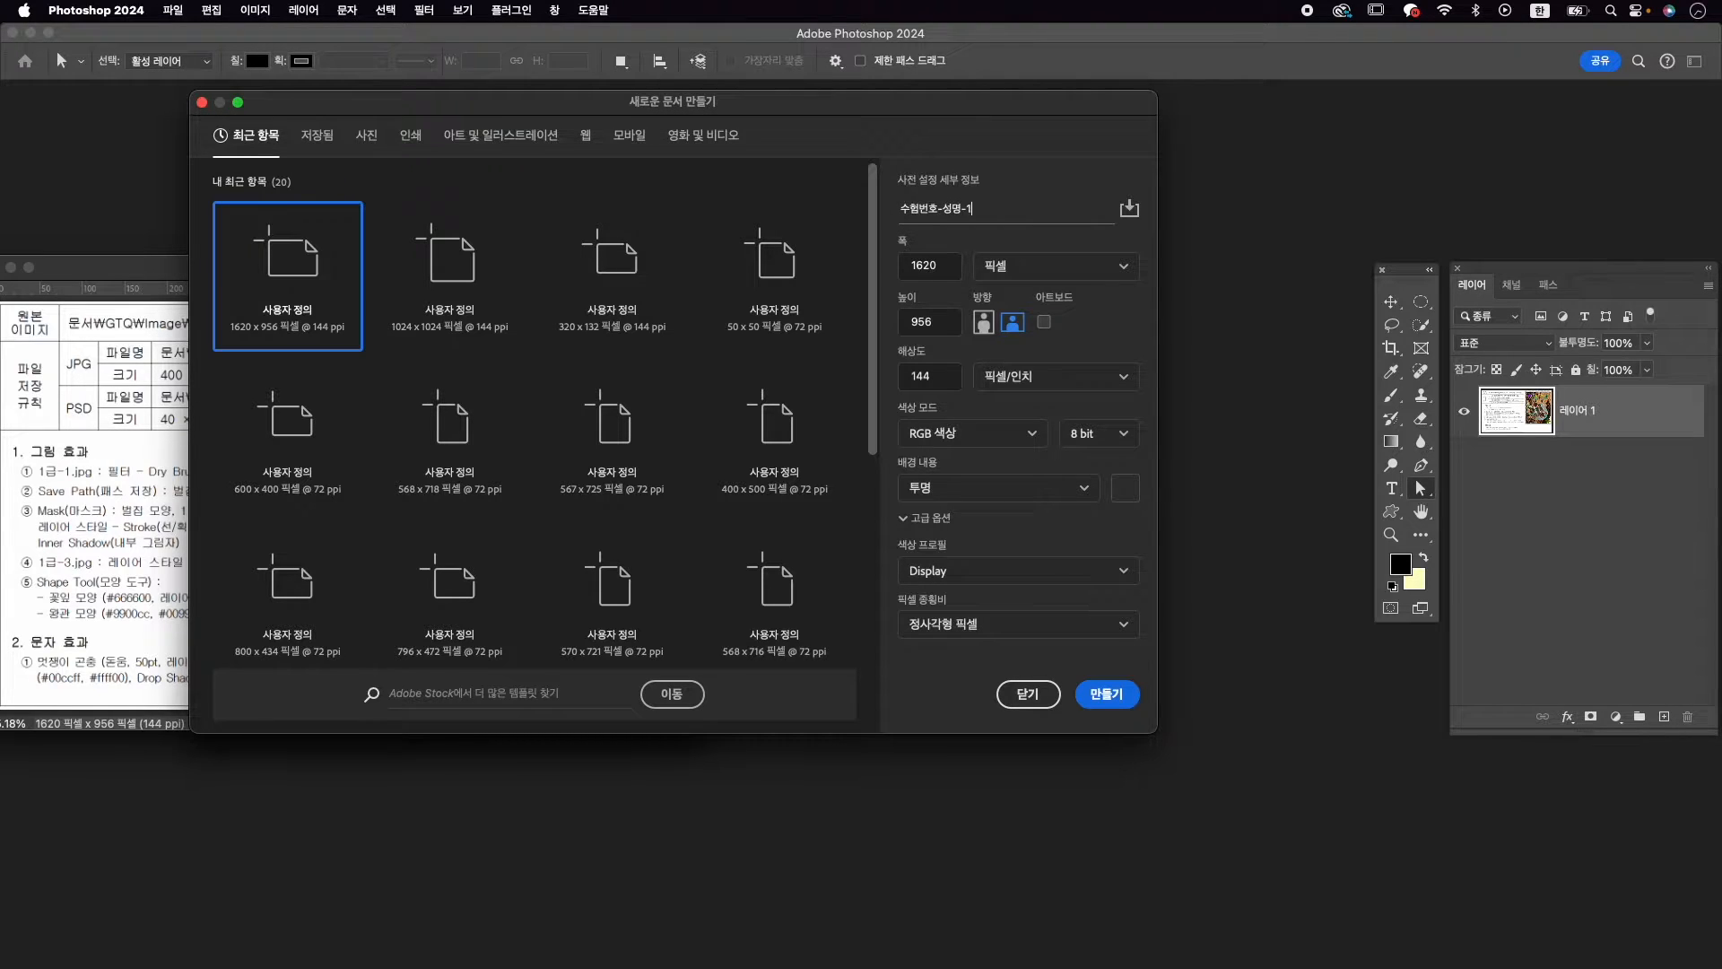
Set the new document's size to 400 × 500 pixels and its resolution to 72 pixels per inch
key("Tab")
type("400")
key("Tab")
type("50")
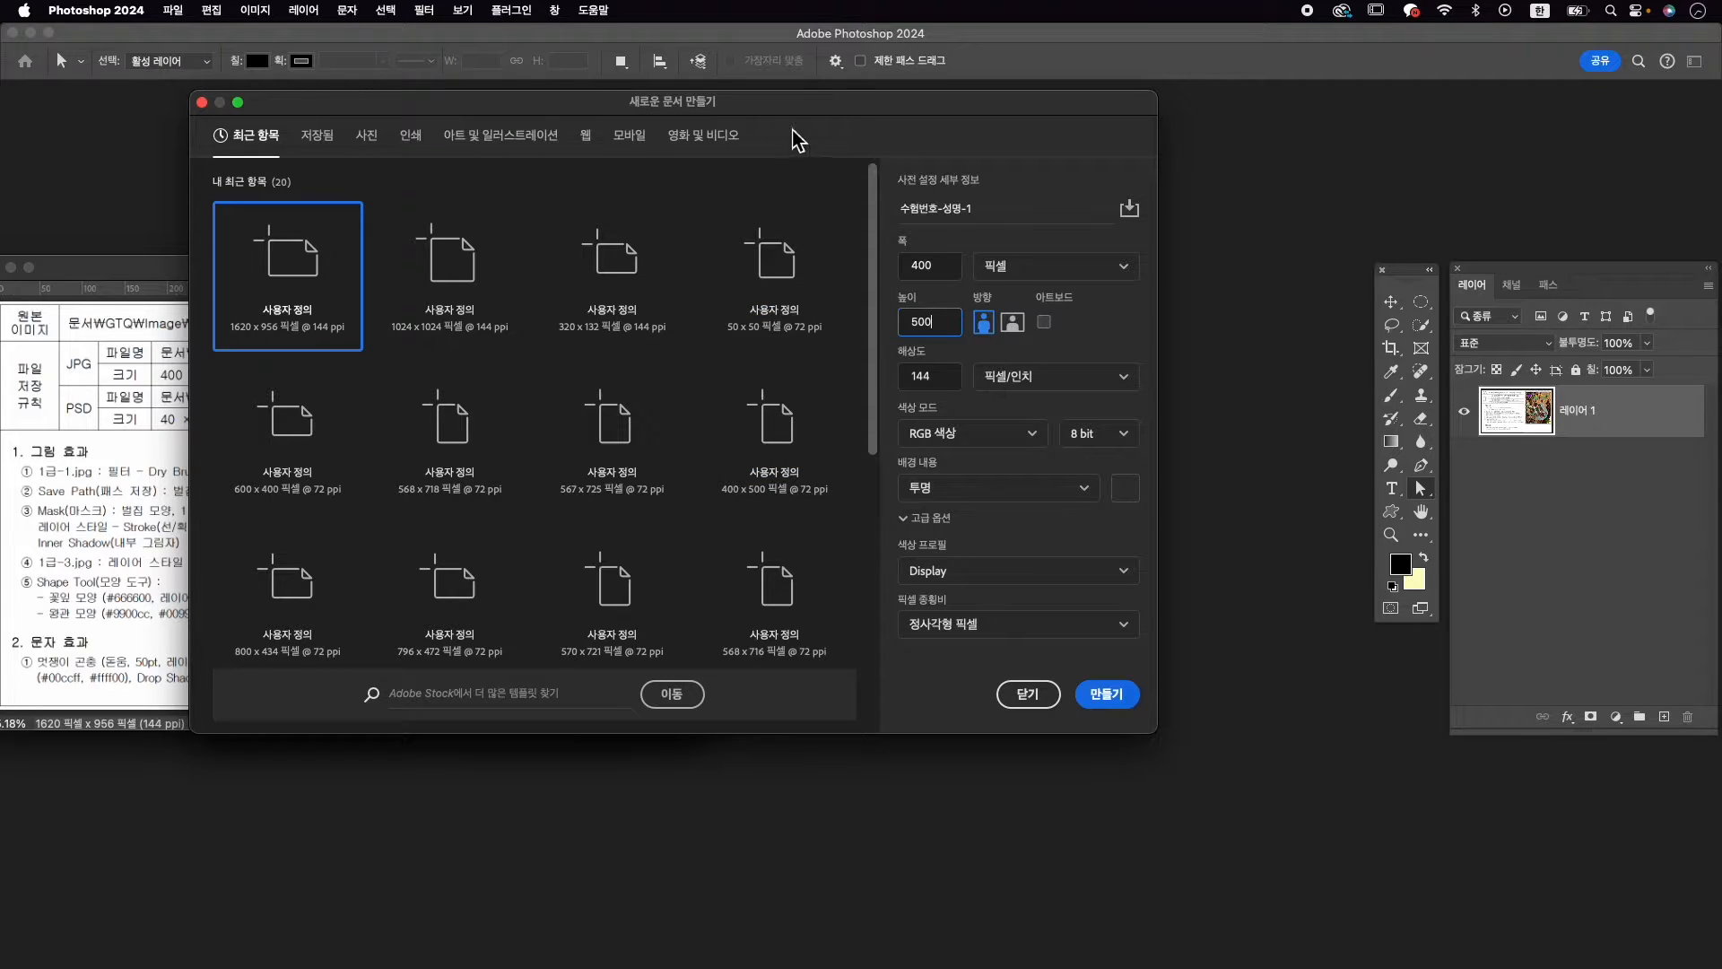
left_click_drag(761, 104, 945, 263)
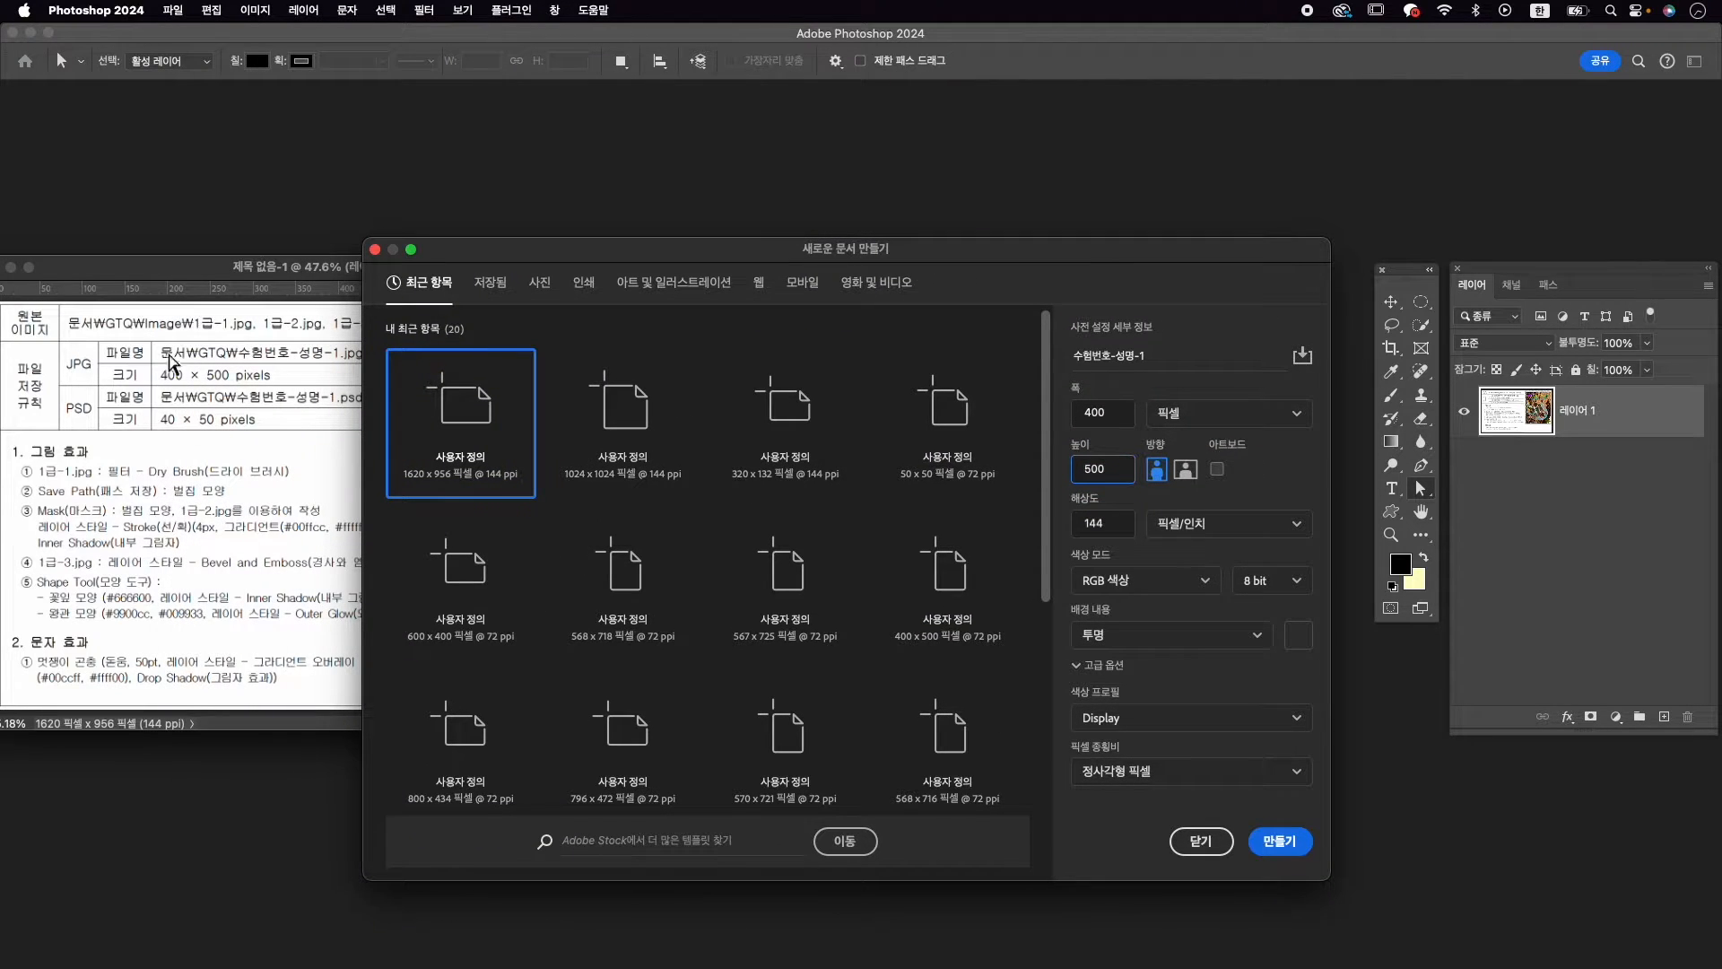
key("Tab")
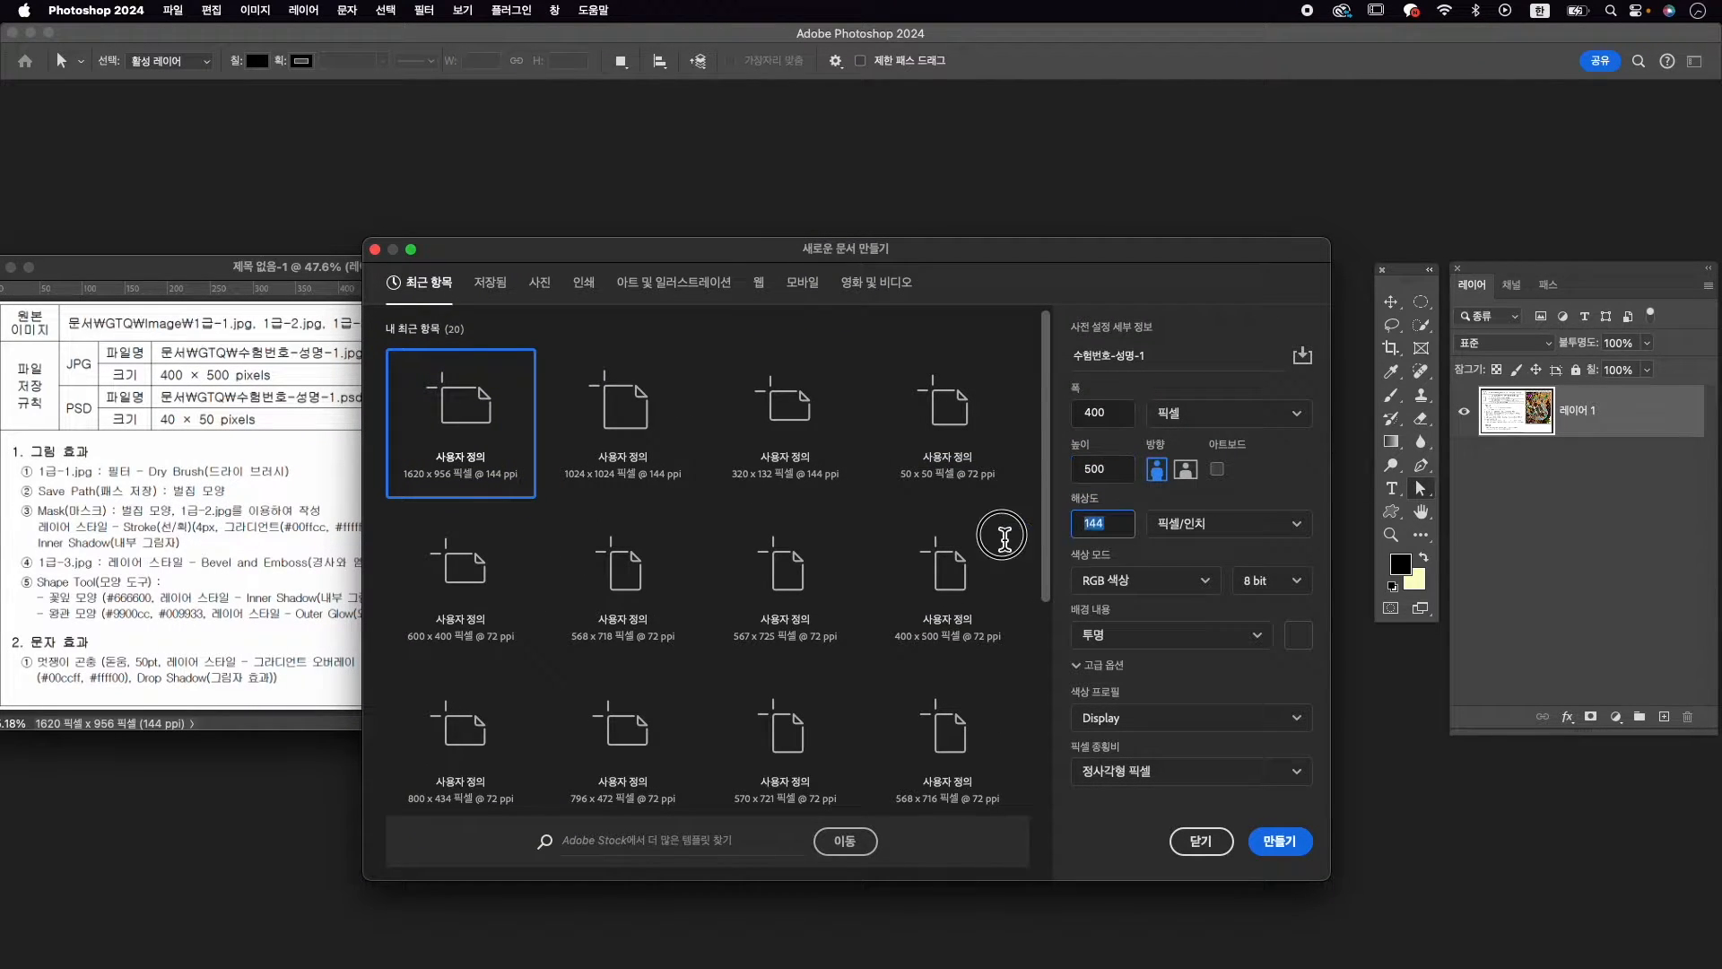
type("72")
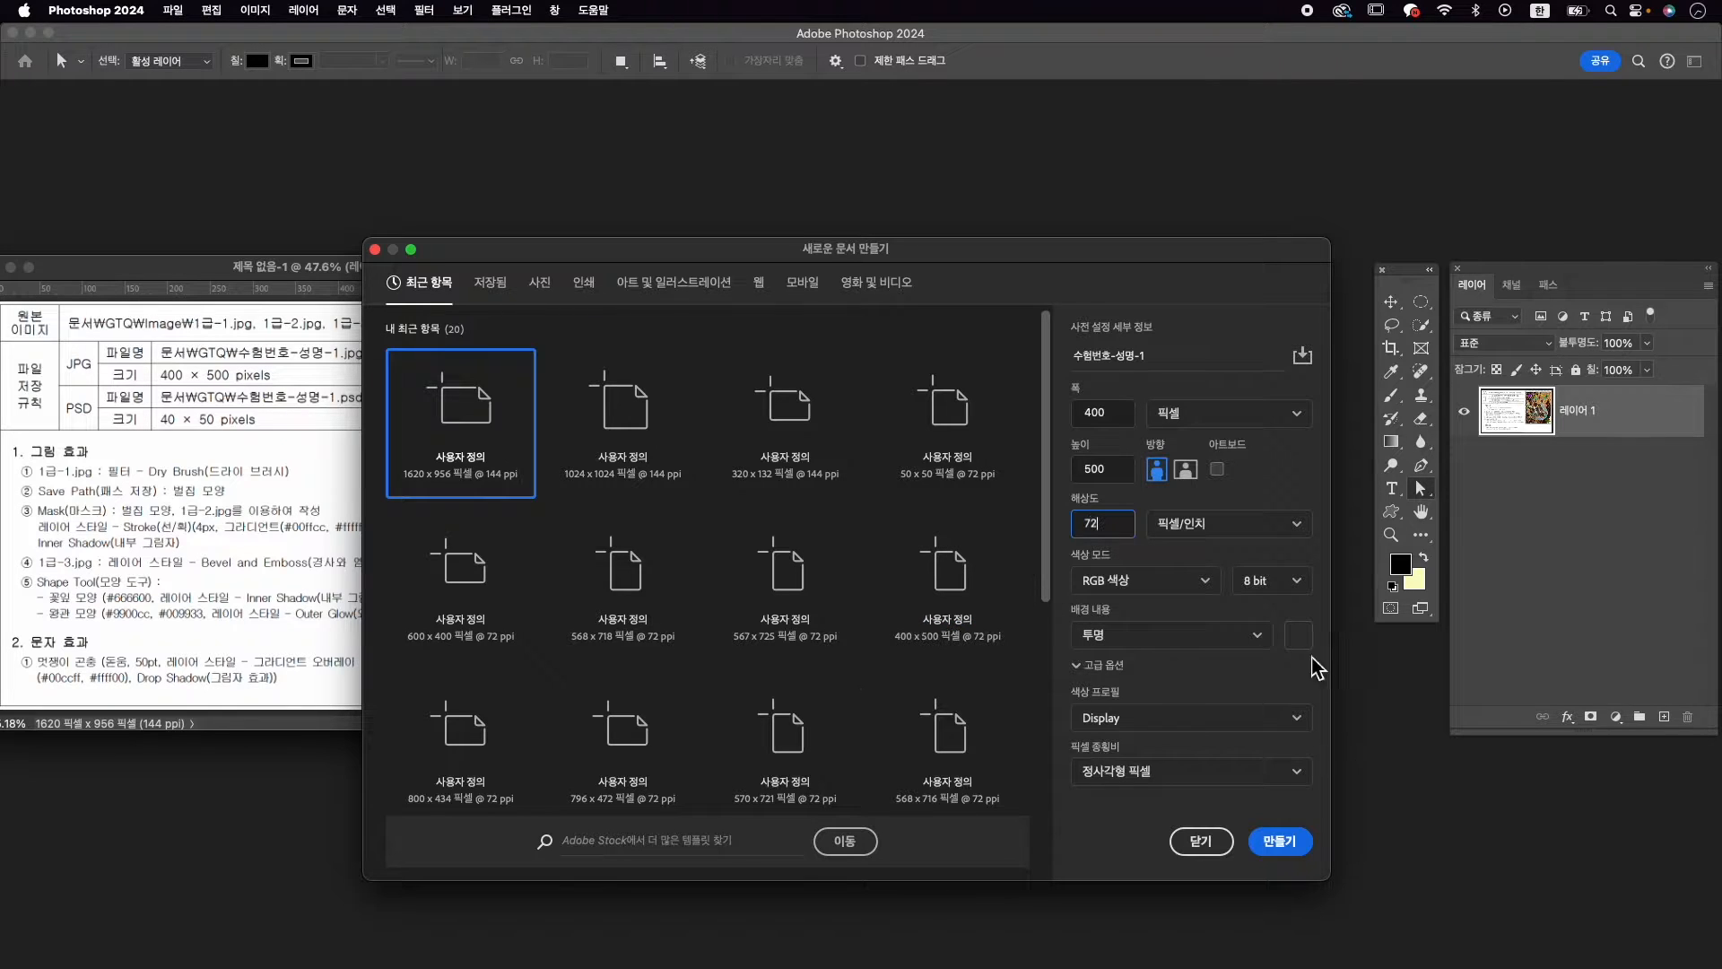
Create the document with a white background, then place its window beside the instruction sheet and enlarge it
left_click(1166, 630)
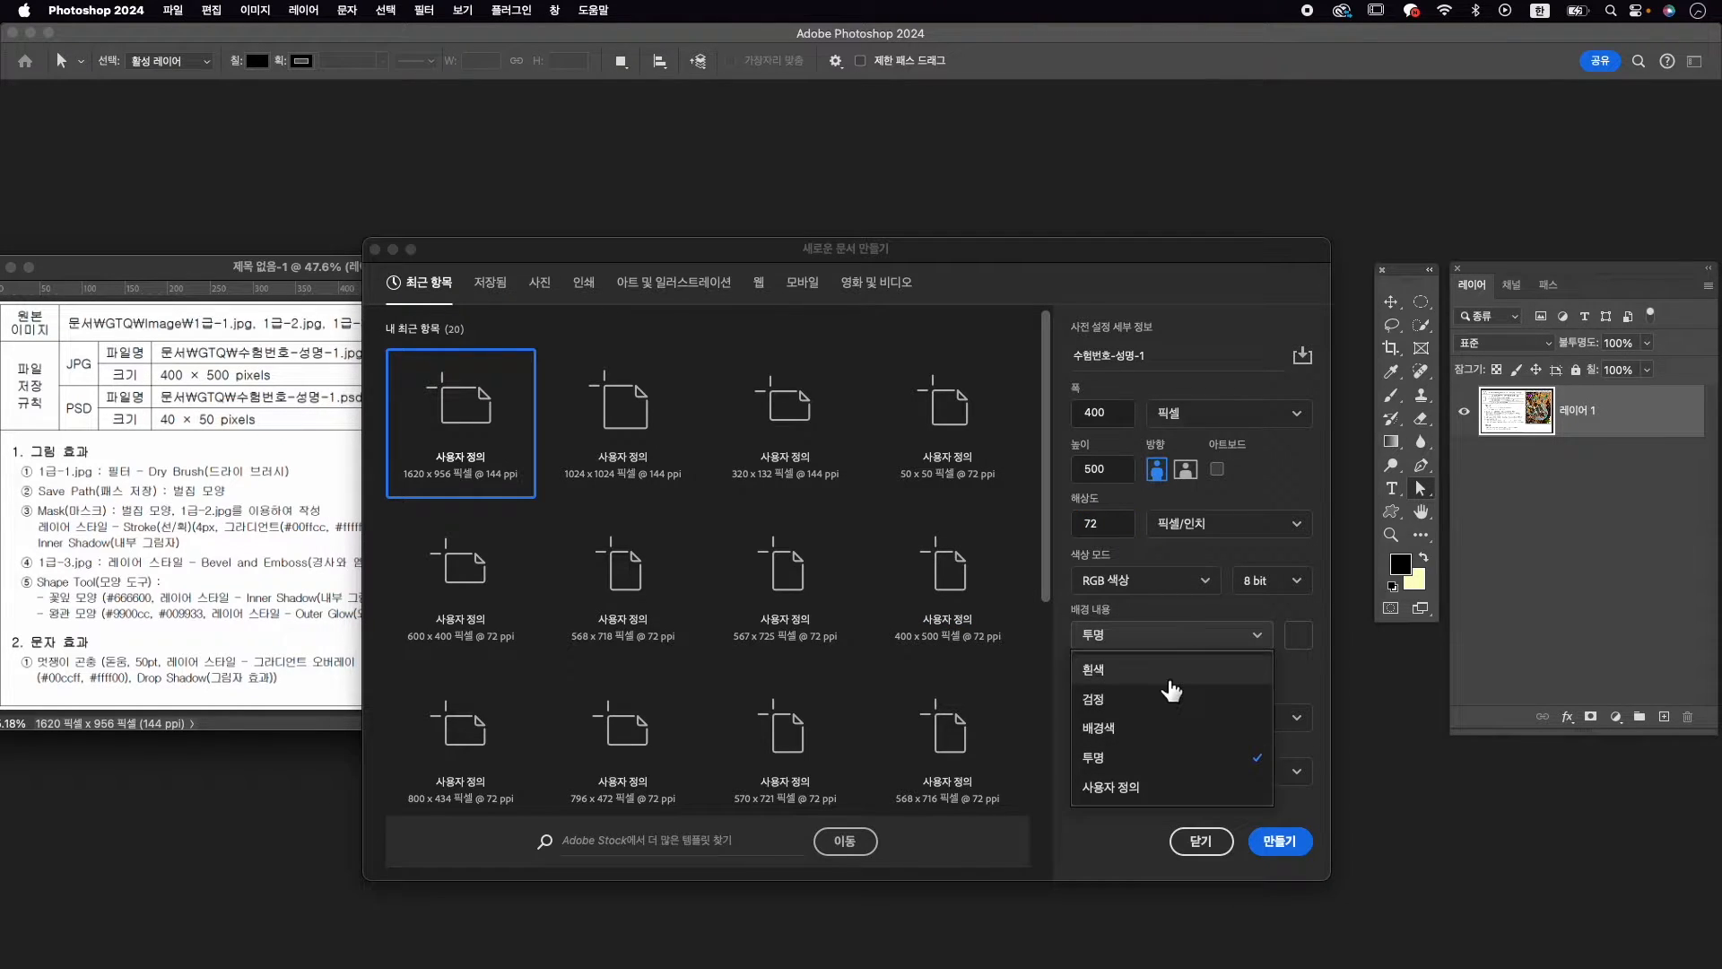
left_click(1172, 698)
left_click(1280, 840)
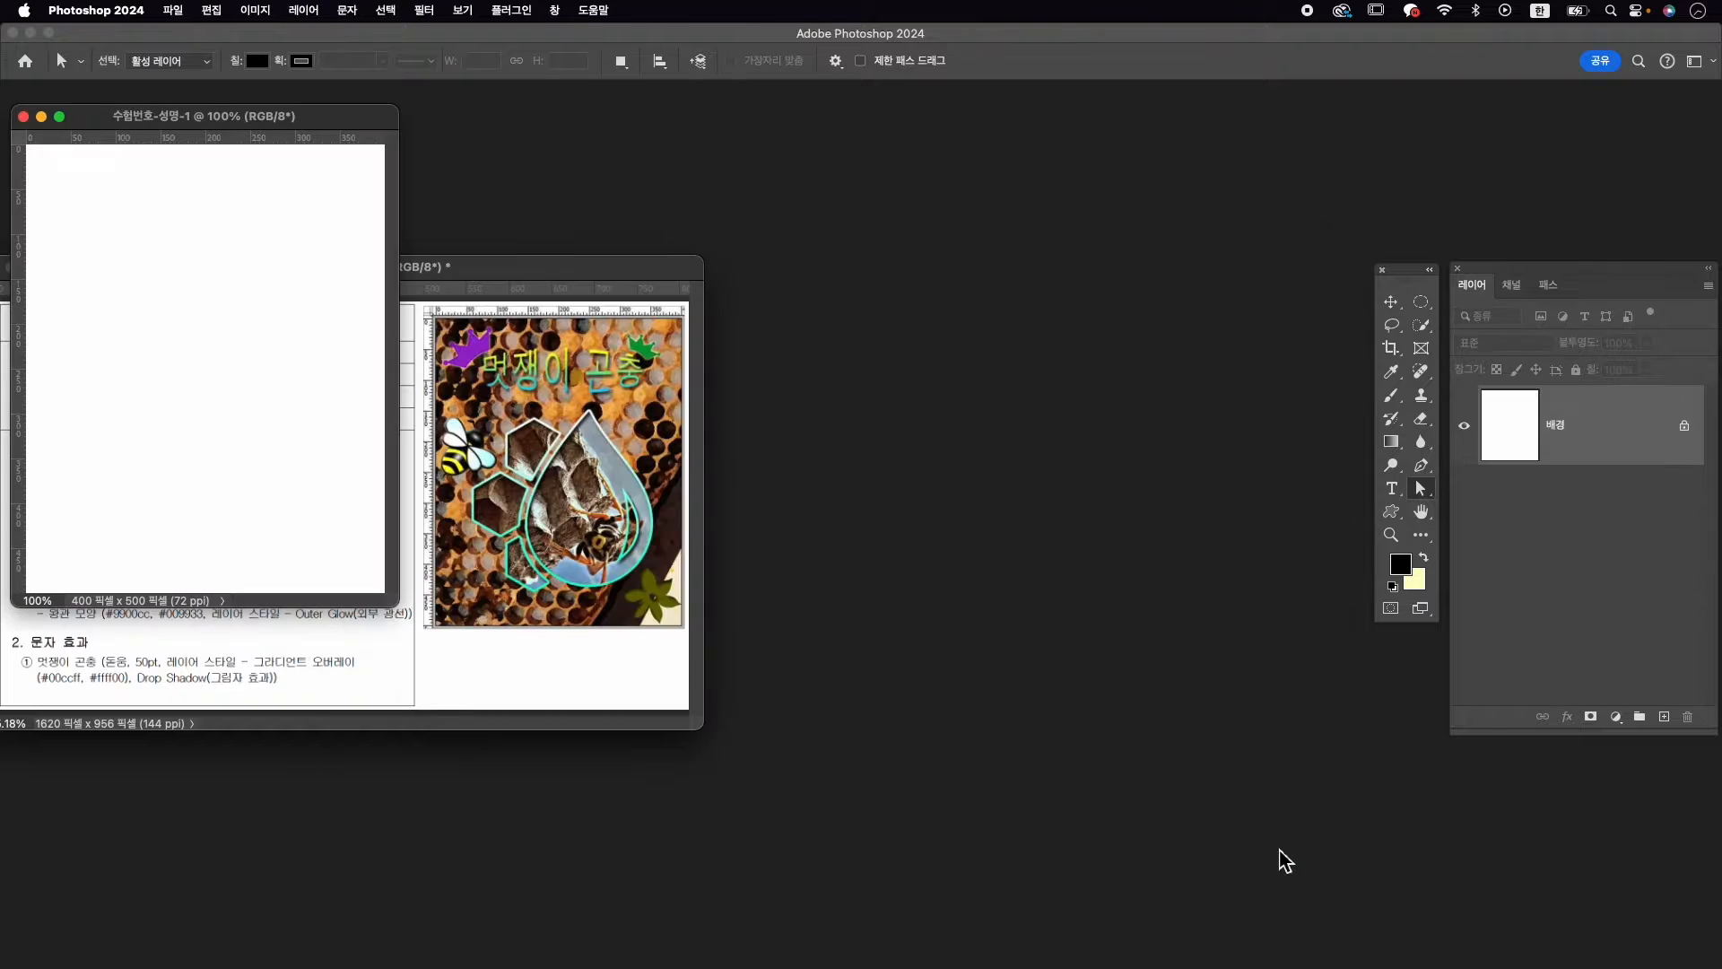
left_click_drag(276, 108, 961, 224)
left_click_drag(1082, 725, 1213, 812)
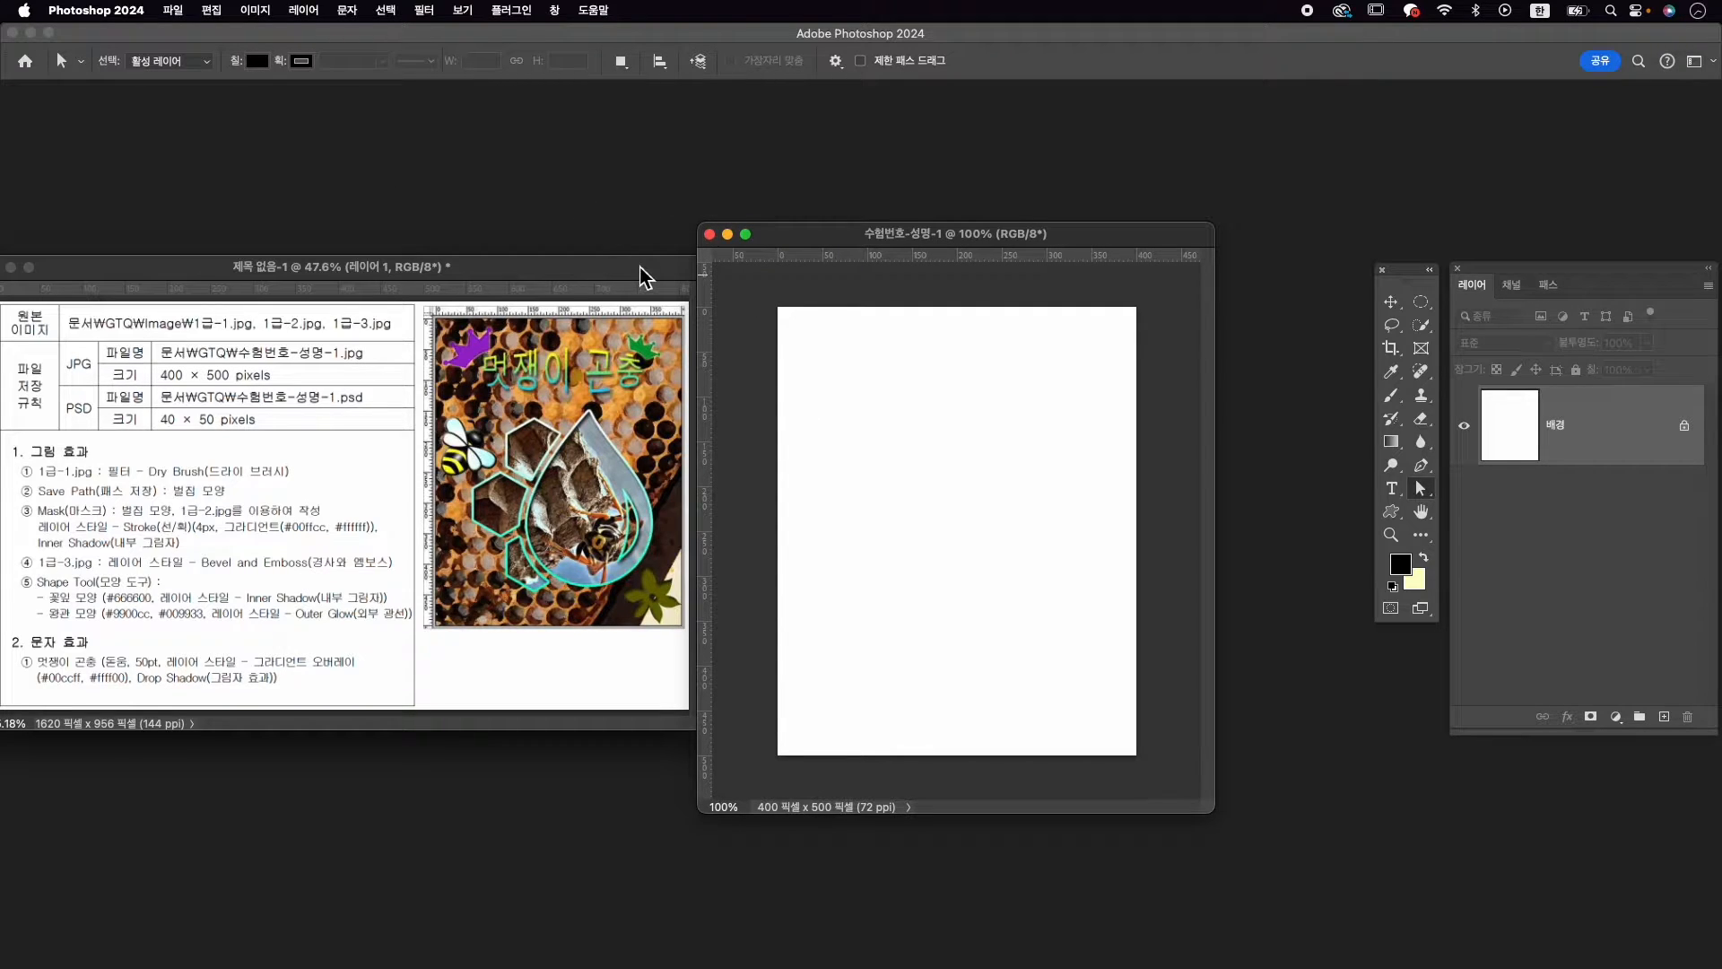
left_click(214, 11)
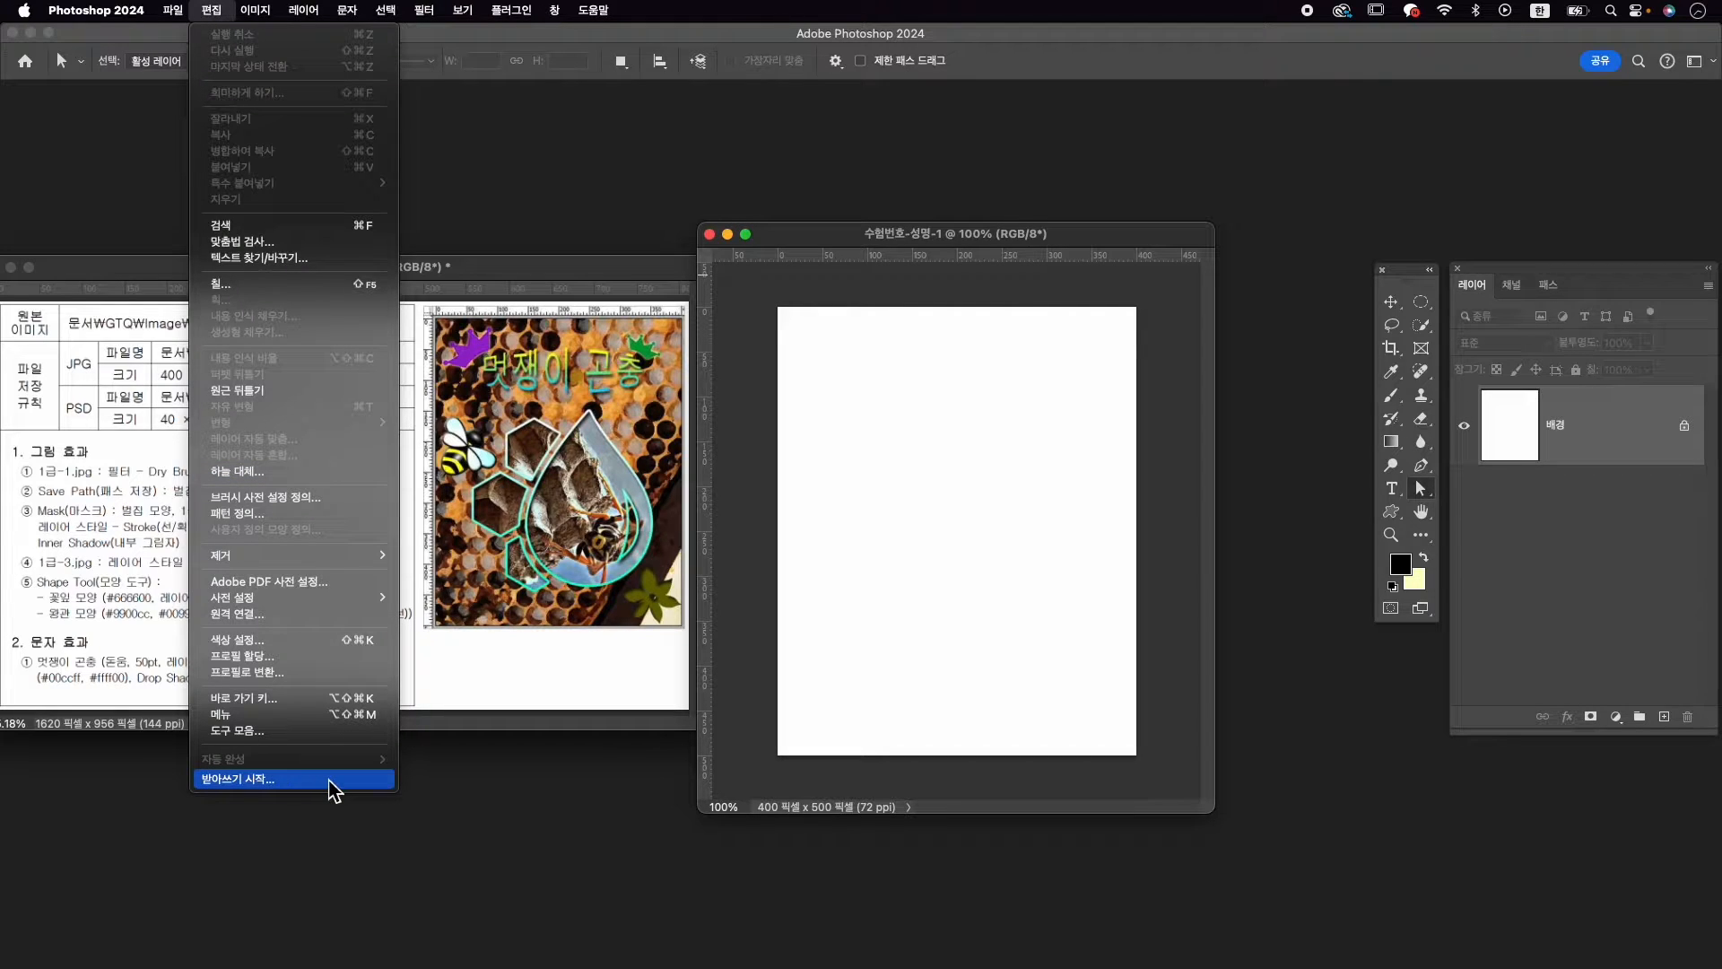
mouse_move(96, 11)
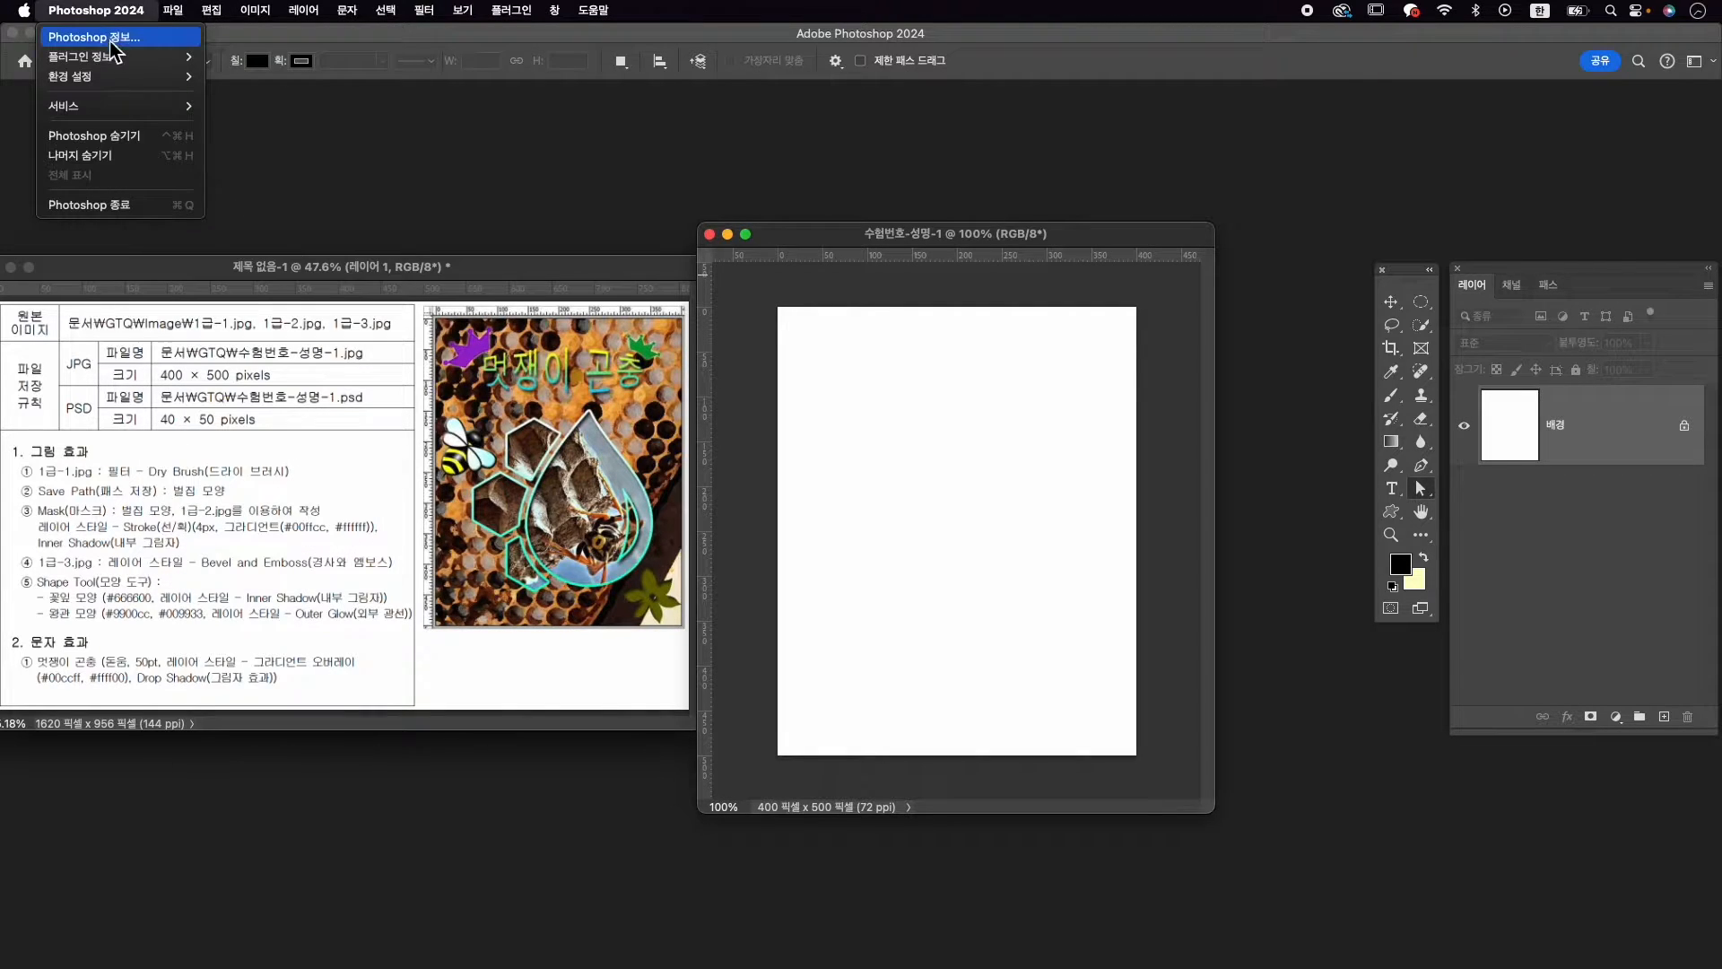
mouse_move(162, 81)
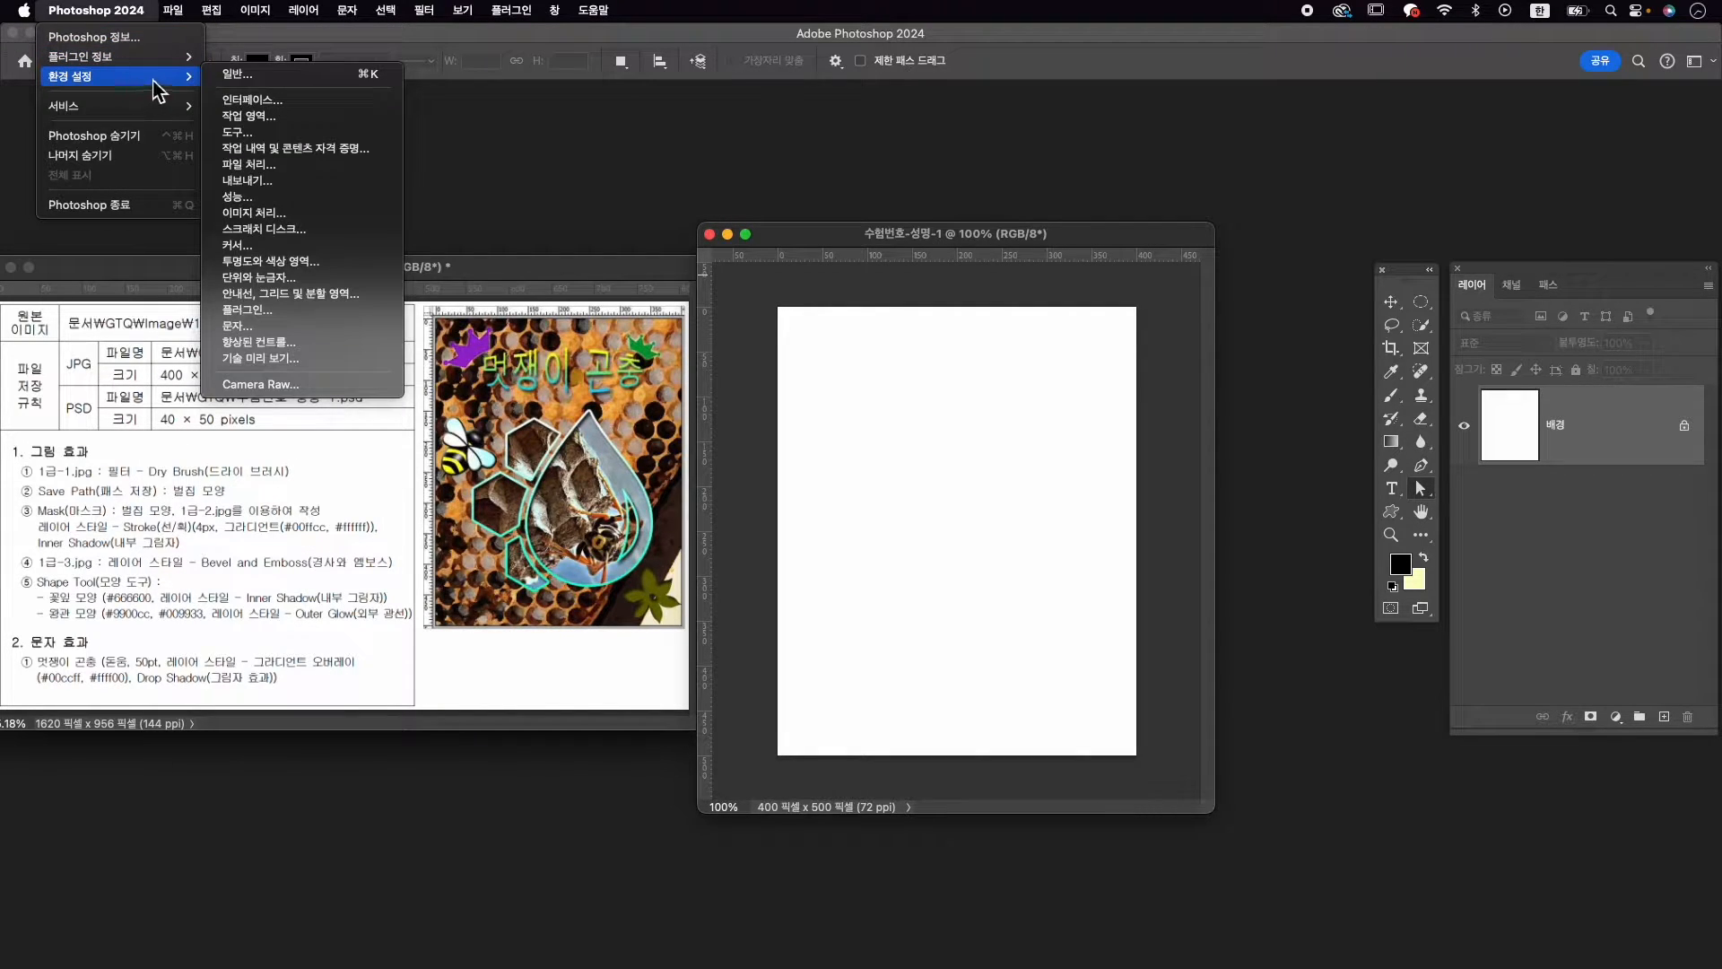
left_click(248, 79)
left_click(515, 287)
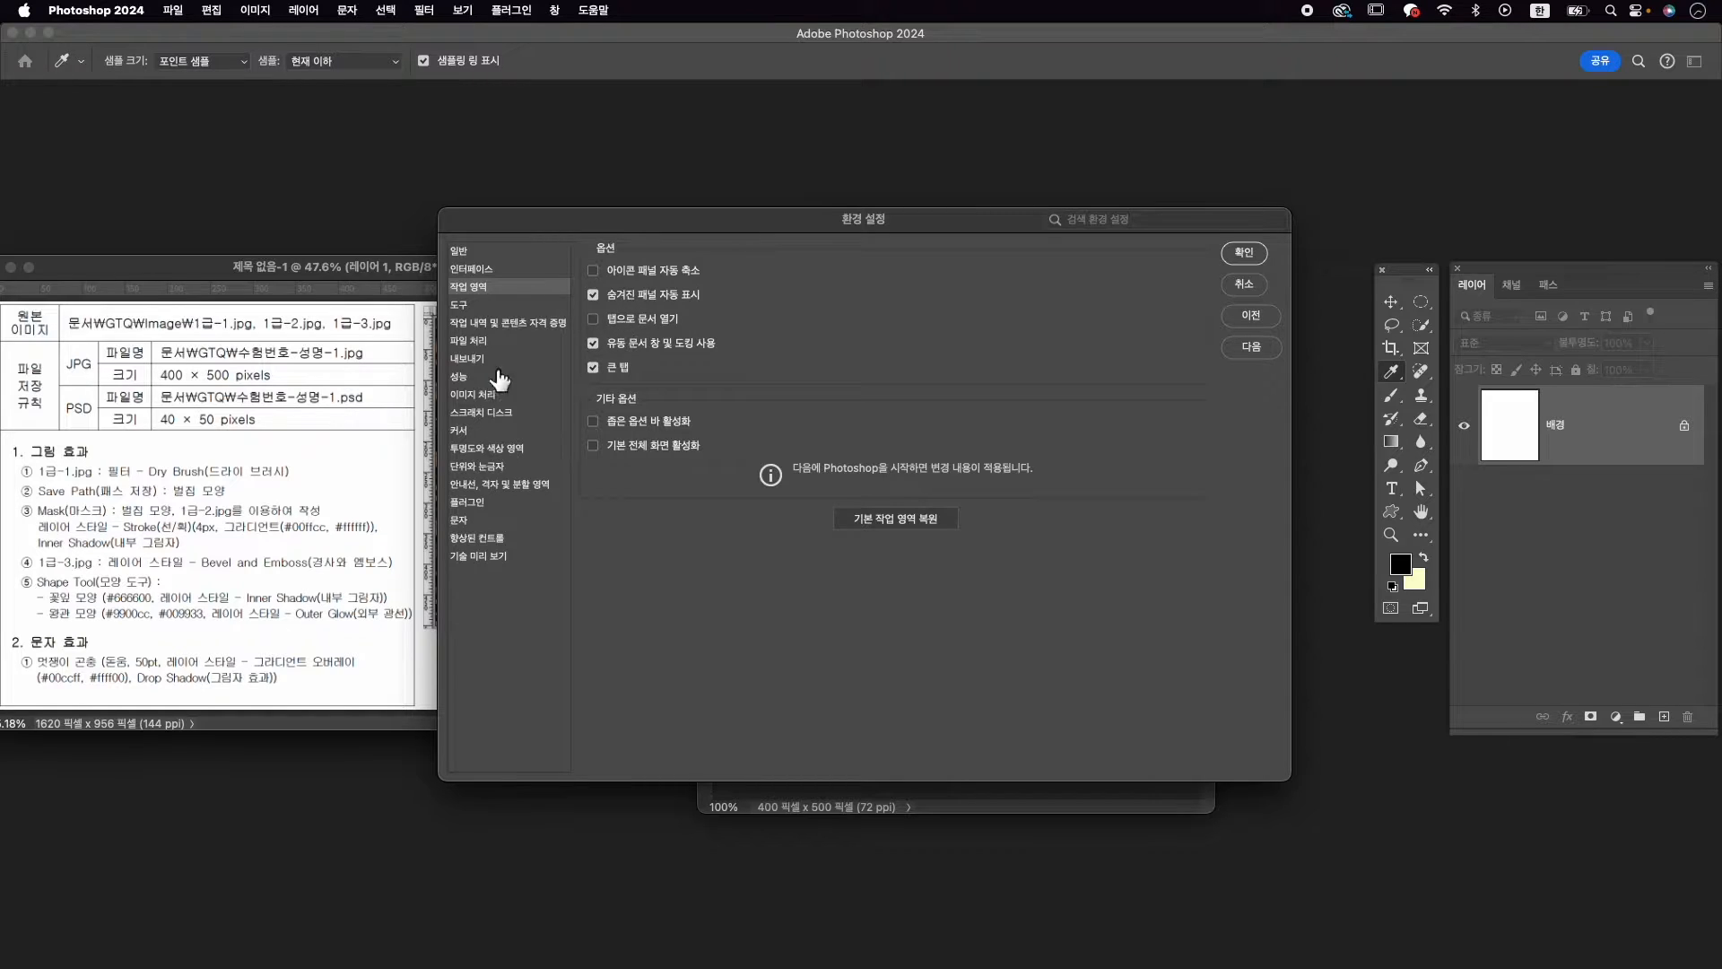
left_click(1243, 284)
key("a")
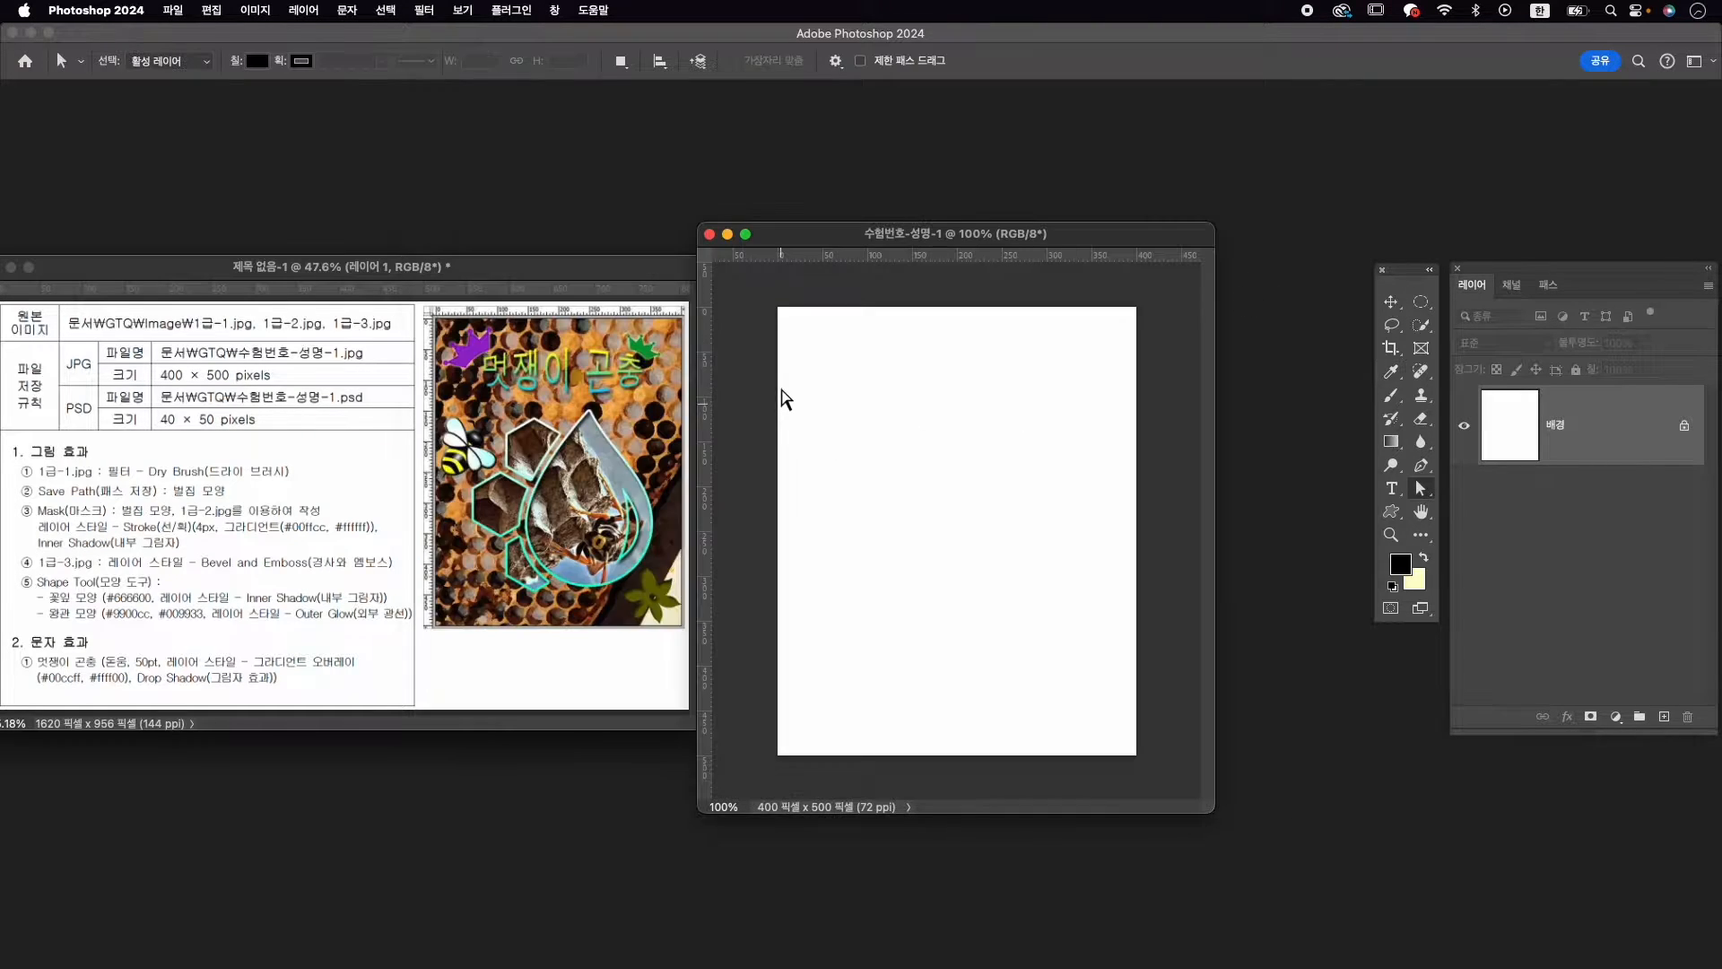
left_click(783, 400)
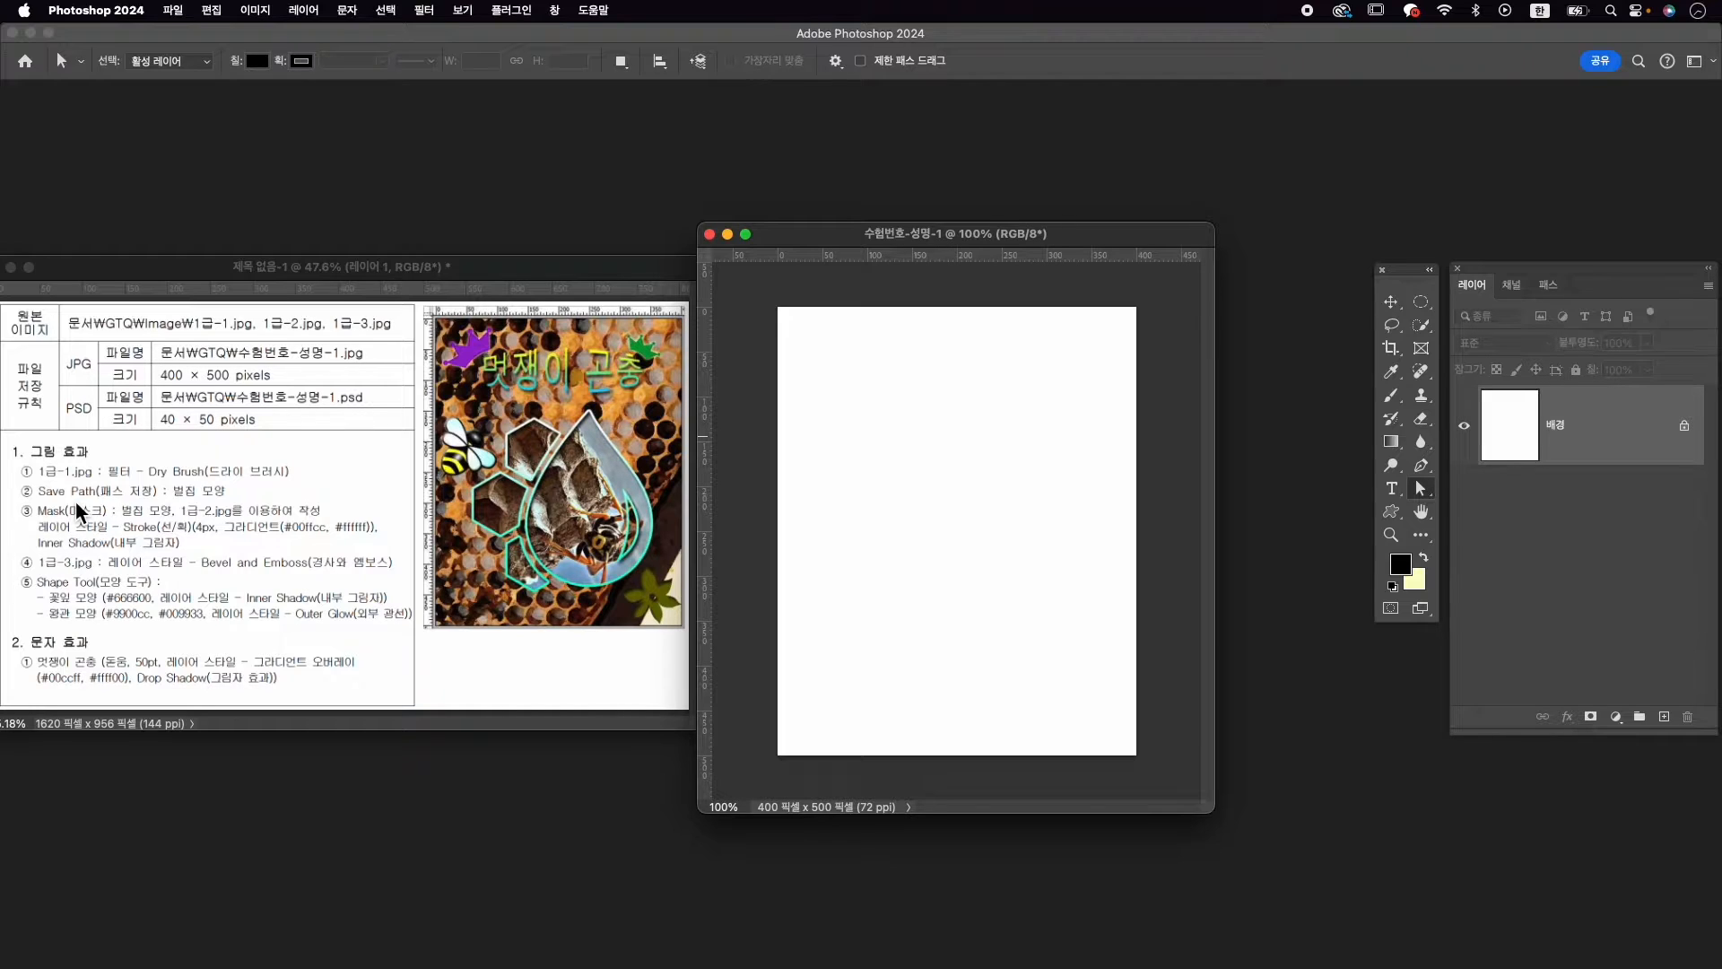
Open 1급-1.jpg from the GTQ Image folder and move its window clear of the instruction sheet's text
key("super+o")
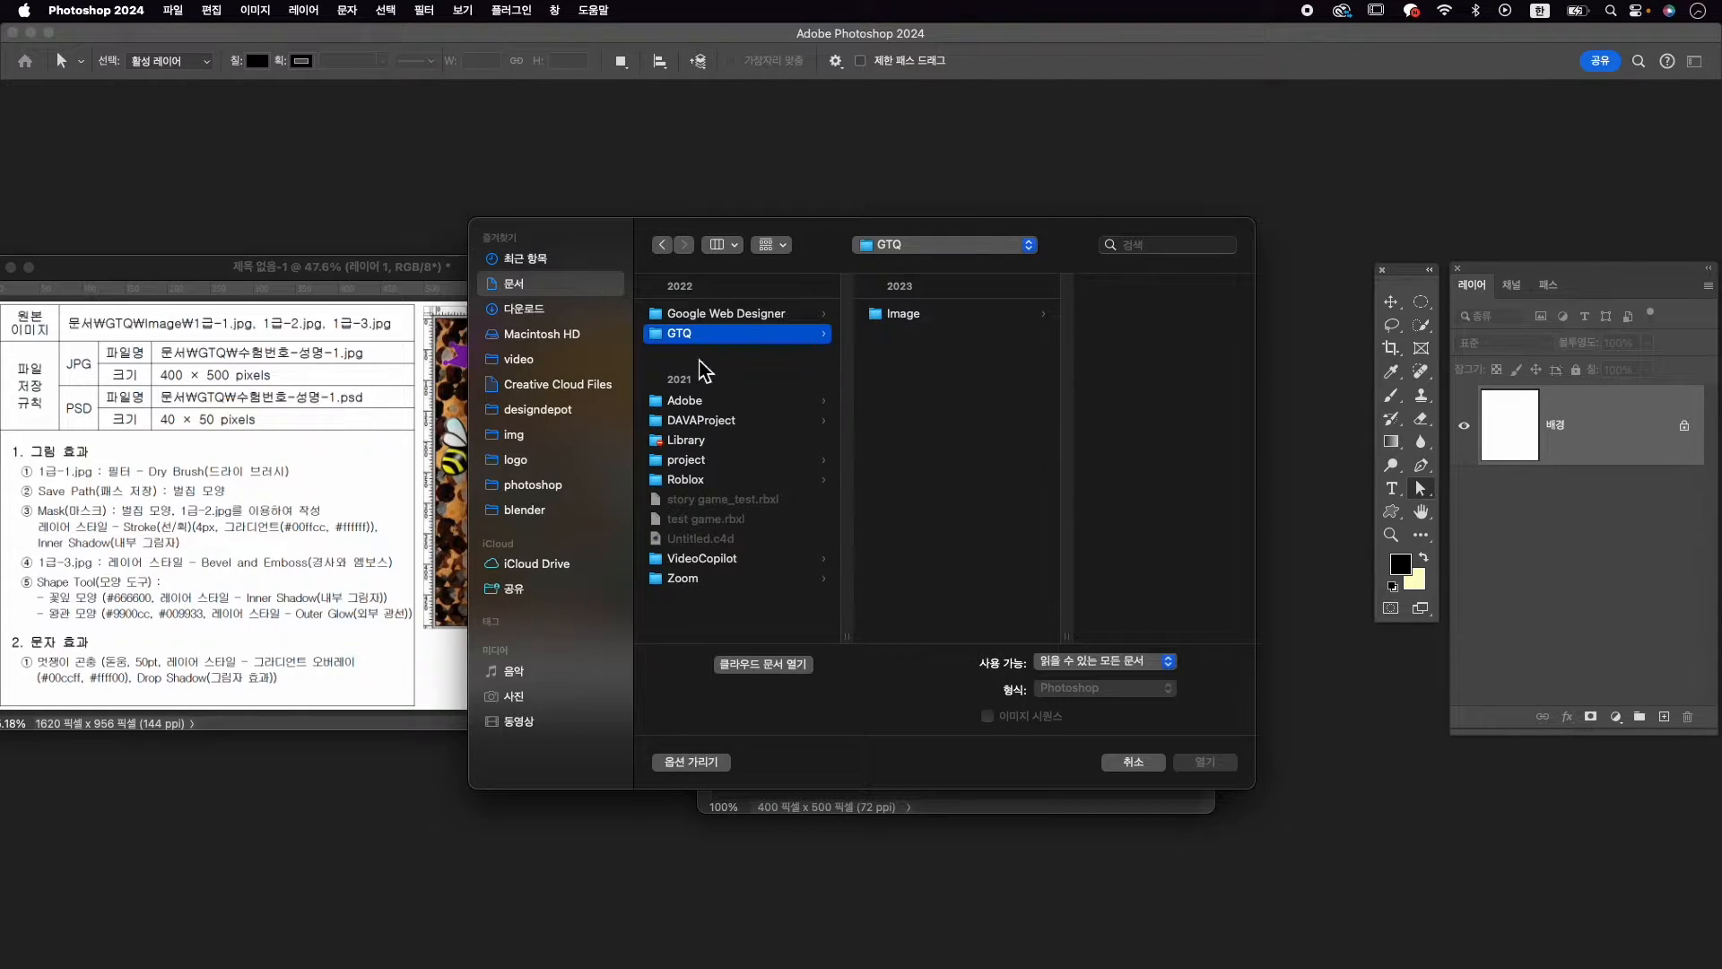
left_click(955, 320)
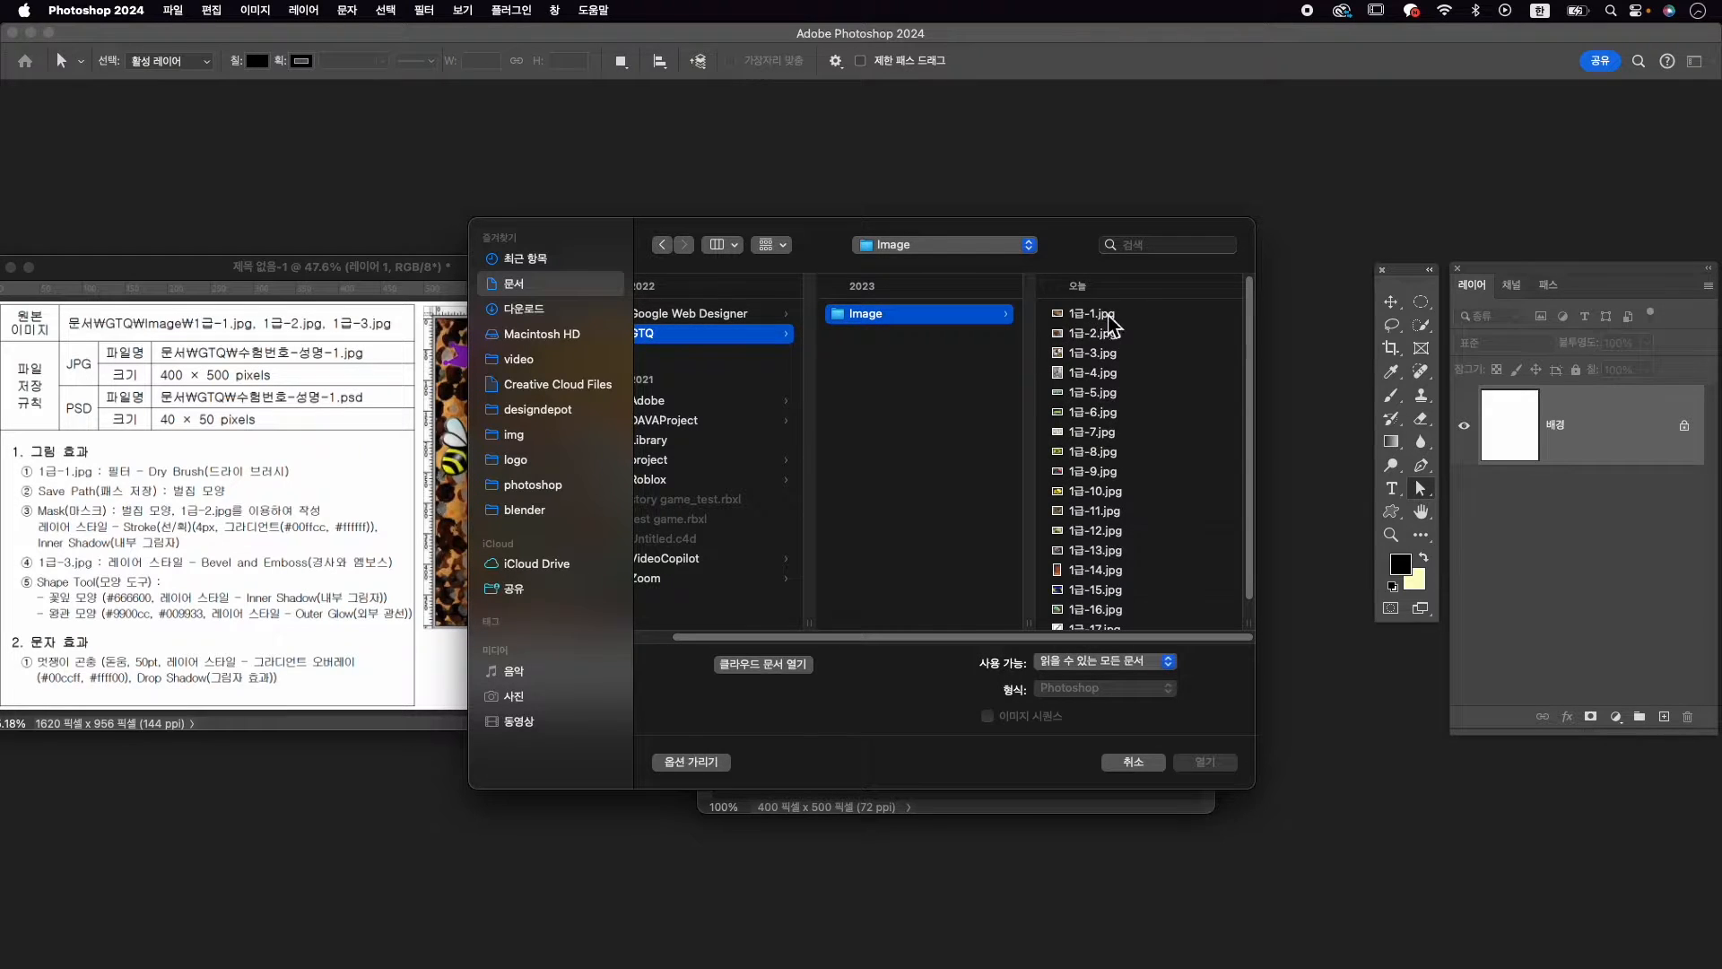
left_click(1109, 316)
left_click(1203, 764)
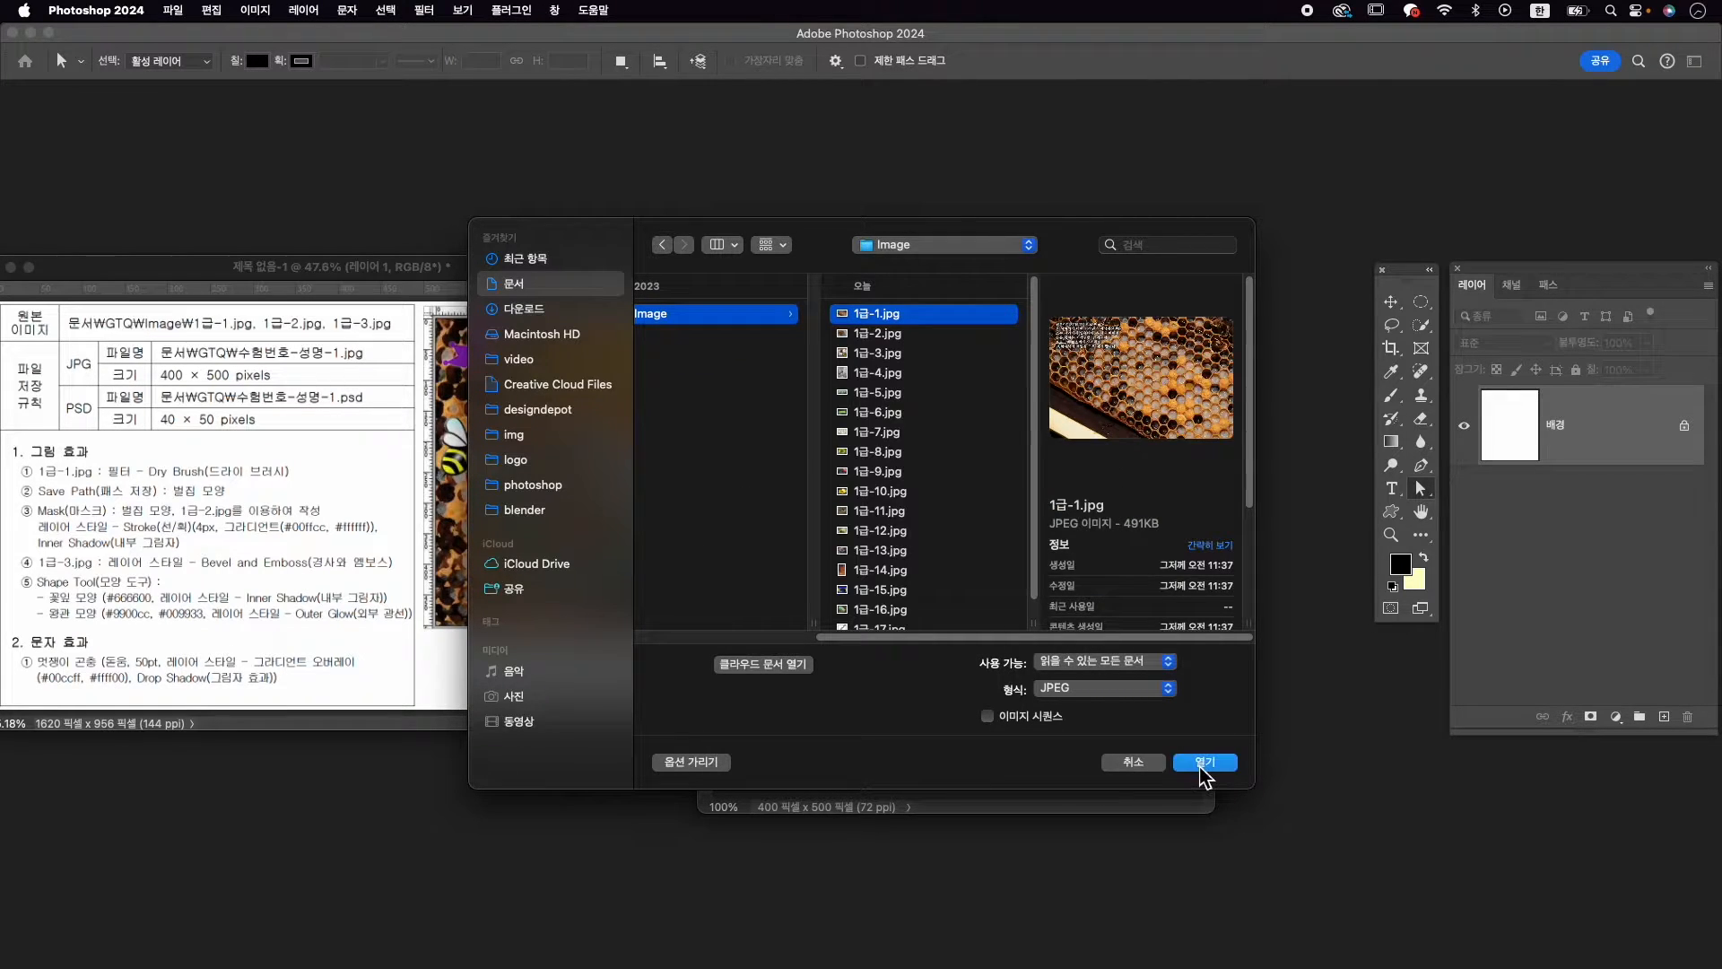
left_click_drag(423, 154, 885, 298)
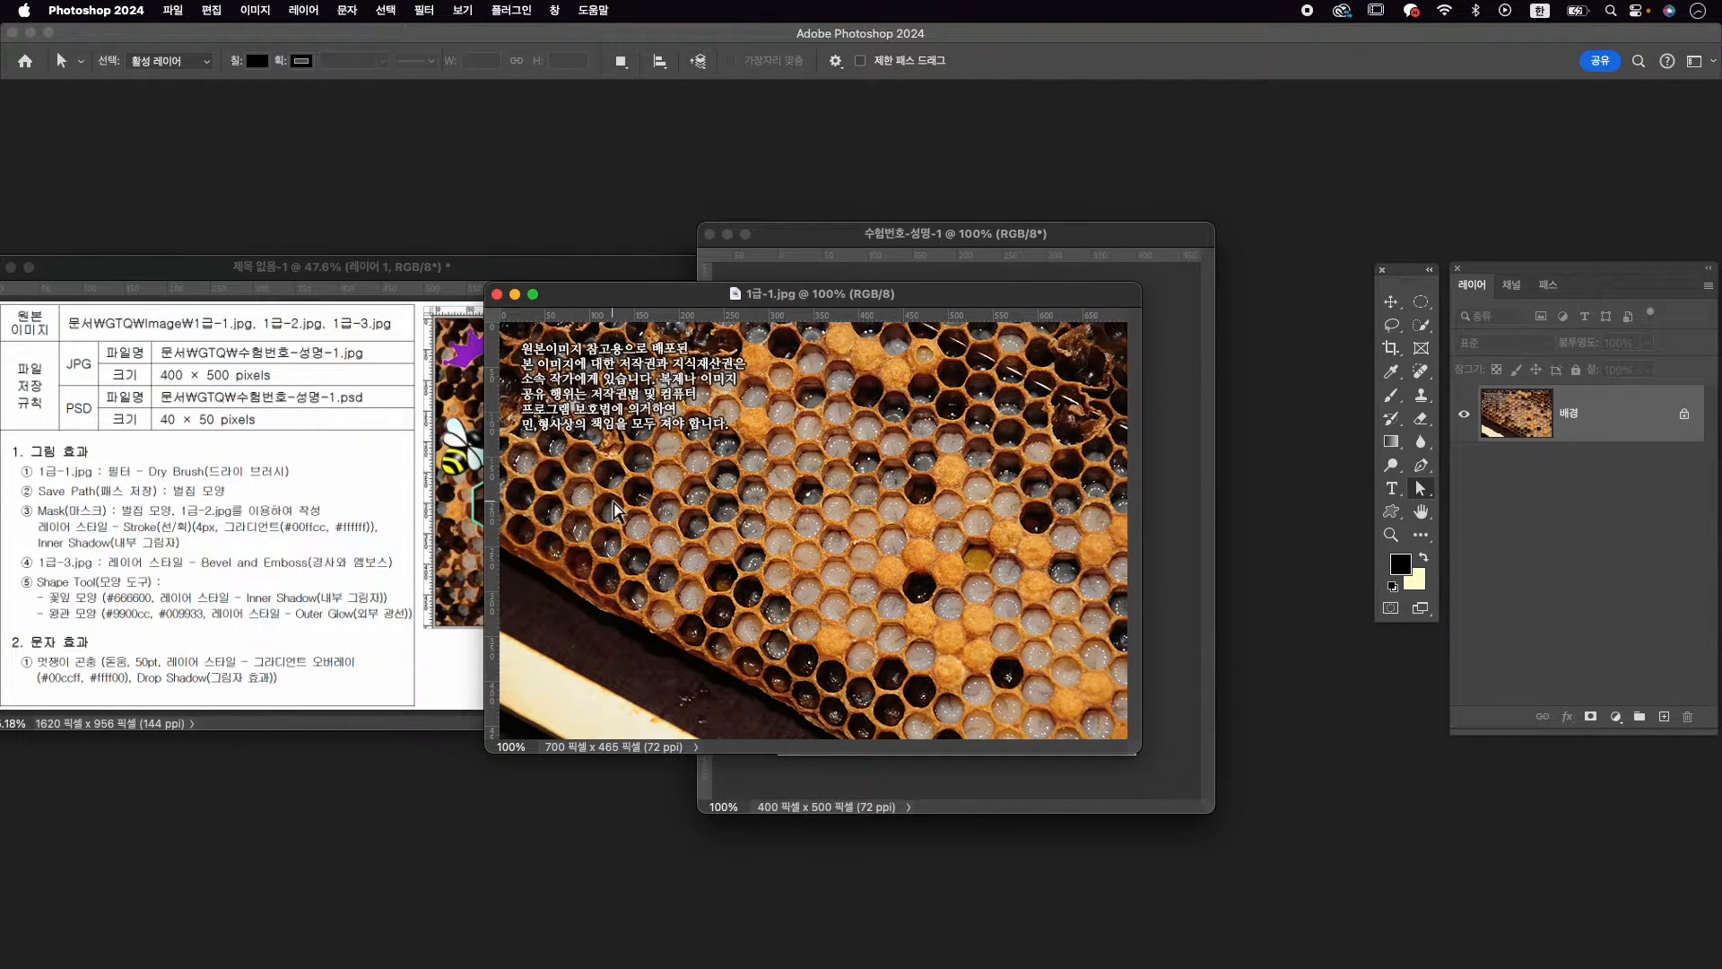
Apply the Dry Brush filter to the honeycomb photo with brush size 2, brush detail 8 and texture 1
left_click(436, 9)
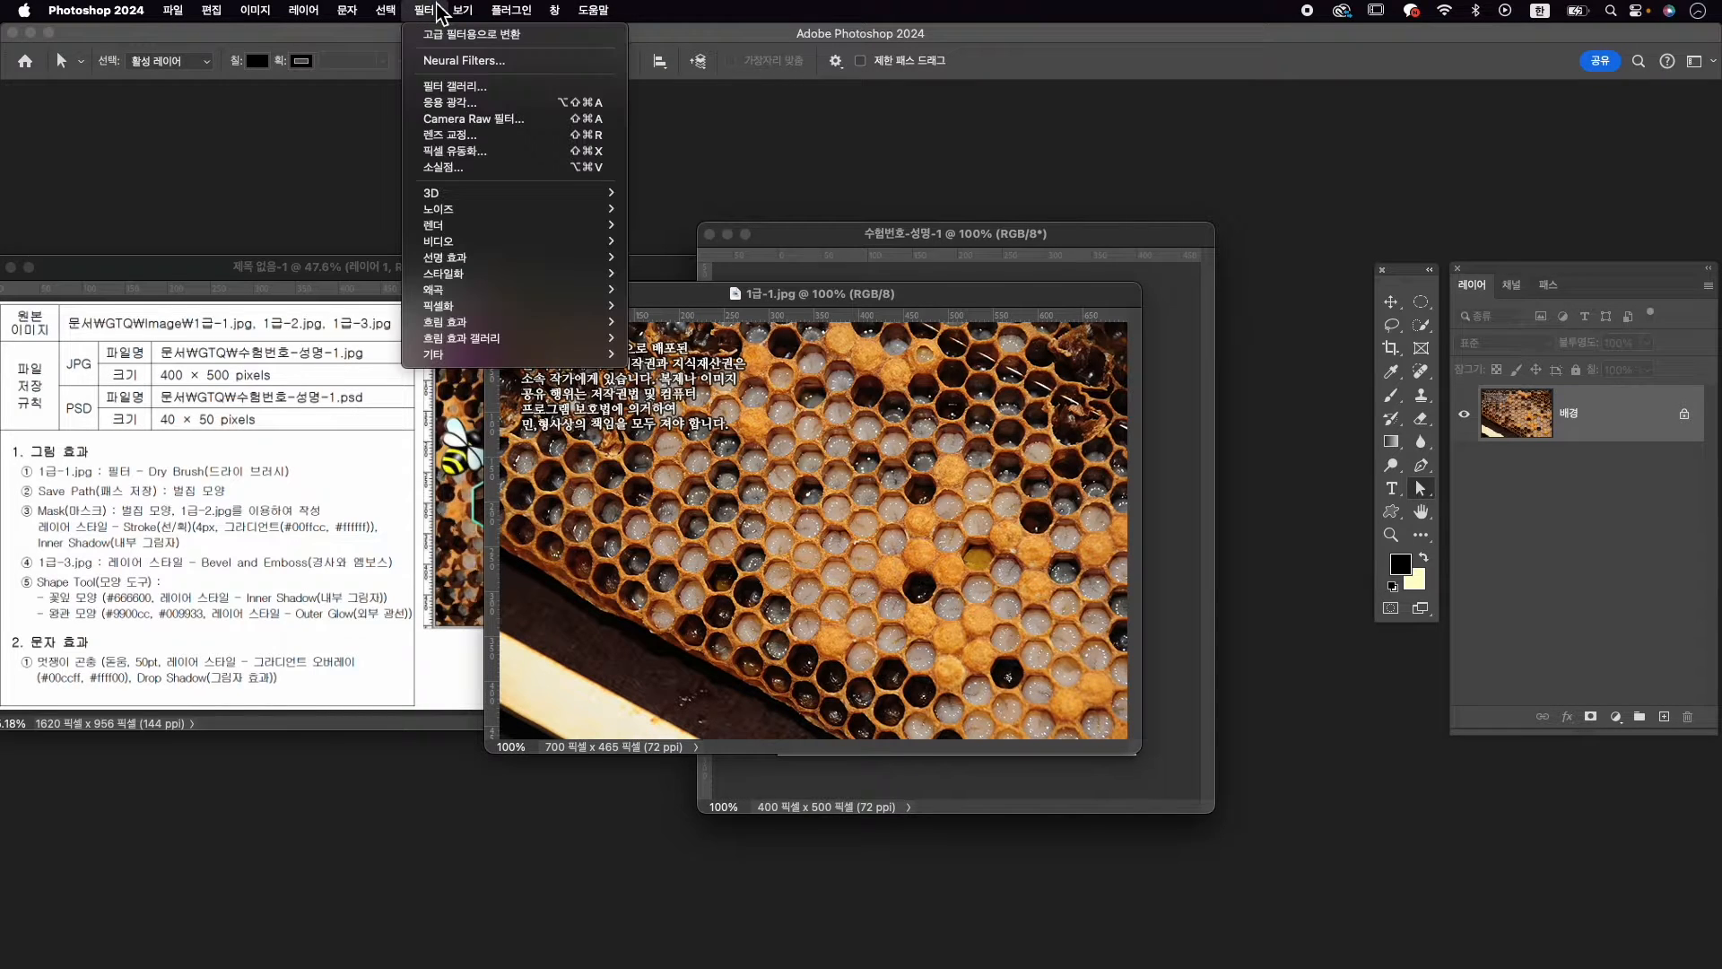
left_click(448, 90)
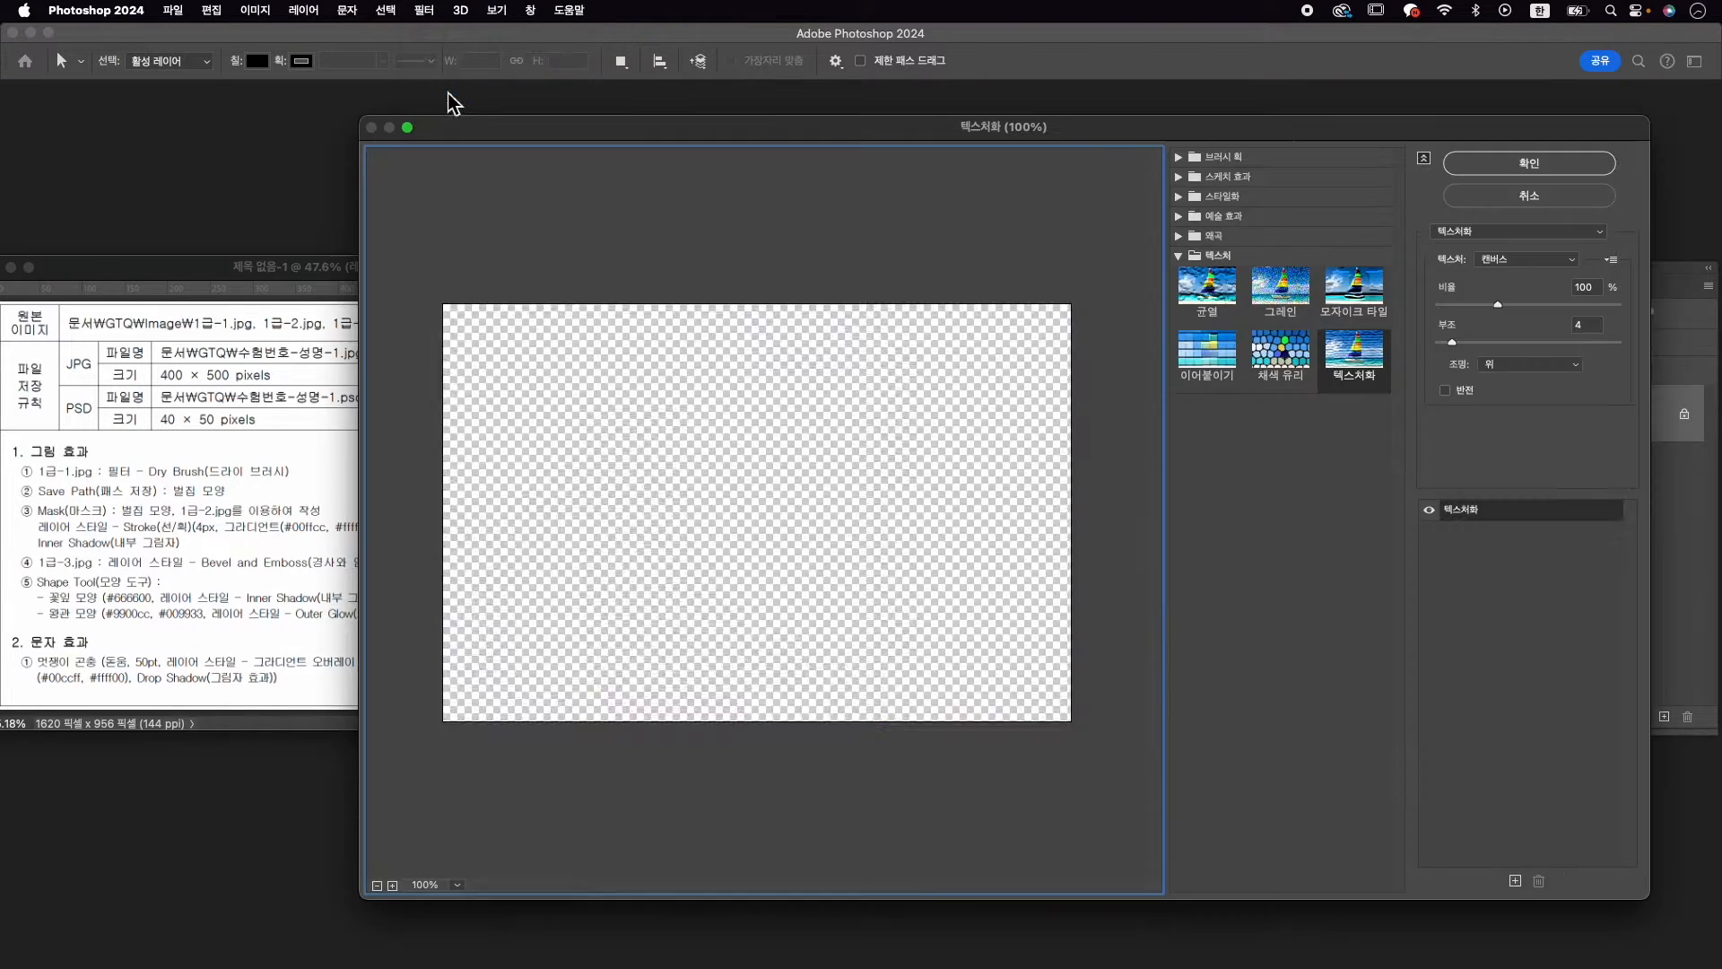
left_click(1180, 216)
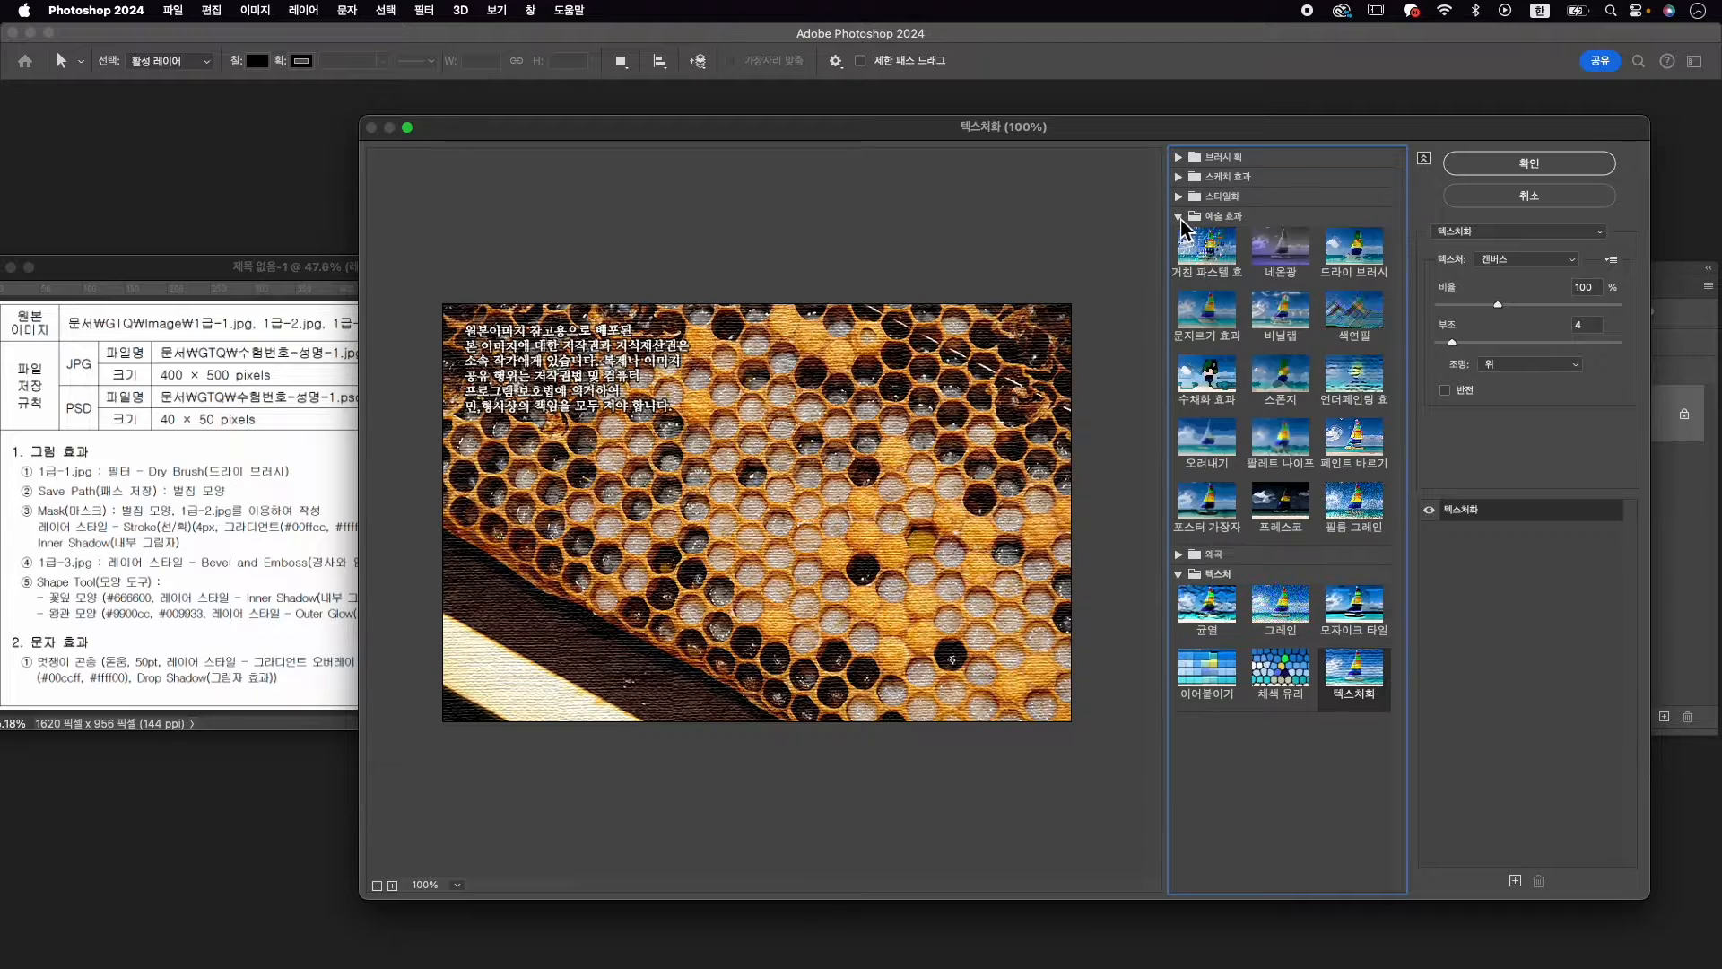
left_click(1360, 266)
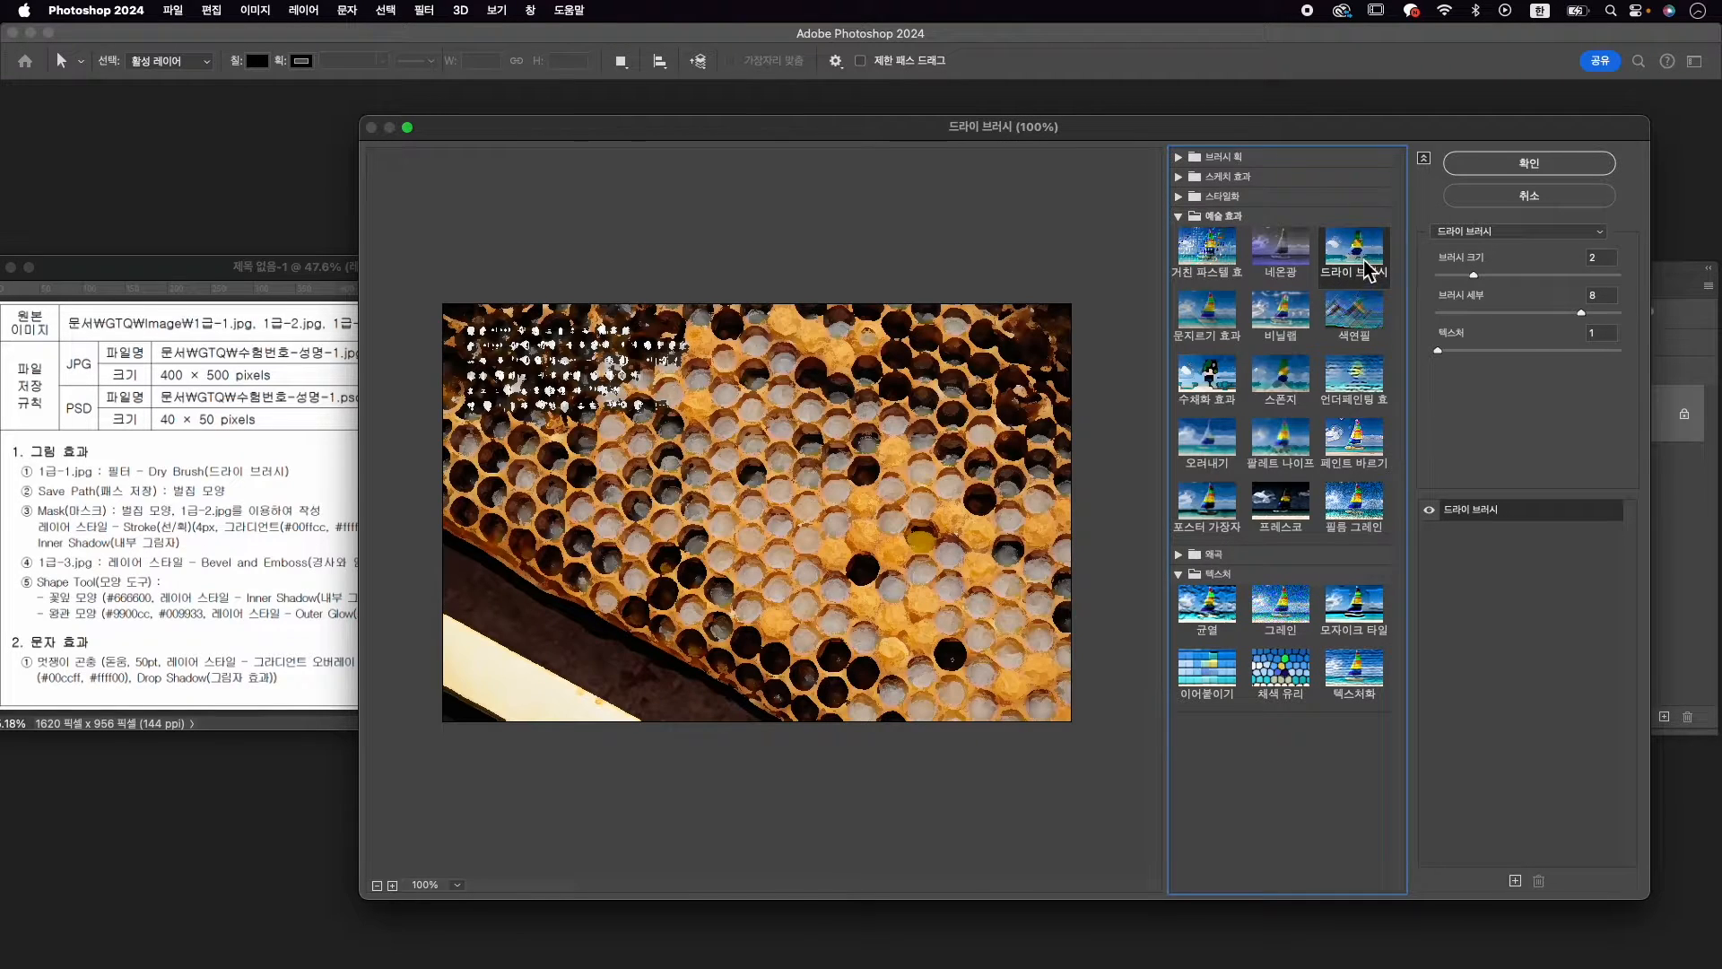
left_click(1503, 173)
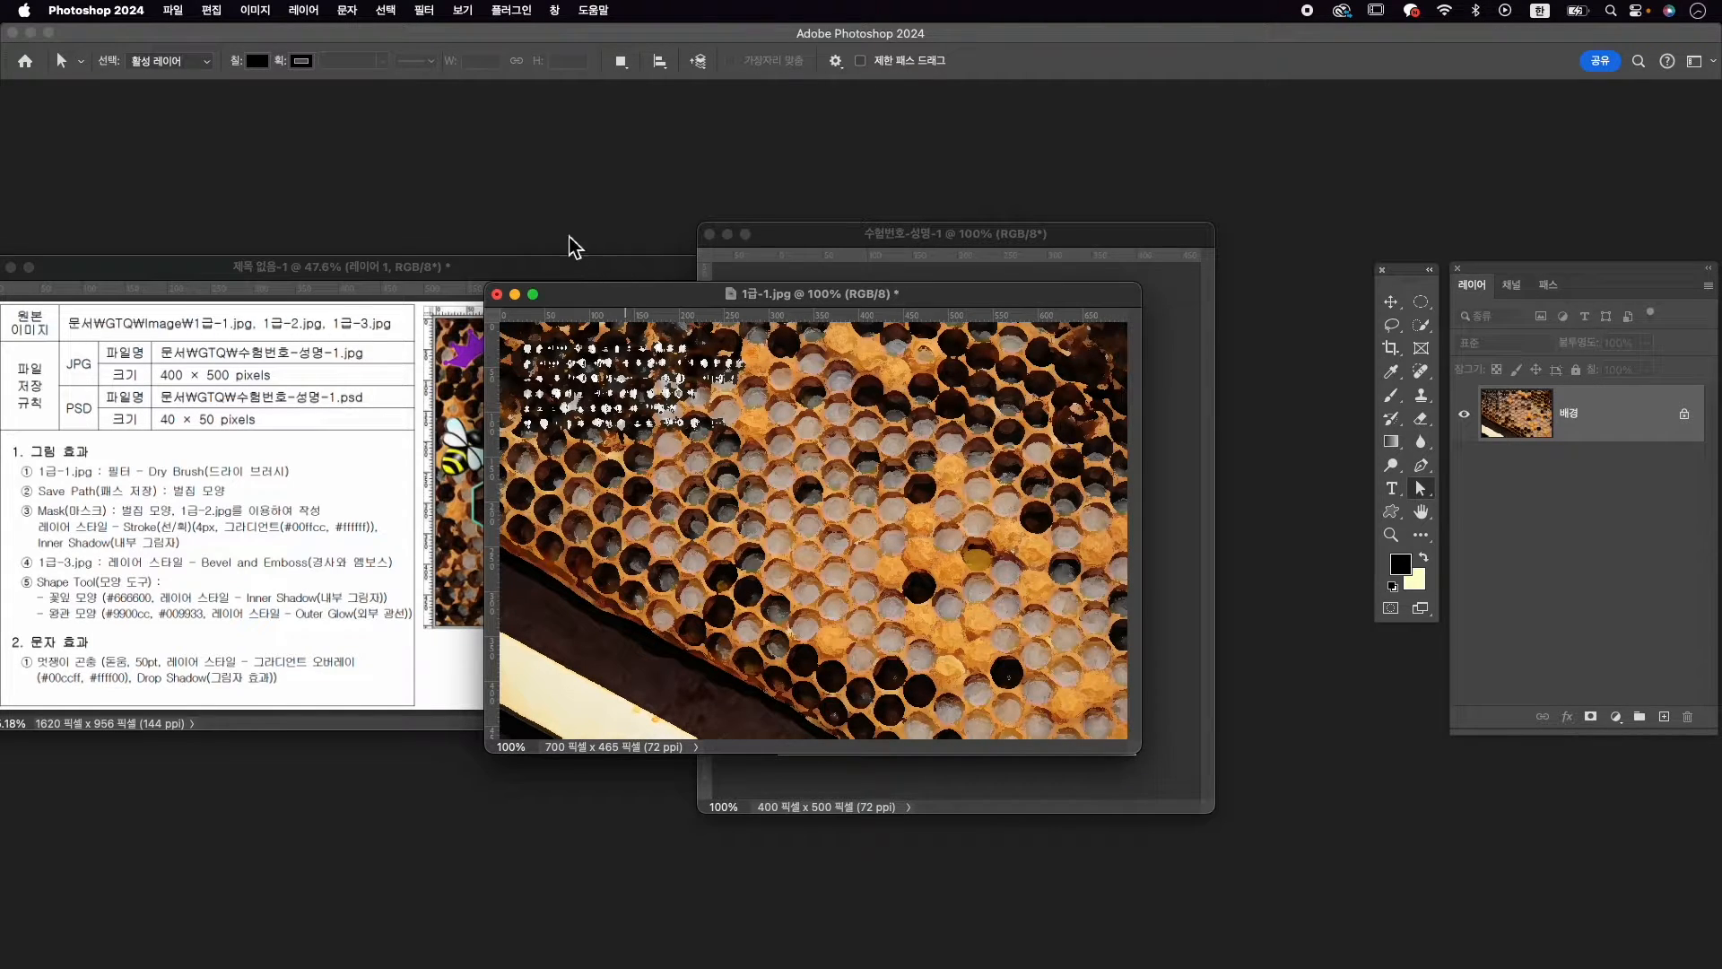
Resize the honeycomb image proportionally to a height of 500 pixels
left_click(256, 10)
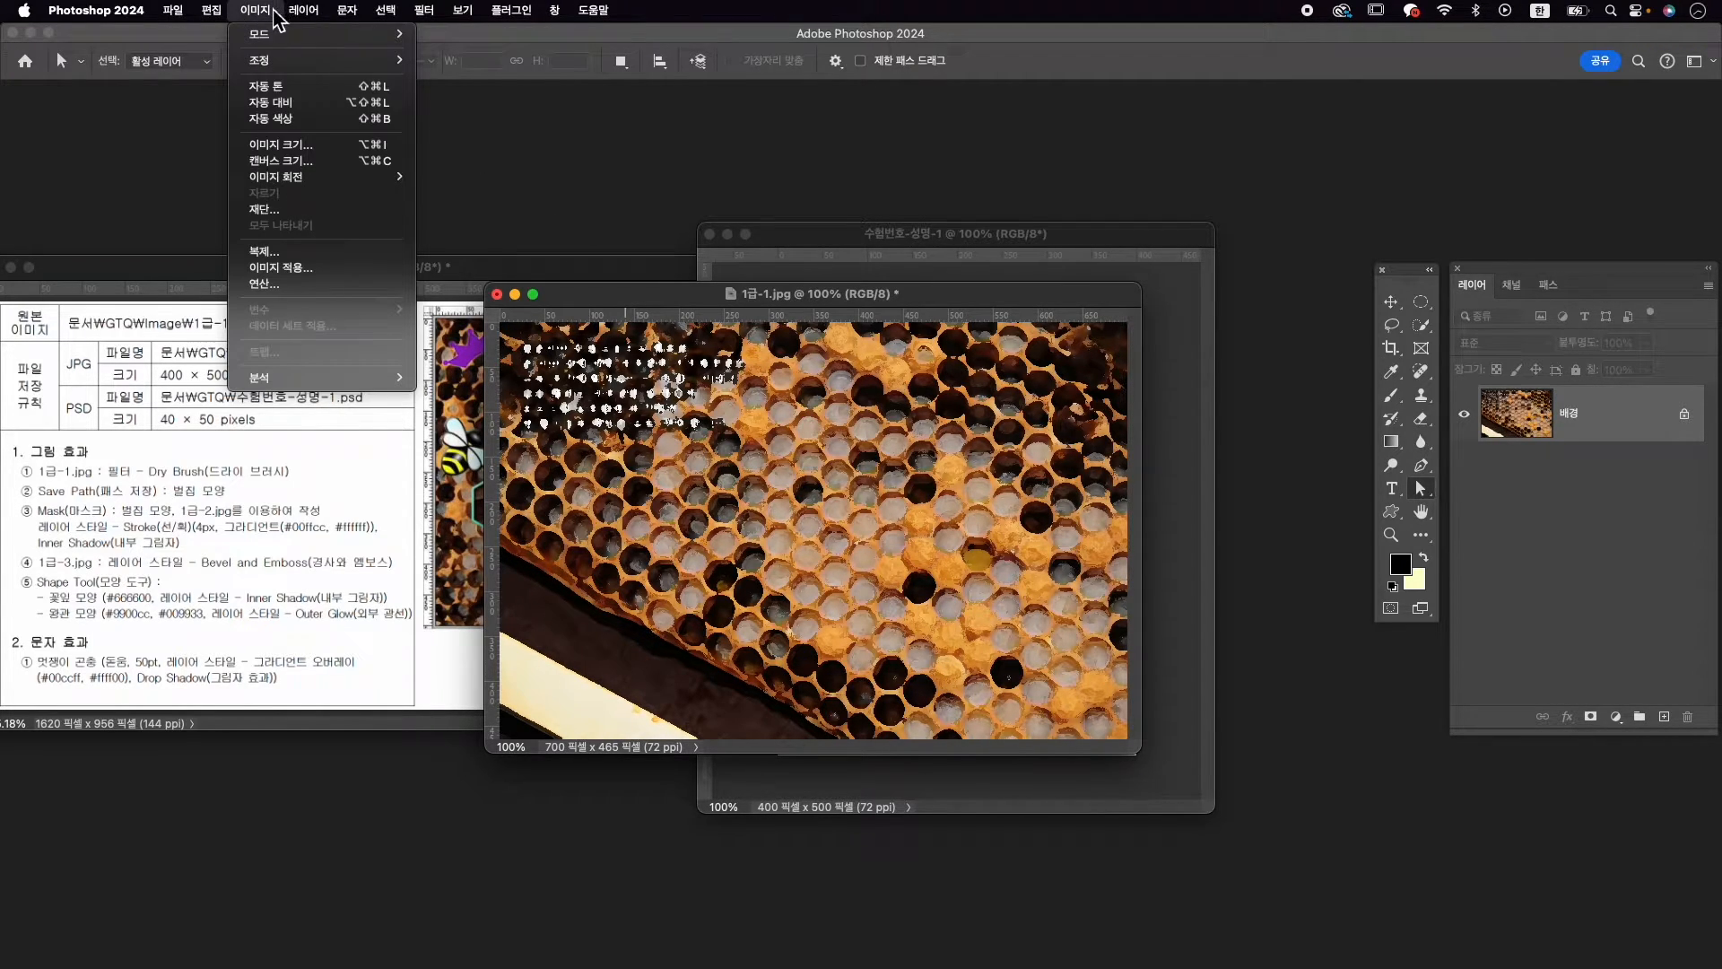
left_click(285, 146)
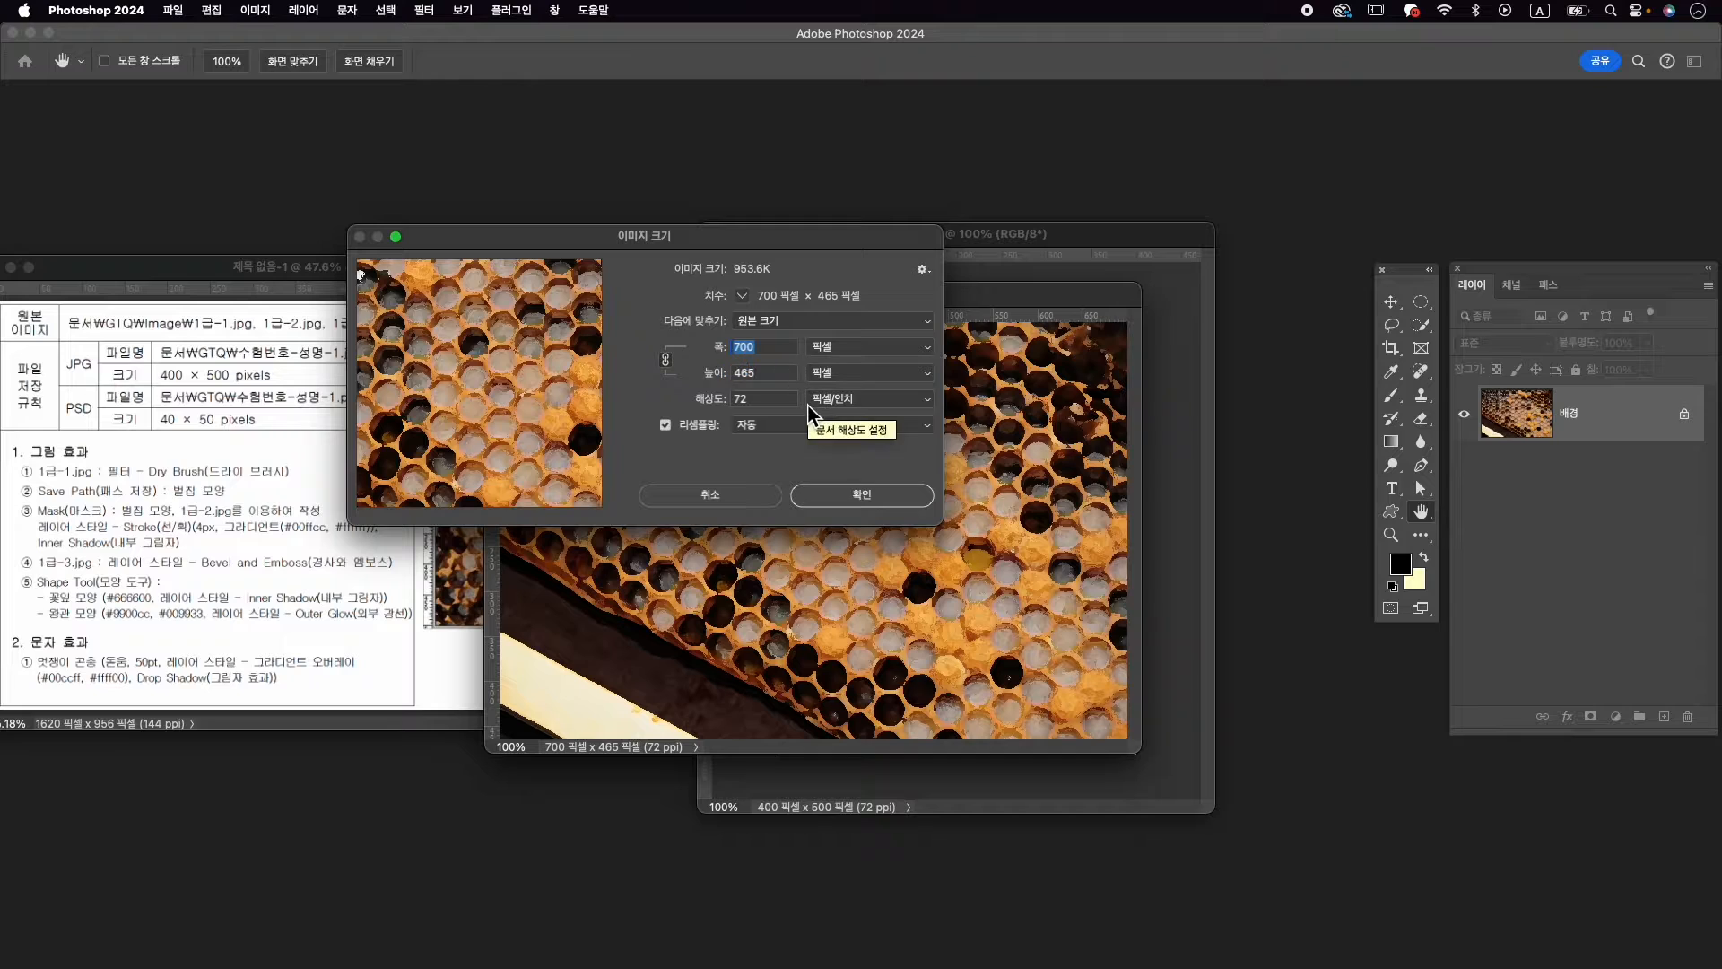
type("400")
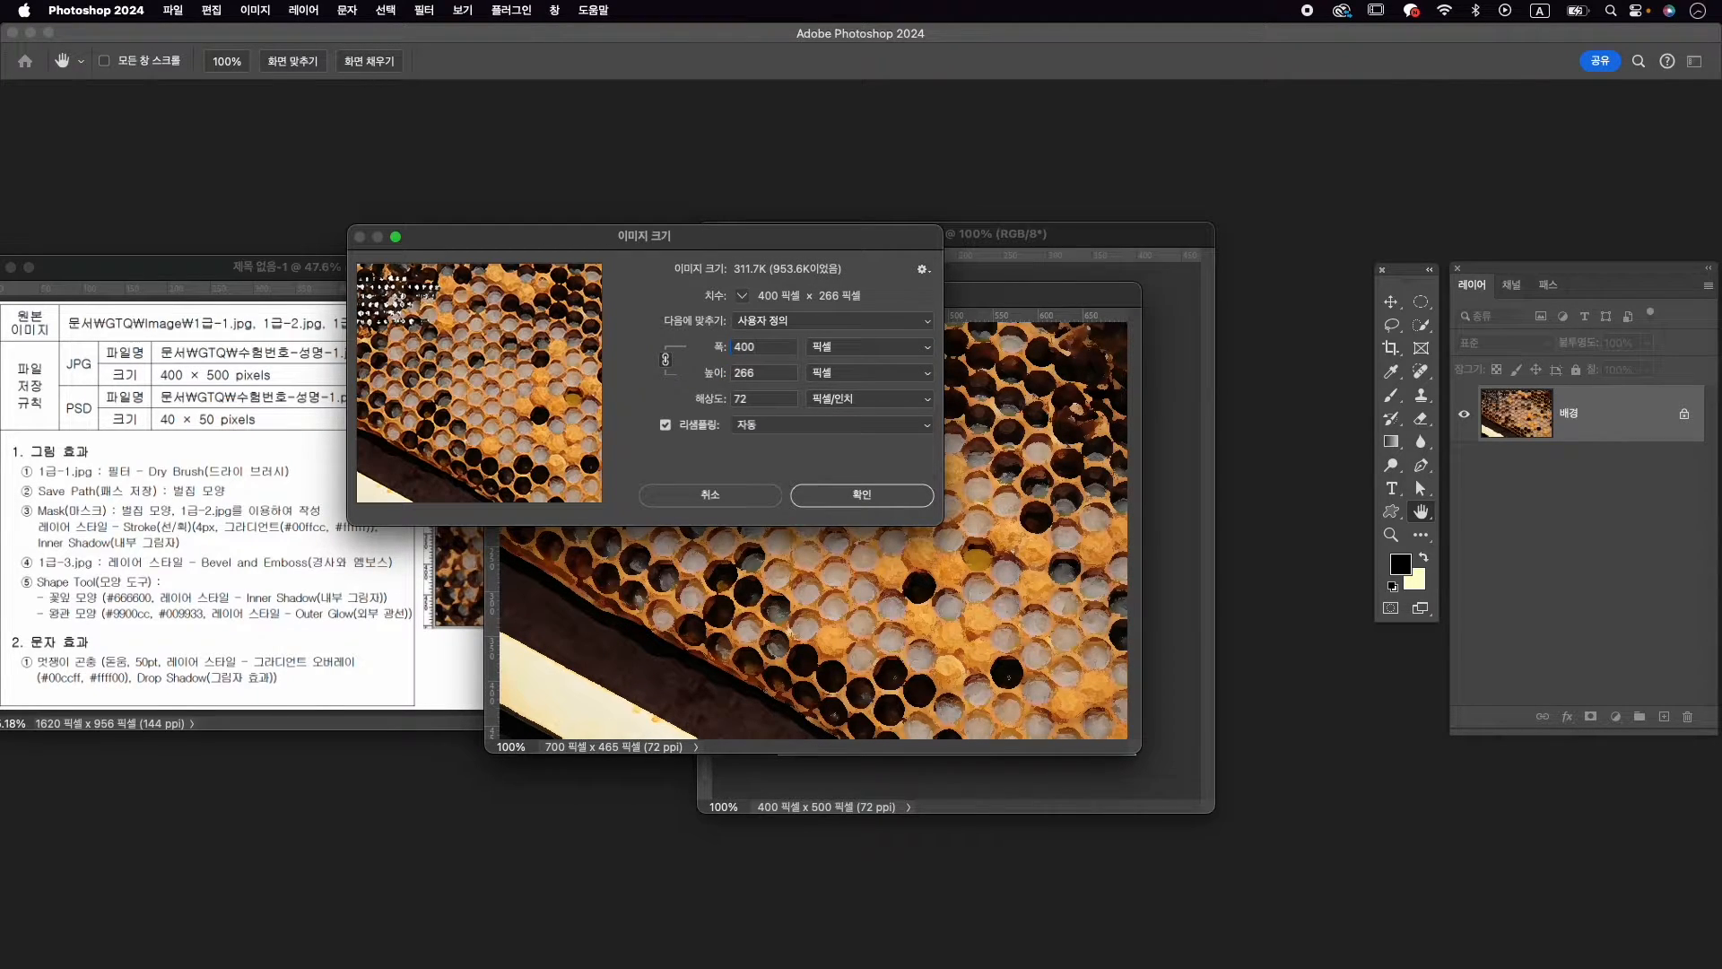
type("500")
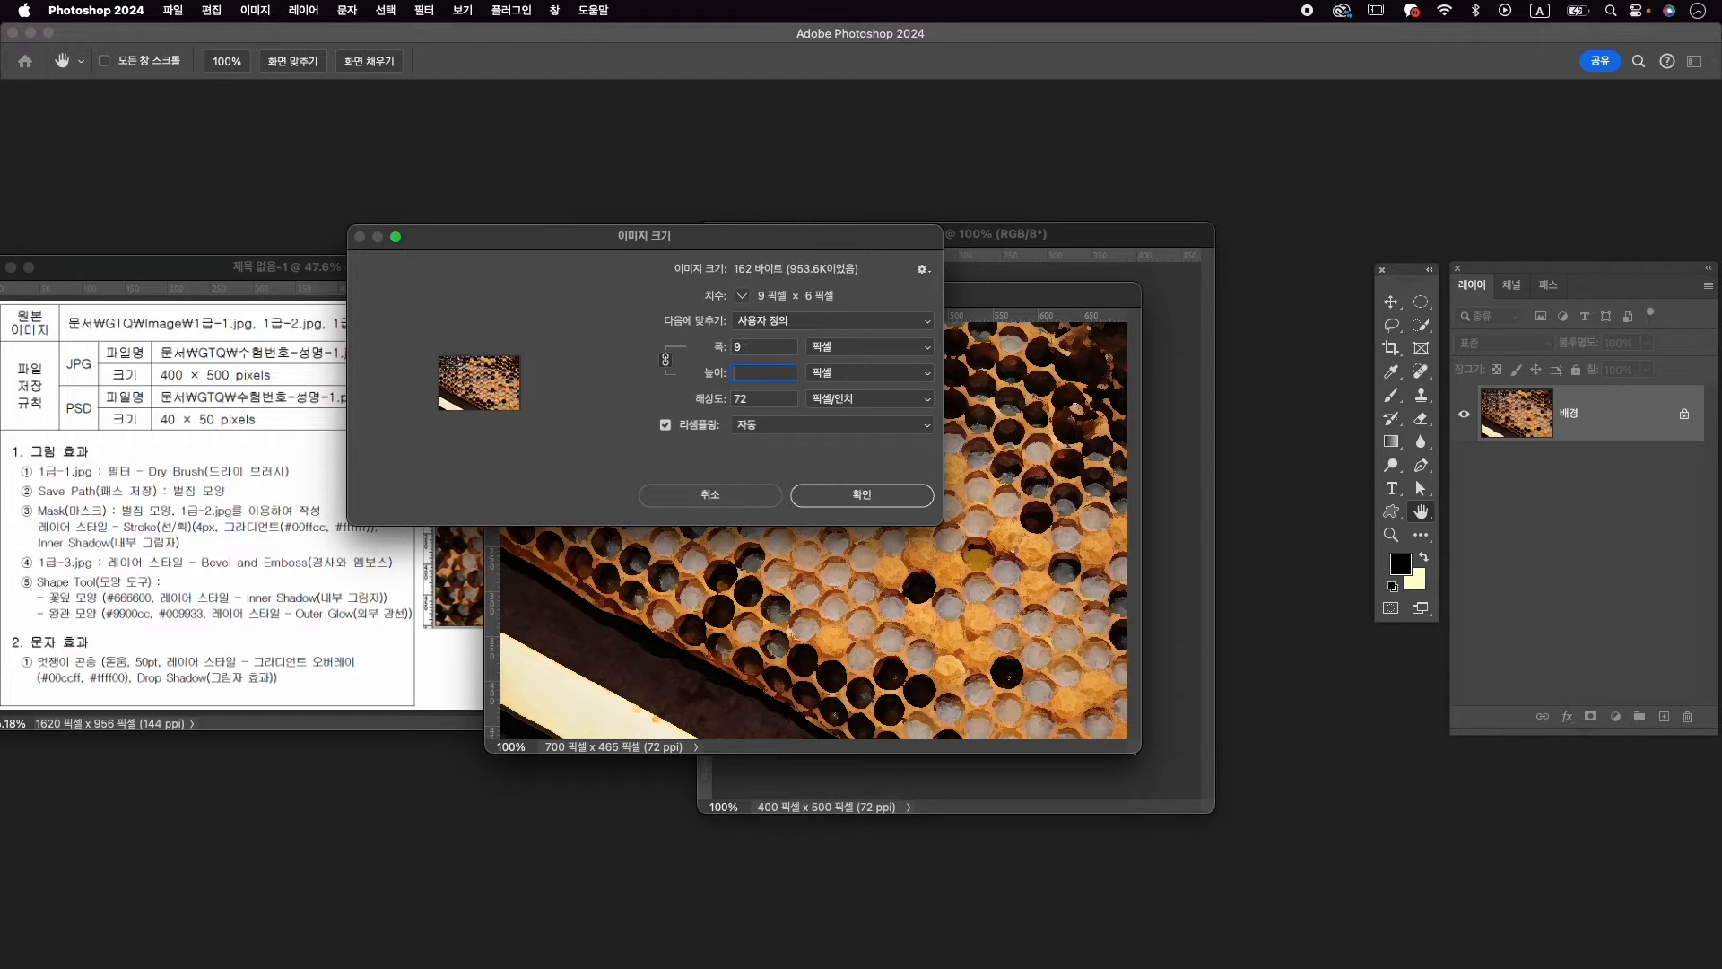
key("Return")
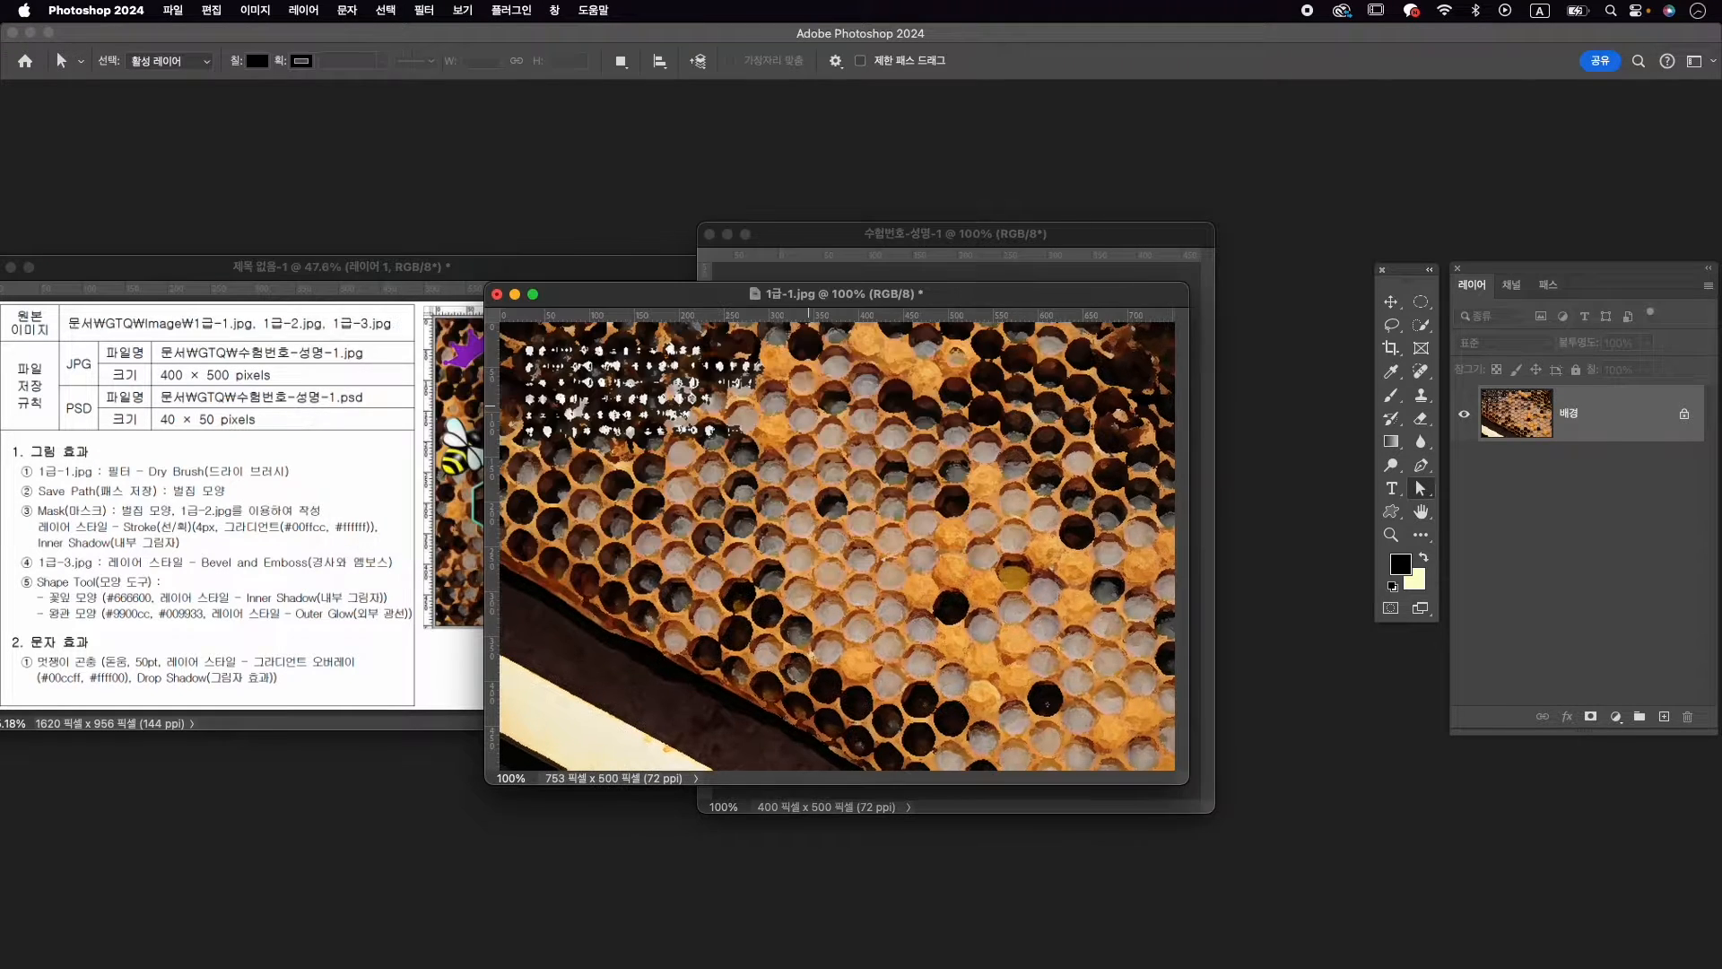
Copy the filtered honeycomb image into the 400 × 500 pixel document as a new layer with the Move tool
left_click_drag(853, 293, 954, 477)
key("v")
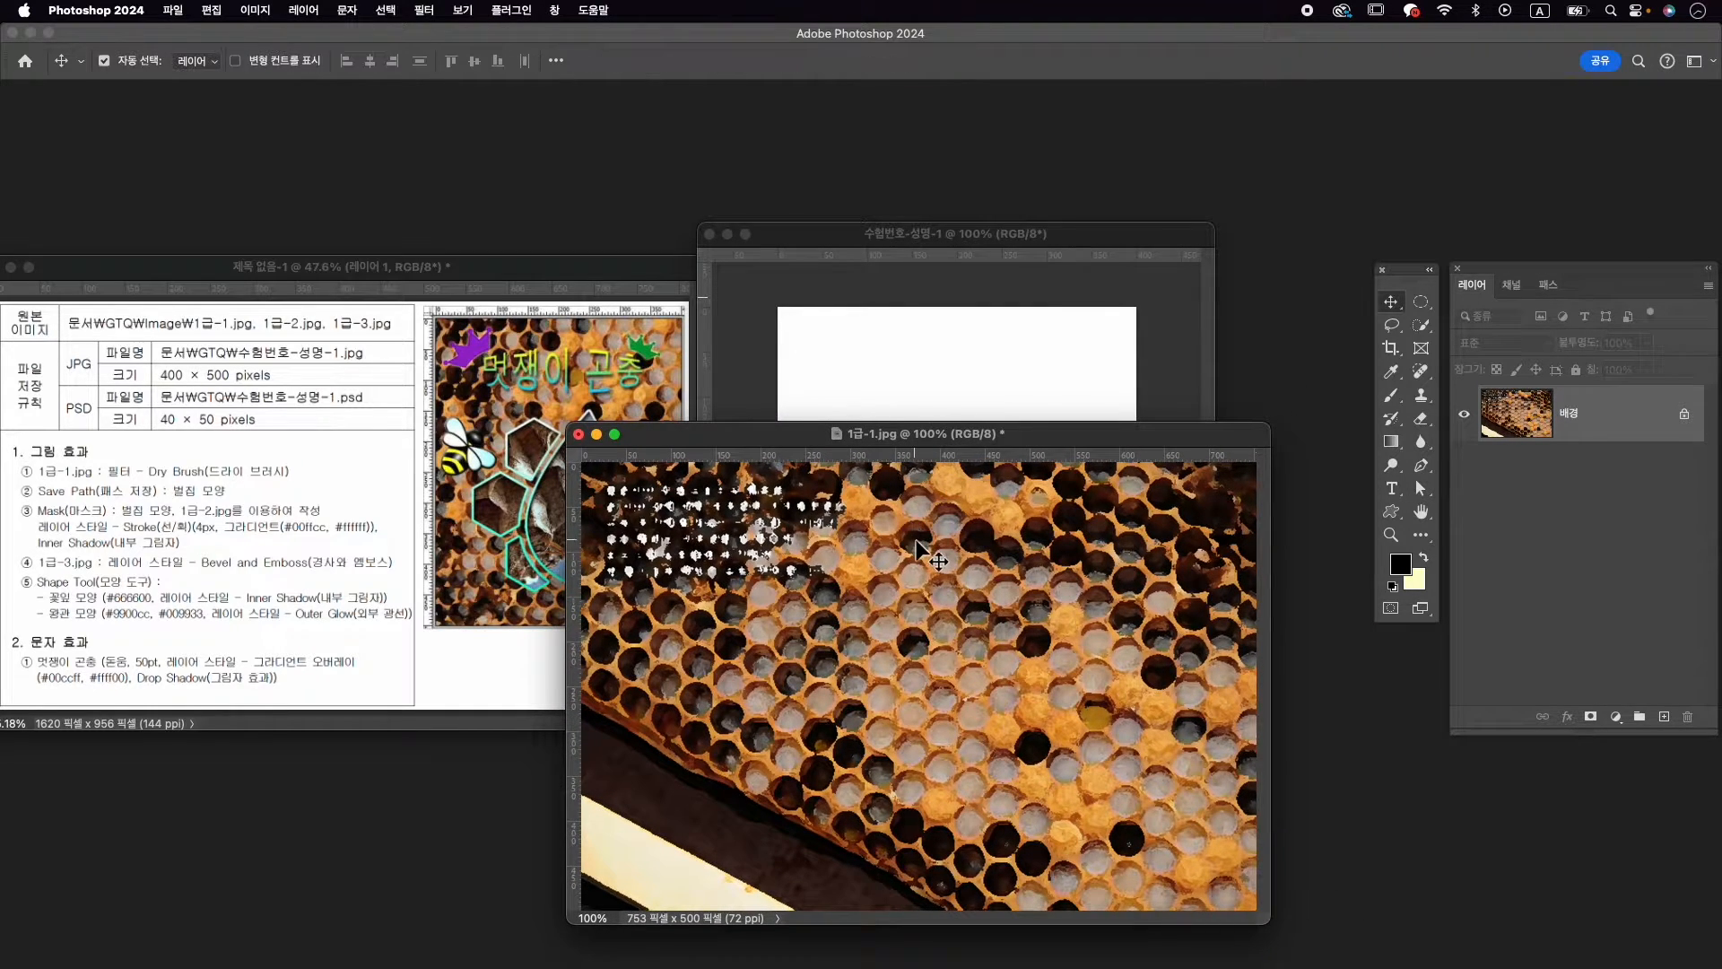
left_click(1390, 302)
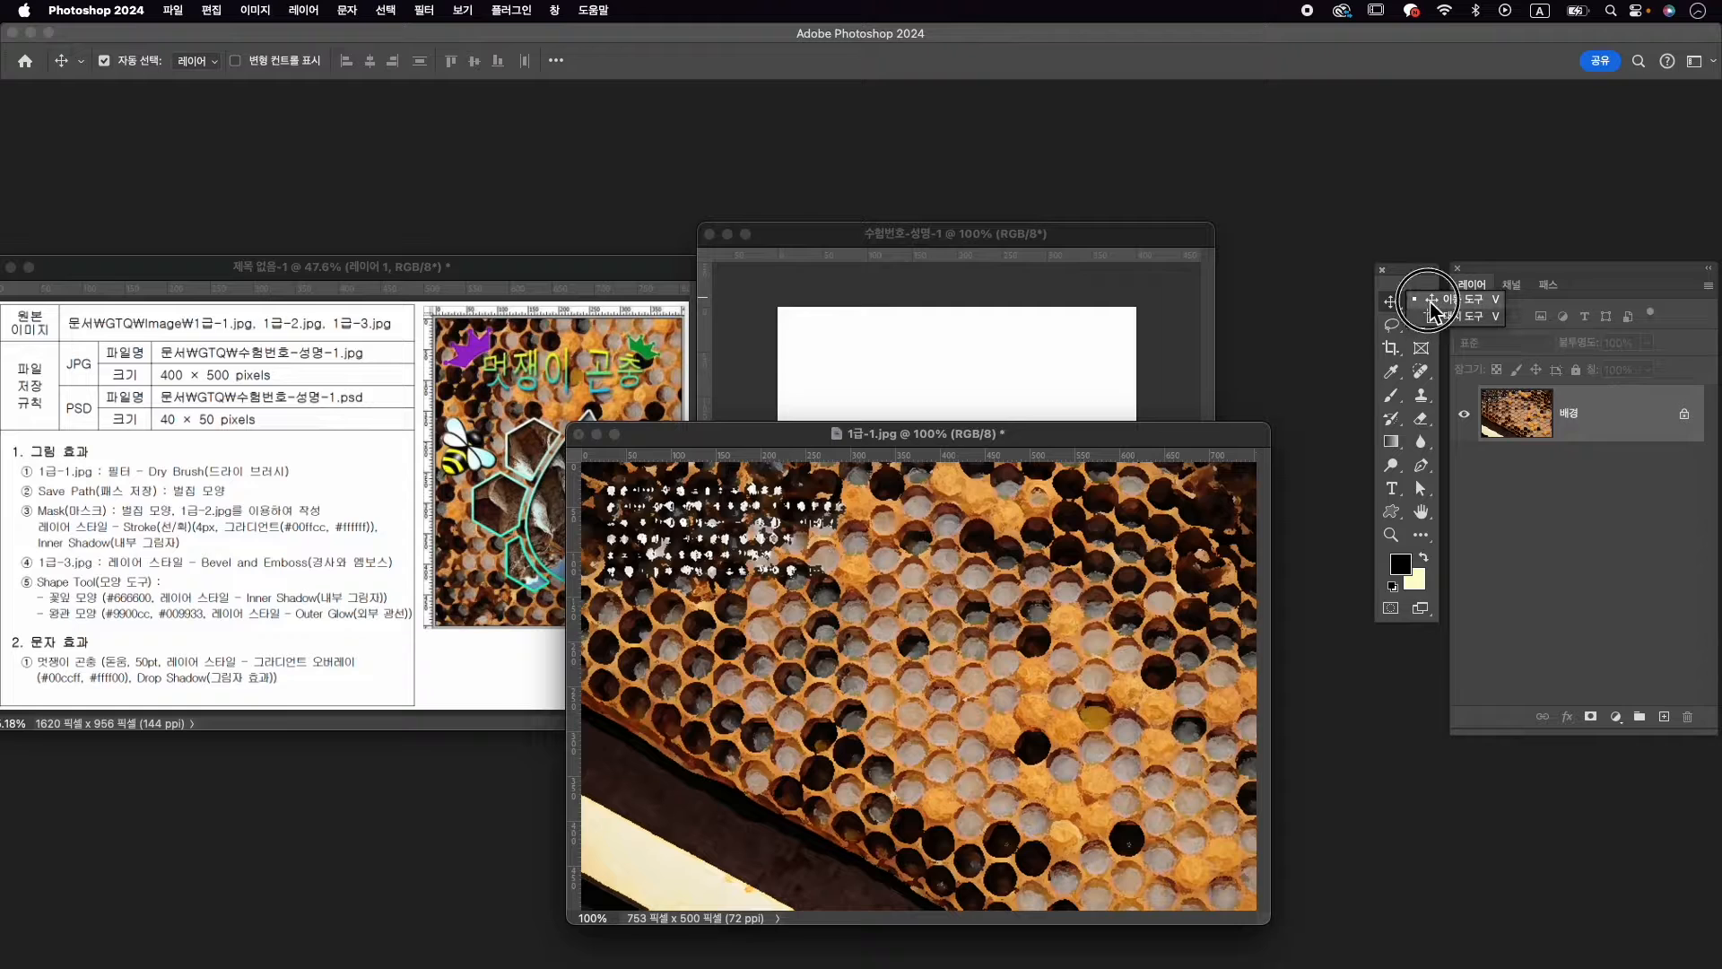
left_click_drag(949, 588, 915, 348)
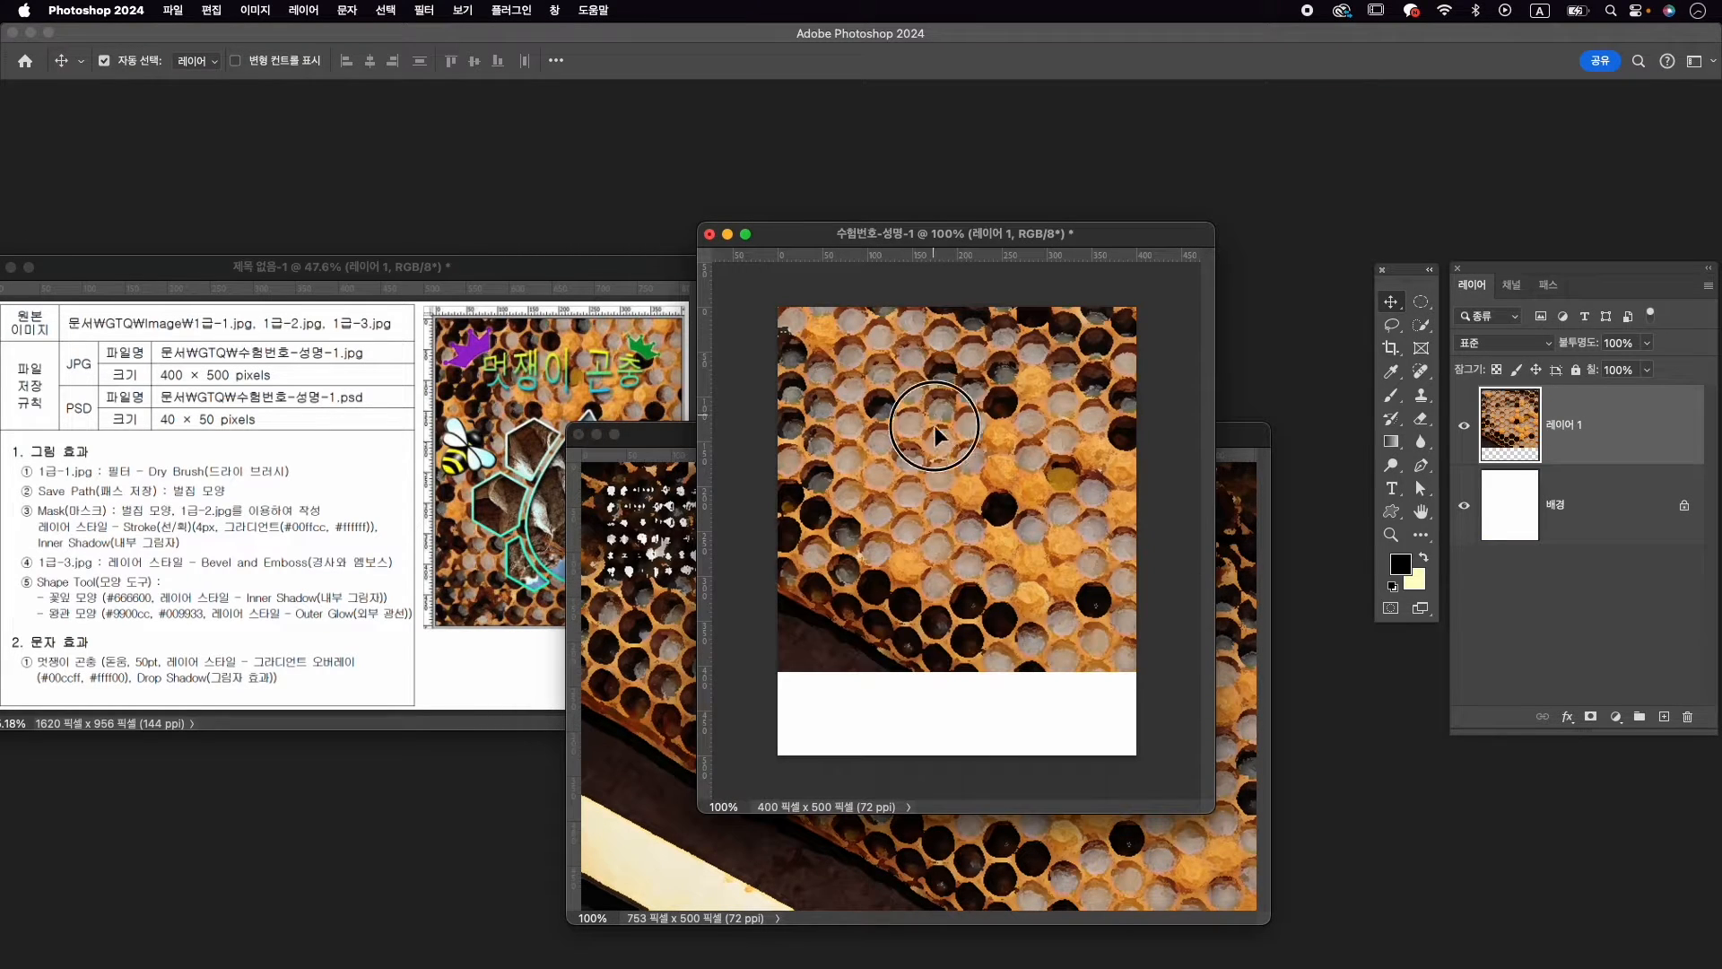
left_click_drag(935, 425, 951, 508)
Close the source image 1급-1.jpg
left_click(631, 463)
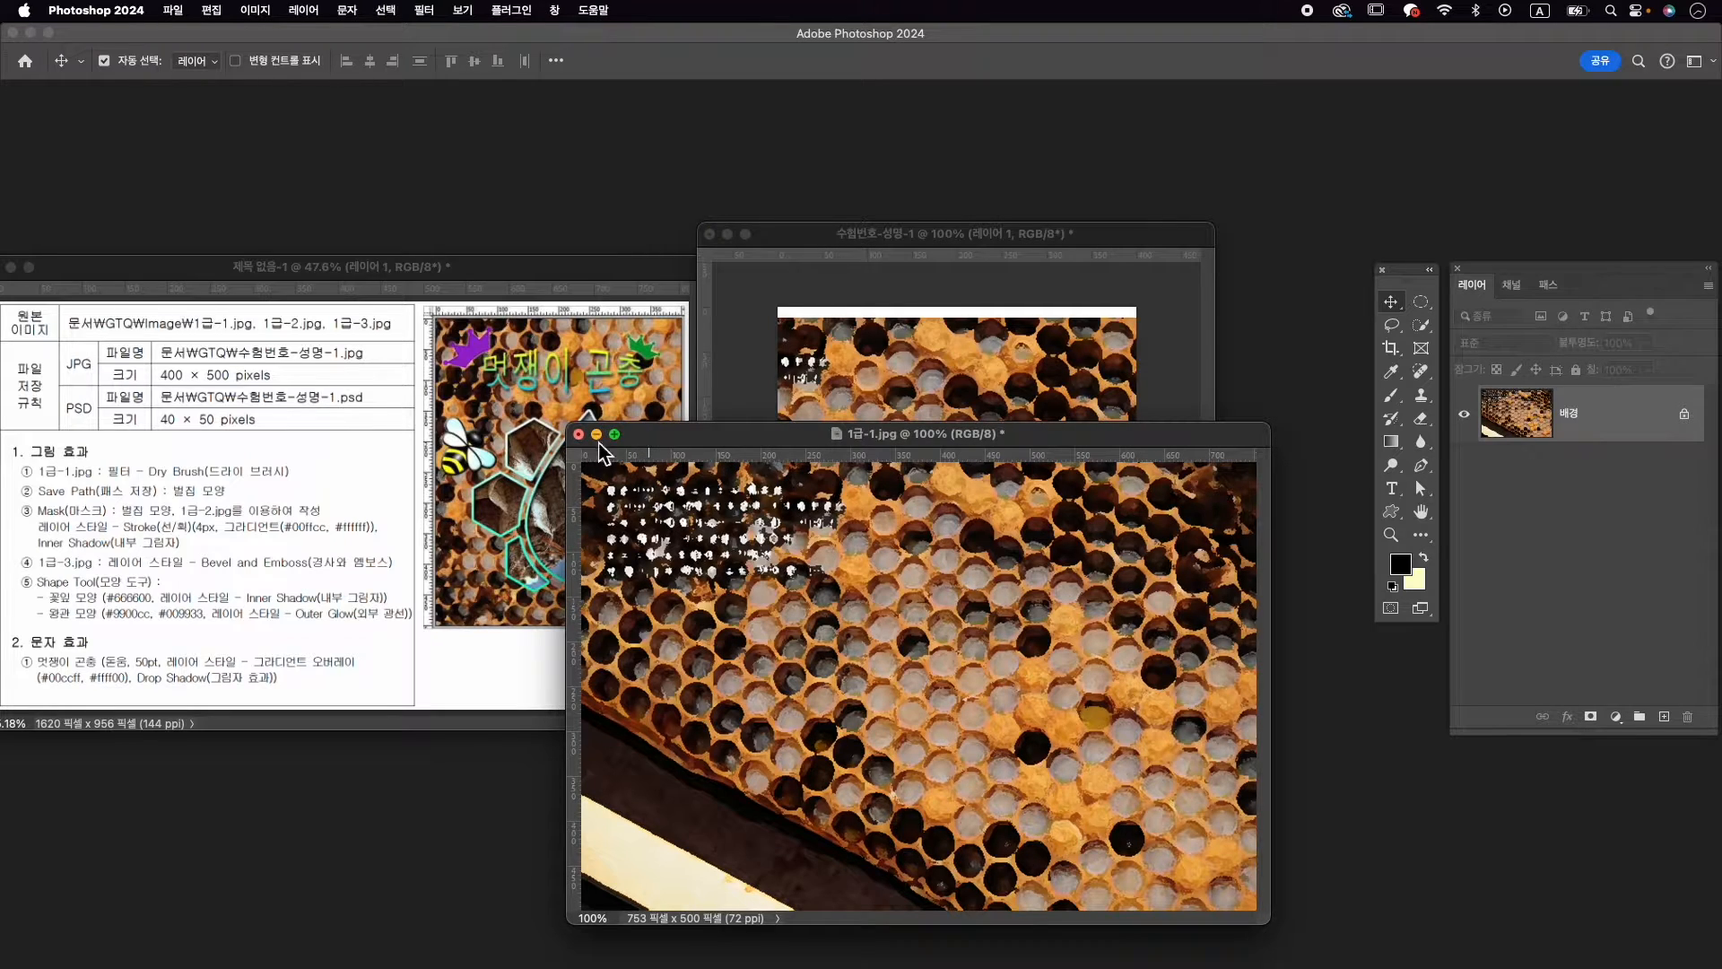
left_click(578, 434)
left_click(894, 401)
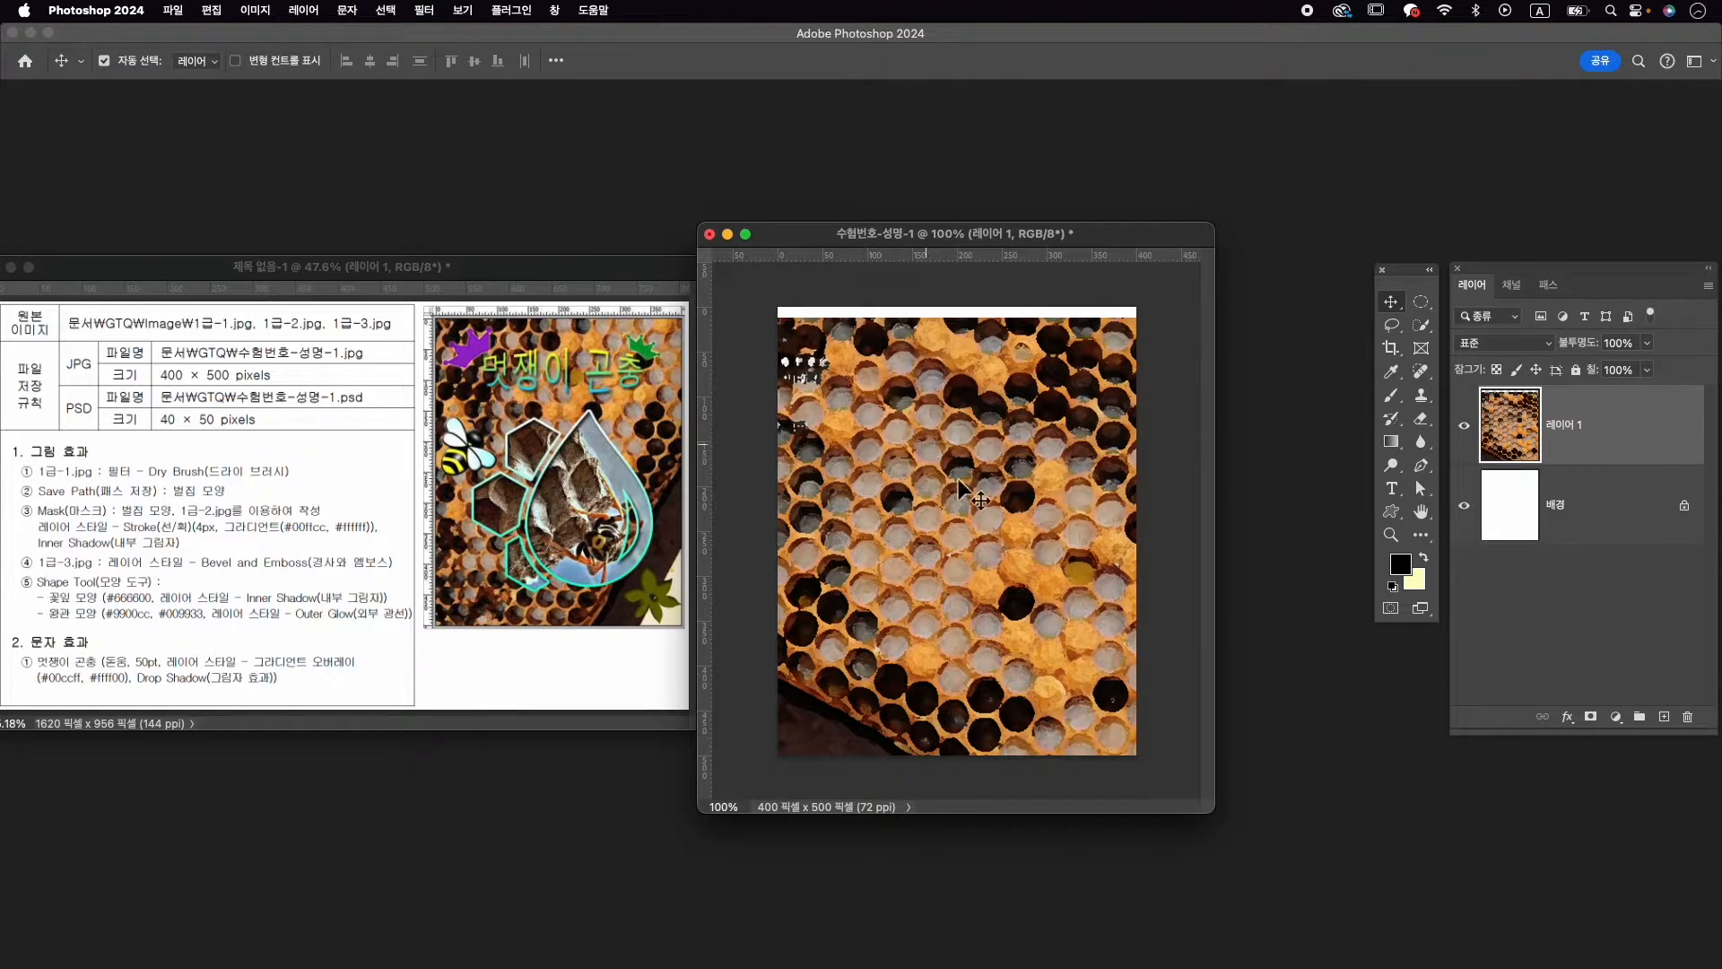
Reposition the honeycomb layer on the canvas and rotate it by -90° with Free Transform
left_click_drag(974, 494, 879, 542)
key("ctrl+t")
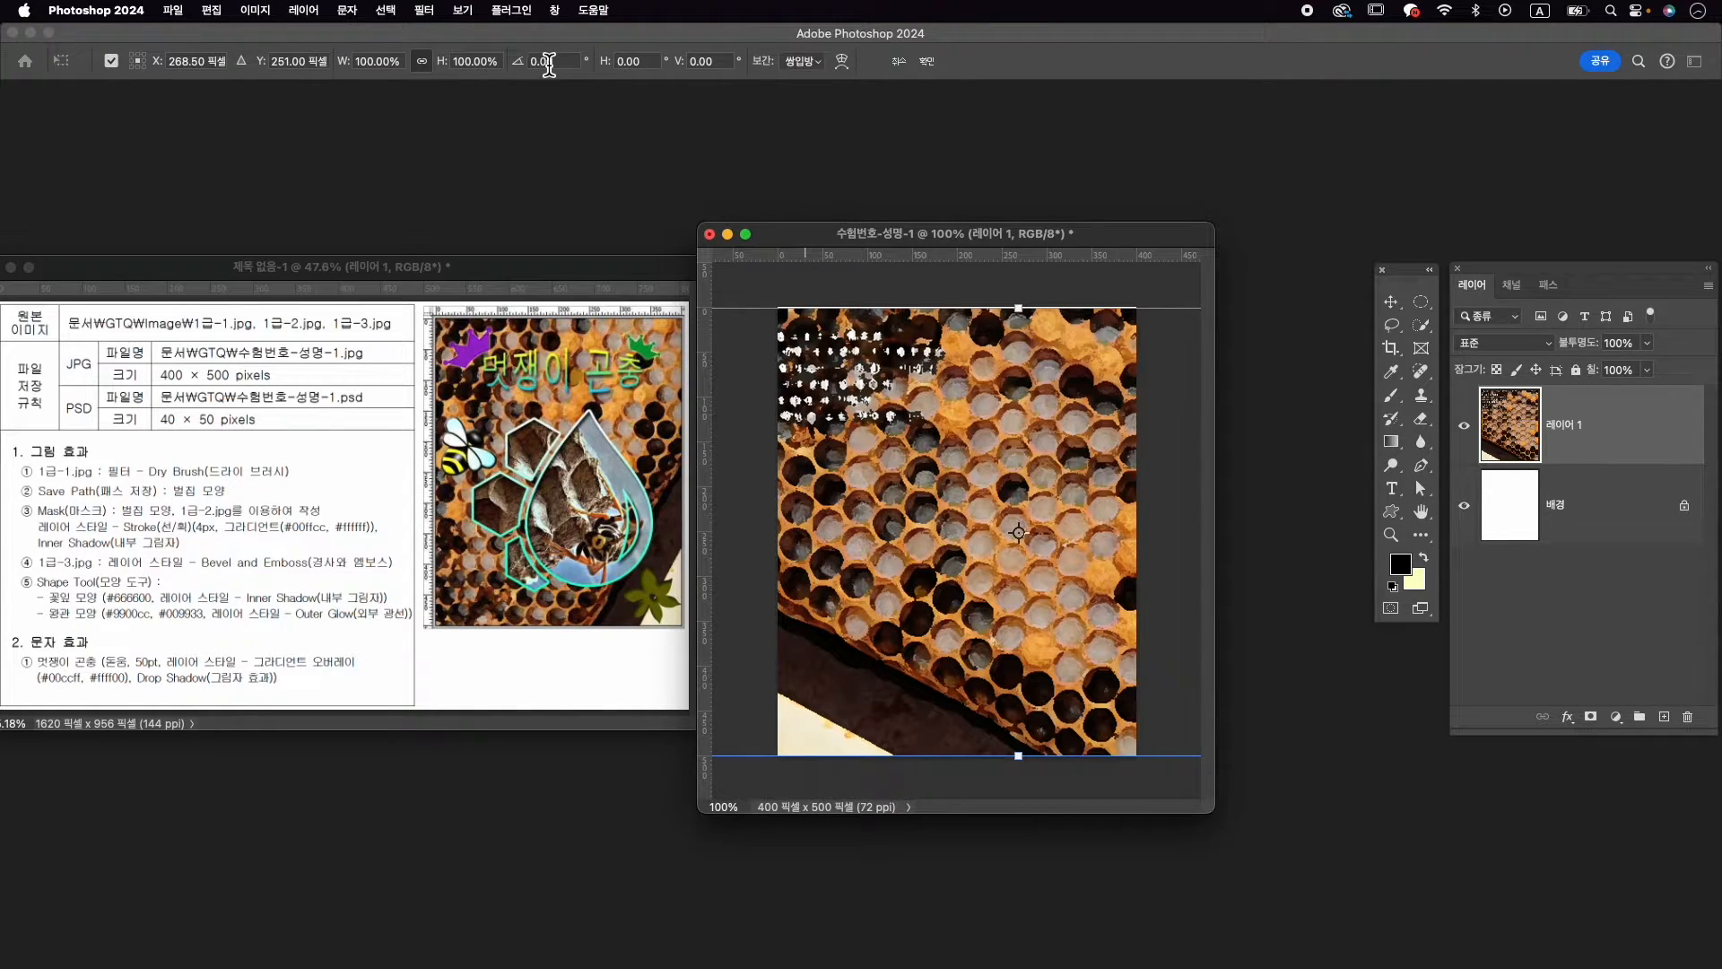
left_click(503, 62)
type("90")
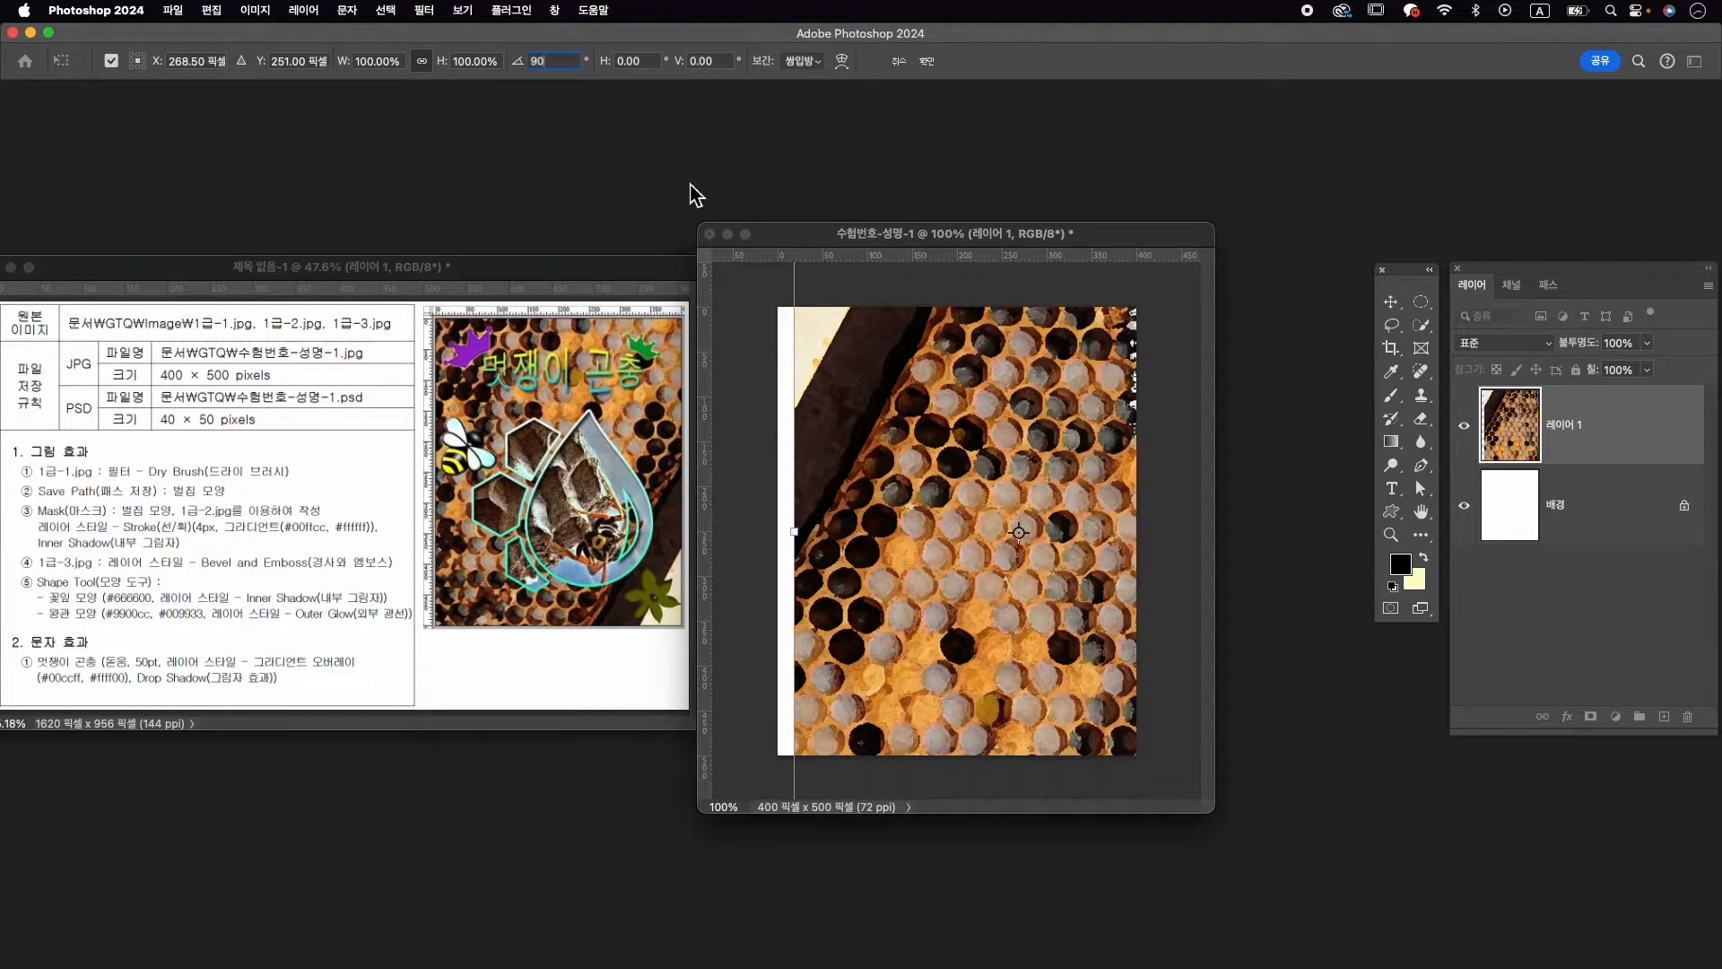
type("-")
key("Return")
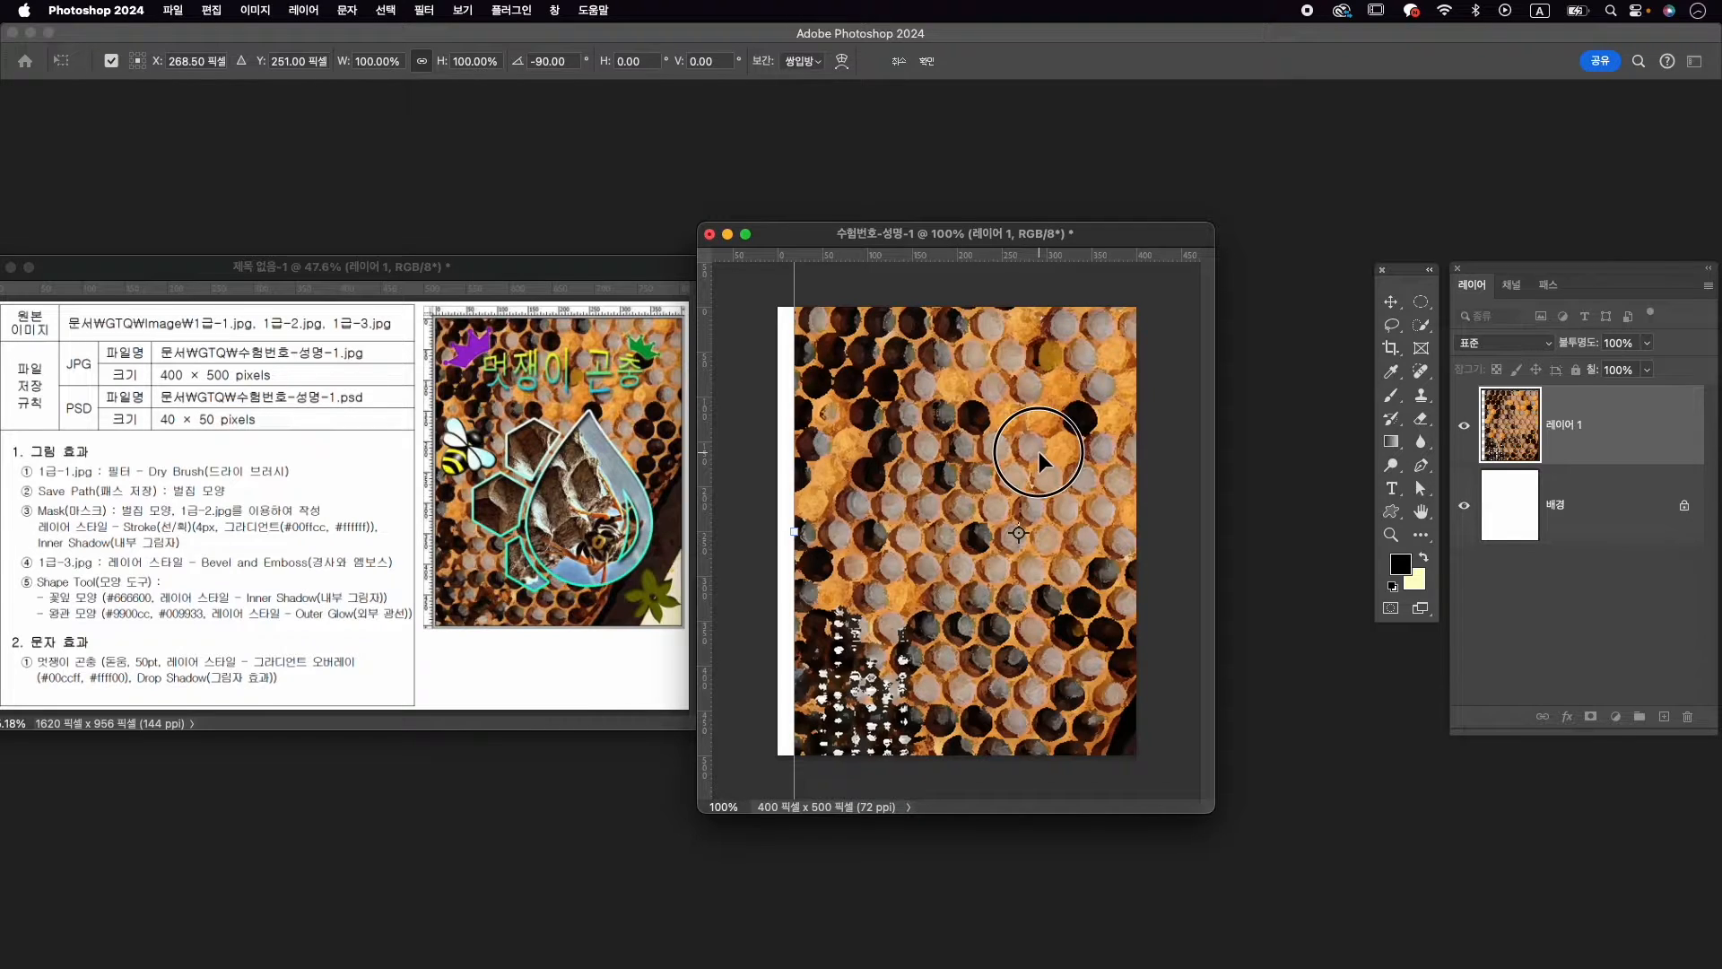
Shift the rotated honeycomb sideways until the dark frame and pale corner sit in the canvas's lower-right corner
left_click_drag(1039, 450, 938, 438)
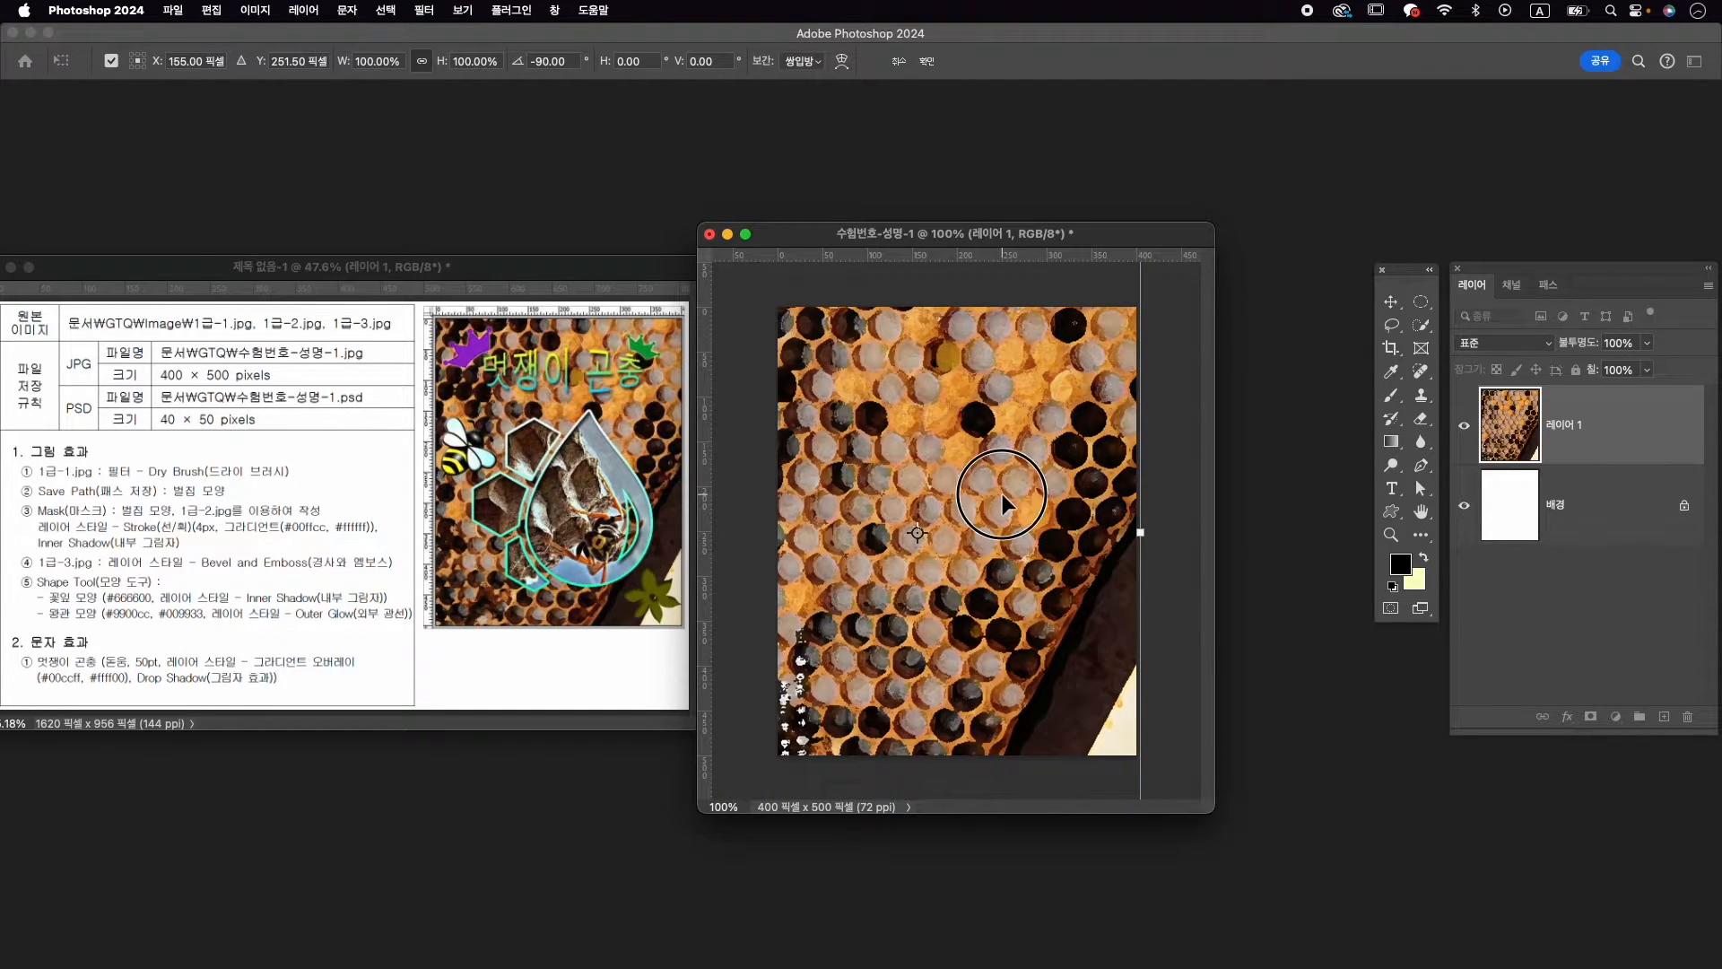
left_click_drag(1003, 494, 1012, 493)
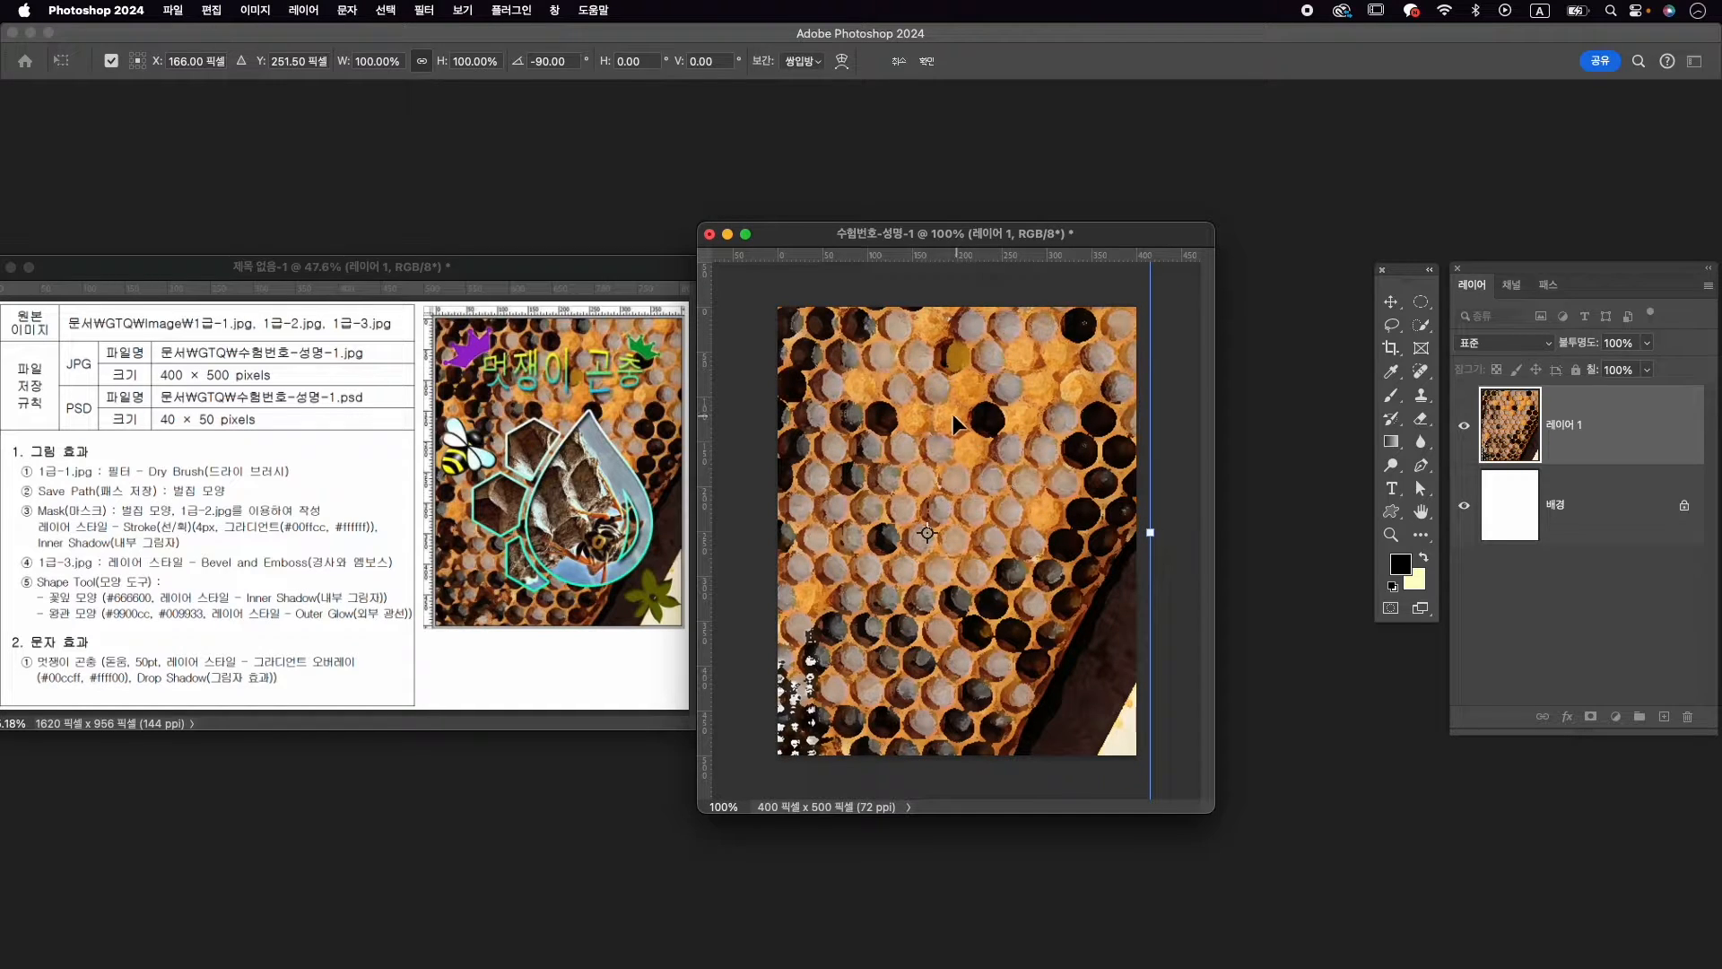
left_click_drag(1211, 813, 1304, 897)
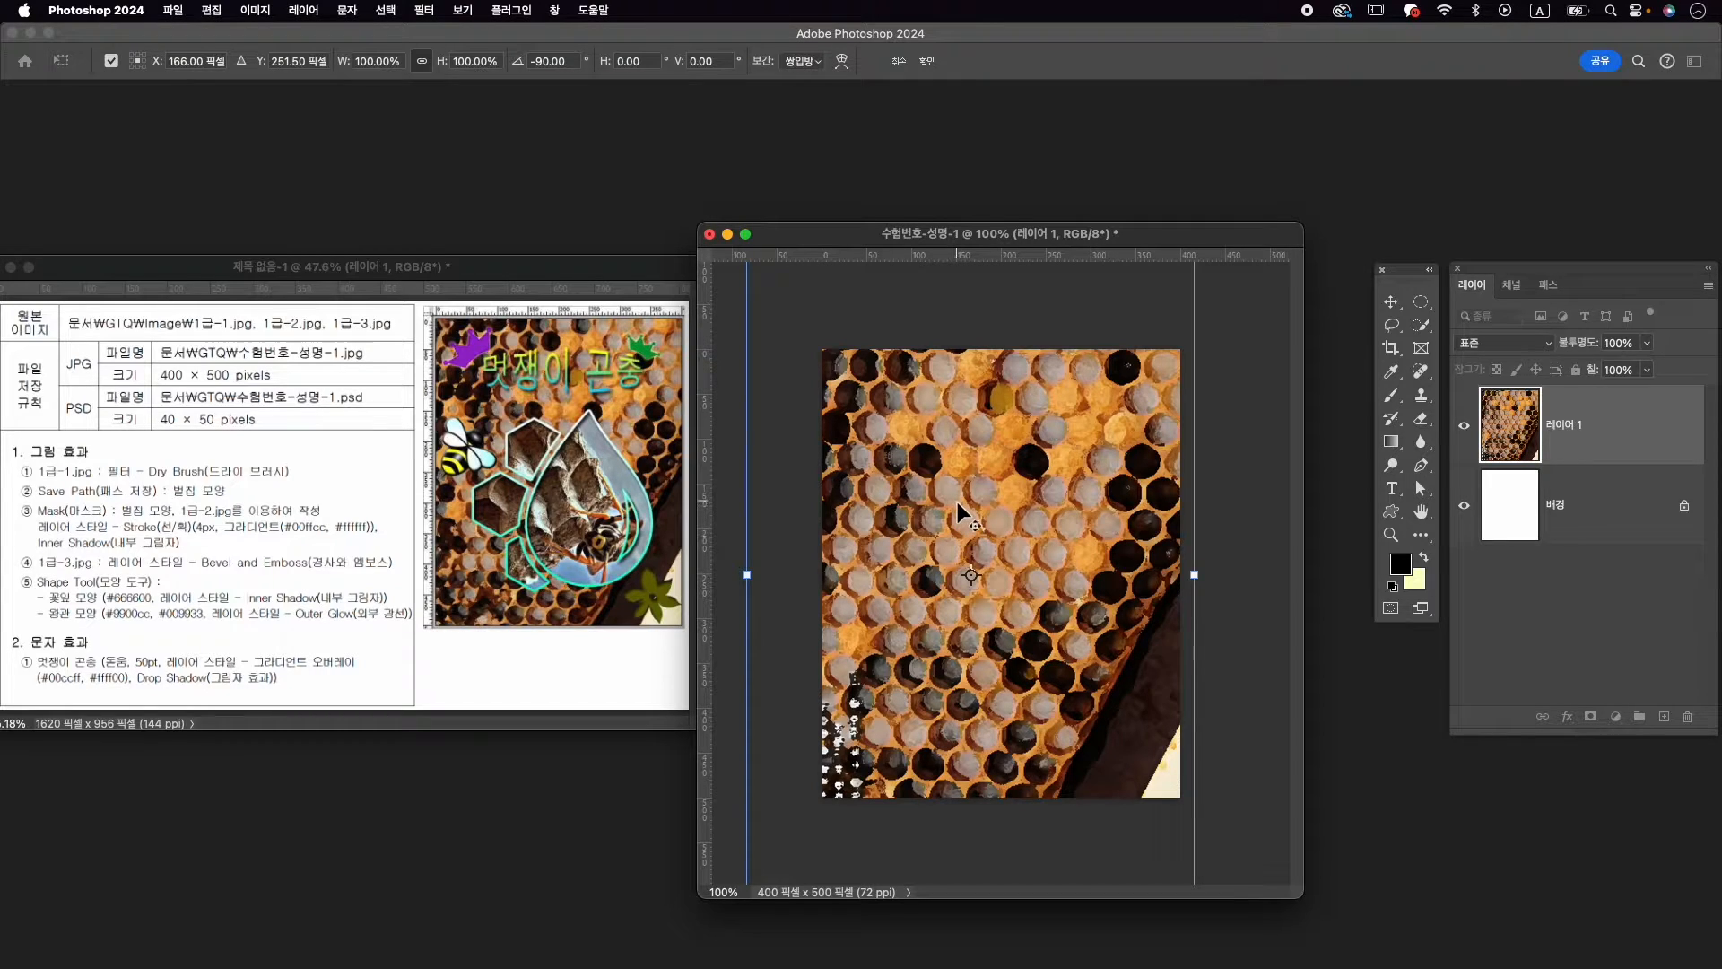
scroll(956, 492, "down", 1)
scroll(955, 492, "down", 3)
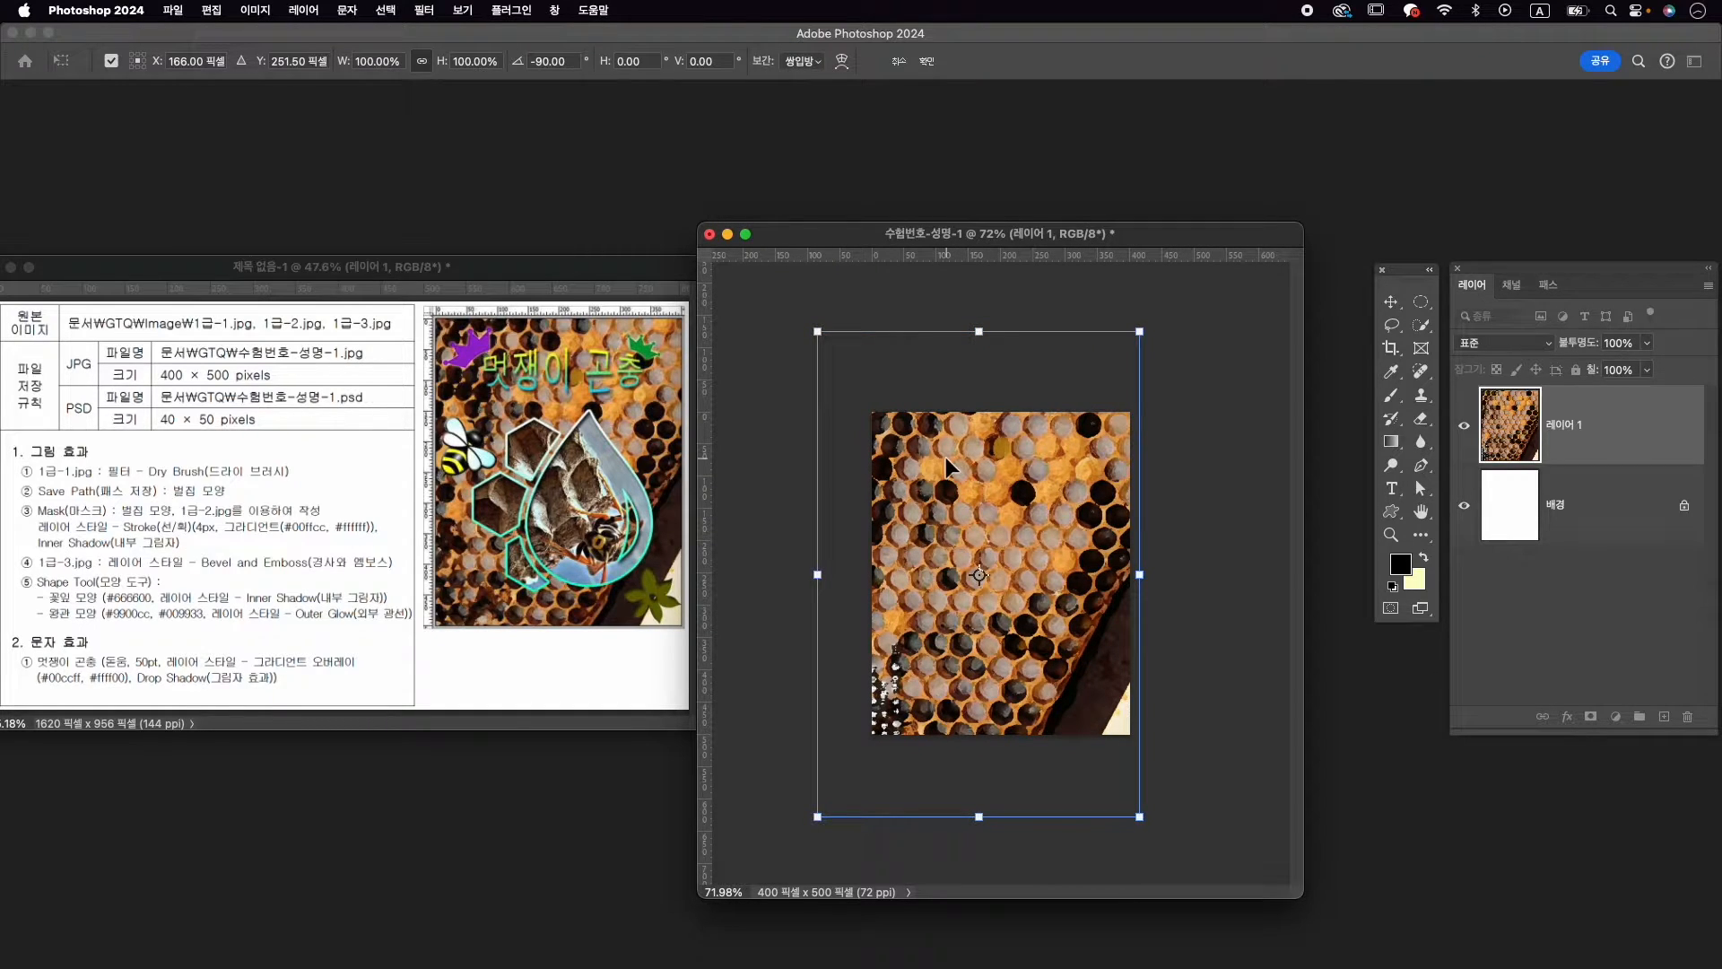
Scale the honeycomb proportionally to about 93% and align it with the canvas's right edge, using a horizontal guide as reference
left_click_drag(817, 331, 839, 363)
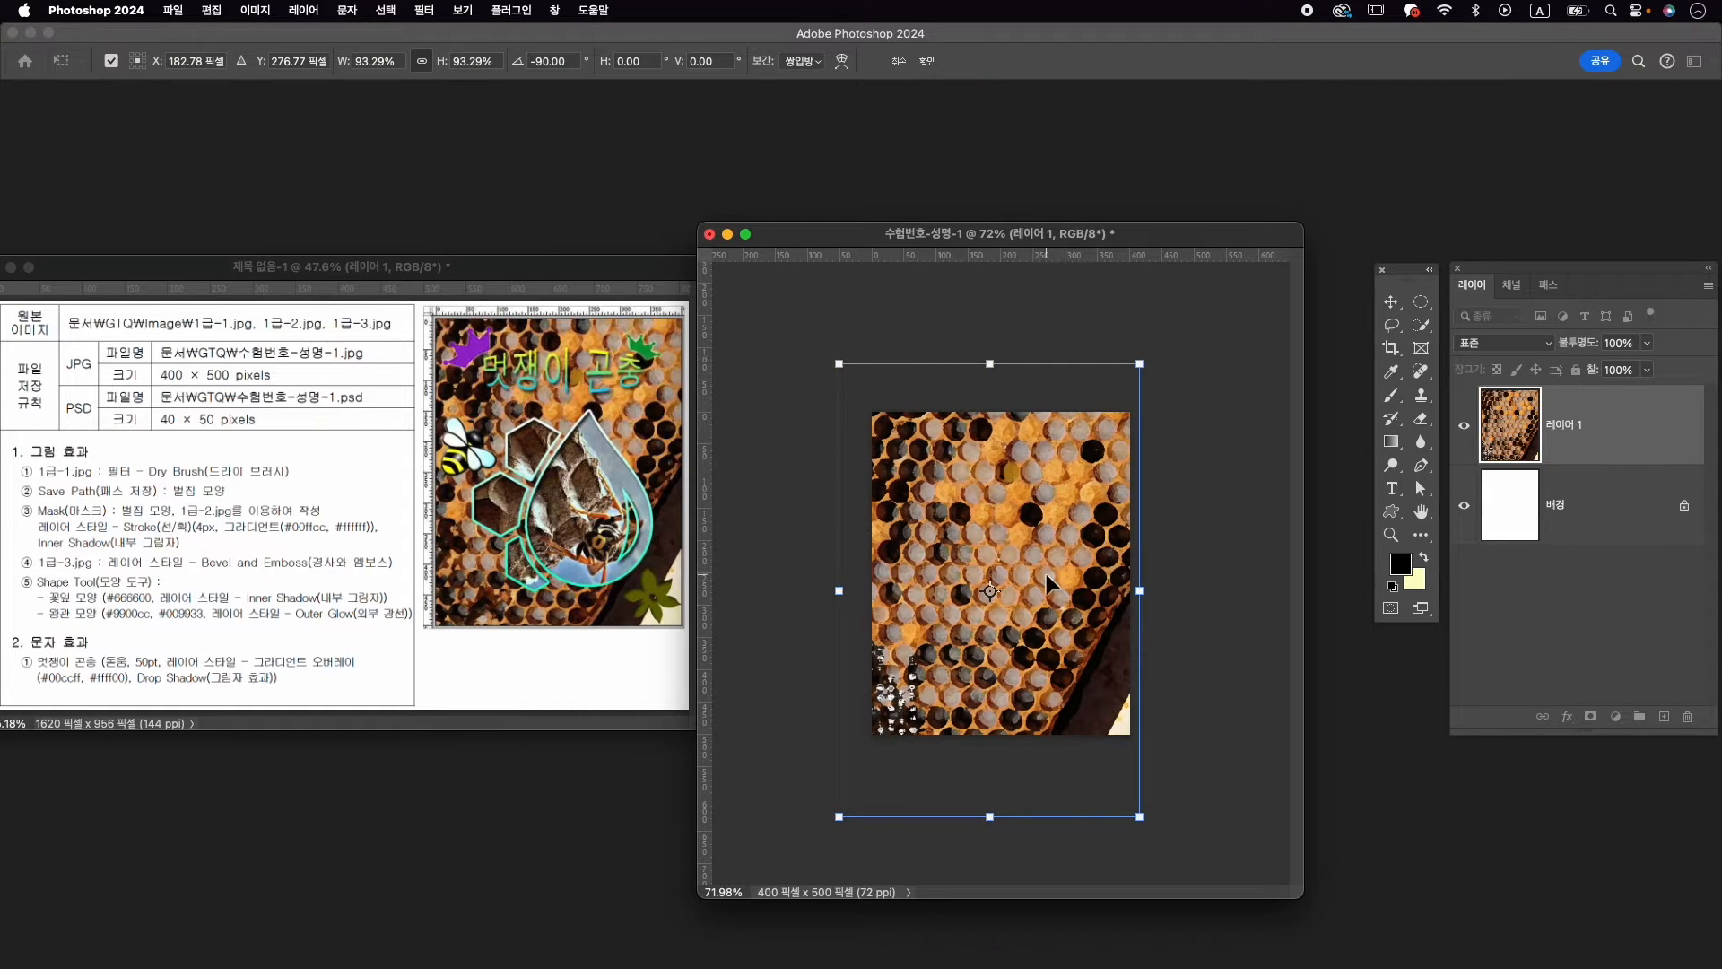
left_click_drag(1046, 574, 1035, 563)
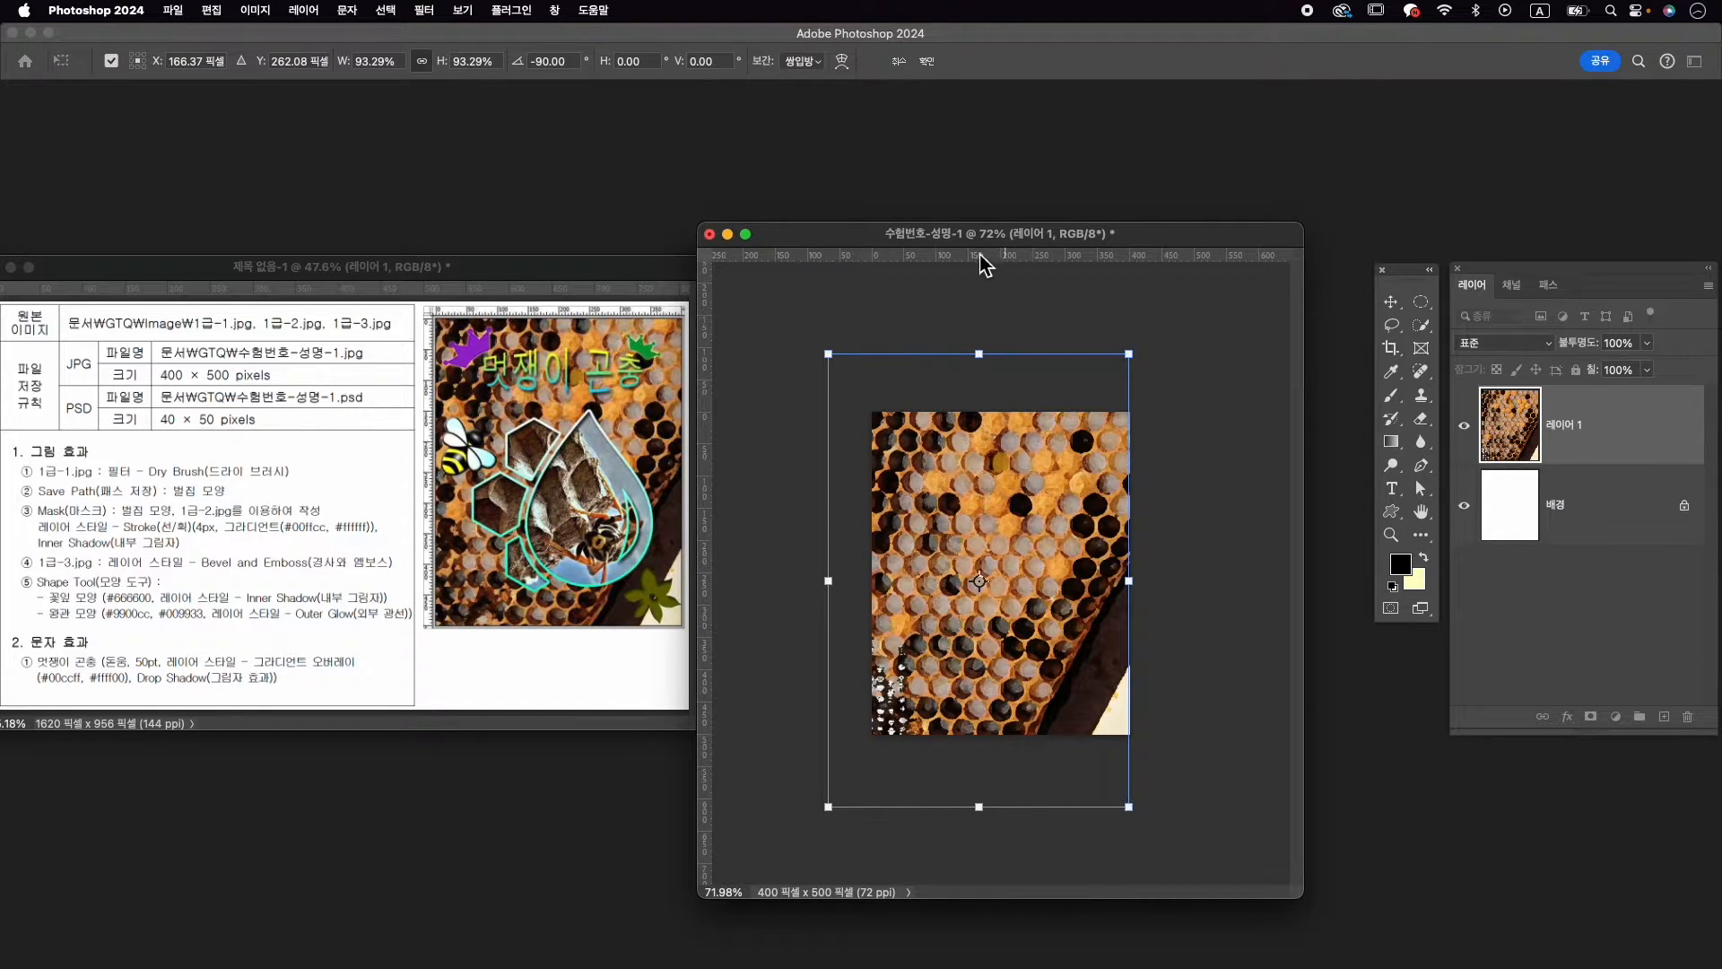
left_click_drag(981, 258, 985, 637)
mouse_move(1132, 355)
left_mouse_down()
mouse_move(1138, 339)
mouse_move(1129, 354)
left_mouse_up()
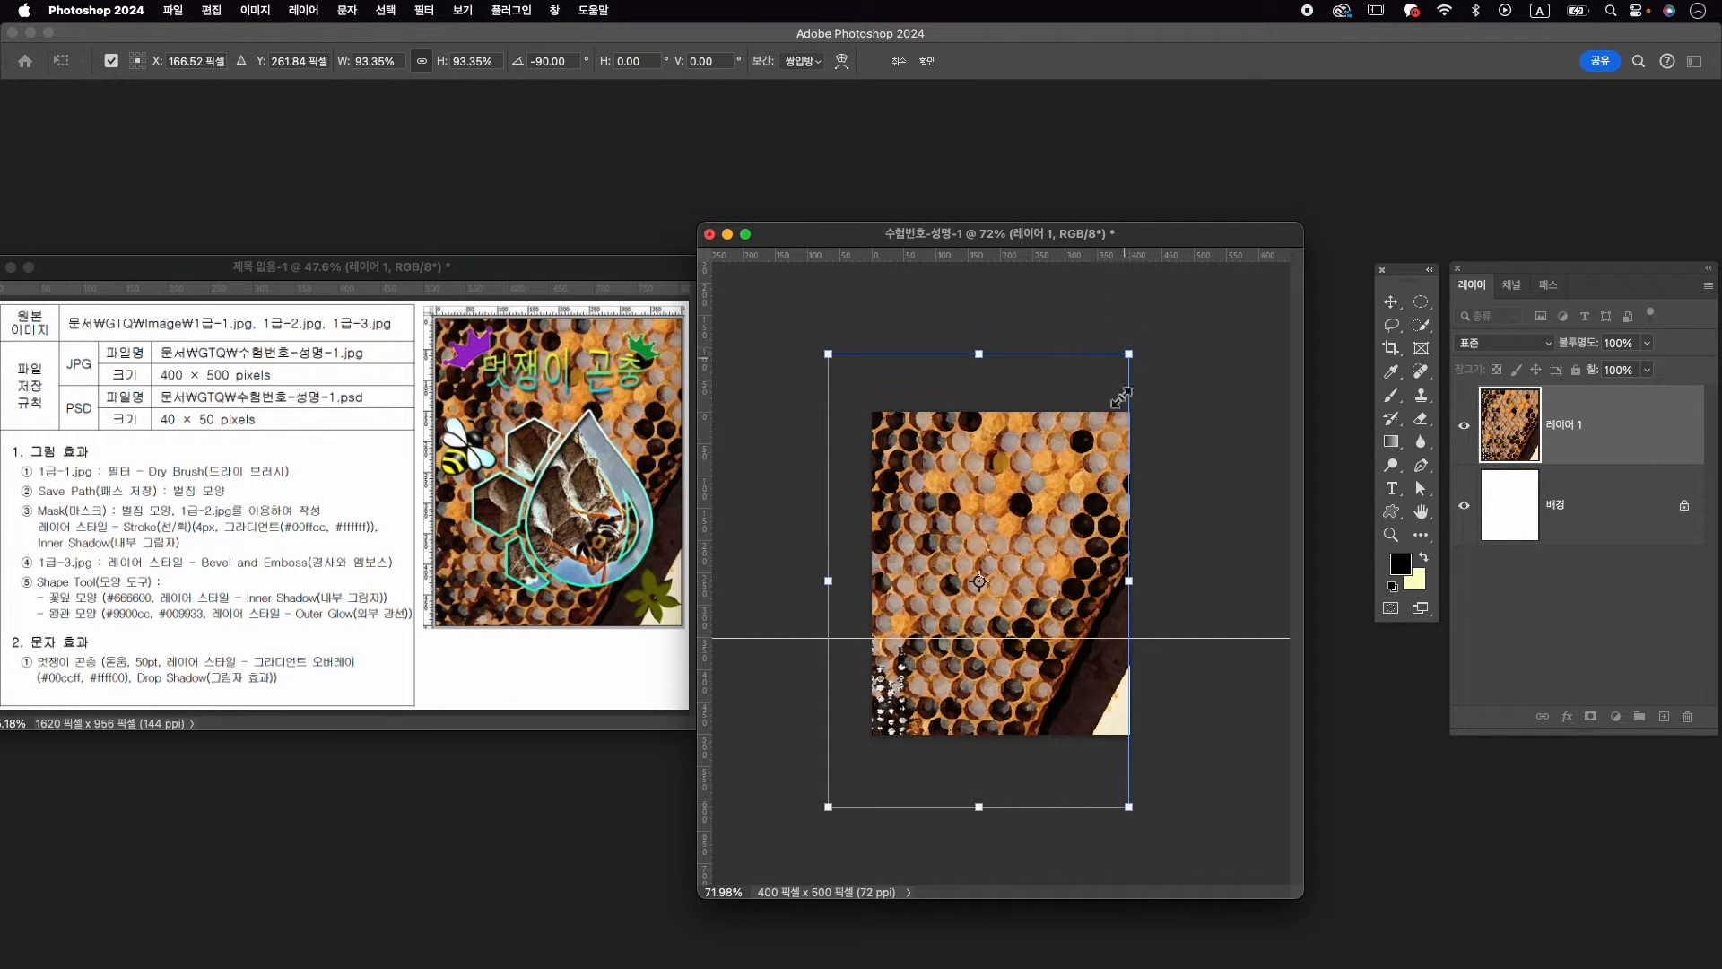
left_click(1094, 507)
left_click_drag(1095, 507, 1095, 487)
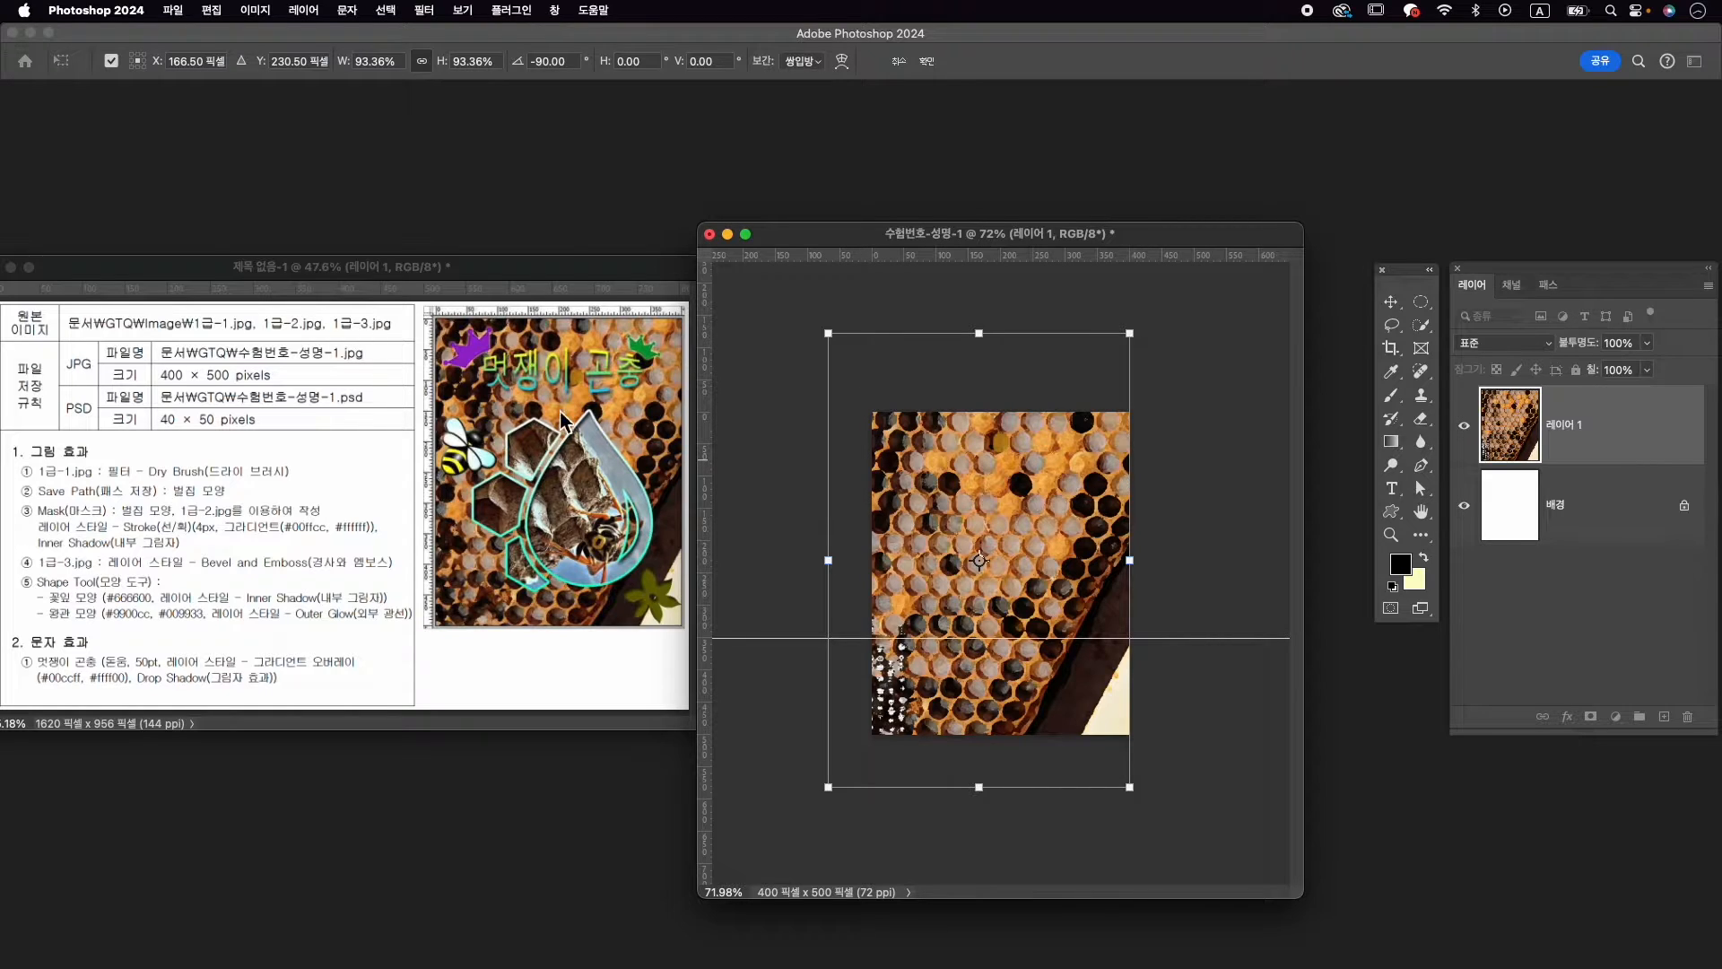
Scale the honeycomb proportionally to about 82%, position it against a second horizontal guide at about 150 px, and apply the transformation
left_click_drag(828, 333, 872, 386)
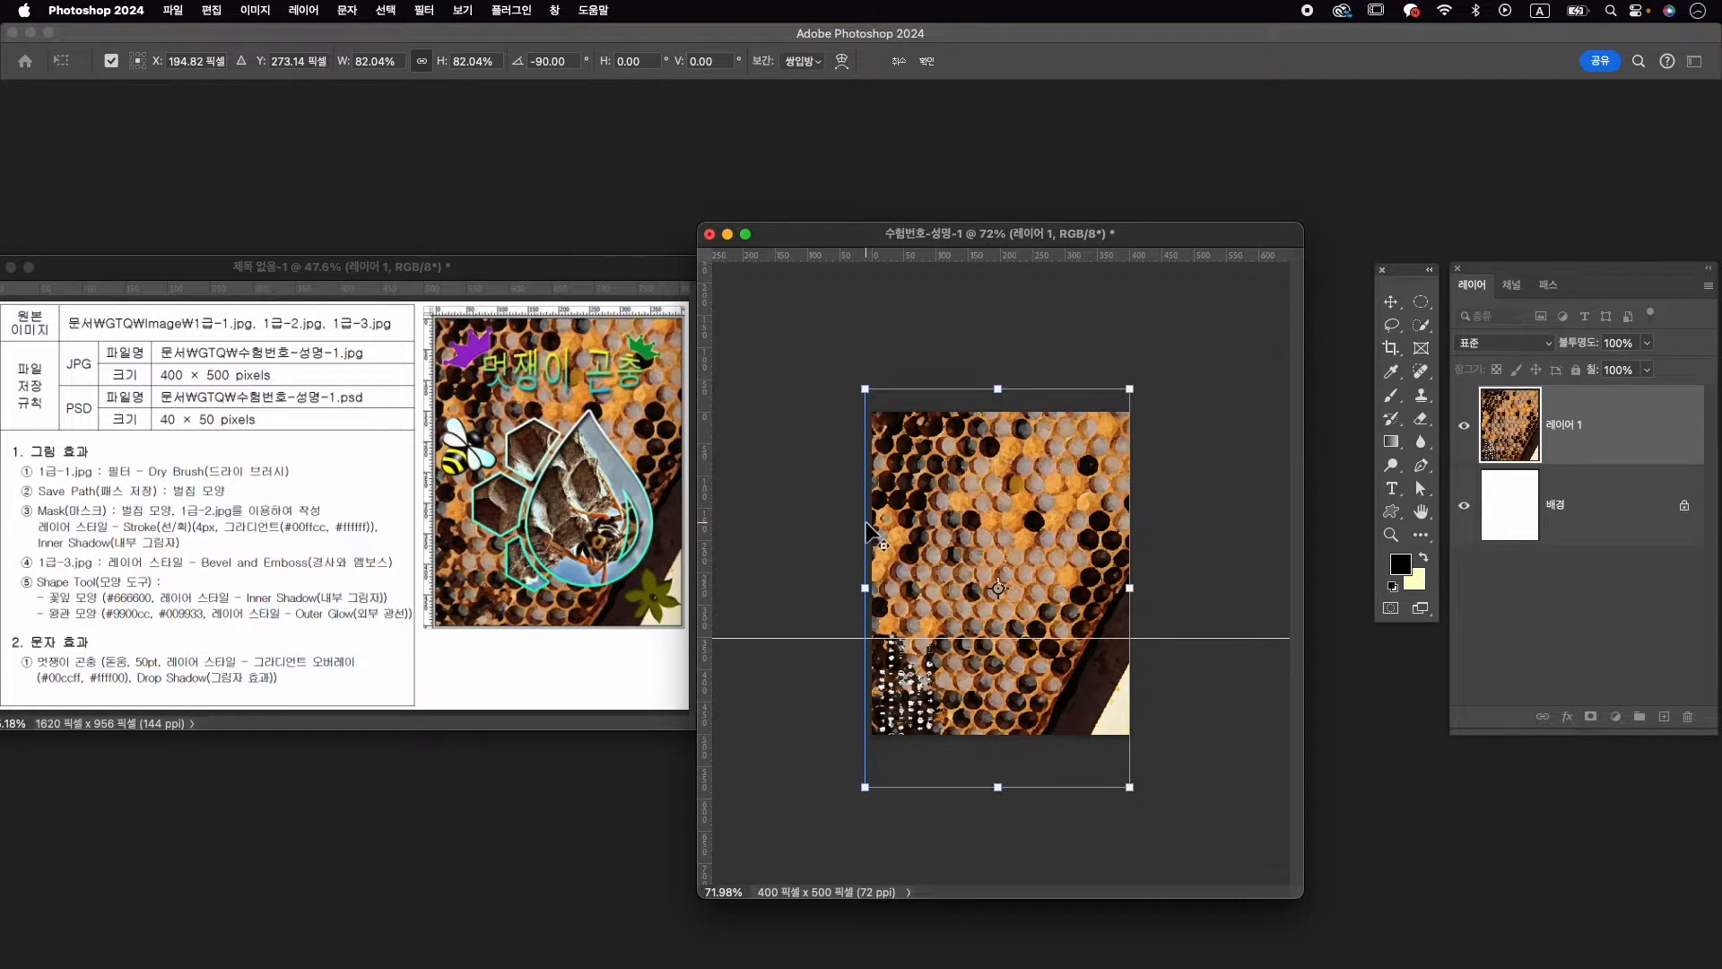
scroll(867, 523, "up", 5)
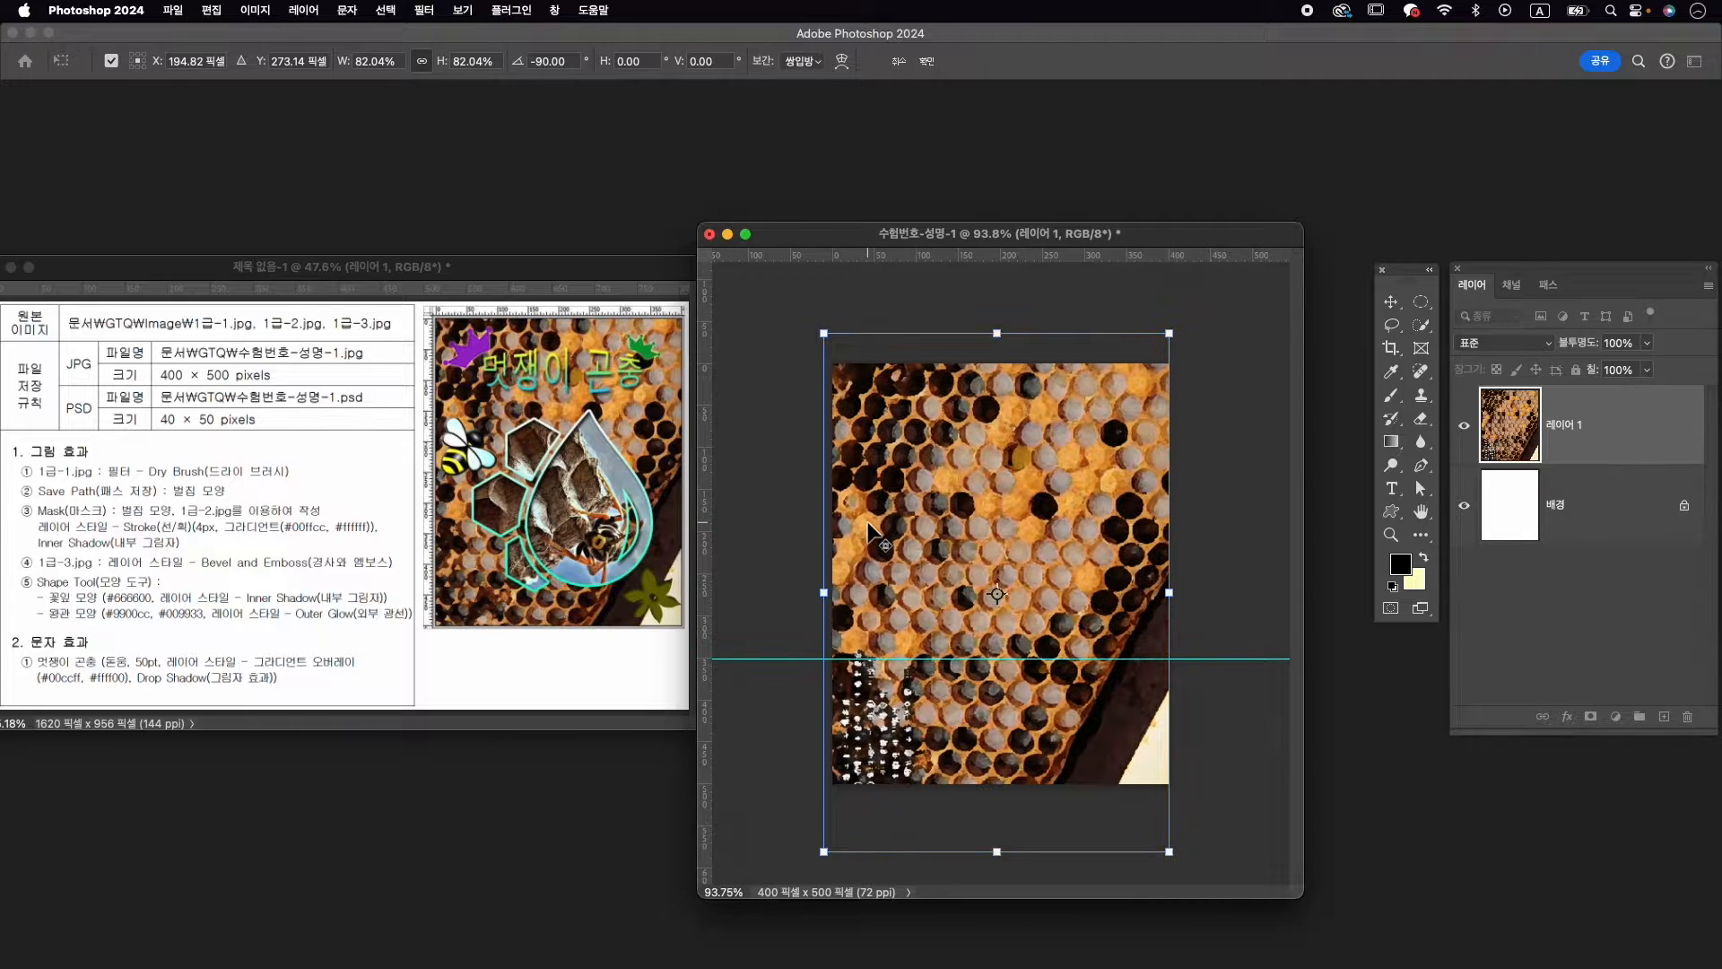
scroll(867, 523, "up", 1)
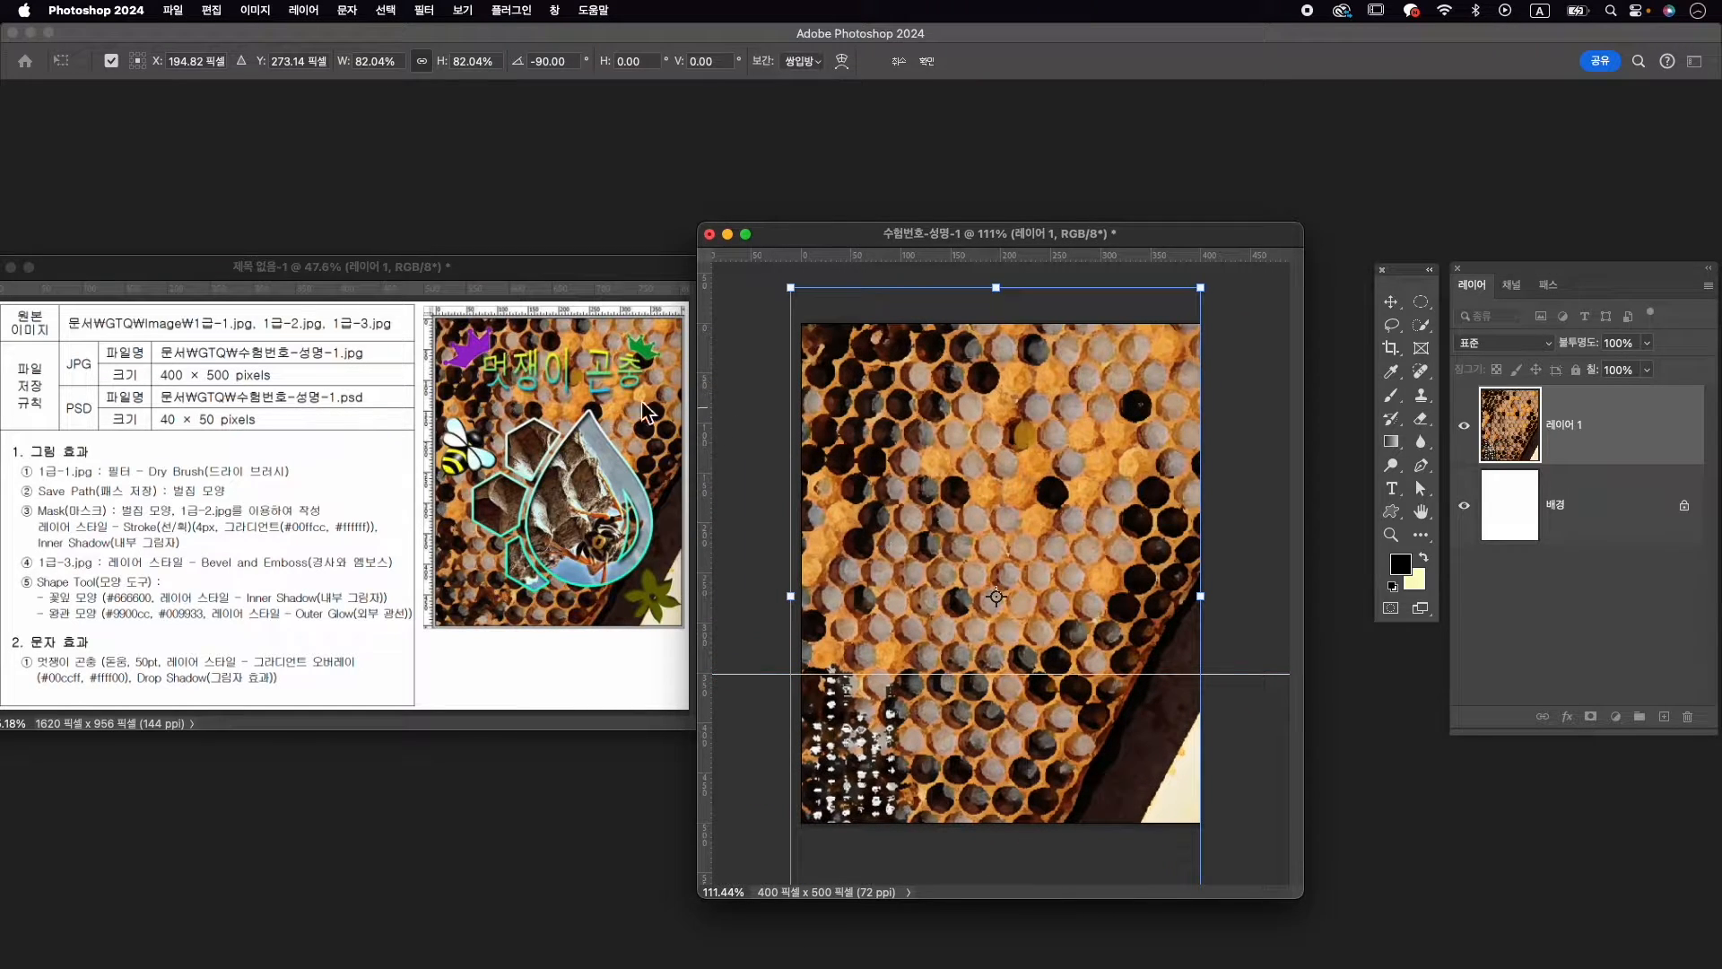
left_click_drag(781, 256, 895, 410)
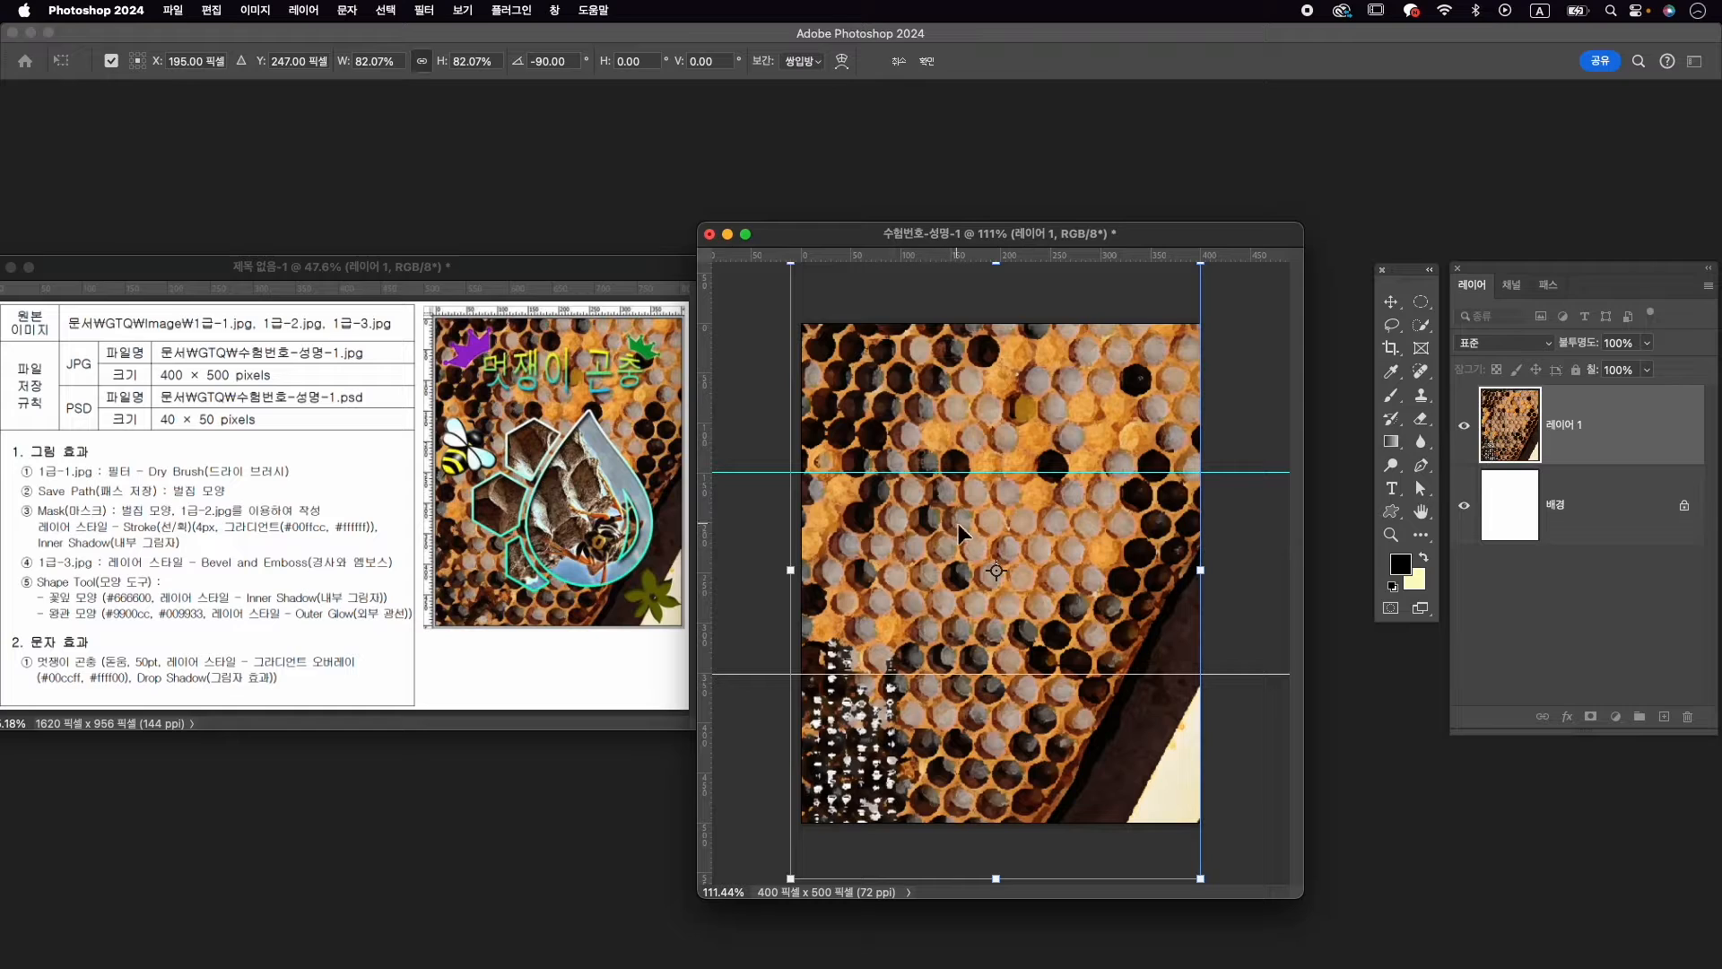
key("Return")
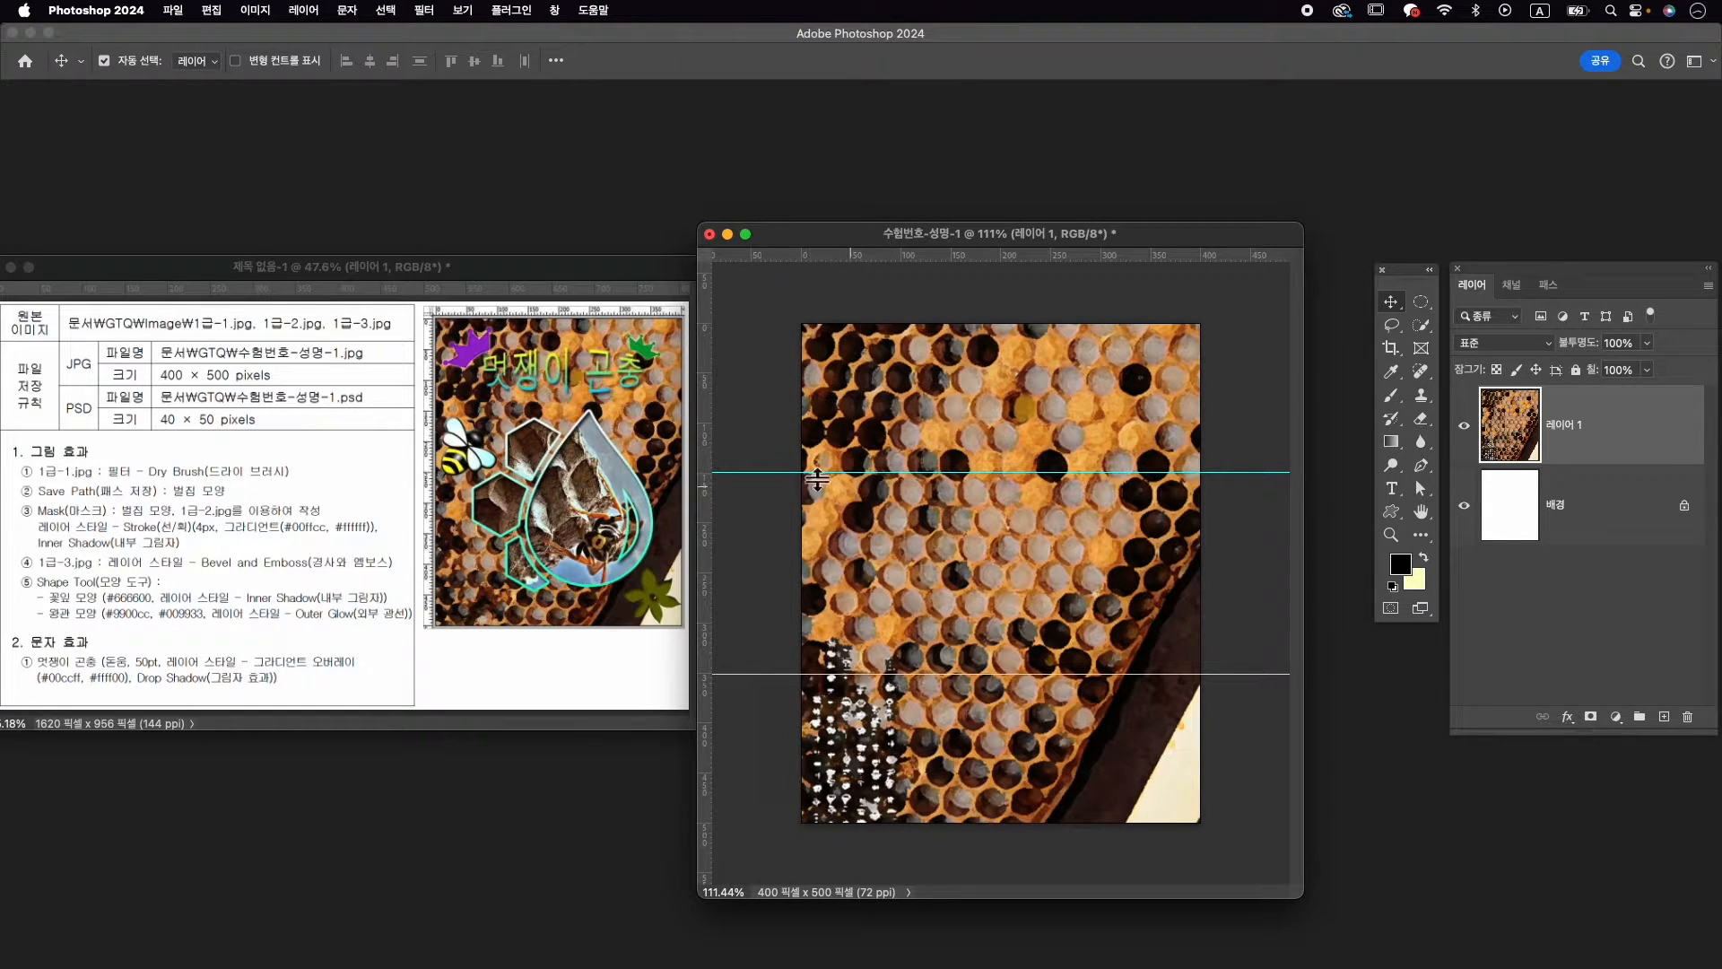
Rename the honeycomb layer as 1-1
double_click(1561, 425)
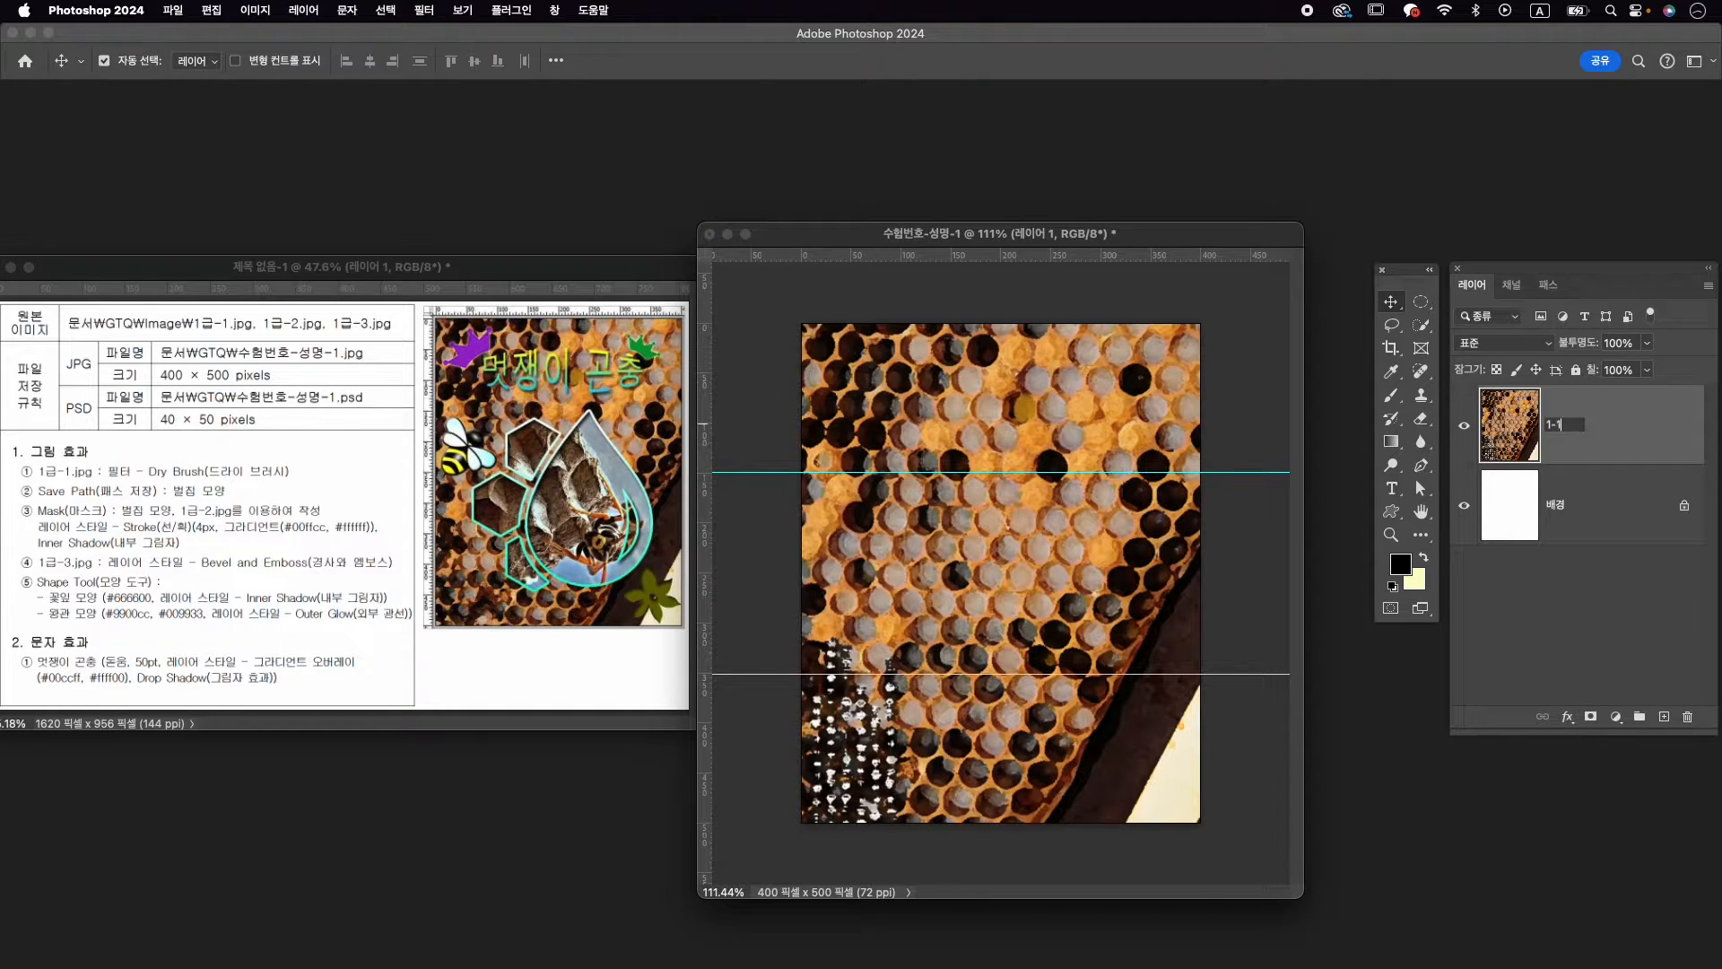
key("Return")
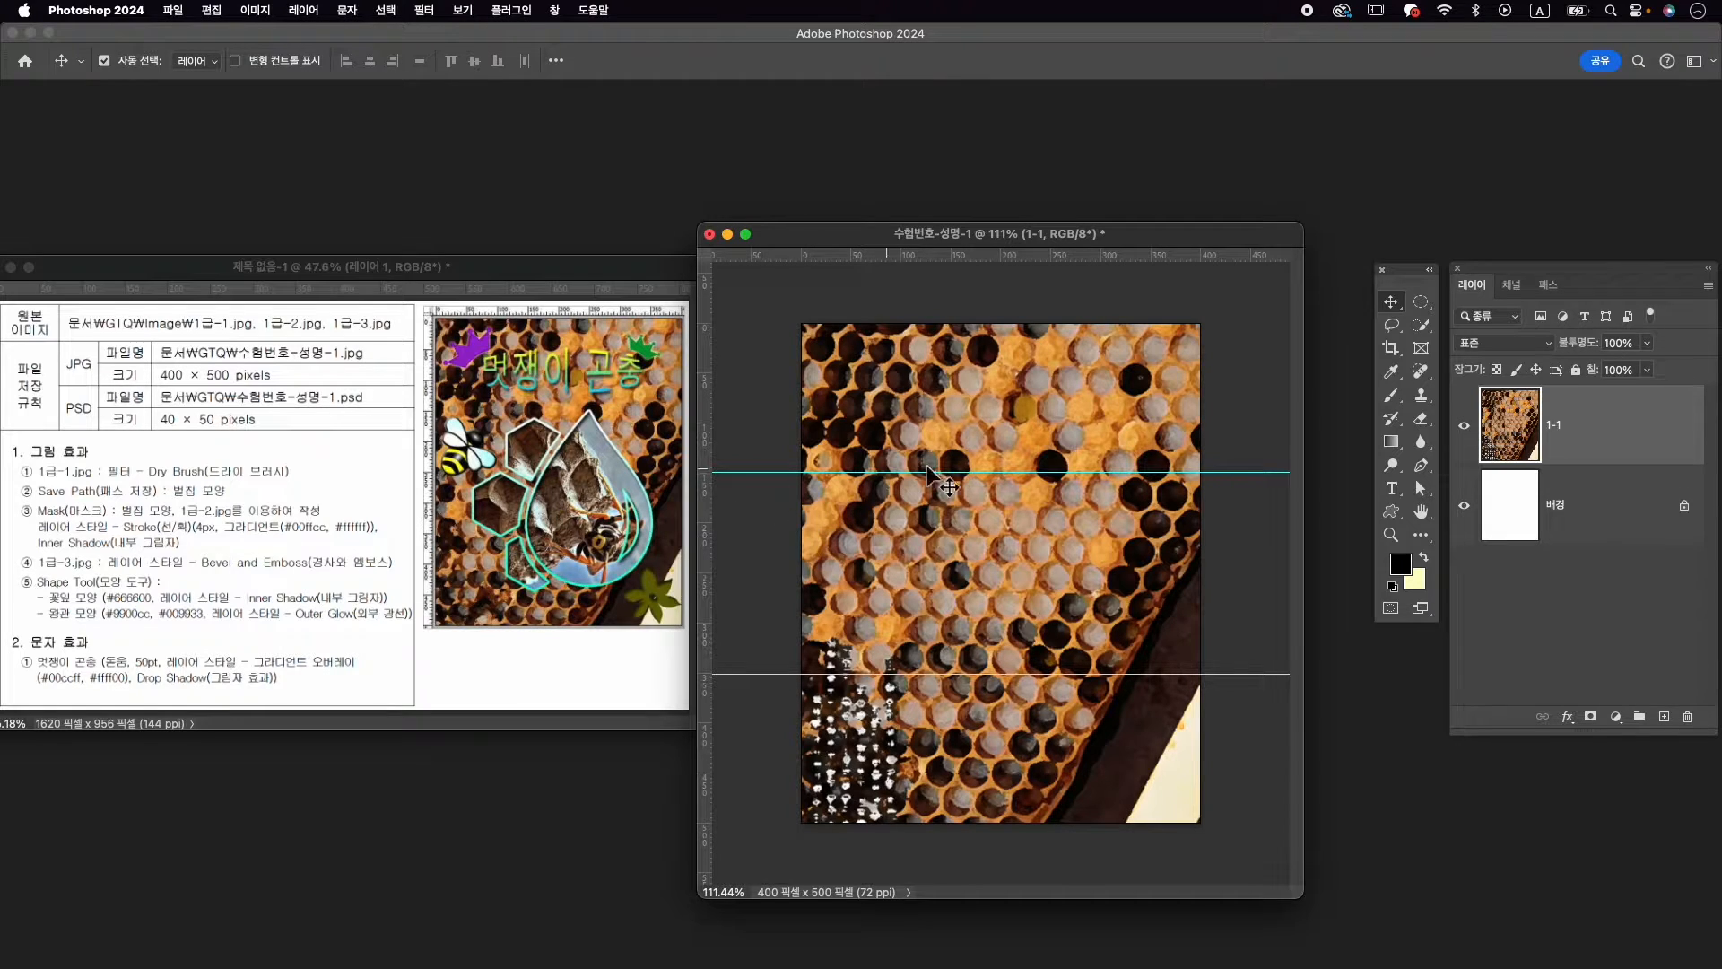
Clear all guides from the document
left_click(472, 12)
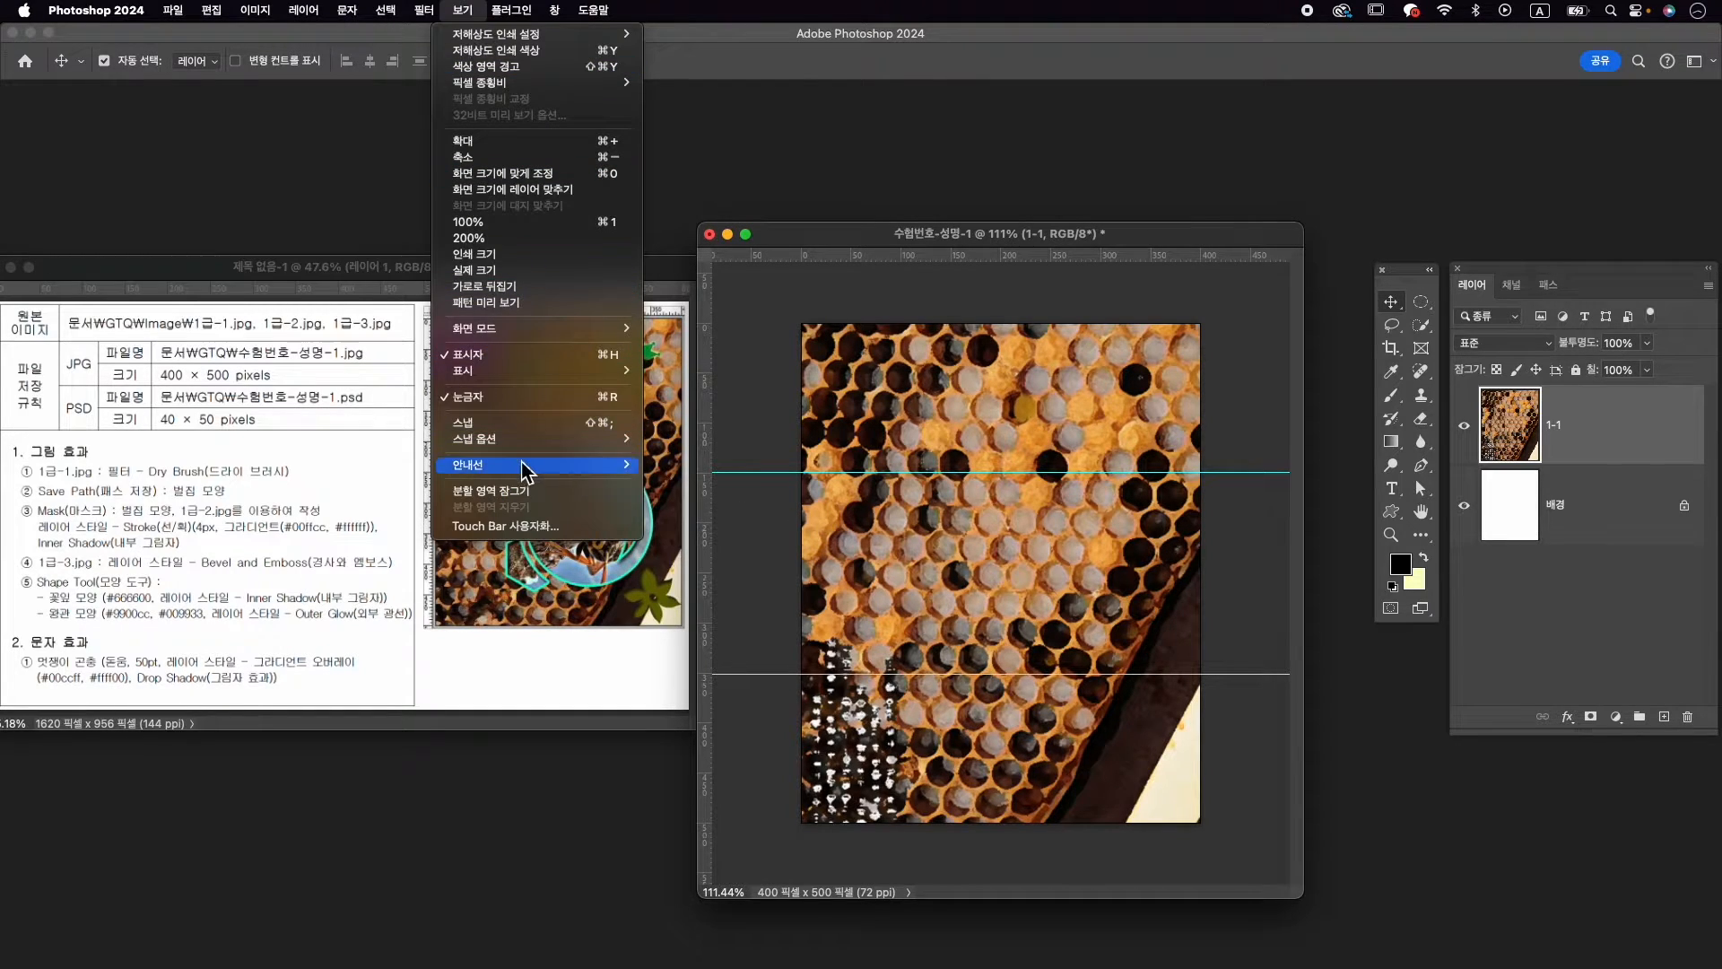
mouse_move(561, 465)
left_click(691, 499)
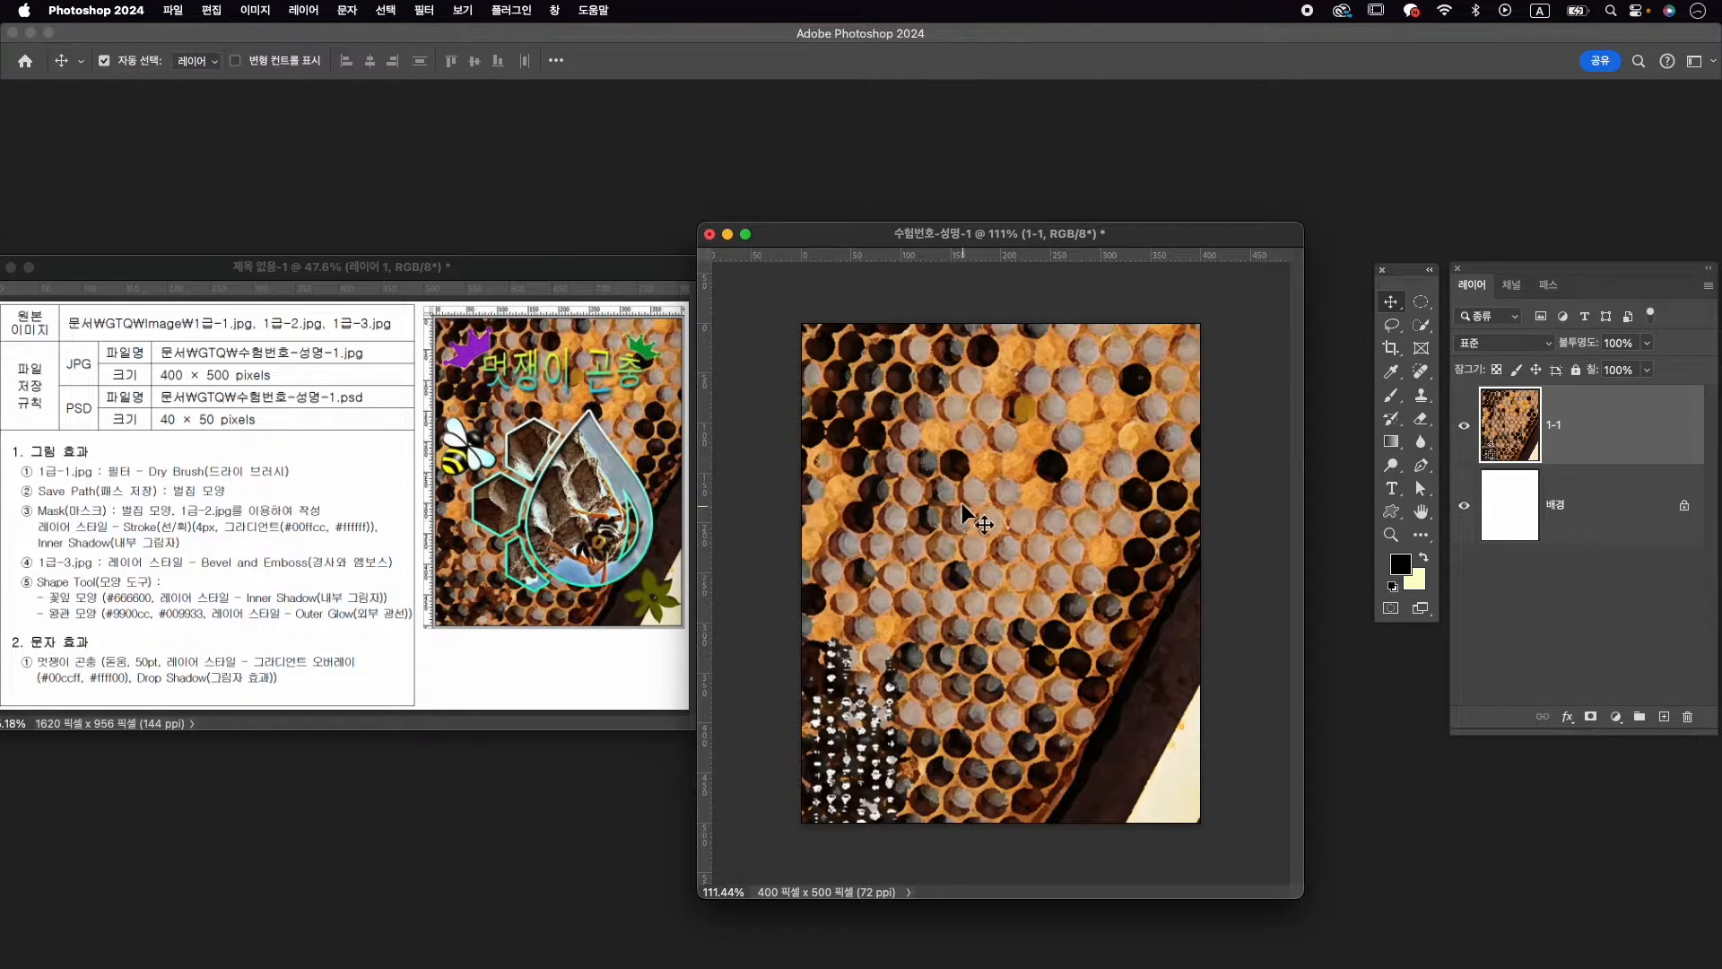
left_click(463, 10)
mouse_move(466, 41)
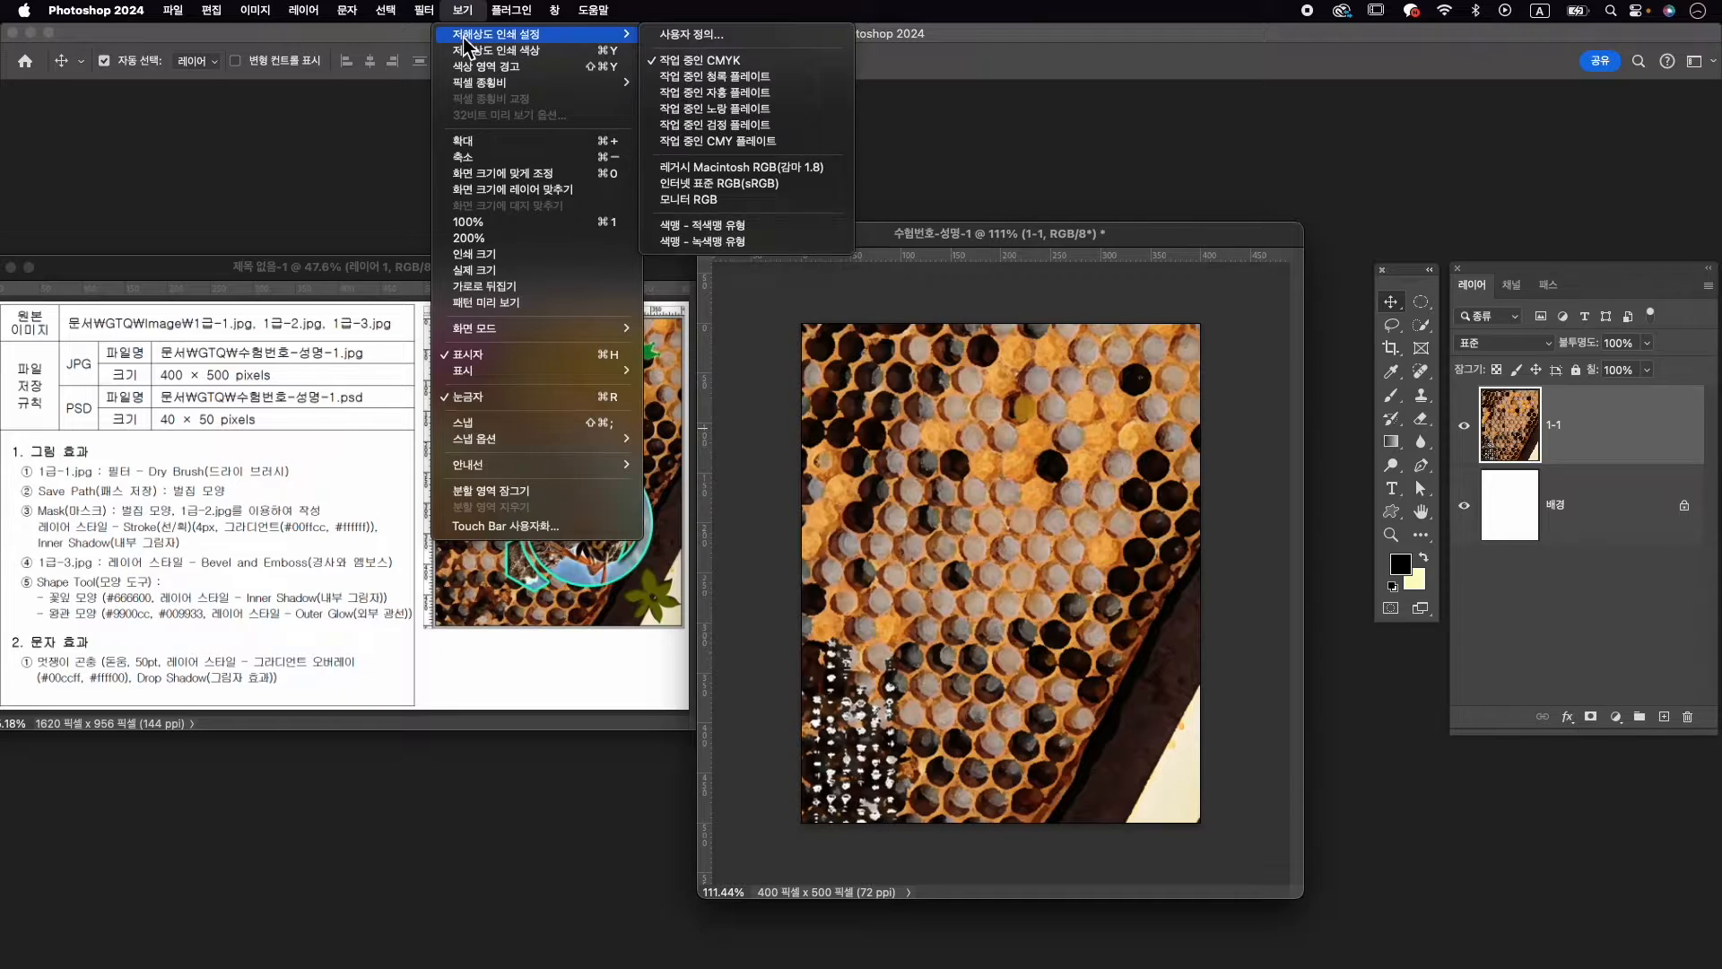
left_click(610, 410)
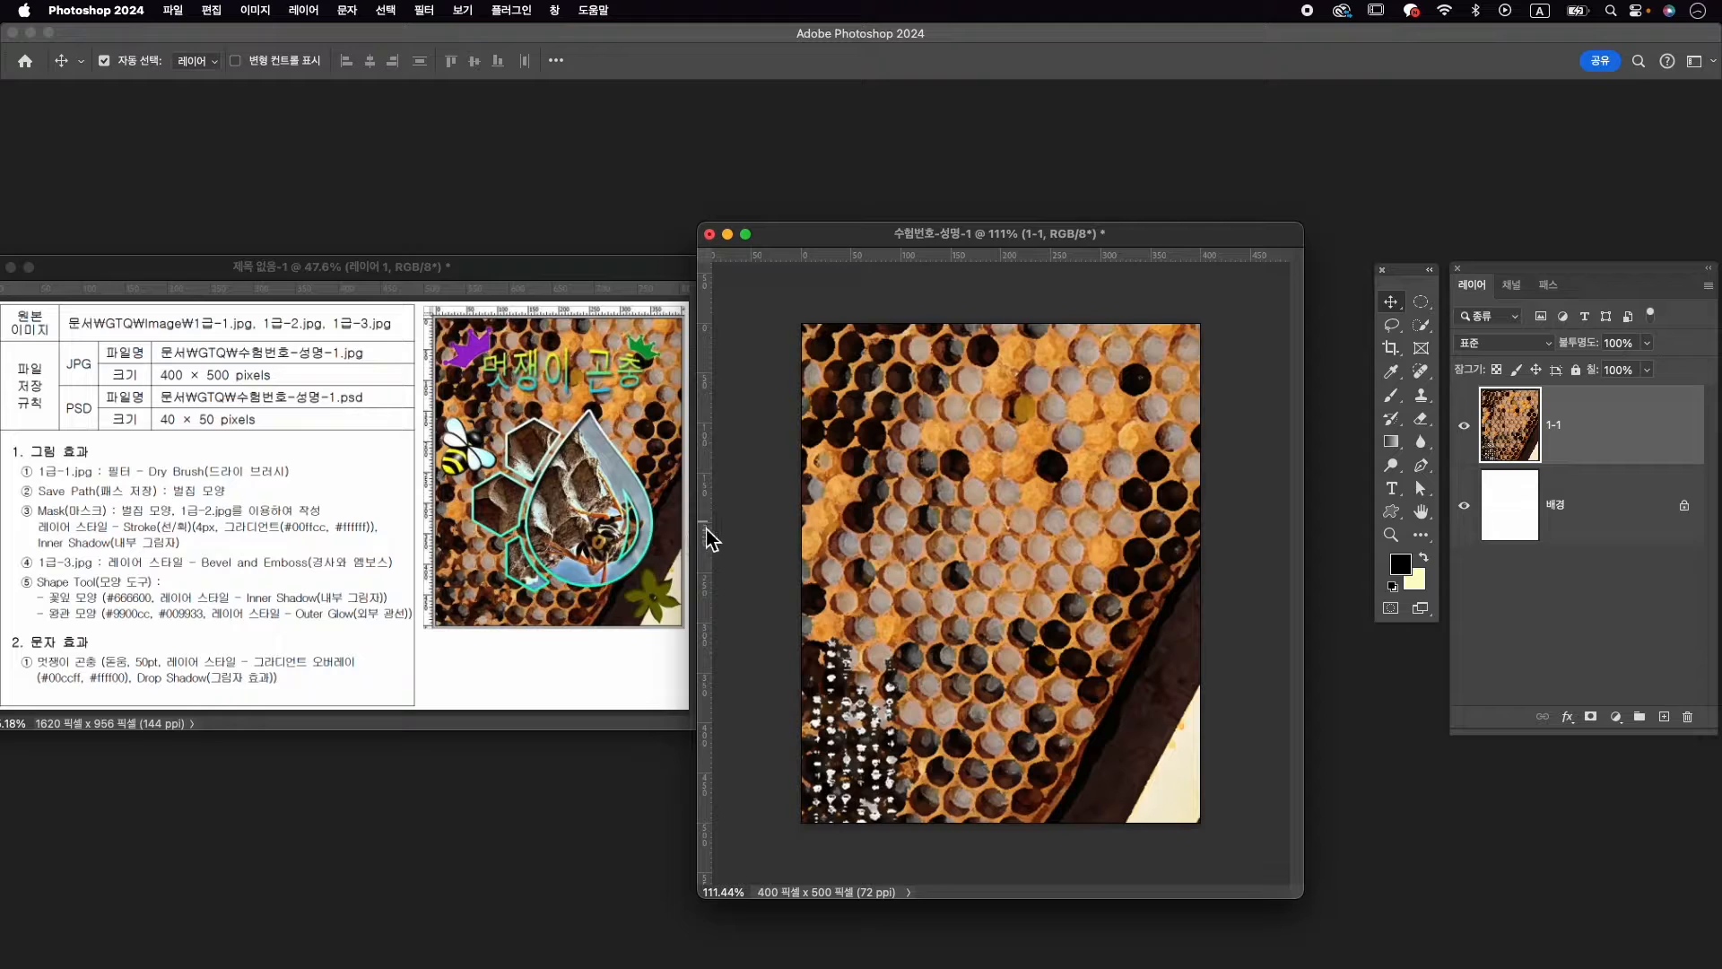
Frame the mask shape's area with vertical guides at about 50 and 360 px and horizontal guides at about 150 and 440 px
left_click_drag(708, 539, 850, 507)
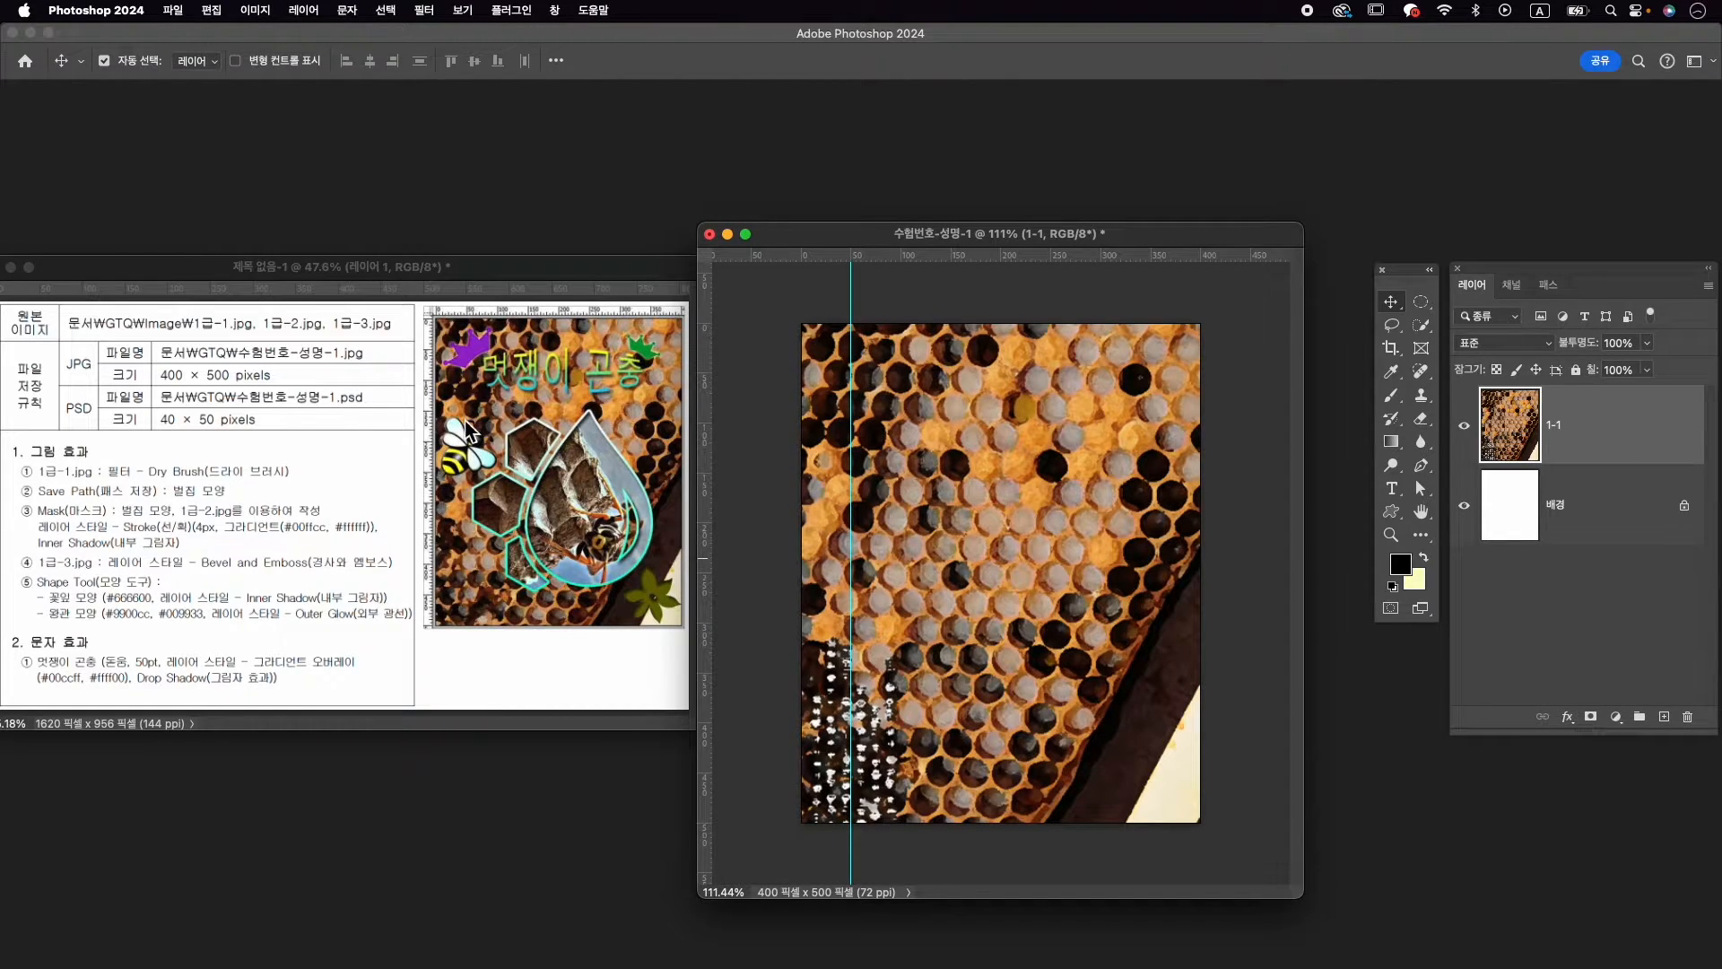
left_click_drag(1088, 256, 1108, 472)
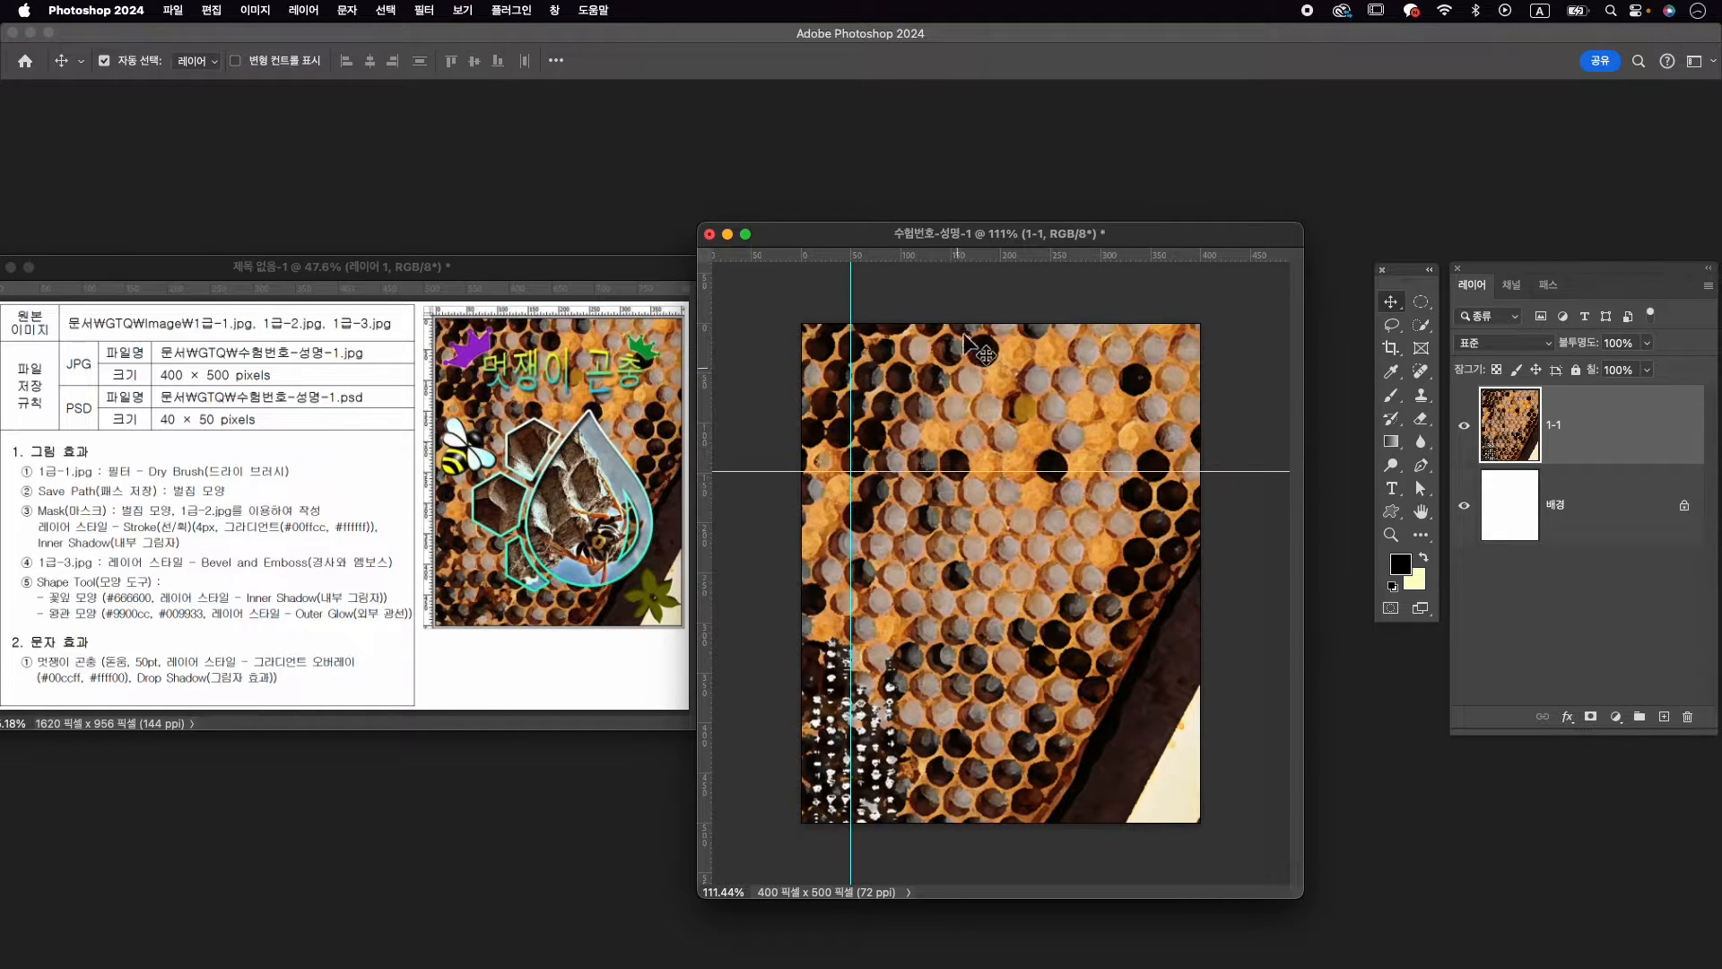
left_click_drag(1011, 260, 1008, 765)
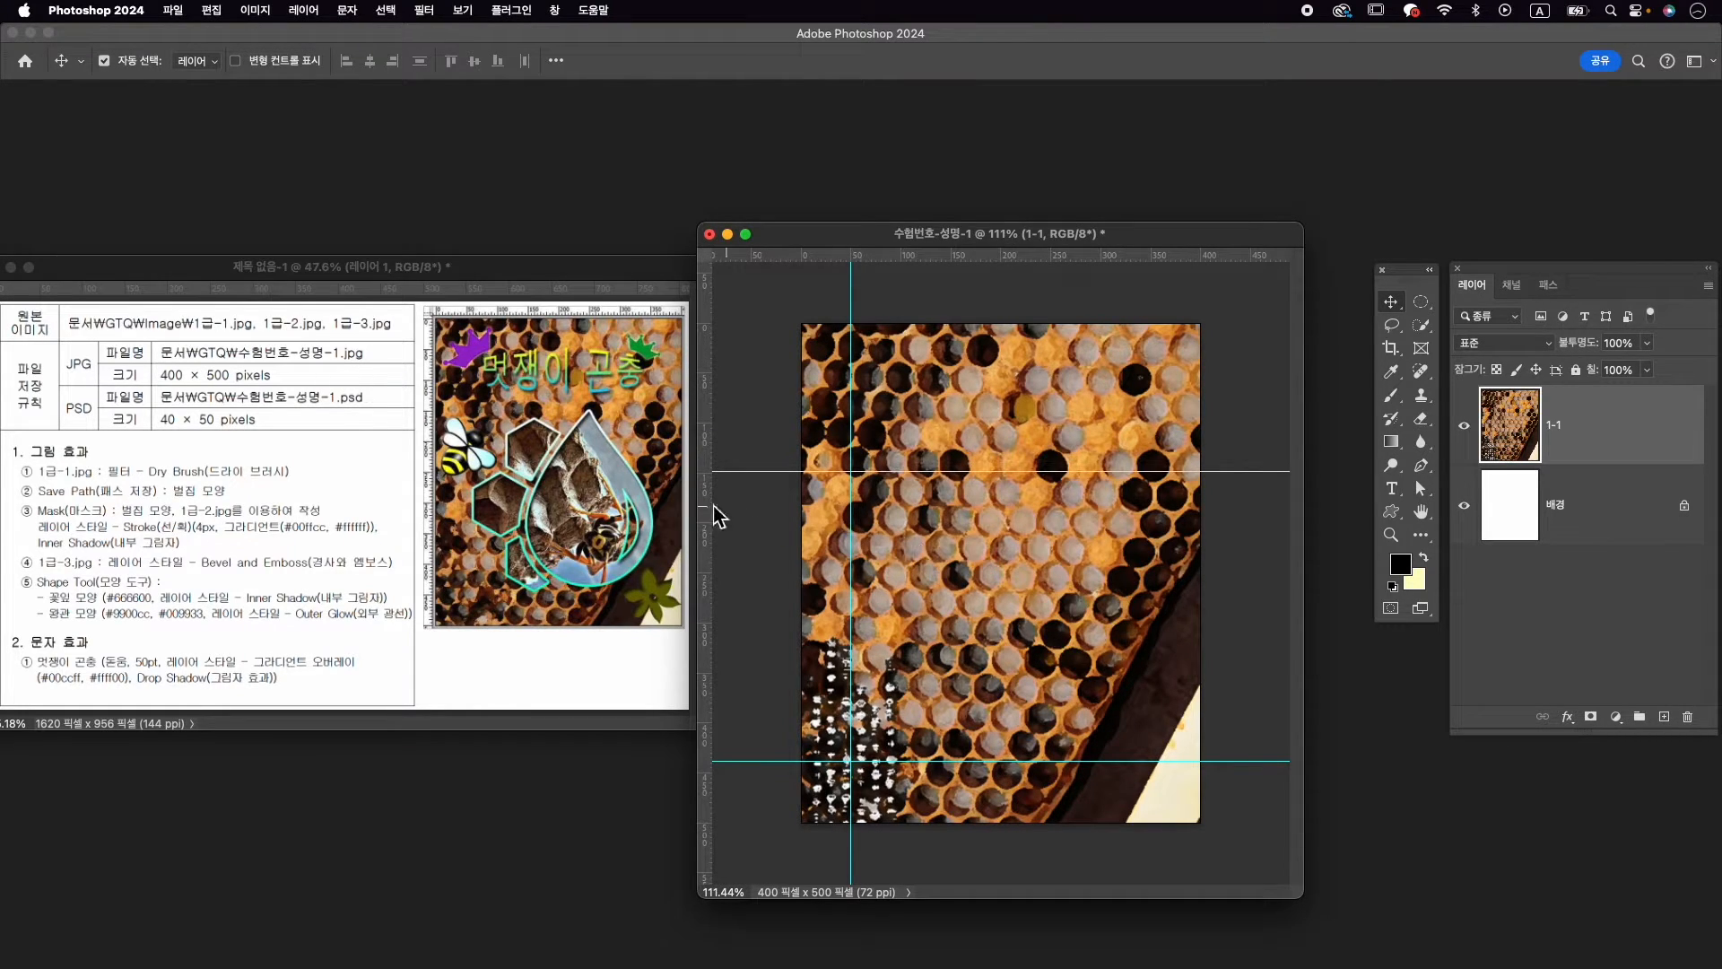
left_click_drag(705, 515, 1165, 539)
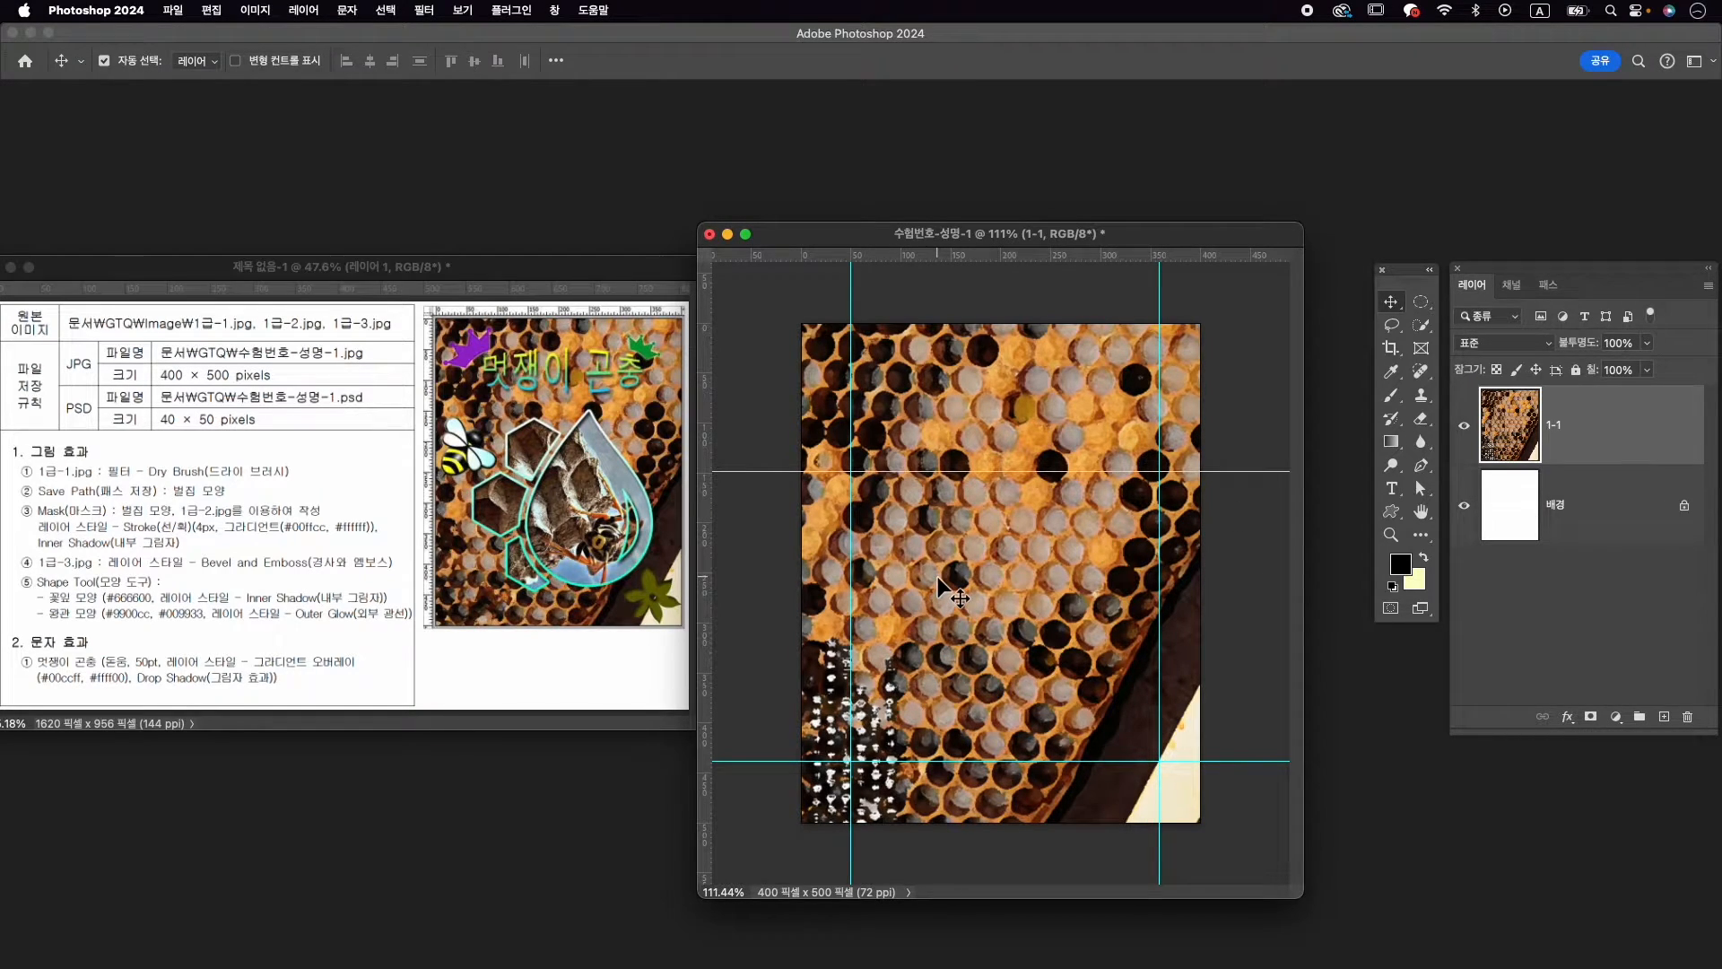
Set up the Pen tool in Shape mode with a black fill and no stroke
key("p")
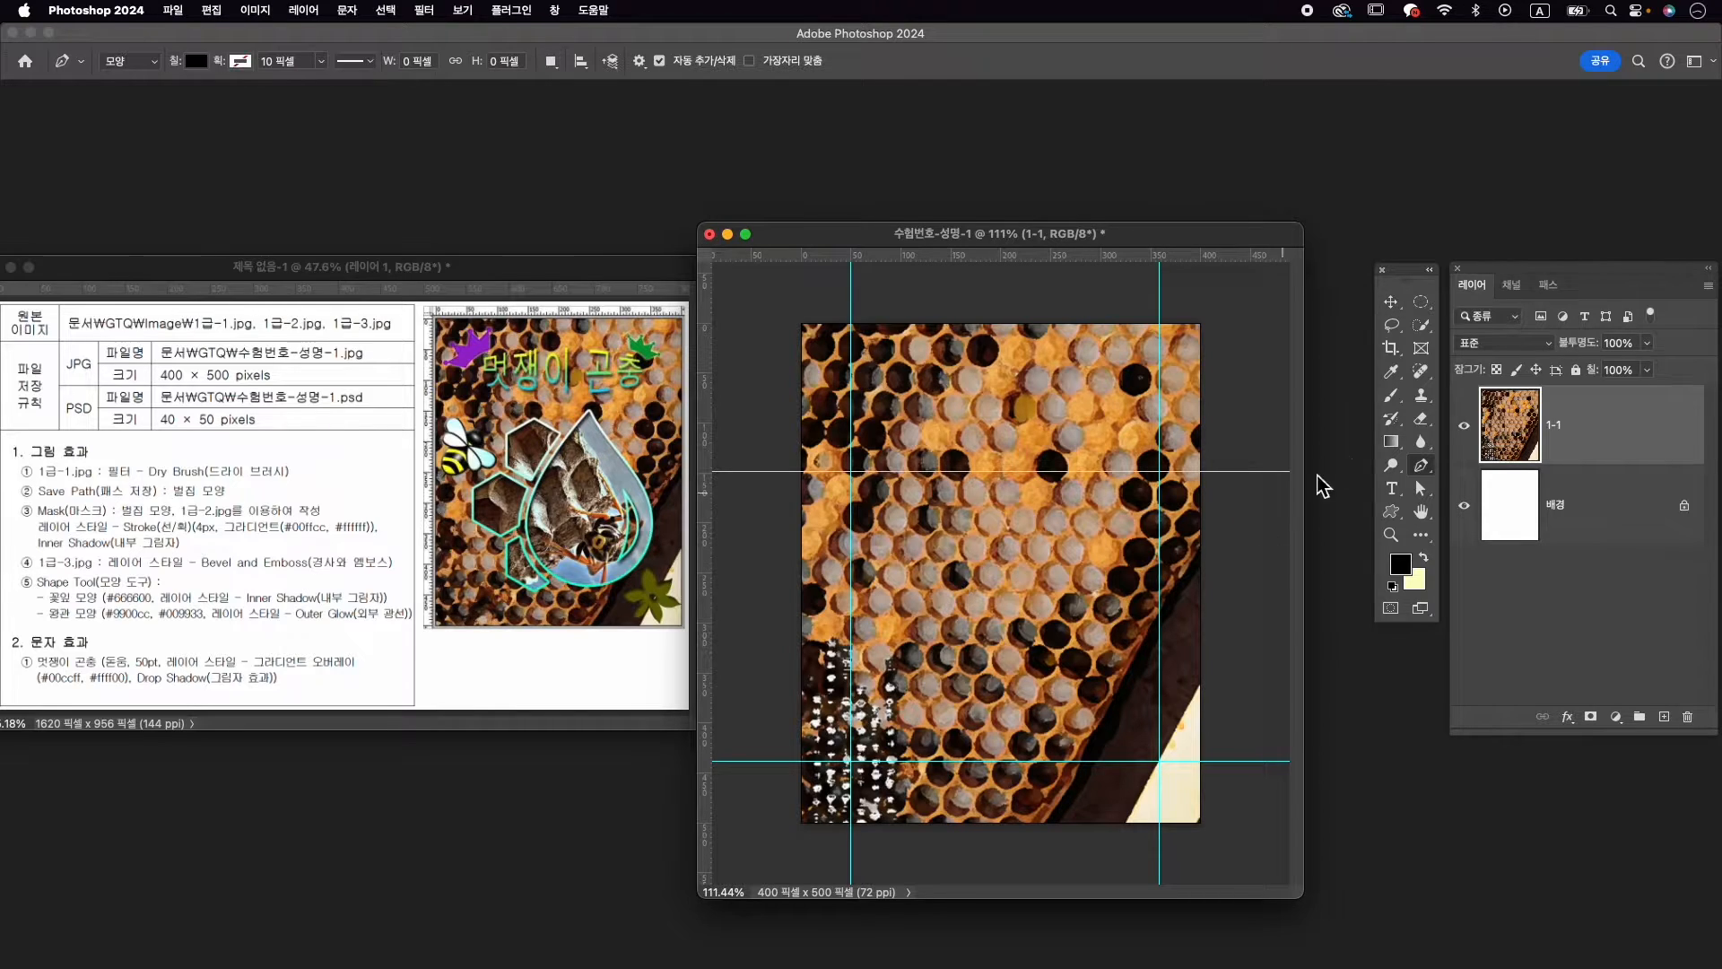
right_click(1421, 466)
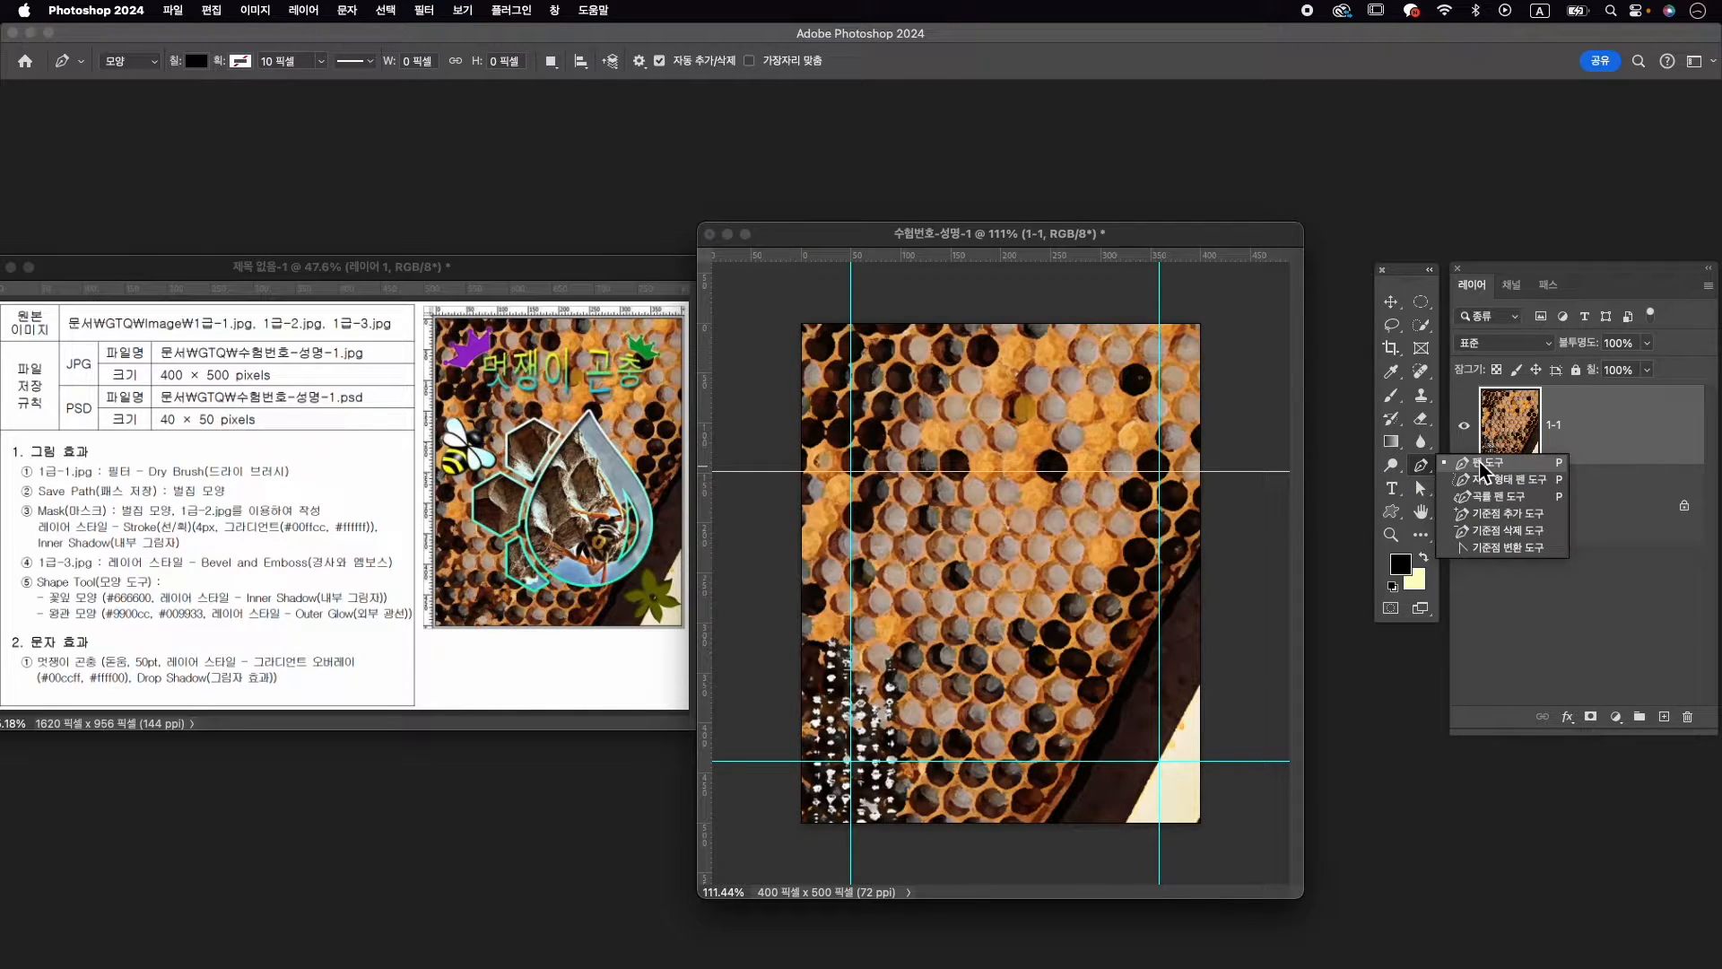
left_click(1484, 467)
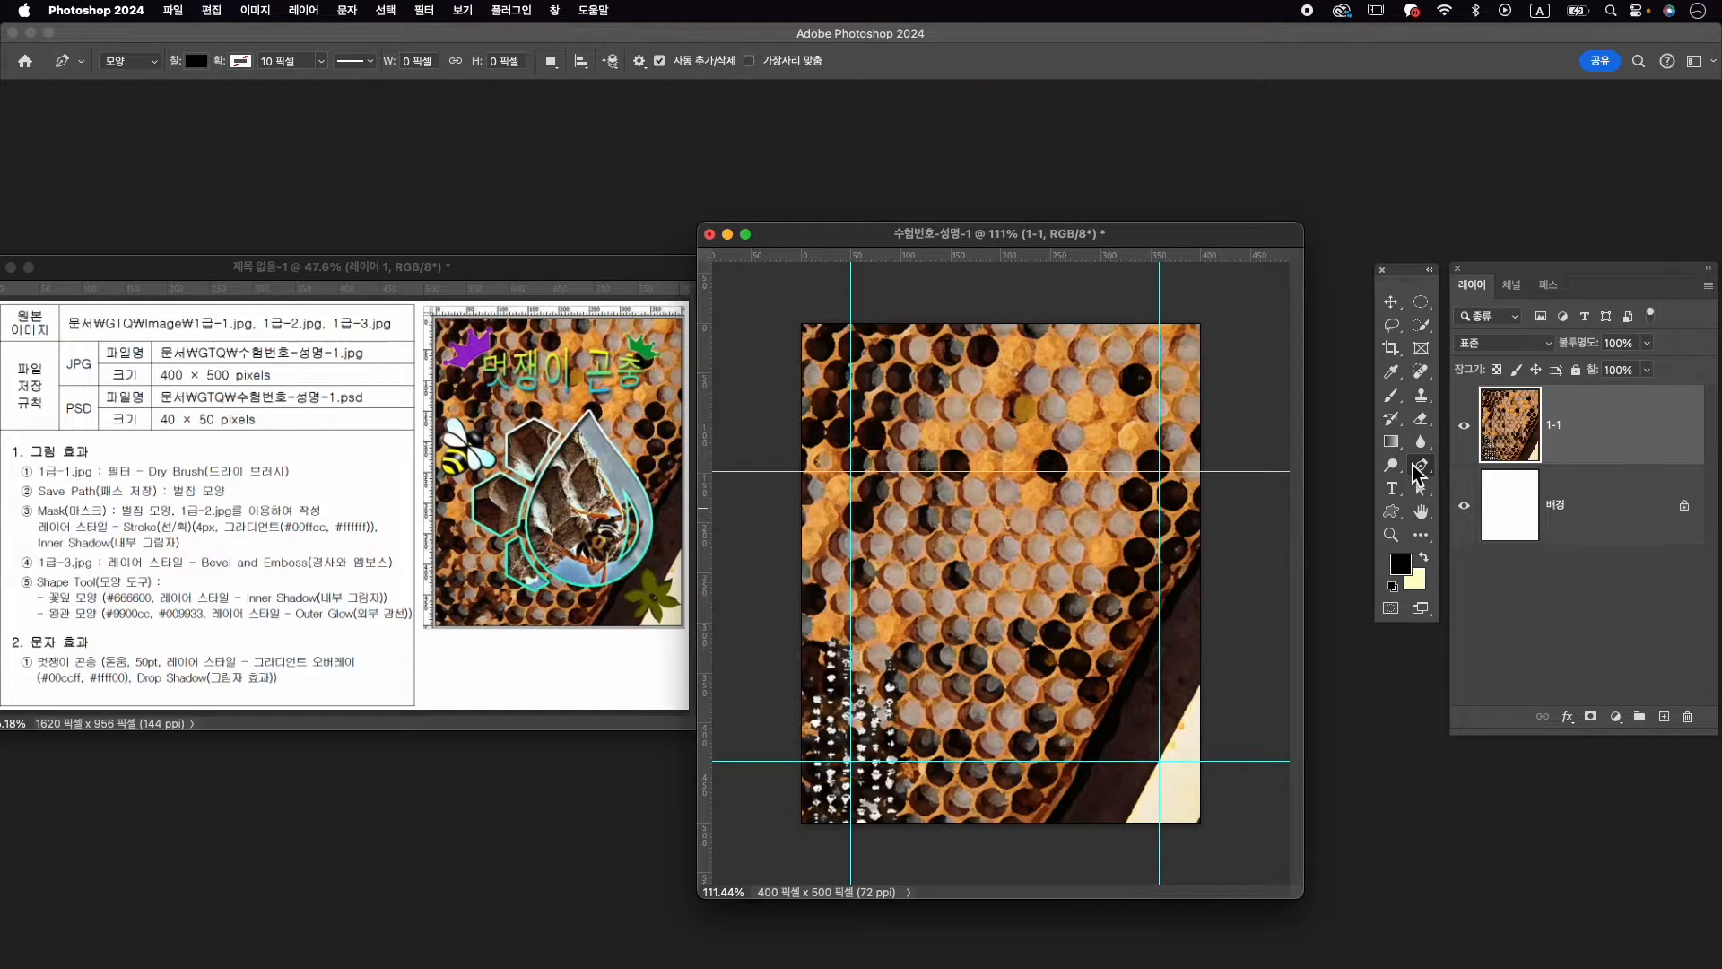
left_click(151, 60)
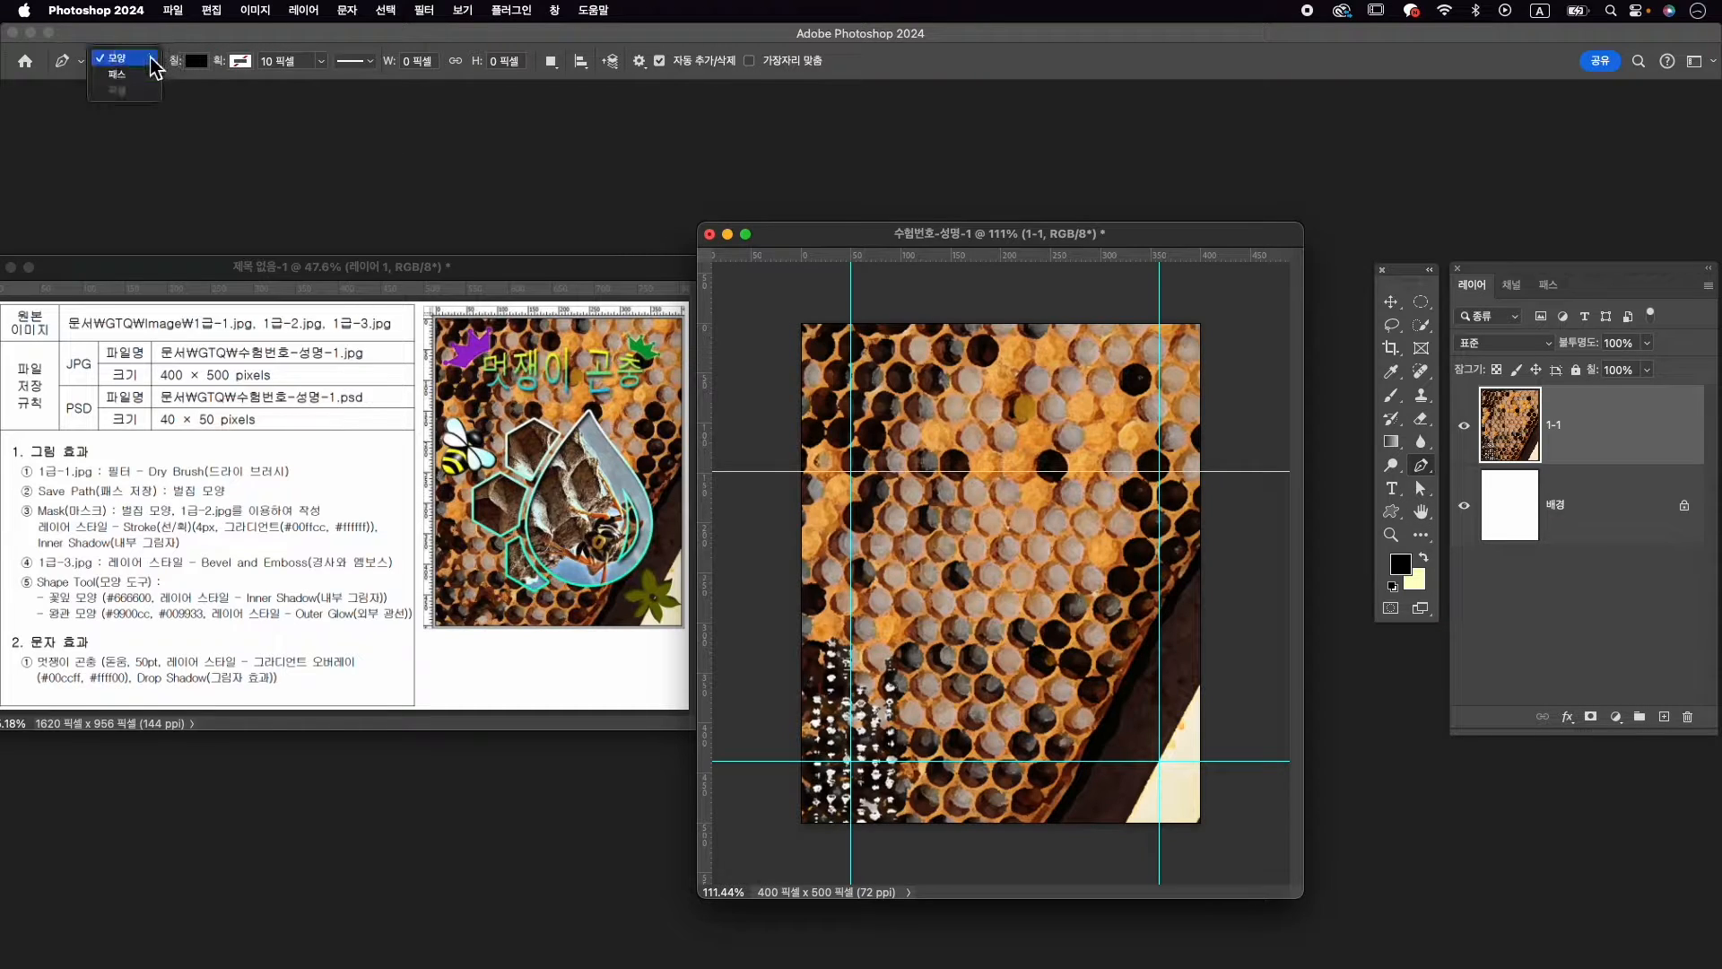
left_click(151, 60)
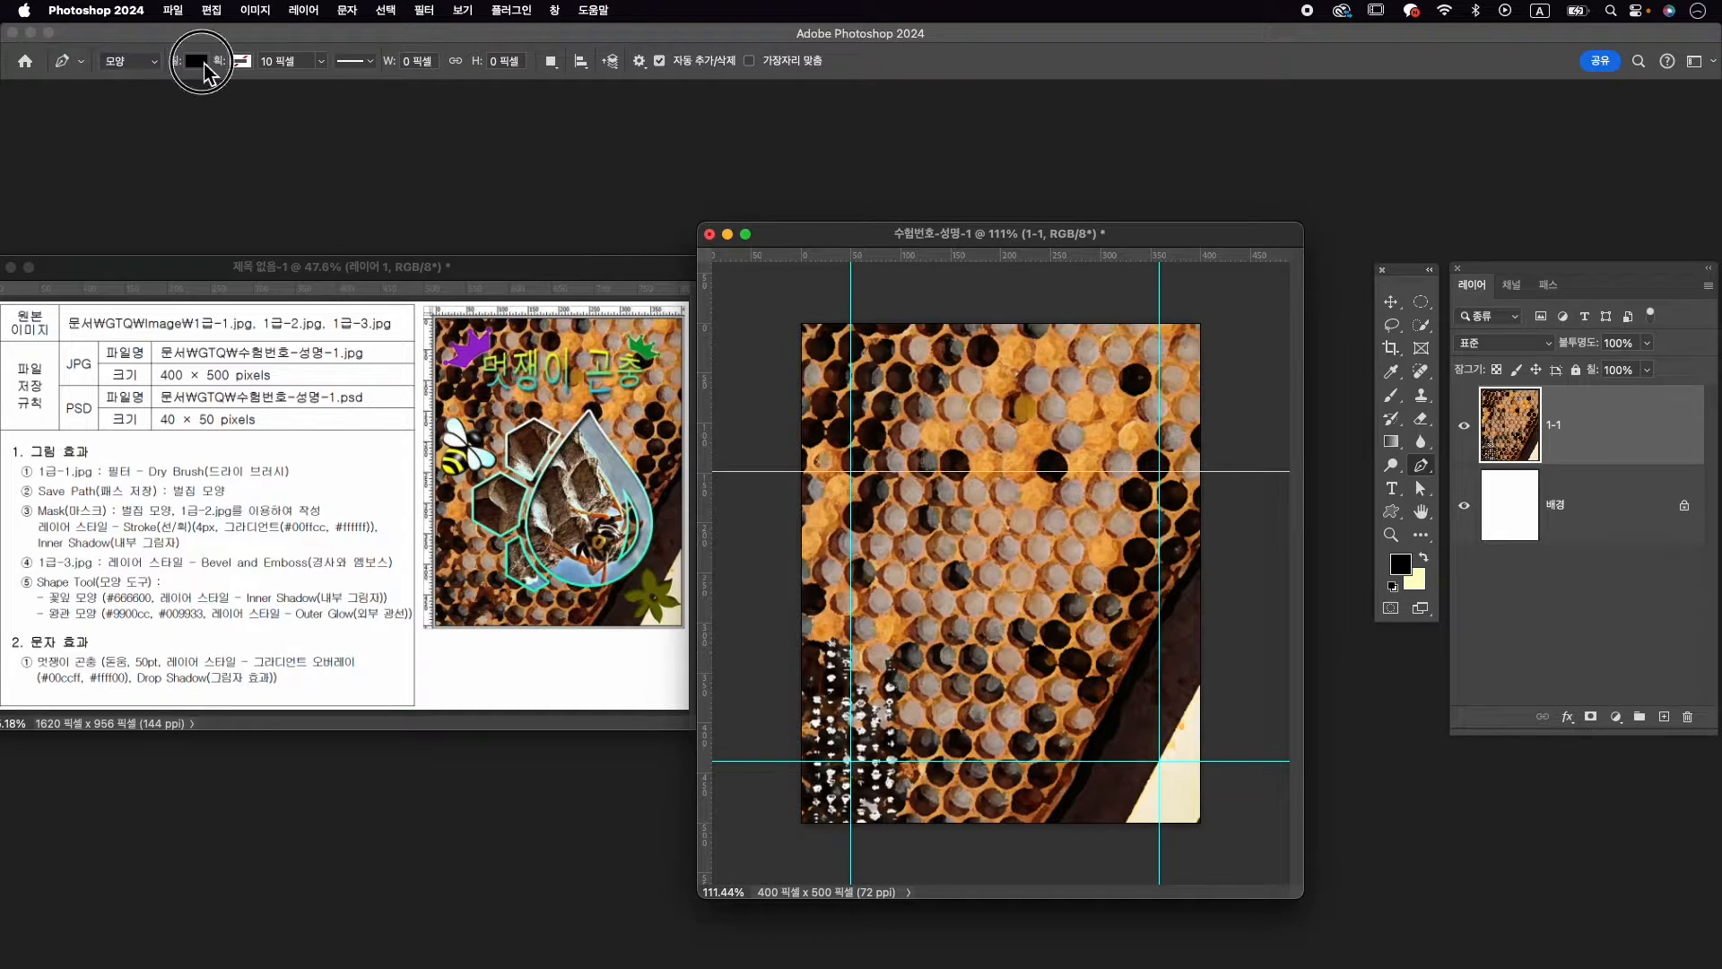
left_click(195, 61)
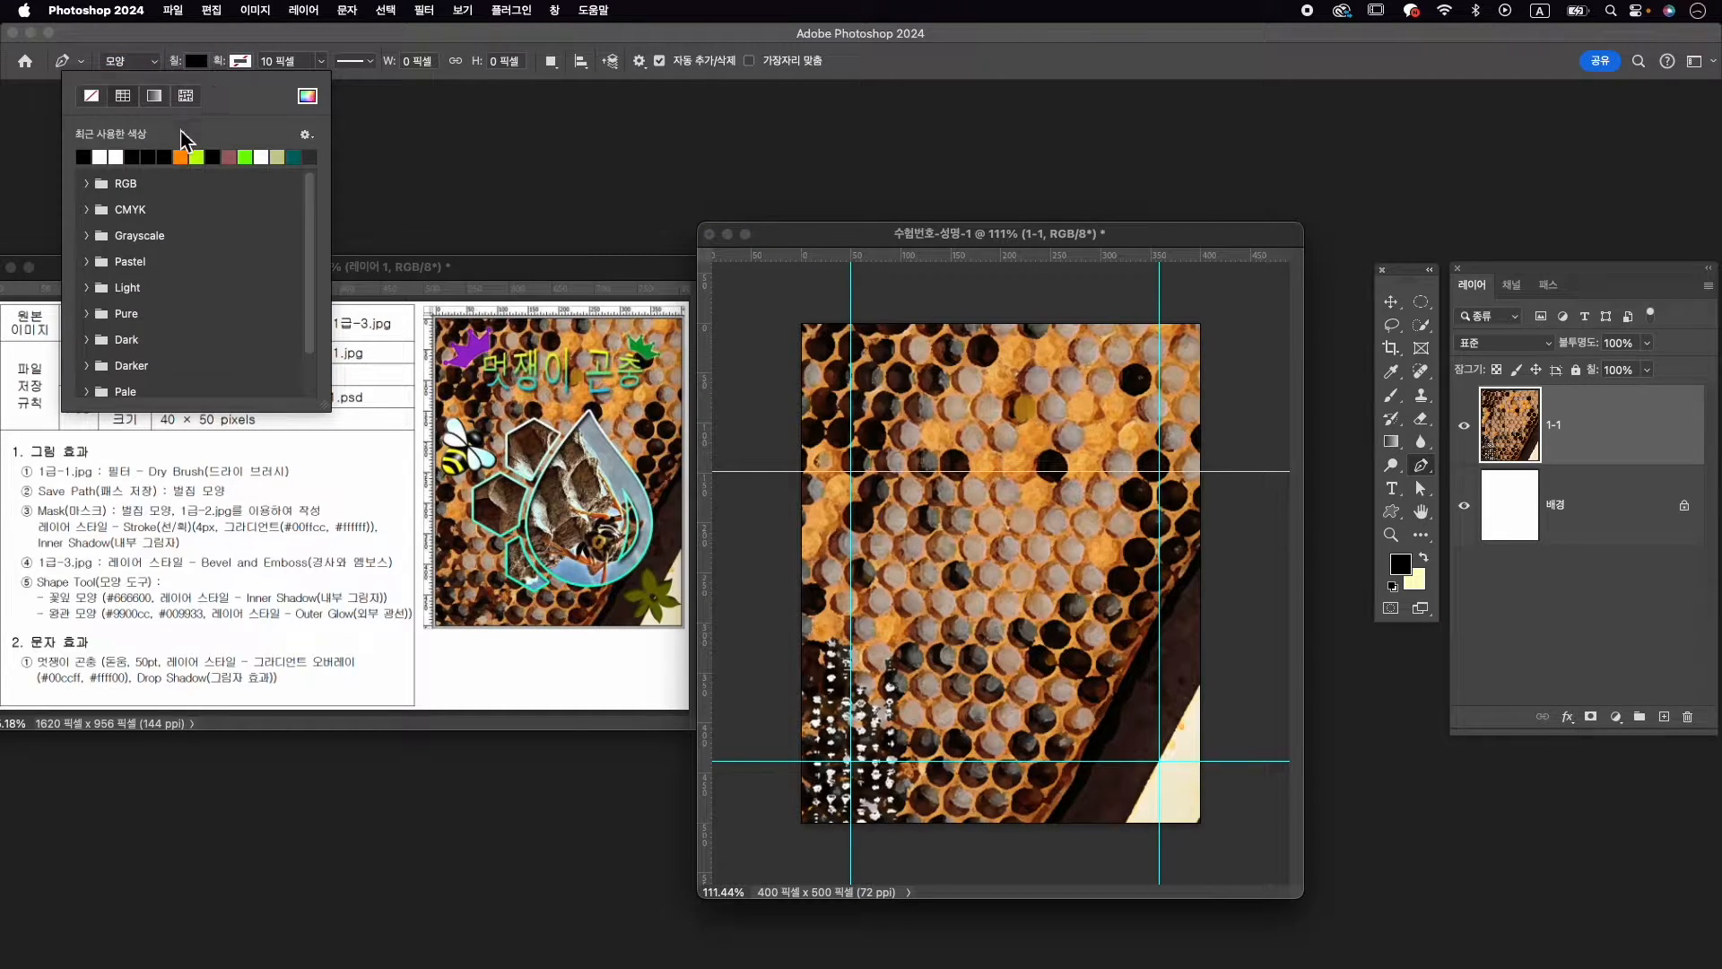
left_click(240, 61)
left_click(241, 61)
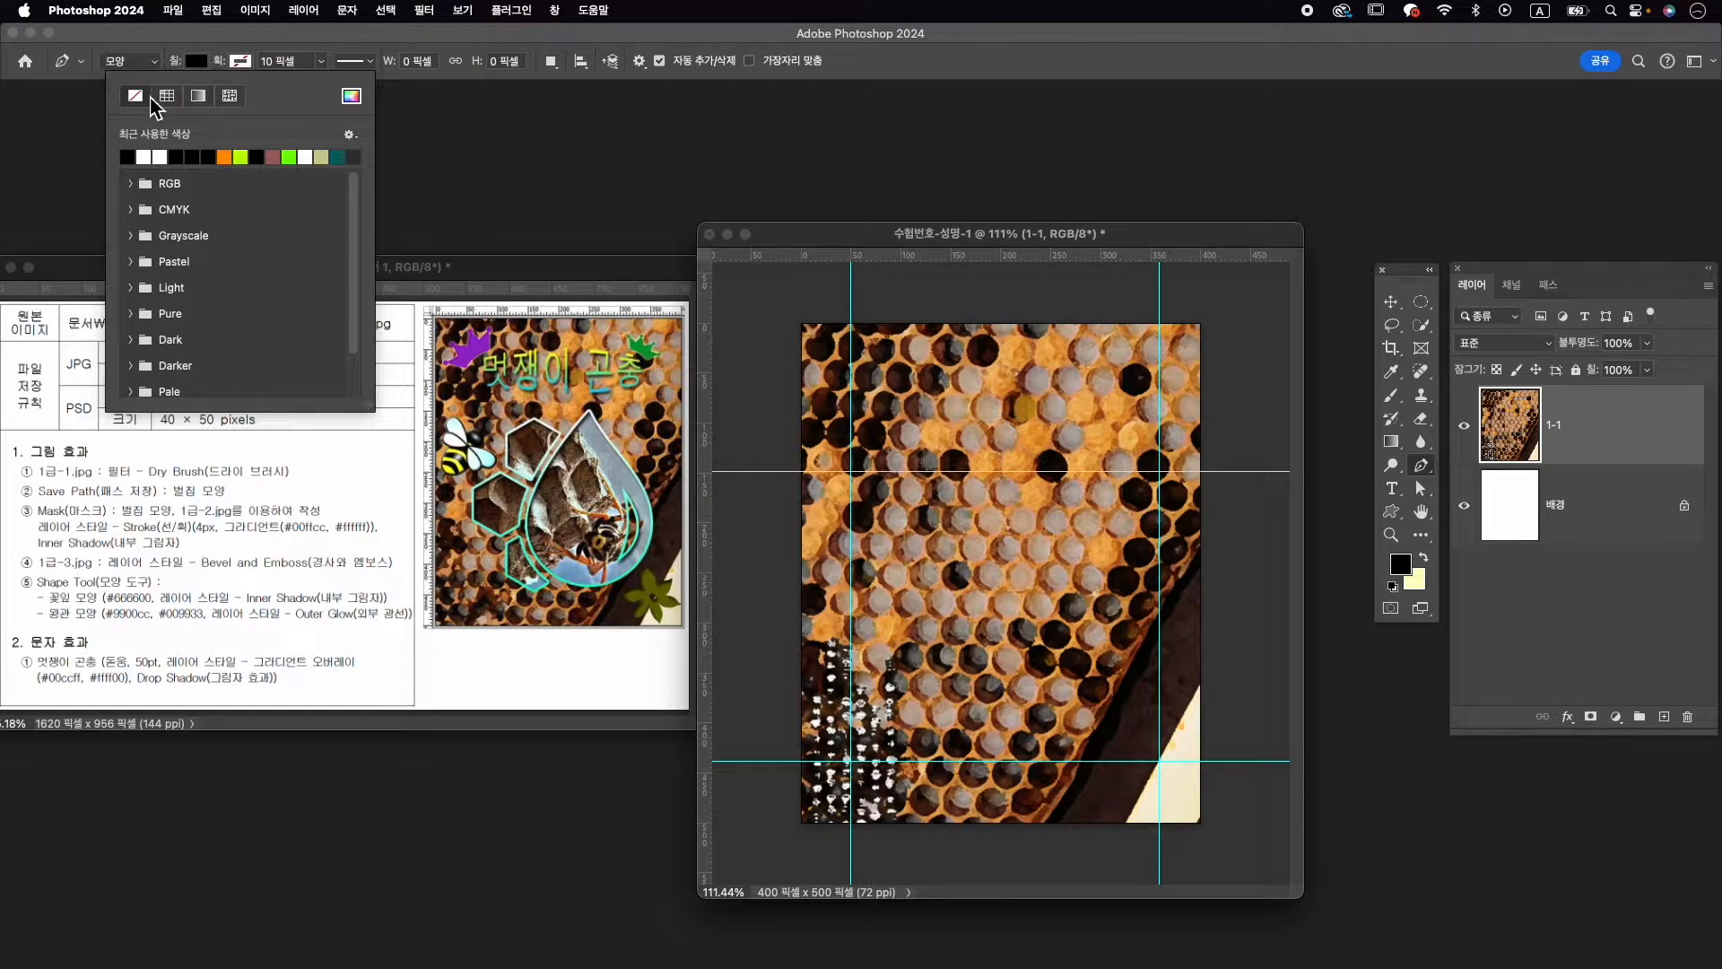
left_click(137, 99)
left_click(312, 38)
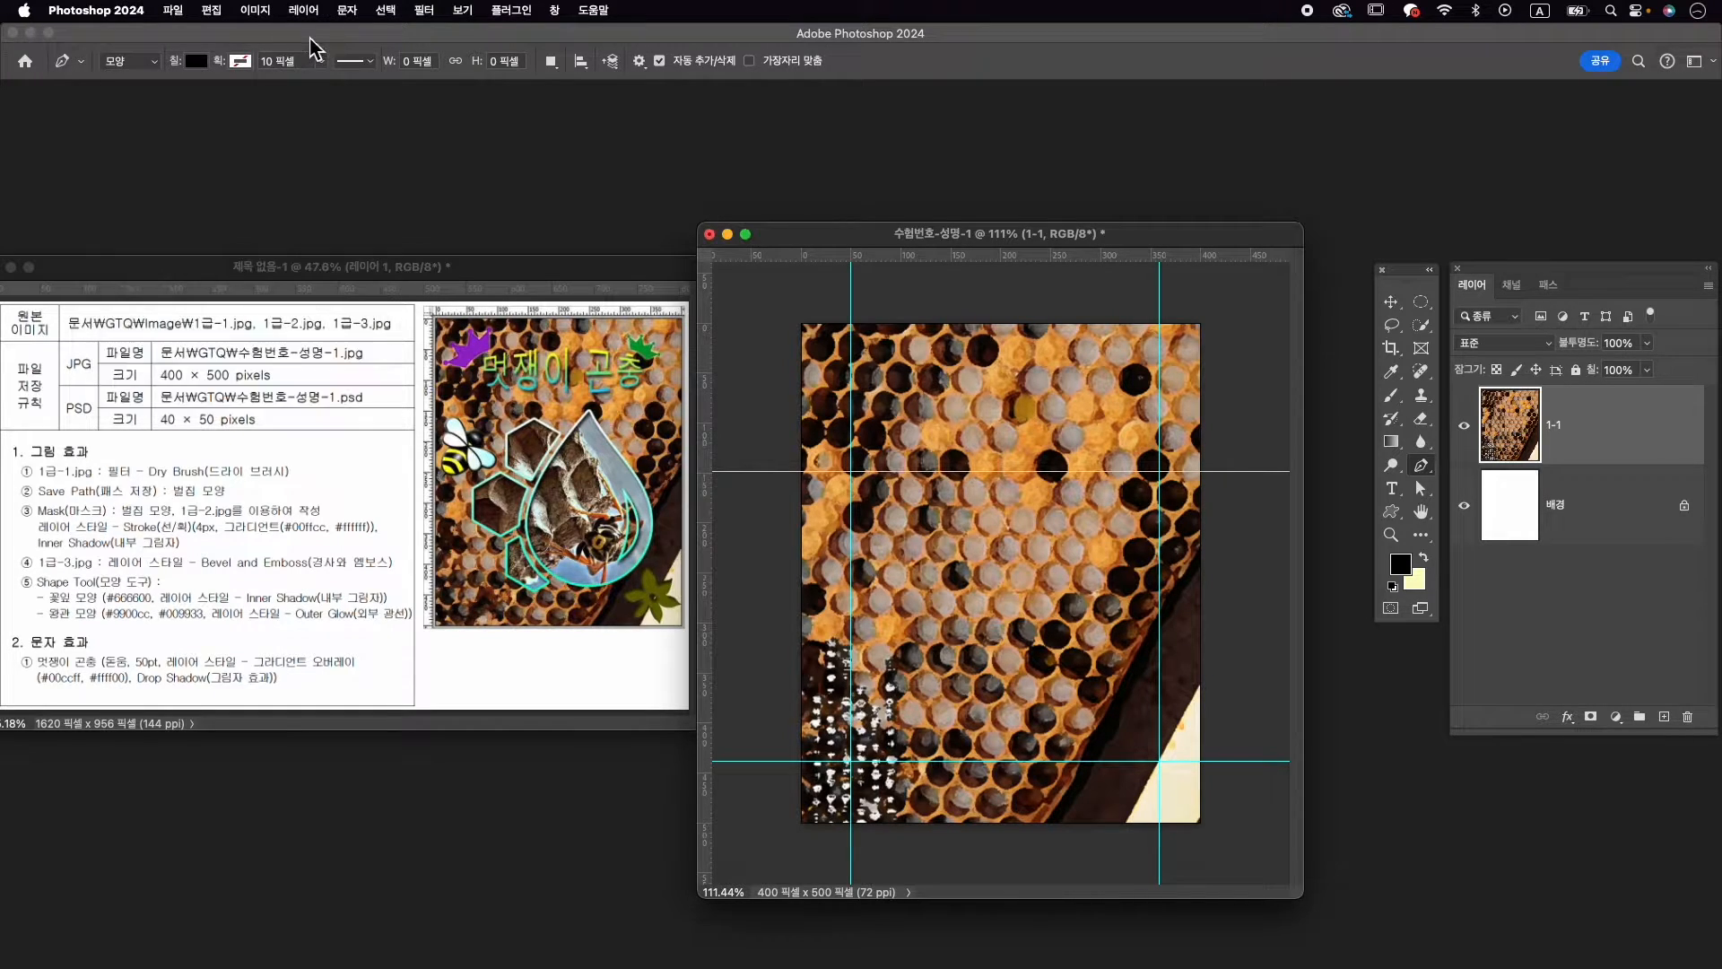
Draw a closed, curved drop shape between the horizontal guides, about 191 × 284 px, its right side touching the right vertical guide
left_click(1045, 473)
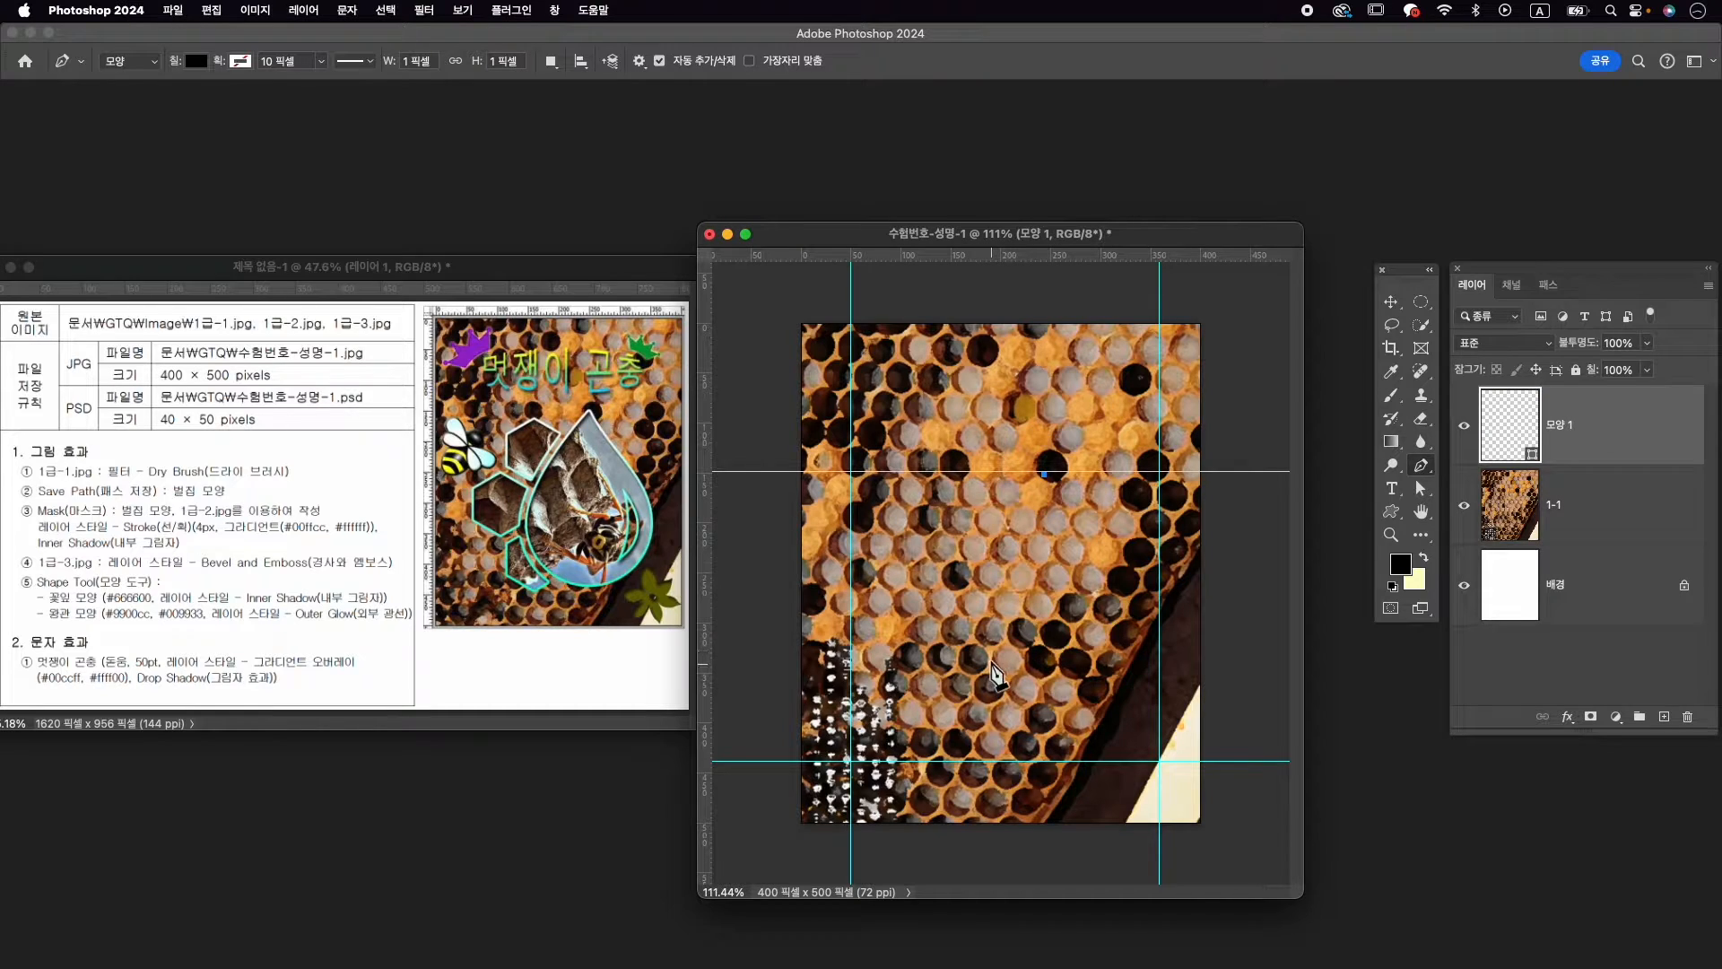
left_click_drag(970, 659, 991, 733)
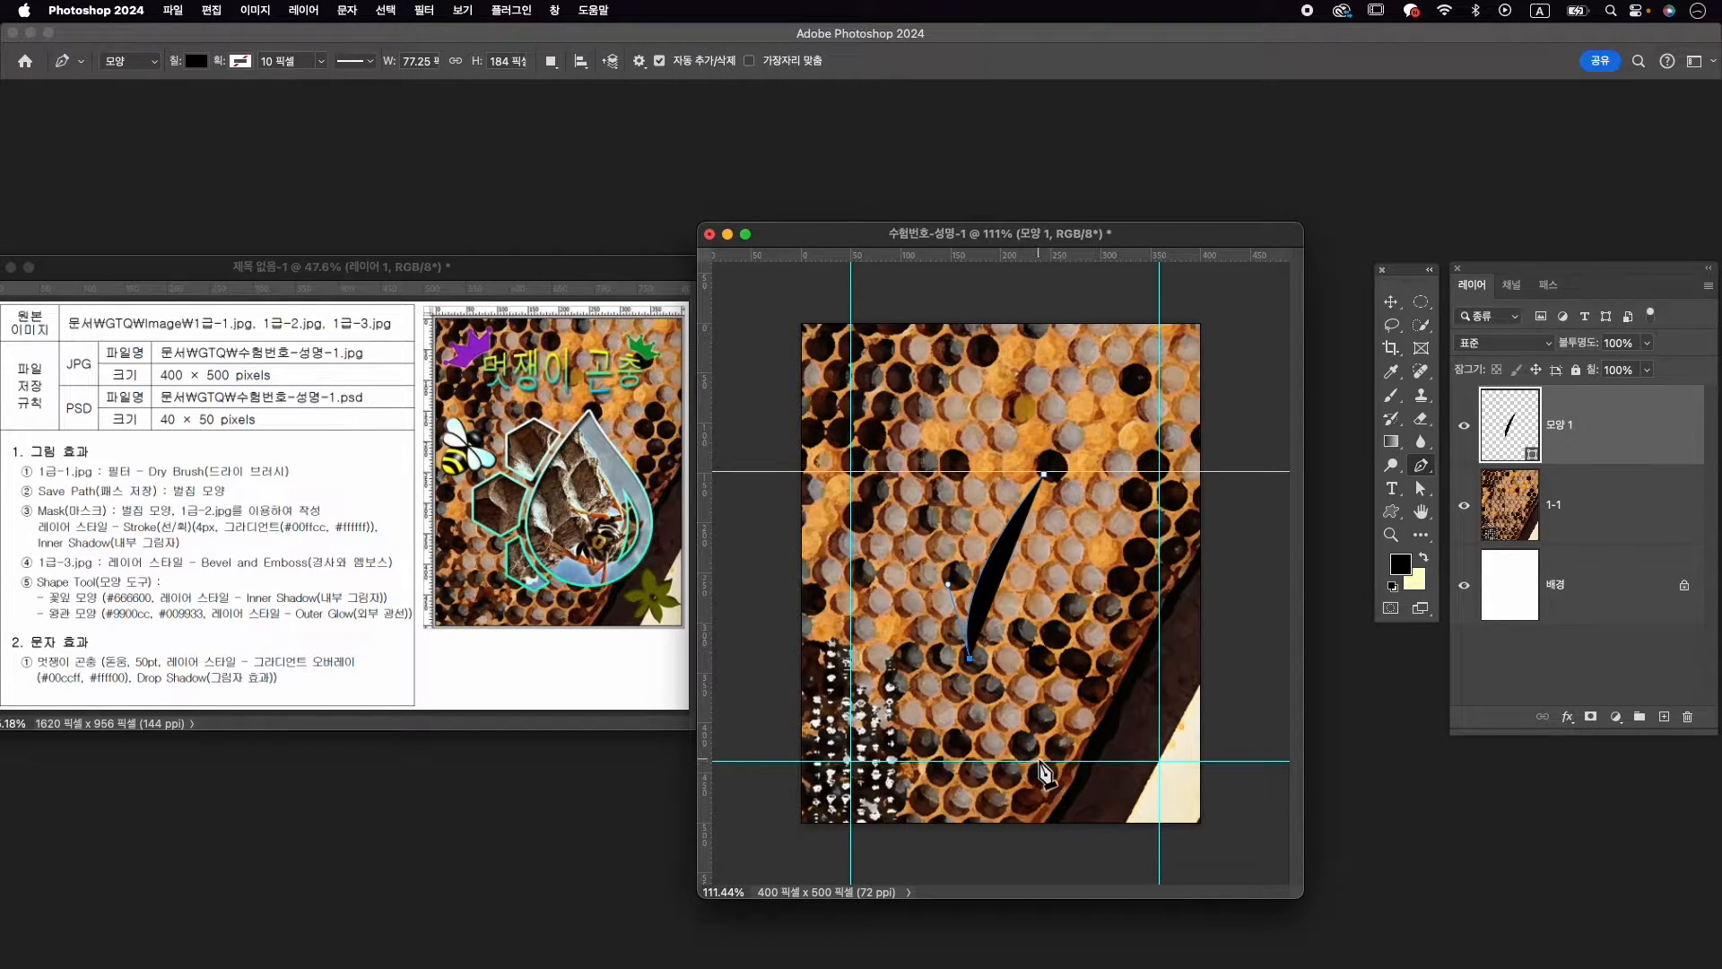
left_click_drag(1042, 759, 1105, 767)
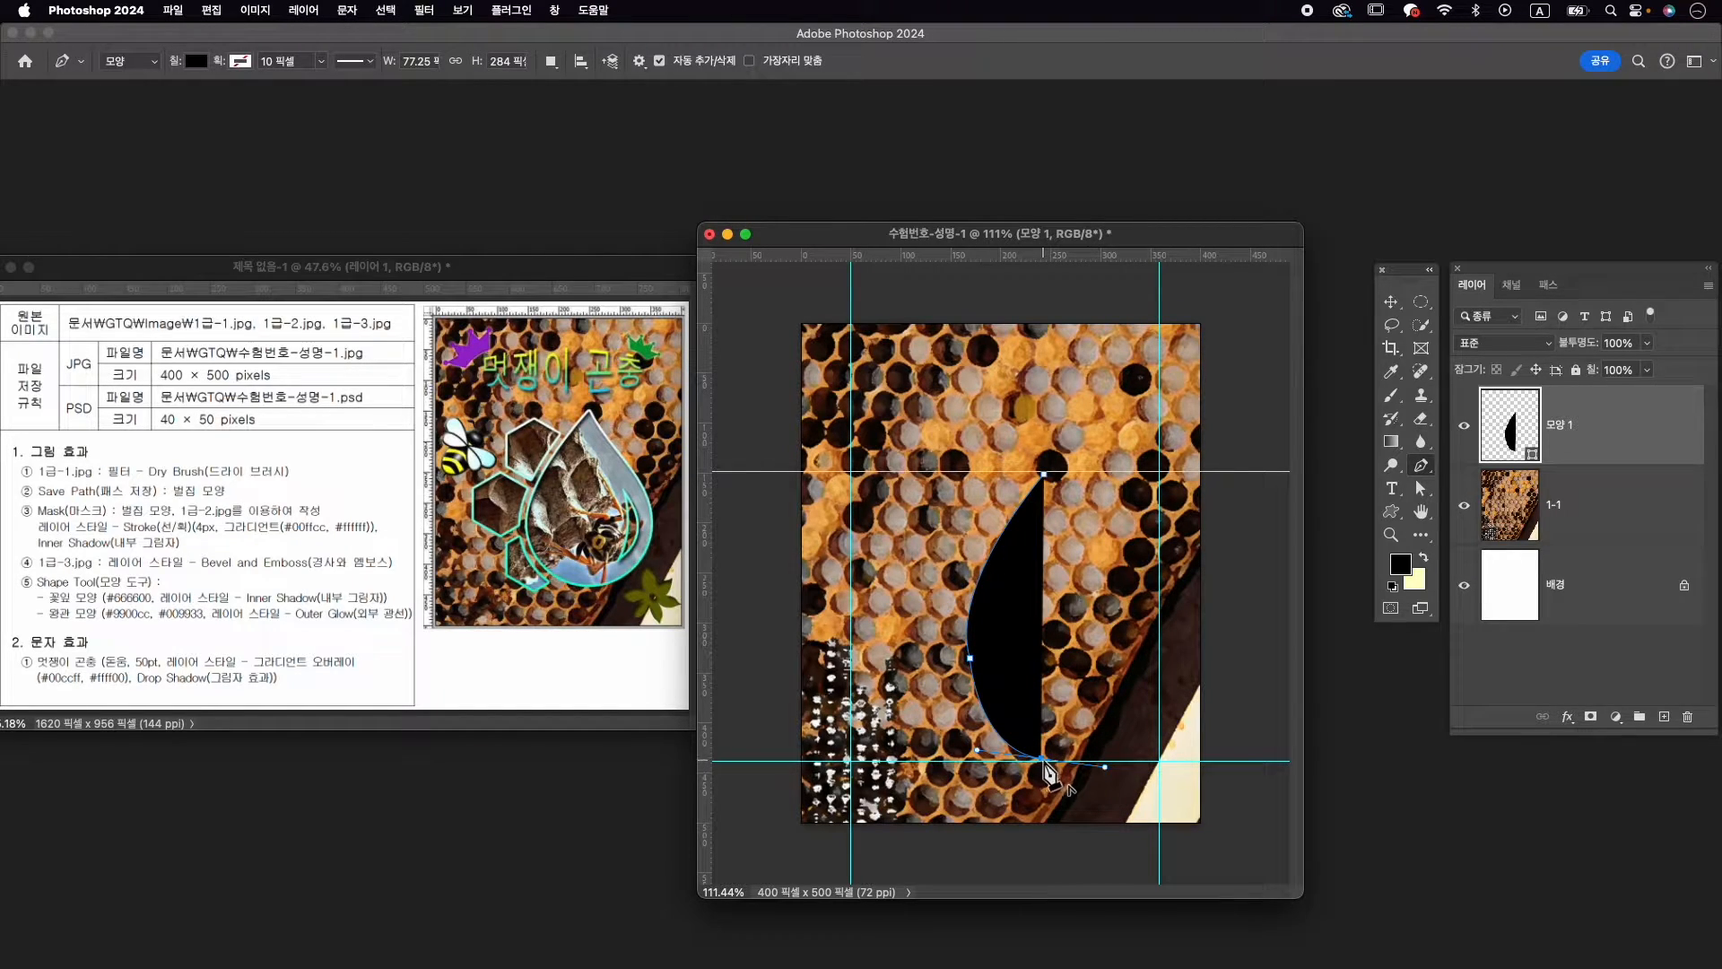
left_click(1043, 759)
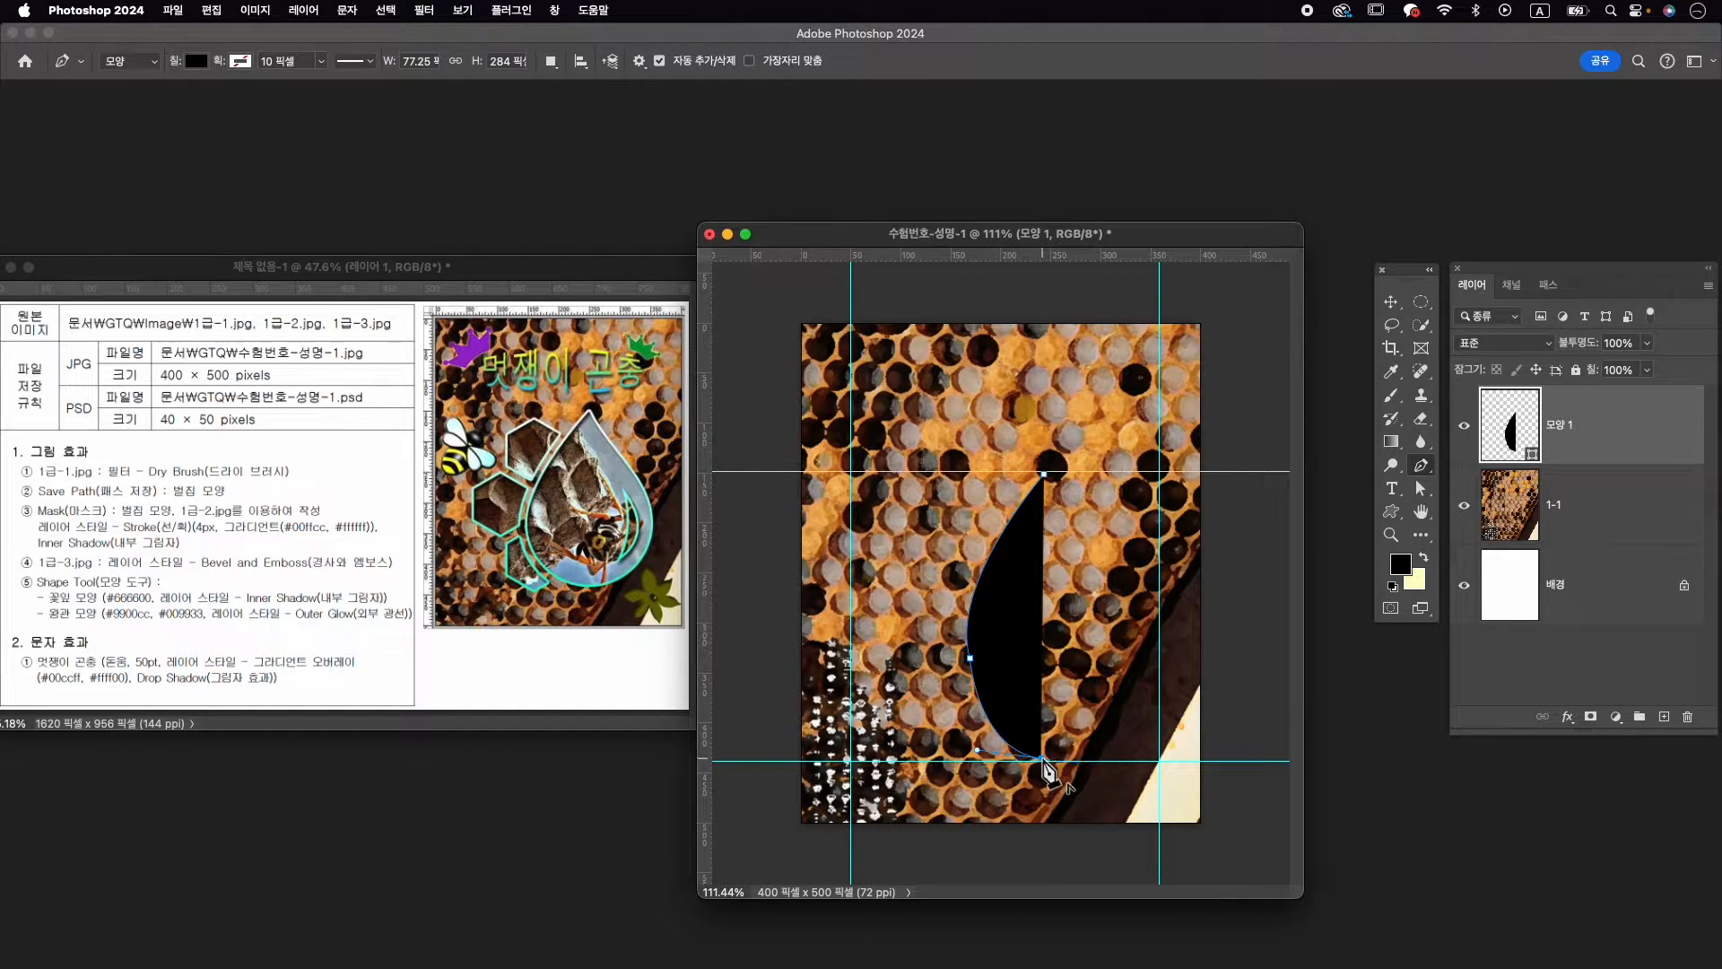
left_click_drag(1158, 647, 1163, 540)
left_click(1158, 646)
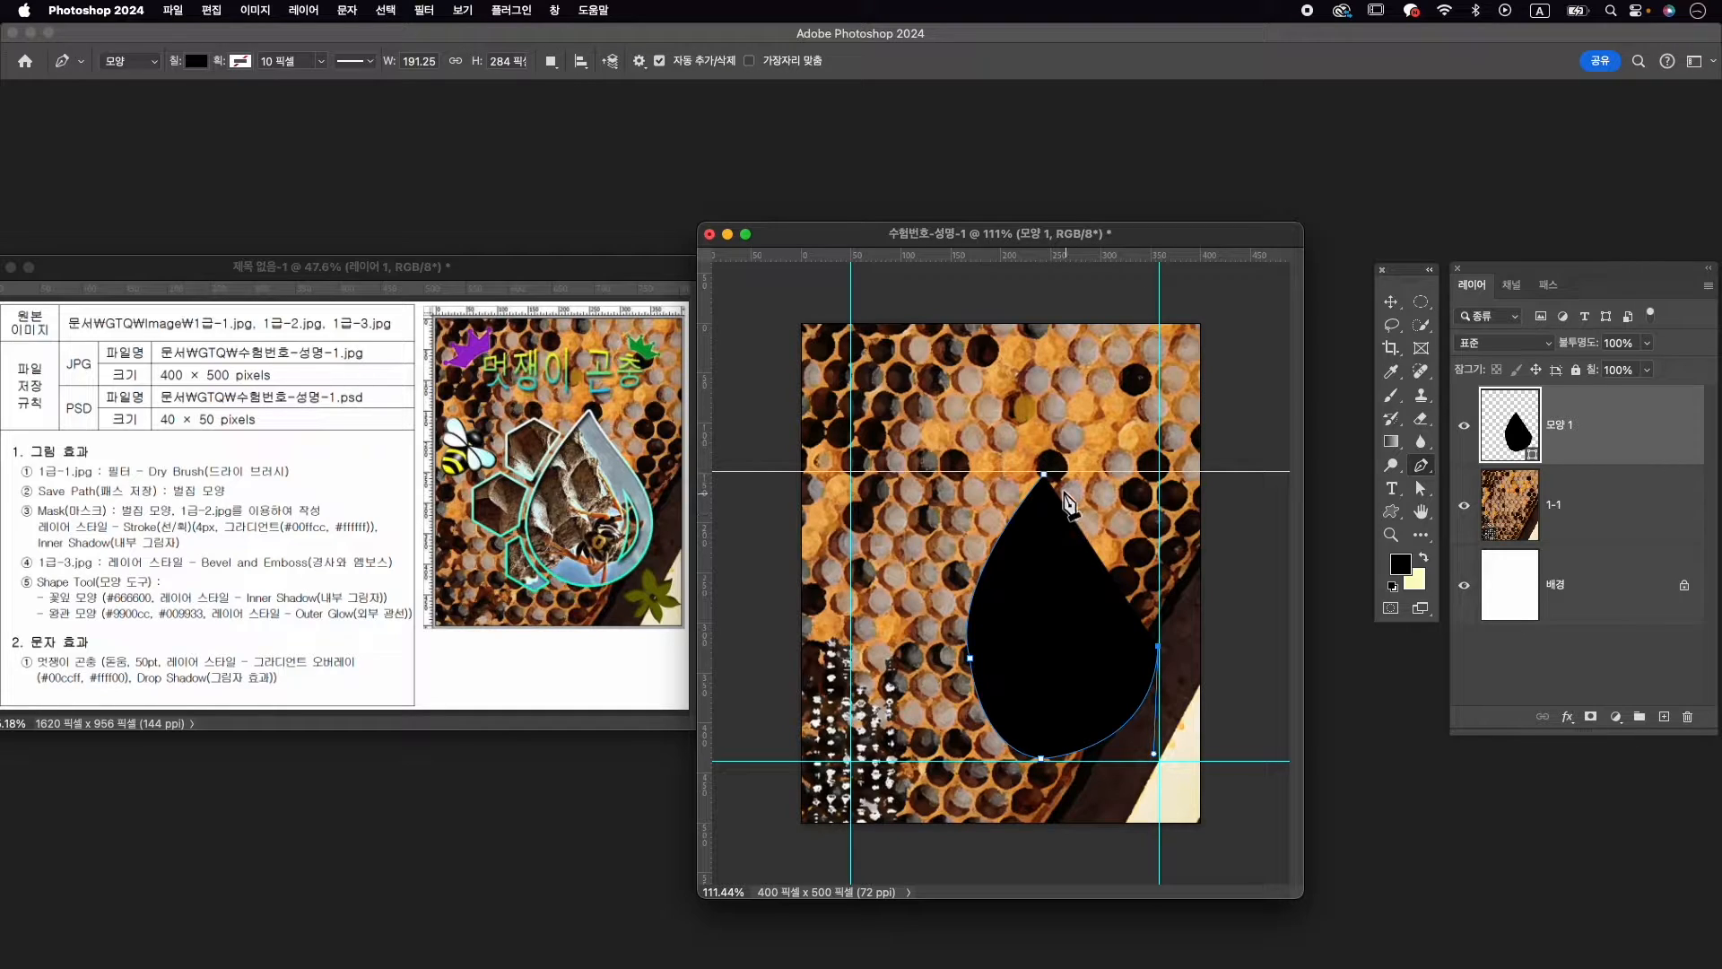
left_click_drag(1048, 478, 949, 444)
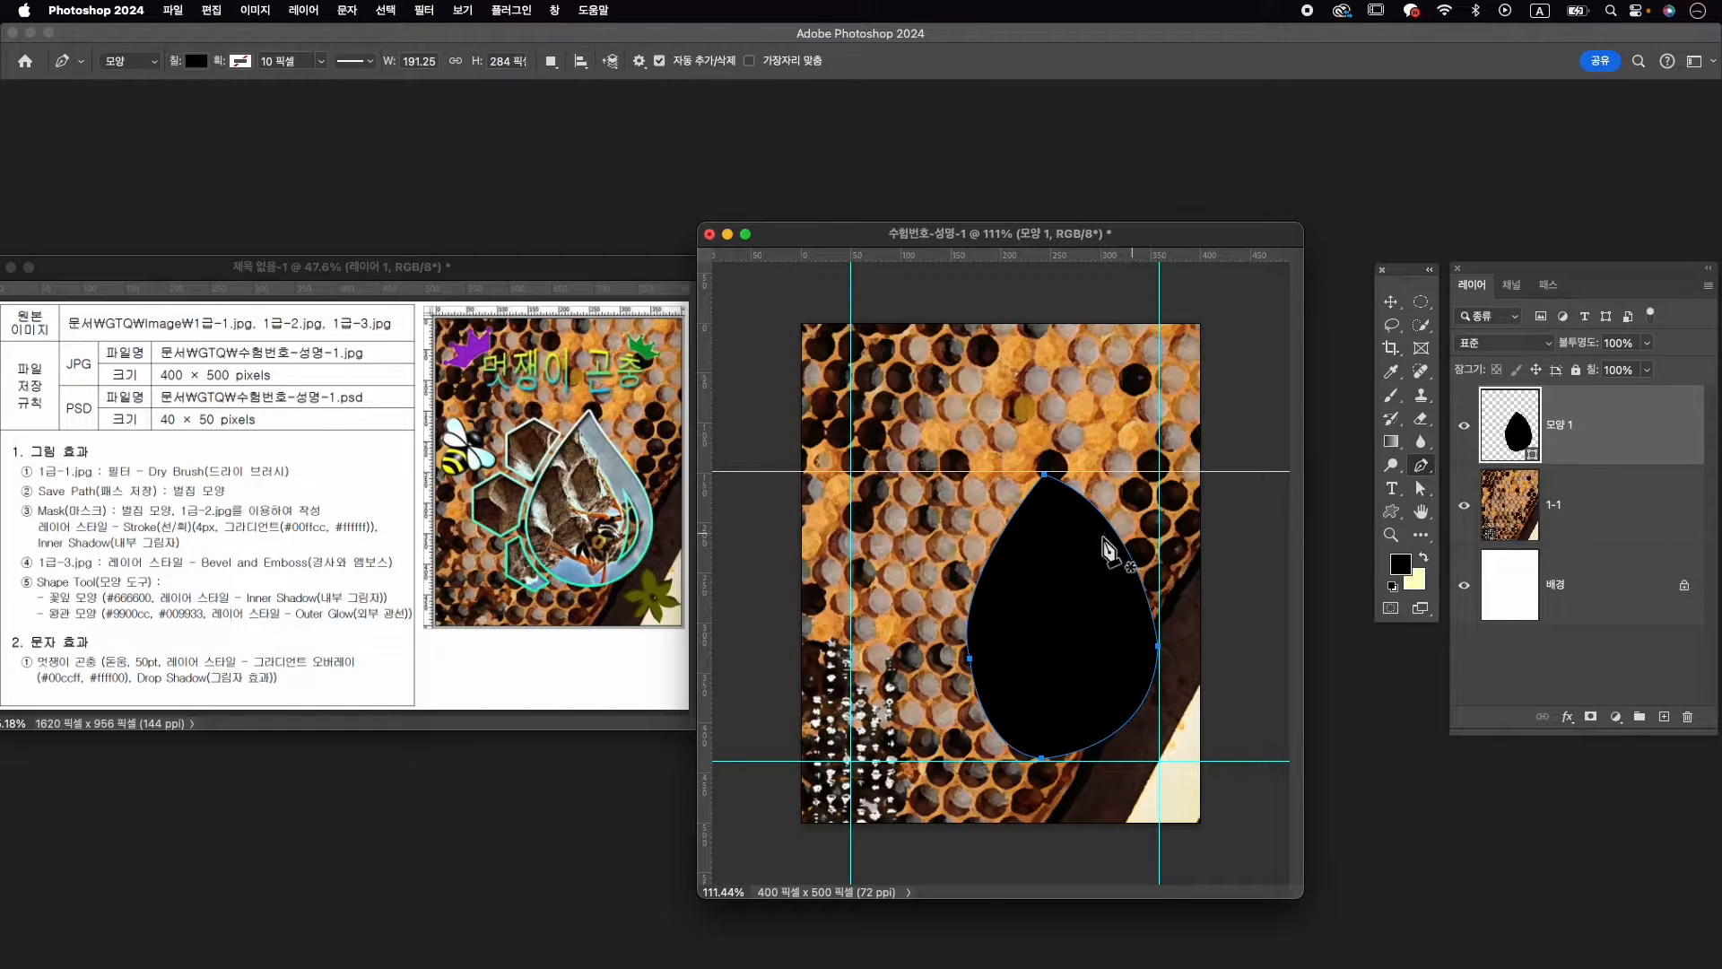
Draw the upper honeycomb cell as a straight-sided polygon about 95 × 97 px, beside the drop's upper left edge
left_click(1019, 496)
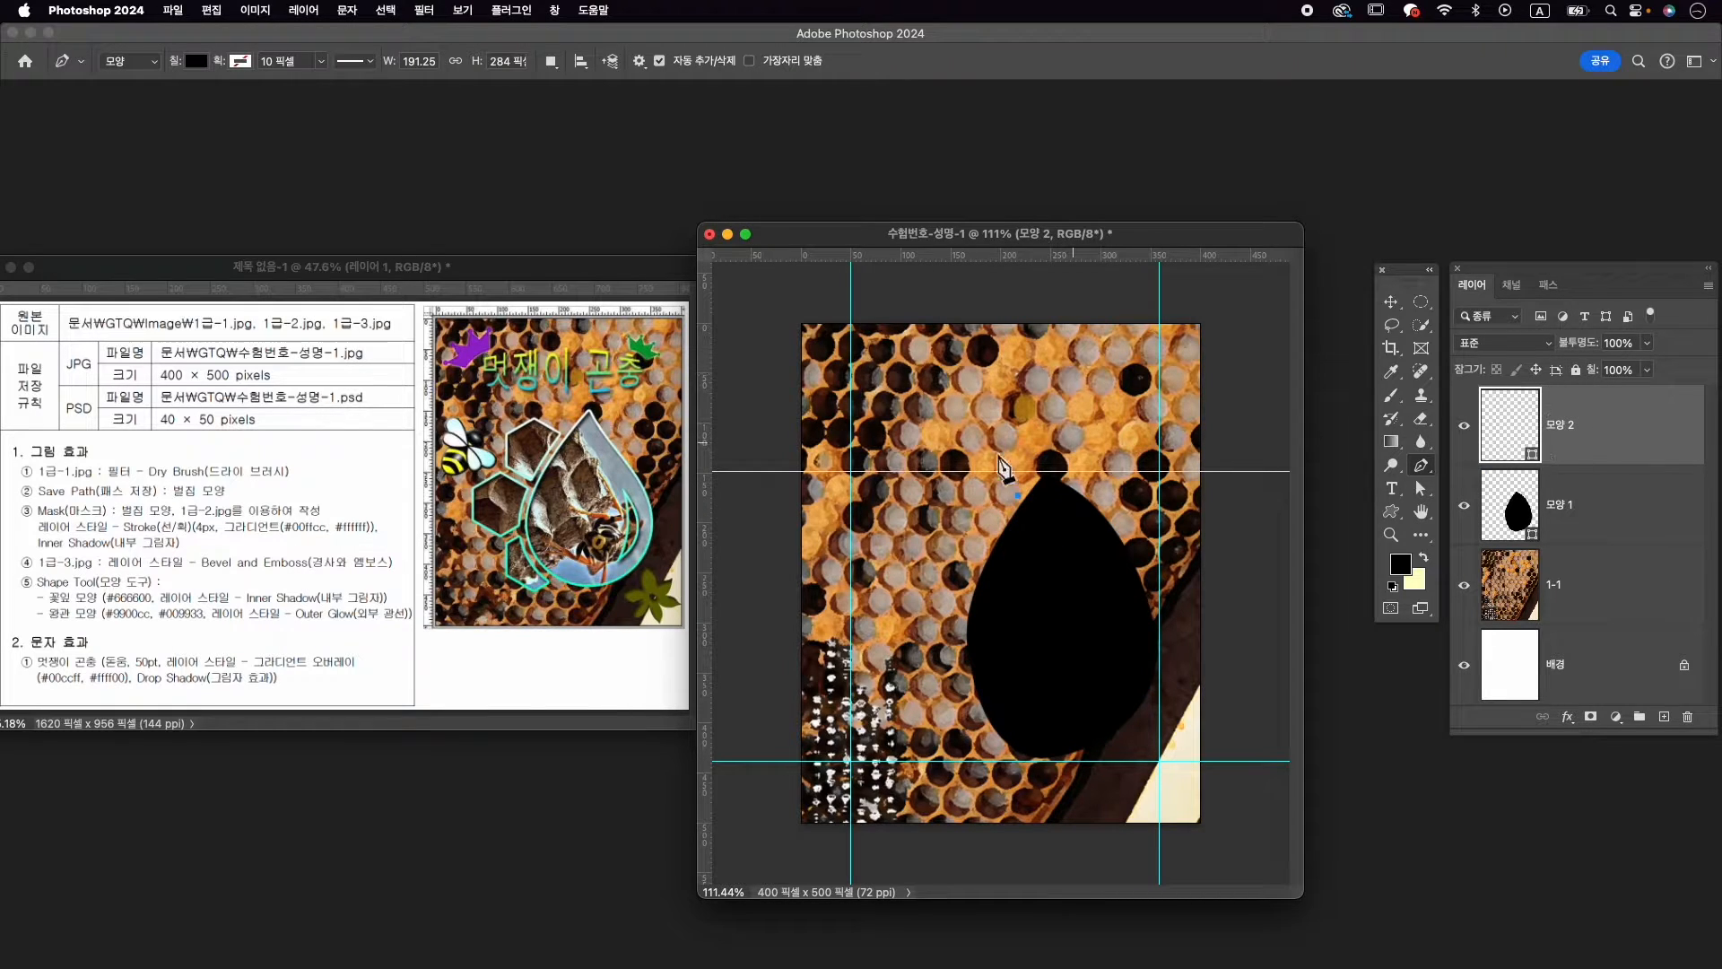
left_click(980, 477)
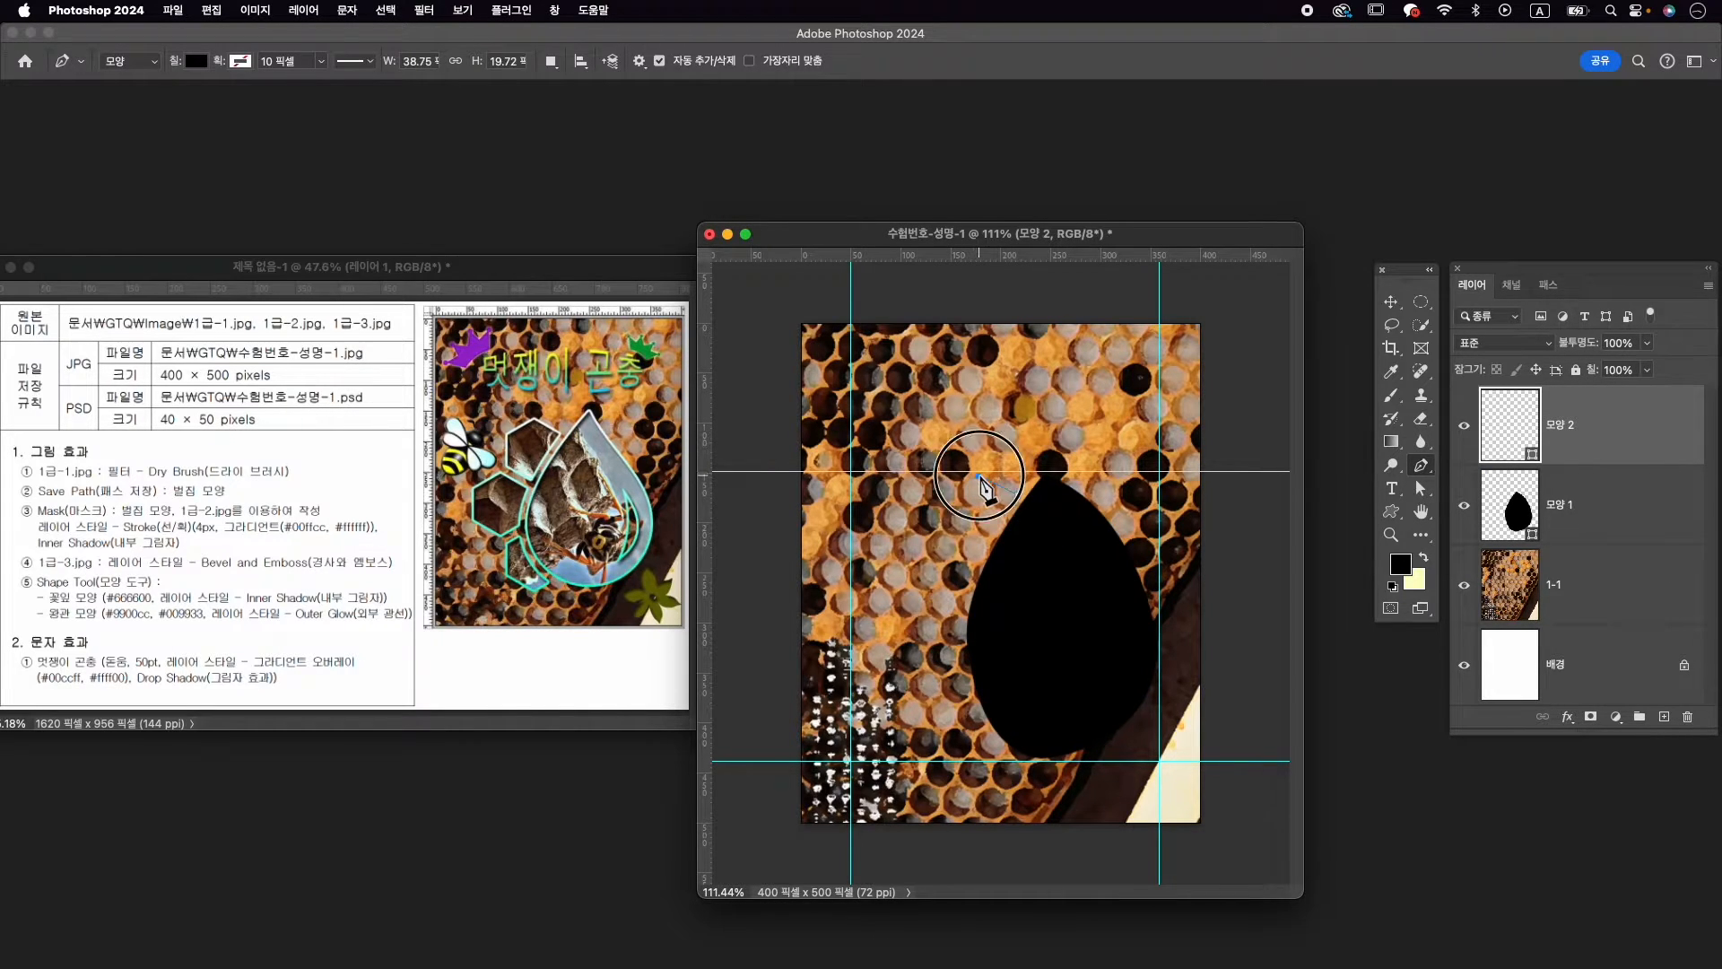
left_click(923, 499)
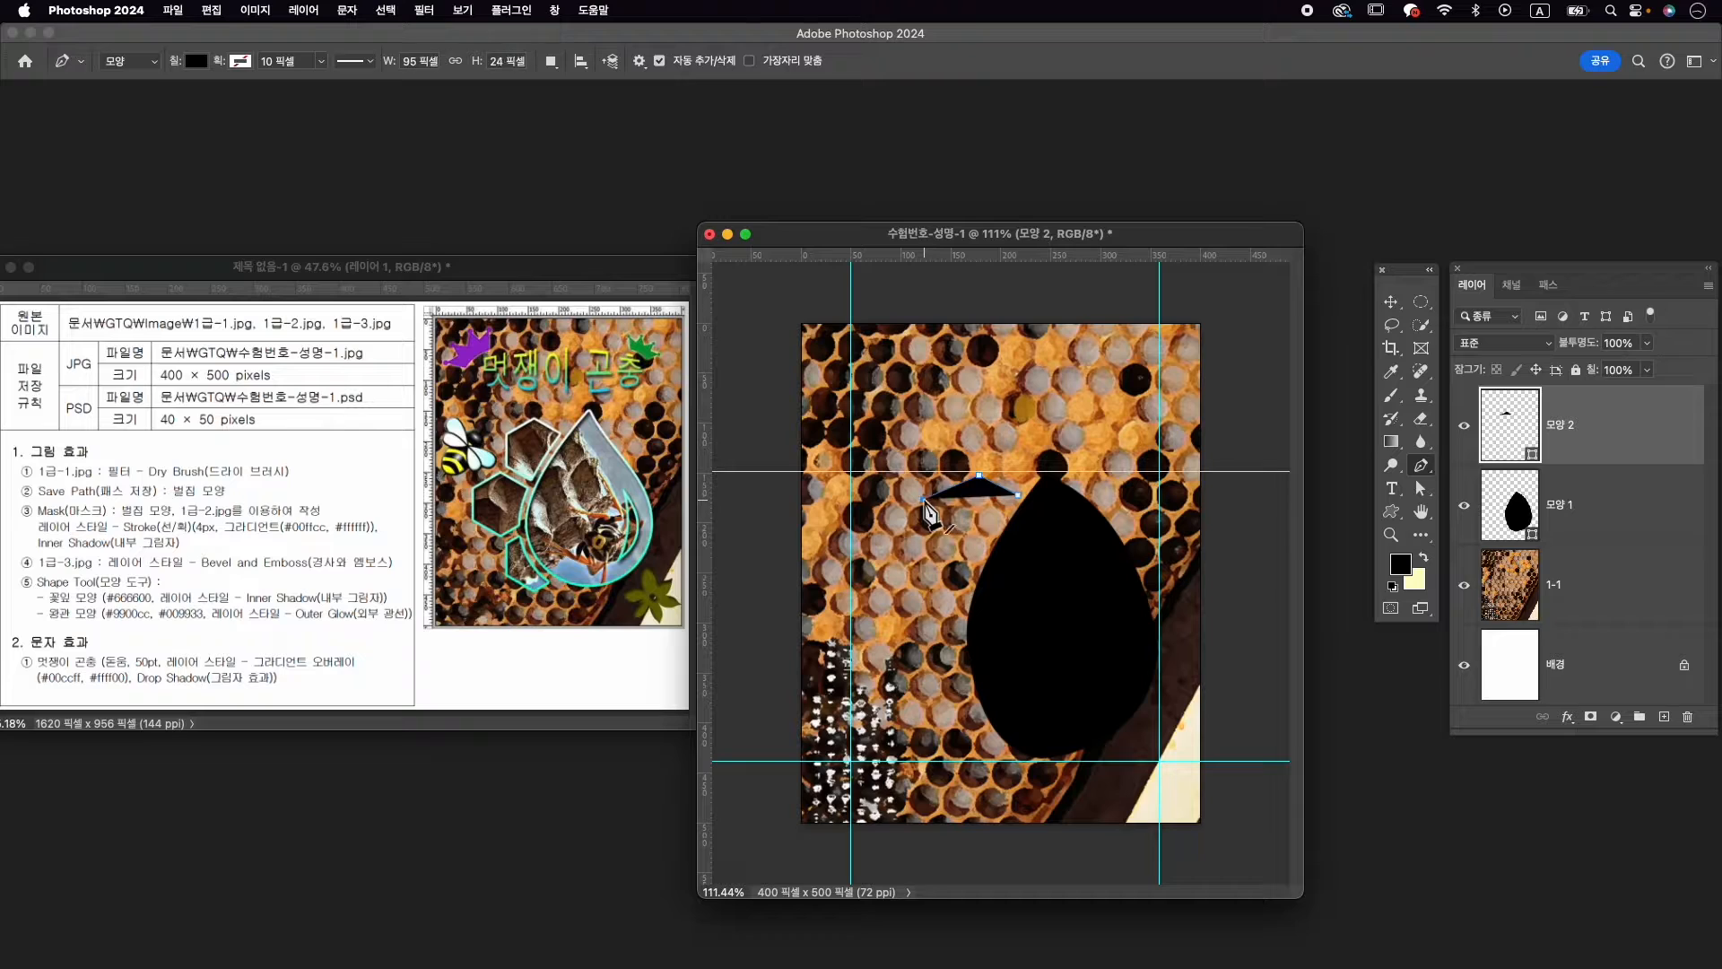
left_click(933, 551)
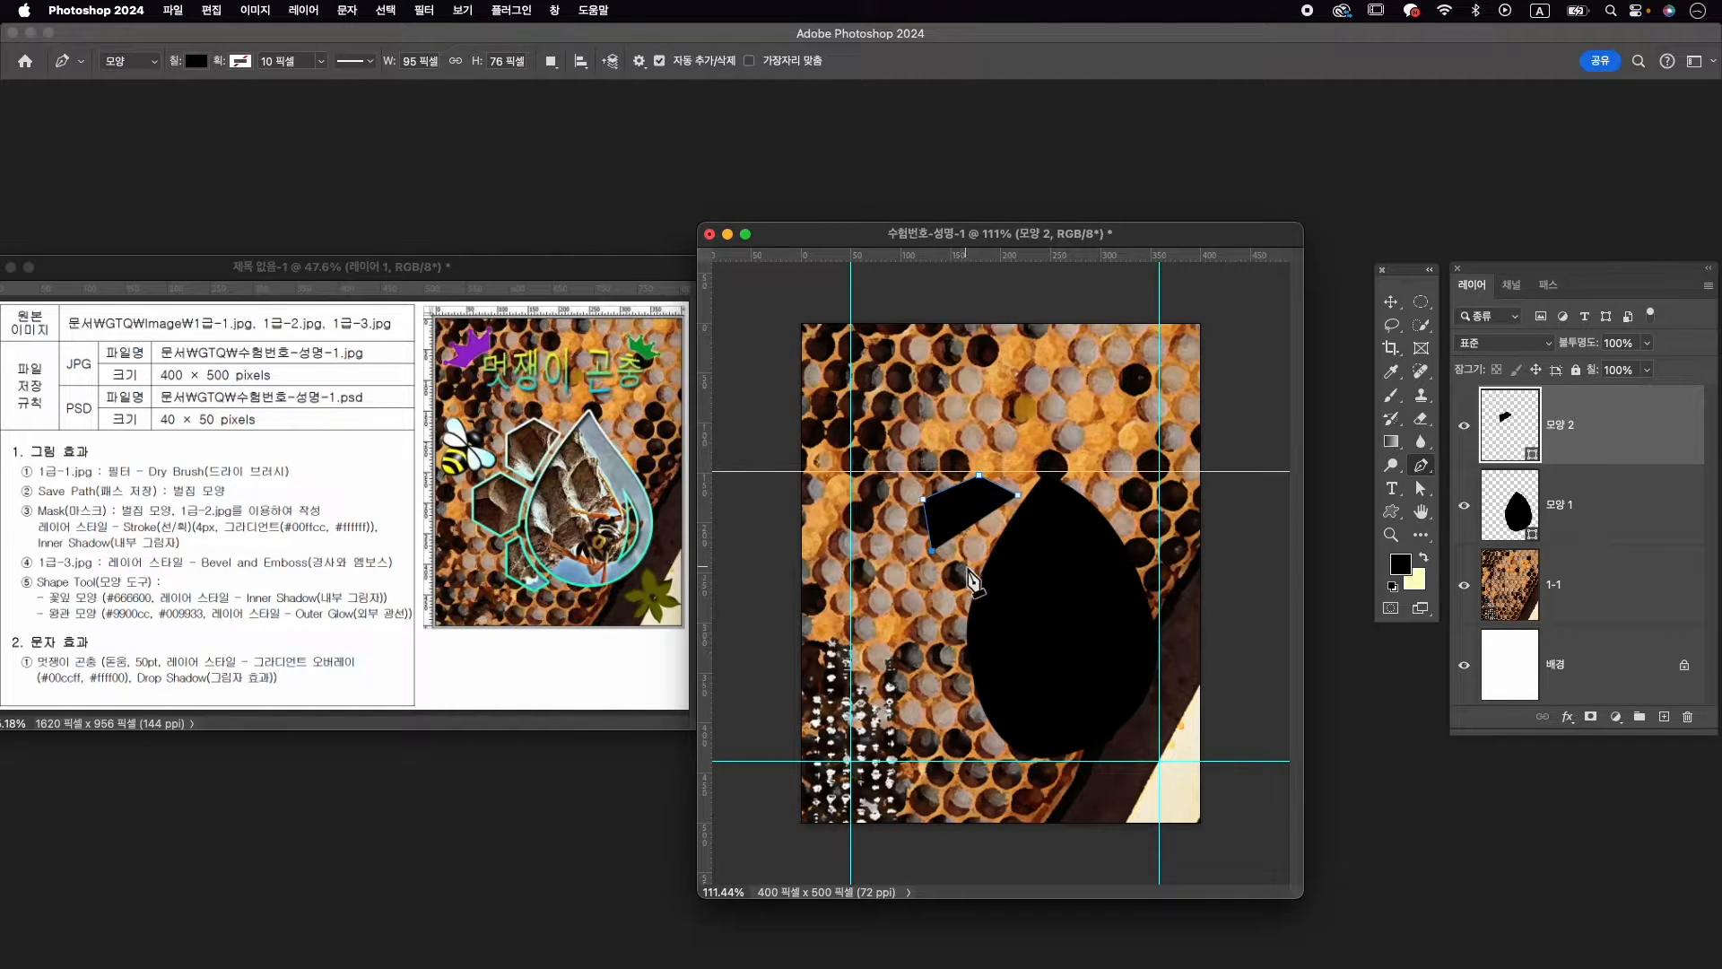
left_click(971, 571)
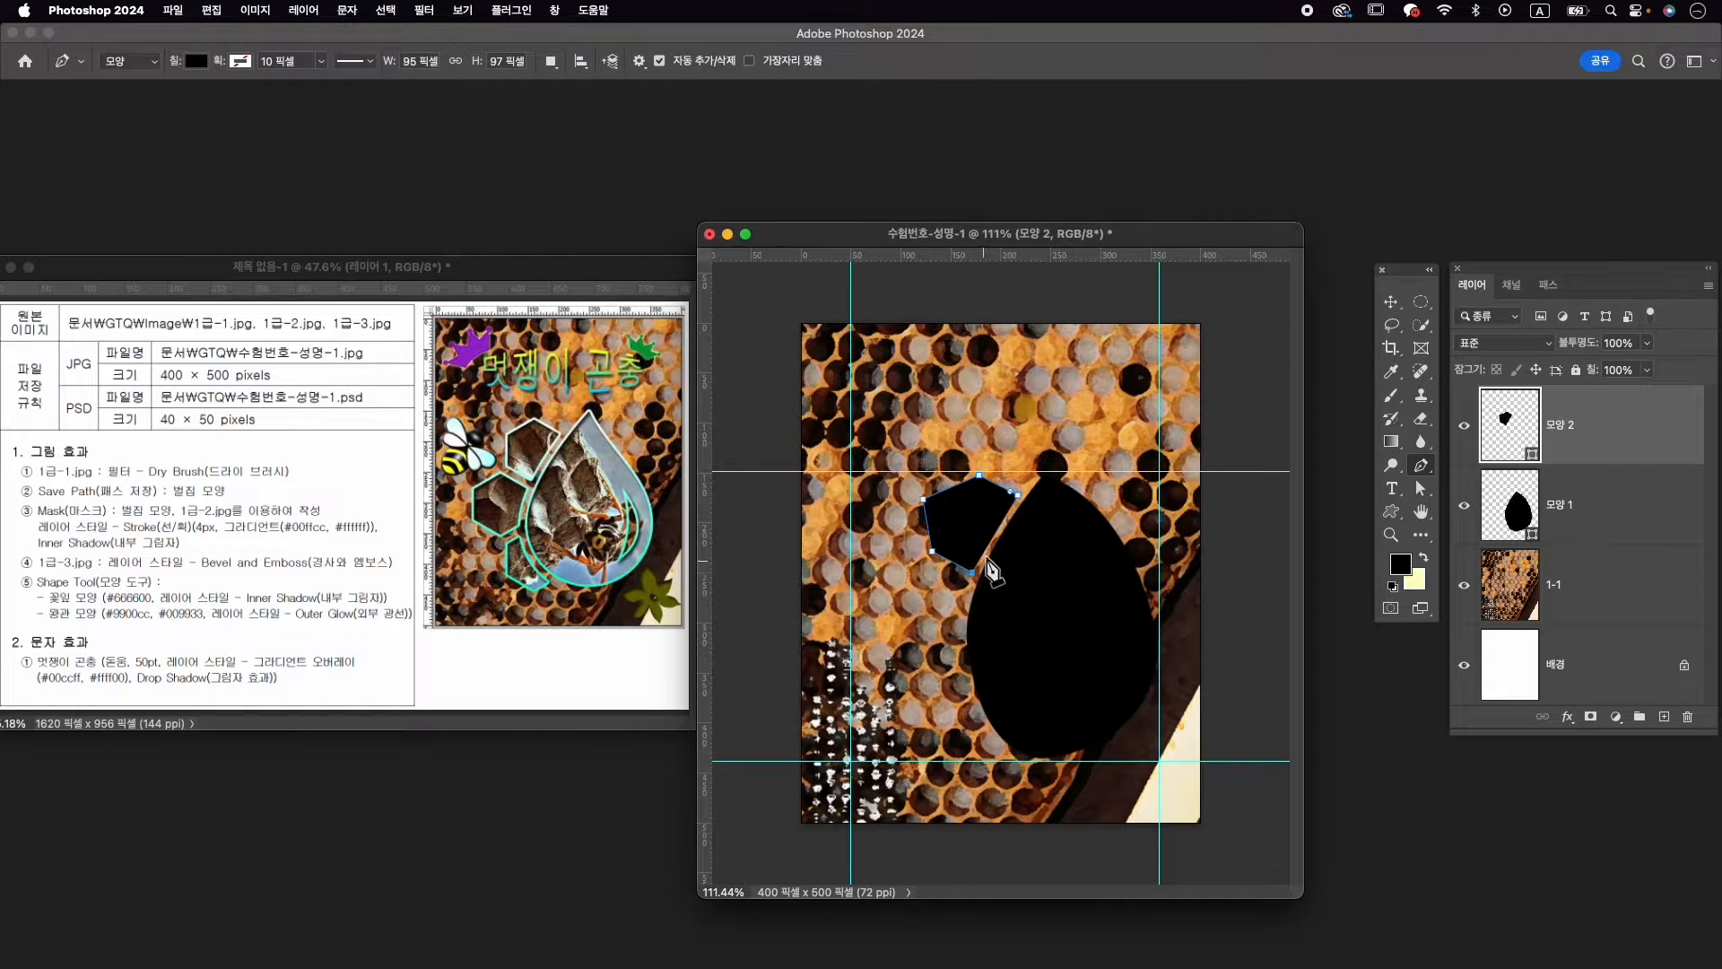
left_click(1020, 498)
Draw the large middle honeycomb cell, about 111 × 128 px, between the left vertical guide and the drop, following the drop's curve
left_click(968, 581)
left_click(961, 665)
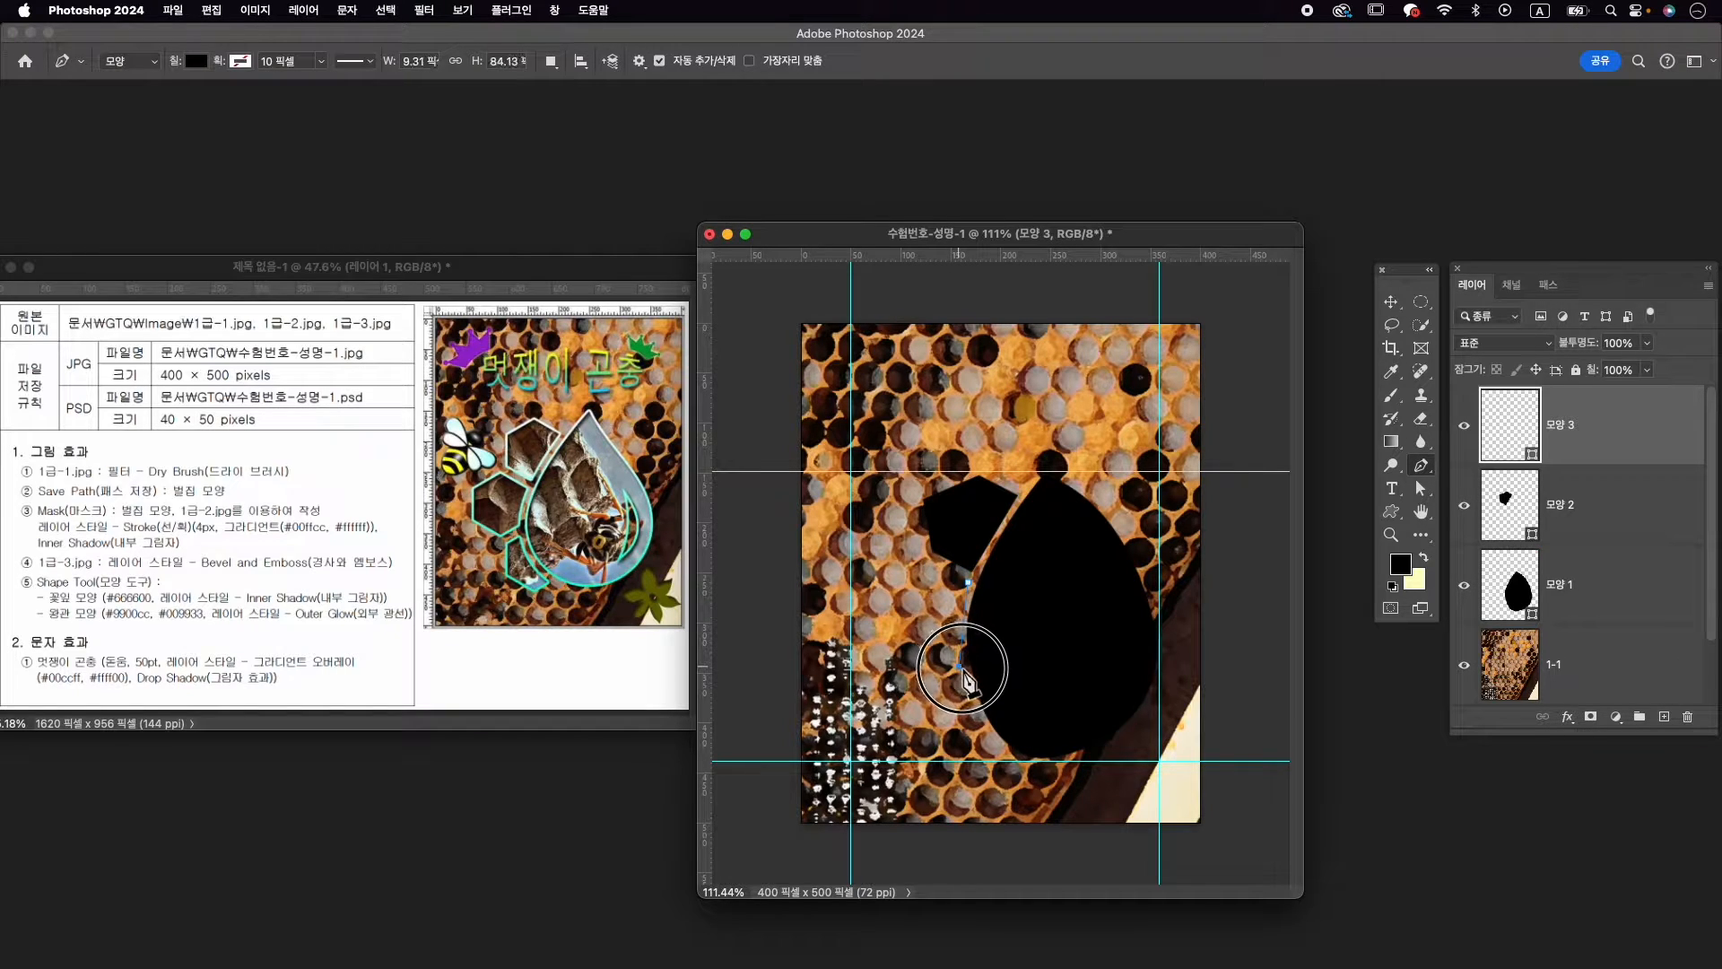
left_click_drag(963, 670, 962, 674)
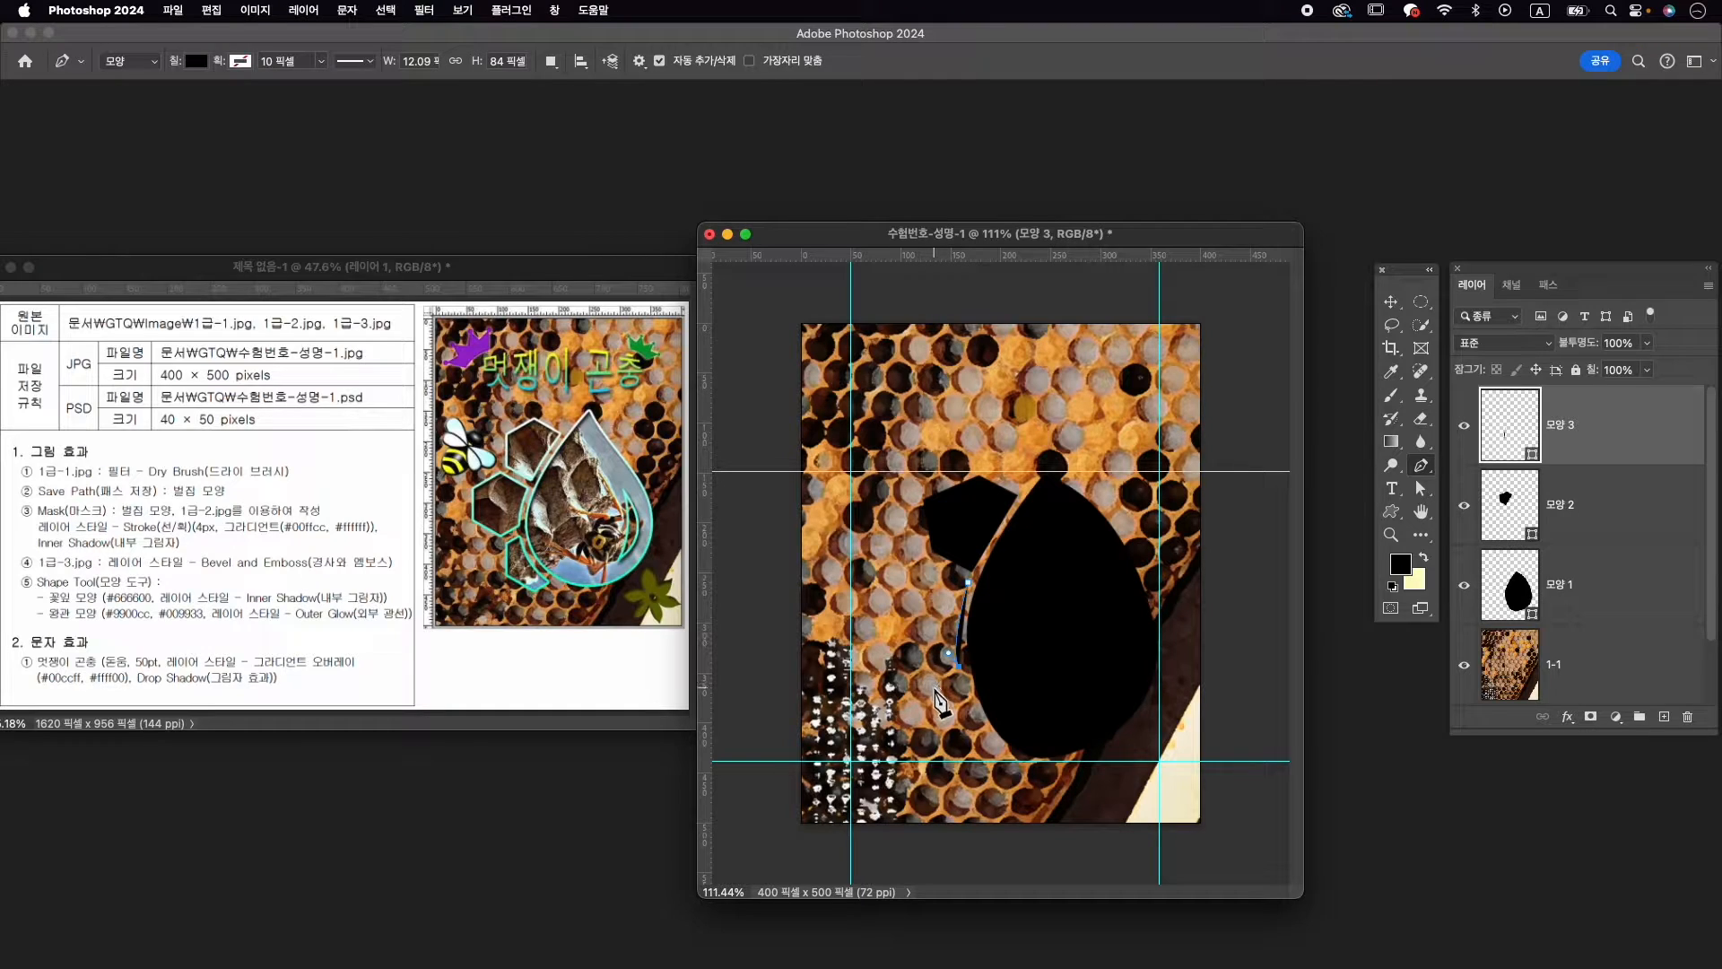
left_click(927, 685)
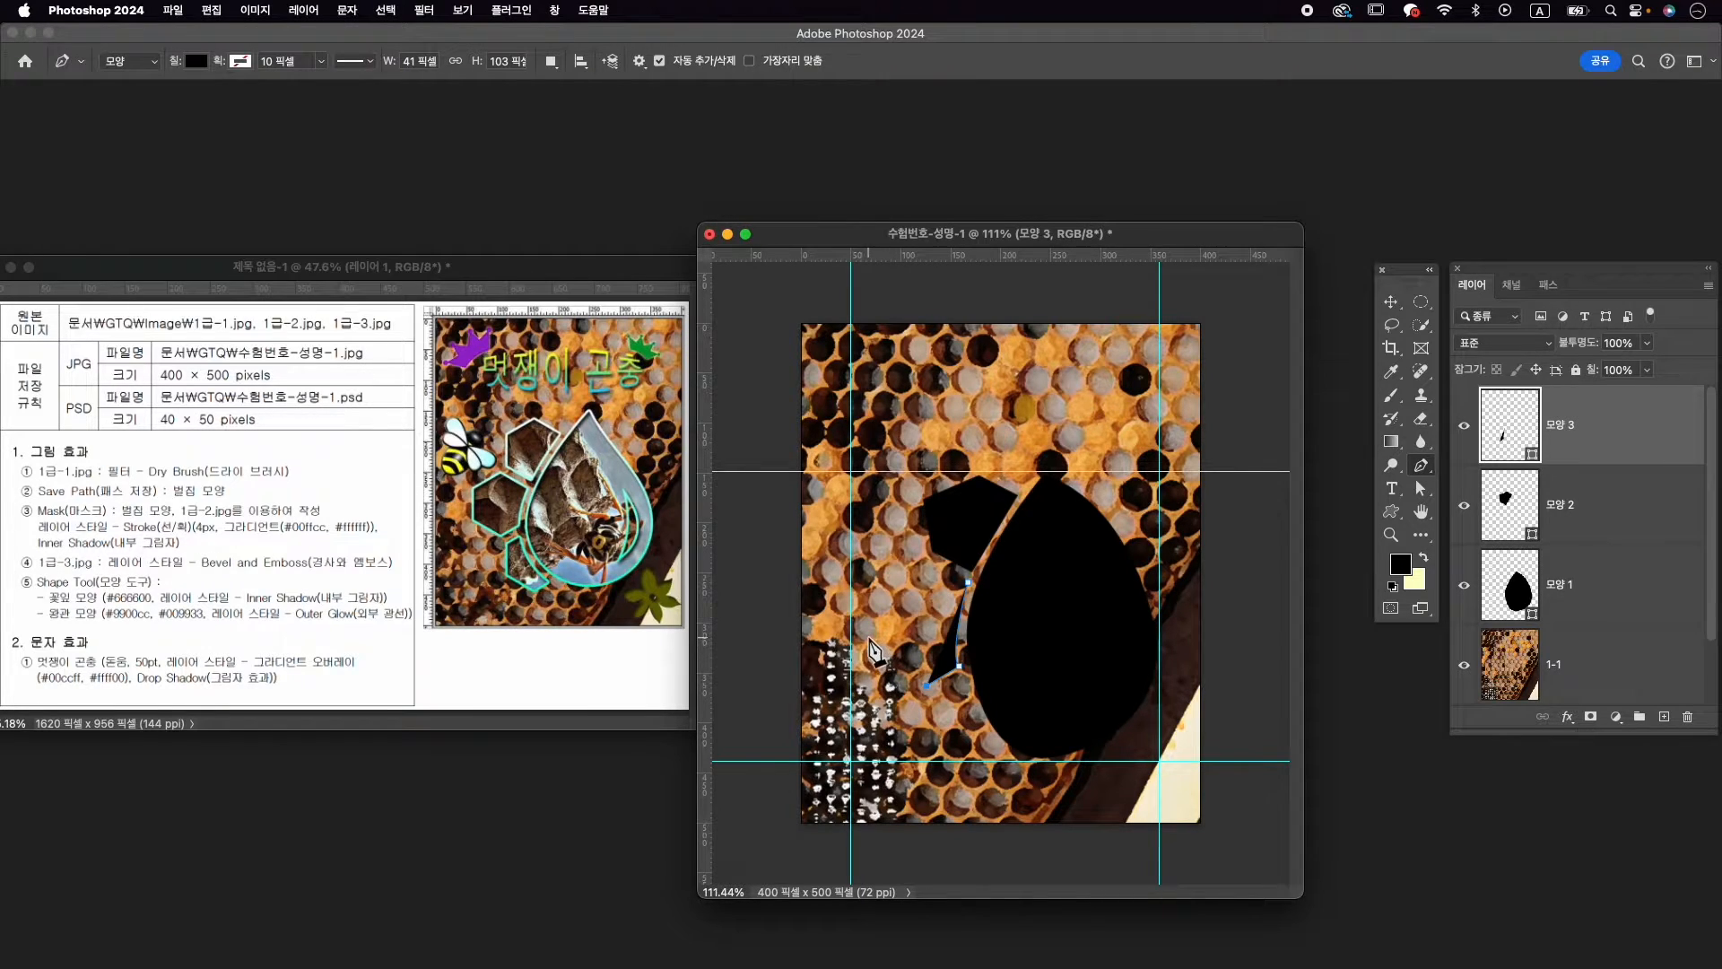
left_click(858, 652)
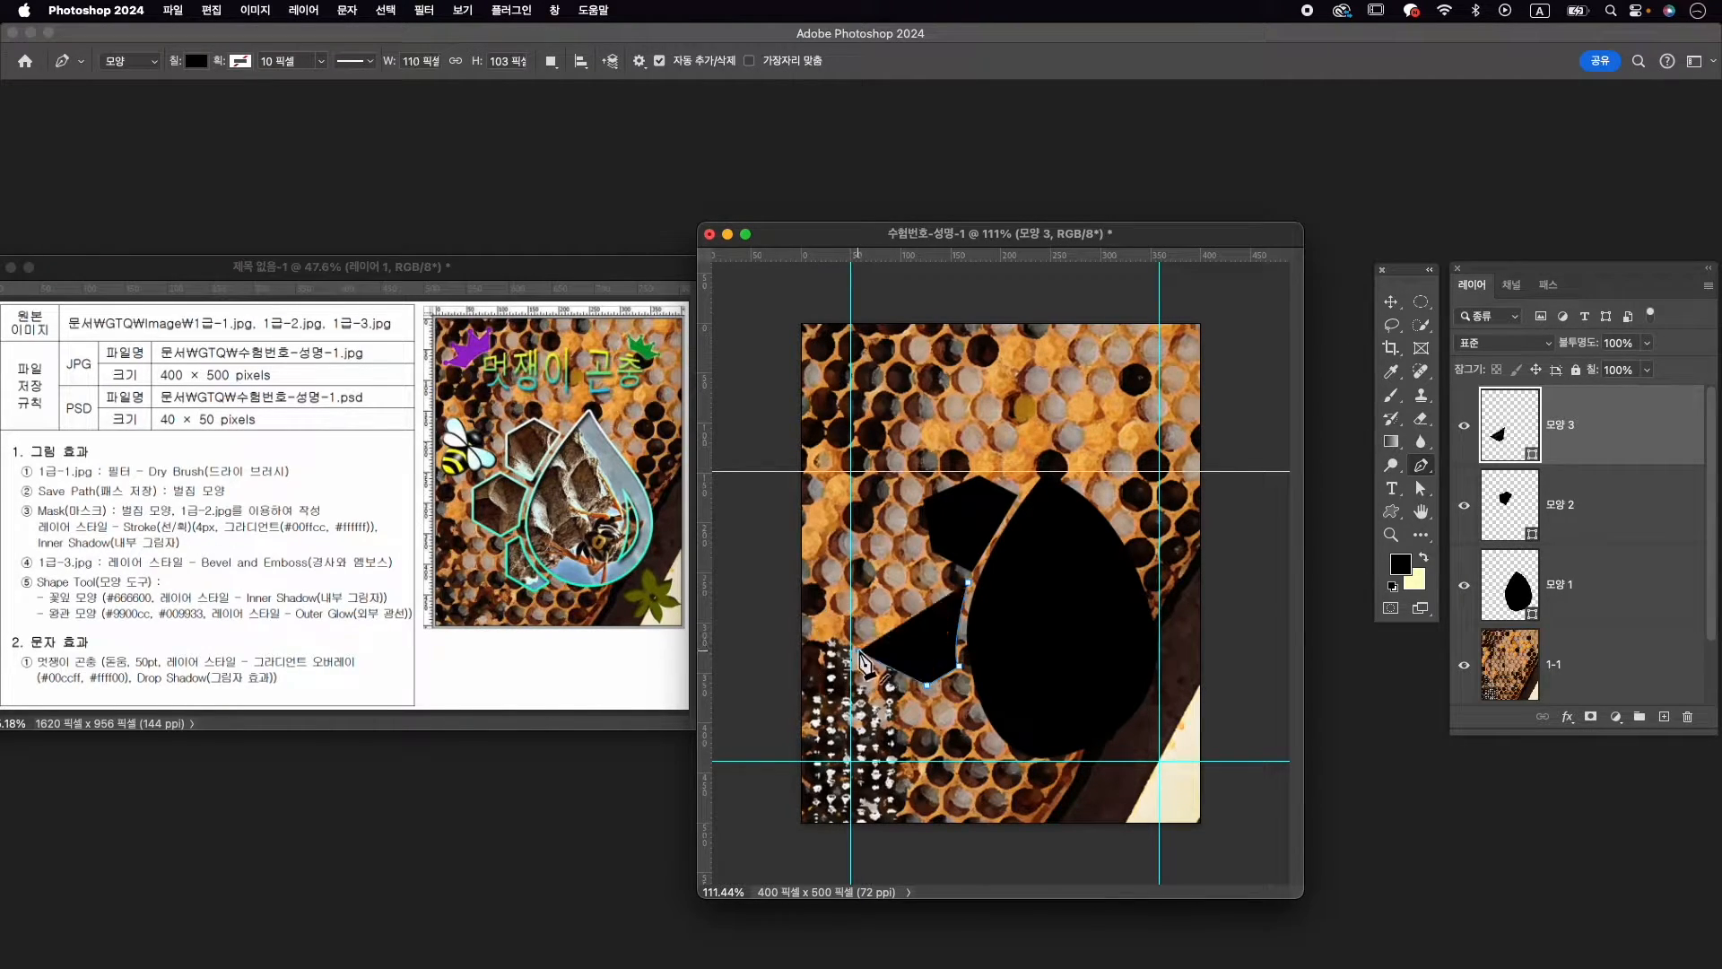
left_click(857, 584)
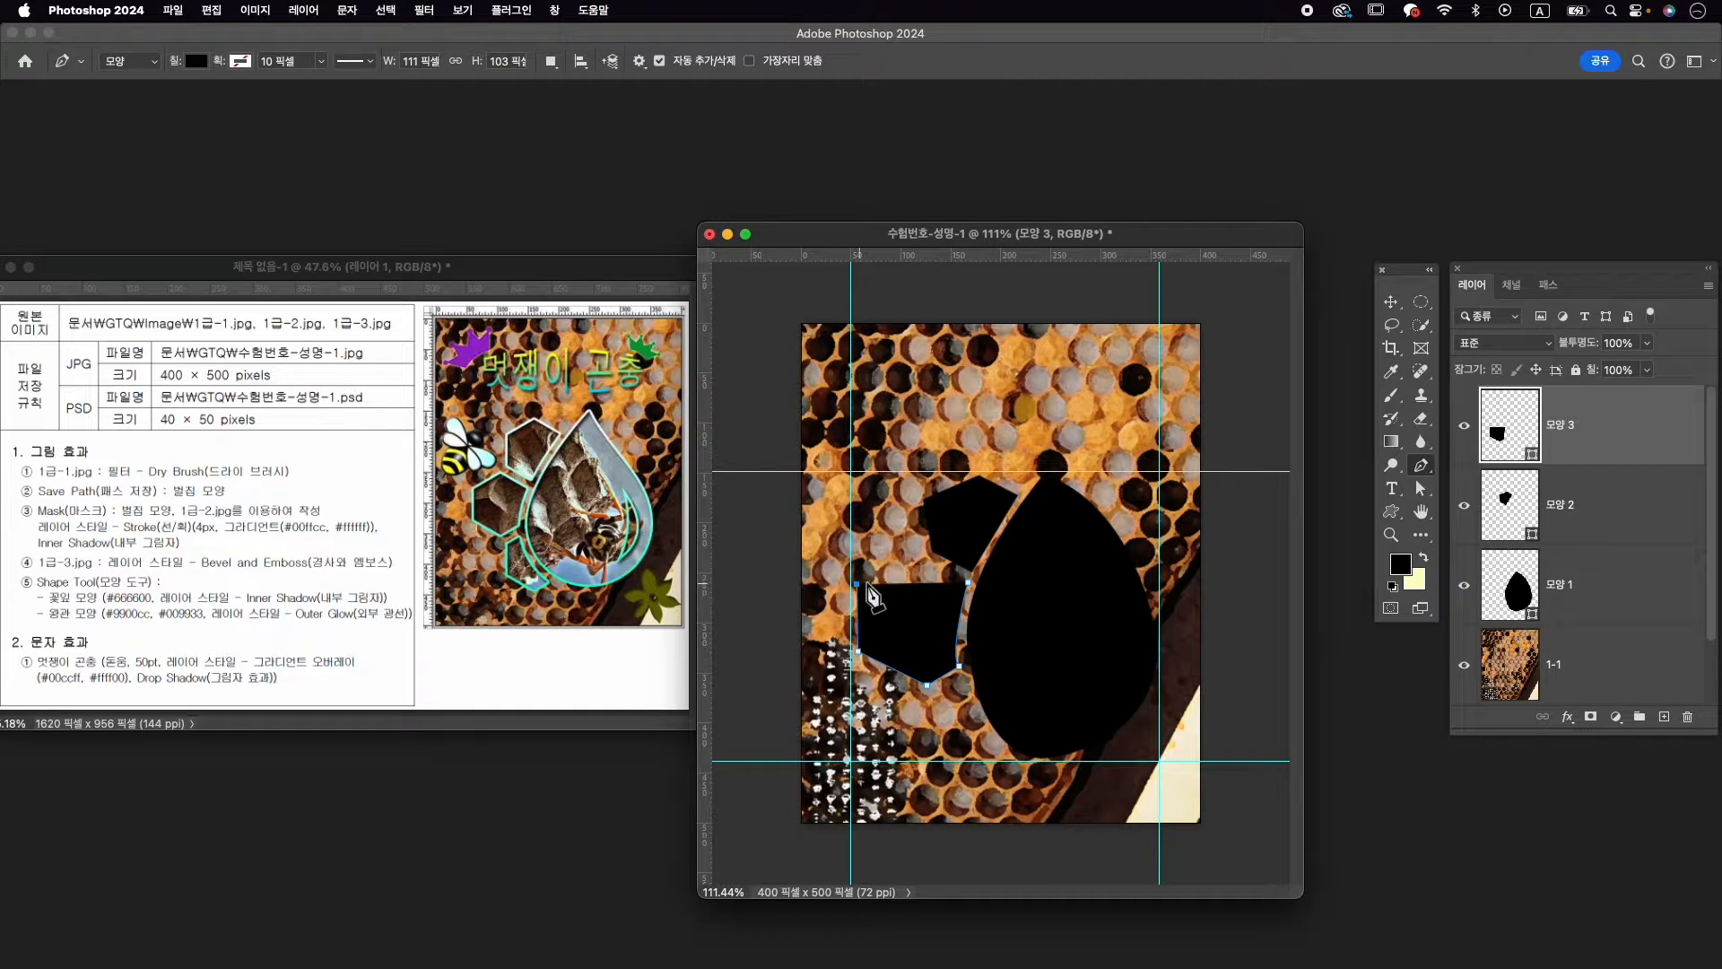
left_click(921, 558)
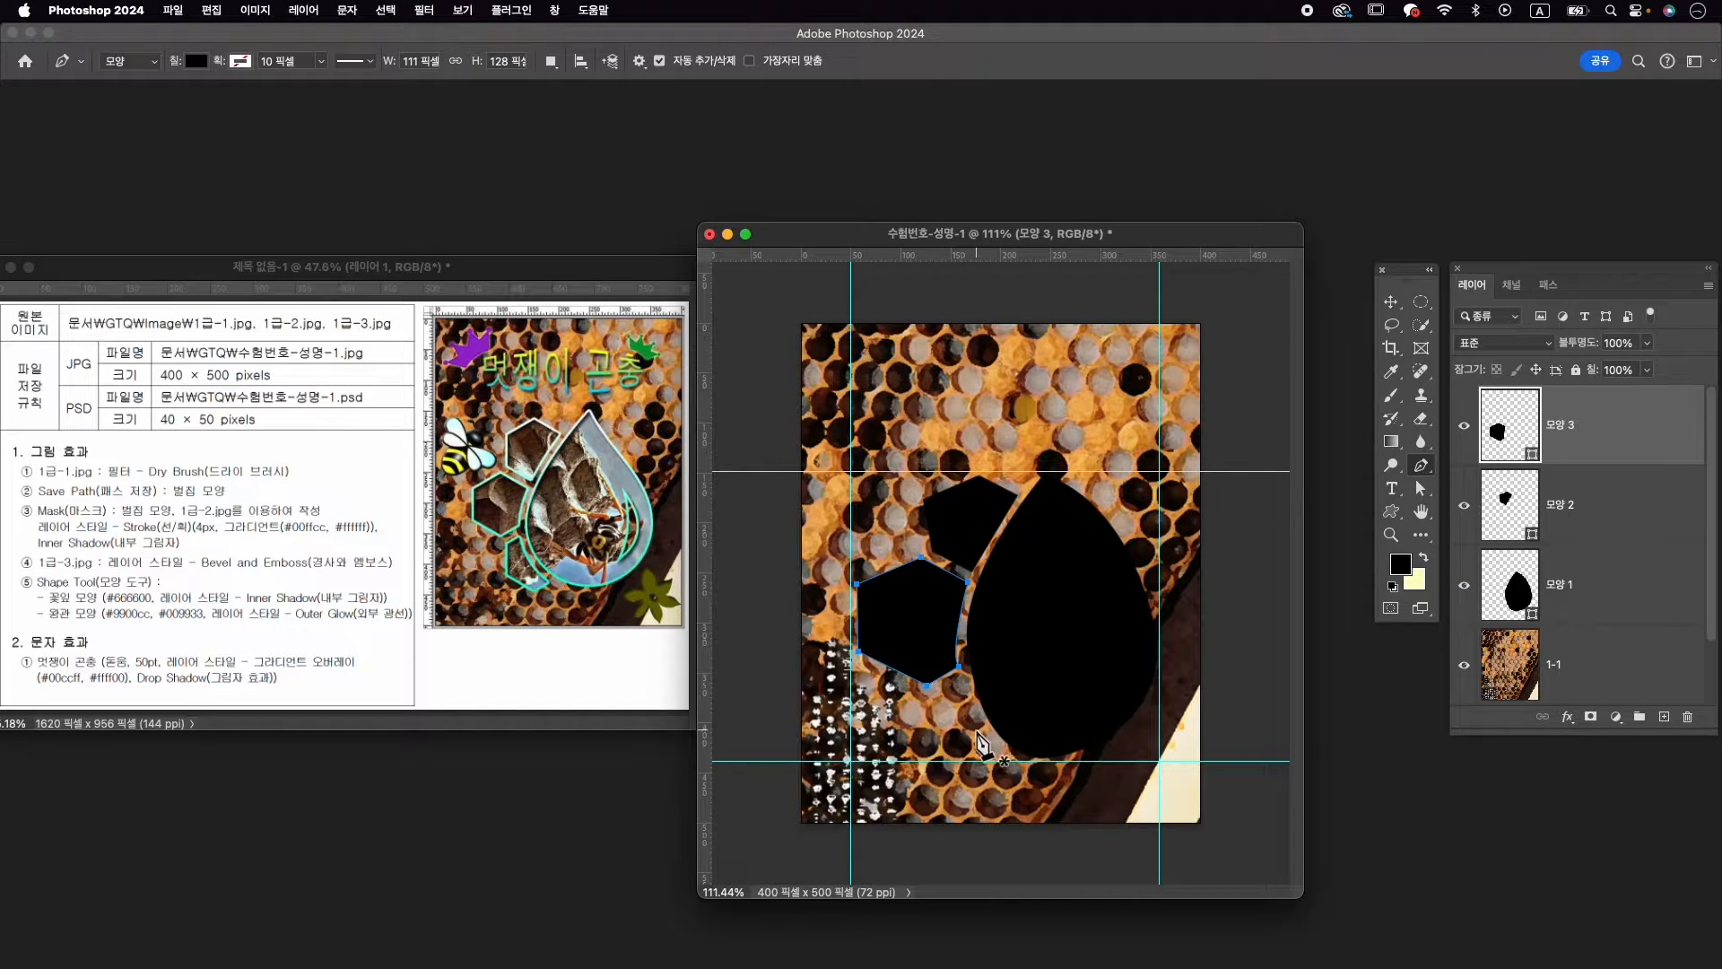
Draw the lower partial honeycomb cell, about 80 × 79 px, reaching the lower guide, with its right edge curved along the drop
left_click(964, 684)
left_click(939, 696)
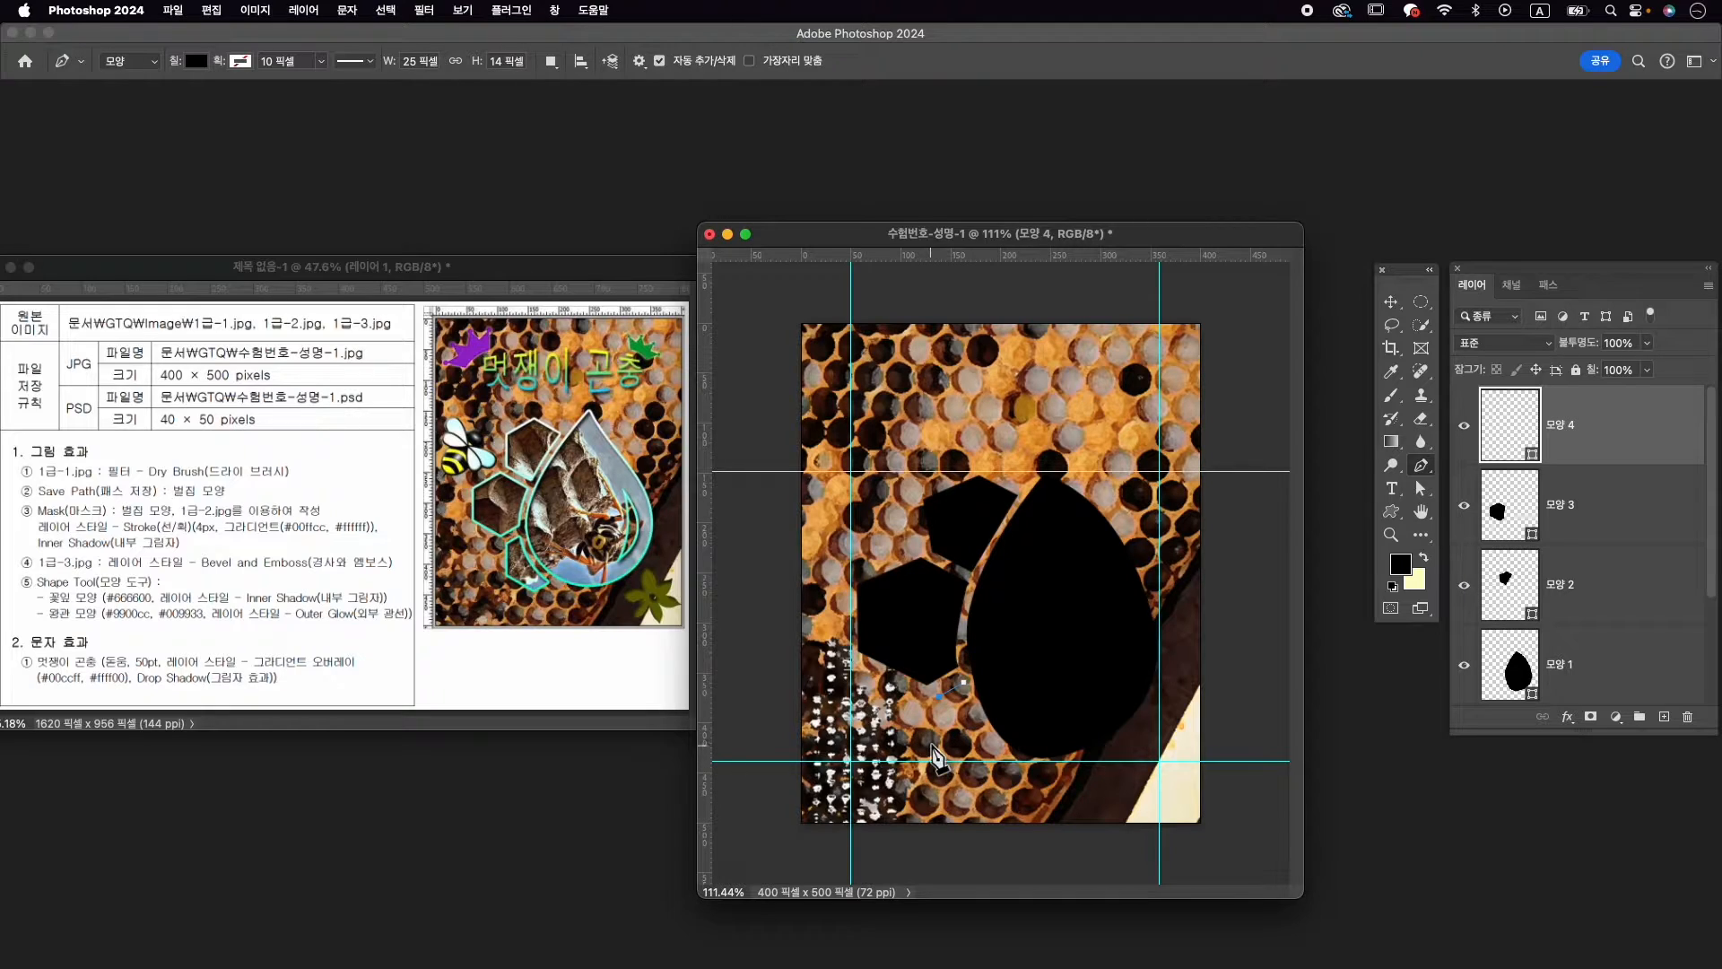
left_click(930, 739)
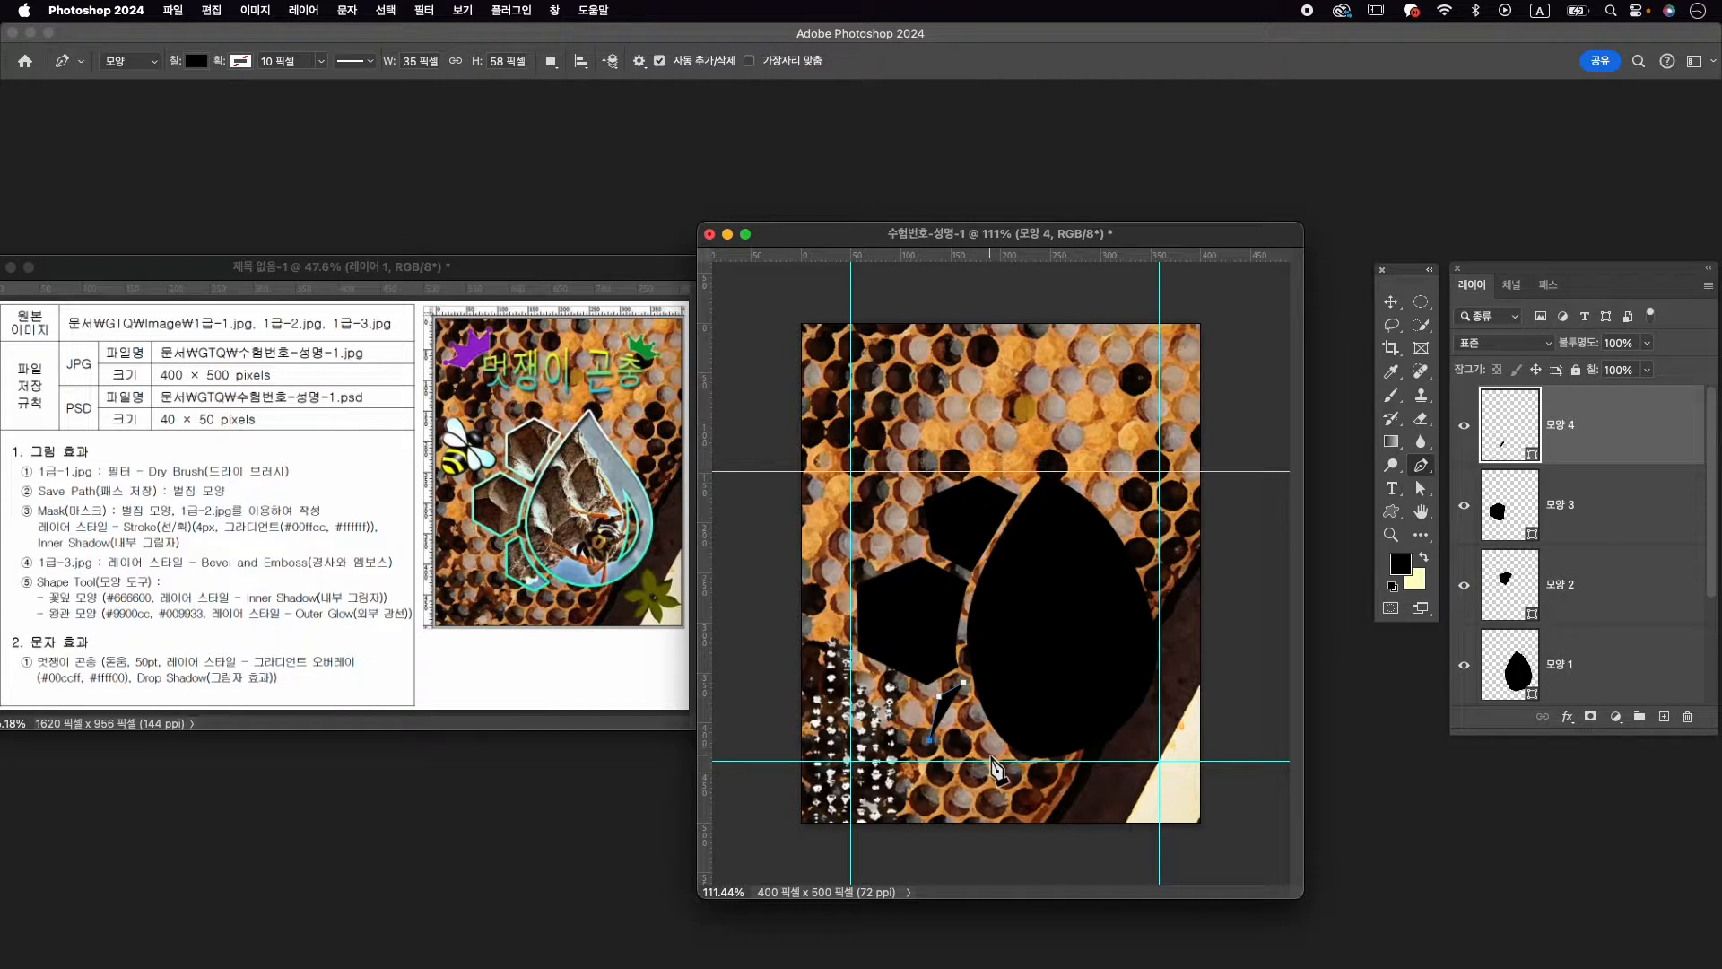
left_click(990, 762)
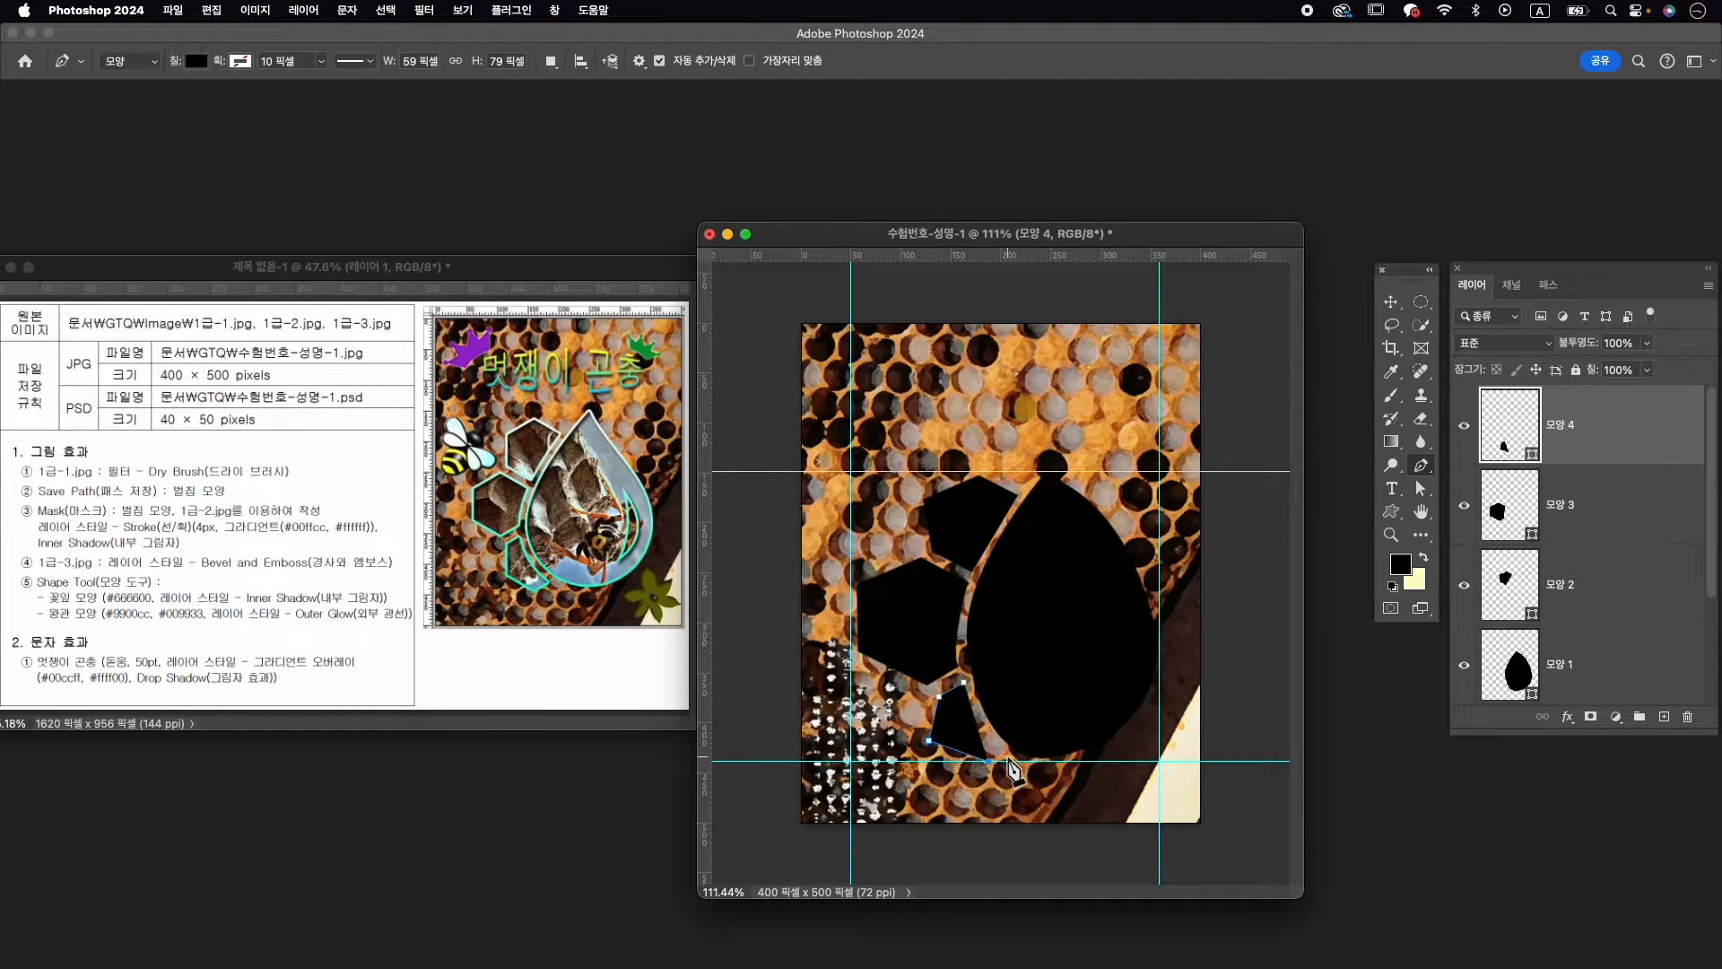
left_click(1009, 752)
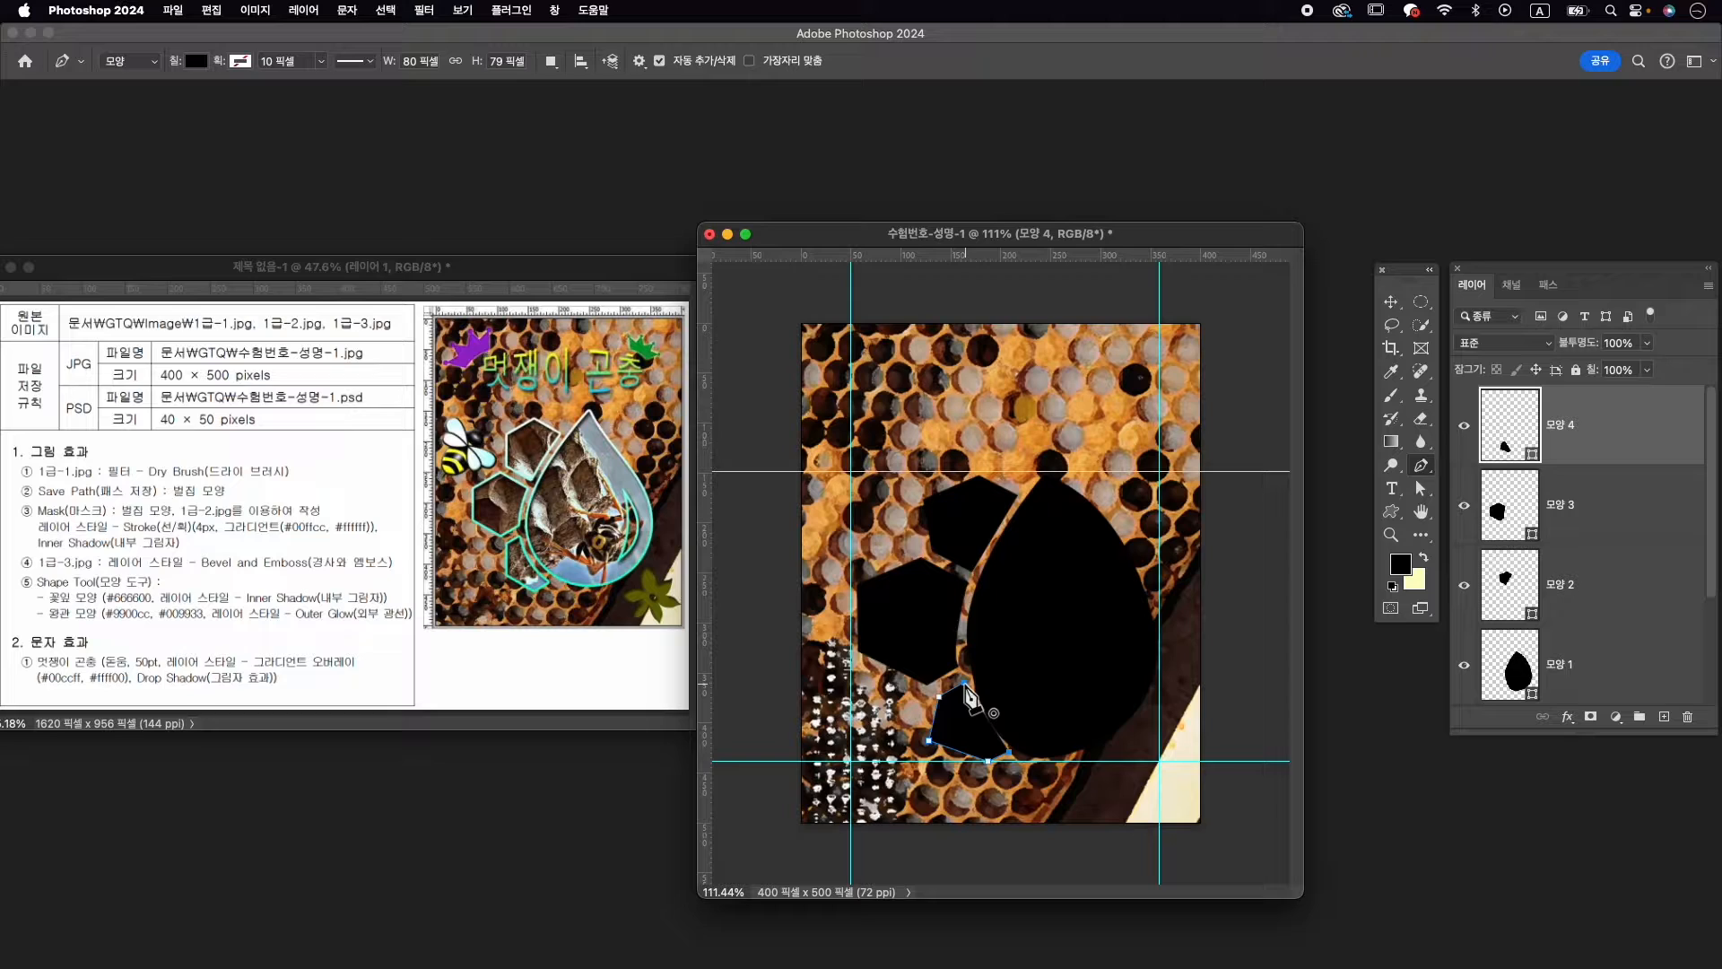
left_click_drag(965, 685, 1013, 673)
Reshape the drop by adjusting its left curve and moving its tip slightly up and right, to about 190 × 288 px overall
left_click(1596, 668)
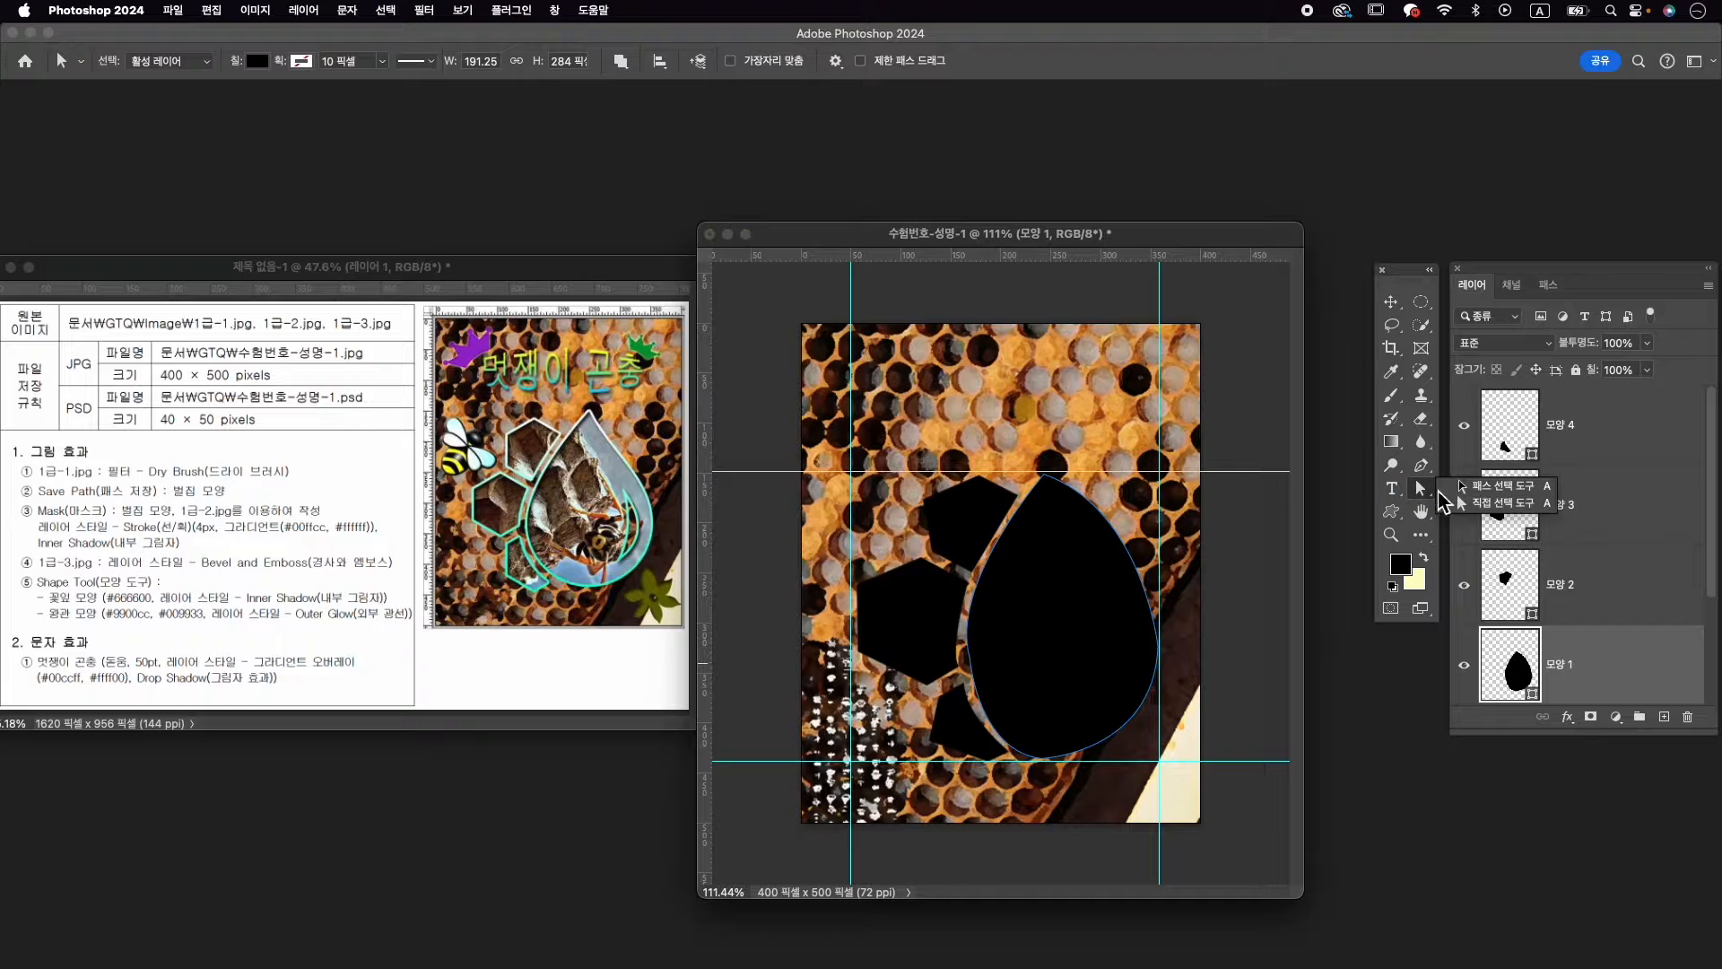
left_click(1042, 474)
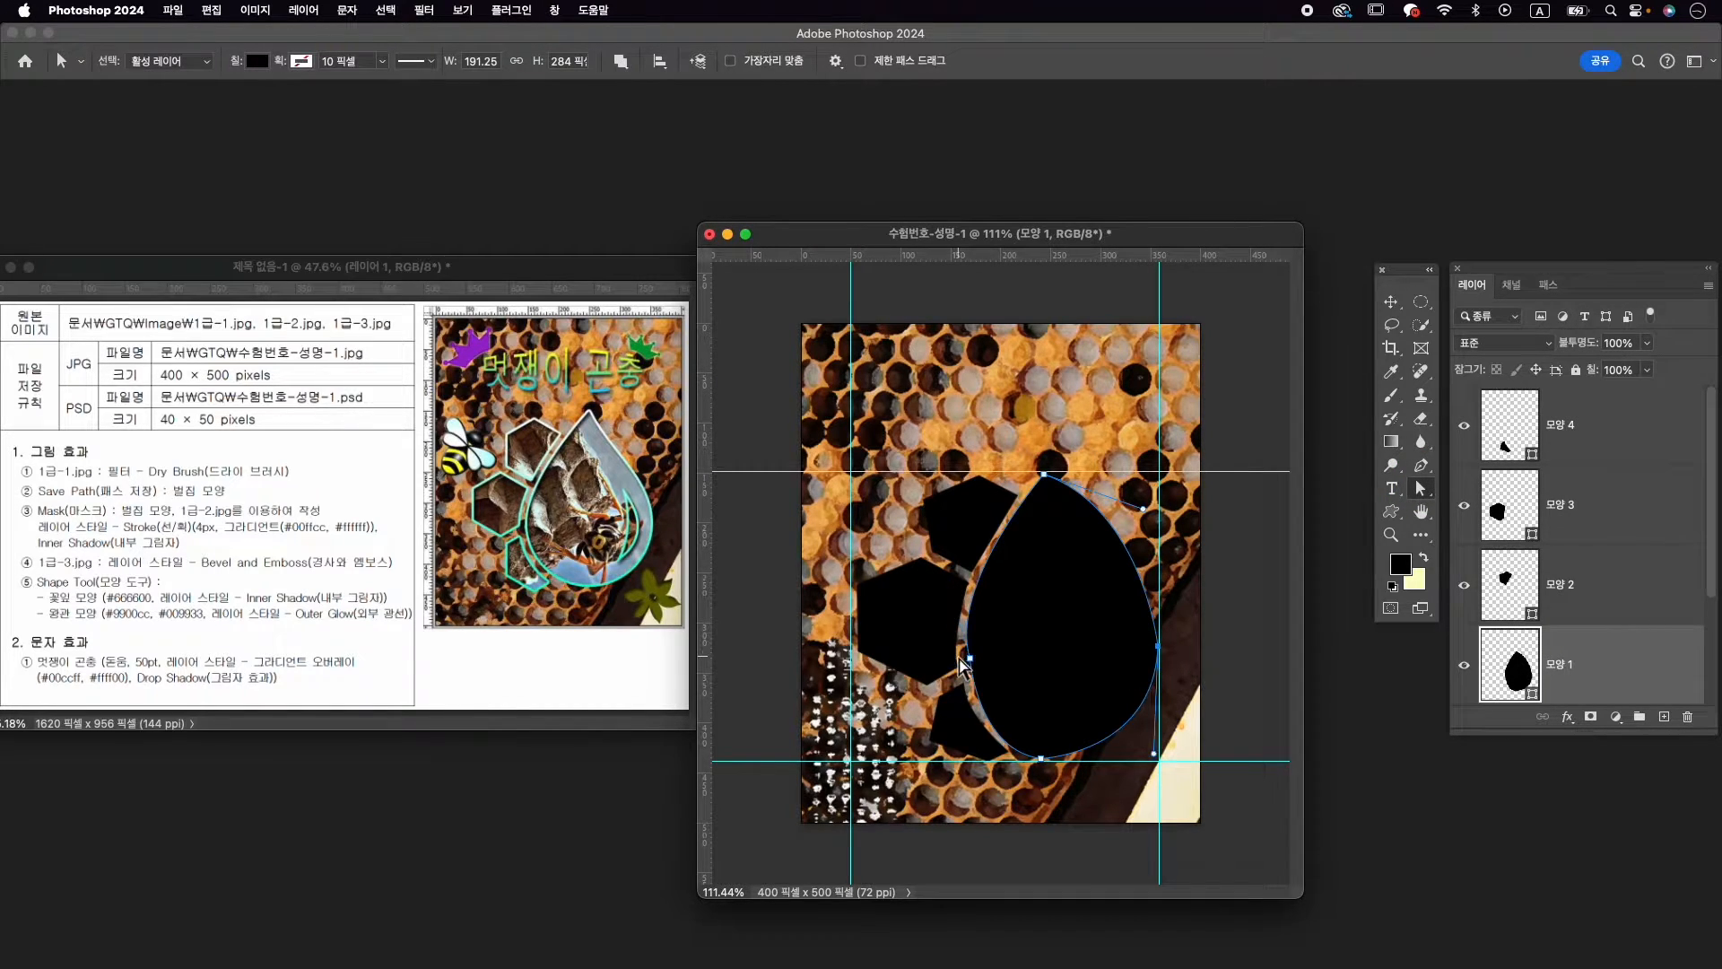
left_click(968, 662)
left_click_drag(969, 669, 972, 538)
left_click_drag(1053, 473, 1146, 519)
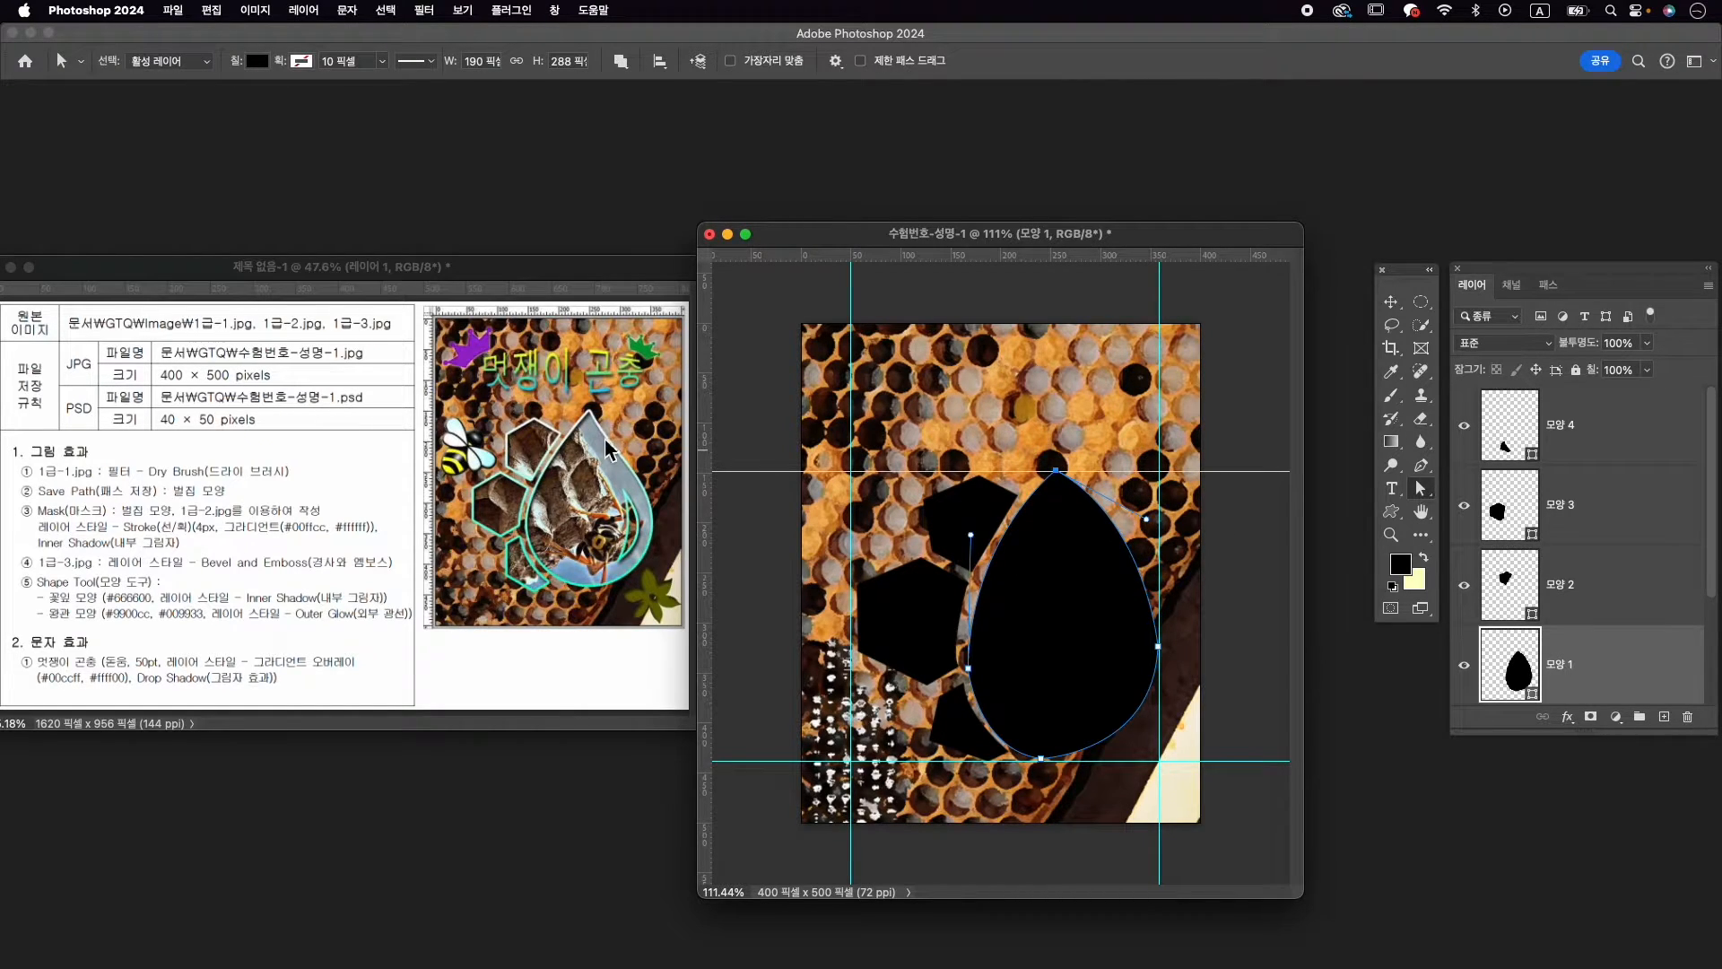
Add an anchor point on the drop's right edge near the tip and adjust it to sharpen the tip
left_click(1421, 465)
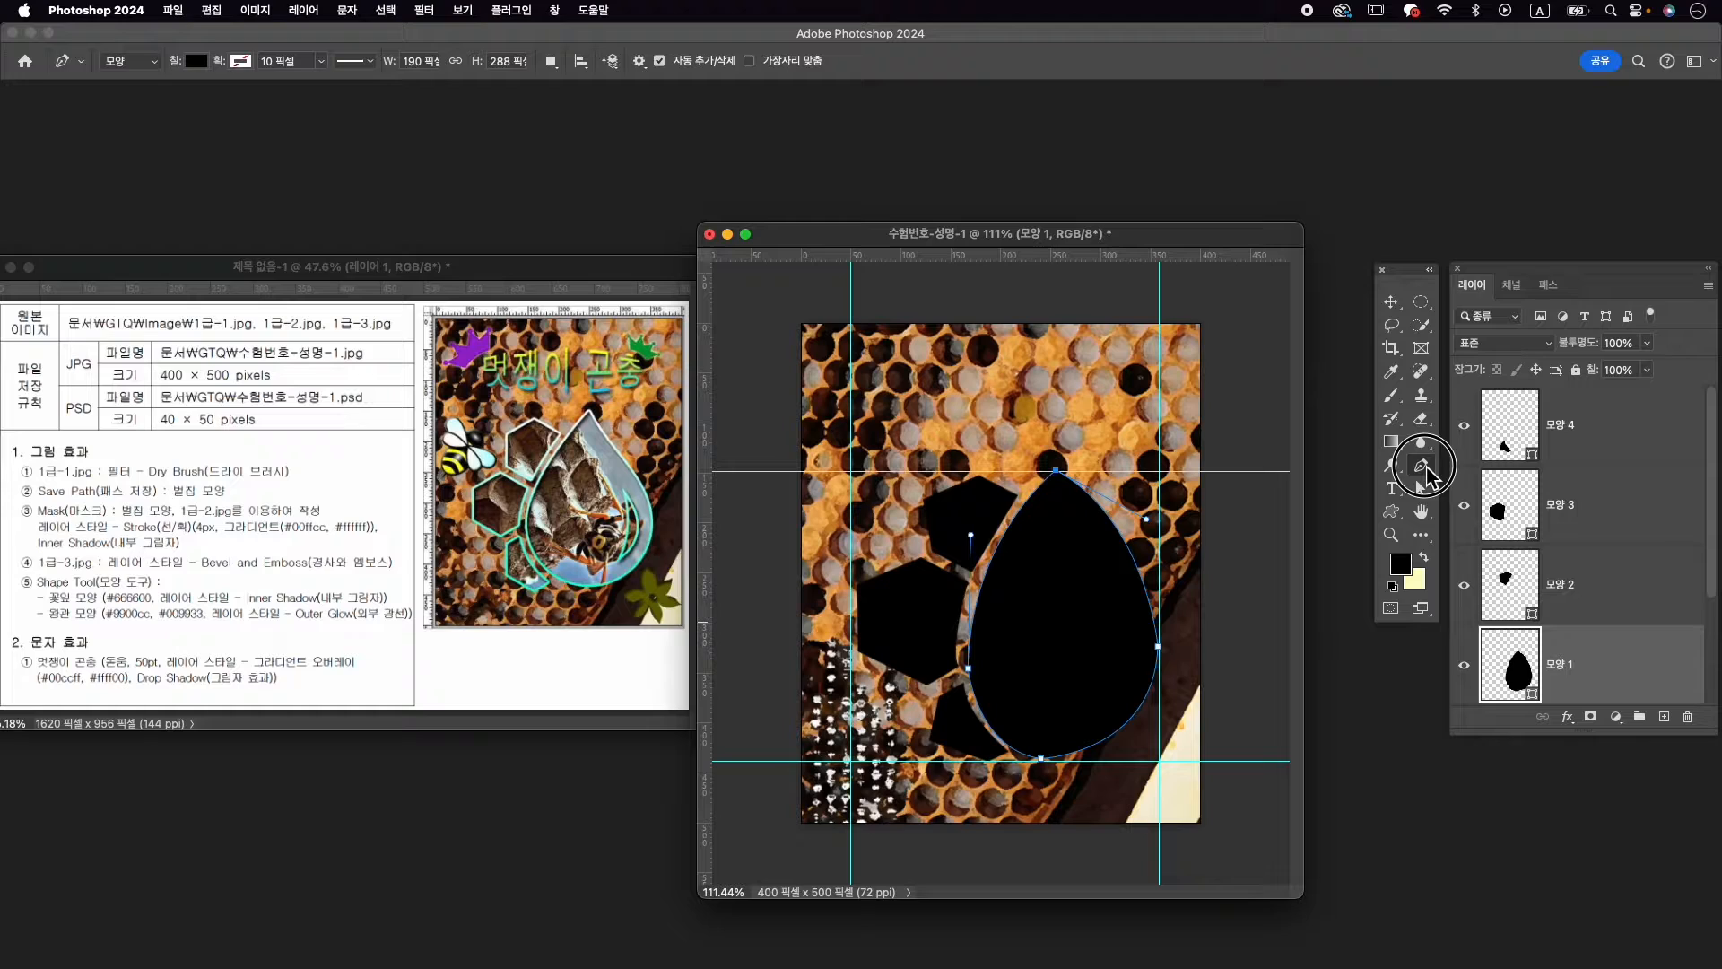
left_click(1089, 496)
left_click(1422, 491)
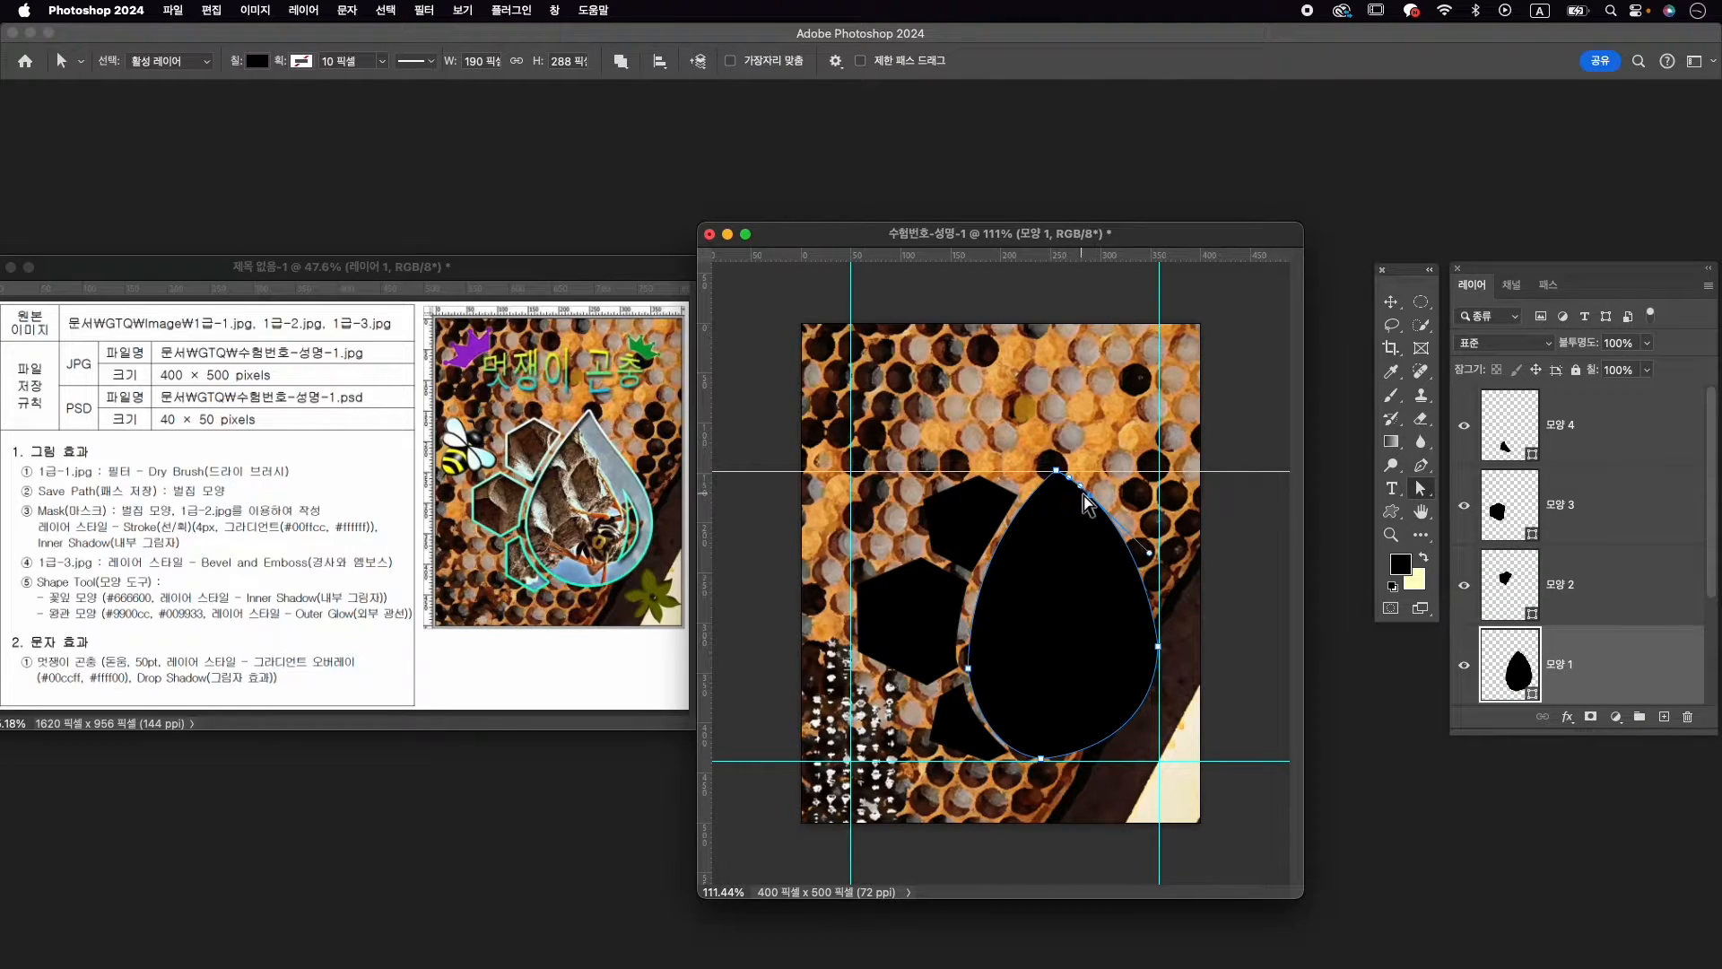
left_click_drag(1089, 496, 1083, 495)
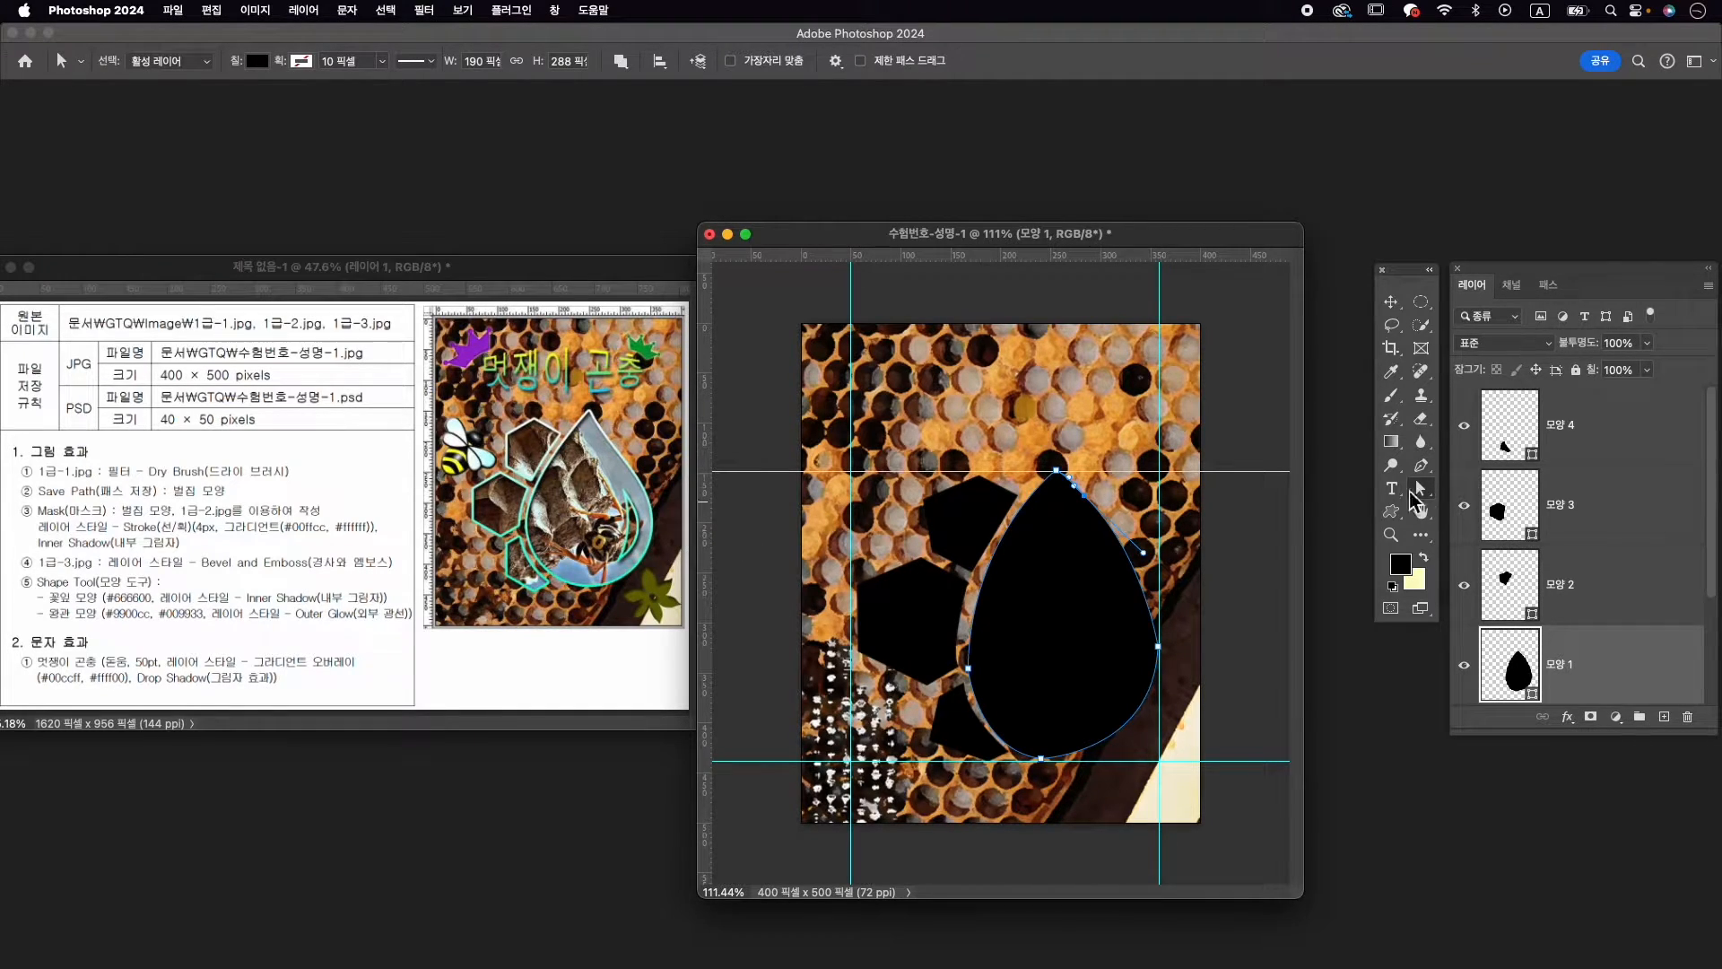
Merge the drop and the three honeycomb cell layers into a single shape layer
left_click(1602, 431)
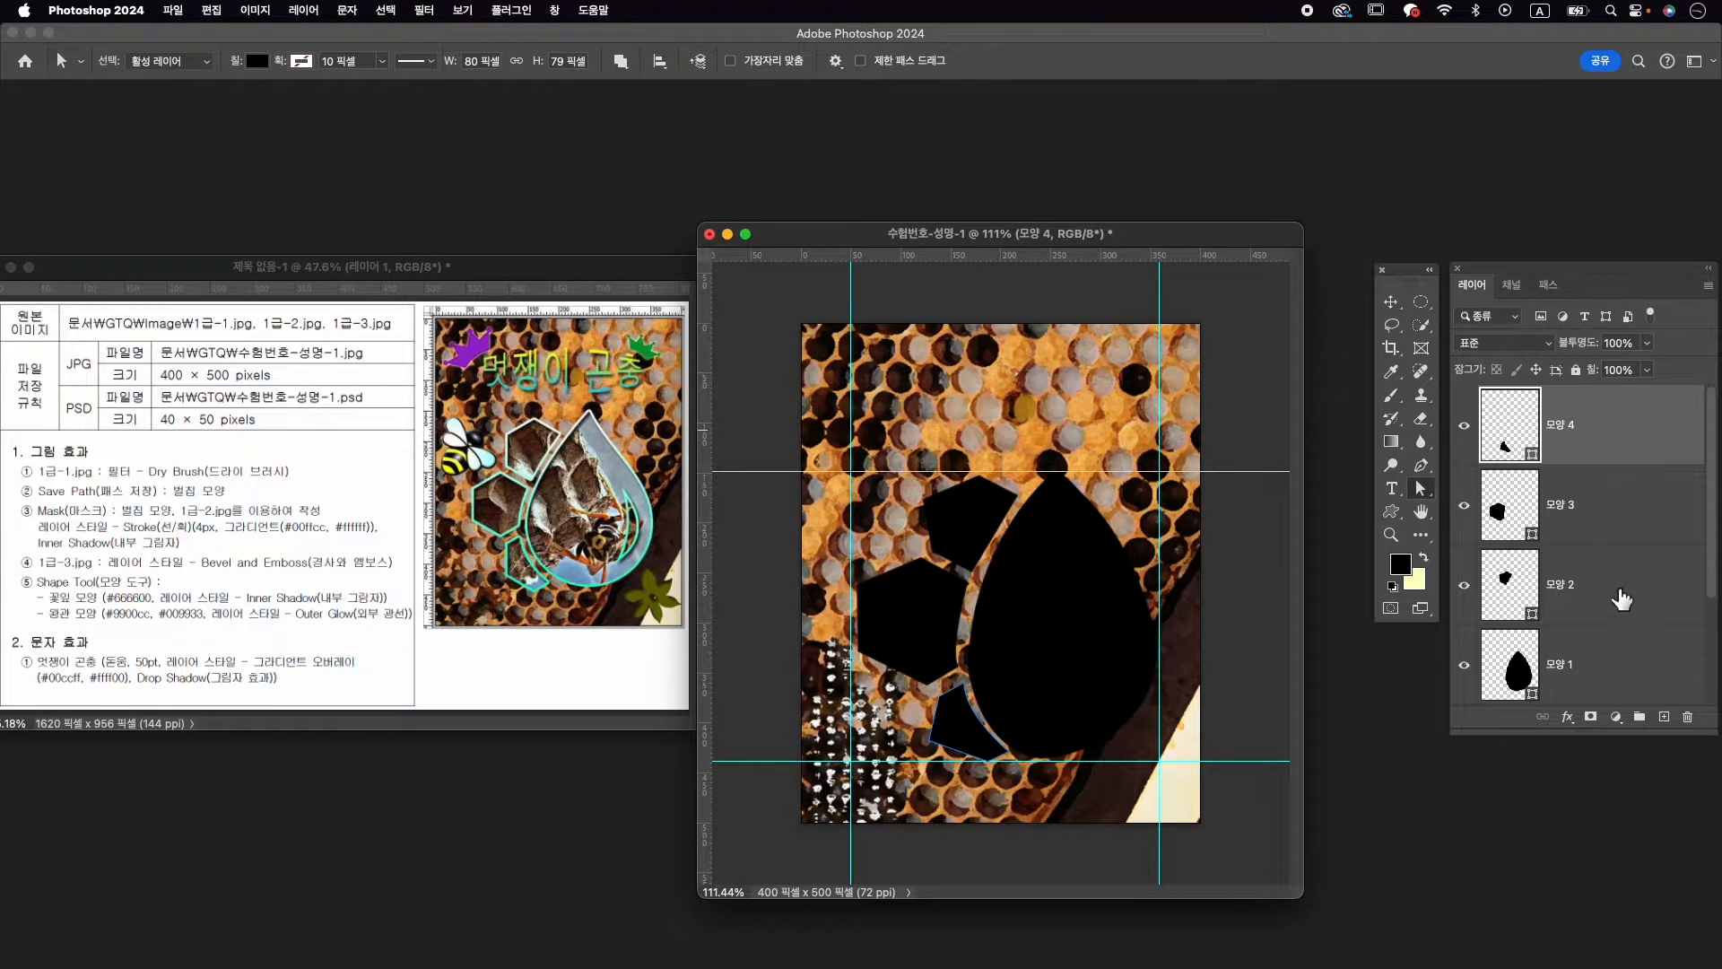
left_click(1612, 511, "shift")
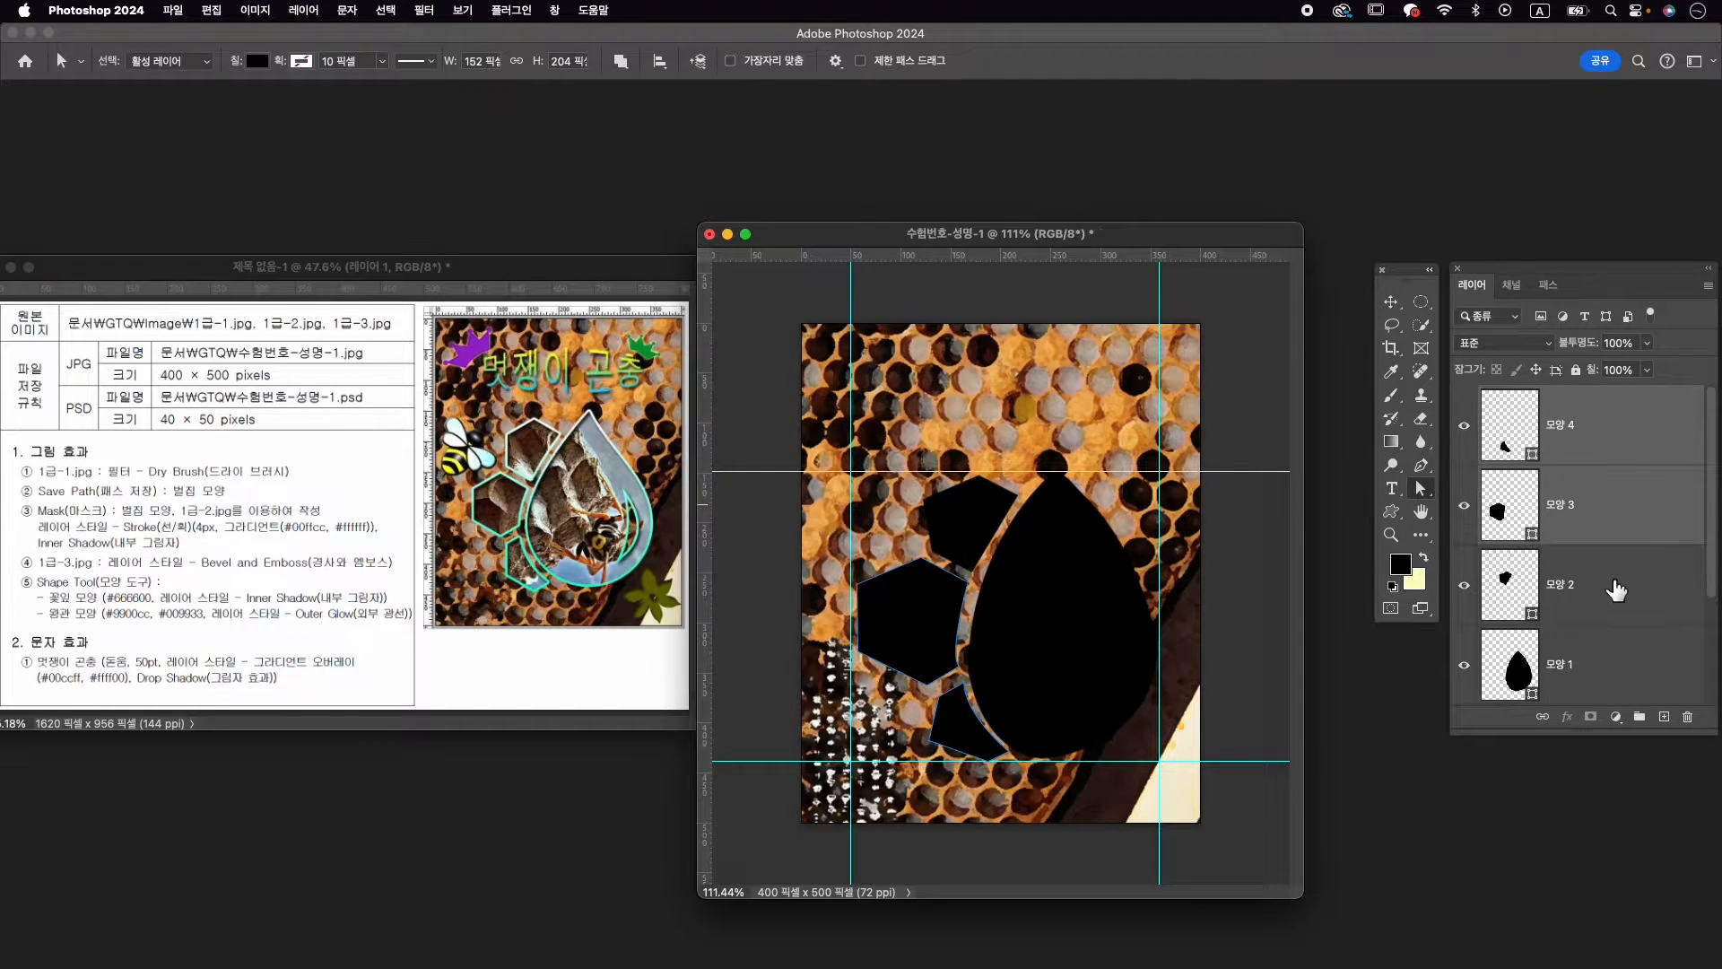
left_click(1616, 590, "shift")
left_click(1623, 660, "shift")
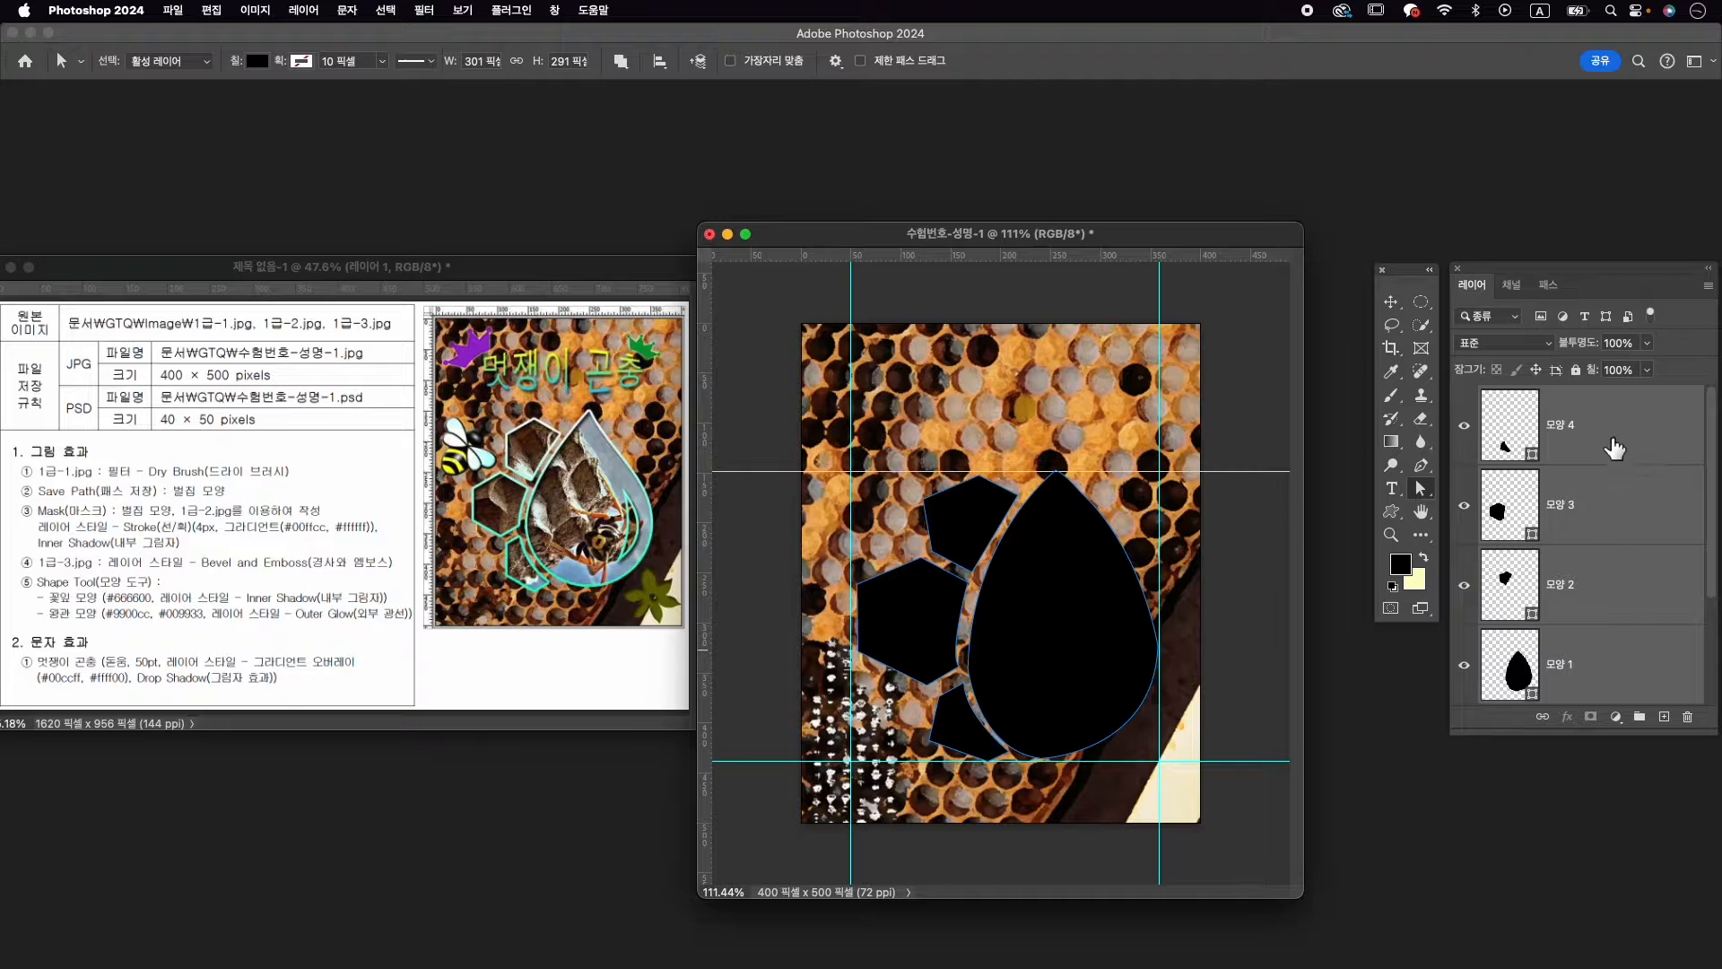
left_click(1612, 428)
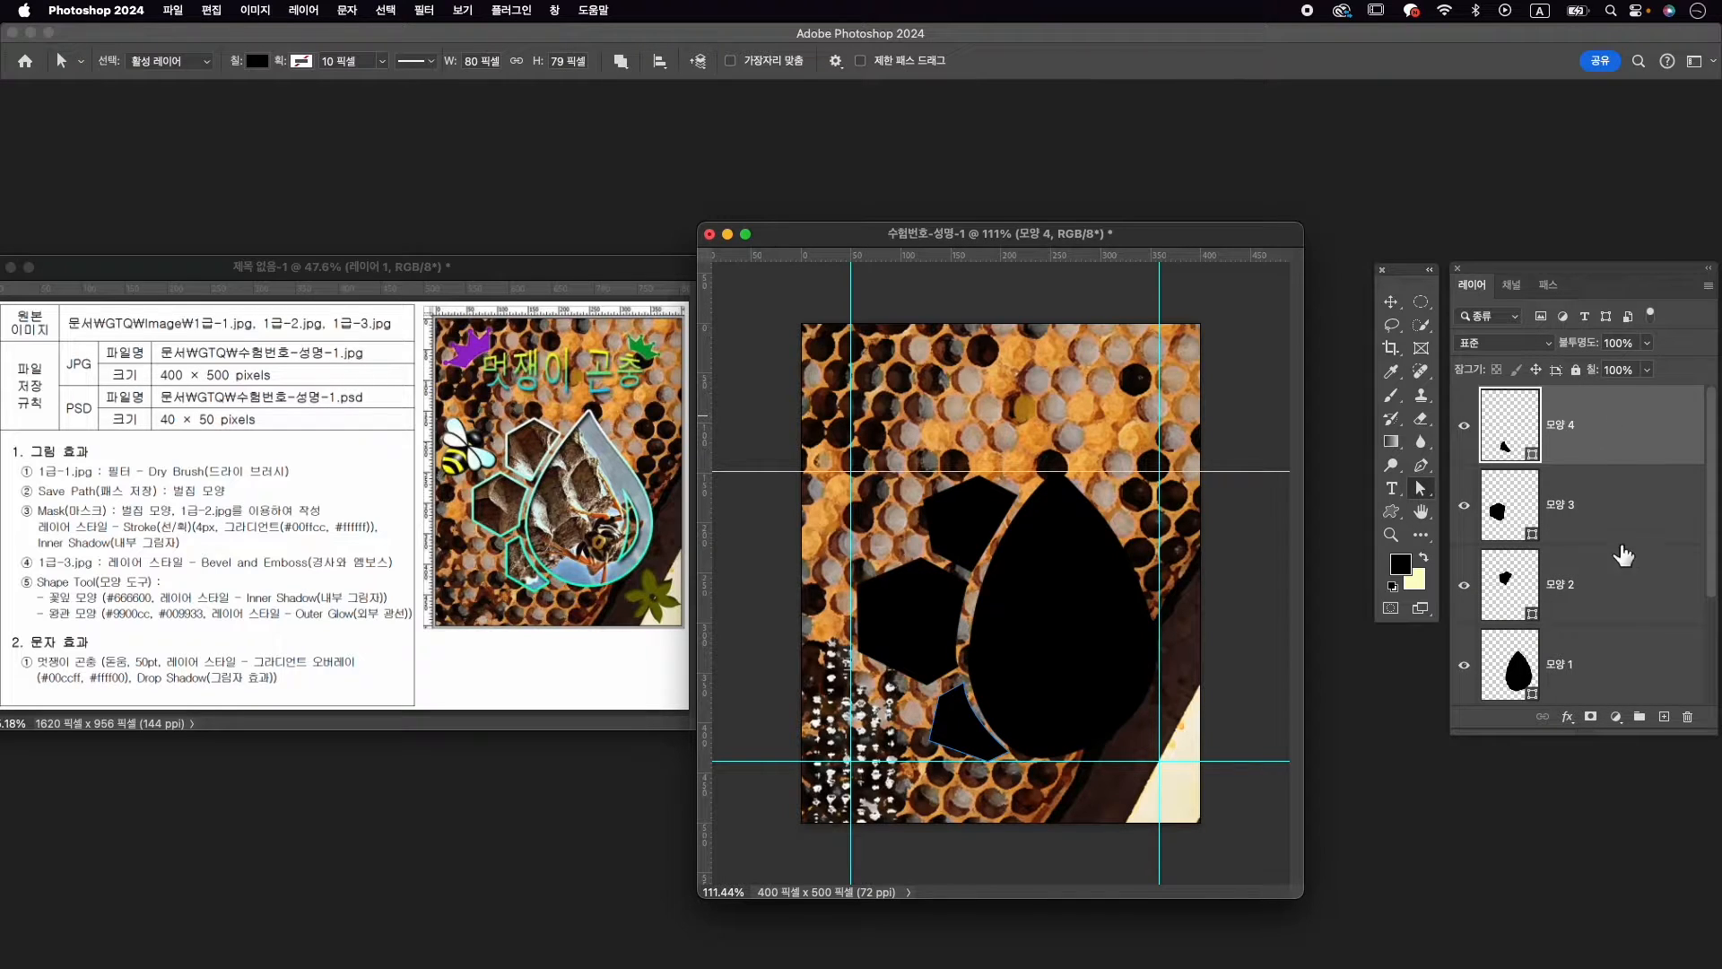
left_click(1626, 683, "shift")
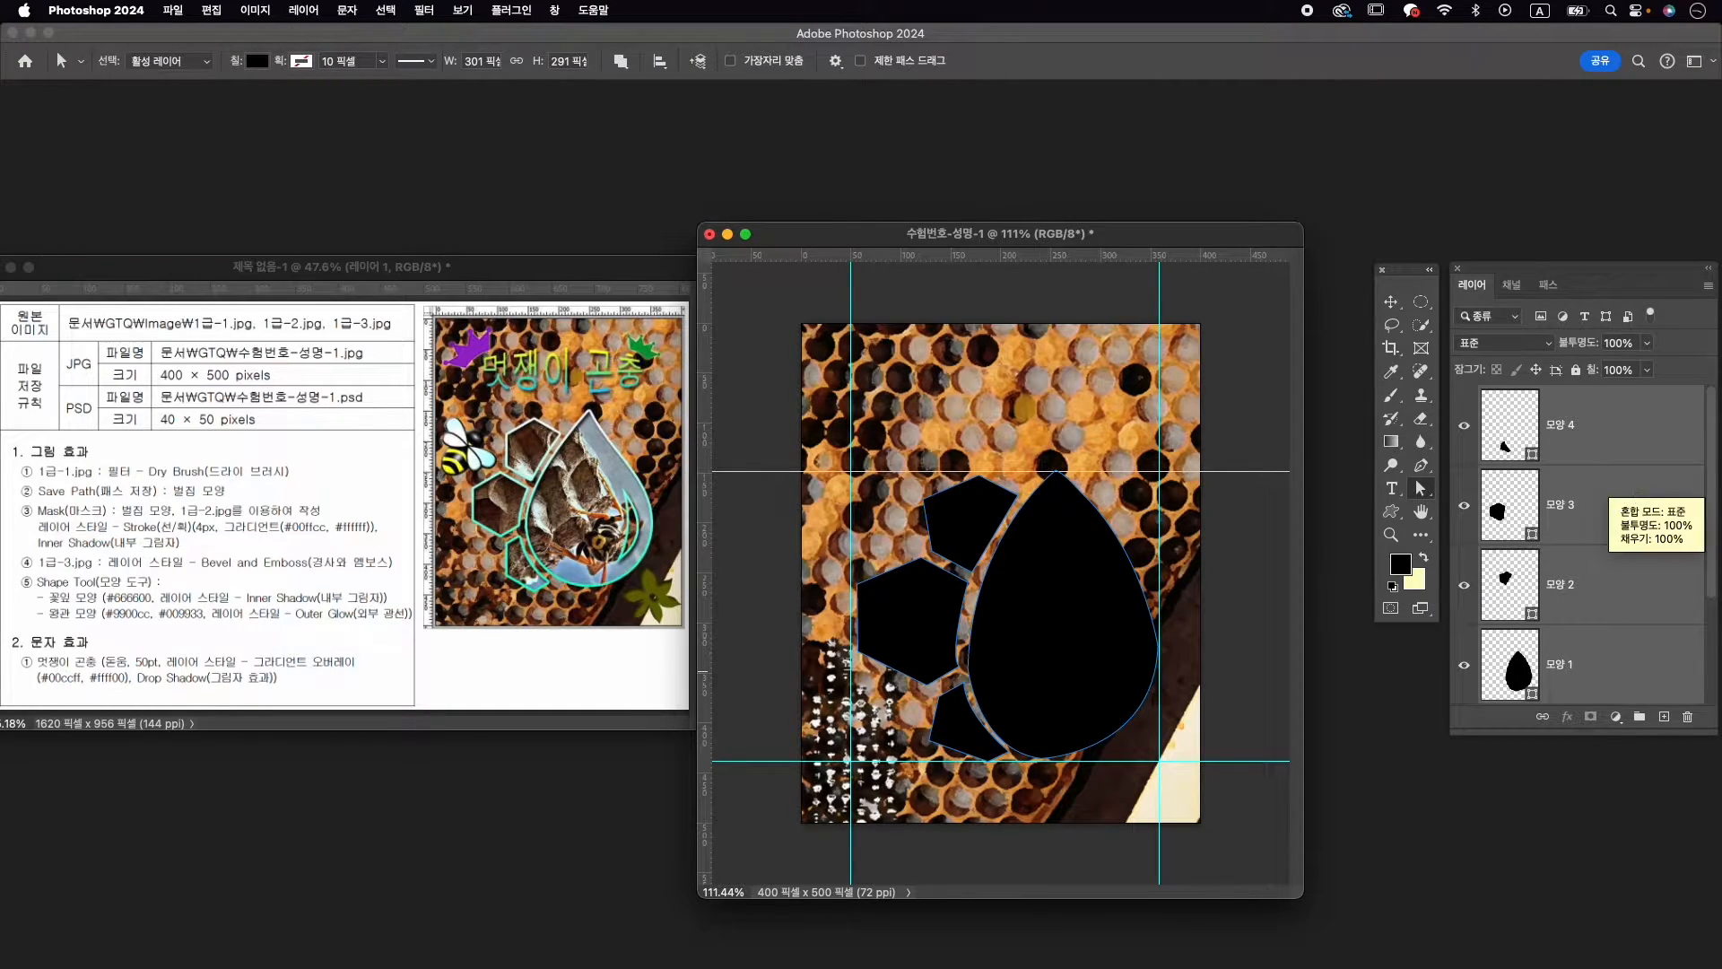
right_click(1610, 495)
left_click(1561, 674)
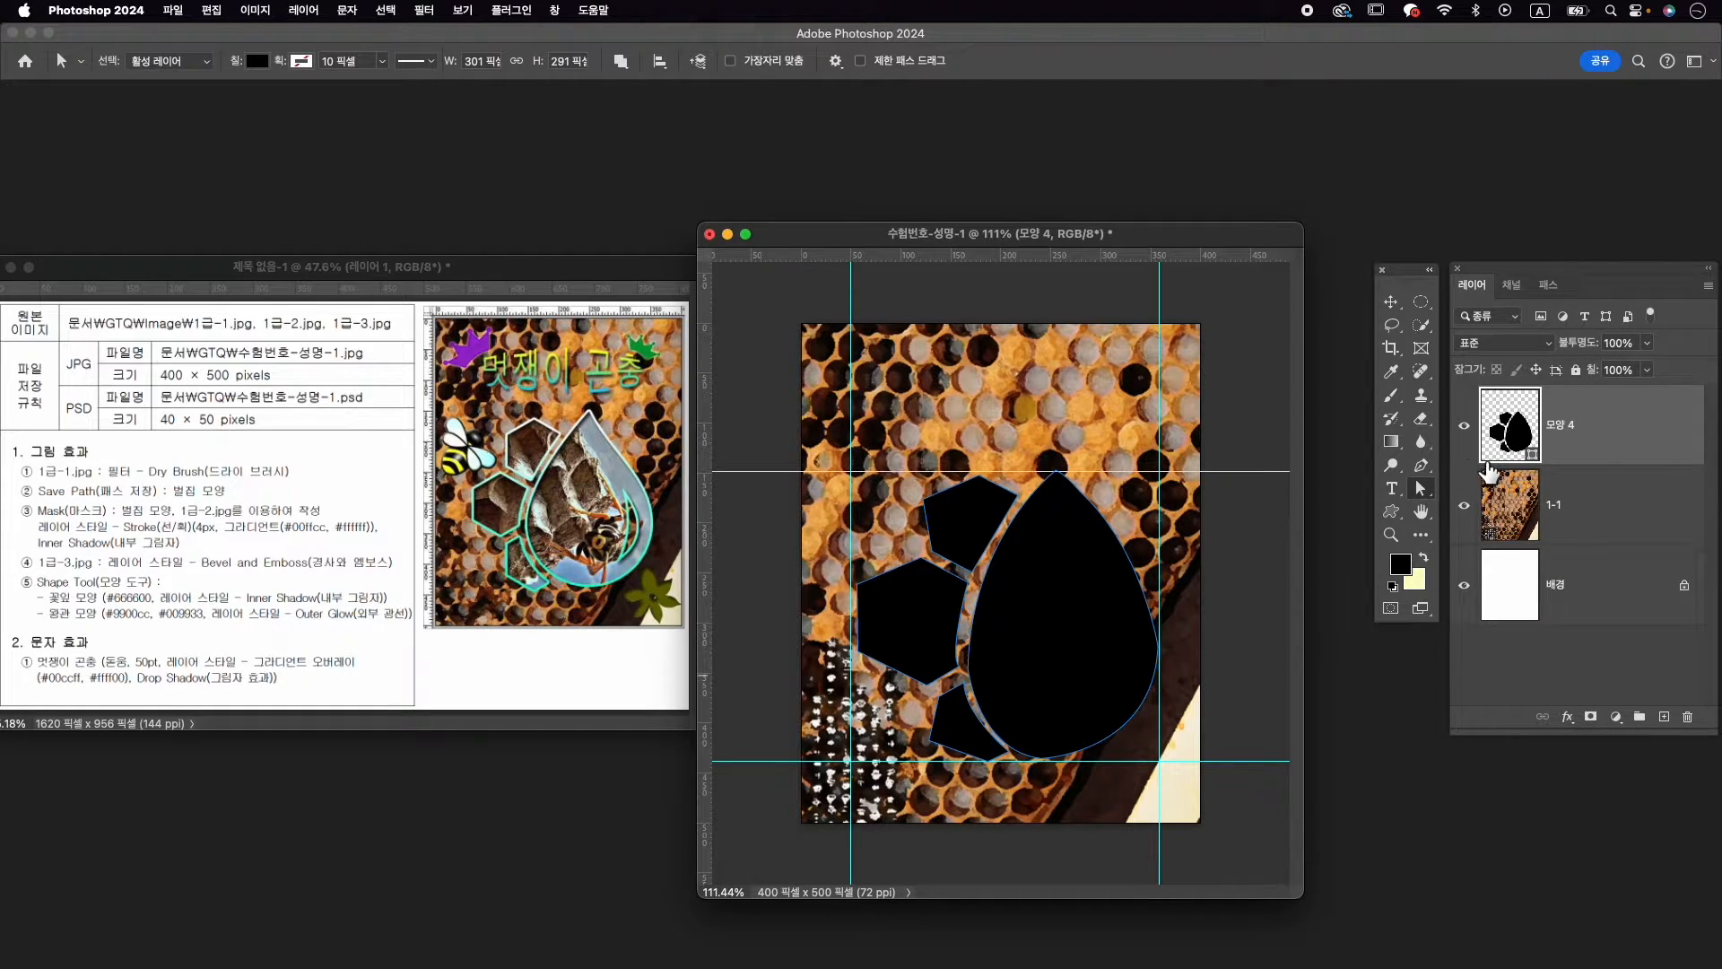
Cut a narrow crescent out of the drop's lower right interior using the Pen tool with Subtract Front Shape on the merged shape layer
key("p")
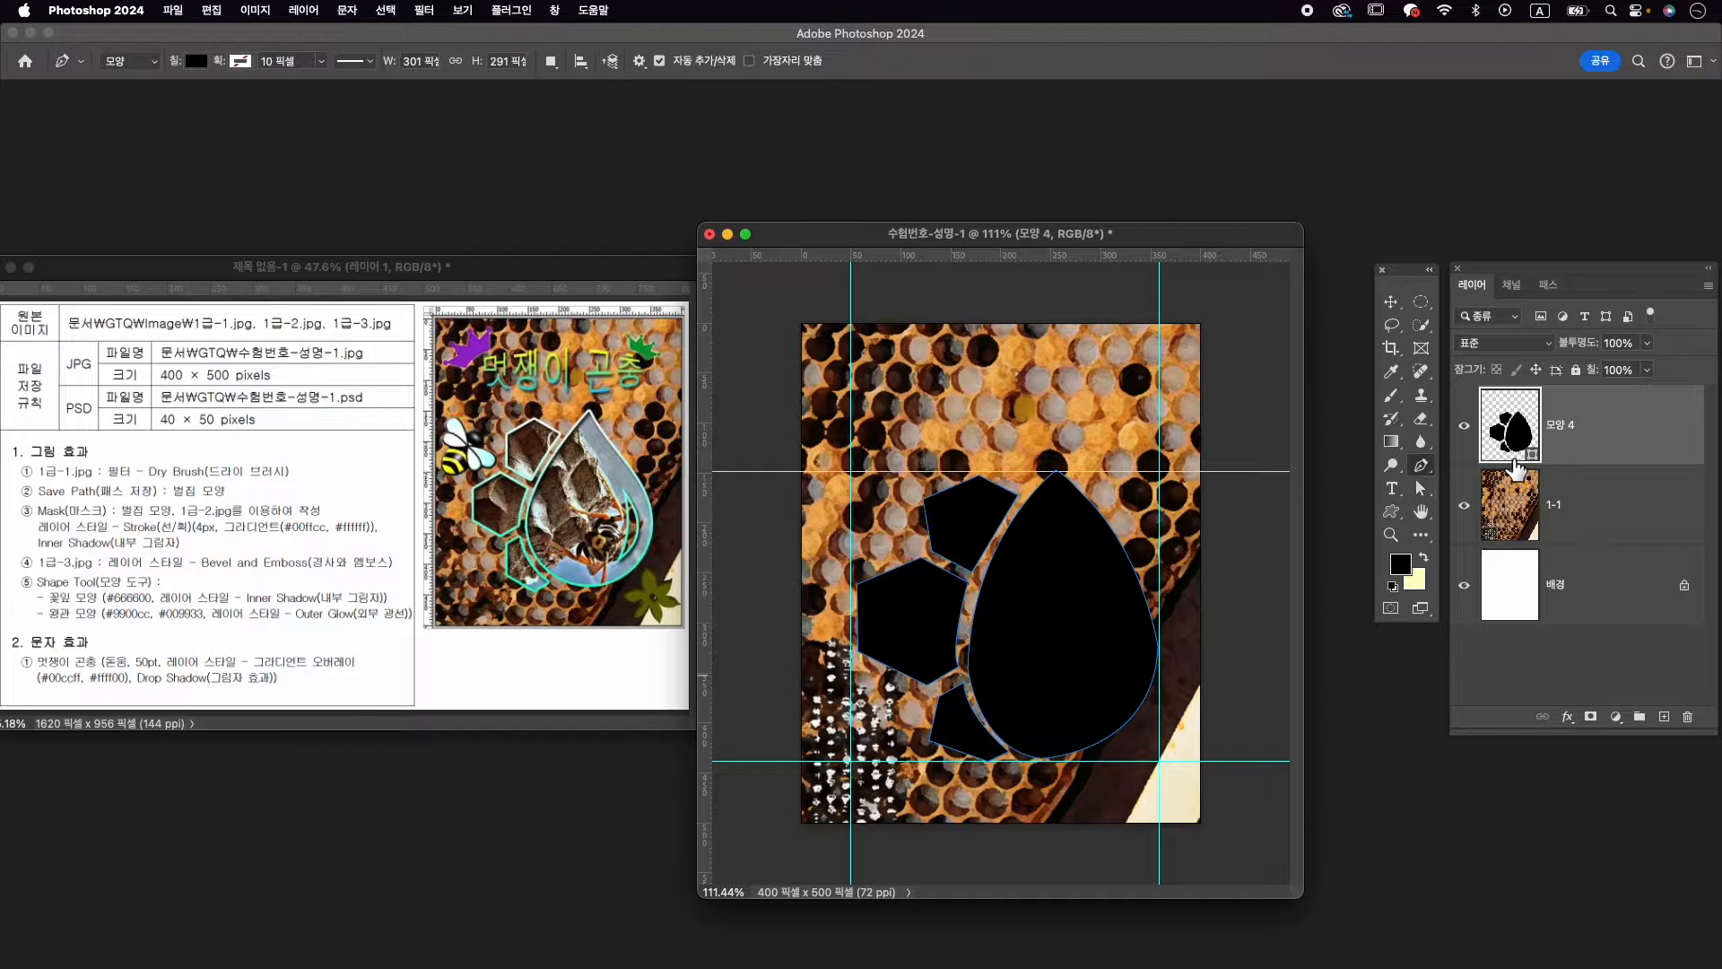
right_click(1421, 465)
left_click(1483, 469)
left_click(1605, 508)
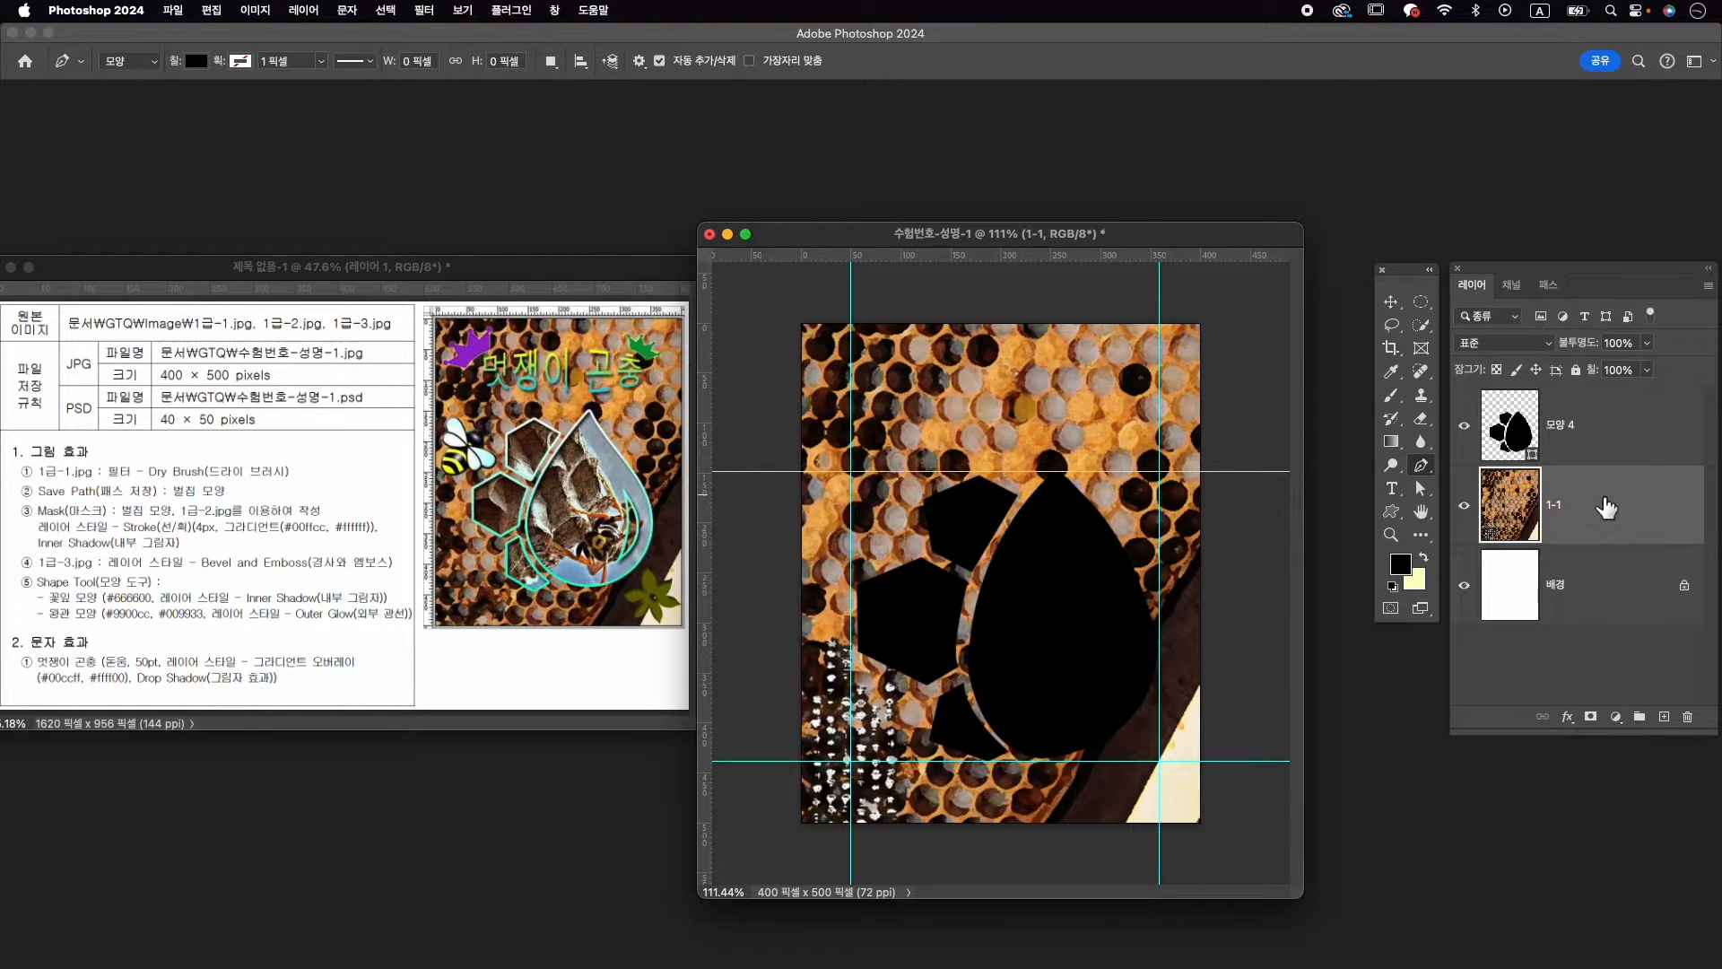
left_click(1605, 427)
left_click(551, 61)
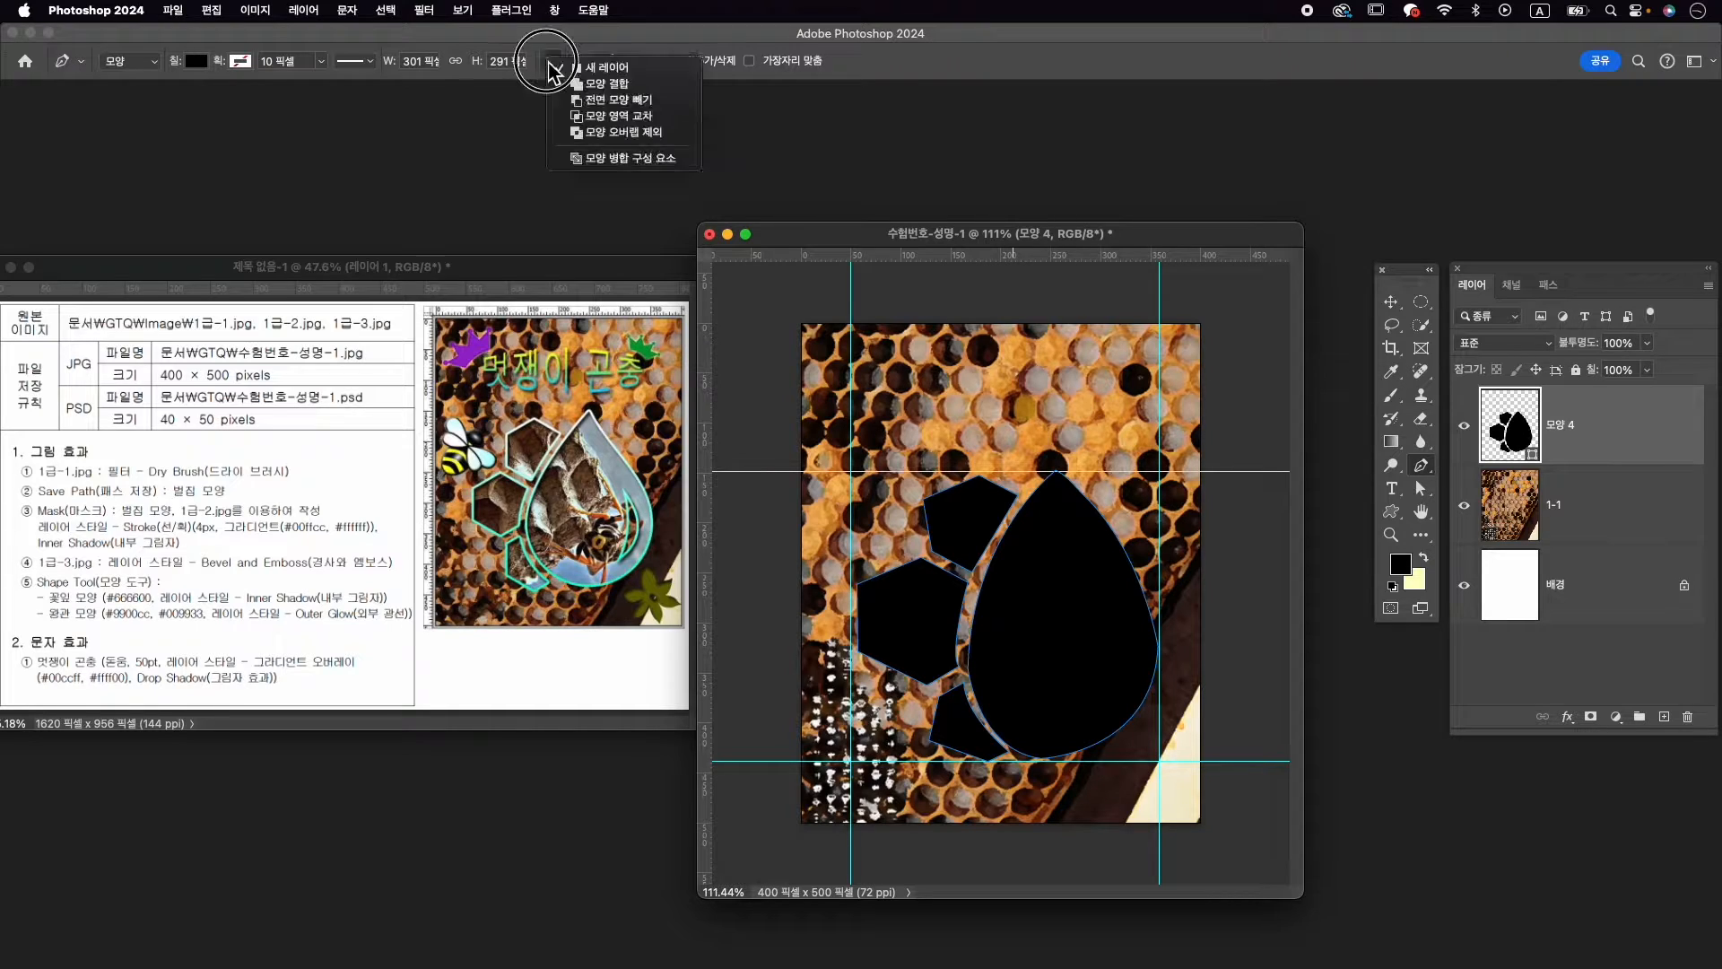
left_click(595, 100)
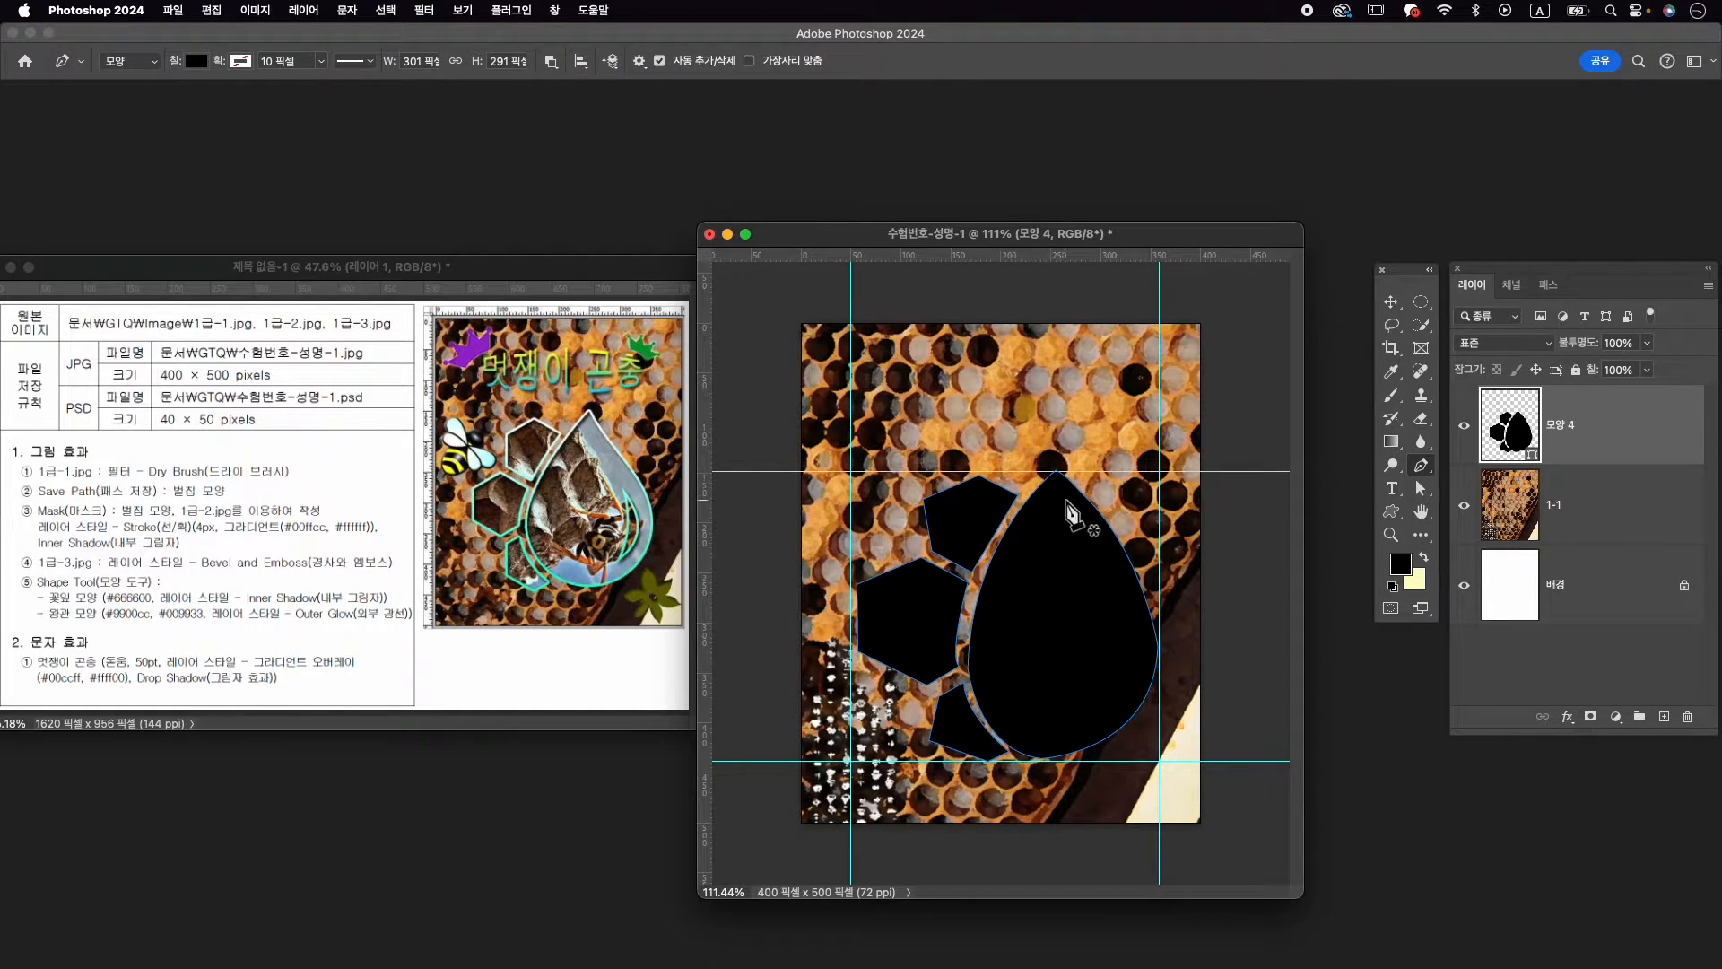
left_click(1114, 616)
left_click_drag(1103, 705, 1082, 722)
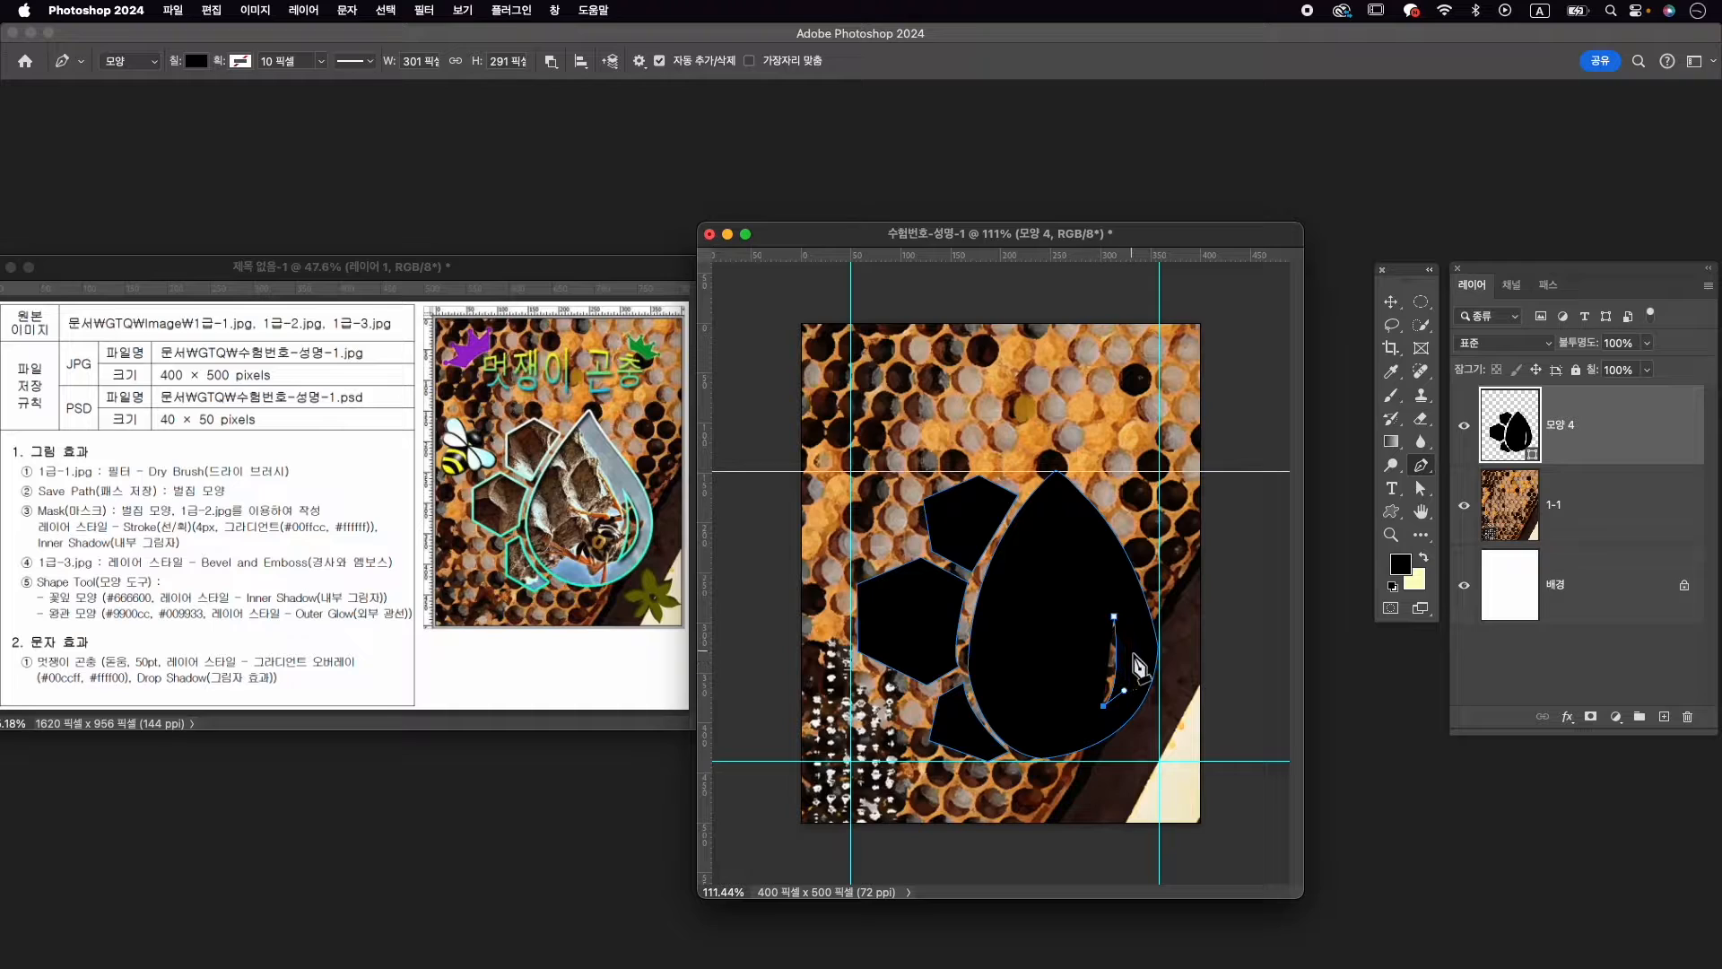
left_click(1134, 656)
left_click_drag(1134, 656, 1096, 598)
left_click(1134, 655, "alt")
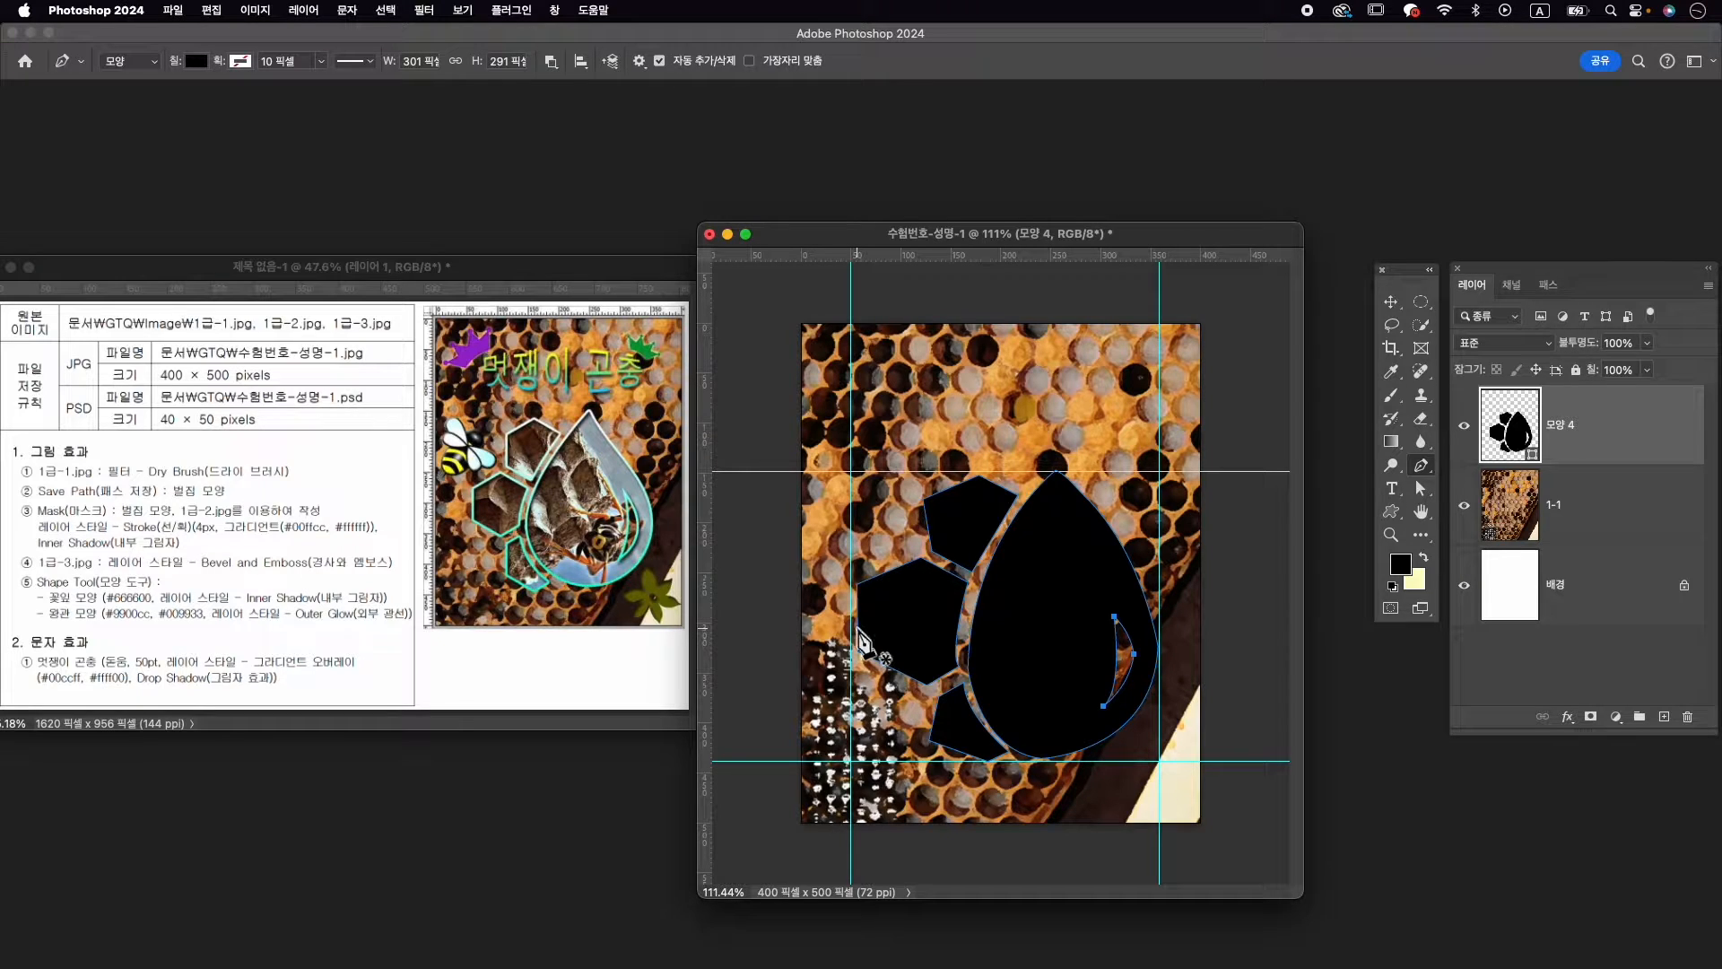
Move the middle honeycomb cell's left points inward, and refine the lower cell's top point against a new horizontal guide
key("a")
right_click(1421, 488)
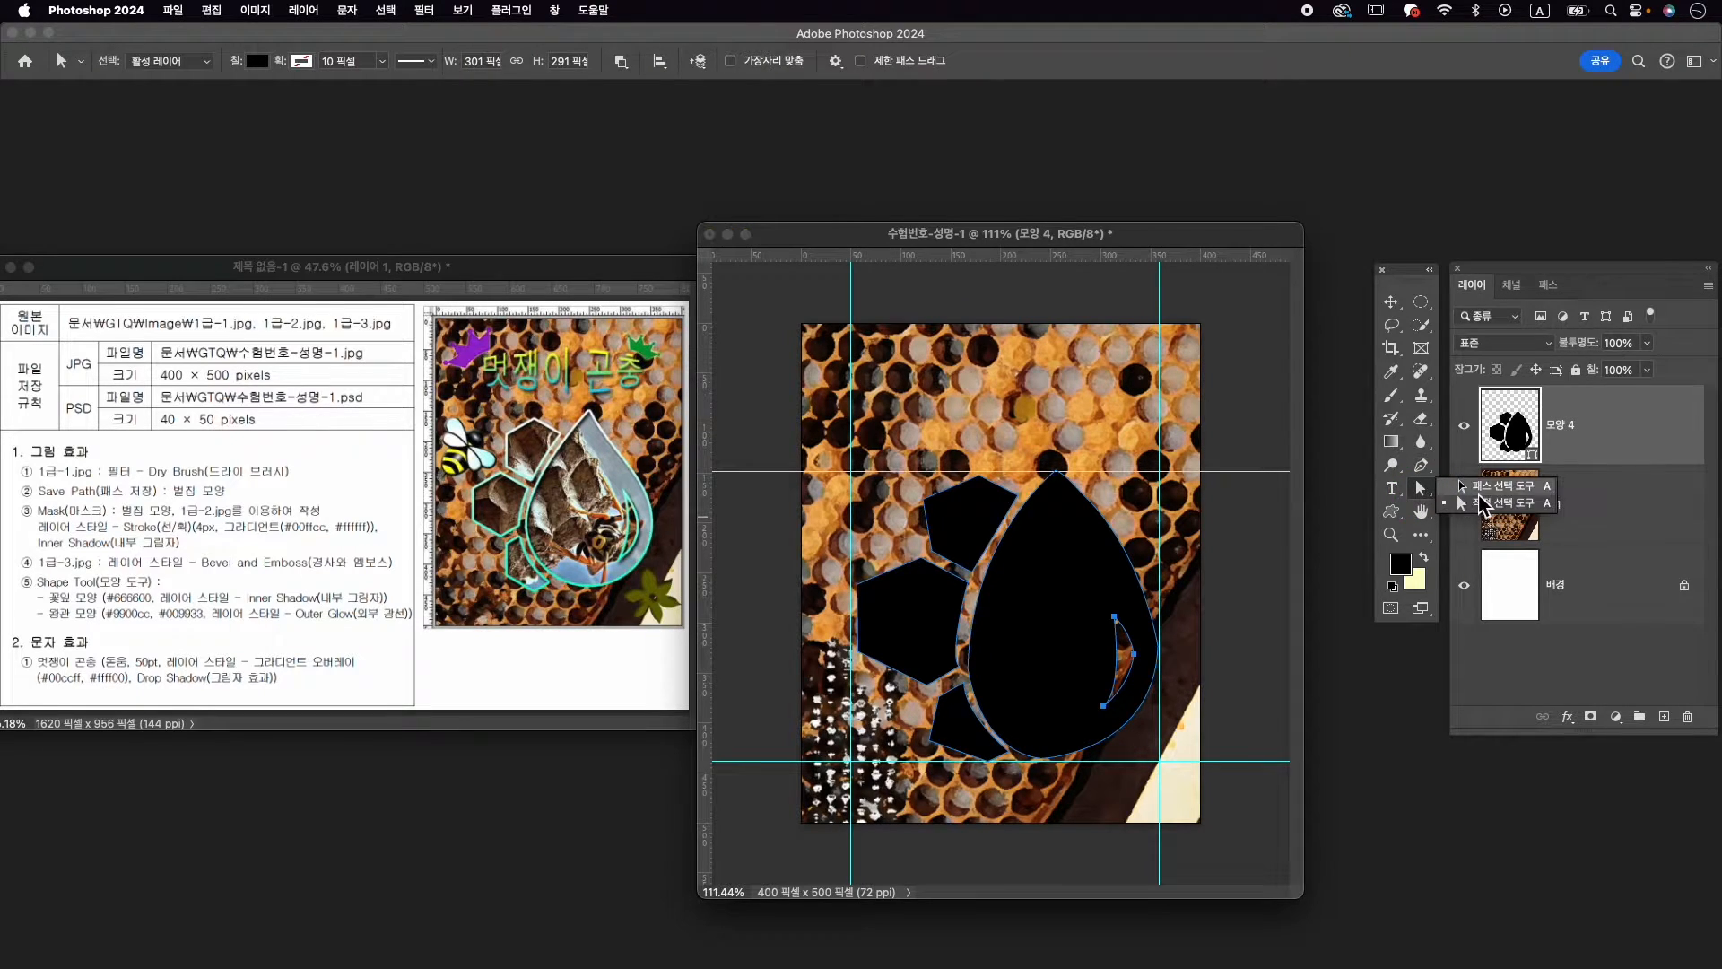
left_click(1482, 505)
left_click_drag(857, 584, 875, 577)
left_click_drag(859, 652, 938, 691)
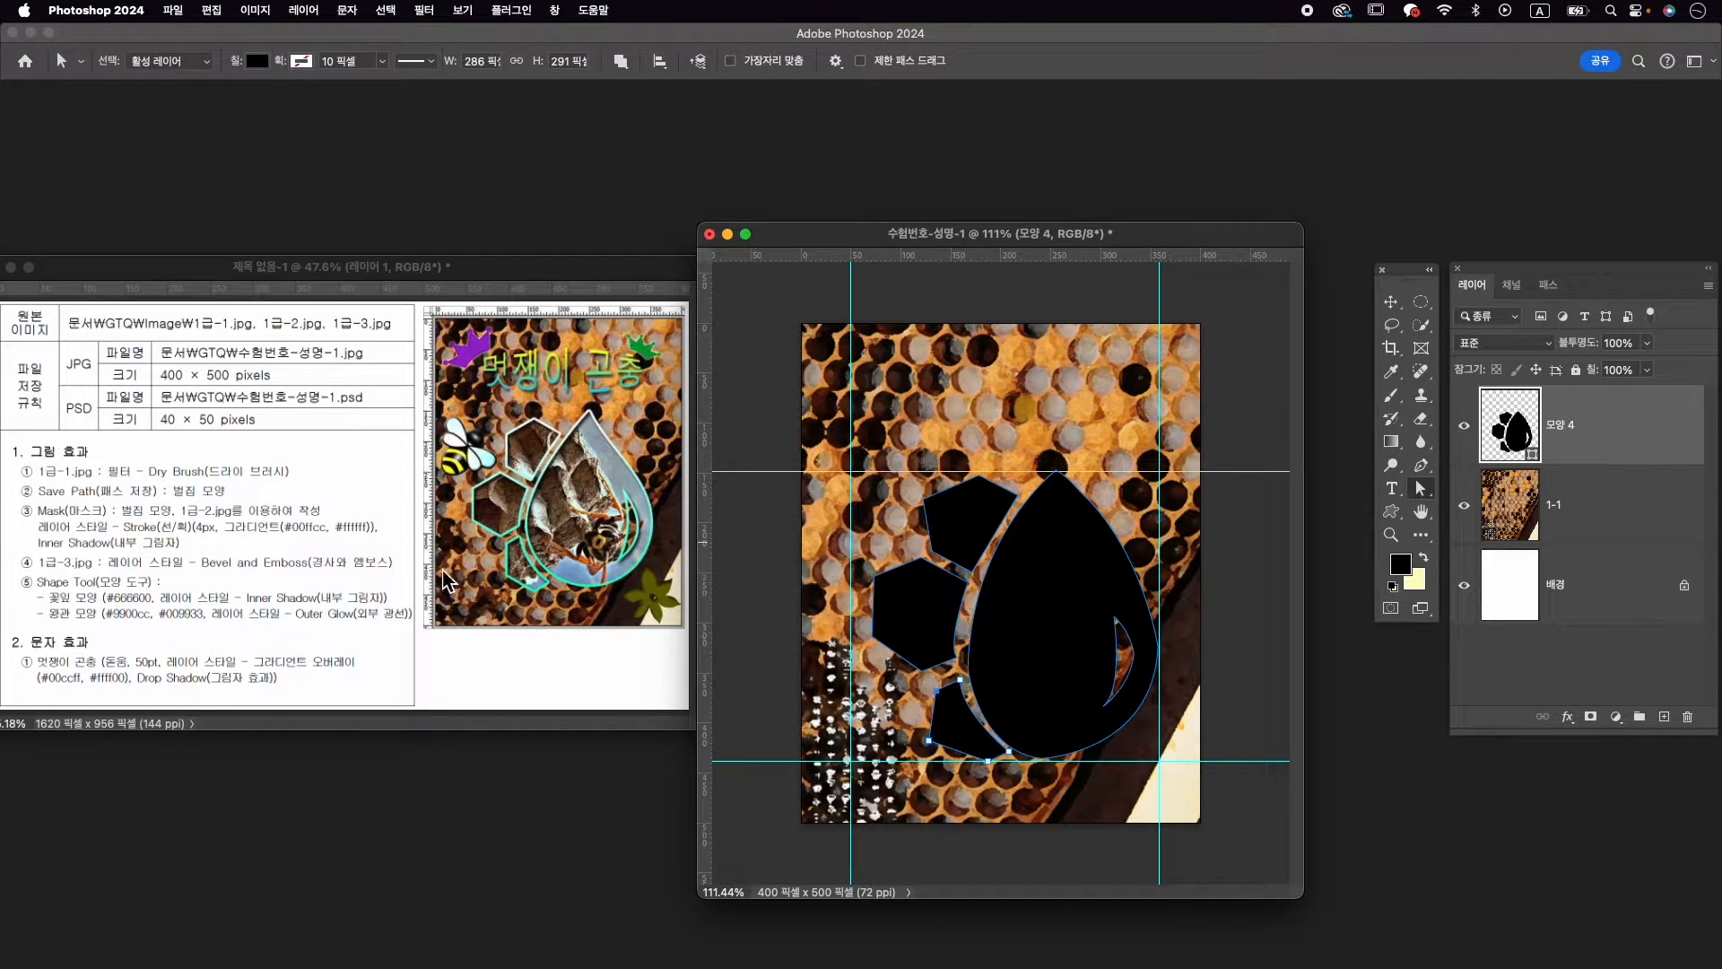
left_click_drag(794, 256, 838, 677)
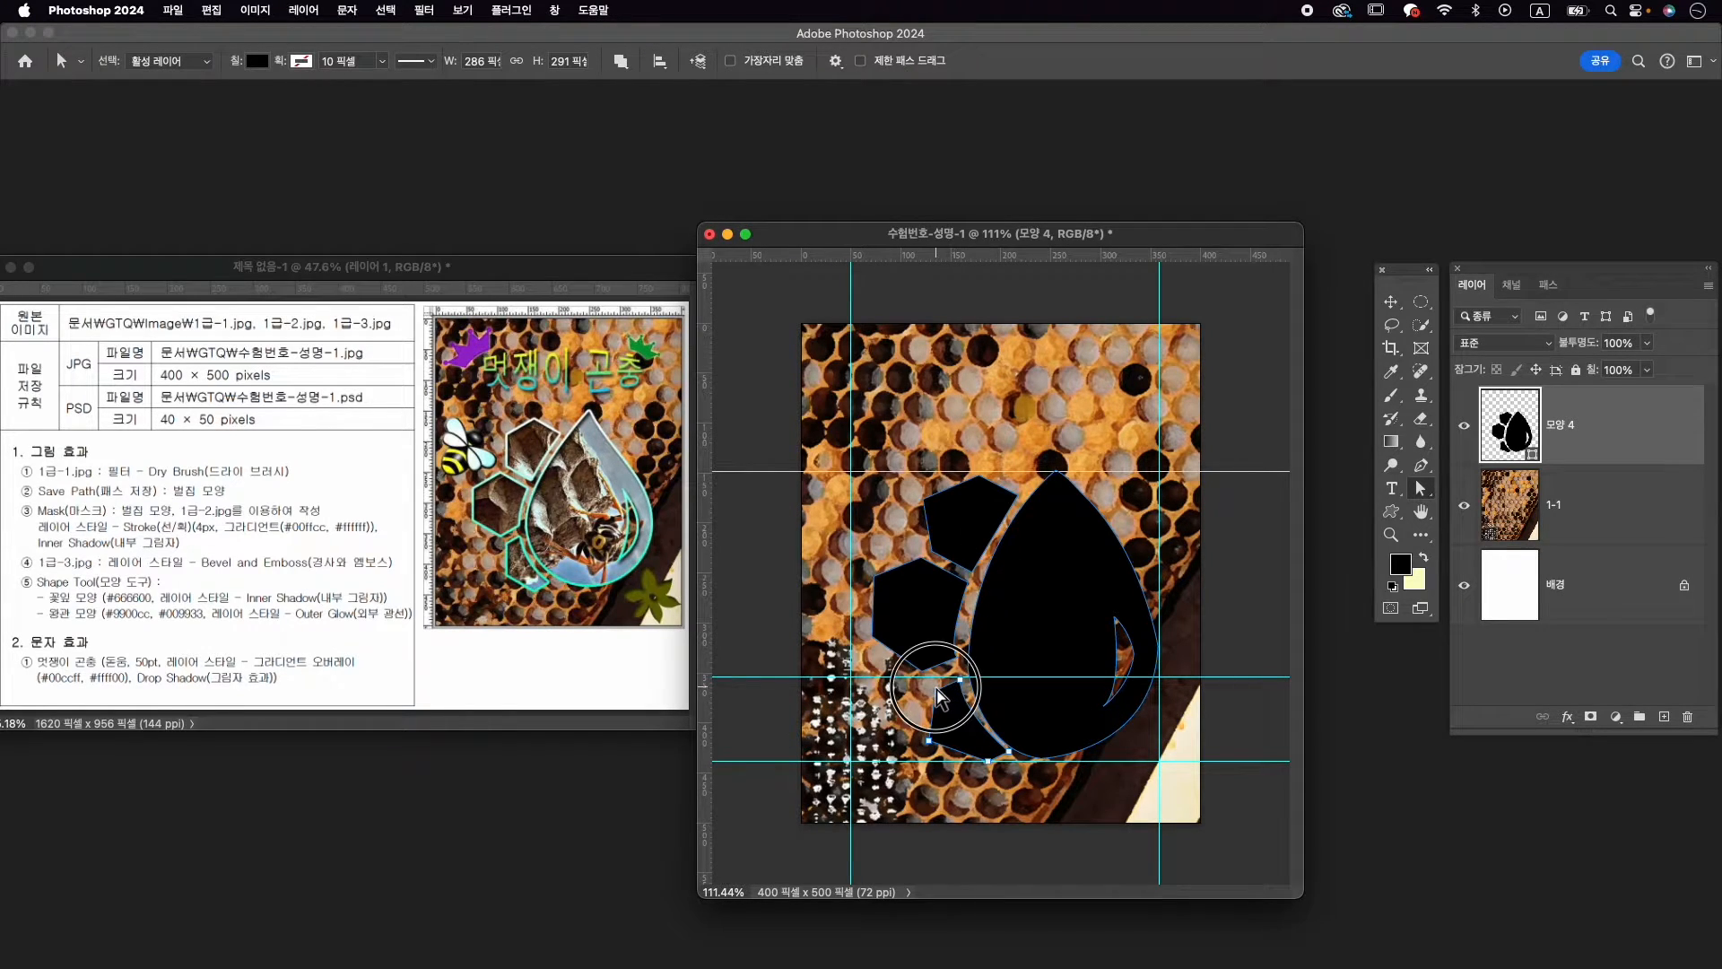
left_click_drag(960, 680, 959, 676)
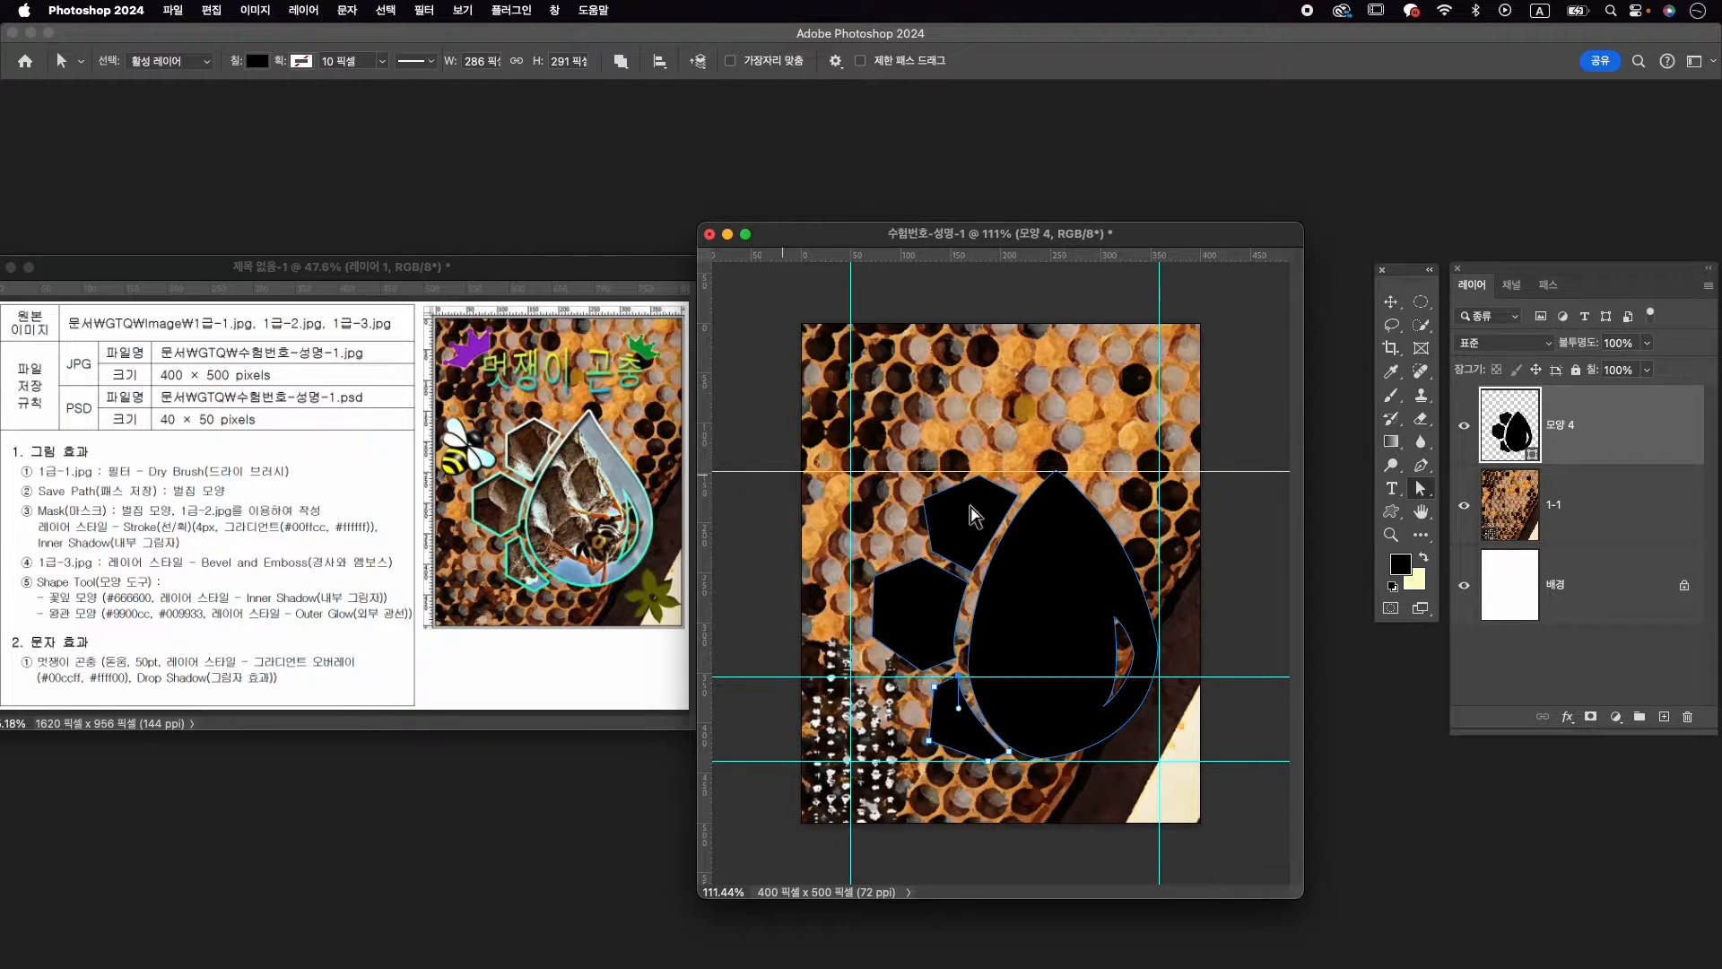
Save the merged shape's path under the name 벌집 모양 and return to the layer list
left_click(1556, 287)
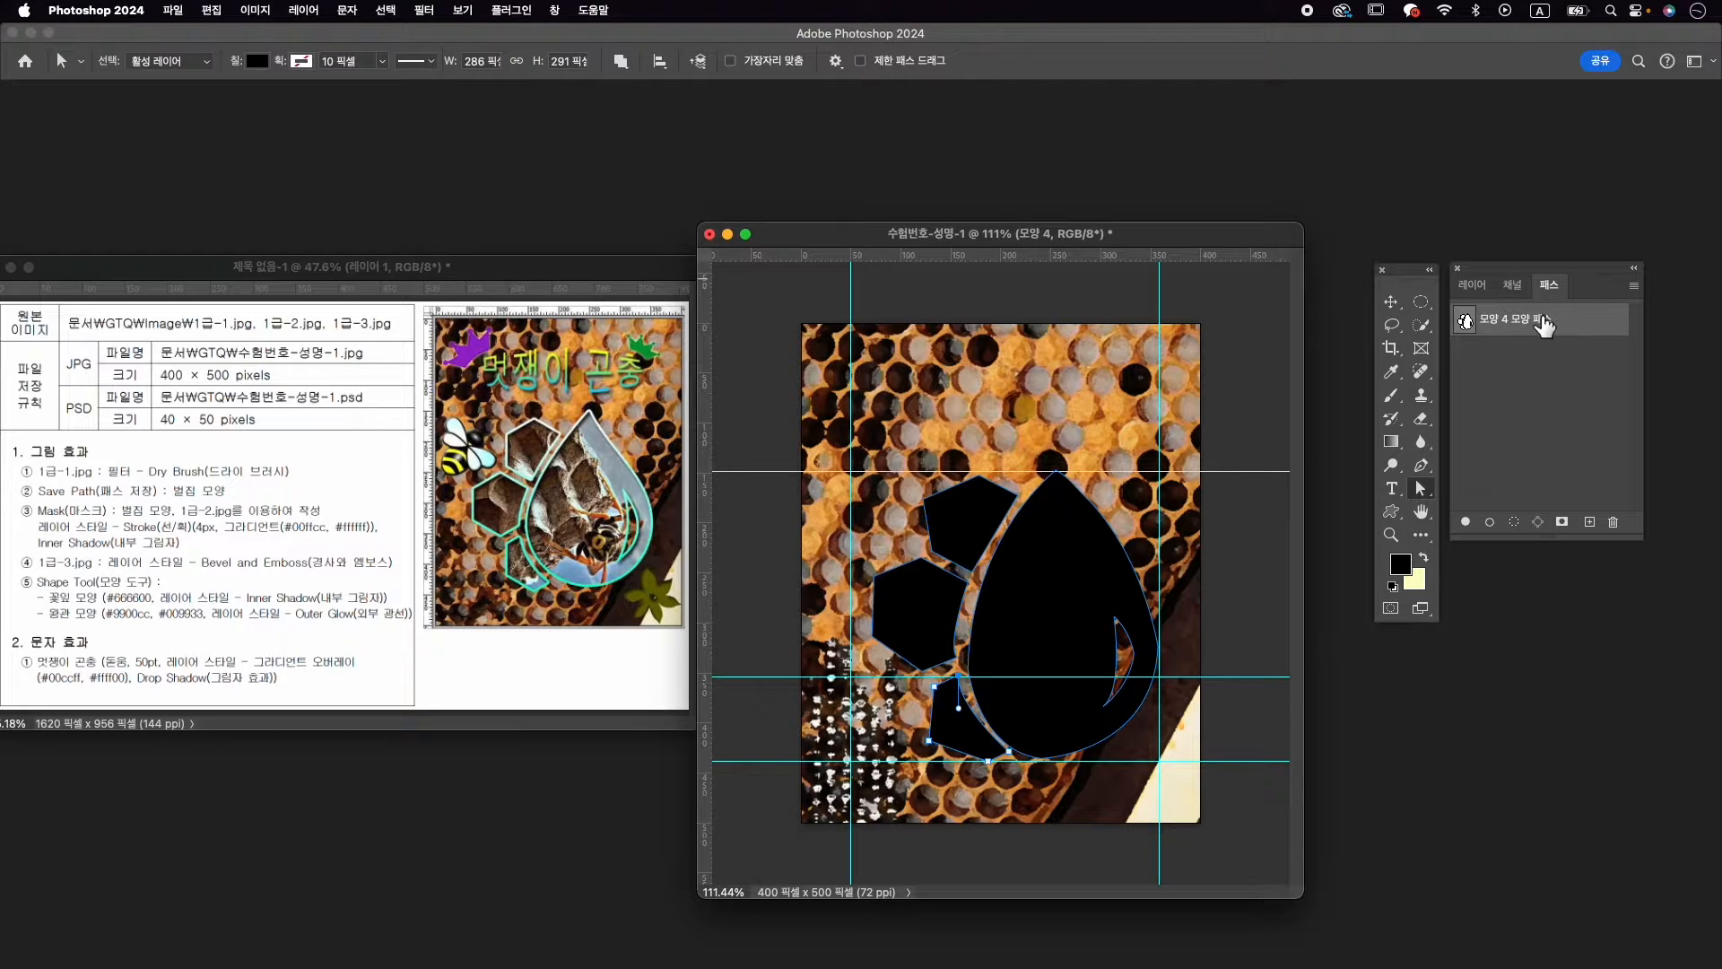
double_click(1543, 330)
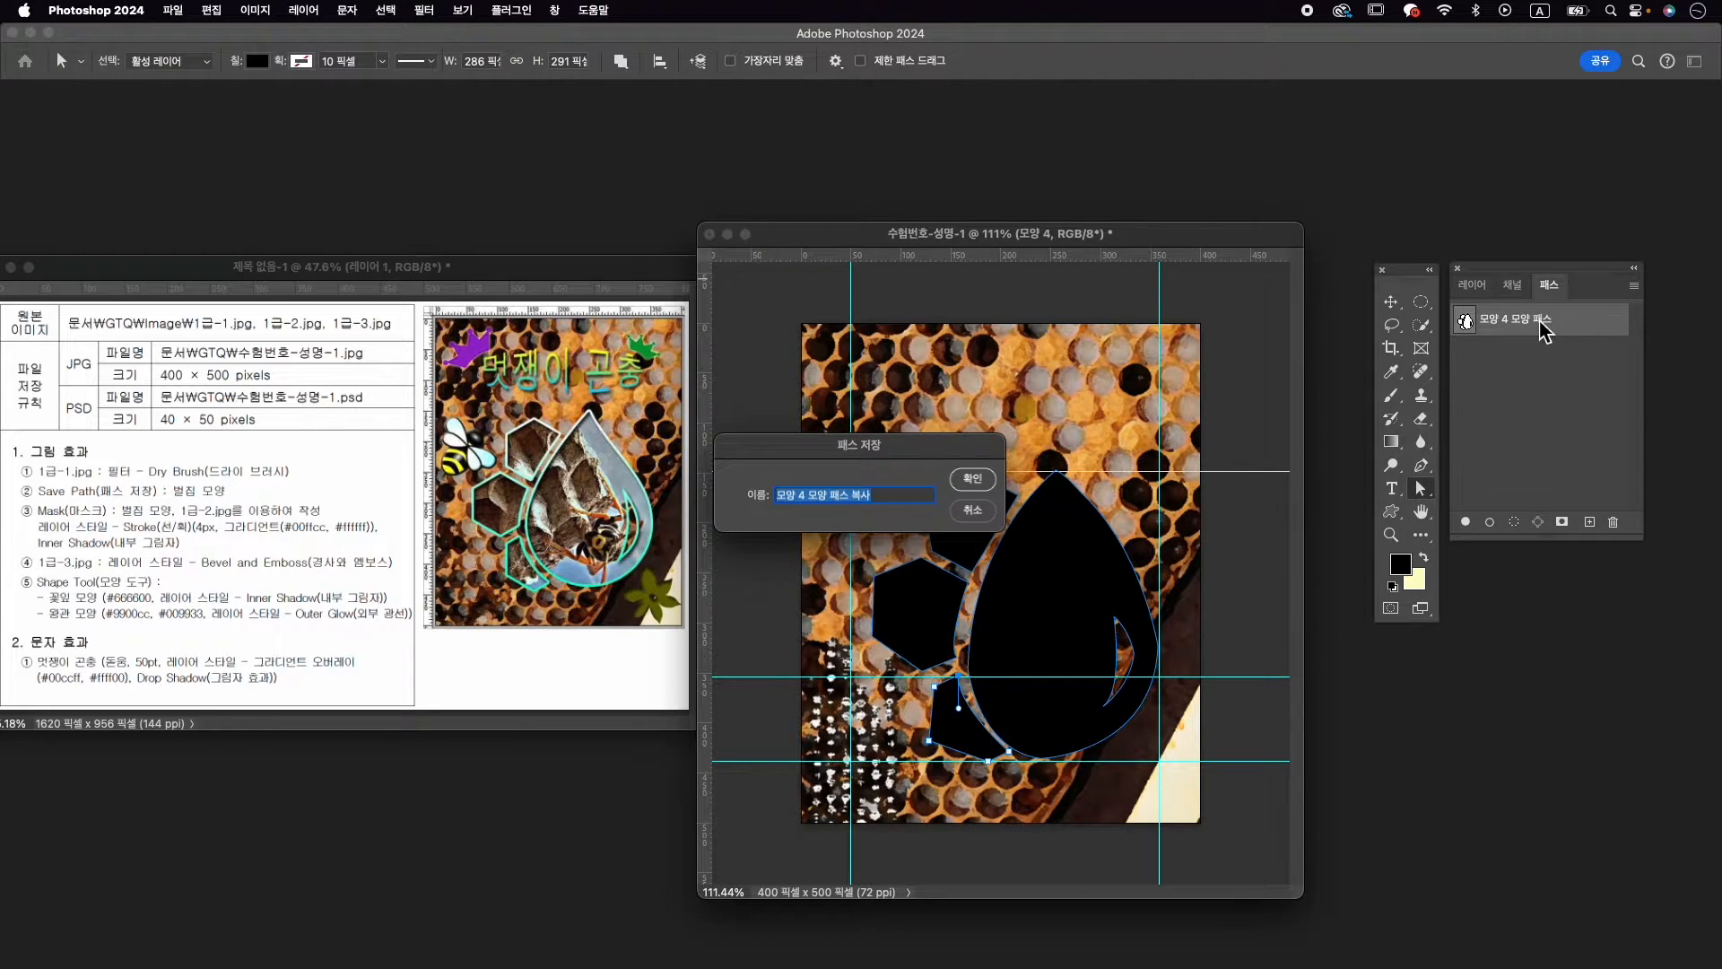
key("ctrl+space")
type("ㅂ")
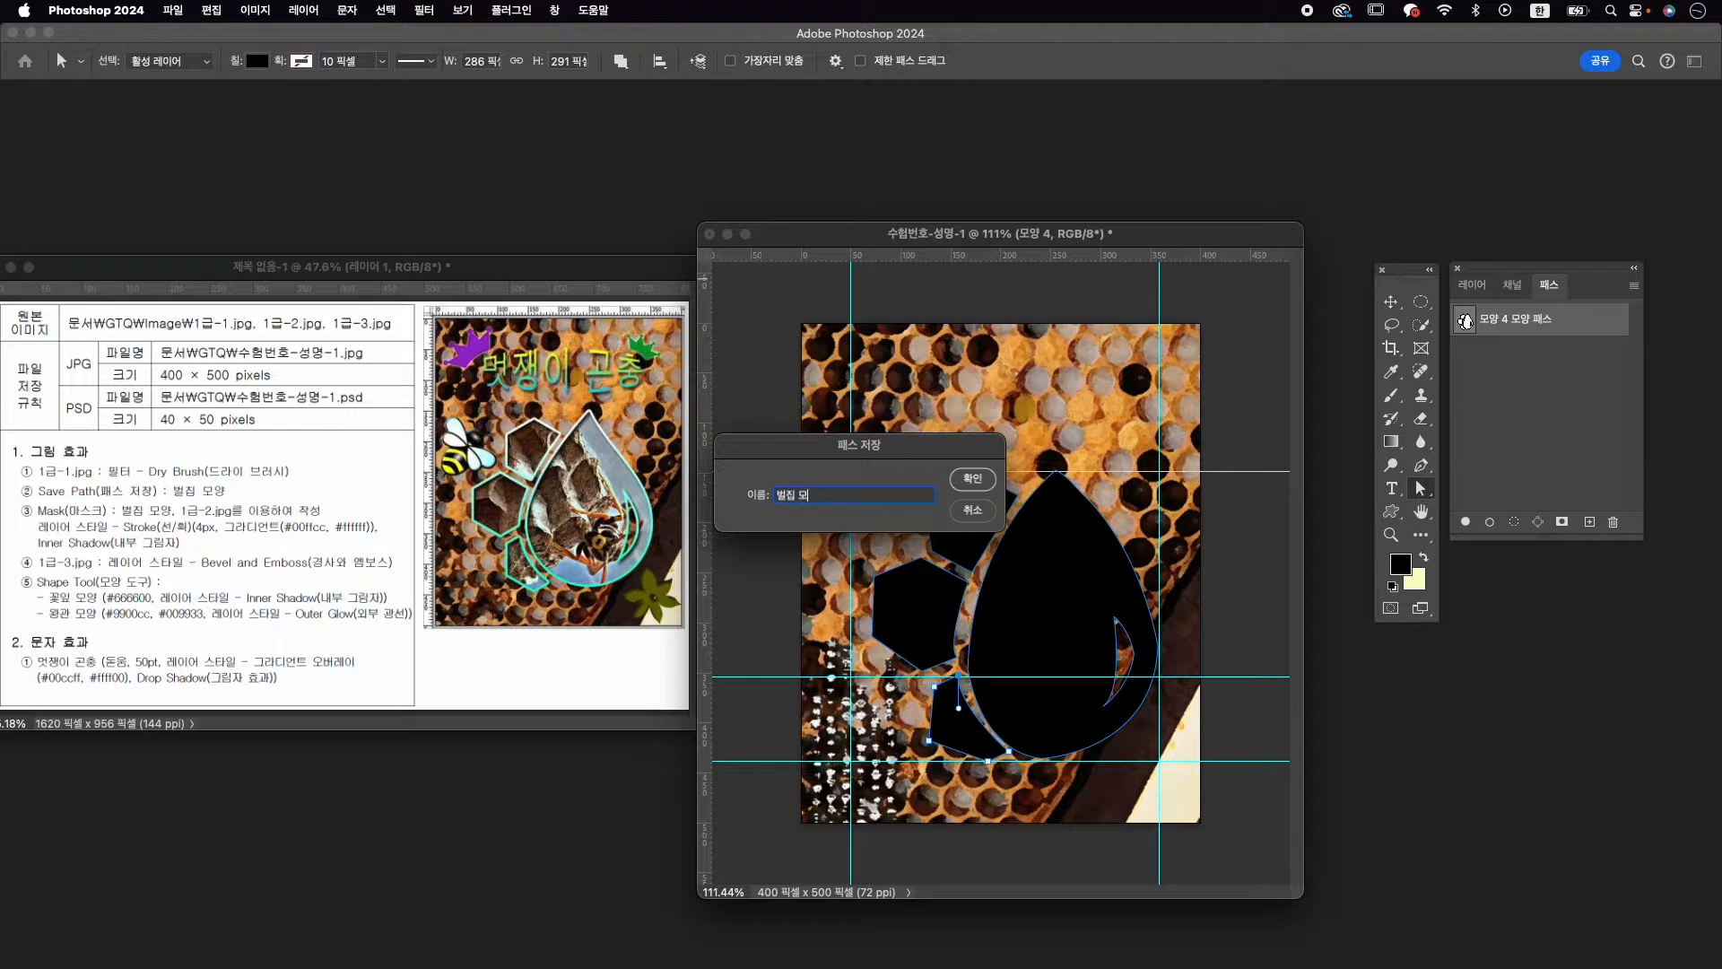
type("ㅓㄹ집 모양")
key("Return")
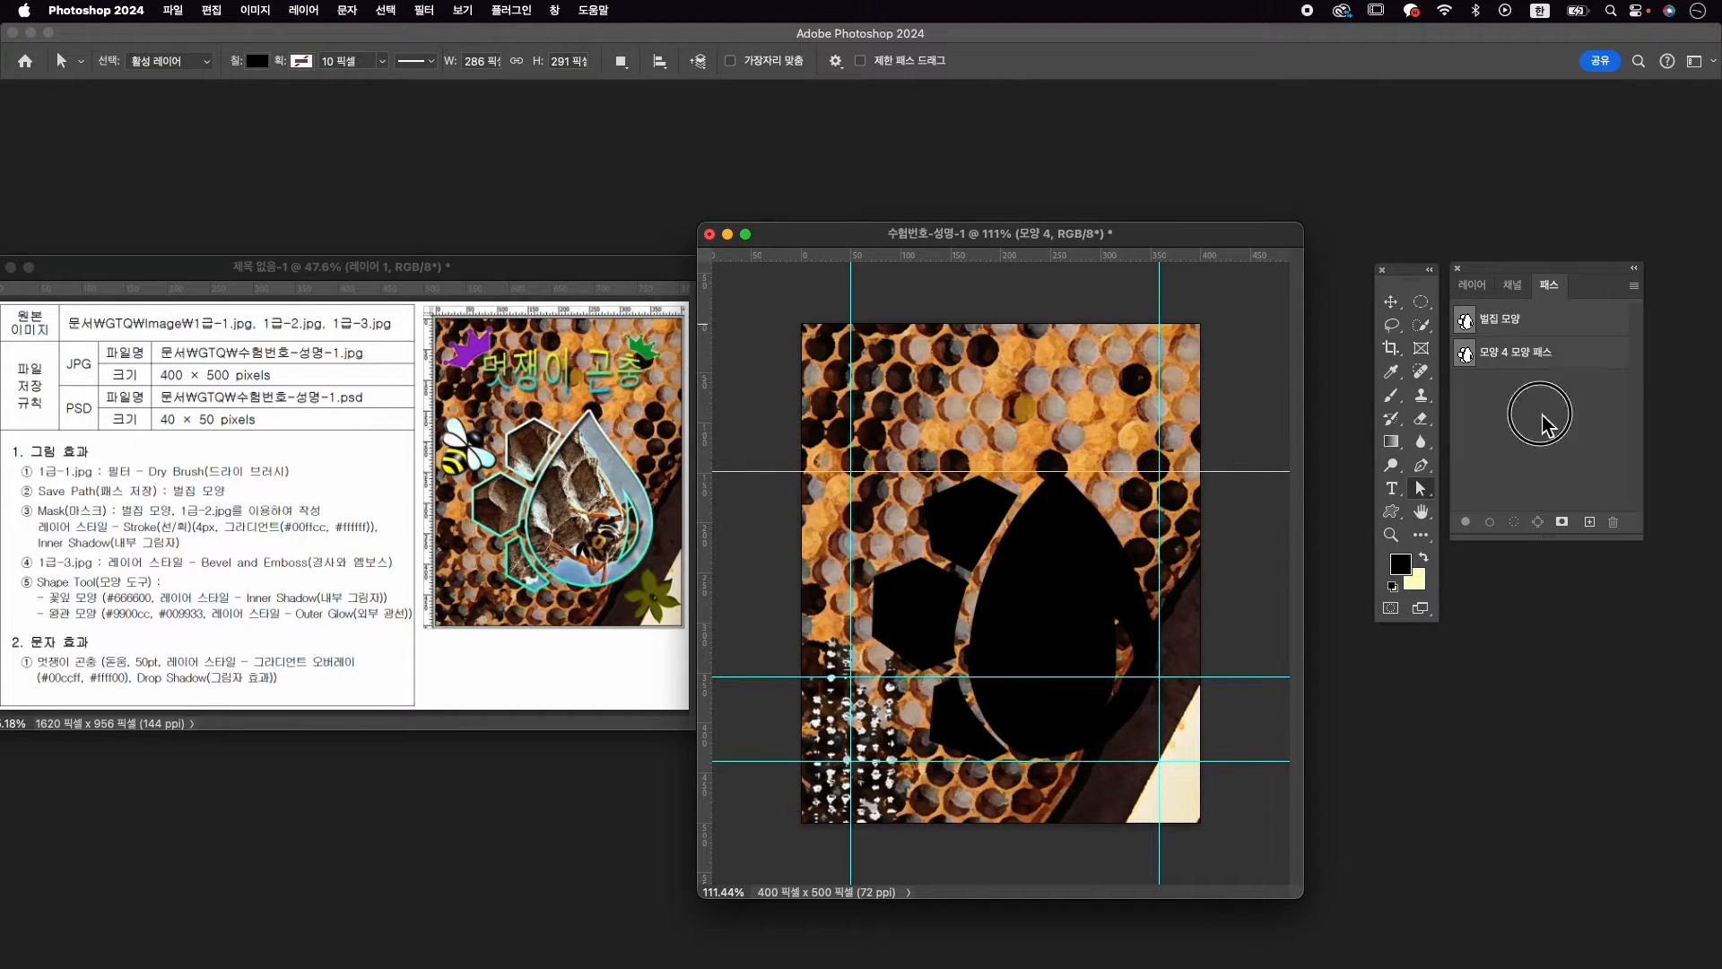
left_click(1472, 284)
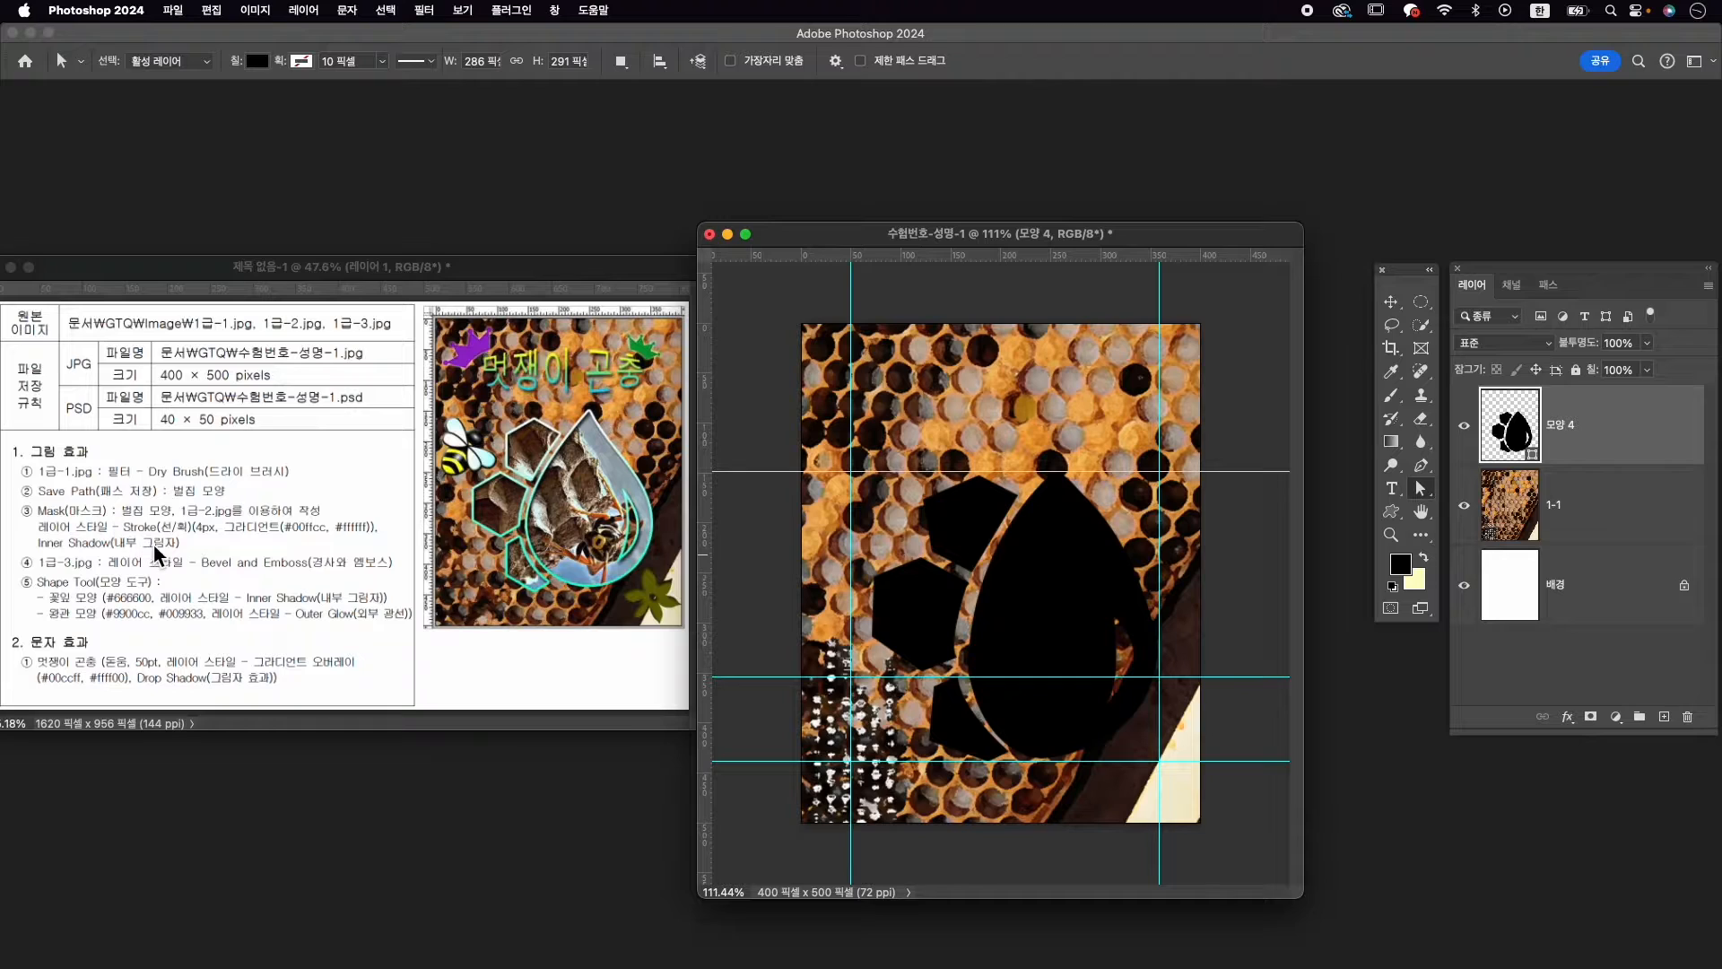
Open 1급-2.jpg and copy its wasp nest image into the composition above the merged shape layer
key("super+o")
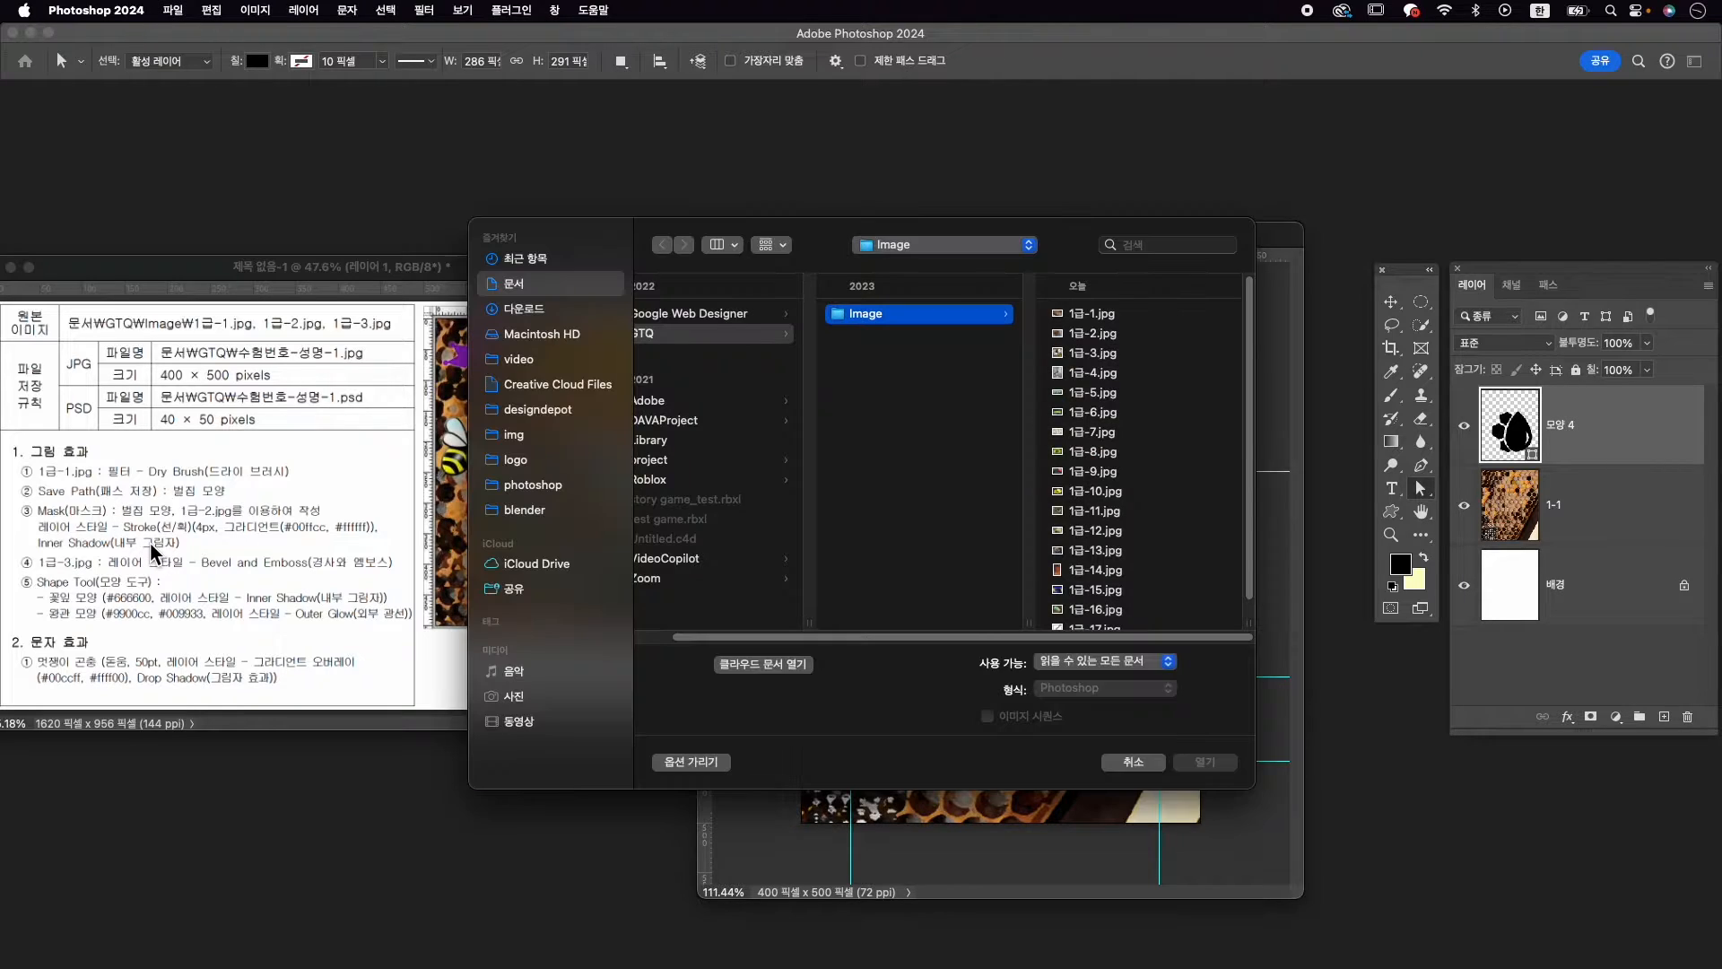
left_click(1094, 334)
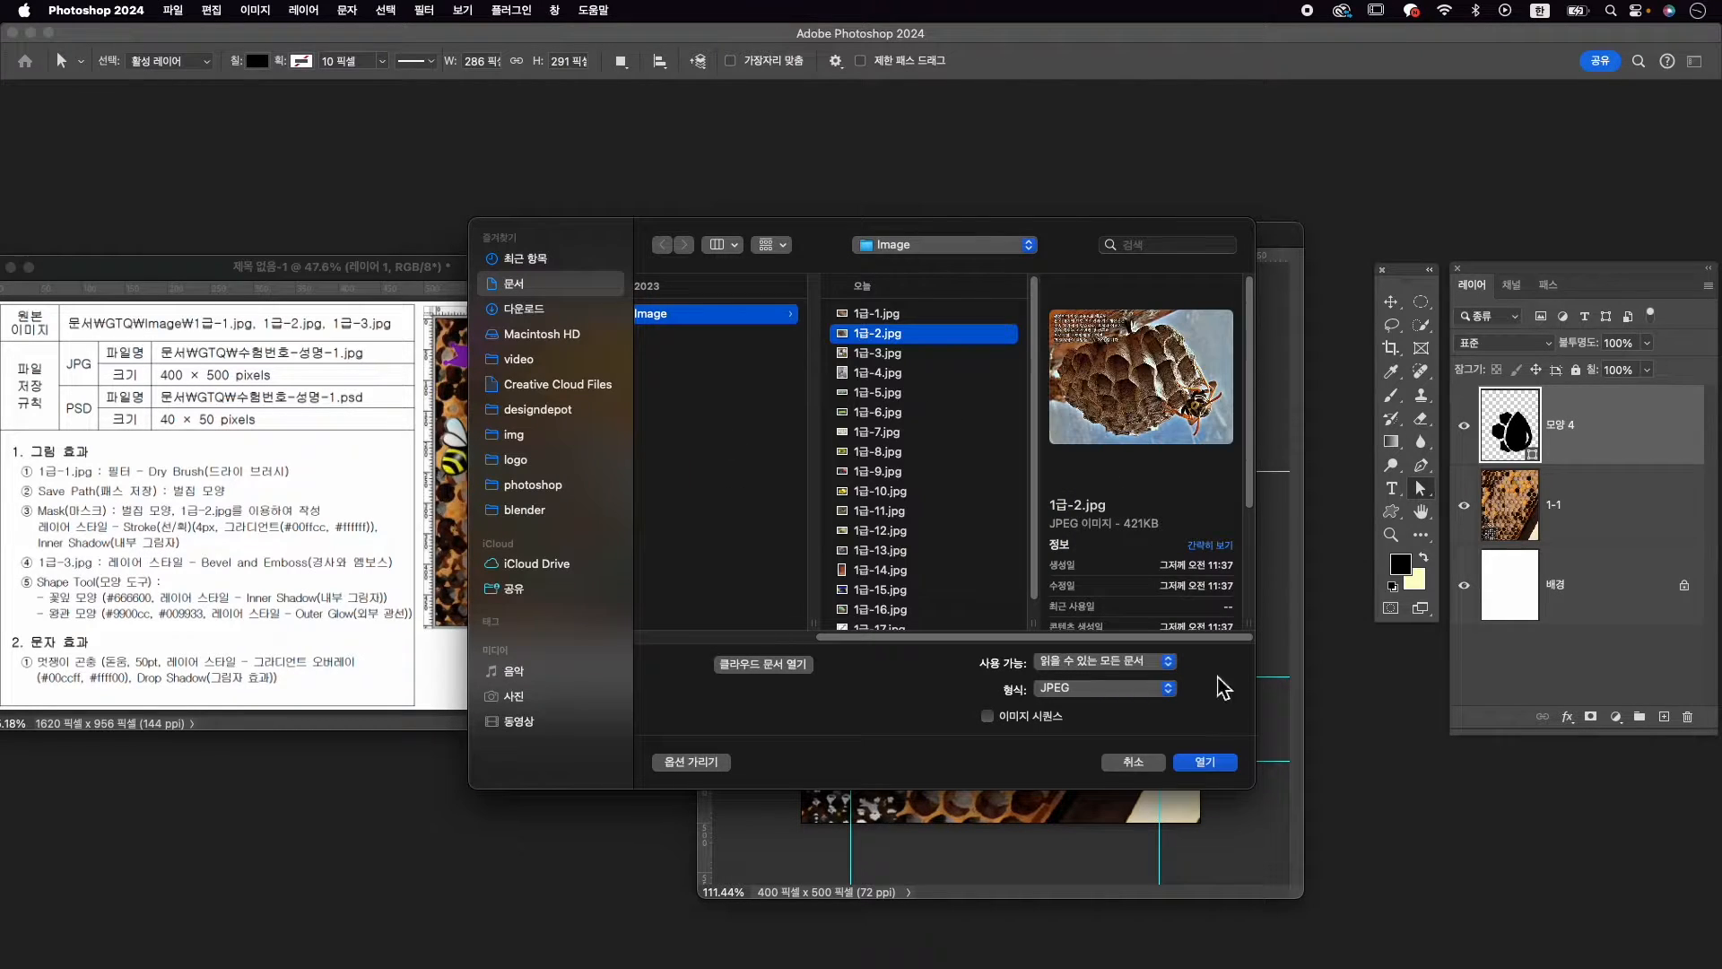
left_click(1204, 762)
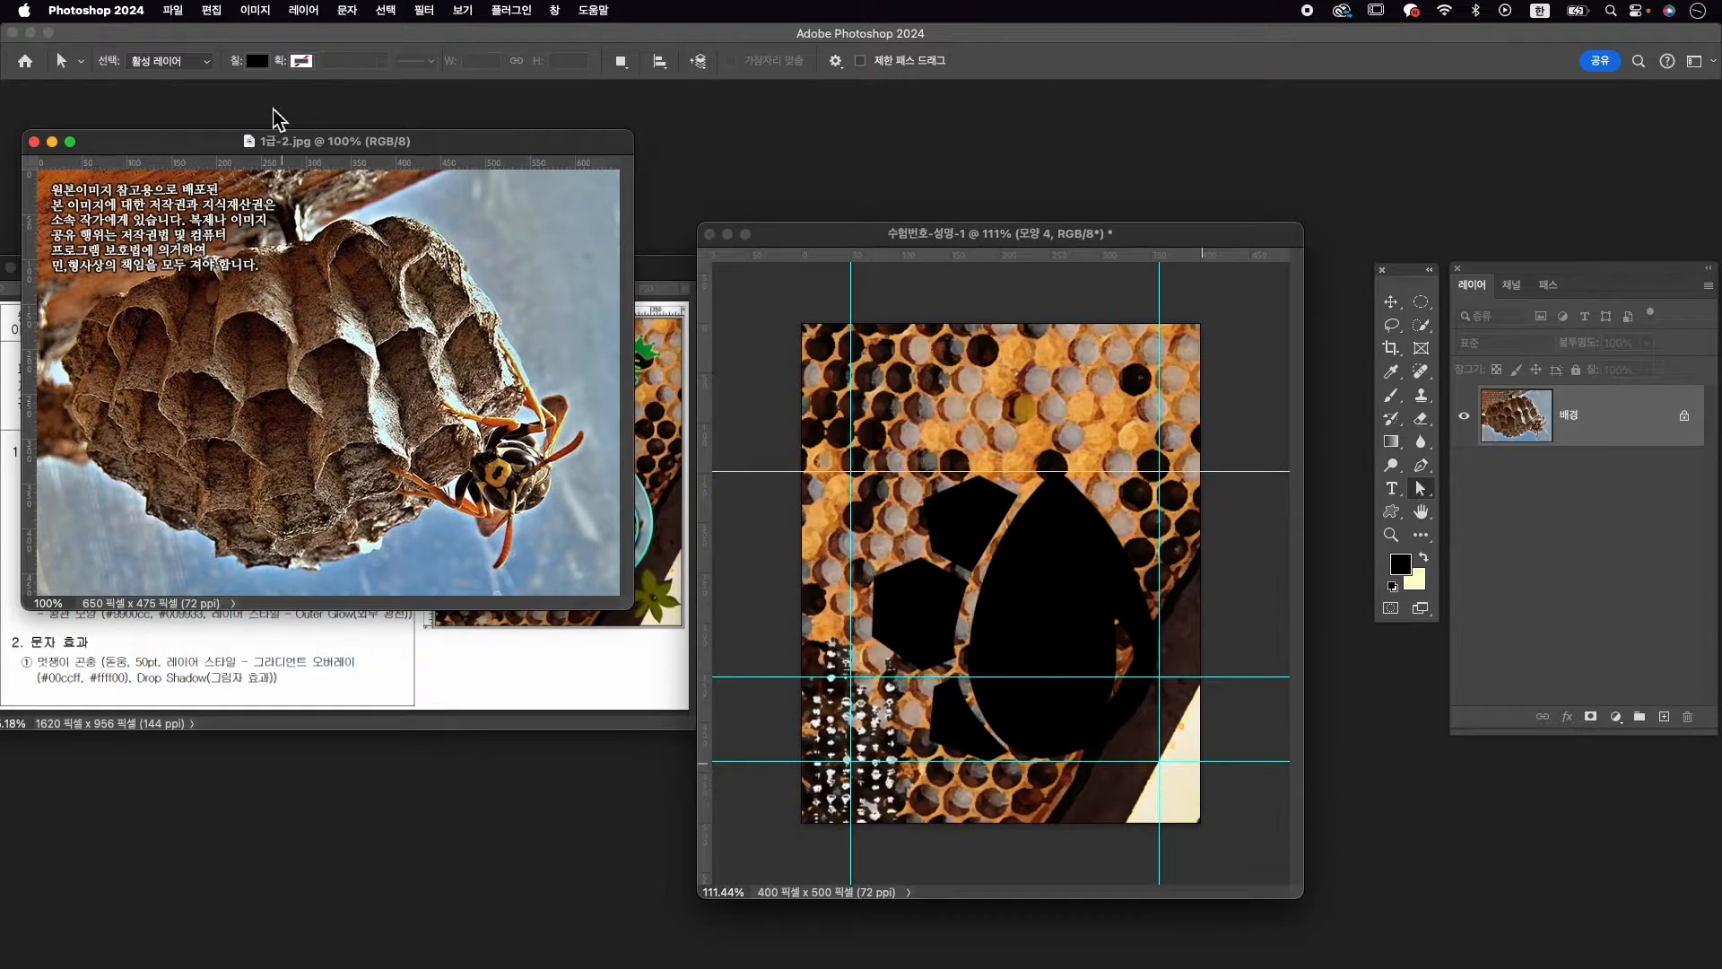
left_click_drag(385, 142, 1062, 509)
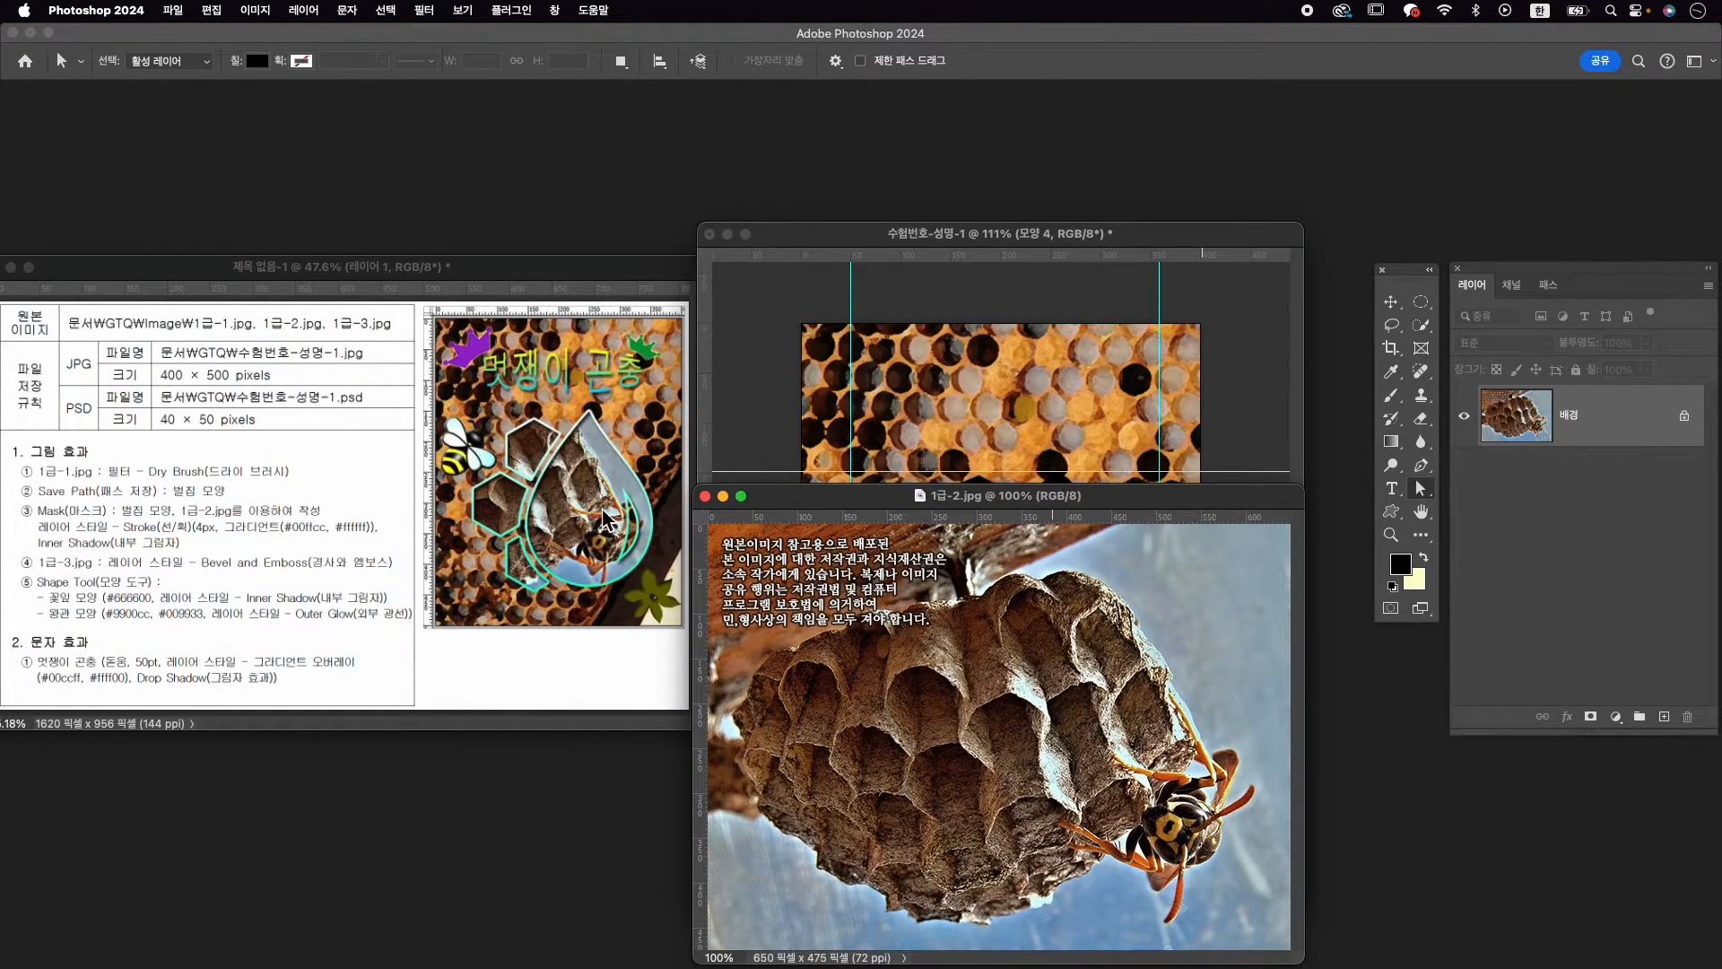
left_click_drag(804, 508, 451, 472)
key("v")
left_click_drag(617, 583, 1058, 578)
left_click(352, 460)
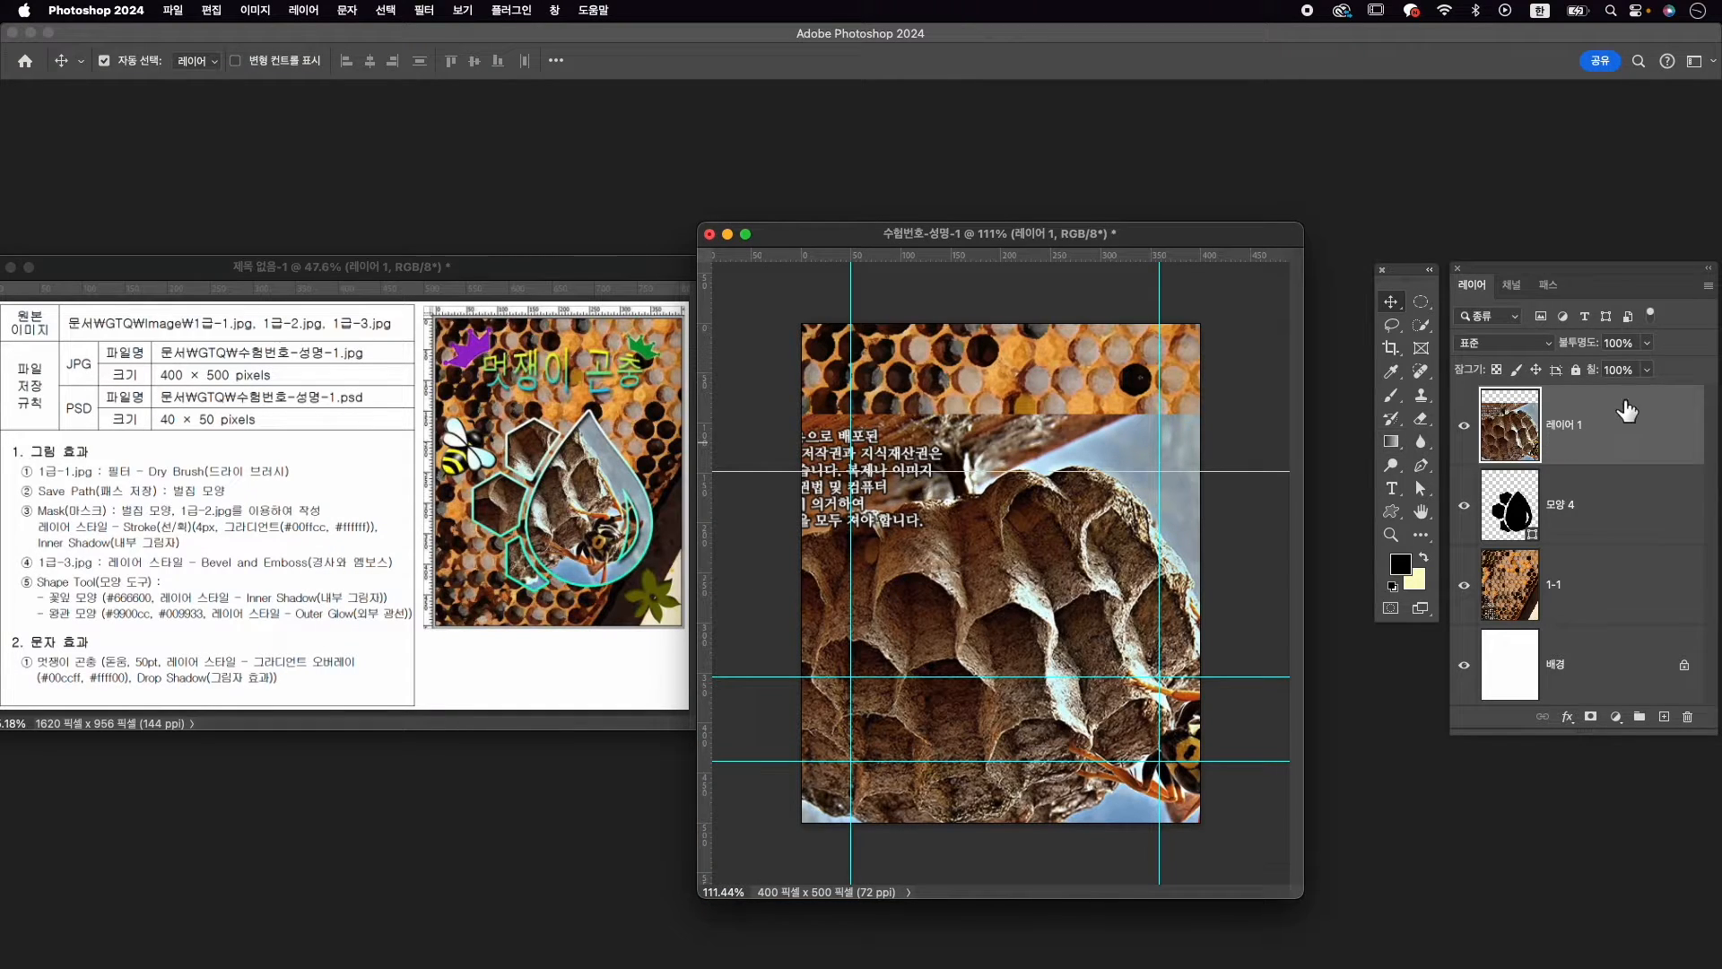
Rename the wasp nest image layer as 1-2
double_click(1581, 428)
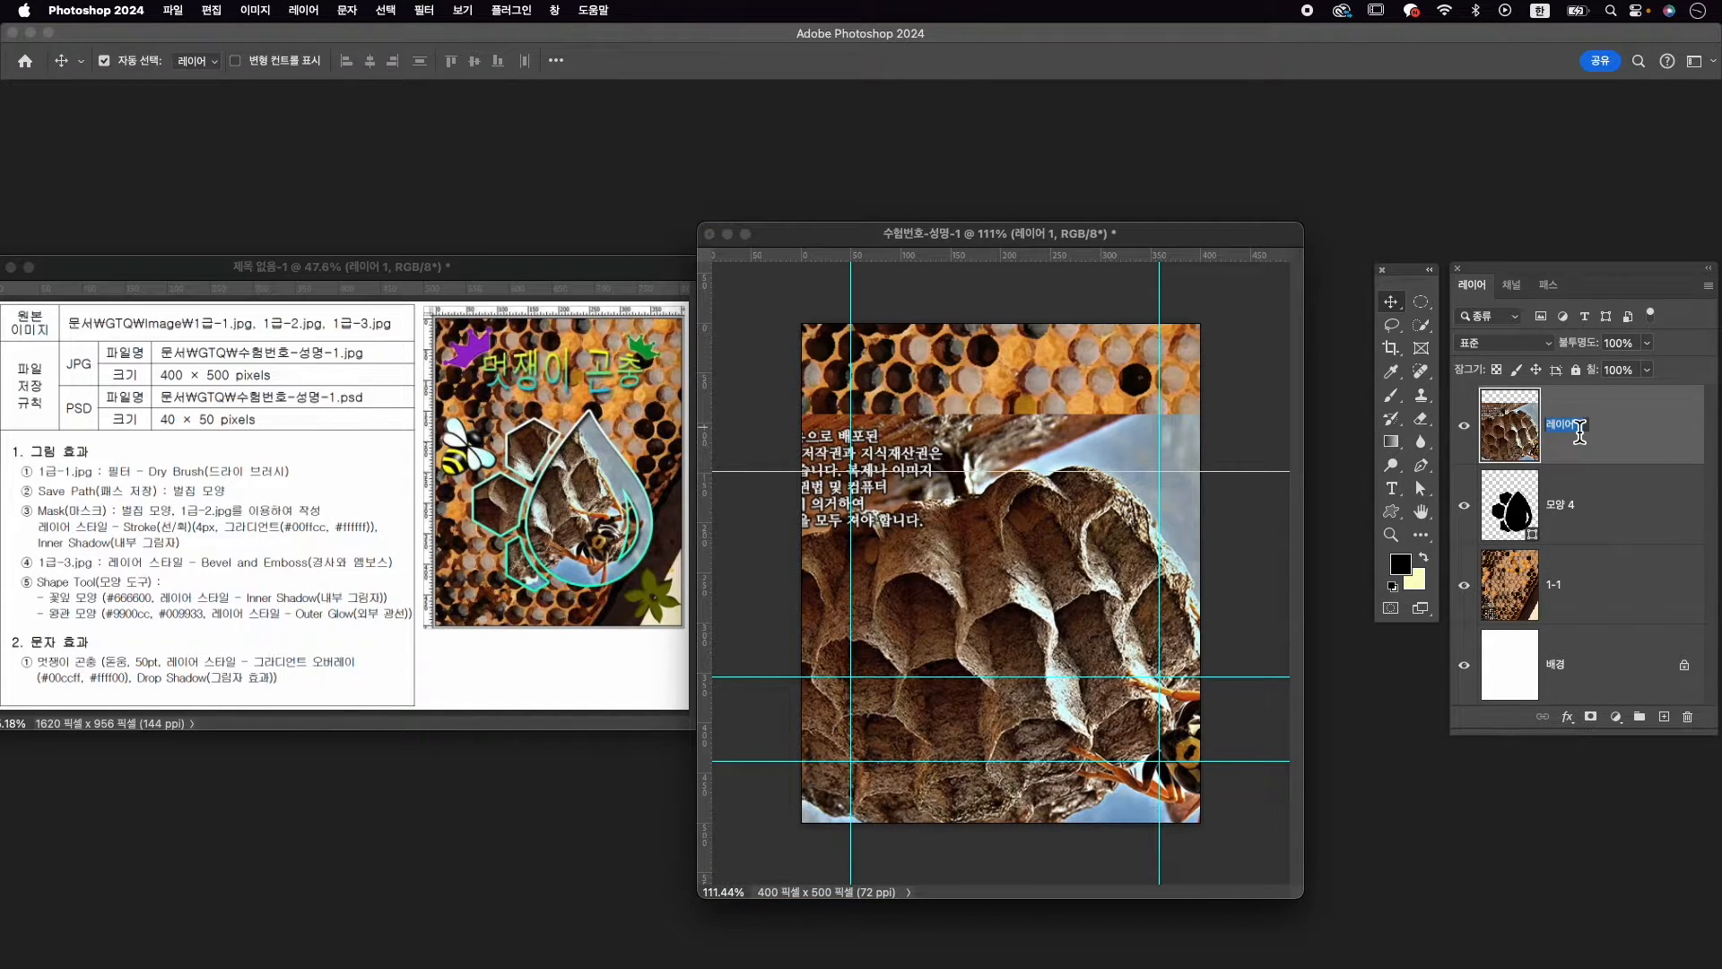
type("1-2")
key("Return")
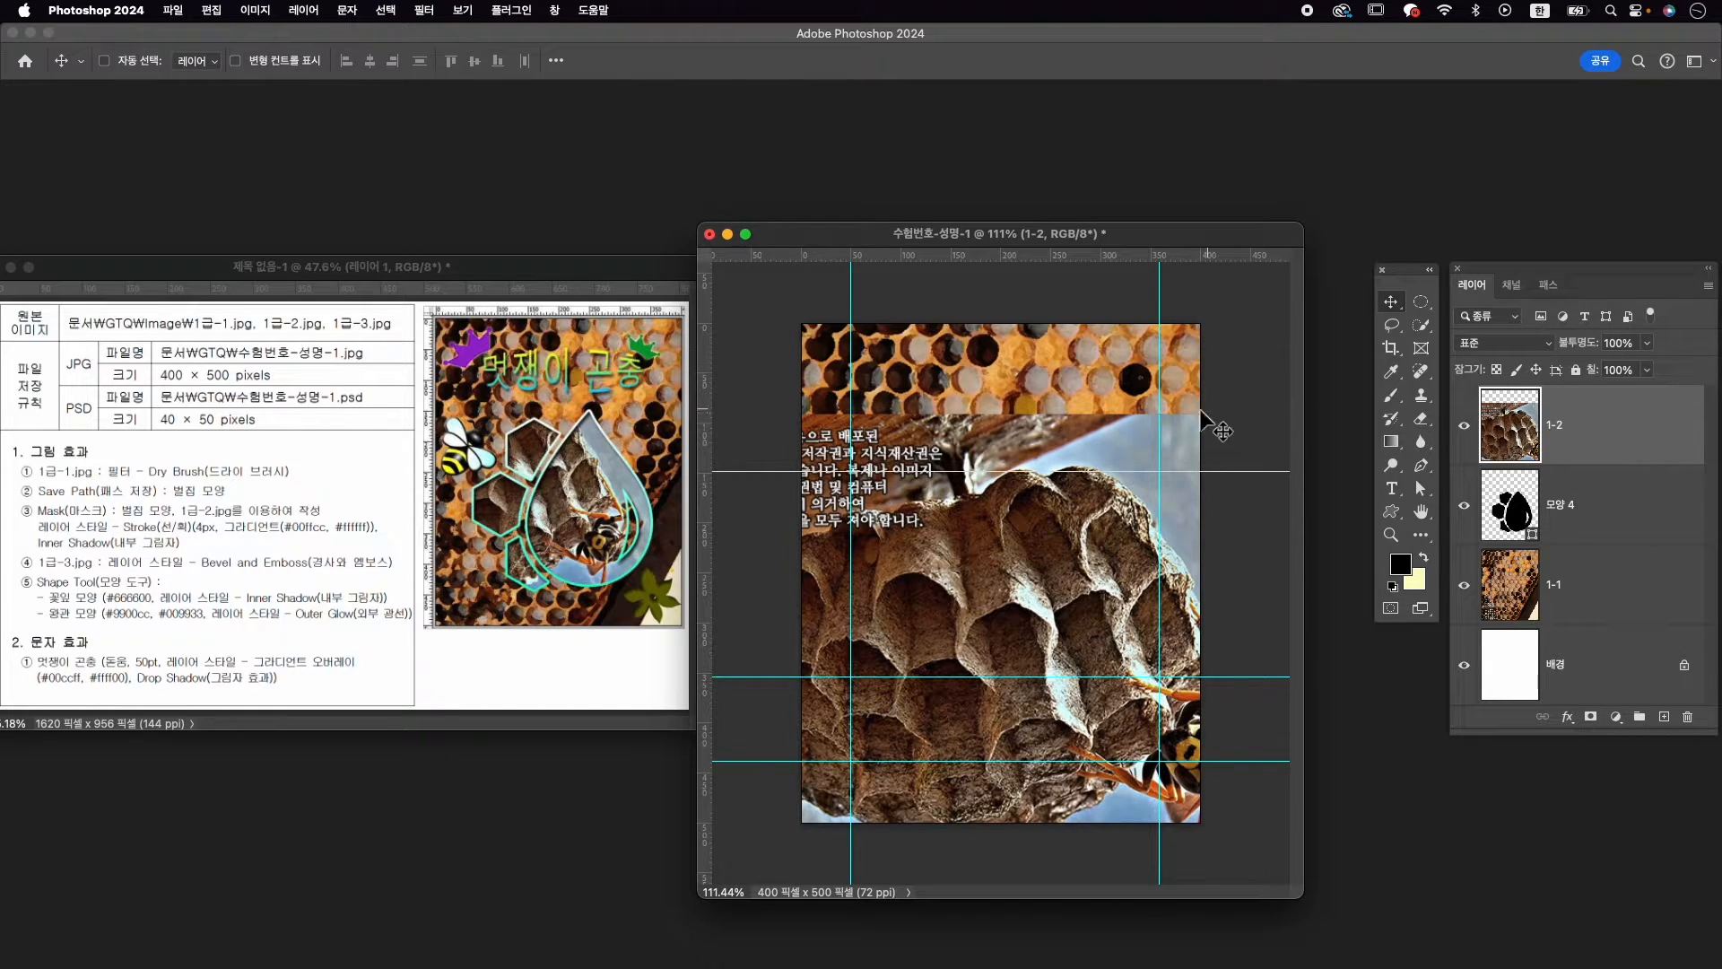
Free-transform the 1-2 layer and move the image left and slightly up to bring the whole wasp onto the canvas
key("super+t")
left_click_drag(1117, 436, 1050, 432)
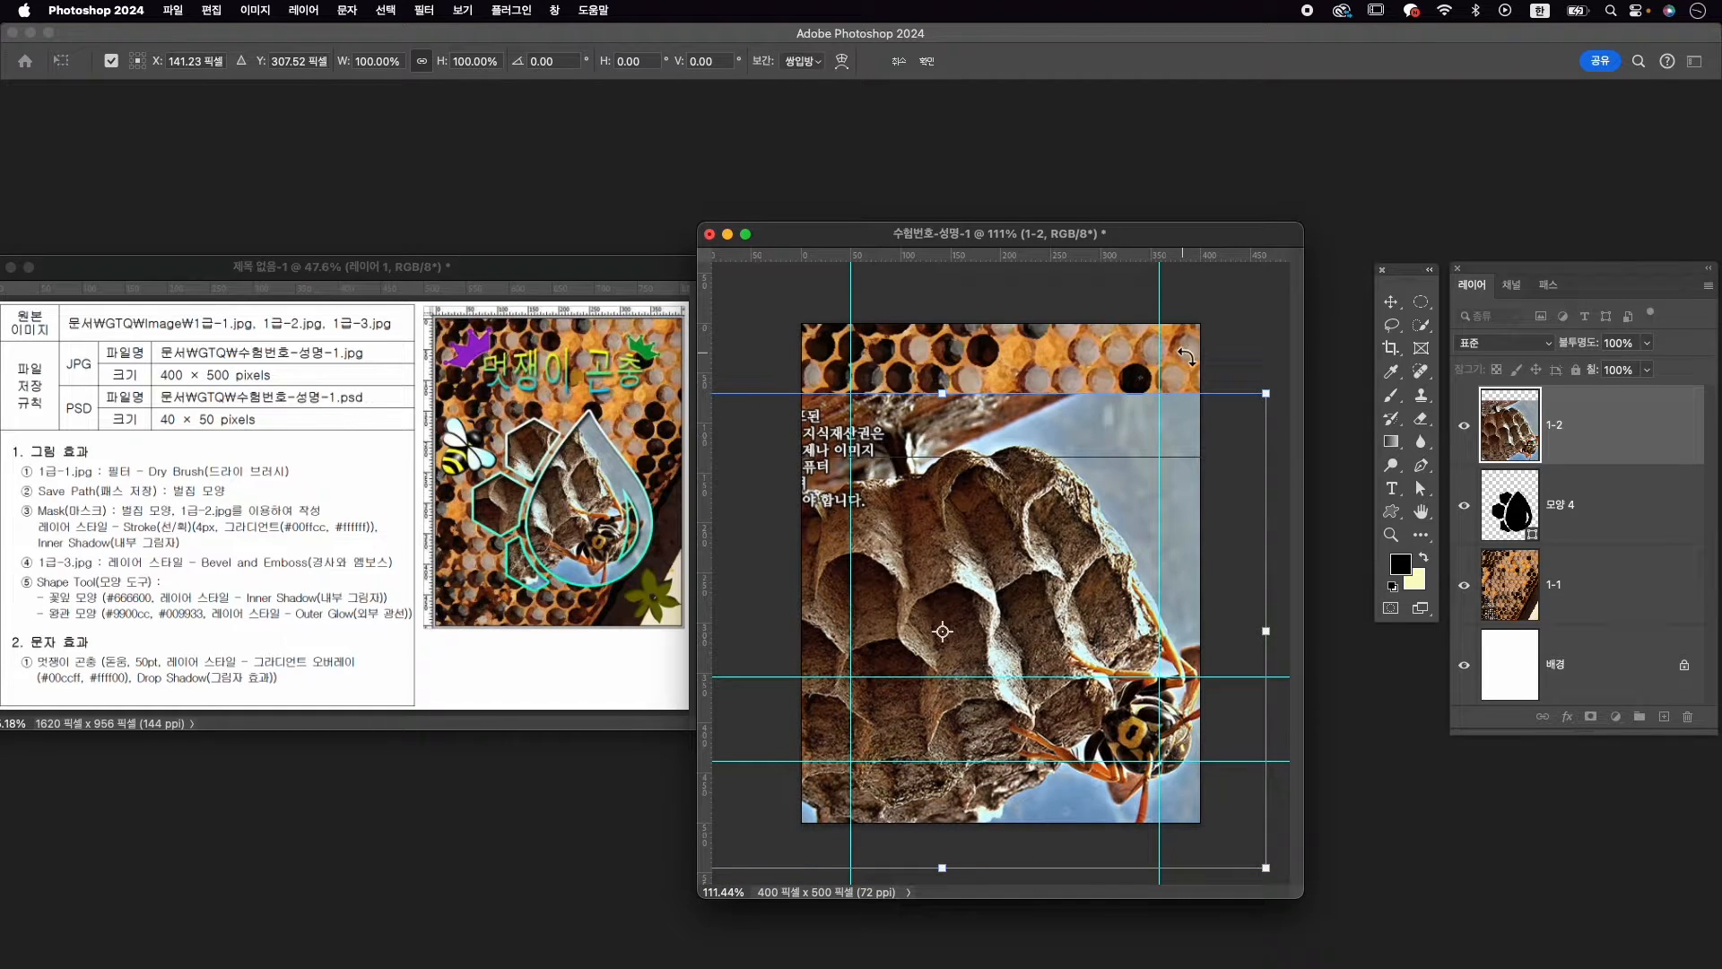
left_click_drag(1164, 338, 1153, 257)
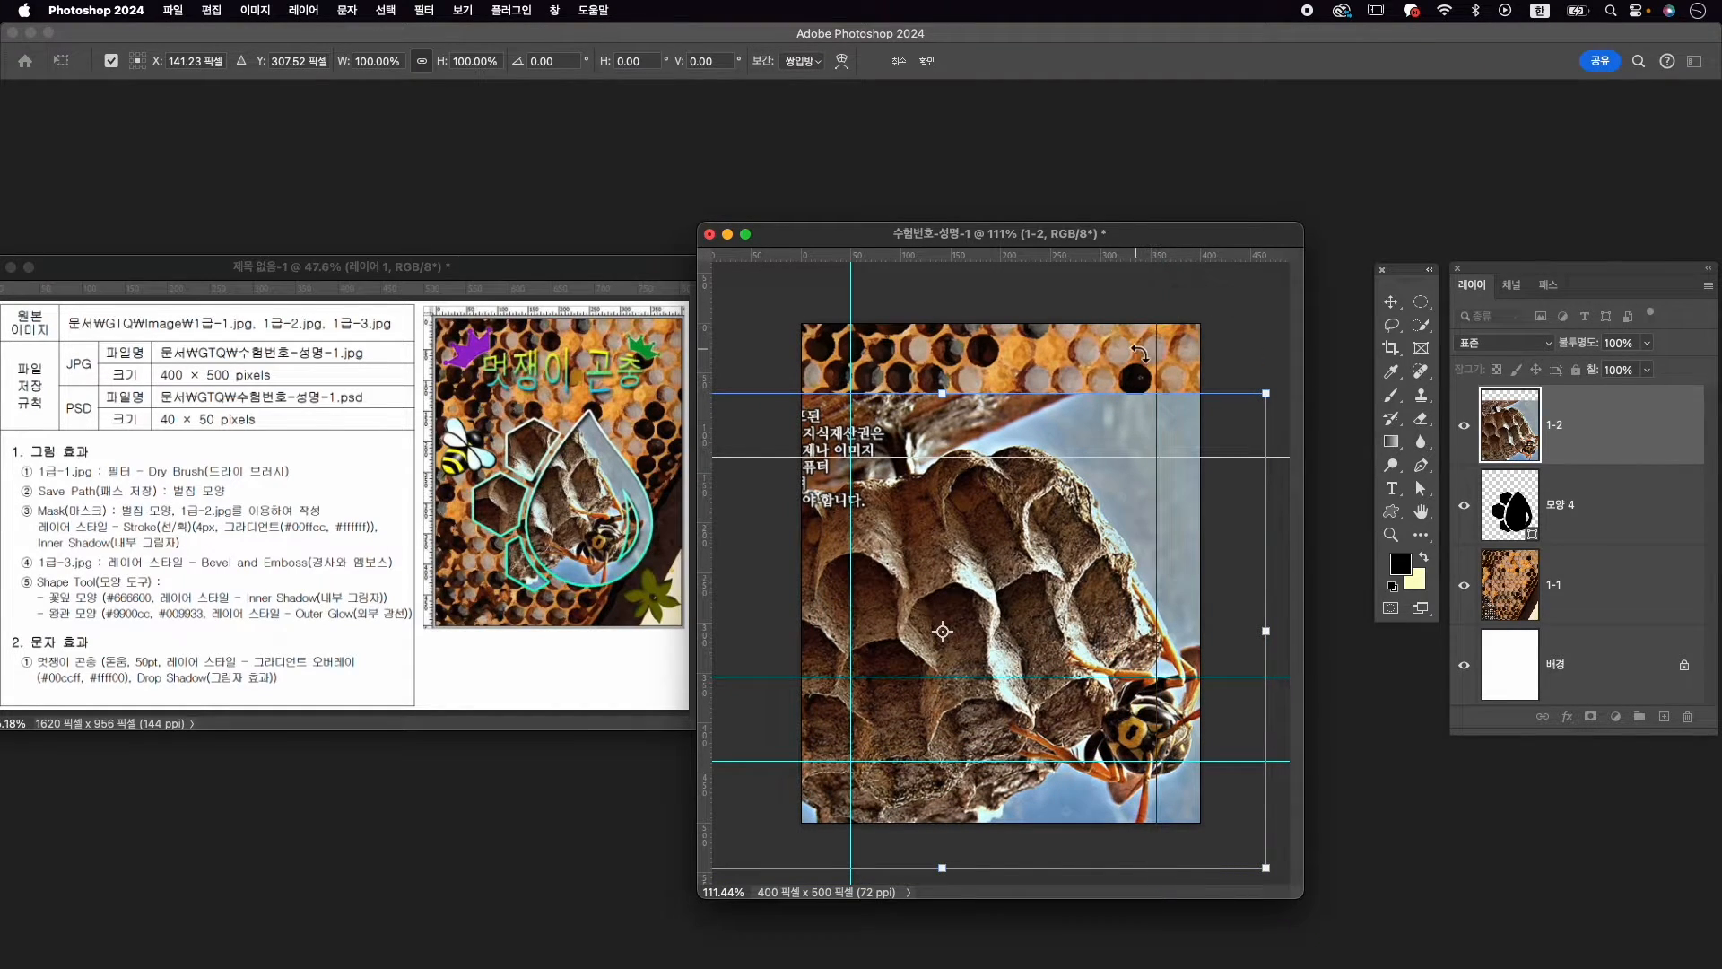
Commit the transform of the 1-2 layer and clear all guides from the document
left_click(462, 10)
left_click(567, 467)
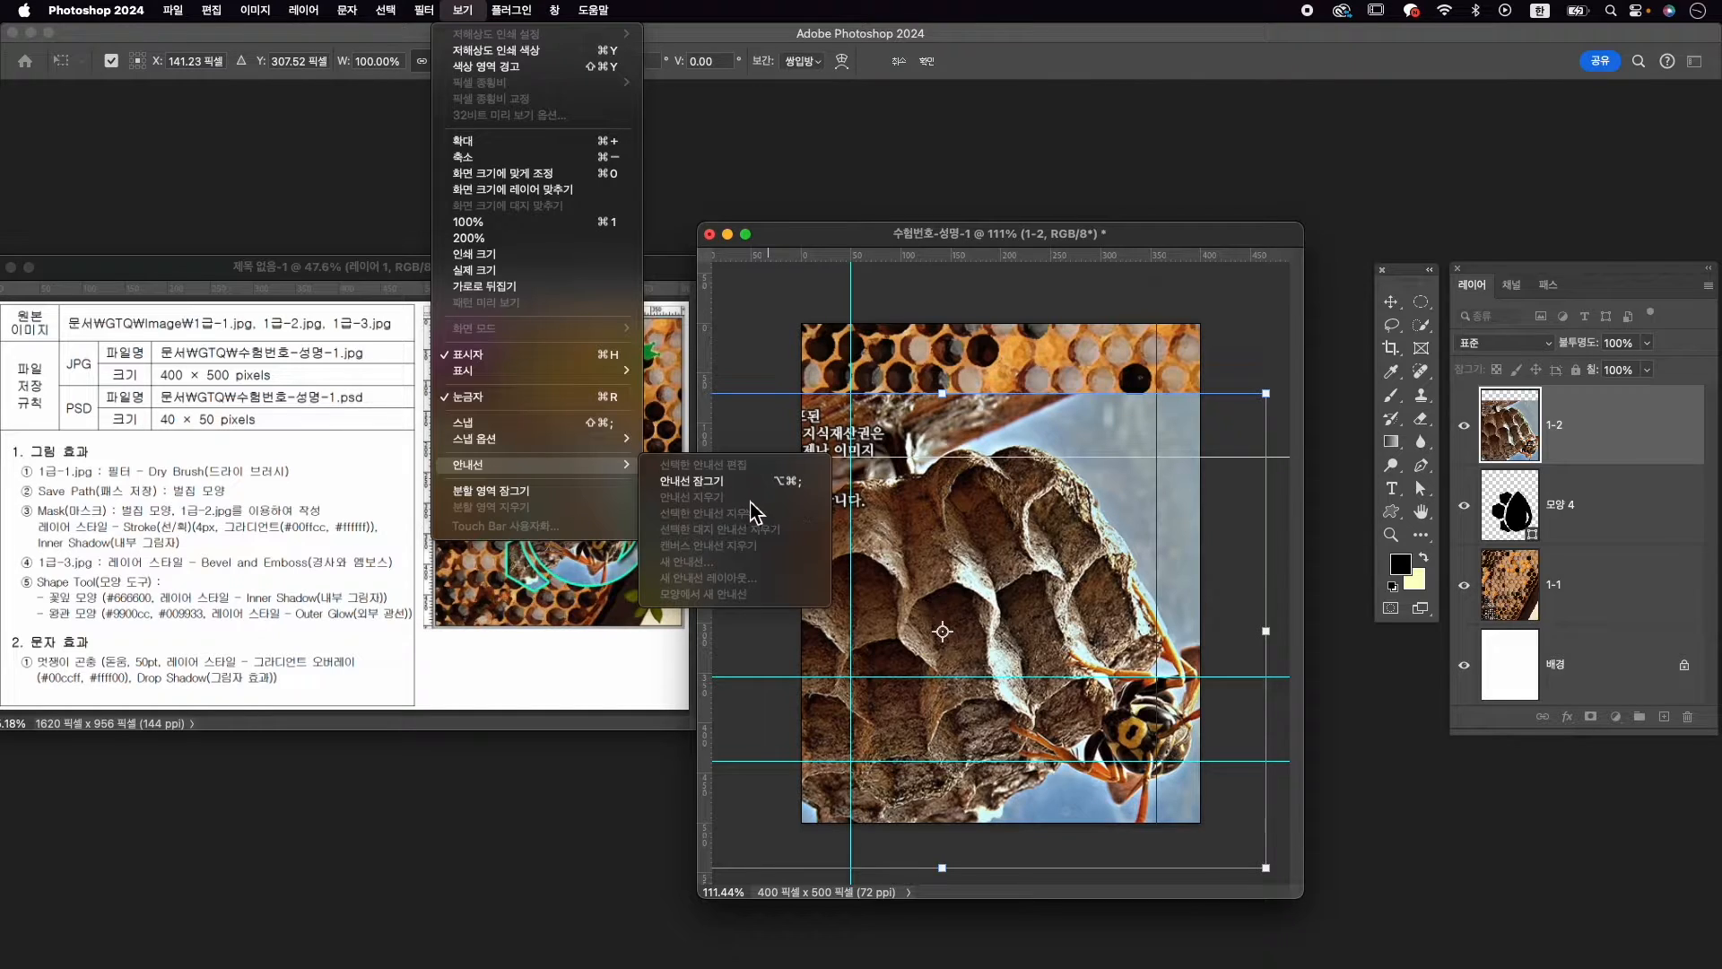
left_click(1024, 238)
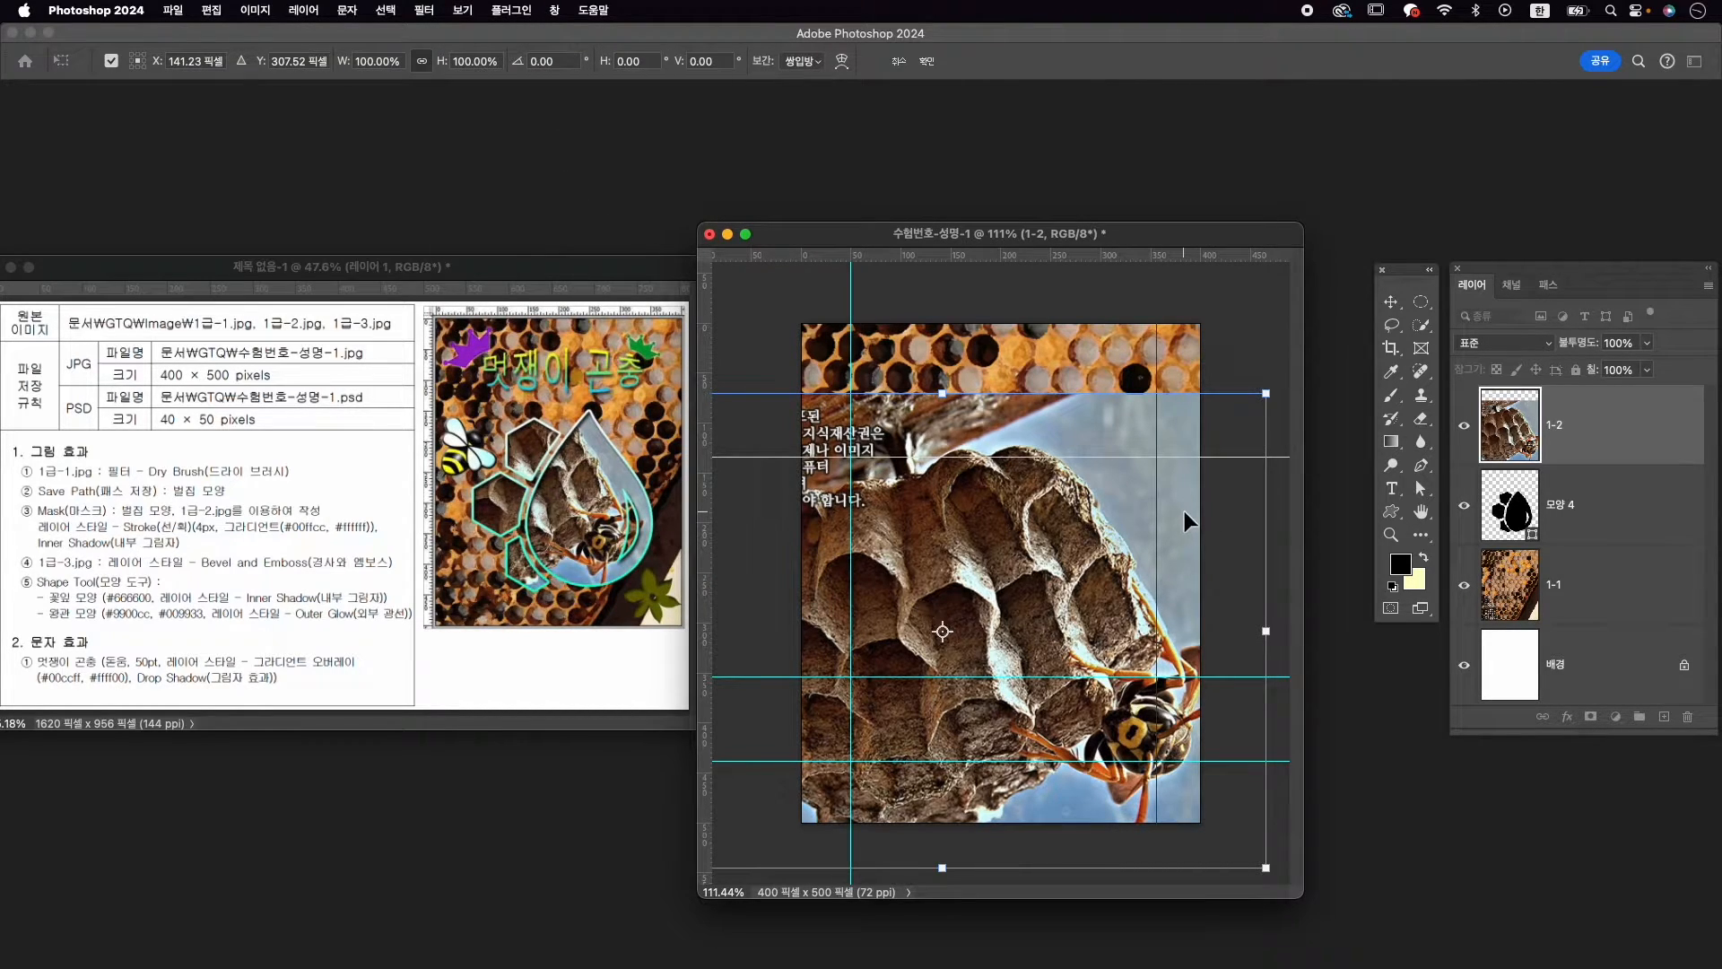
key("Return")
left_click(462, 9)
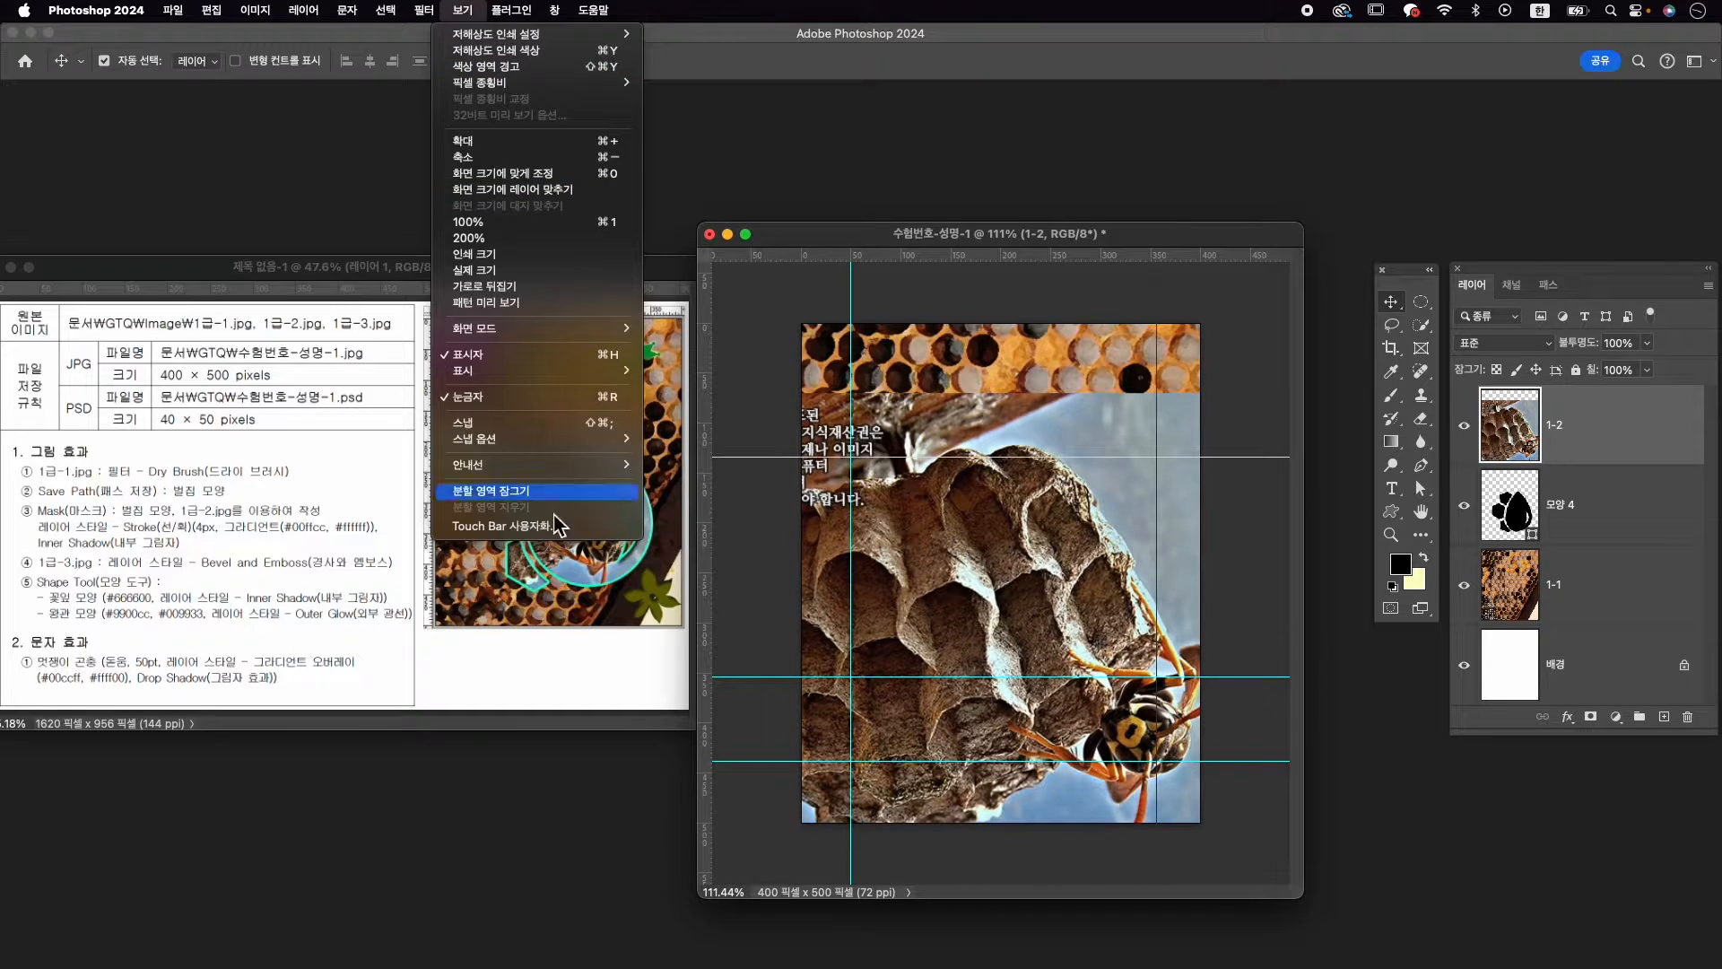
mouse_move(552, 465)
left_click(695, 497)
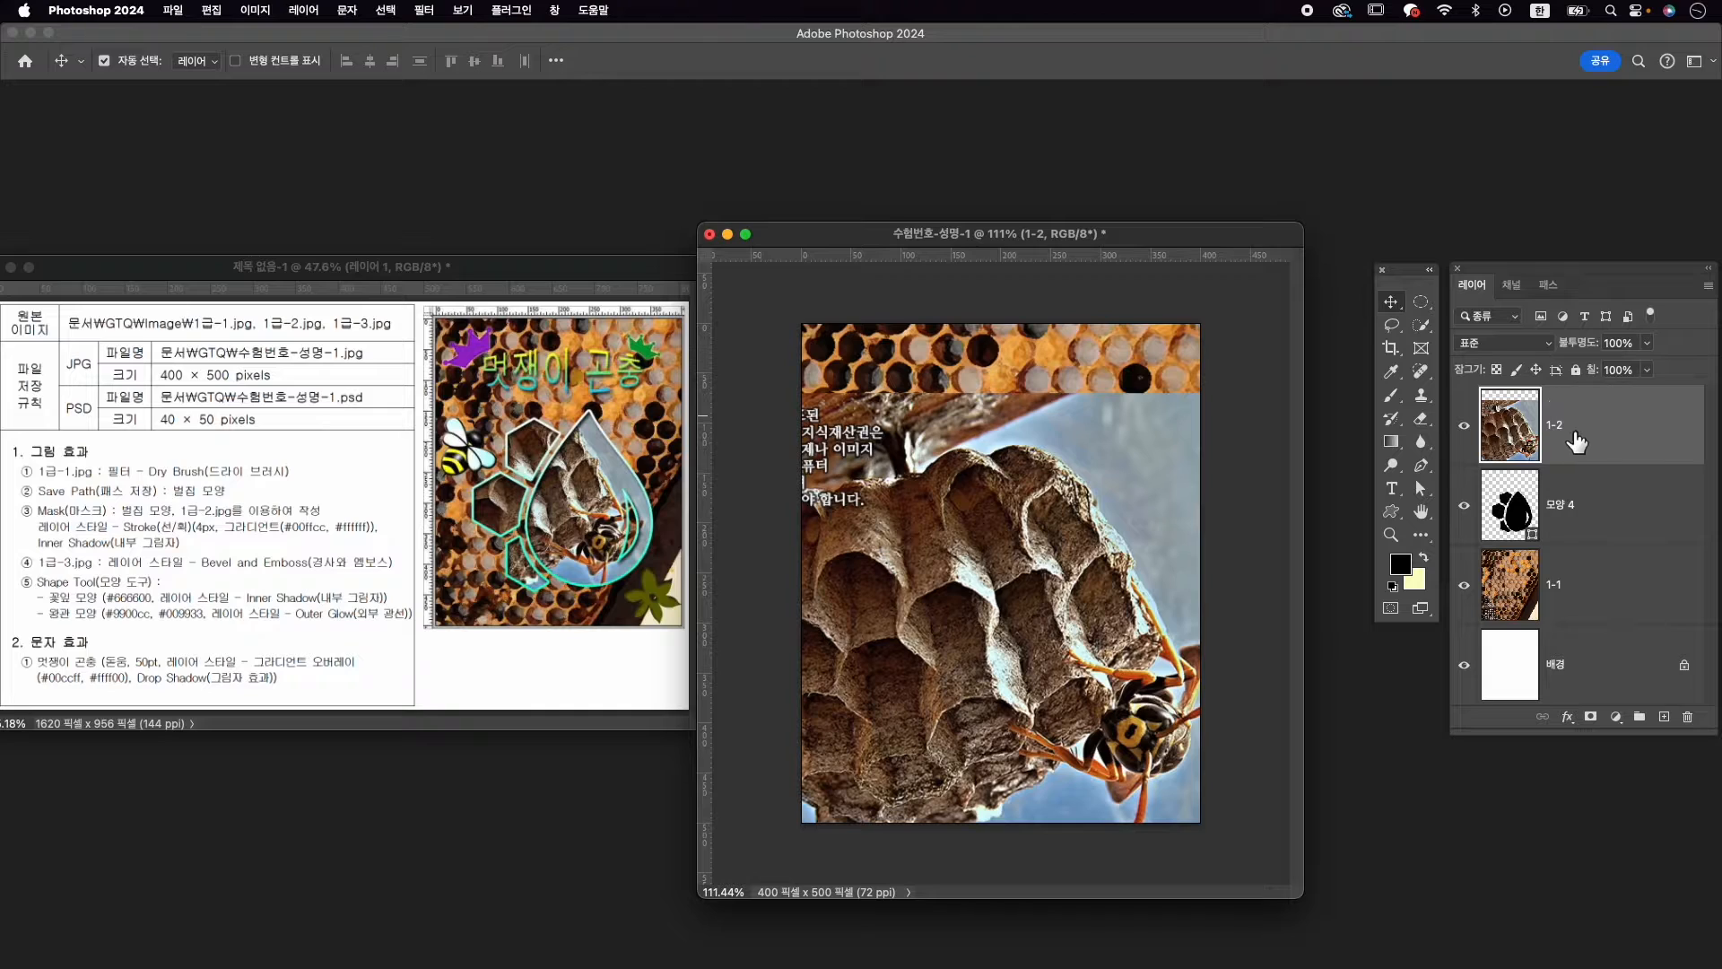
Scale the 1-2 layer proportionally to about 83% and lower its opacity to 41% to see the shape beneath
key("super+t")
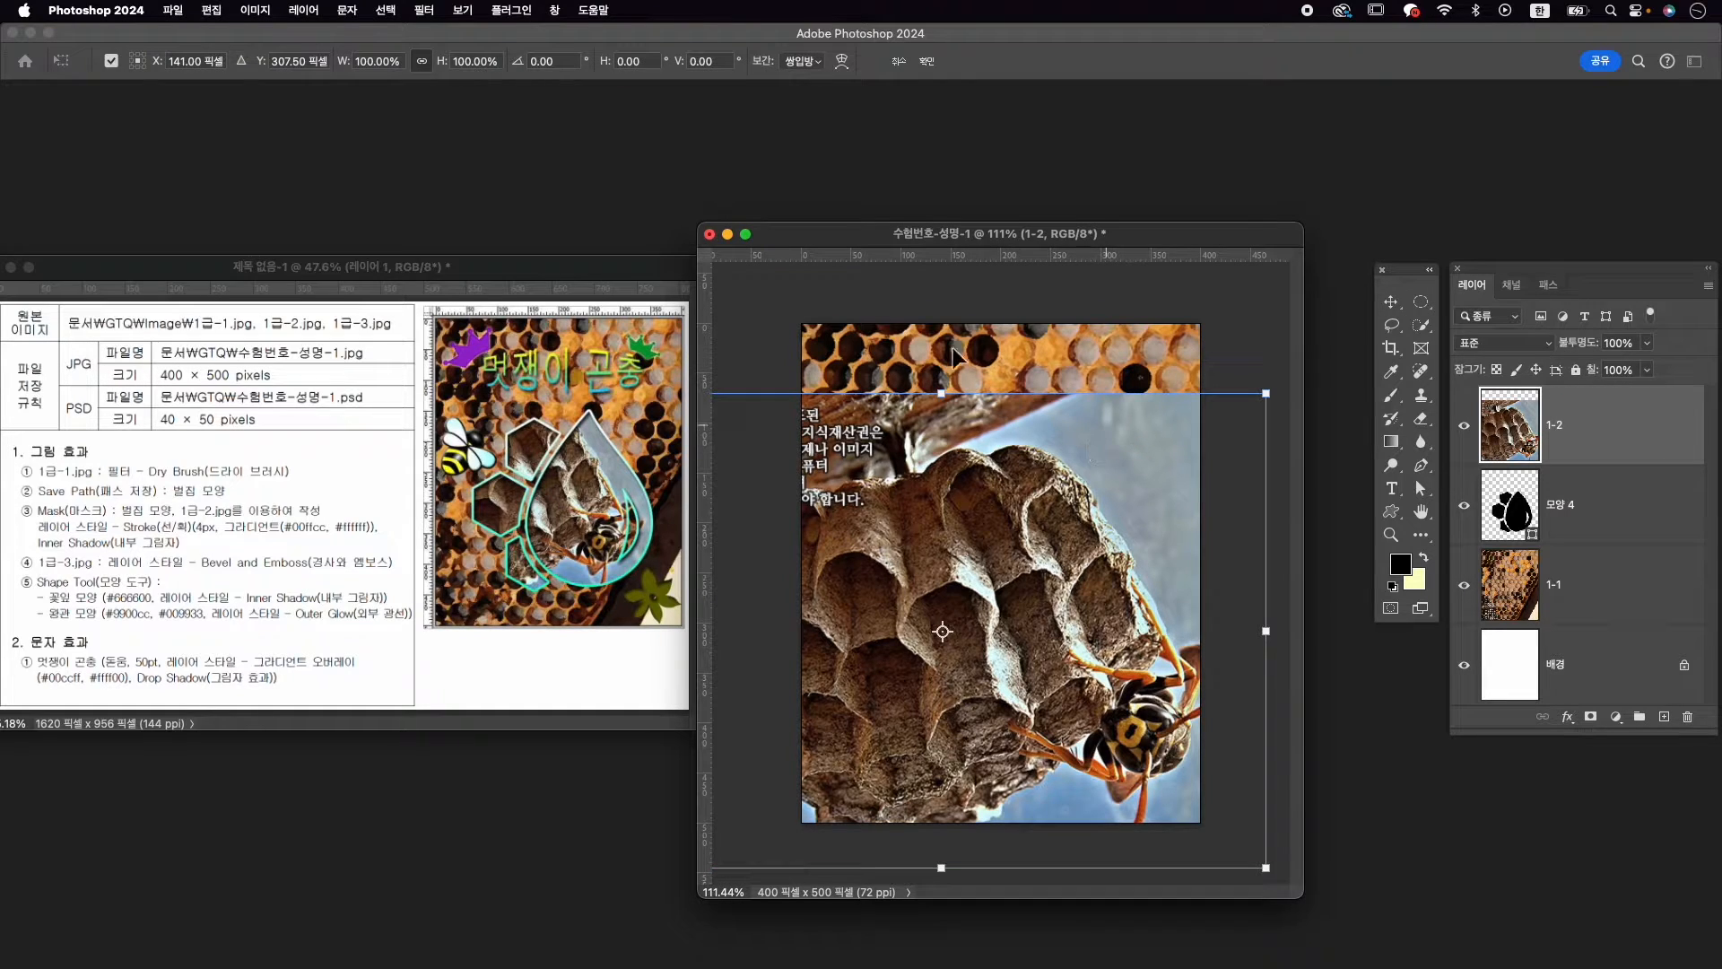
left_click(212, 10)
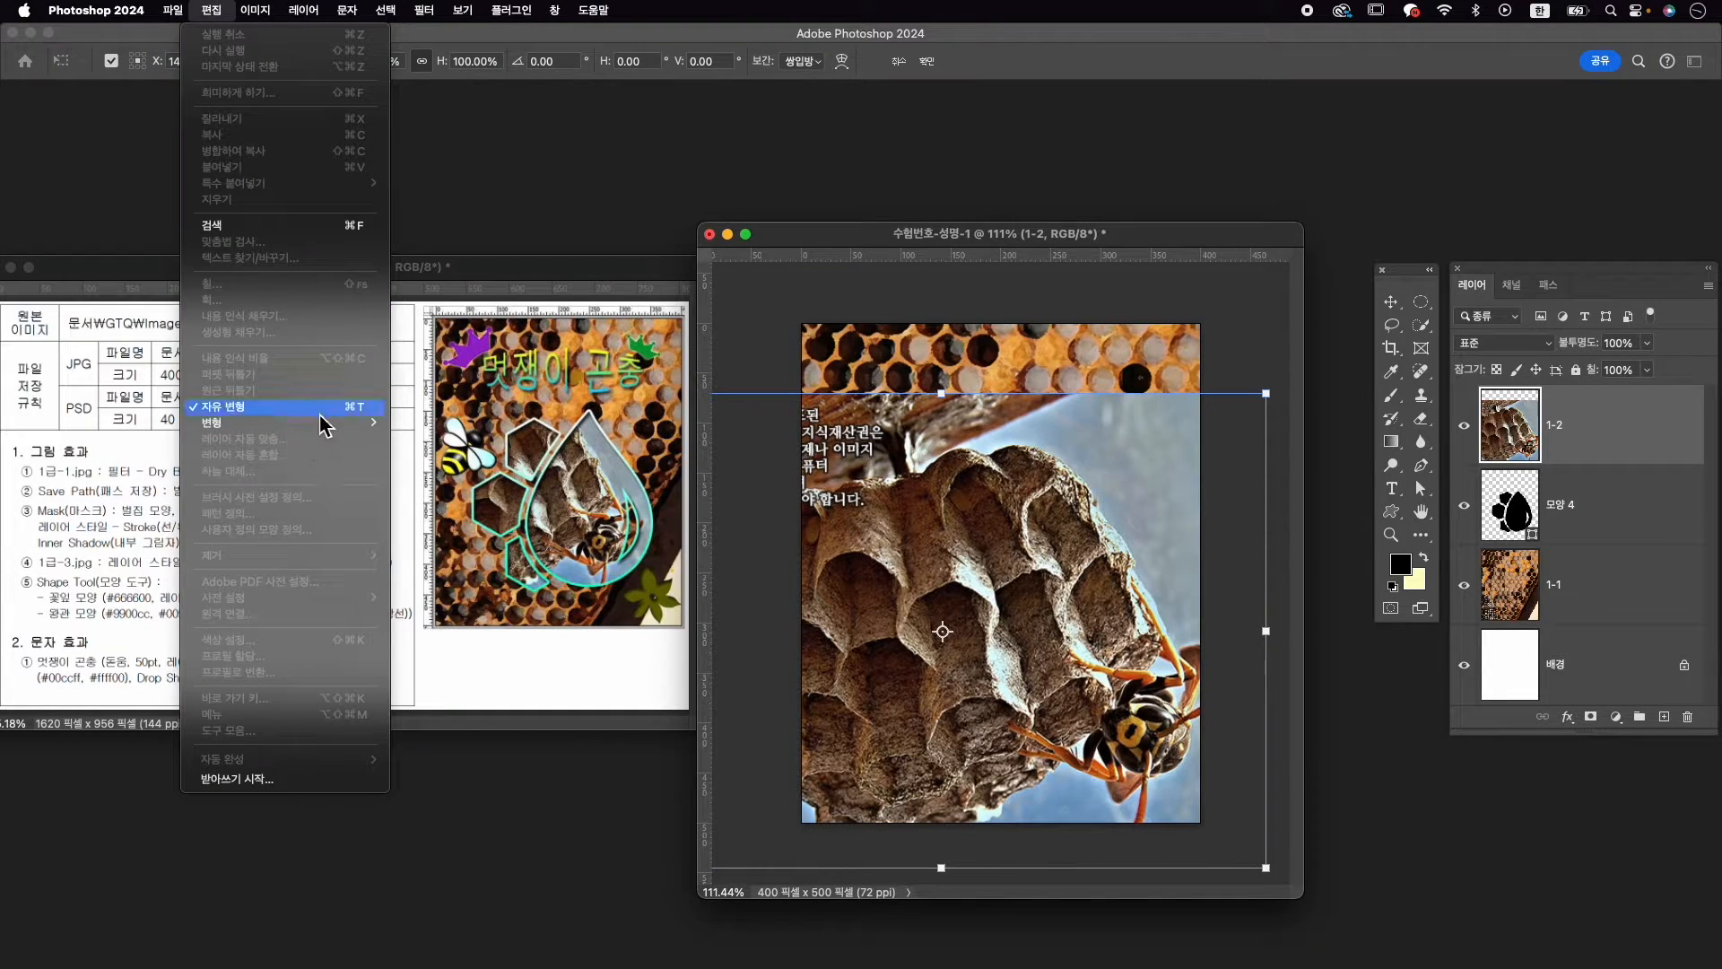
left_click(1208, 428)
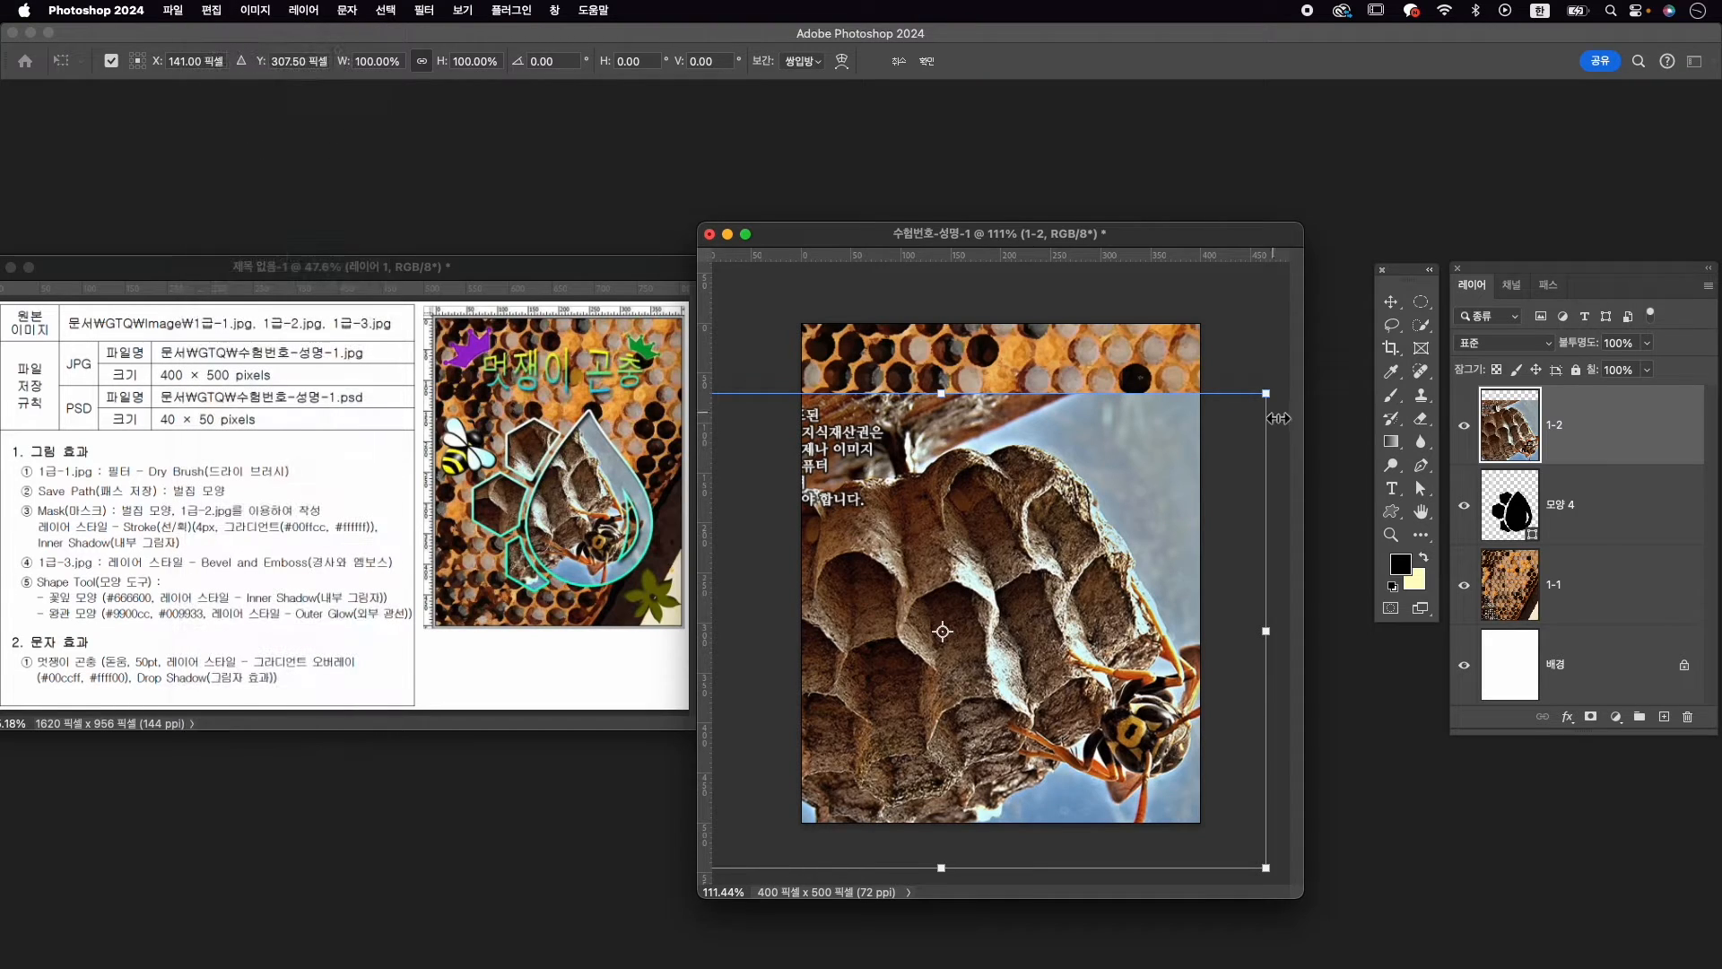
left_click_drag(1266, 393, 1159, 476)
left_click_drag(1079, 542, 1129, 529)
left_click_drag(1589, 343, 1546, 362)
Scale the 1-2 layer proportionally to about 80% and position the wasp over the lower part of the drop shape
left_click_drag(1077, 614, 1025, 600)
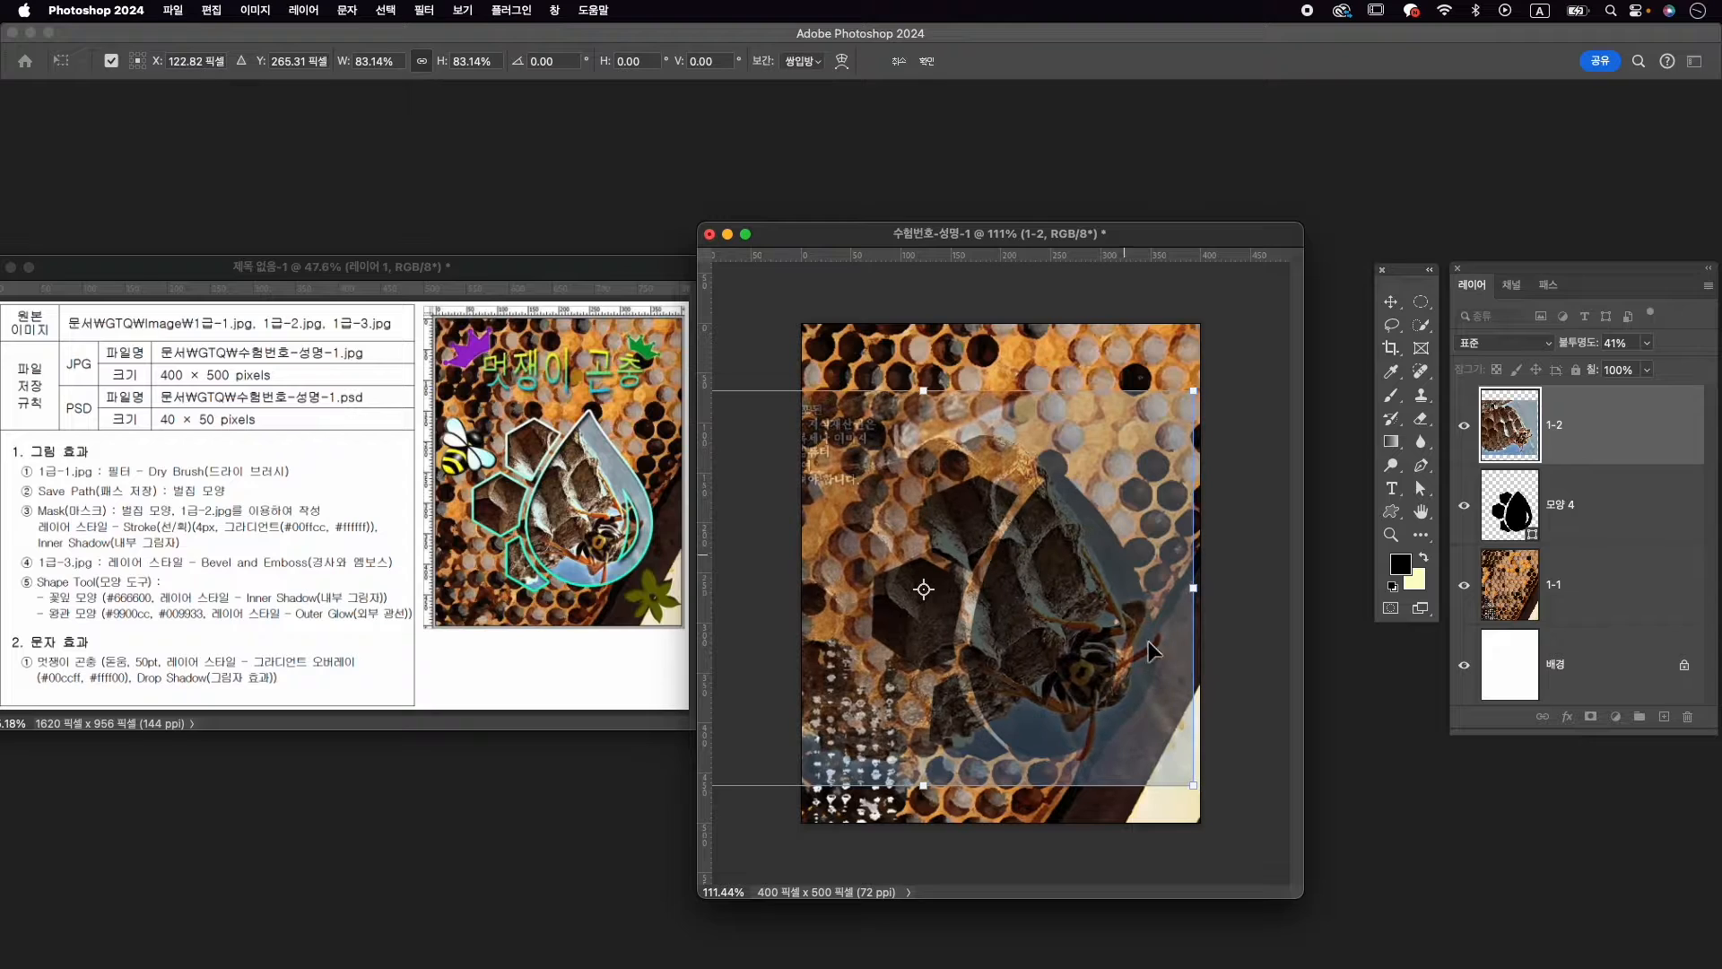
mouse_move(1198, 784)
left_mouse_down()
mouse_move(1158, 709)
mouse_move(1171, 772)
left_mouse_up()
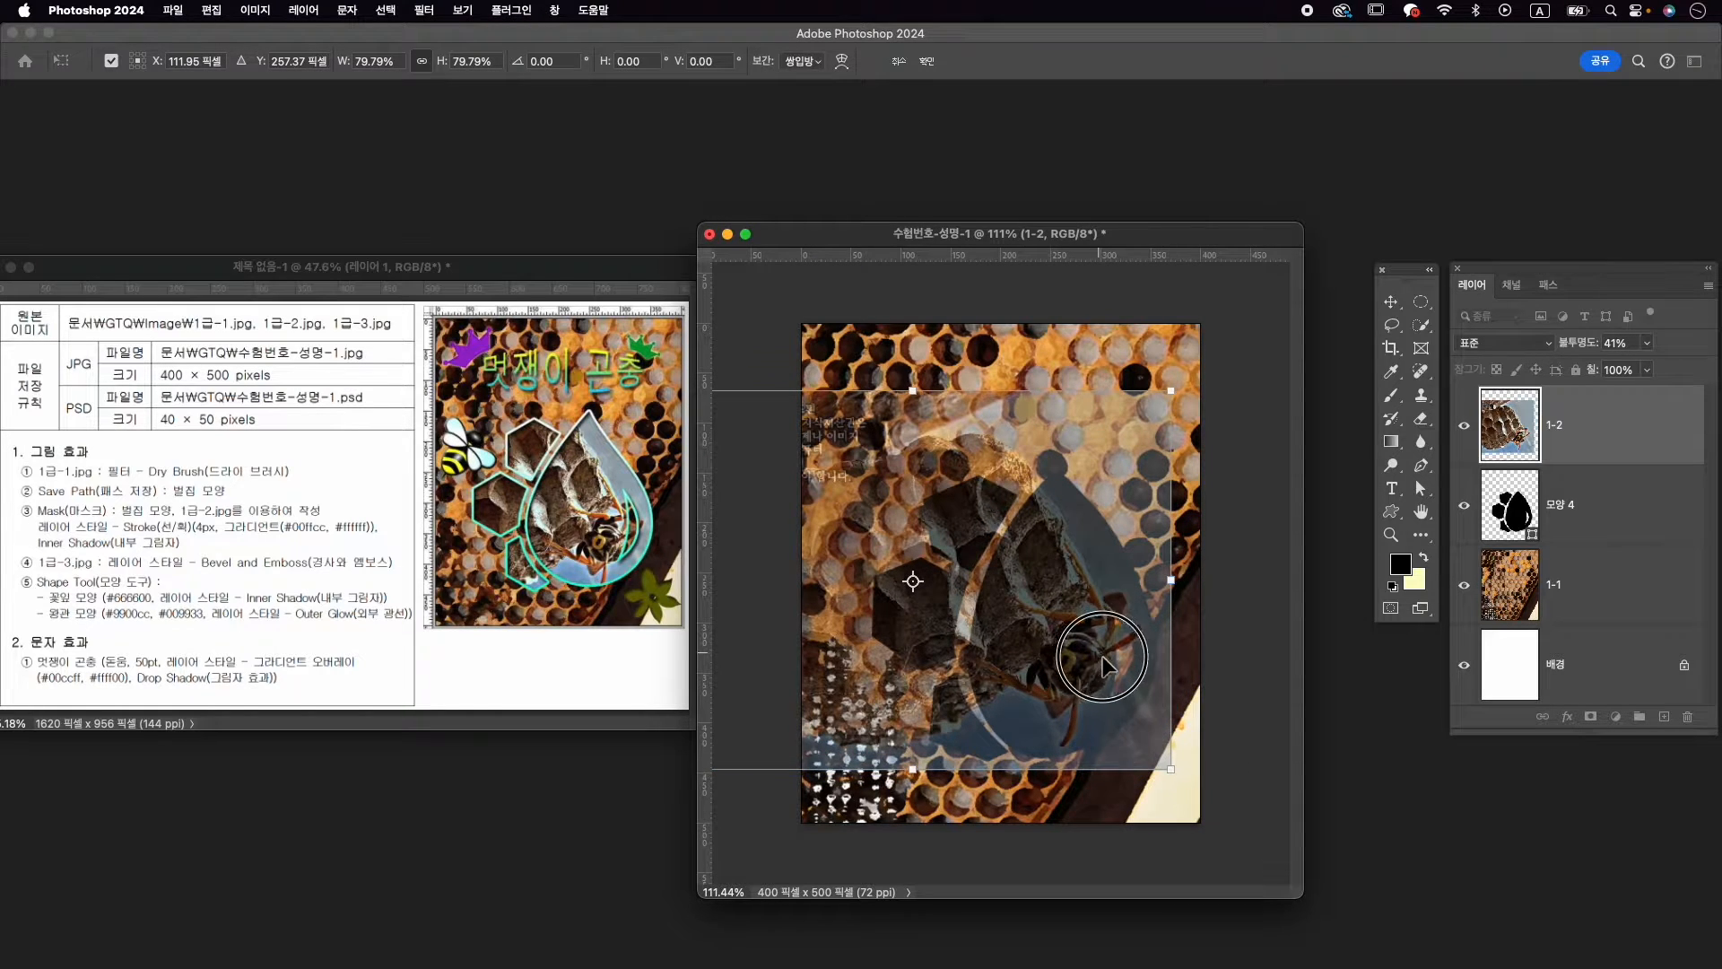
left_click_drag(1101, 660, 1107, 665)
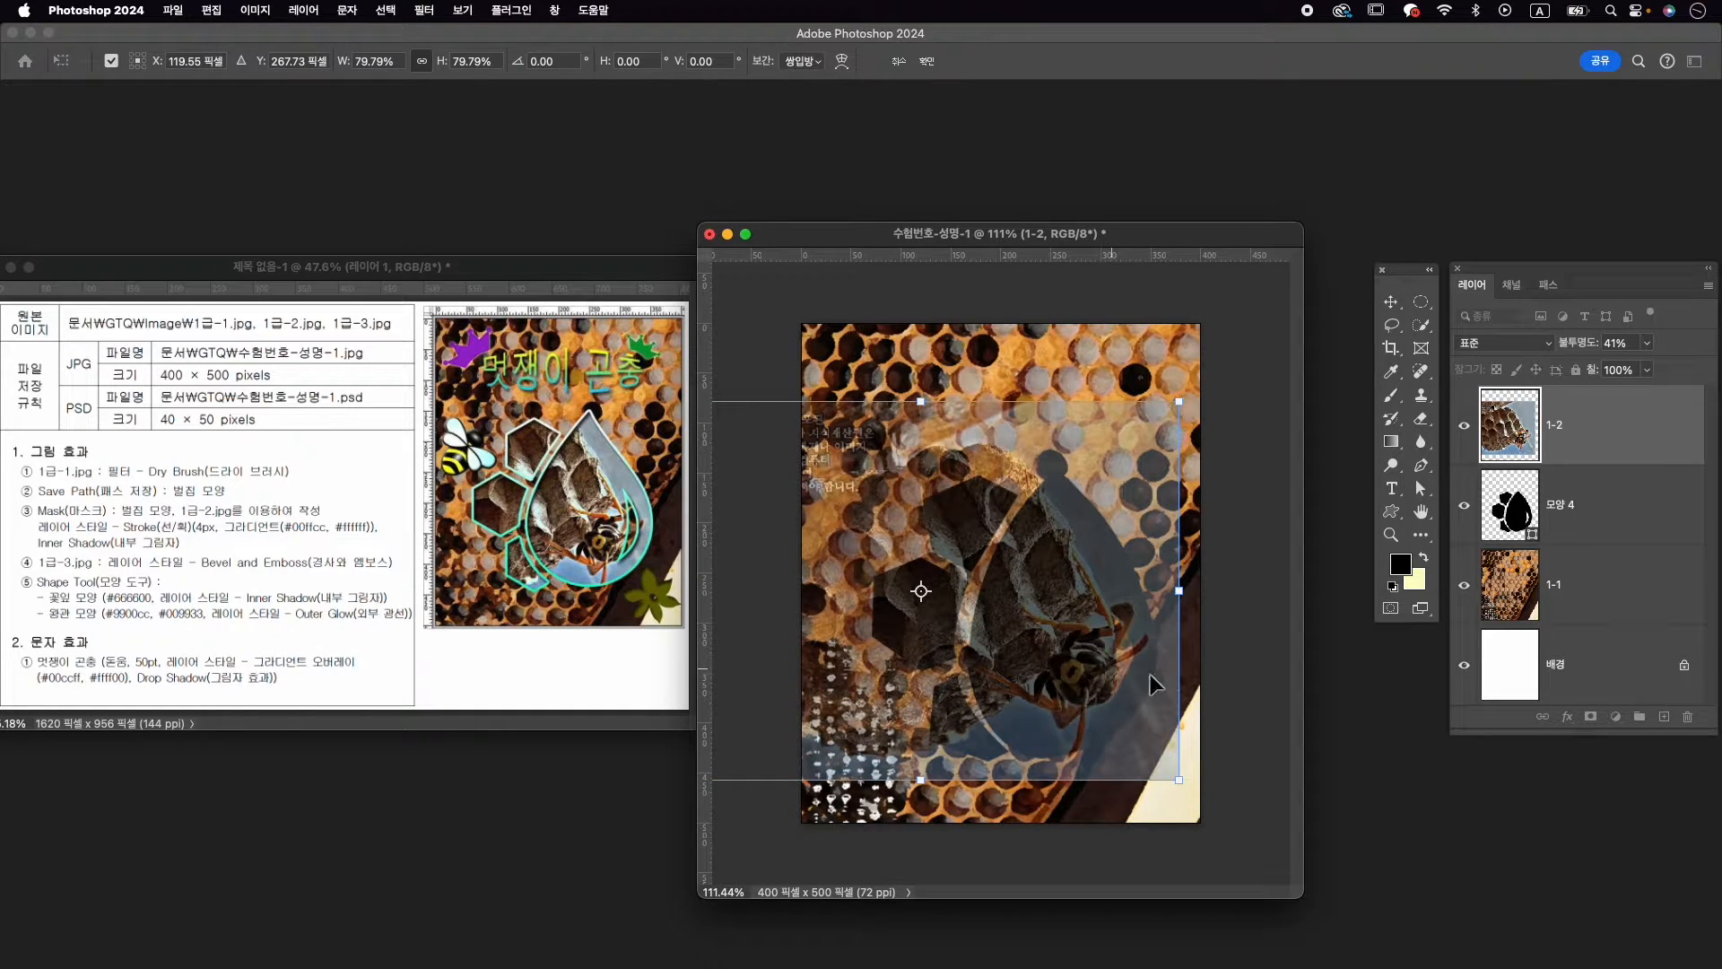
Restore the 1-2 layer to full opacity, commit its transform and clip it to the honeycomb-and-drop shape layer beneath
left_click_drag(1576, 344, 1633, 343)
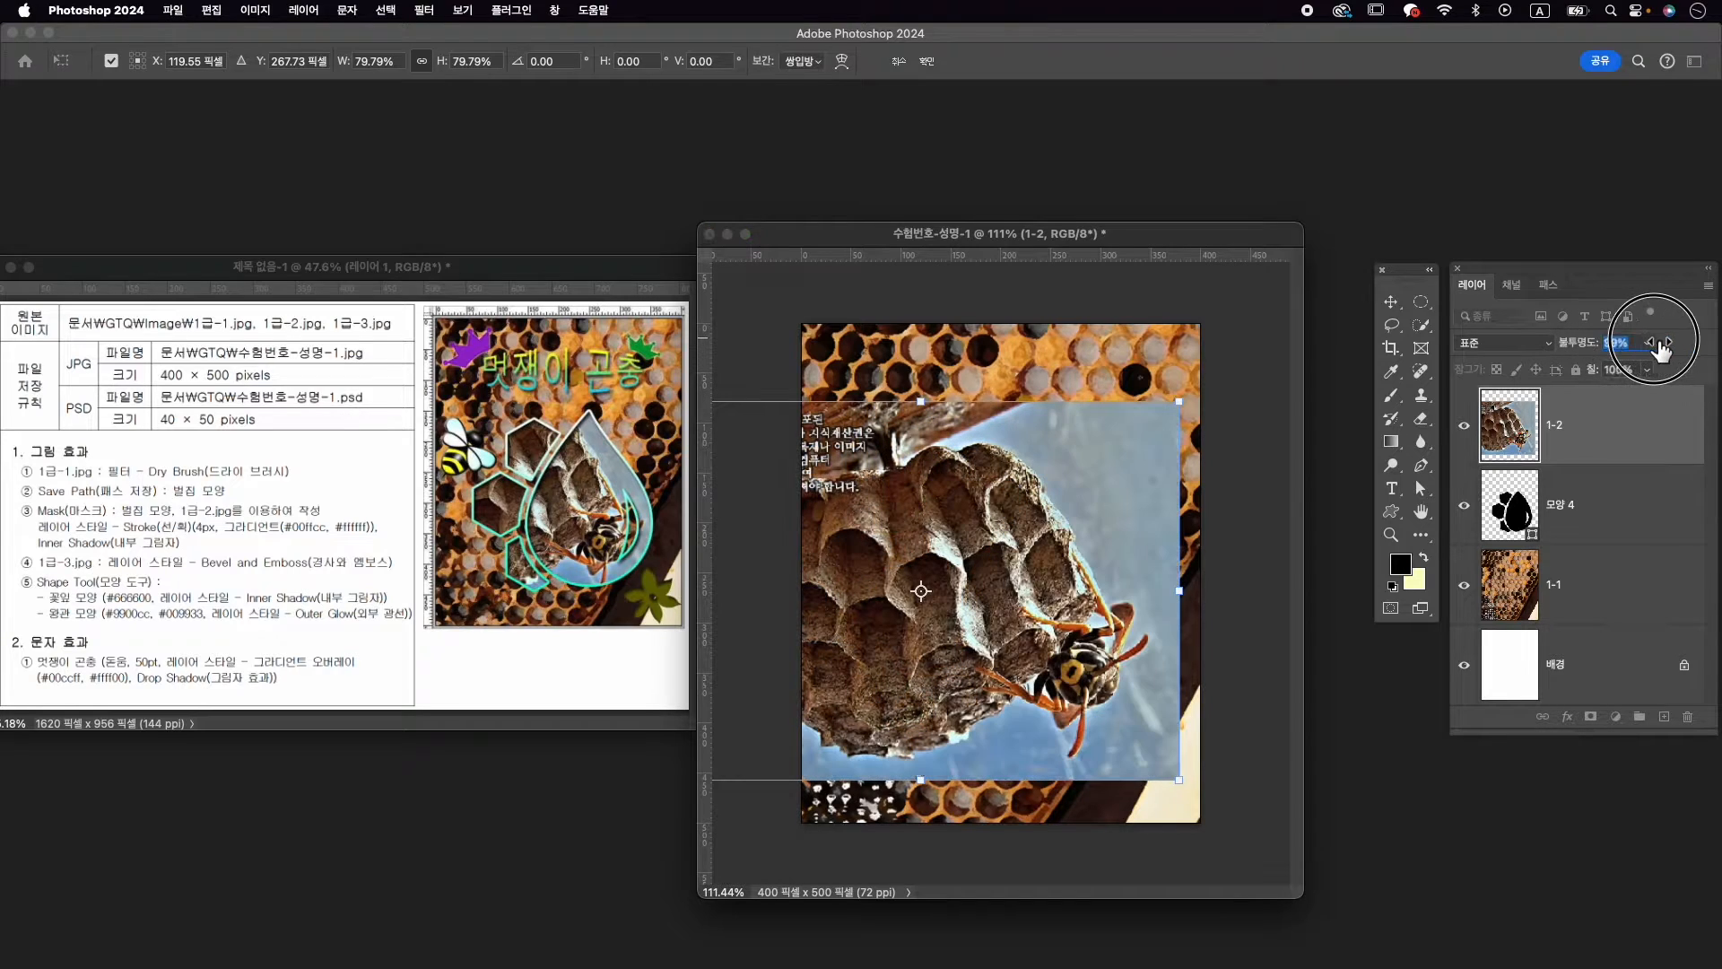
key("Return")
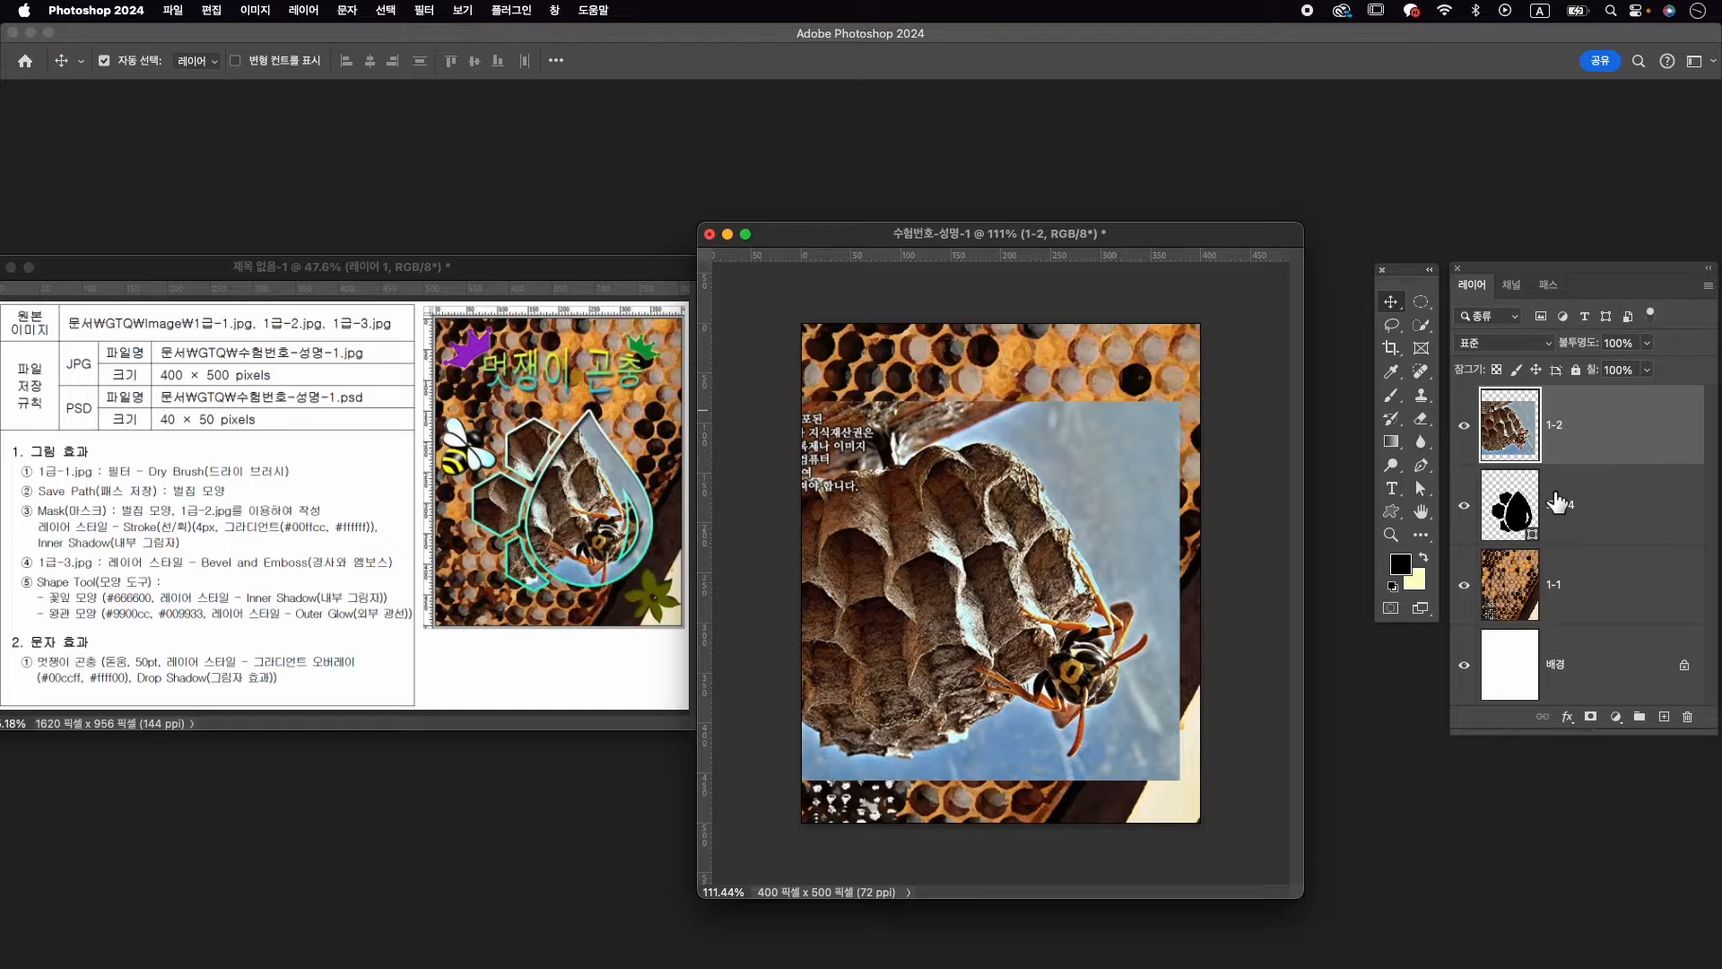
right_click(1609, 443)
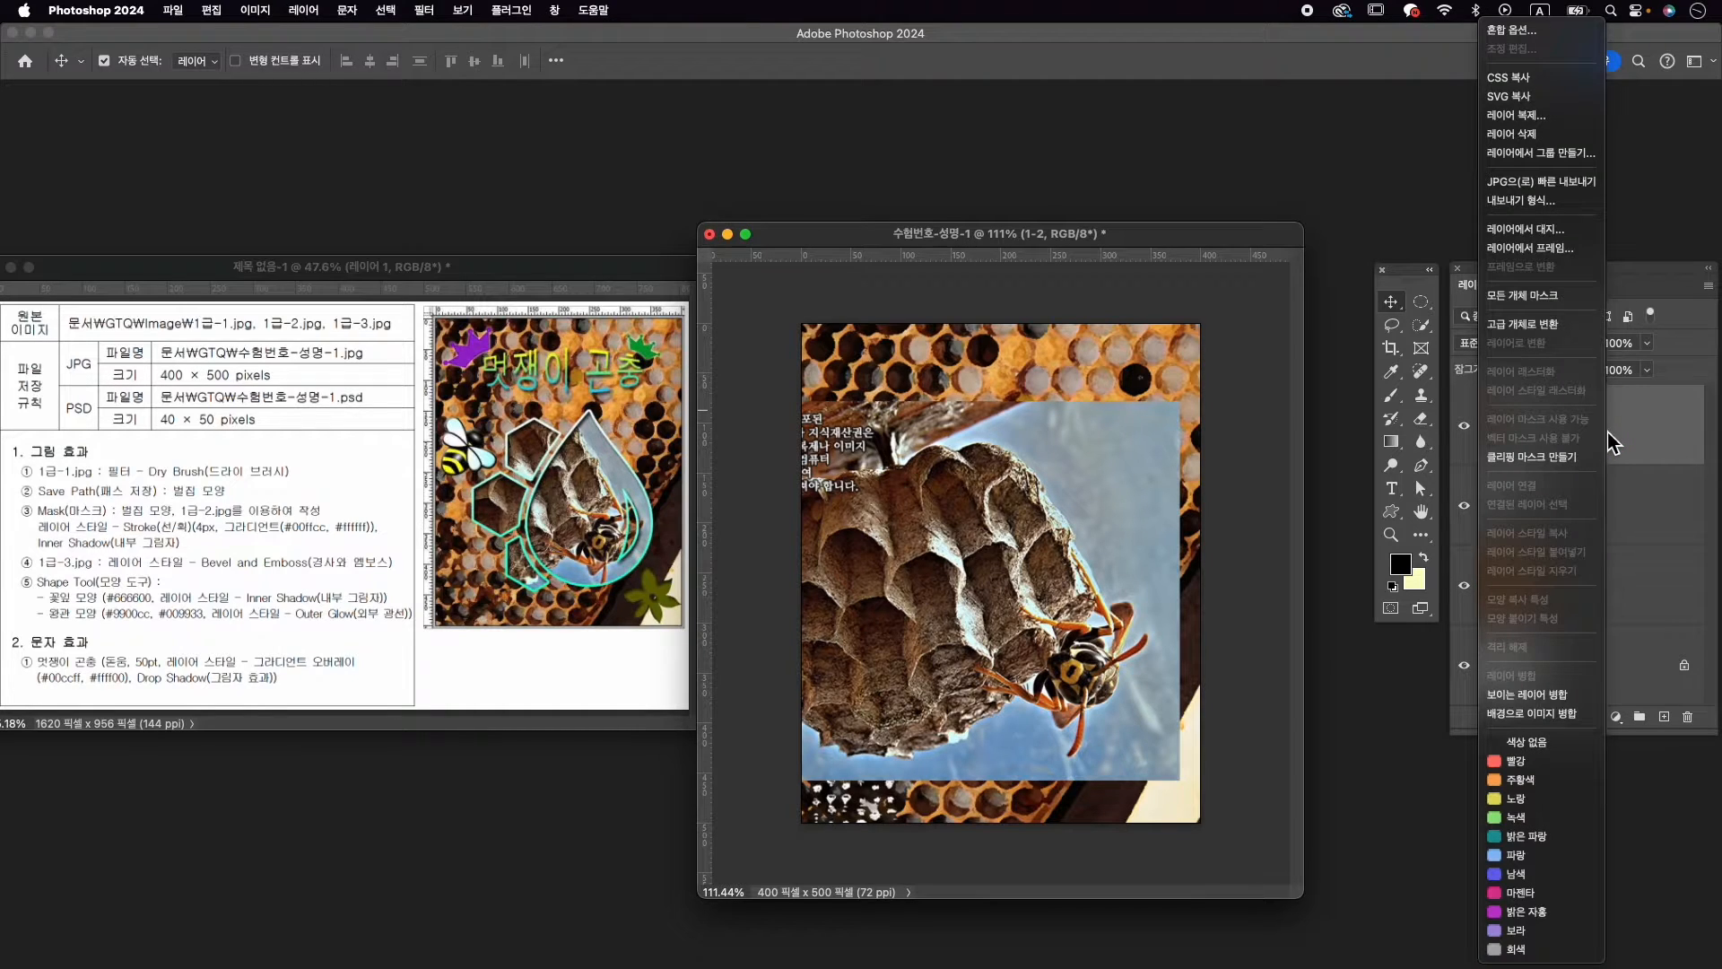
left_click(1562, 461)
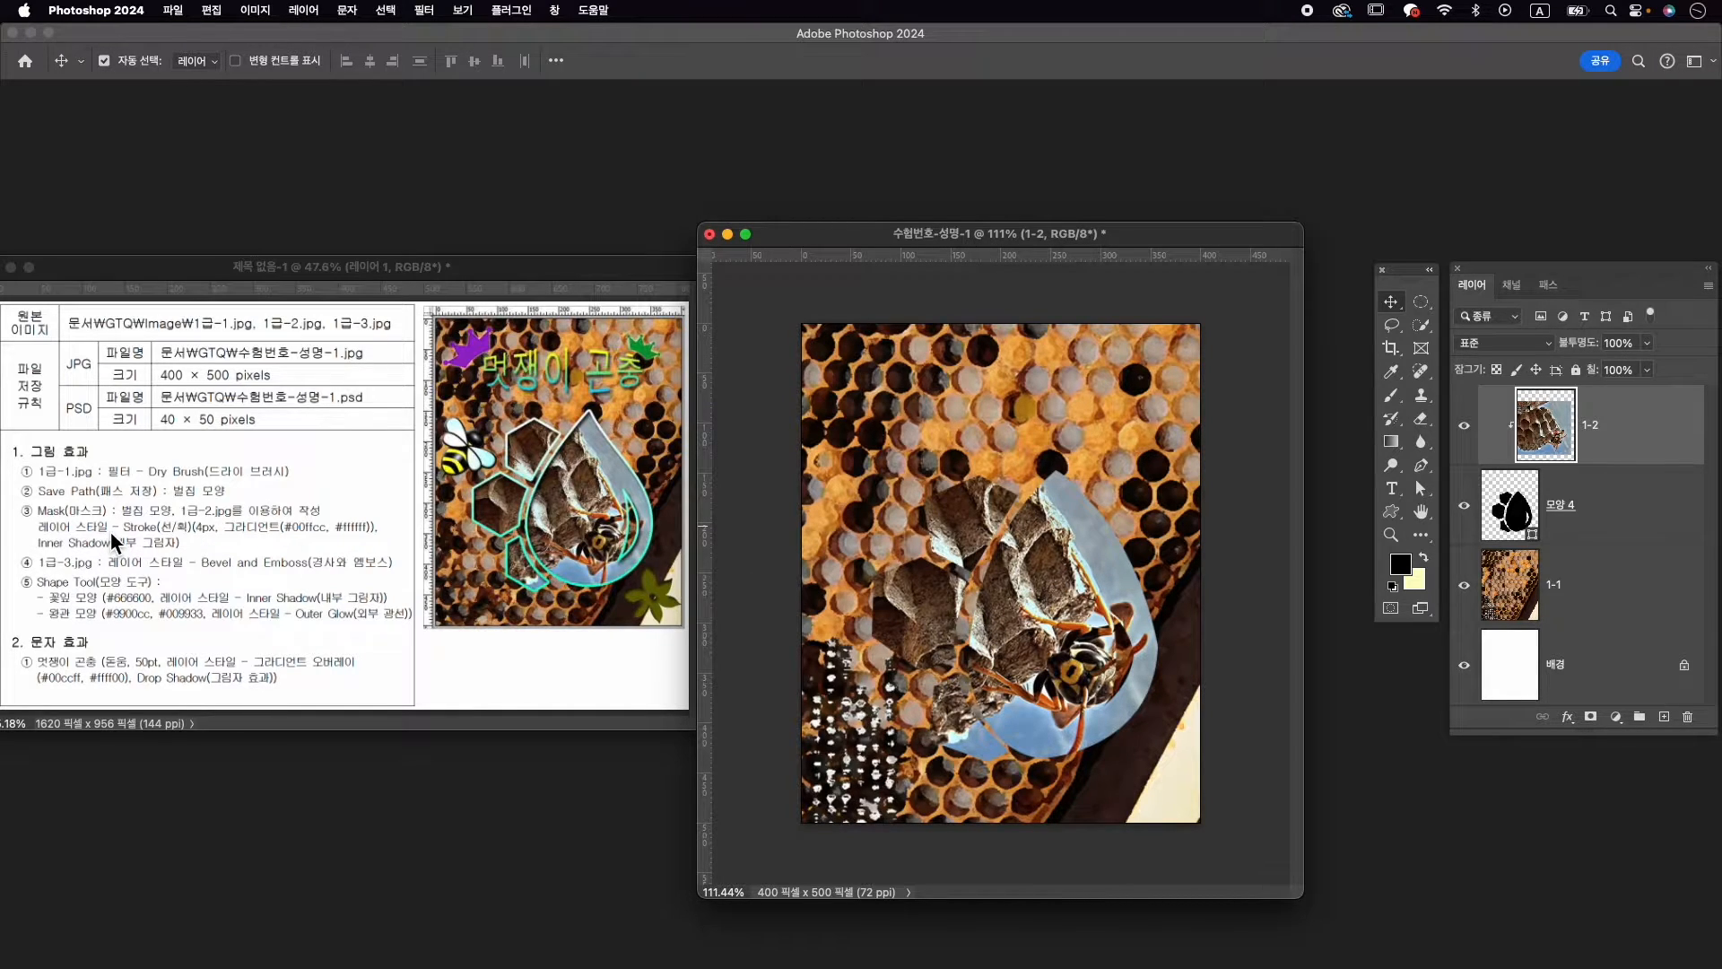
Add a 4 px Stroke layer style with a gradient fill type to the honeycomb-and-drop shape layer
left_click(1619, 516)
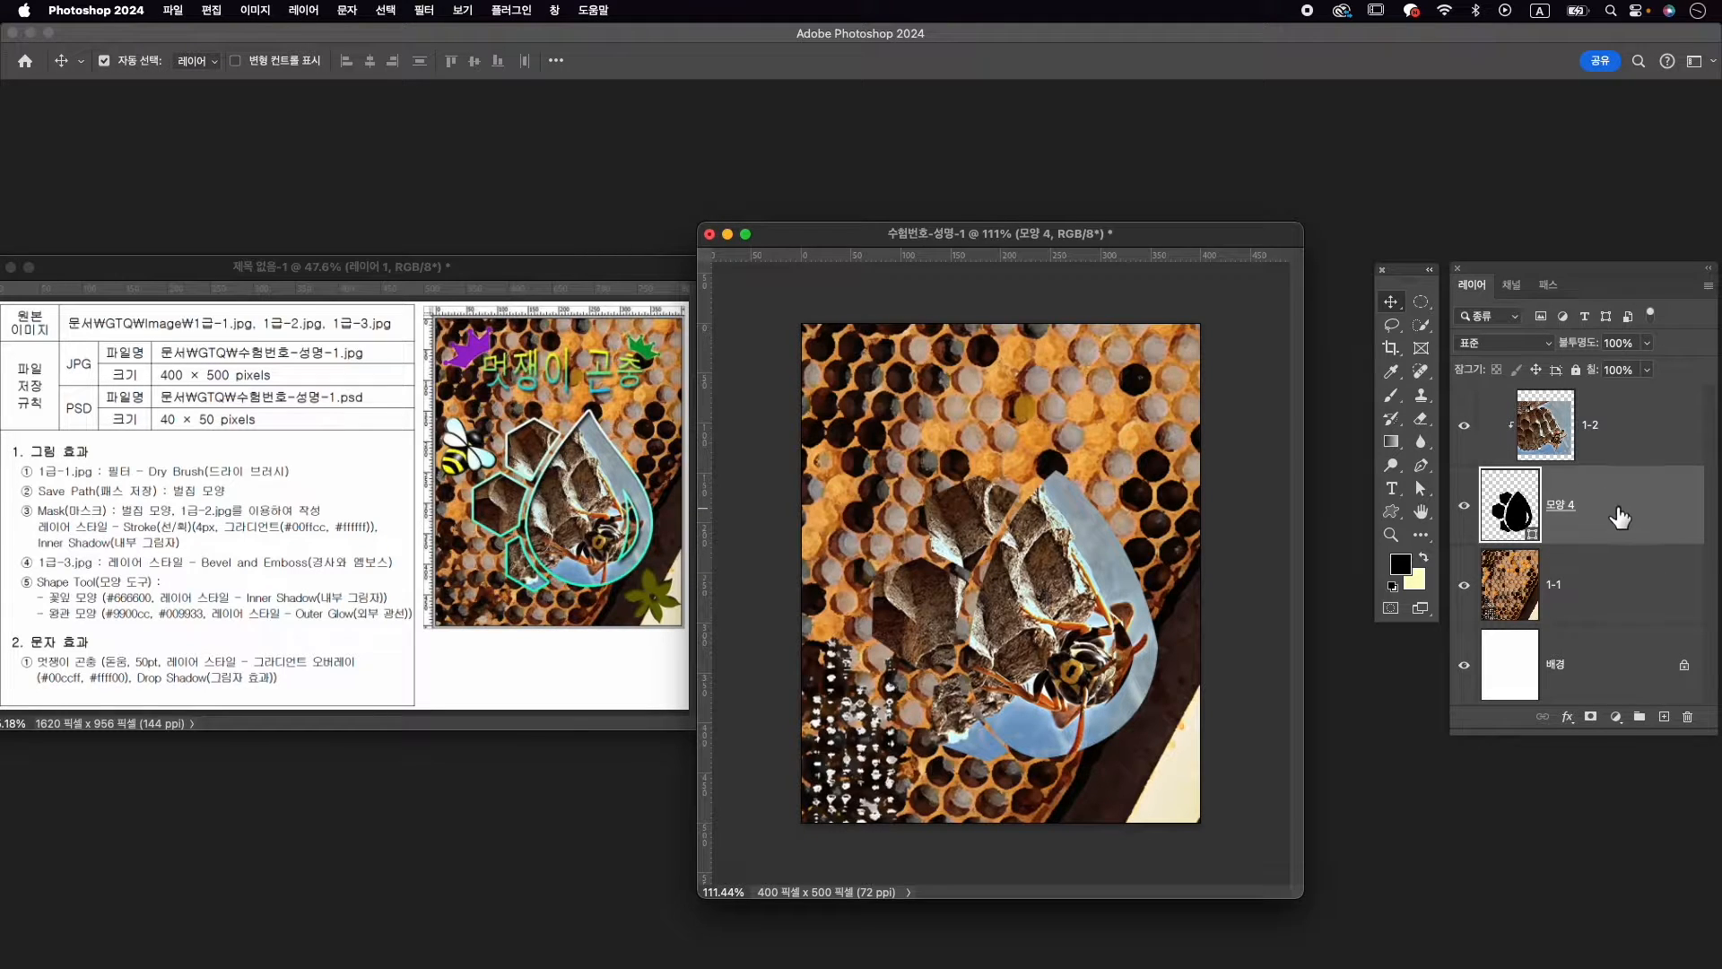
left_click(1567, 718)
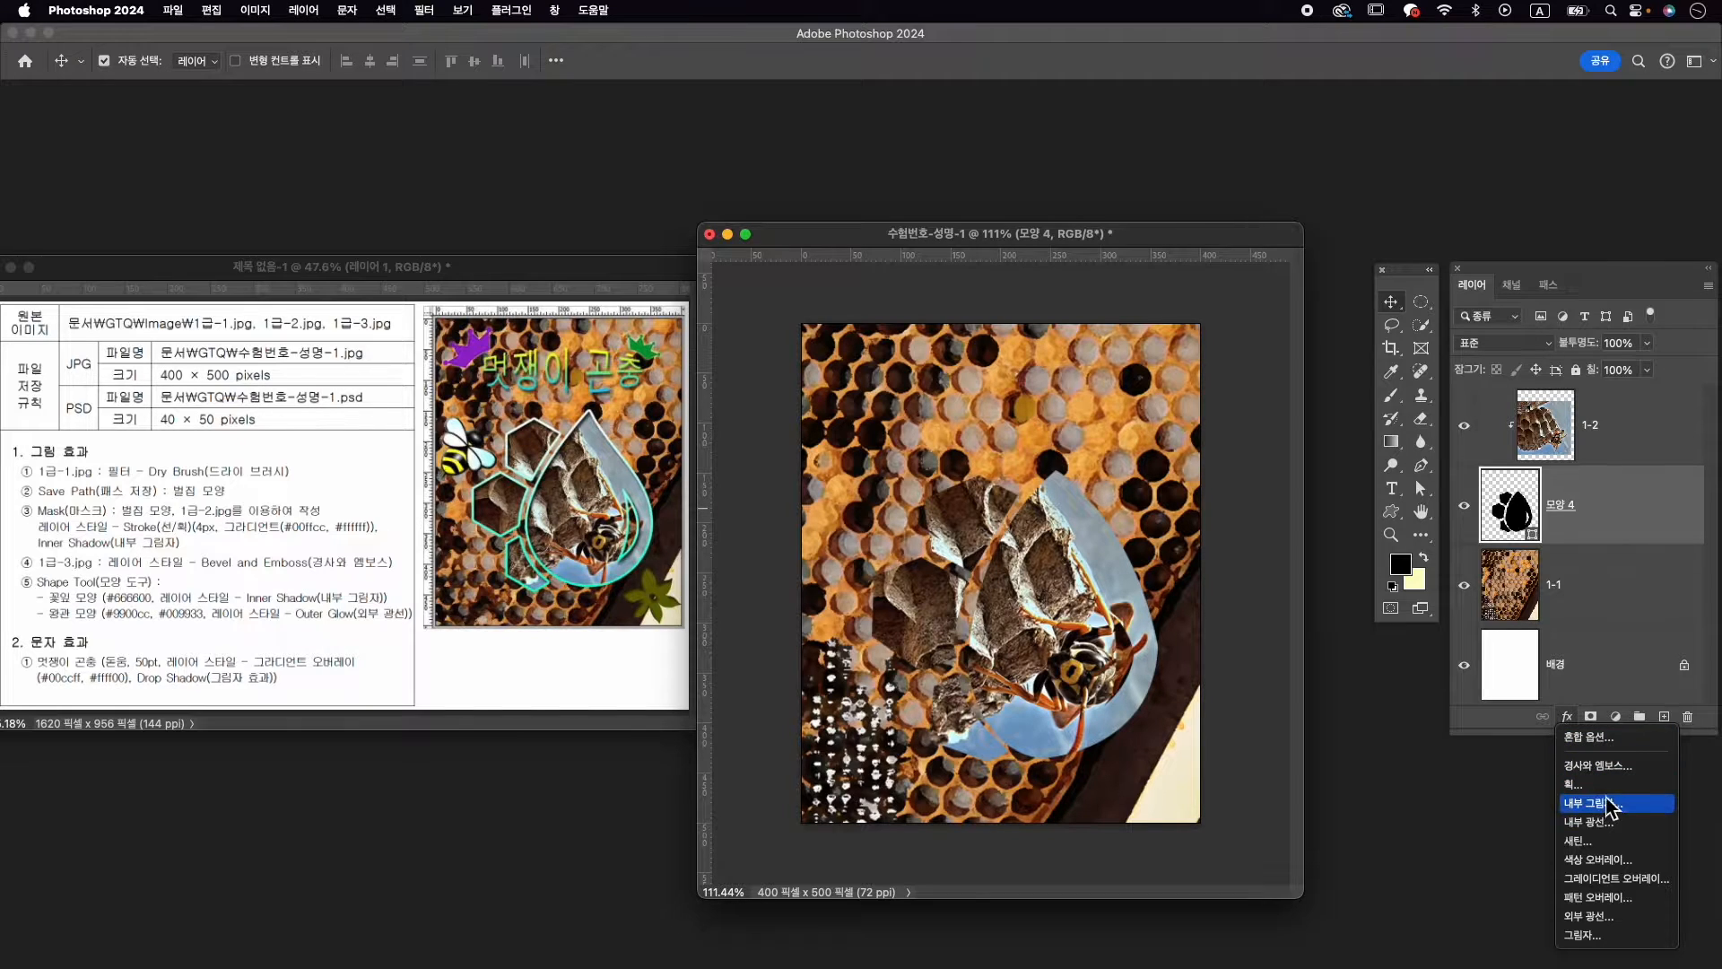
left_click(1577, 784)
type("4")
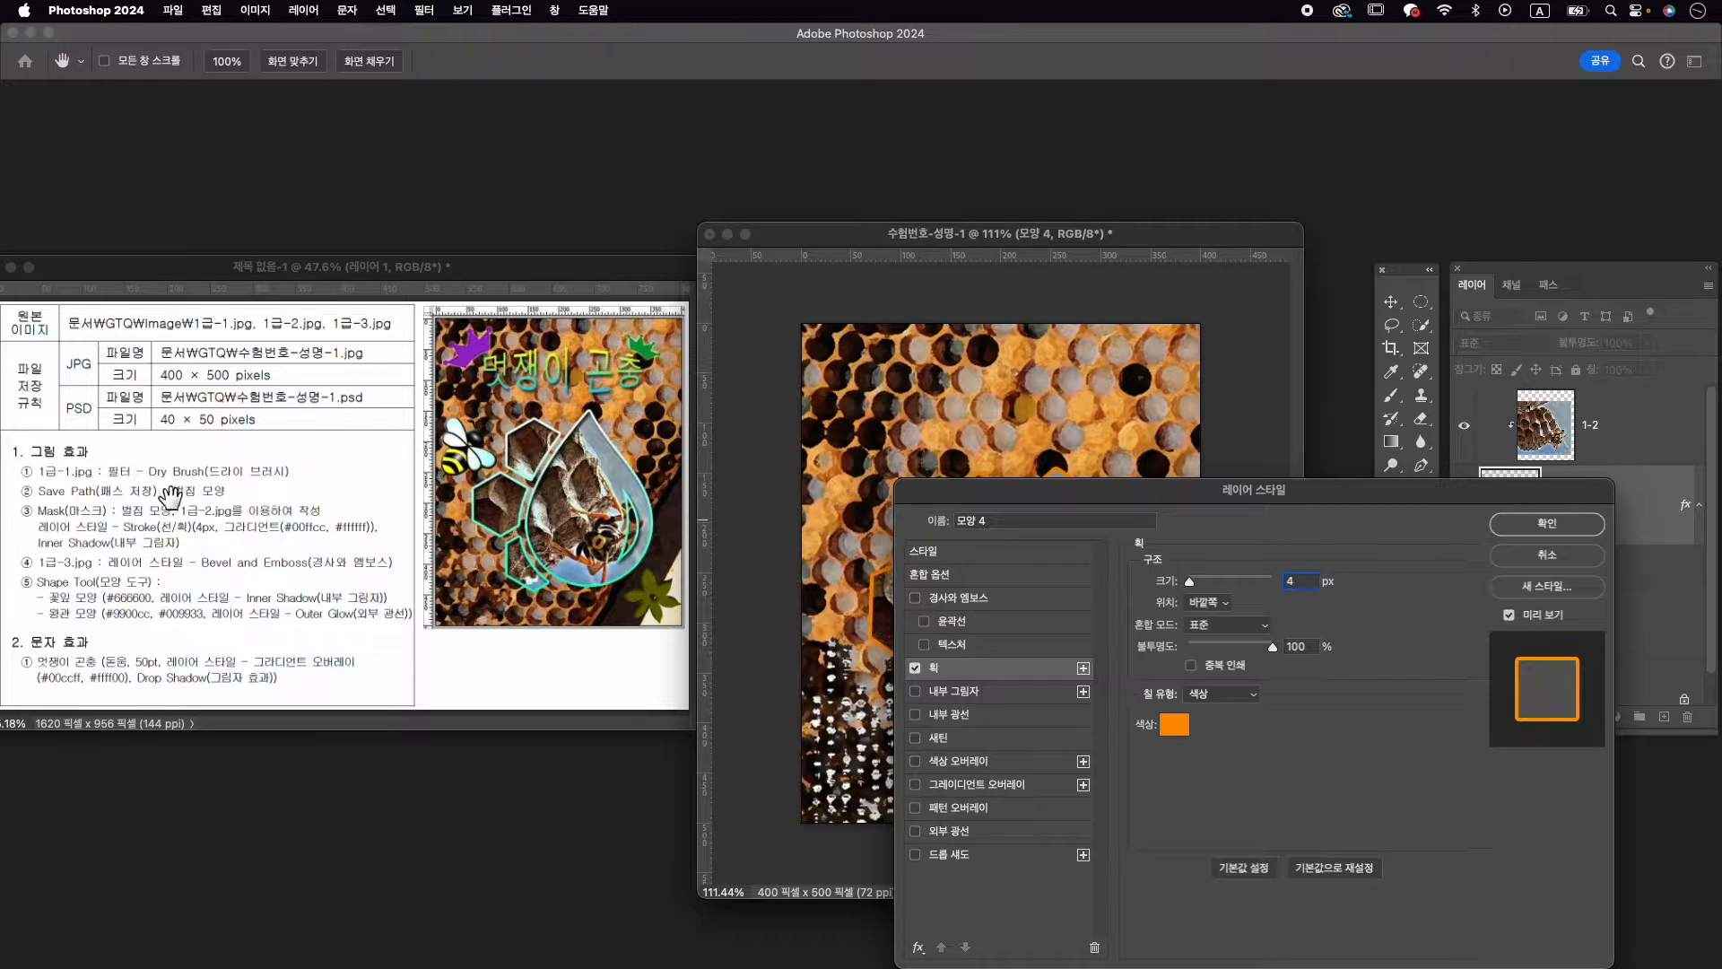
left_click(1221, 694)
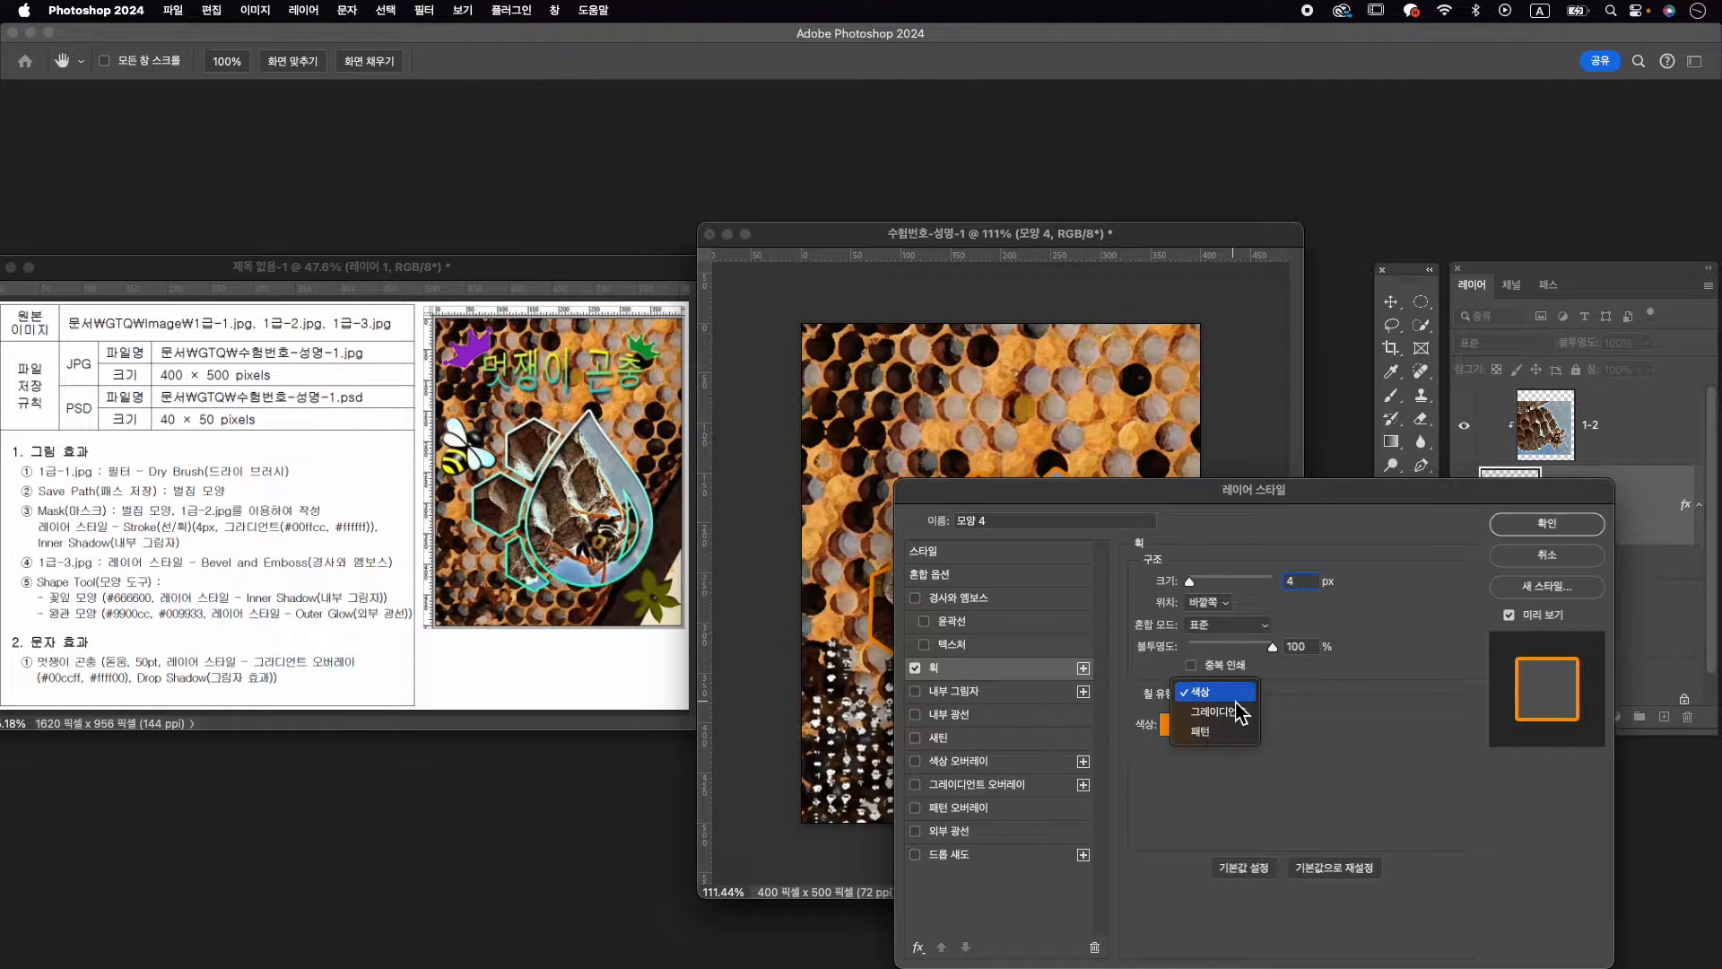
left_click(1234, 712)
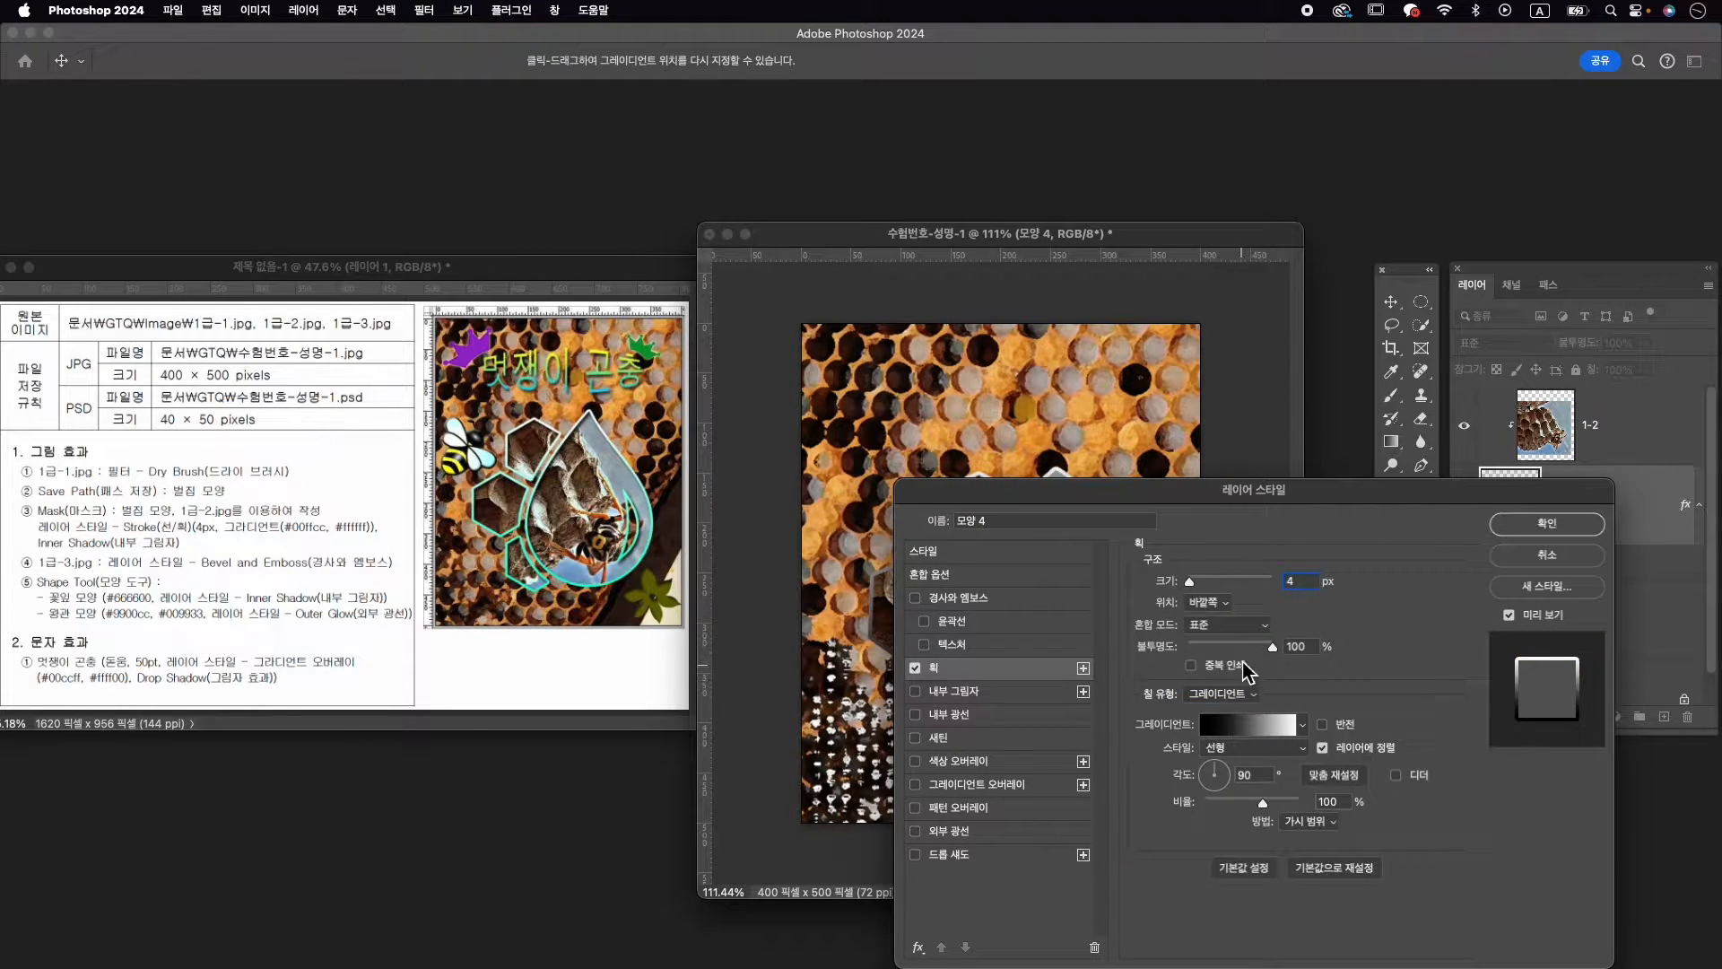
Set the stroke's gradient to run from #00ffcc to #ffffff
left_click_drag(1253, 499, 1051, 366)
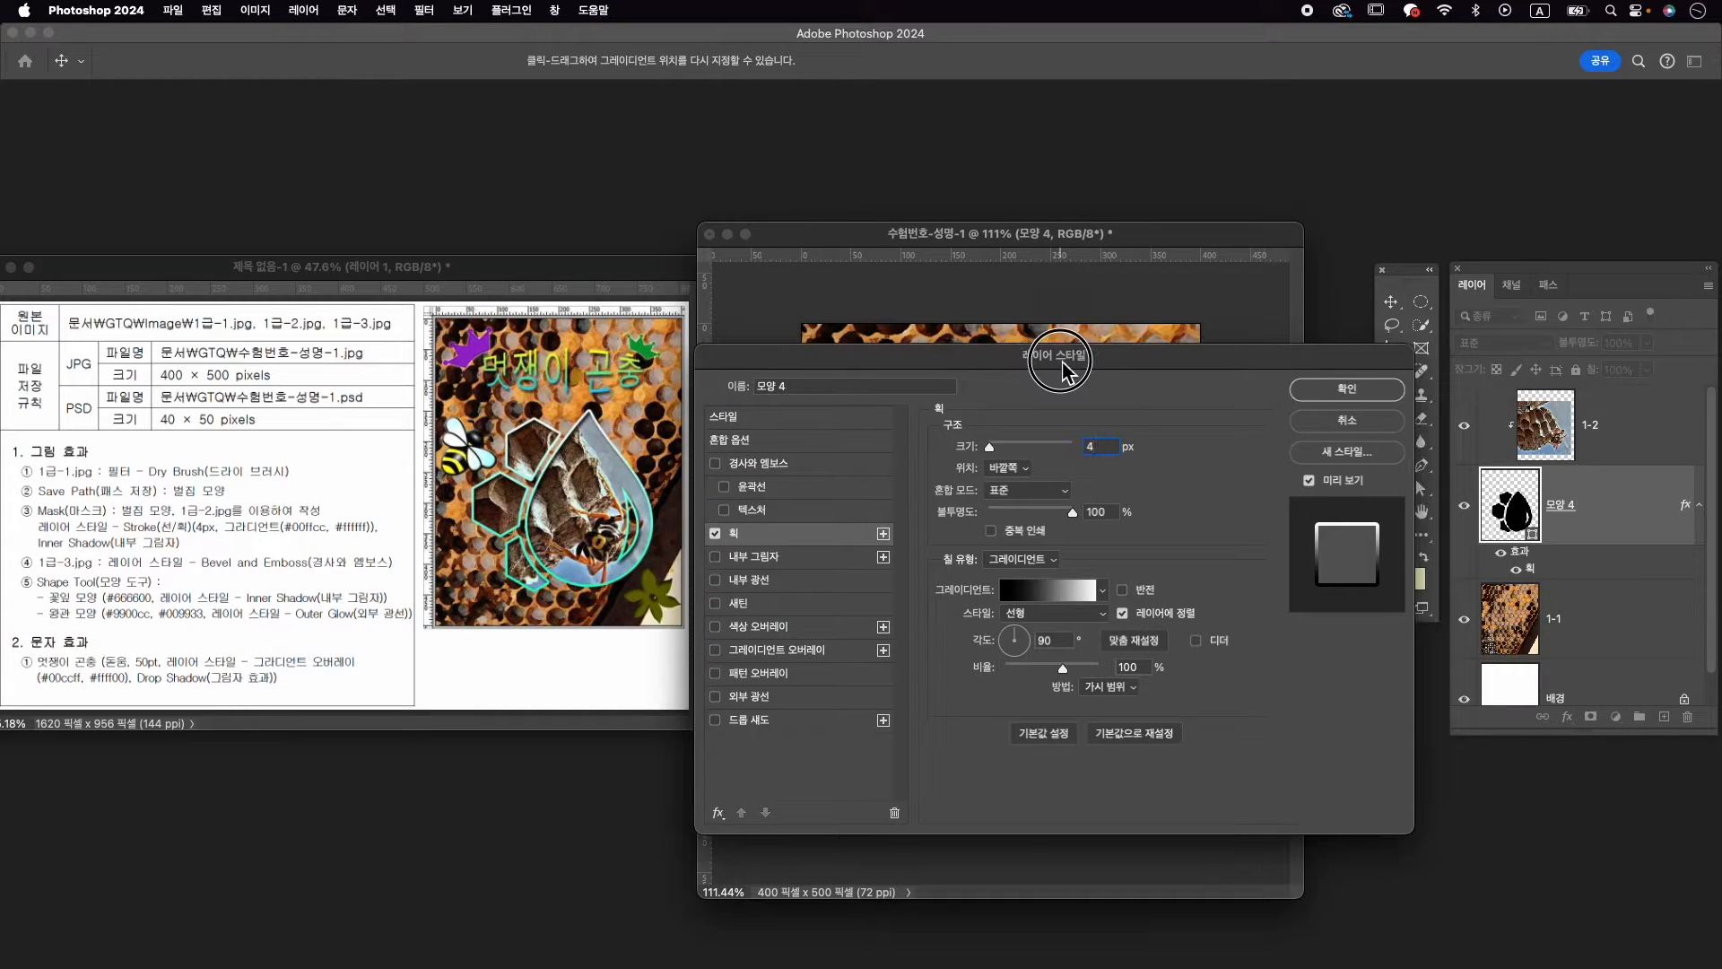
left_click(1043, 591)
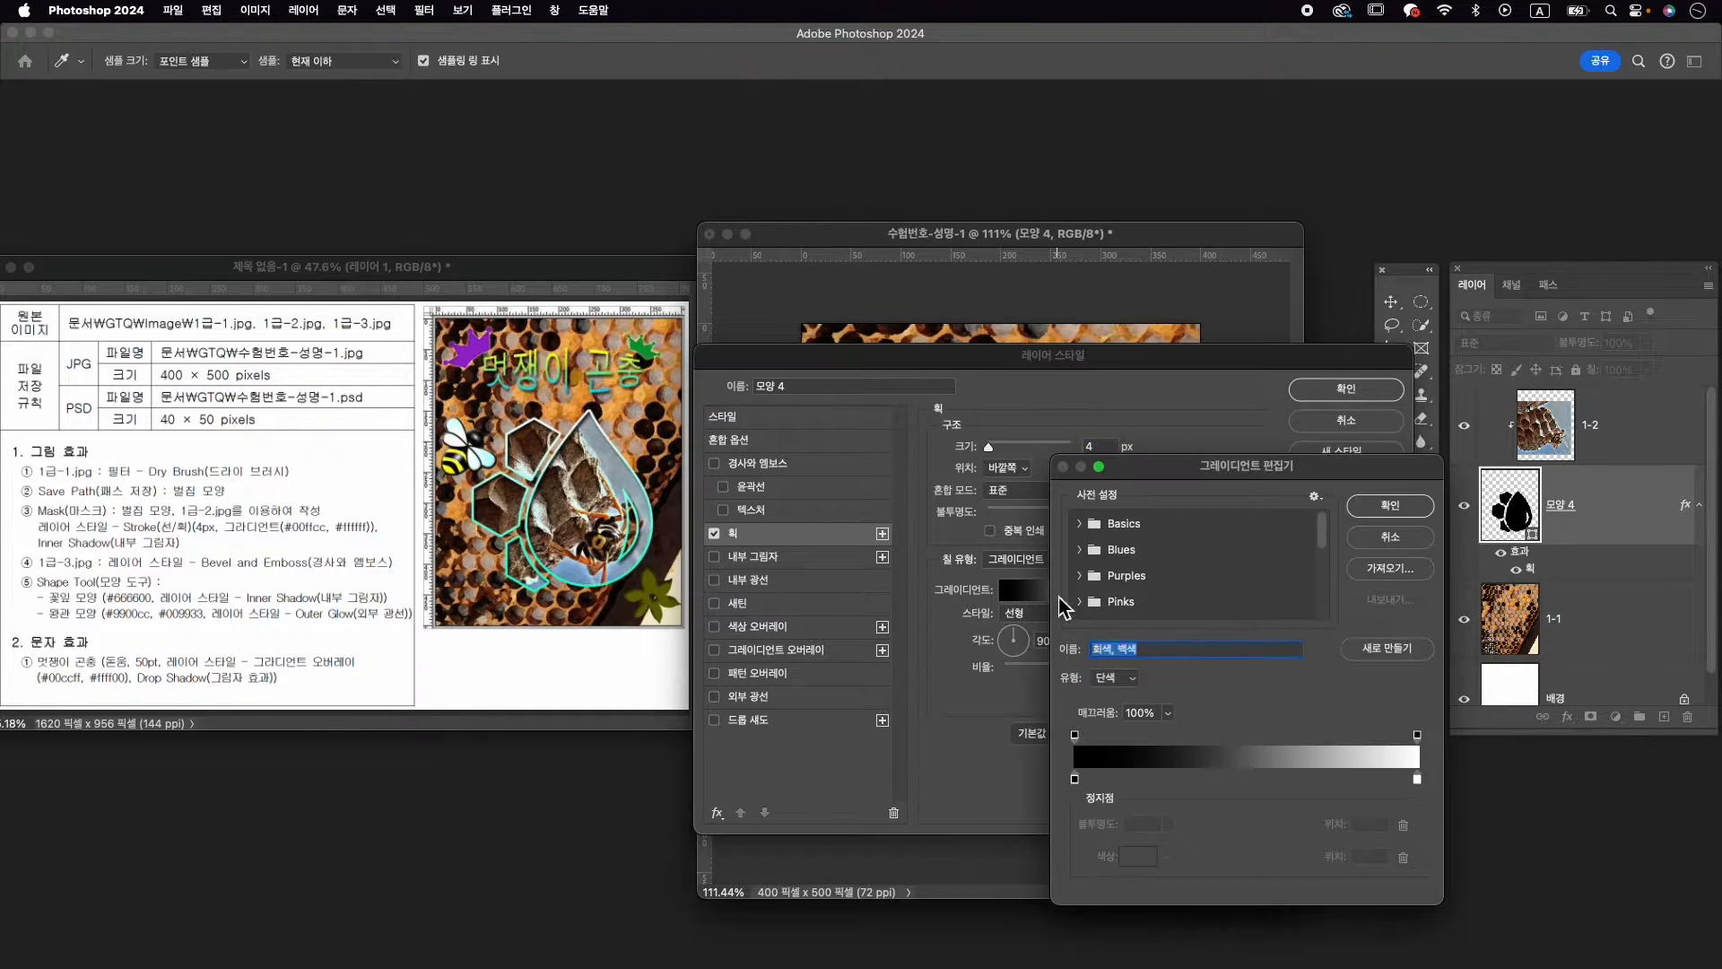
double_click(1076, 781)
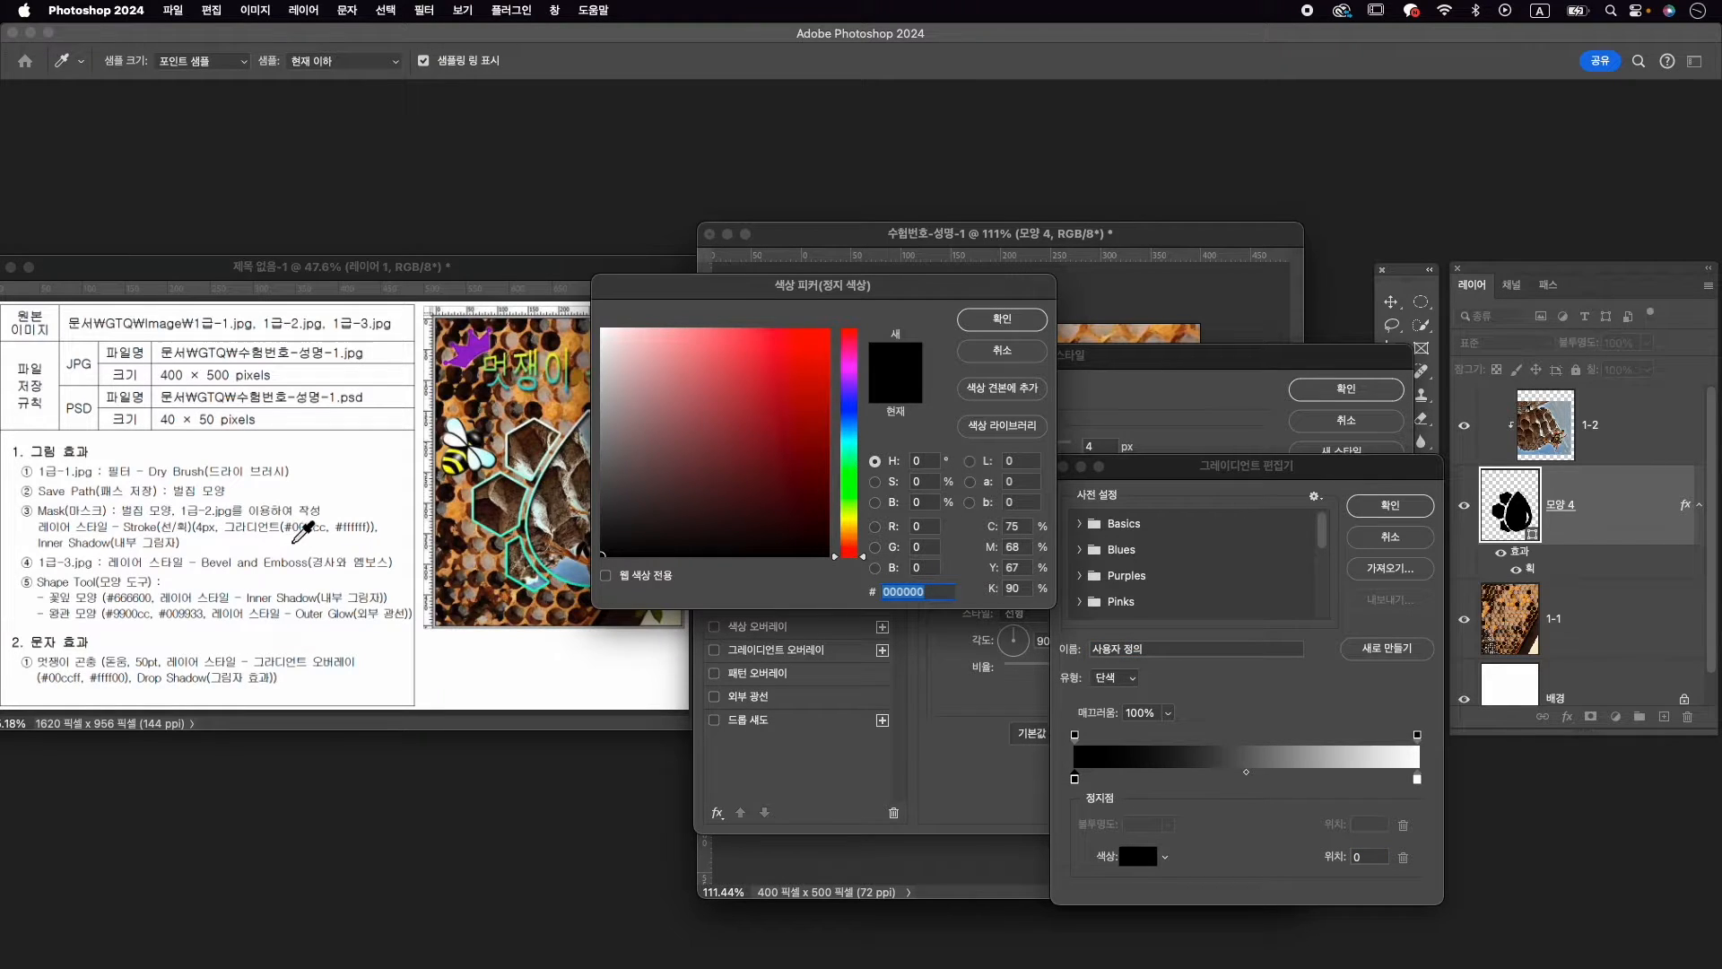
type("00ffcc")
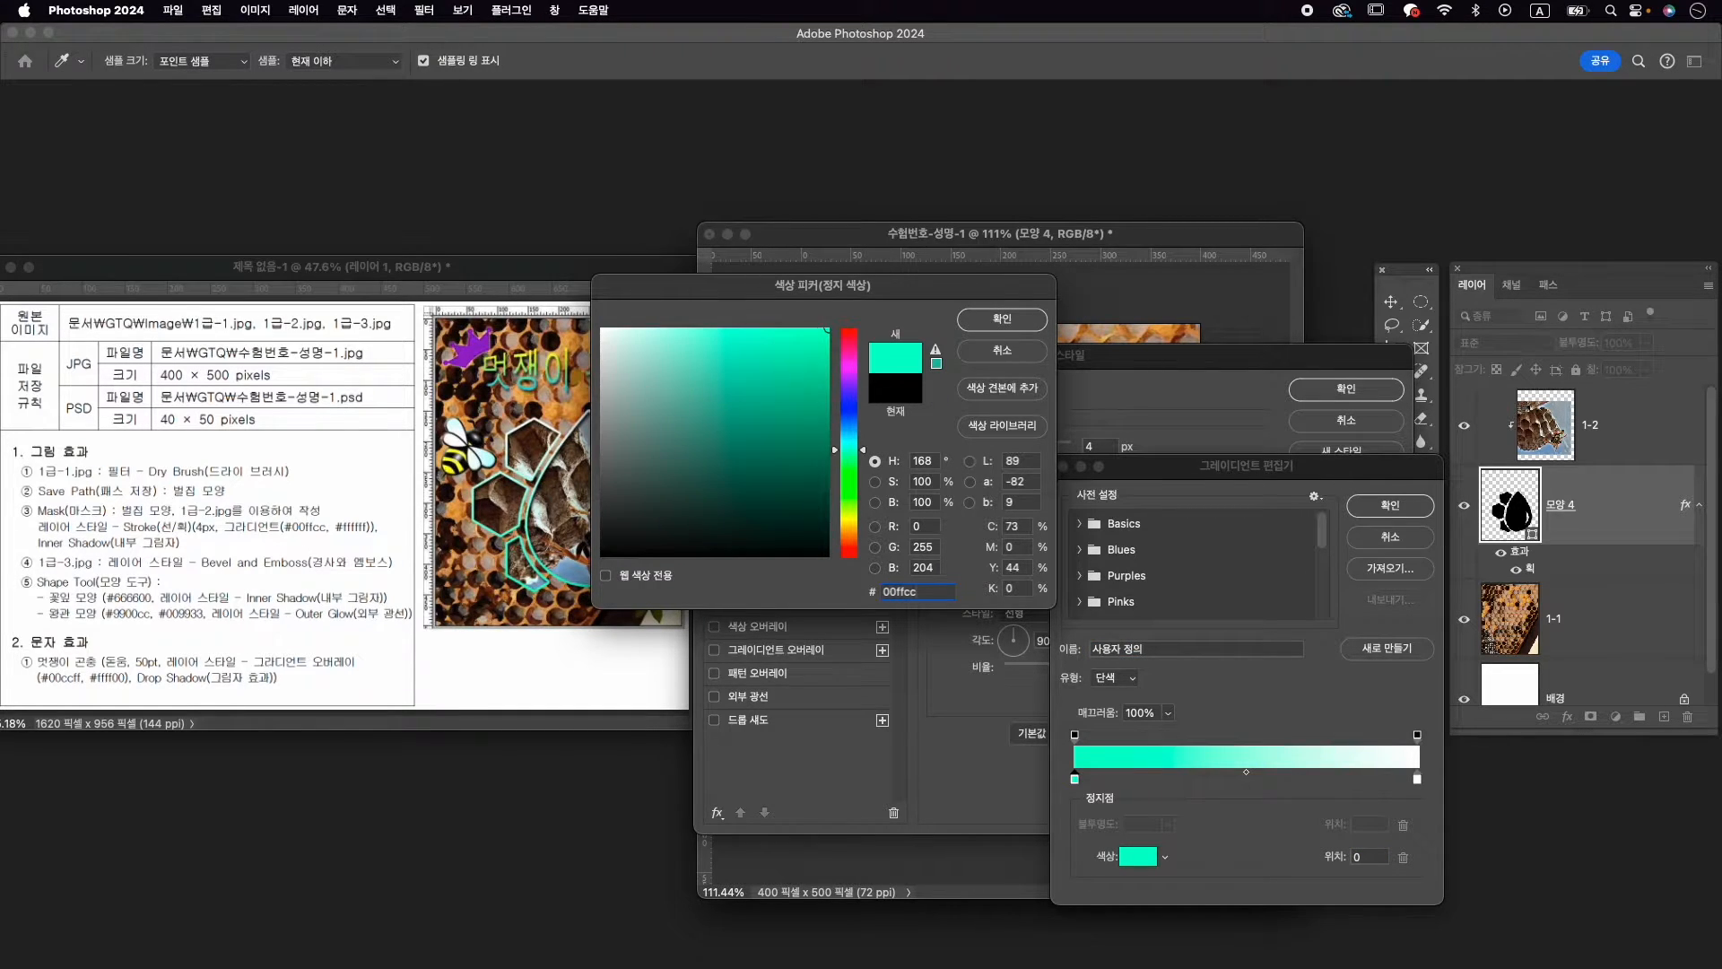
key("Return")
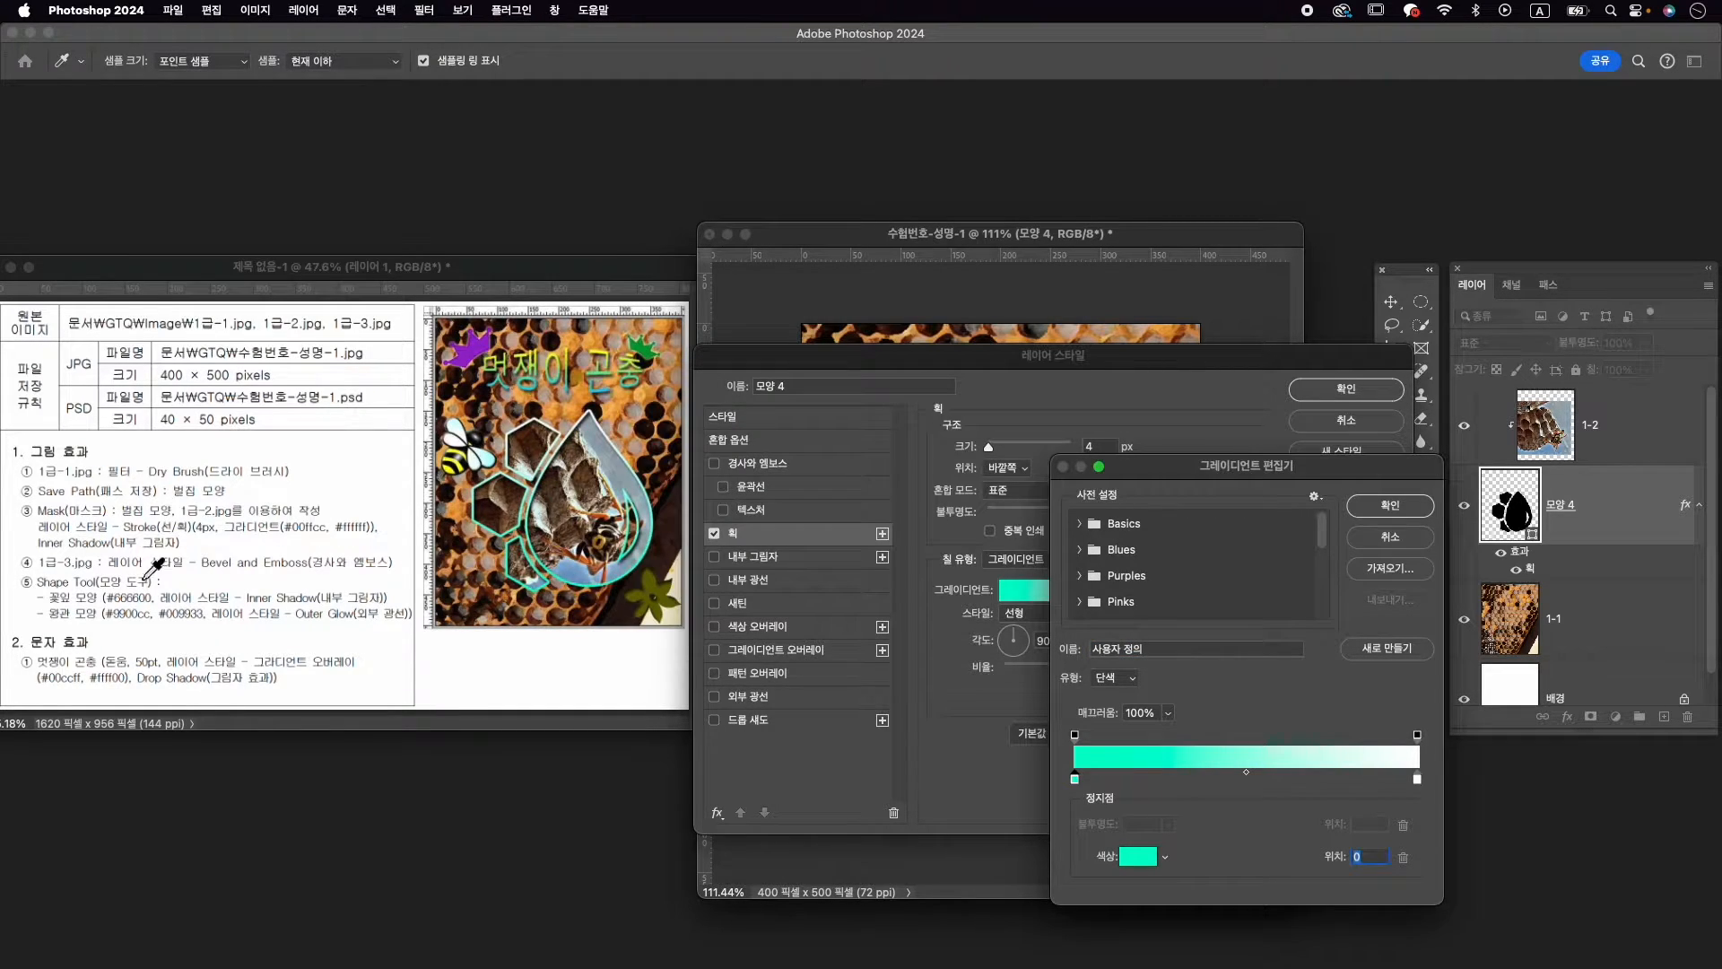
left_click(1419, 782)
double_click(1419, 781)
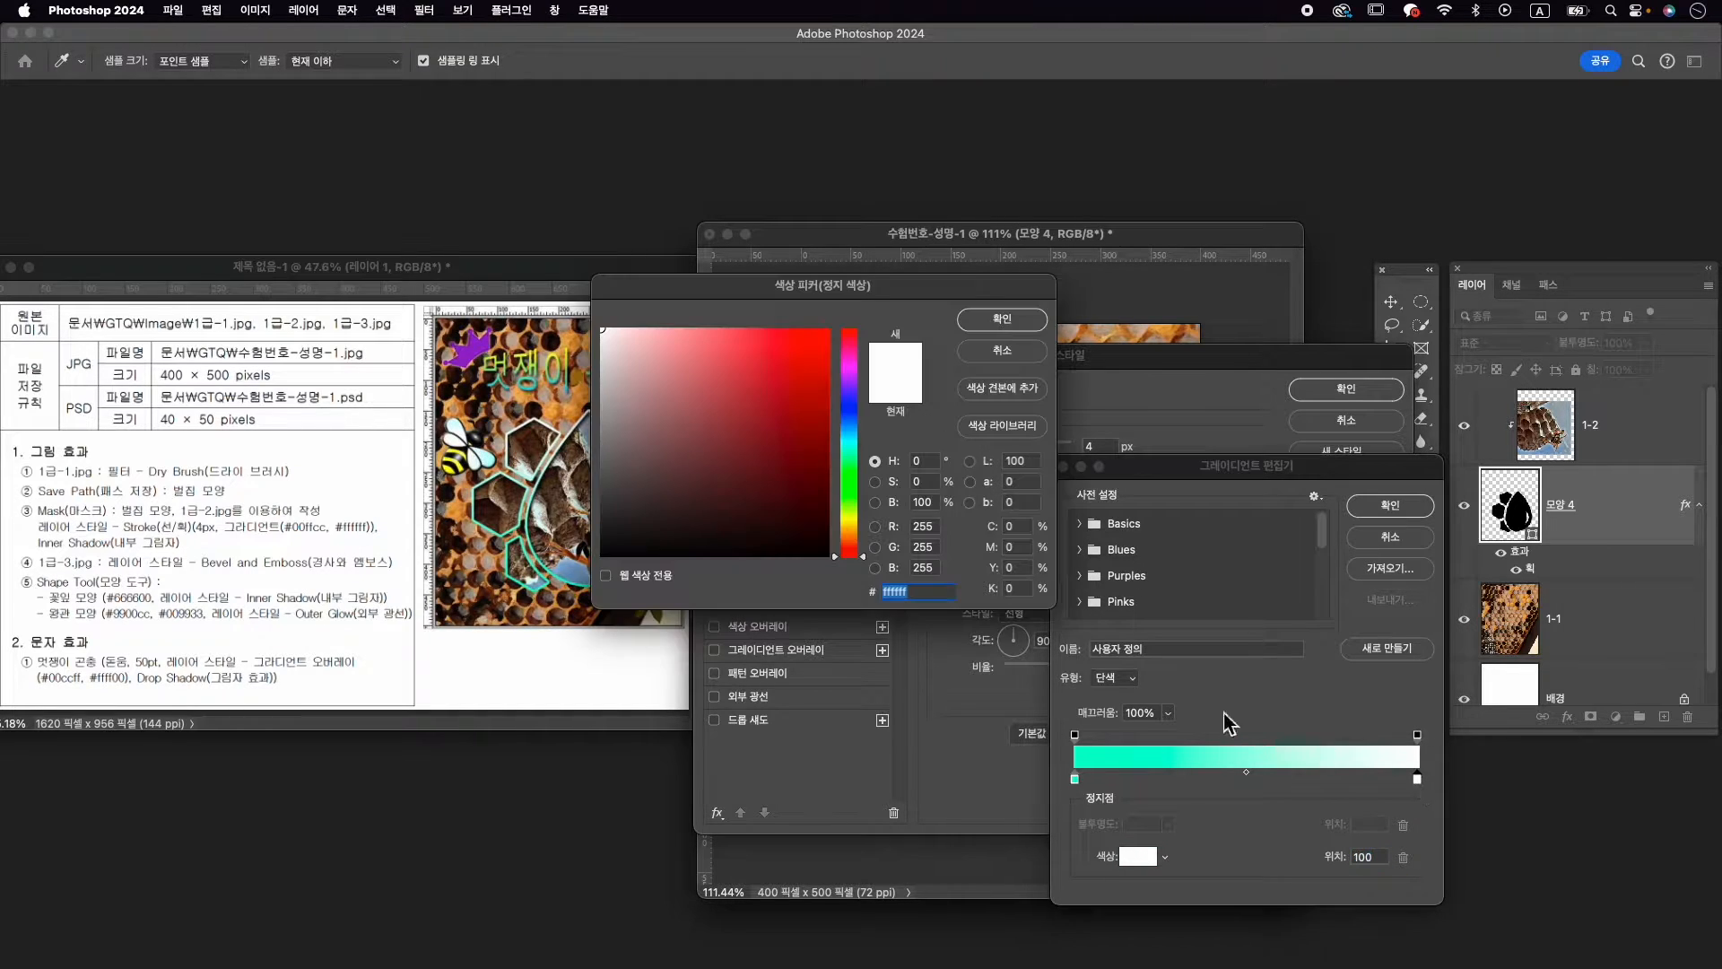
left_click(1000, 319)
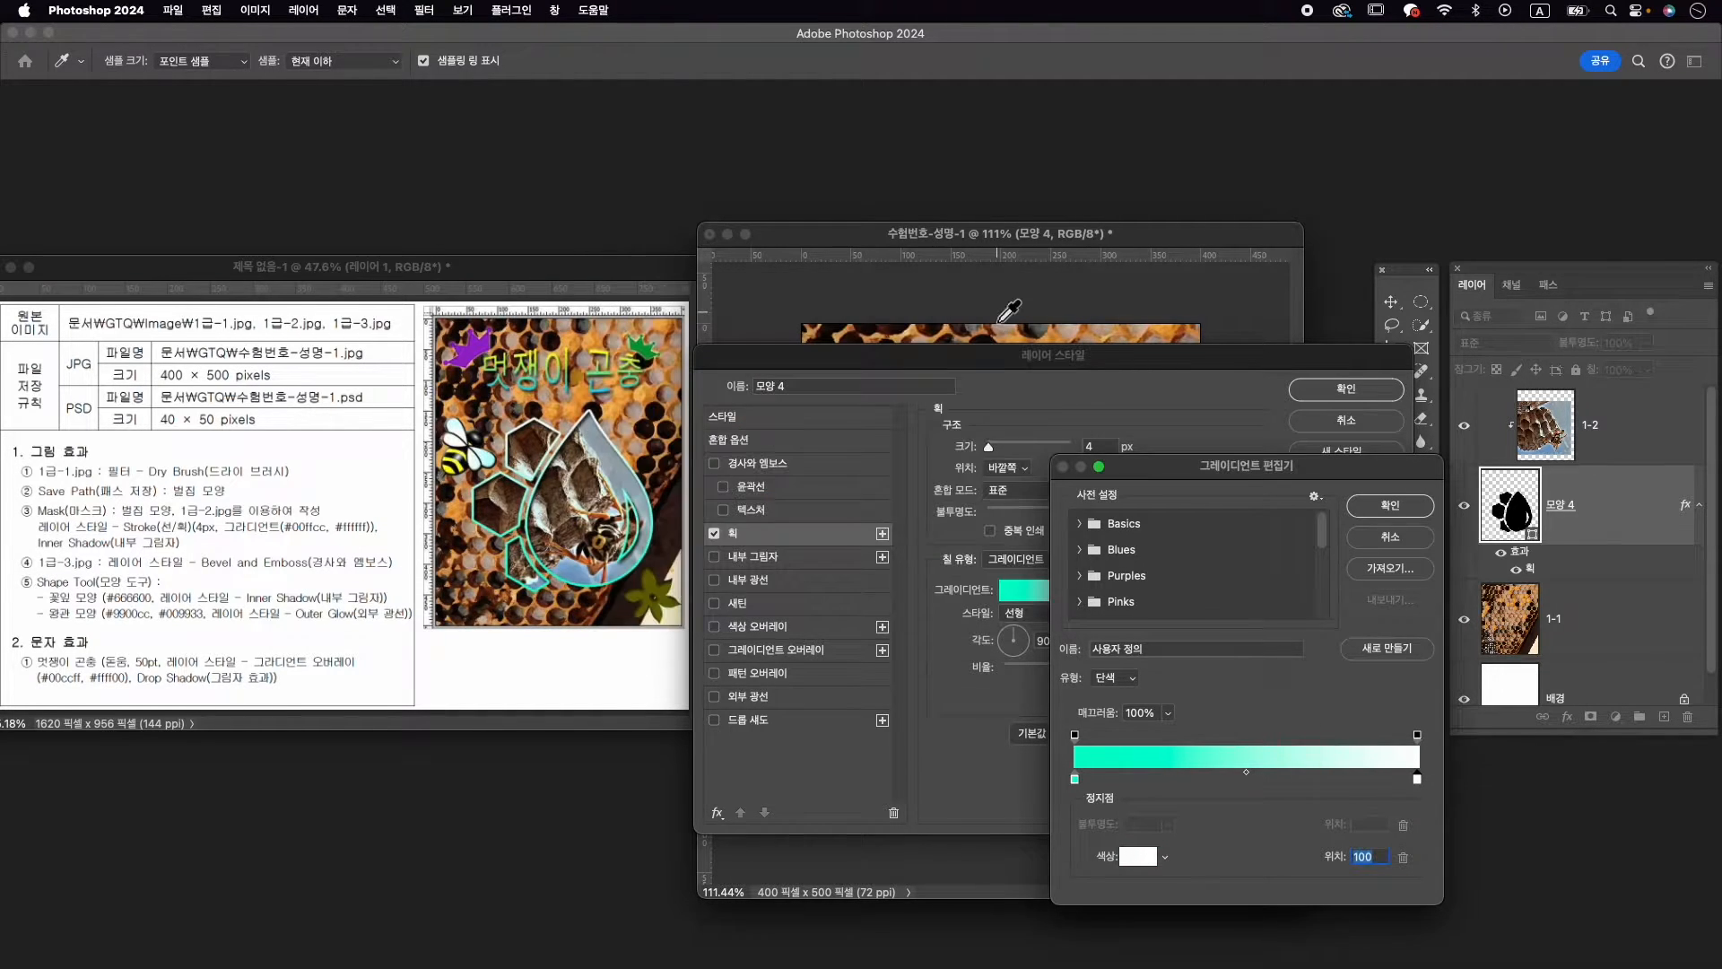
left_click(1400, 508)
Add an Inner Shadow to the shape layer and apply the layer style
left_click_drag(1052, 359, 1194, 386)
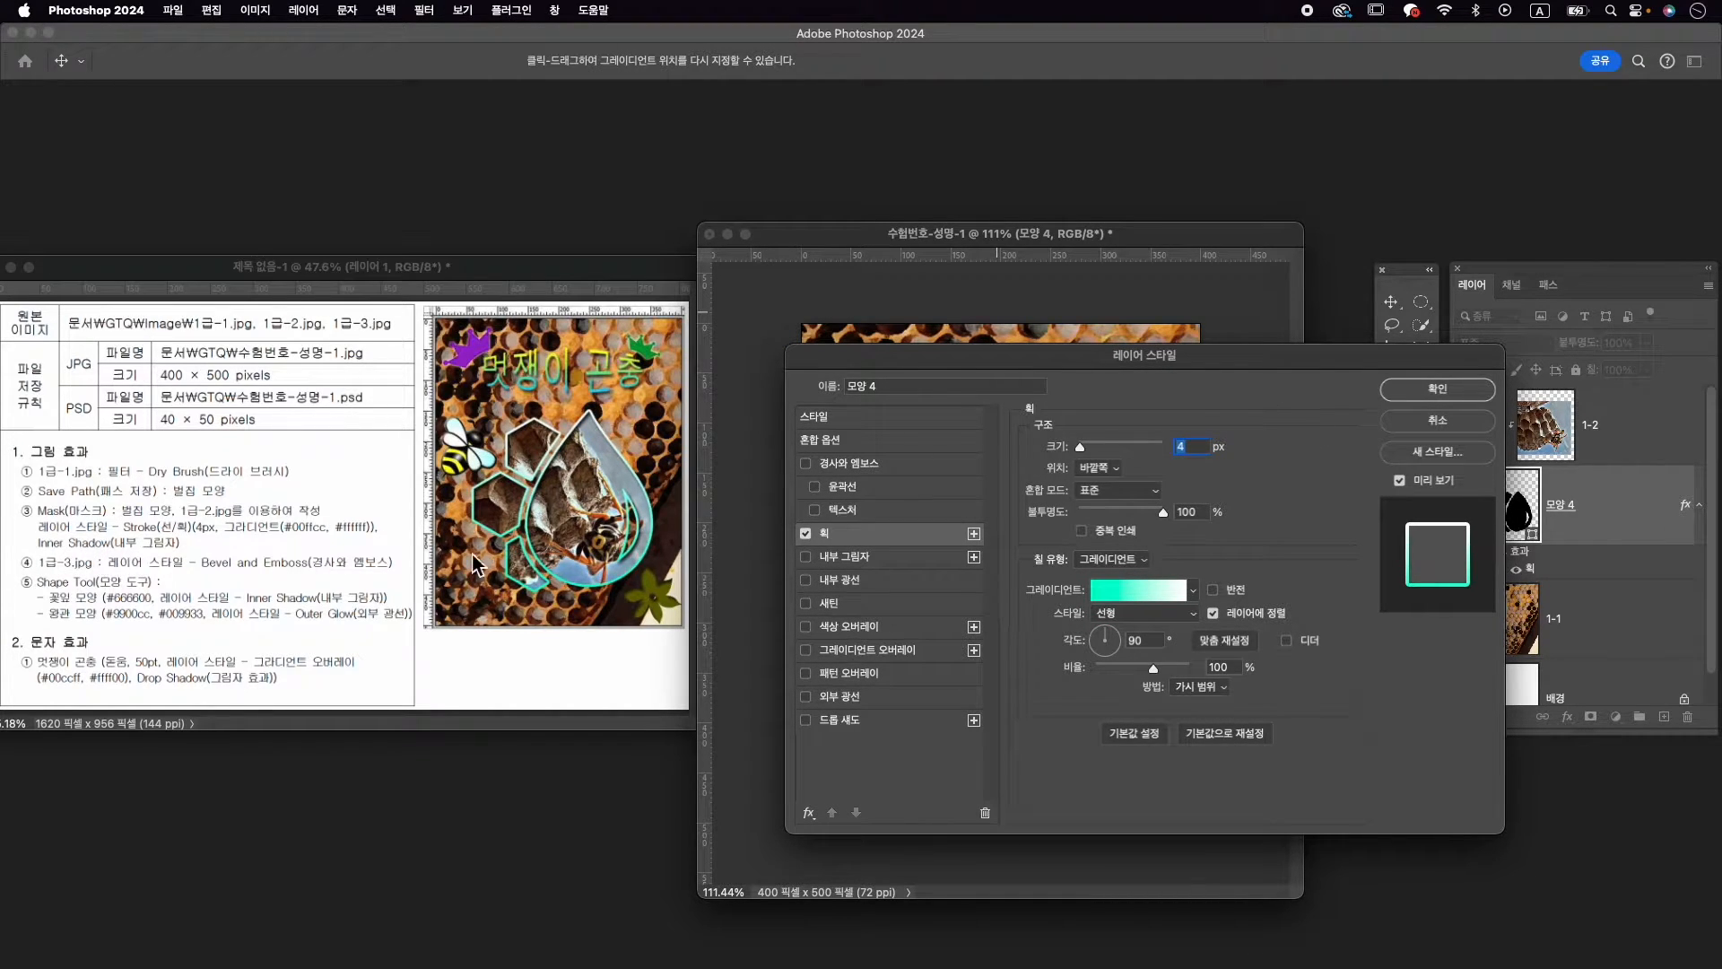
left_click(841, 562)
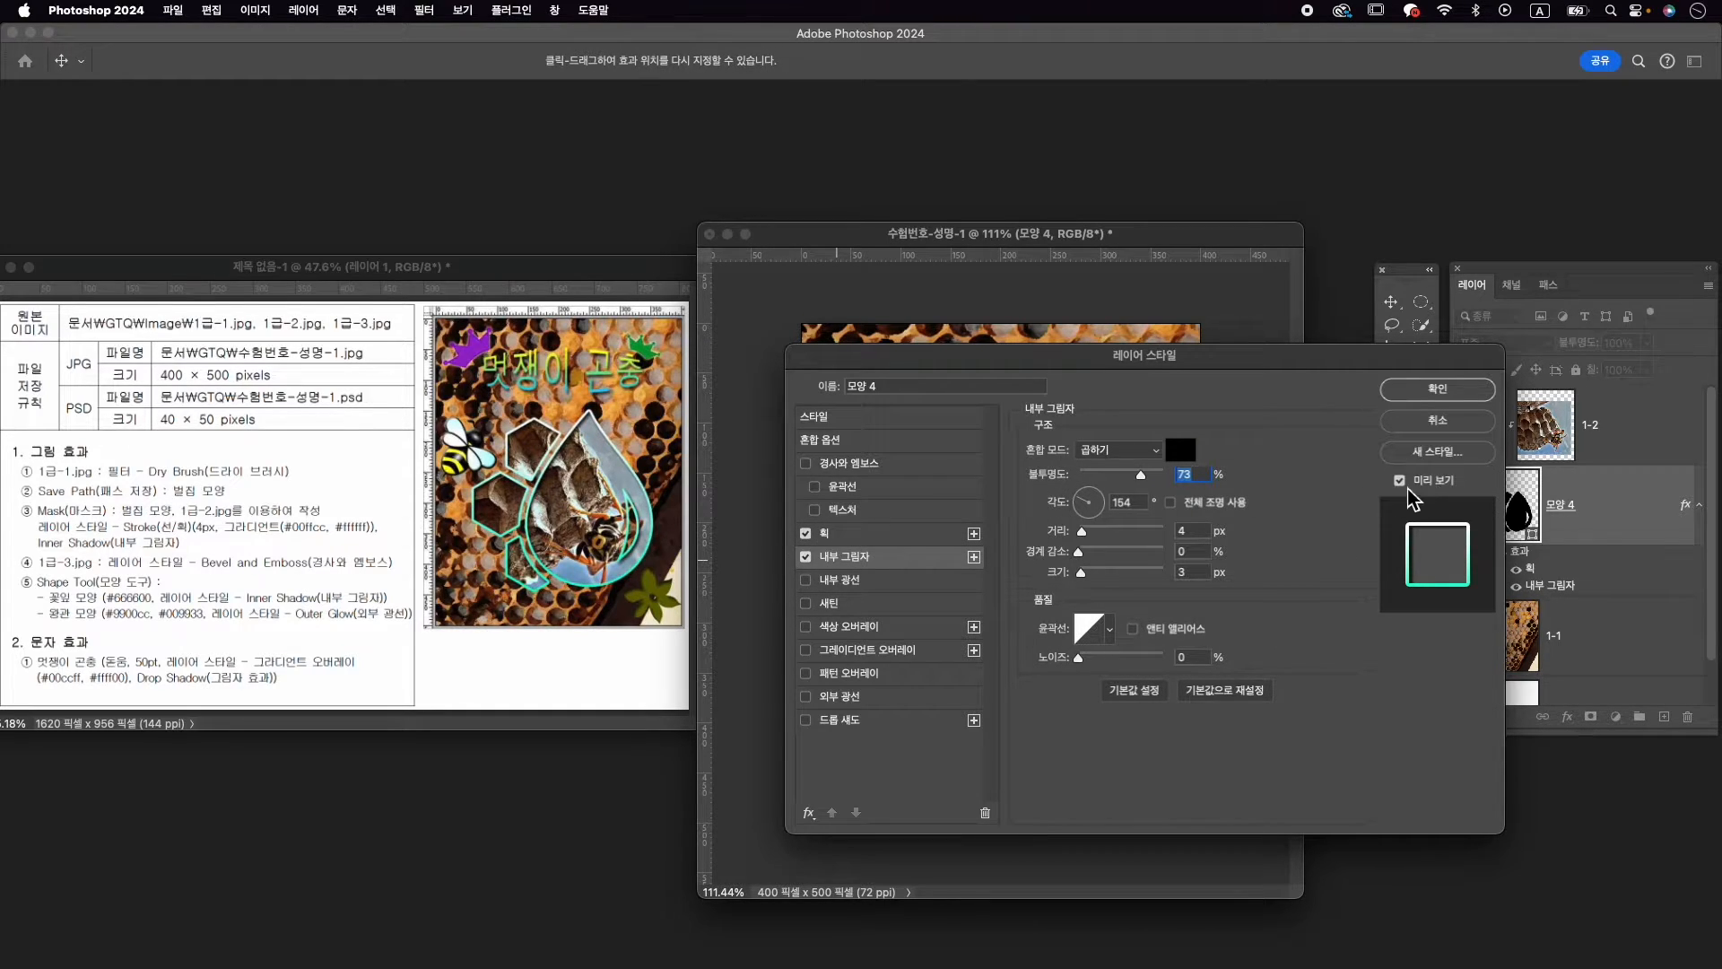
left_click(1432, 391)
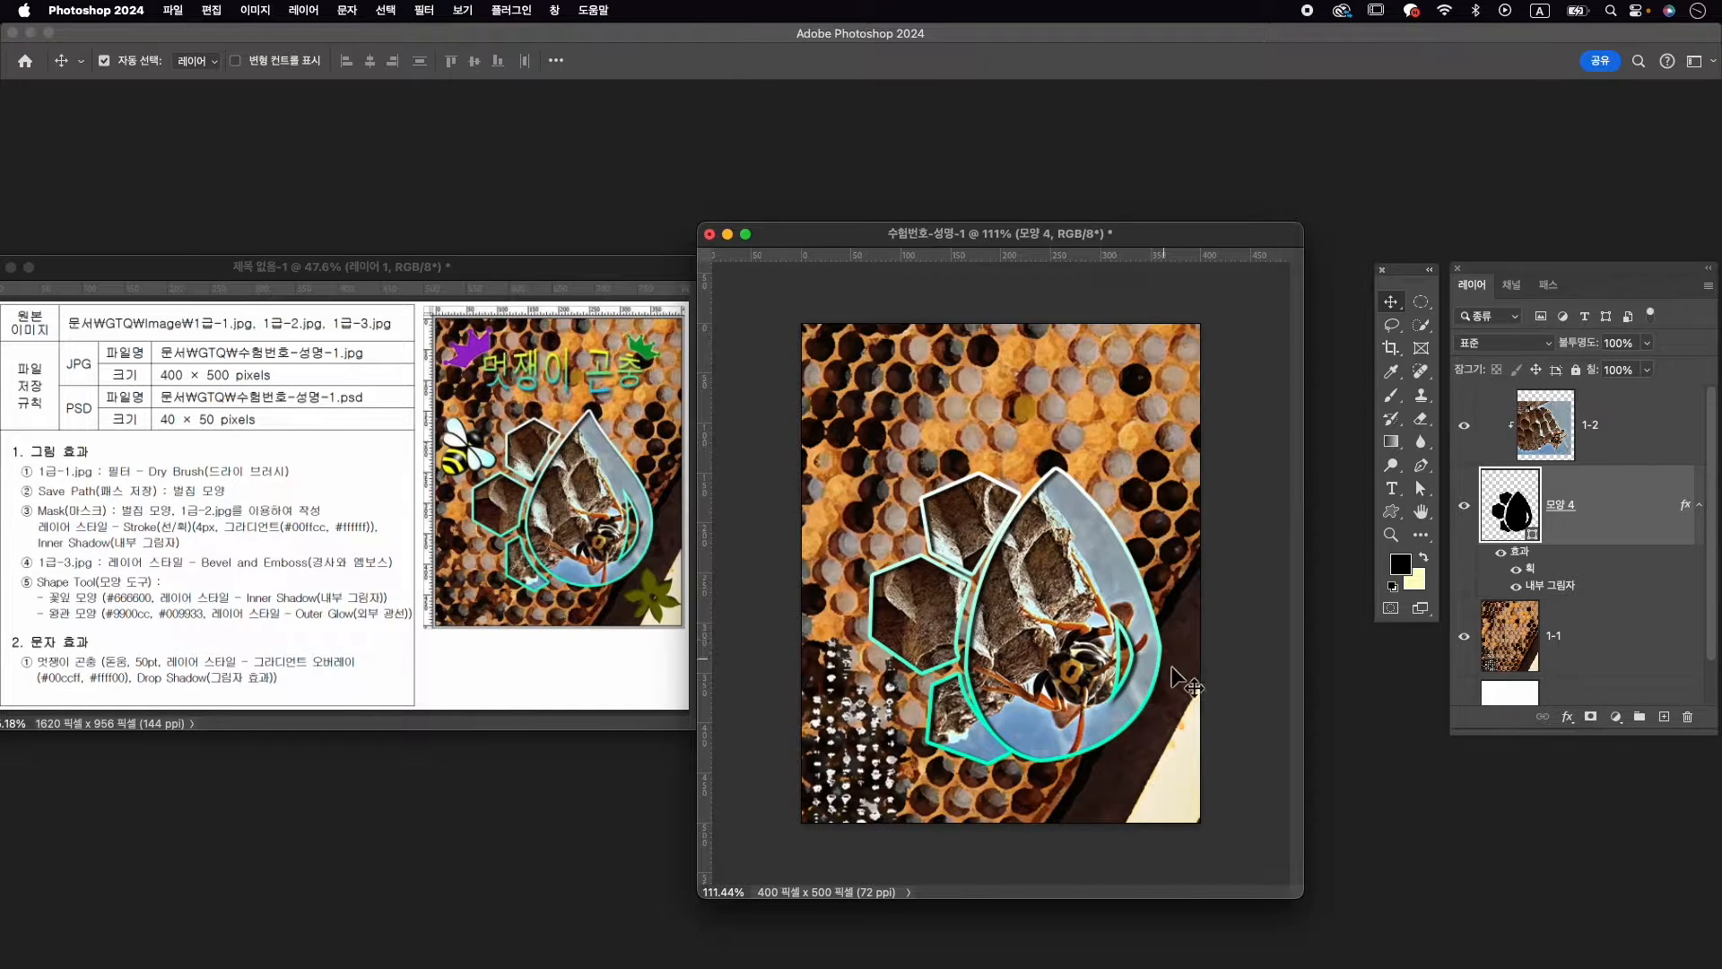
Reshape the lowest honeycomb cell's bottom corner and the drop's outer curve by adjusting their anchor points and handles
left_click(1421, 488)
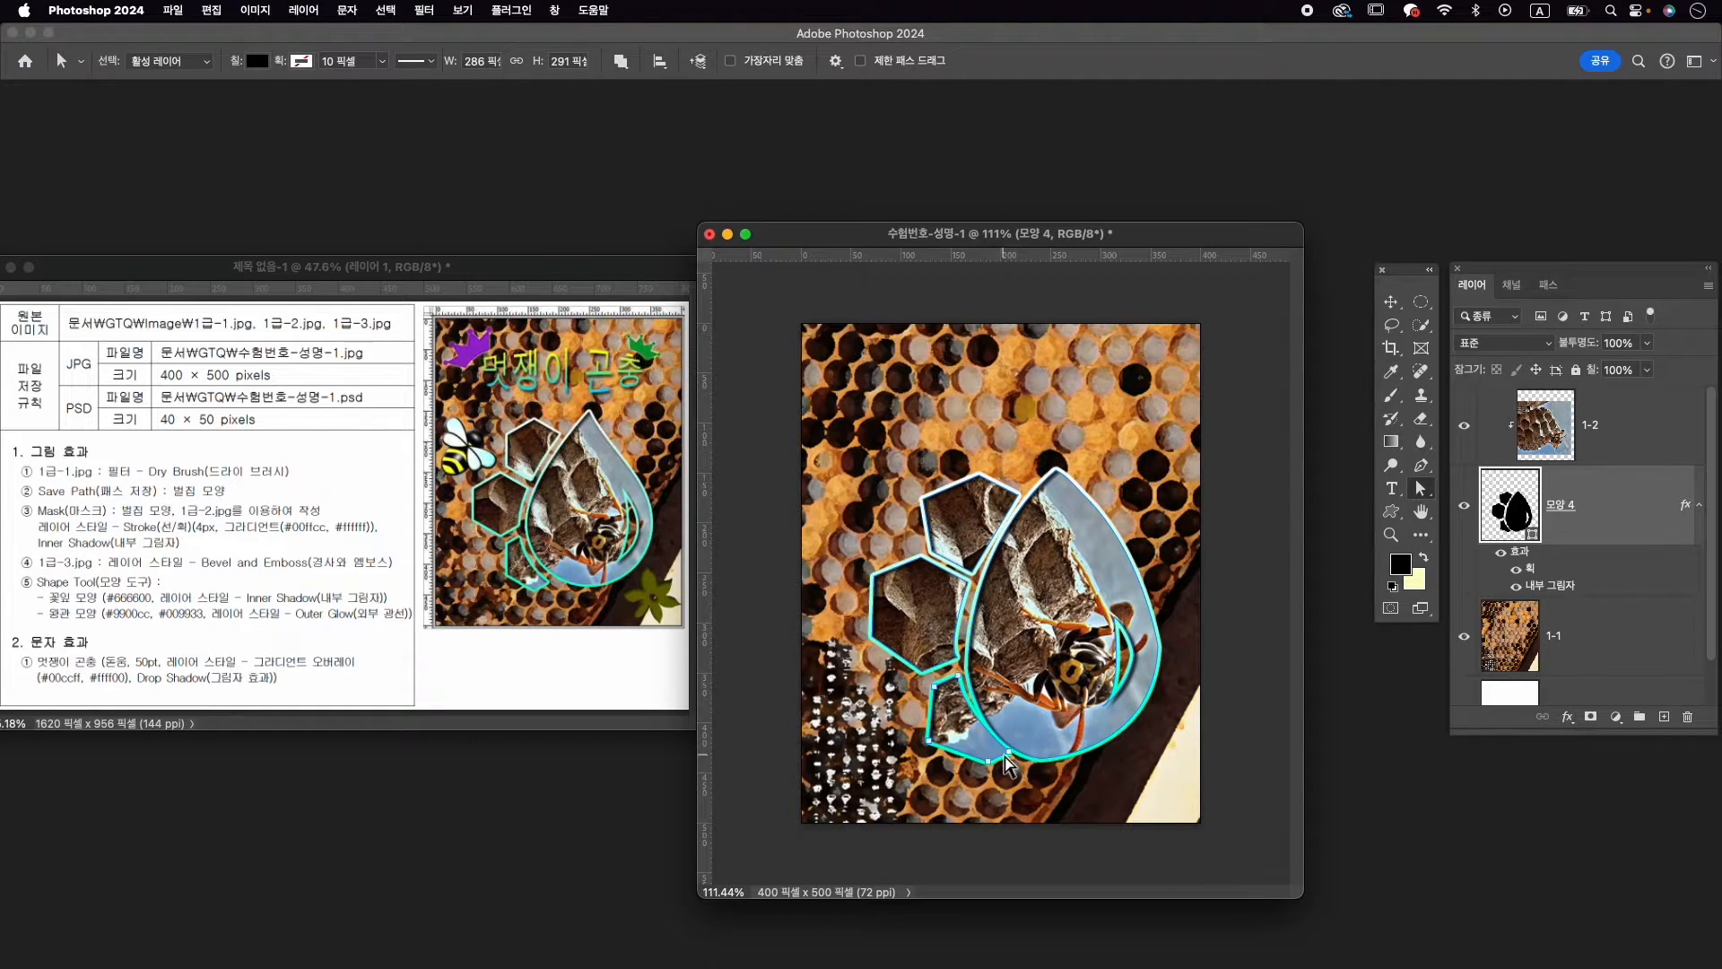
mouse_move(1009, 751)
left_mouse_down()
mouse_move(979, 768)
mouse_move(998, 758)
left_mouse_up()
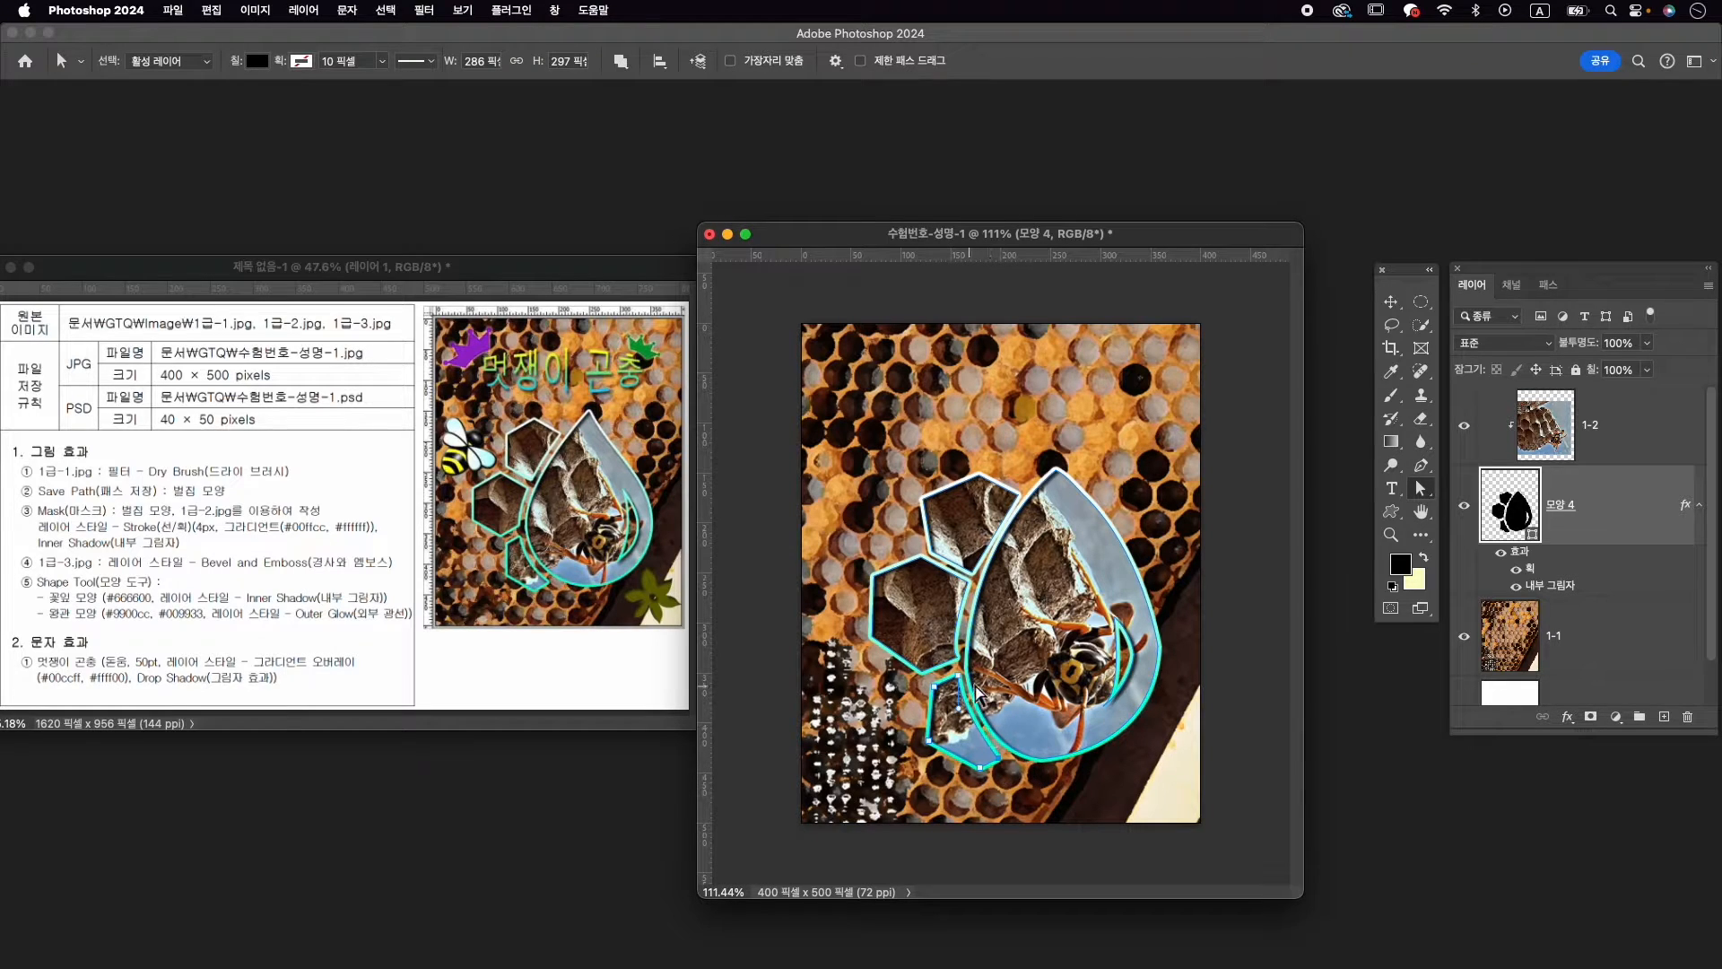
left_click(1160, 648)
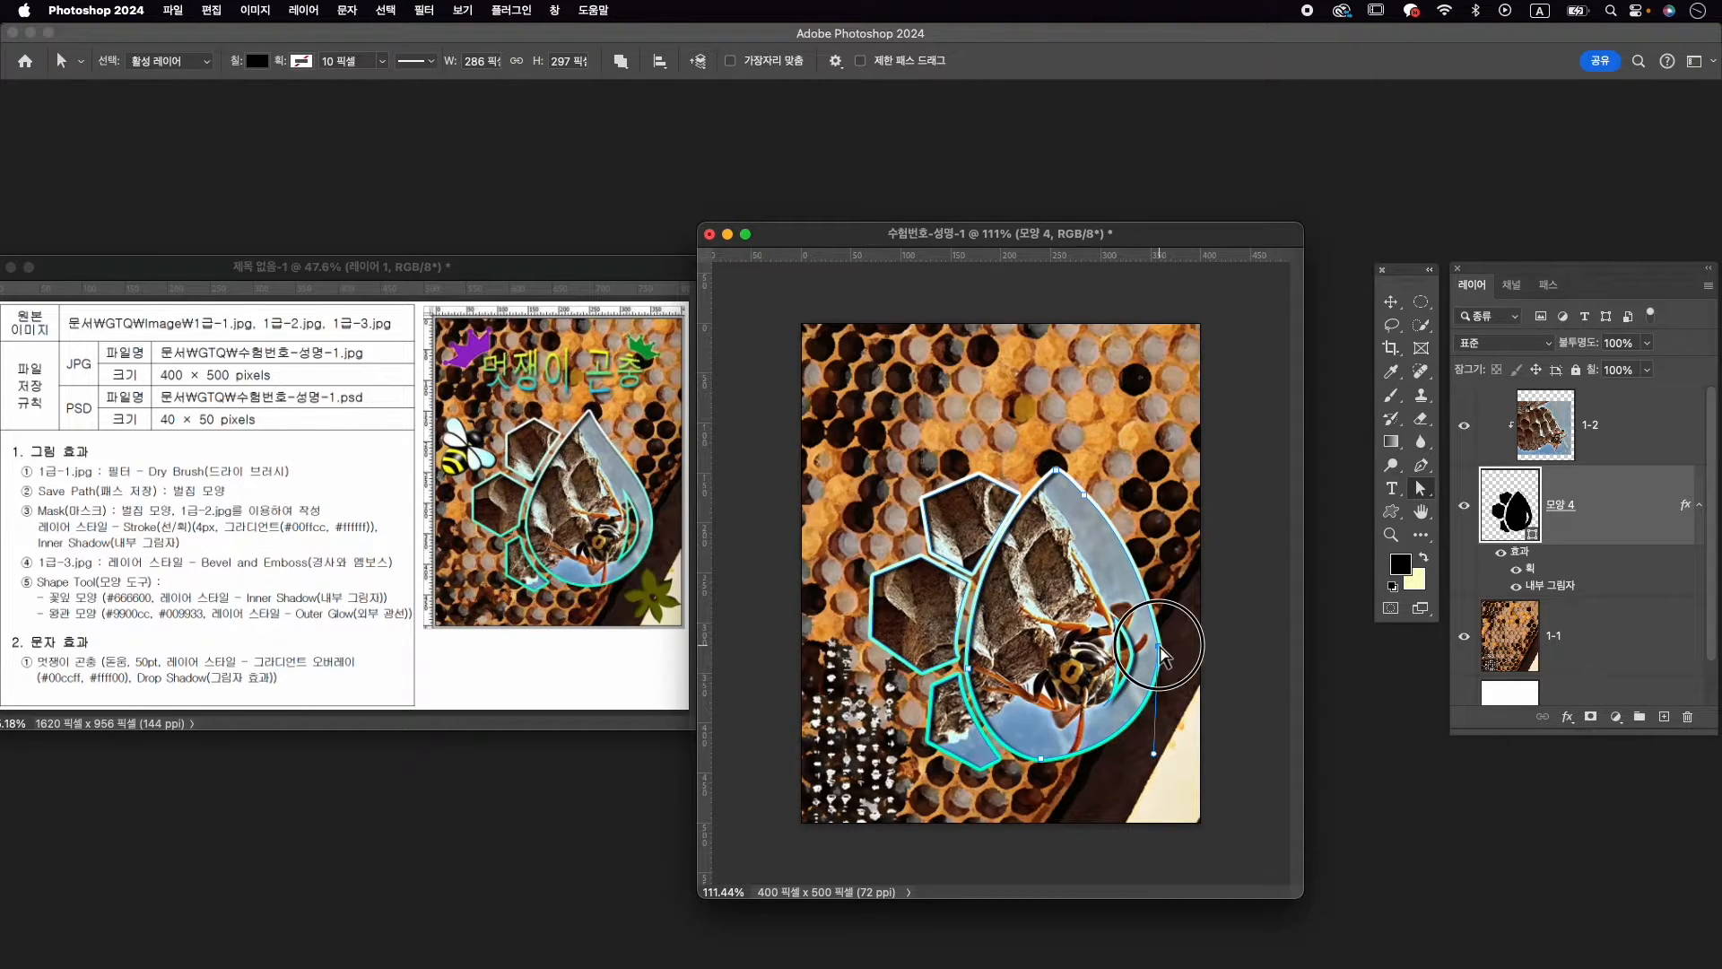
left_click_drag(1160, 647, 1162, 690)
left_click_drag(1156, 768, 1164, 776)
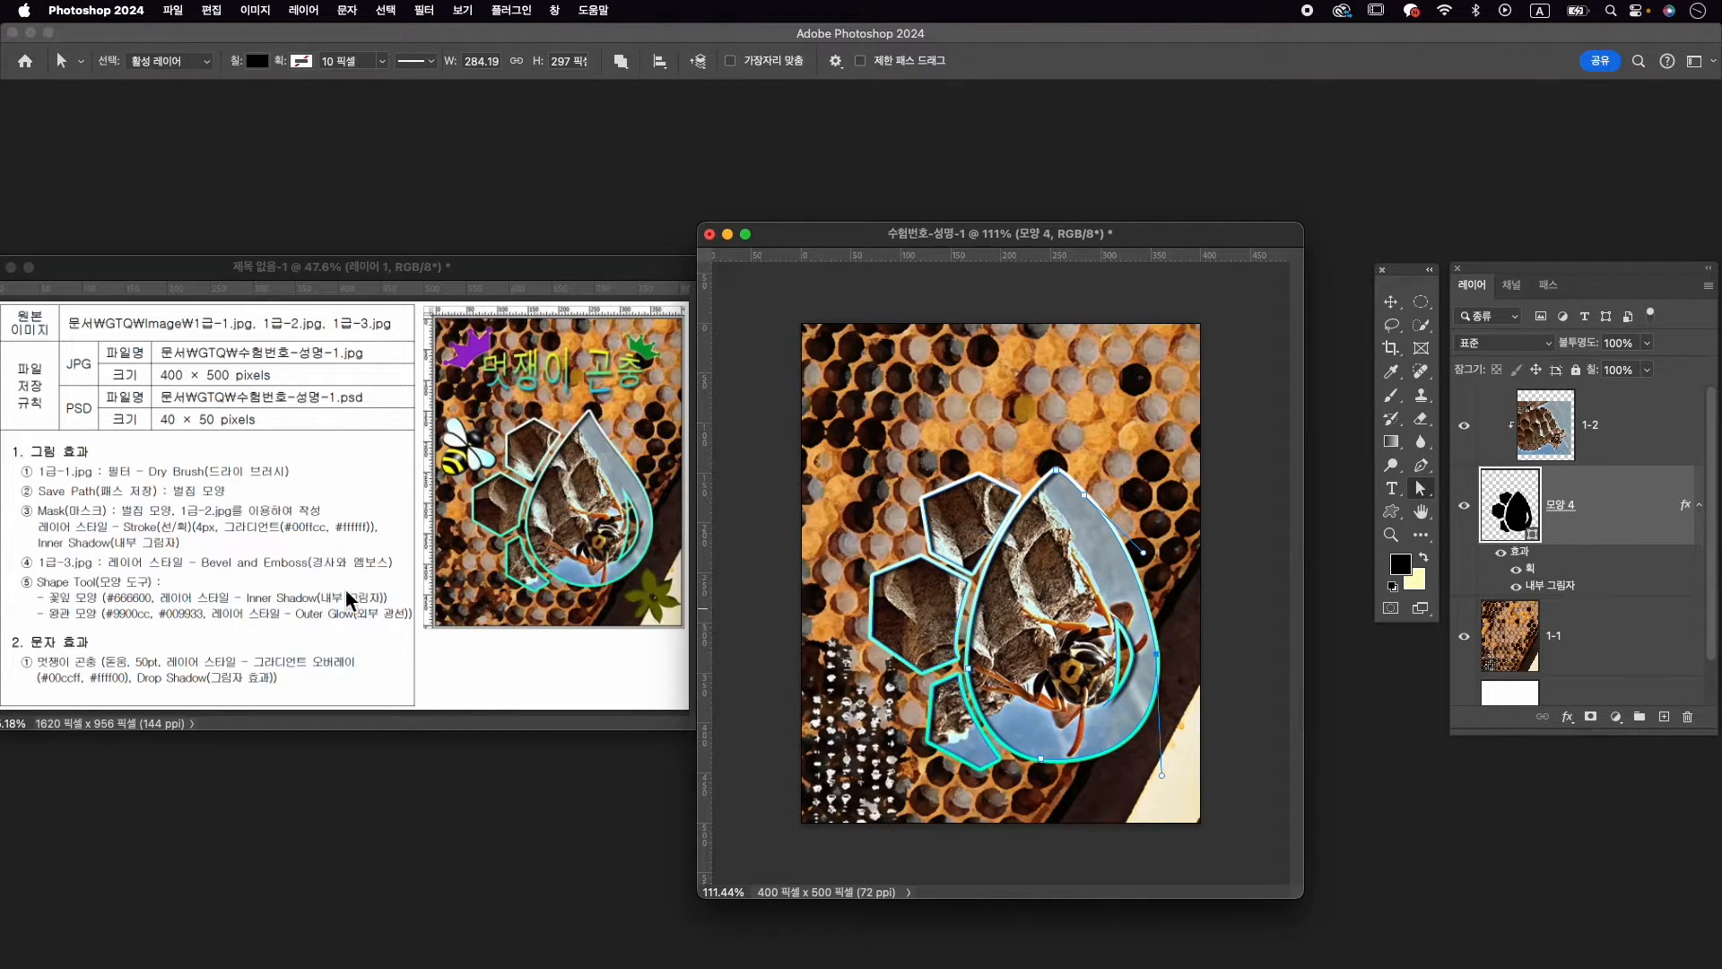
Select the 1-2 layer, open 1급-3.jpg from the Image folder and place its window above the composition
left_click(1662, 432)
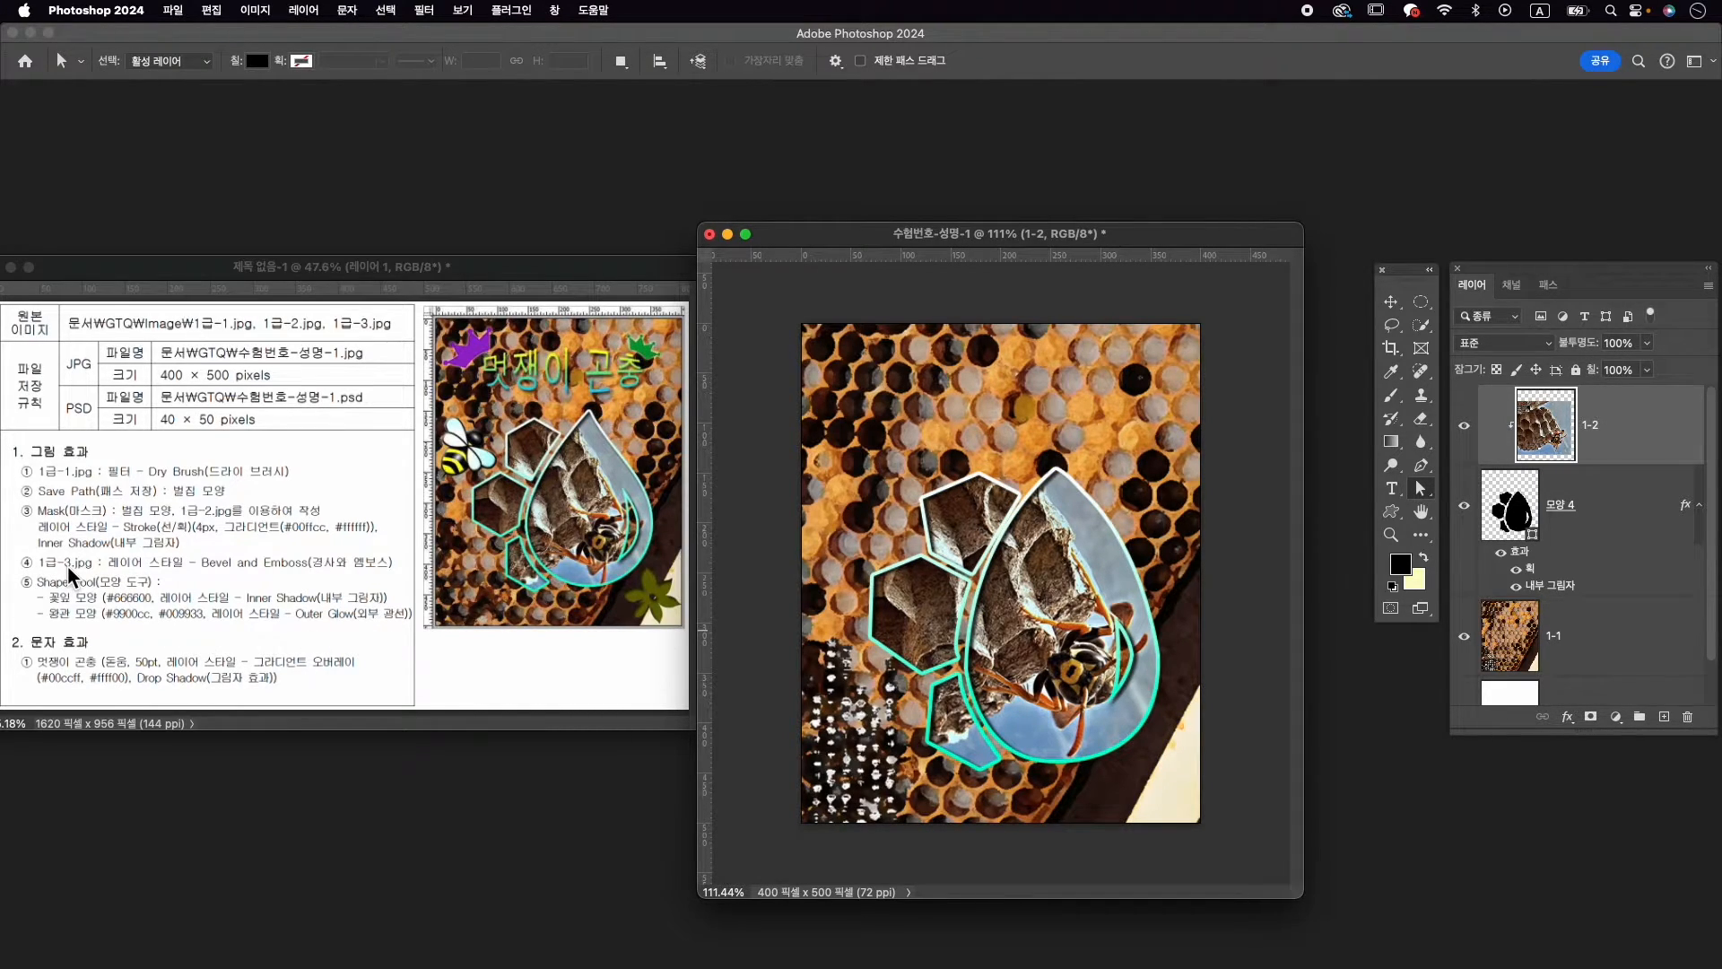
key("super+o")
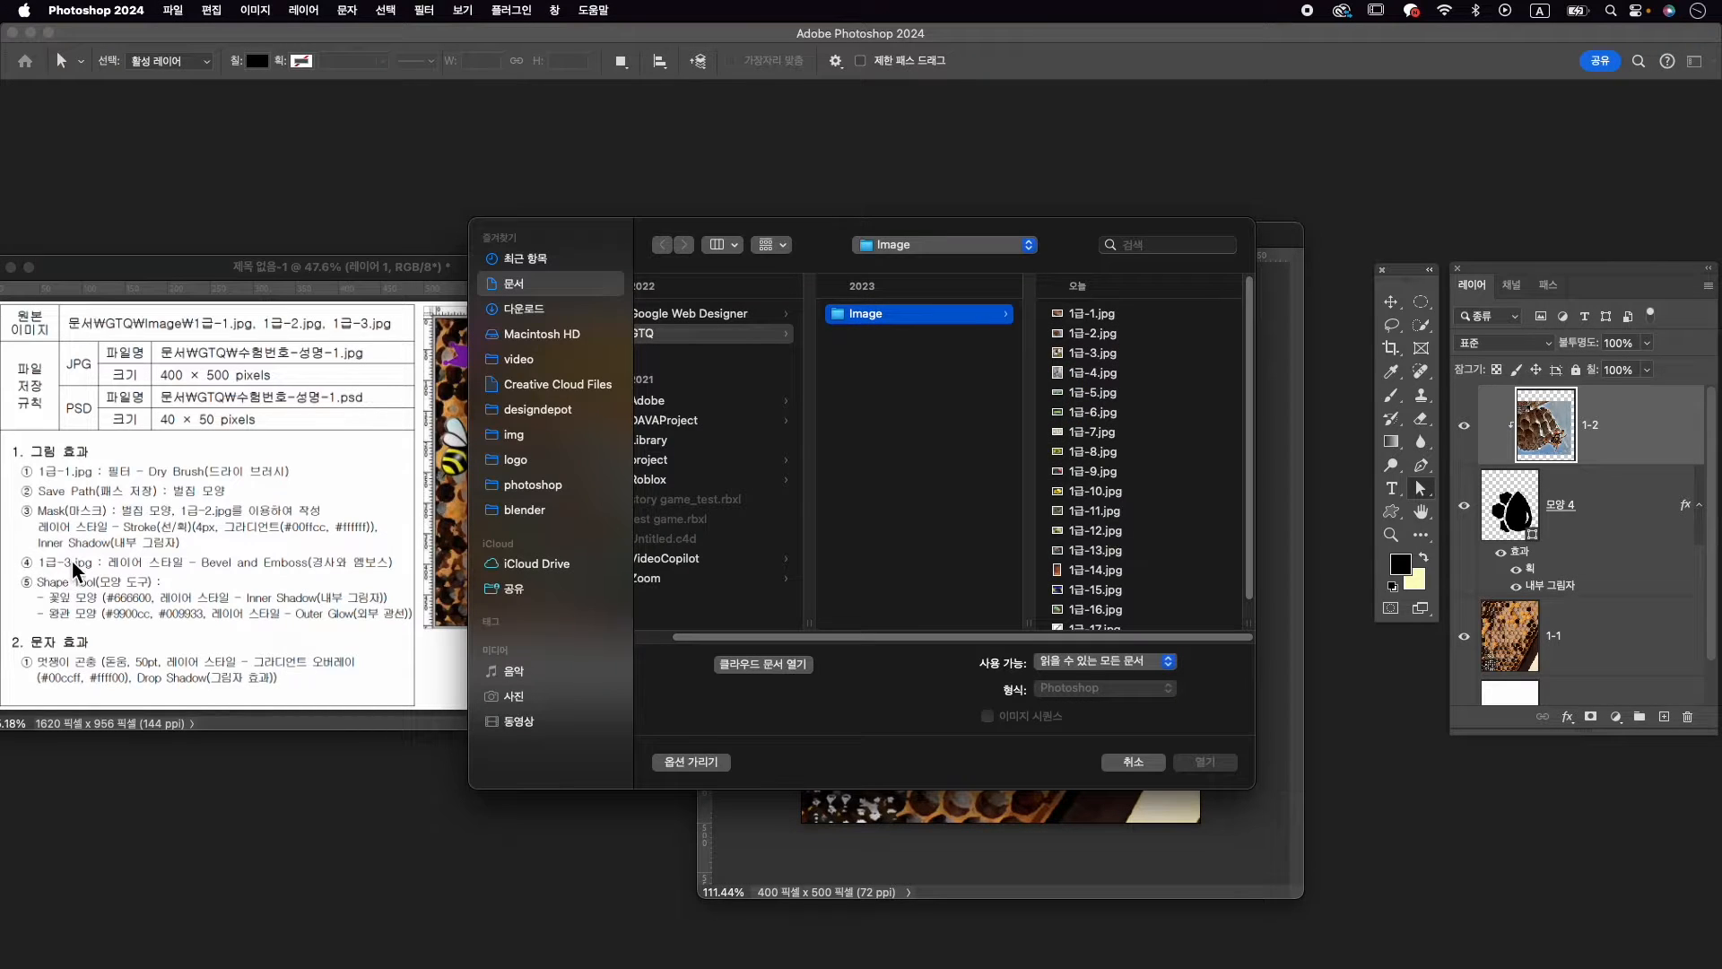
left_click(1103, 354)
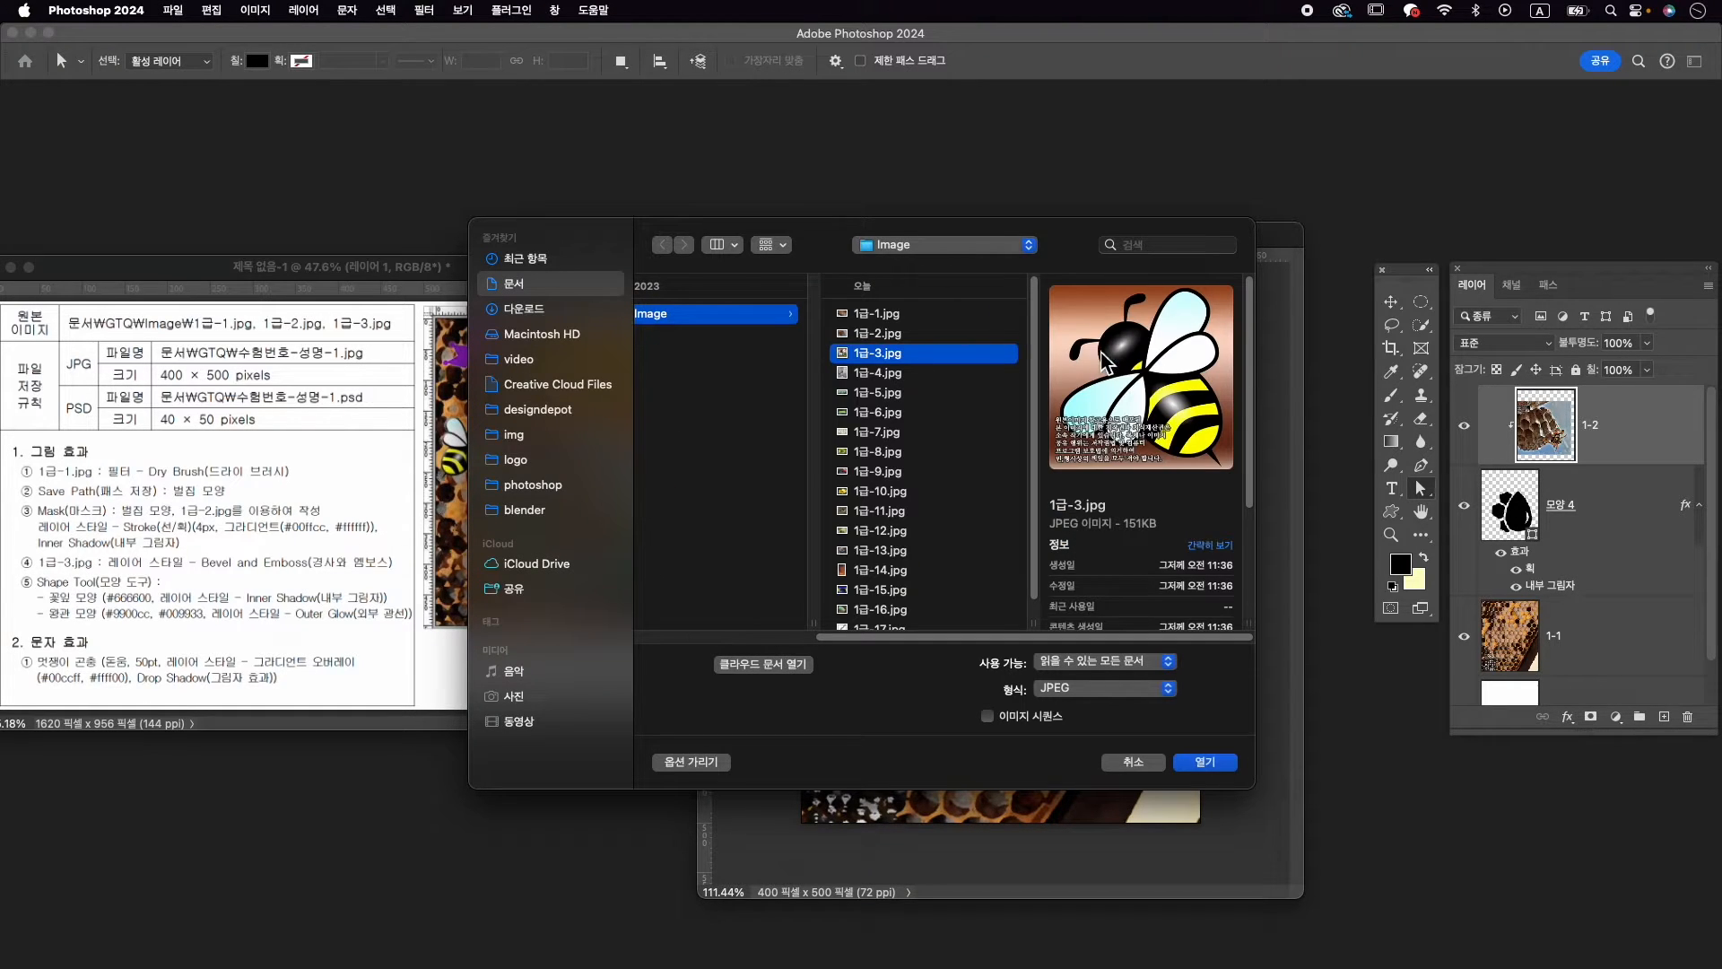
left_click(1206, 762)
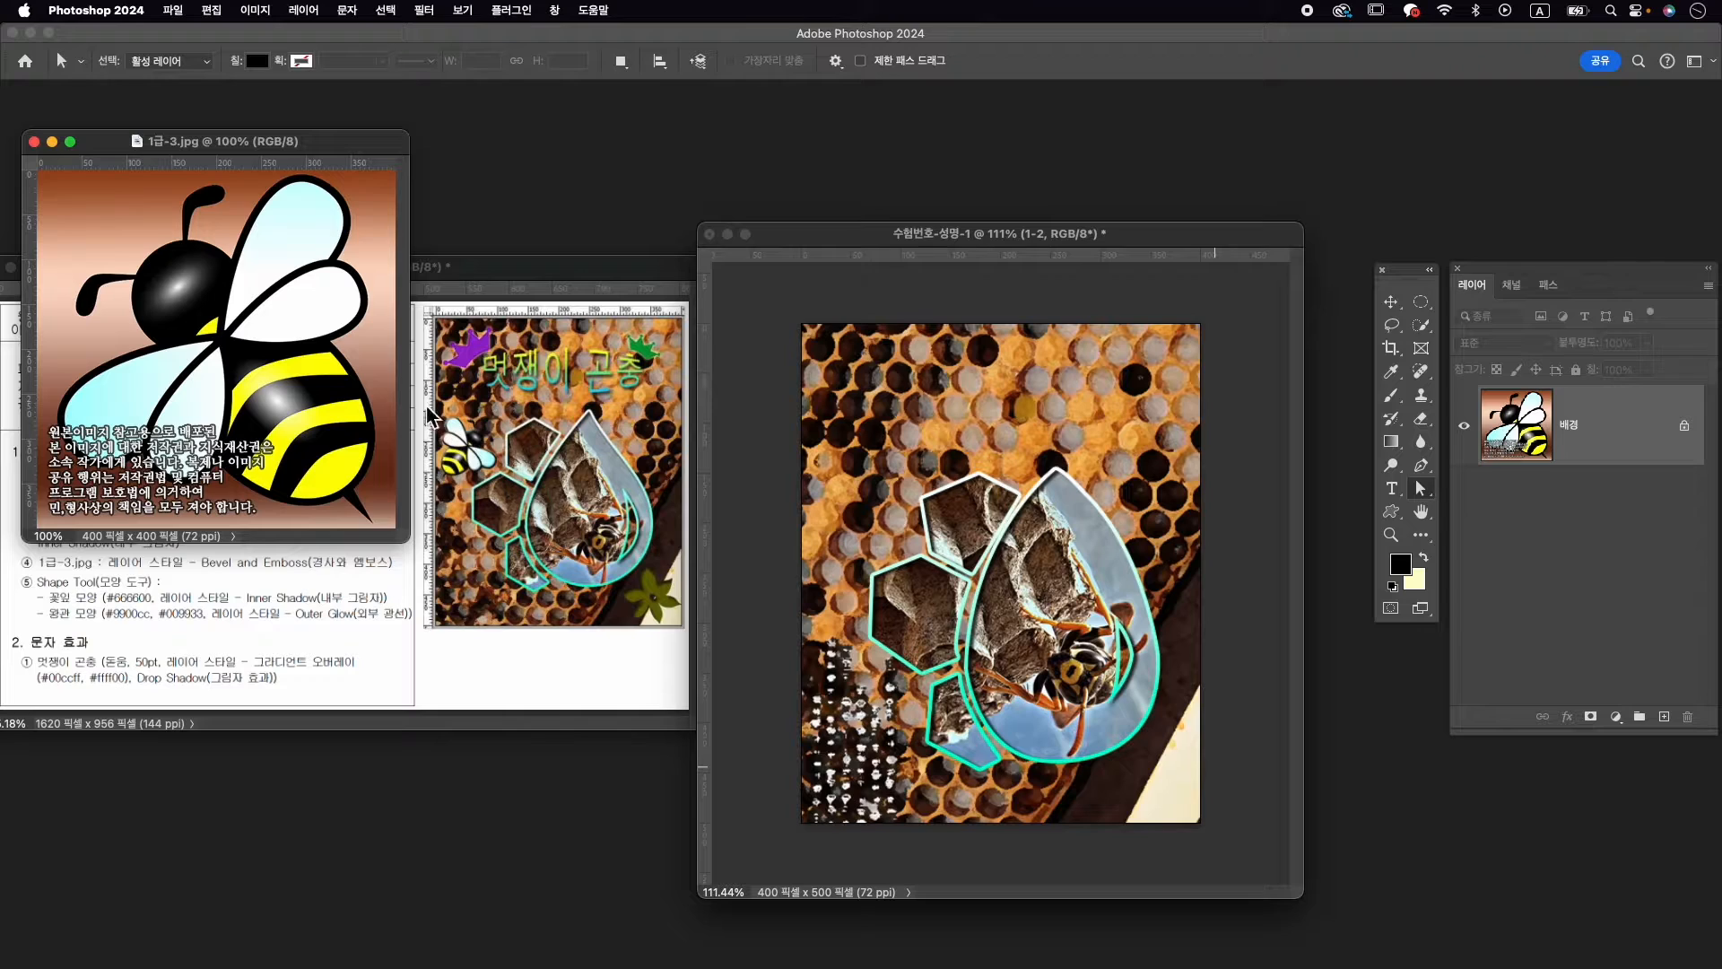
left_click_drag(324, 148, 1105, 192)
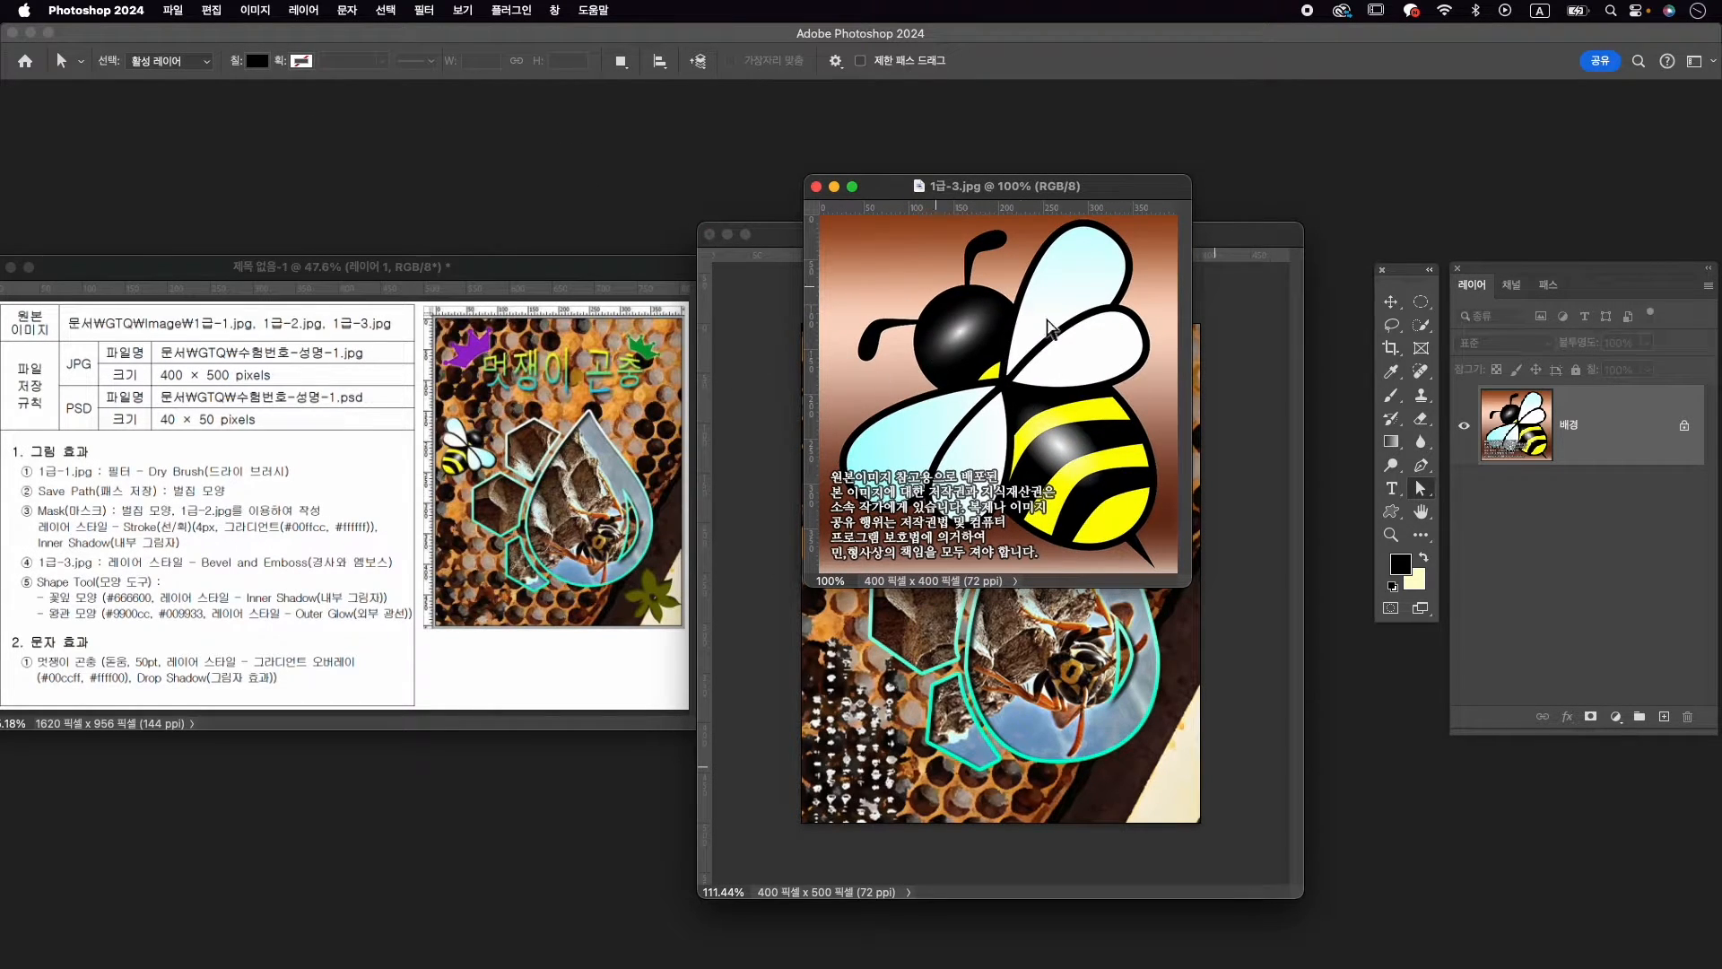
Select the bee in 1급-3.jpg with the Object Selection tool
left_click(1422, 326)
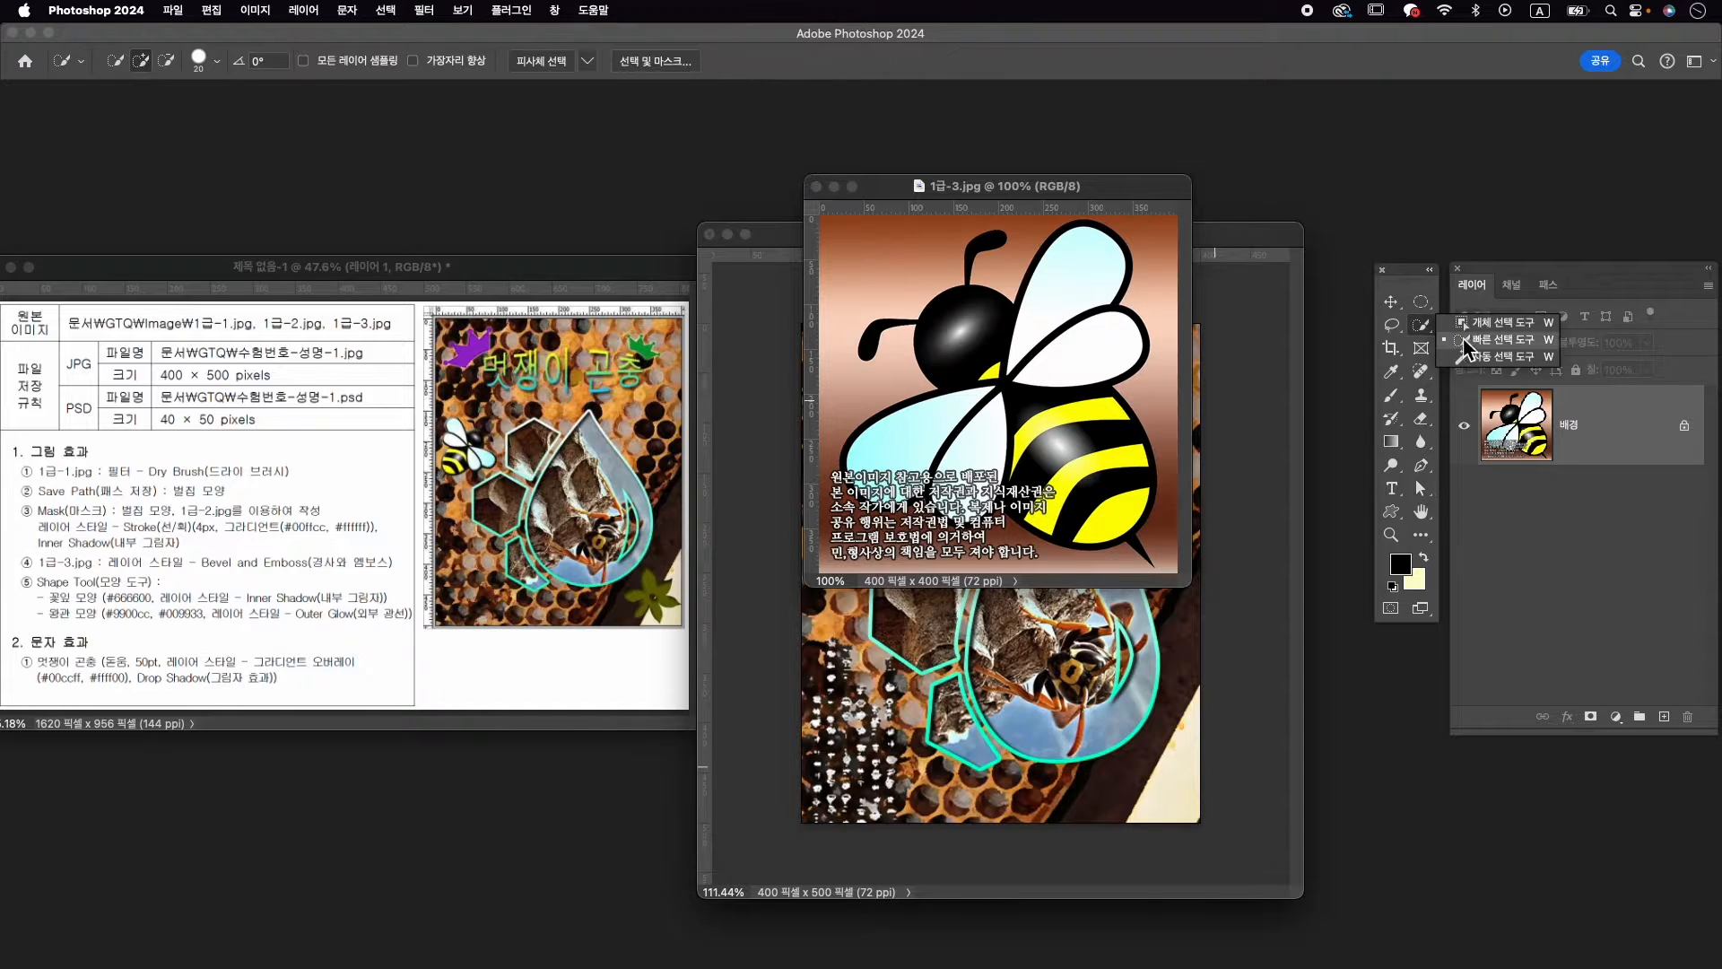
left_click(1500, 325)
left_click_drag(844, 230, 1167, 550)
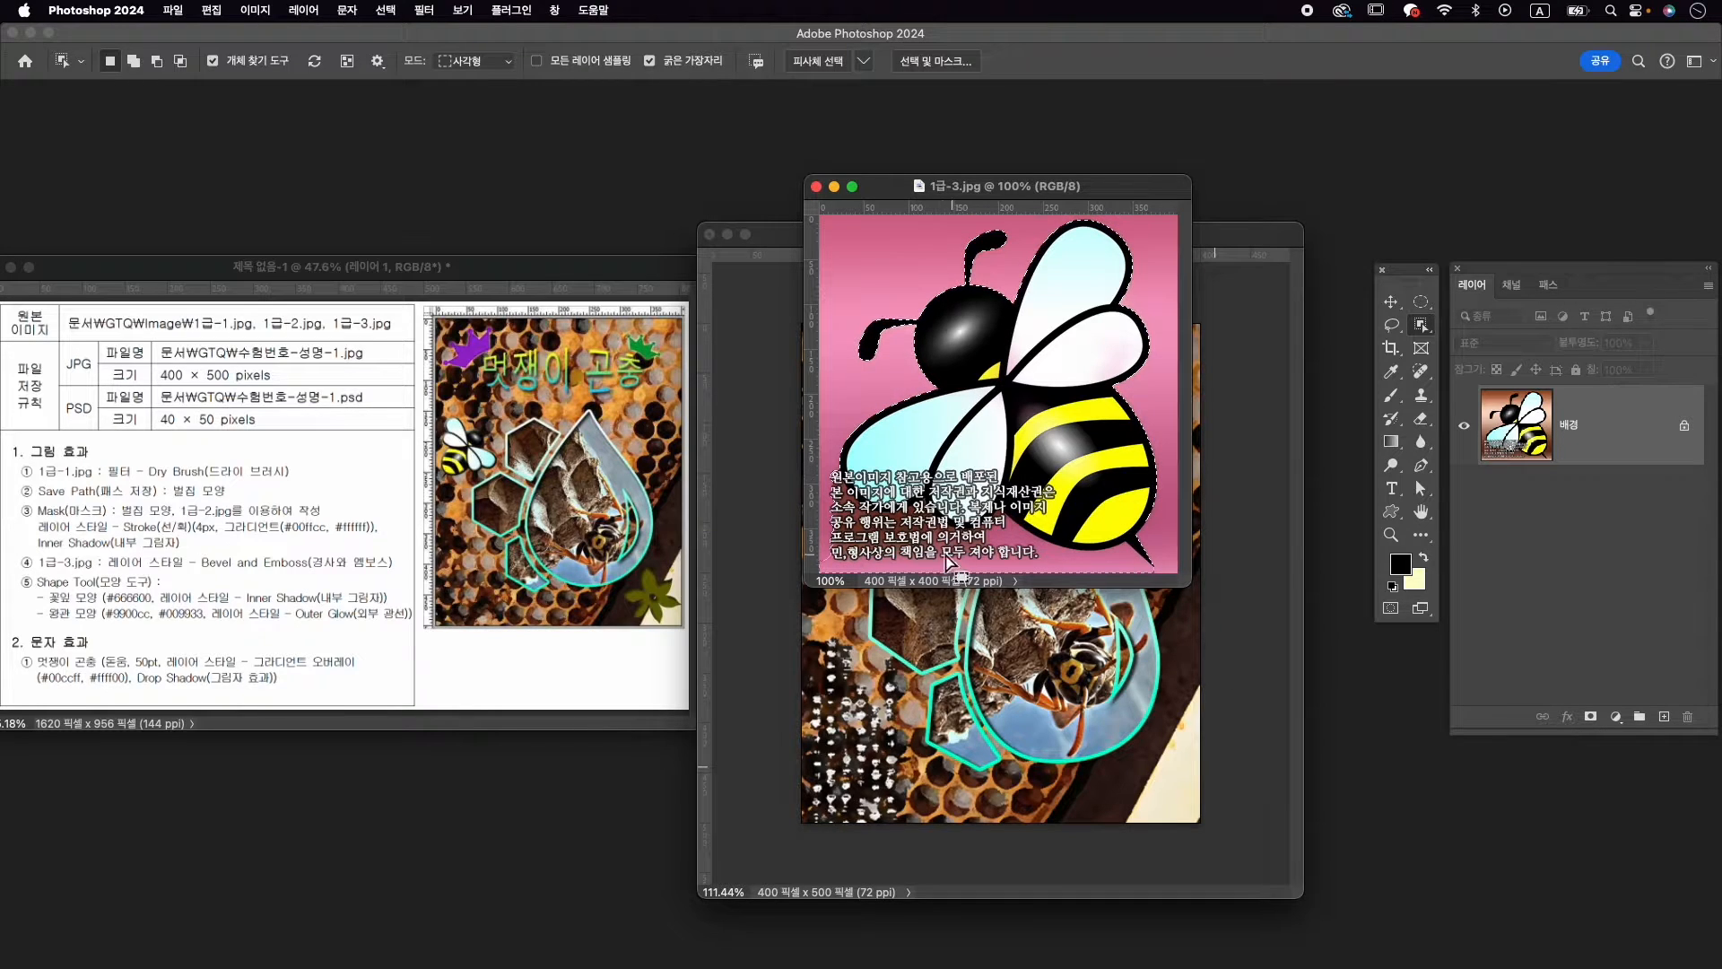
Refine the selection around the copyright text below the bee's lower wings with the Quick Selection tool
left_click(1421, 330)
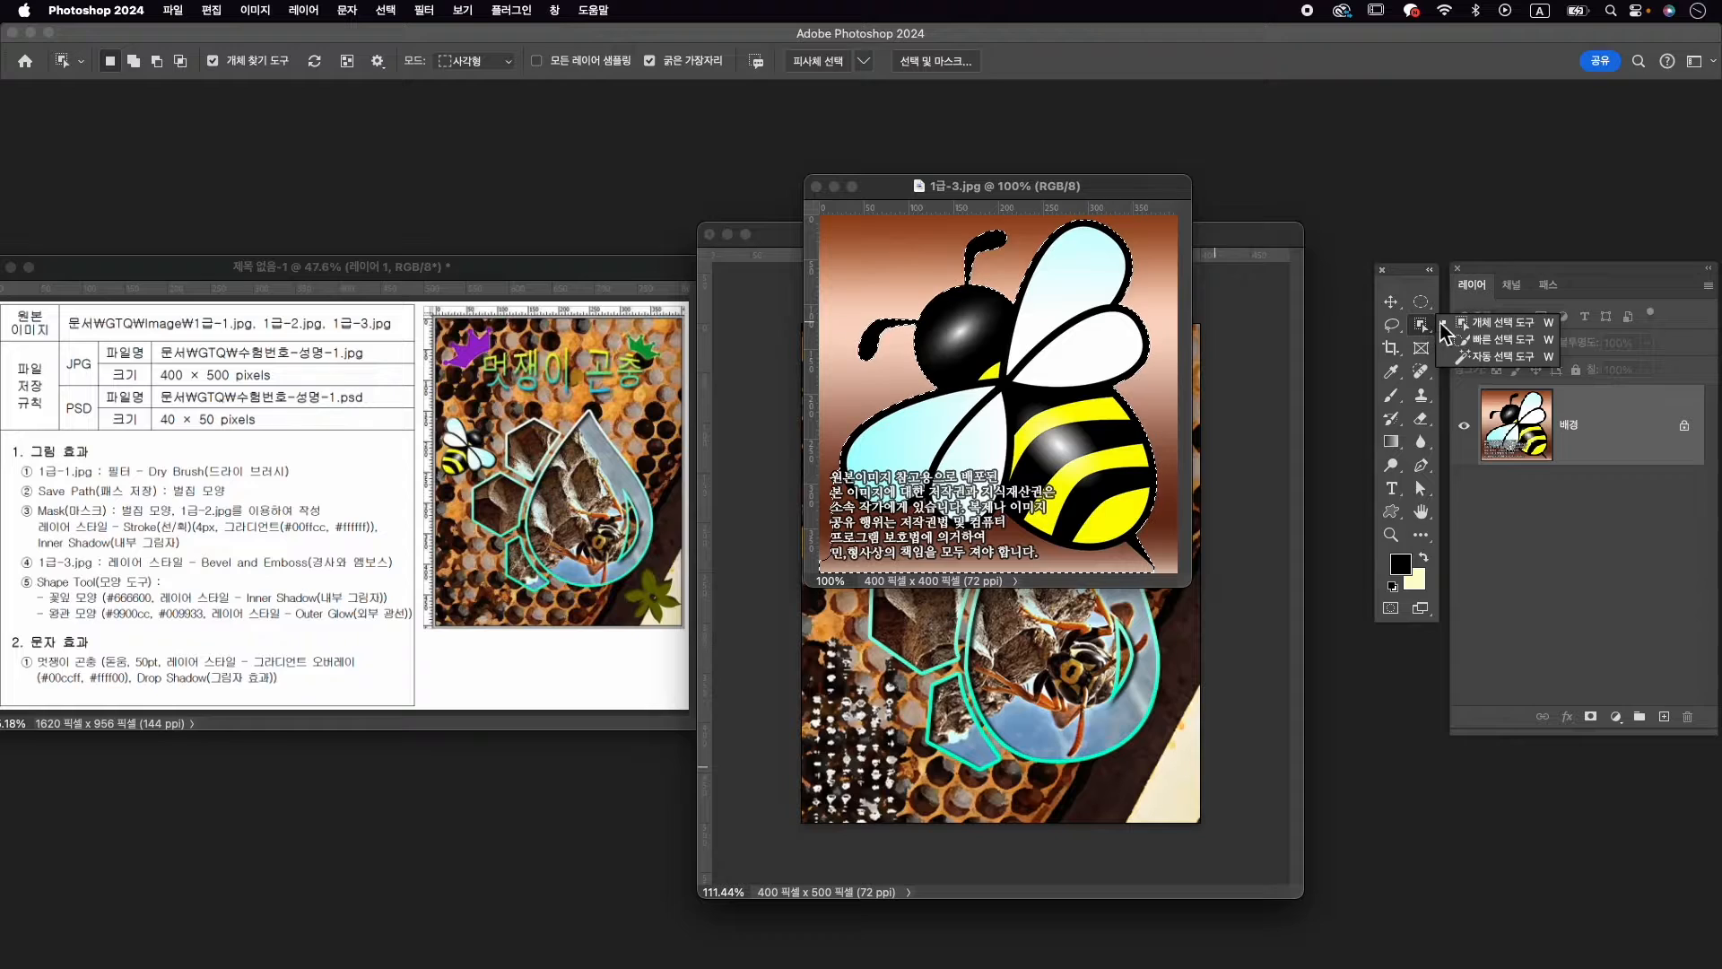
left_click(1500, 340)
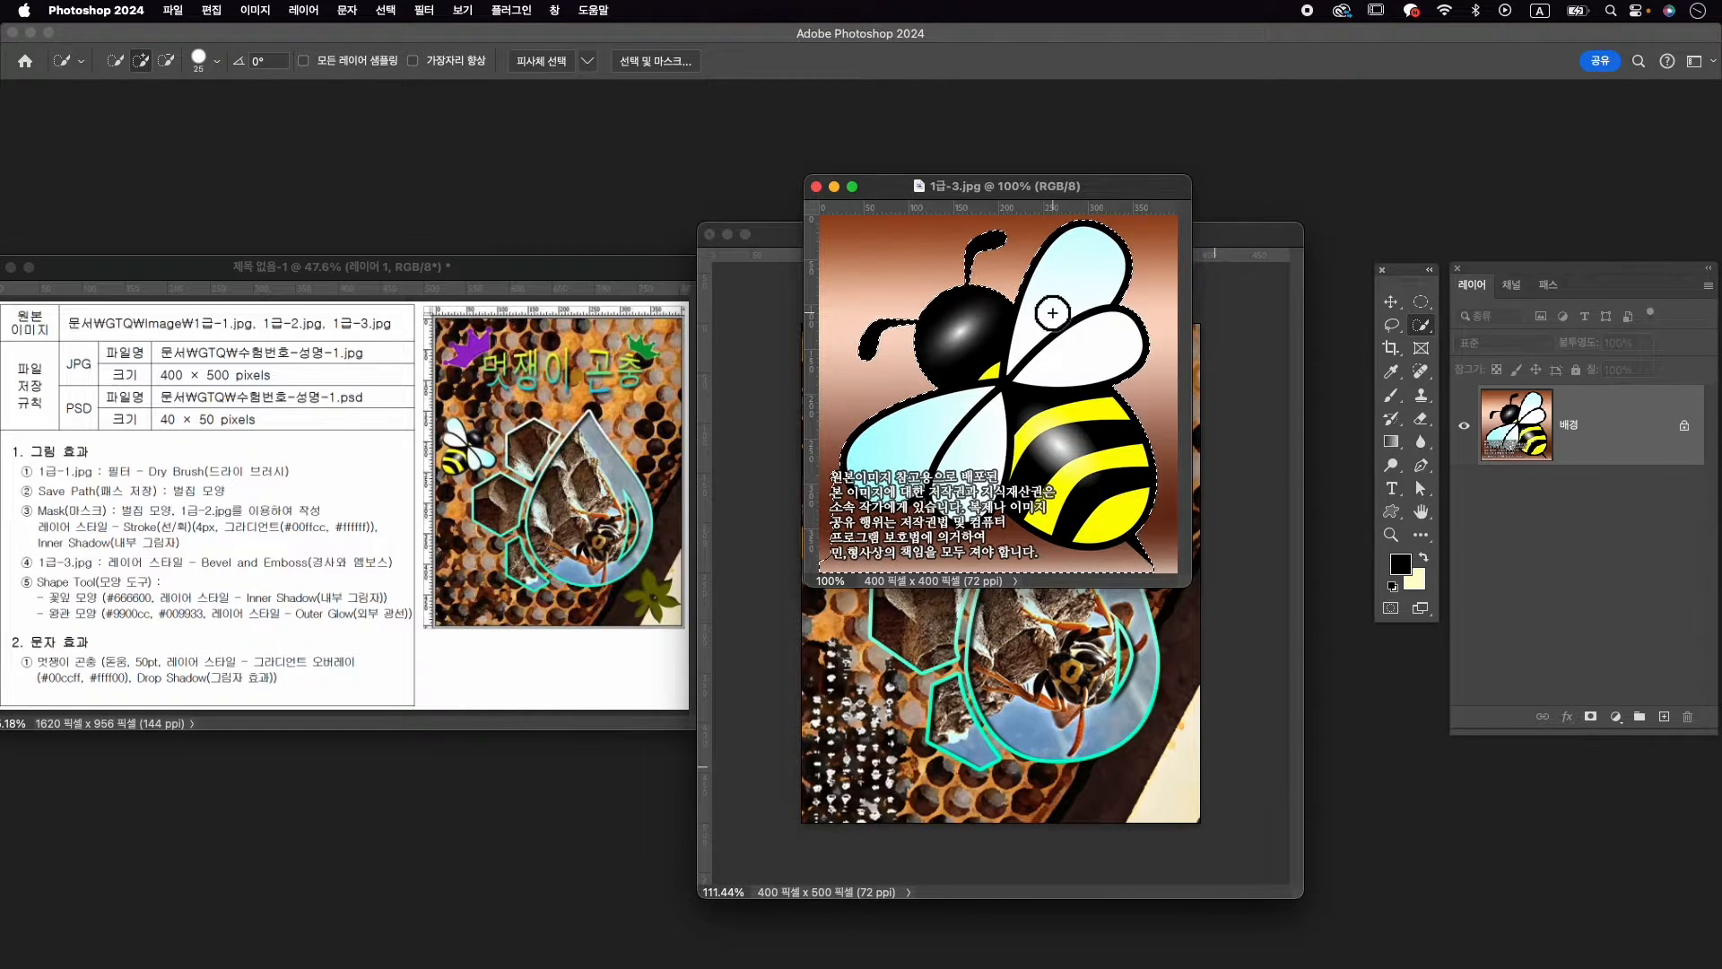
key("alt")
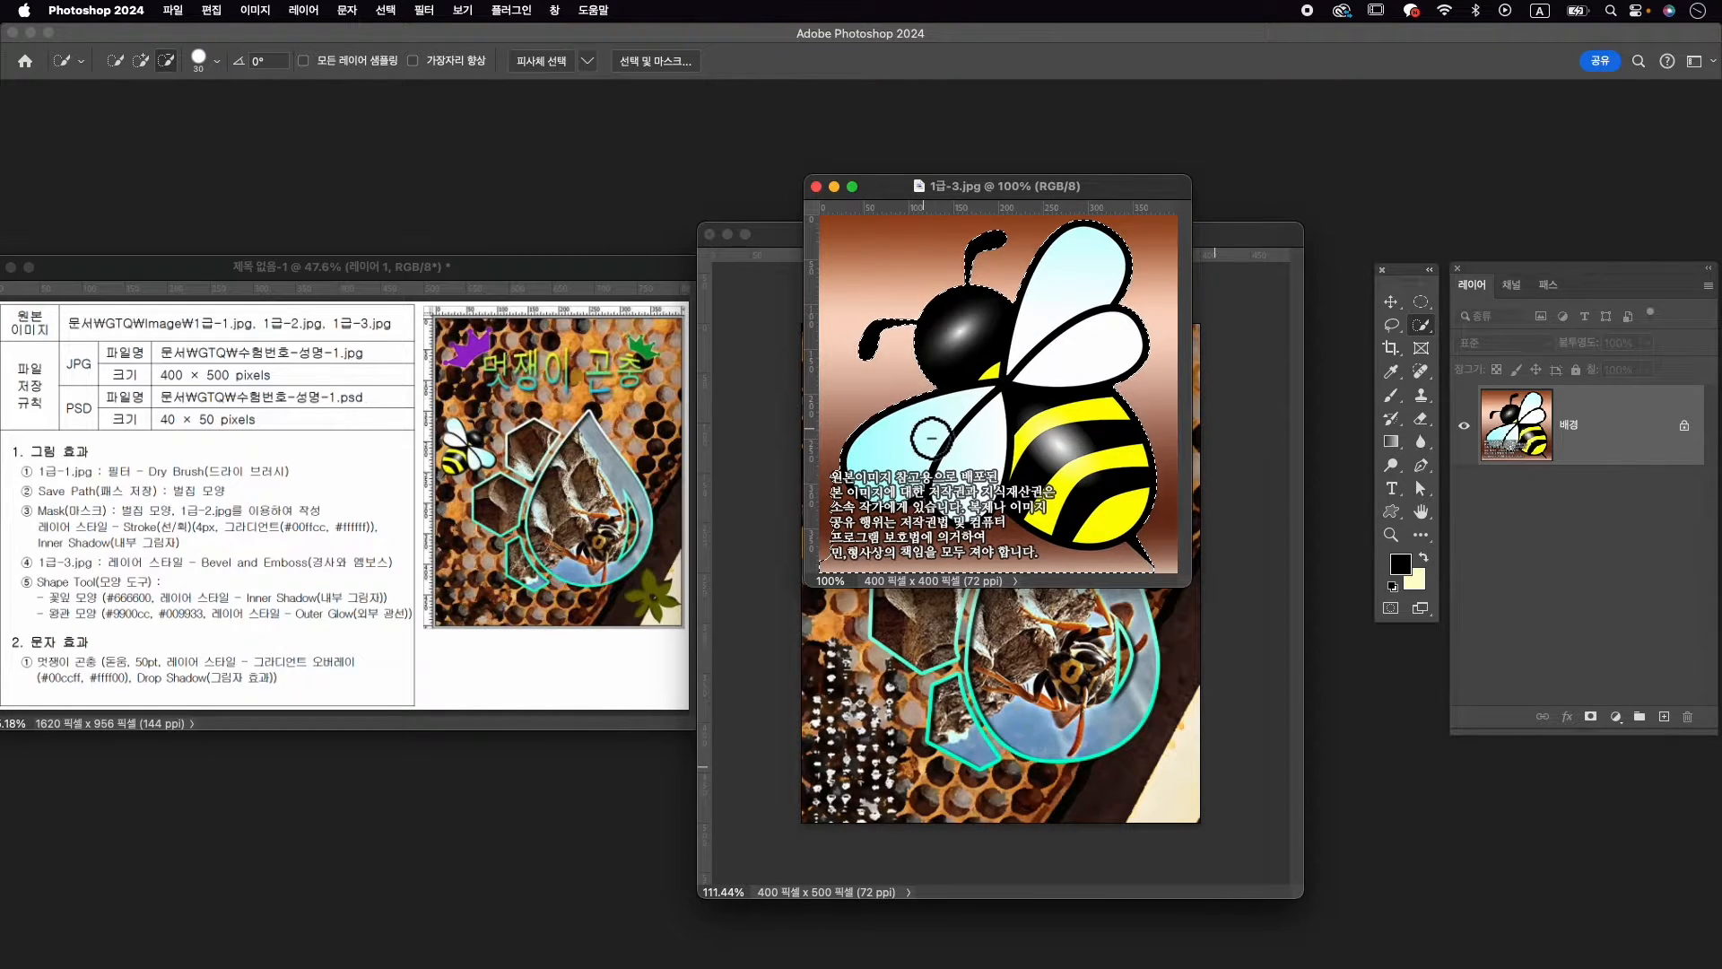
mouse_move(908, 570)
left_mouse_down()
mouse_move(1043, 573)
mouse_move(897, 561)
mouse_move(913, 535)
mouse_move(960, 567)
left_mouse_up()
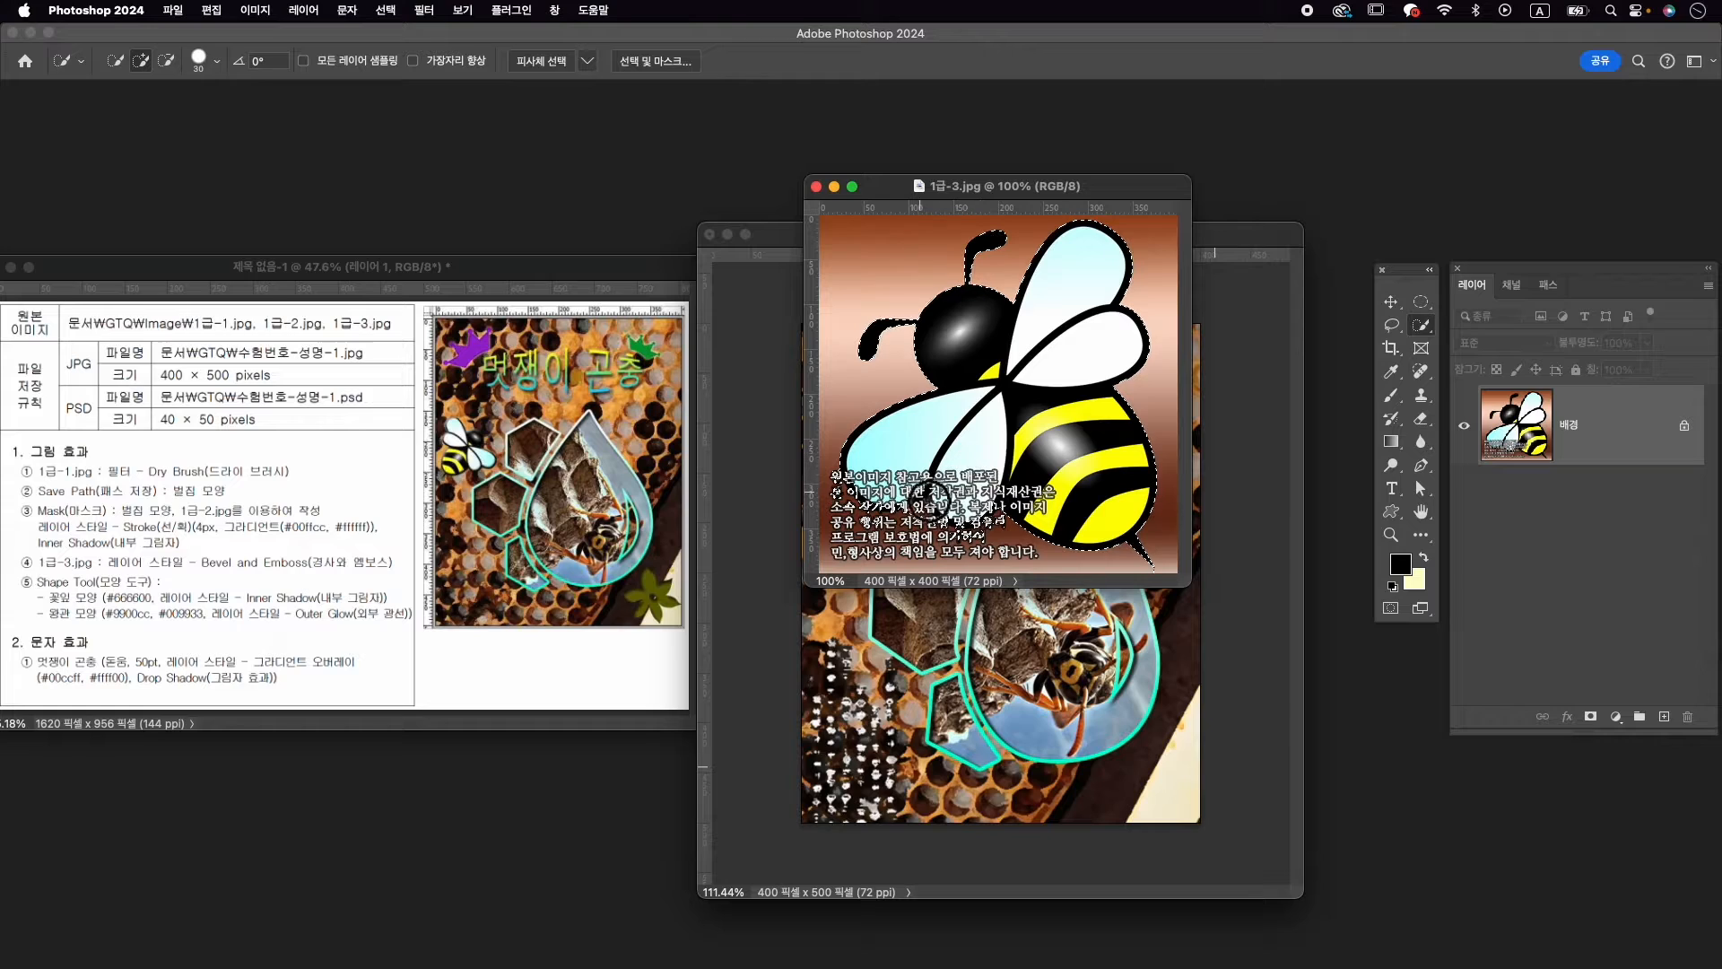
key("alt")
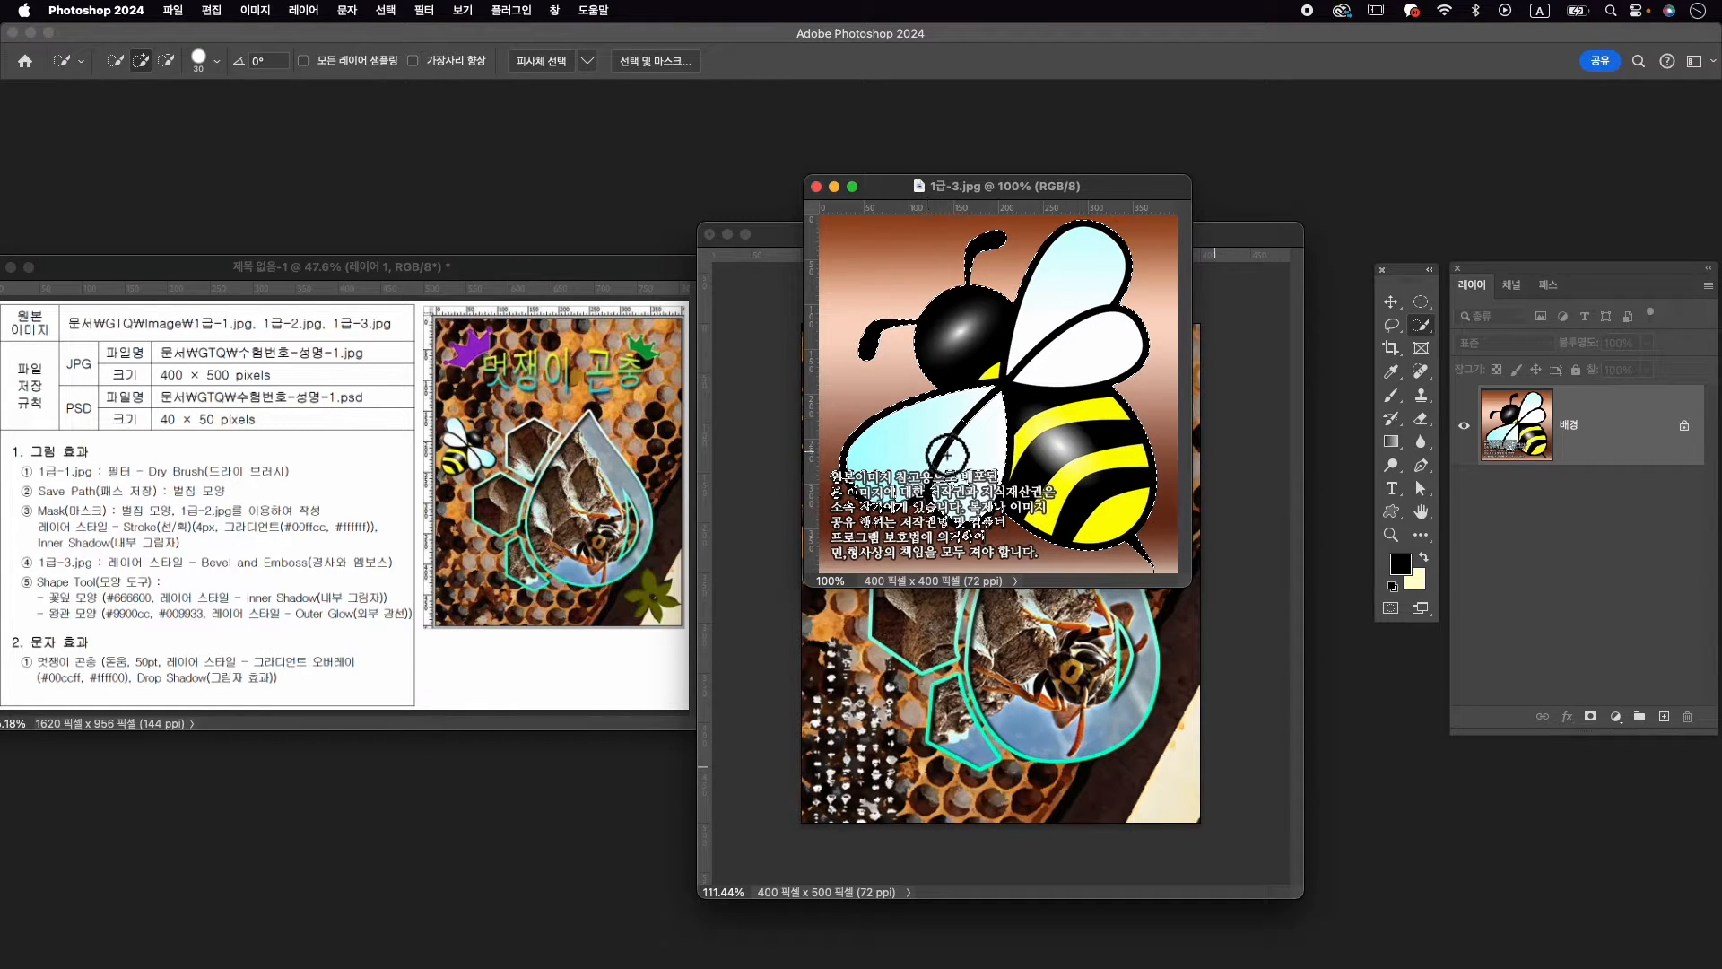
mouse_move(1008, 405)
left_mouse_down()
mouse_move(957, 432)
mouse_move(1000, 423)
mouse_move(999, 401)
mouse_move(916, 459)
left_mouse_up()
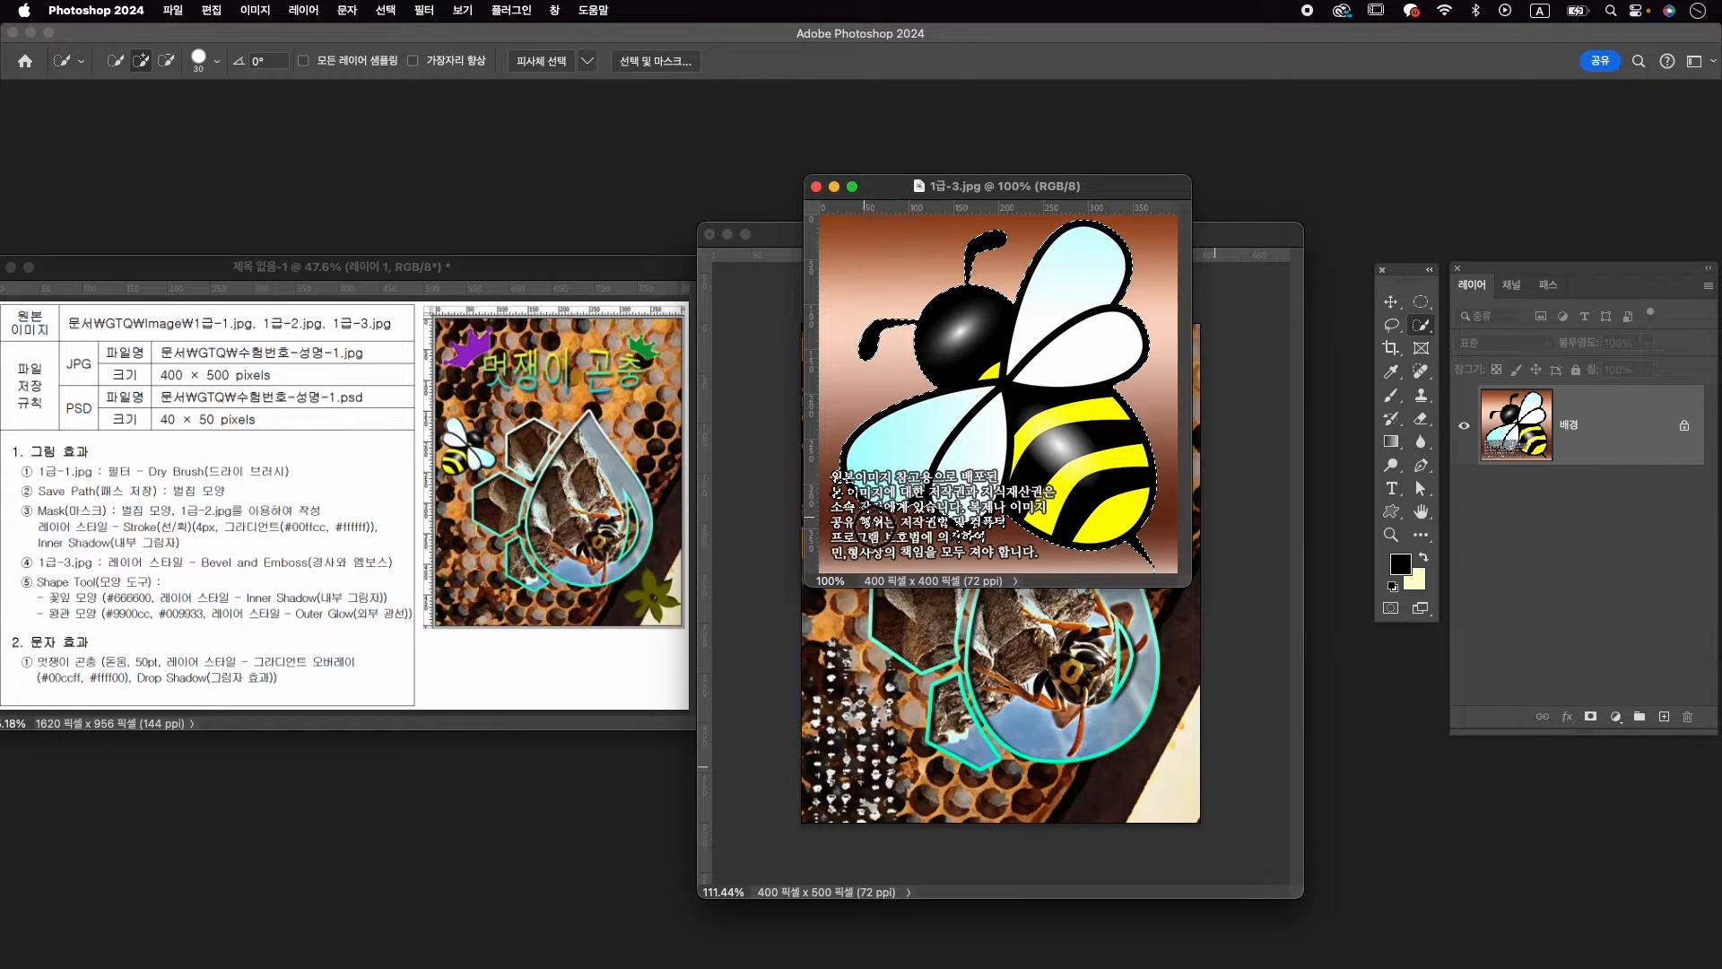
Trim the remaining text from the selection along the lower wings' edge with a 10 px Quick Selection brush
scroll(883, 527, "up", 3)
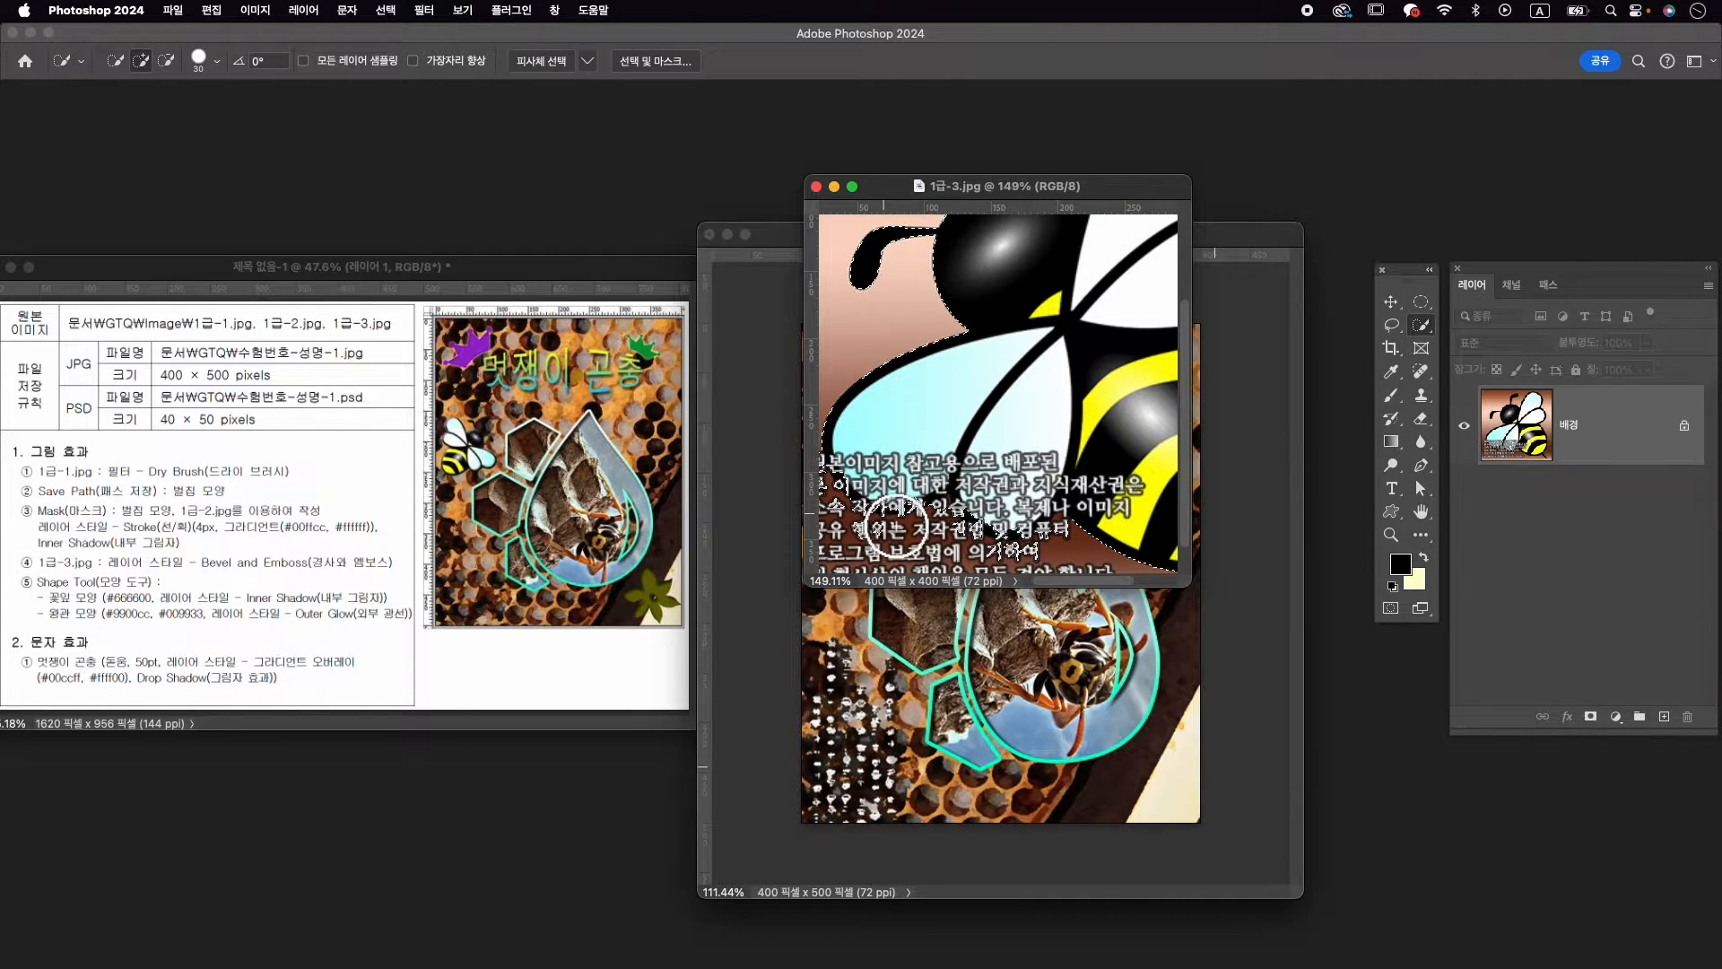
key("bracketleft")
key("bracketleft")
key("alt")
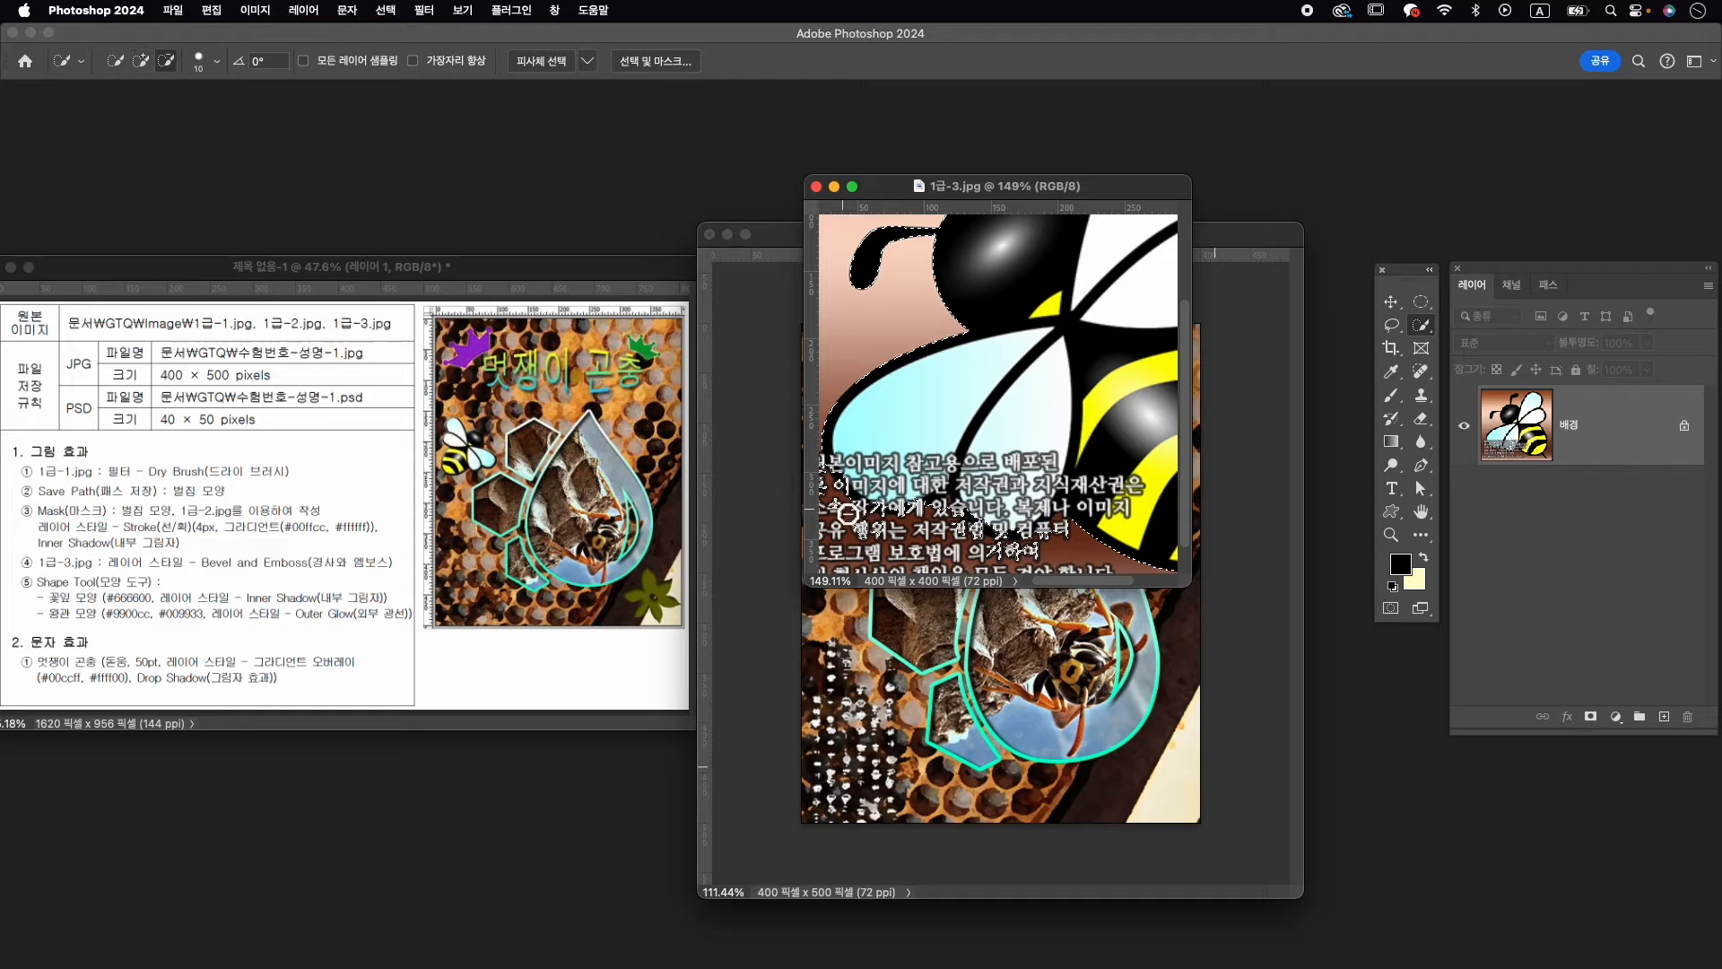
mouse_move(848, 513)
left_mouse_down()
mouse_move(945, 502)
mouse_move(995, 550)
mouse_move(1061, 537)
mouse_move(1030, 554)
mouse_move(1014, 506)
mouse_move(974, 511)
left_mouse_up()
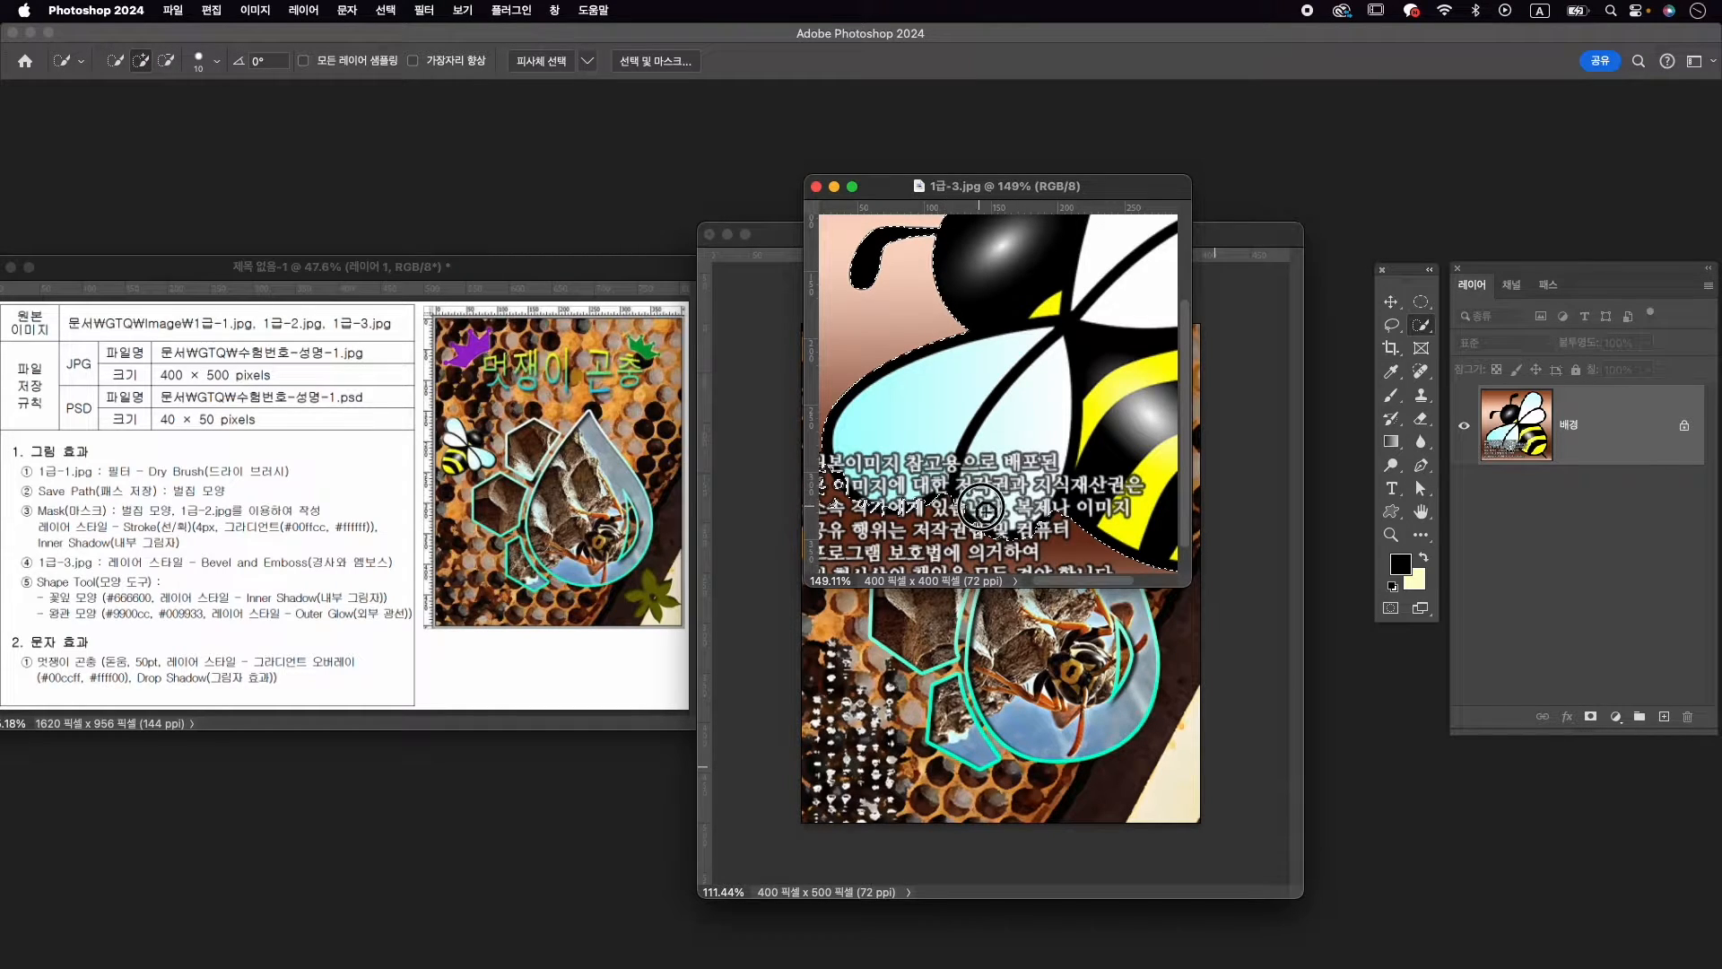
scroll(950, 496, "left", 2)
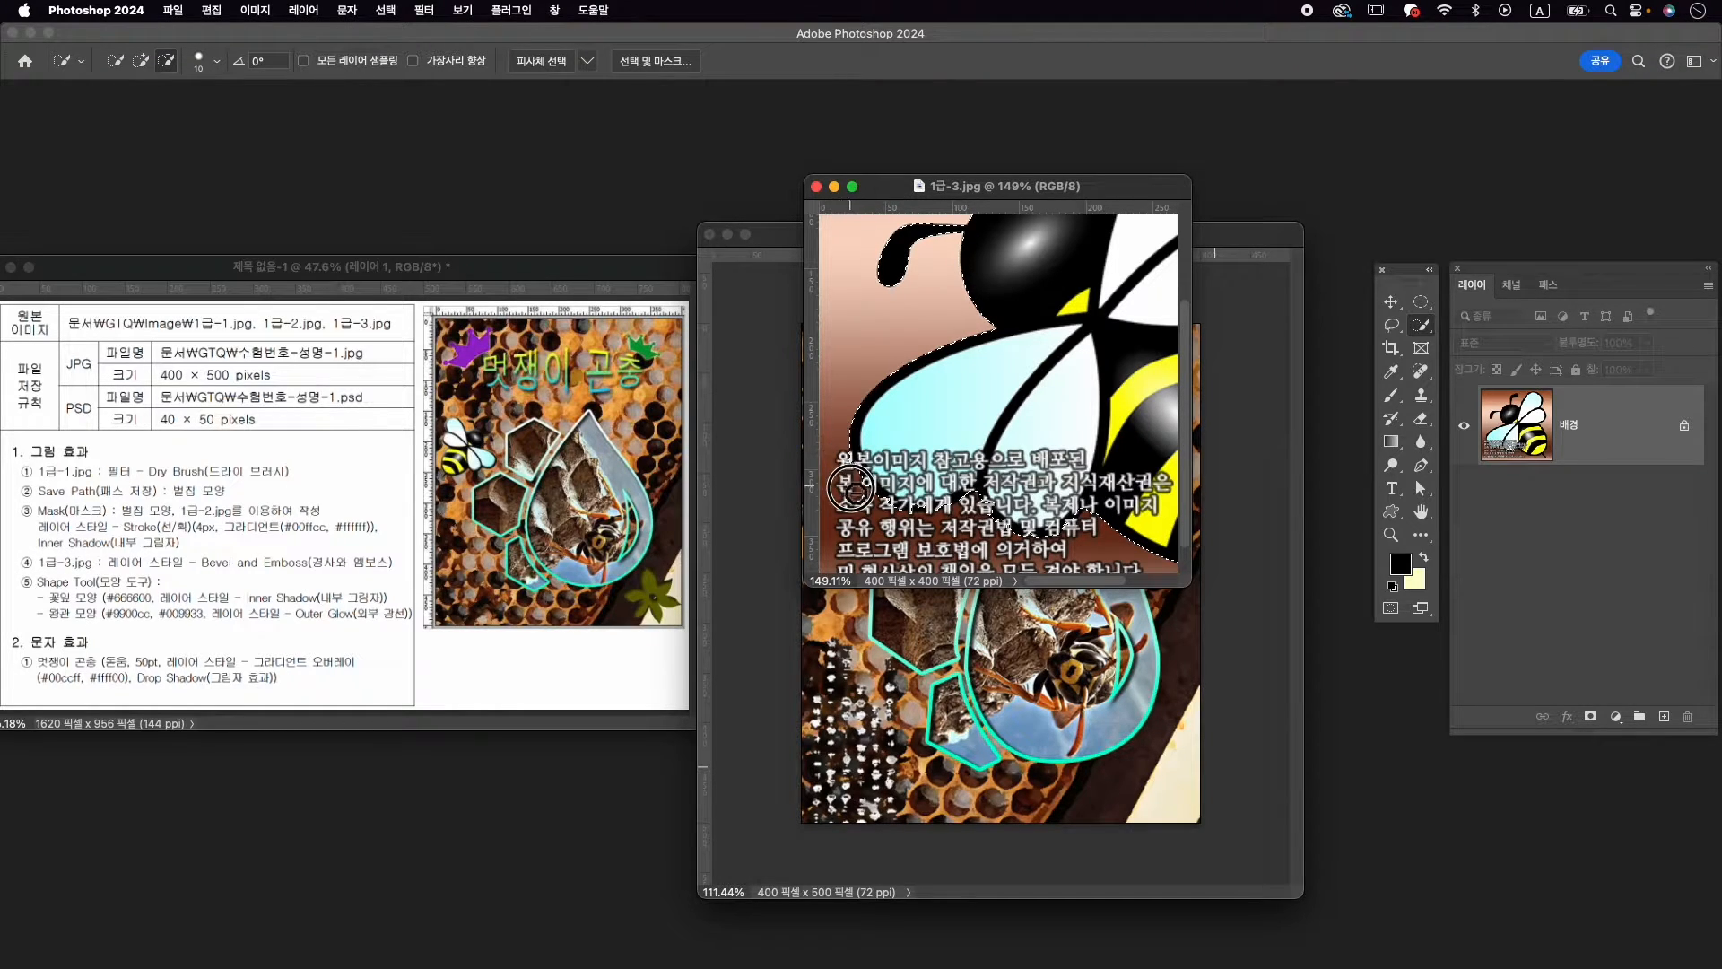
scroll(1030, 505, "down", 5)
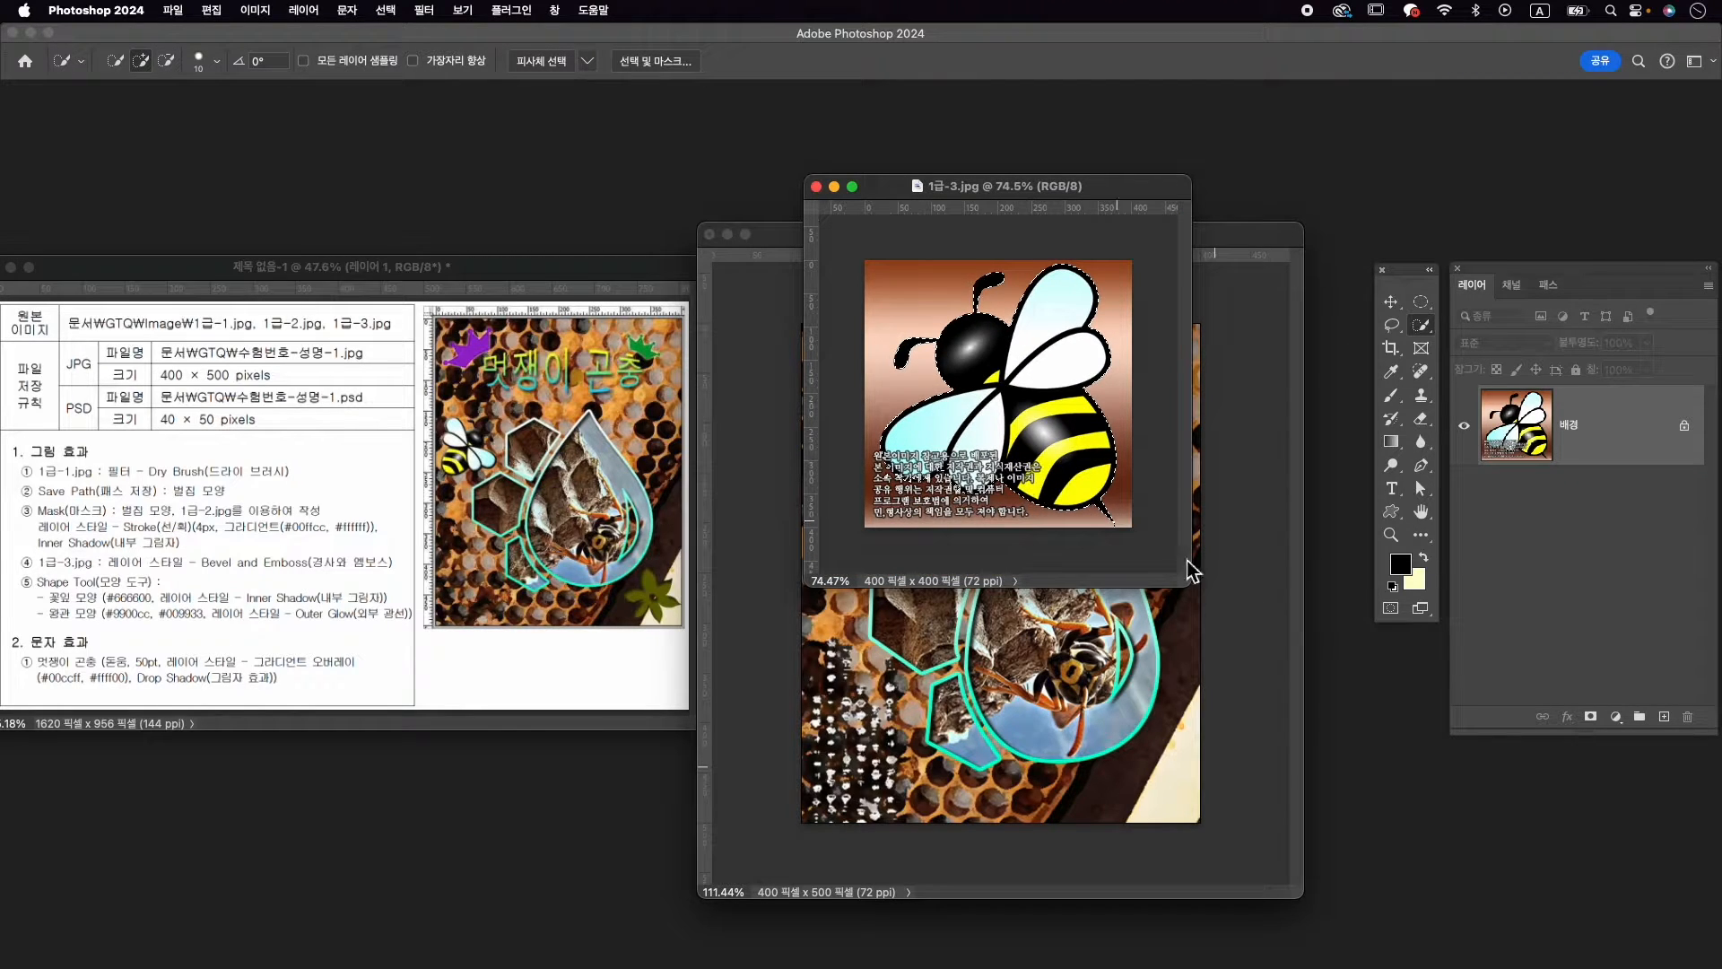
Add a layer mask to the bee layer from the current selection
left_click(1591, 718)
scroll(952, 498, "up", 5)
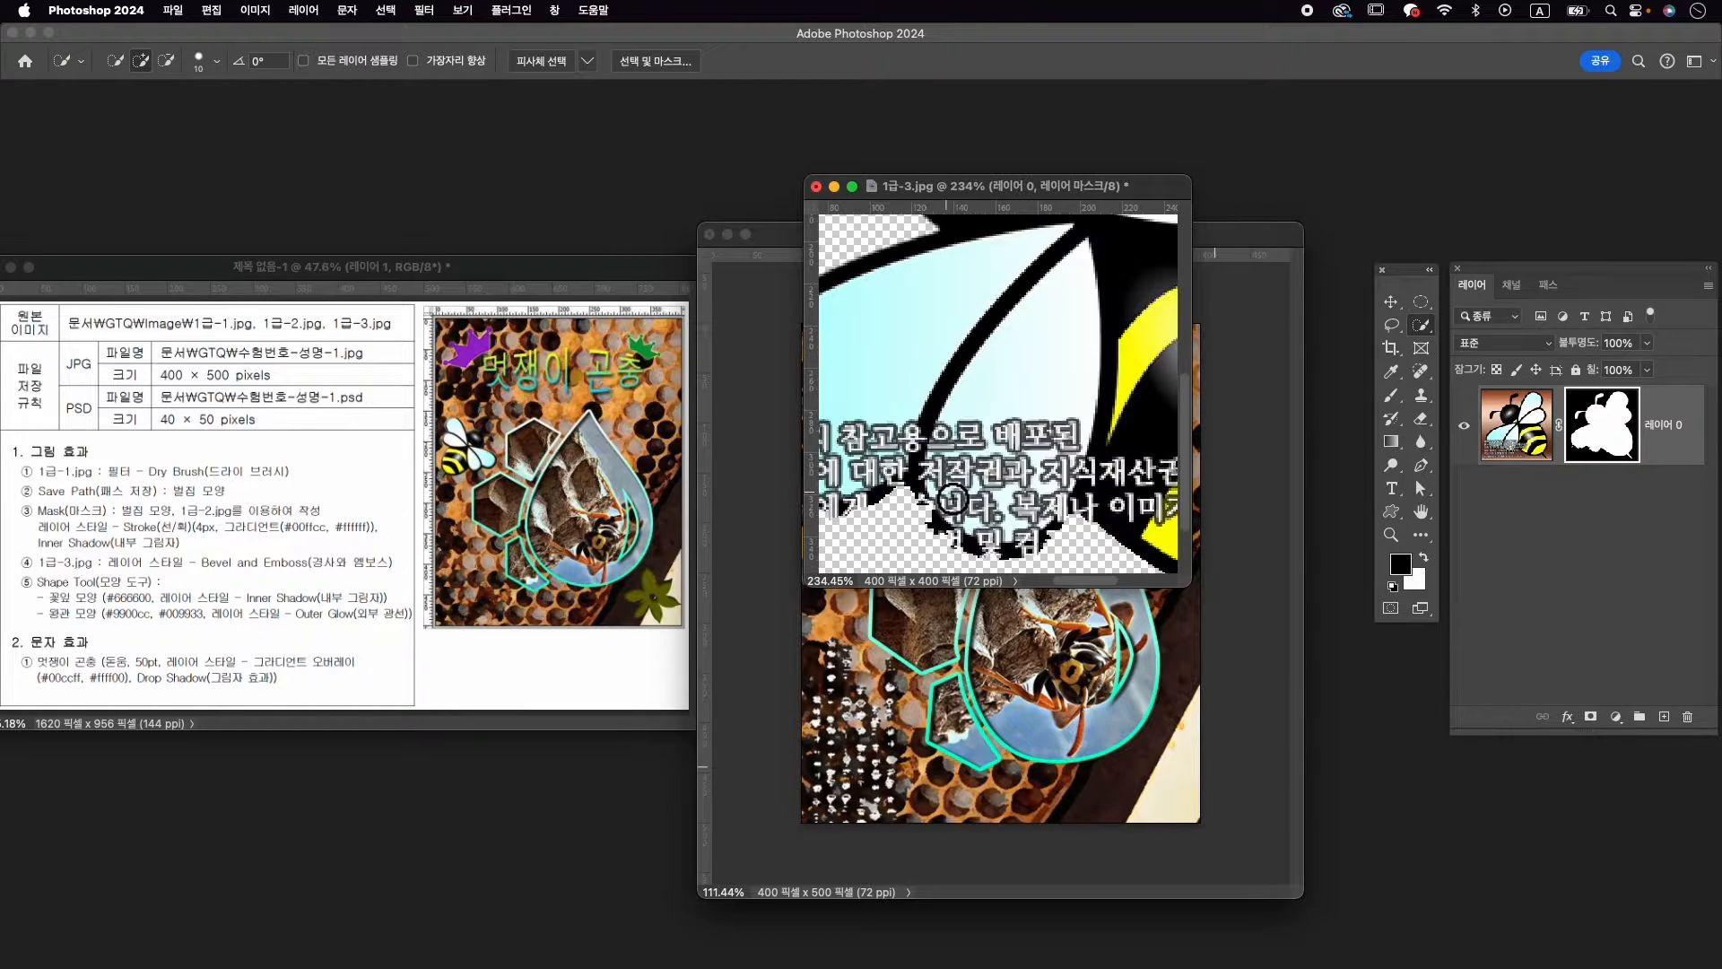
left_click_drag(933, 471, 1035, 422)
left_click_drag(871, 463, 924, 466)
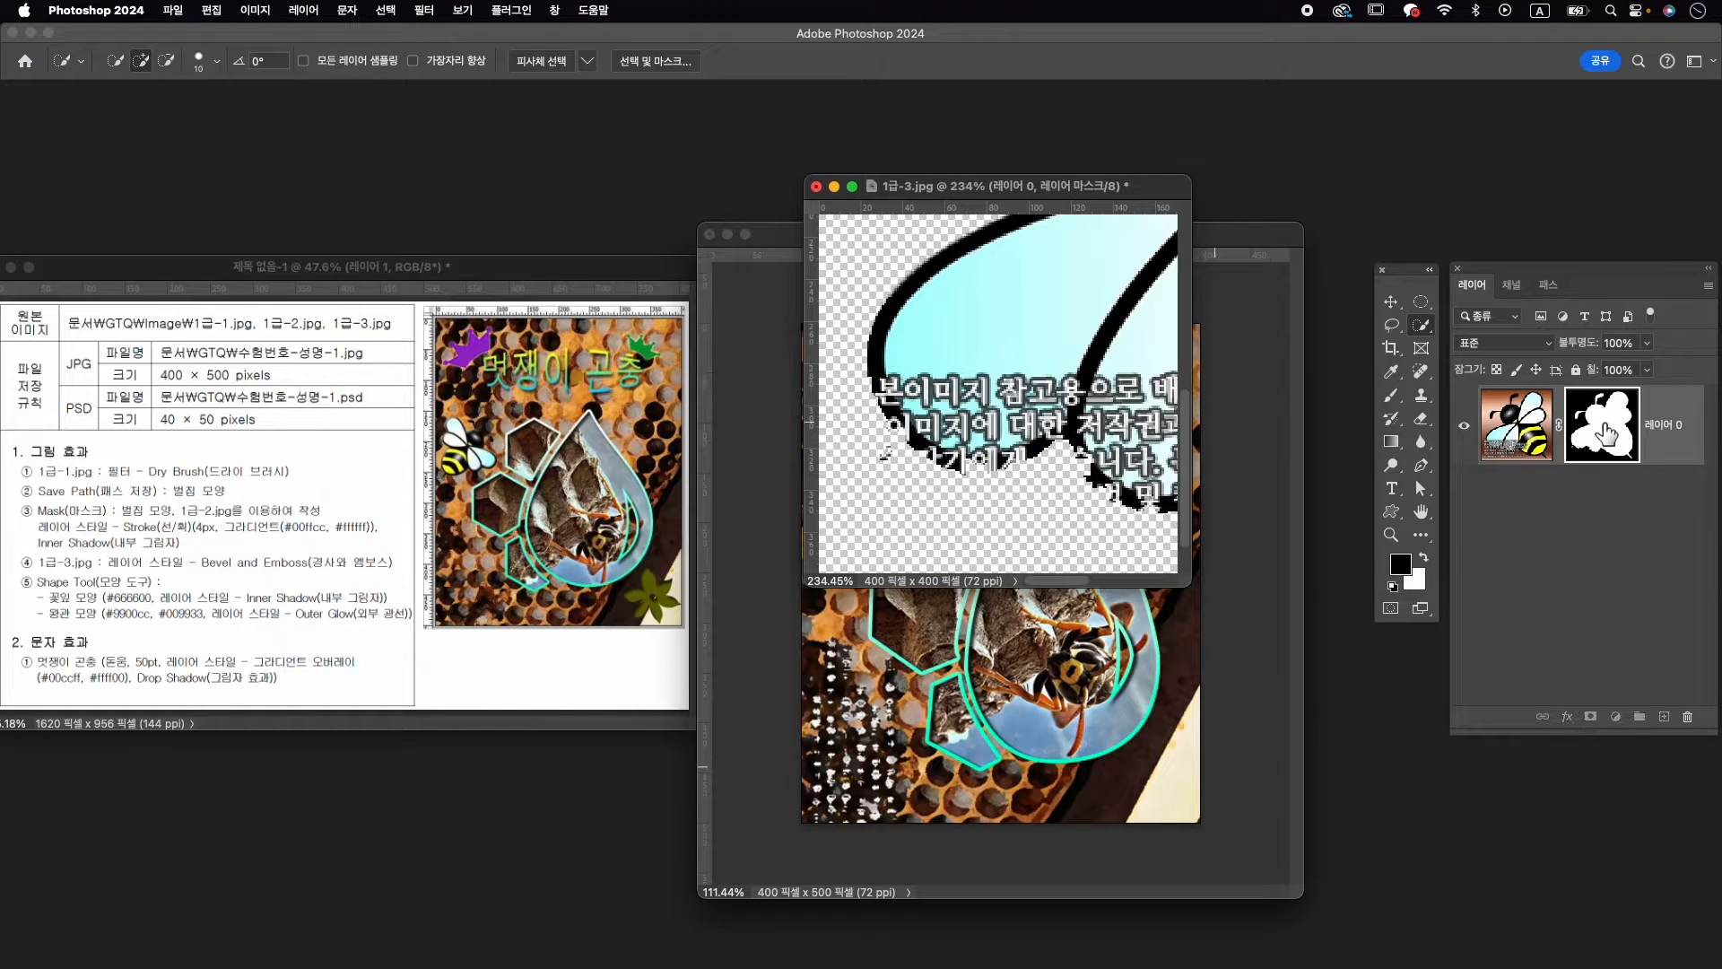
Set up the Brush tool with a 10 px tip and 100% opacity for the bee's layer mask
left_click(1393, 399)
left_click(1455, 395)
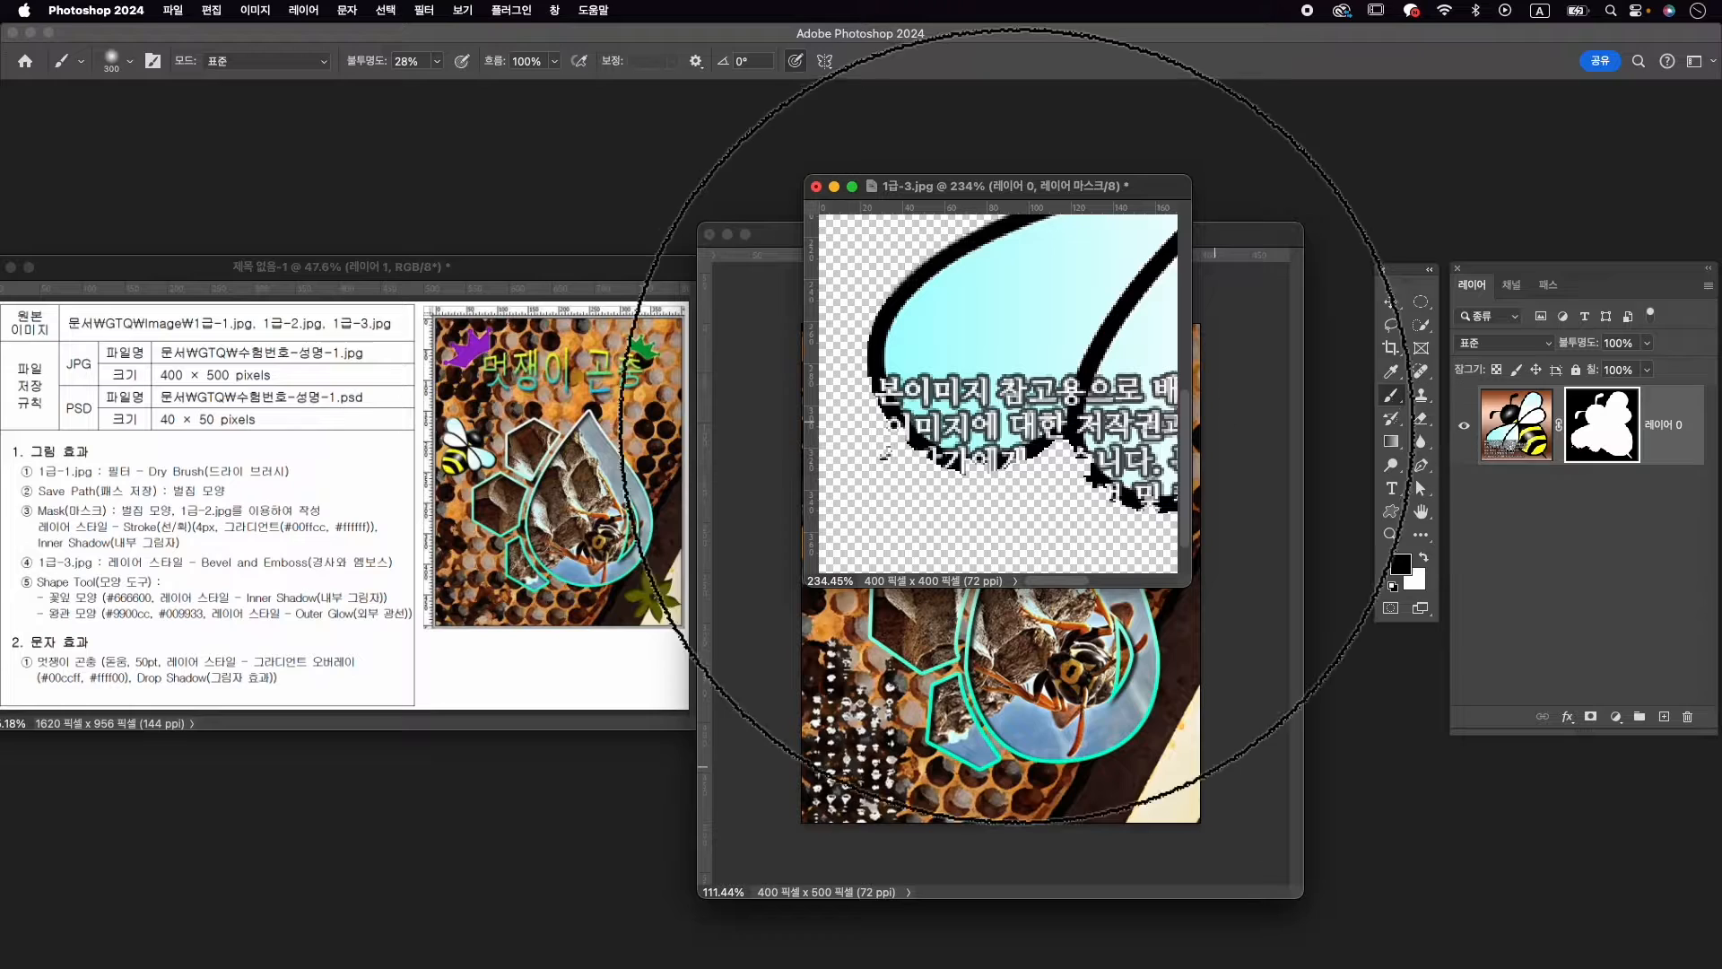
key("bracketleft")
key("bracketleft")
key("bracketleft")
key("bracketleft")
key("bracketleft")
key("bracketleft")
key("bracketleft")
key("bracketleft")
key("bracketleft")
key("bracketleft")
key("bracketleft")
key("bracketleft")
key("bracketleft")
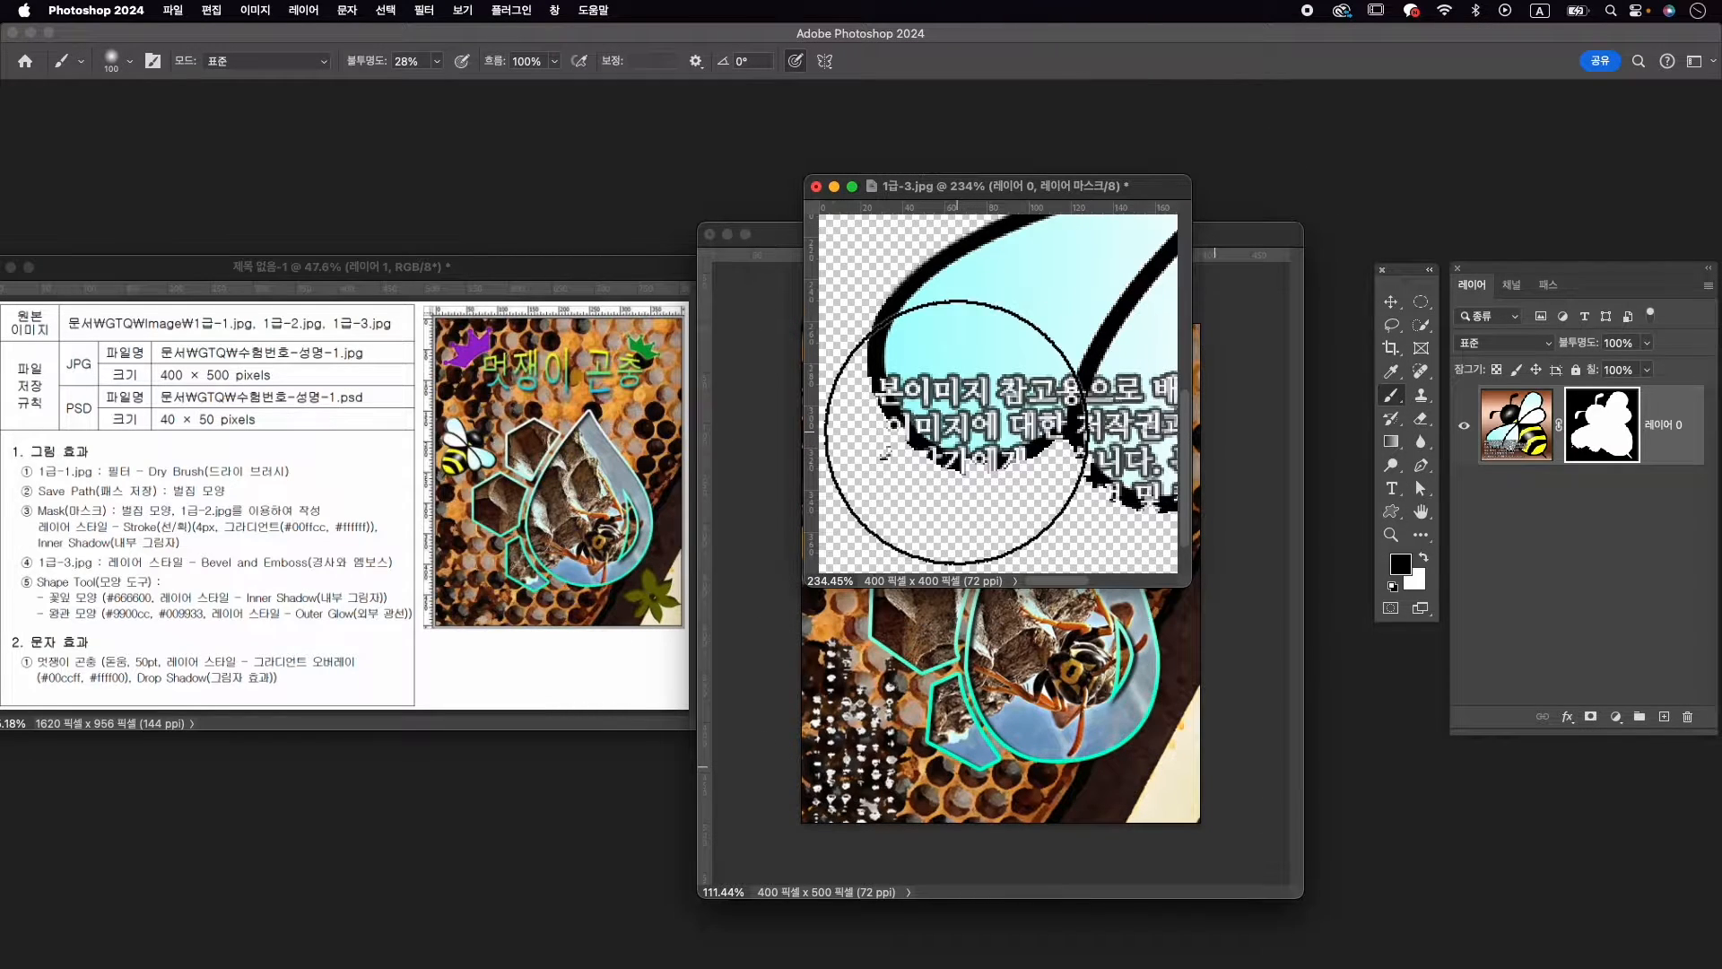
key("bracketleft")
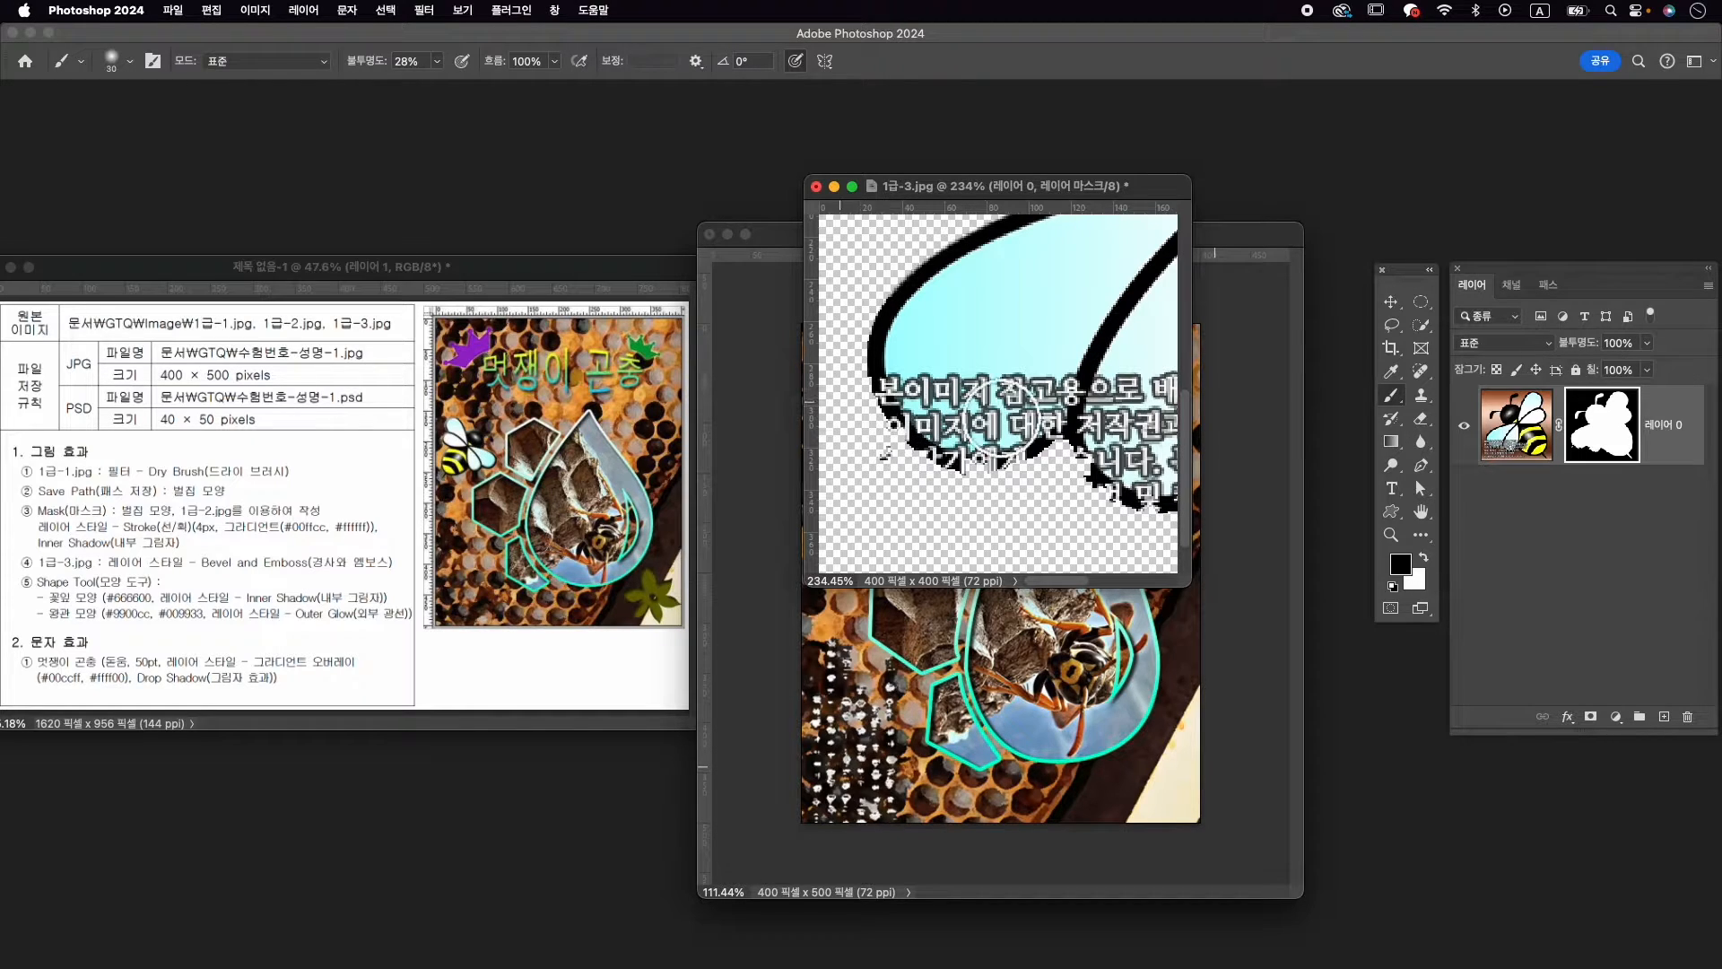
left_click(126, 60)
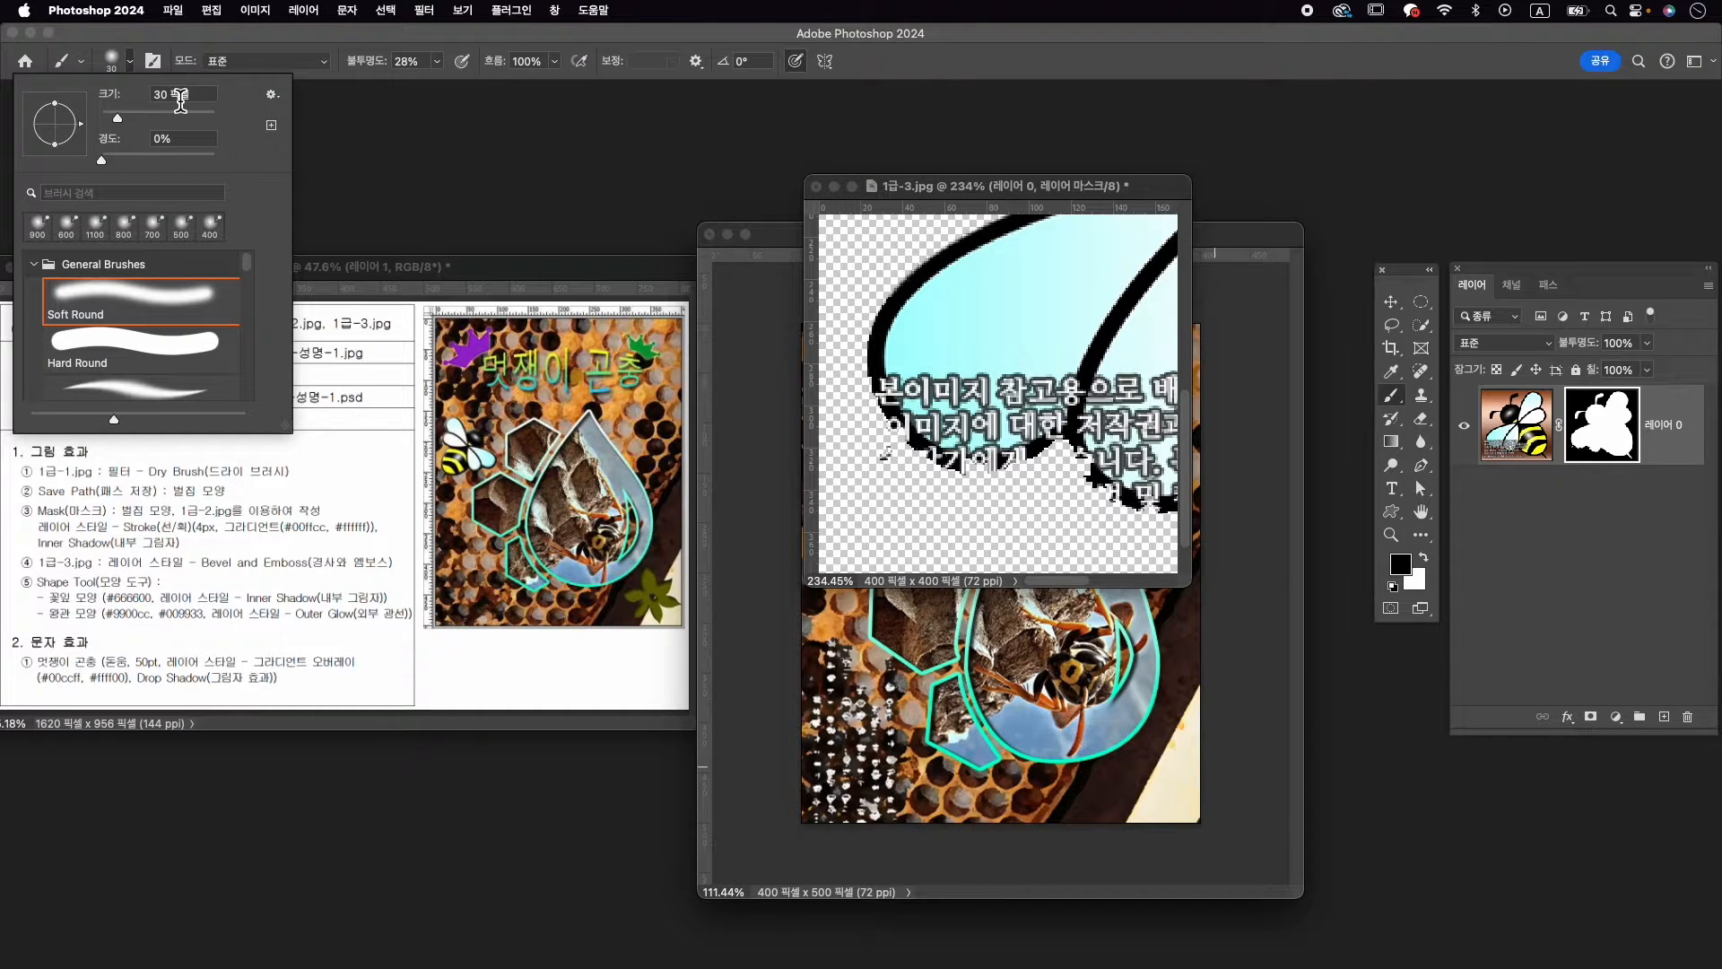
left_click(348, 49)
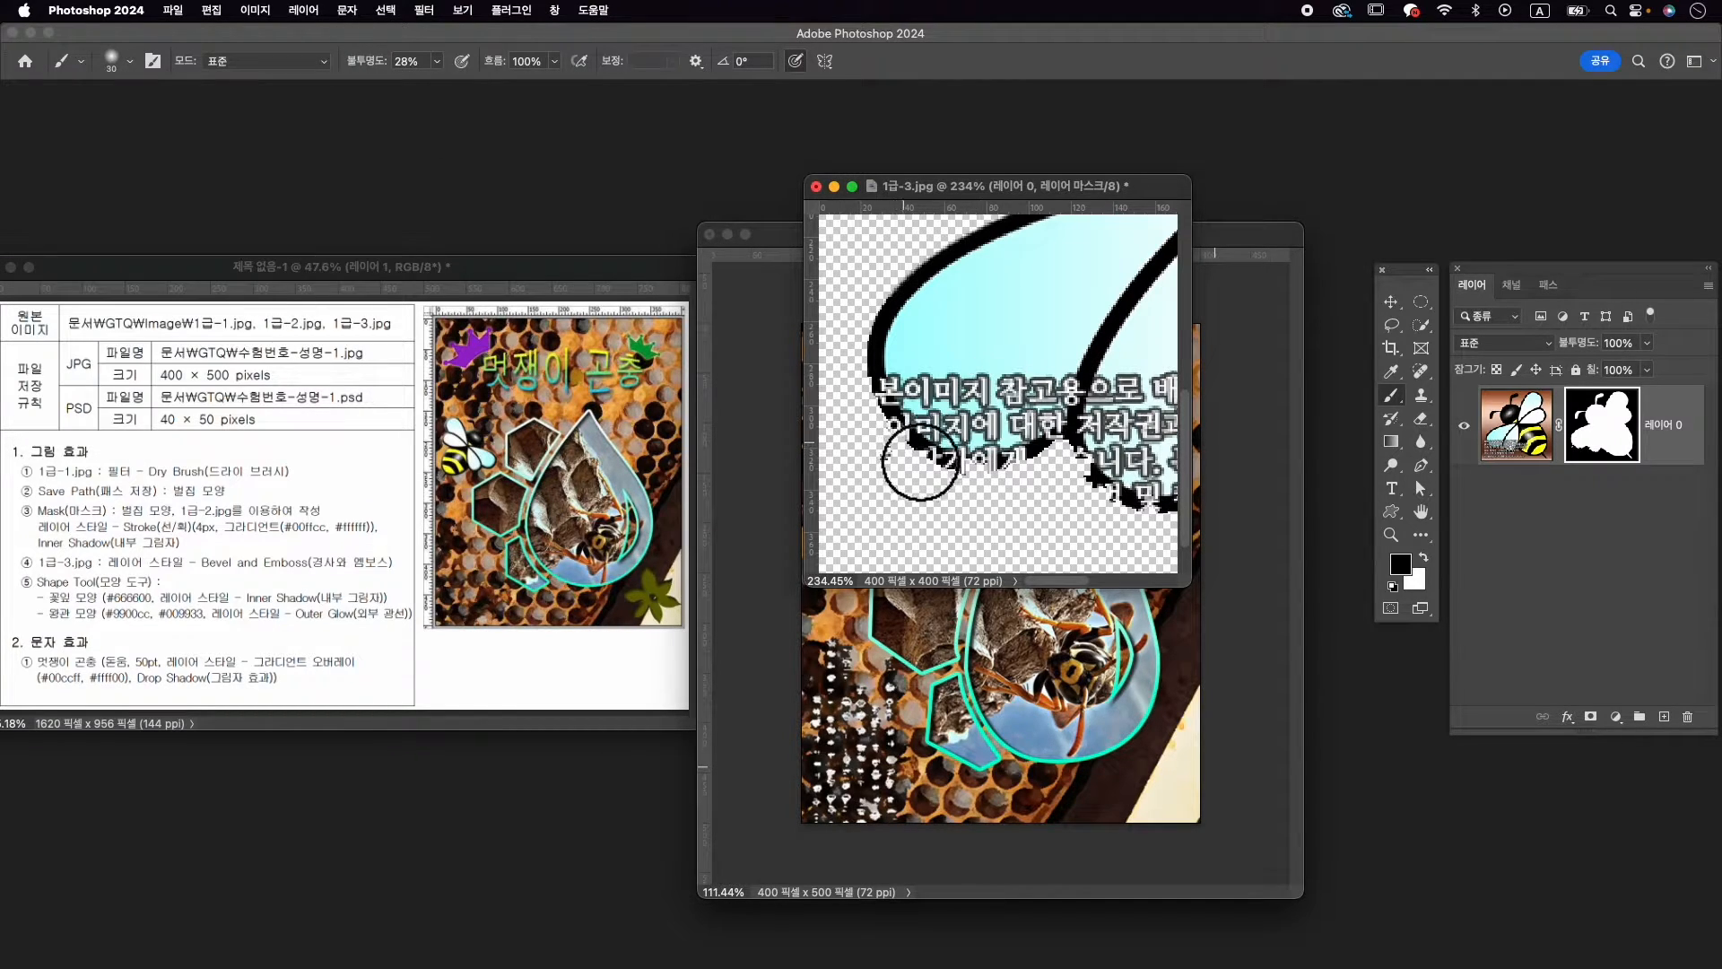
key("bracketleft")
key("bracketleft")
key("bracketleft")
key("bracketleft")
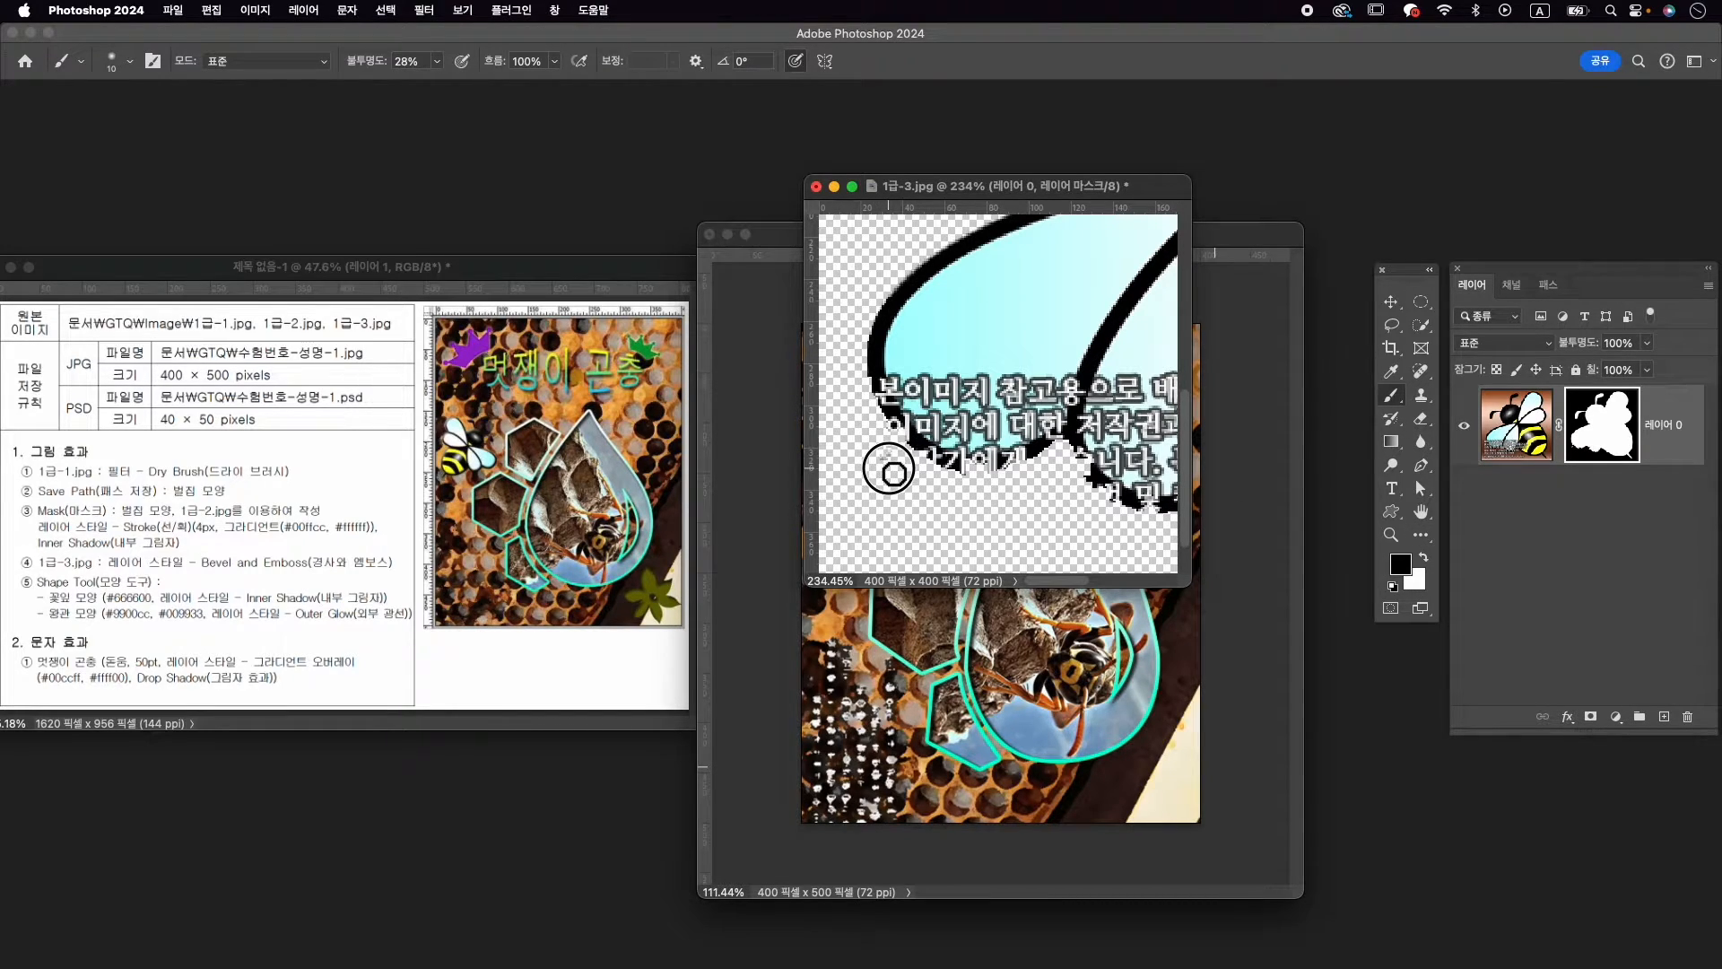
left_click_drag(361, 68, 450, 65)
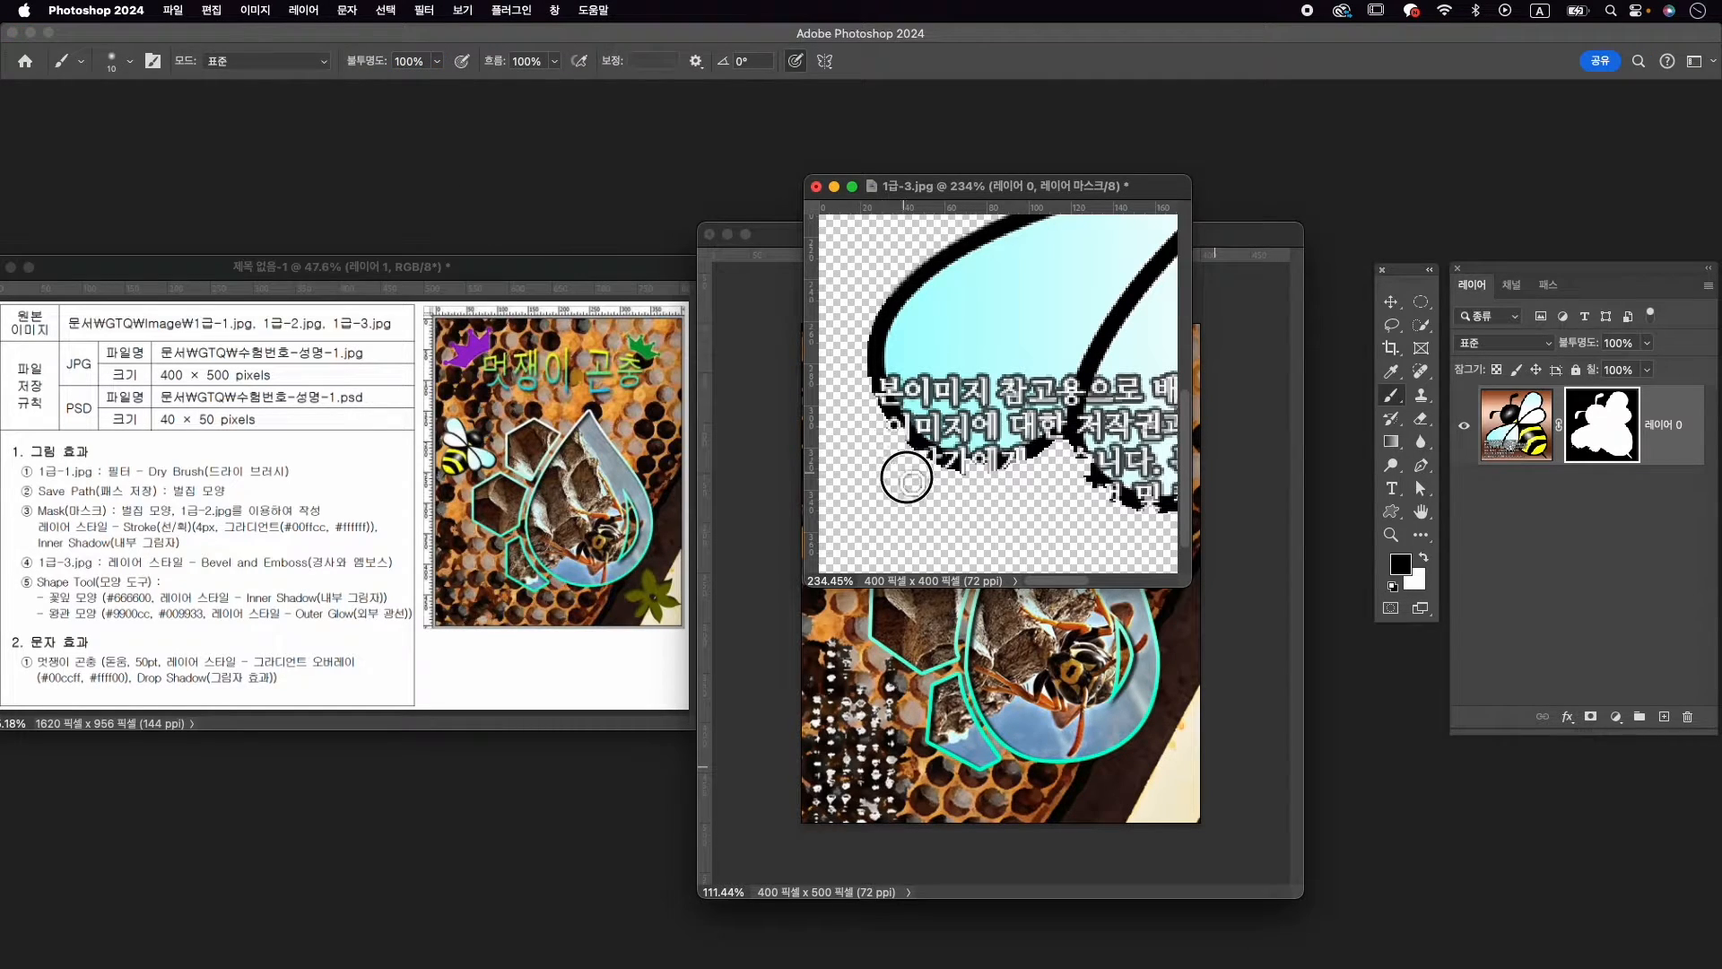
Touch up the bee's layer mask along the bottom edges of the lower wings with the small brush
key("bracketleft")
key("bracketleft")
key("bracketleft")
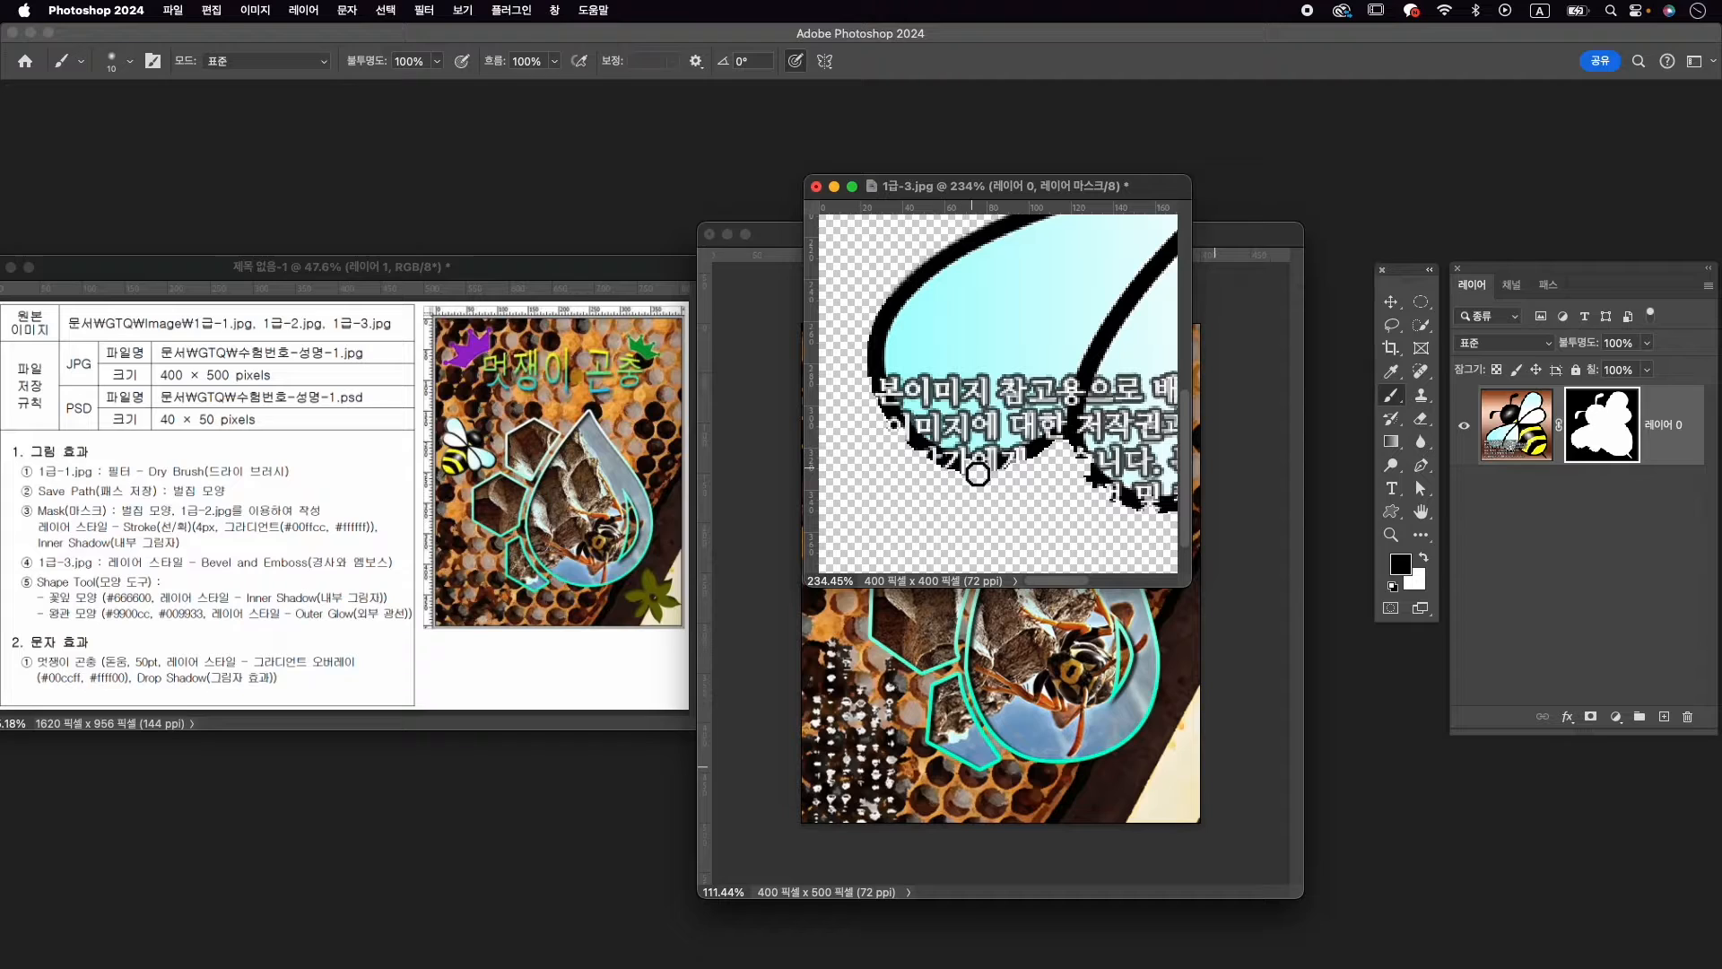
key("x")
key("x")
key("bracketright")
key("bracketright")
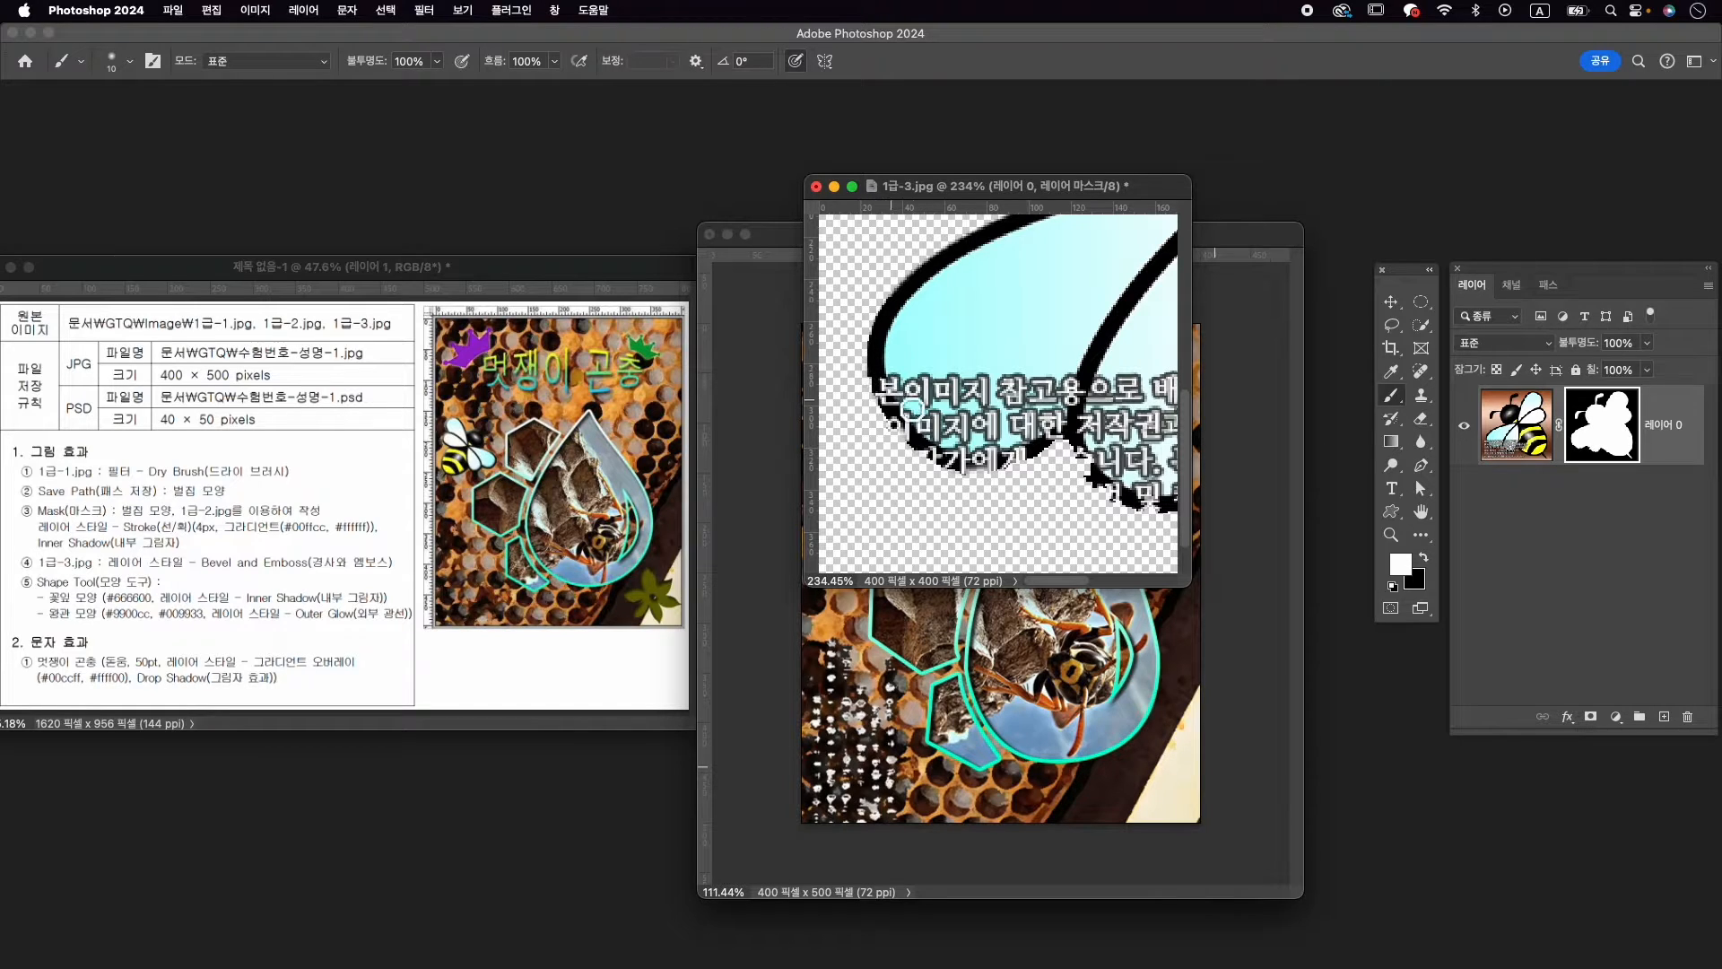
mouse_move(1057, 431)
left_mouse_down()
mouse_move(958, 463)
mouse_move(949, 497)
mouse_move(1029, 516)
mouse_move(1016, 520)
mouse_move(993, 515)
mouse_move(1074, 475)
mouse_move(1025, 521)
mouse_move(1062, 487)
left_mouse_up()
left_click_drag(919, 448, 953, 504)
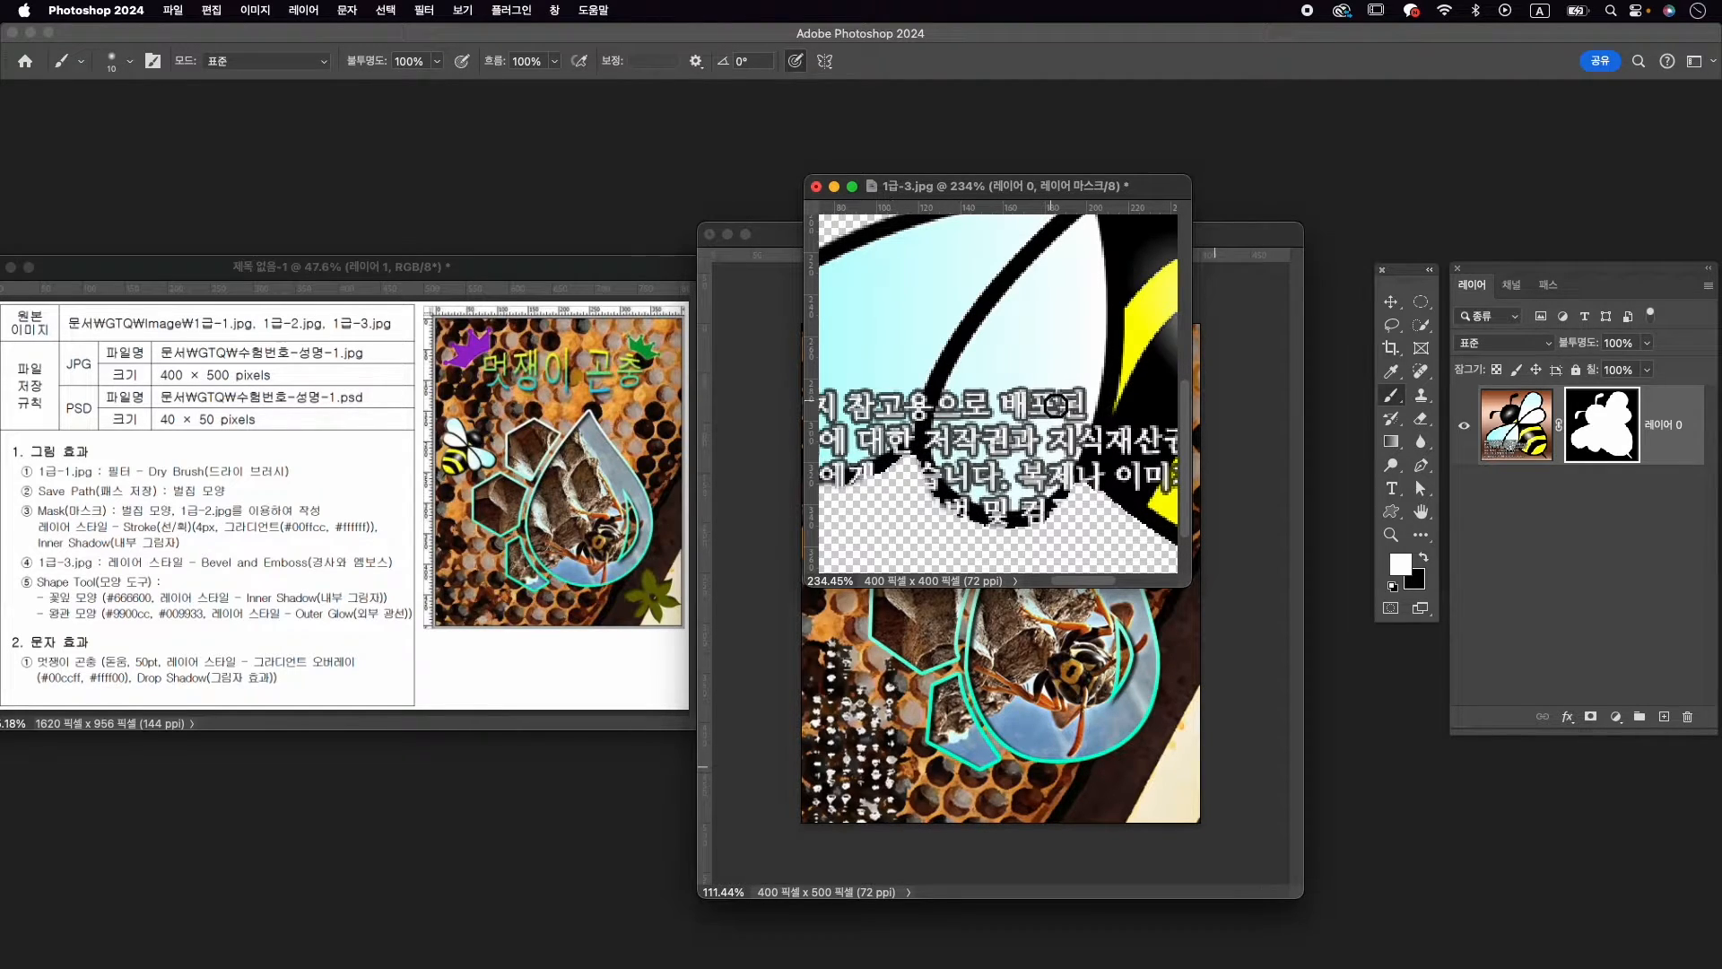
Bring the masked bee from 1급-3.jpg into the 수험번호-성명-1 composition
key("z")
left_click_drag(1036, 409, 961, 388)
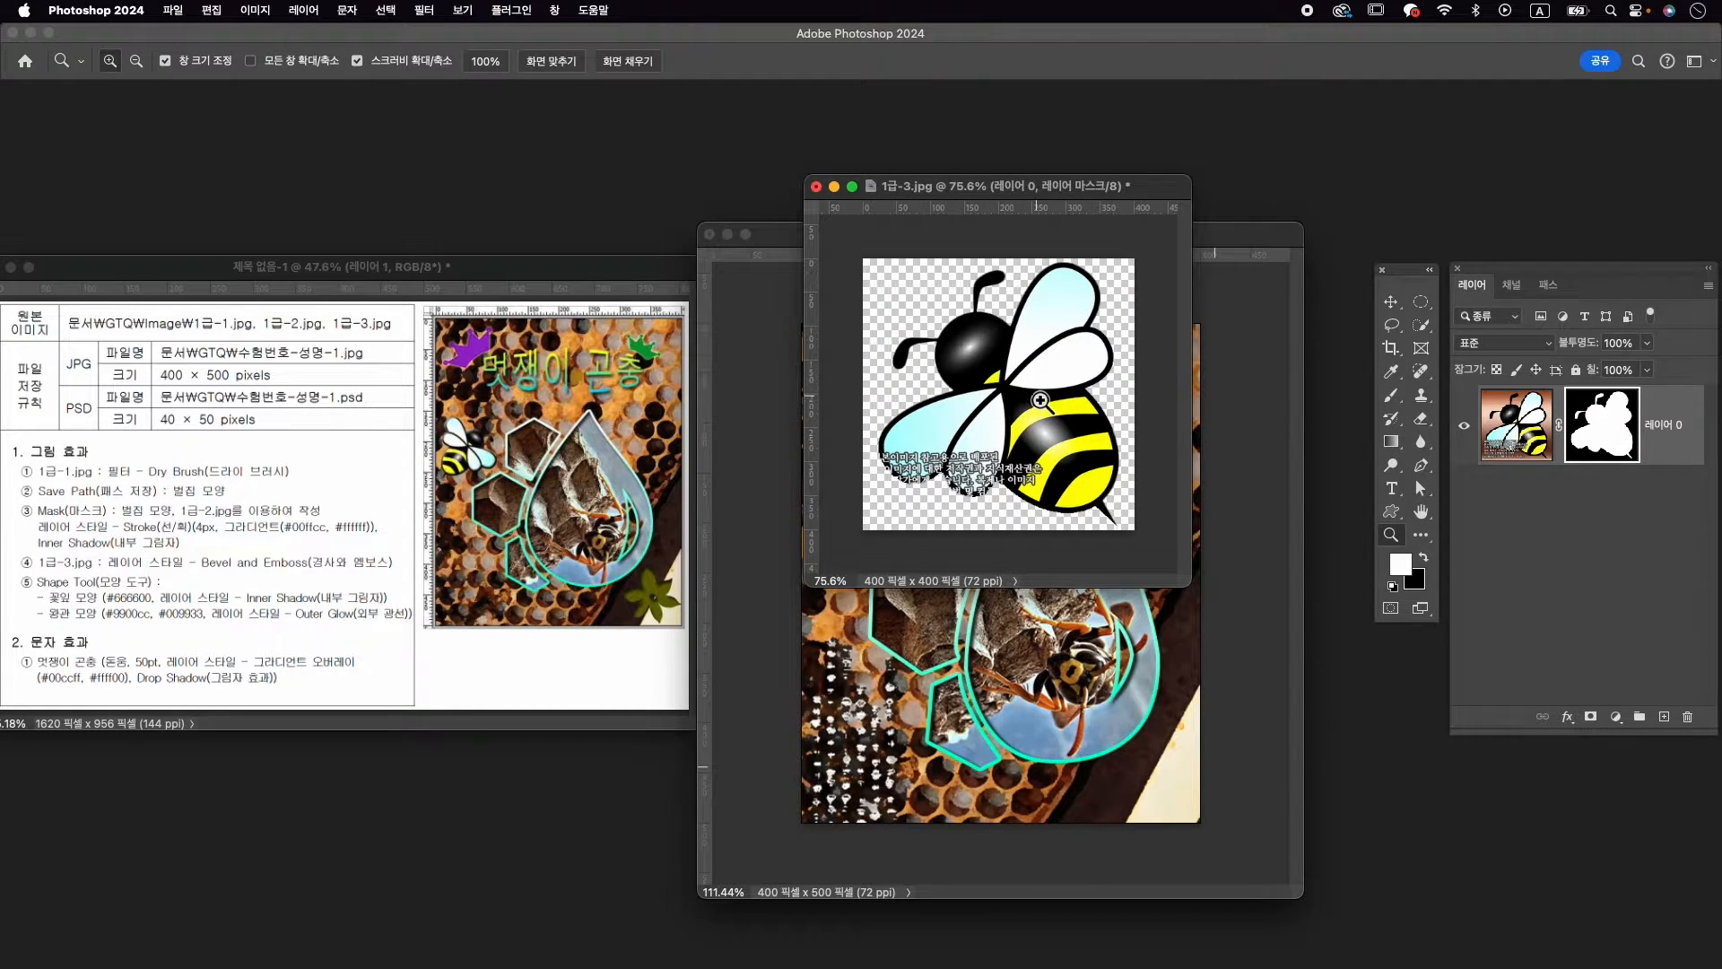
key("v")
left_click_drag(1040, 400, 960, 453)
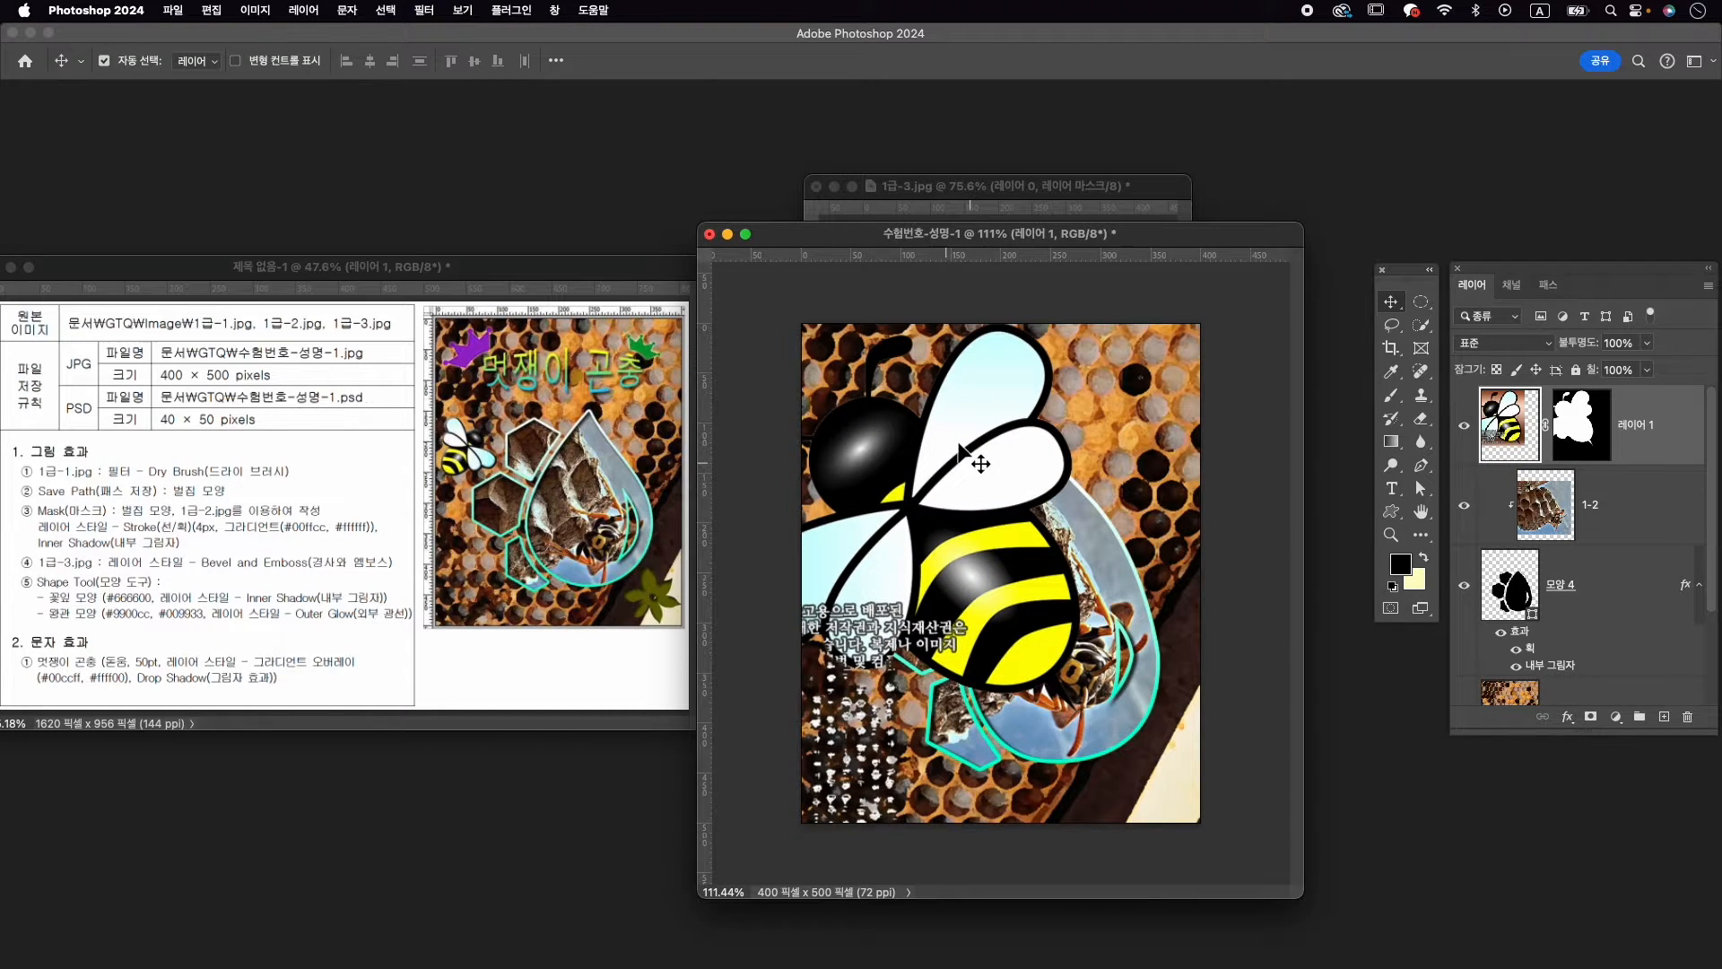
Close 1급-3.jpg without saving its changes
left_click(827, 186)
left_click(818, 187)
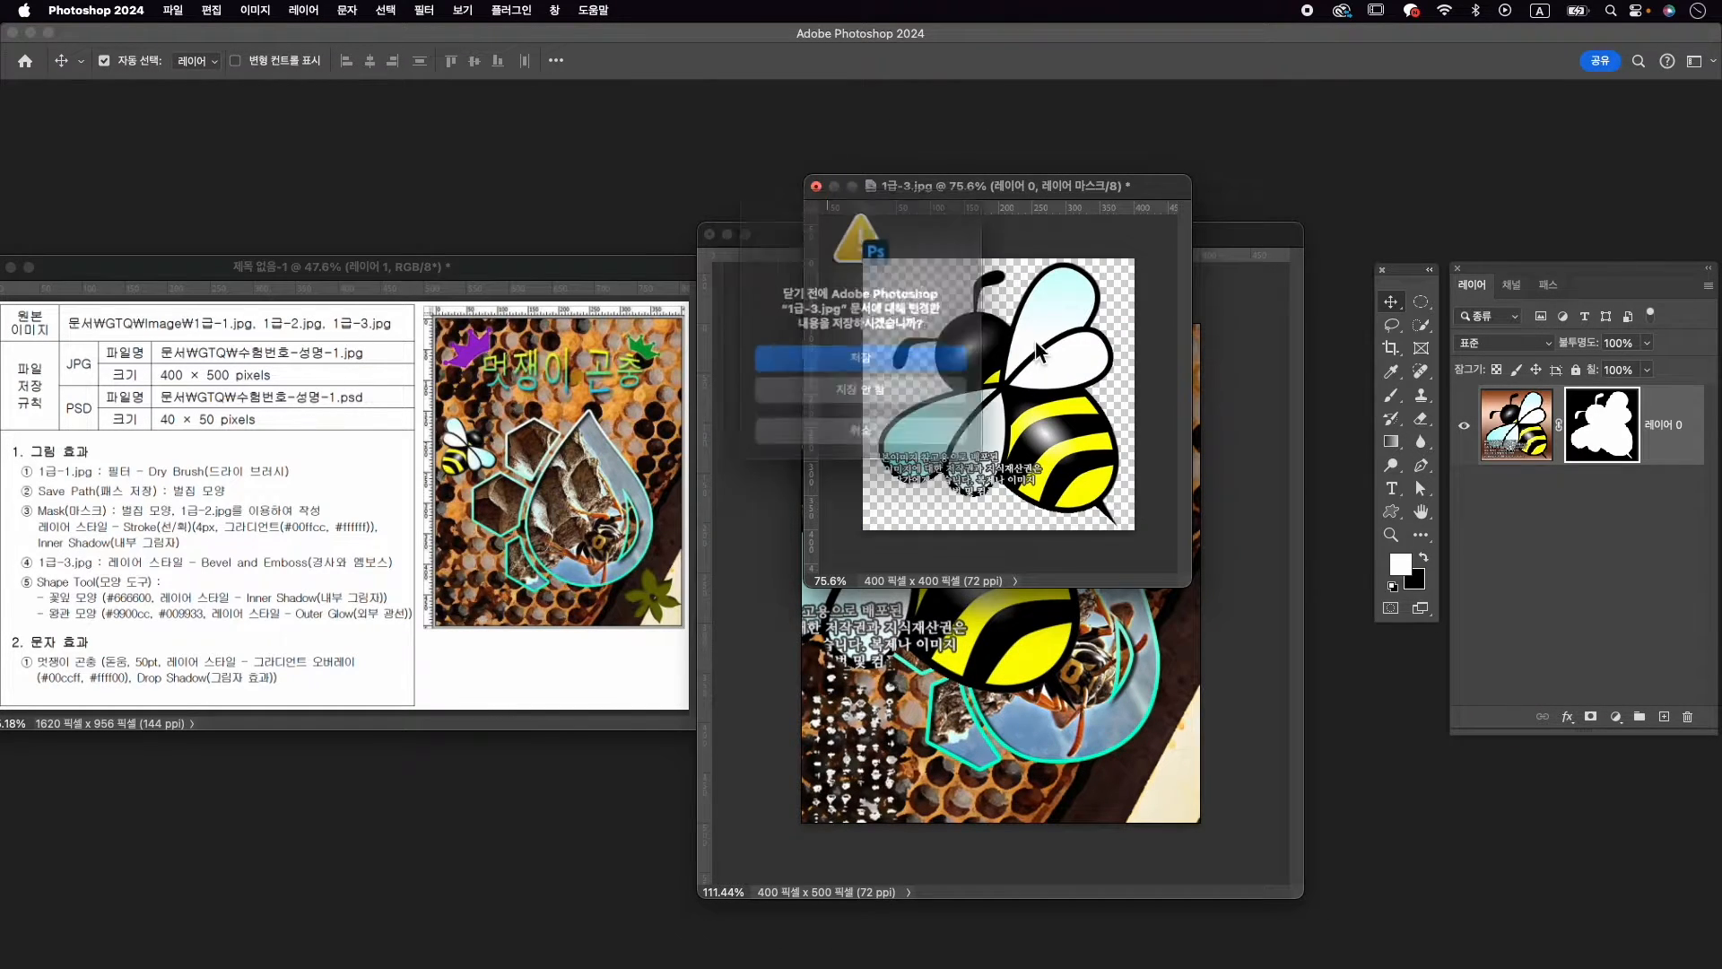
left_click(861, 407)
Clip the bee layer to the nest shape layer and release its clipping mask again
left_click_drag(1545, 417, 1666, 422)
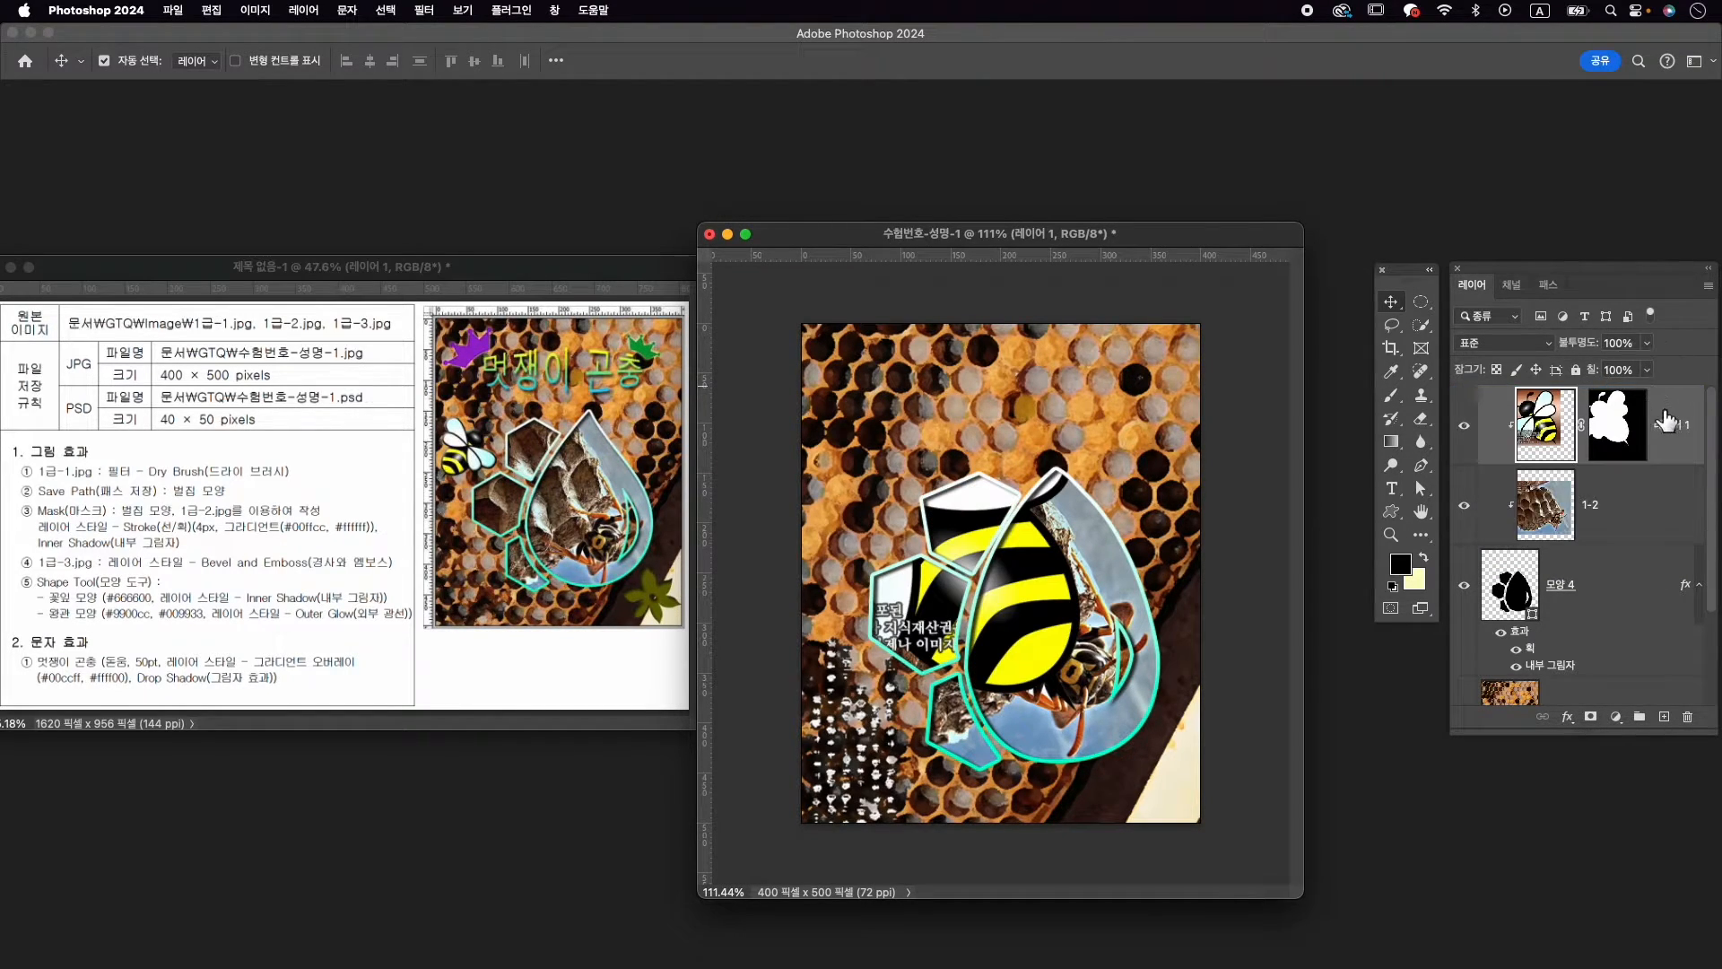
right_click(1685, 421)
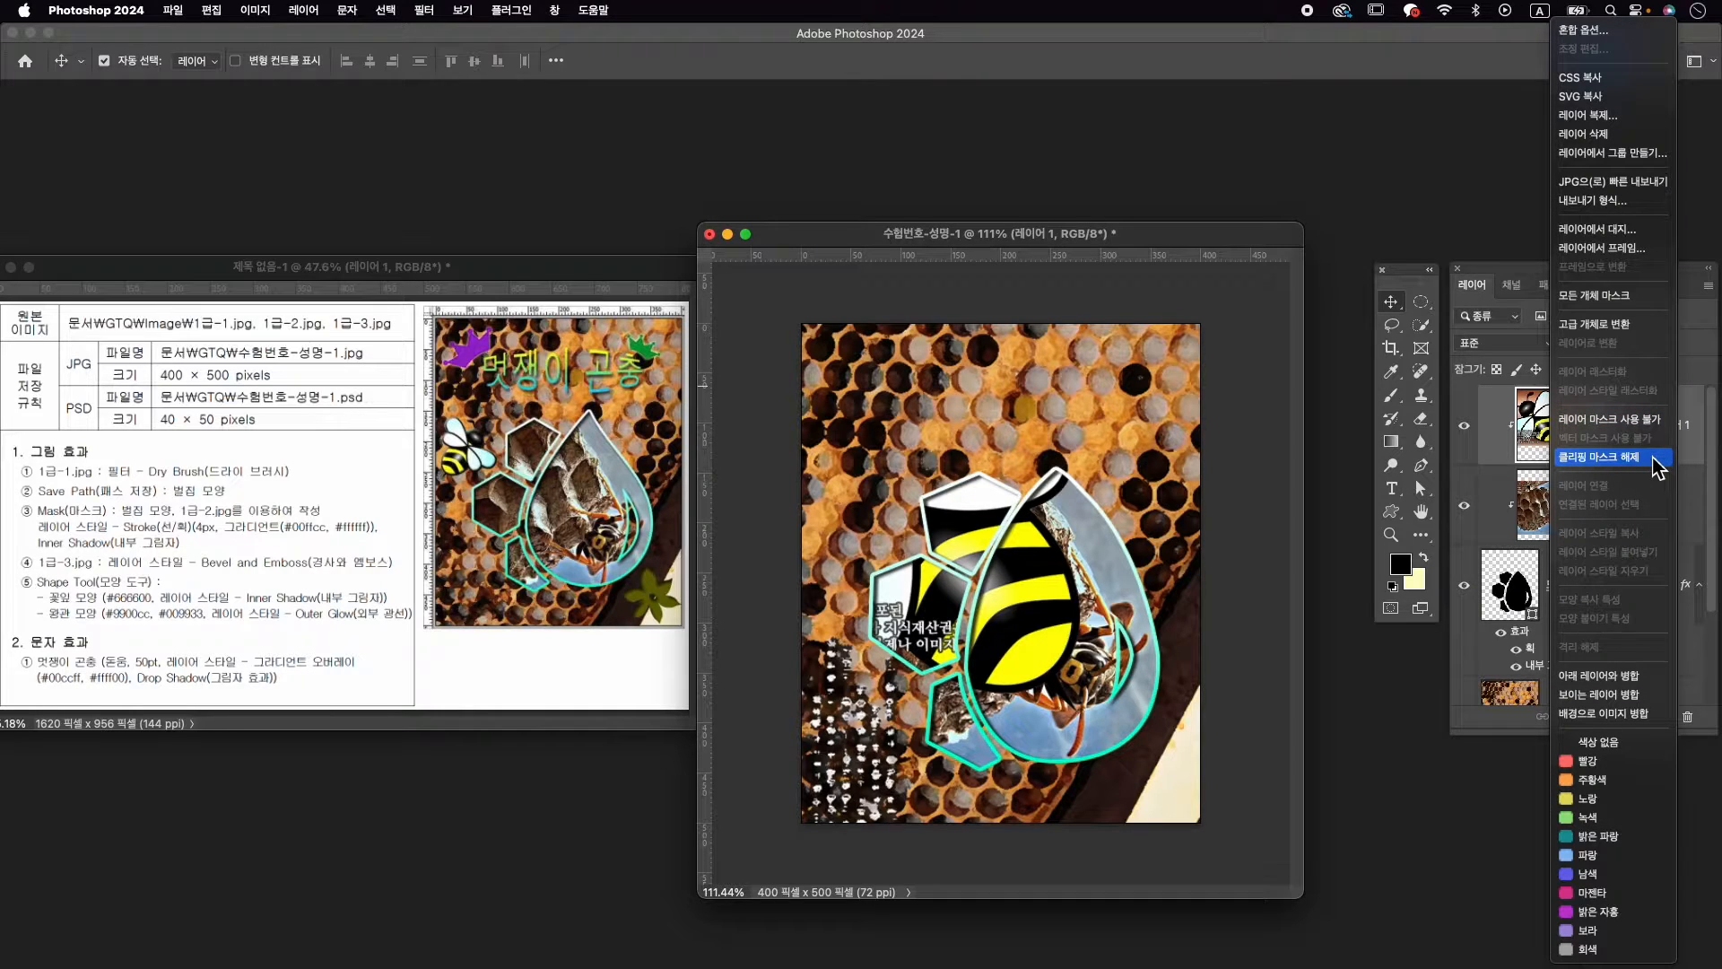
left_click(1614, 458)
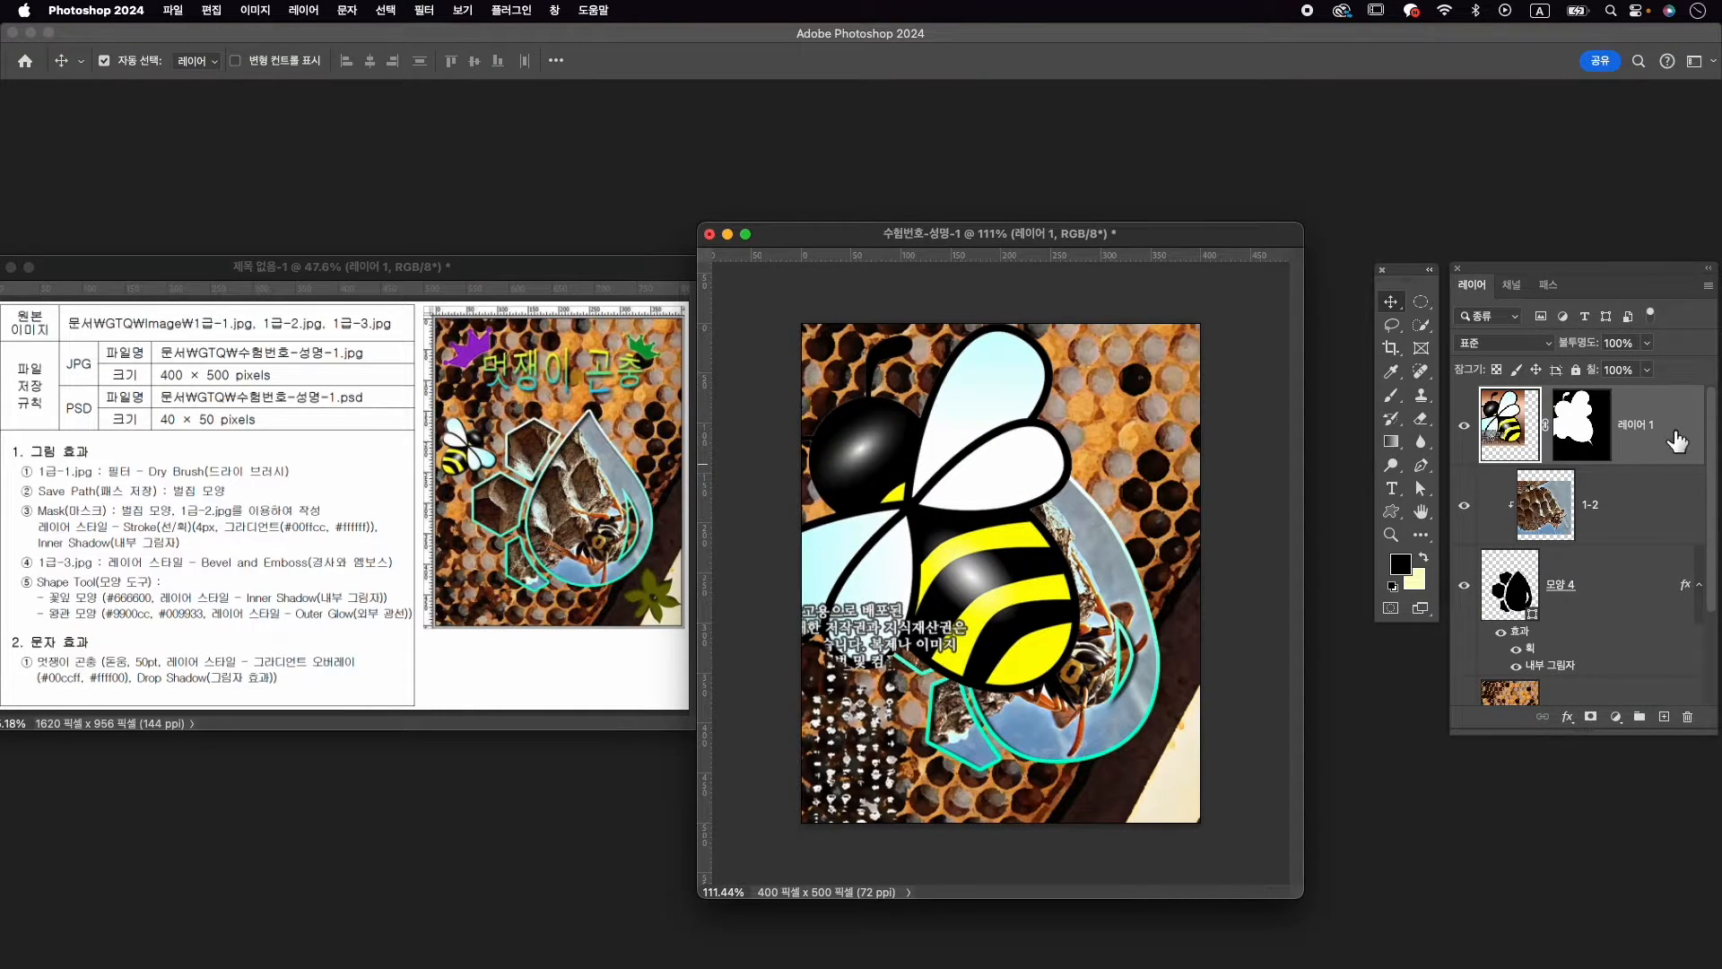
Rename the bee layer as 1-3
double_click(1653, 433)
type("1-3")
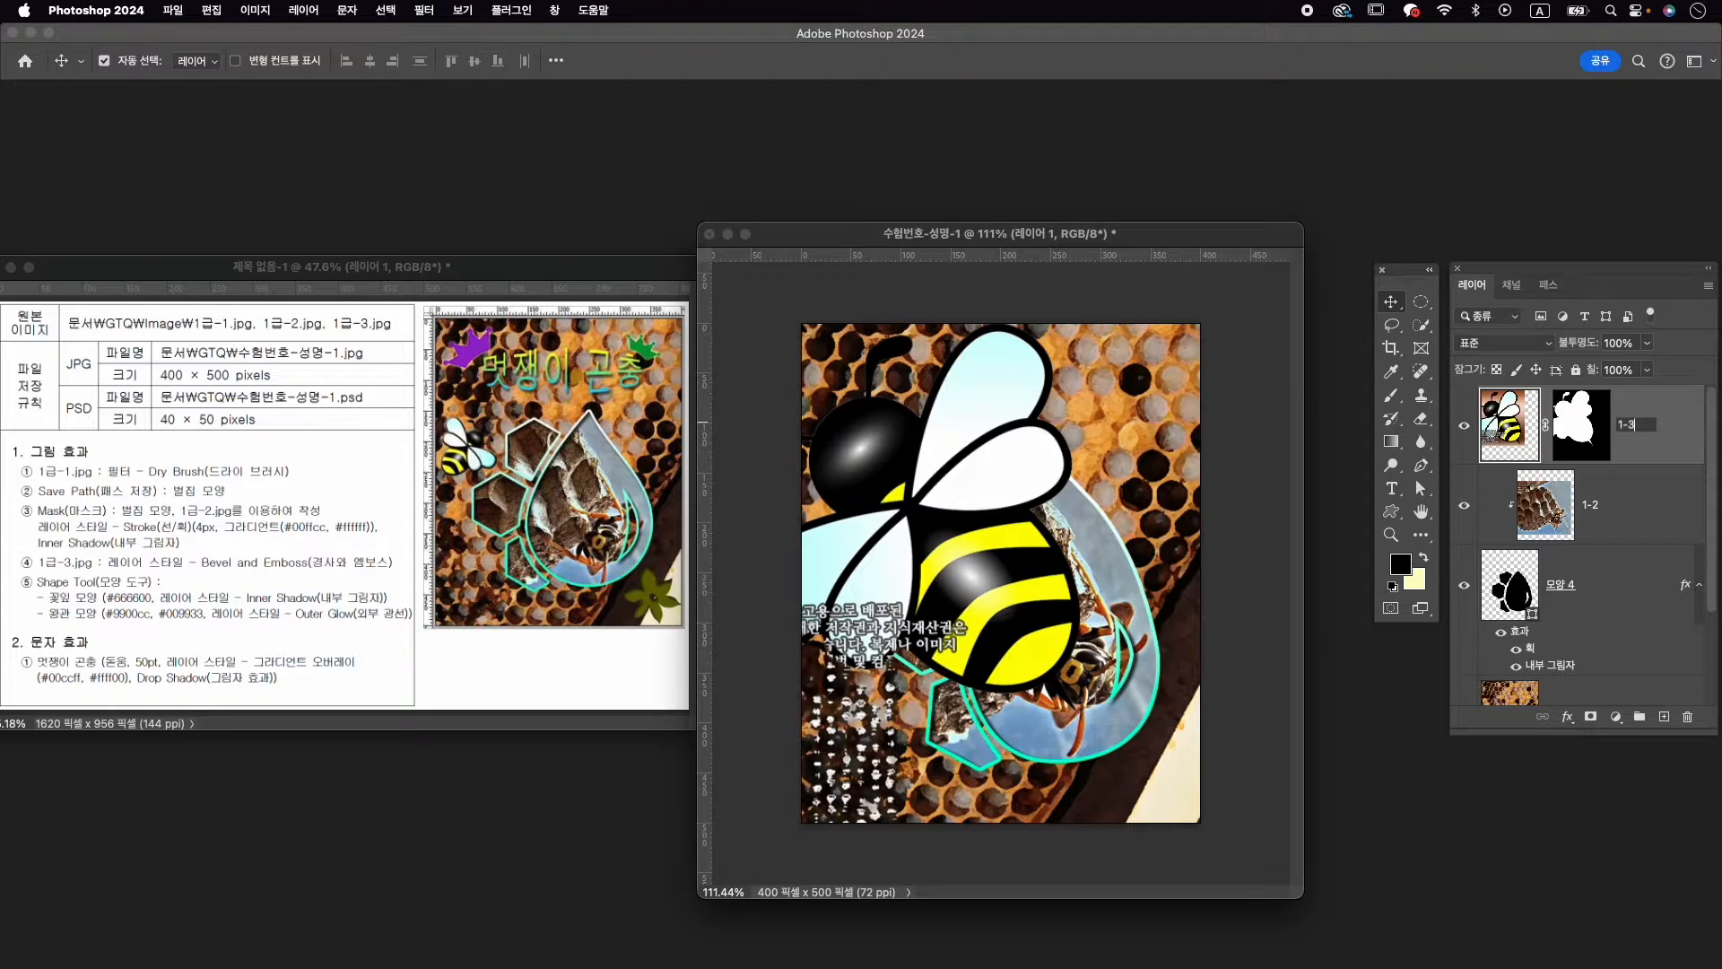
key("Return")
Scale the 1-3 bee layer to 26%, flip it horizontally and place it beside the upper-left part of the nest shape
key("ctrl+t")
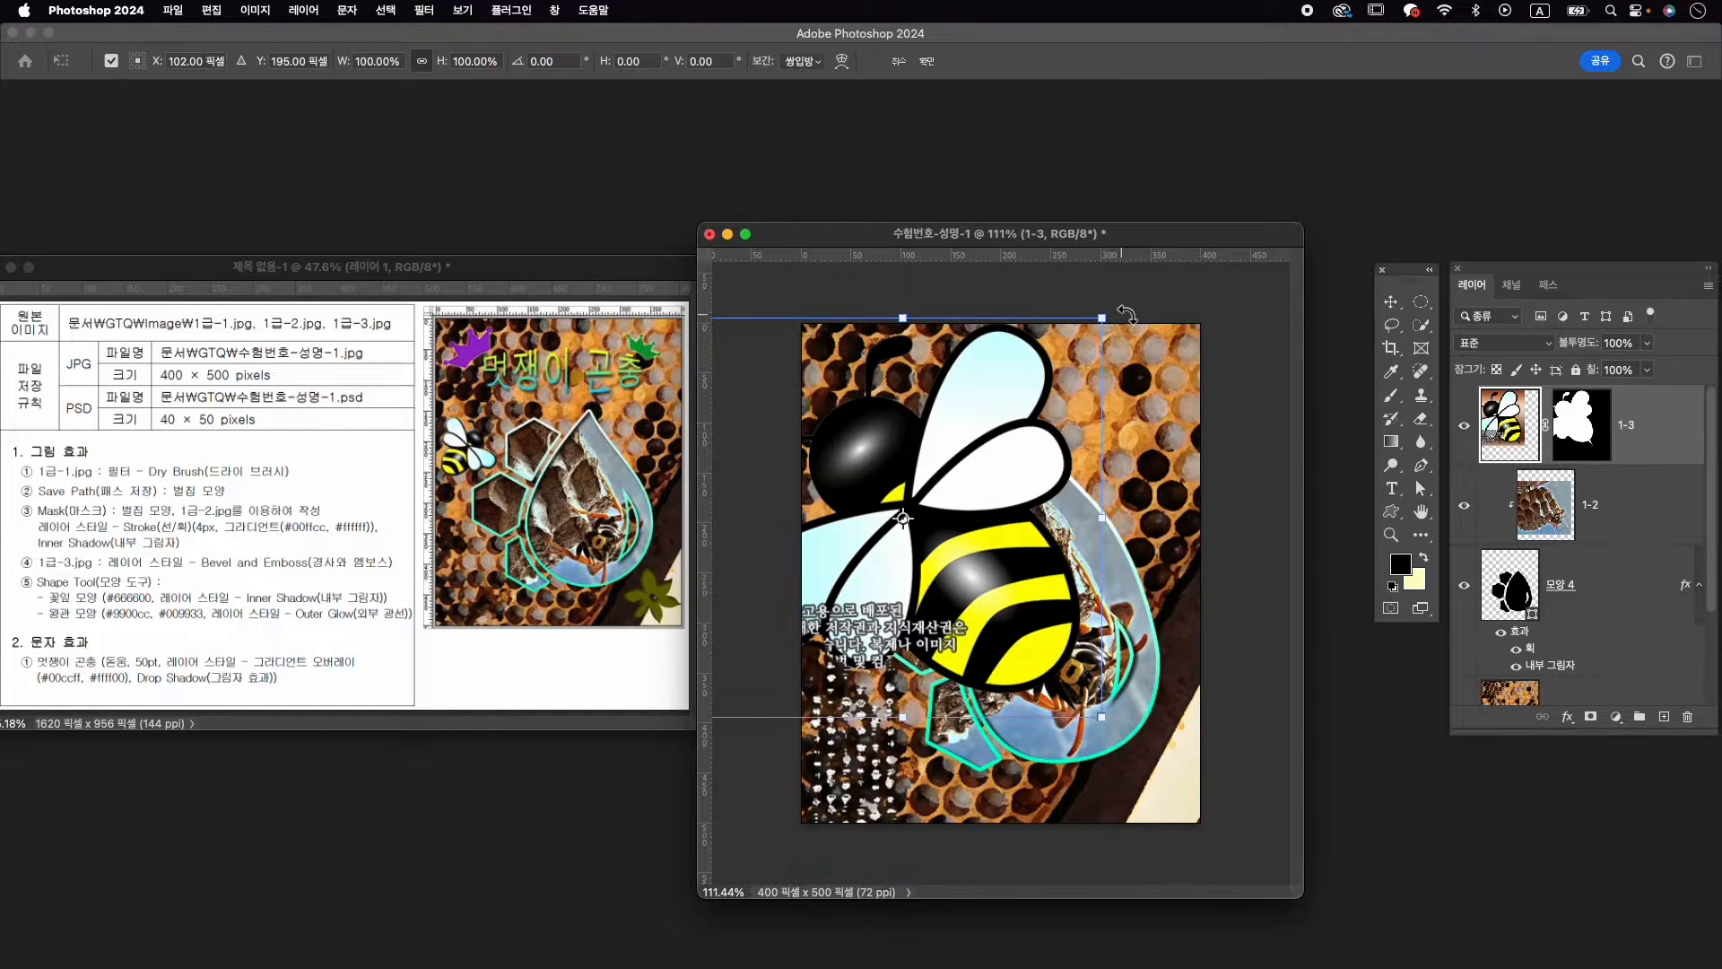
left_click_drag(1103, 317, 896, 476)
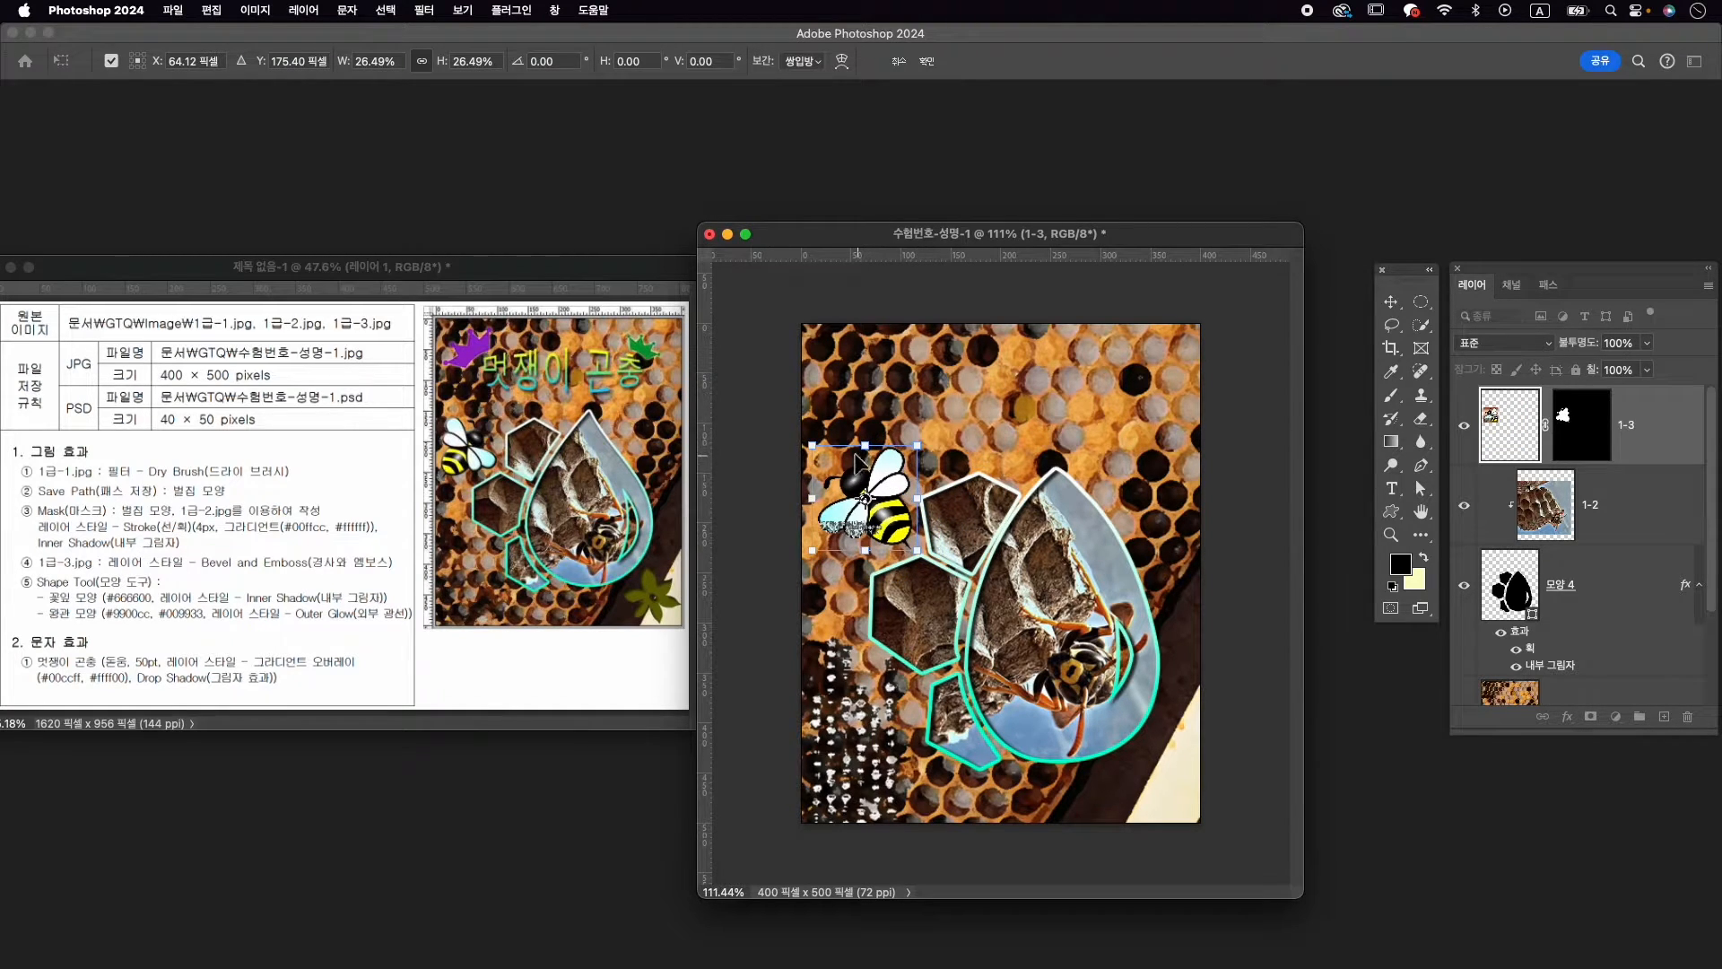
right_click(896, 476)
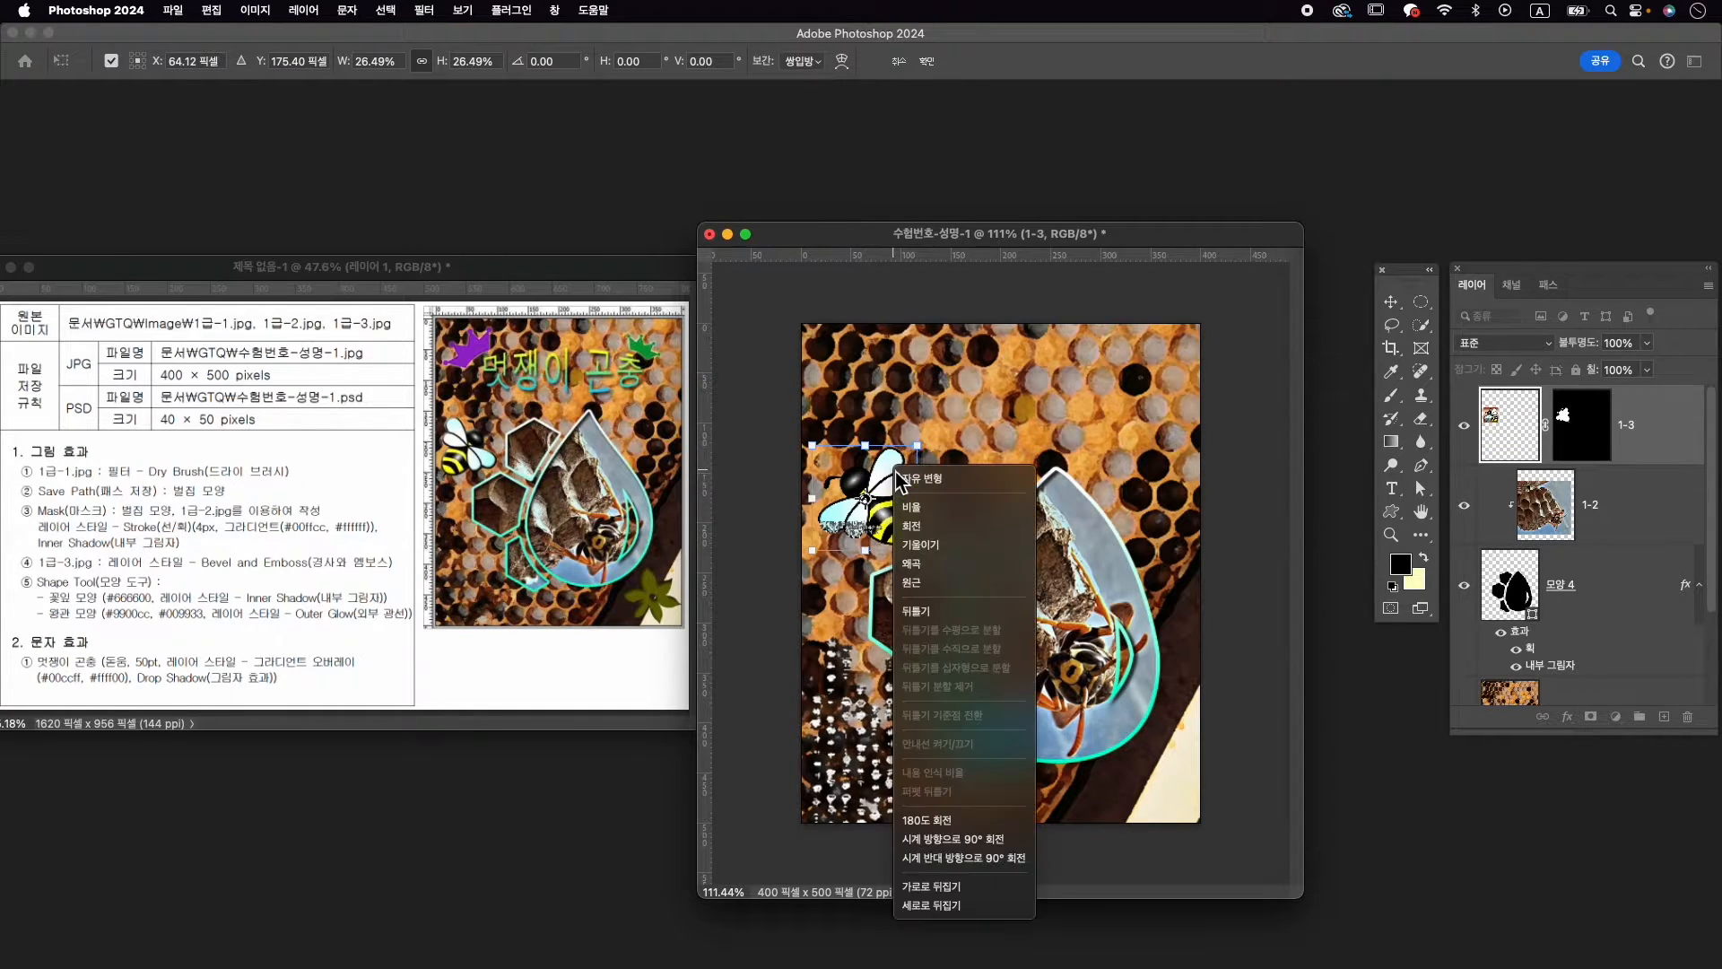
left_click(1005, 894)
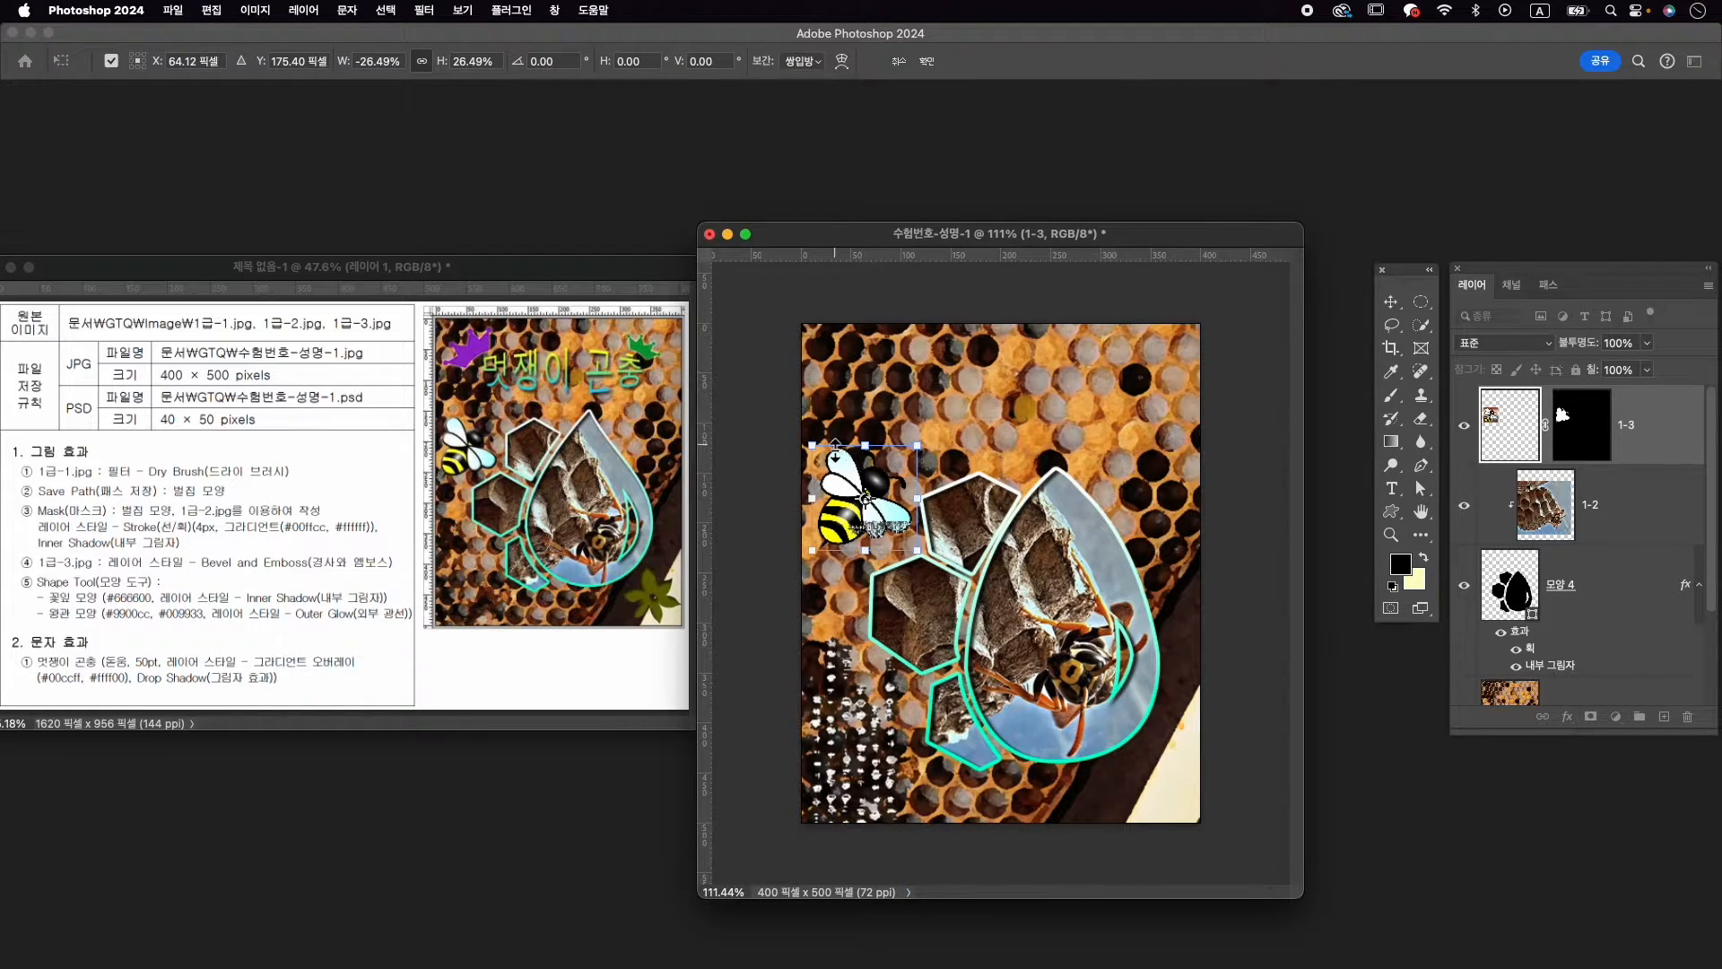
left_click_drag(812, 446, 915, 464)
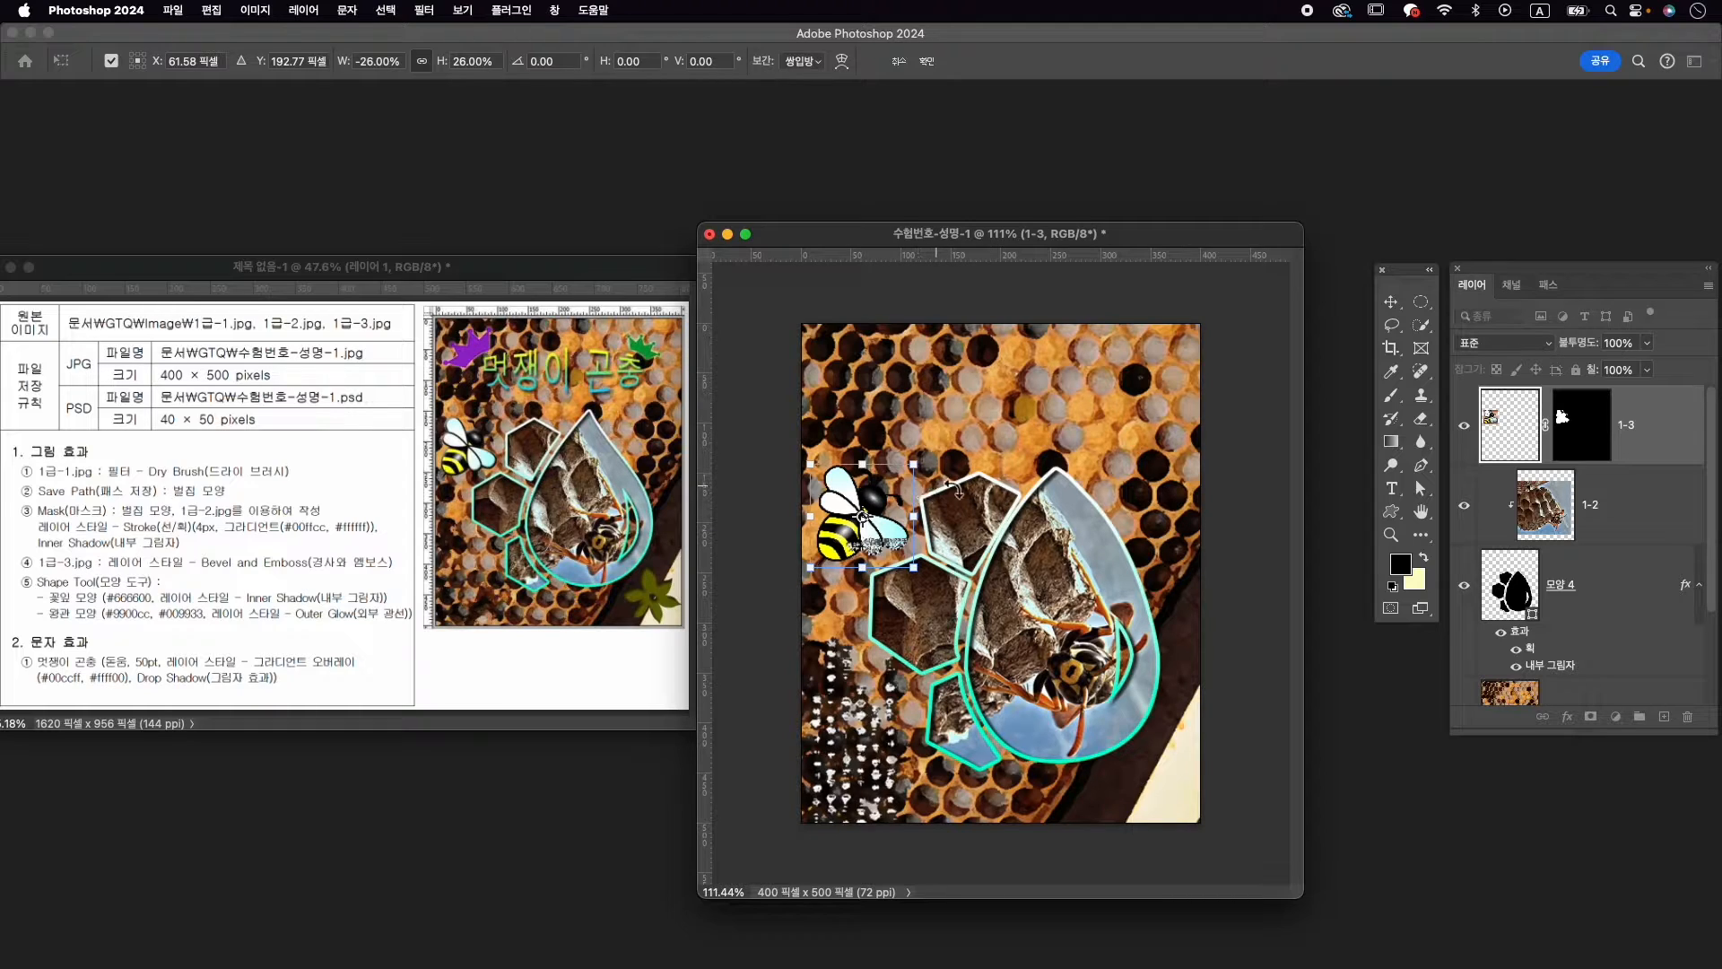
key("Return")
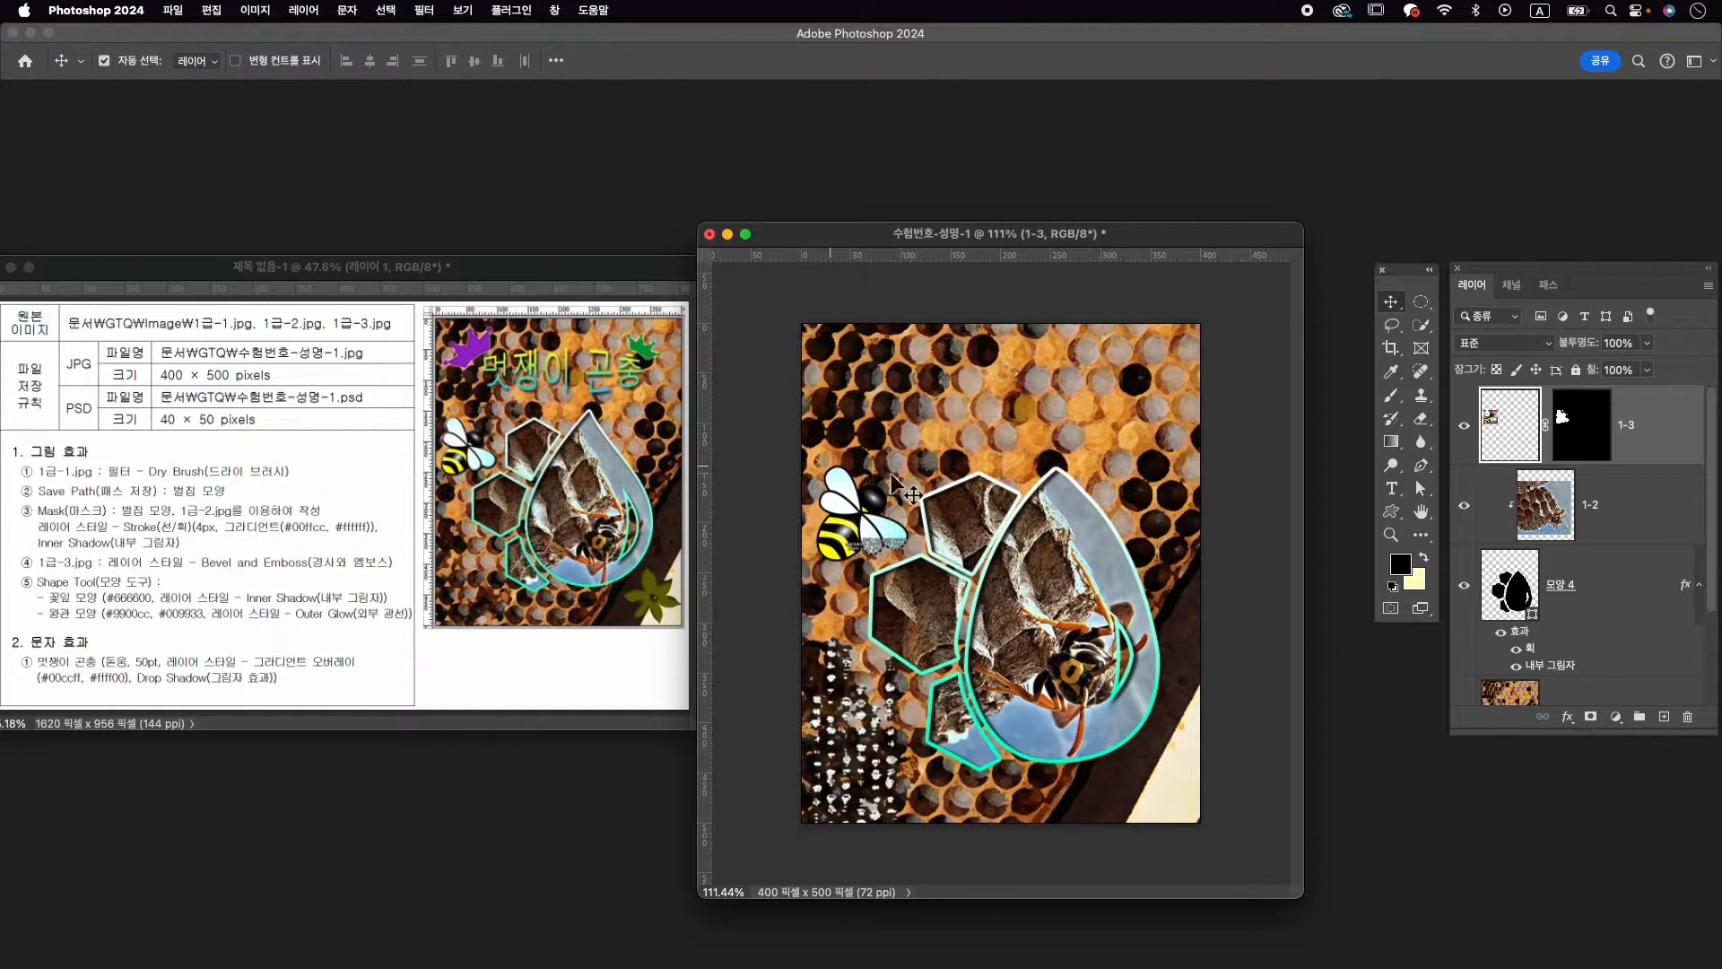
Shift the 1-1 honeycomb background layer slightly so its position matches the reference composition
left_click(971, 424)
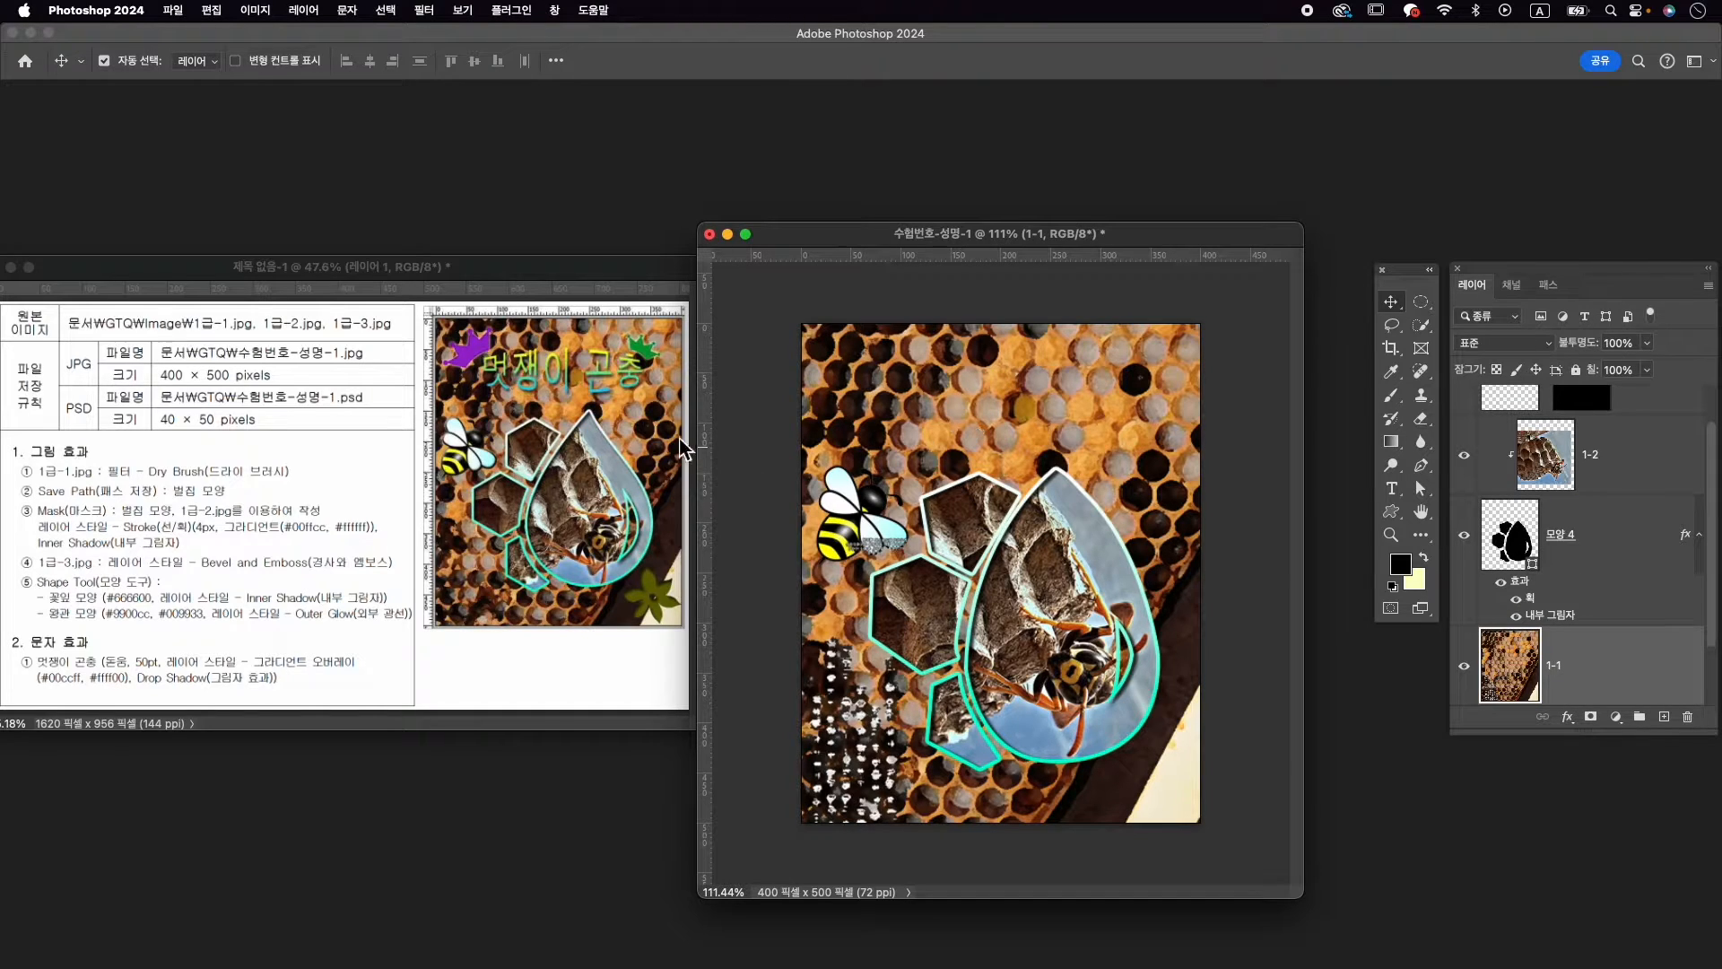
left_click(900, 446)
left_click_drag(901, 446, 905, 445)
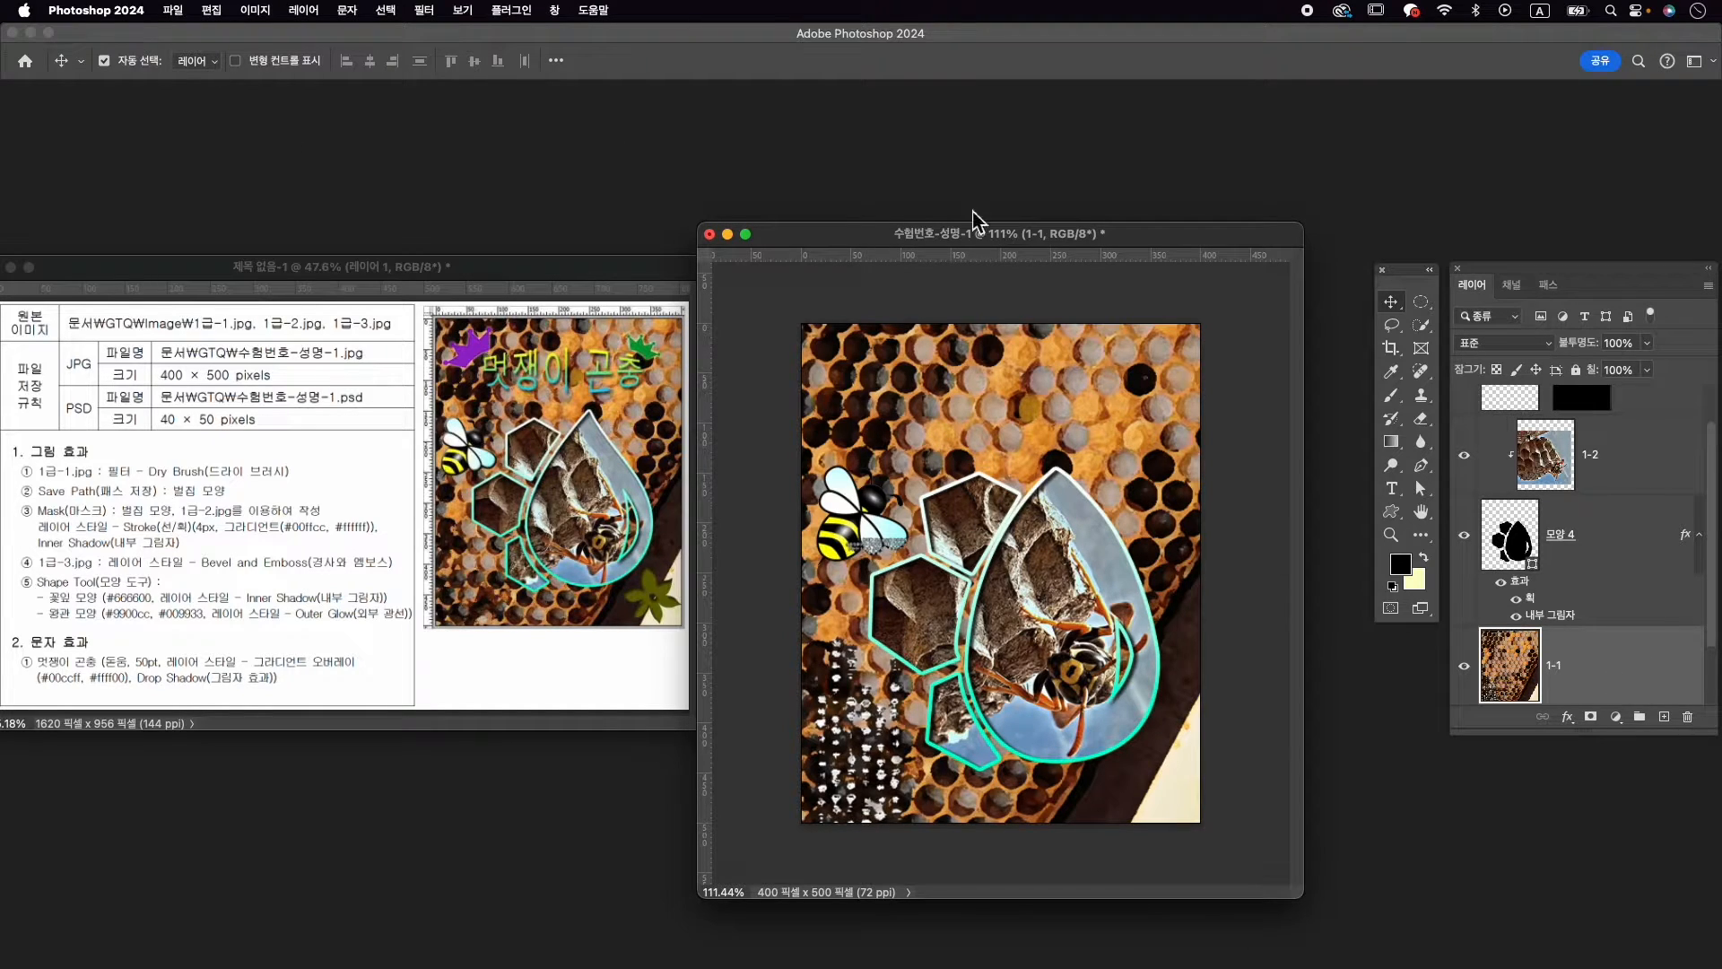
left_click(1391, 303)
left_click_drag(852, 365, 857, 367)
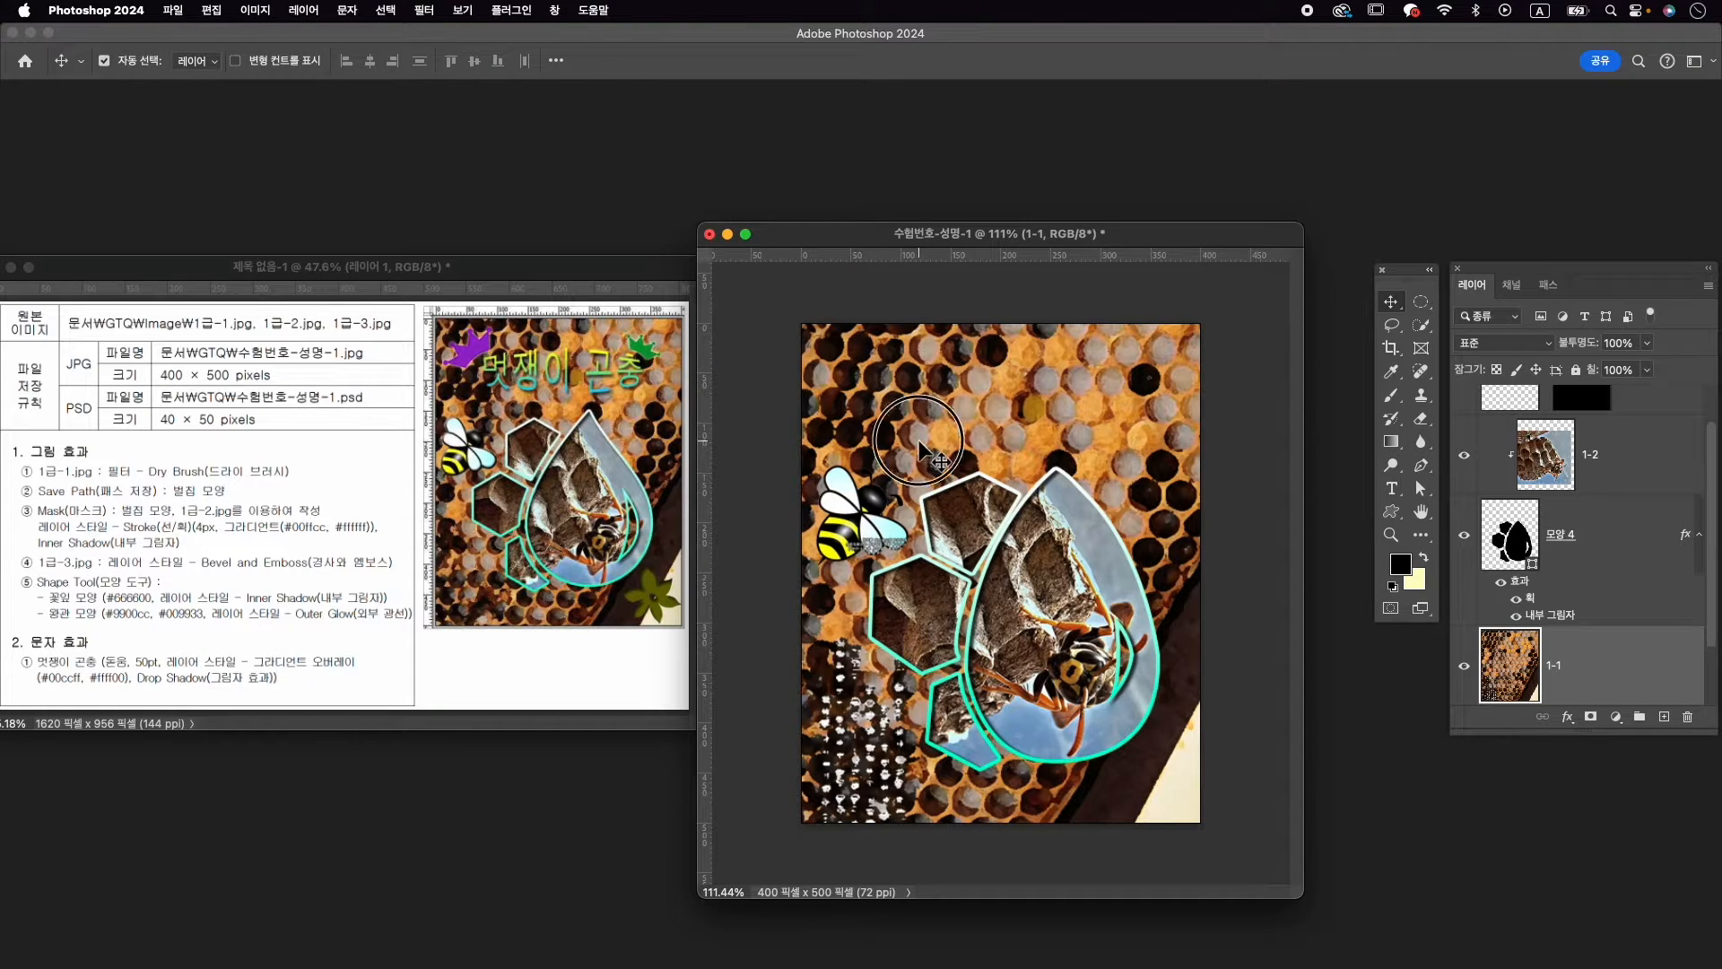
left_click_drag(930, 437, 946, 424)
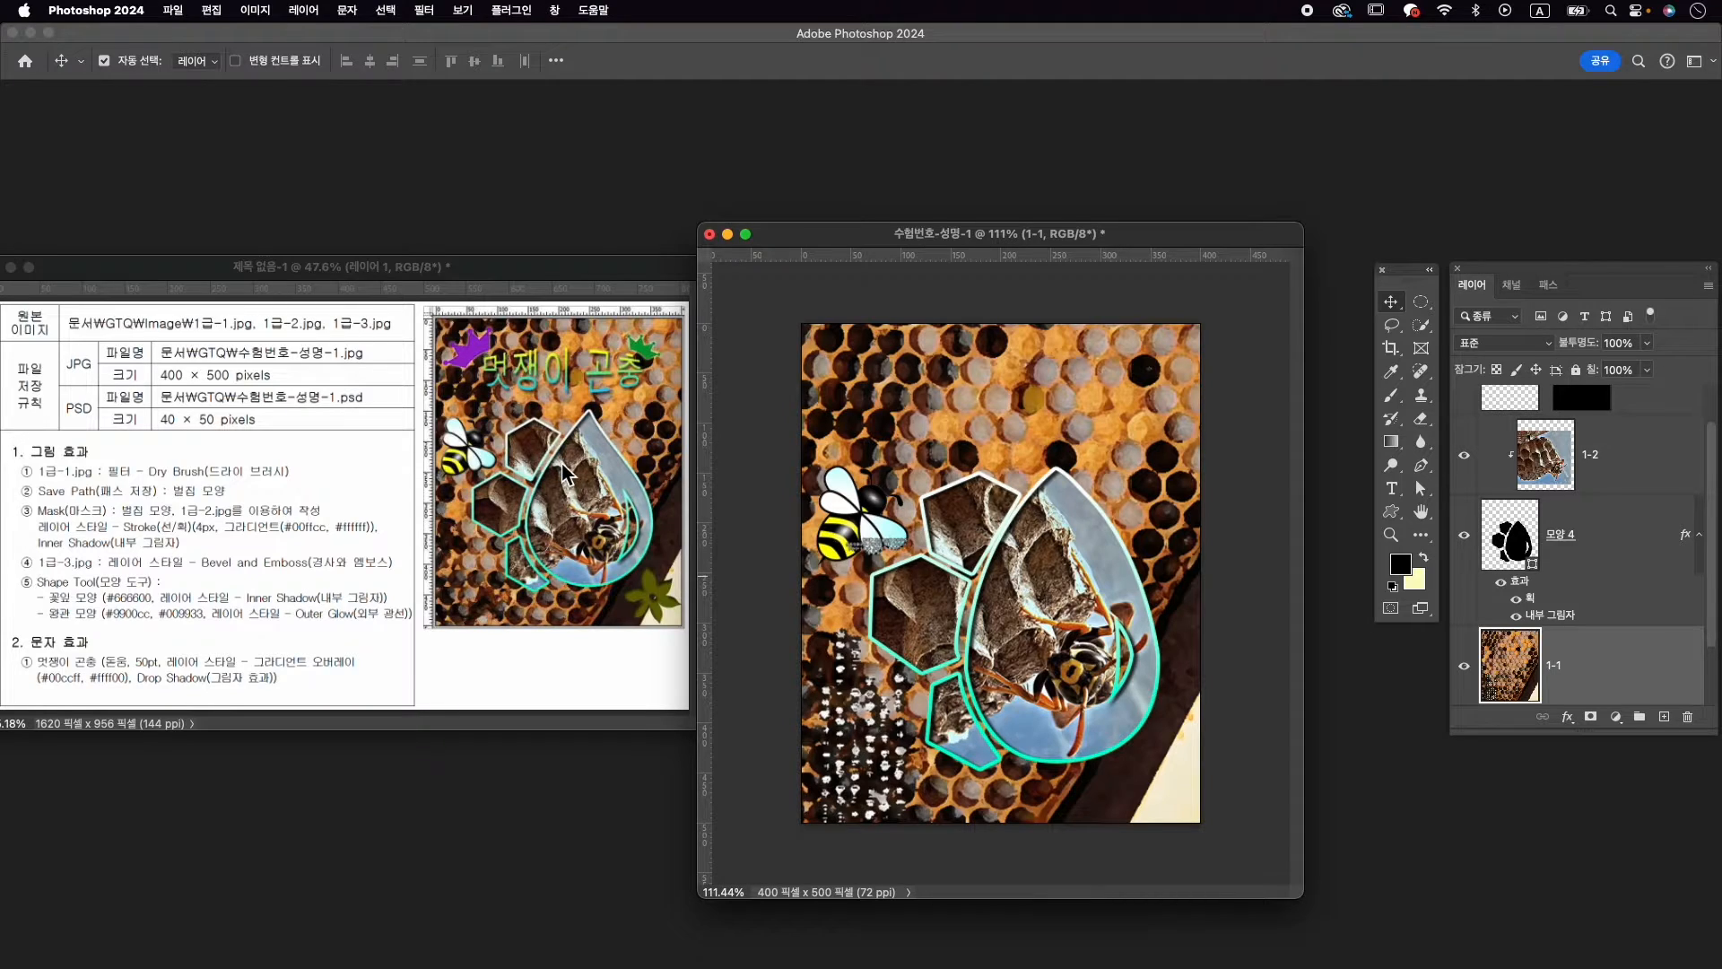
Nudge the nest shape's paths slightly with the Path Selection tool, and select the 1-3 layer again
scroll(1576, 539, "up", 1)
left_click(1649, 429)
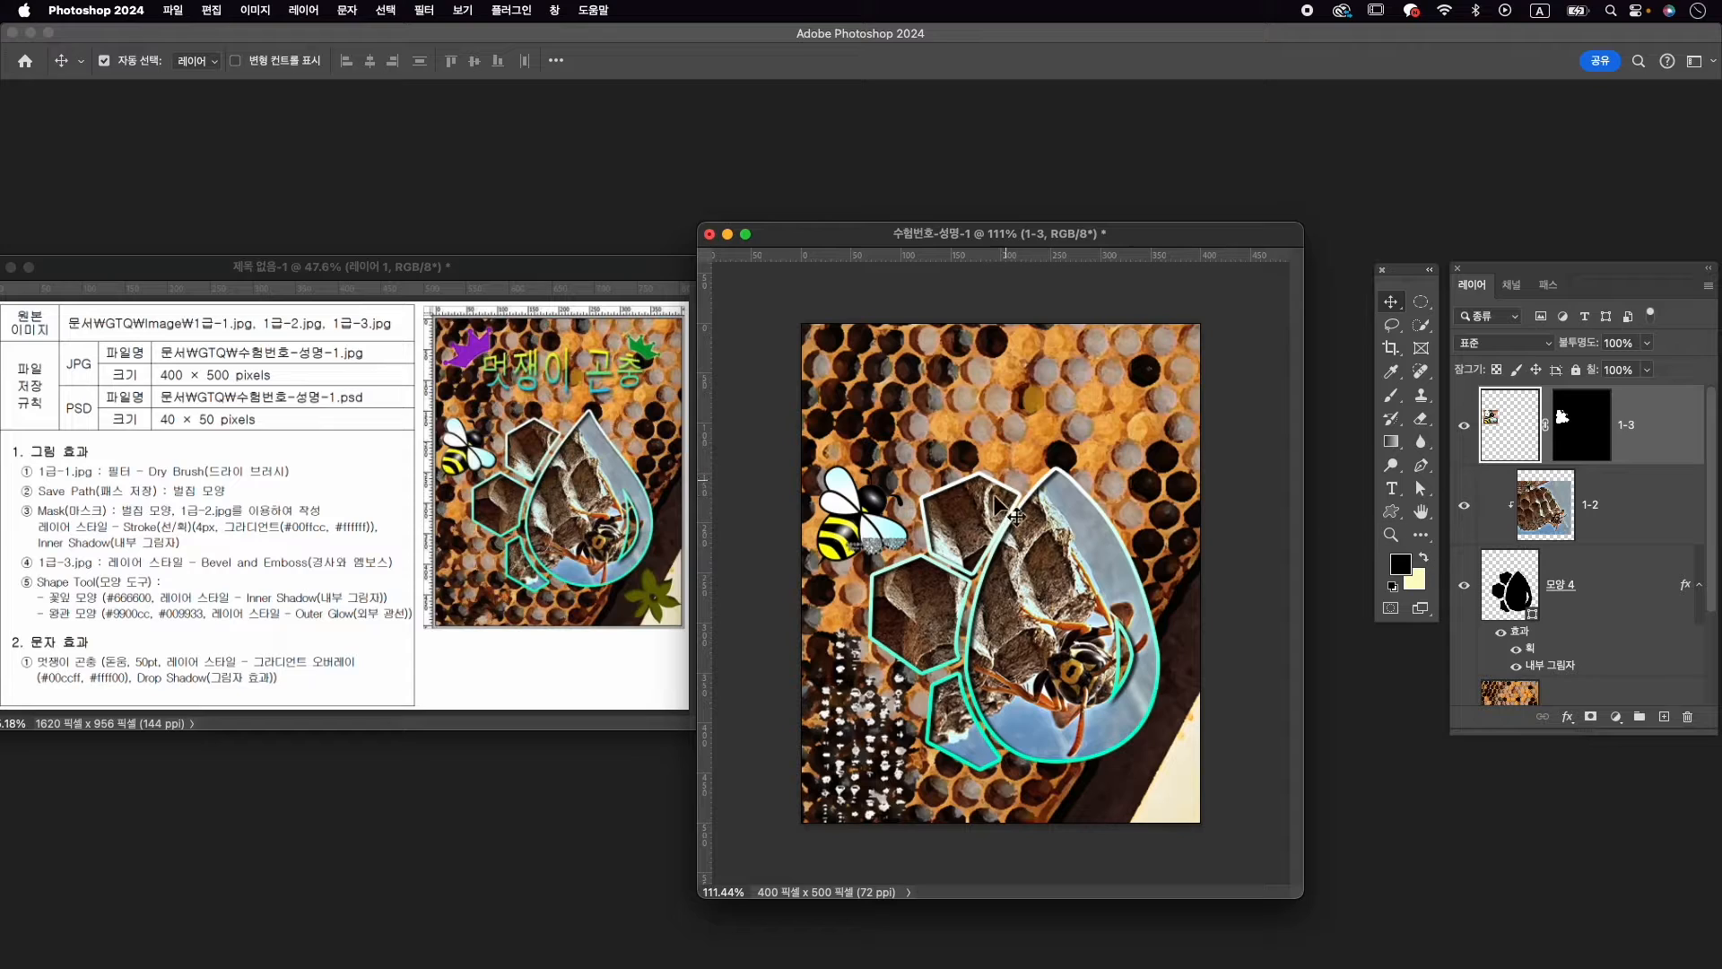
key("a")
left_click(1027, 516)
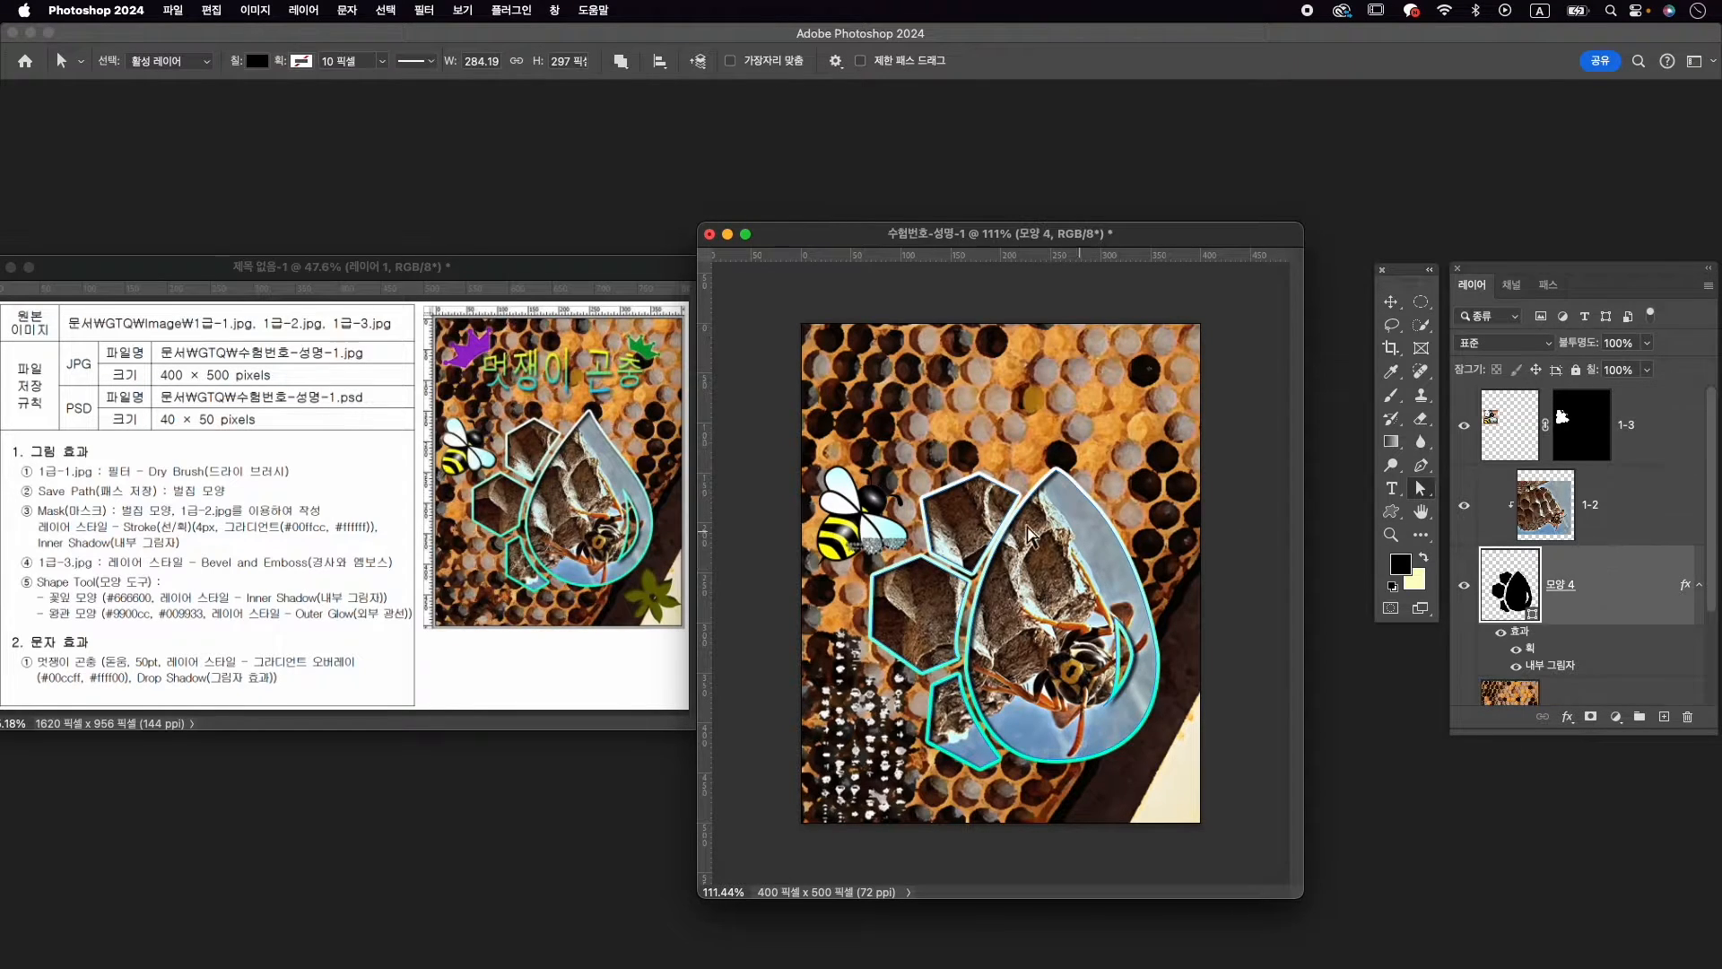
left_click_drag(1018, 495, 1013, 494)
left_click_drag(972, 572, 971, 567)
left_click(1581, 424)
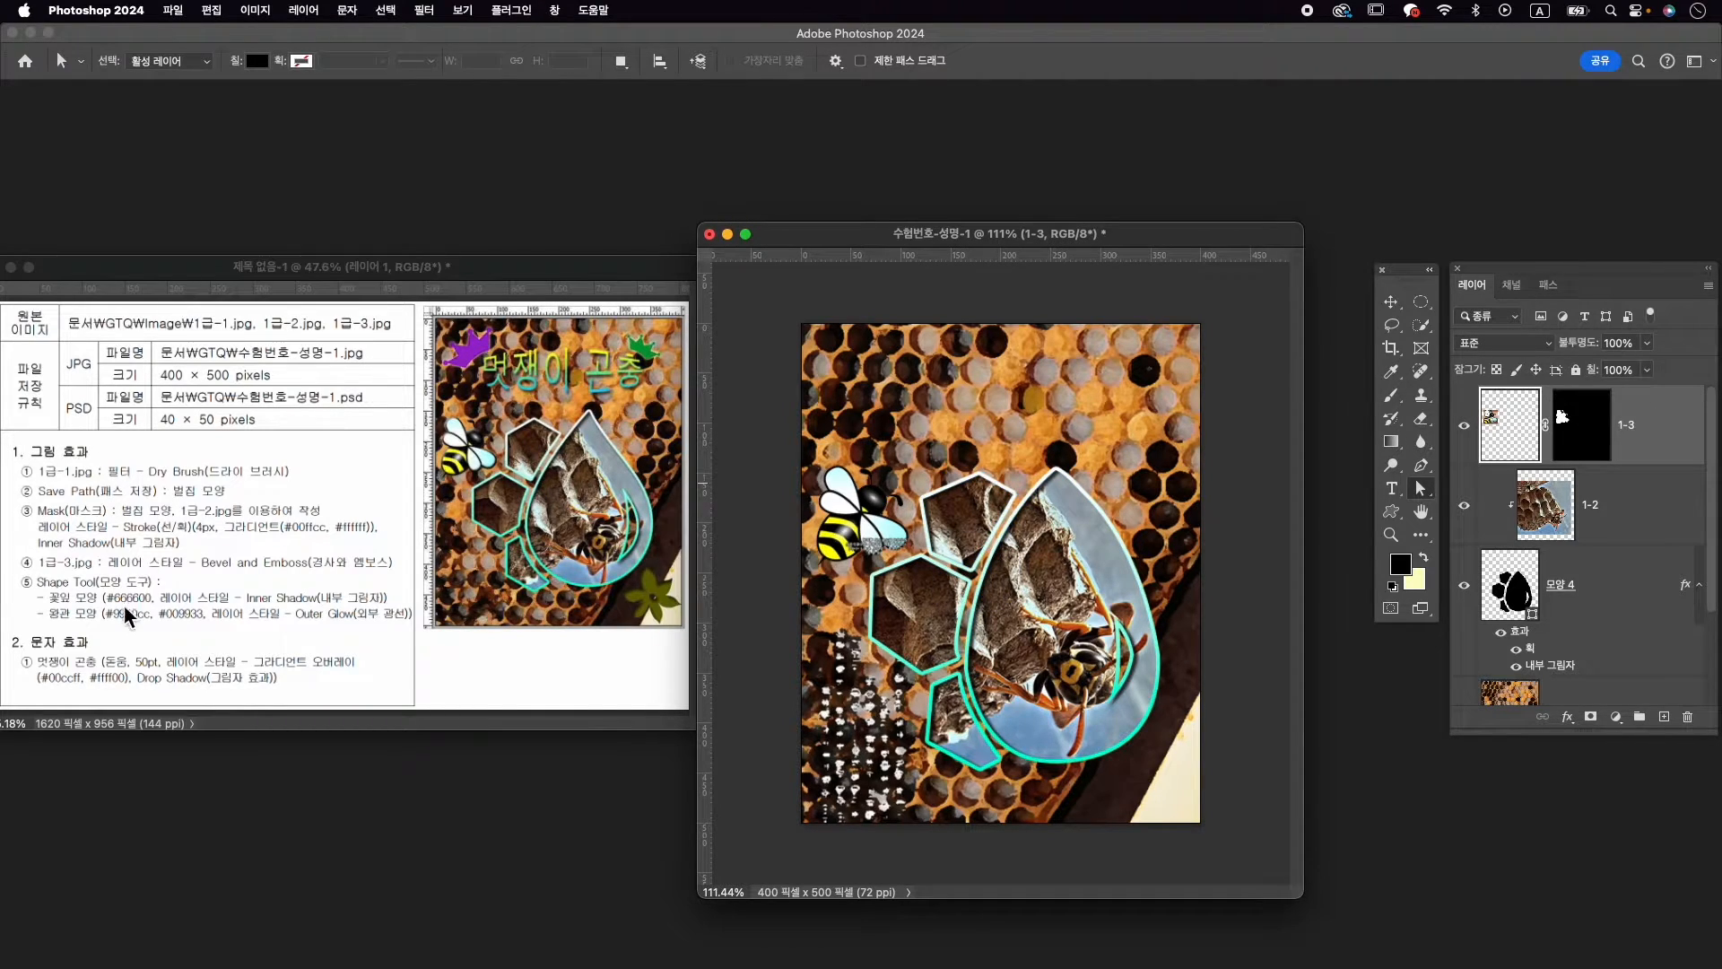
key("v")
Find the first 왕관 custom shape and draw it about 100 × 49 px near the canvas's upper-left corner
left_click(554, 10)
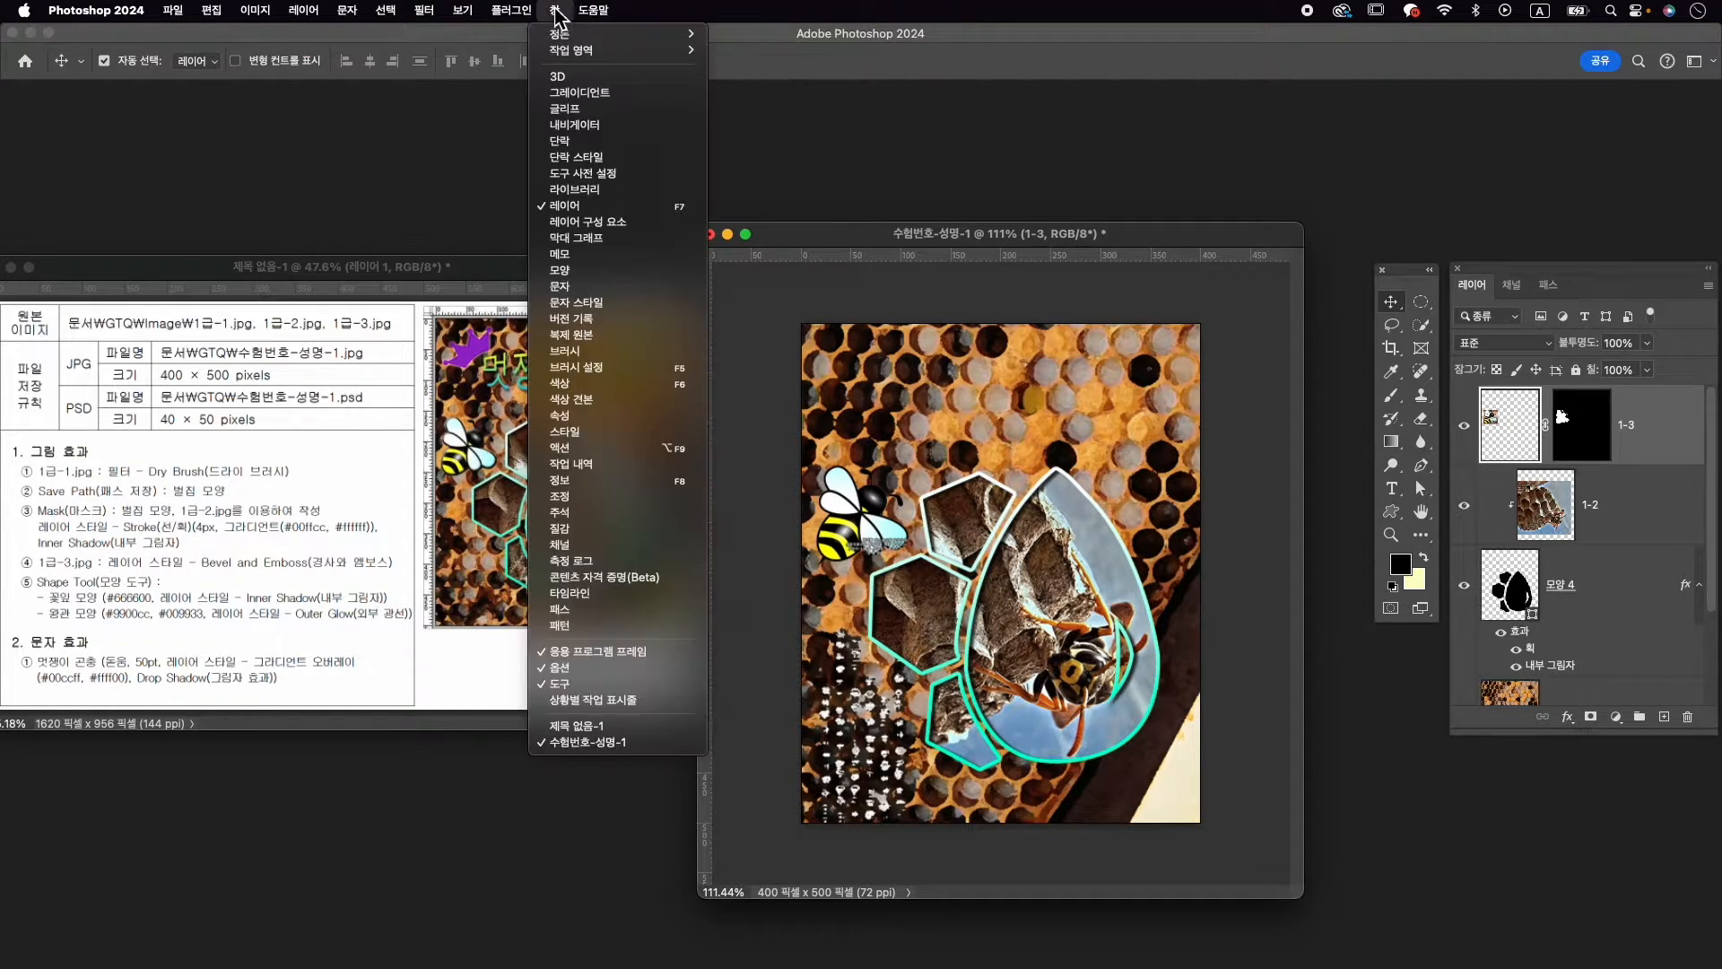
left_click(591, 272)
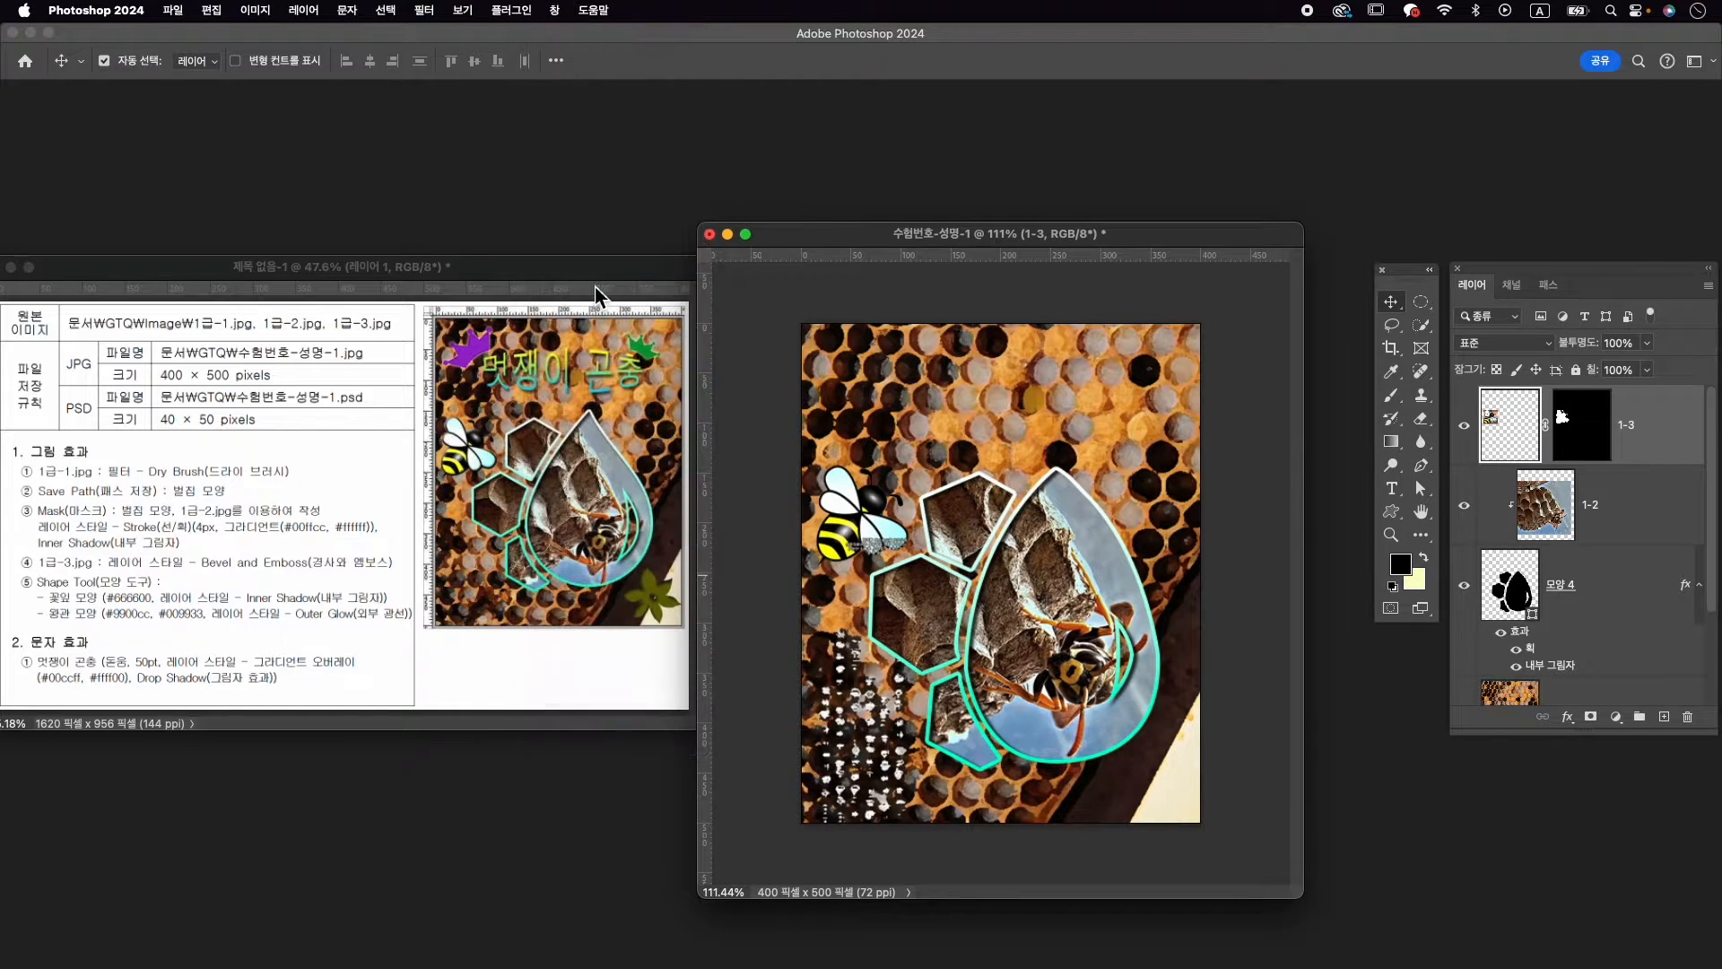
left_click(1426, 153)
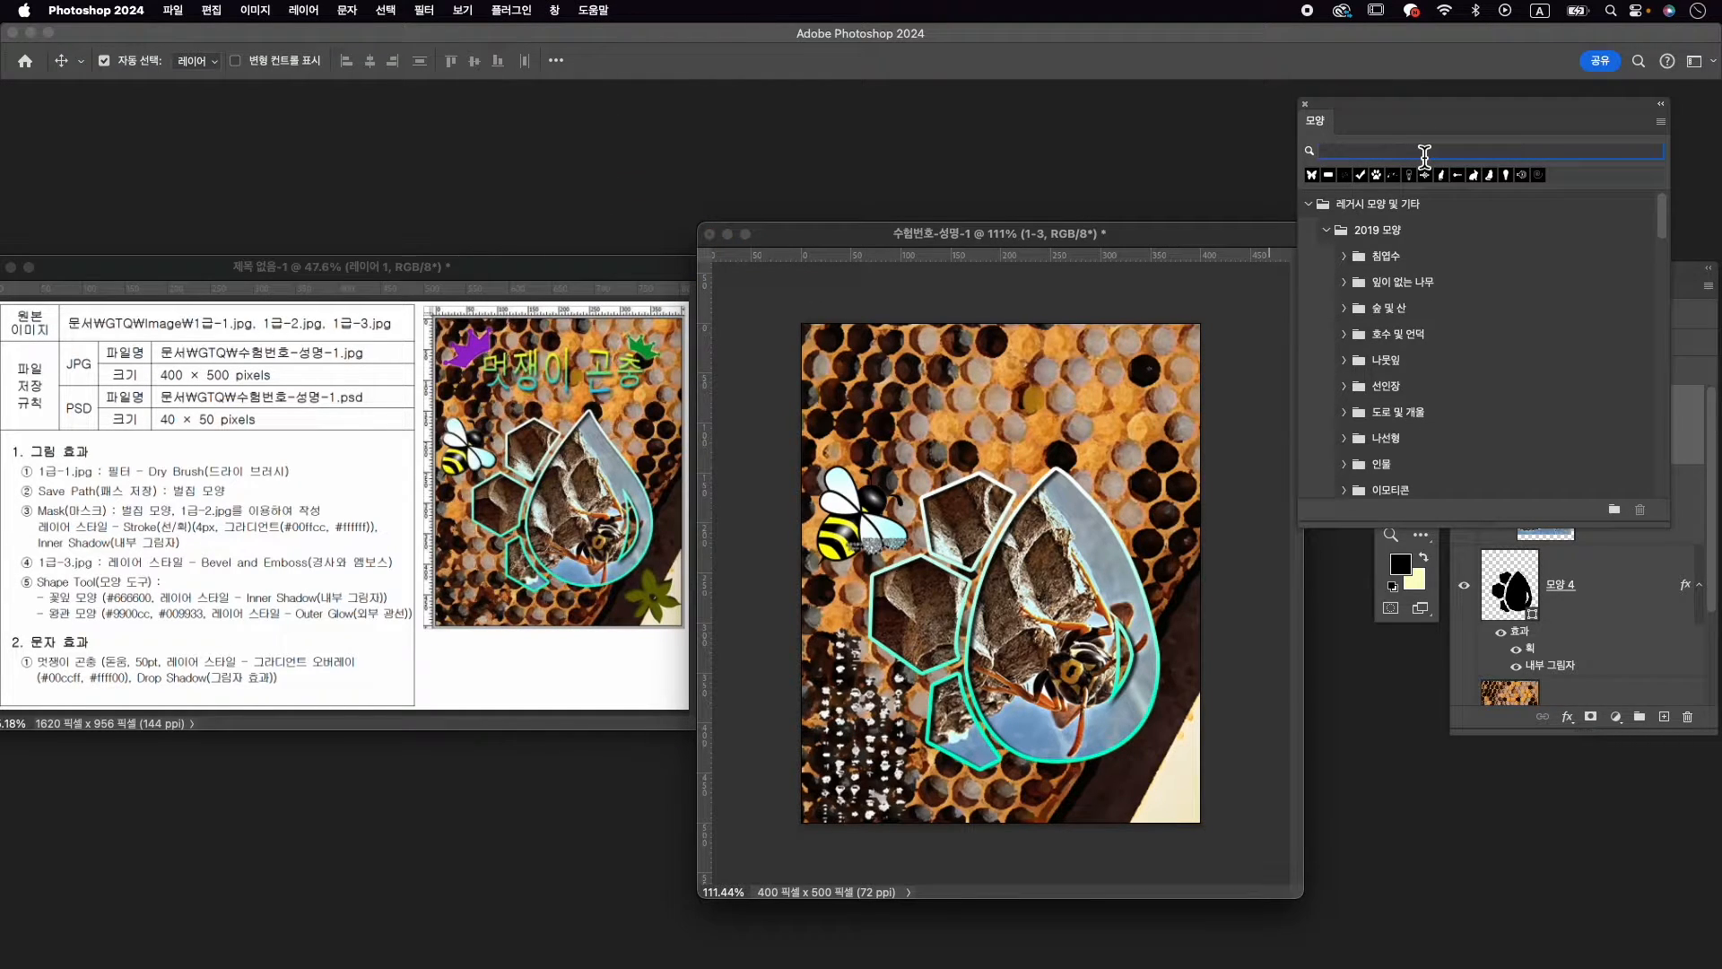
type("왕관")
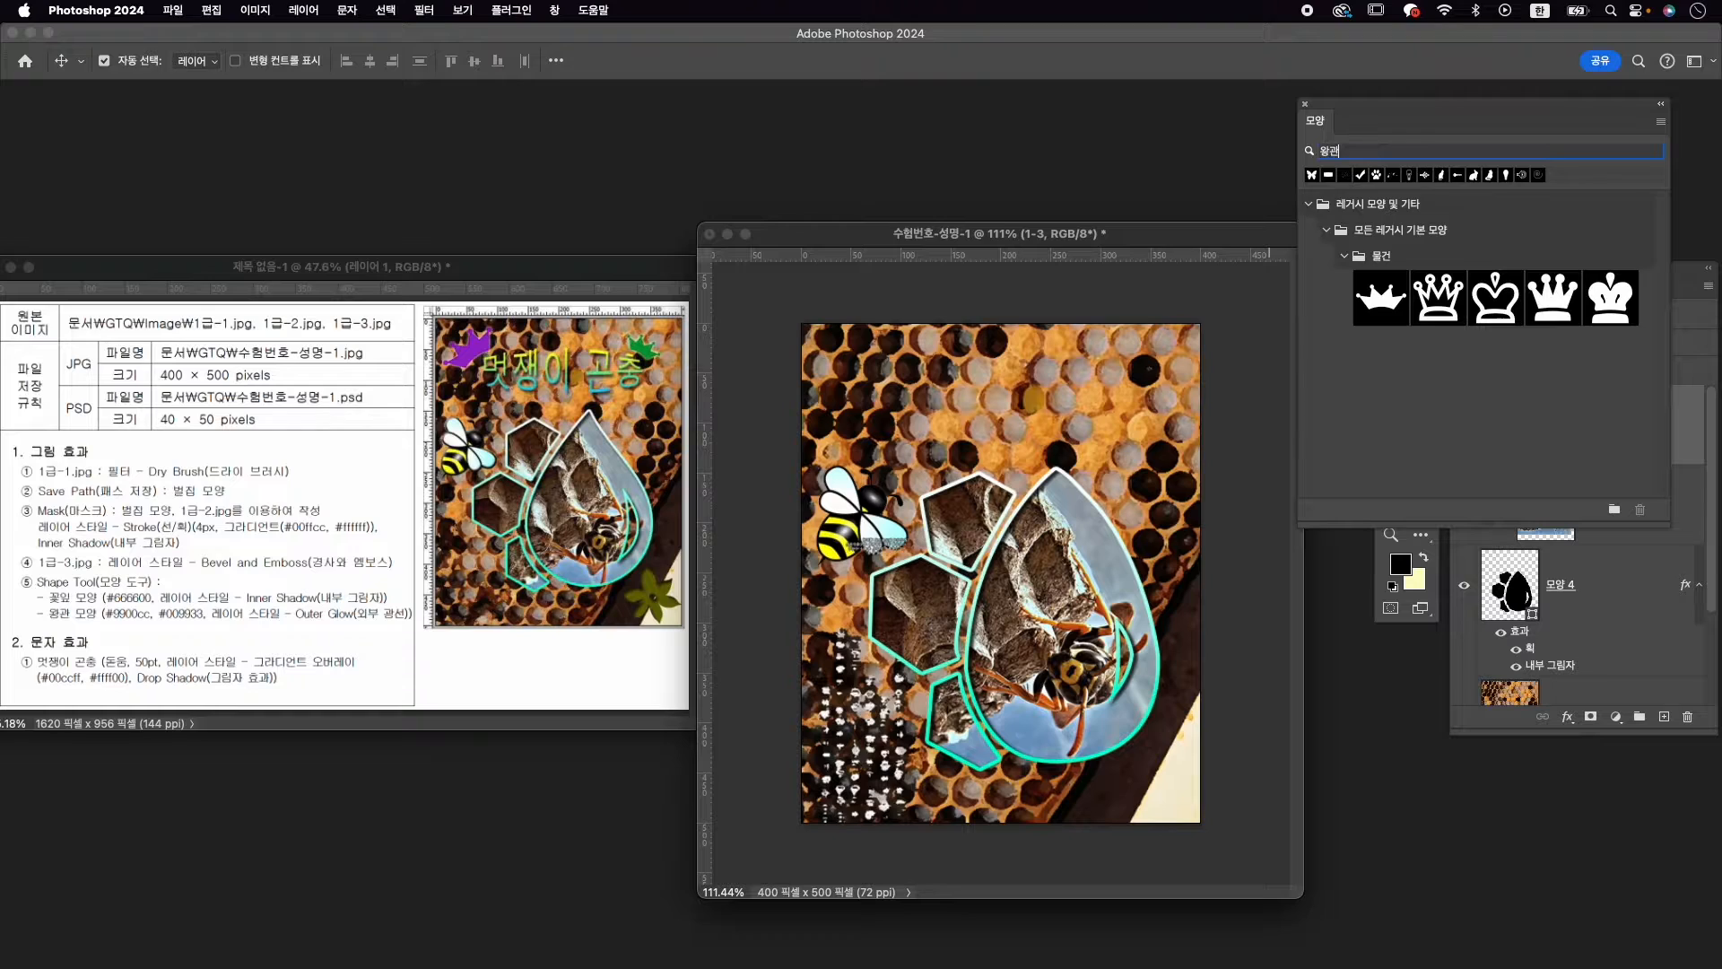
left_click(1381, 298)
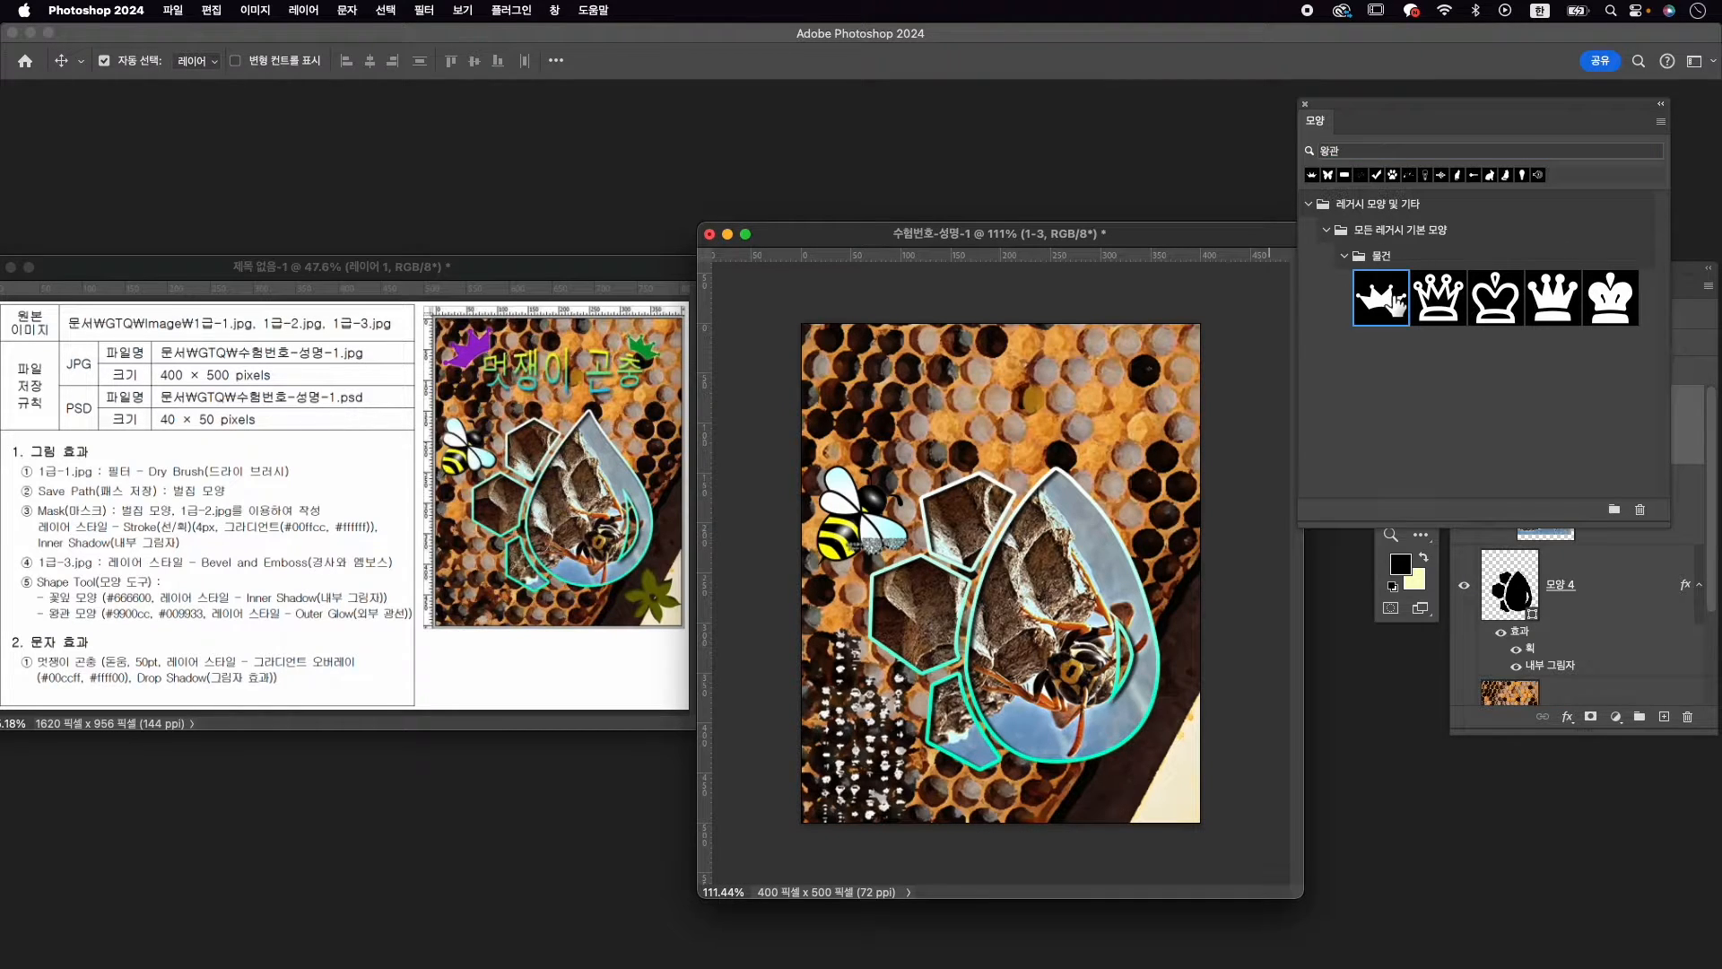
left_click(1380, 578)
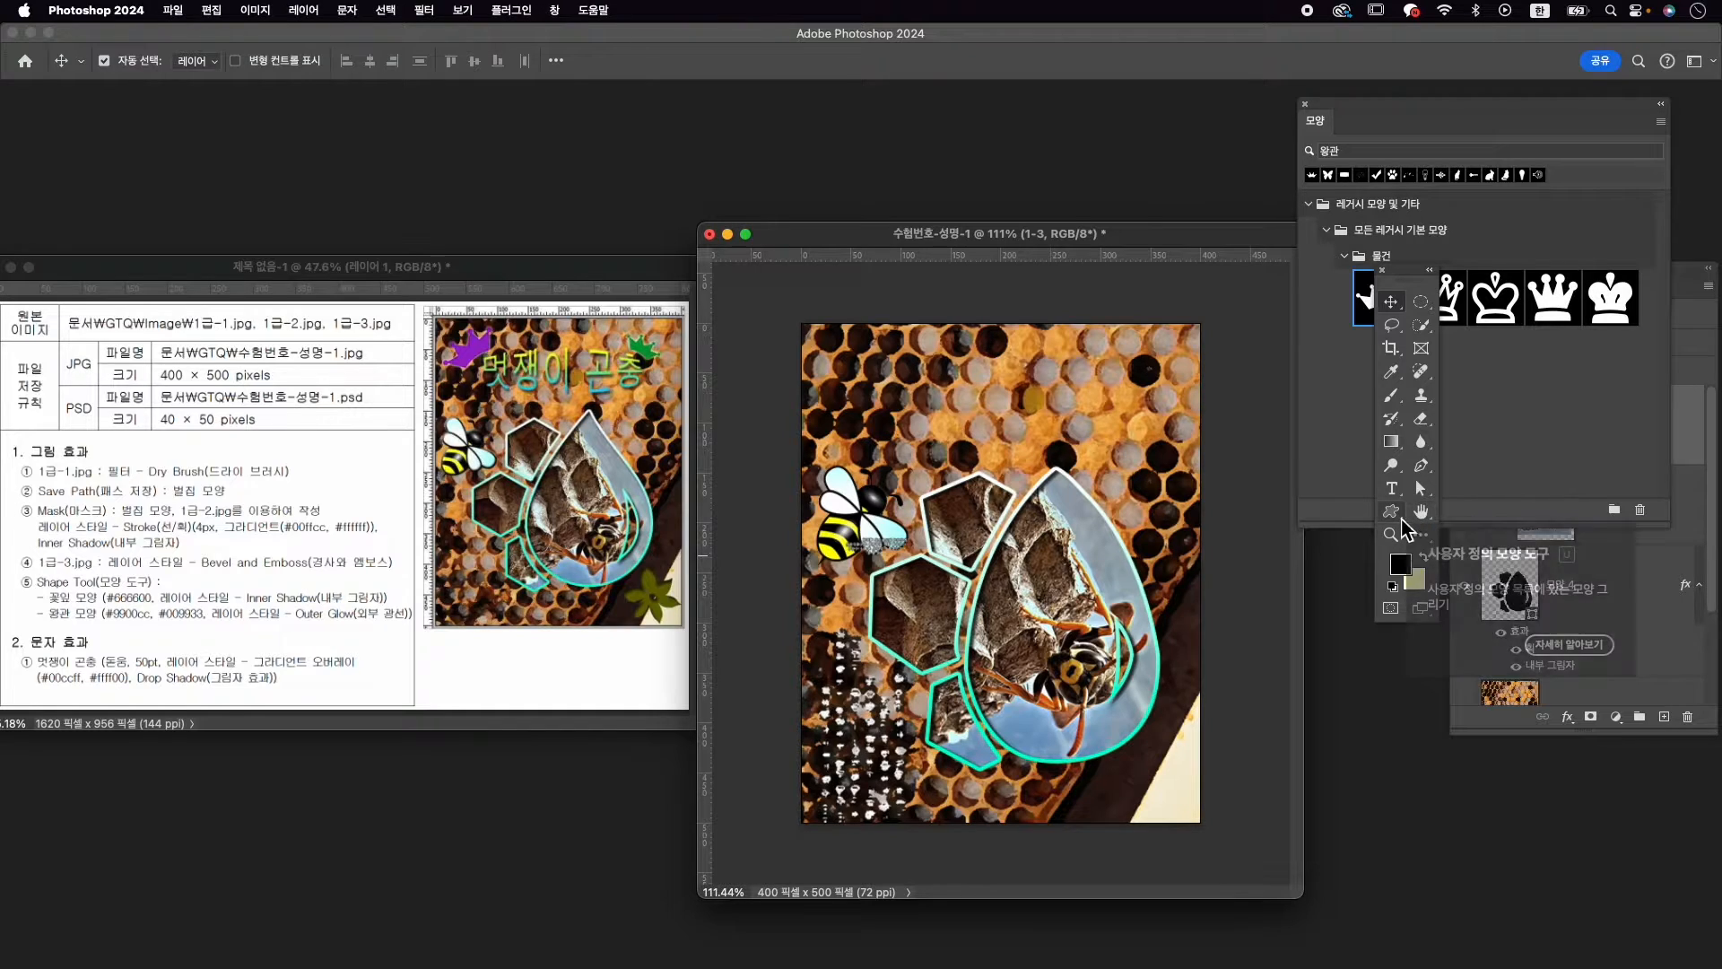
left_click_drag(1392, 511, 1501, 606)
left_click_drag(813, 334, 911, 420)
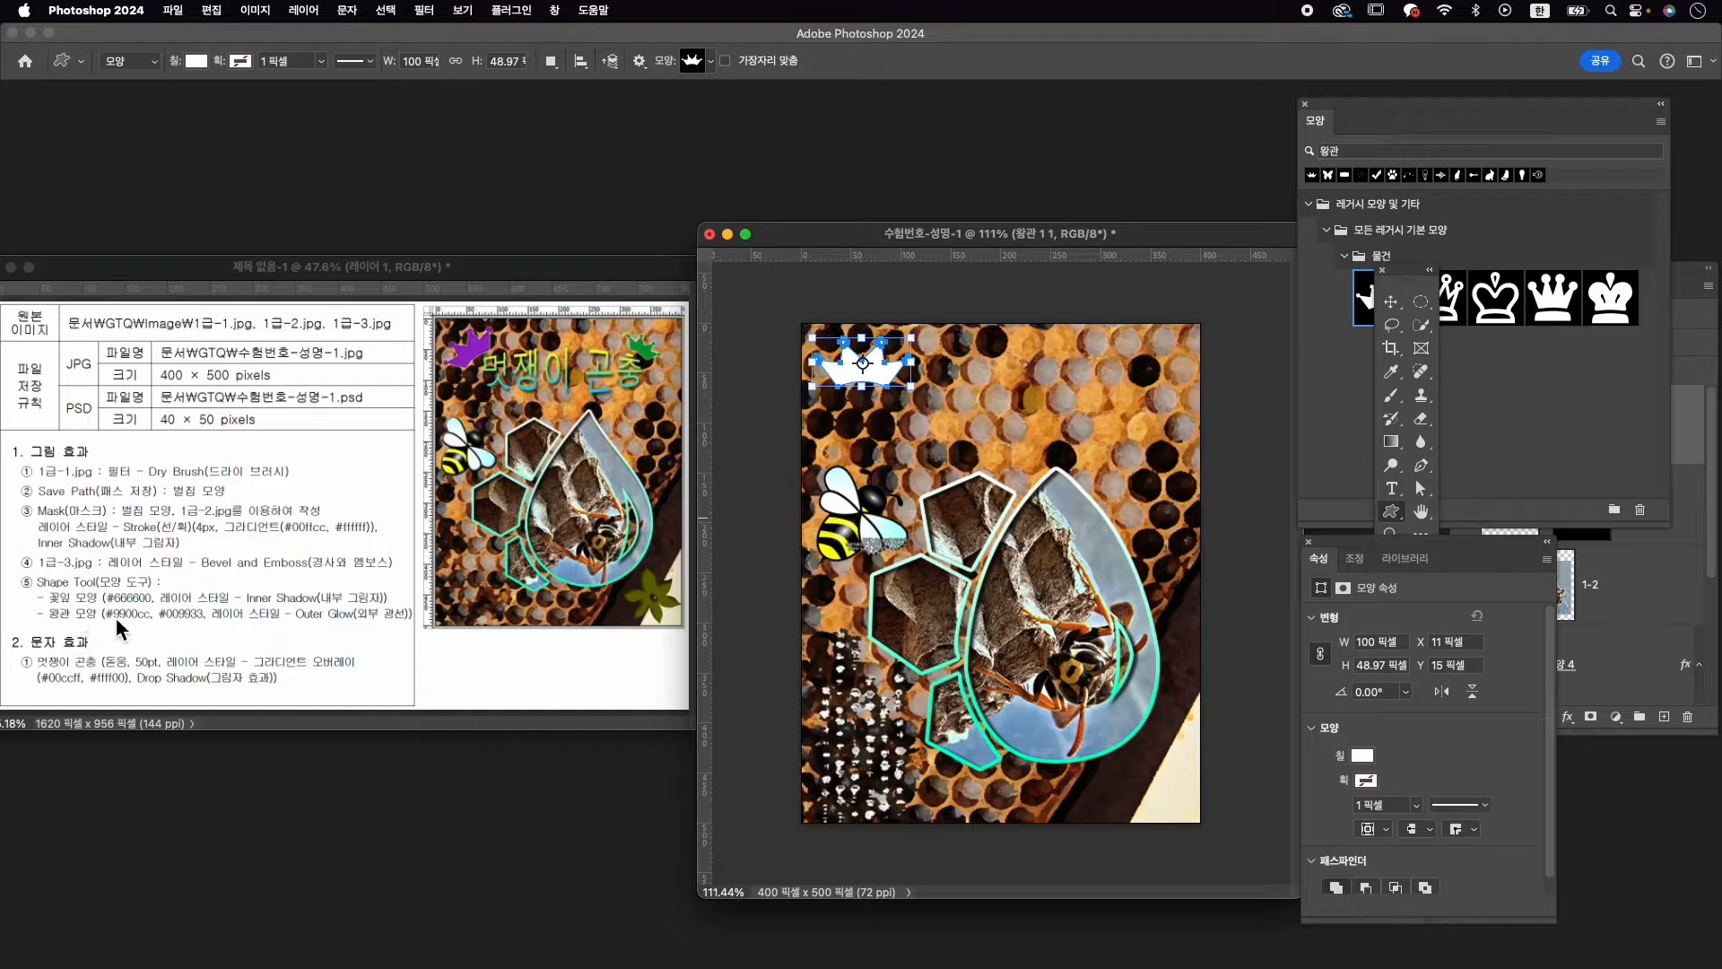
Set the crown shape's fill to #9900cc
left_click(1363, 756)
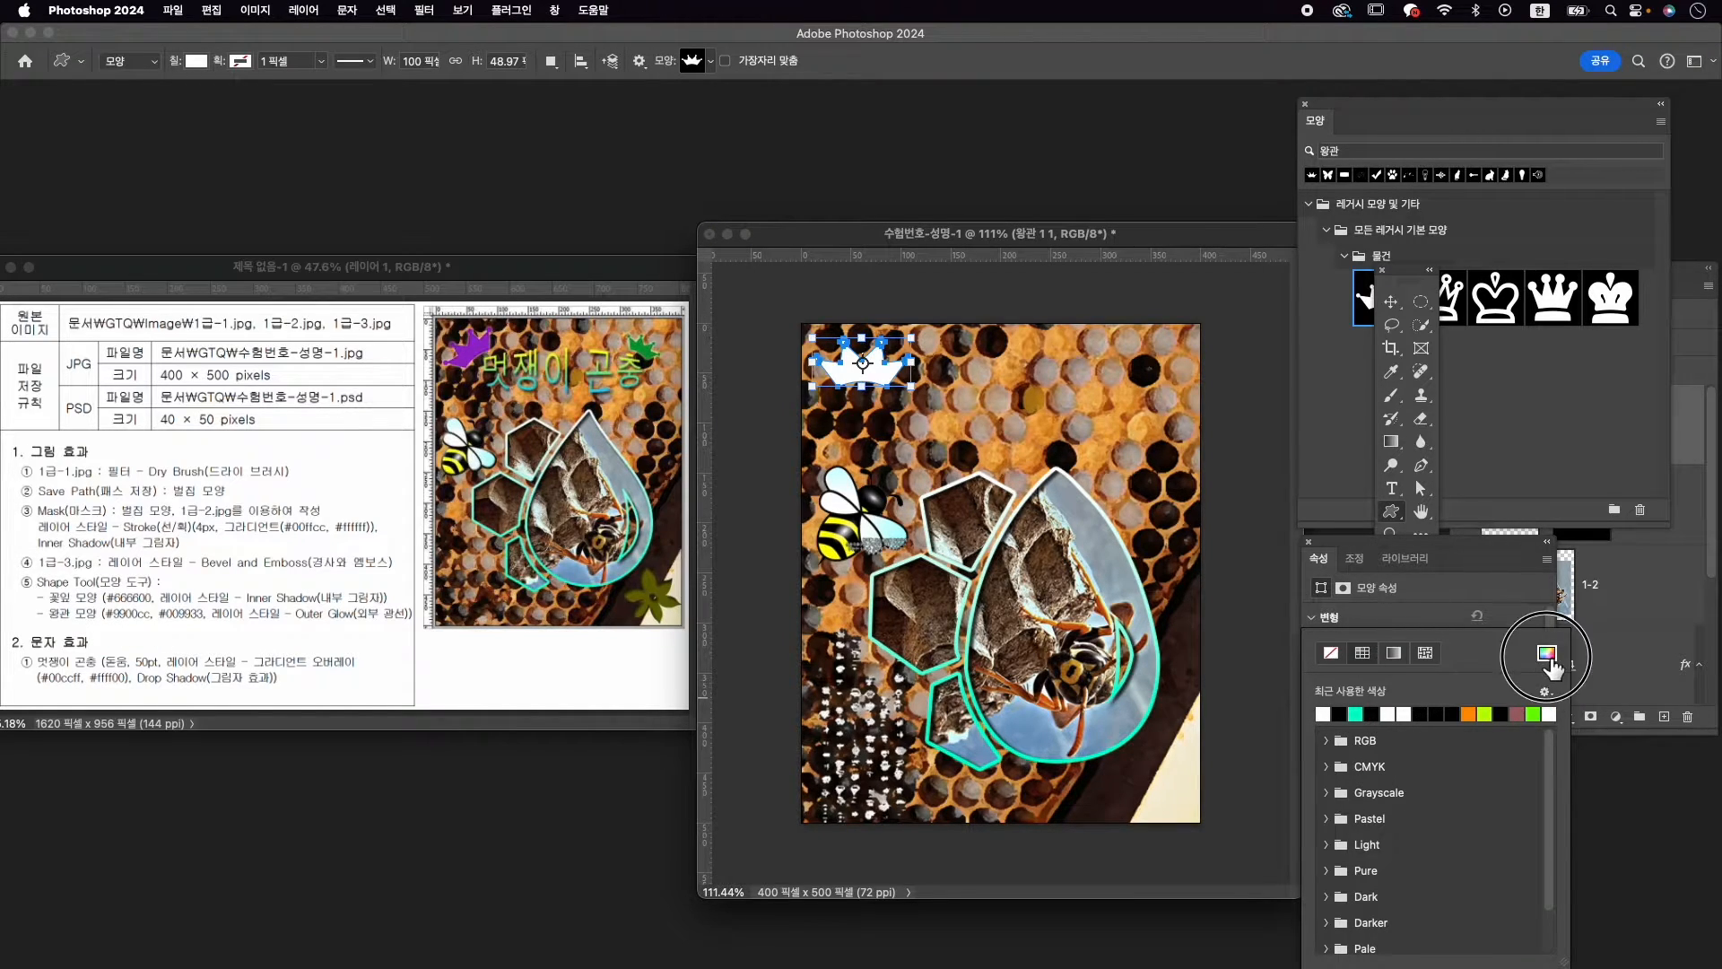
left_click(1548, 654)
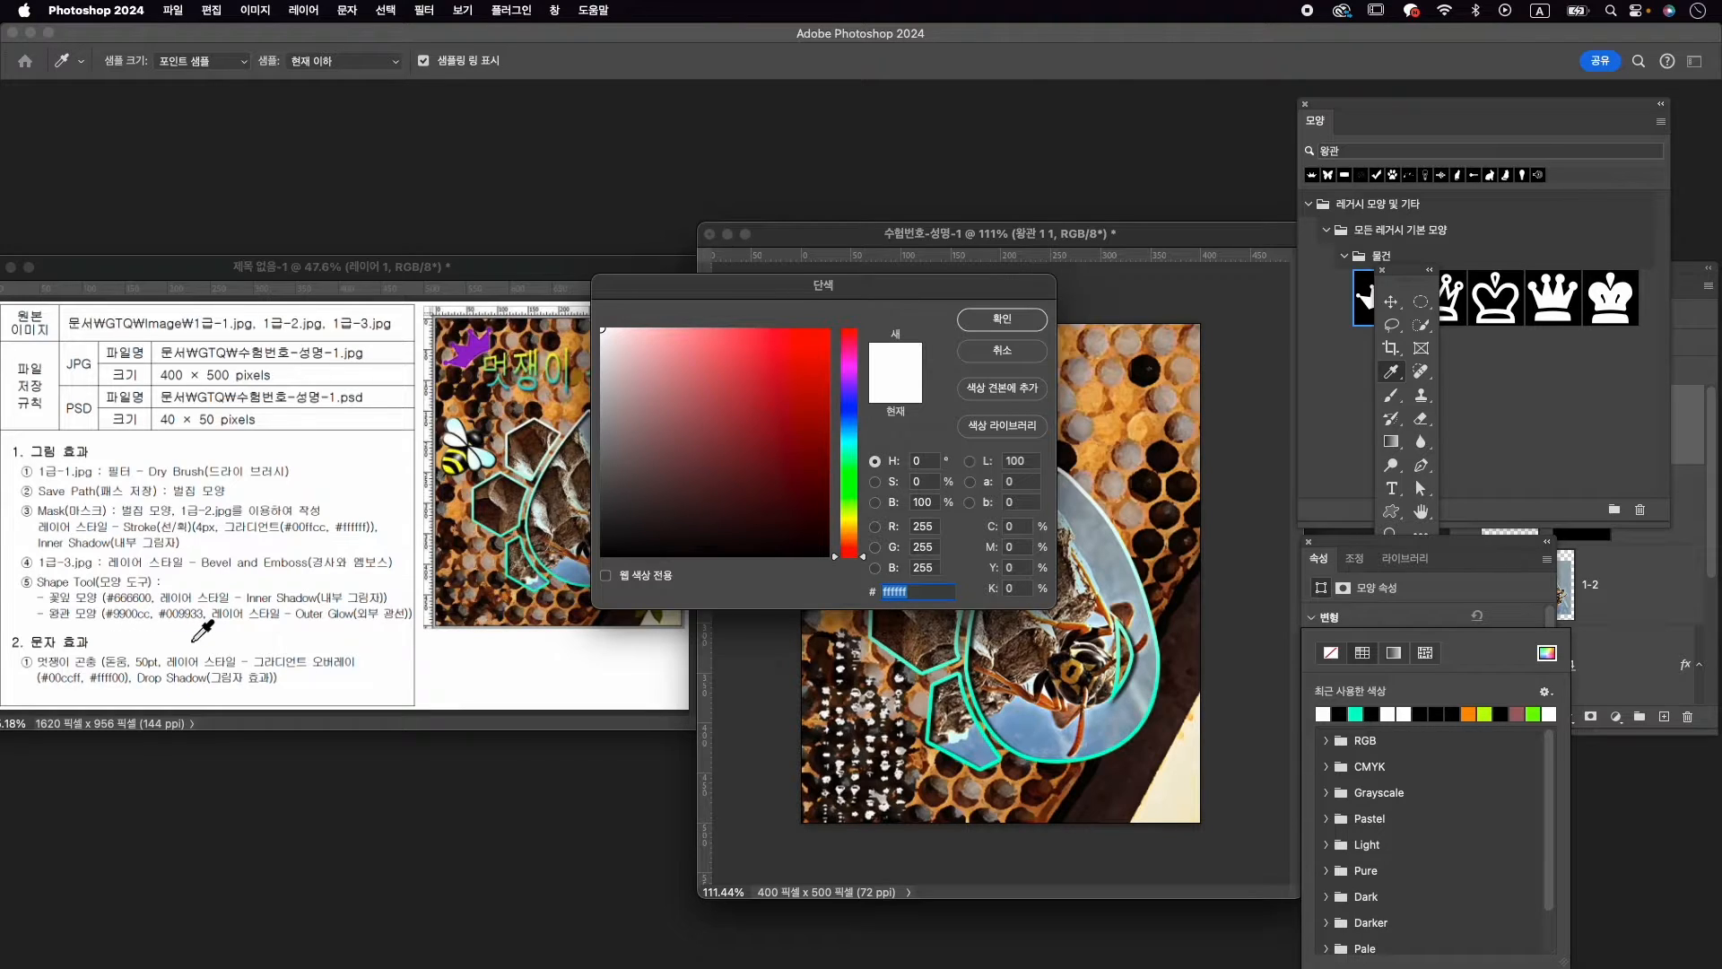
type("9900cc")
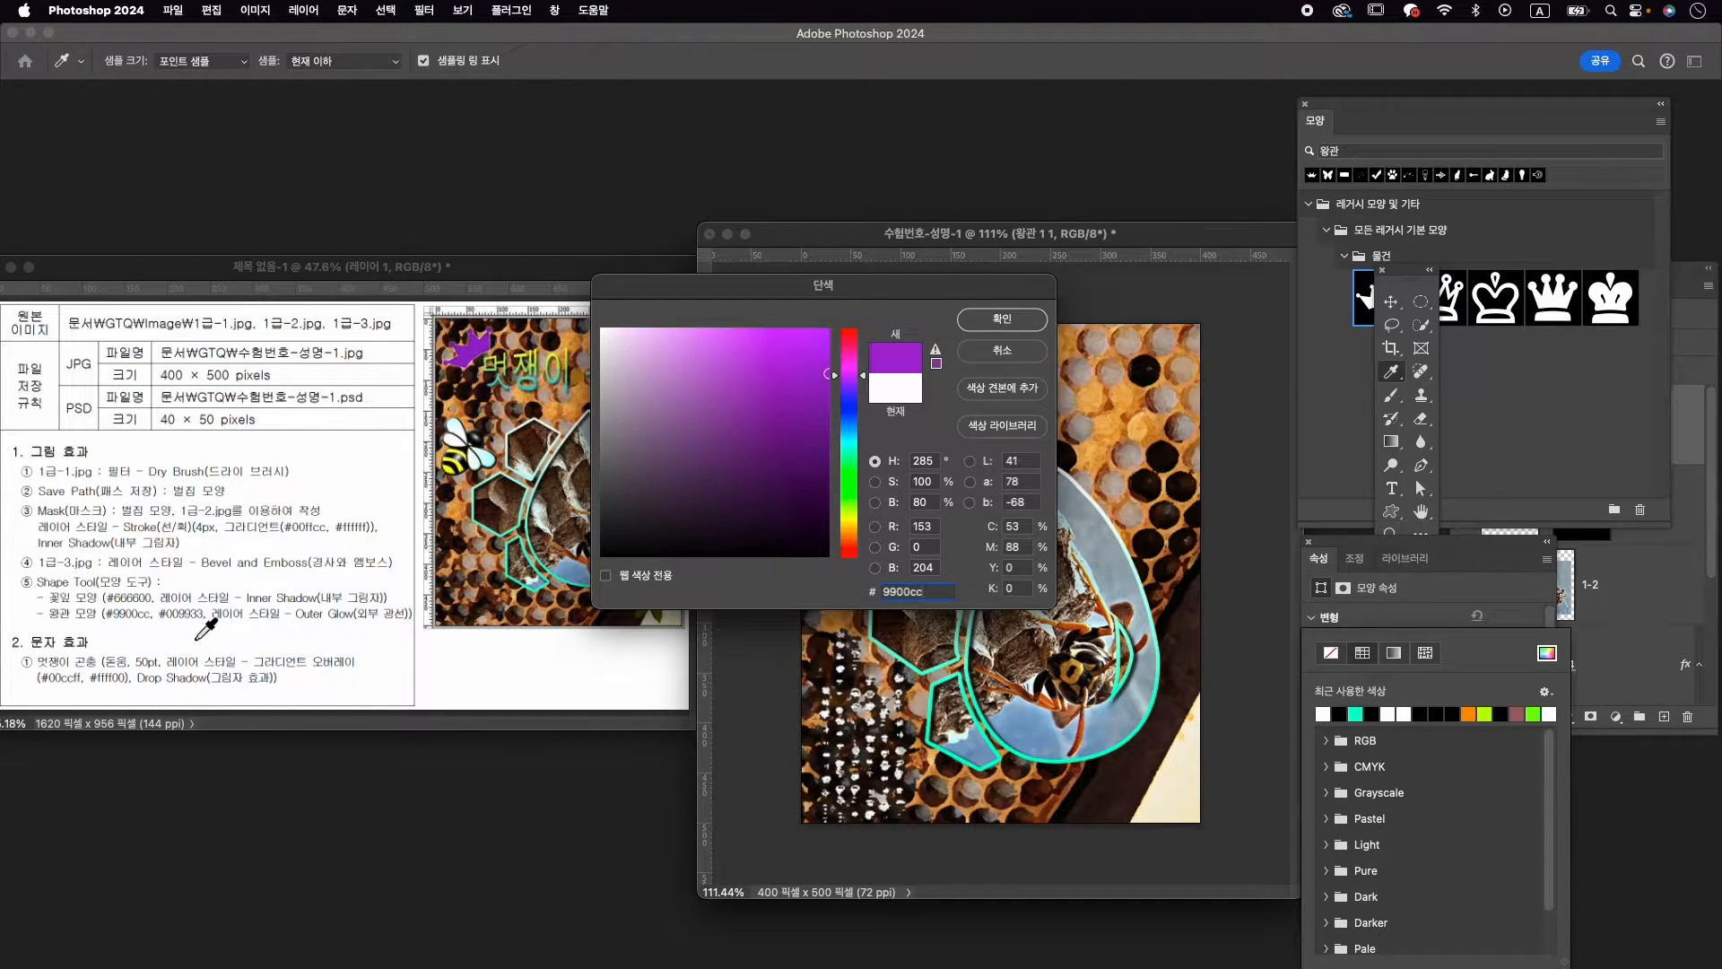
key("Return")
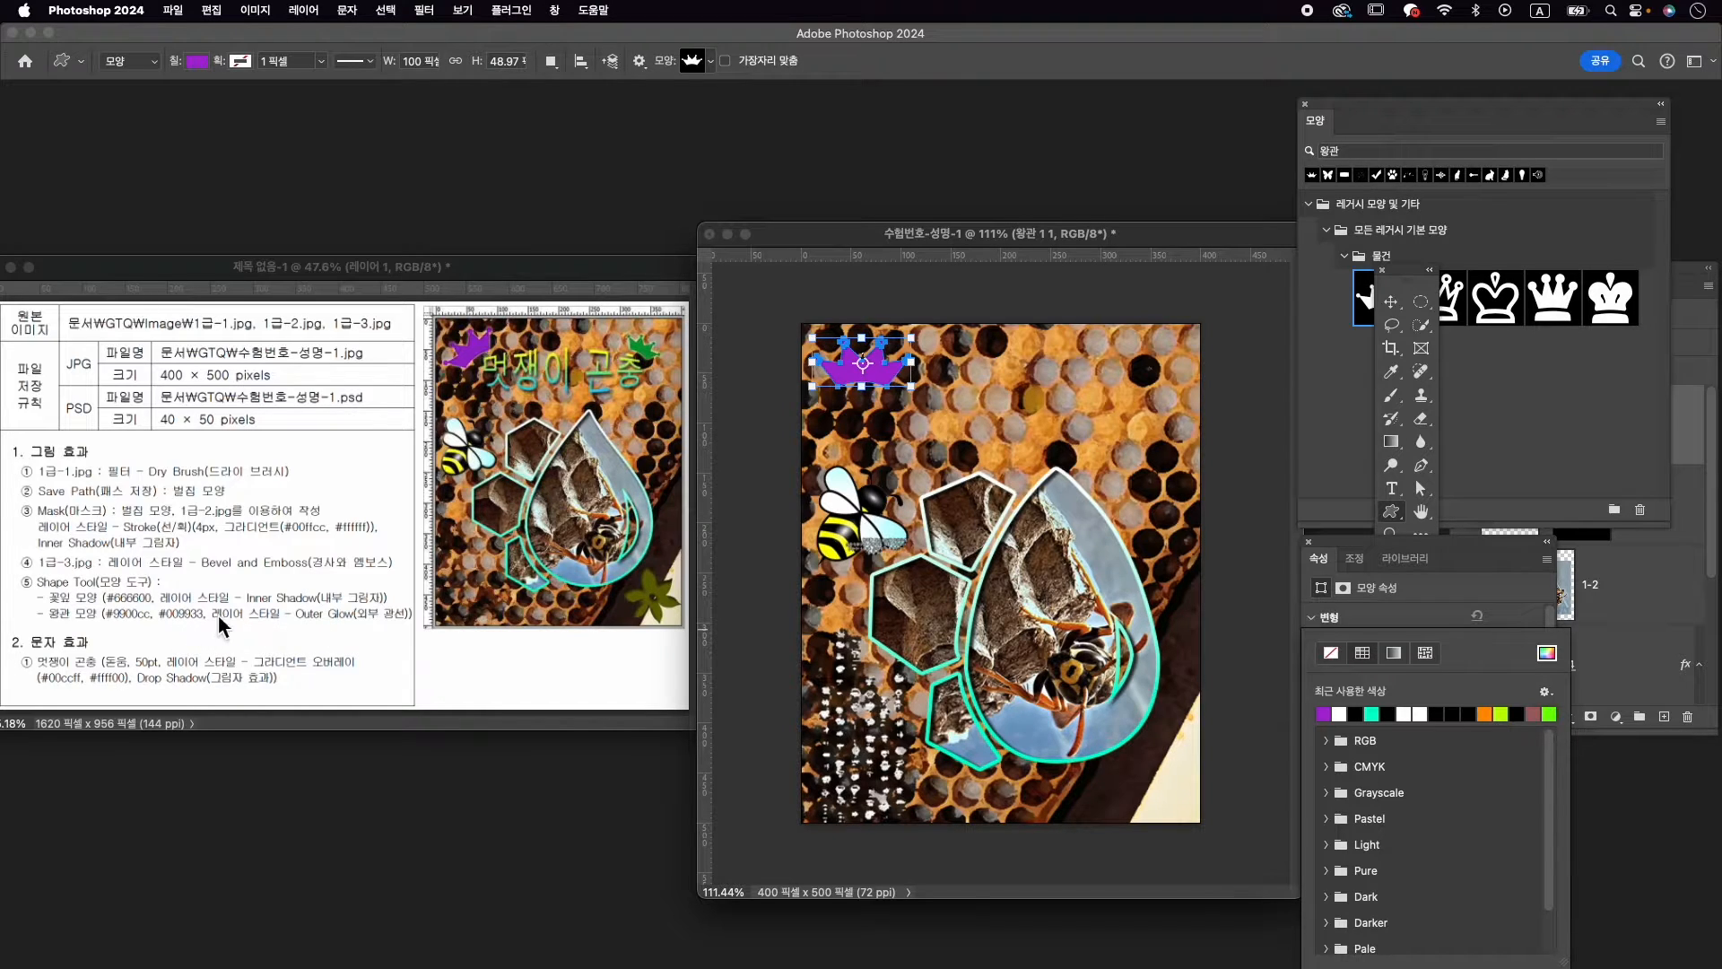
Add an Outer Glow layer style to the crown shape layer
left_click(1699, 442)
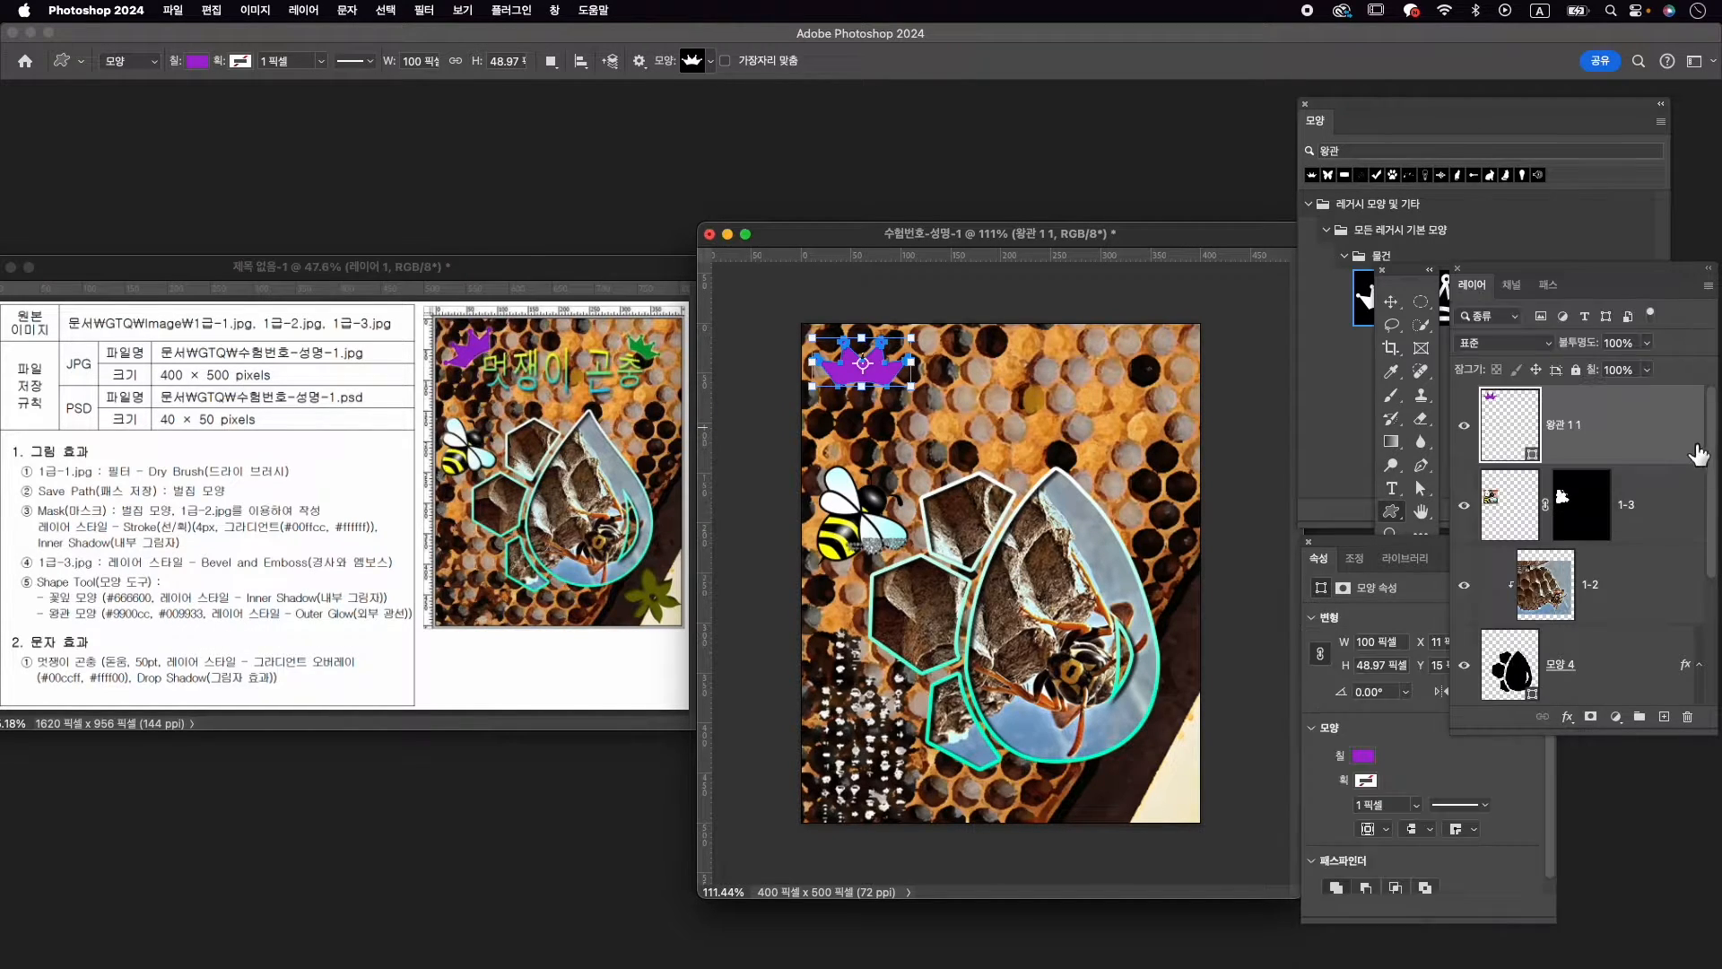
left_click(1568, 716)
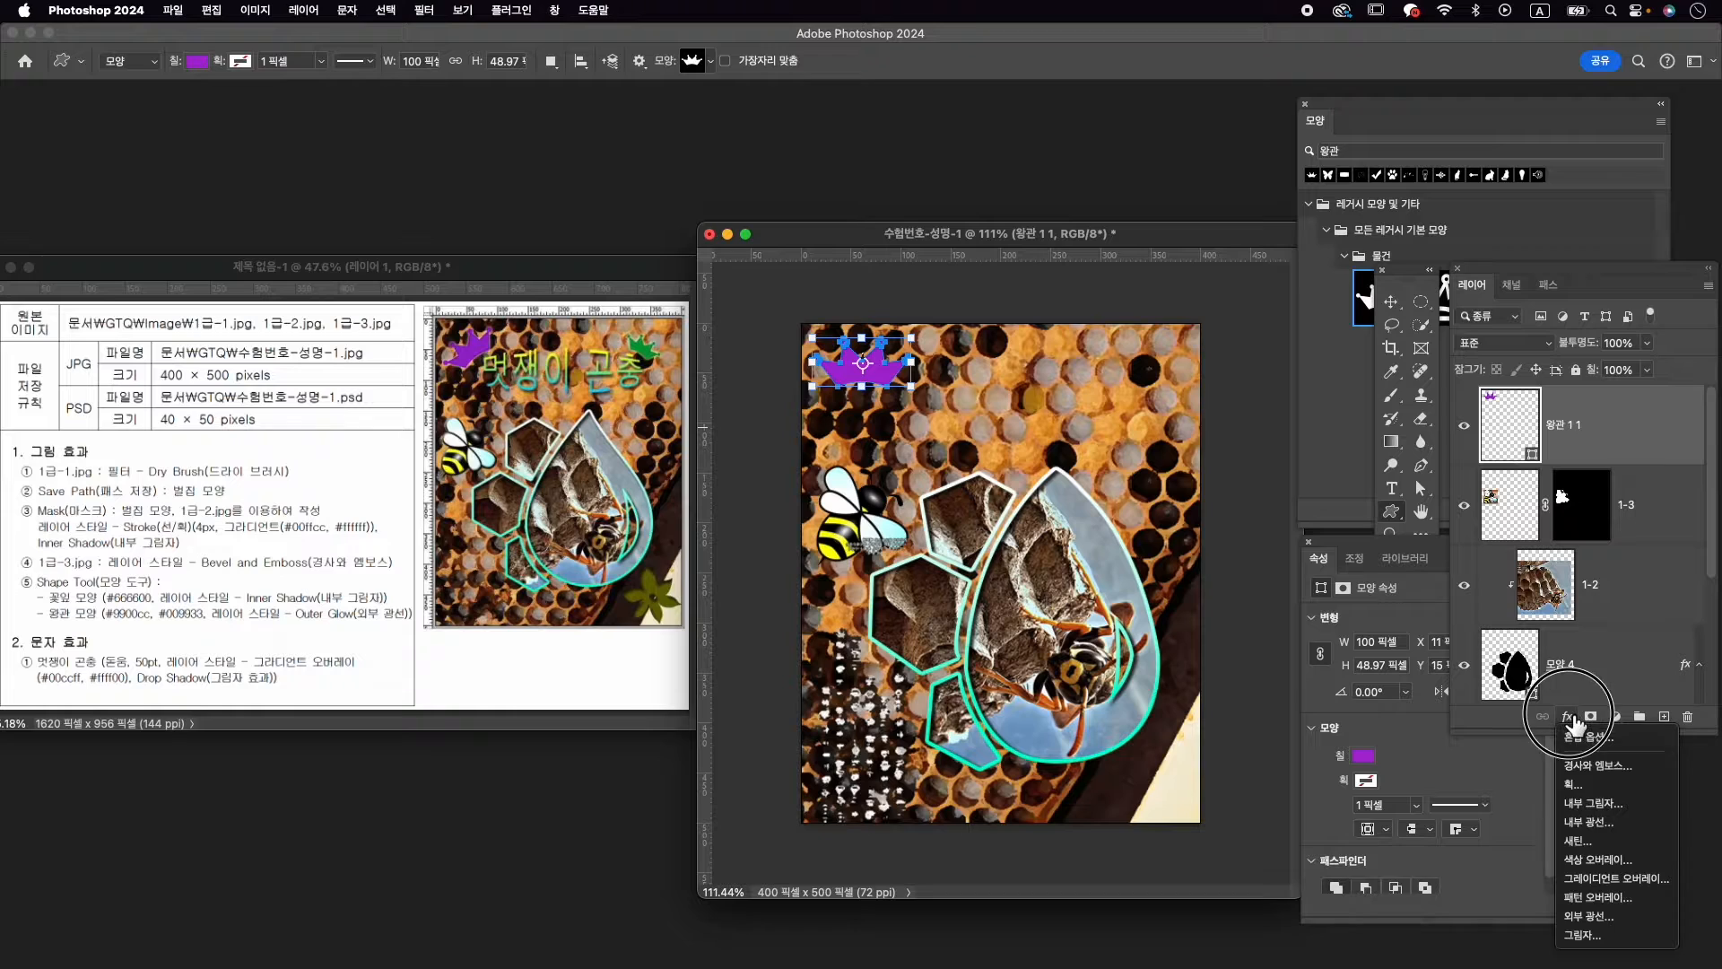
left_click(1634, 915)
left_click(1447, 401)
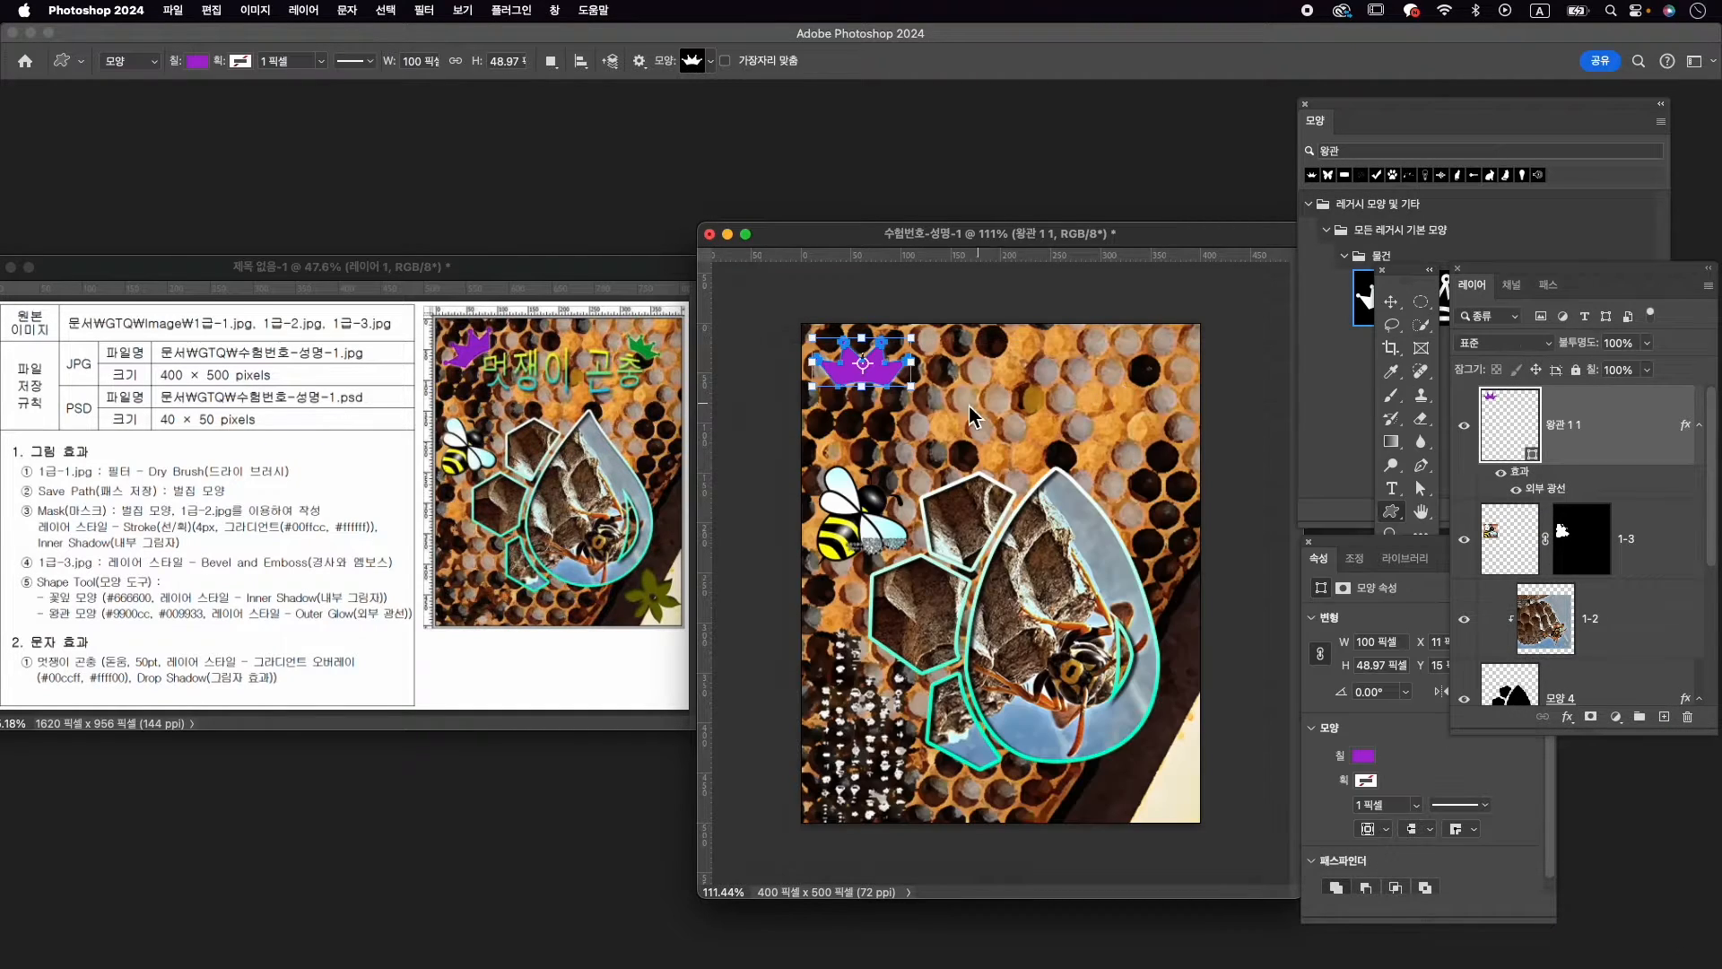
key("Return")
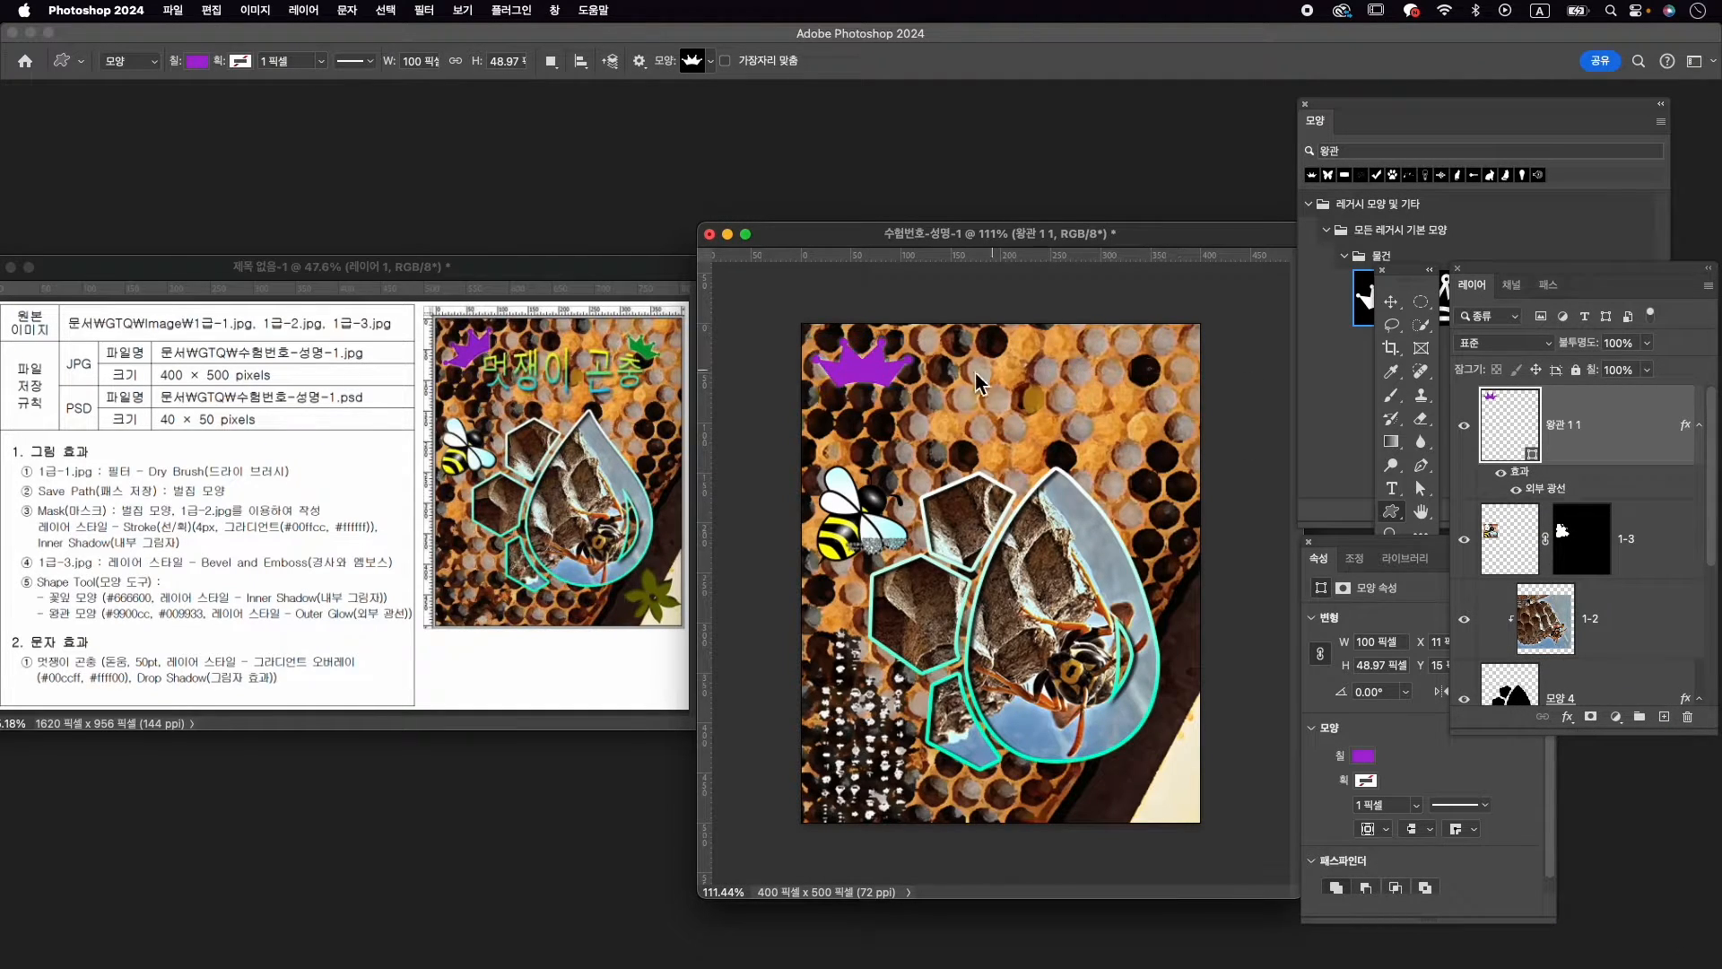
key("super+j")
key("super+t")
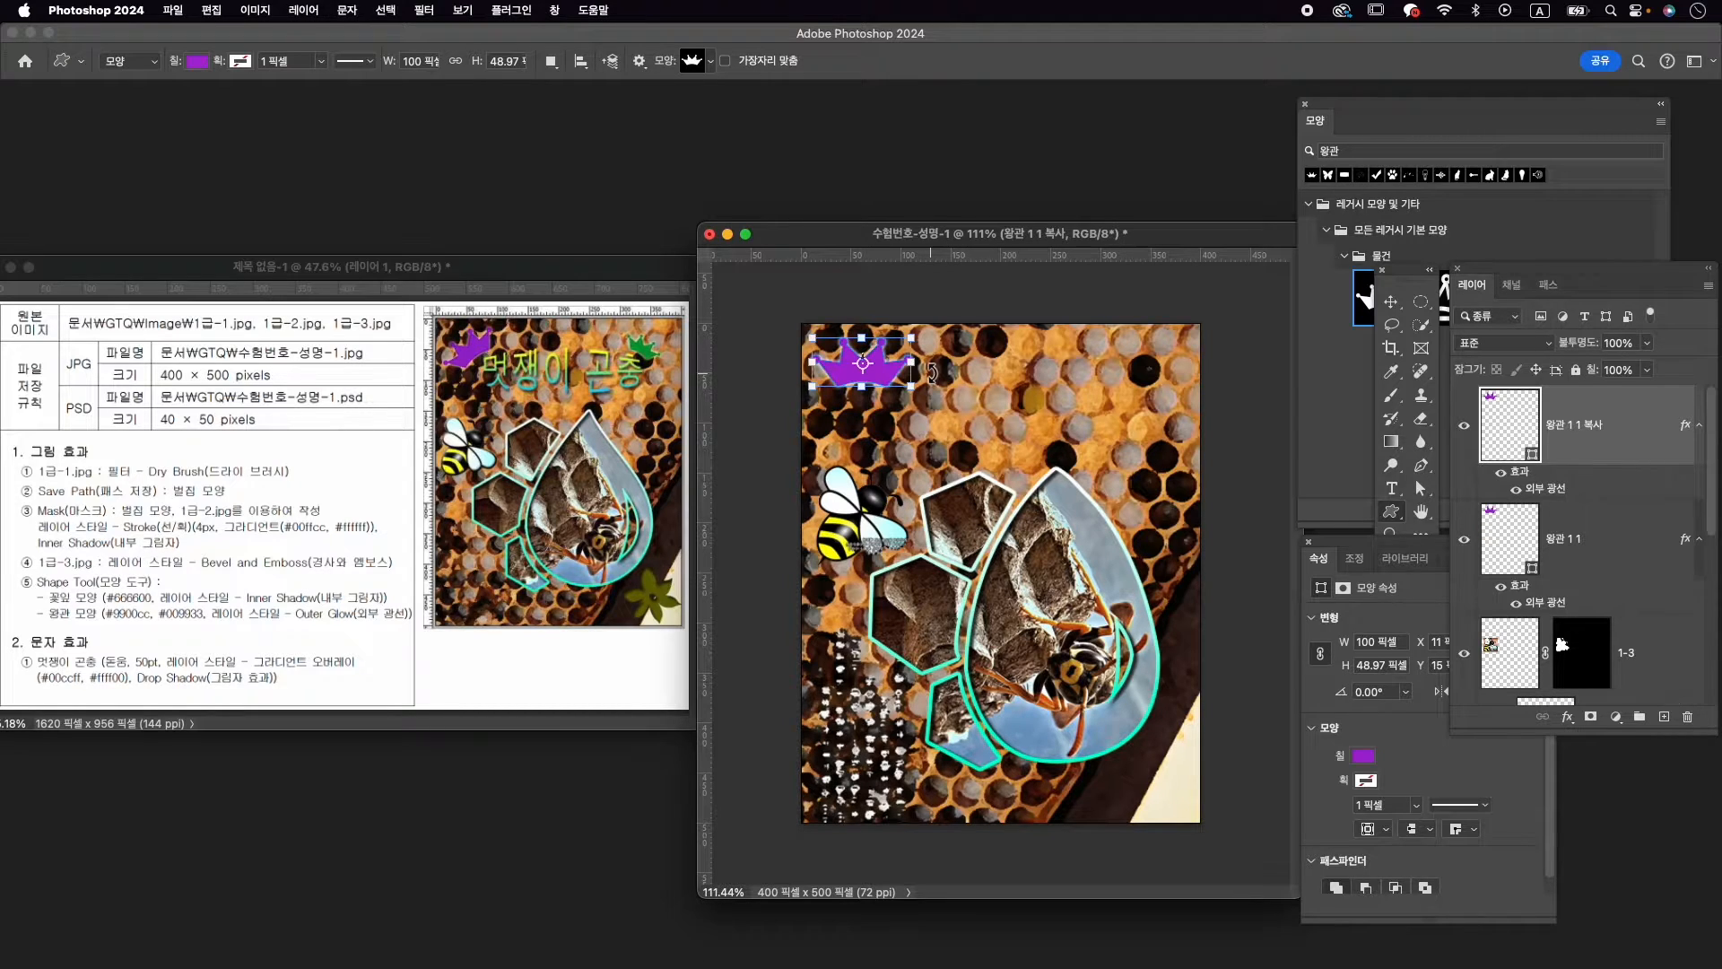
key("super+z")
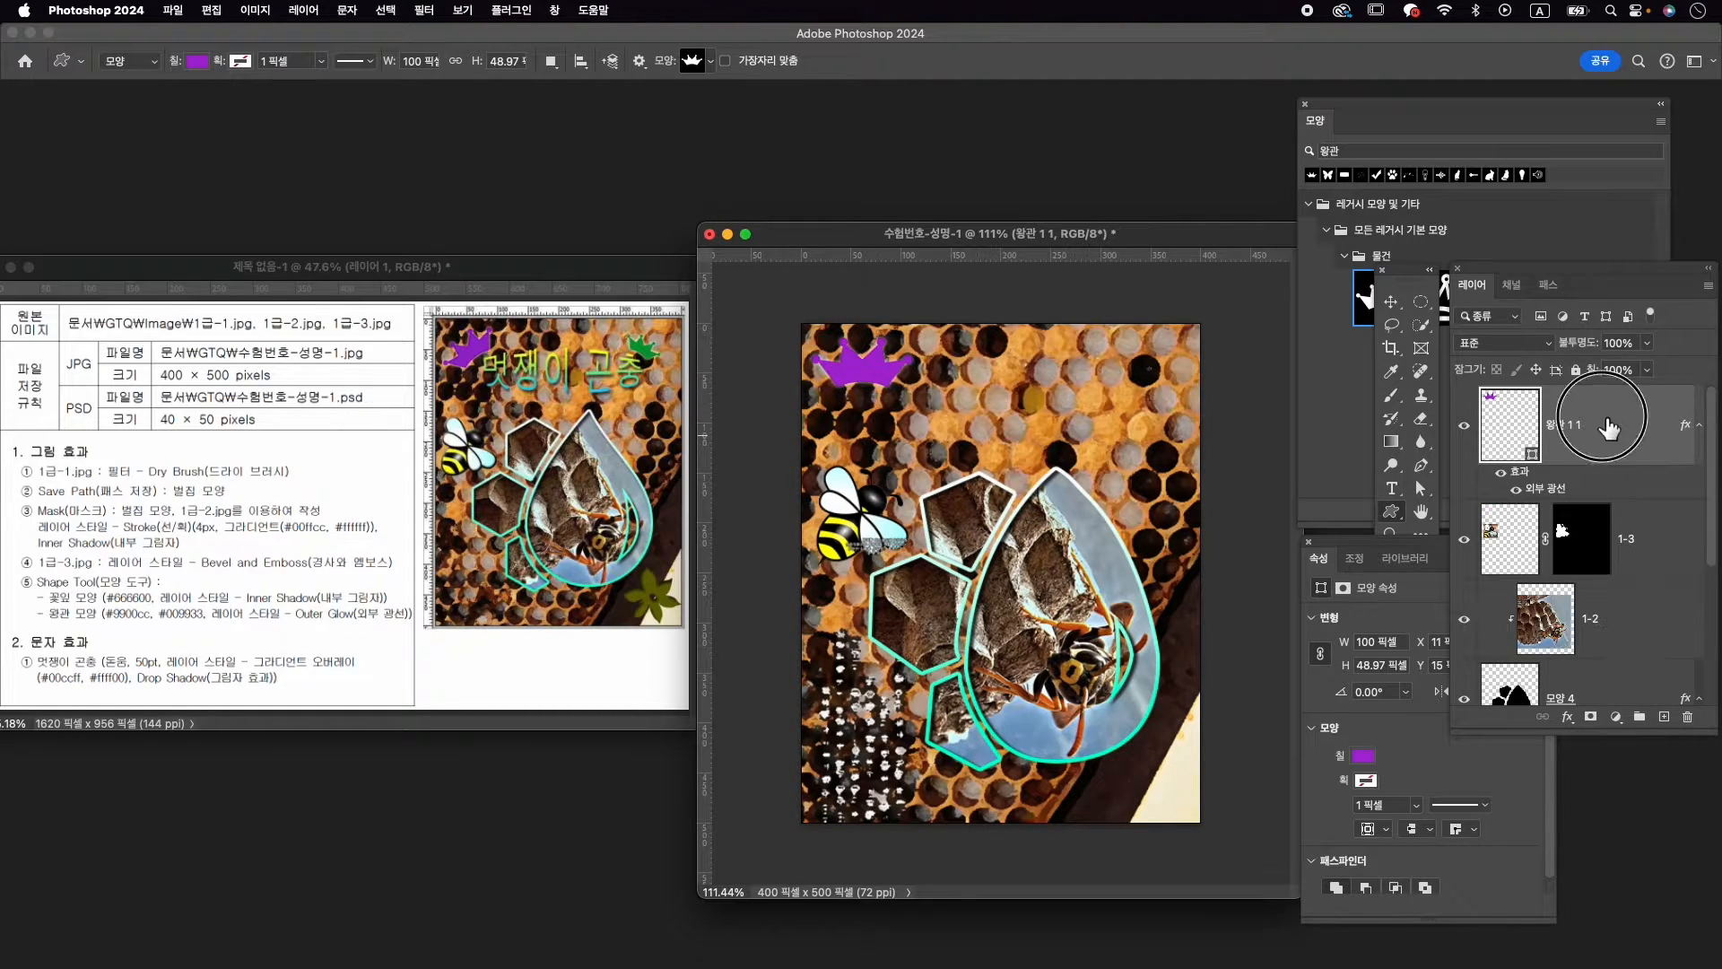
Duplicate the crown layer, scale the copy to about 65%, rotate it 30° and place it near the canvas's upper-right corner
left_click_drag(1609, 428, 1664, 718)
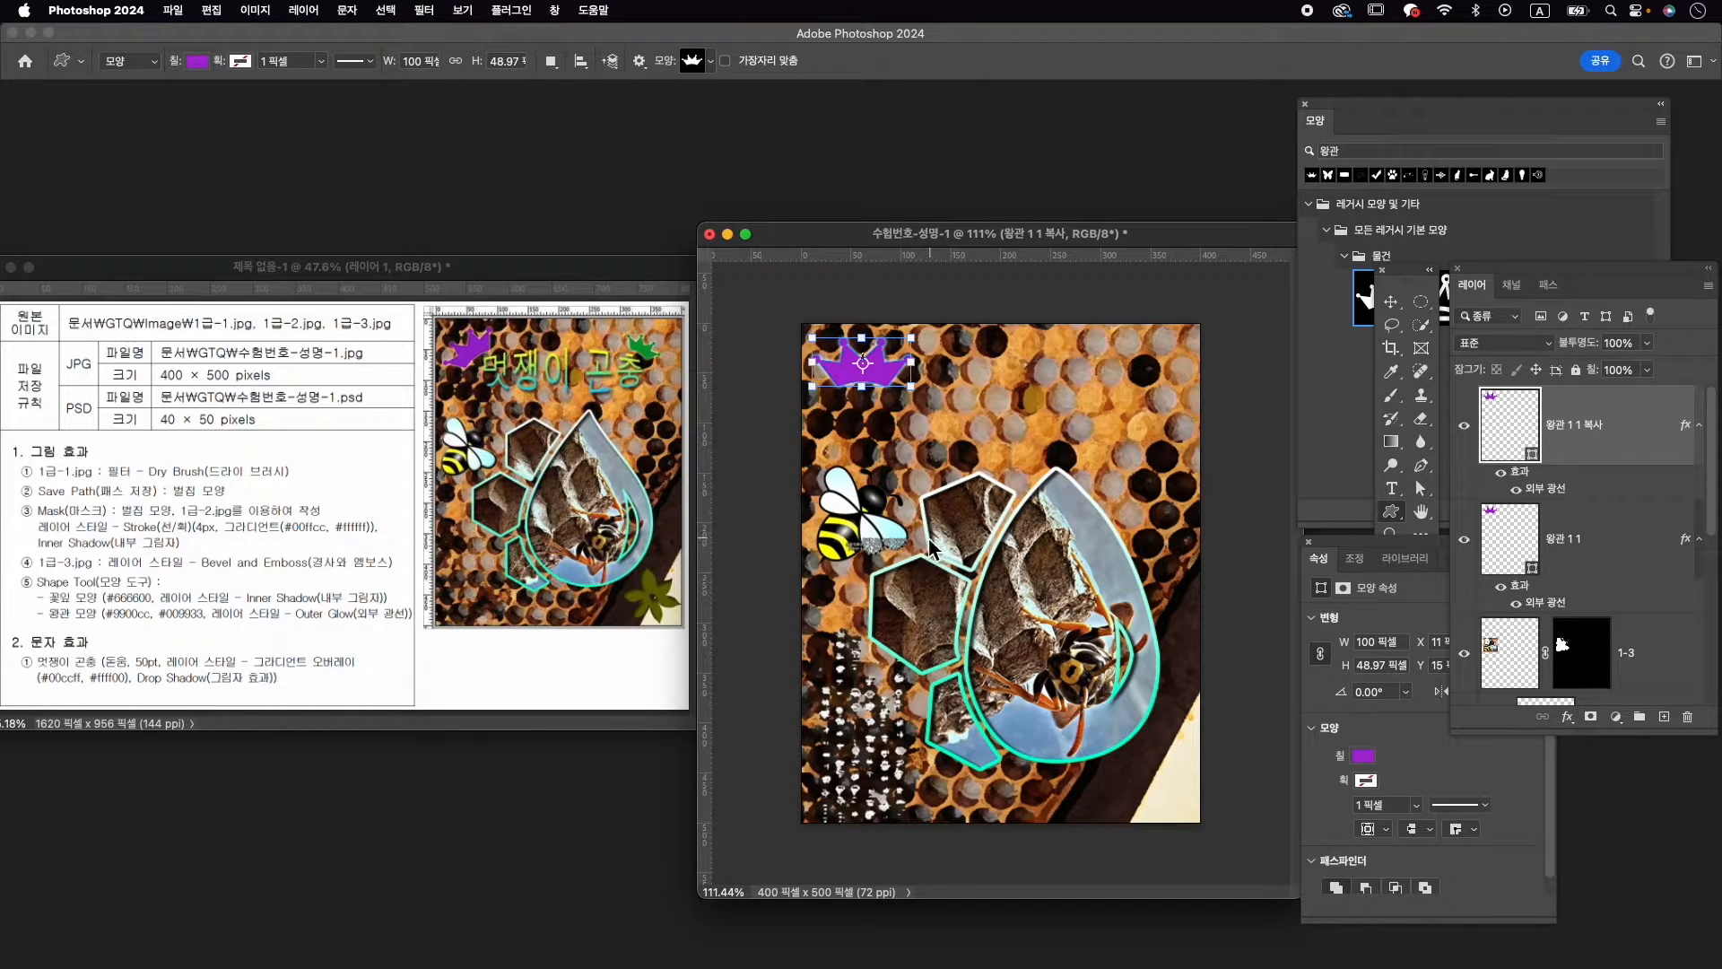
key("super+t")
left_click_drag(894, 370, 1177, 375)
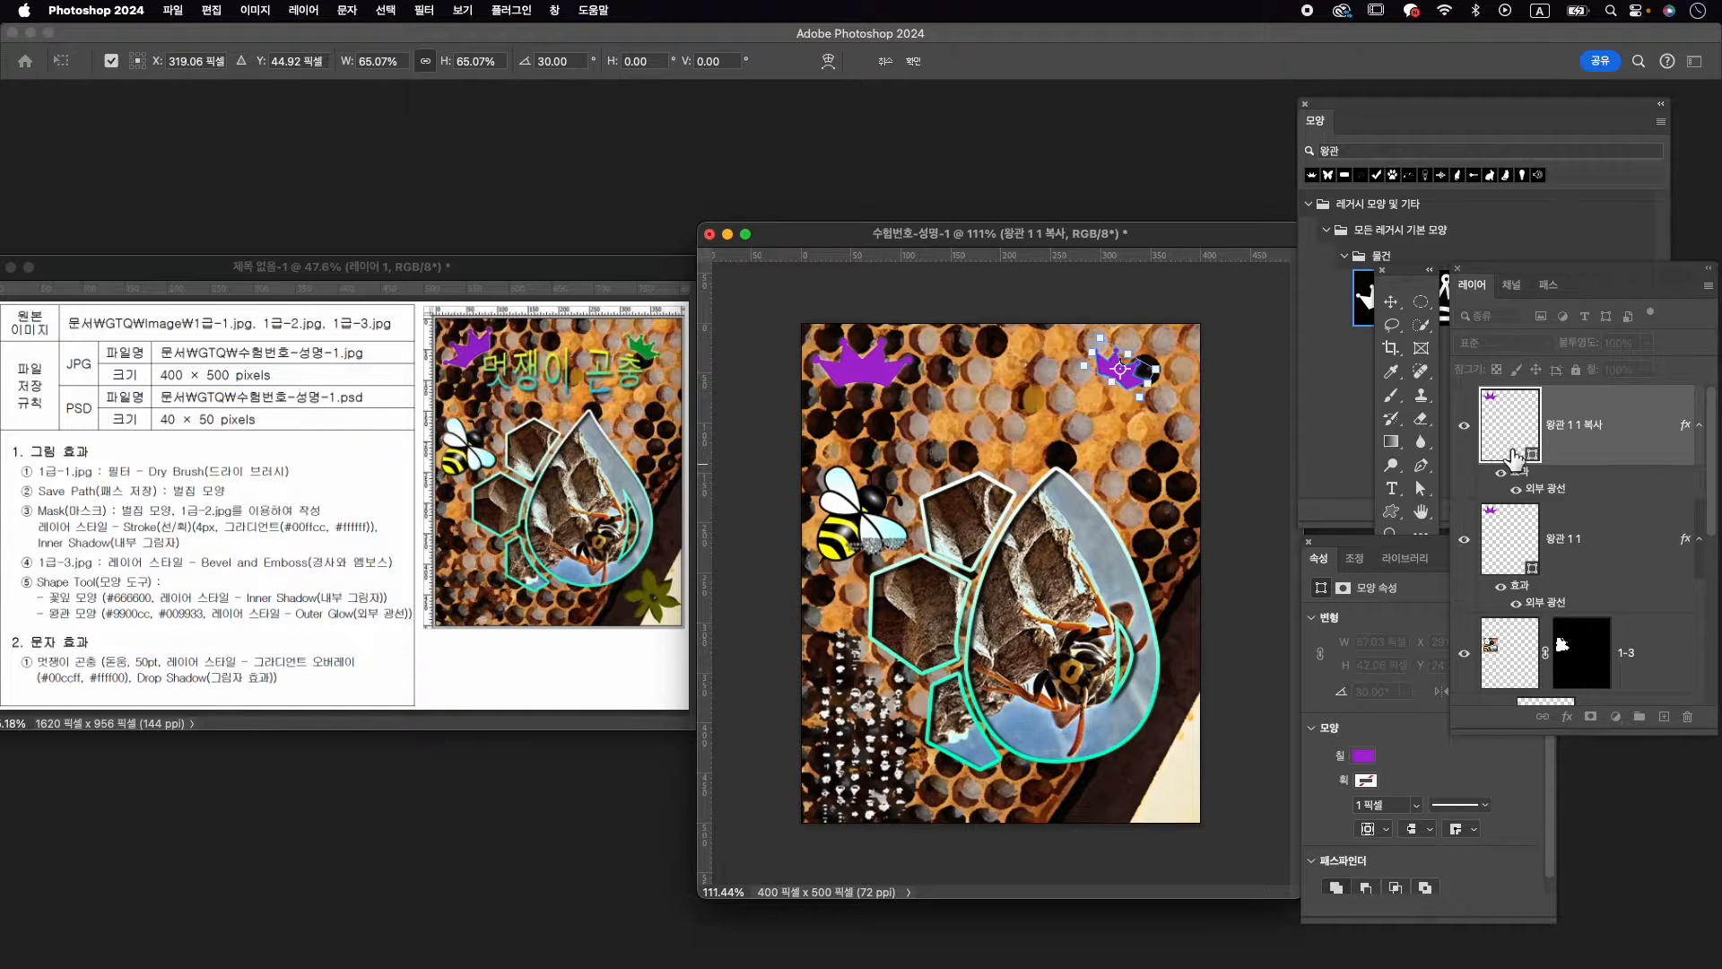
key("Return")
Set the copied crown shape's fill to #009933
left_click(1365, 757)
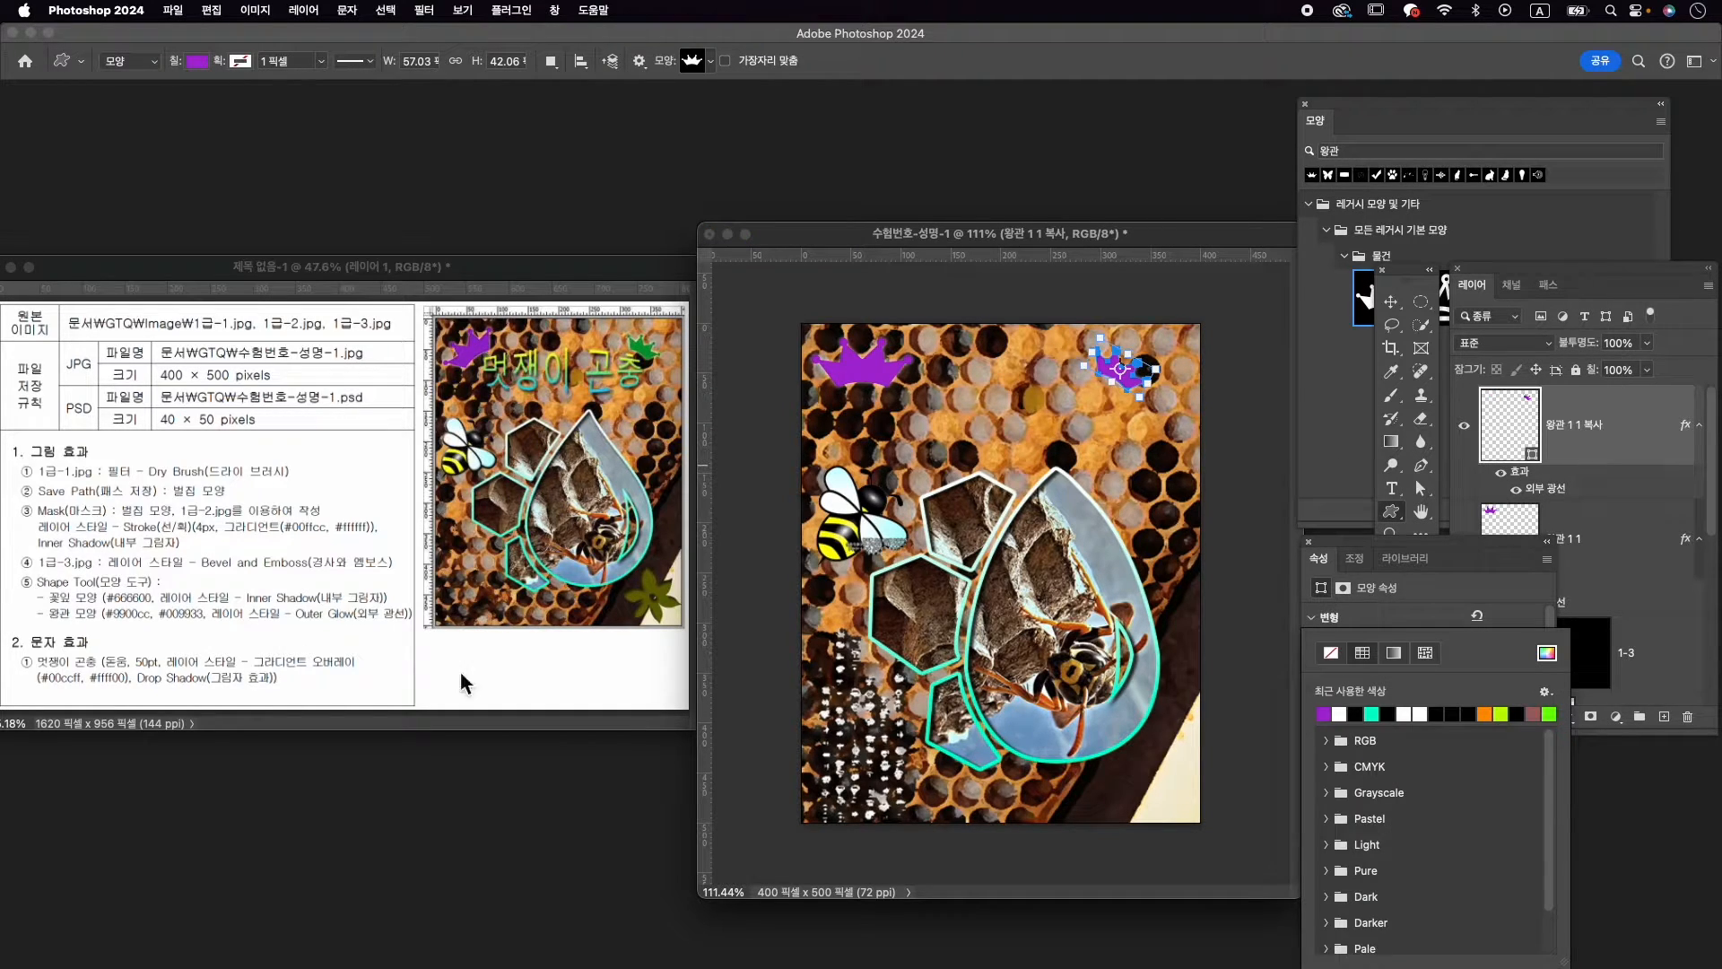
left_click(1547, 654)
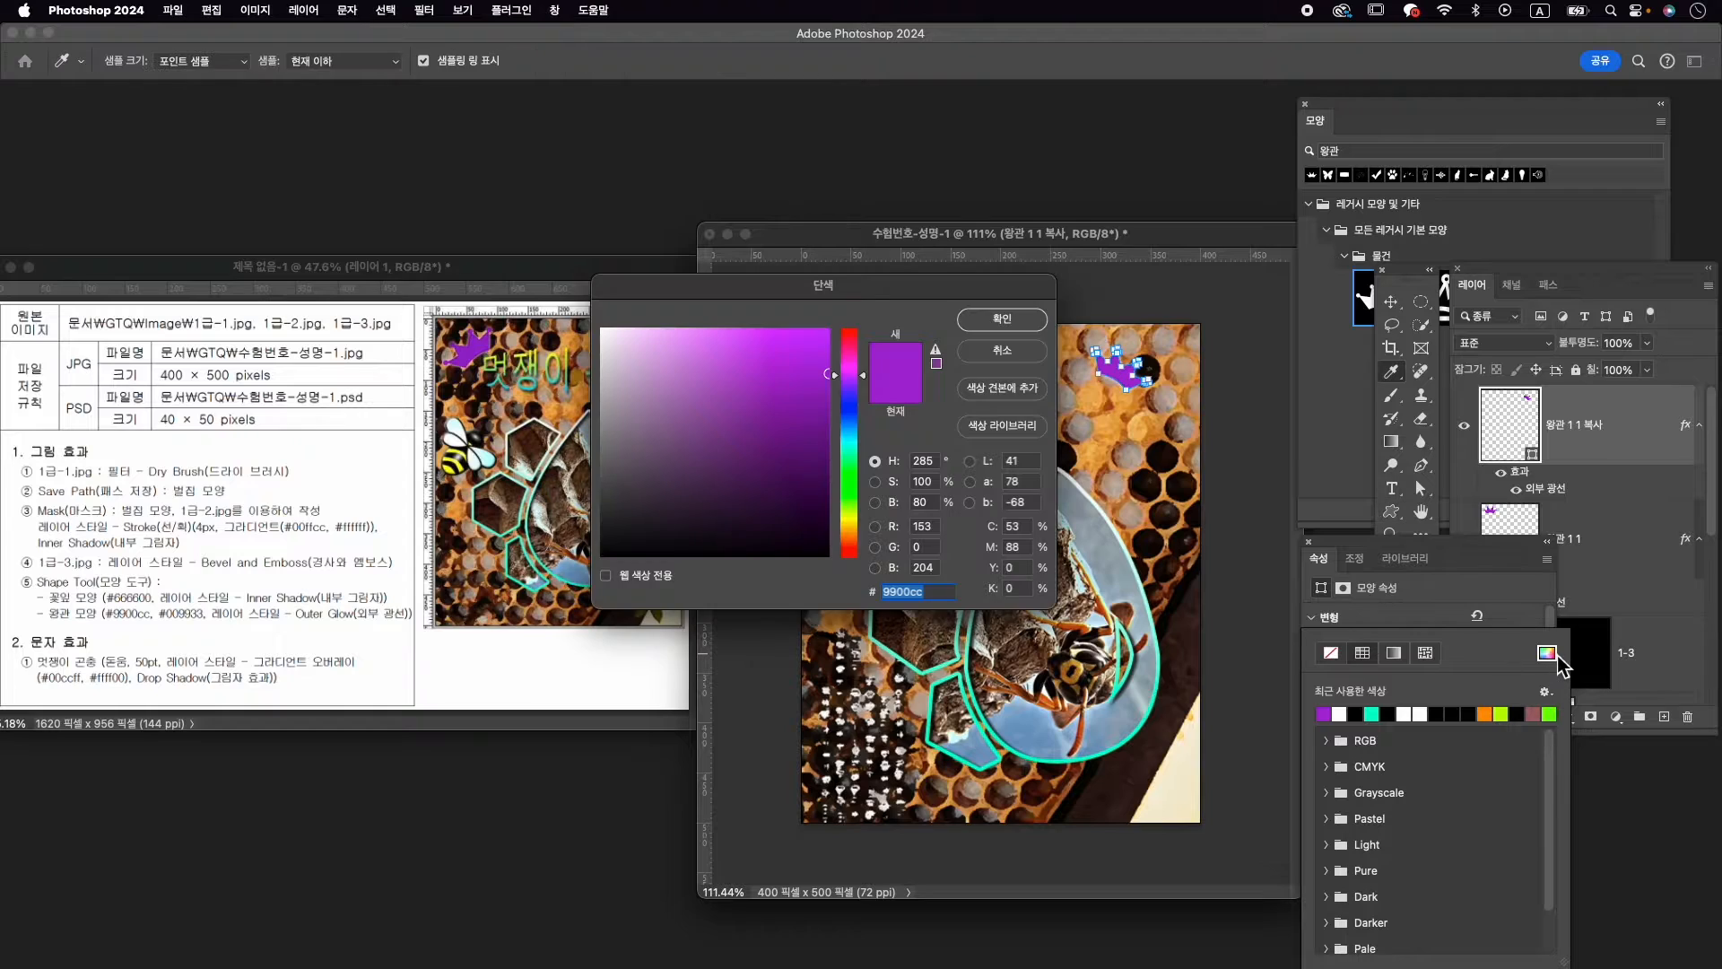
type("00993")
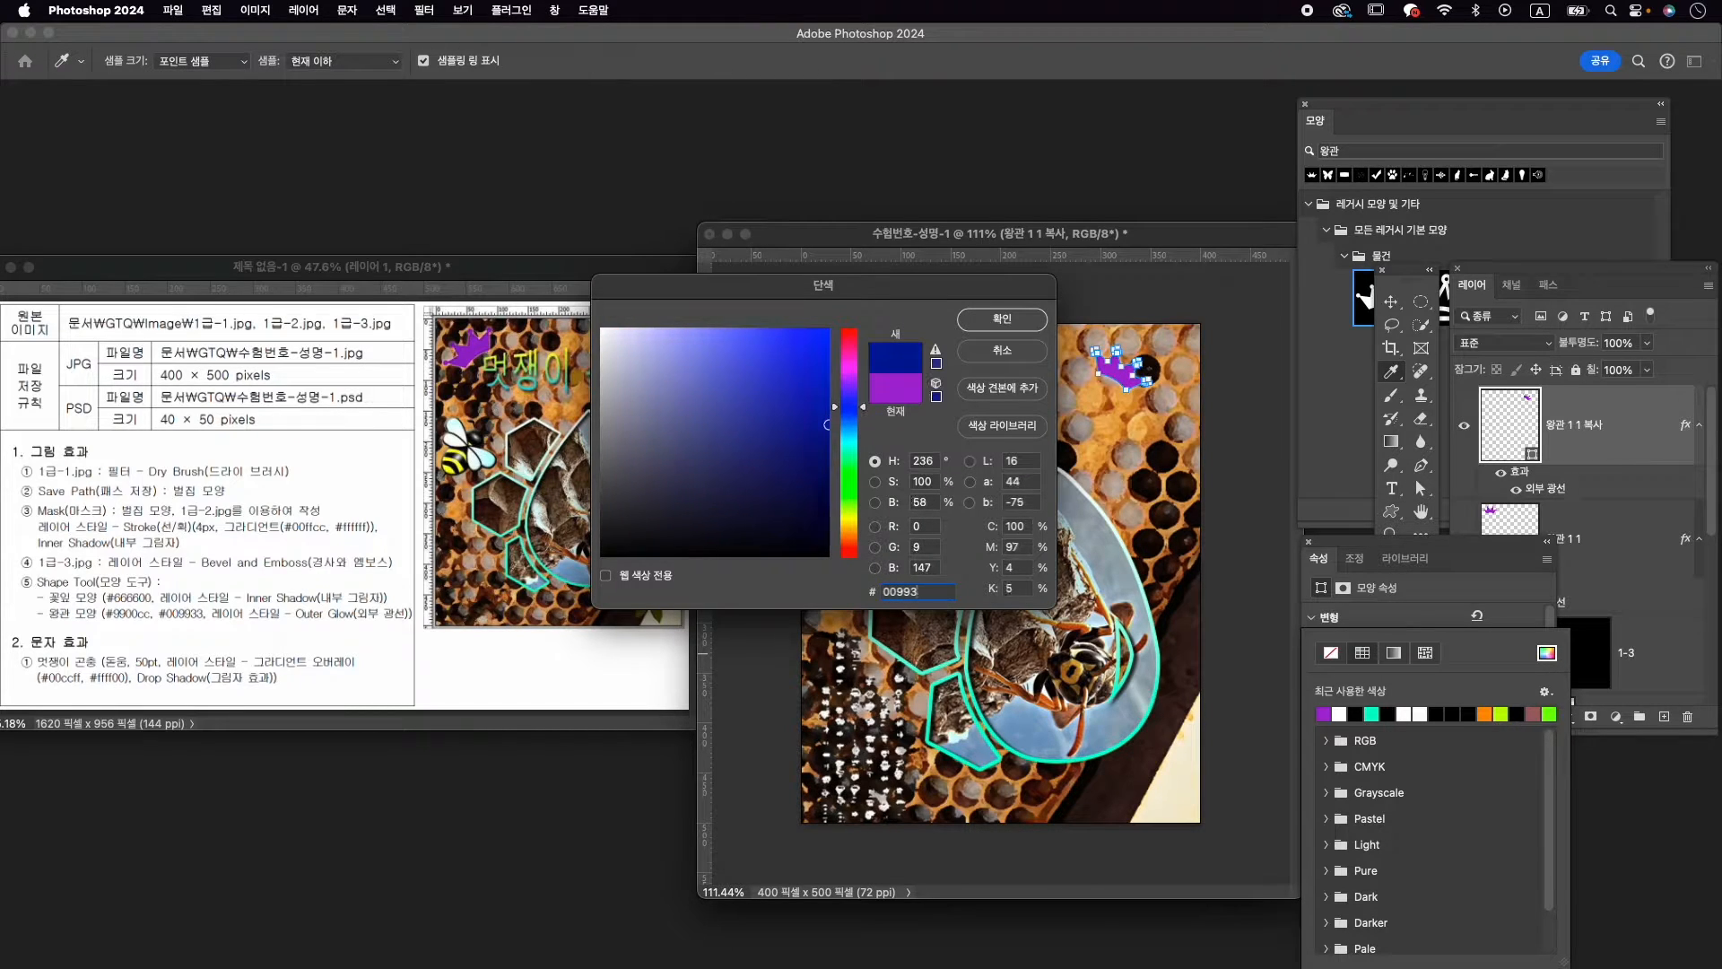
type("3")
key("Return")
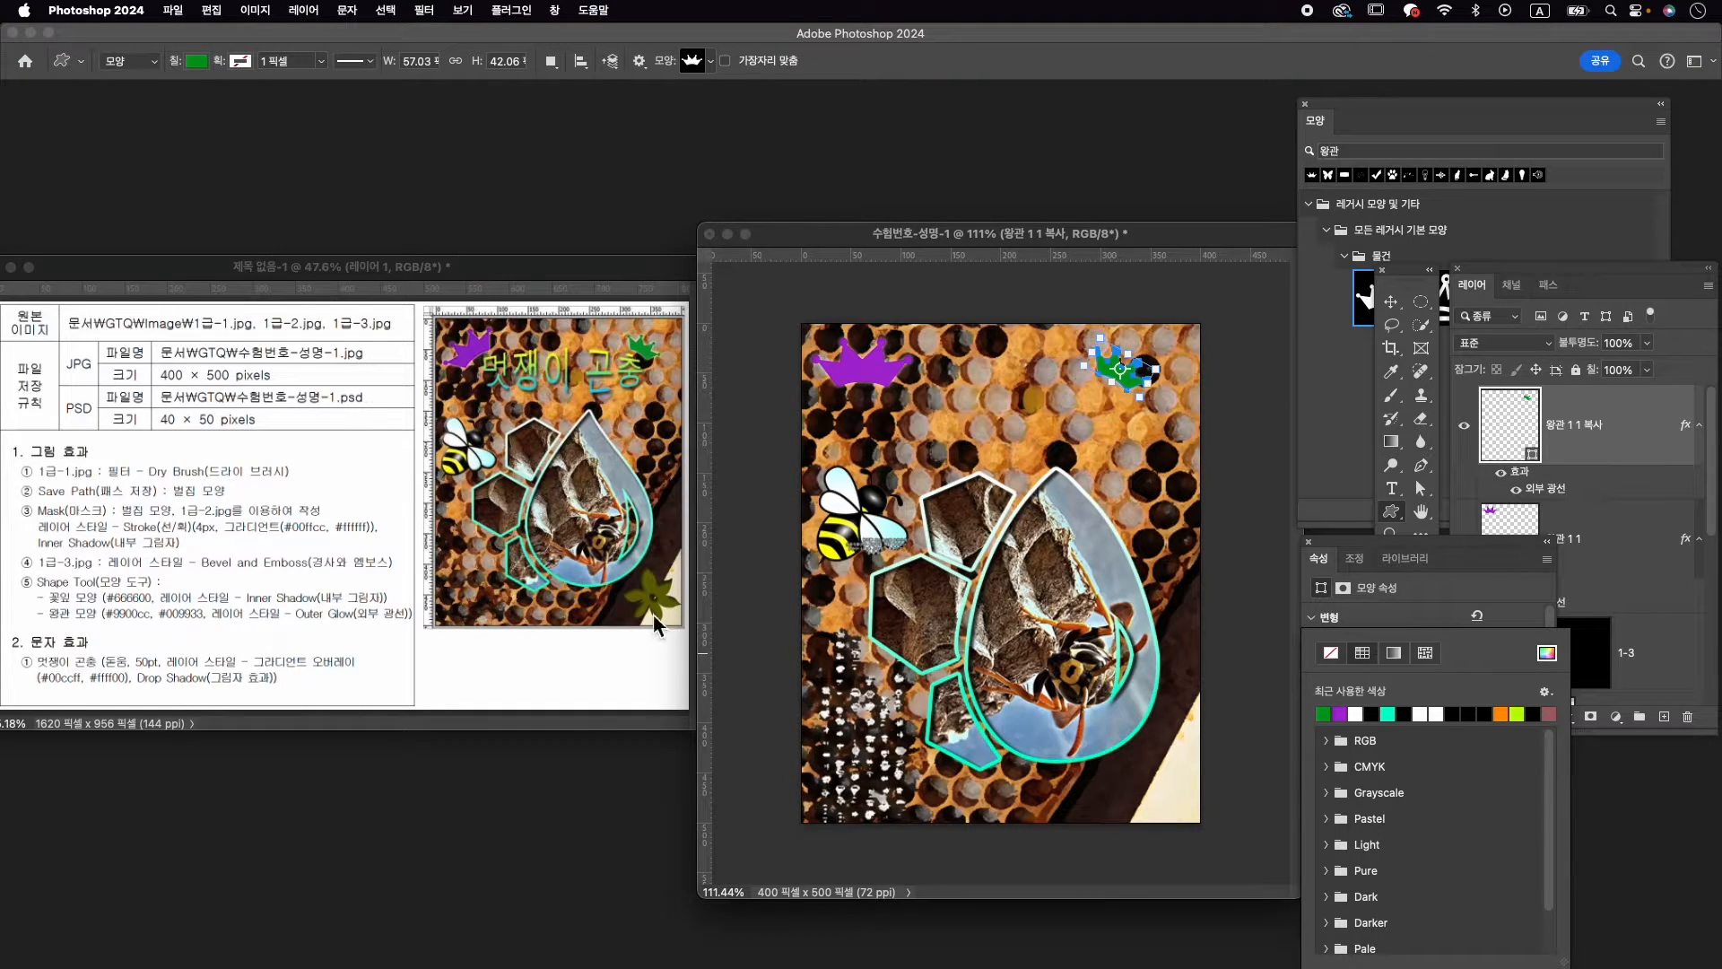
Find the five-petal 꽃 custom shape in the 자연 group and draw it about 72 × 65 px near the canvas's lower-right corner
left_click(1424, 152)
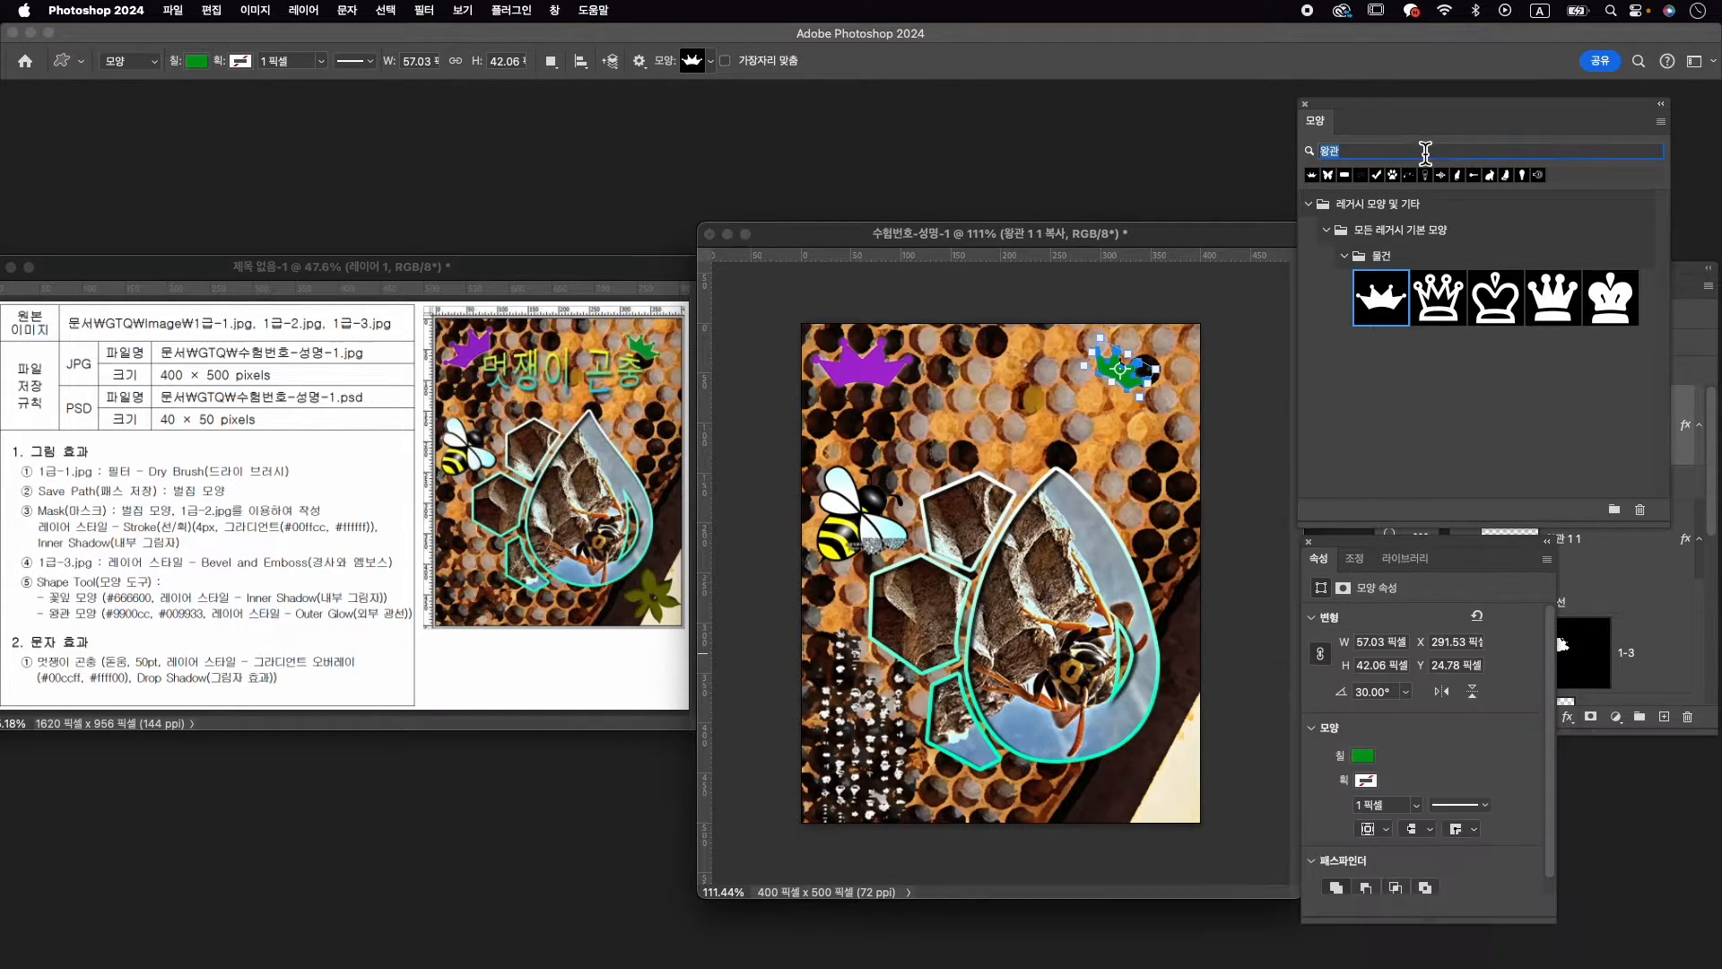
type("꽃이")
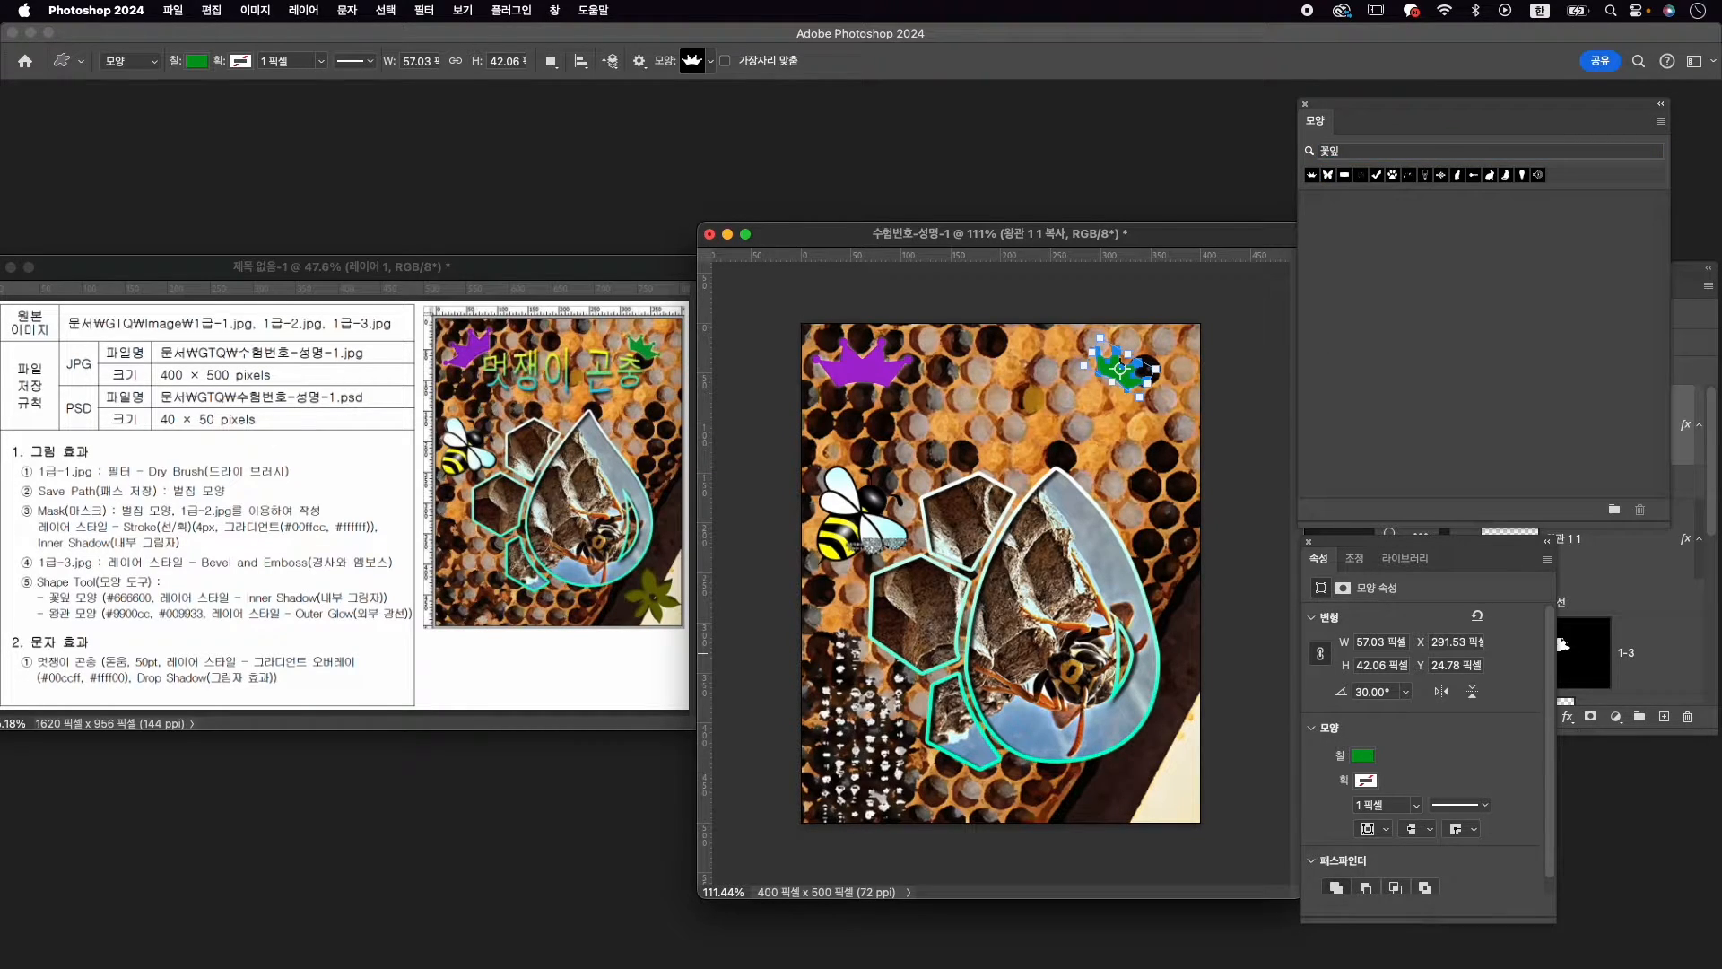
left_click(1397, 151)
key("BackSpace")
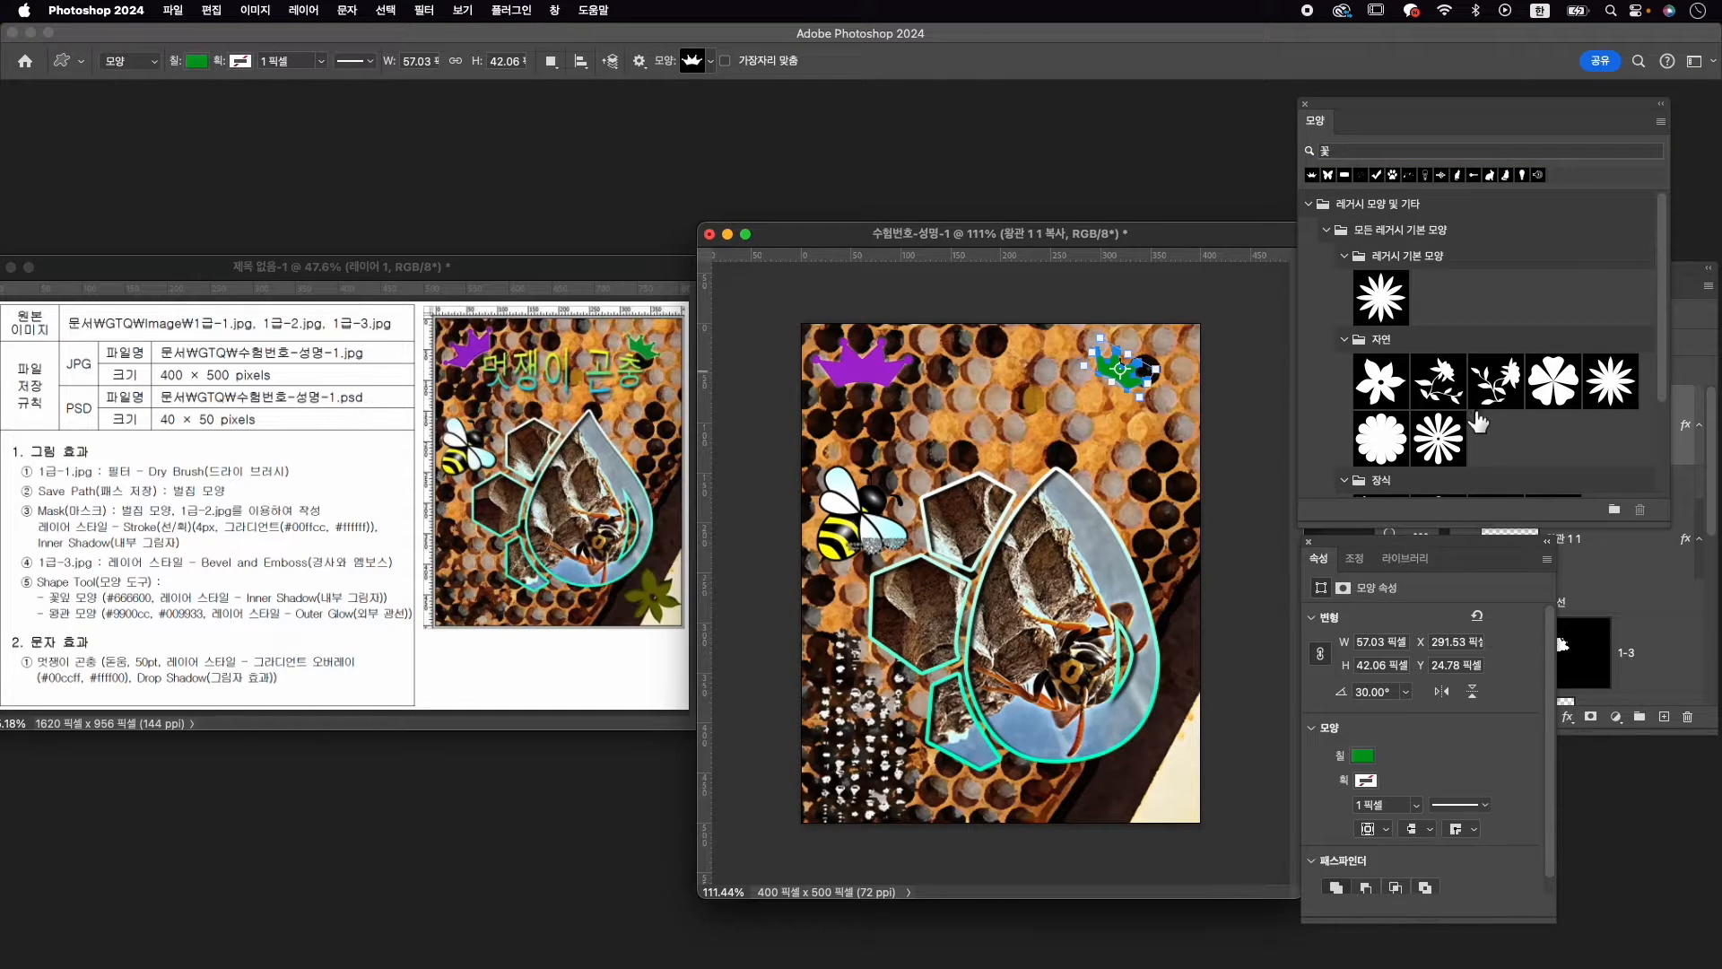
left_click(1384, 387)
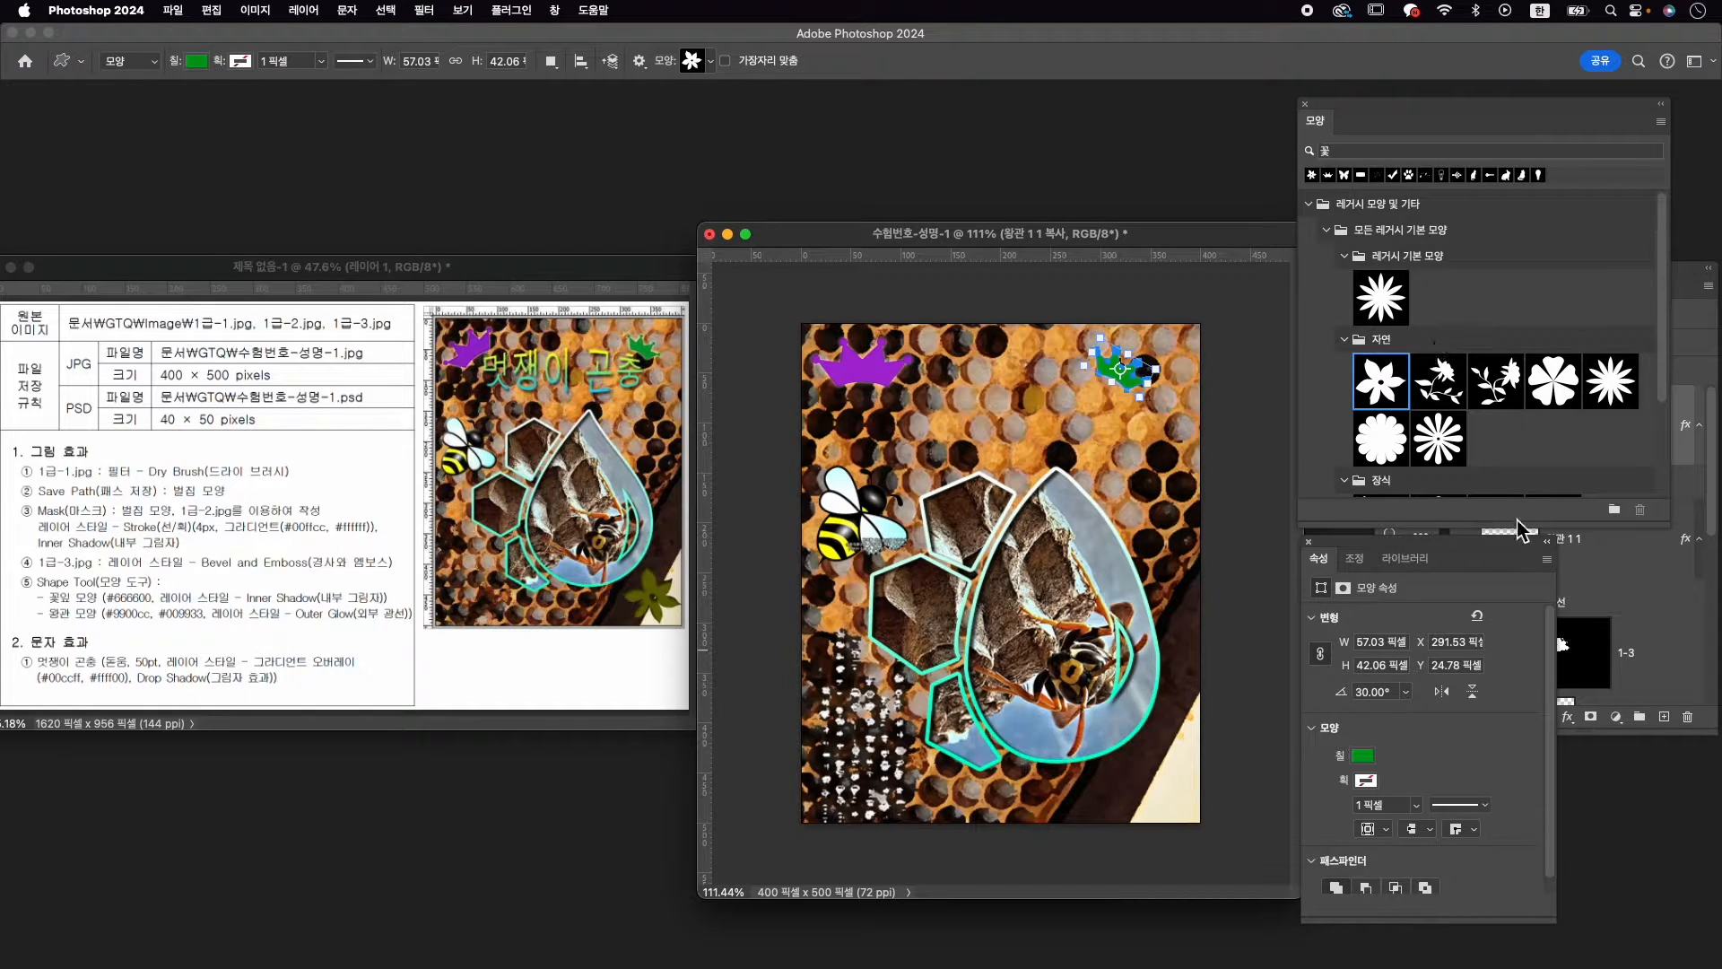
left_click_drag(1525, 529, 1513, 493)
left_click(1394, 515)
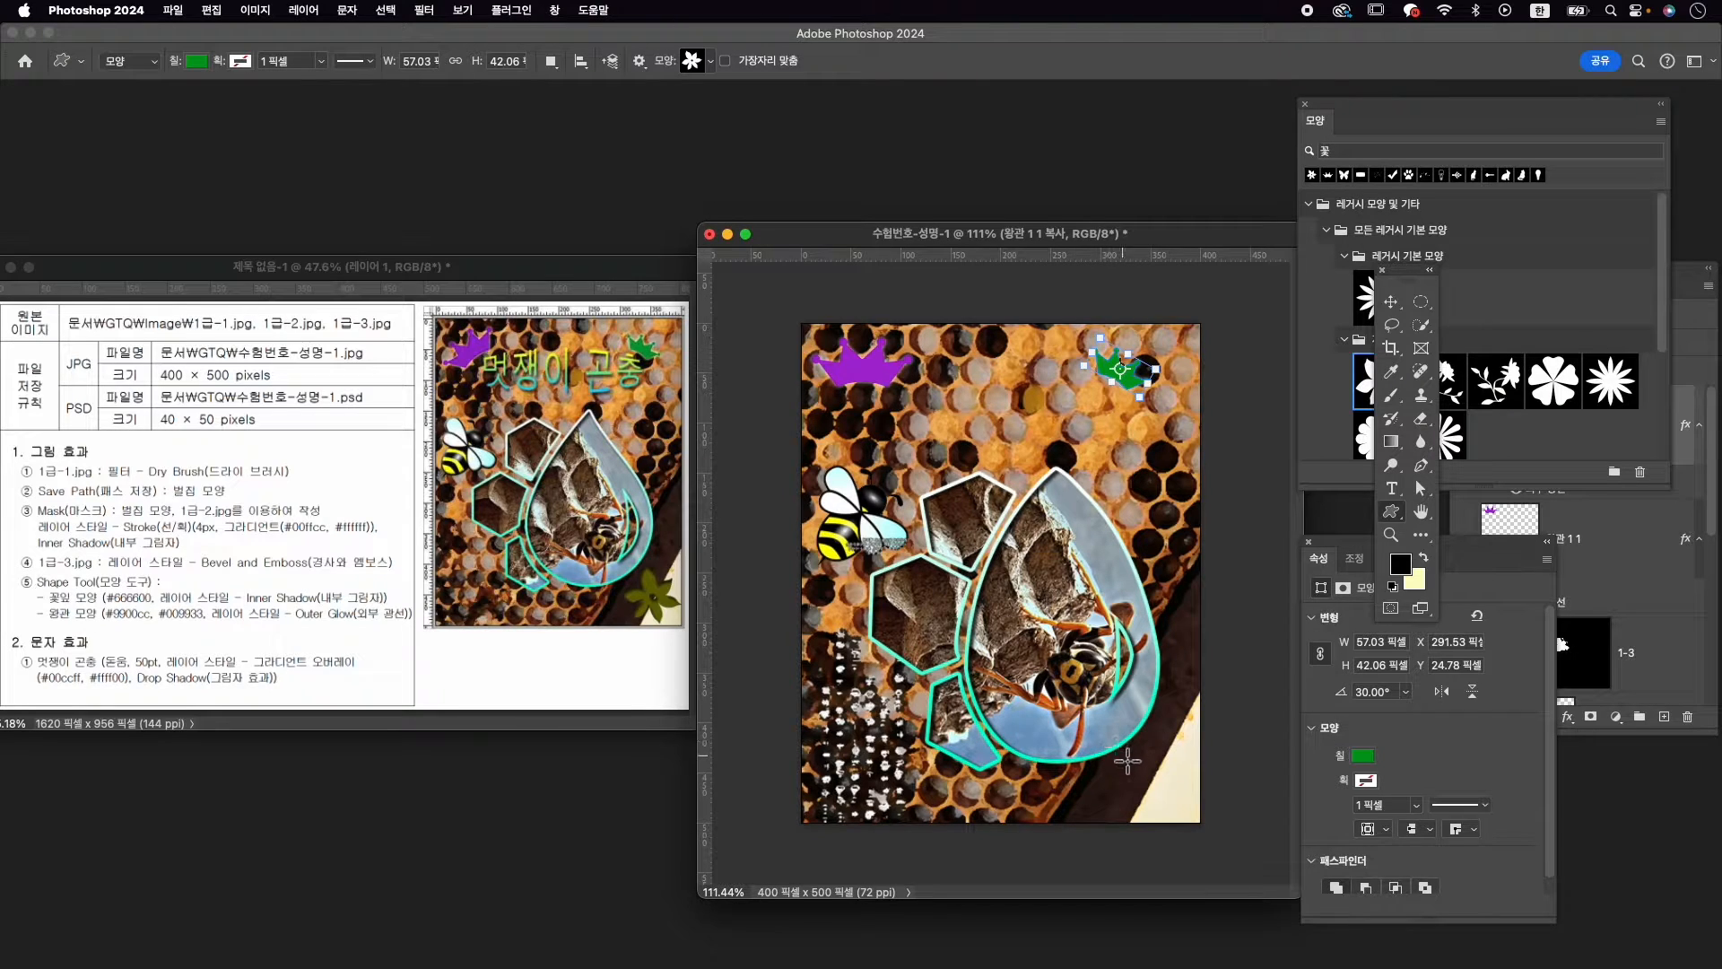
left_click_drag(1120, 757, 1188, 815)
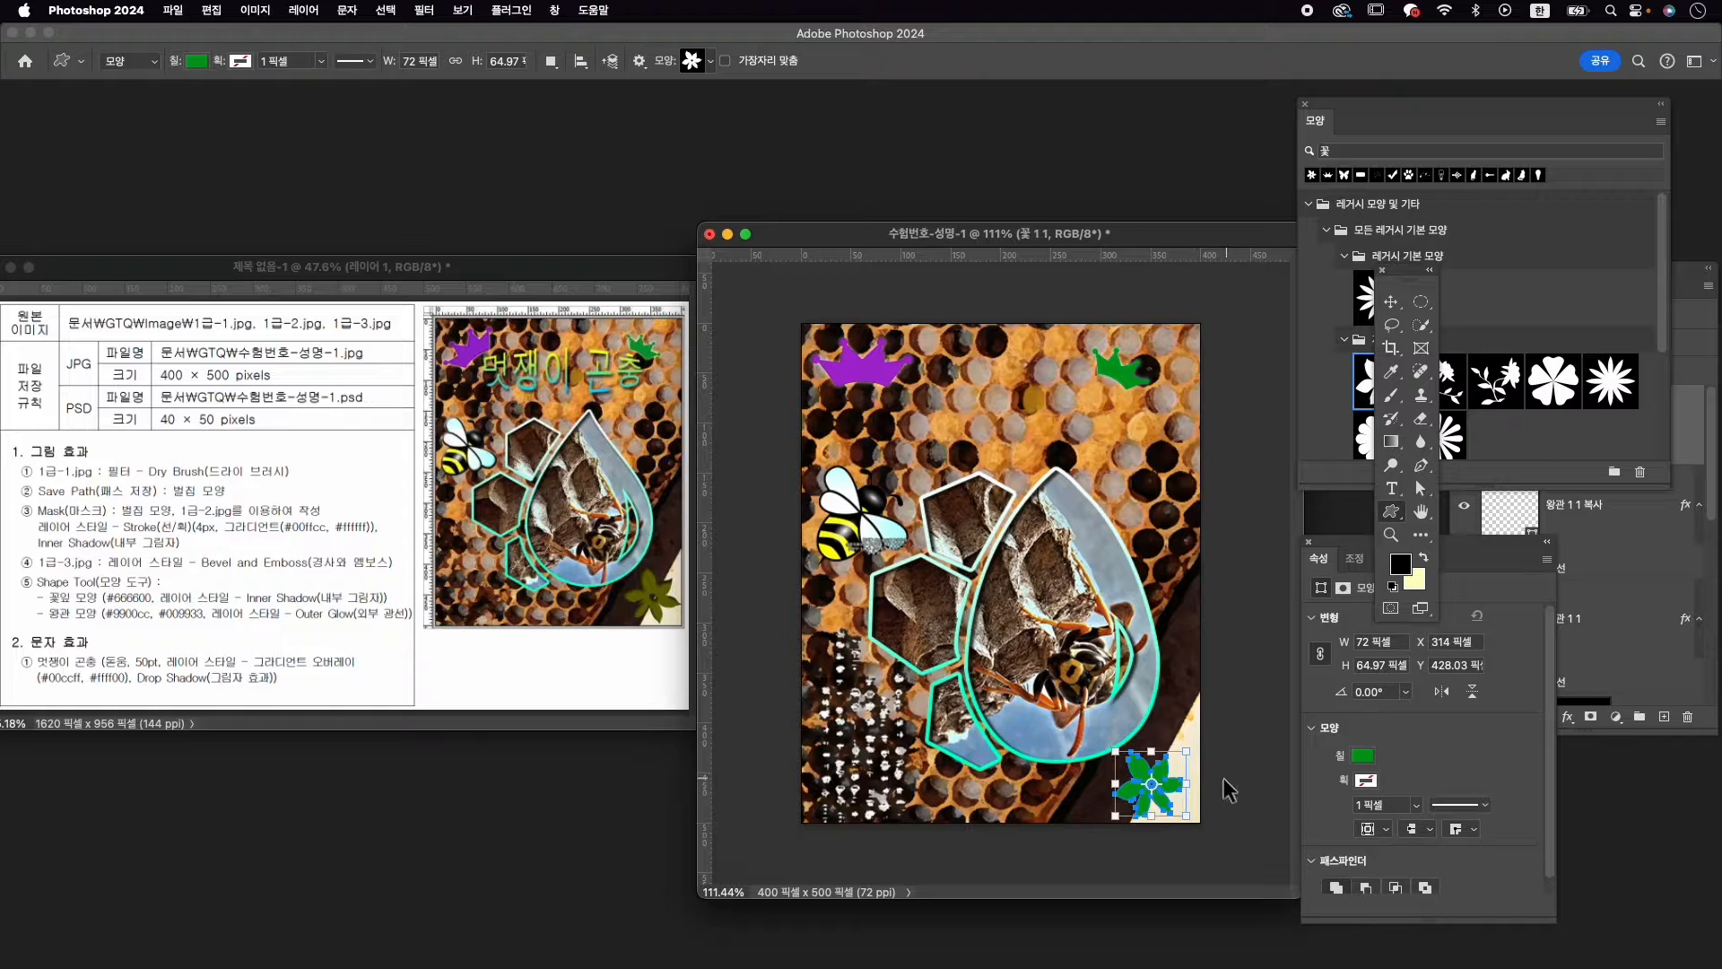
Rotate the flower shape about 18° clockwise
key("ctrl+t")
left_click_drag(1155, 732, 1208, 756)
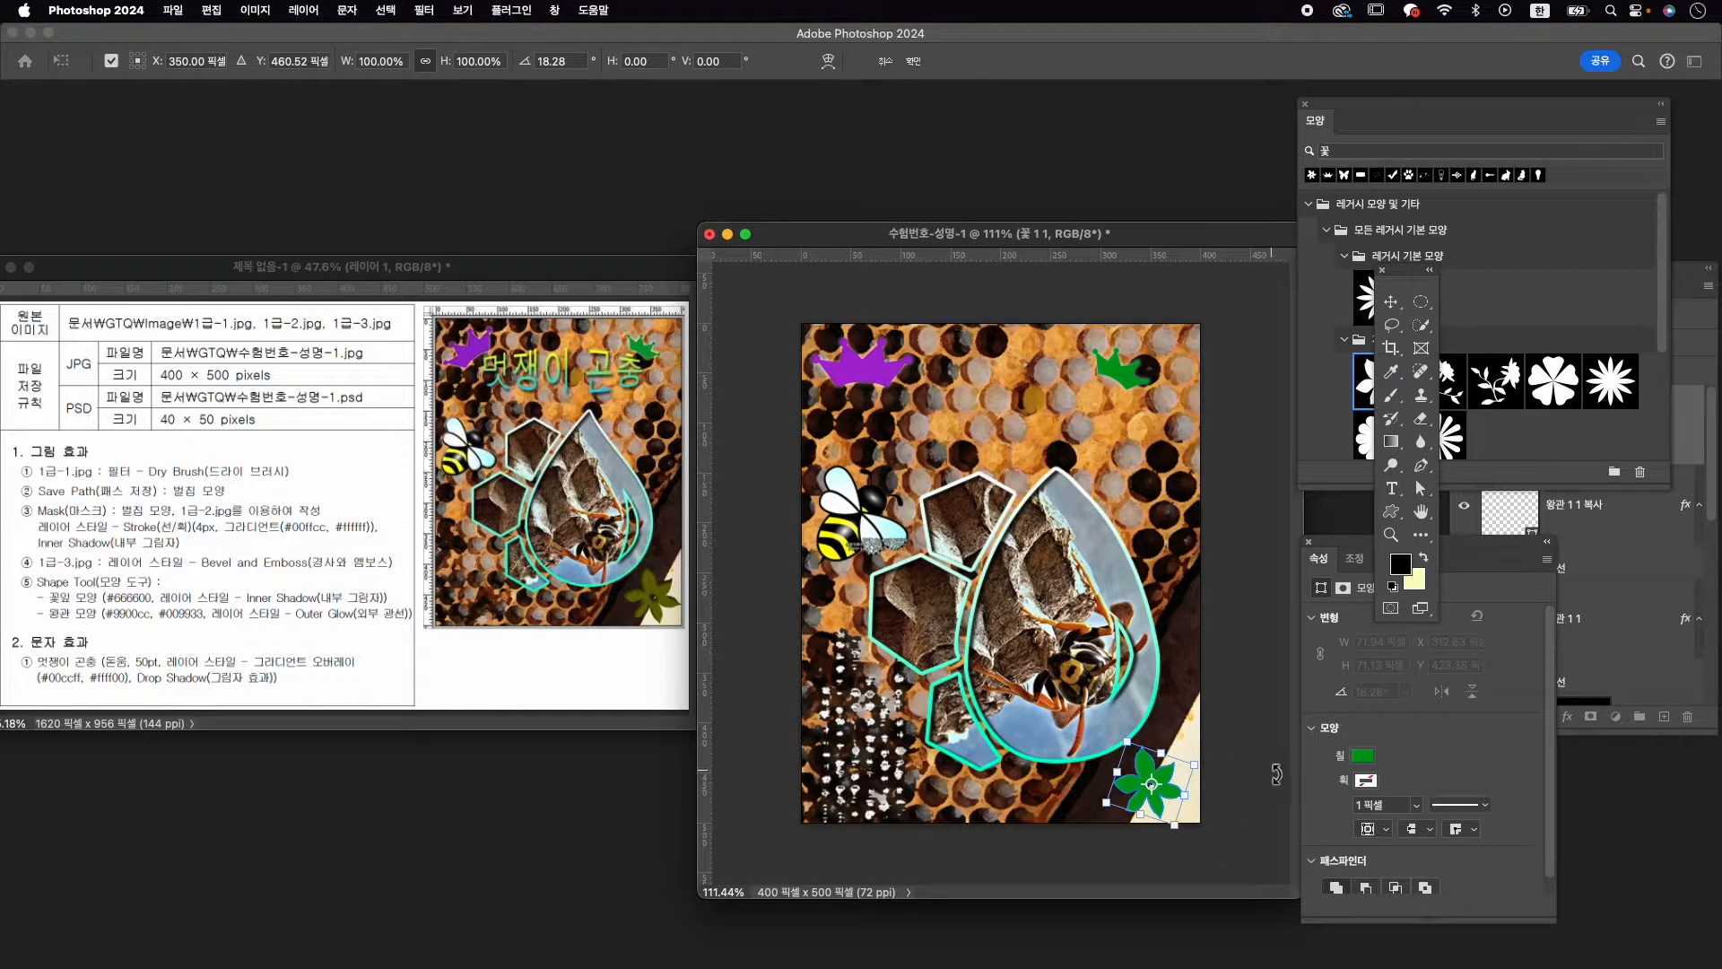
key("Return")
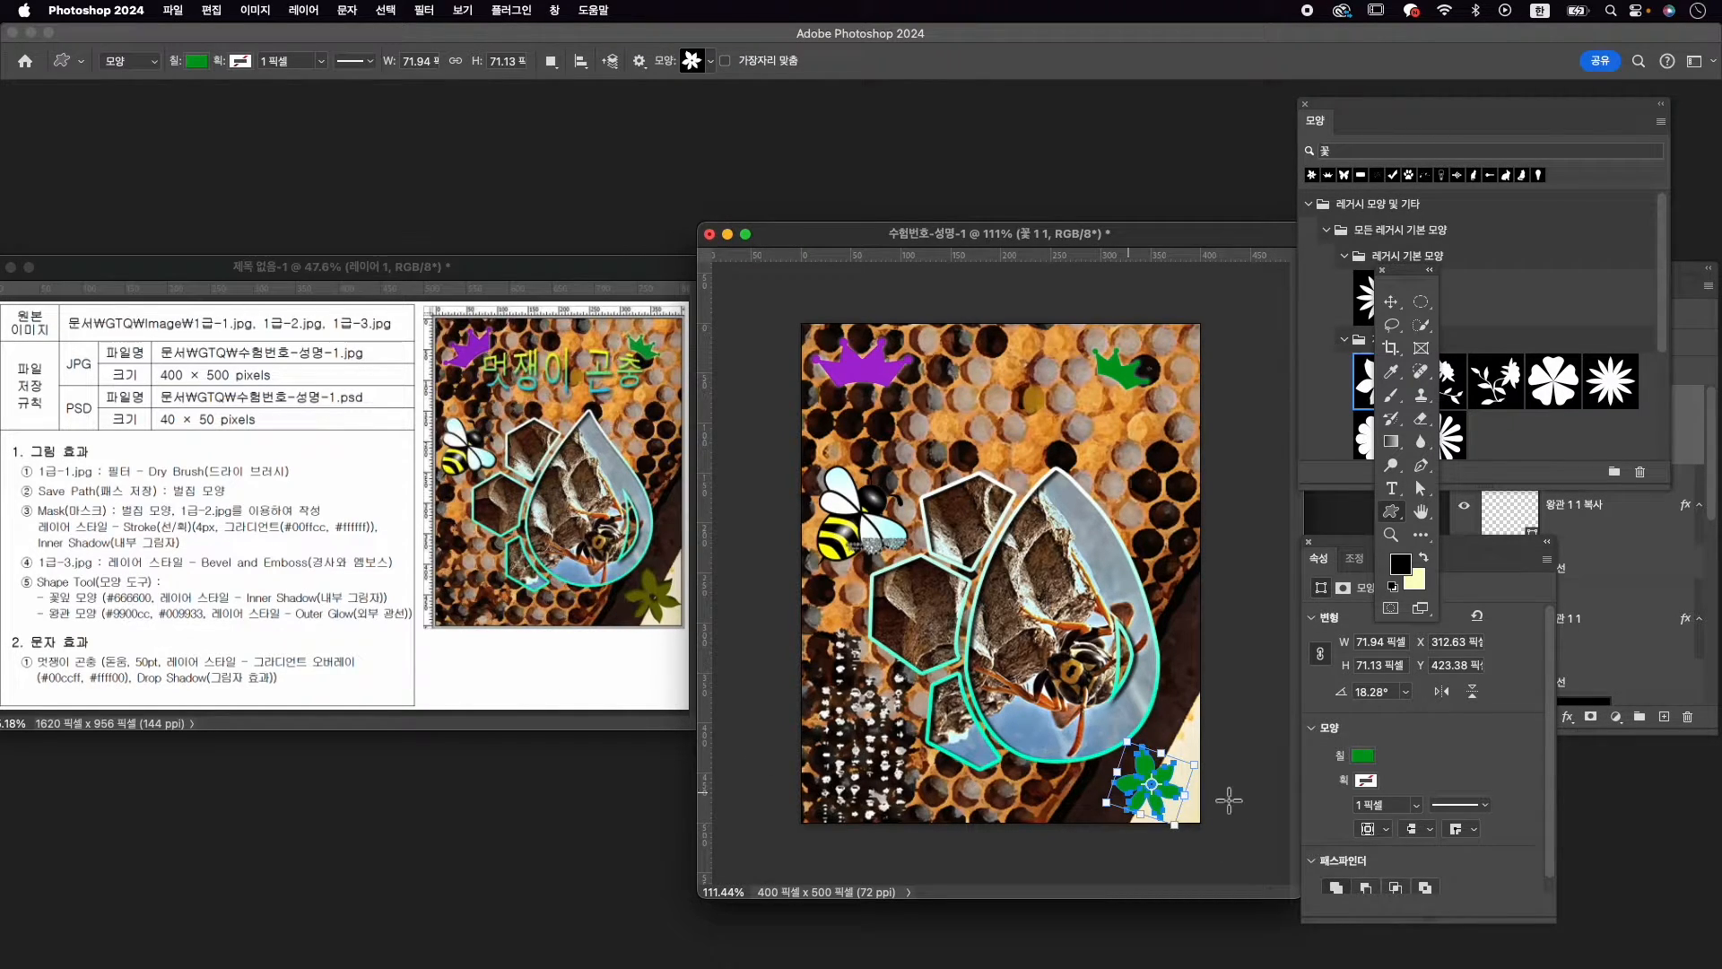
Set the flower shape's fill to #666600
left_click(1363, 756)
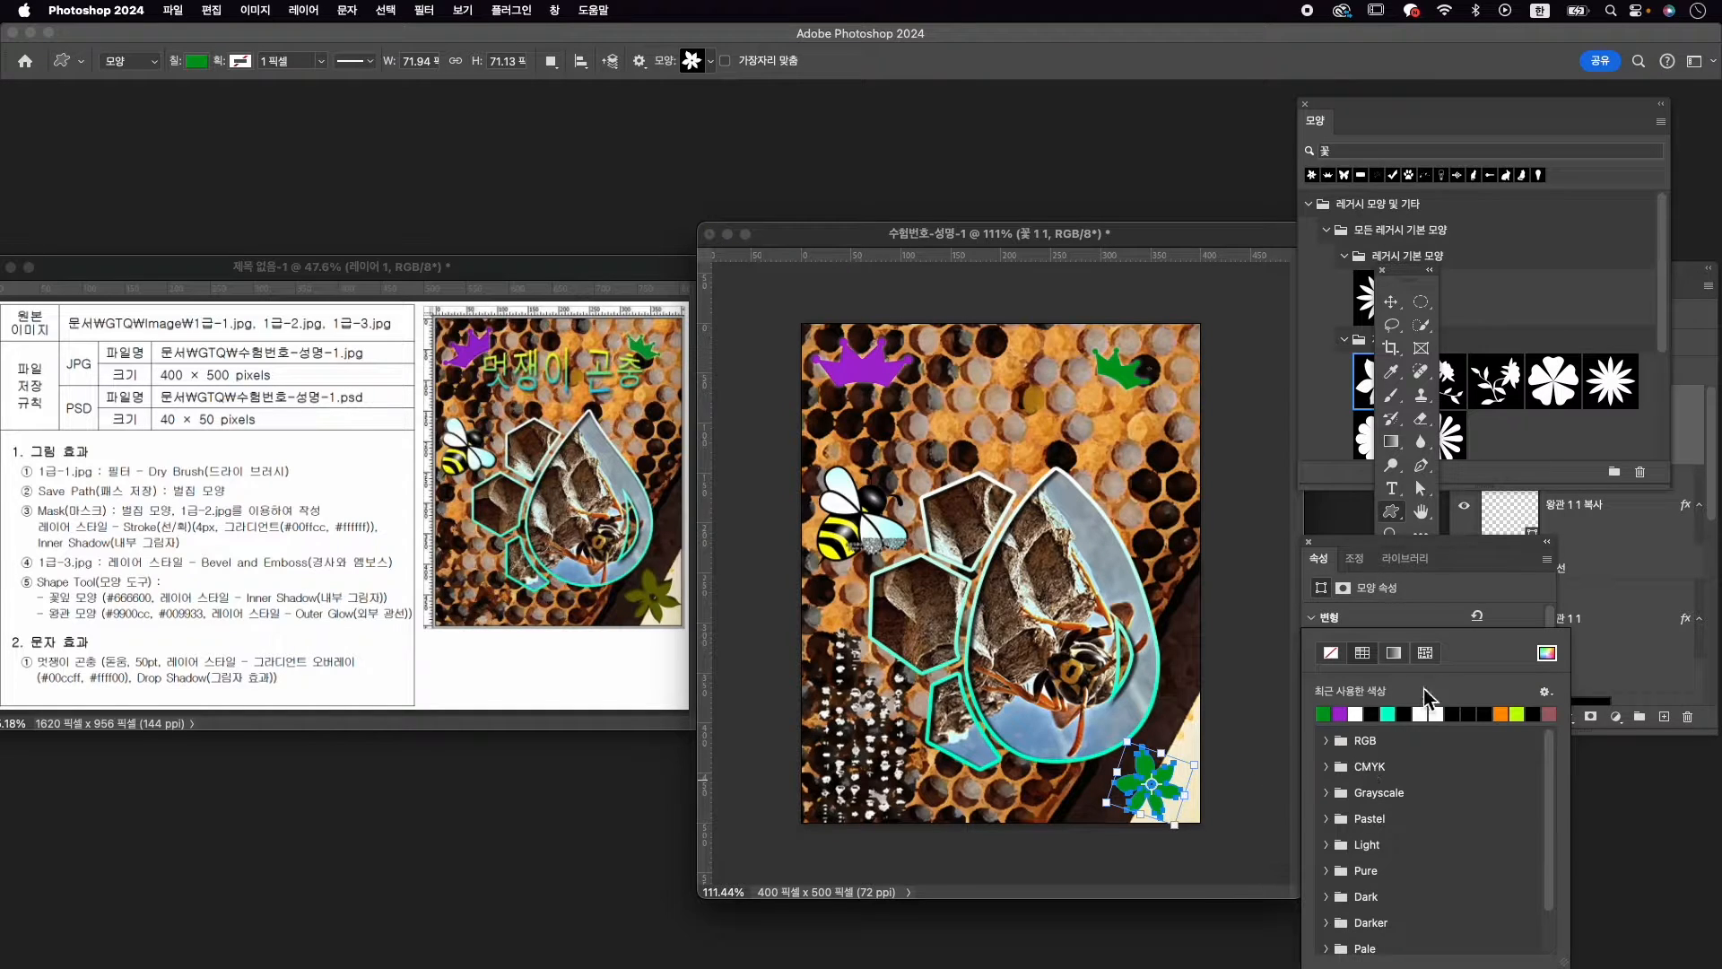
left_click(1546, 652)
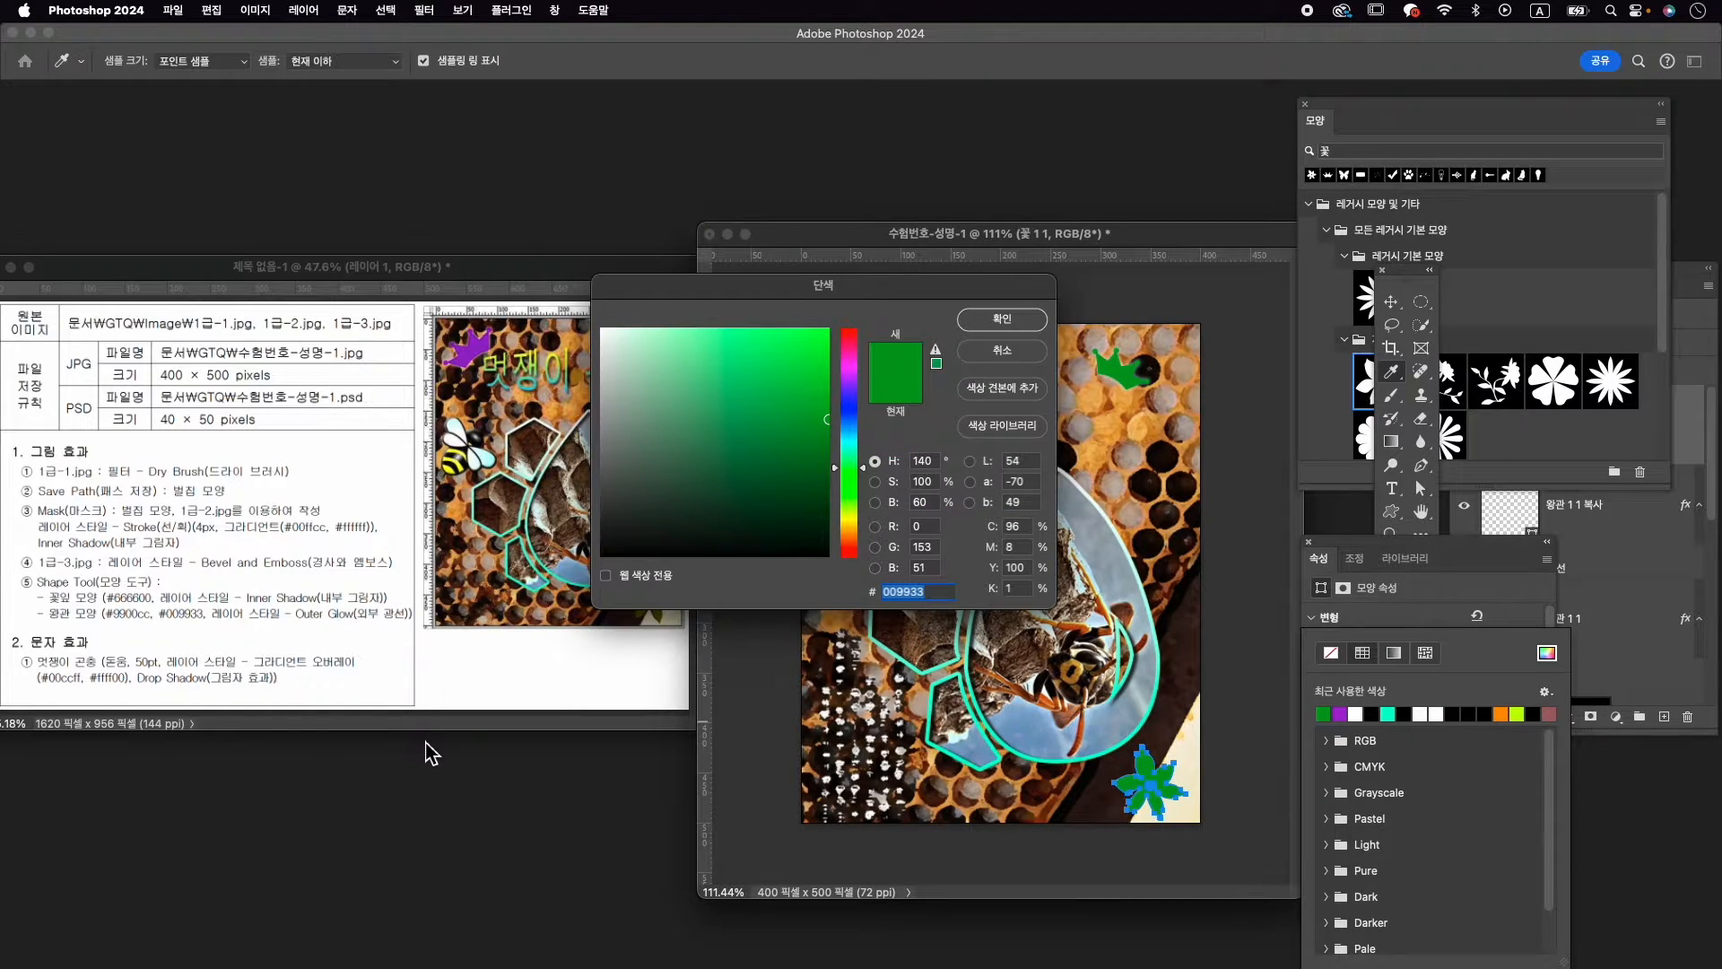
type("666600")
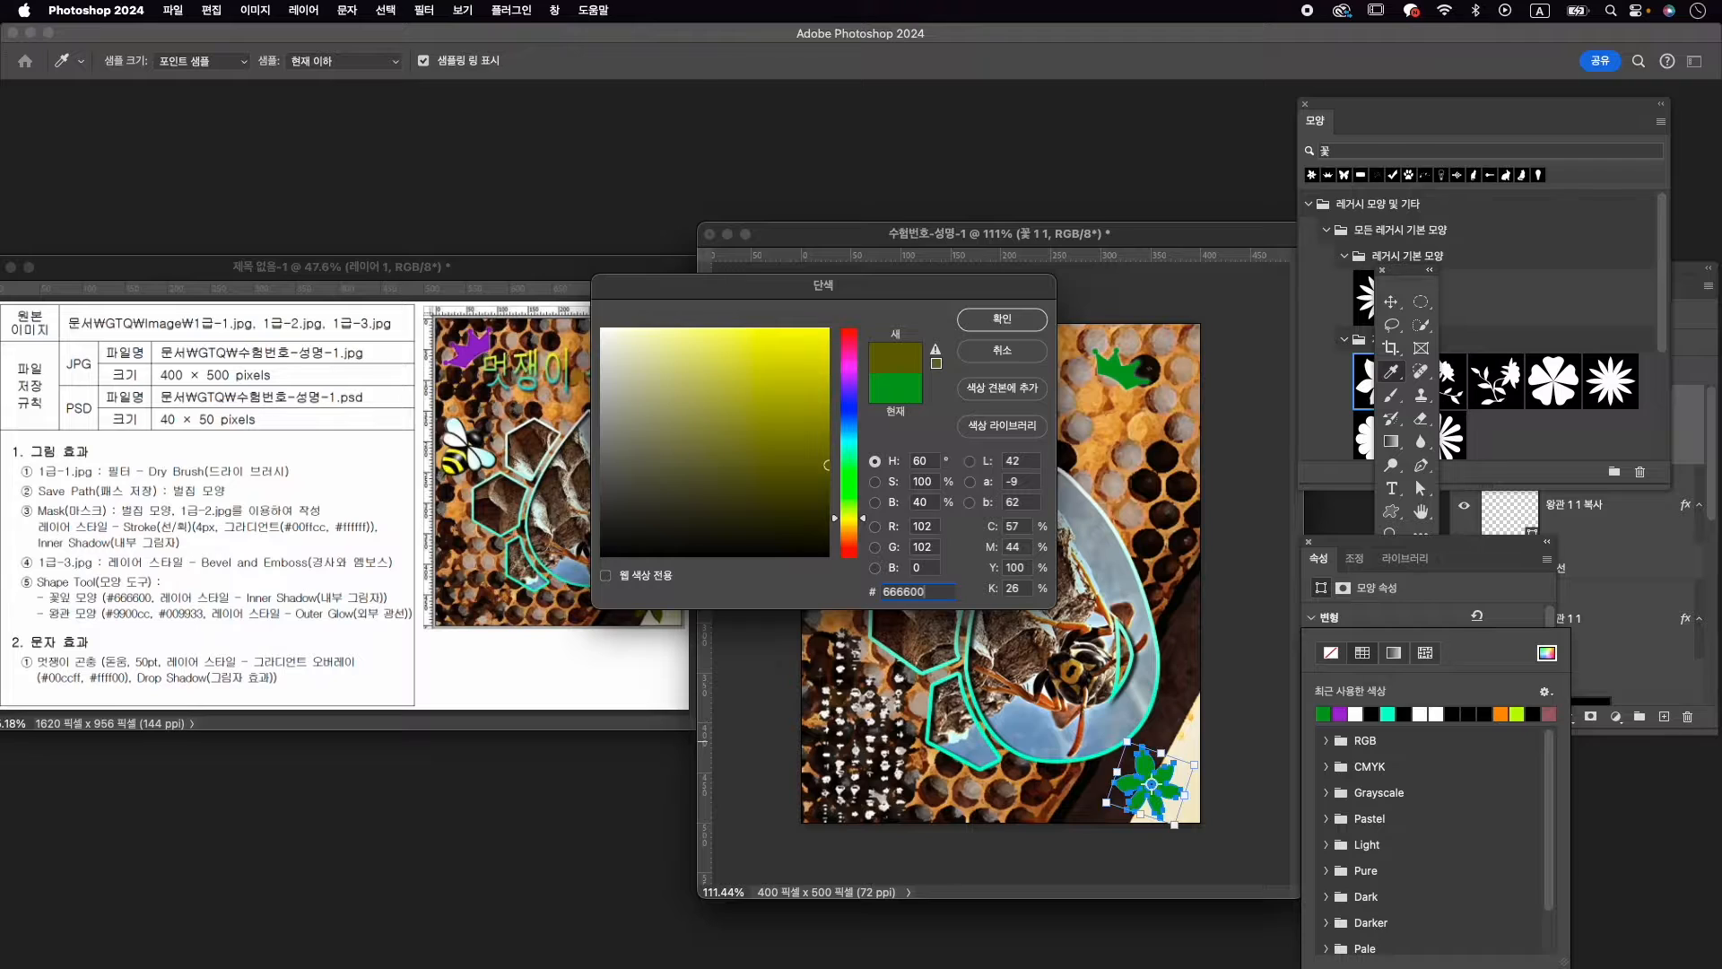
key("Return")
Add an Inner Shadow layer style to the flower shape layer
left_click(1595, 741)
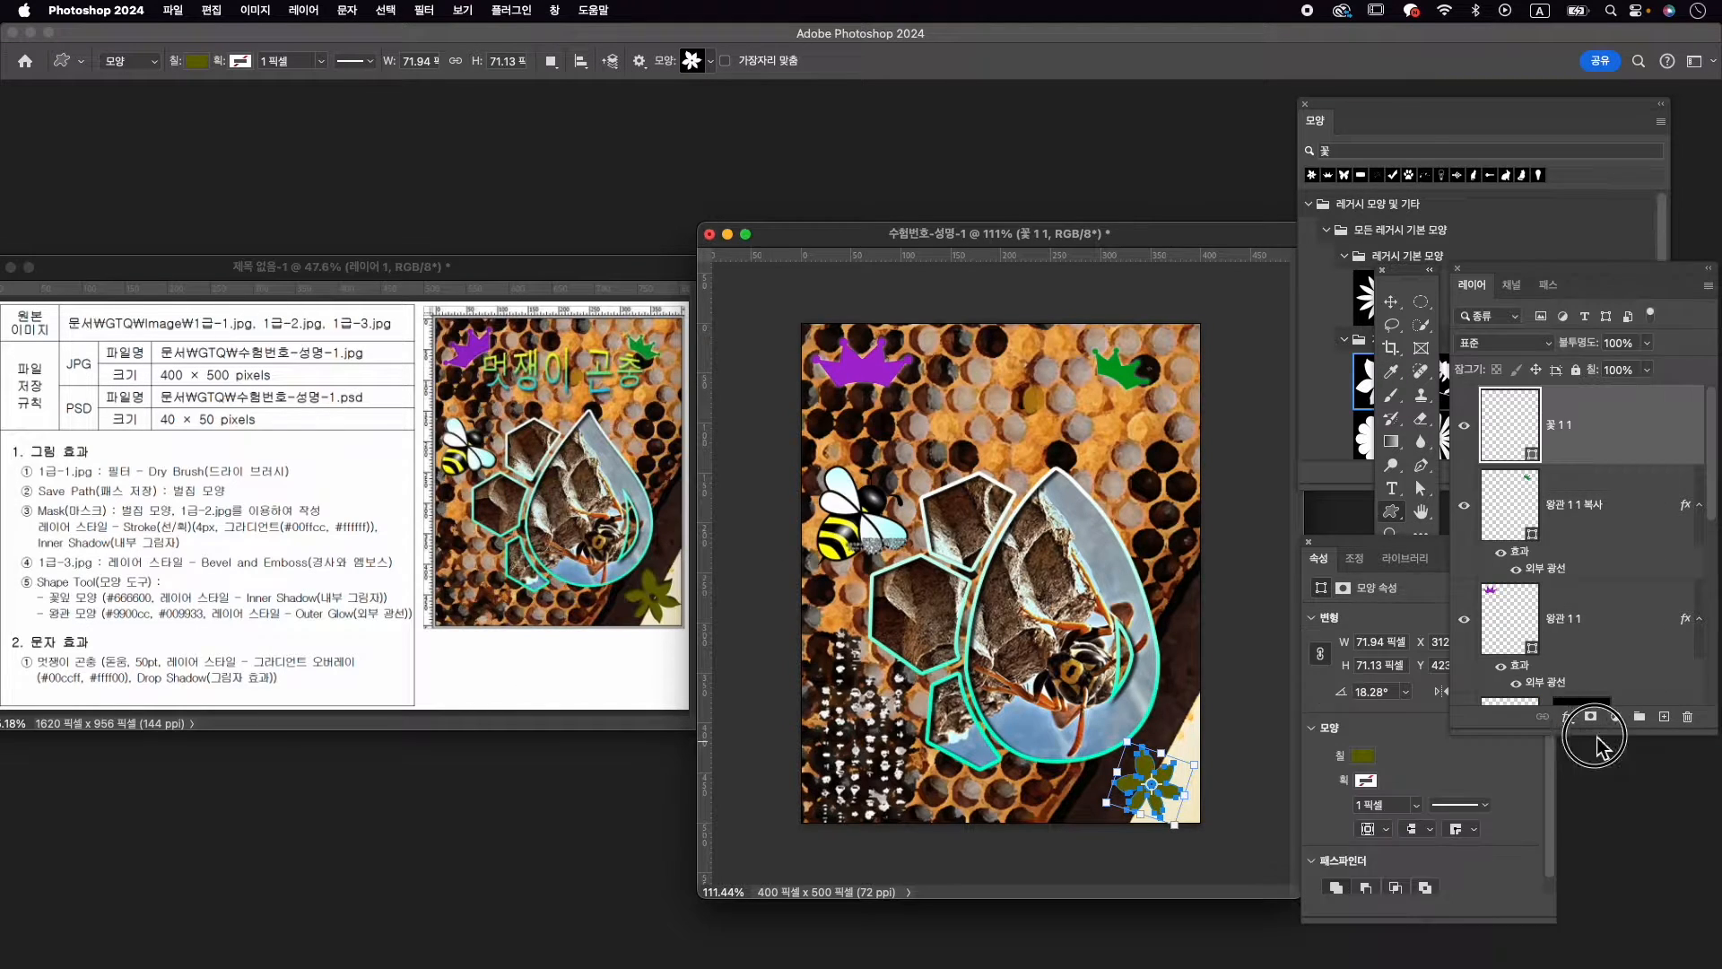
left_click(1569, 718)
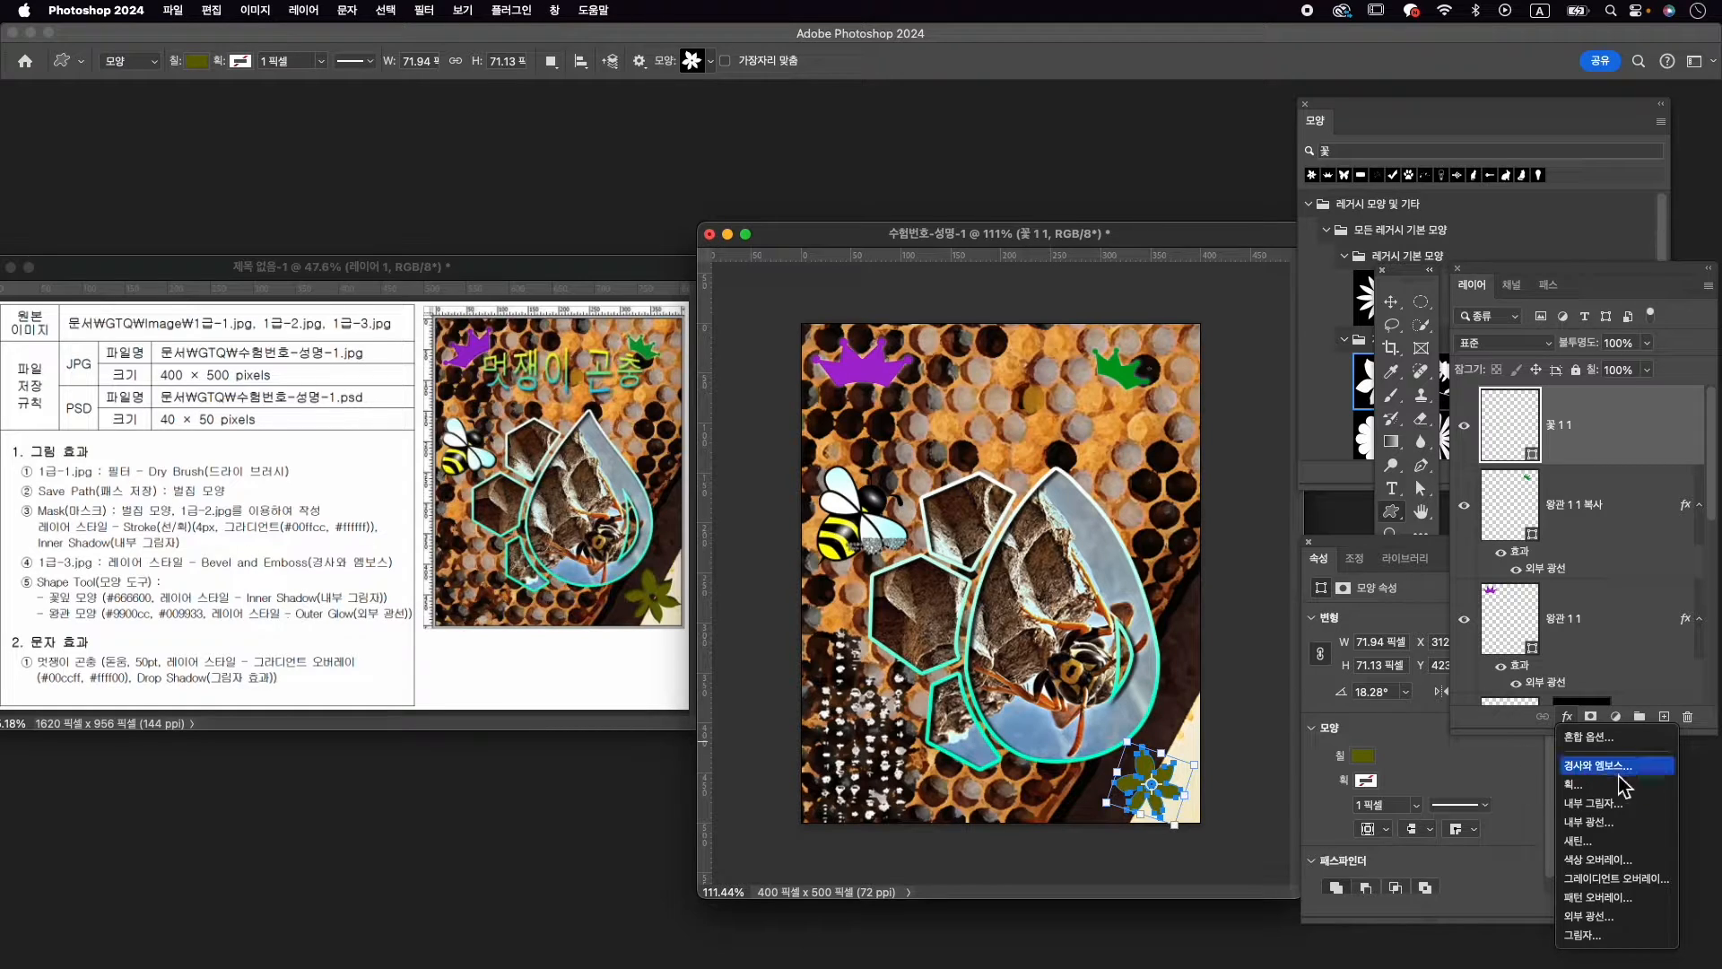
left_click(1614, 804)
left_click(1431, 389)
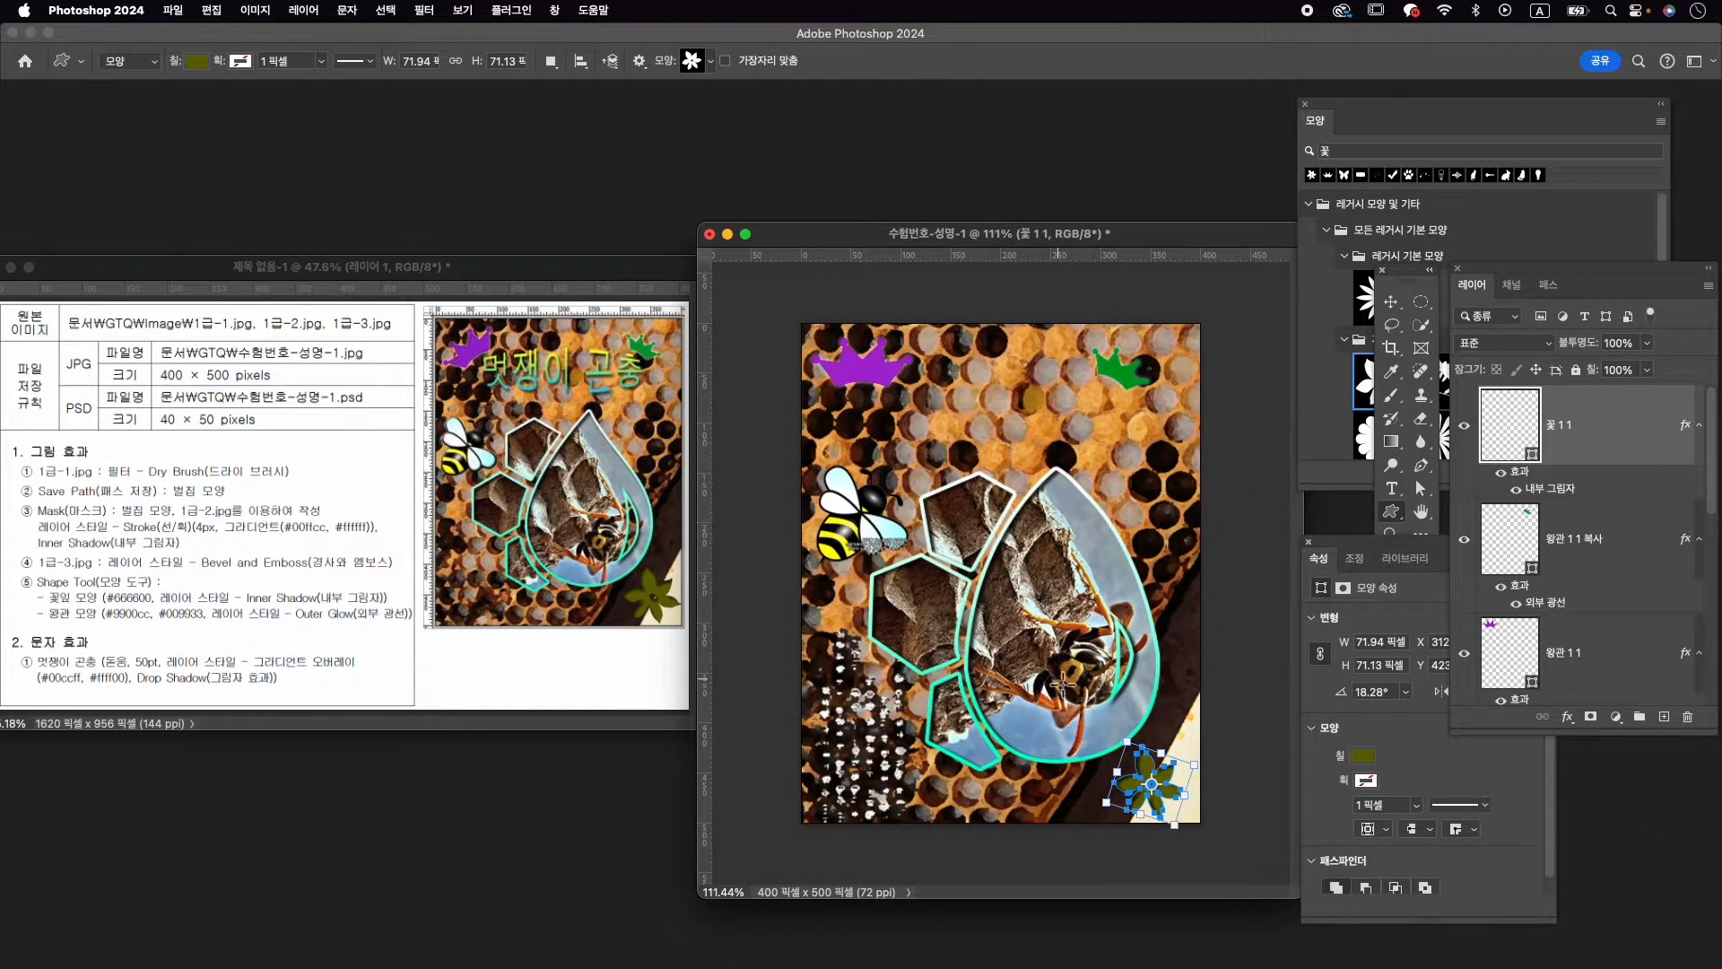
key("Return")
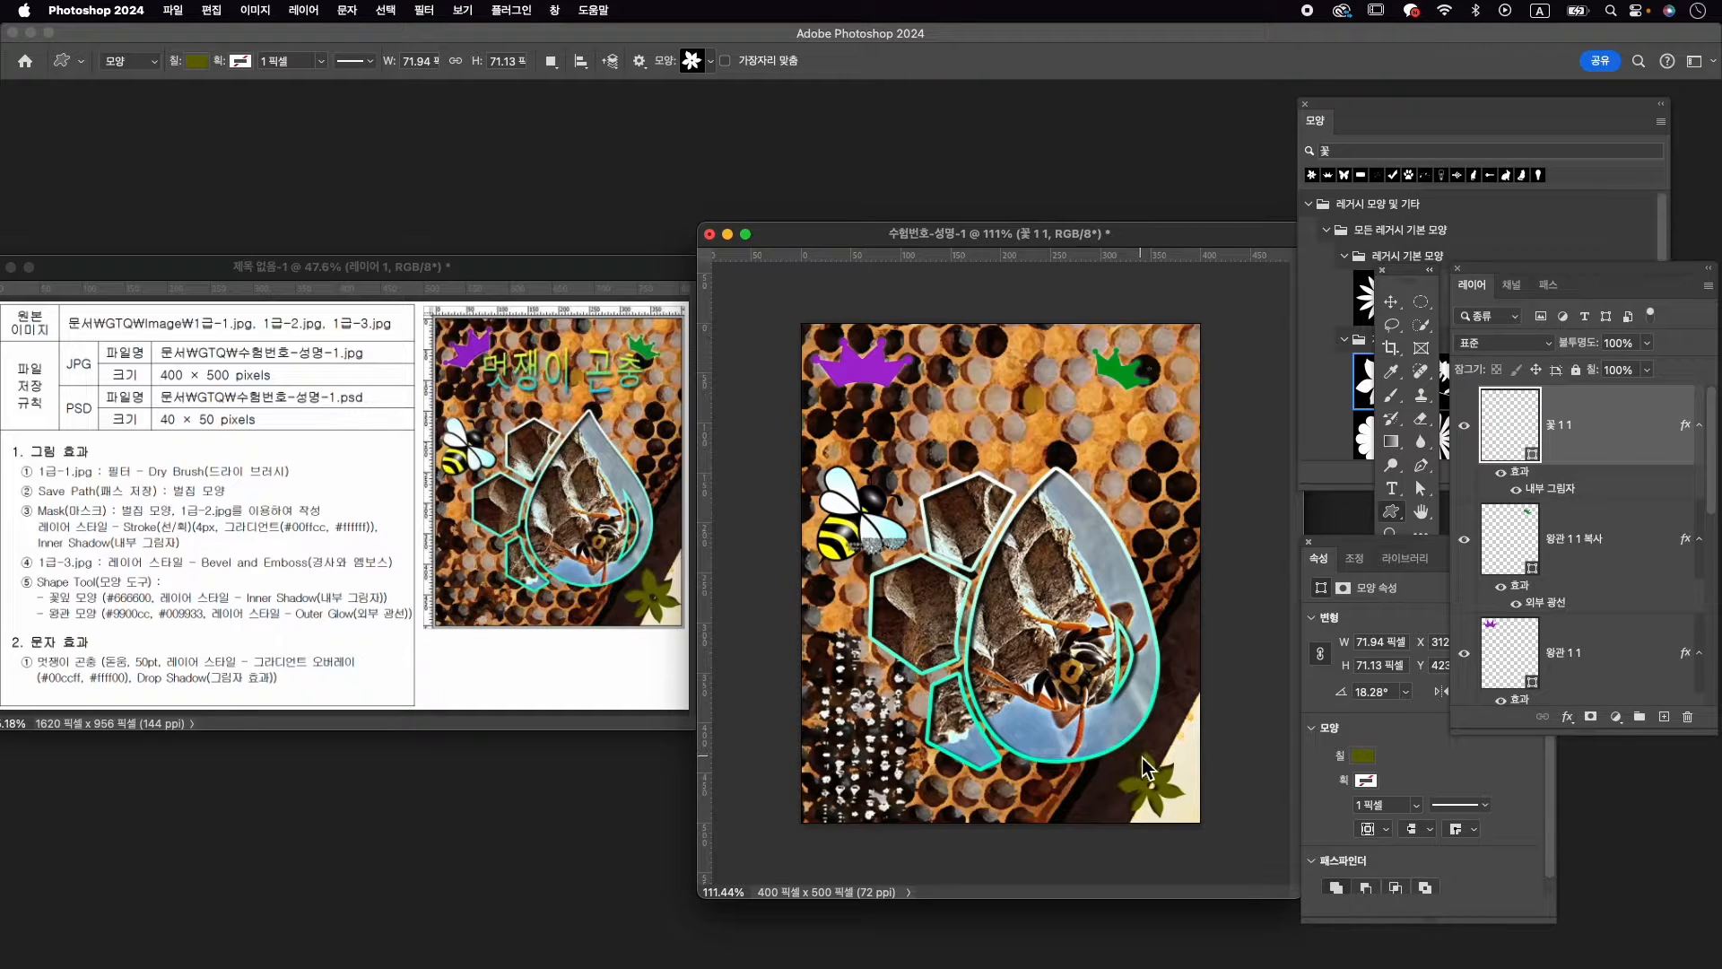
Scale the flower shape up to 113%
key("super+t")
left_click_drag(1114, 748, 1106, 741)
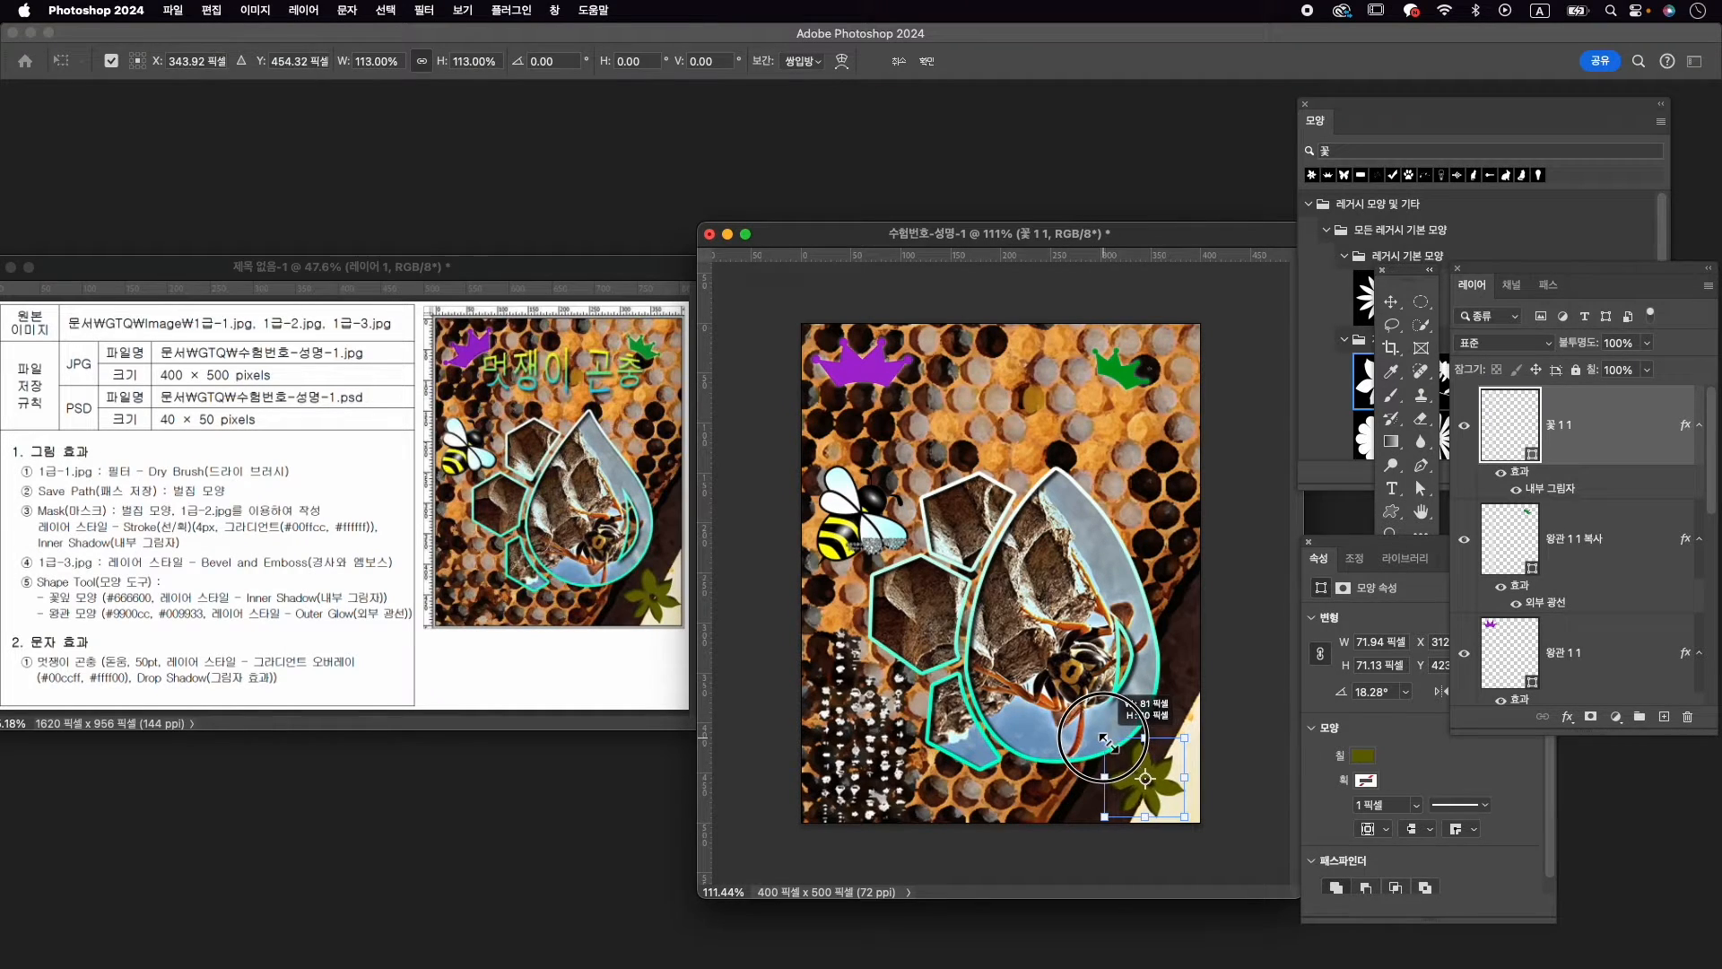
key("Return")
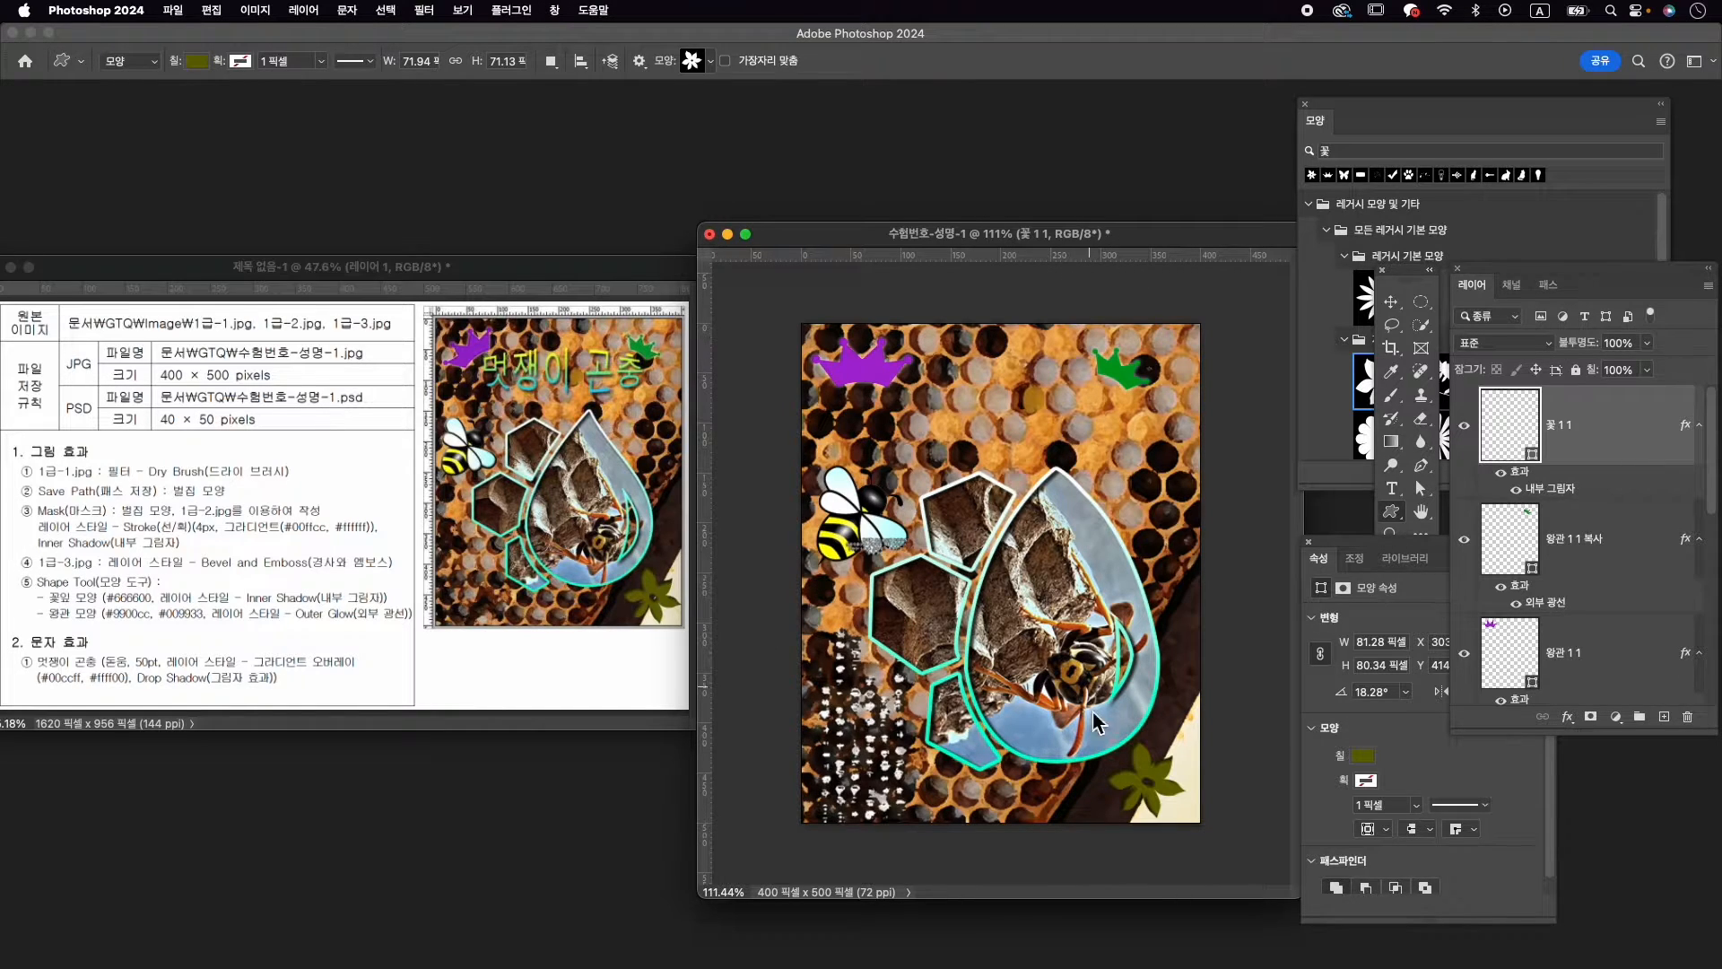
Scale the purple crown to about 81%, rotate it about 35° counterclockwise and keep it near the canvas's upper-left corner
key("v")
left_click(863, 371)
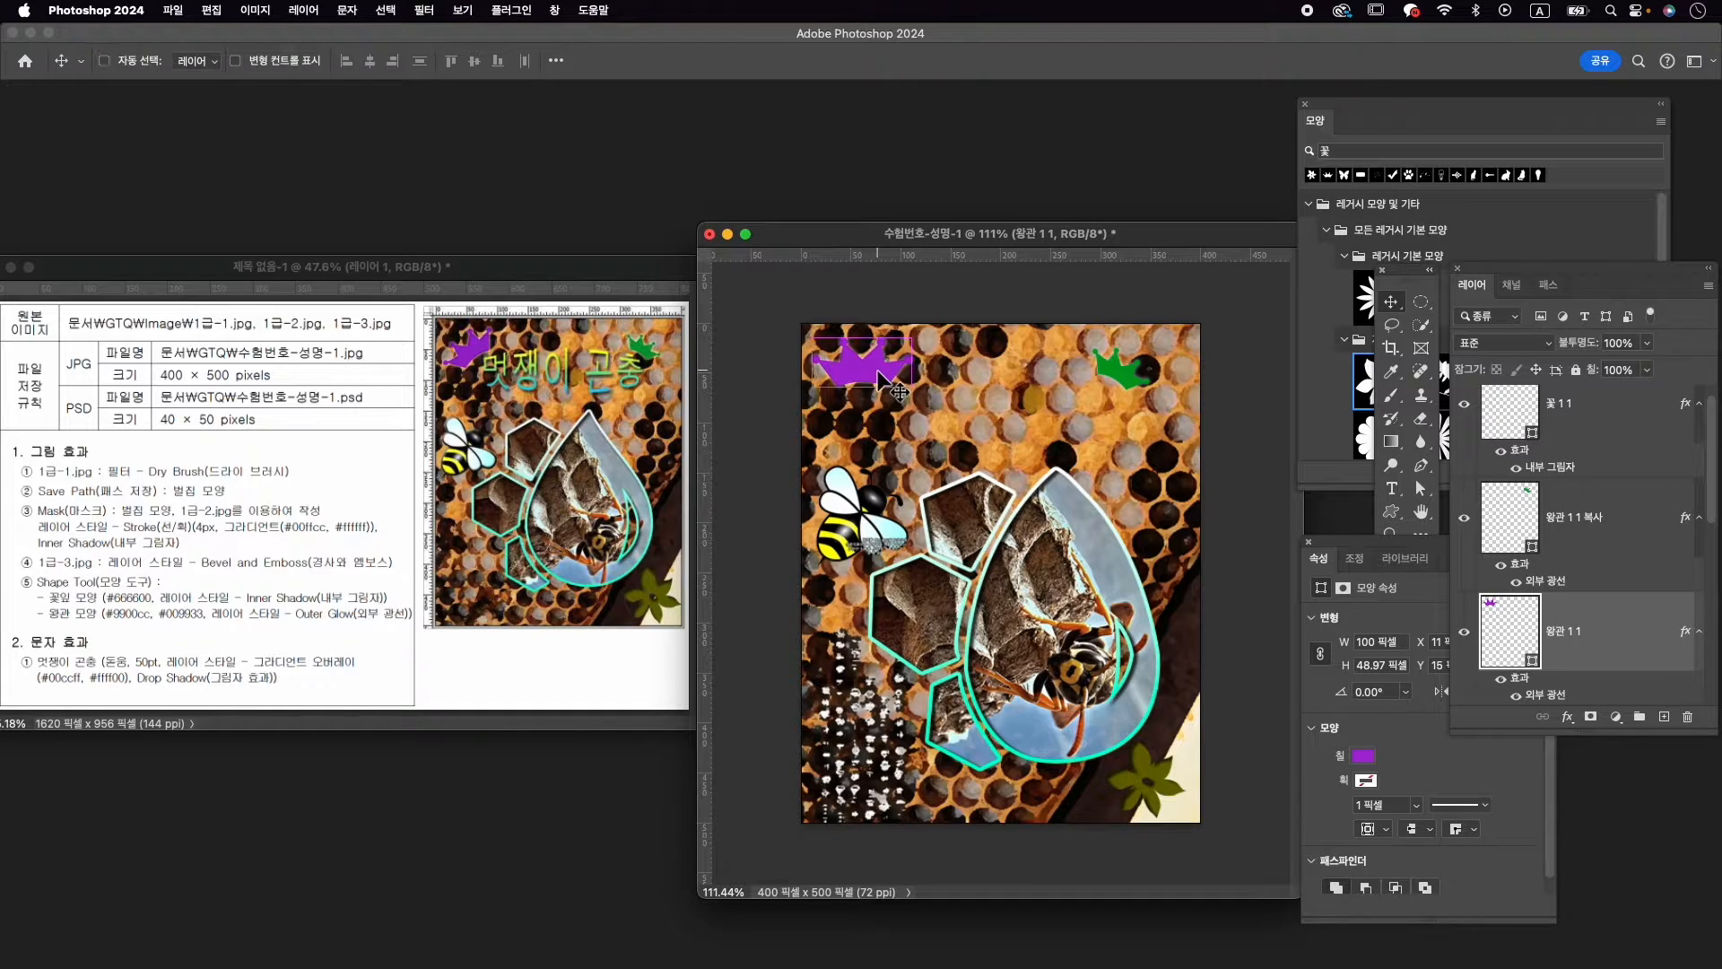
key("super+y")
key("super+t")
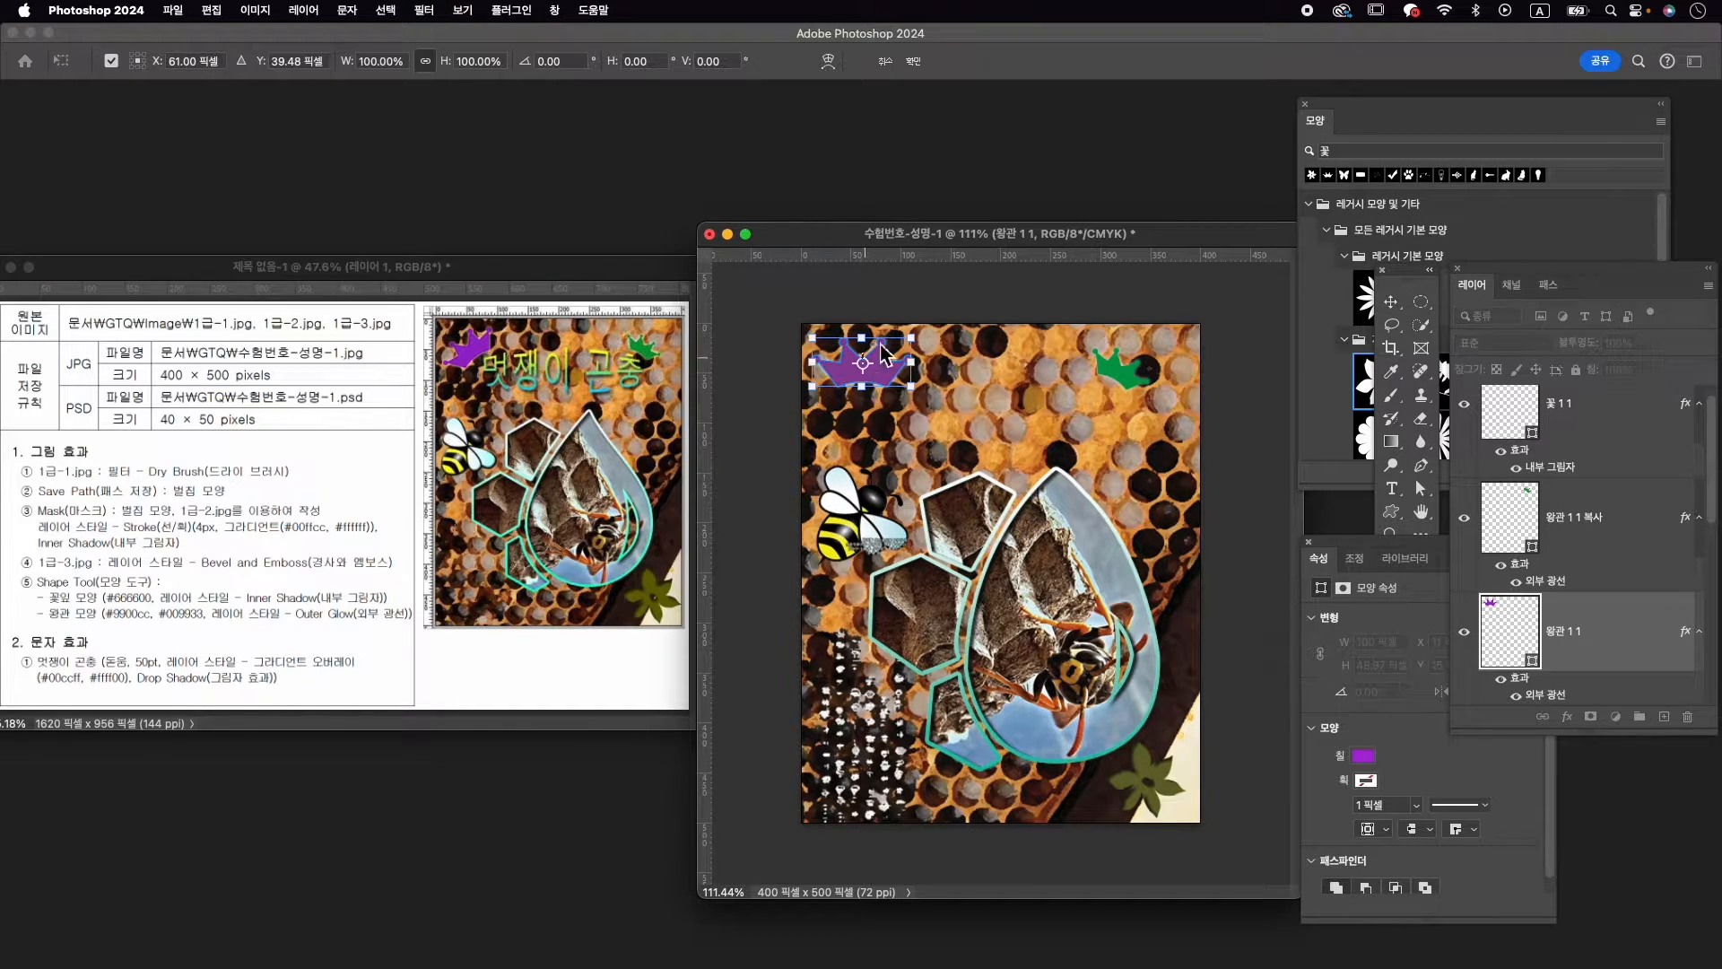
left_click_drag(924, 330, 894, 361)
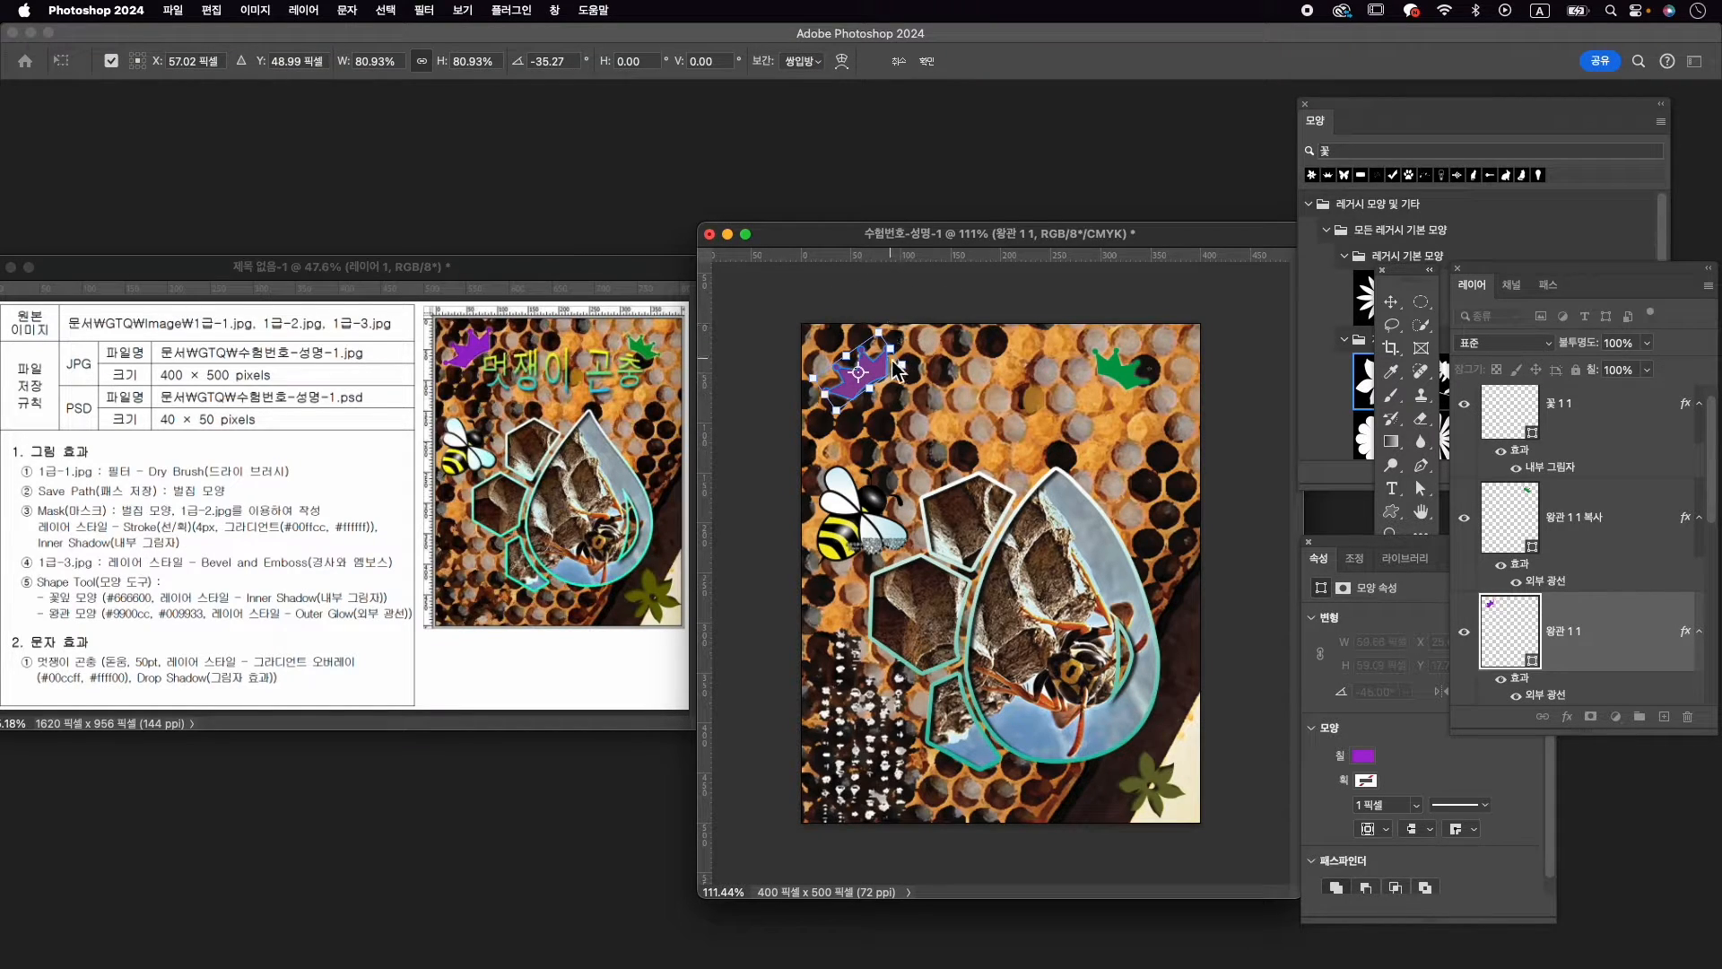
key("Return")
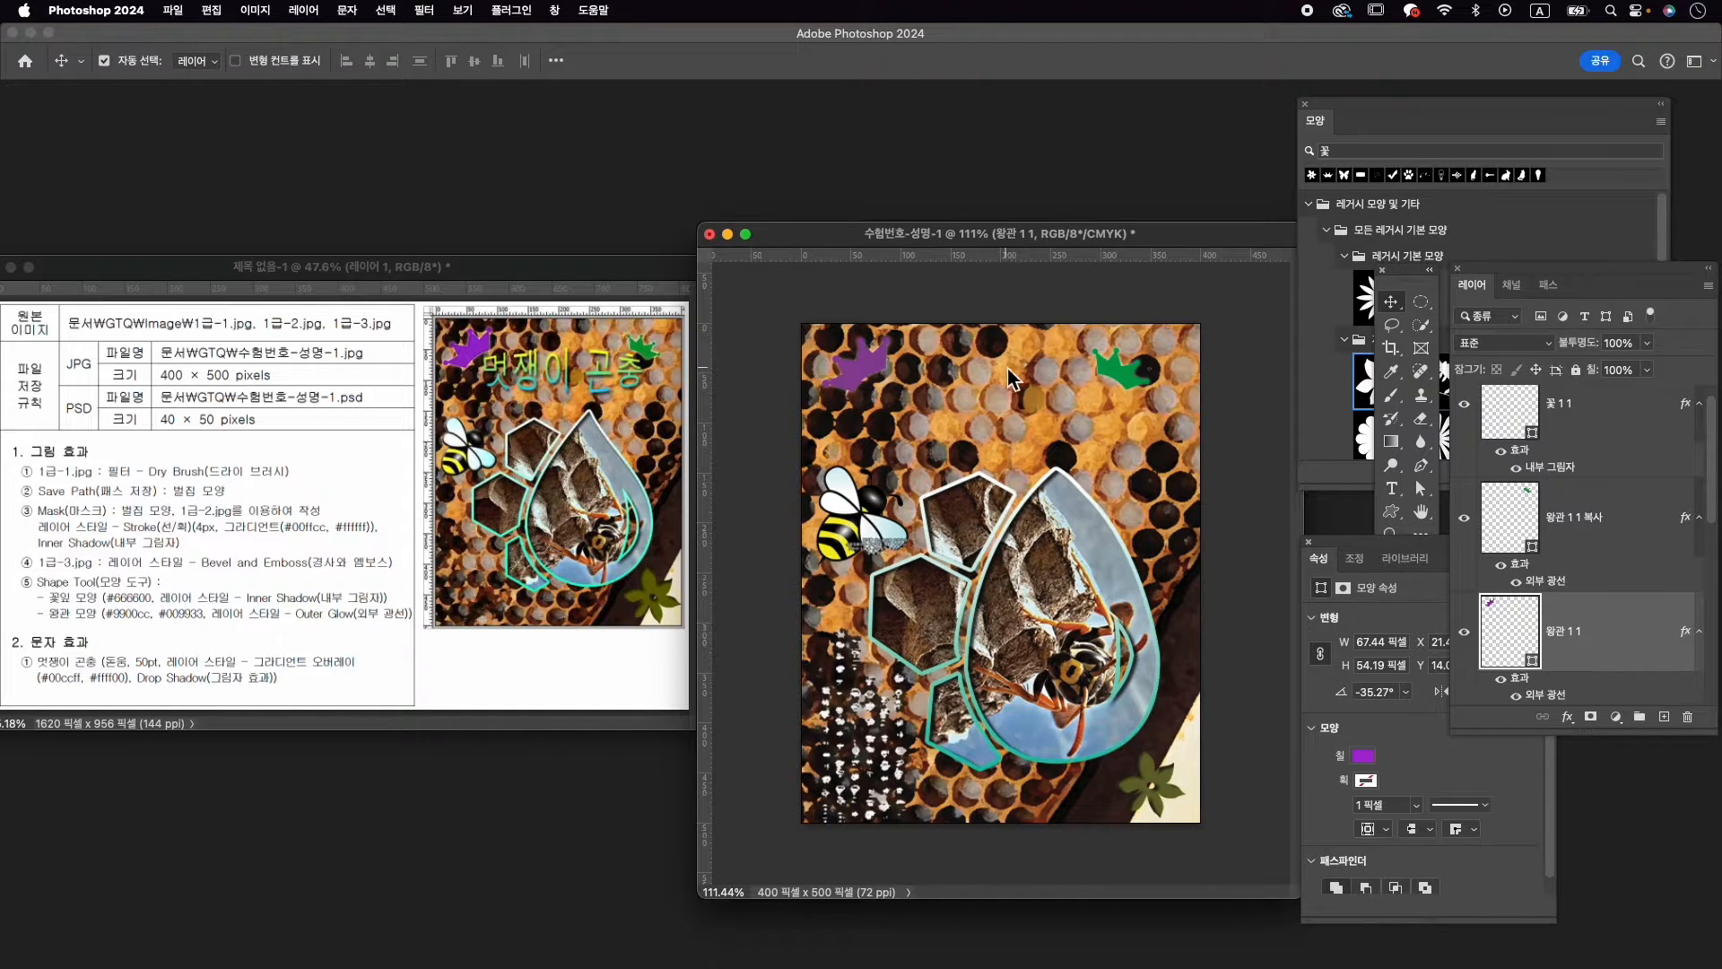
Select the bee layer 1-3 and scale the bee down slightly
left_click(971, 370)
left_click_drag(971, 363, 972, 368)
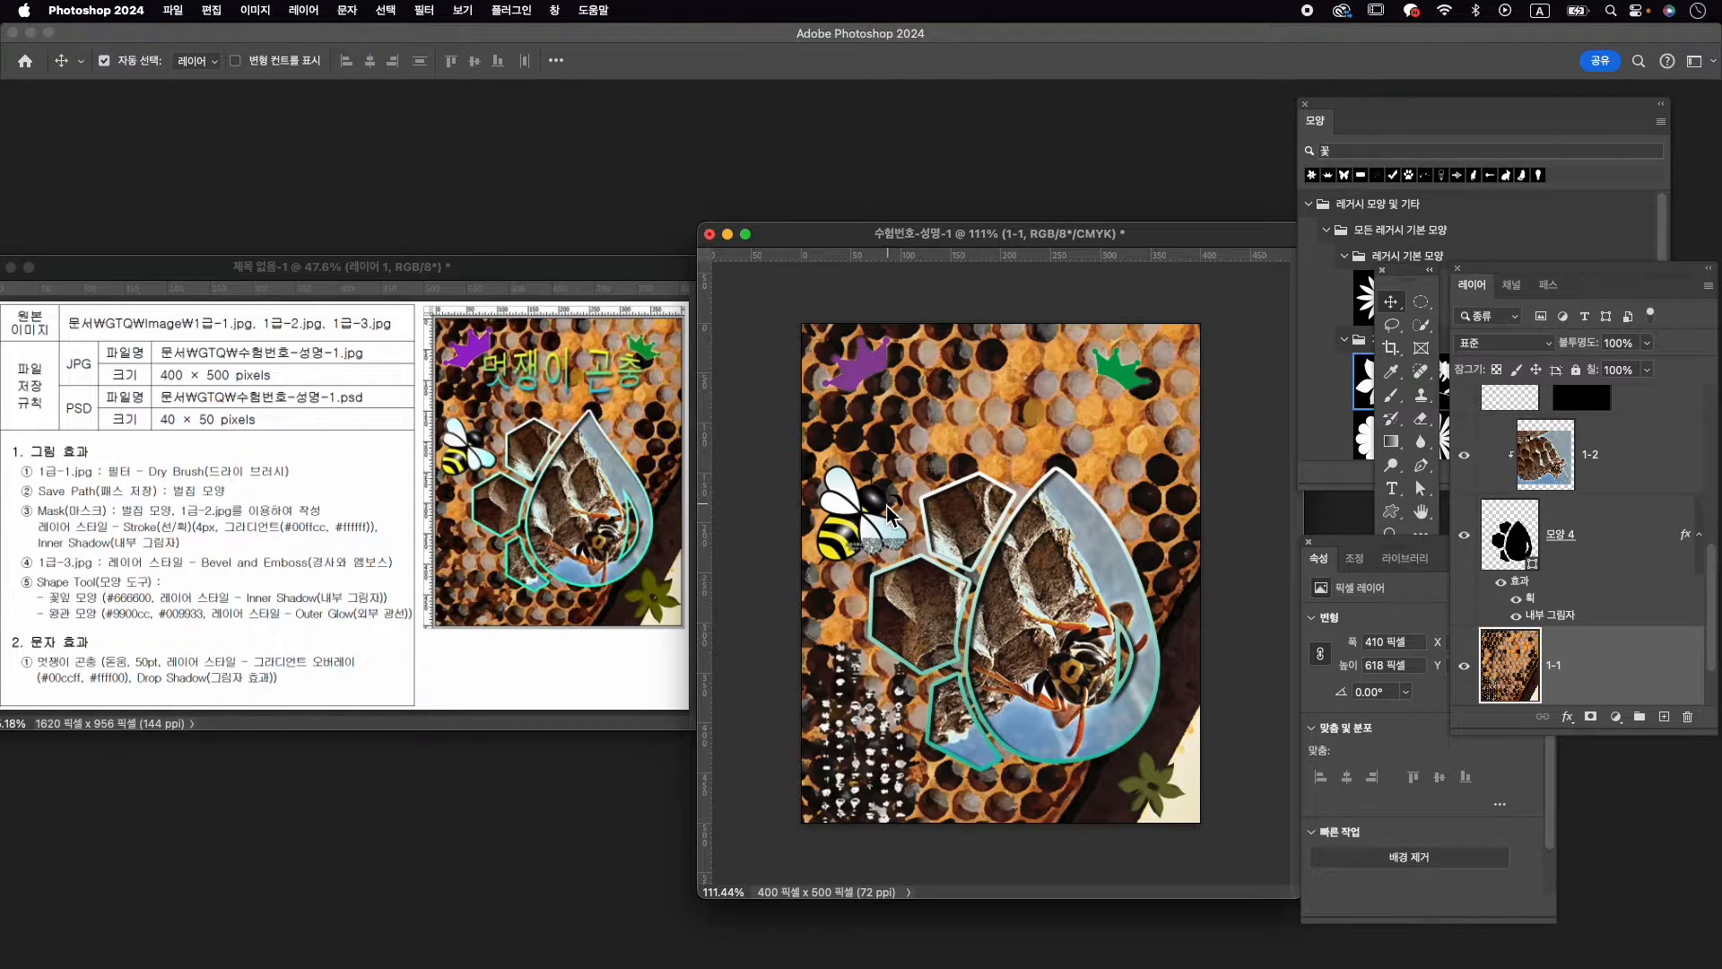
left_click(889, 513)
key("ctrl+t")
left_click_drag(916, 465, 910, 480)
key("Return")
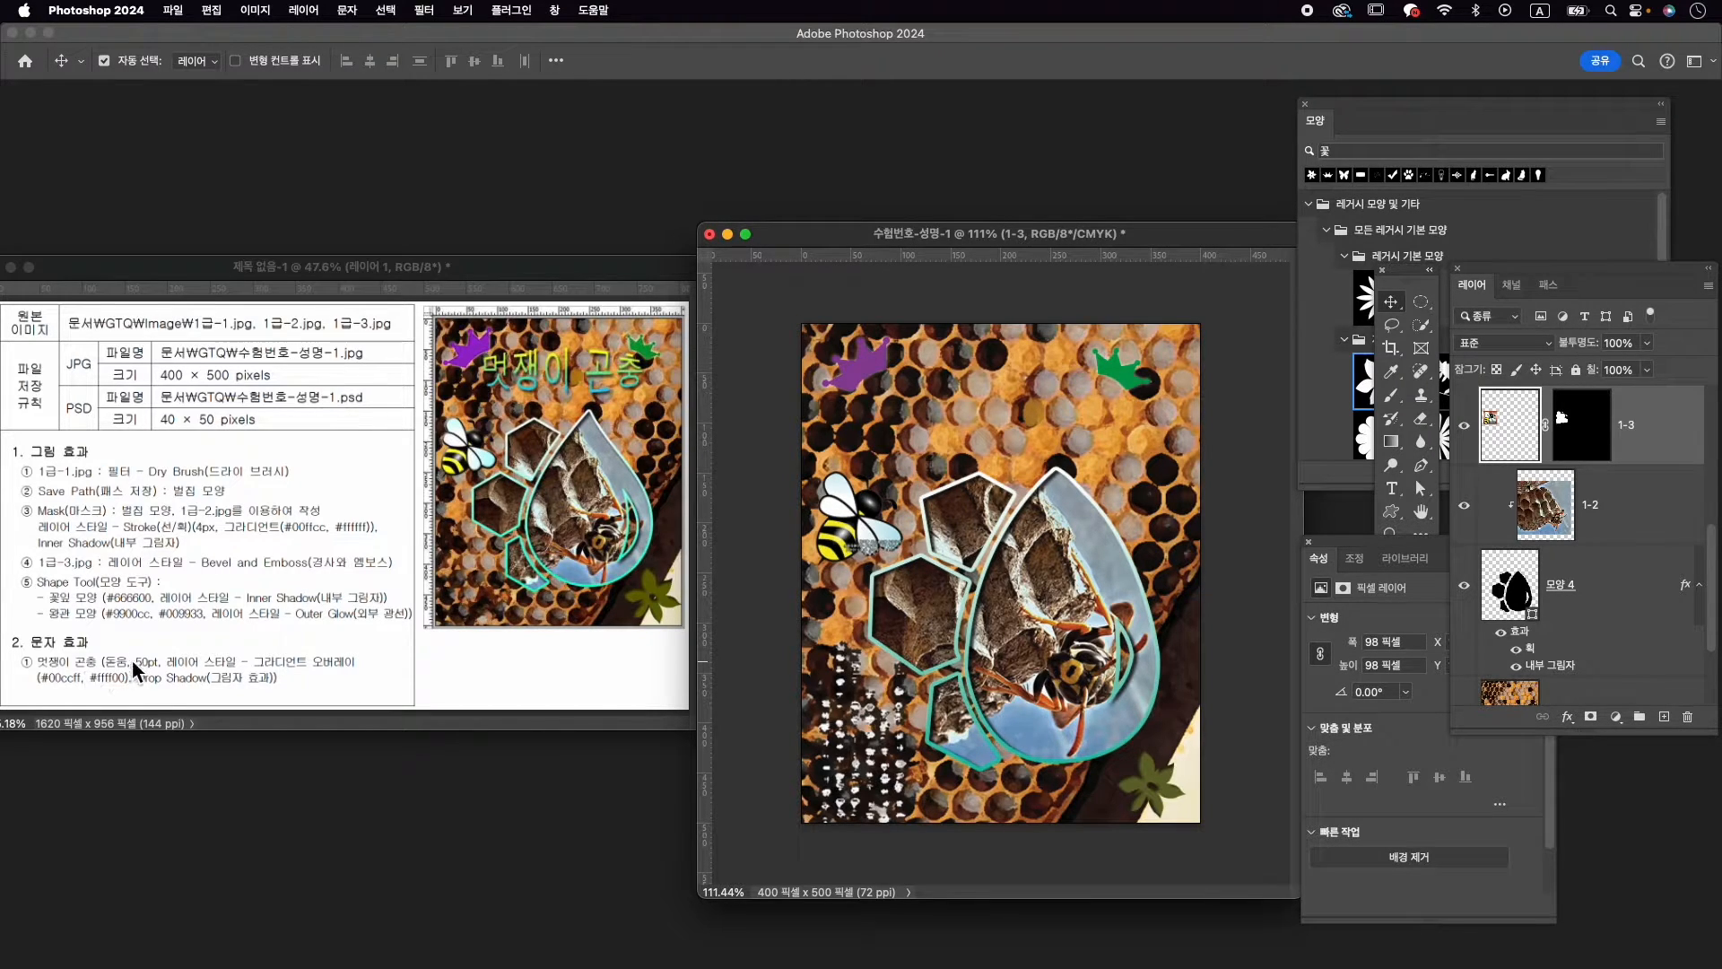
Close the shape and properties panels and add the title text 멋쟁이 곤충 just below the two crowns
key("t")
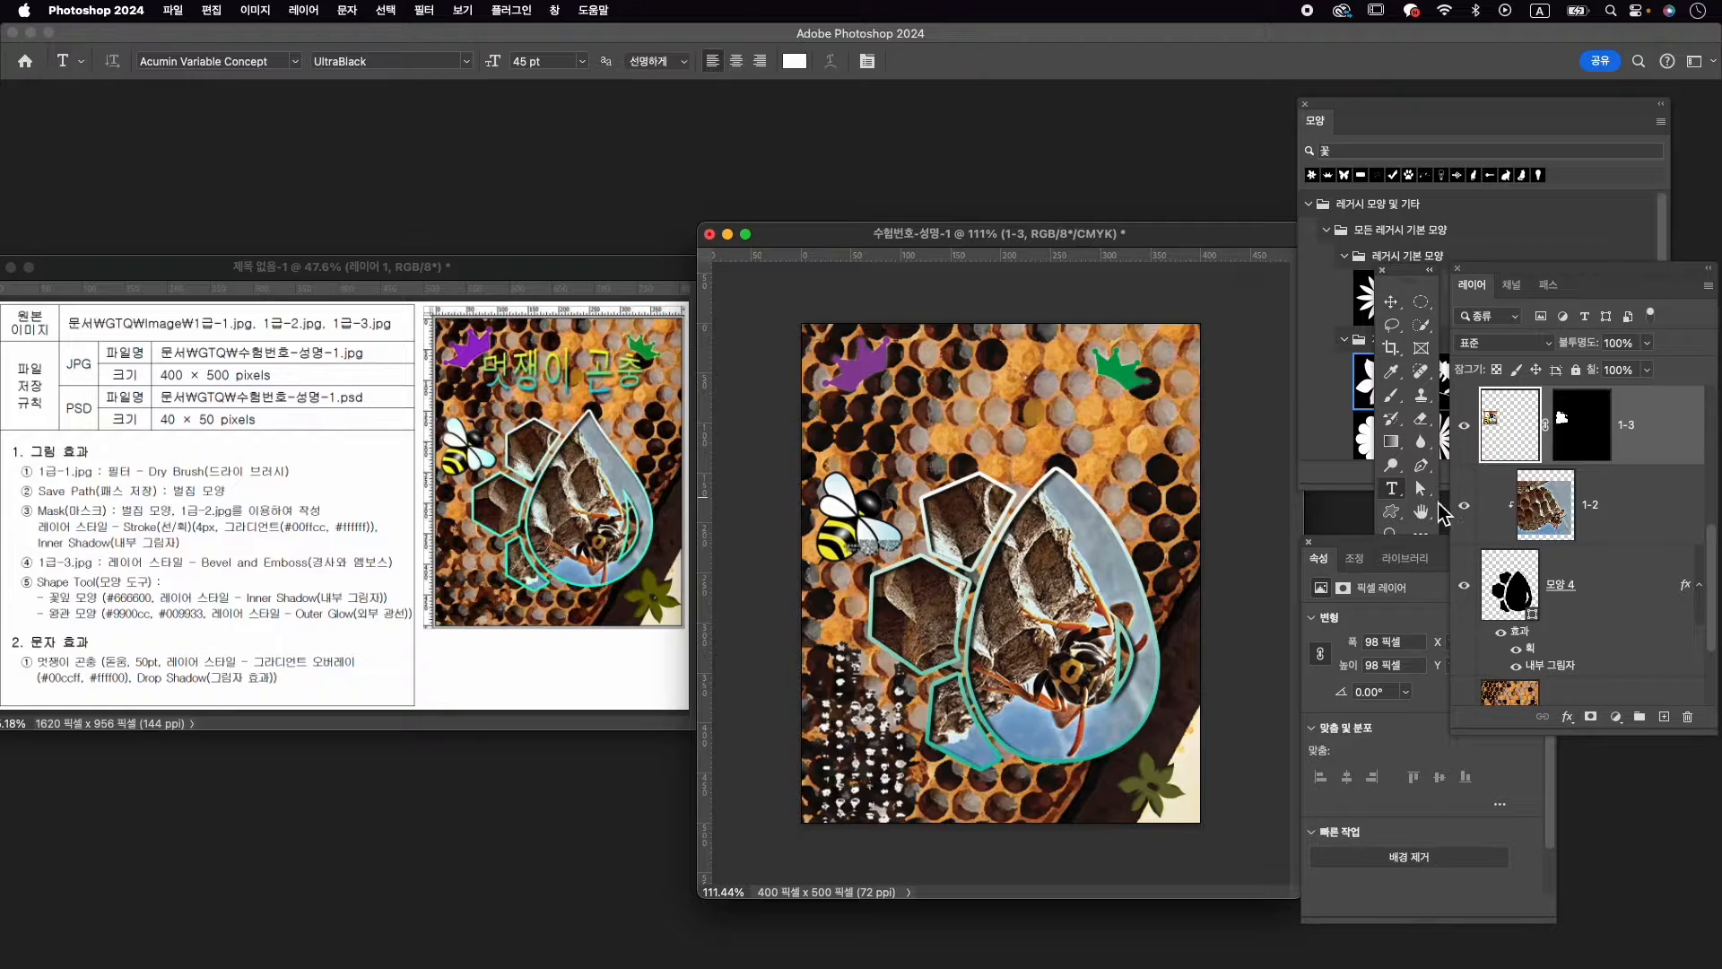
left_click(1306, 105)
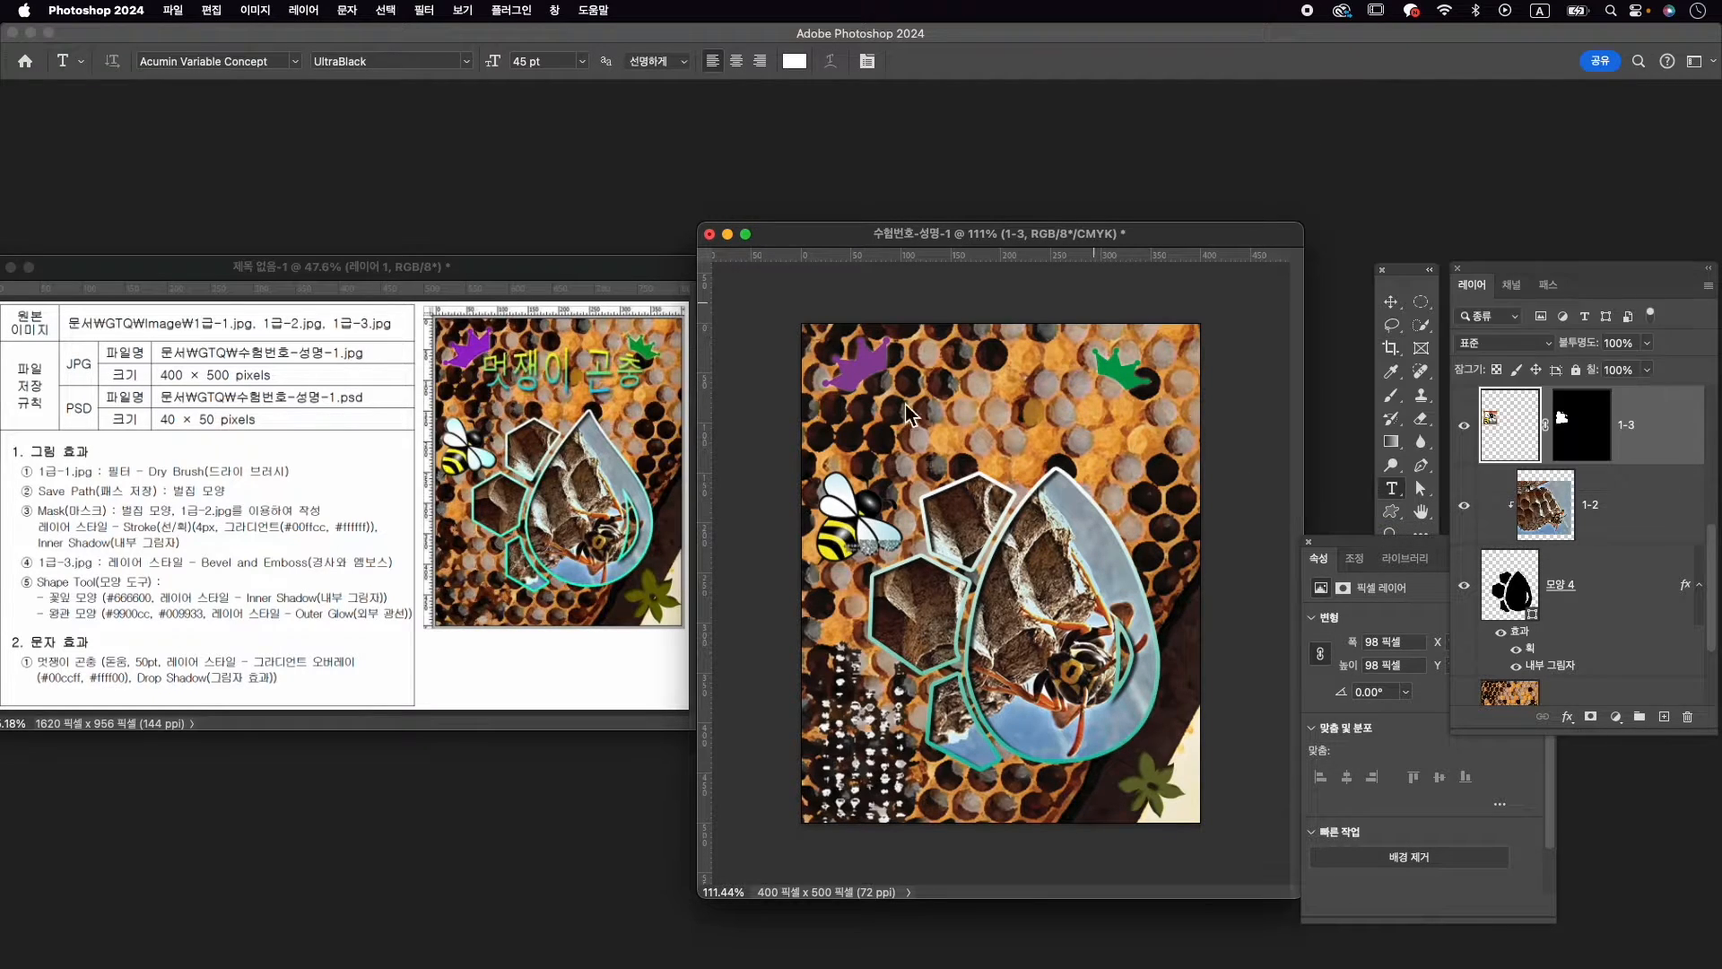
left_click(1309, 541)
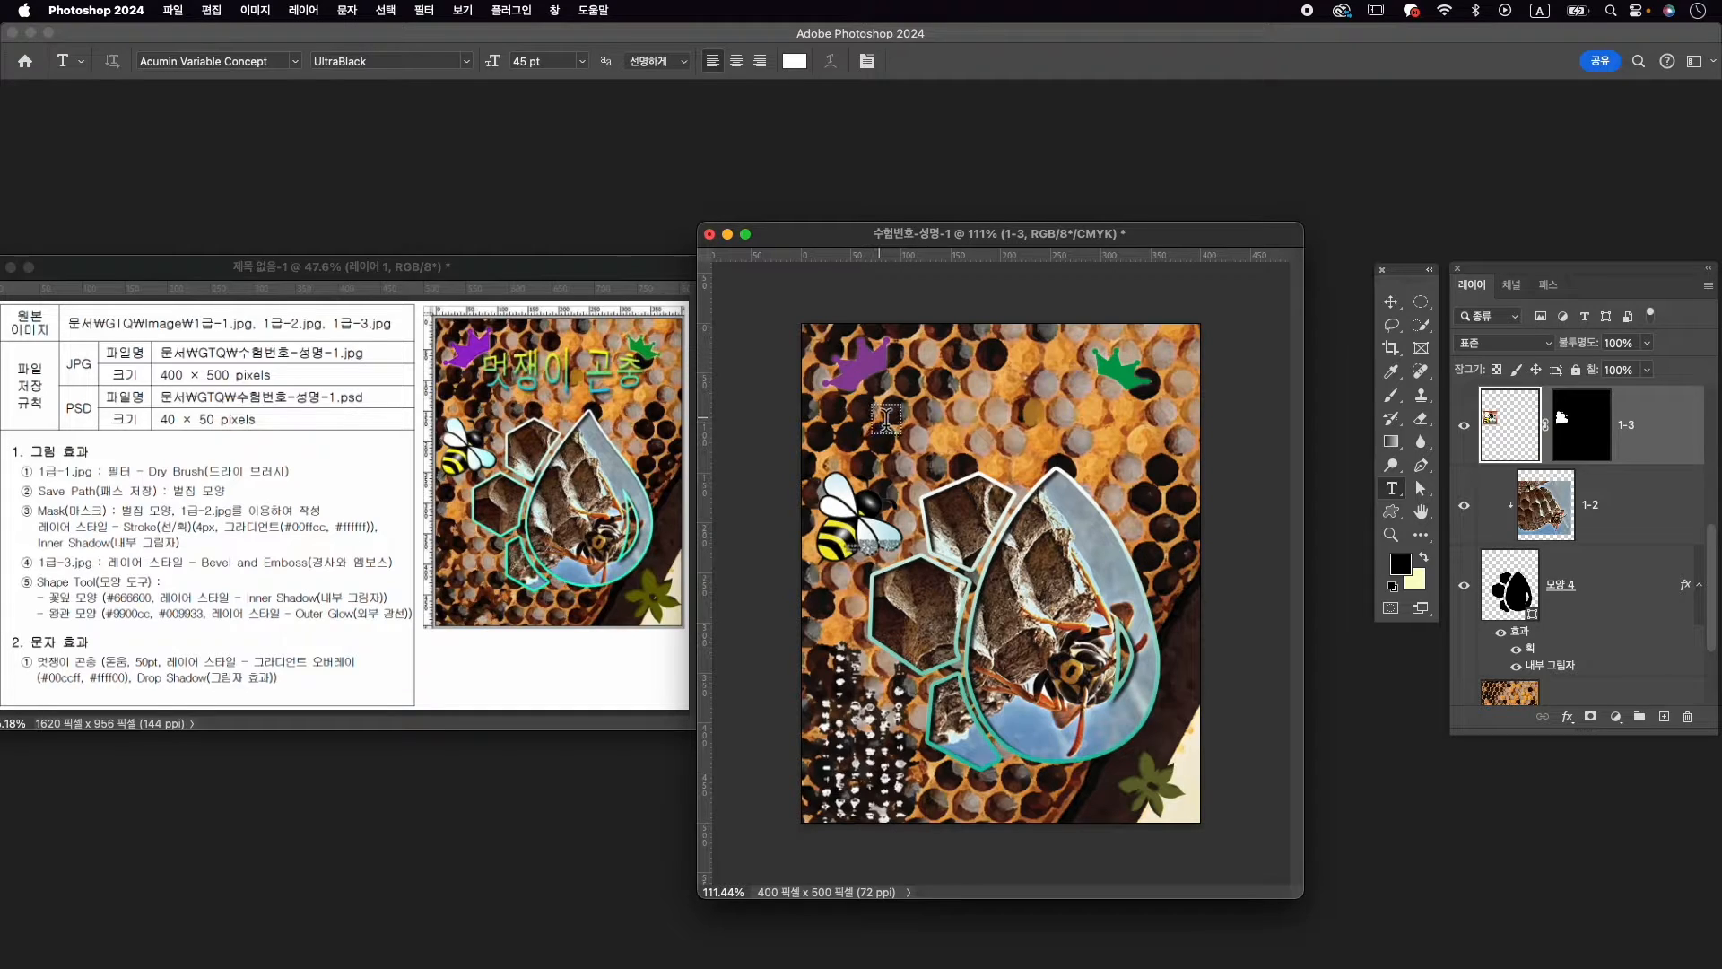
left_click(884, 415)
key("ctrl+space")
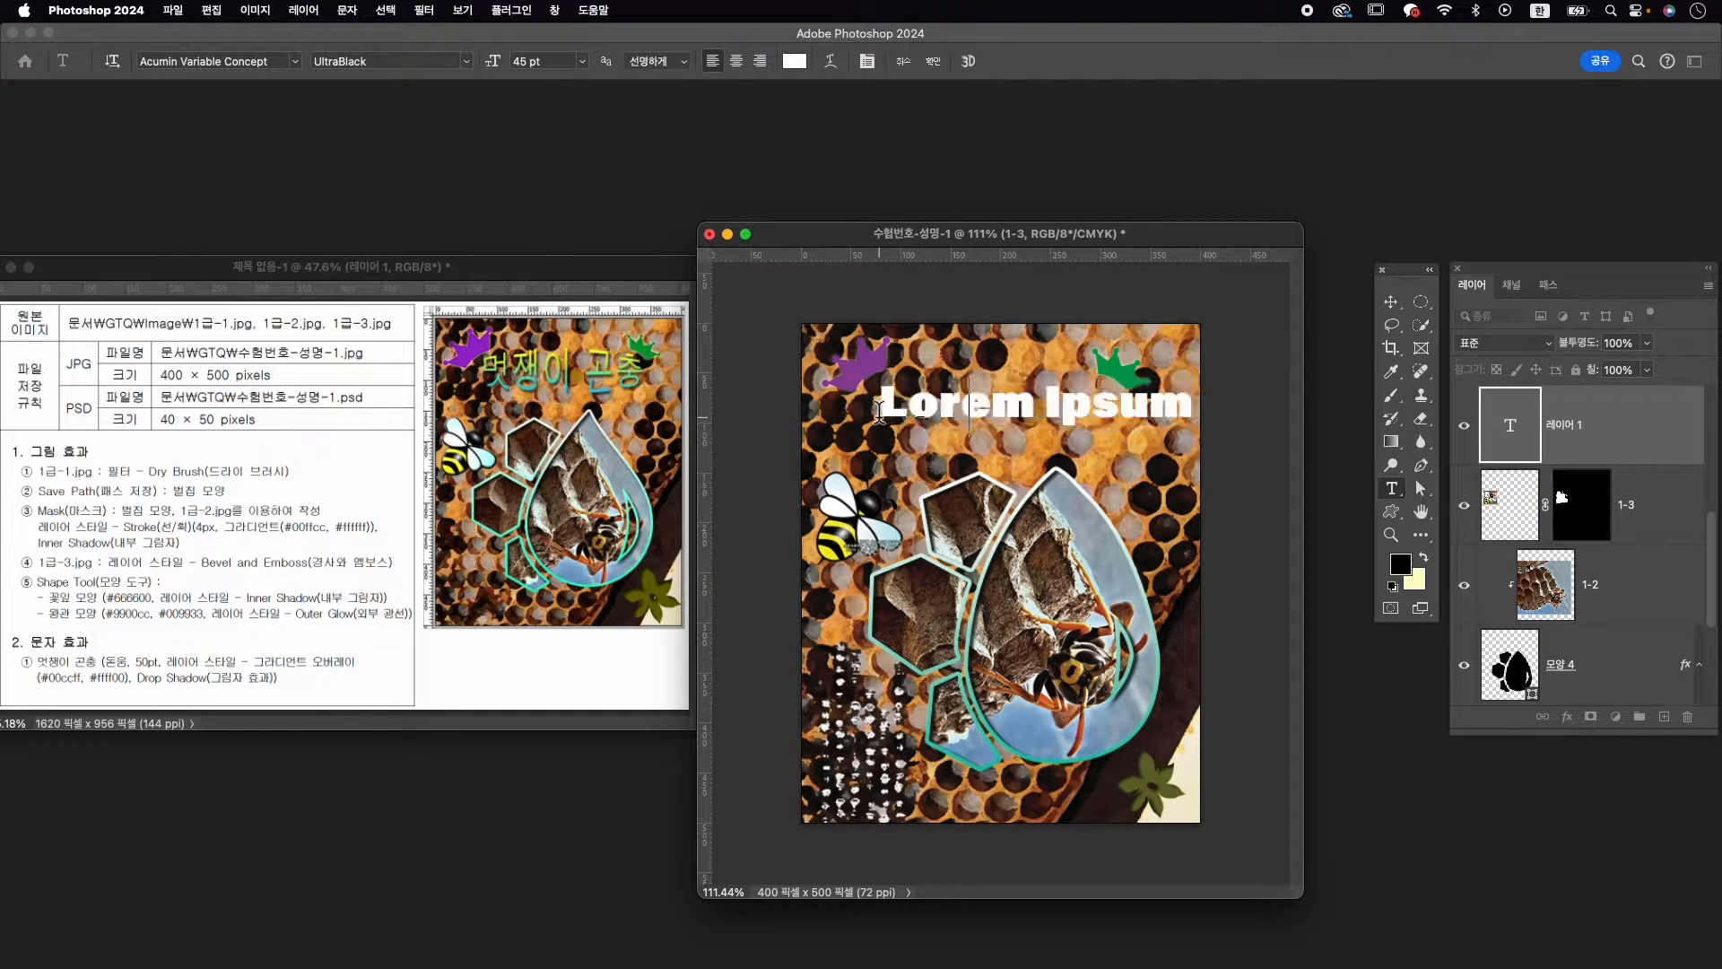
type("ㅁㅓㅅ쟁멋쟁이")
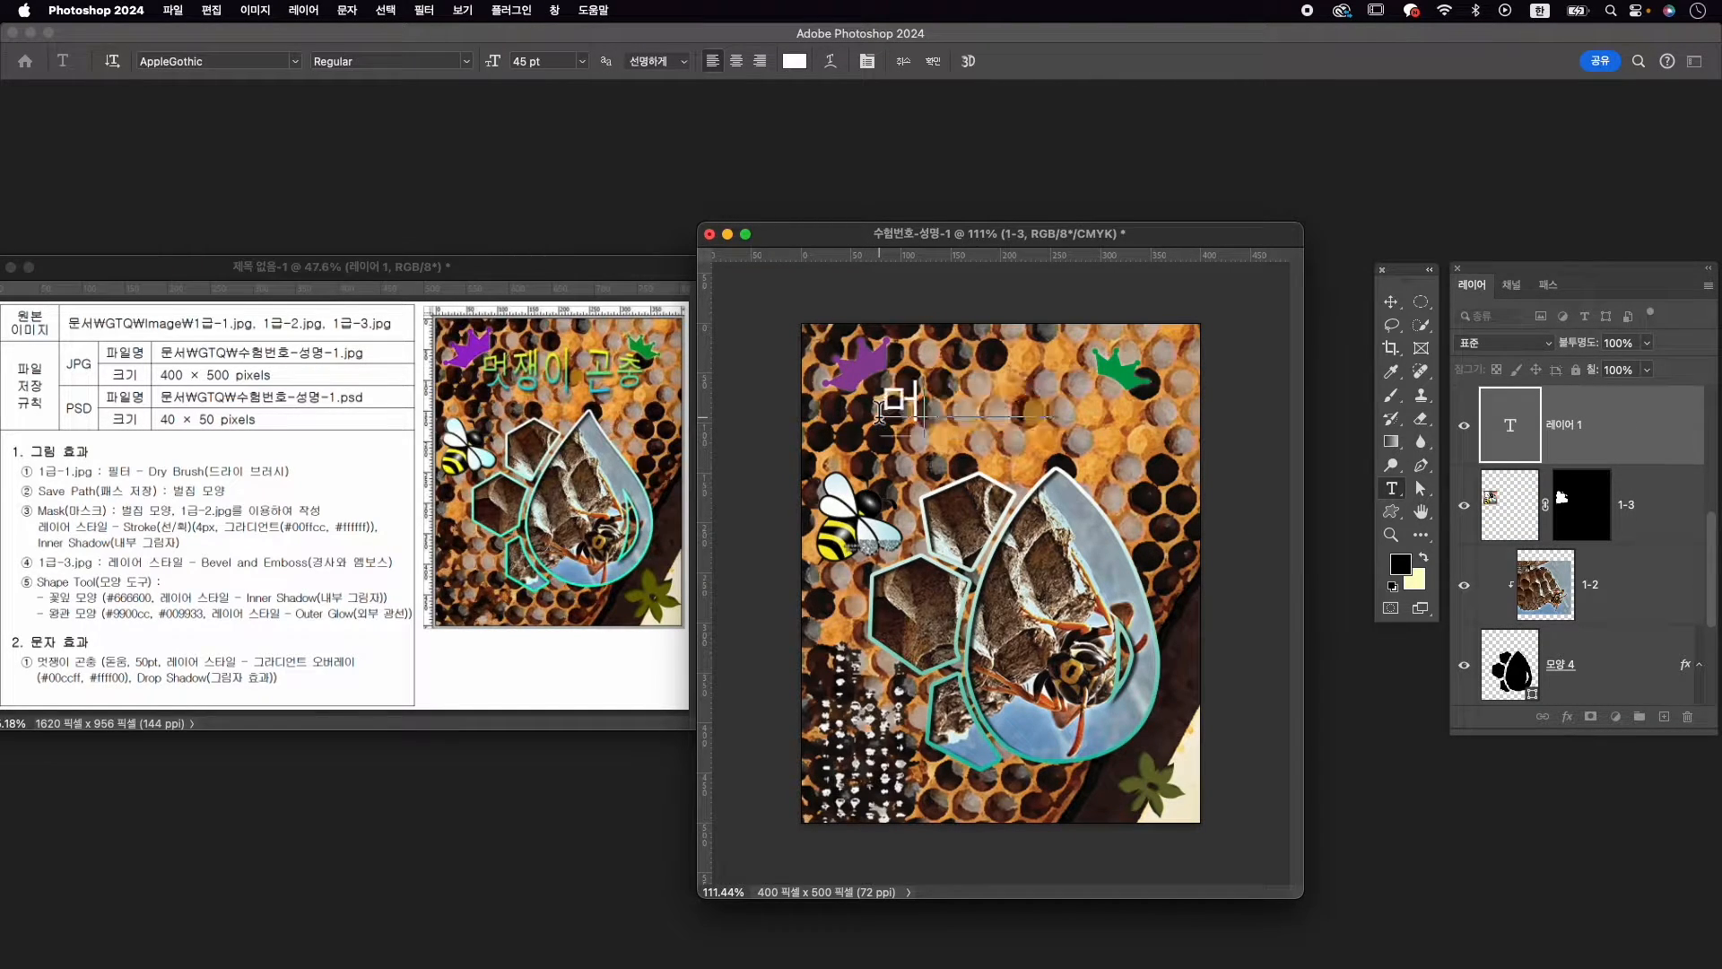
type(" 곤충")
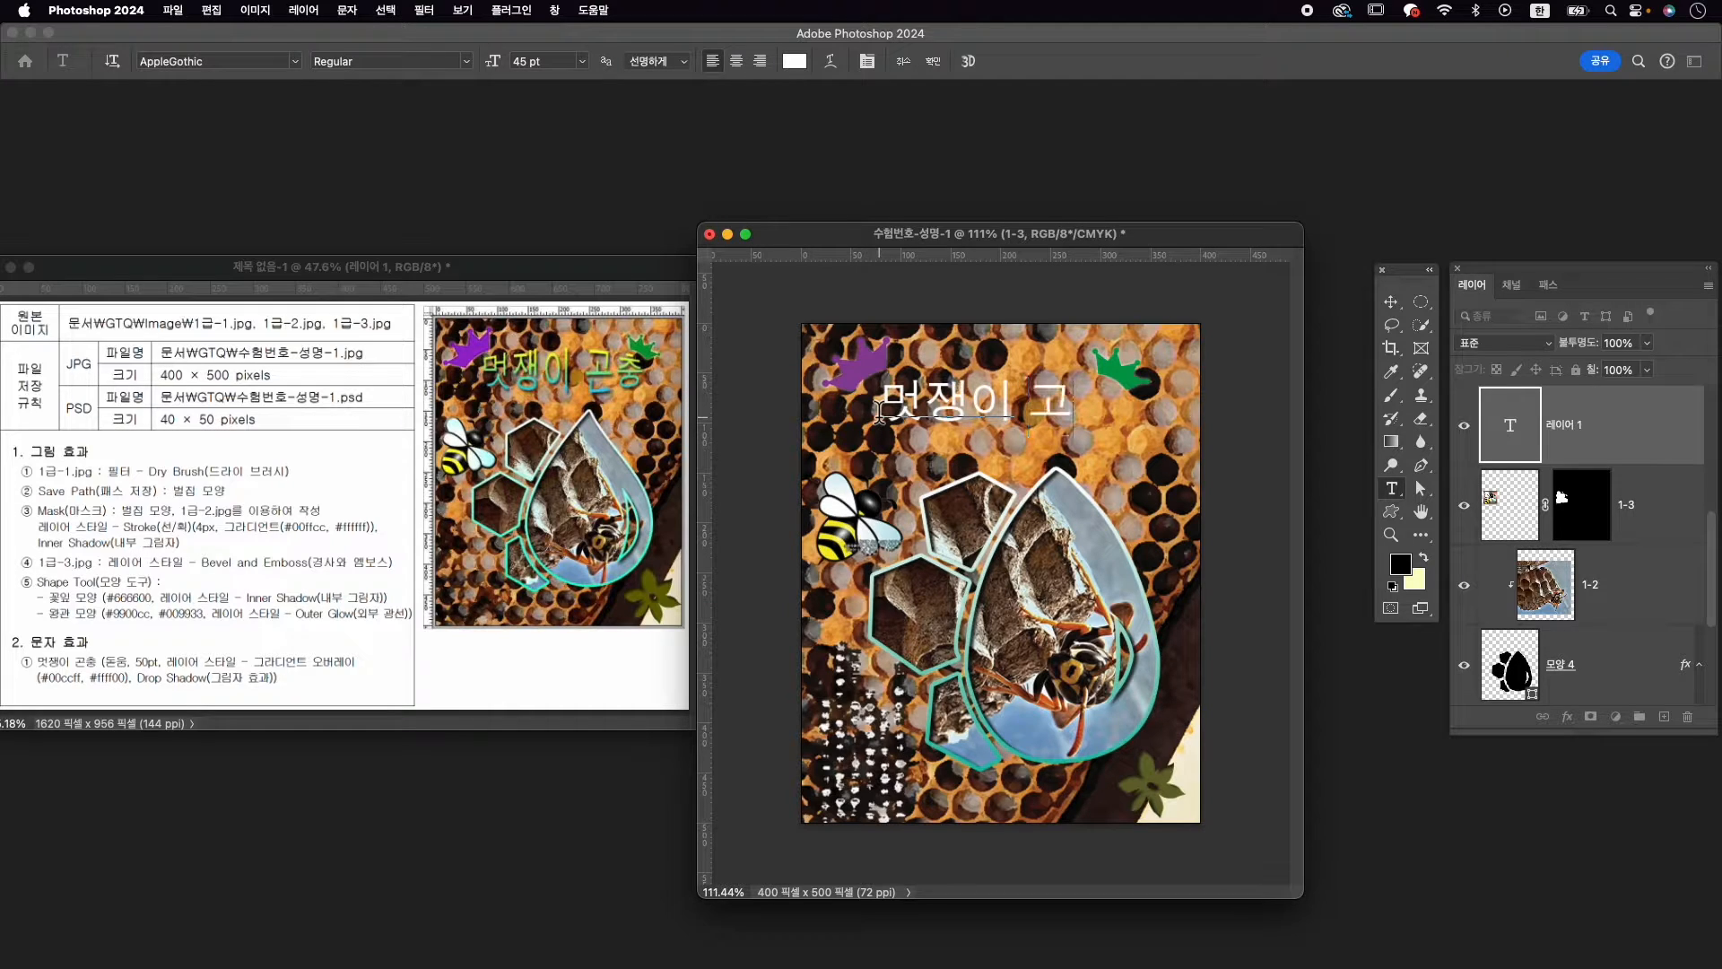
Select all of the title text and set its font to KoPubWorldDotum_Pro Medium
key("super+a")
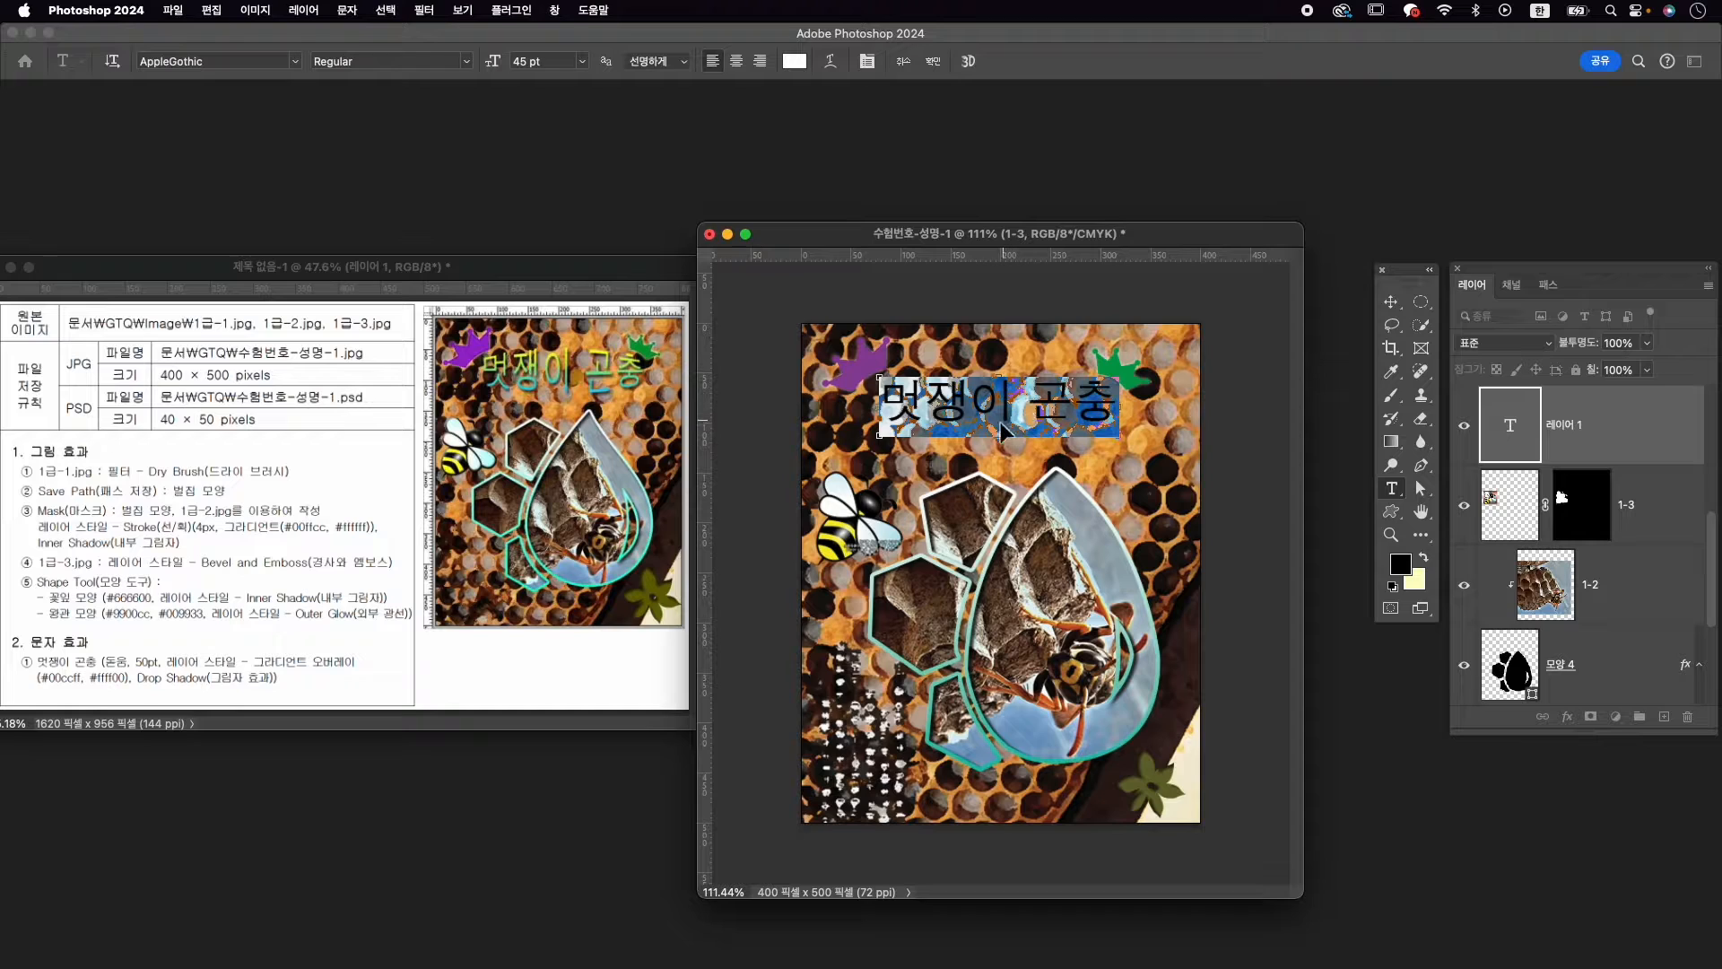
key("super+t")
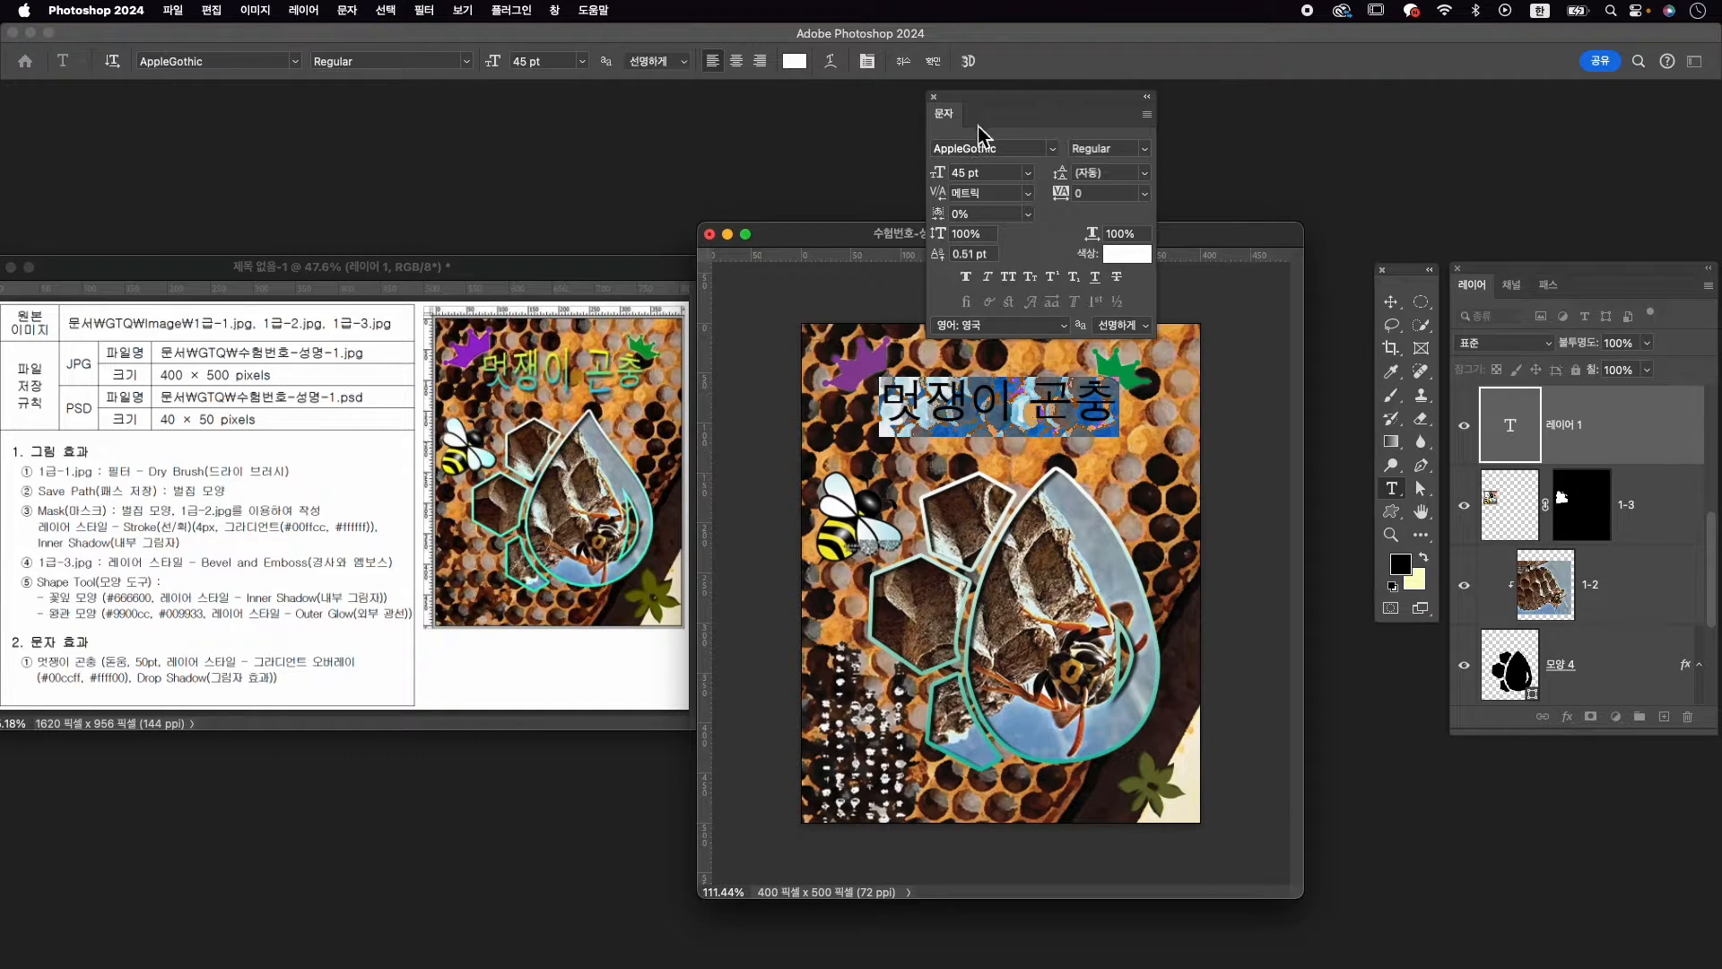
left_click(1017, 153)
type("dot")
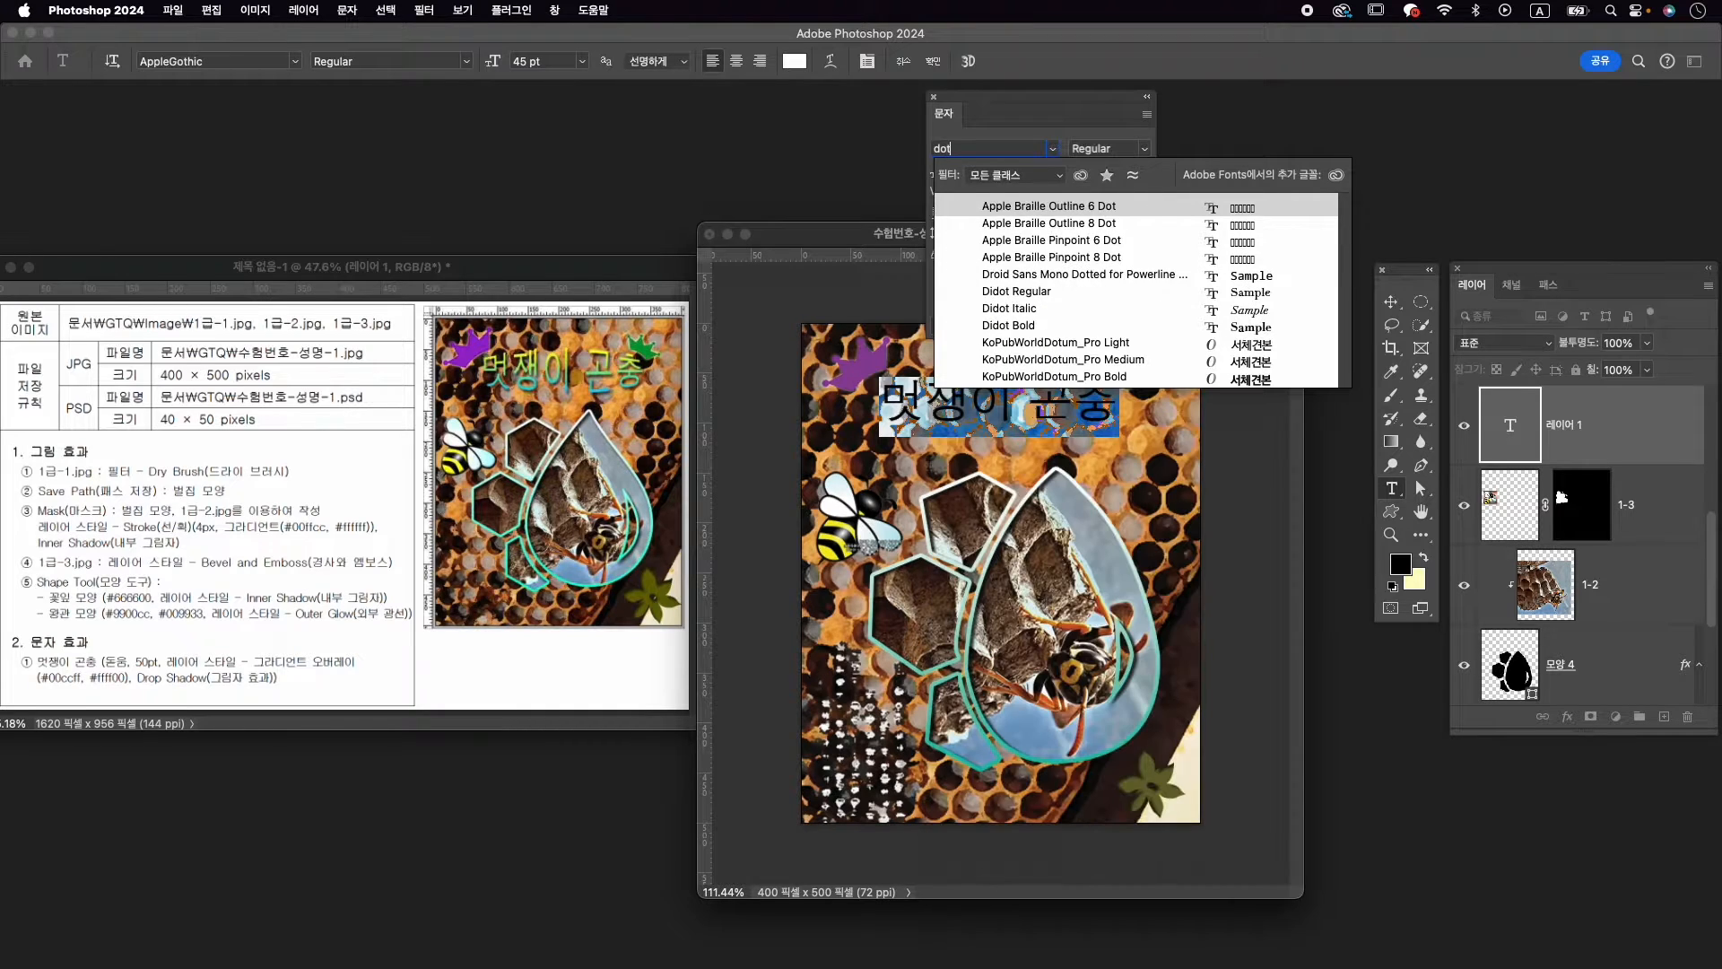
type("ubWorldDotu...")
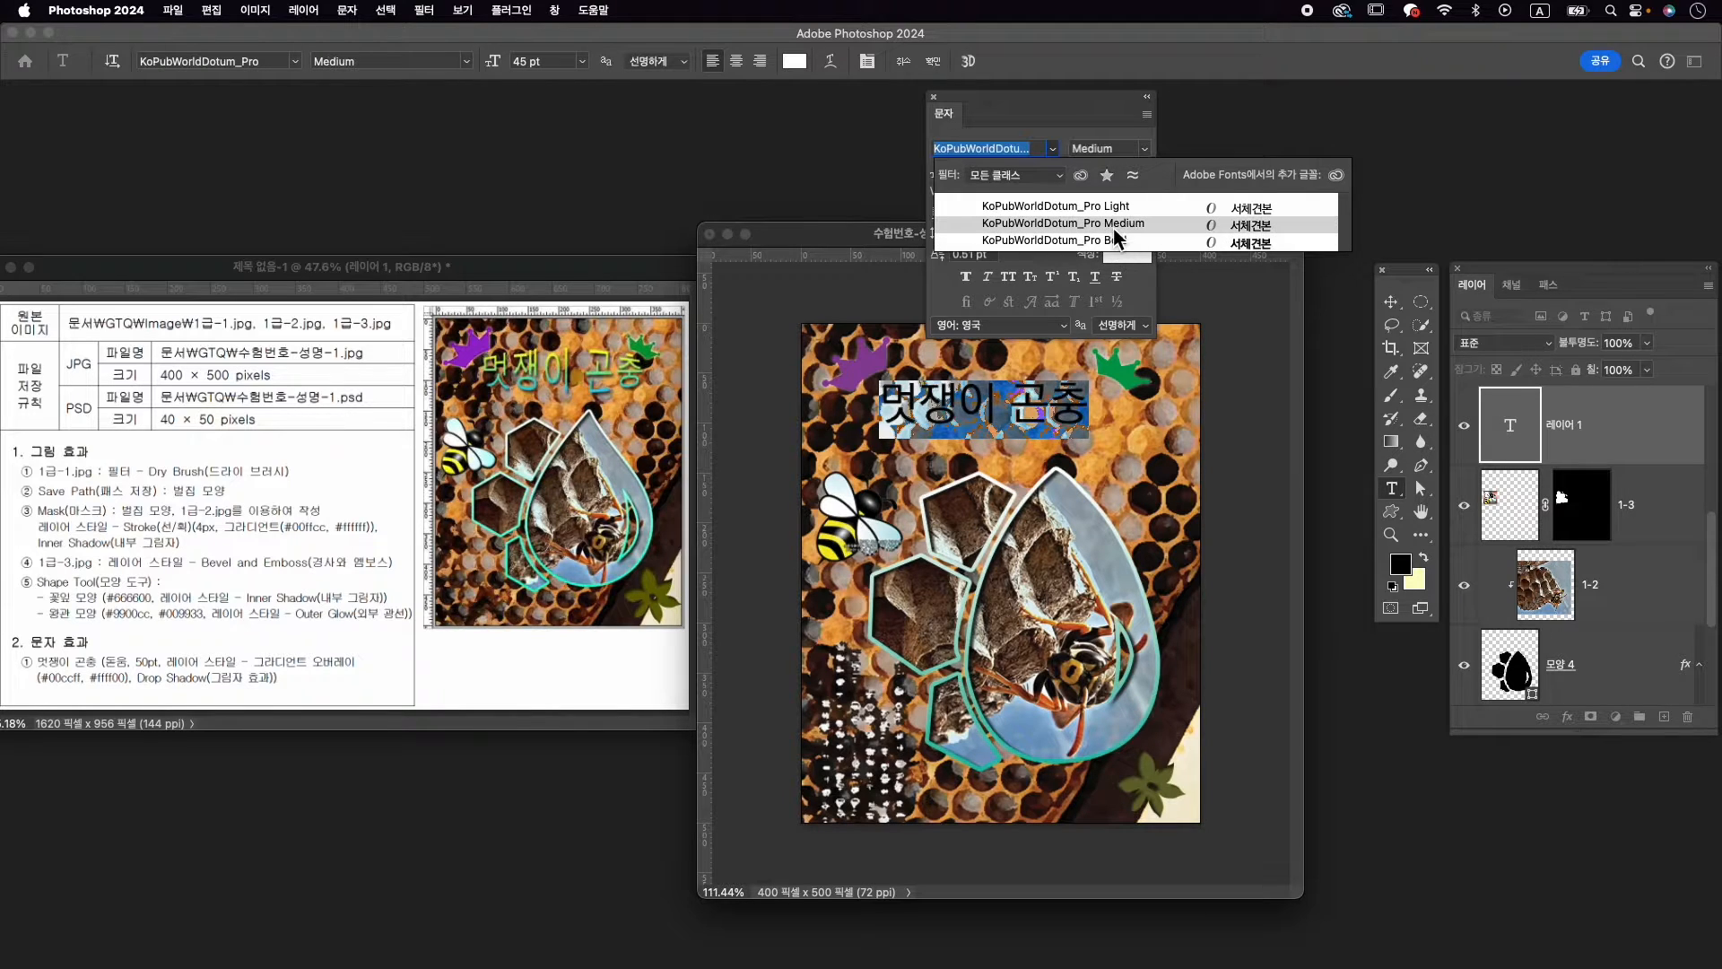
left_click(1112, 228)
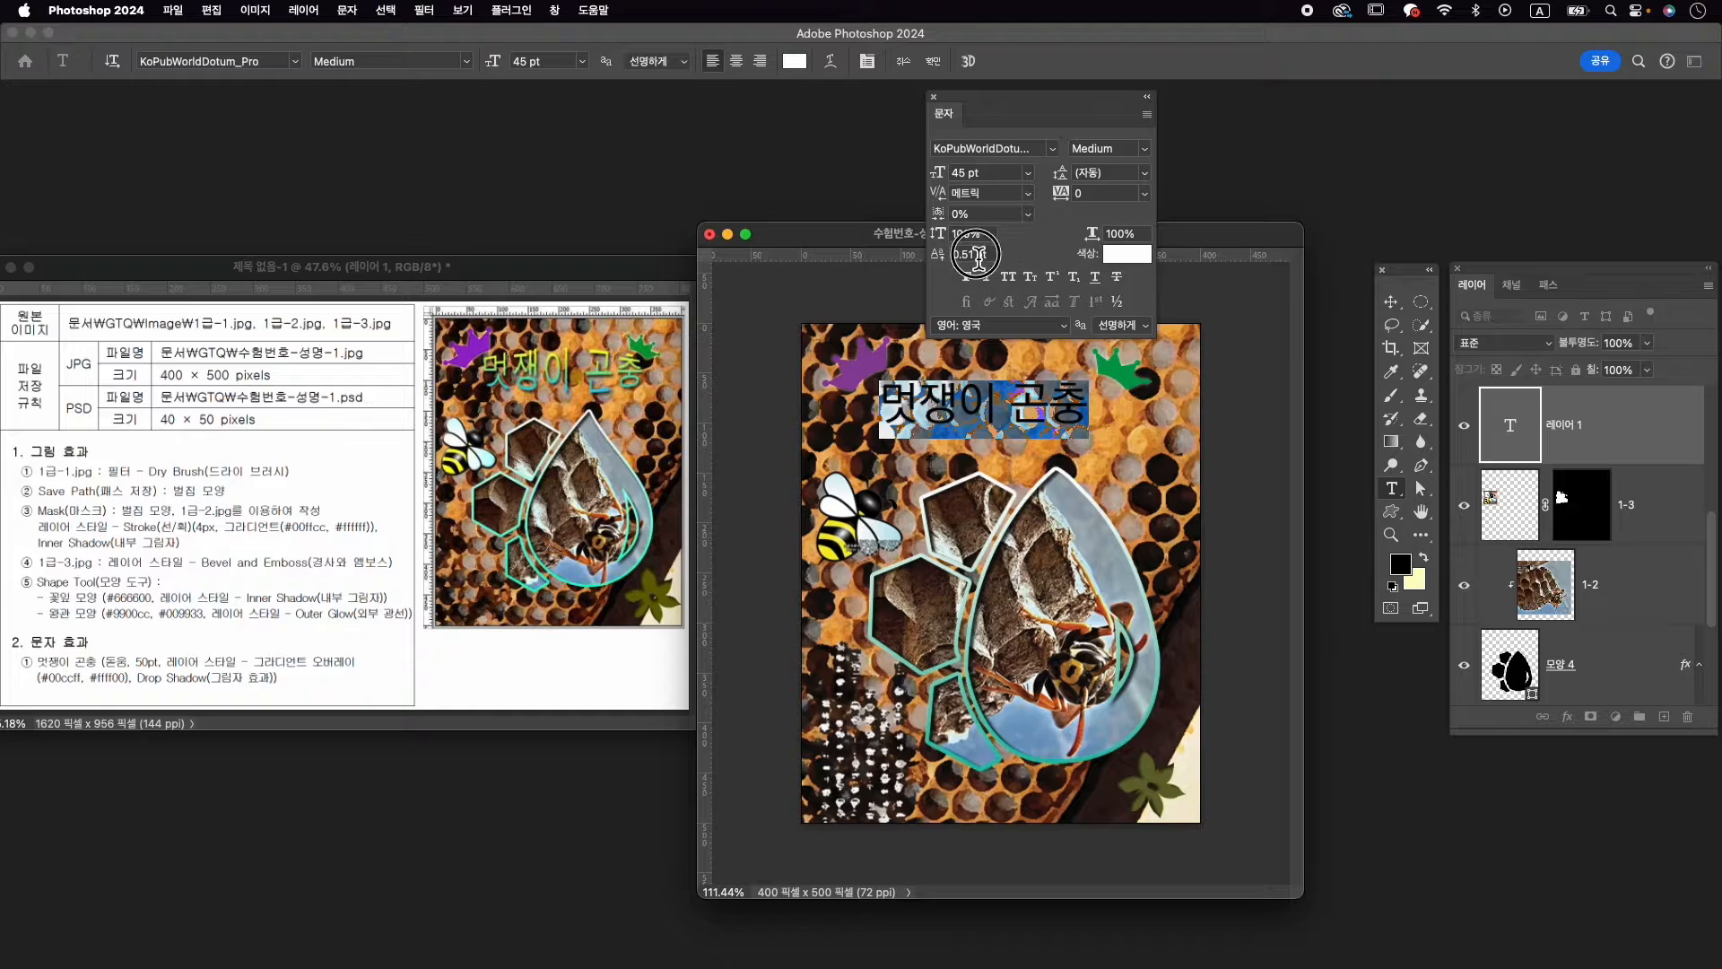
Set the title's baseline shift to 0 pt and font size to 50 pt, and commit the text
double_click(964, 254)
type("0")
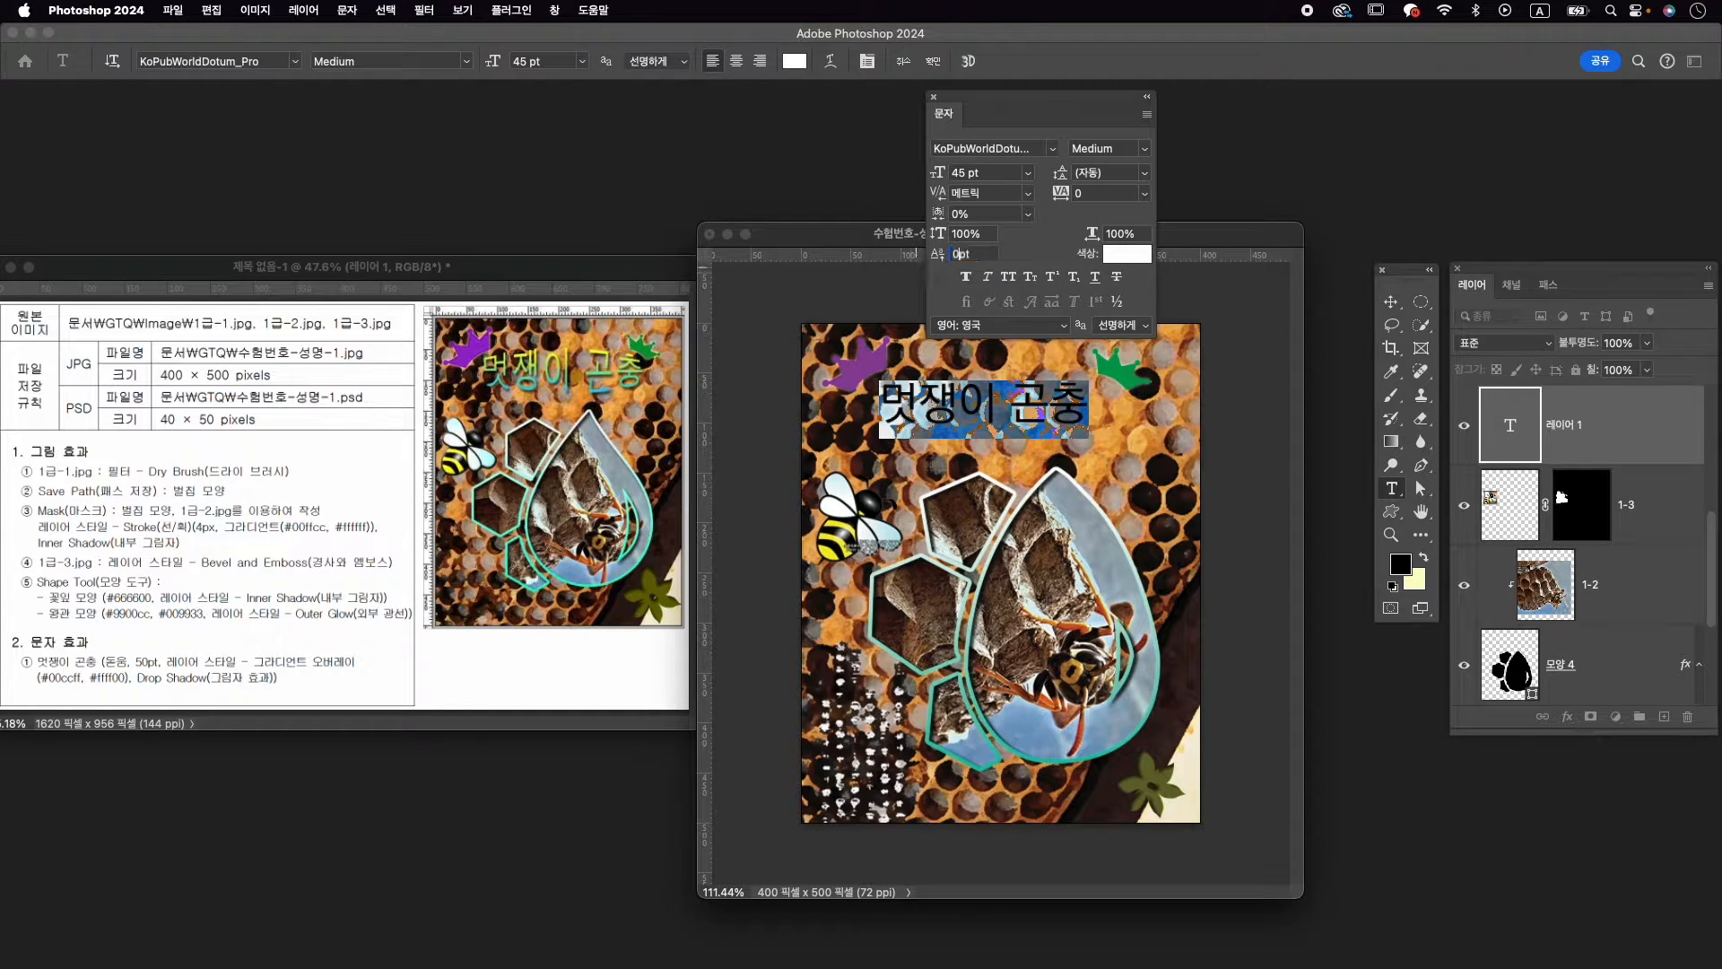
key("Return")
left_click(987, 173)
type("50")
key("Return")
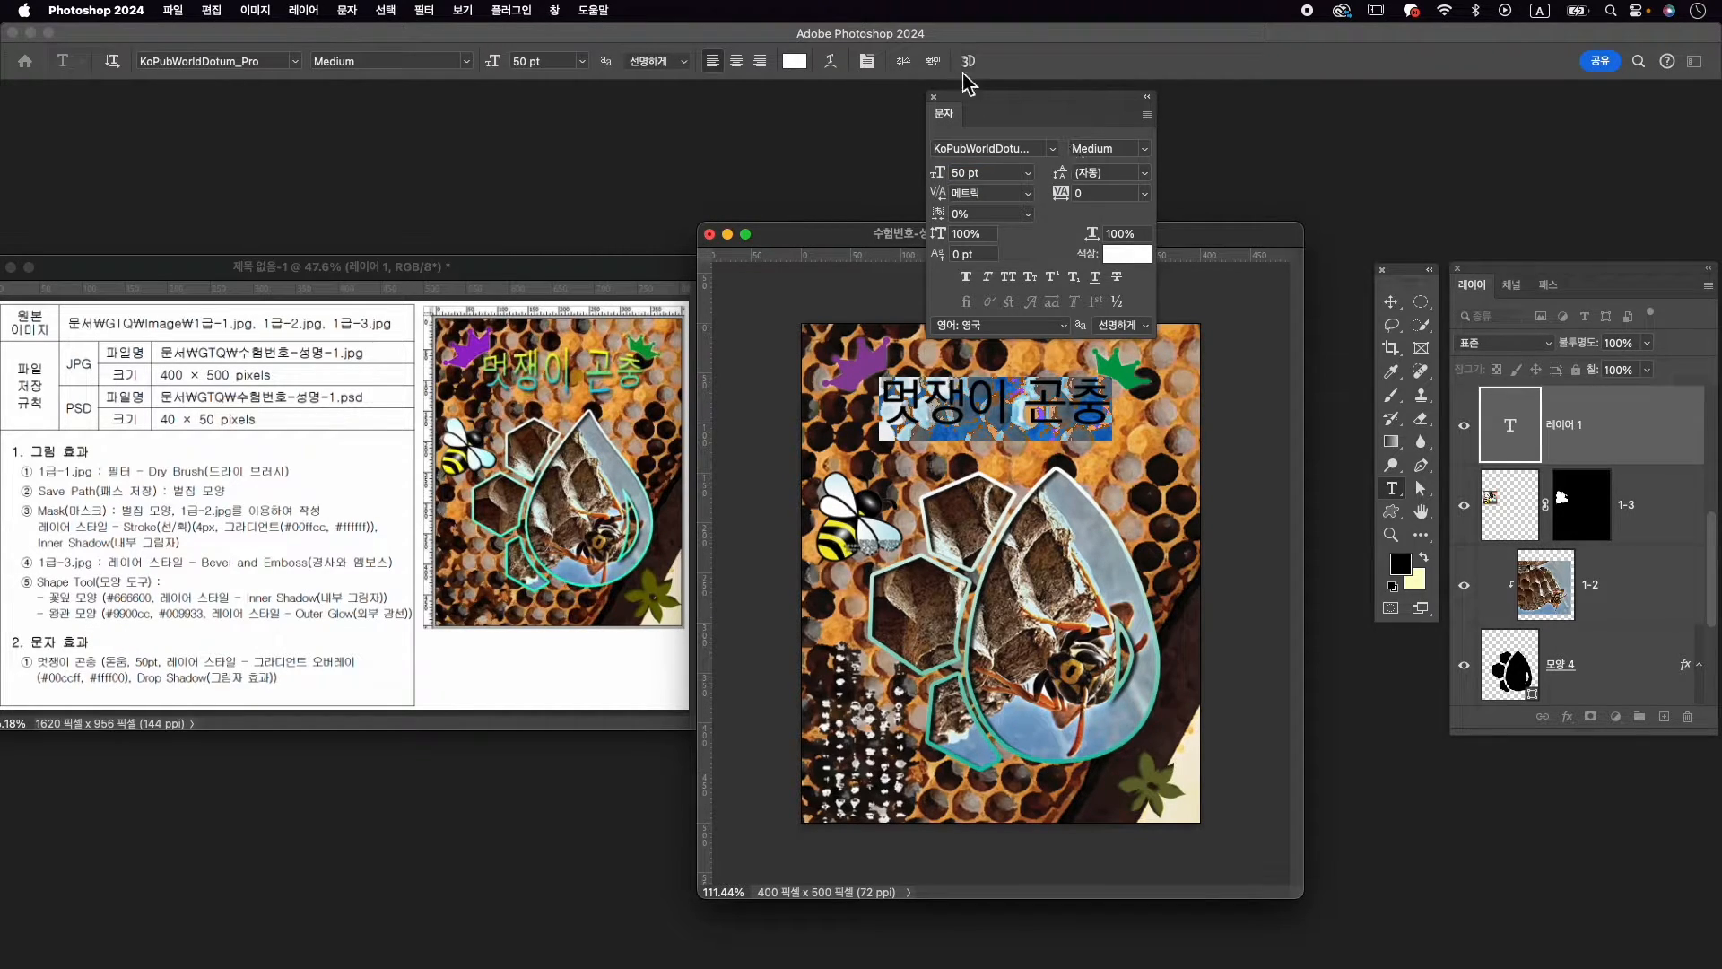
left_click(933, 61)
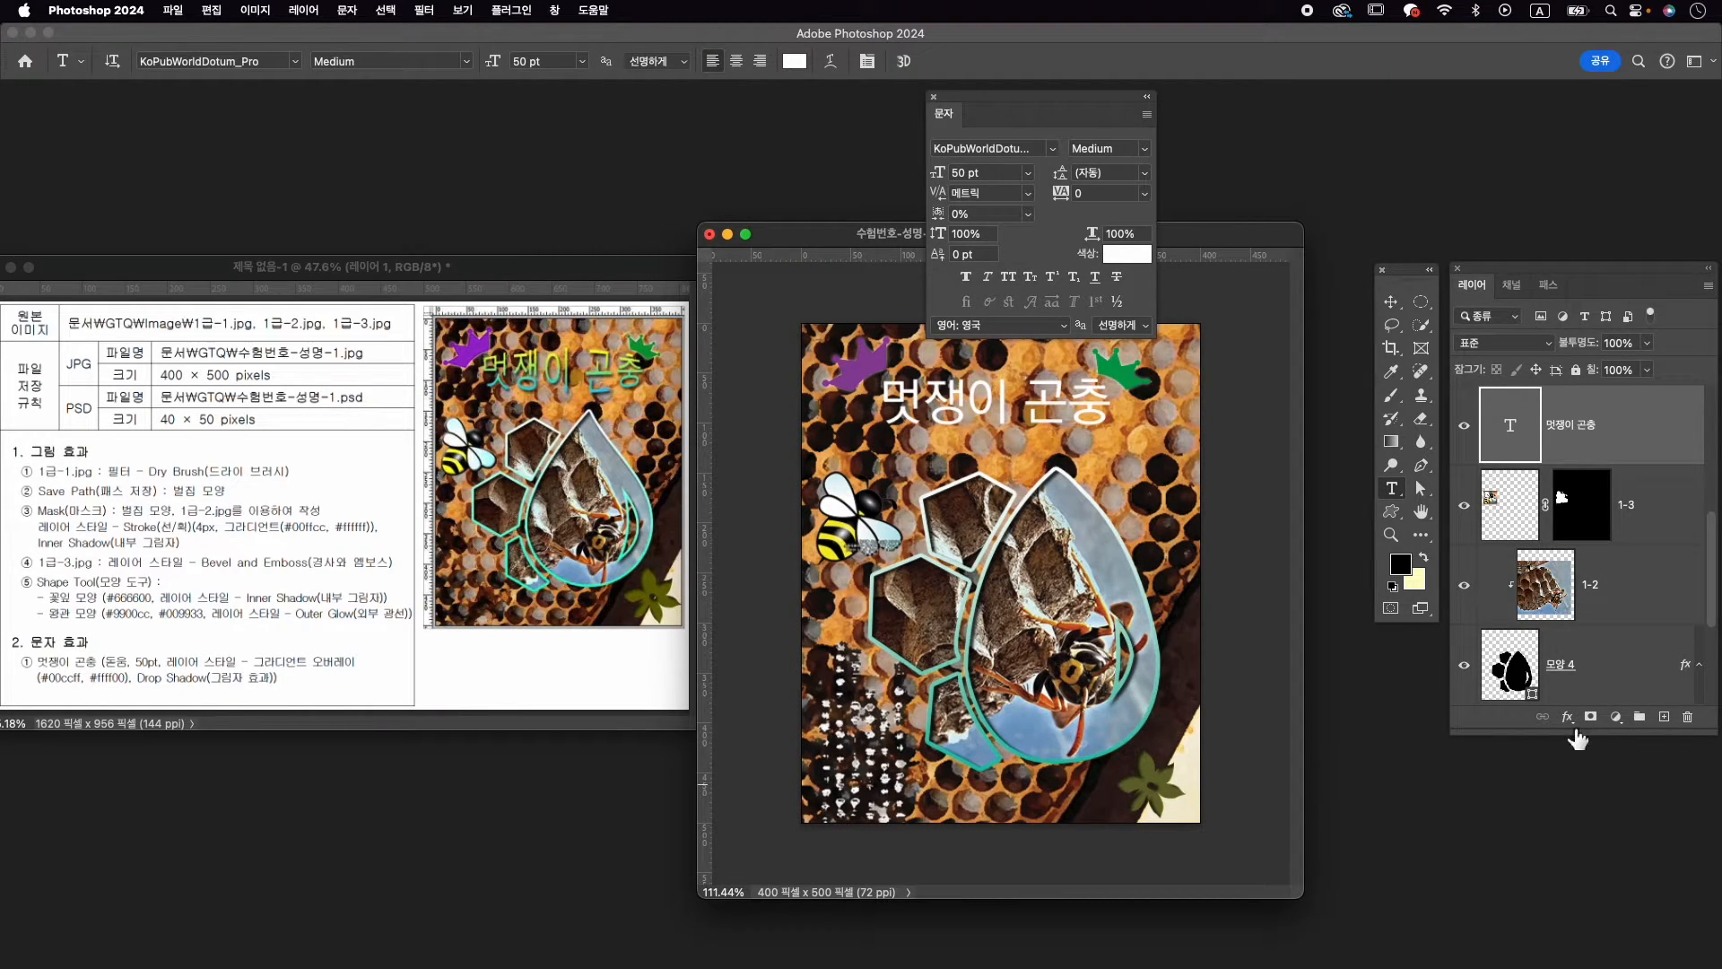
Add a Gradient Overlay to the title, remove the gradient's white middle stop and set its starting color to #00ccff
left_click(1567, 717)
left_click(1633, 881)
left_click(1139, 492)
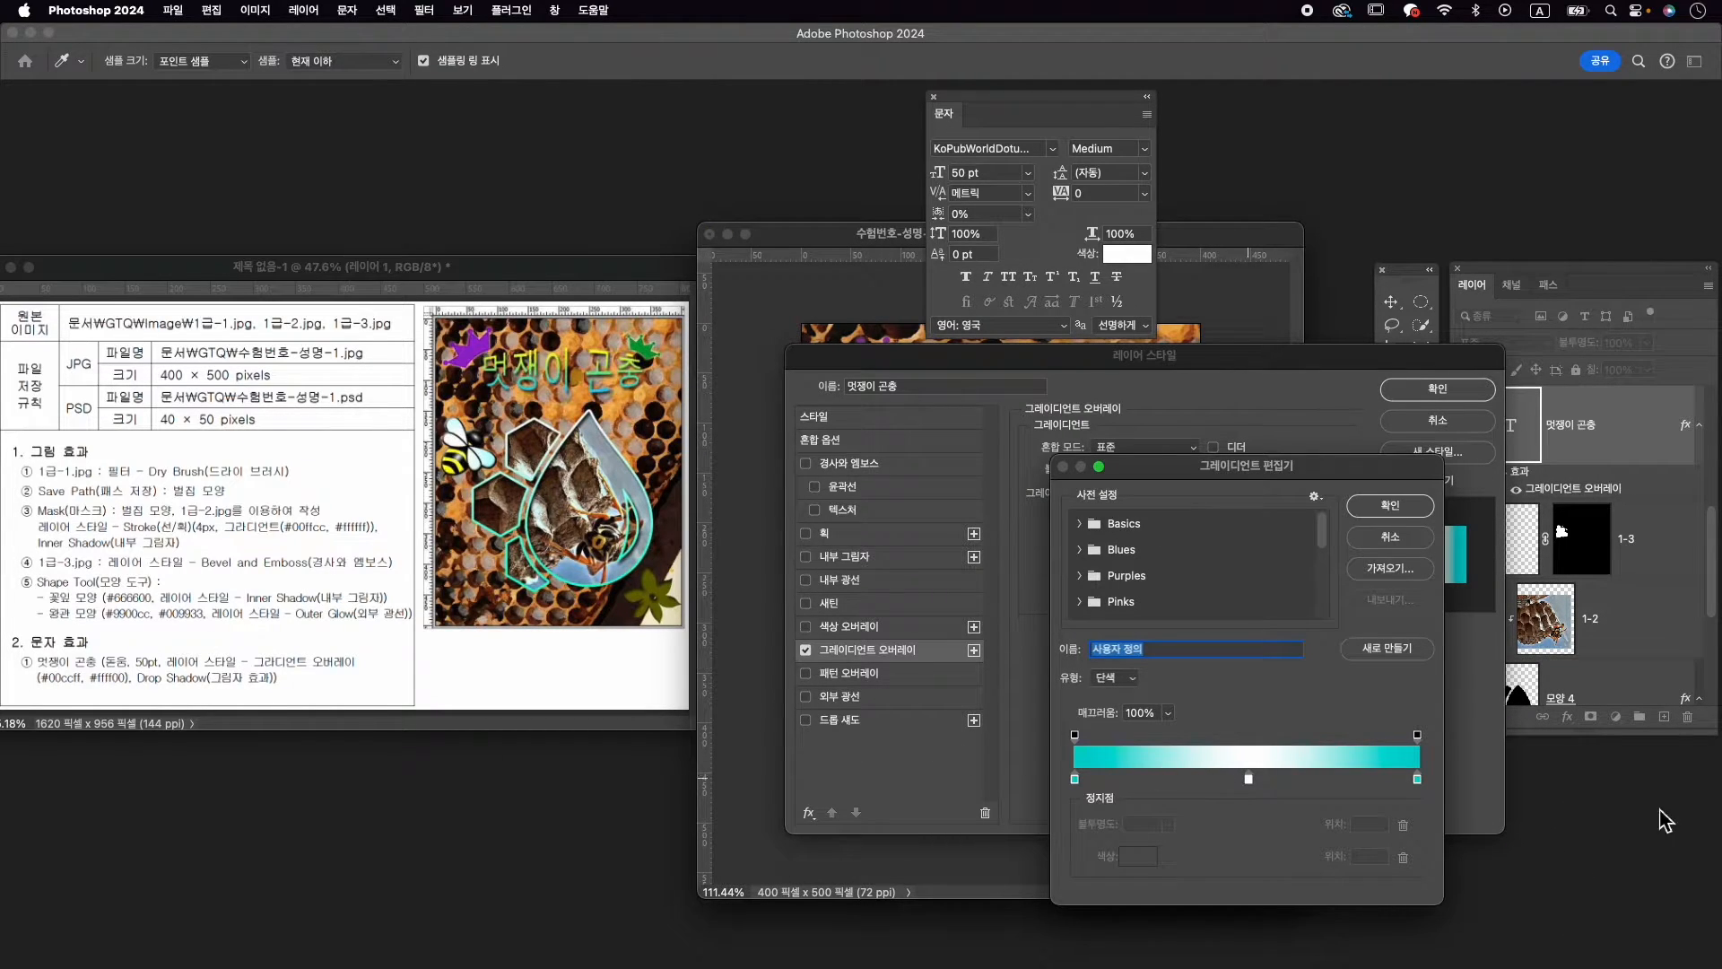
left_click_drag(1251, 780, 1249, 837)
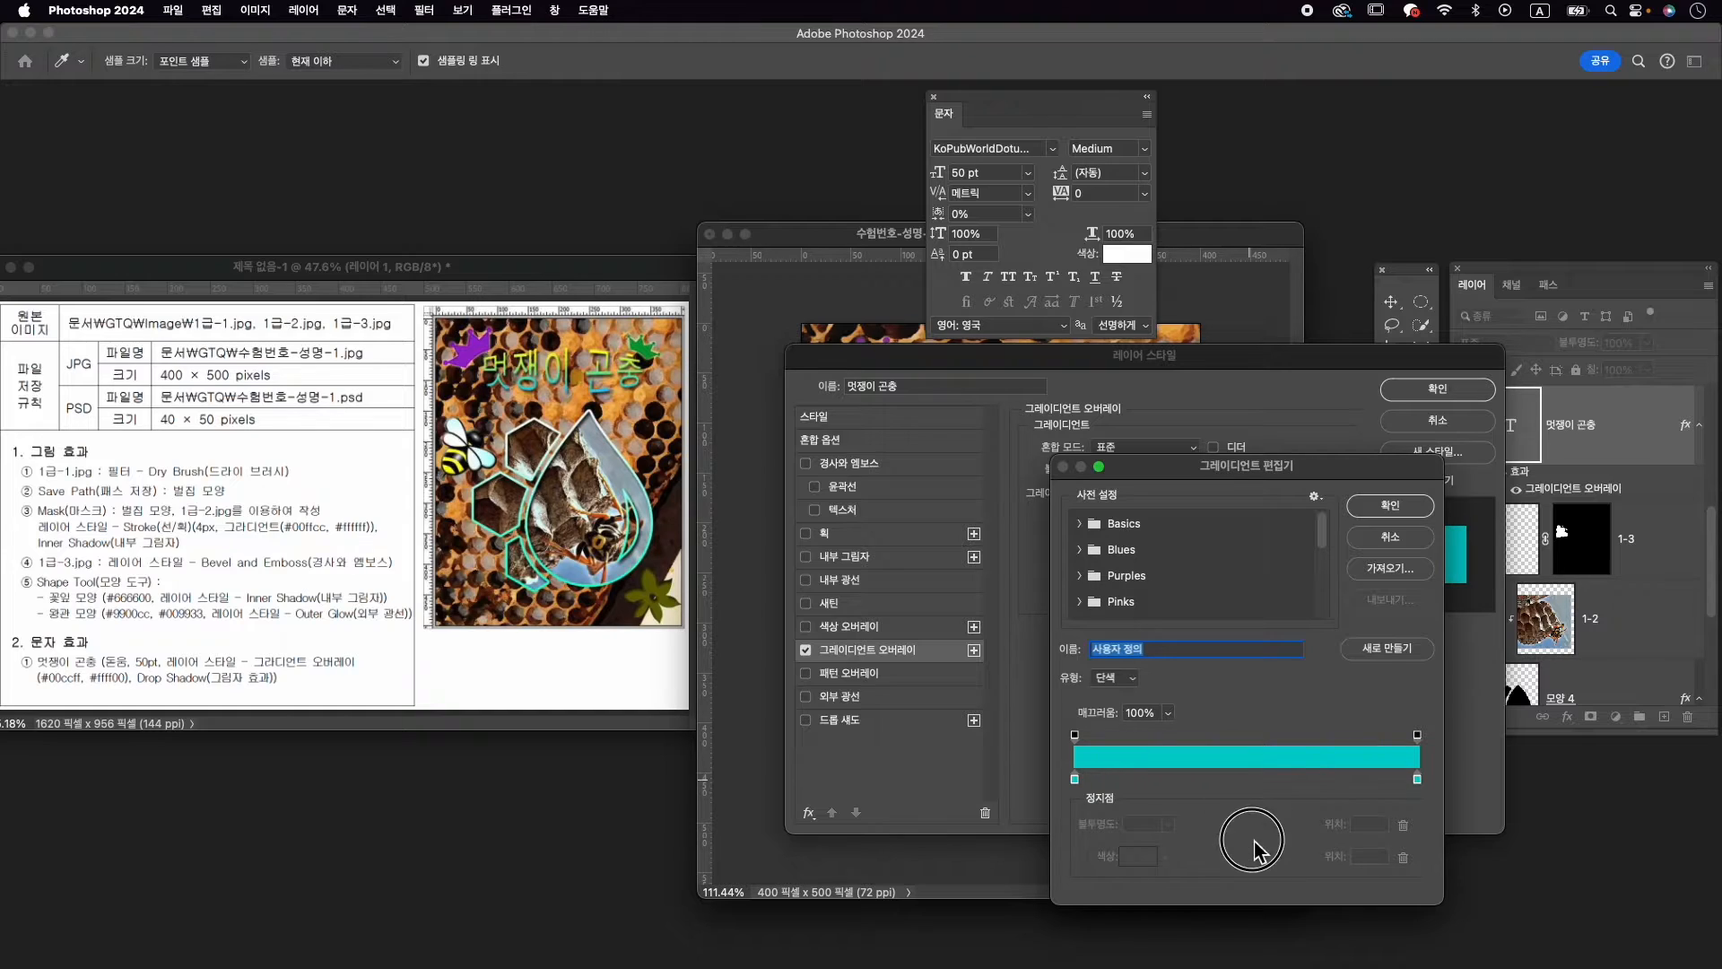
double_click(1075, 781)
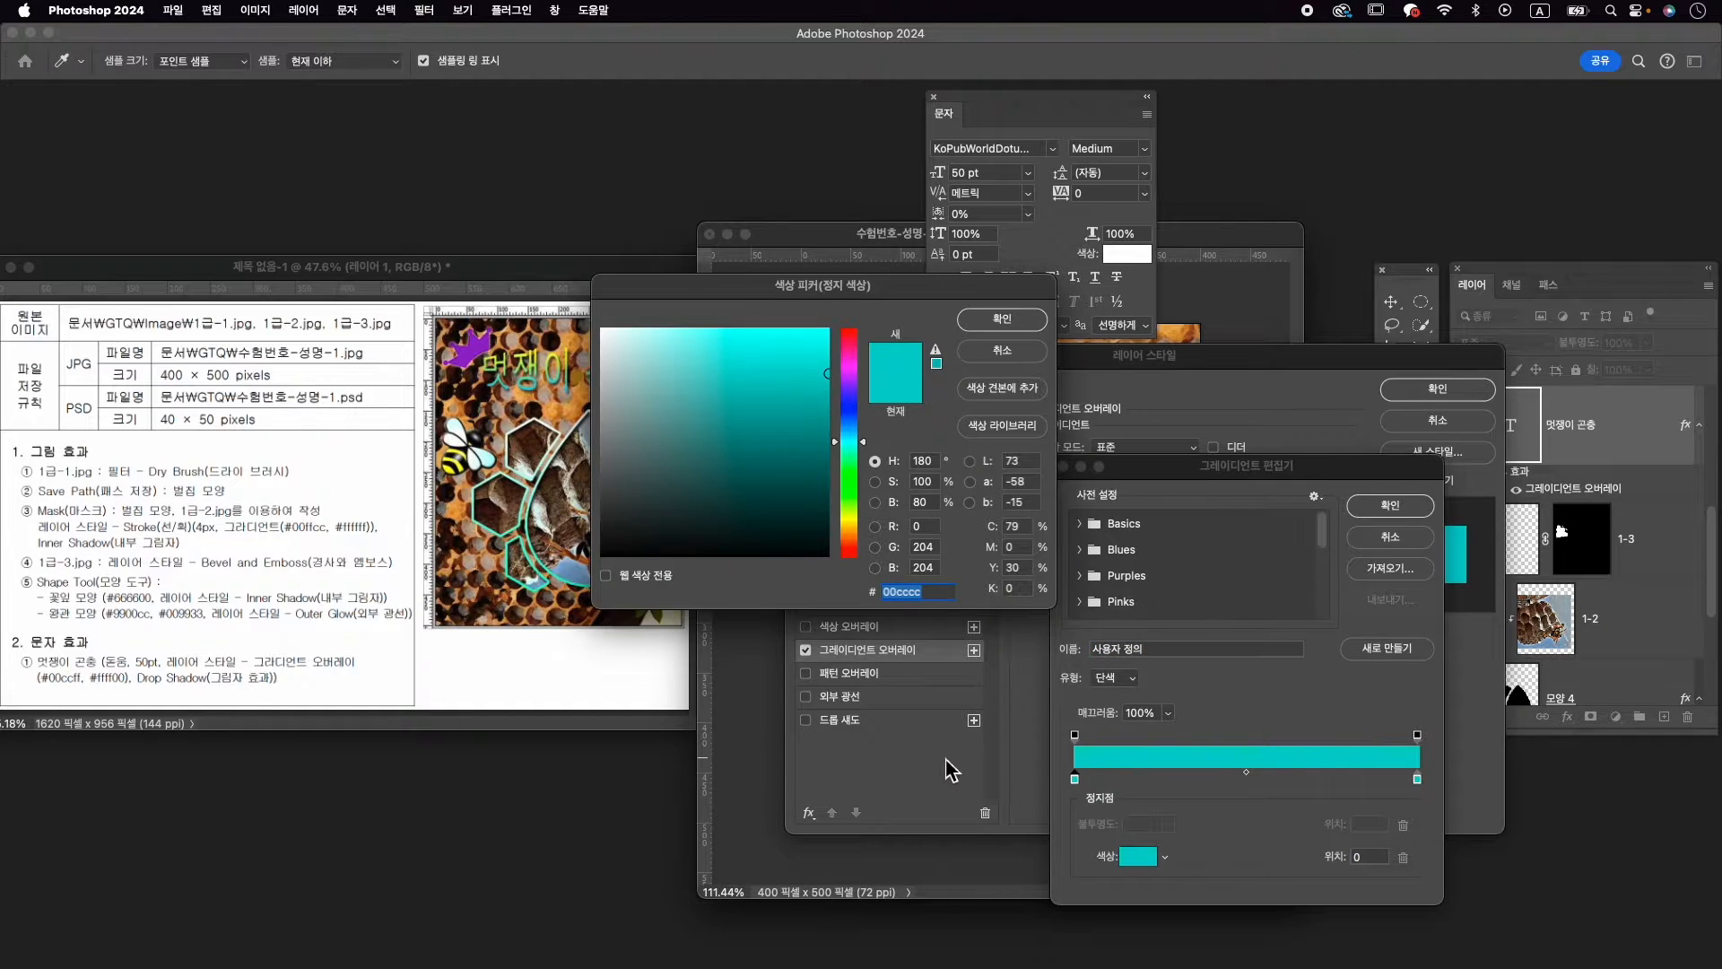
type("00ccff")
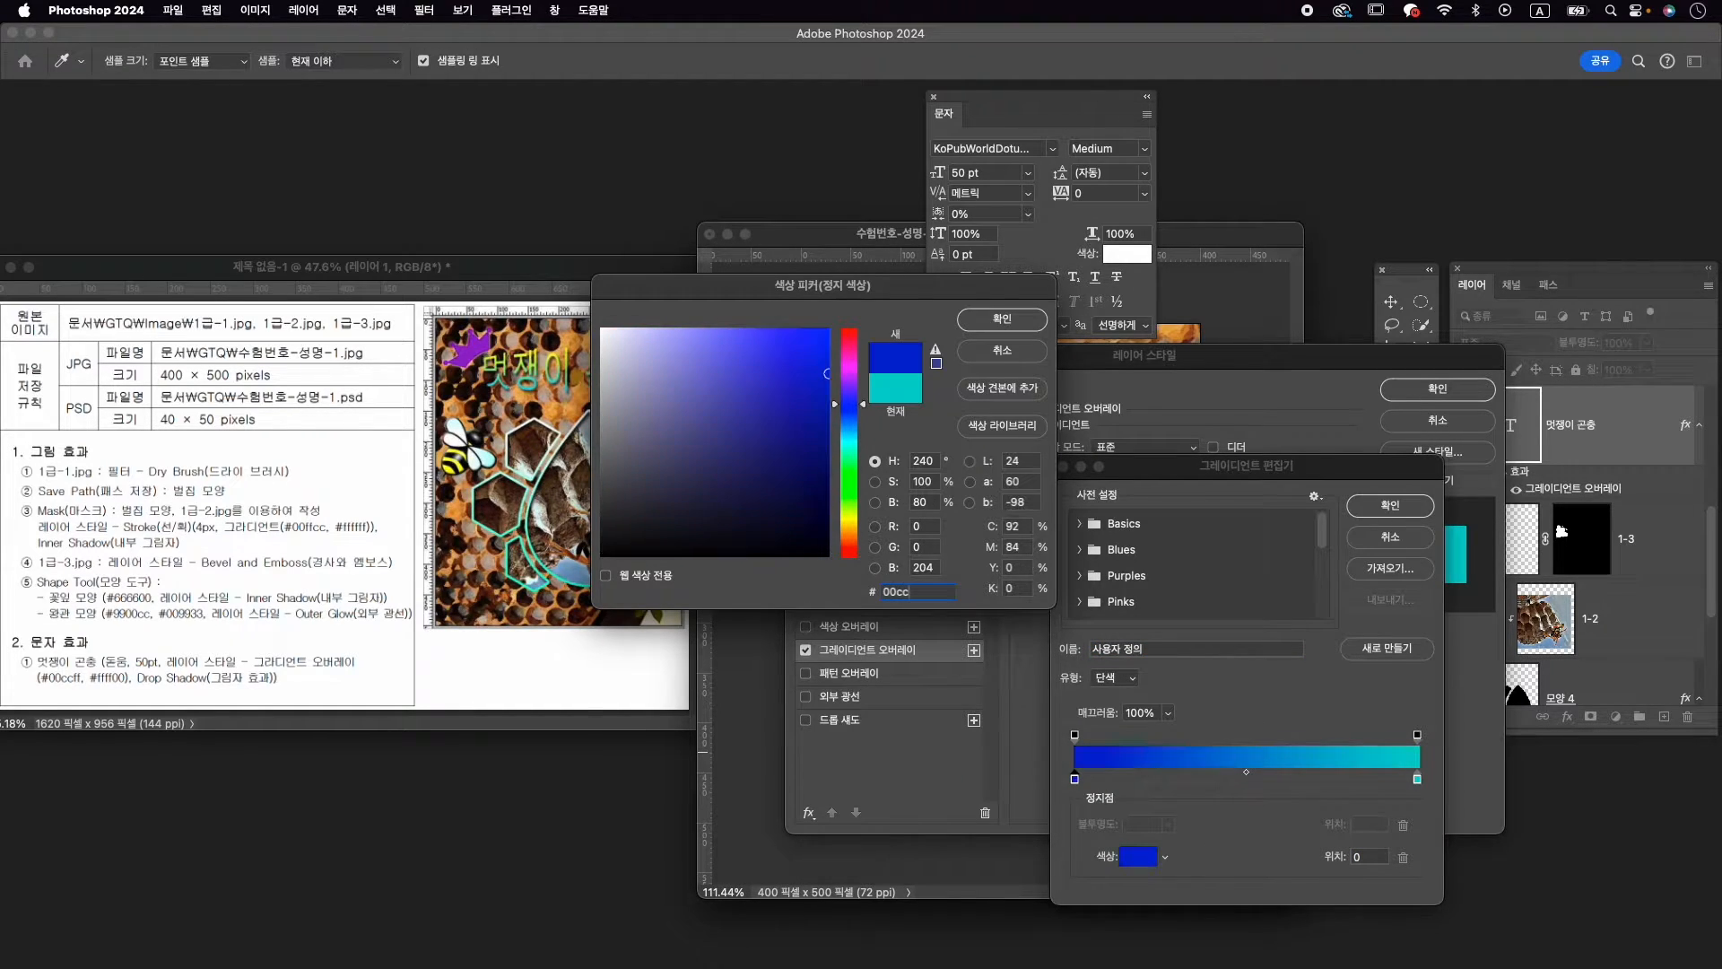
key("Return")
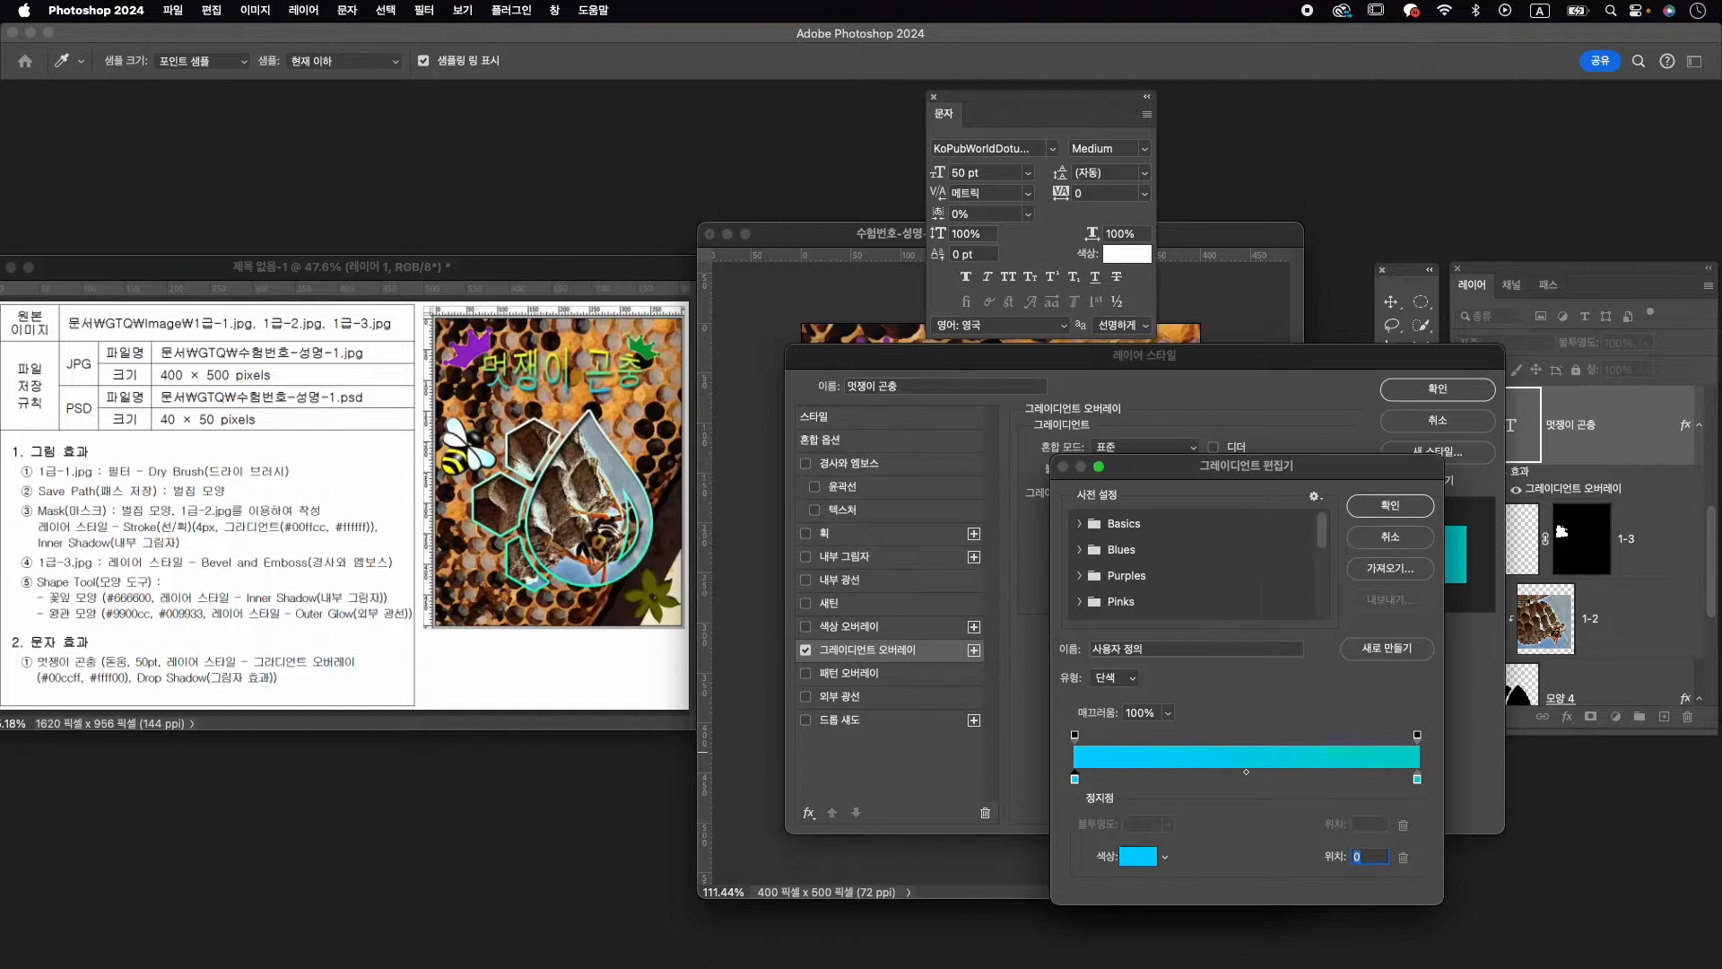
Set the gradient's end color stop to #ffff00 and accept the gradient
double_click(1417, 778)
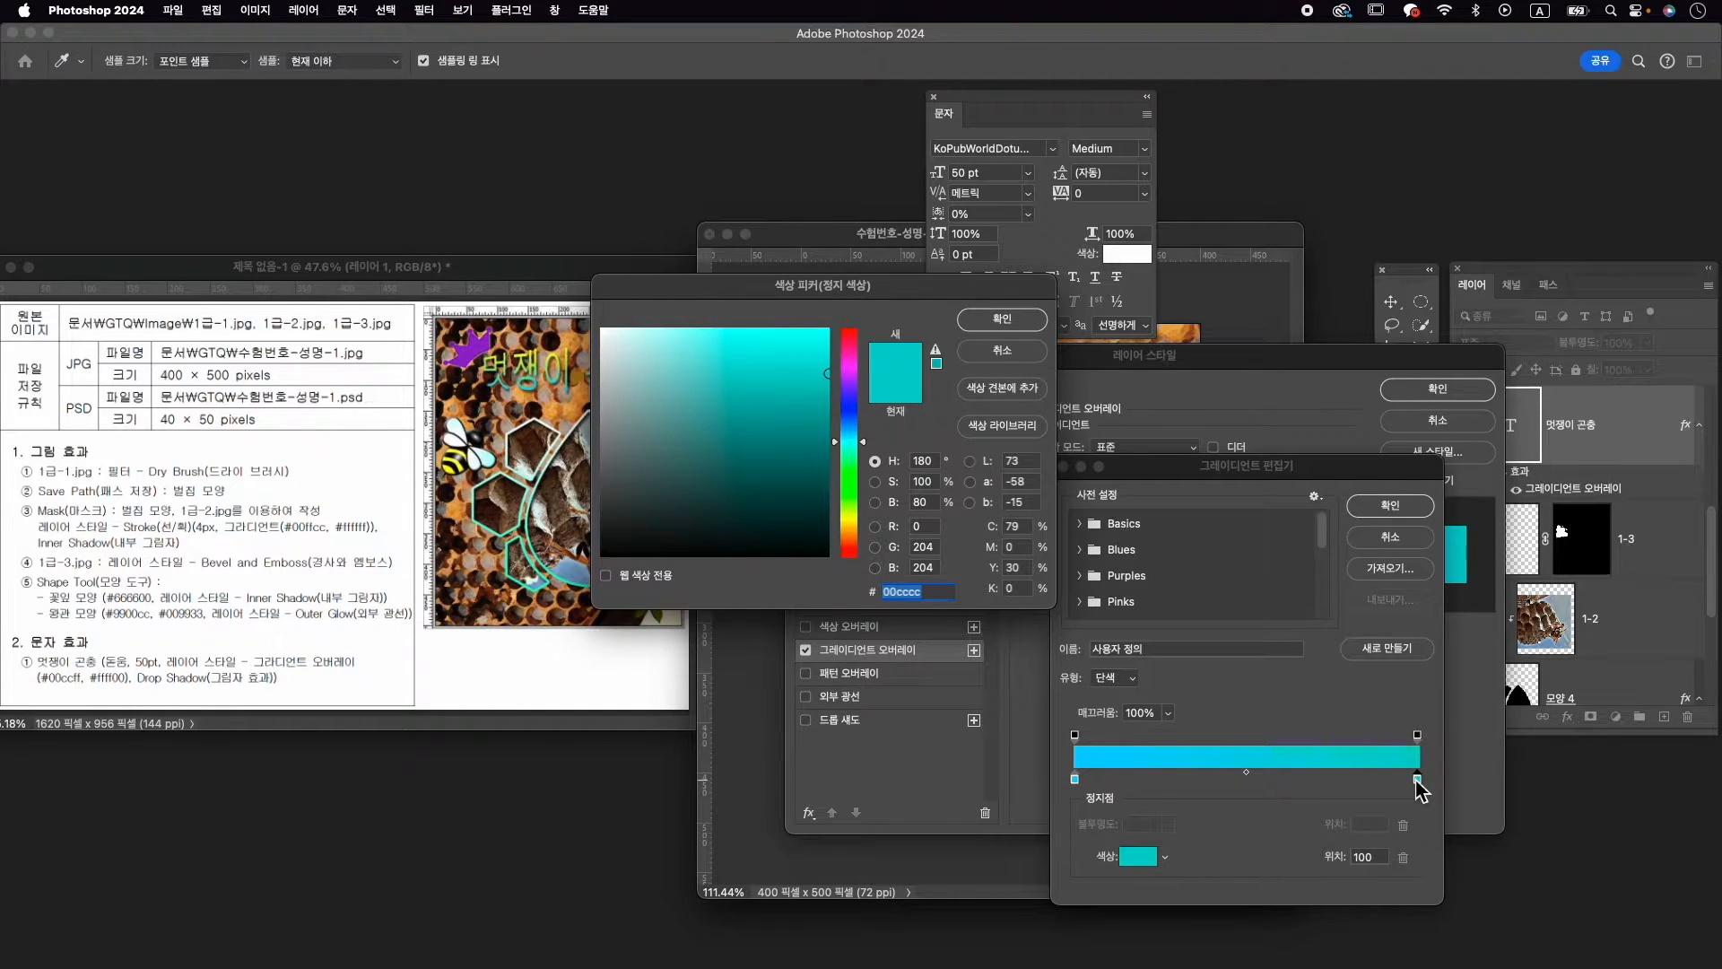
key("Return")
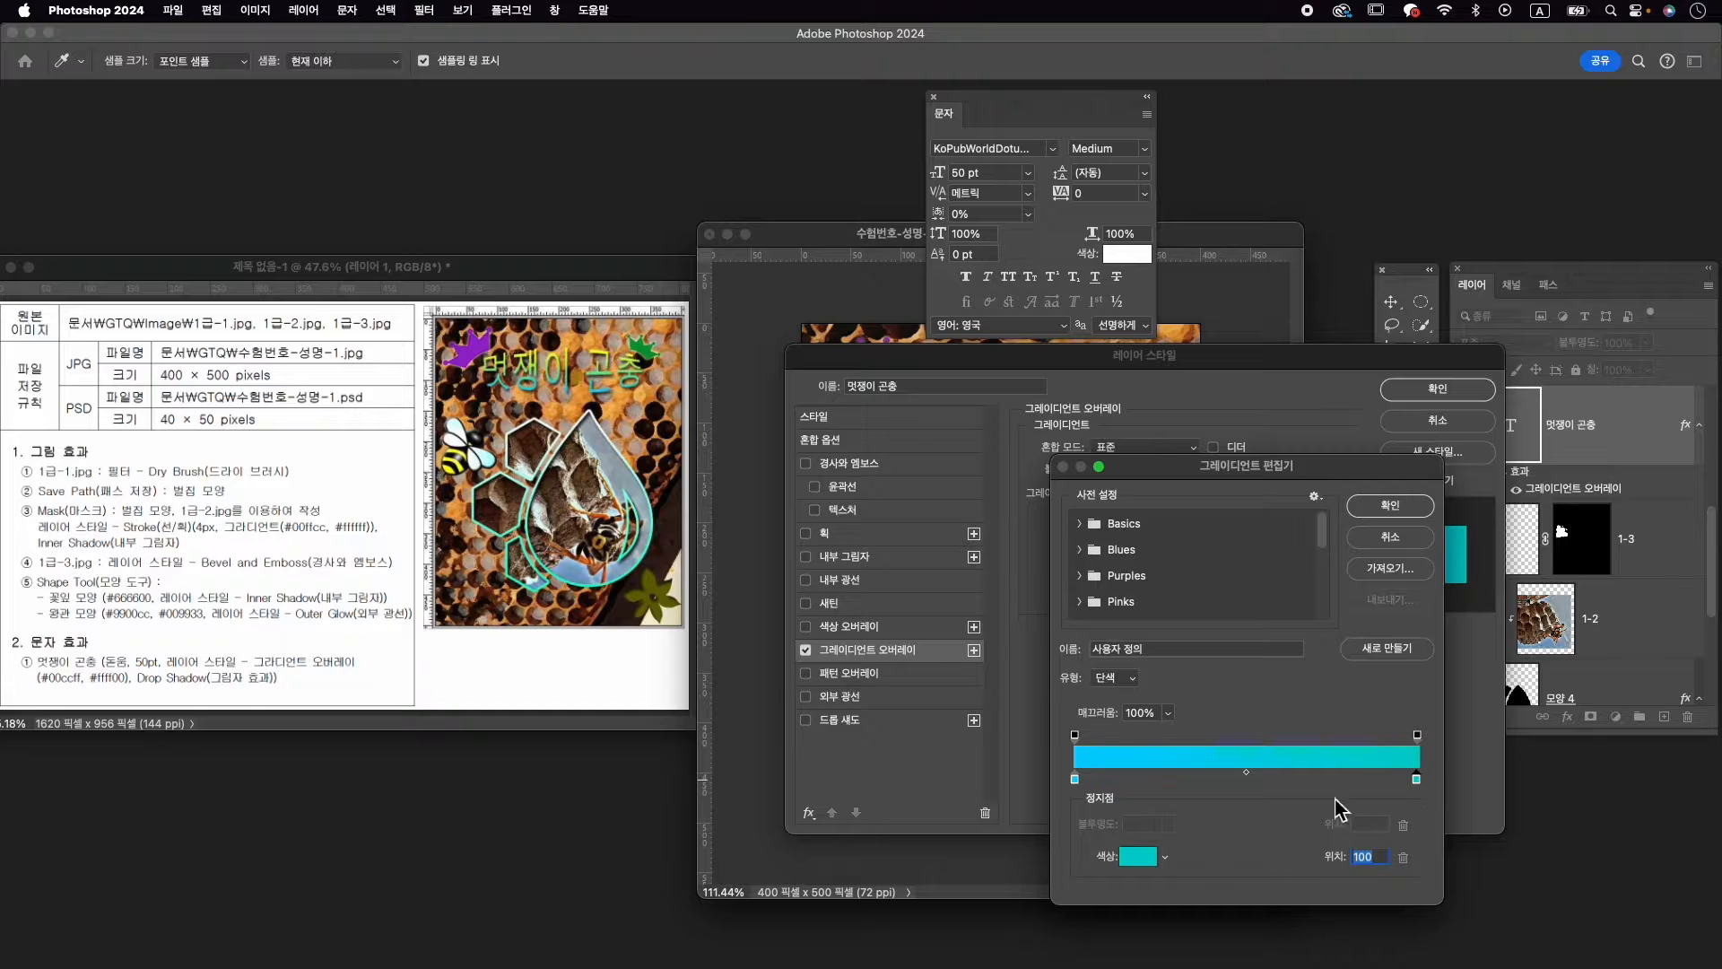
left_click(1141, 856)
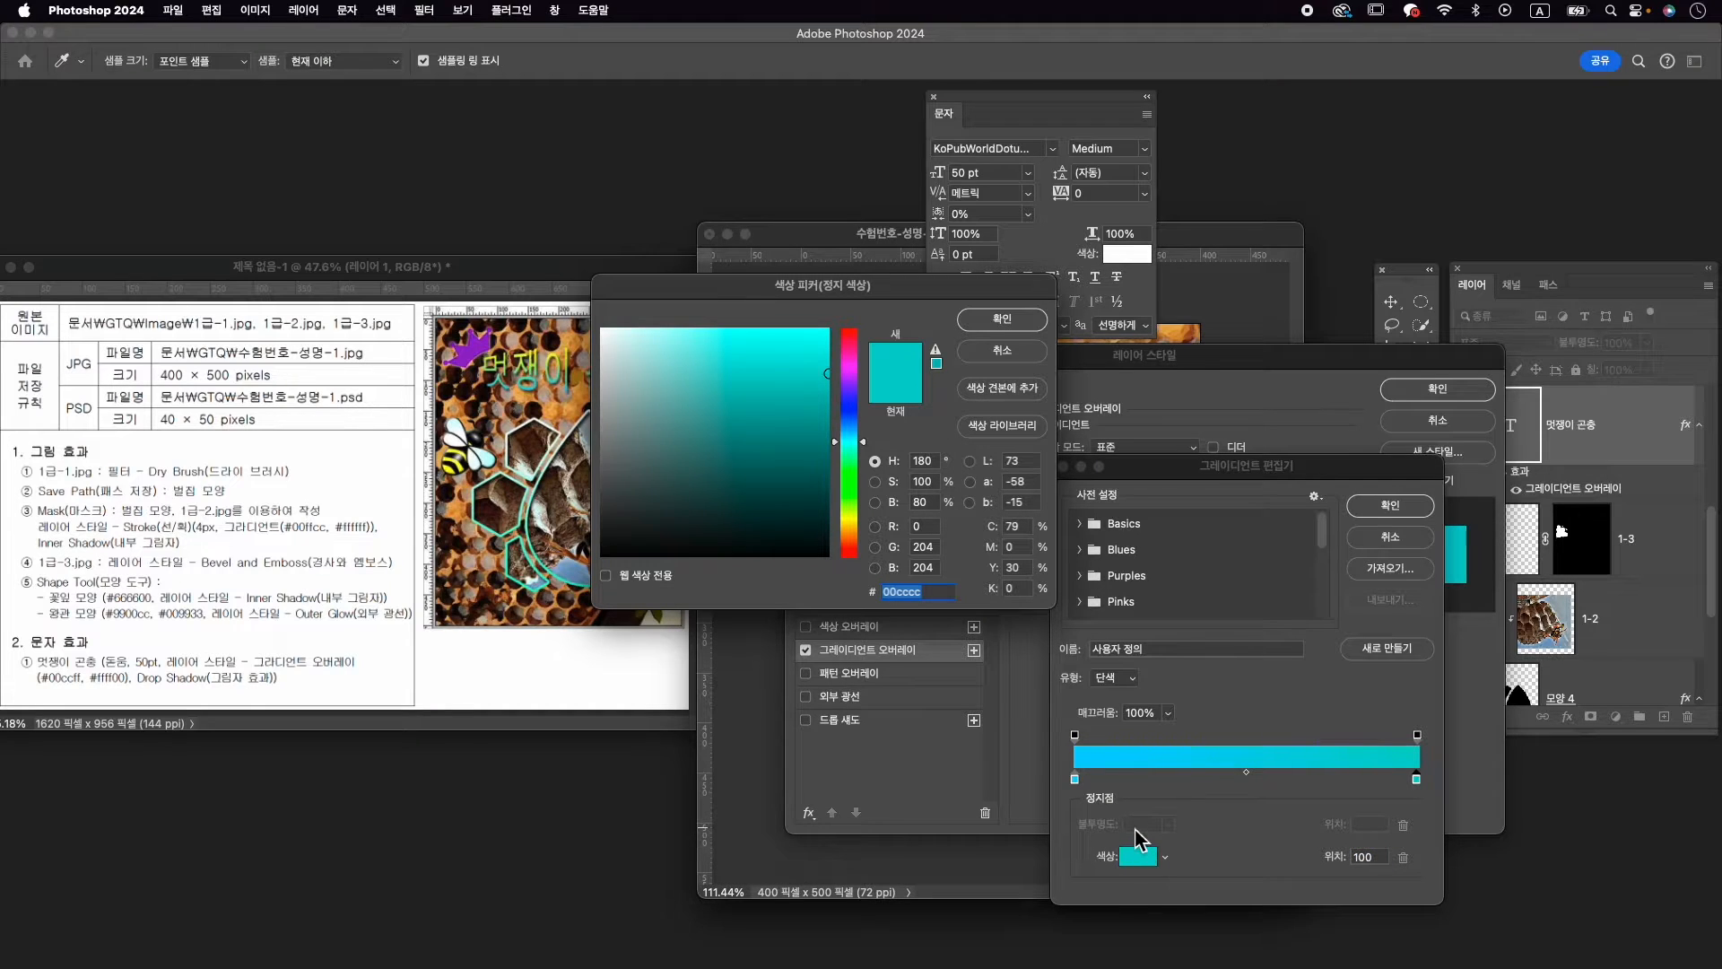
type("ffff00")
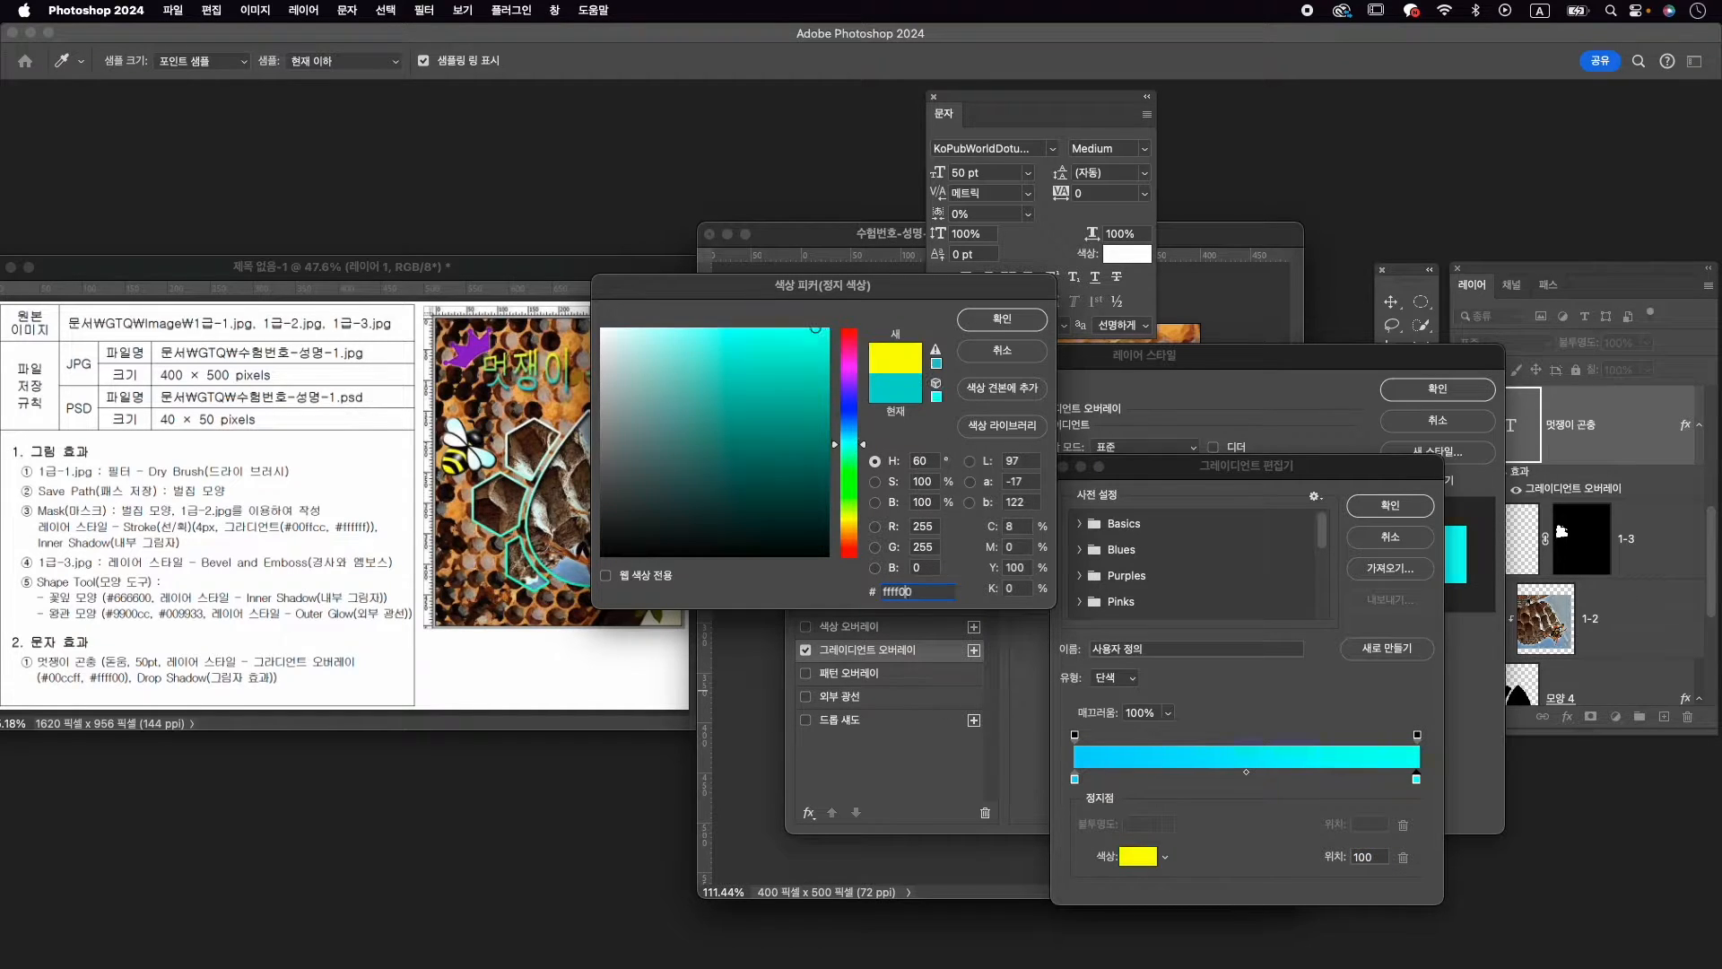
key("Return")
left_click(1391, 505)
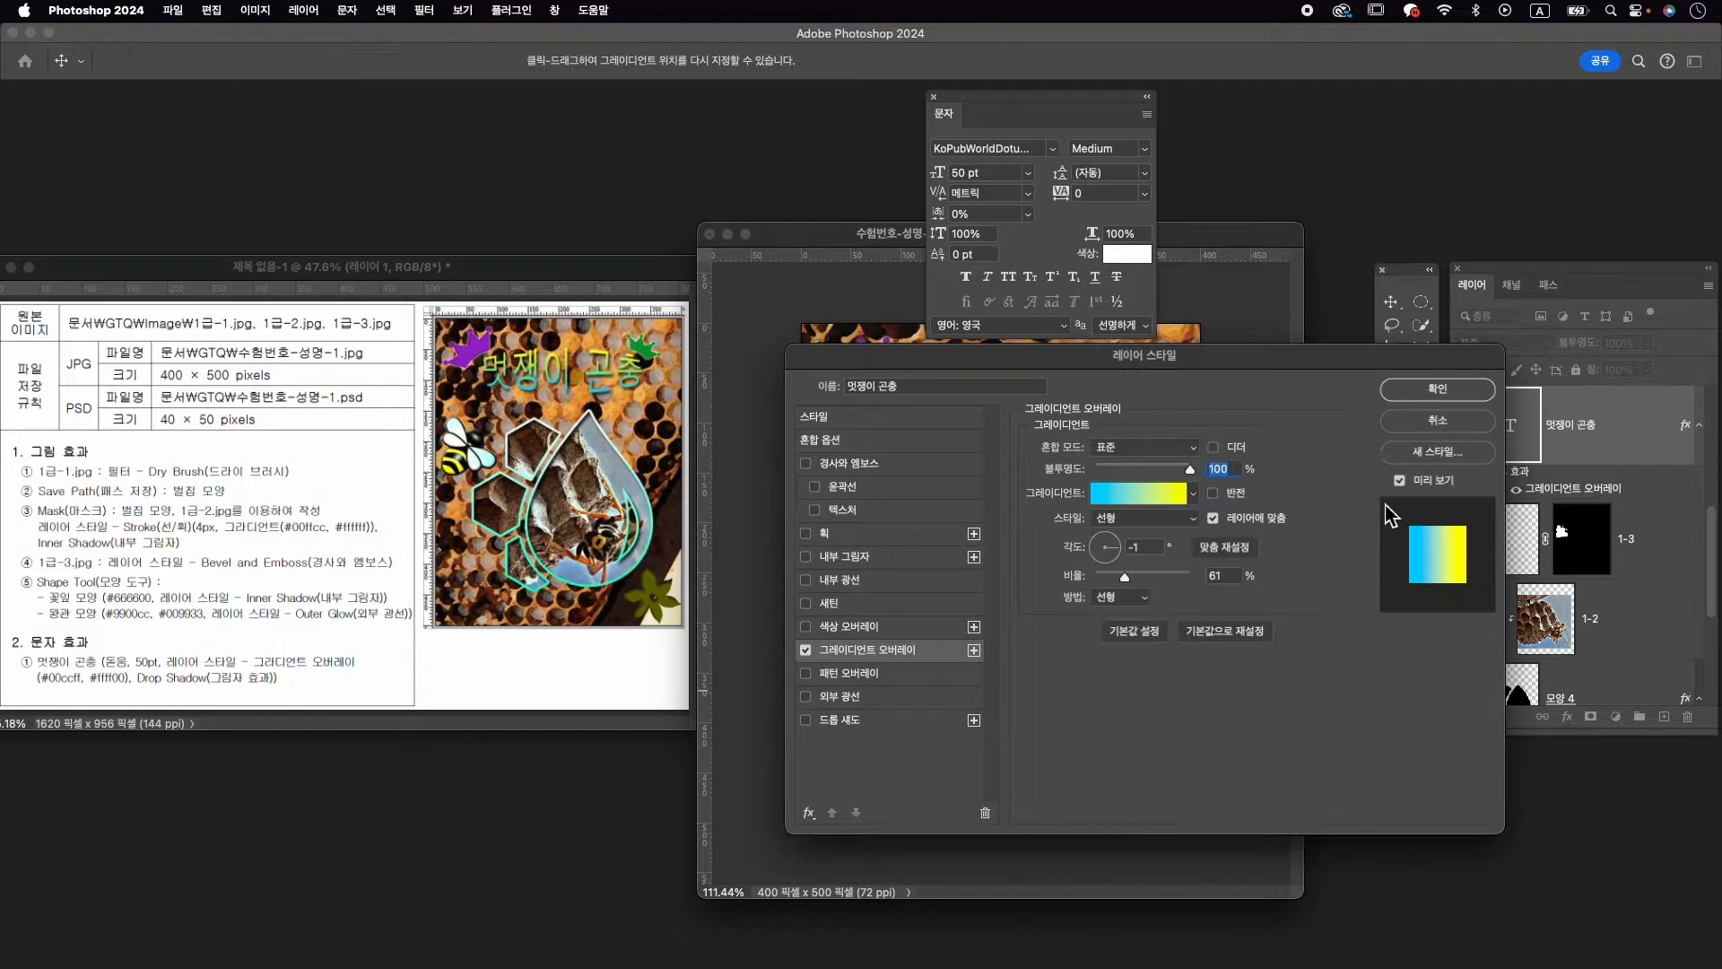
Set the title's gradient angle to 90° and add a Drop Shadow with its default settings
left_click_drag(1197, 359, 1153, 528)
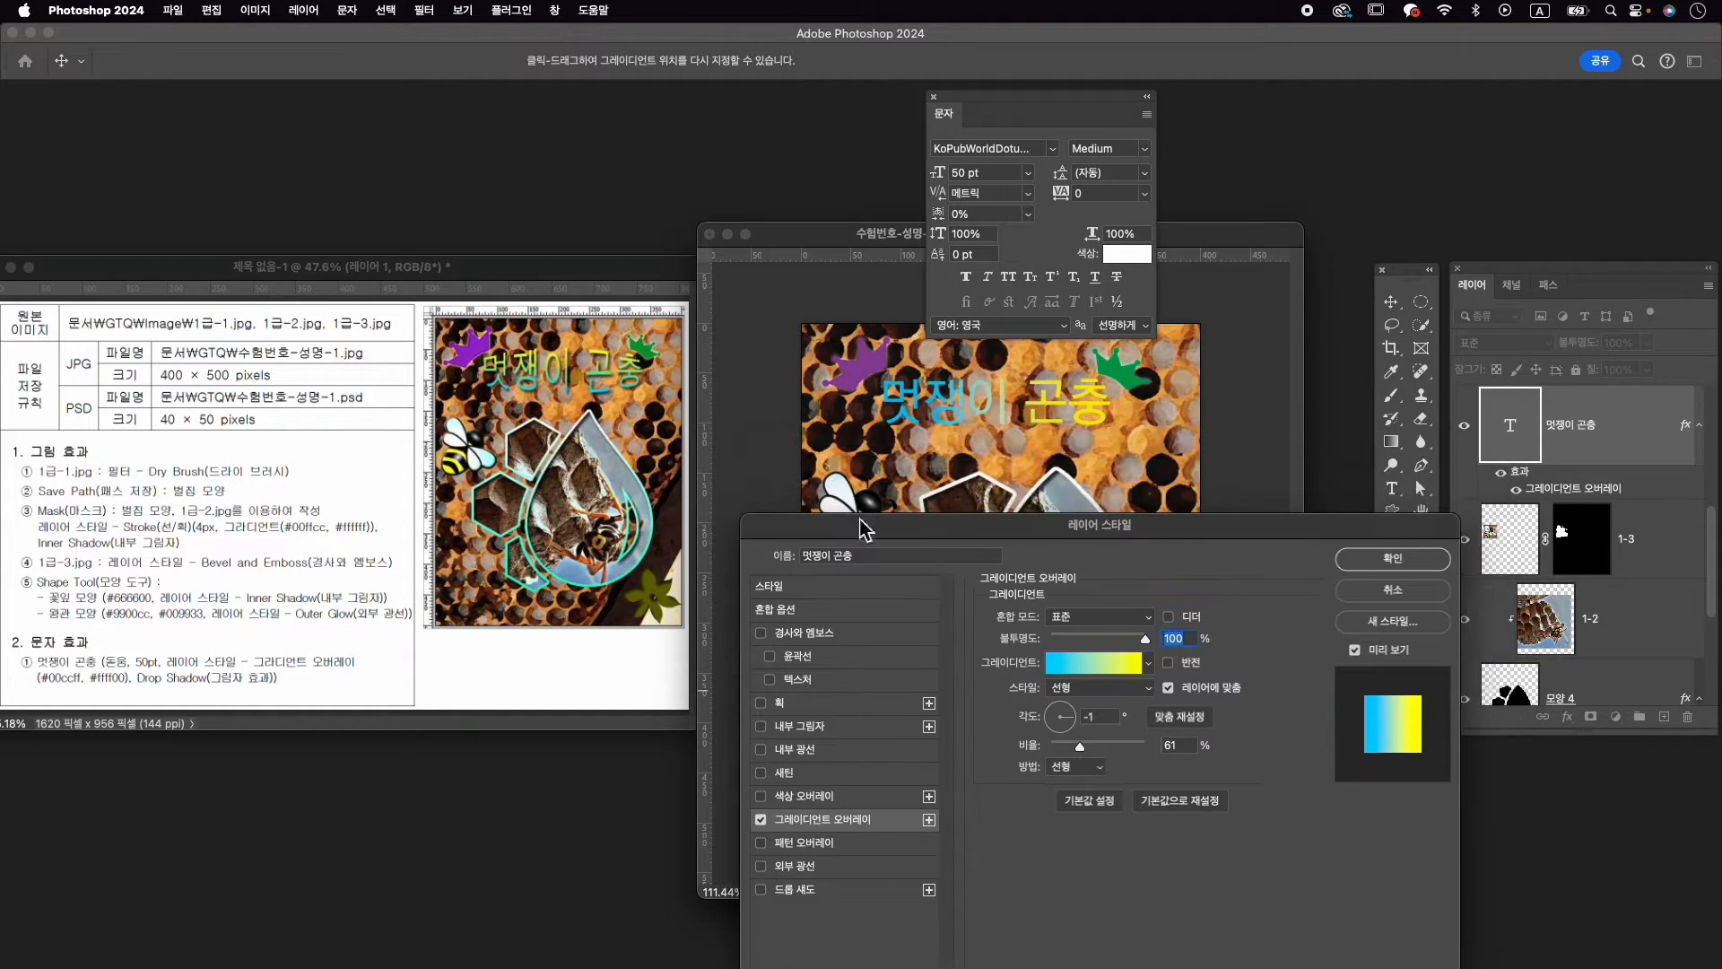
left_click_drag(1064, 723, 1057, 692)
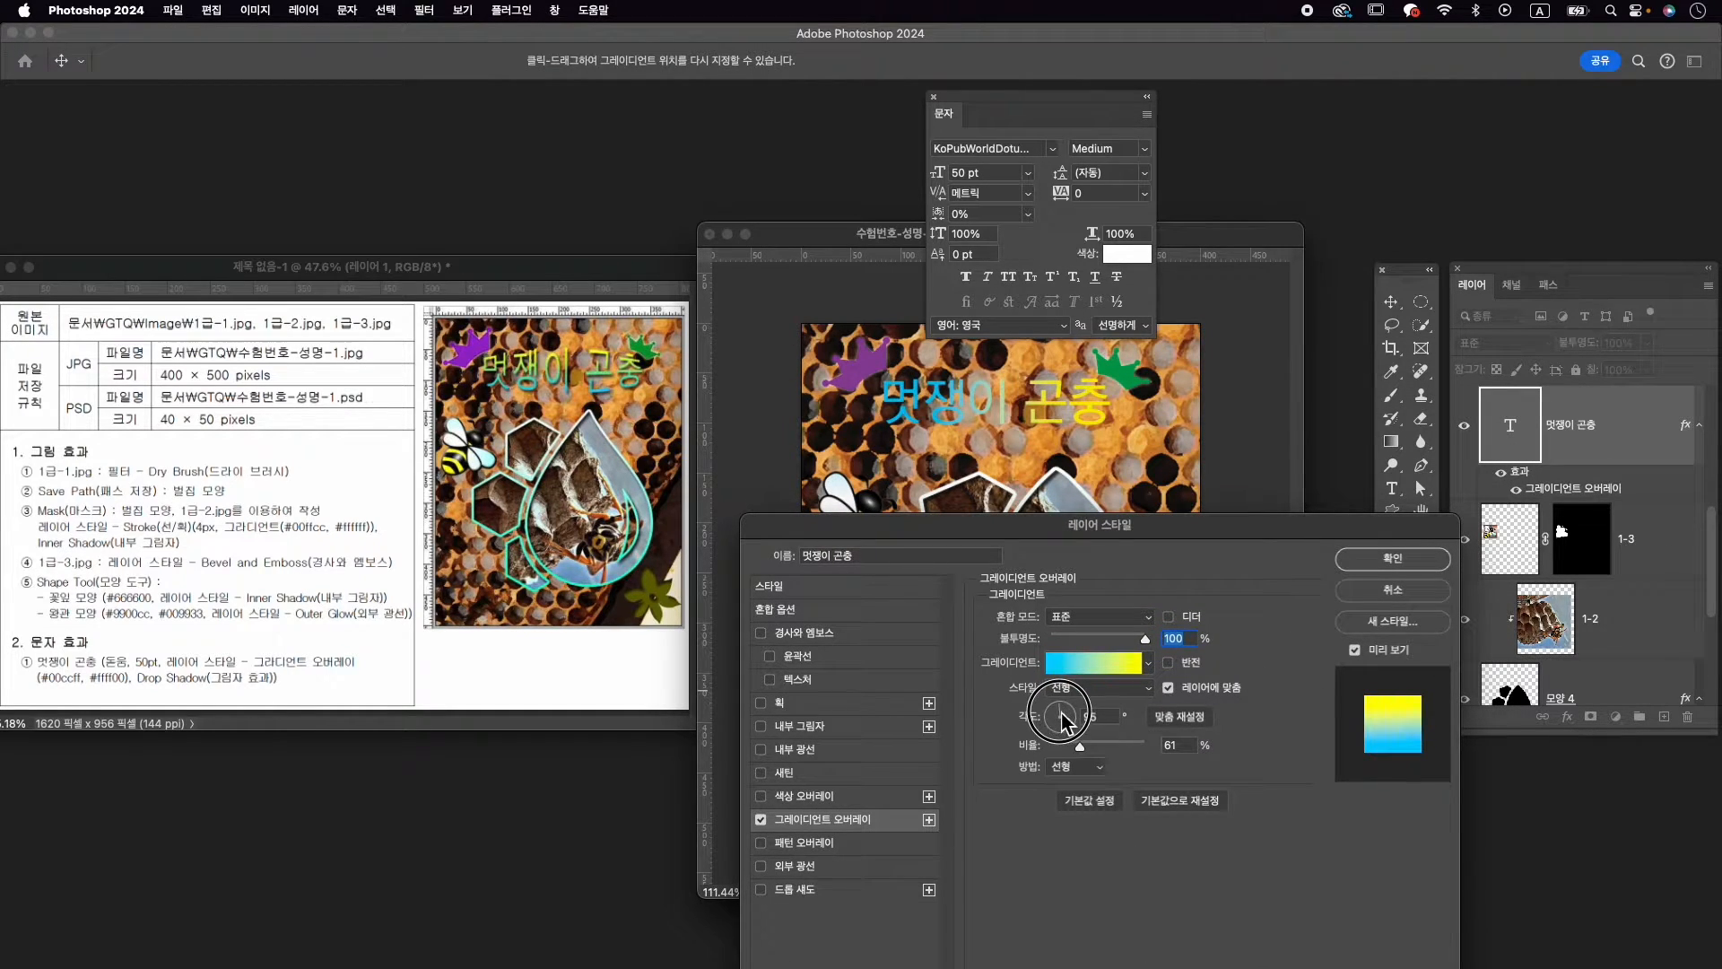
type("90")
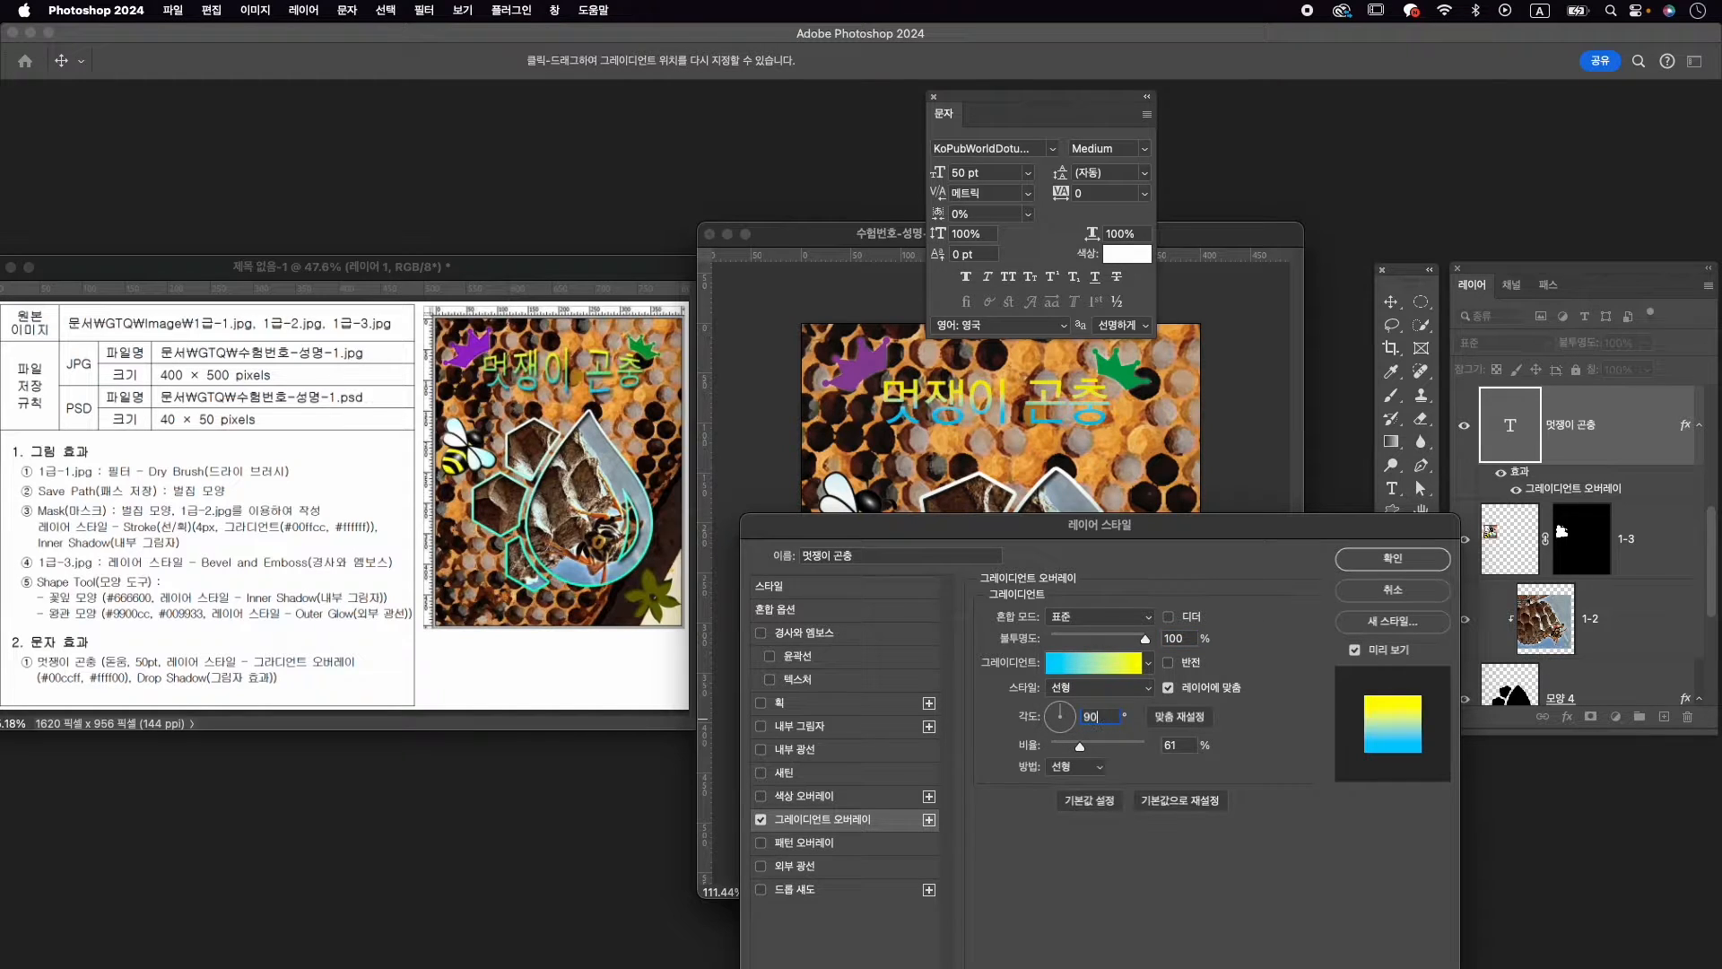
left_click(796, 889)
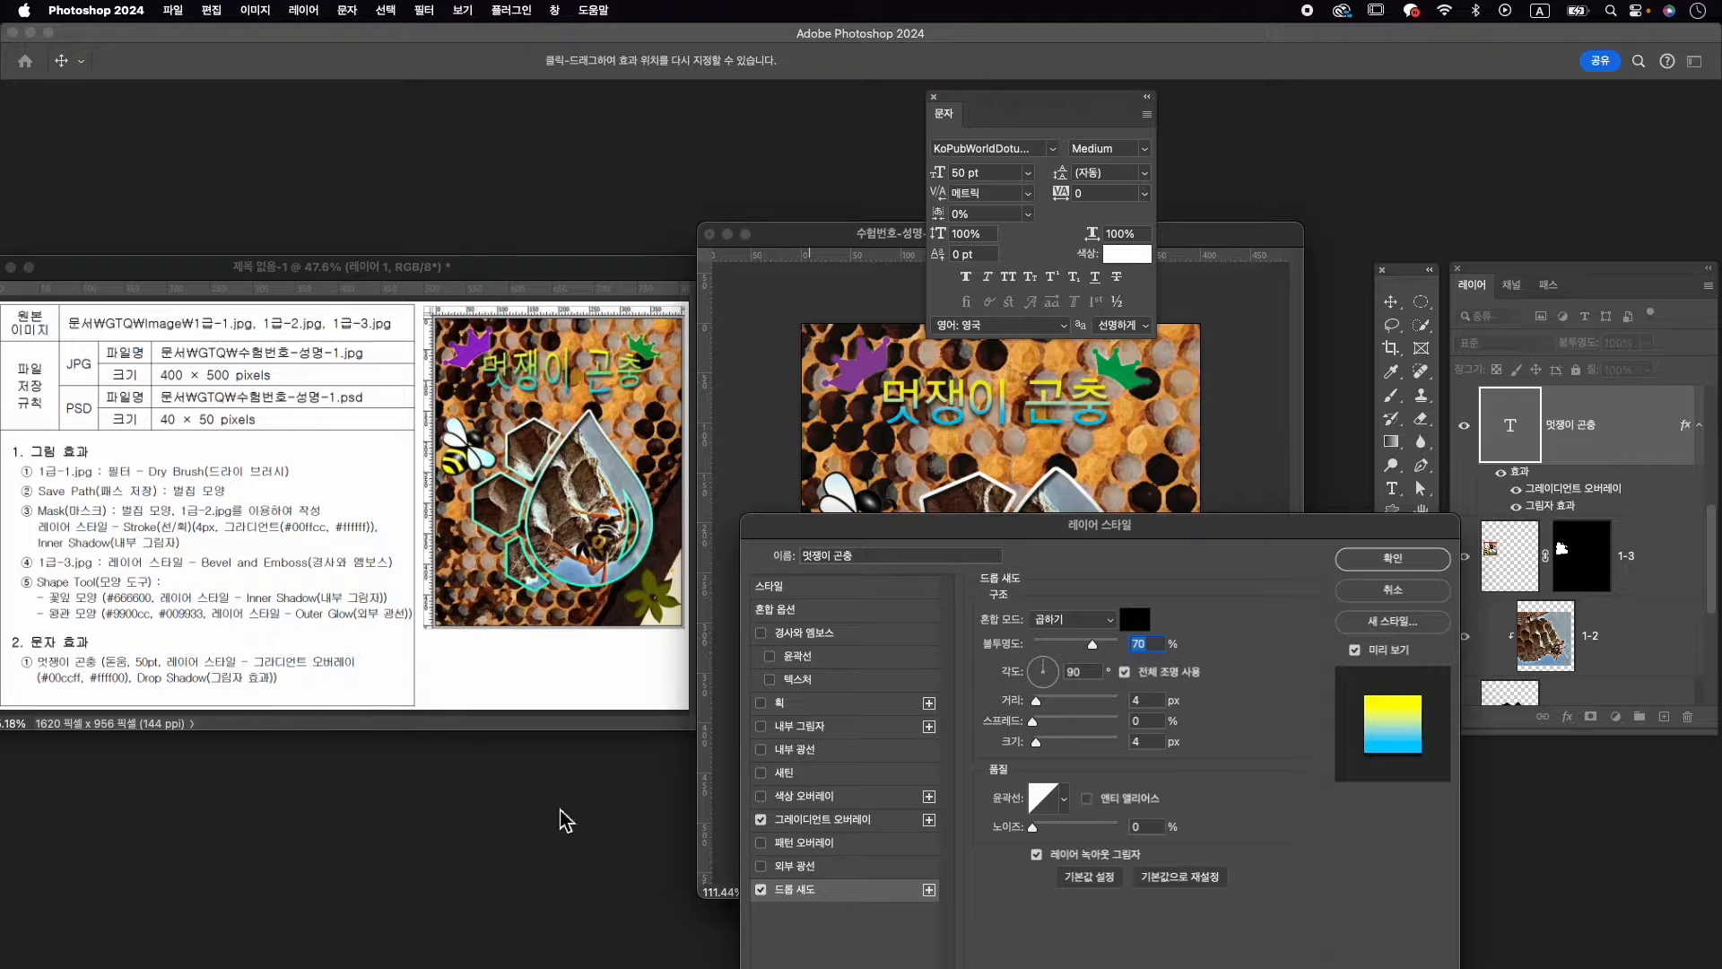
left_click(1392, 558)
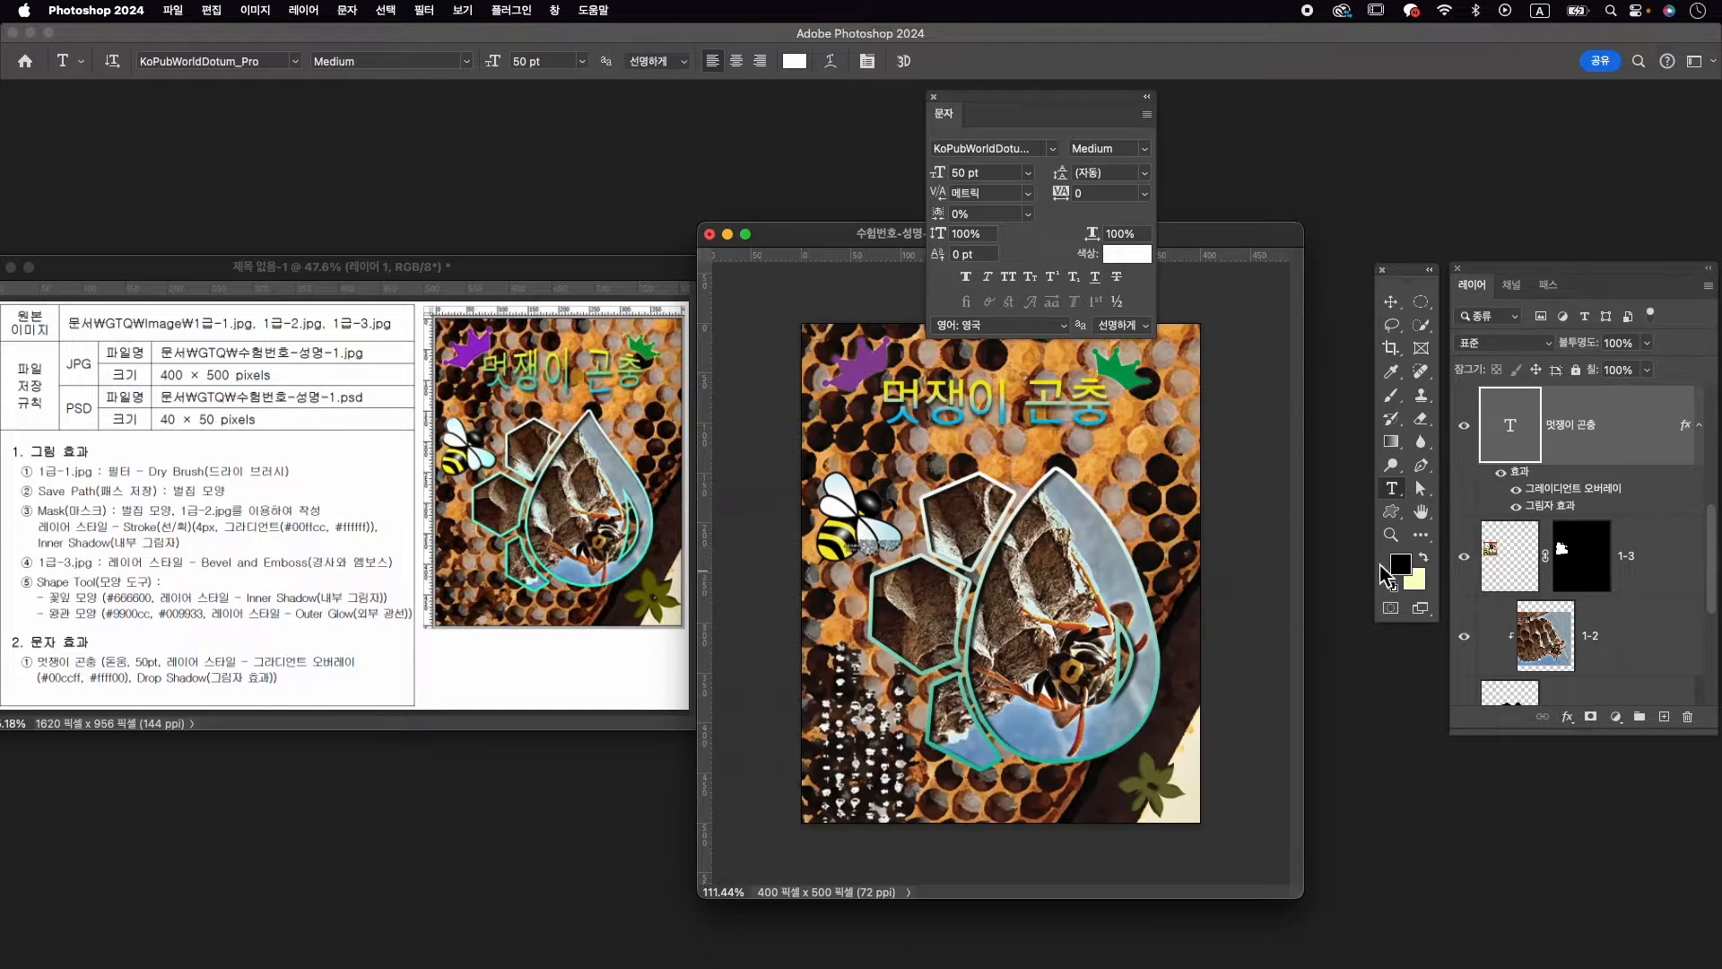
Close the character settings and warp the title text with the horizontal Bulge (돌출) style at about +11% bend
left_click(1391, 485)
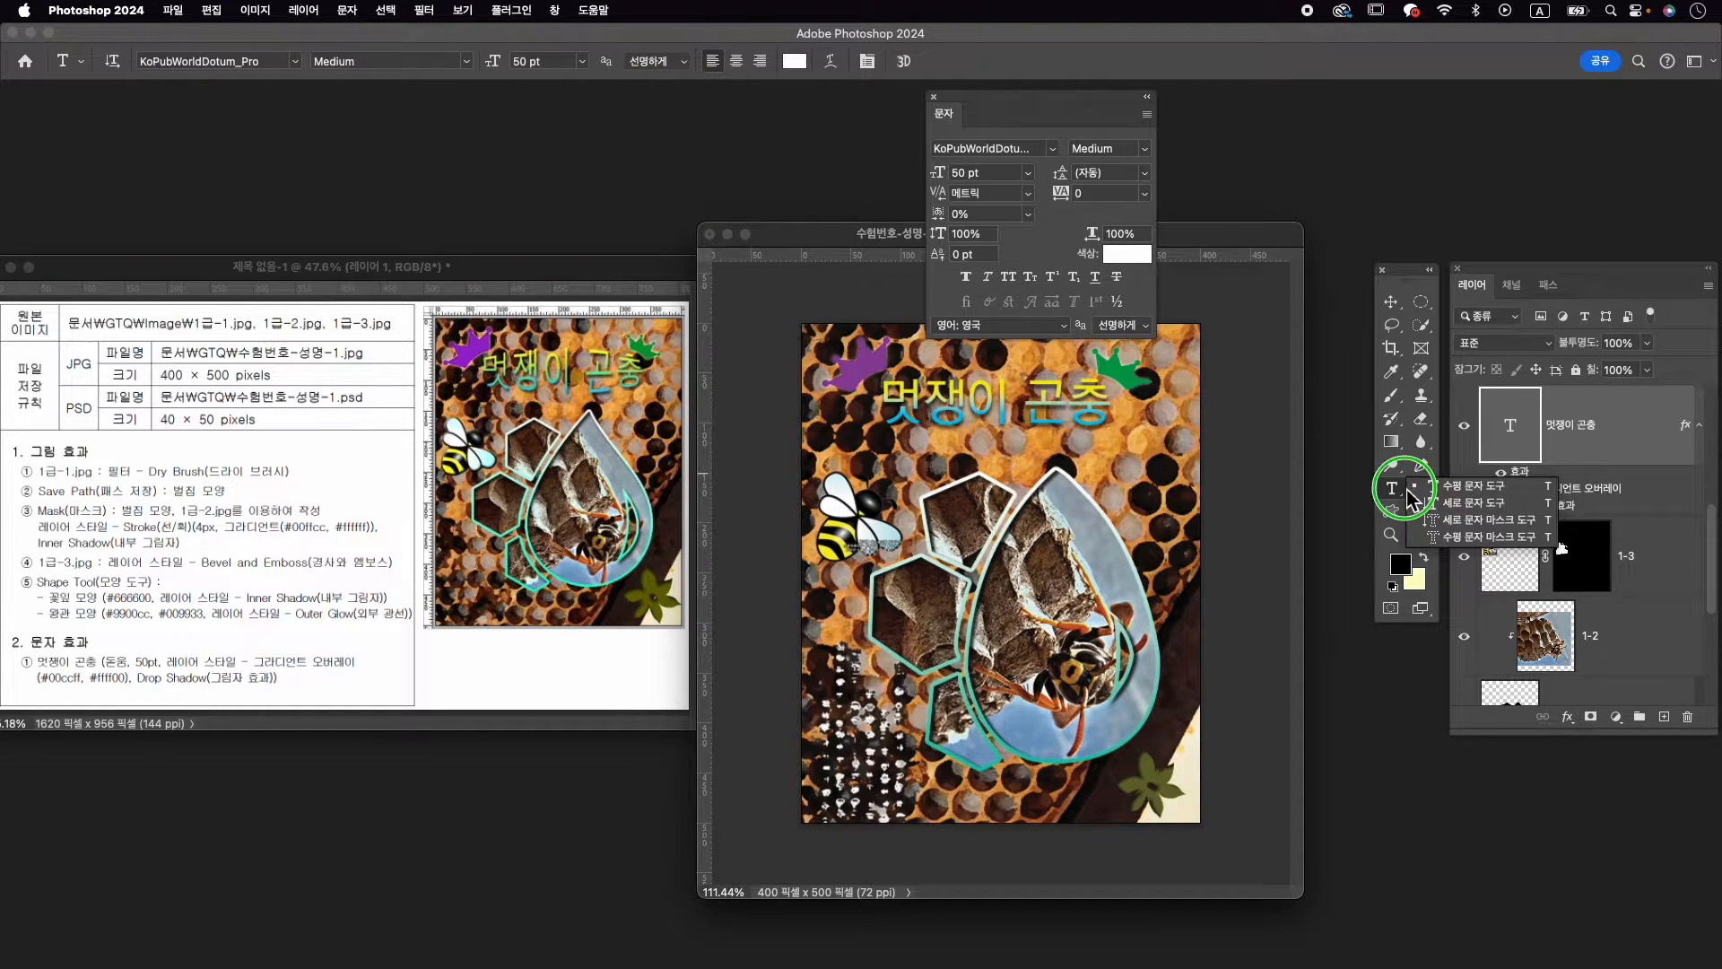
left_click(1453, 488)
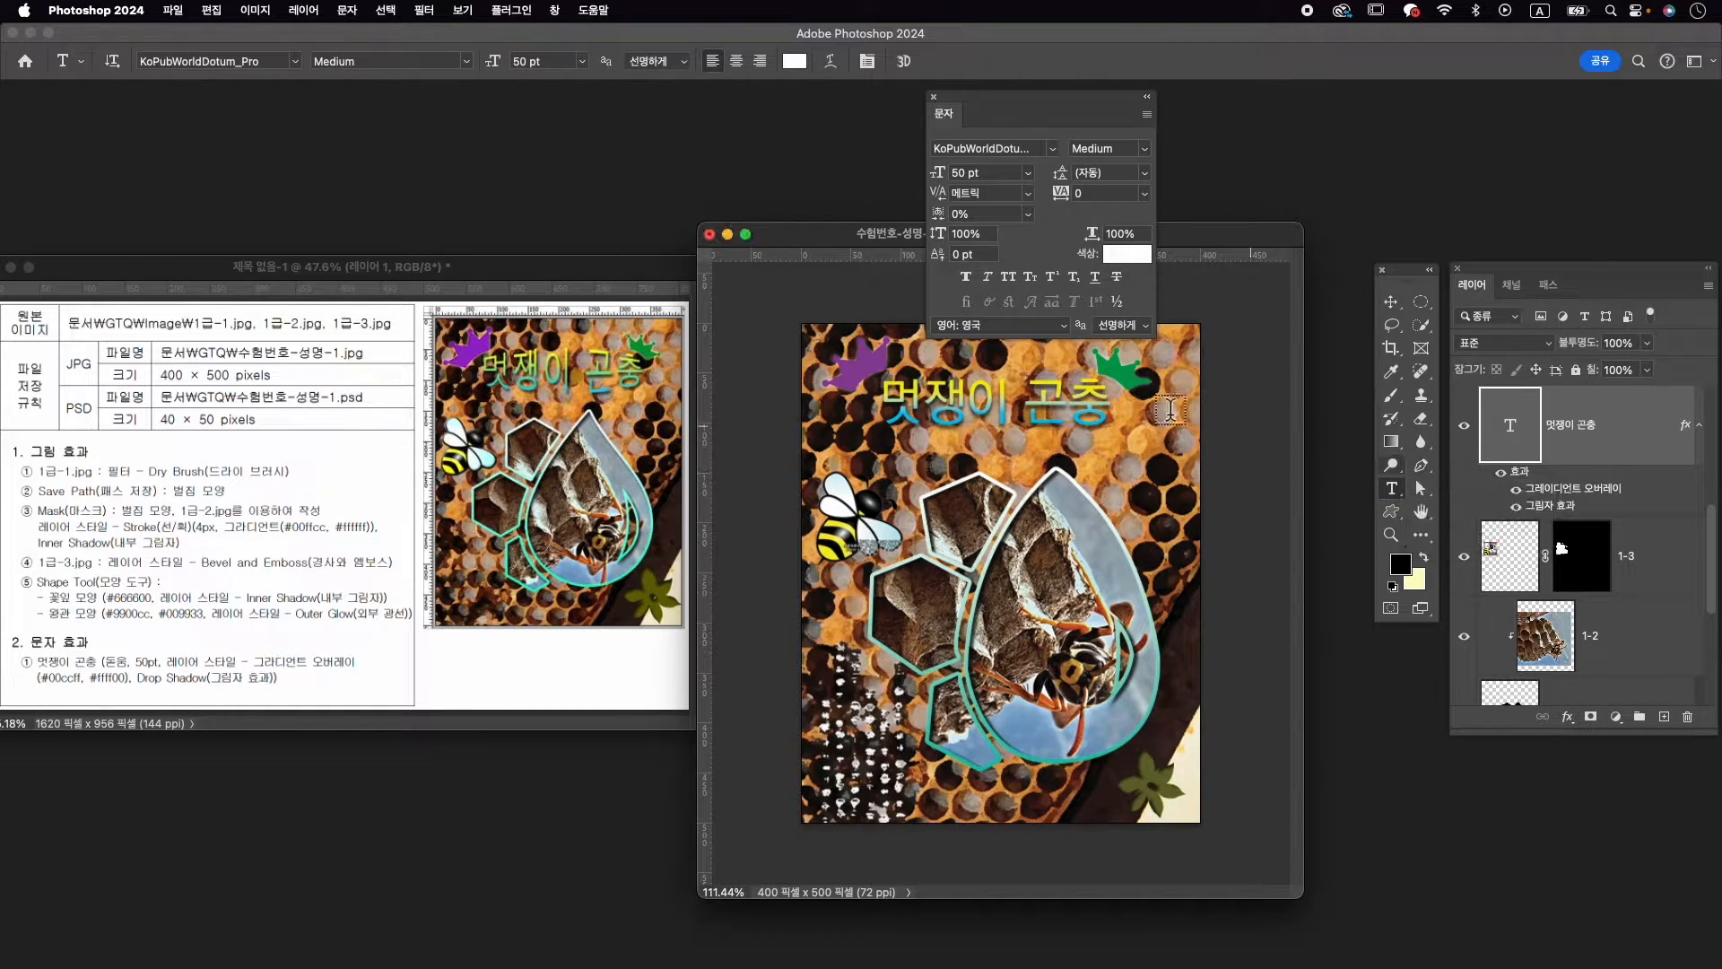
left_click(934, 99)
left_click(831, 62)
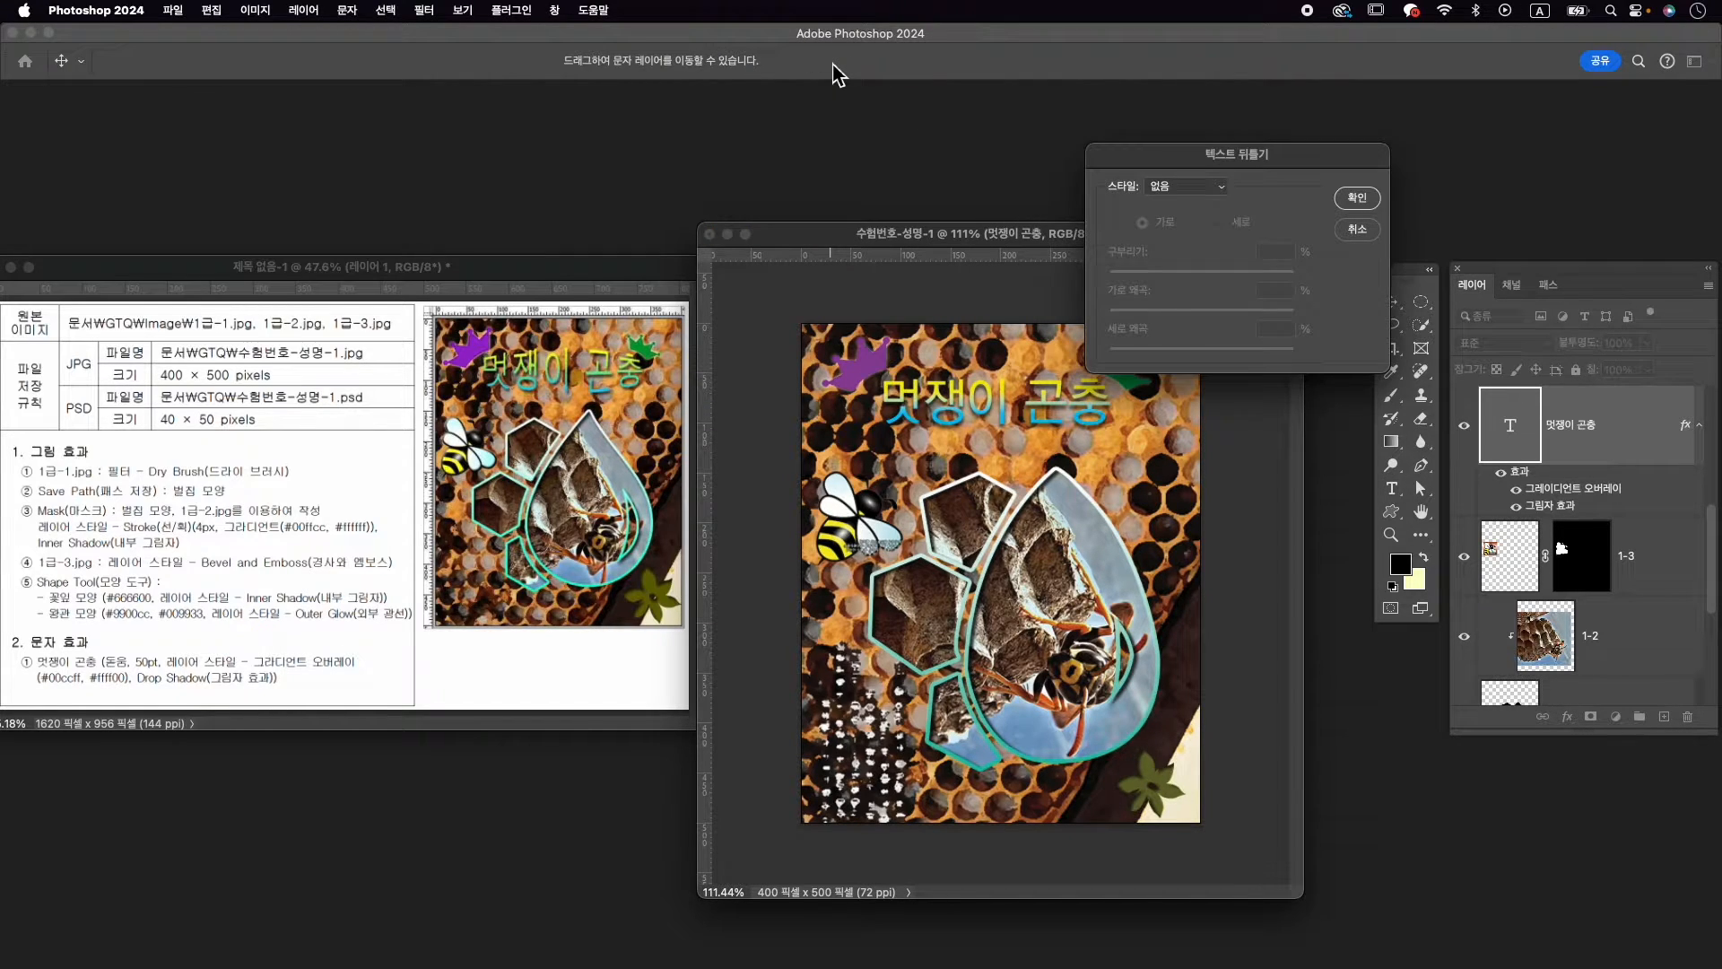
left_click(1189, 186)
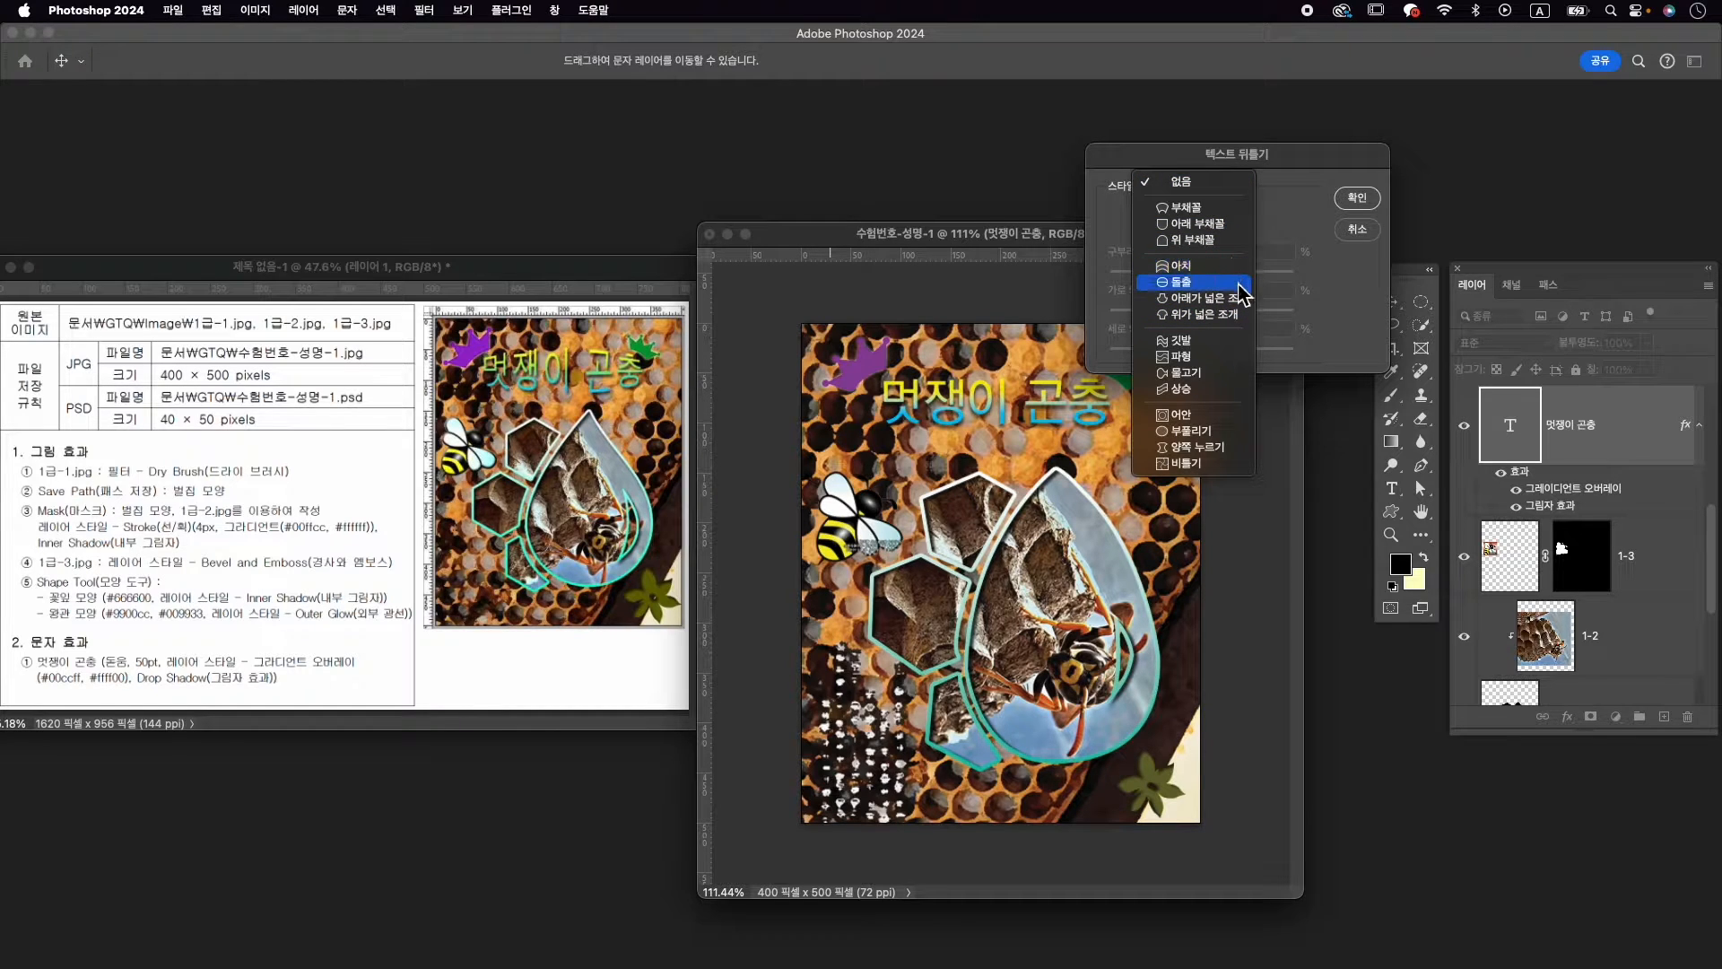
left_click(1184, 281)
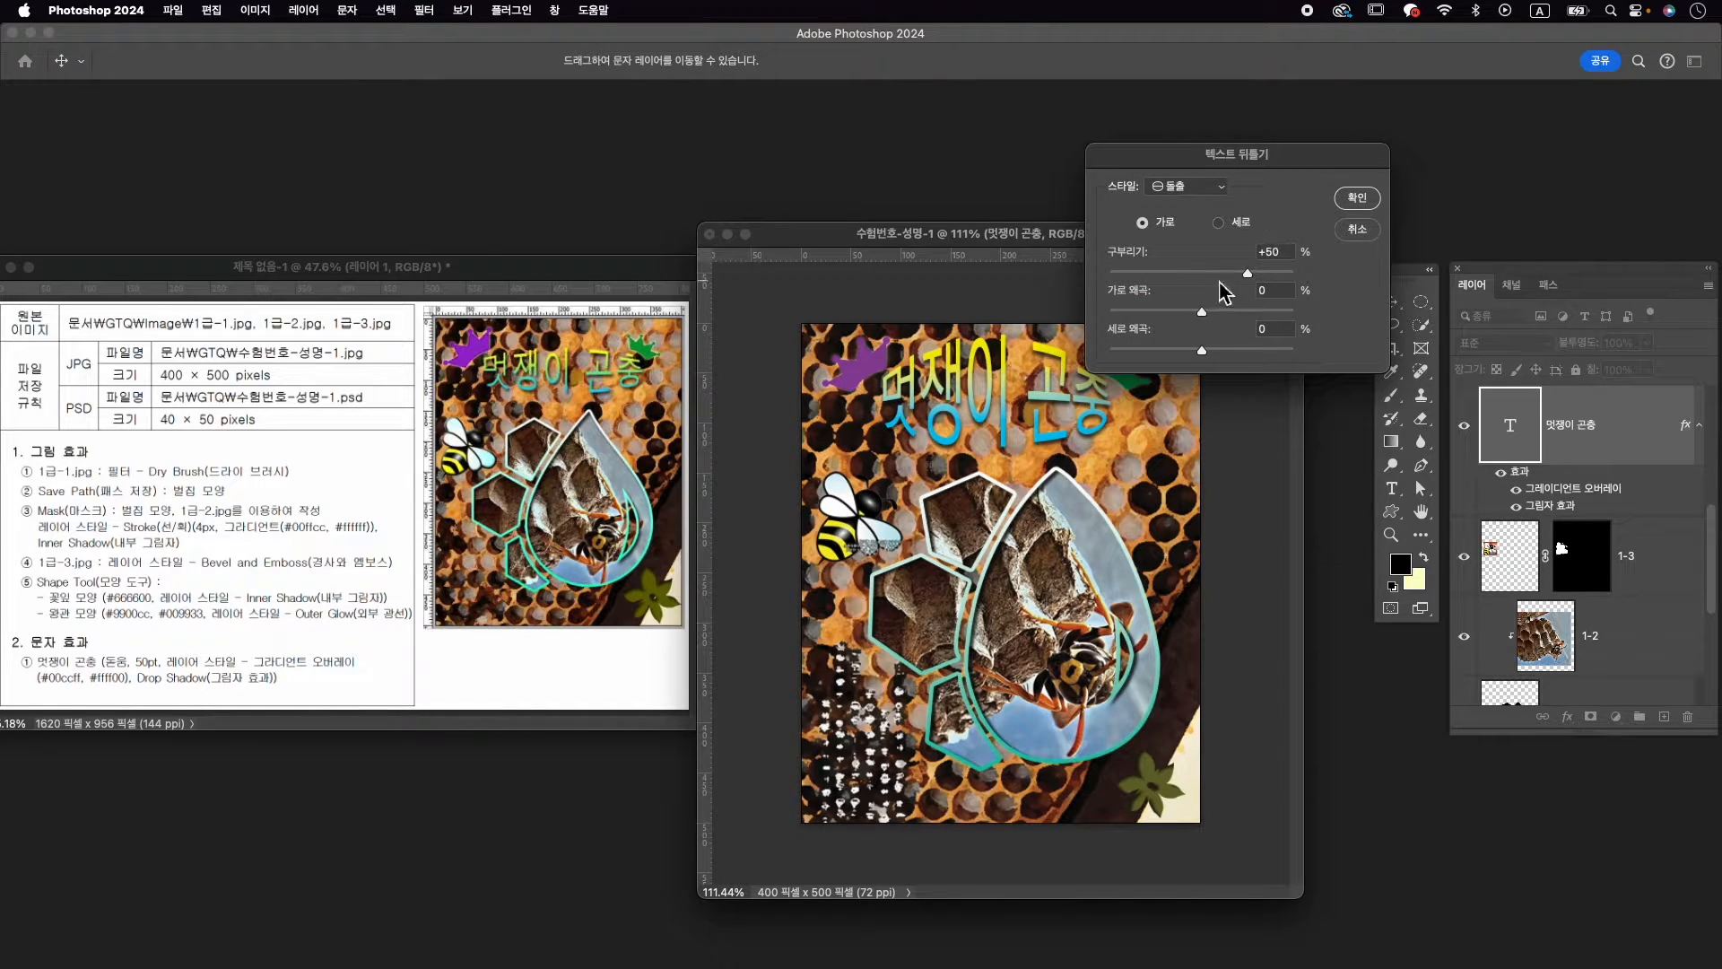
left_click(1216, 272)
left_click_drag(1216, 273, 1212, 274)
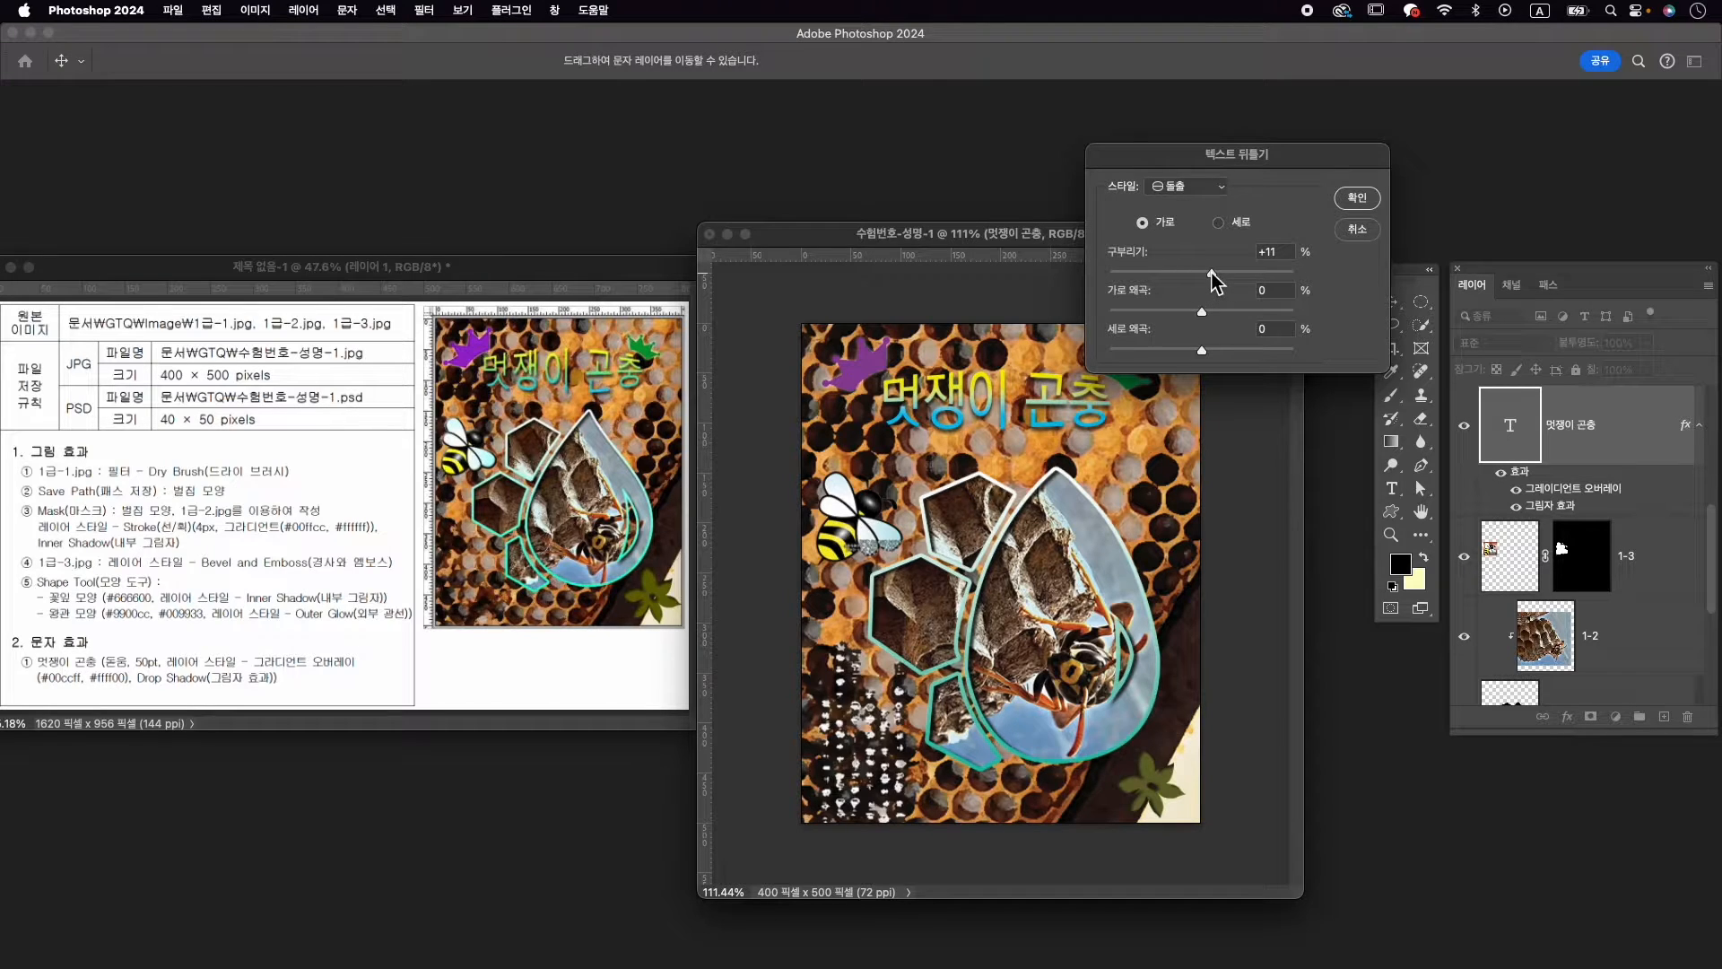
left_click(1356, 198)
Nudge the title slightly with Free Transform, keeping it just below the two crowns
key("ctrl+t")
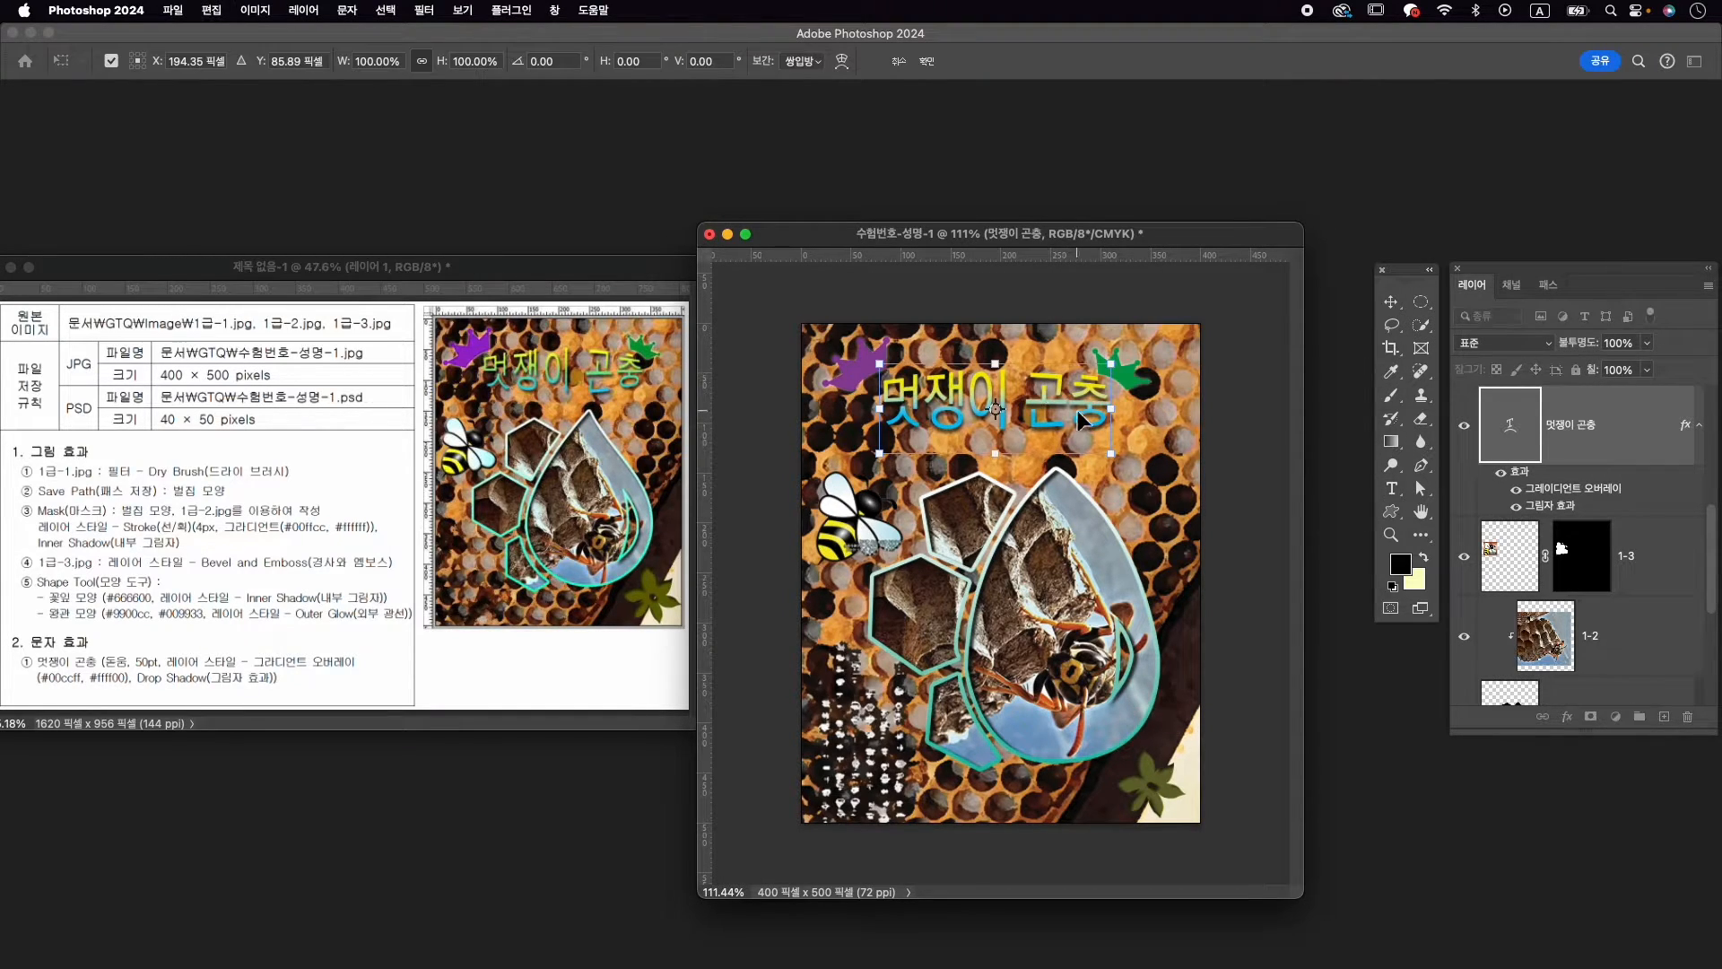
left_click_drag(1079, 414, 1078, 411)
key("Return")
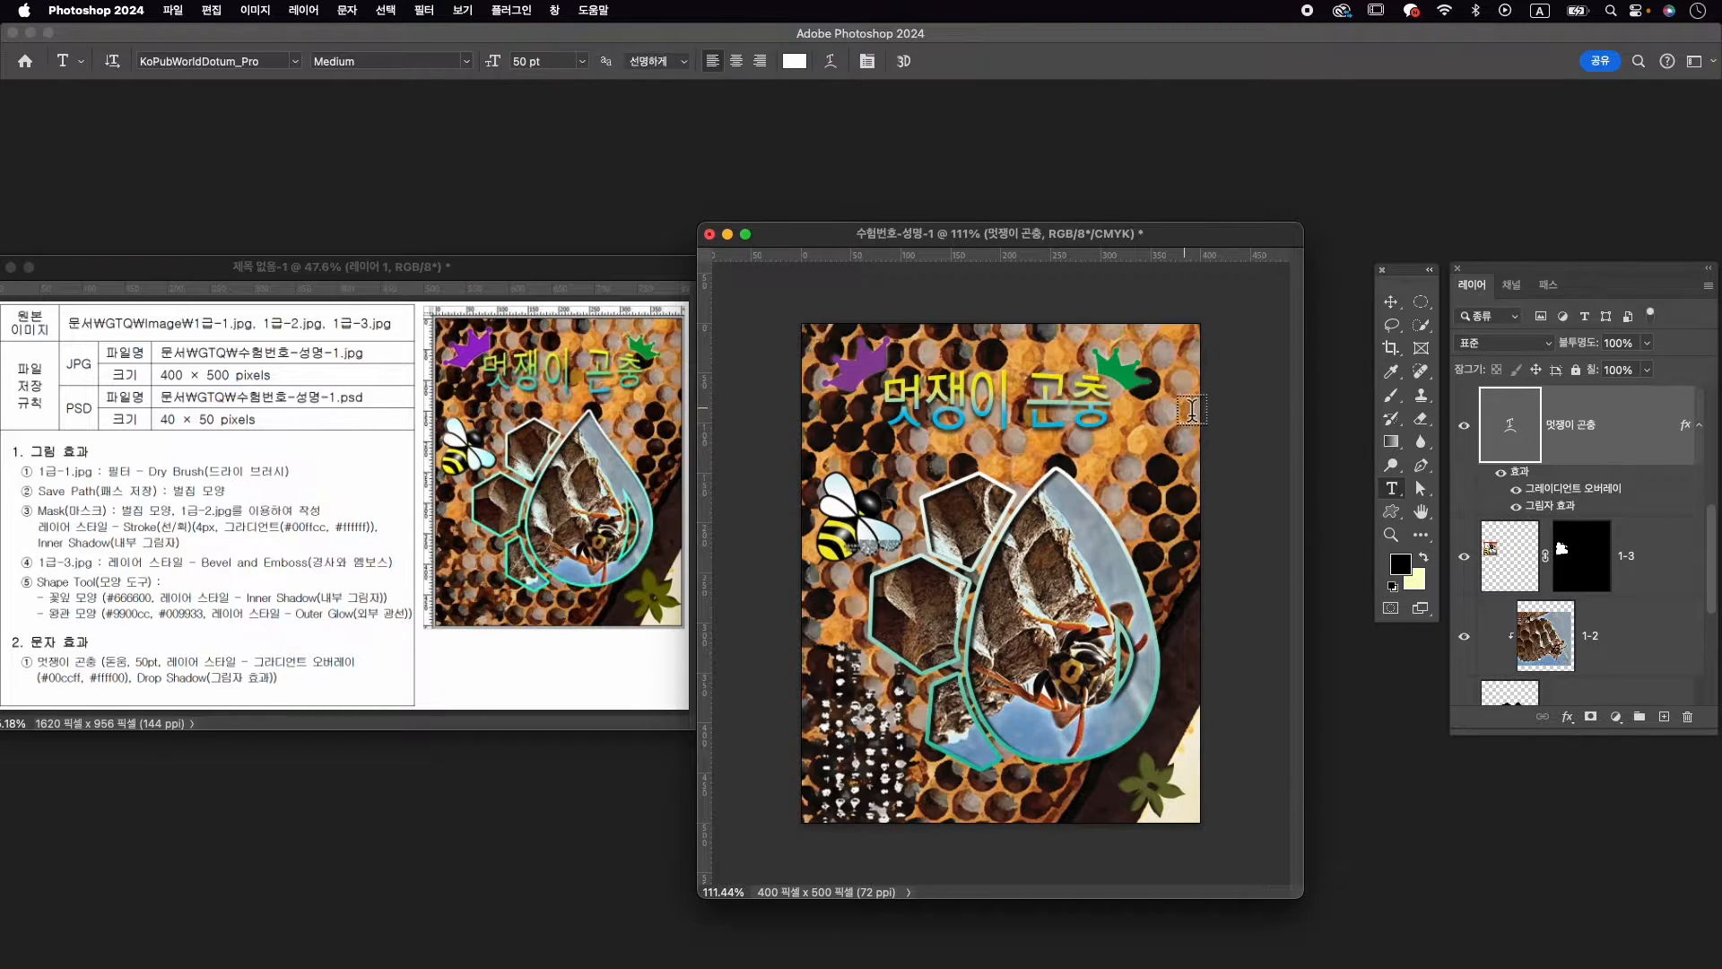
Reshape the upper-right curve of the drop in the 모양 4 shape layer by pulling its direction handle outward
key("v")
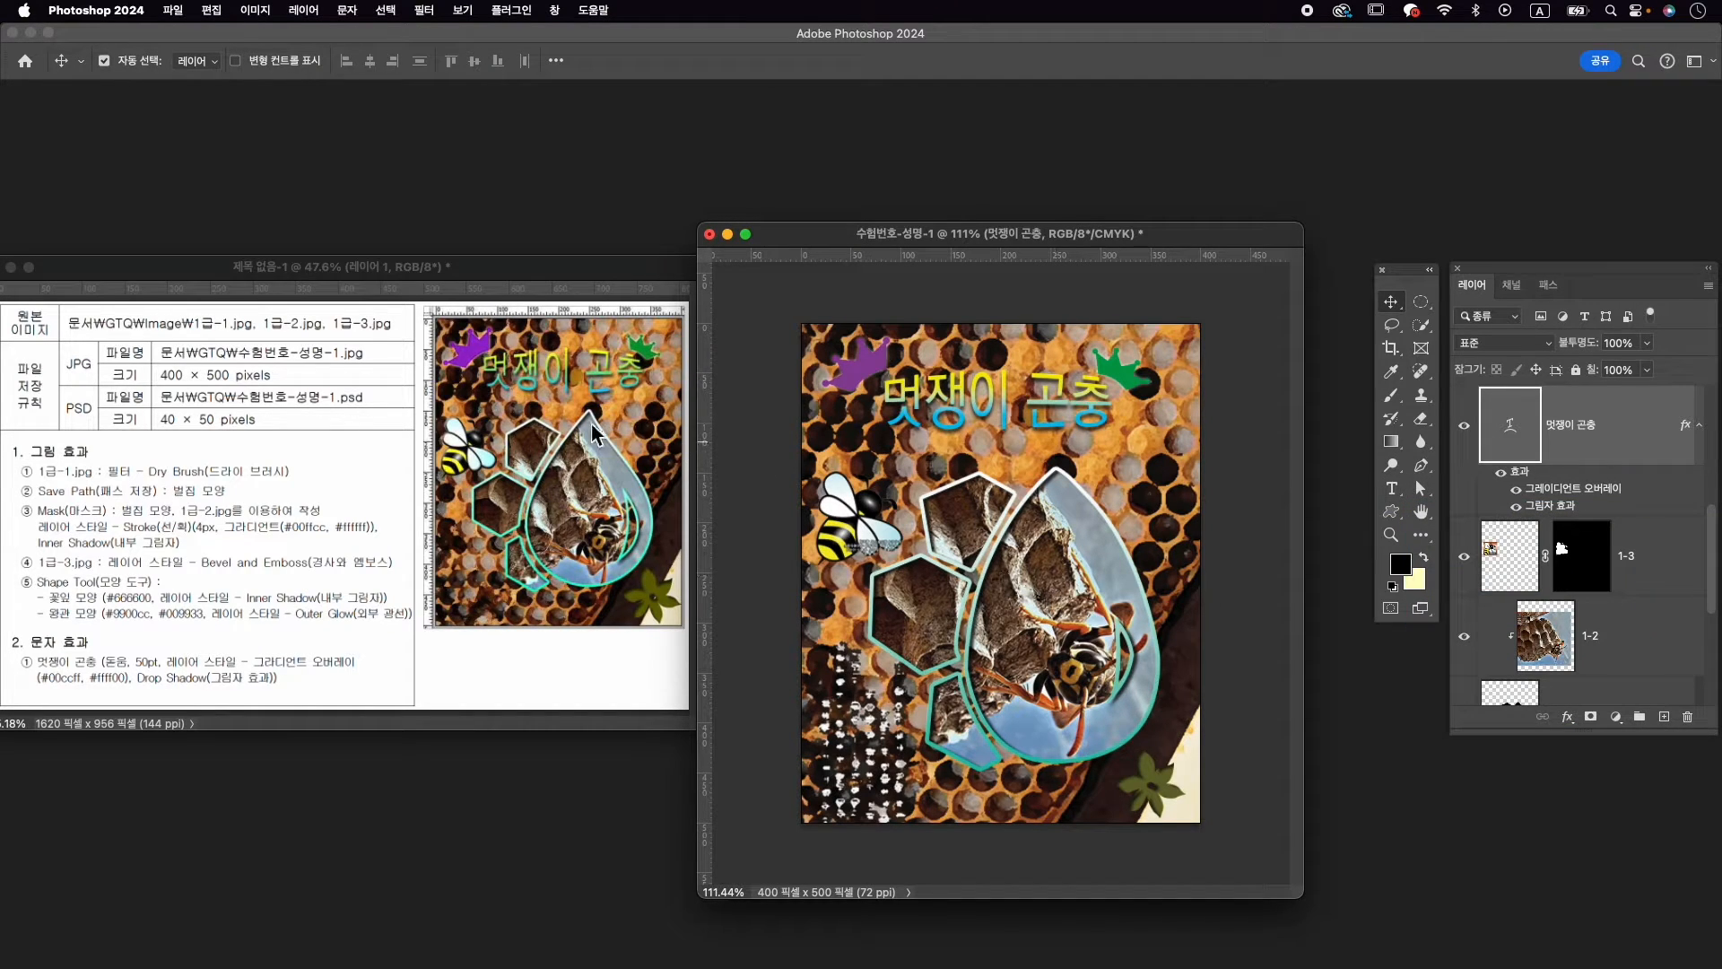
scroll(1615, 579, "down", 5)
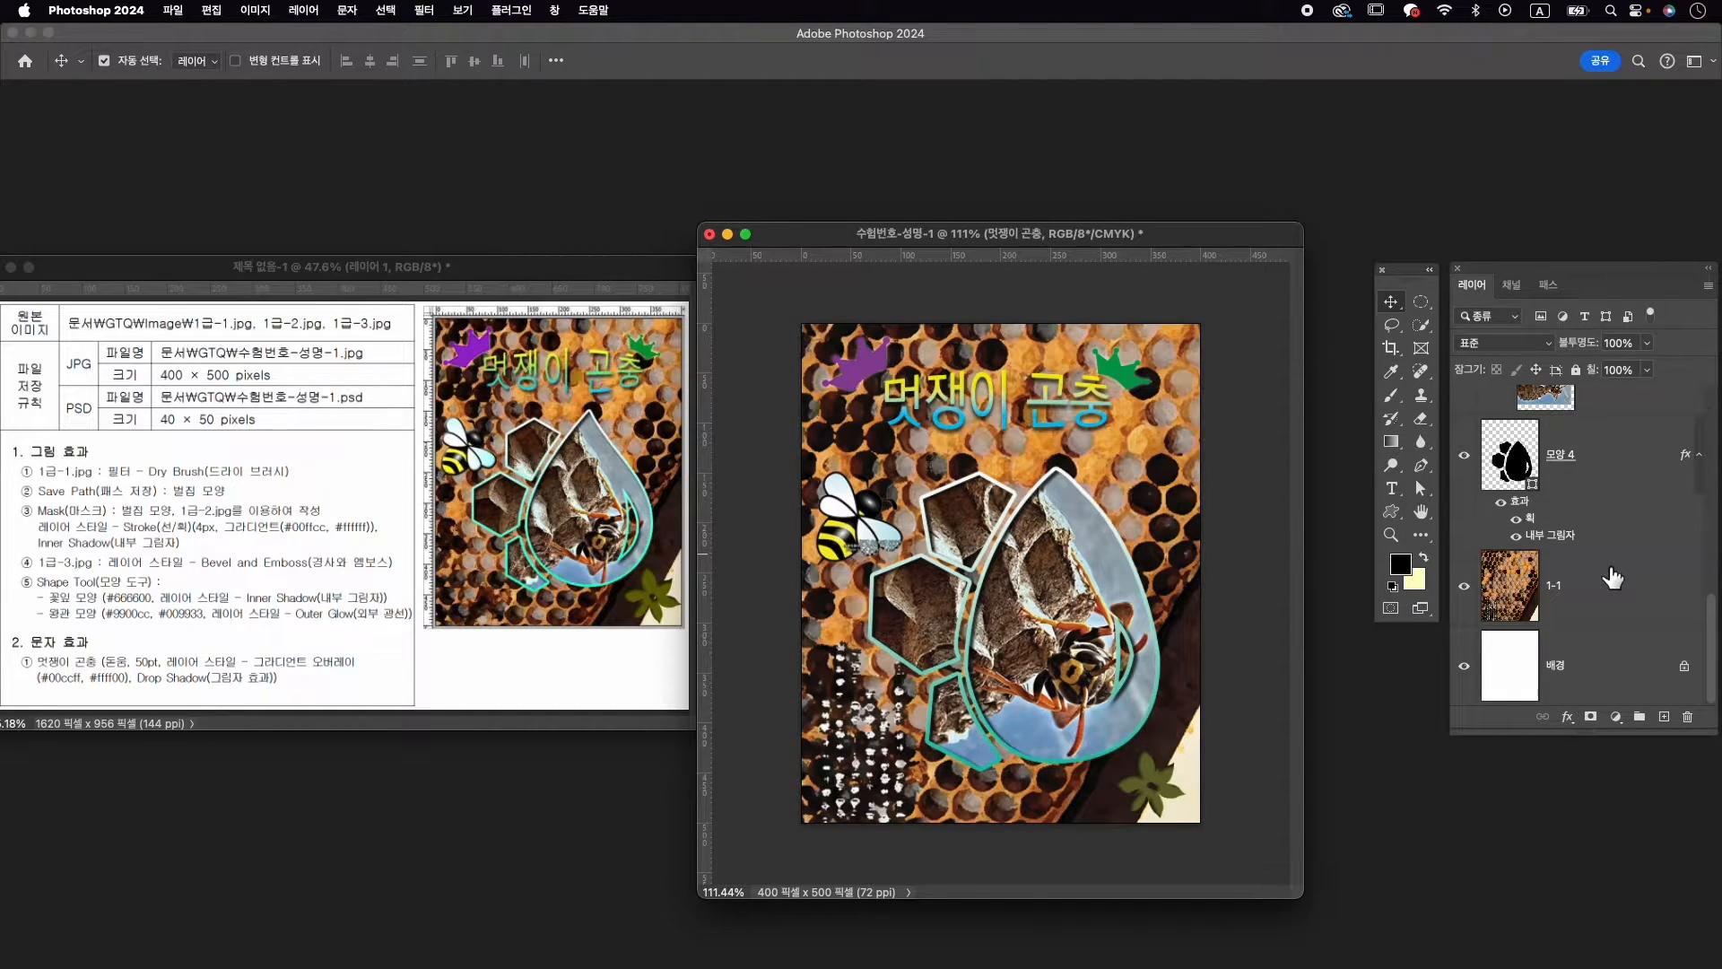
left_click(1606, 465)
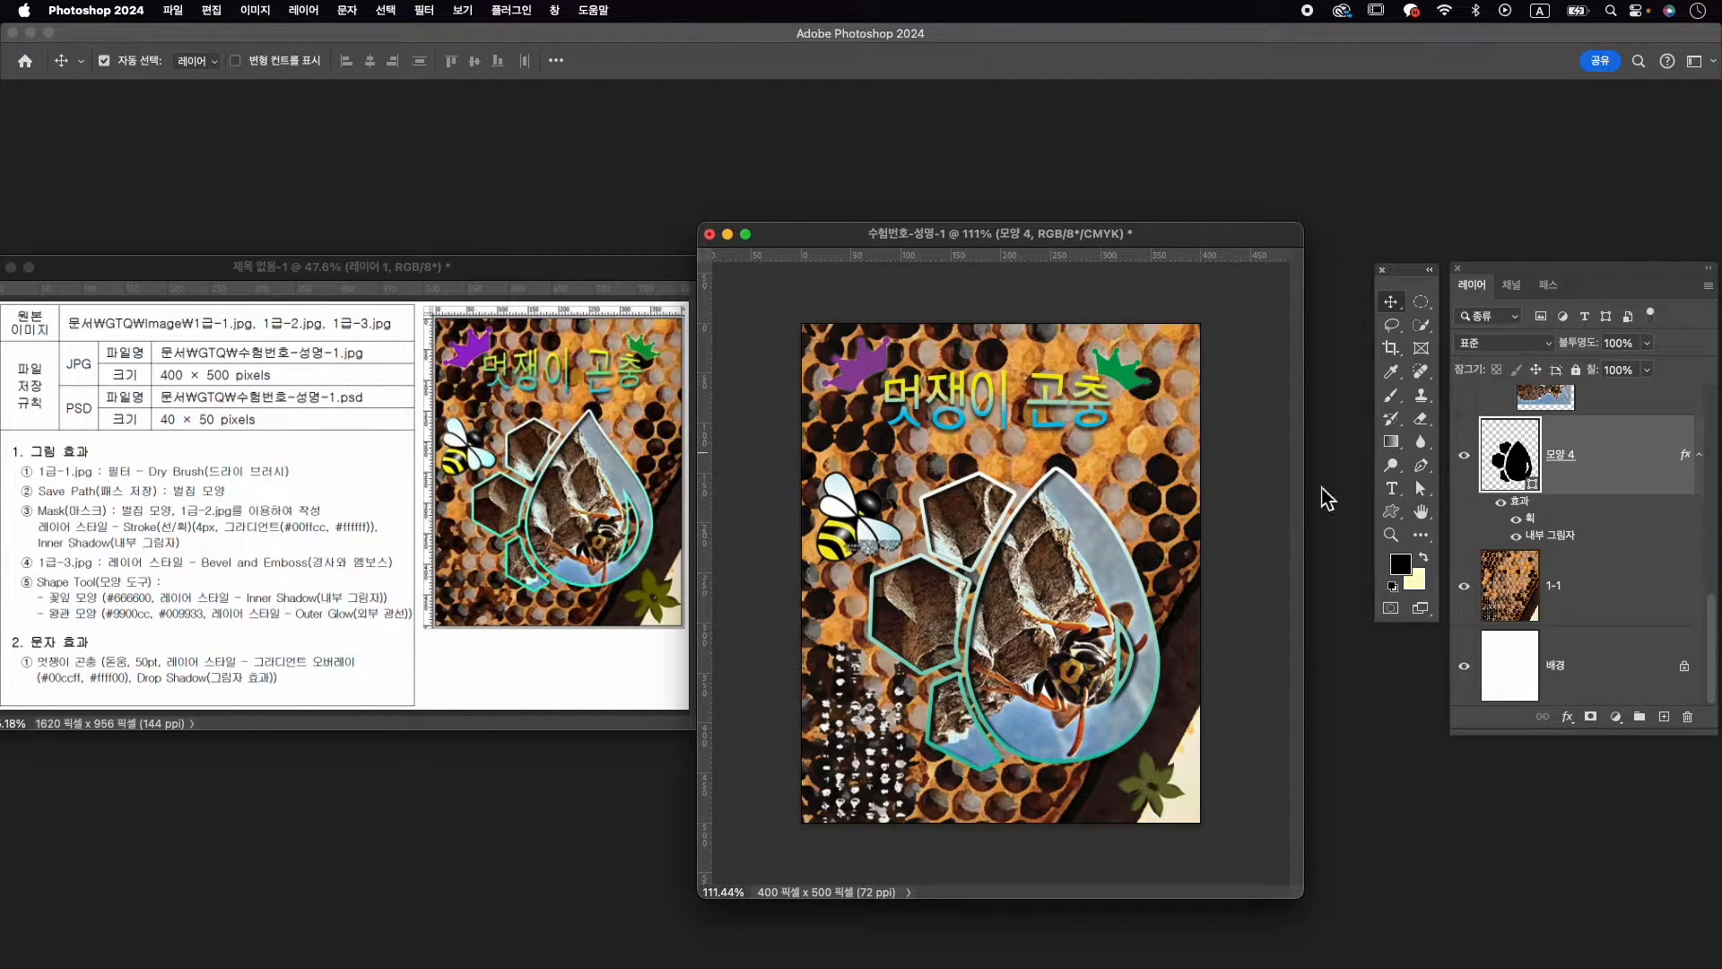
key("a")
left_click(1086, 500)
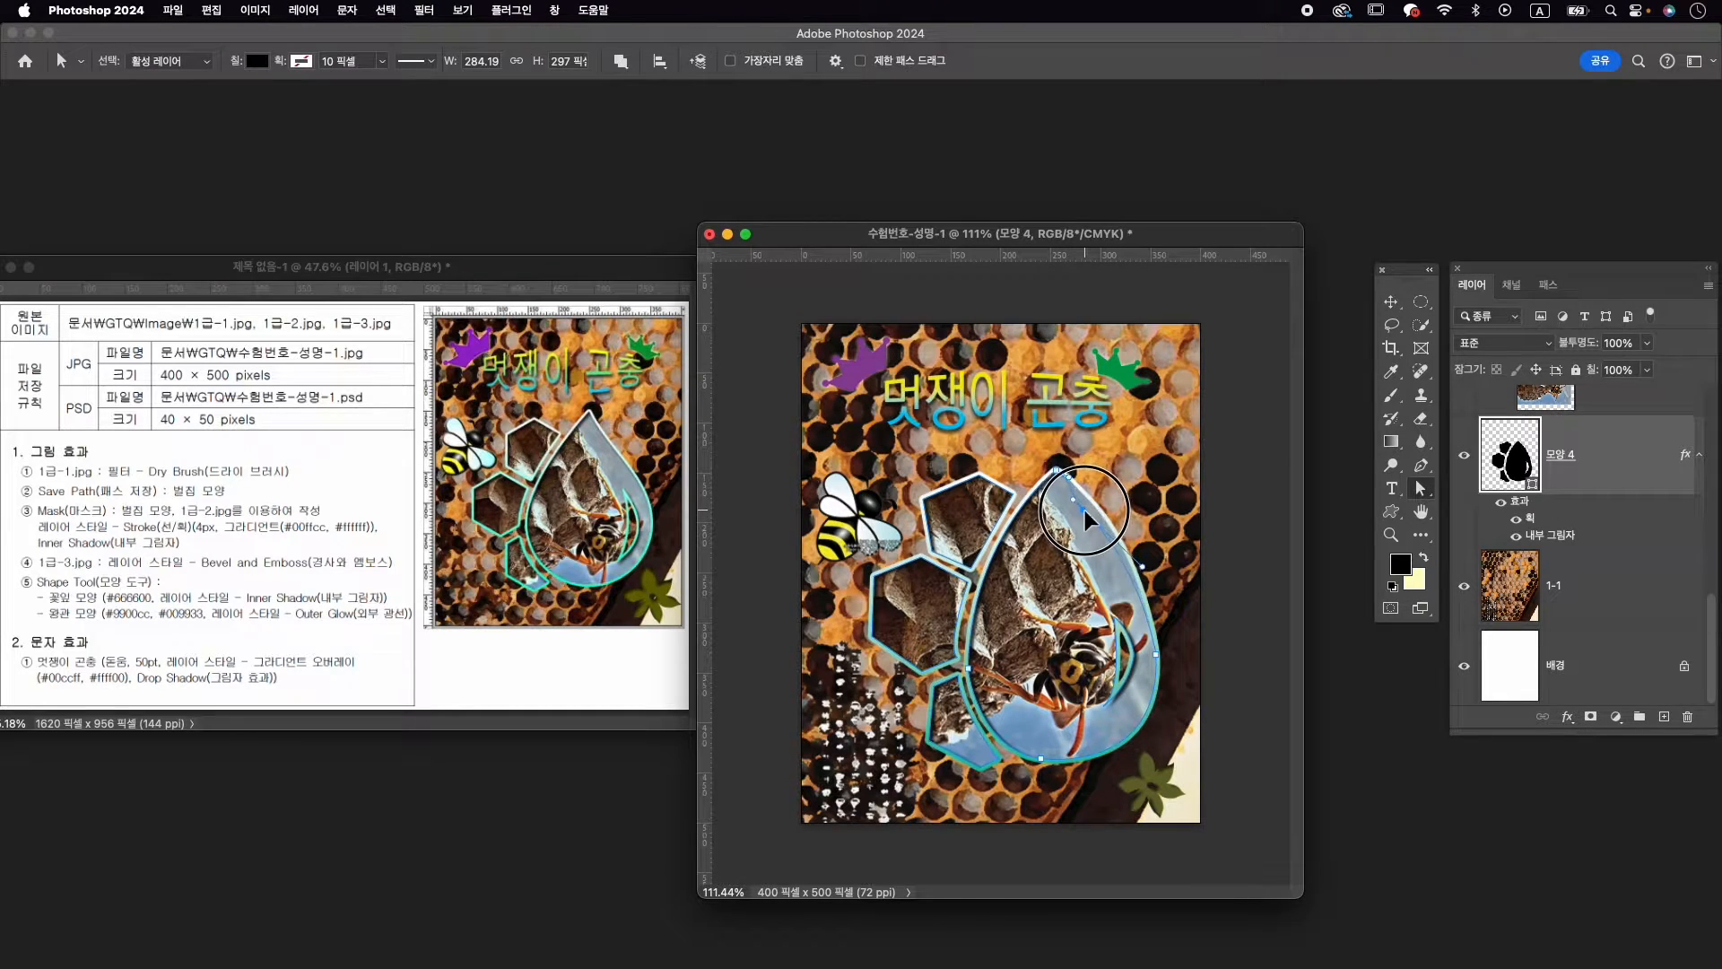
left_click_drag(1093, 519, 1168, 610)
left_click(1156, 654)
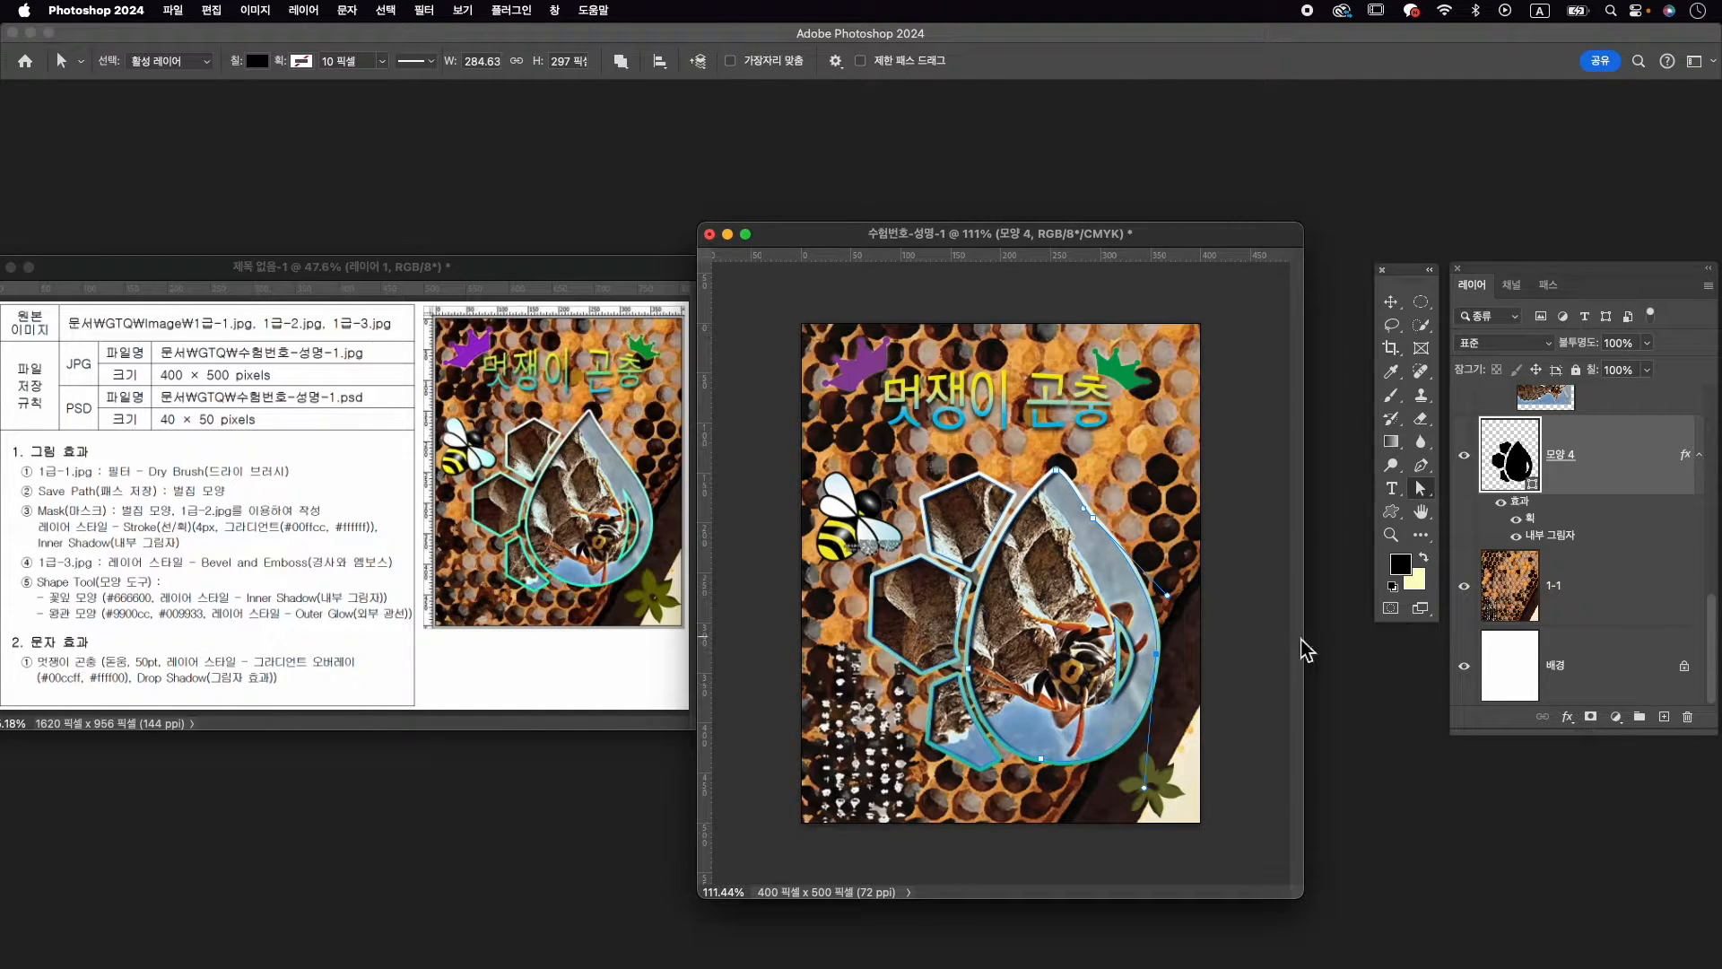
Move the anchor on the drop's lower-right edge outward, delete the extra anchor there, and smooth the remaining curve into a fuller outline
left_click(1424, 469)
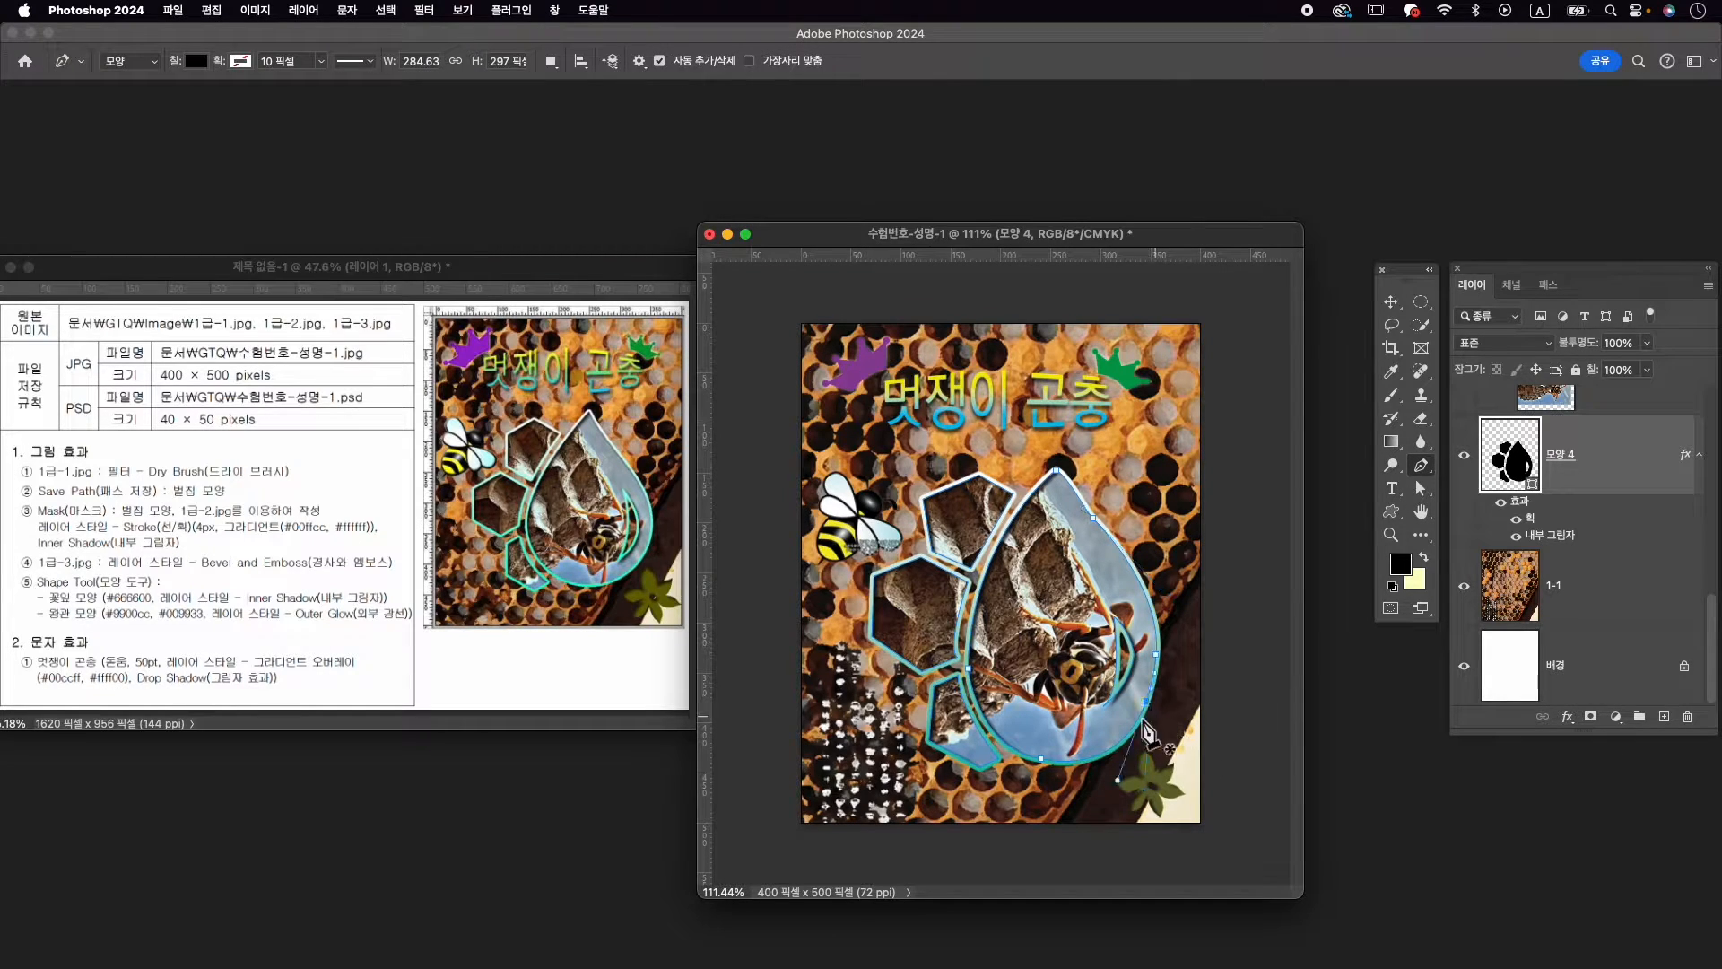
key("a")
mouse_move(1147, 700)
left_mouse_down()
mouse_move(1165, 652)
mouse_move(1157, 705)
mouse_move(1172, 684)
mouse_move(1158, 648)
mouse_move(1159, 690)
left_mouse_up()
left_click(1421, 465)
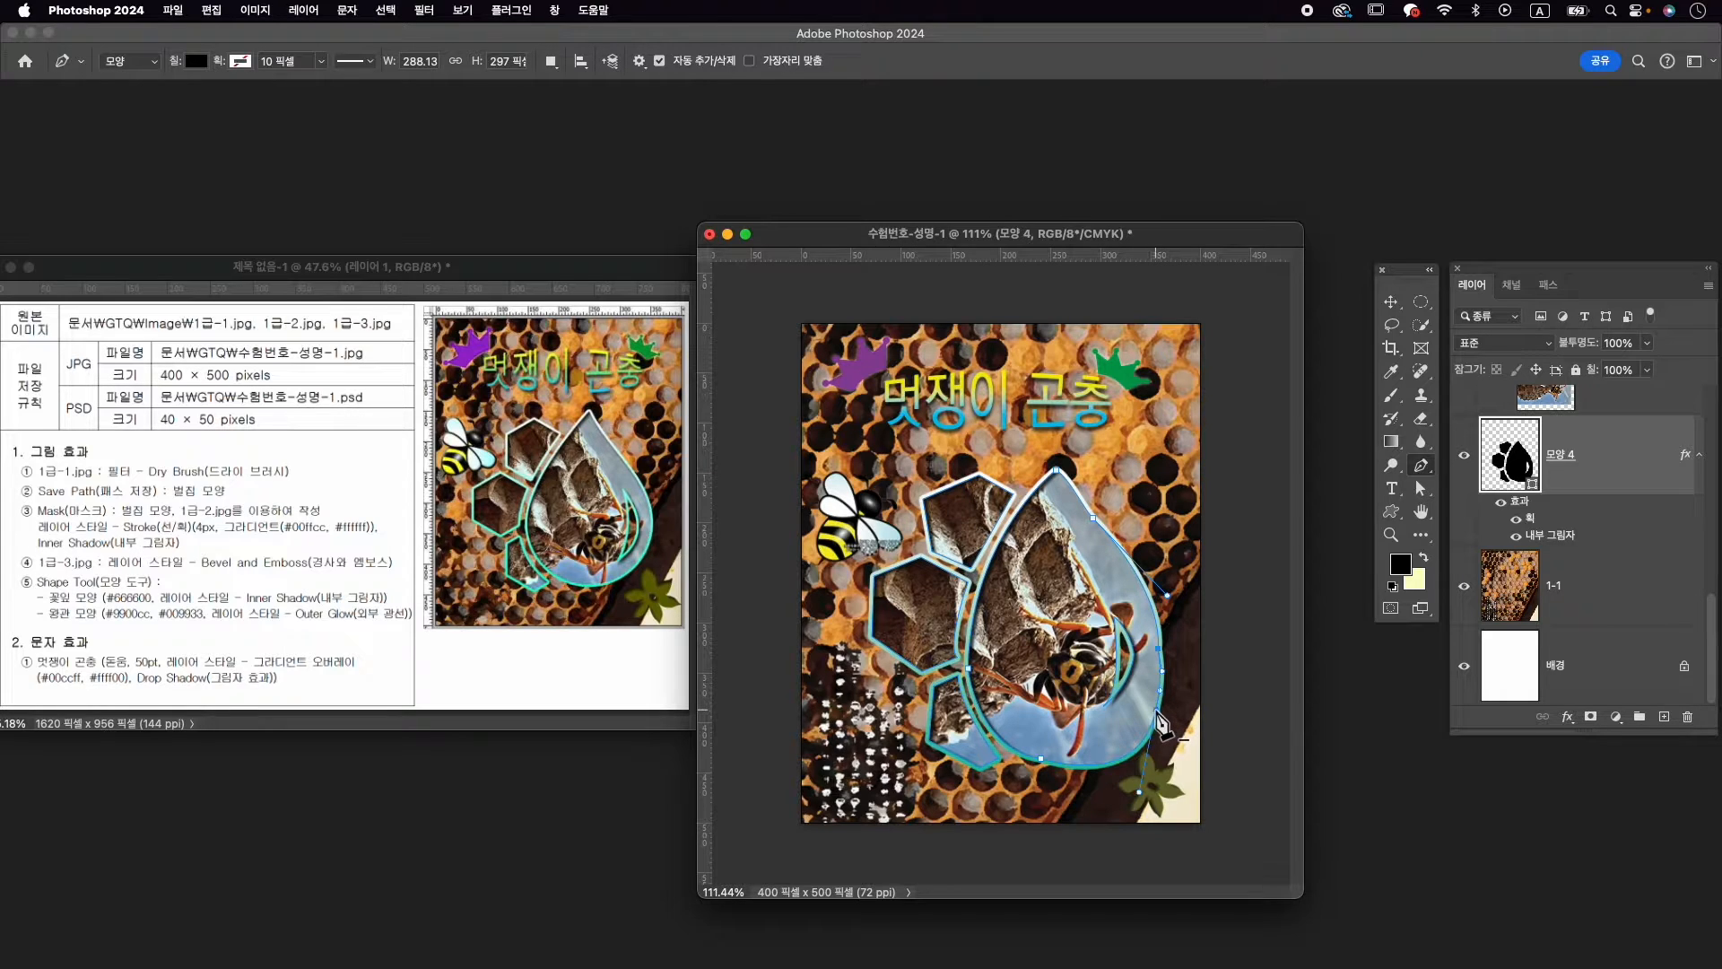
left_click(1156, 712)
key("a")
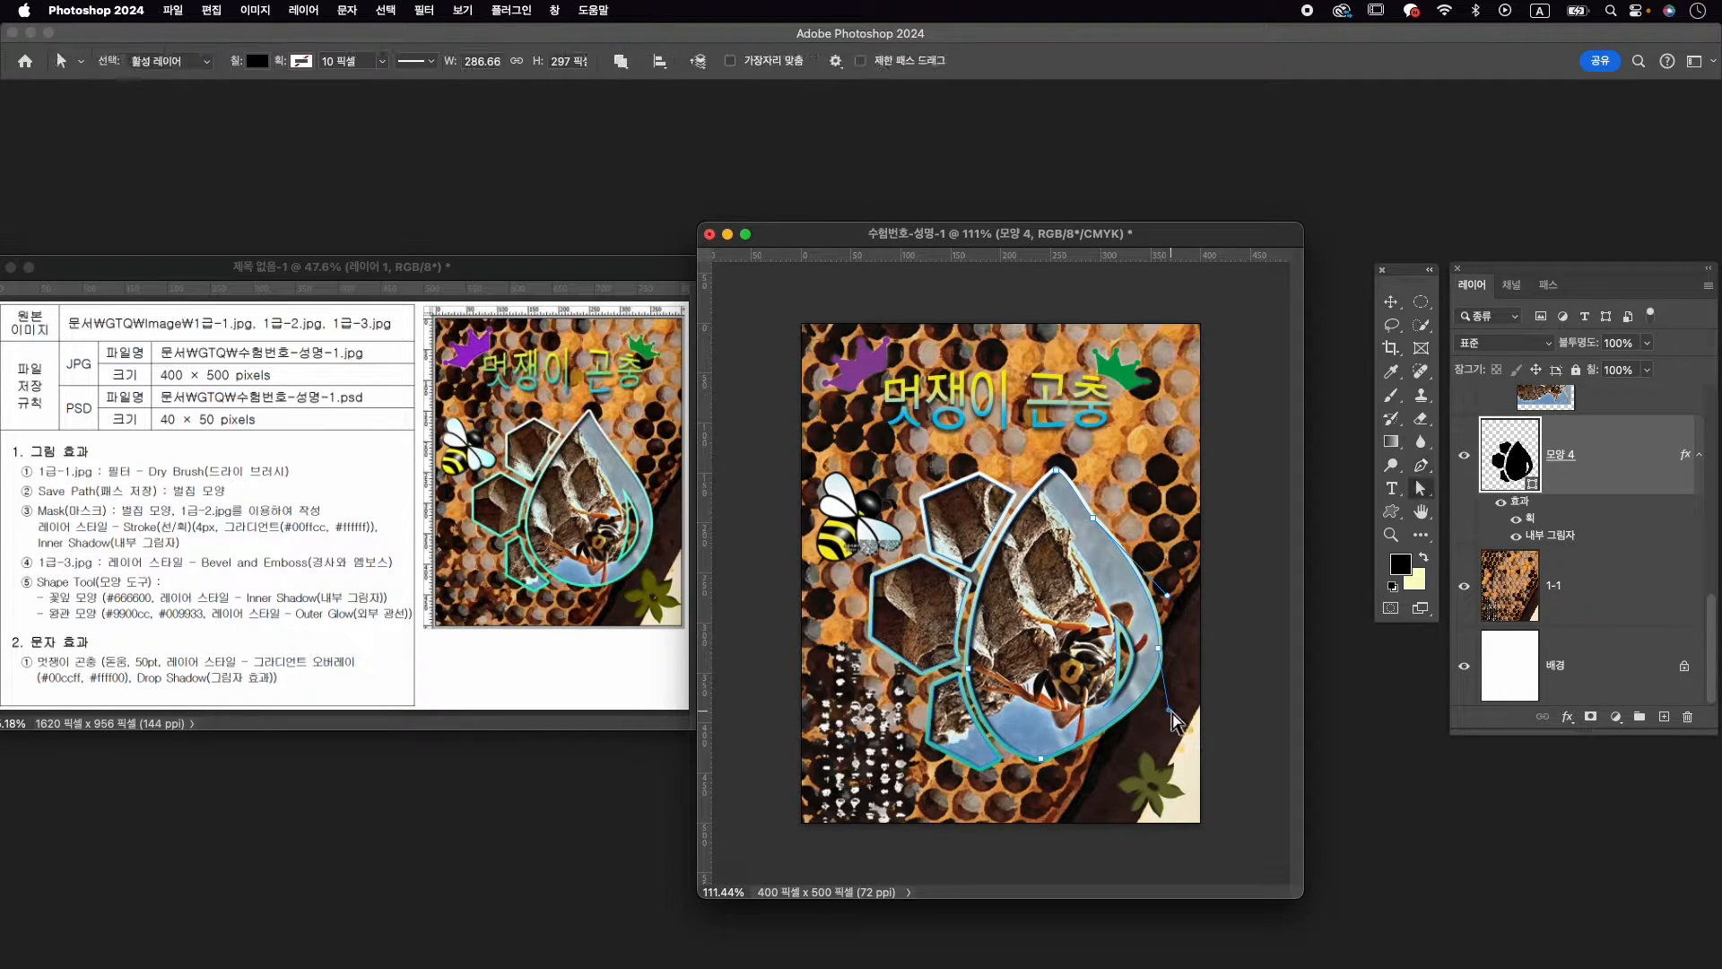
left_click_drag(1169, 710, 1187, 781)
left_click_drag(1162, 648, 1160, 602)
key("v")
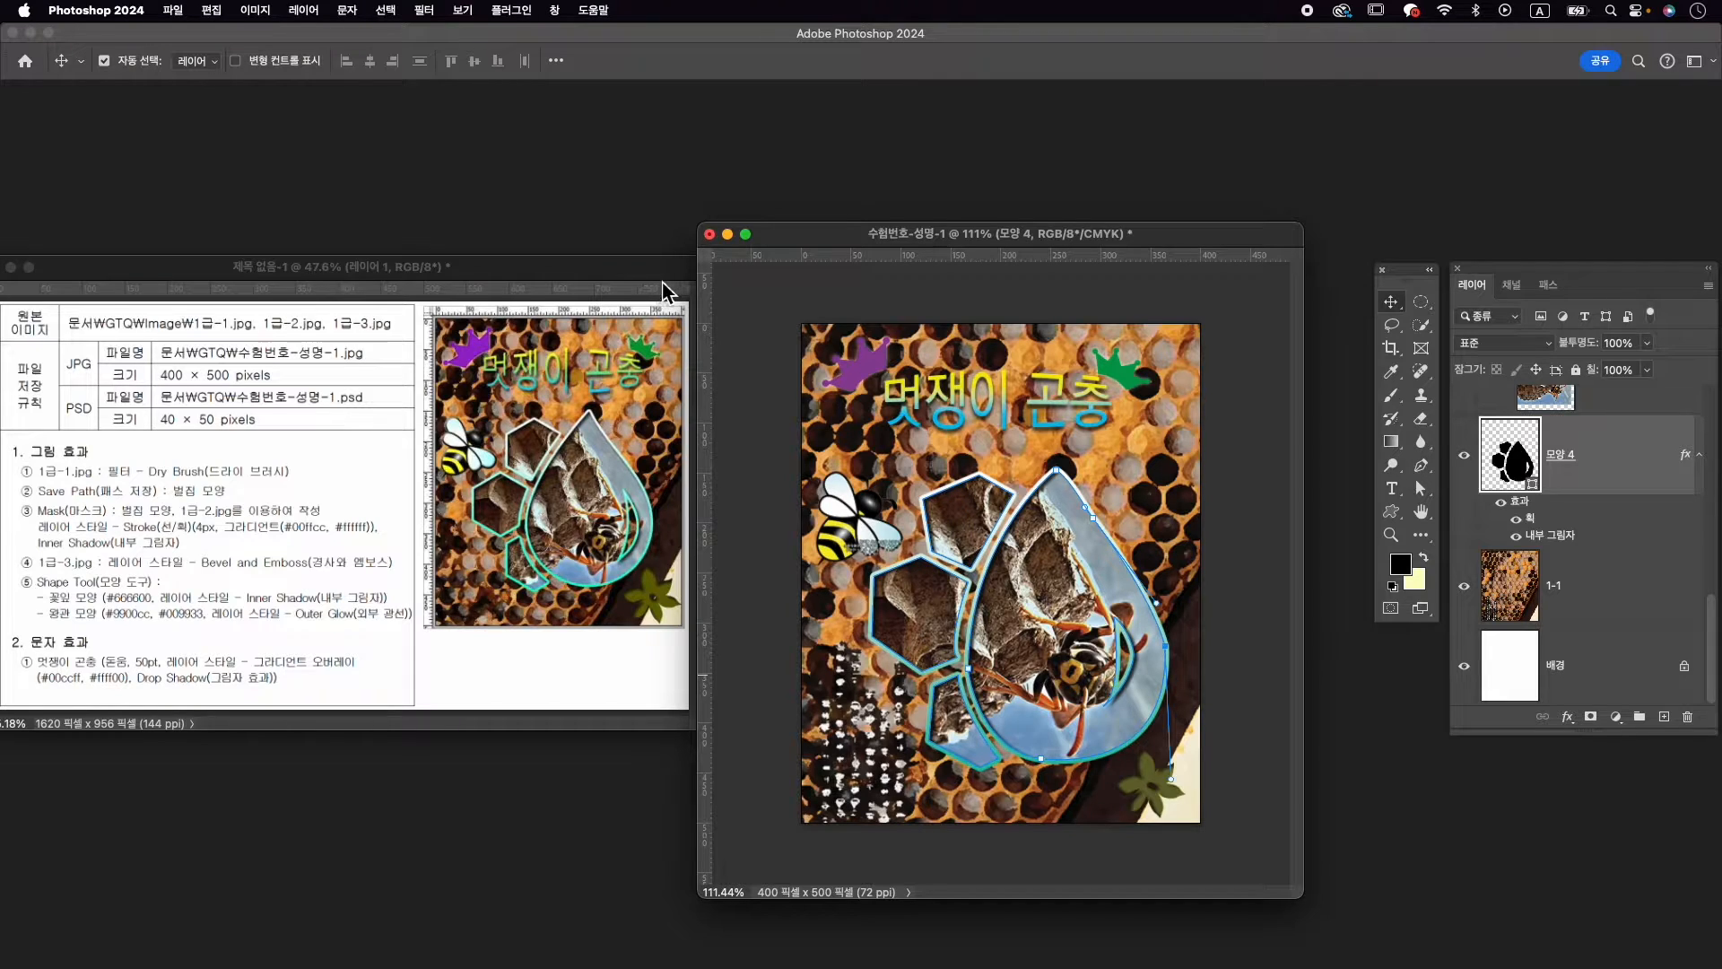
Check the export preferences and accept JPG at quality 7 as the quick export format
left_click(173, 10)
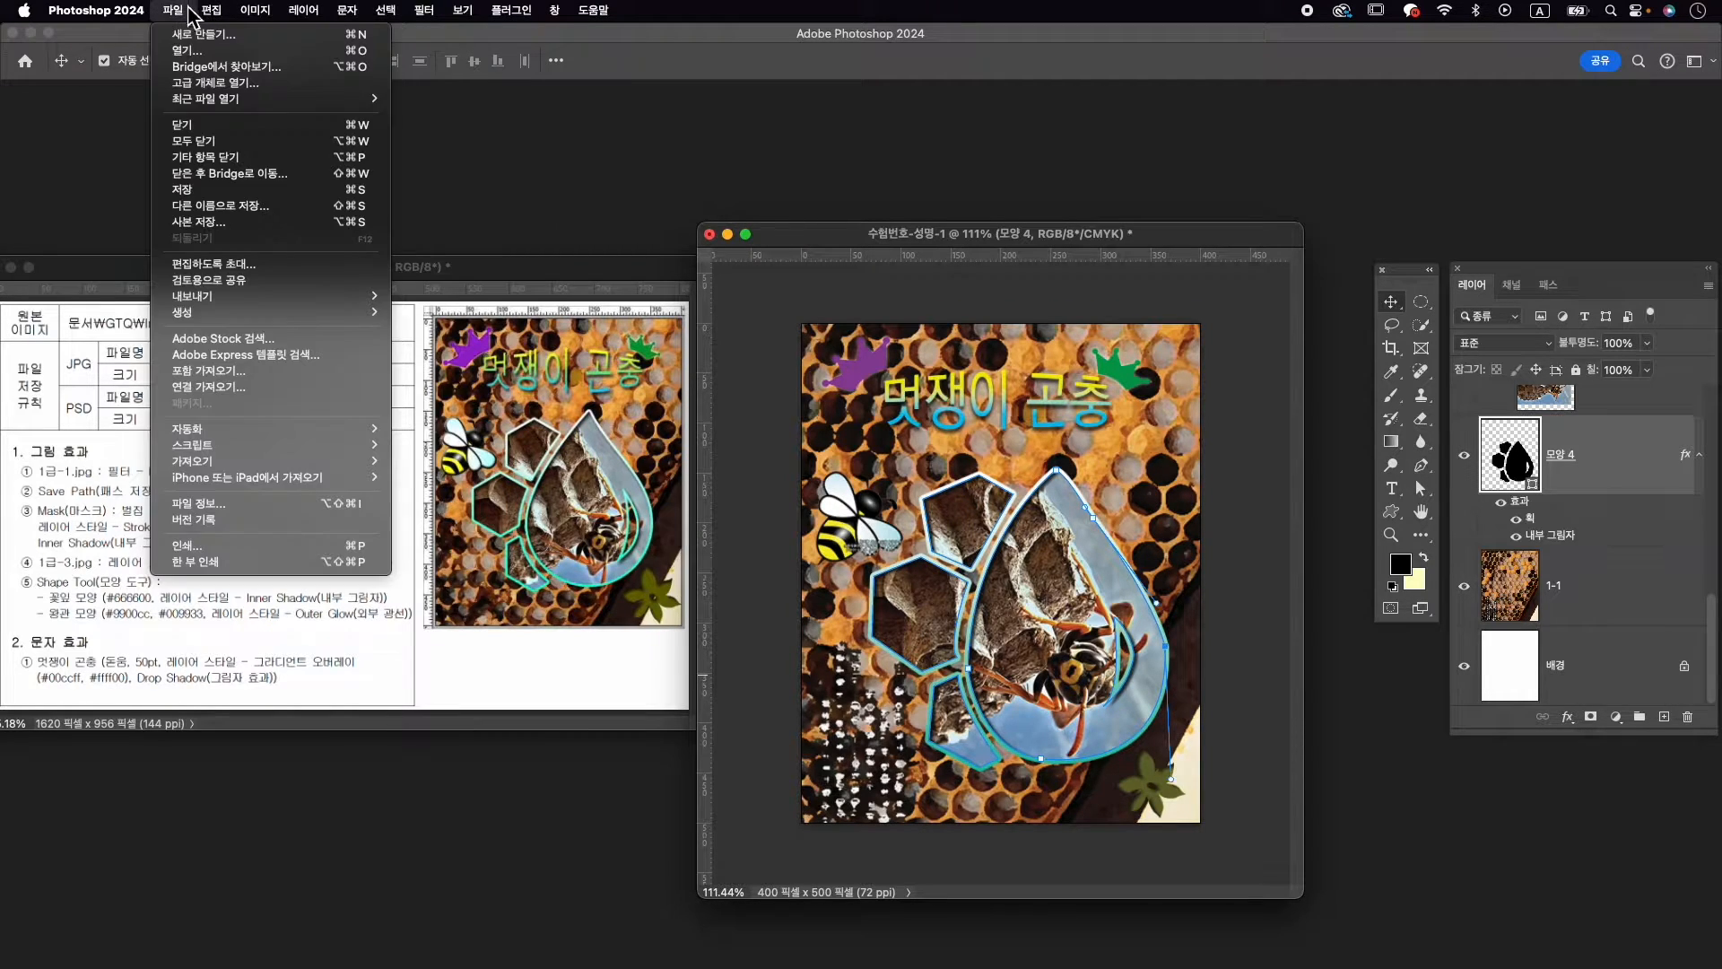
mouse_move(296, 308)
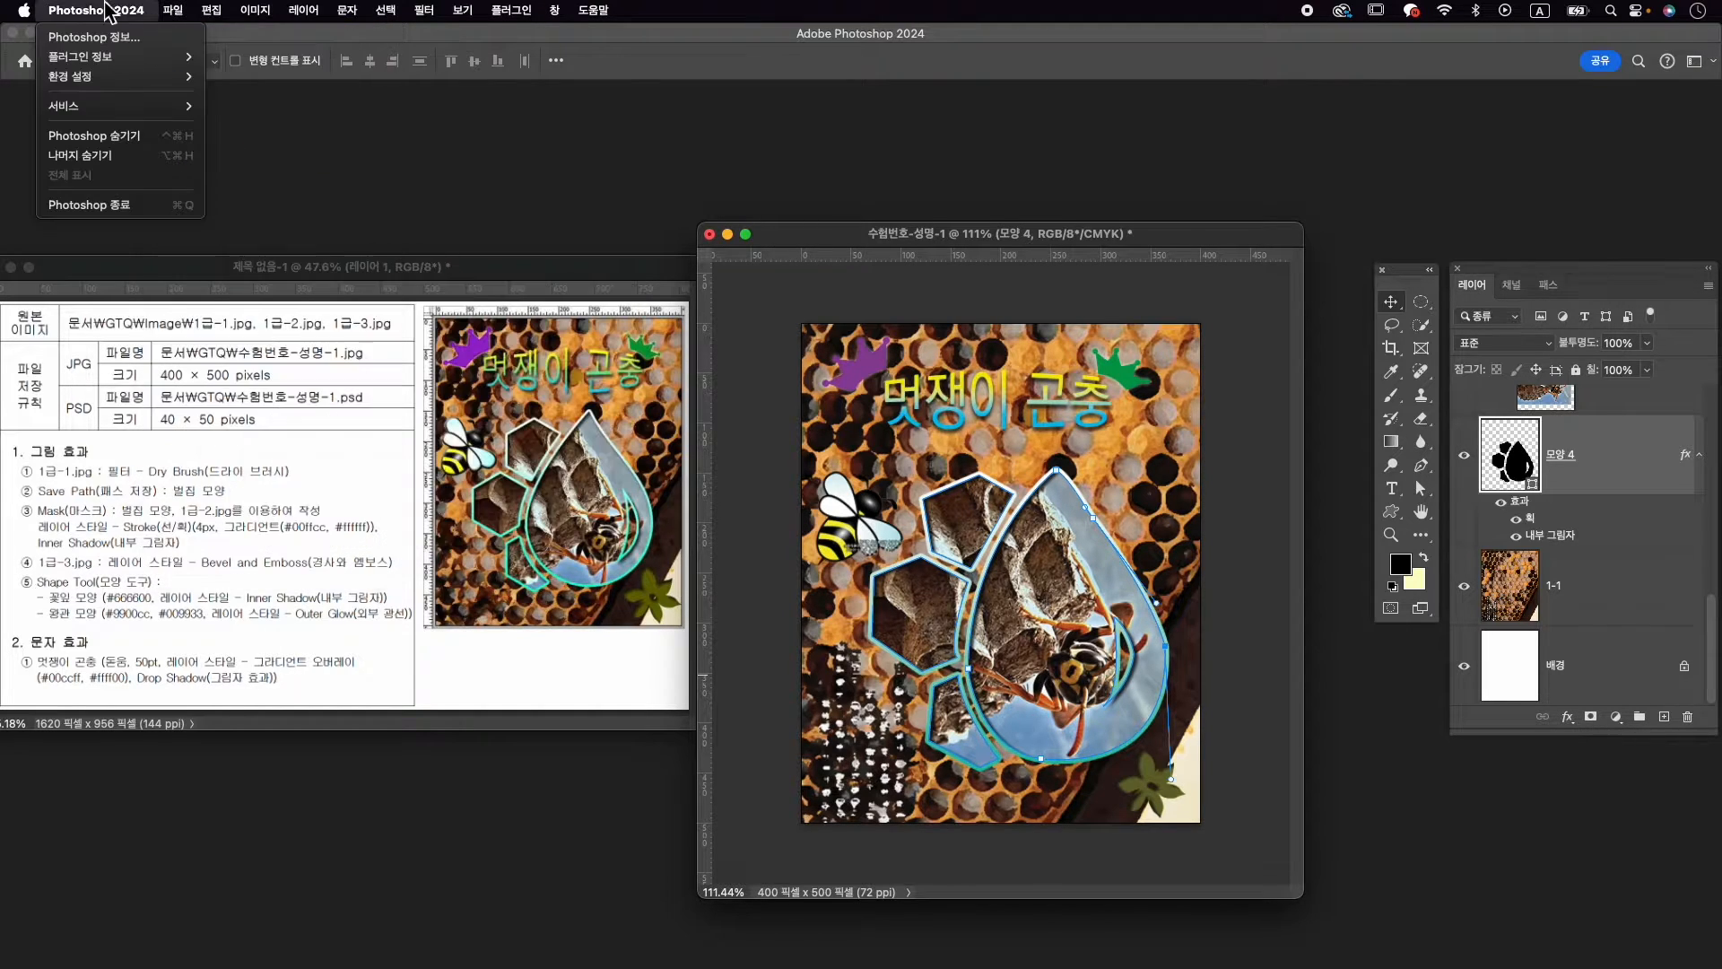
mouse_move(220, 11)
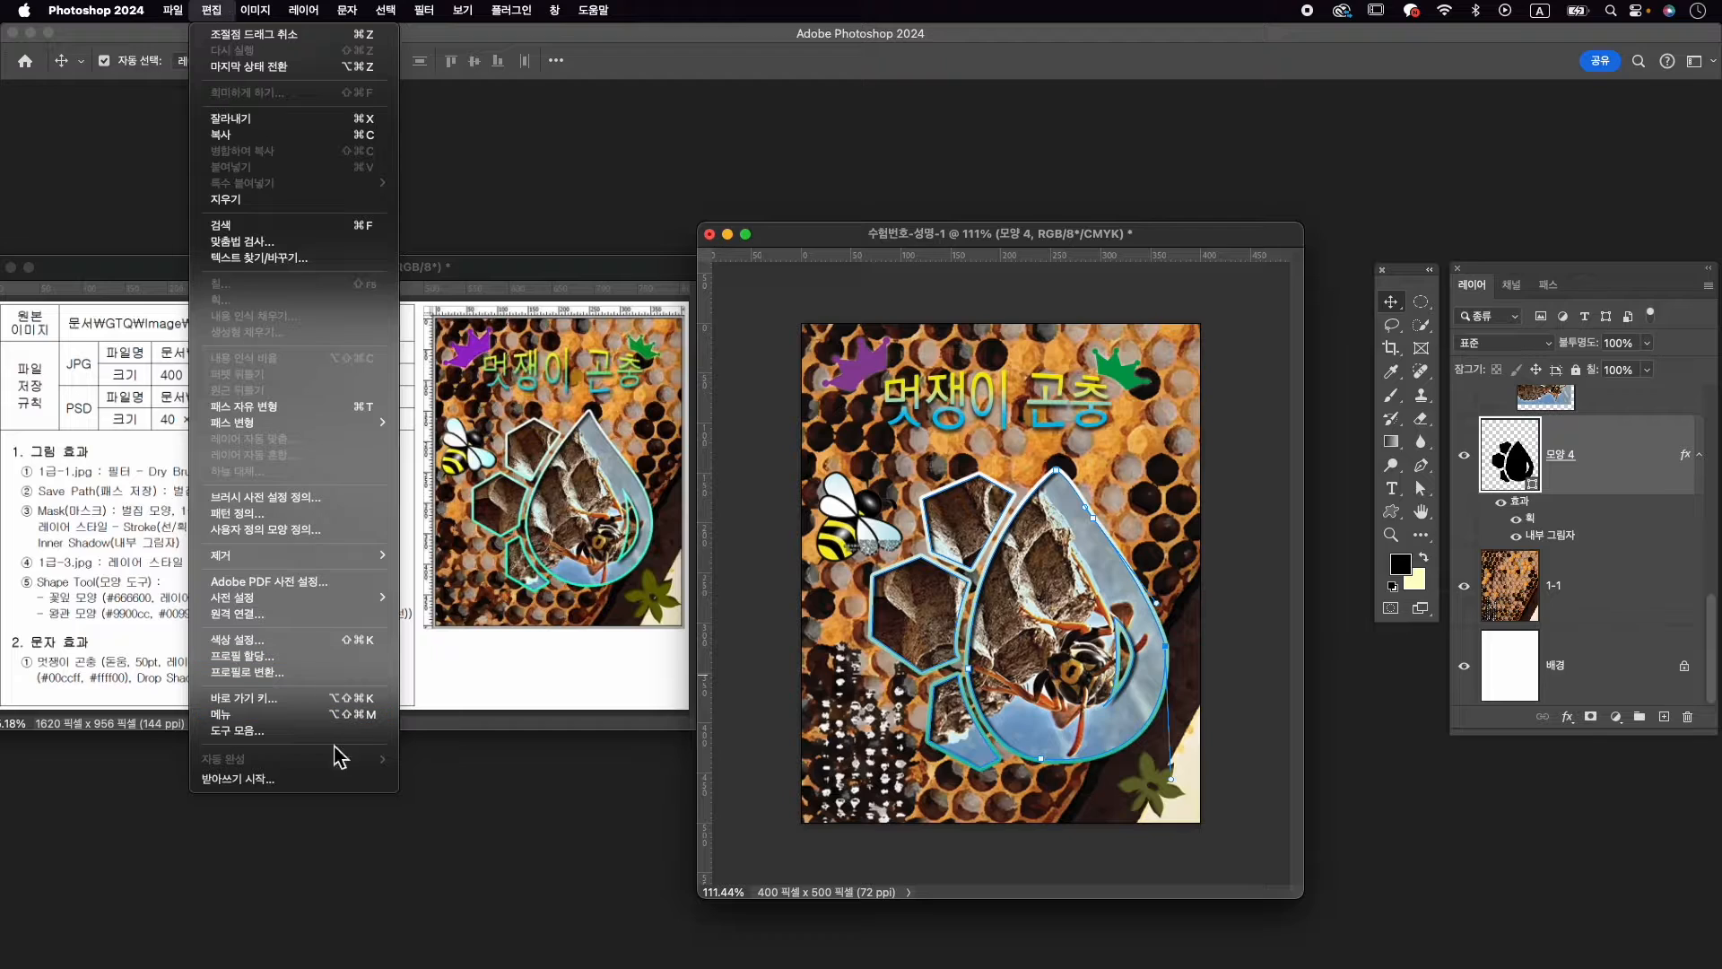
mouse_move(121, 13)
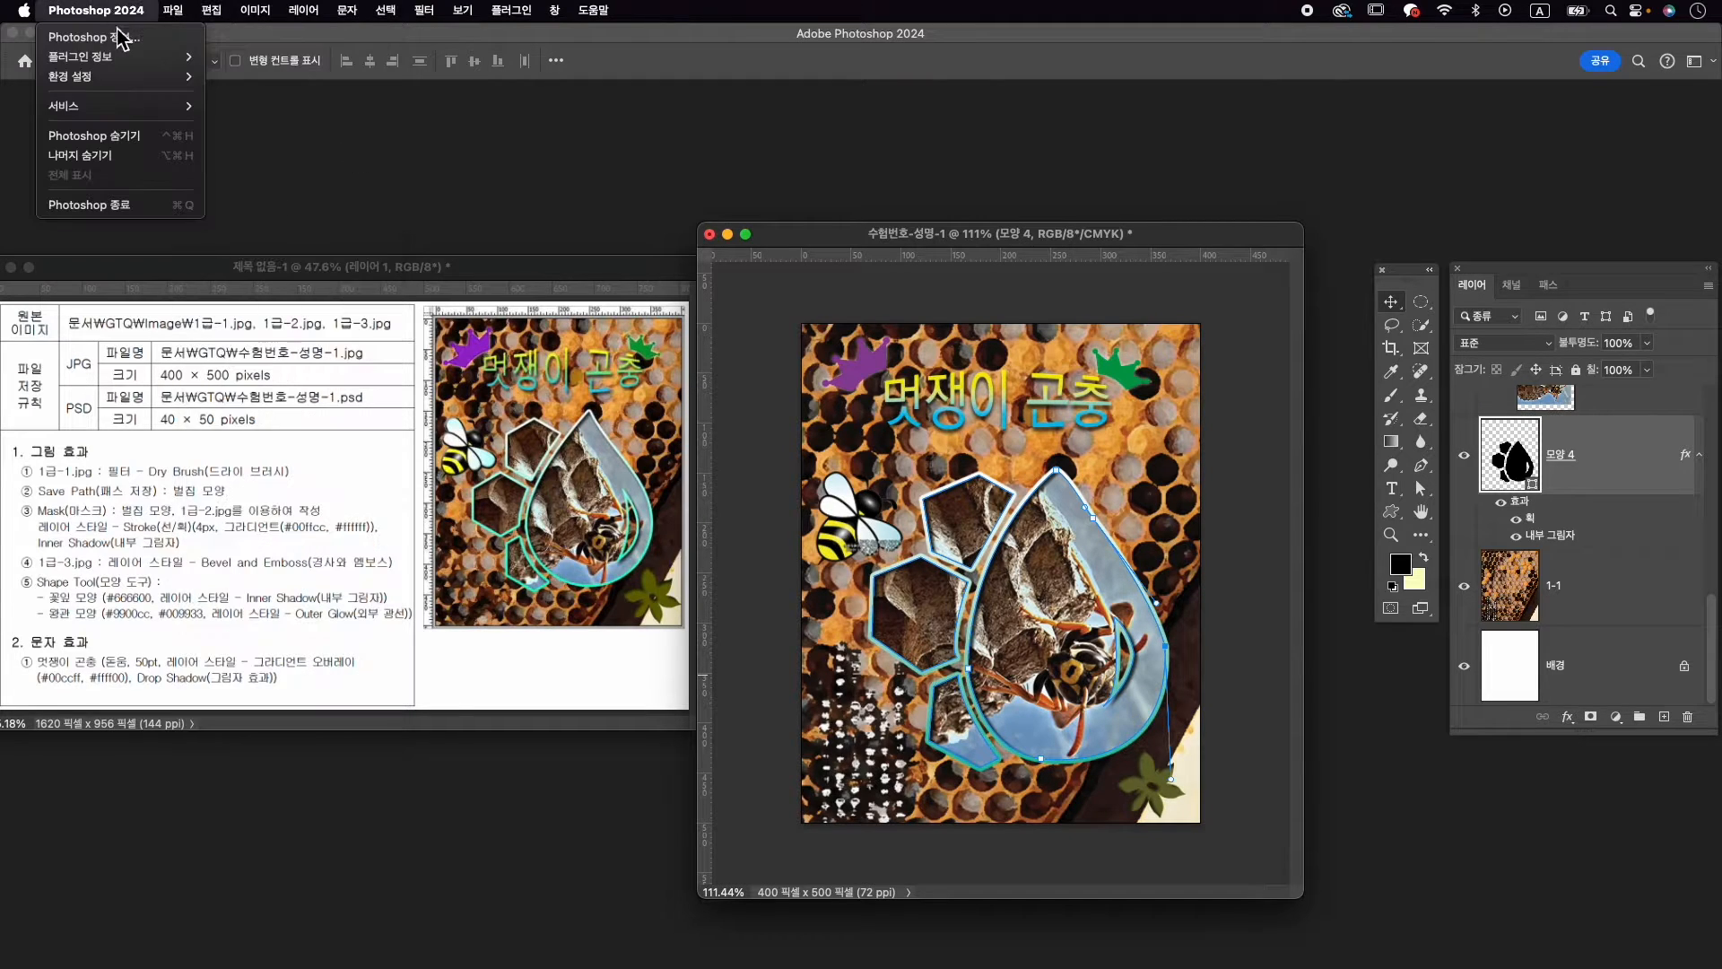
mouse_move(190, 83)
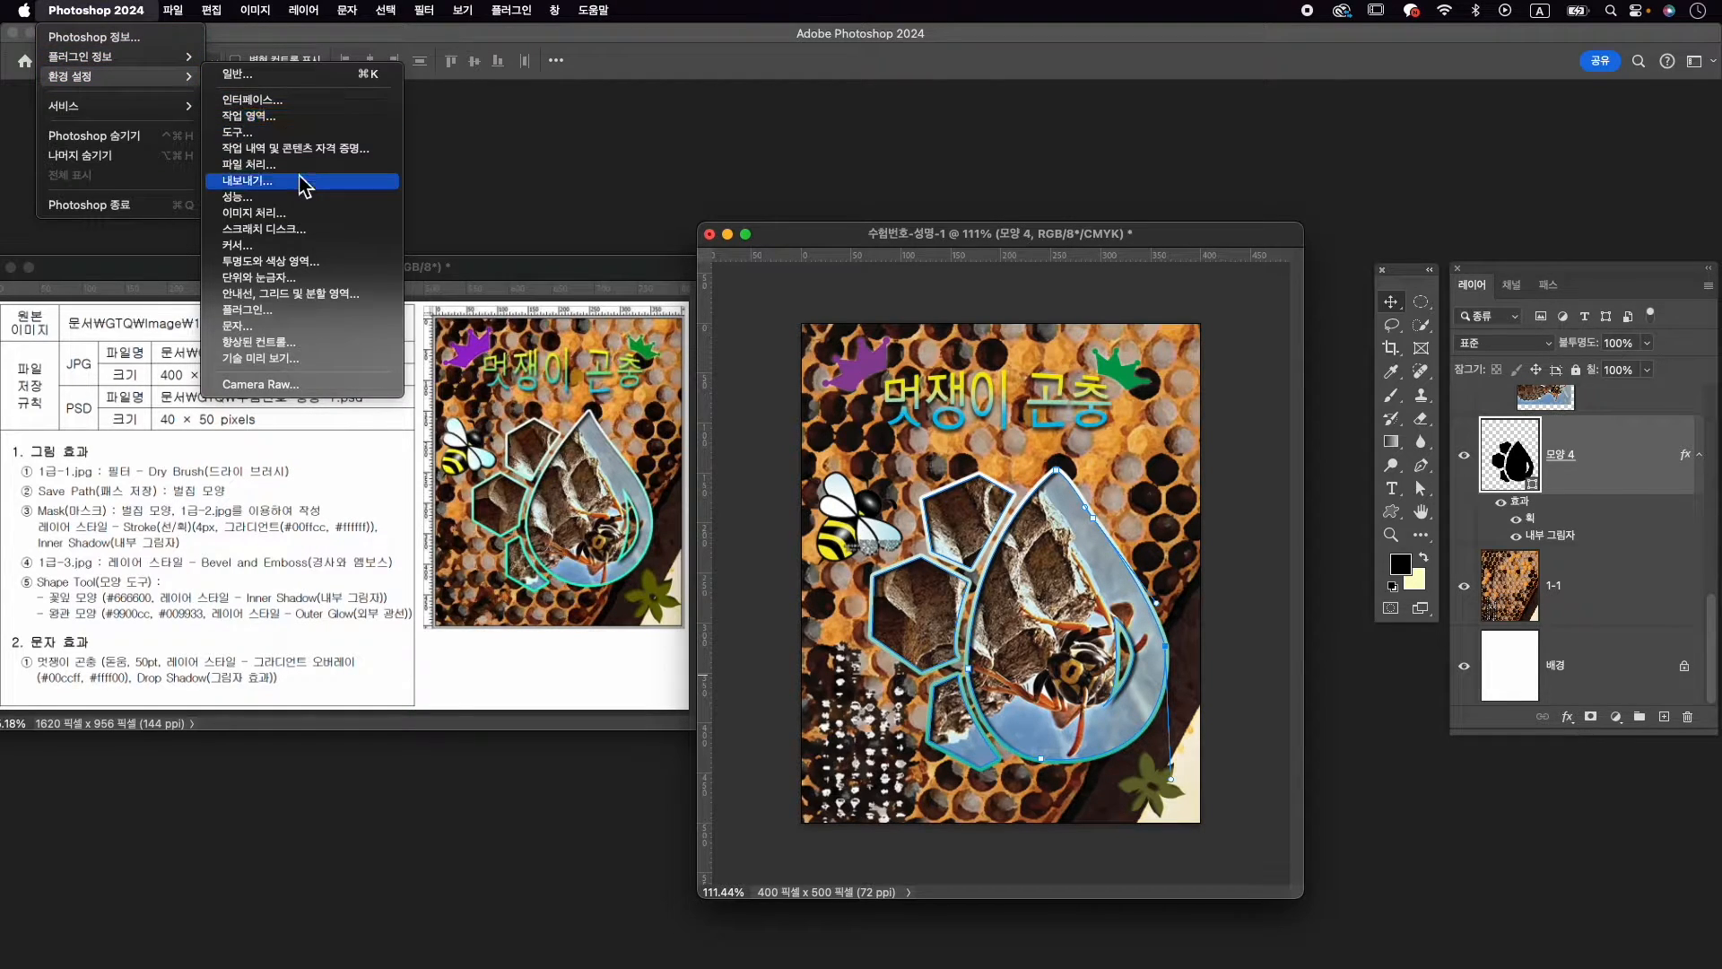
left_click(304, 182)
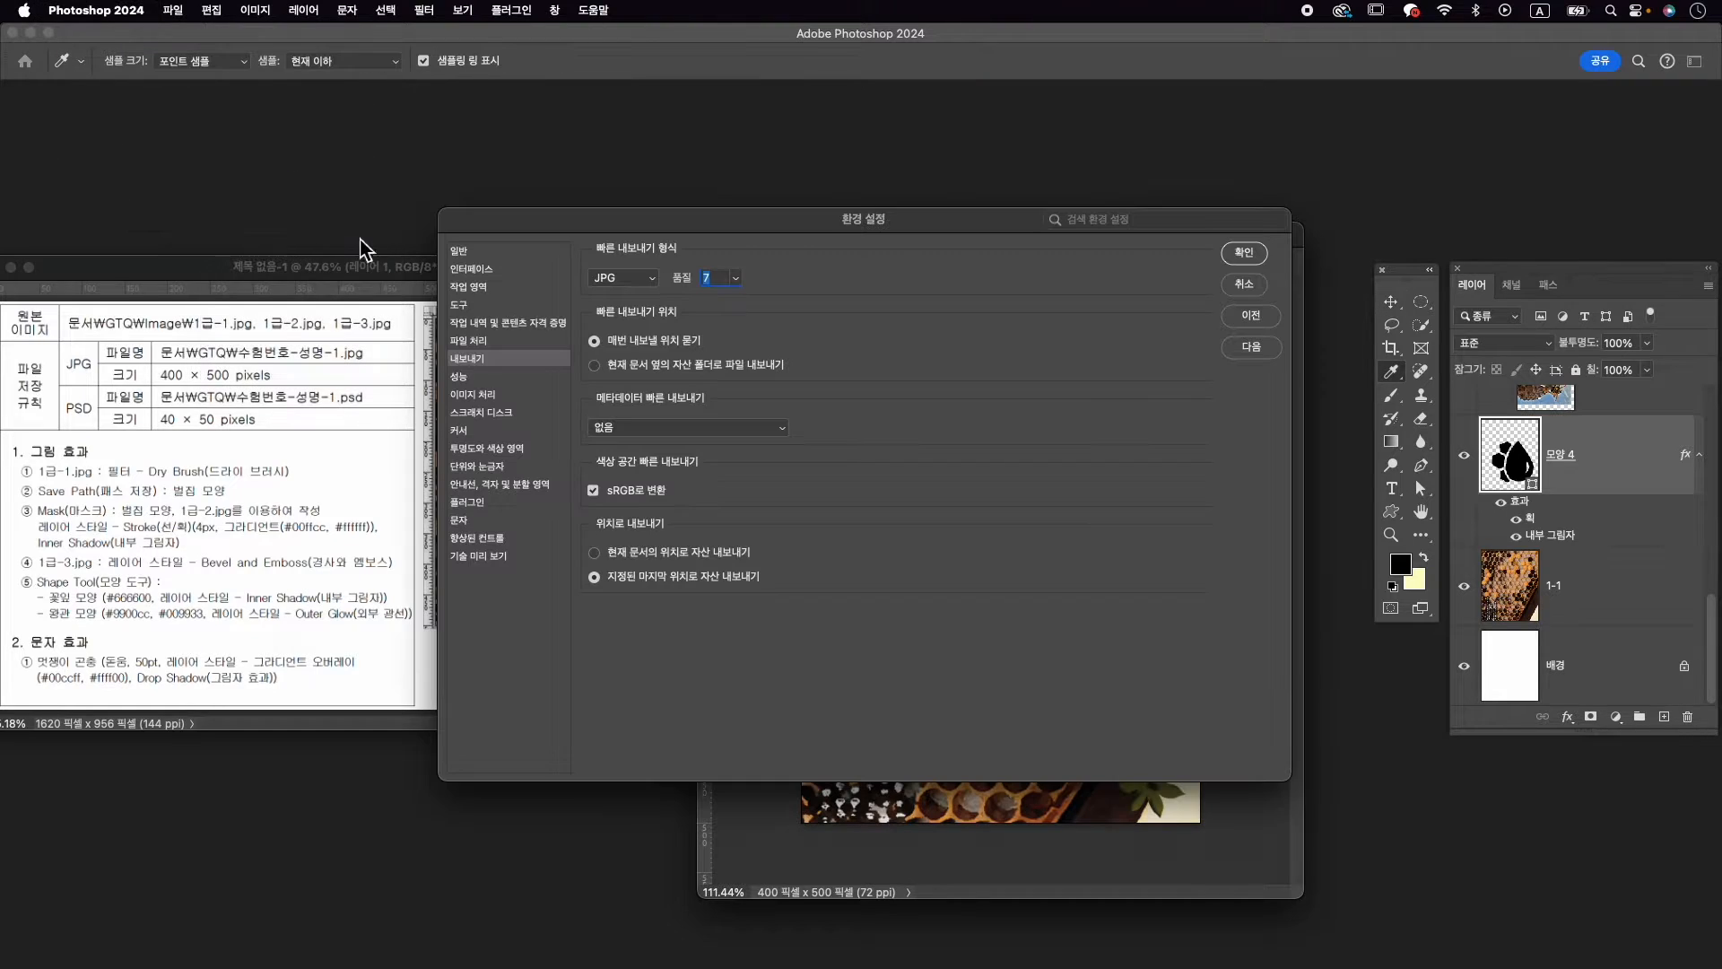
left_click(634, 284)
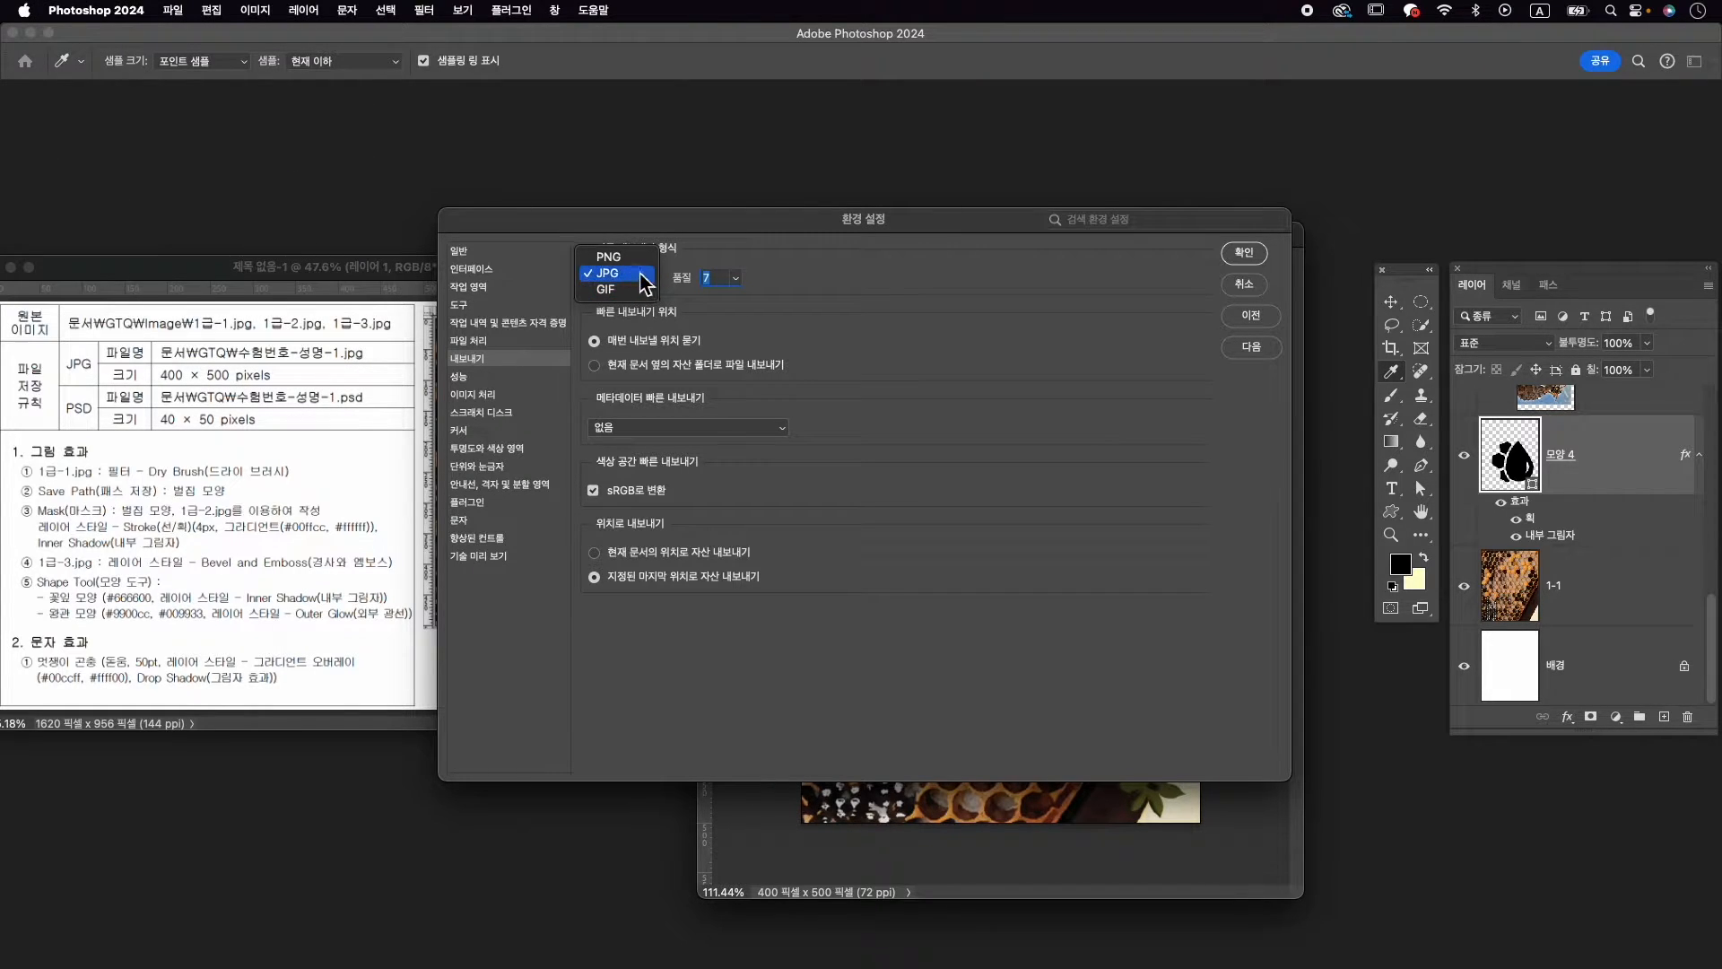
left_click(737, 278)
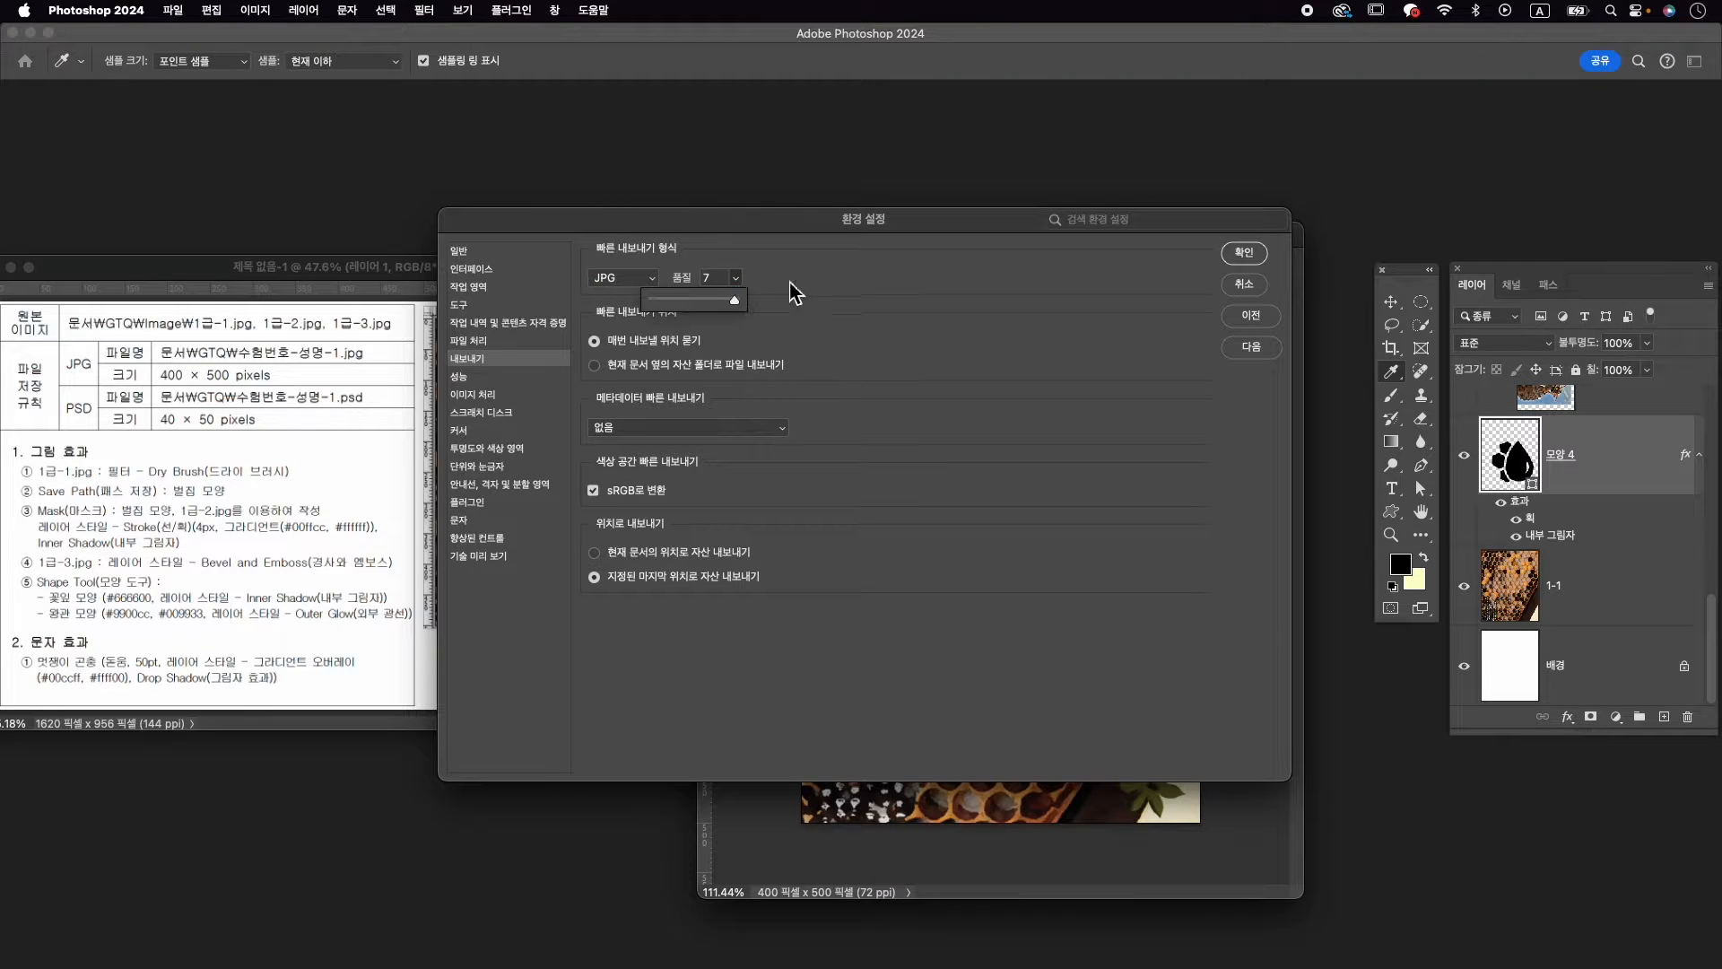
left_click(1244, 253)
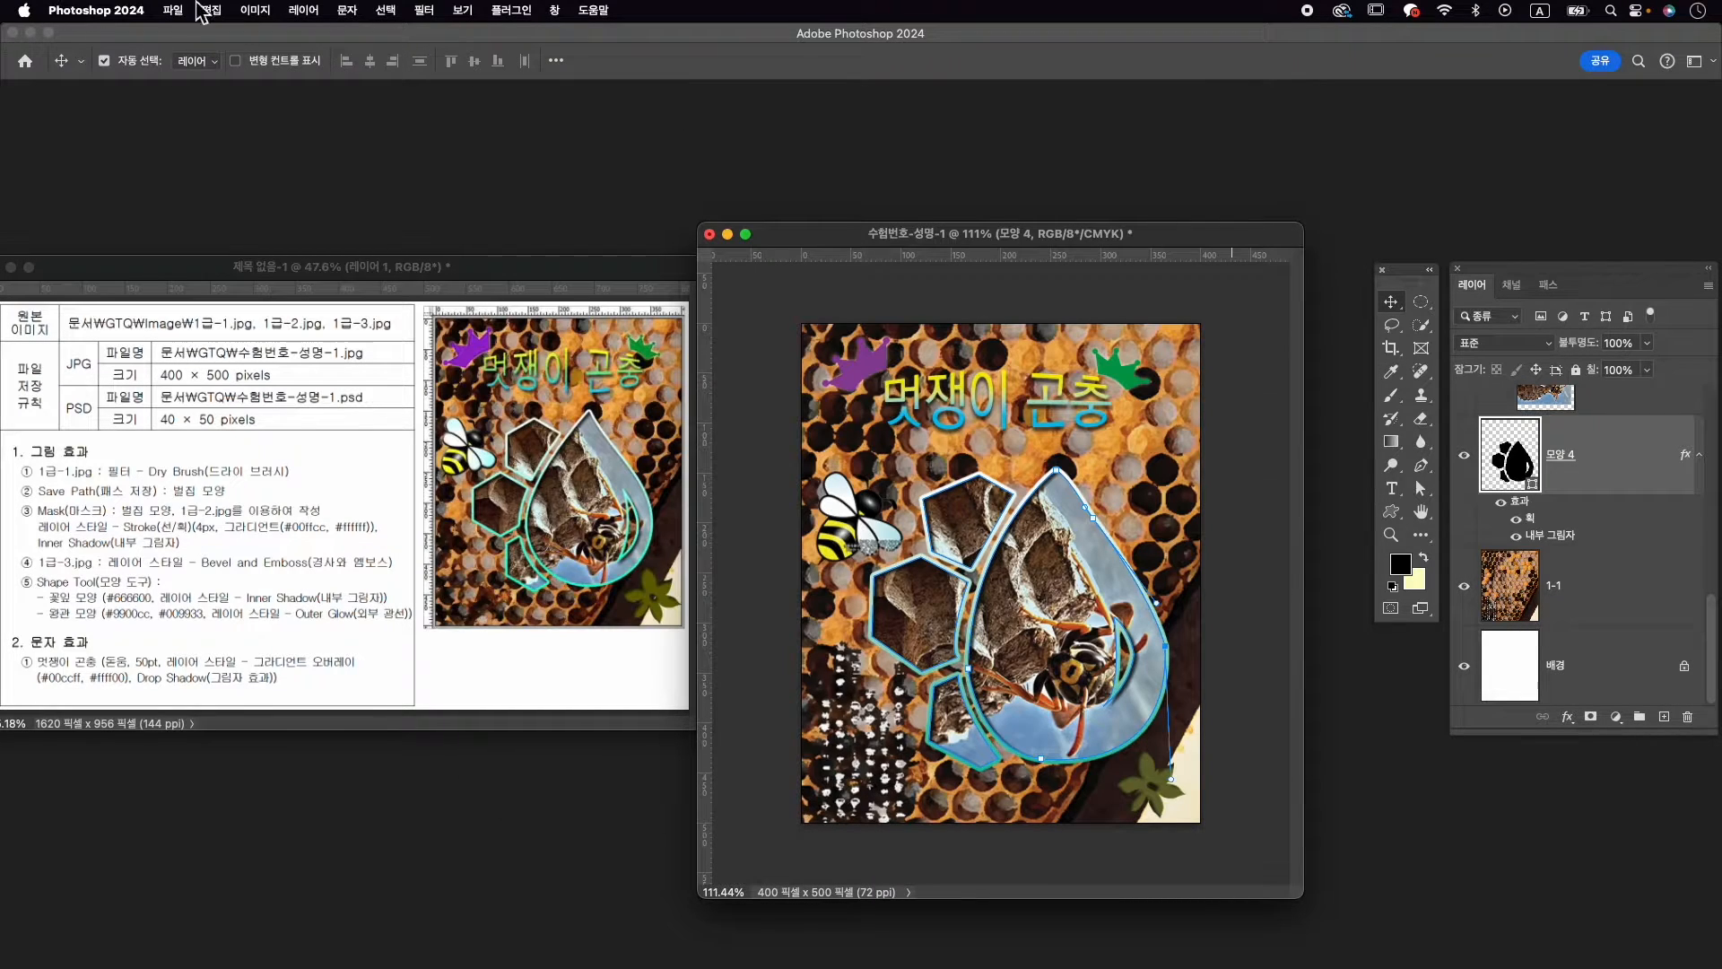
Quick-export the composition as 수험번호-성명-1.jpg into the GTQ folder
left_click(174, 11)
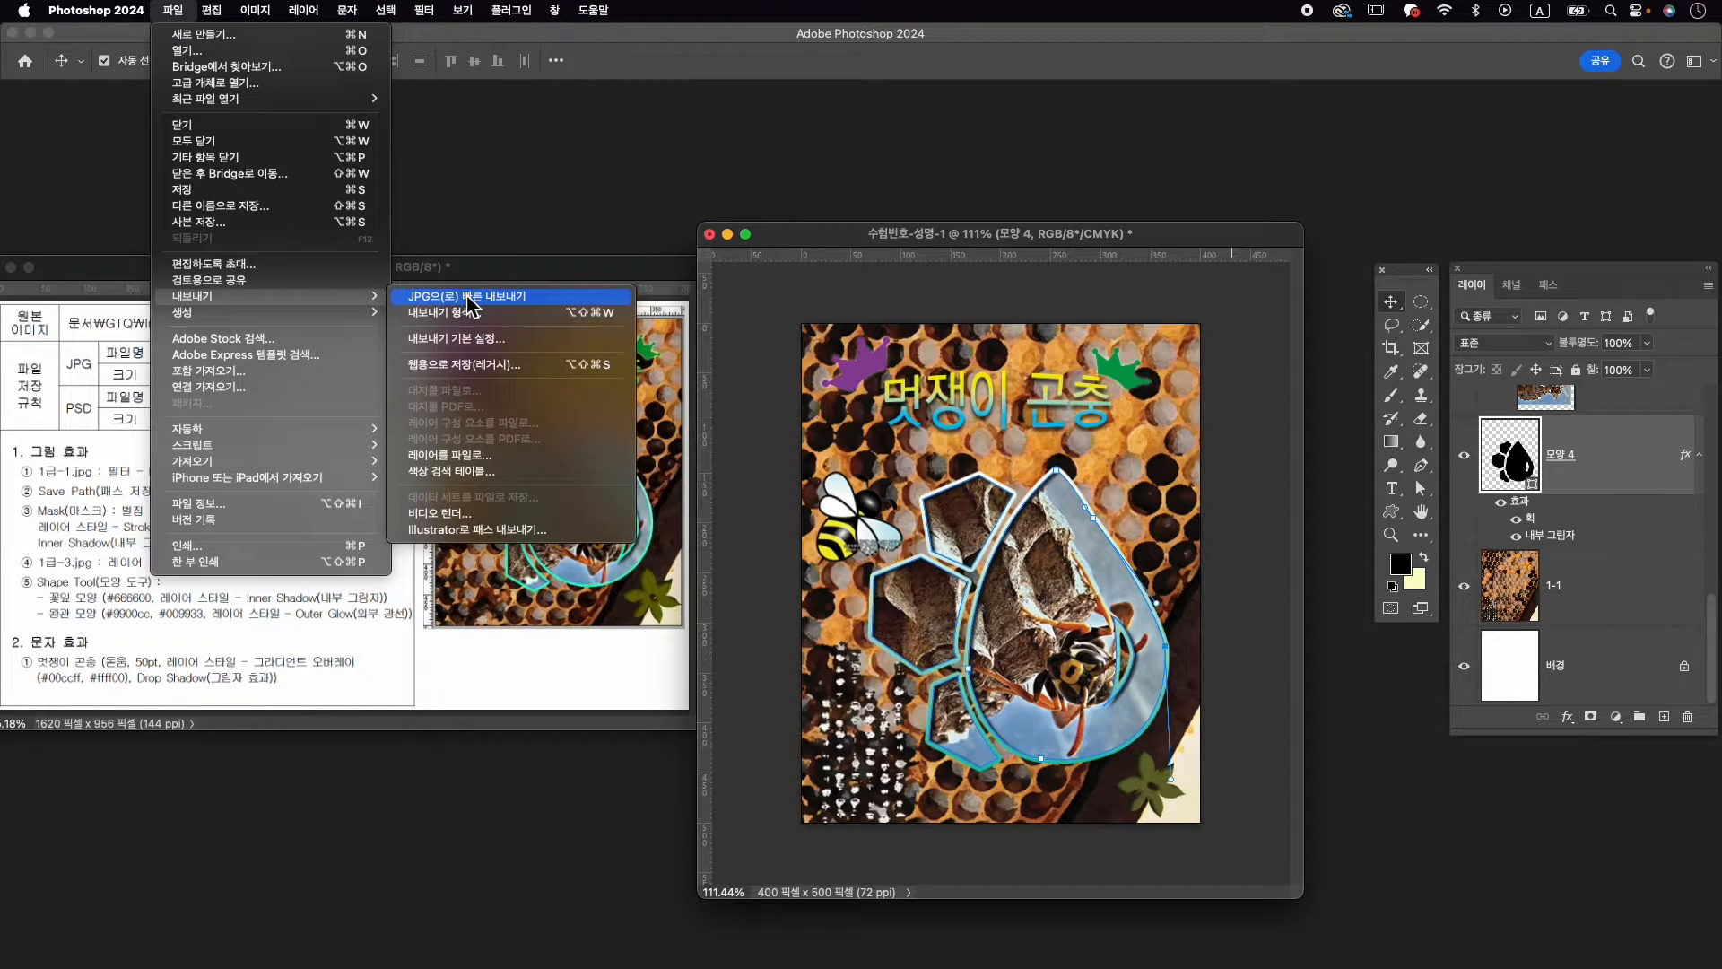
left_click(470, 298)
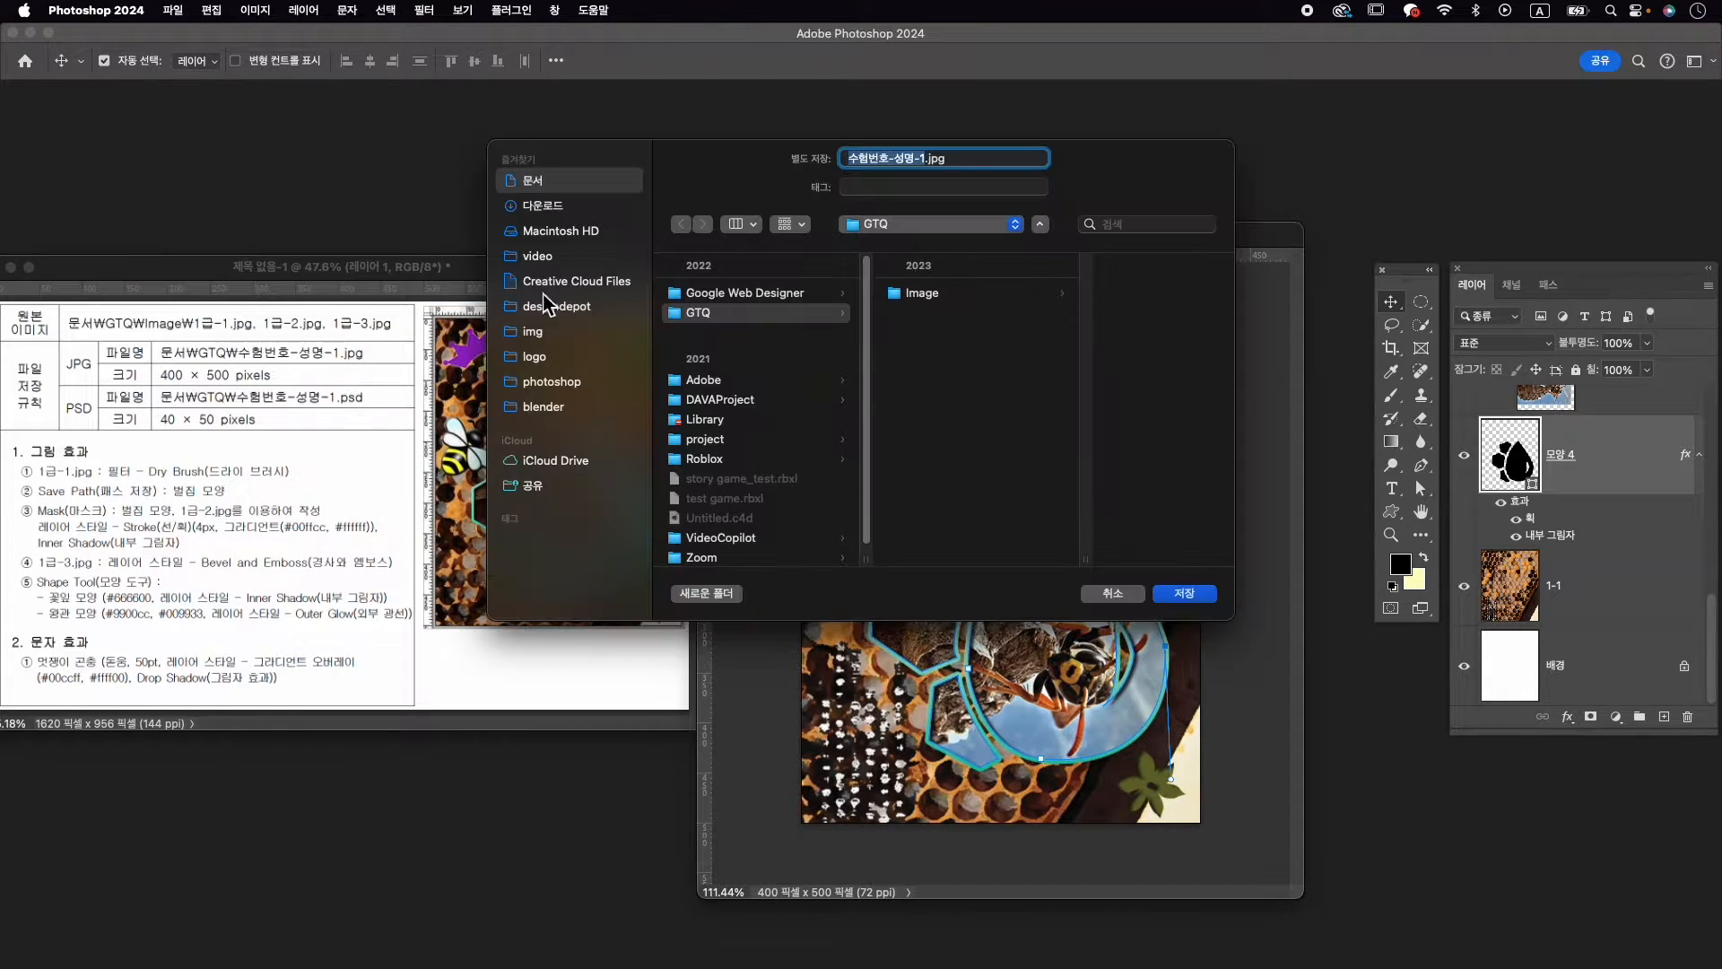
left_click(750, 314)
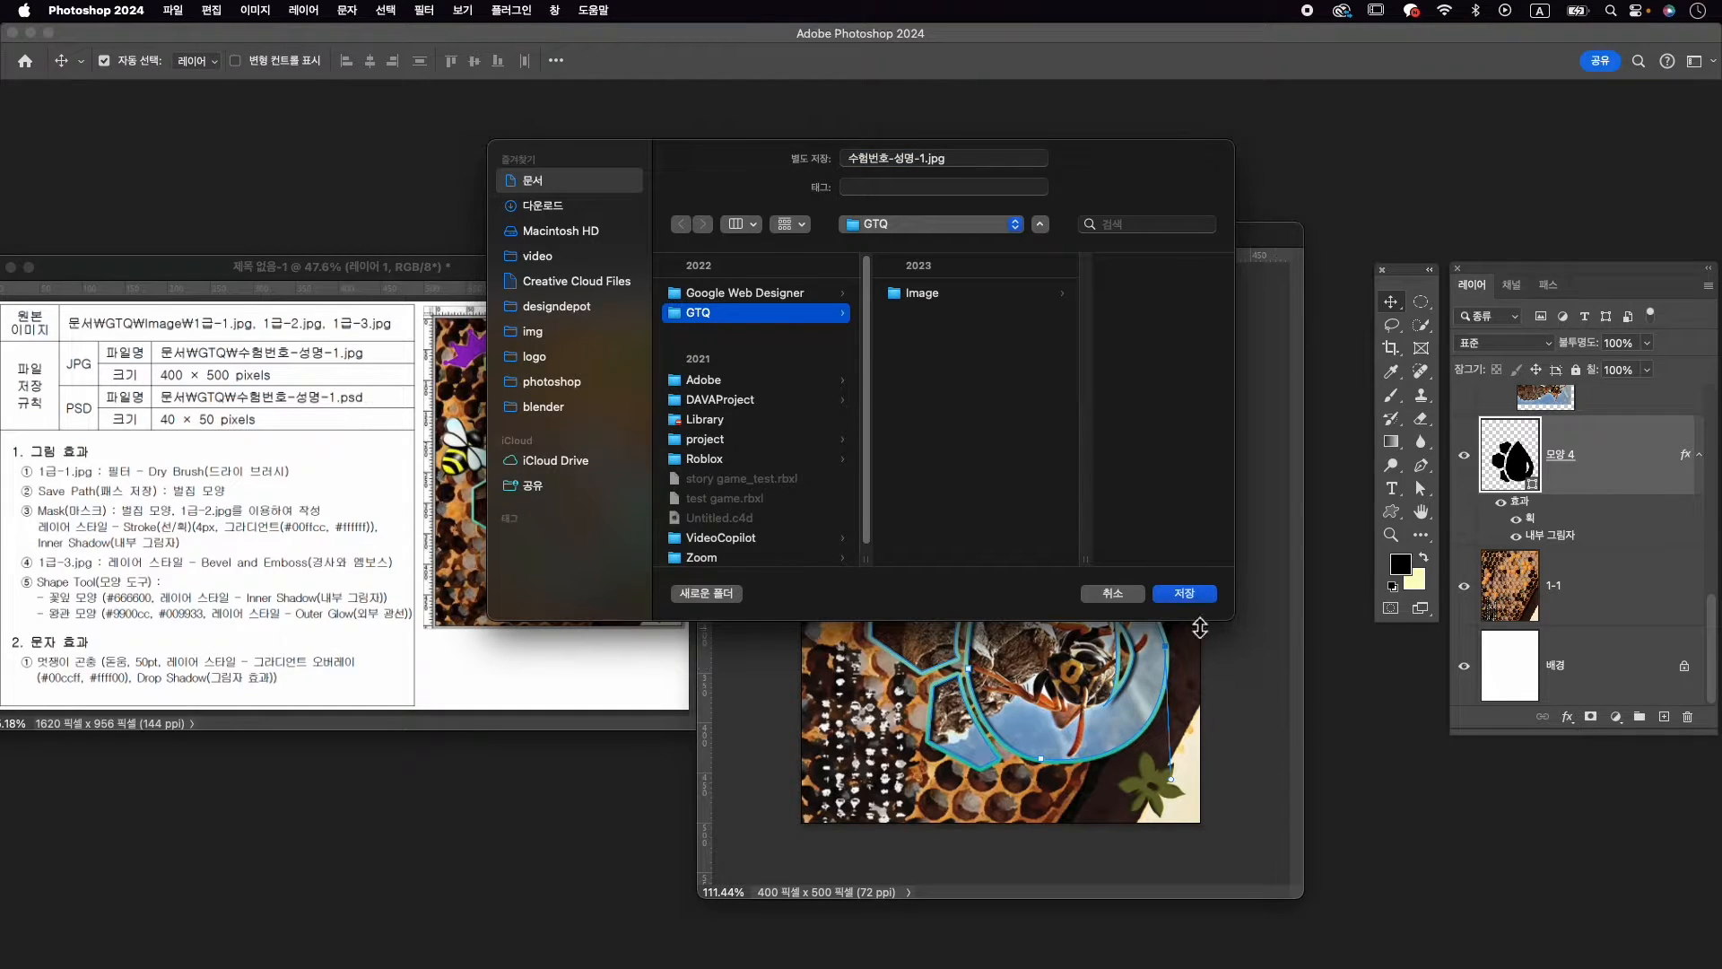
left_click(1186, 592)
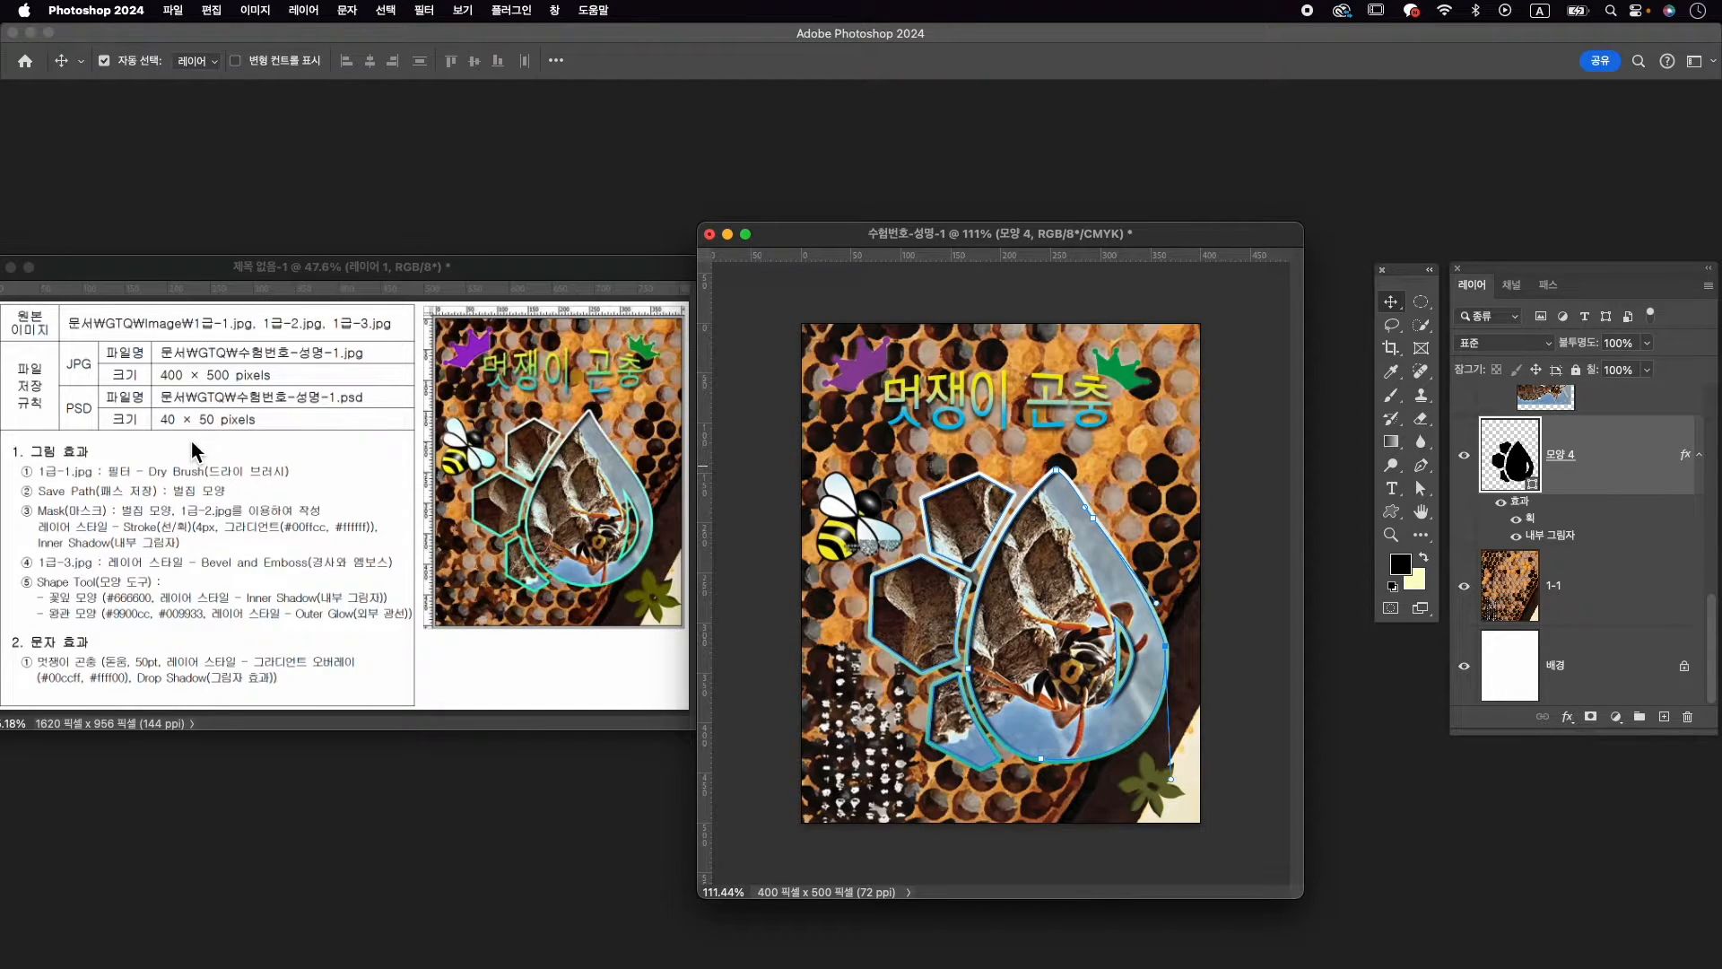
Resize the image to 40 × 50 pixels
key("super+alt+i")
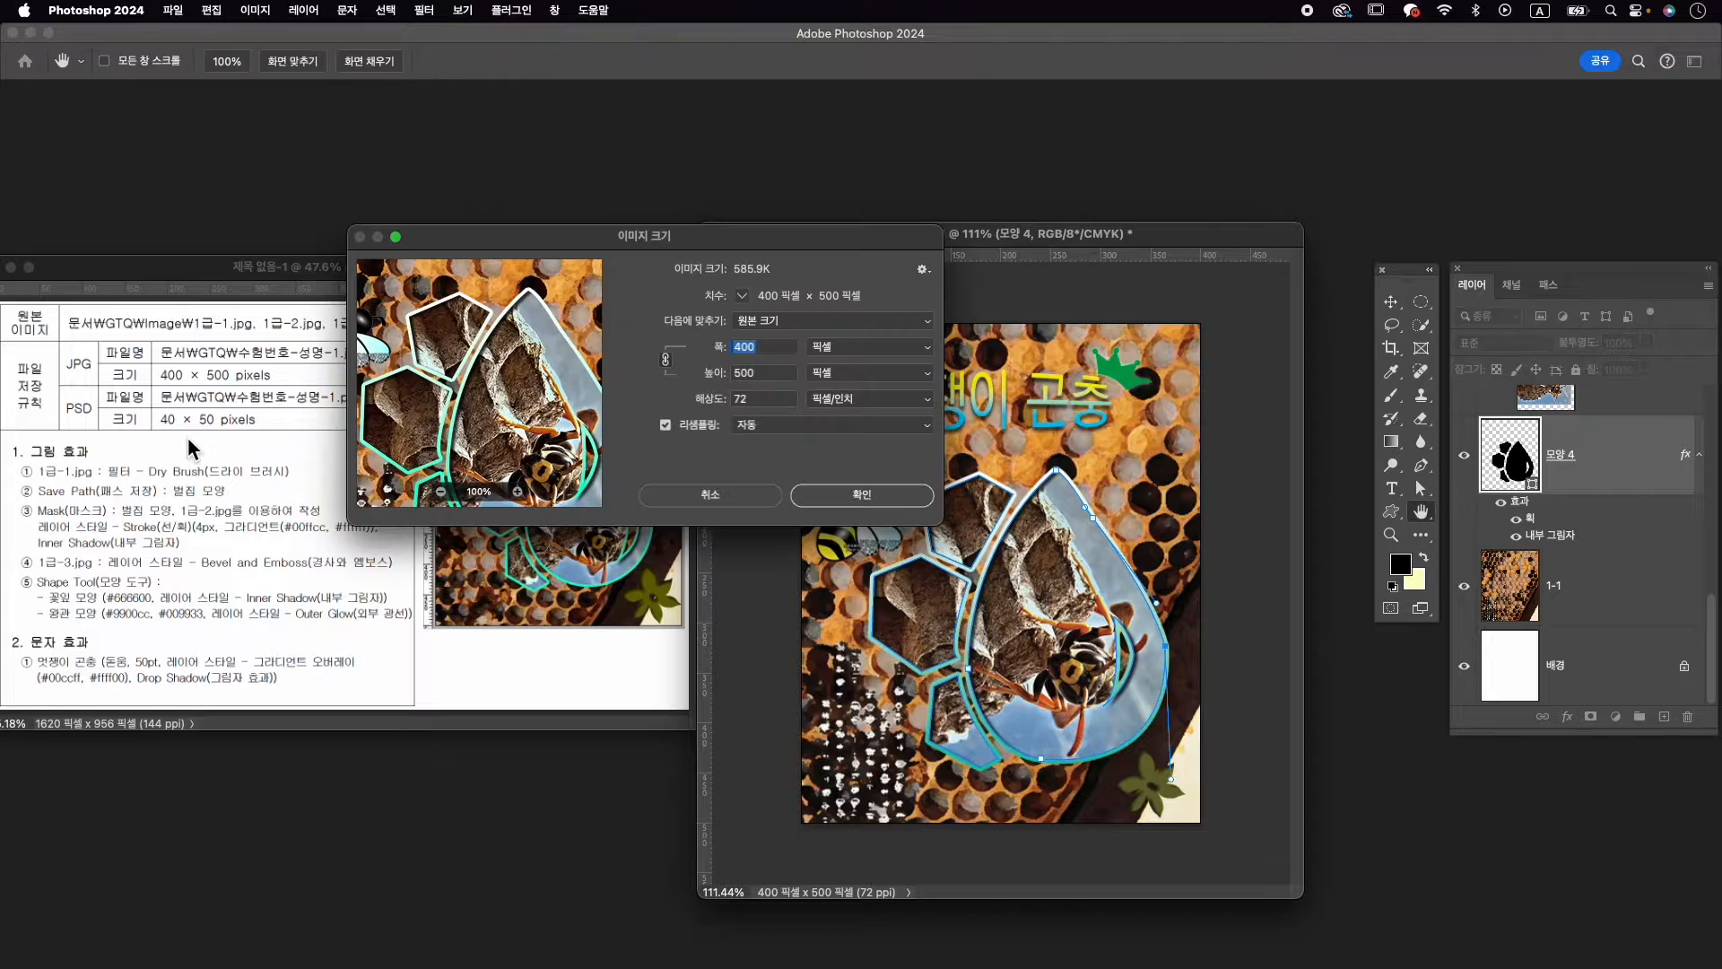
type("40")
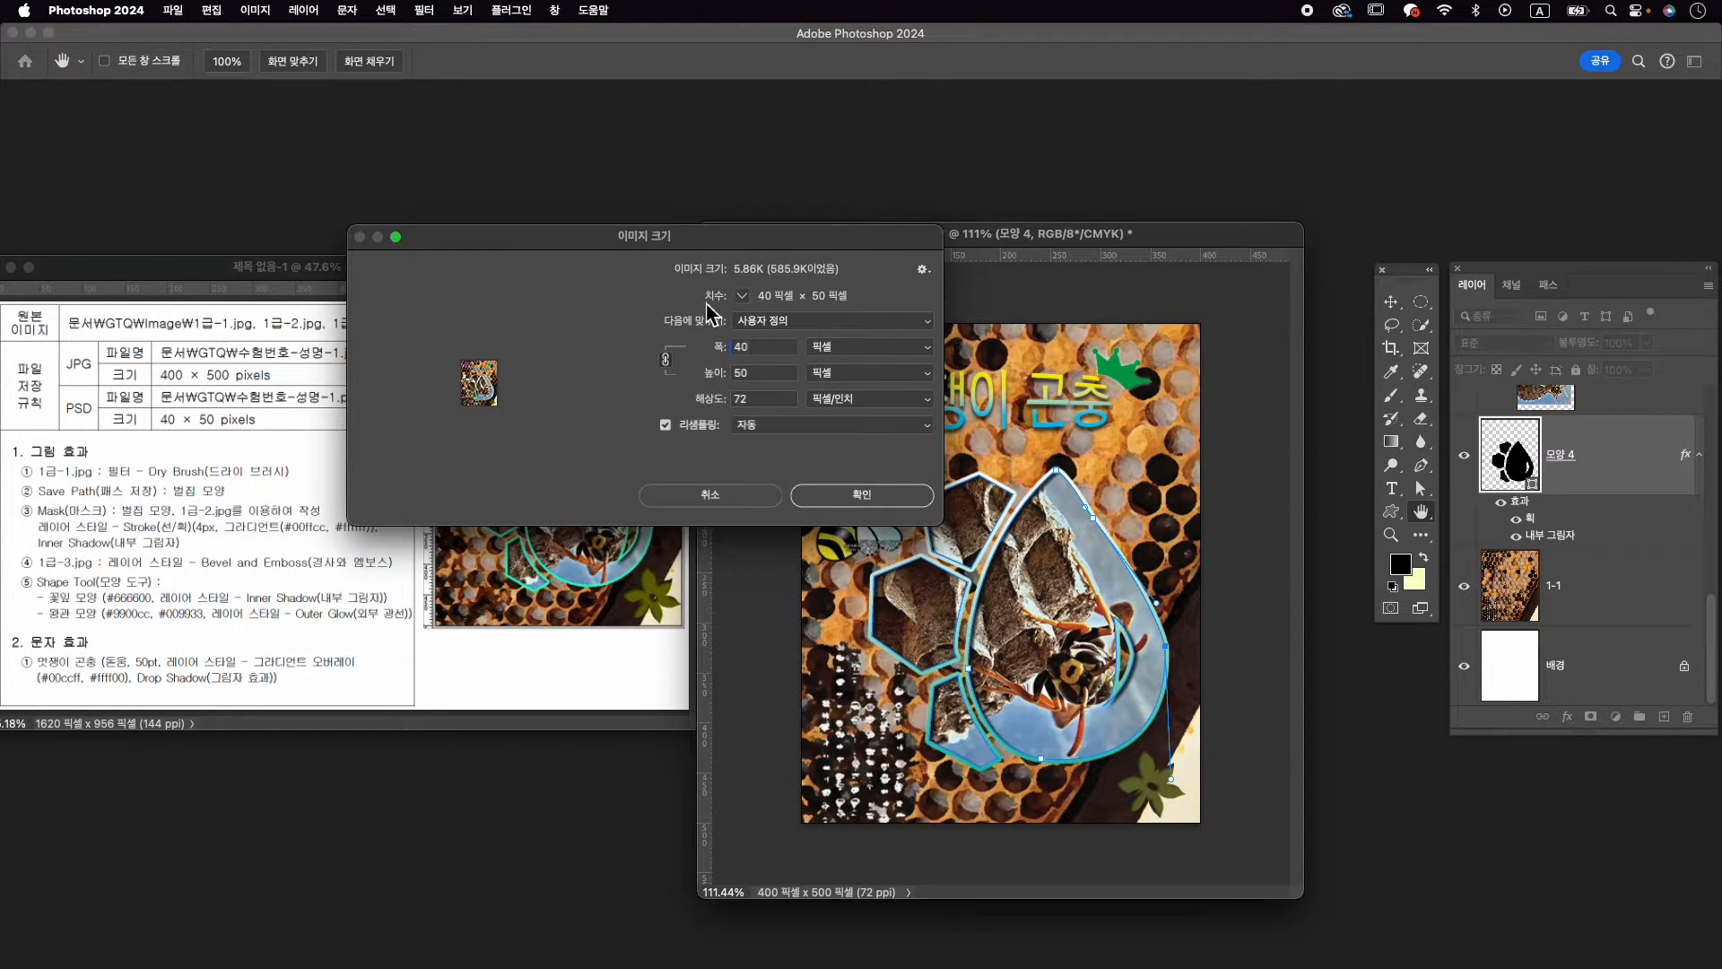
left_click(860, 494)
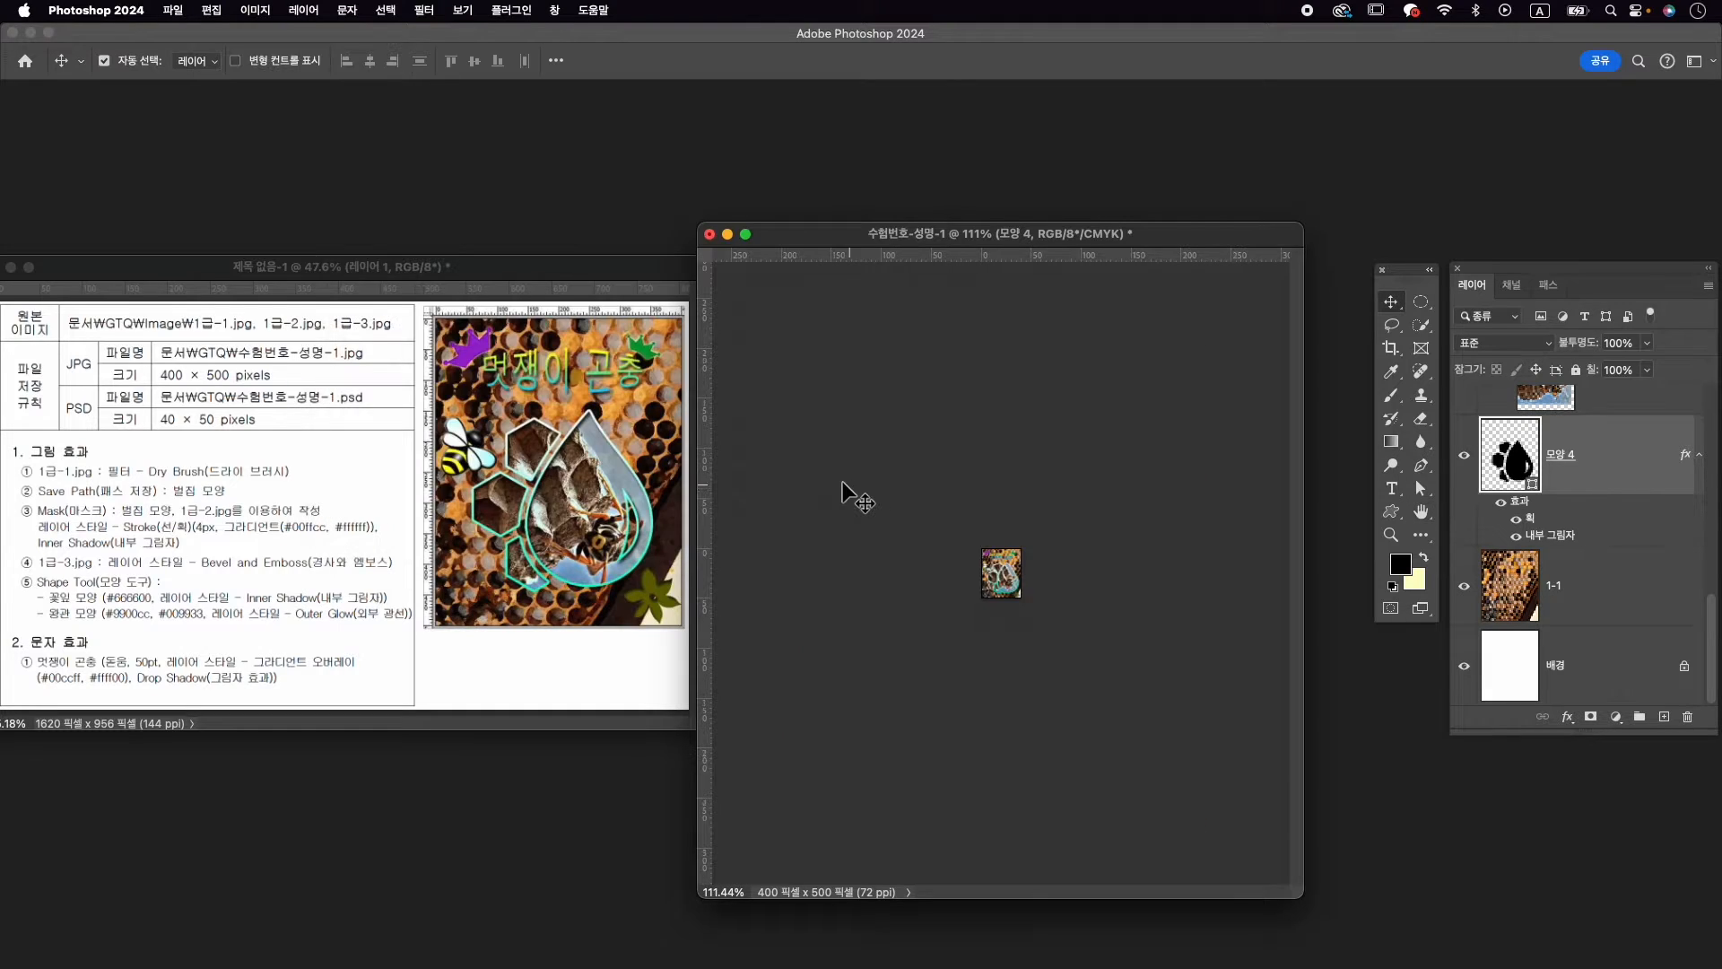
Save the reduced document in Photoshop format as 수험번호-성명-1.psd in the GTQ folder
left_click(167, 10)
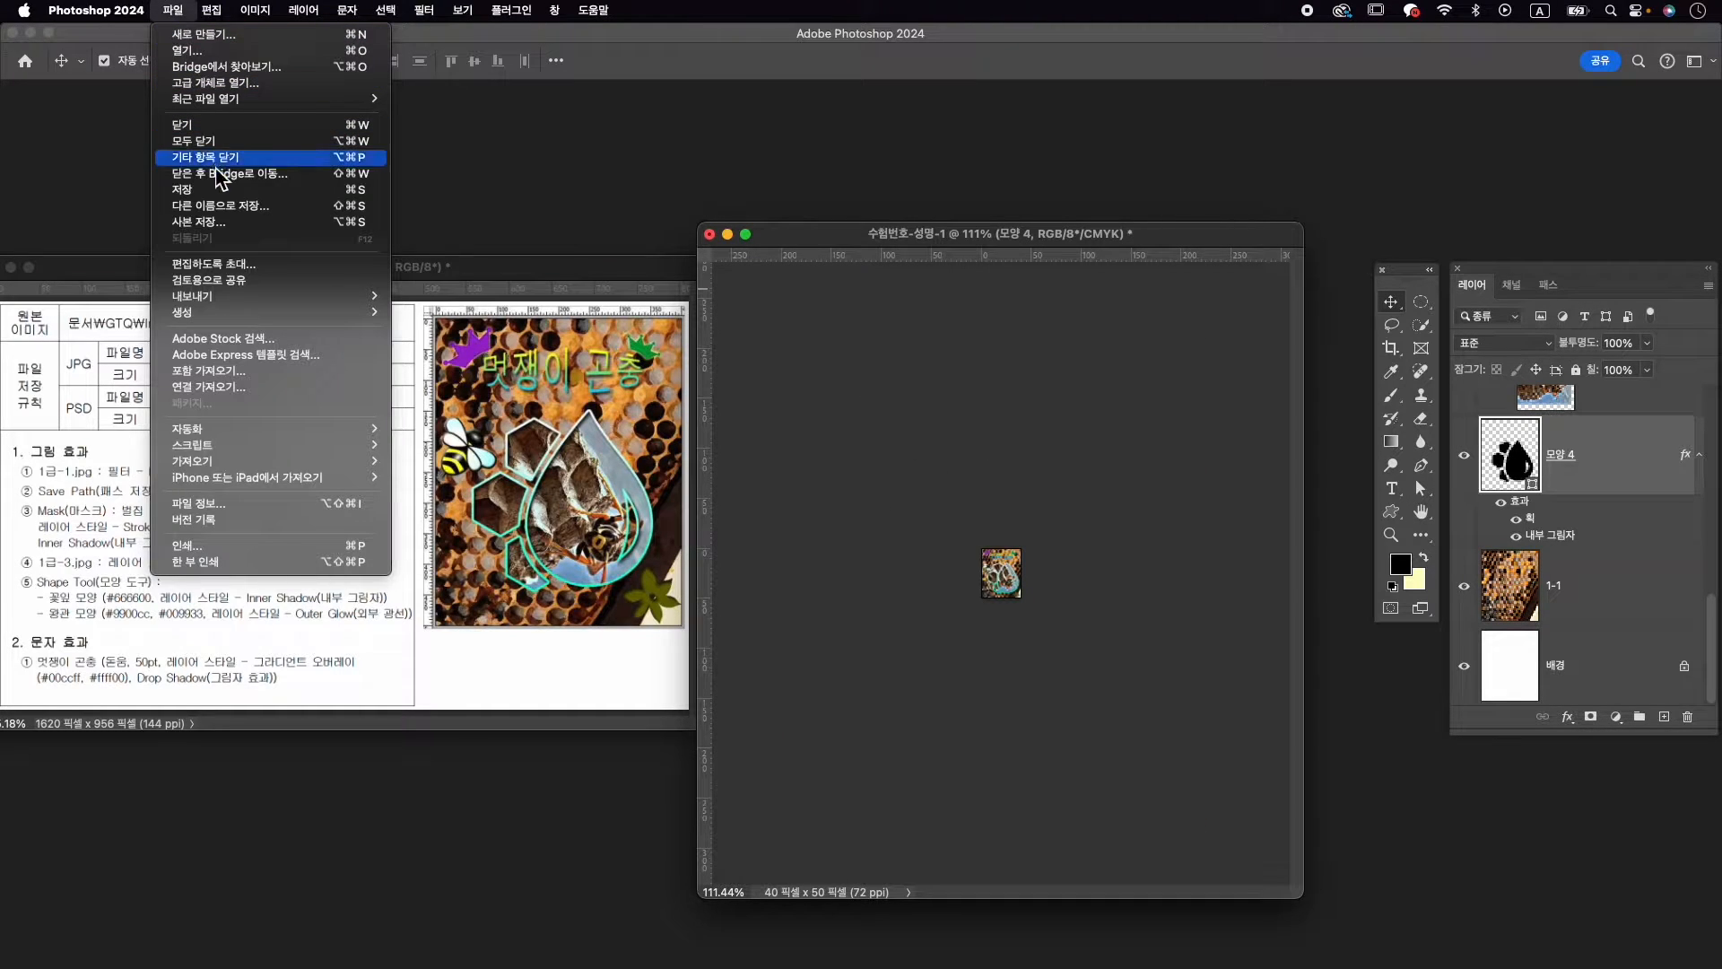
left_click(252, 209)
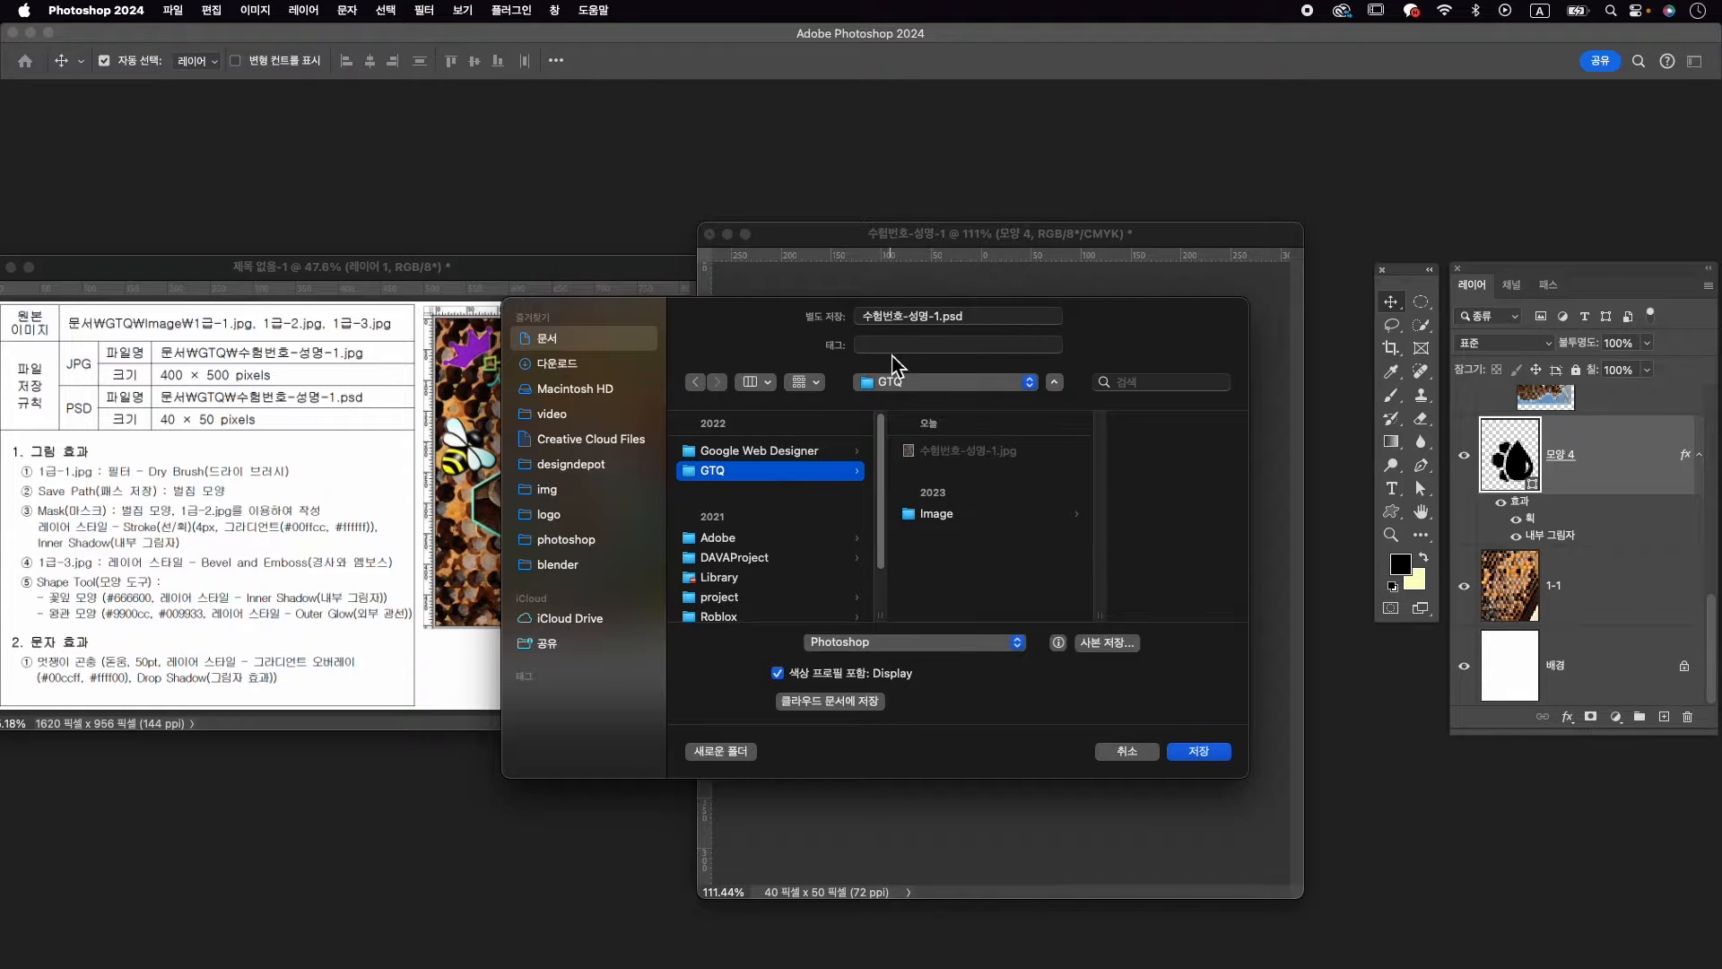
left_click(1219, 752)
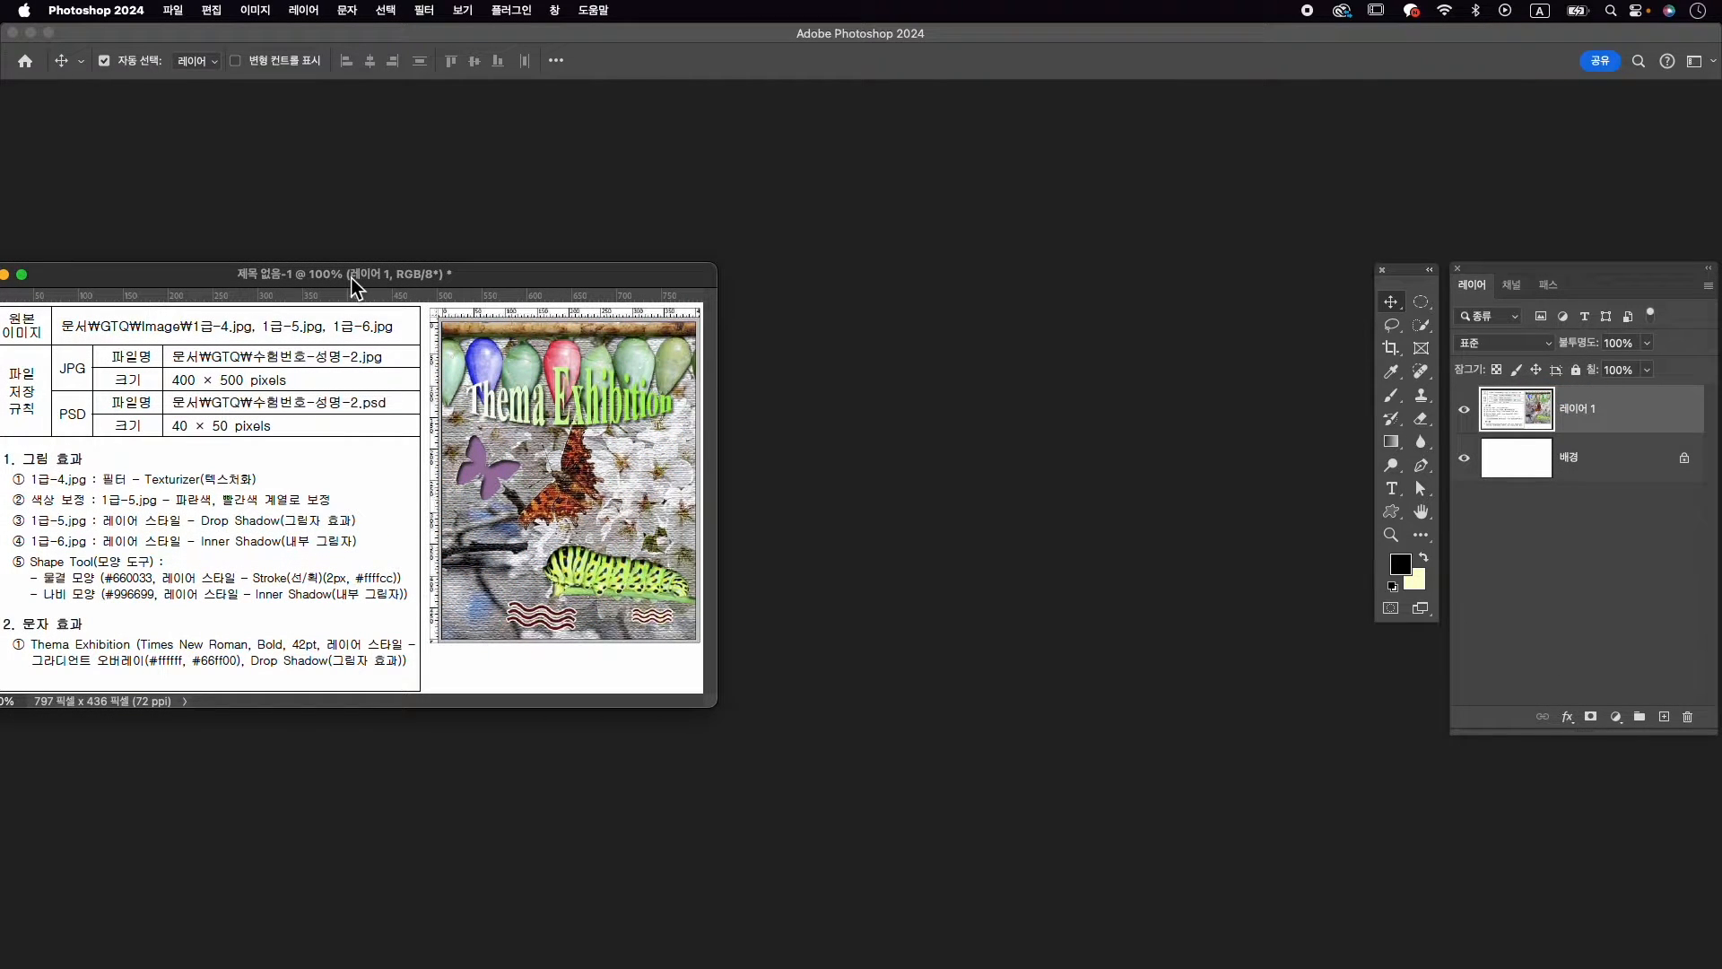
Create a 400 × 500 pixel document named 수험번호-성명-2 at 72 ppi and place its window beside the exam sheet
key("super+n")
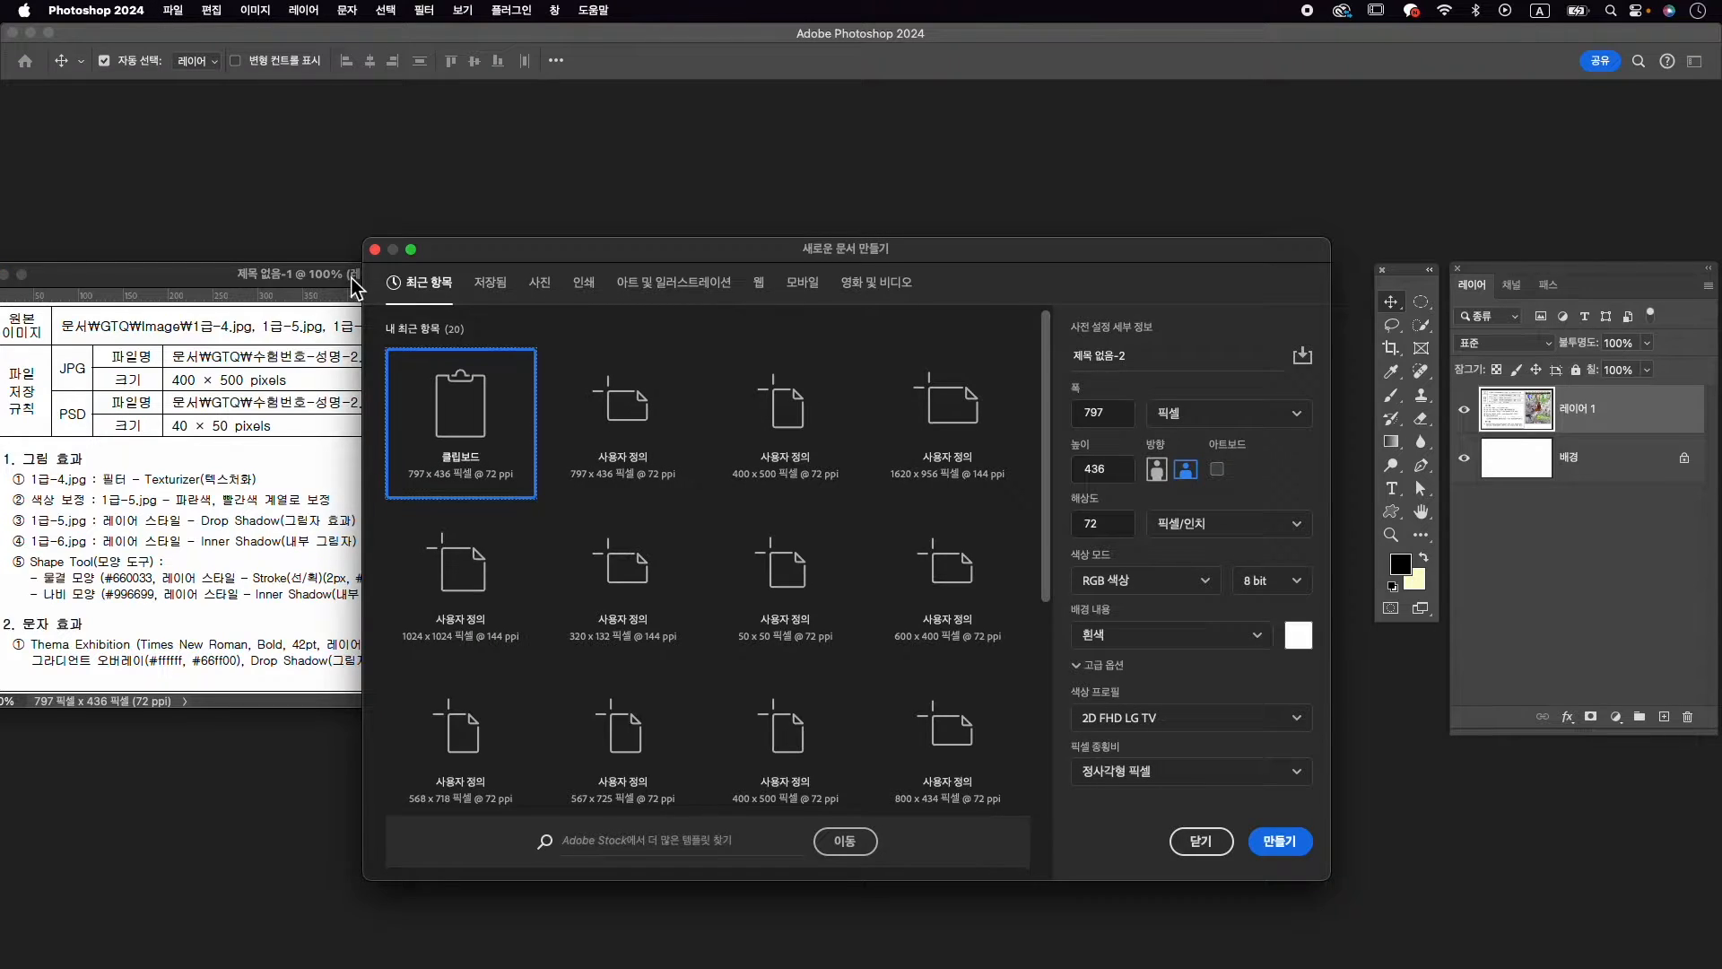
key("Tab")
key("Caps_Lock")
type("숳")
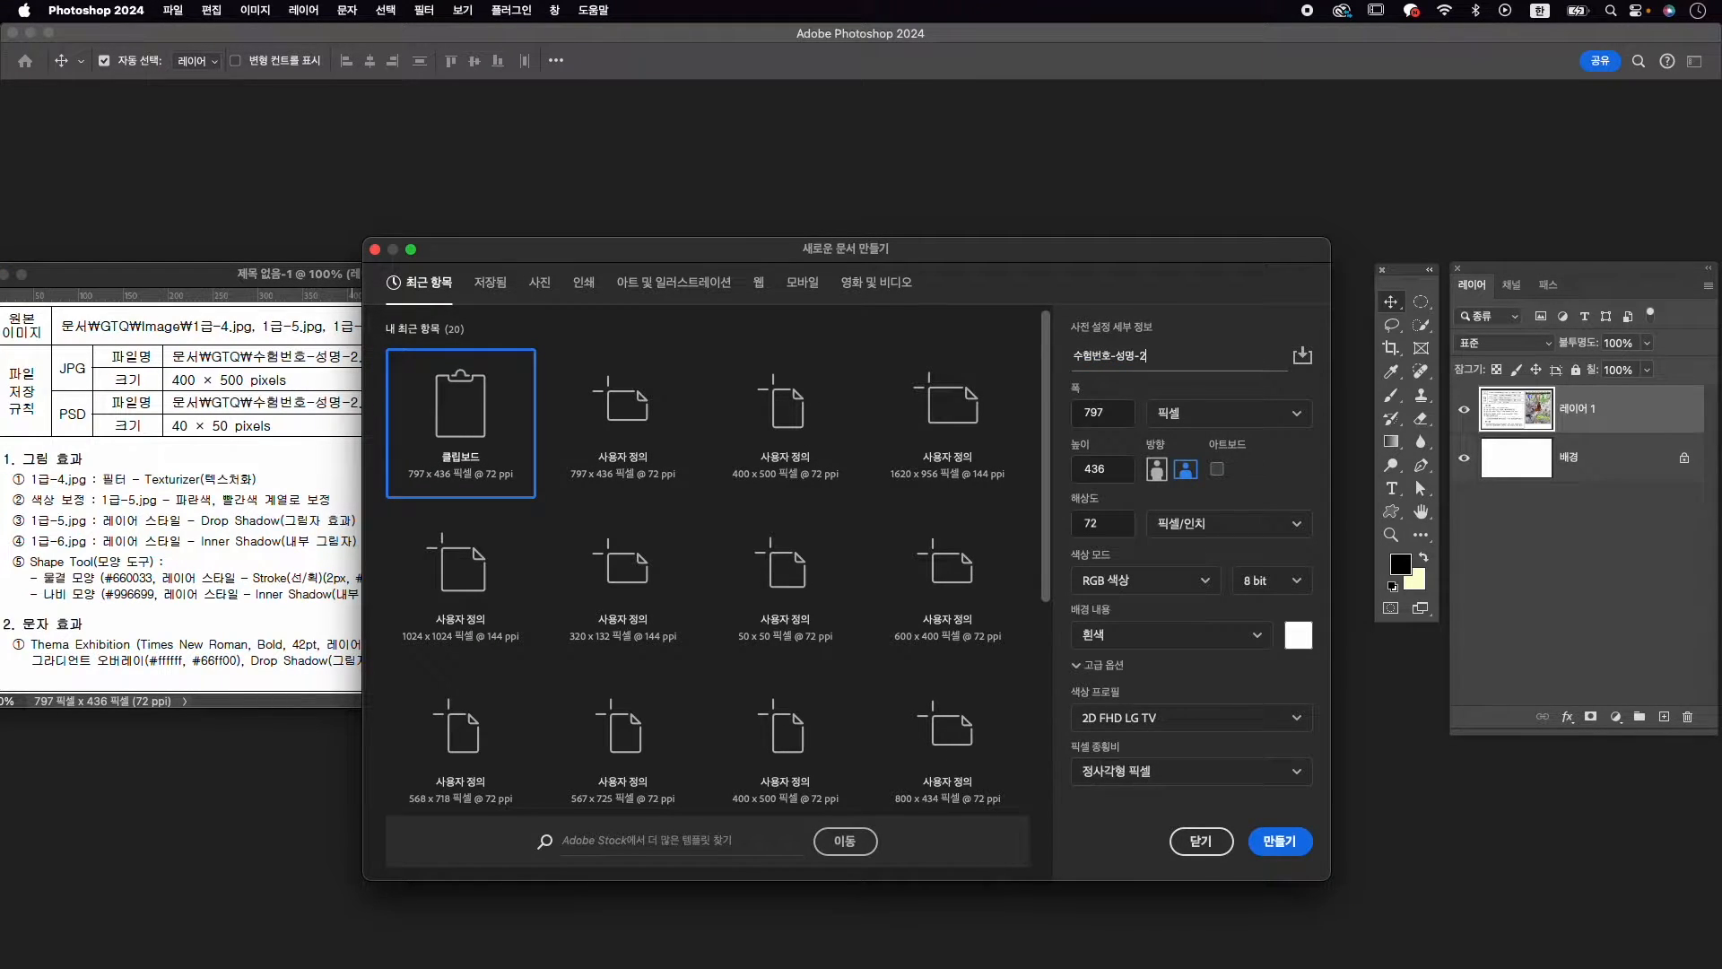
key("Tab")
type("400")
key("Tab")
type("5")
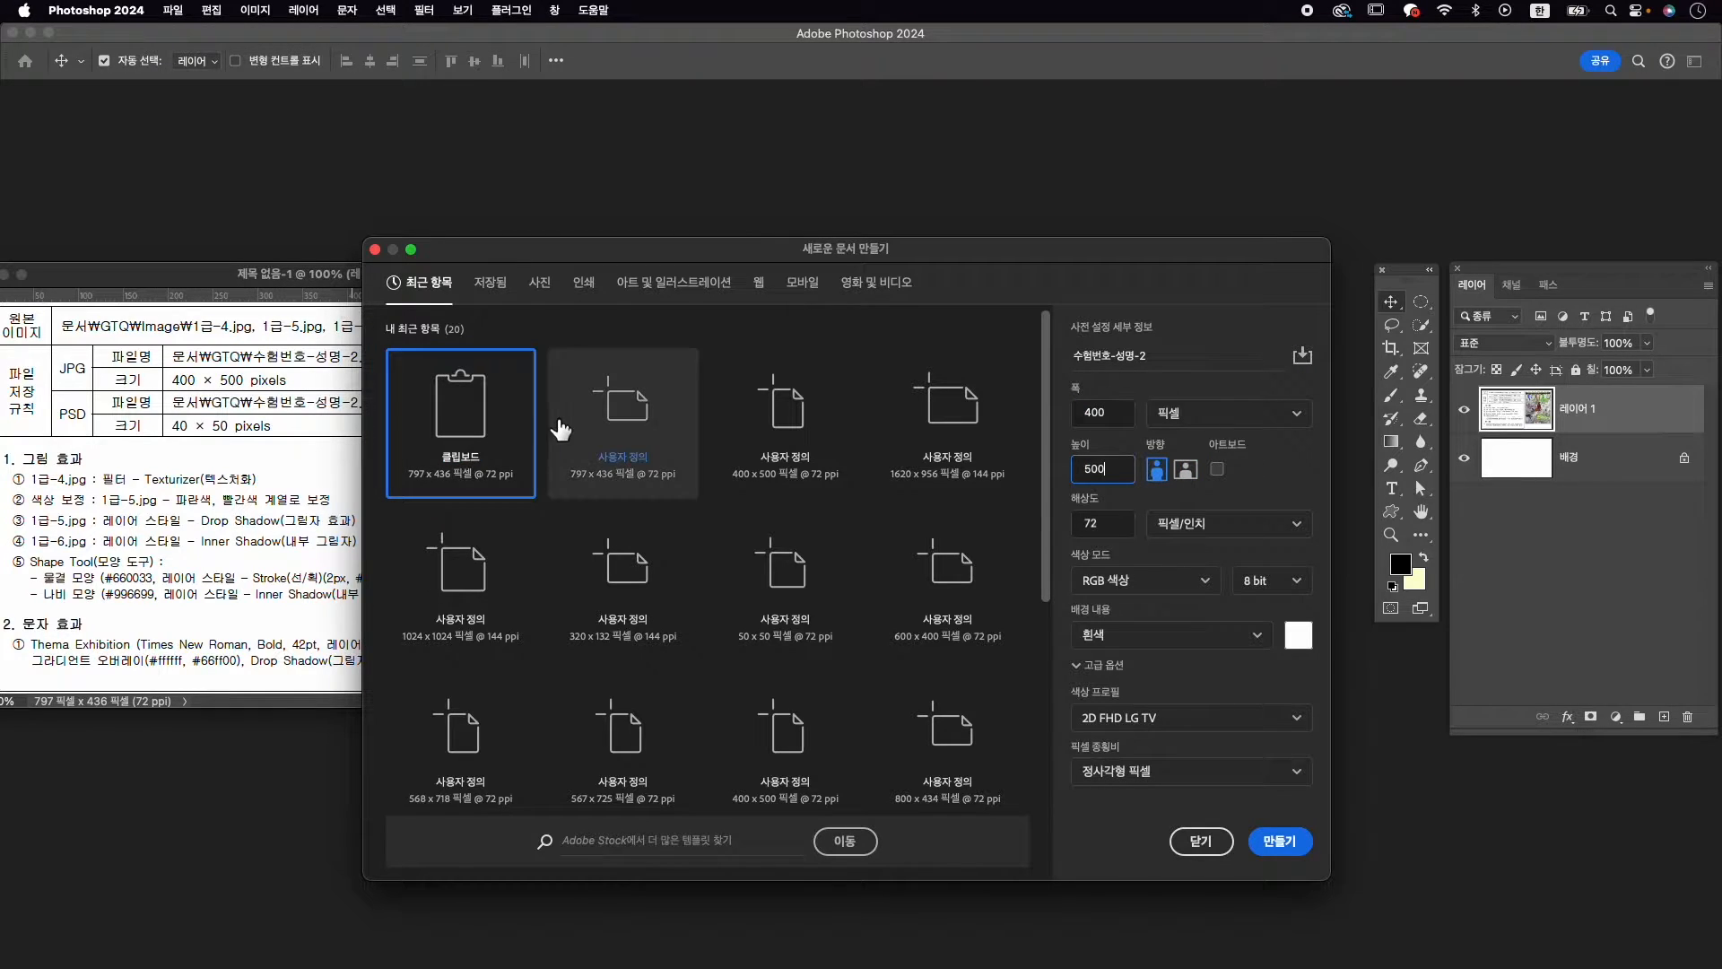
left_click(1281, 841)
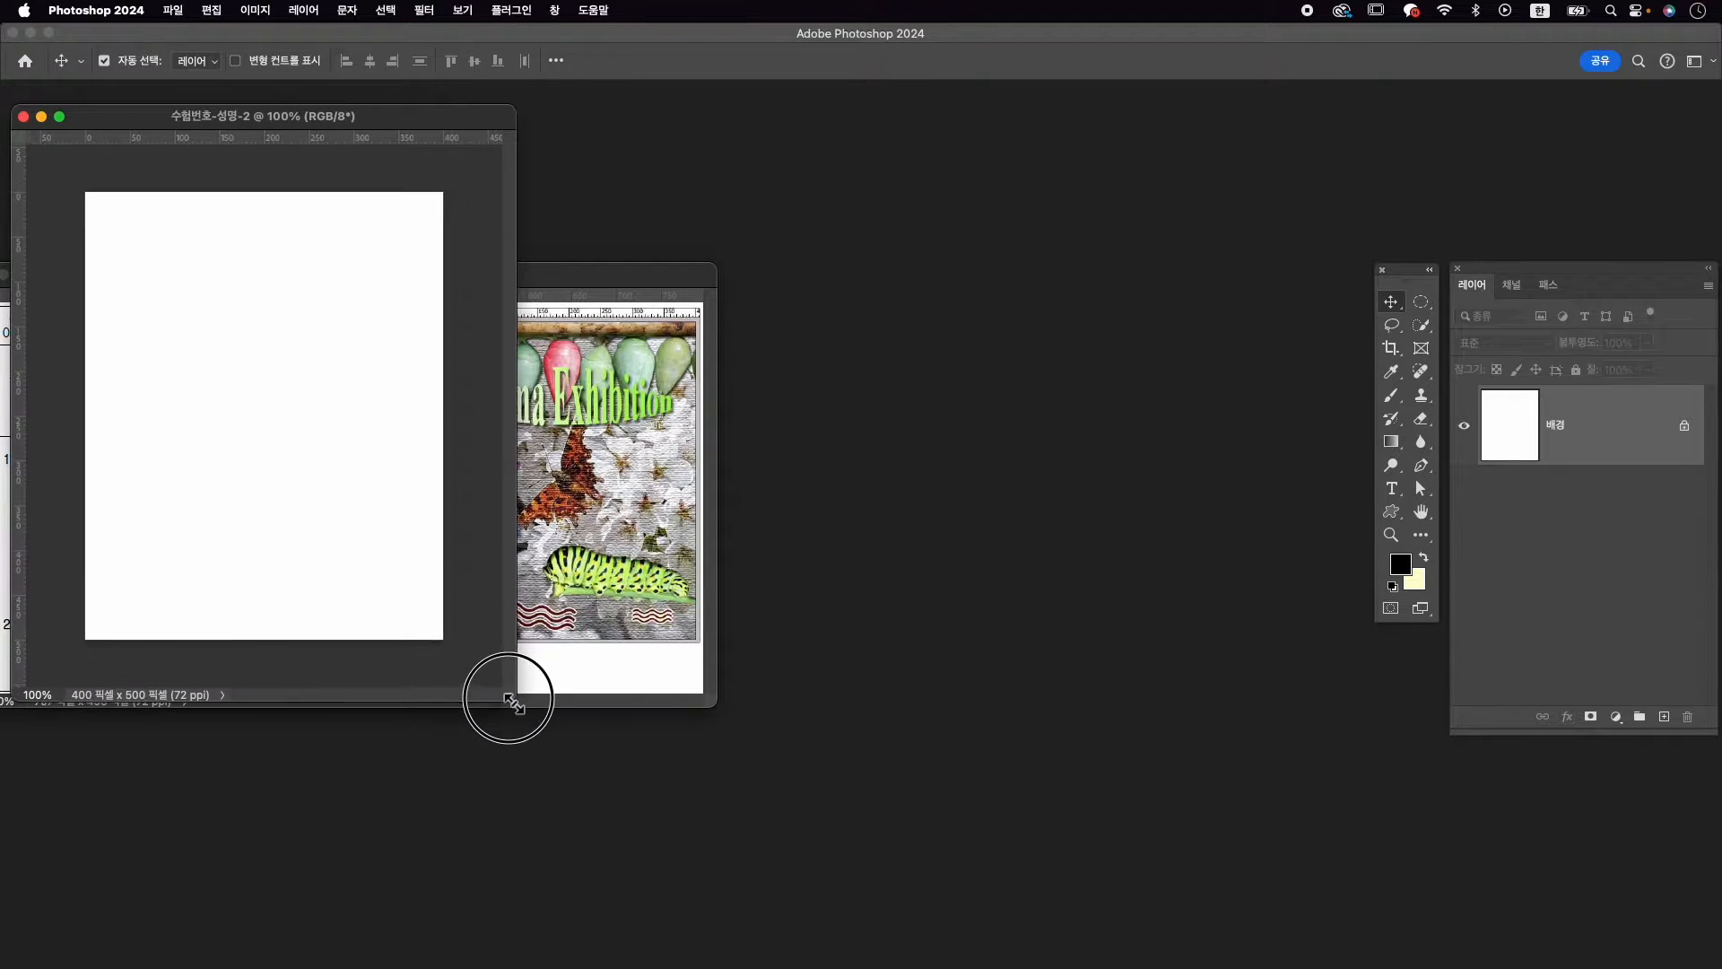
left_click_drag(287, 118, 973, 266)
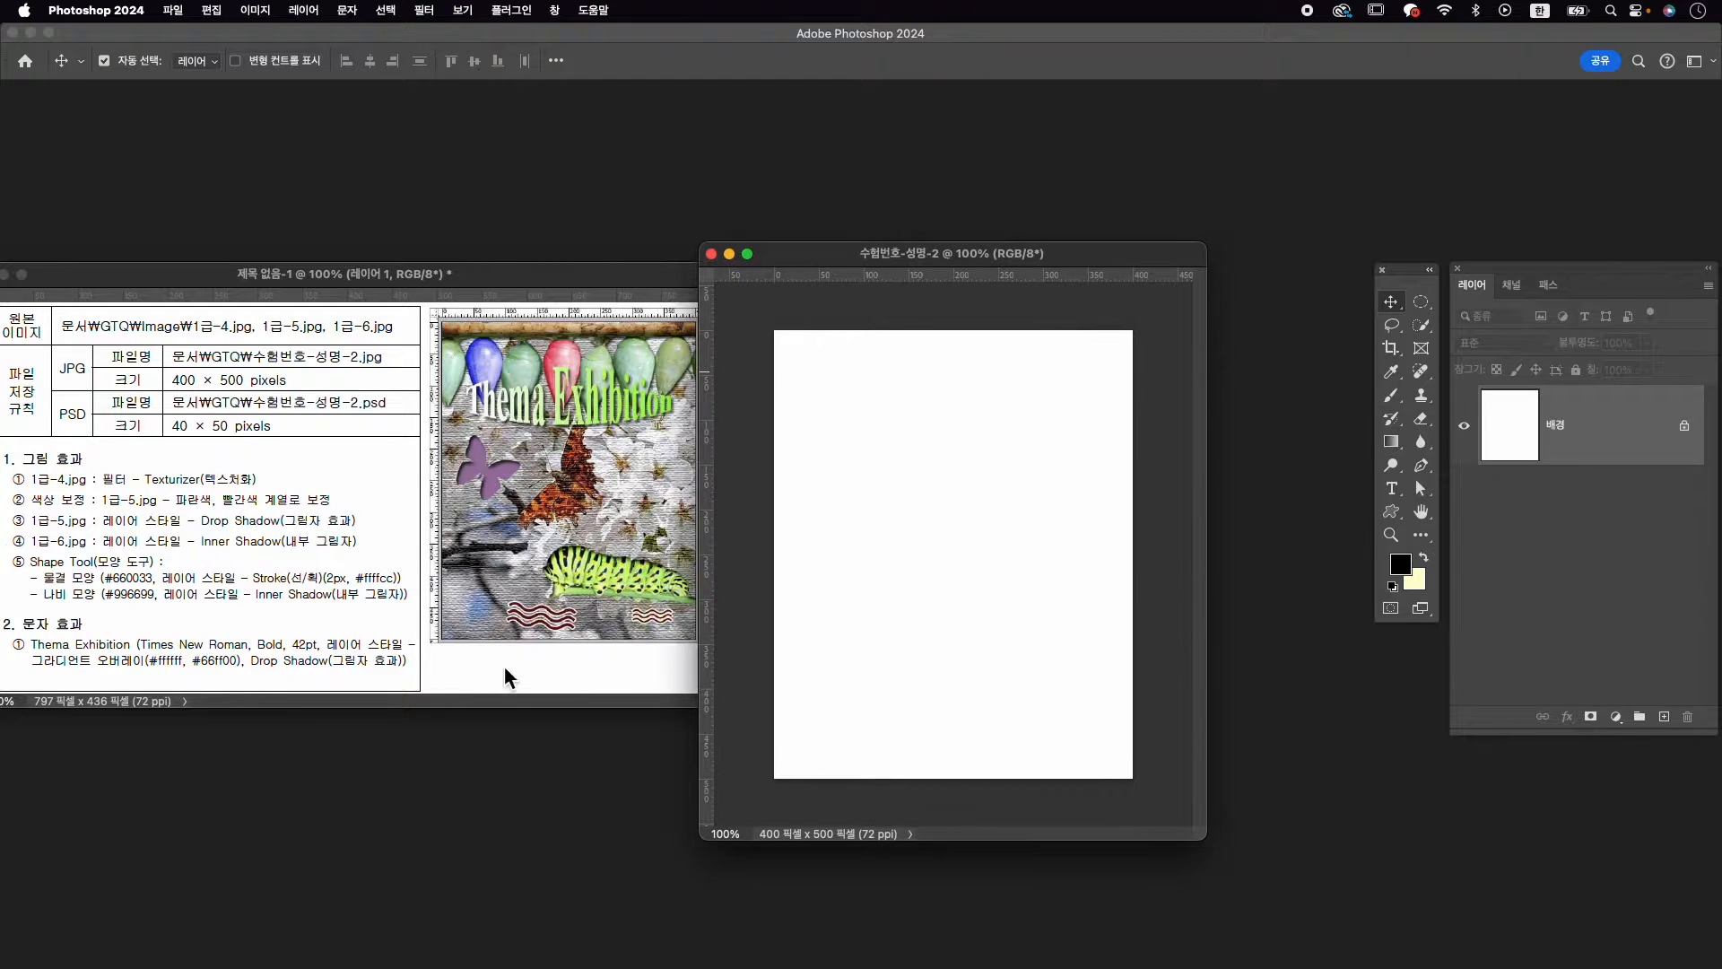
Open 1급-4.jpg from the Image folder and move its window over the composition
key("super+o")
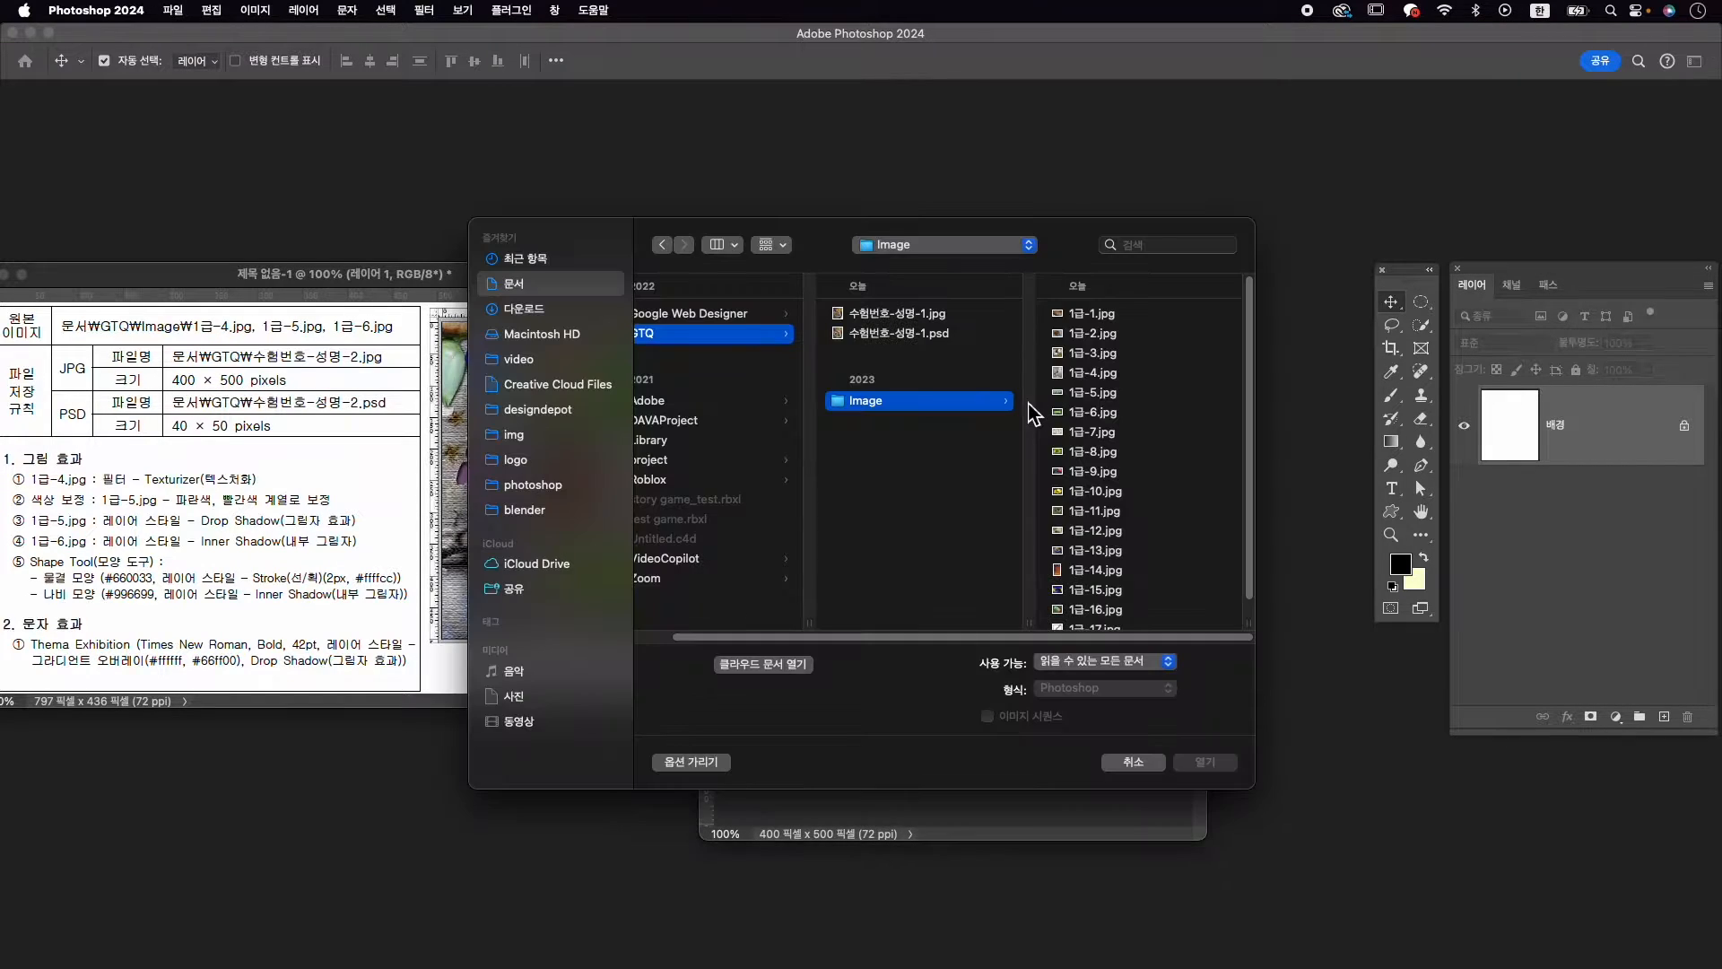
left_click(1113, 373)
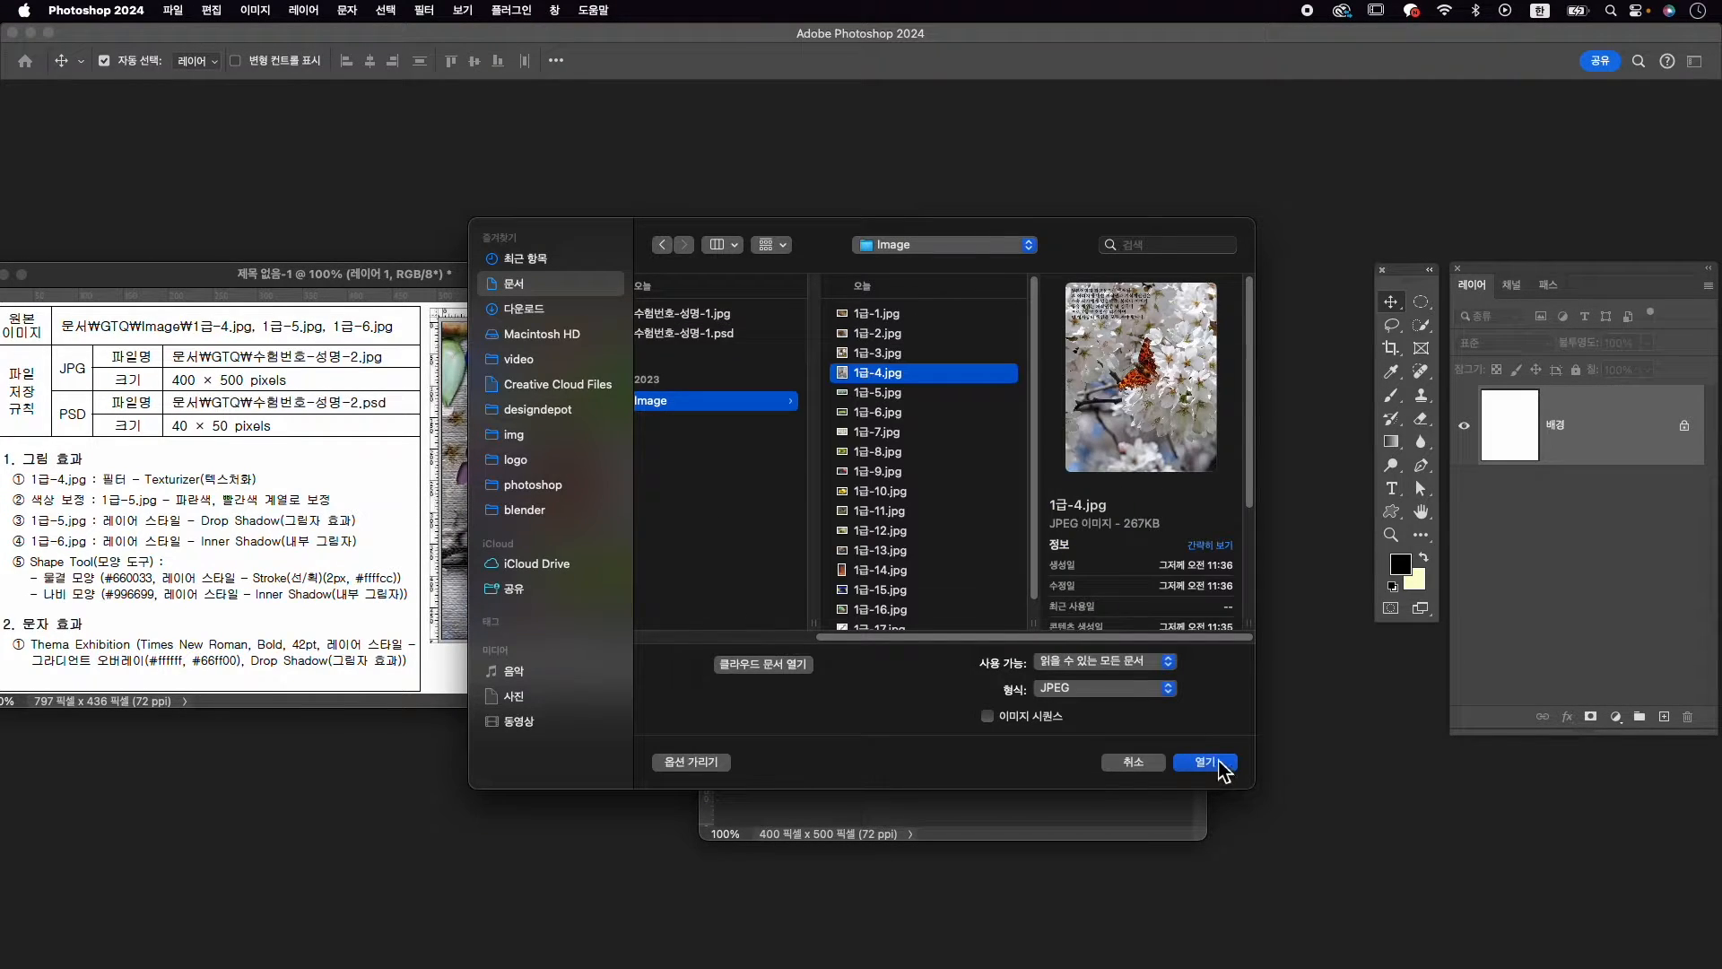
left_click(1217, 761)
left_click_drag(339, 154, 1004, 139)
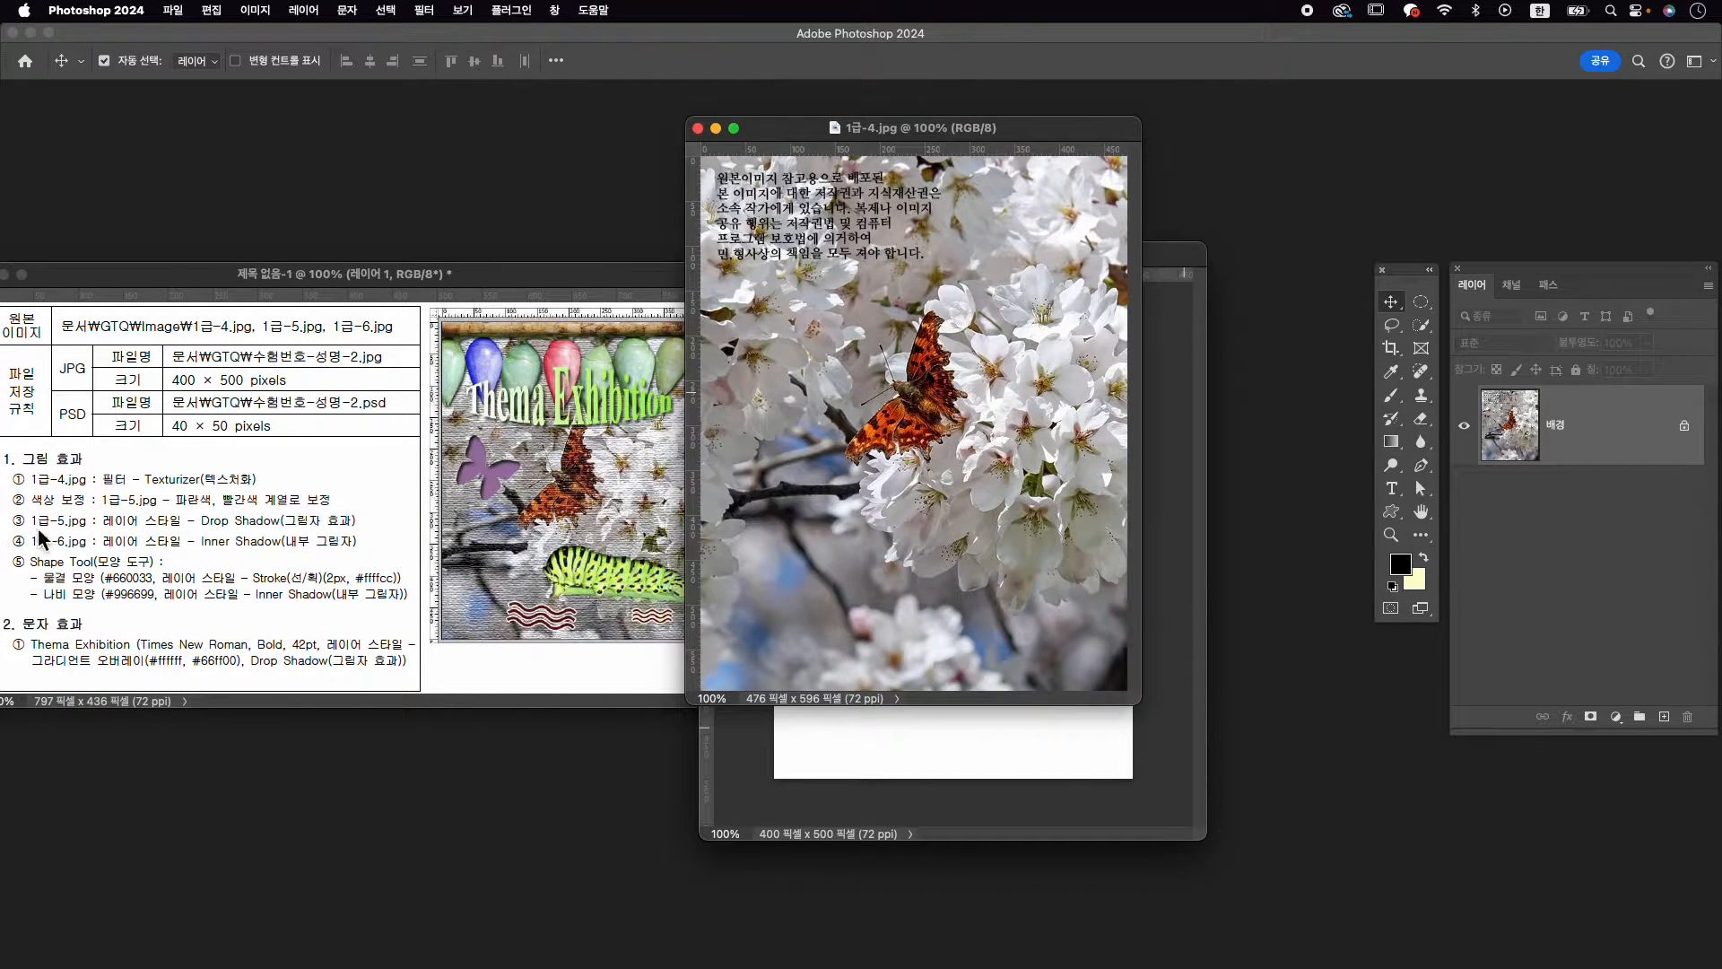
Apply the Texturizer filter to 1급-4.jpg with the canvas texture, 100% scaling and relief 4
left_click(423, 12)
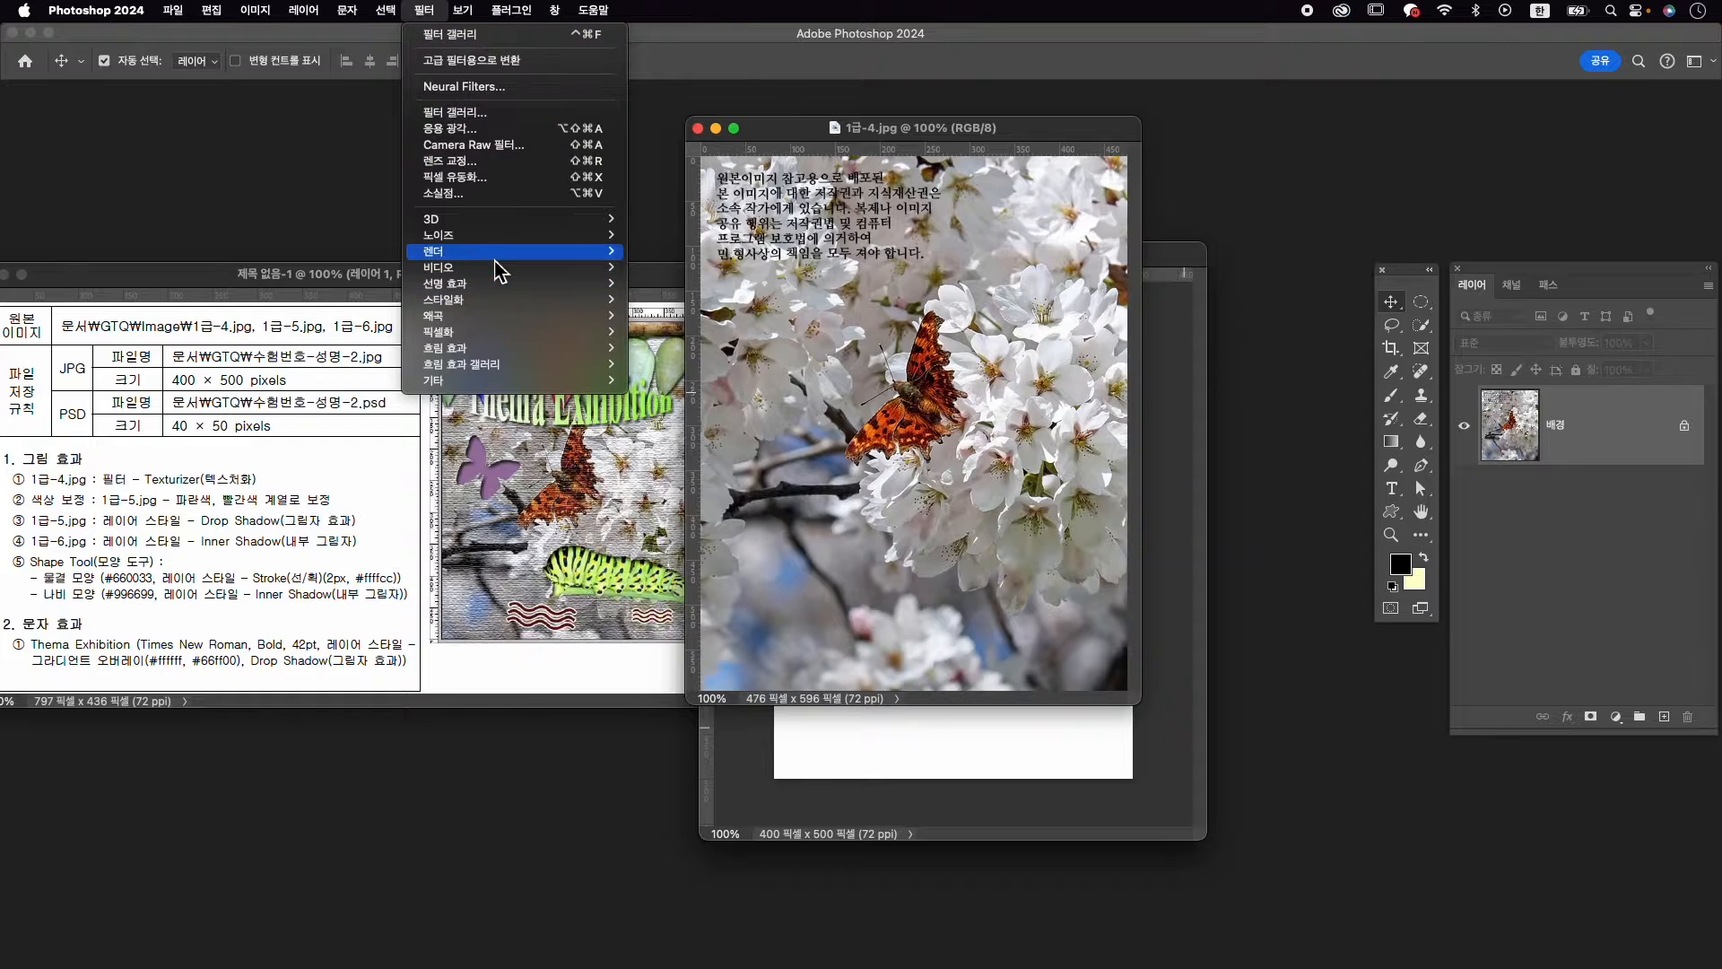
left_click(502, 112)
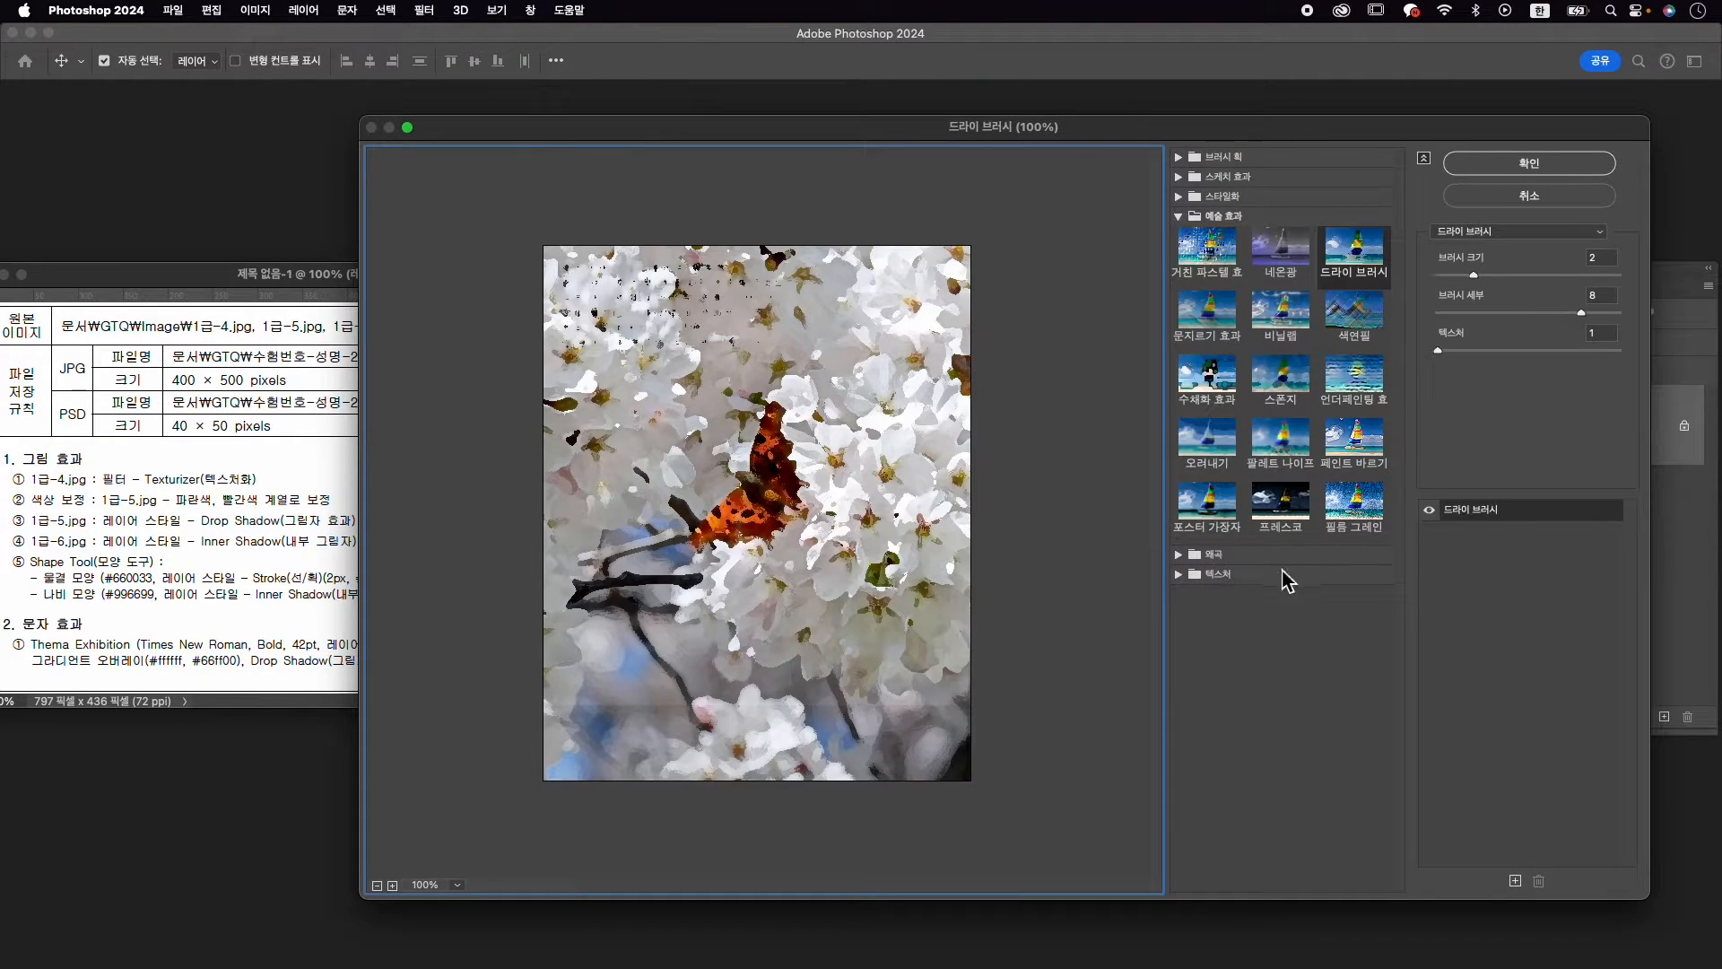
left_click(1215, 575)
left_click(1355, 673)
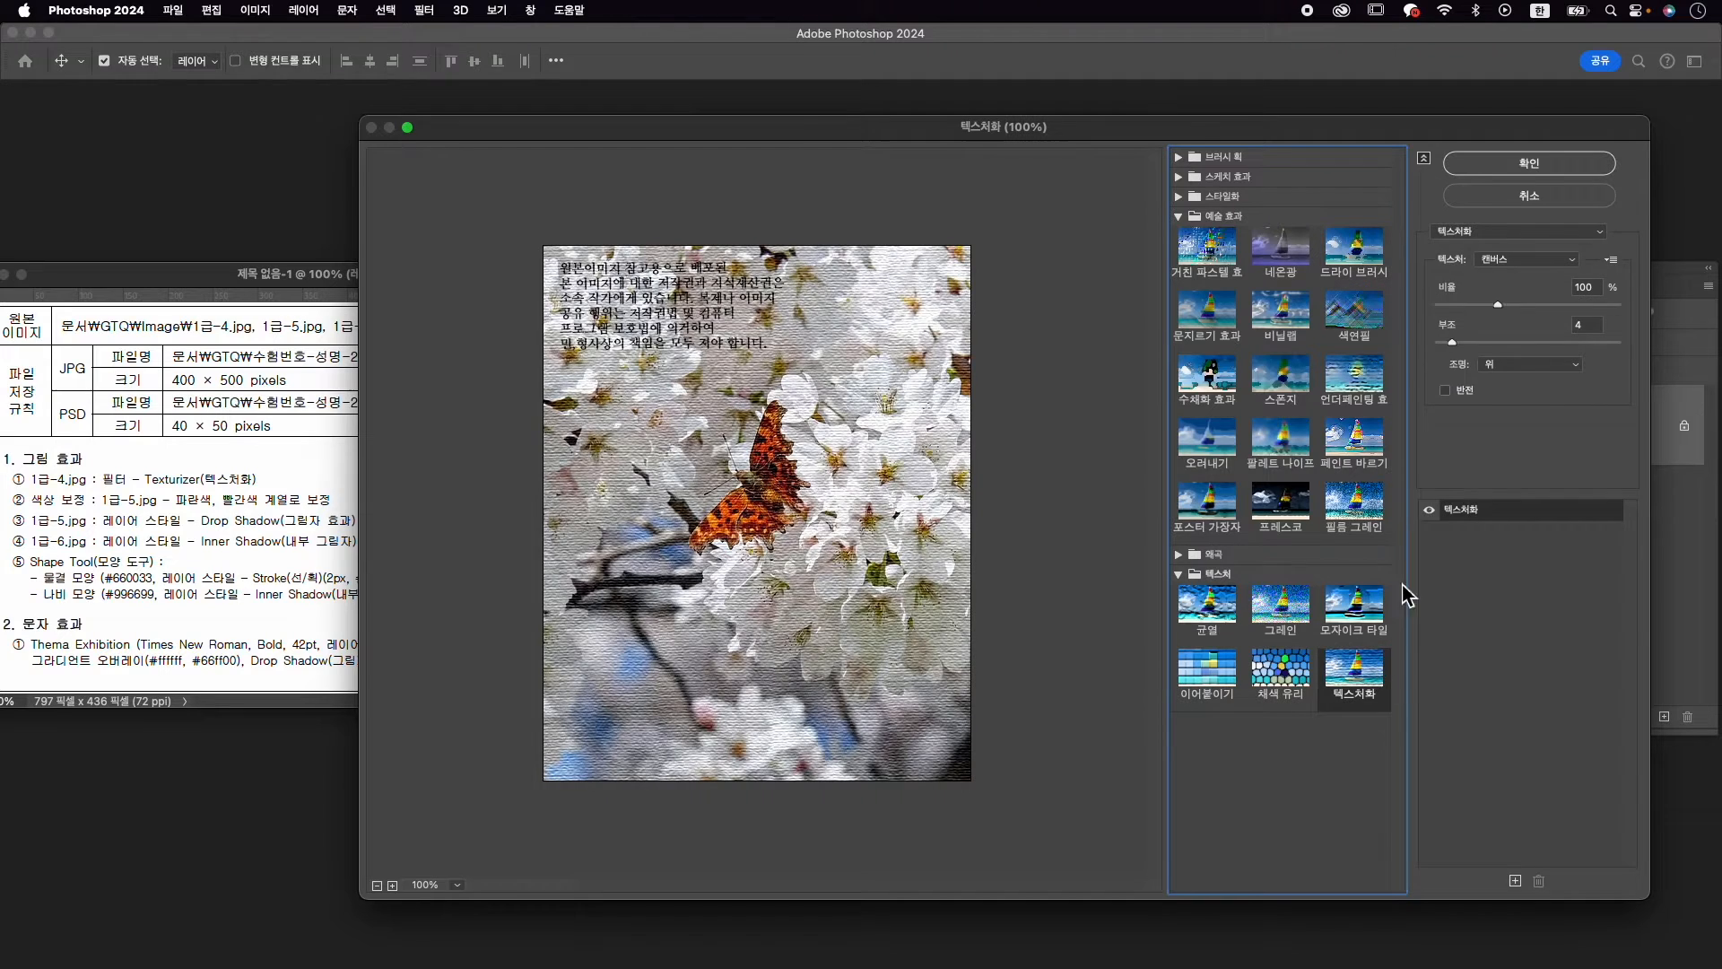
left_click(1558, 171)
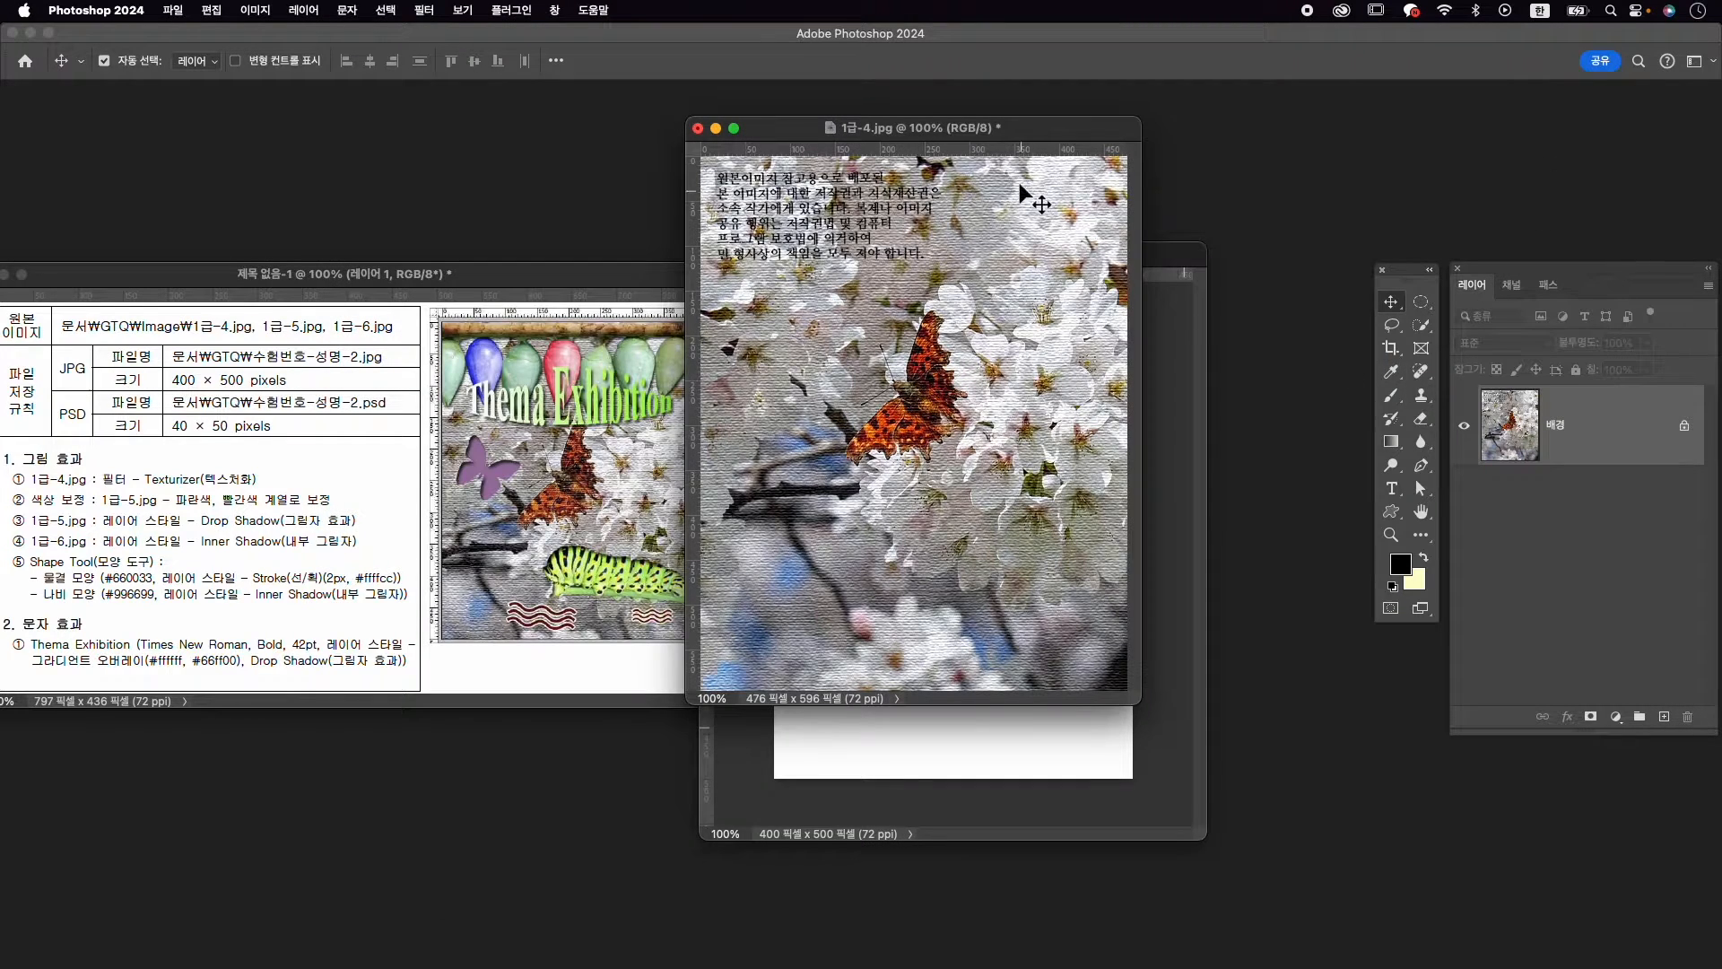
Copy the textured butterfly photo into 수험번호-성명-2, close 1급-4.jpg without saving, and roughly position the copy on the canvas
left_click_drag(990, 139, 810, 143)
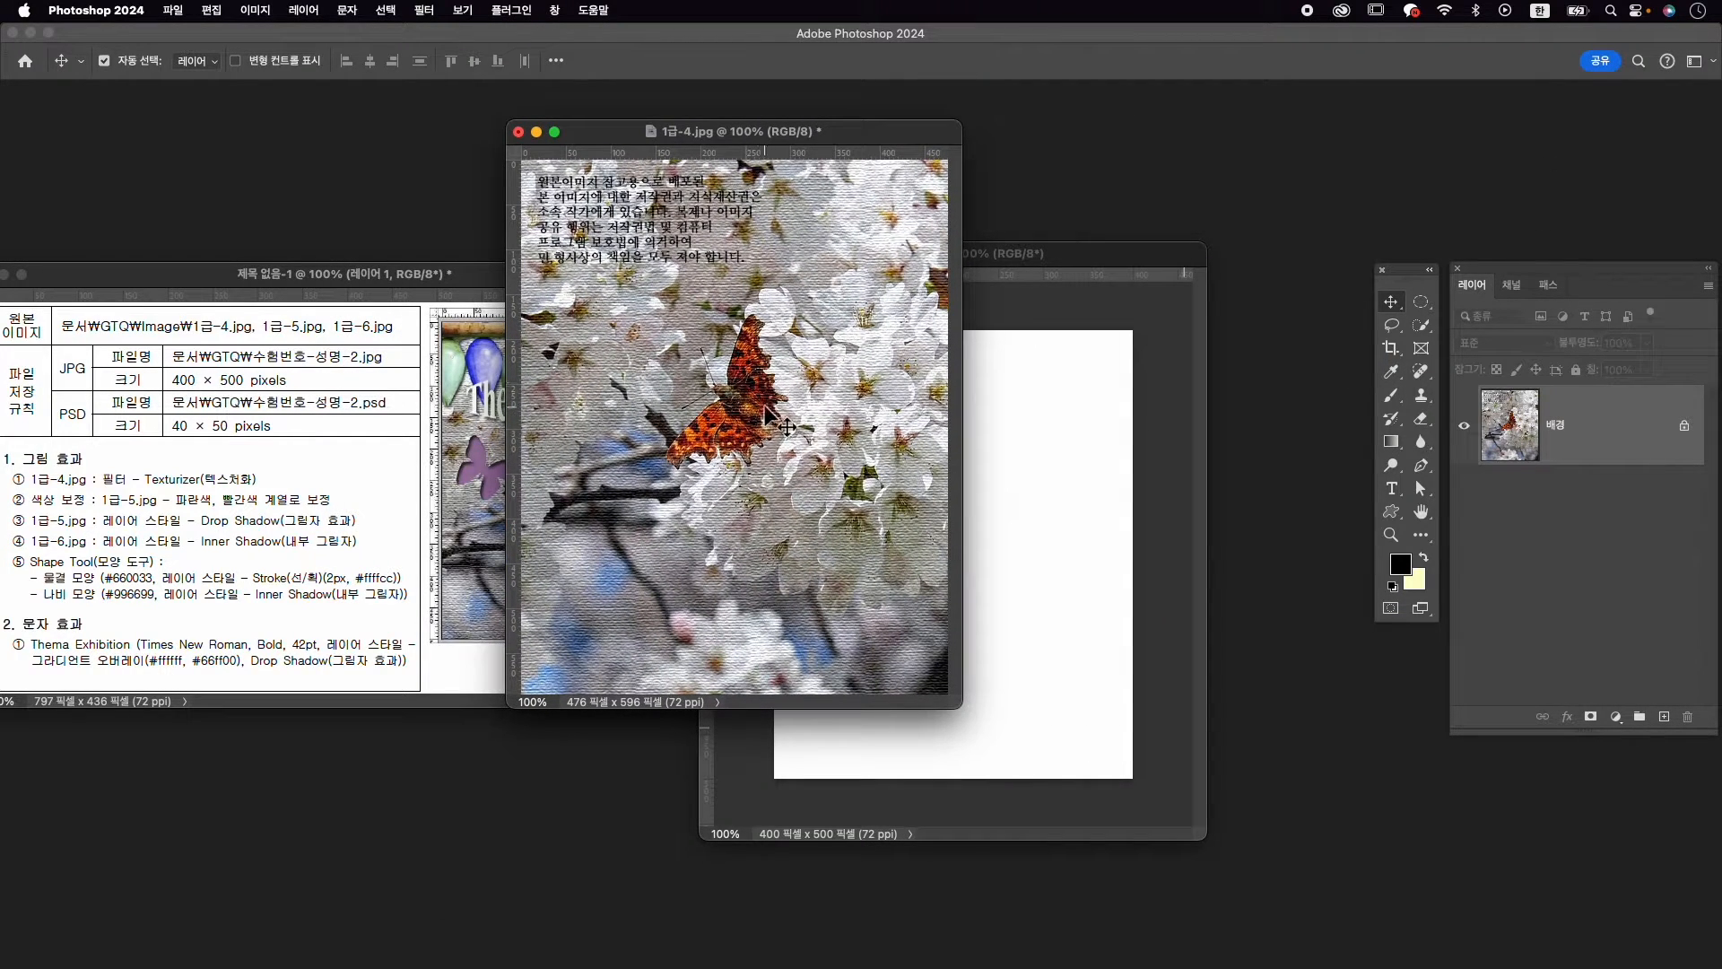
left_click_drag(767, 399, 1063, 570)
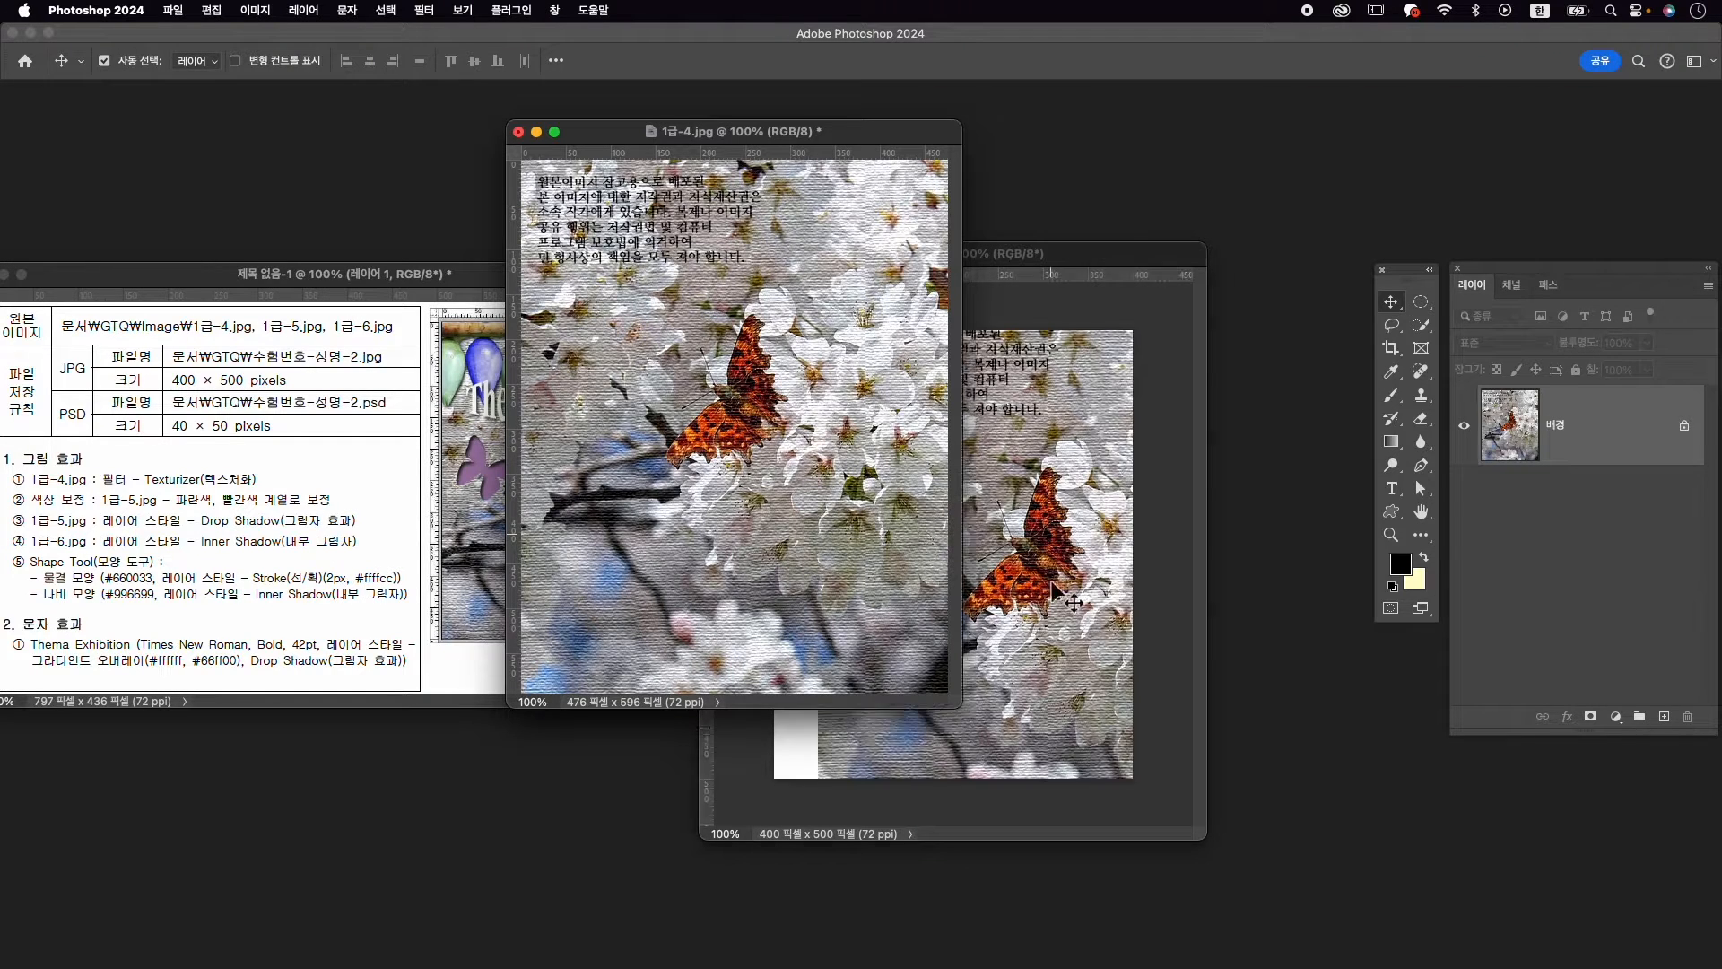
left_click_drag(989, 436, 959, 438)
left_click(519, 132)
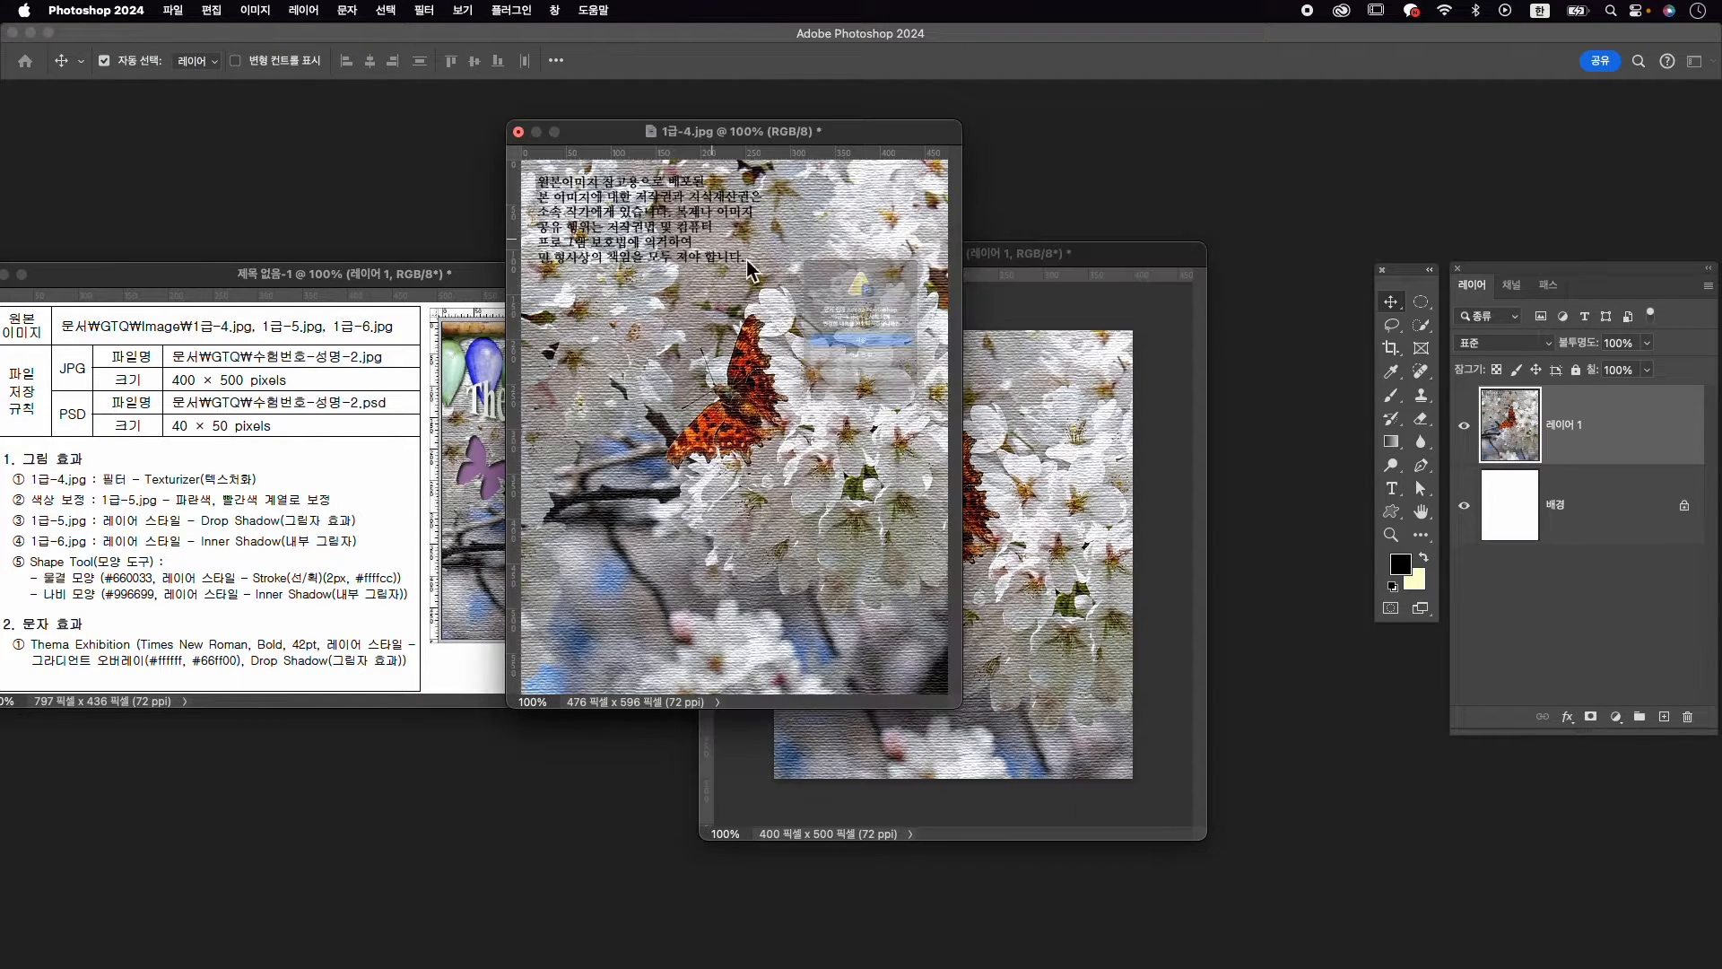
left_click(853, 394)
left_click_drag(1007, 492, 984, 524)
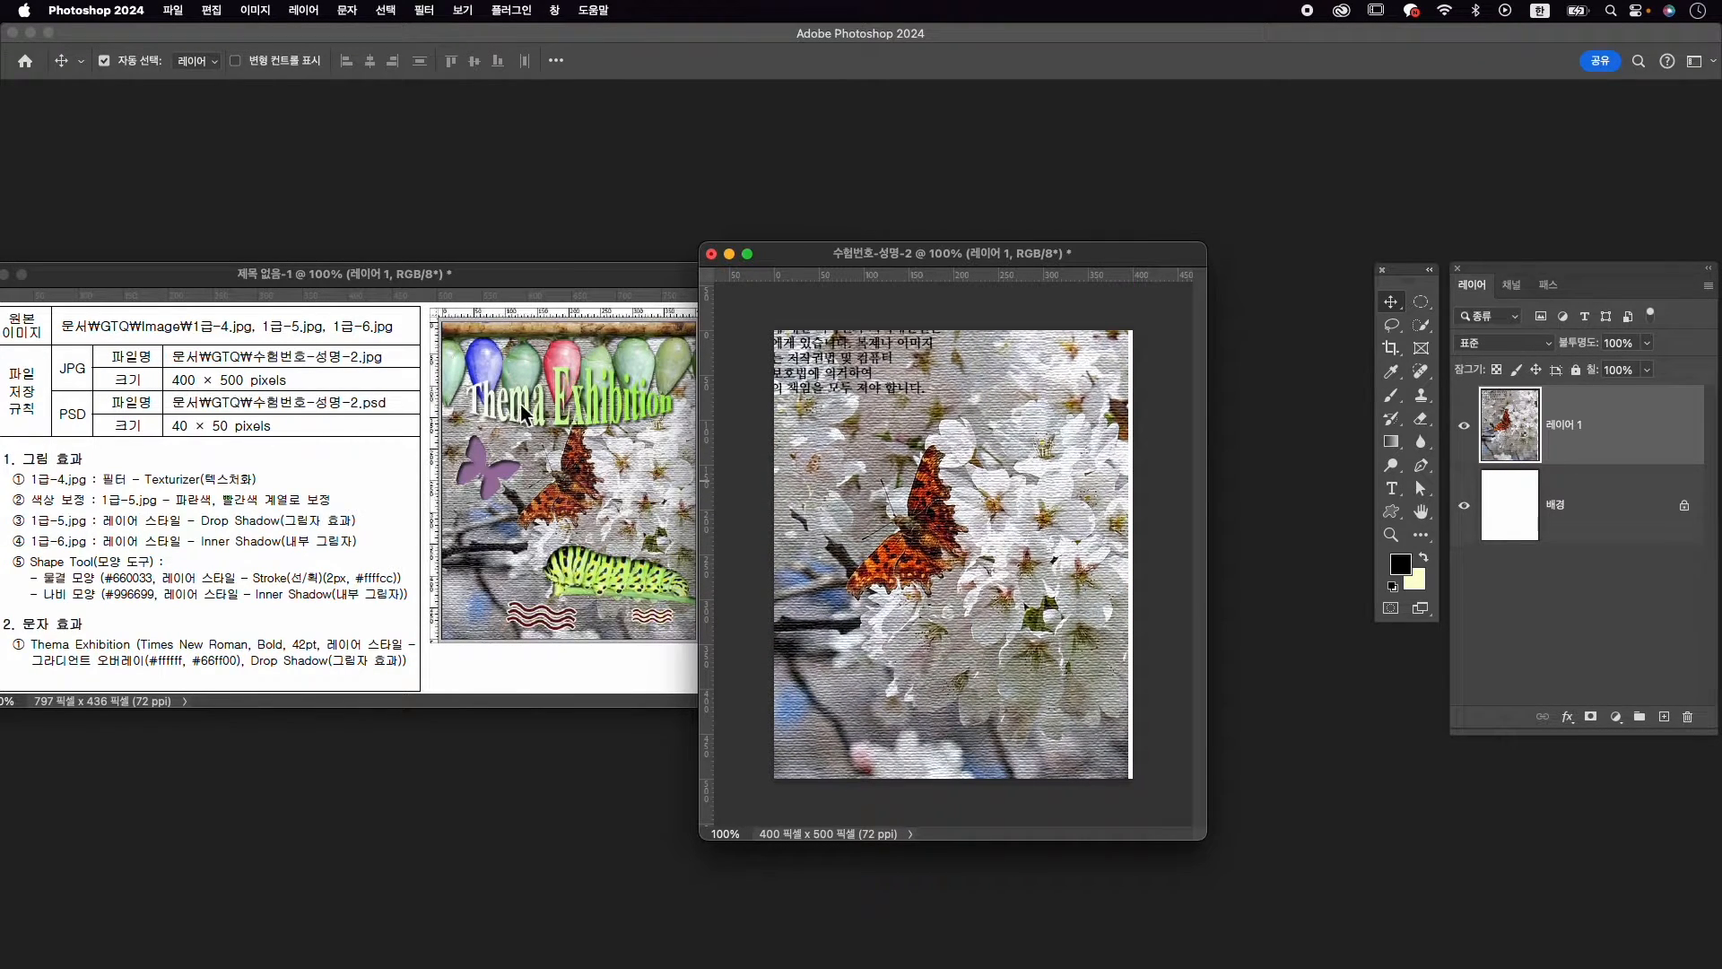
Place a vertical and a horizontal guide at about 100 pixels each and align the butterfly photo to them
left_click_drag(708, 427, 869, 426)
left_click_drag(933, 459, 949, 457)
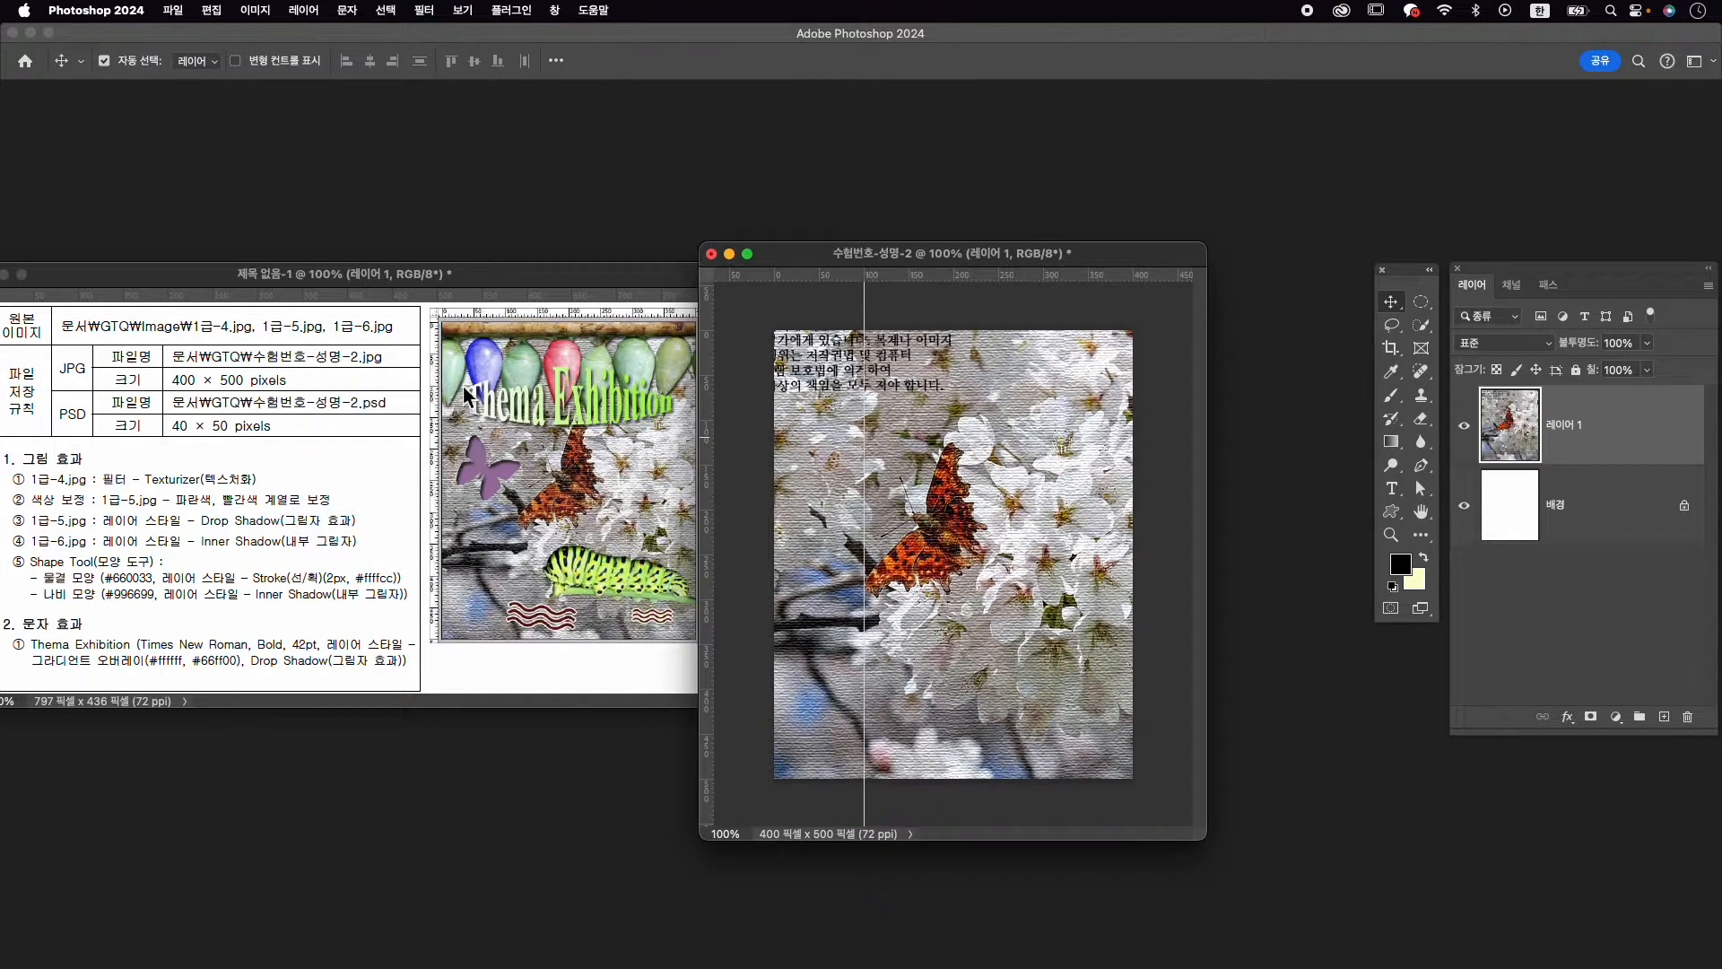
left_click_drag(915, 275, 948, 422)
left_click_drag(957, 531, 958, 518)
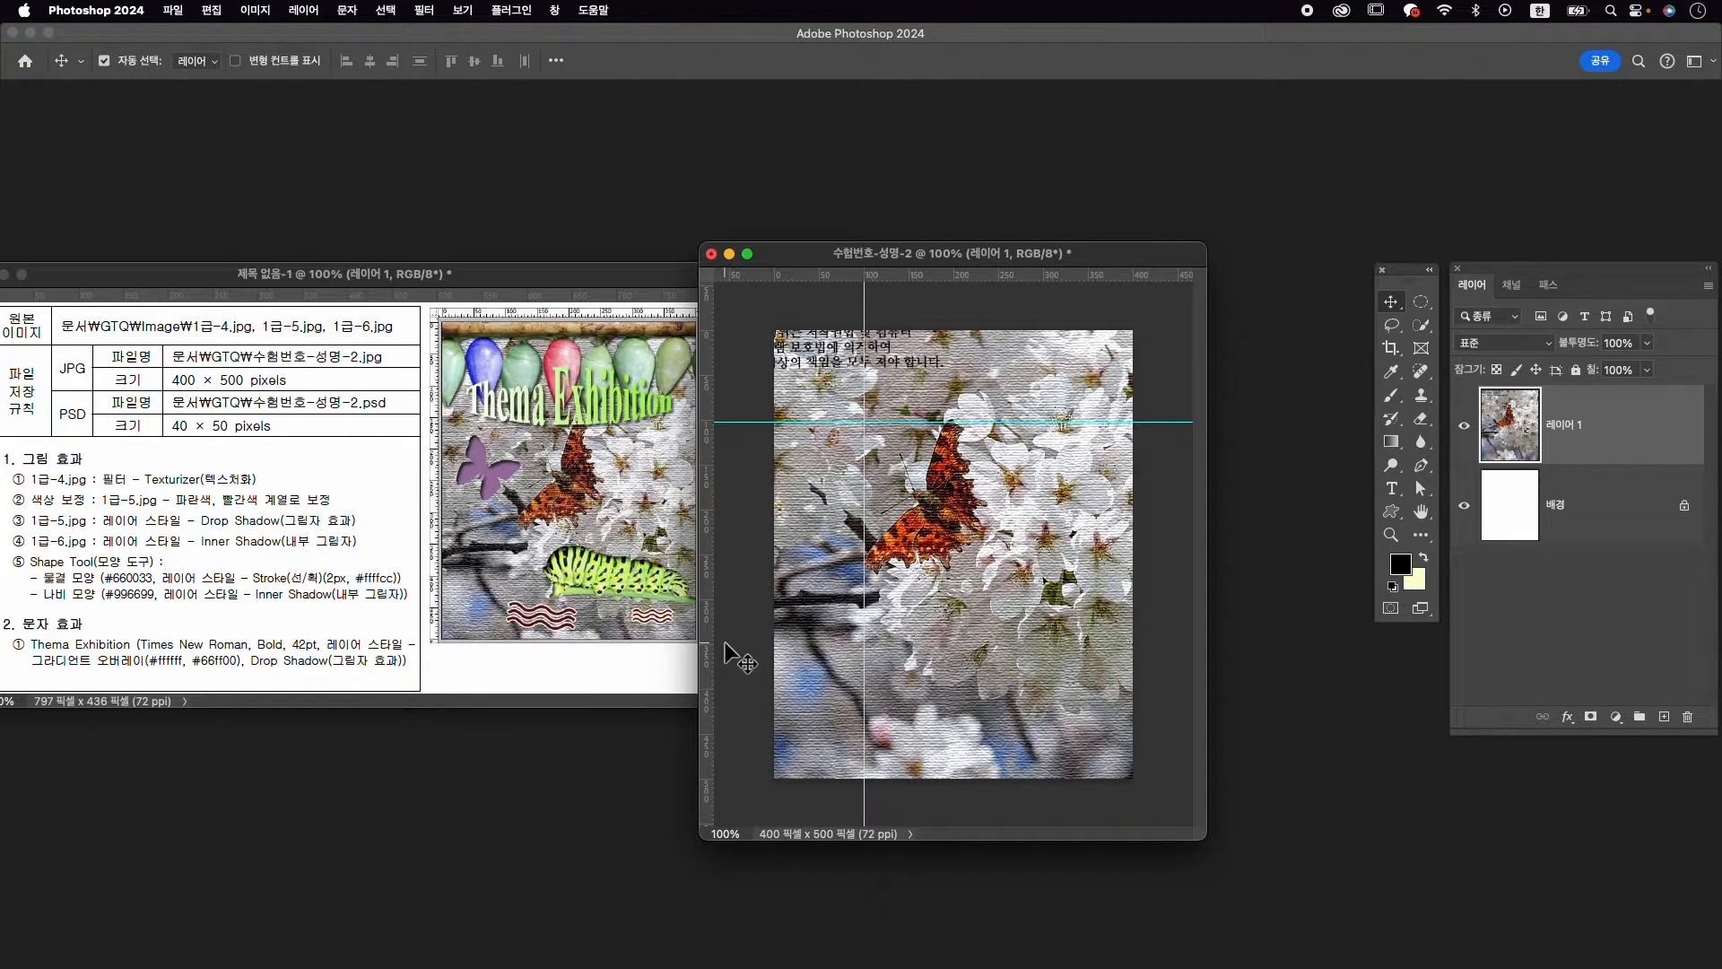
Scale the butterfly photo to about 110% and shift it so the butterfly matches the sample layout
key("super+t")
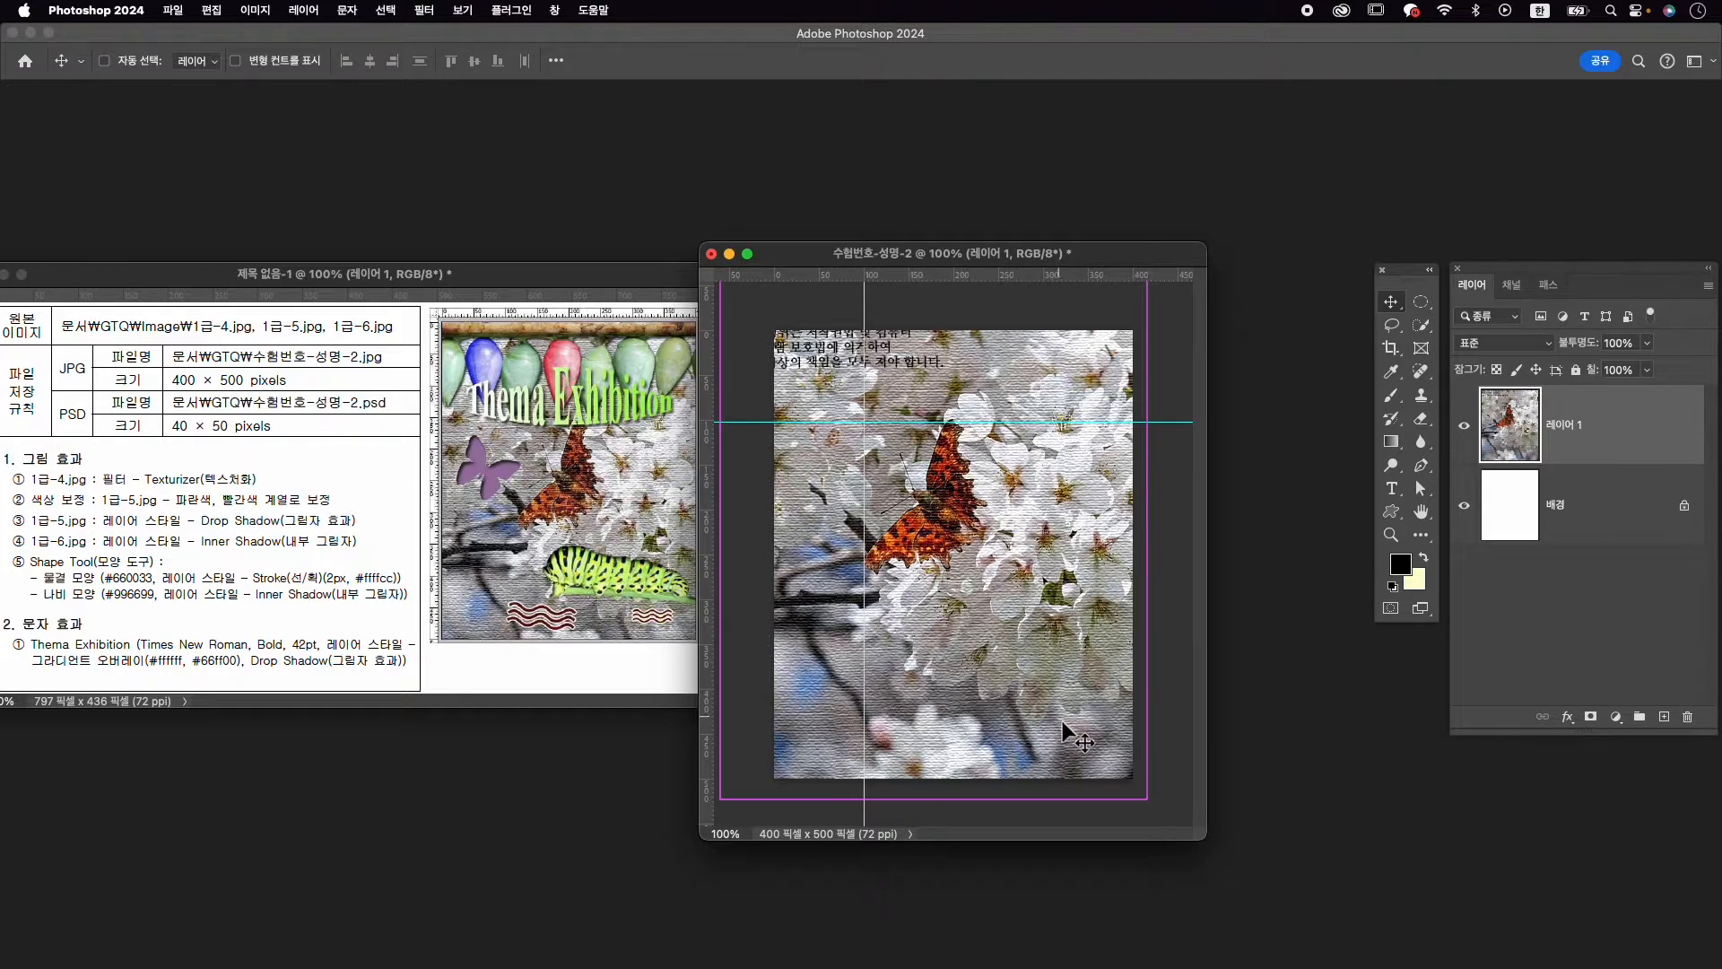
left_click_drag(1150, 806, 1197, 854)
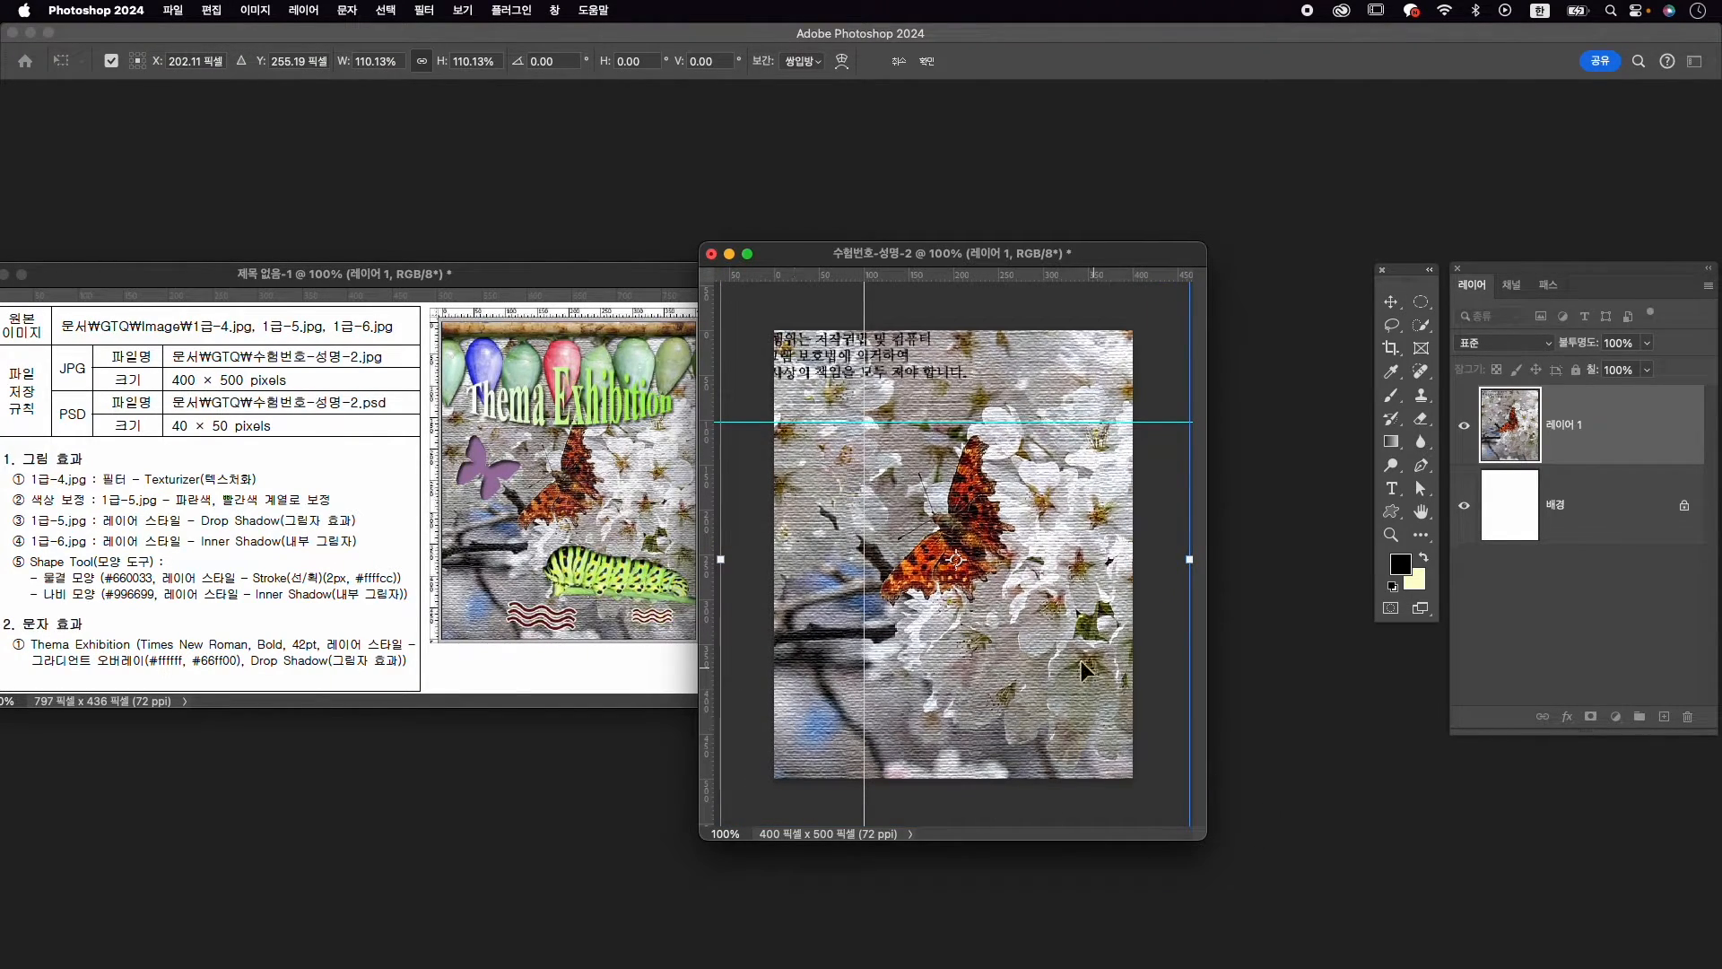
left_click_drag(1080, 661, 1031, 621)
key("Return")
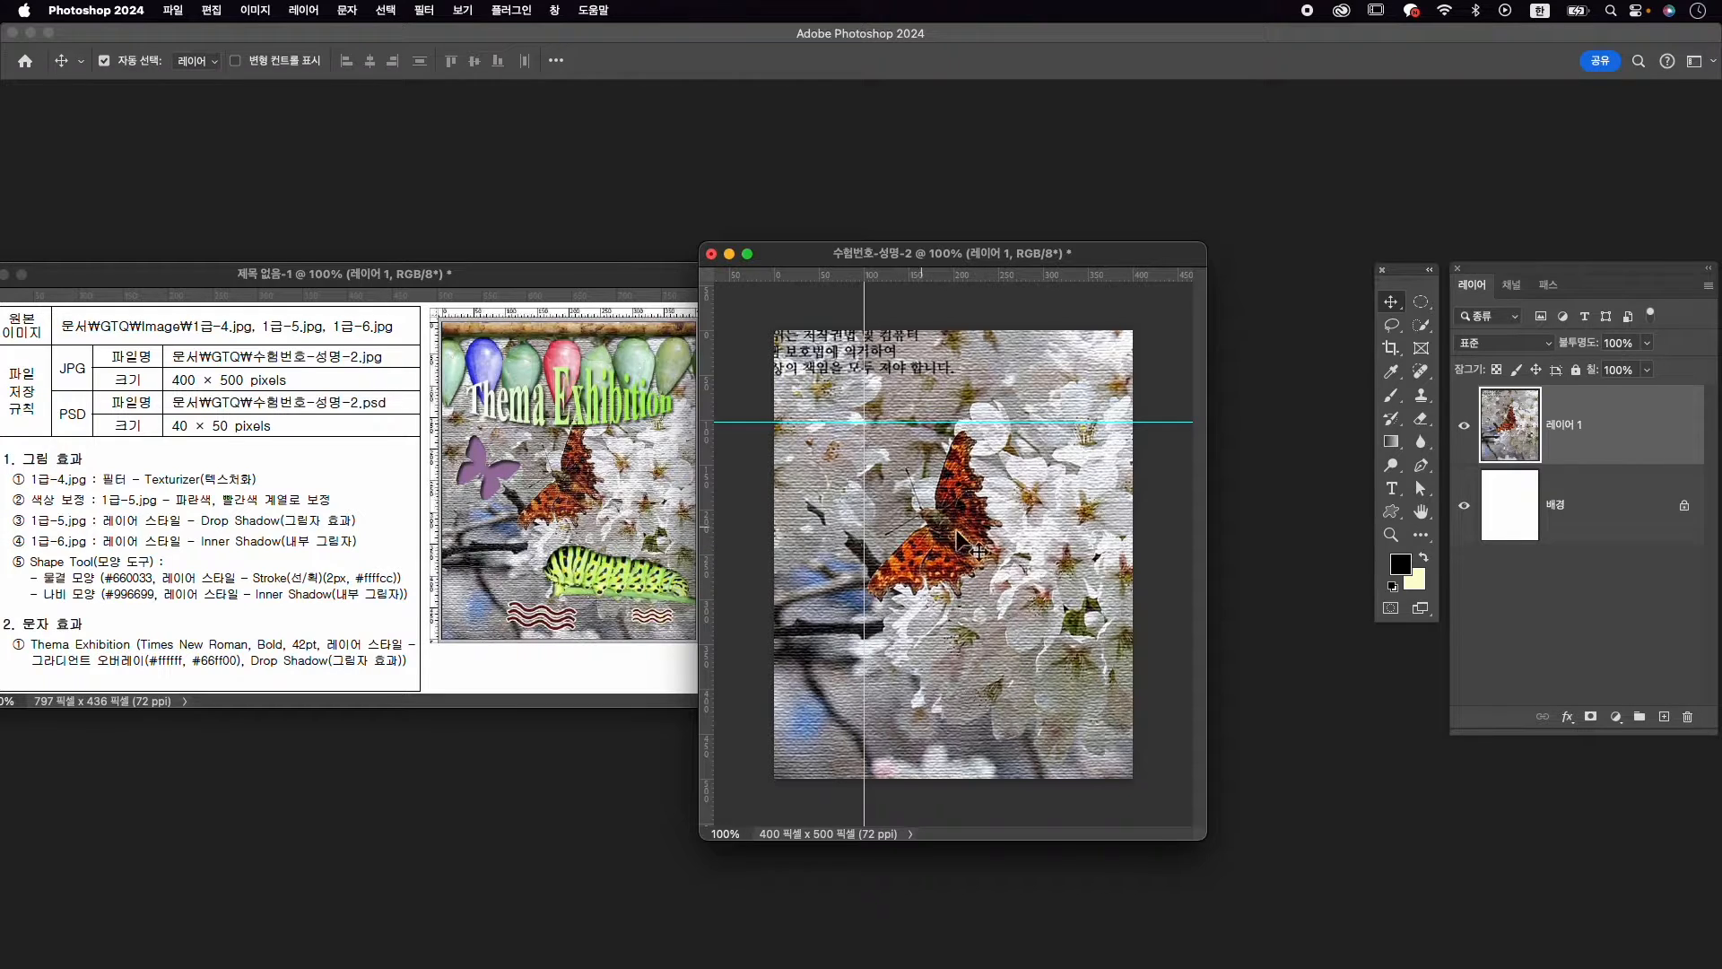
Clear the guides from the 수험번호-성명-2 document
left_click(462, 10)
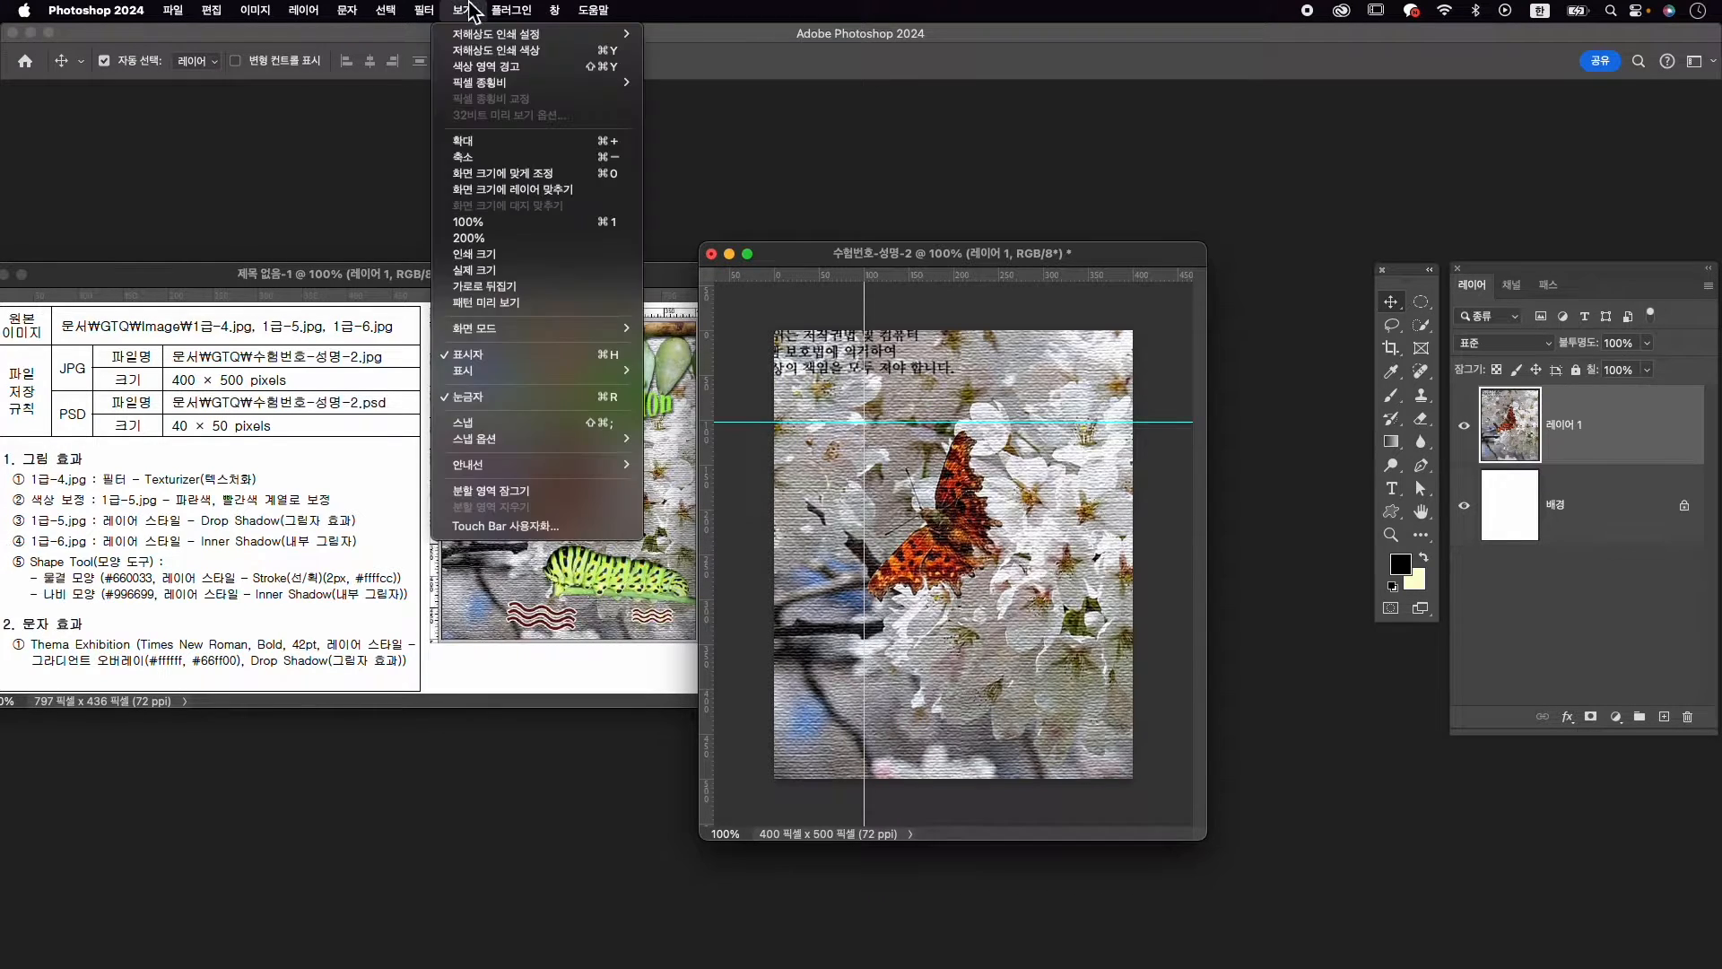
mouse_move(560, 464)
left_click(725, 499)
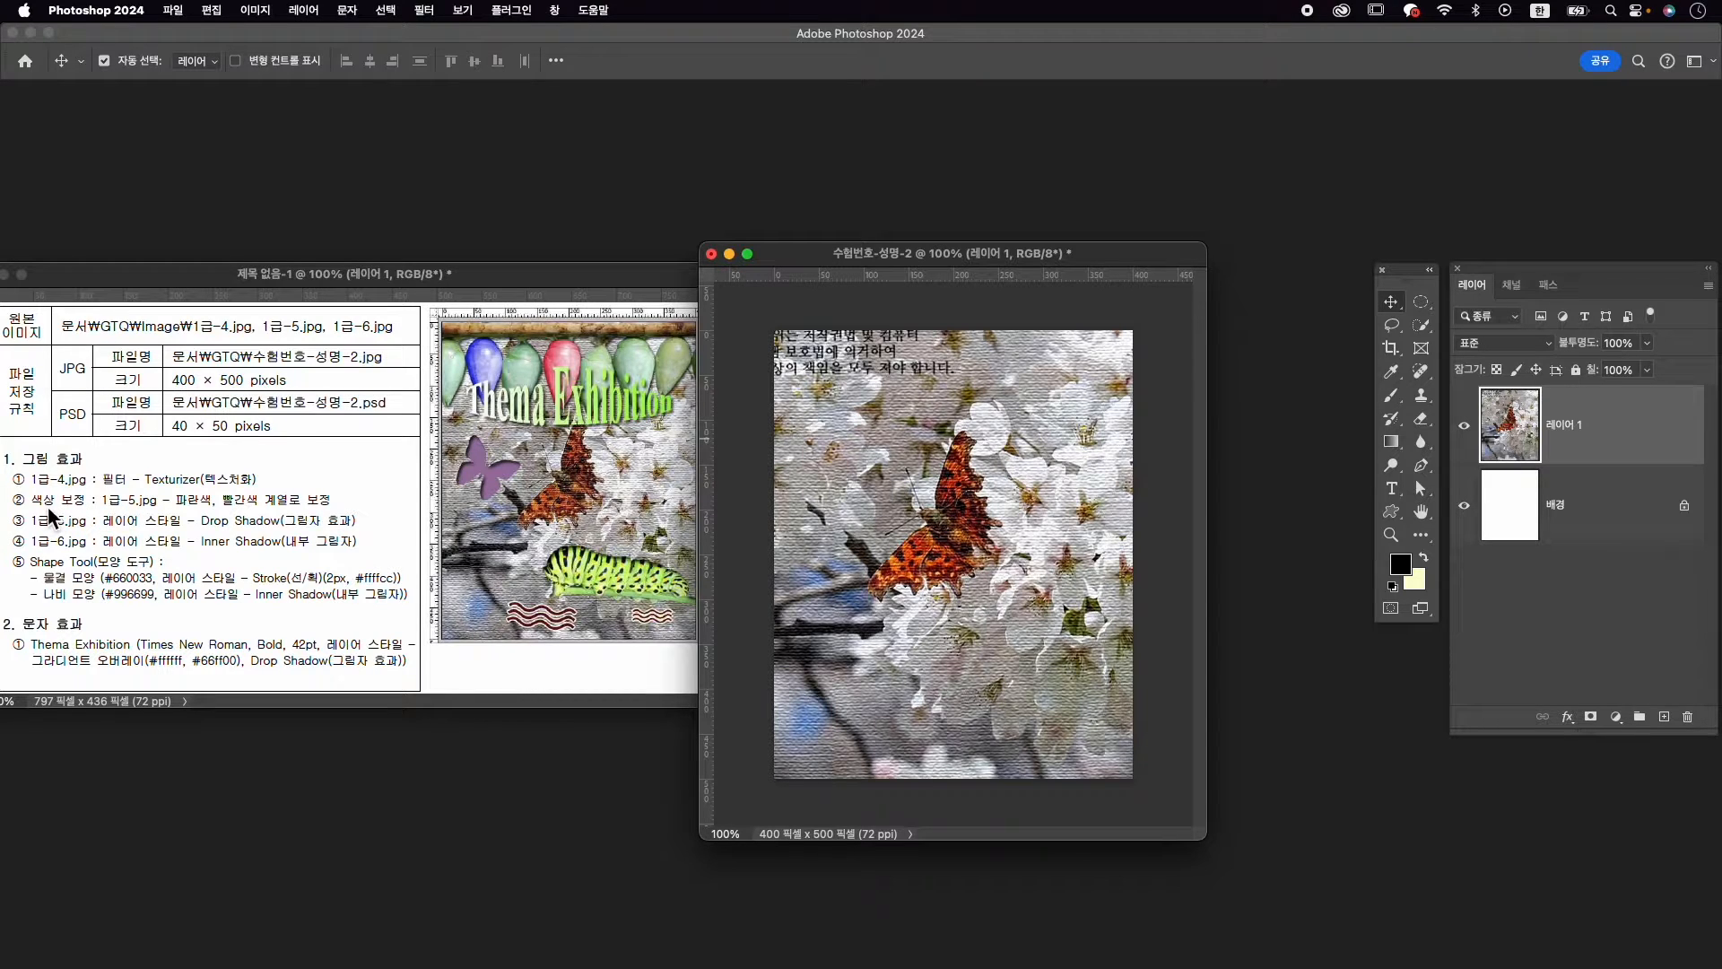
Open 1급-5.jpg from the Image folder and move its window in front of the composition
key("super+o")
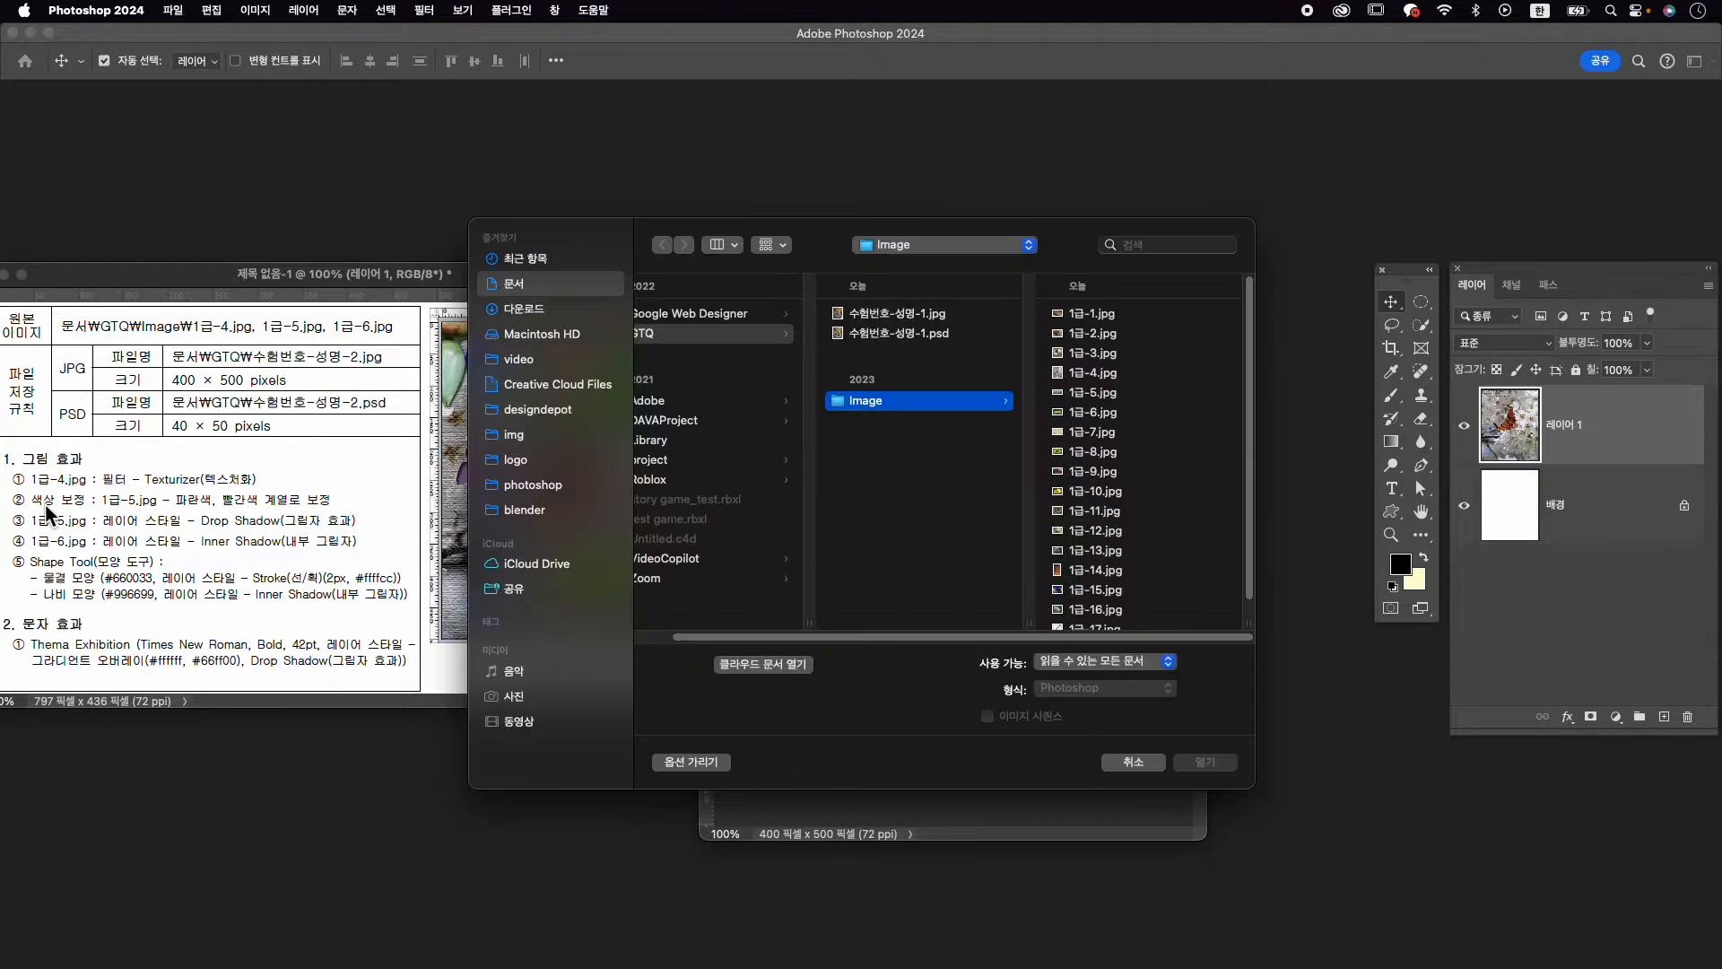
left_click(1095, 392)
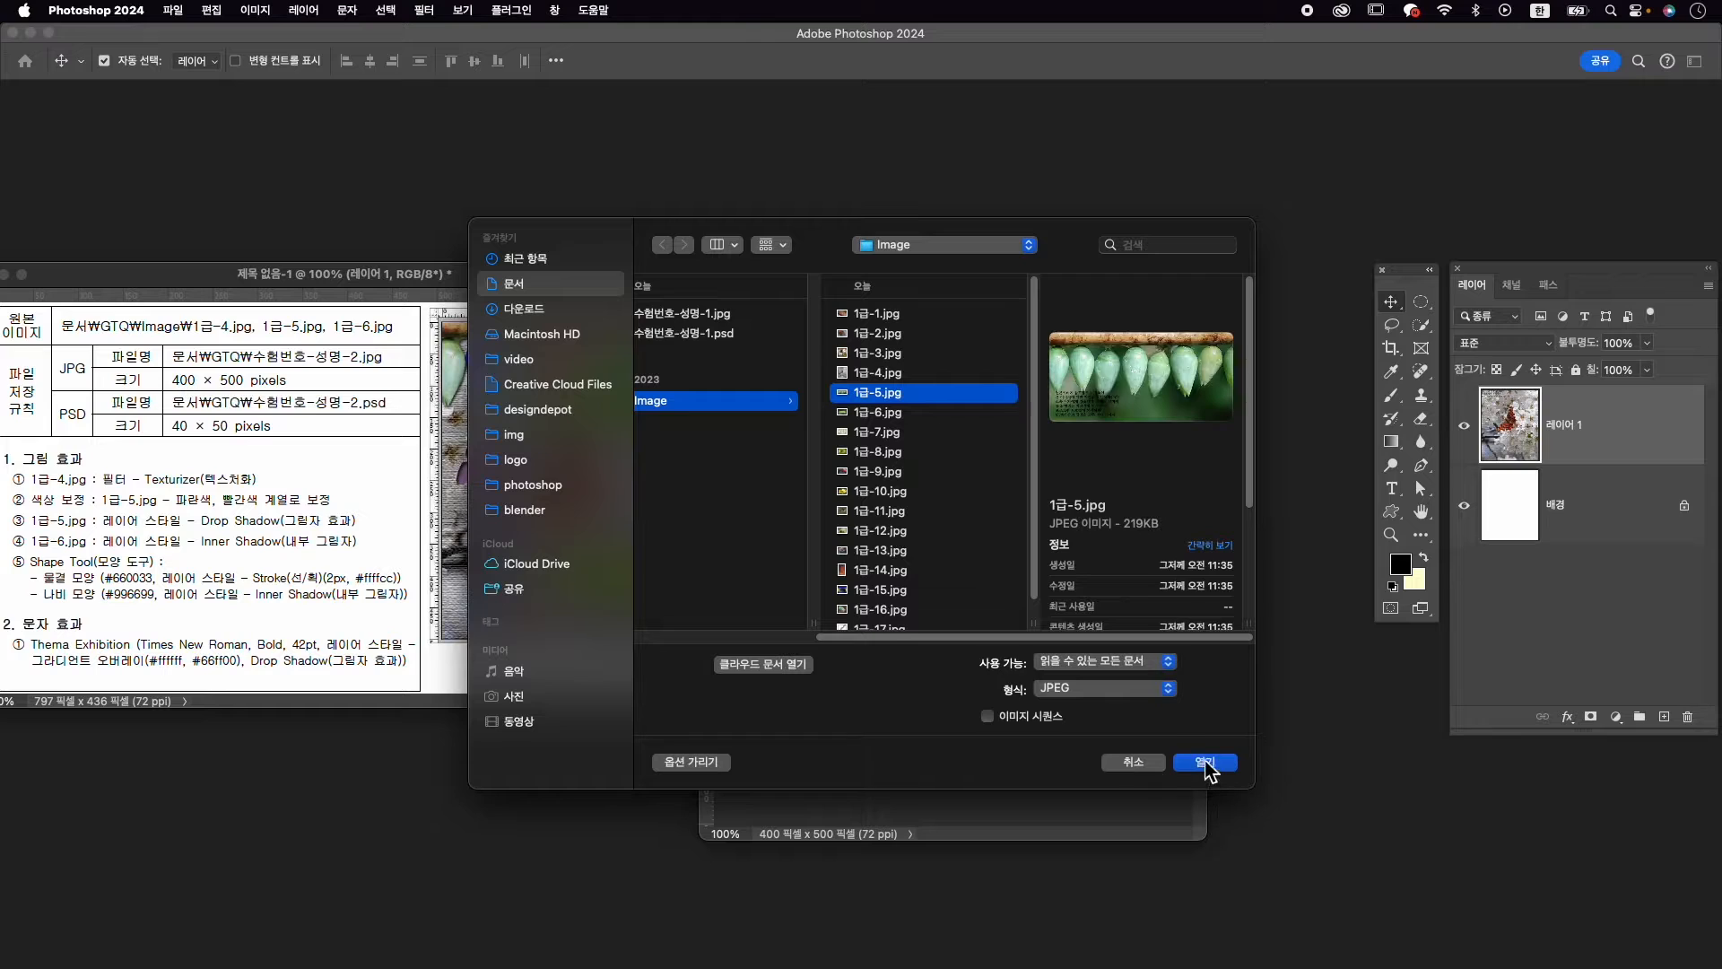
left_click(1204, 761)
left_click_drag(384, 154, 817, 530)
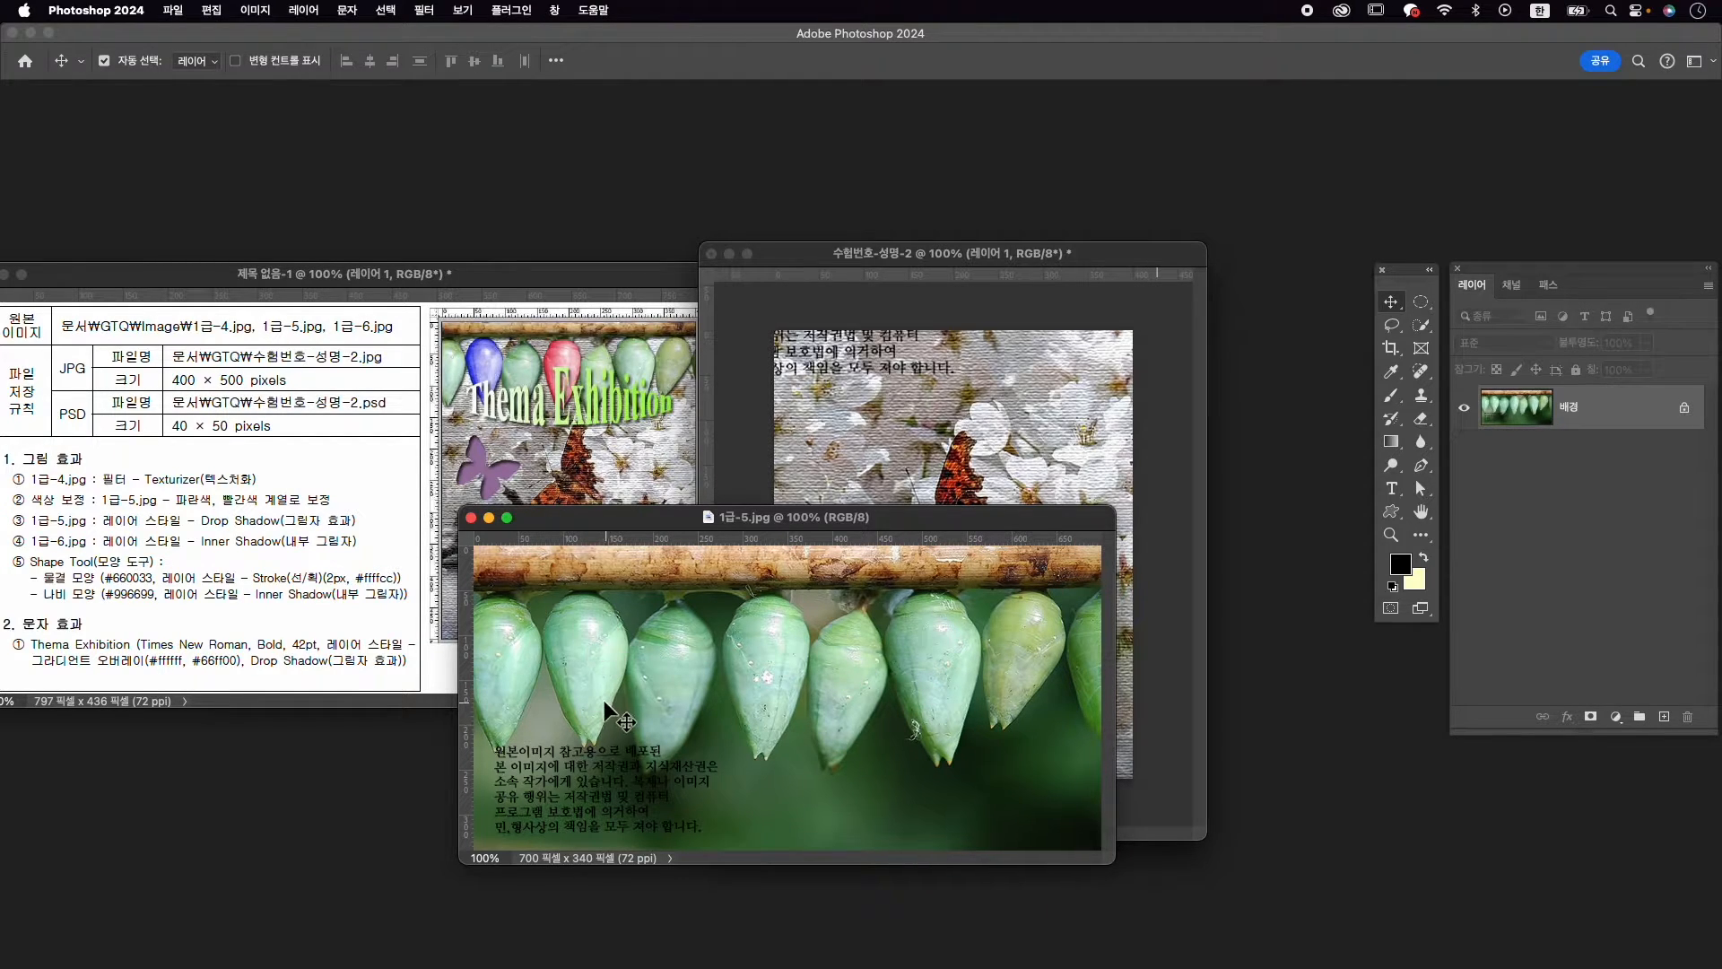
Select the second chrysalis from the left in 1급-5.jpg with the Quick Selection tool, using a 20-pixel brush
key("w")
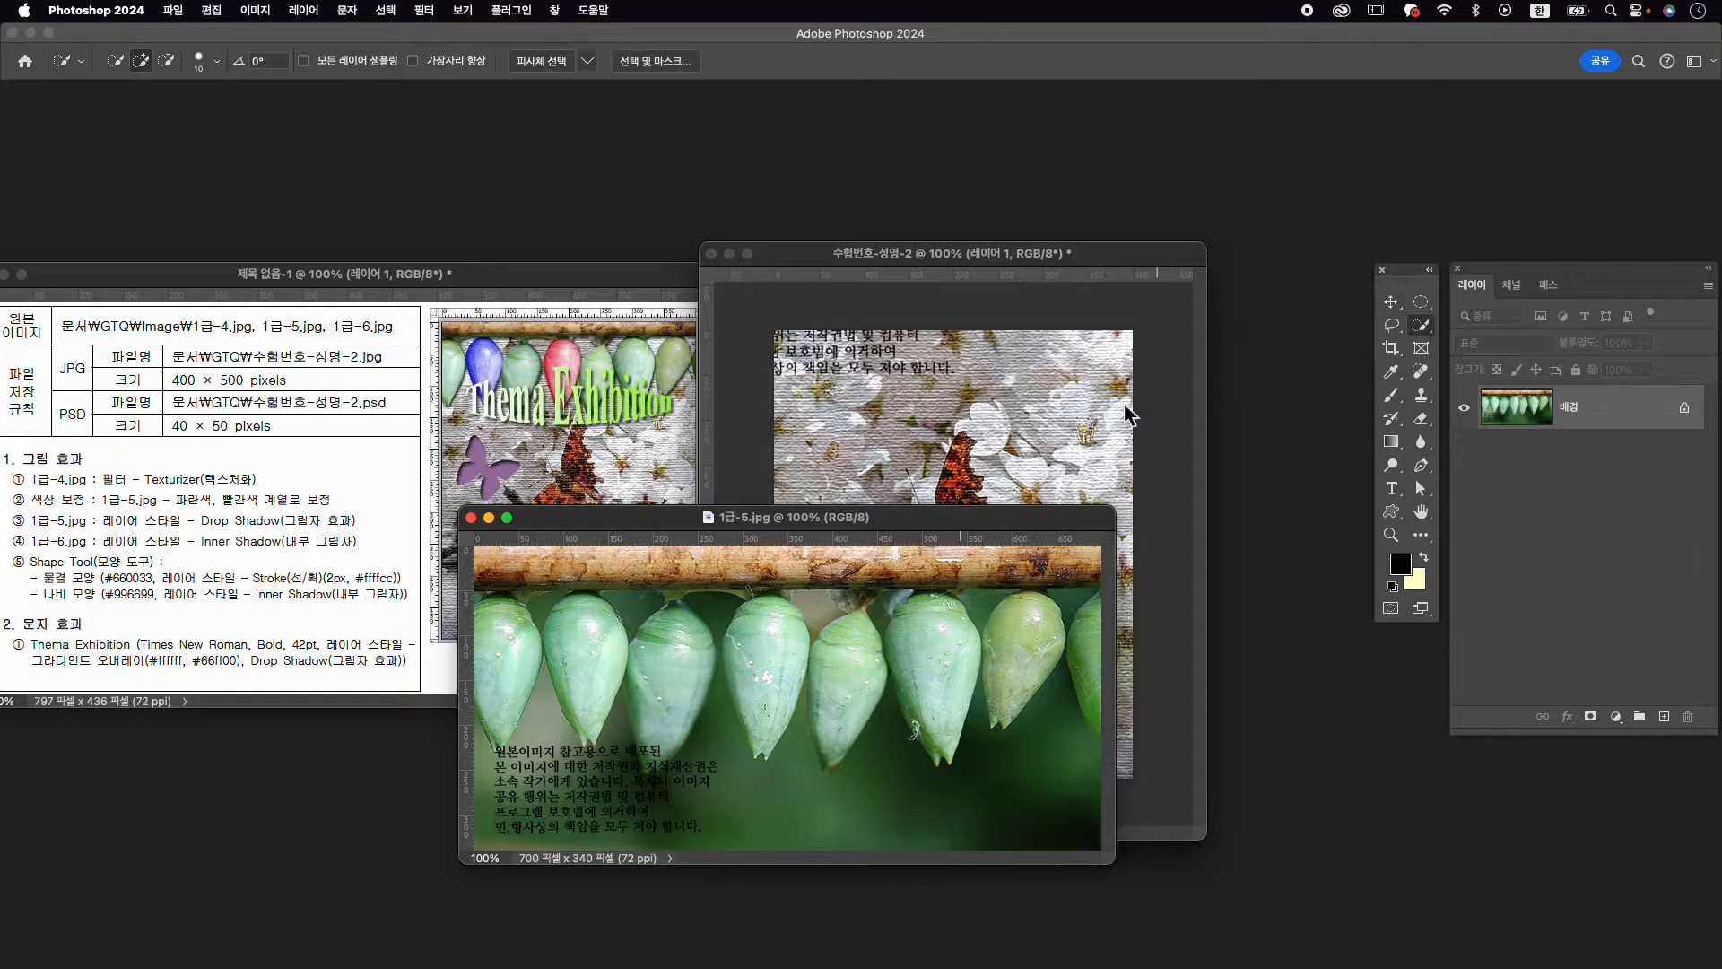
left_click_drag(1417, 337, 1511, 343)
key("bracketright")
key("bracketleft")
key("bracketright")
left_click_drag(584, 640, 594, 706)
Colour the selected chrysalis blue with a Hue/Saturation adjustment layer set to Colorize, hue 227 and saturation 61
left_click(1617, 717)
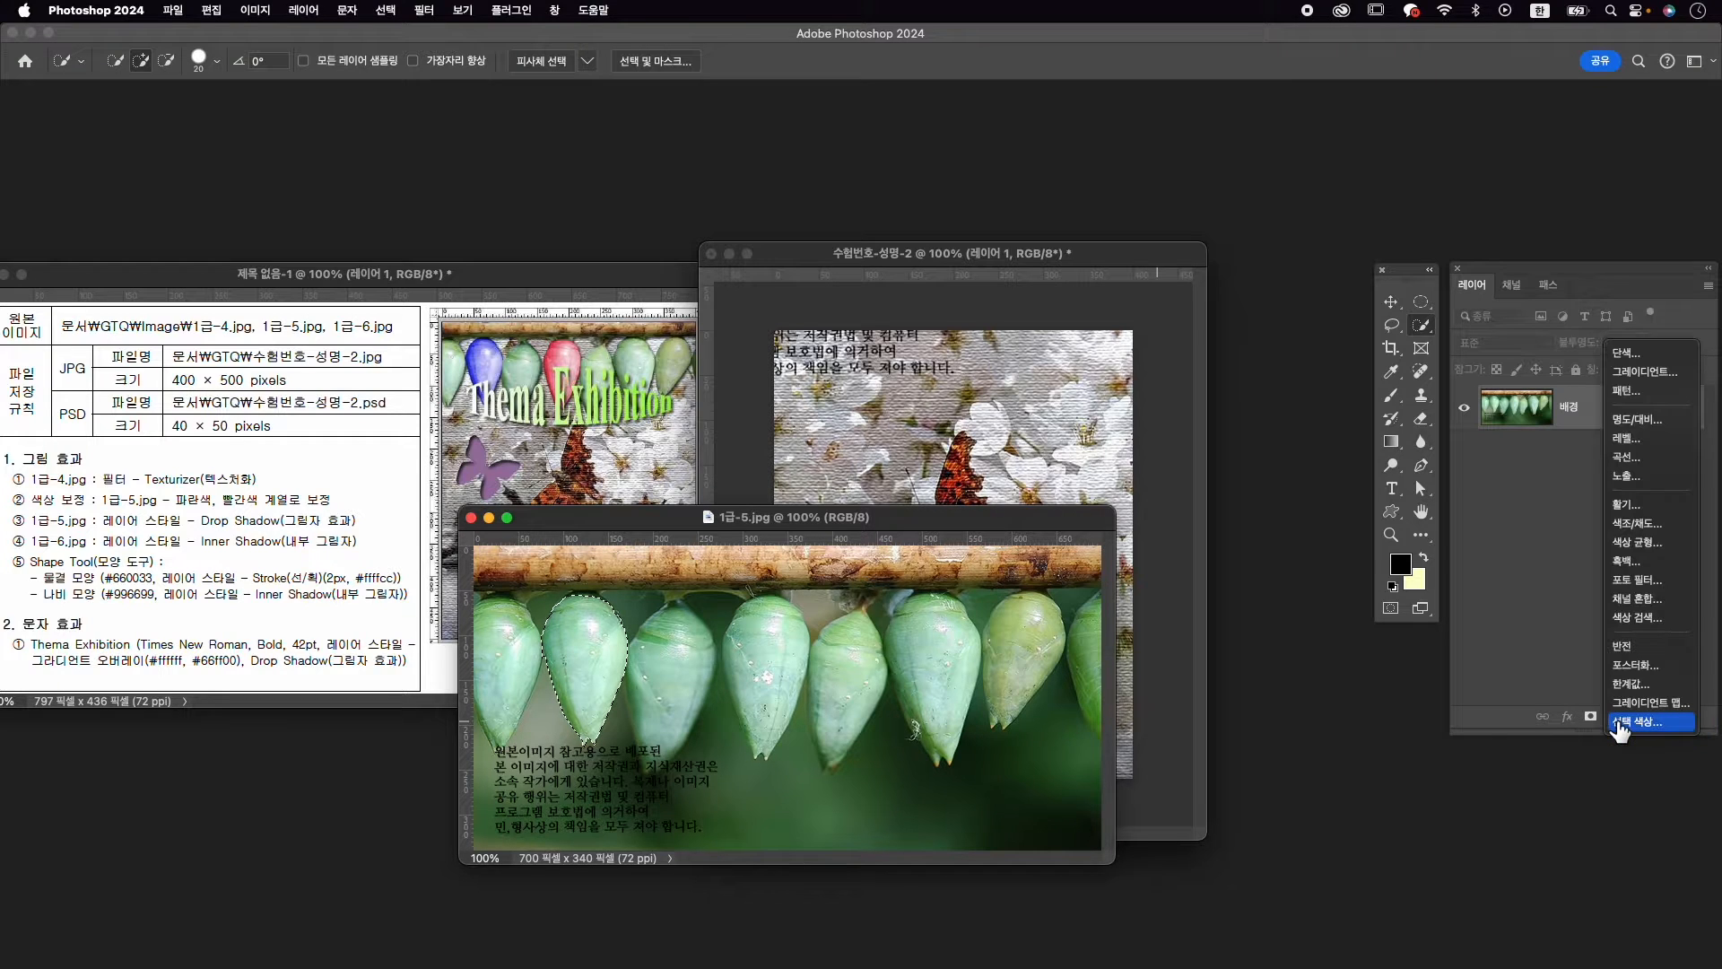
left_click(1634, 524)
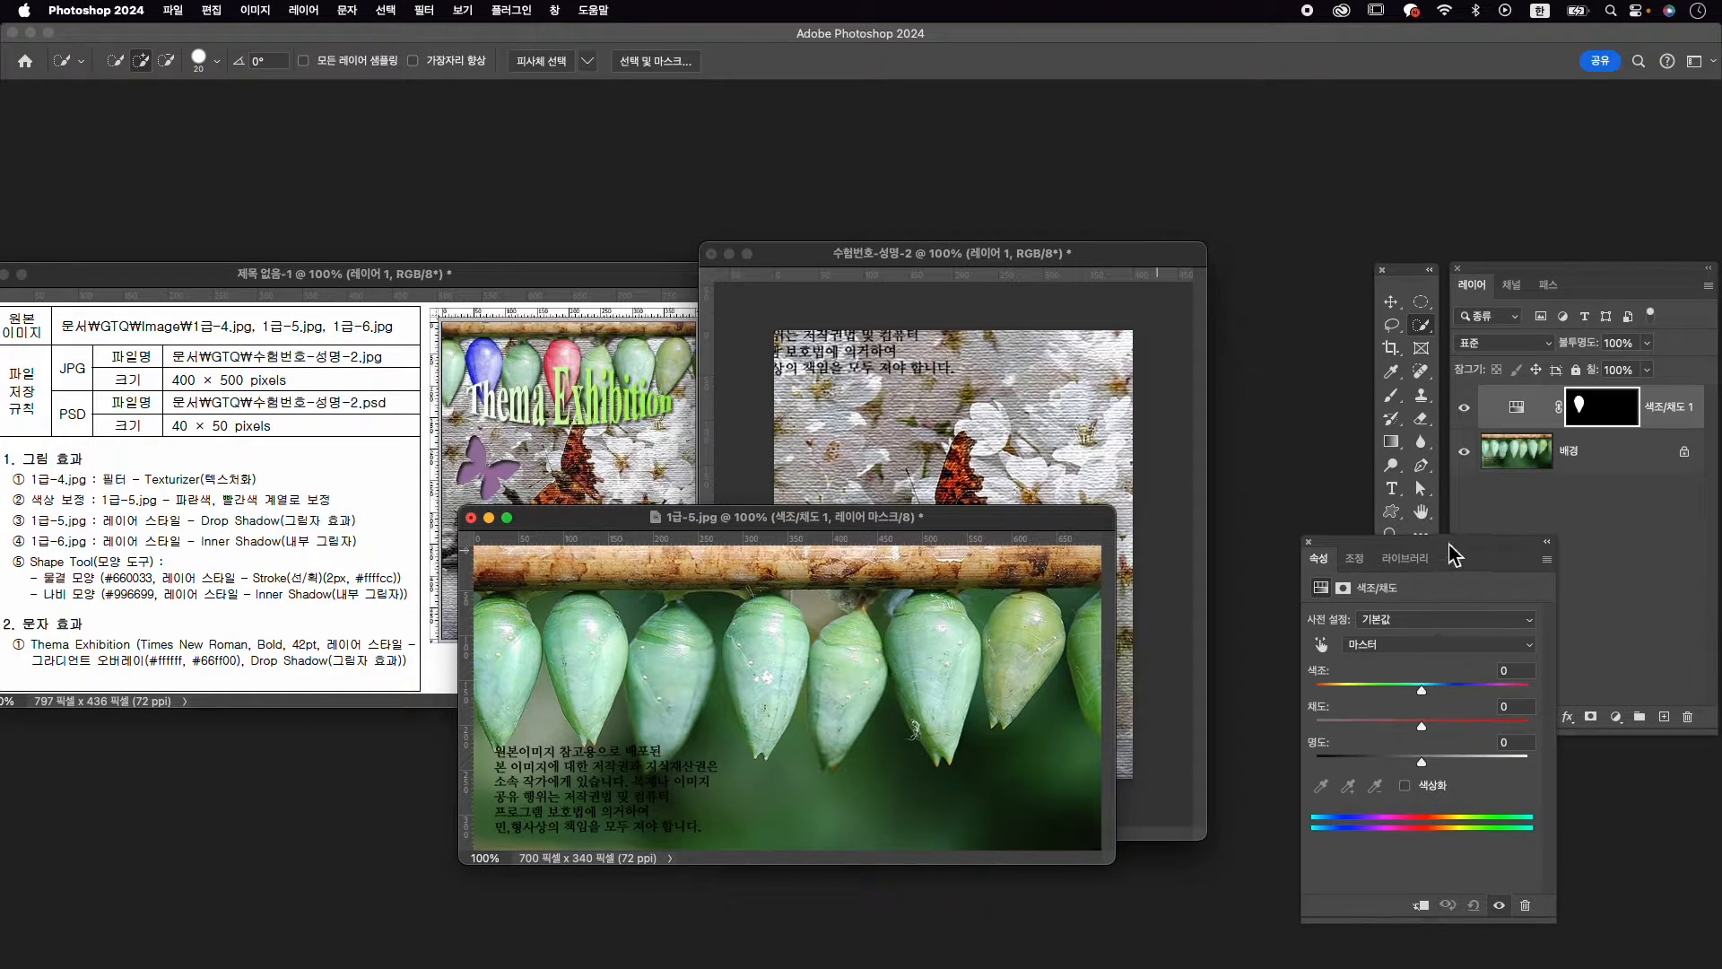
left_click_drag(1453, 554, 1346, 507)
left_click(1326, 741)
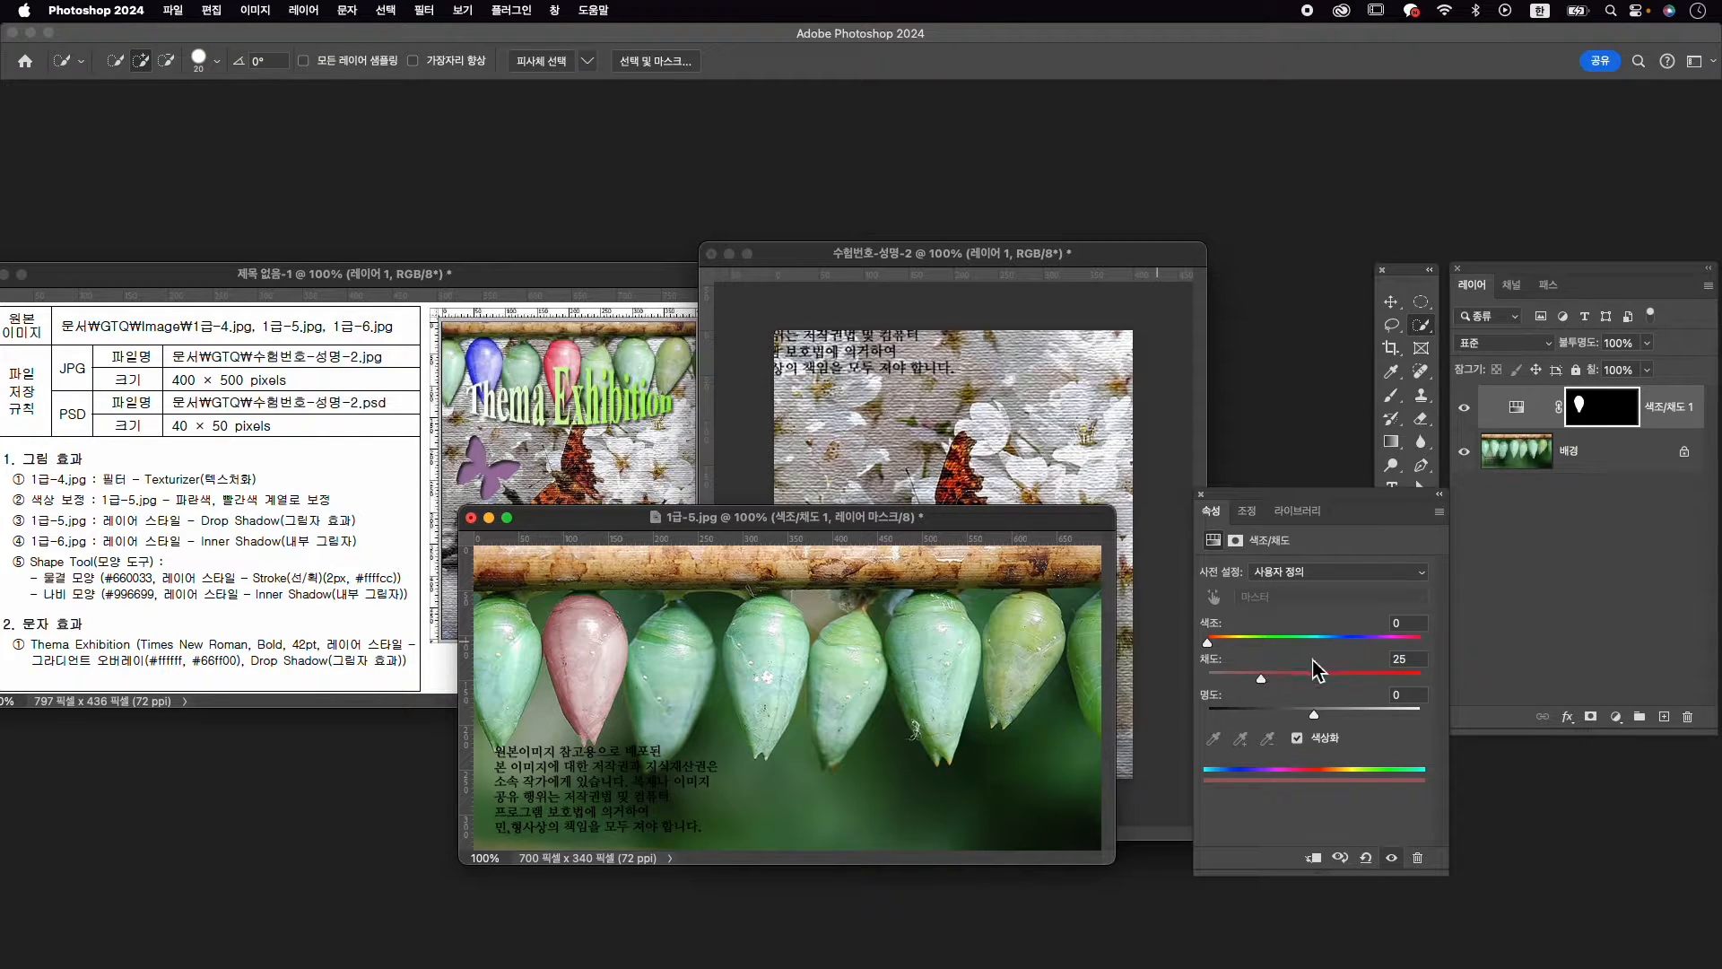
left_click_drag(1350, 642, 1356, 644)
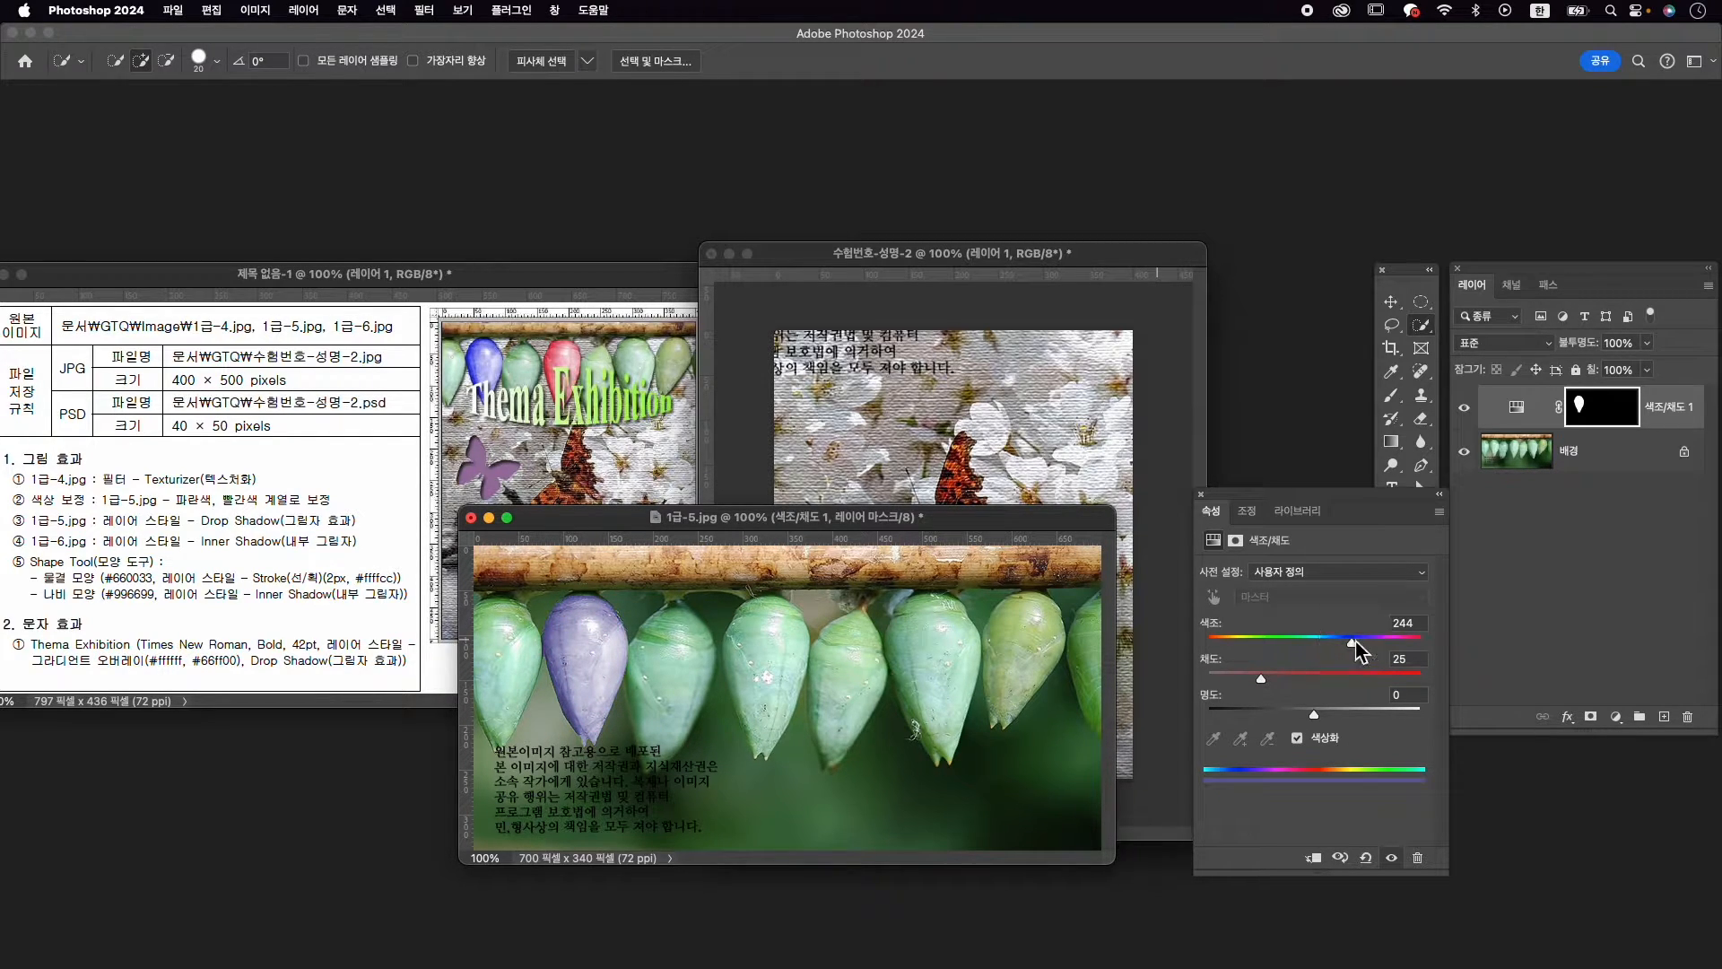
mouse_move(1269, 682)
left_mouse_down()
mouse_move(1346, 645)
mouse_move(1319, 680)
mouse_move(1338, 680)
left_mouse_up()
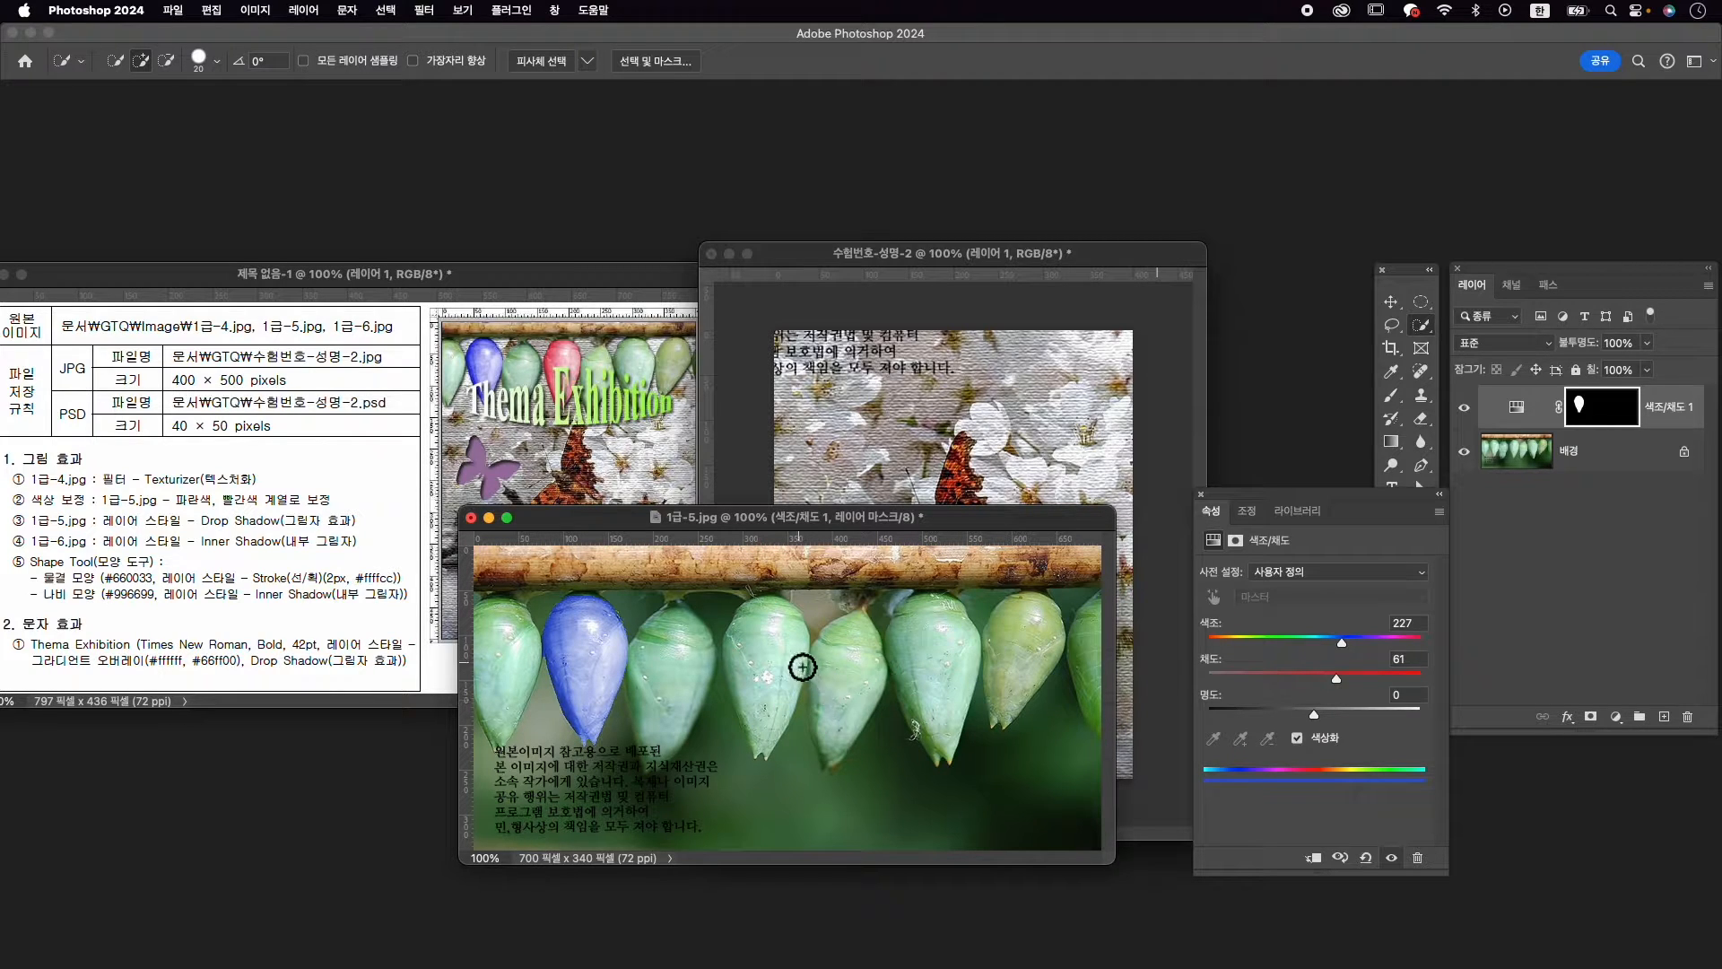
Select the fourth chrysalis on the background and colour it red with a colorized Hue/Saturation adjustment layer, hue 0 and saturation 53
mouse_move(803, 667)
left_mouse_down()
mouse_move(774, 737)
mouse_move(747, 645)
mouse_move(759, 749)
left_mouse_up()
left_click(1614, 452)
left_click(1617, 717)
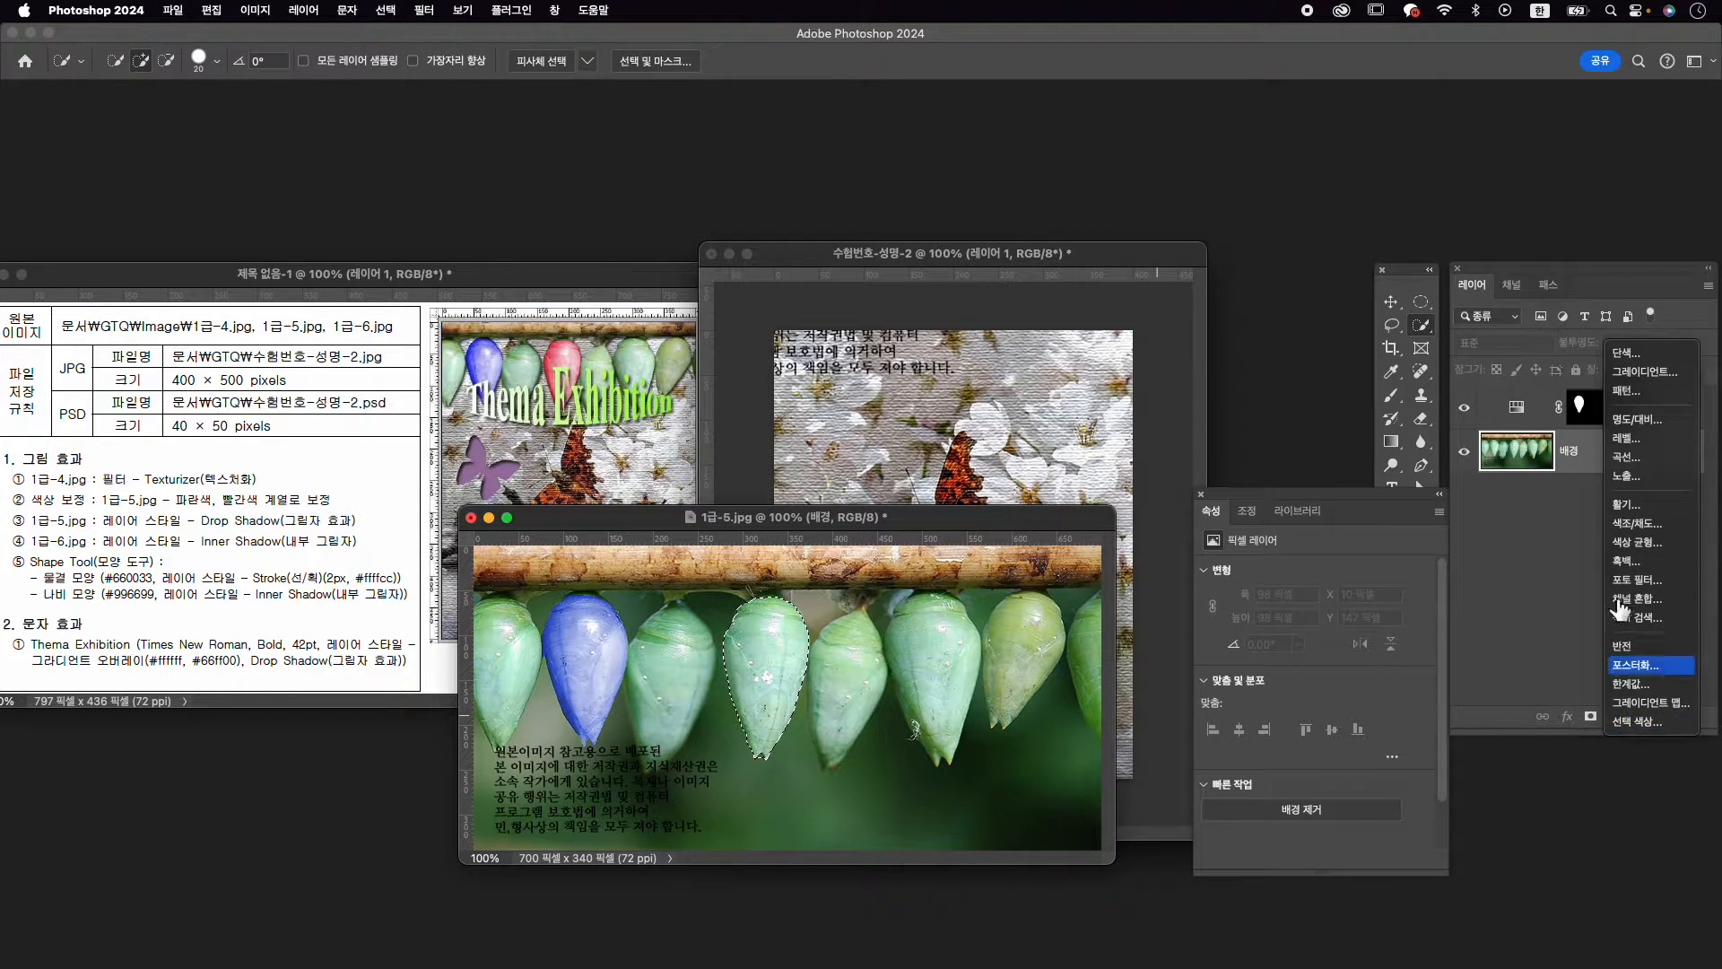
left_click(1636, 523)
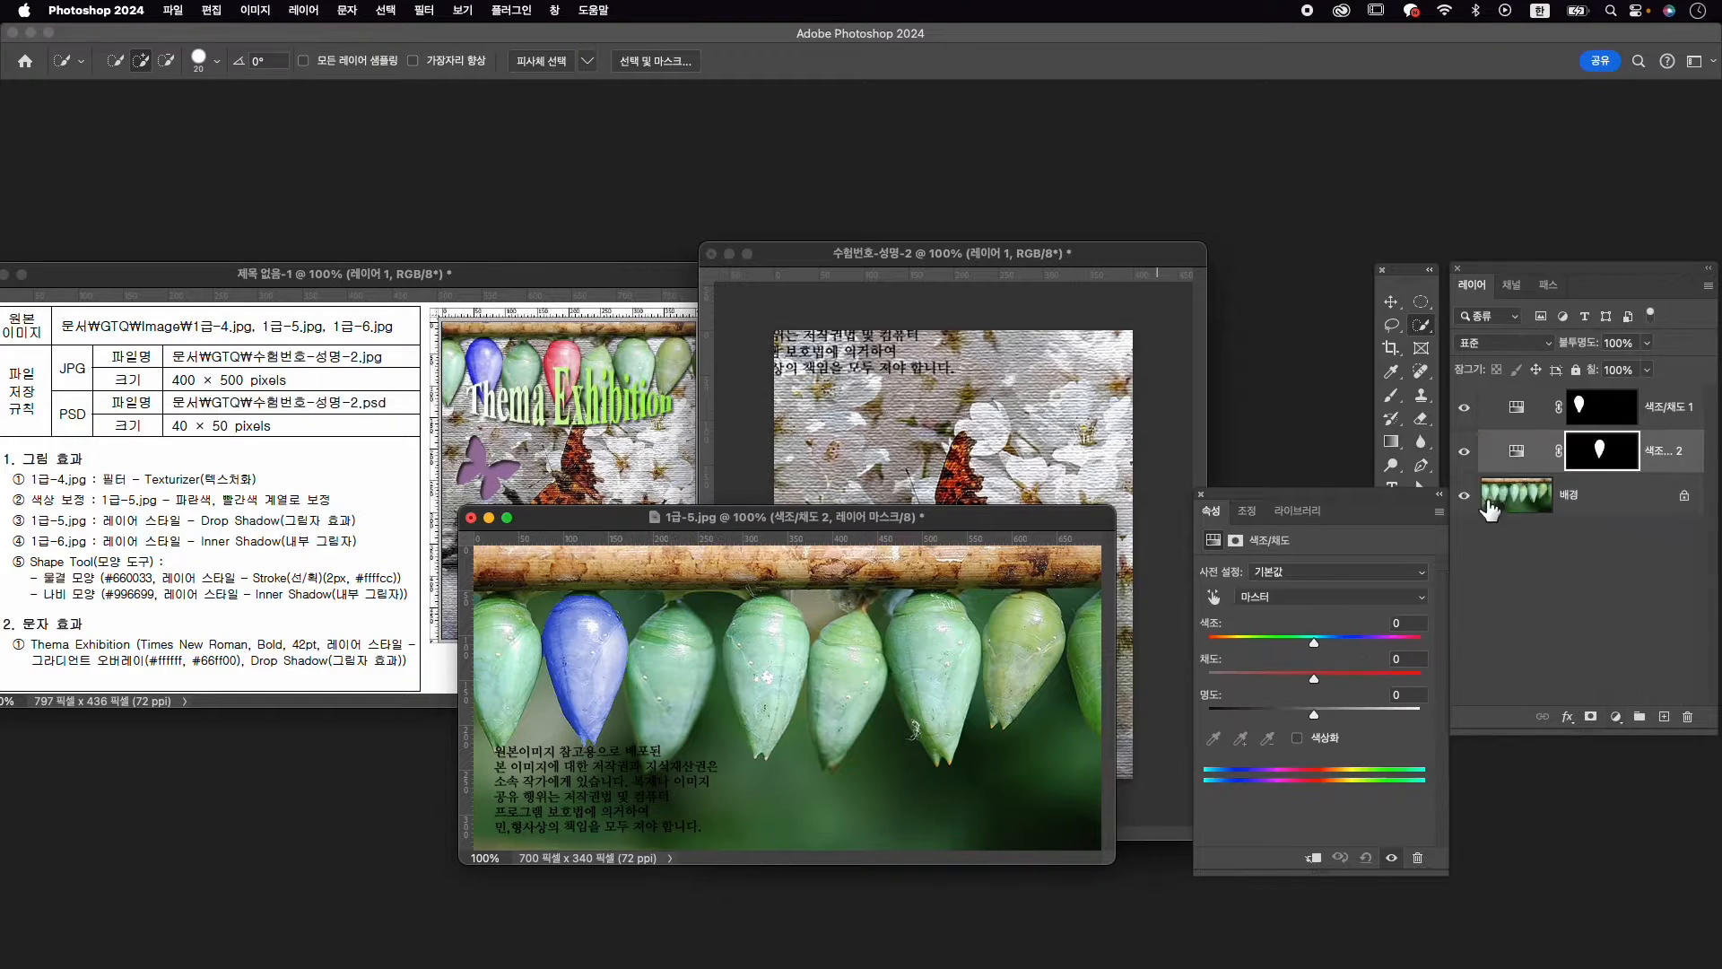
left_click(1329, 738)
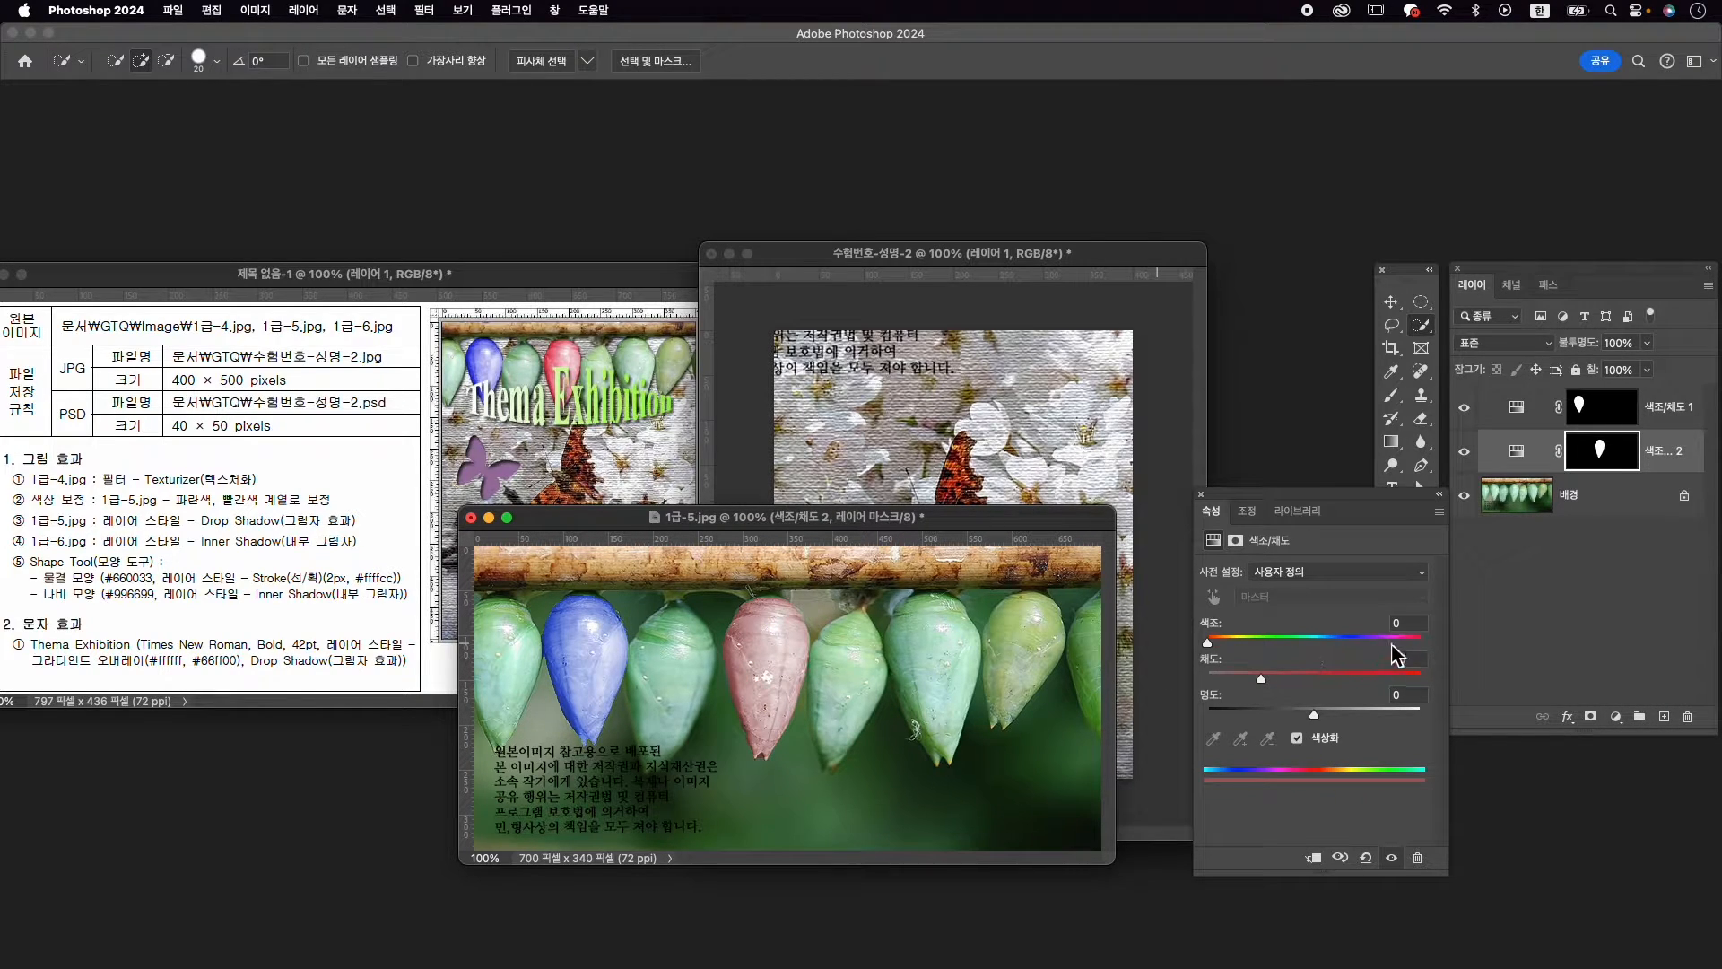
left_click(1320, 674)
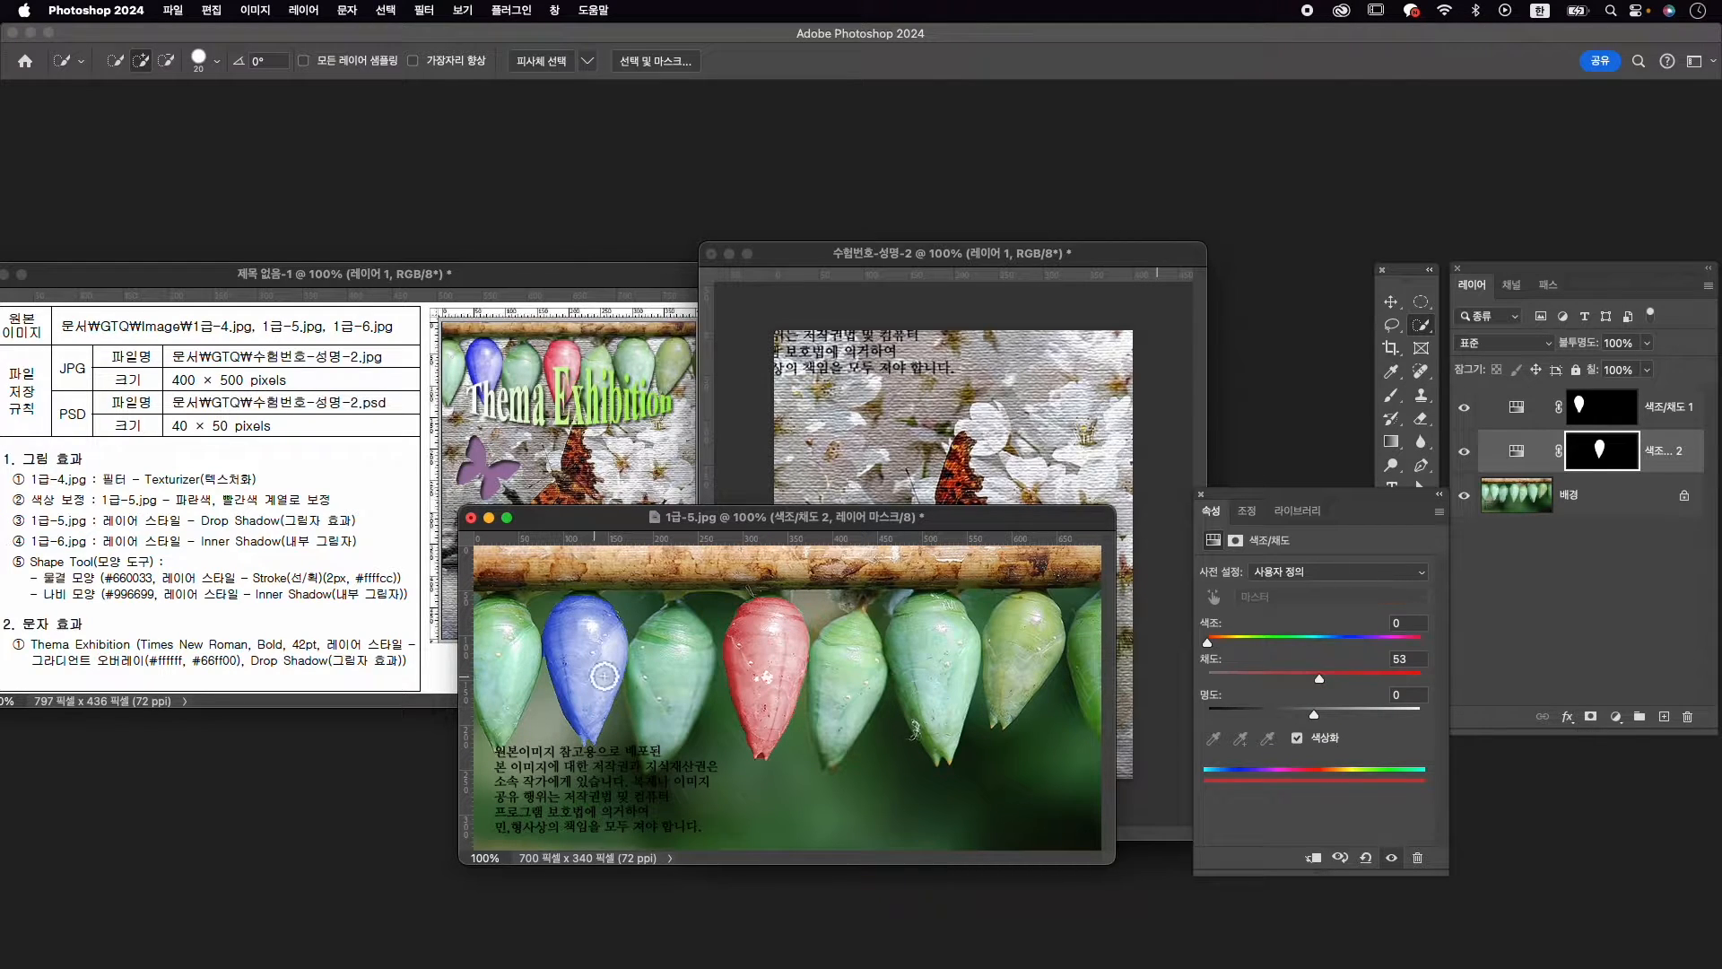
left_click(1201, 494)
Touch up the edges of the red chrysalis's Hue/Saturation mask with the Brush tool, painting in white at 10 pixels
left_click(1617, 455)
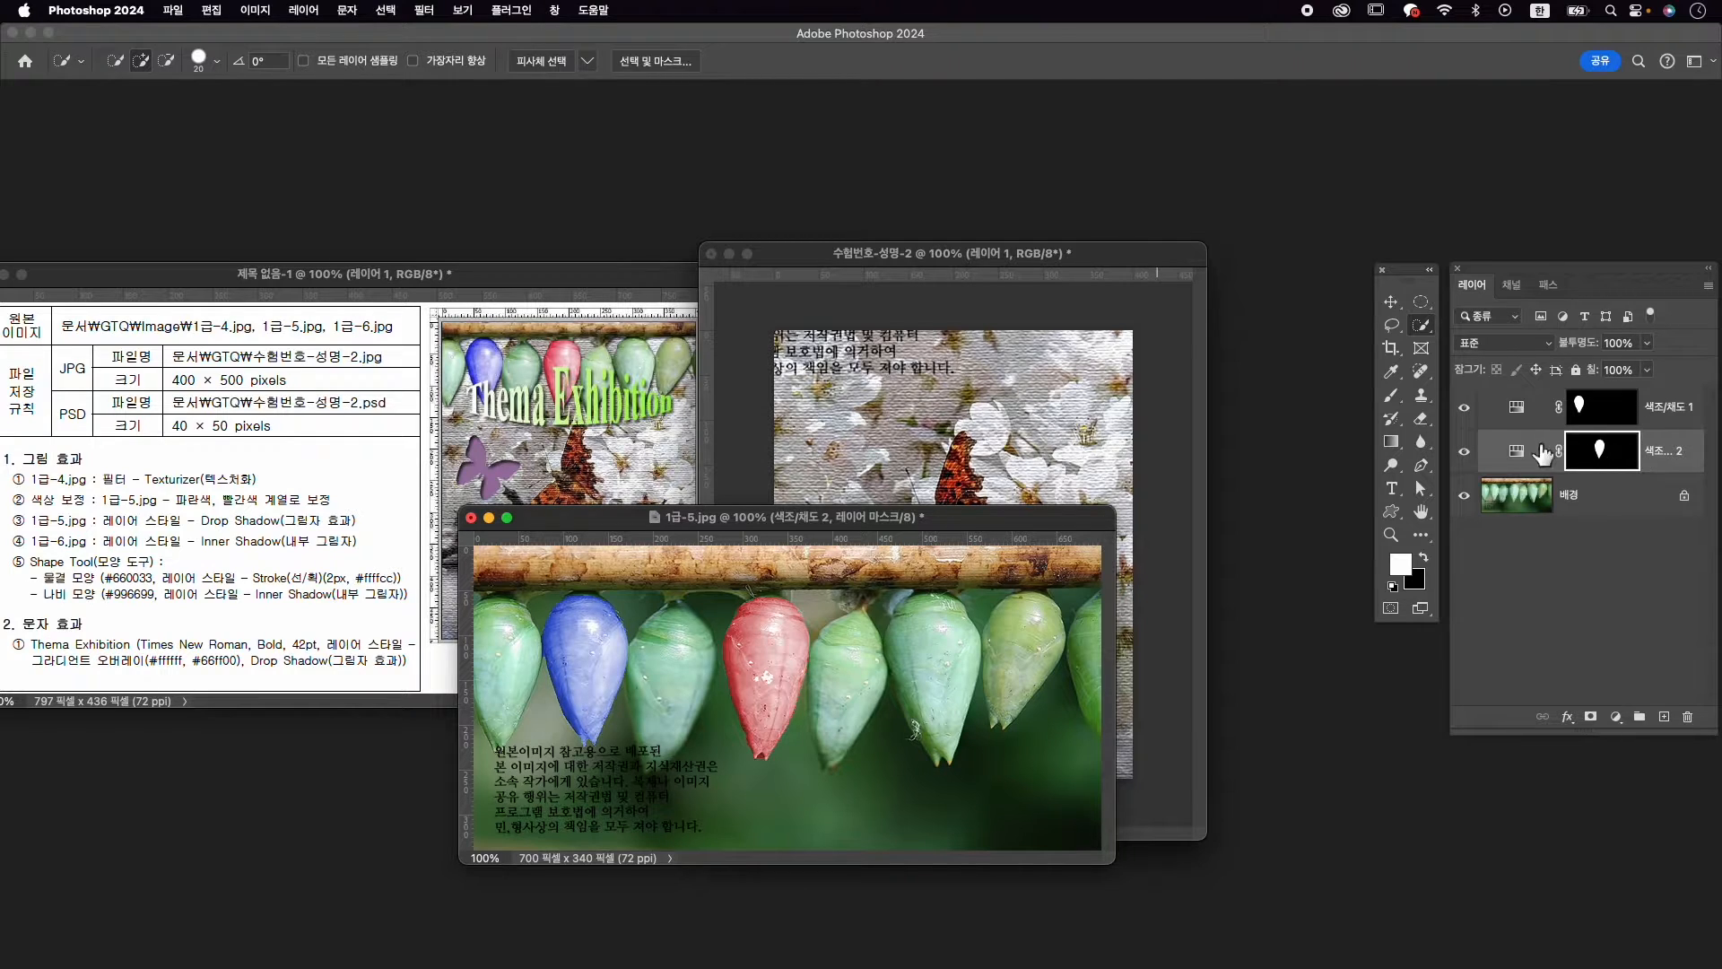
left_click(1465, 451)
left_click(1465, 452)
left_click(1614, 456)
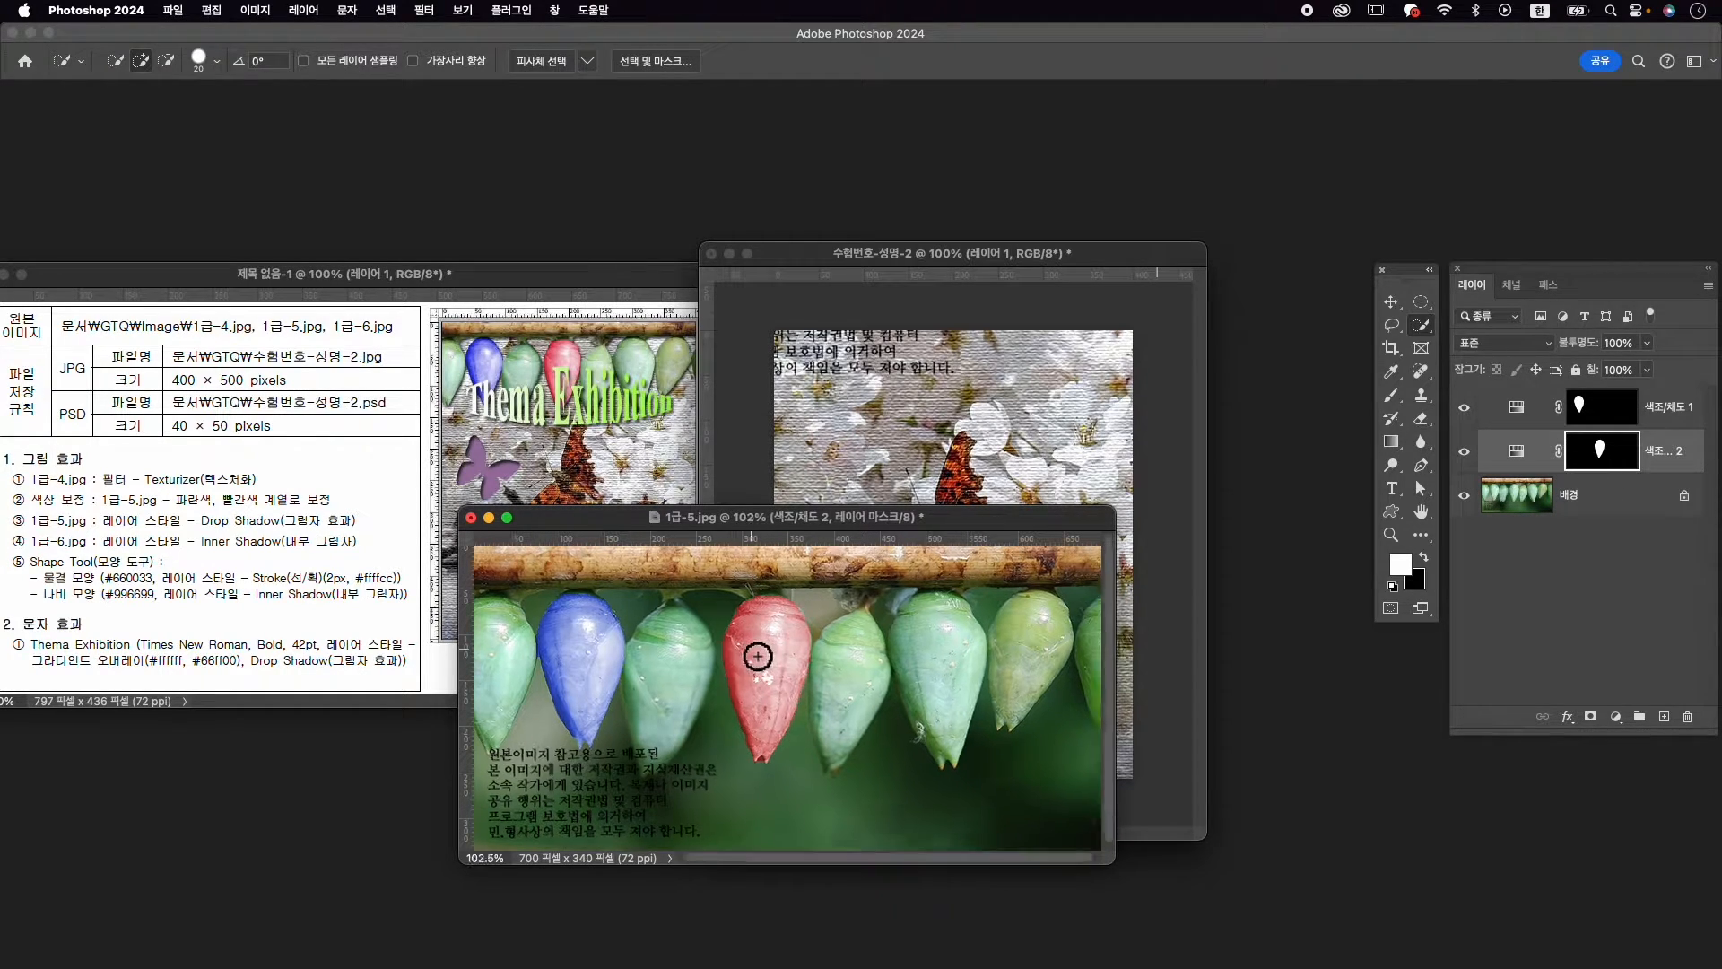
scroll(774, 671, "up", 5)
left_click_drag(783, 679, 772, 769)
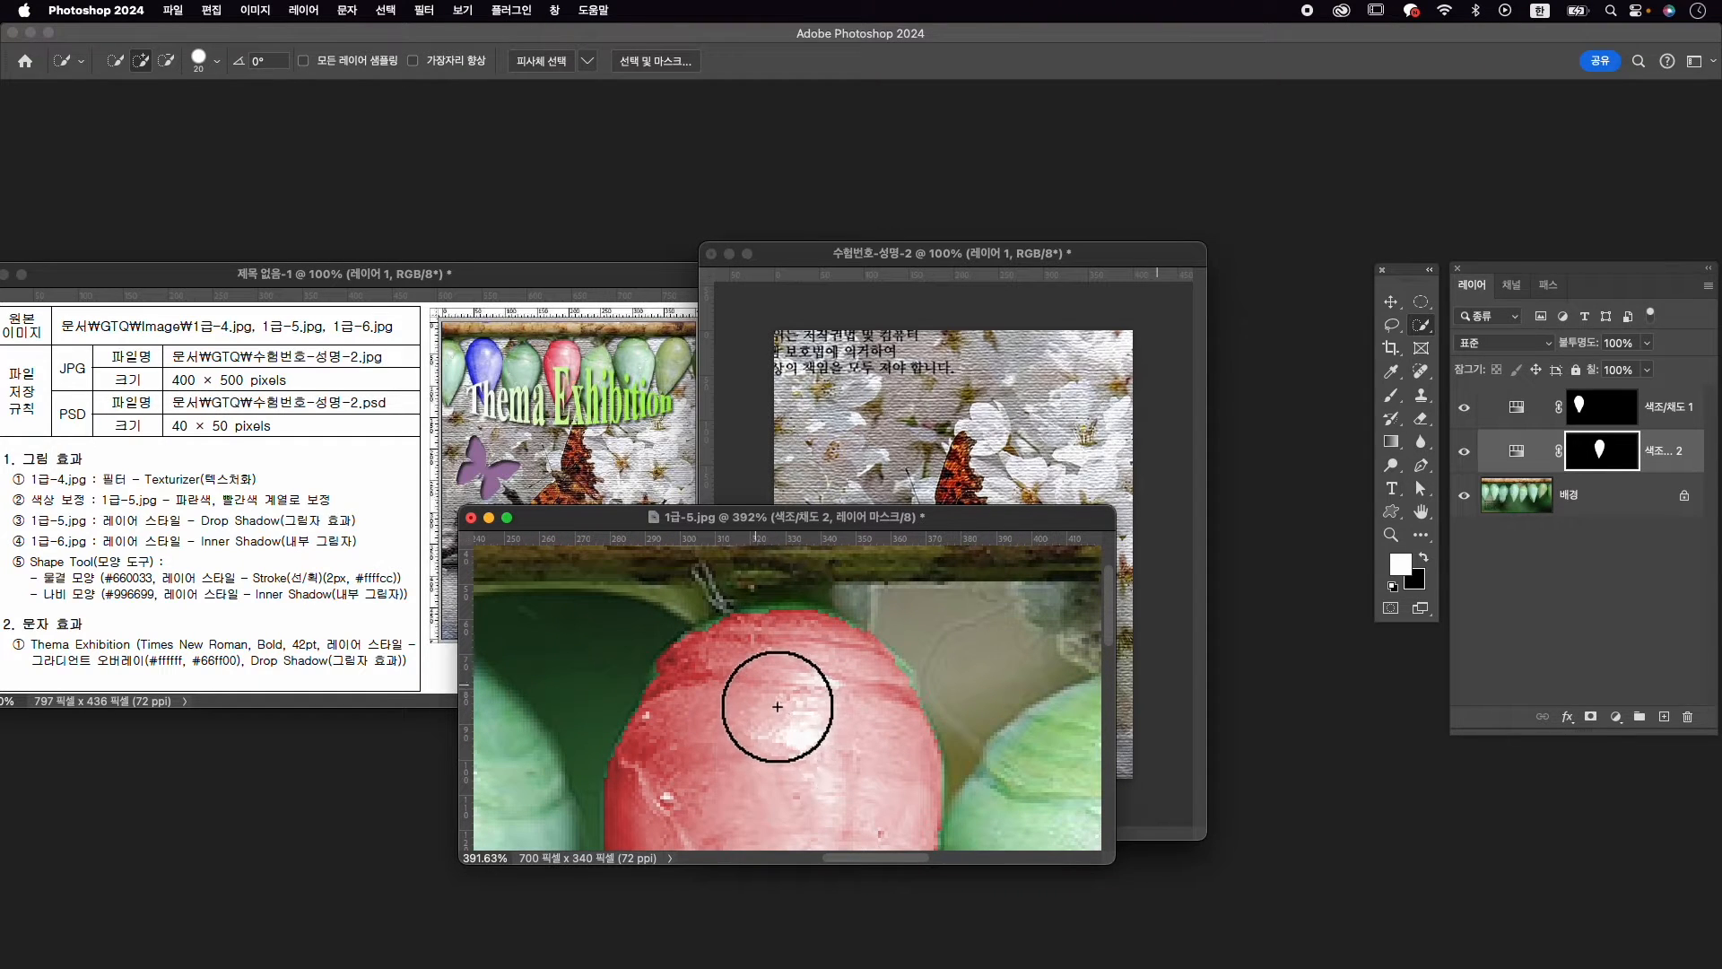
scroll(839, 706, "left", 3)
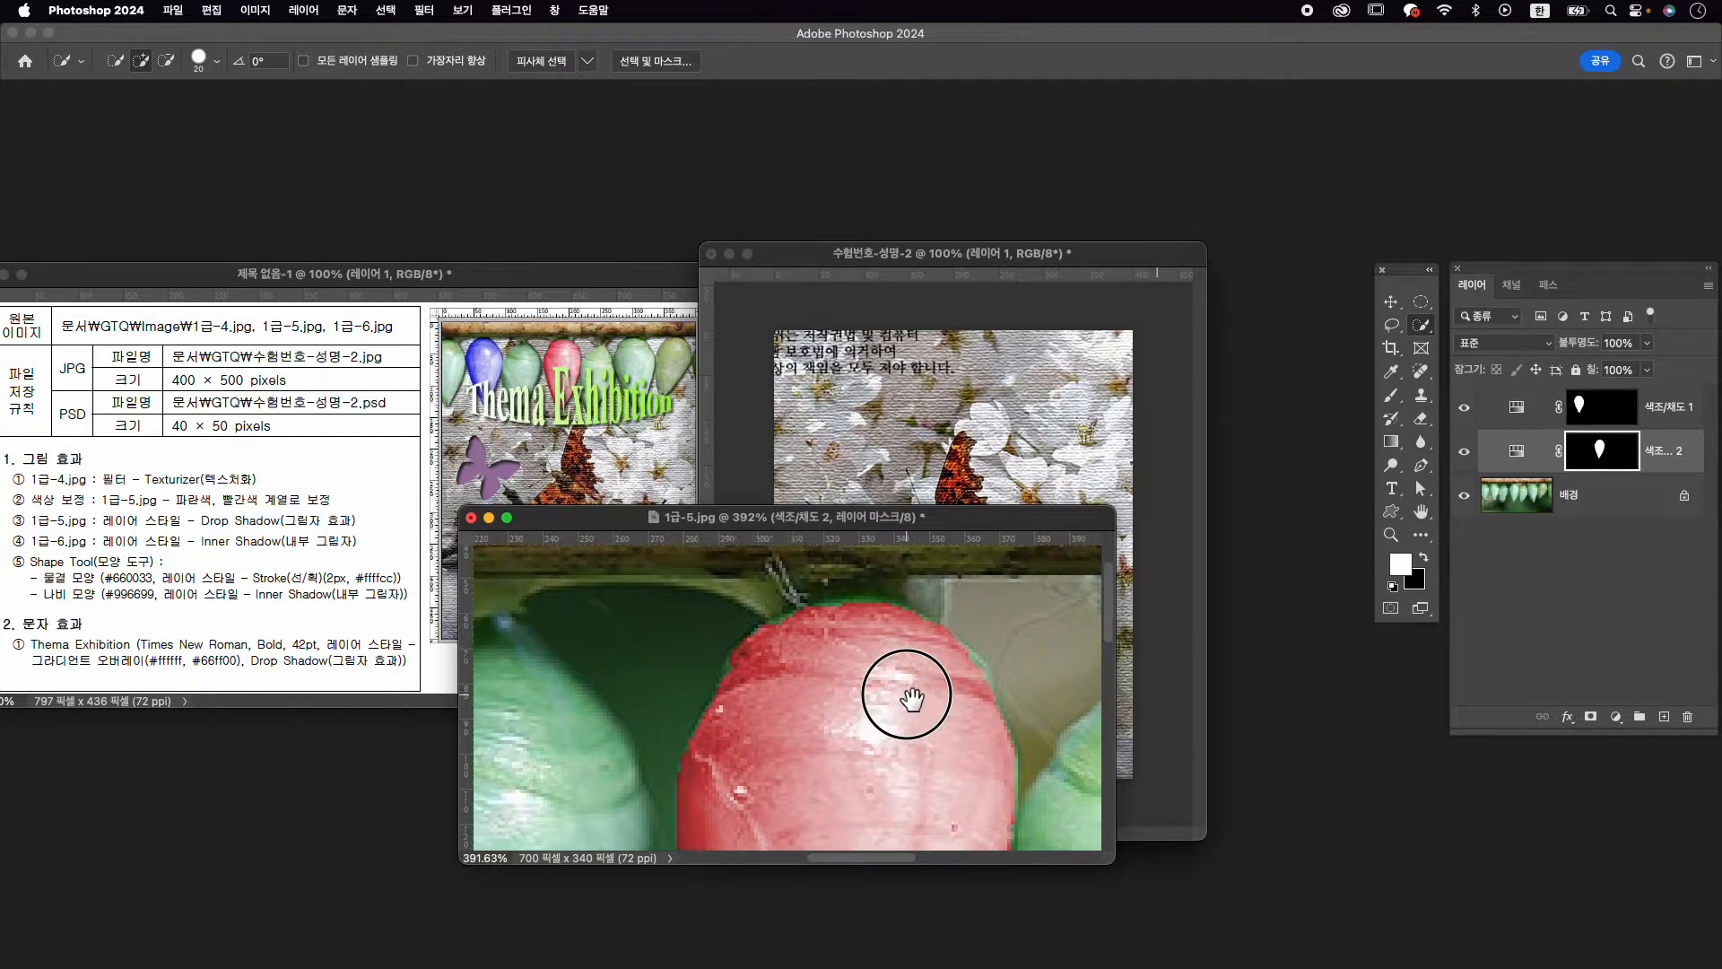
key("b")
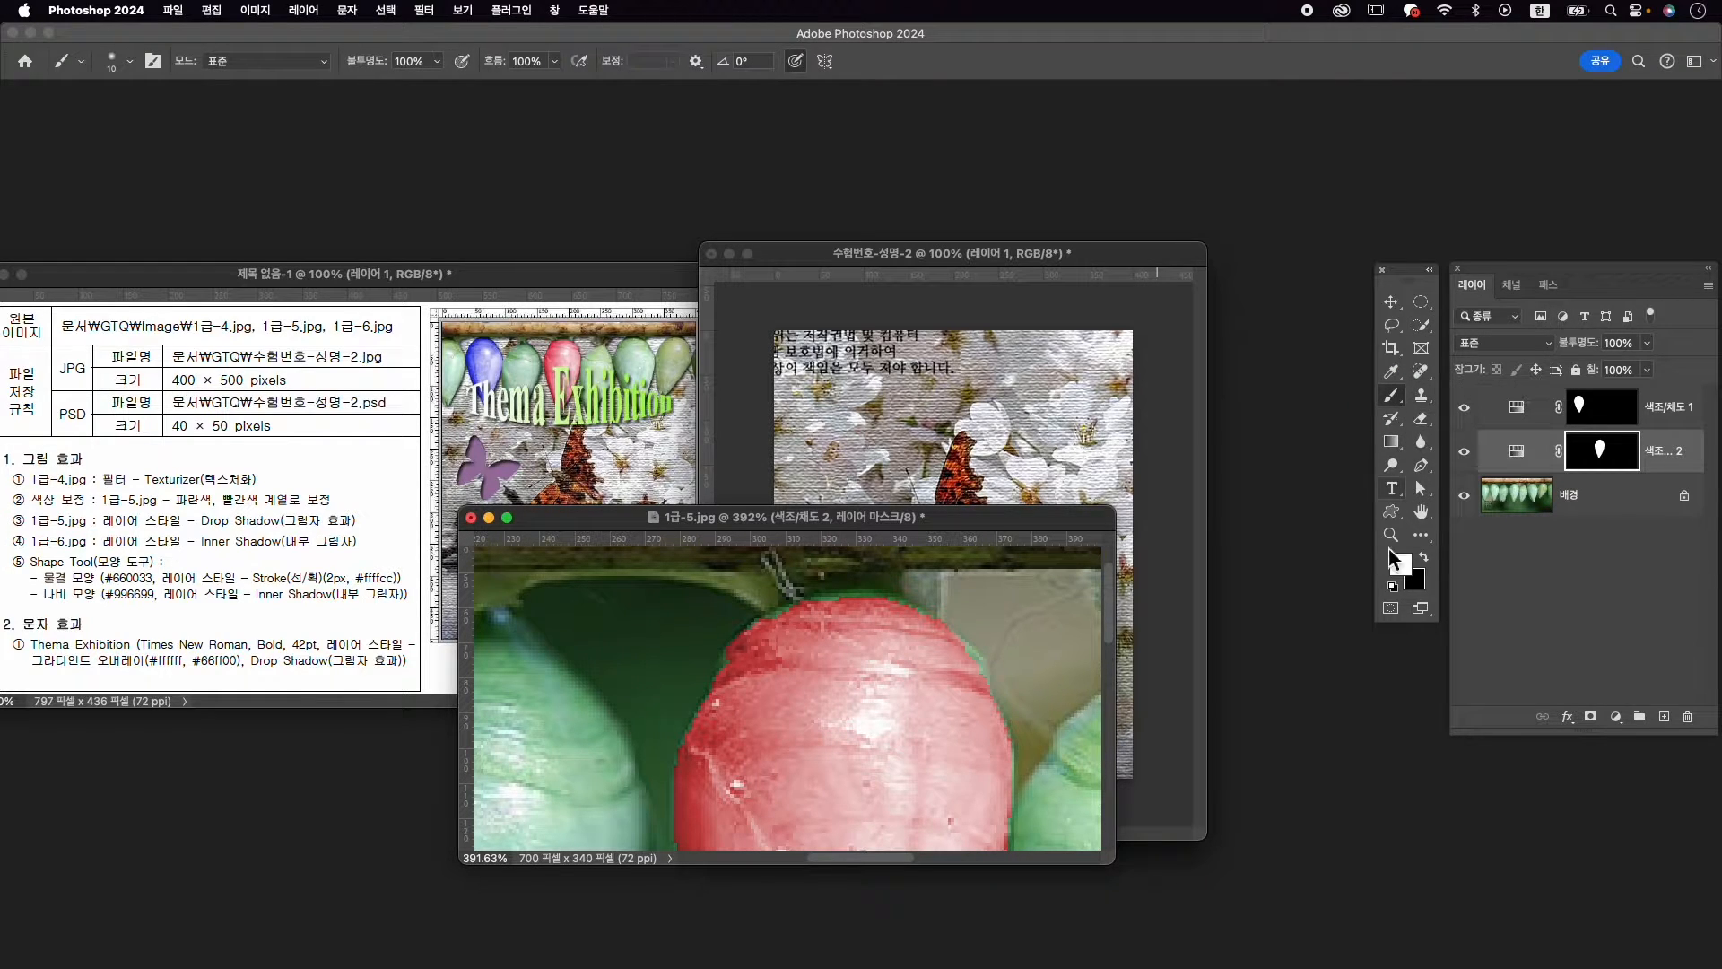
mouse_move(740, 679)
left_mouse_down()
mouse_move(812, 620)
mouse_move(902, 611)
mouse_move(964, 662)
mouse_move(985, 715)
mouse_move(1008, 772)
mouse_move(988, 831)
left_mouse_up()
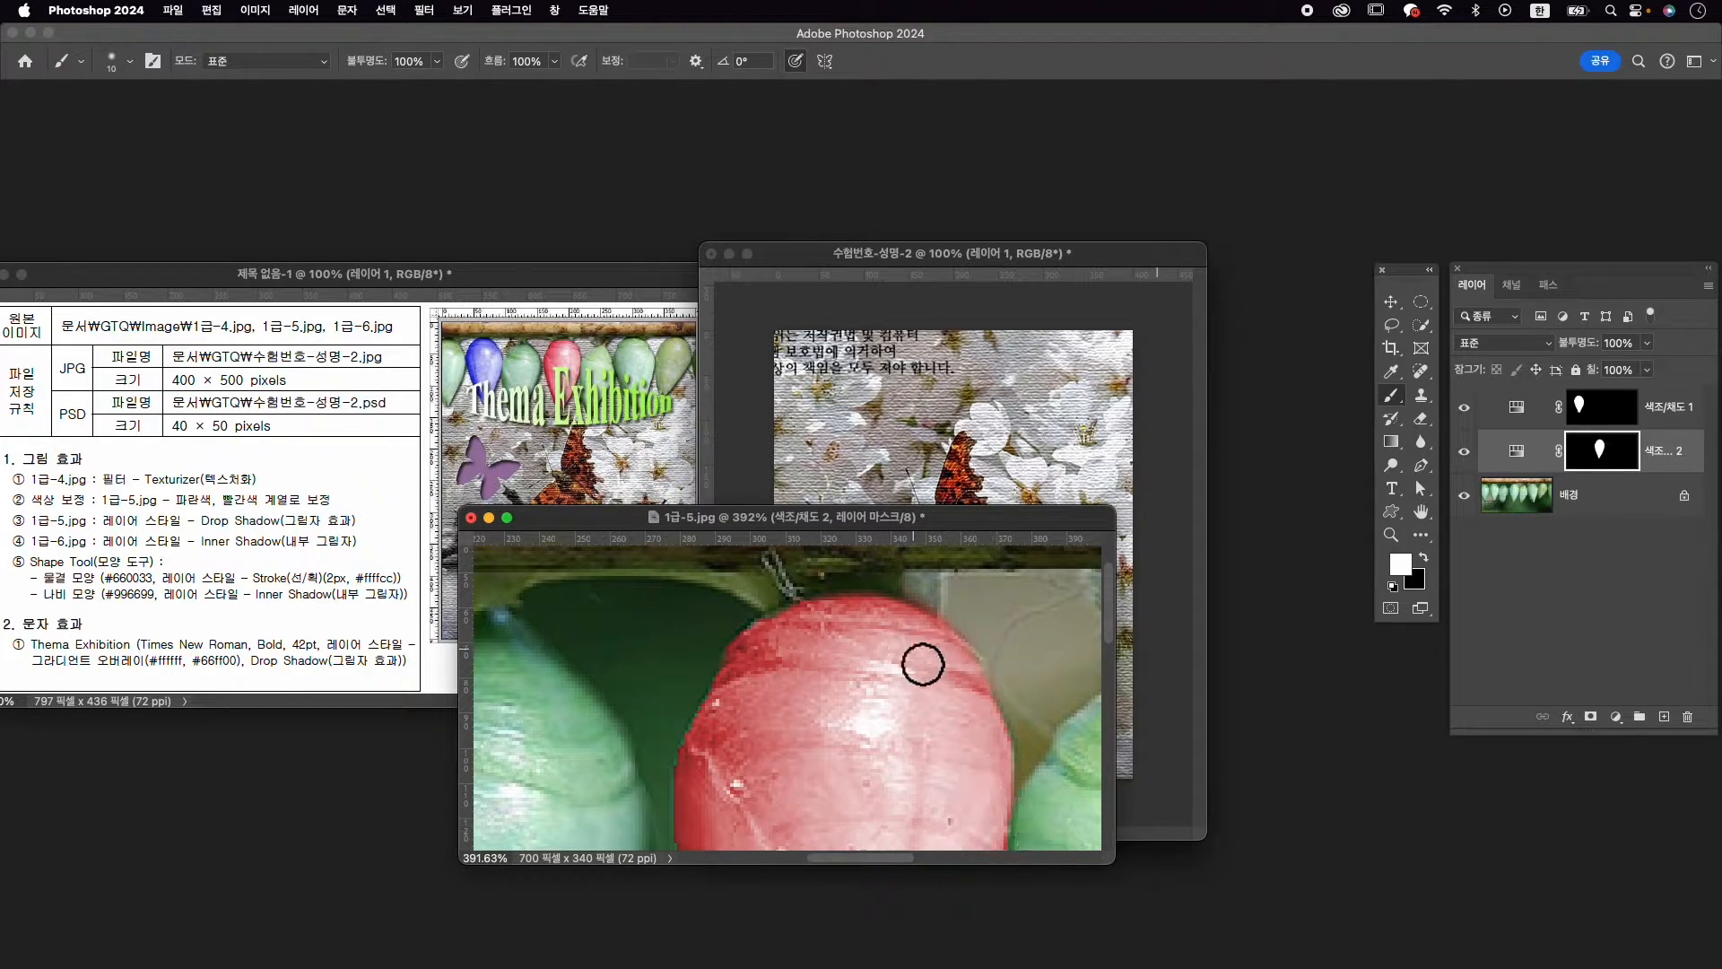
scroll(922, 679, "down", 5)
scroll(921, 680, "down", 1)
key("v")
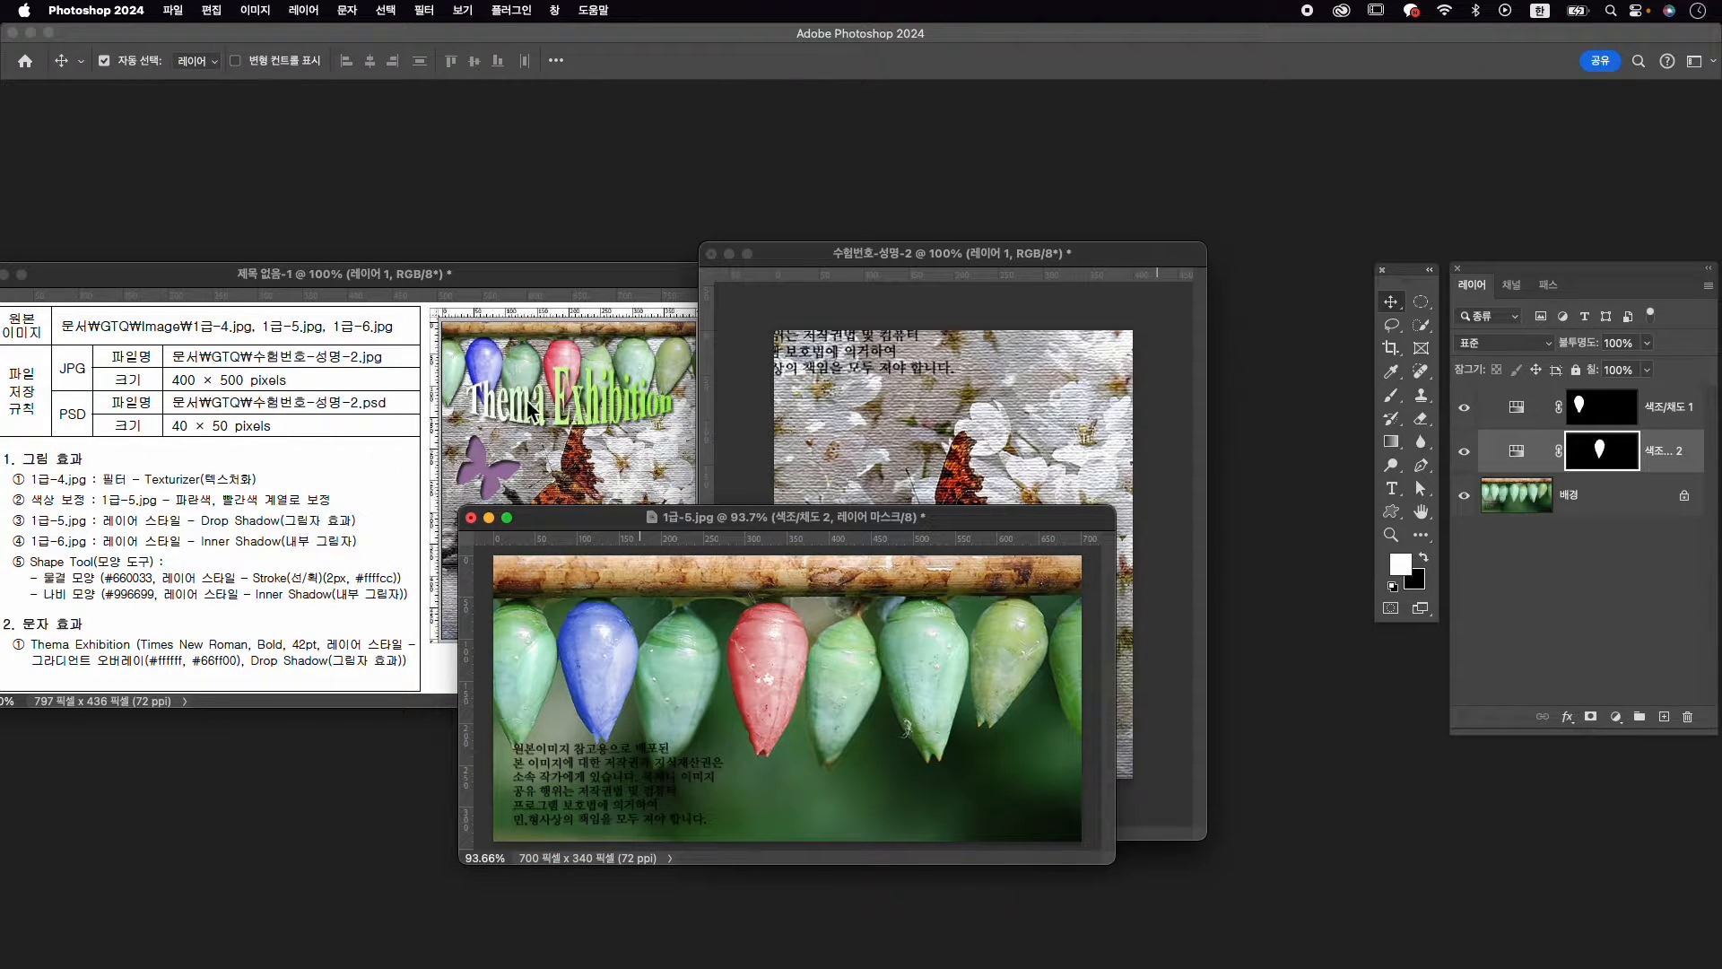
Select the branch and all the hanging chrysalises on the background layer with the Object Selection tool
left_click(1612, 499)
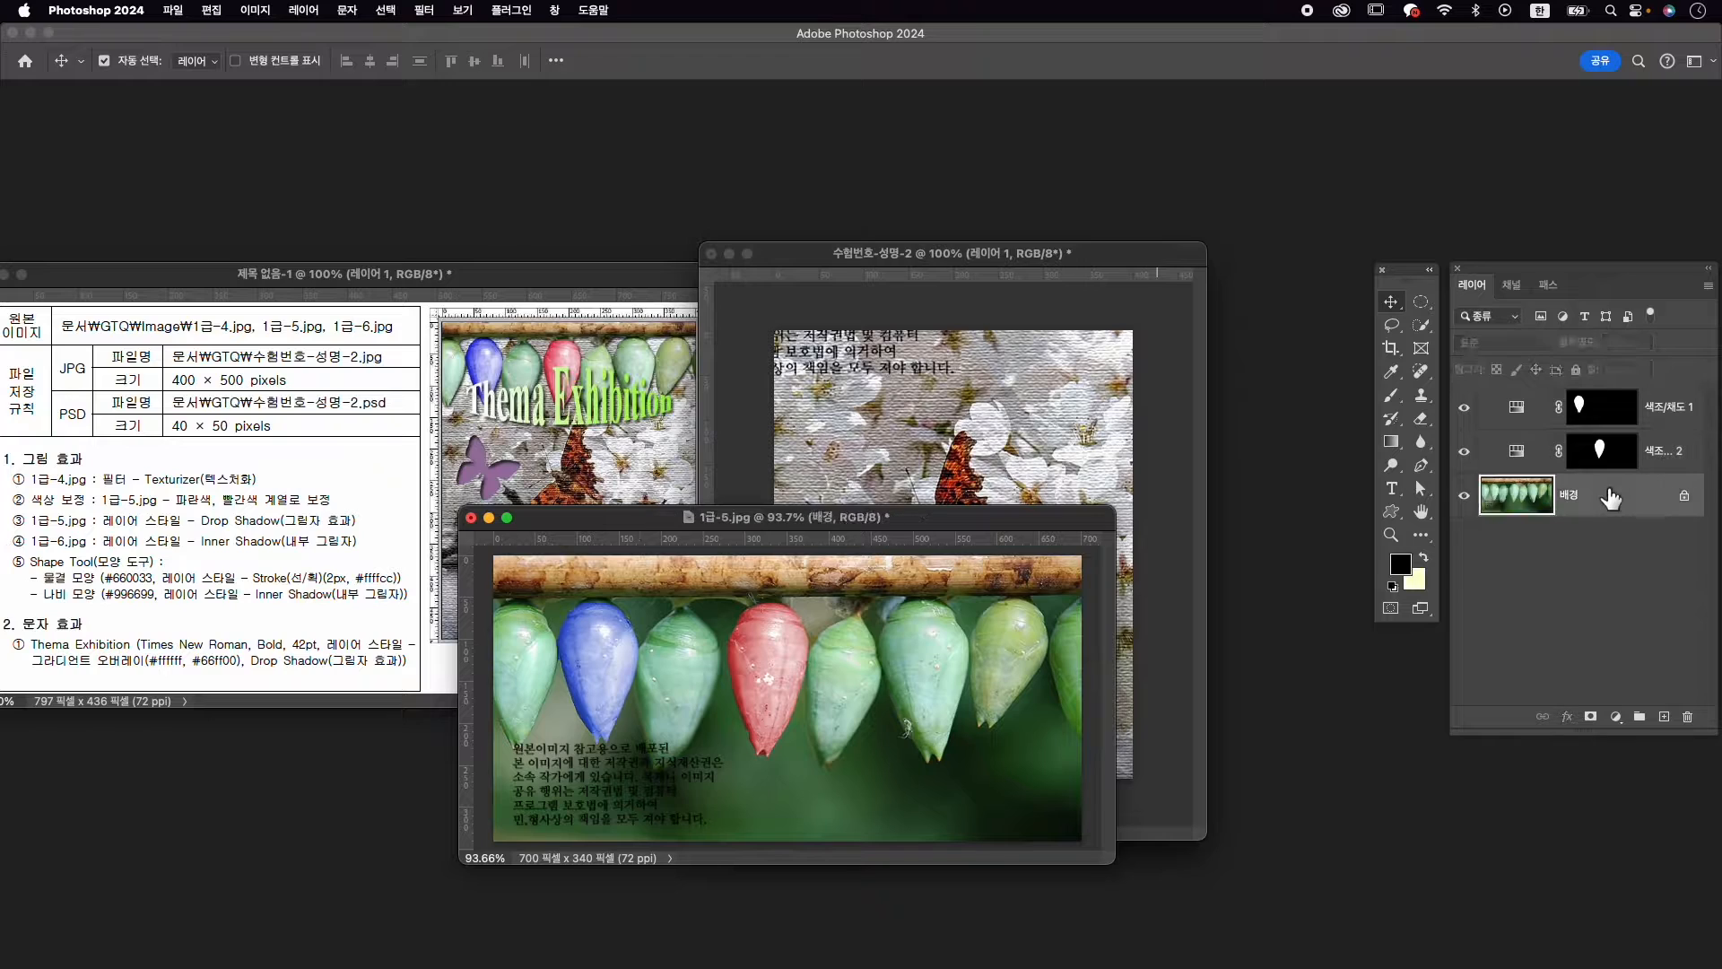
left_click(1421, 325)
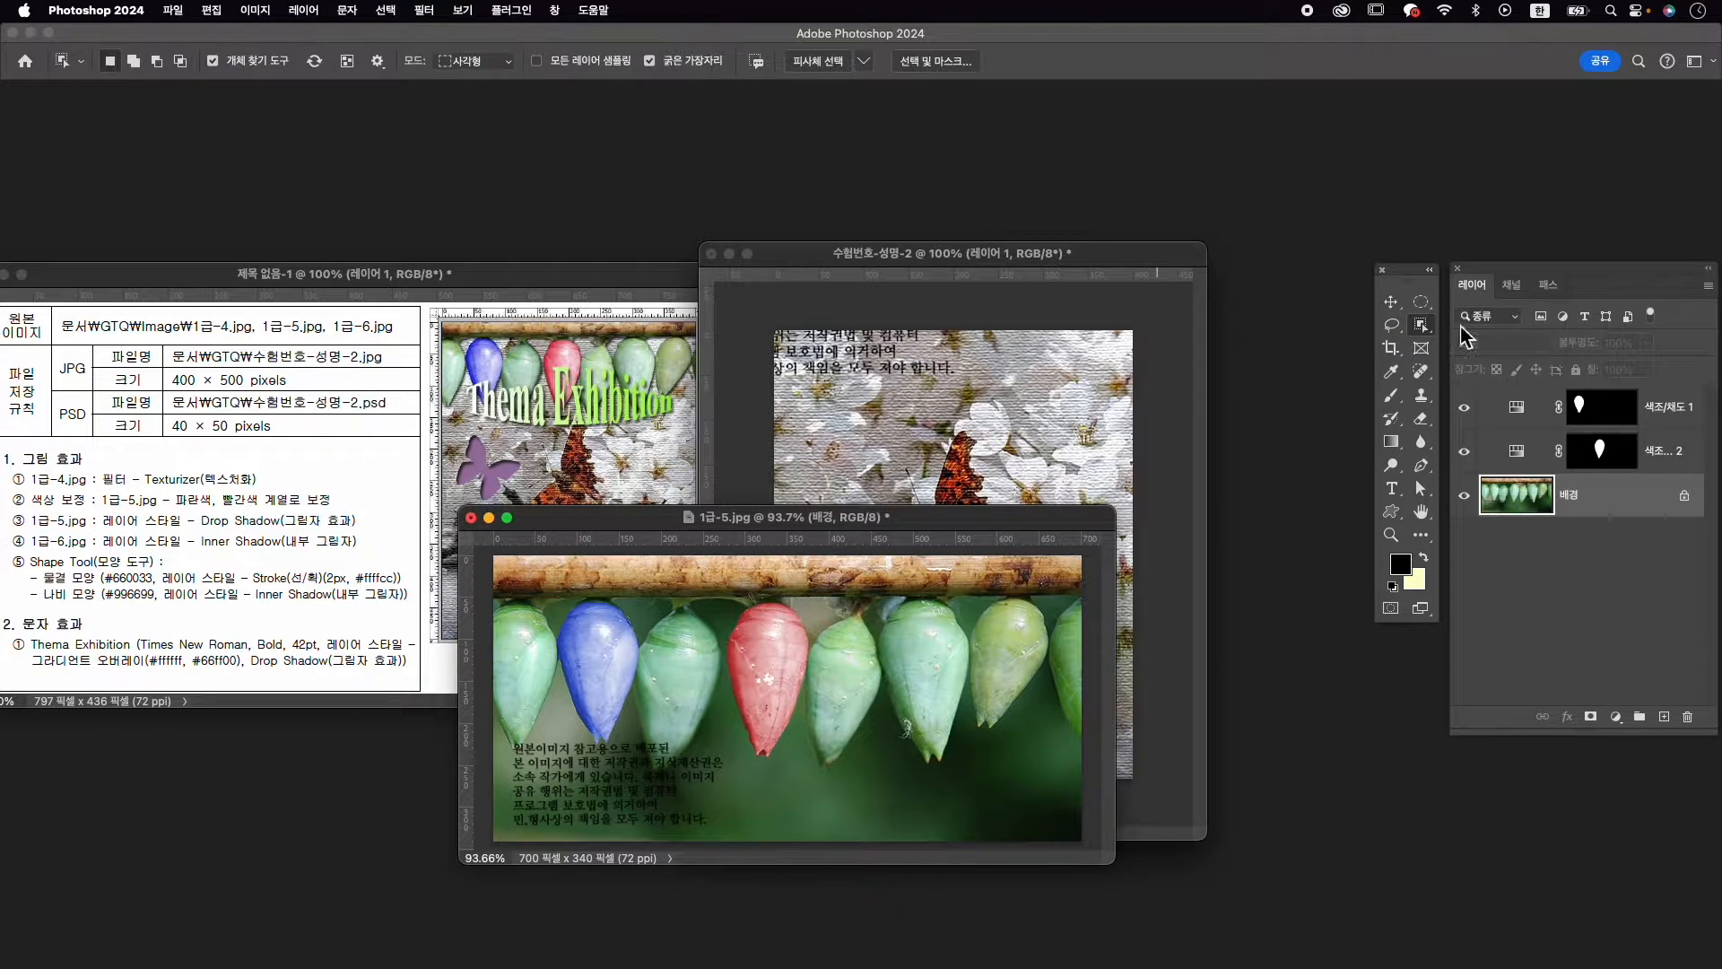
left_click_drag(489, 798, 1146, 522)
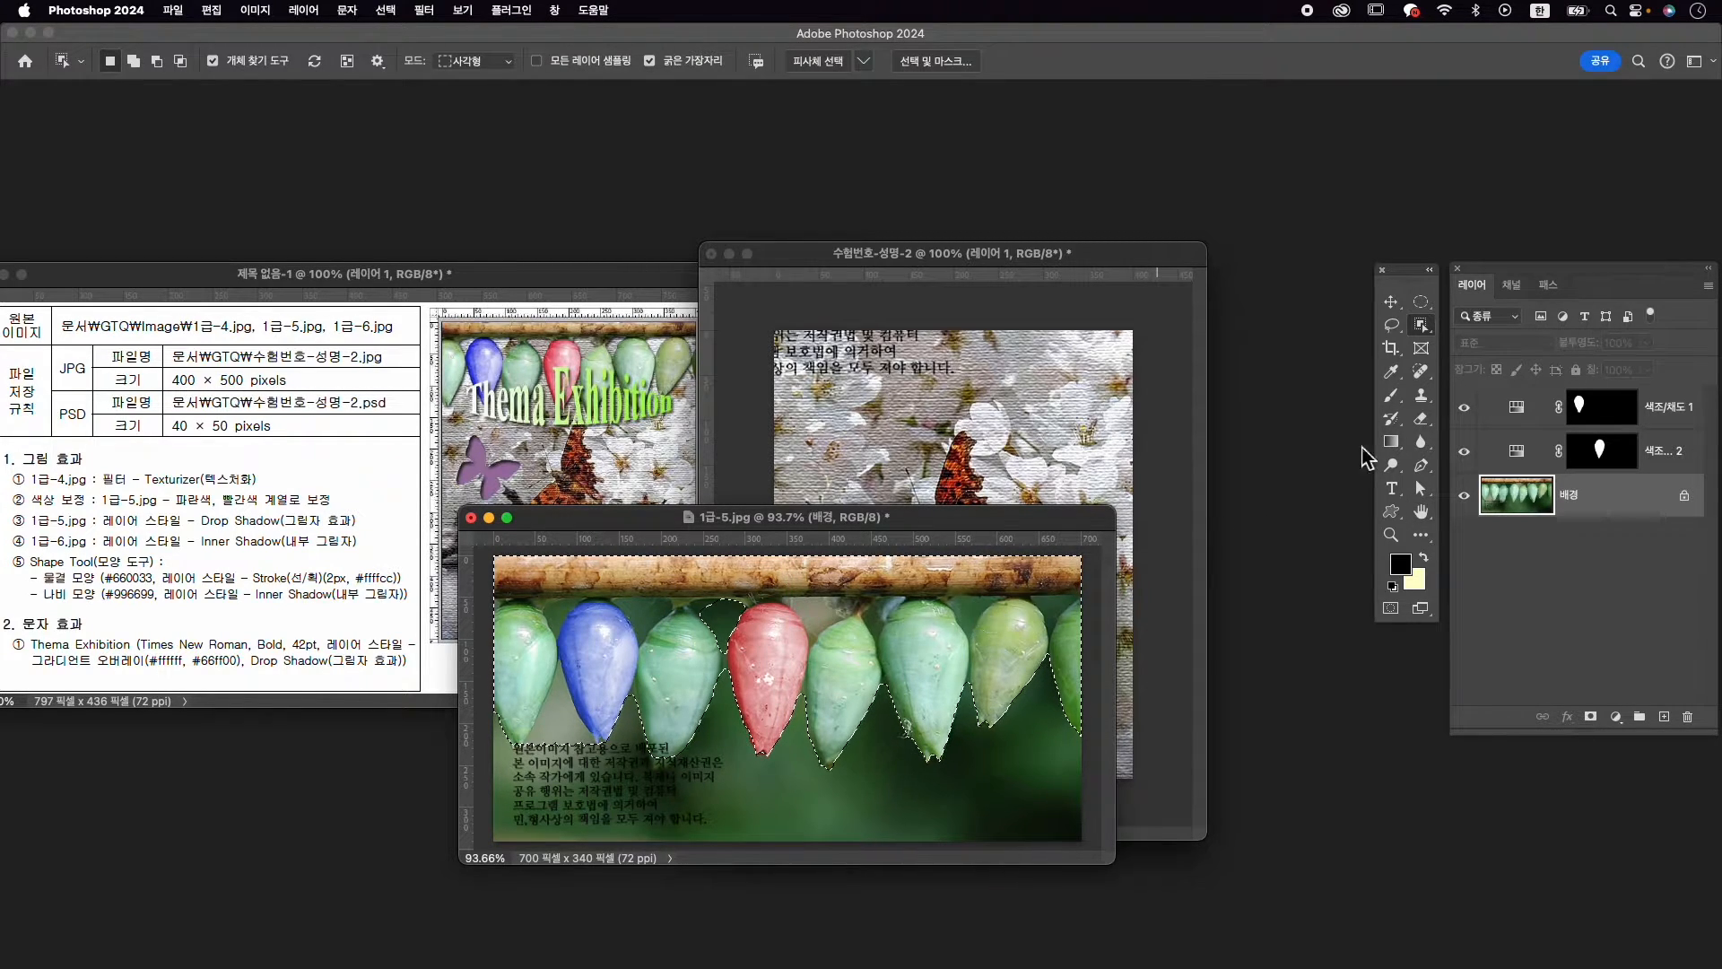
Subtract the background gaps between the chrysalises and below the branch from the selection with the Quick Selection tool, using a smaller brush
right_click(1426, 326)
left_click(1491, 340)
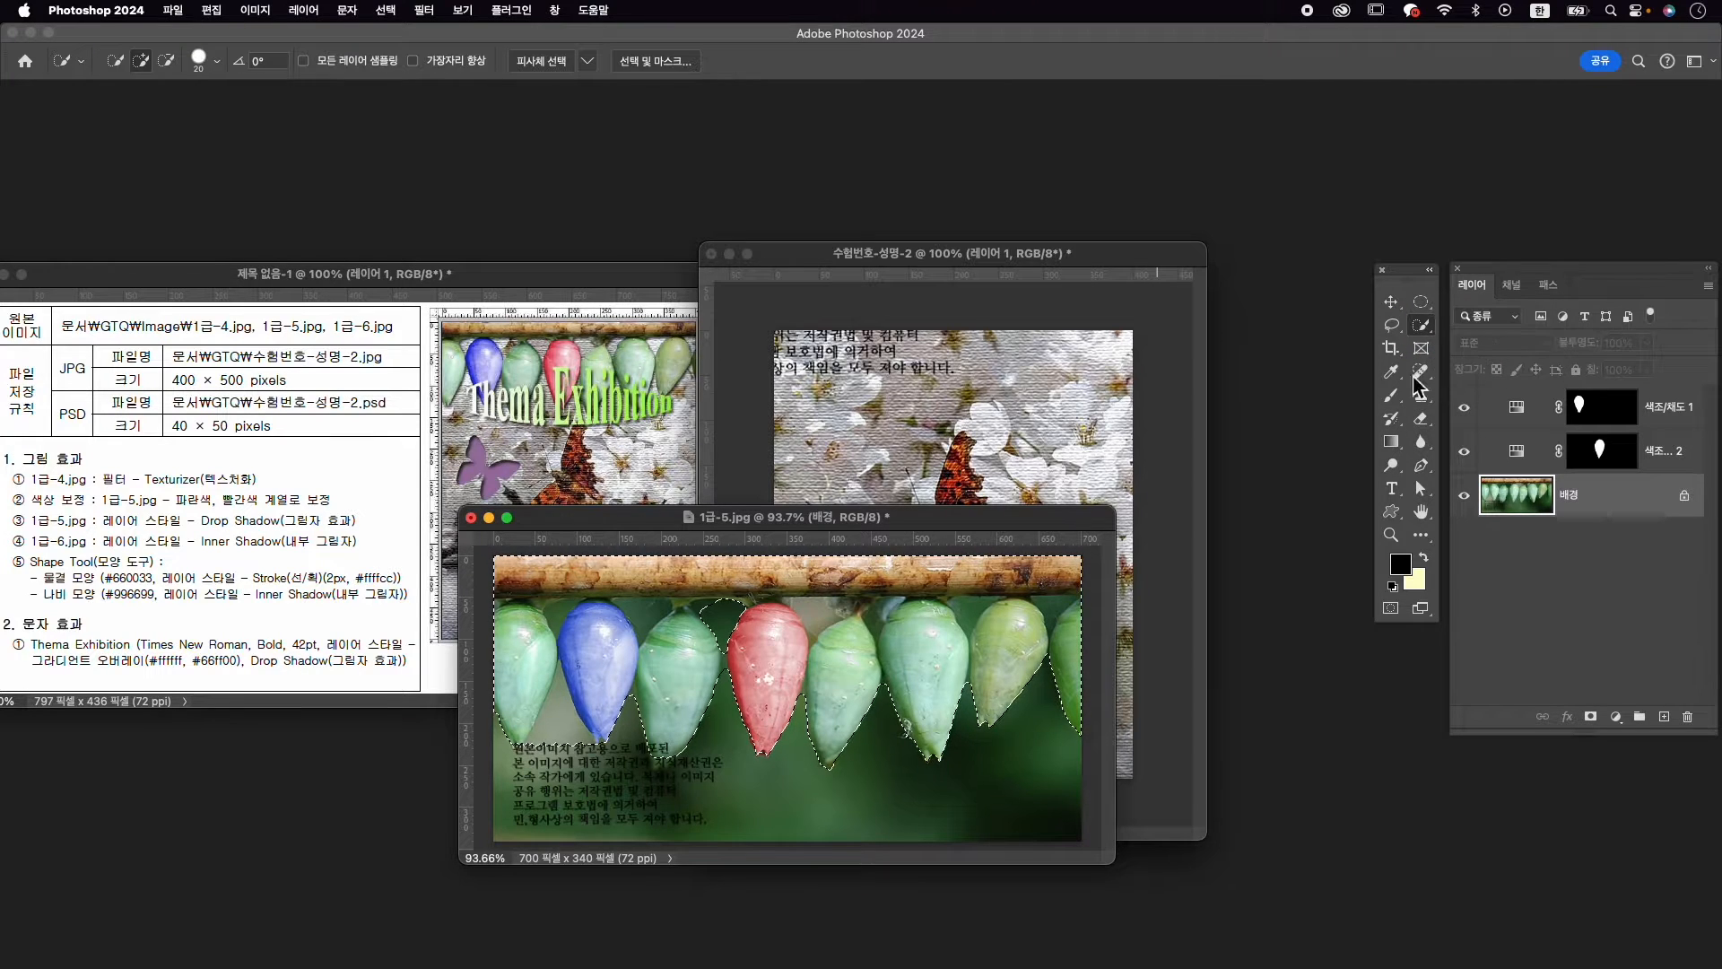
left_click(554, 746, "alt")
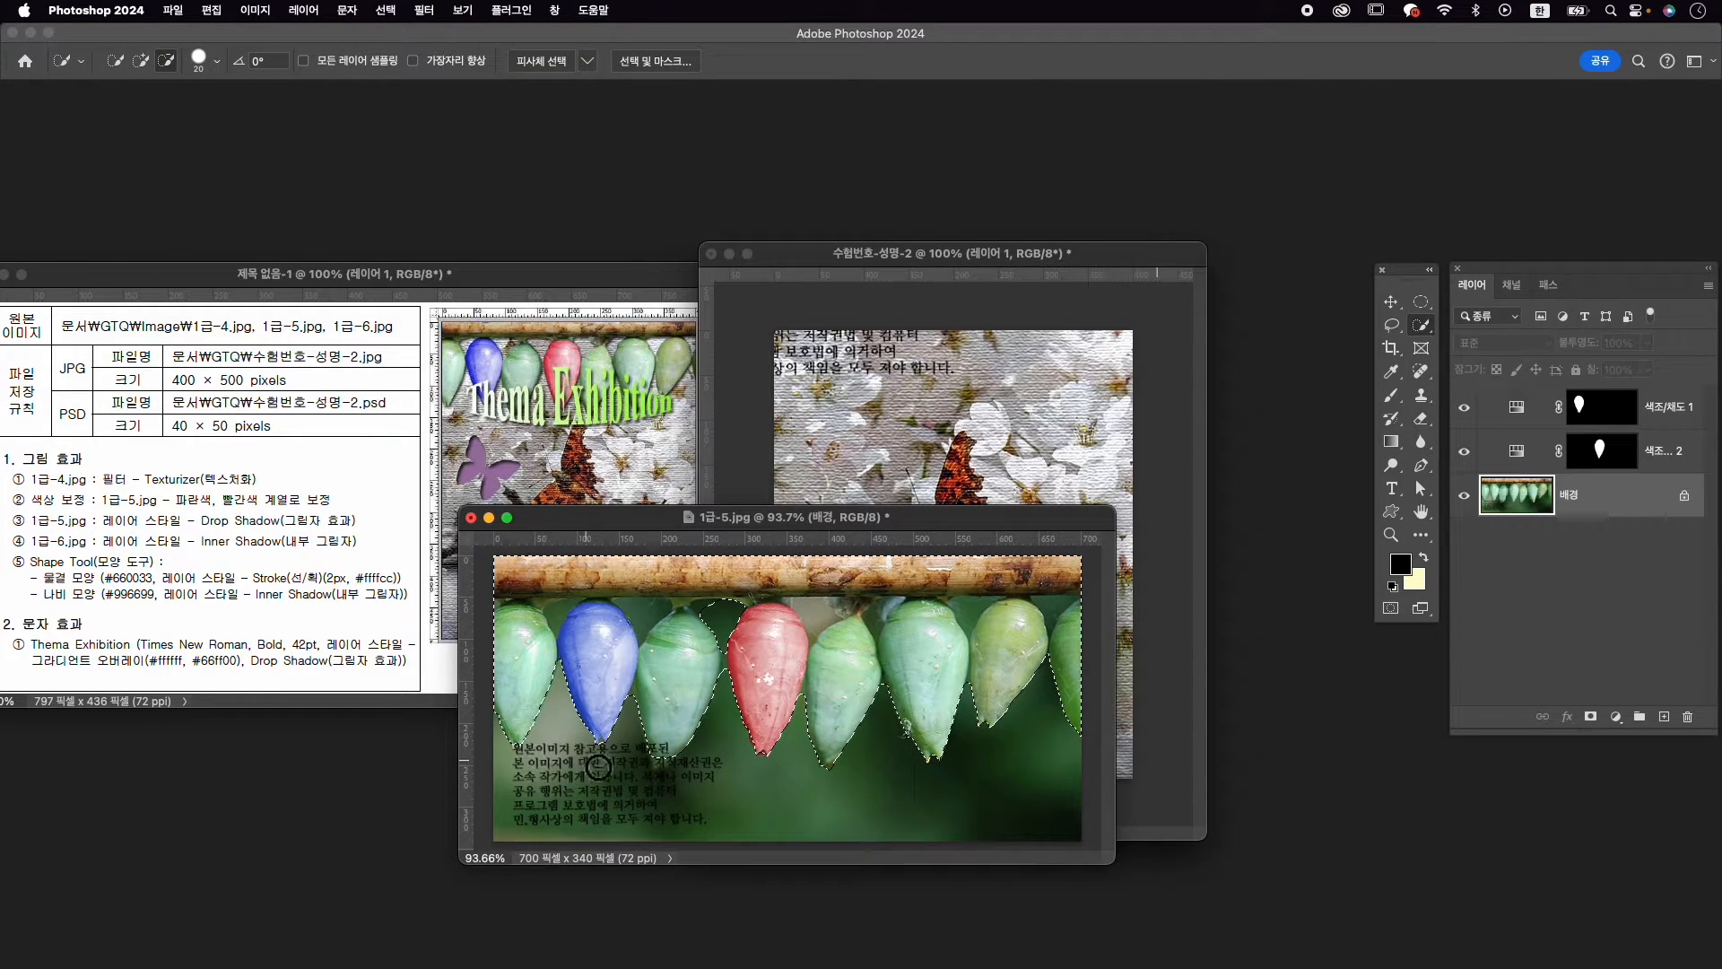
key("bracketleft")
key("bracketleft")
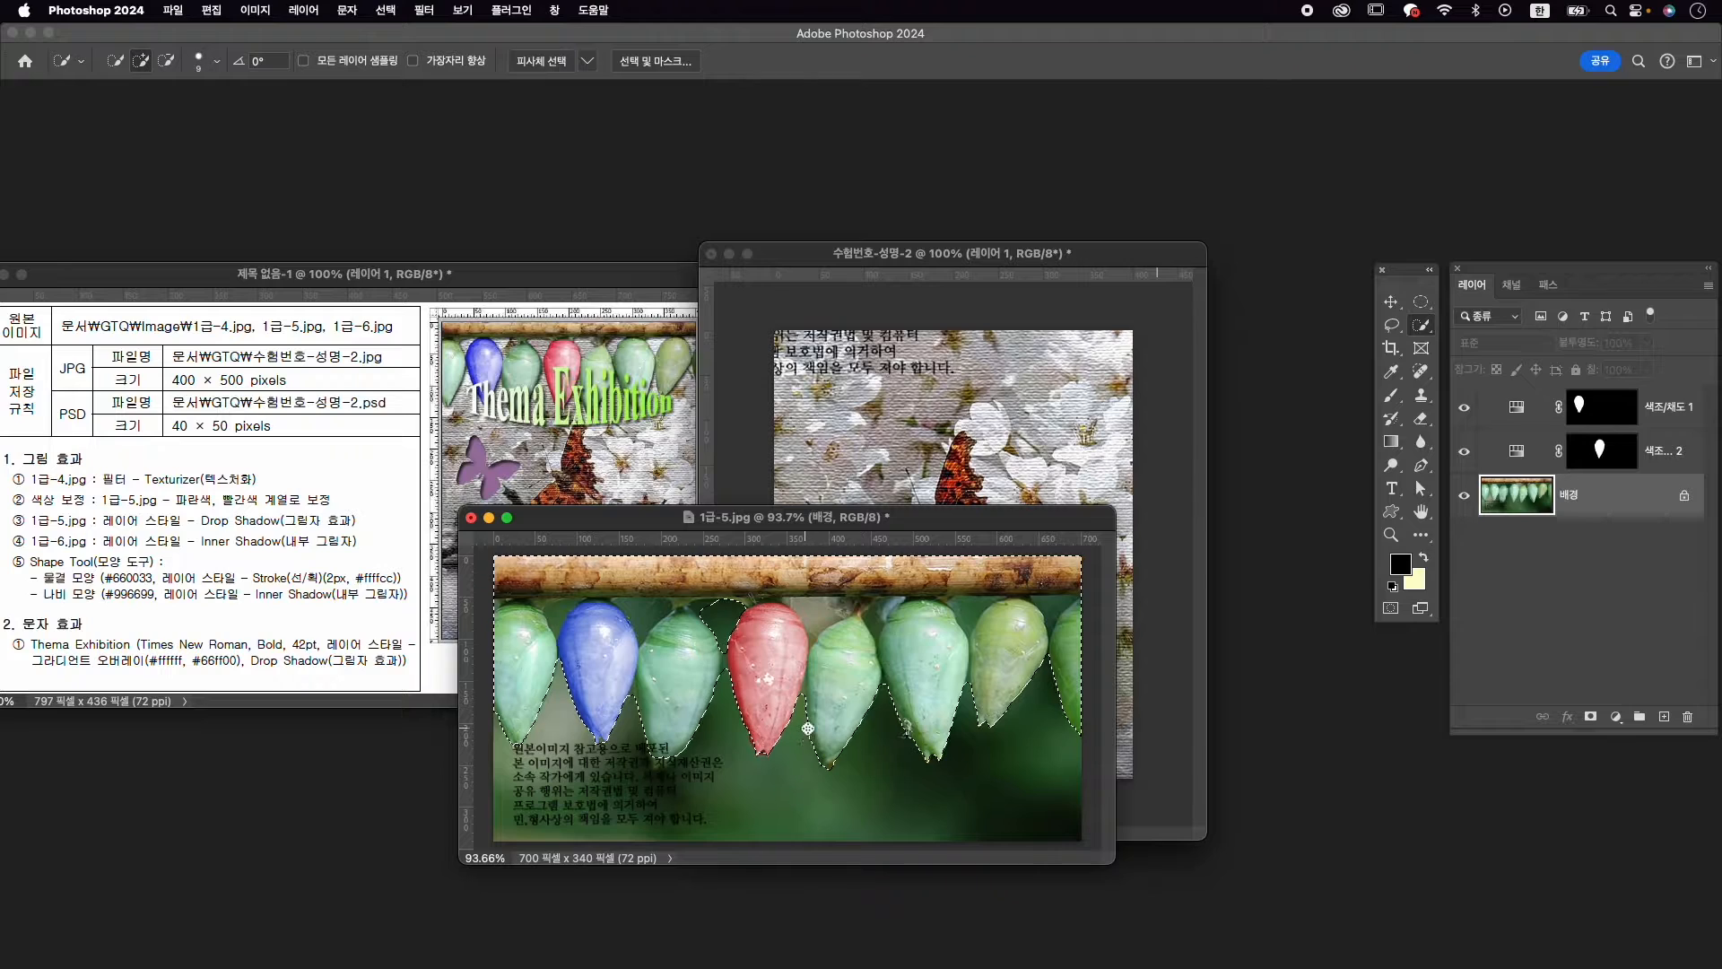
left_click(805, 693, "alt")
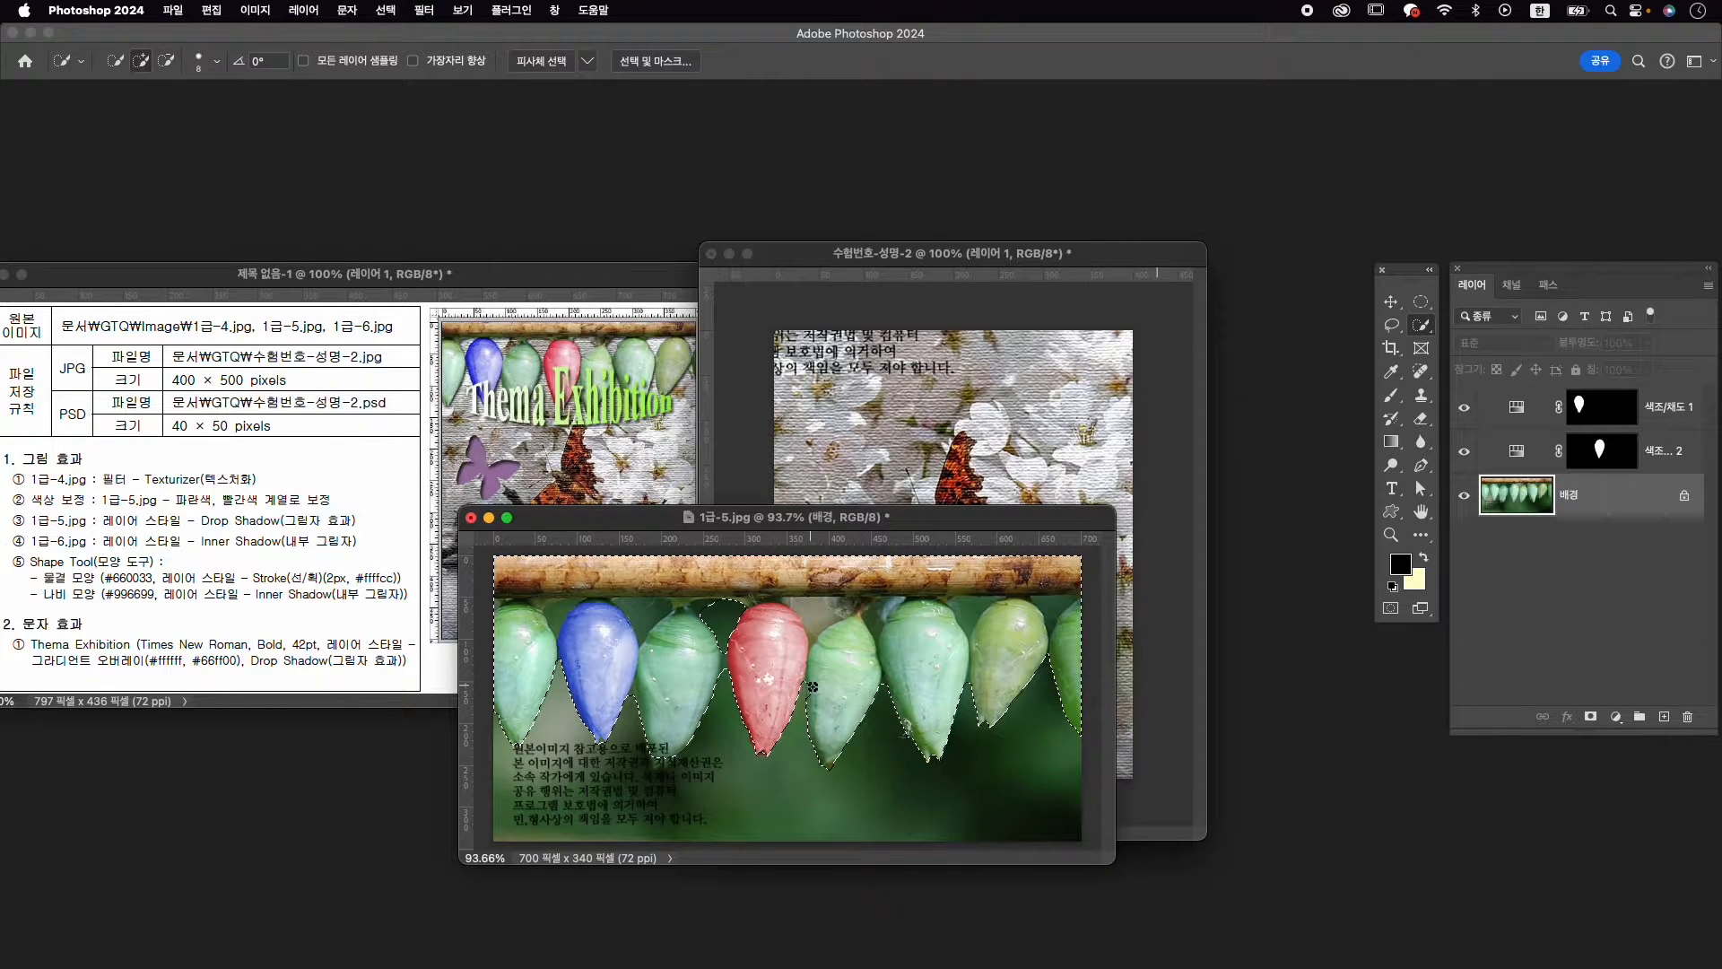
left_click(800, 693, "alt")
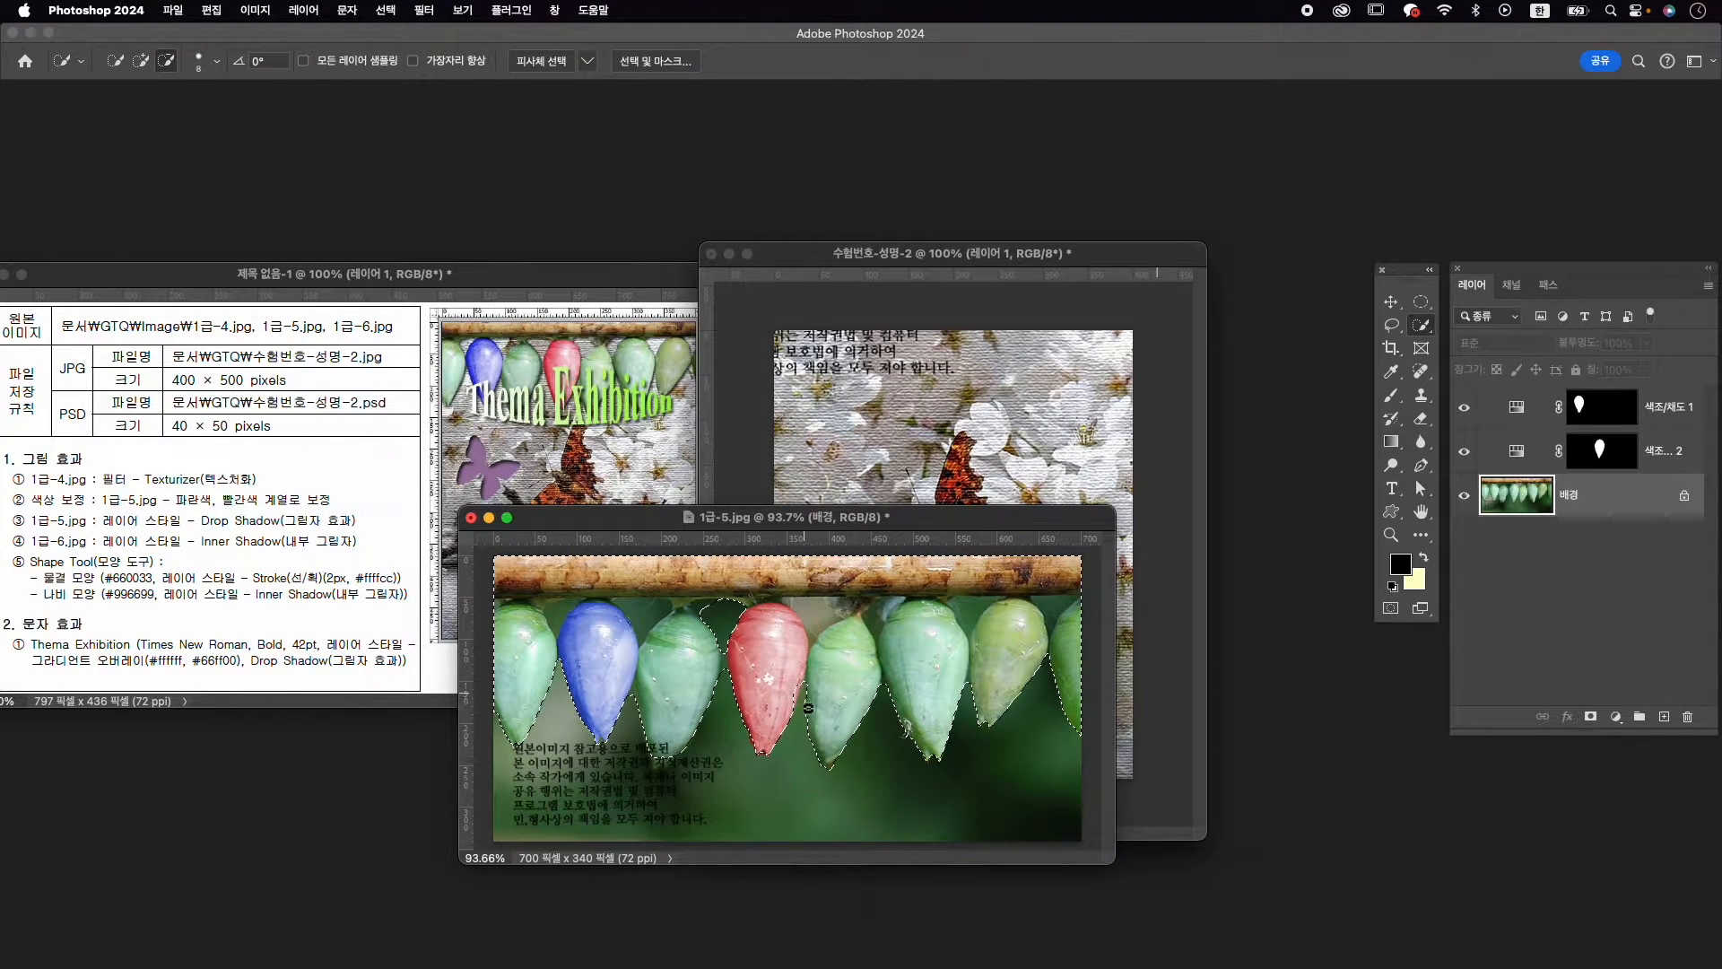
left_click(808, 608, "alt")
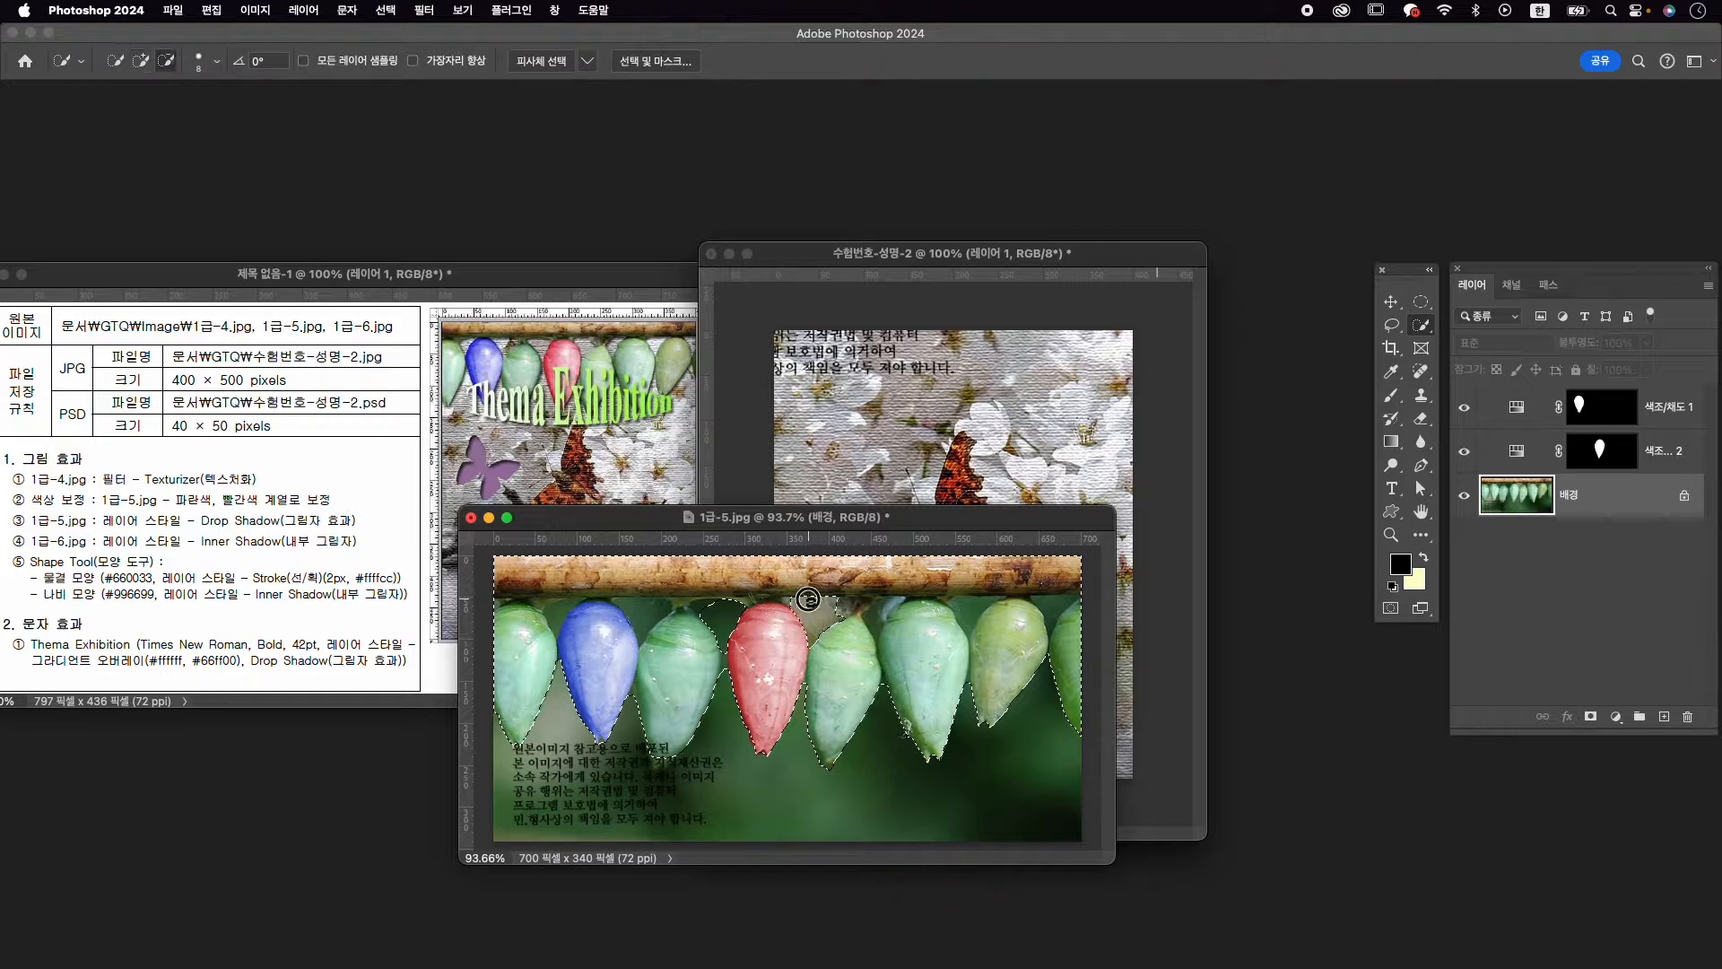
left_click(882, 604, "alt")
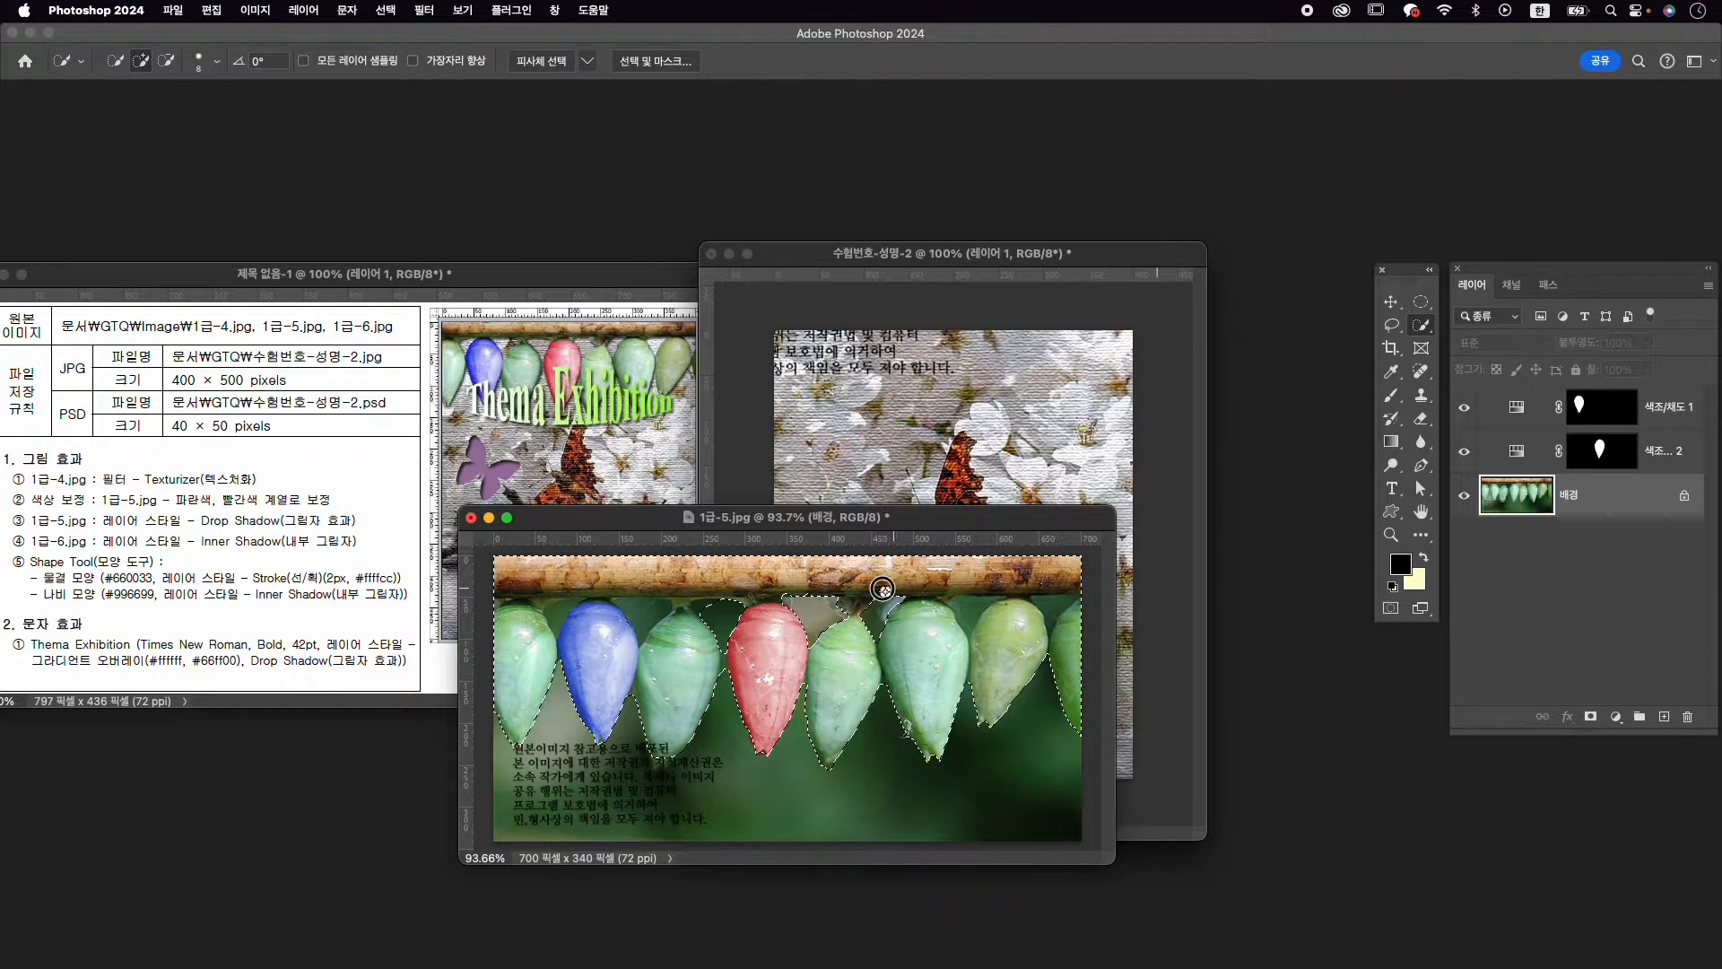
left_click(970, 612, "alt")
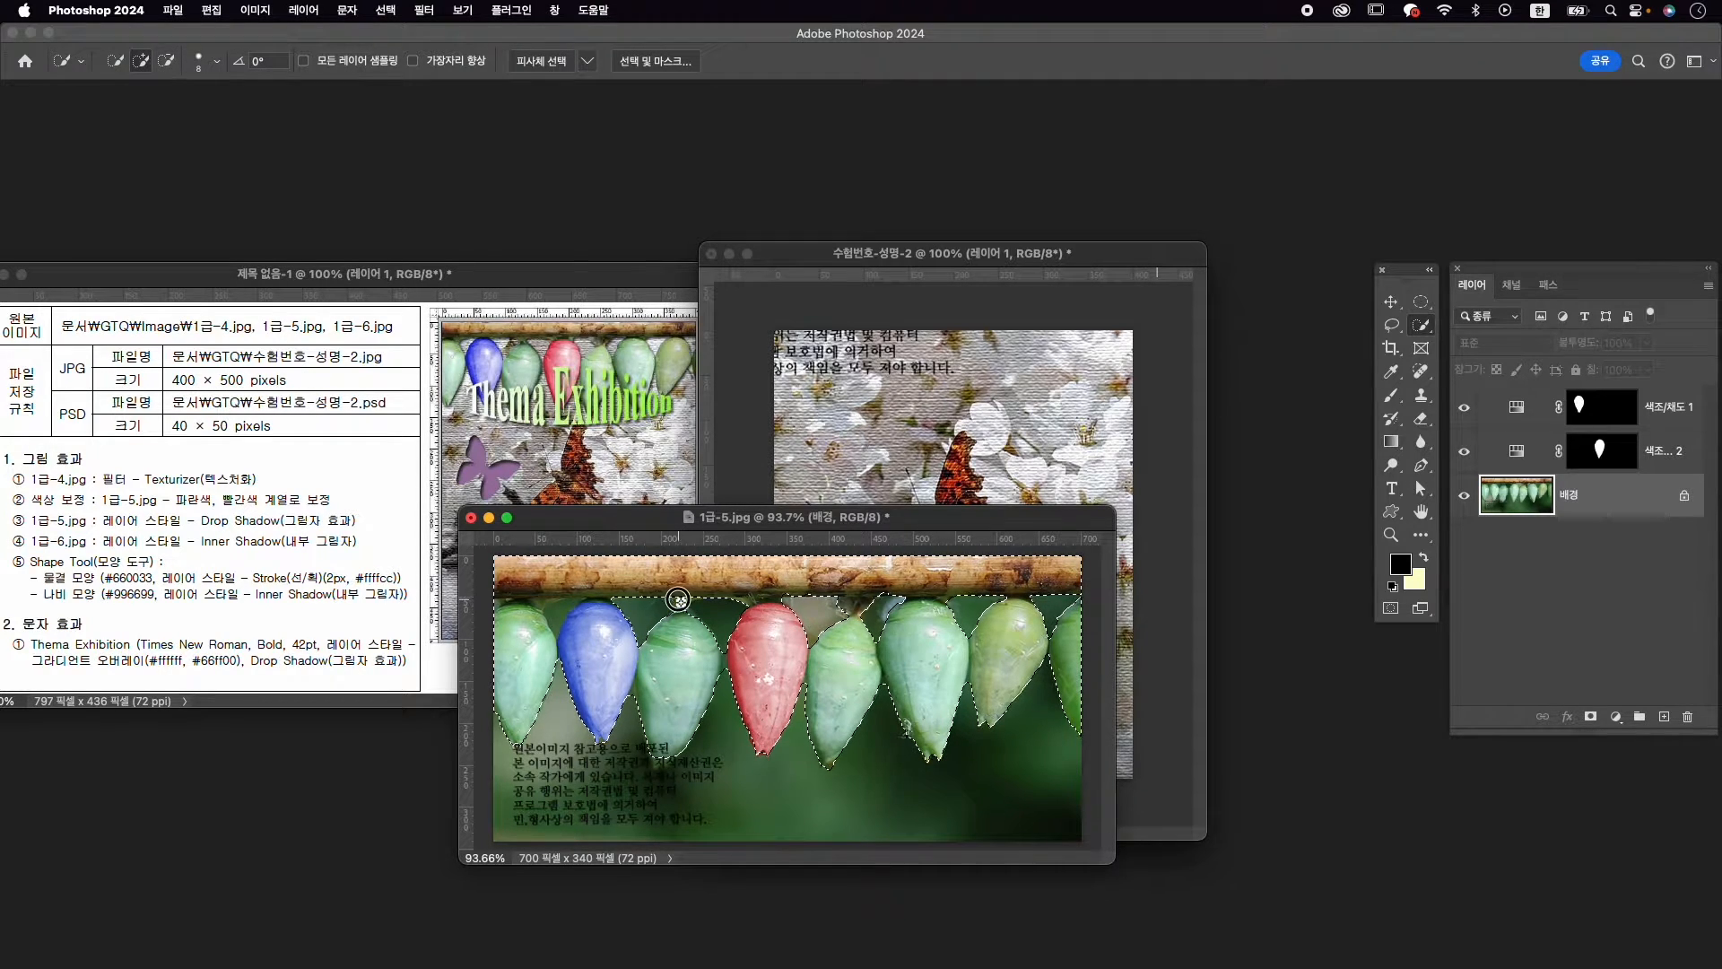
left_click_drag(559, 609, 565, 611)
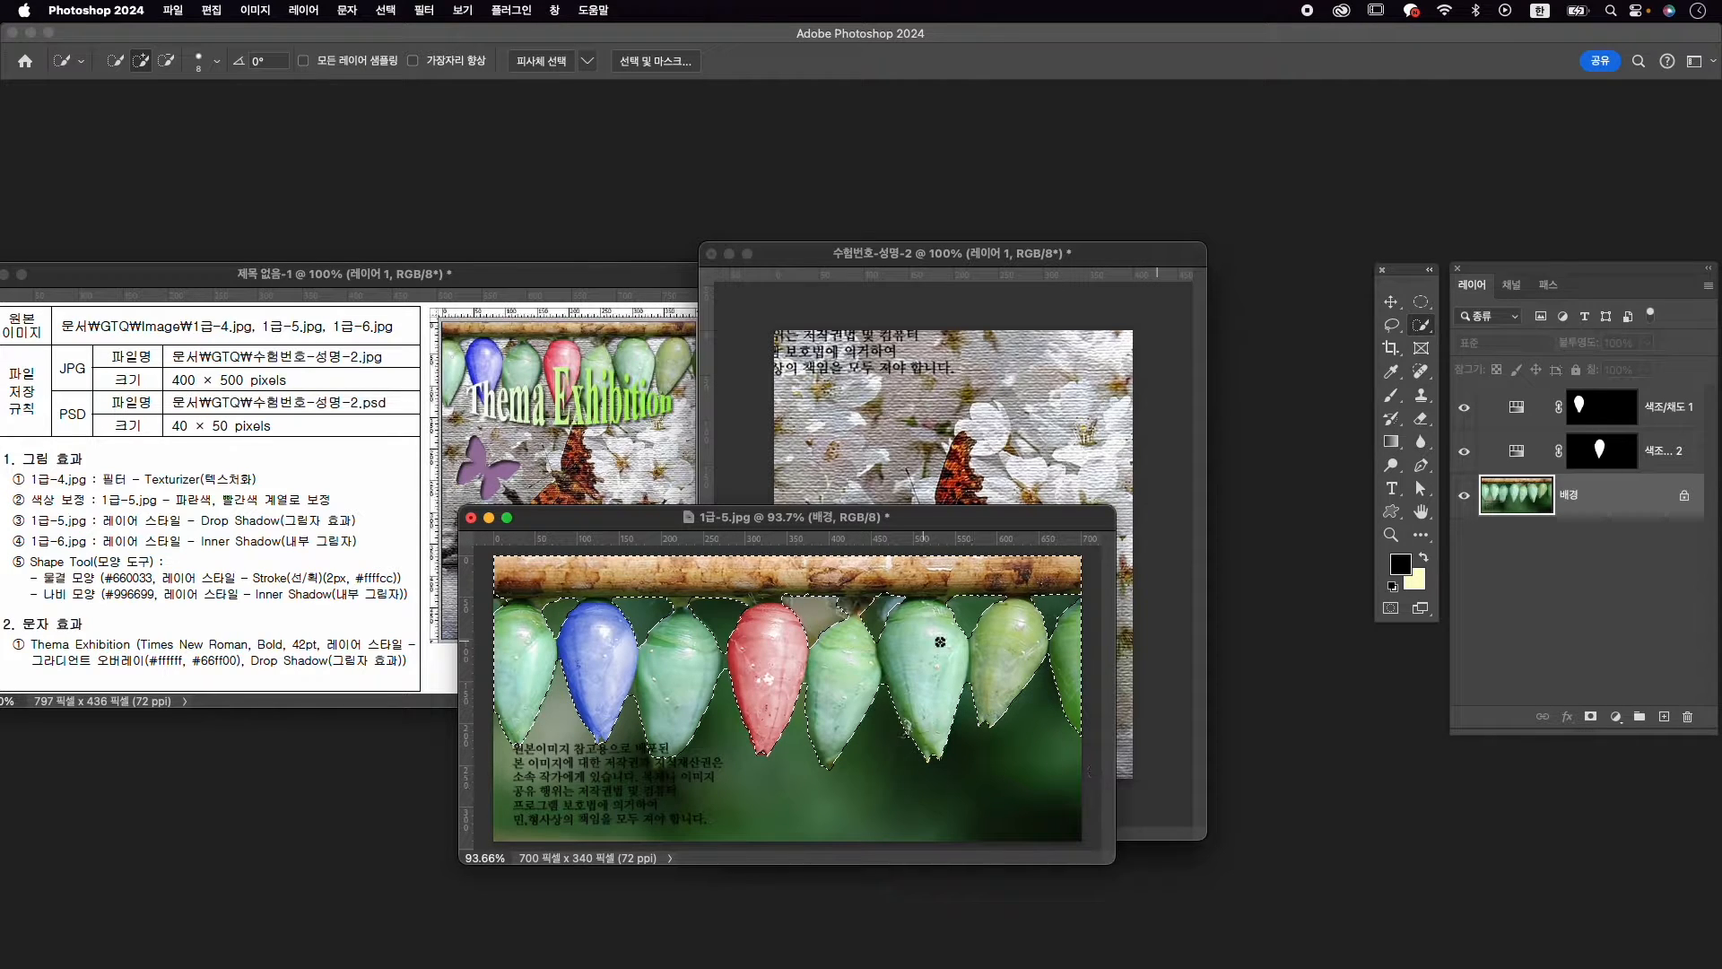
Turn the selection into a layer mask and clean its edges around the third chrysalis with a small black brush
left_click(1591, 717)
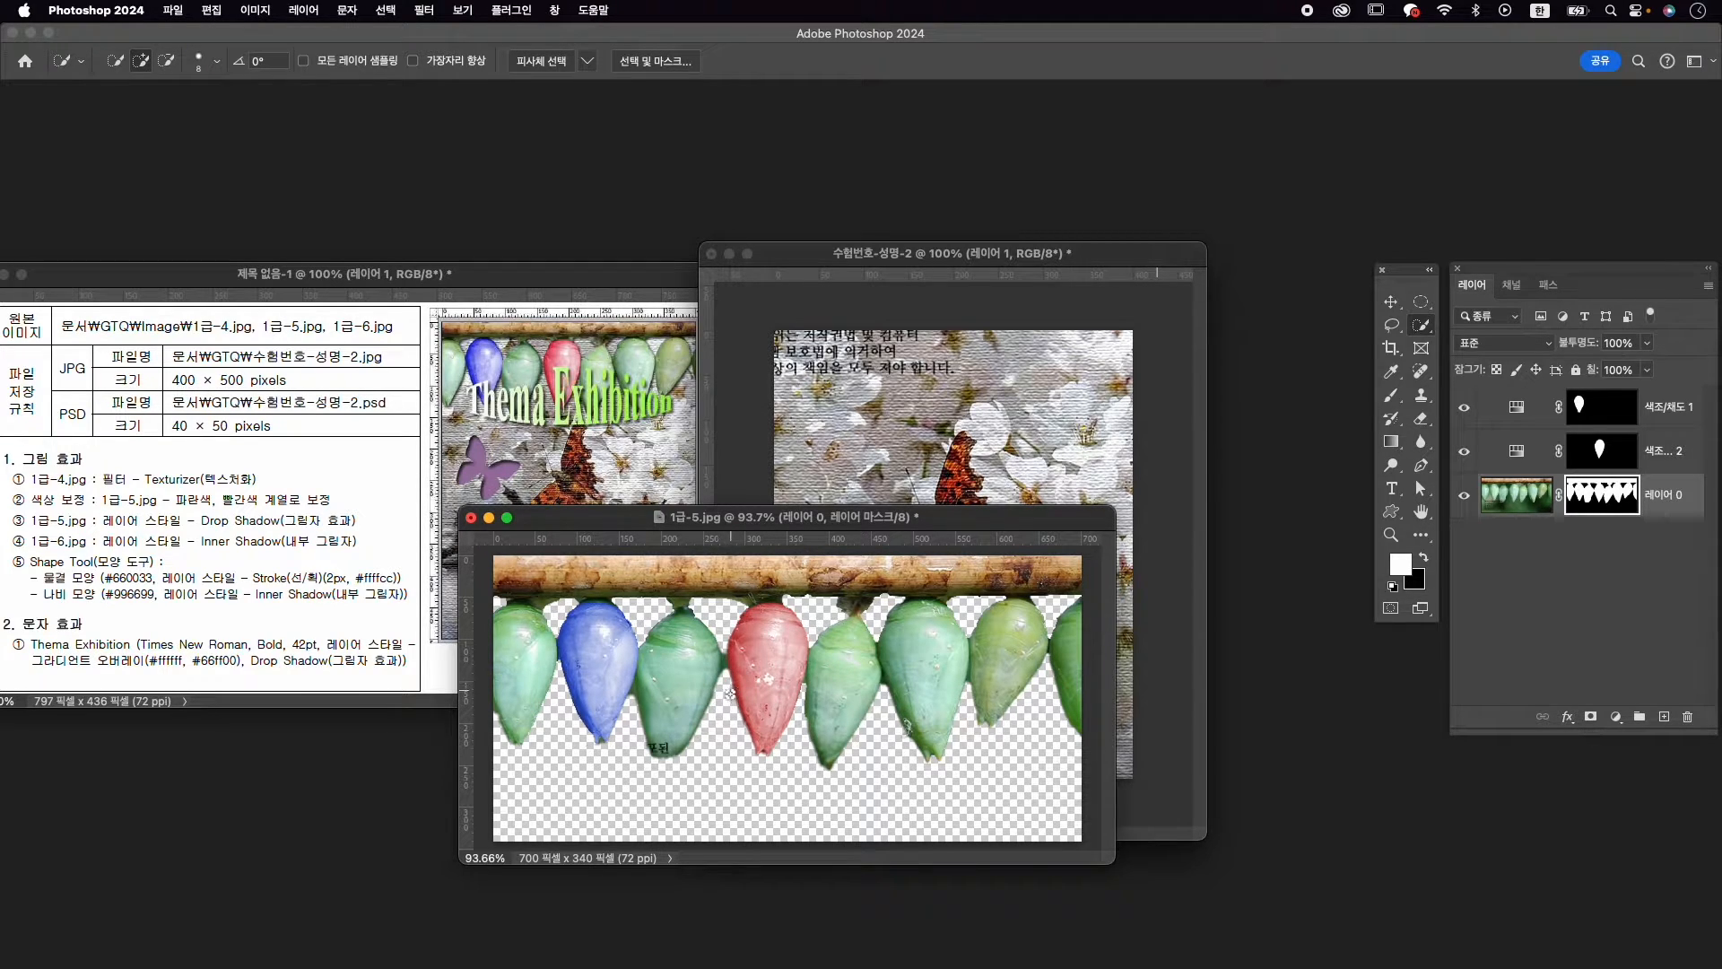
scroll(690, 689, "up", 5)
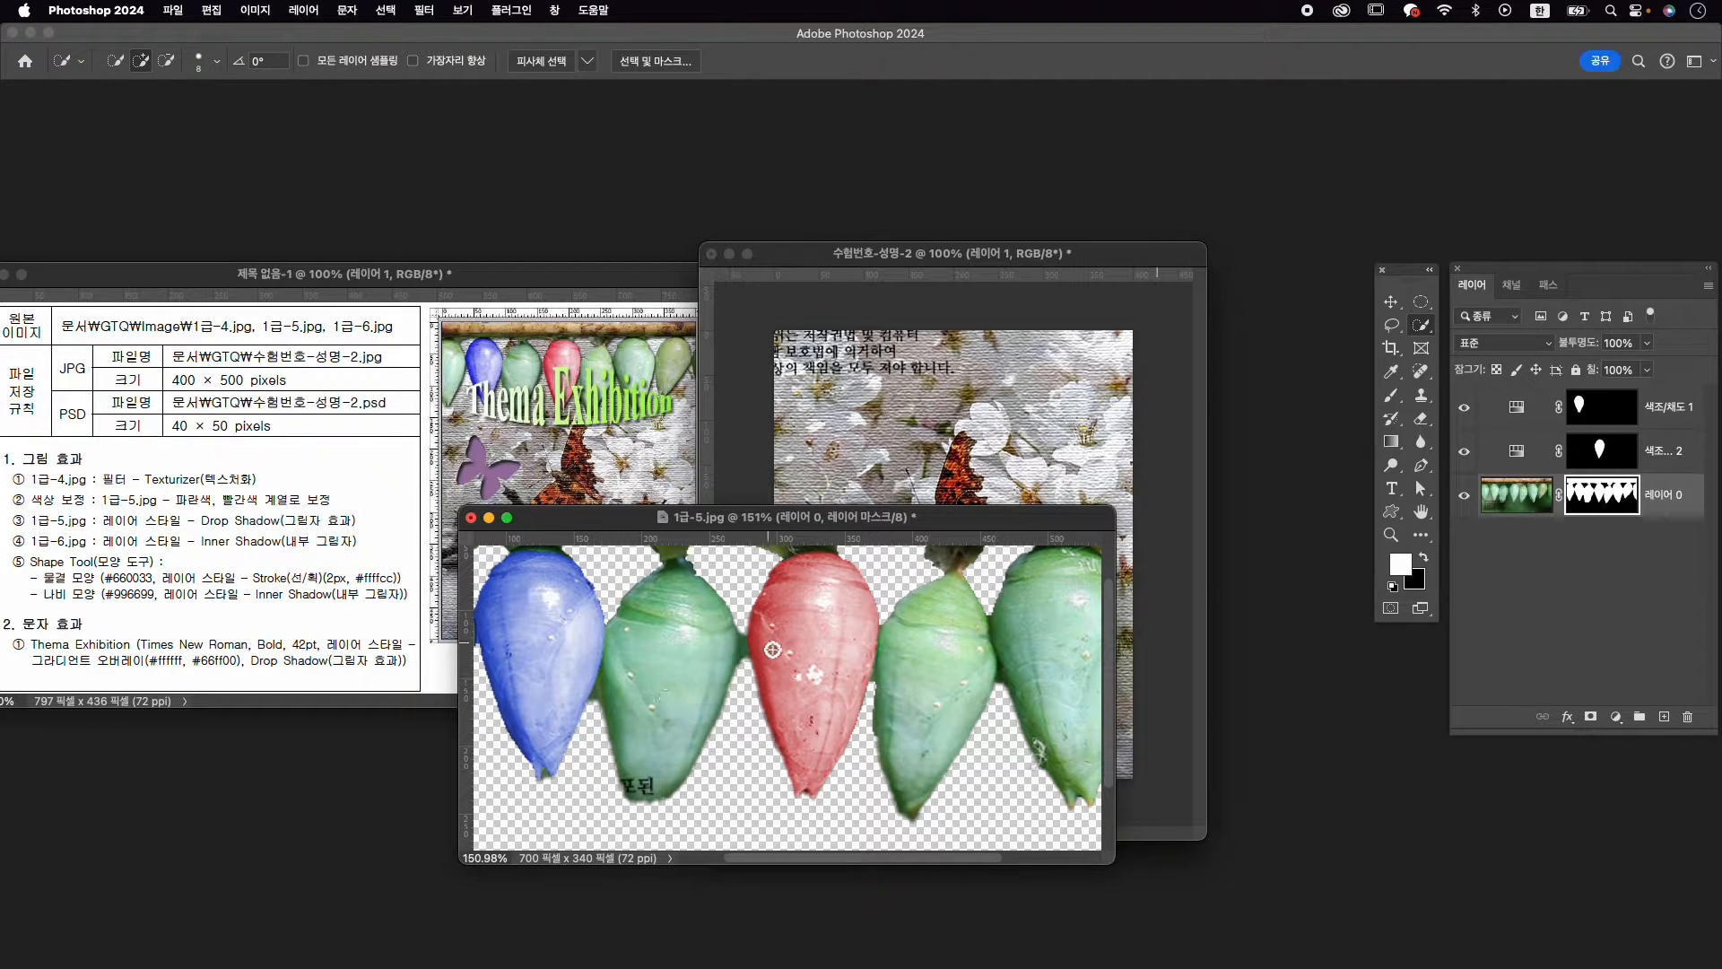
key("b")
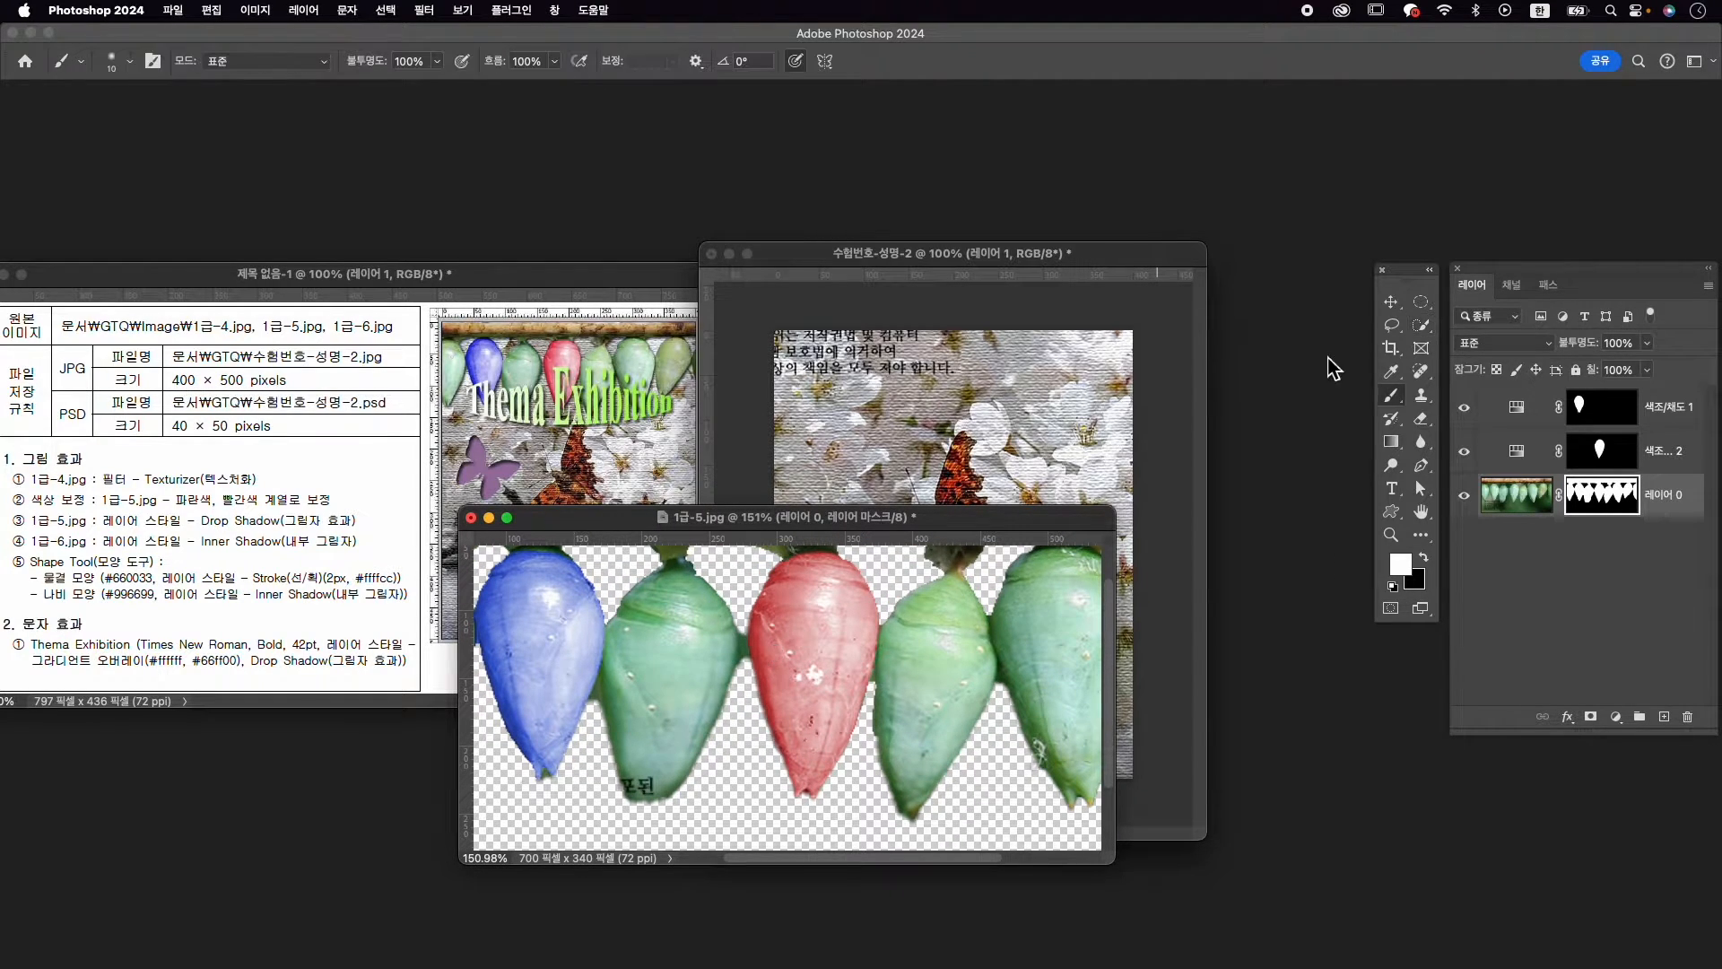
left_click(1425, 560)
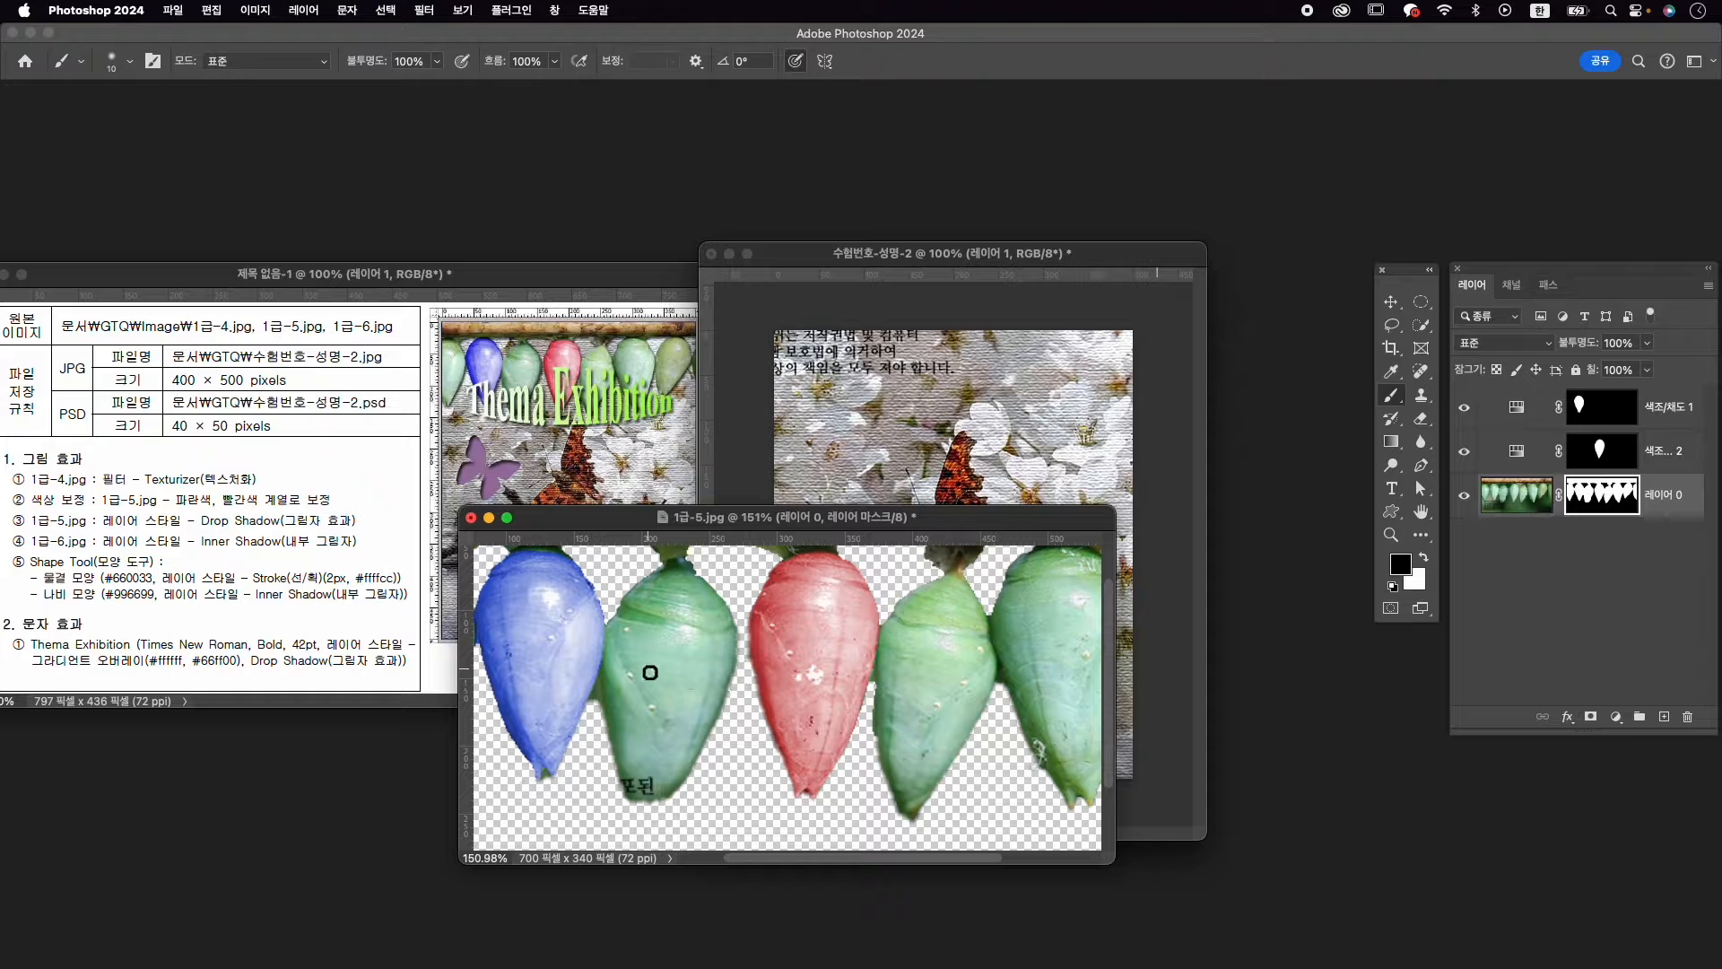
left_click_drag(593, 695, 595, 689)
key("x")
key("x")
scroll(891, 713, "down", 5)
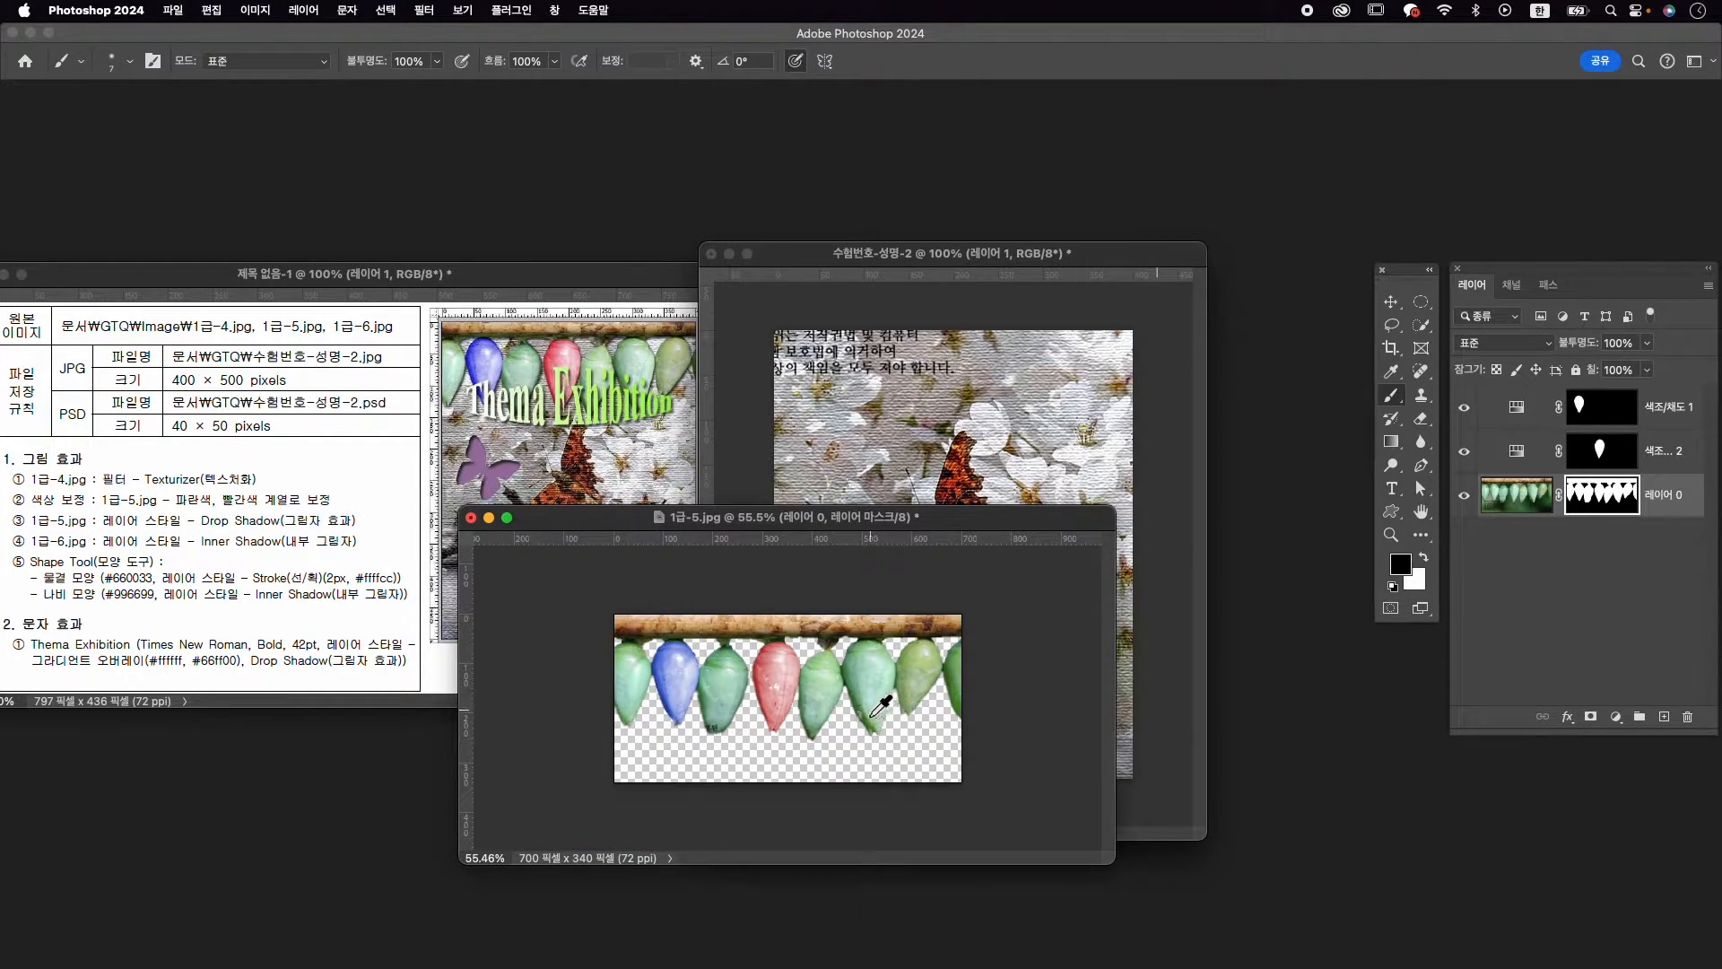
Select the blue chrysalis's Hue/Saturation layer
left_click(1676, 414)
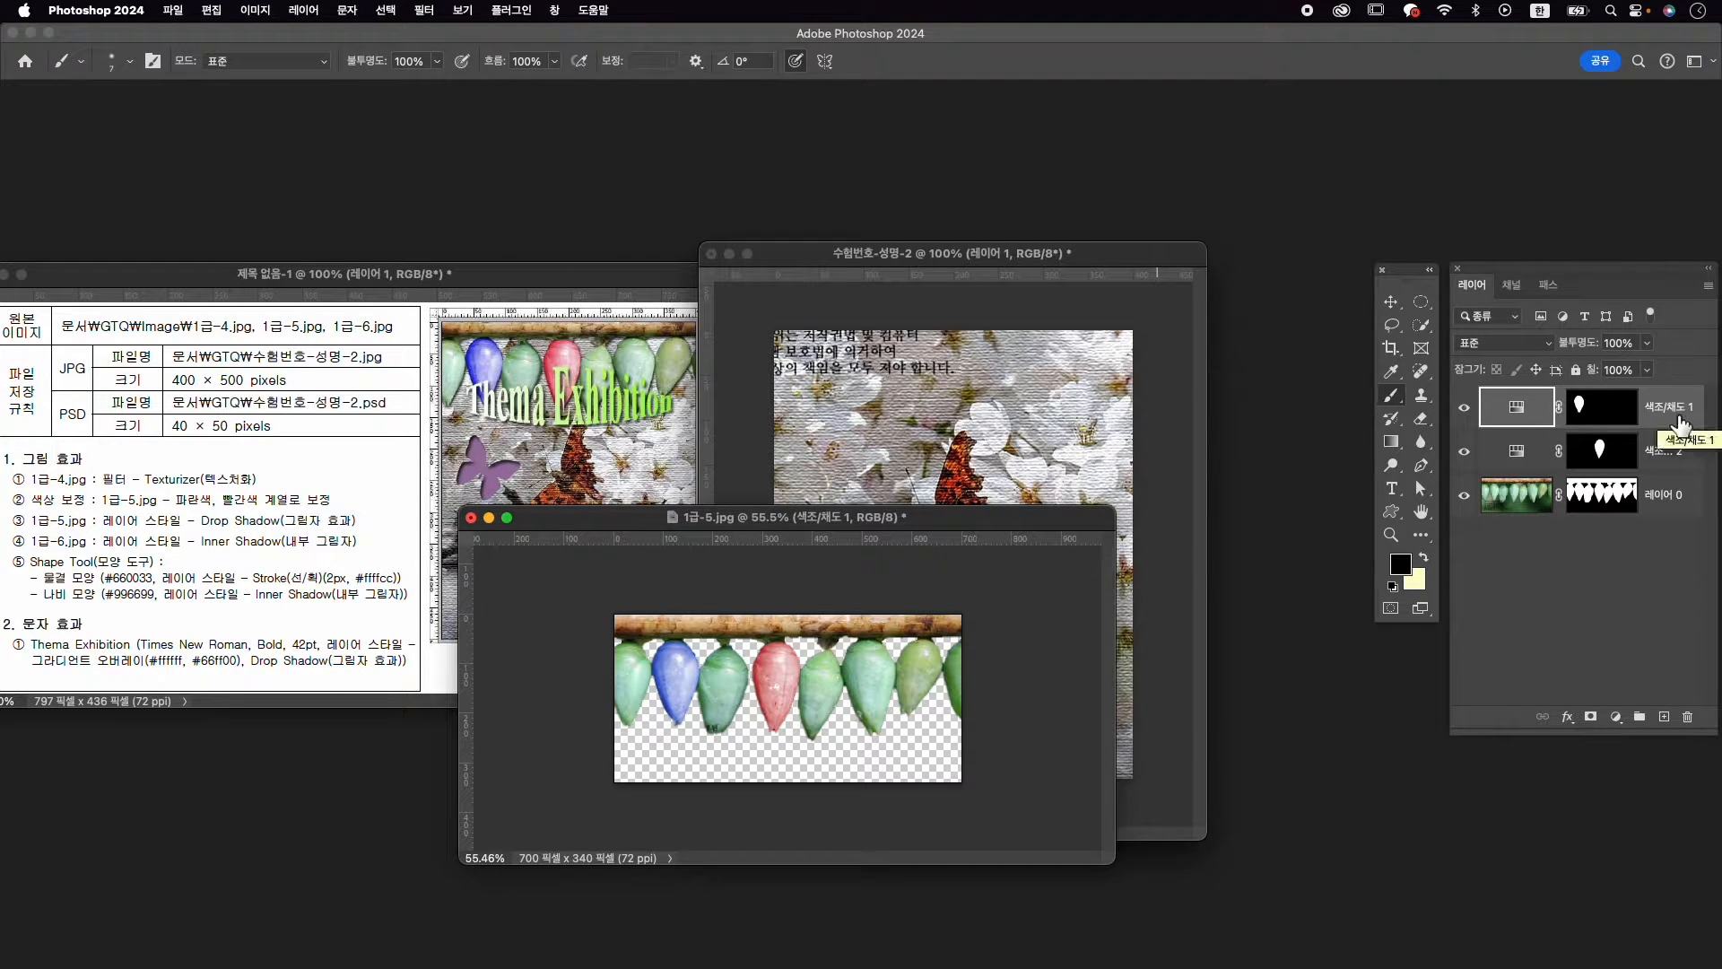
Stamp the visible layers of 1급-5.jpg into one new layer, move it into the 수험번호-성명-2 document and close 1급-5.jpg
key("super+alt+shift+e")
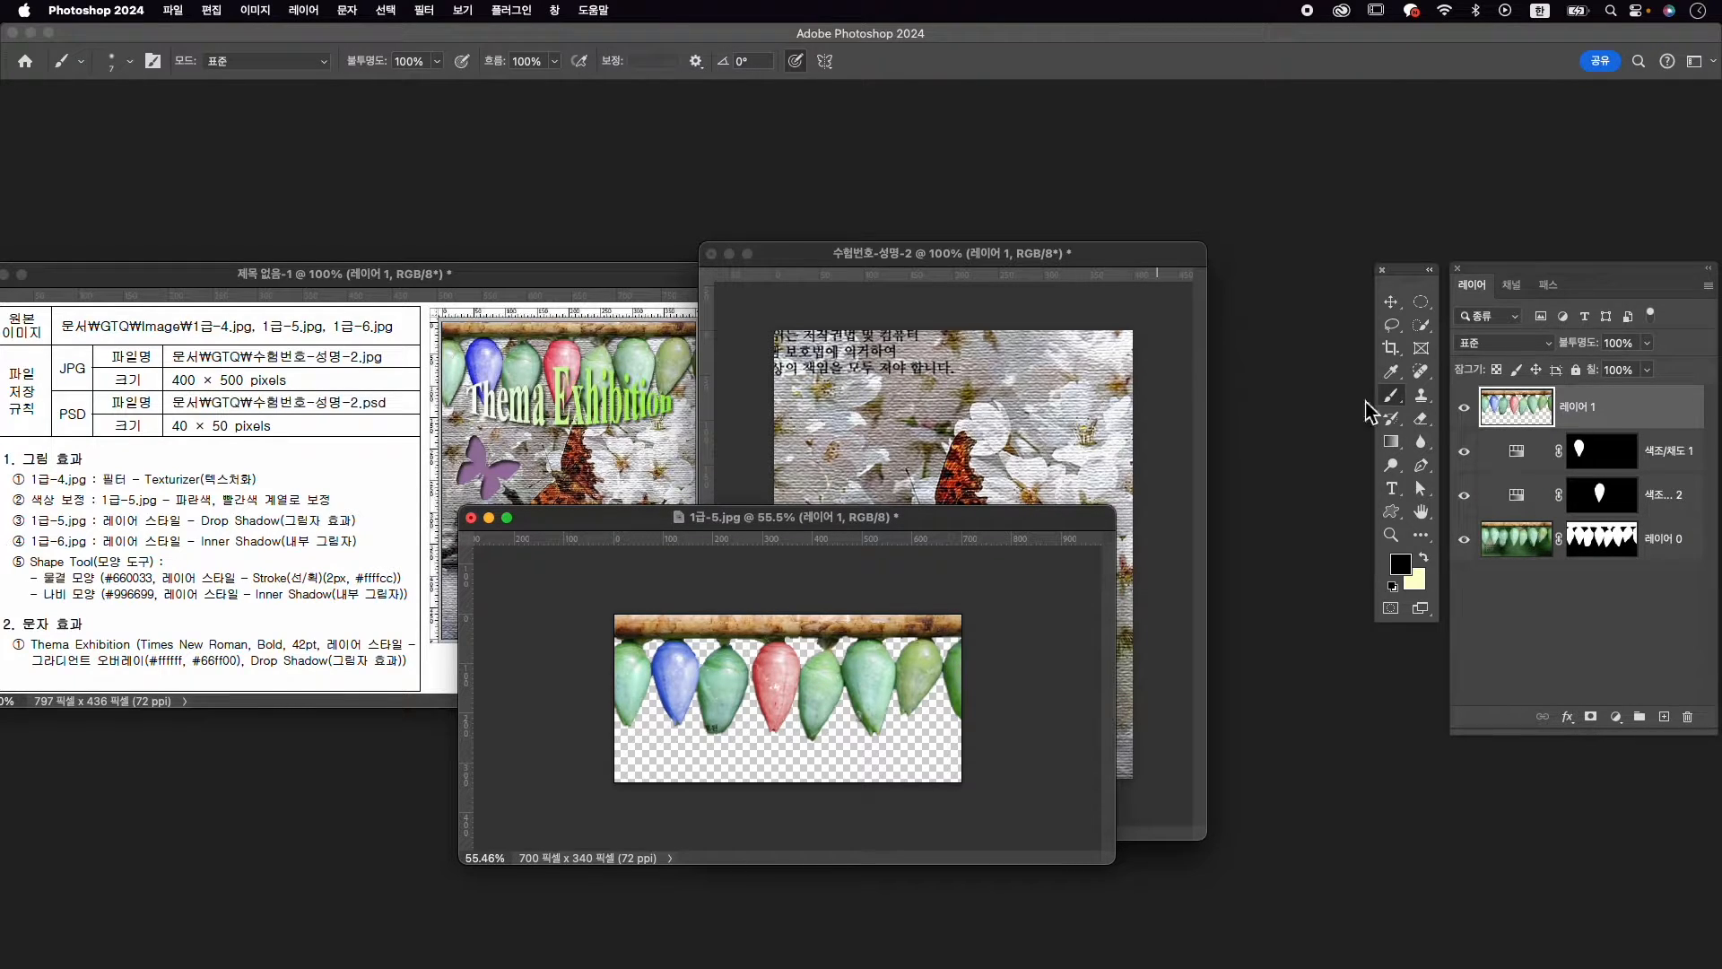
key("v")
left_click_drag(944, 647, 939, 438)
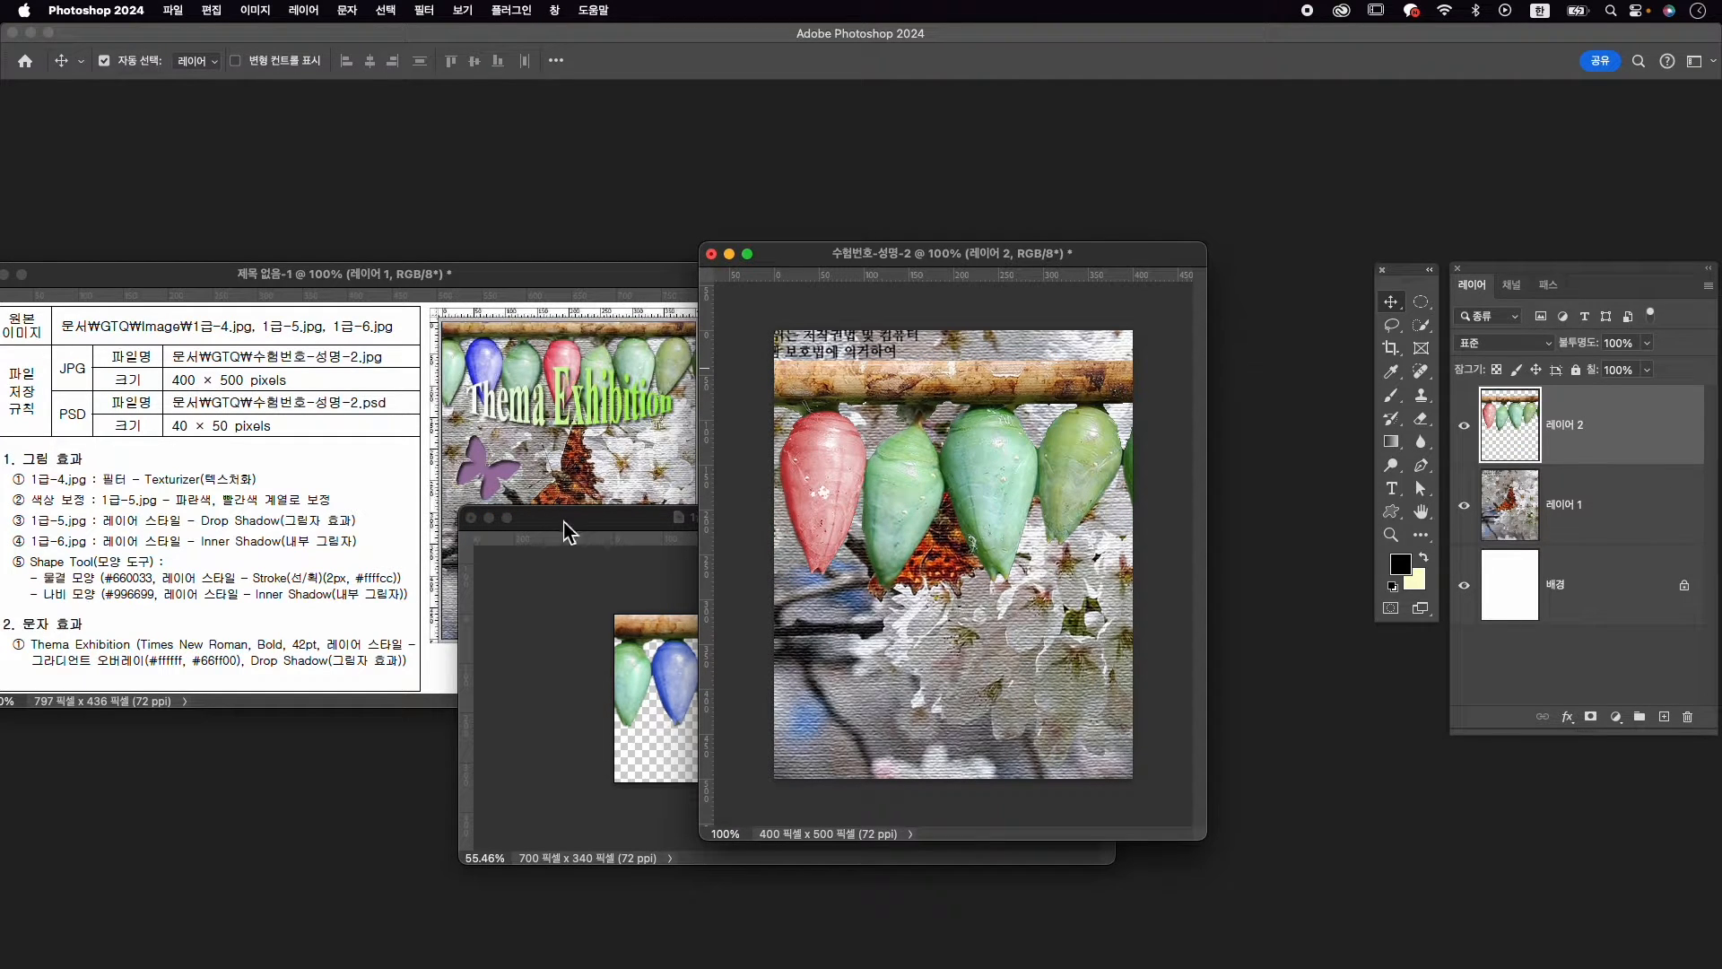
left_click(563, 523)
left_click(471, 518)
left_click(863, 389)
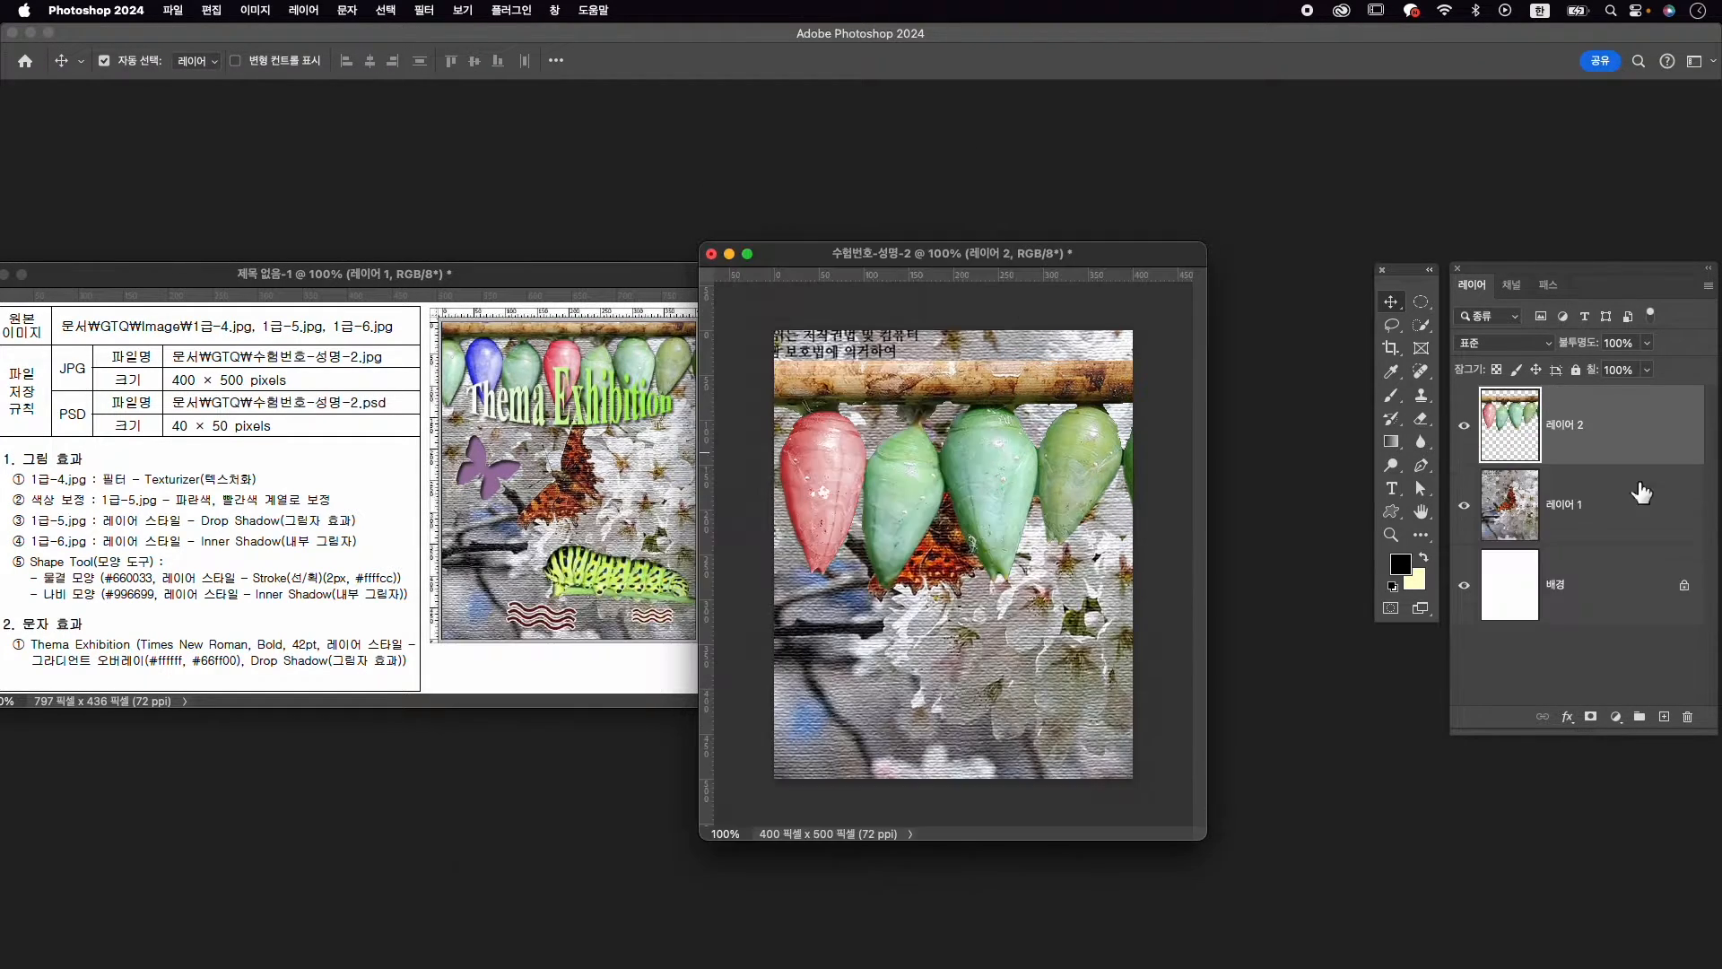
Rename the textured butterfly background layer as 1-4 and the chrysalis layer as 1-5
double_click(1566, 504)
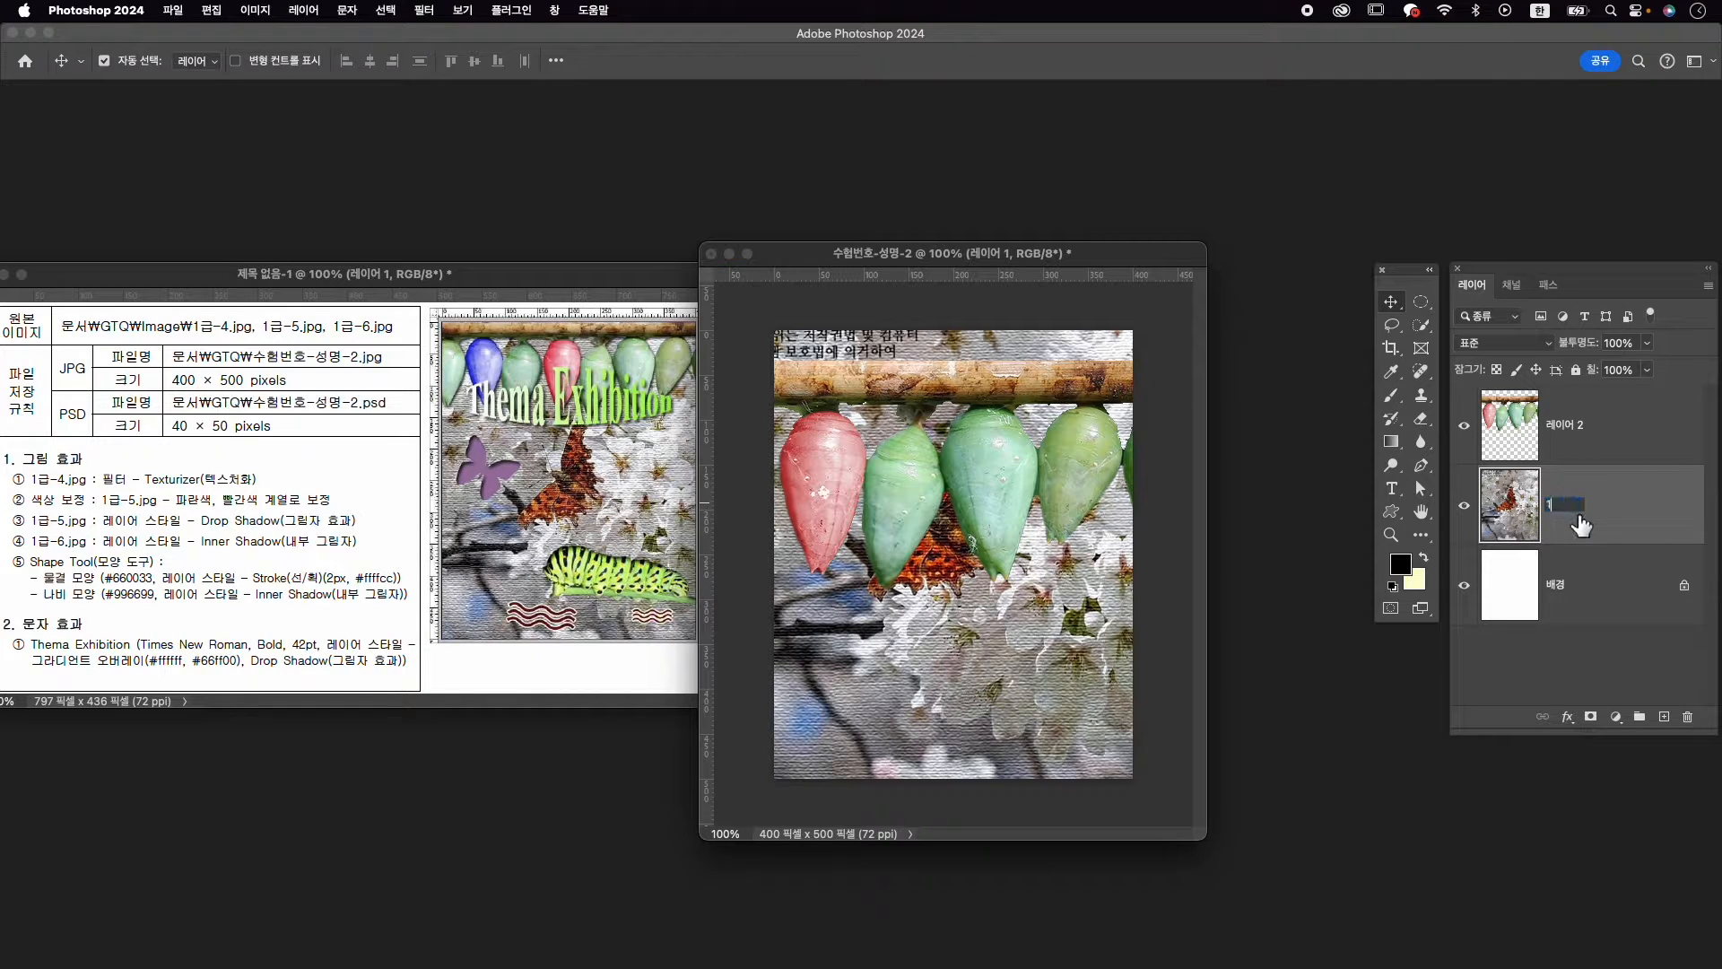
key("Return")
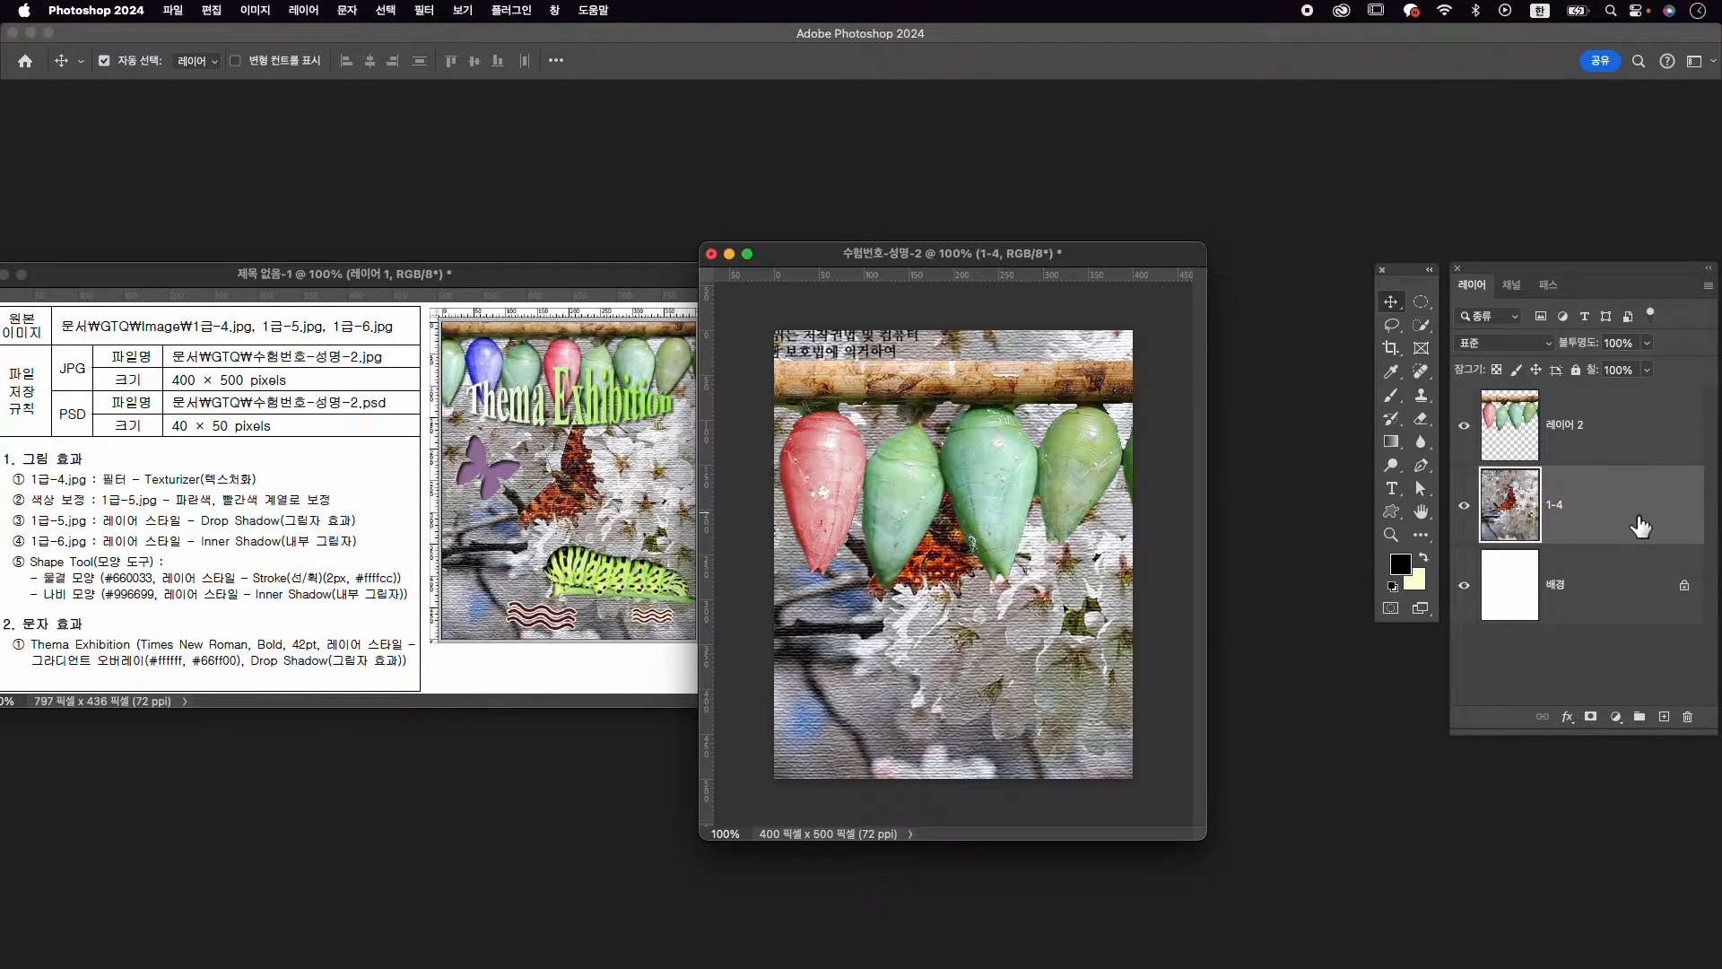
double_click(1585, 425)
type("1")
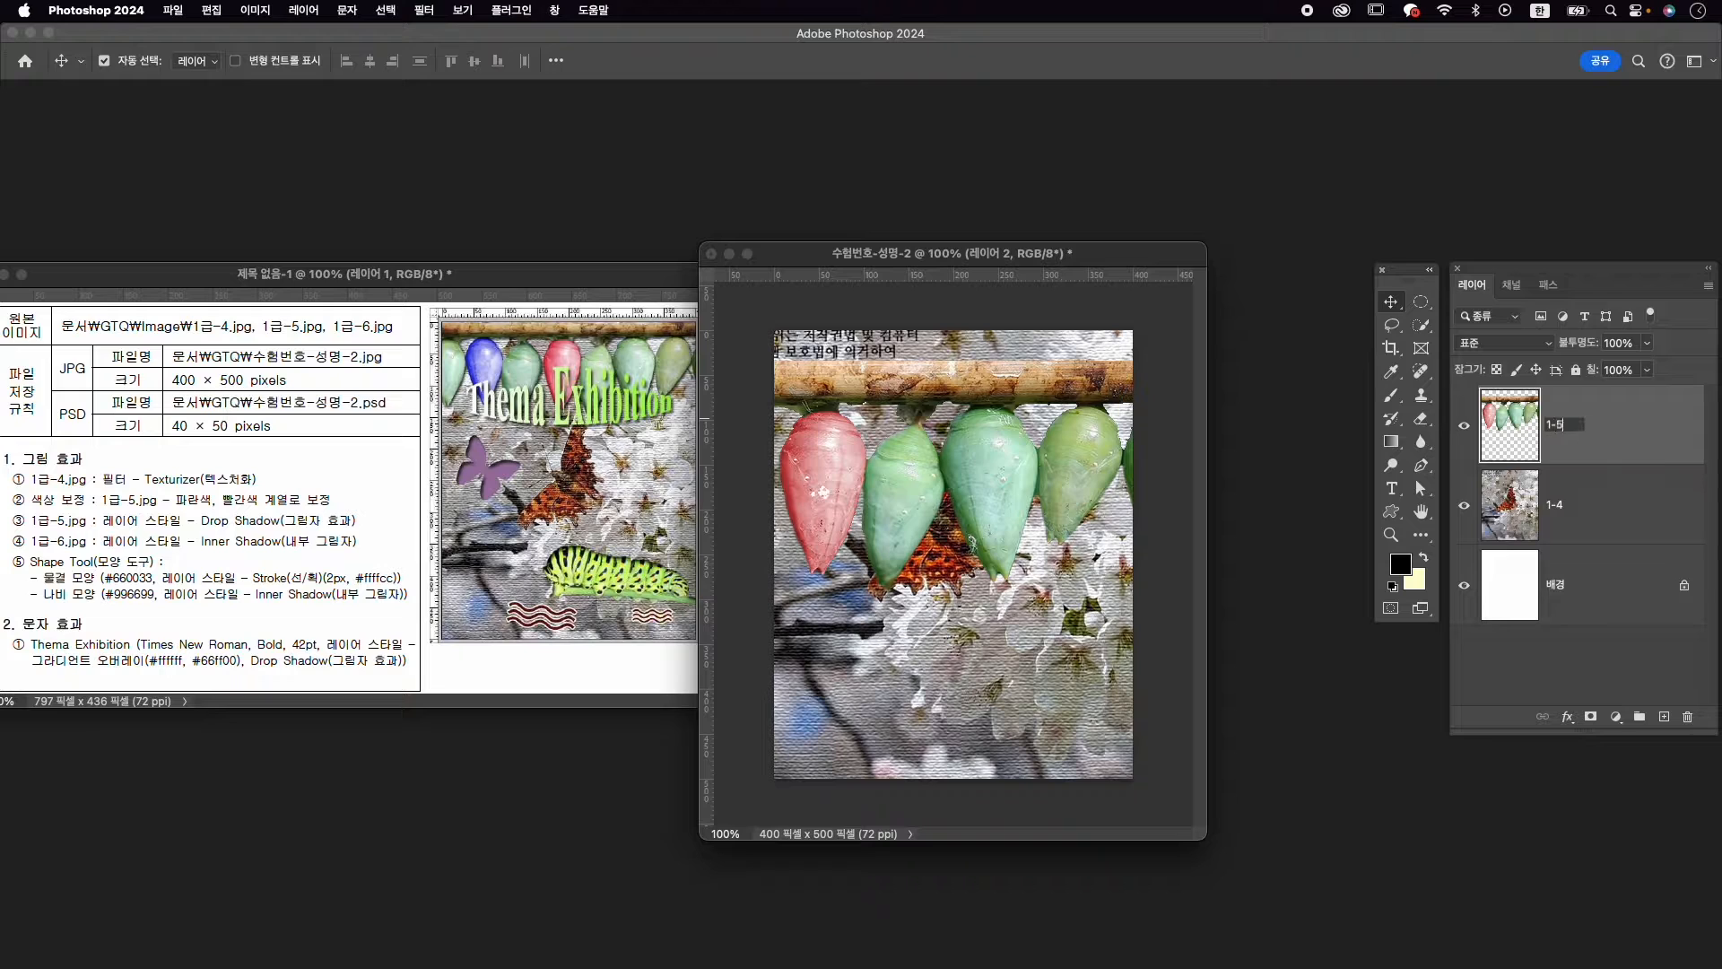
type("-5")
key("Return")
Scale the 1-5 chrysalis layer to about 60% along the canvas's upper edge, and nudge the 1-4 background slightly downward
key("ctrl+t")
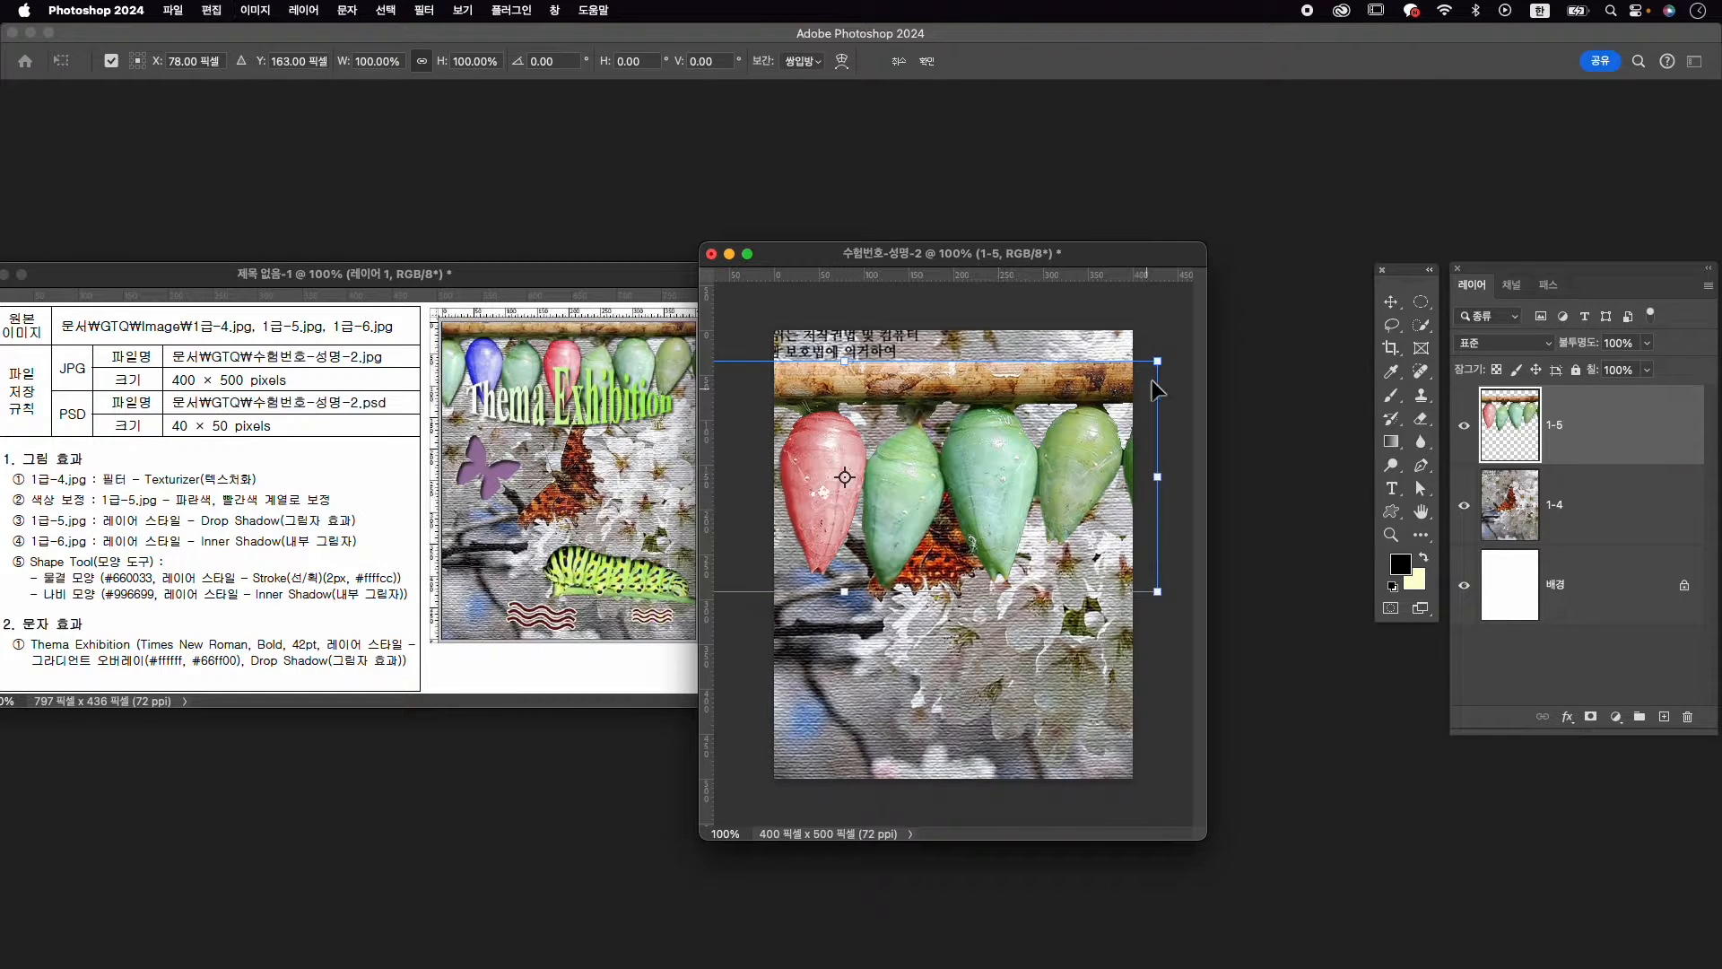
left_click_drag(1160, 361, 1008, 489)
left_click_drag(871, 503, 1075, 422)
left_click_drag(1191, 492, 1122, 467)
left_click_drag(1086, 408, 1113, 410)
left_click_drag(826, 256, 895, 268)
left_click_drag(1086, 377, 1085, 370)
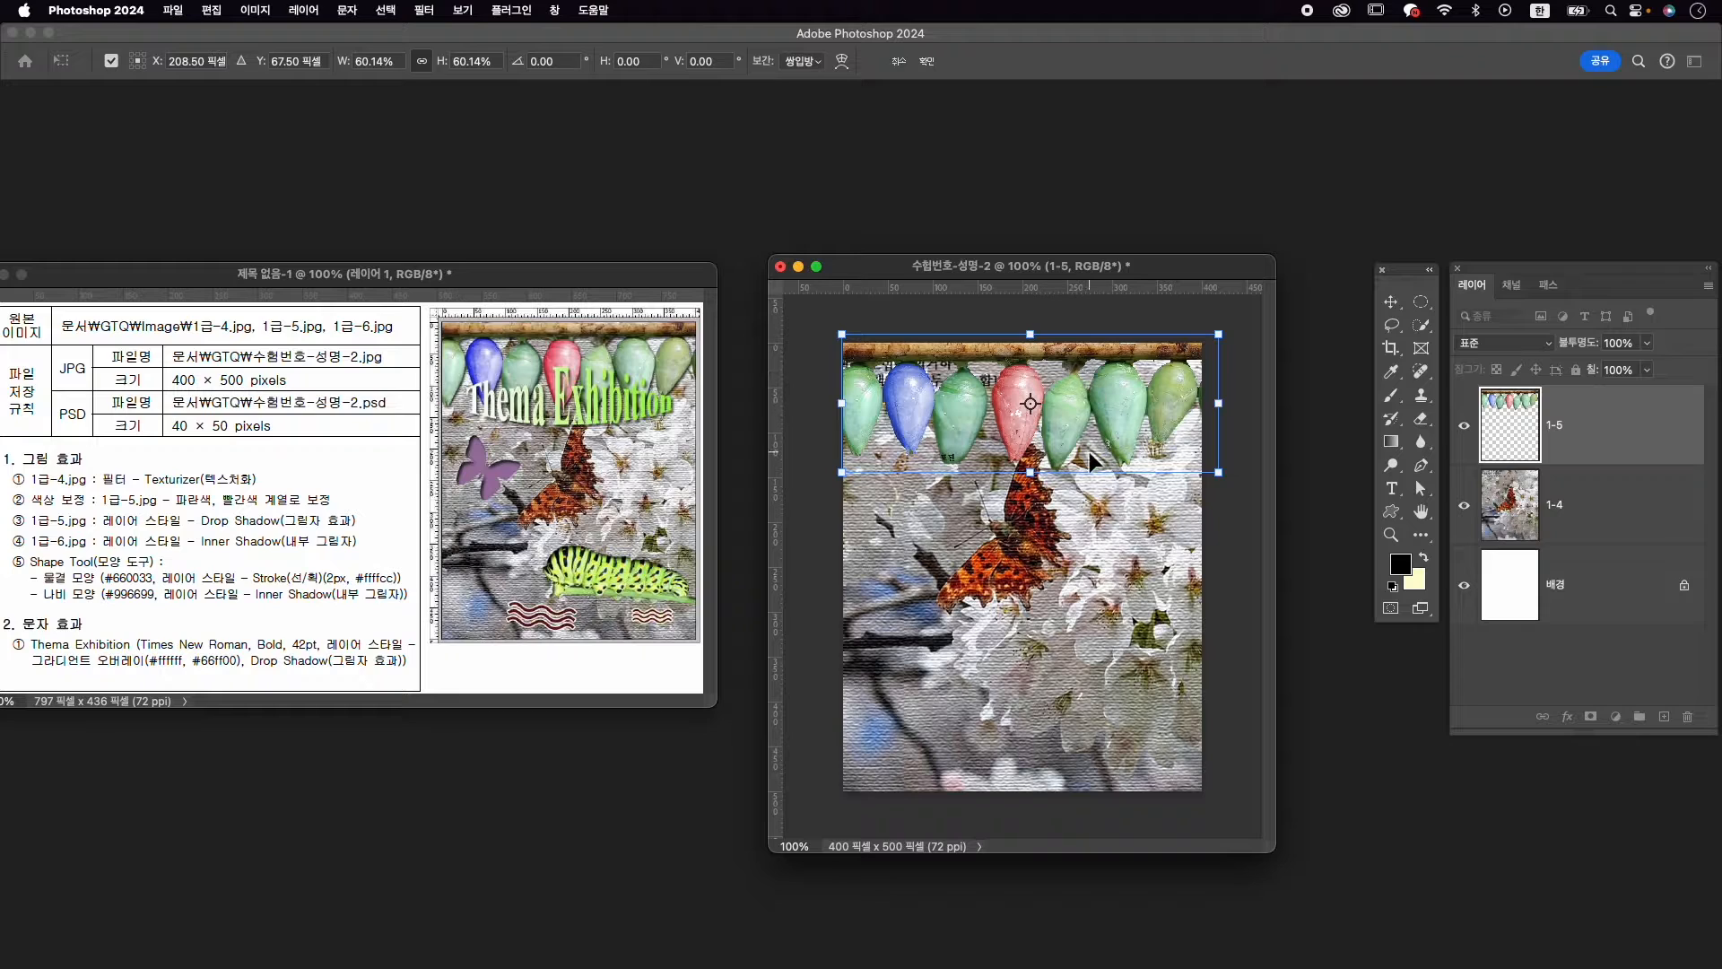
key("Return")
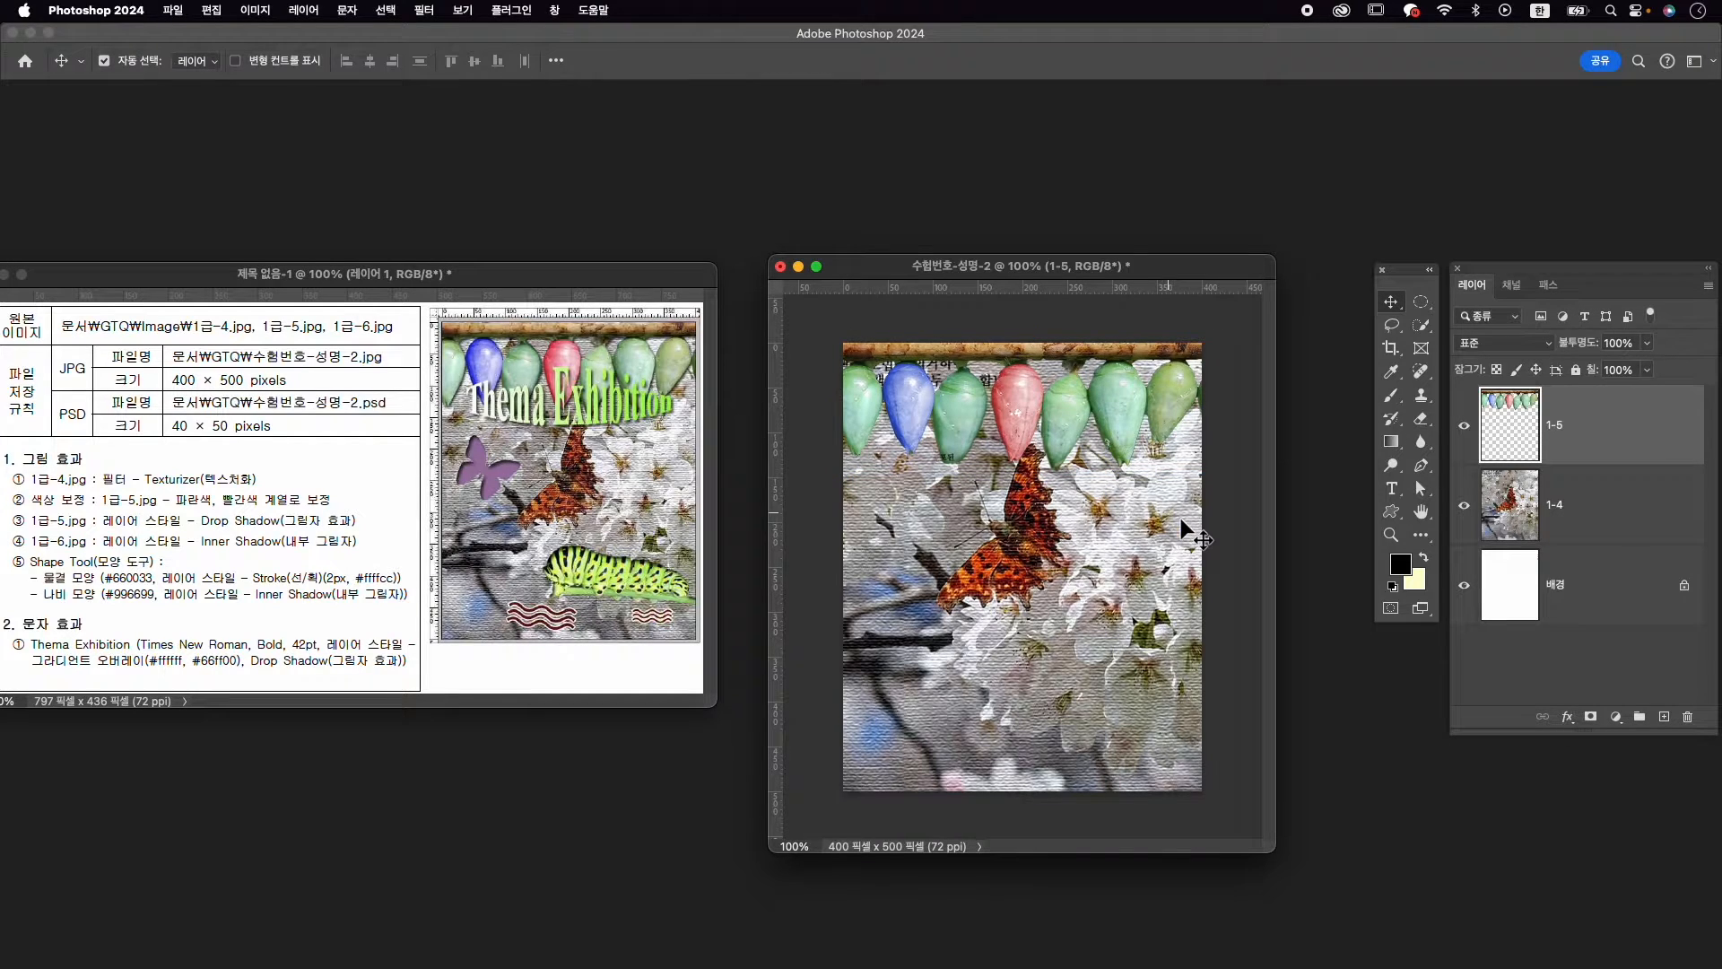
left_click(1040, 504)
left_click_drag(1034, 510, 1033, 519)
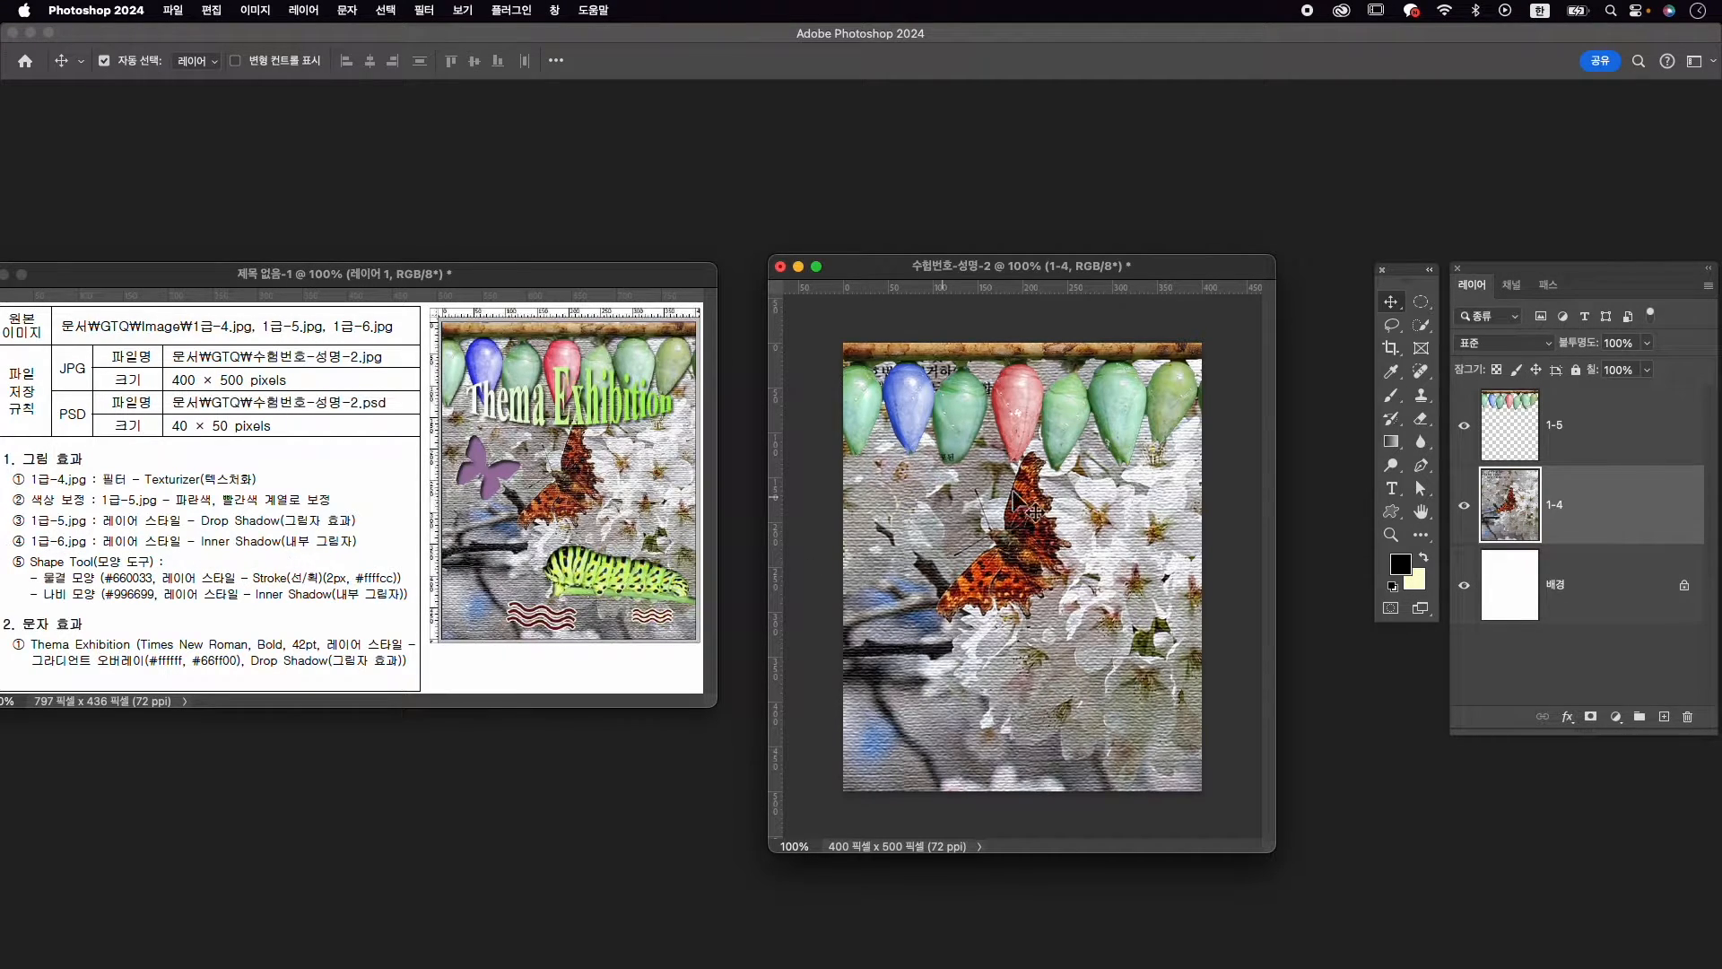
Add a Drop Shadow layer style to the 1-5 layer with the default settings
left_click(1570, 430)
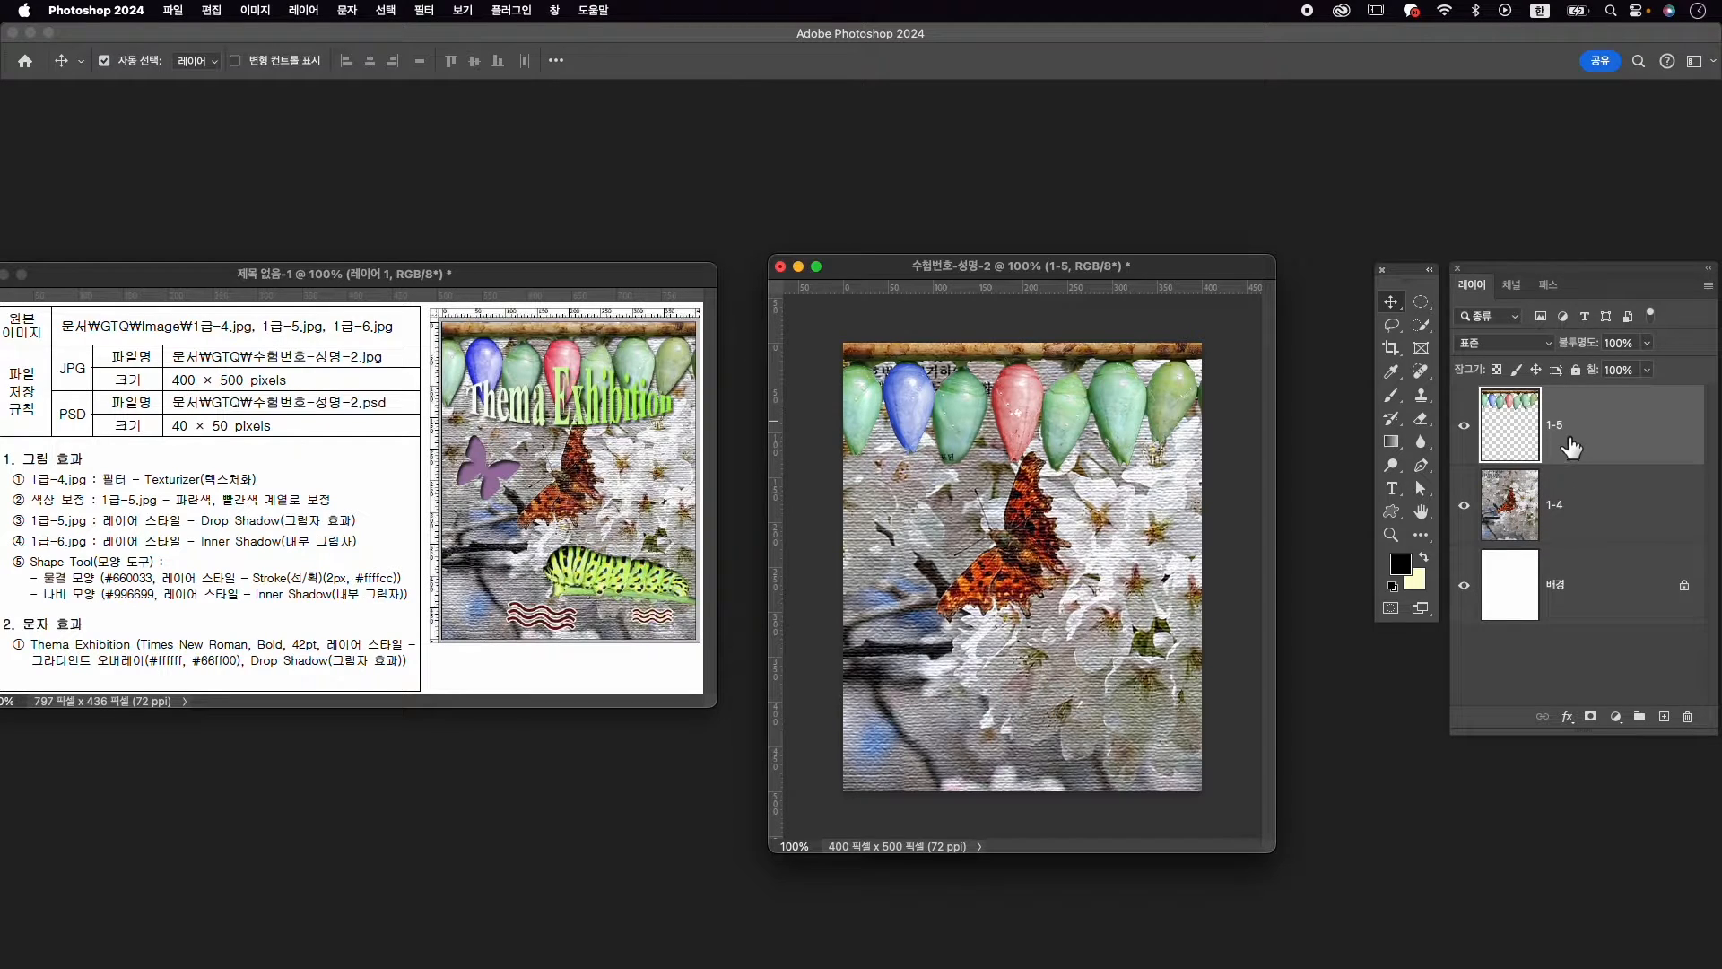
left_click(1567, 717)
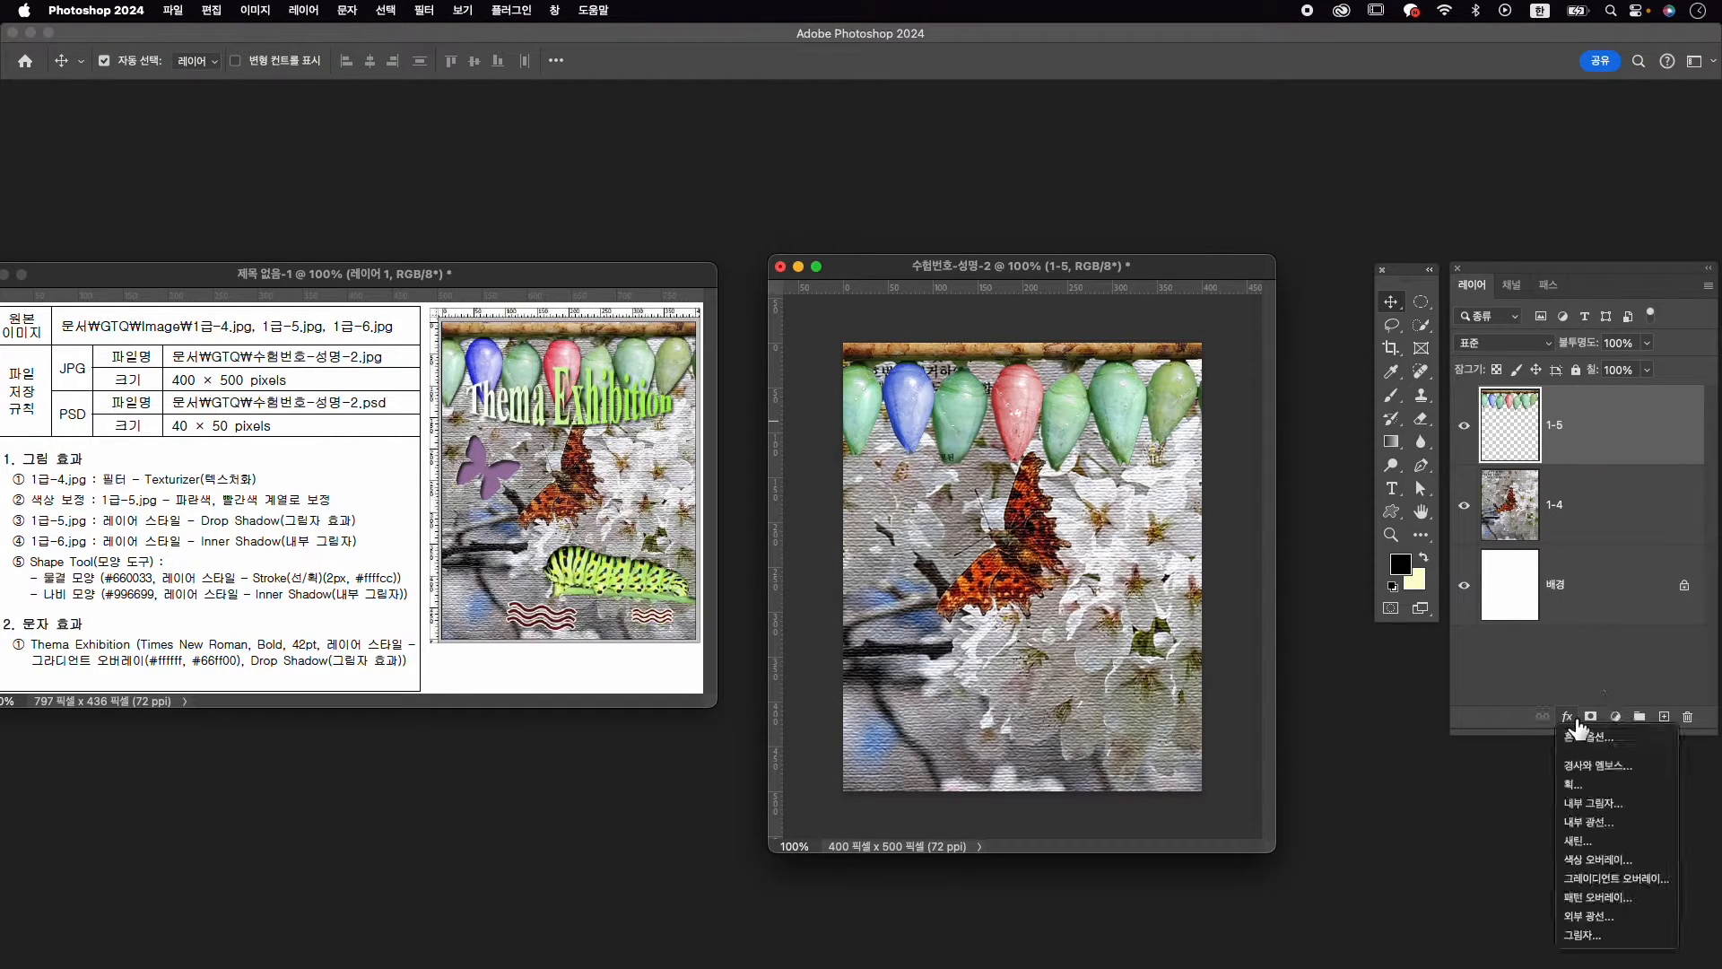
left_click(1586, 935)
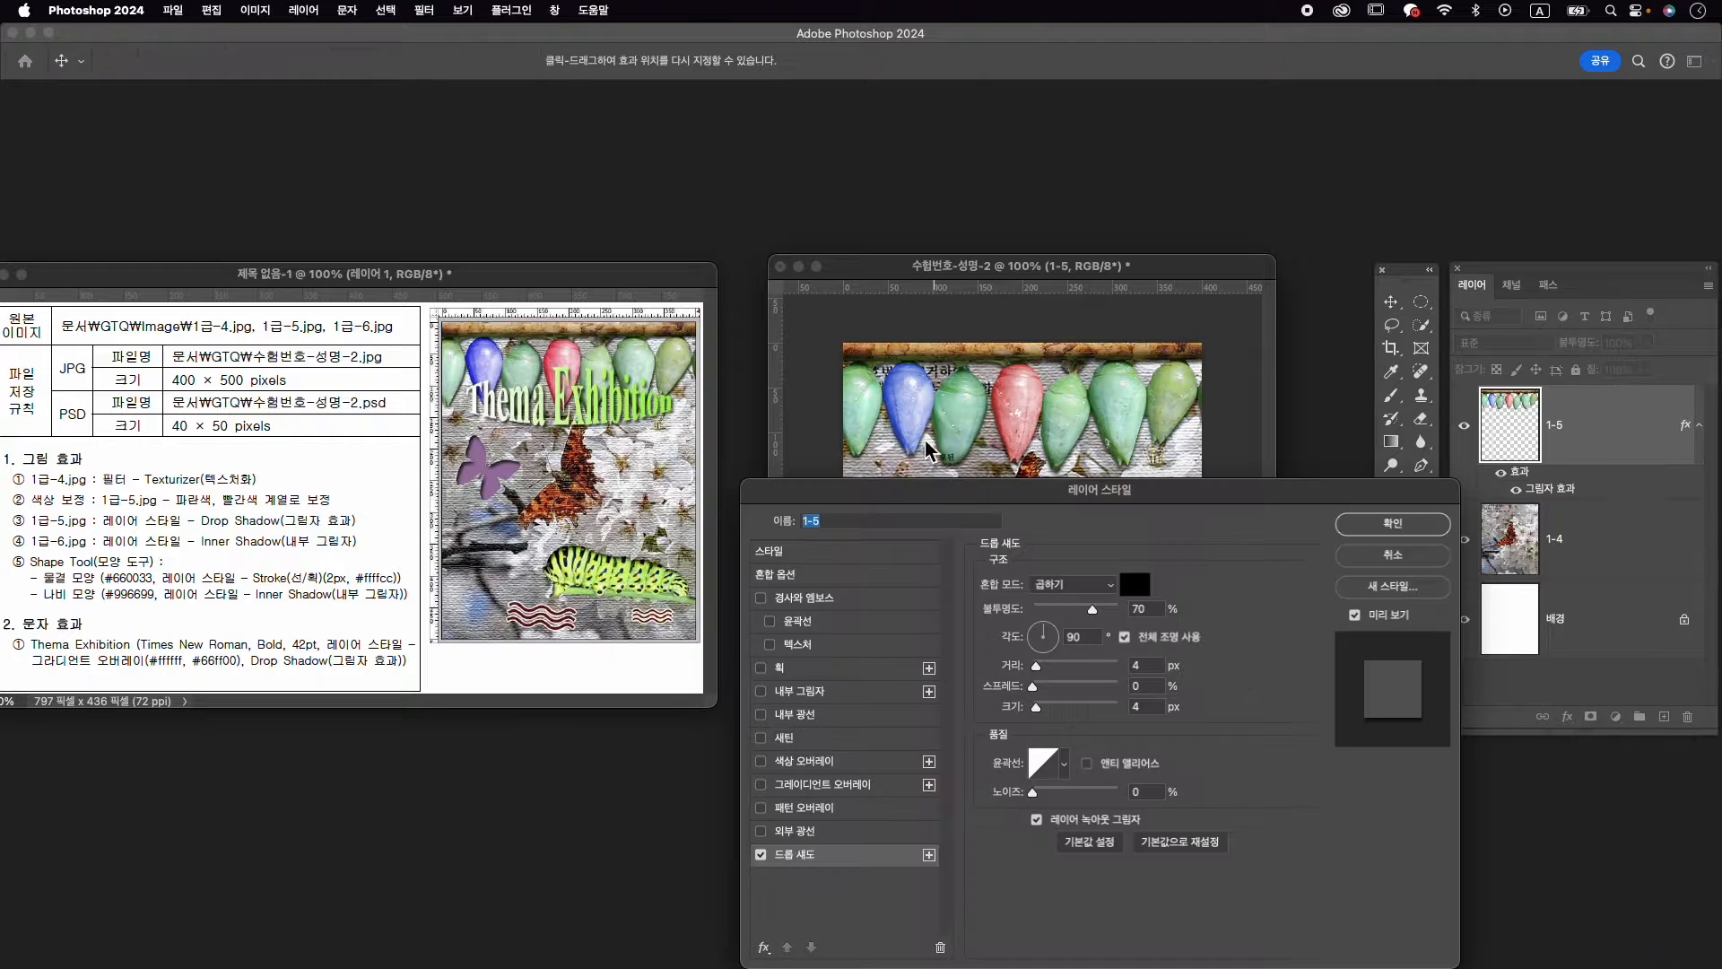
left_click(1386, 524)
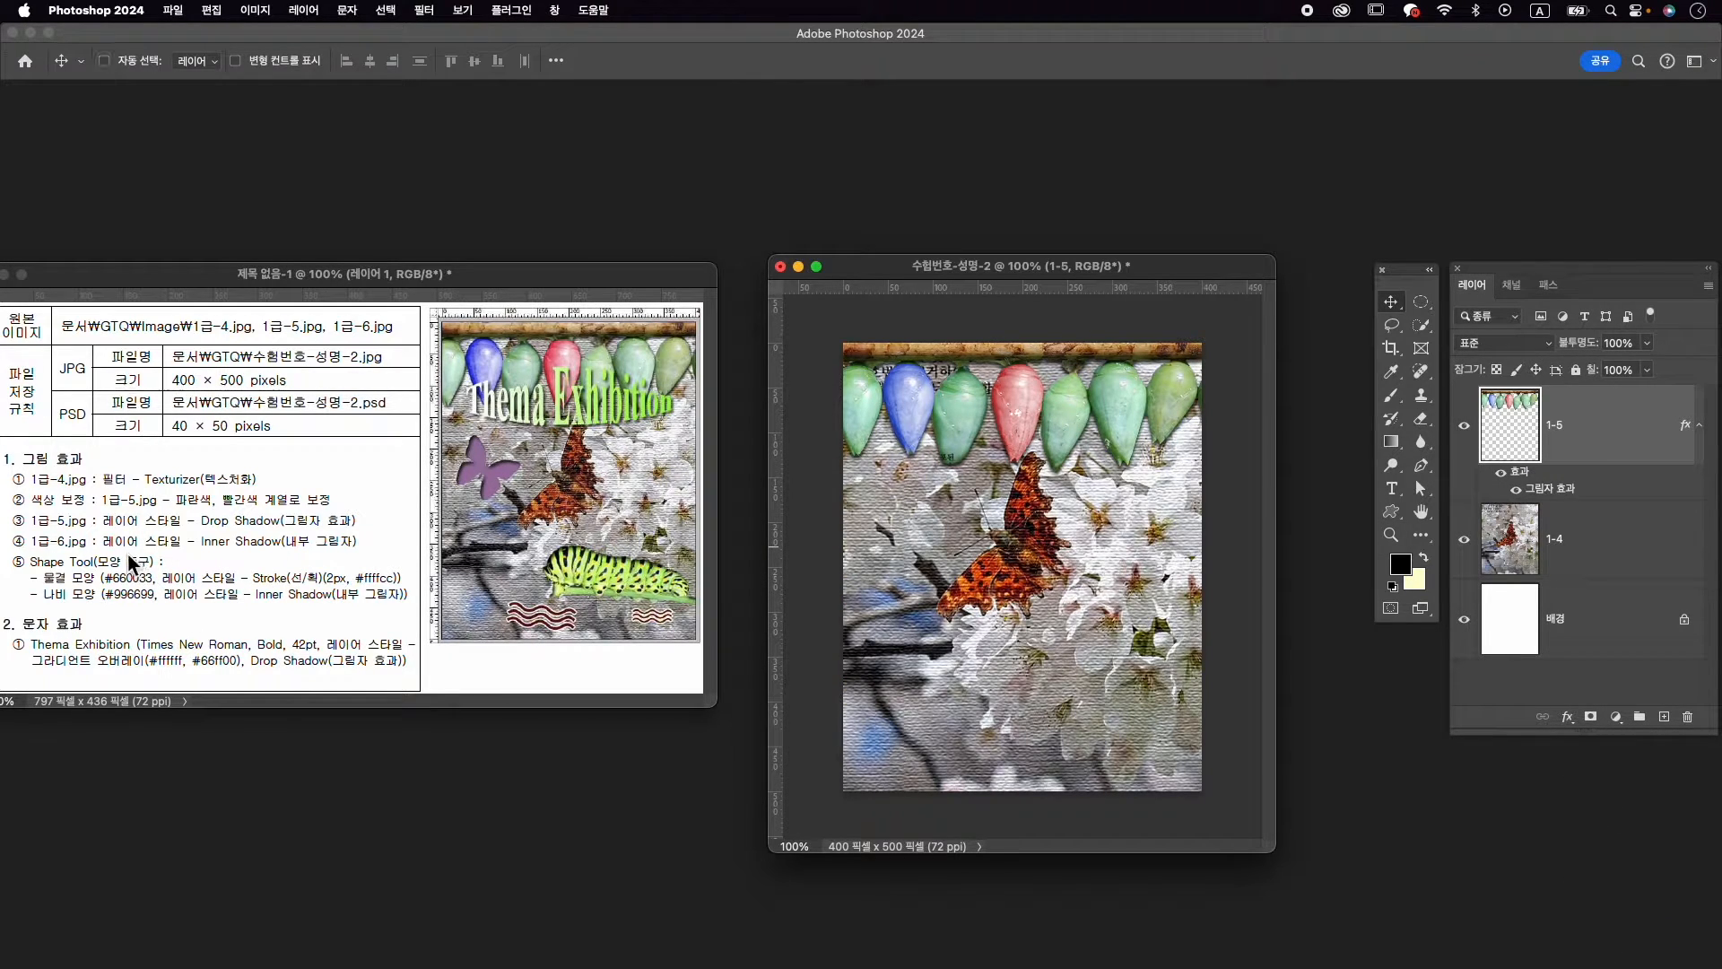
Open 1급-6.jpg from the Image folder and place its window above the working document
key("super+o")
left_click(1123, 412)
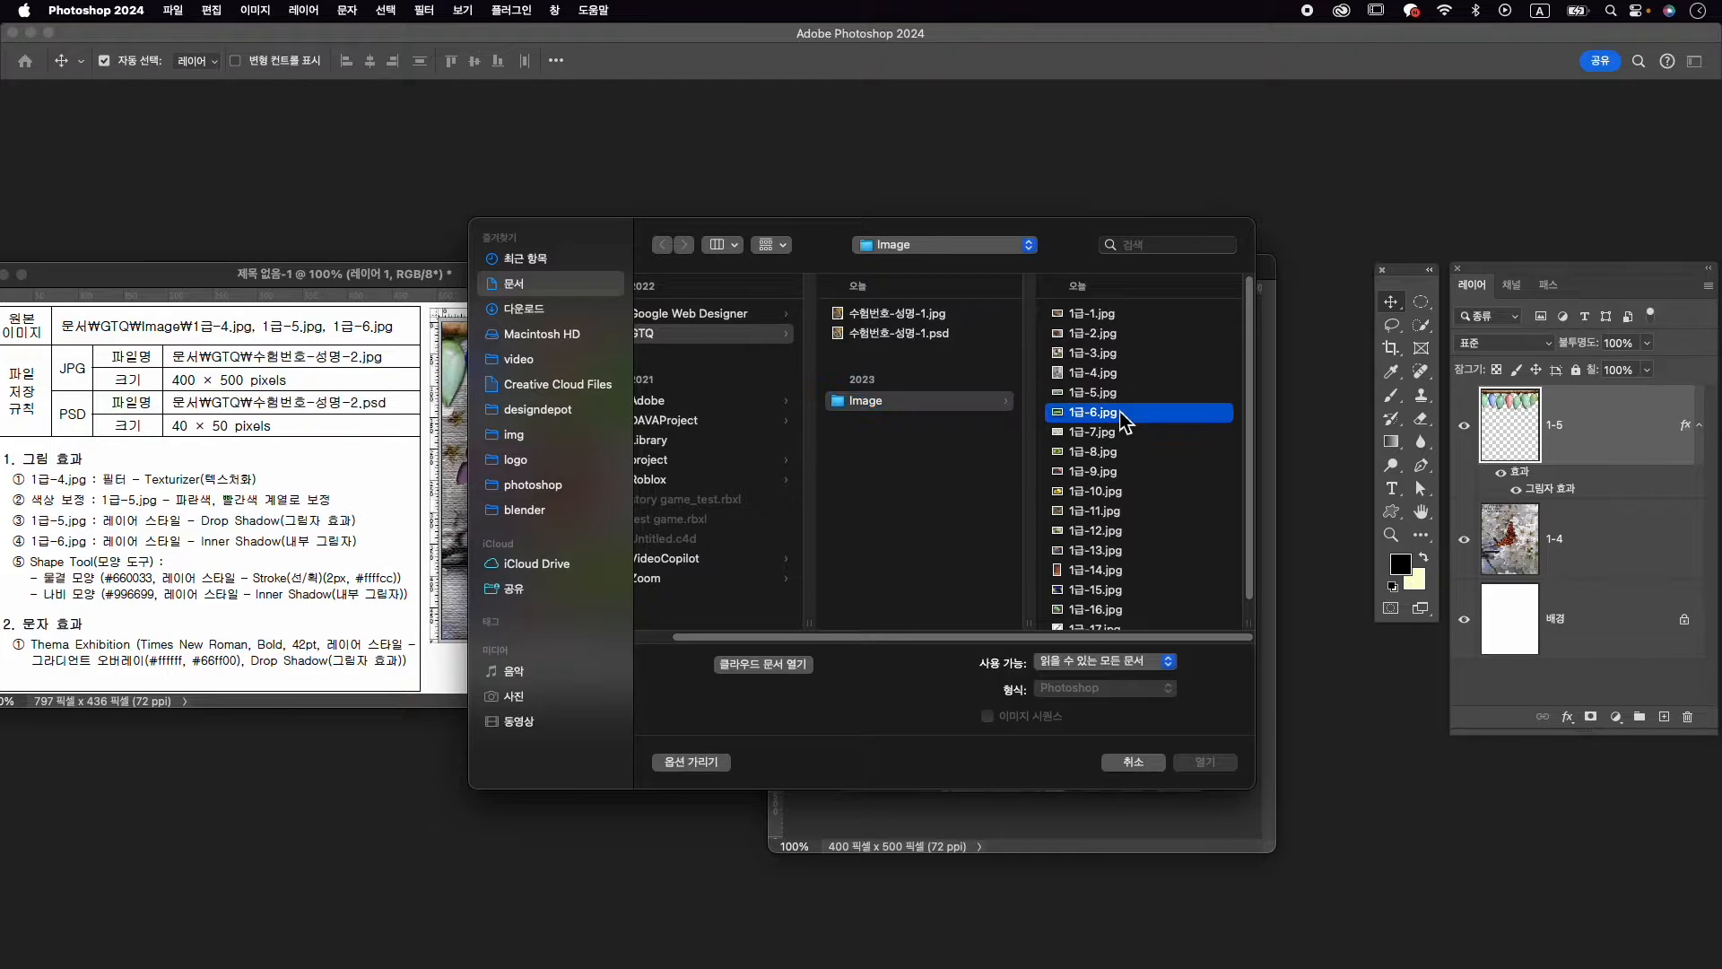
left_click(1205, 761)
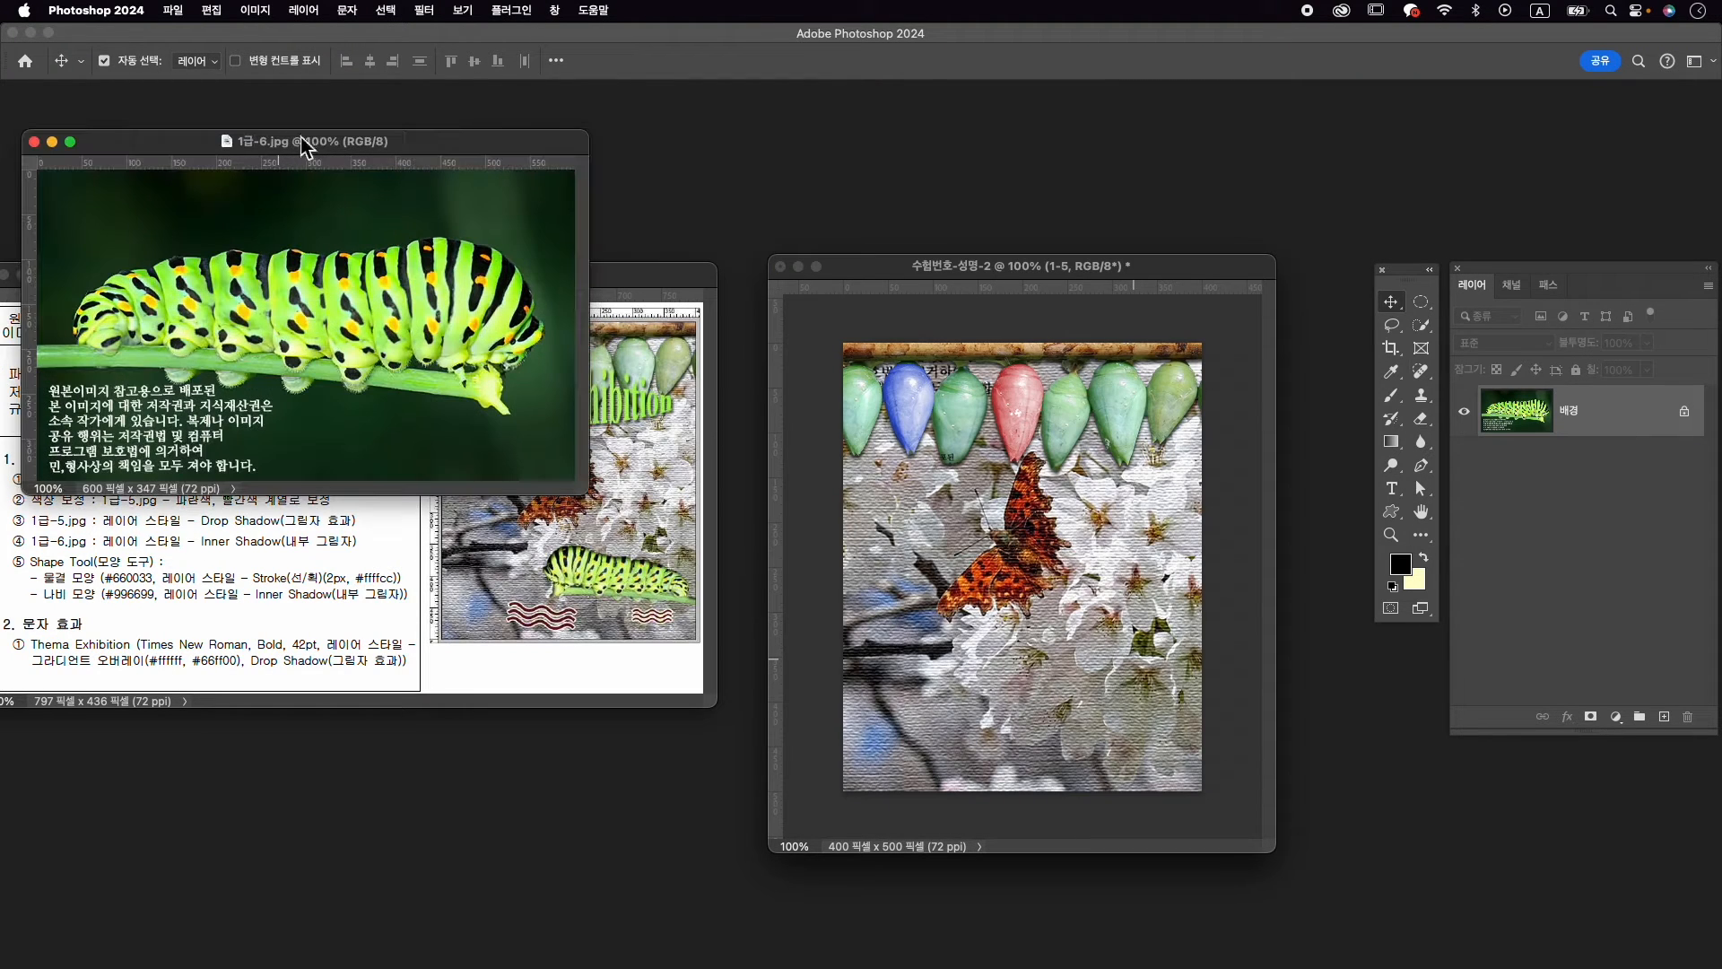
left_click_drag(307, 151, 1046, 173)
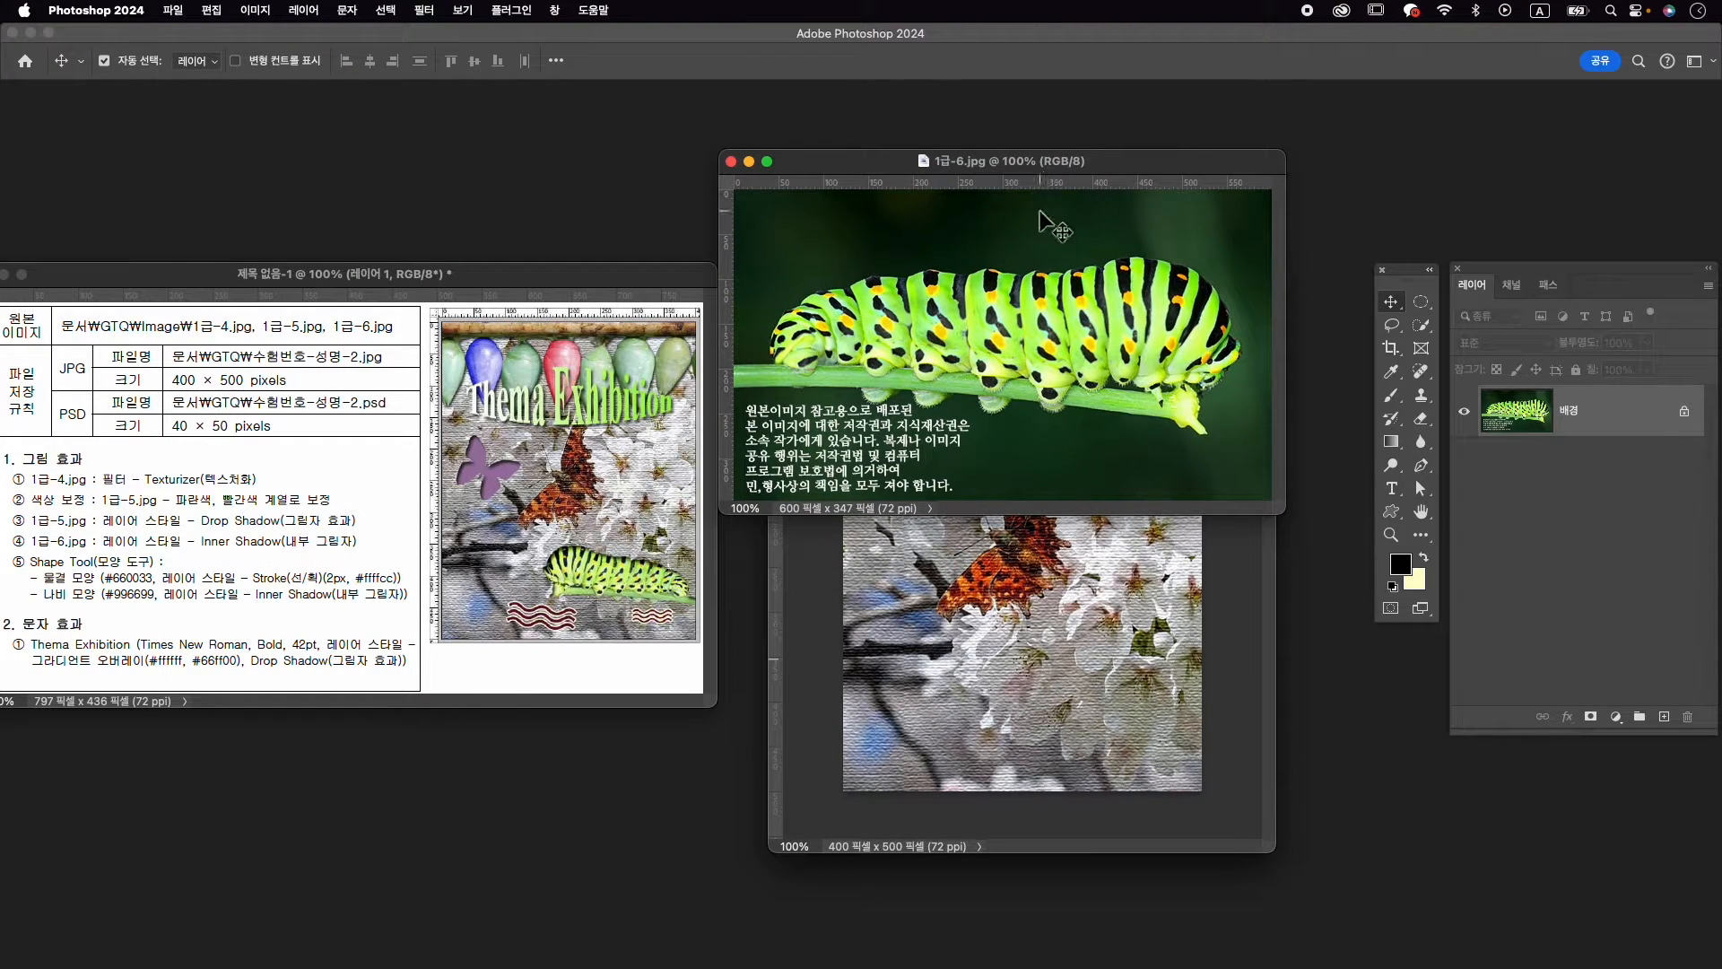
Select the caterpillar and its stem with Object Selection and mask out the rest of the photo
left_click(1422, 327)
left_click(1472, 322)
left_click_drag(1237, 242, 734, 422)
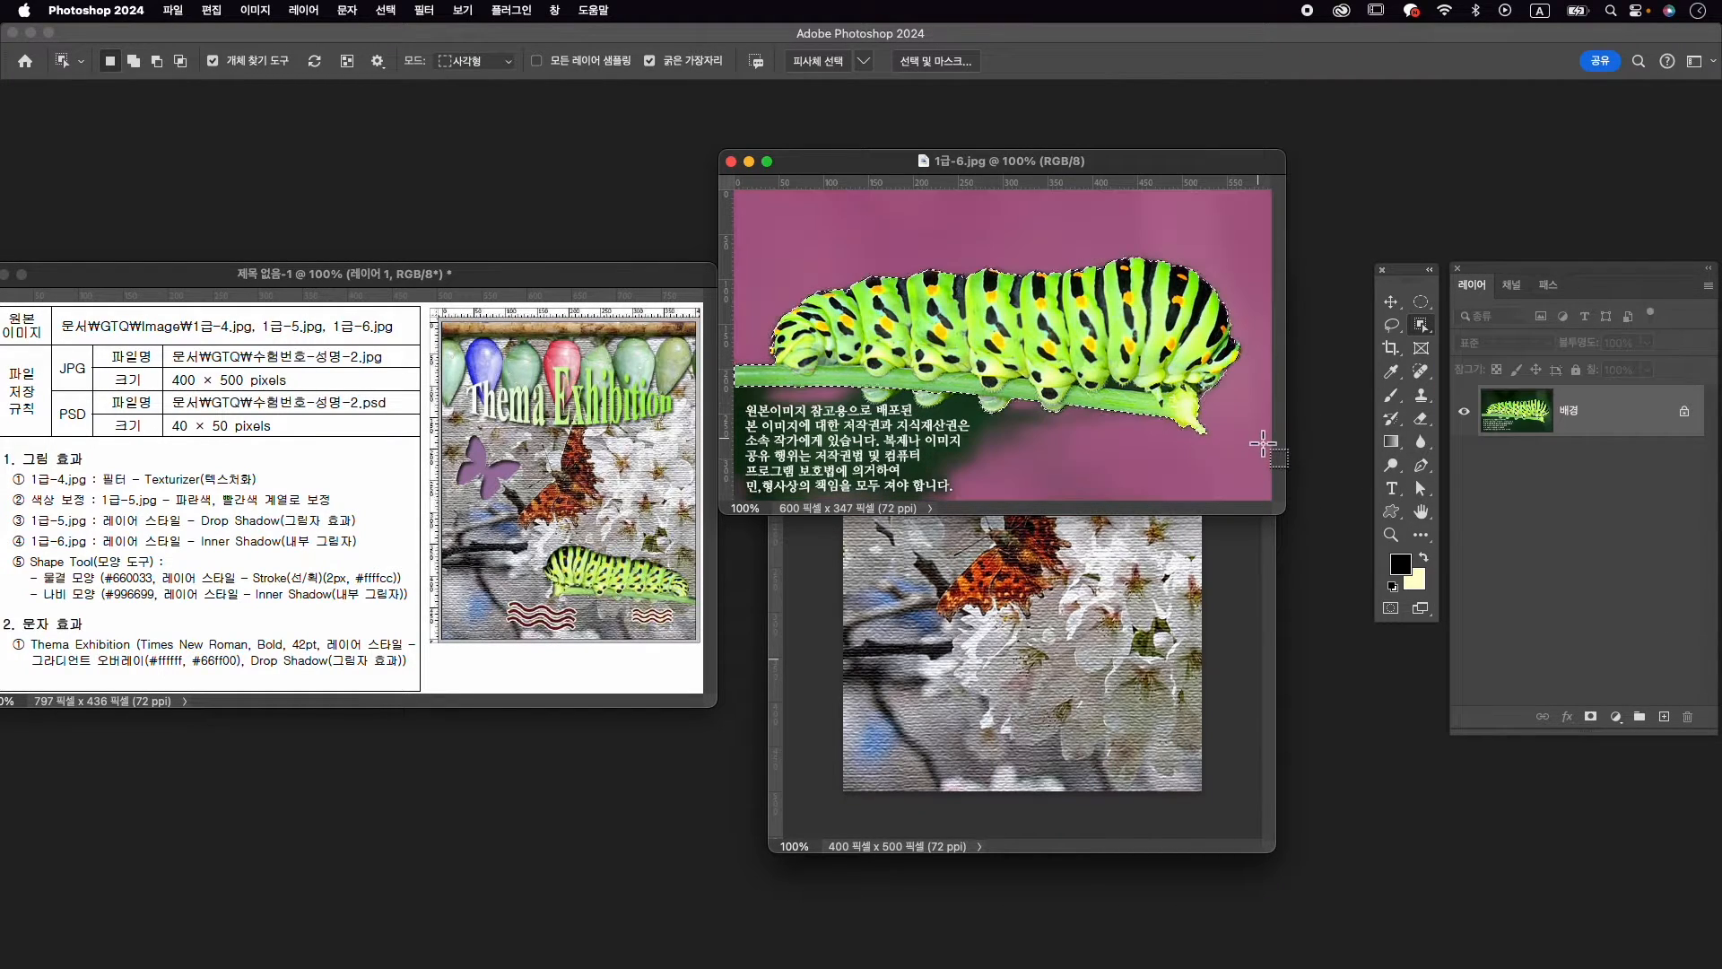
left_click(1433, 334)
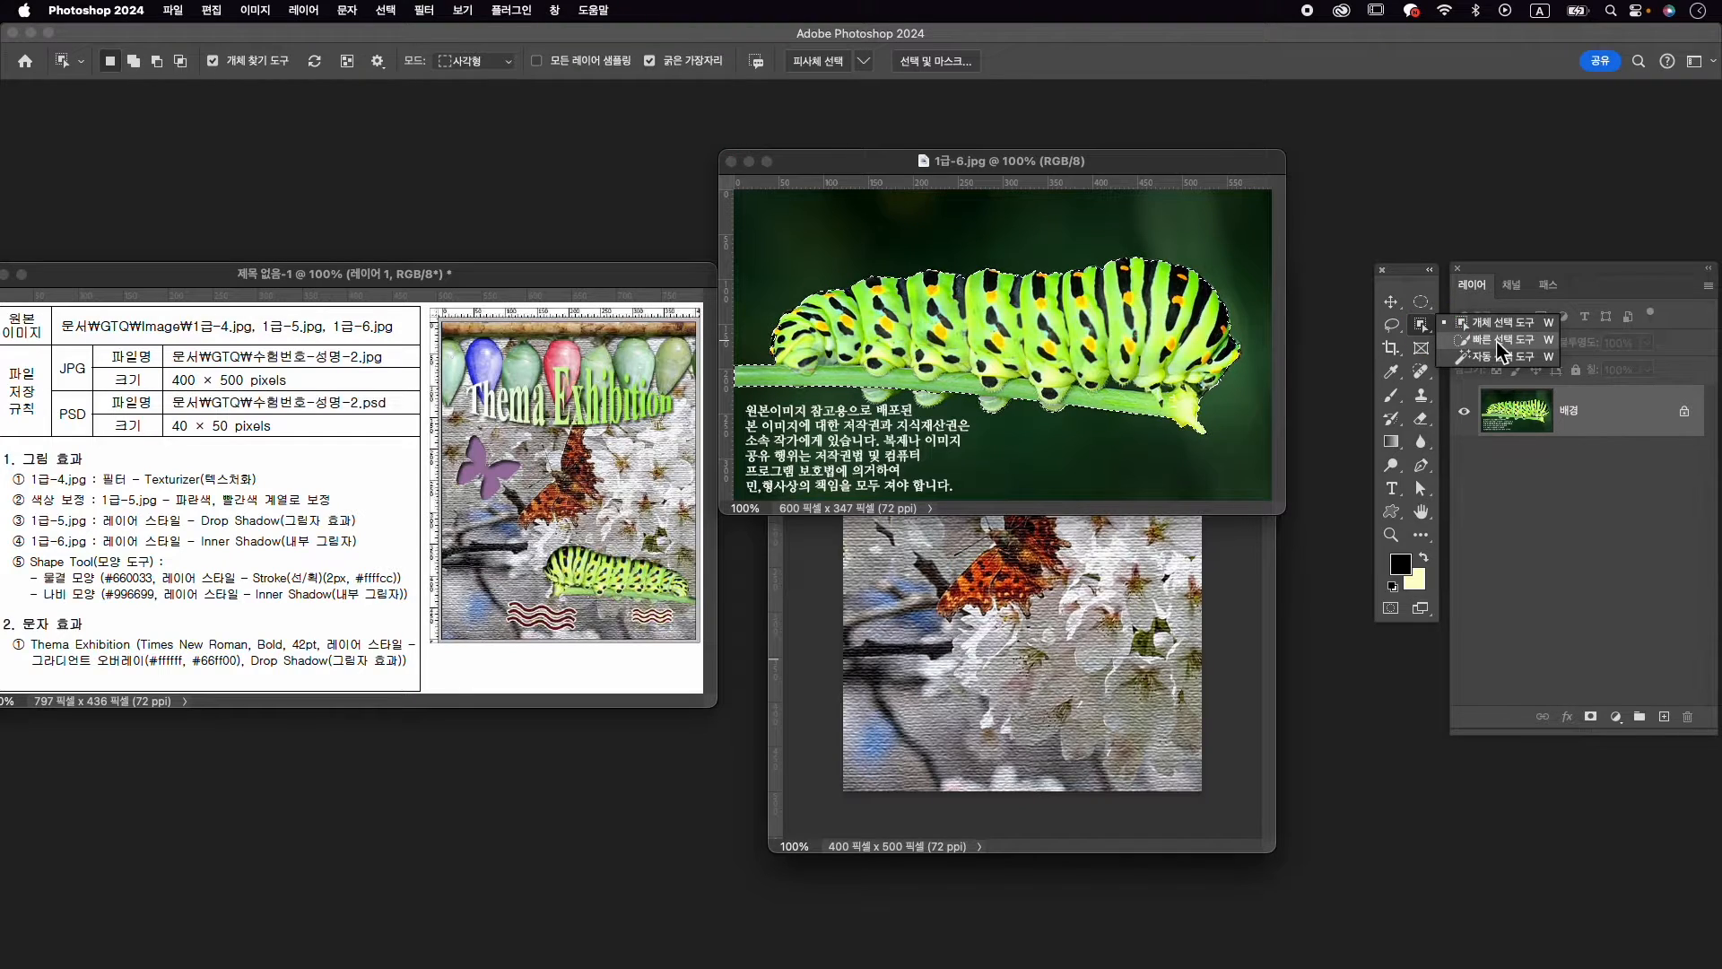
left_click(1498, 345)
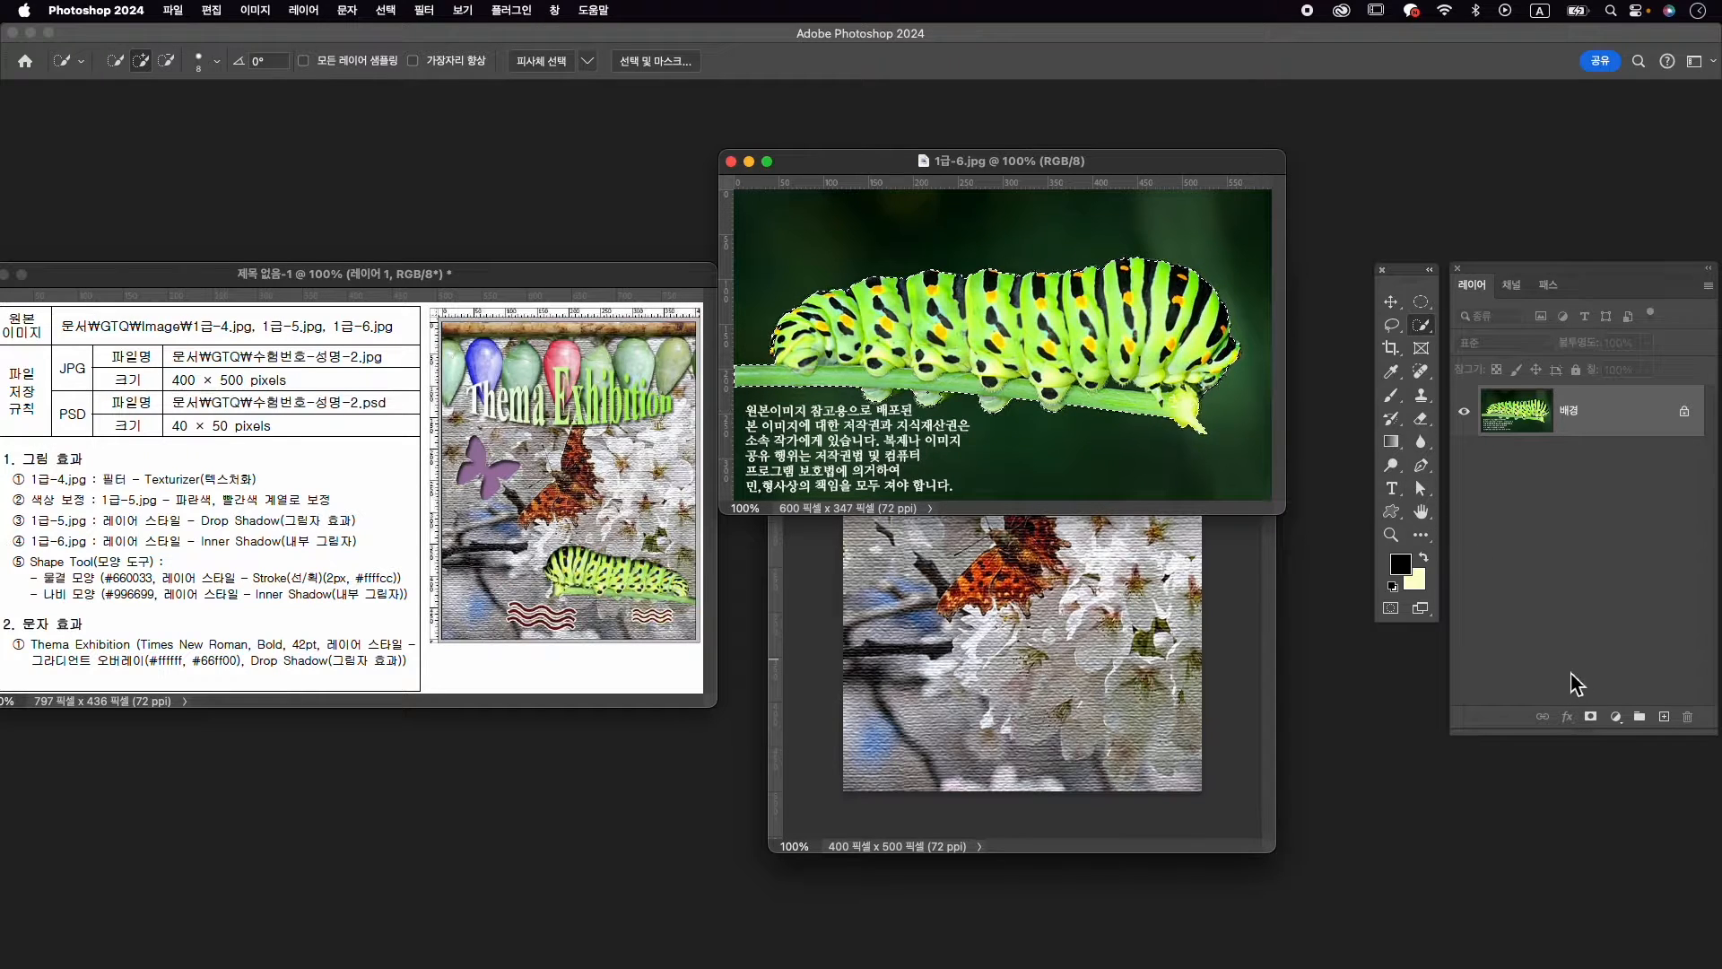
left_click(1590, 718)
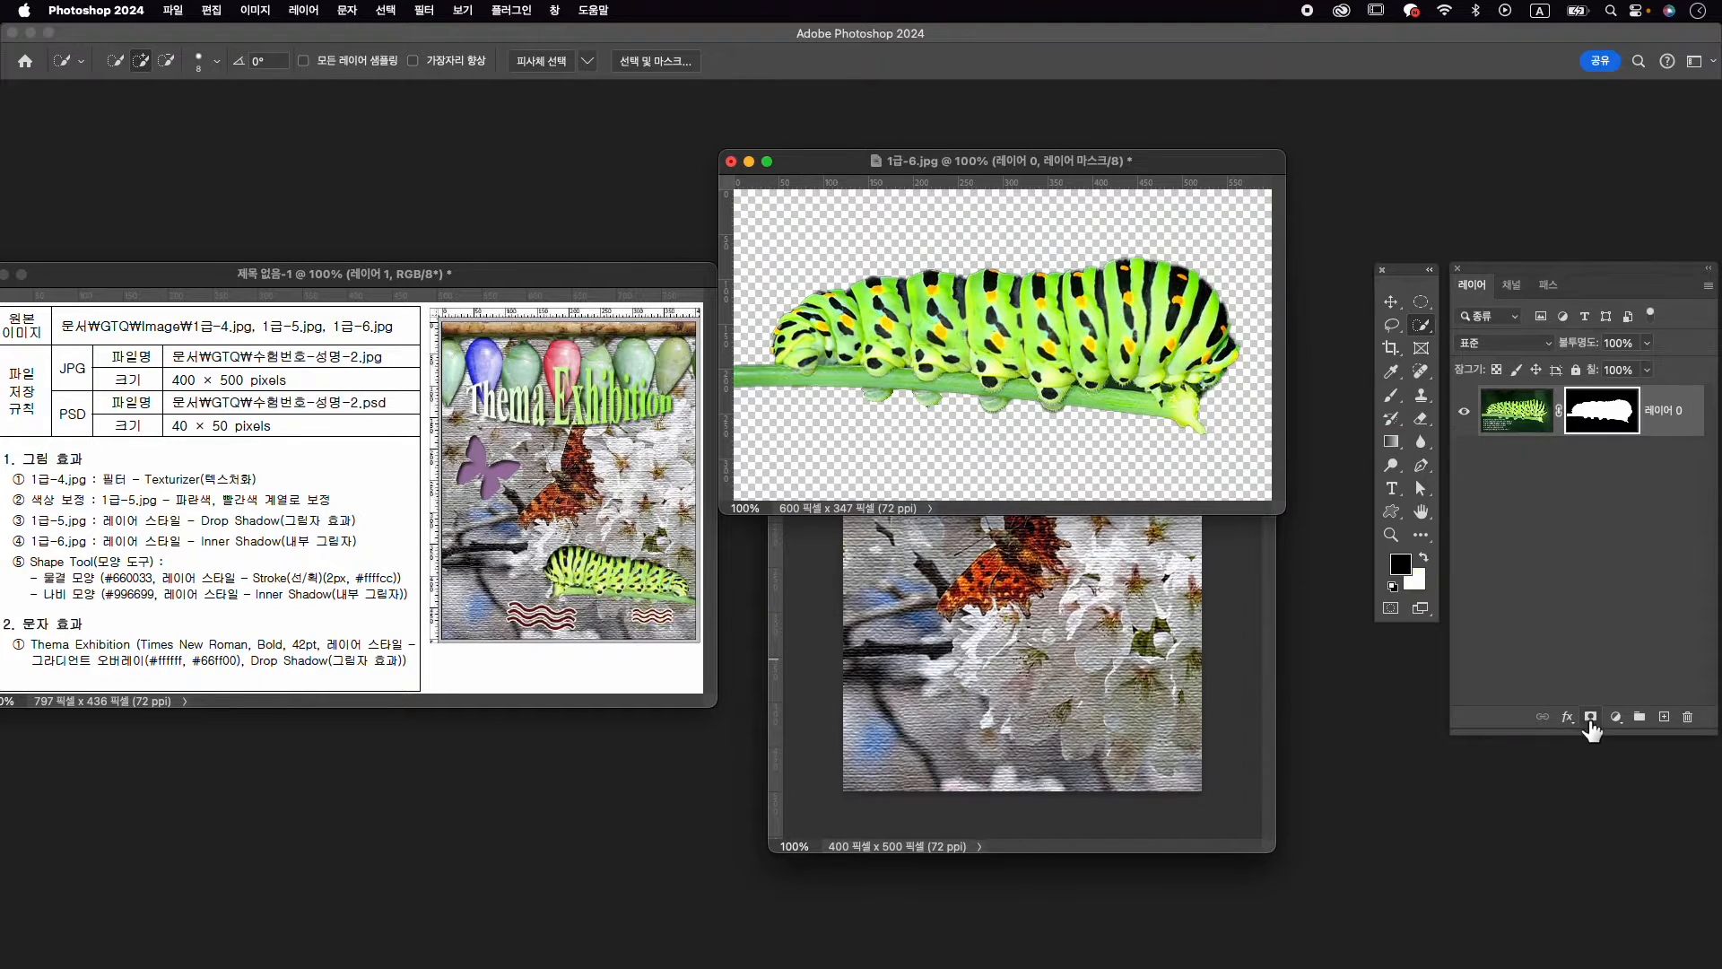
Move the masked caterpillar into the 수험번호-성명-2 document and close 1급-6.jpg
key("v")
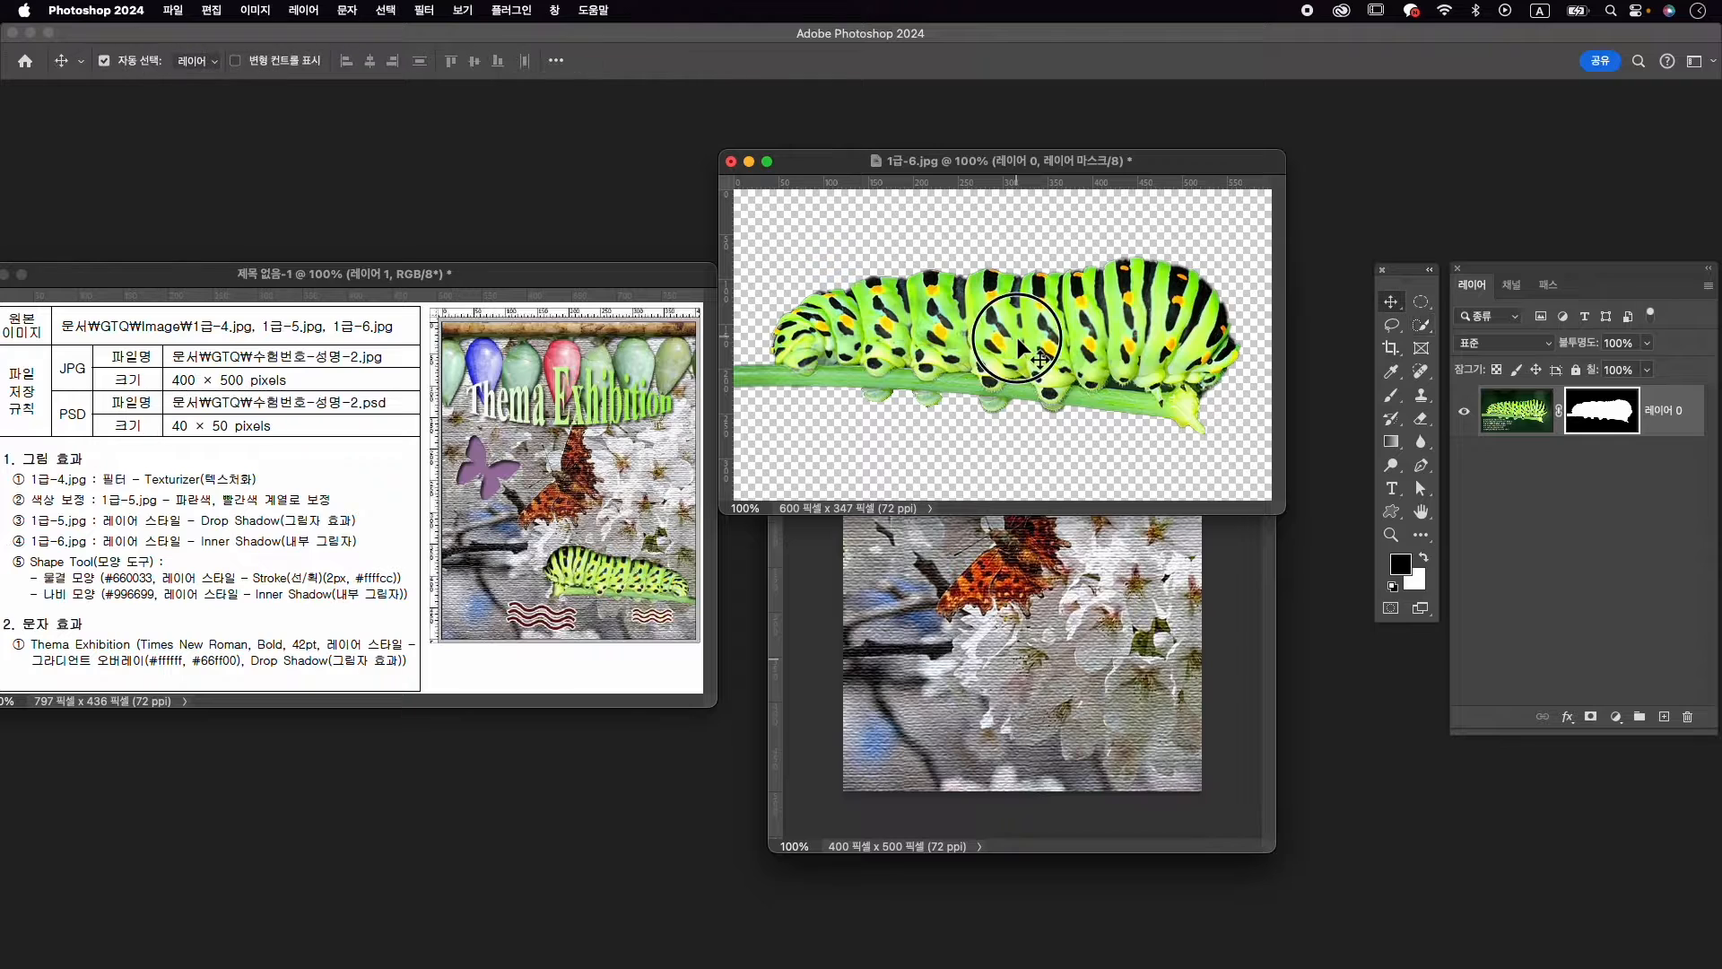
left_click_drag(1039, 357, 1068, 574)
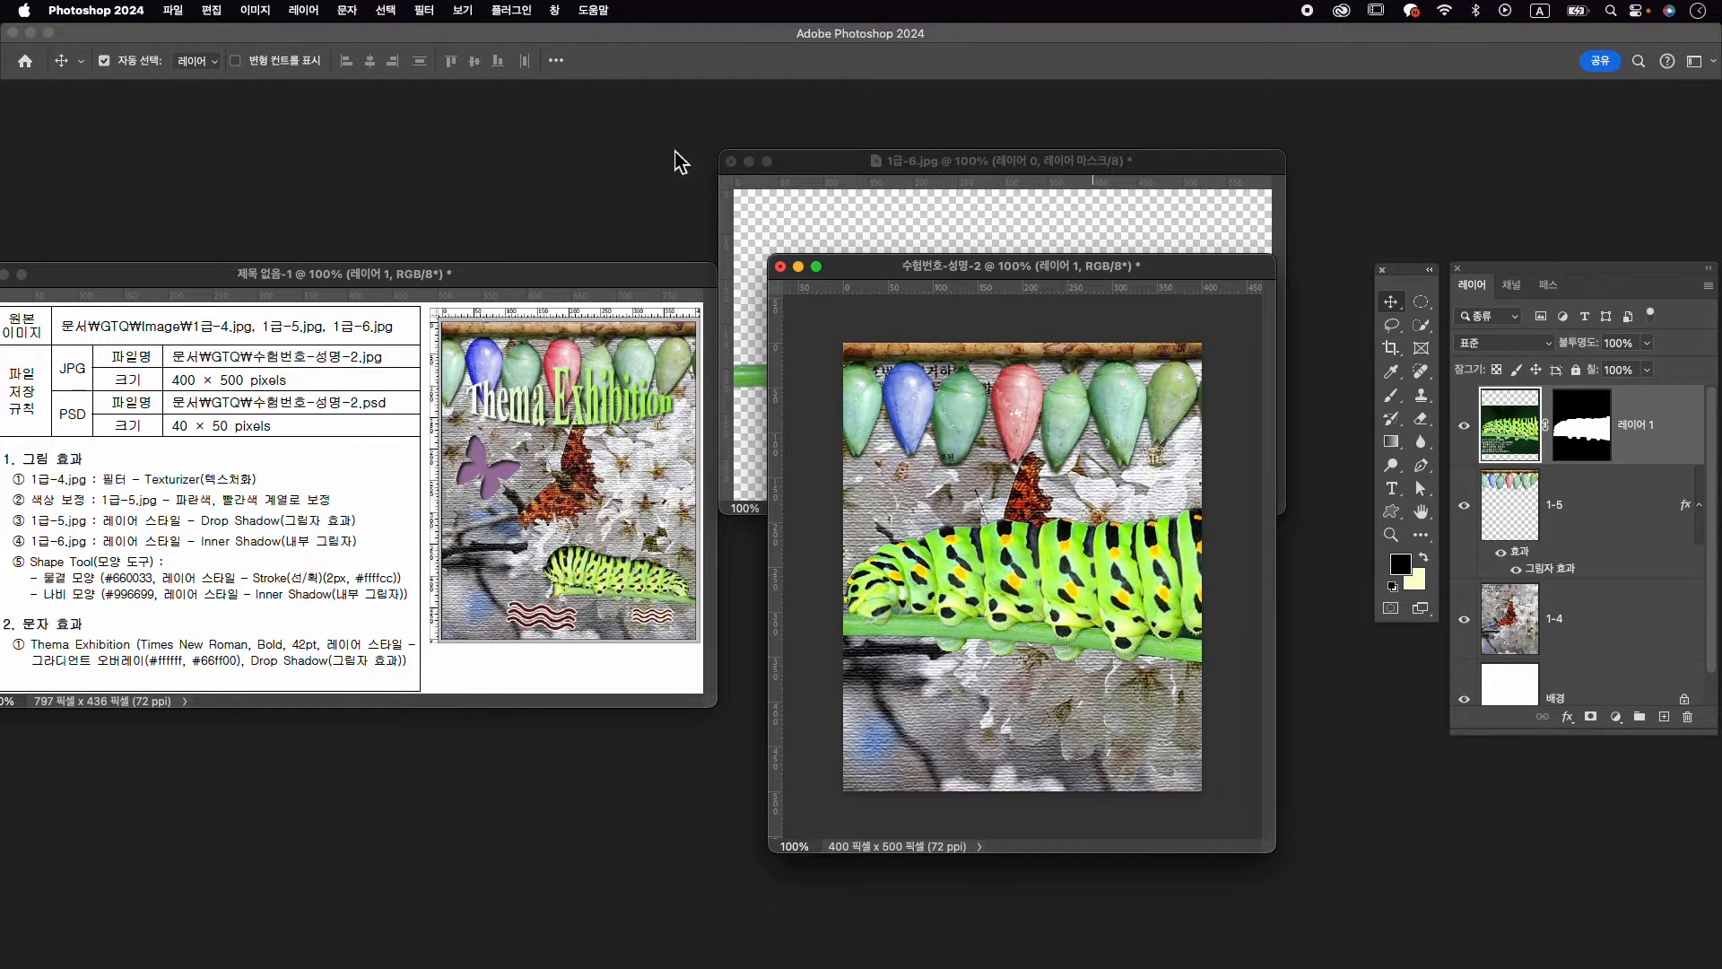
left_click(731, 161)
left_click(923, 395)
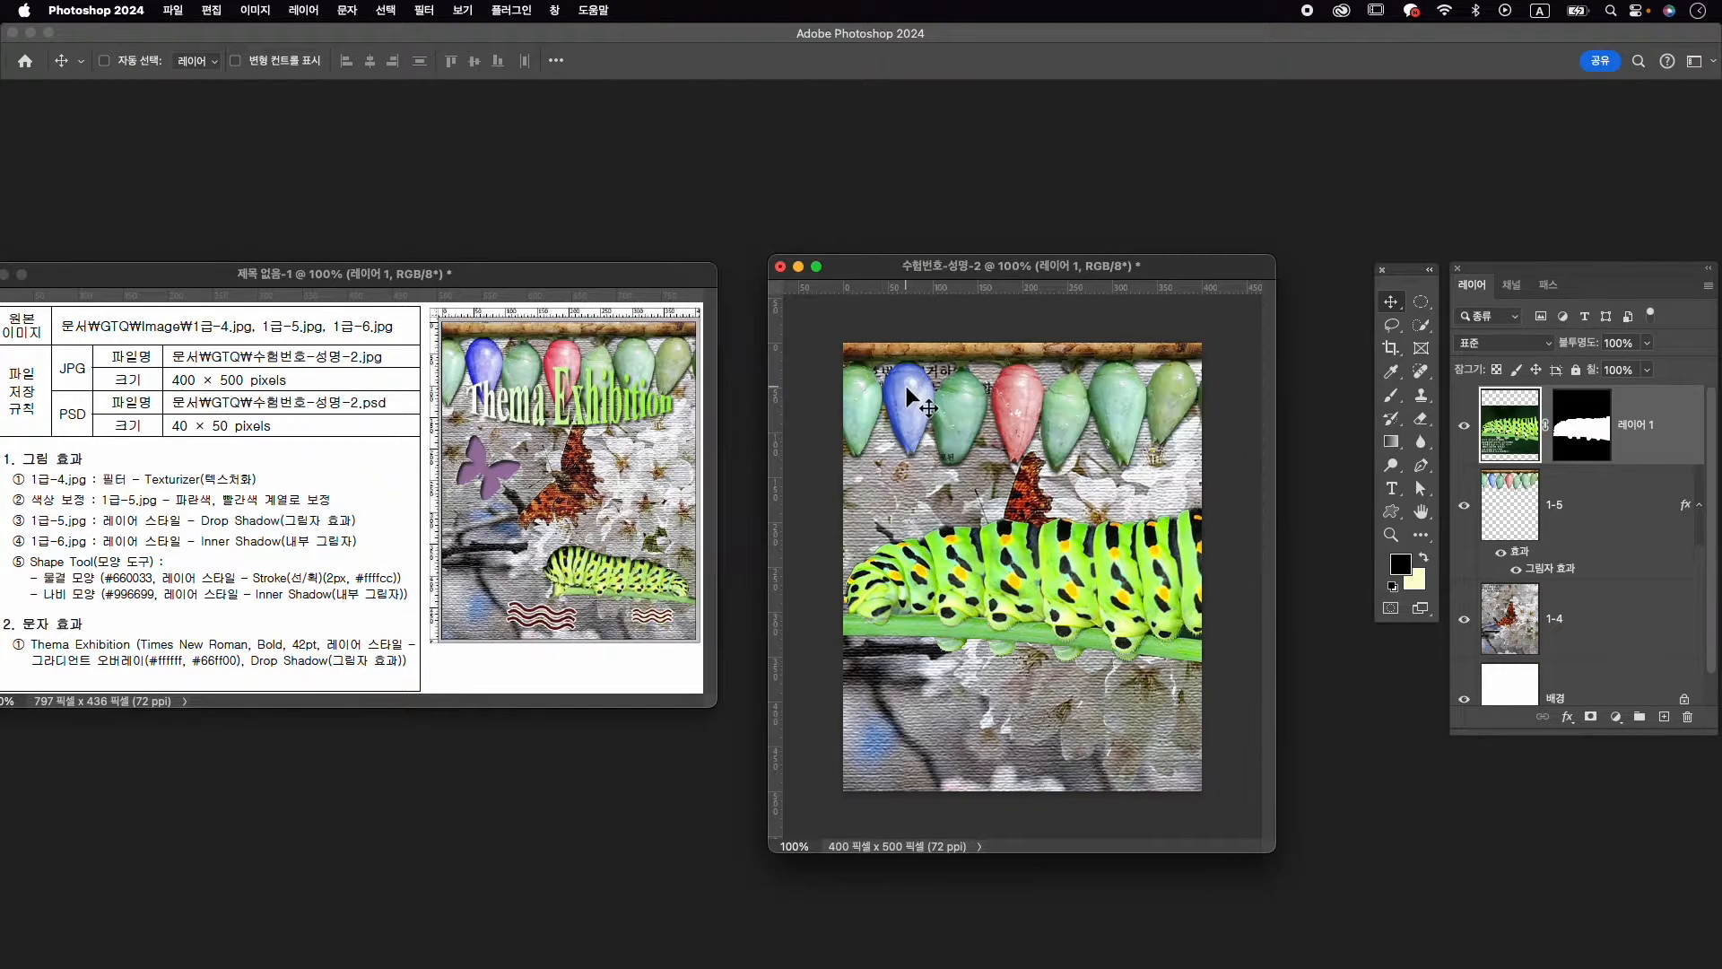
Flip the caterpillar horizontally and scale it to about 46% in the lower-right part of the canvas
key("ctrl+t")
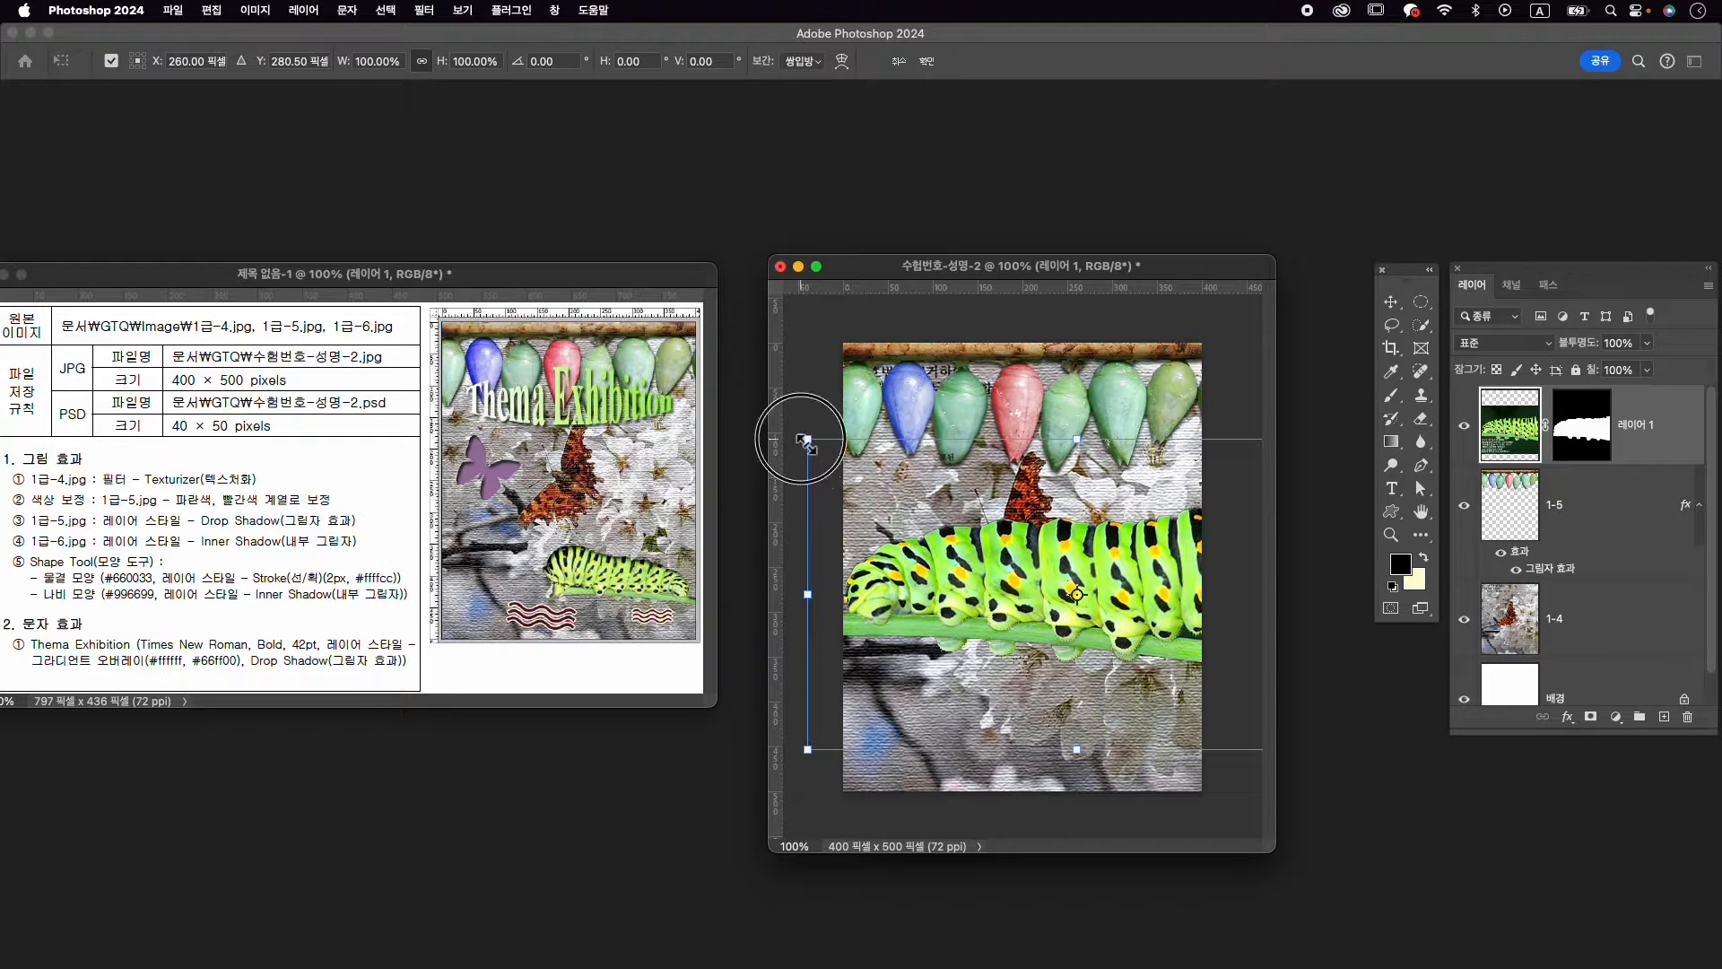
left_click_drag(809, 440, 982, 540)
left_click_drag(1155, 621, 1027, 624)
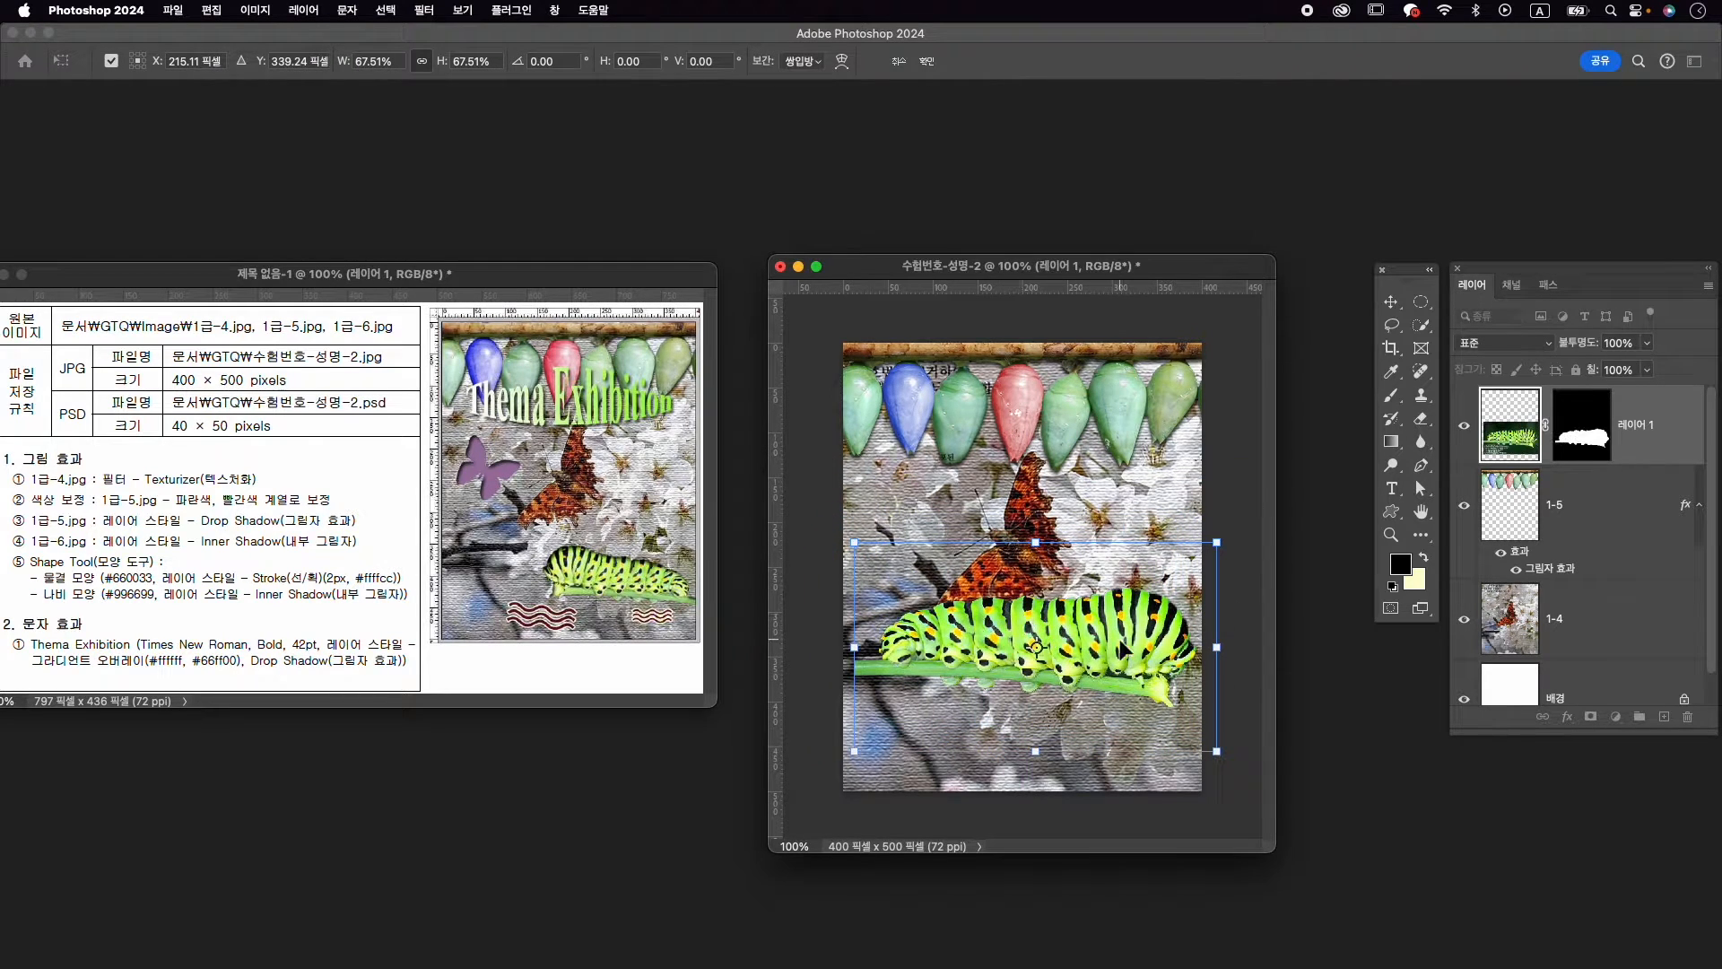
right_click(1130, 616)
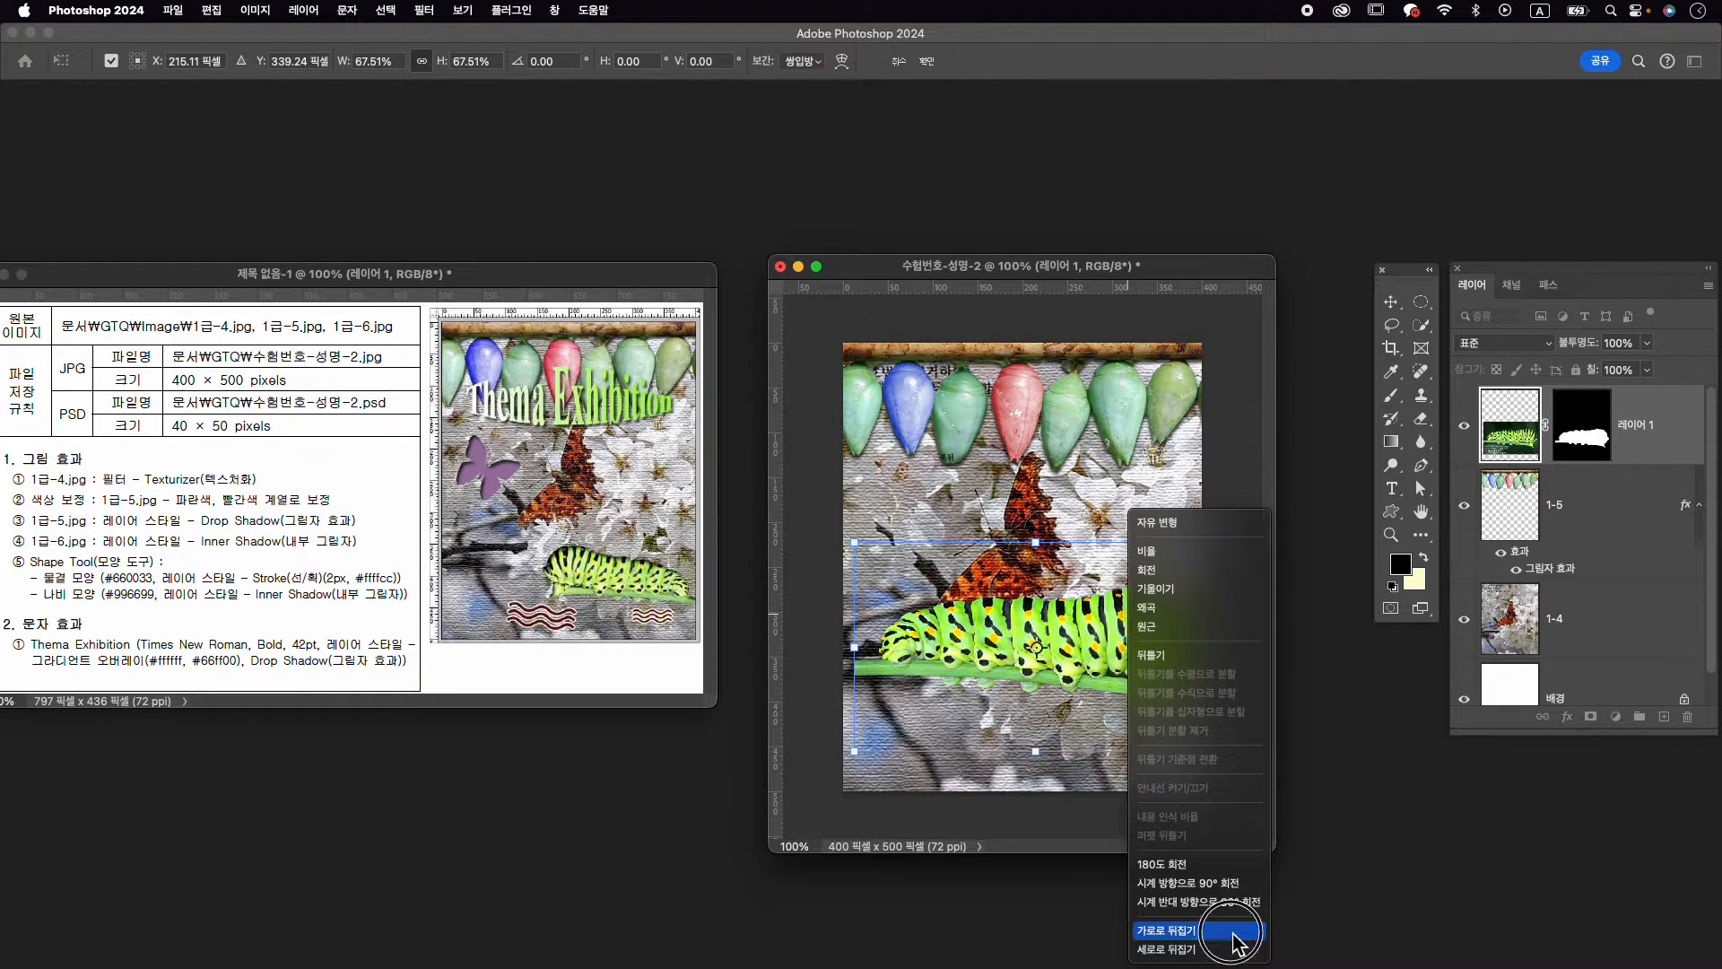
left_click(1185, 930)
left_click_drag(855, 543, 970, 607)
left_click_drag(1145, 661, 1127, 666)
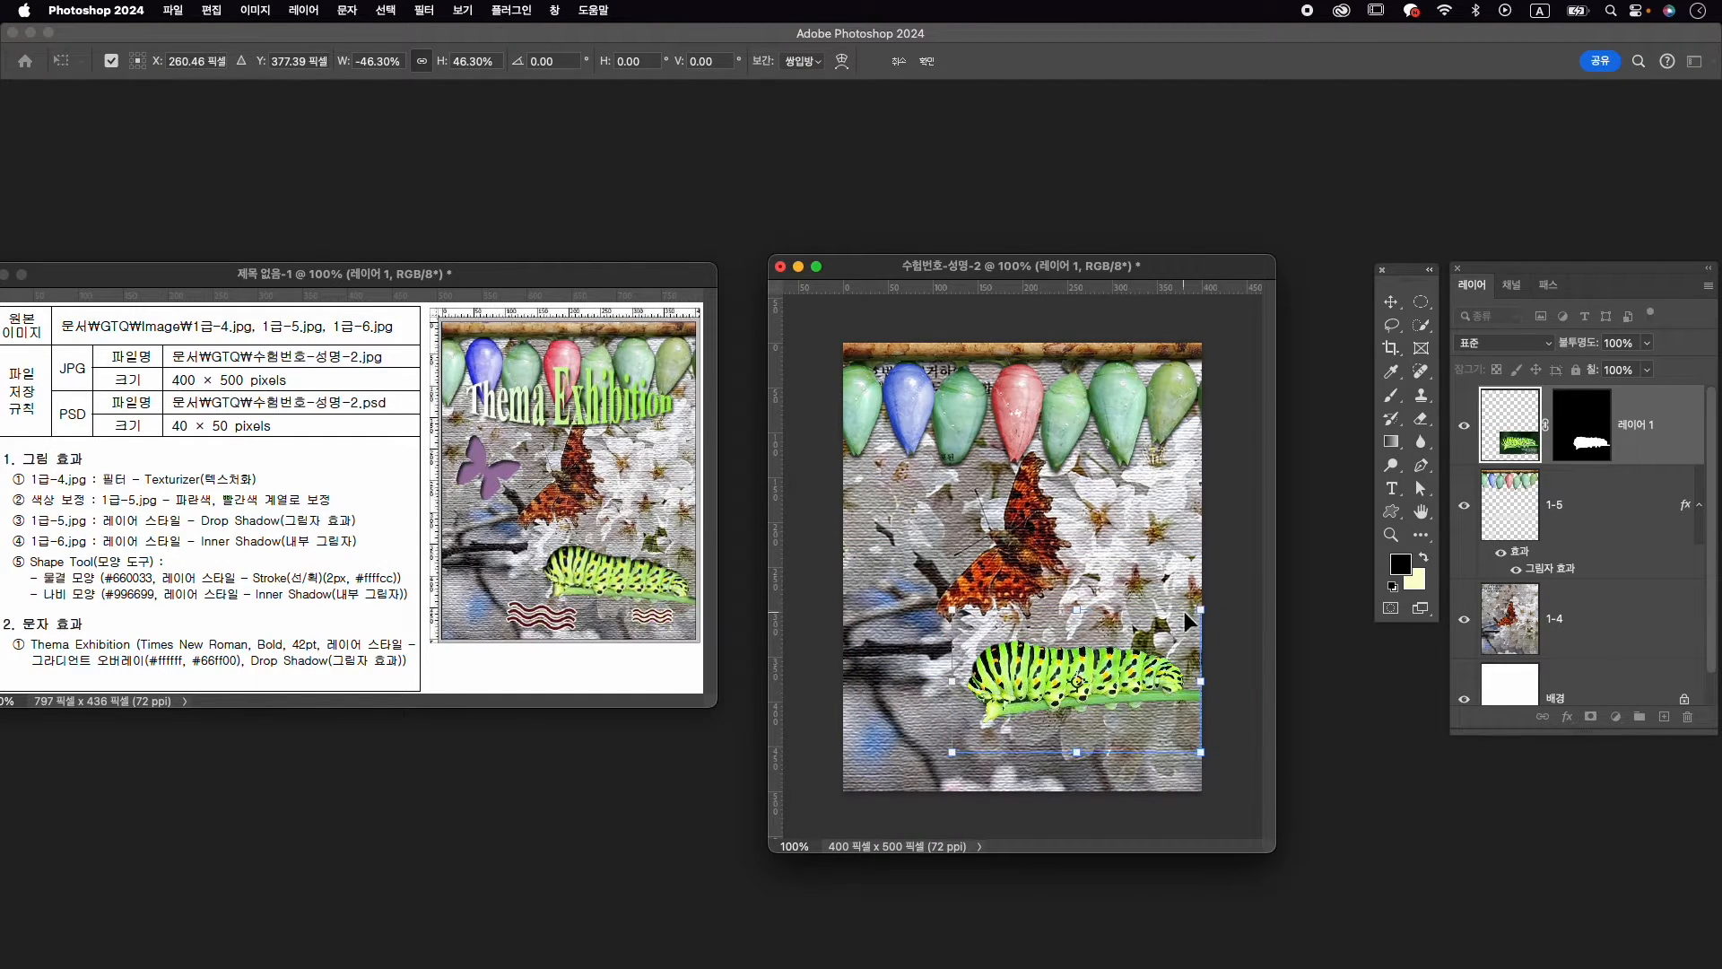
Tilt the caterpillar about 8° clockwise and shift it slightly down so its stem meets the canvas's right edge
mouse_move(1221, 593)
left_mouse_down()
mouse_move(1238, 611)
mouse_move(1224, 588)
mouse_move(1223, 602)
left_mouse_up()
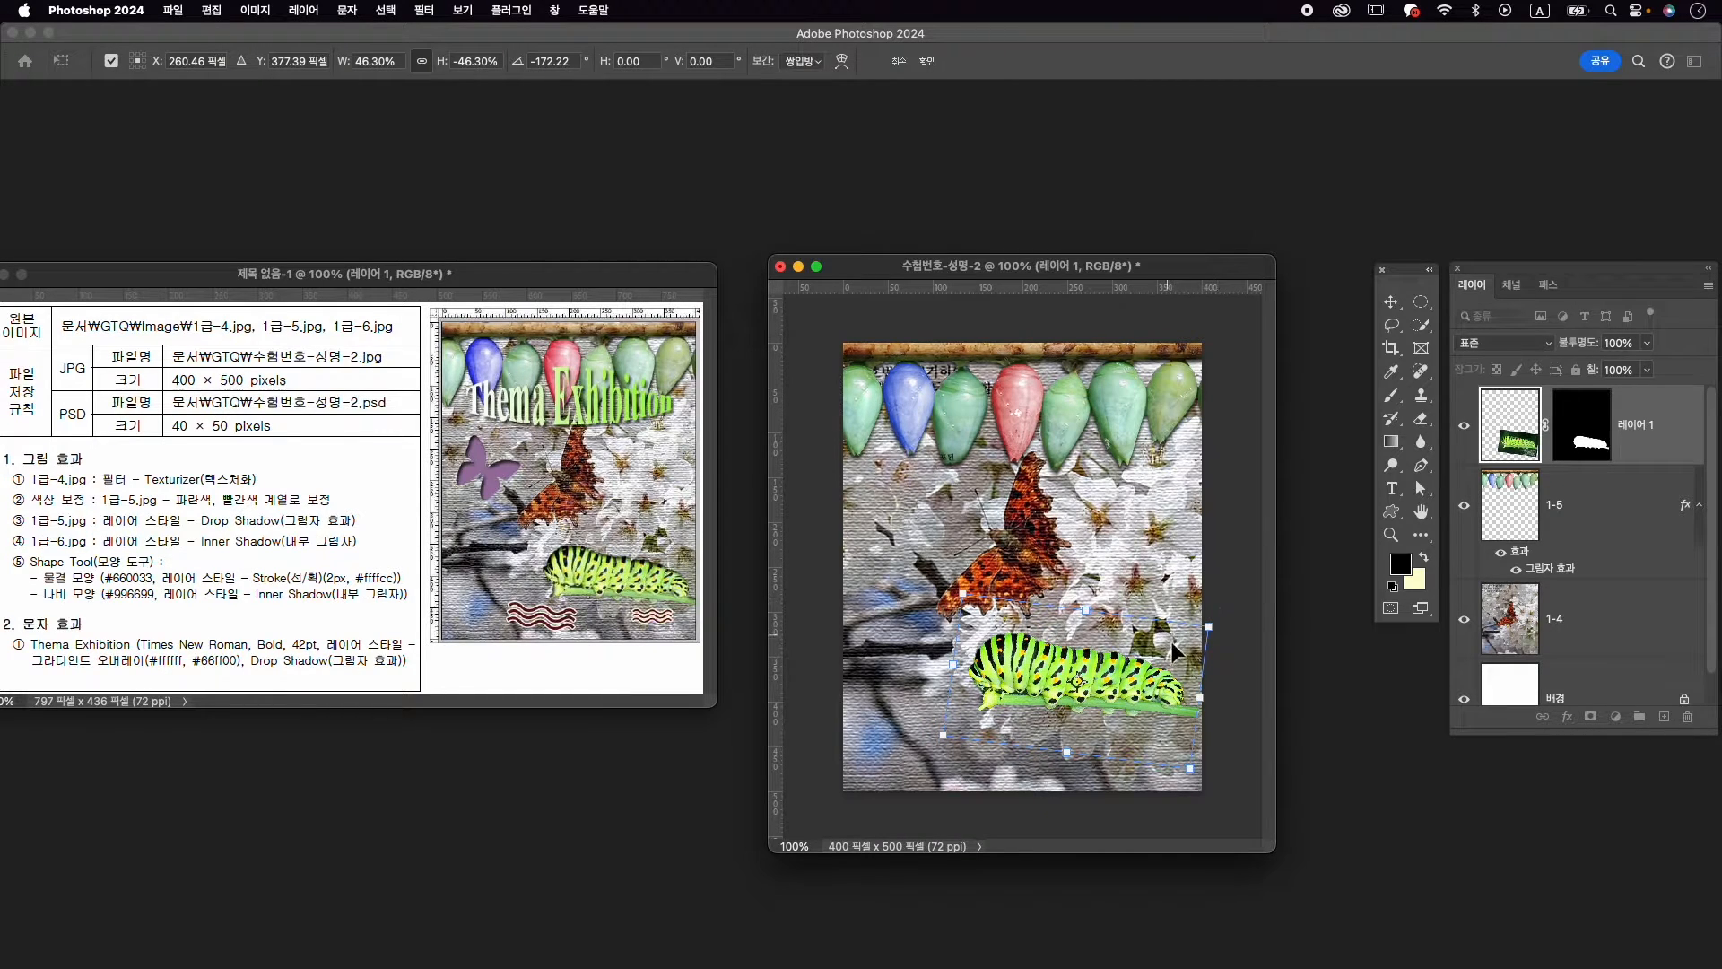
left_click_drag(1172, 660, 1185, 667)
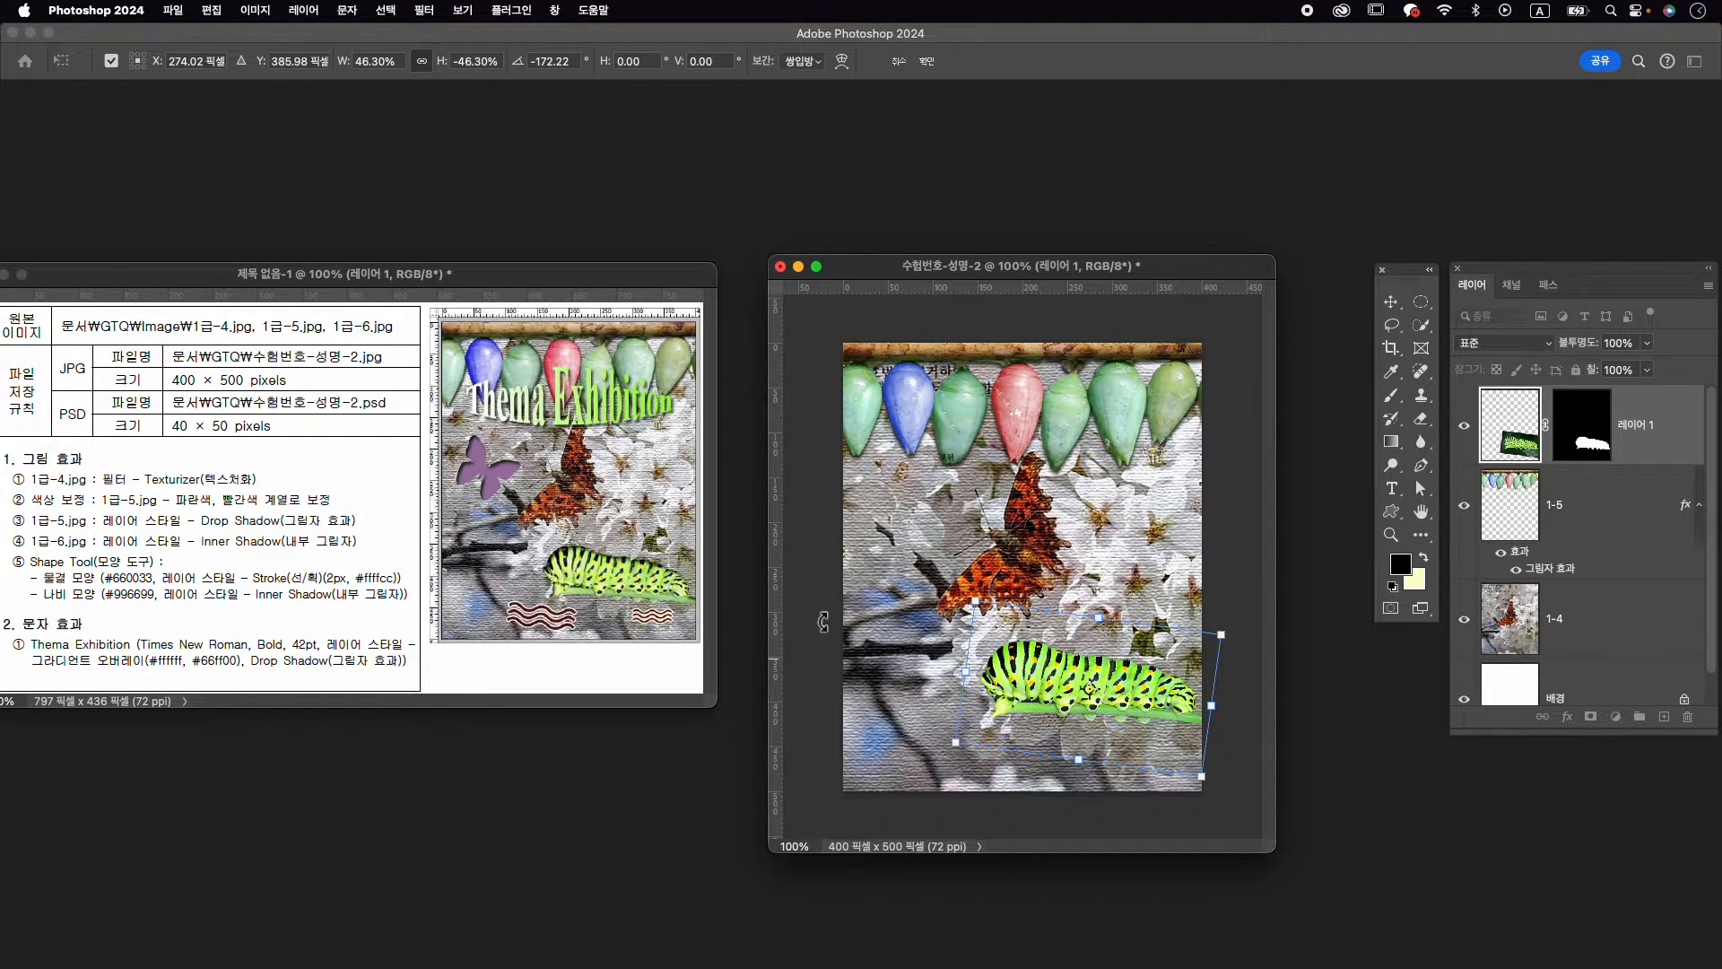
left_click_drag(1085, 676, 1084, 682)
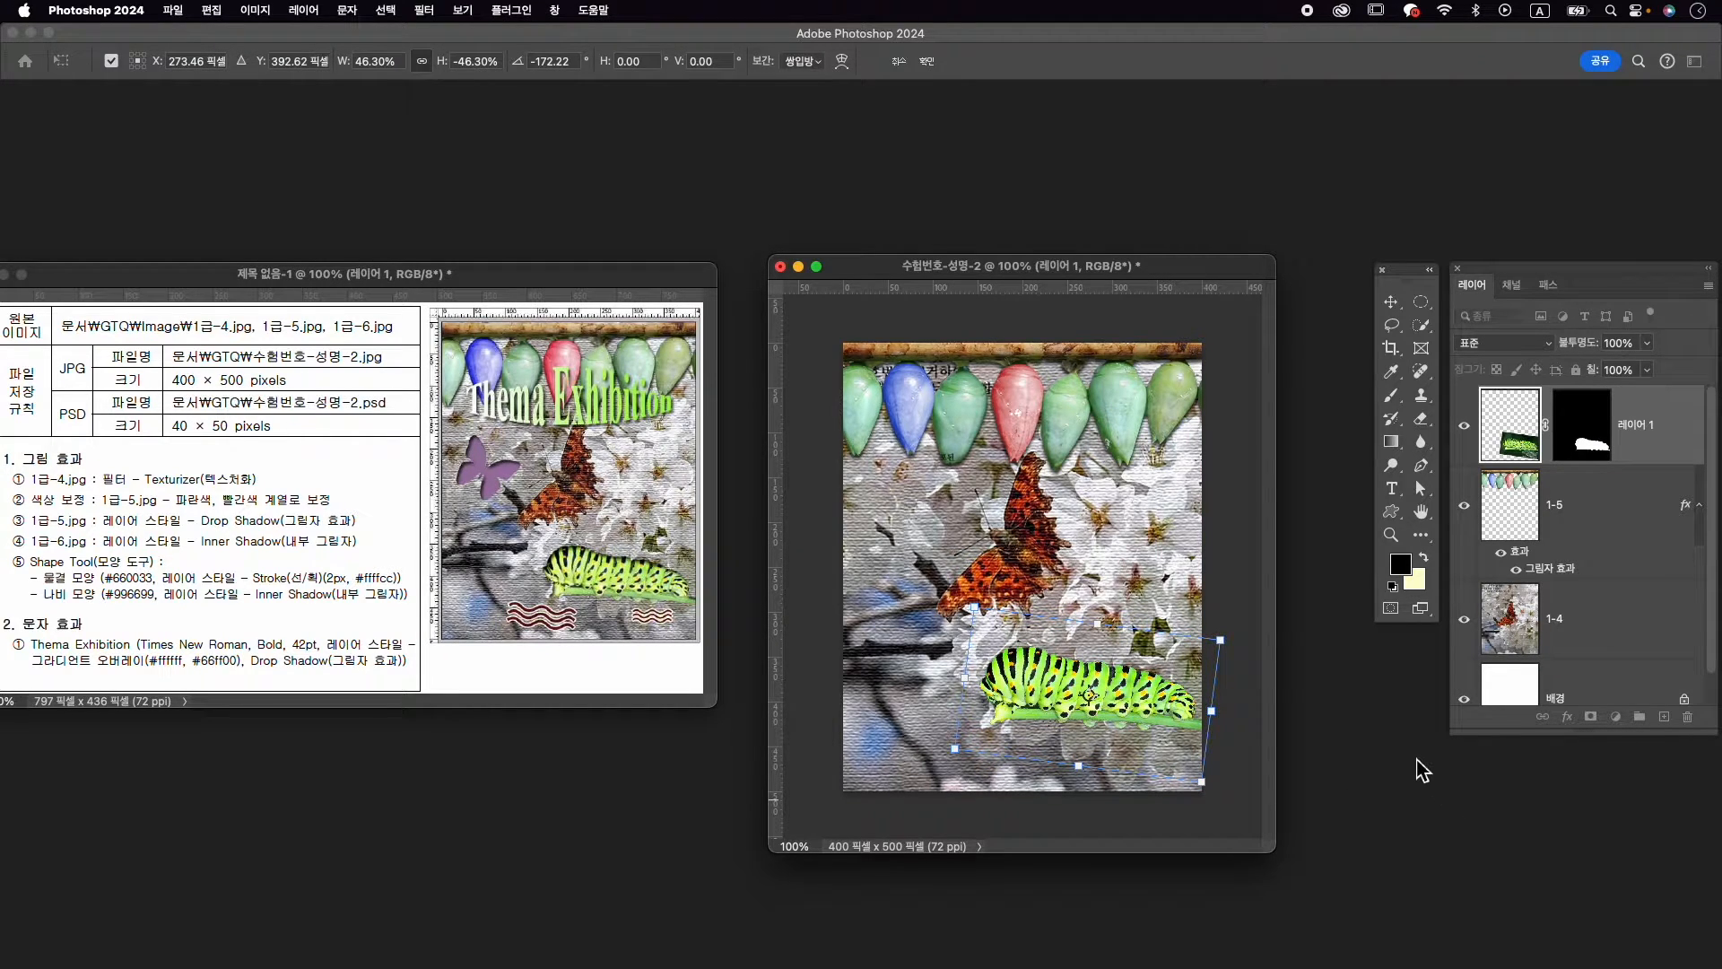
key("Return")
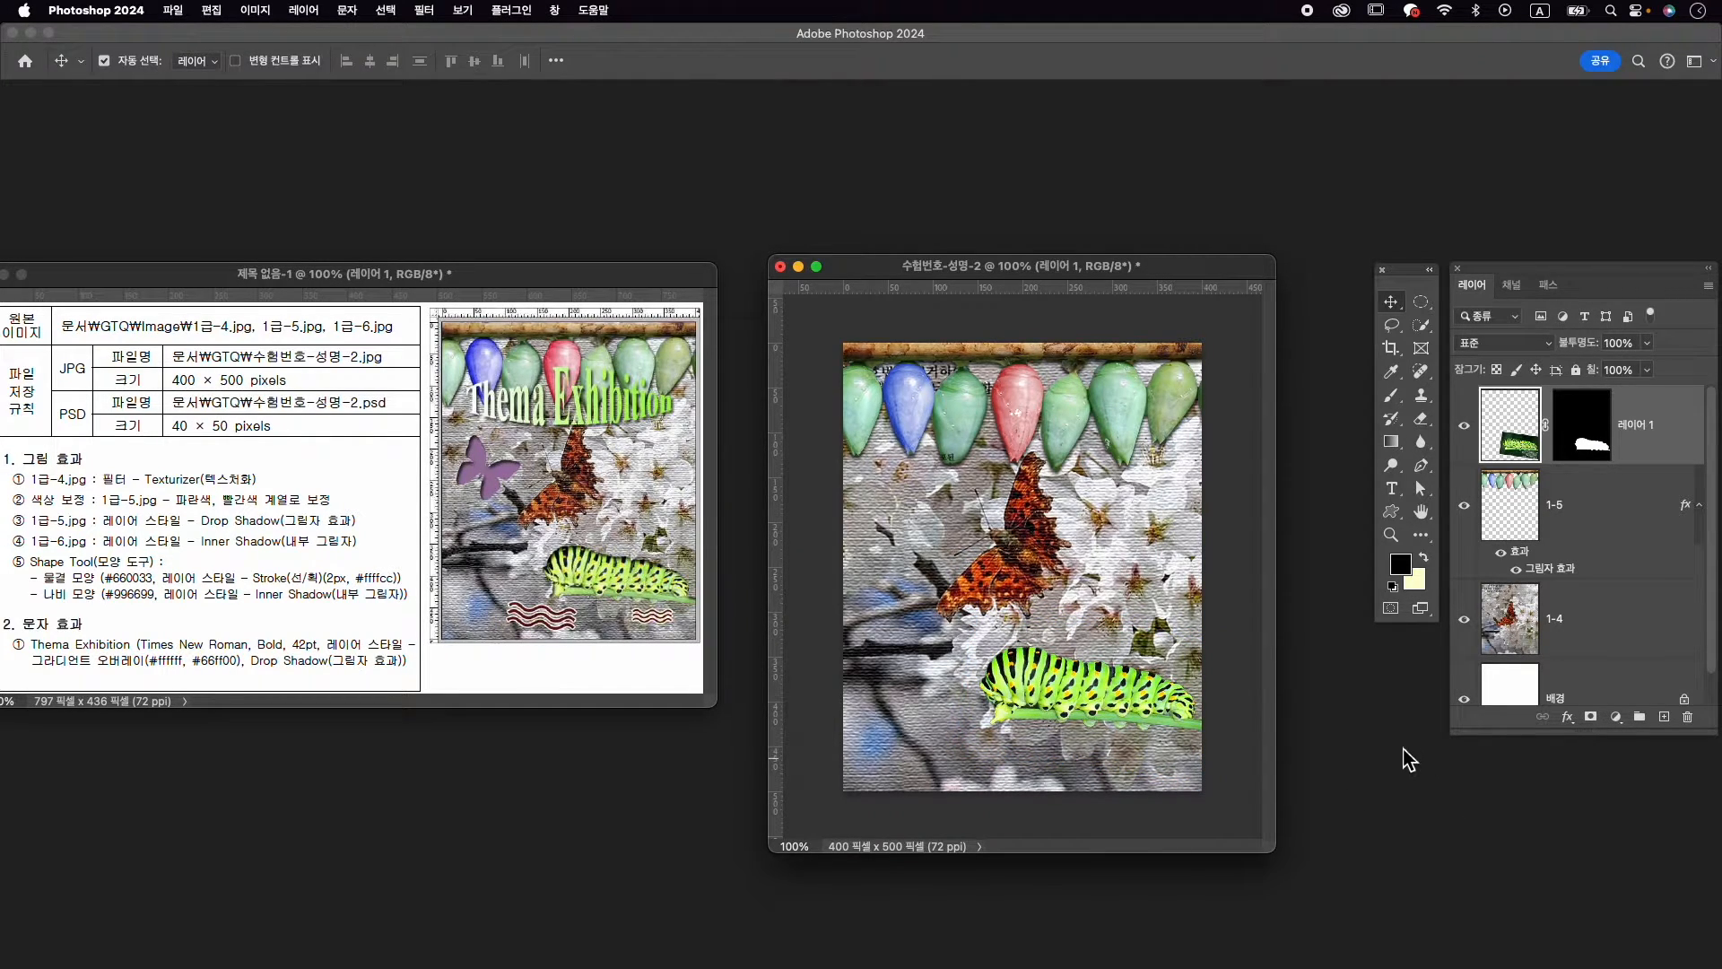
Rename the caterpillar layer as 1-6 and add an Inner Shadow layer style to it
double_click(1633, 425)
type("1-6")
key("Return")
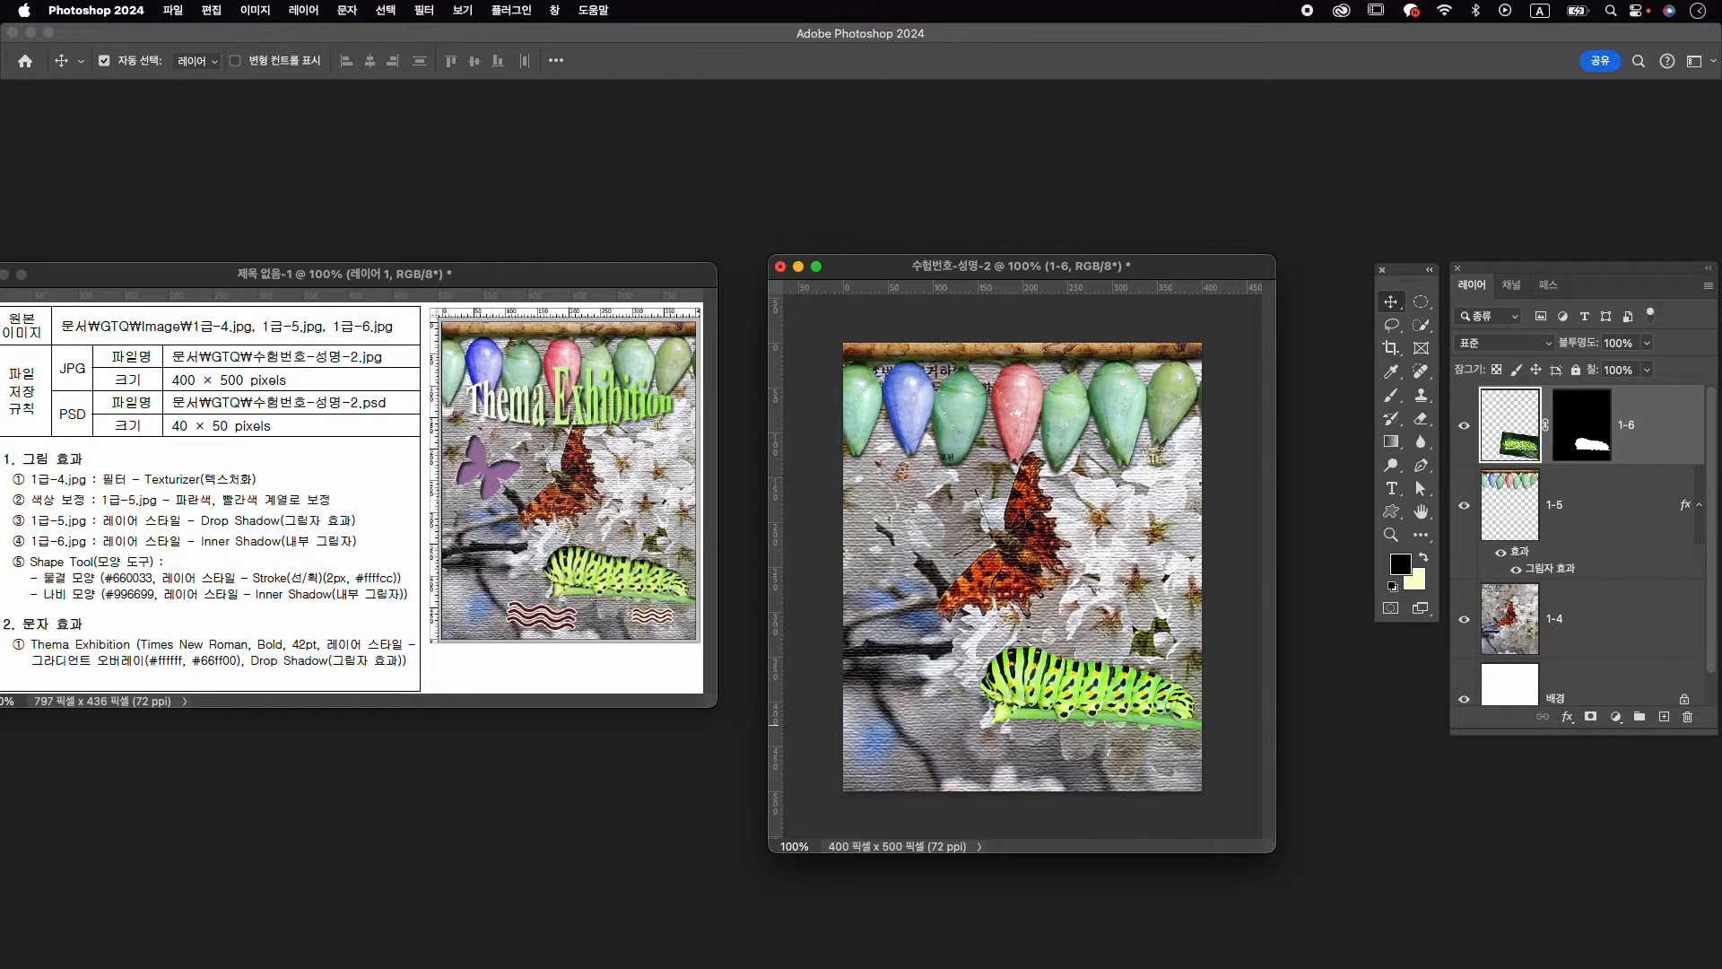
left_click(1567, 717)
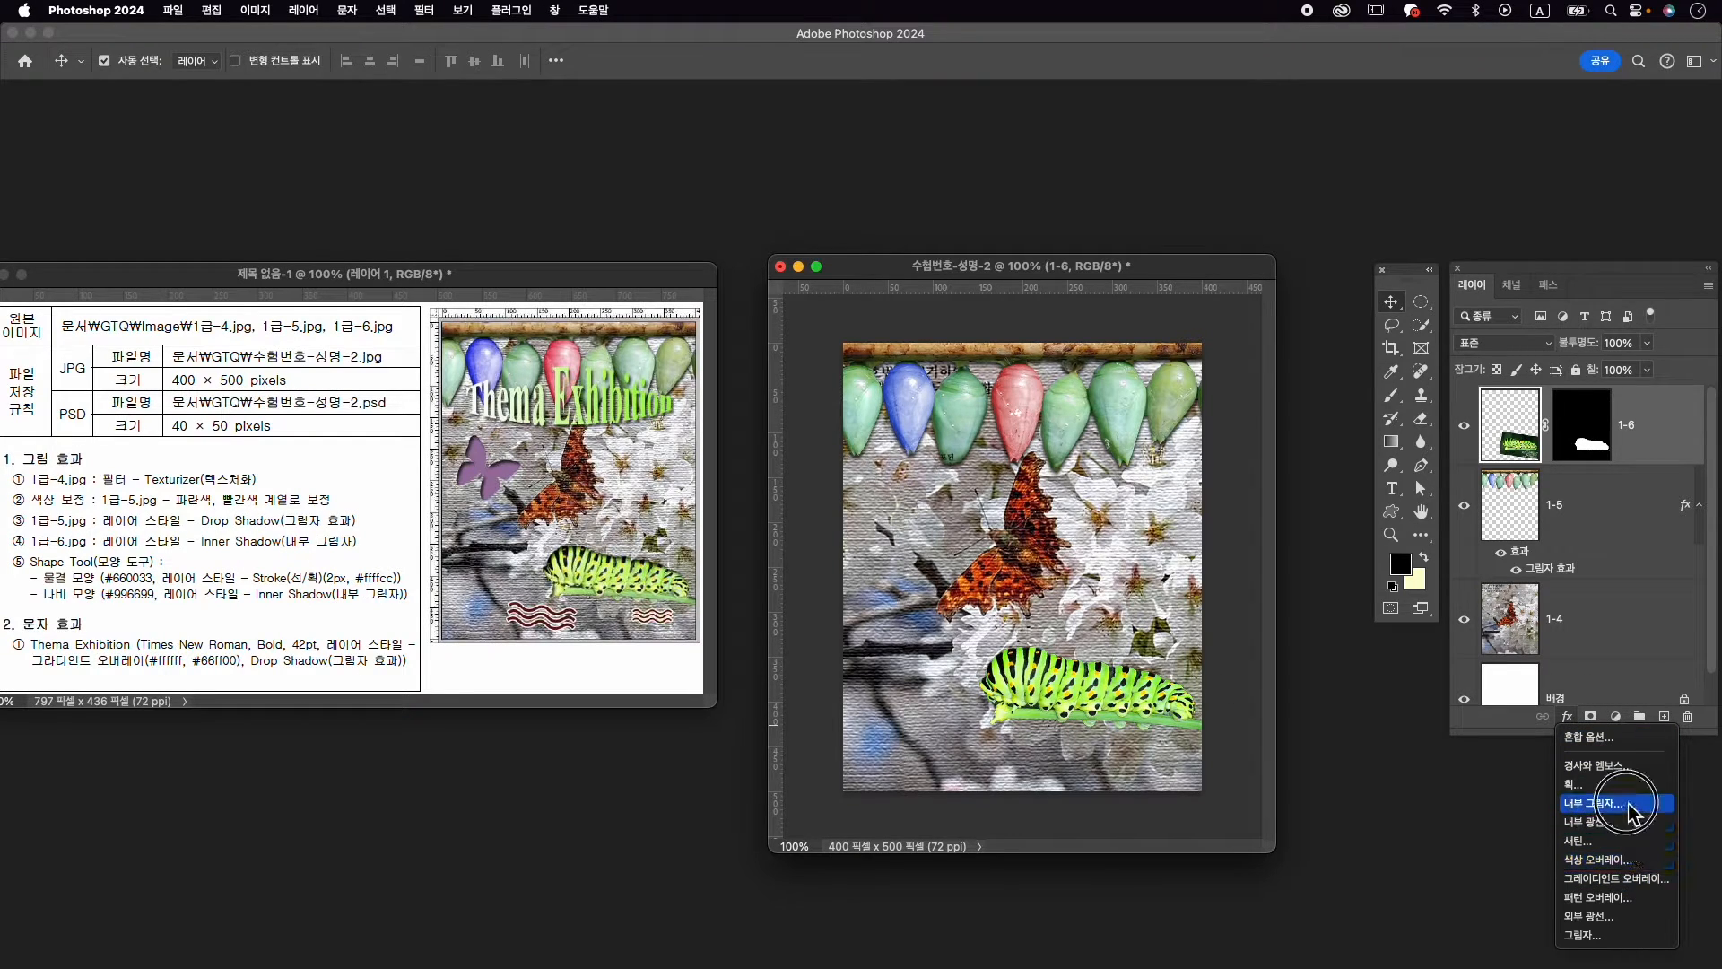
left_click(1597, 803)
left_click(1392, 516)
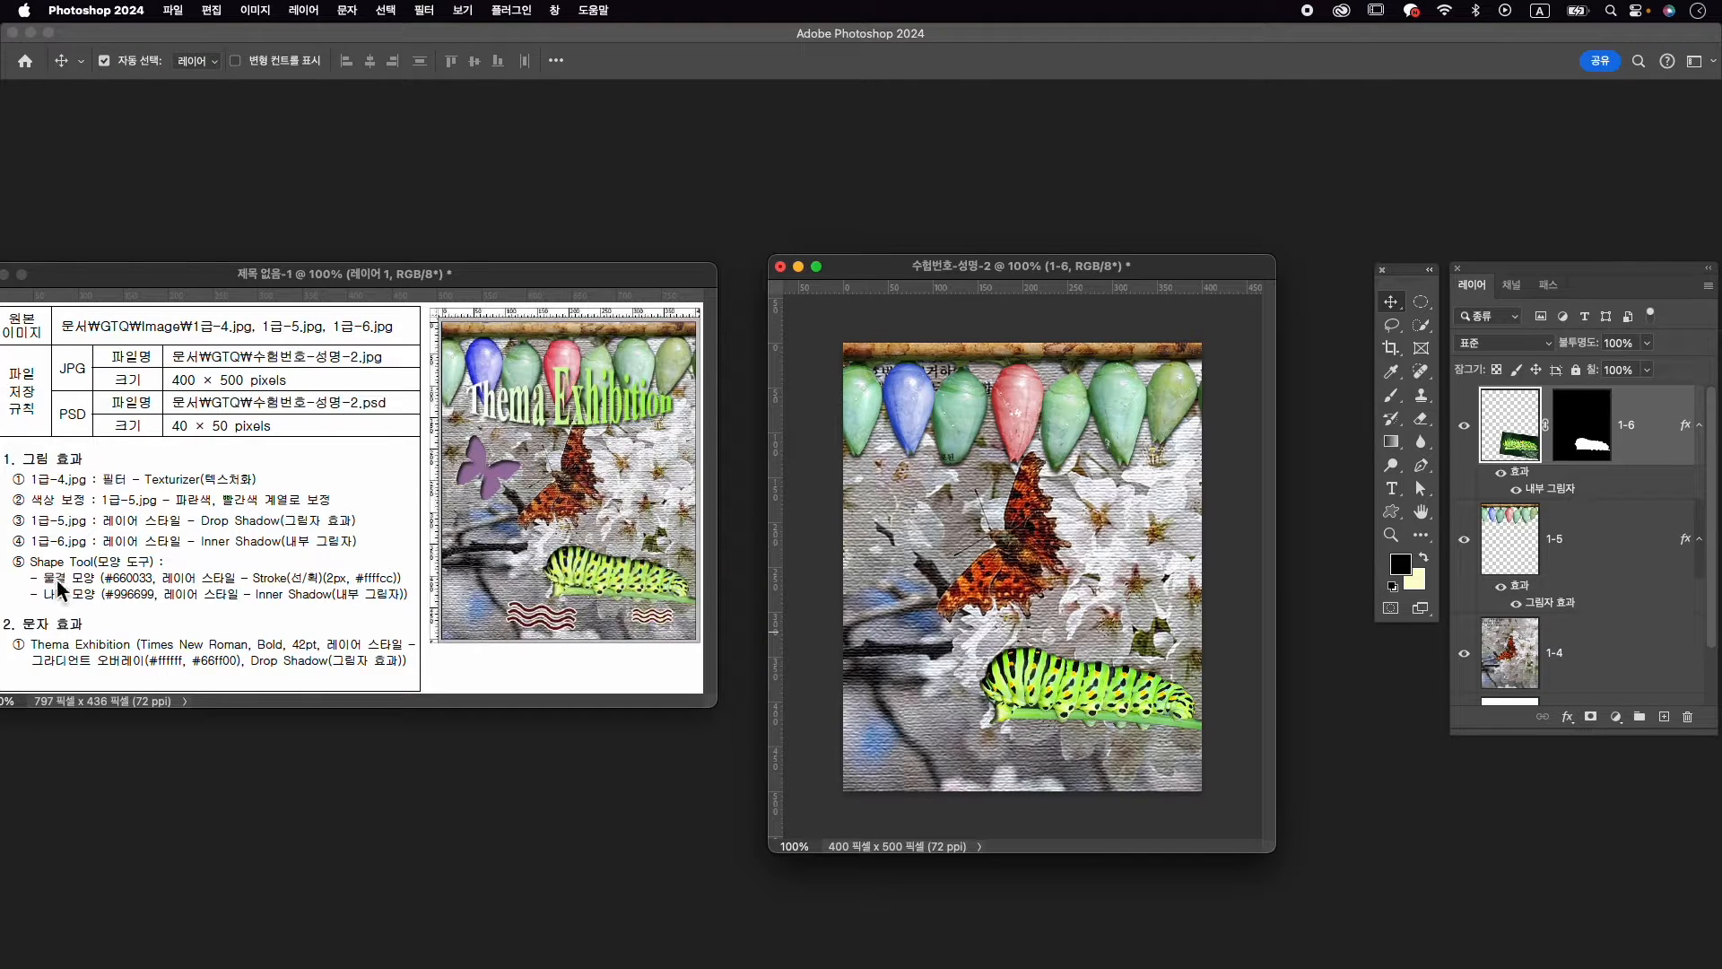
Find the 나비 shape from the legacy nature set and draw it about 114 × 100 px beside the orange butterfly's left wing
left_click(554, 10)
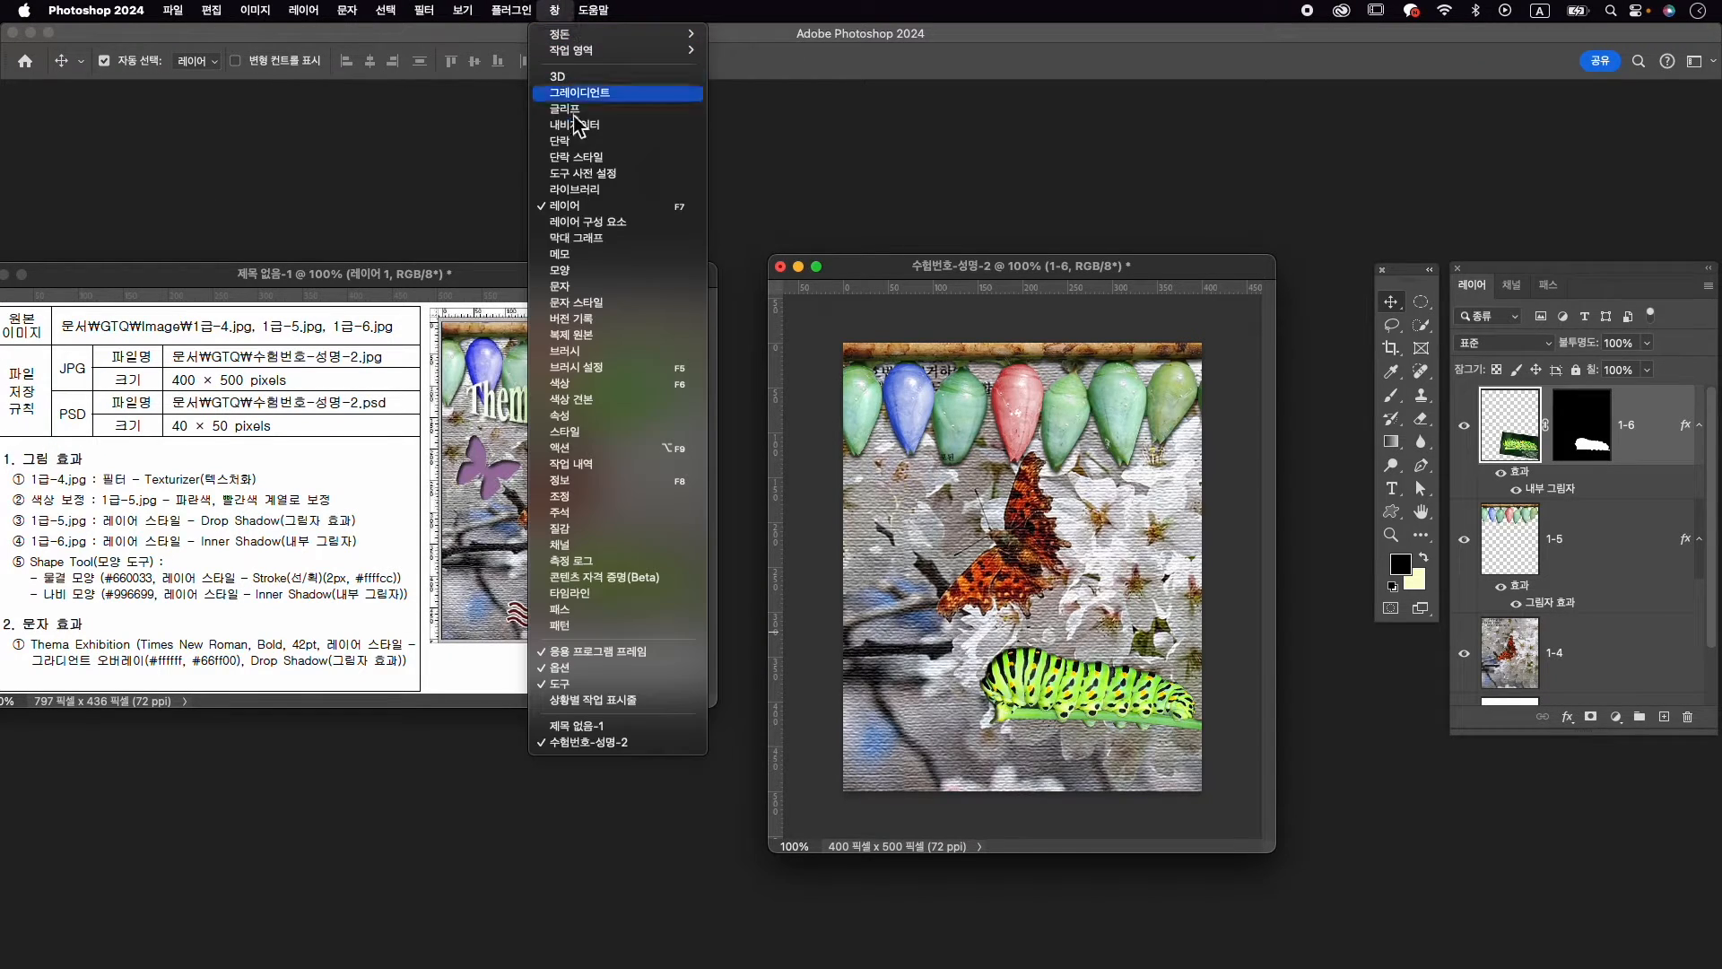
left_click(598, 271)
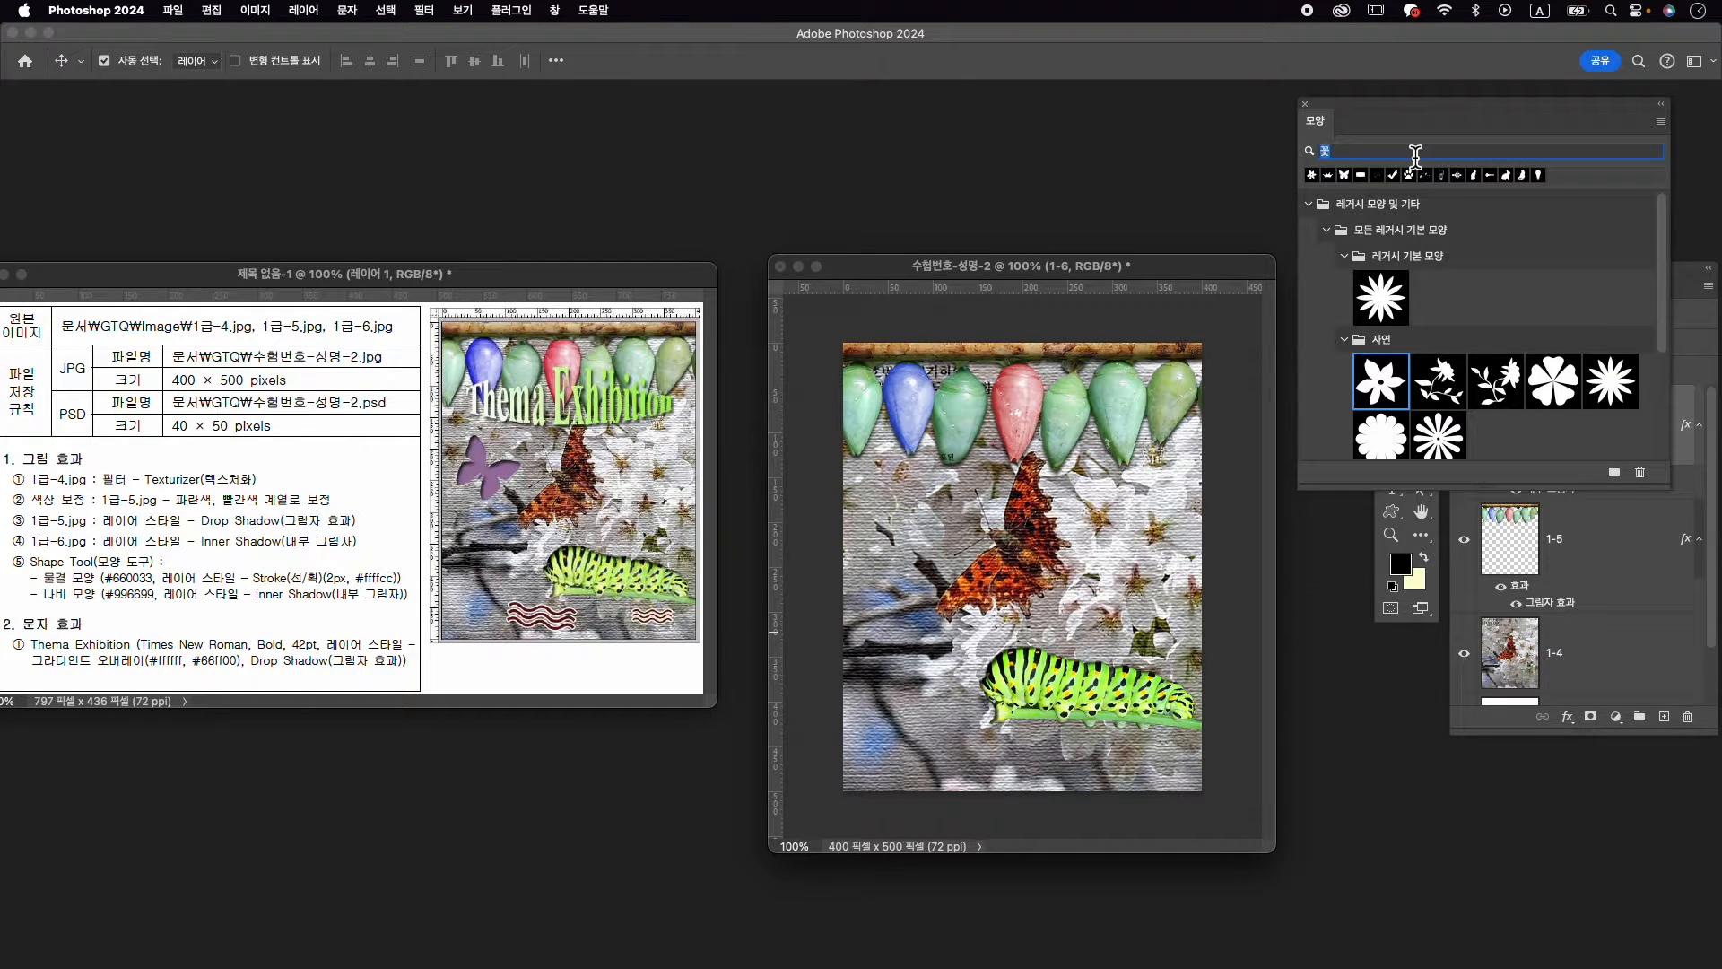
key("BackSpace")
key("BackSpace")
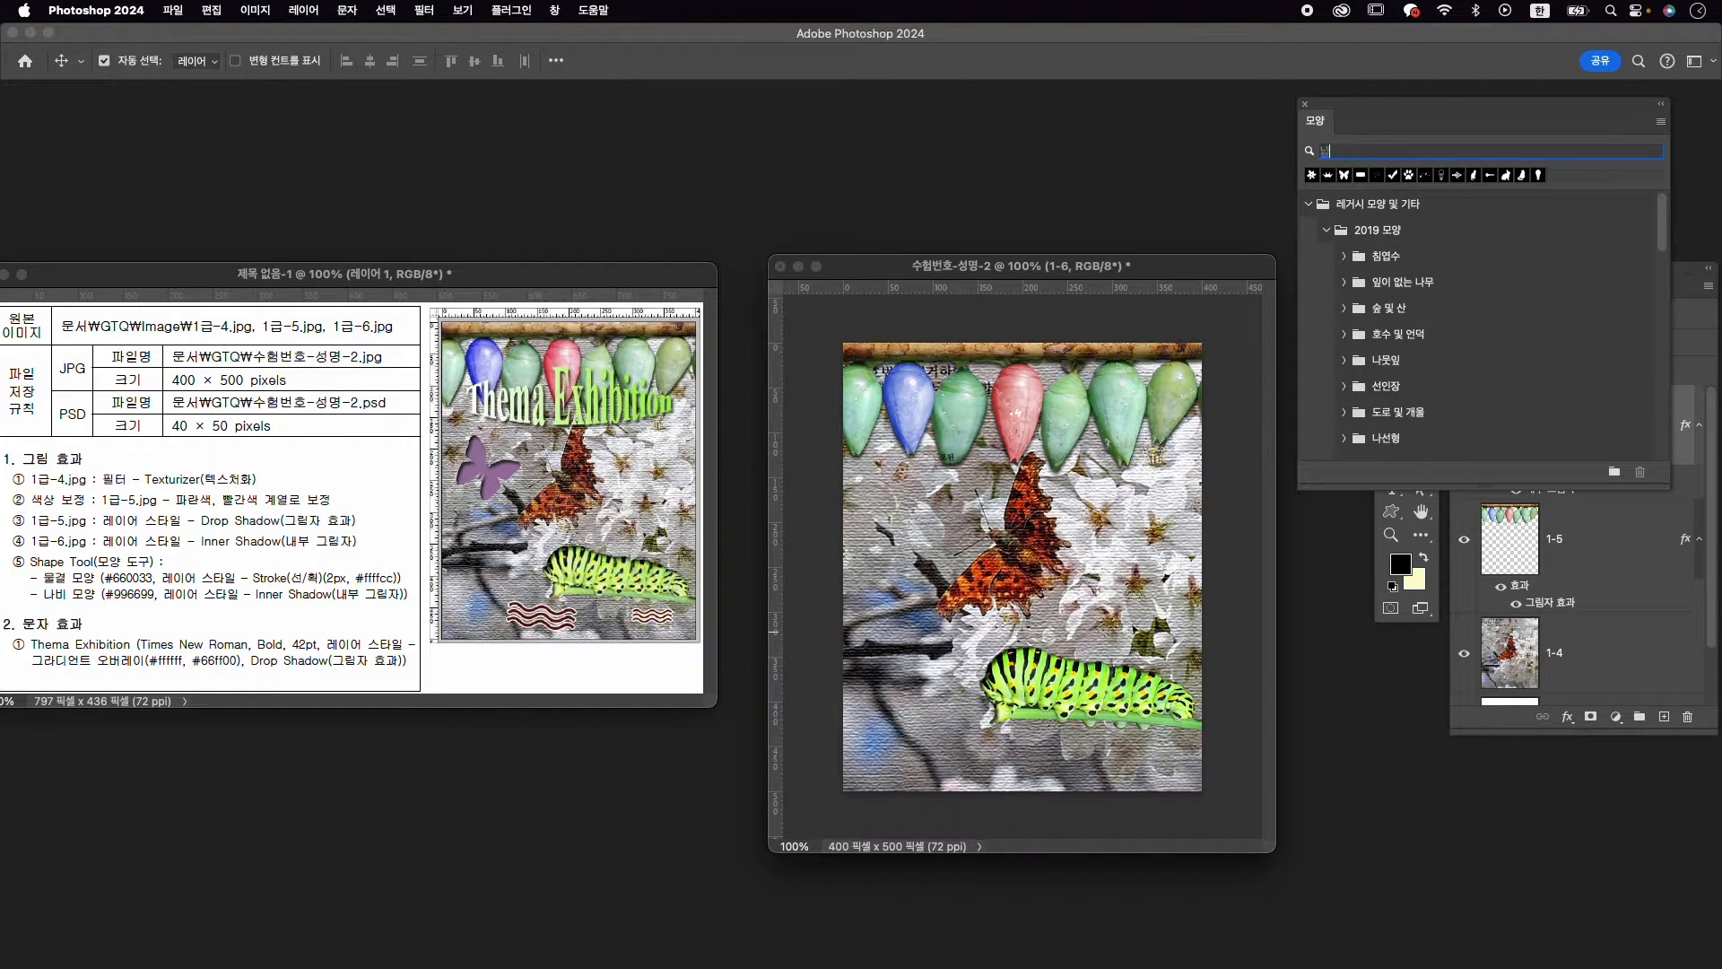
type("나비")
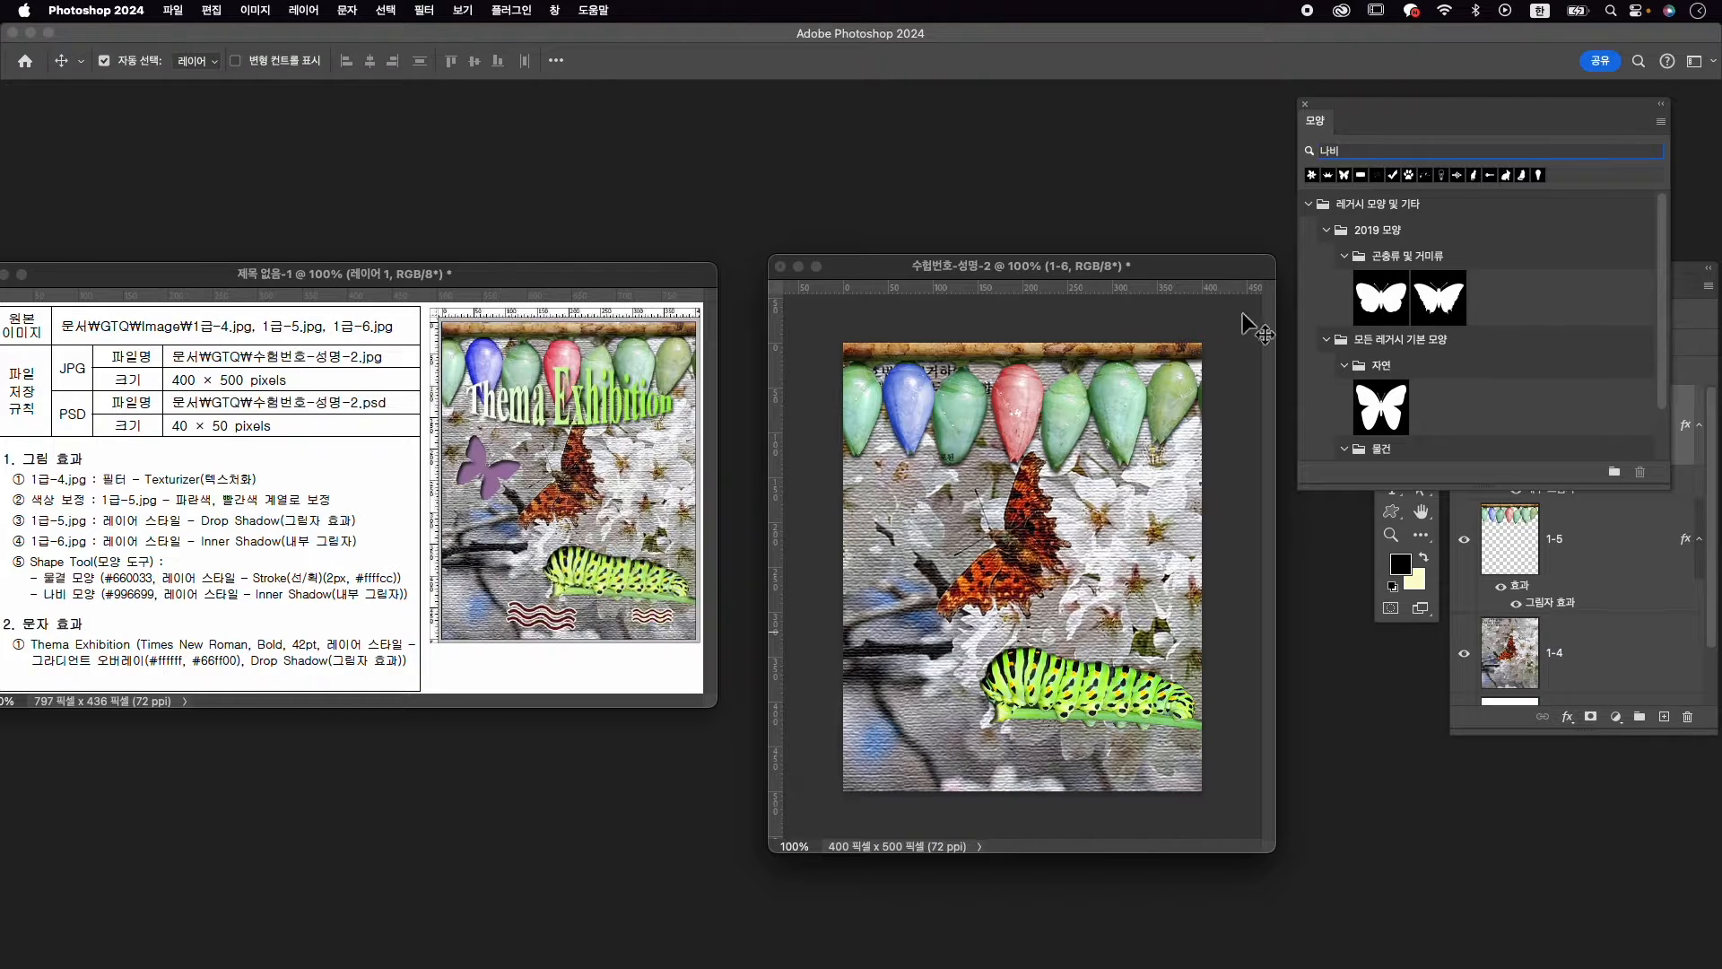
left_click(1400, 411)
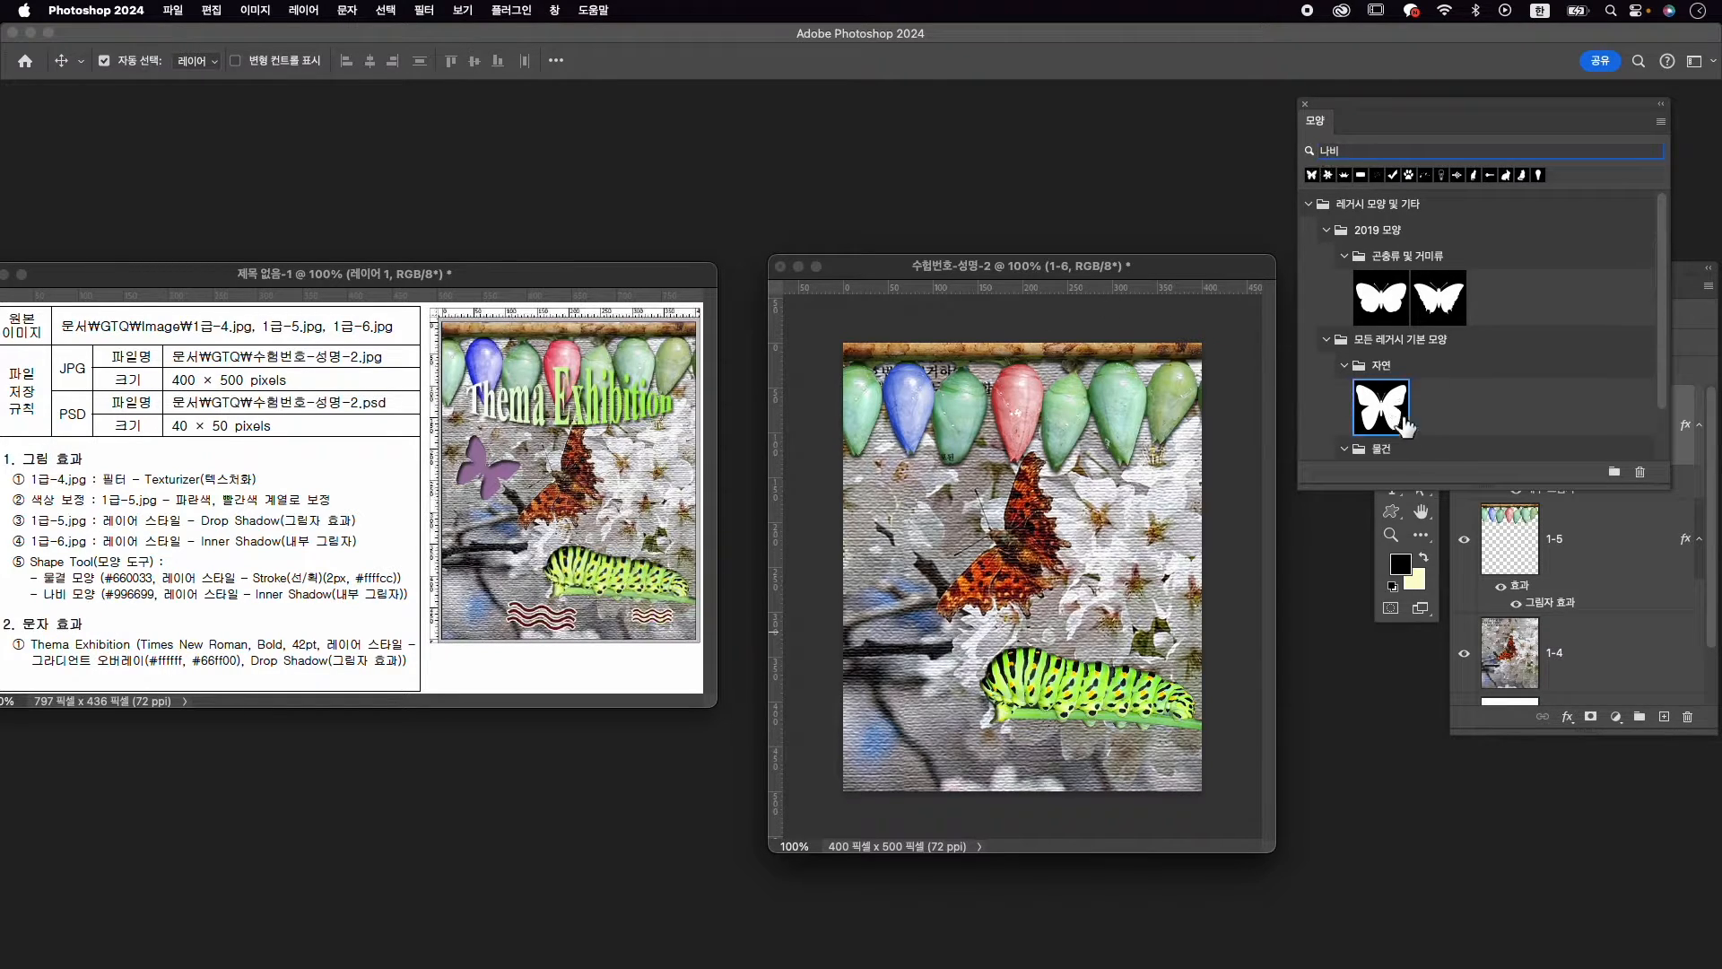
left_click(1392, 513)
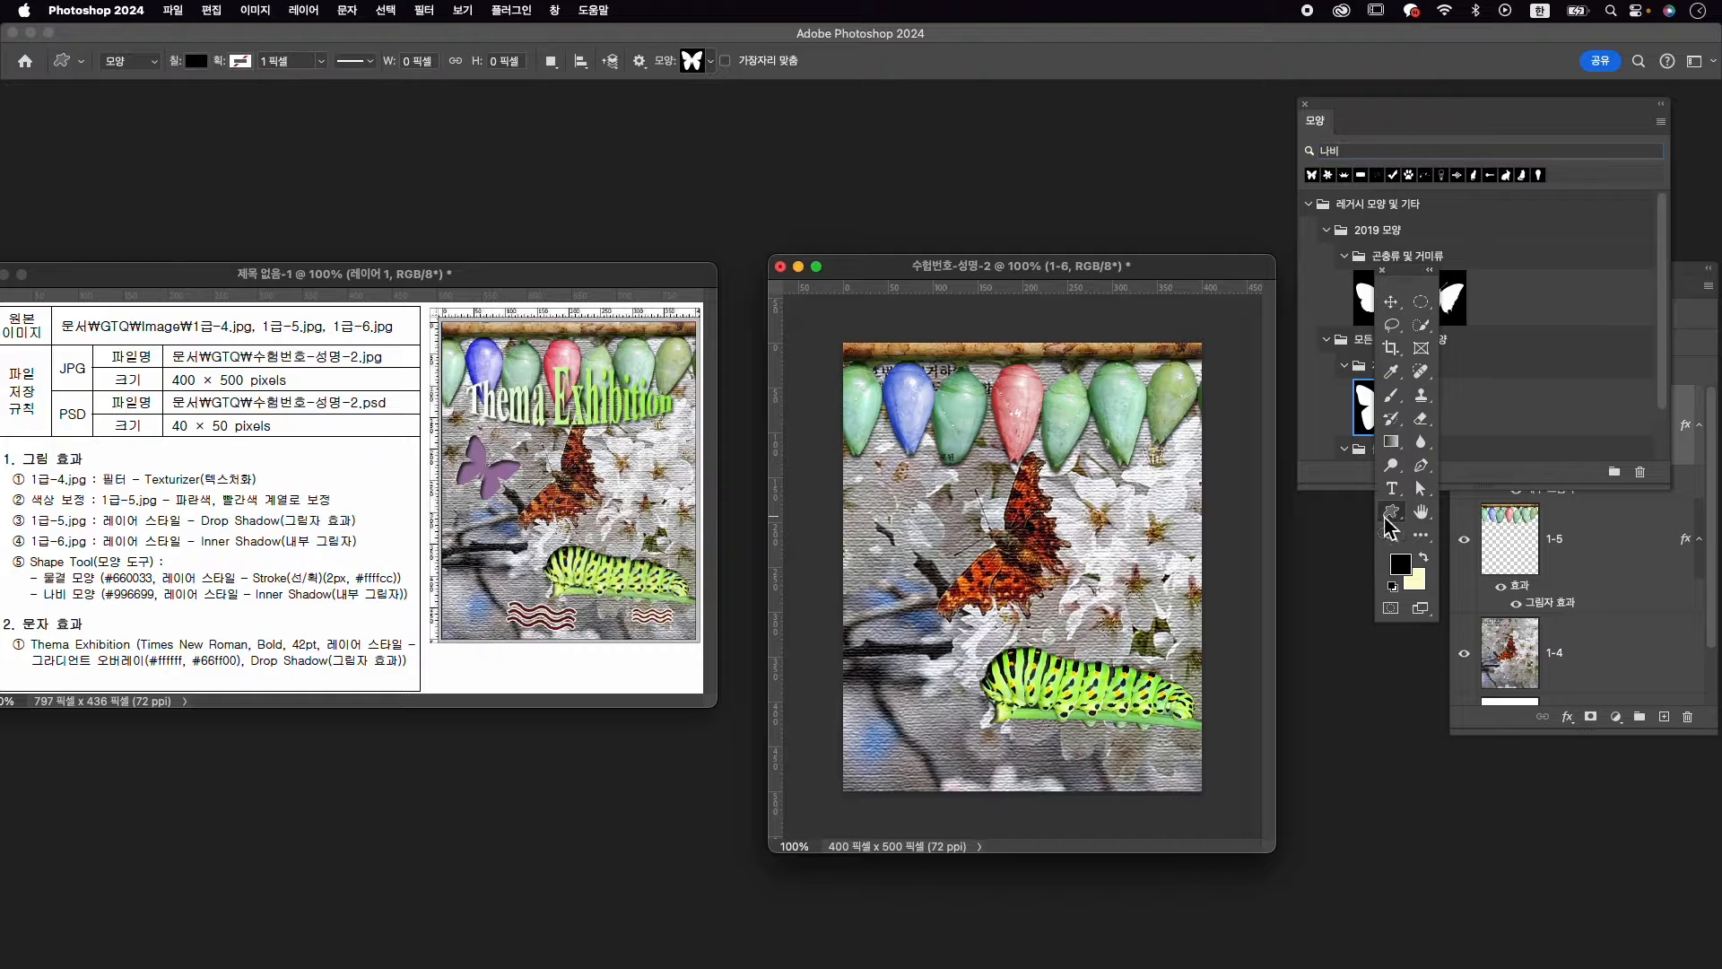
left_click_drag(867, 518, 972, 642)
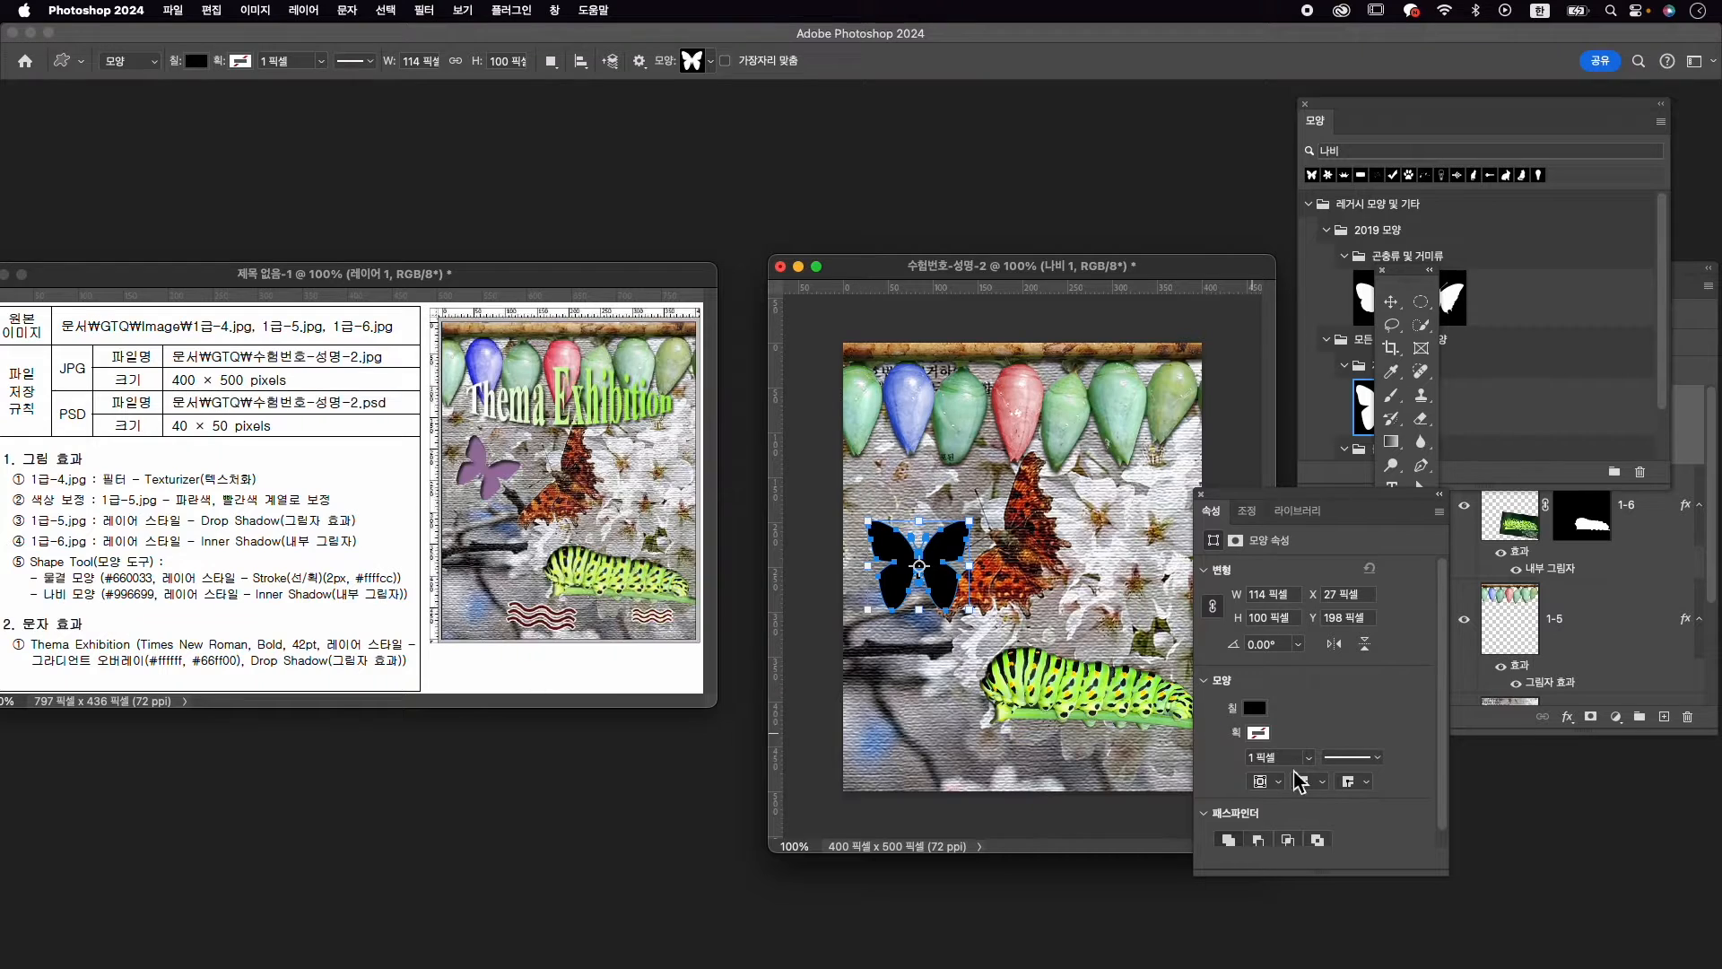
Fill the butterfly shape with #996699 and add an Inner Shadow layer style to it
left_click(1256, 709)
left_click(1441, 655)
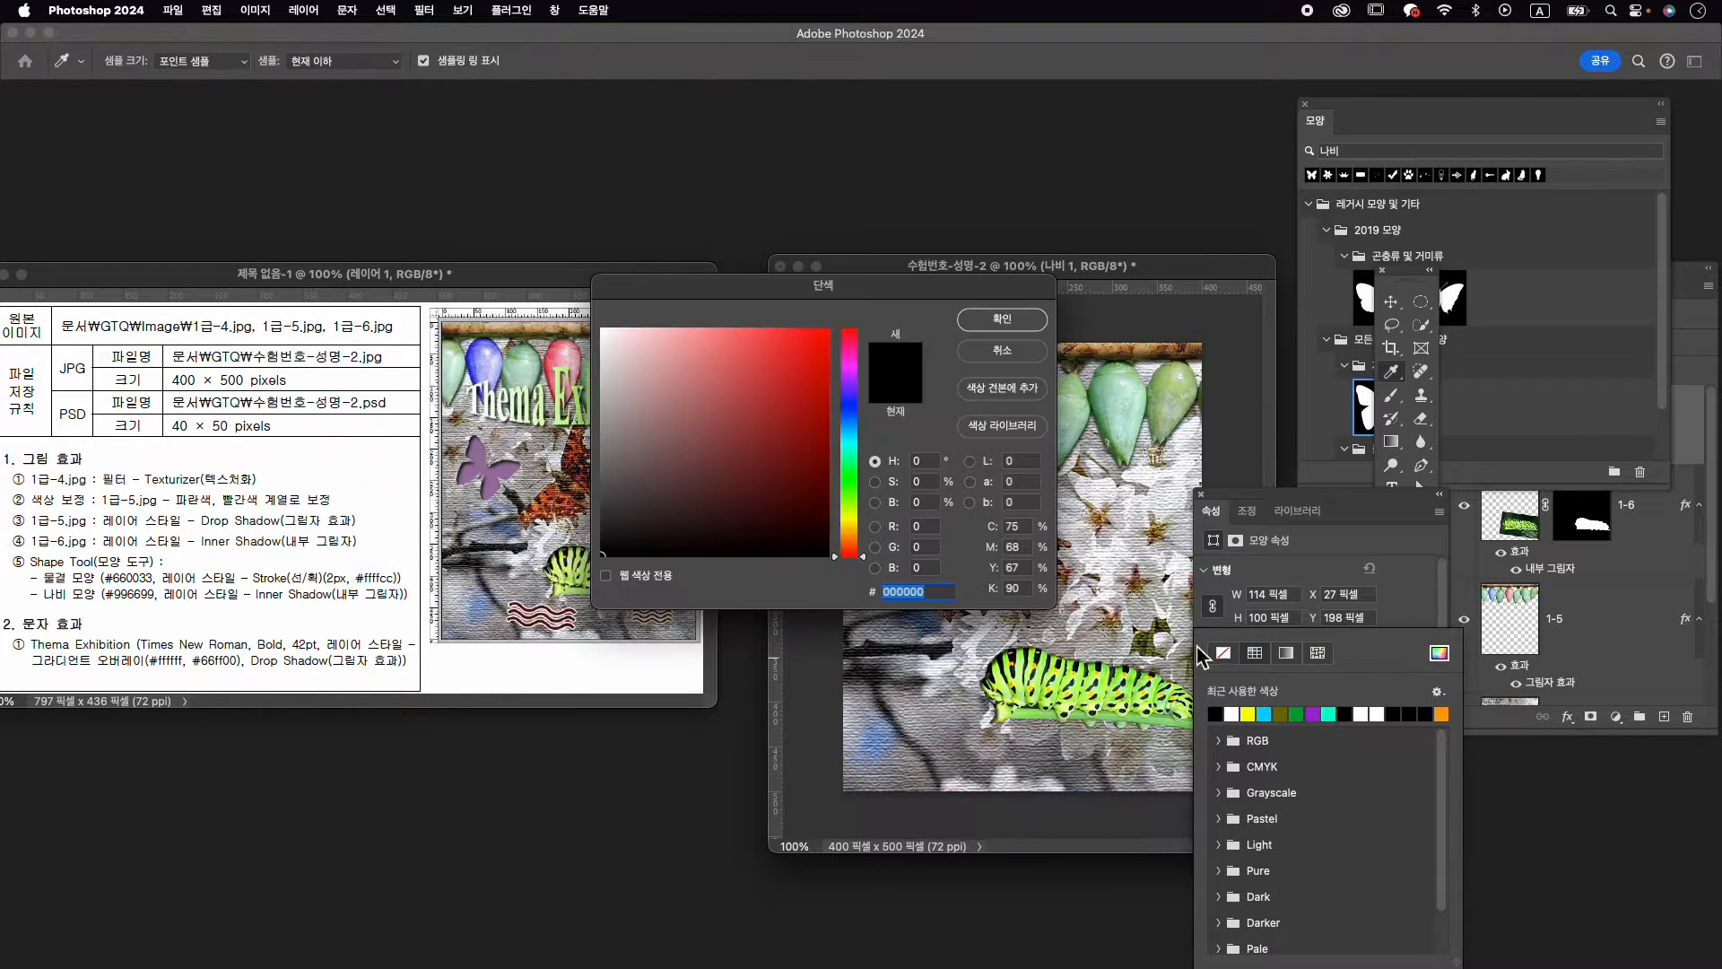
type("996699")
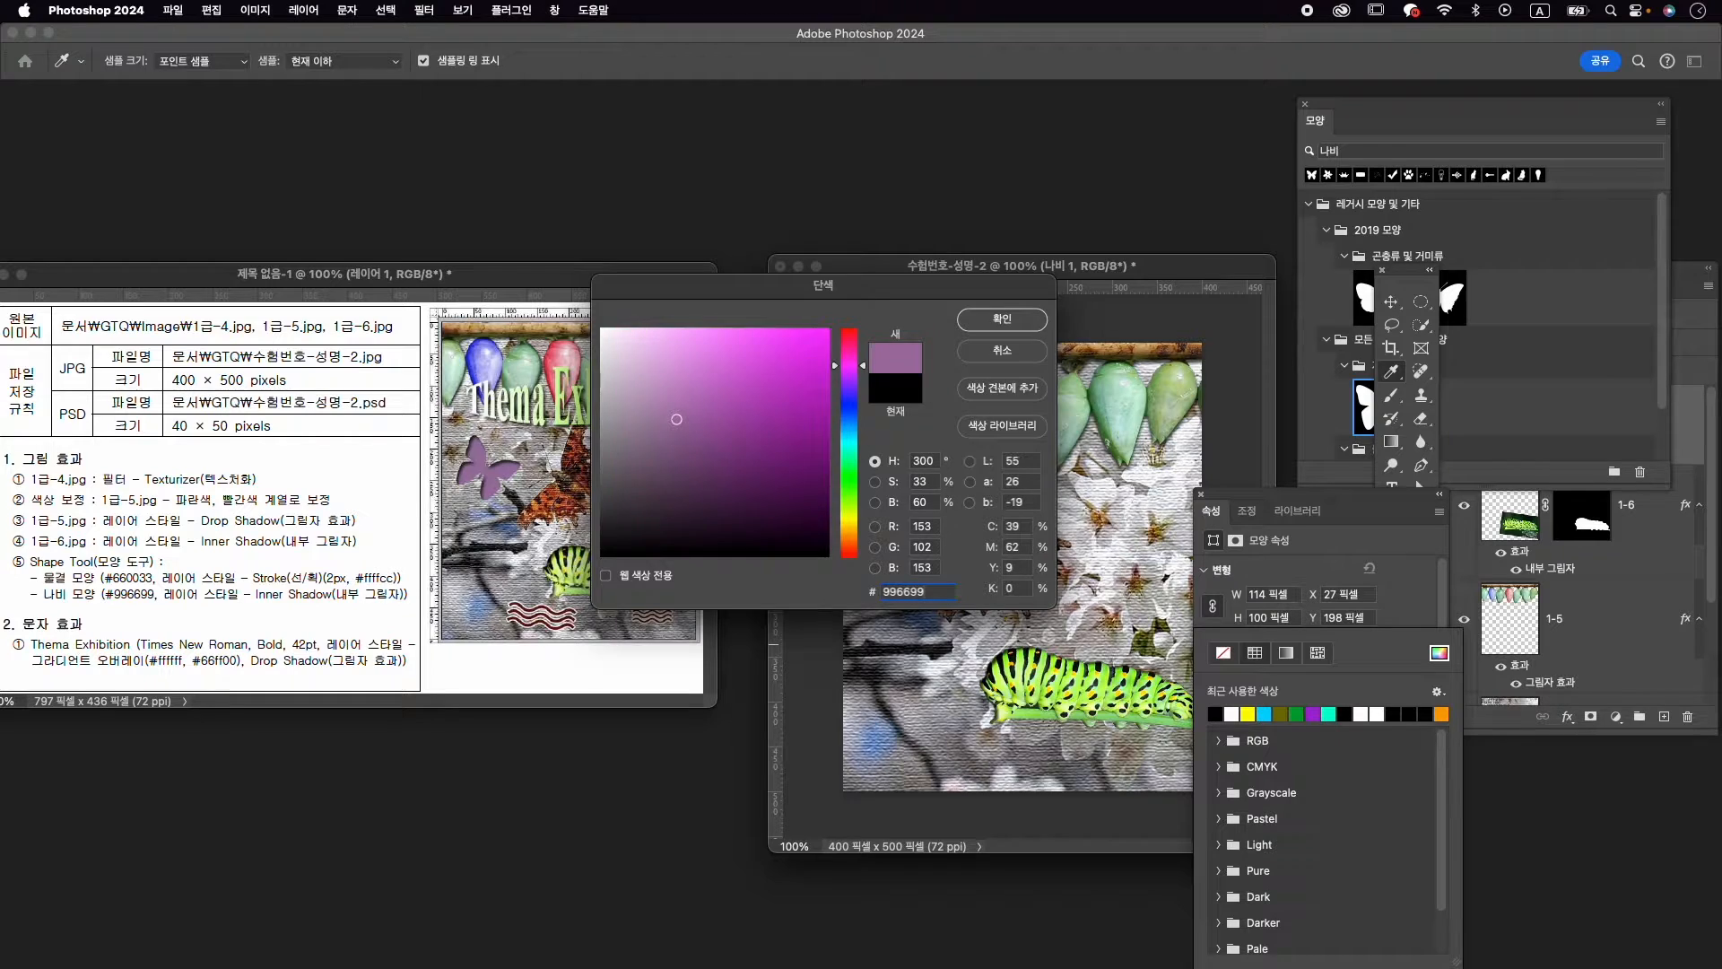
key("Return")
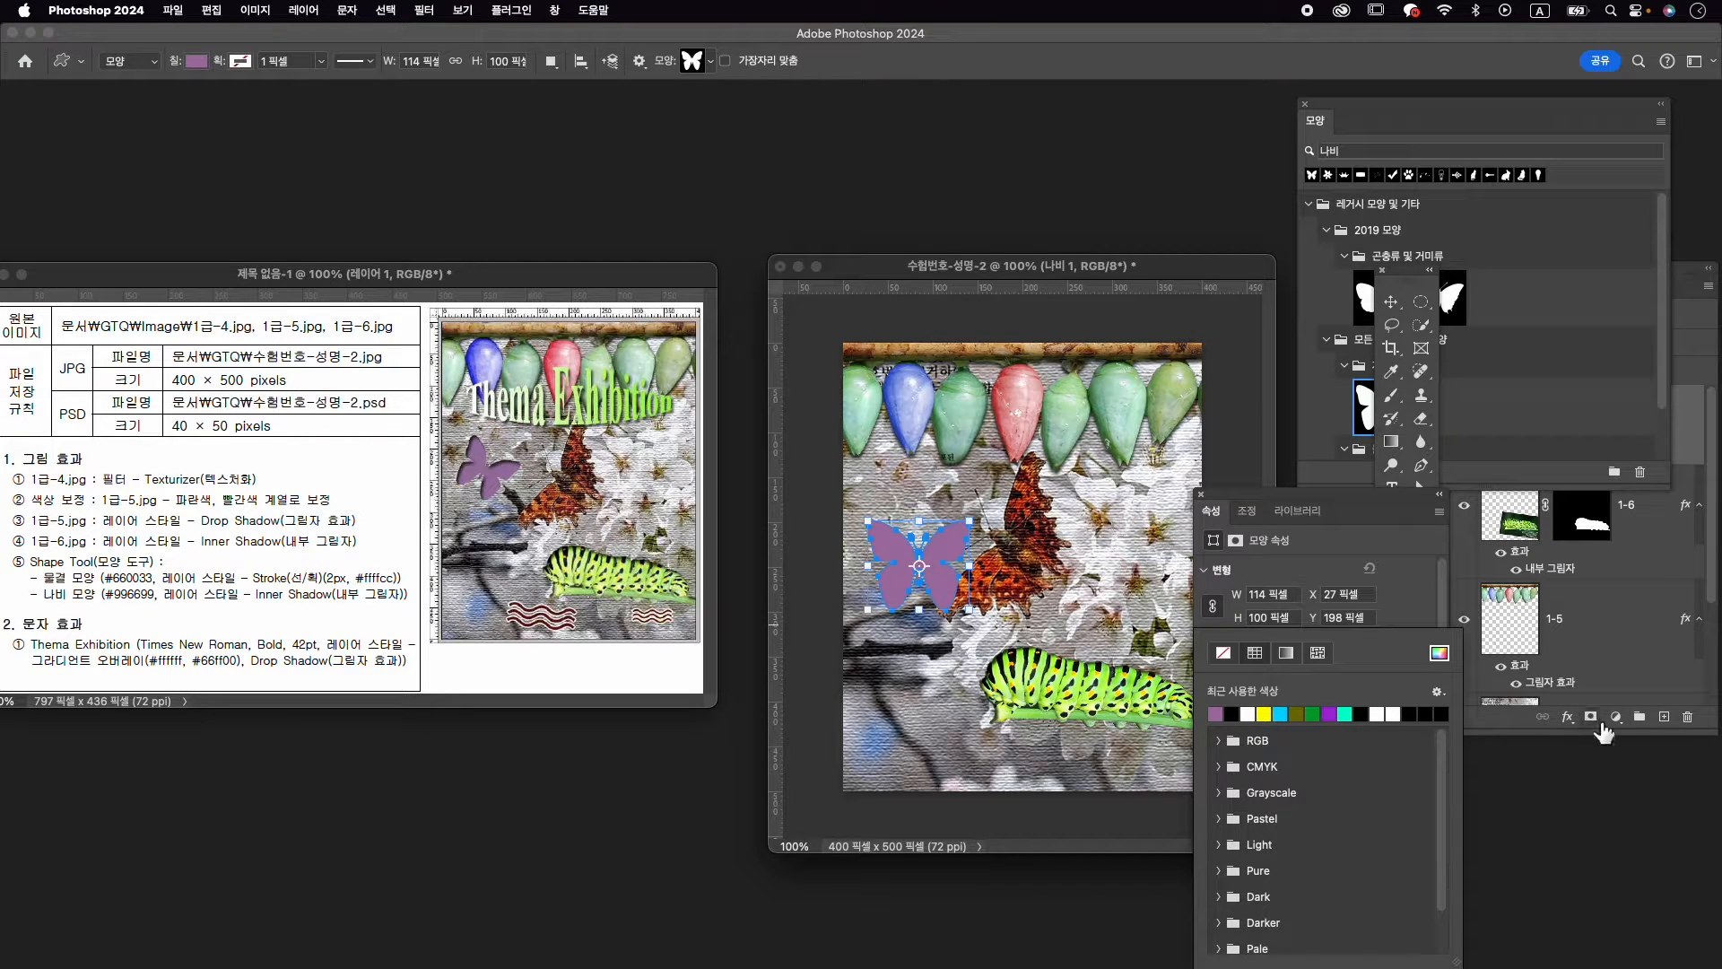
left_click(1570, 719)
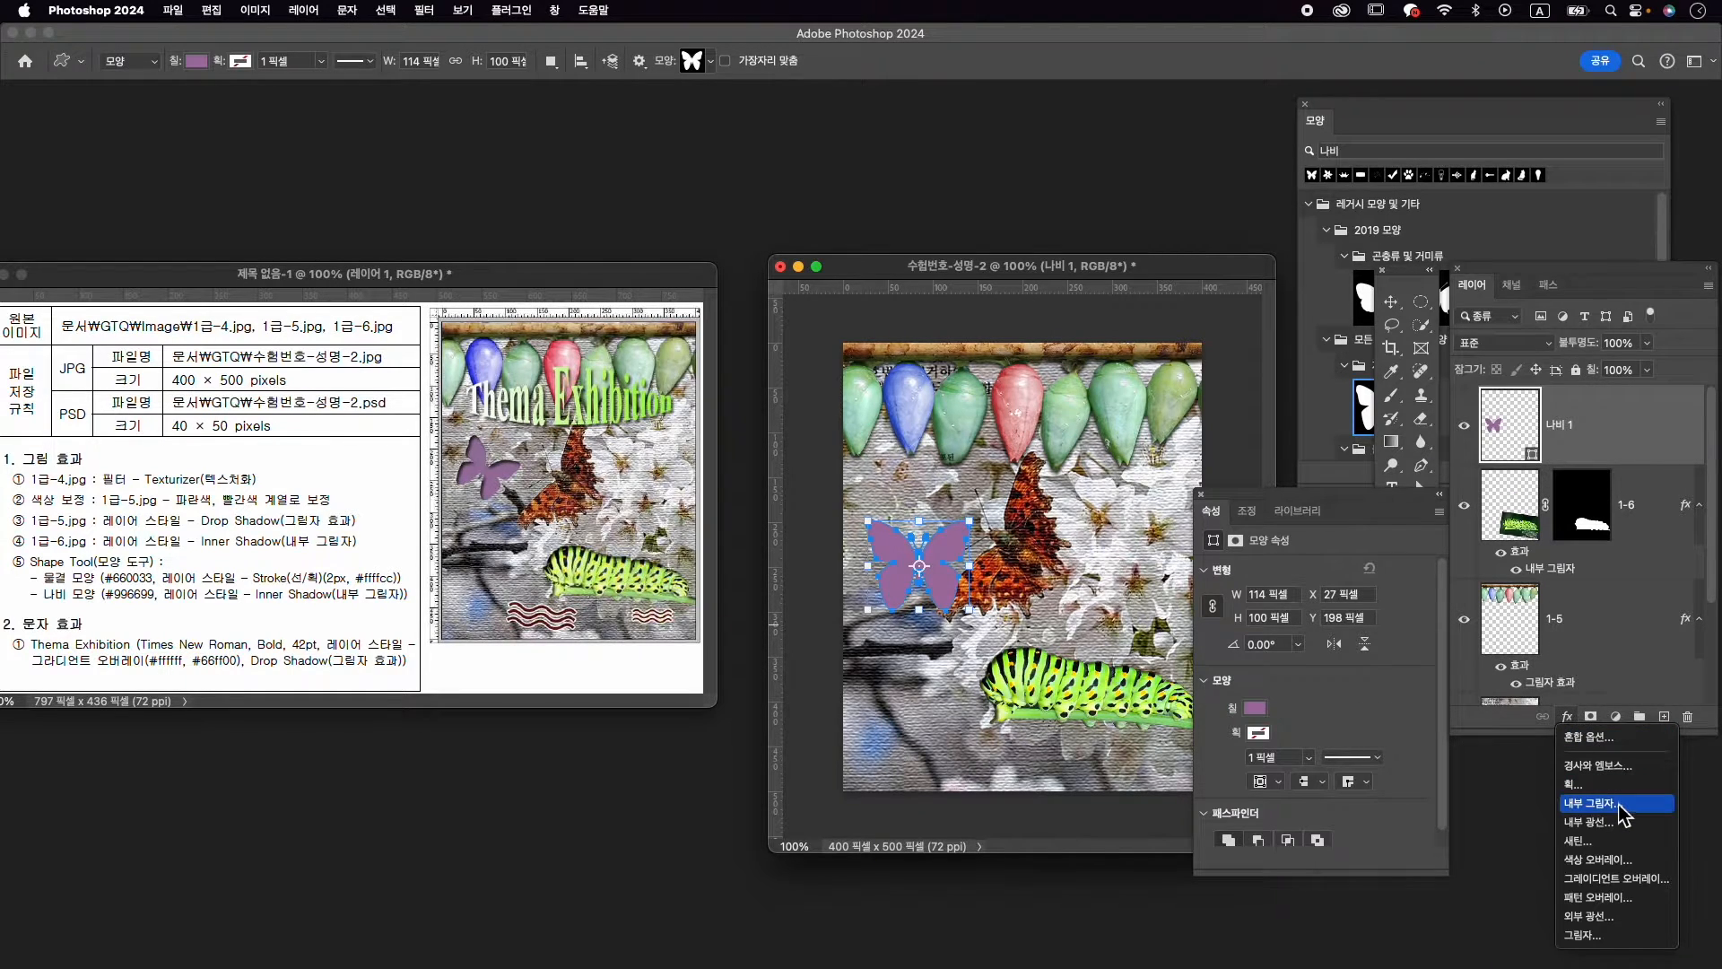
left_click(1601, 803)
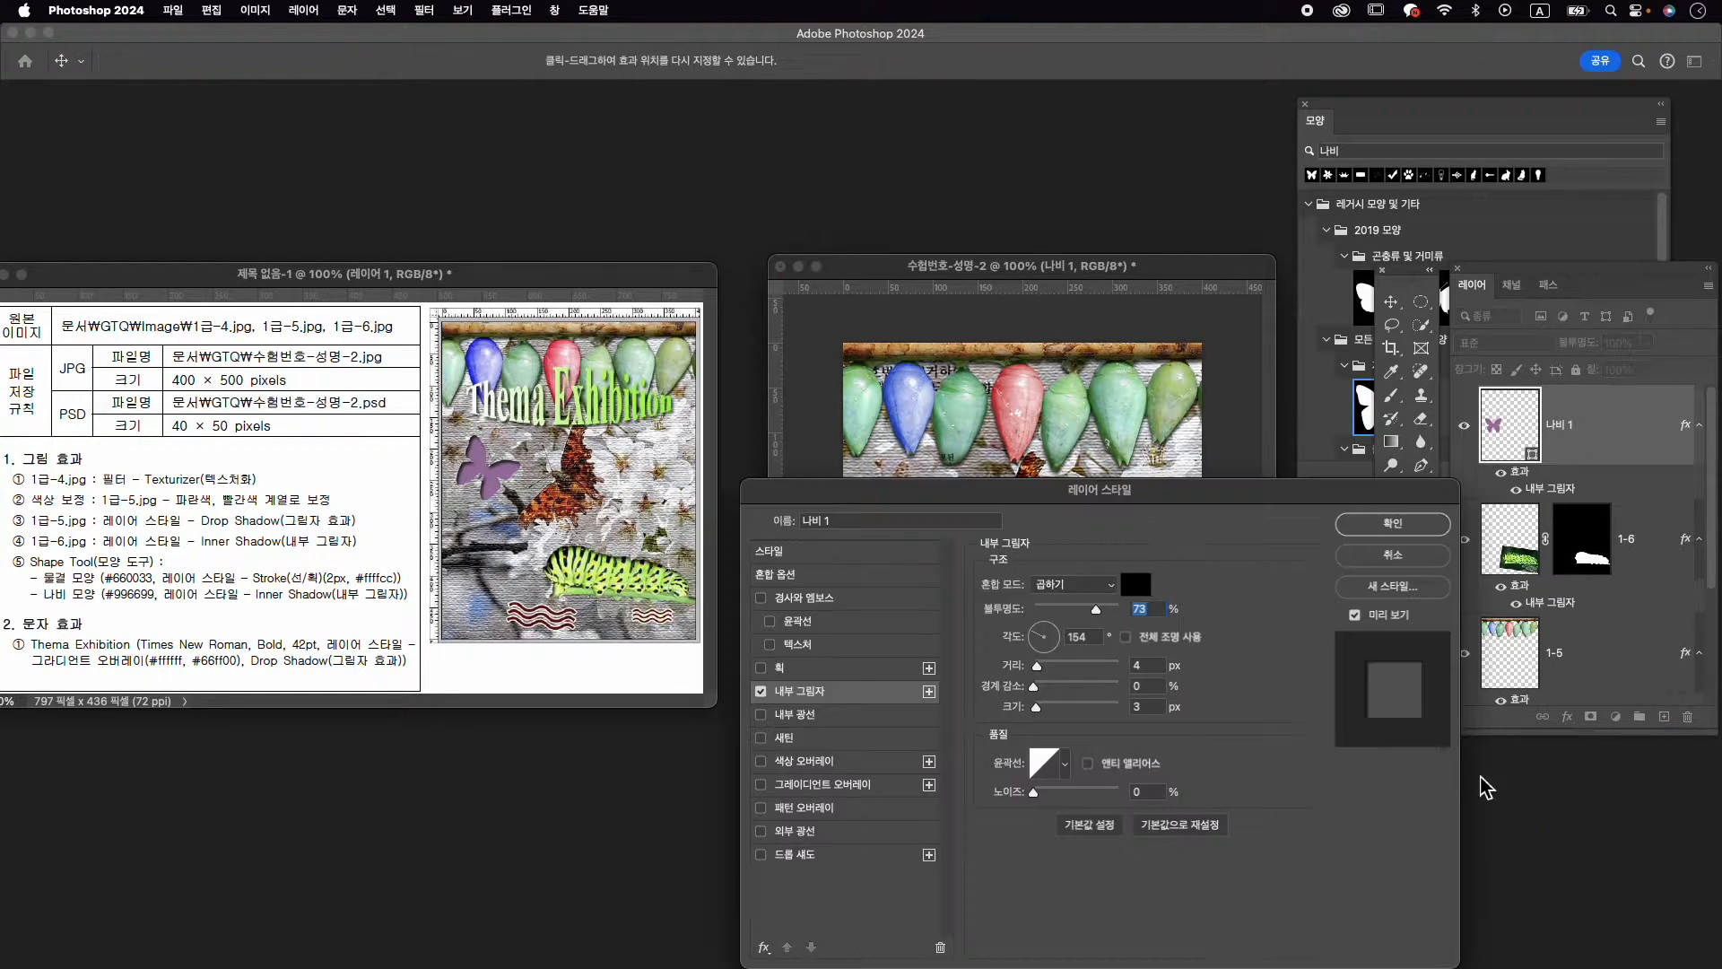
left_click(1392, 520)
Rotate the butterfly shape about 24° clockwise, shrink it slightly and move it up toward the canvas's left edge
key("super+t")
left_click_drag(980, 510, 935, 521)
key("Return")
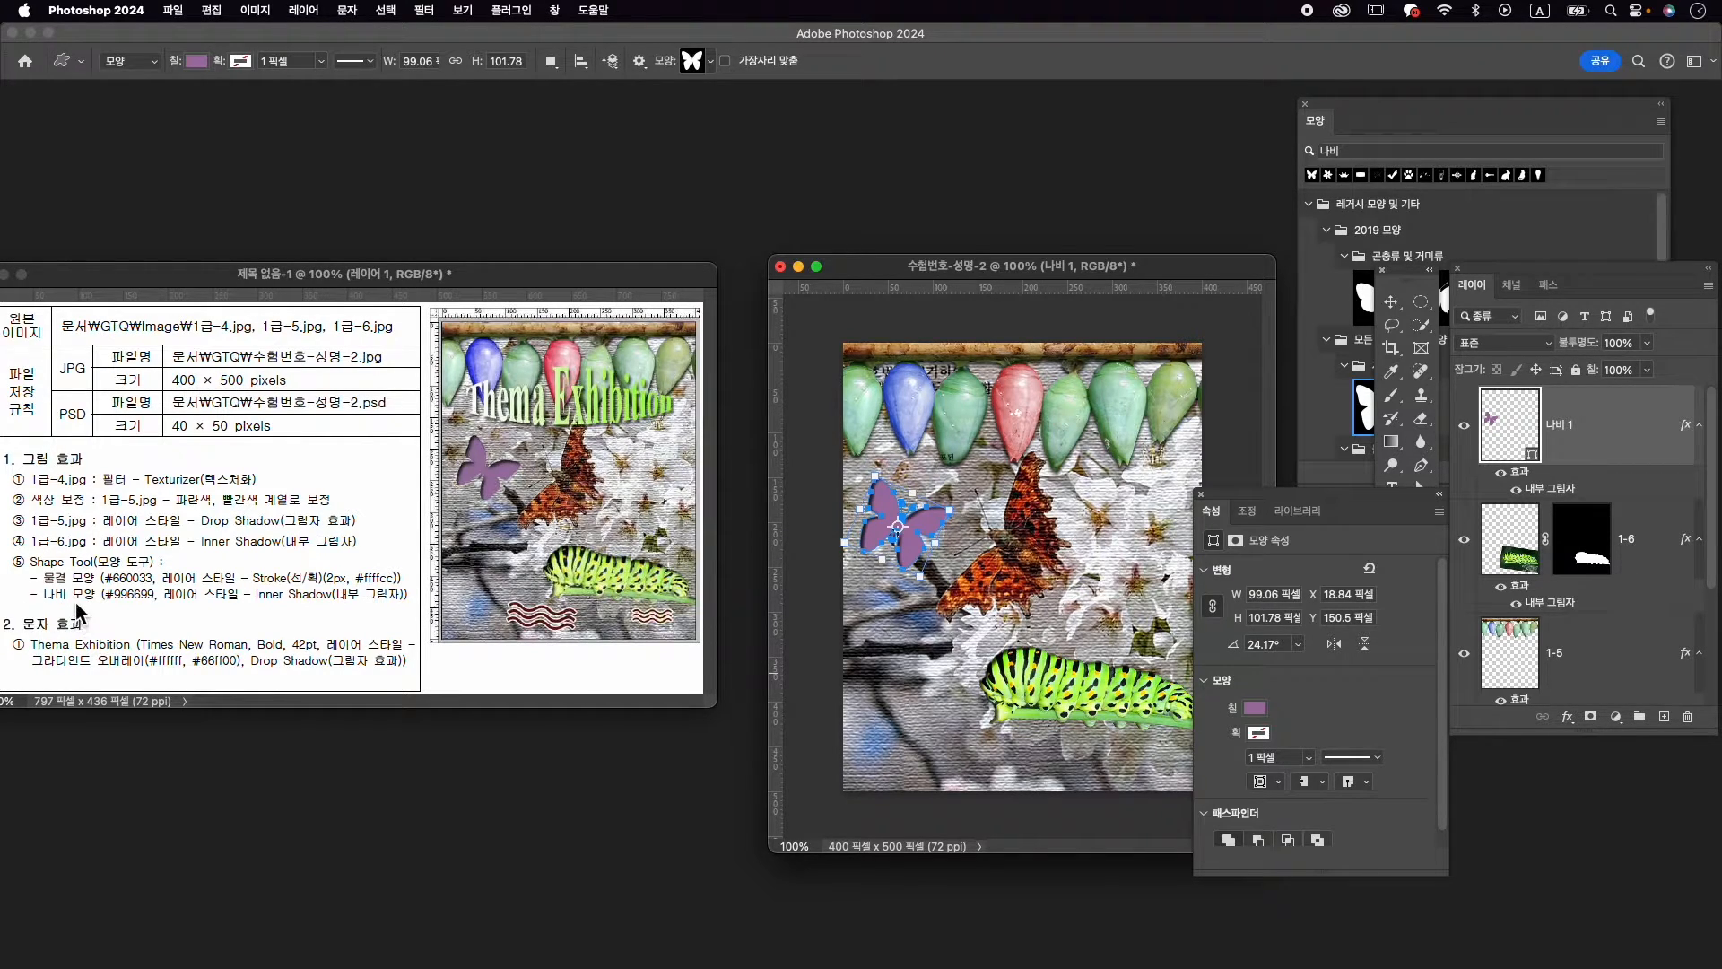
Find the 파형 wave shape and draw it about 124 × 42 px below the caterpillar's left end
left_click(1391, 150)
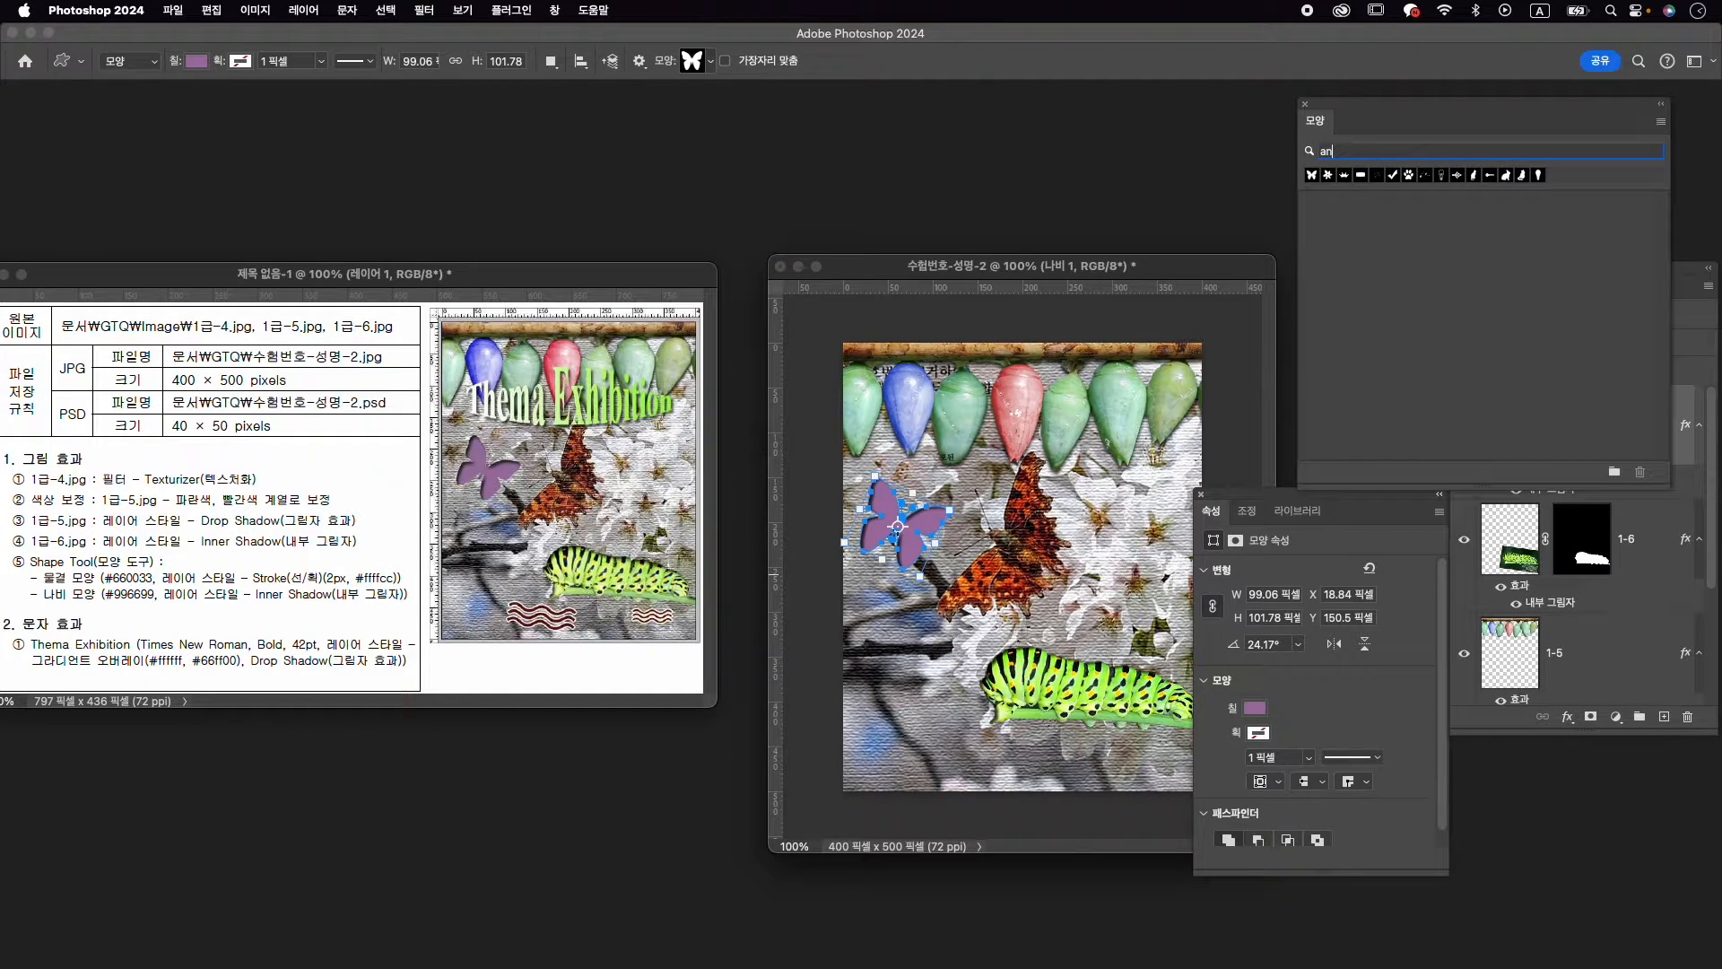
key("BackSpace")
key("BackSpace")
type("물결파혜")
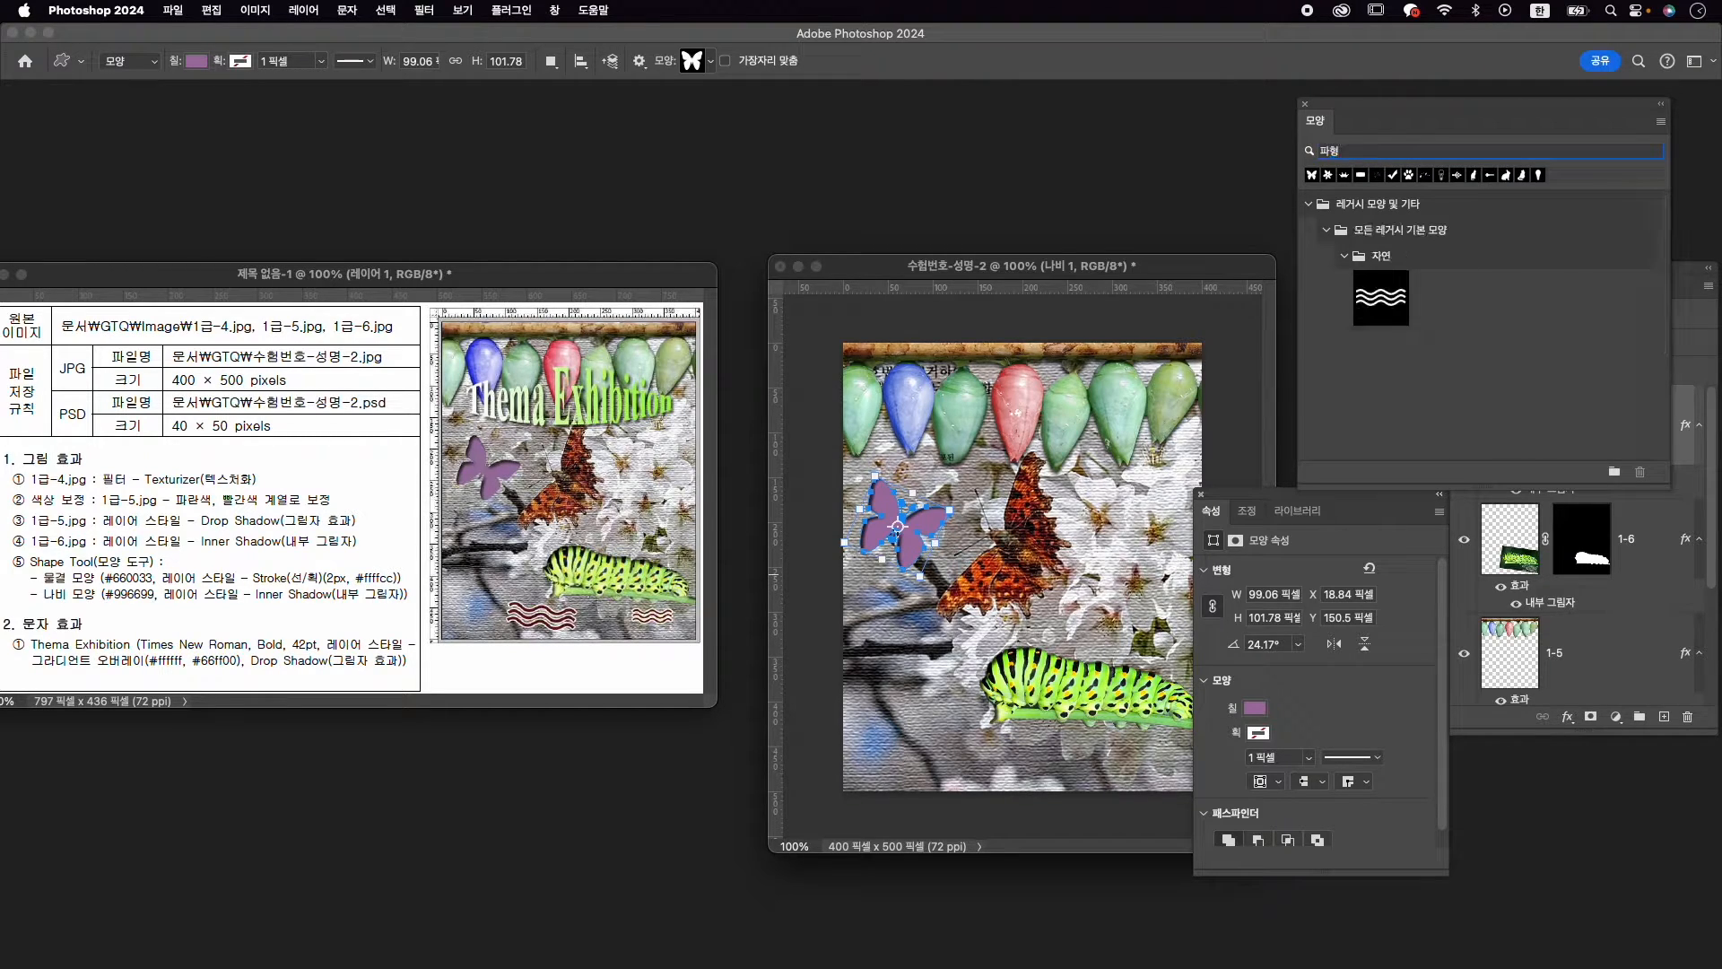
left_click(1386, 300)
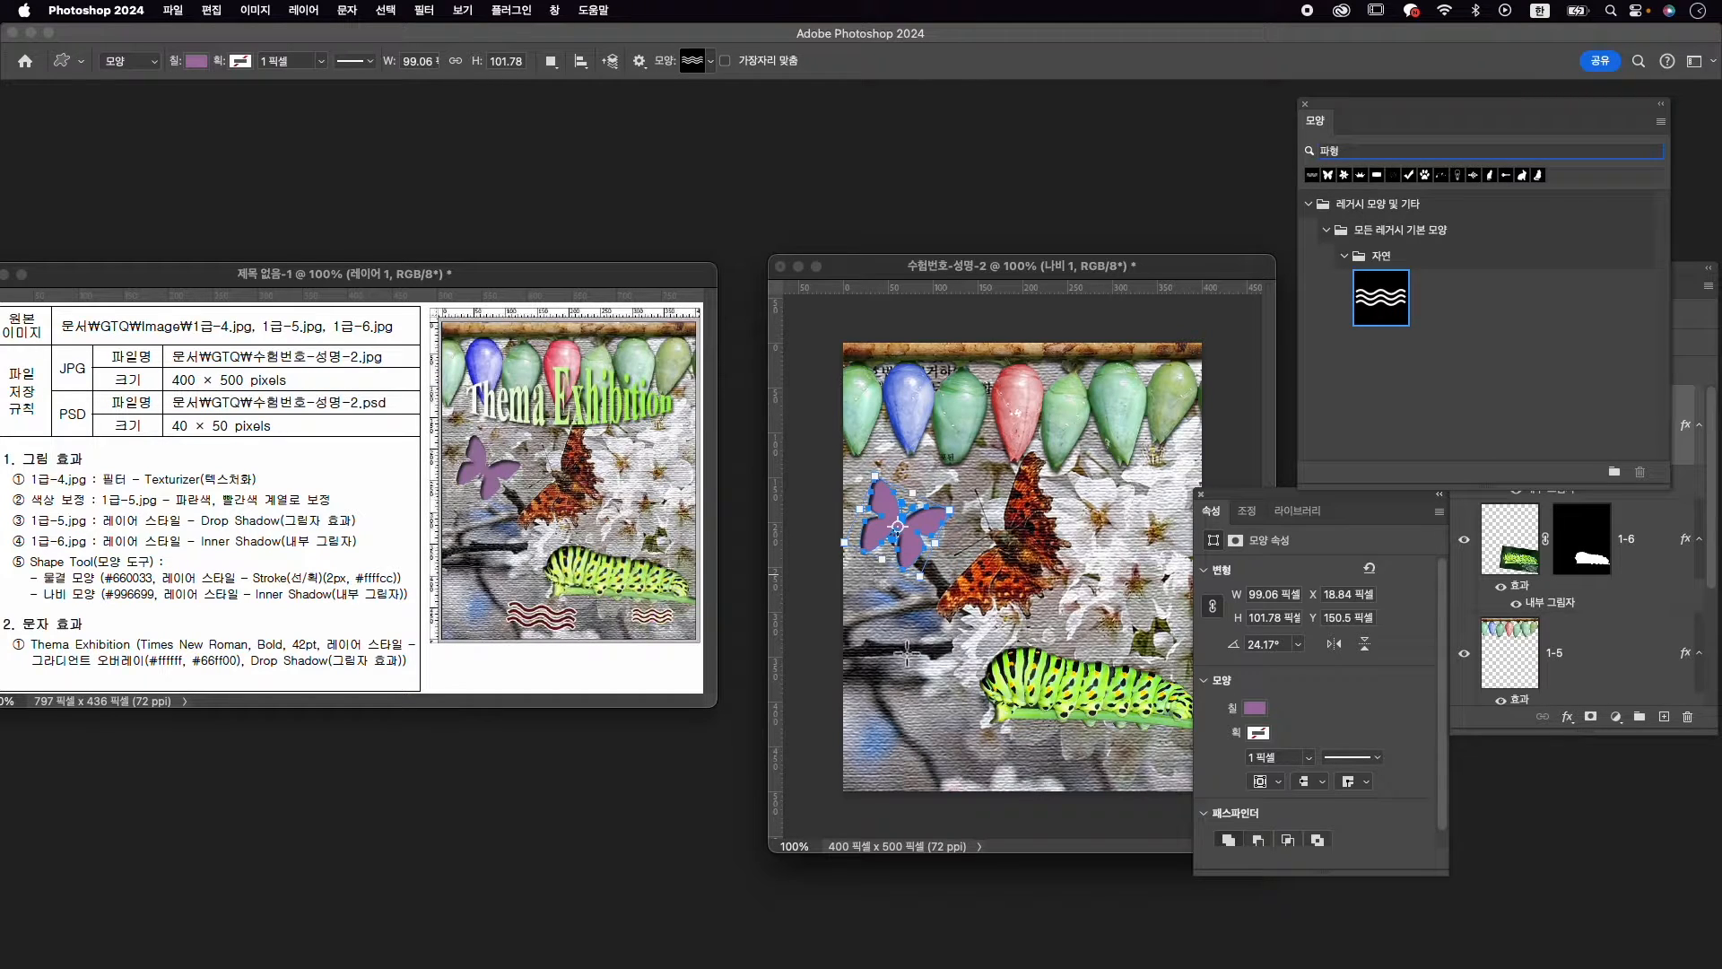
left_click_drag(926, 739, 1041, 782)
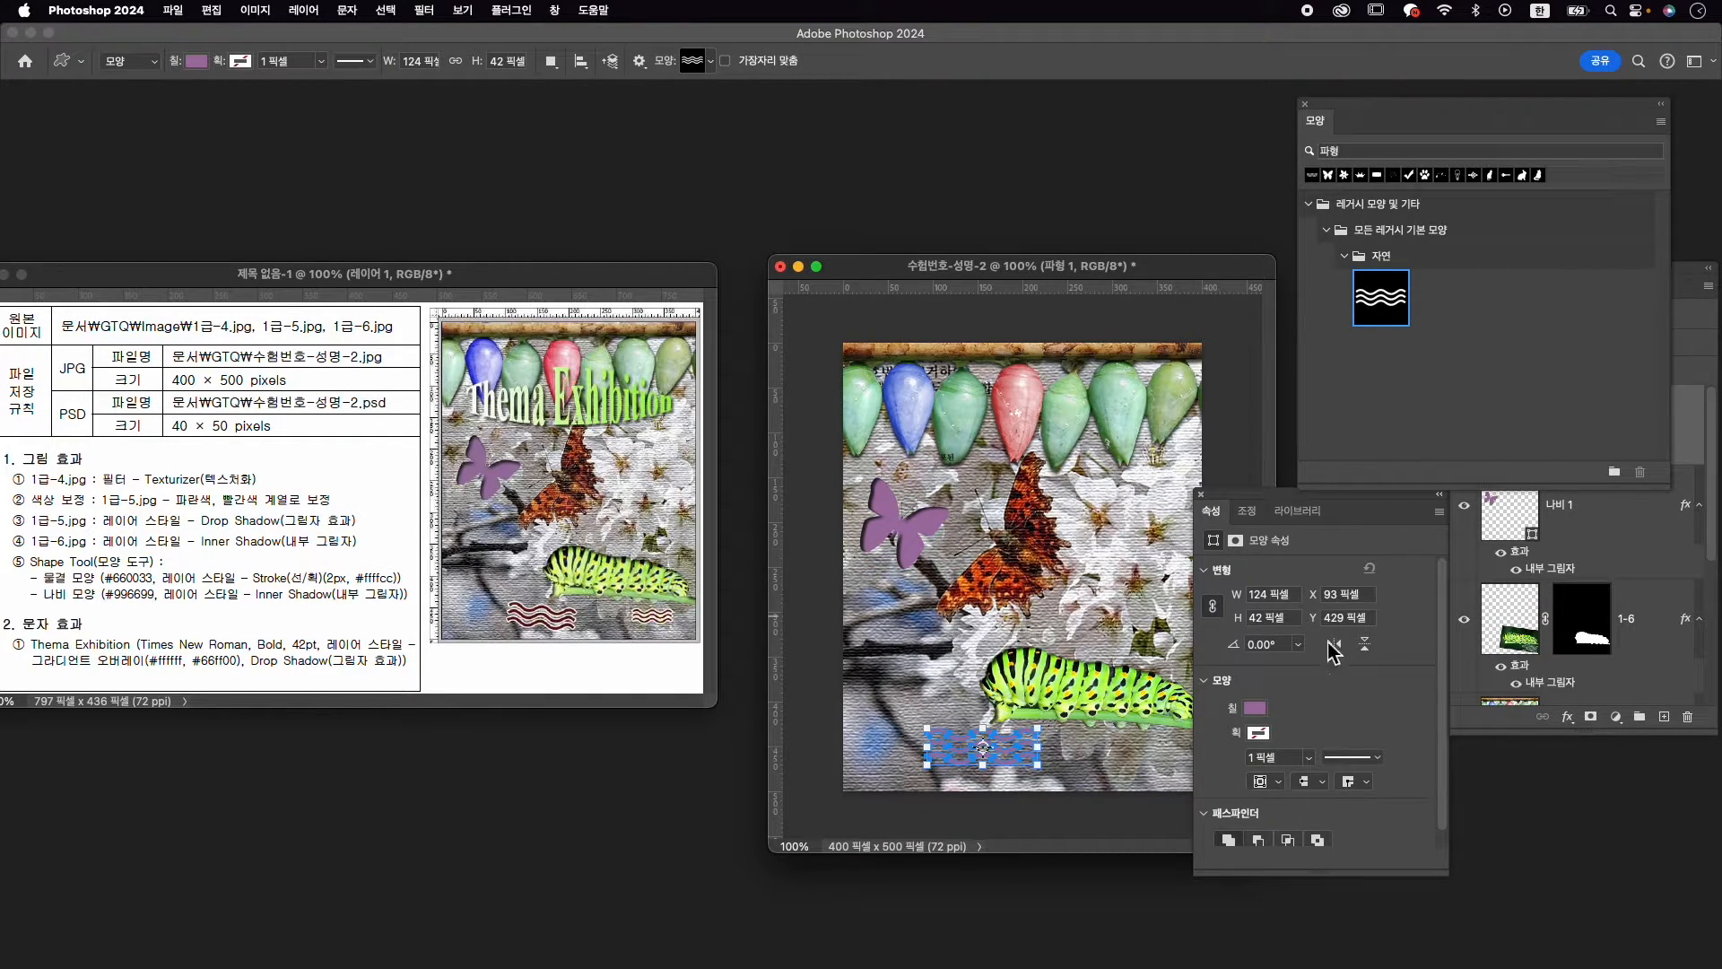
Set the wave shape's fill colour to #660033
left_click(1255, 708)
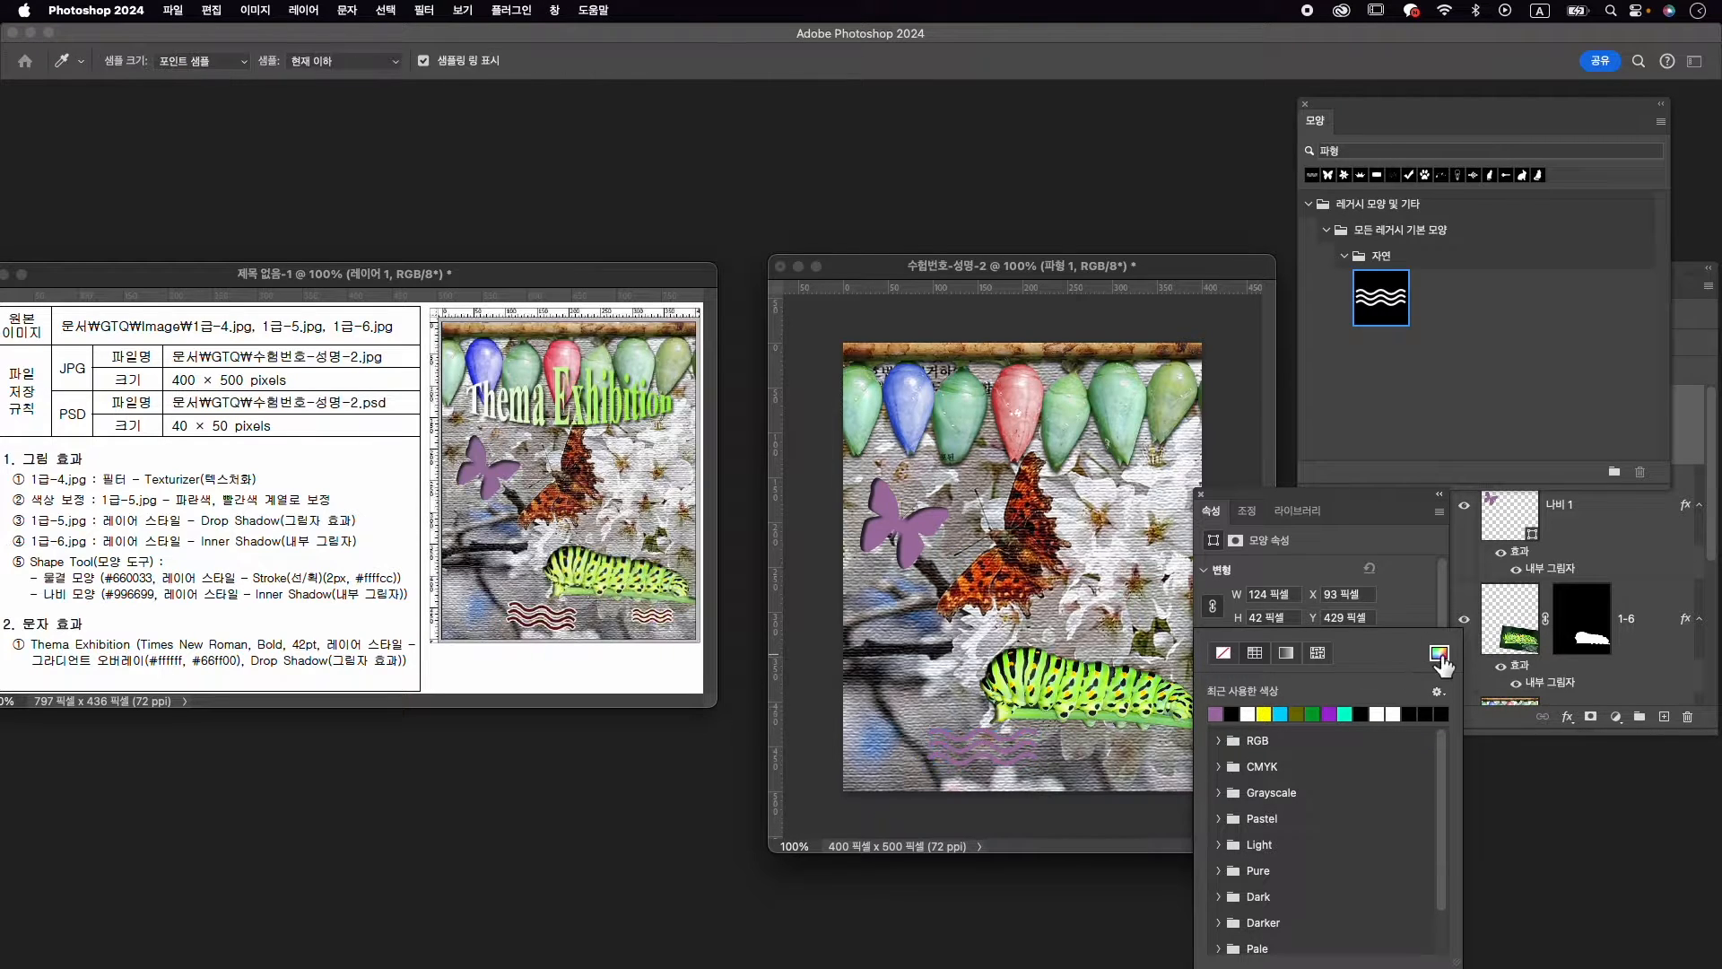
left_click(1439, 655)
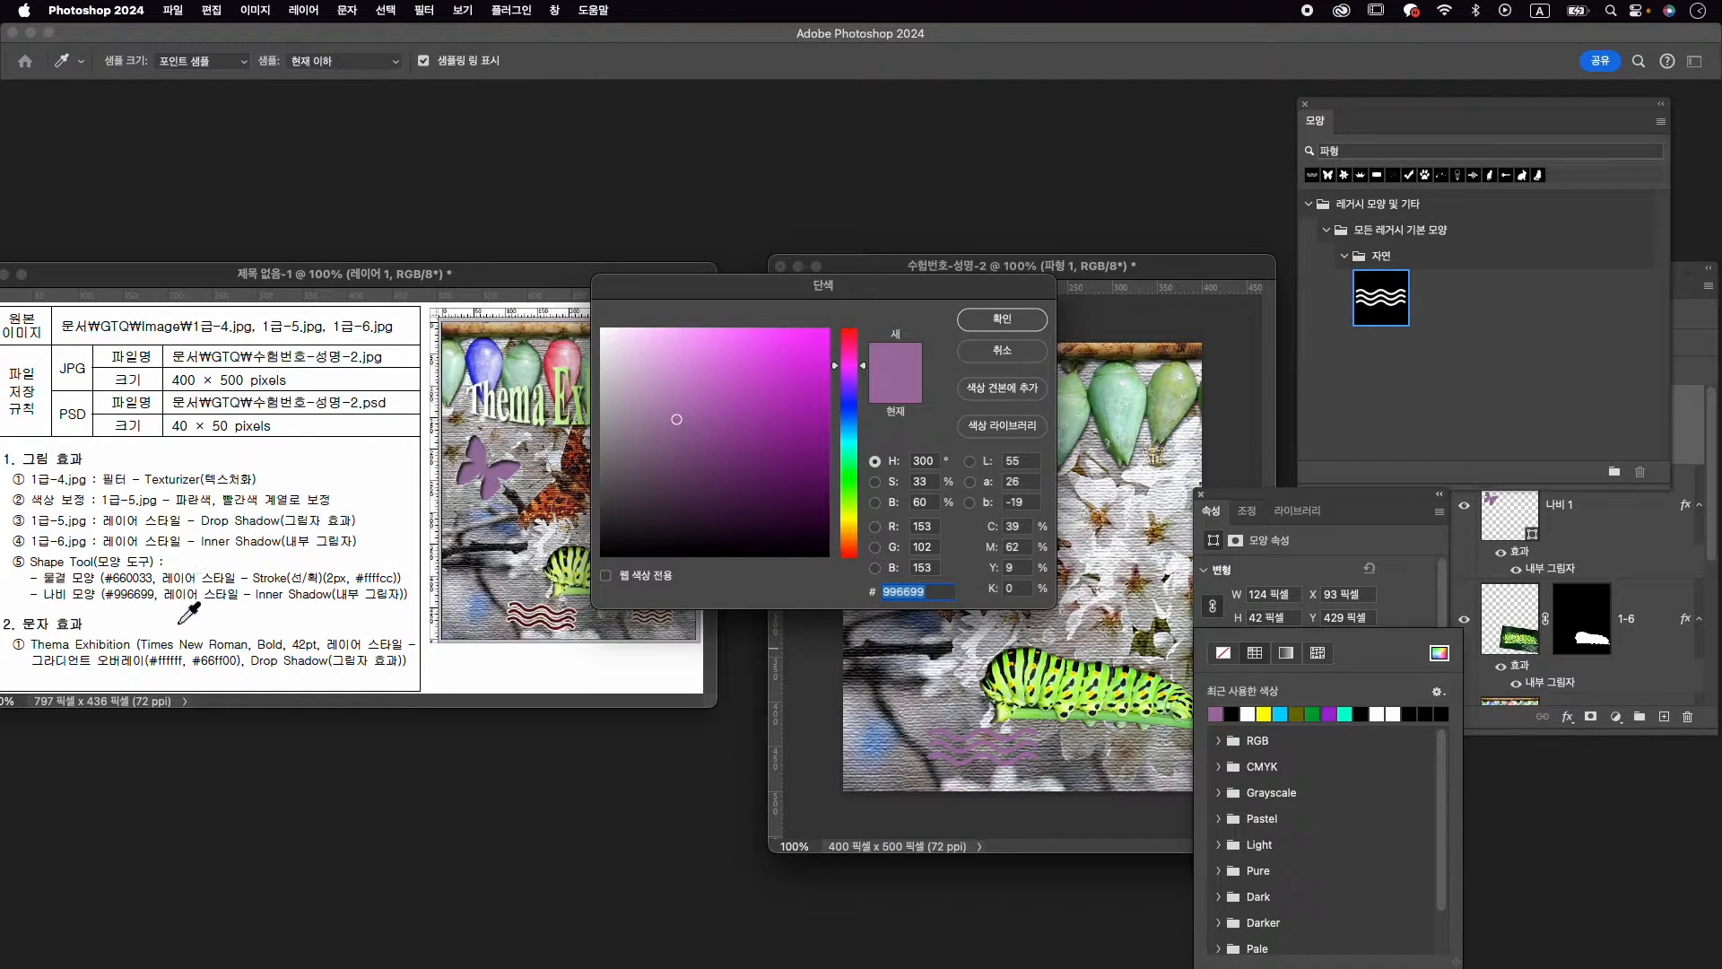
type("660033")
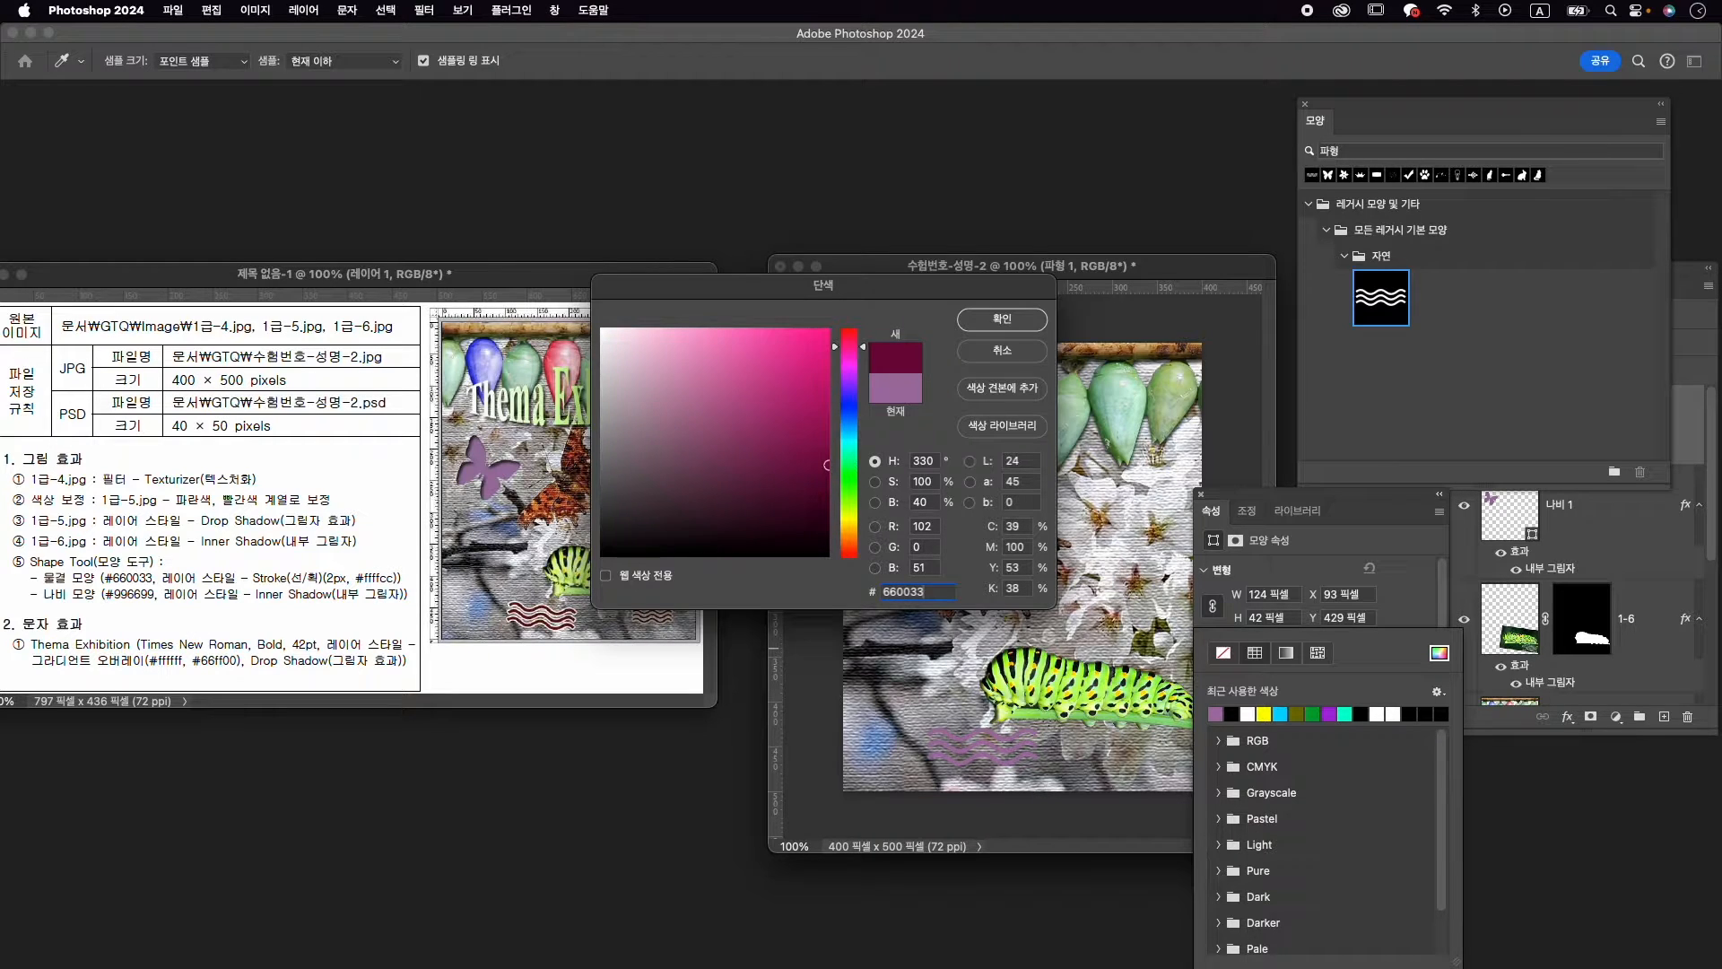
key("Return")
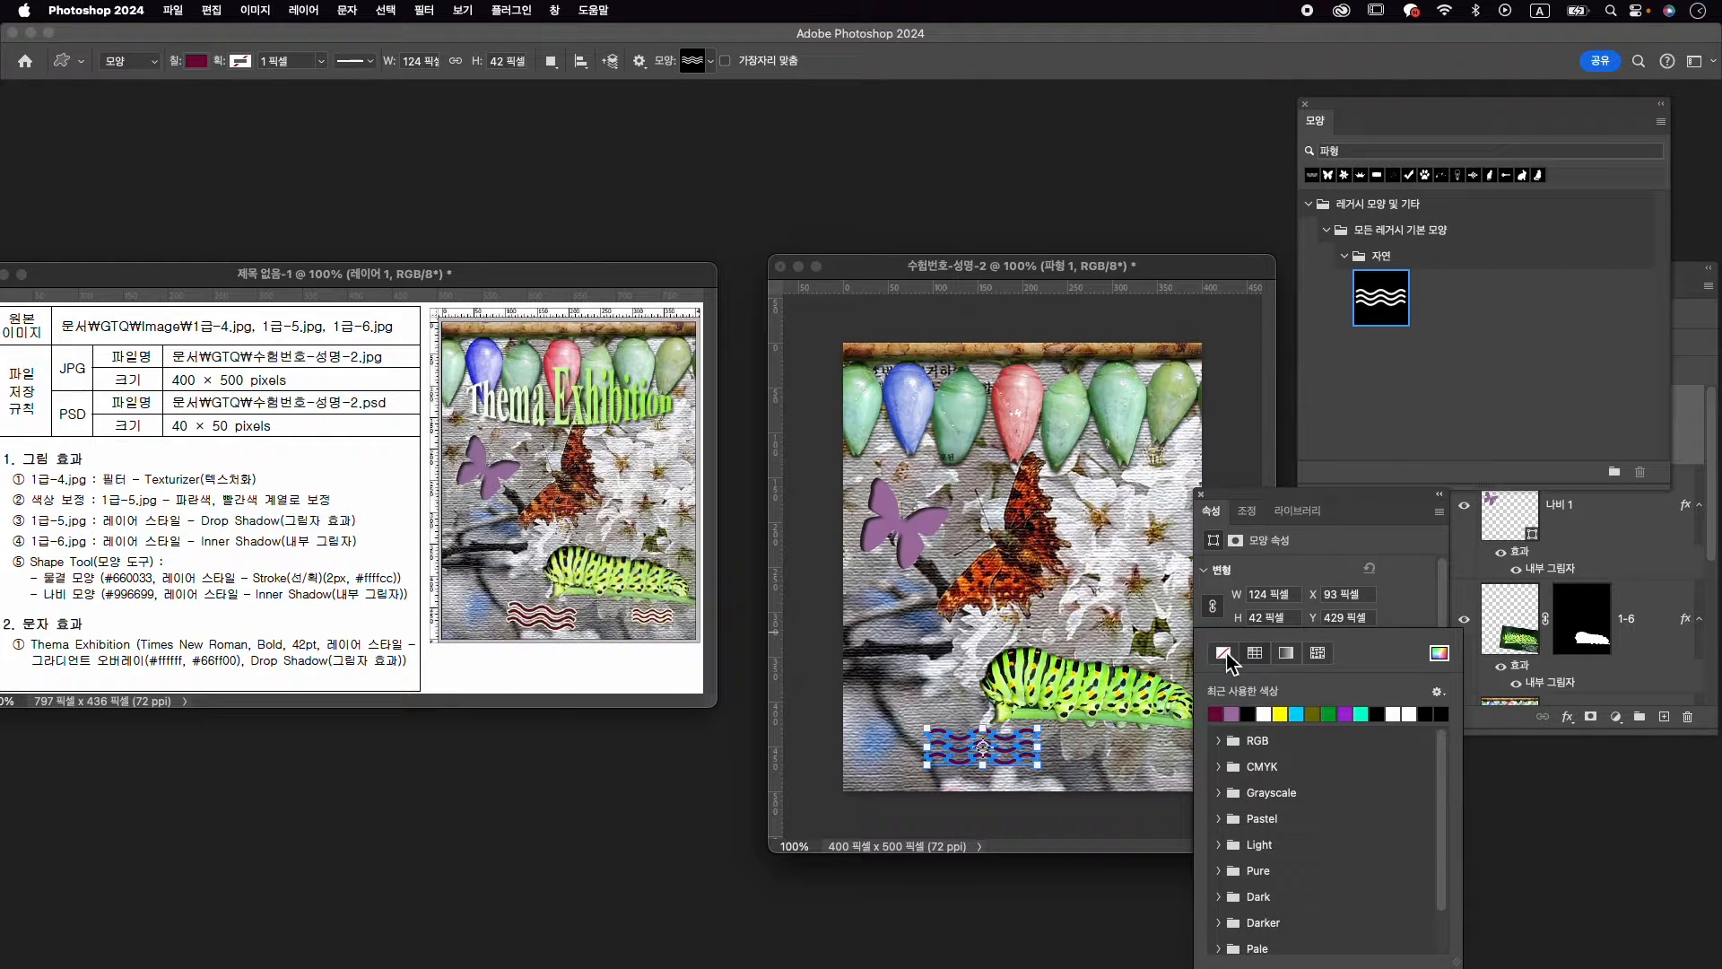
Add a Stroke layer style to the wave shape with size 2 px and solid colour #ffffcc
left_click(1569, 717)
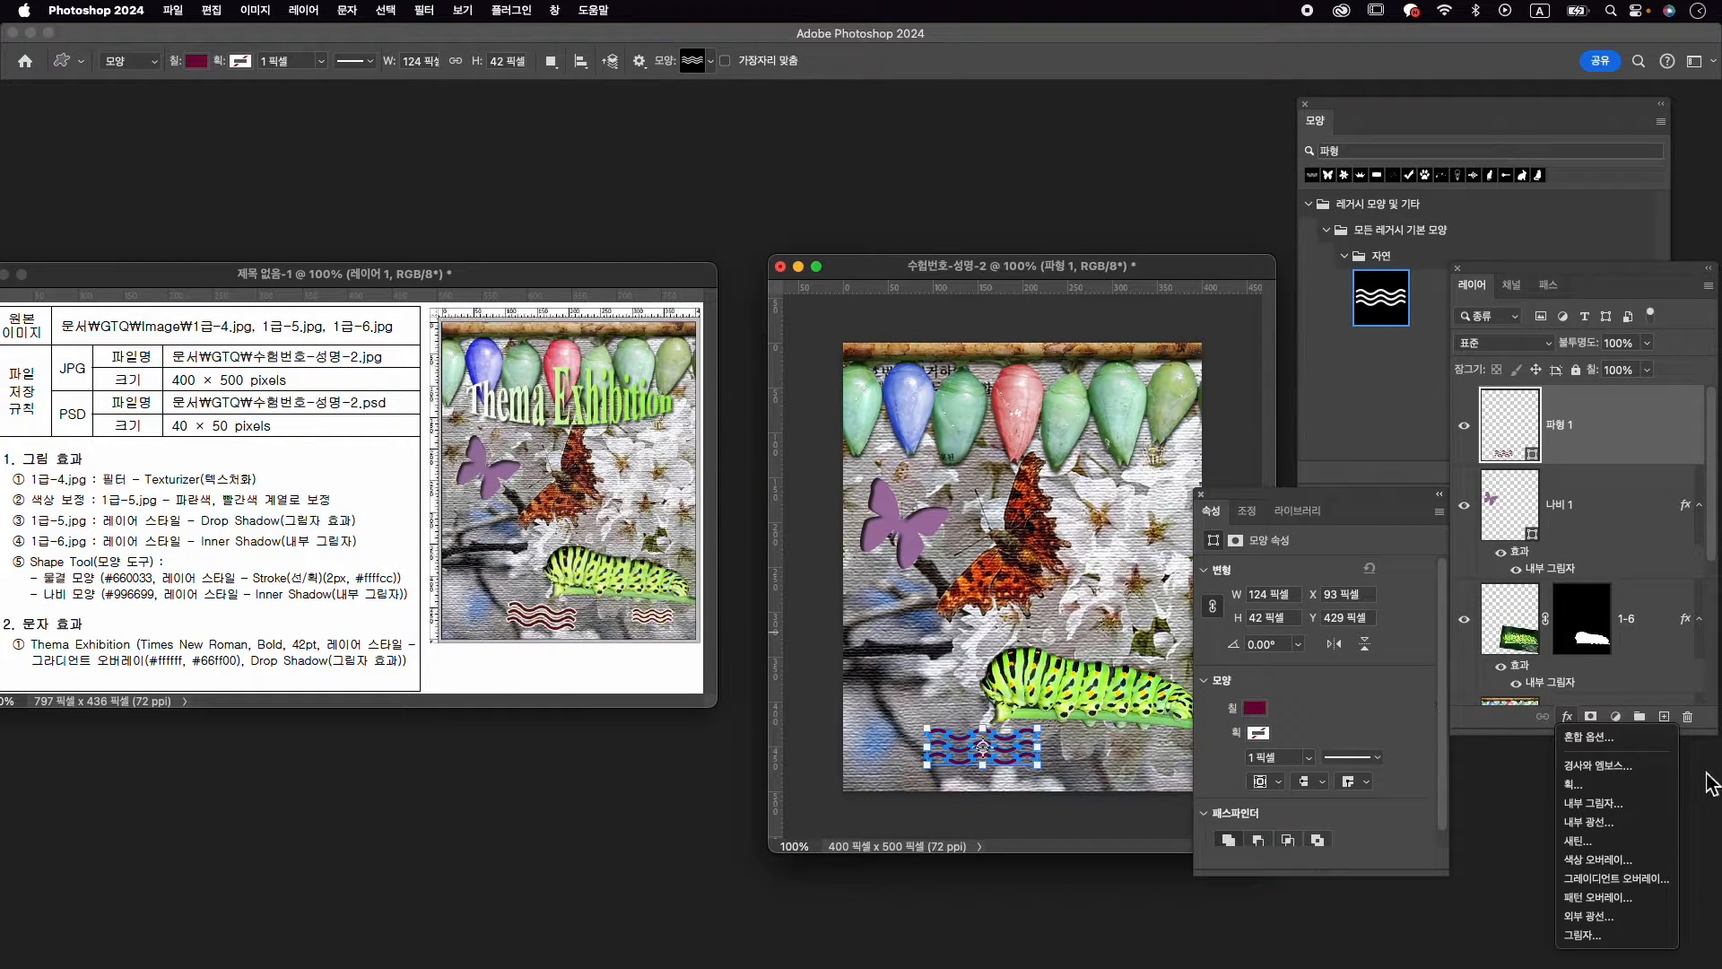
left_click(1659, 789)
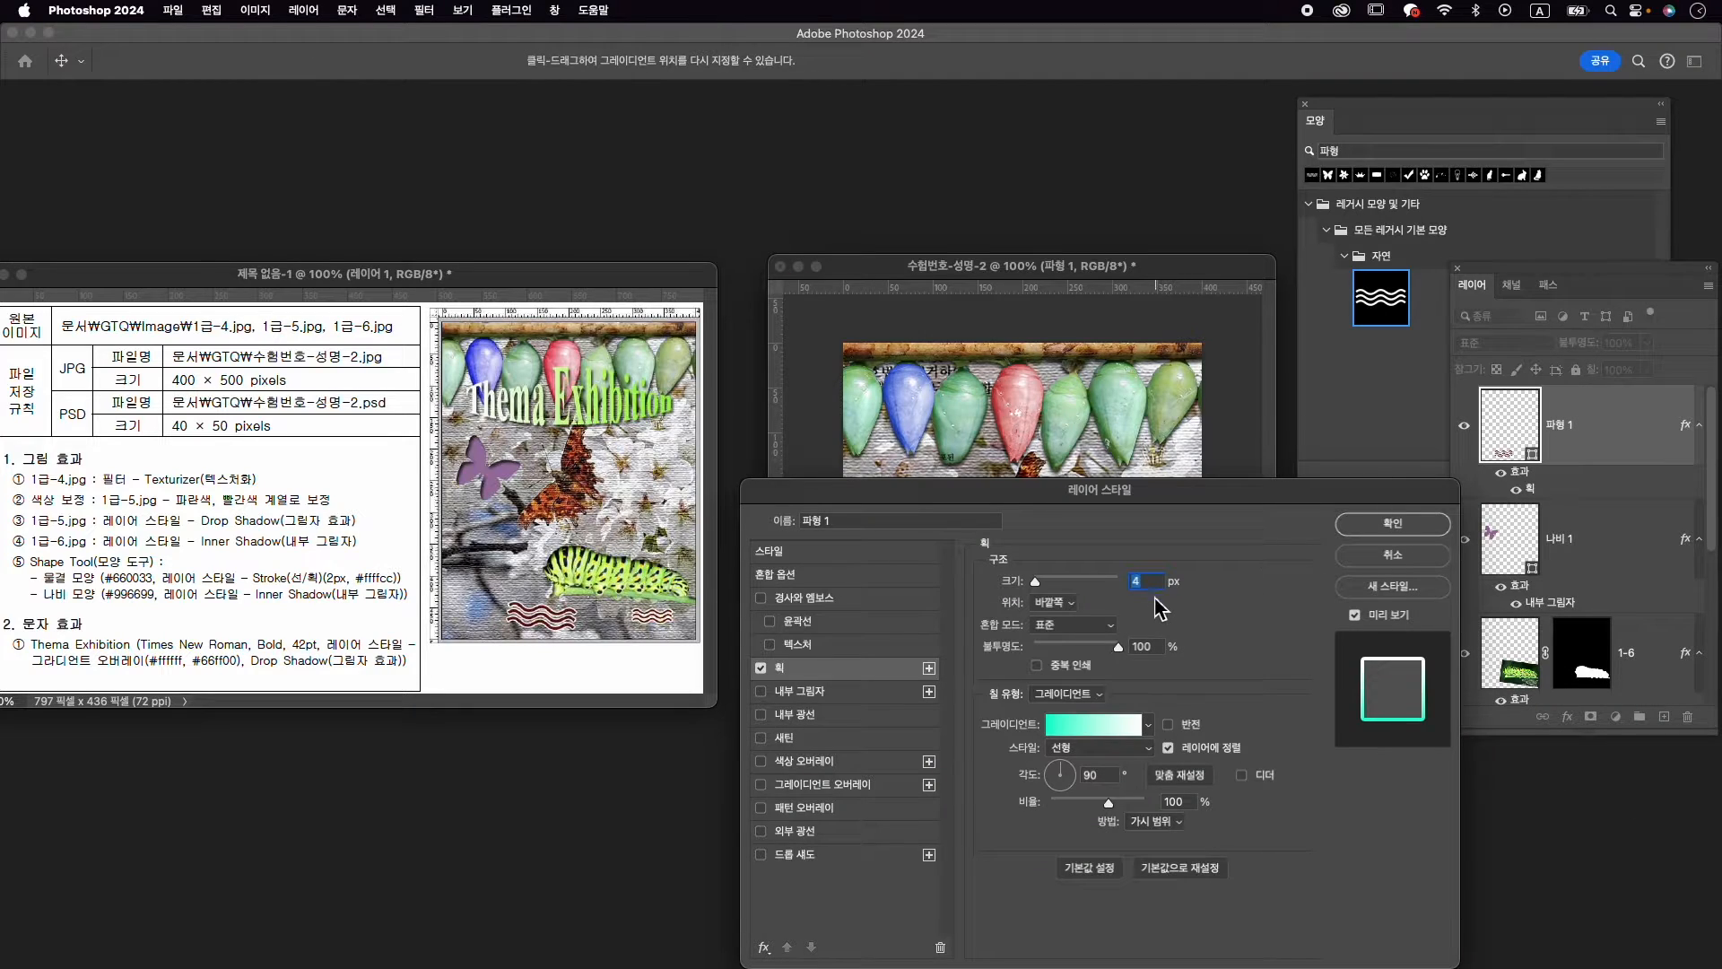
type("2")
left_click(1085, 693)
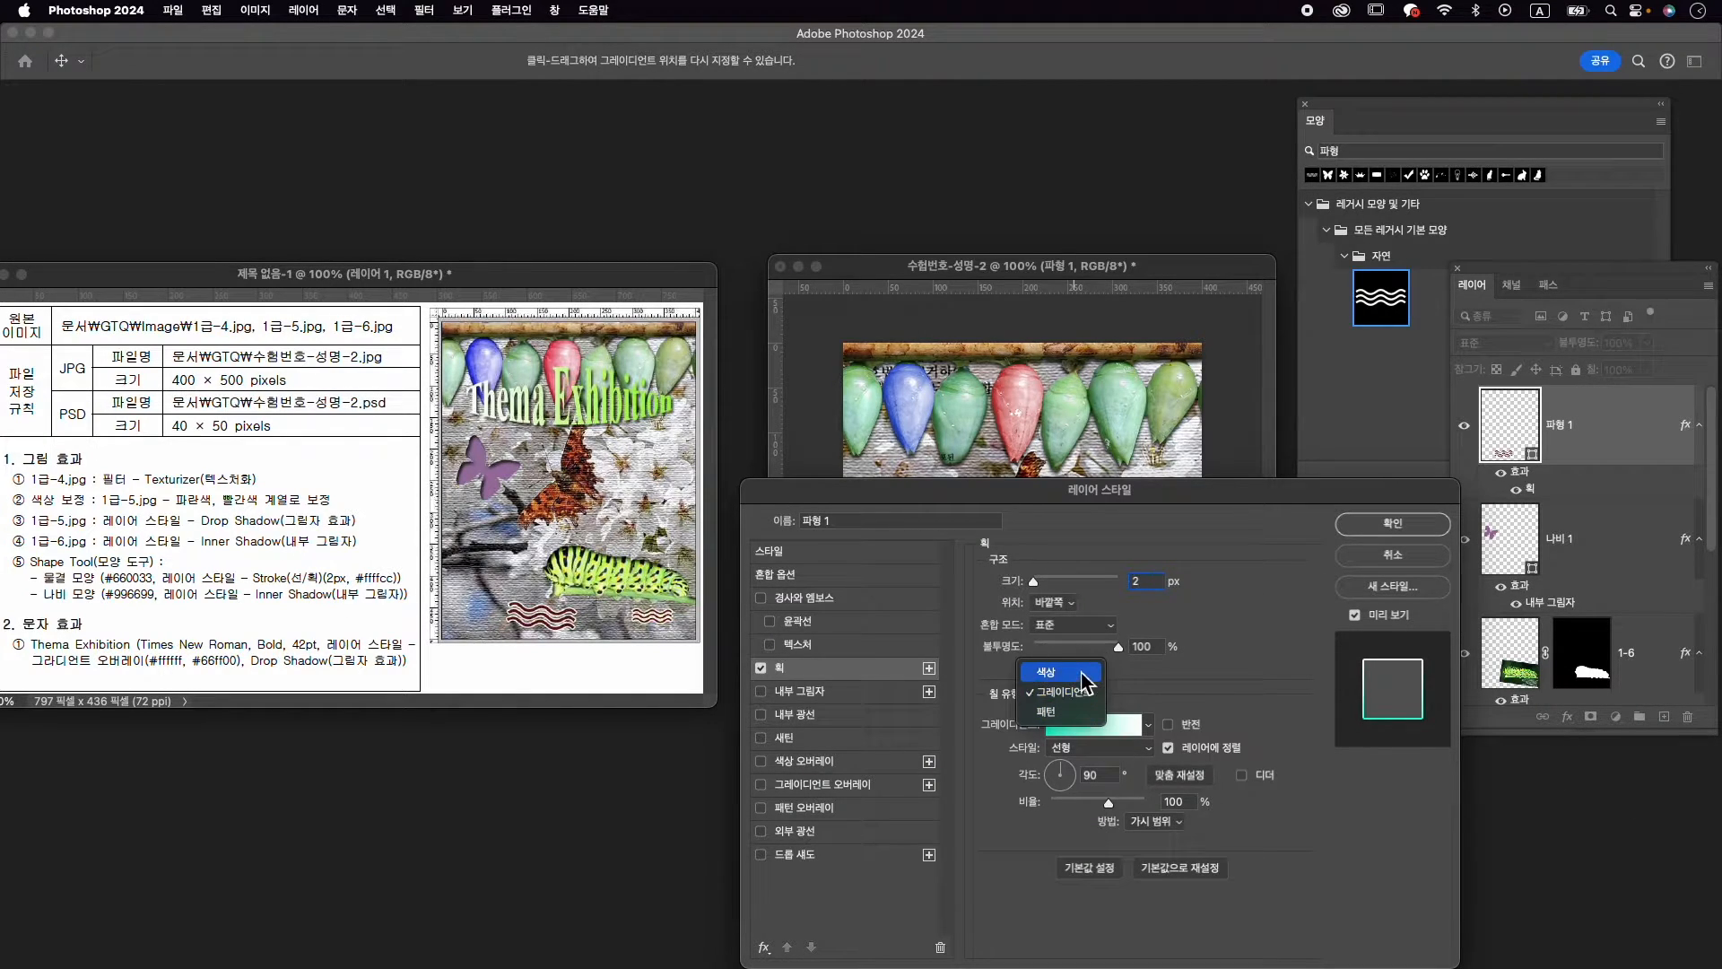
left_click(1083, 675)
left_click(1020, 723)
type("ff")
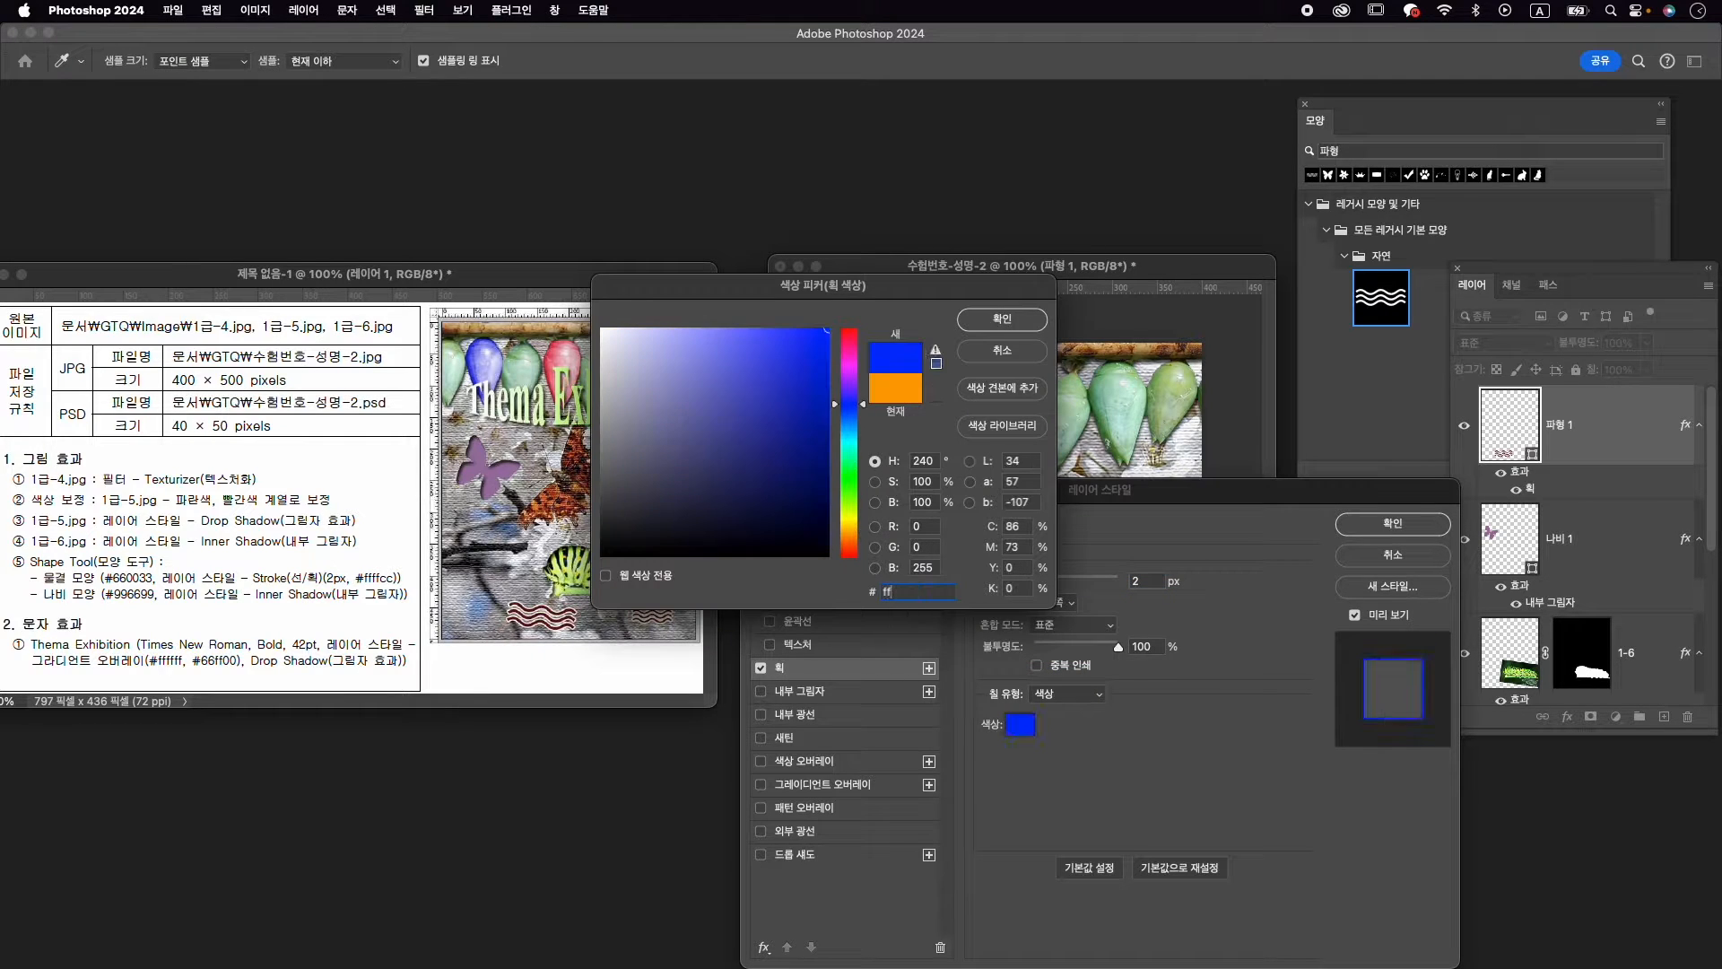
type("ffcc")
key("Return")
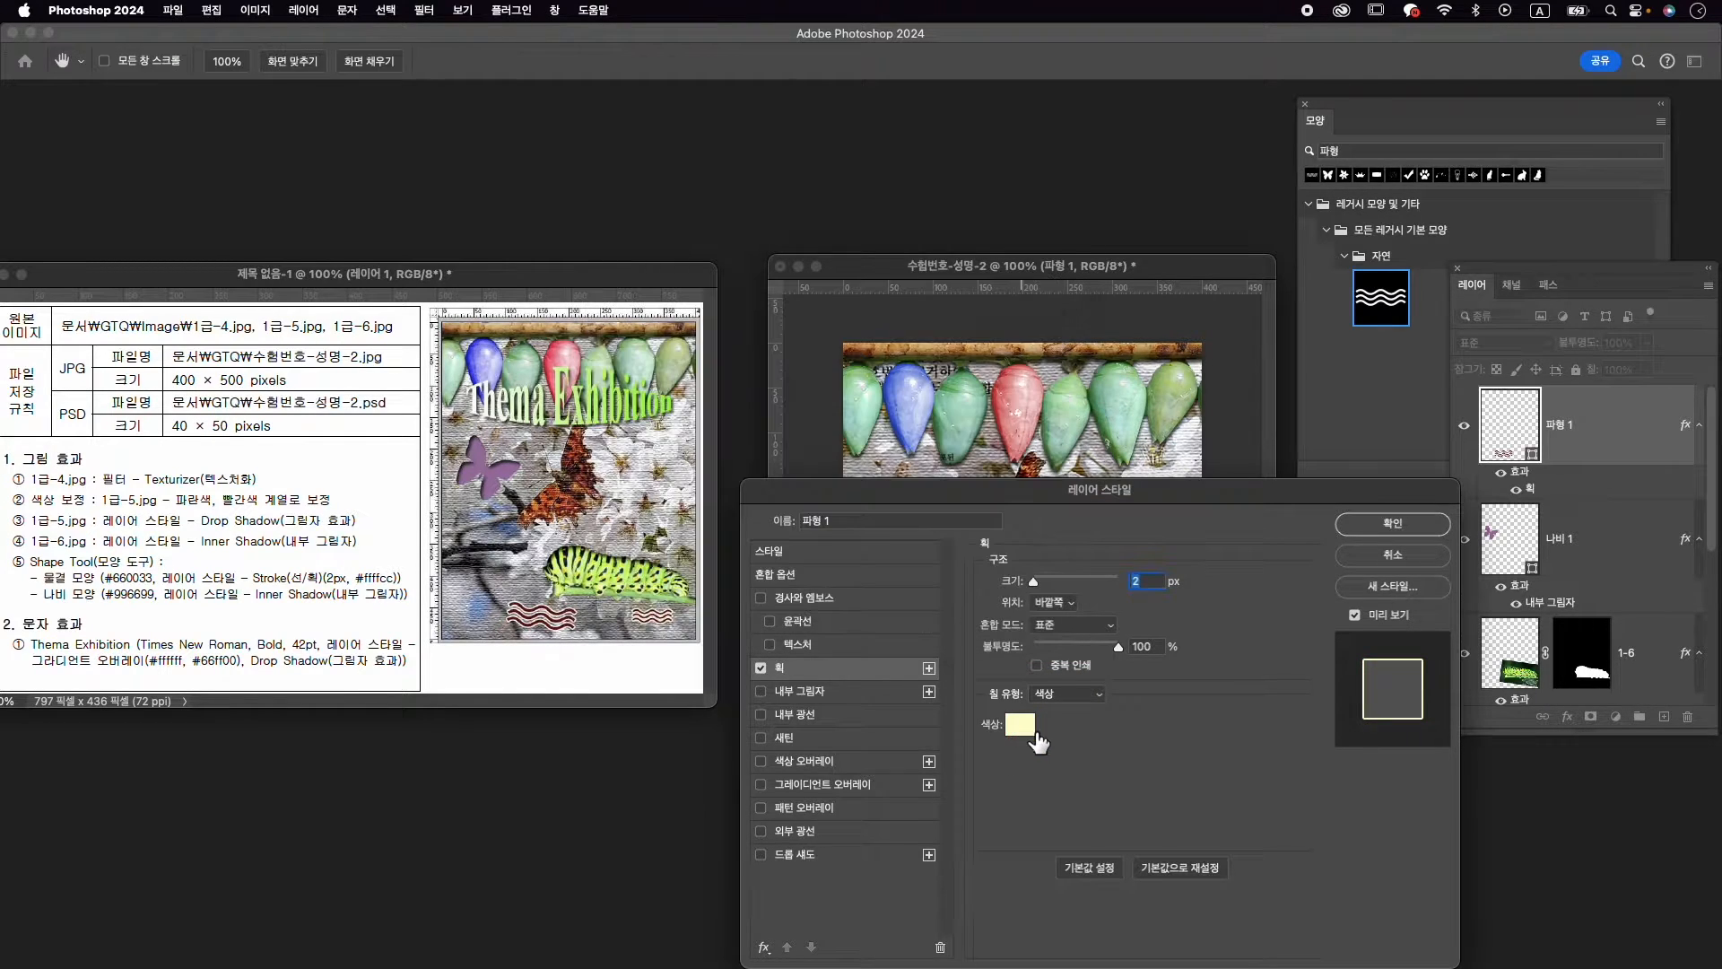
left_click(1400, 525)
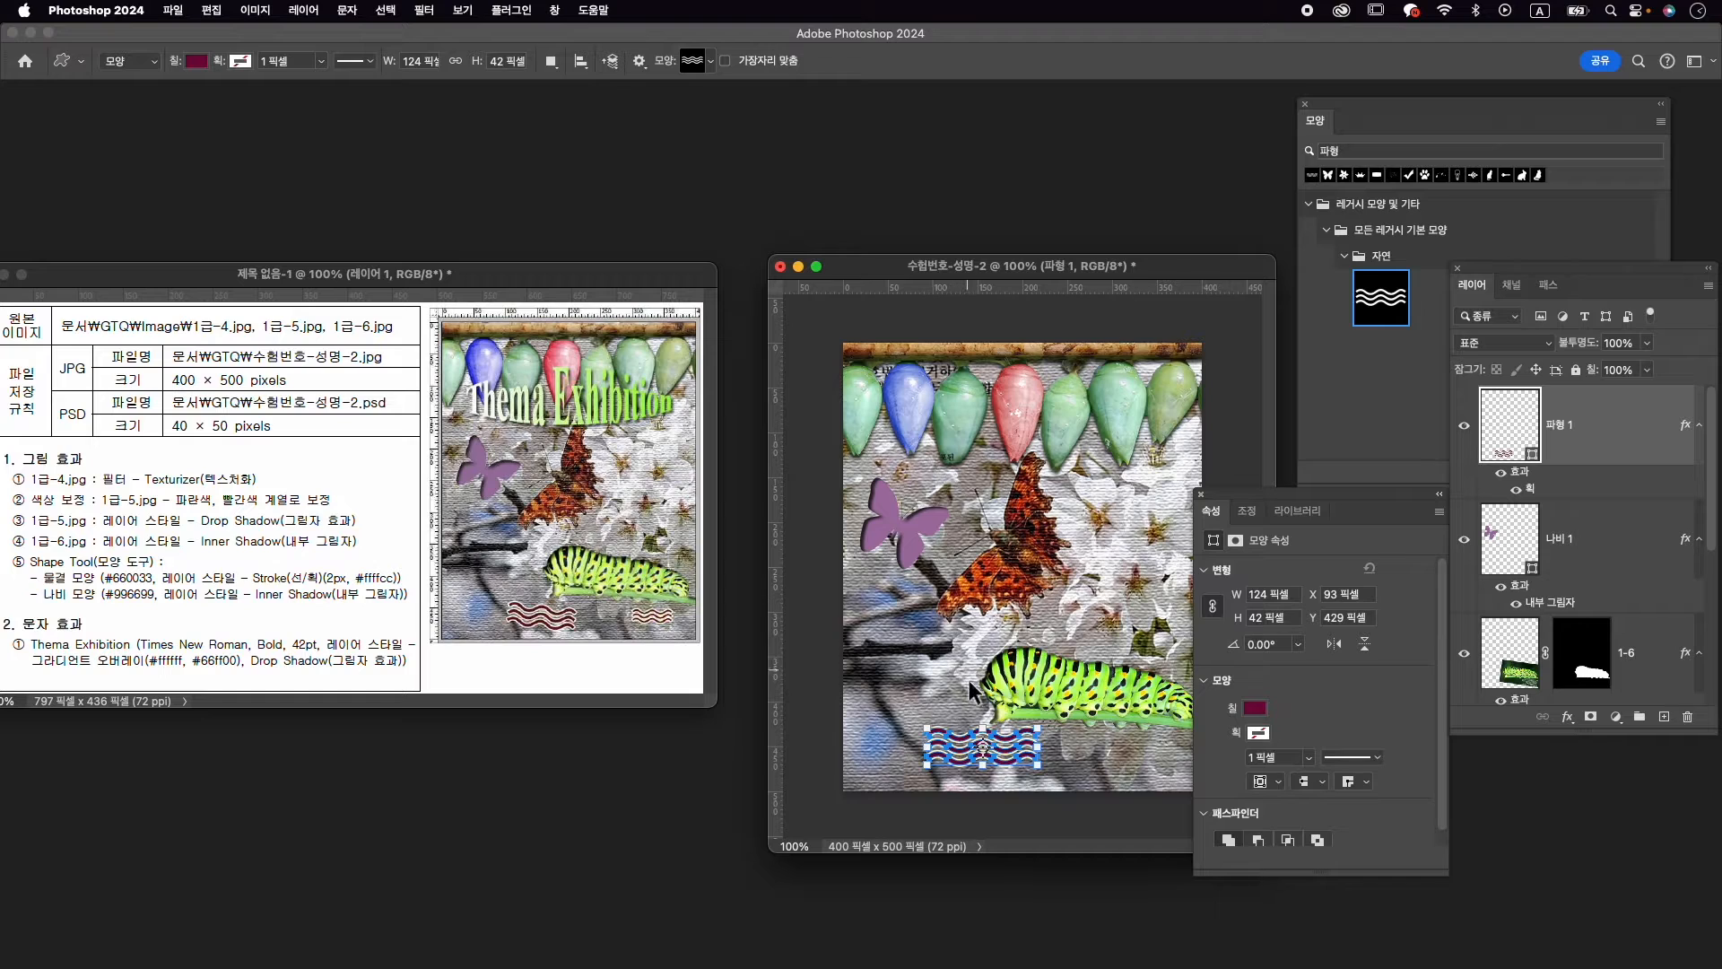
Rotate the wave shape about 7.8° clockwise and nudge it a few pixels right and down
key("cmd+t")
left_click_drag(1059, 755, 1012, 750)
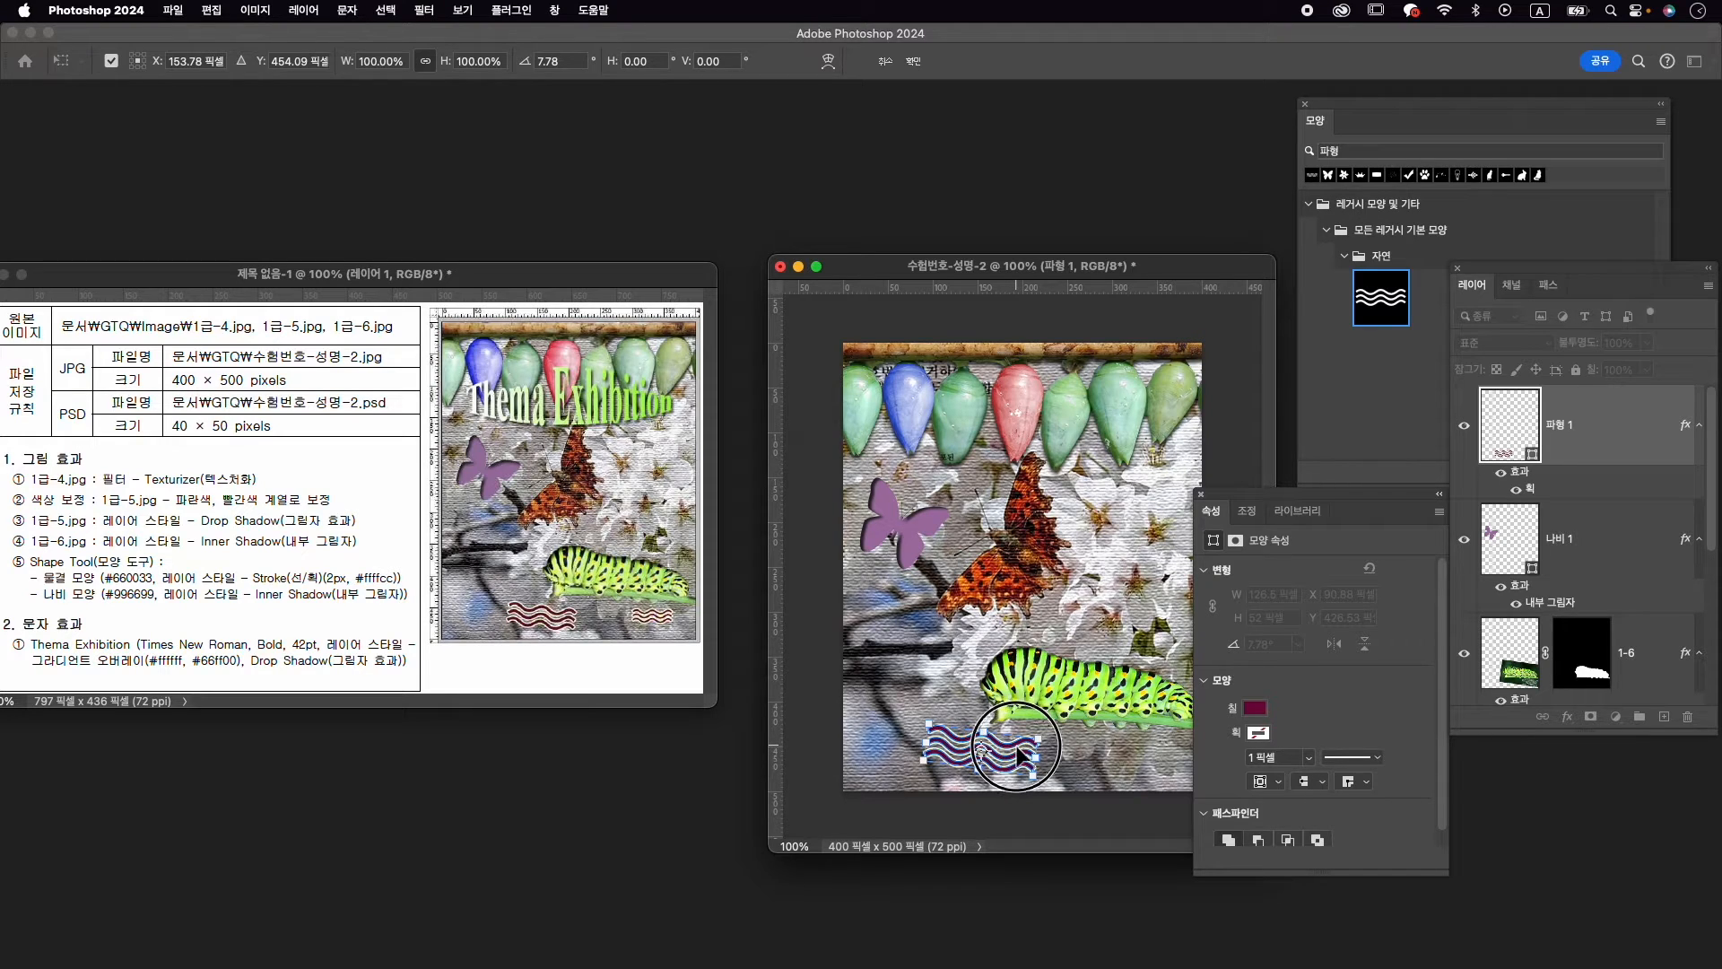
key("Right")
key("Right")
key("Right")
key("Down")
key("Down")
key("Down")
key("Down")
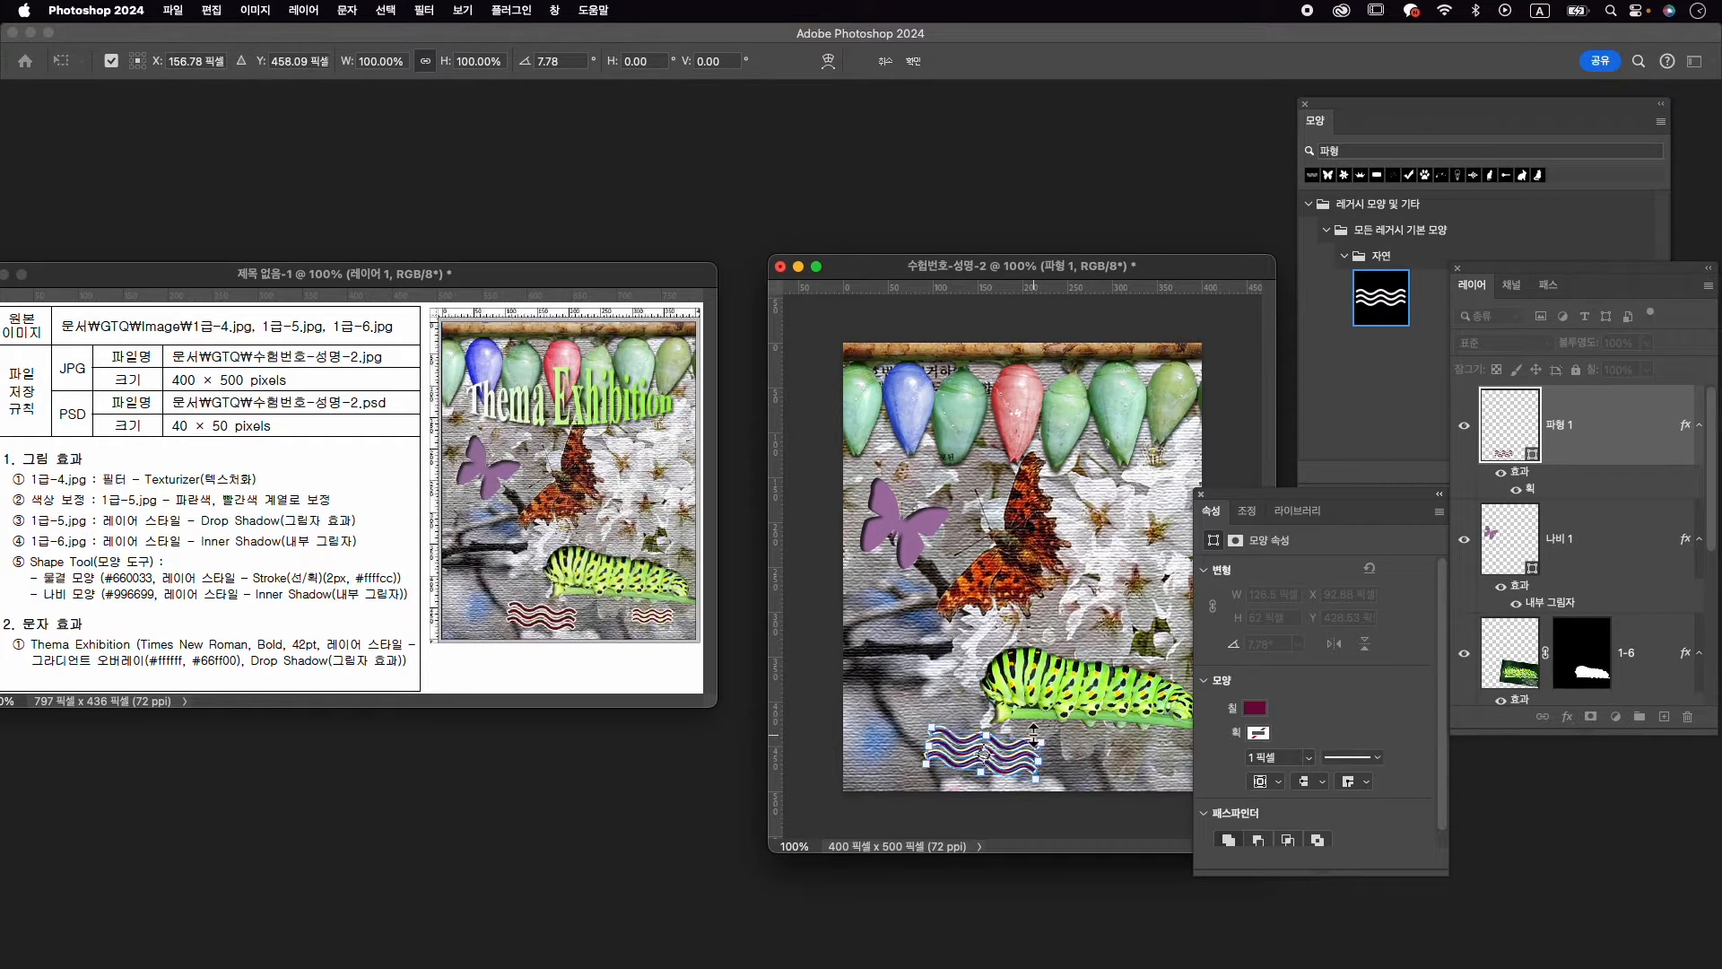
key("Right")
key("Right")
key("Right")
key("Right")
key("Down")
key("Return")
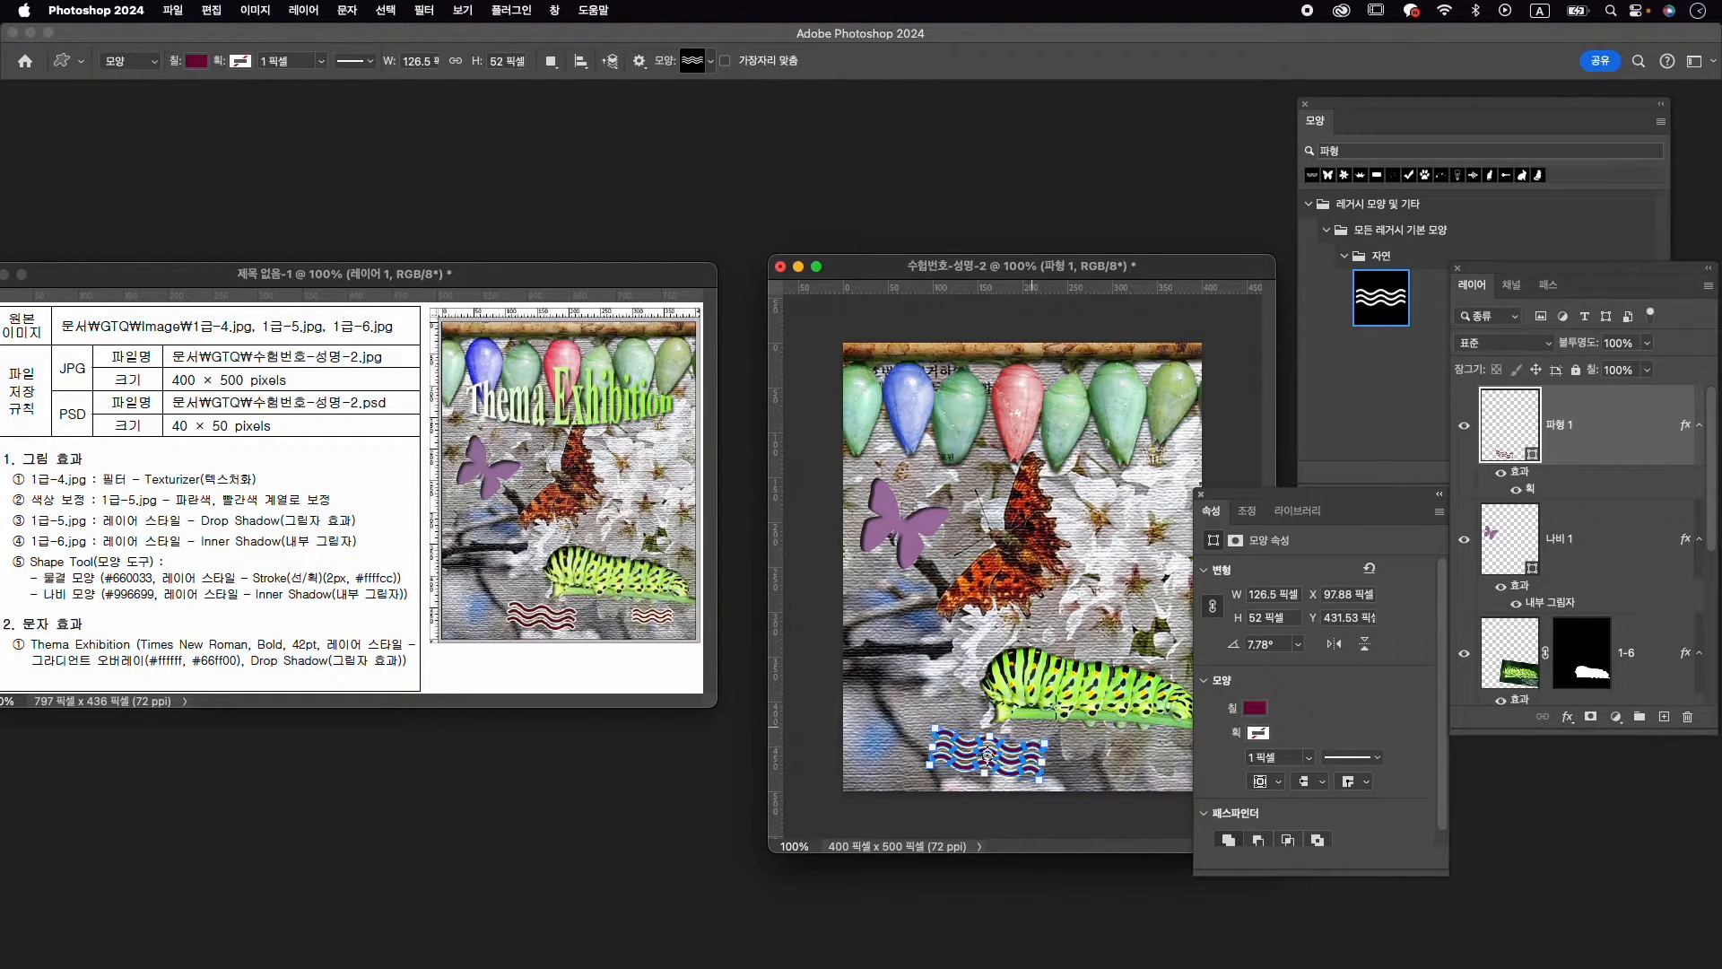
Duplicate the wave layer, shrink the copy to about 68 × 25 px with a 2.63° tilt and place it in the canvas's lower-right corner
left_click_drag(1356, 514, 1439, 579)
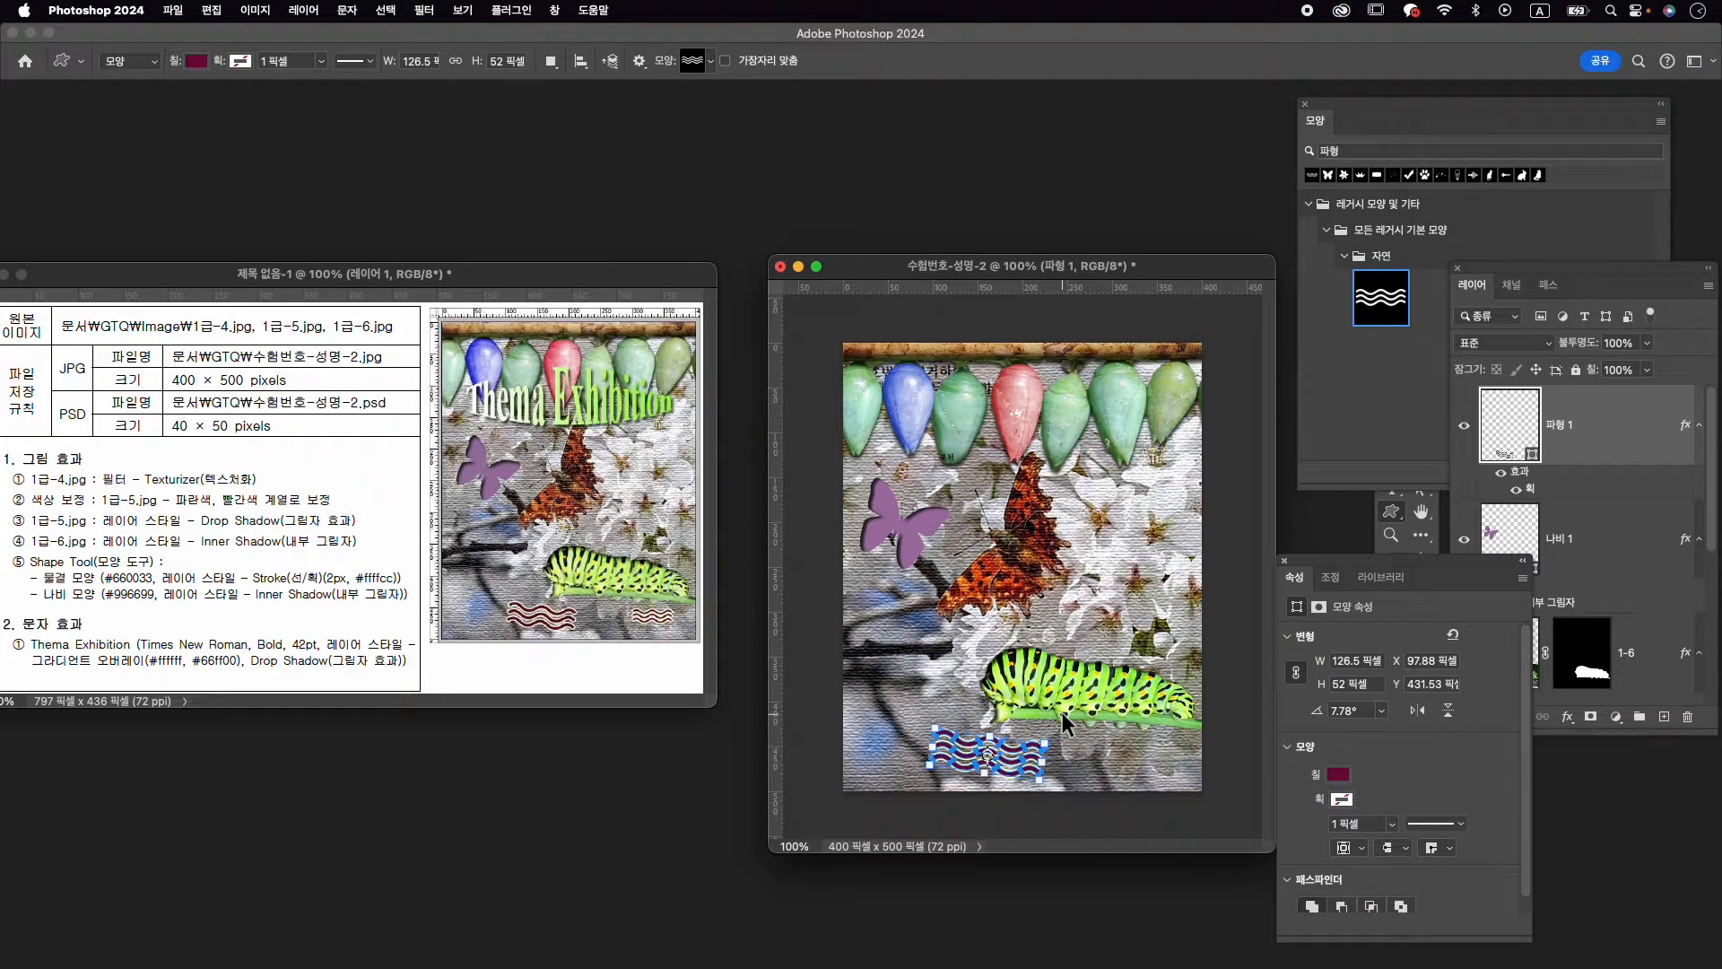
key("super+j")
key("super+t")
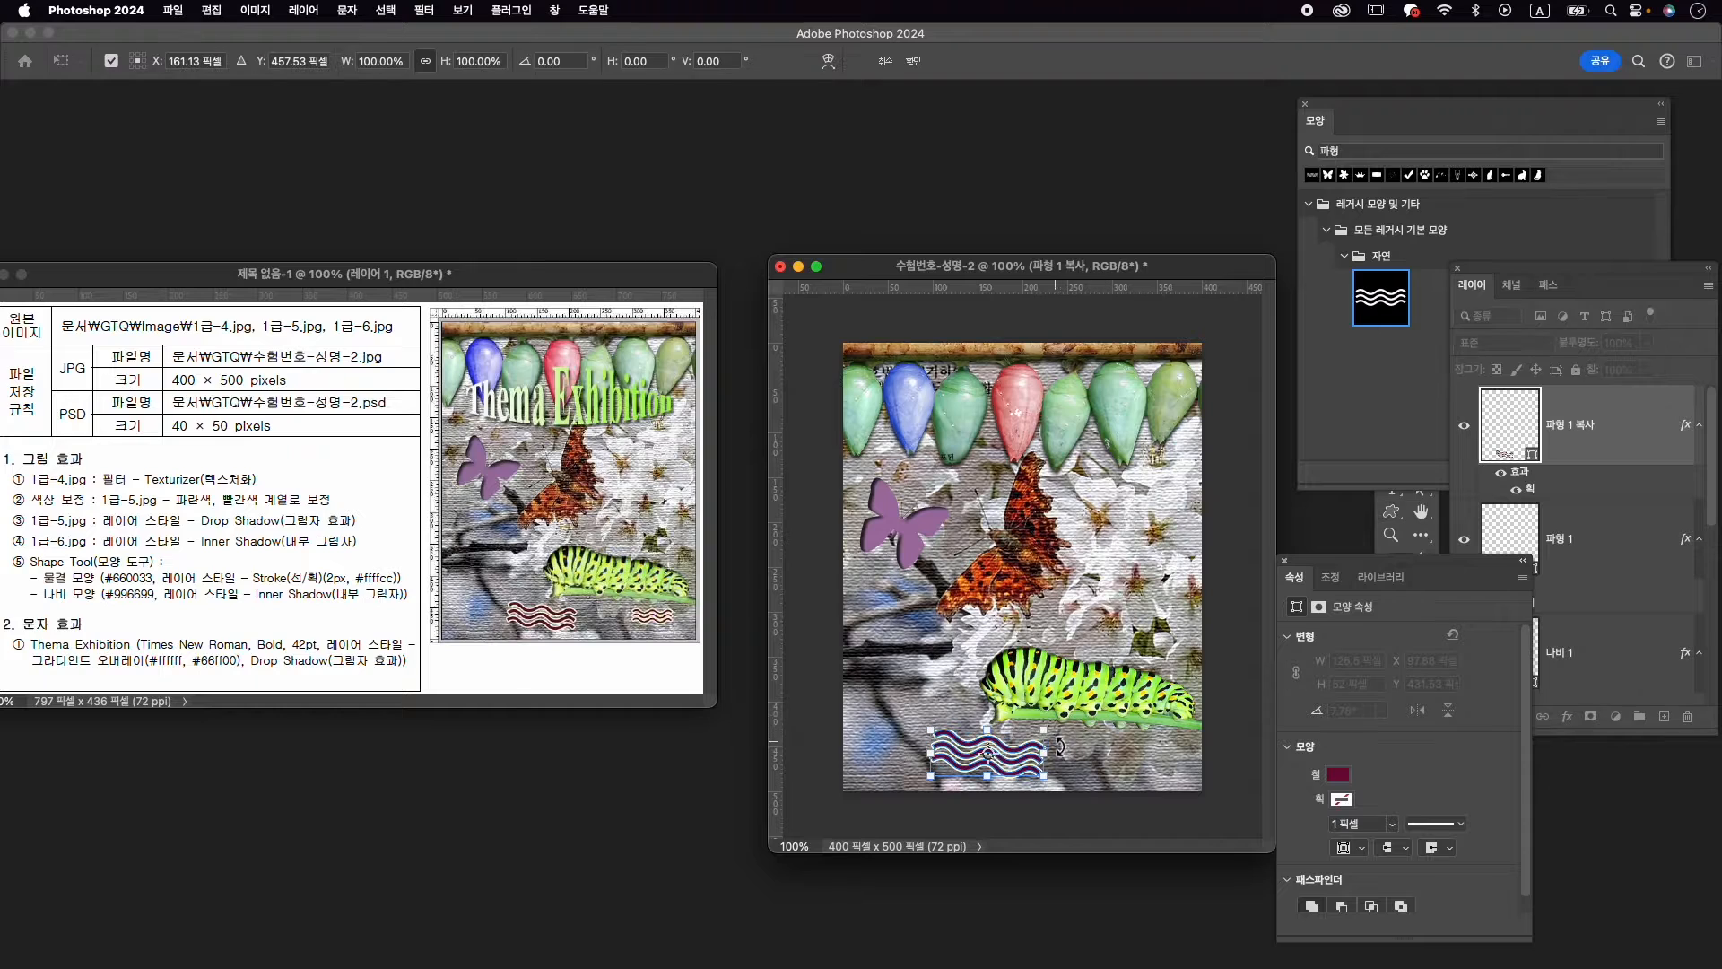
left_click_drag(1024, 746, 1108, 770)
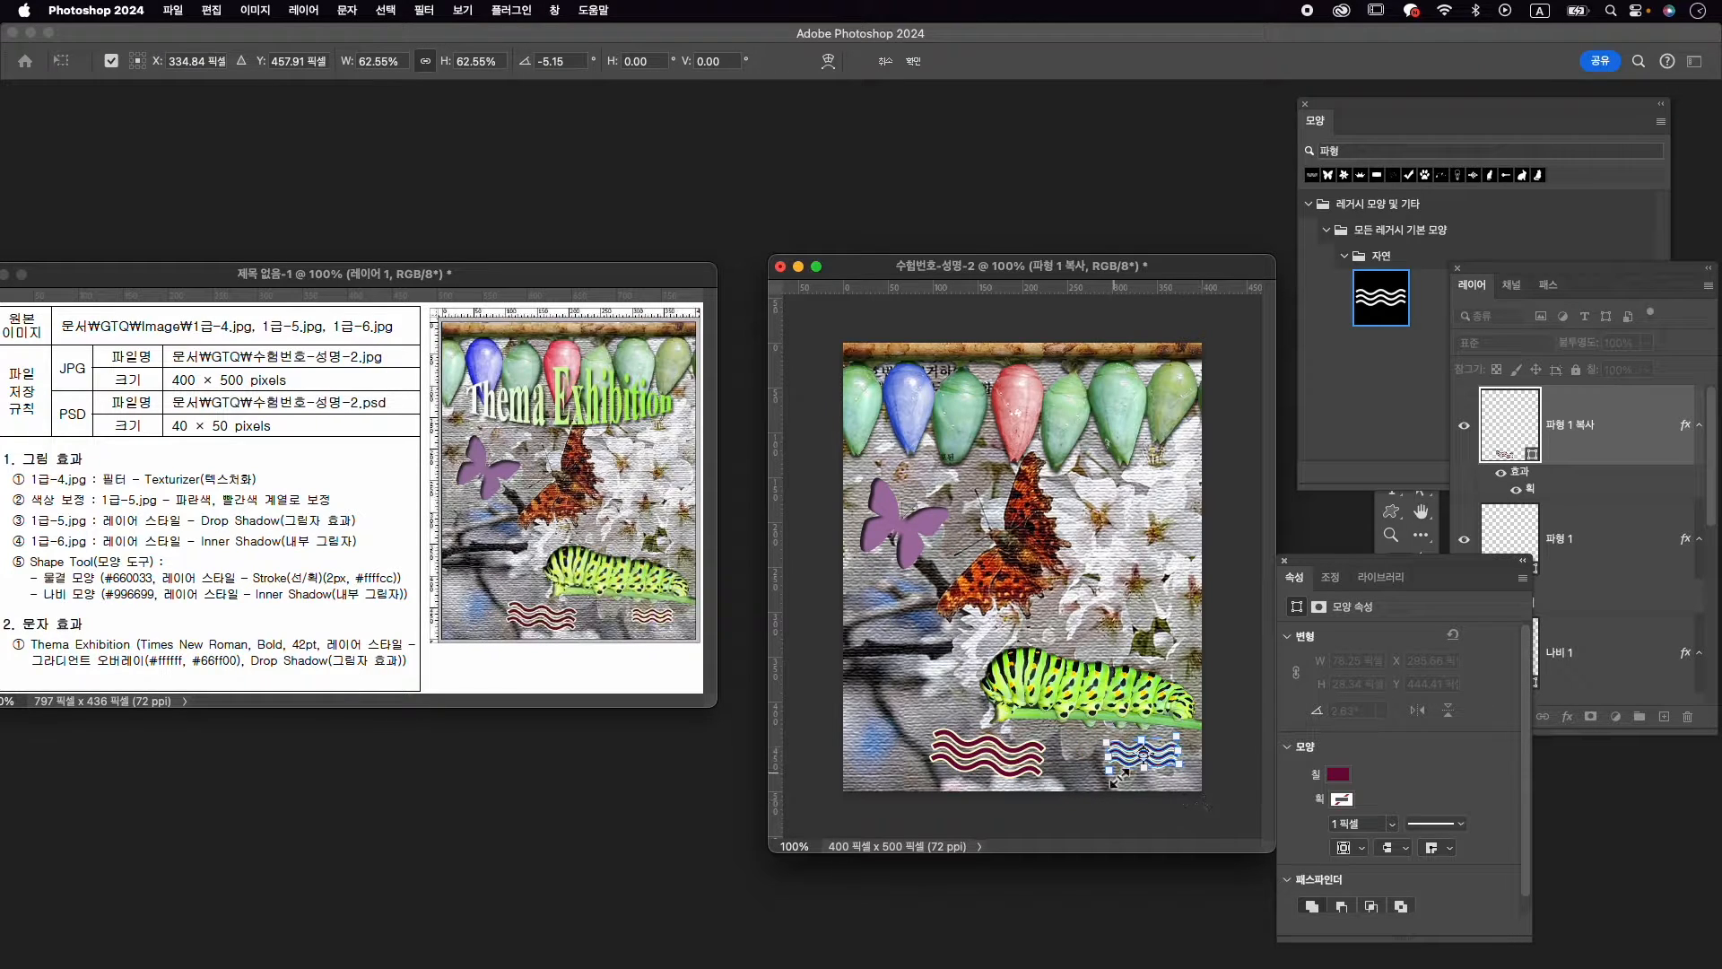
key("Return")
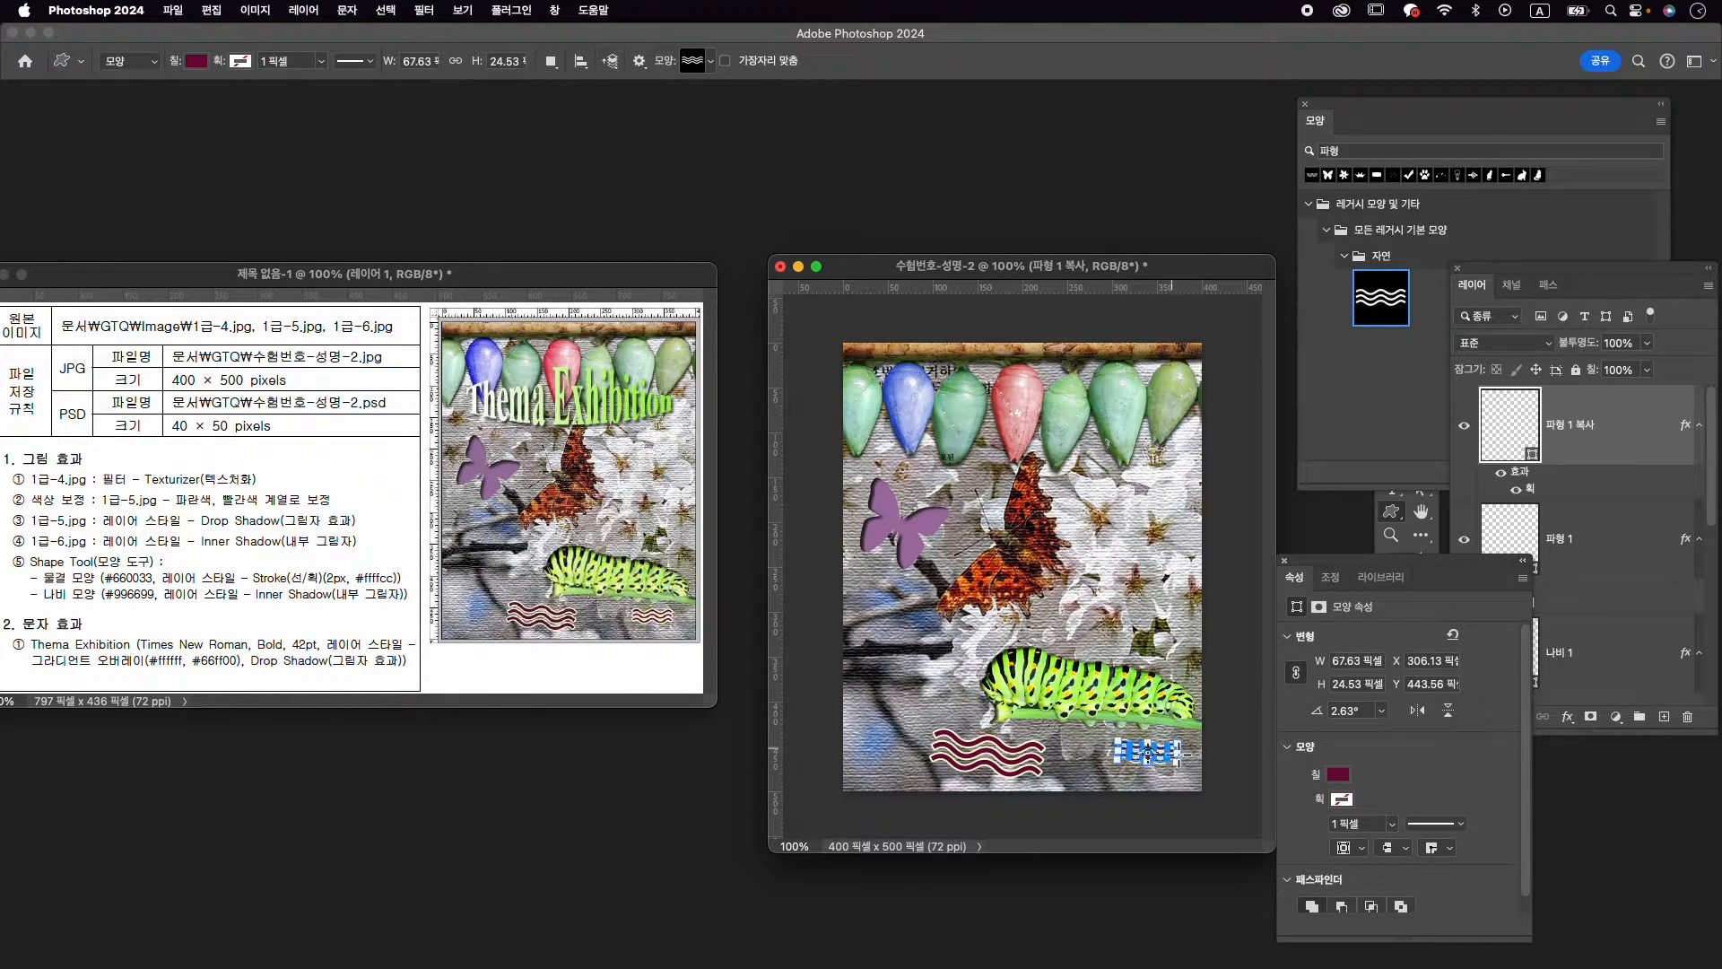
key("v")
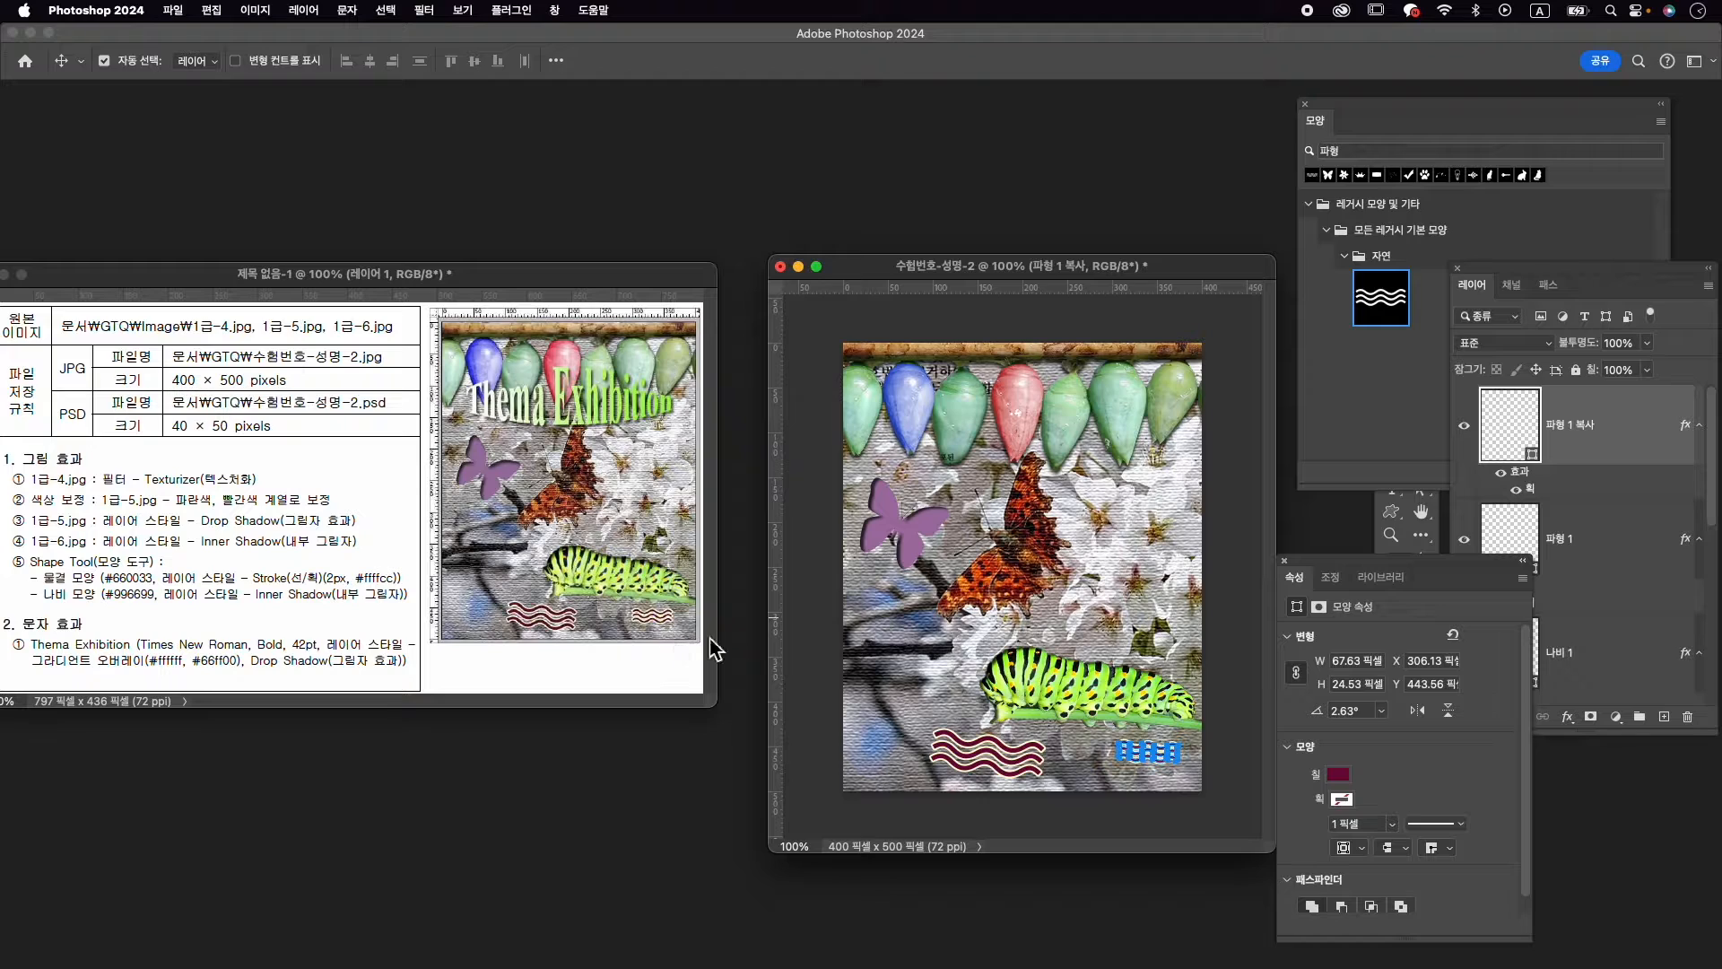
Scale the purple butterfly shape down slightly to about 89 × 92 px, keeping it left of the orange butterfly
left_click(919, 519)
key("cmd+t")
left_click_drag(860, 477, 881, 503)
key("Return")
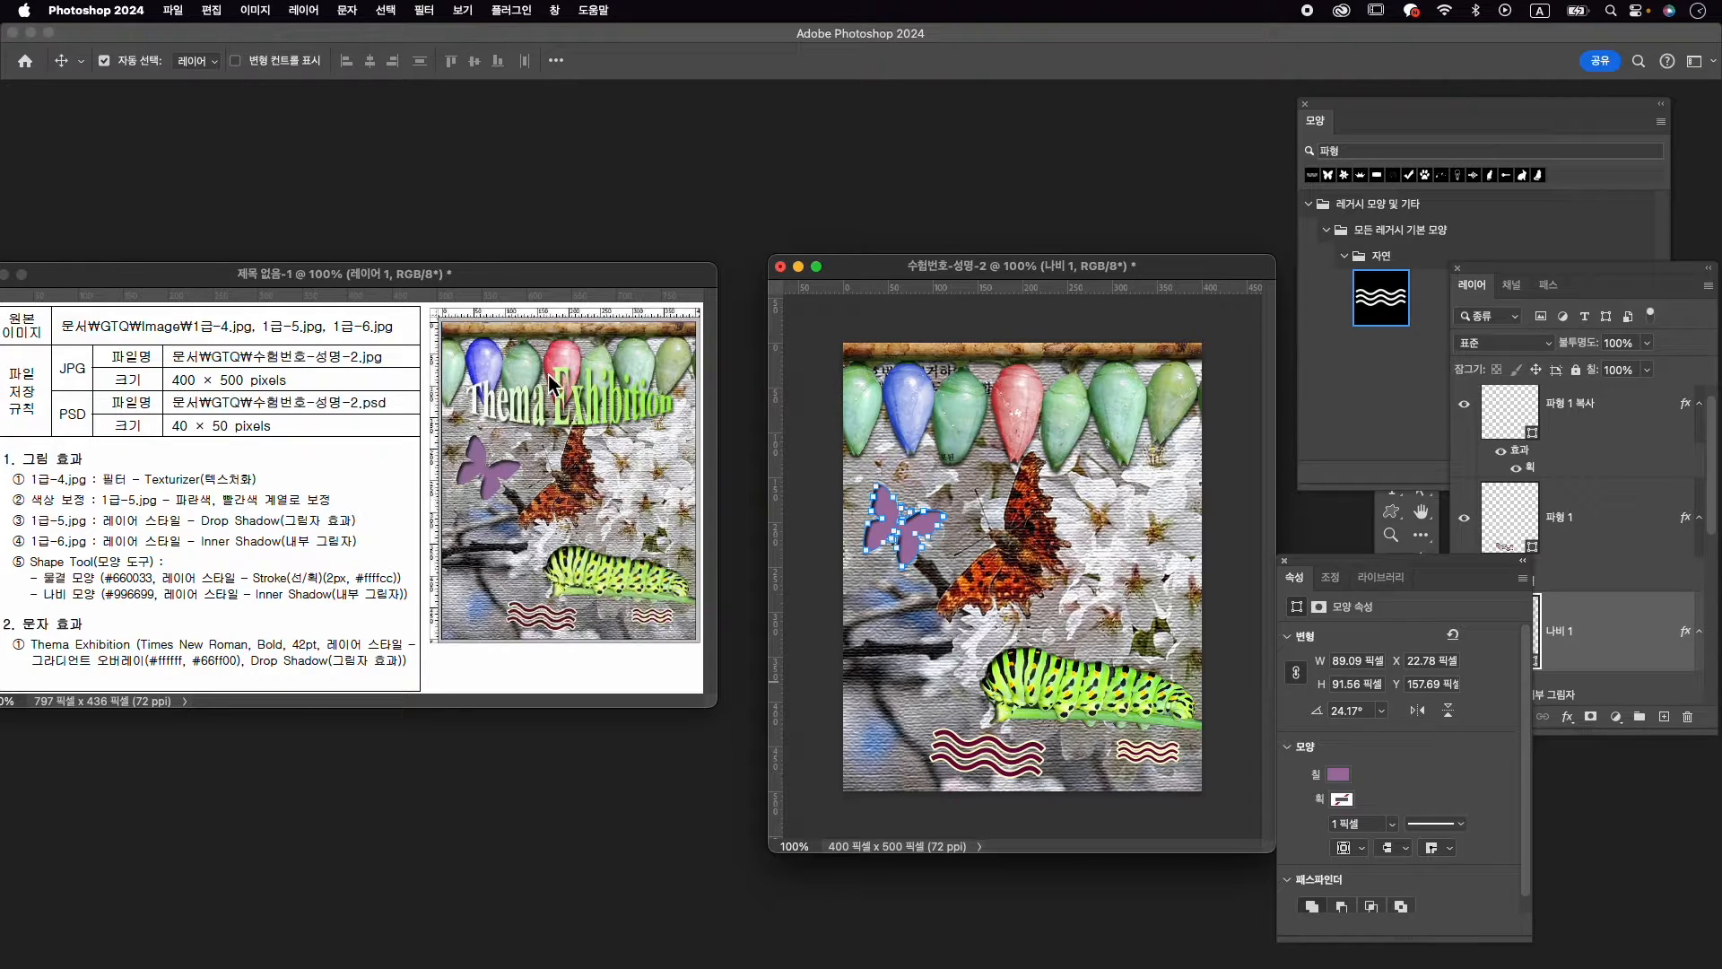
Add the text "Thema Exhibition" across the upper part of the canvas, just above the purple butterfly
key("t")
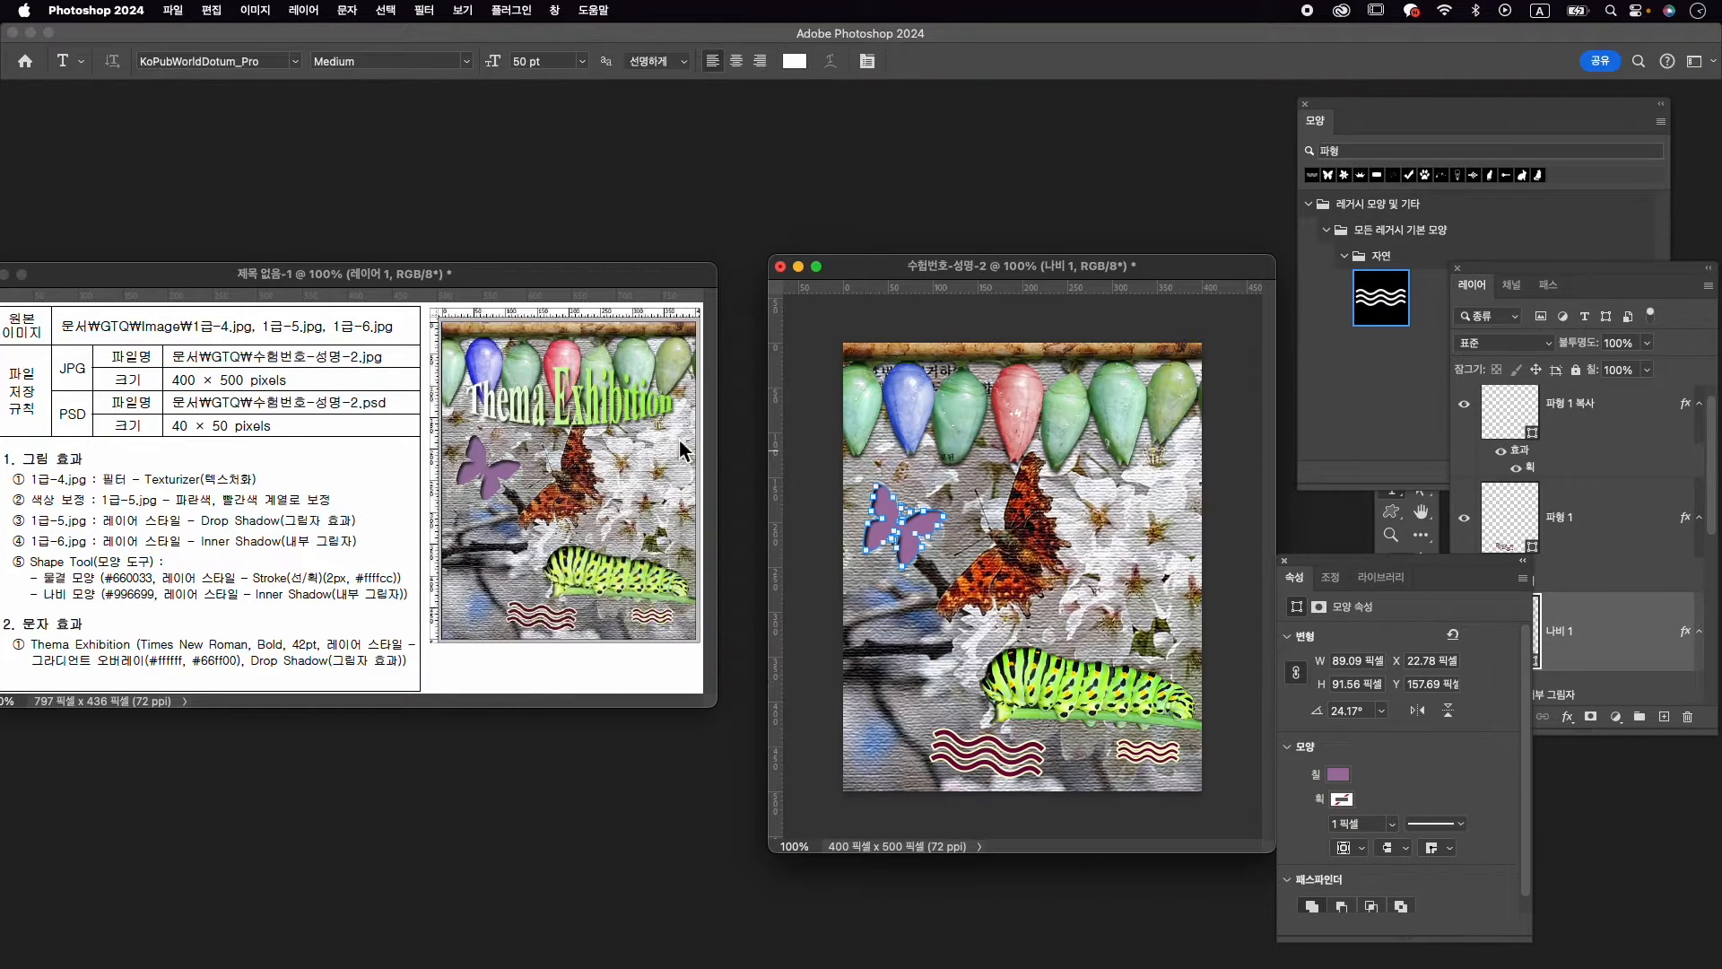
left_click(1307, 104)
left_click(1287, 561)
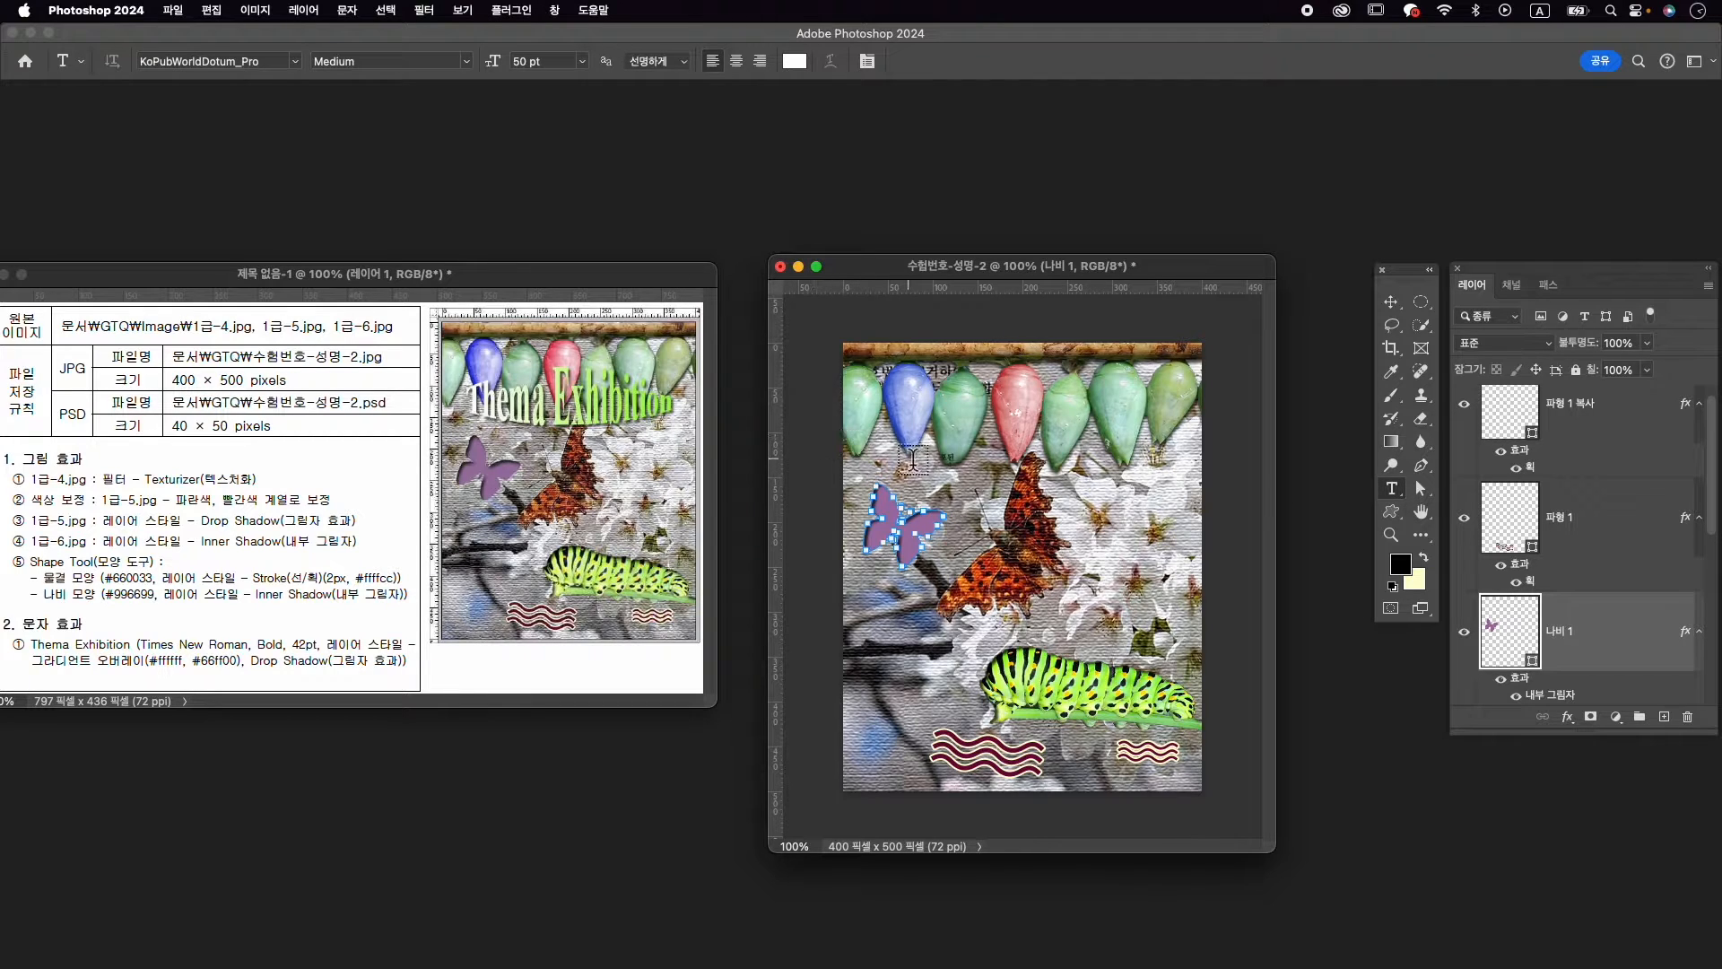
left_click(880, 446)
left_click(880, 446)
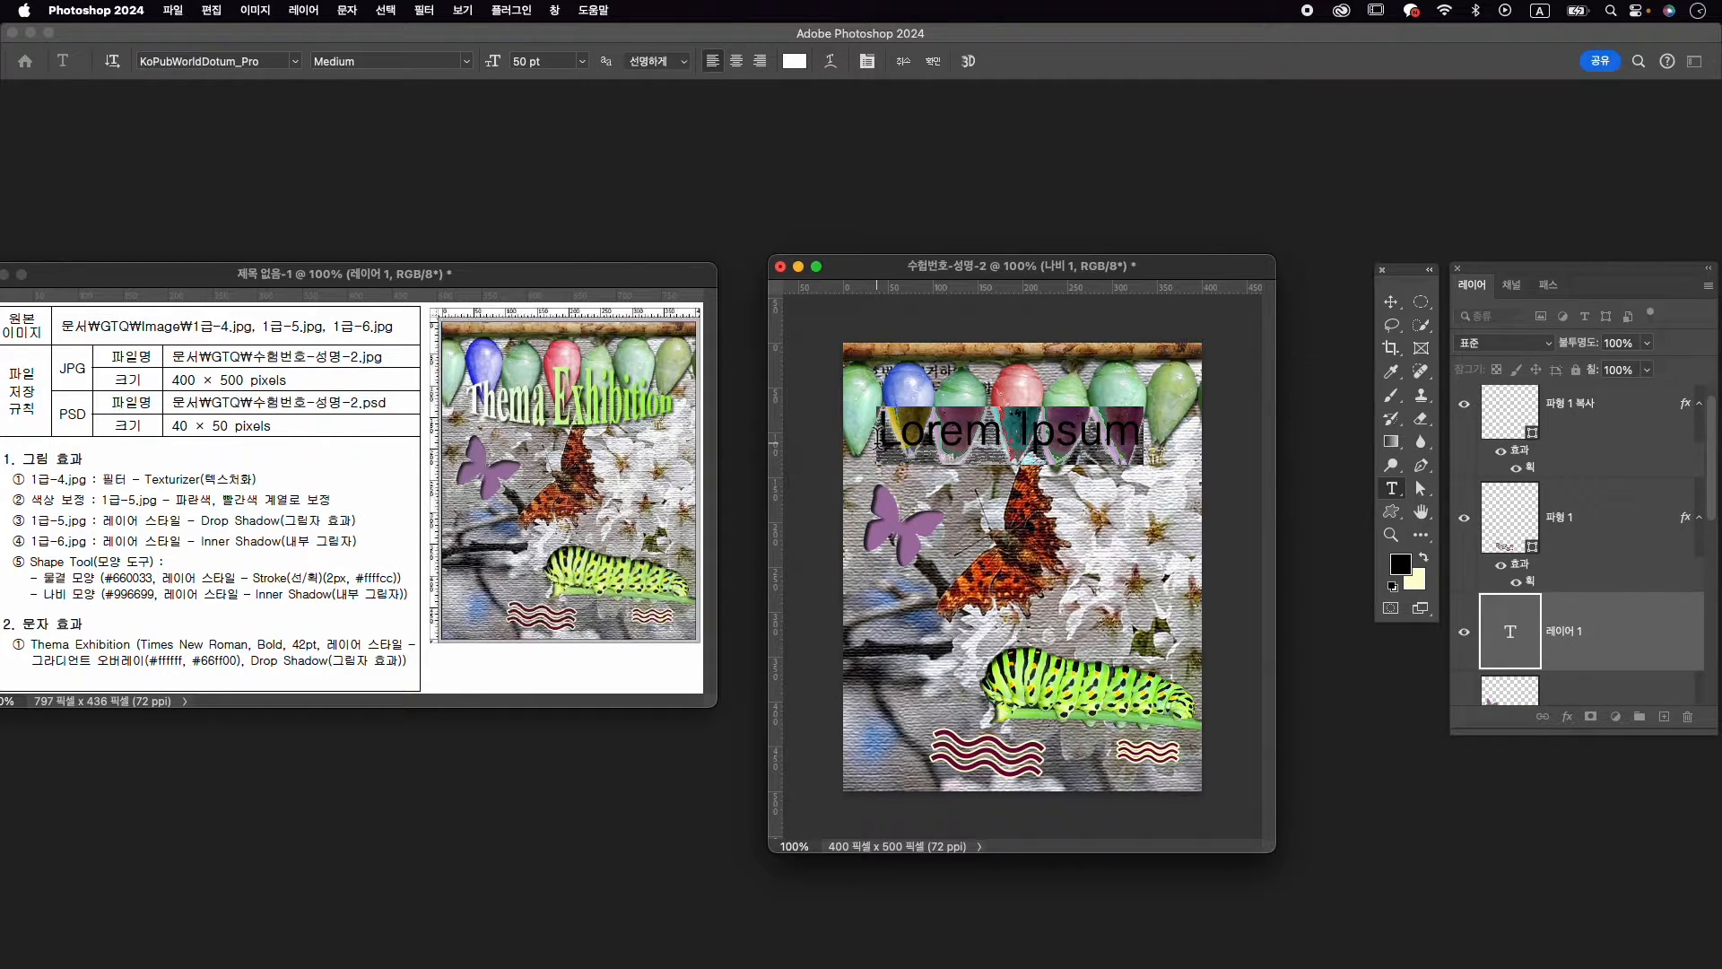
key("BackSpace")
key("Caps_Lock")
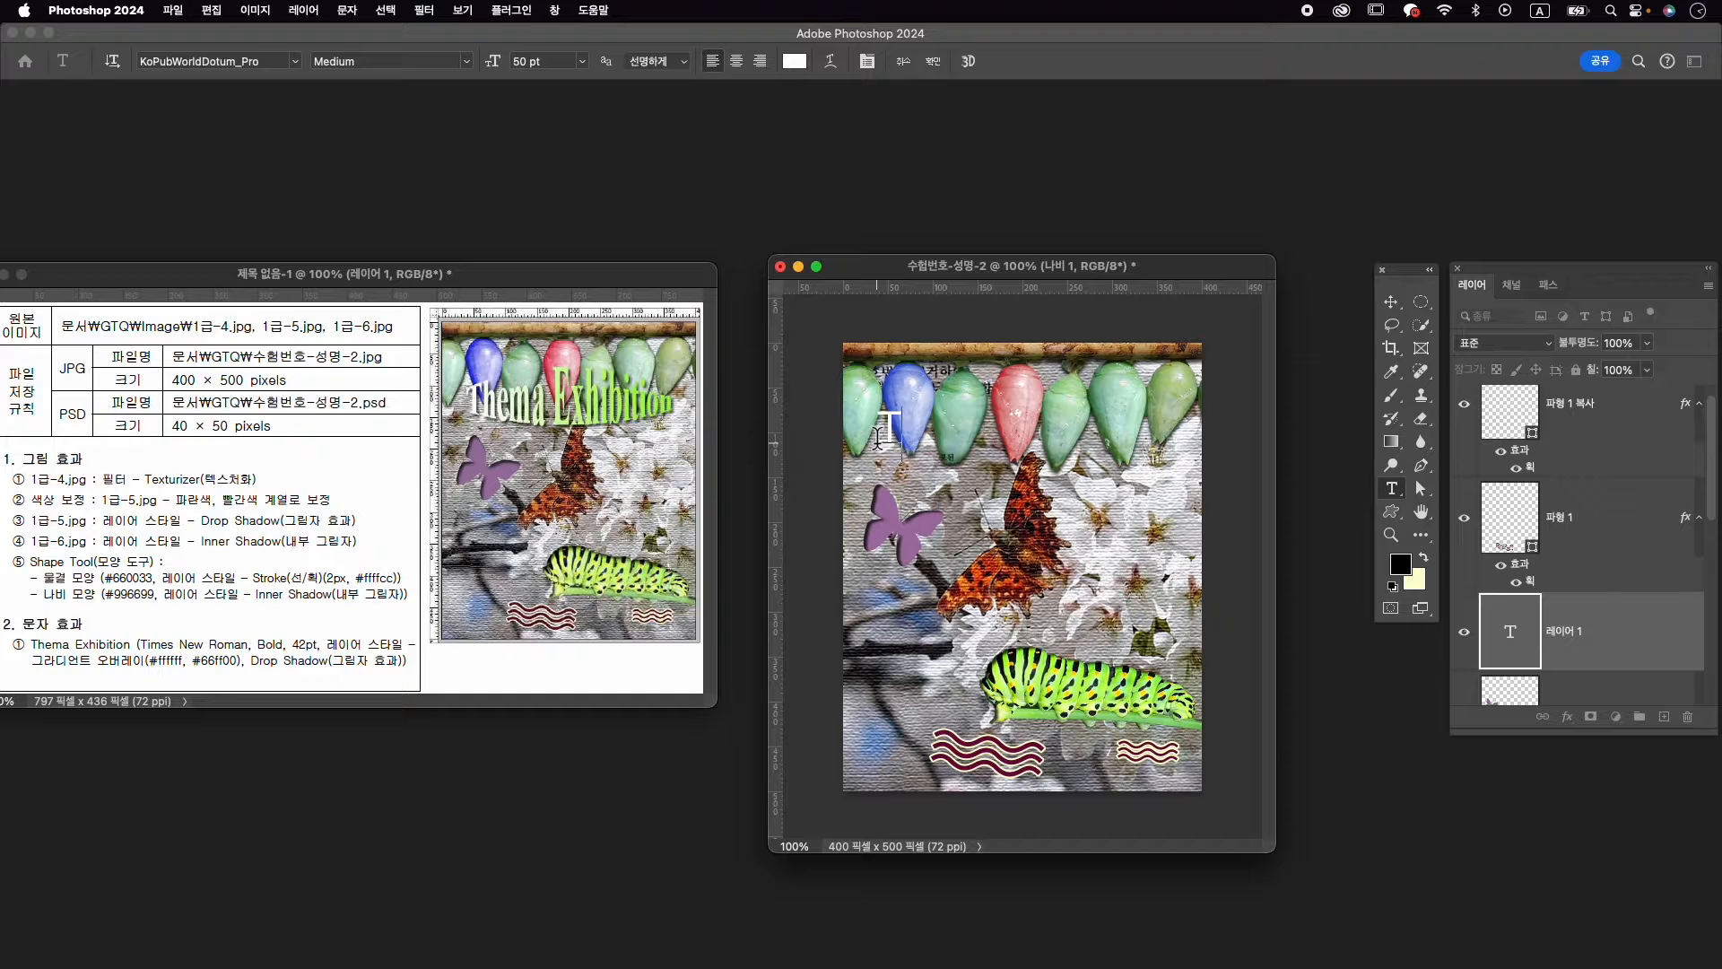
type("Thema Exh")
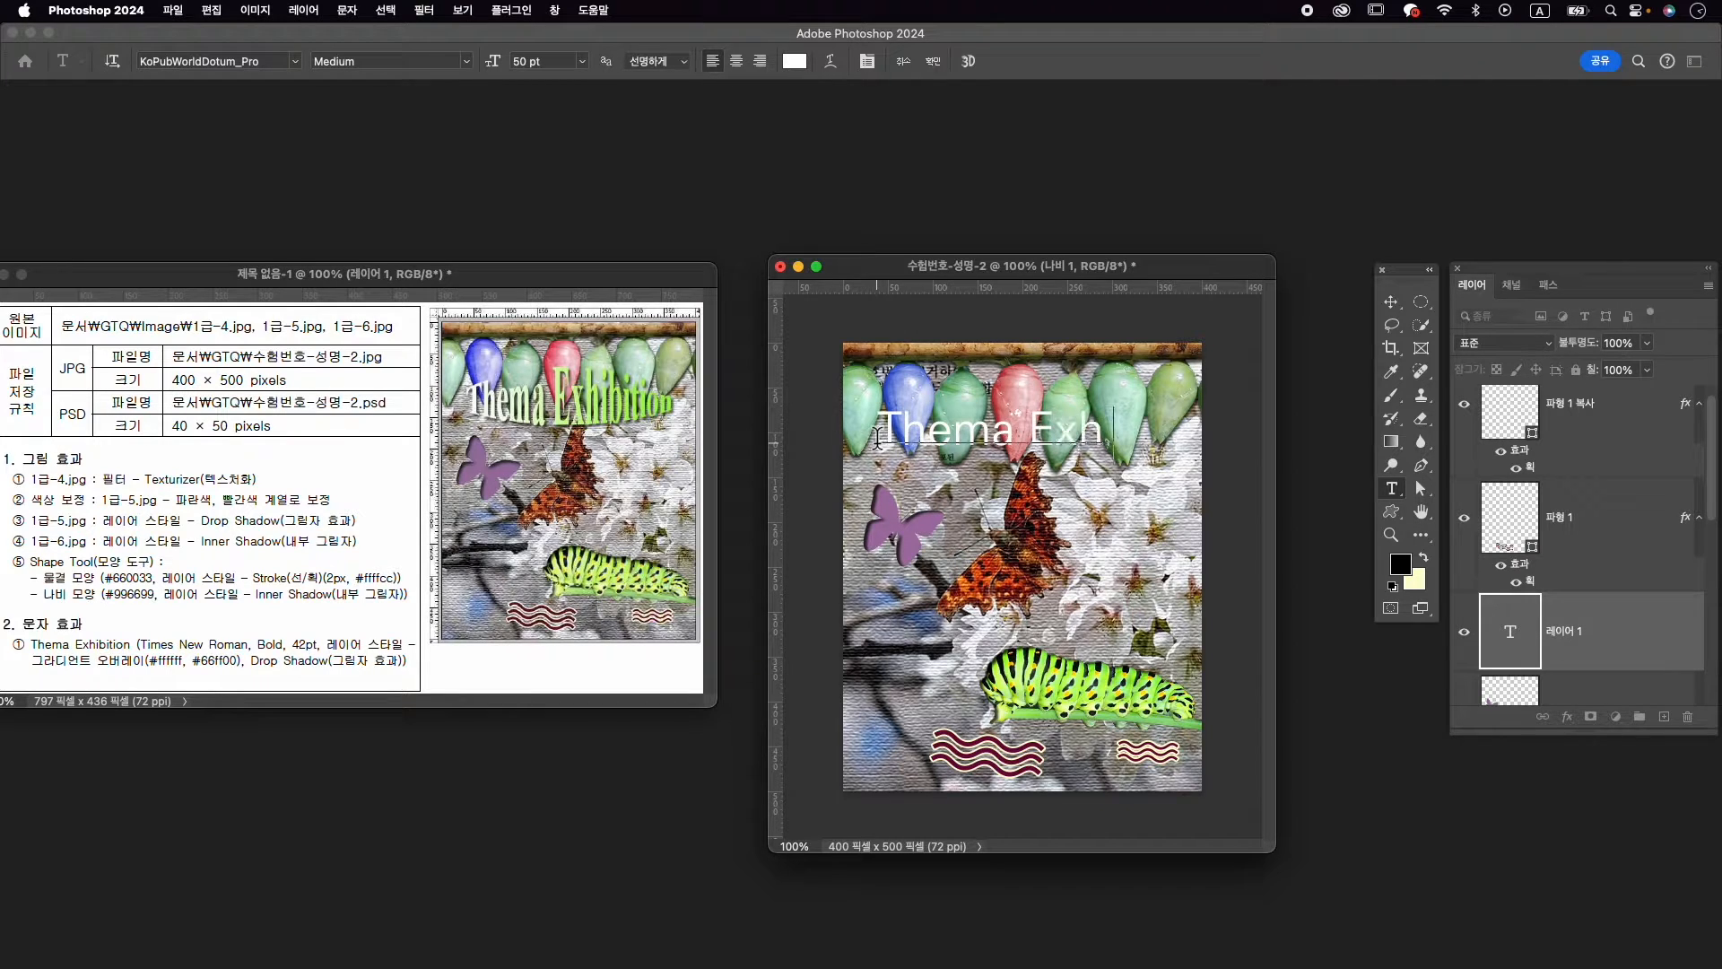
type("ibition")
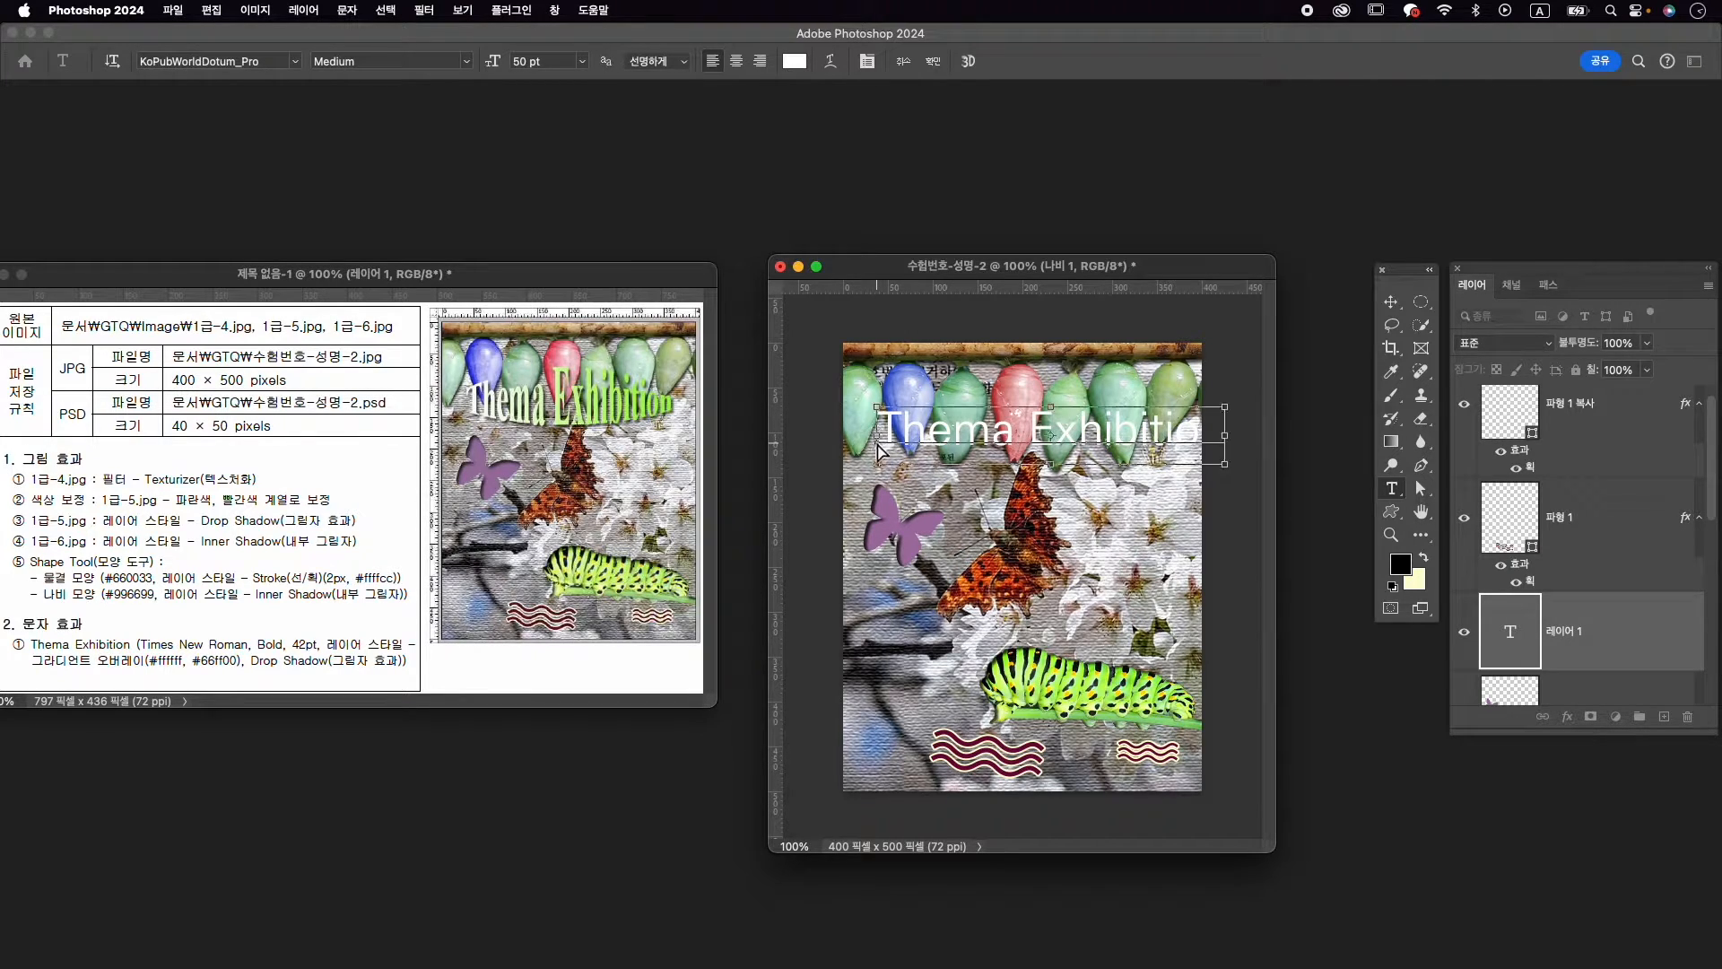
Format the whole "Thema Exhibition" text as Times New Roman Bold at 42 pt and commit it
key("super+a")
key("super+t")
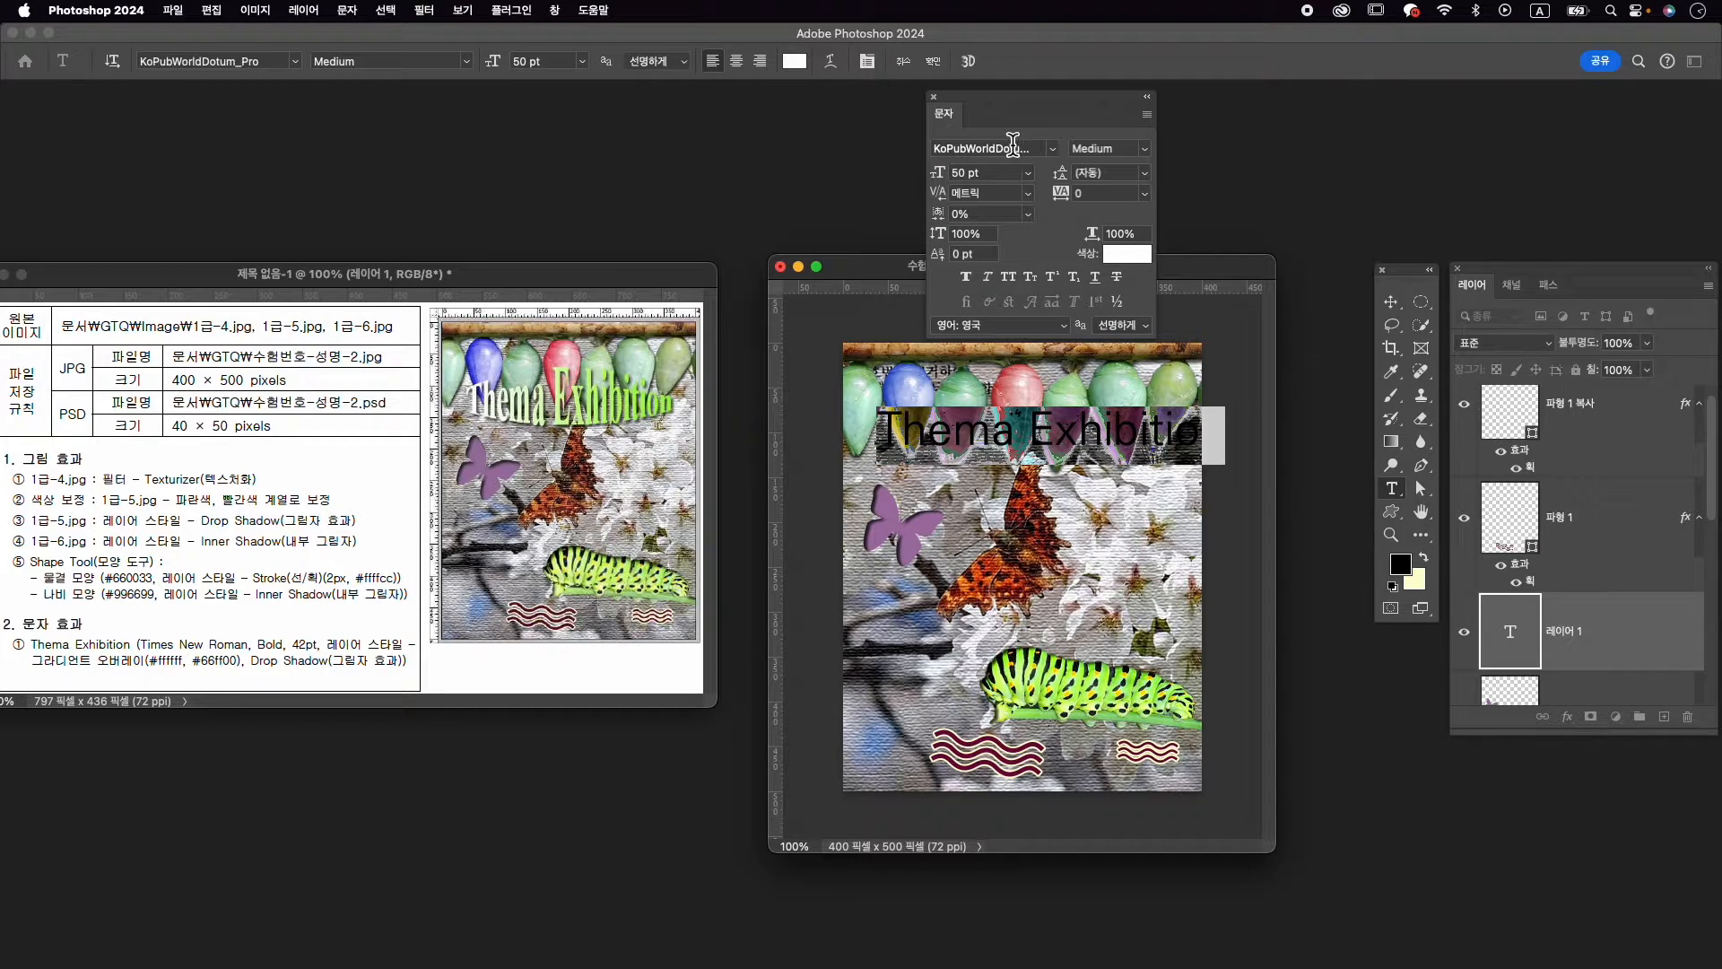
left_click(1013, 144)
type("times")
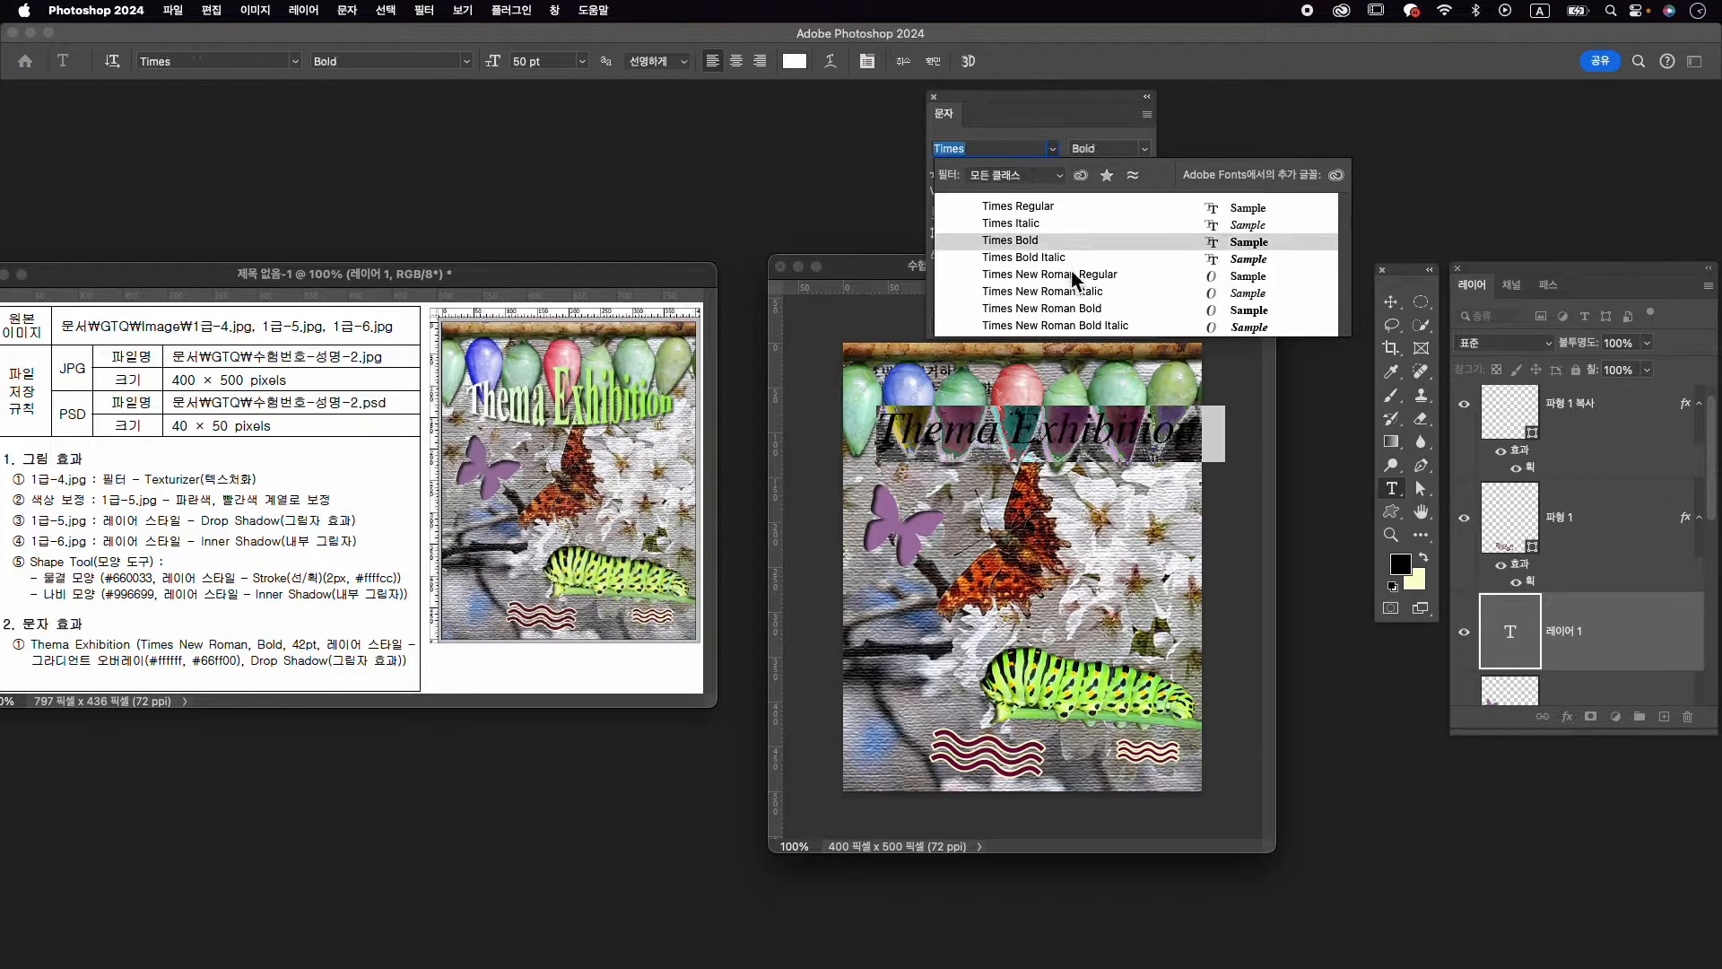
left_click(1137, 309)
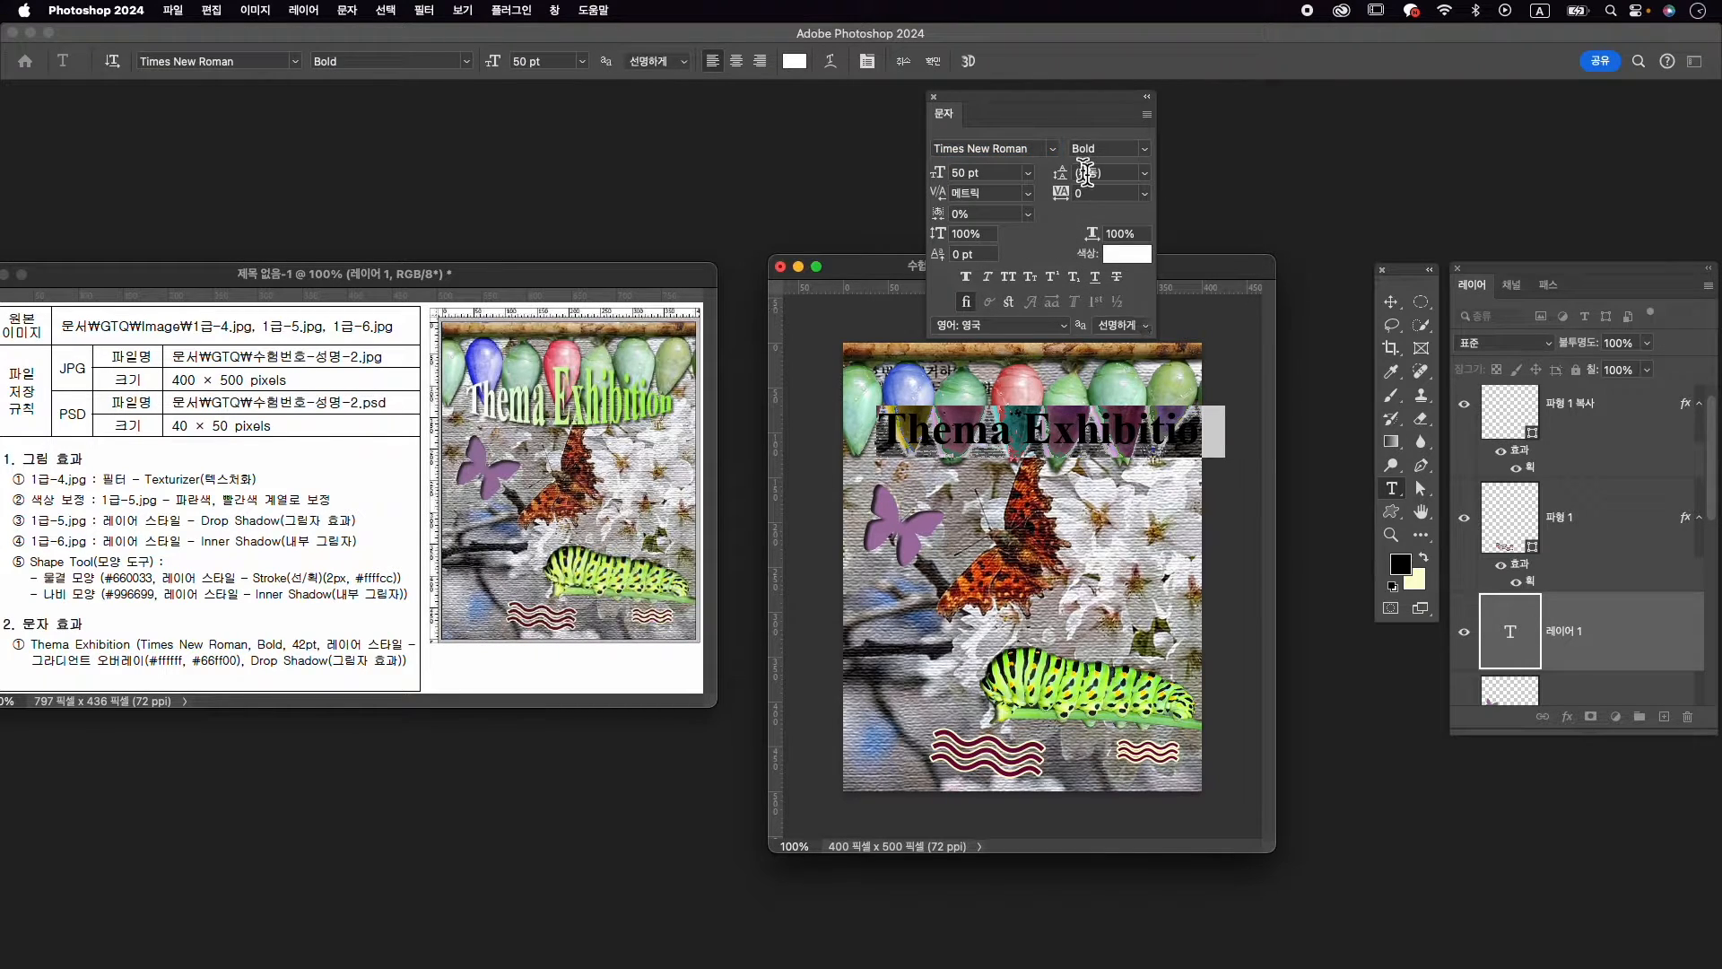
left_click(975, 173)
type("42")
key("Return")
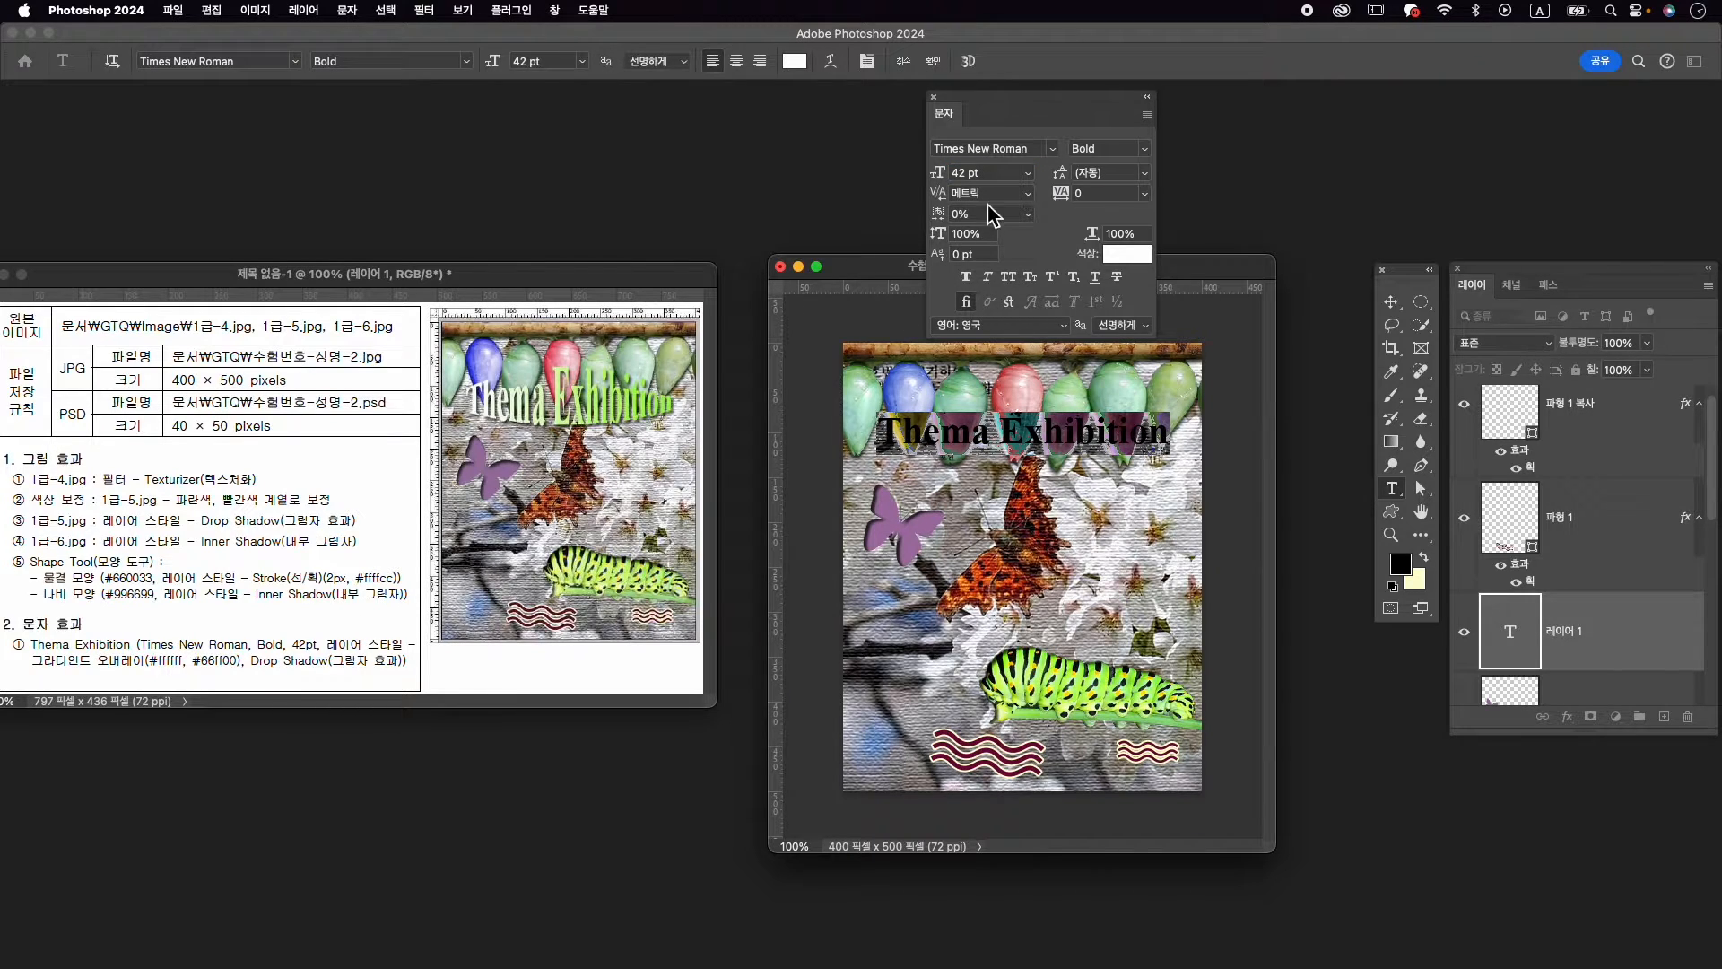
left_click(934, 62)
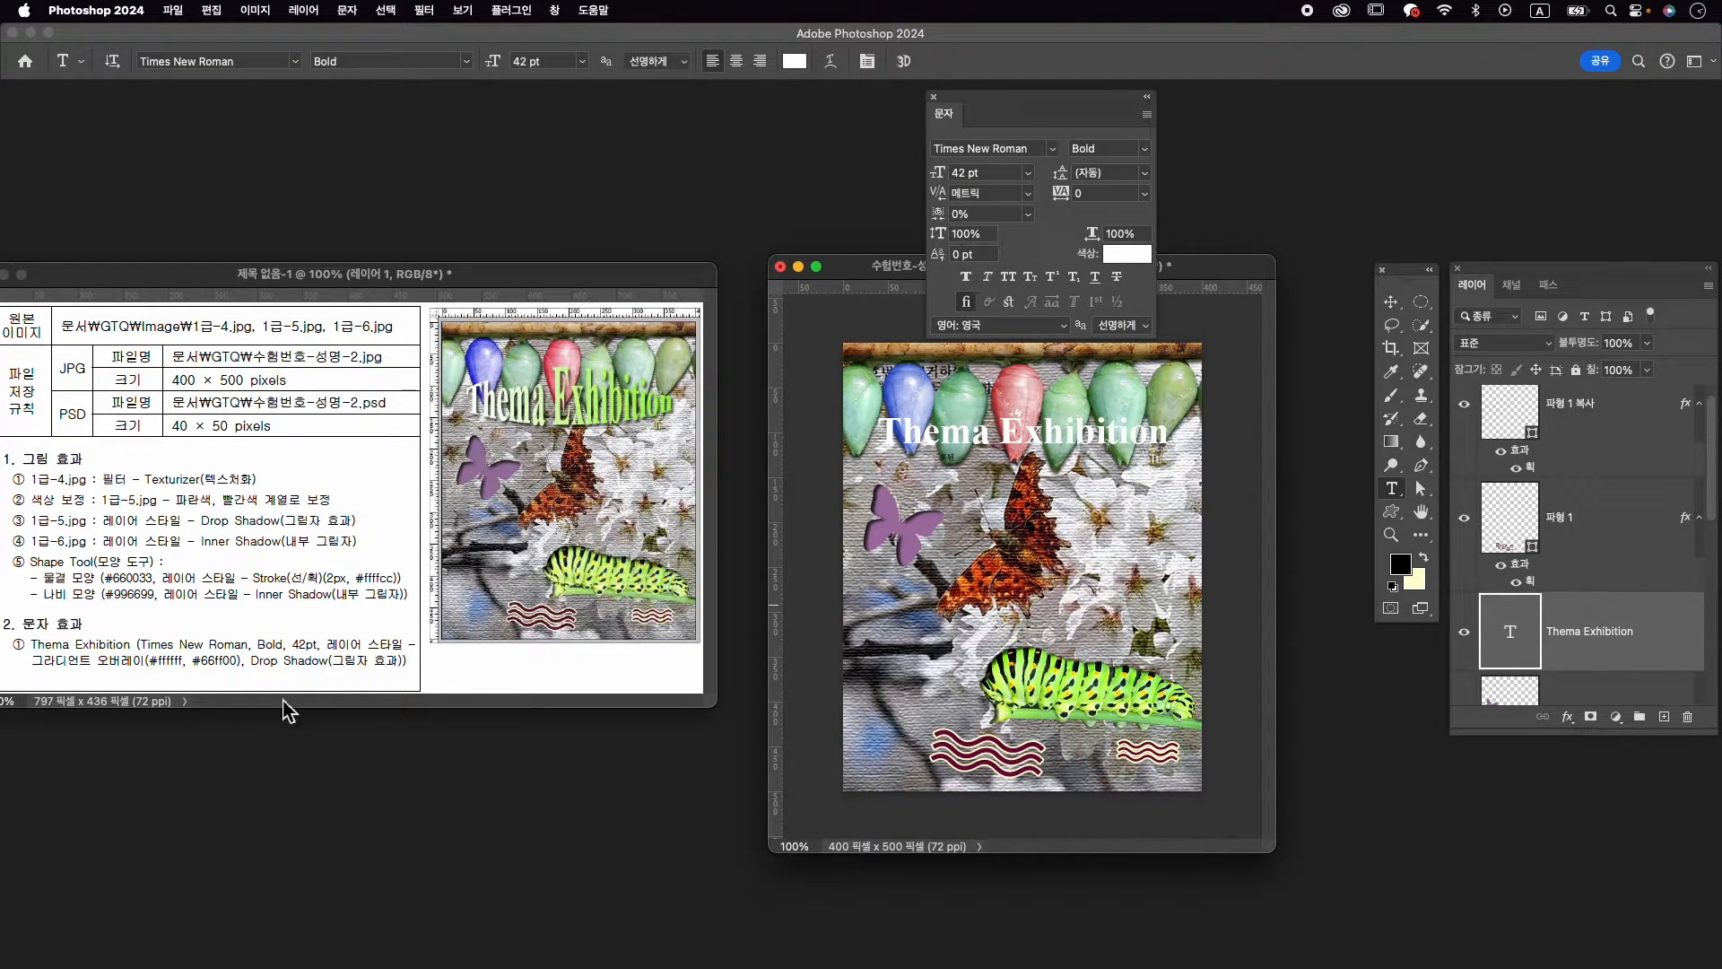
Add a Gradient Overlay to the Thema Exhibition layer running from #ffffff to #66ff00
left_click(1567, 716)
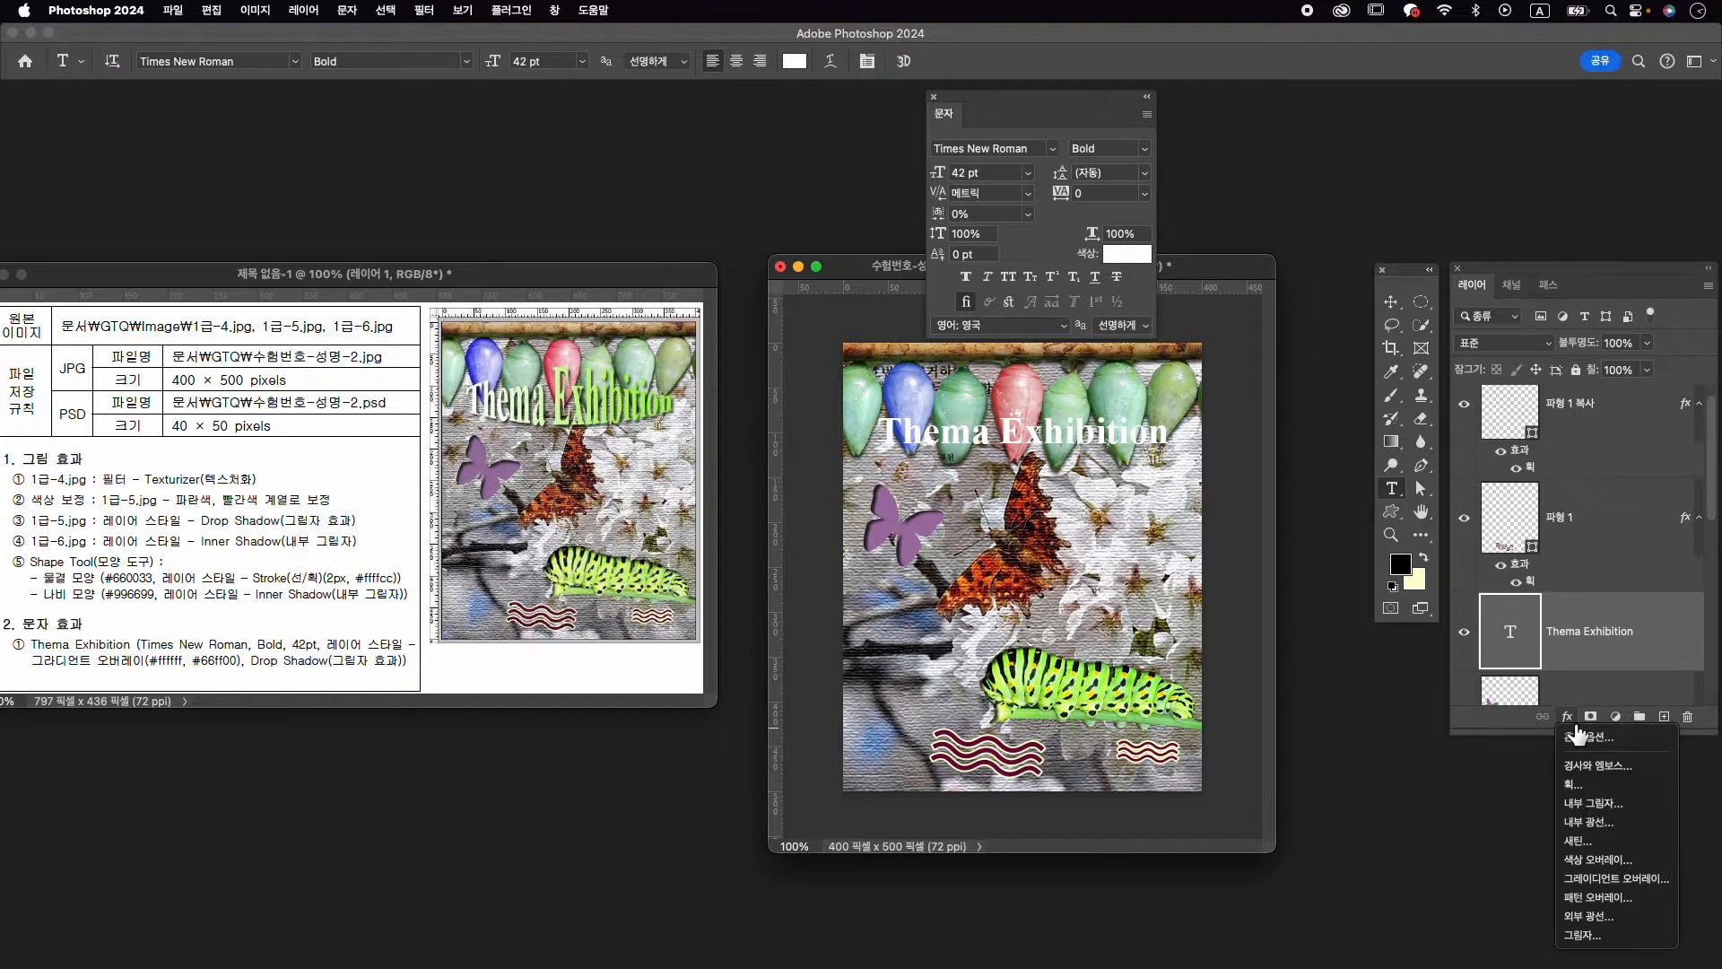
left_click(1615, 878)
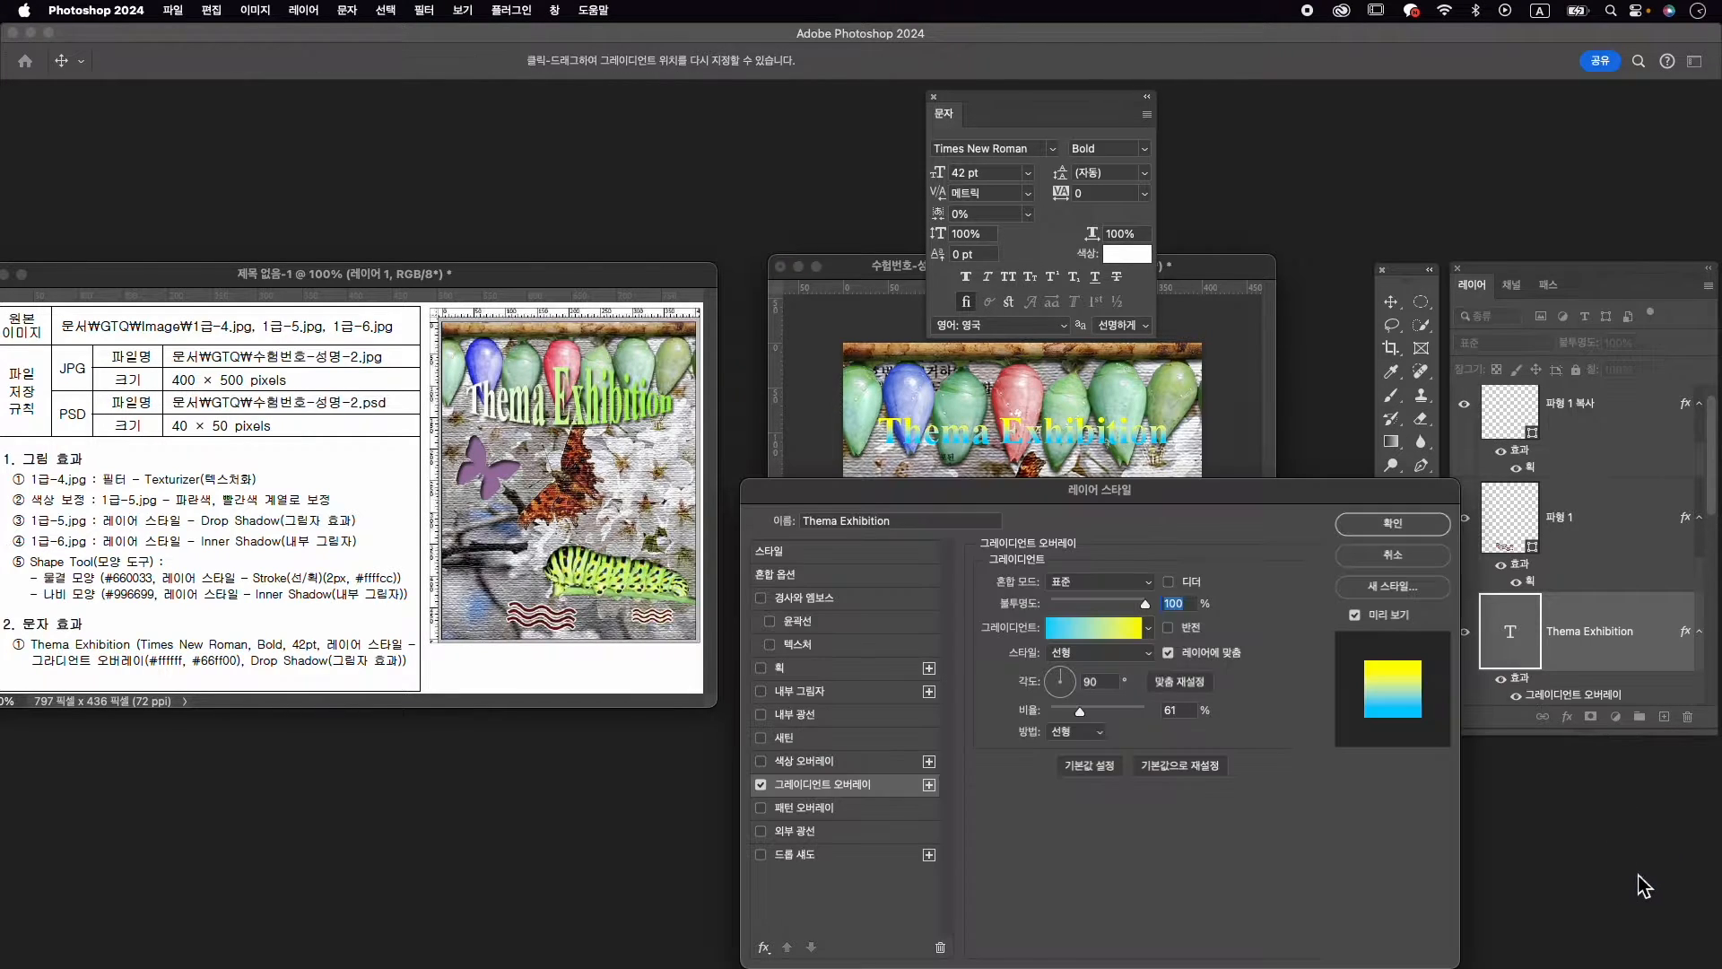
left_click(1118, 632)
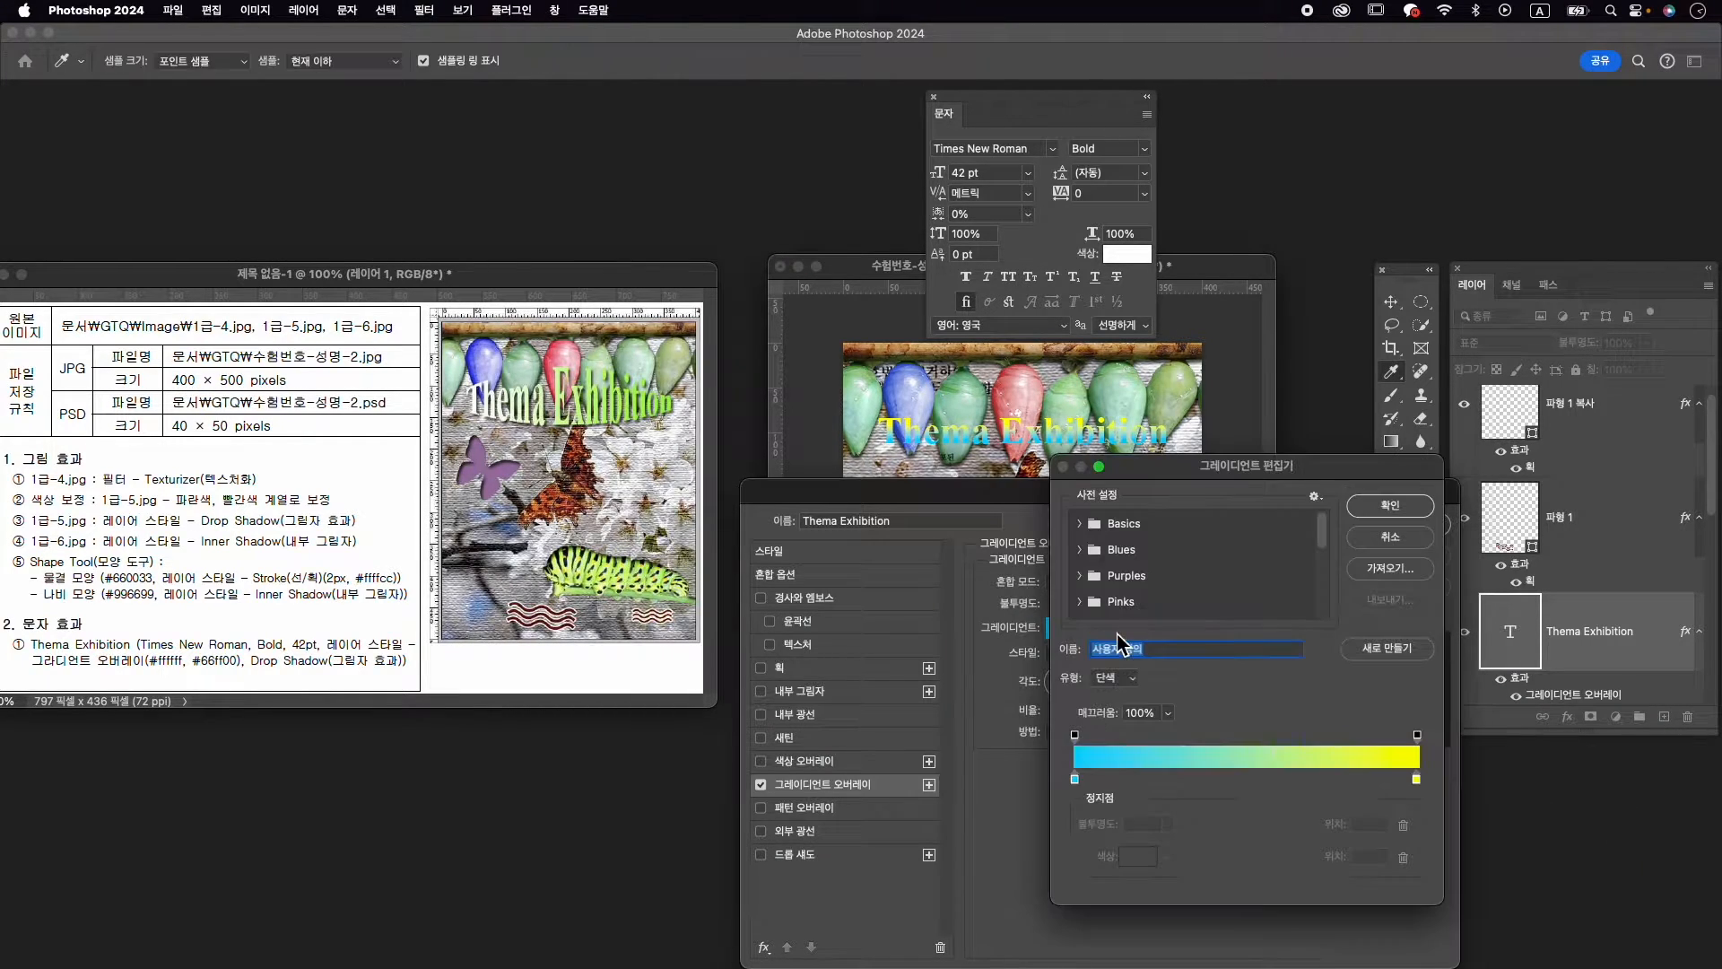
double_click(1076, 780)
left_click(545, 311)
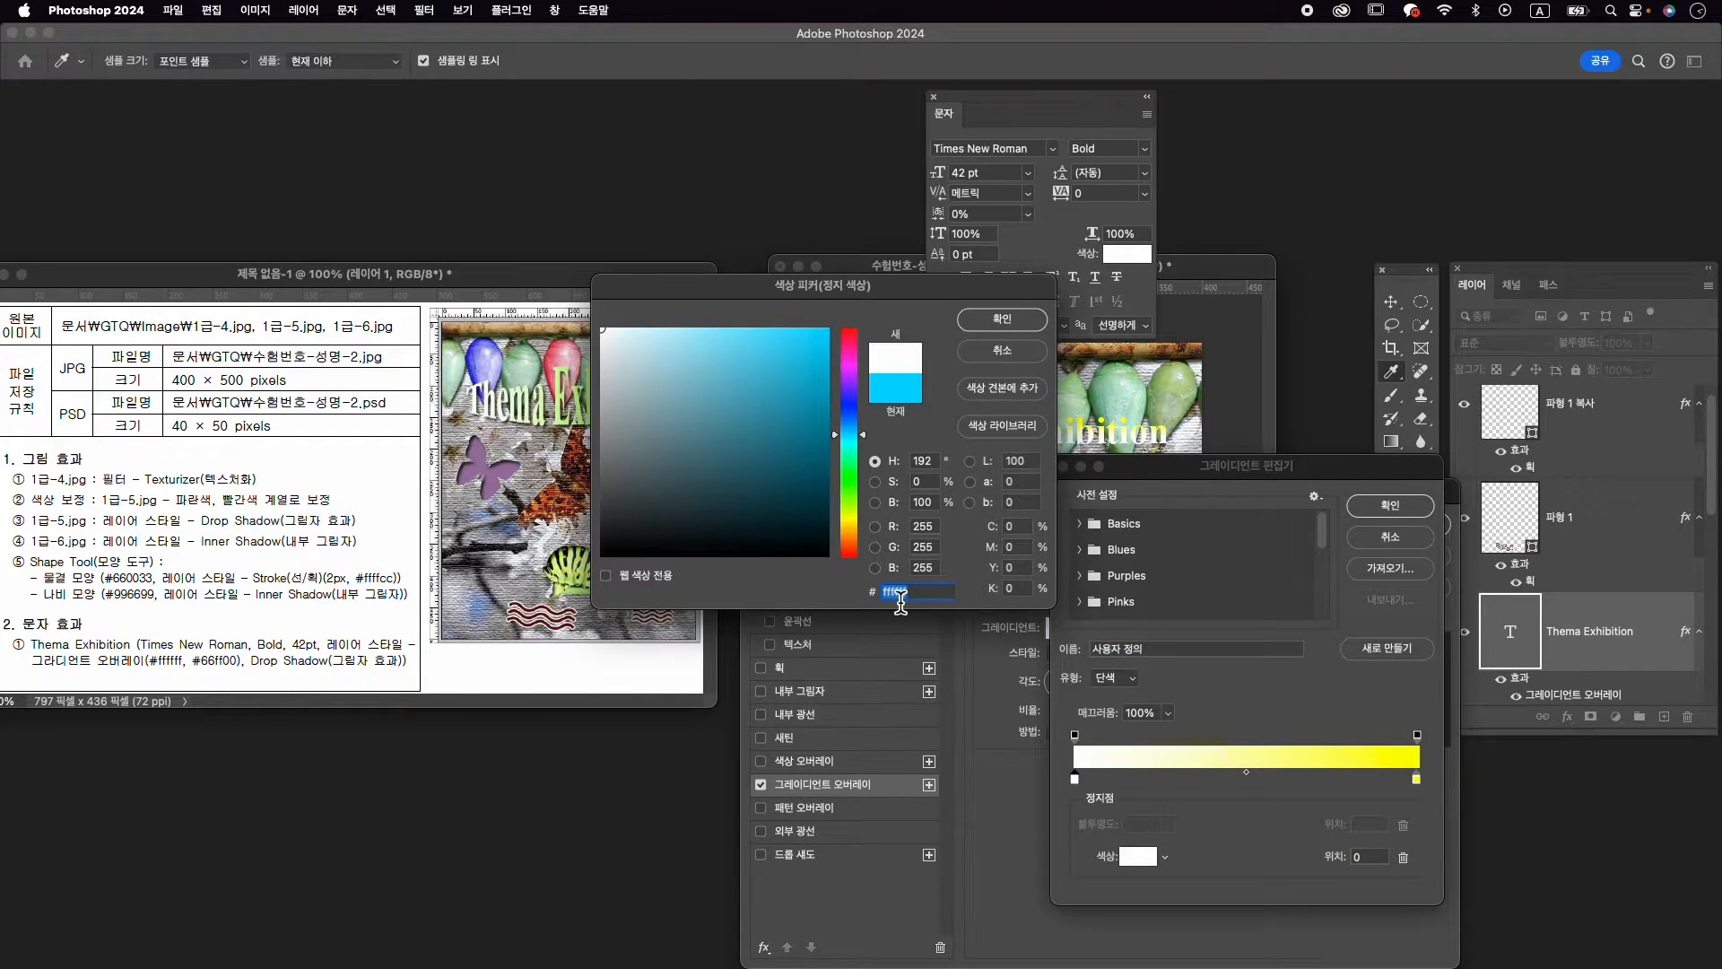
left_click(997, 320)
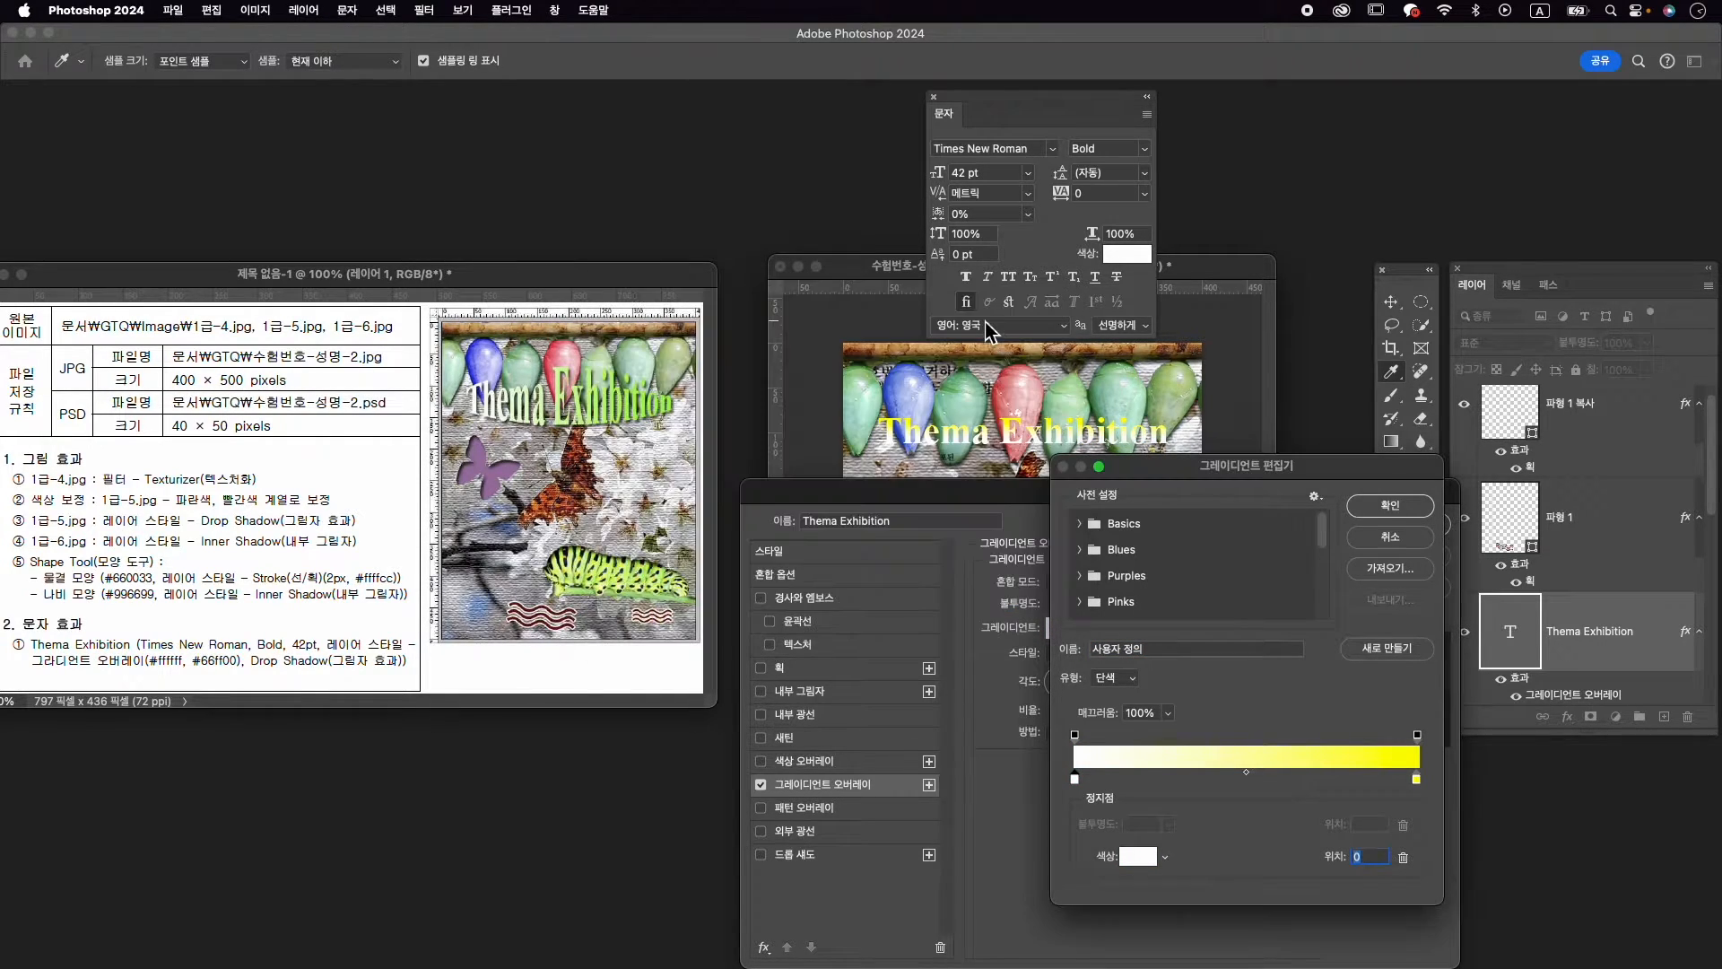
double_click(1416, 781)
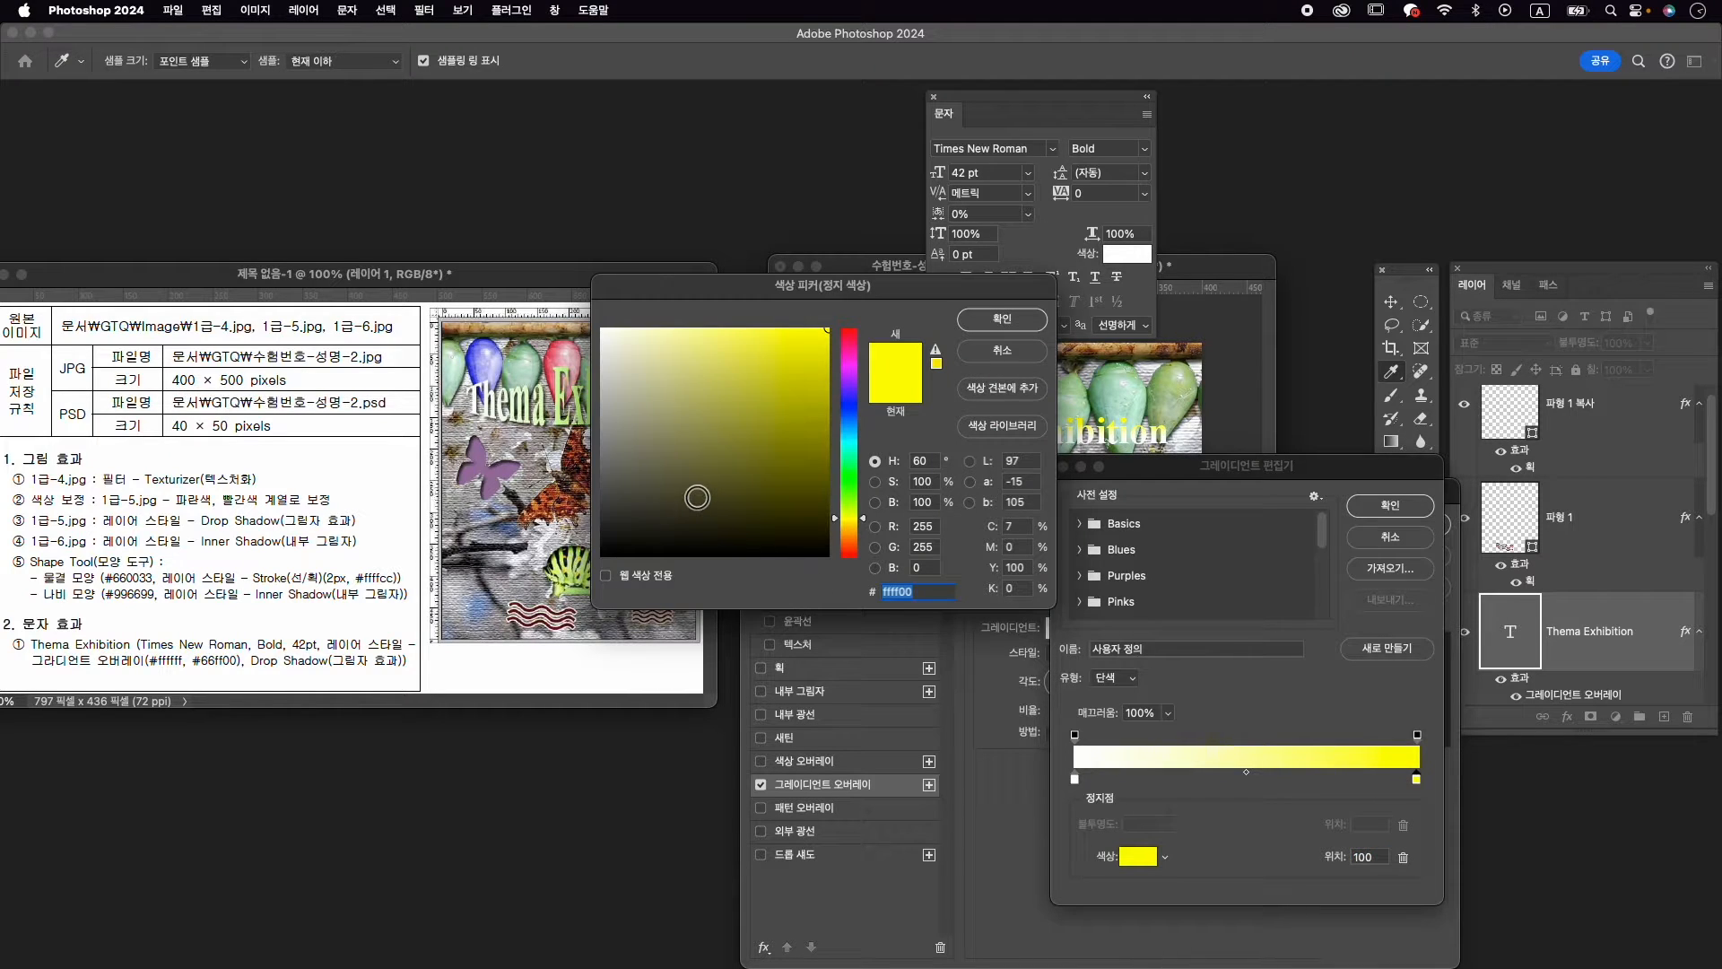
type("66ff00")
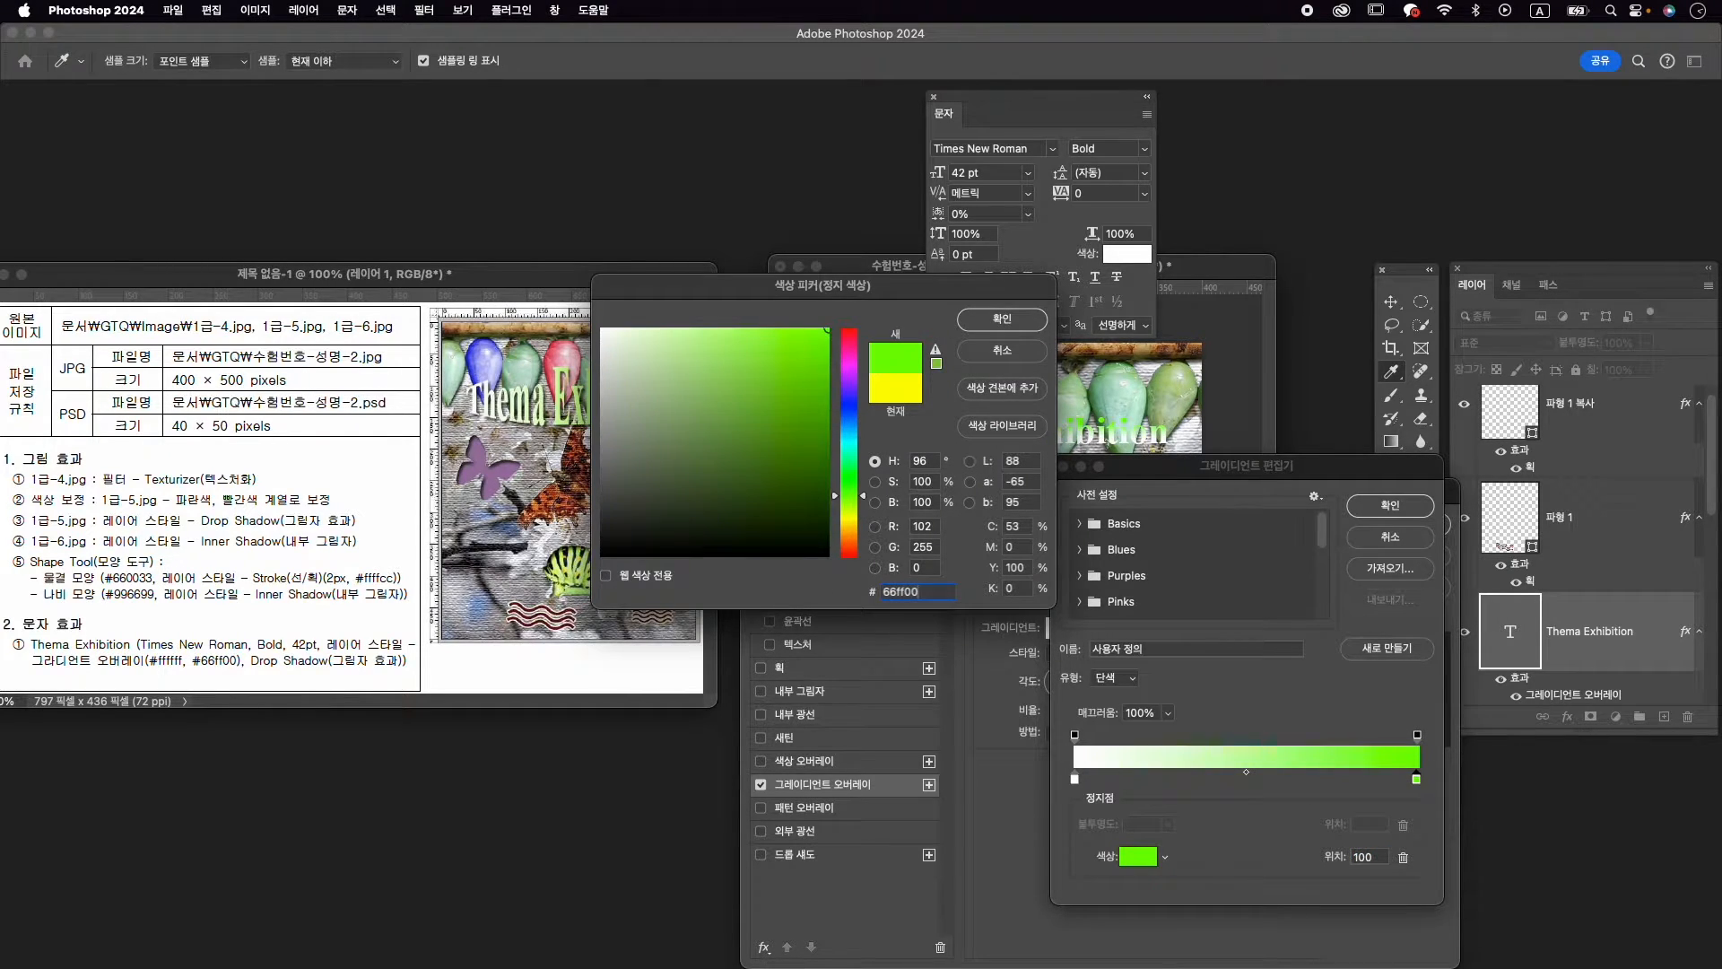
key("Return")
left_click(1399, 506)
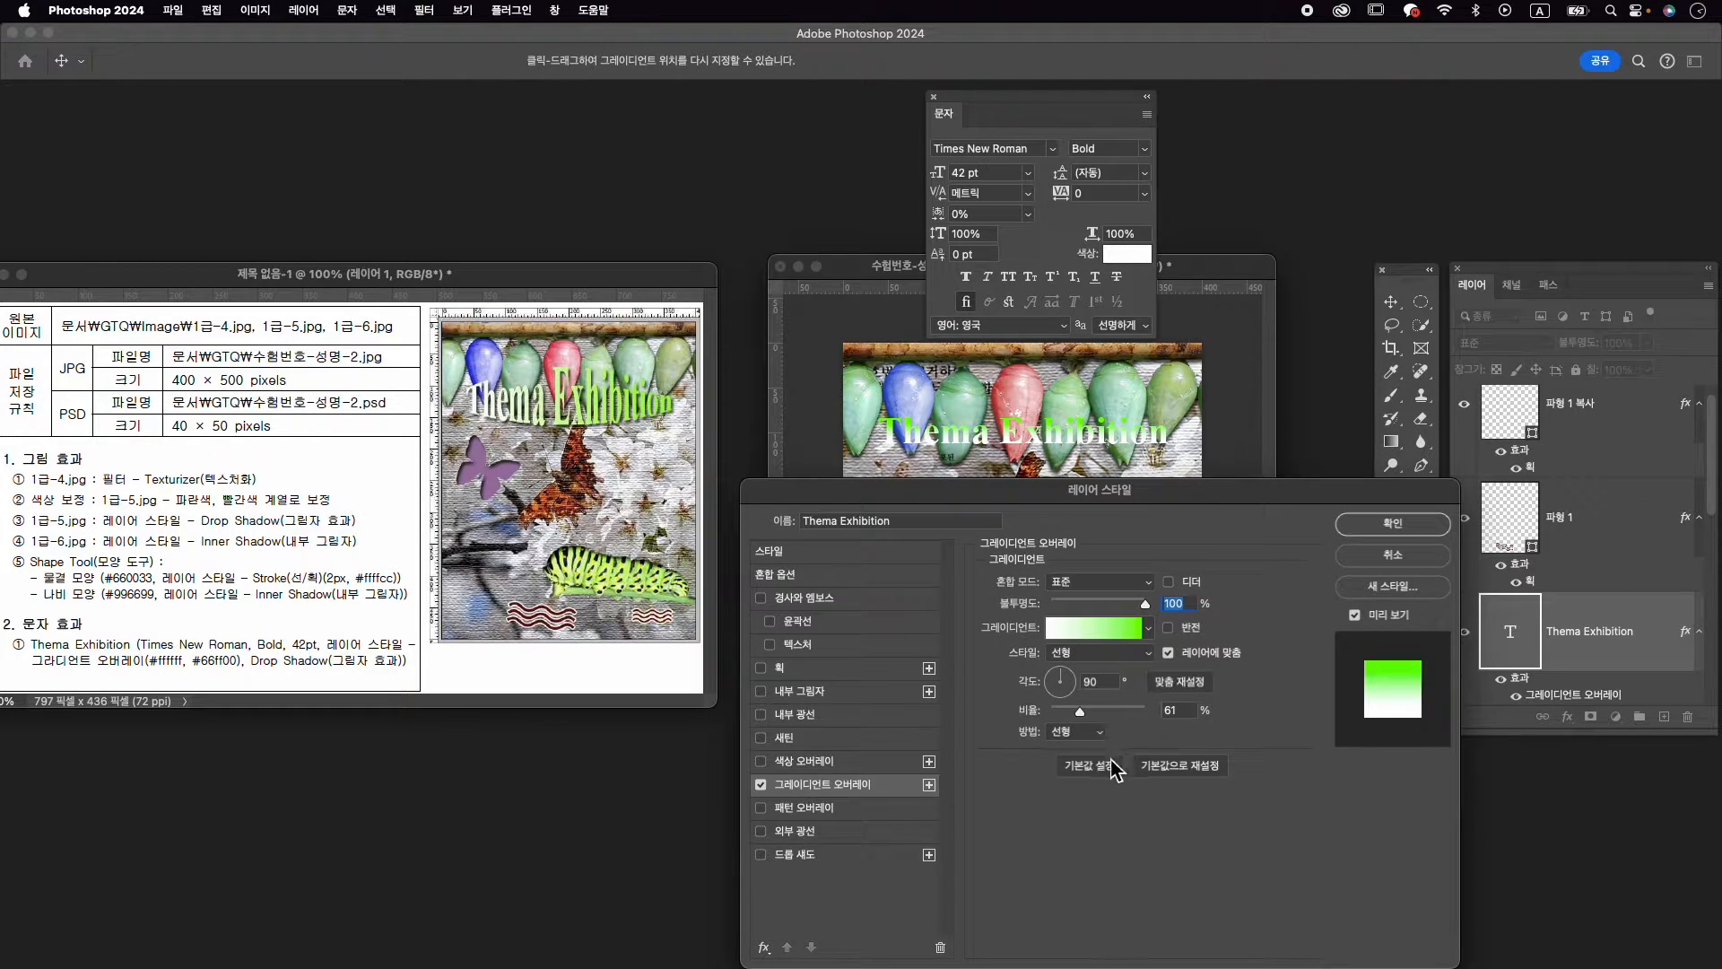
Set the title's gradient angle to 0° and add a Drop Shadow to the same layer
left_click(1076, 684)
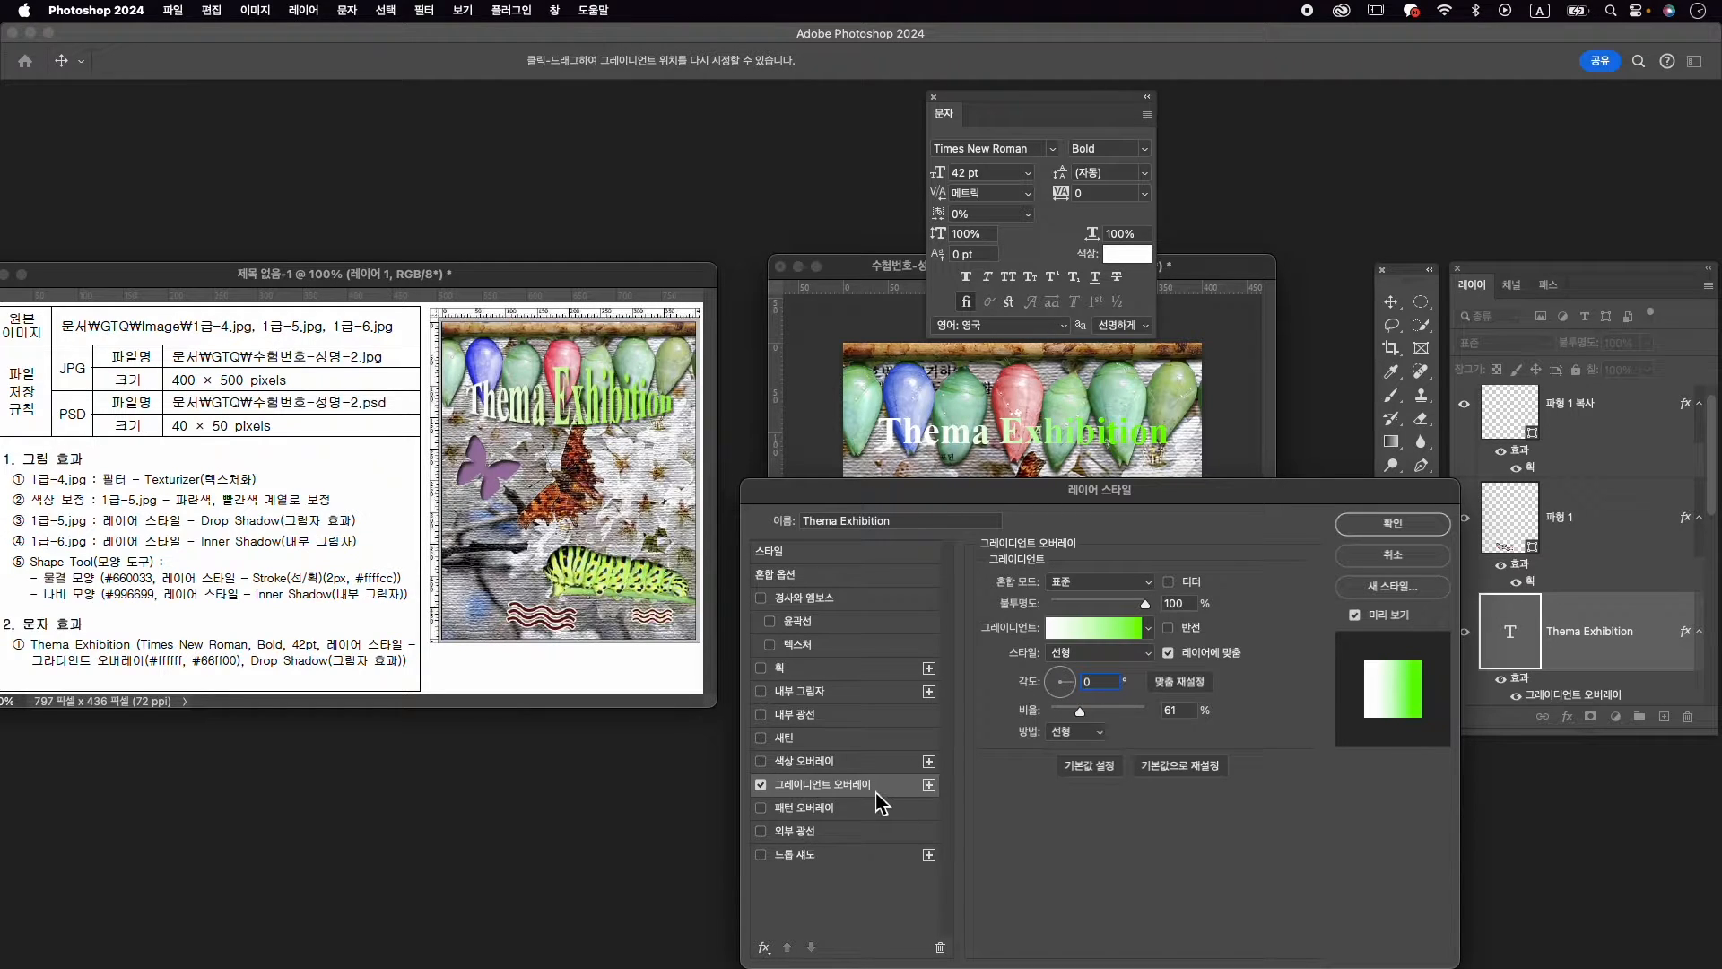
left_click(781, 854)
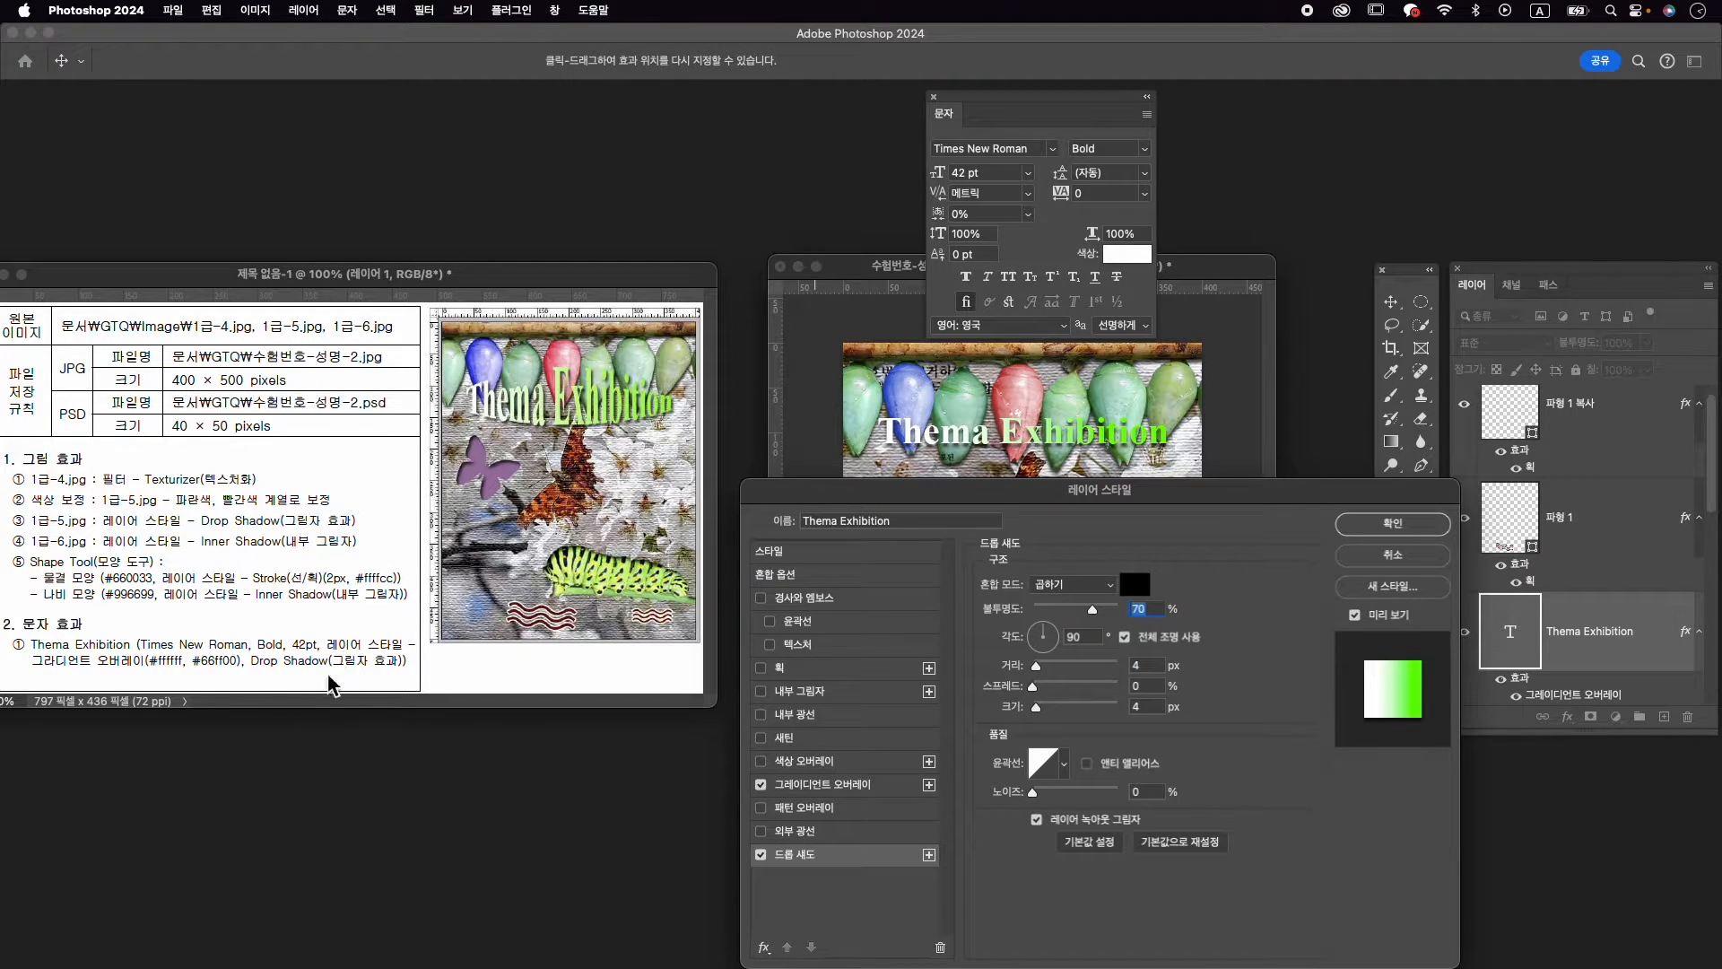
left_click(1404, 523)
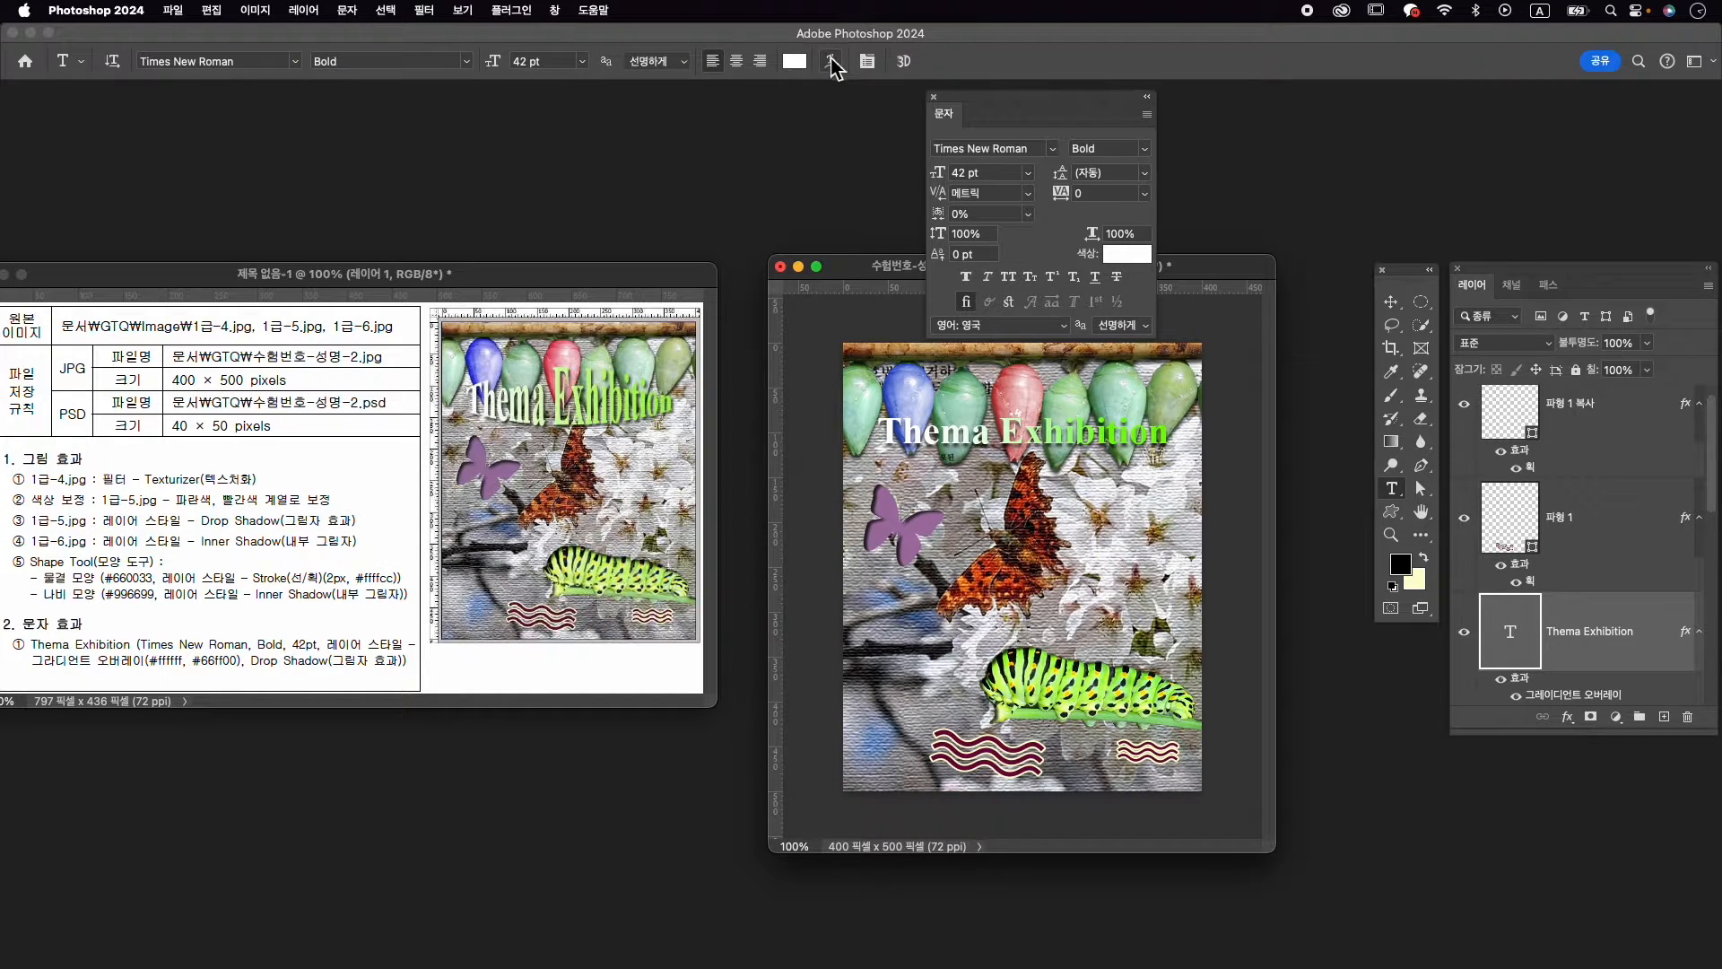
Warp the title text with the horizontal Bulge (돌출) style at a +33% bend
left_click(831, 61)
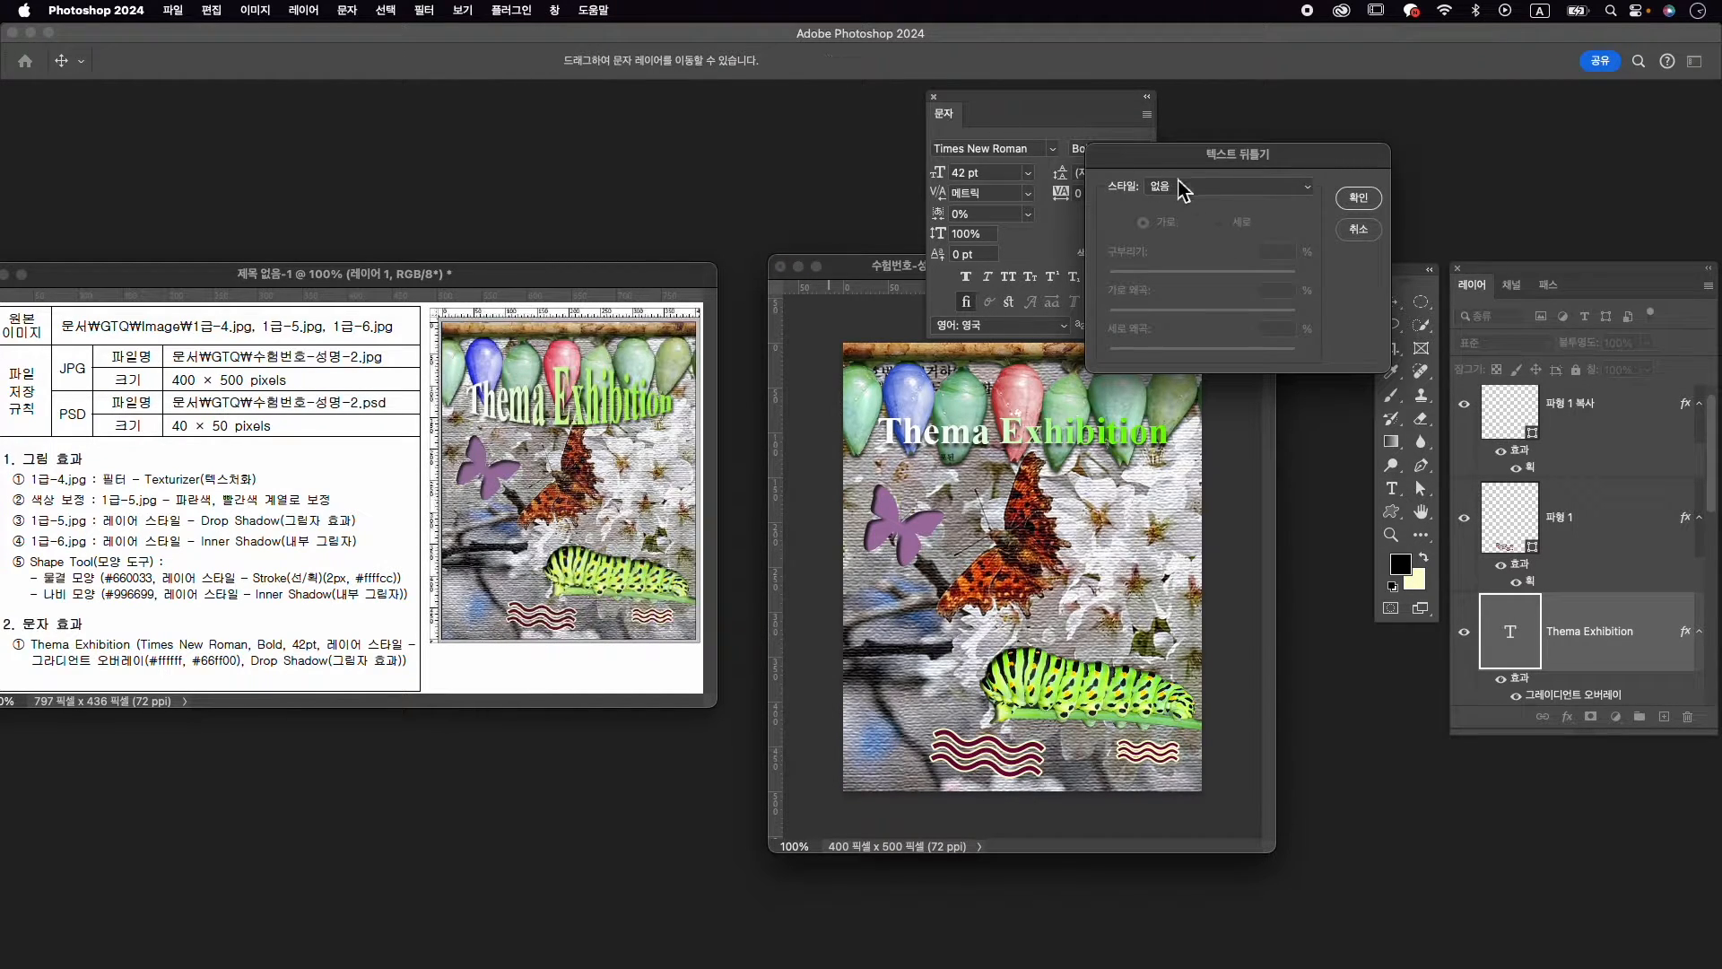
left_click(1205, 187)
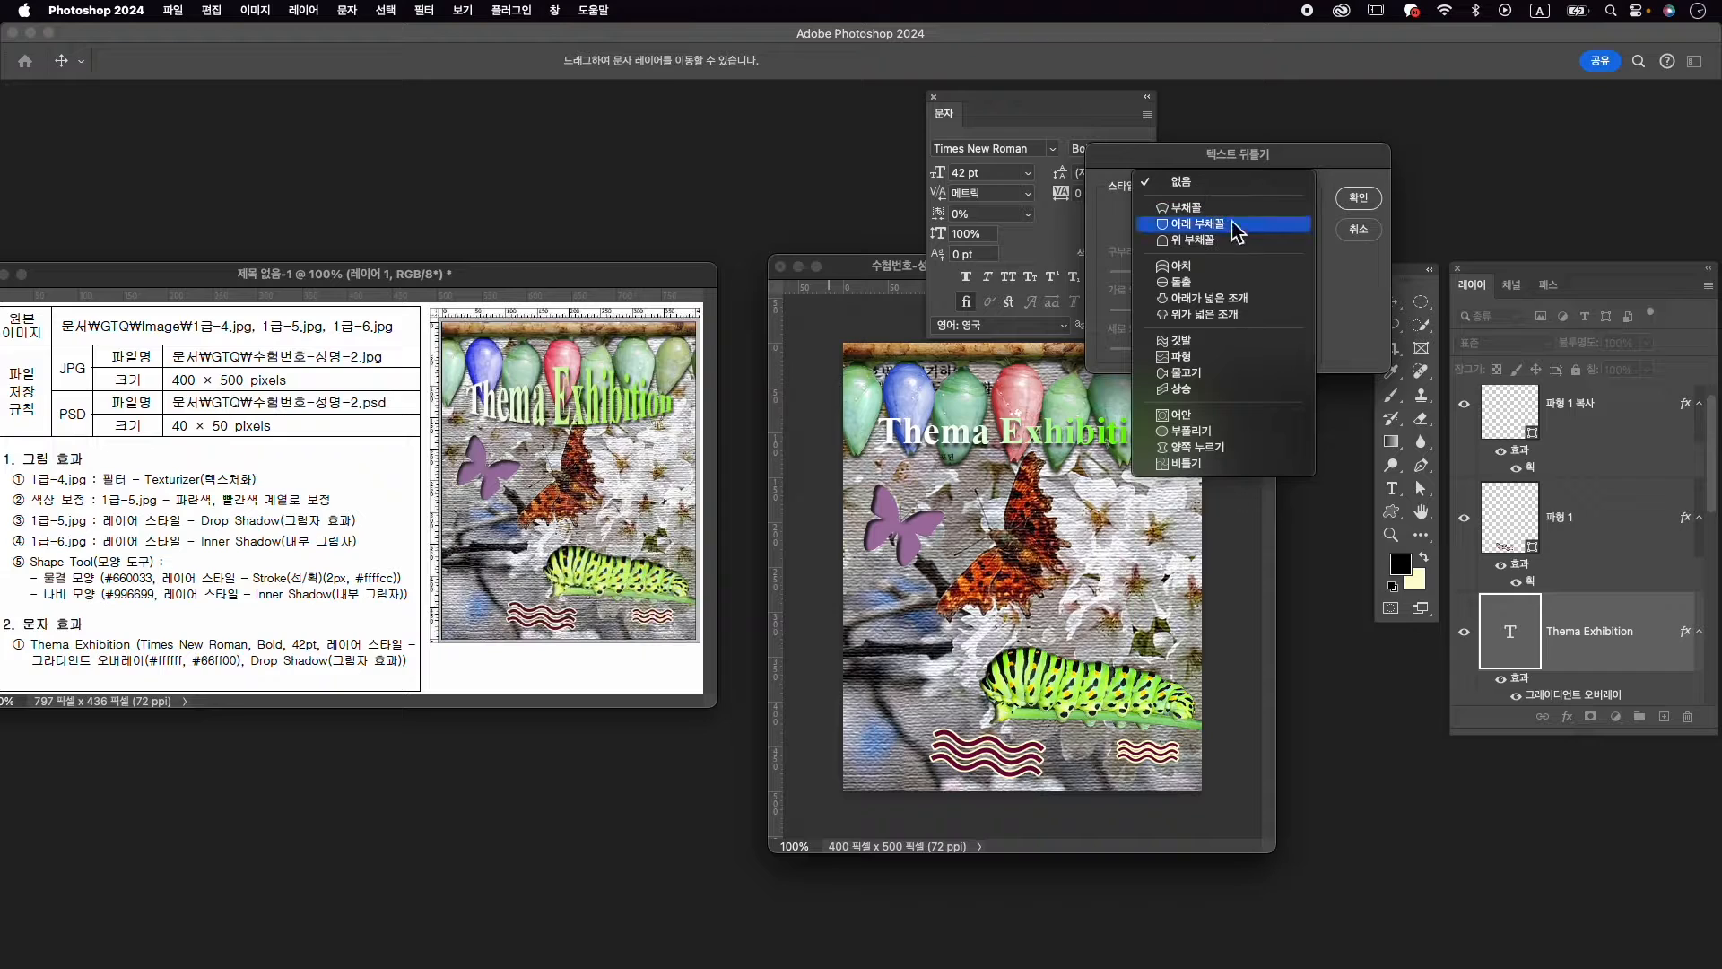
left_click(1267, 284)
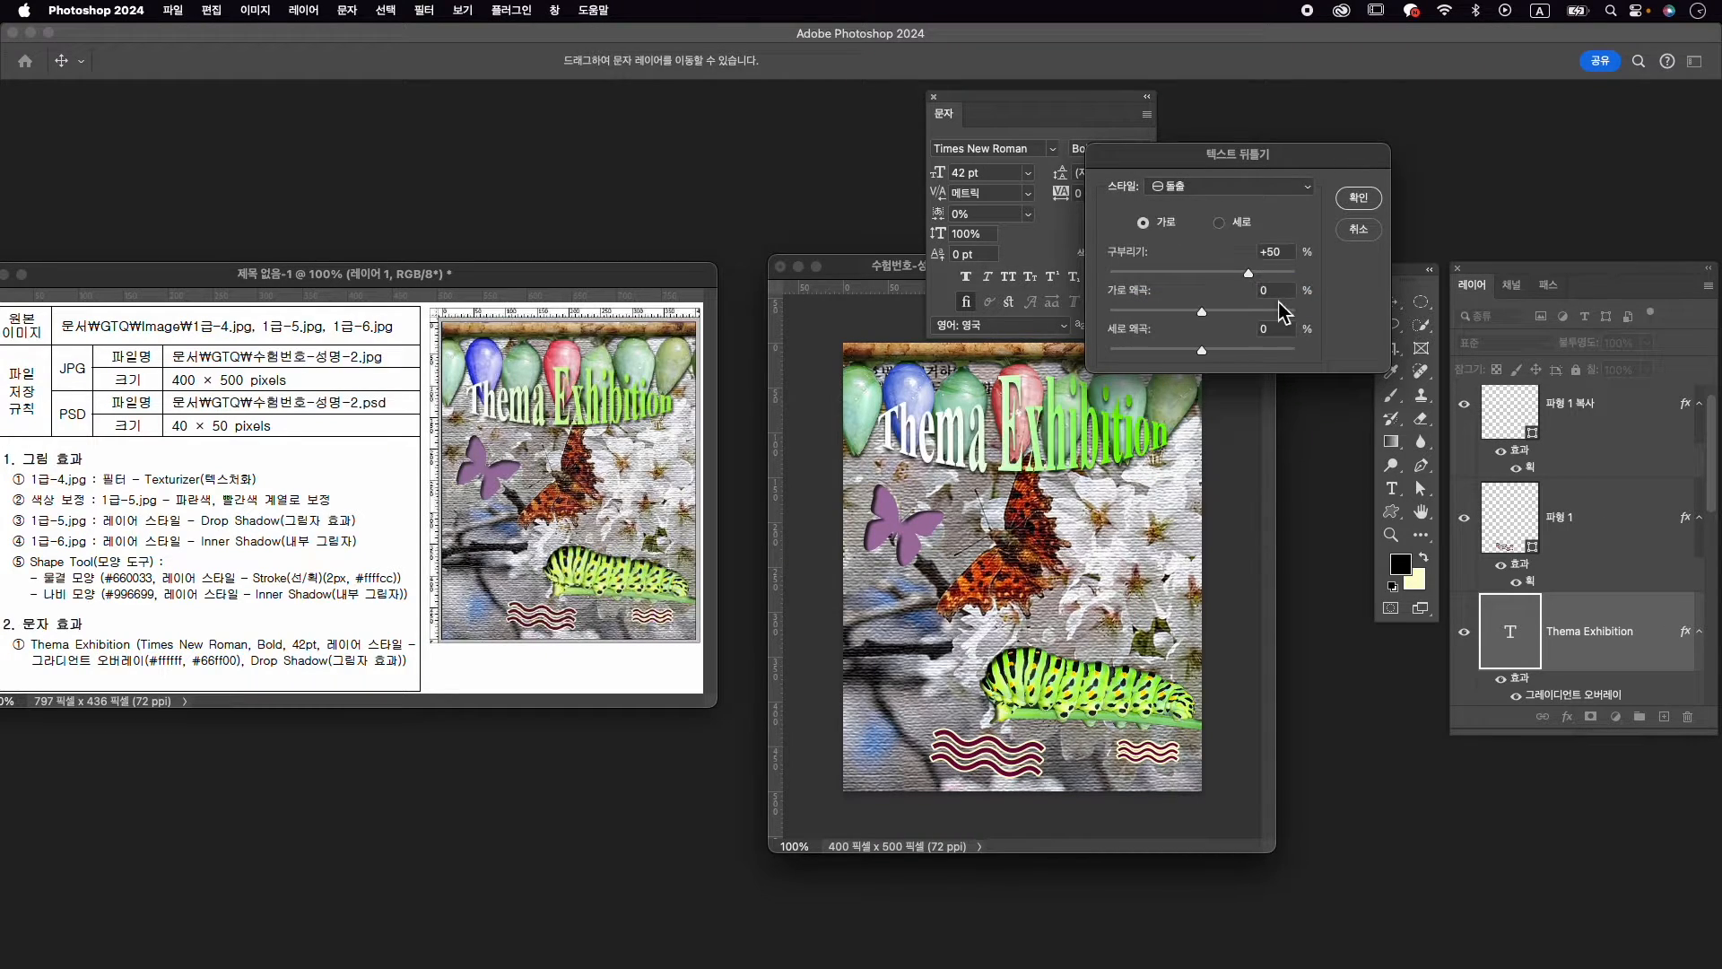
left_click_drag(1248, 273, 1233, 279)
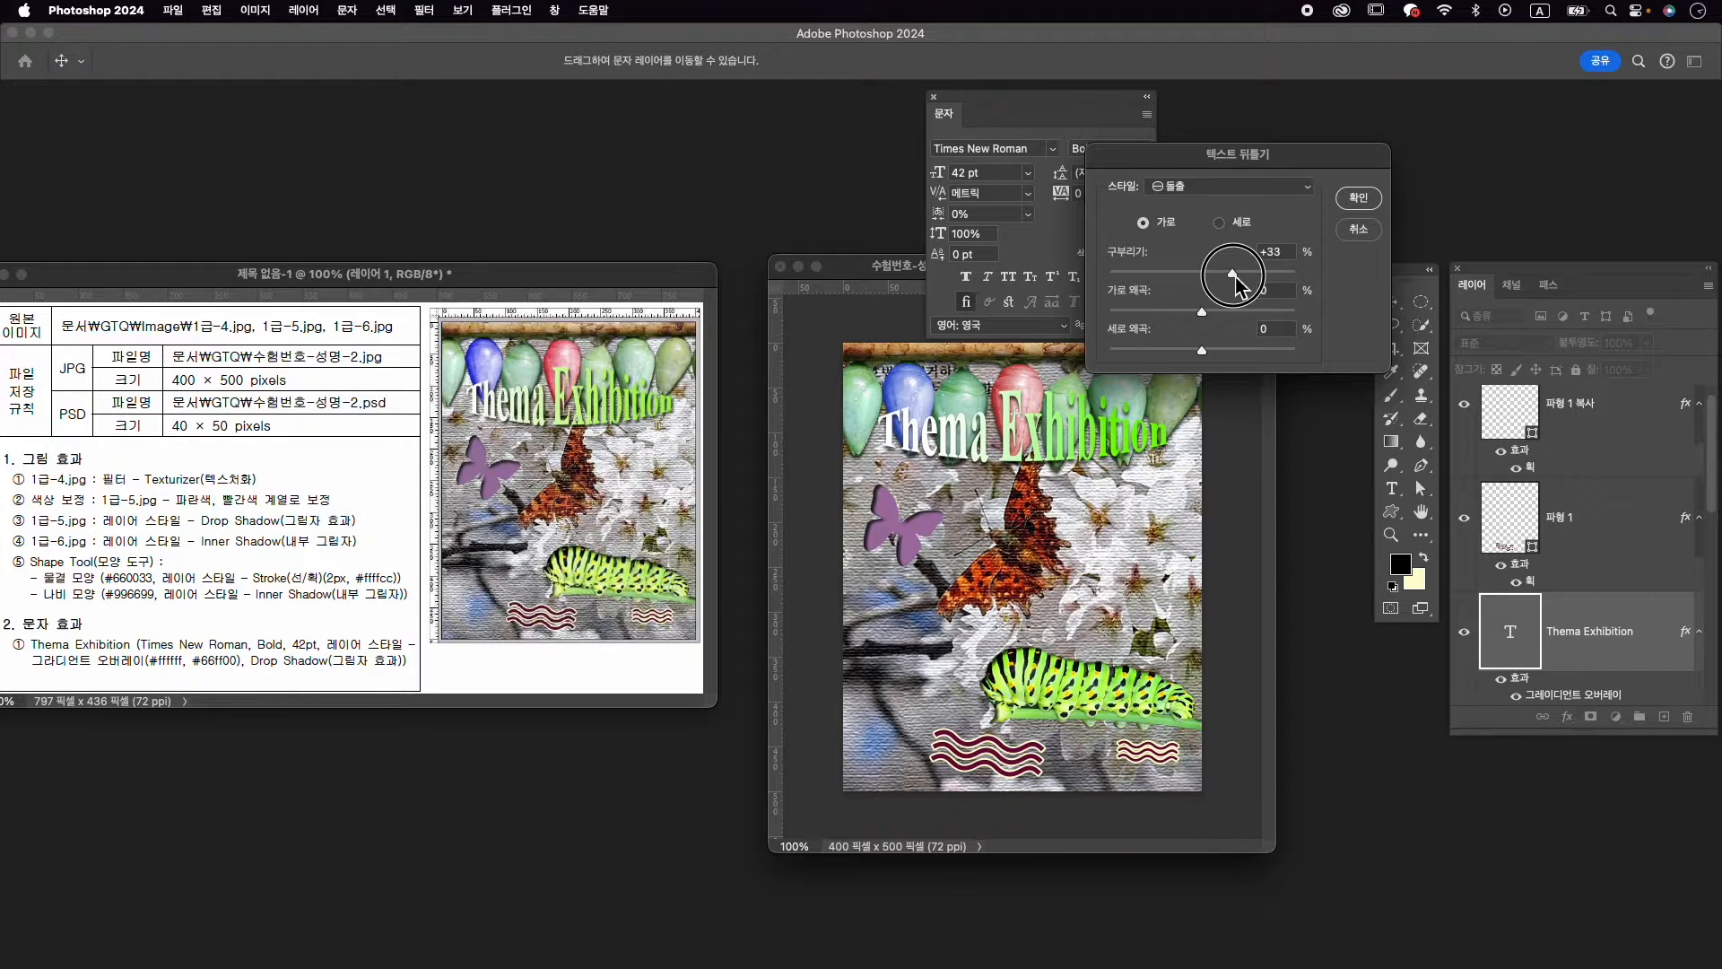
left_click(1358, 198)
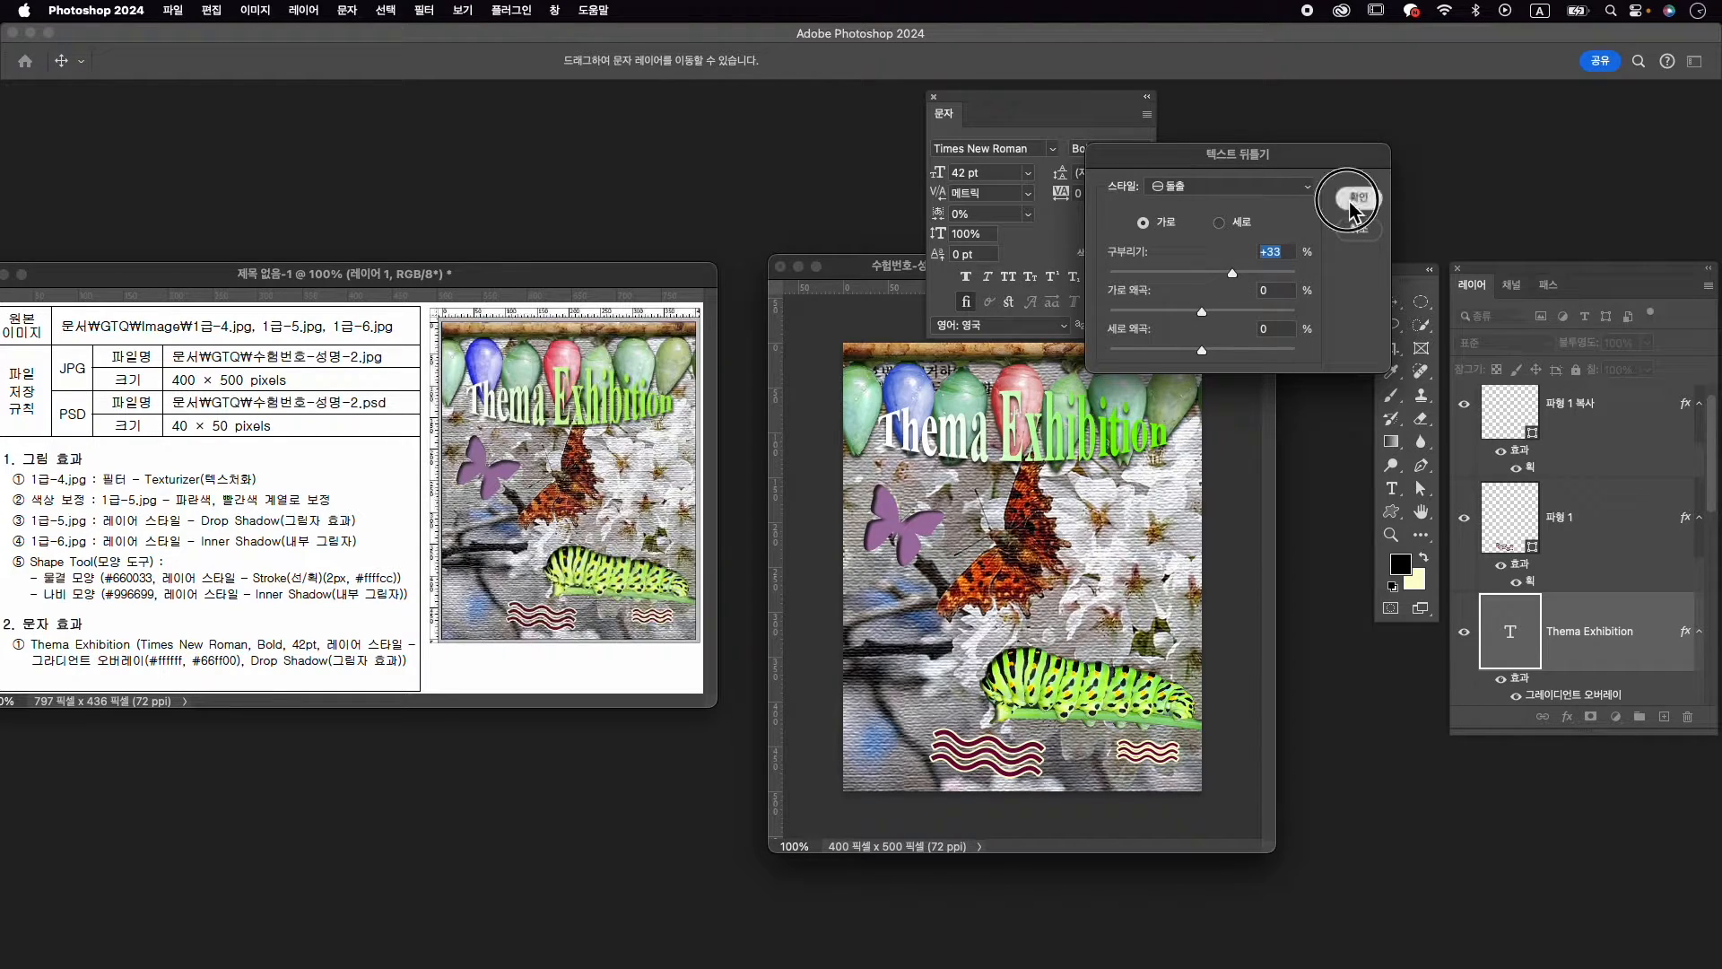
Move the warped title slightly right and down, centring it at about X 208, Y 112 px
key("super+t")
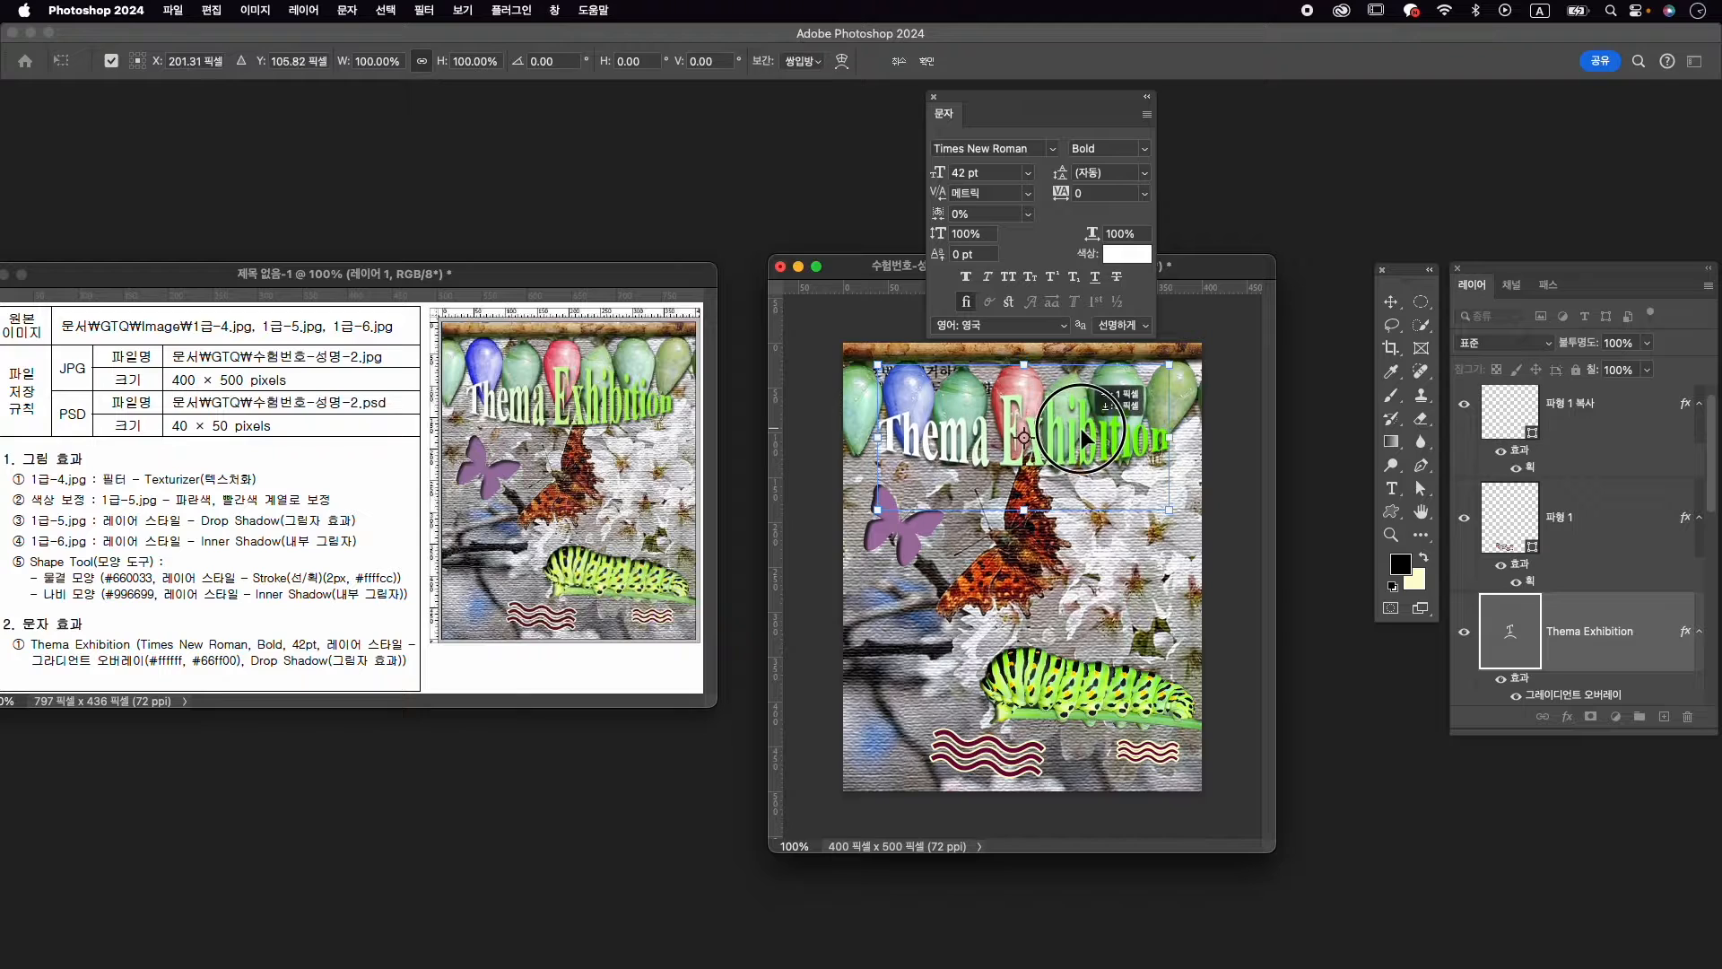
left_click_drag(1081, 428, 1062, 440)
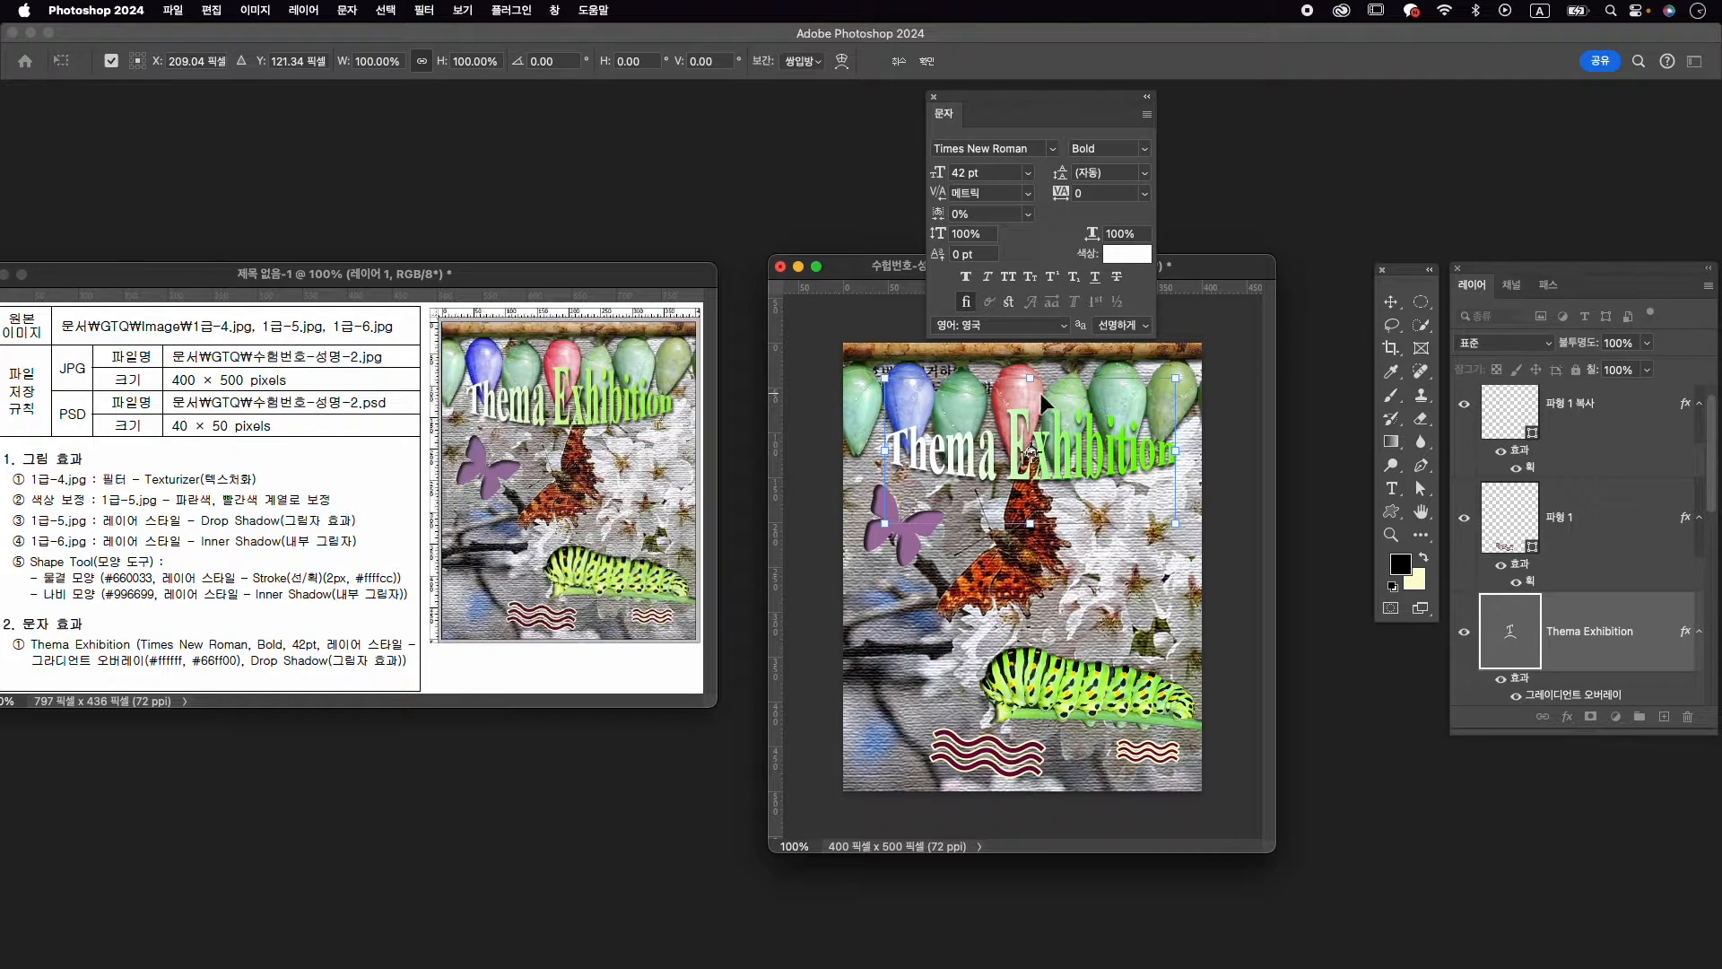
left_click_drag(1067, 416, 1068, 407)
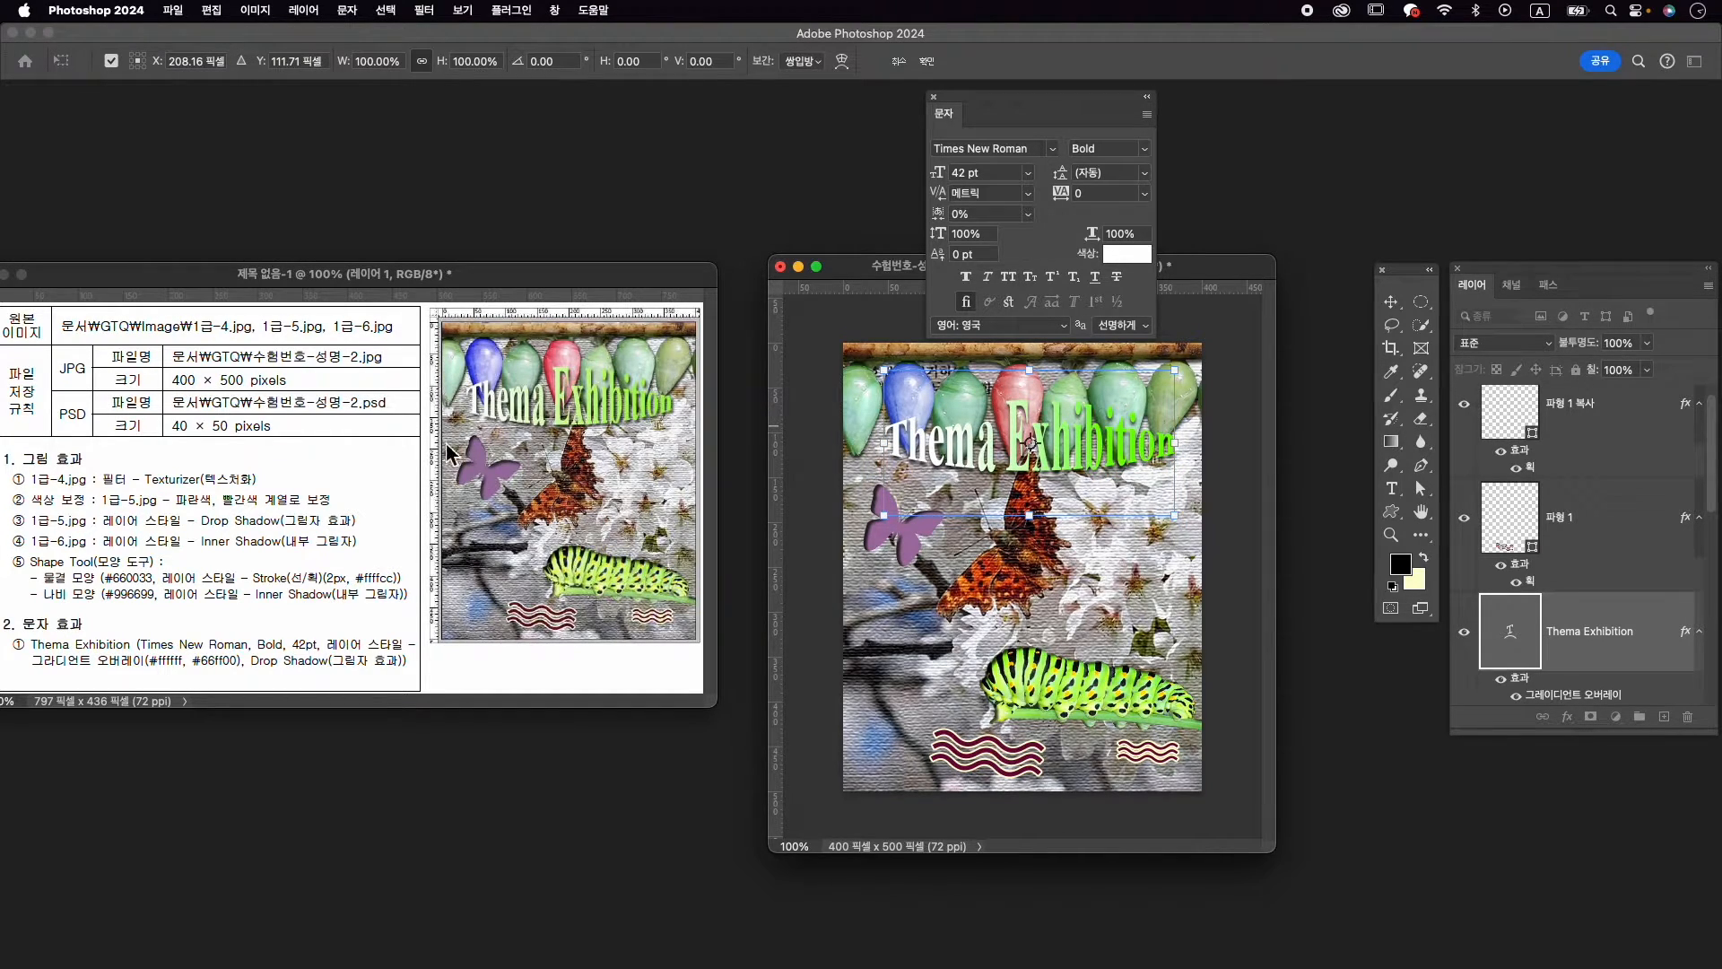
mouse_move(888, 287)
left_mouse_down()
mouse_move(898, 508)
mouse_move(895, 287)
left_mouse_up()
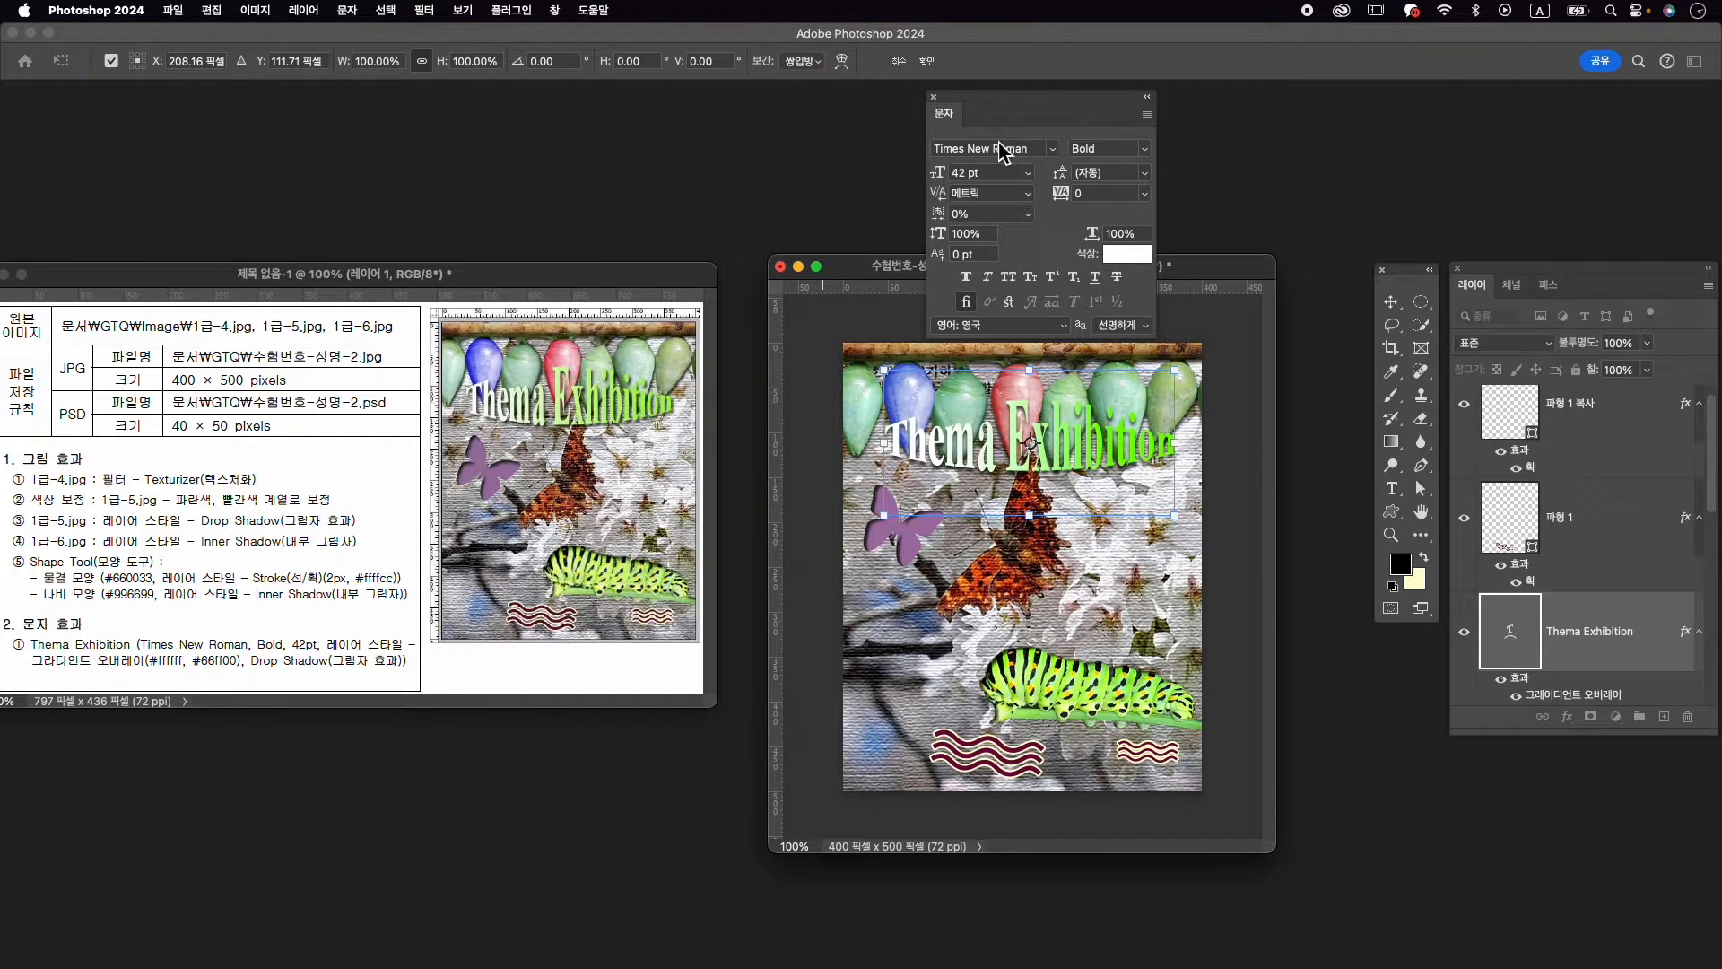
left_click(934, 97)
key("Return")
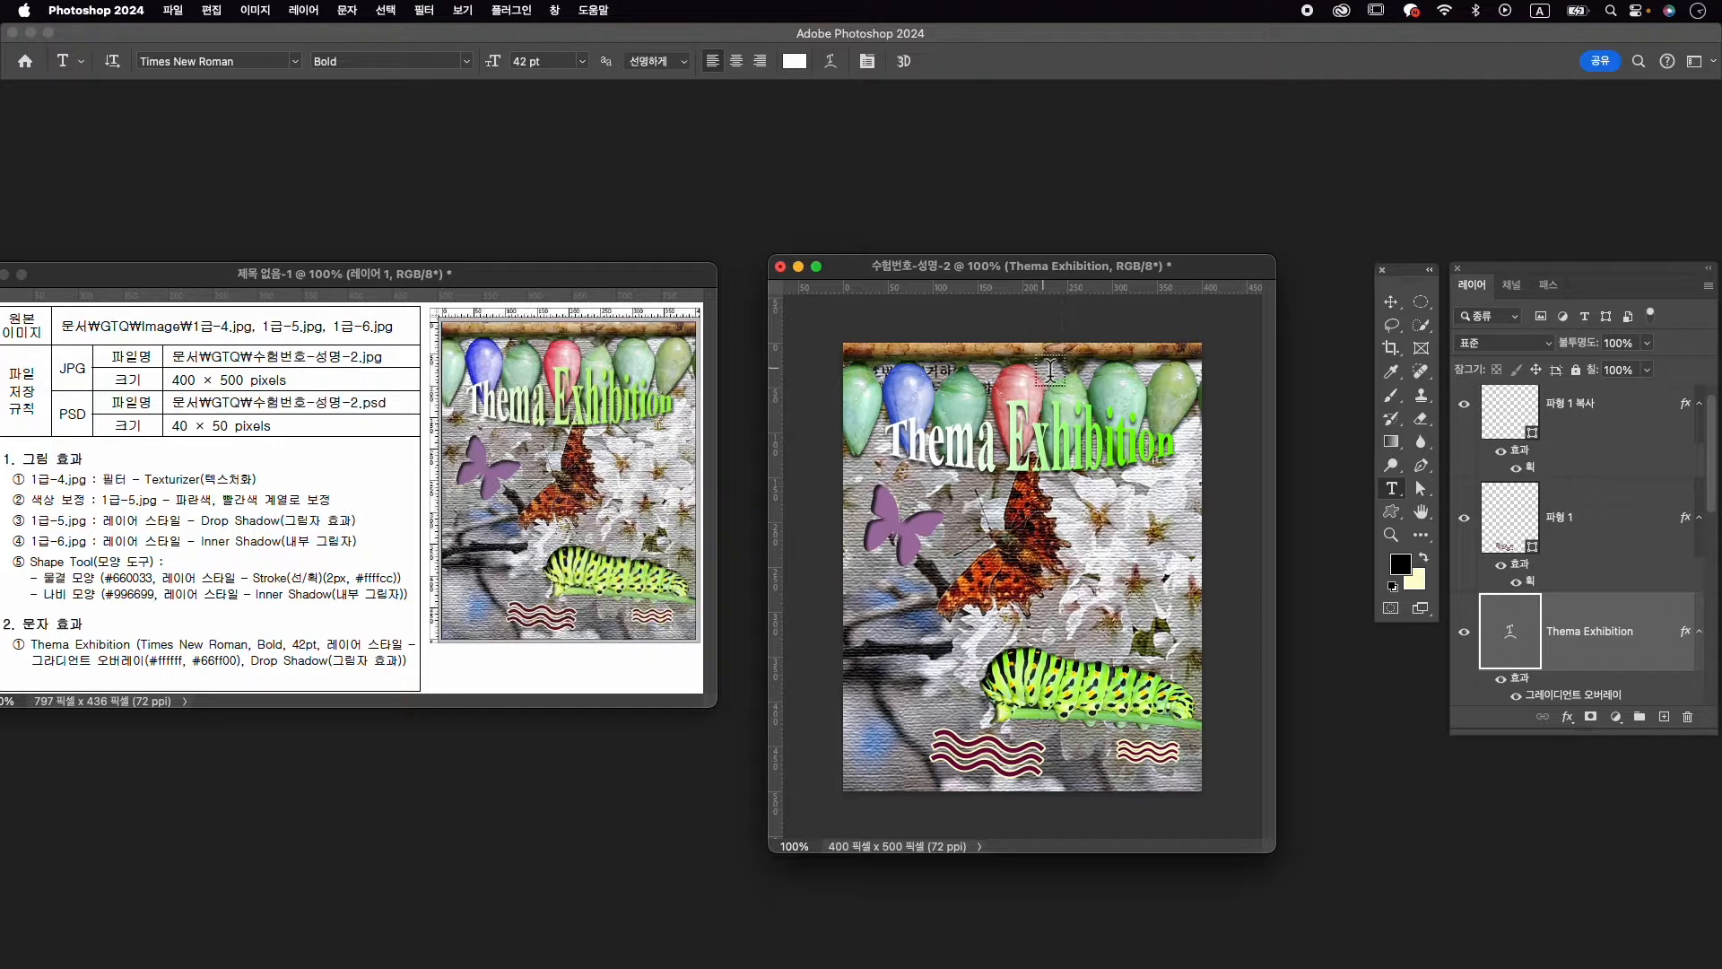
Shift the 1-4 background photo slightly to the right beneath the other layers
key("v")
left_click(1043, 543)
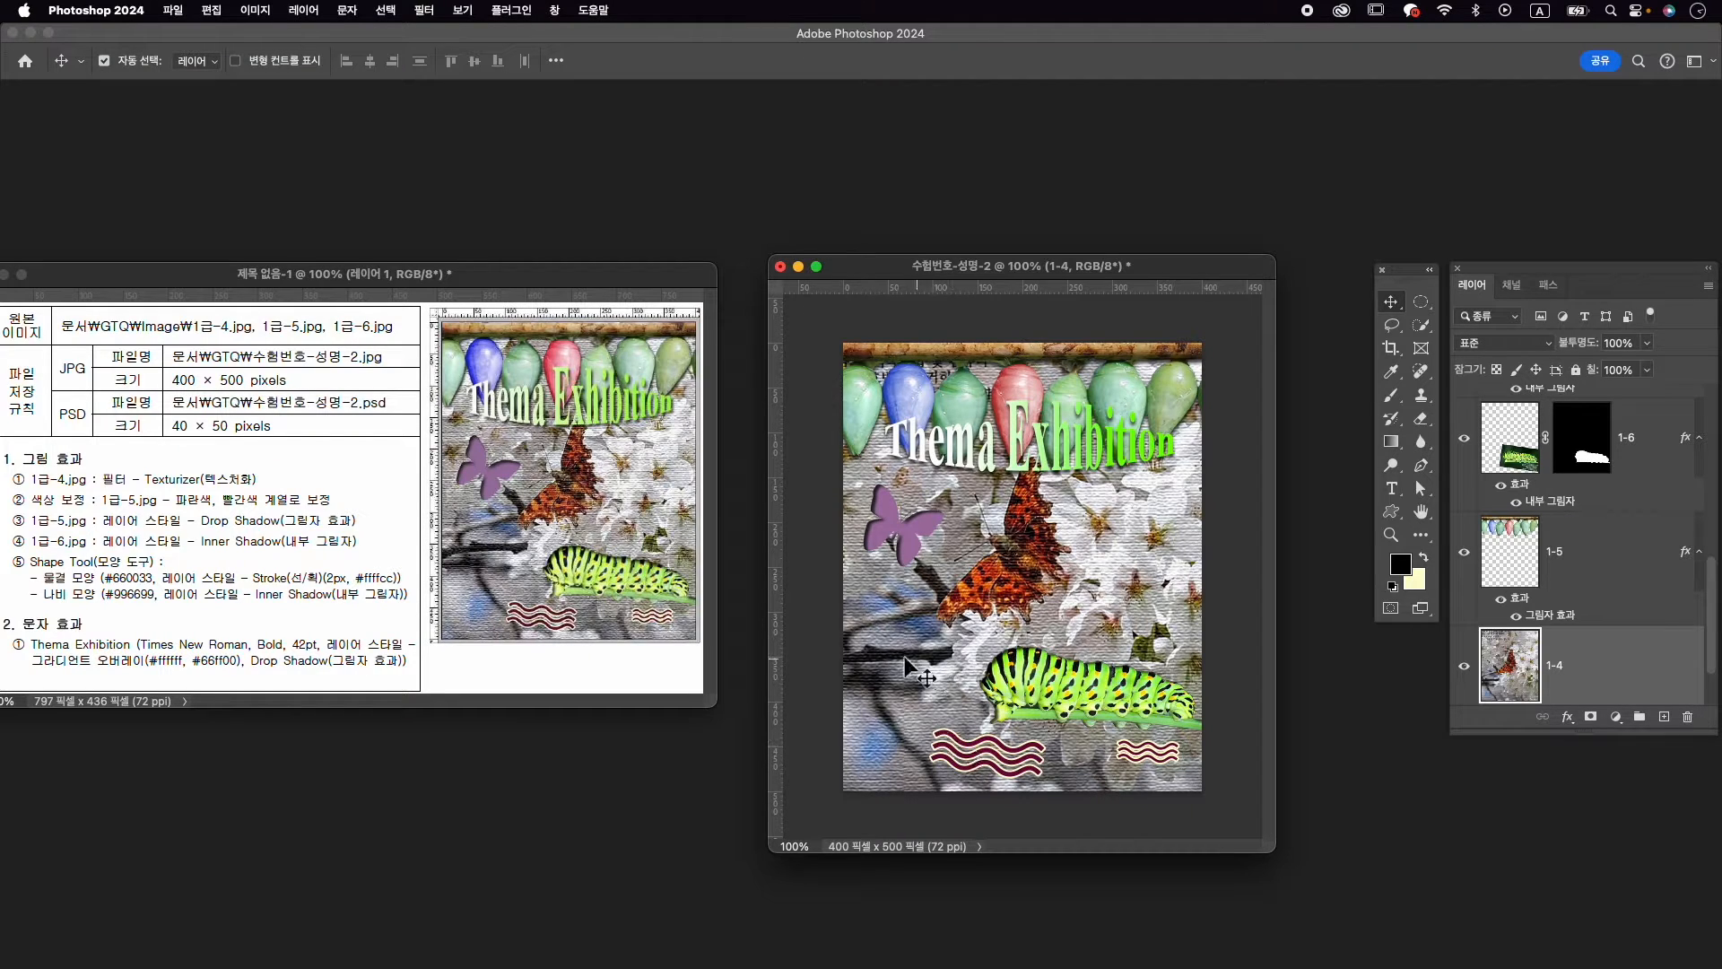
left_click_drag(889, 639, 909, 638)
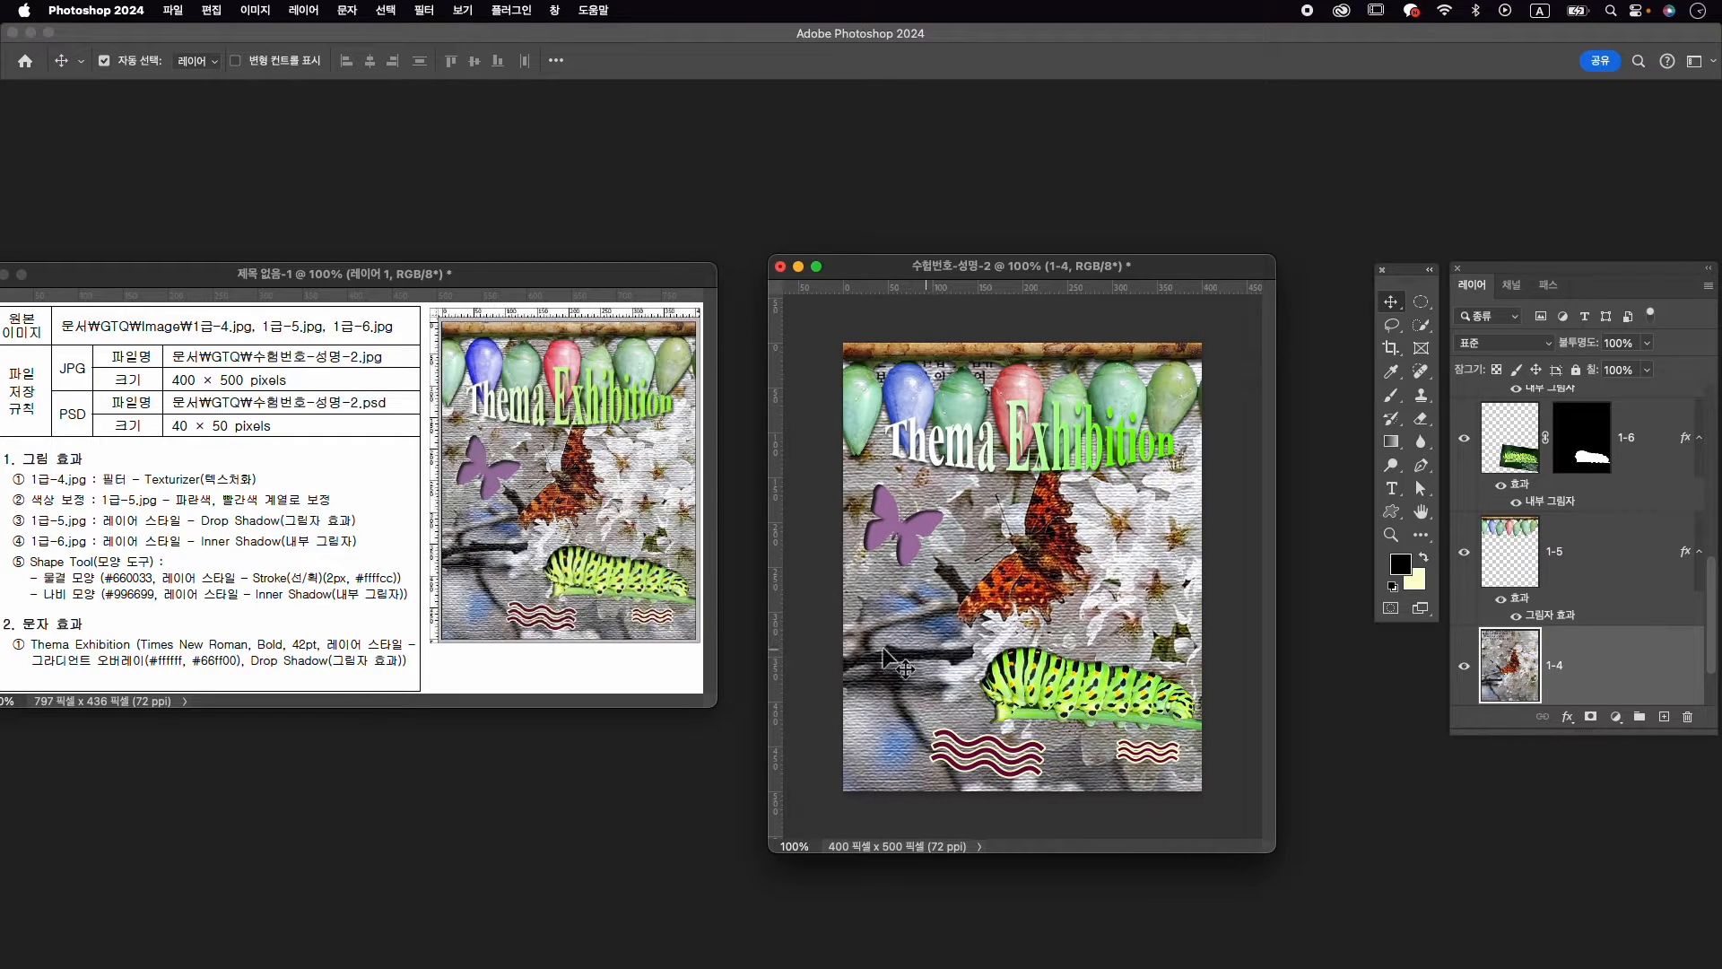
Scale the 1-4 background photo down proportionally to about 92.5% so its butterfly and branch match the reference layout
key("super+t")
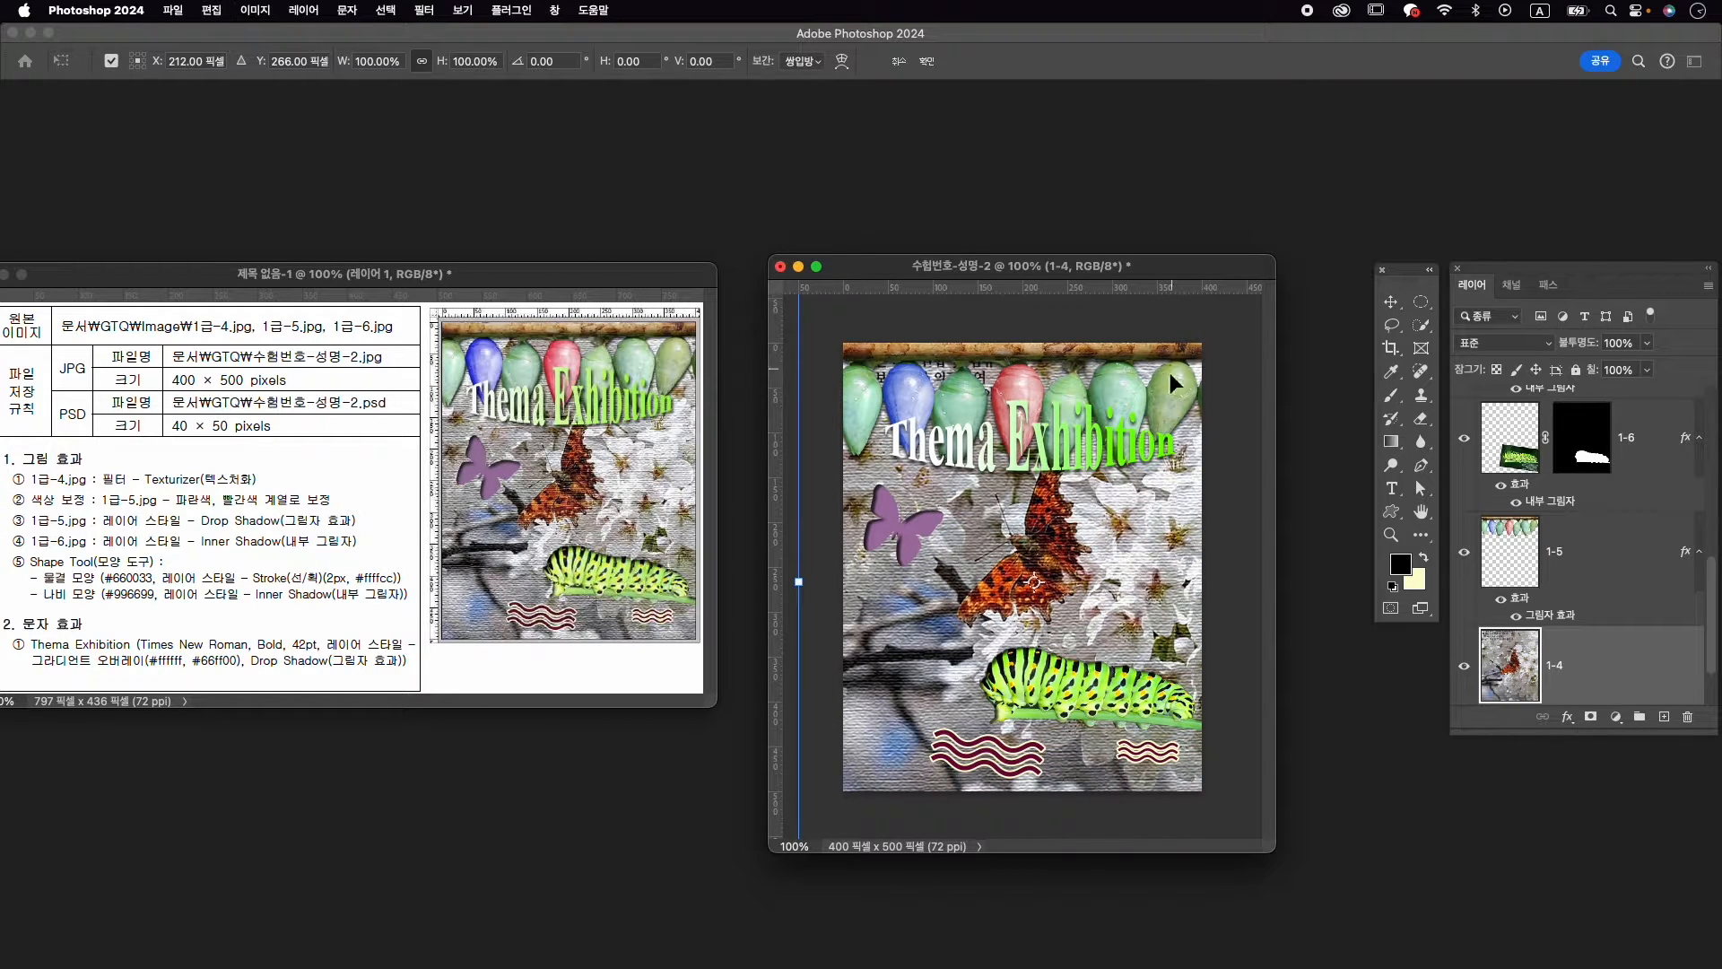
key("super+0")
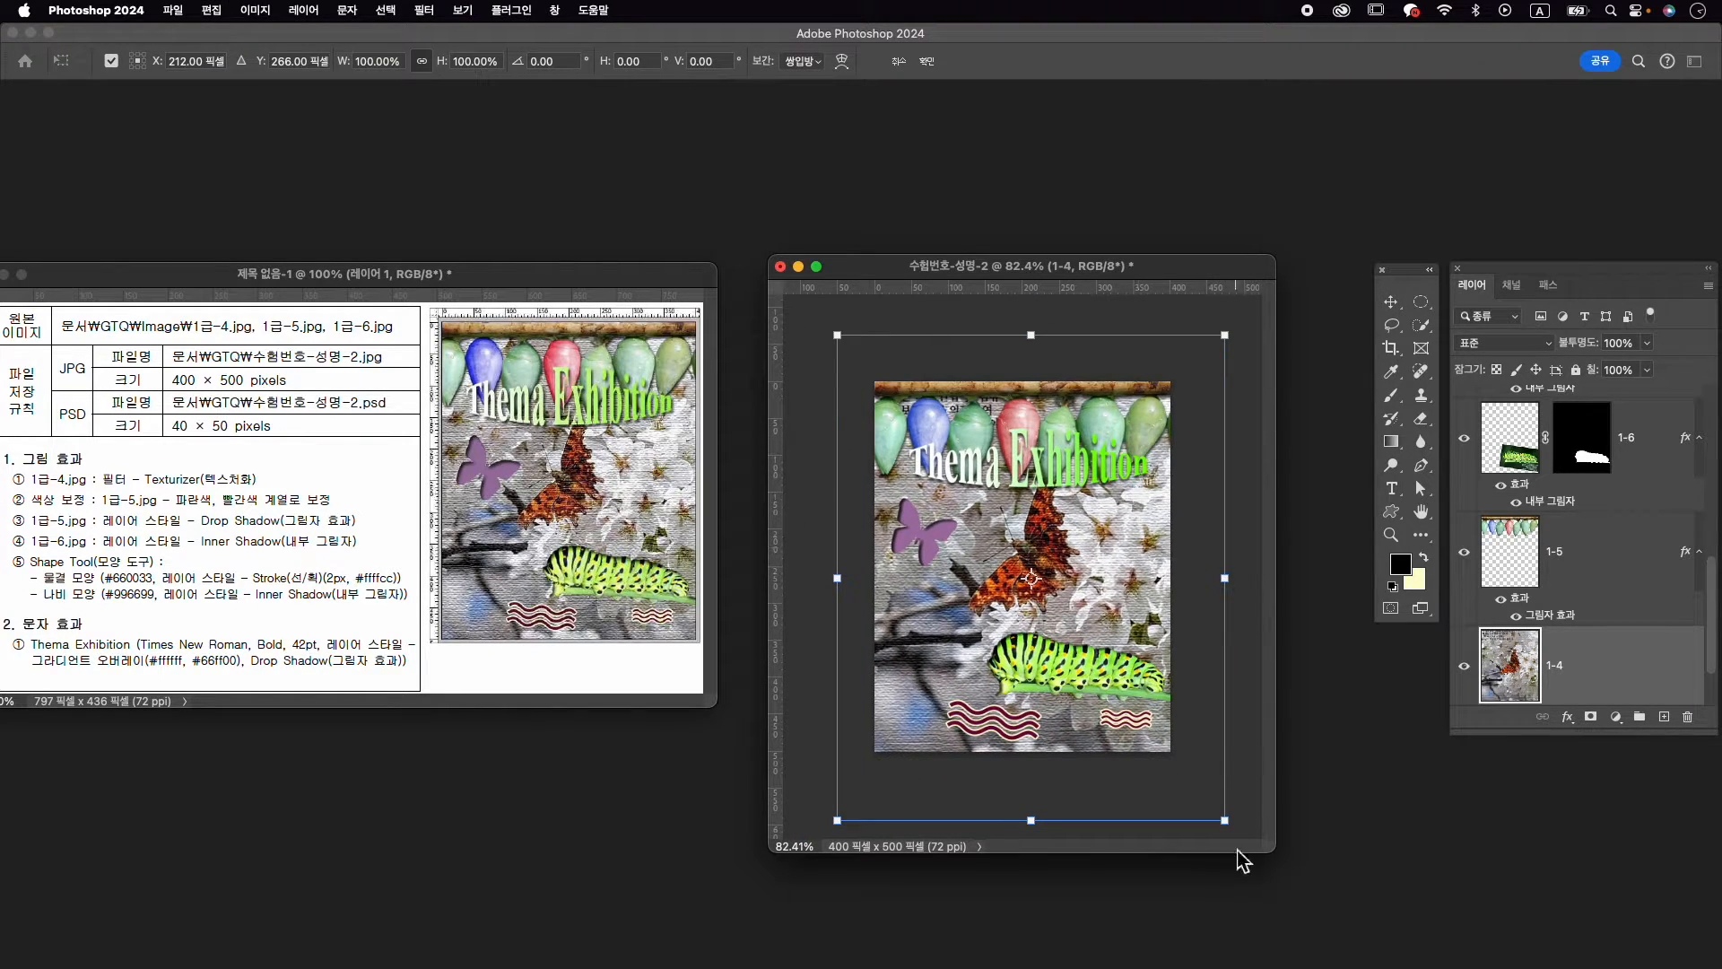
left_click_drag(1225, 820, 1210, 803)
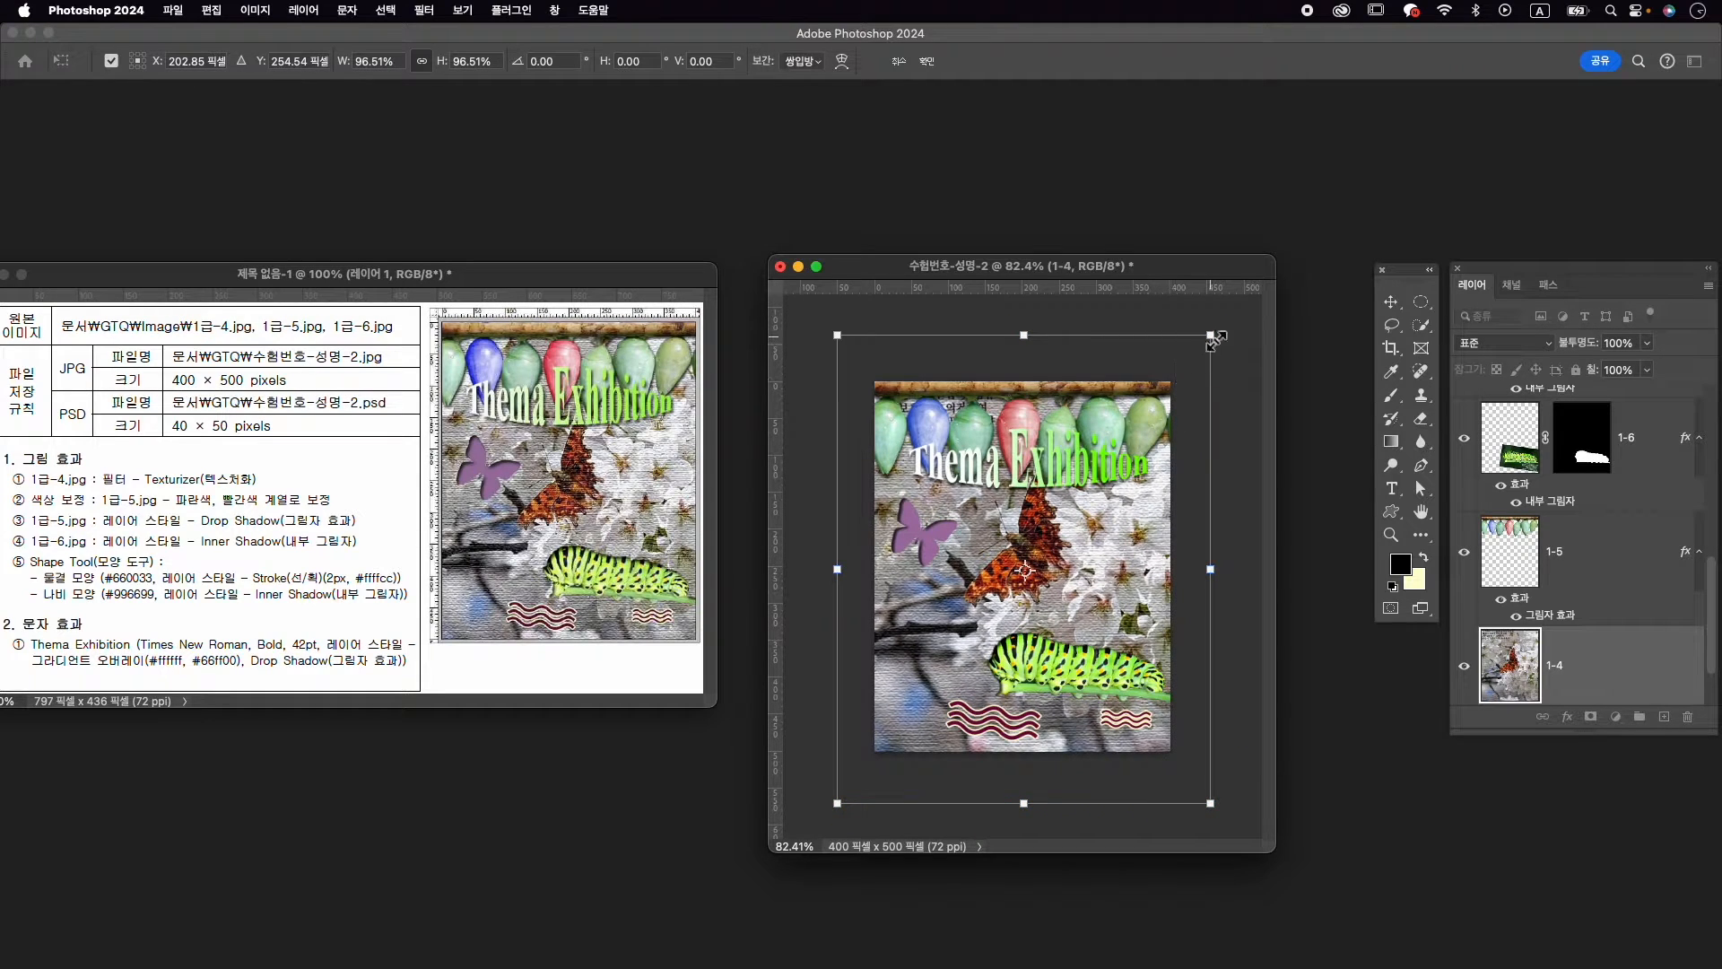
left_click_drag(1212, 338, 1208, 365)
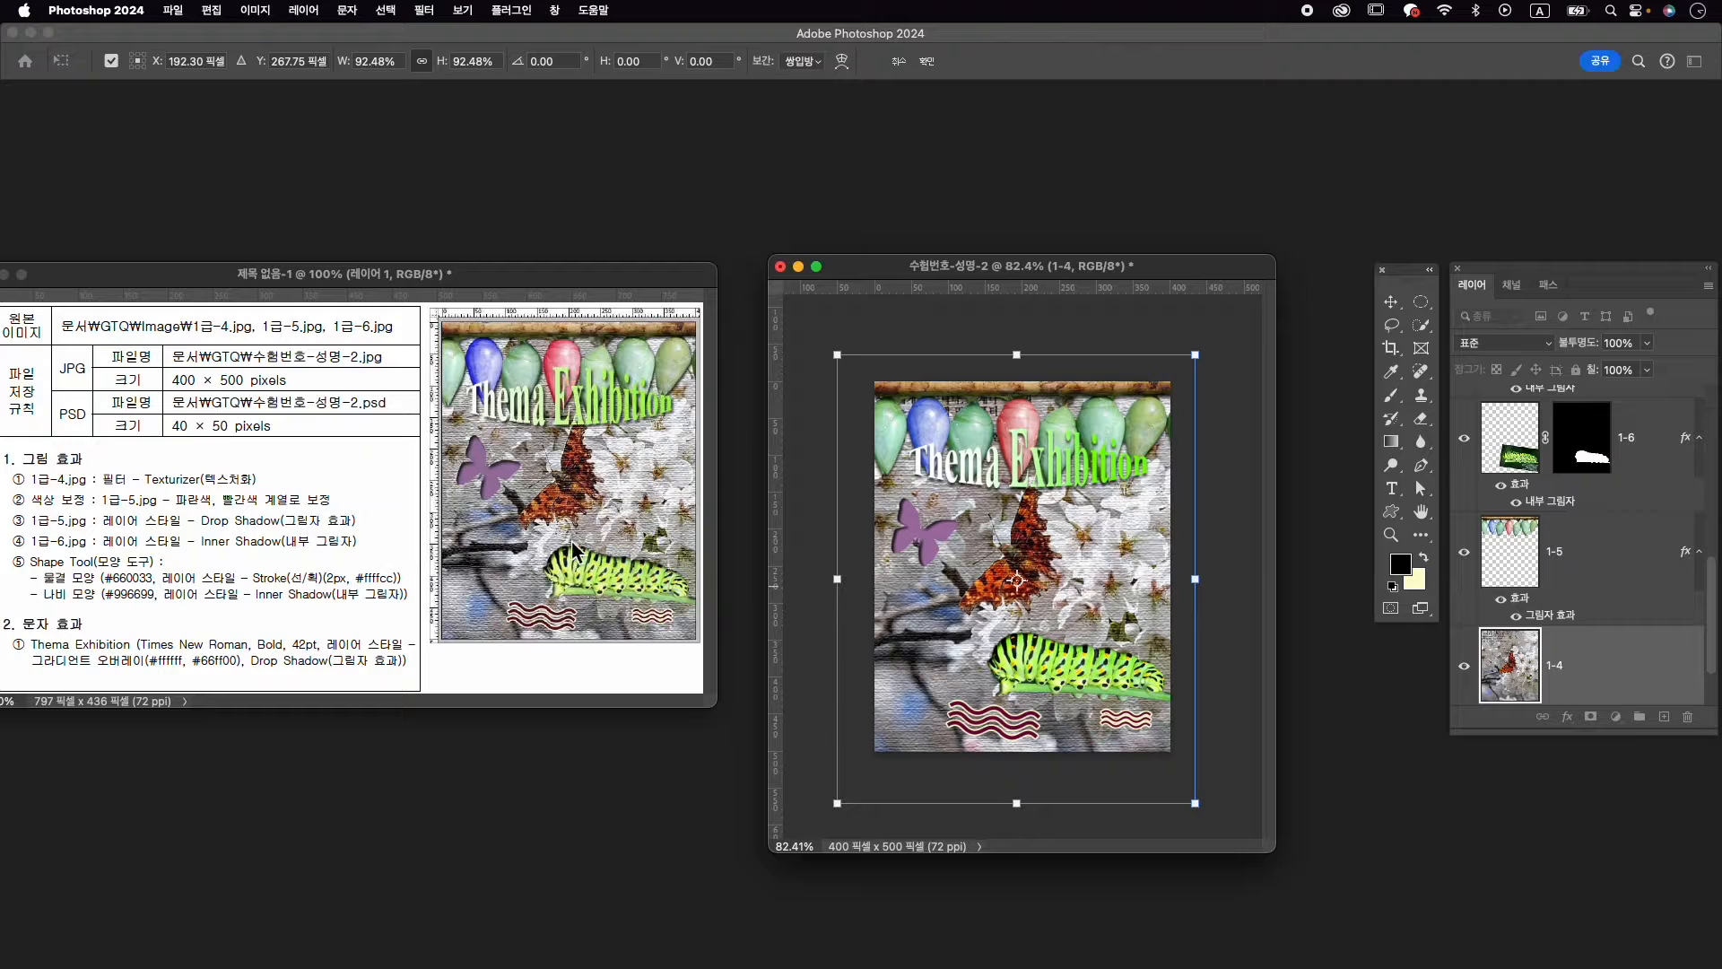
key("Return")
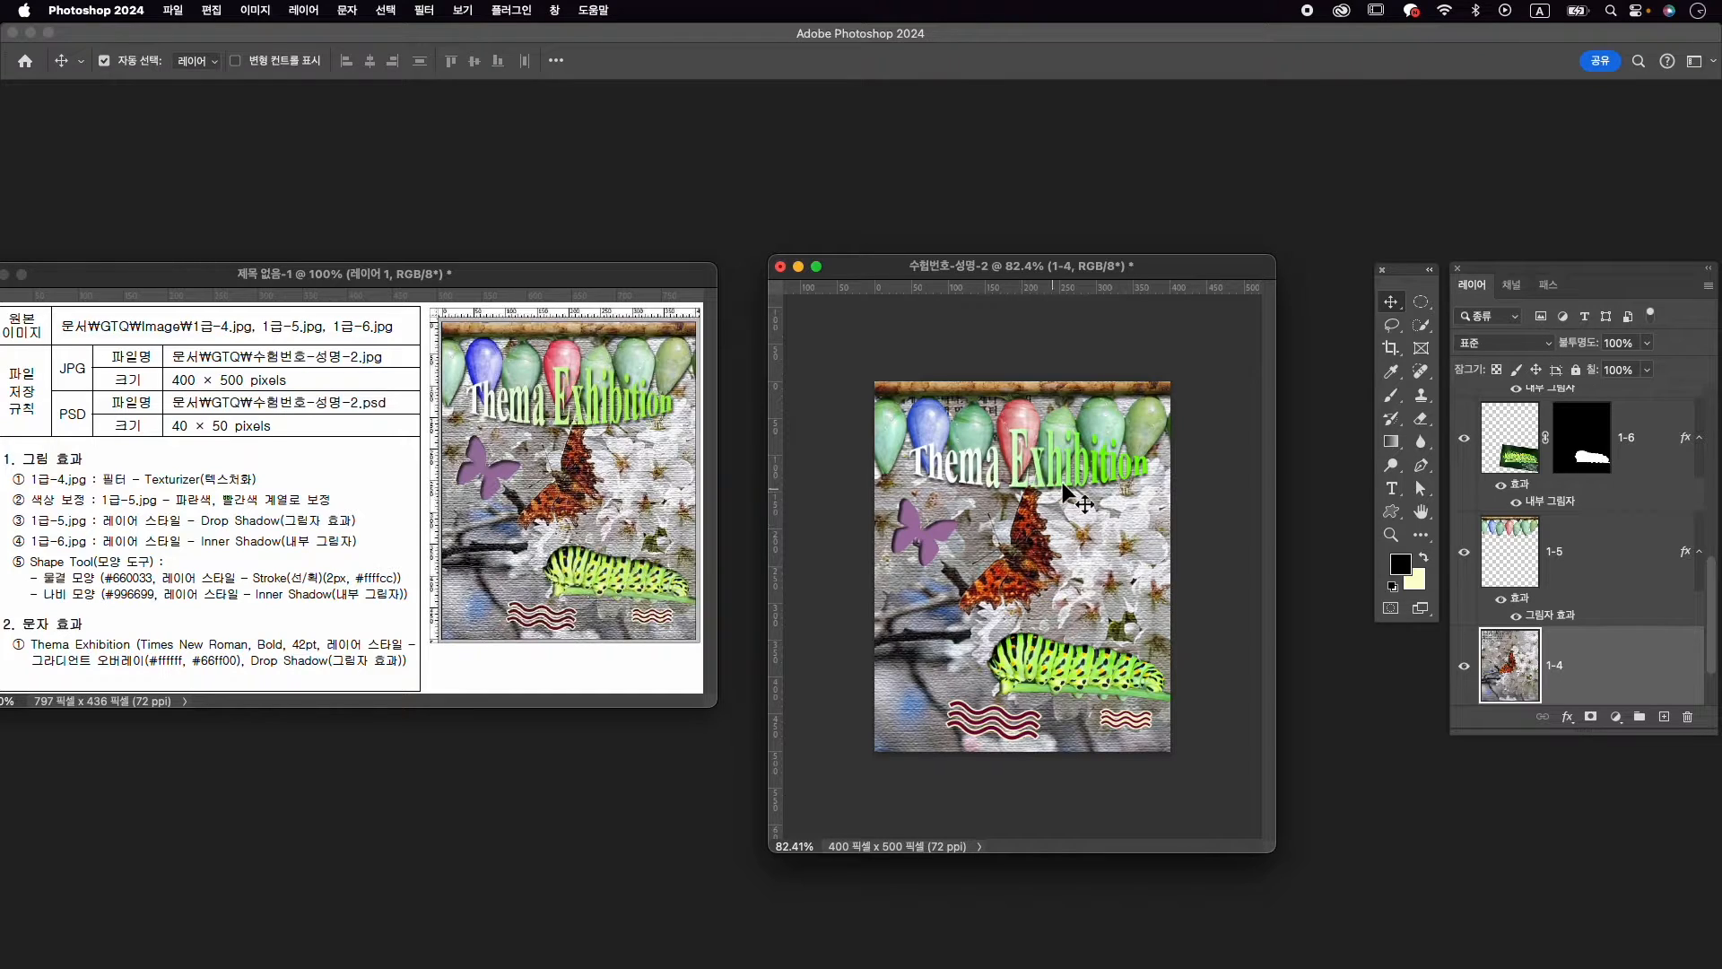
Export the finished composition as 수험번호-성명-2.jpg into the GTQ folder
left_click(174, 11)
mouse_move(238, 296)
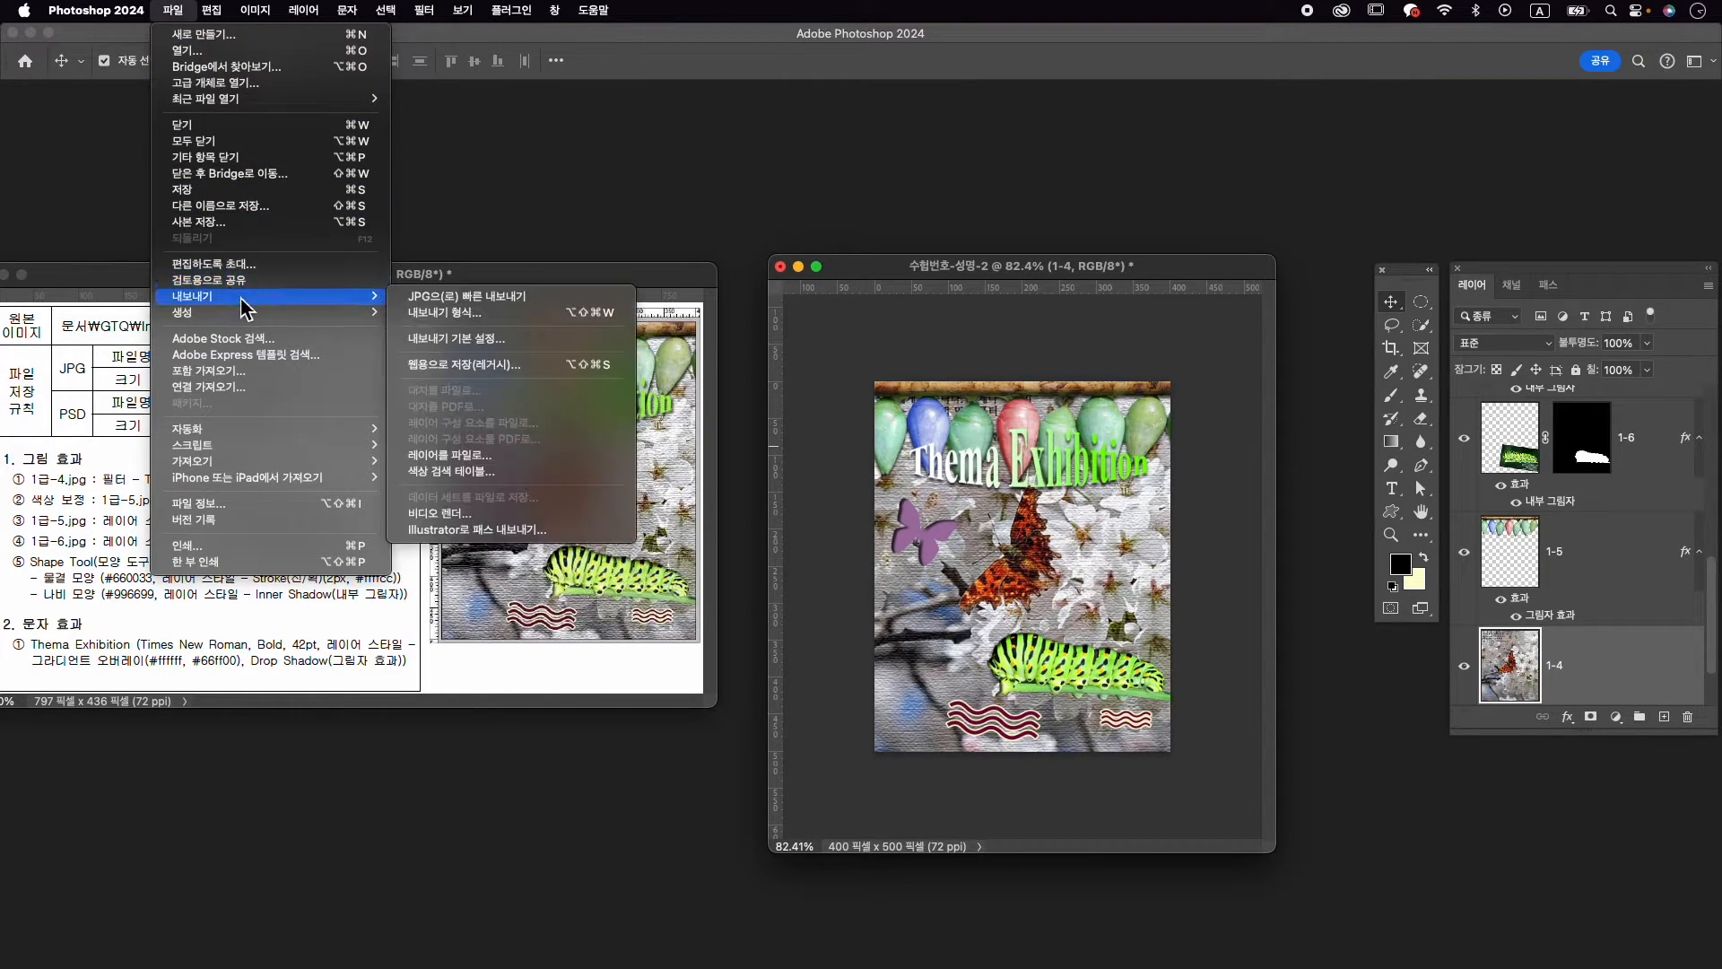
left_click(451, 297)
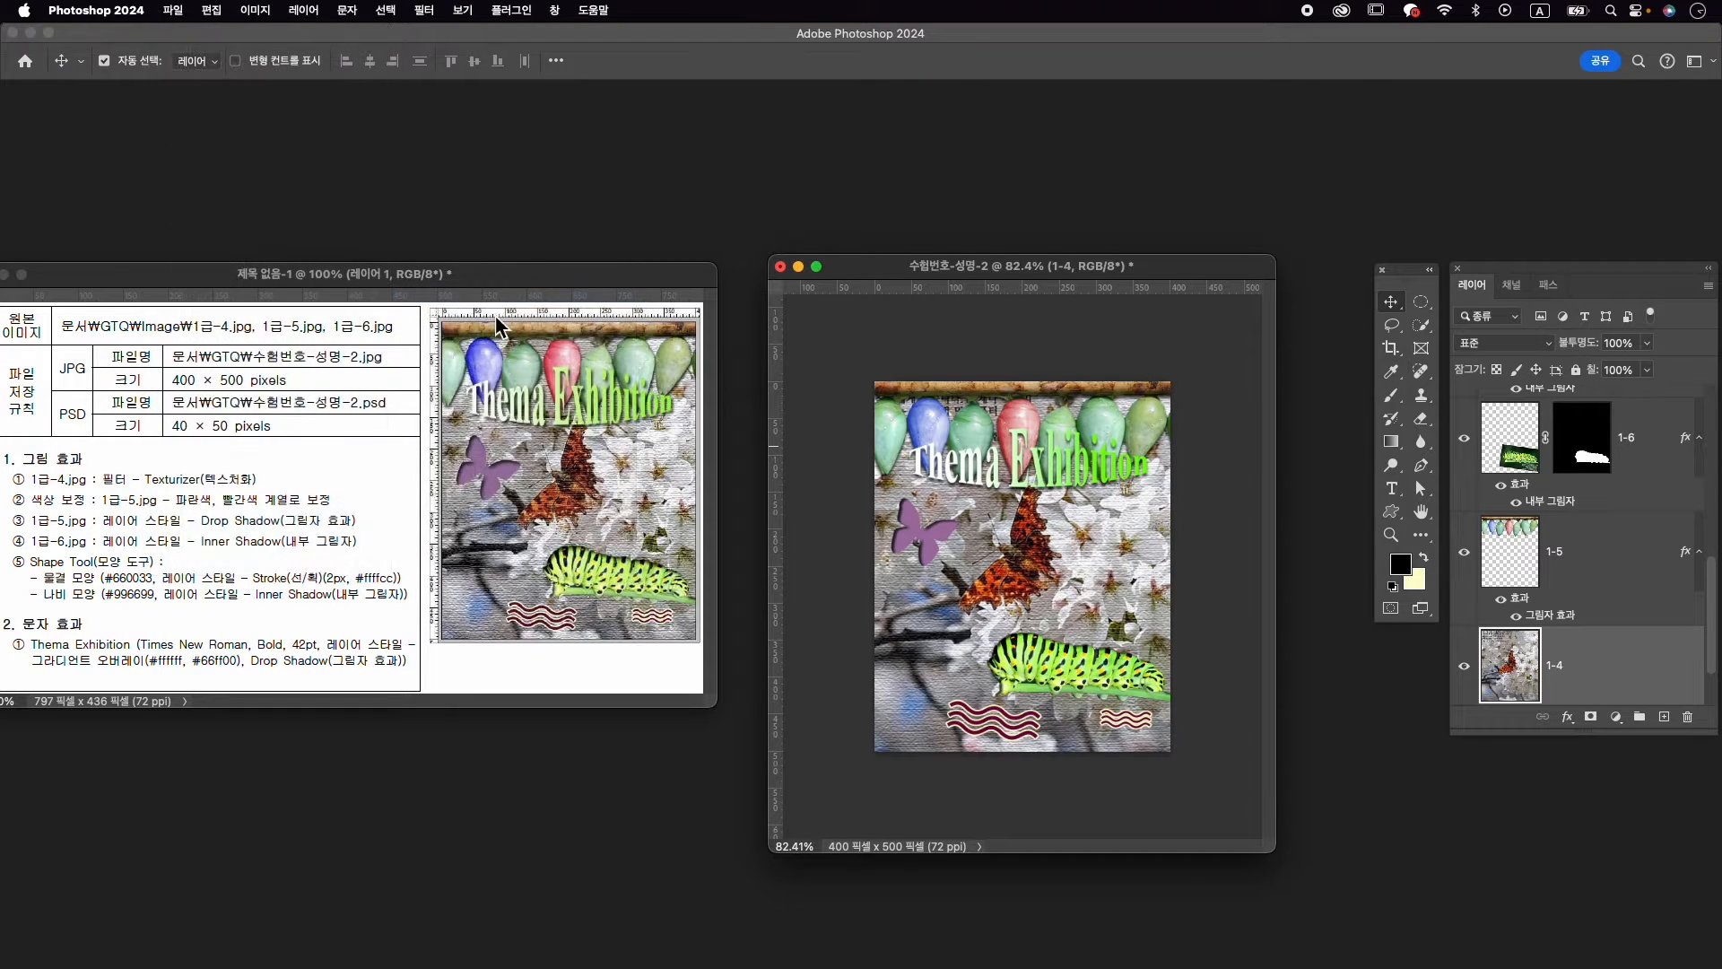
left_click(985, 381)
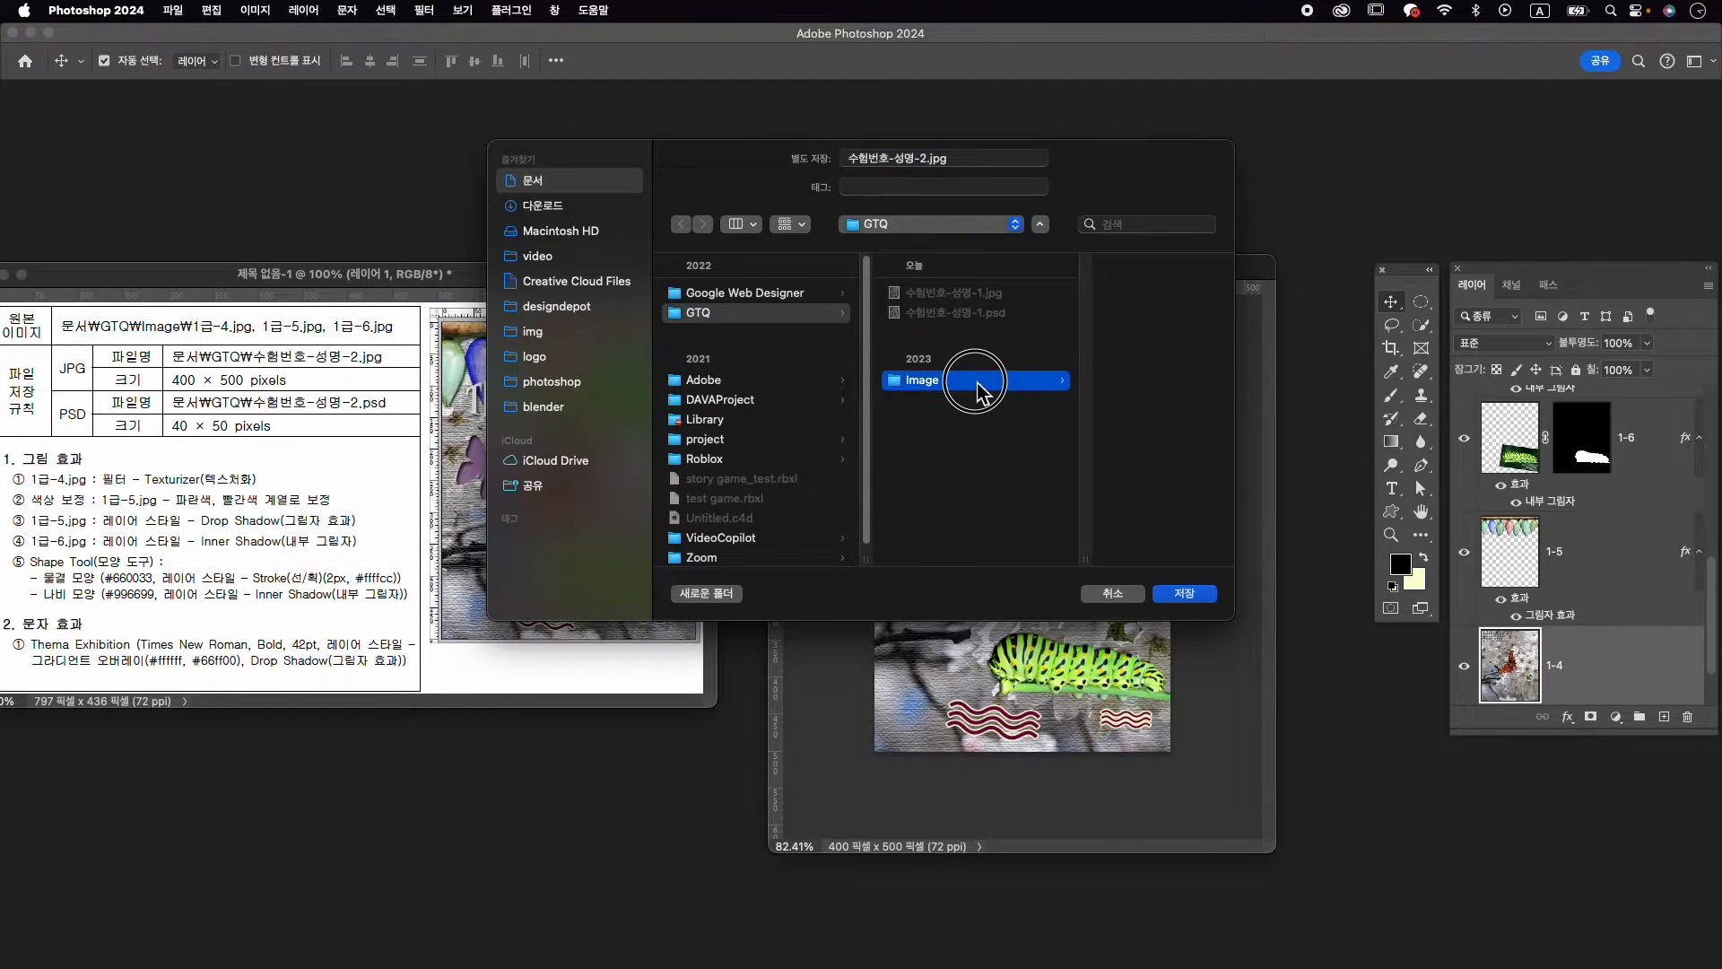
left_click(741, 314)
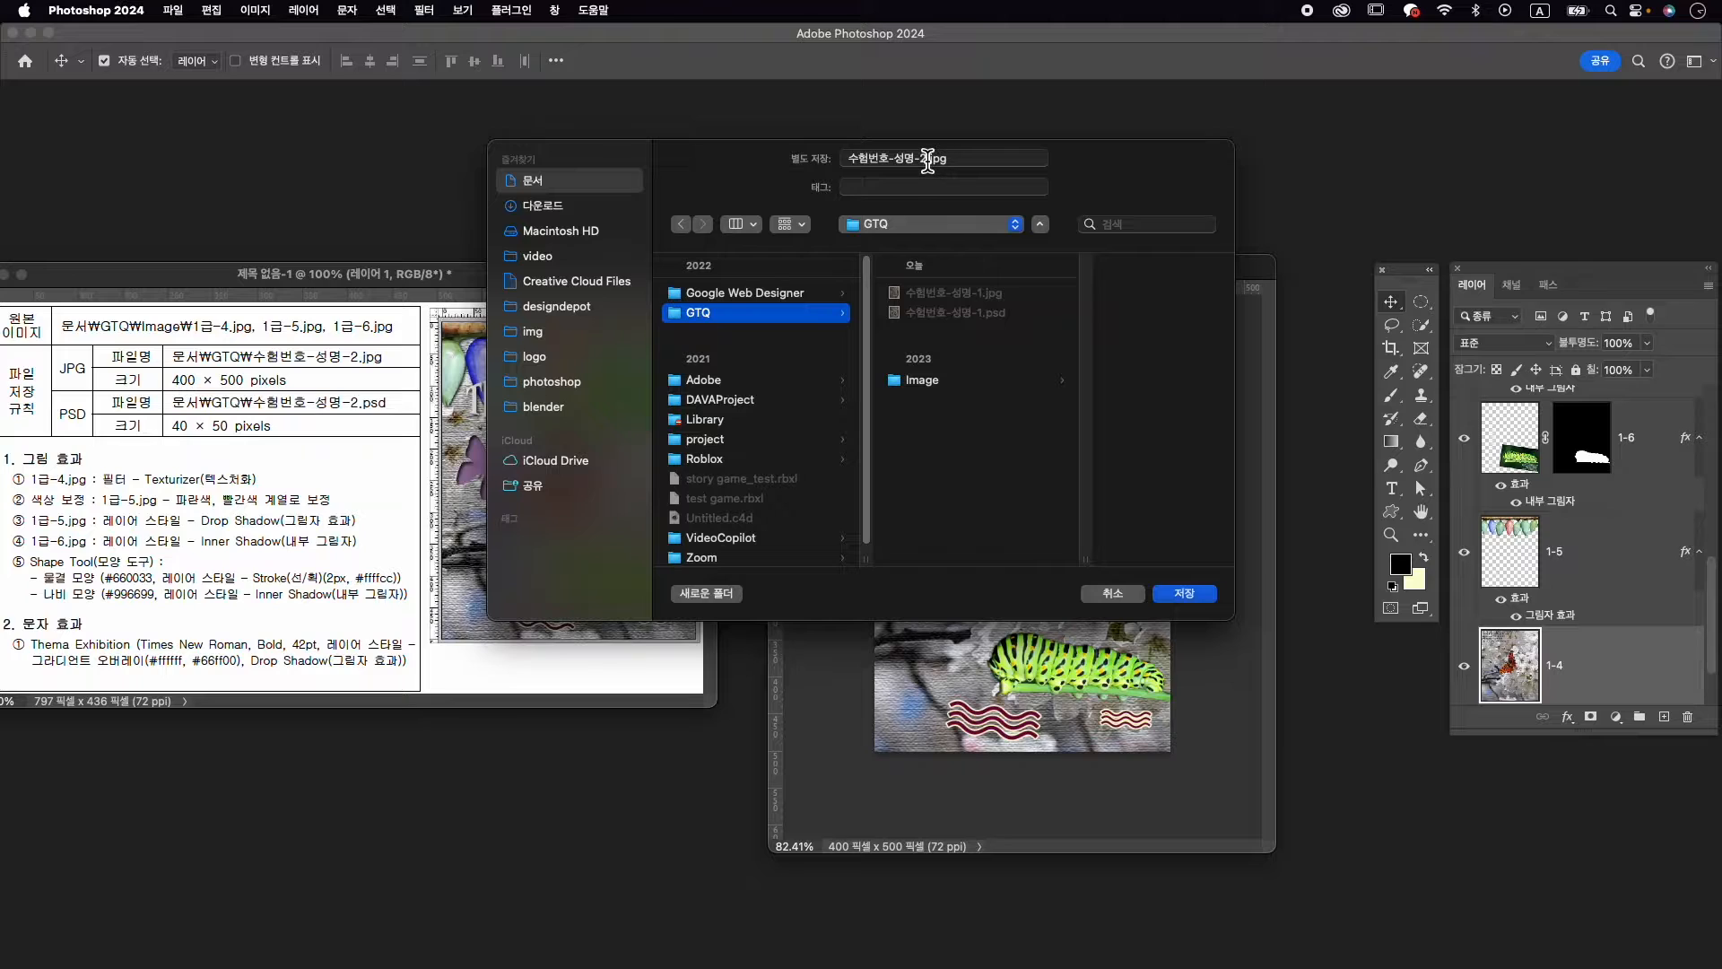
left_click(1180, 593)
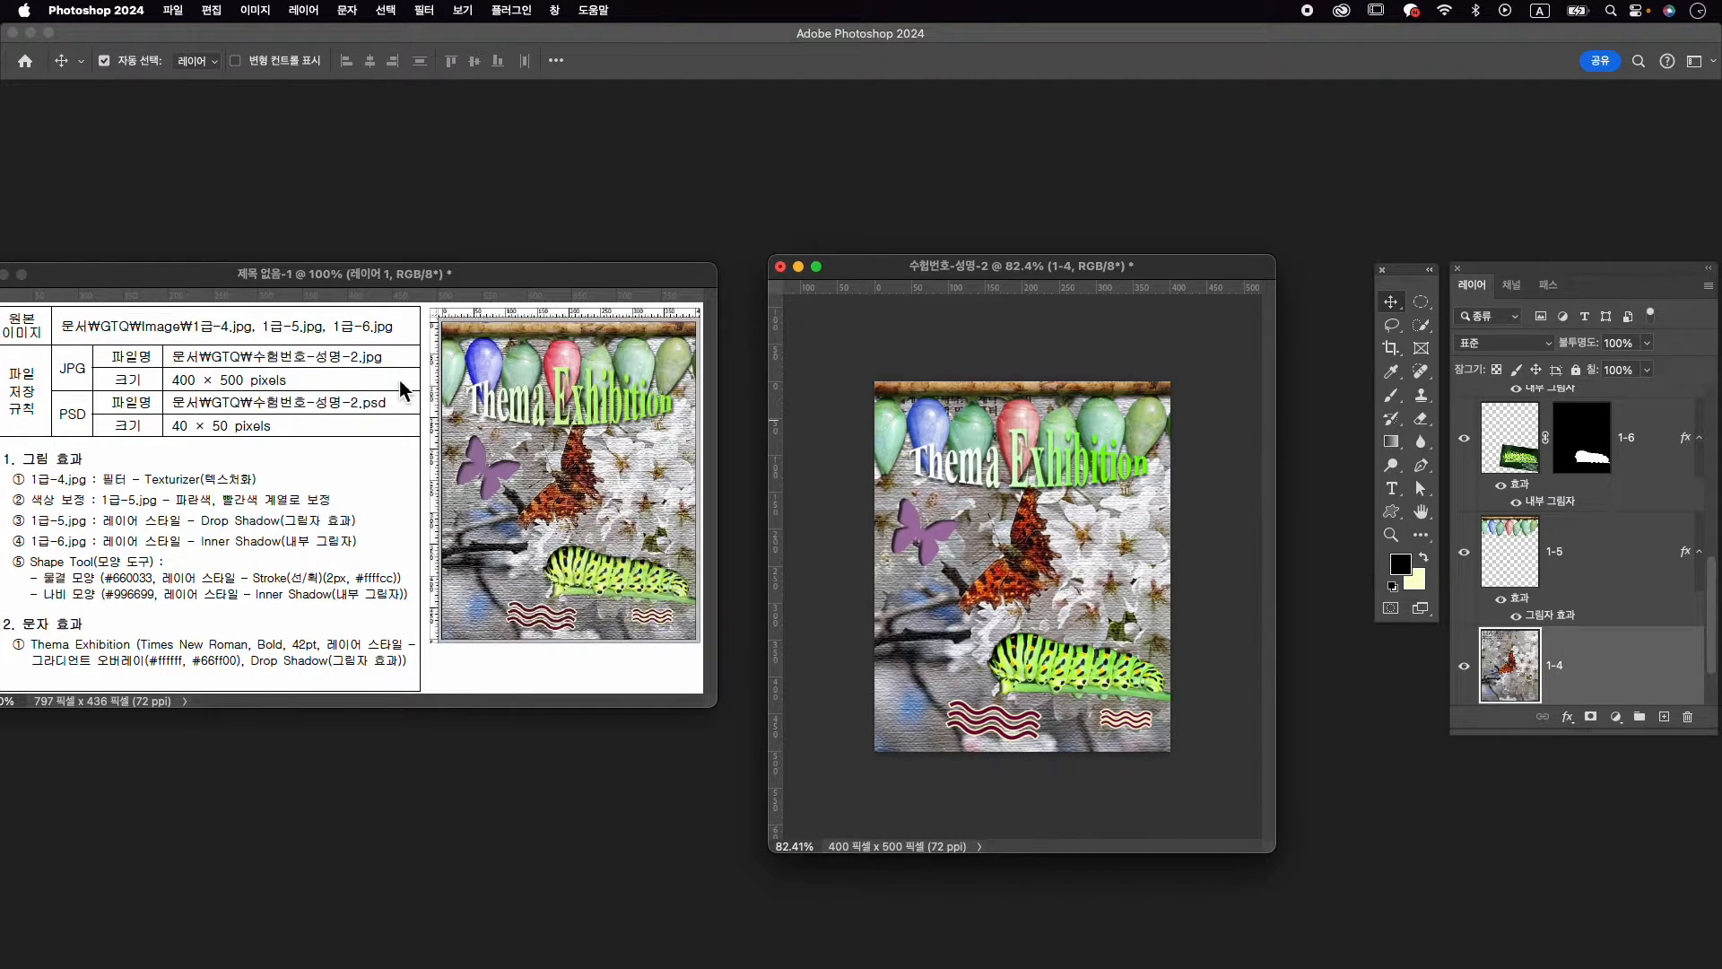
Resize the whole image to 40 × 50 pixels
key("super+alt+i")
type("40")
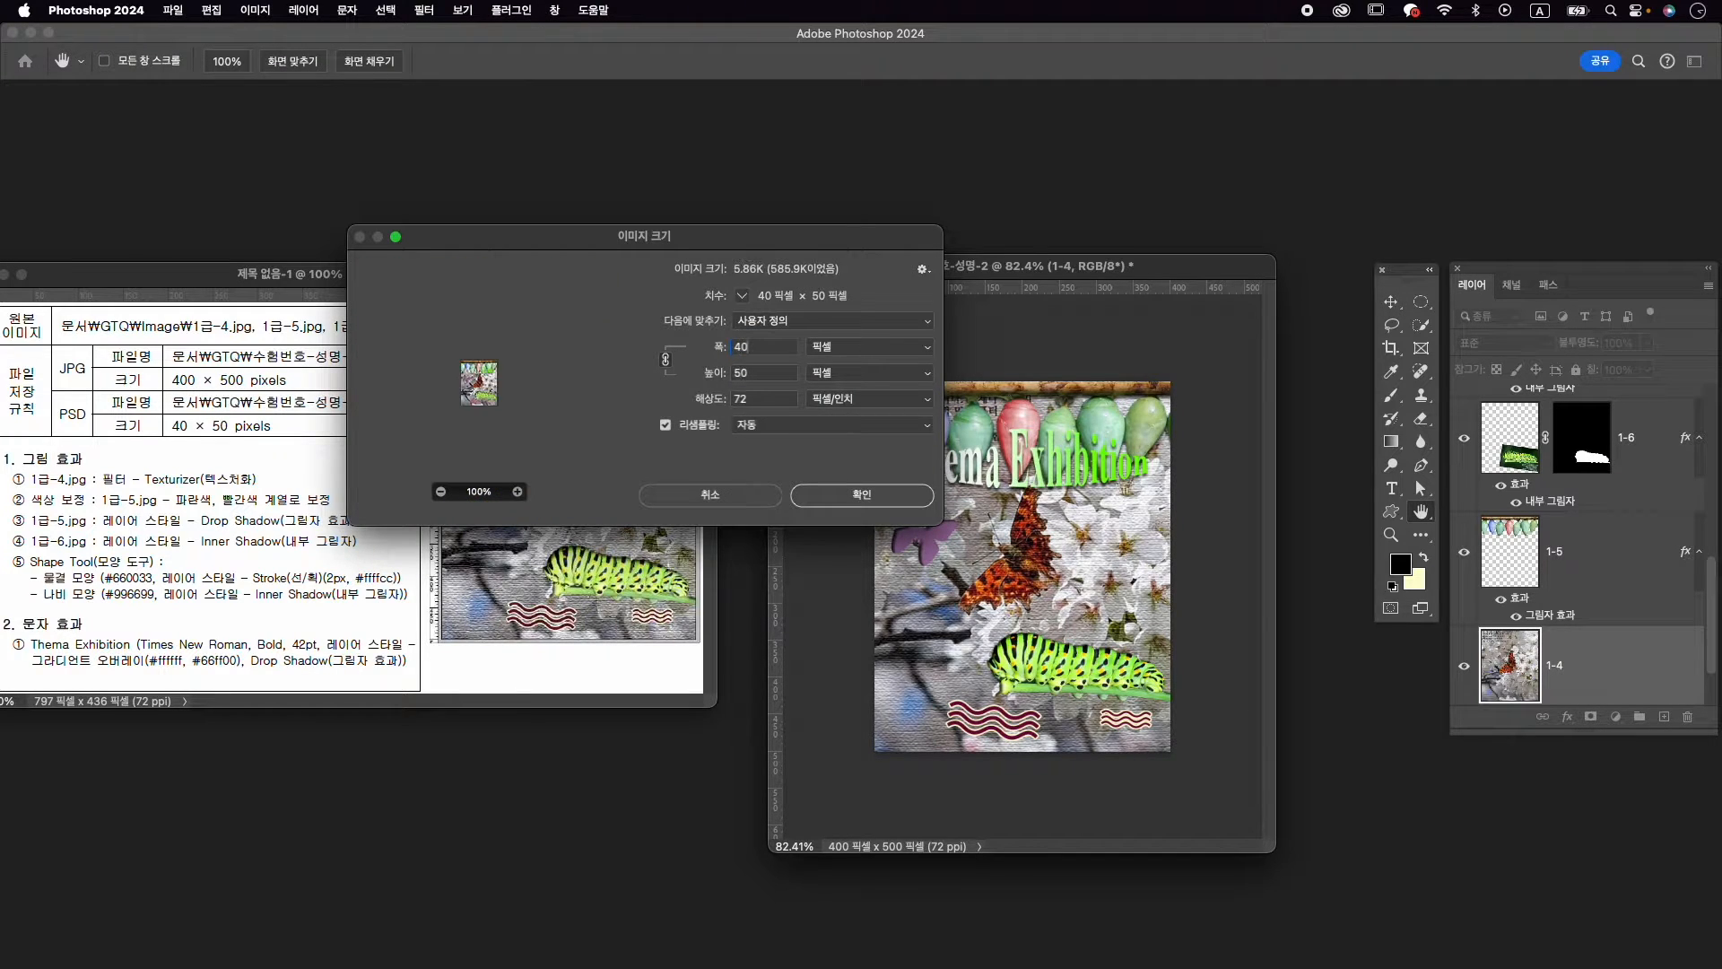
key("Tab")
left_click(876, 494)
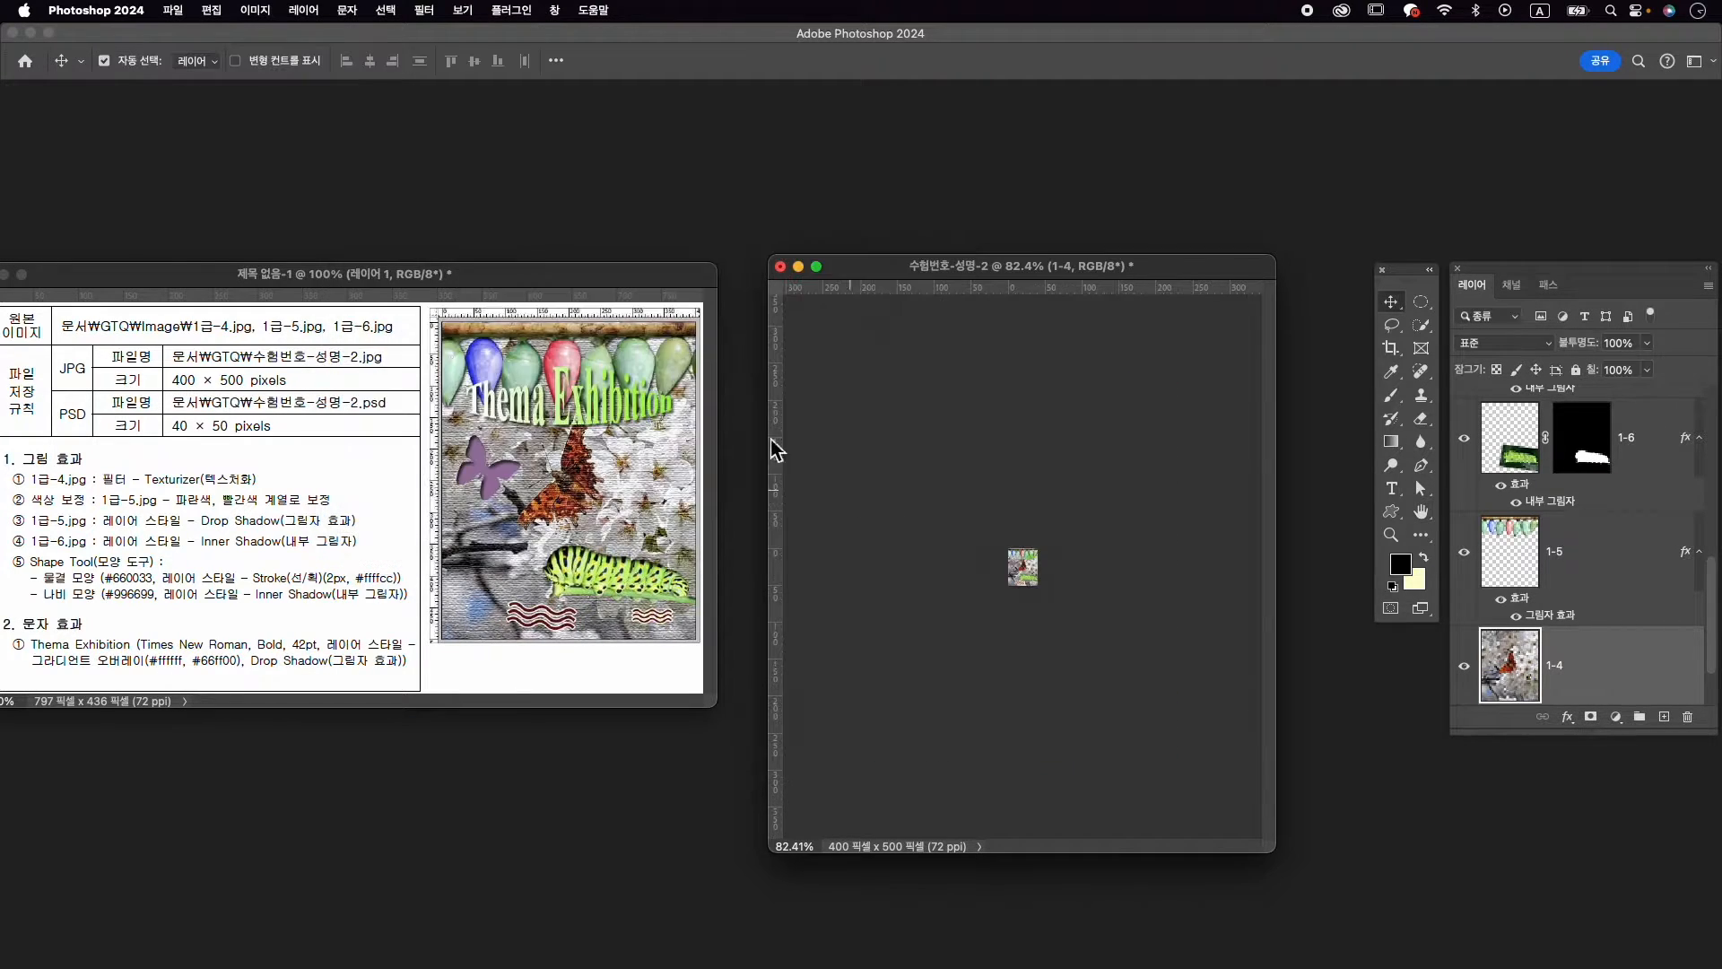
Save the reduced document as 수험번호-성명-2.psd in the GTQ folder and close it
left_click(173, 10)
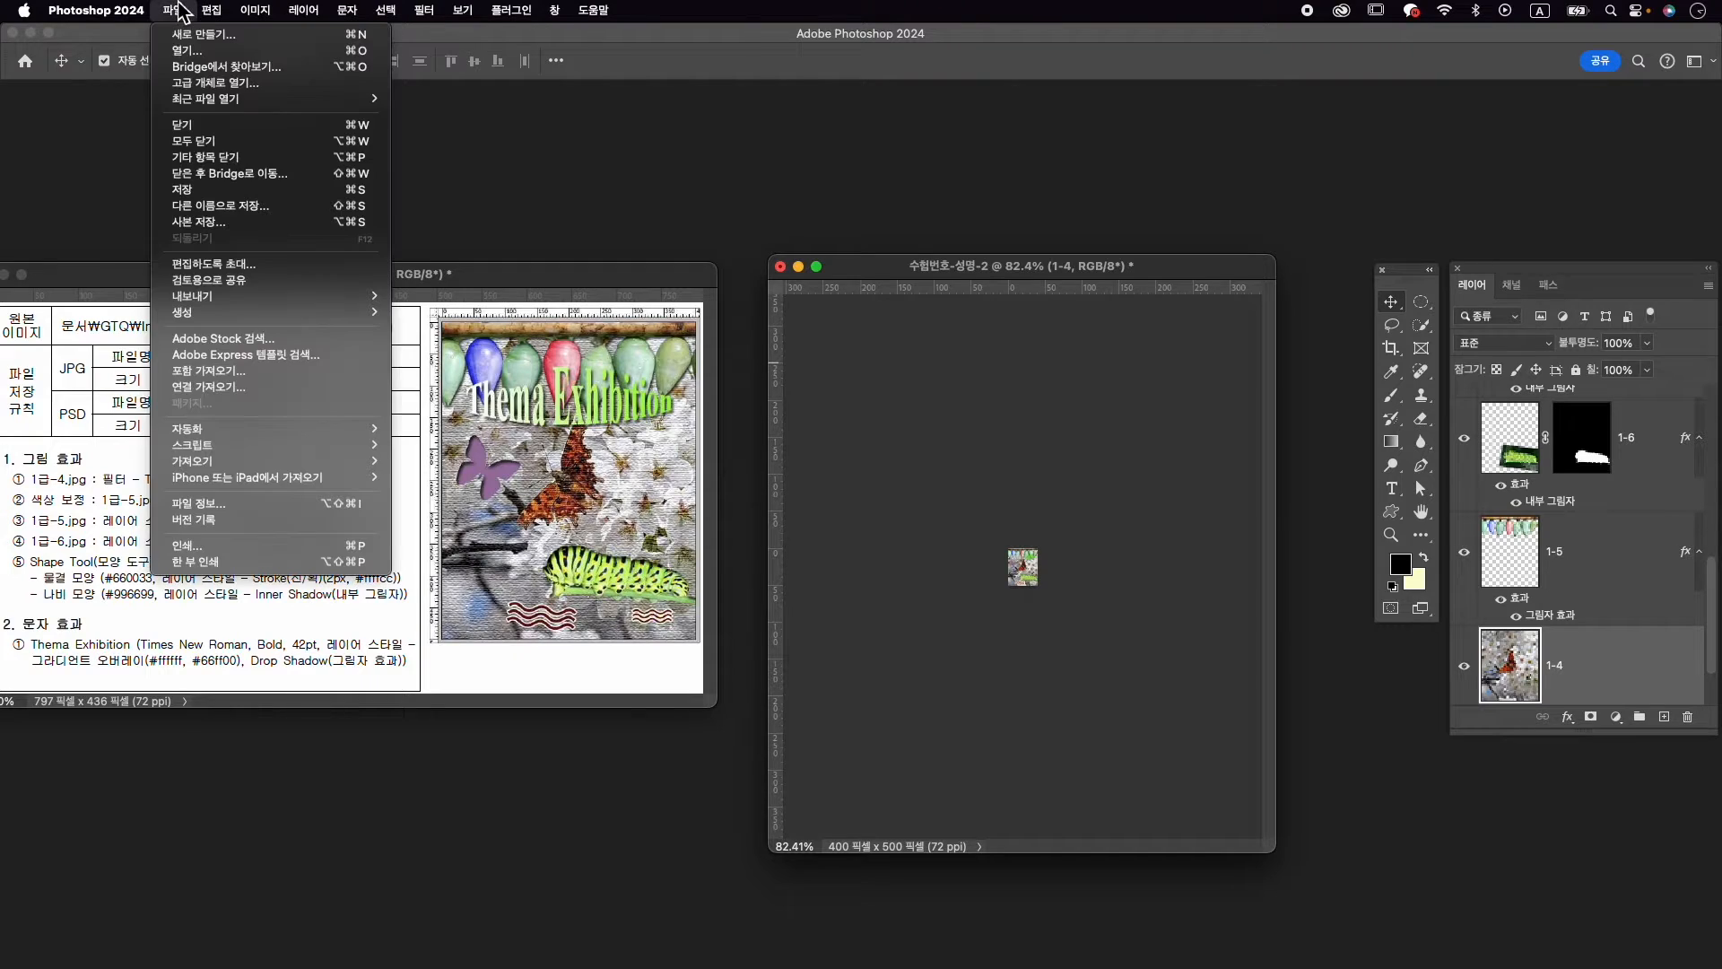
left_click(219, 214)
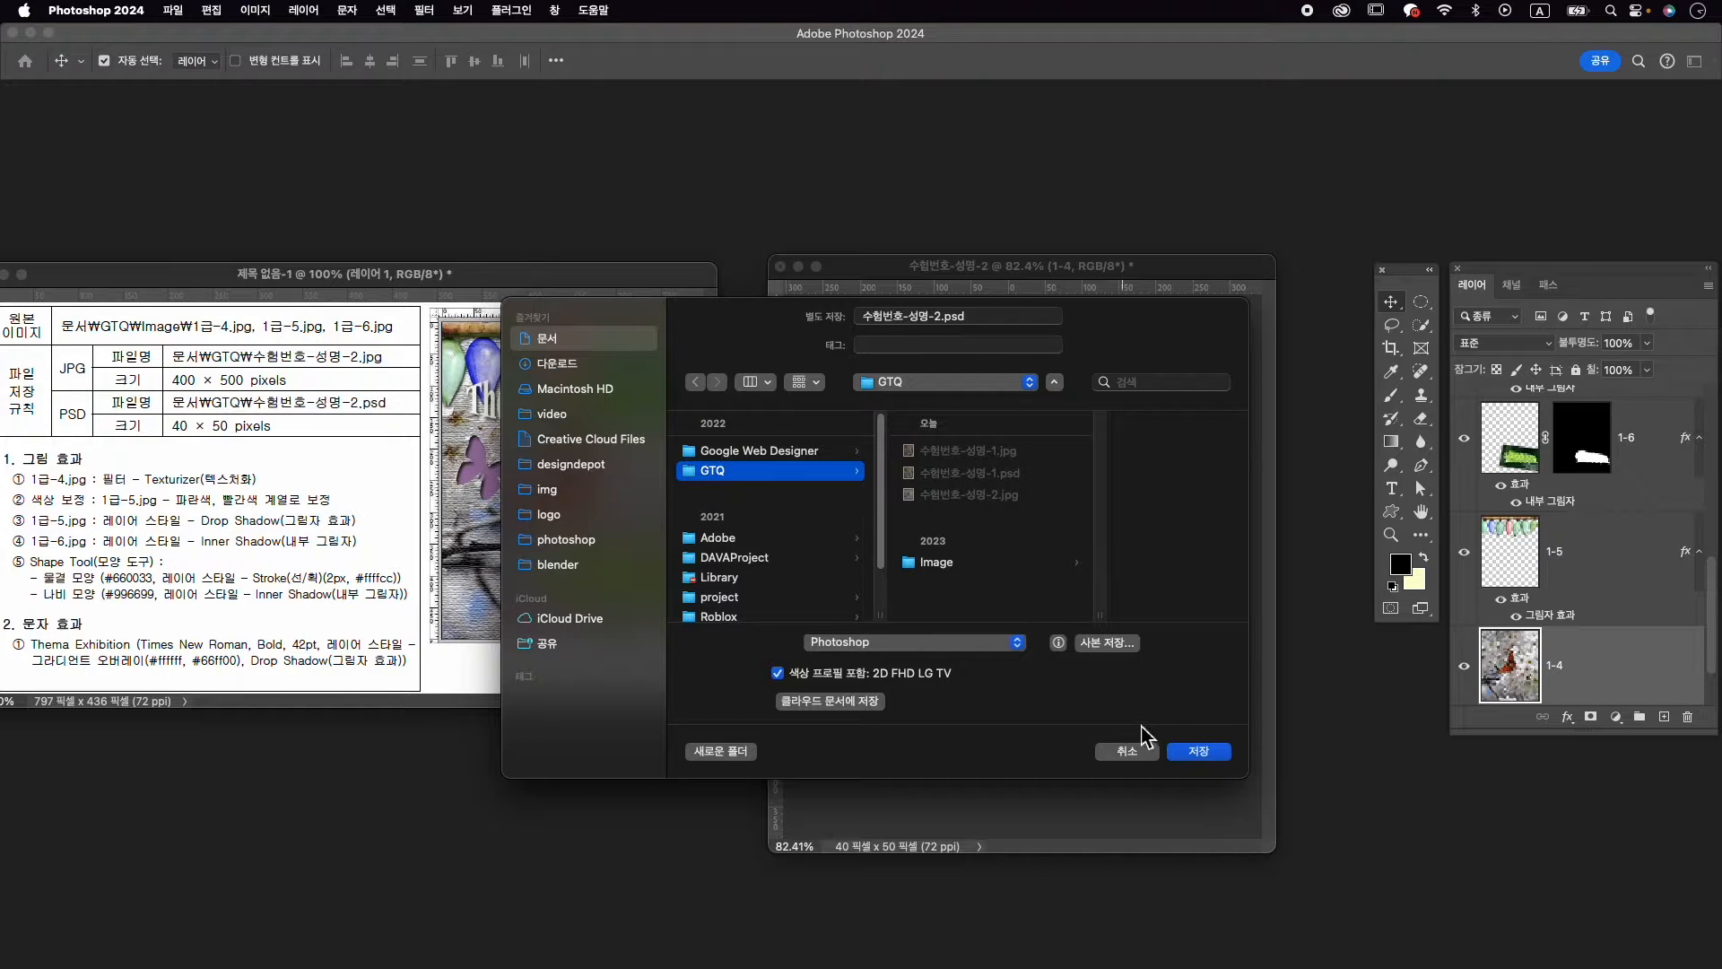
left_click(1200, 751)
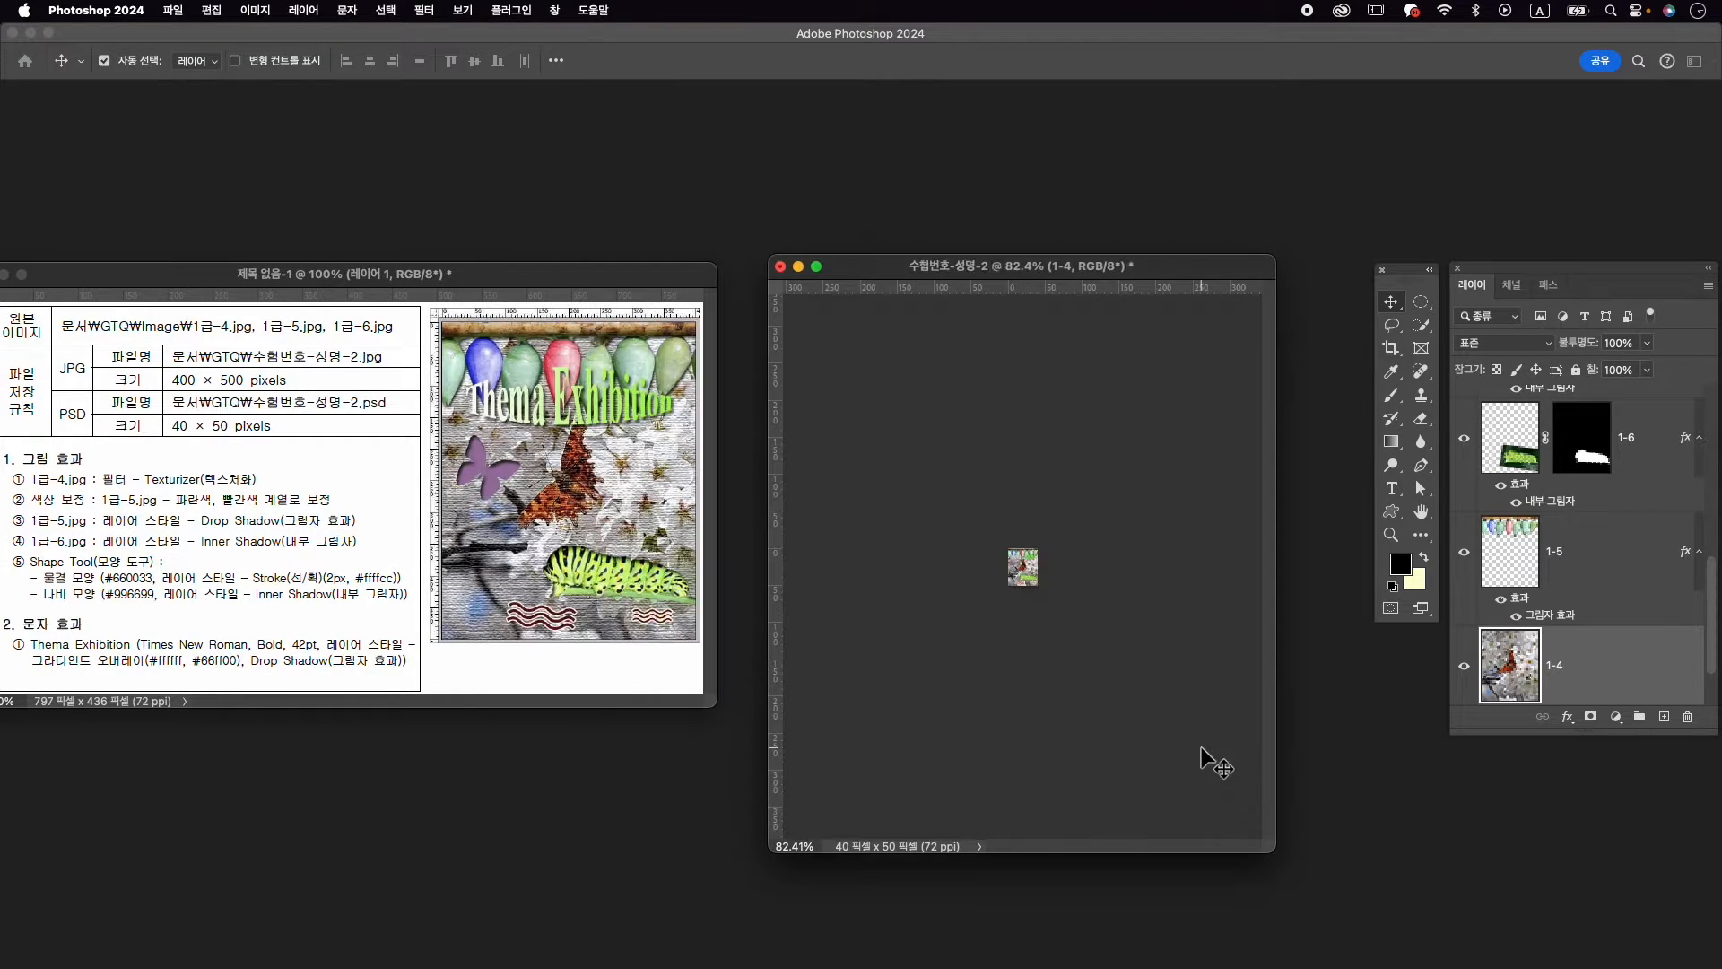
left_click(780, 267)
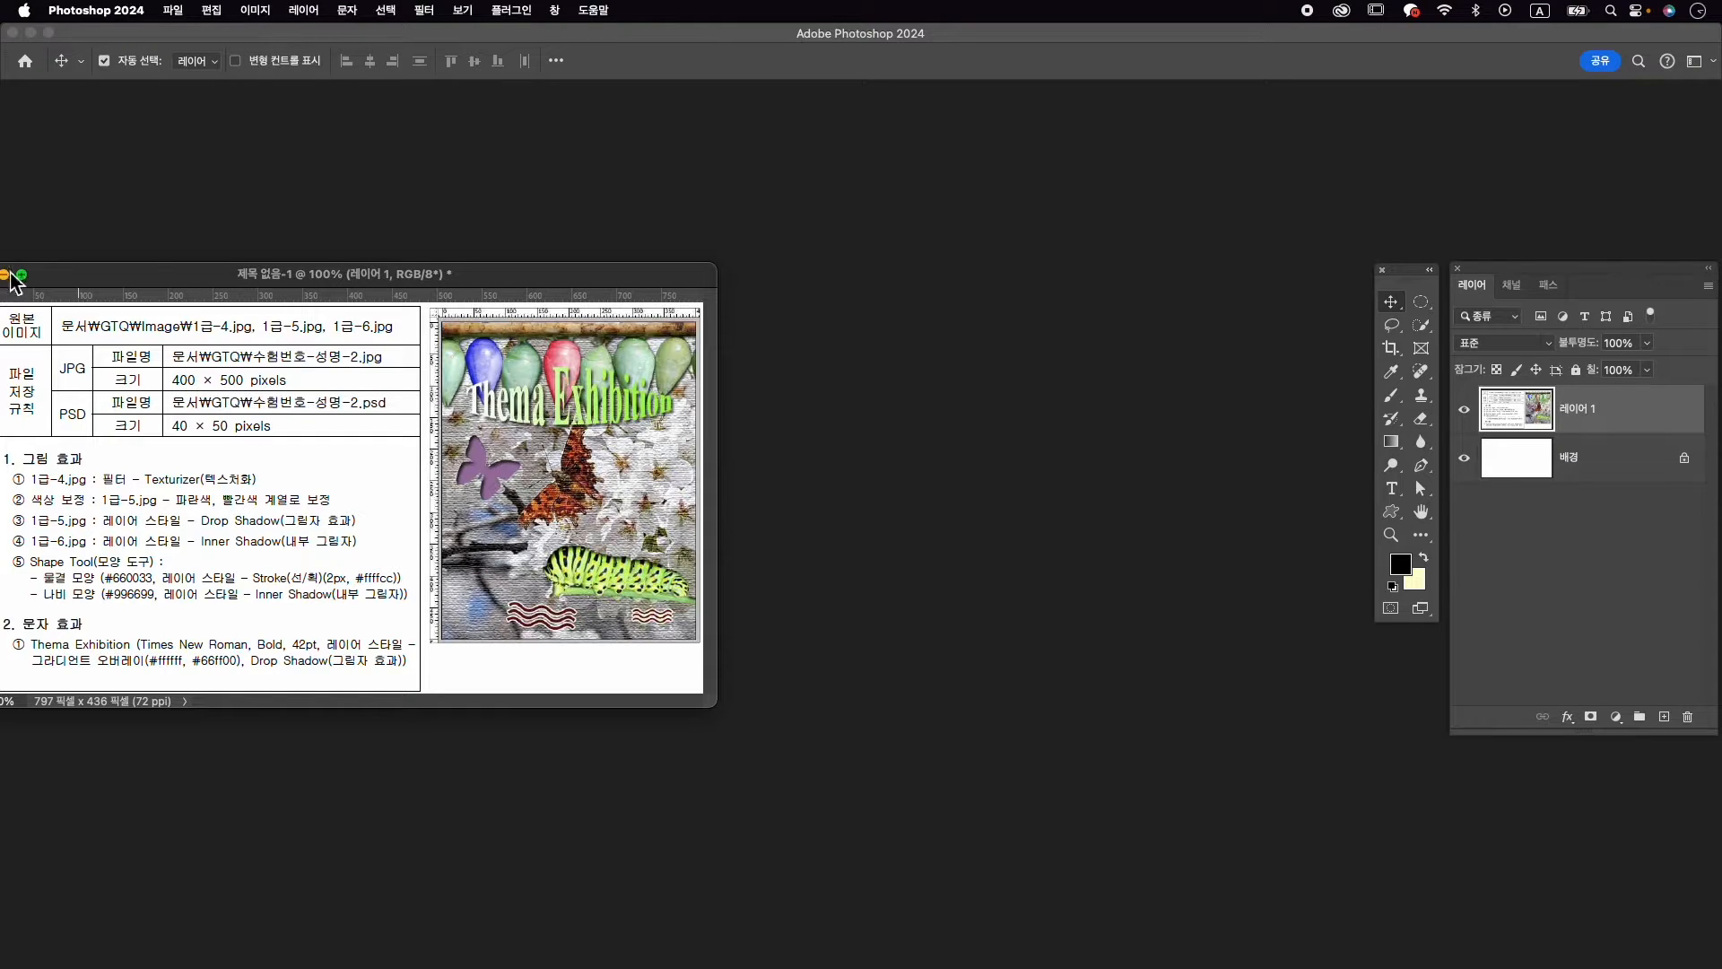
left_click_drag(55, 276, 80, 278)
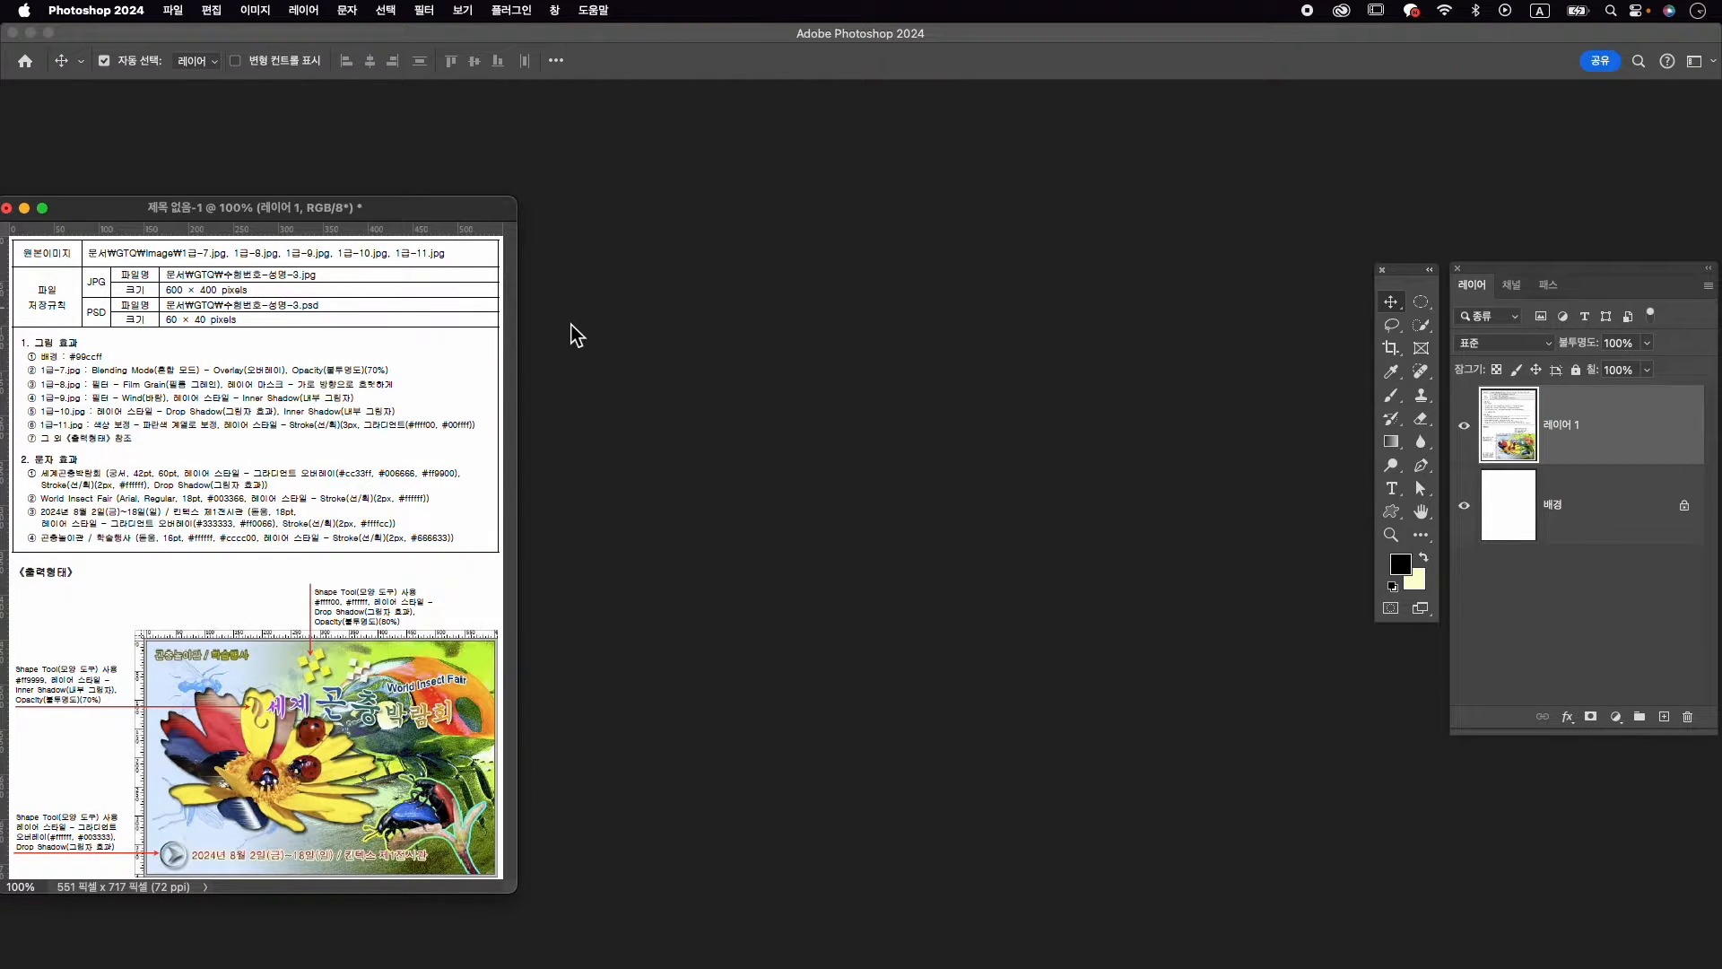
Create a 600 × 400 pixel, 72 ppi RGB document named 수험번호-성명-3 and place its enlarged window beside the question sheet
key("super+n")
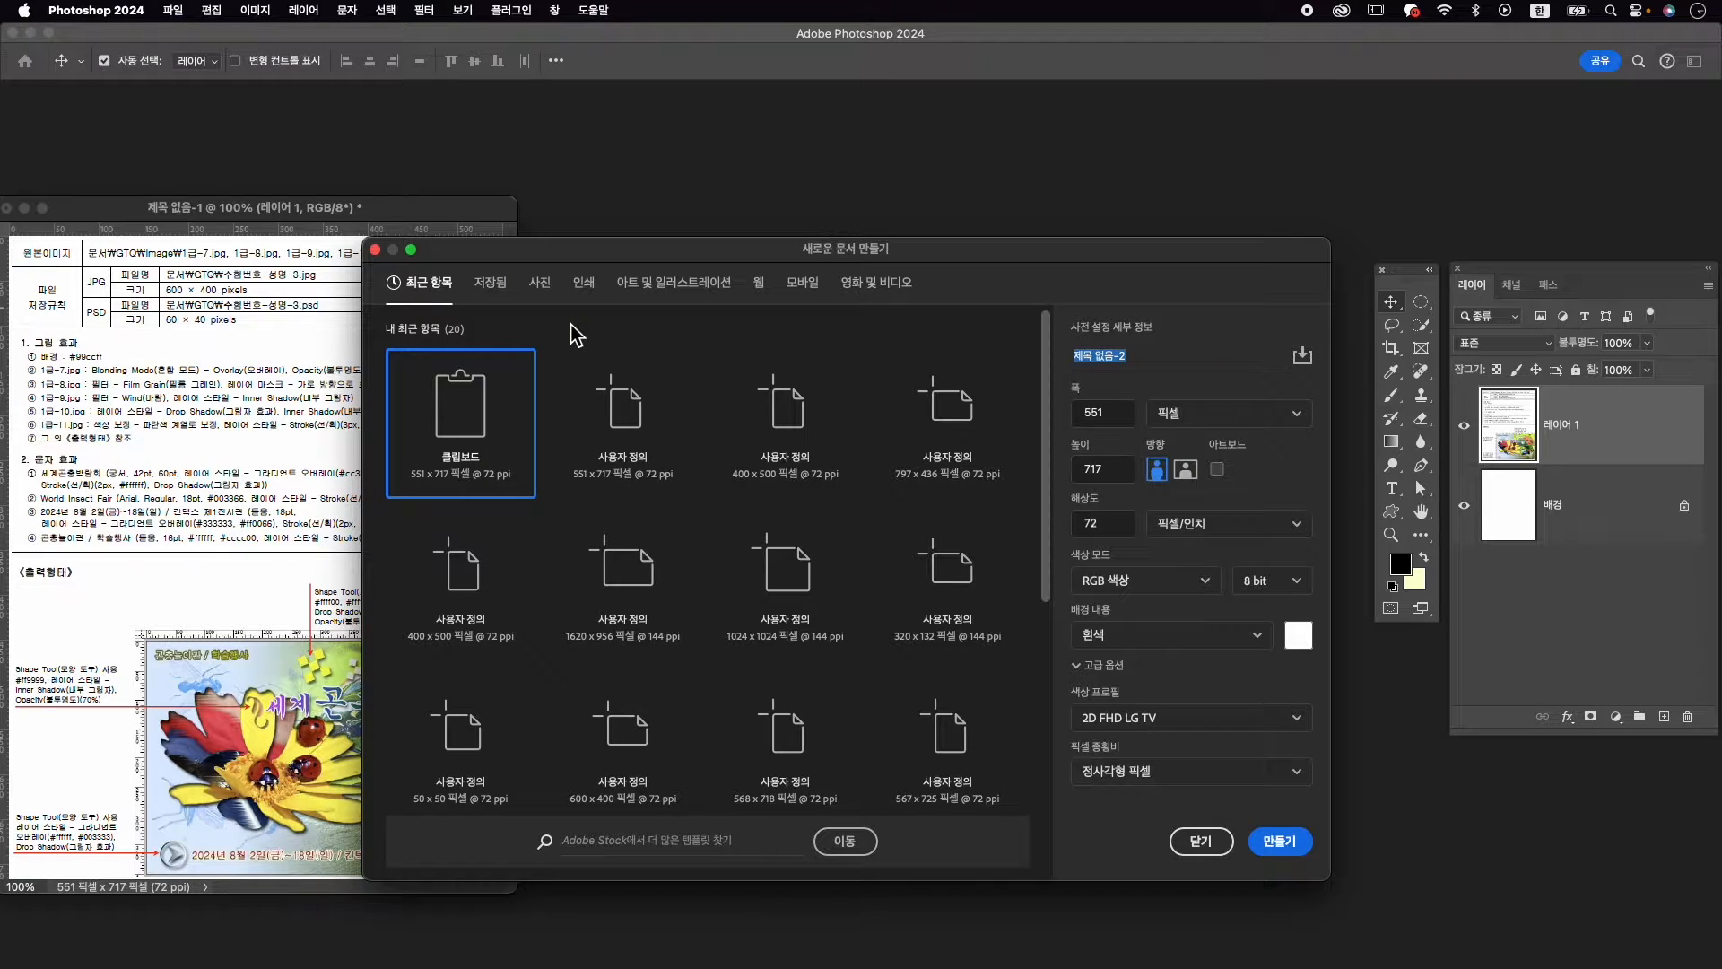
type("수혜")
type("번호-성명-3")
key("Tab")
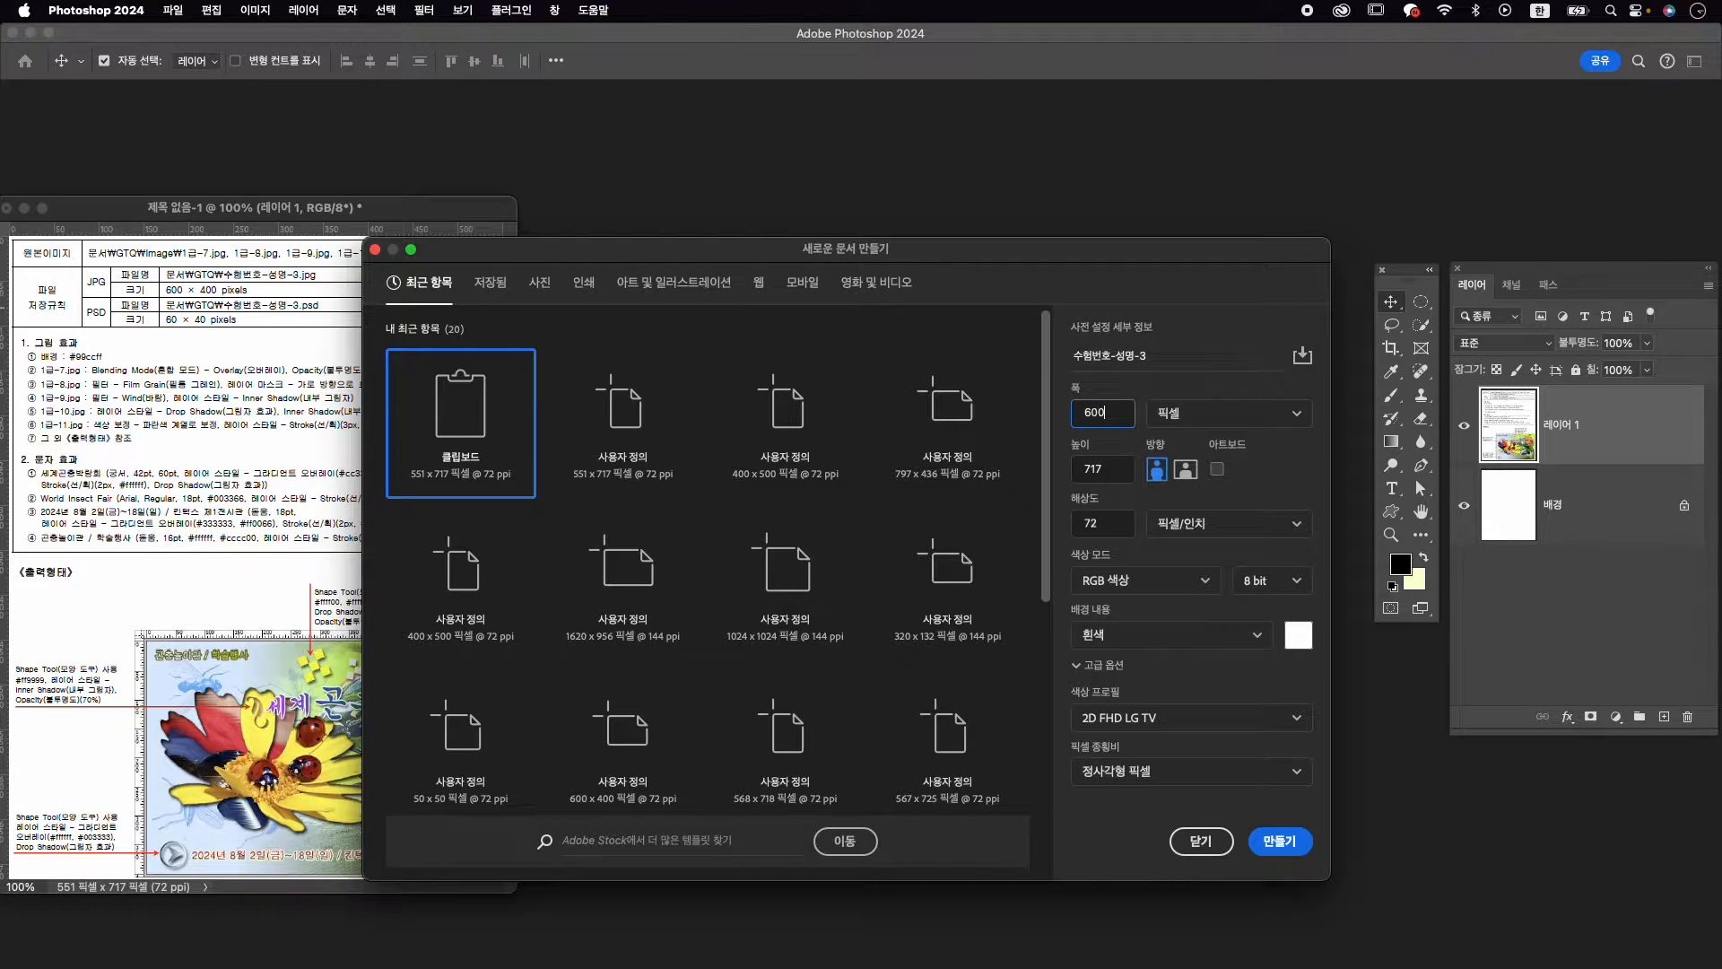
key("Tab")
type("400")
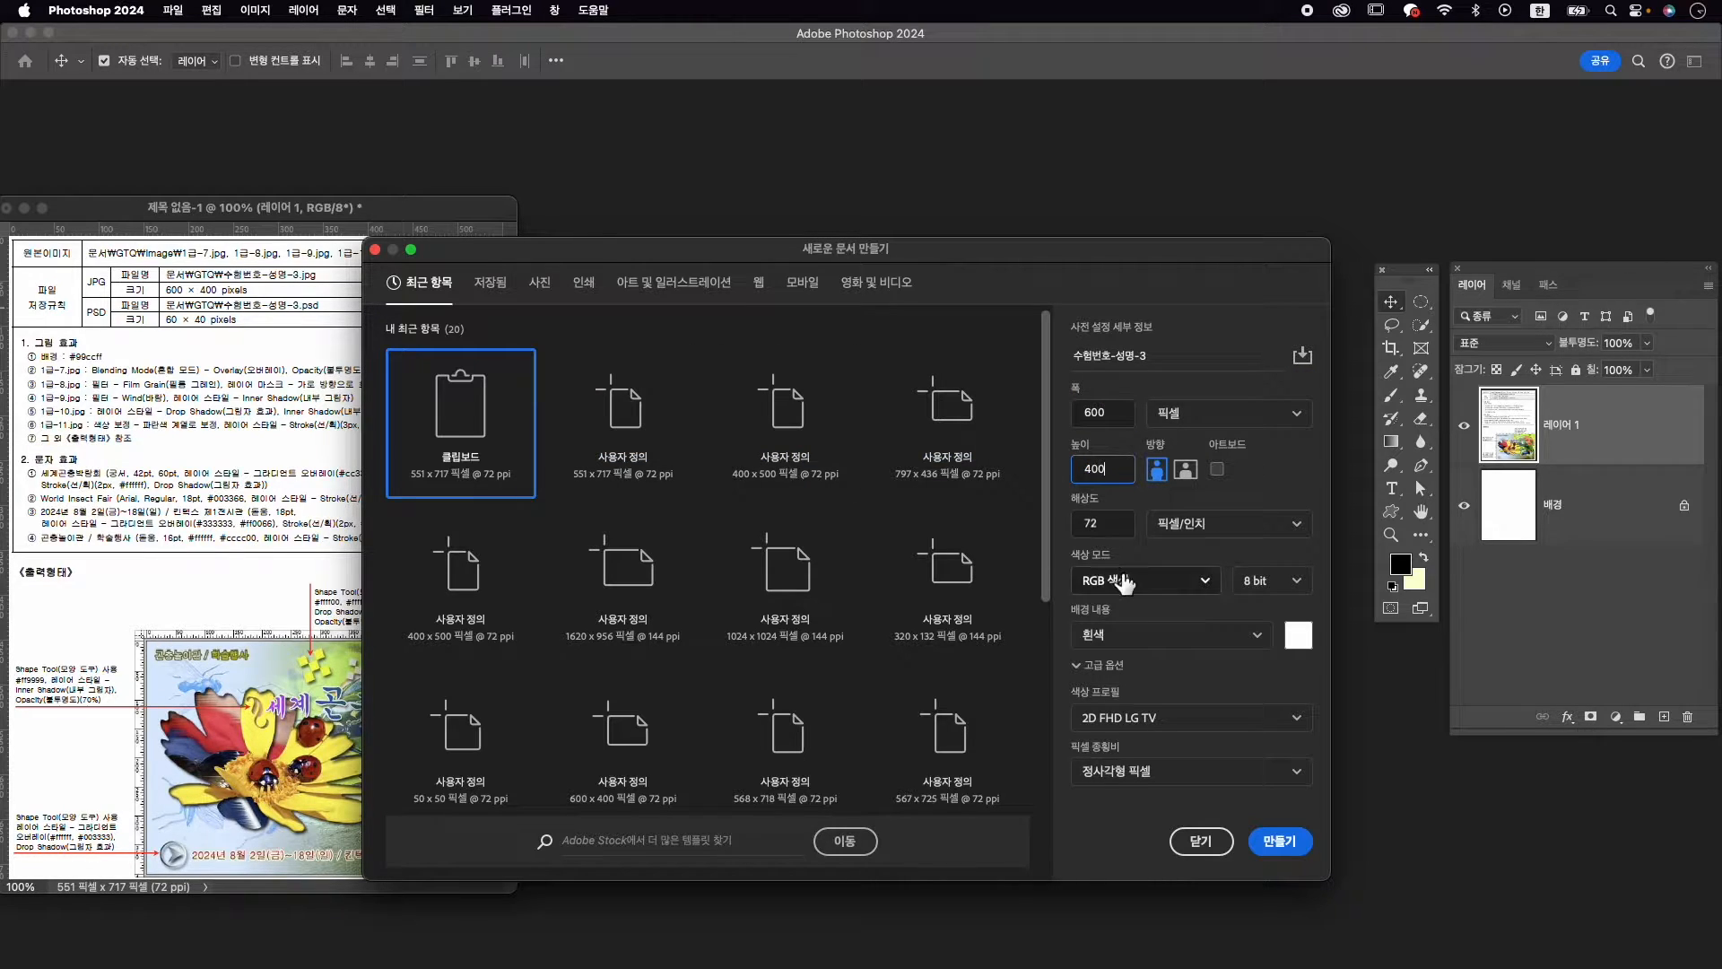
left_click(1291, 841)
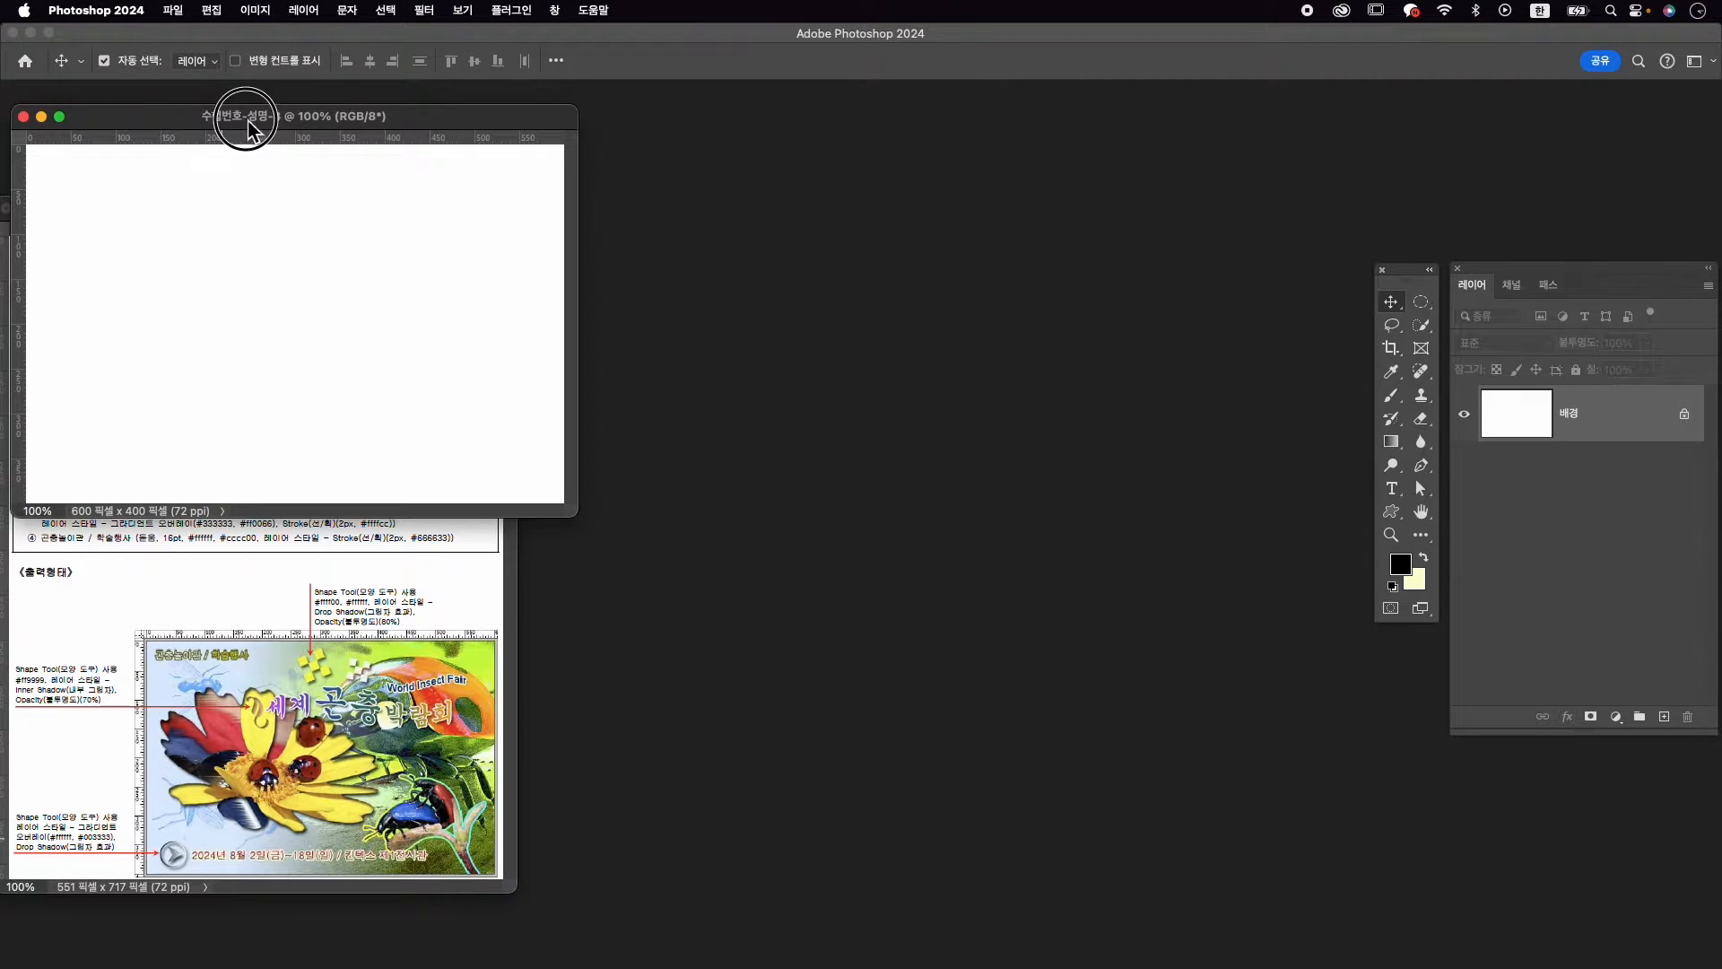
left_click_drag(241, 119, 774, 279)
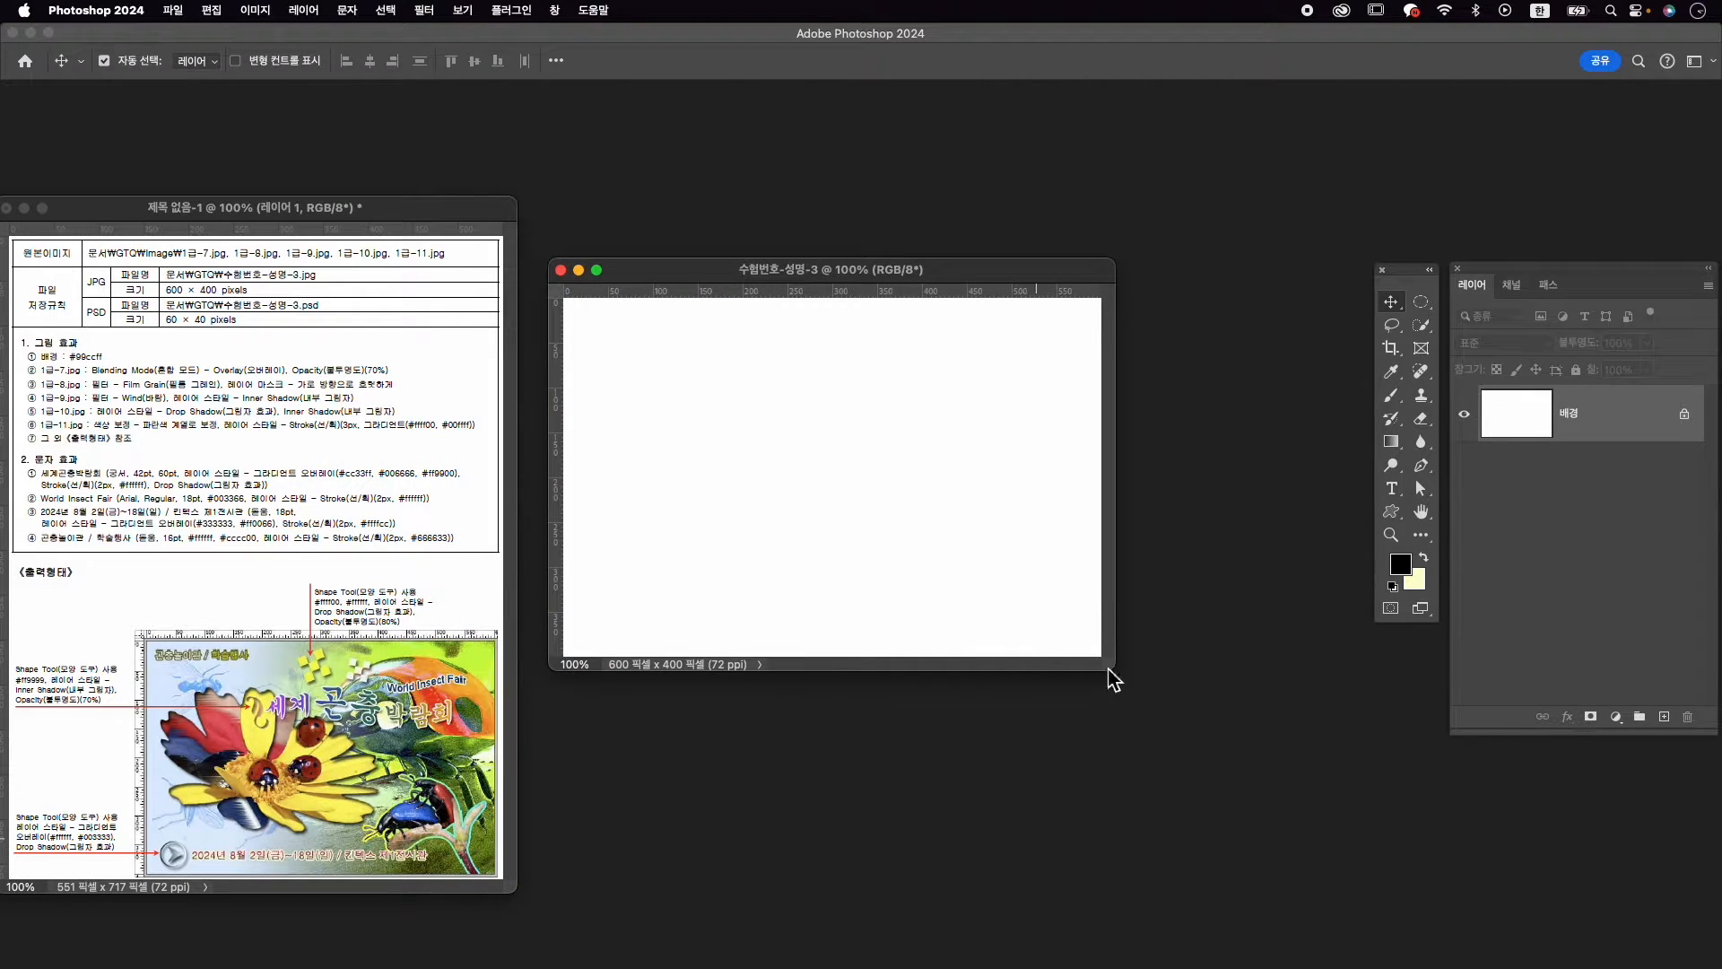
left_click_drag(1111, 677, 1223, 756)
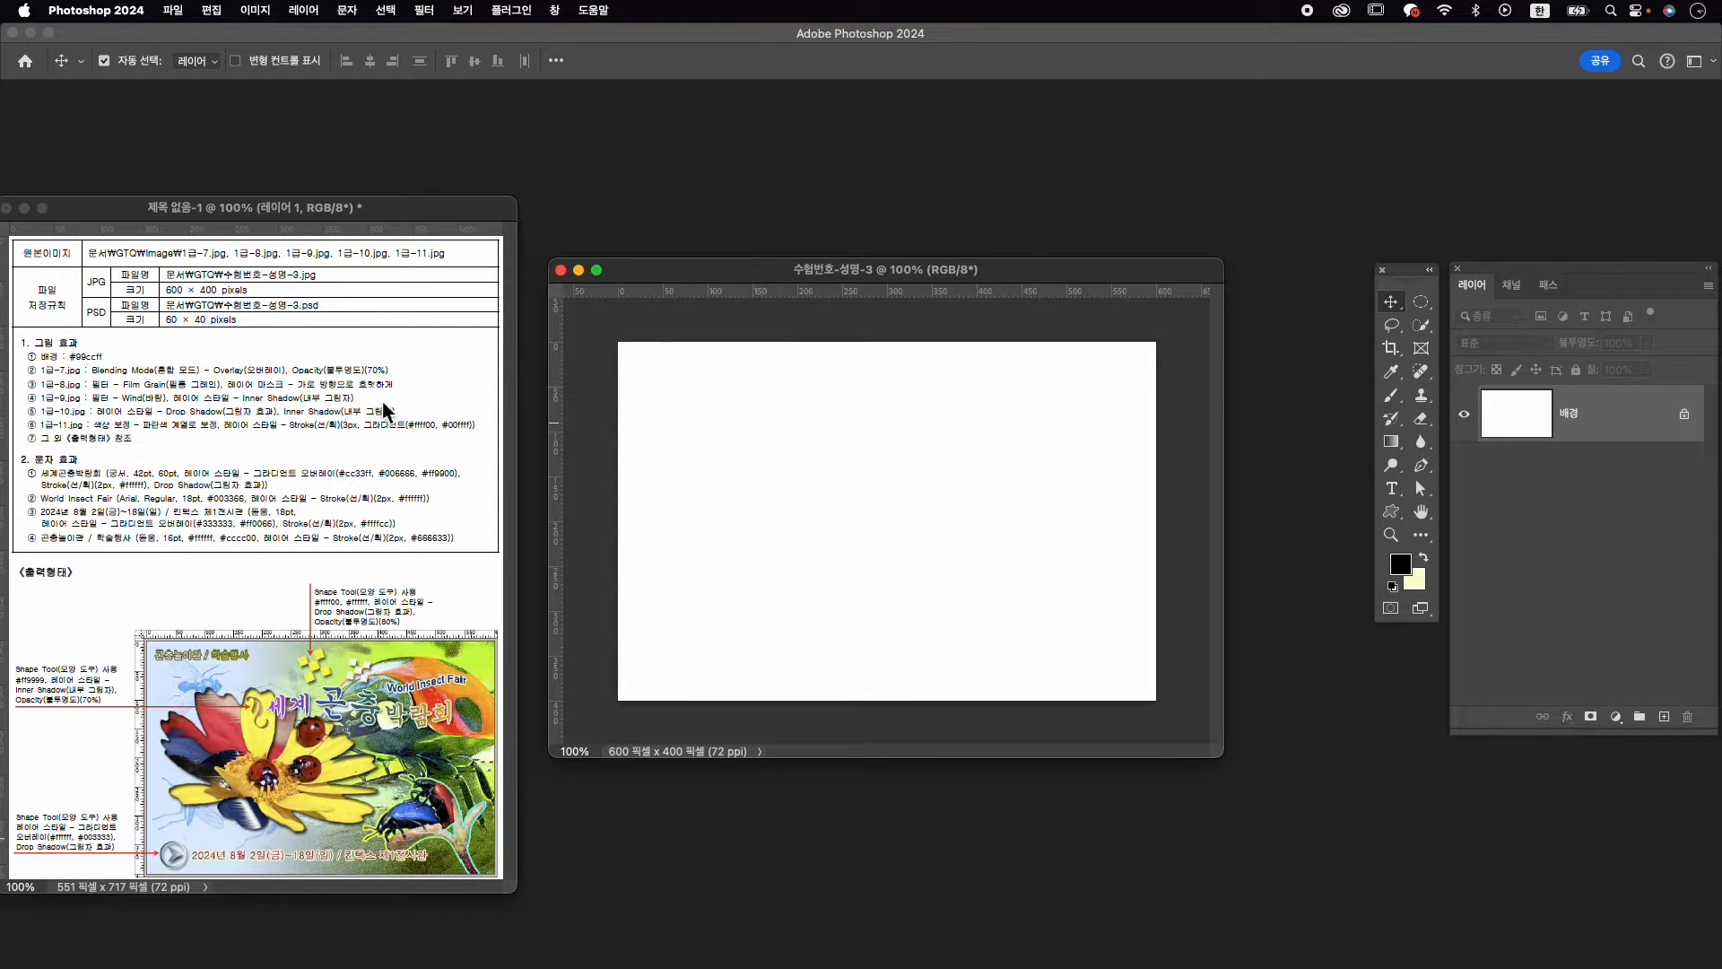
Set the background colour to #99ccff and fill the background layer with it at 100% opacity
left_click(1426, 584)
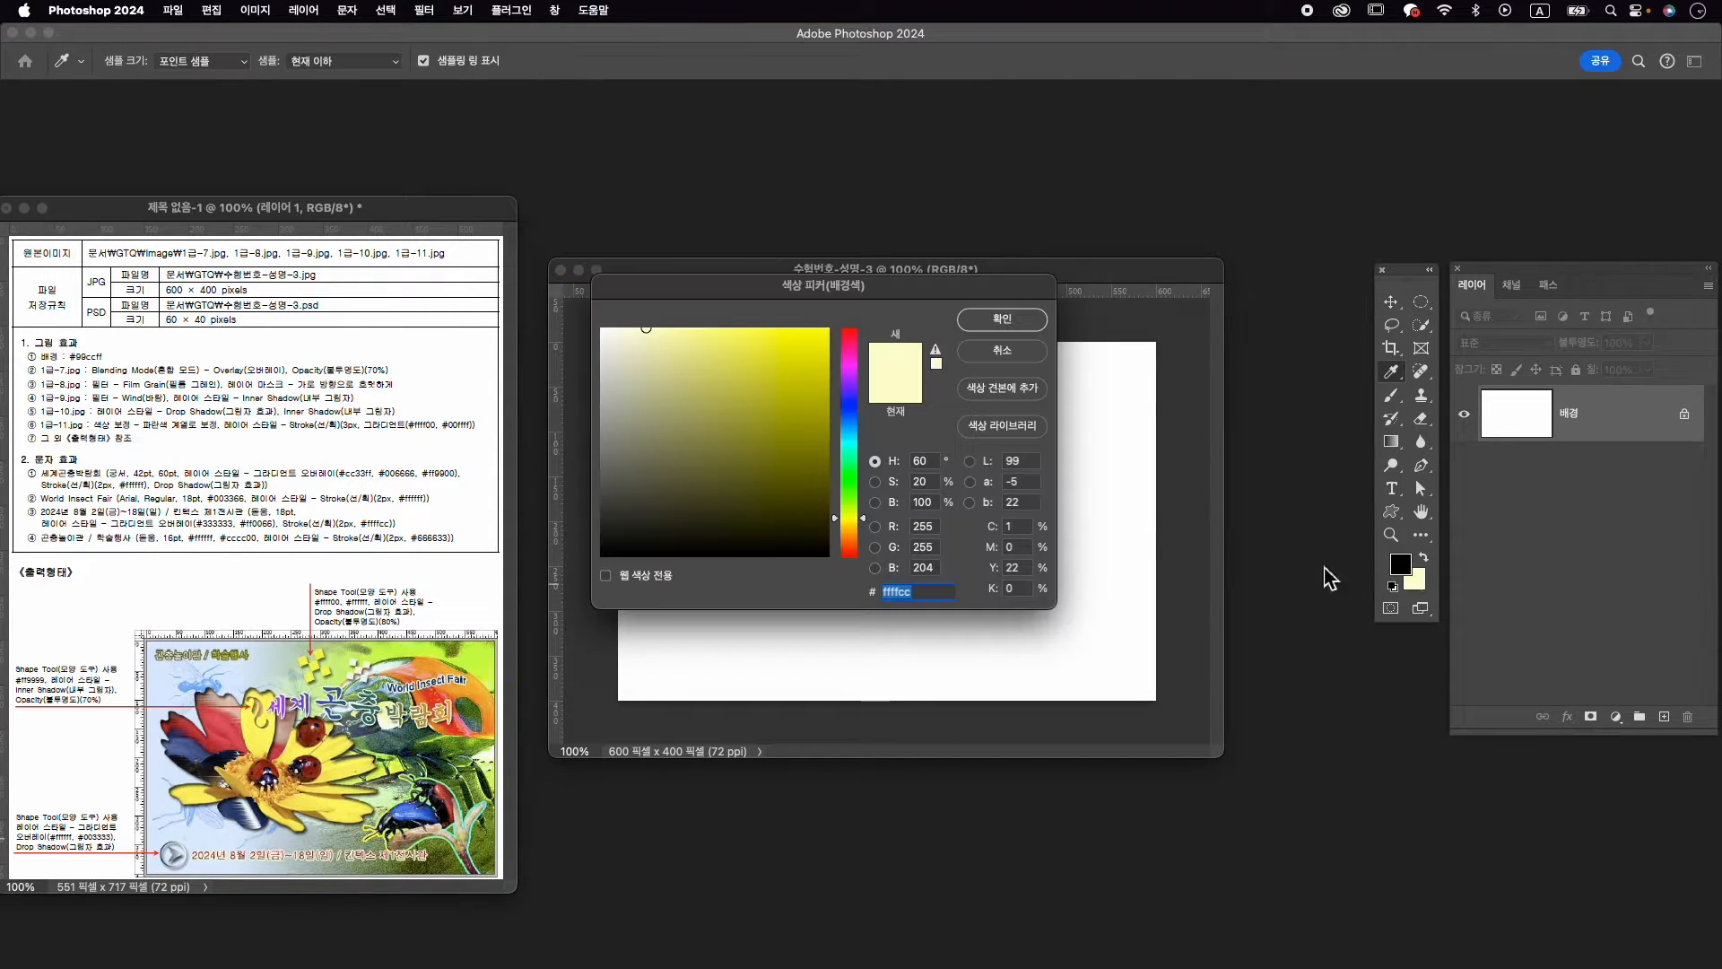
type("99ccff")
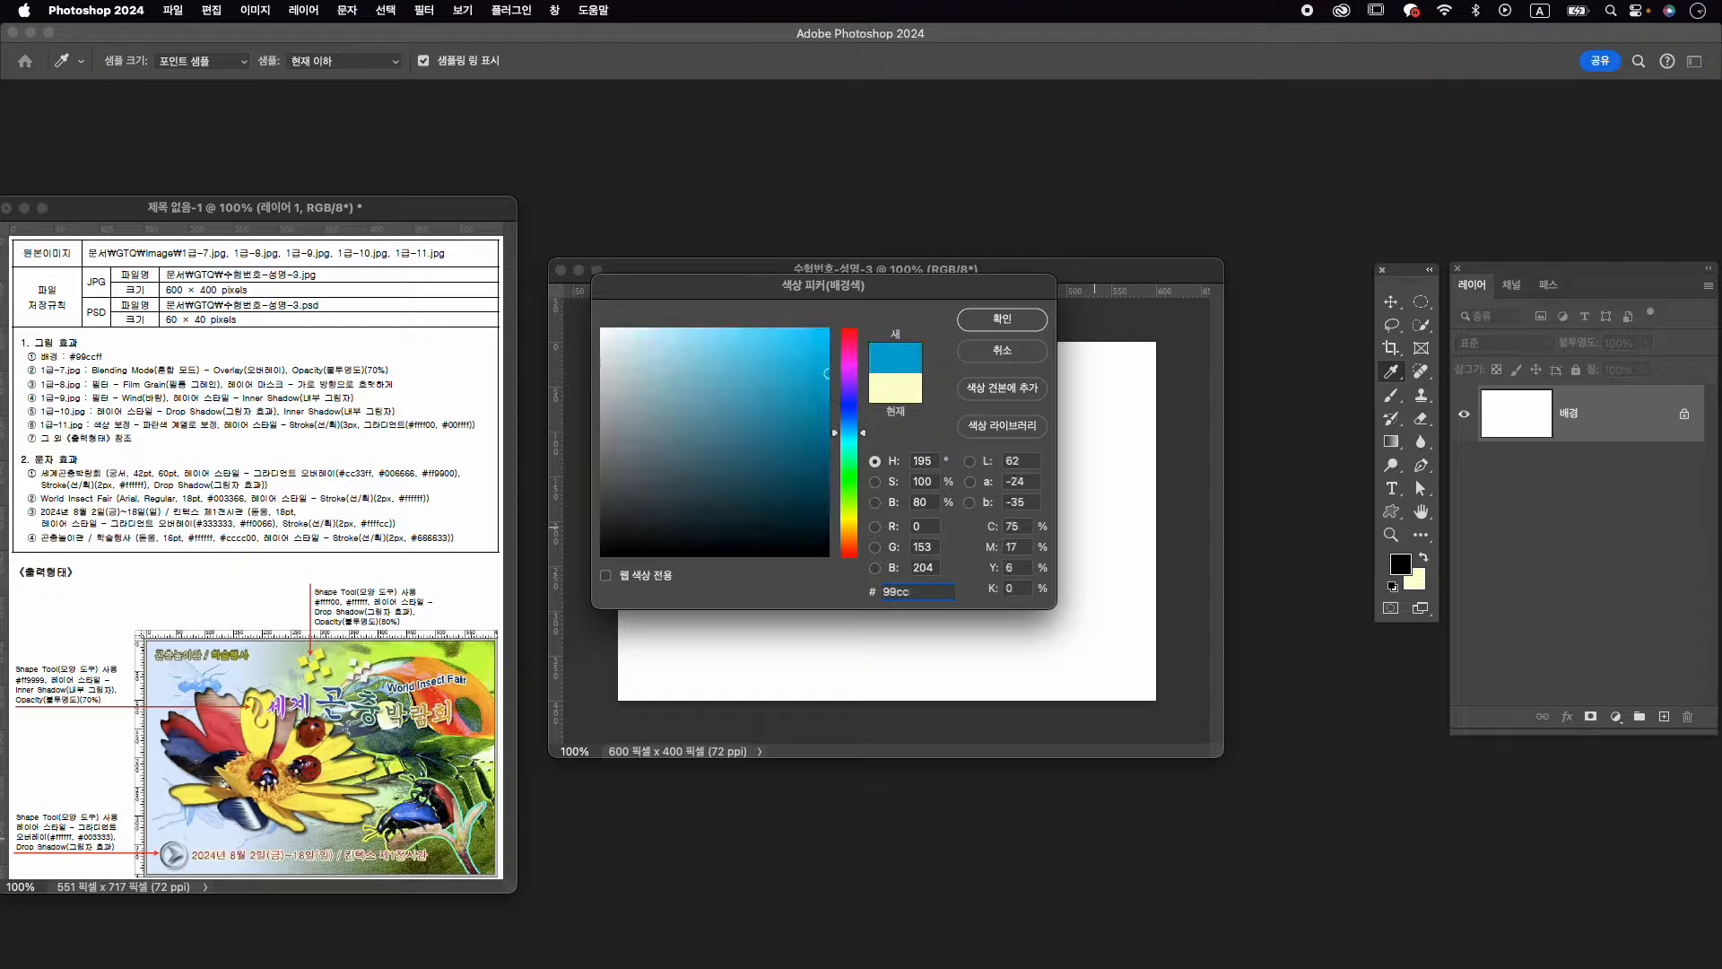
key("Return")
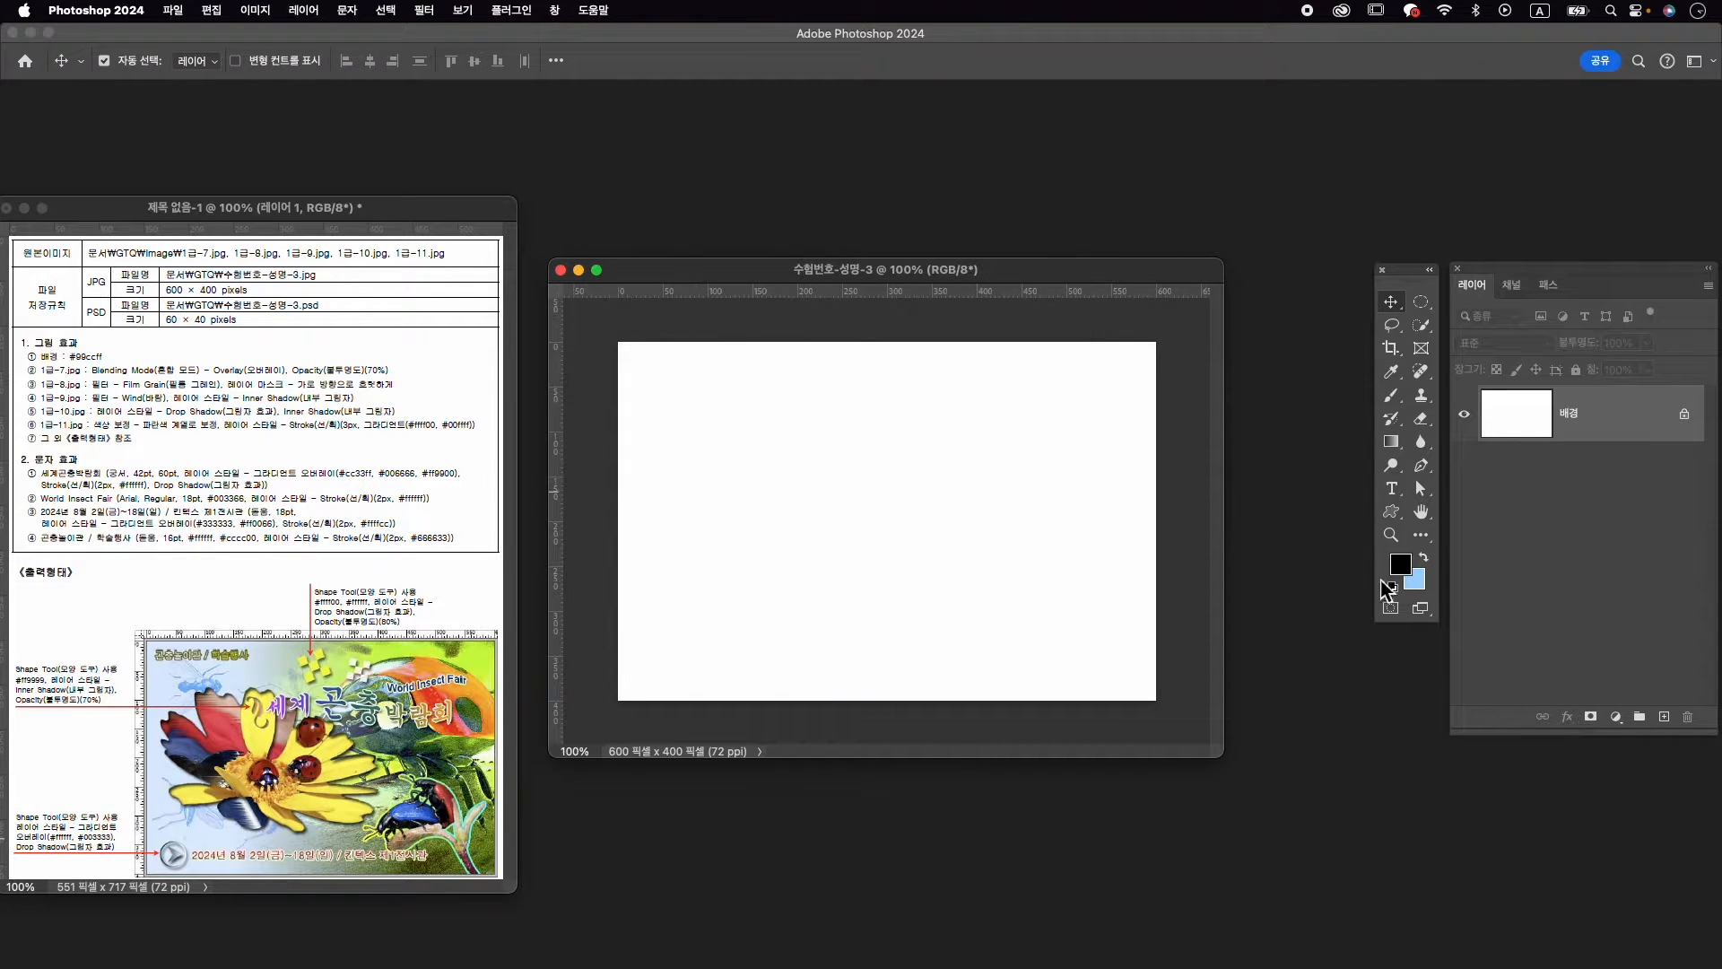
left_click(212, 10)
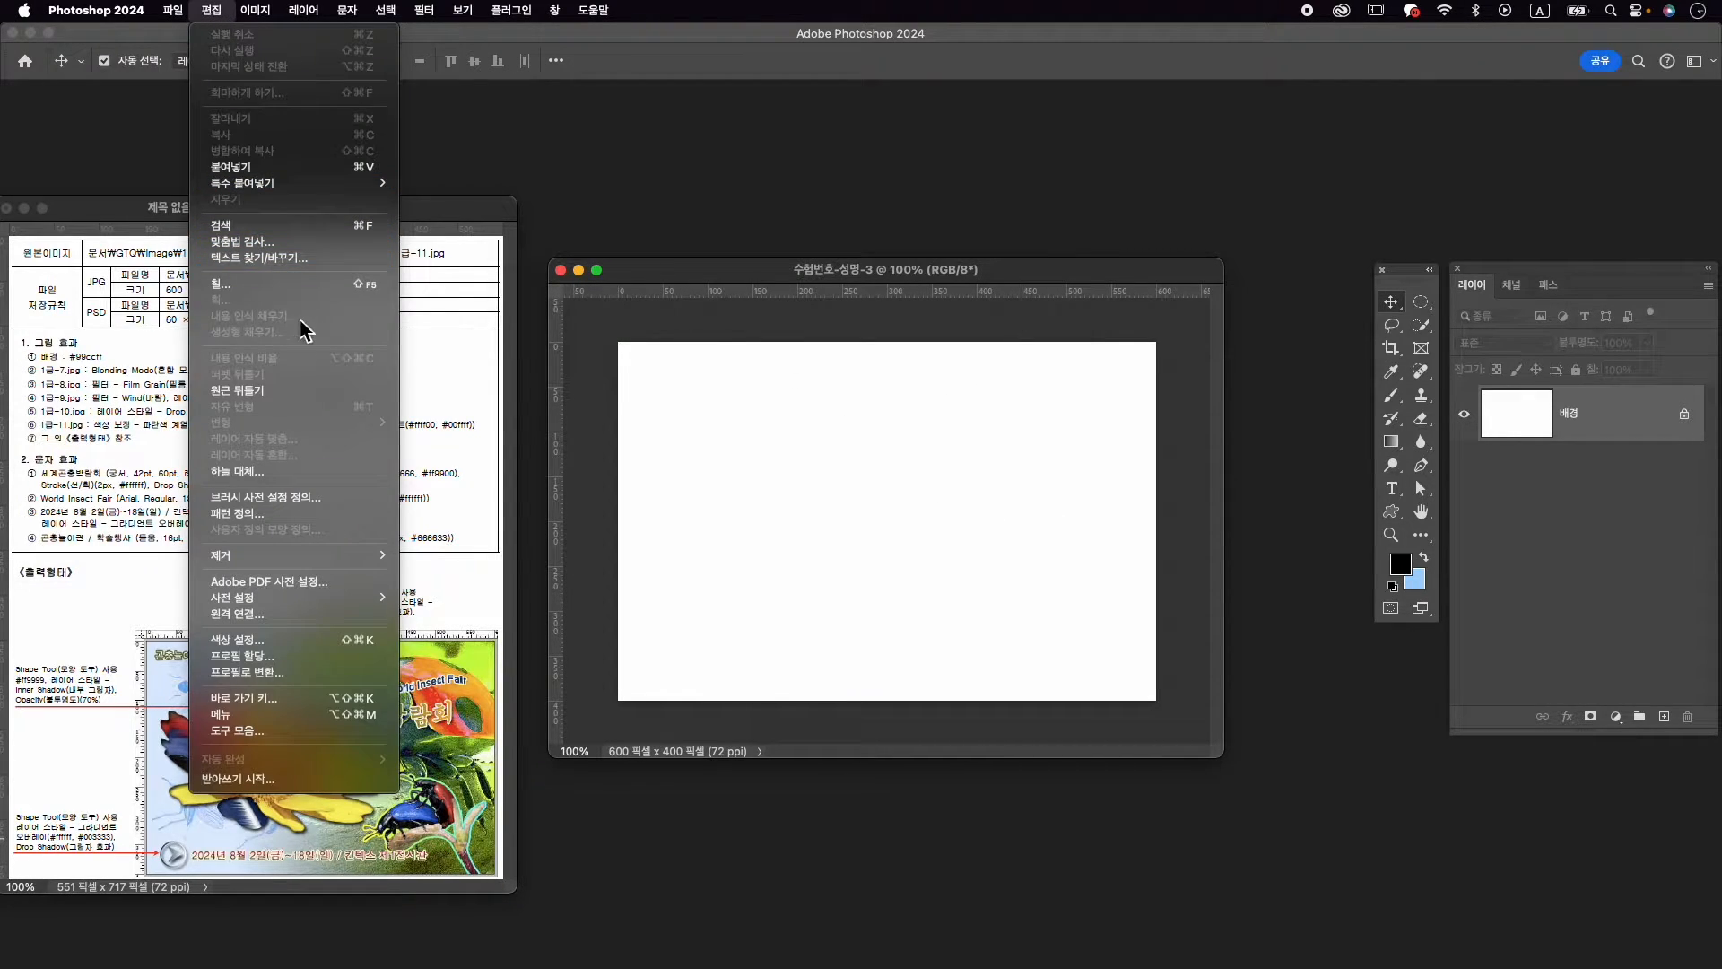
left_click(287, 285)
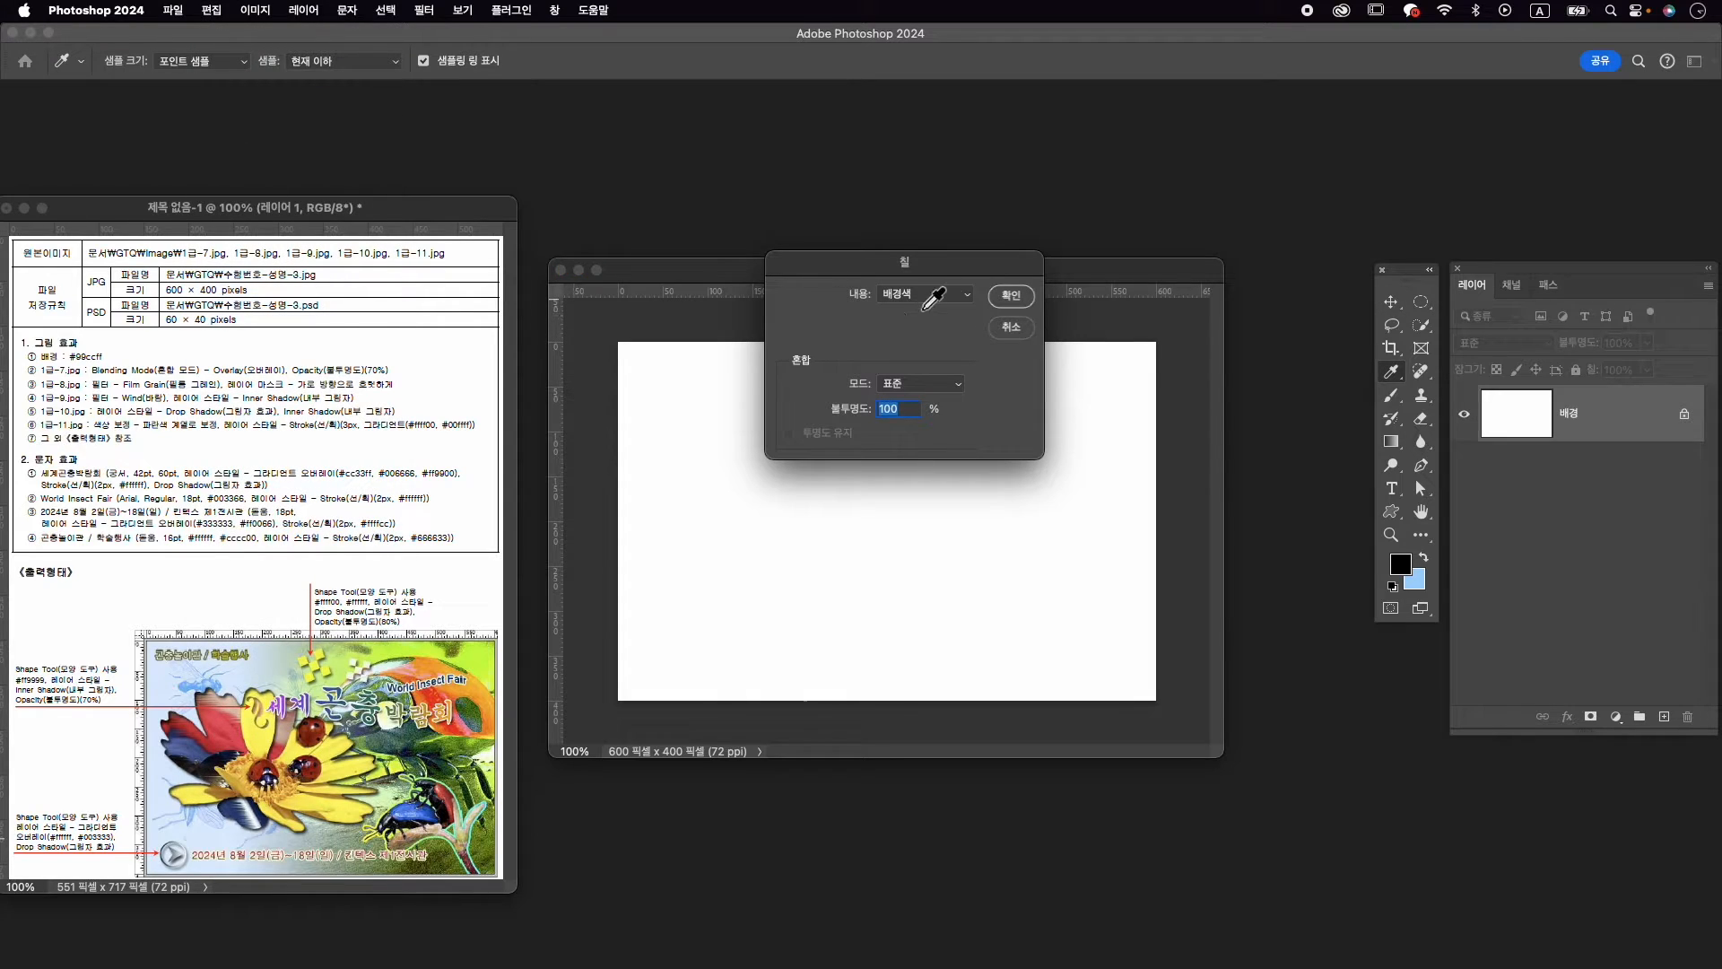
left_click(1011, 296)
key("v")
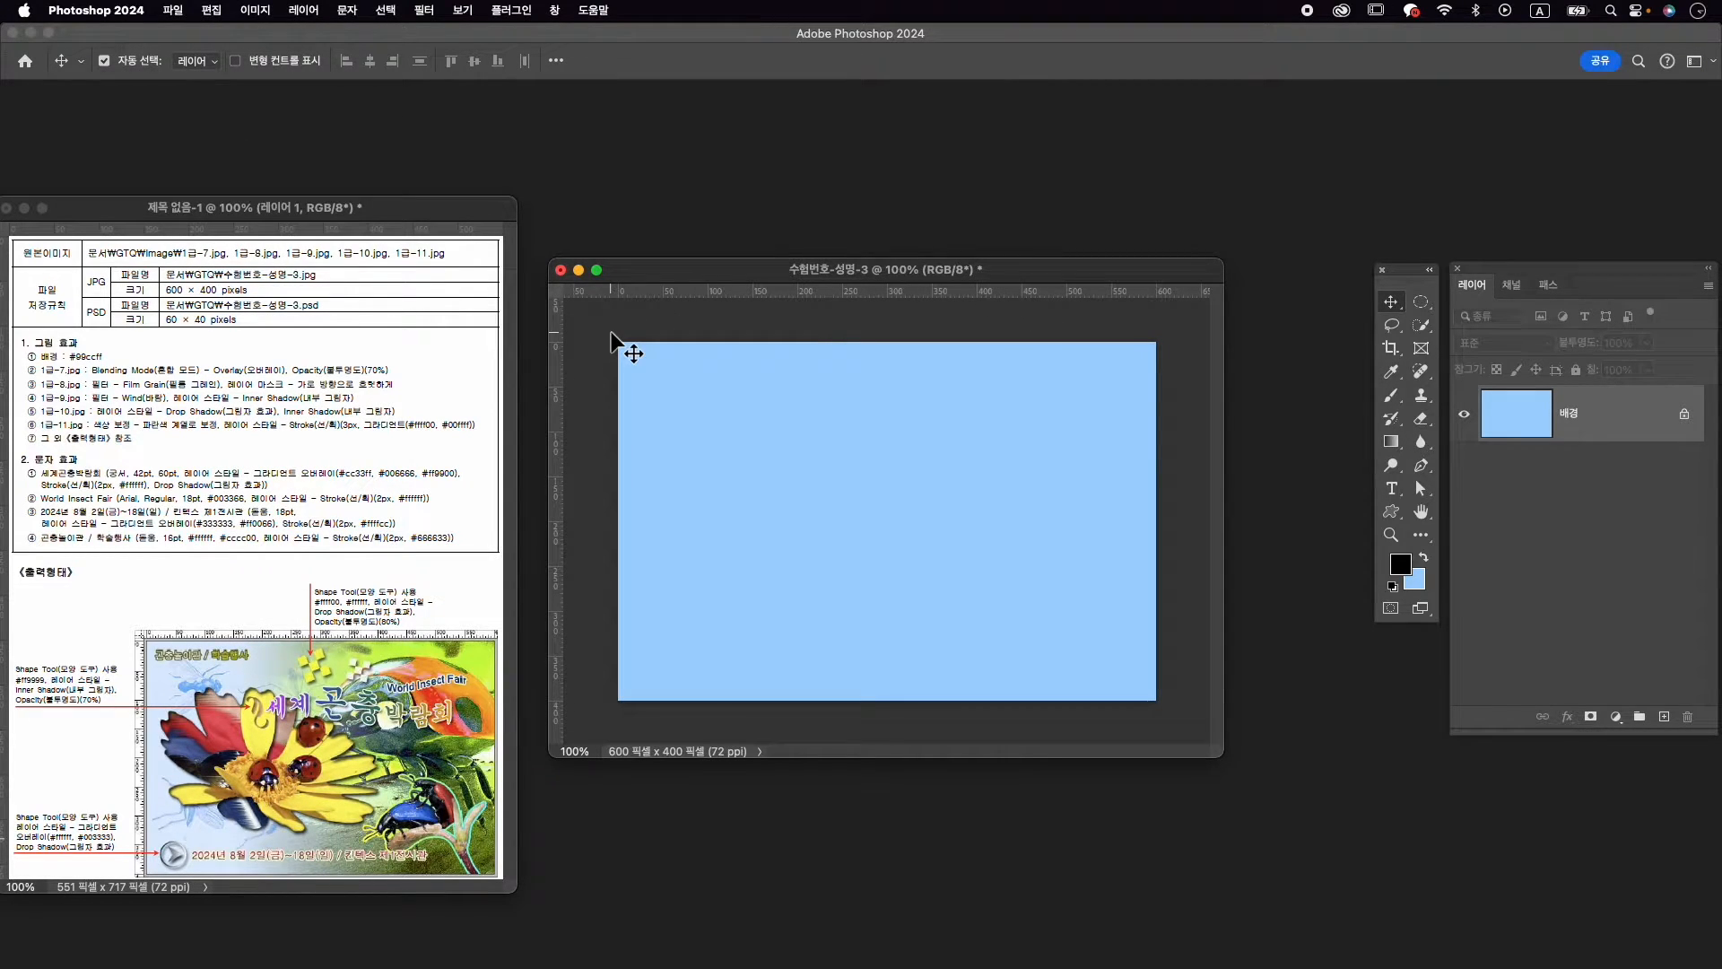
Open 1급-7.jpg from the GTQ Image folder, copy it into 수험번호-성명-3 as a layer and close the source file
key("super+o")
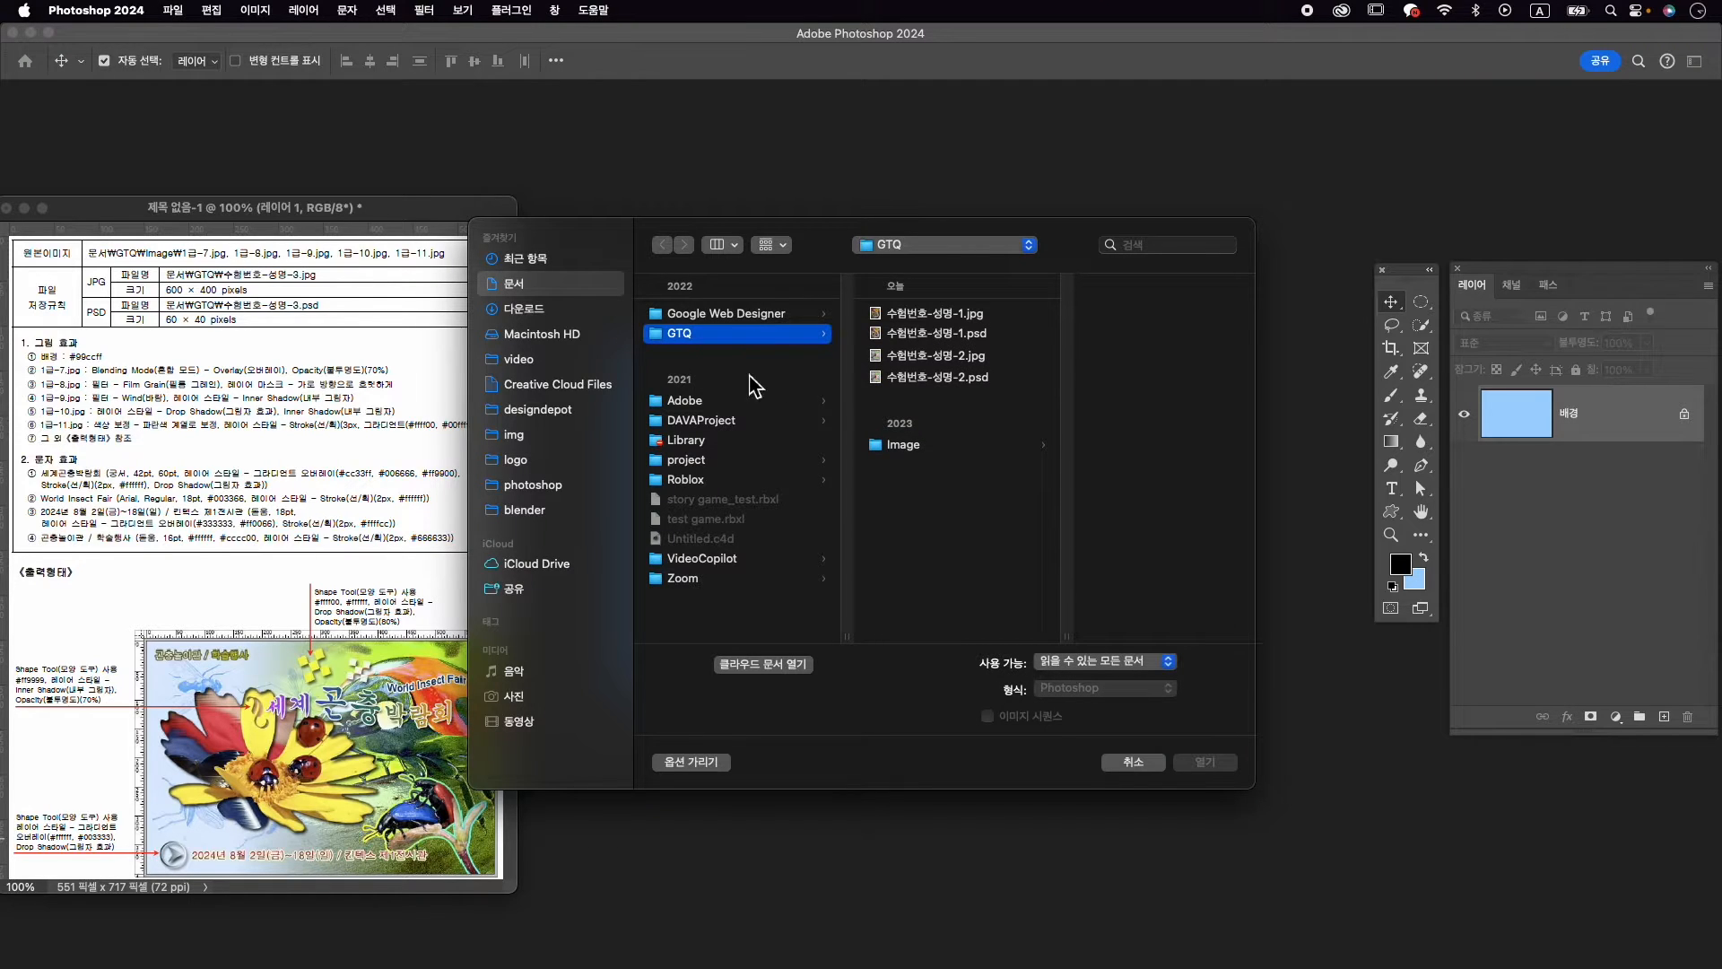
left_click(961, 447)
left_click(1102, 435)
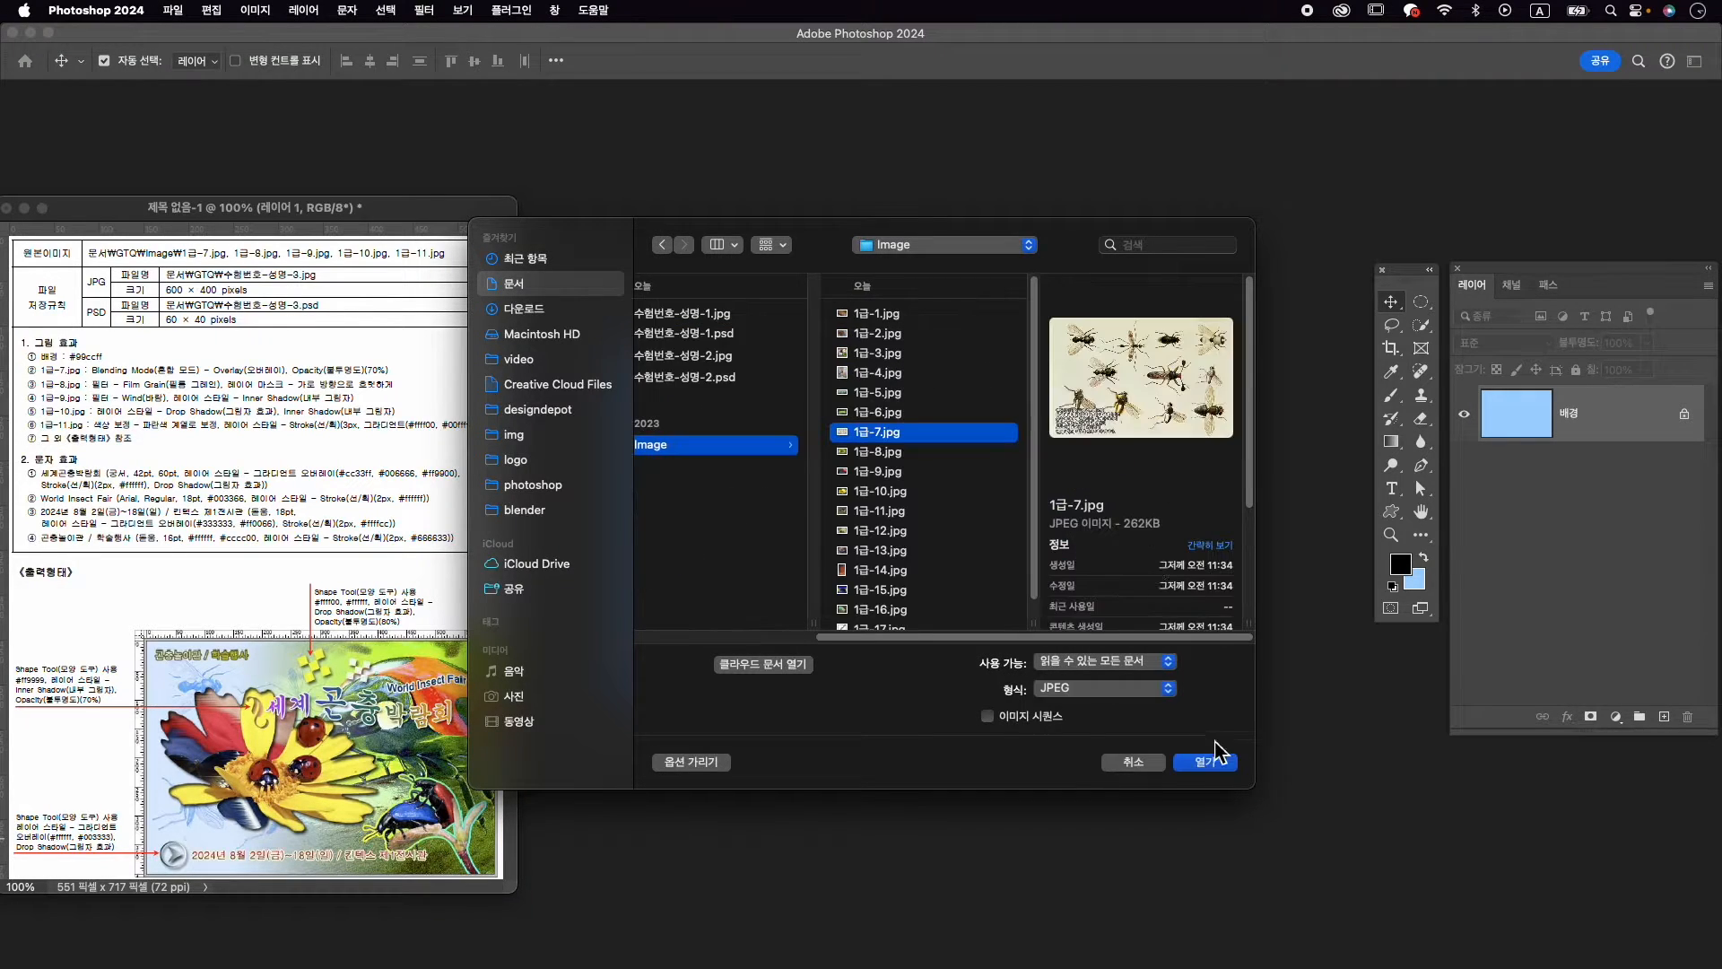
left_click(1209, 762)
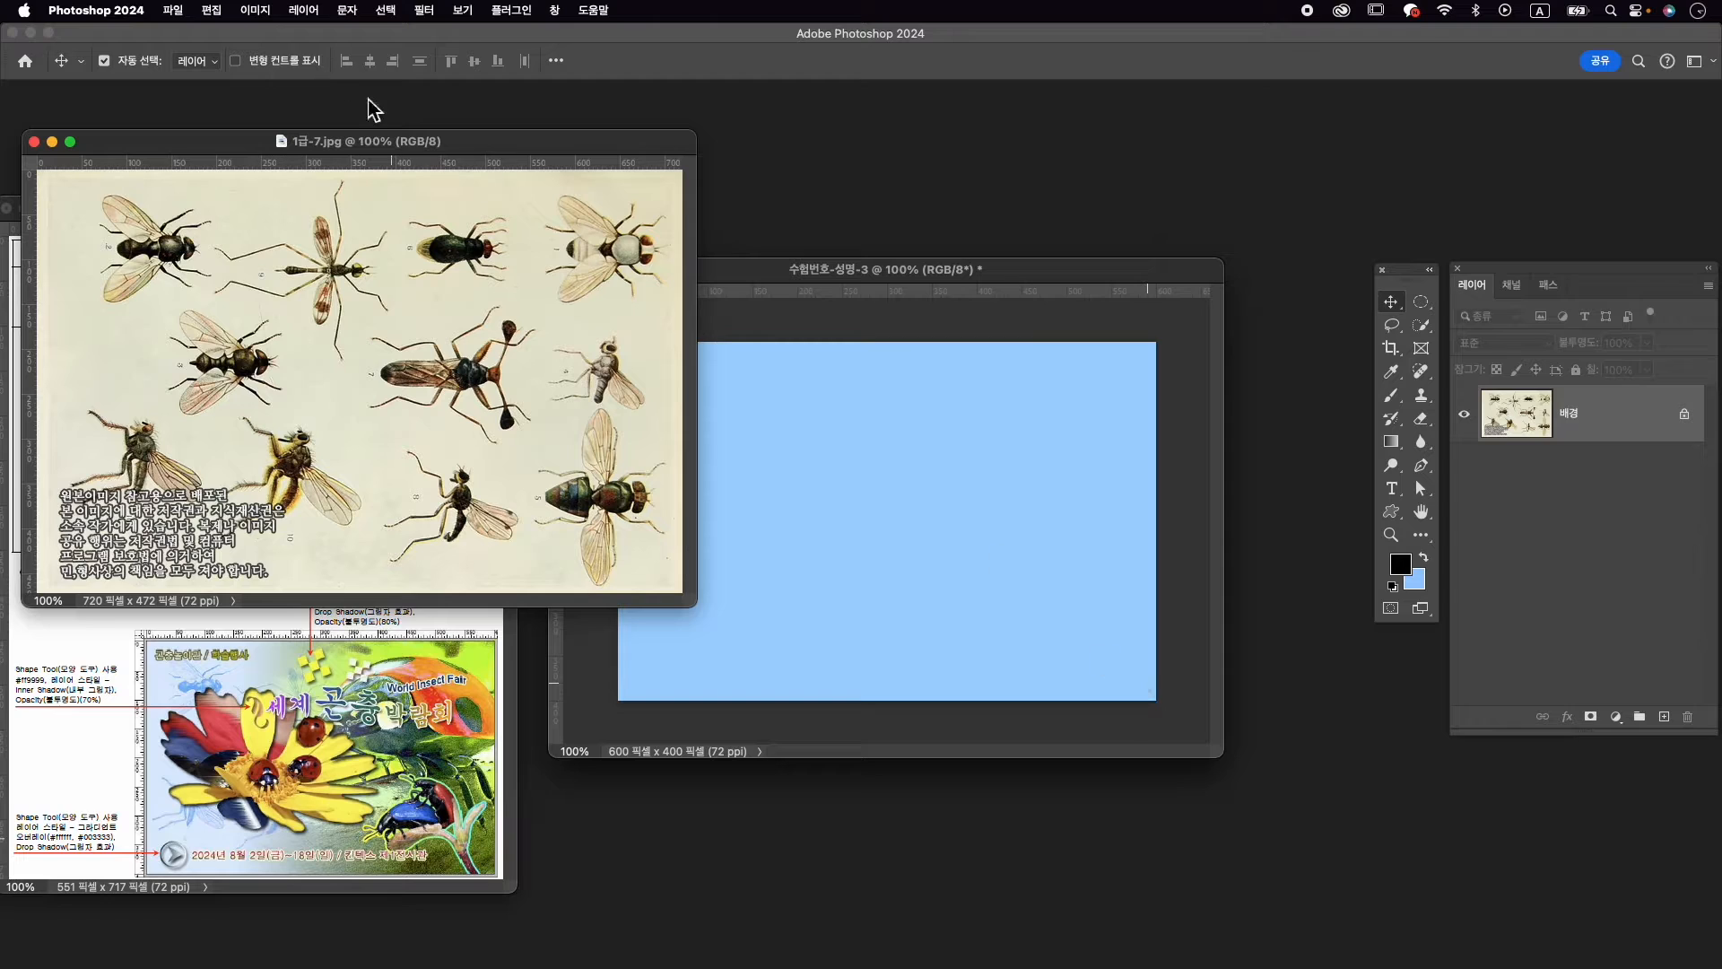
left_click_drag(435, 148, 987, 177)
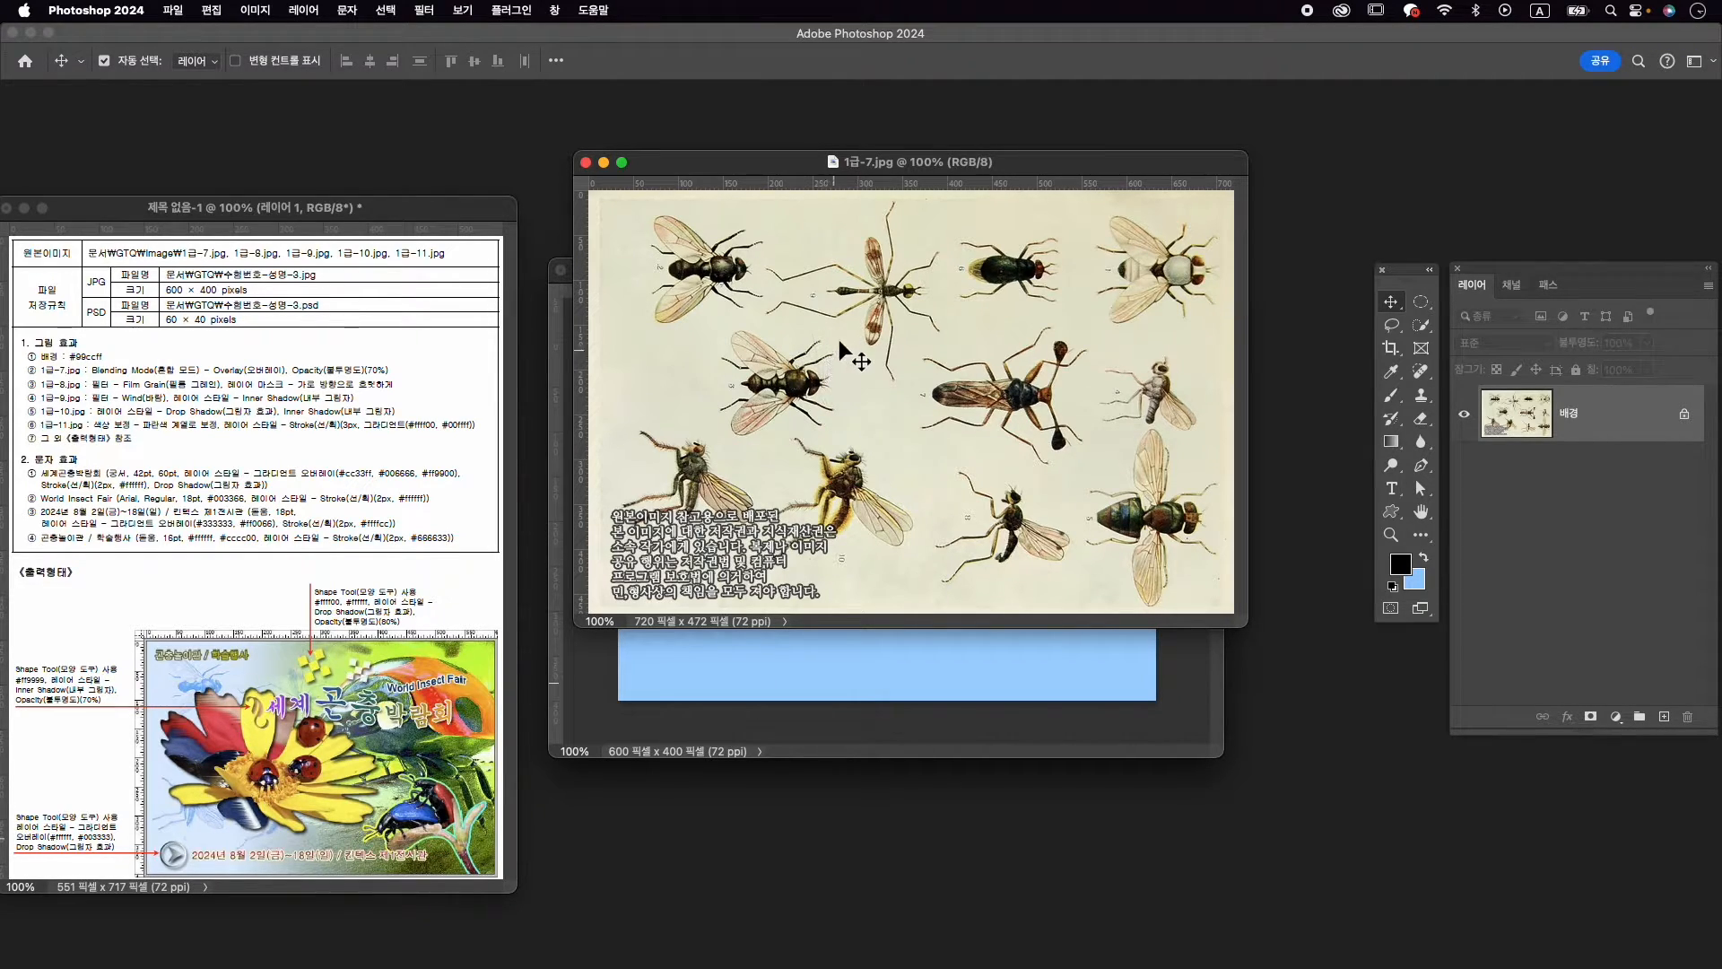
left_click_drag(850, 314, 833, 410)
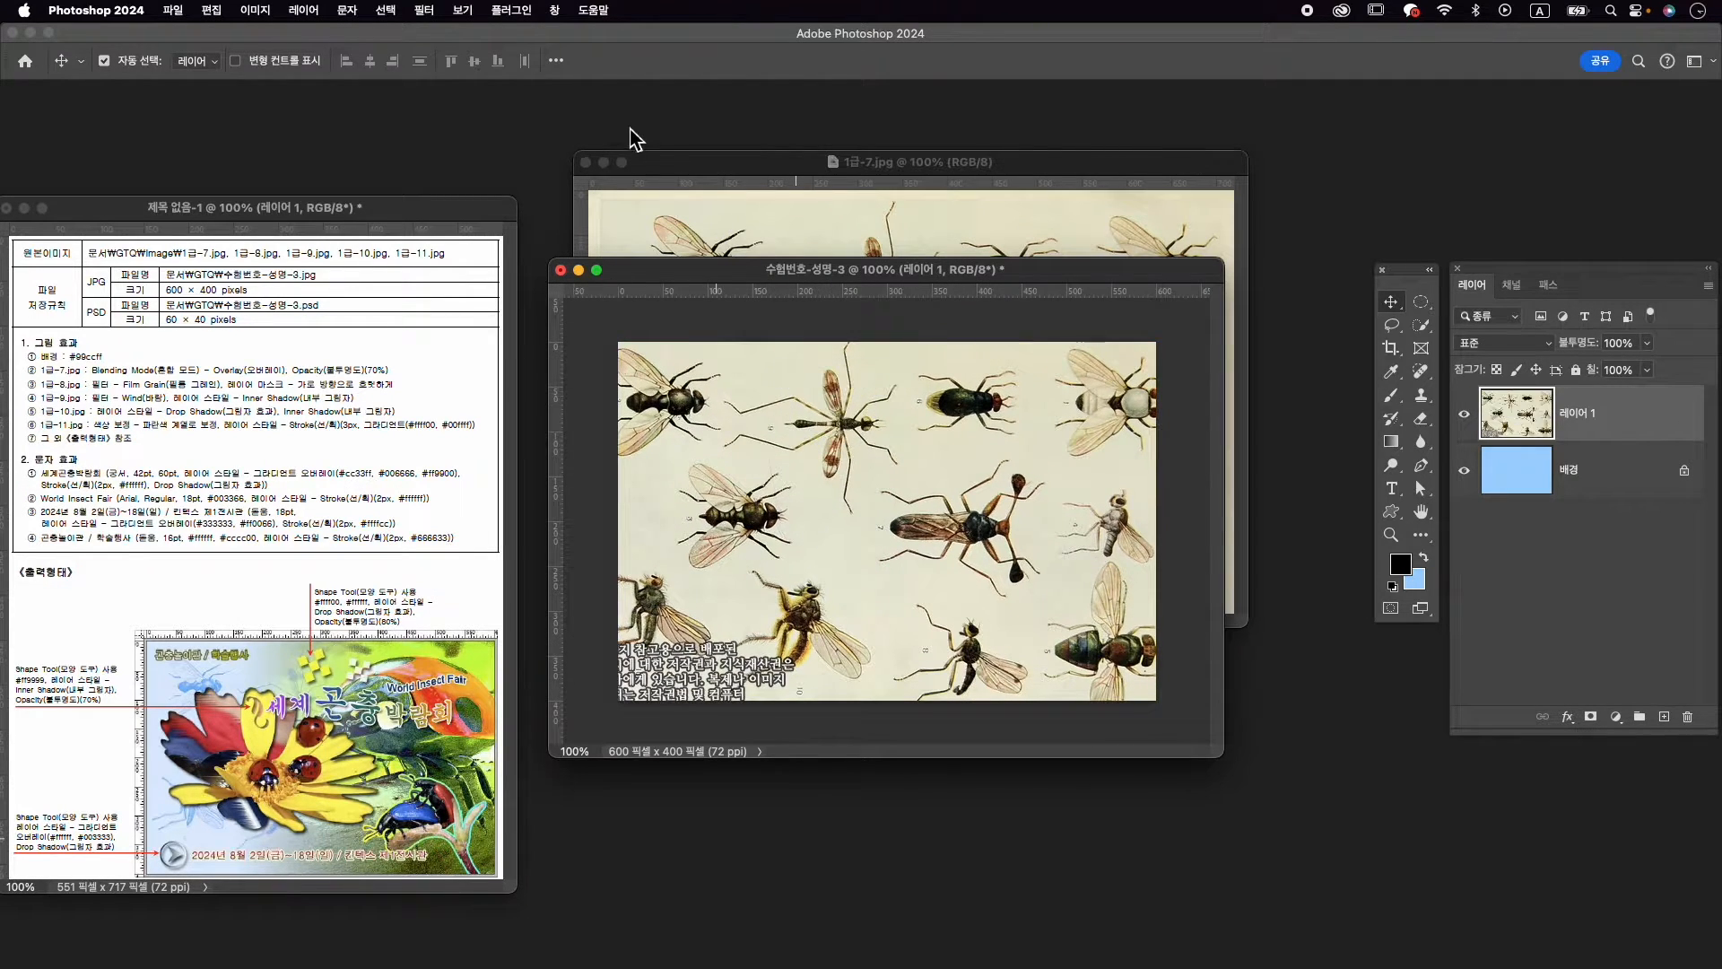
left_click(586, 162)
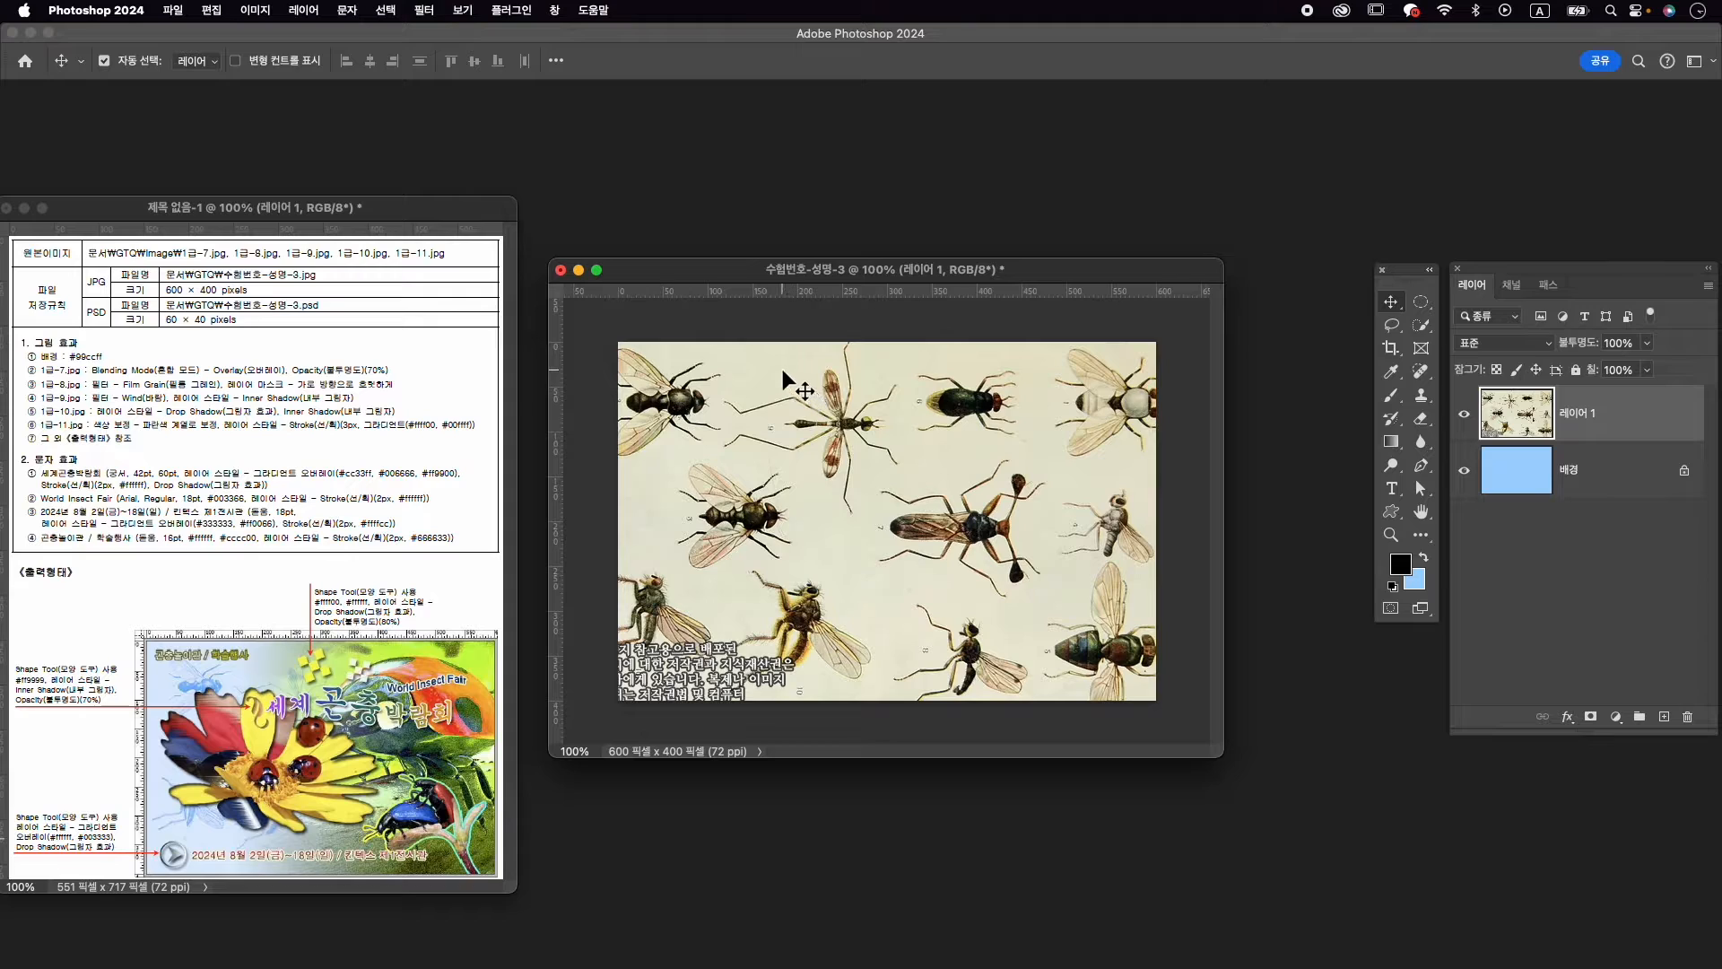
Rename the insect layer to 1-7, scale it to about 86.7%, and position it to cover the canvas
double_click(1577, 413)
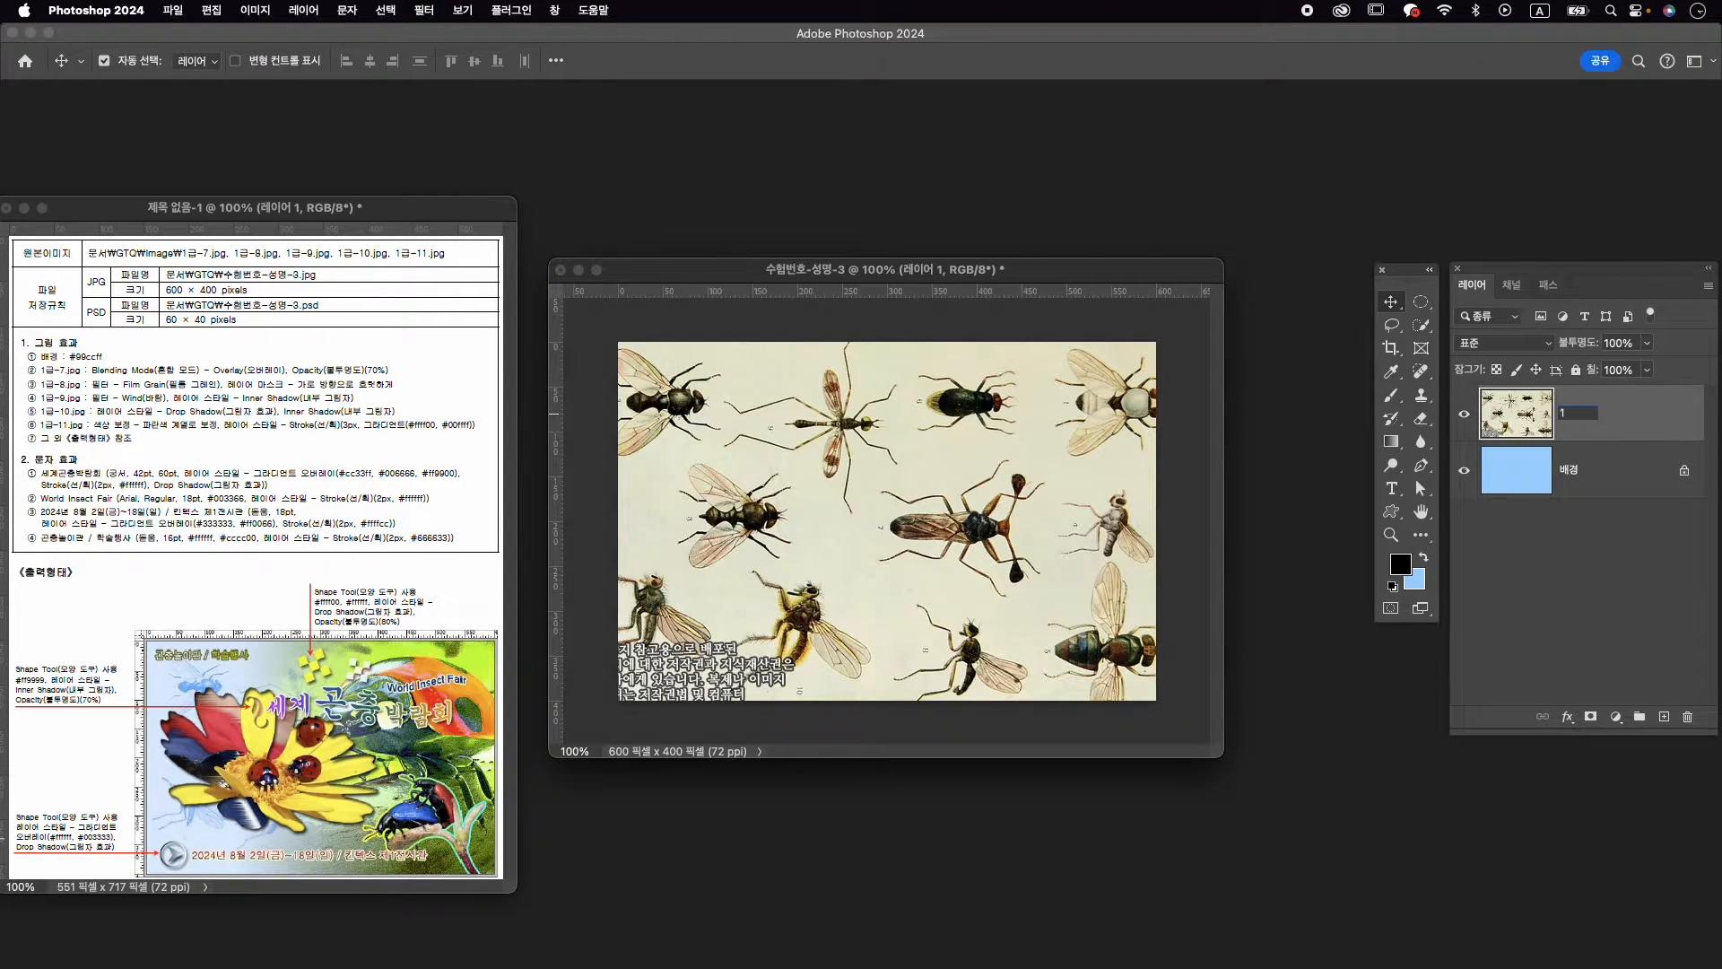
key("Return")
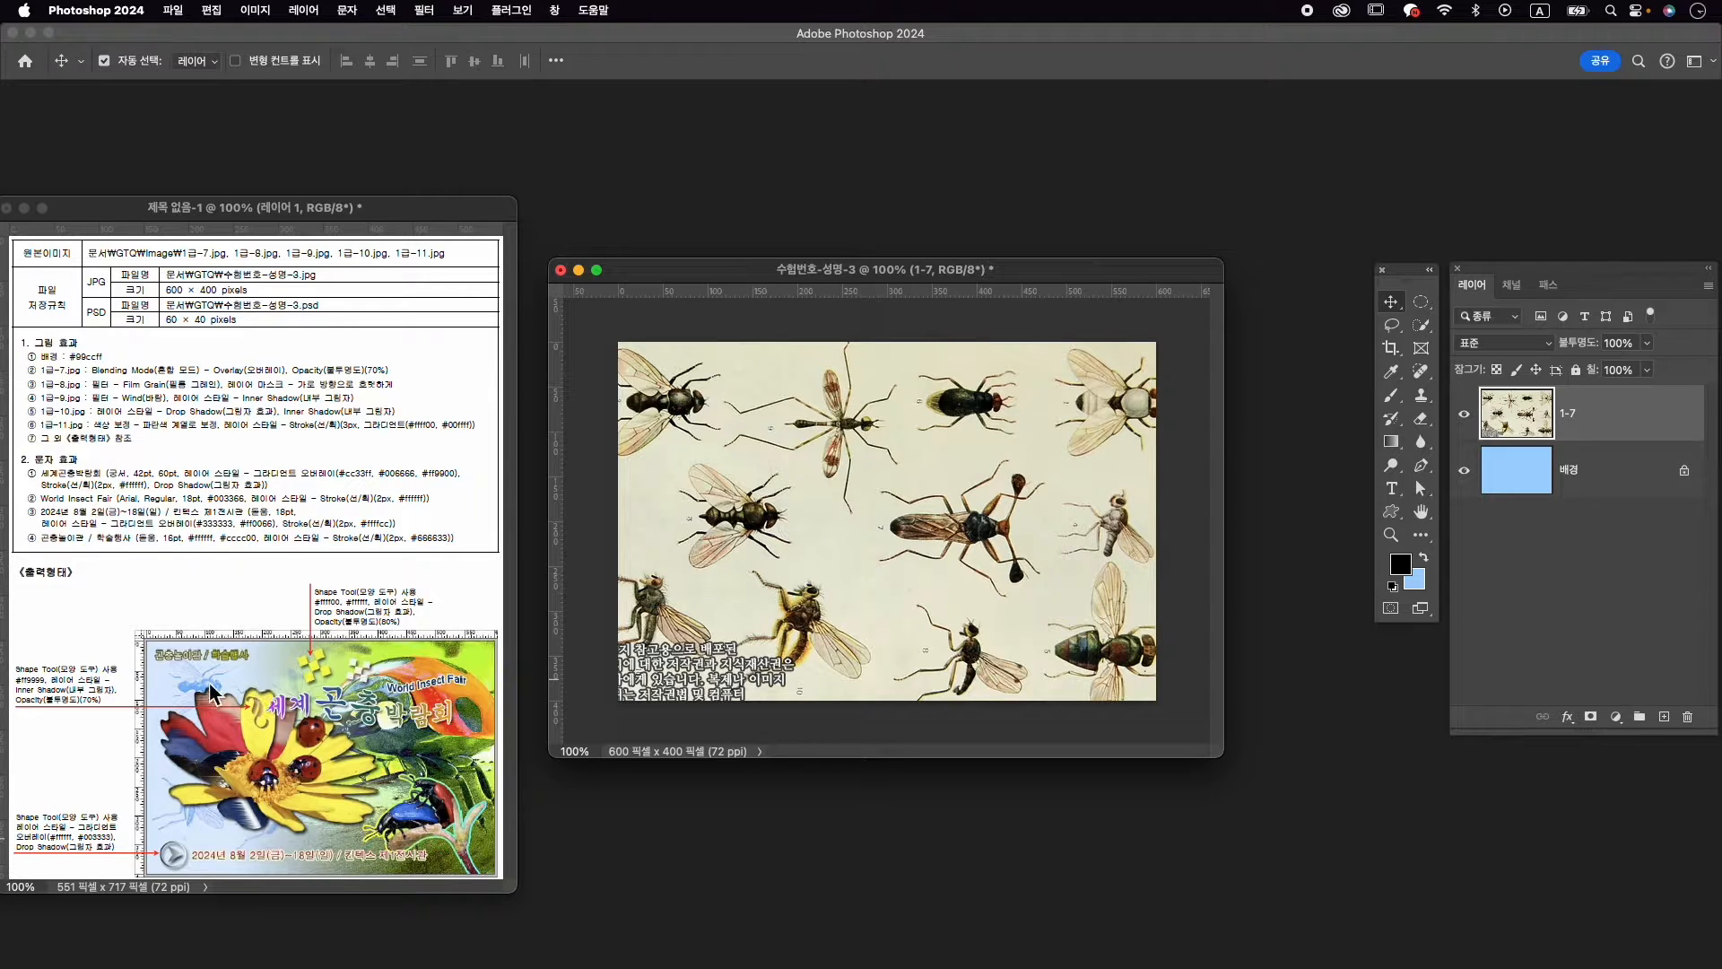
left_click_drag(596, 471, 653, 493)
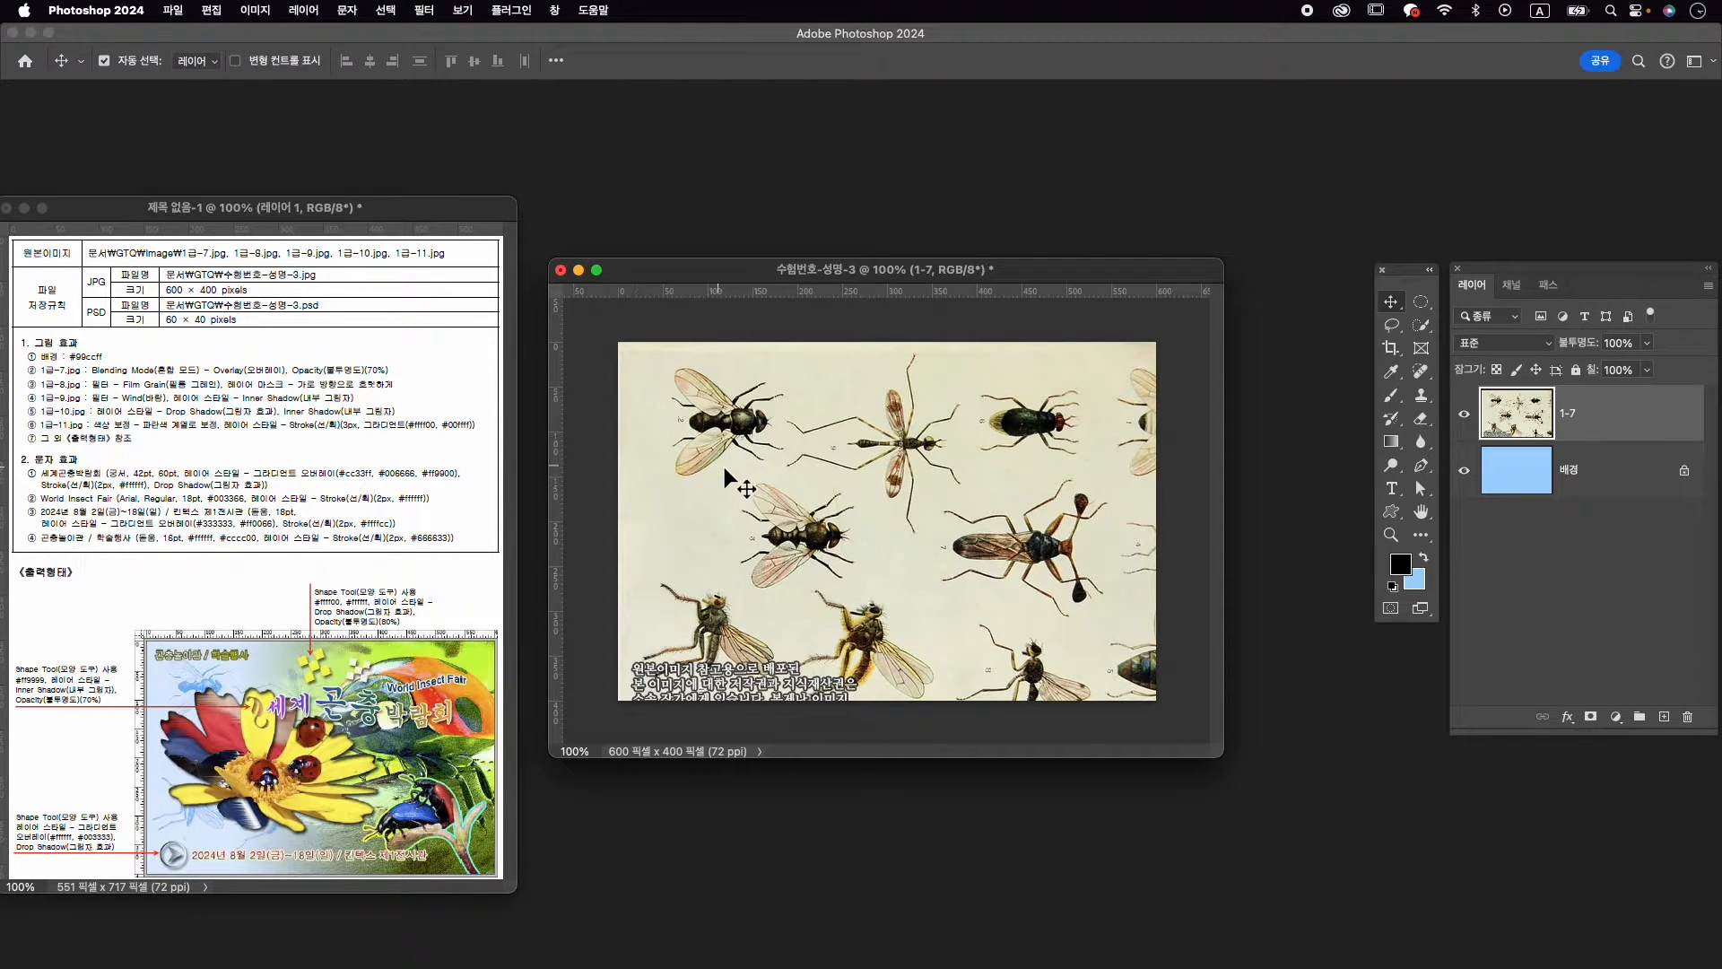
key("super+t")
left_click_drag(609, 344, 686, 417)
left_click_drag(857, 492, 767, 429)
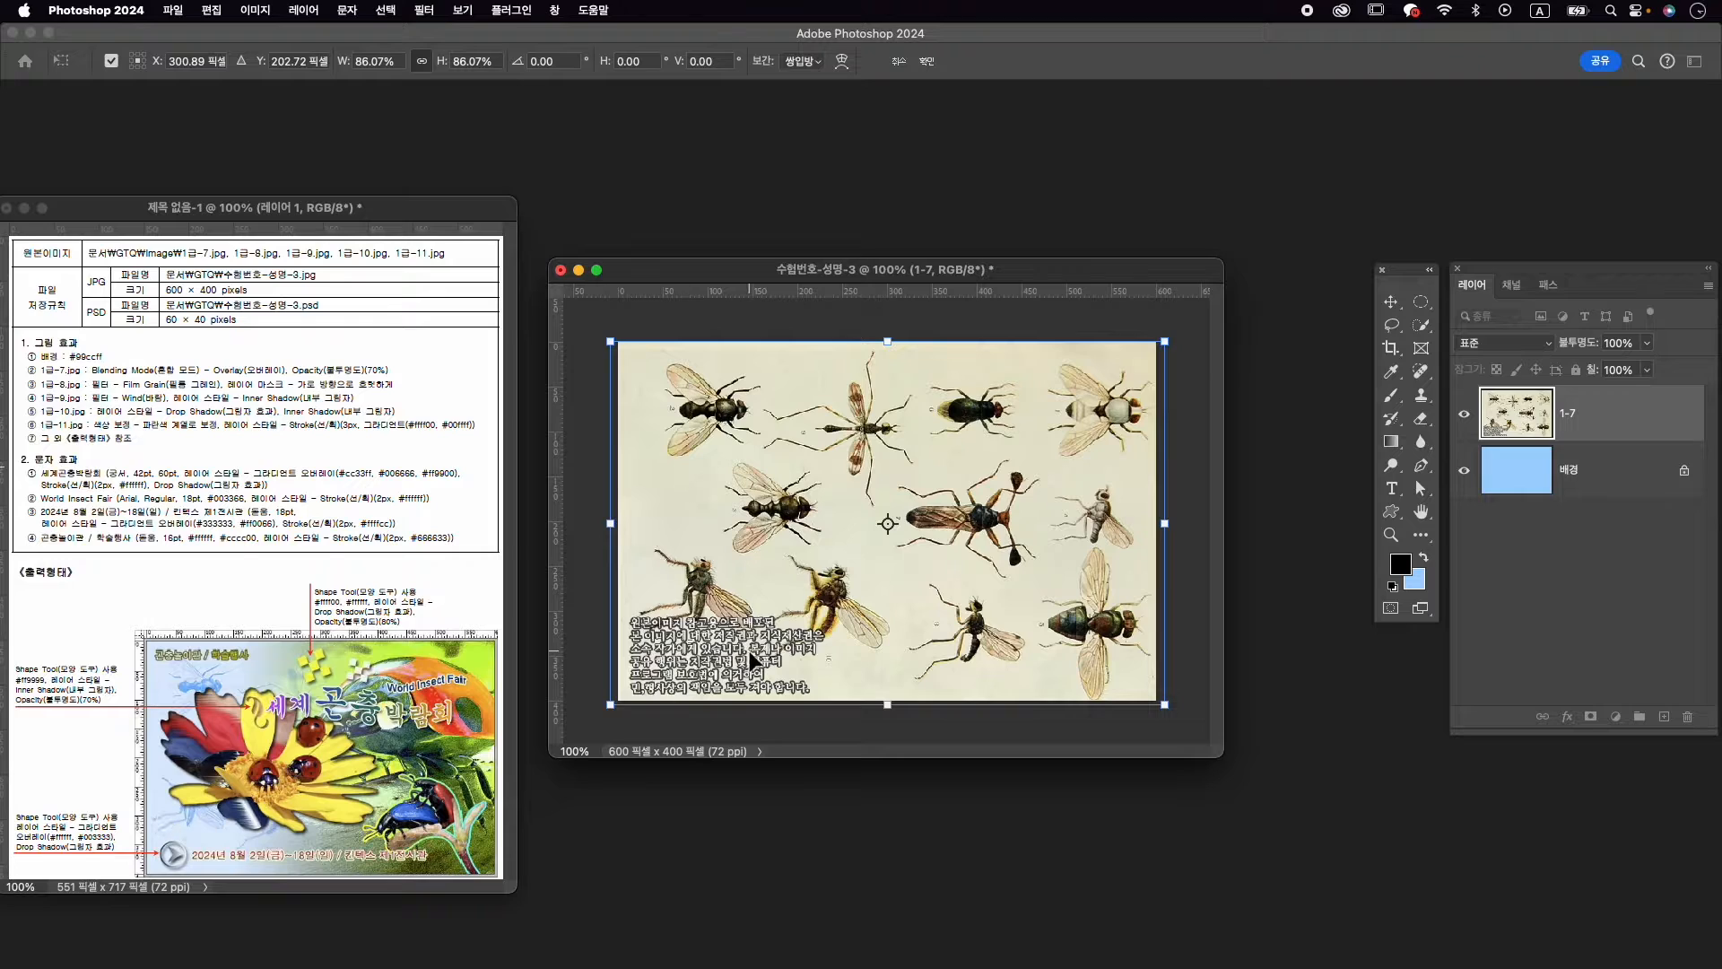
left_click_drag(728, 579, 718, 579)
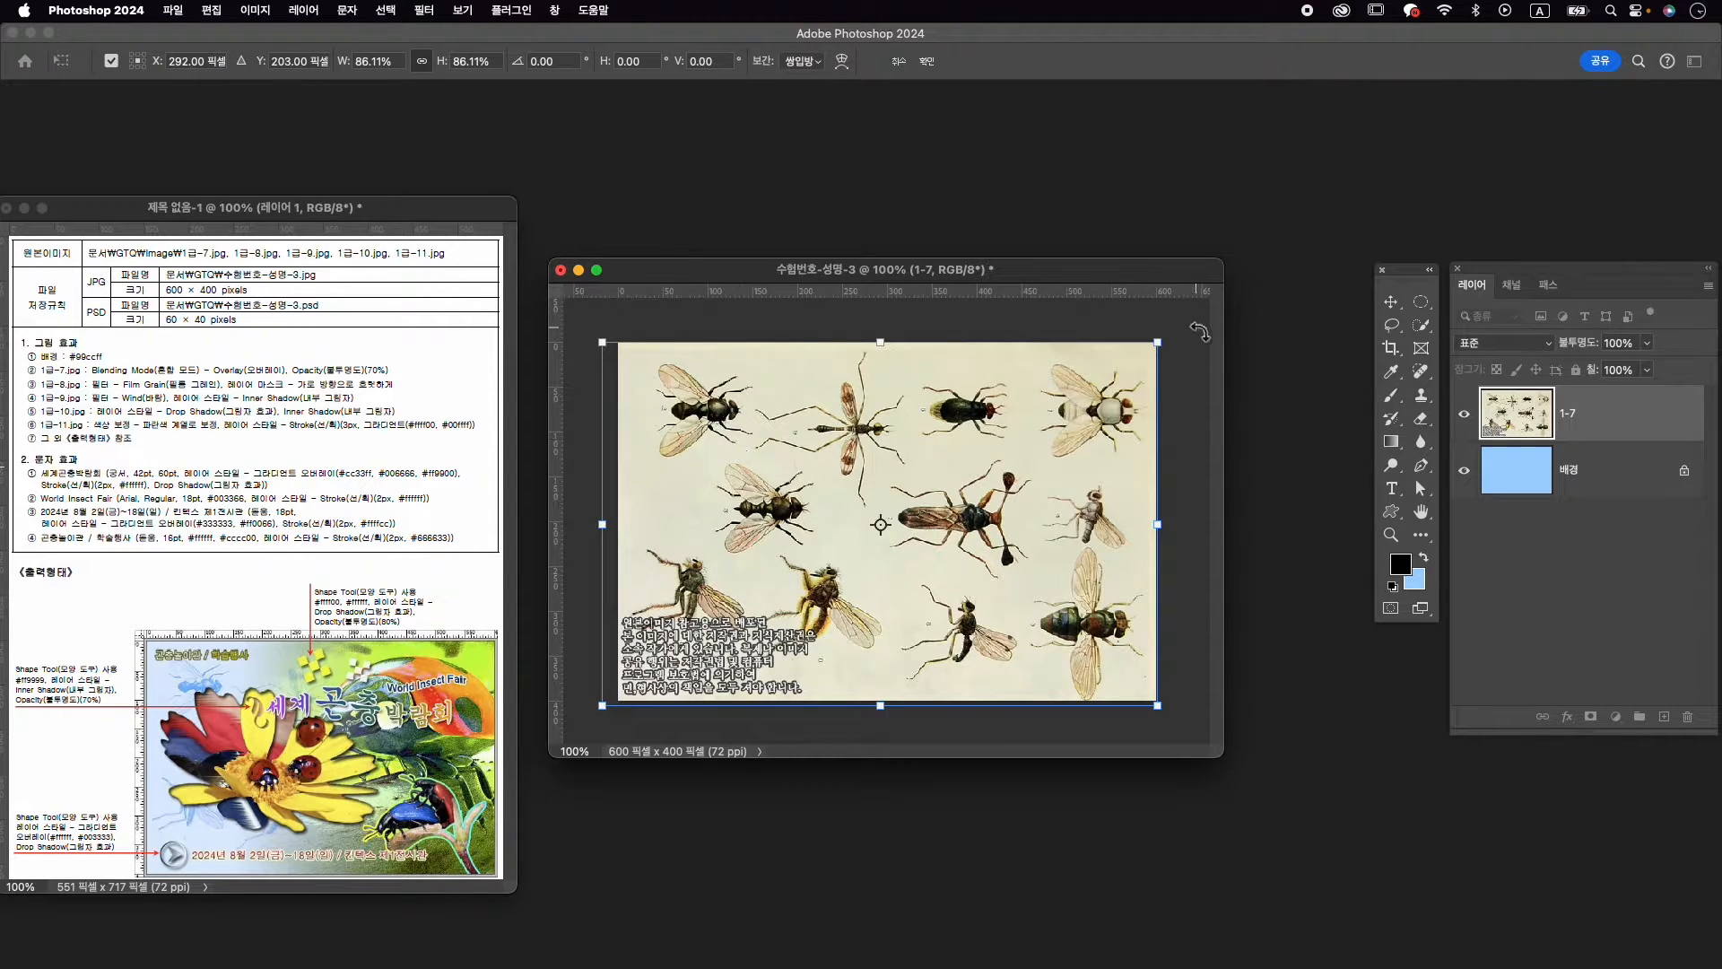
left_click_drag(1158, 342, 1164, 340)
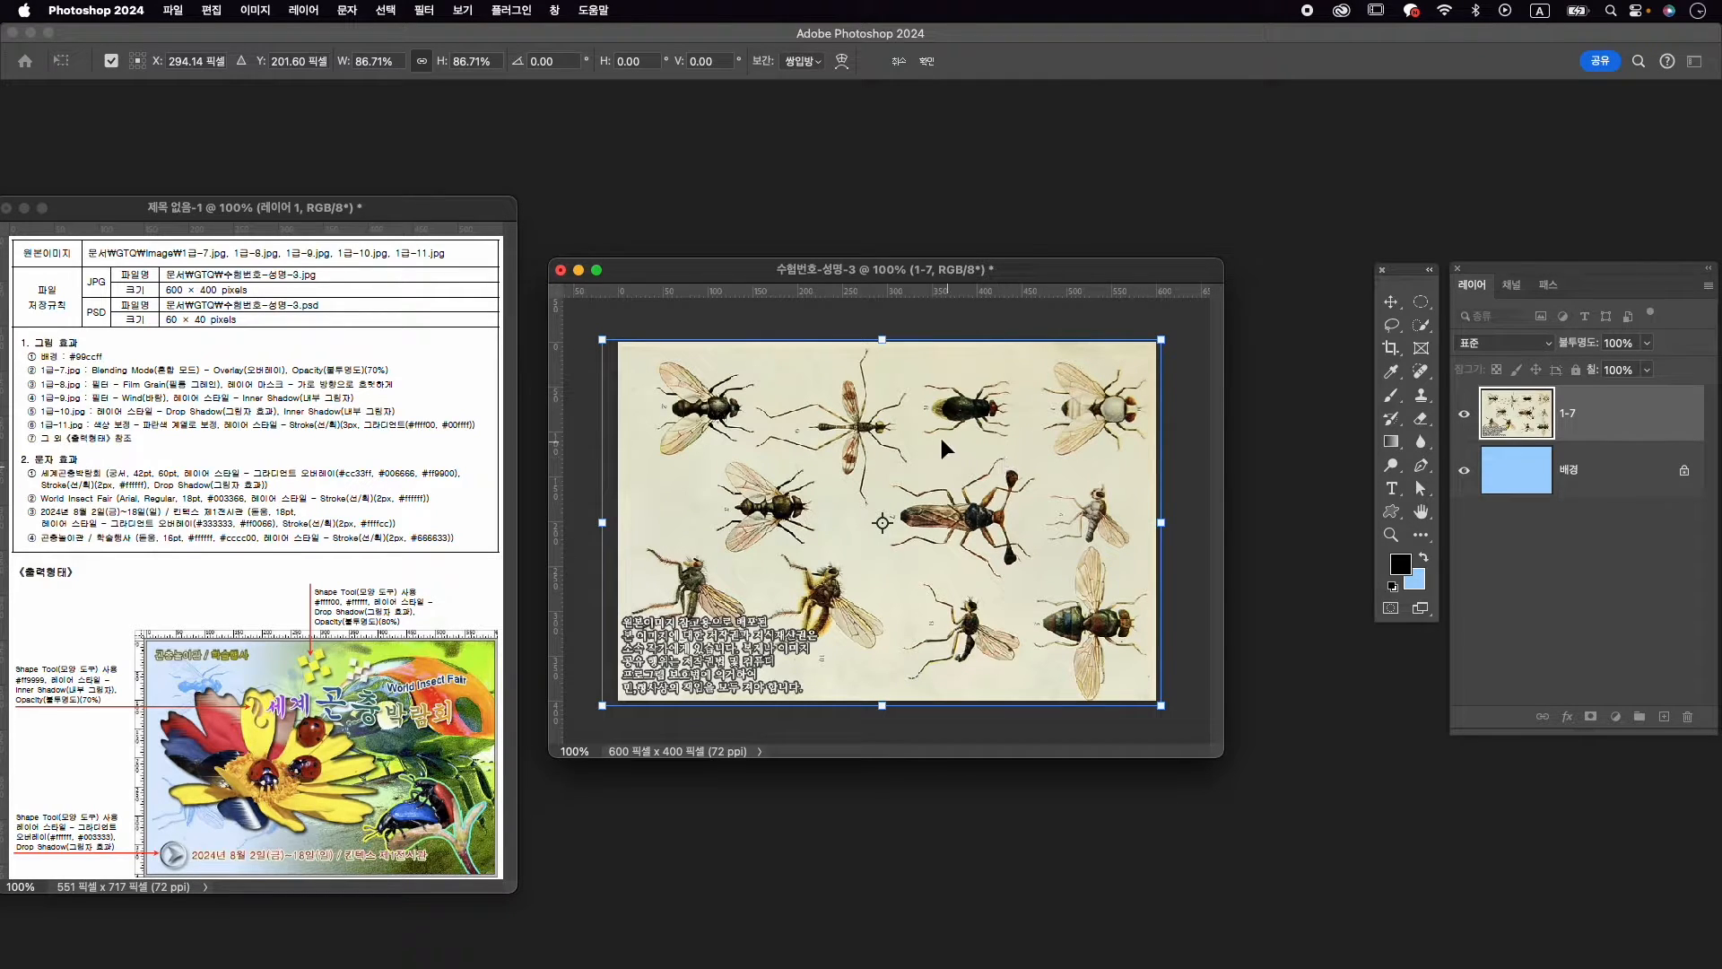
left_click_drag(929, 433, 926, 433)
key("Return")
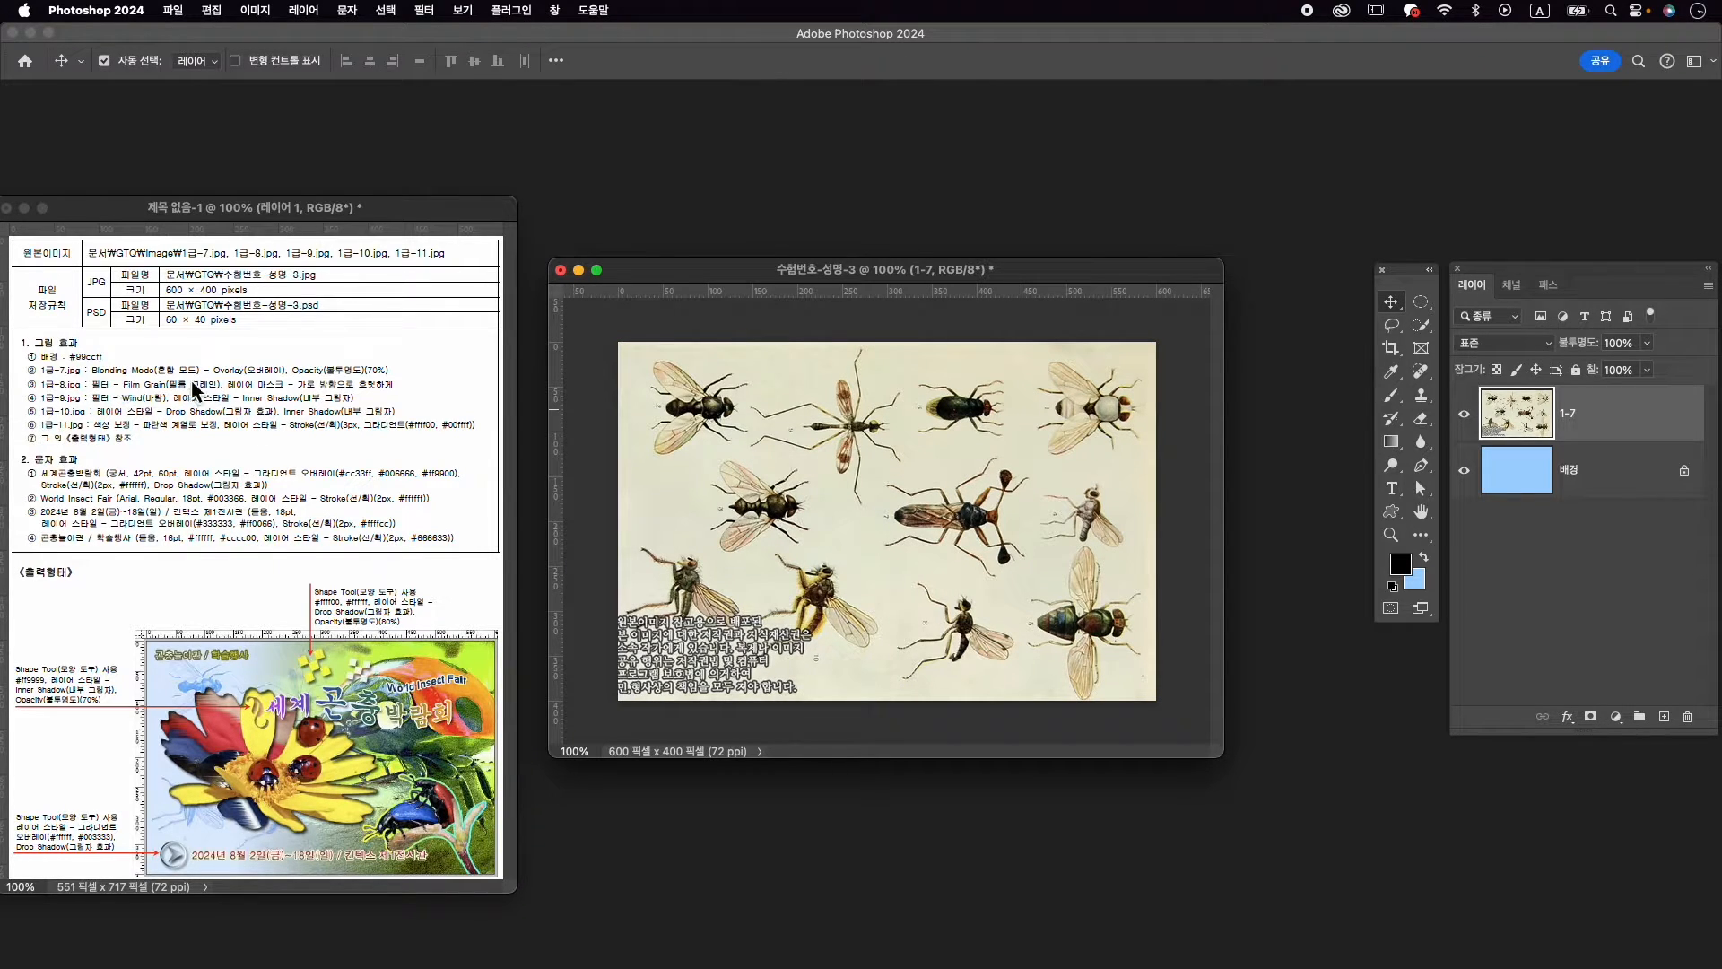
Set layer 1-7 to the Overlay (오버레이) blend mode at 70% opacity
left_click(1539, 348)
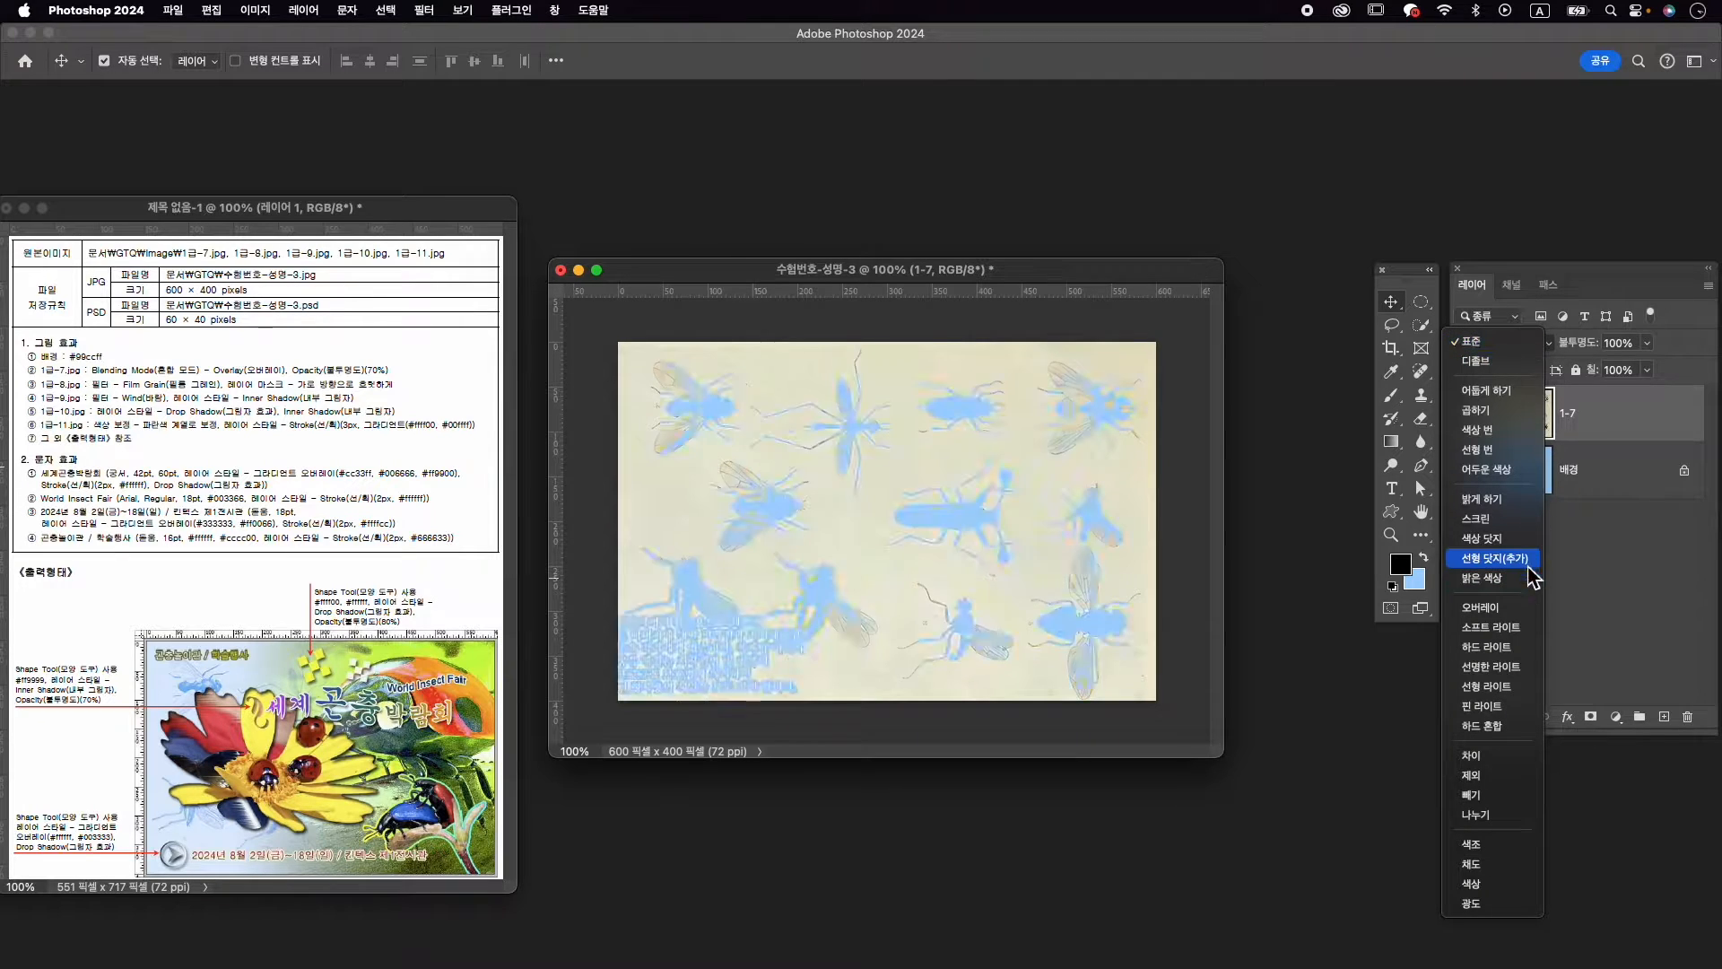
left_click(1525, 607)
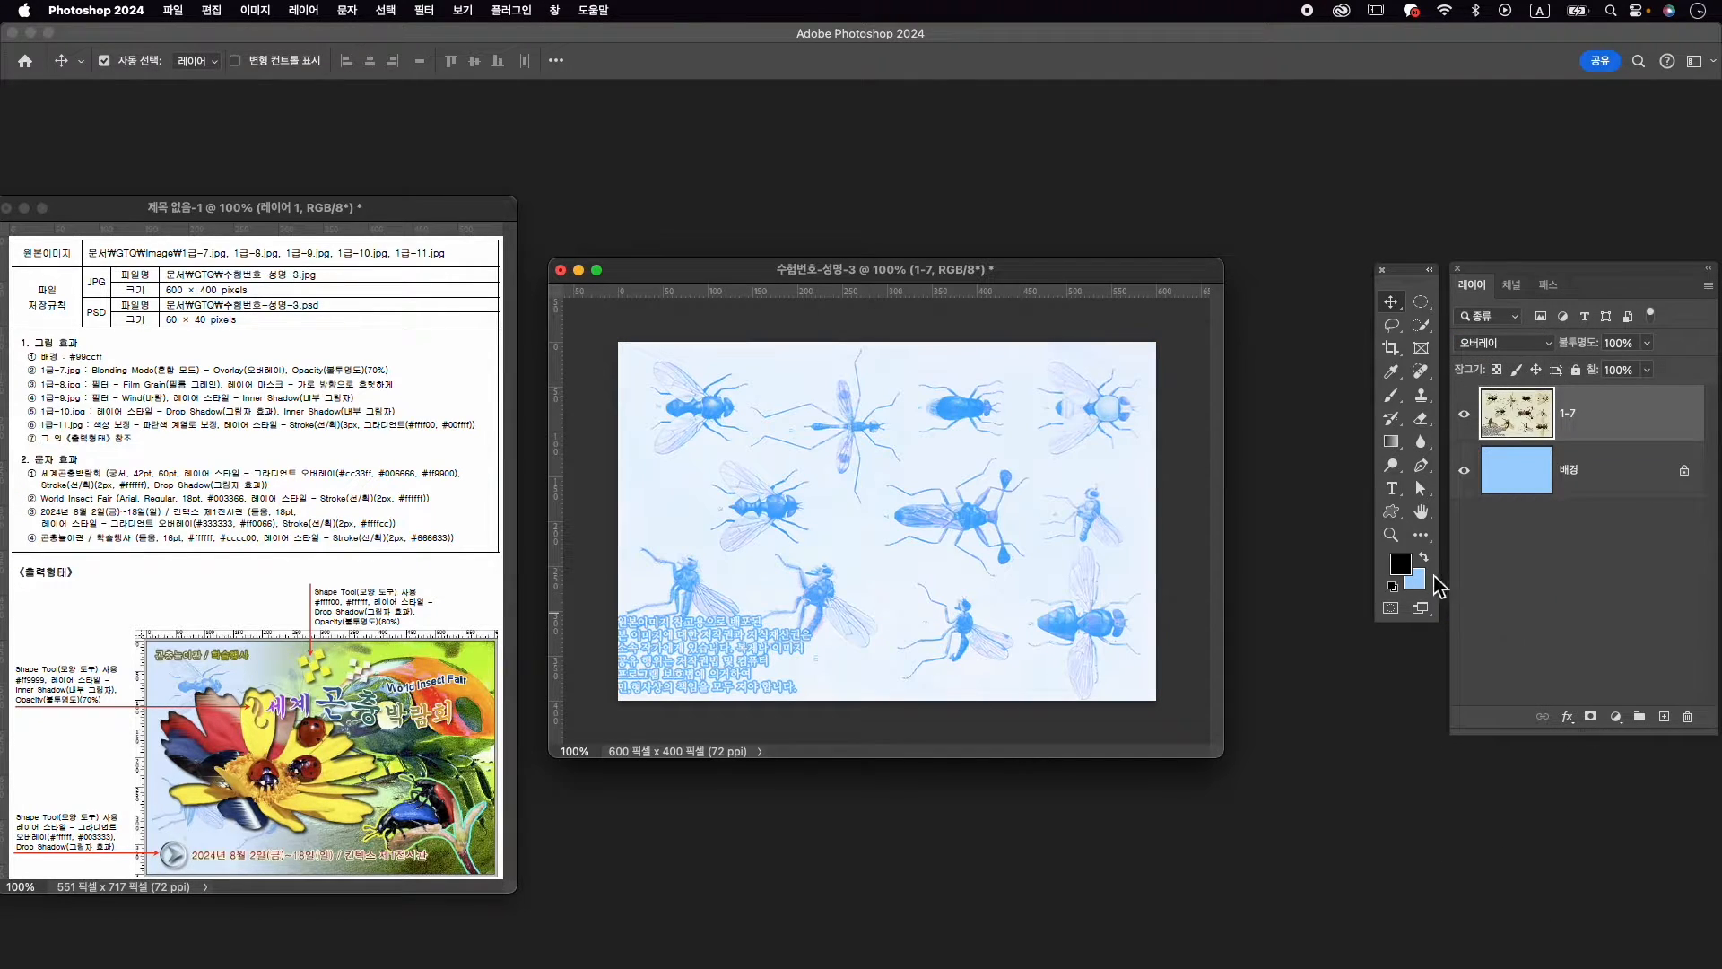
left_click(1619, 343)
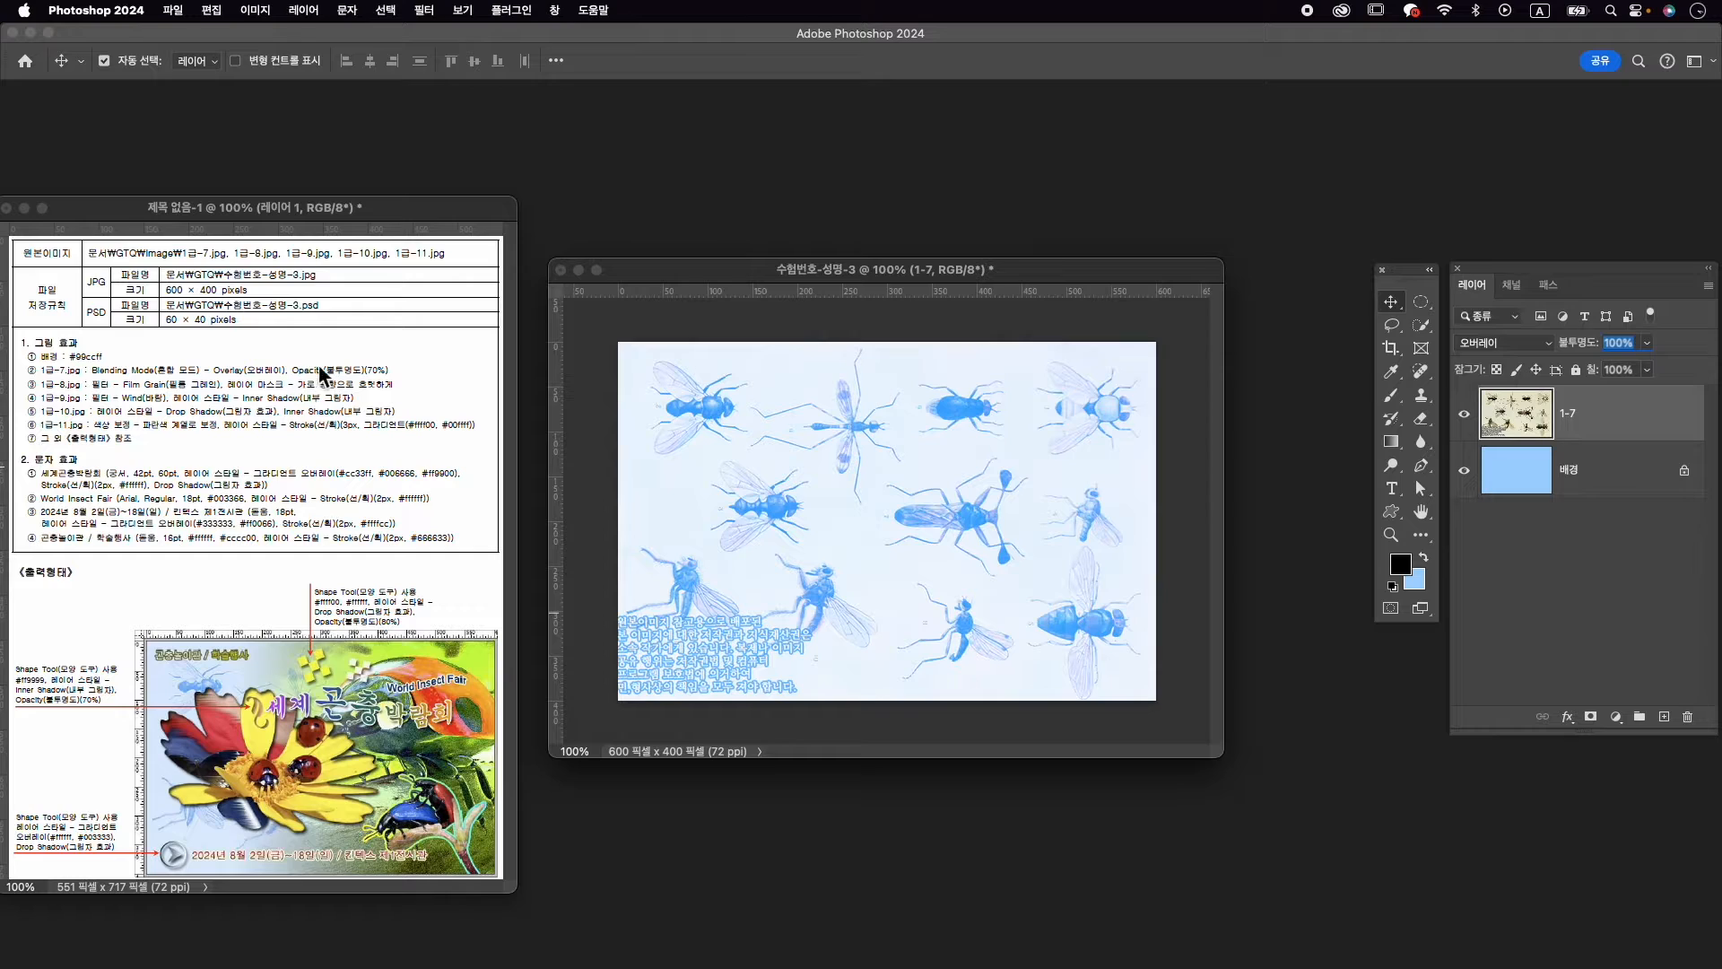
type("70")
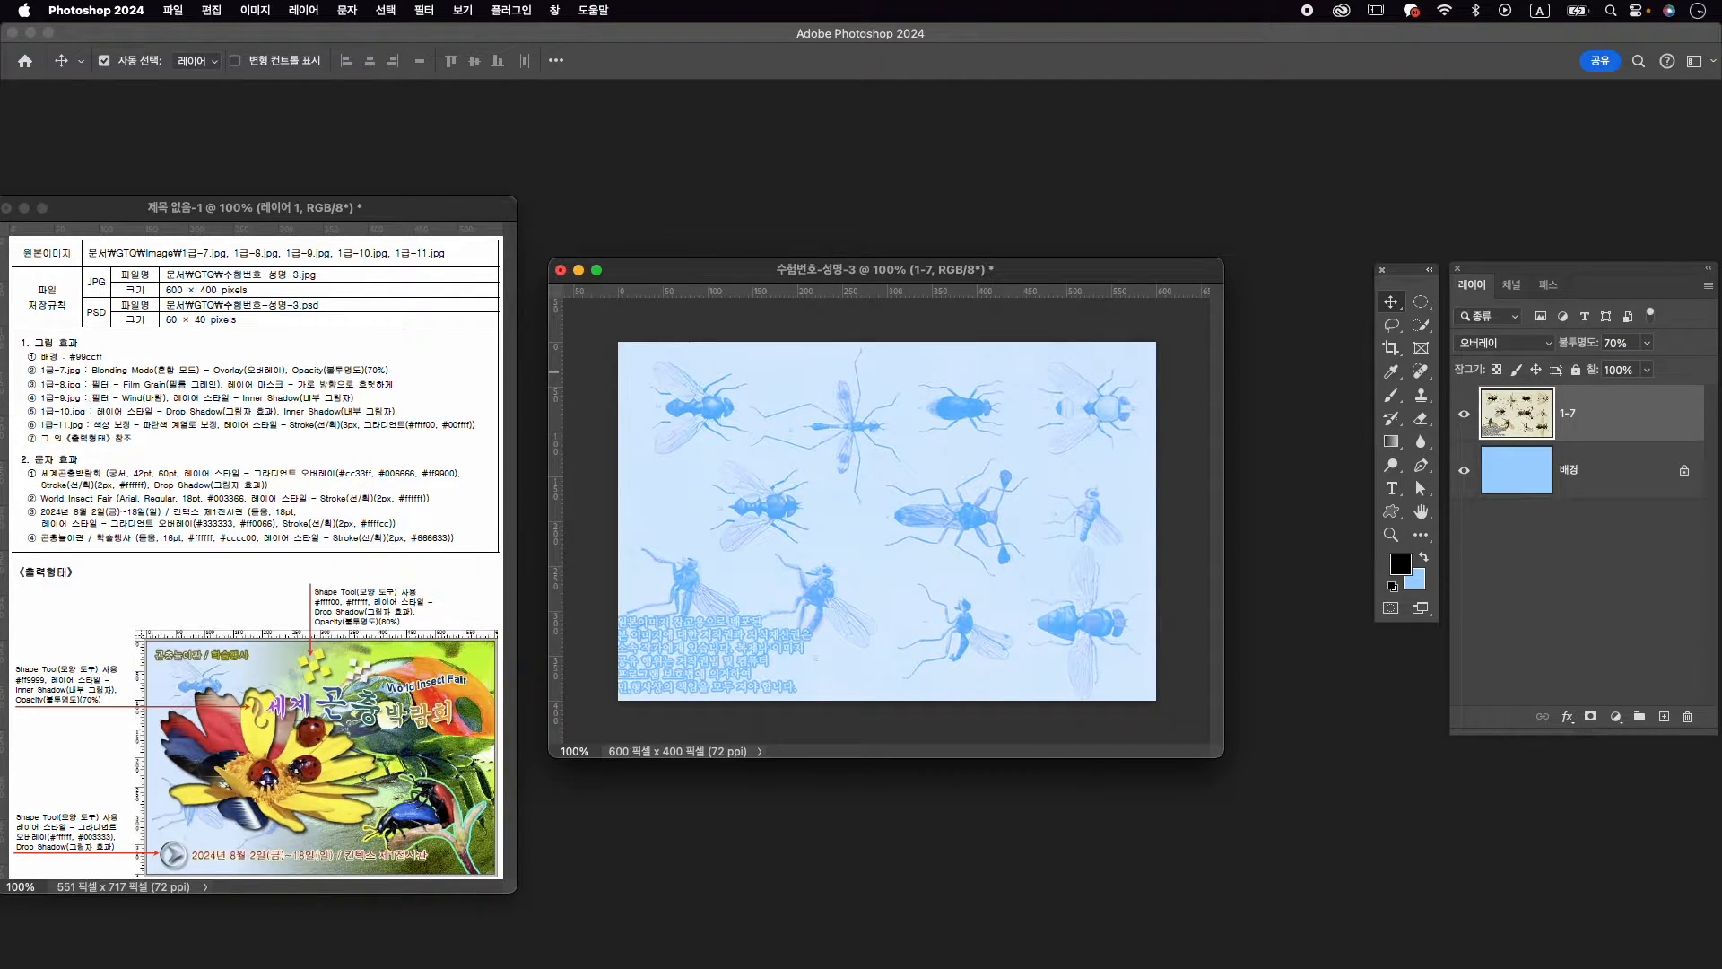
Open 1급-8.jpg from the GTQ Image folder and move its window clear of the question sheet
key("super+o")
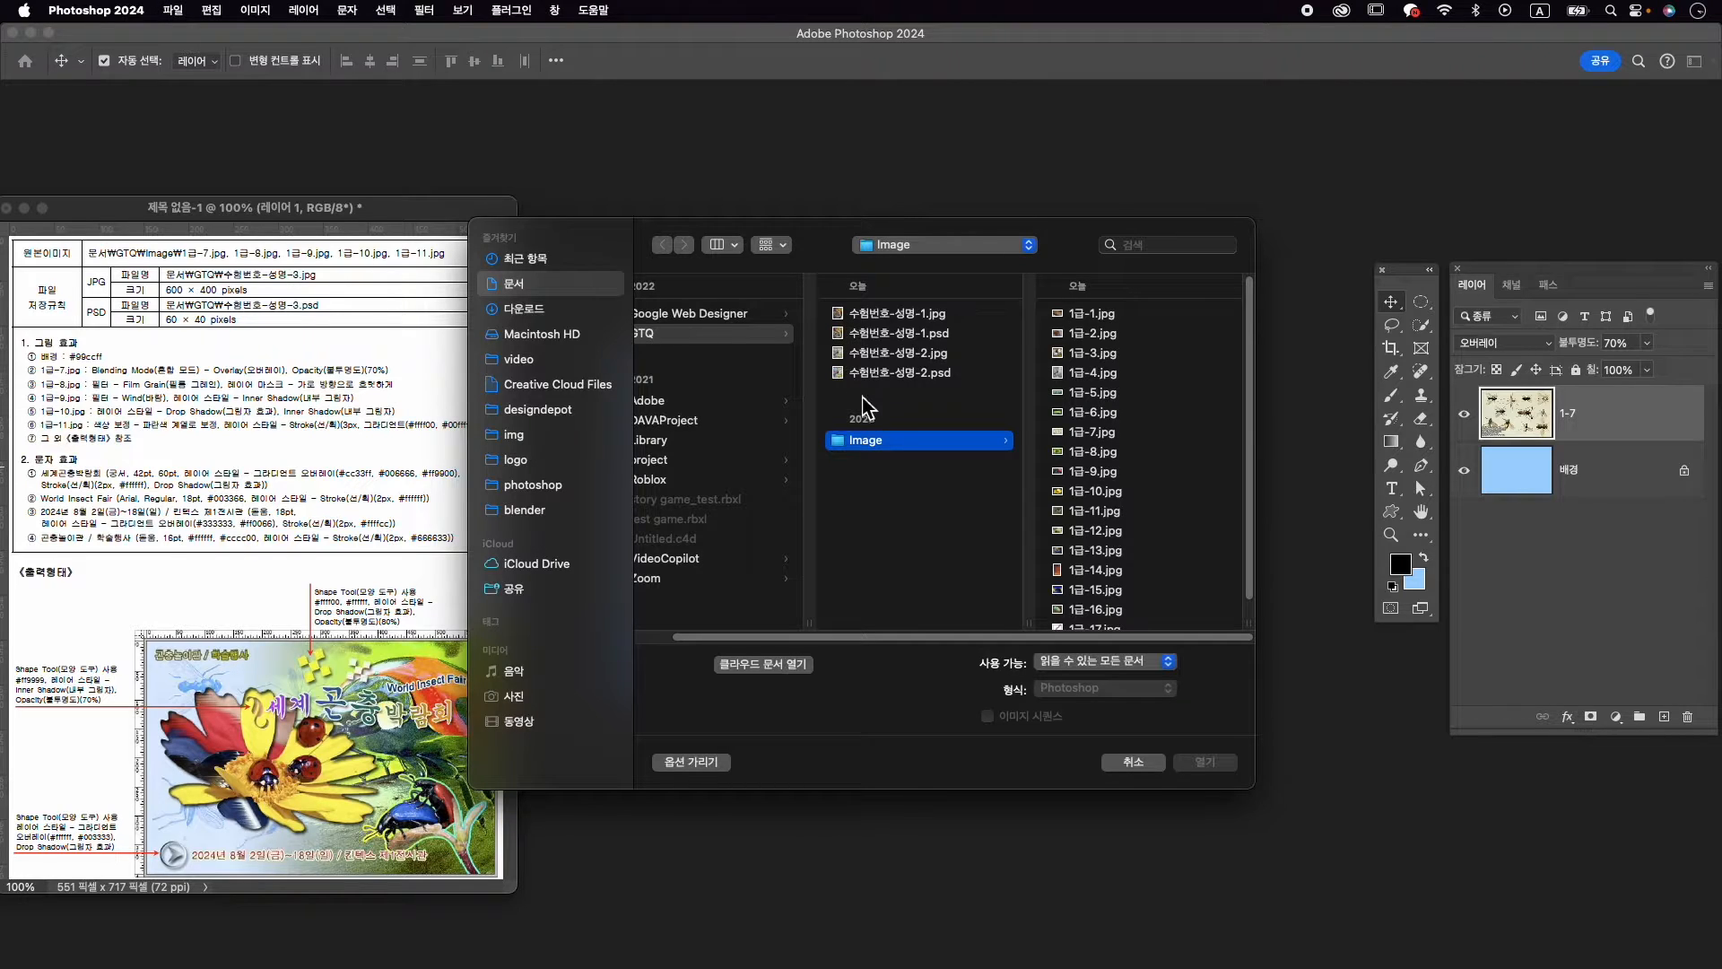
left_click(1096, 451)
left_click(1205, 762)
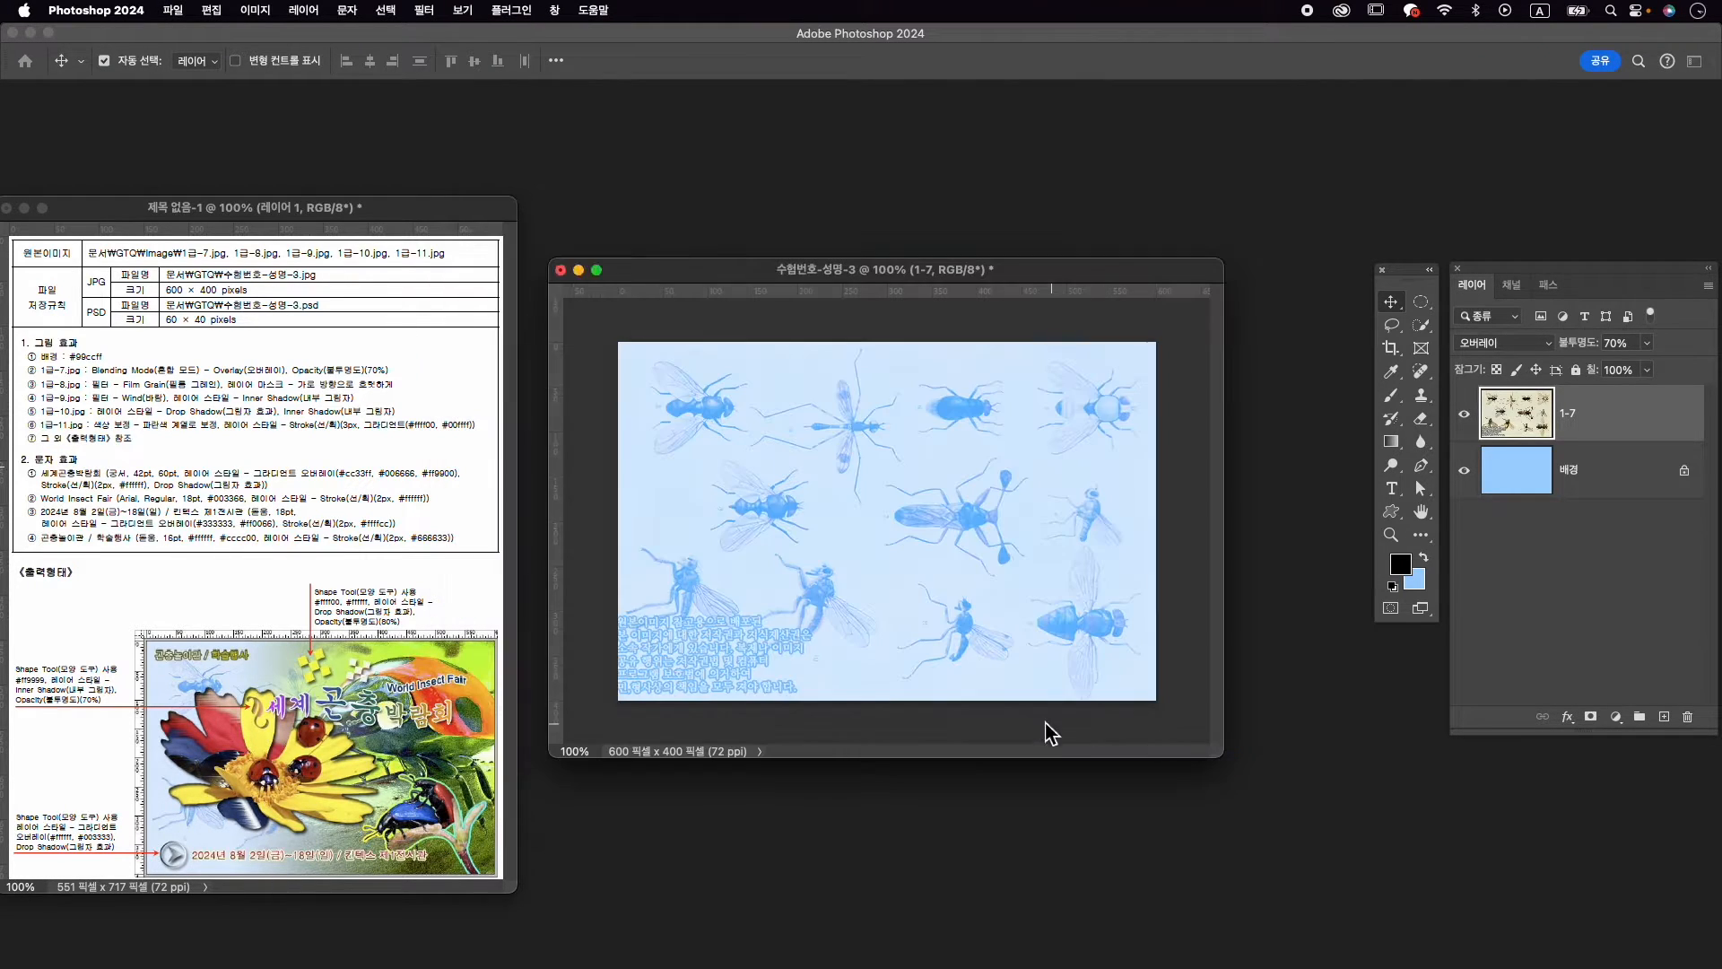
left_click_drag(405, 149, 881, 142)
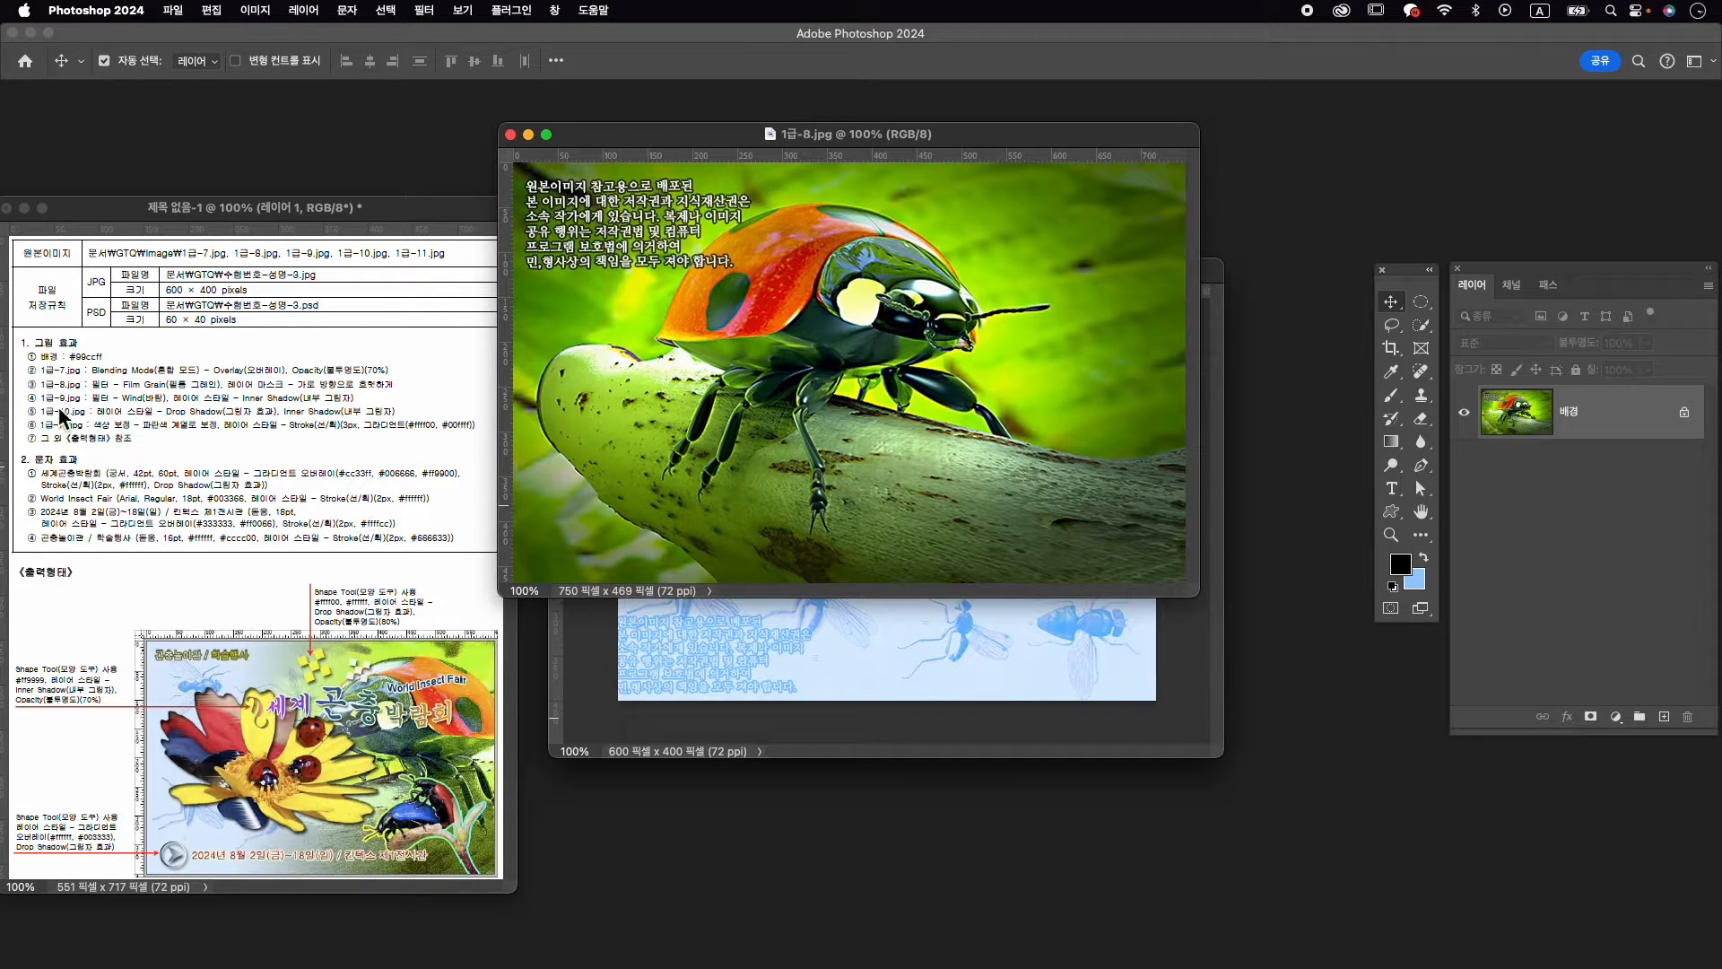
Apply the Film Grain (필름 그레인) artistic filter to 1급-8.jpg with grain, highlight area and intensity at 1
left_click(423, 9)
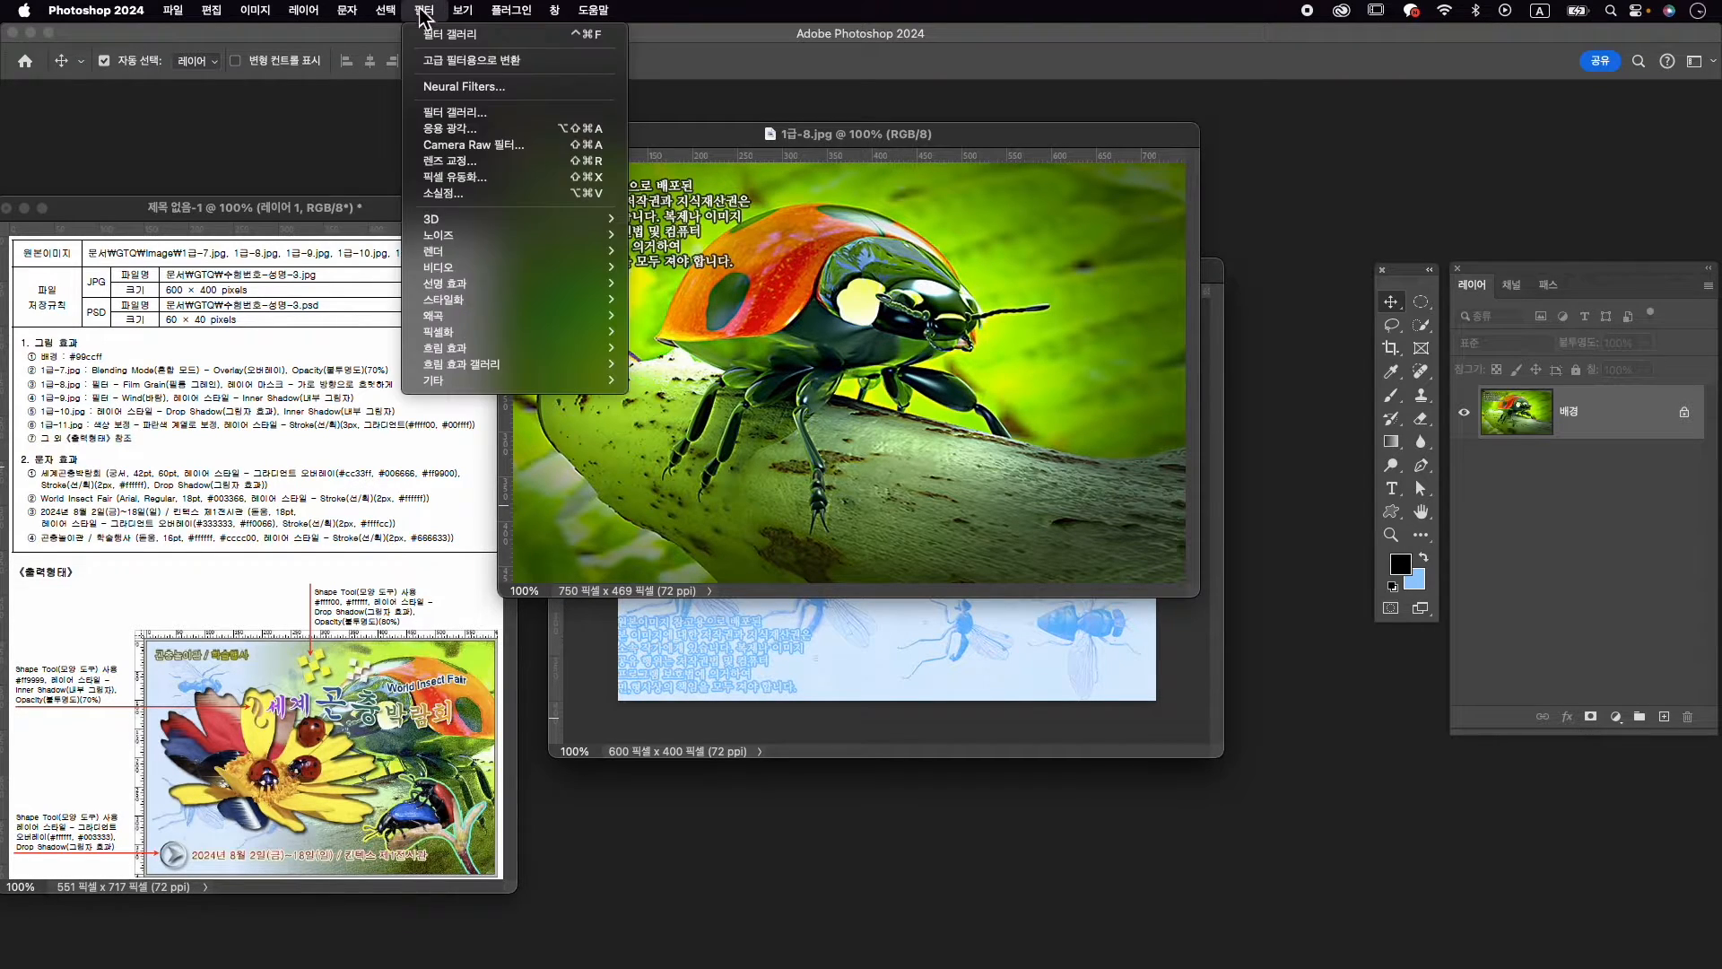
left_click(460, 120)
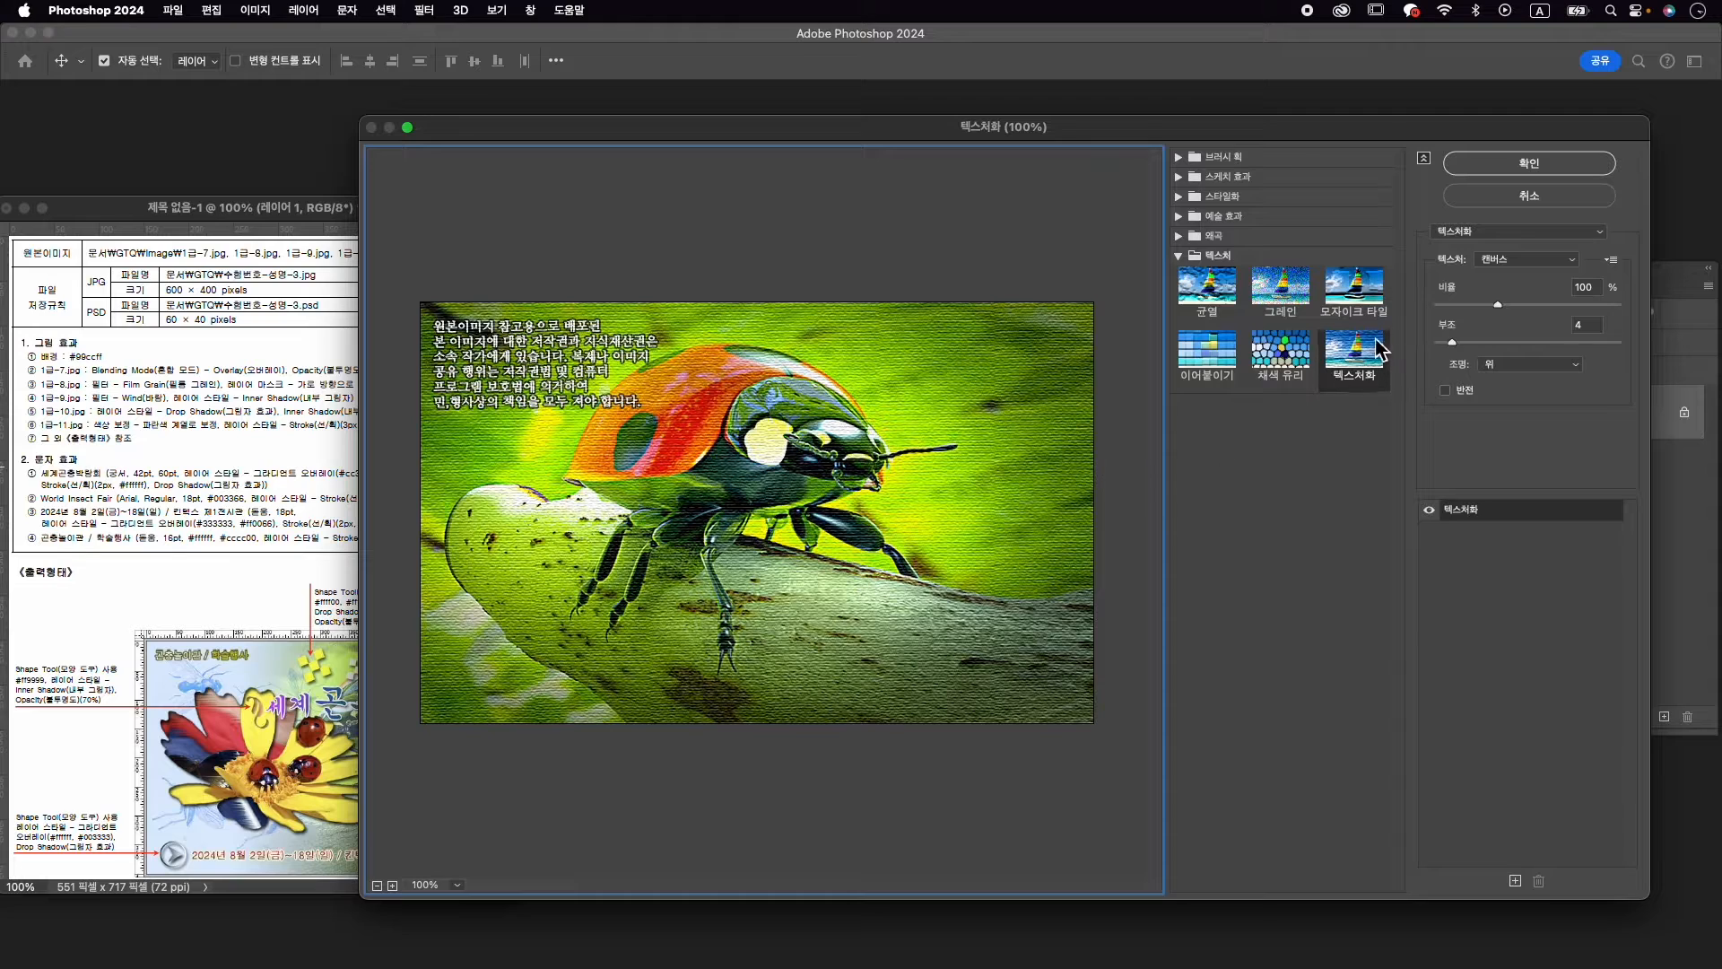
left_click(1187, 218)
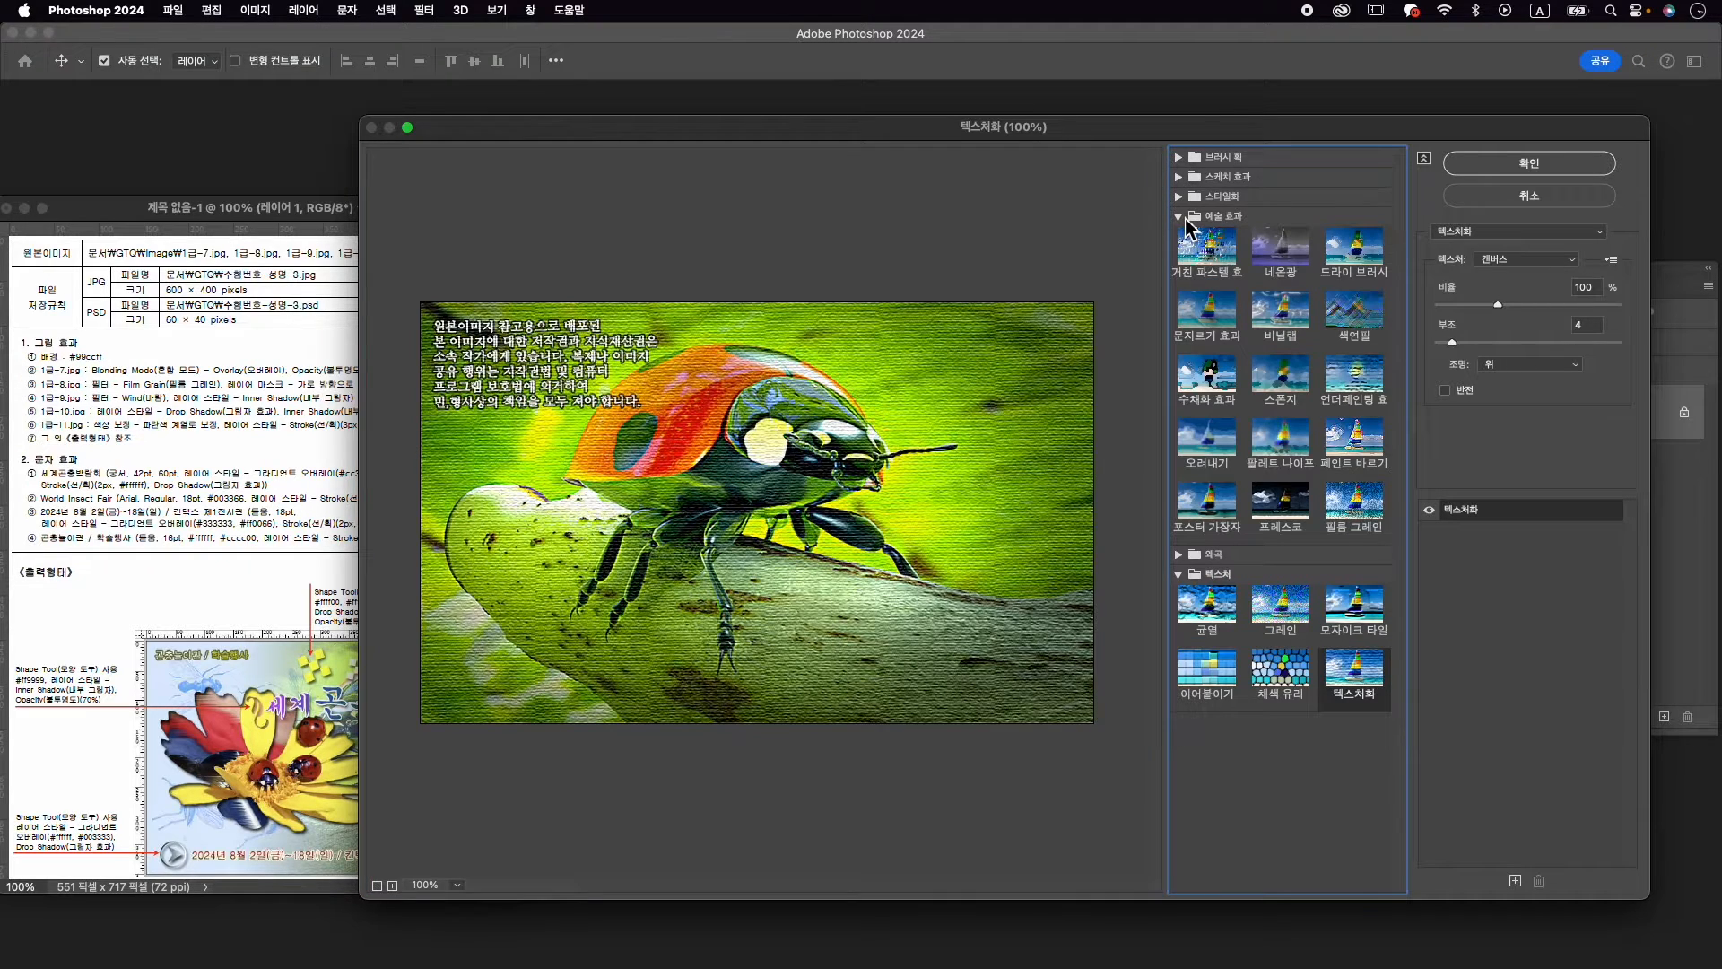
left_click(1373, 511)
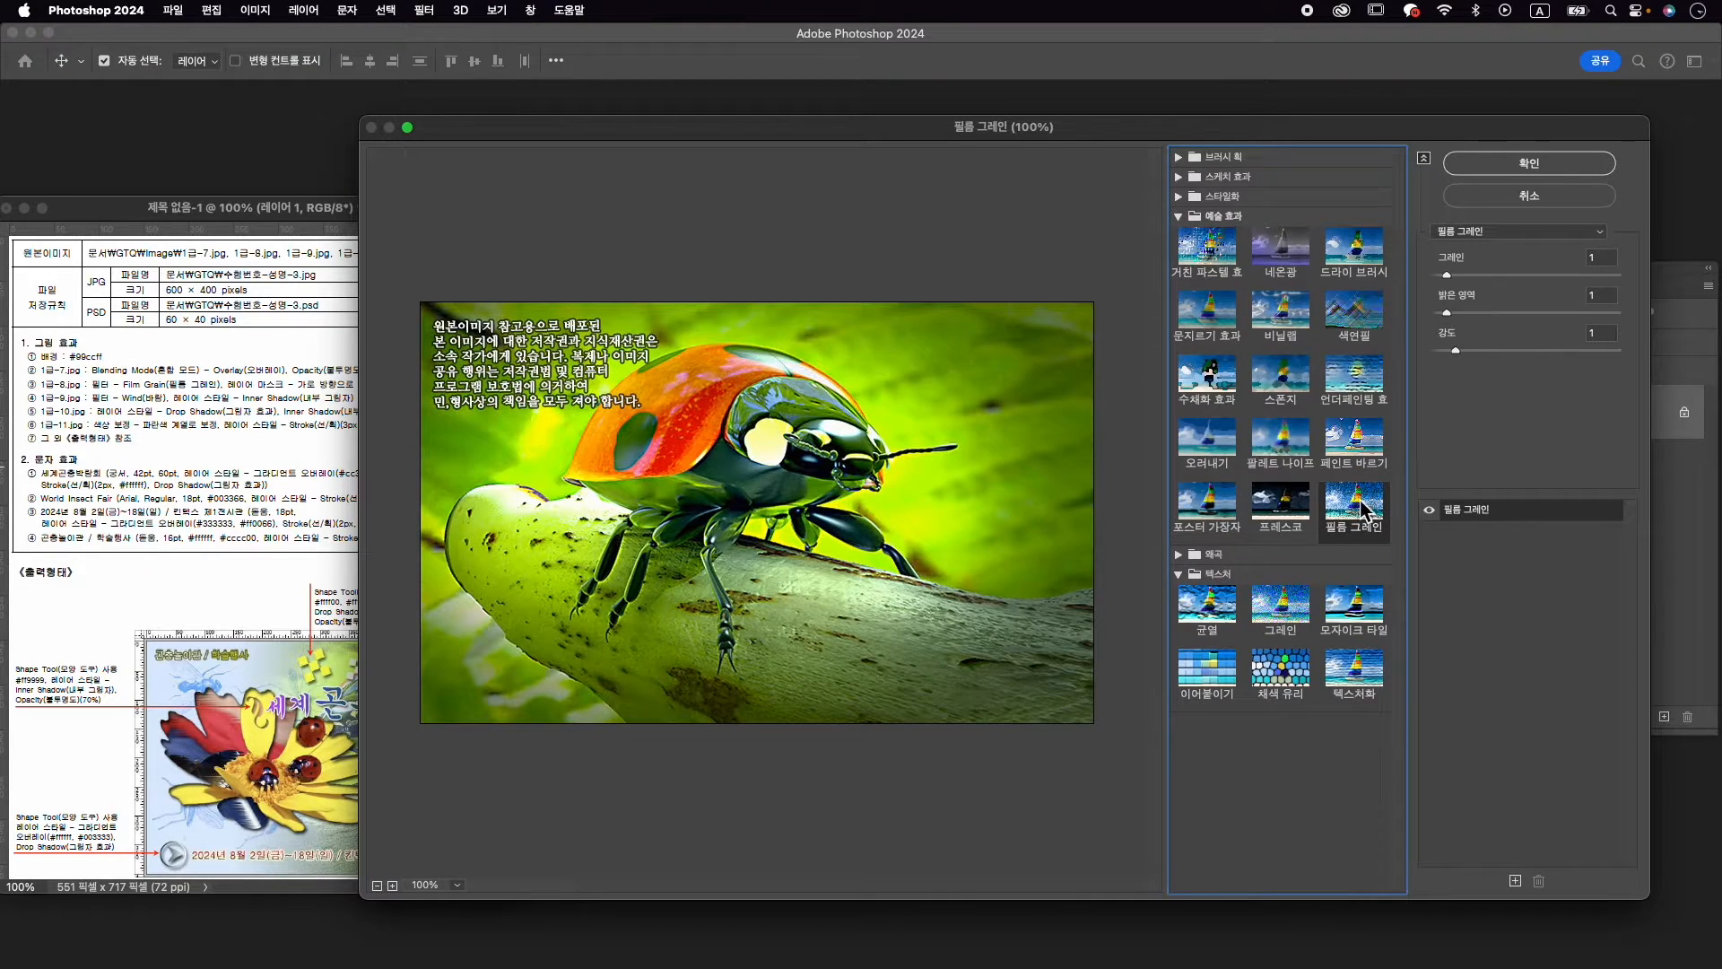
left_click(1511, 163)
Copy the filtered ladybug image into 수험번호-성명-3 as a layer and close 1급-8.jpg without saving
left_click_drag(880, 147, 889, 189)
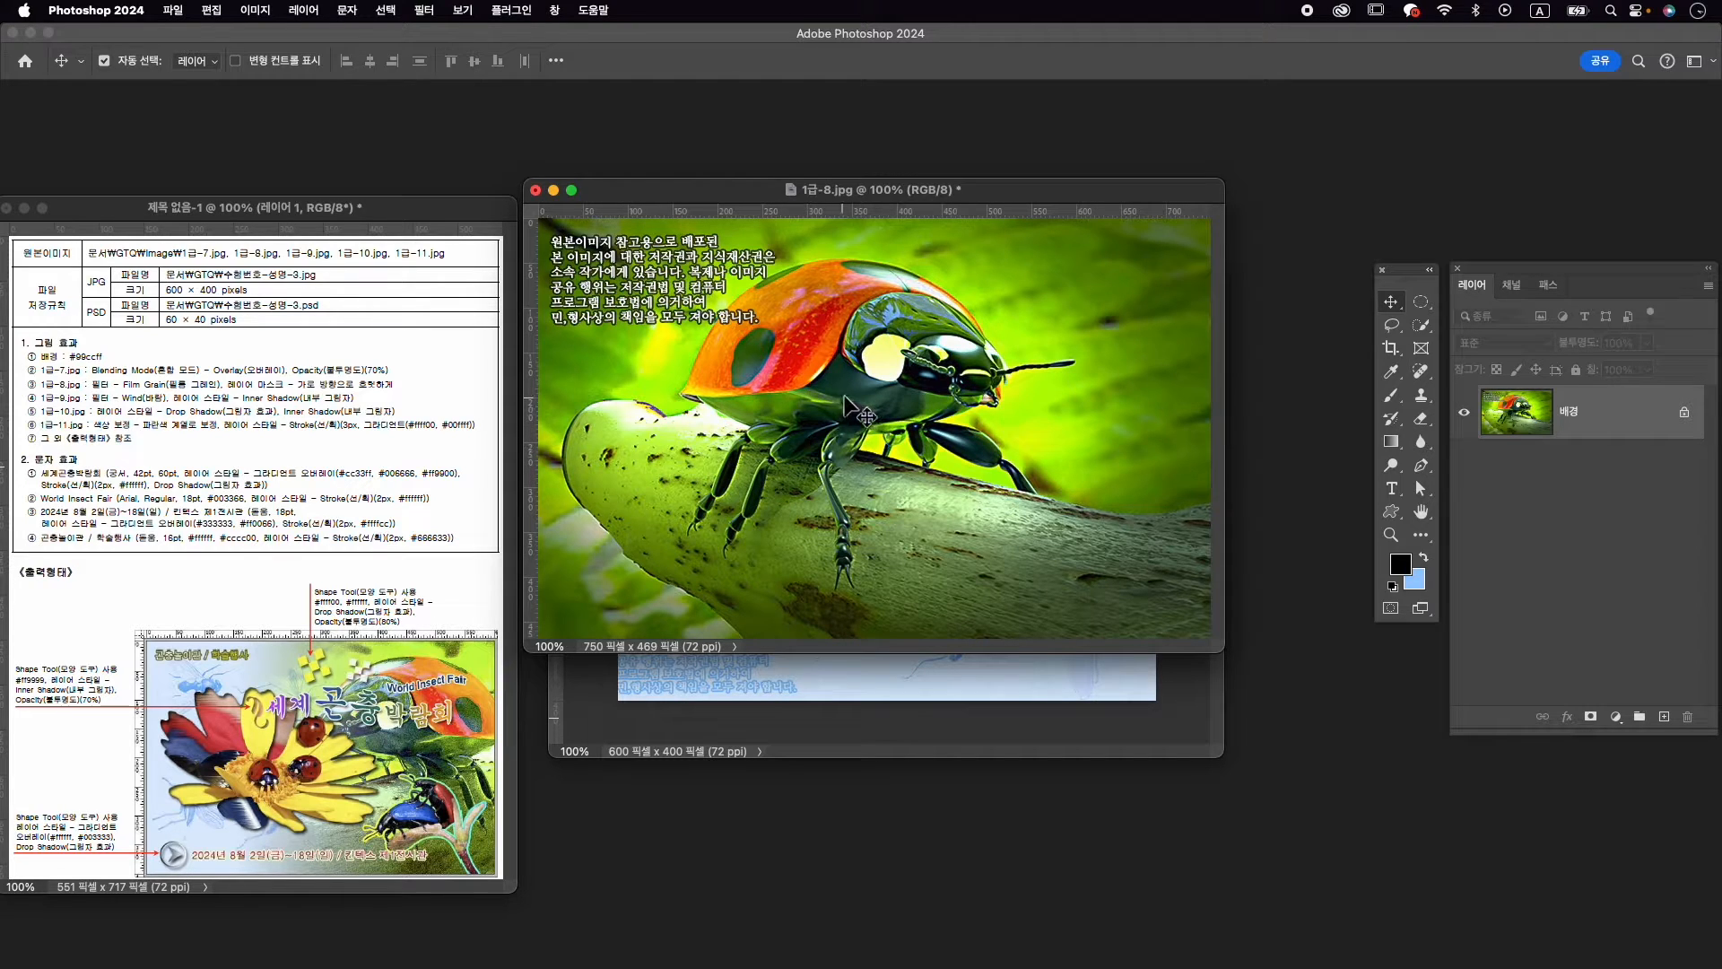
mouse_move(852, 388)
left_mouse_down()
mouse_move(844, 560)
mouse_move(913, 713)
mouse_move(884, 390)
left_mouse_up()
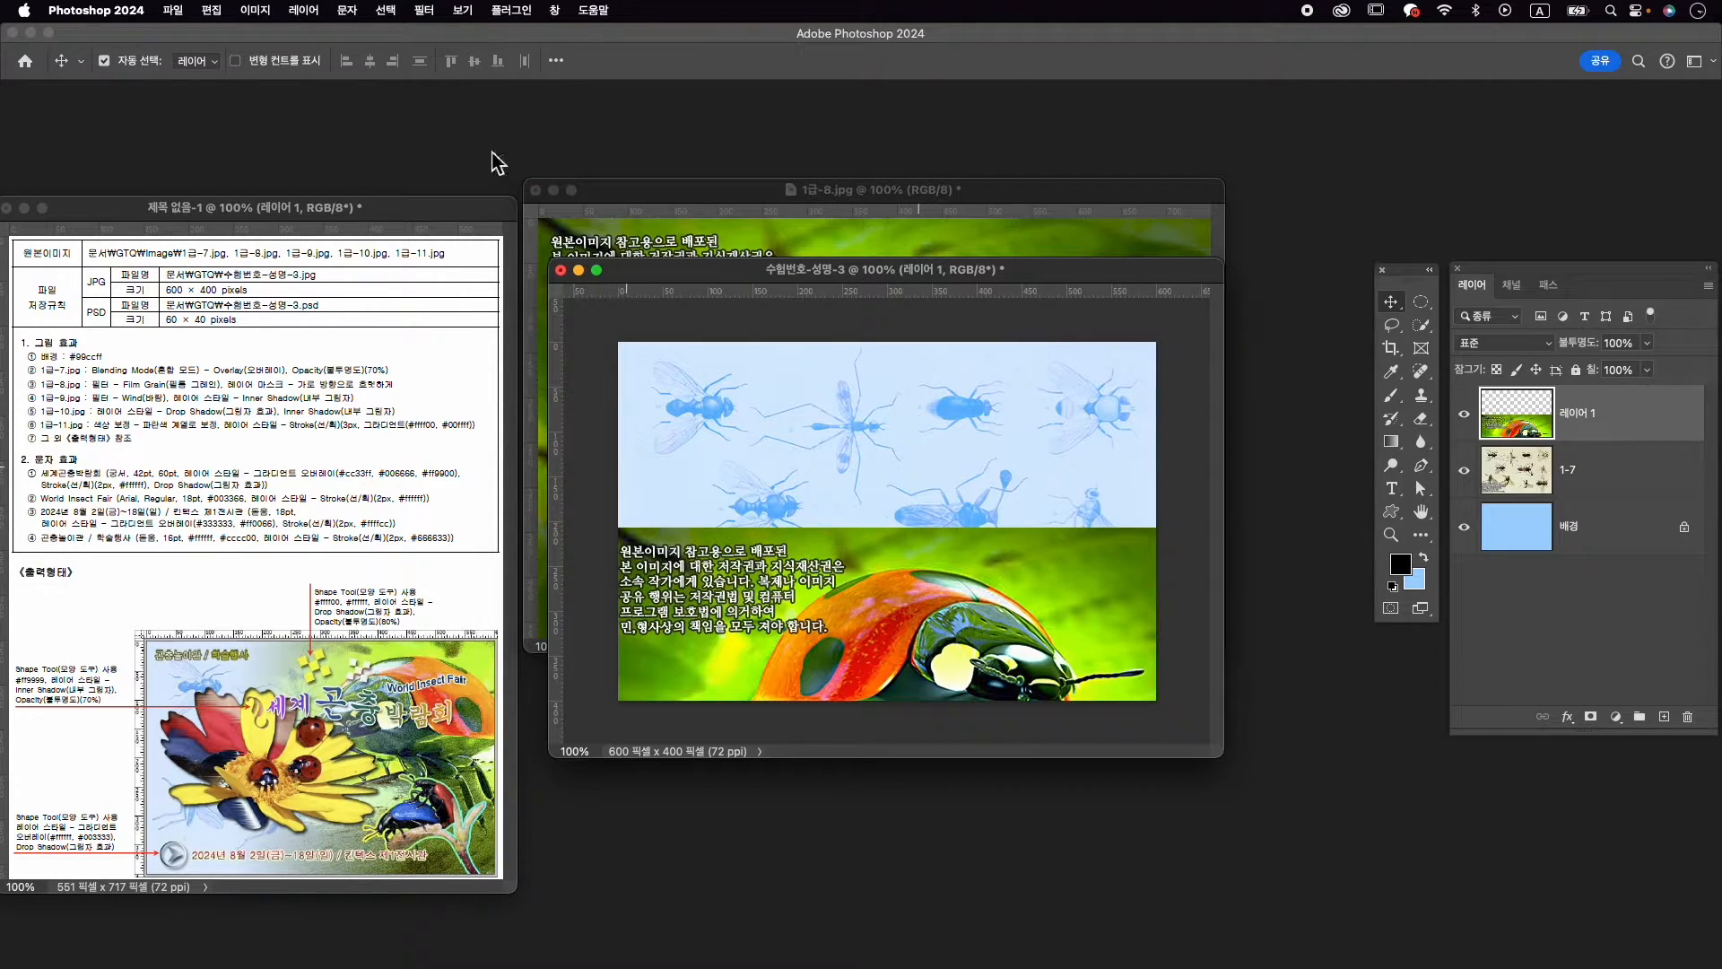
left_click(641, 202)
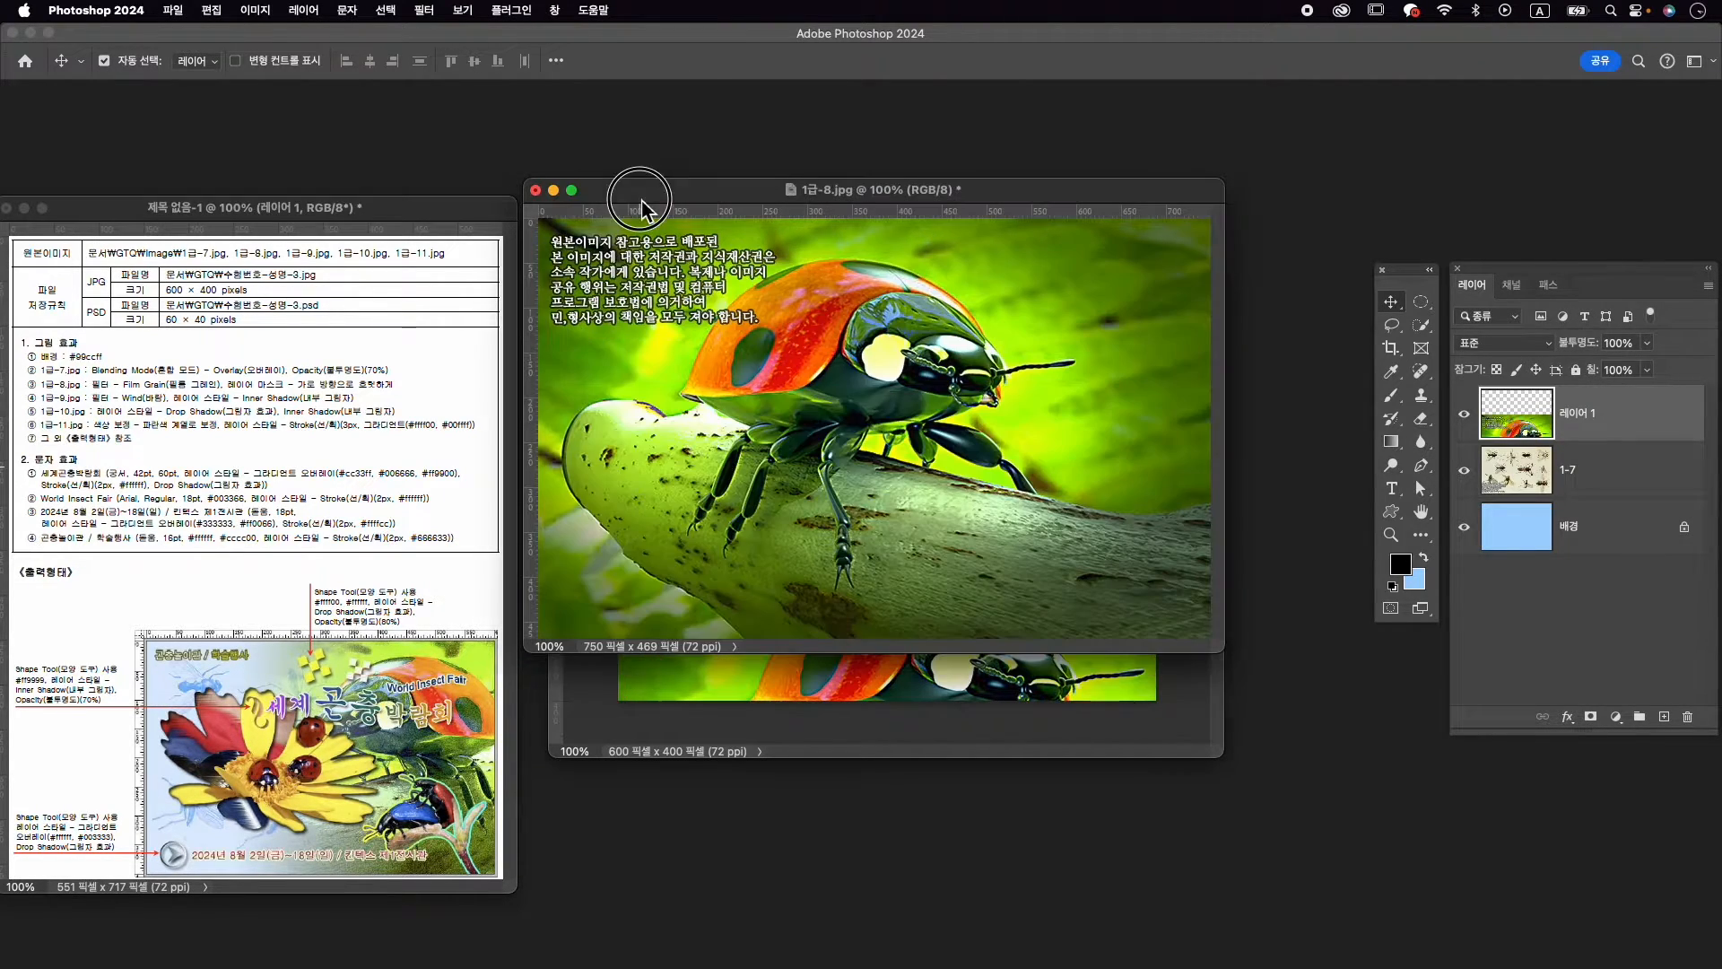
left_click(535, 191)
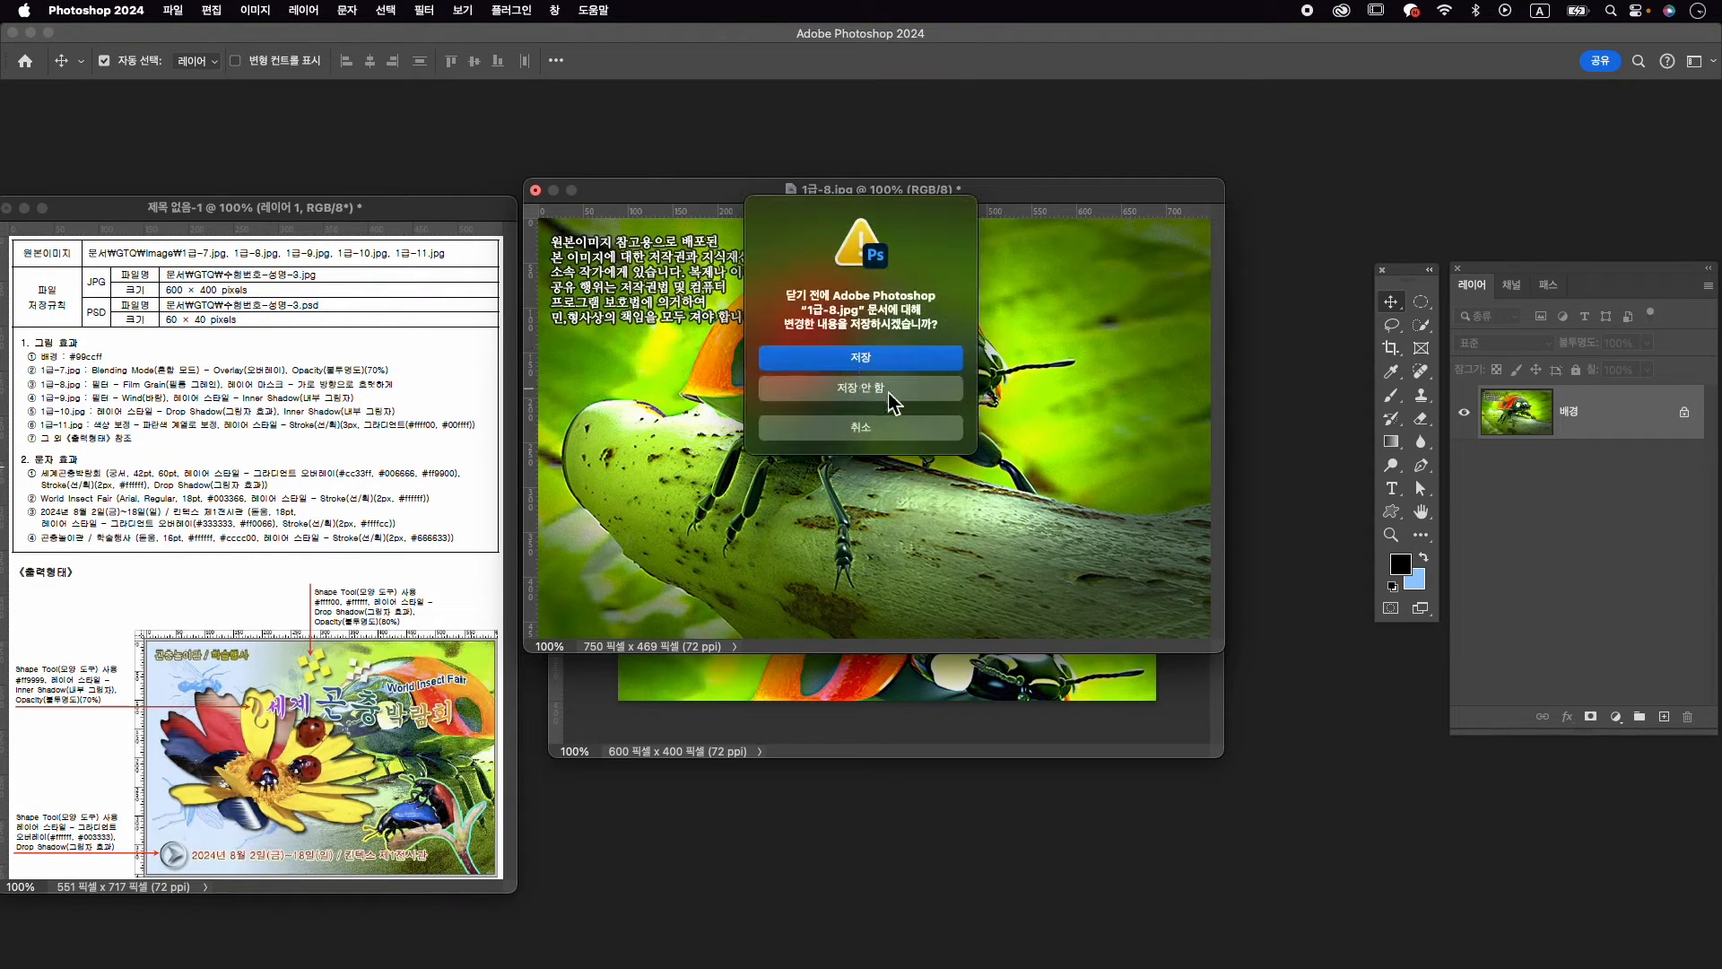
left_click(902, 401)
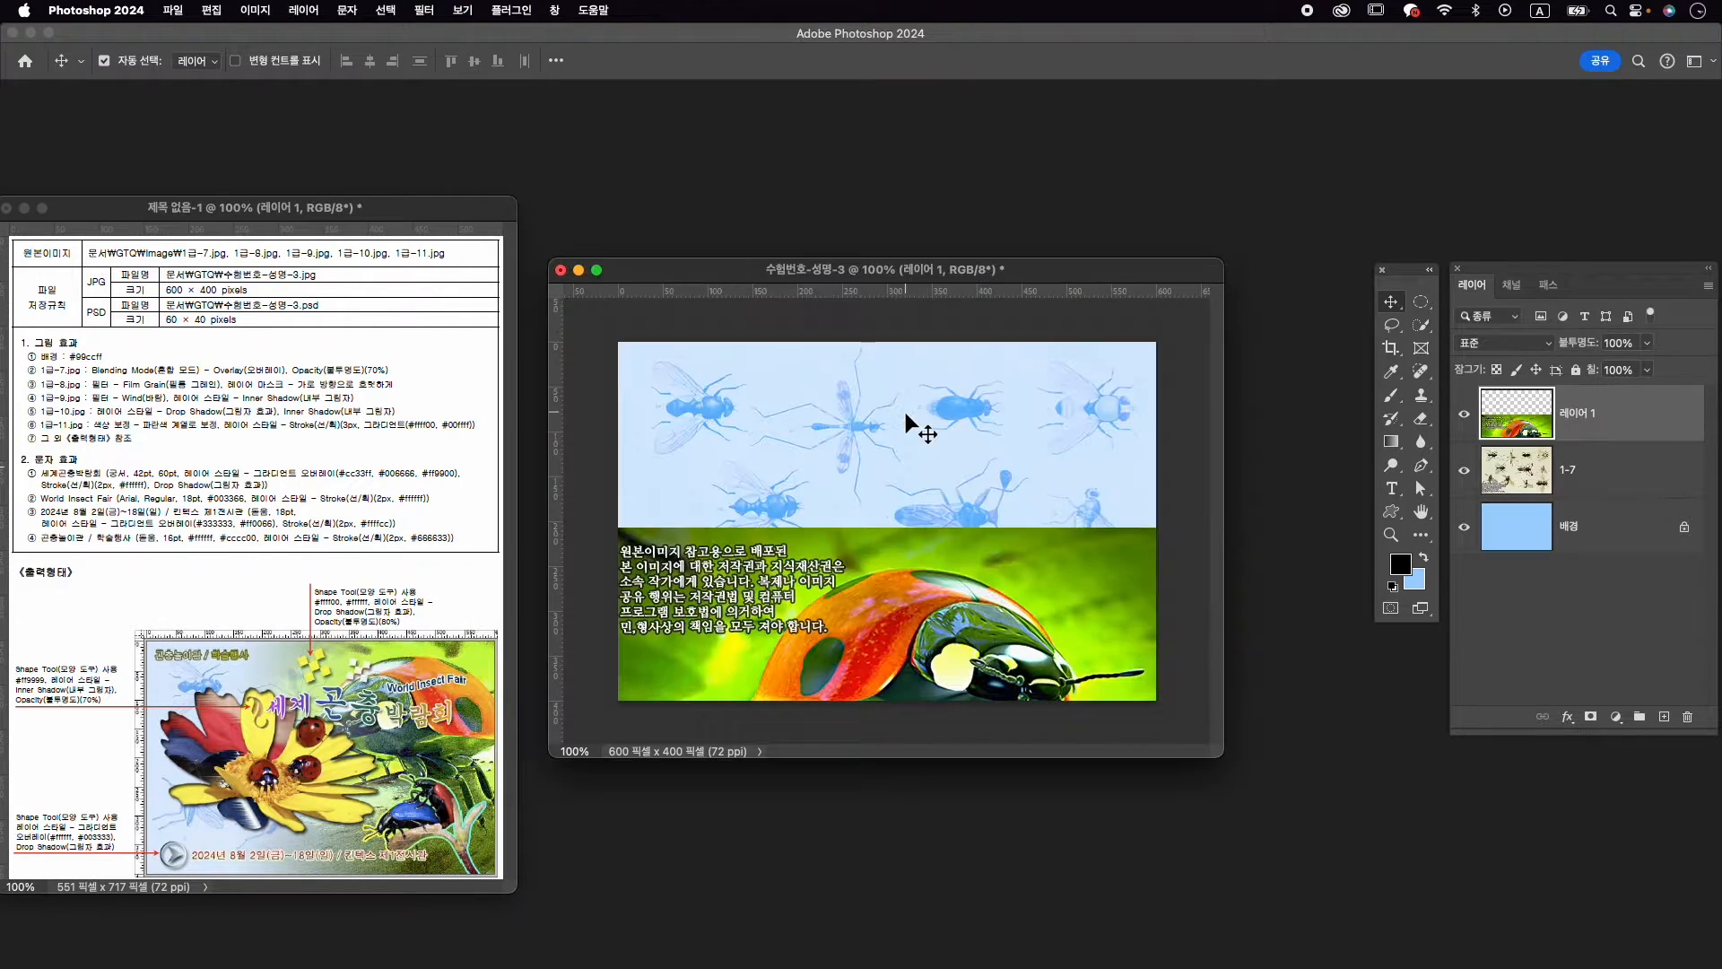
Rename the ladybug image layer to 1-8
double_click(1579, 414)
type("1-8")
key("Return")
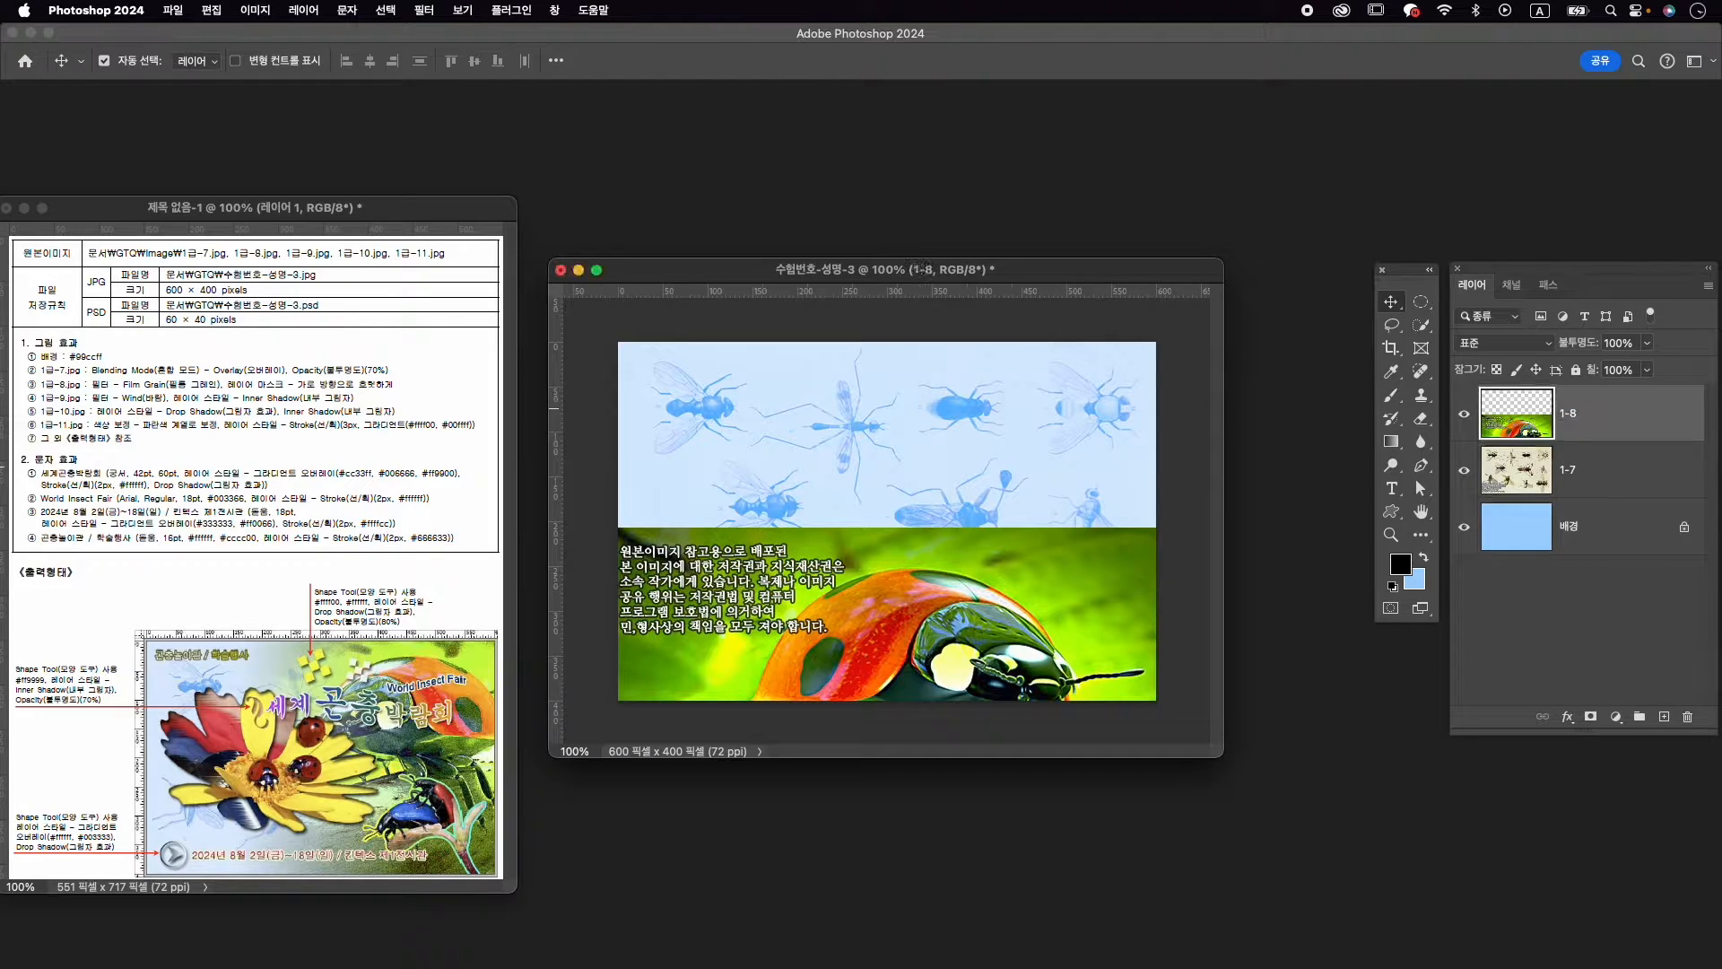
Free-transform layer 1-8: flip it horizontally, scale it to about 90%, and shift it toward the canvas's right side
key("ctrl+t")
left_click_drag(767, 595, 784, 439)
right_click(906, 411)
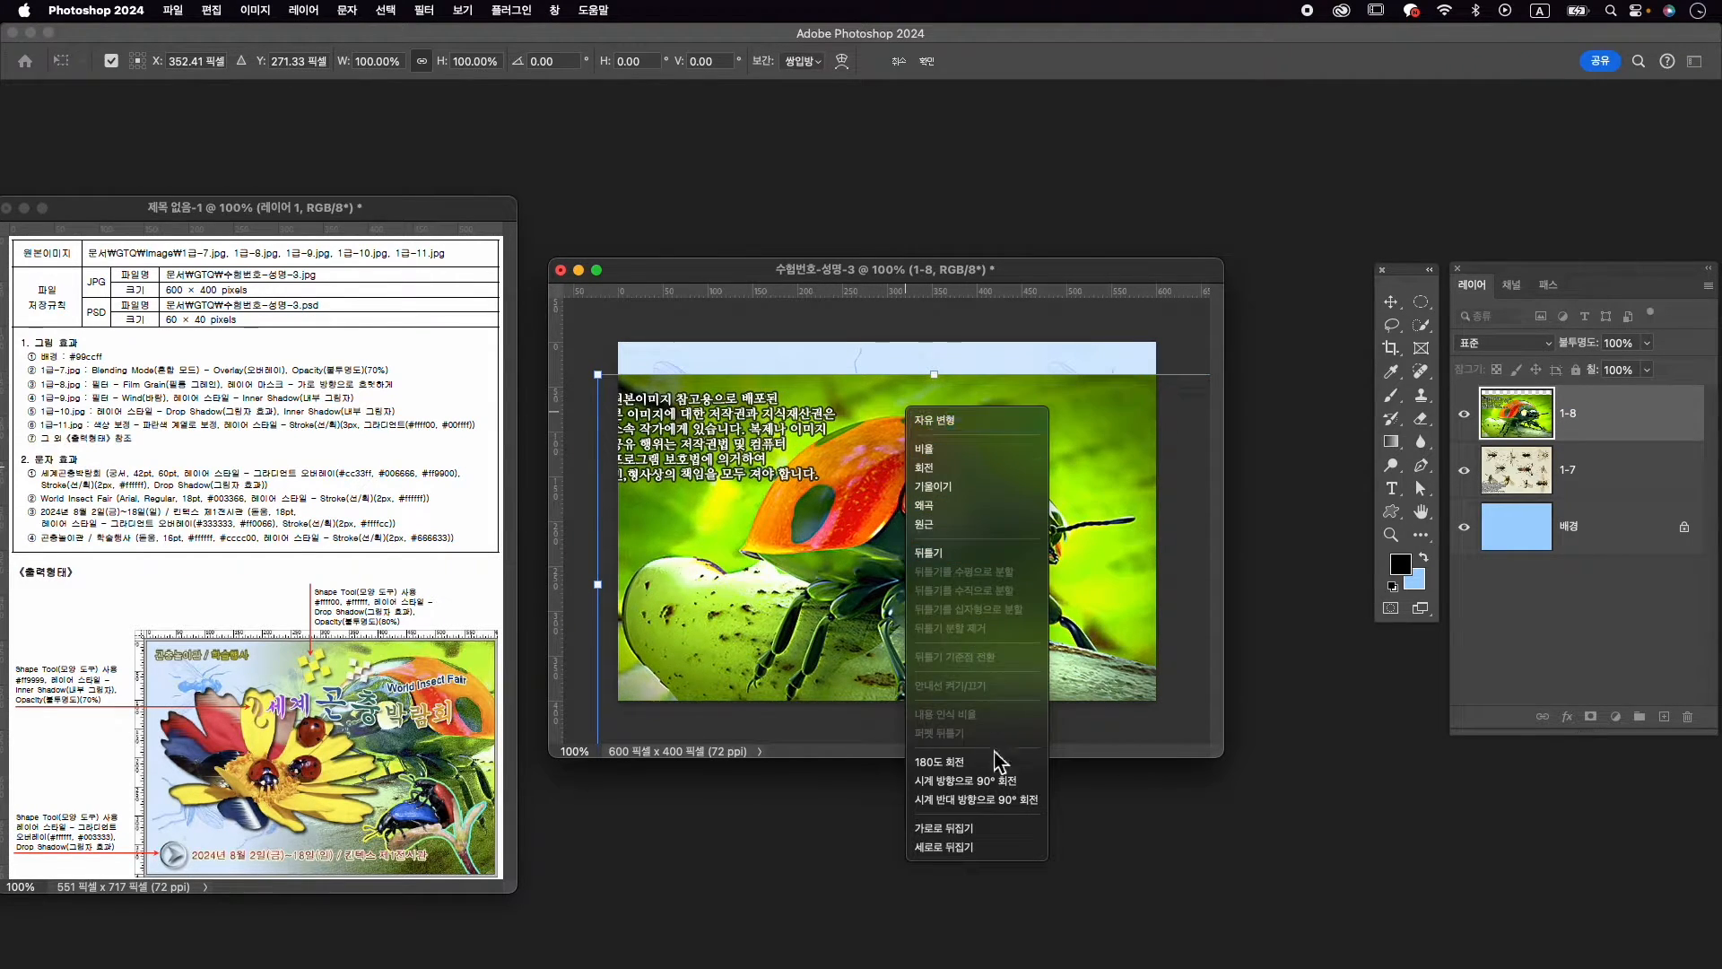
left_click(1004, 826)
left_click_drag(777, 405, 768, 371)
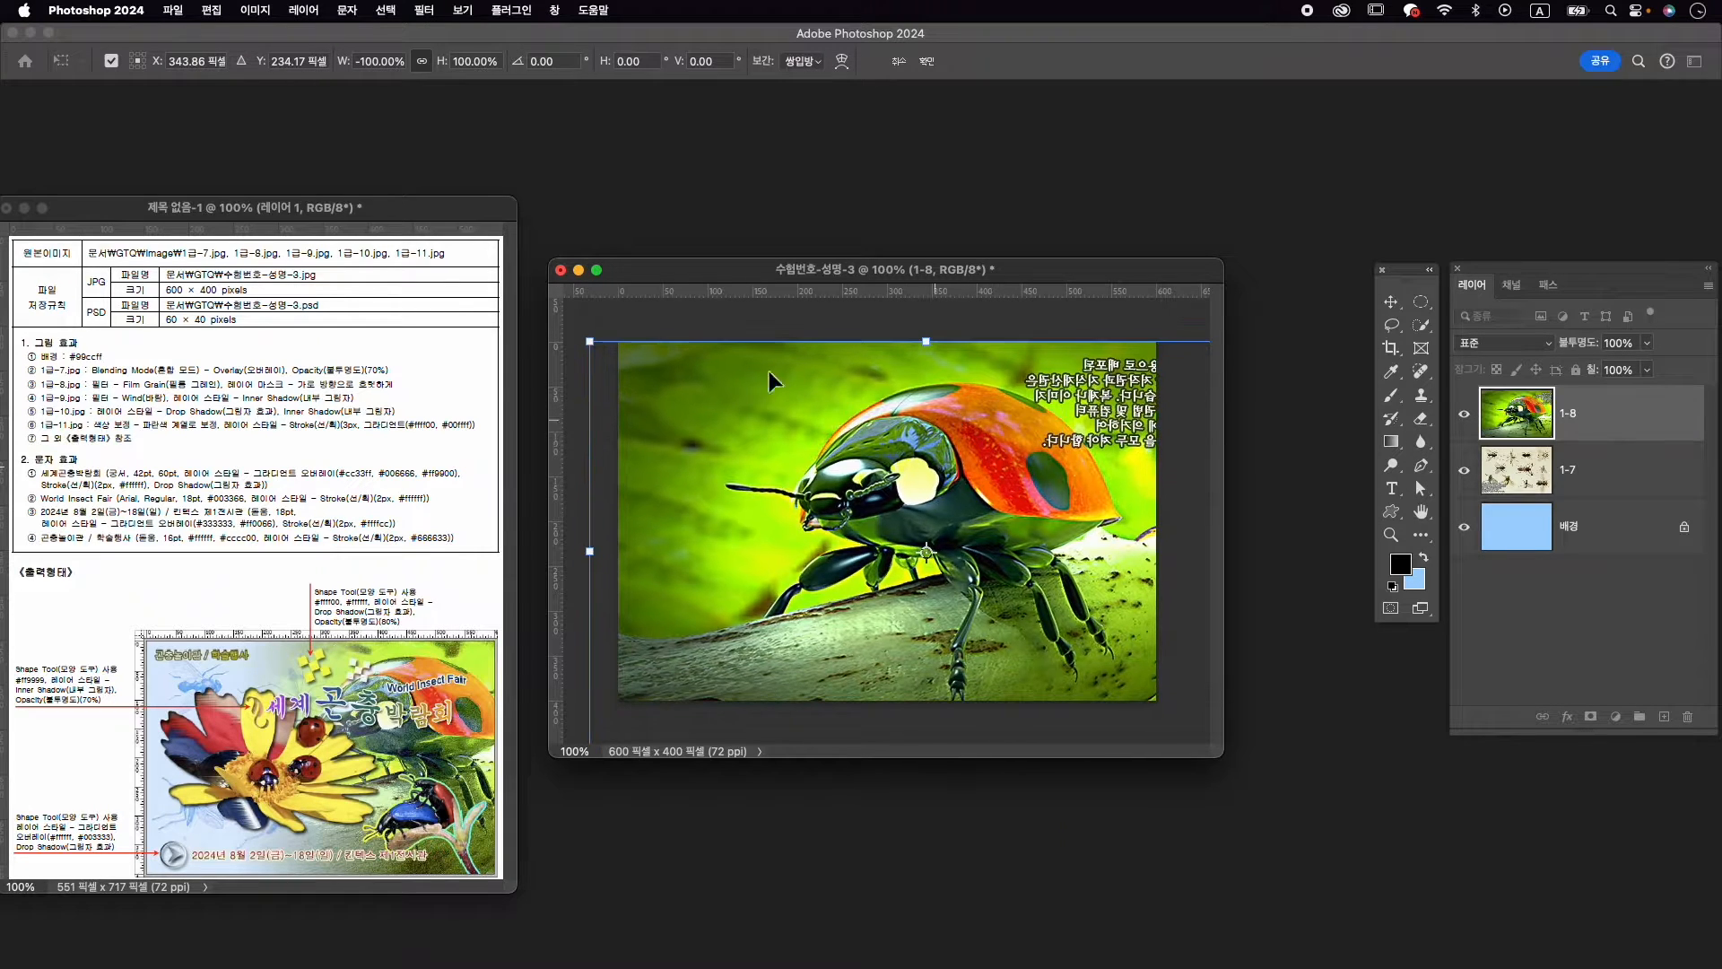
left_click_drag(590, 343, 782, 394)
left_click_drag(828, 533, 869, 533)
left_click_drag(727, 691, 680, 717)
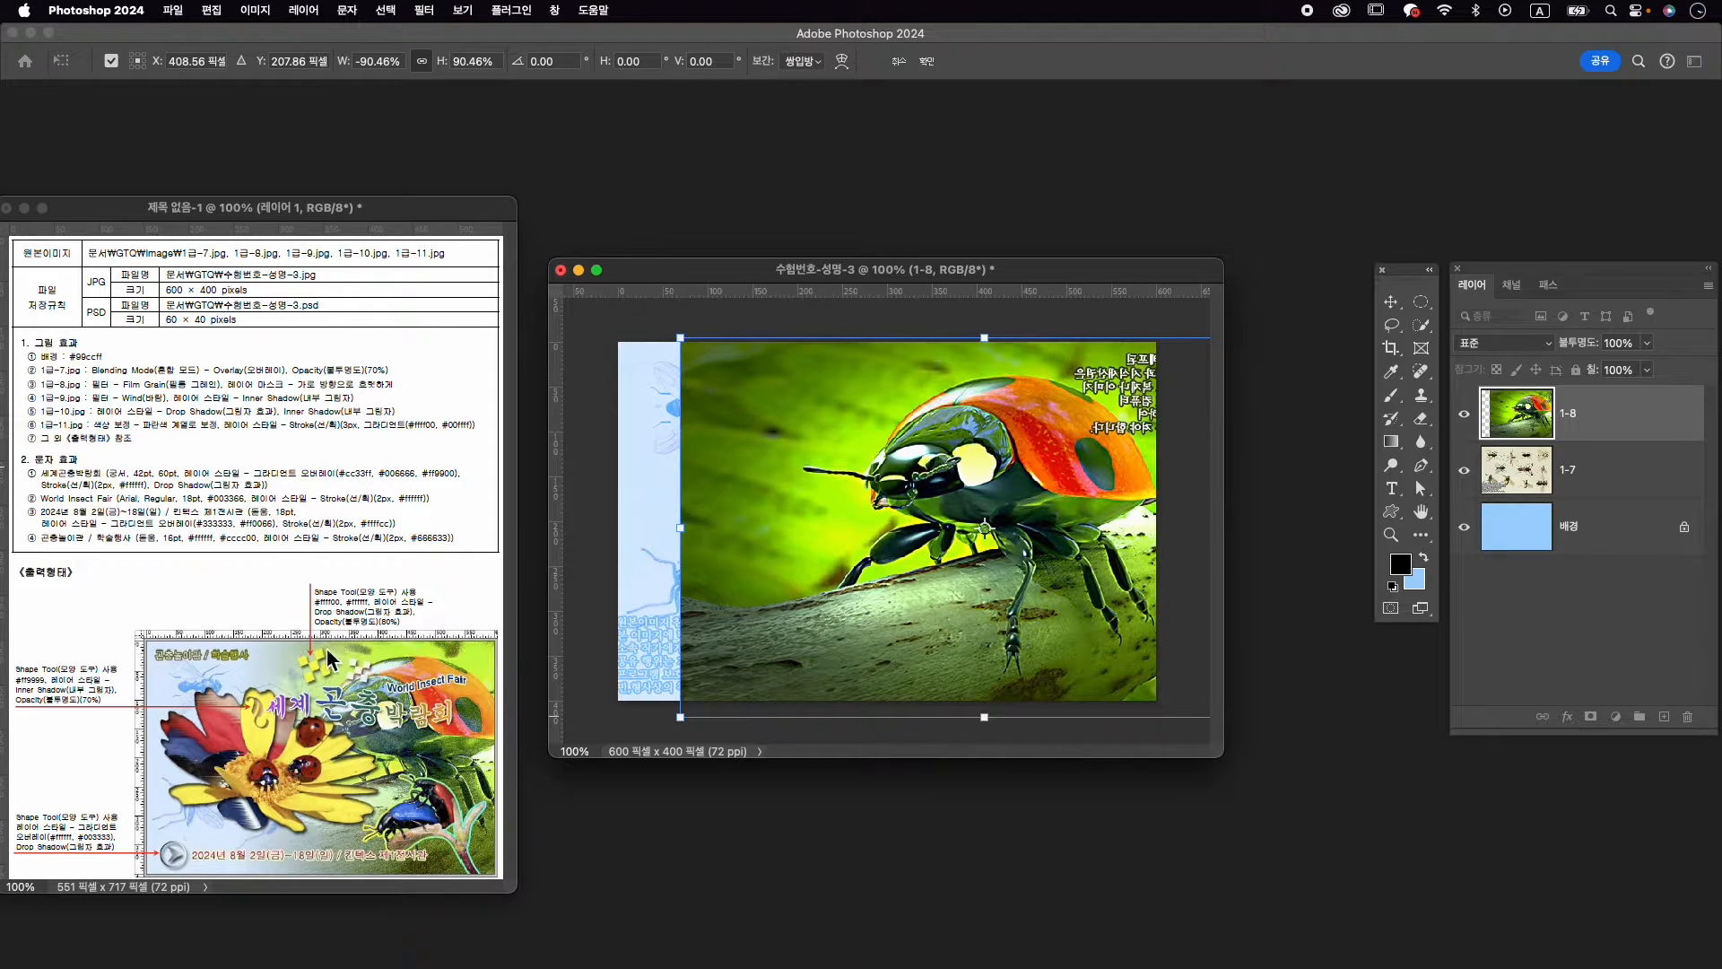
Add a vertical guide at 300 px and fine-tune the flipped ladybug's size and position to match the sample output
left_click_drag(564, 423, 891, 420)
left_click_drag(1024, 454, 1085, 432)
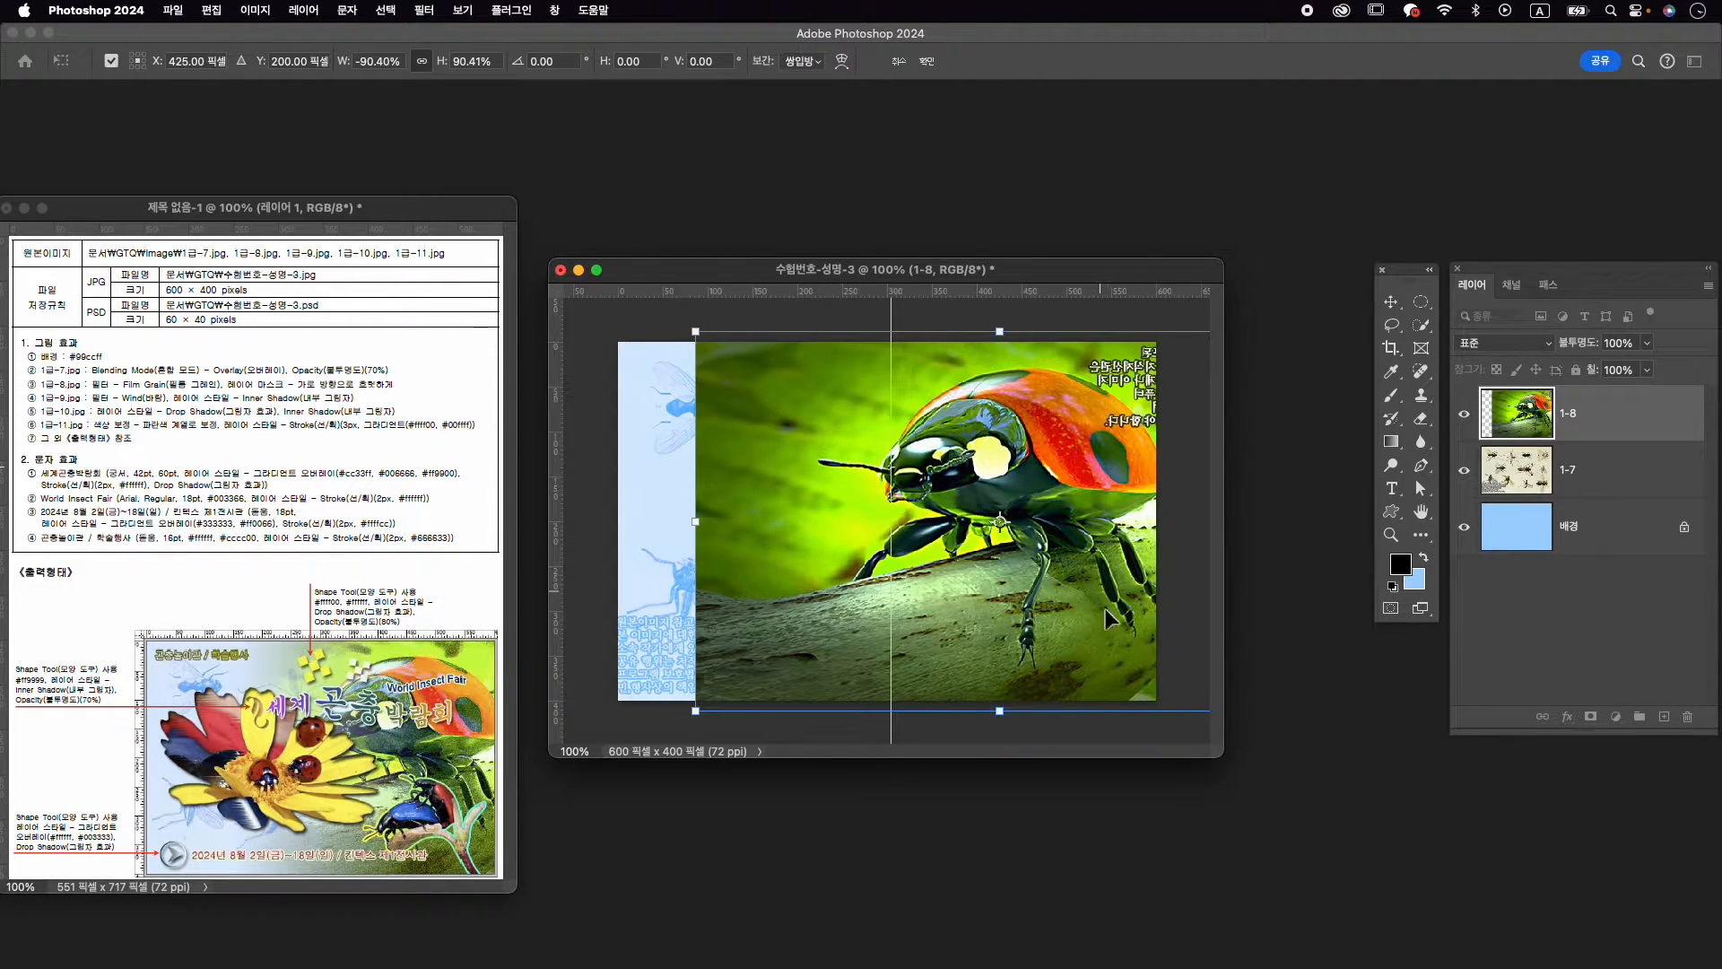
left_click_drag(1116, 632, 1117, 639)
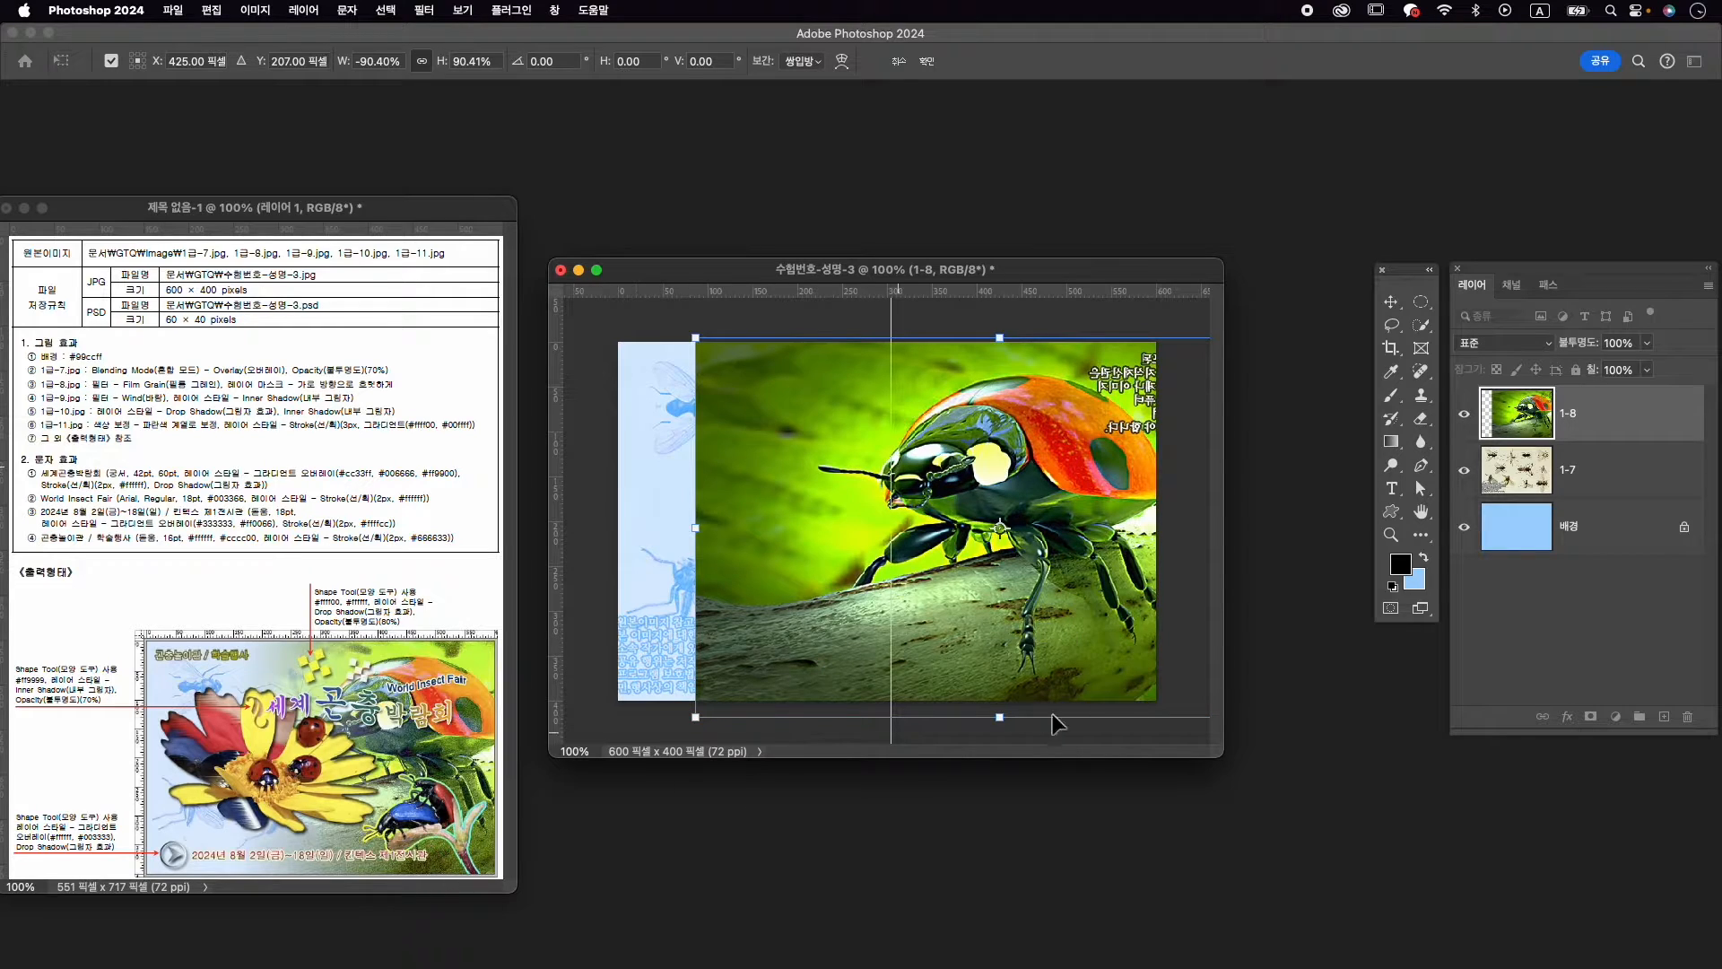
left_click_drag(694, 337, 685, 329)
left_click_drag(1032, 406, 1055, 396)
key("Return")
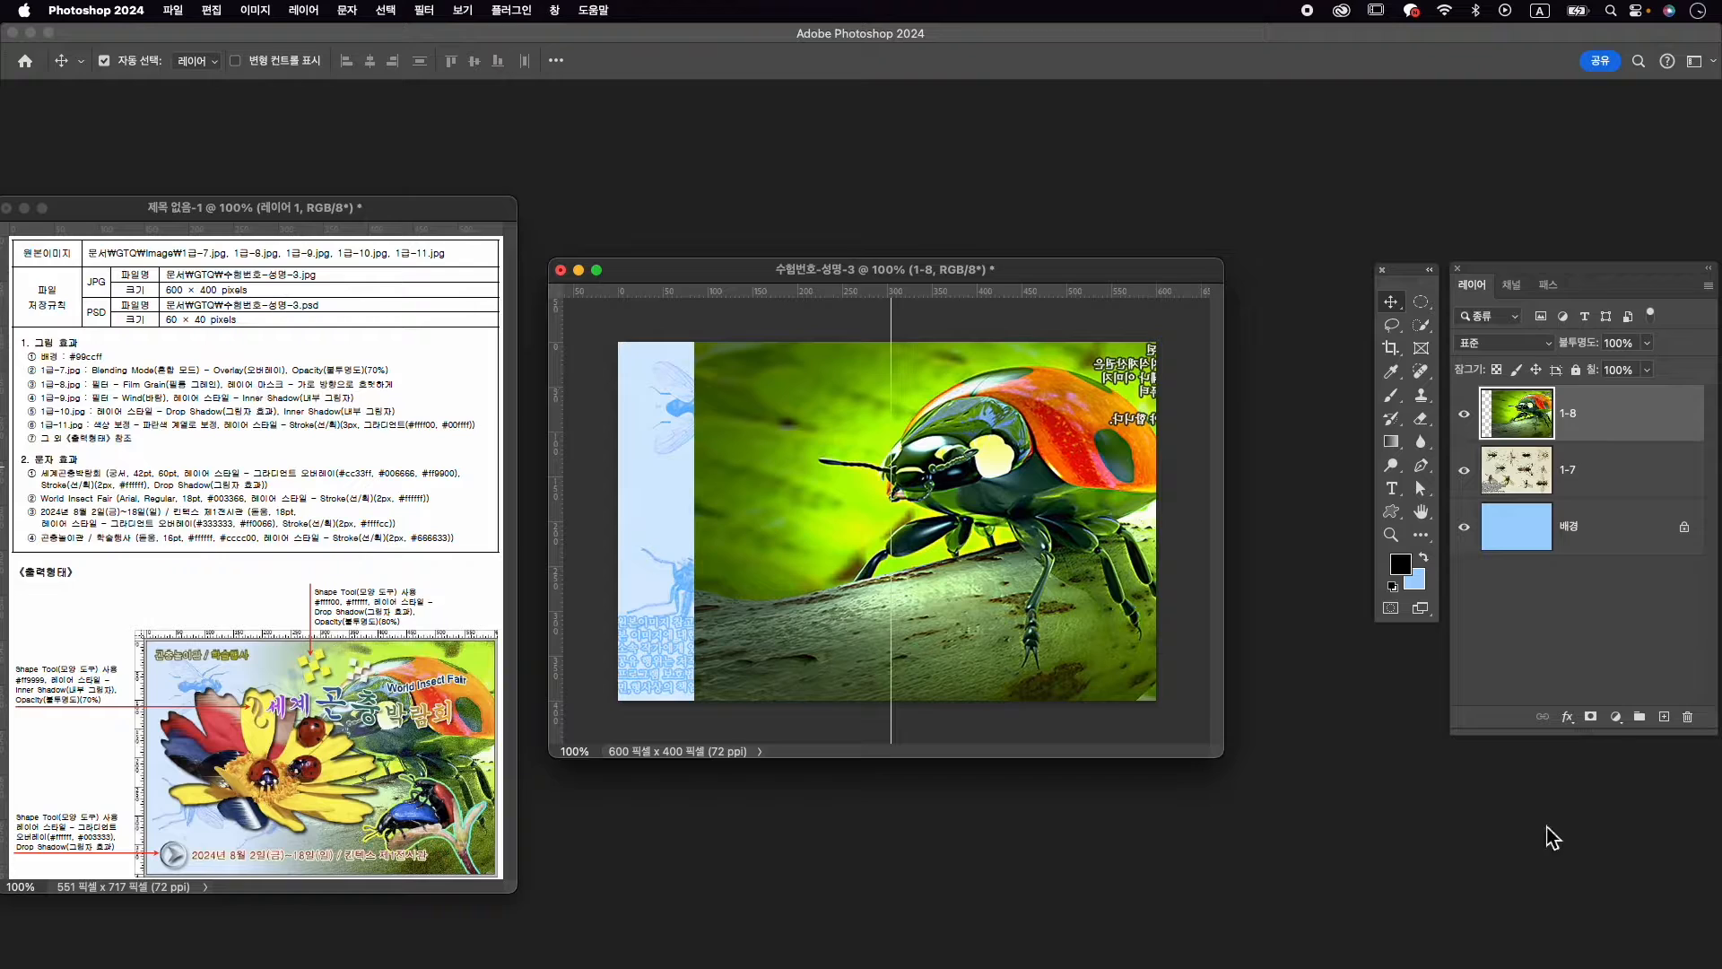
Add a layer mask to layer 1-8 and apply a horizontal black-to-white linear gradient so its left side fades out
left_click(1591, 717)
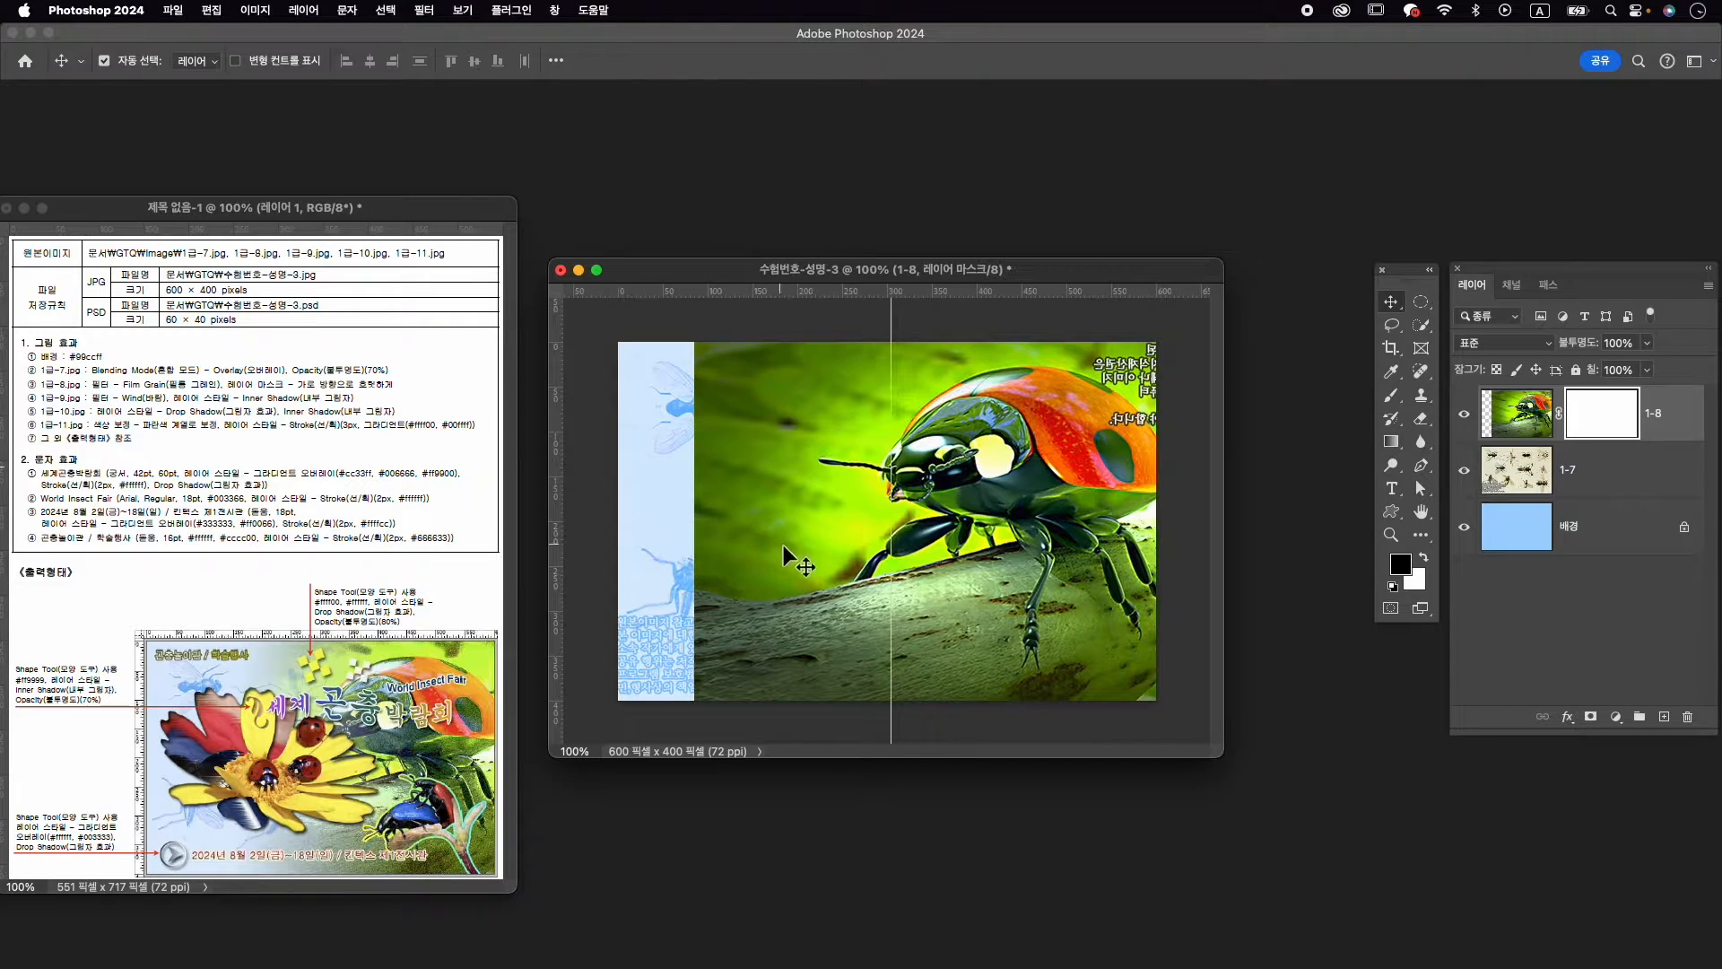
key("g")
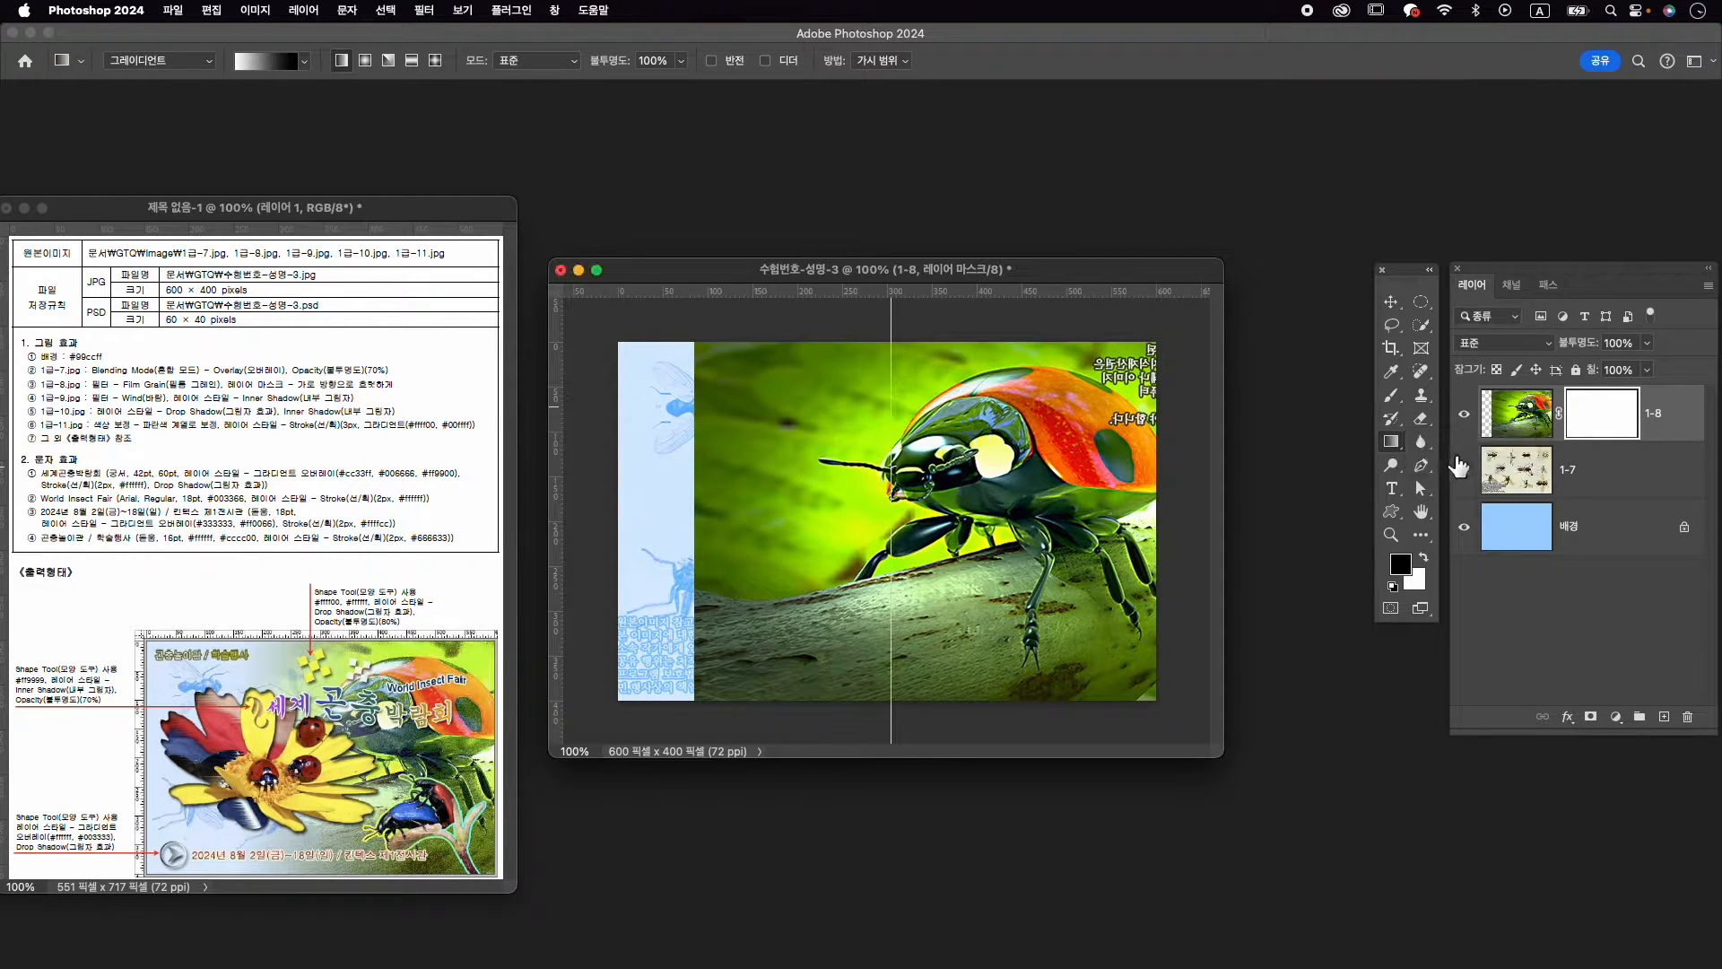
left_click(171, 63)
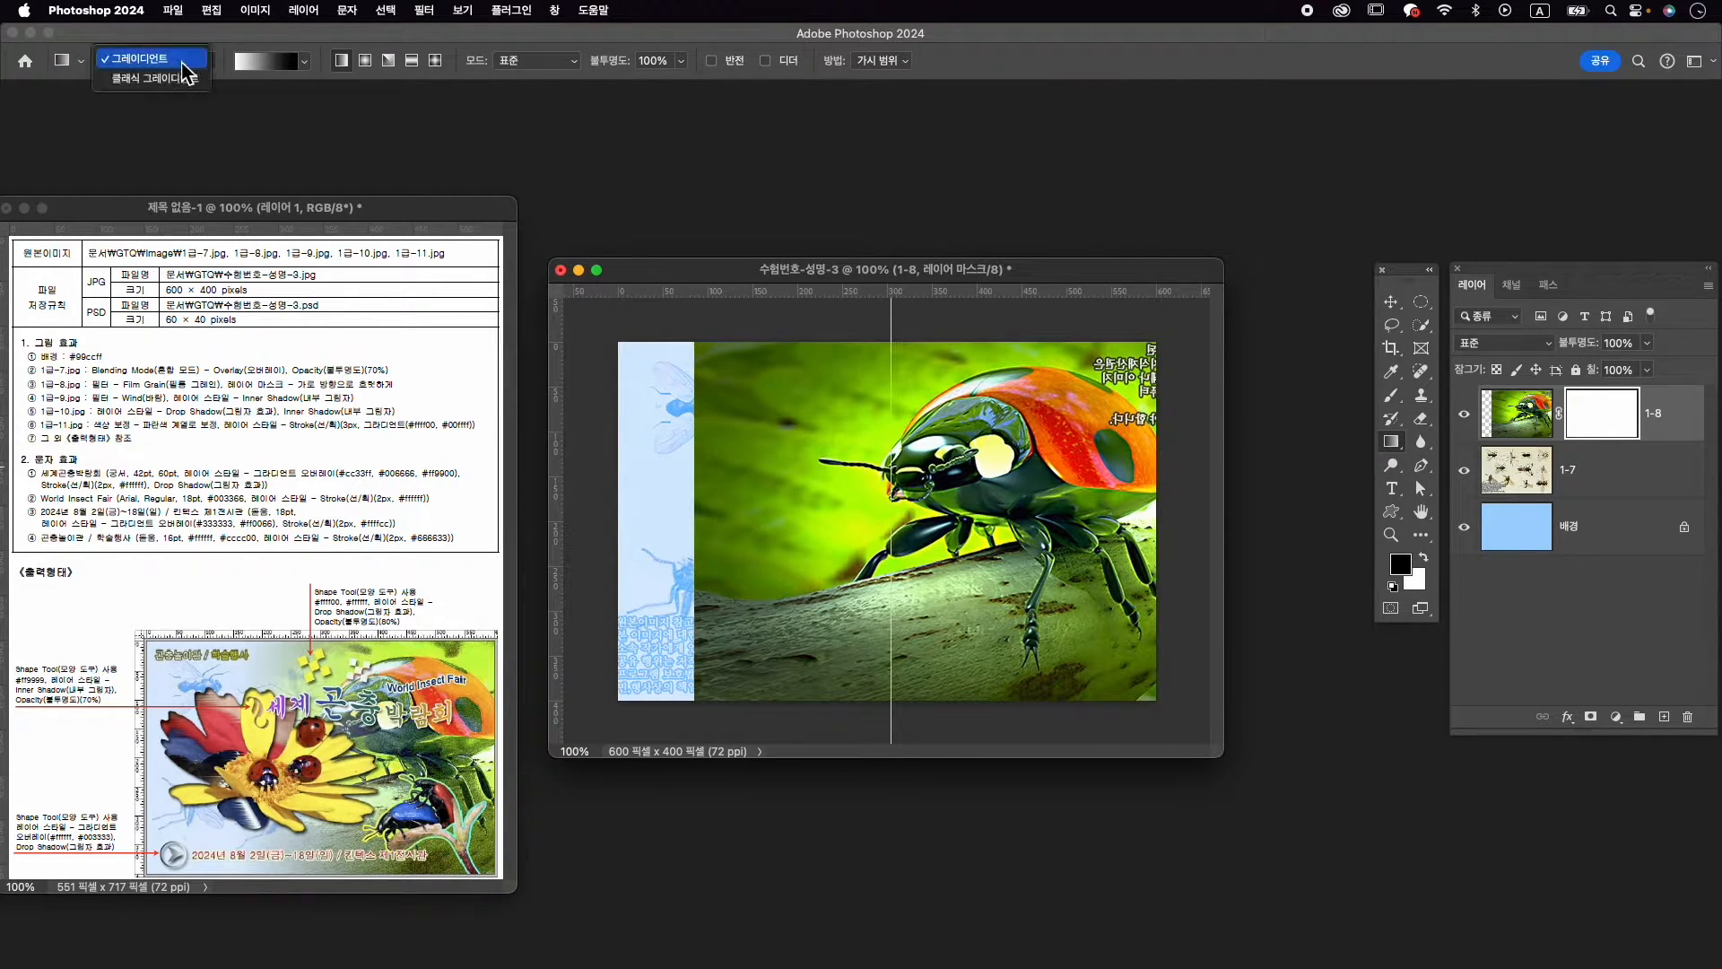
left_click(178, 66)
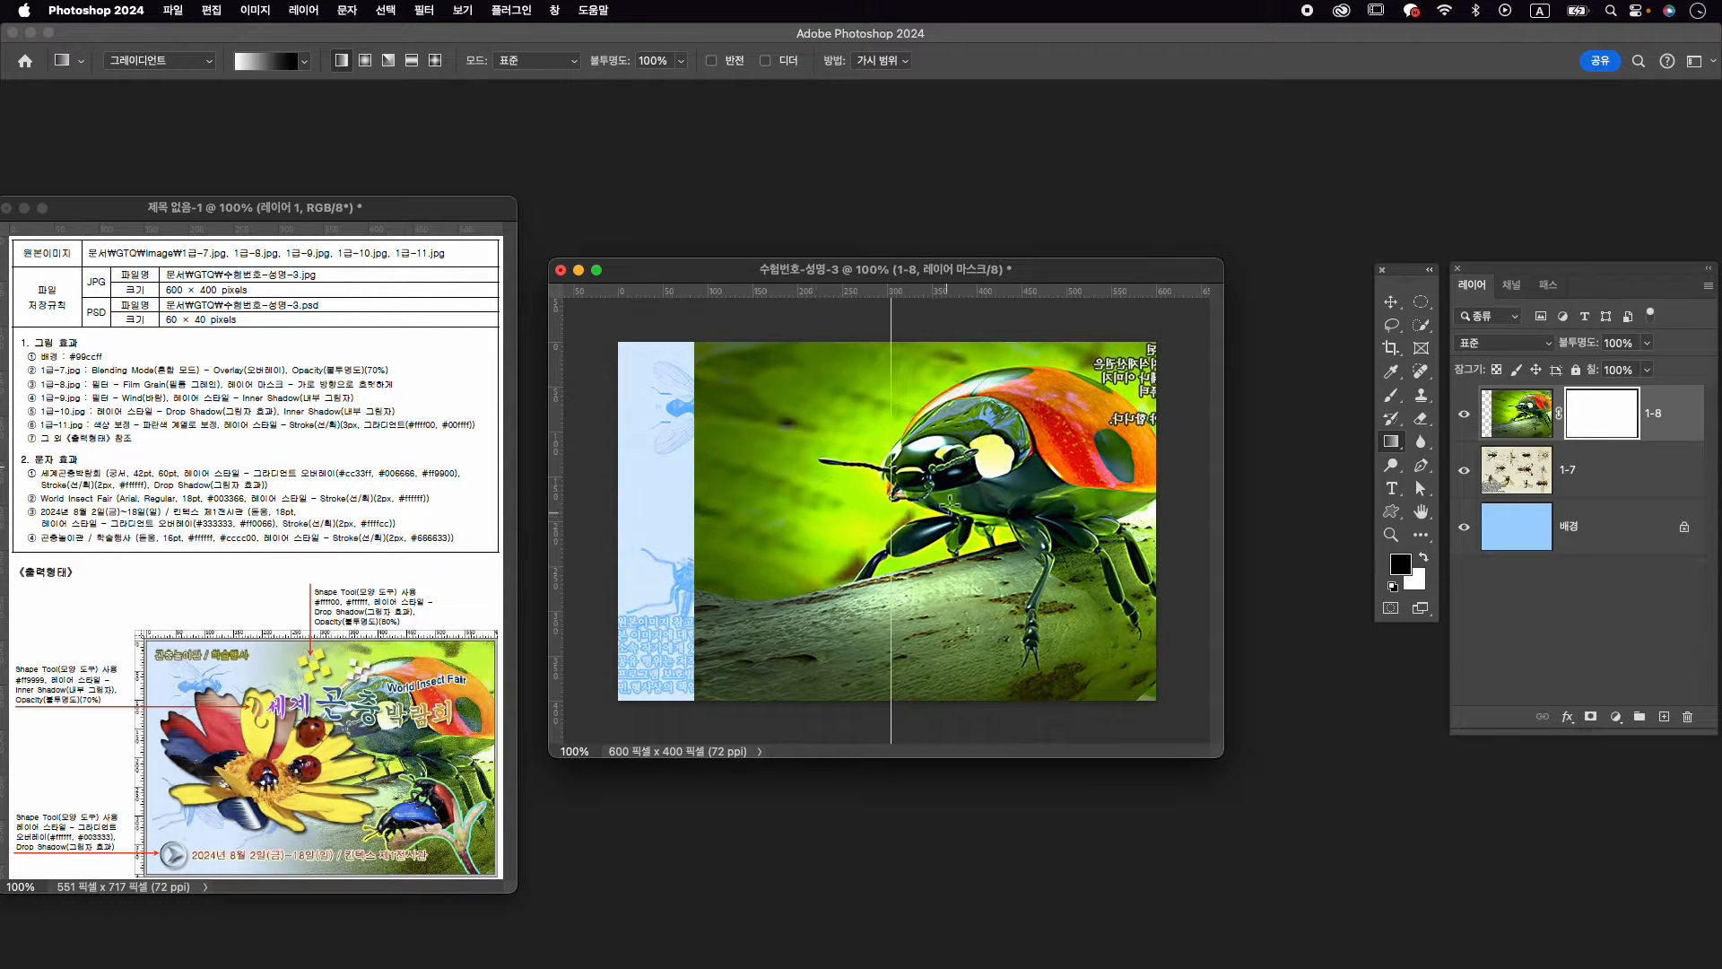
left_click_drag(952, 485, 752, 493)
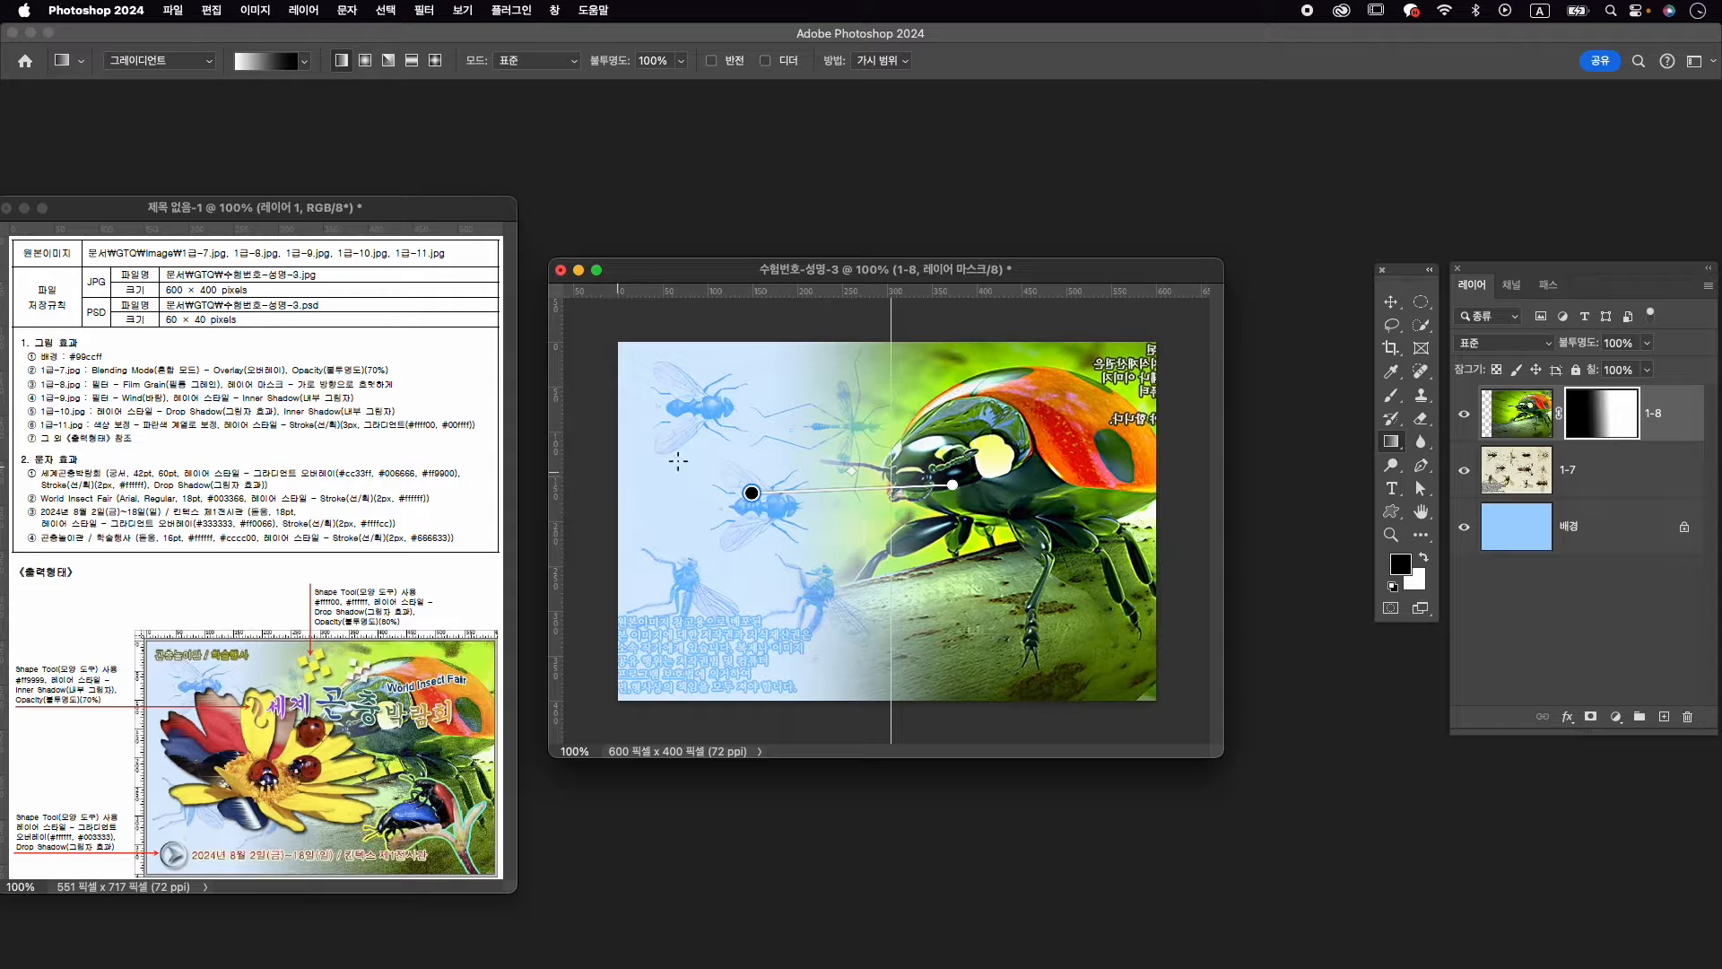
Redraw the horizontal black-to-white gradient on layer 1-8's mask until the ladybug image fades out just before the 300 px guide
left_click(896, 508)
left_click_drag(883, 529, 724, 522)
left_click_drag(933, 521, 621, 525)
left_click_drag(869, 427, 619, 431)
left_click_drag(947, 432, 628, 439)
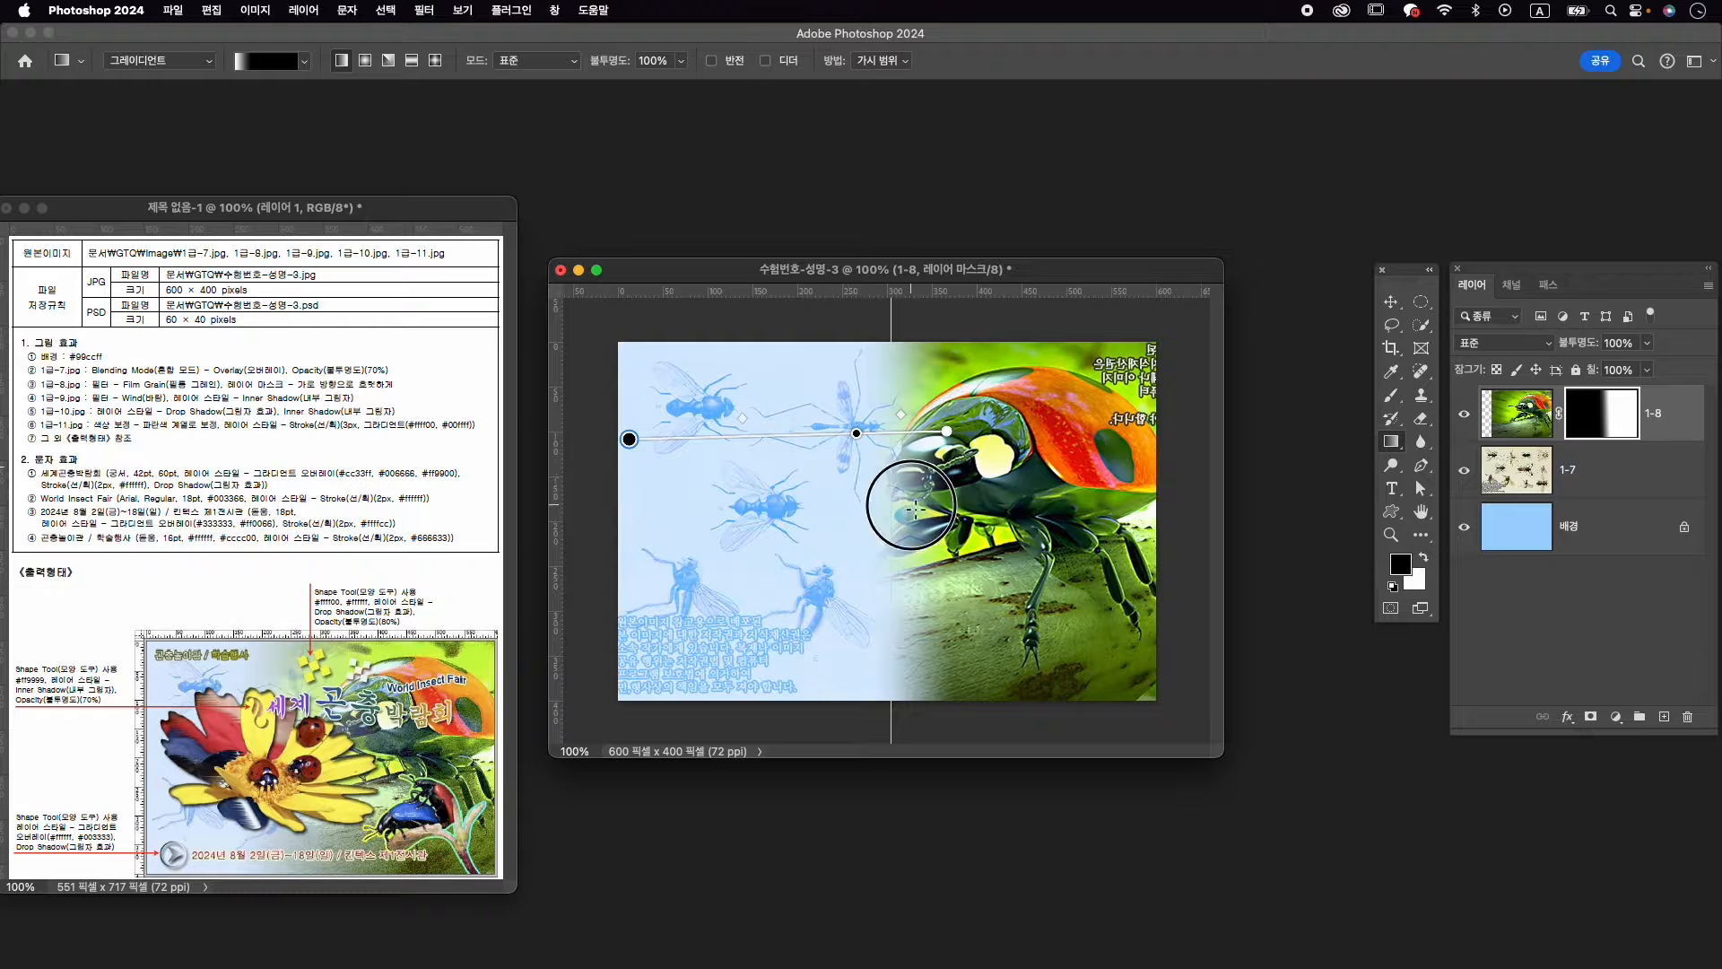
left_click_drag(913, 507, 610, 519)
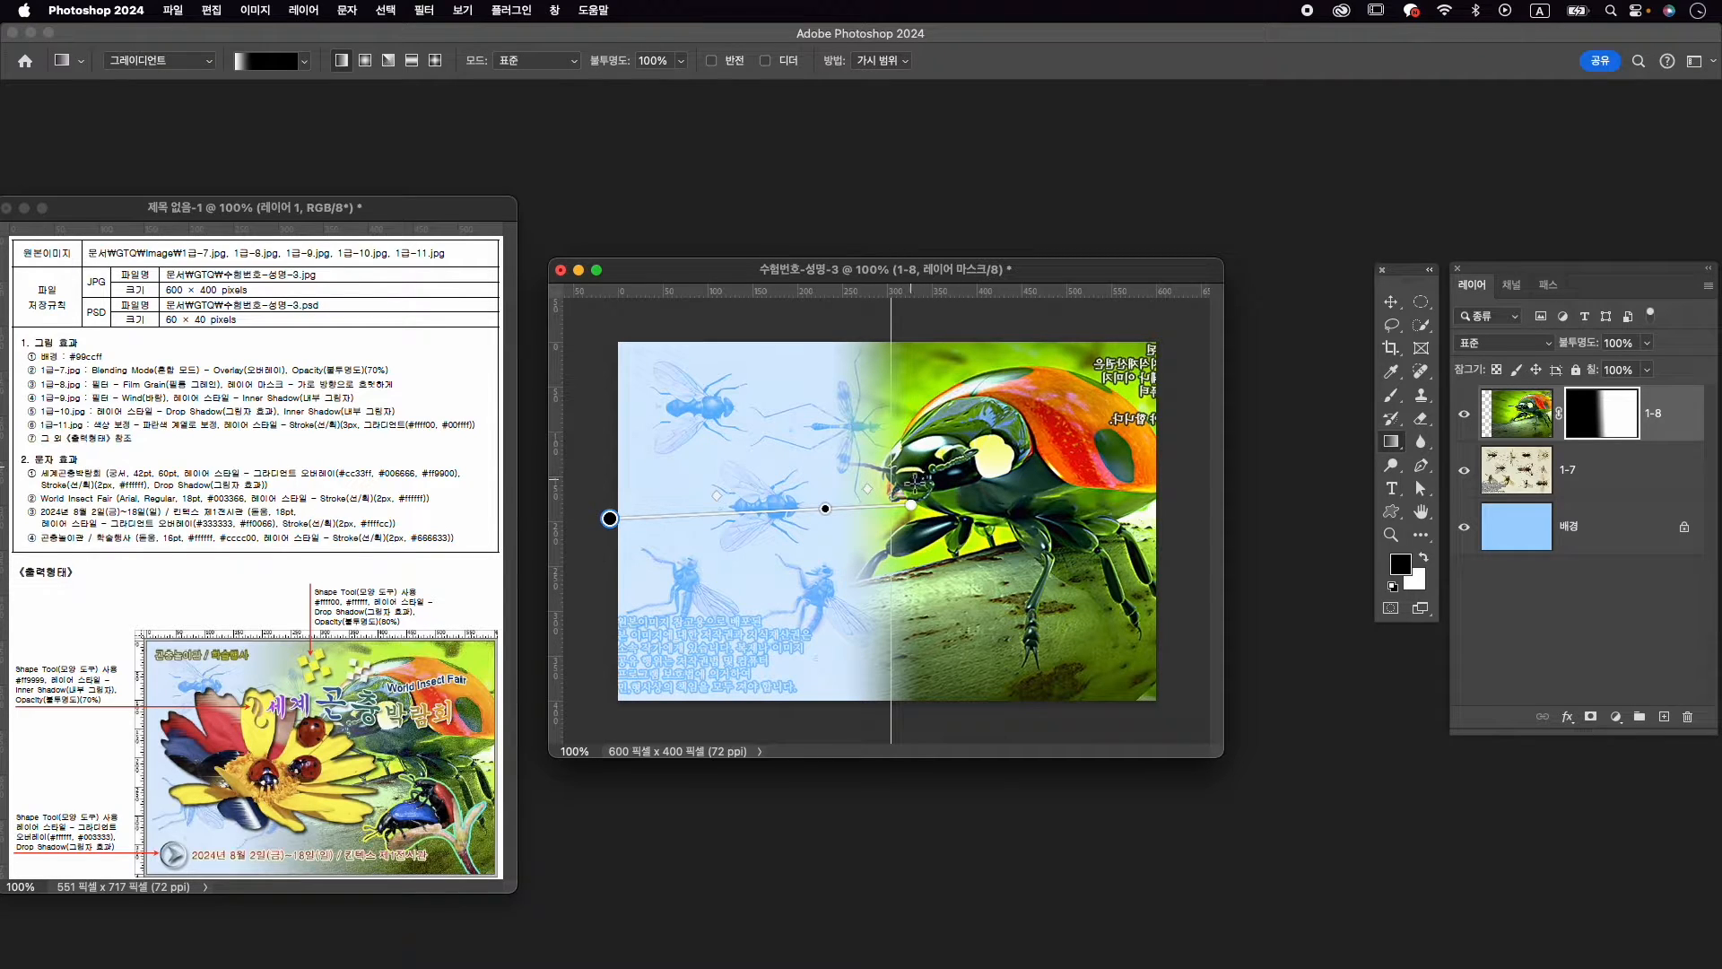
left_click_drag(907, 470, 594, 472)
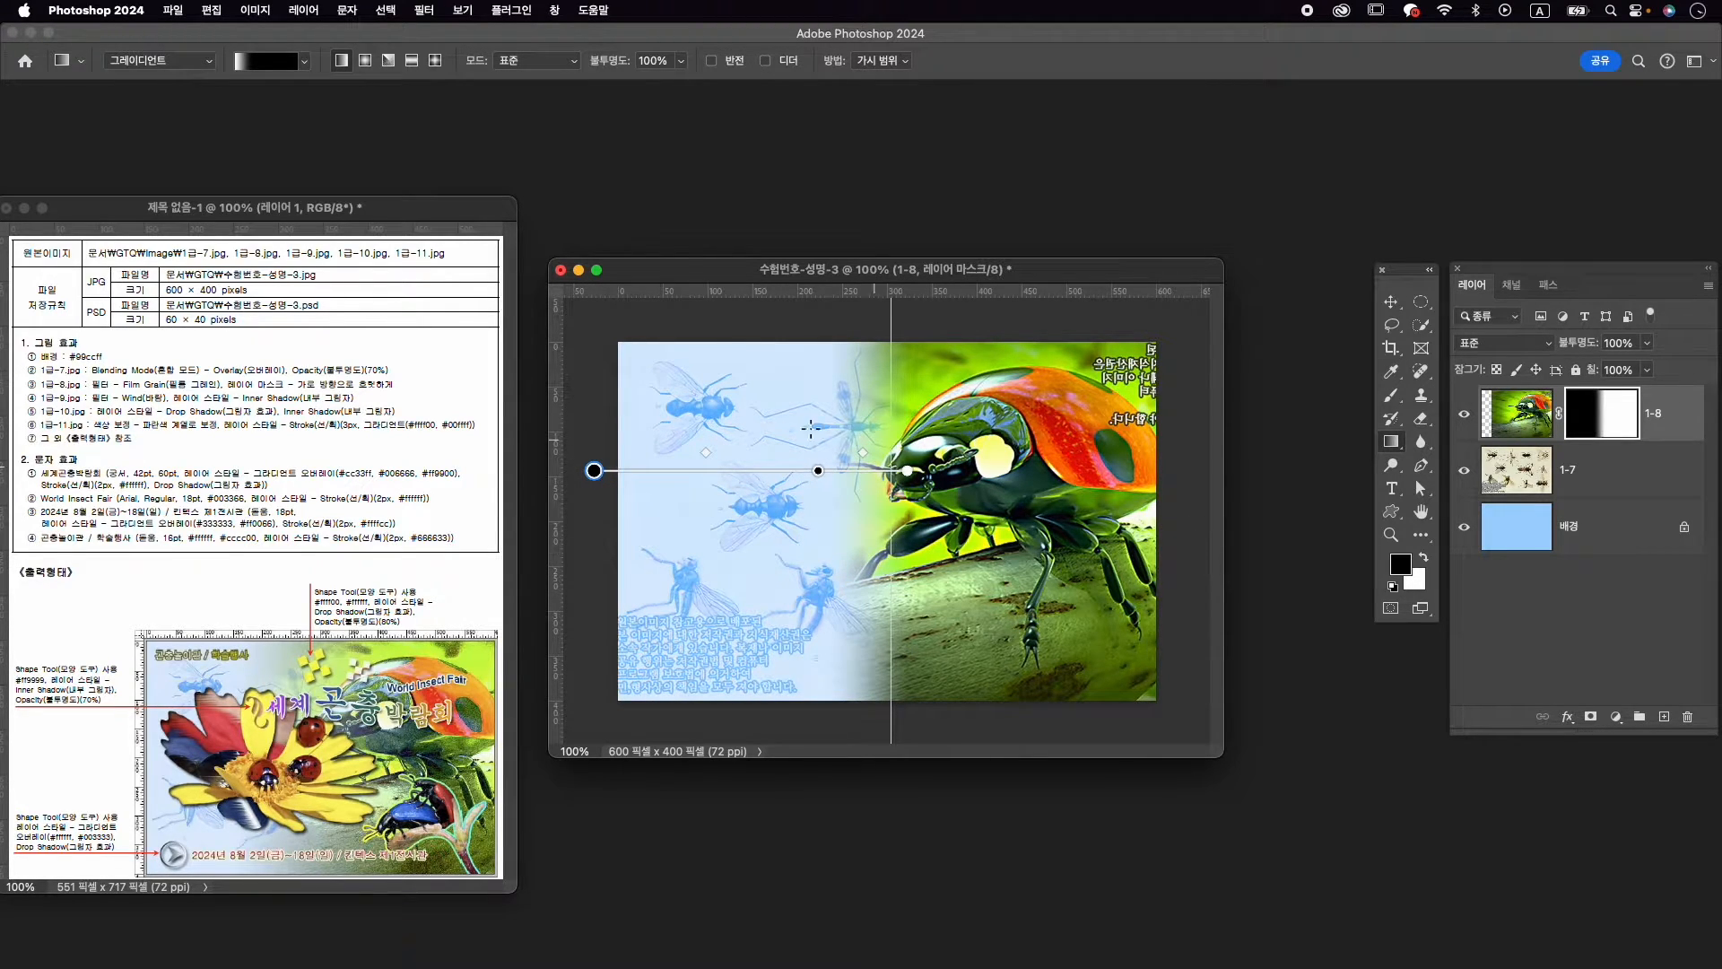
key("v")
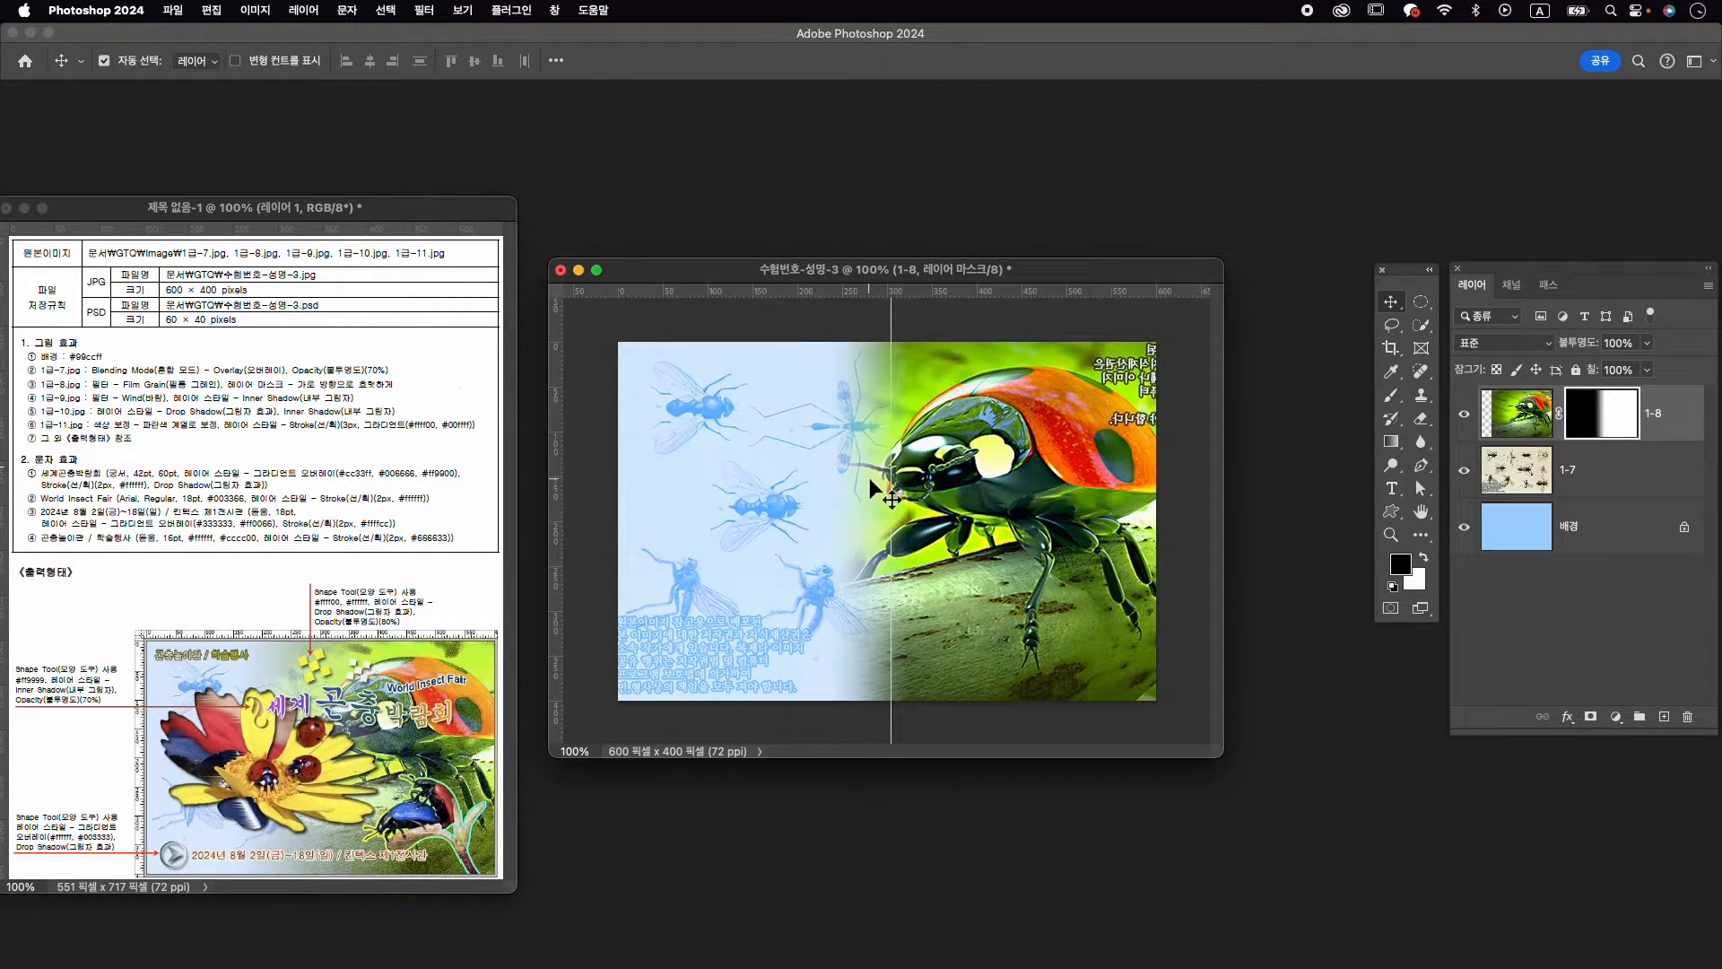
Save the composition in Photoshop format as 수험번호-성명-3.psd in the GTQ folder
left_click(170, 10)
left_click(249, 208)
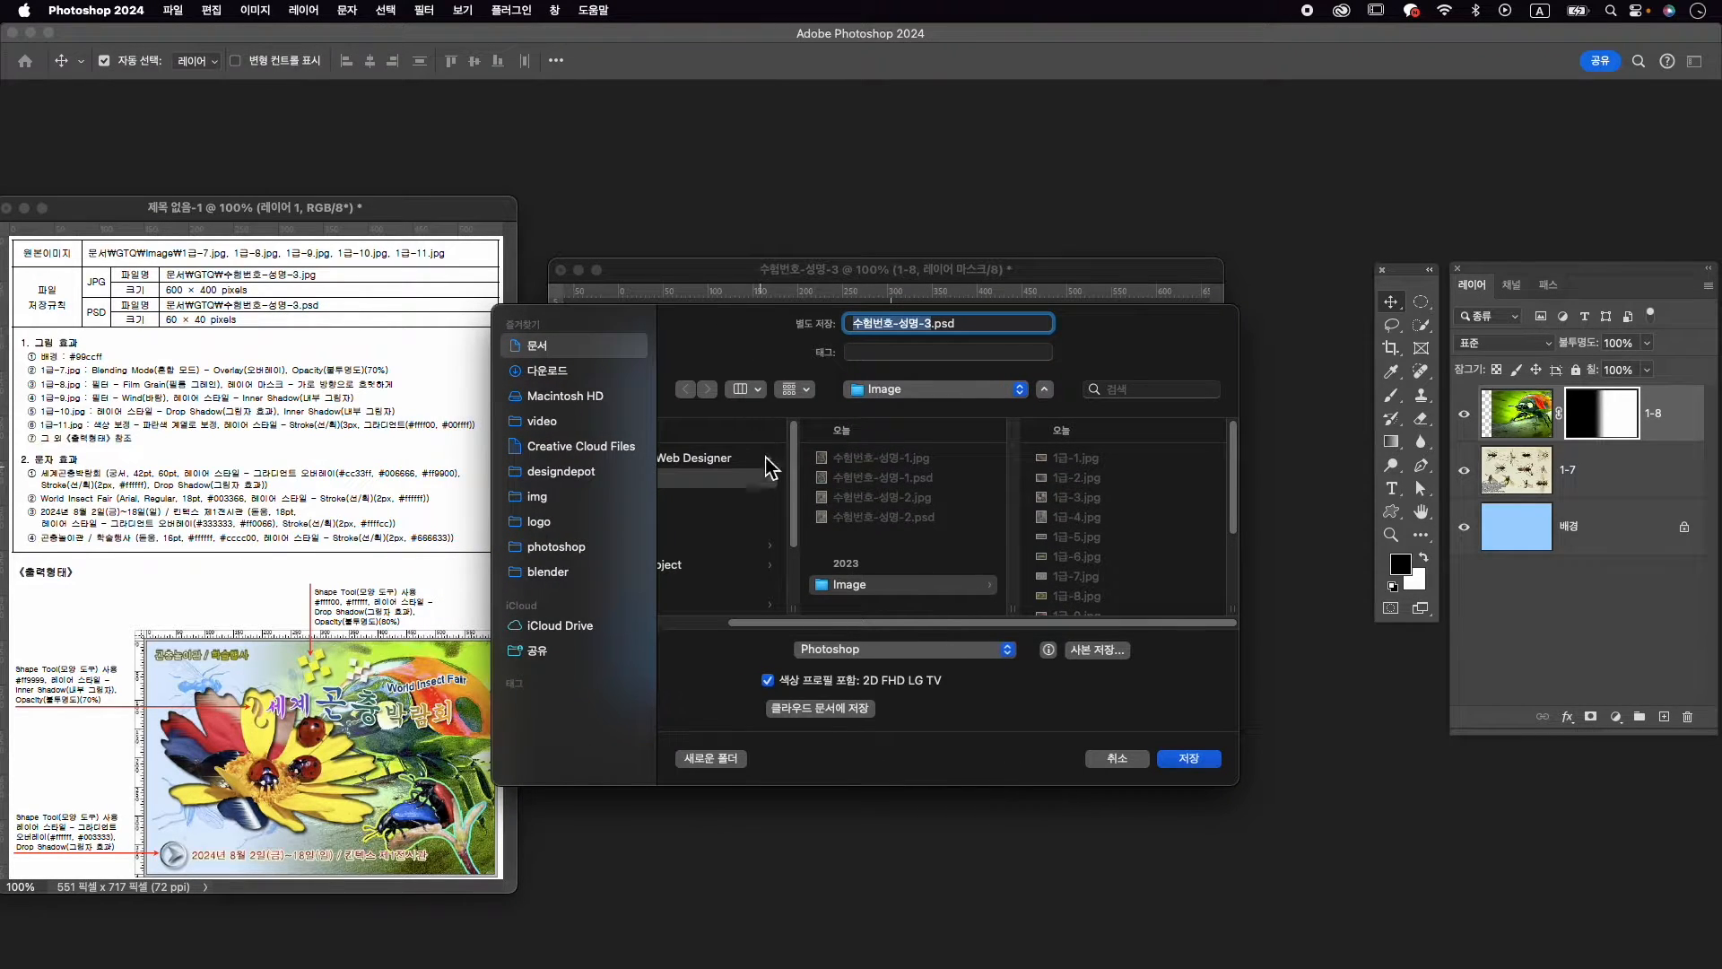
left_click(768, 482)
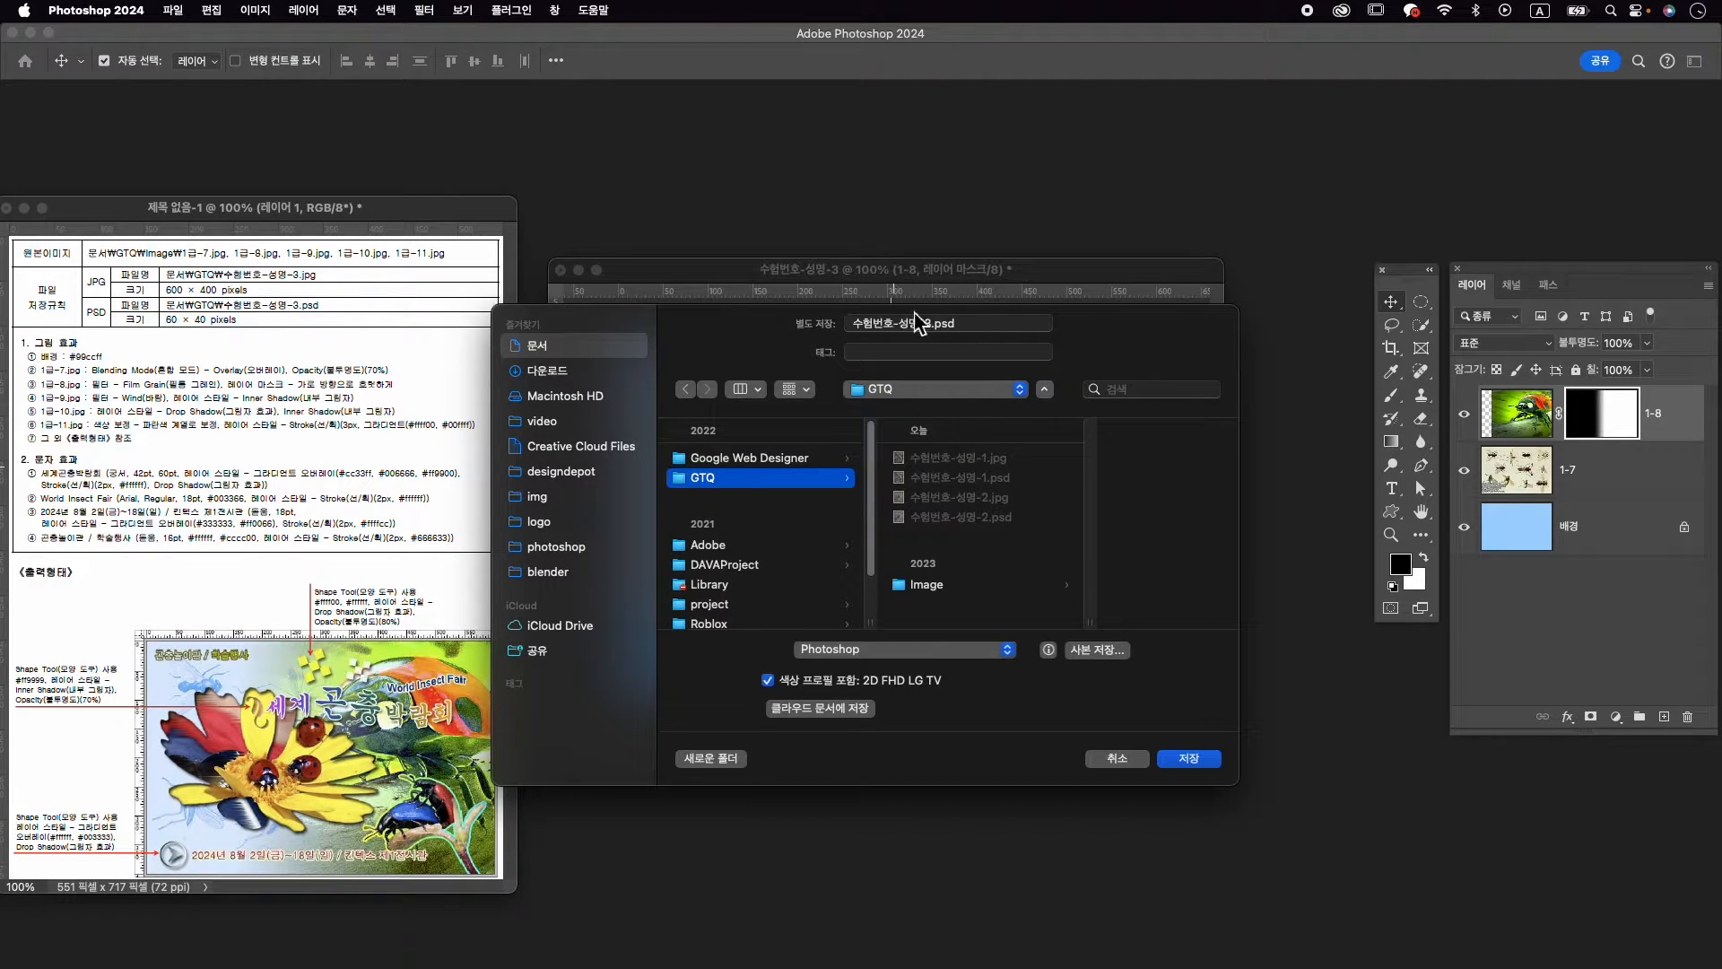
left_click(1200, 758)
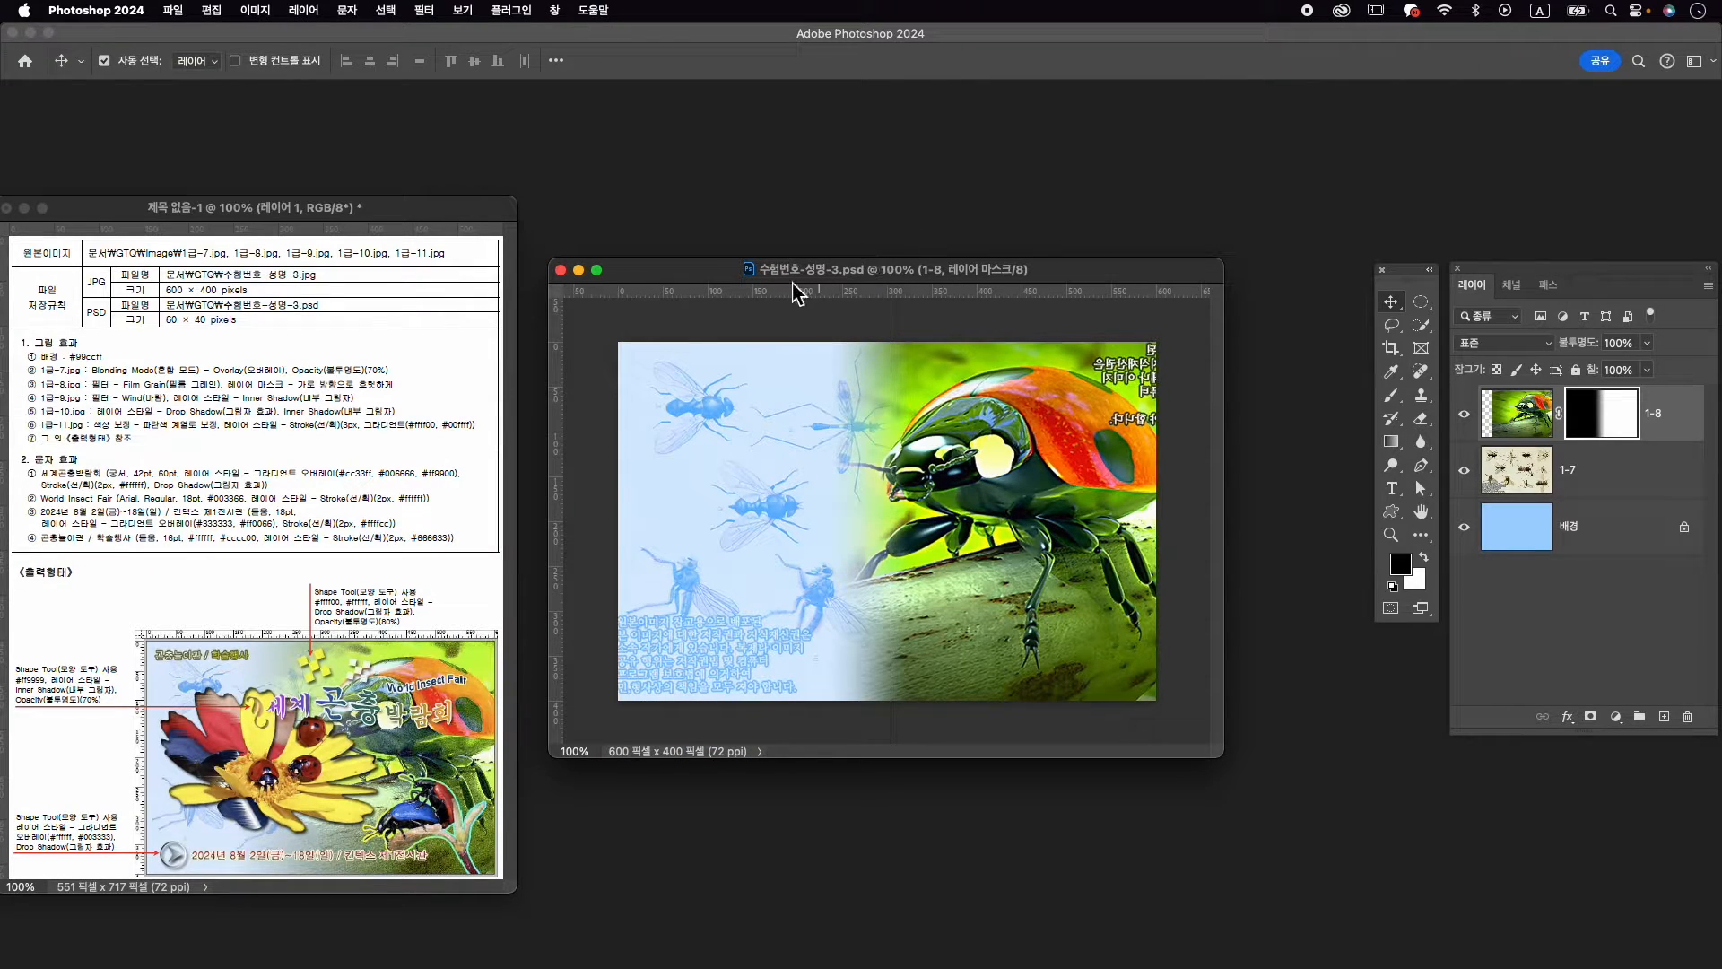
Open 1급-9.jpg from the Image folder and place its window beside the question sheet
key("super")
key("super+o")
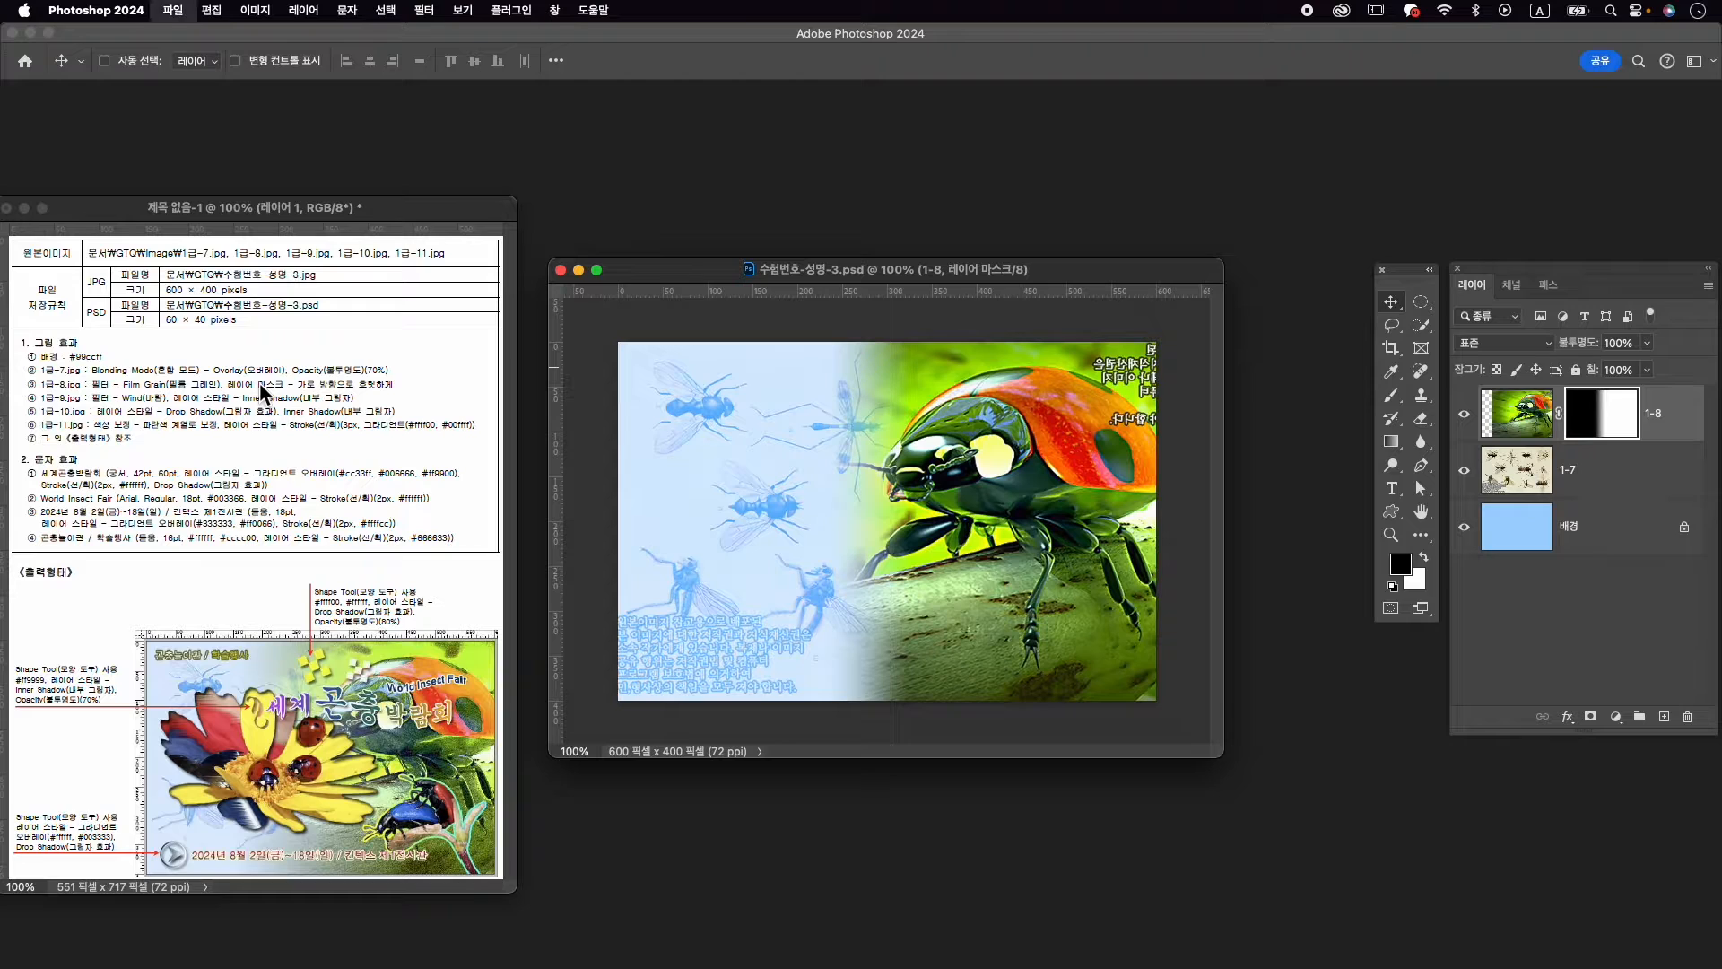
left_click(938, 465)
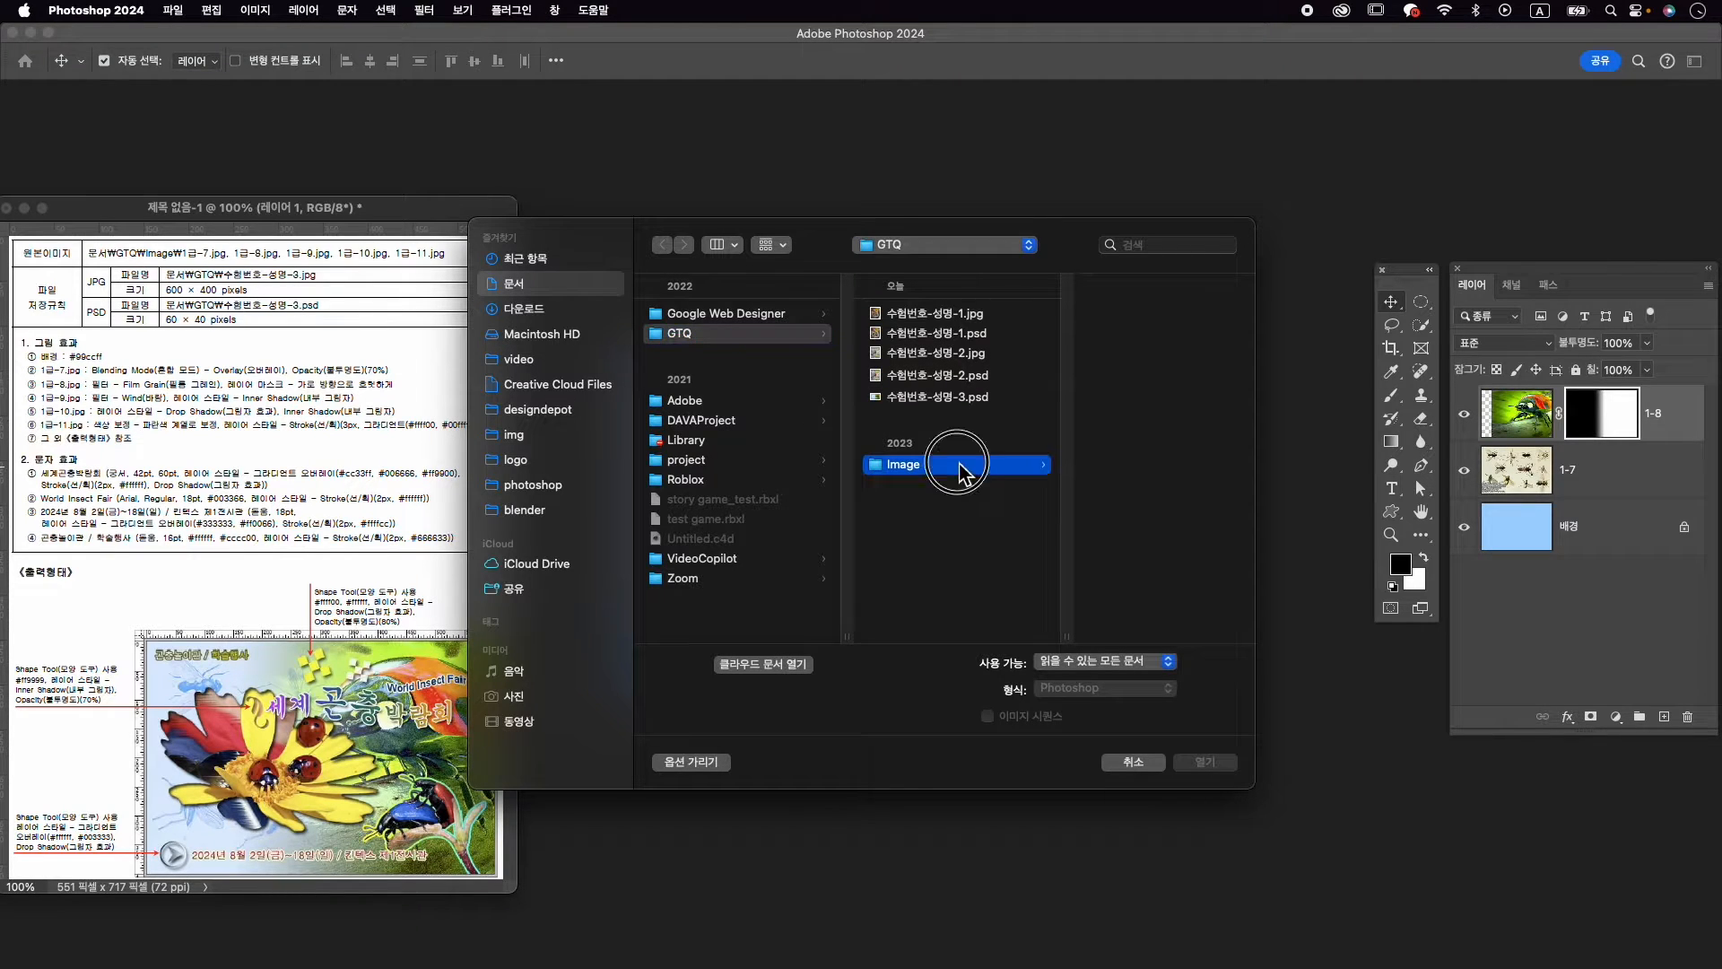
left_click(1096, 471)
left_click(1231, 761)
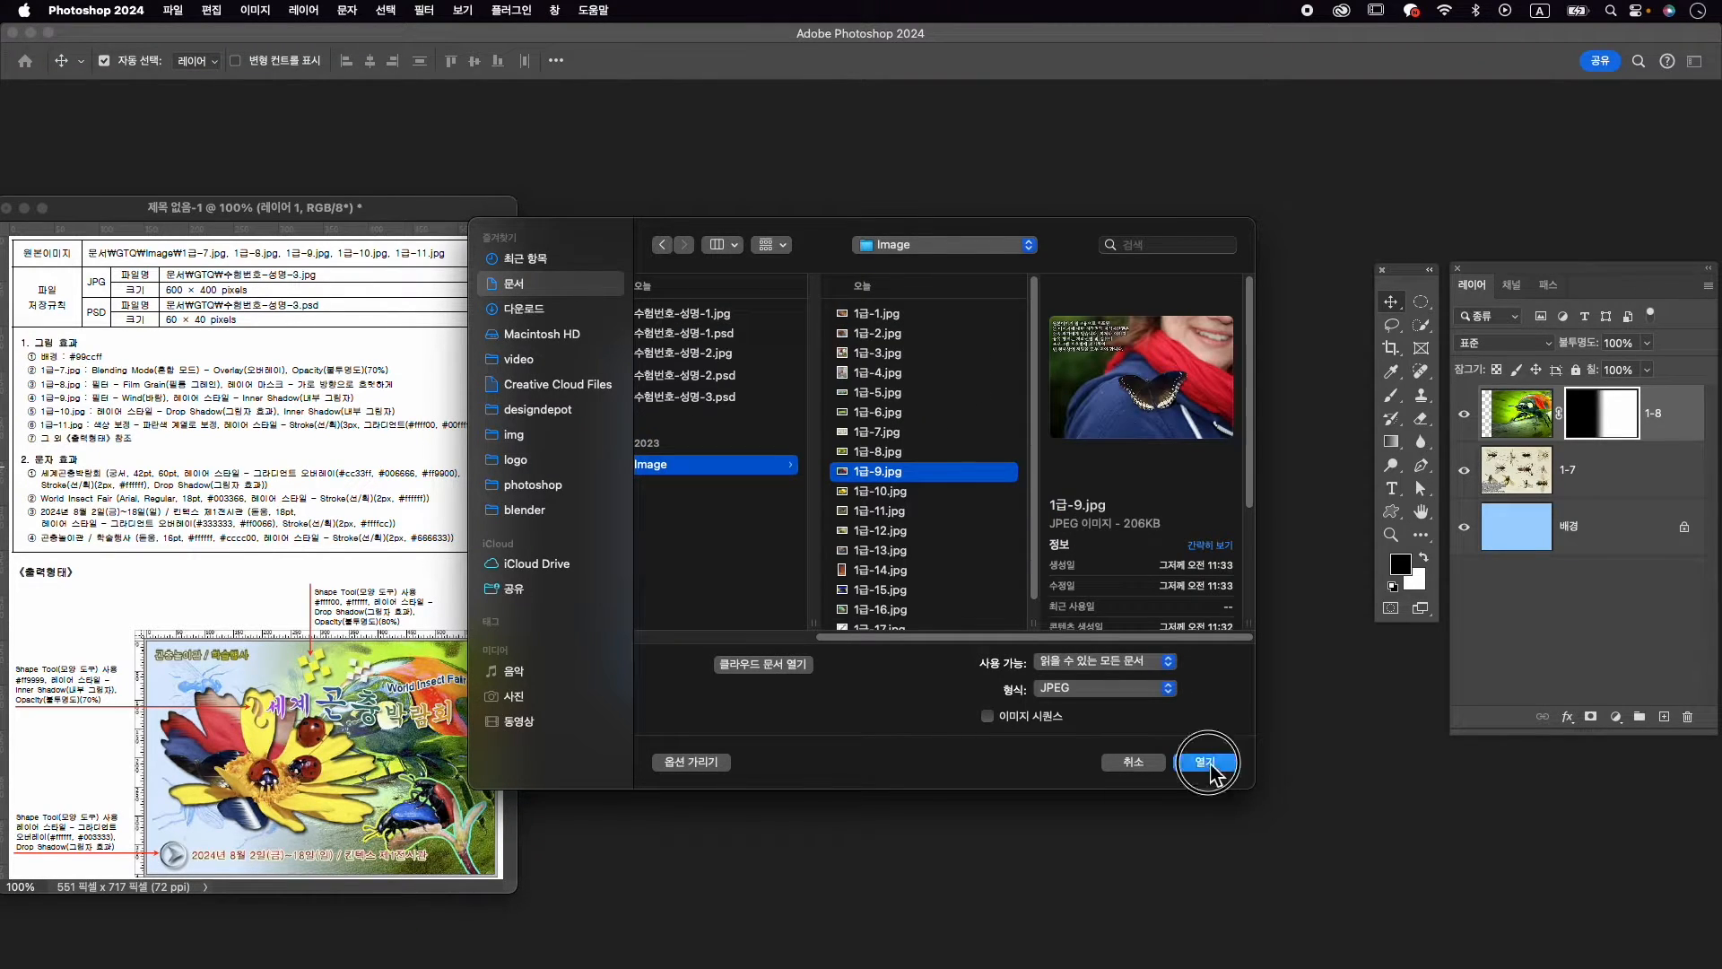
left_click_drag(507, 162, 1023, 153)
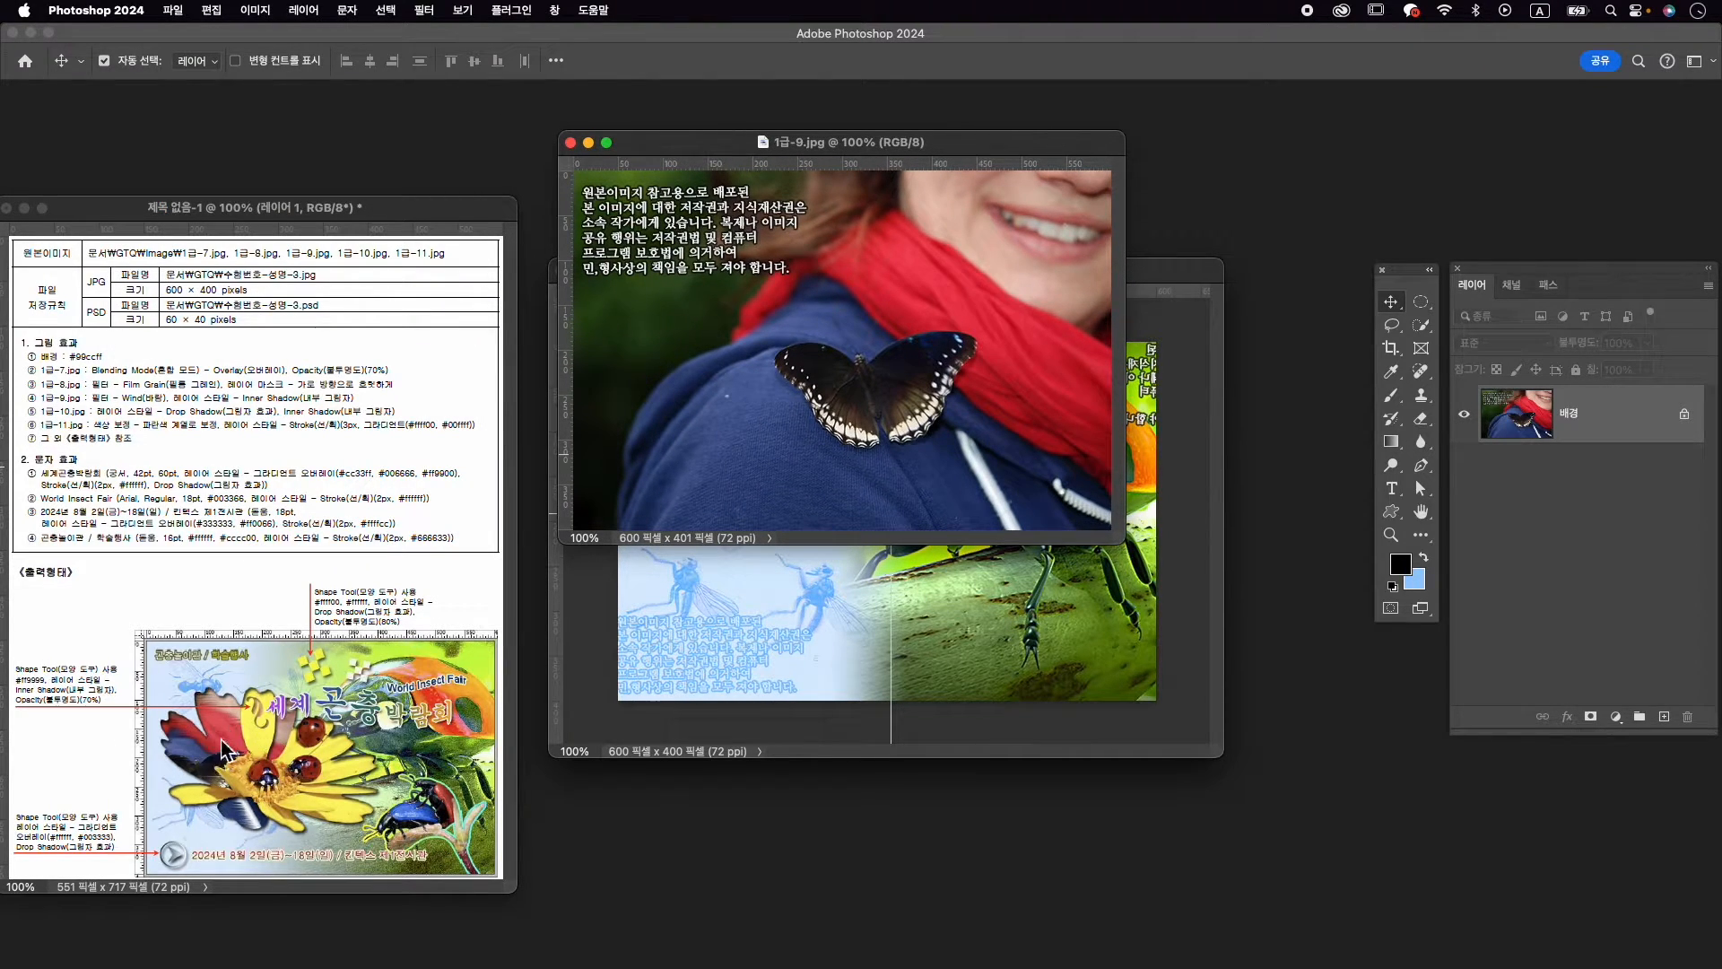
left_click_drag(763, 148, 722, 231)
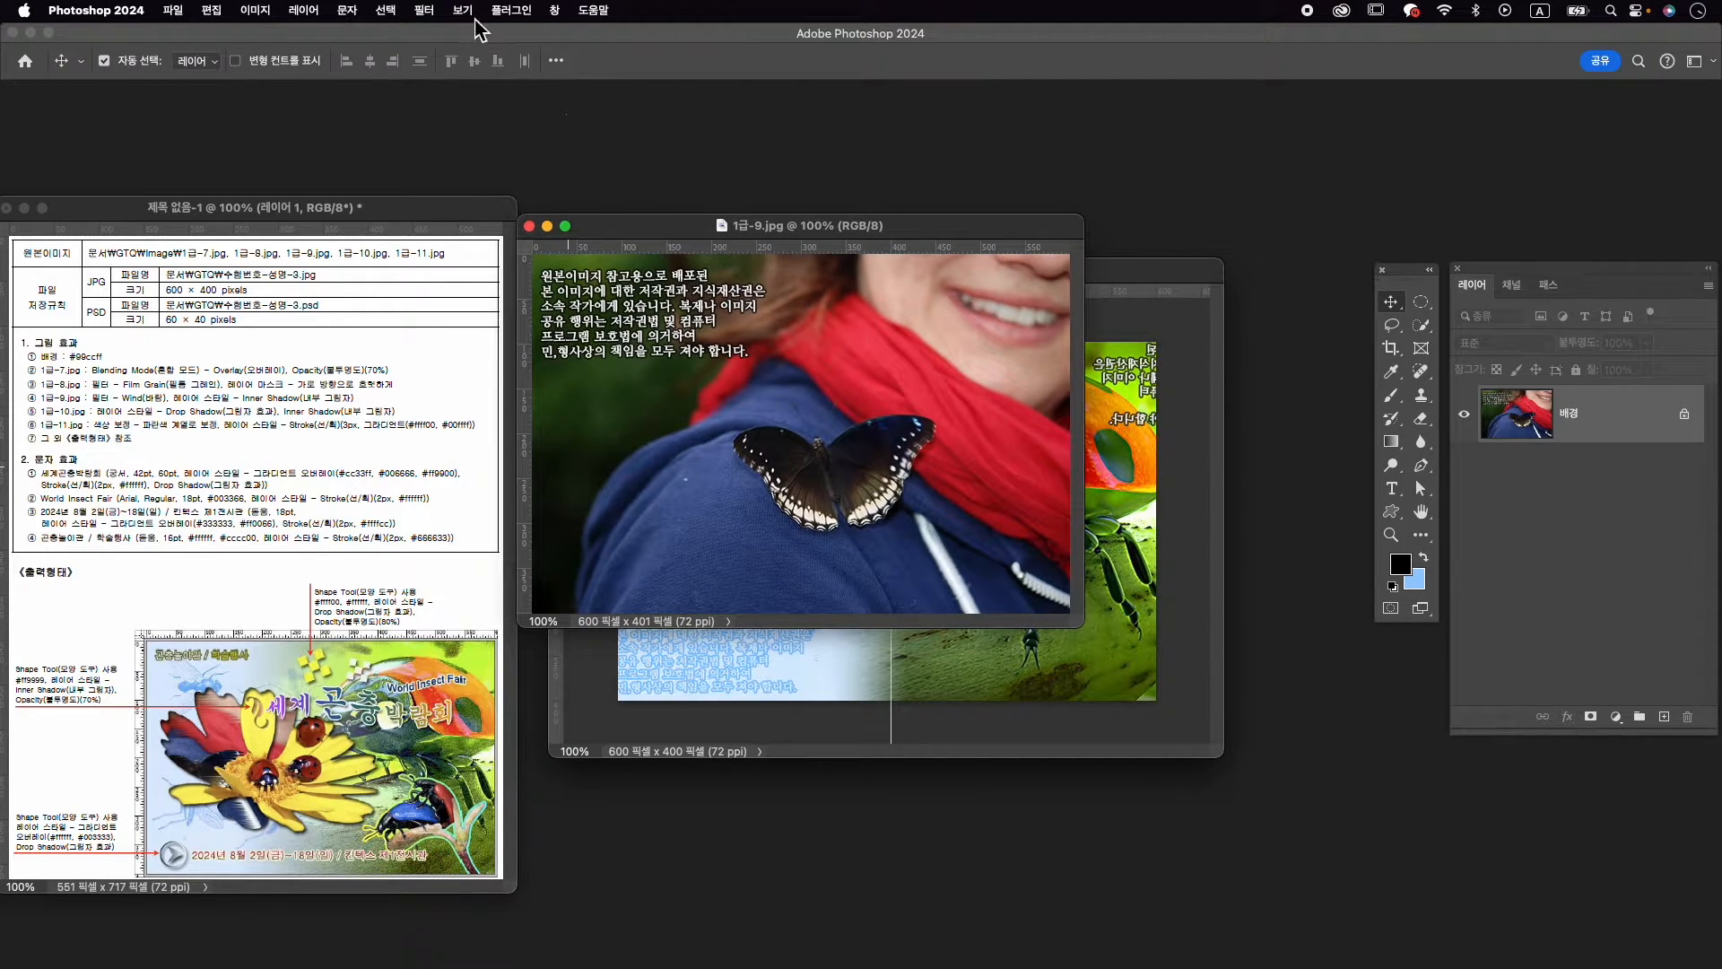
Apply the Stylize Wind filter to the butterfly image with the Wind method, blowing from the right
left_click(420, 11)
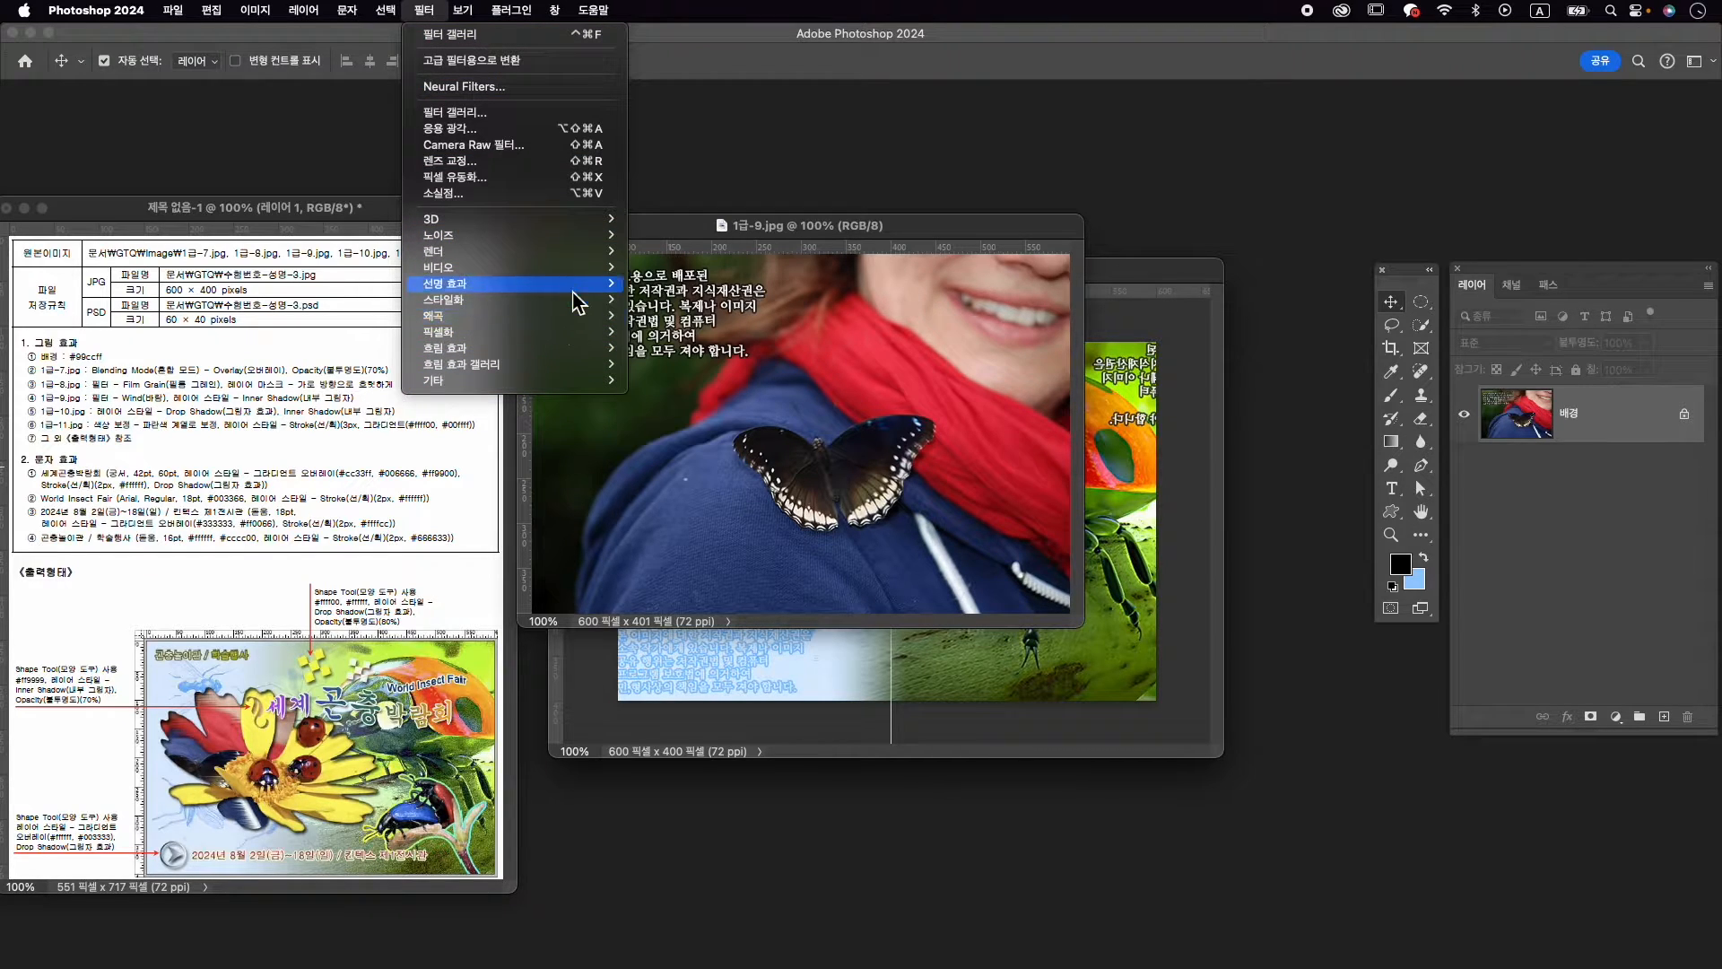
mouse_move(575, 304)
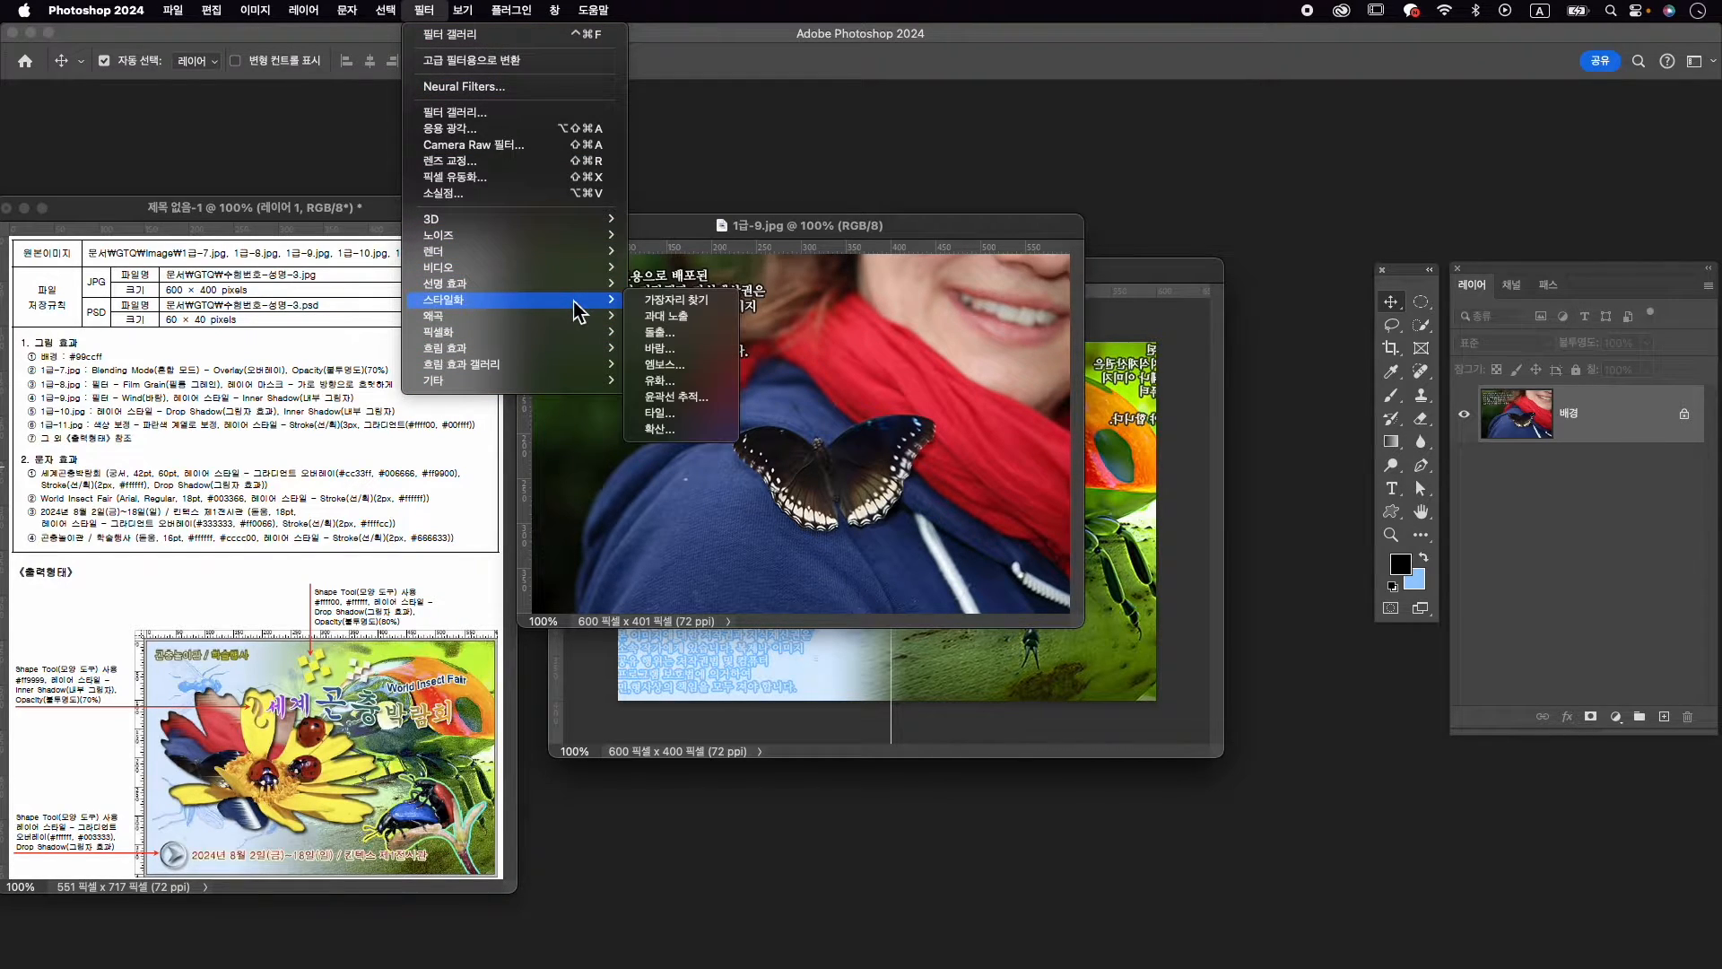
left_click(689, 353)
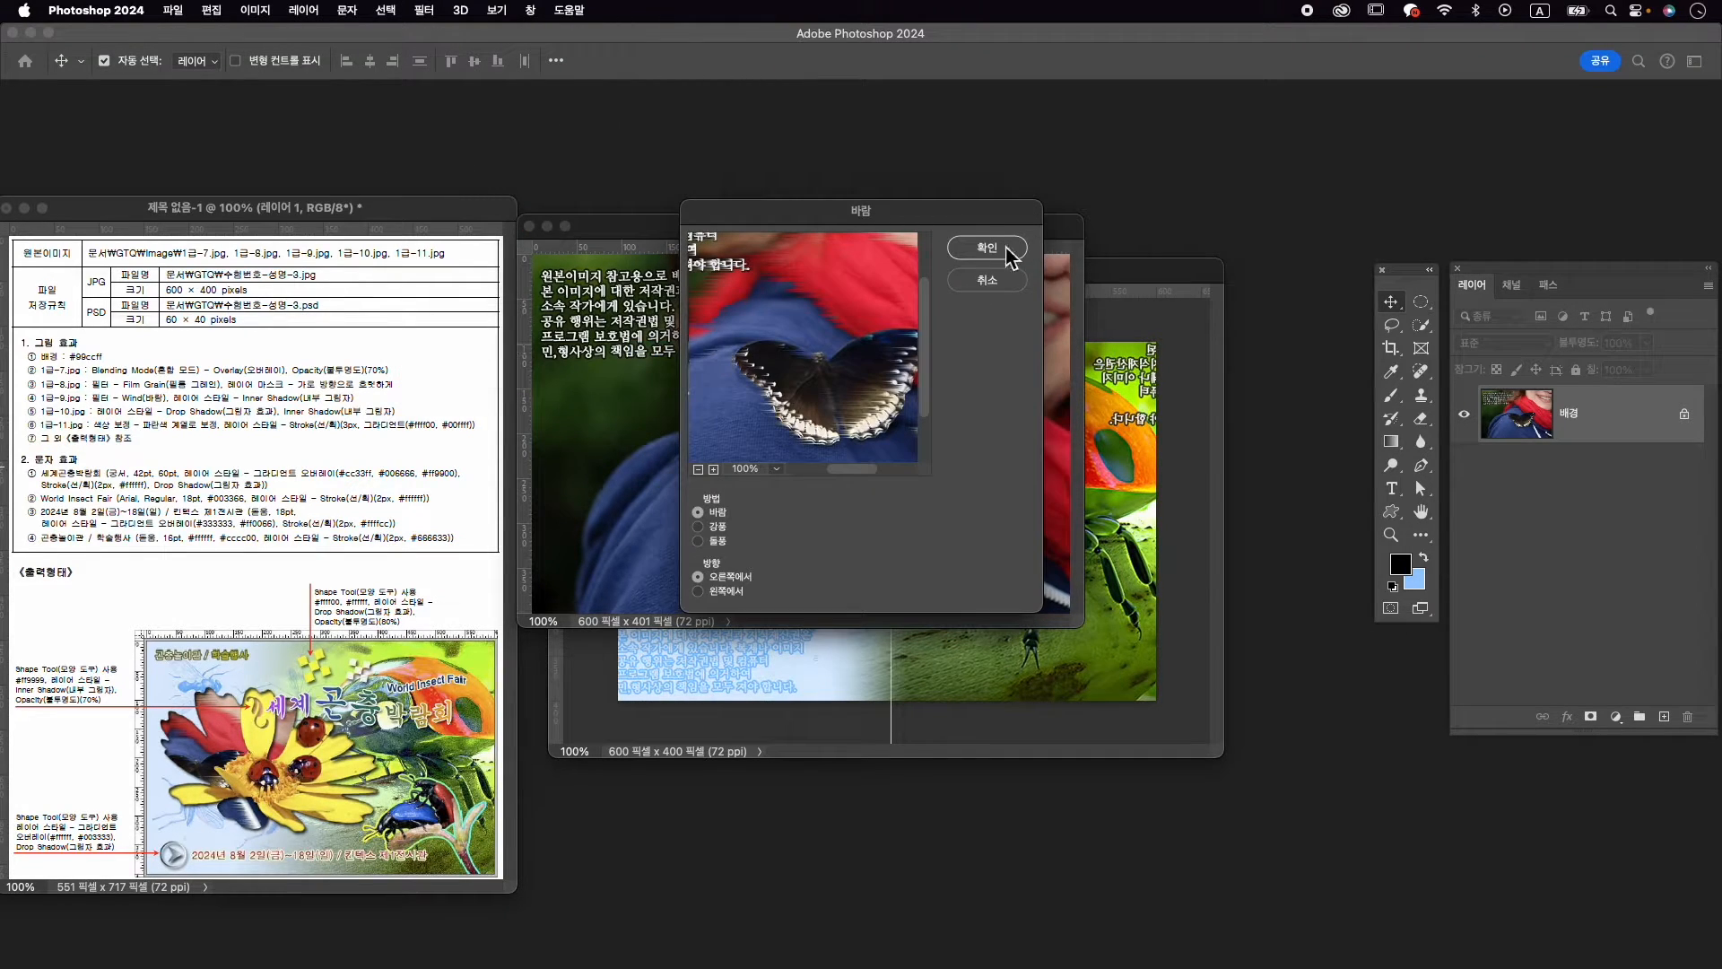
left_click(1003, 253)
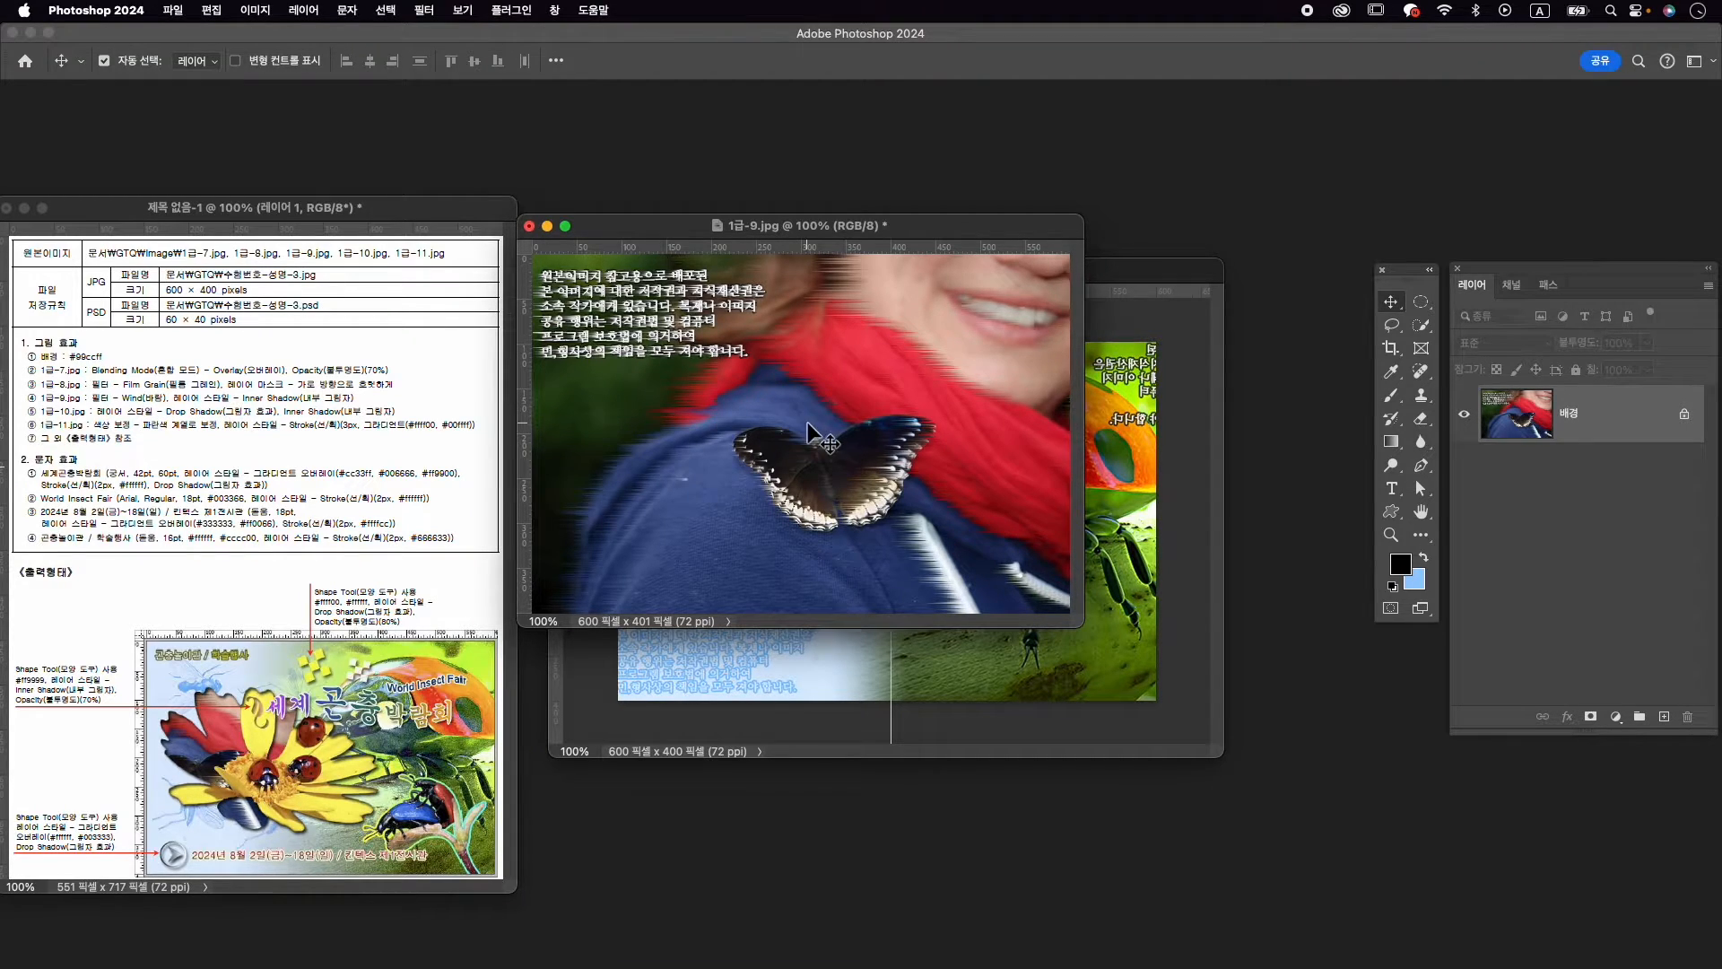
Unlock the butterfly image's background layer and add an Inner Shadow with 73% opacity, 154° angle, 4 px distance and 3 px size
left_click(1684, 414)
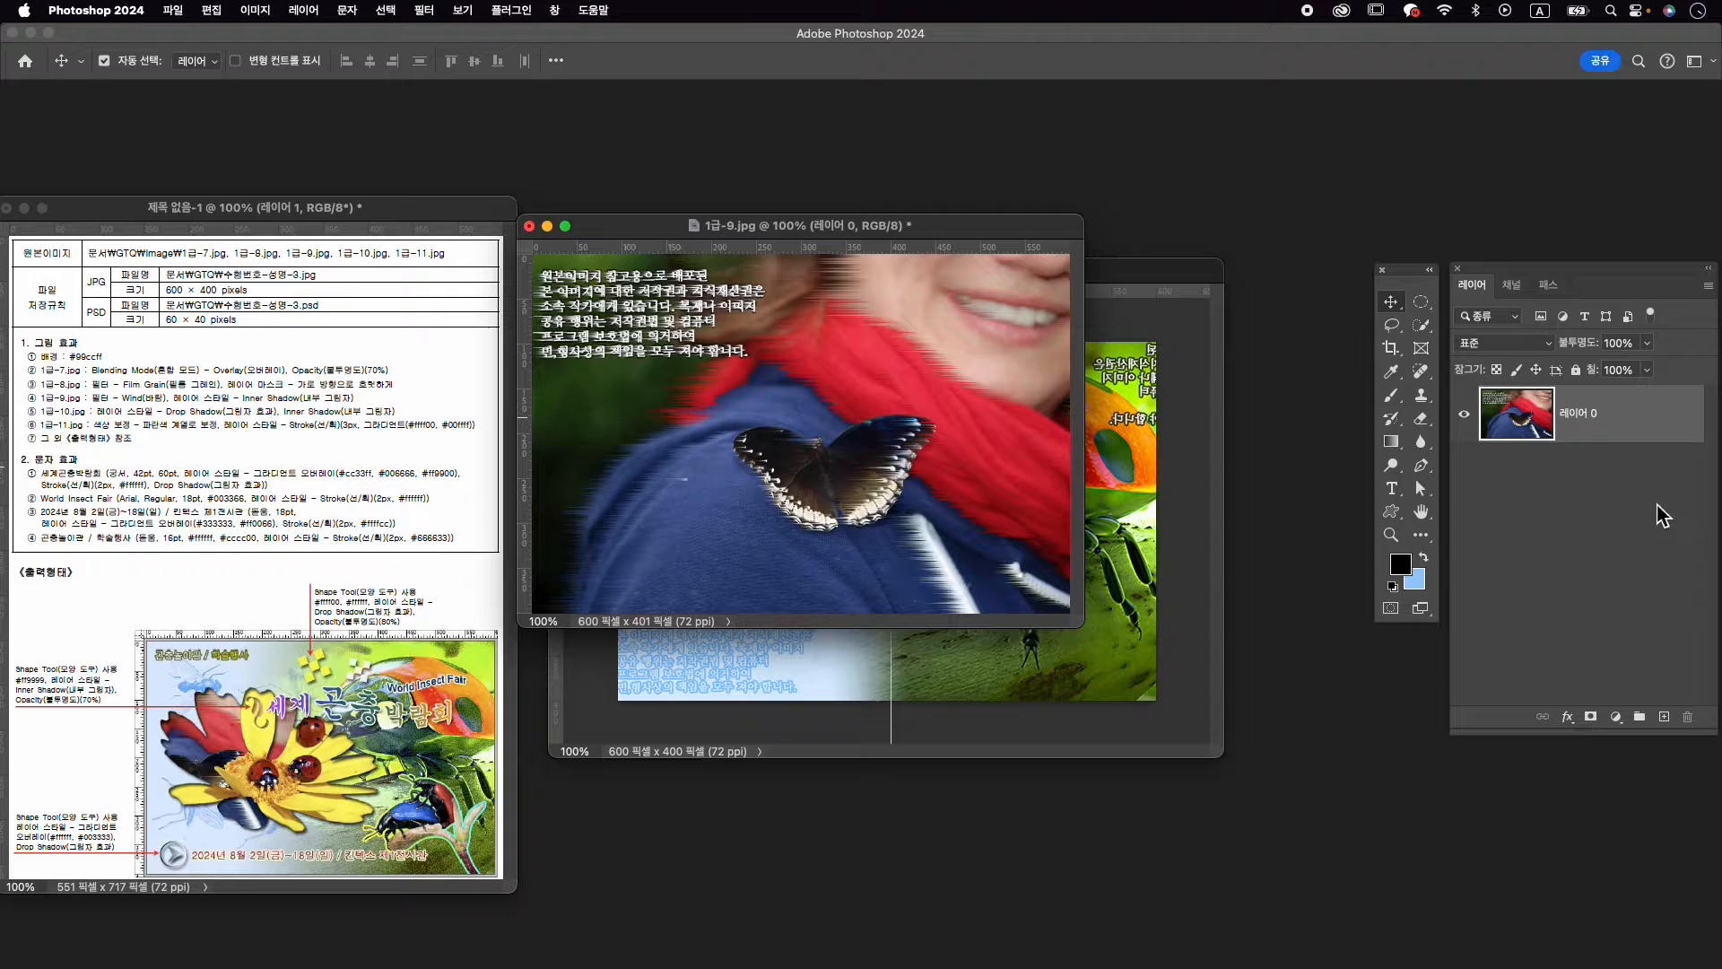
left_click(1568, 717)
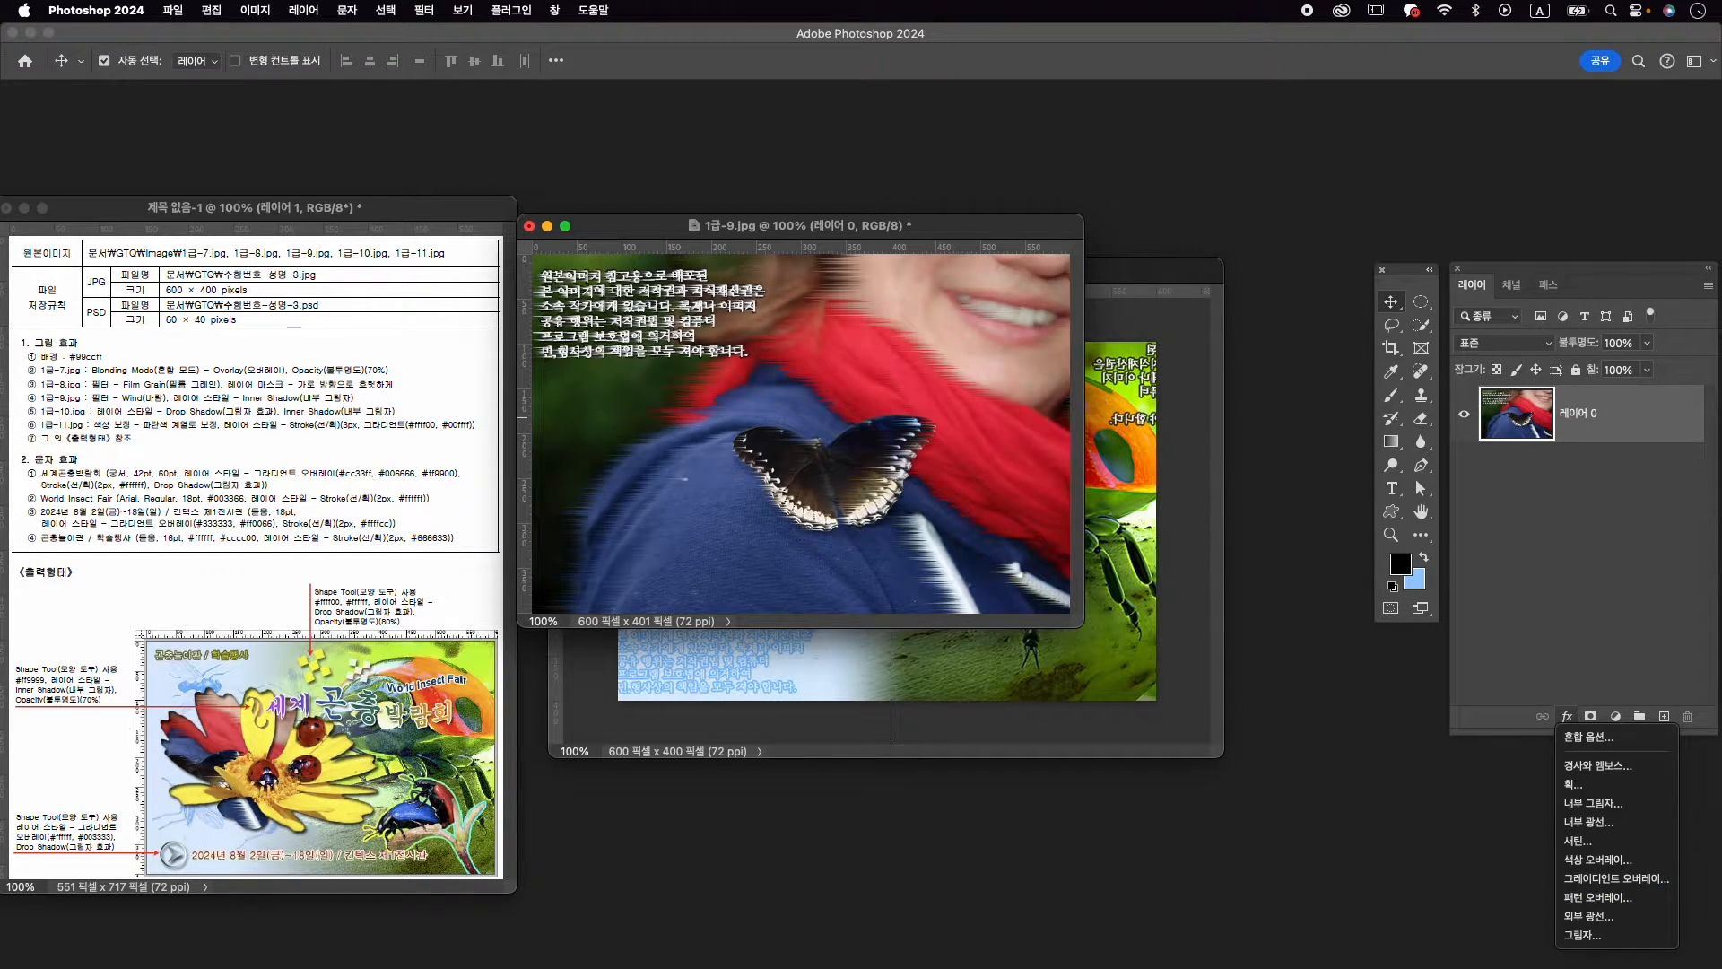
left_click(1619, 804)
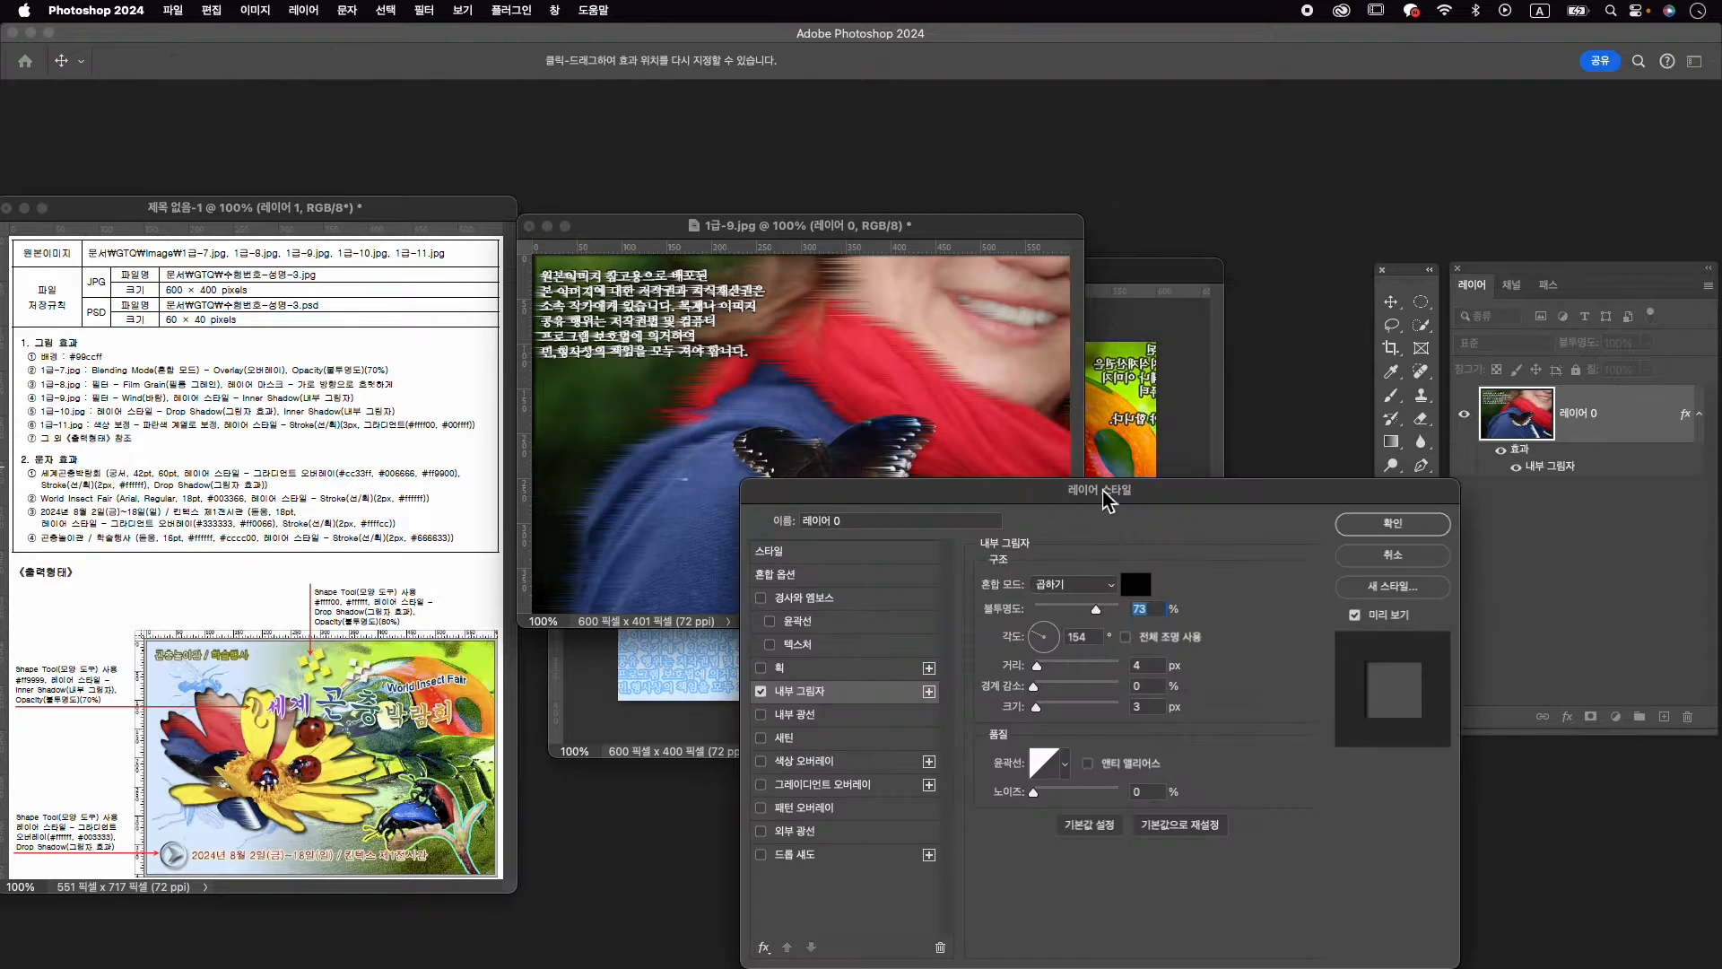
left_click(1386, 528)
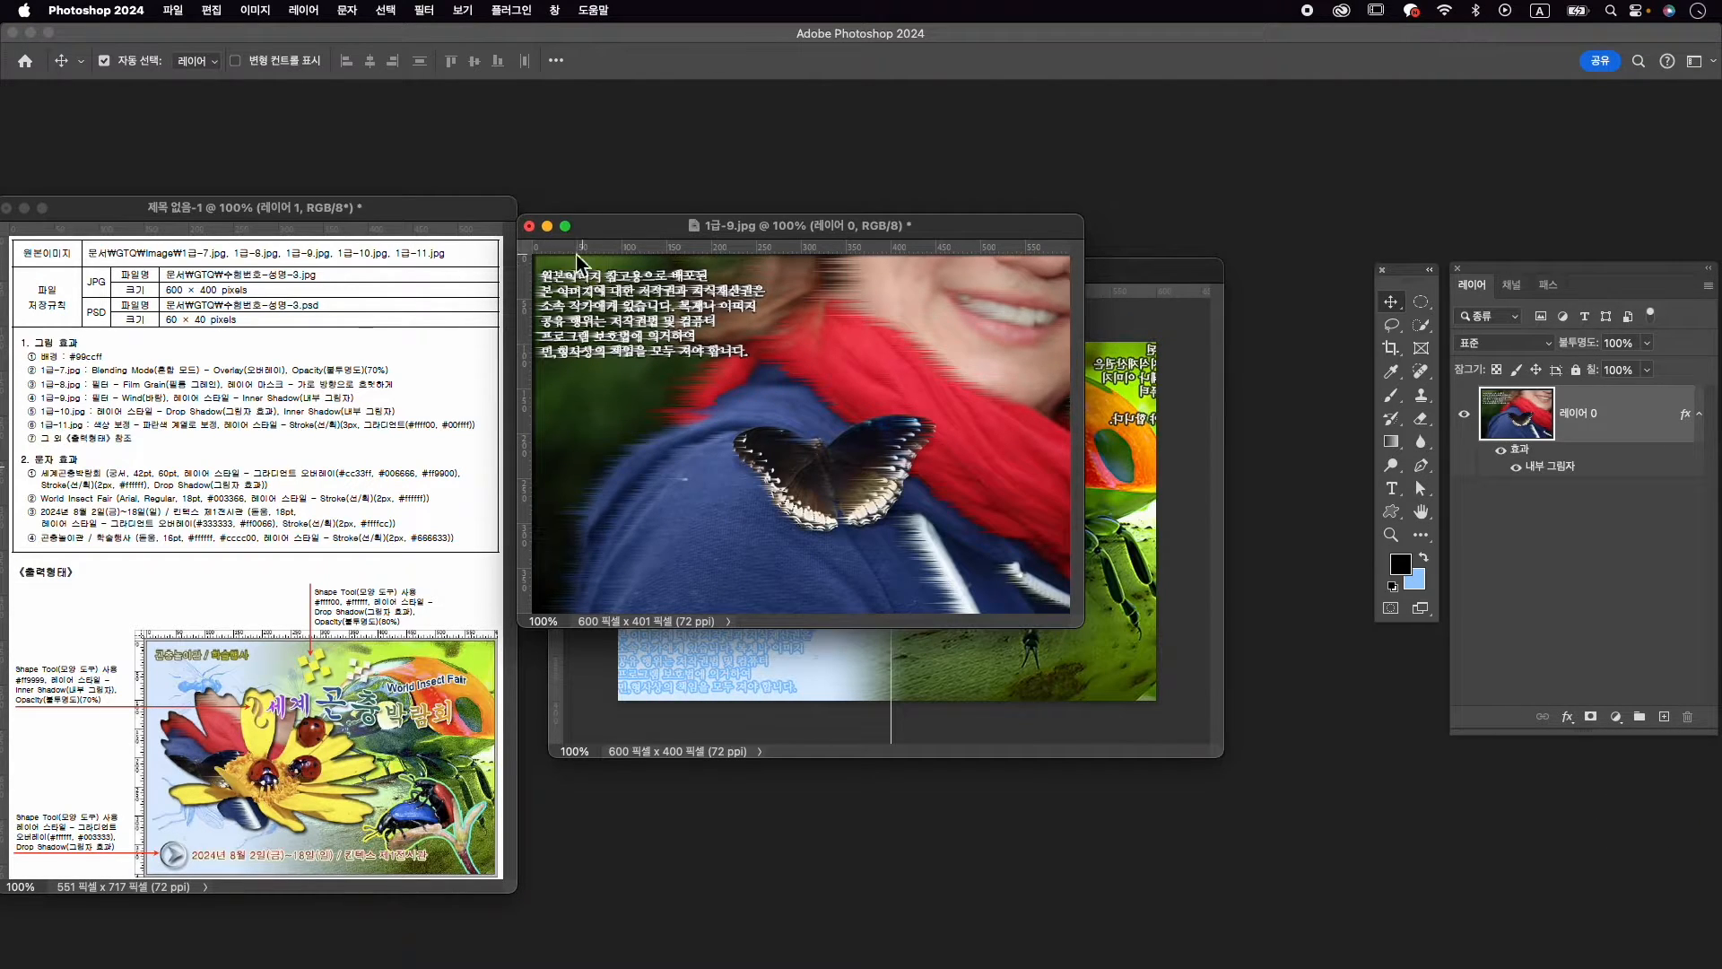
left_click(1501, 452)
left_click(1501, 451)
left_click(1501, 451)
left_click(1501, 452)
Copy the butterfly image into 수험번호-성명-3.psd as layer 1-9 and close 1급-9.jpg
left_click_drag(528, 437, 1184, 546)
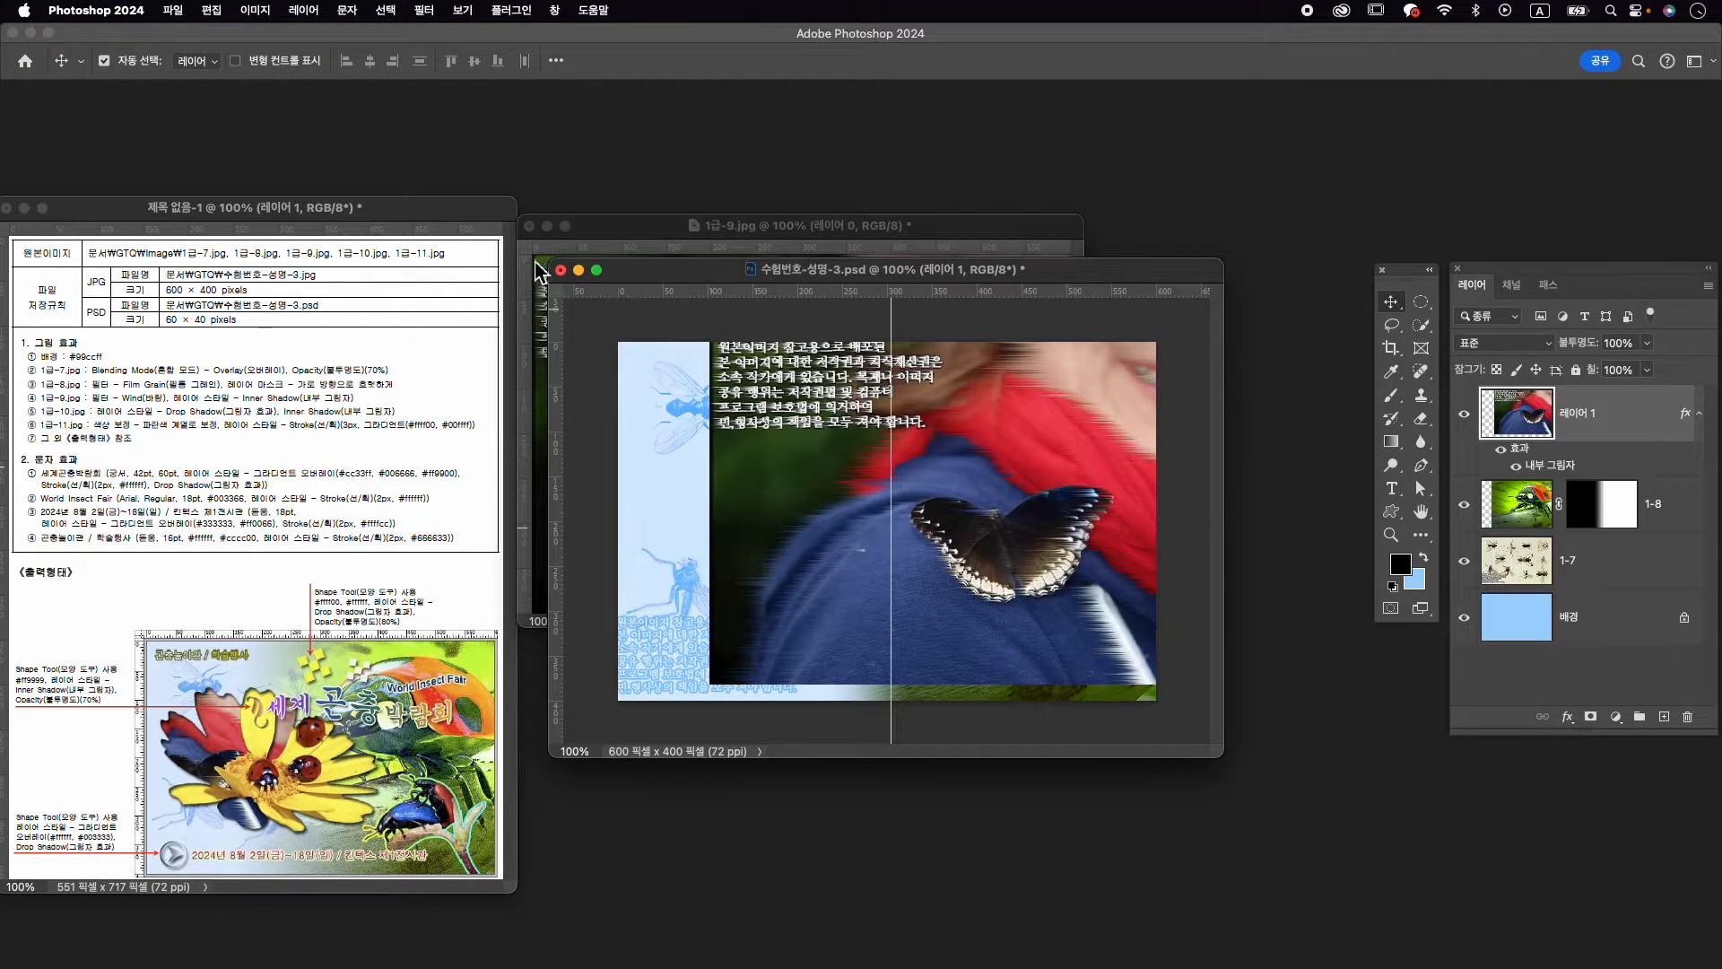
left_click(530, 226)
left_click(888, 387)
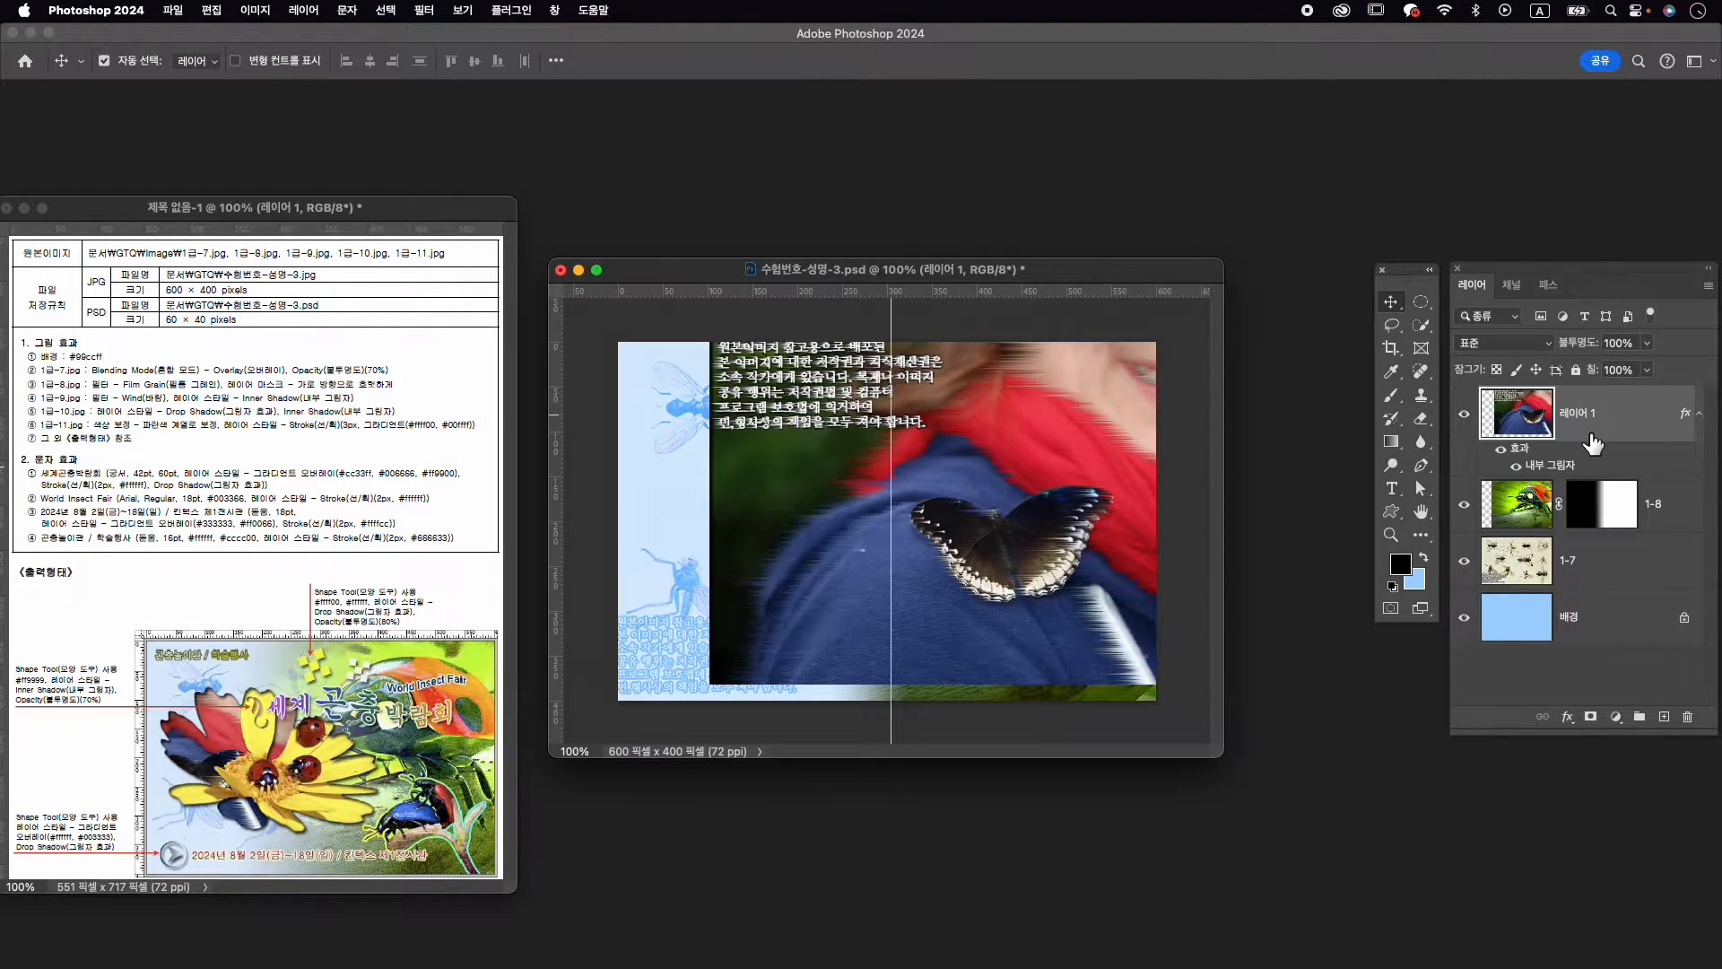
double_click(1571, 414)
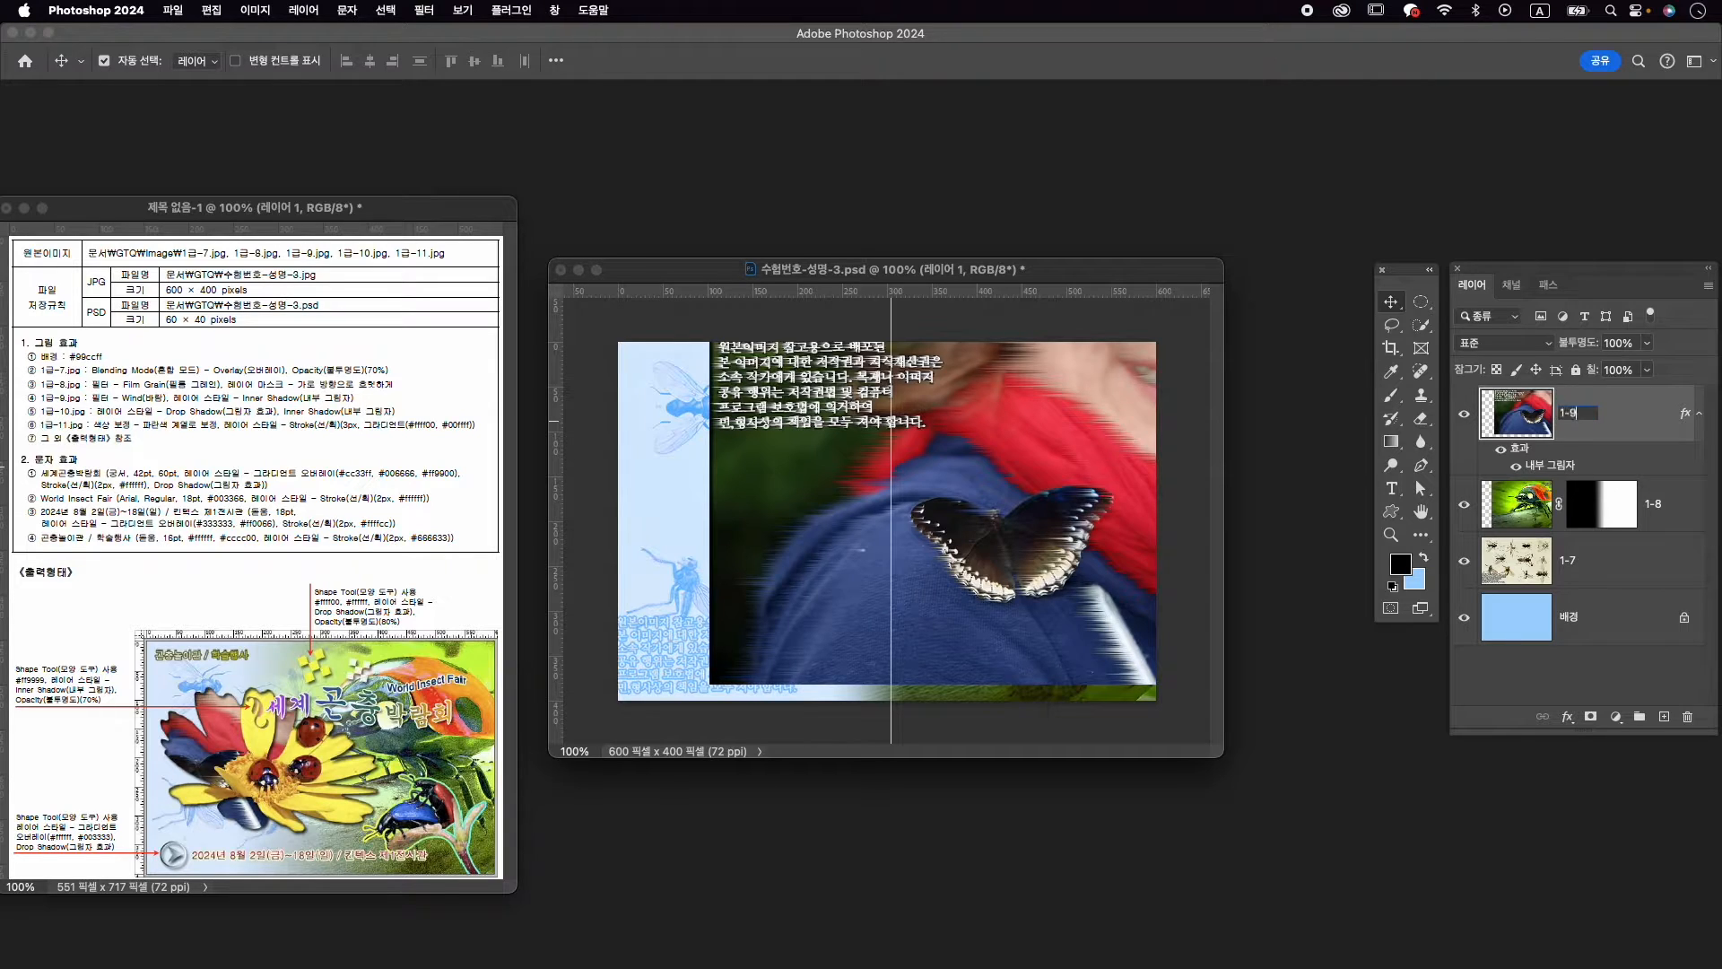
key("Return")
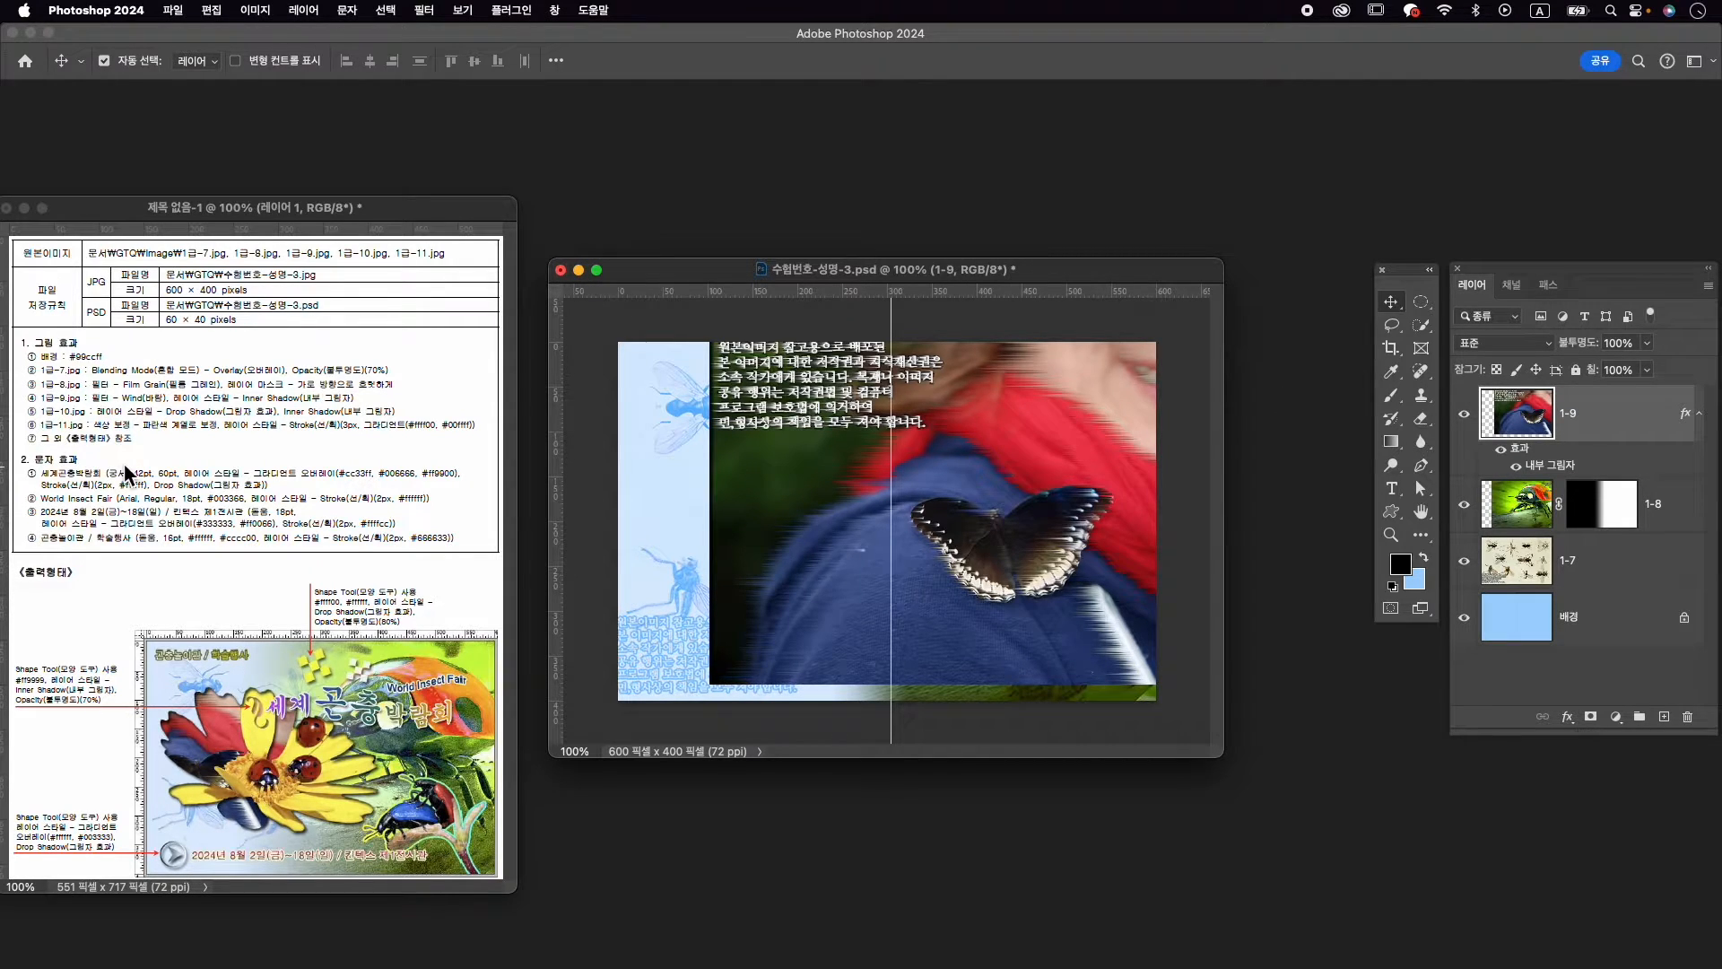
Open 1급-10.jpg from the Image folder and move its window clear of the question sheet
key("super+o")
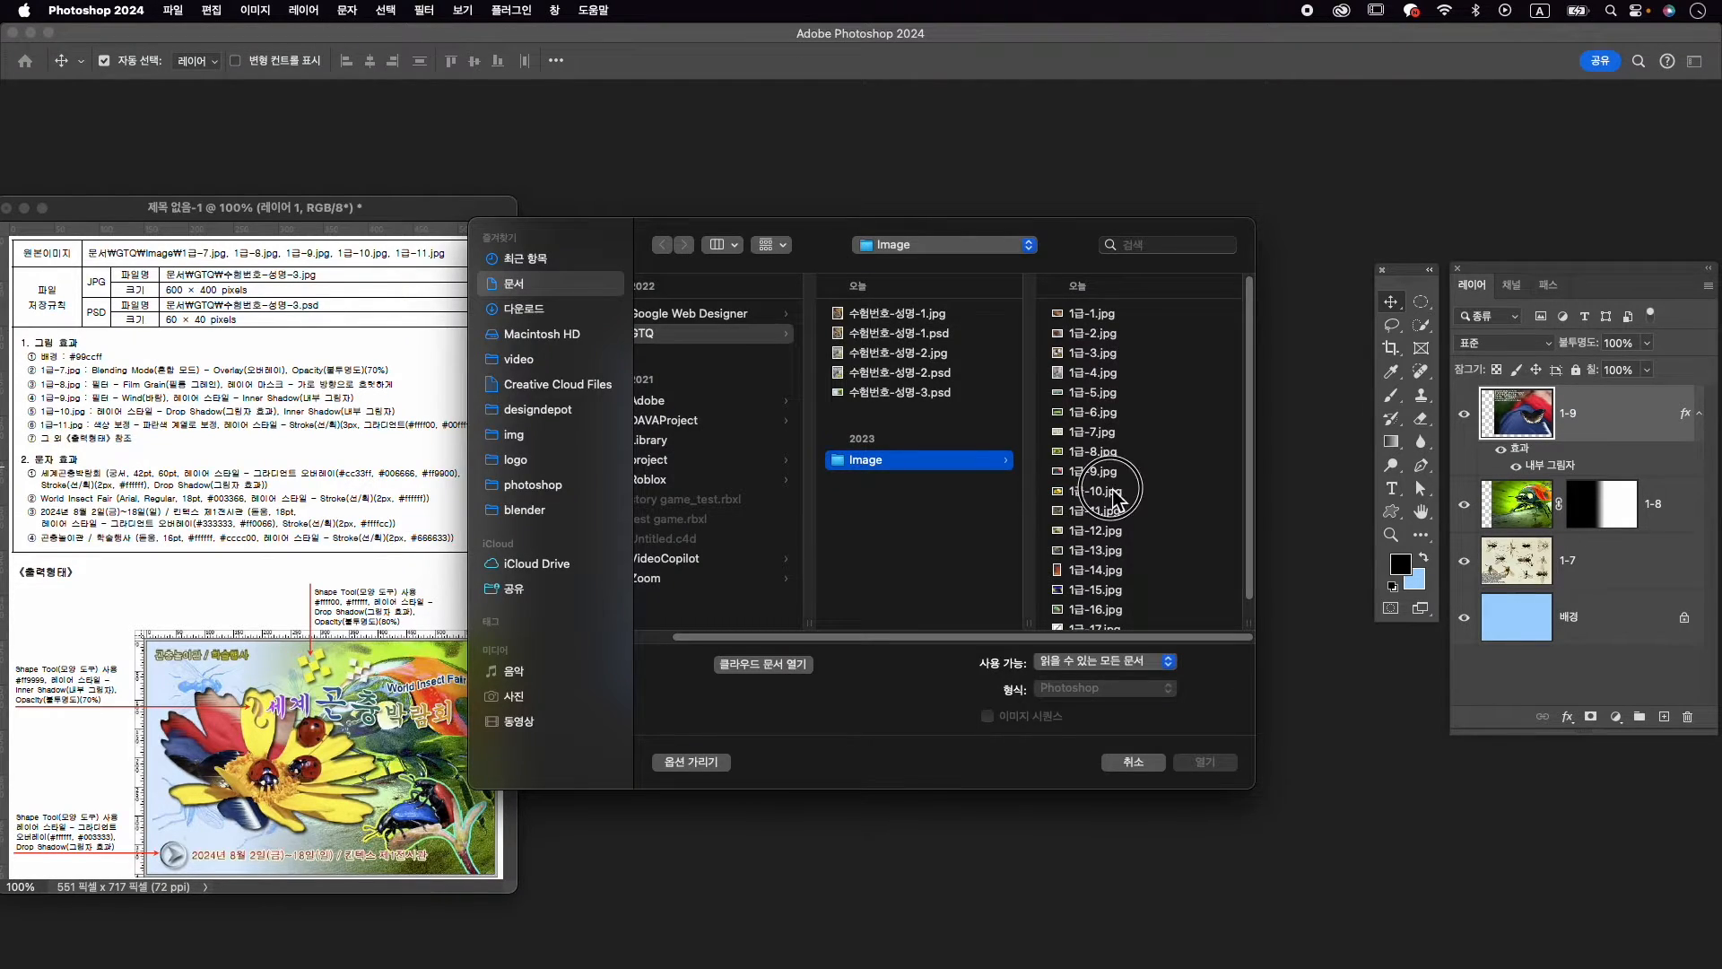
left_click(1094, 491)
left_click(1206, 764)
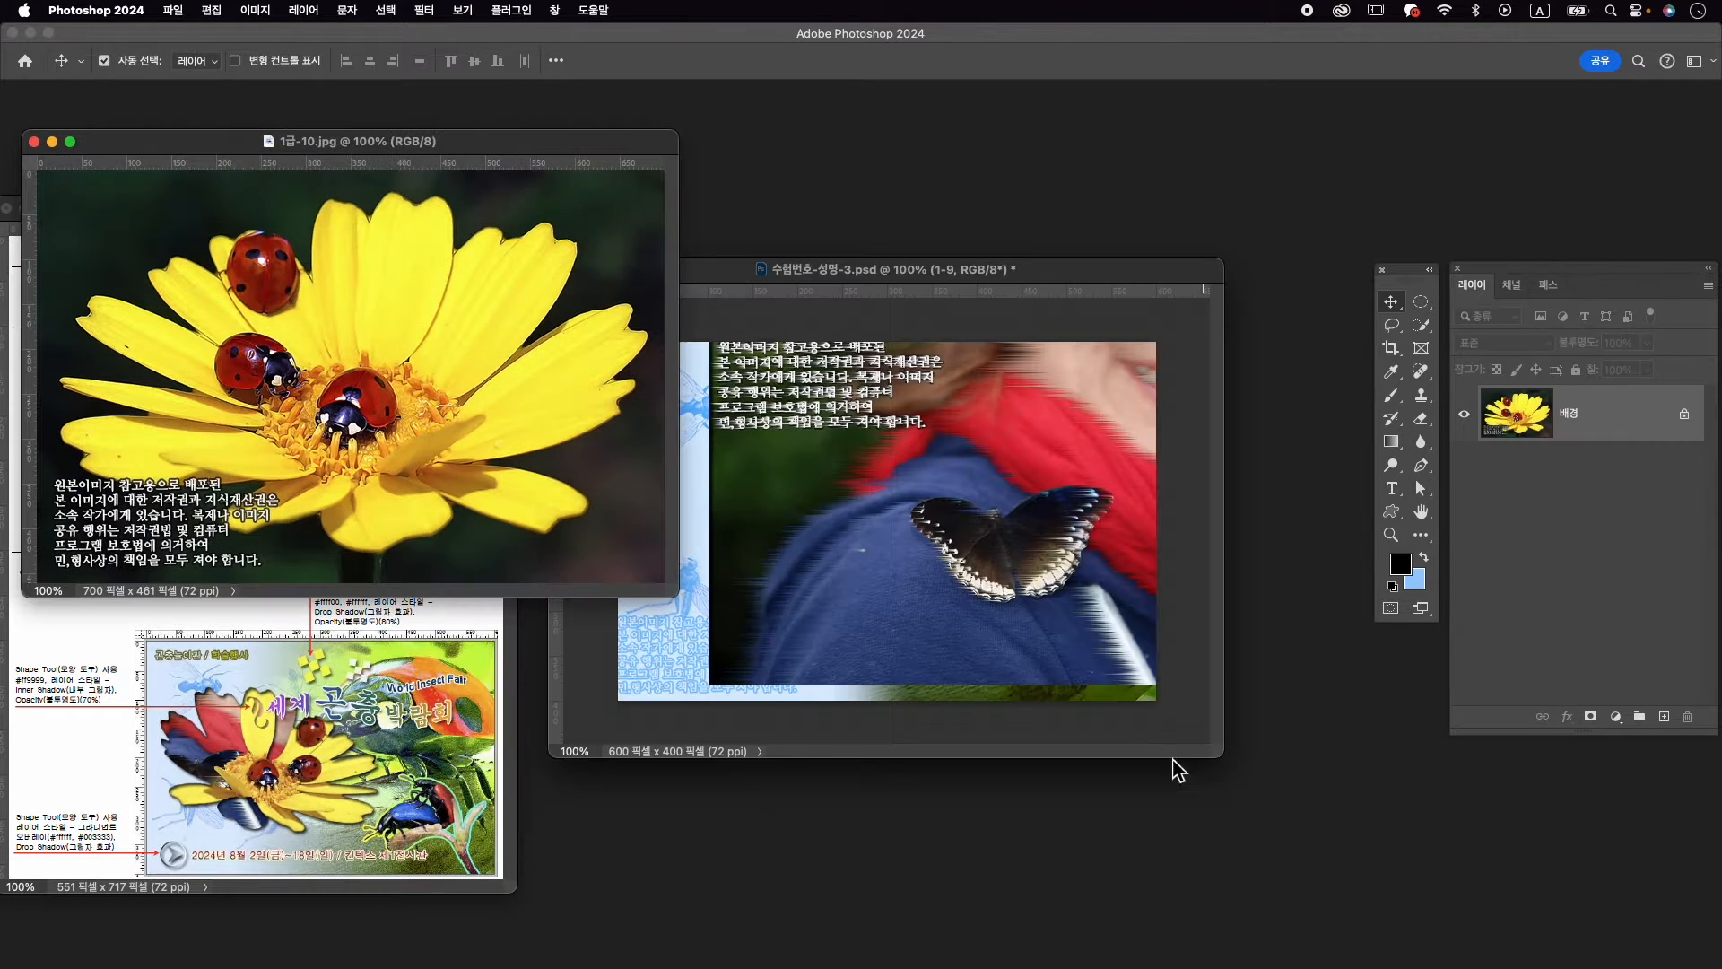
left_click_drag(353, 153, 897, 190)
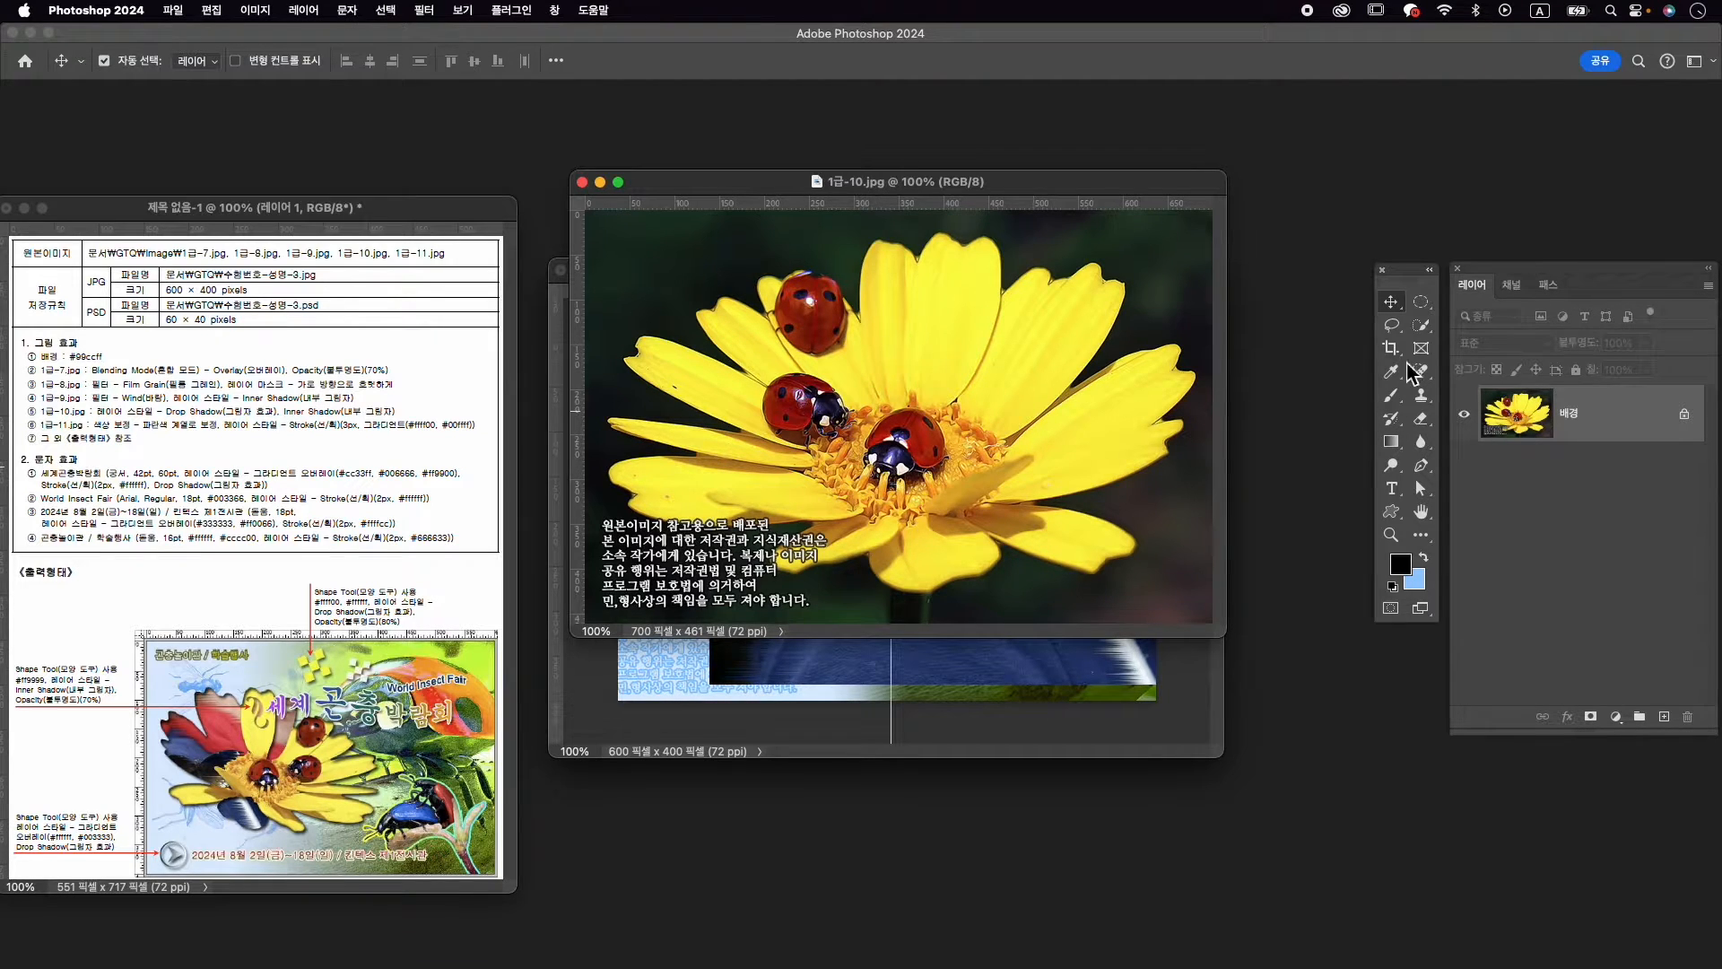
Select the yellow flower with its ladybugs using Object Selection and Quick Selection, and turn the selection into a layer mask
left_click_drag(1416, 325, 1468, 325)
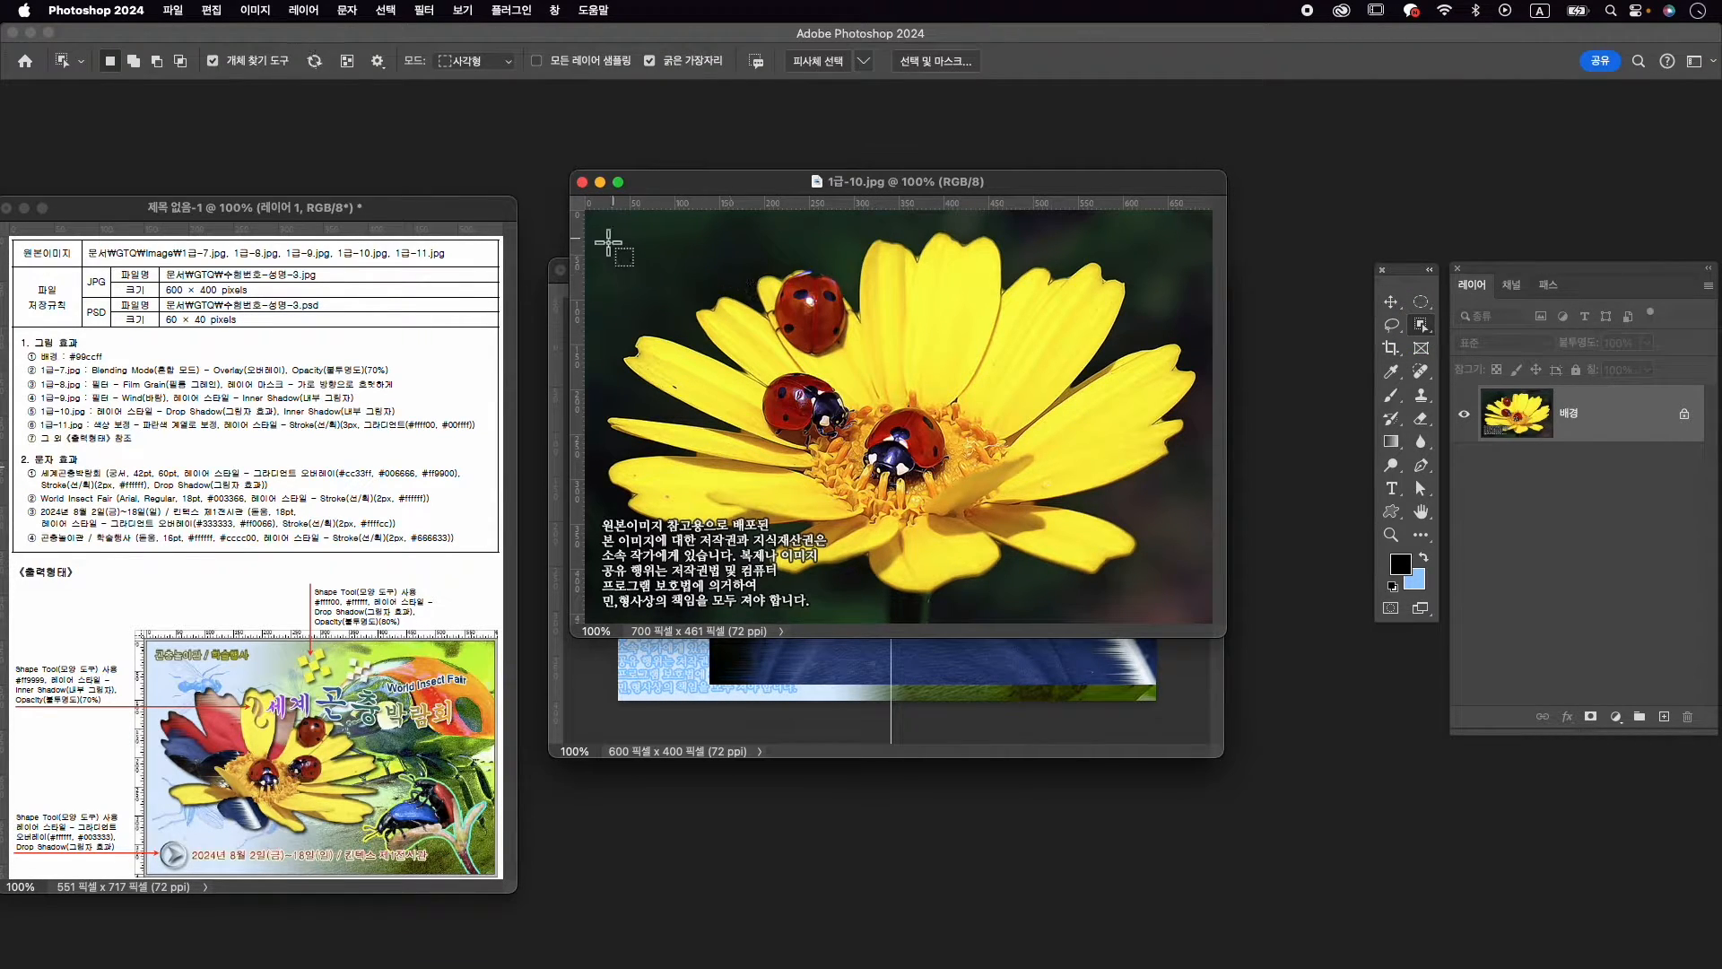
left_click_drag(608, 242, 1157, 556)
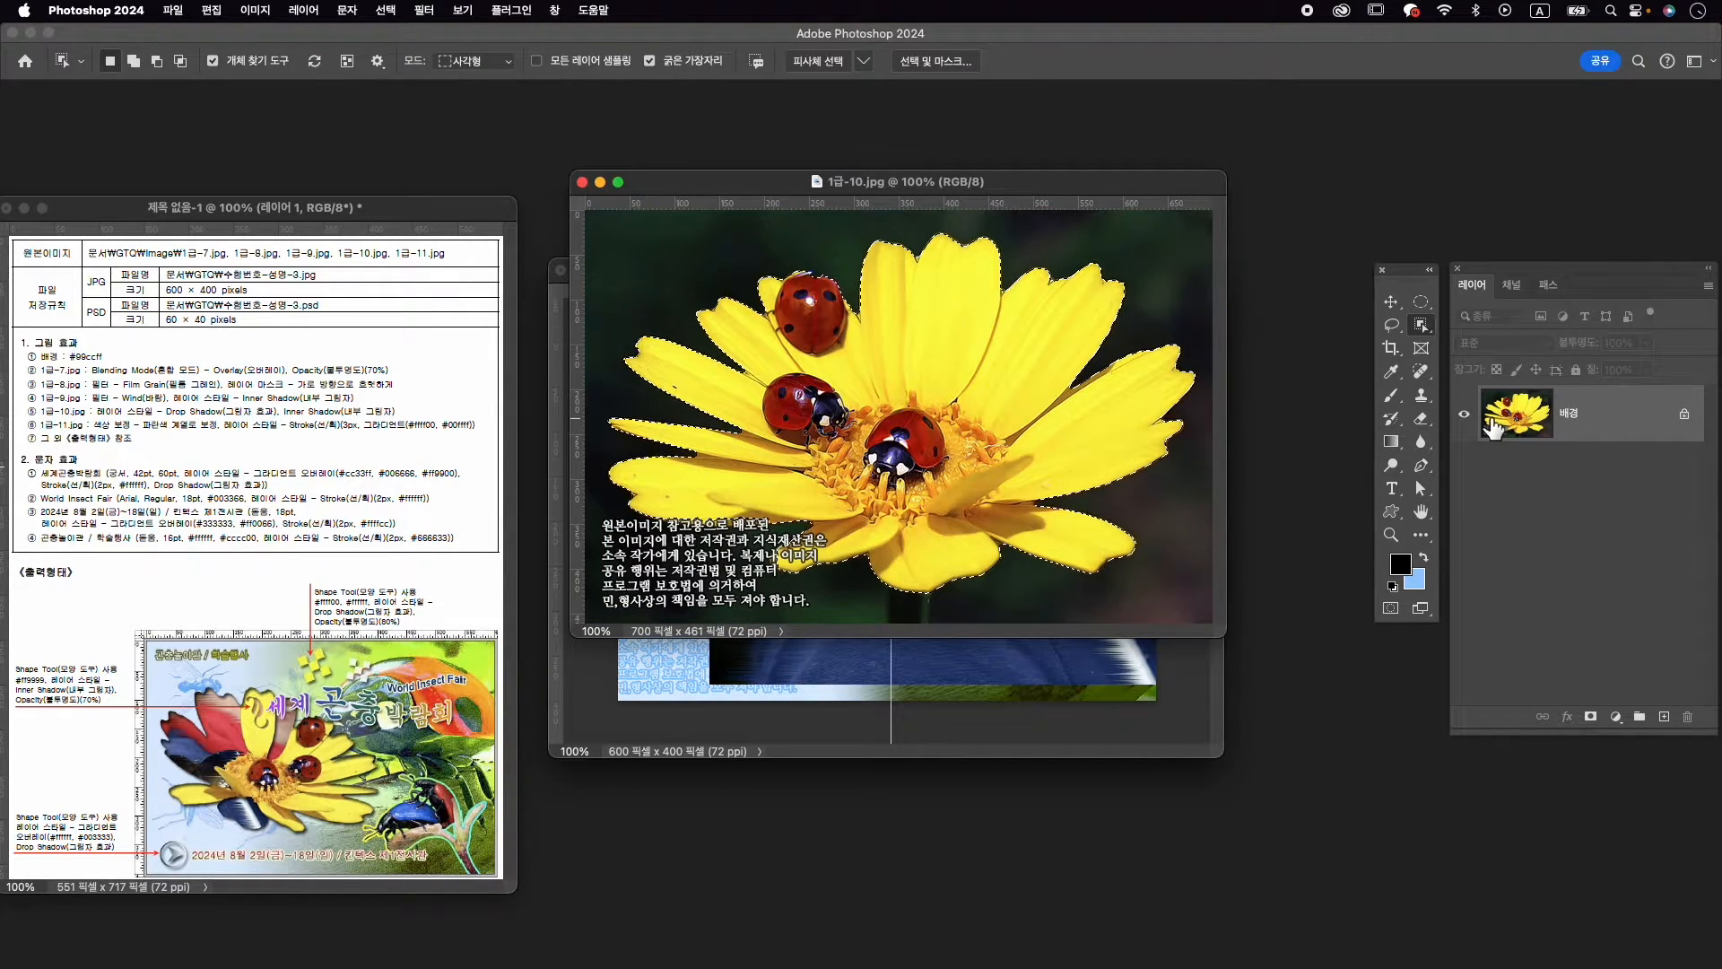
right_click(1422, 325)
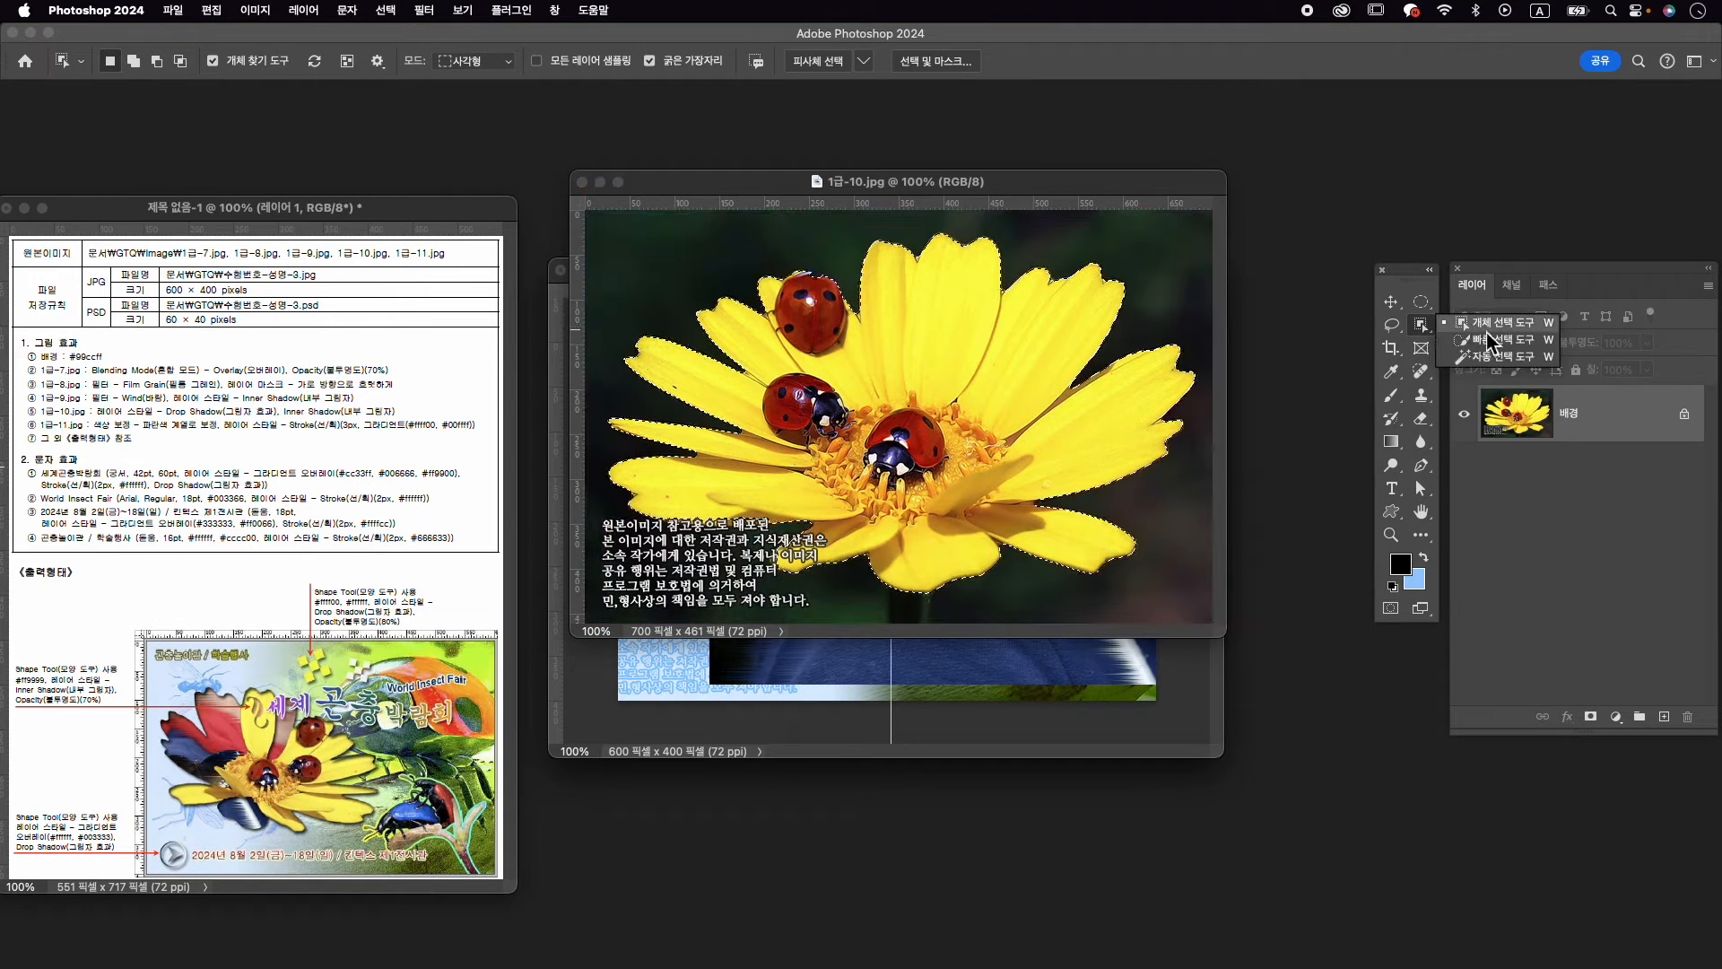
left_click(1490, 340)
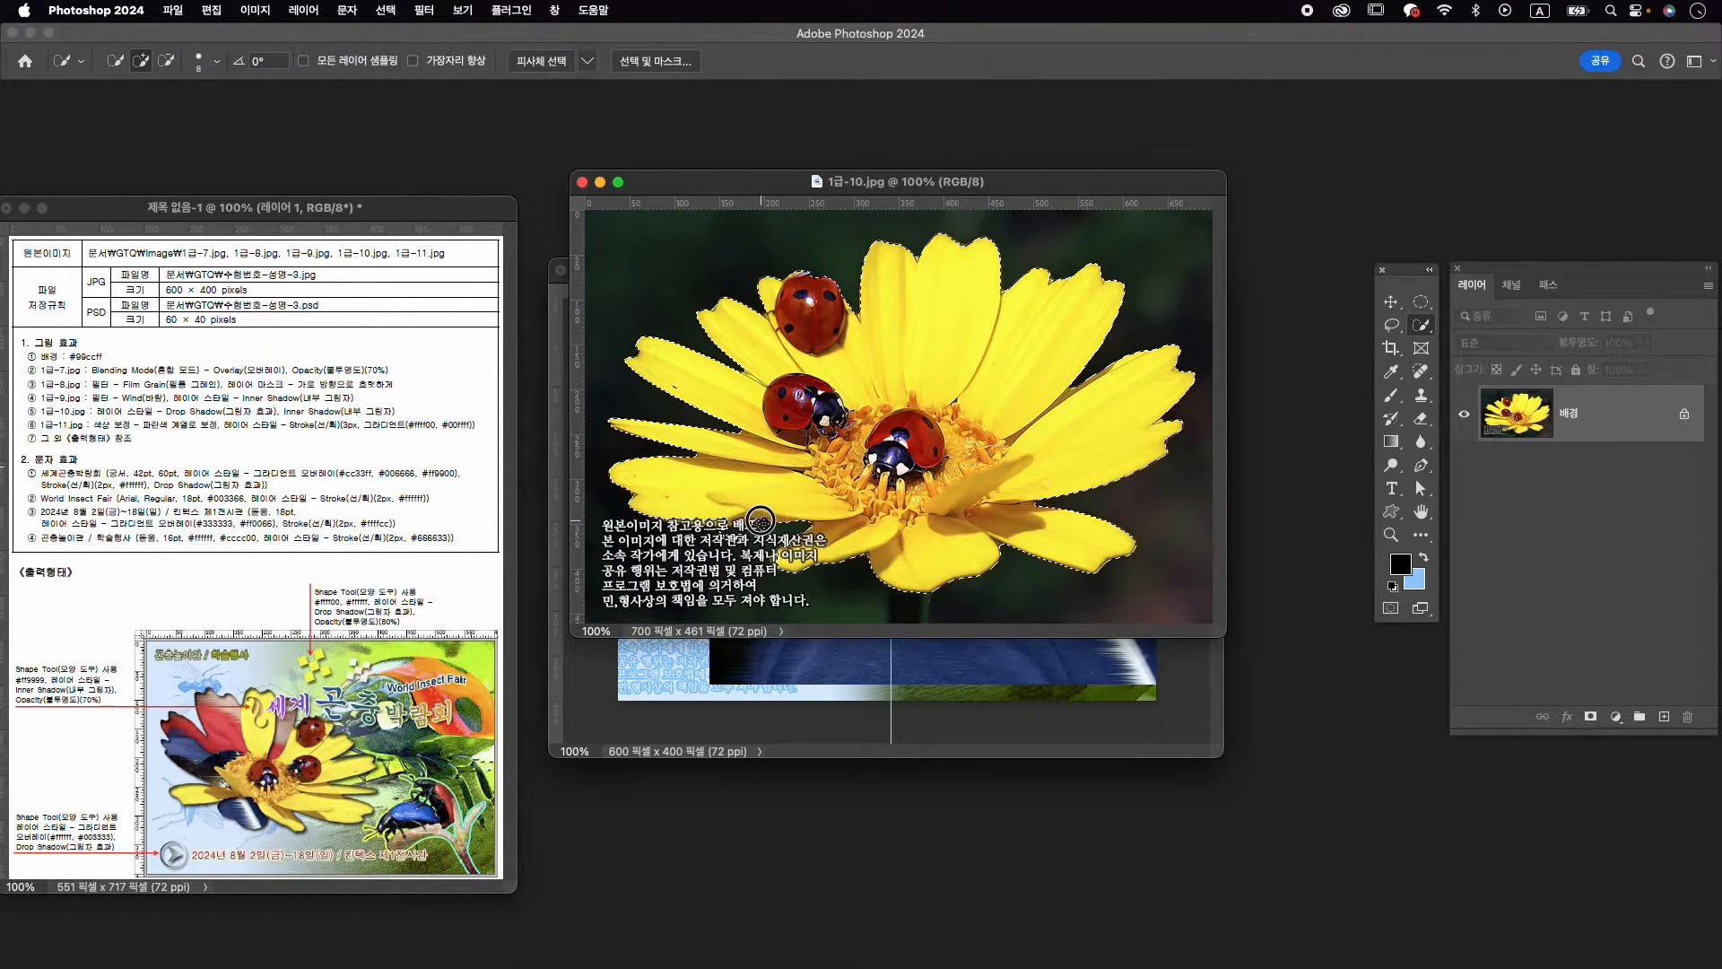
key("alt")
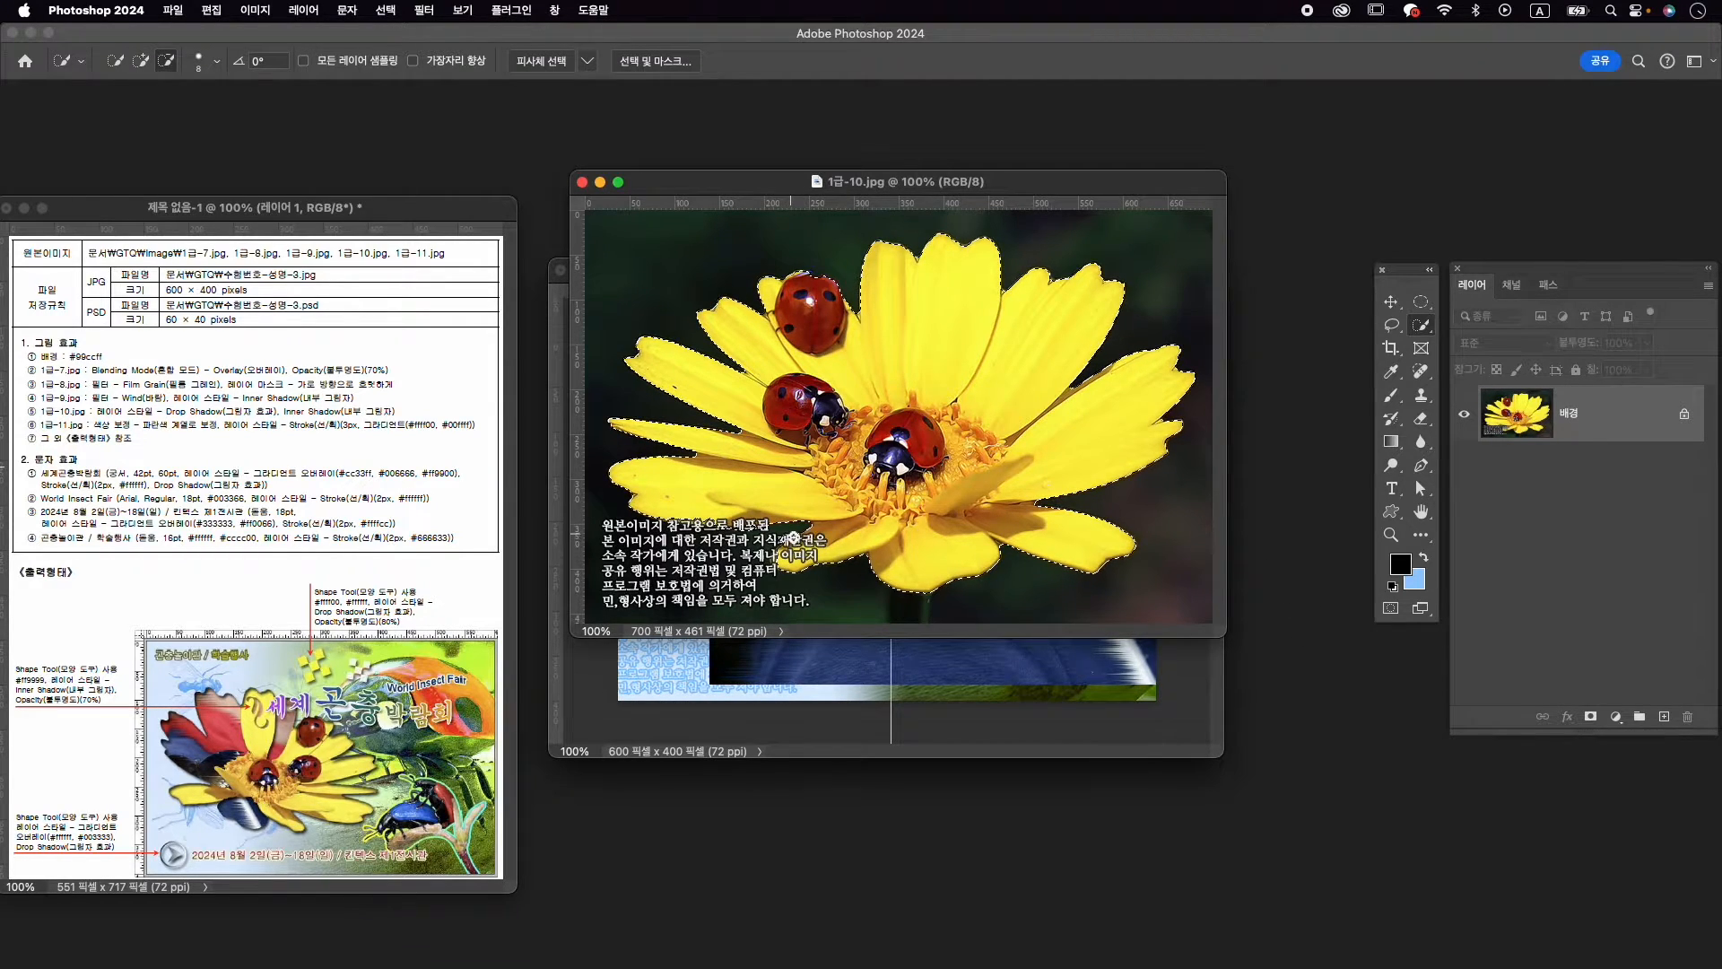
left_click(1592, 718)
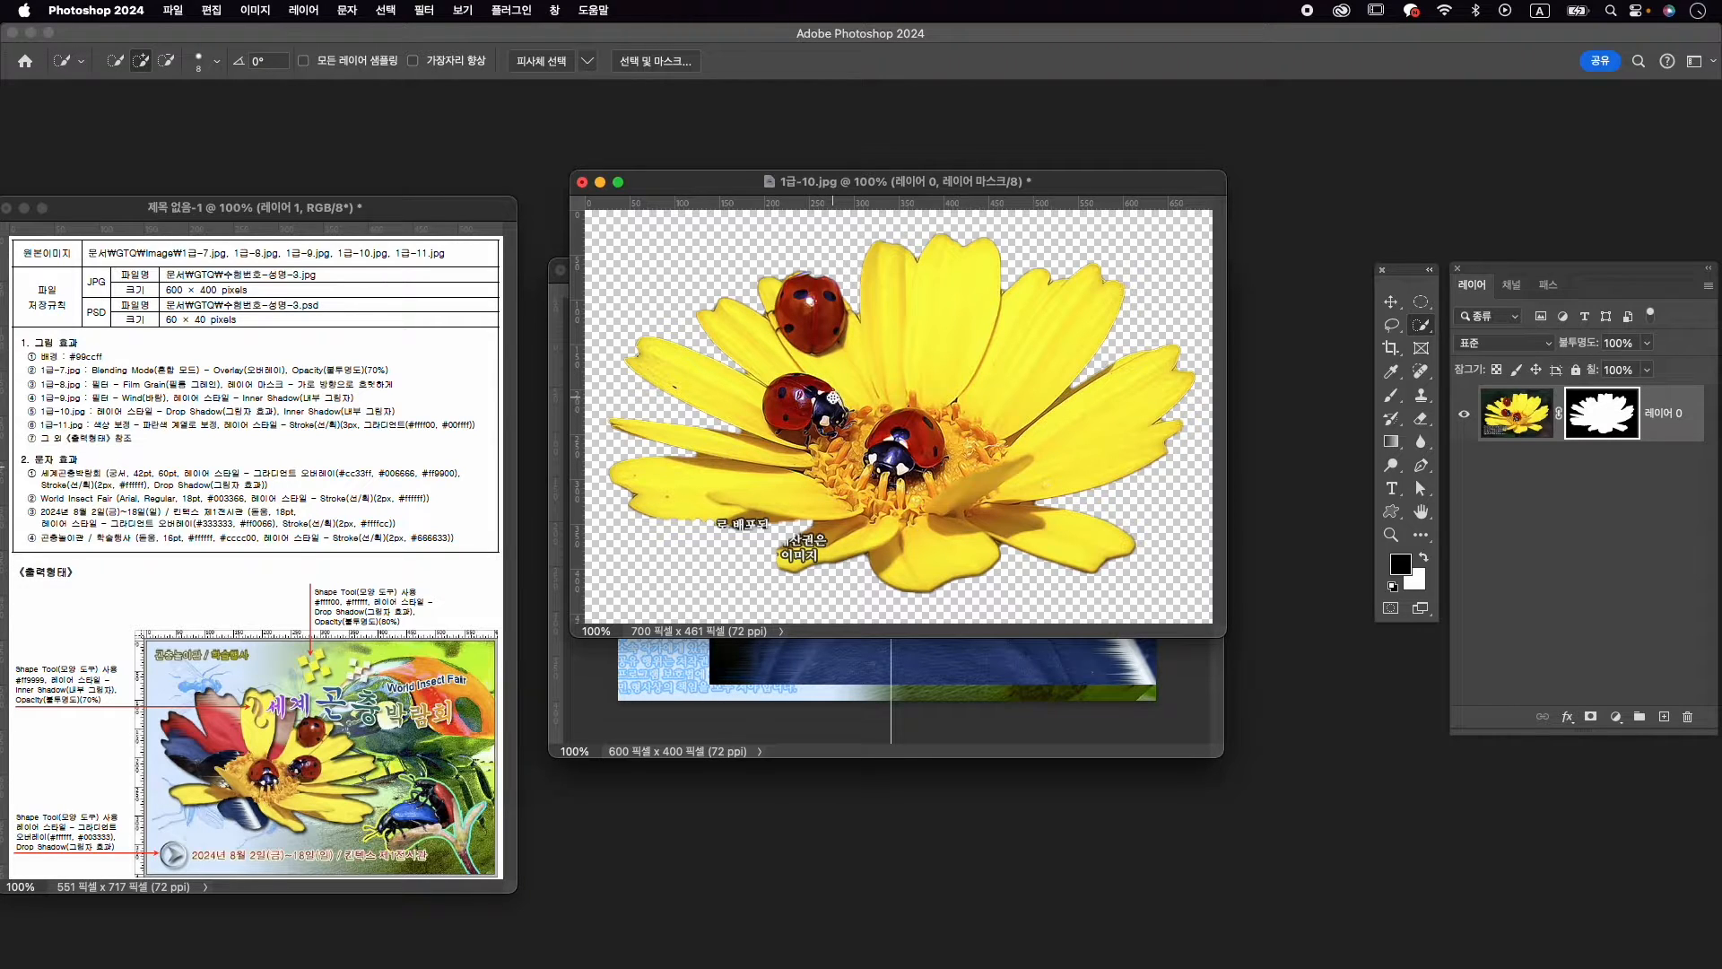
Copy the masked yellow flower from 1급-10.jpg into 수험번호-성명-3.psd and flip it horizontally
key("v")
mouse_move(999, 392)
left_mouse_down()
mouse_move(892, 608)
mouse_move(944, 682)
mouse_move(908, 568)
mouse_move(907, 468)
left_mouse_up()
key("super+t")
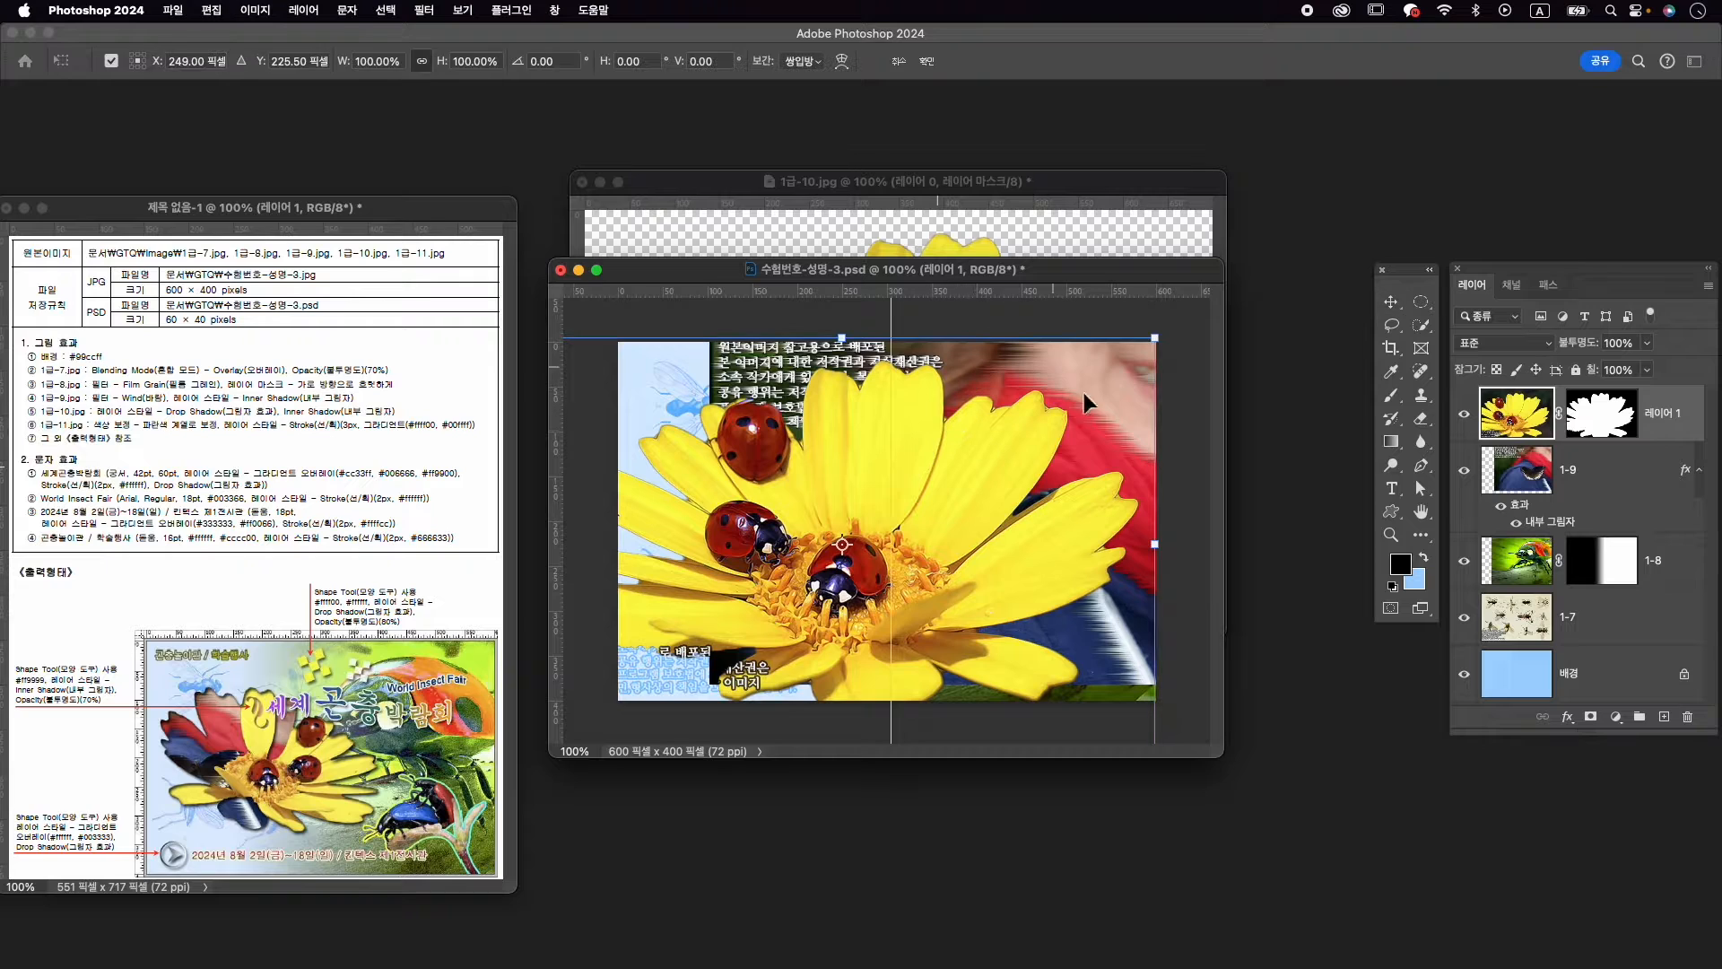
right_click(996, 455)
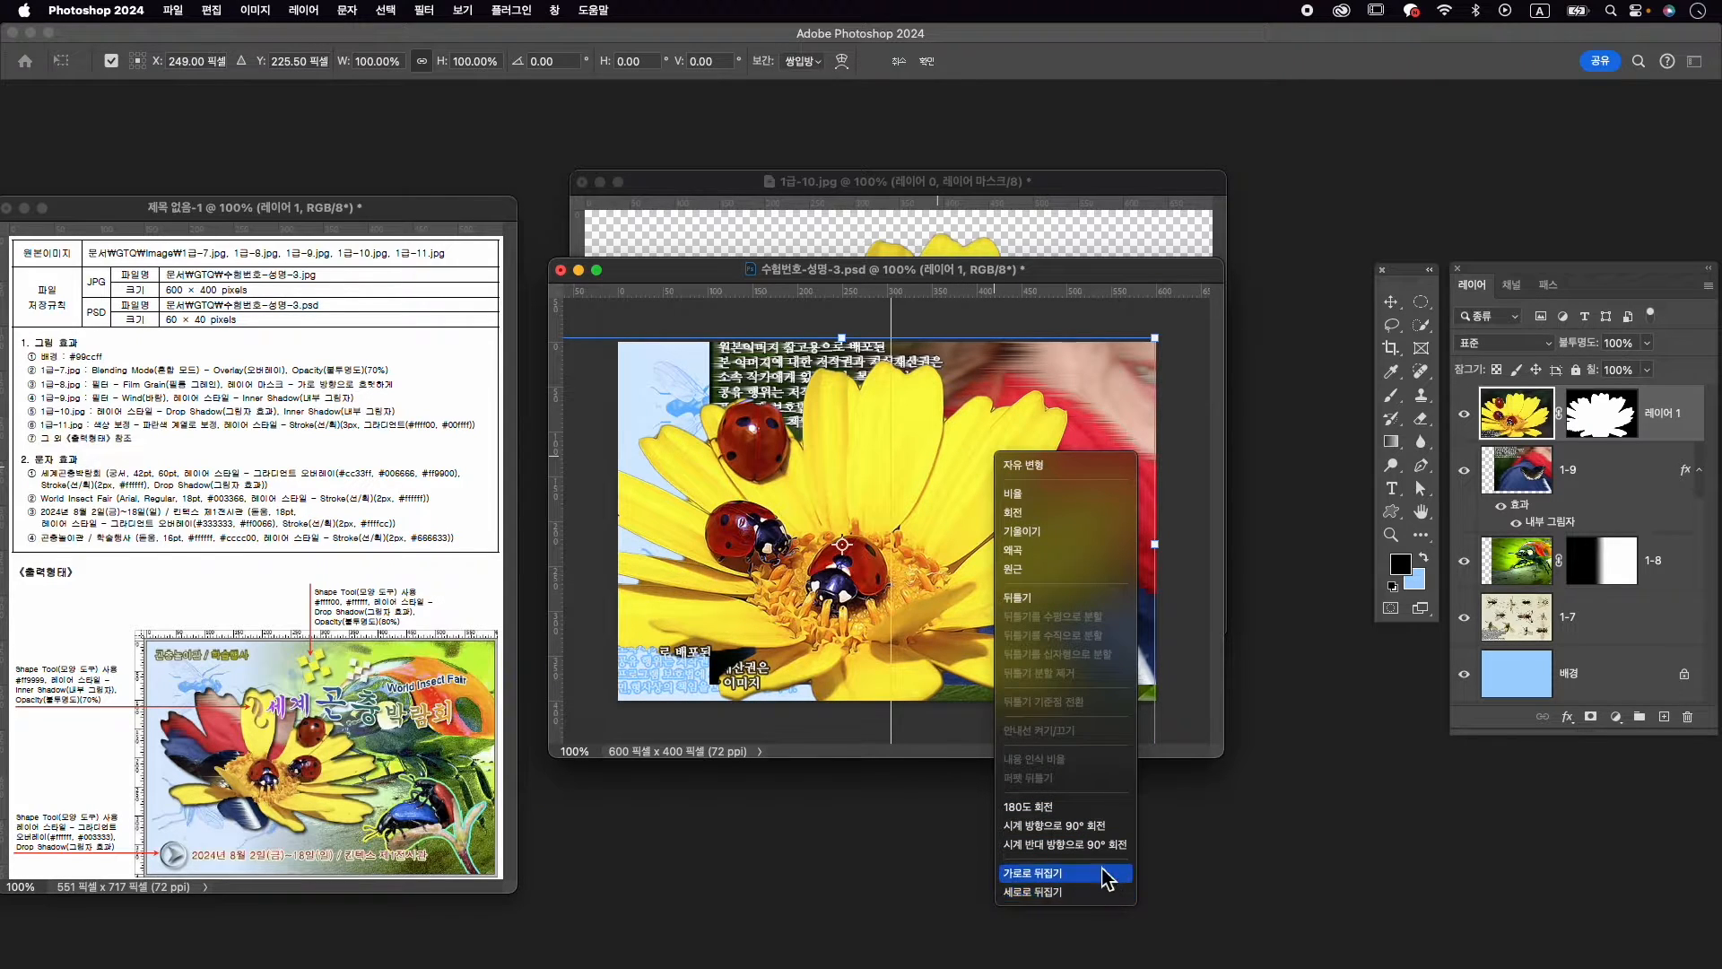
left_click(1109, 879)
Scale the flipped flower to about 60% and position it over the left half of the canvas, matching the sample output
left_click_drag(1153, 339, 951, 472)
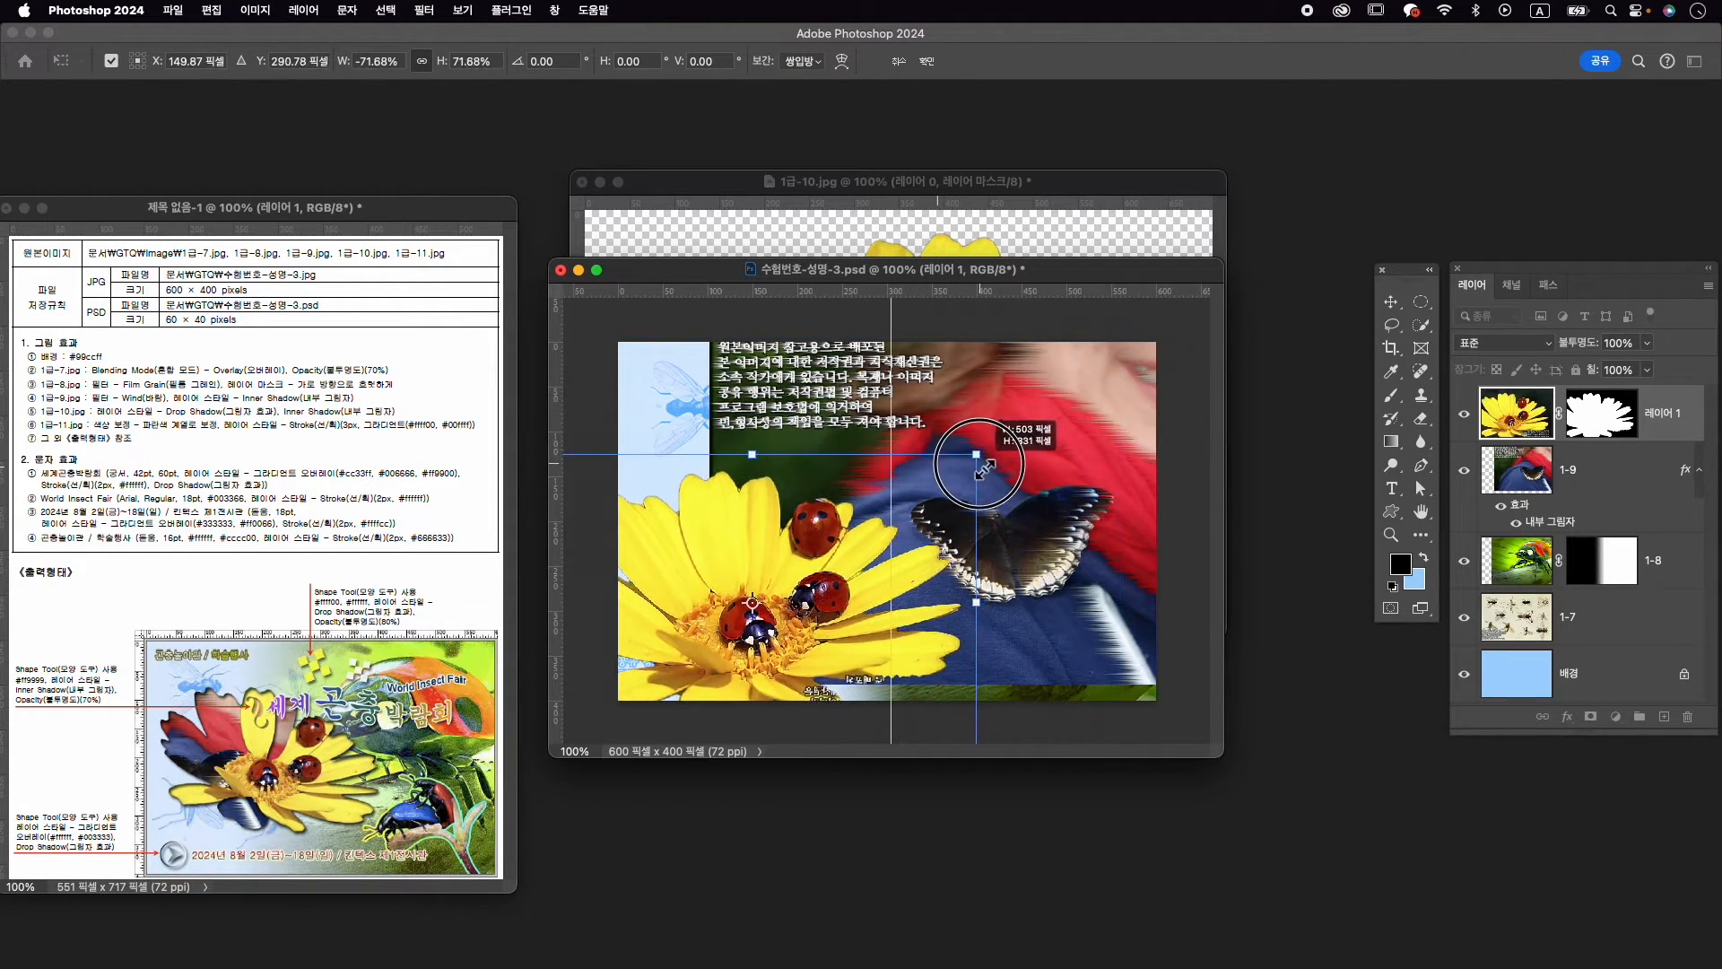
left_click_drag(729, 569, 810, 466)
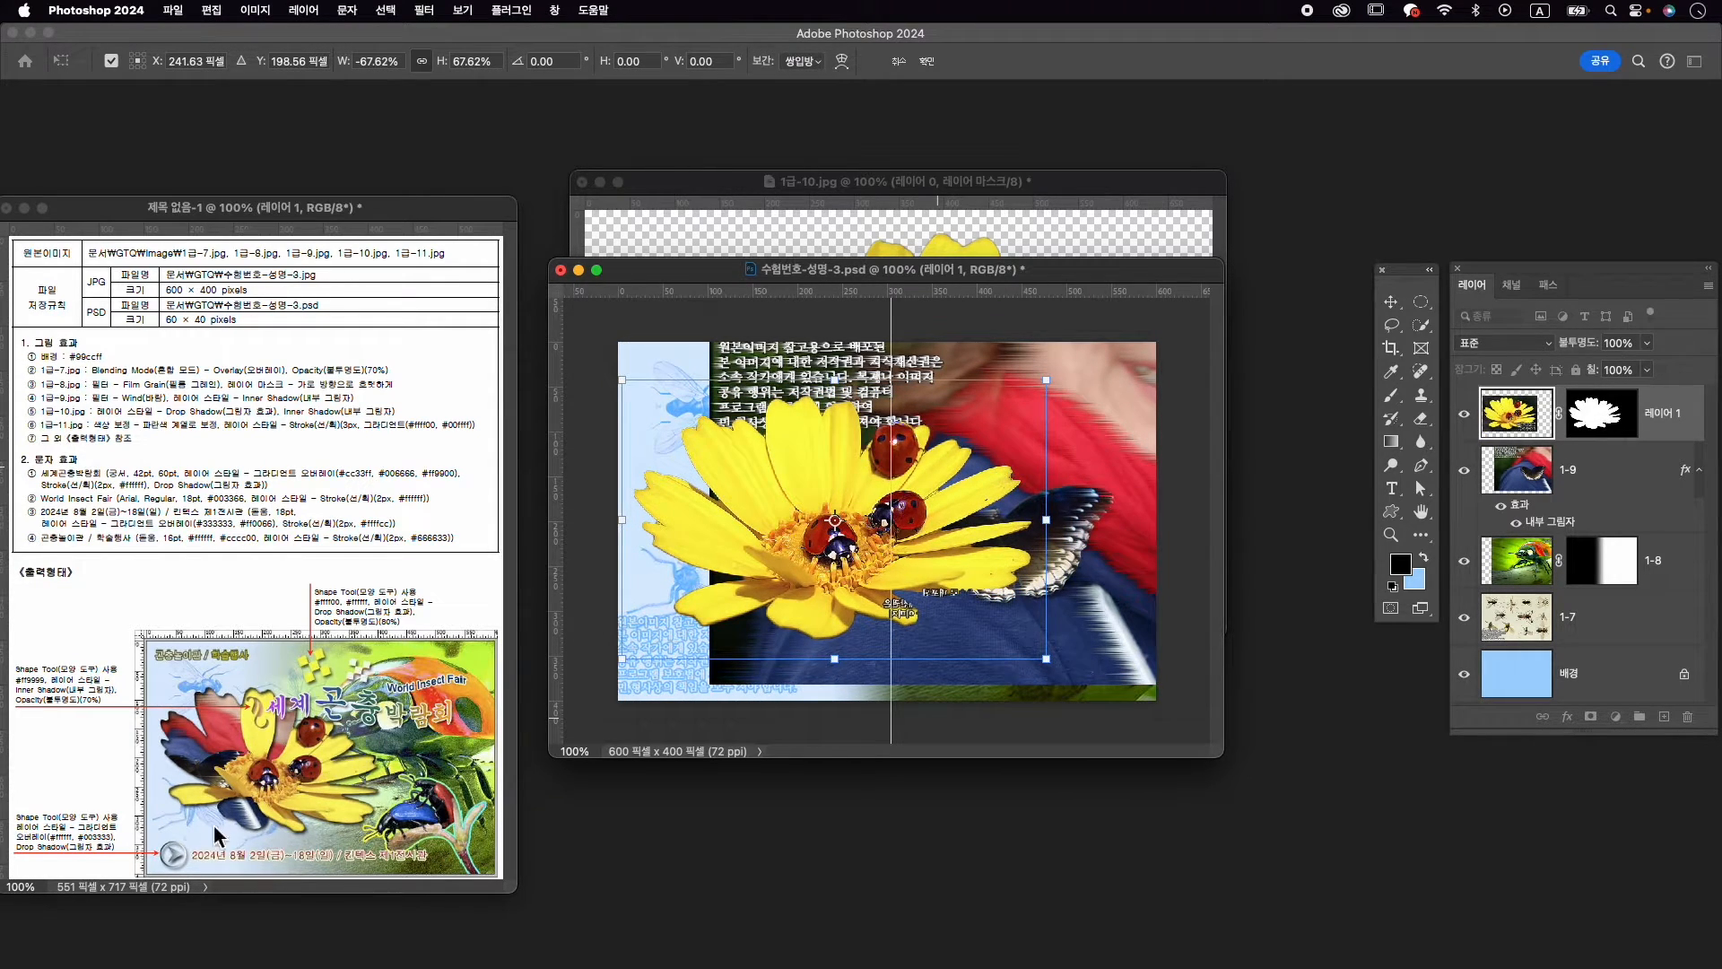
left_click_drag(796, 583, 798, 589)
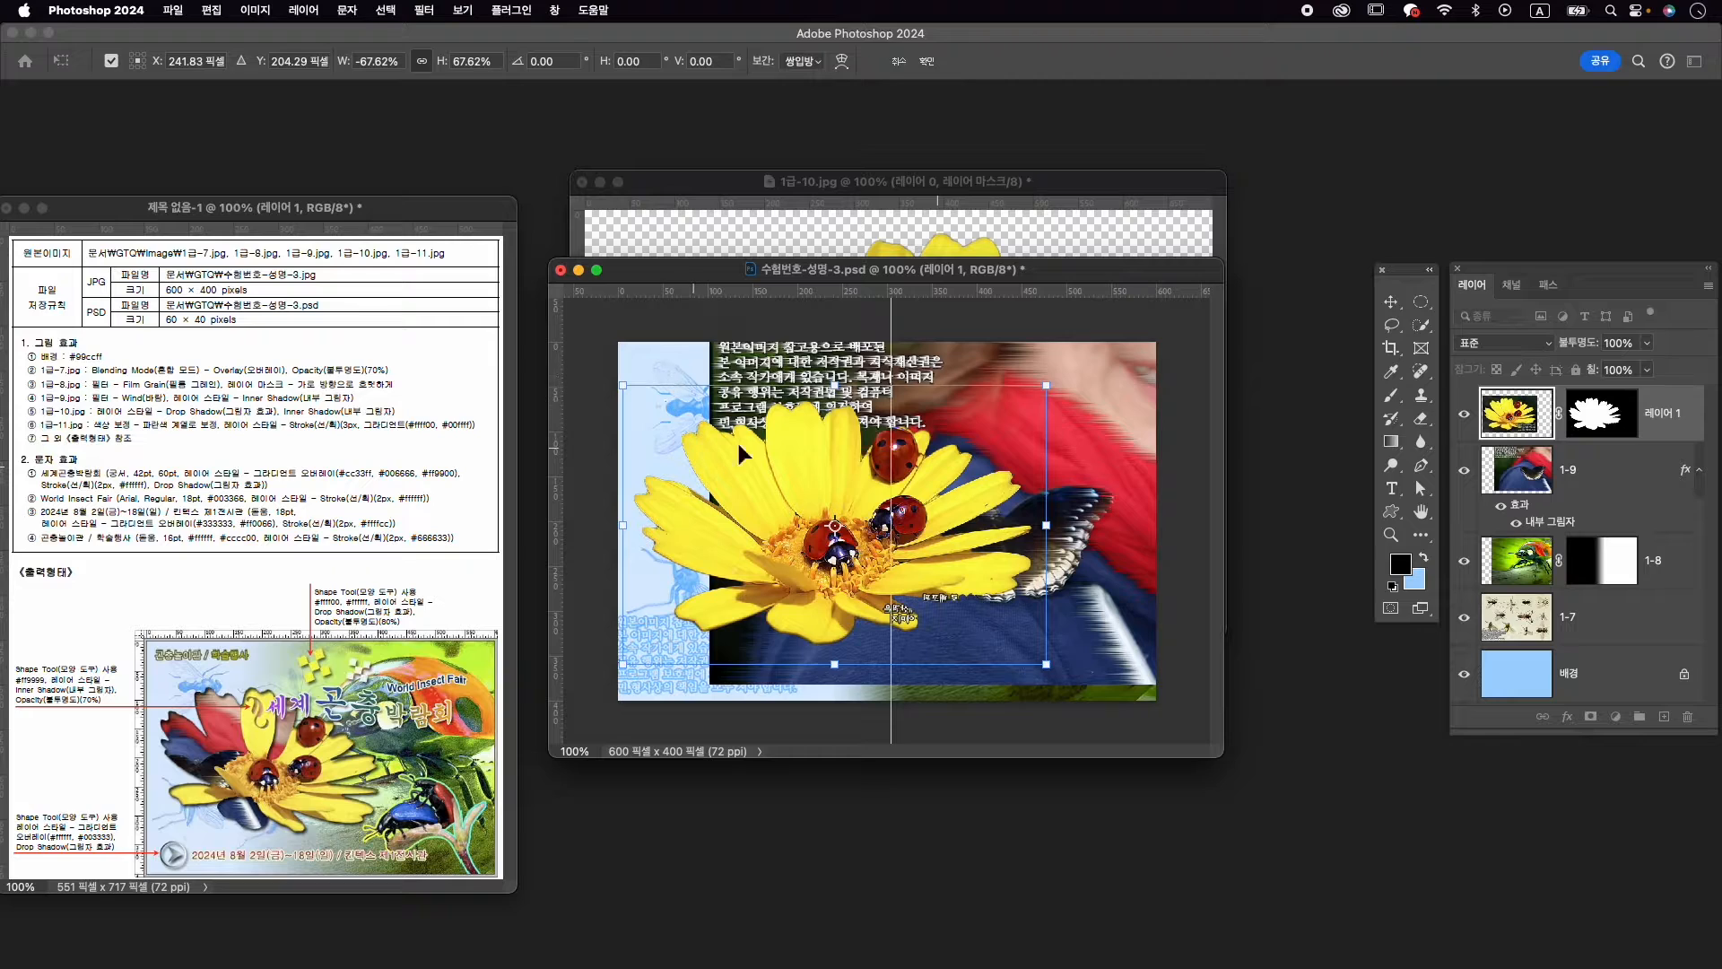
left_click_drag(1045, 386, 1019, 414)
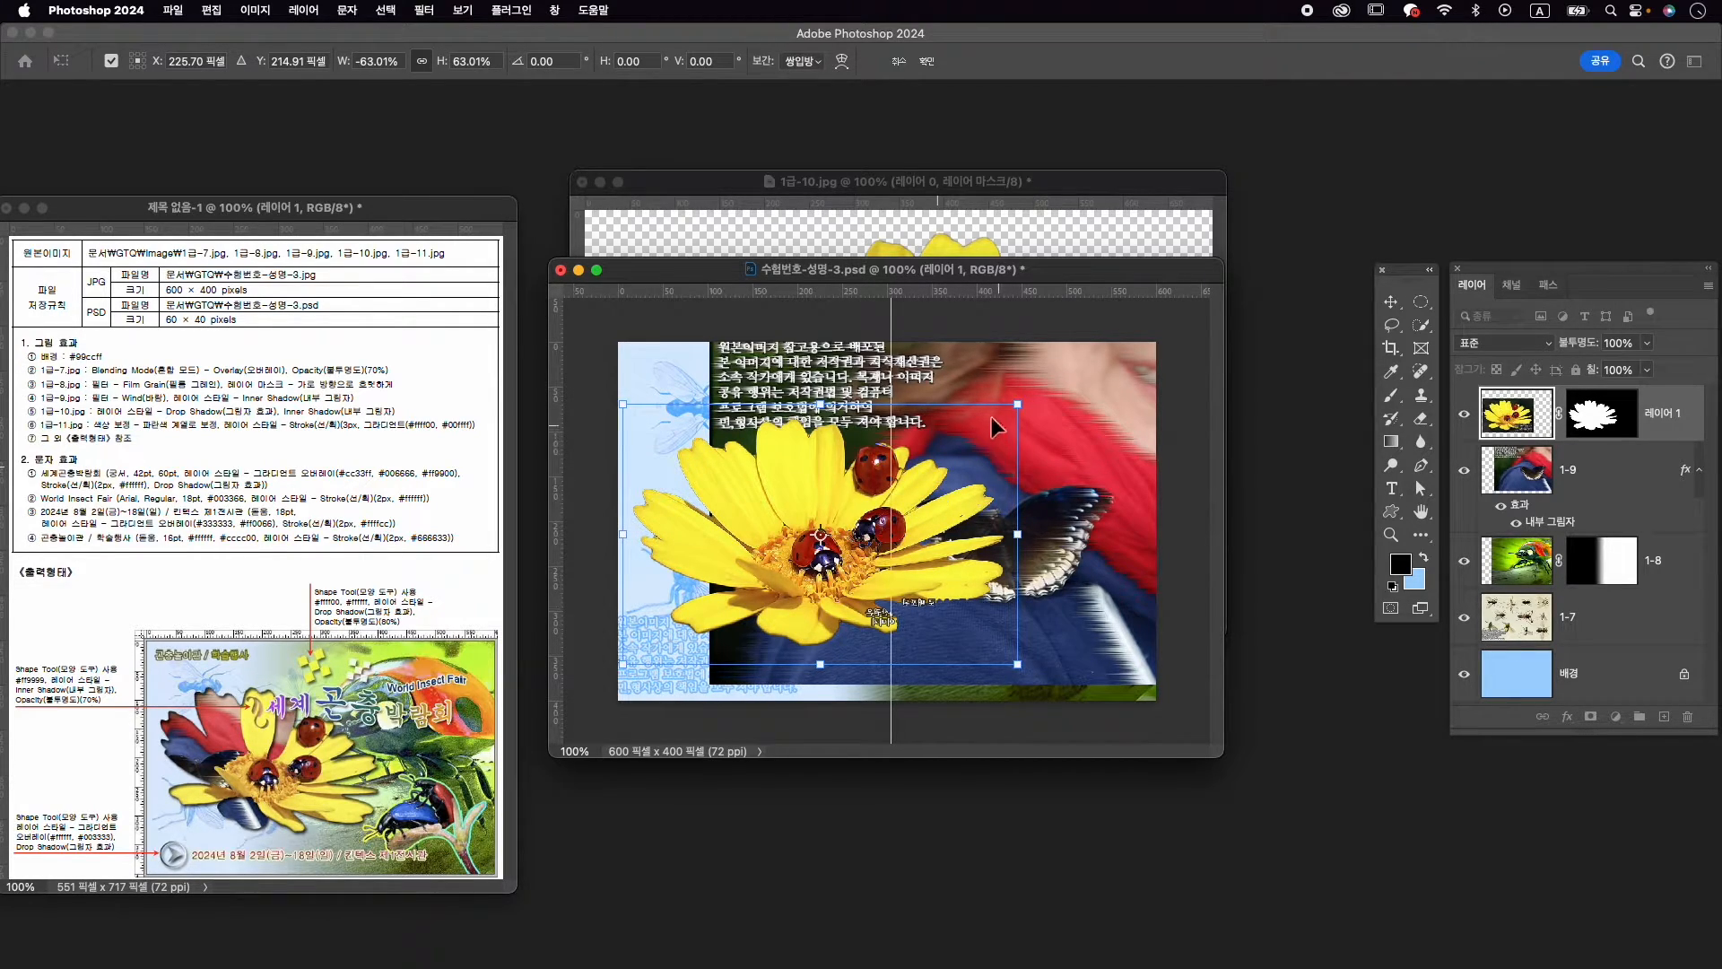
mouse_move(1032, 419)
left_mouse_down()
mouse_move(1067, 379)
mouse_move(1009, 421)
left_mouse_up()
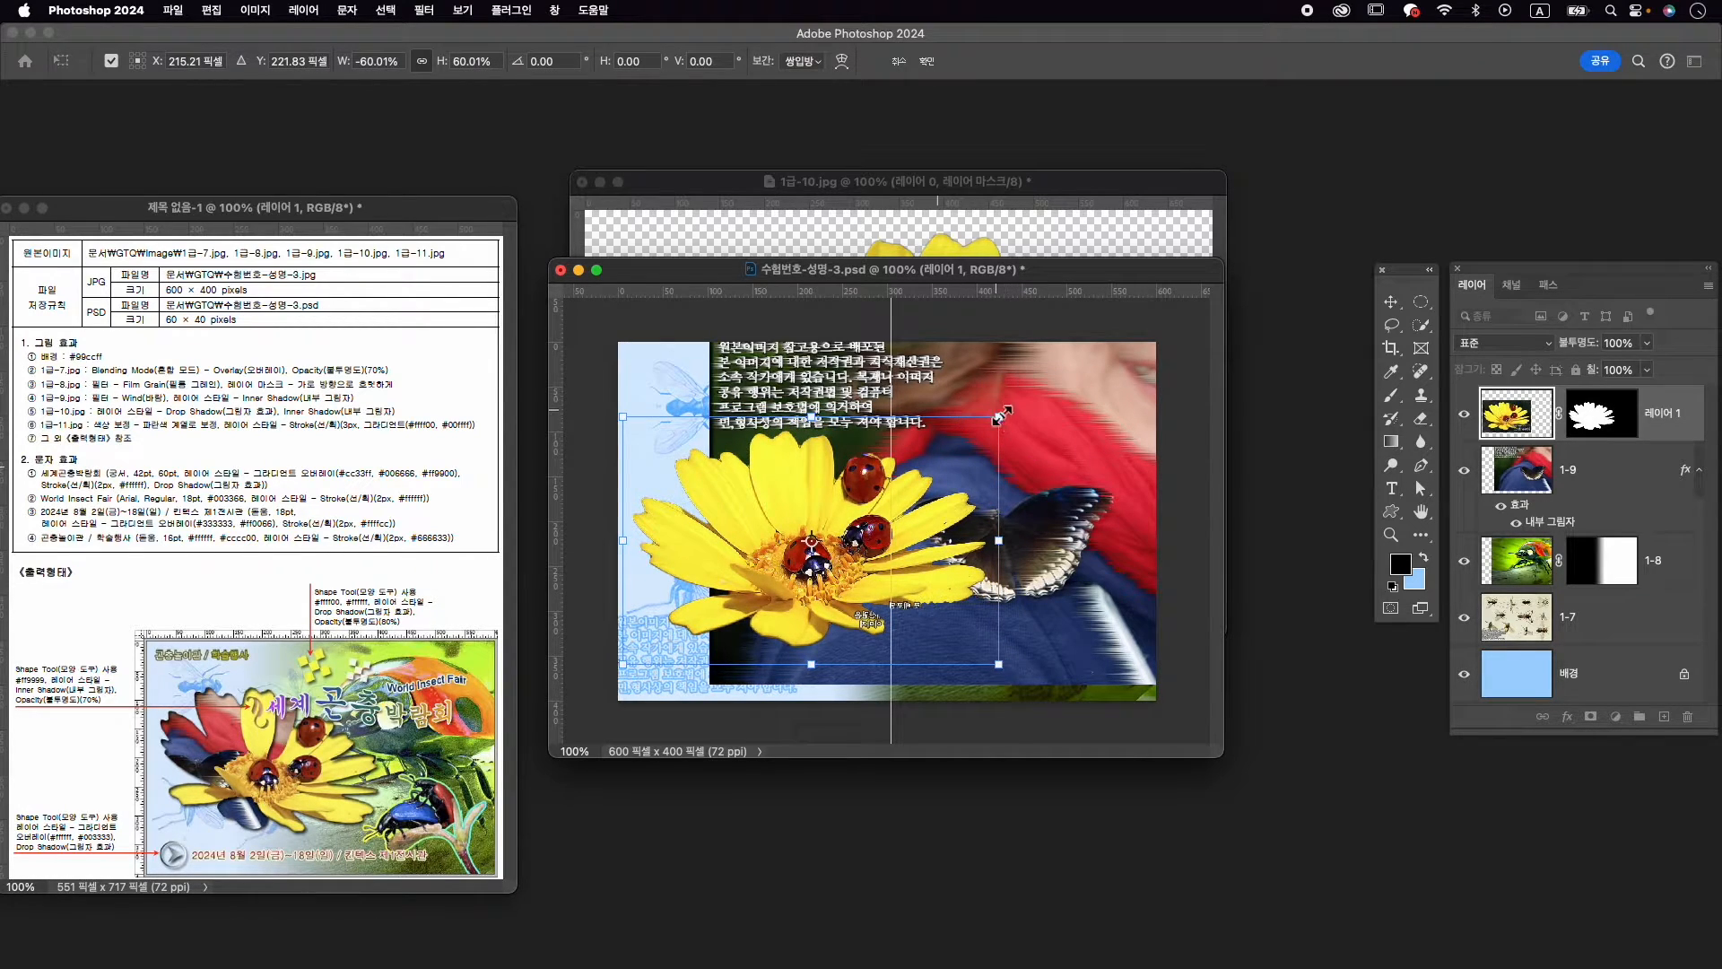
key("Return")
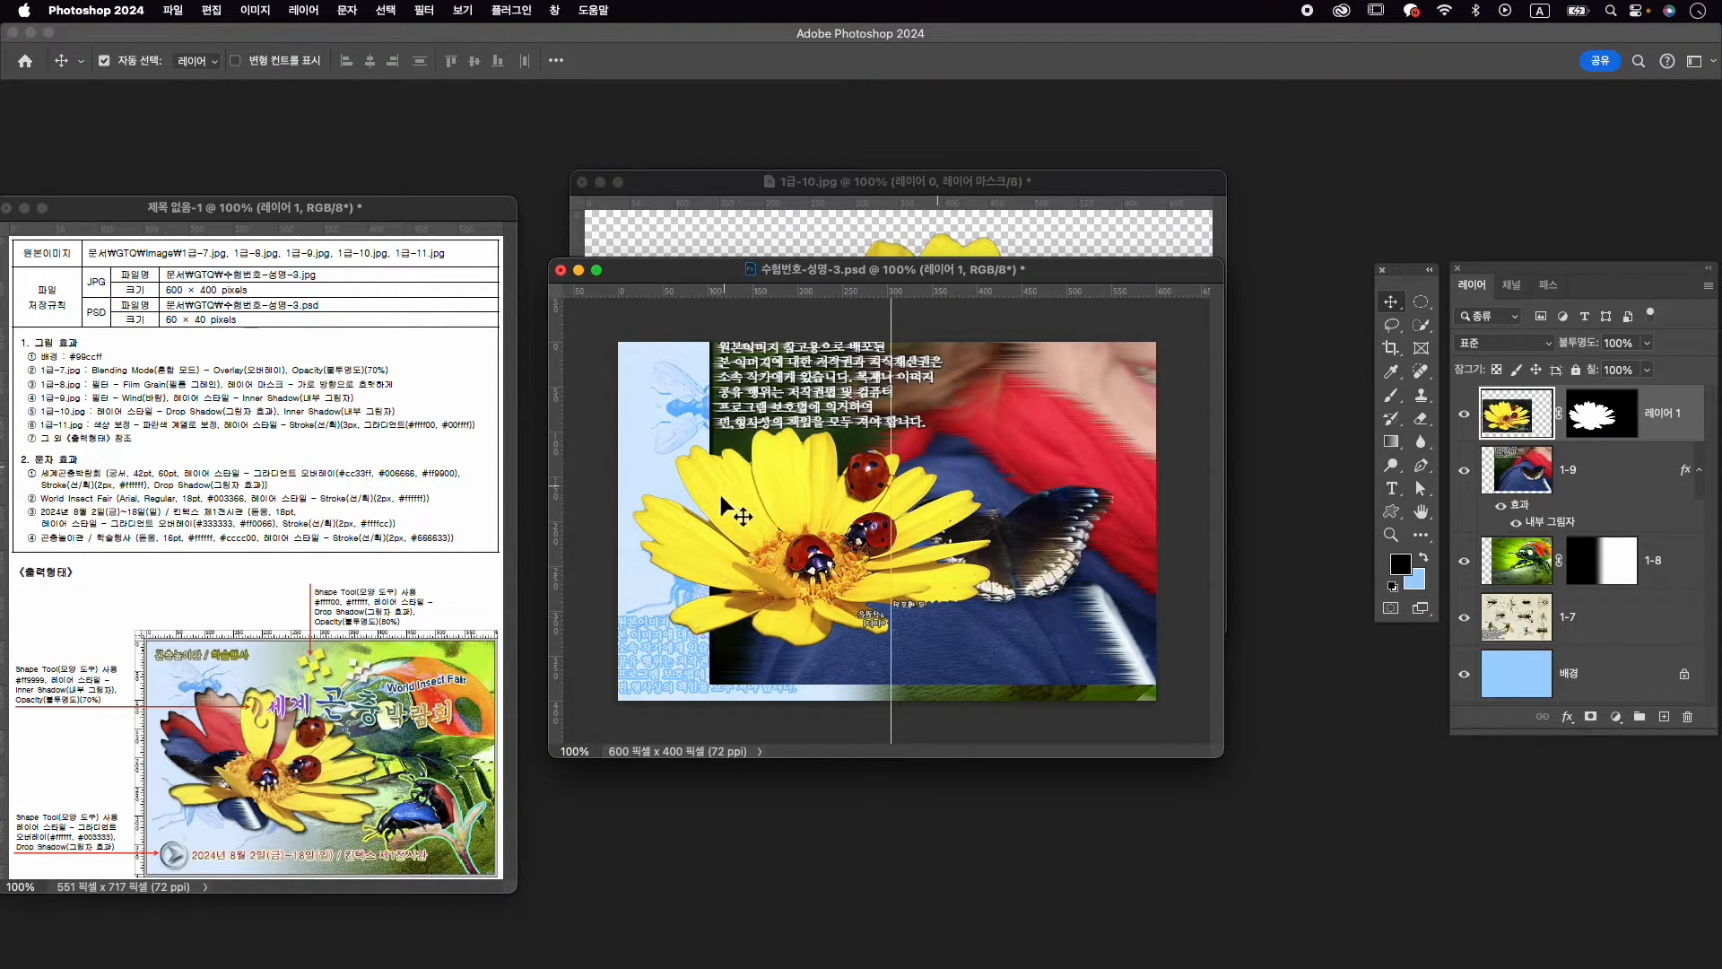
Rotate the flower by about 7.7° clockwise and shift it slightly to the left
key("super+t")
left_click_drag(1032, 395, 1058, 436)
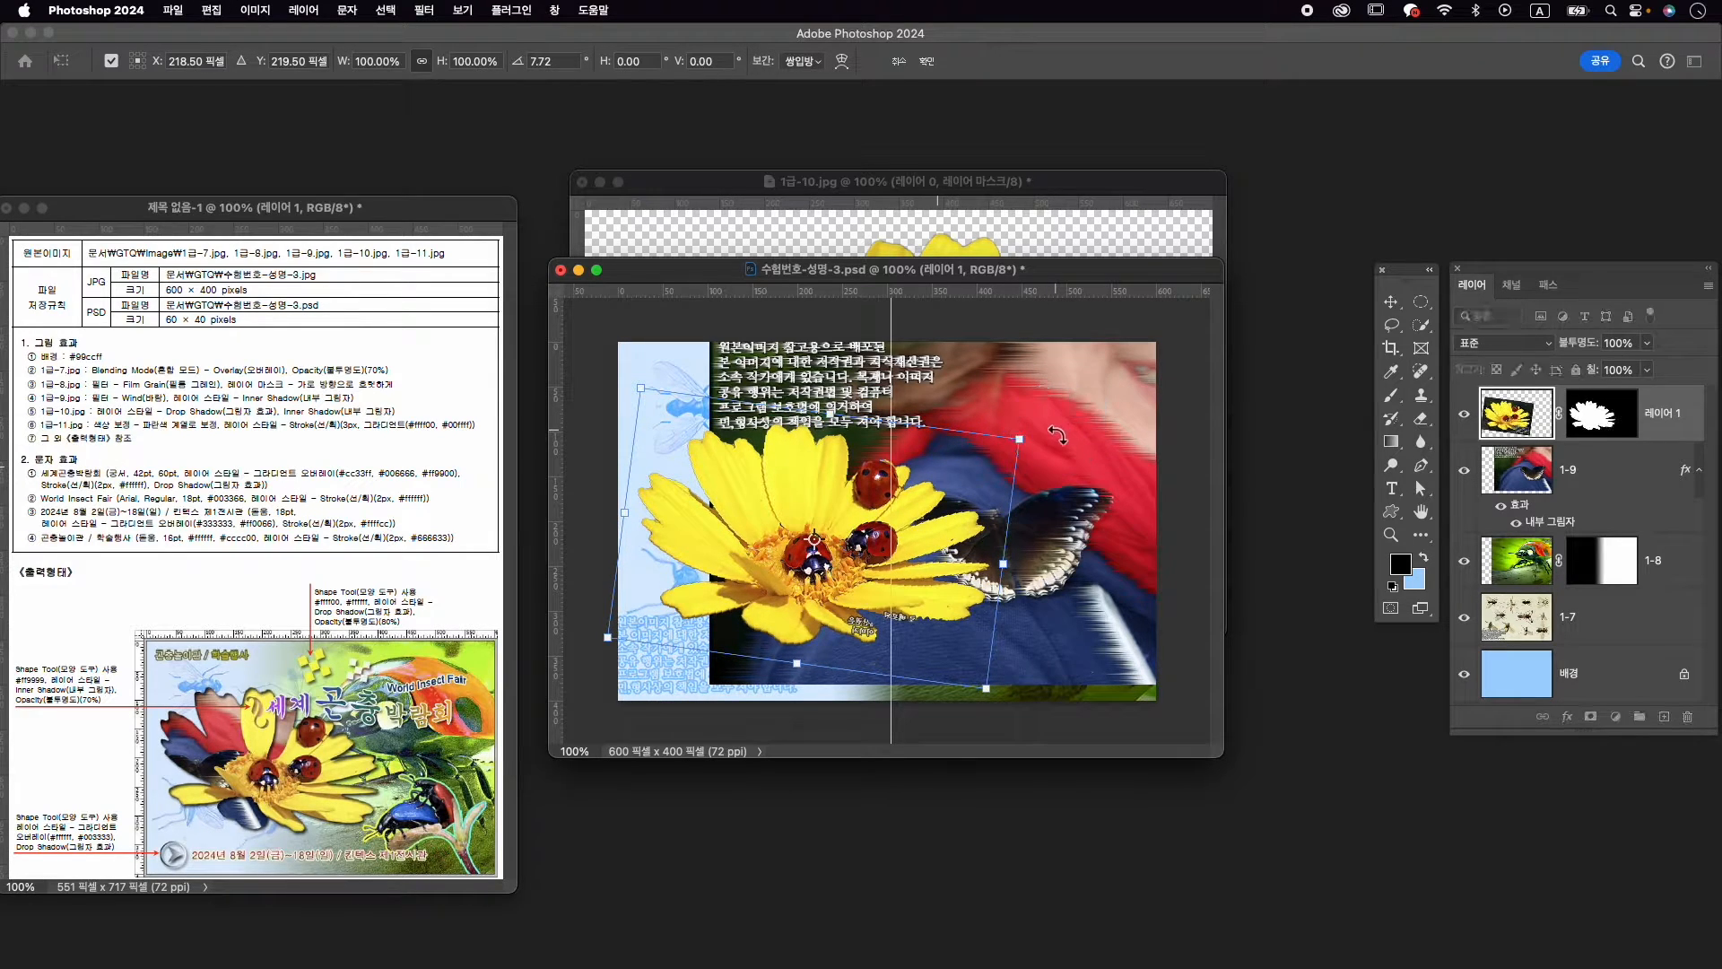
left_click_drag(978, 504, 973, 505)
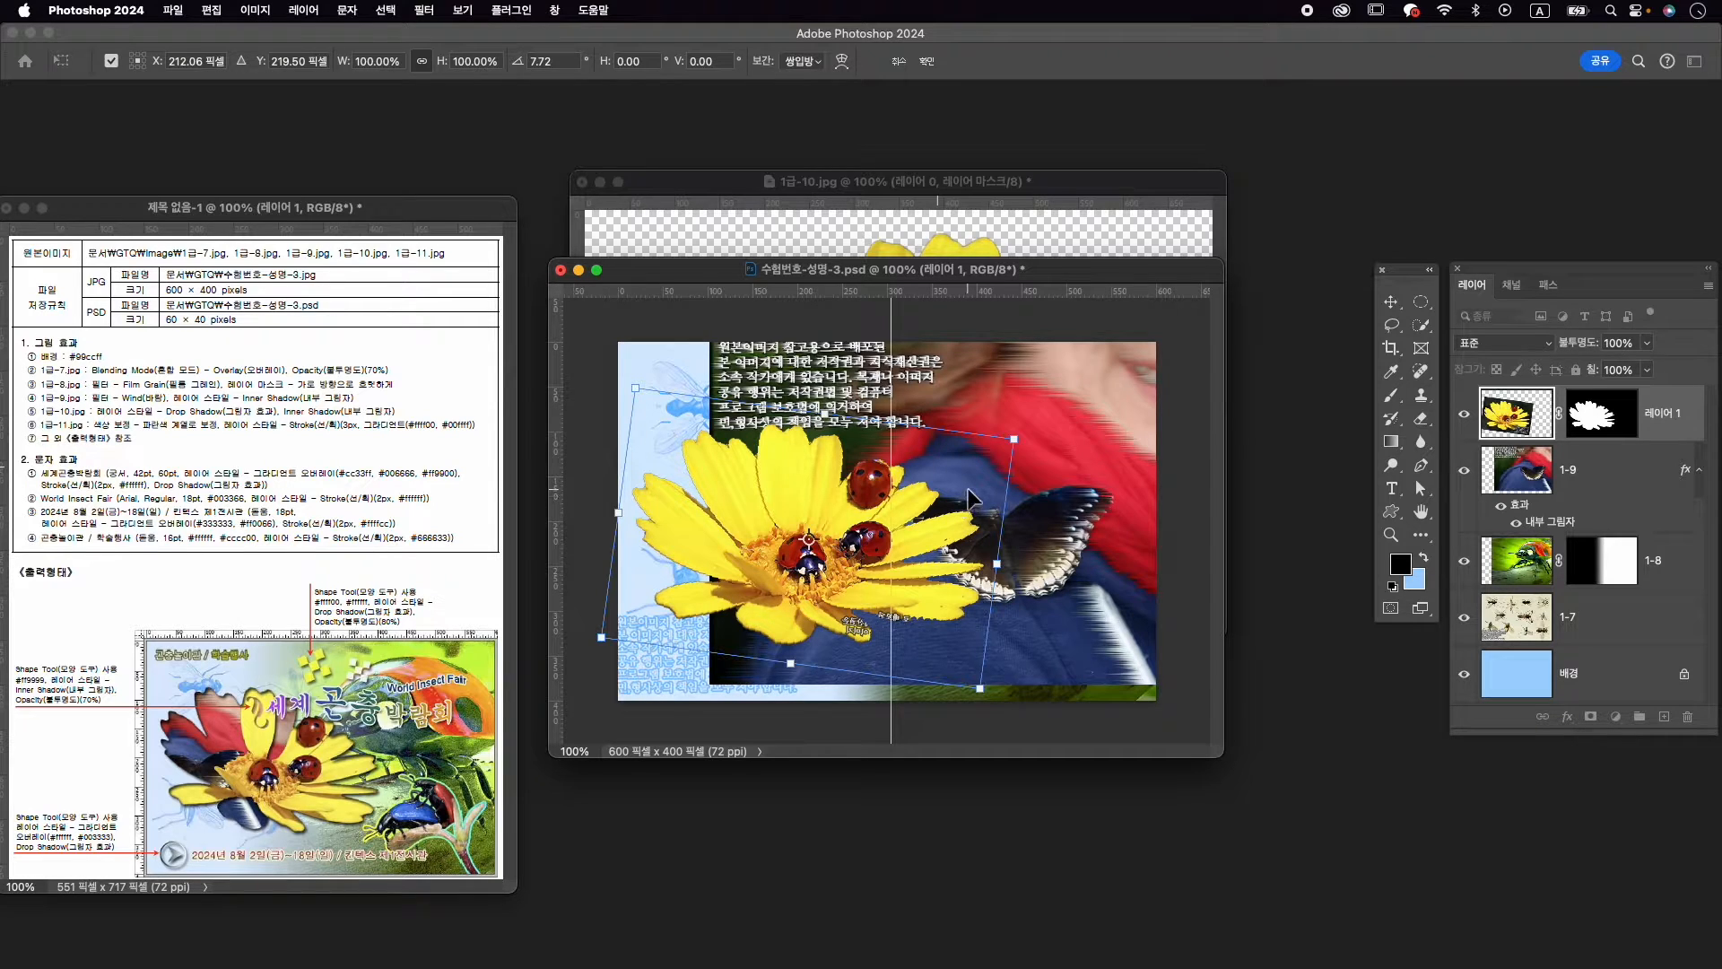
key("Return")
Rename the flower layer as 1-10
double_click(1659, 413)
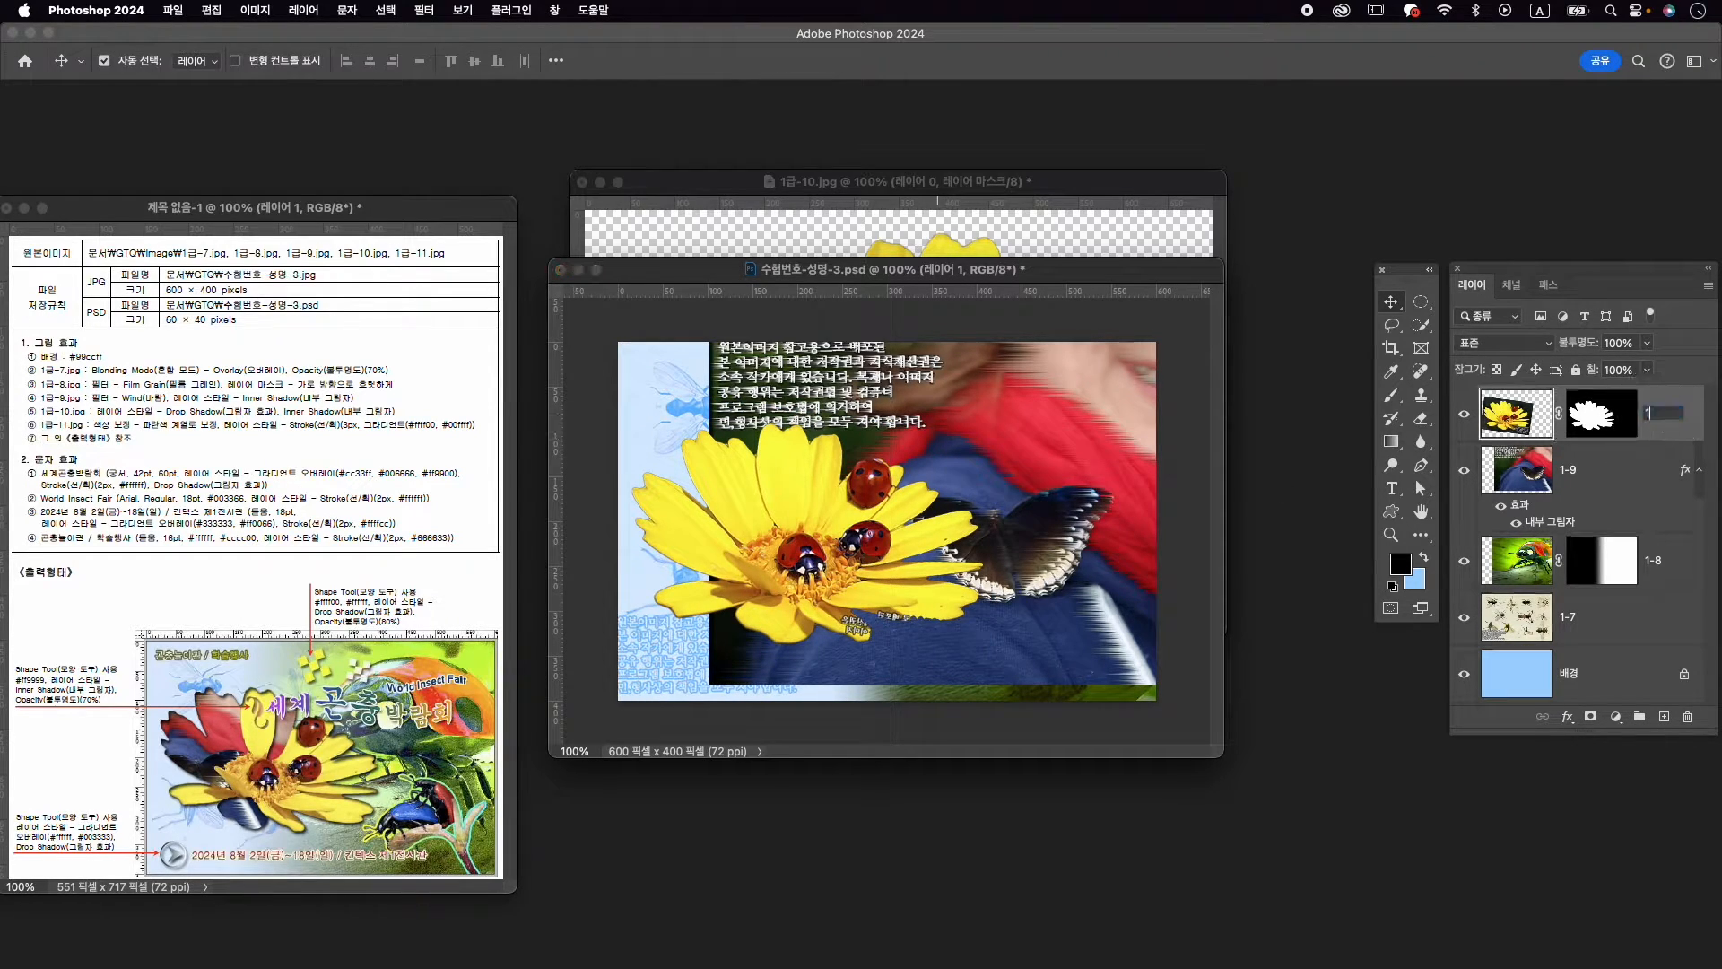
type("1-10")
key("Return")
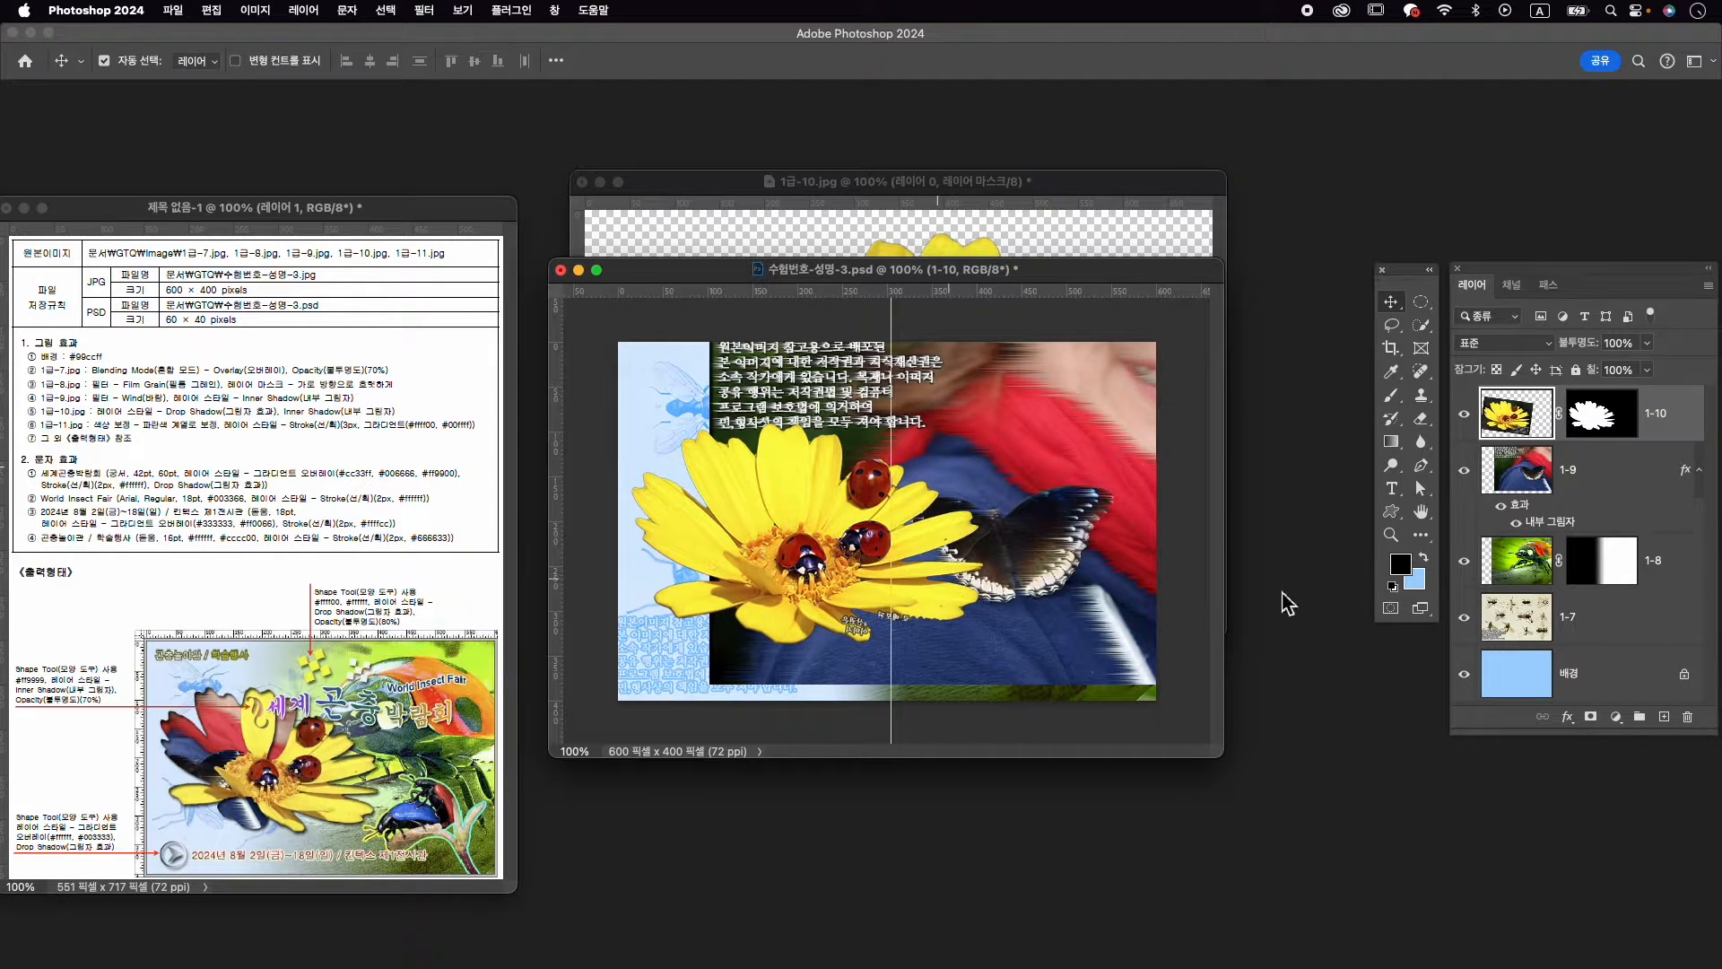
Add Drop Shadow and Inner Shadow effects to layer 1-10, keeping the preset values
left_click(1568, 718)
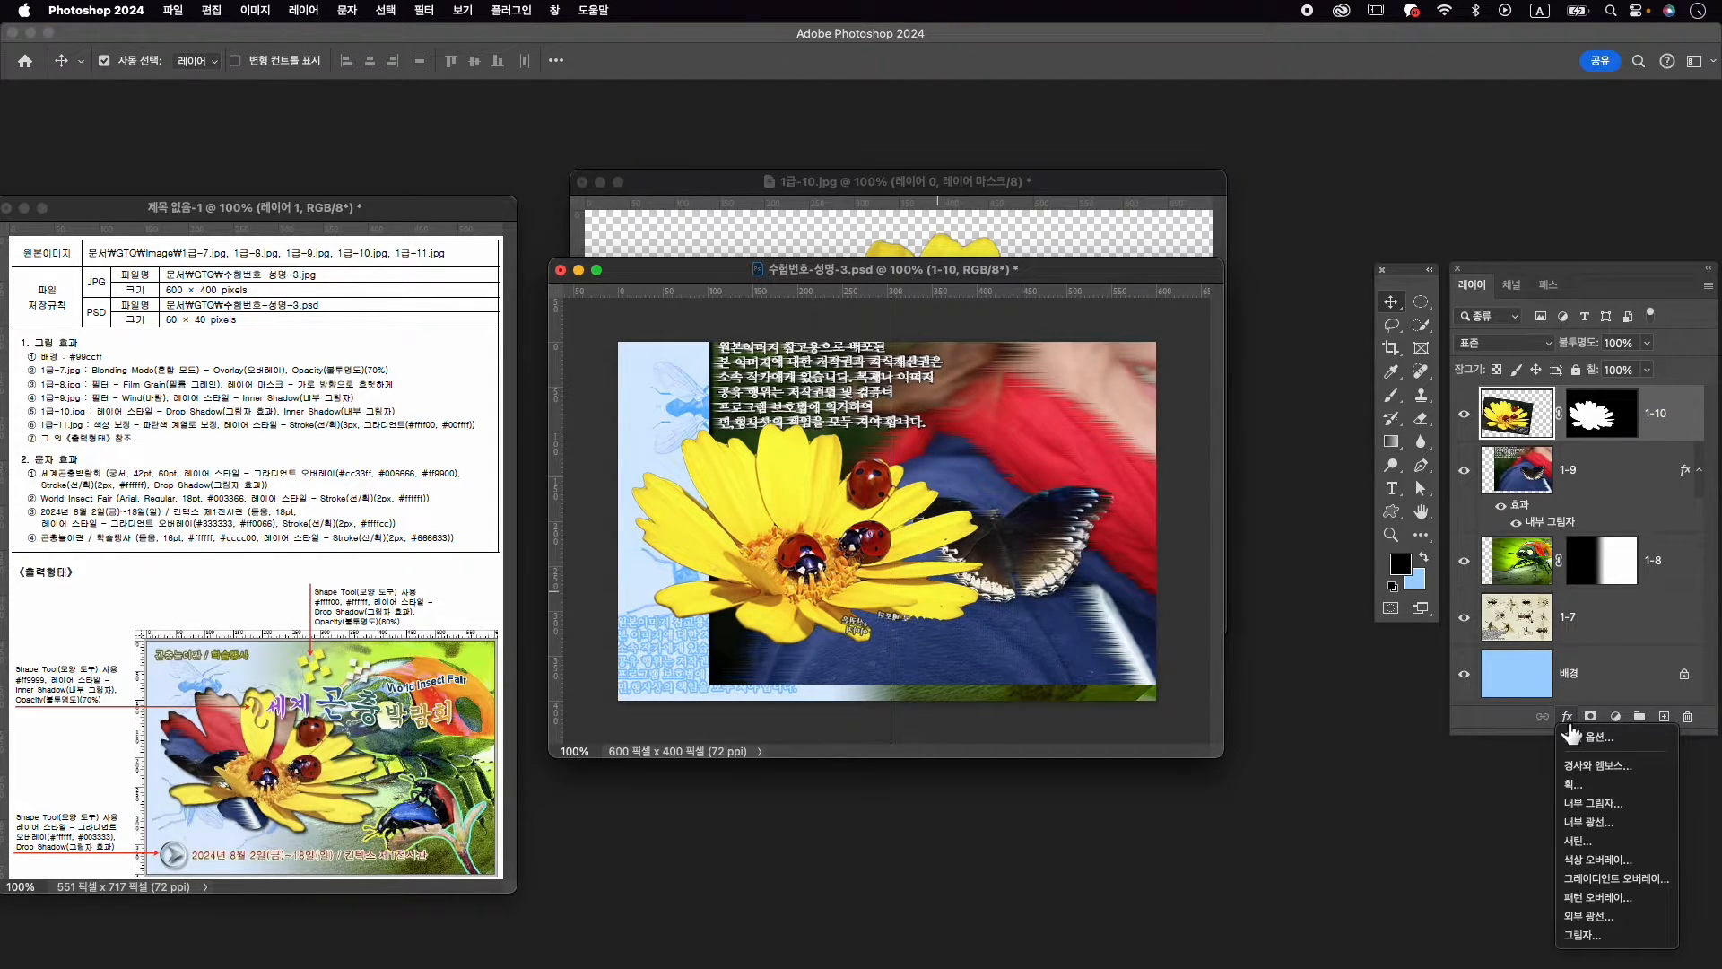
left_click(1601, 934)
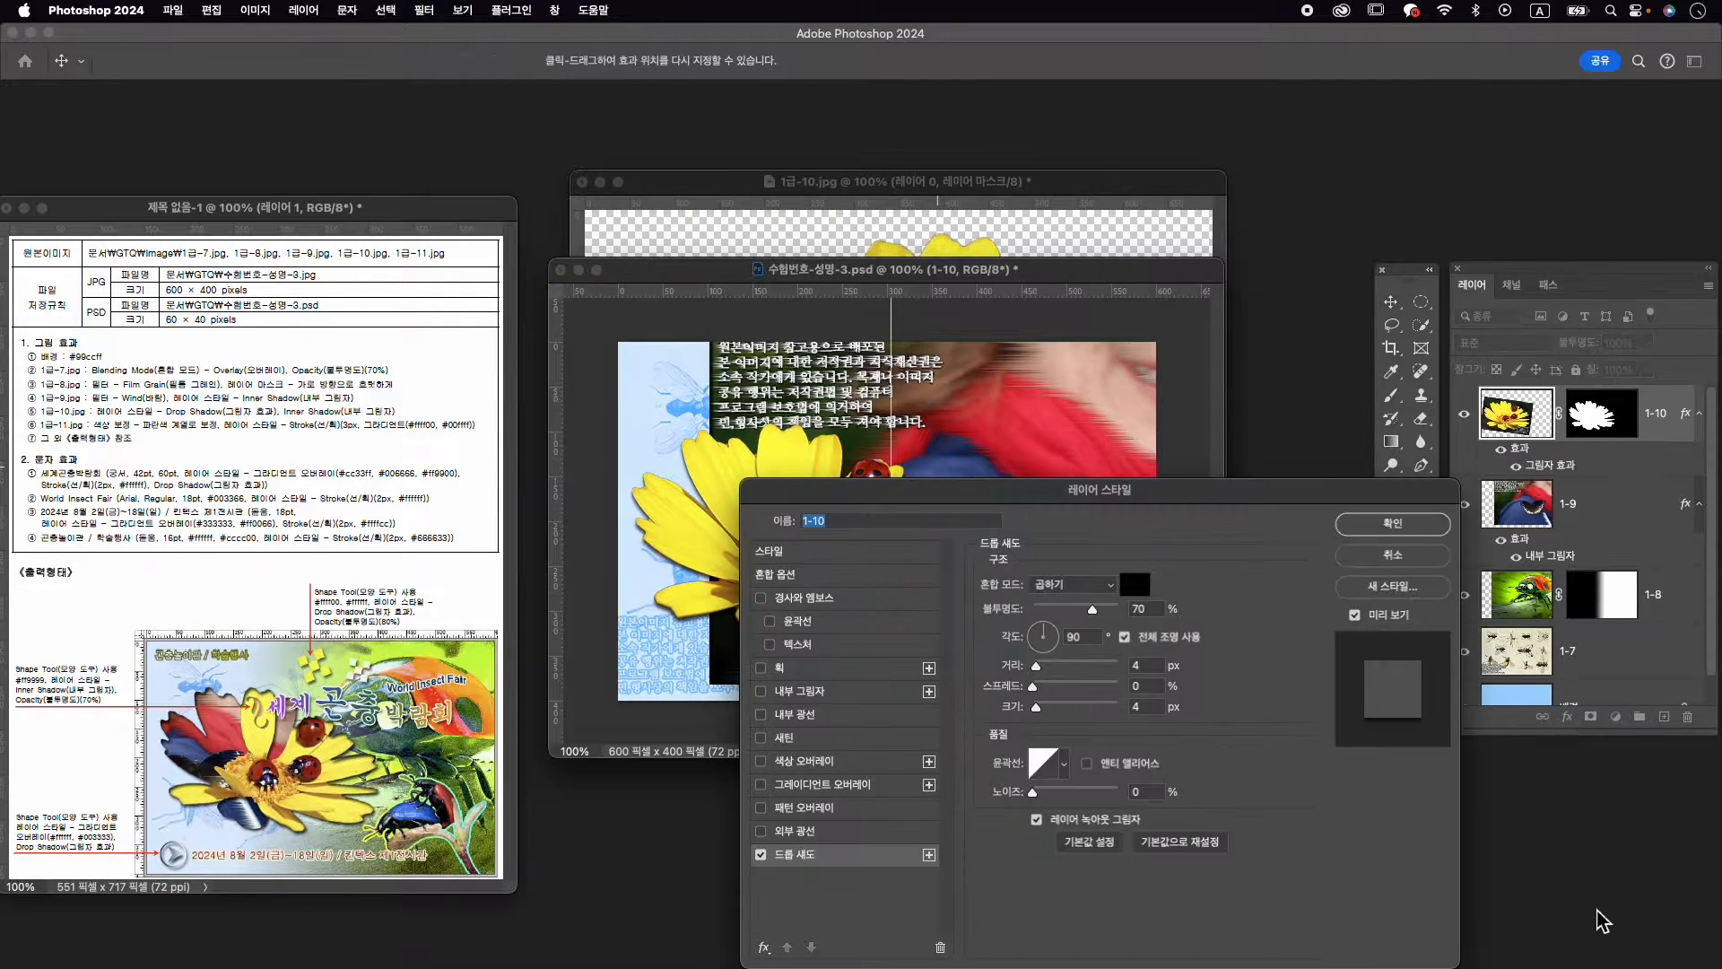
left_click(869, 687)
left_click(1389, 522)
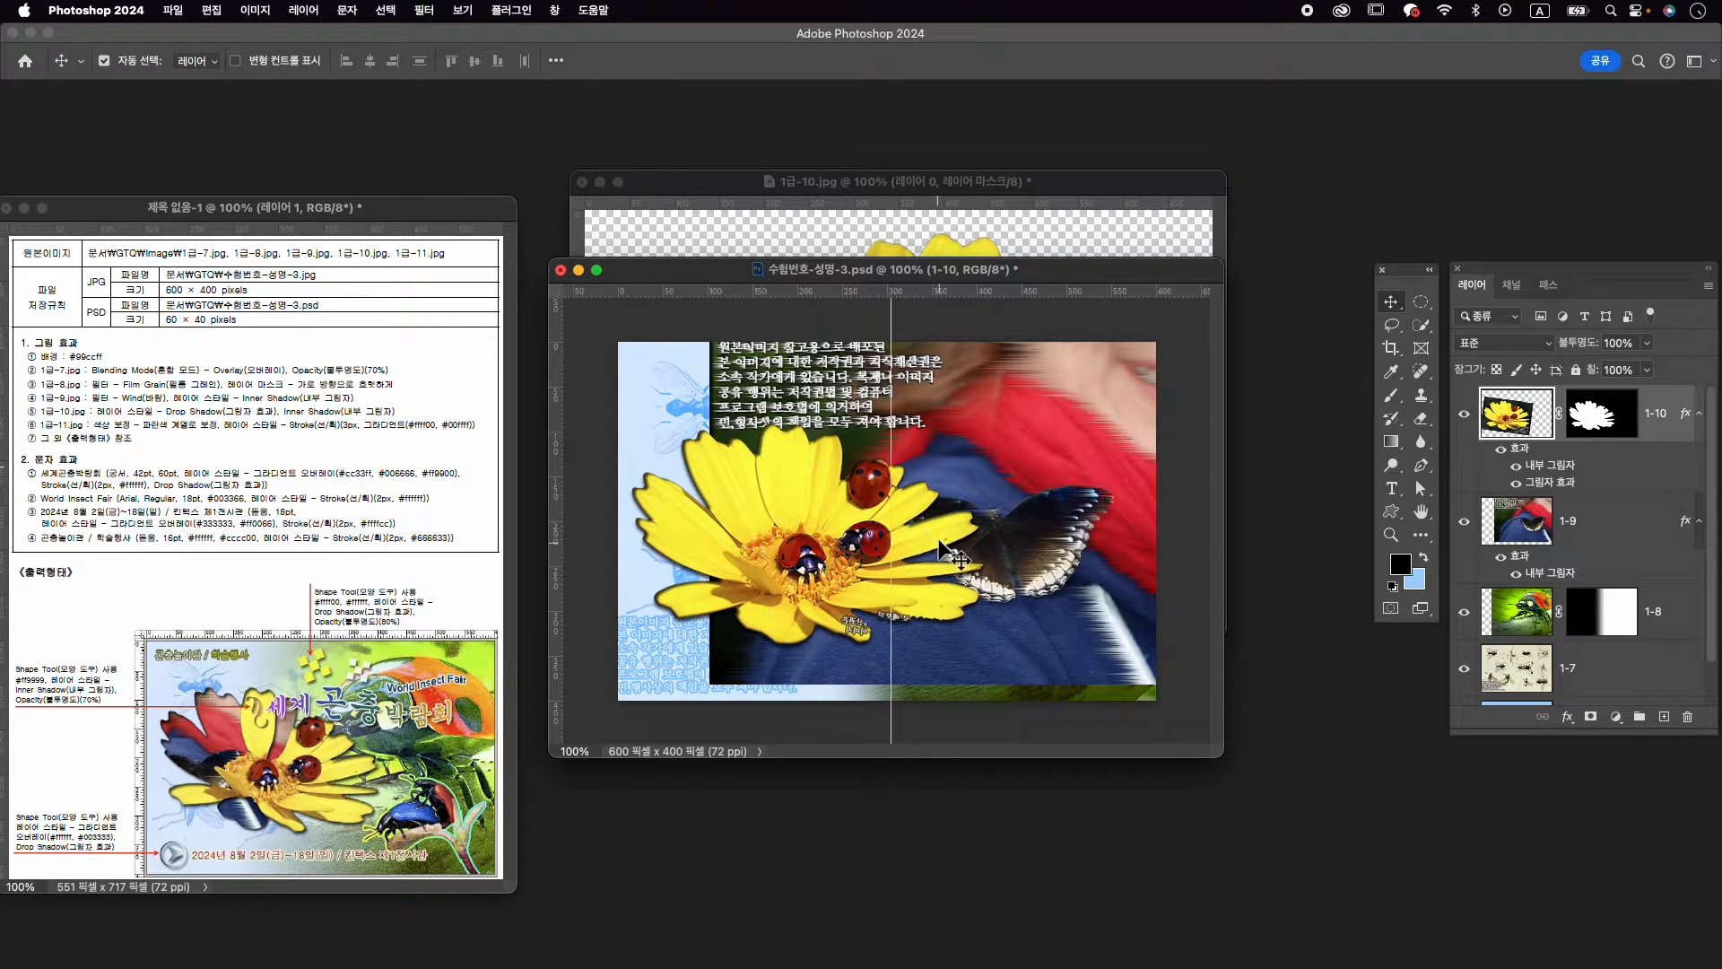
Move the butterfly image on layer 1-9 to the left over the flower and stack the layer above 1-10
left_click(1058, 458)
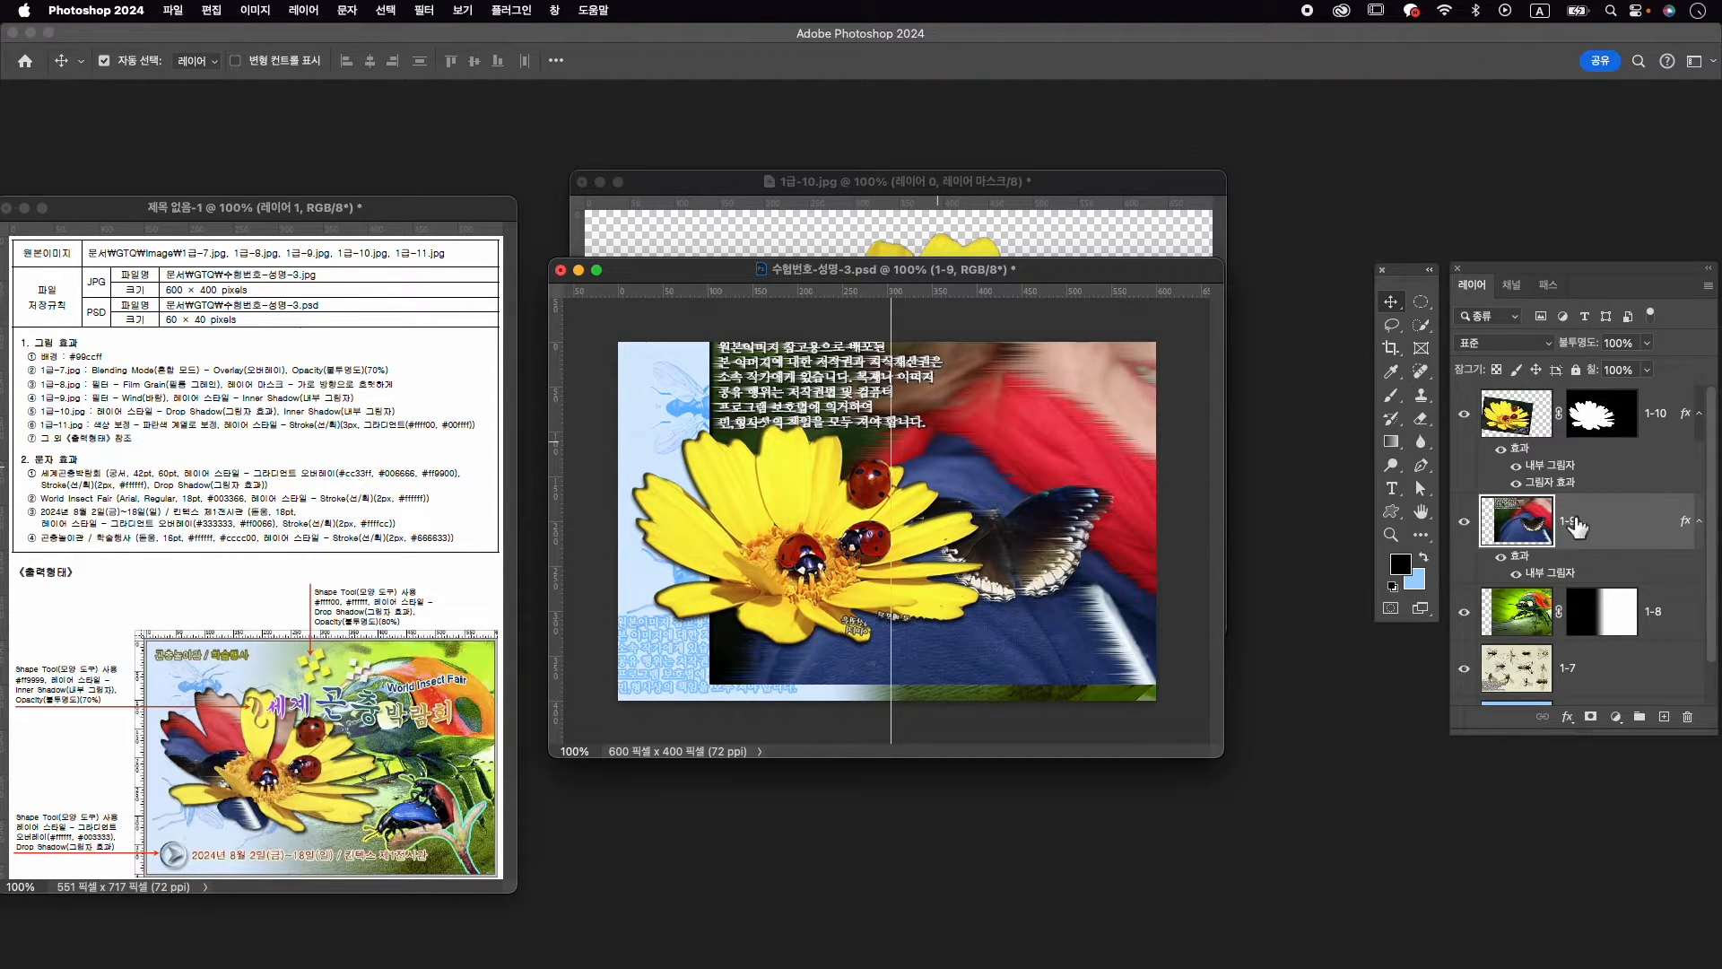
left_click_drag(1075, 509, 927, 493)
left_click_drag(1658, 509, 1610, 395)
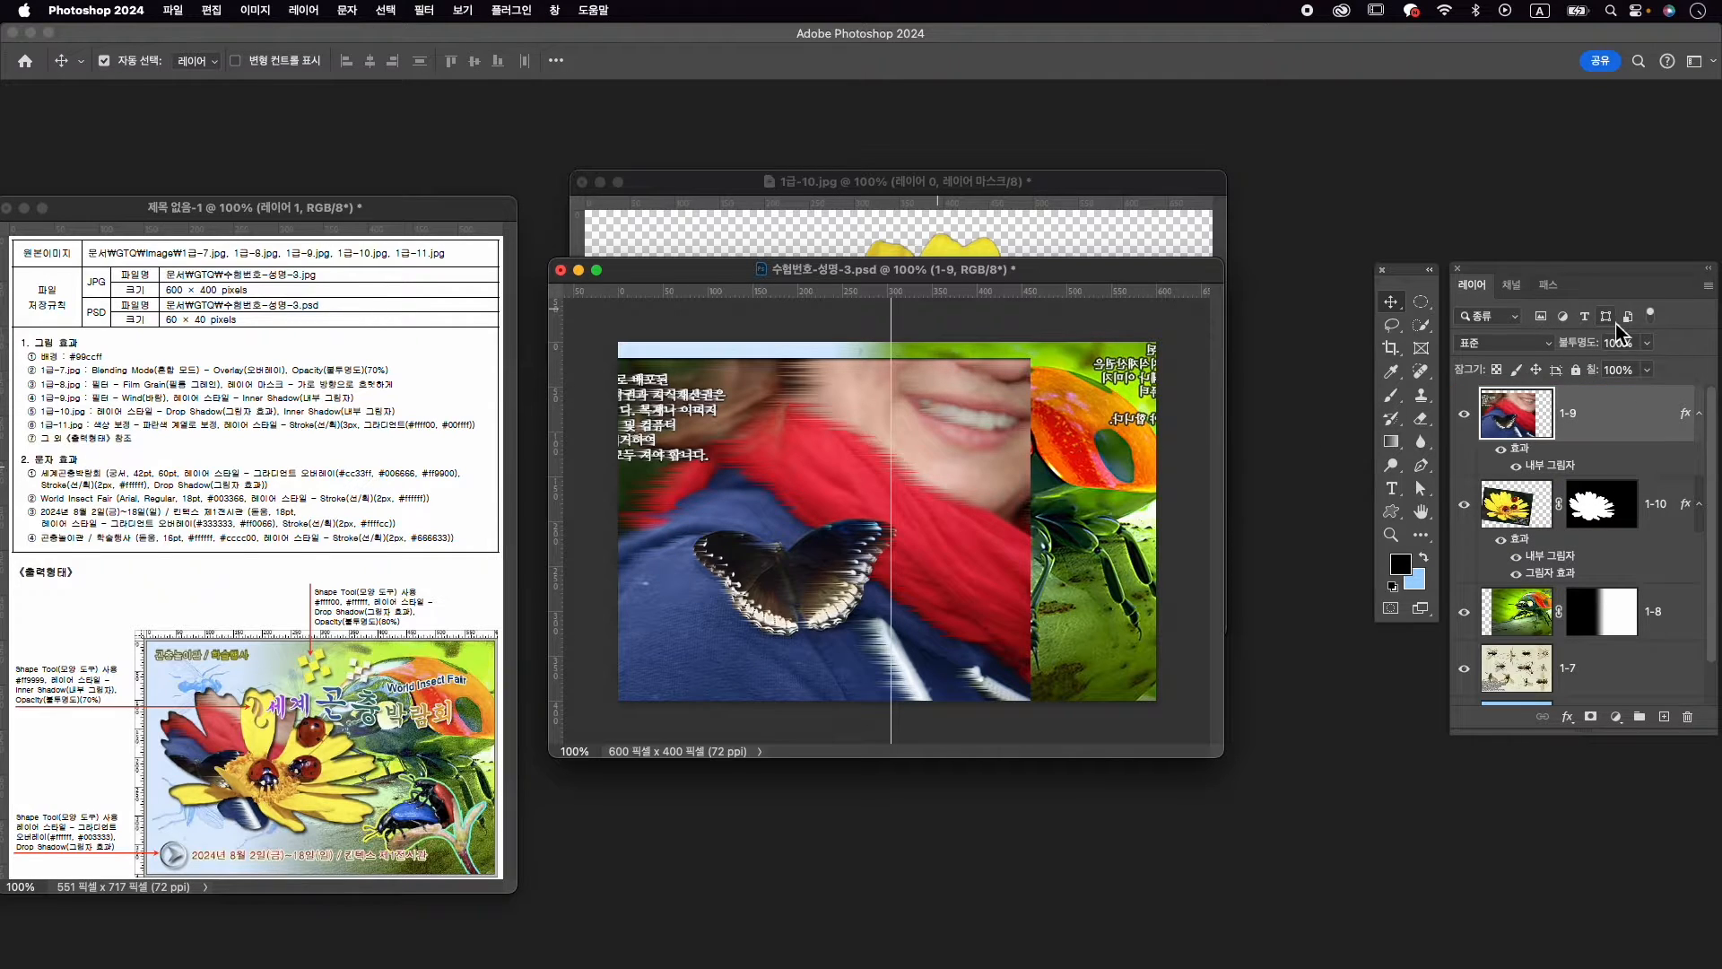
Lower layer 1-9's opacity to 37% and close 1급-10.jpg without saving
left_click_drag(1594, 355, 1537, 356)
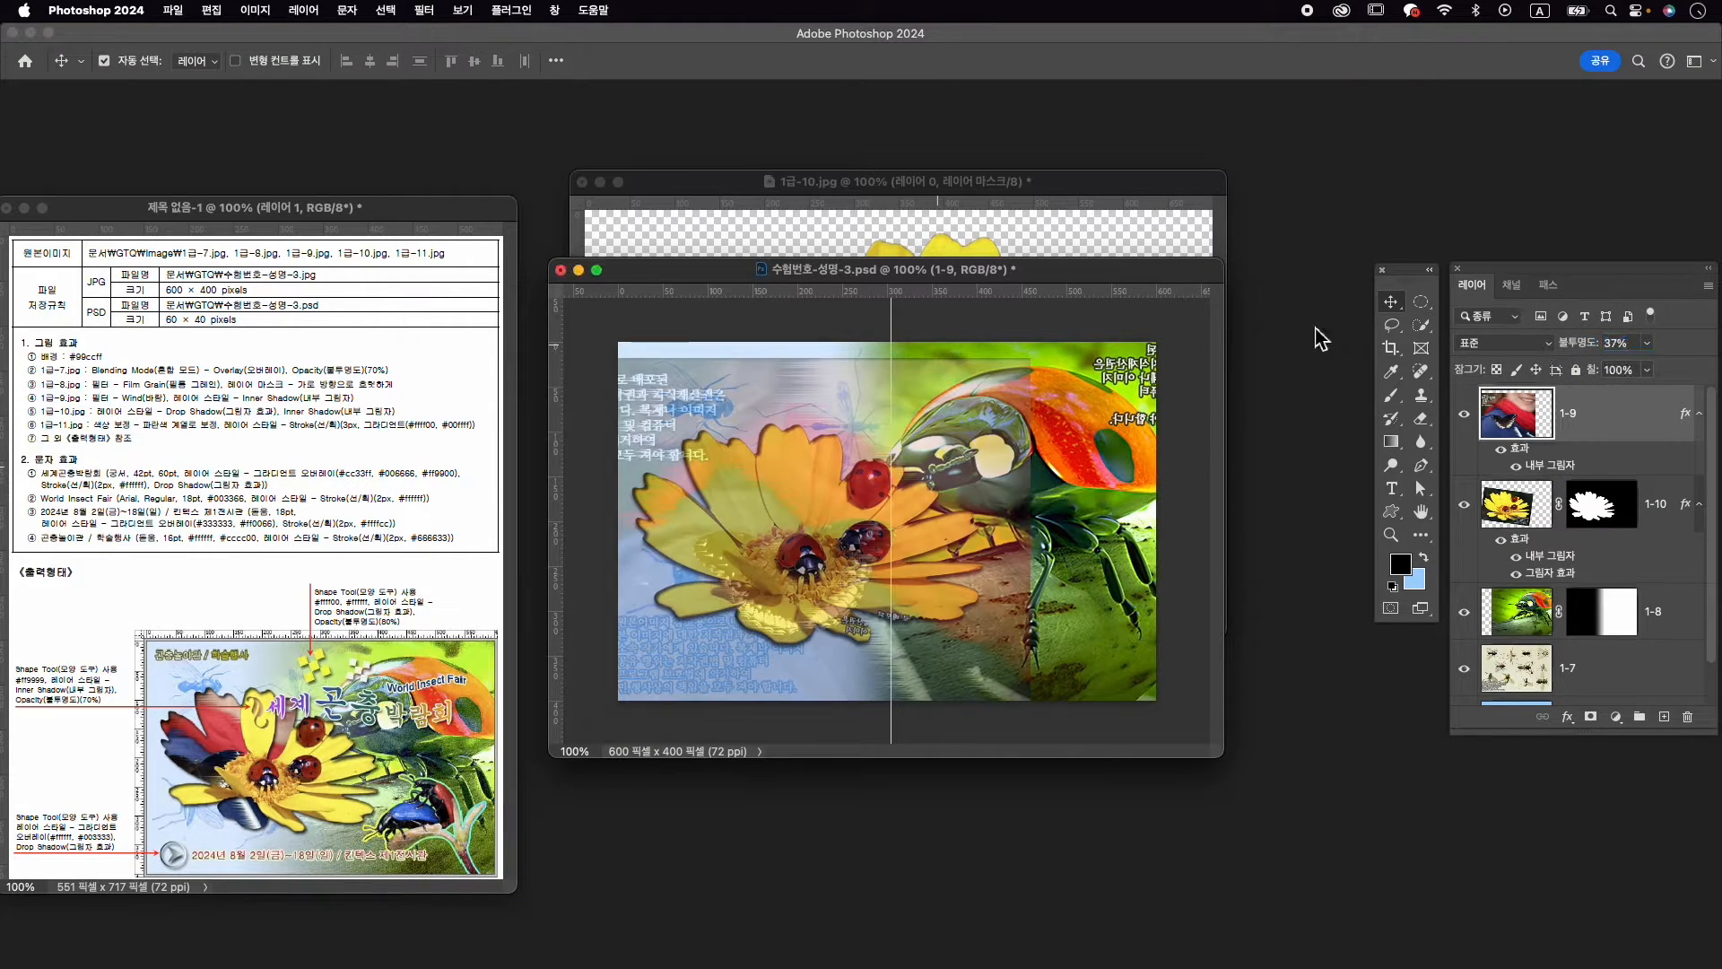
left_click(582, 183)
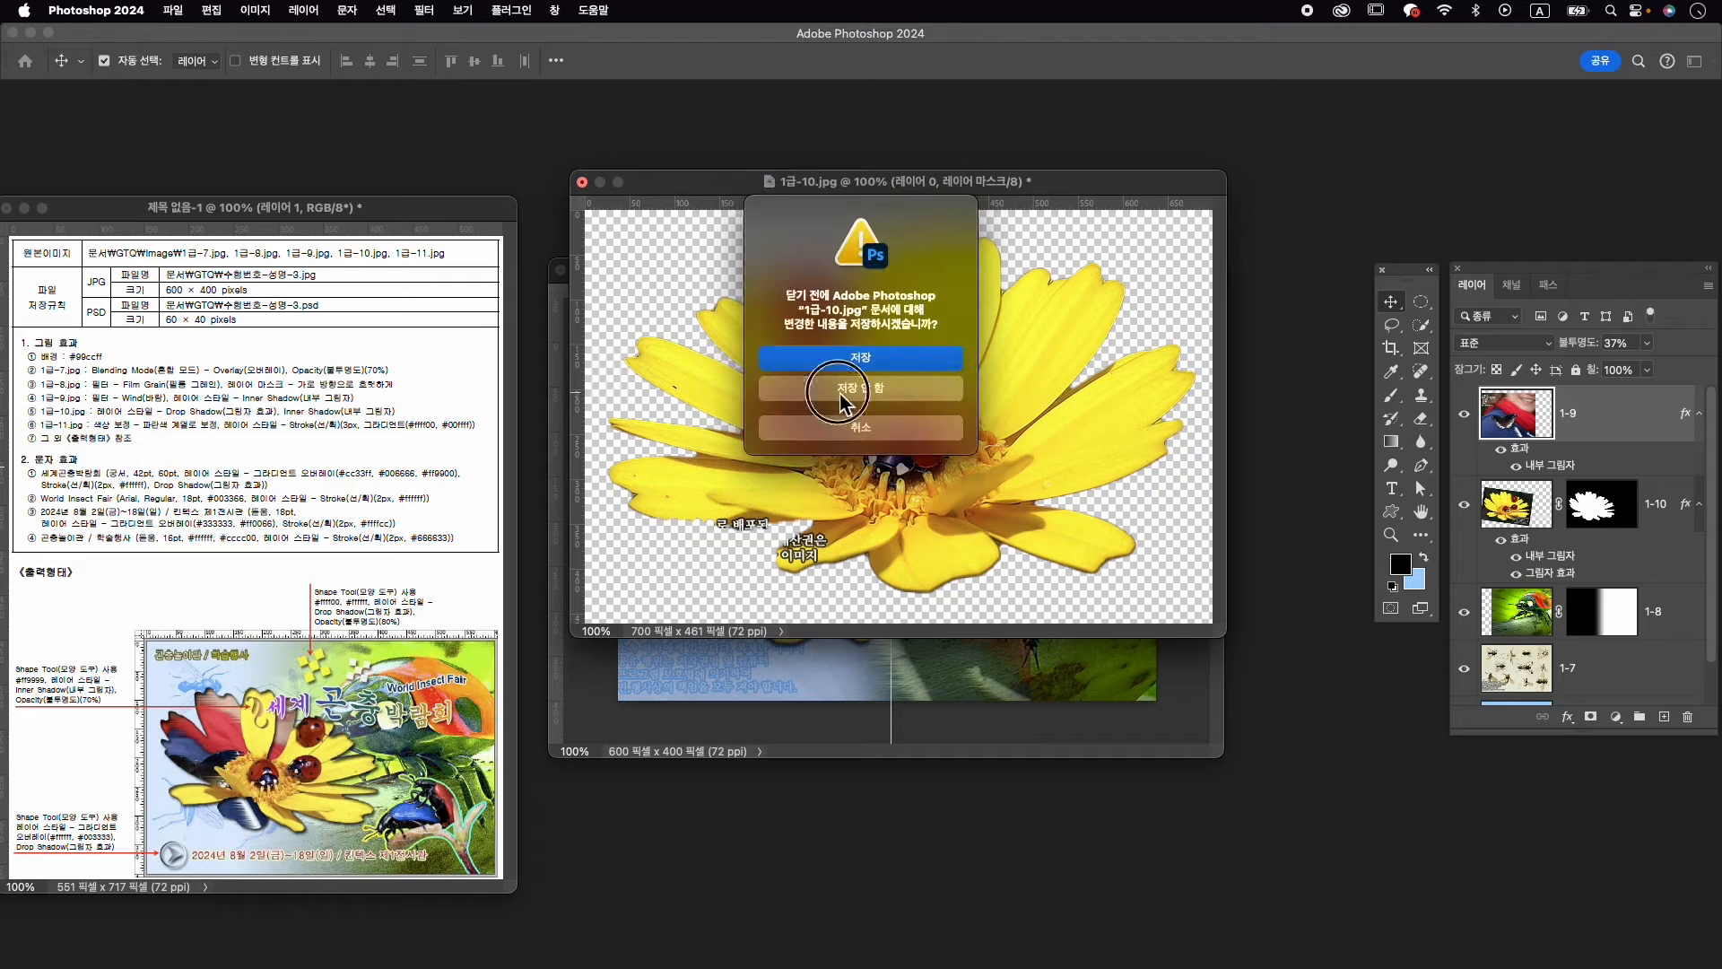
left_click(866, 411)
Set layer 1-9's opacity to 47% and move the butterfly image further left over the flower
left_click_drag(972, 434, 974, 422)
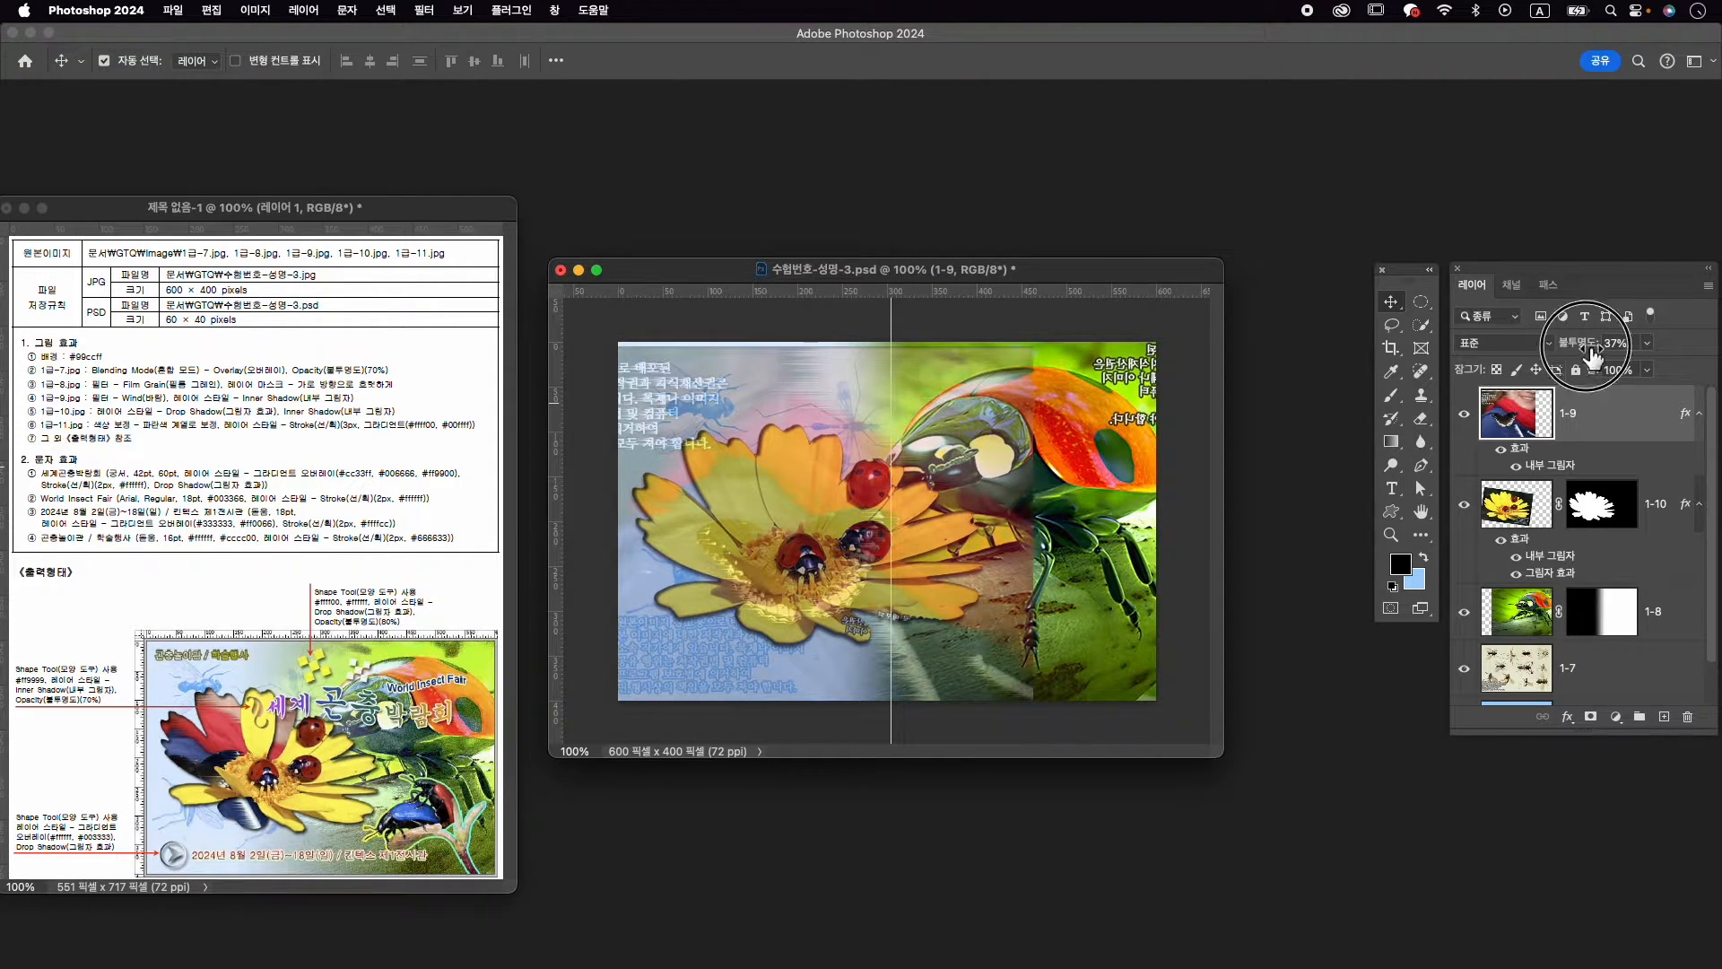
left_click_drag(1596, 346, 1605, 346)
left_click_drag(973, 429, 821, 442)
Scale the butterfly image on layer 1-9 to about 82% and position it over the flower's left petals
key("ctrl+t")
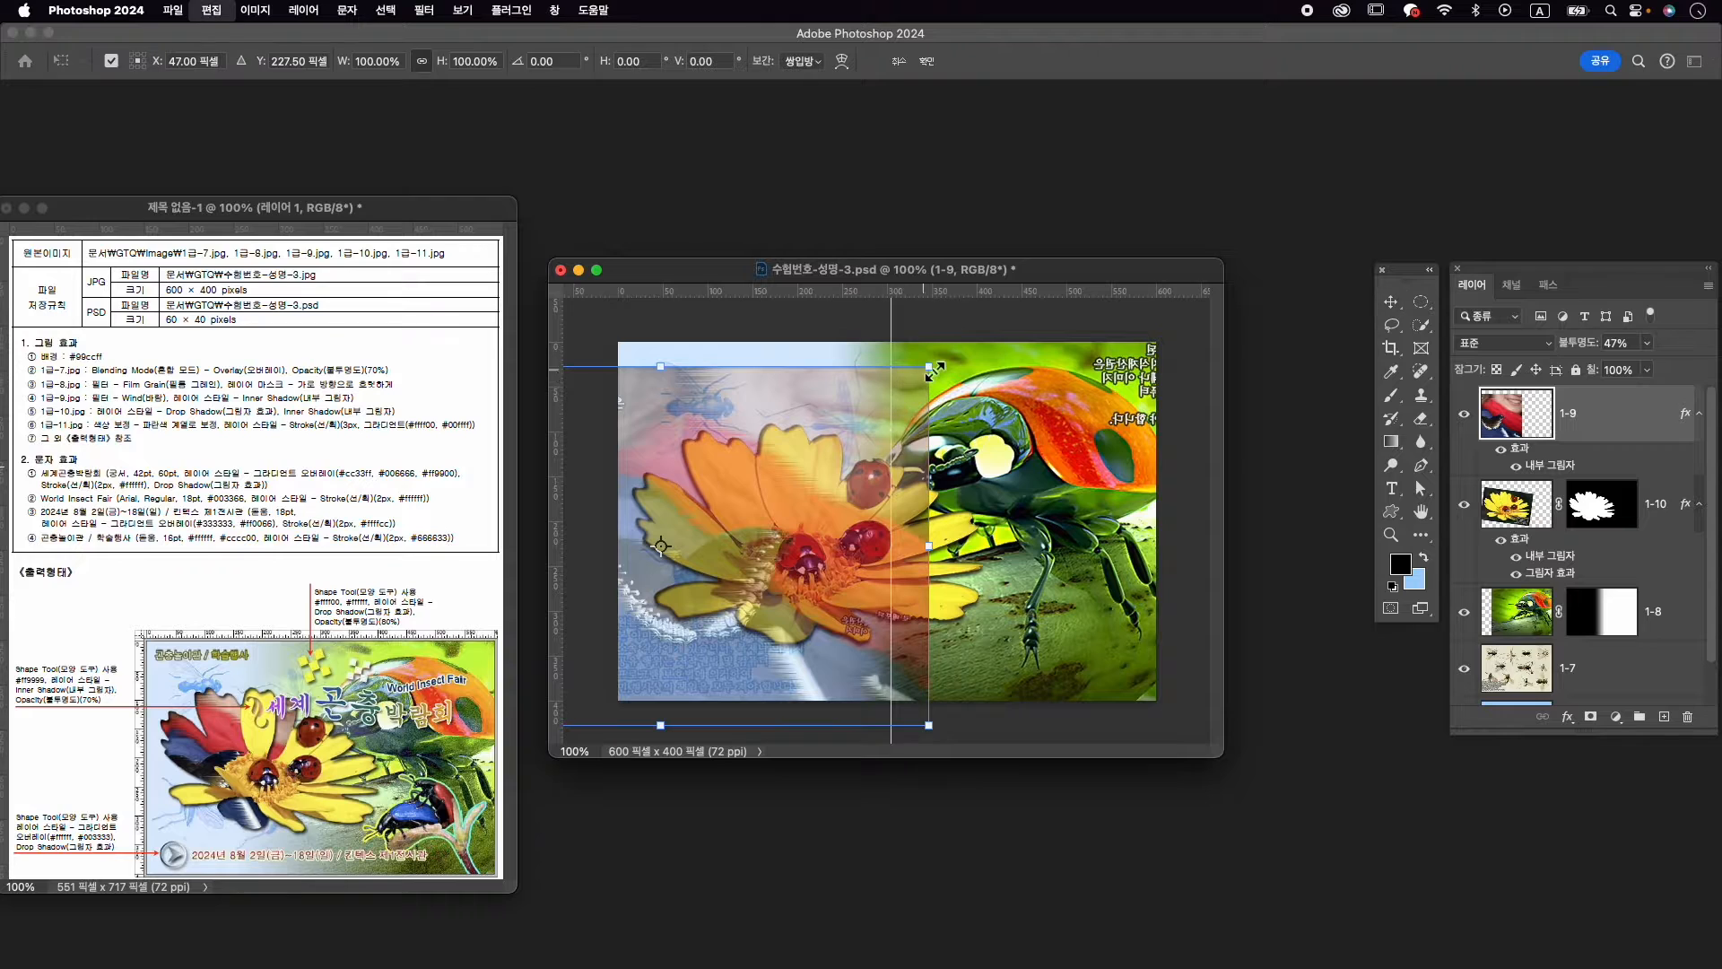
left_click_drag(917, 373, 865, 416)
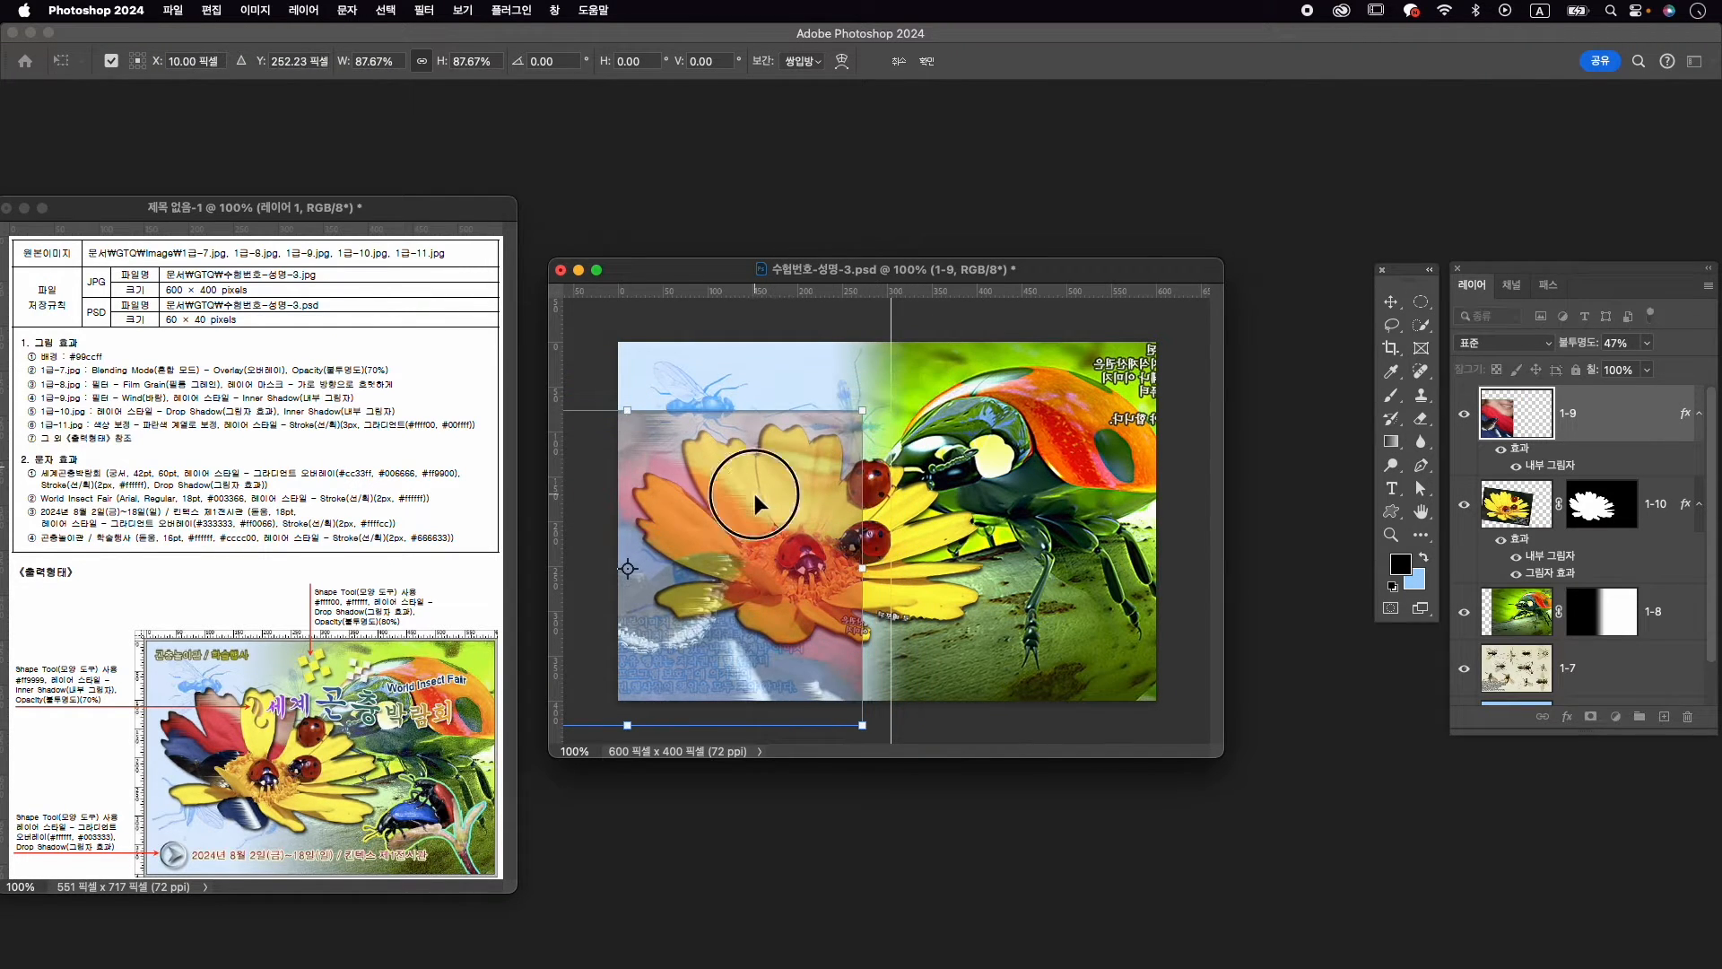
left_click_drag(755, 494, 797, 475)
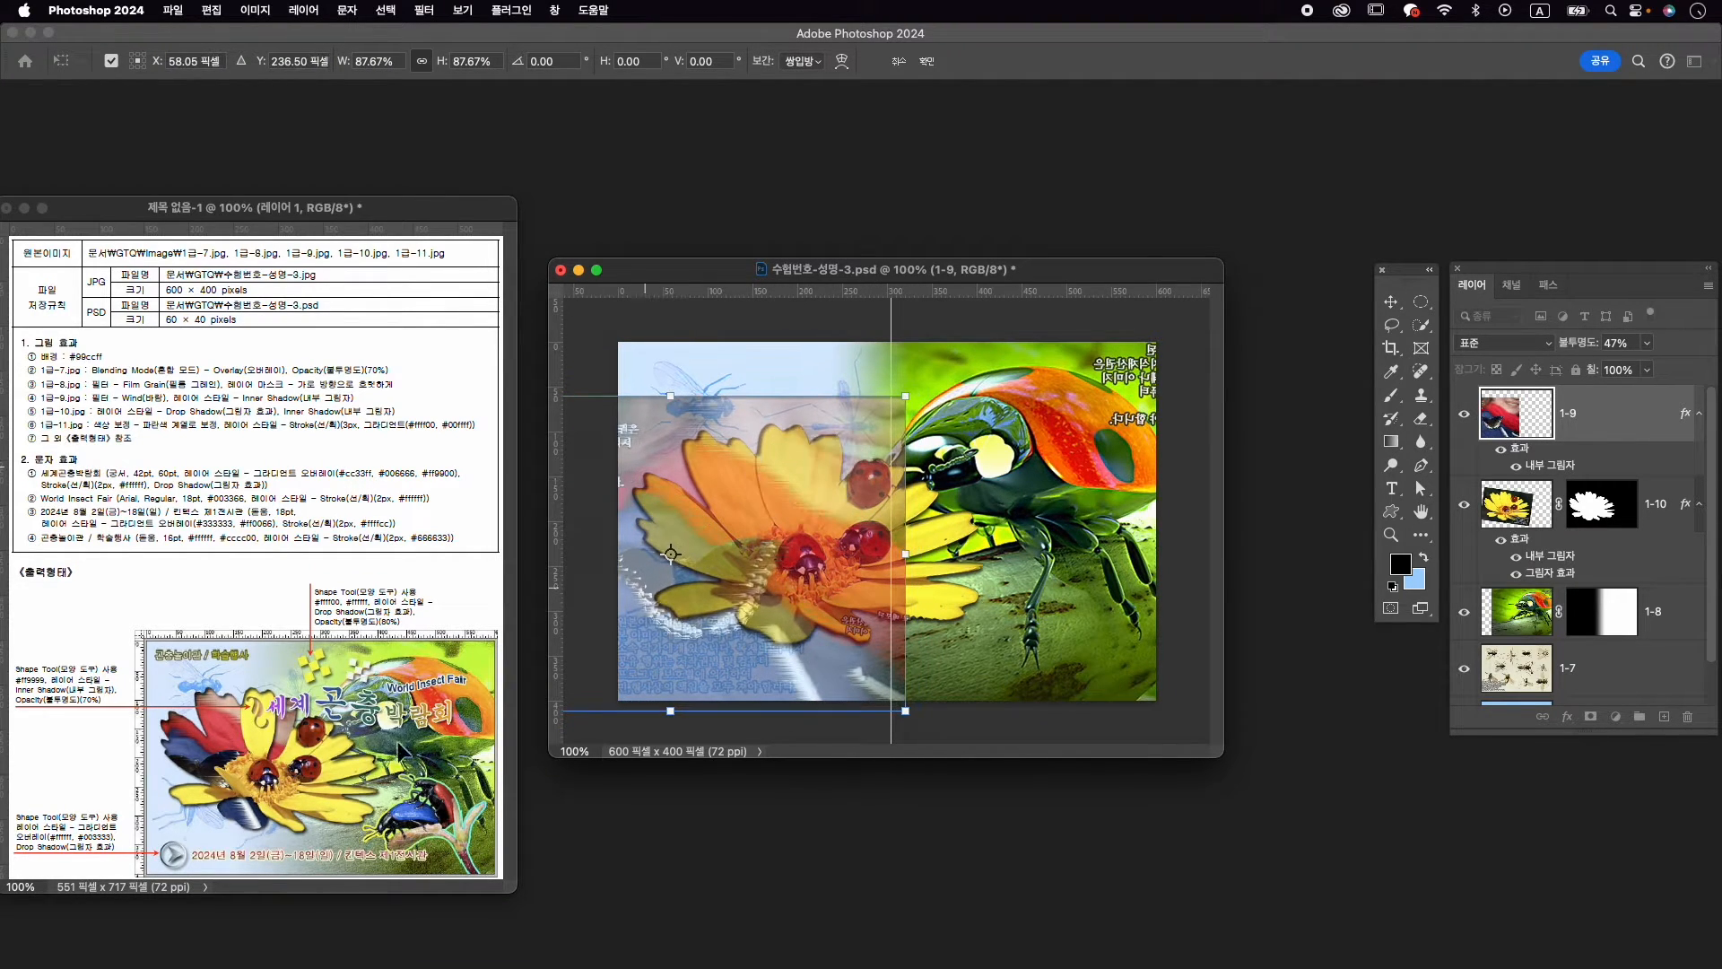
left_click_drag(749, 577, 755, 557)
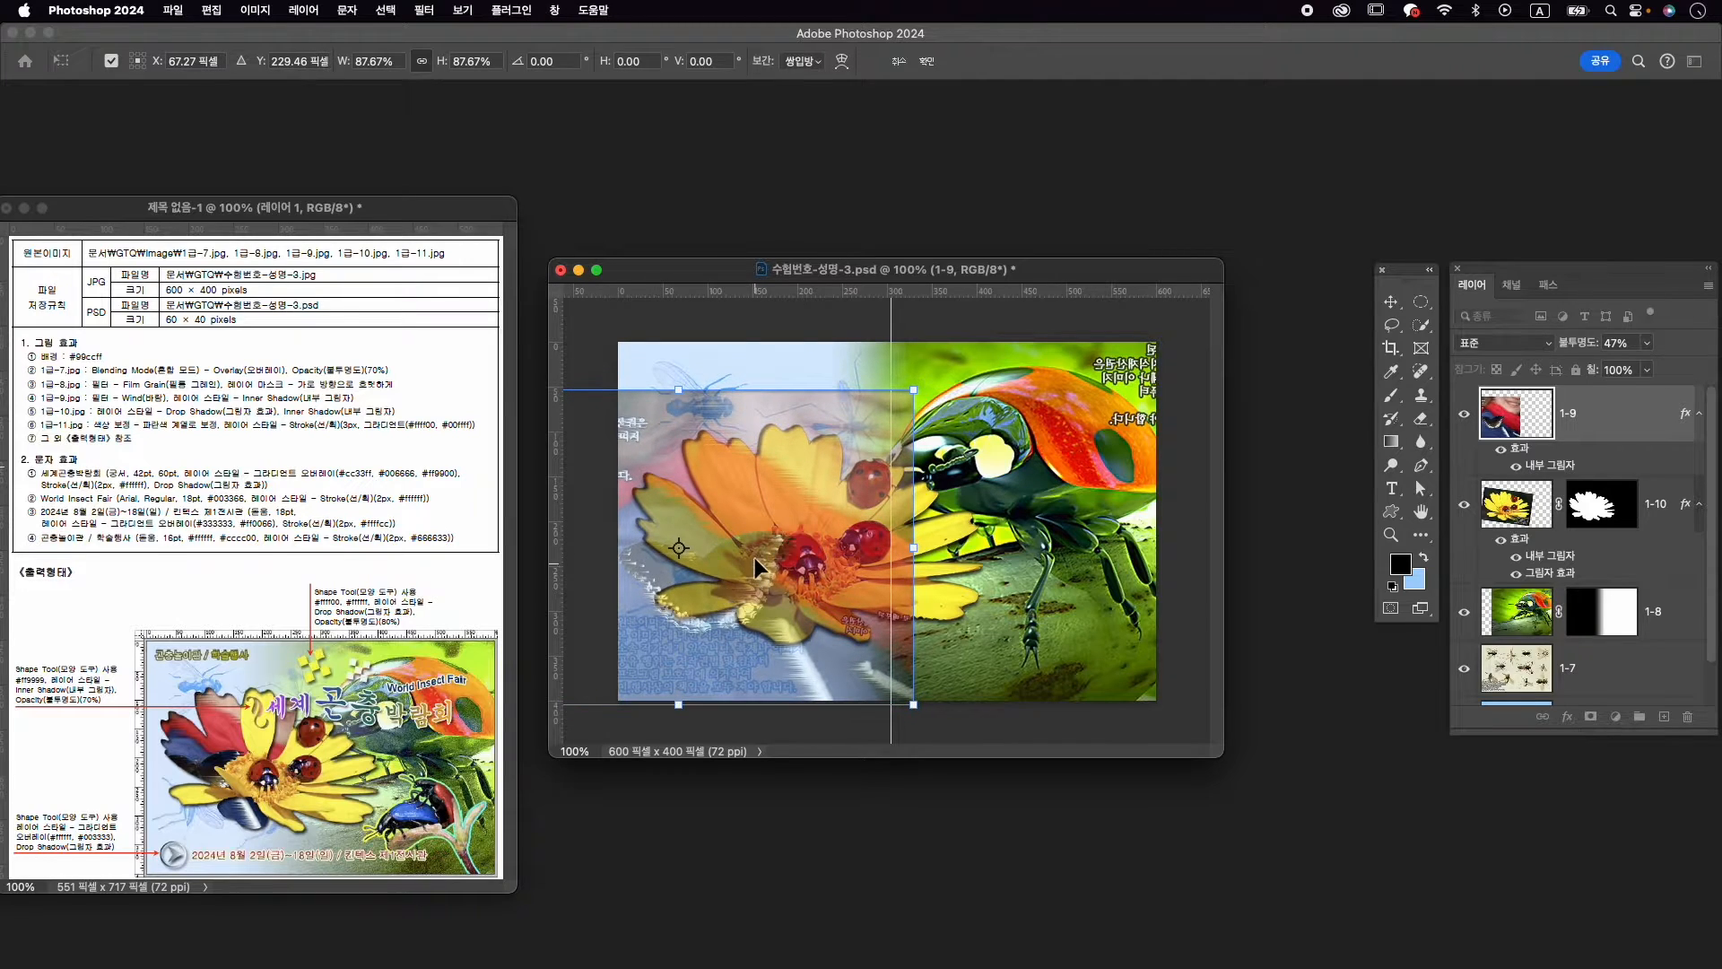
left_click_drag(913, 390, 894, 423)
left_click_drag(816, 509, 823, 505)
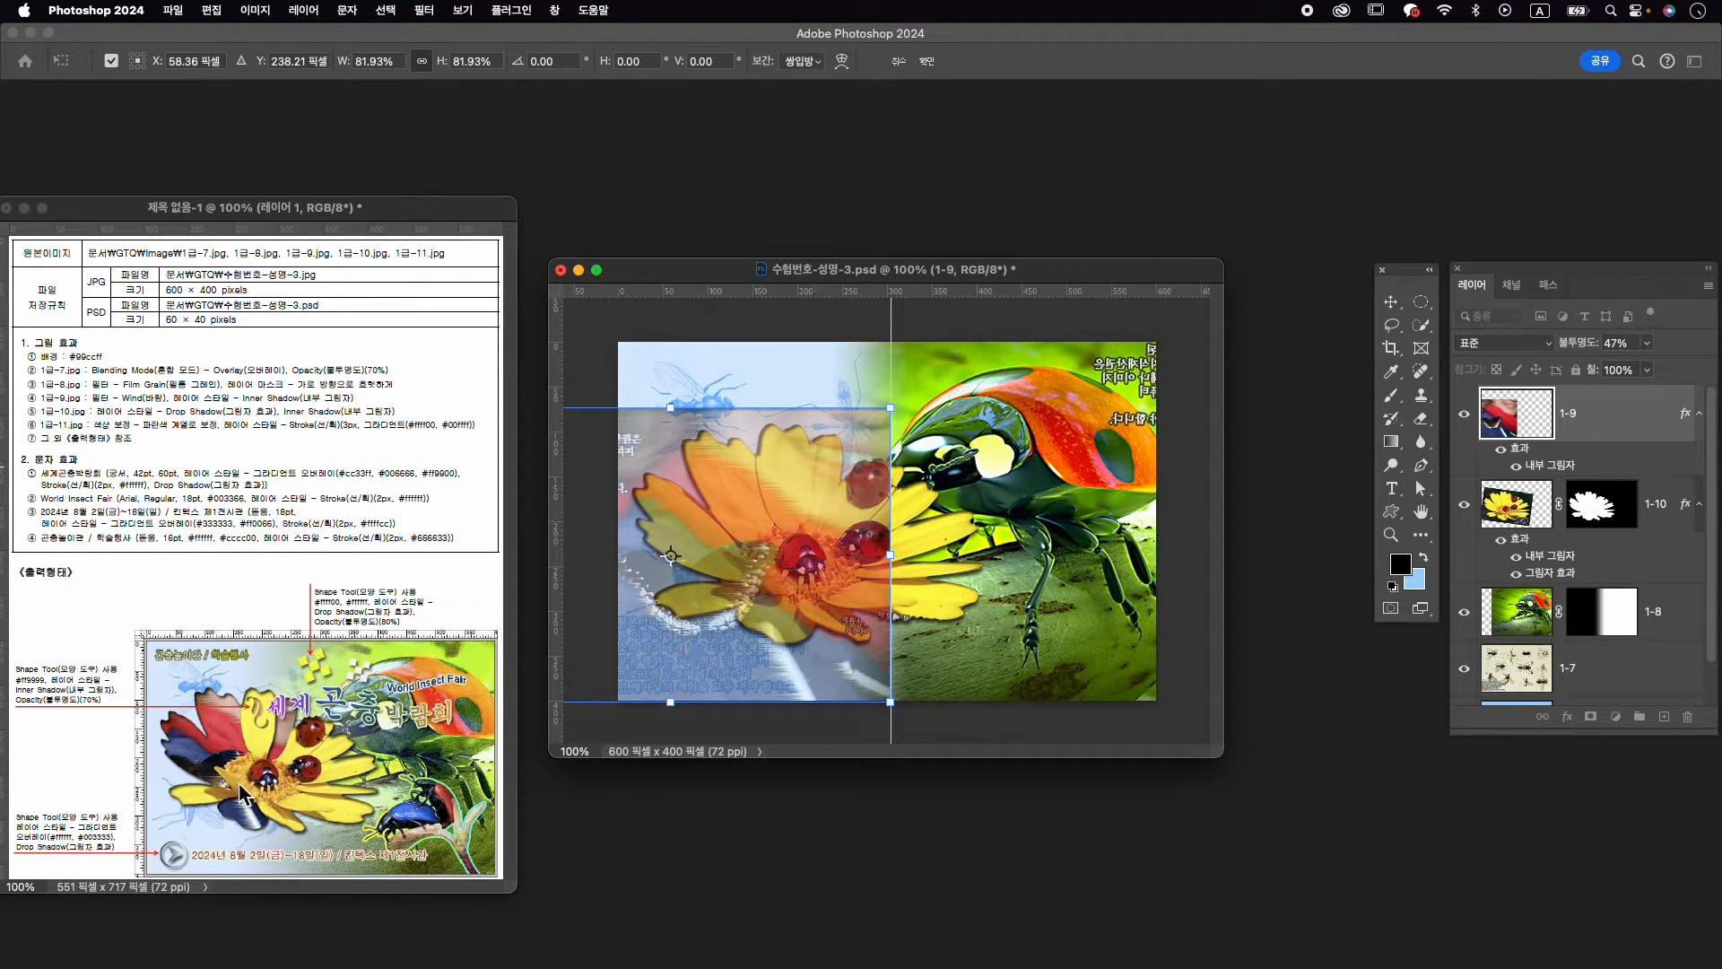
left_click_drag(762, 578, 764, 564)
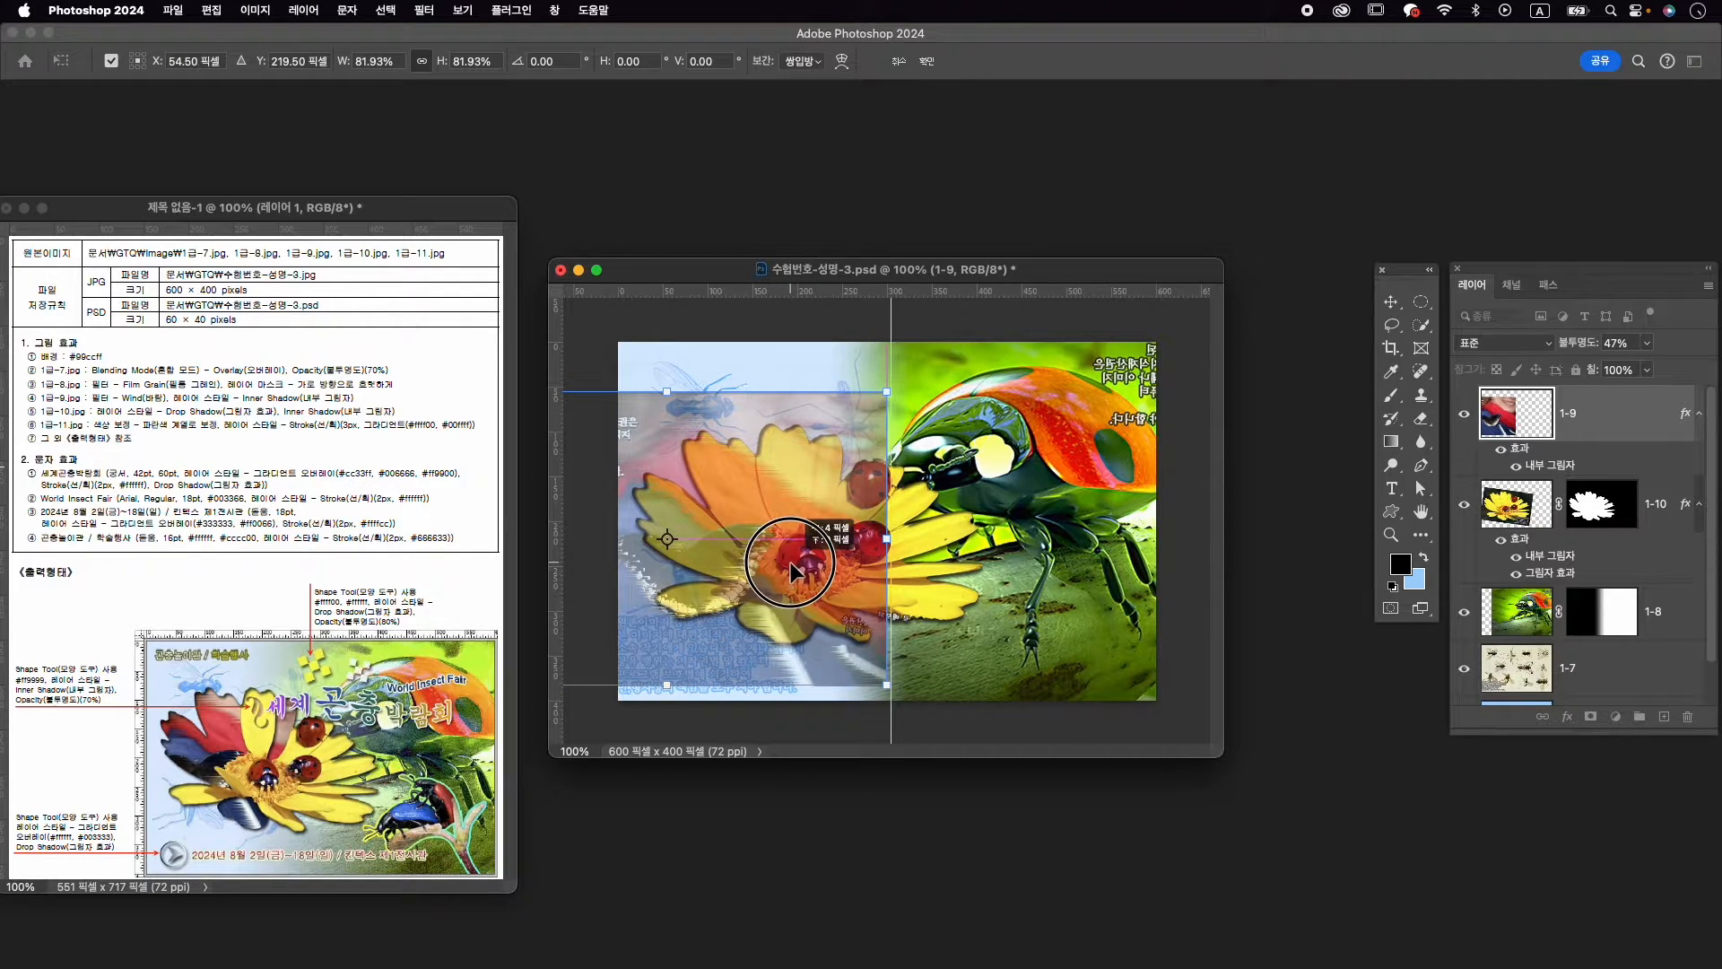
key("Return")
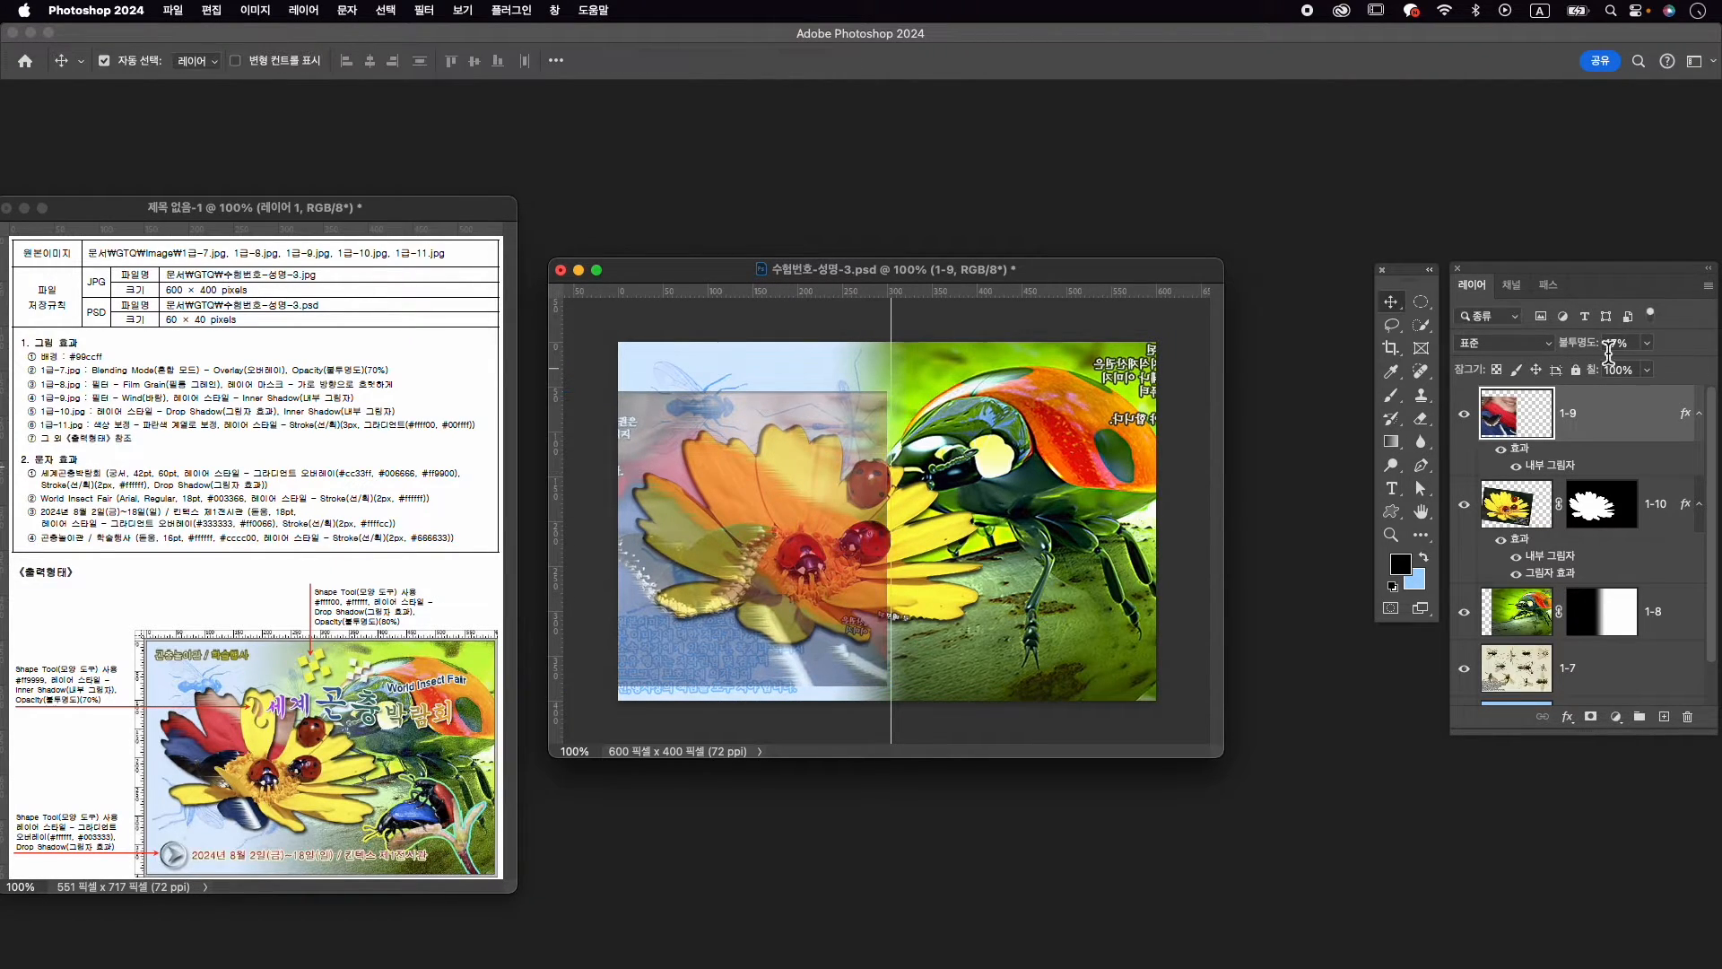
Restore layer 1-9's opacity to 100% and hide the layer
left_click(1581, 345)
left_click_drag(1588, 357, 1711, 362)
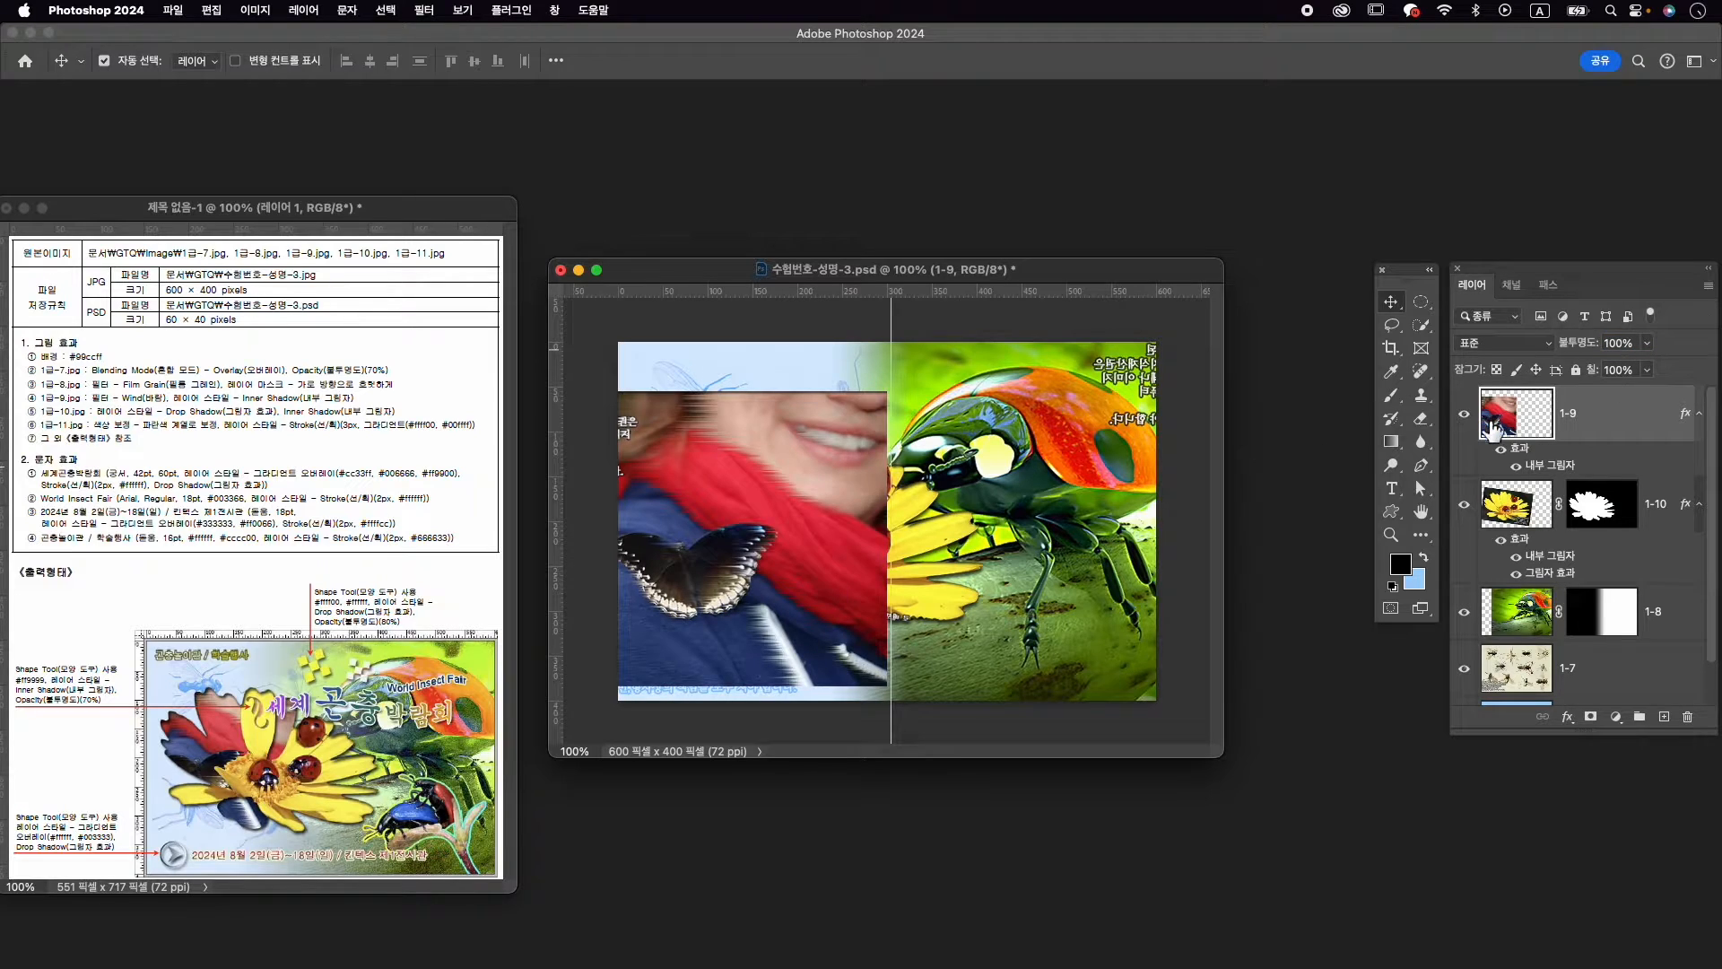
left_click(1464, 415)
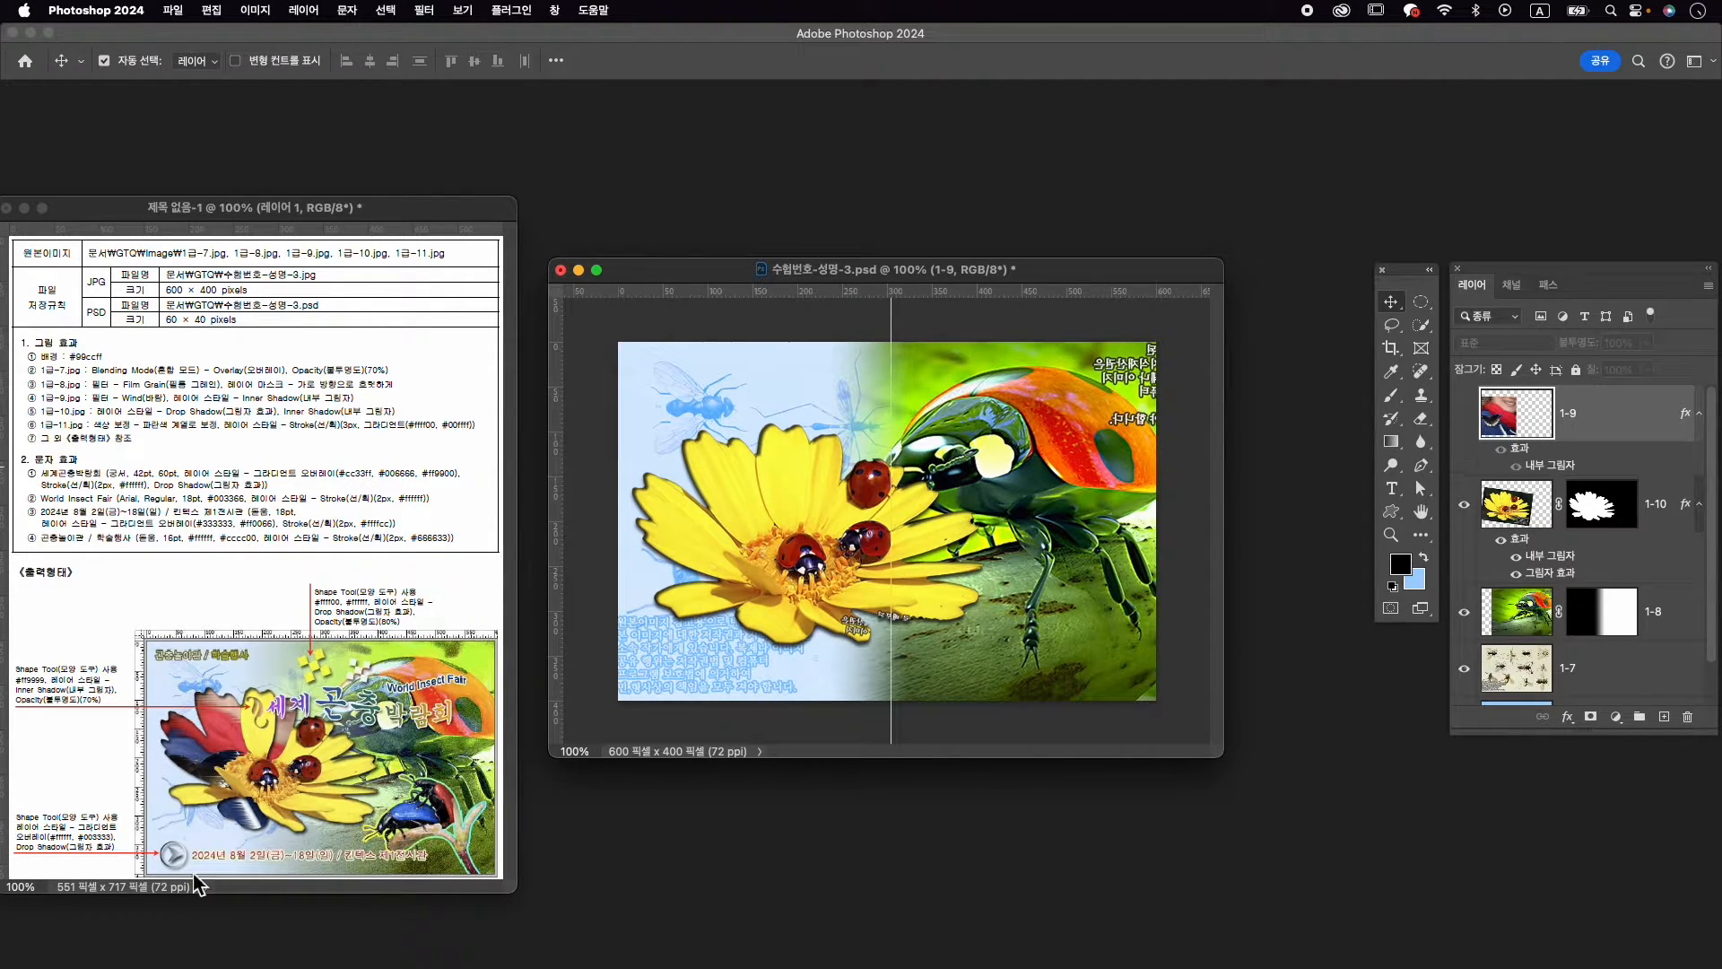
Select the left and upper-left petals of the flower on layer 1-10 with the Quick Selection tool
left_click(1509, 514)
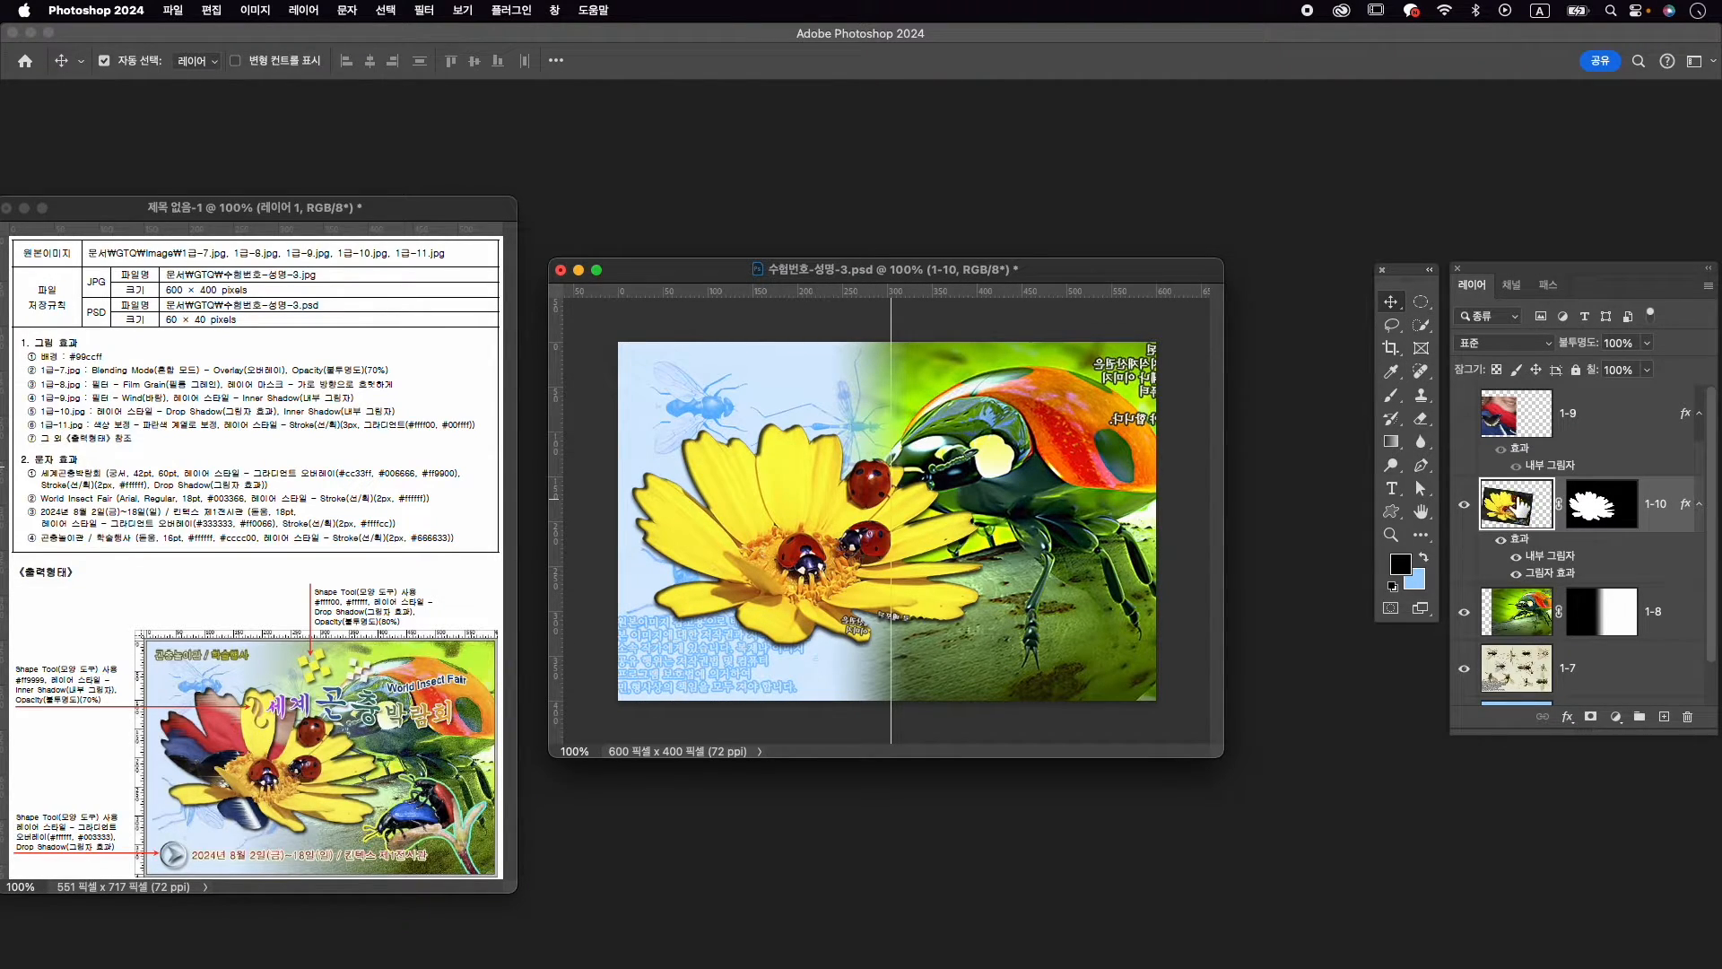
left_click(1421, 325)
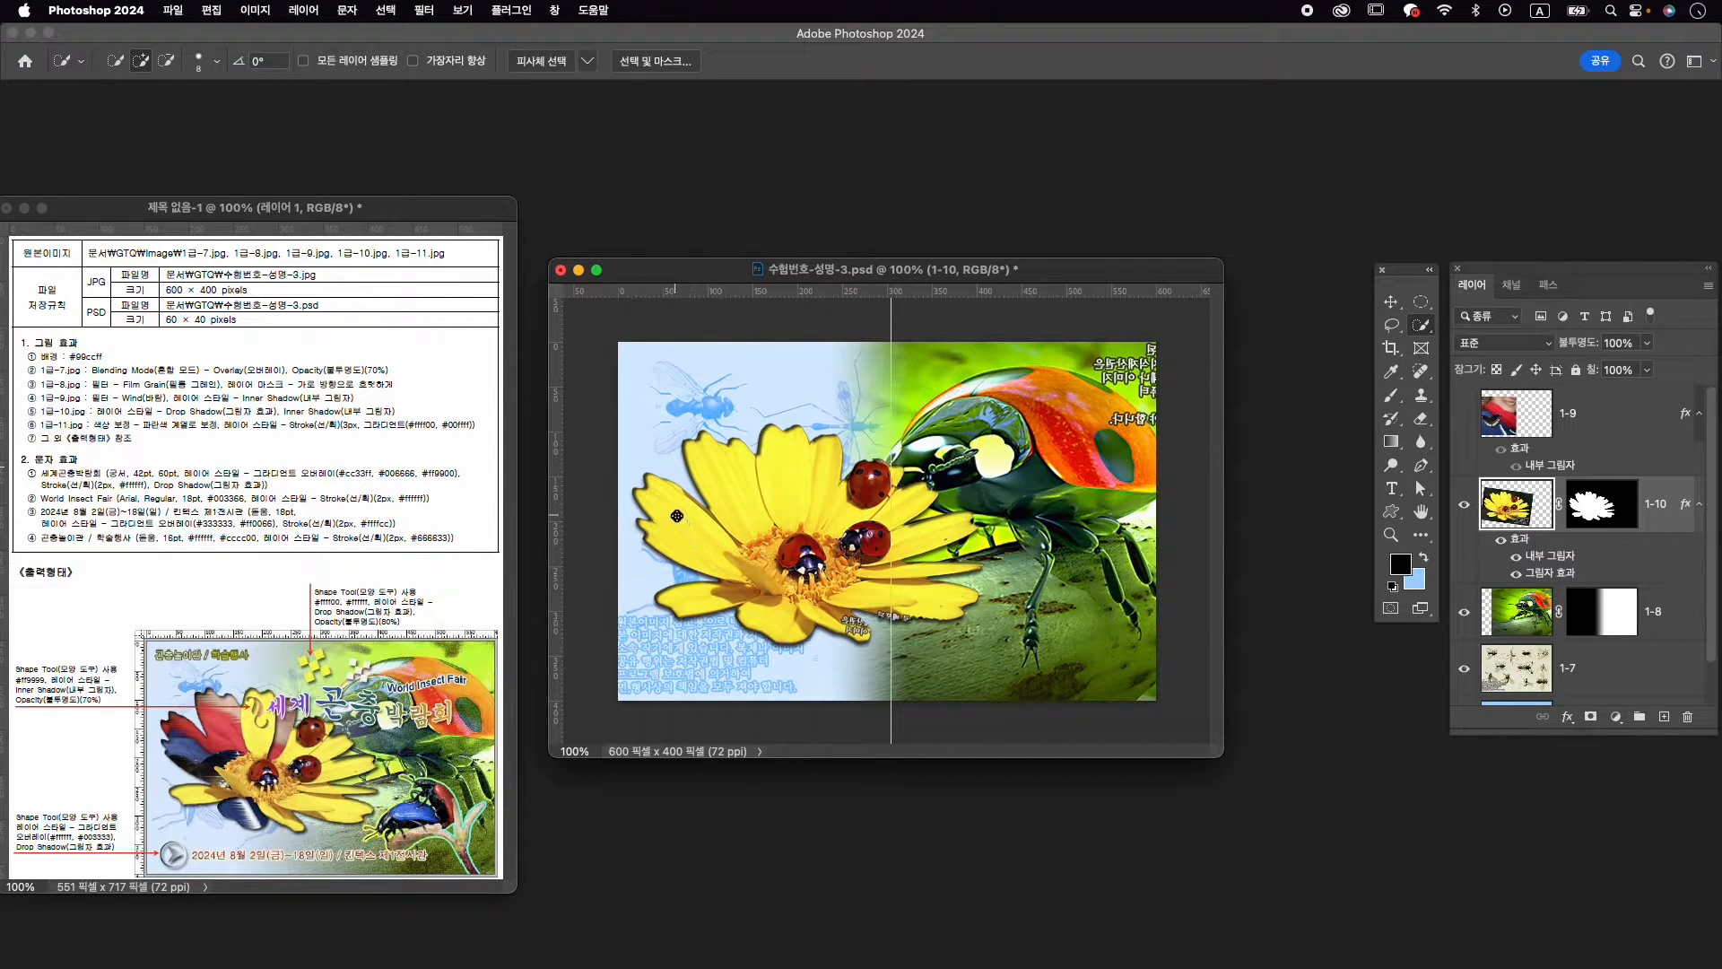
mouse_move(678, 516)
left_mouse_down()
mouse_move(702, 543)
mouse_move(750, 492)
left_mouse_up()
left_click_drag(719, 496, 737, 489)
Subtract the top-centre petal from the flower selection with the Quick Selection tool, keeping the narrow petal beside the ladybug selected
key("alt")
key("alt")
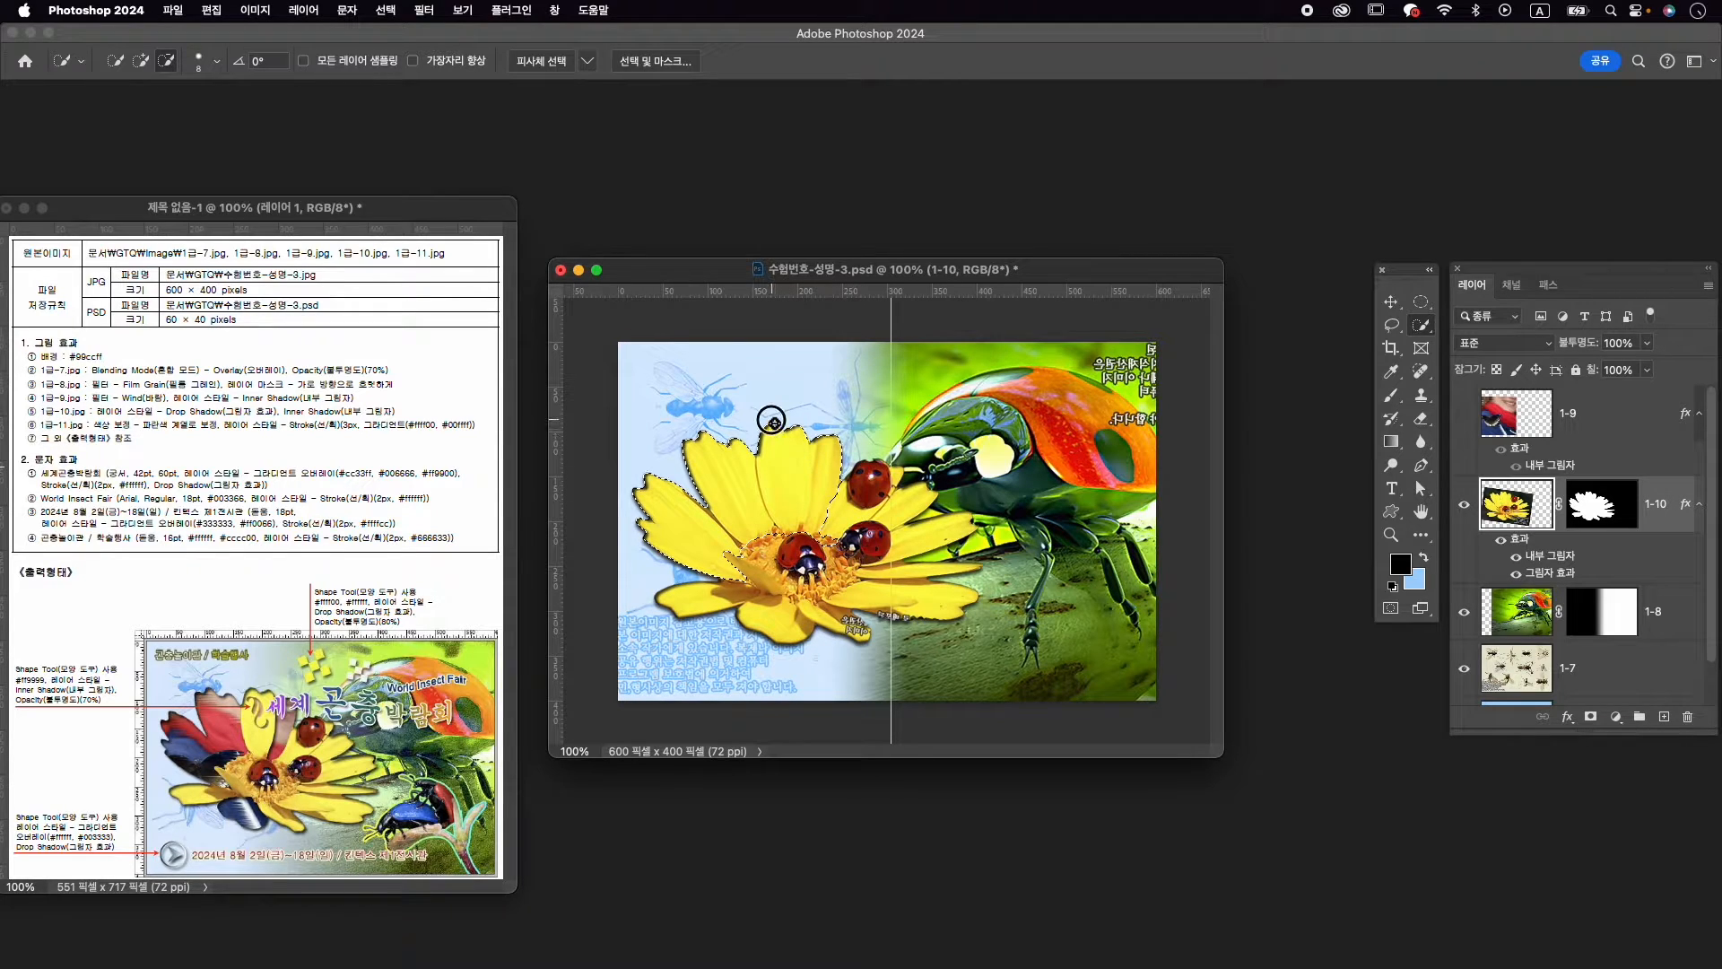
mouse_move(774, 429)
left_mouse_down()
mouse_move(786, 506)
mouse_move(825, 494)
mouse_move(818, 530)
mouse_move(834, 516)
left_mouse_up()
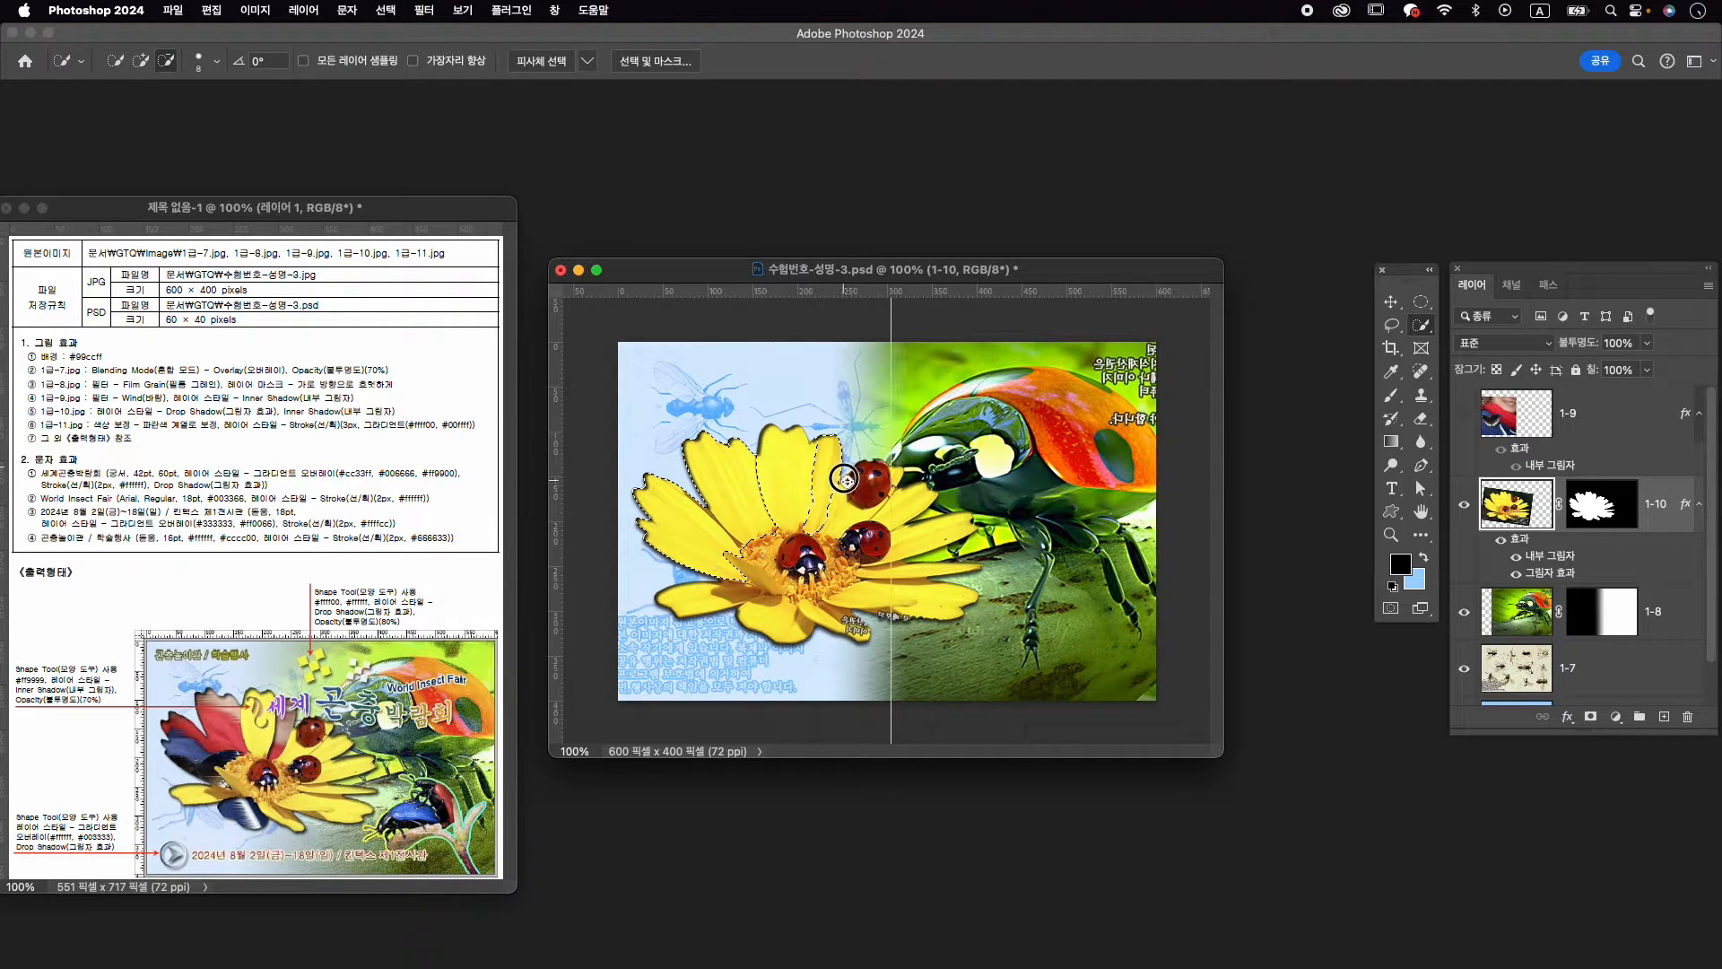
scroll(823, 515, "up", 5)
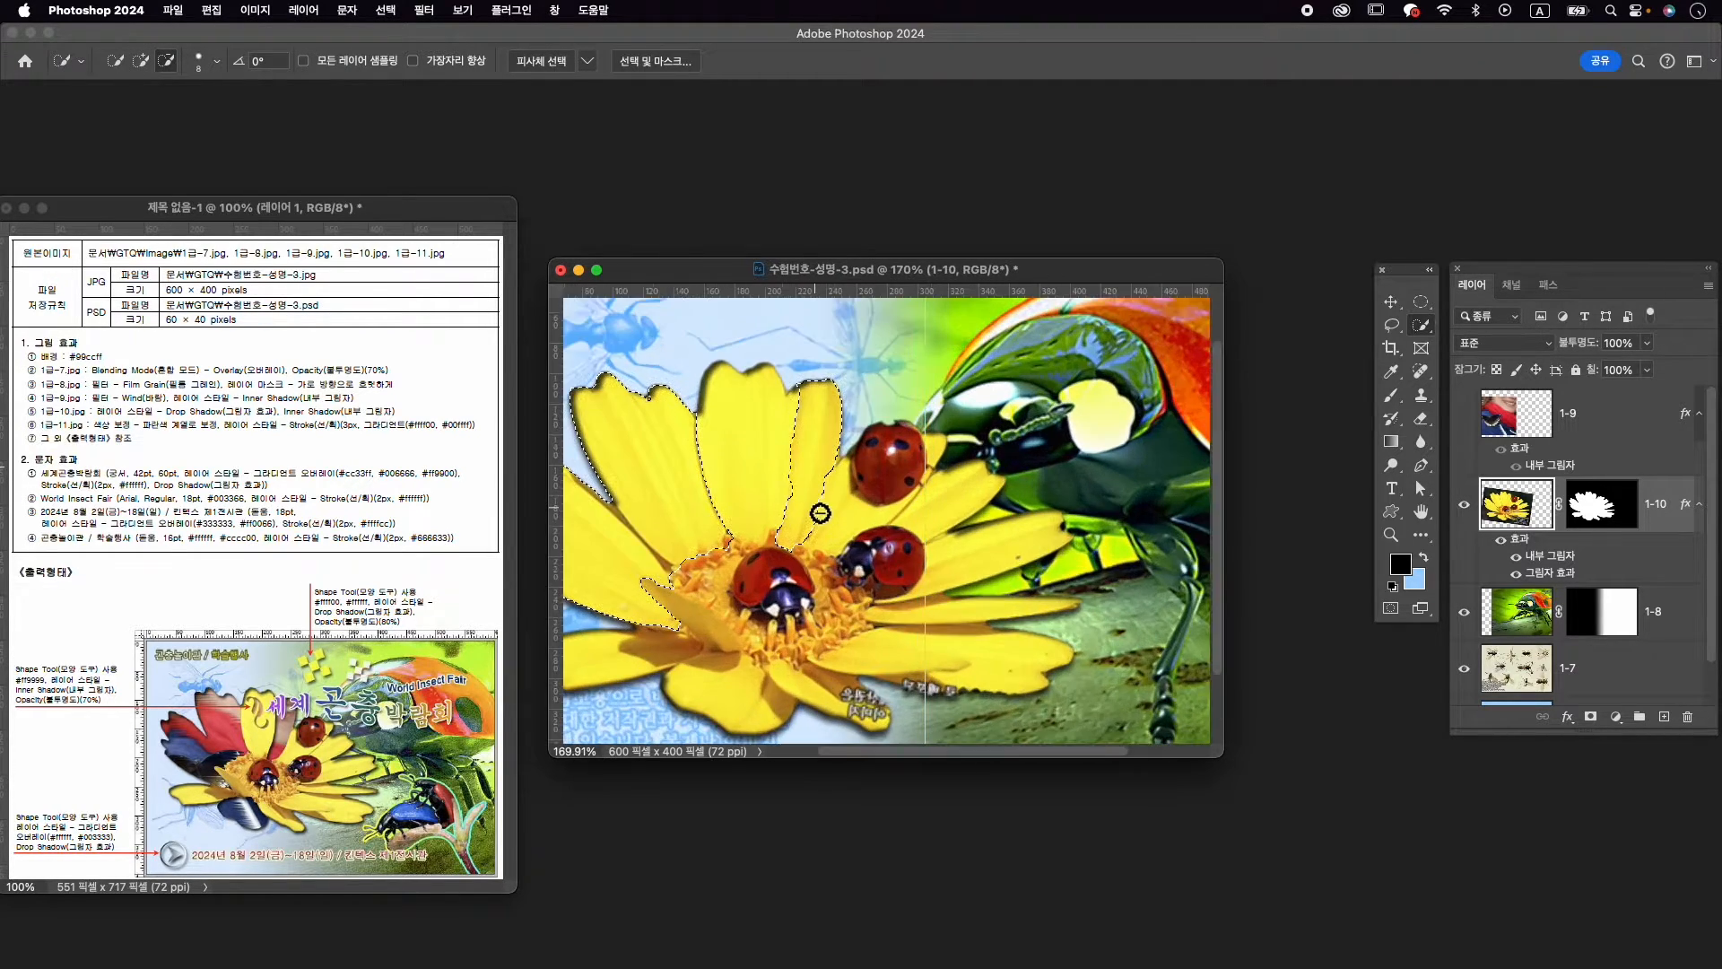
scroll(820, 513, "up", 1)
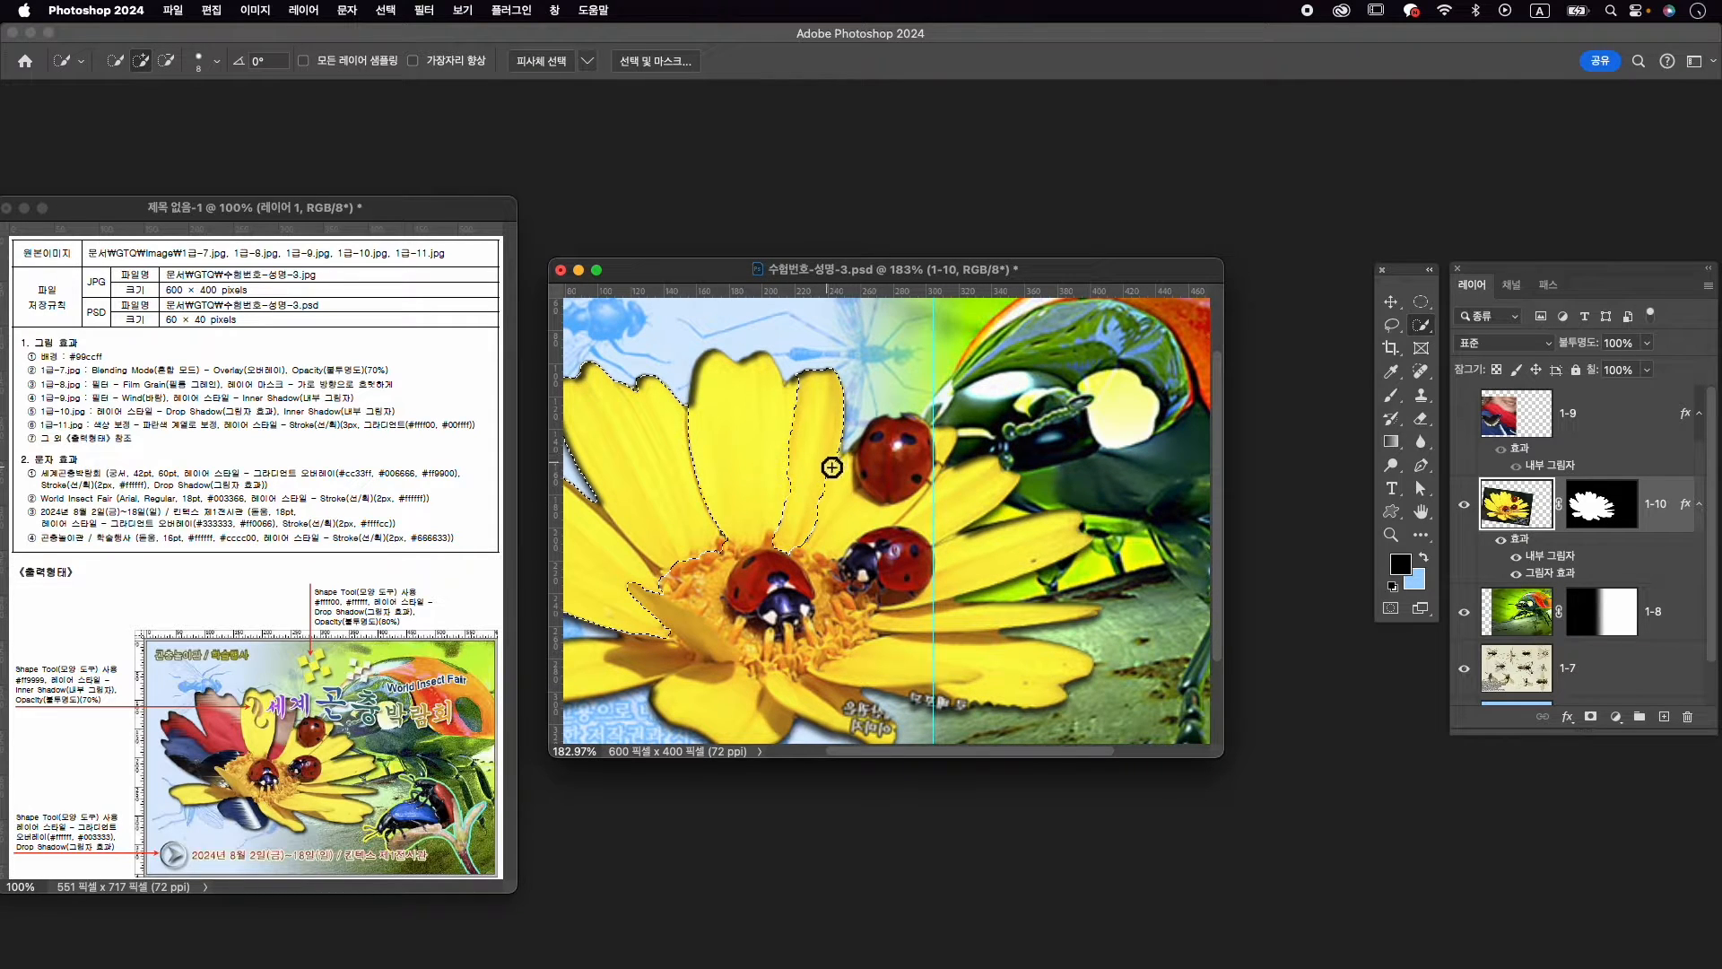
Clean up the petal selection around the flower's centre with a smaller Quick Selection brush and add the bottom petal to it
key("bracketleft")
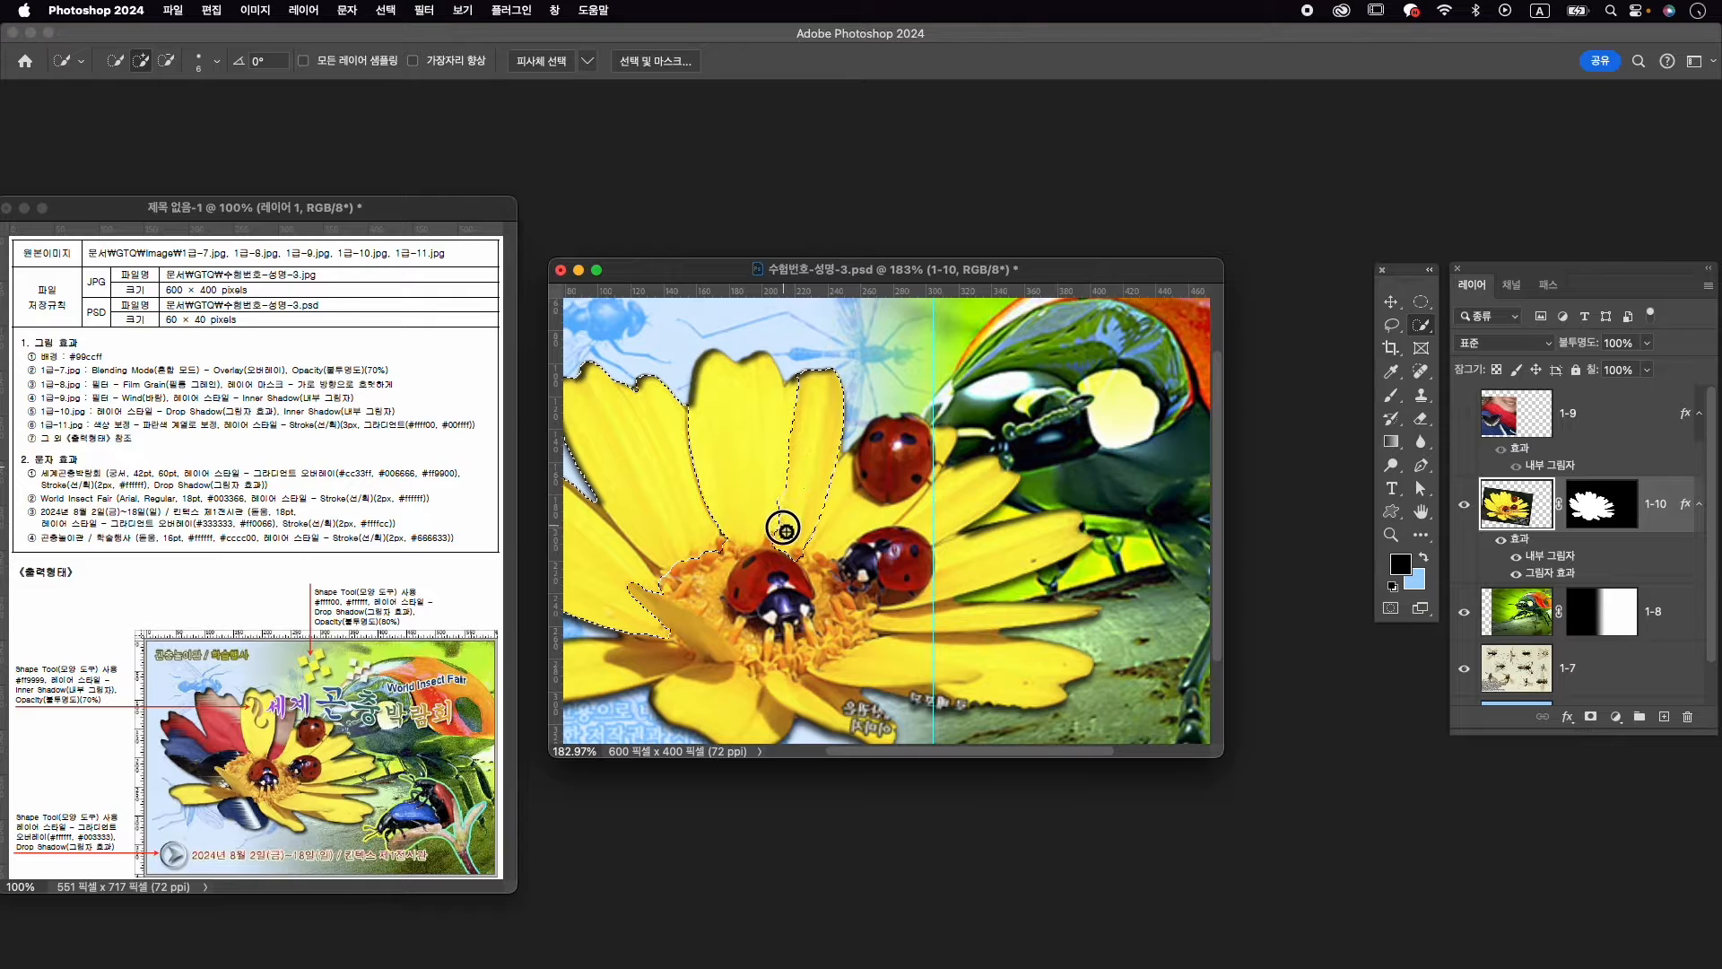
left_click_drag(869, 489, 972, 433)
key("alt")
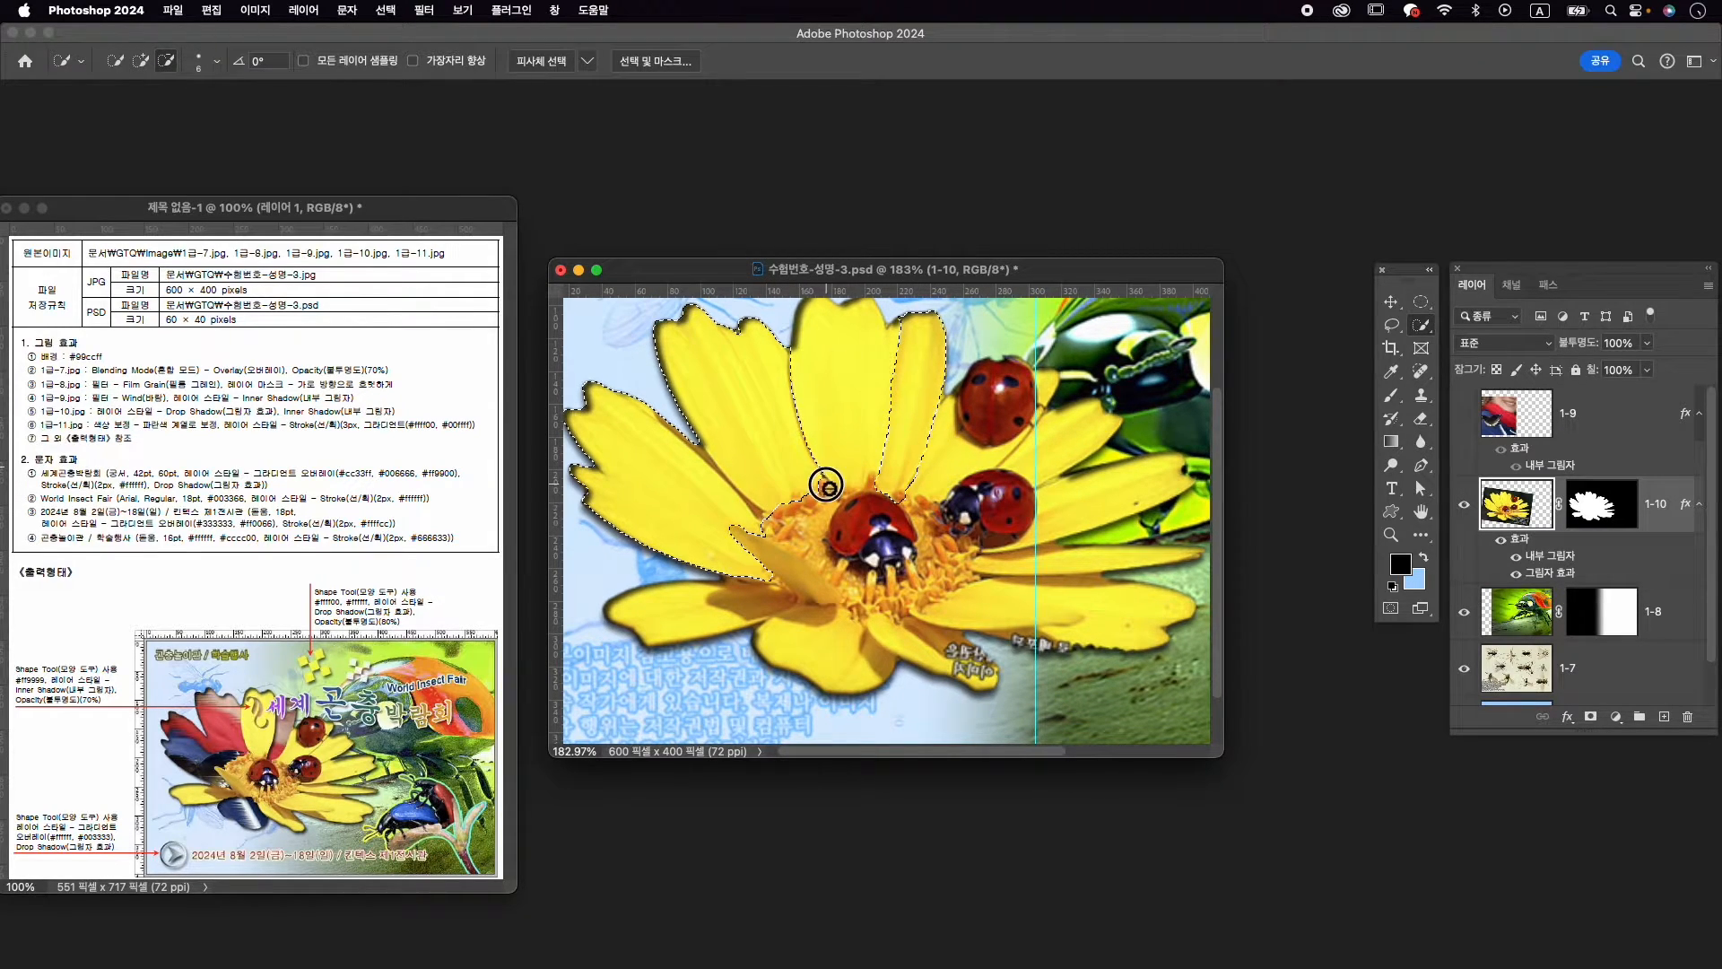
left_click(898, 501, "alt")
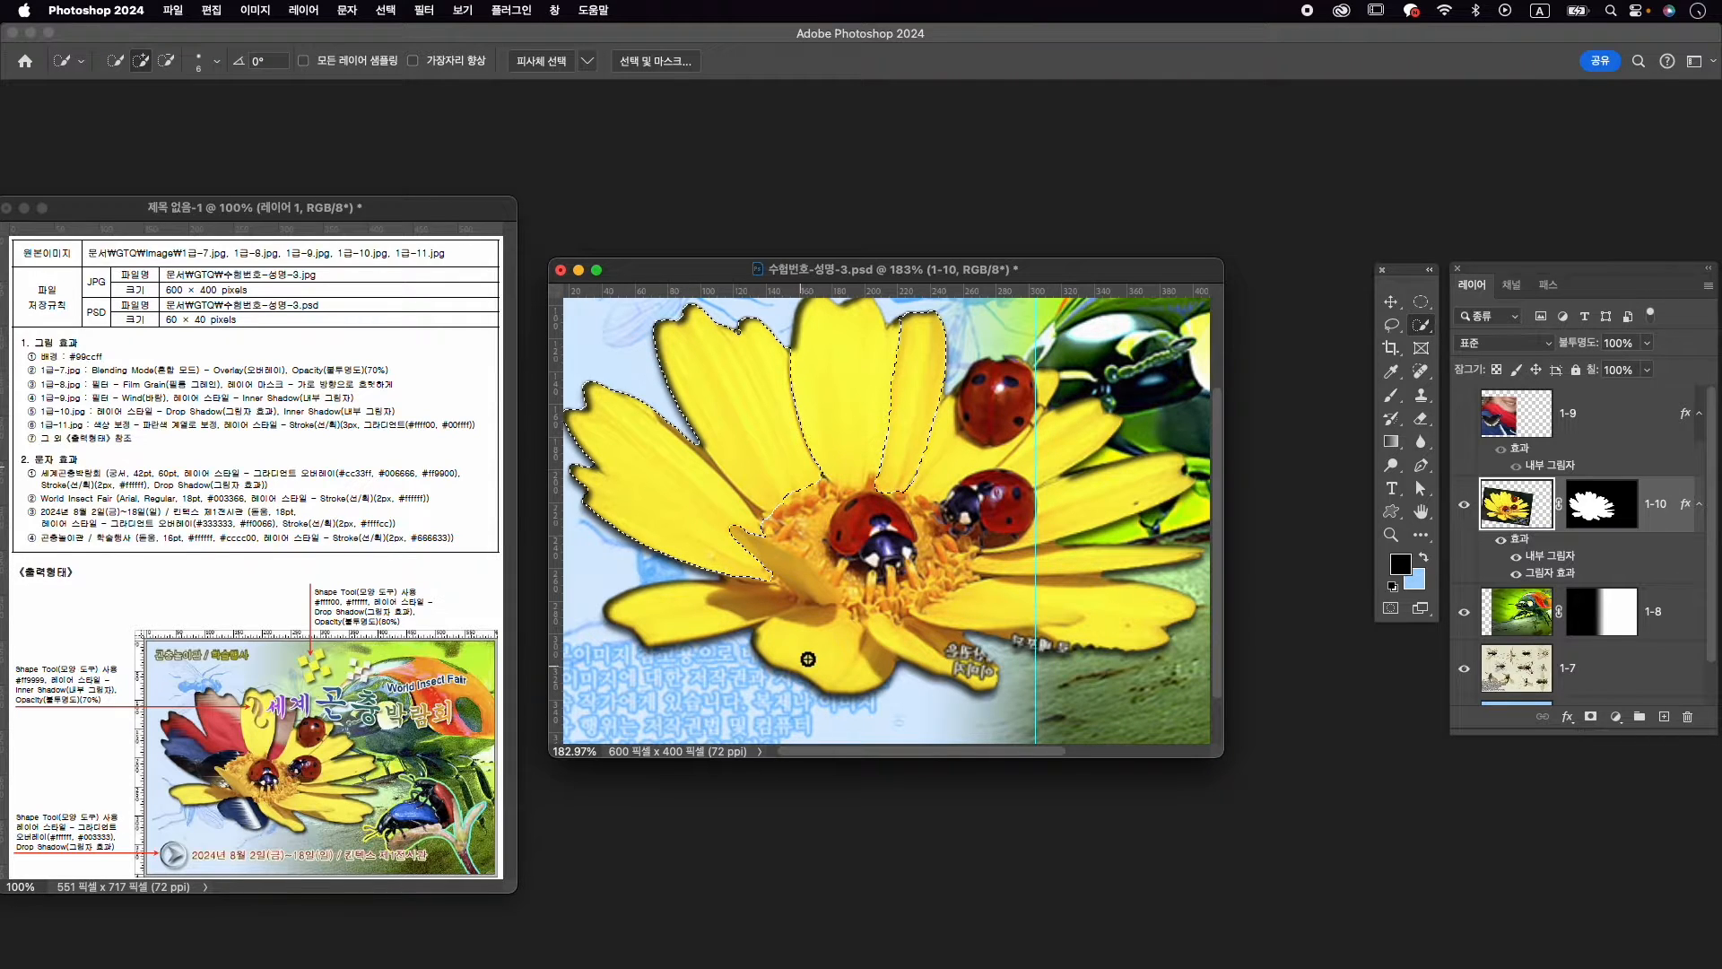
left_click(822, 644)
key("alt")
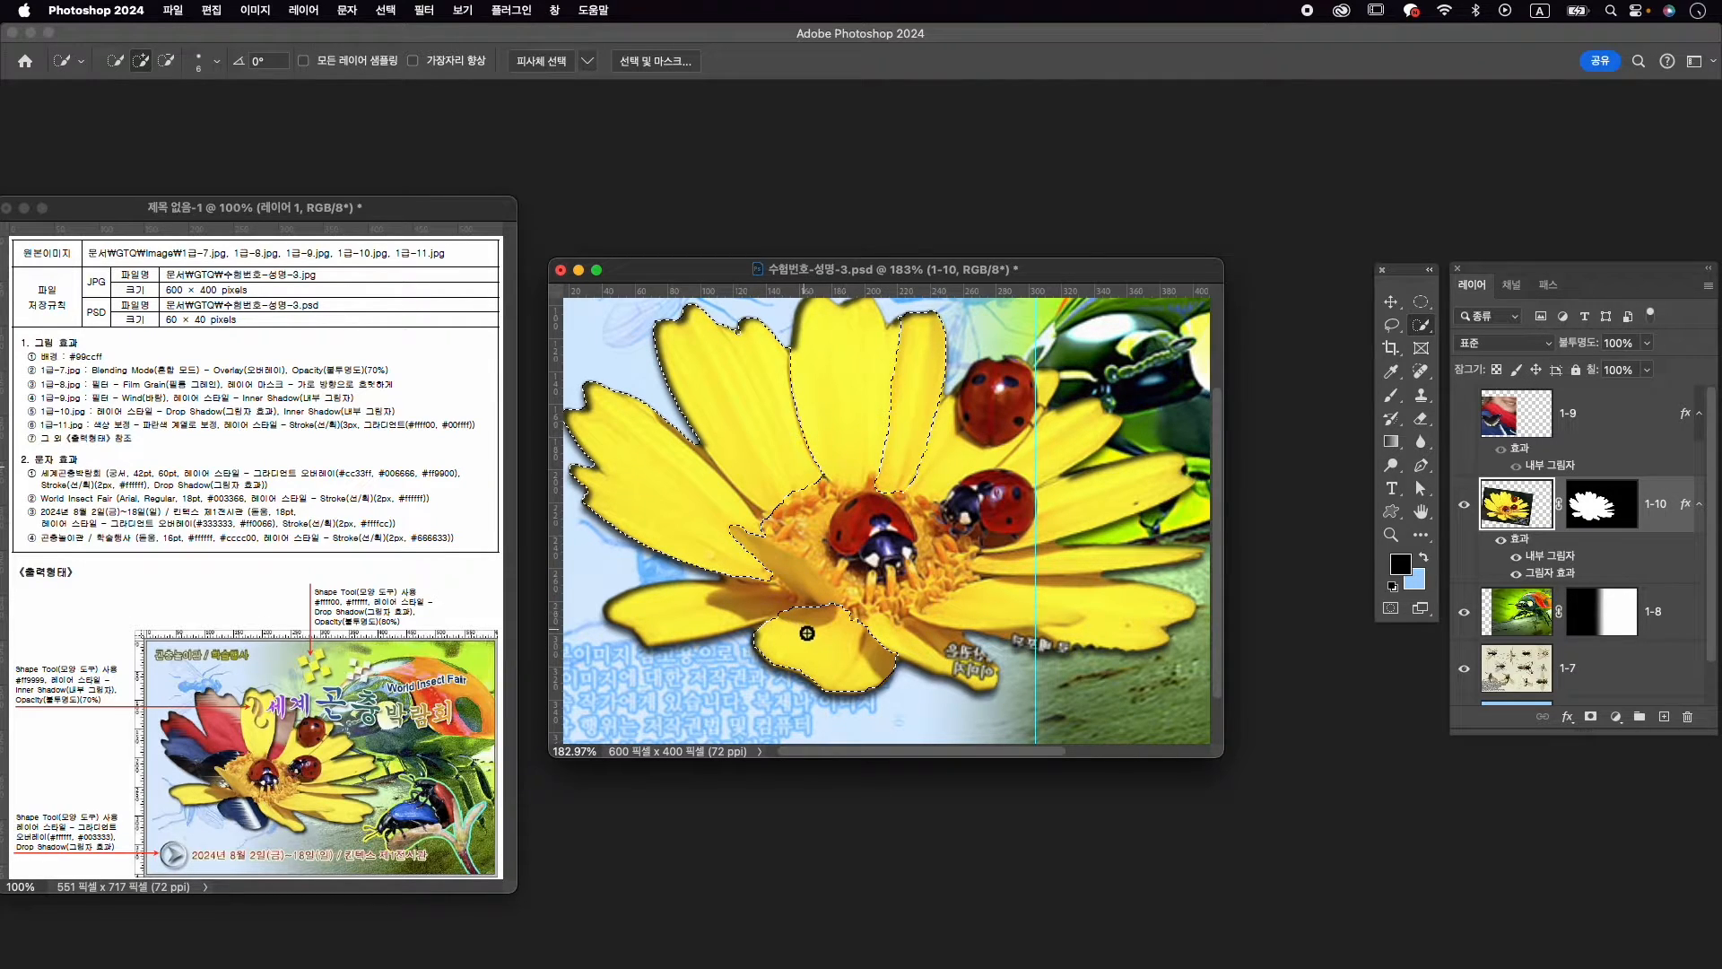
Add a layer mask to layer 1-9 from the petal selection and make the layer visible
left_click(1599, 414)
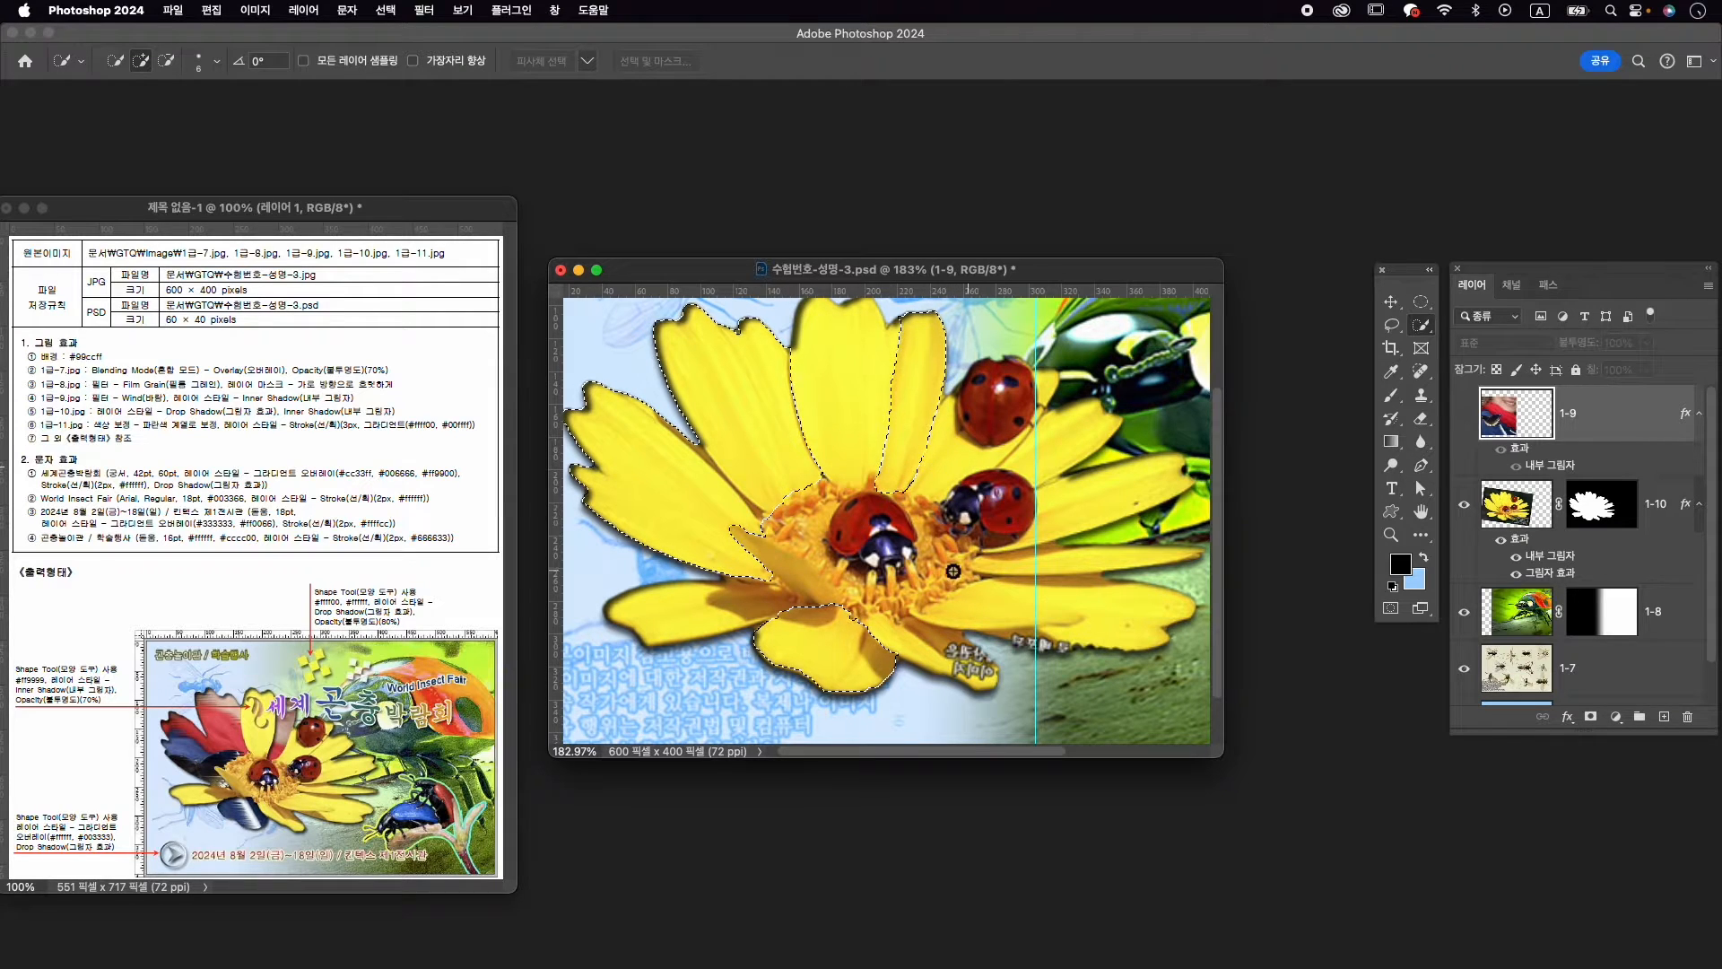
scroll(924, 525, "down", 5)
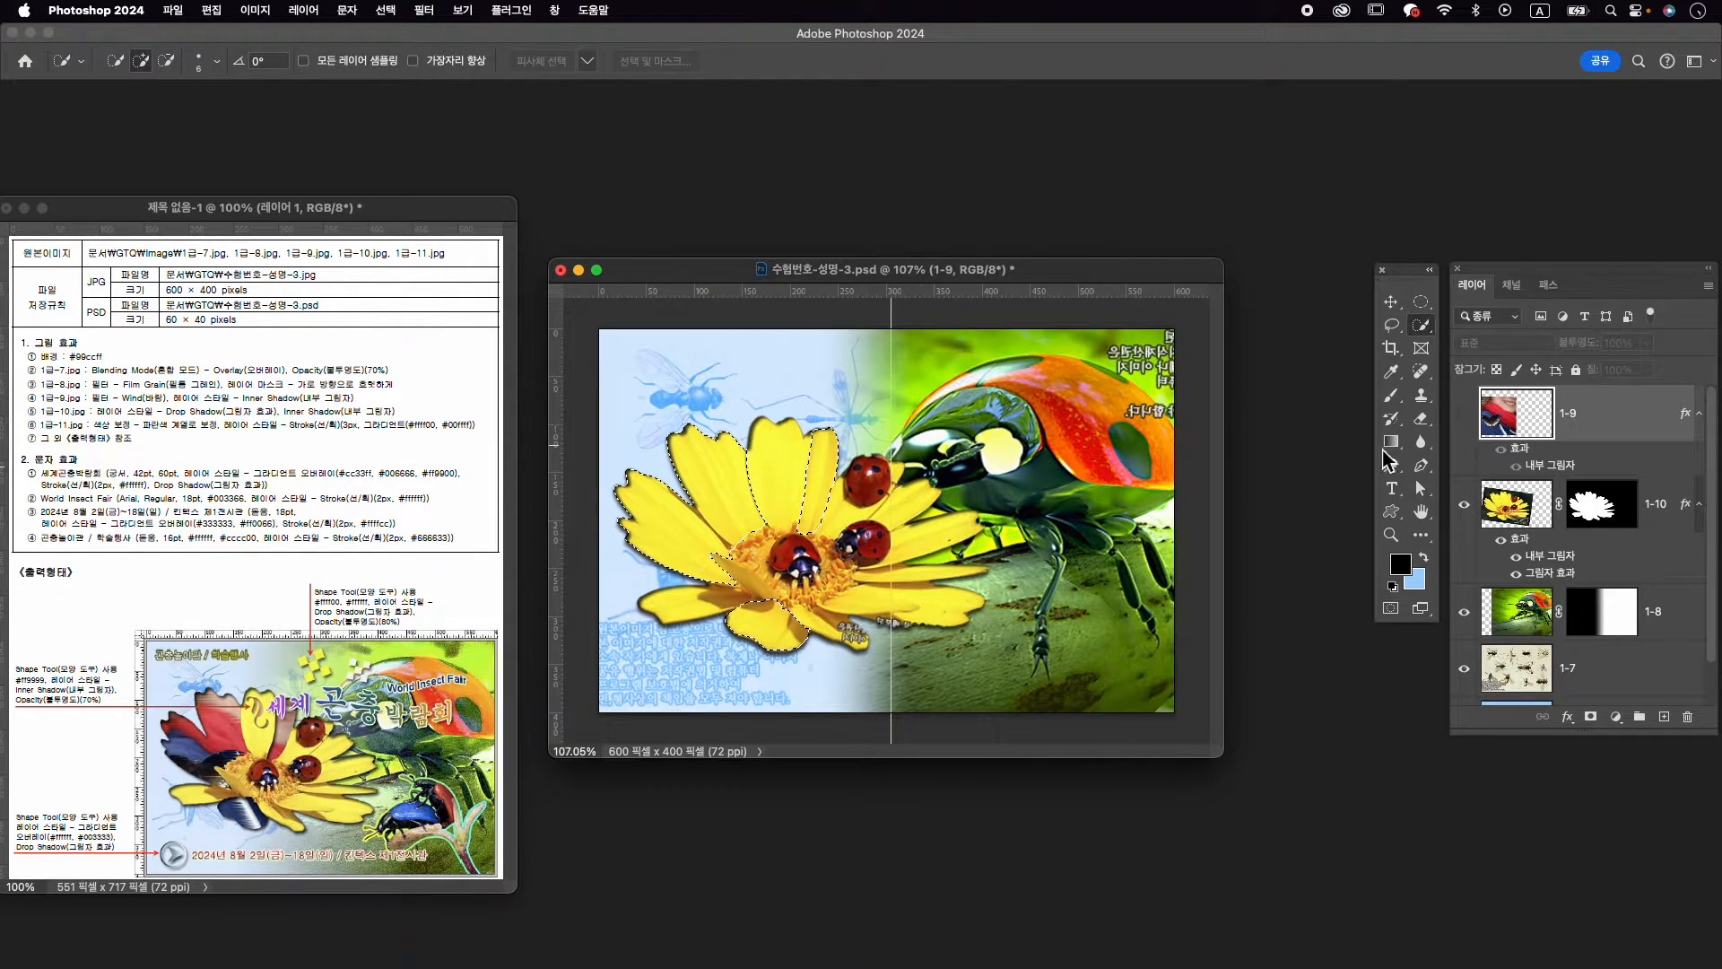
left_click(1590, 717)
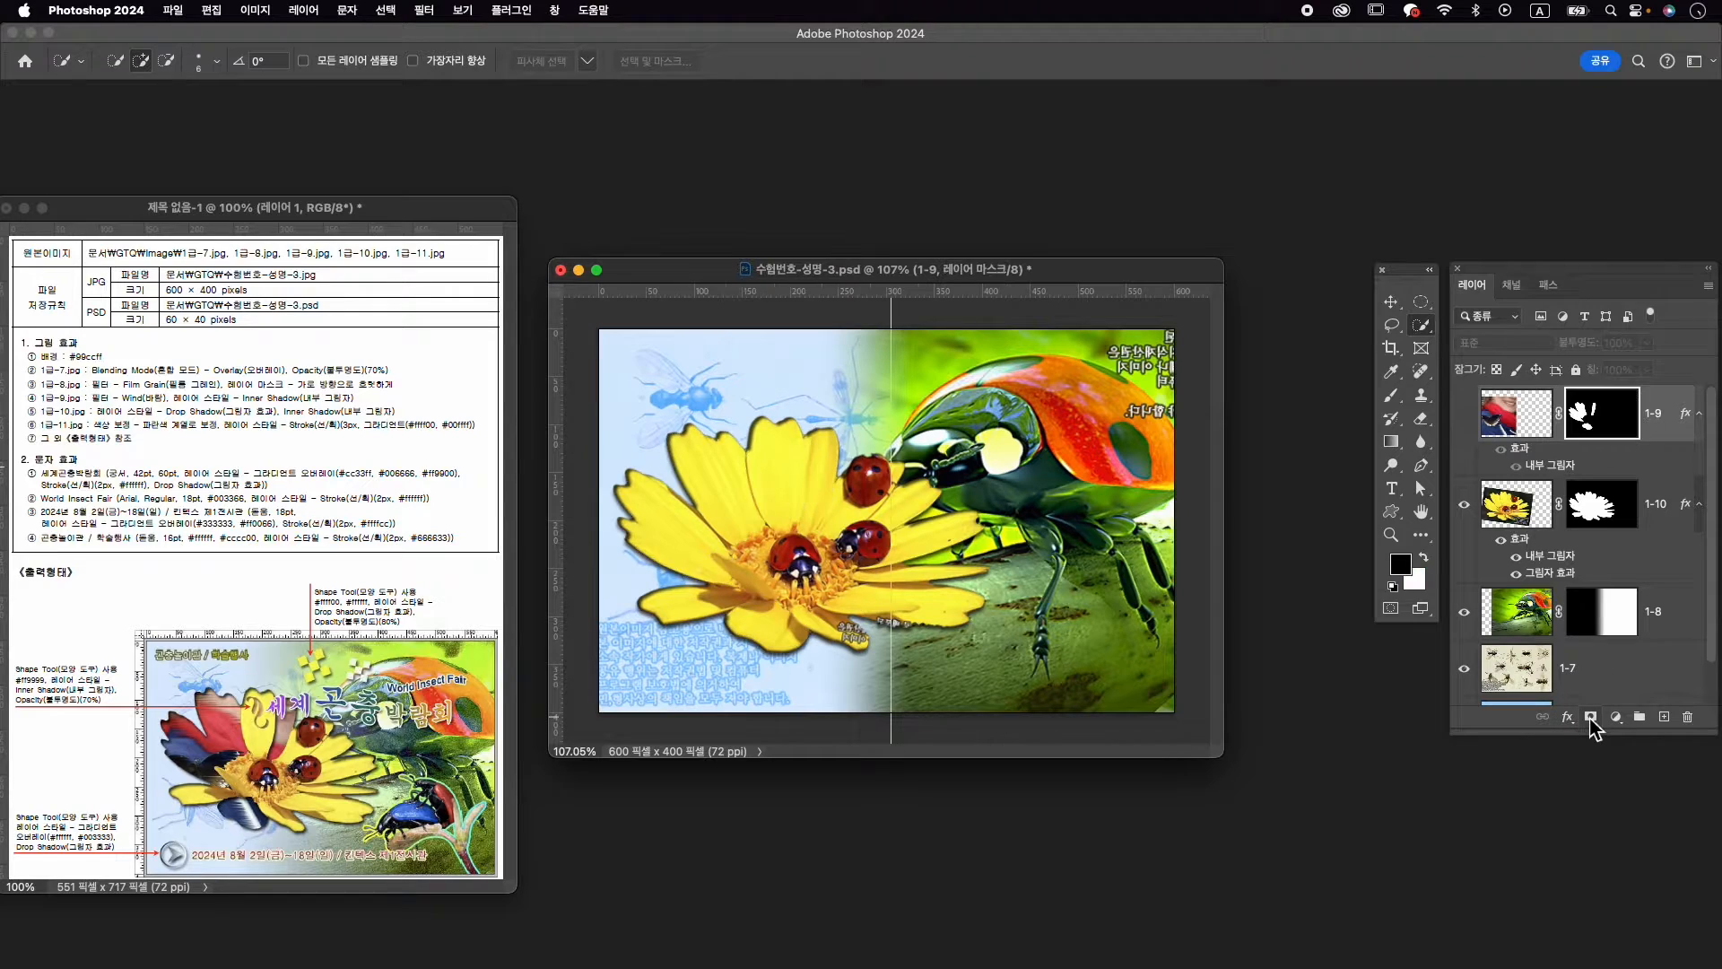
left_click(1466, 414)
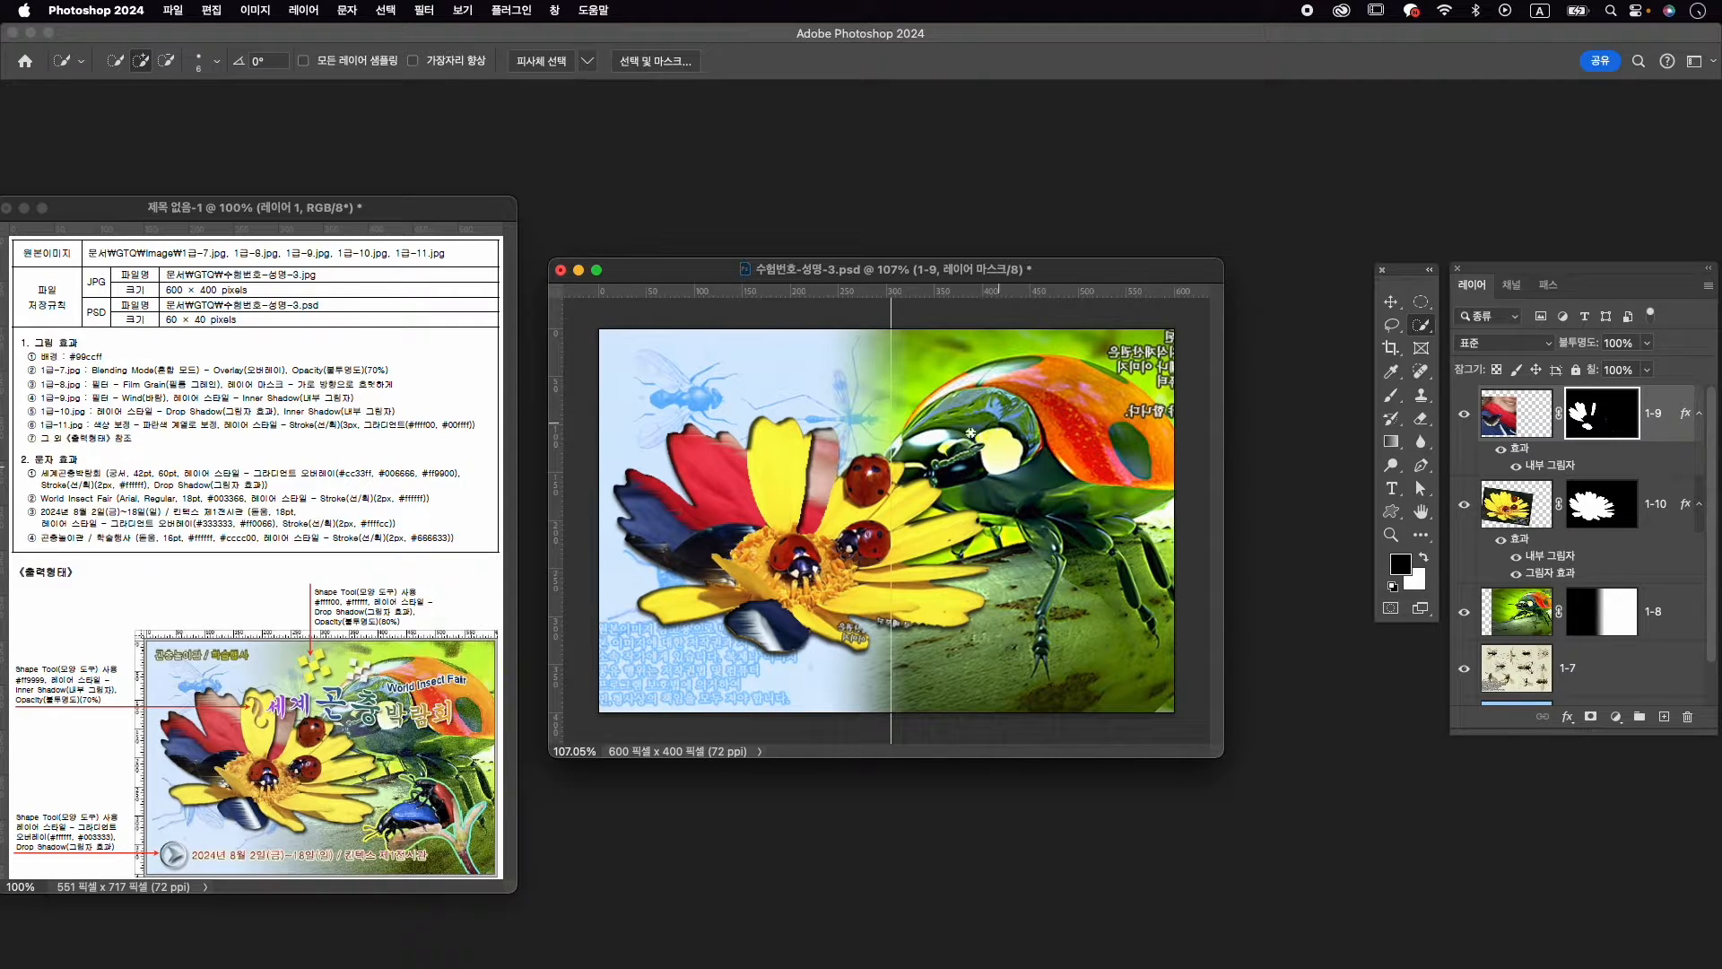
Brush white on layer 1-9's mask along the narrow upper petal beside the ladybug and reset the colours to black and white
key("b")
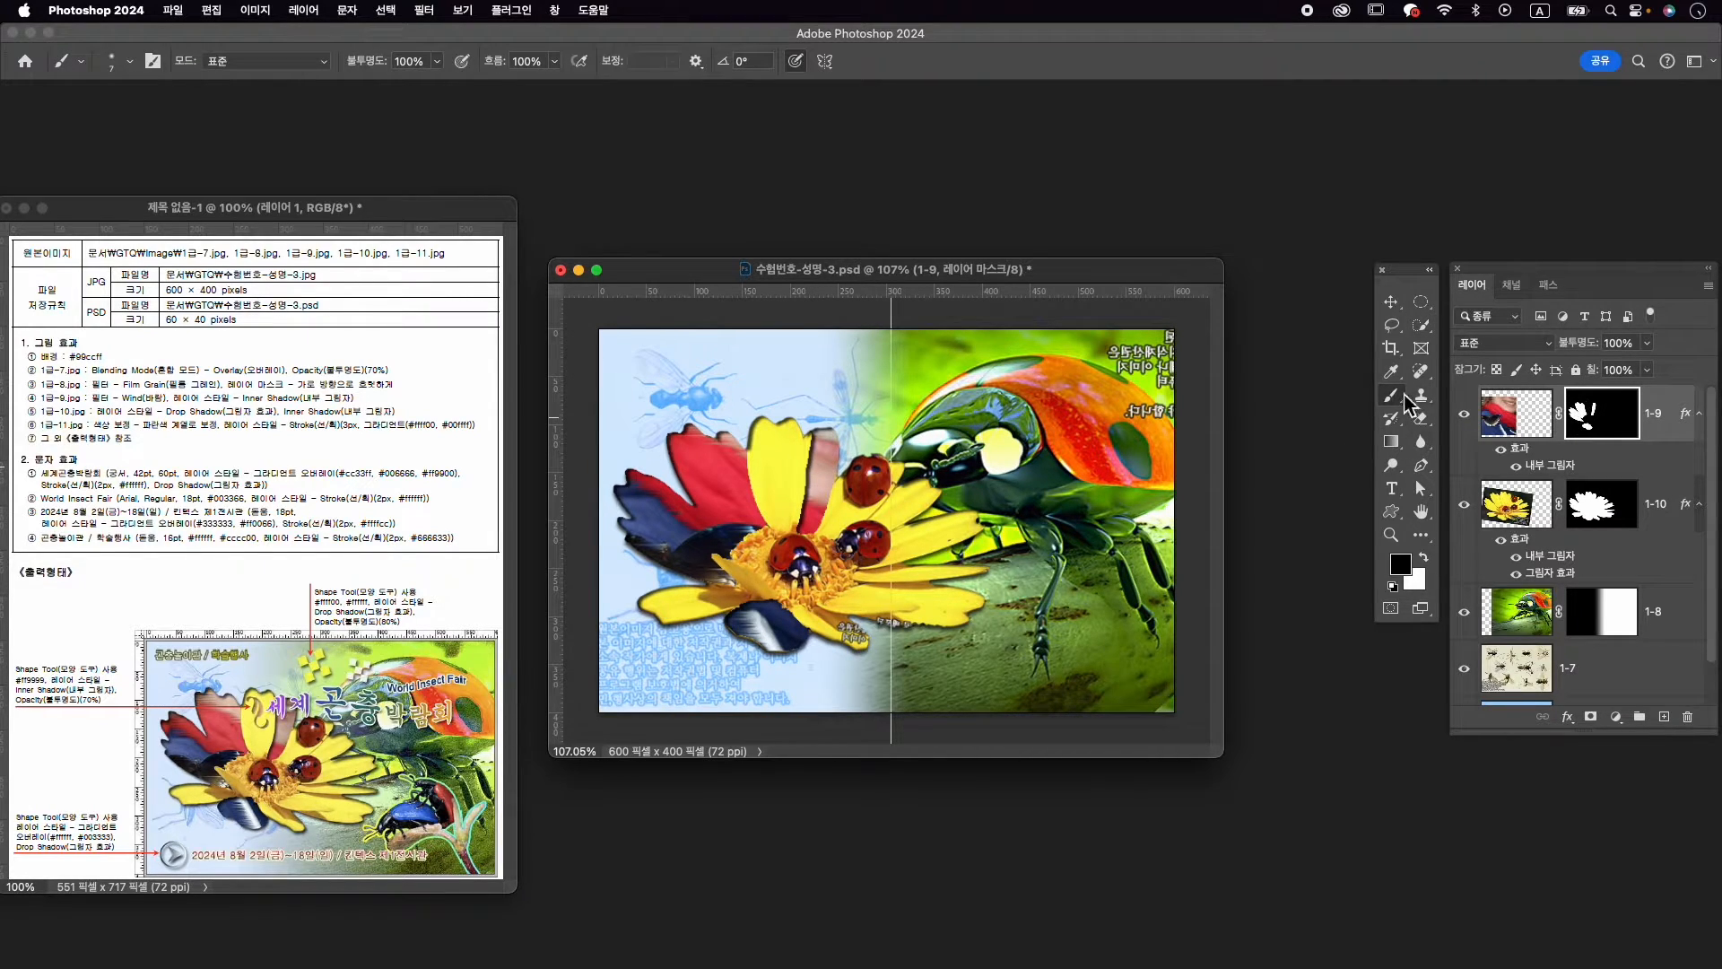
left_click(1425, 559)
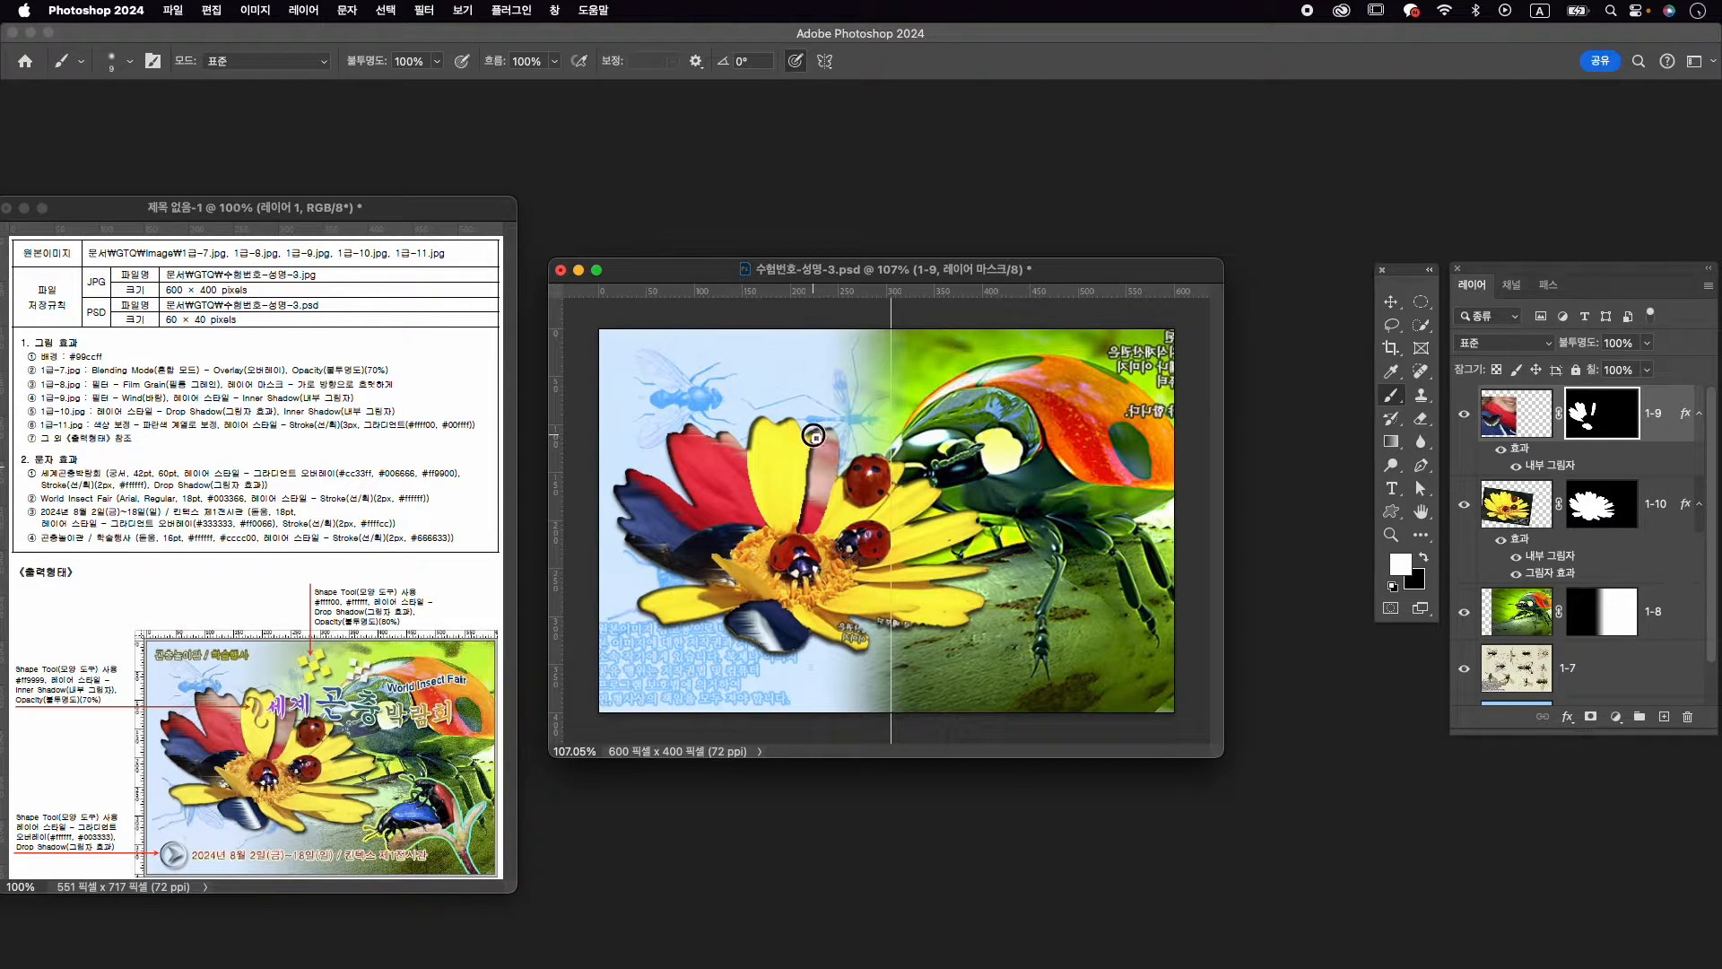
left_click_drag(814, 435, 805, 517)
left_click(814, 428, "alt")
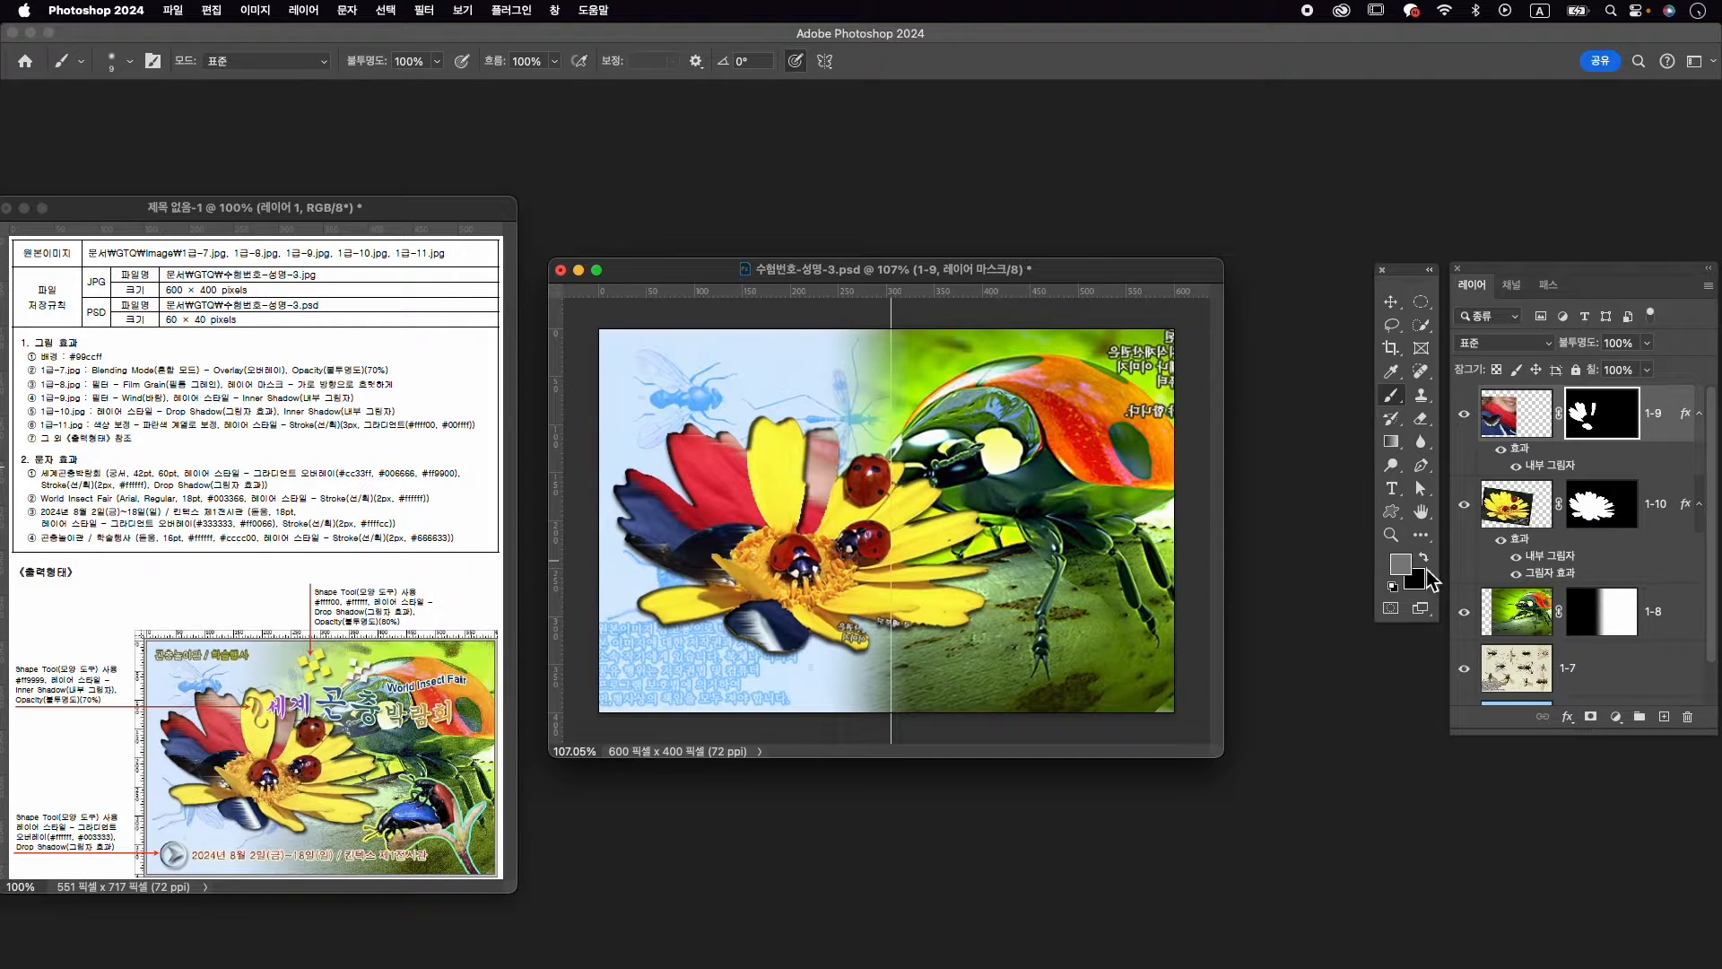
key("d")
key("x")
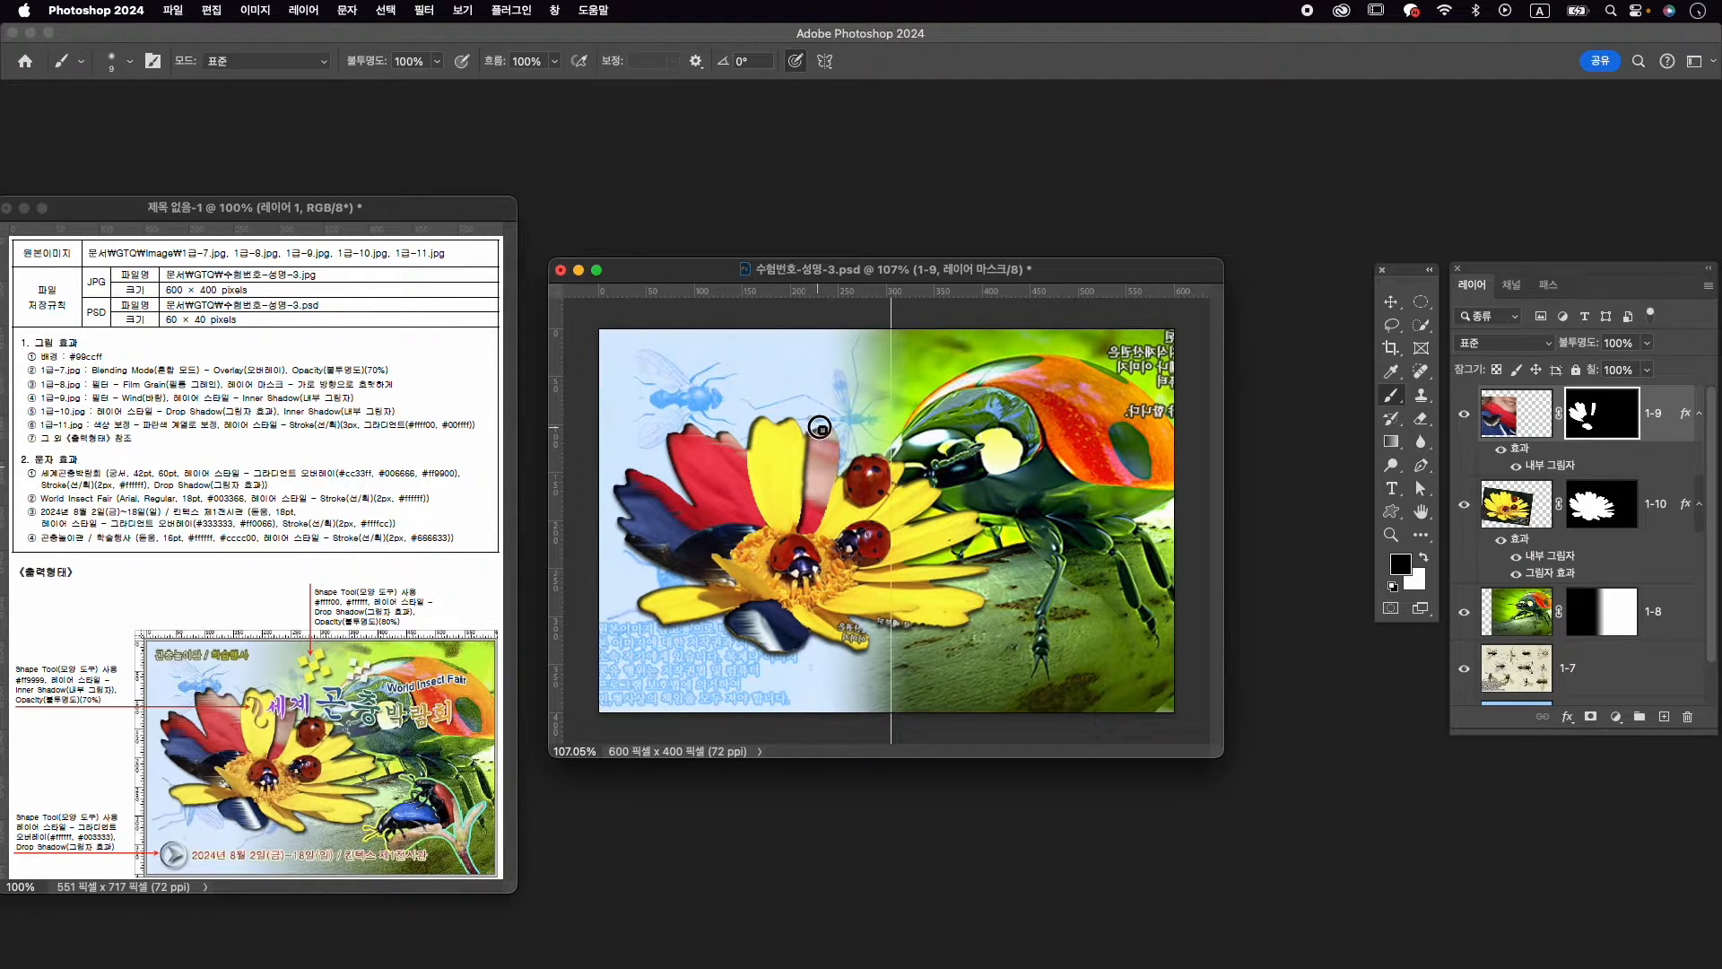
Refine the narrow upper petal on layer 1-9's mask, painting white at its upper end and black along its left edge
key("x")
key("x")
scroll(824, 440, "up", 5)
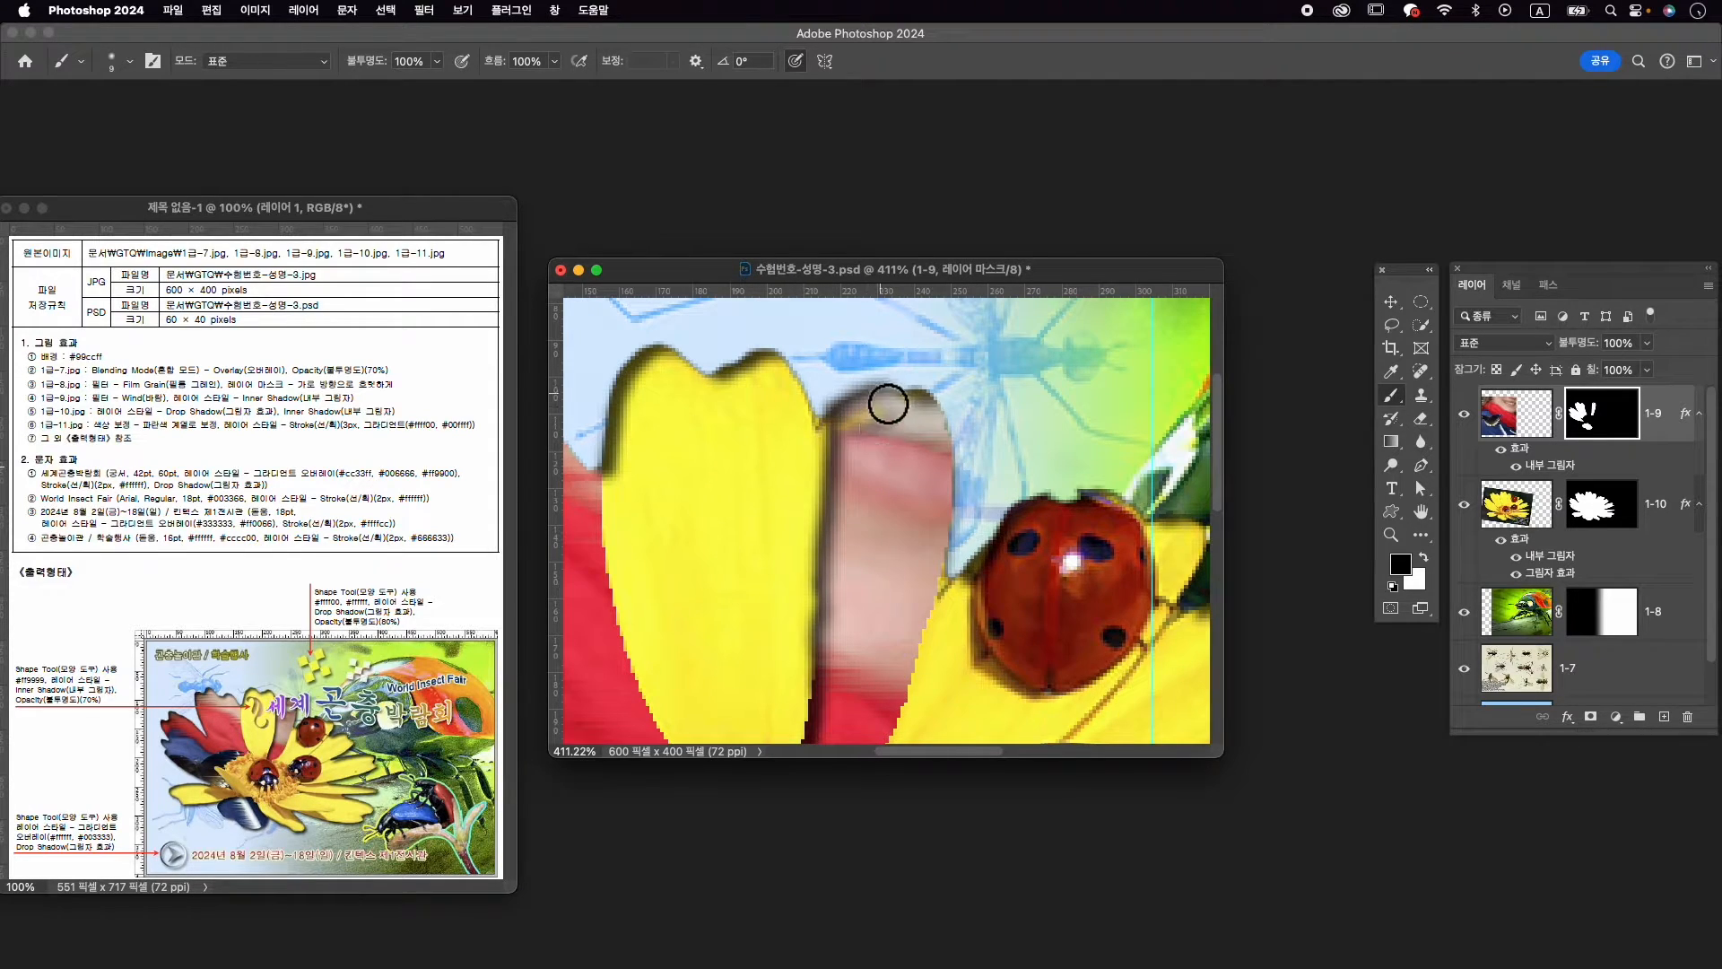
key("x")
mouse_move(870, 424)
left_mouse_down()
mouse_move(913, 422)
mouse_move(866, 434)
mouse_move(919, 414)
mouse_move(836, 440)
left_mouse_up()
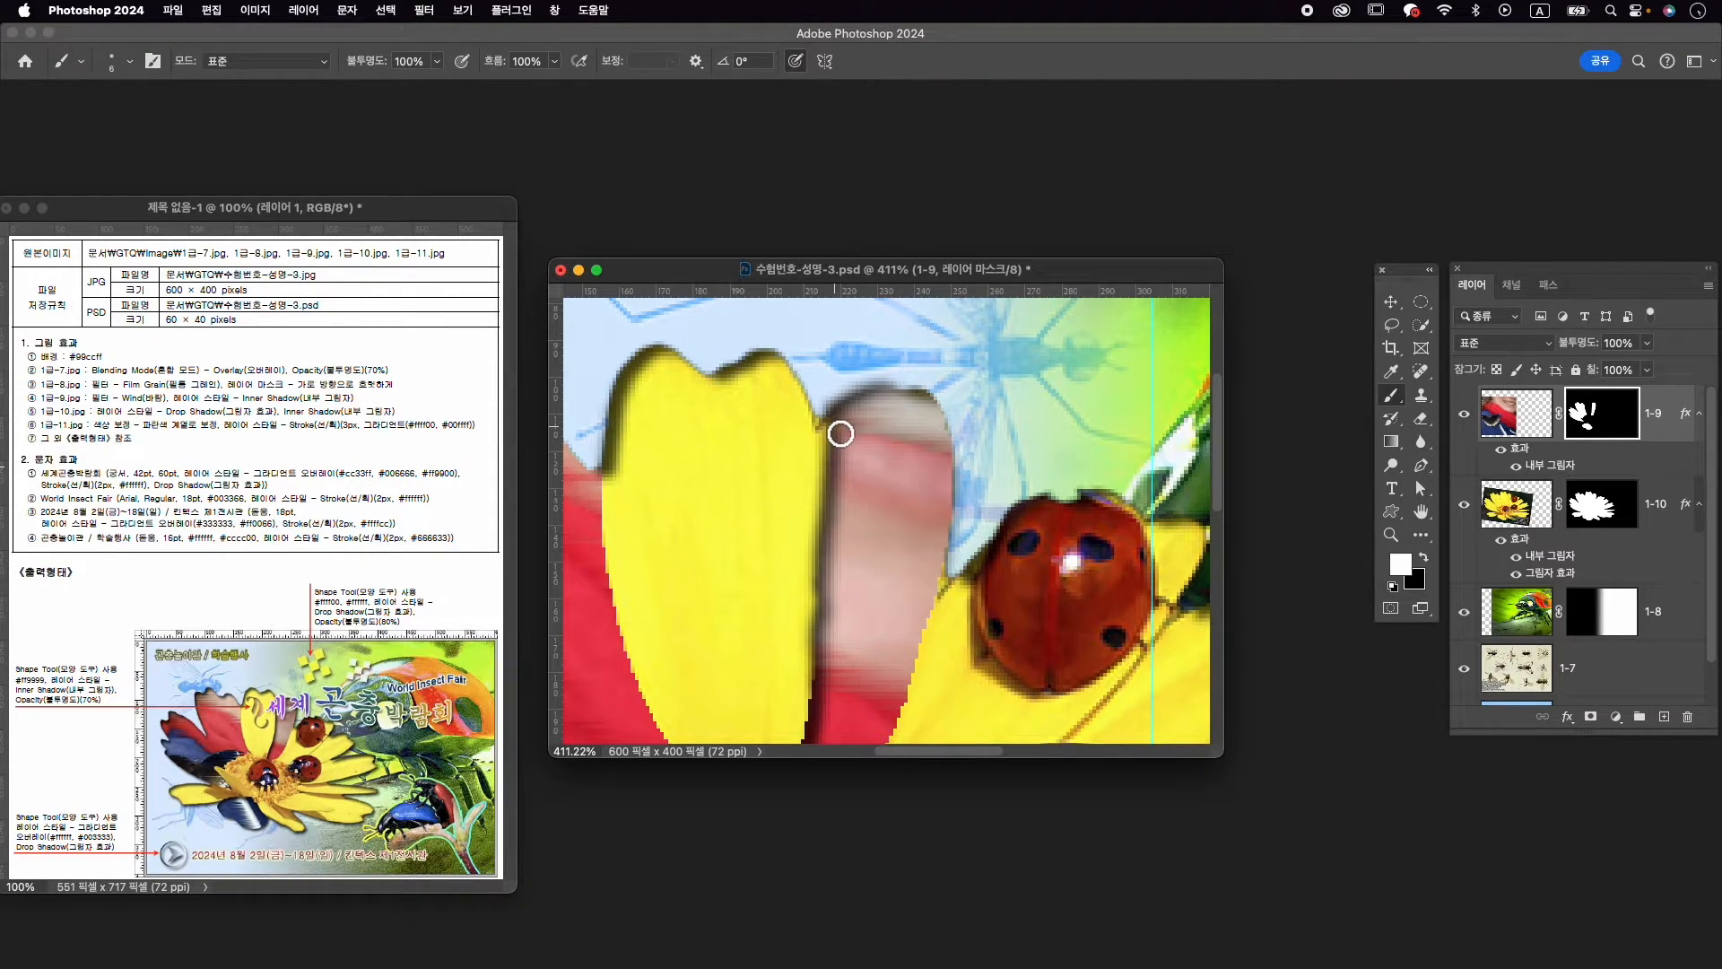
key("x")
mouse_move(826, 423)
left_mouse_down()
mouse_move(849, 437)
mouse_move(819, 427)
mouse_move(819, 661)
mouse_move(833, 605)
left_mouse_up()
key("x")
scroll(832, 605, "down", 5)
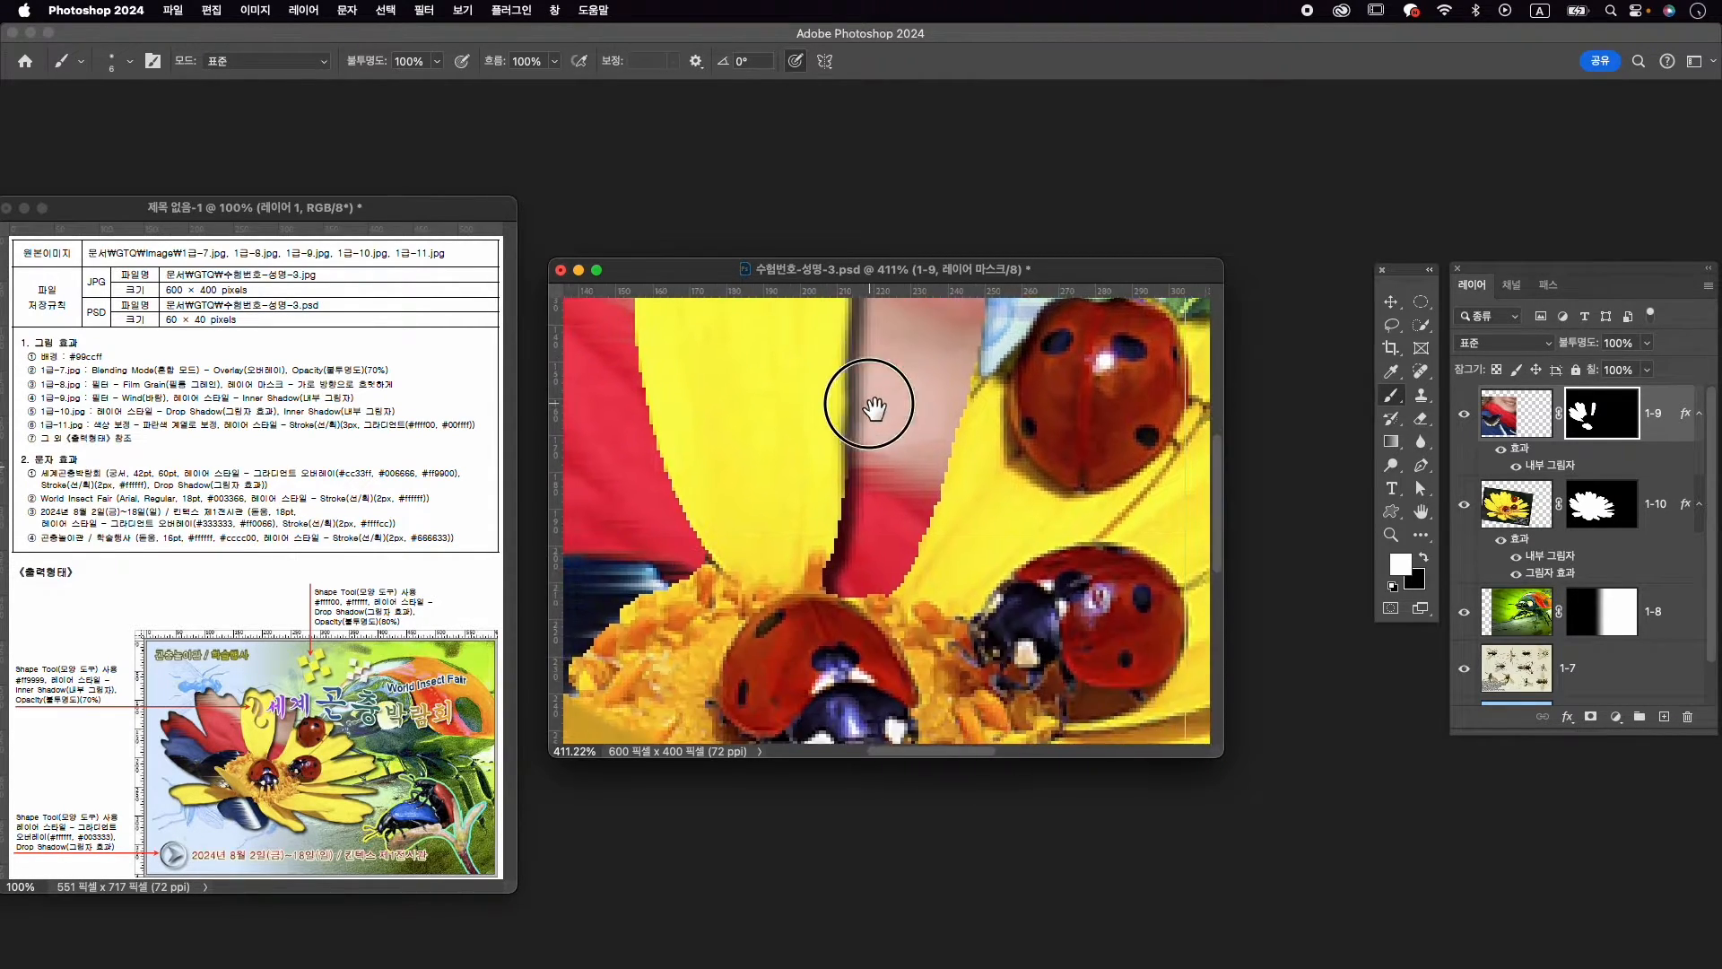
scroll(940, 460, "down", 6)
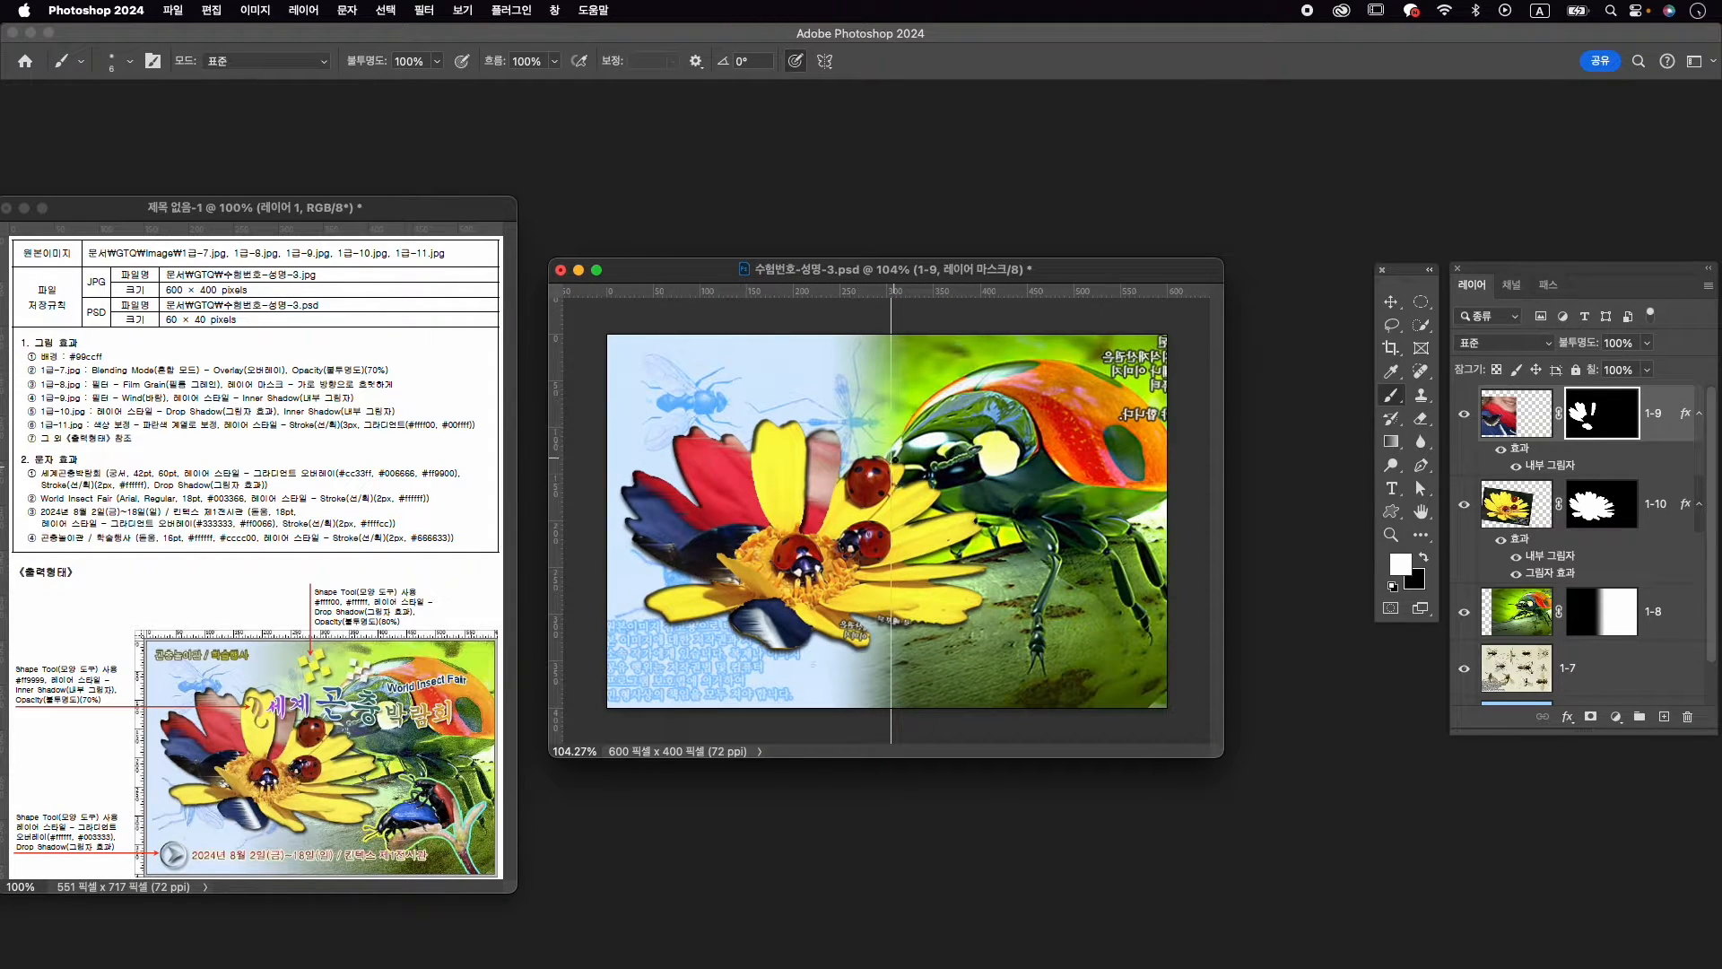
Switch layer 1-9 from its mask to its image, open 1급-11.jpg and place its window above the composition
key("v")
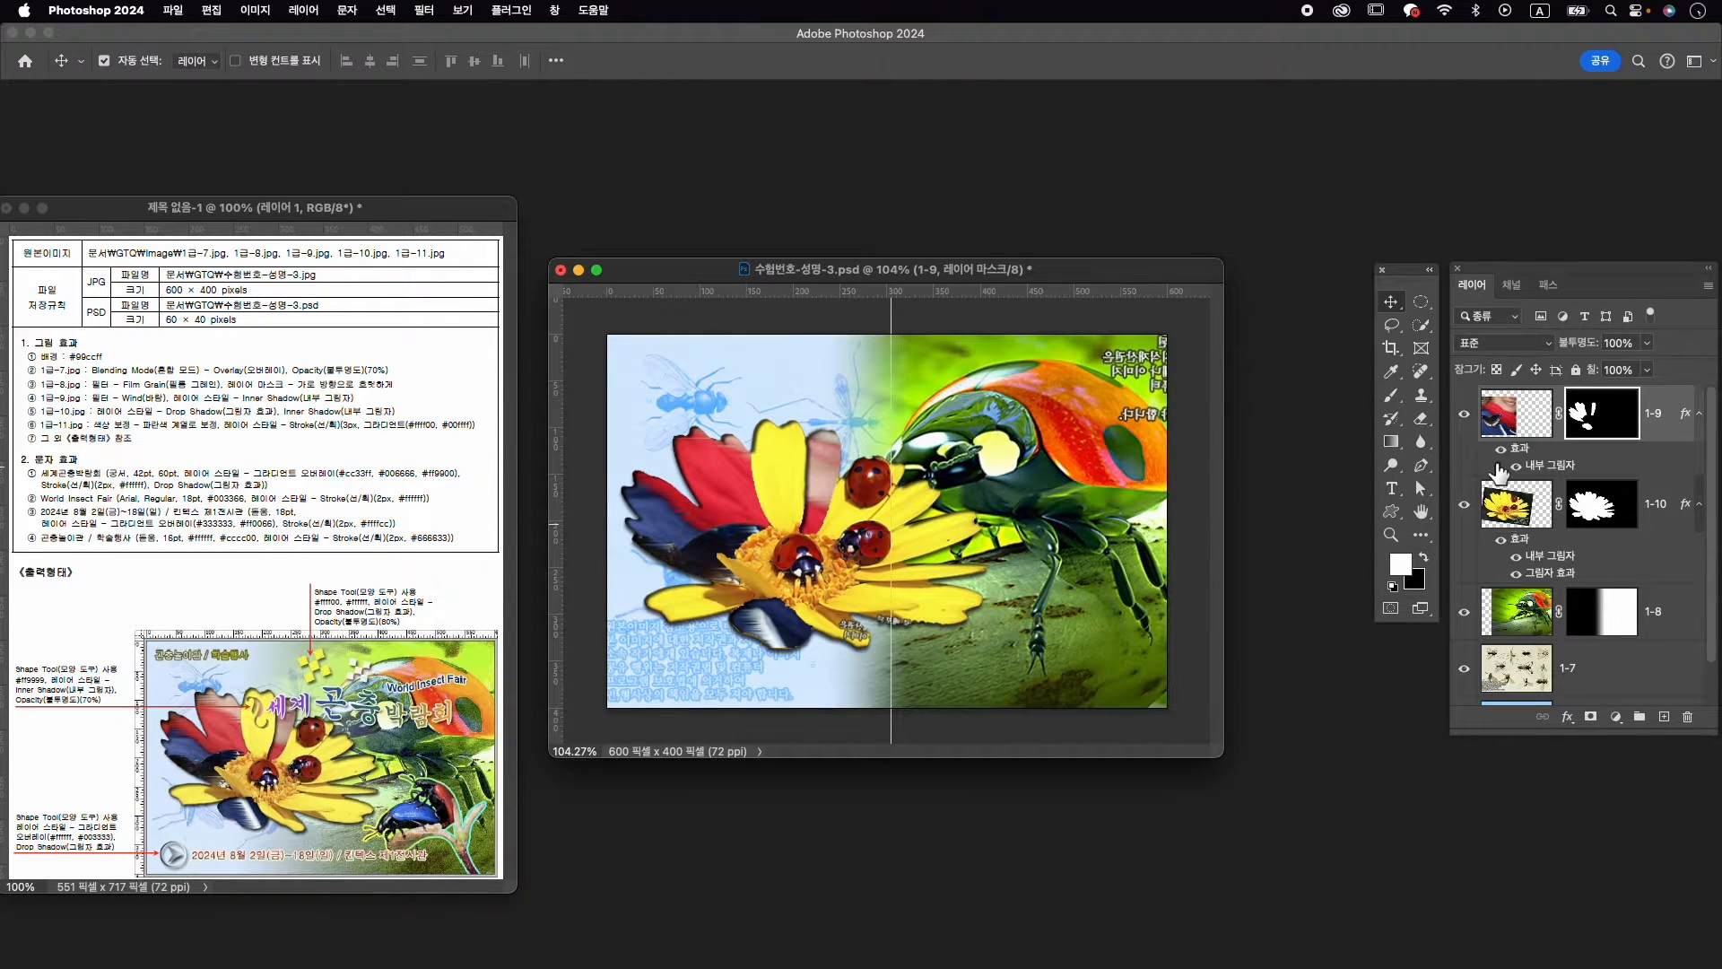
key("super+2")
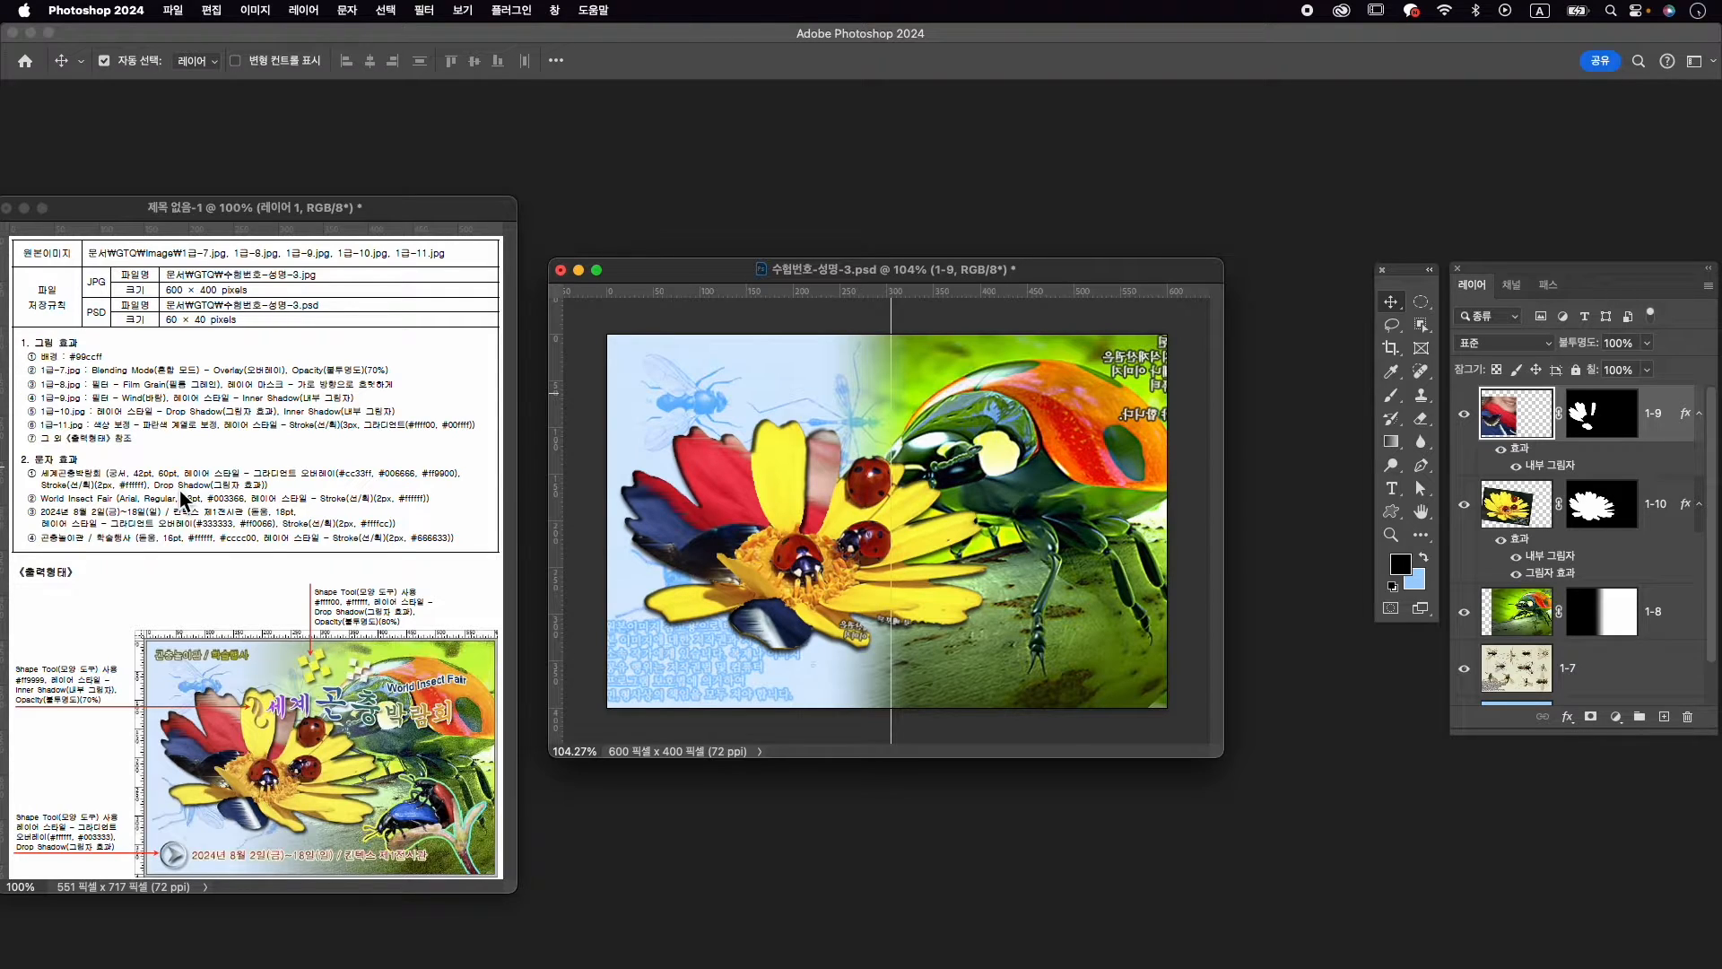
key("super+o")
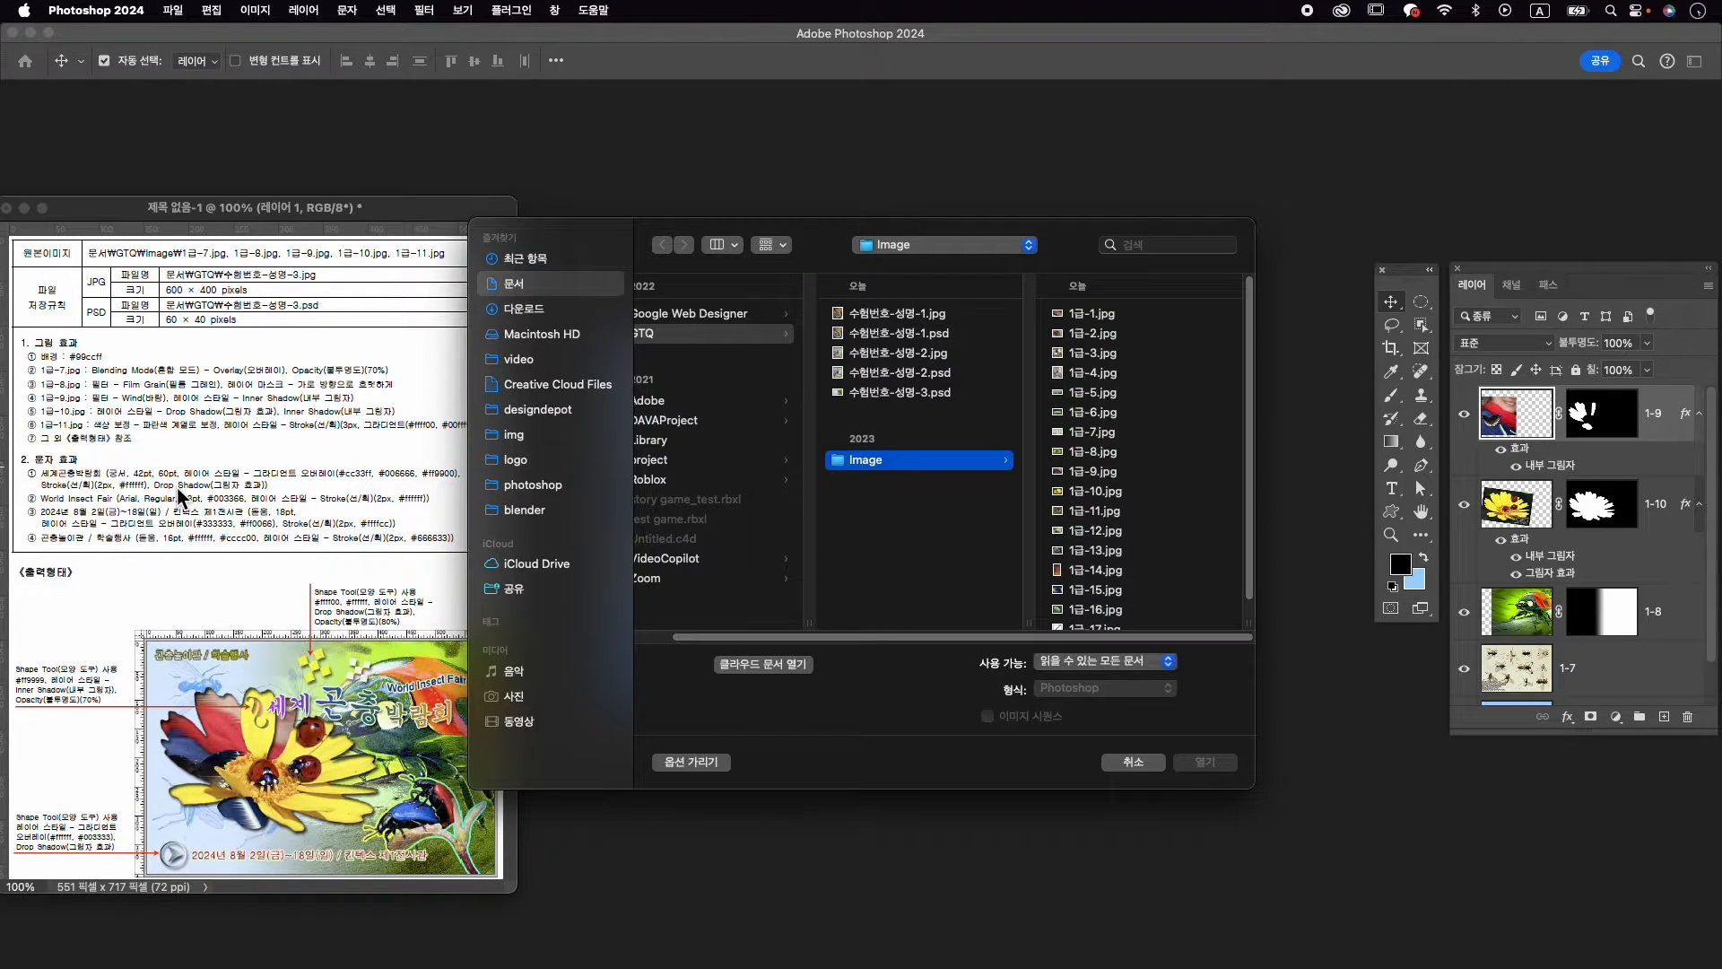
left_click(1113, 510)
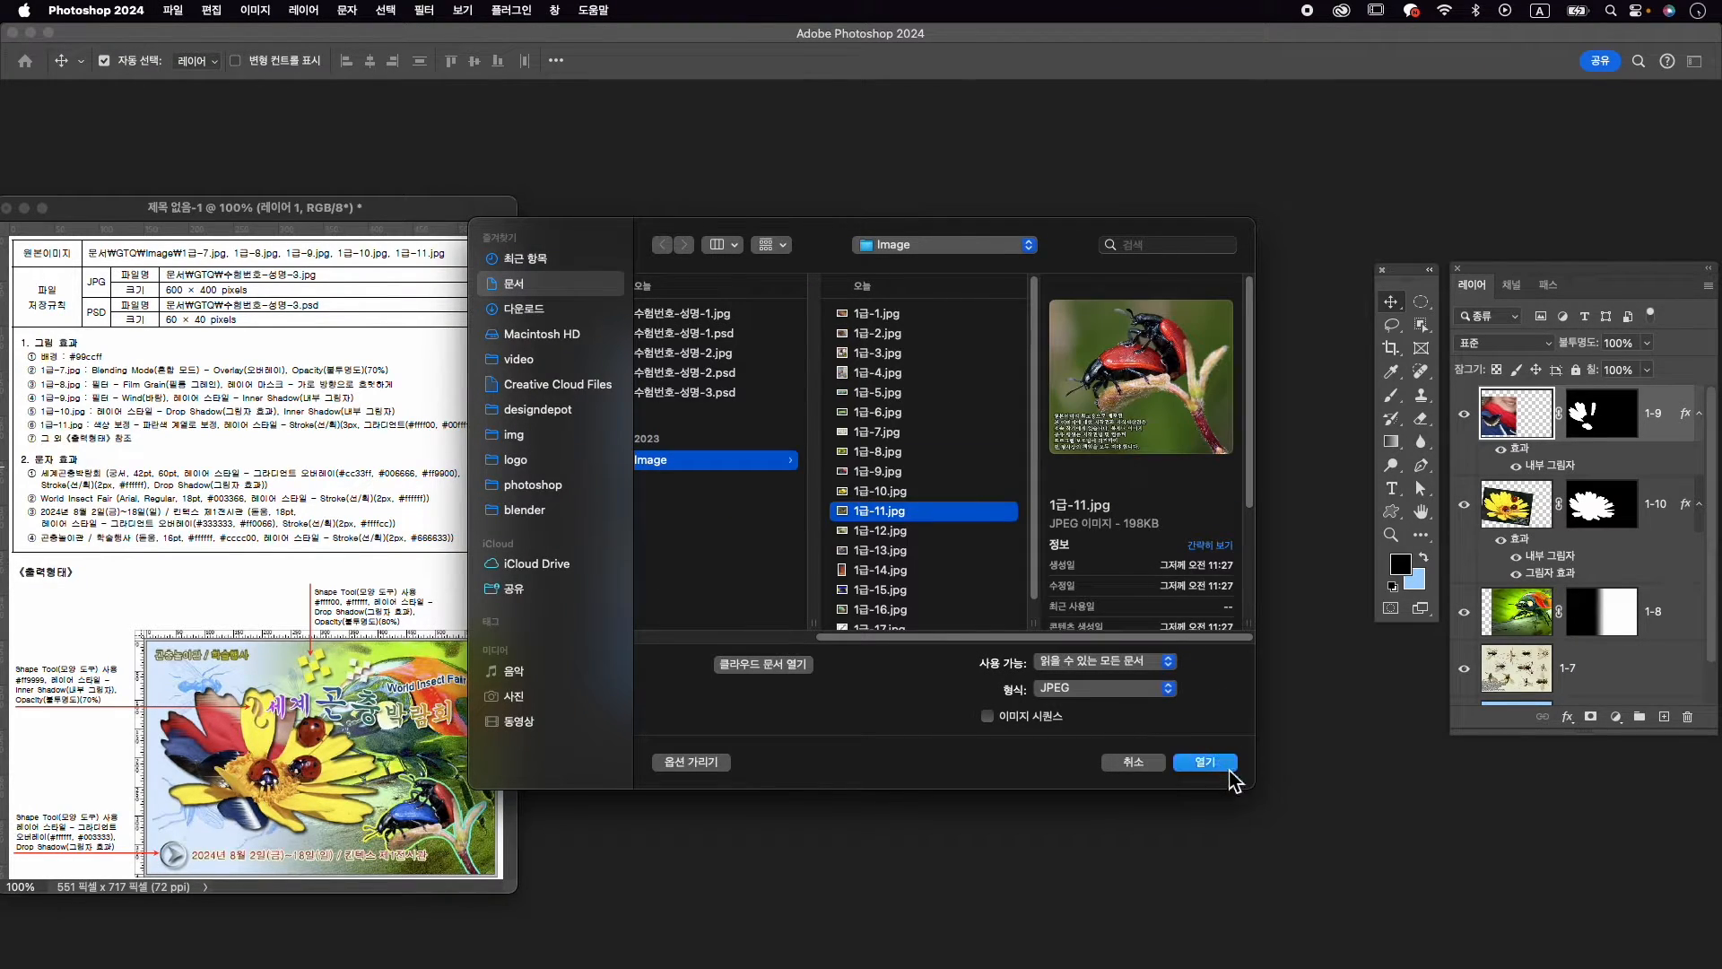
left_click(1216, 763)
left_click_drag(417, 151, 1079, 193)
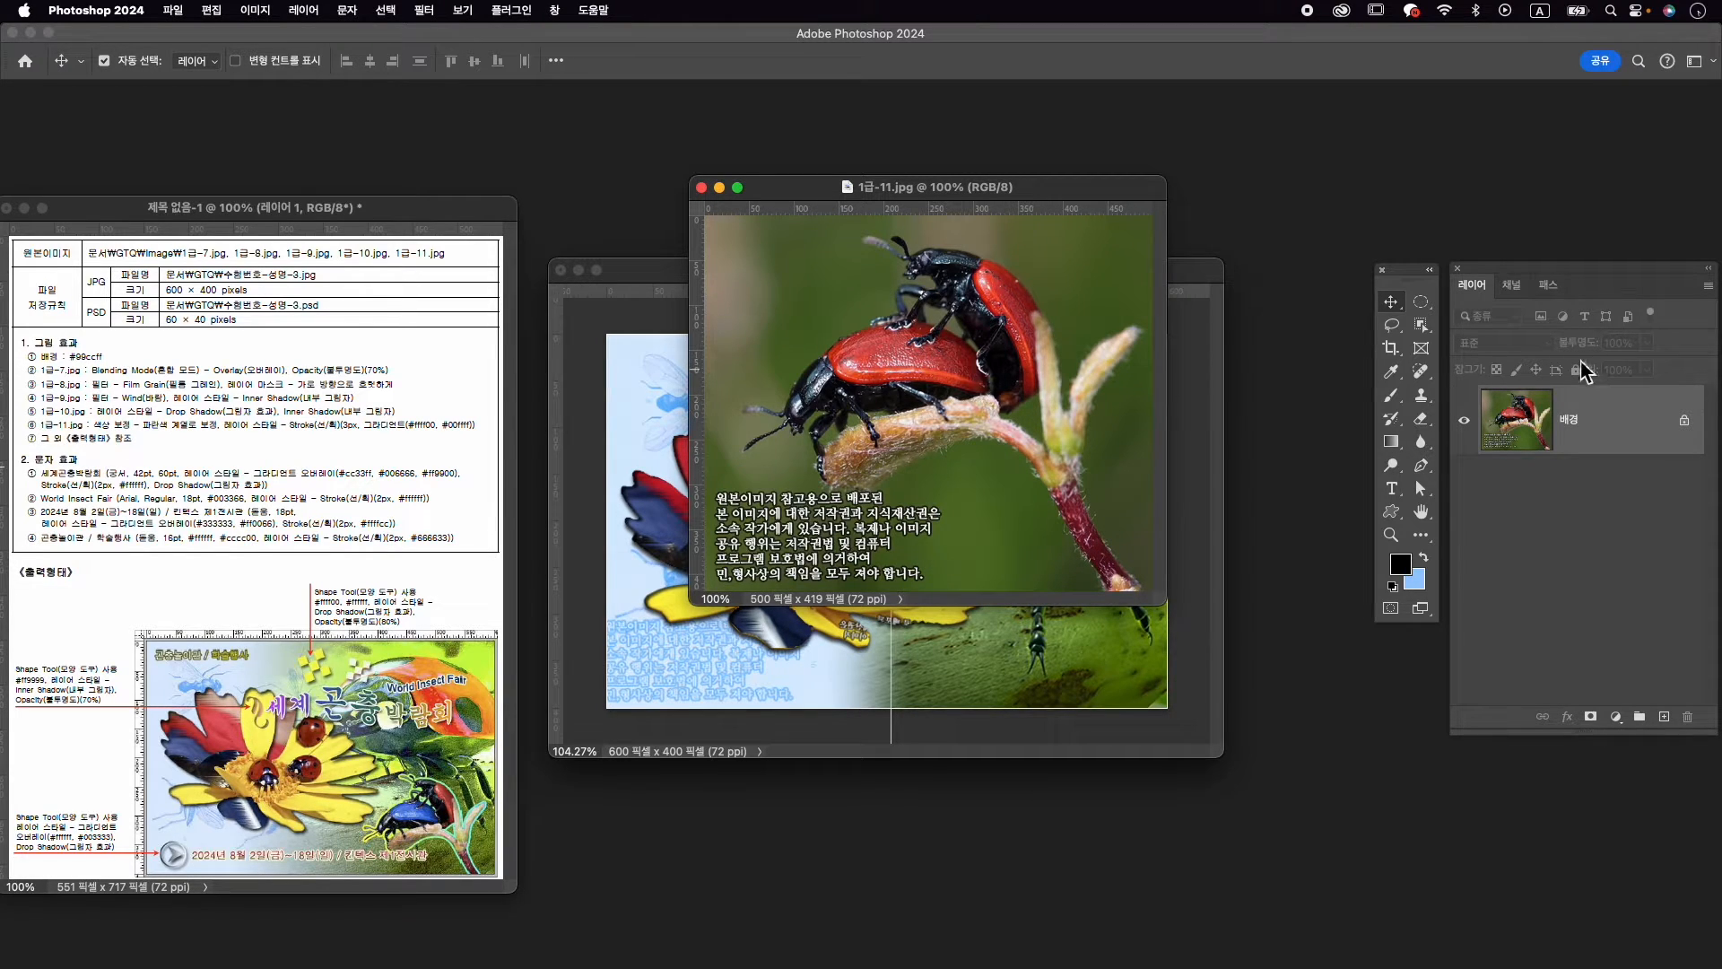
Select the lower beetle's red shell in 1급-11.jpg with the Quick Selection tool
left_click_drag(1423, 326, 1462, 343)
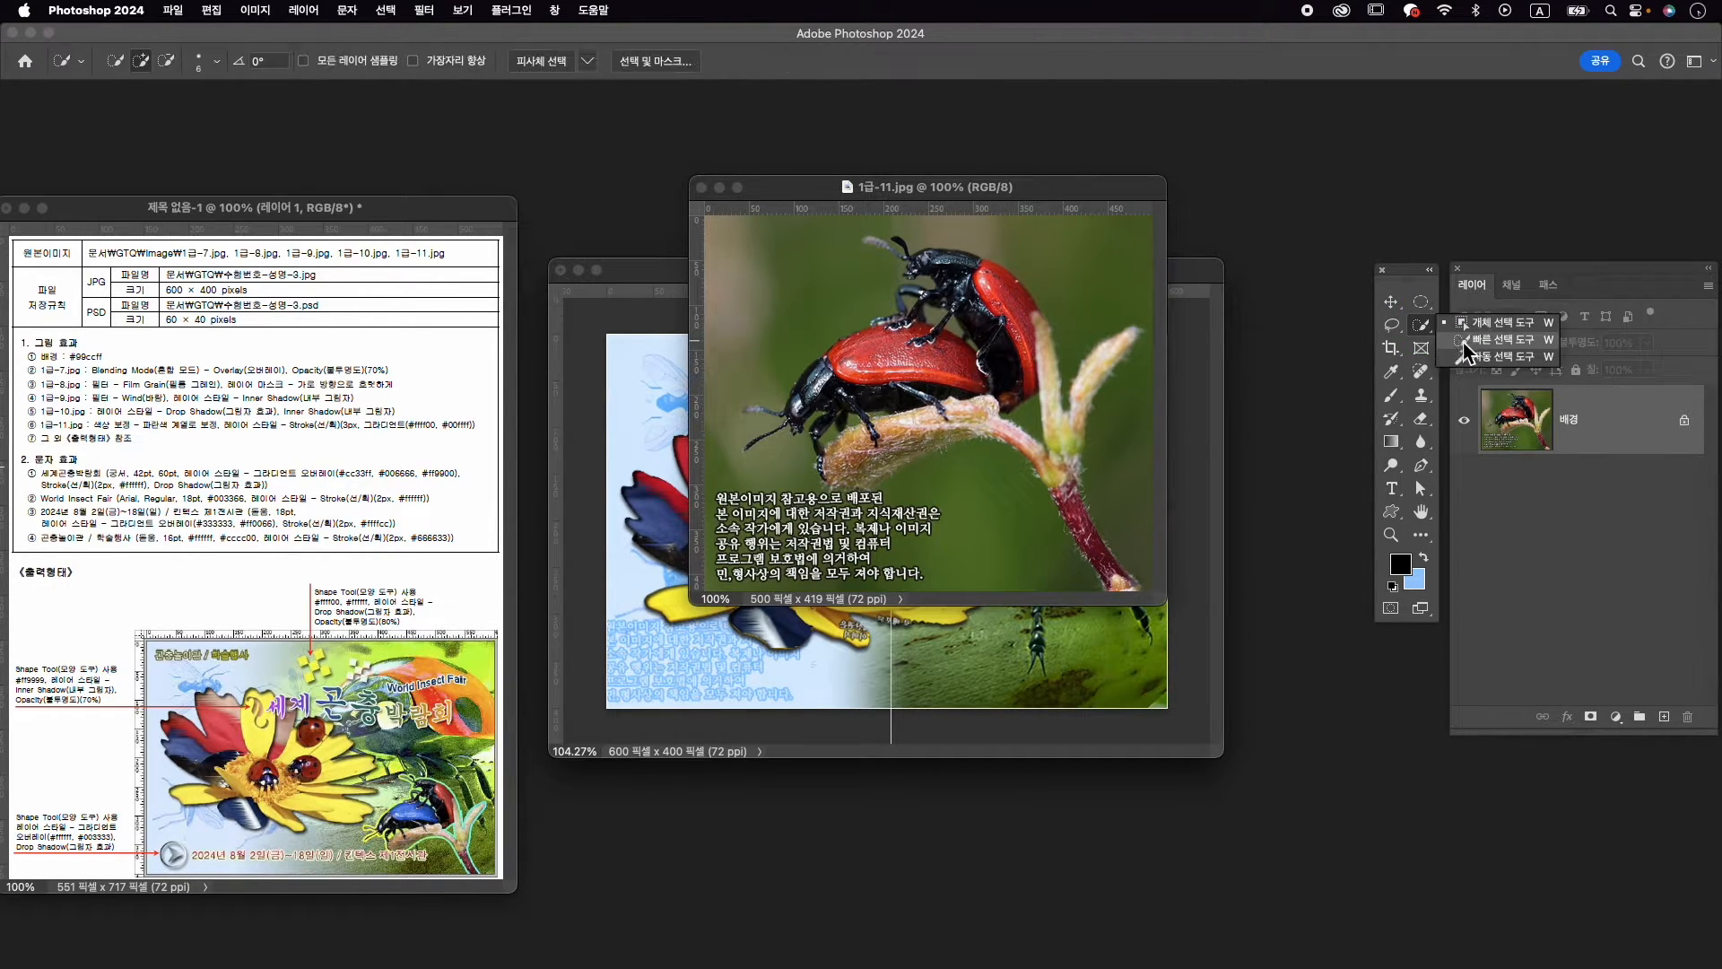
mouse_move(852, 356)
left_mouse_down()
mouse_move(953, 367)
mouse_move(880, 355)
mouse_move(898, 341)
mouse_move(833, 351)
mouse_move(865, 371)
mouse_move(969, 368)
mouse_move(956, 350)
mouse_move(931, 398)
mouse_move(991, 396)
mouse_move(940, 378)
mouse_move(981, 390)
left_mouse_up()
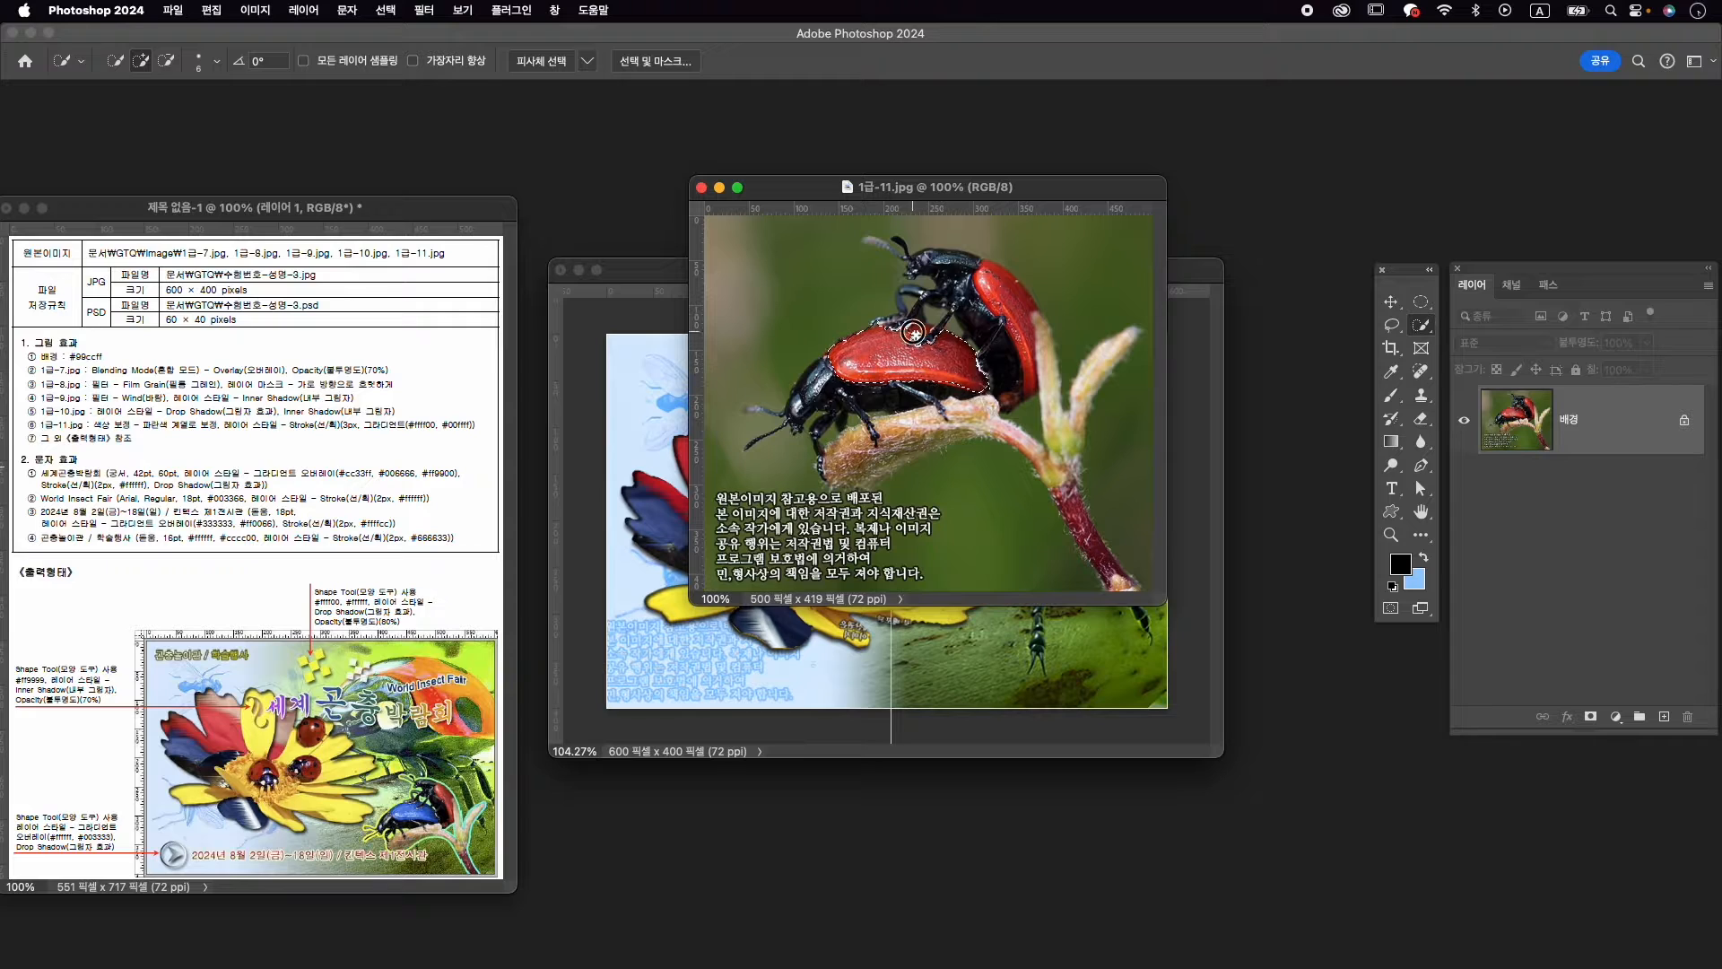
mouse_move(913, 332)
left_mouse_down()
mouse_move(933, 333)
mouse_move(918, 340)
left_mouse_up()
Recolour the selected shell blue with a Hue/Saturation adjustment layer, using Colorize with hue 233 and saturation 67
left_click(1616, 716)
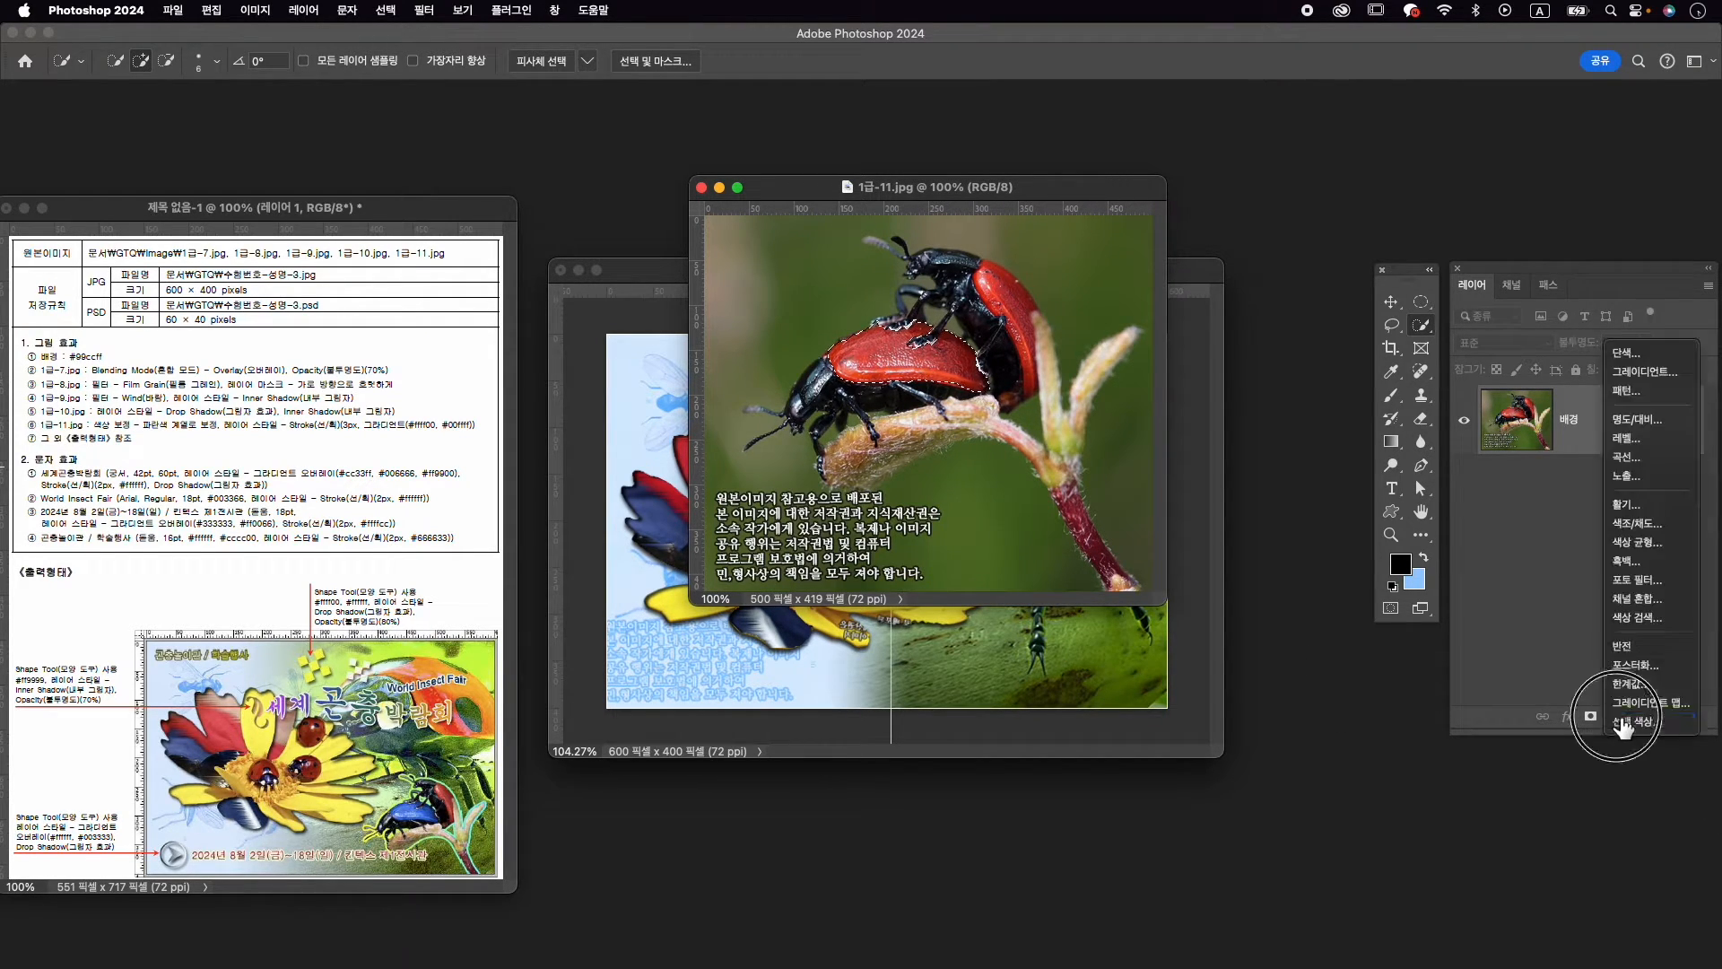
left_click(1635, 524)
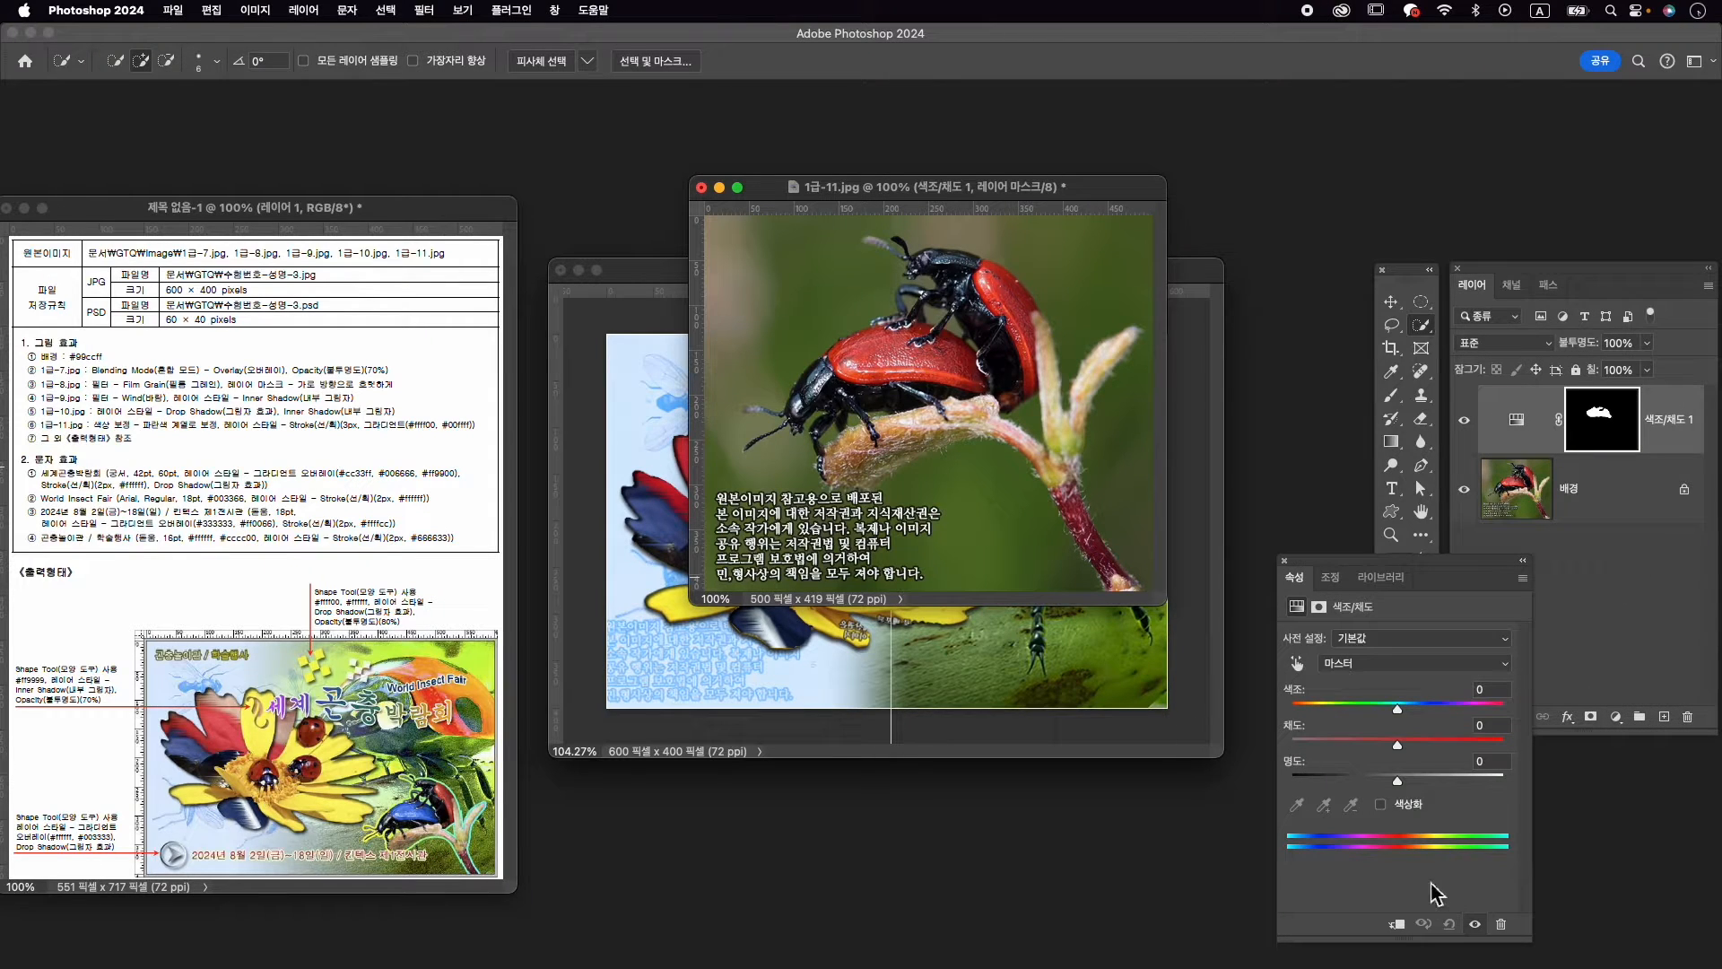
left_click(1407, 810)
left_click_drag(1421, 708, 1436, 745)
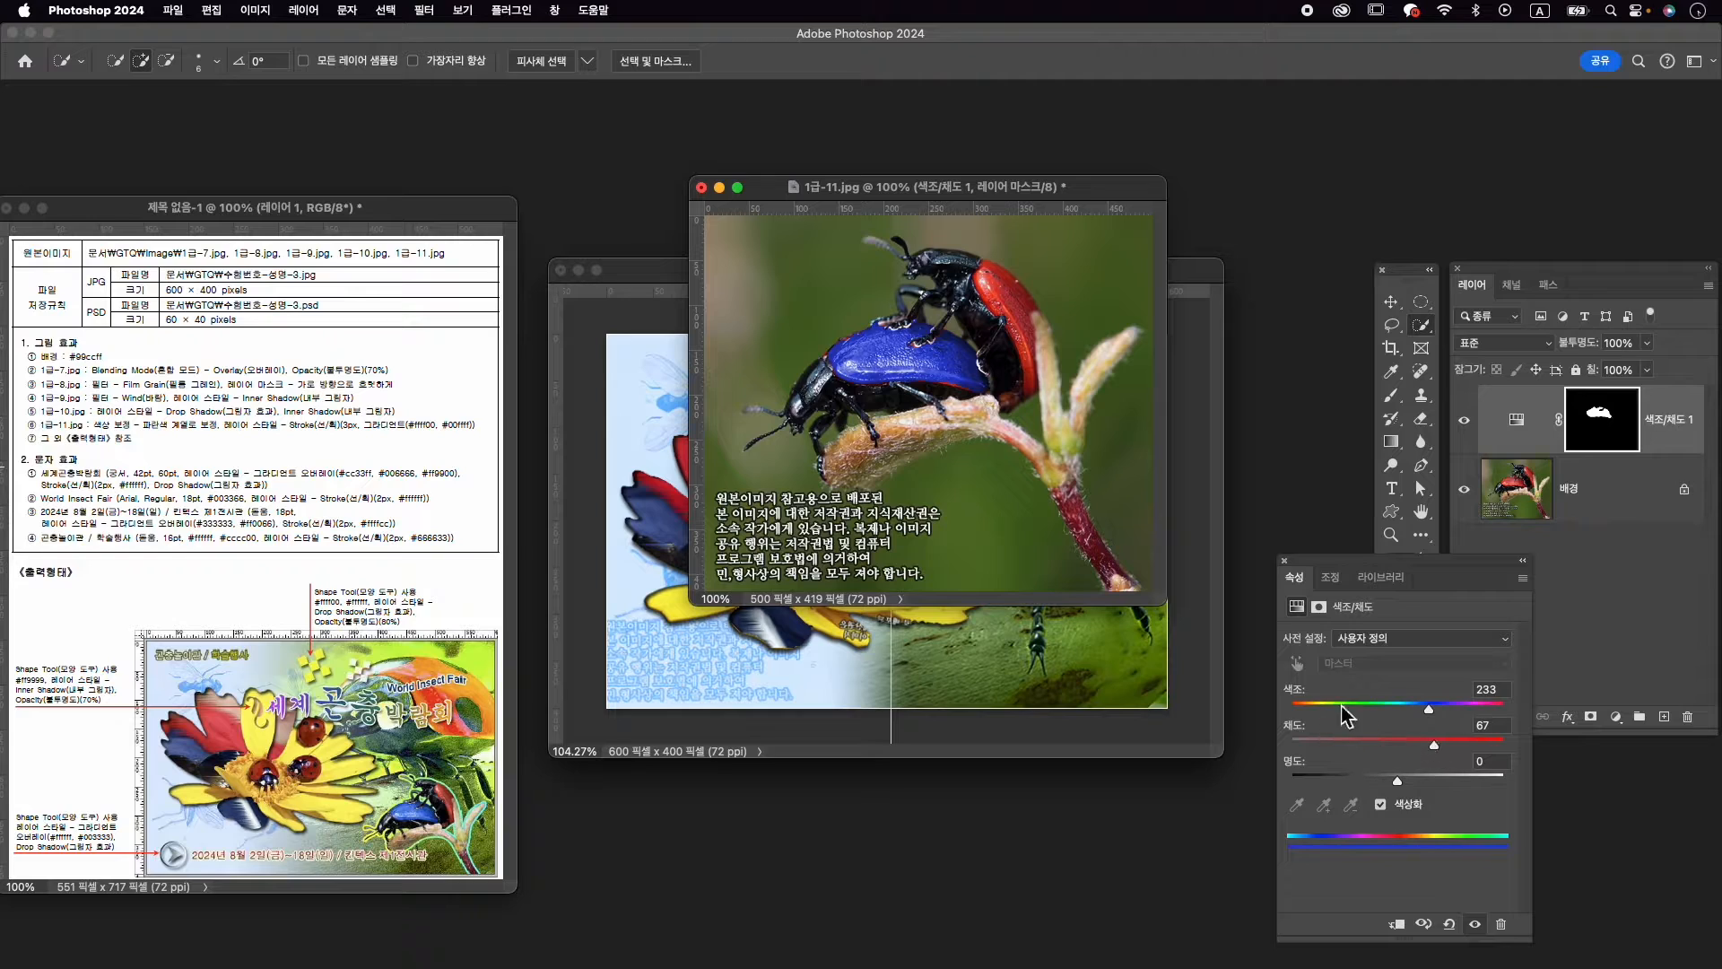
left_click(1286, 562)
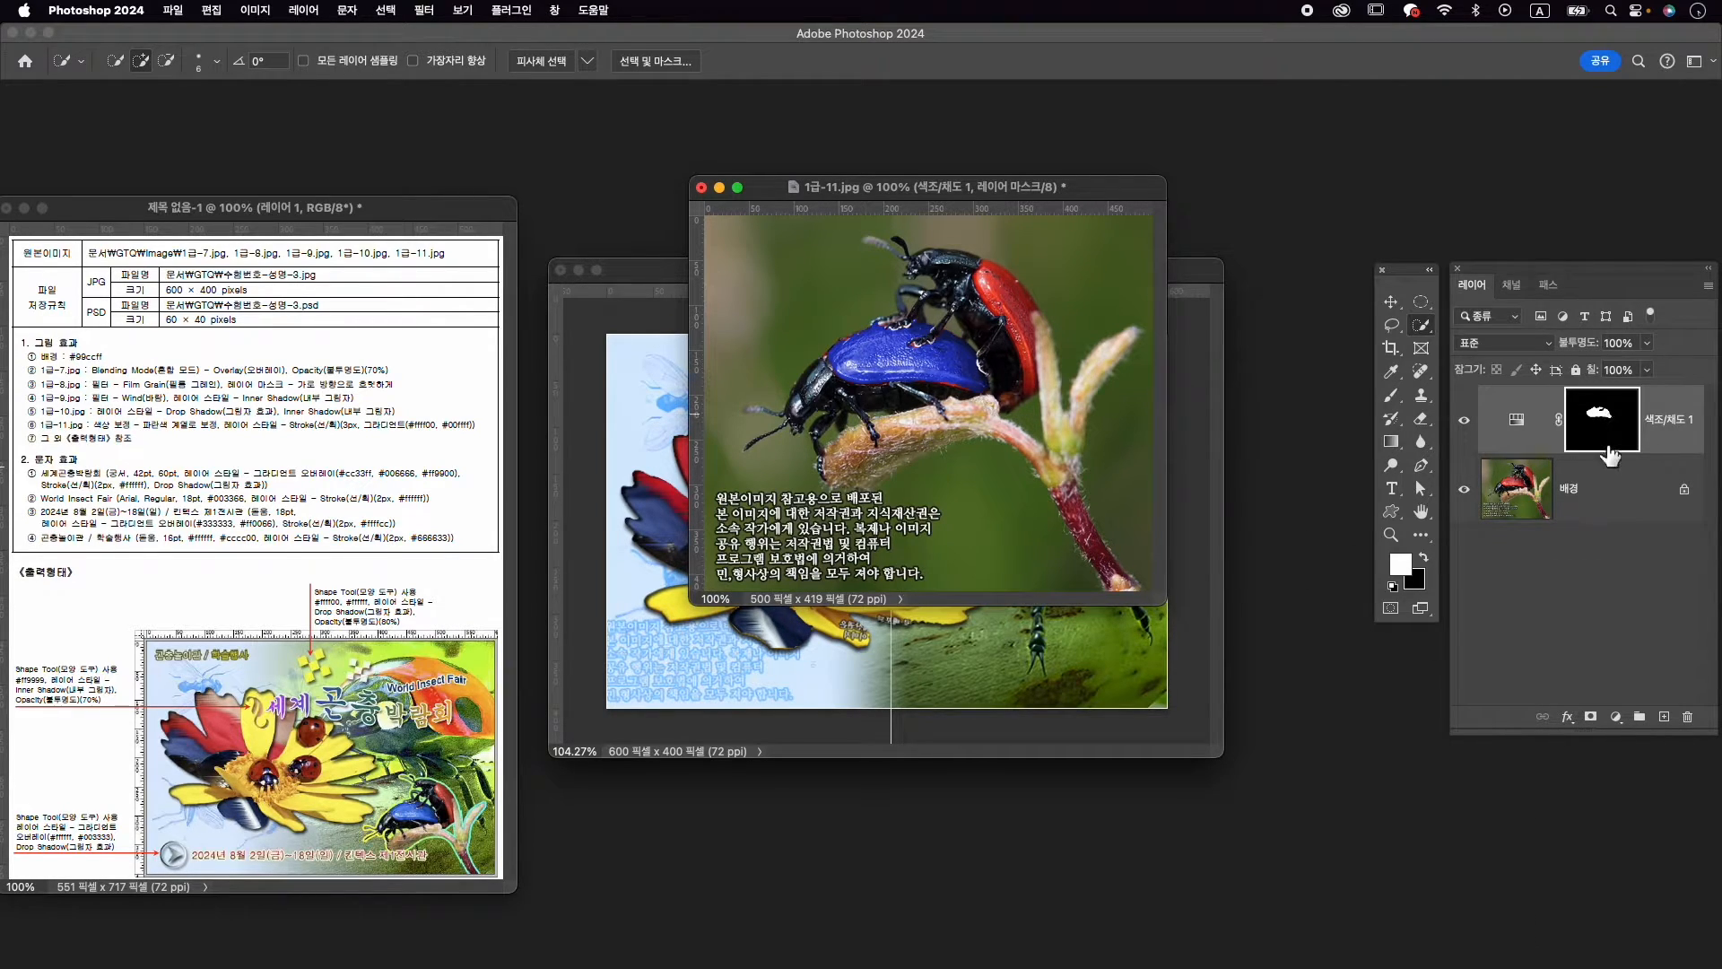
Paint white on the Hue/Saturation layer's mask with the Brush tool to extend the blue over the red edges of the lower beetle's shell
key("b")
right_click(1391, 395)
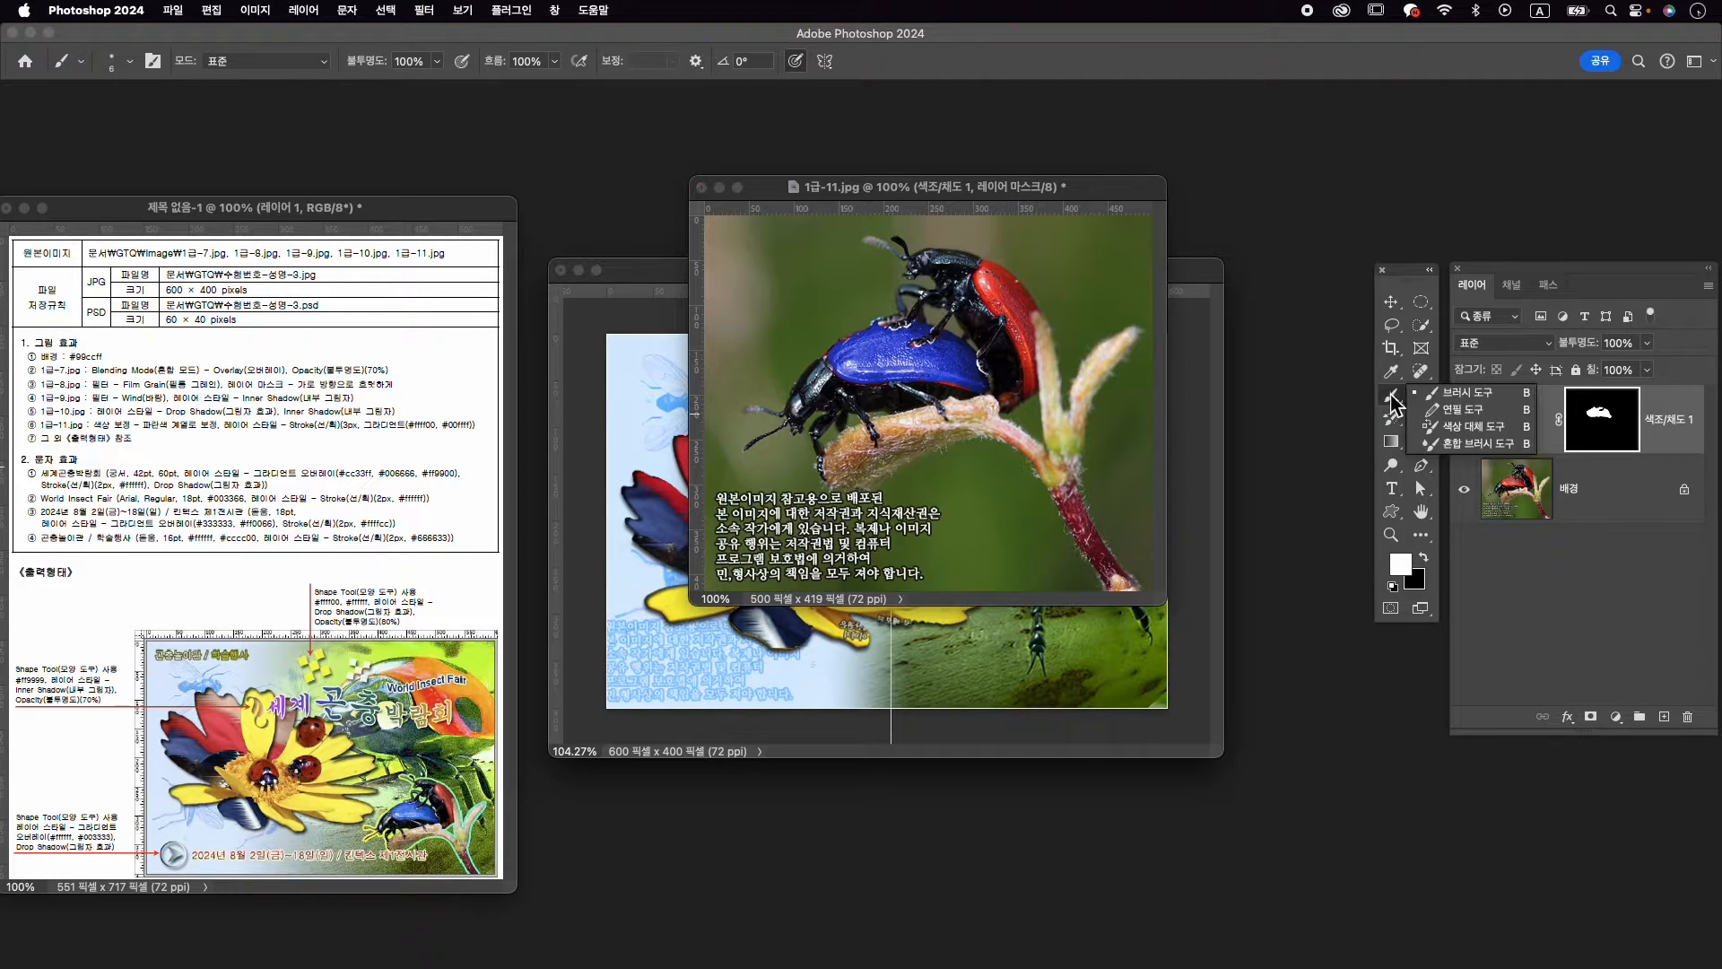
left_click(1440, 396)
scroll(940, 381, "up", 5)
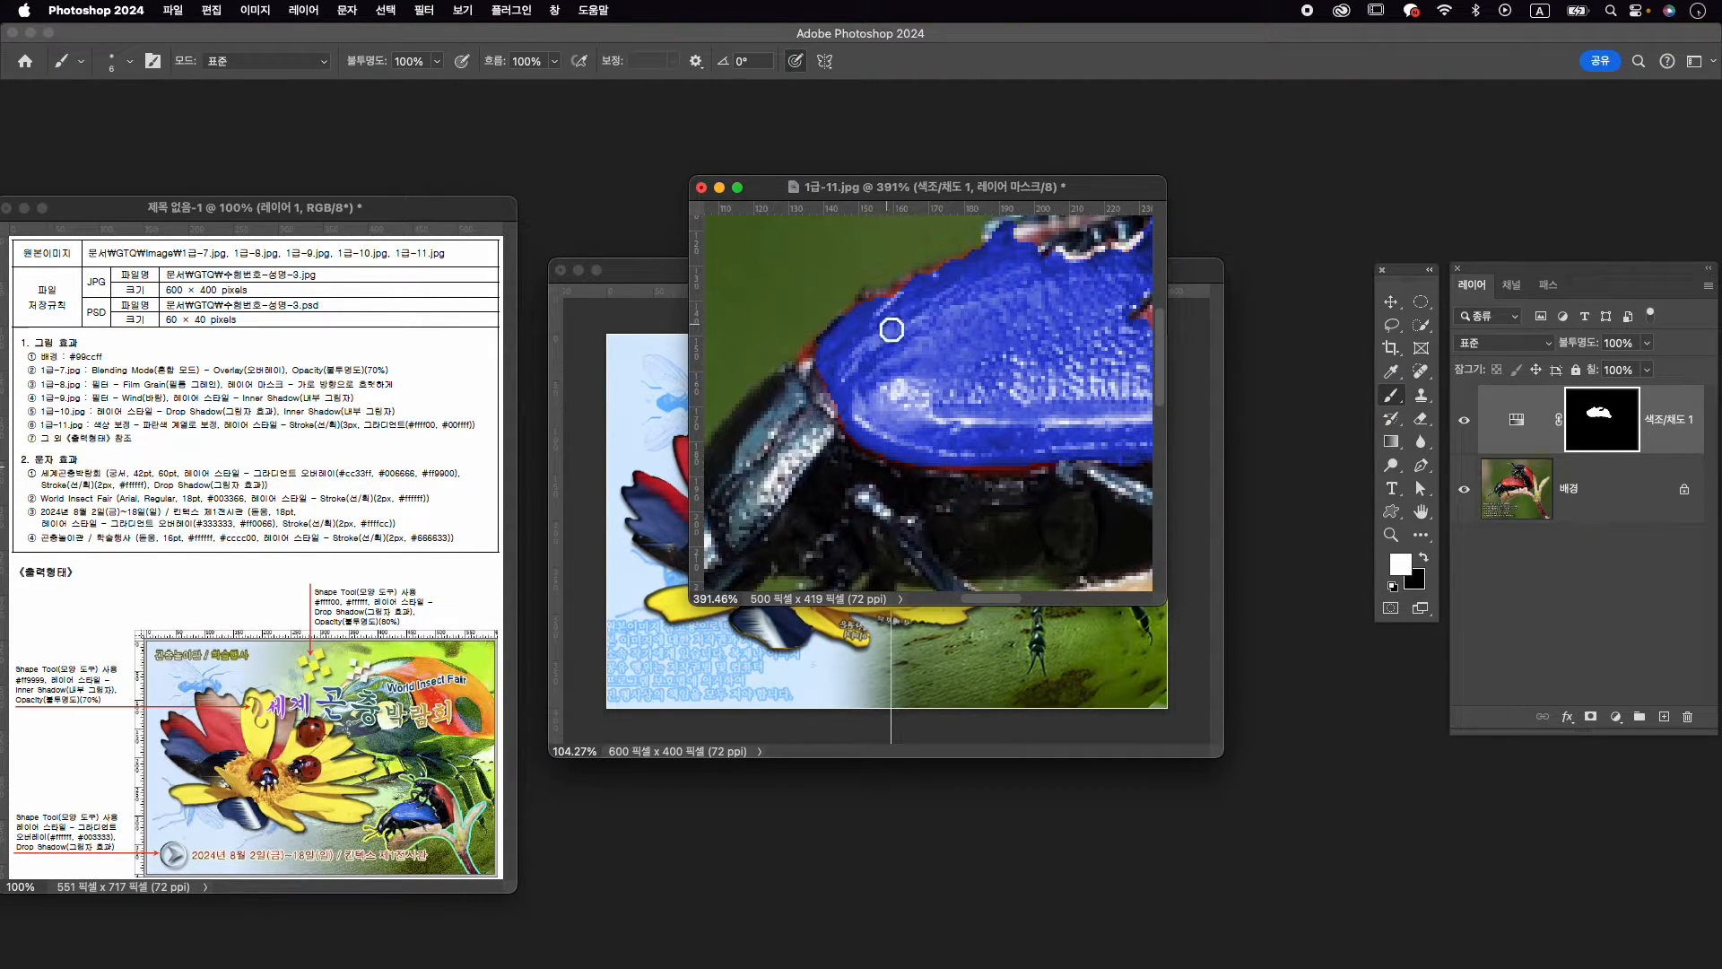
mouse_move(881, 304)
left_mouse_down()
mouse_move(969, 265)
mouse_move(943, 270)
left_mouse_up()
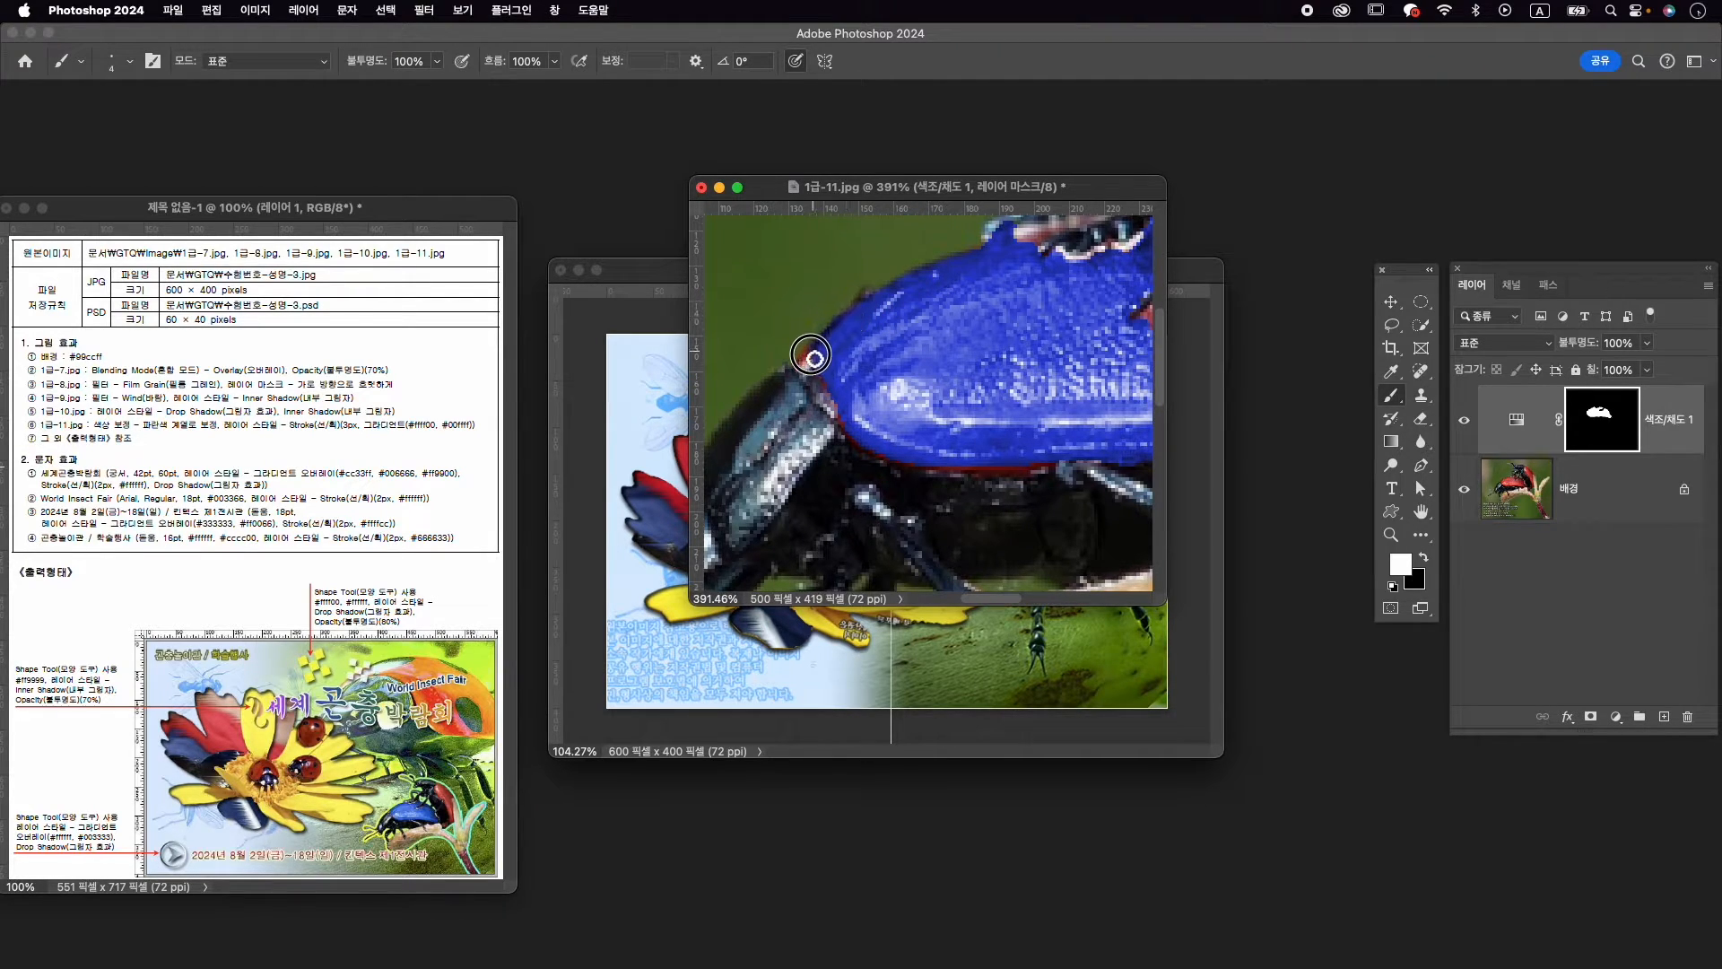
mouse_move(809, 368)
left_mouse_down()
mouse_move(852, 430)
mouse_move(1031, 469)
mouse_move(942, 468)
mouse_move(1035, 467)
left_mouse_up()
scroll(1003, 469, "right", 6)
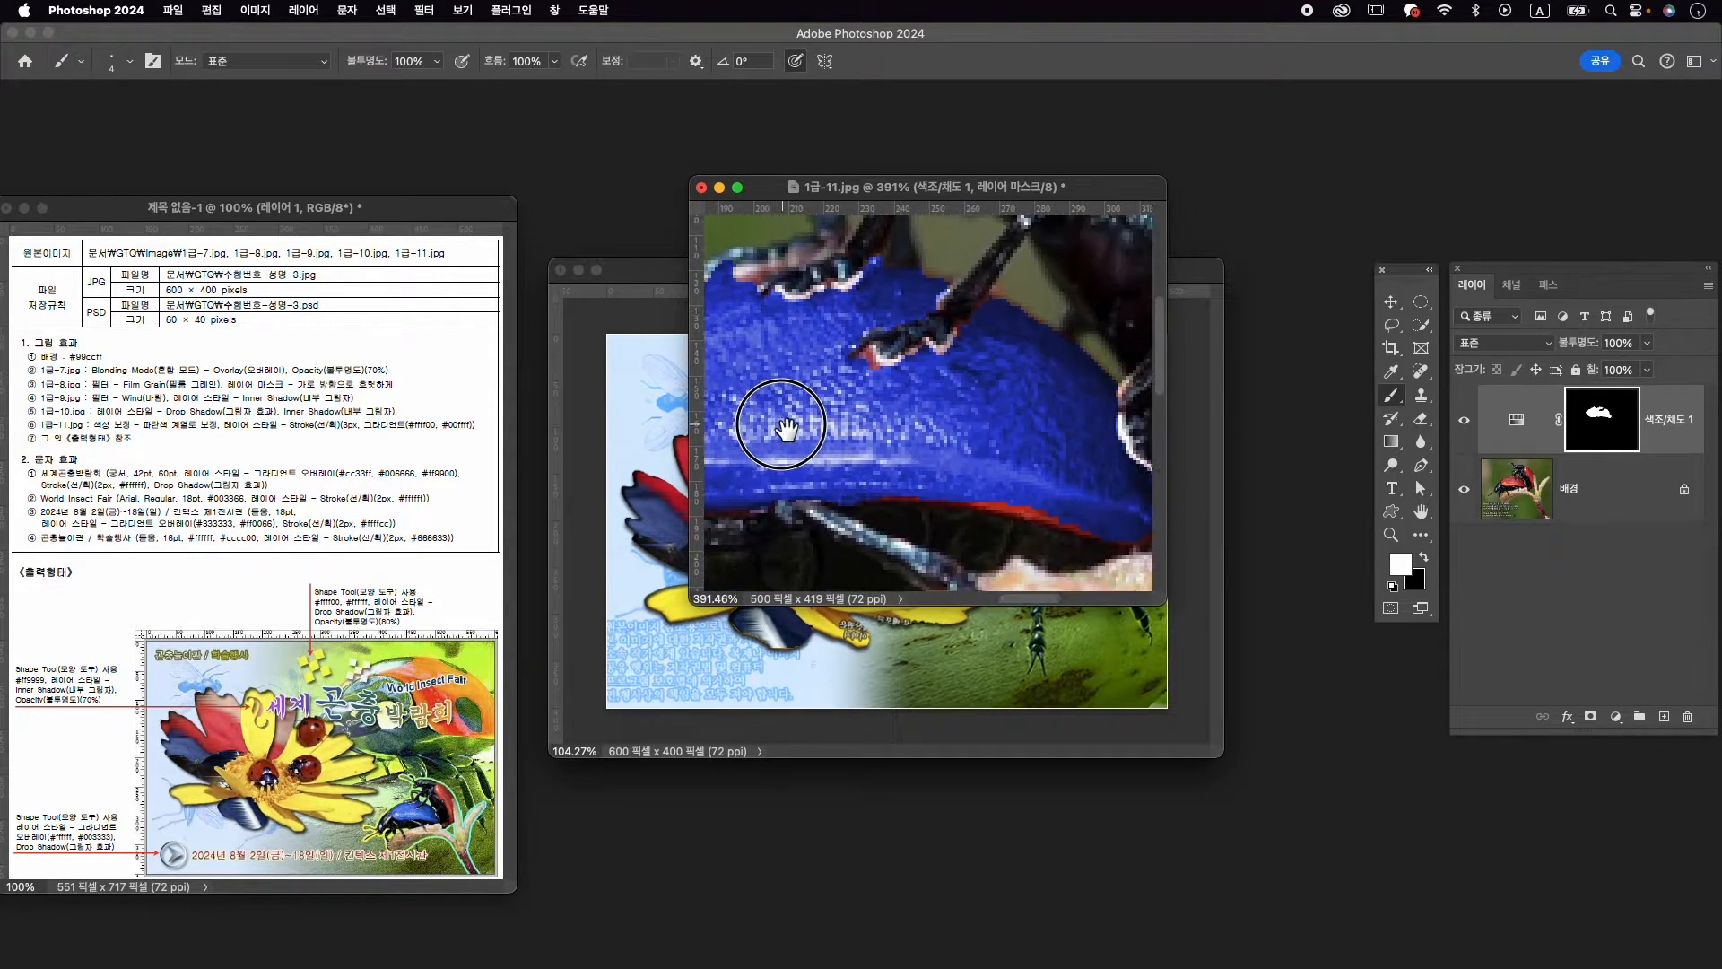
left_click_drag(862, 369, 868, 362)
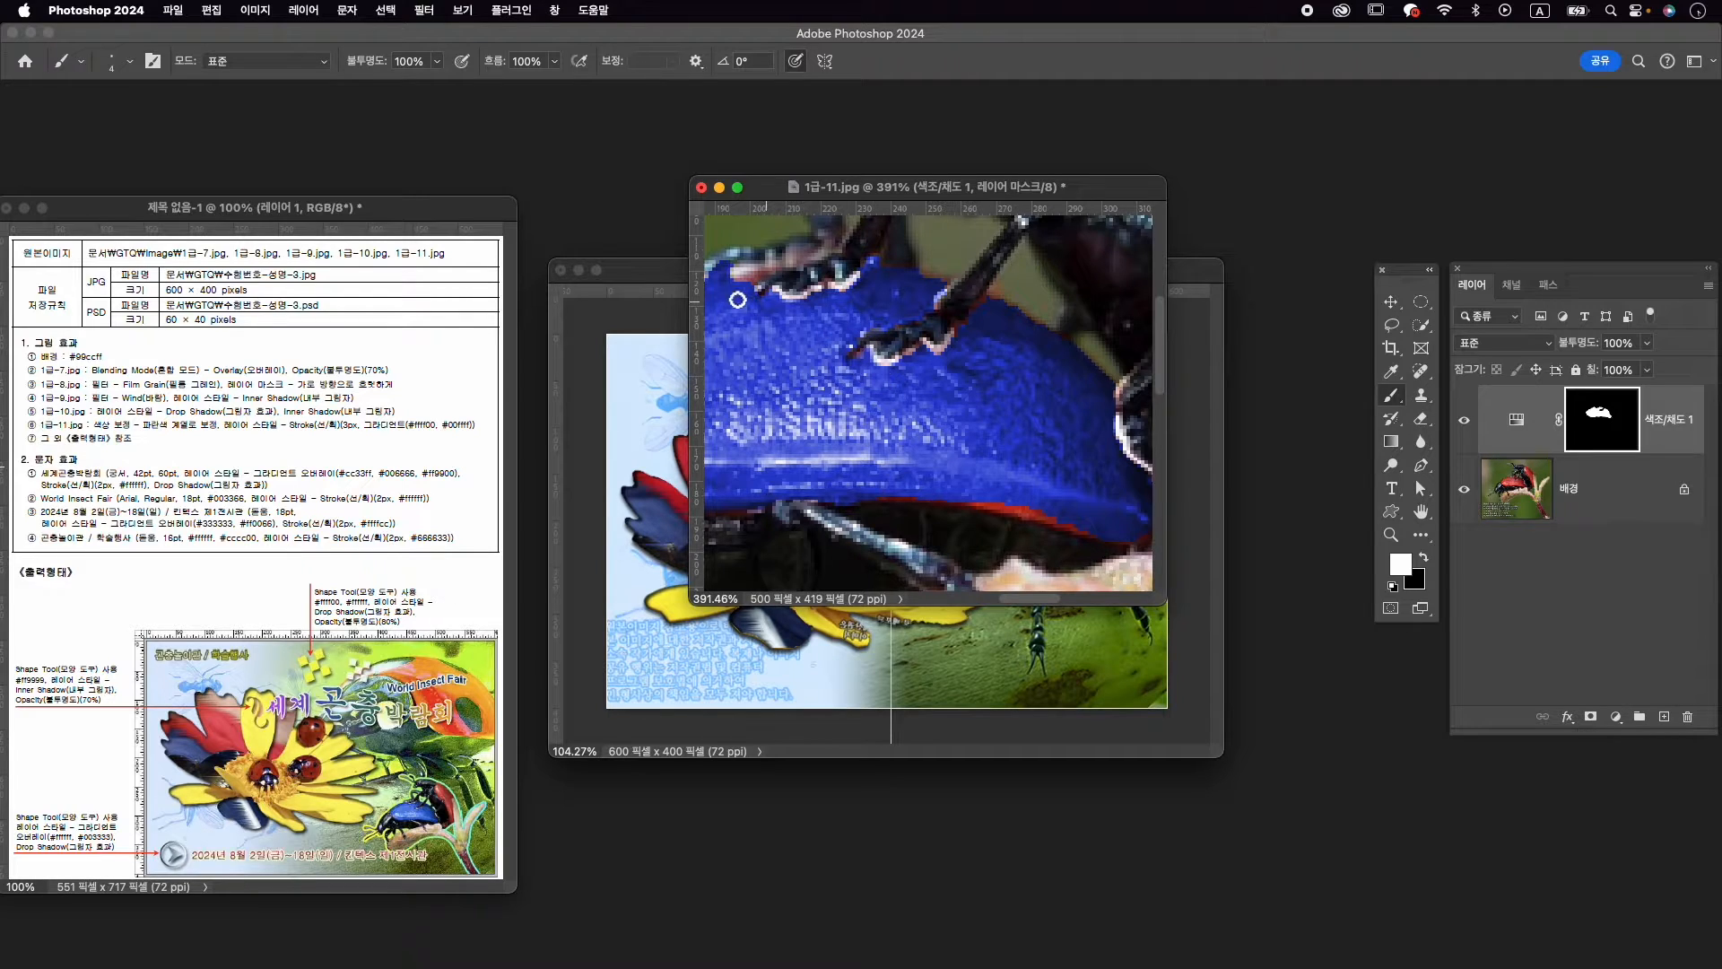
mouse_move(734, 279)
left_mouse_down()
mouse_move(789, 274)
mouse_move(739, 300)
left_mouse_up()
left_click_drag(983, 423, 834, 405)
mouse_move(775, 487)
left_mouse_down()
mouse_move(936, 514)
mouse_move(859, 483)
mouse_move(954, 520)
mouse_move(758, 485)
mouse_move(967, 511)
left_mouse_up()
mouse_move(876, 461)
left_mouse_down()
mouse_move(1046, 499)
mouse_move(992, 466)
mouse_move(969, 410)
mouse_move(1003, 415)
mouse_move(958, 424)
mouse_move(1007, 452)
left_mouse_up()
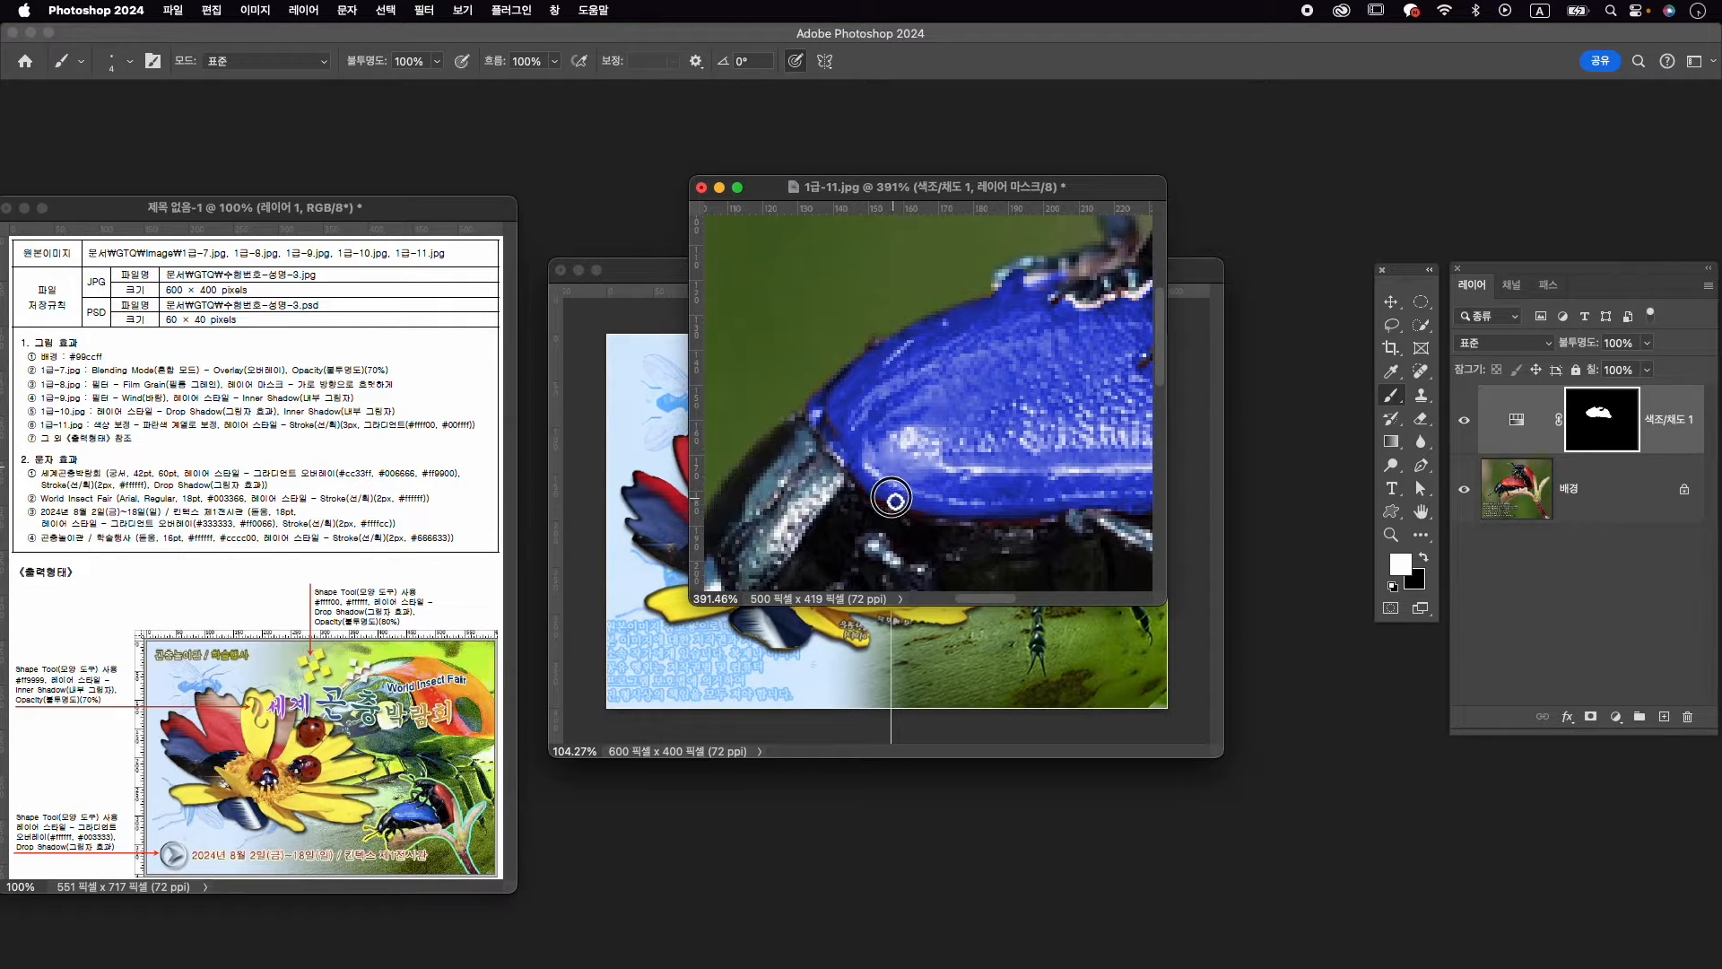
scroll(1030, 444, "down", 10)
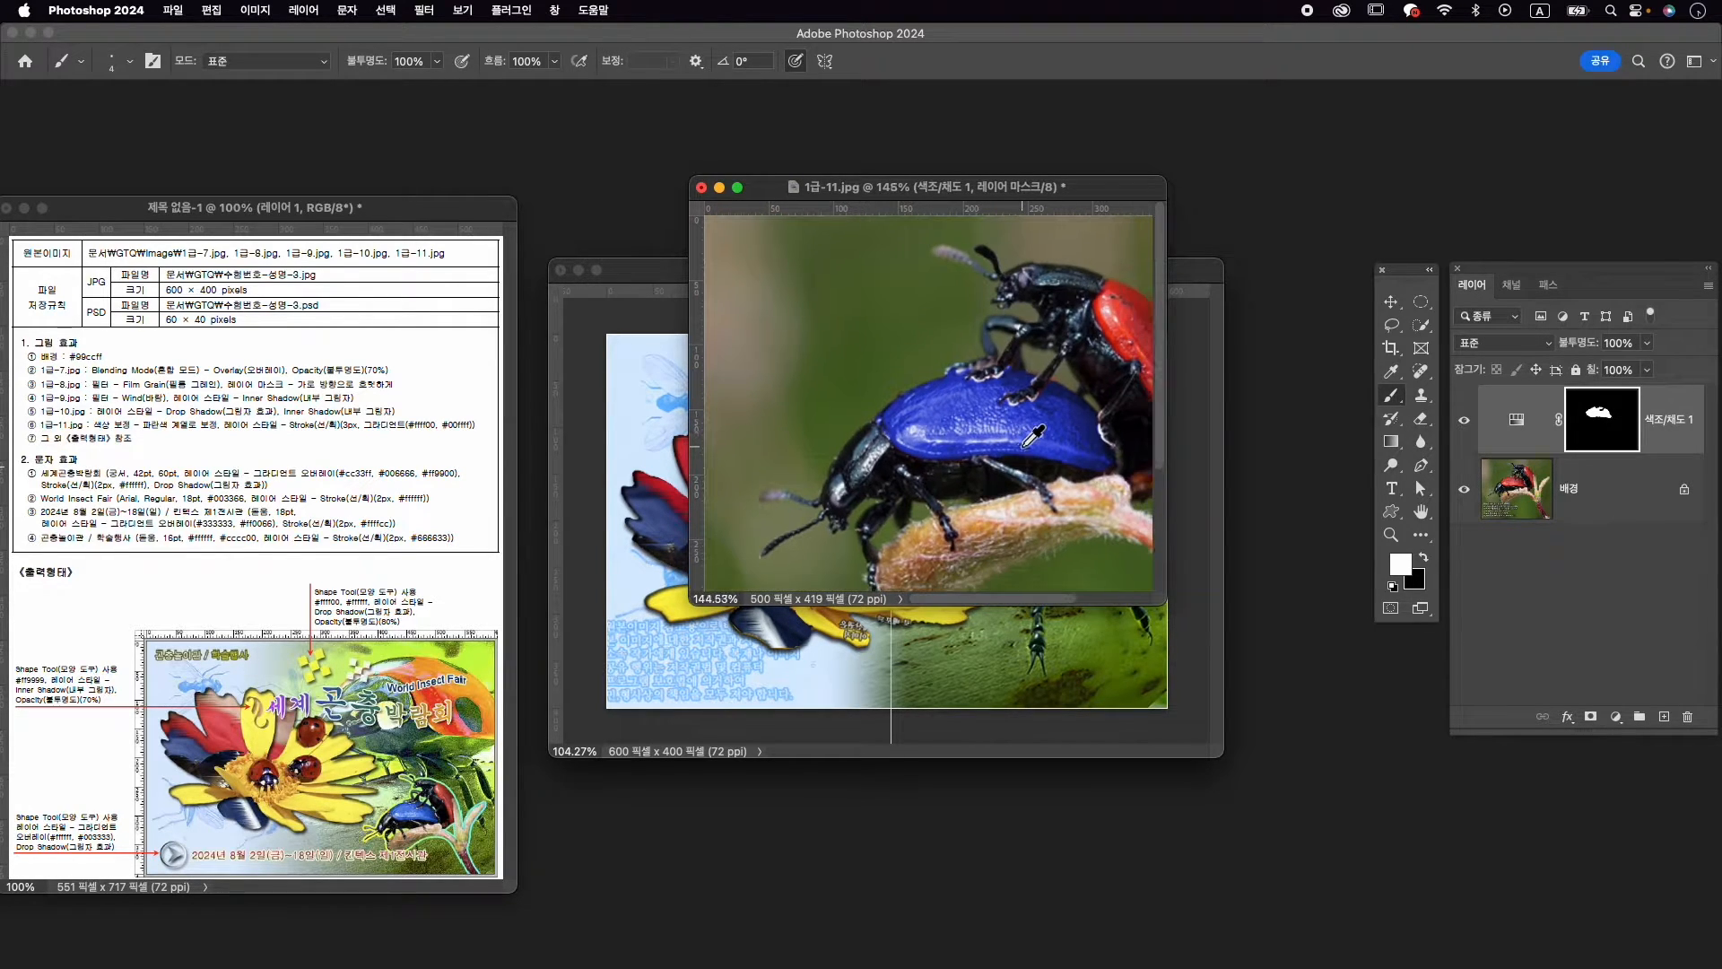
Select both beetles and the plant stem with the Object Selection tool and add a mask from that selection to the background layer
scroll(1029, 446, "up", 3)
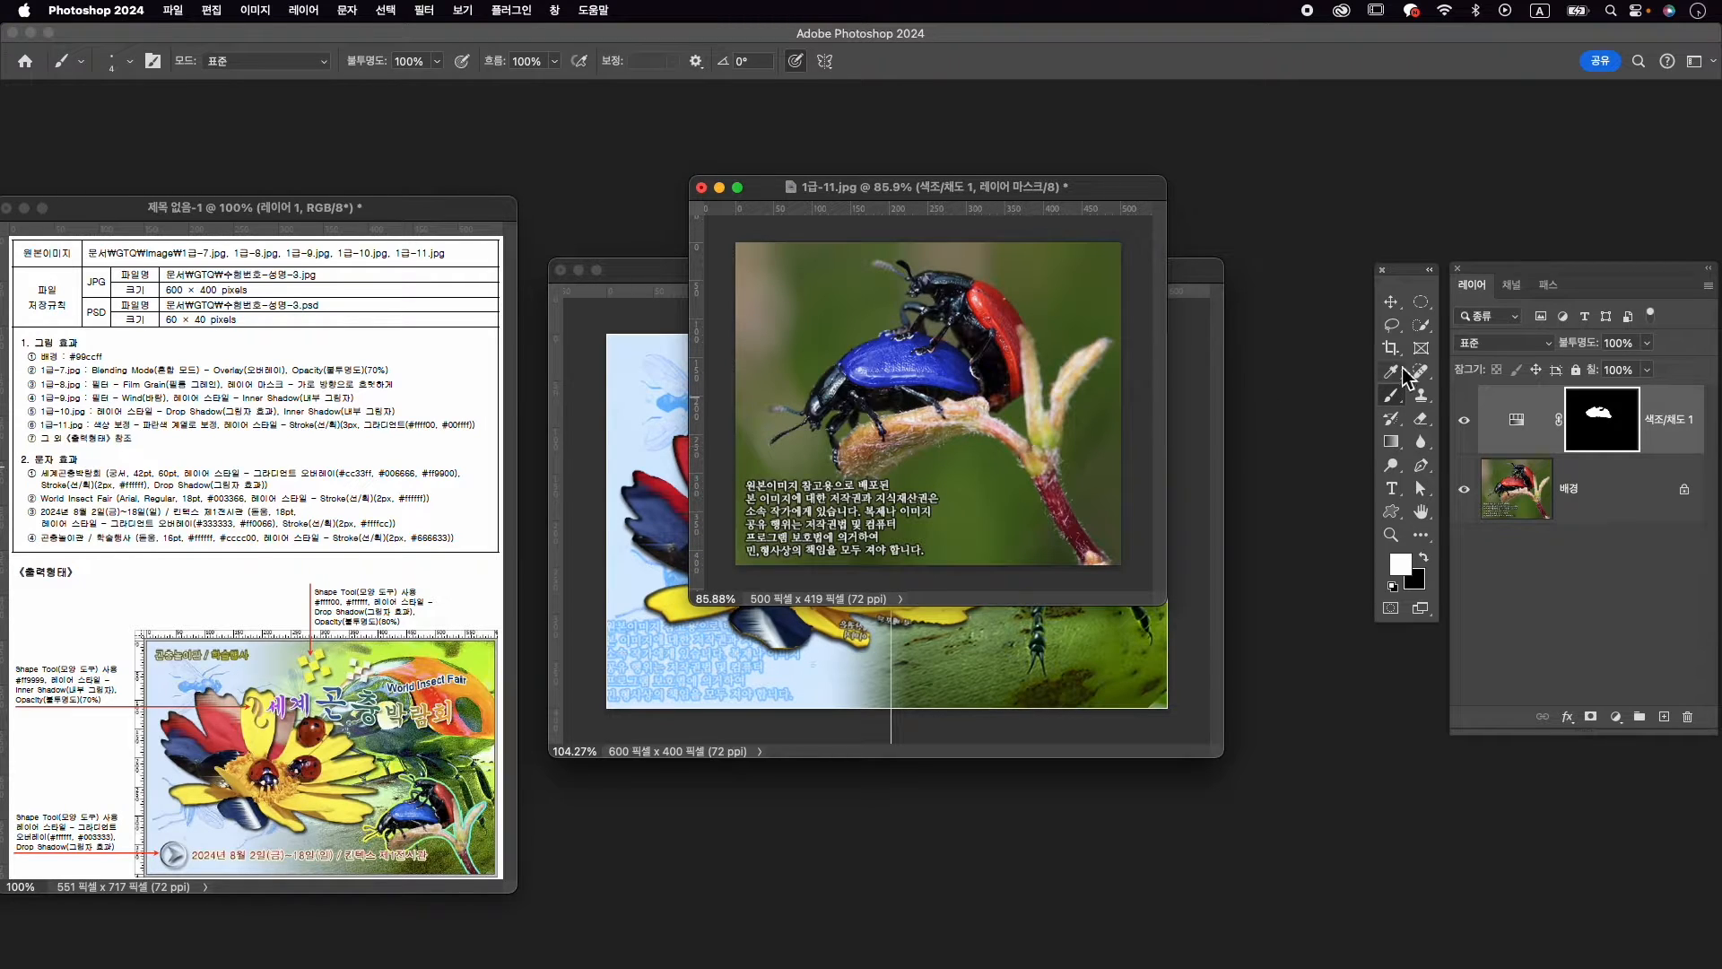
left_click(1421, 325)
left_click(1494, 311)
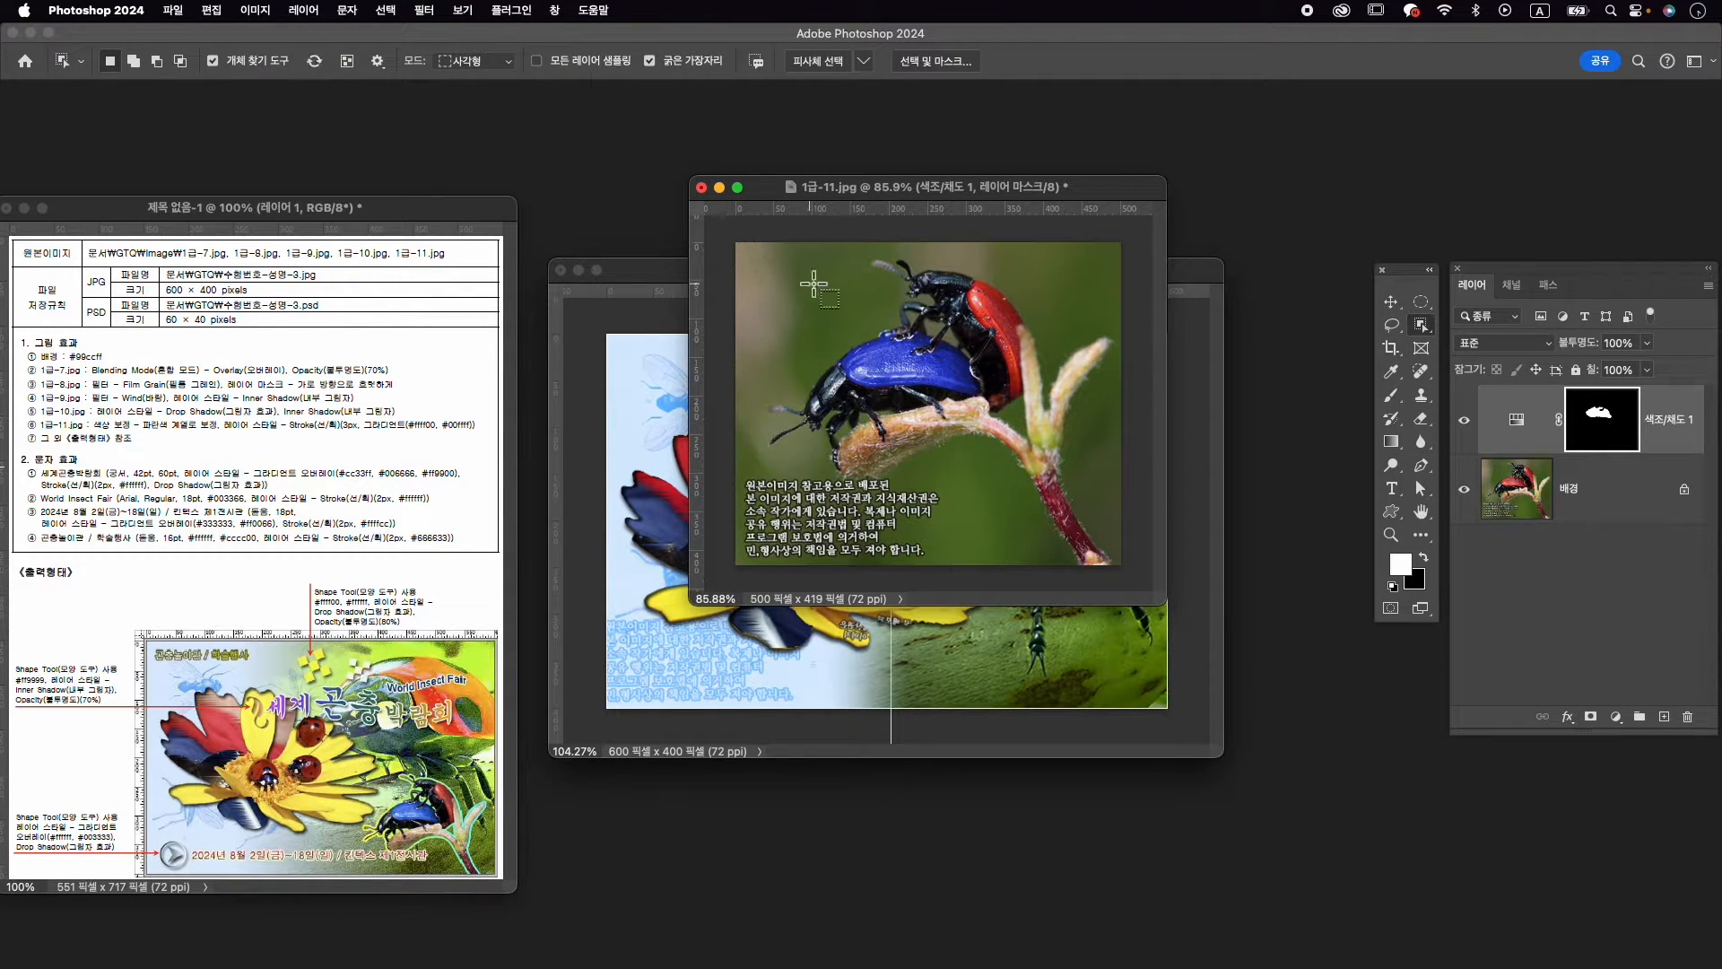
left_click_drag(813, 285, 1084, 509)
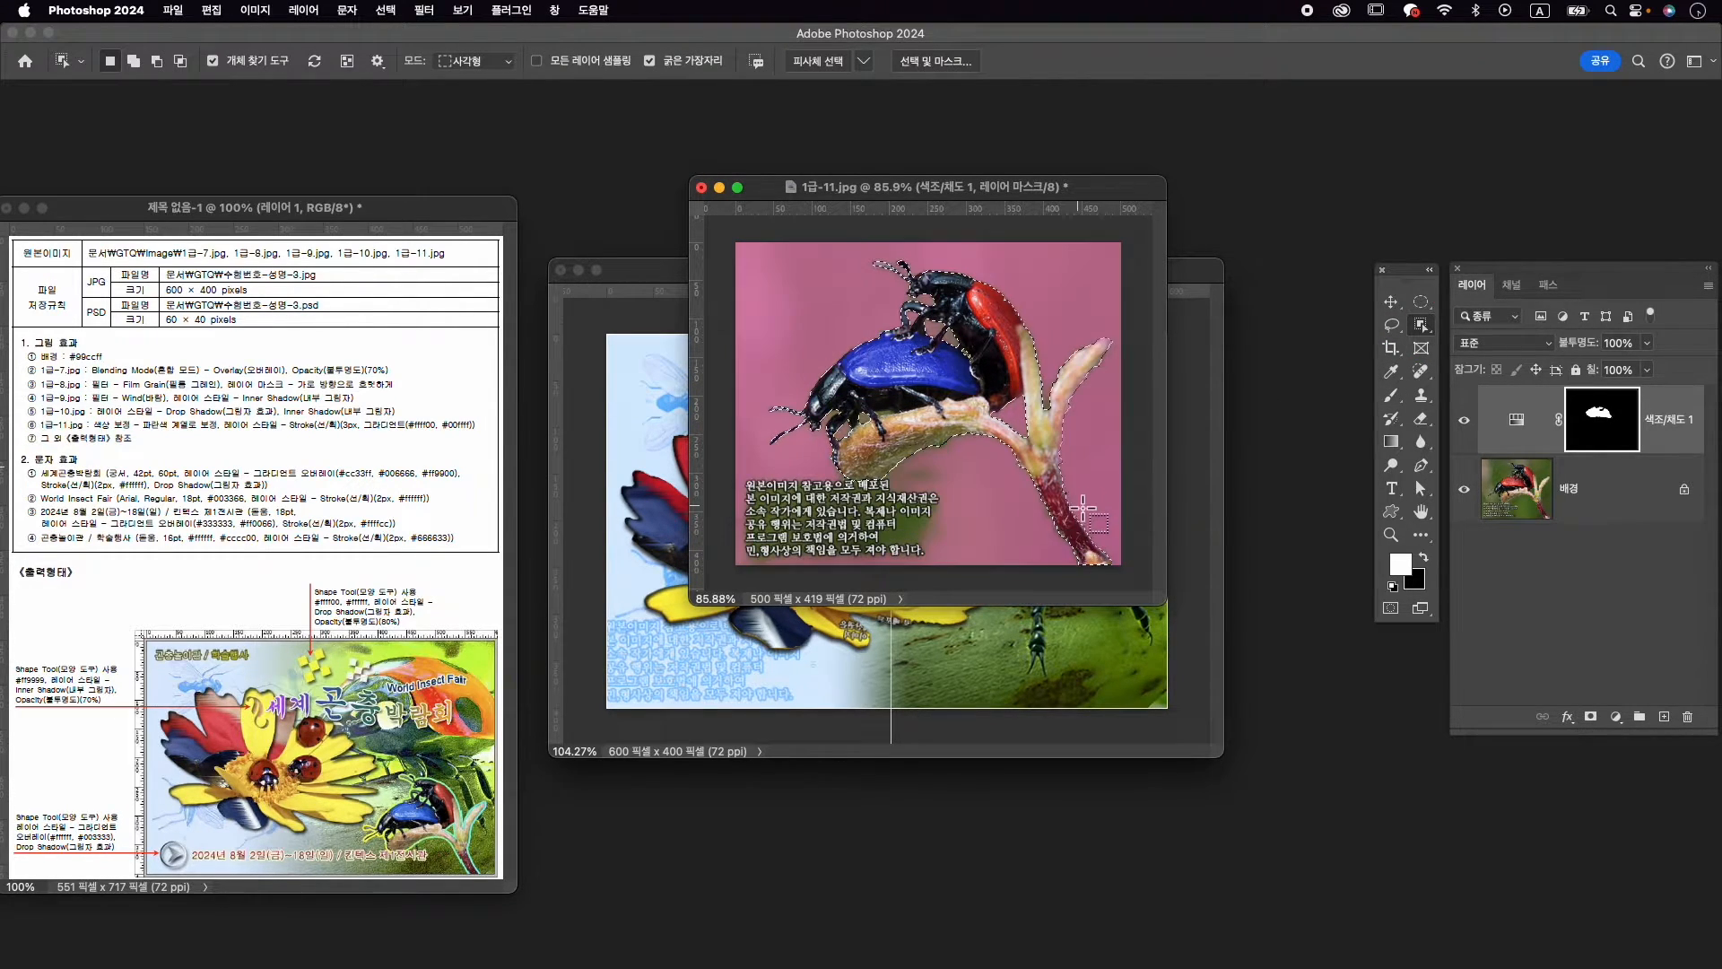
left_click(1576, 508)
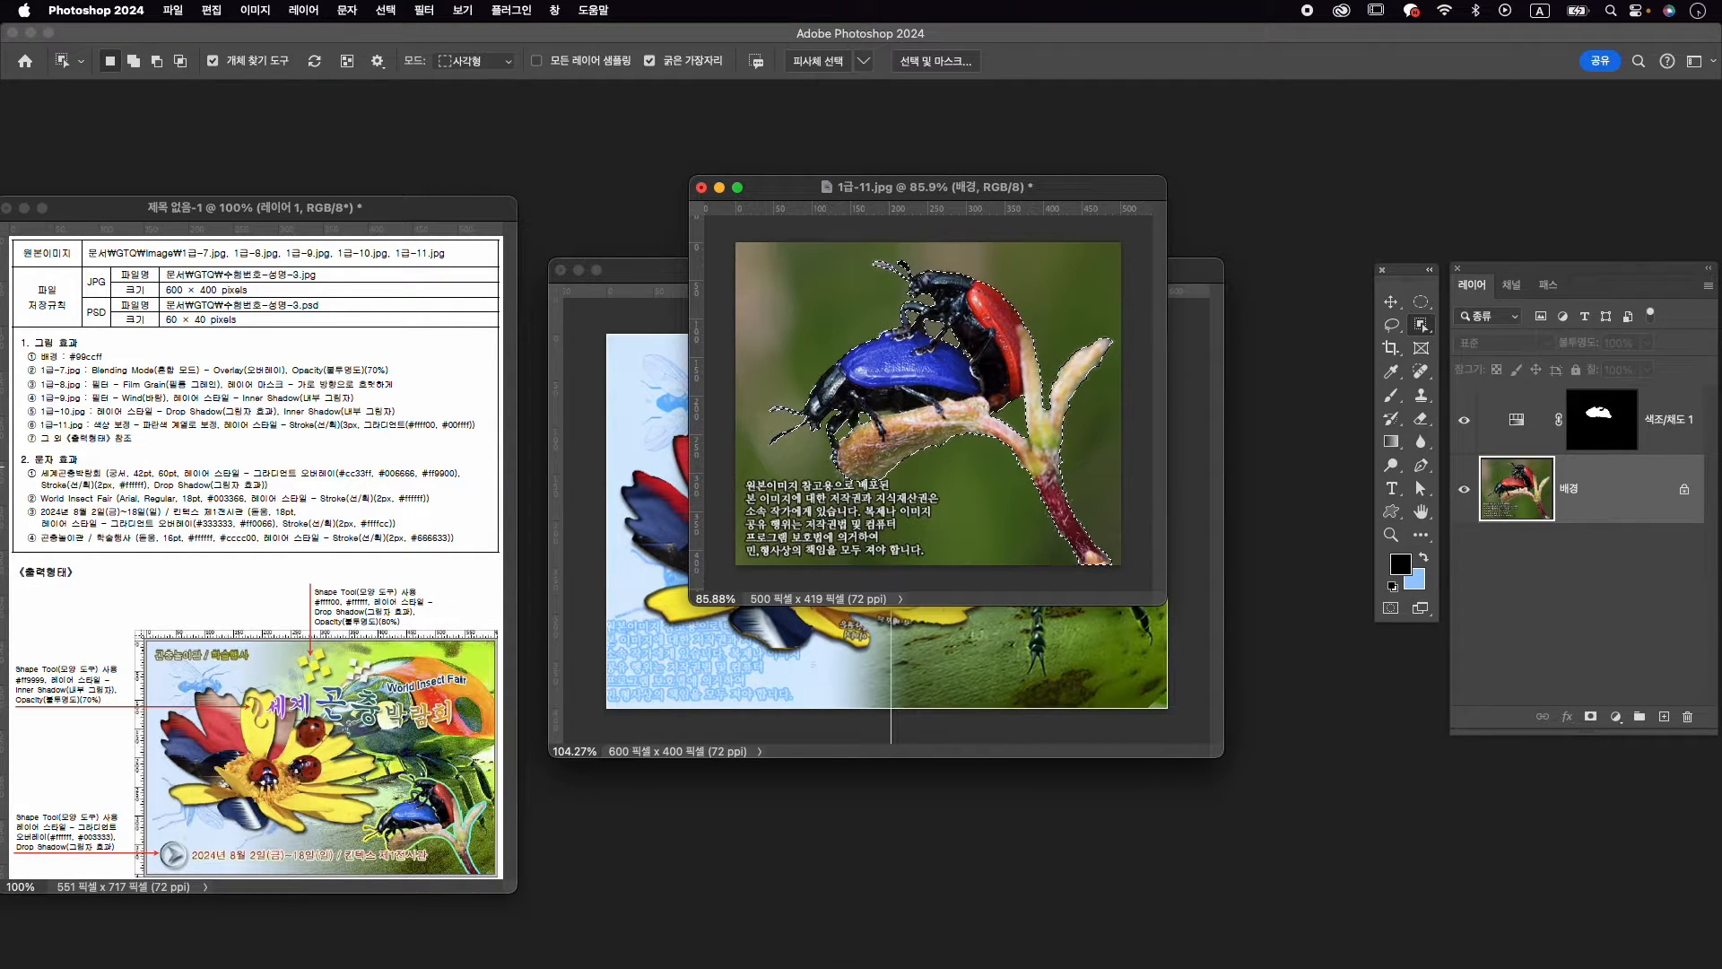
left_click(1592, 717)
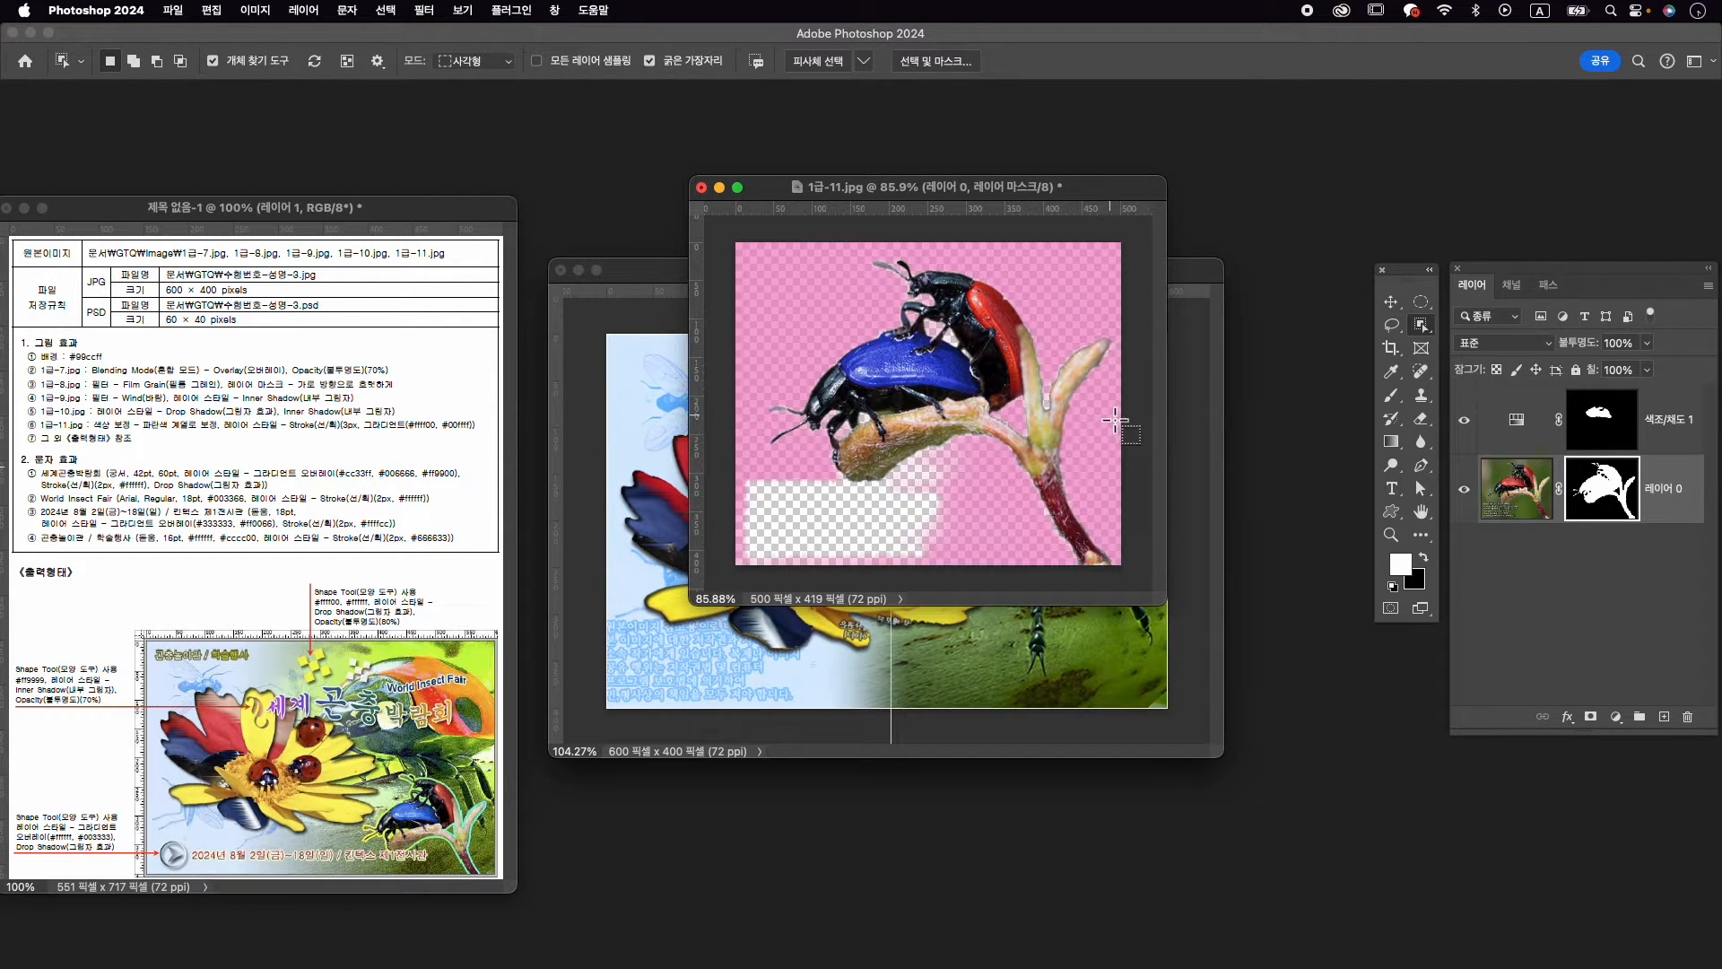
Stamp the visible layers of 1급-11.jpg into a new layer, copy it into 수험번호-성명-3.psd and close 1급-11.jpg without saving
key("v")
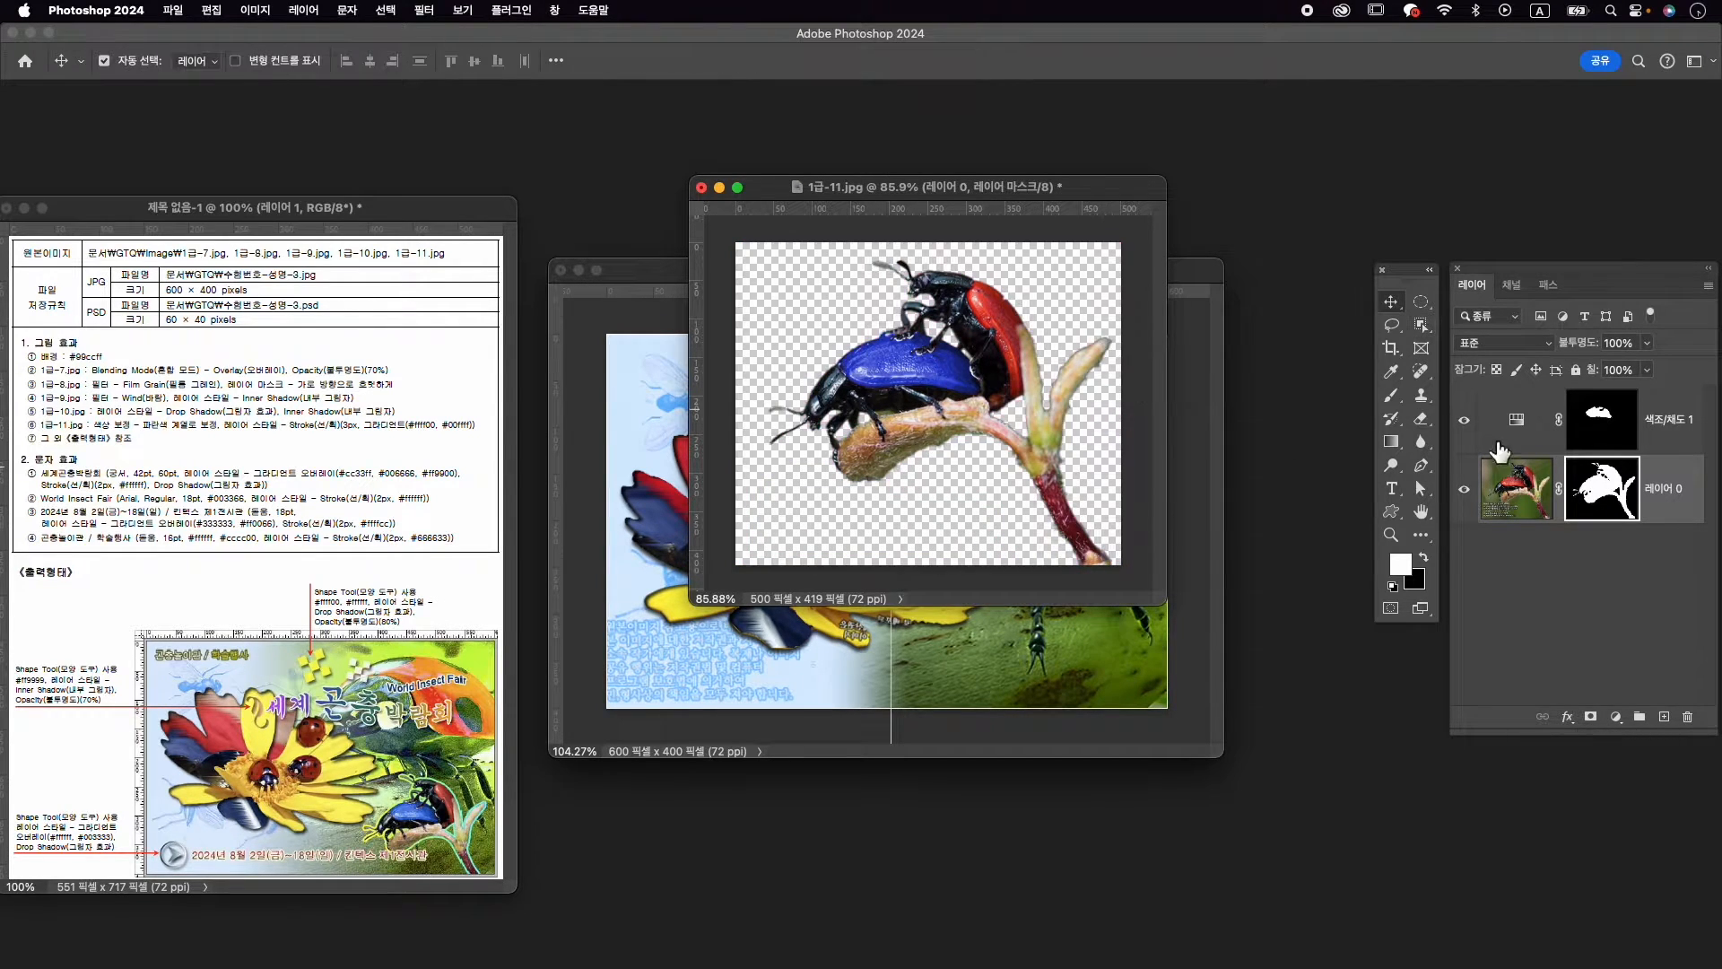
left_click(1661, 417)
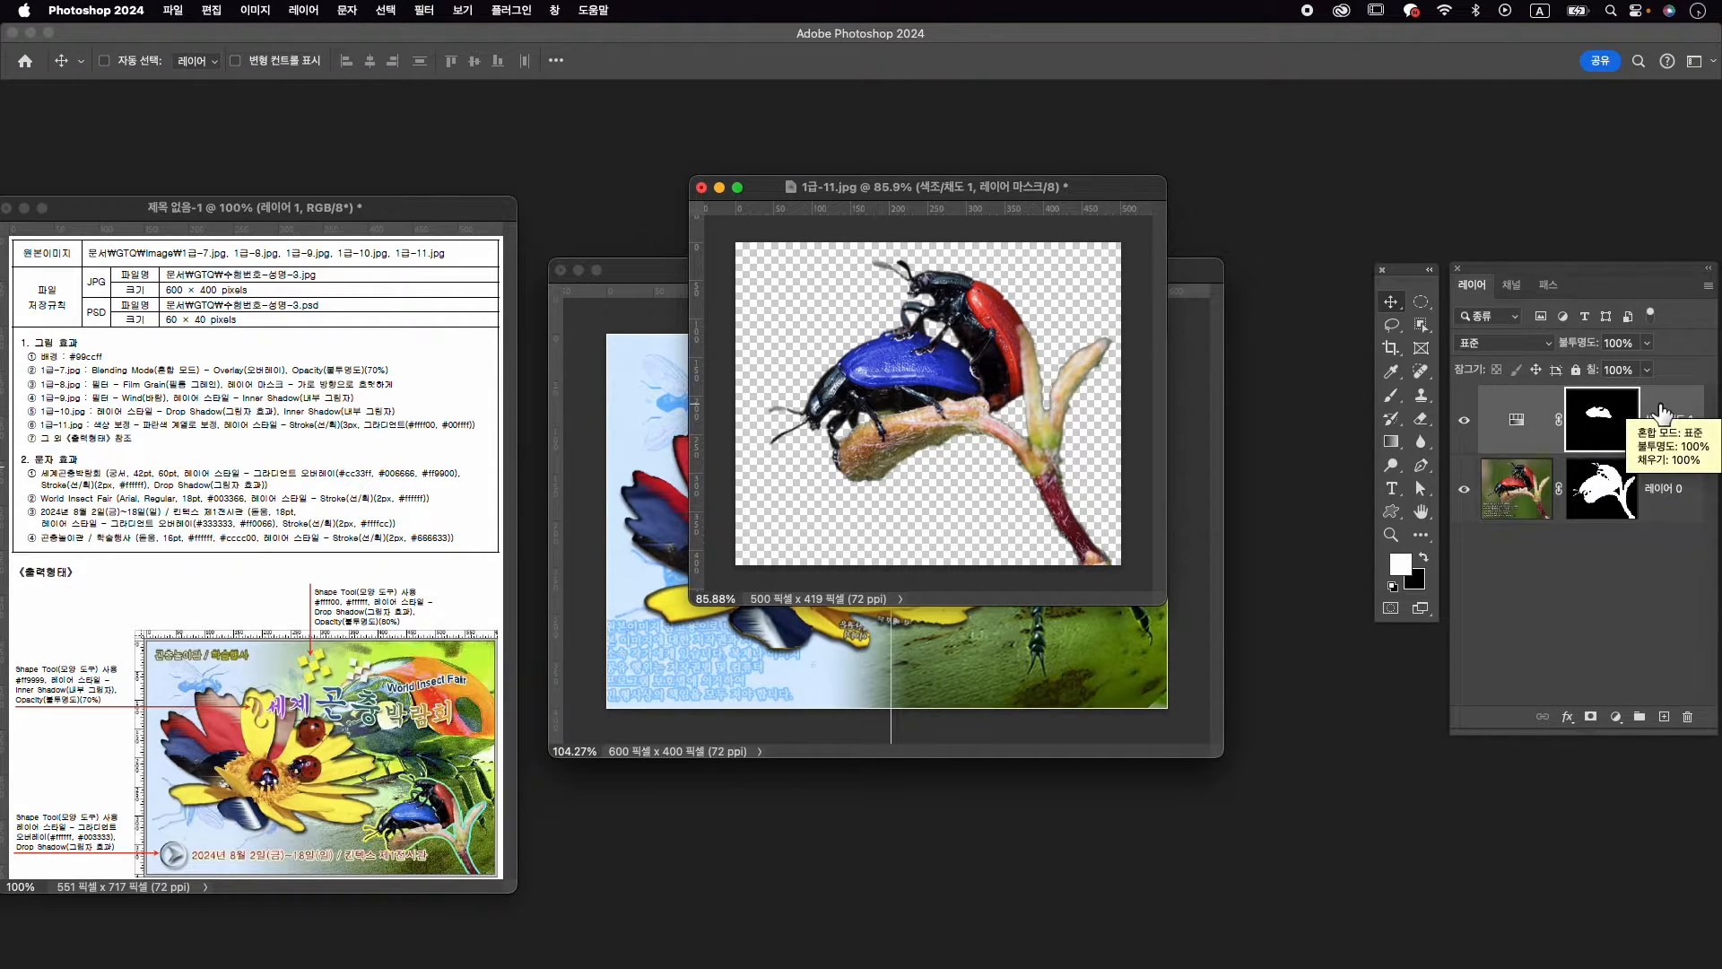
key("super+alt+shift+e")
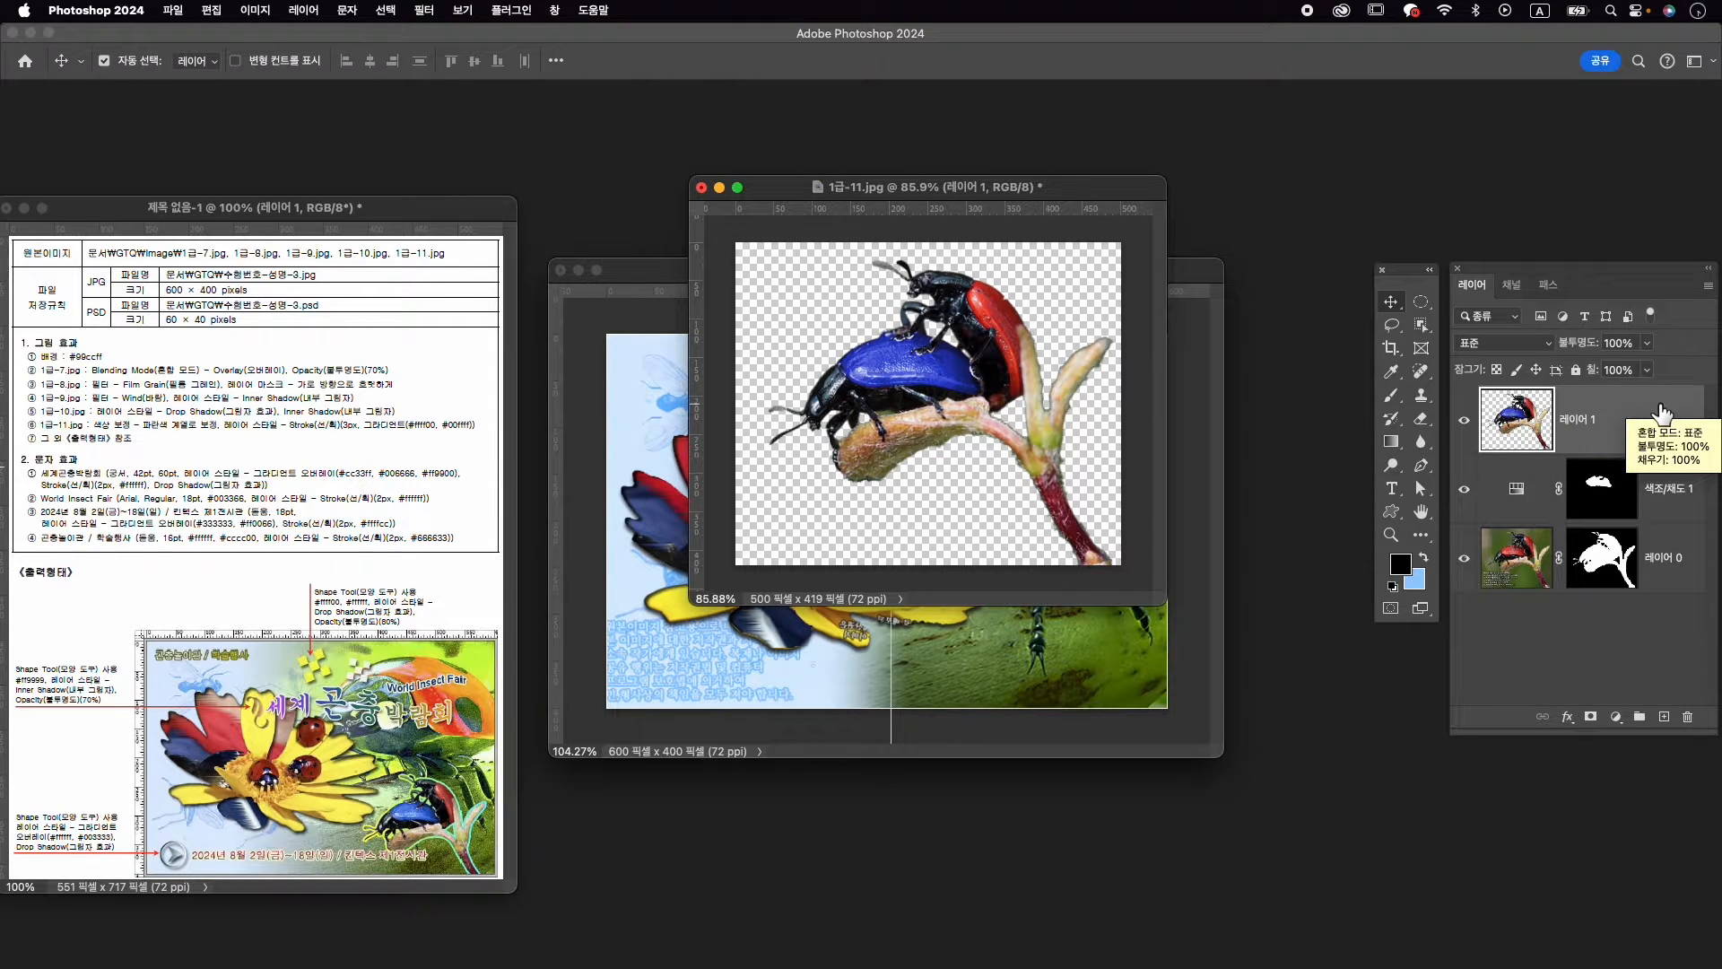
left_click_drag(1018, 382, 969, 682)
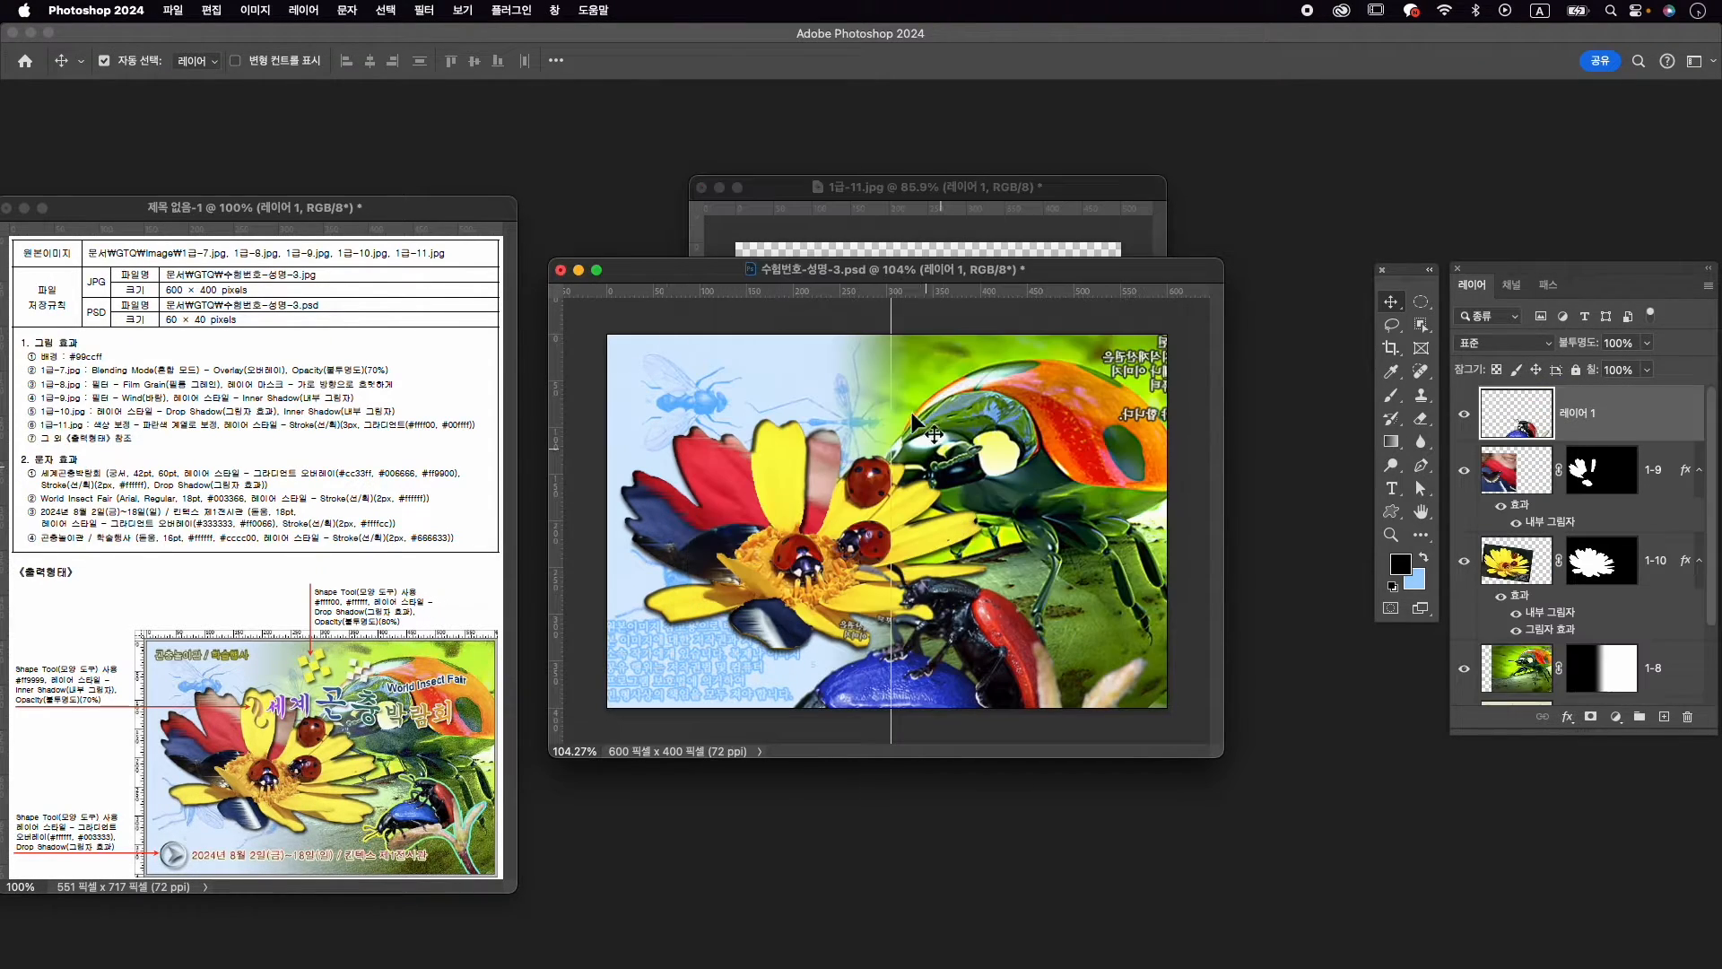
left_click(702, 187)
left_click(788, 384)
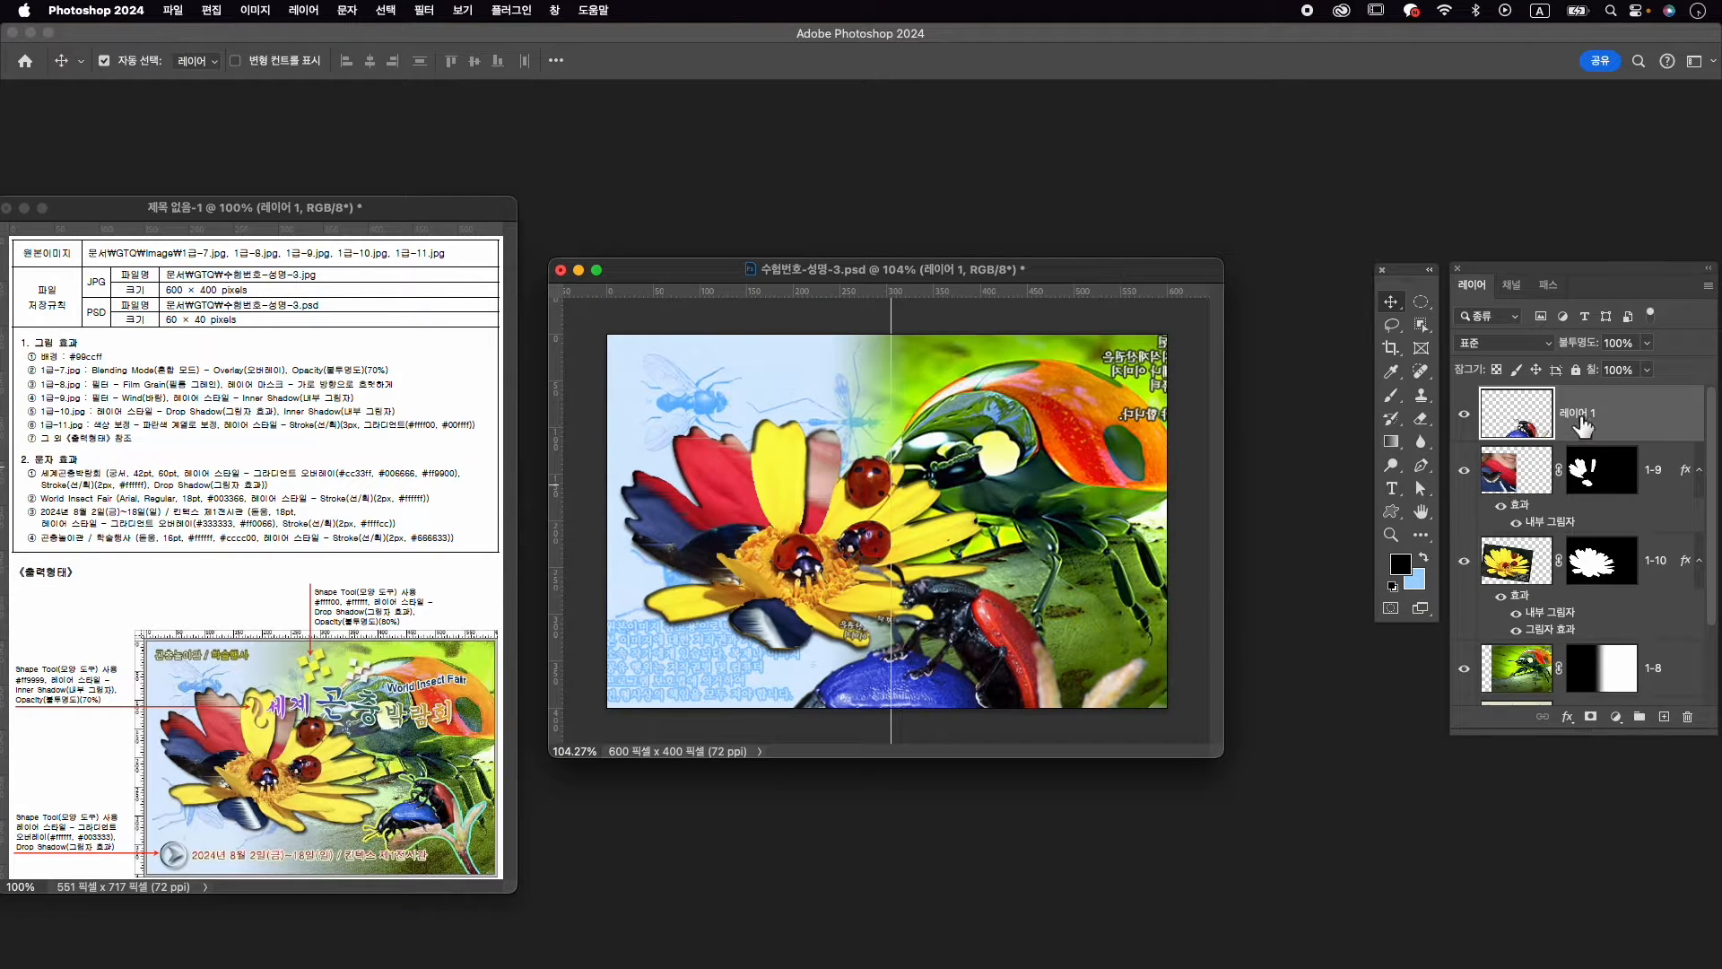
Rename the pasted beetle layer 1-11
double_click(1580, 413)
type("1-11")
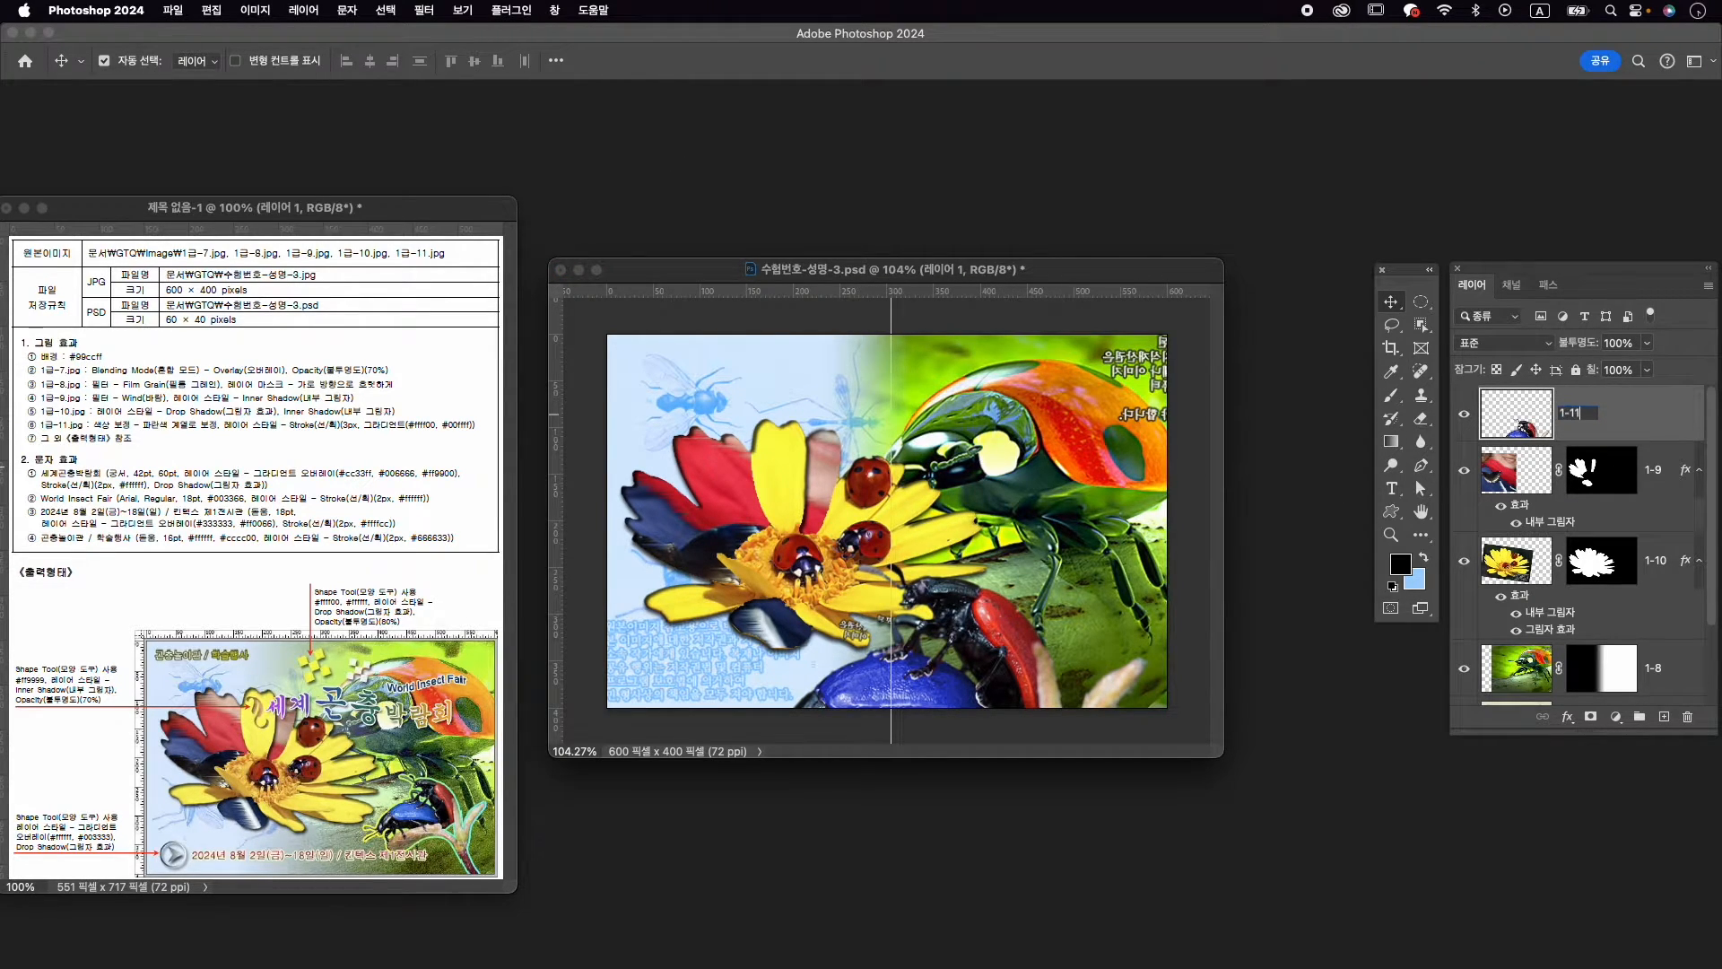
key("Return")
Scale layer 1-11 down to about half size and place the beetles in the lower-right corner of the composition
key("ctrl+t")
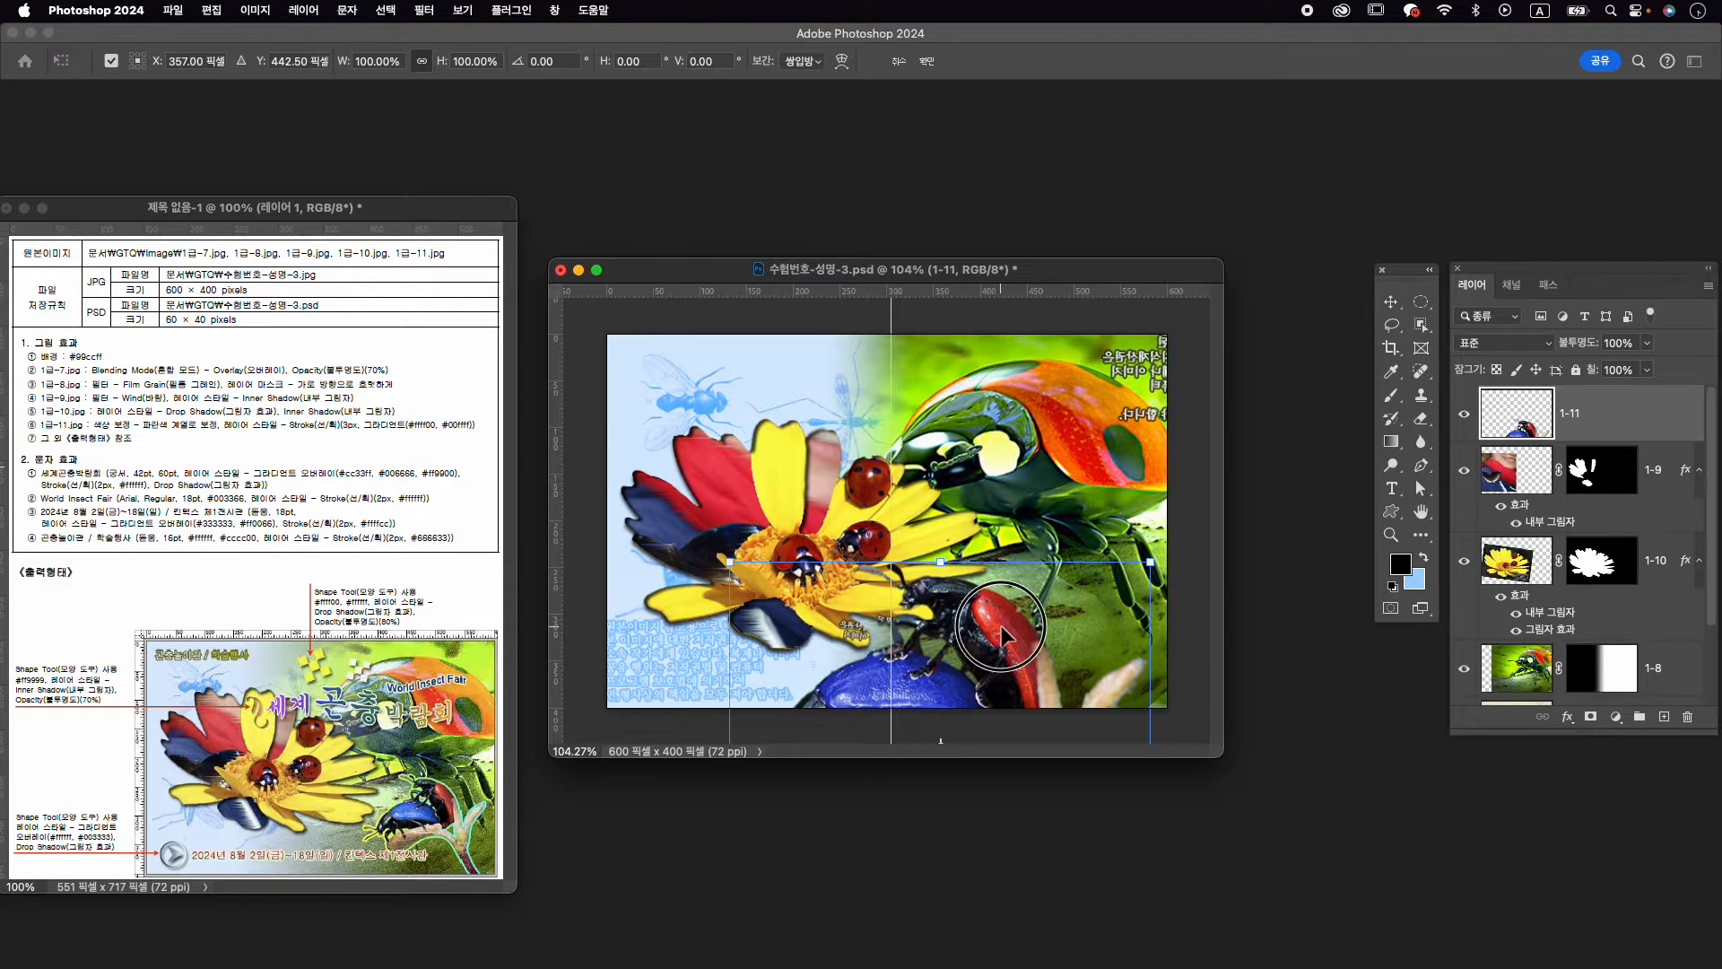
left_click_drag(1002, 627, 895, 507)
left_click_drag(781, 458, 936, 546)
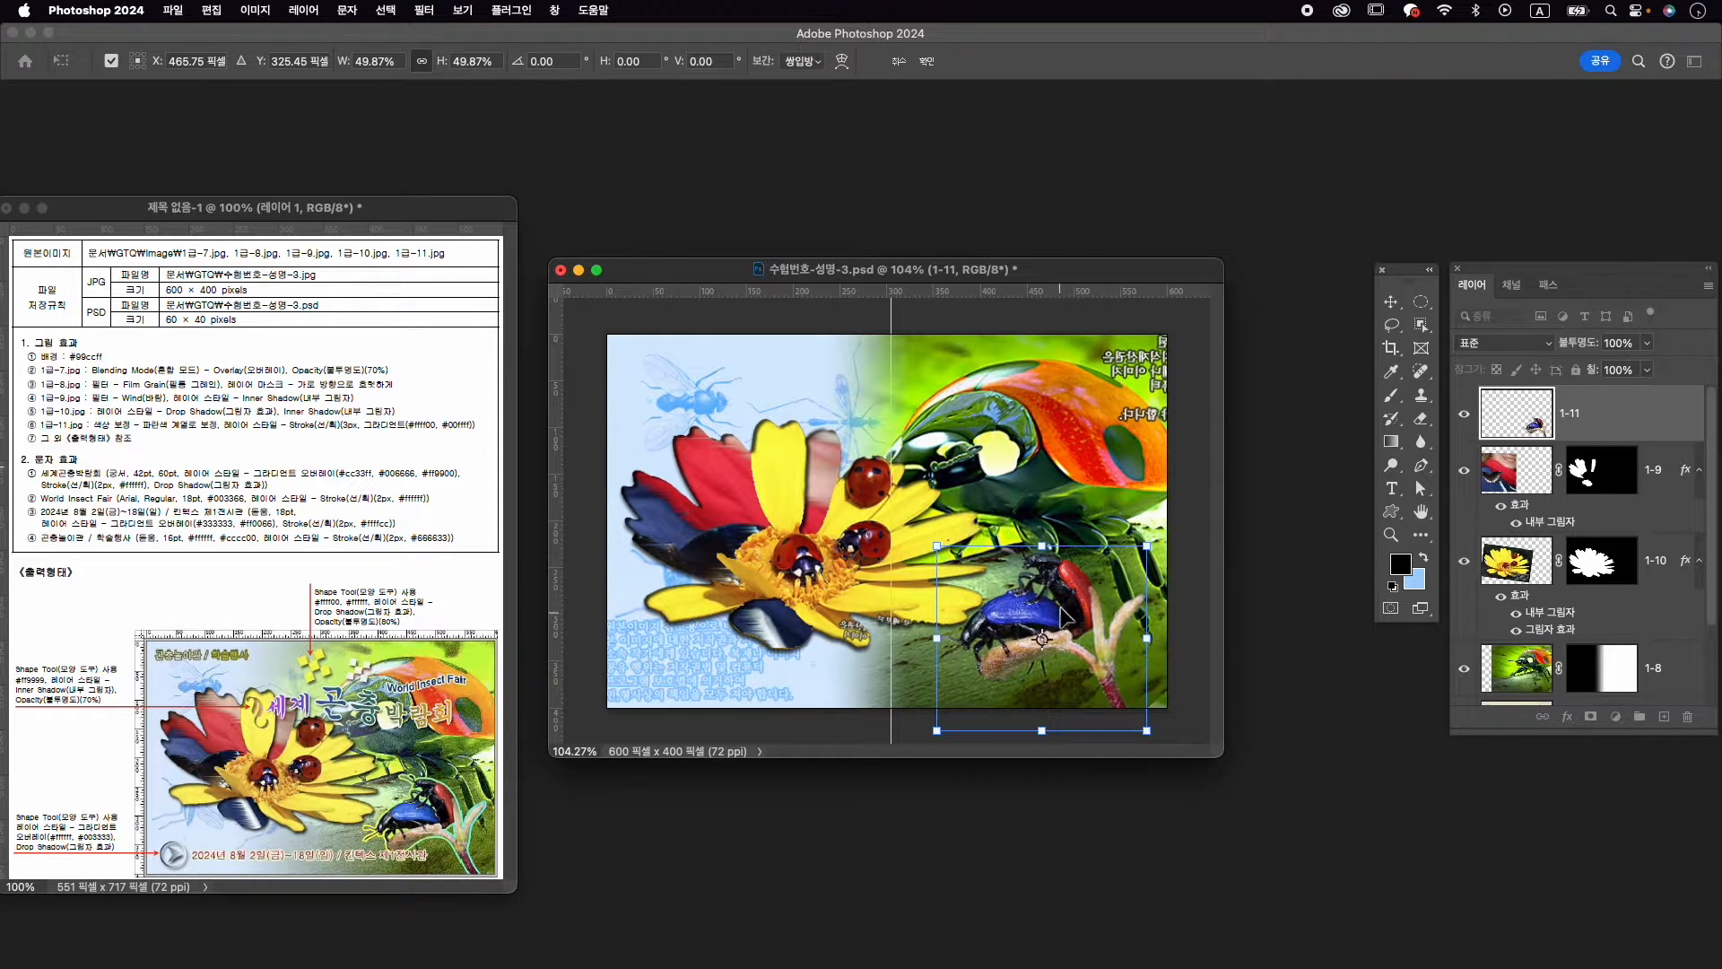
left_click_drag(1077, 595, 1104, 619)
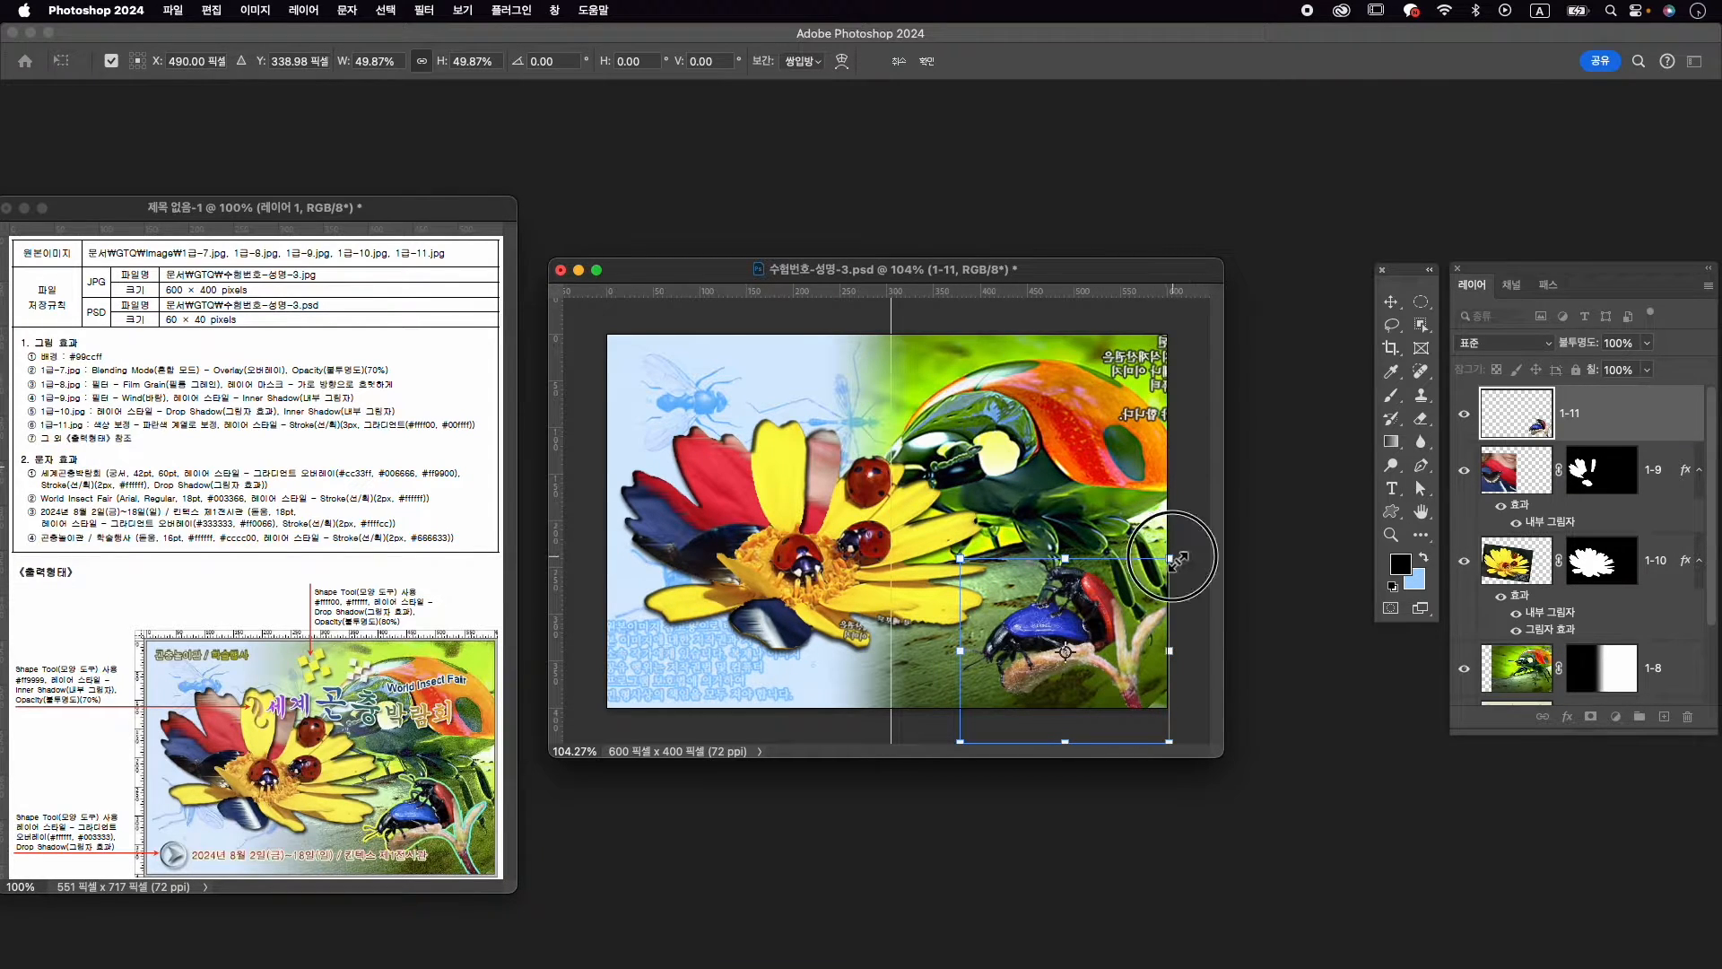
left_click_drag(1169, 563, 1124, 592)
key("Return")
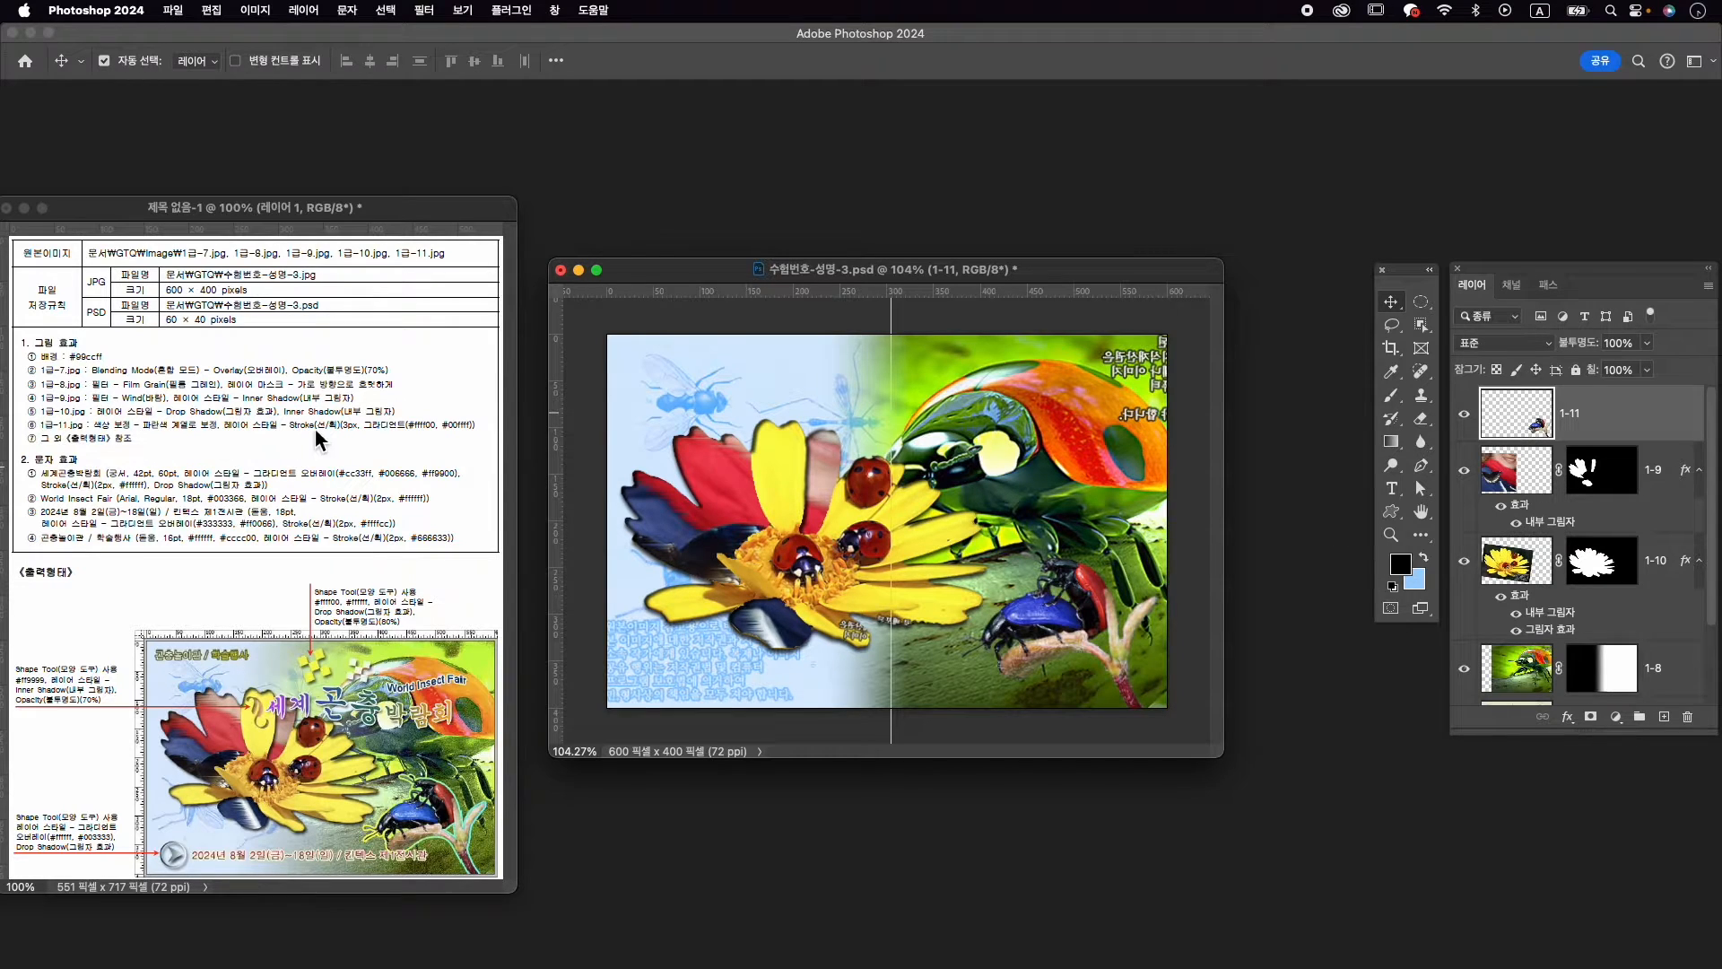
Add a 3 px Stroke effect to layer 1-11 and set its fill type to Gradient
left_click(1567, 717)
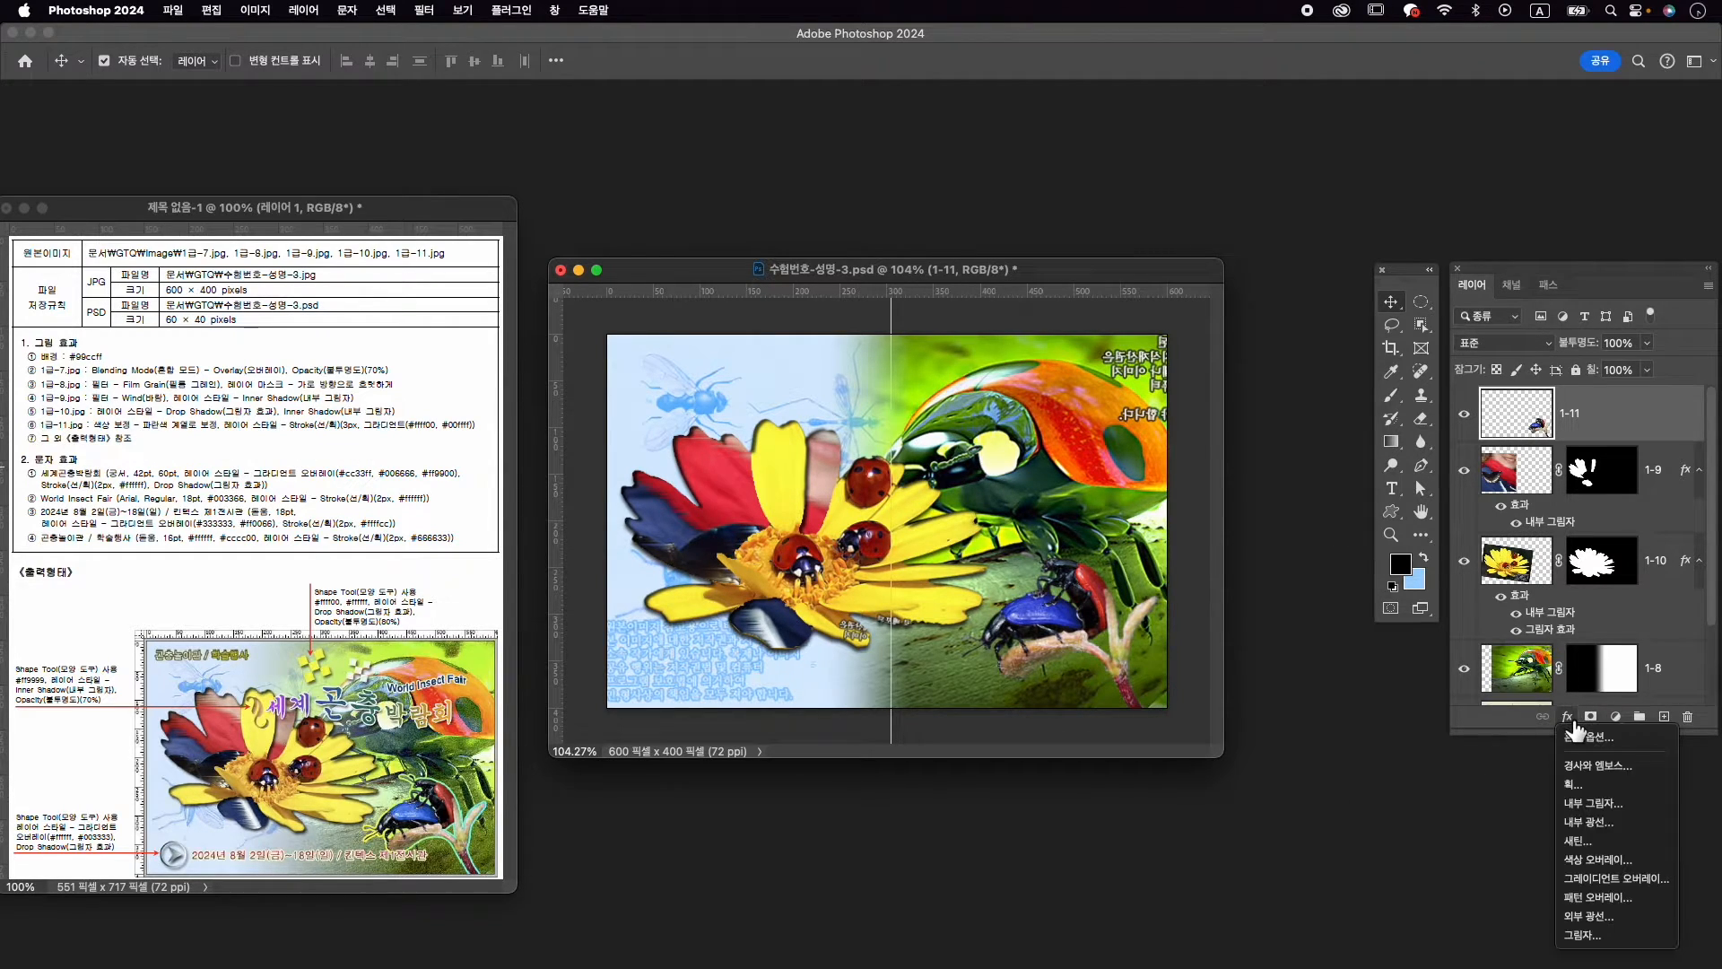
left_click(1614, 785)
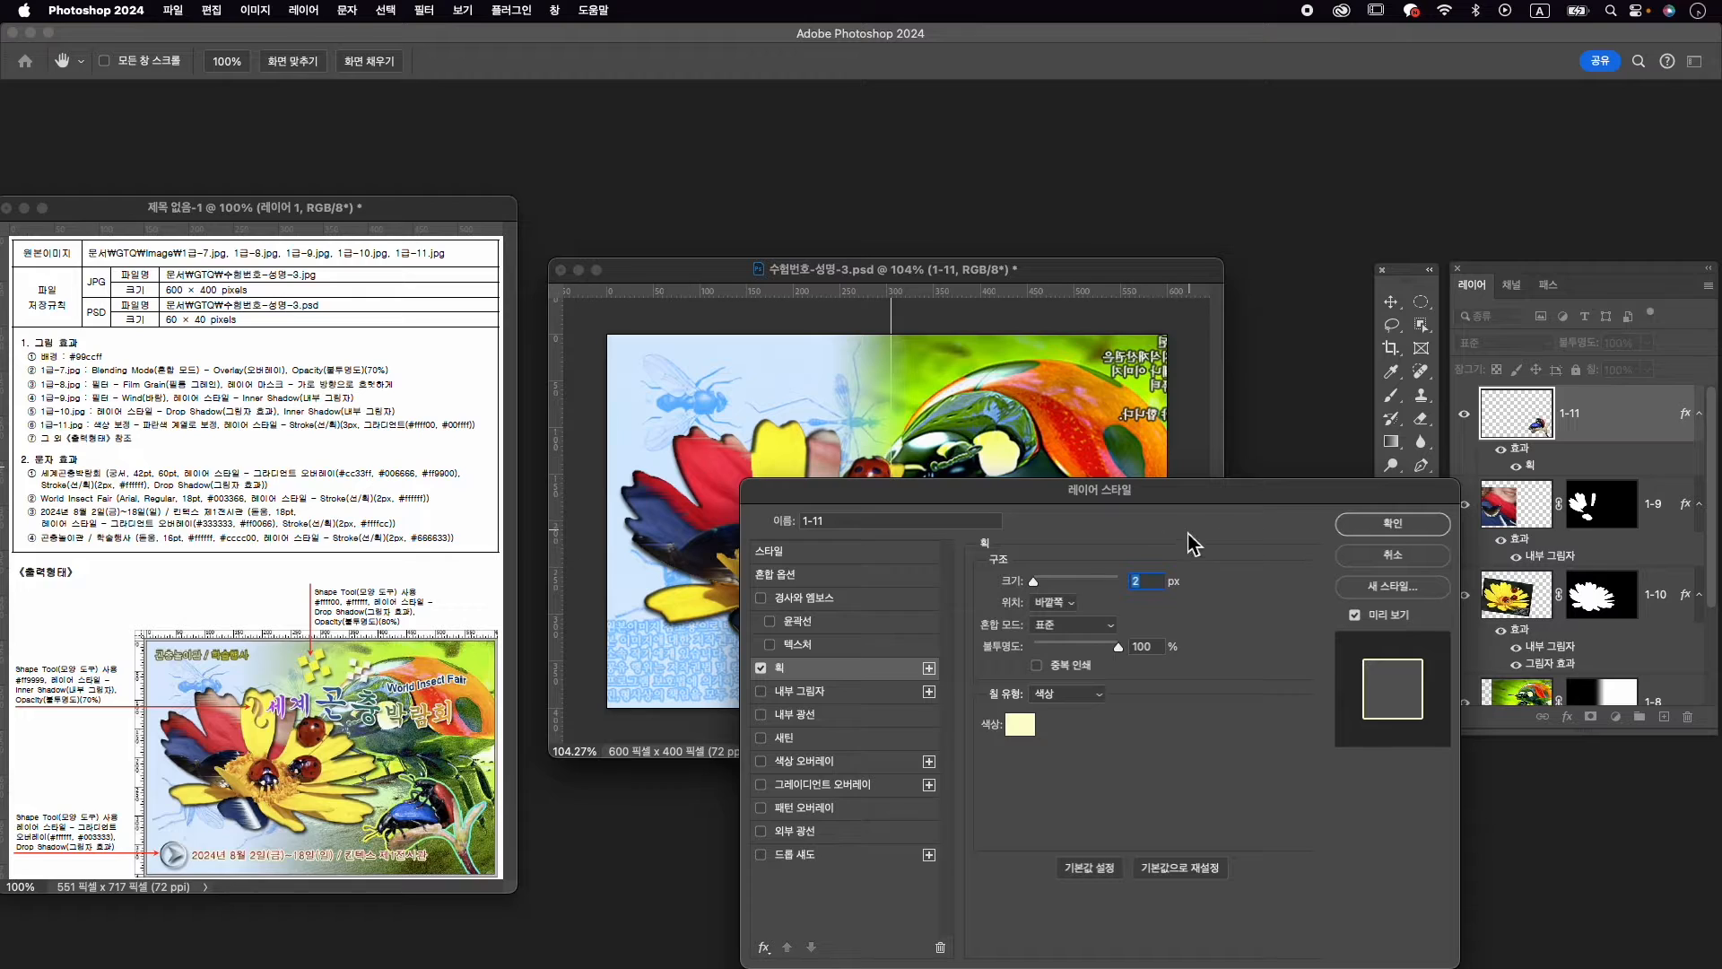
type("3")
left_click(1066, 694)
left_click(1069, 710)
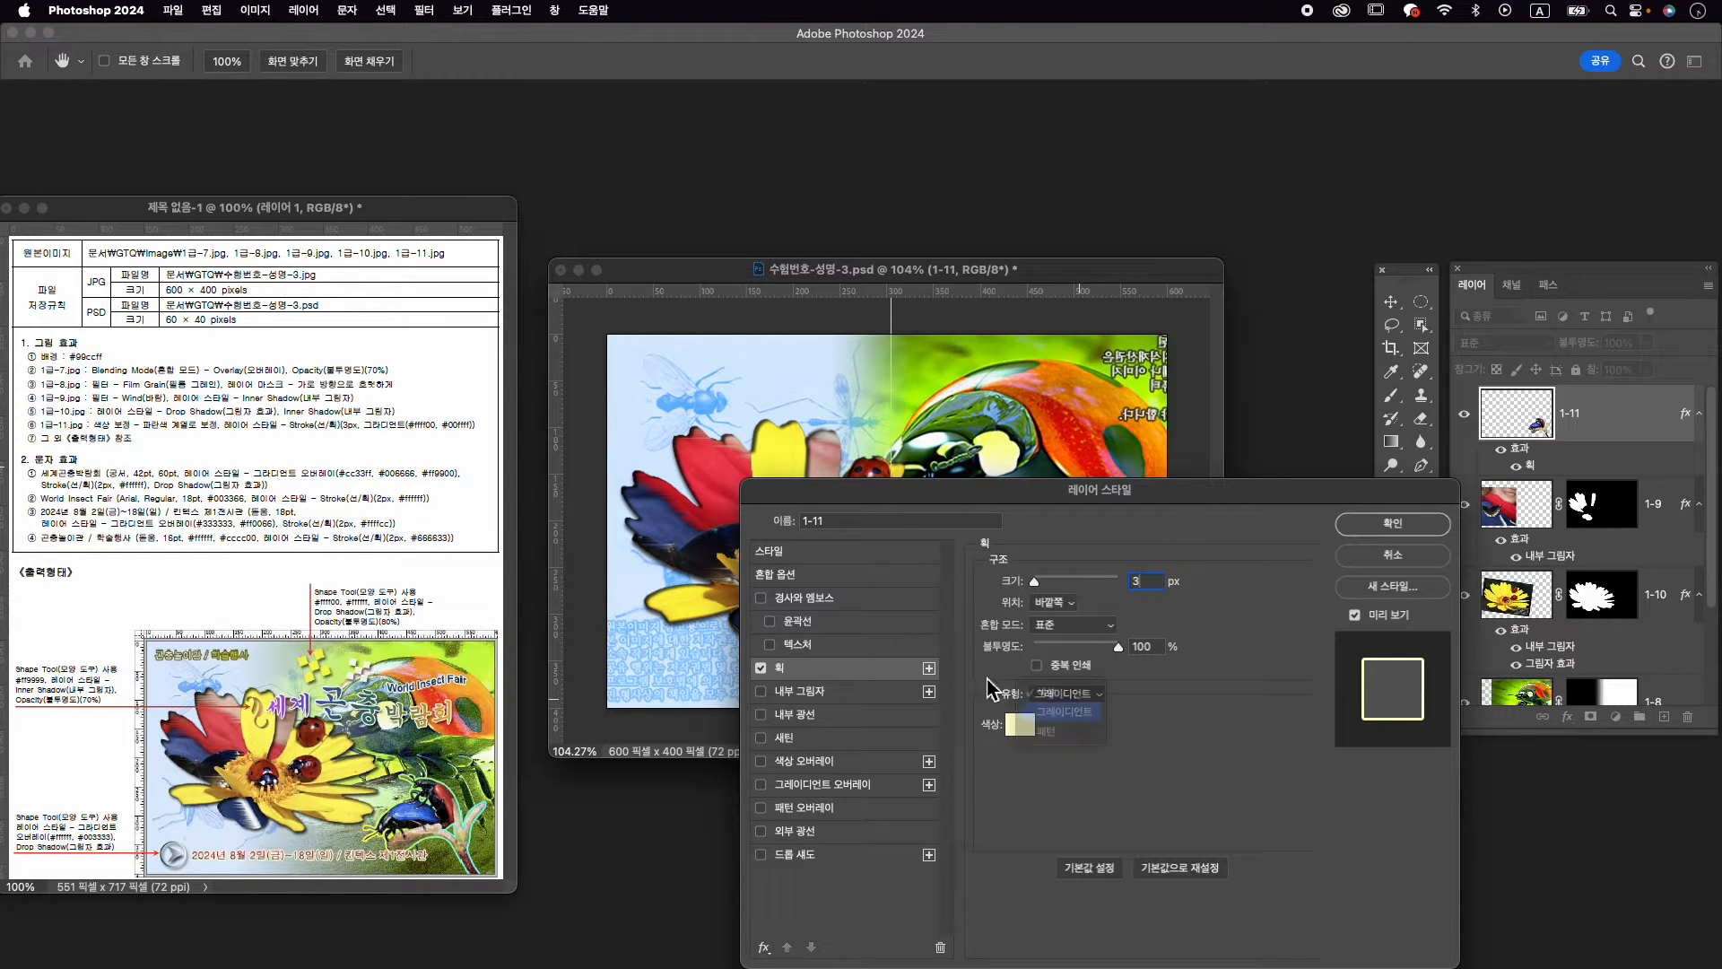
Set the stroke's gradient to run from ffff00 at the start stop to 00ffff at the end stop
left_click(1103, 725)
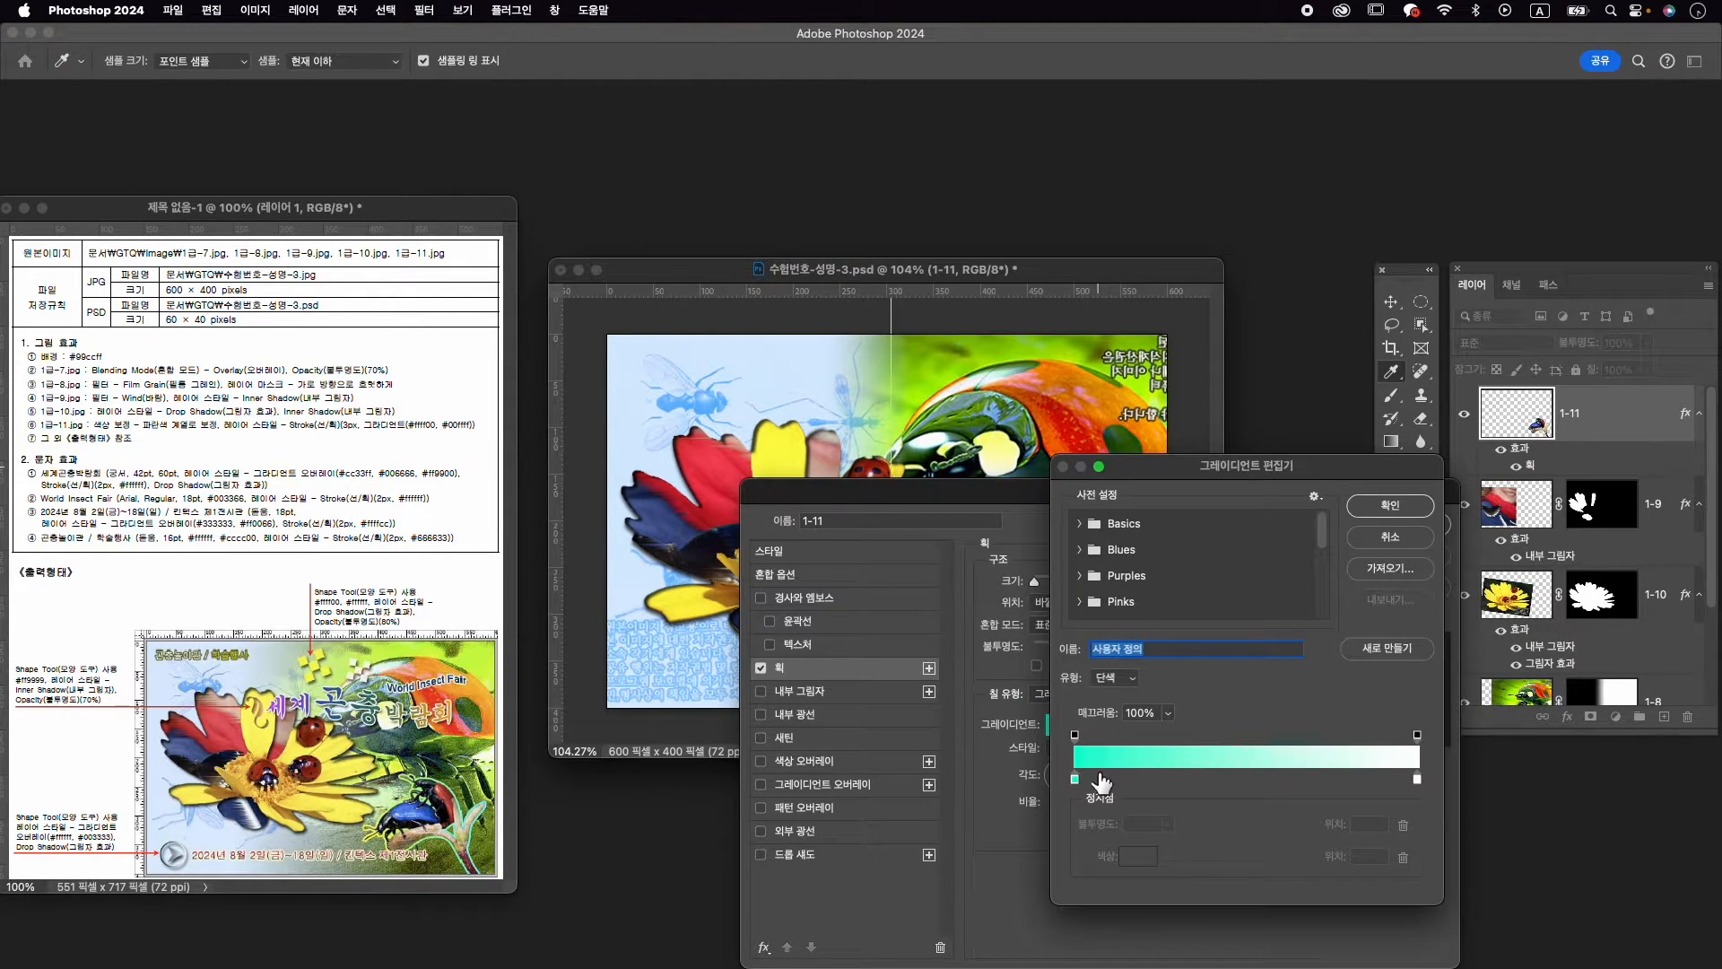
left_click(1076, 779)
double_click(1077, 778)
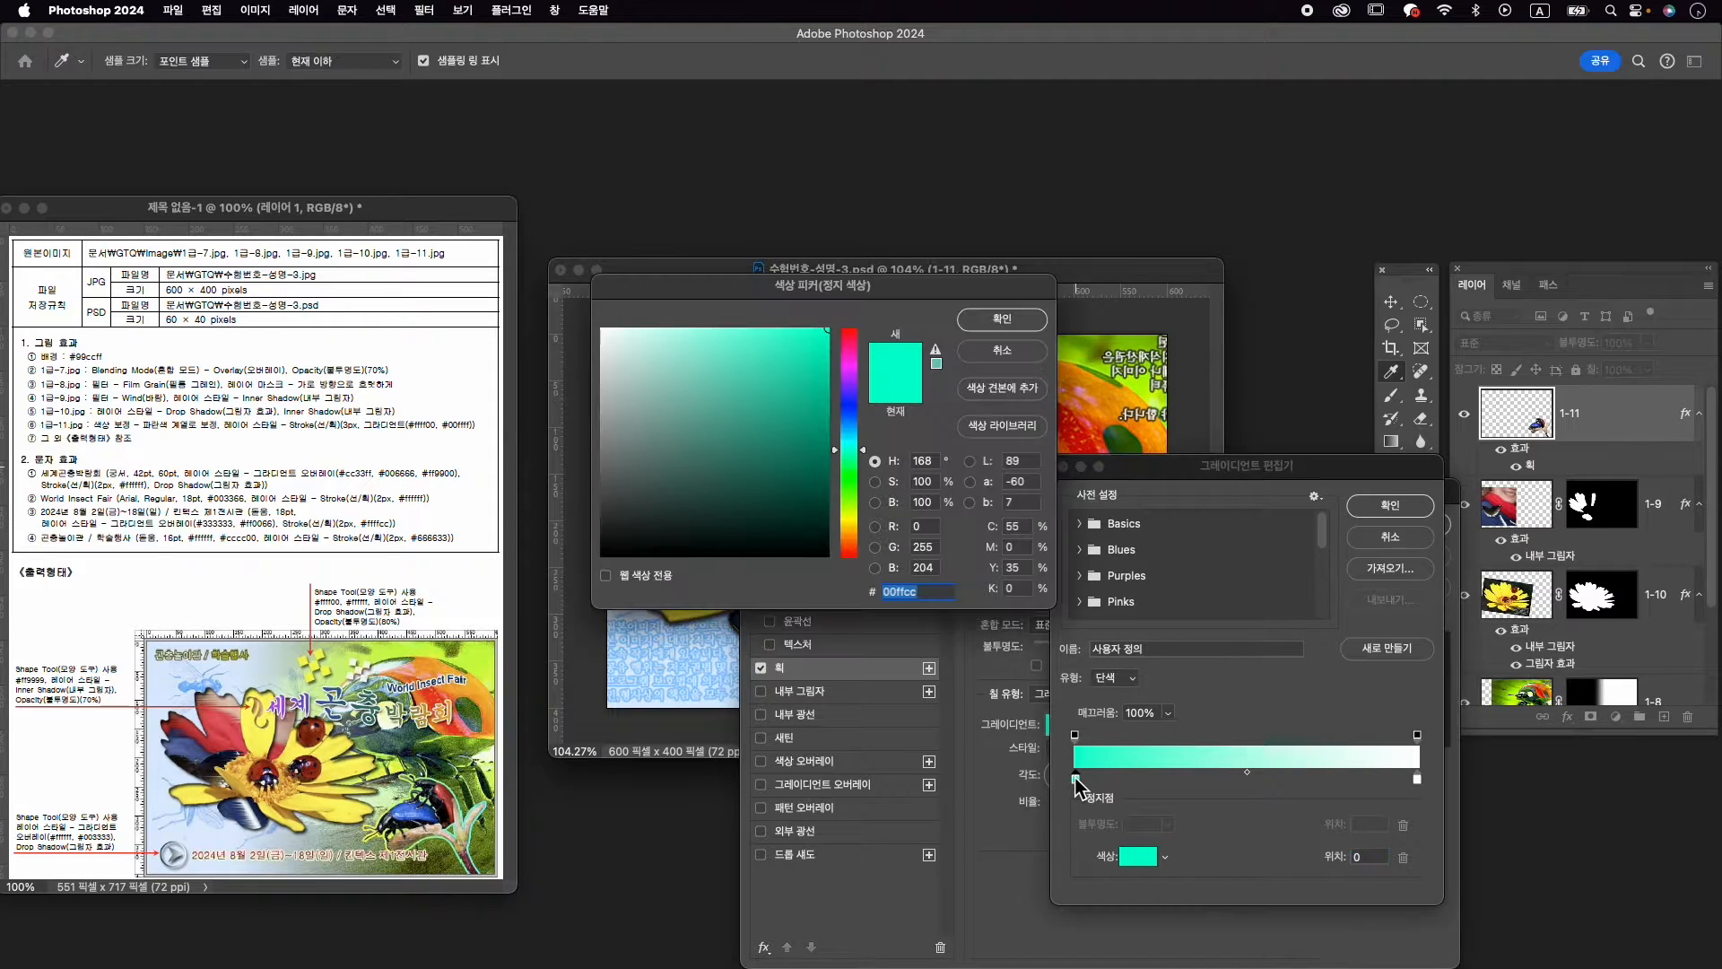
type("ffff00")
key("Return")
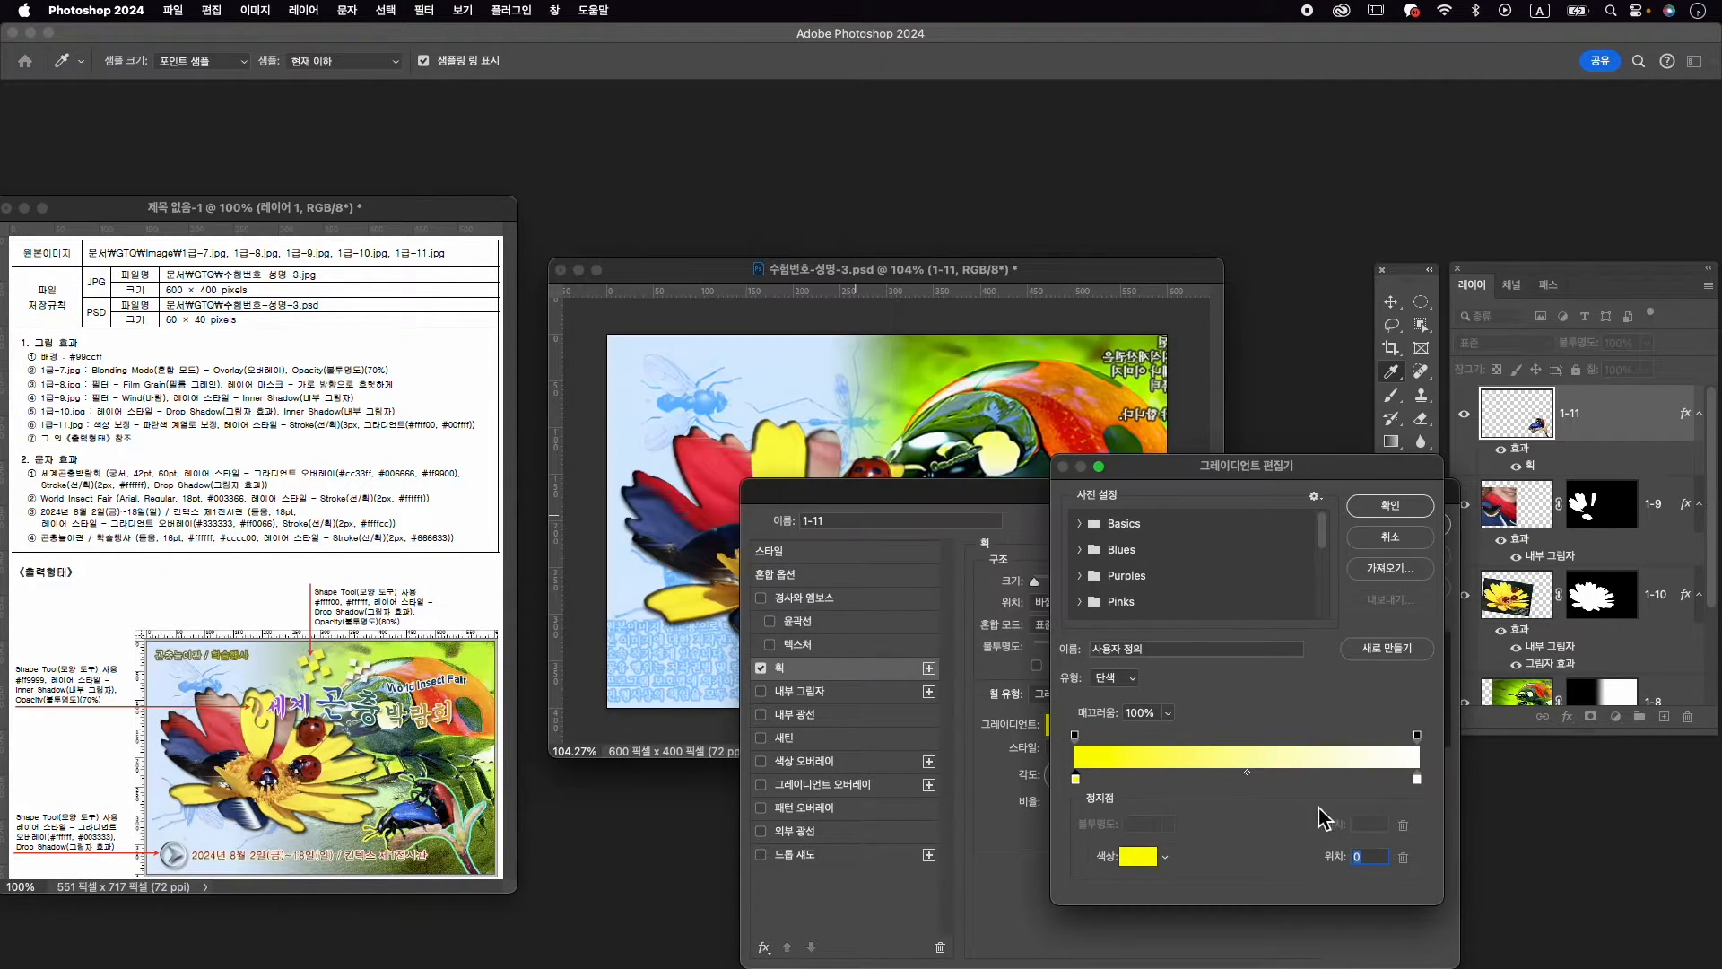
left_click(1418, 779)
double_click(1419, 779)
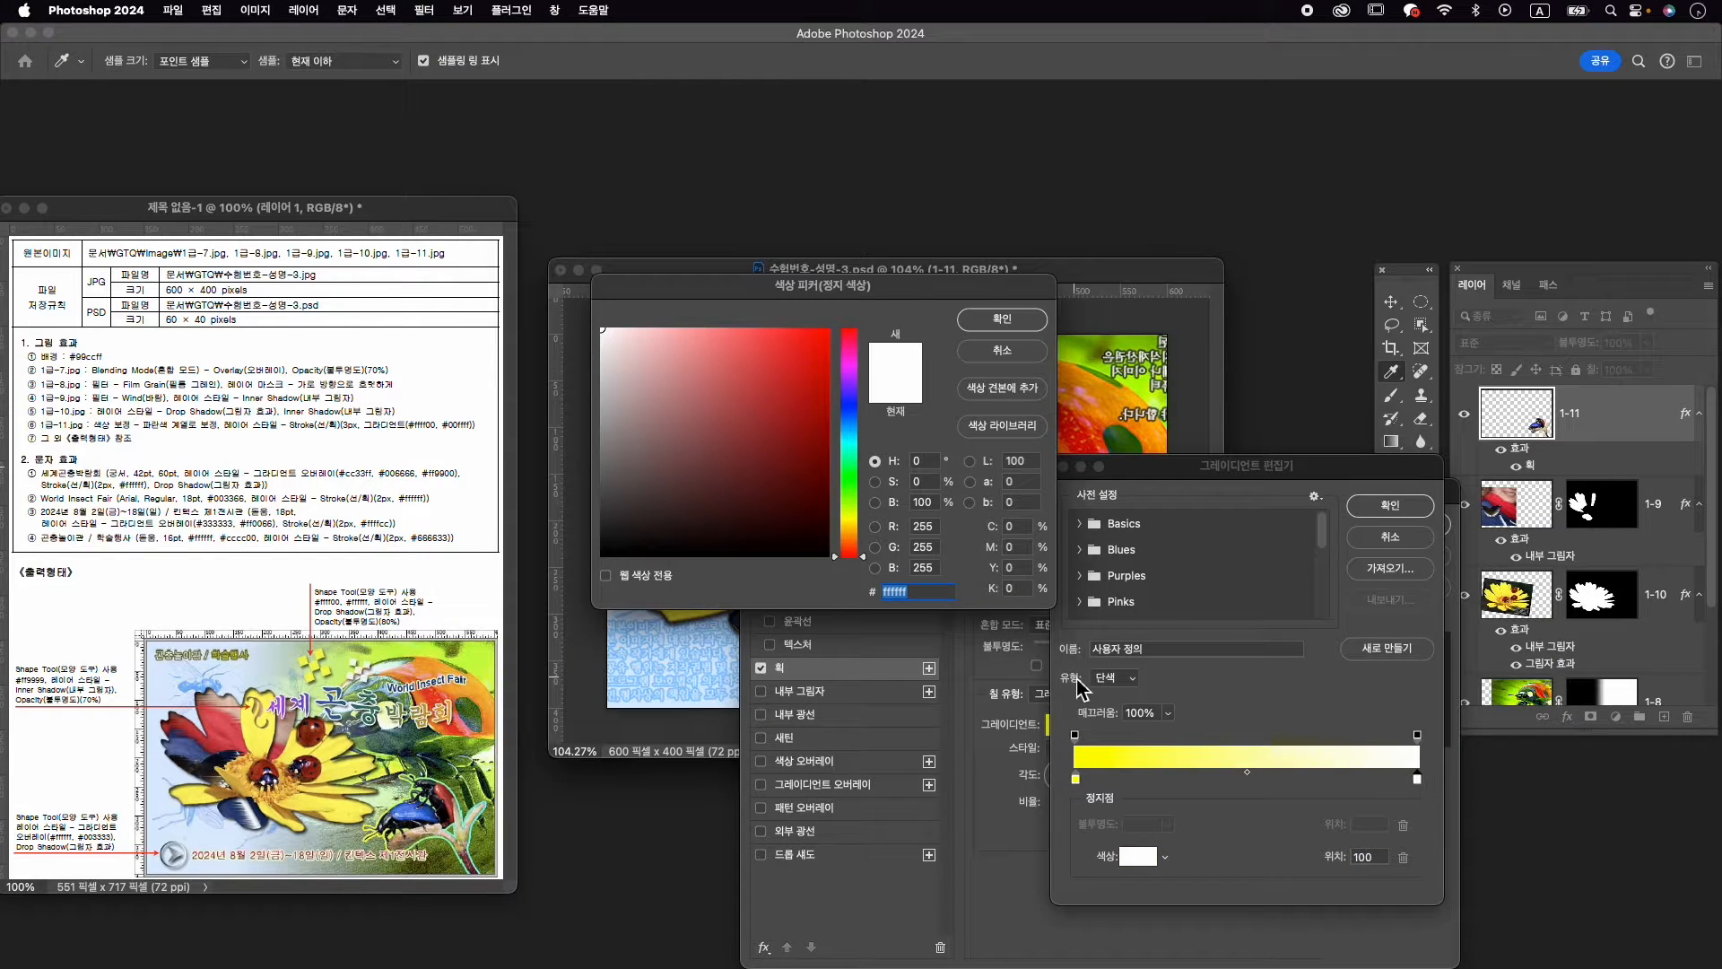
type("00fff")
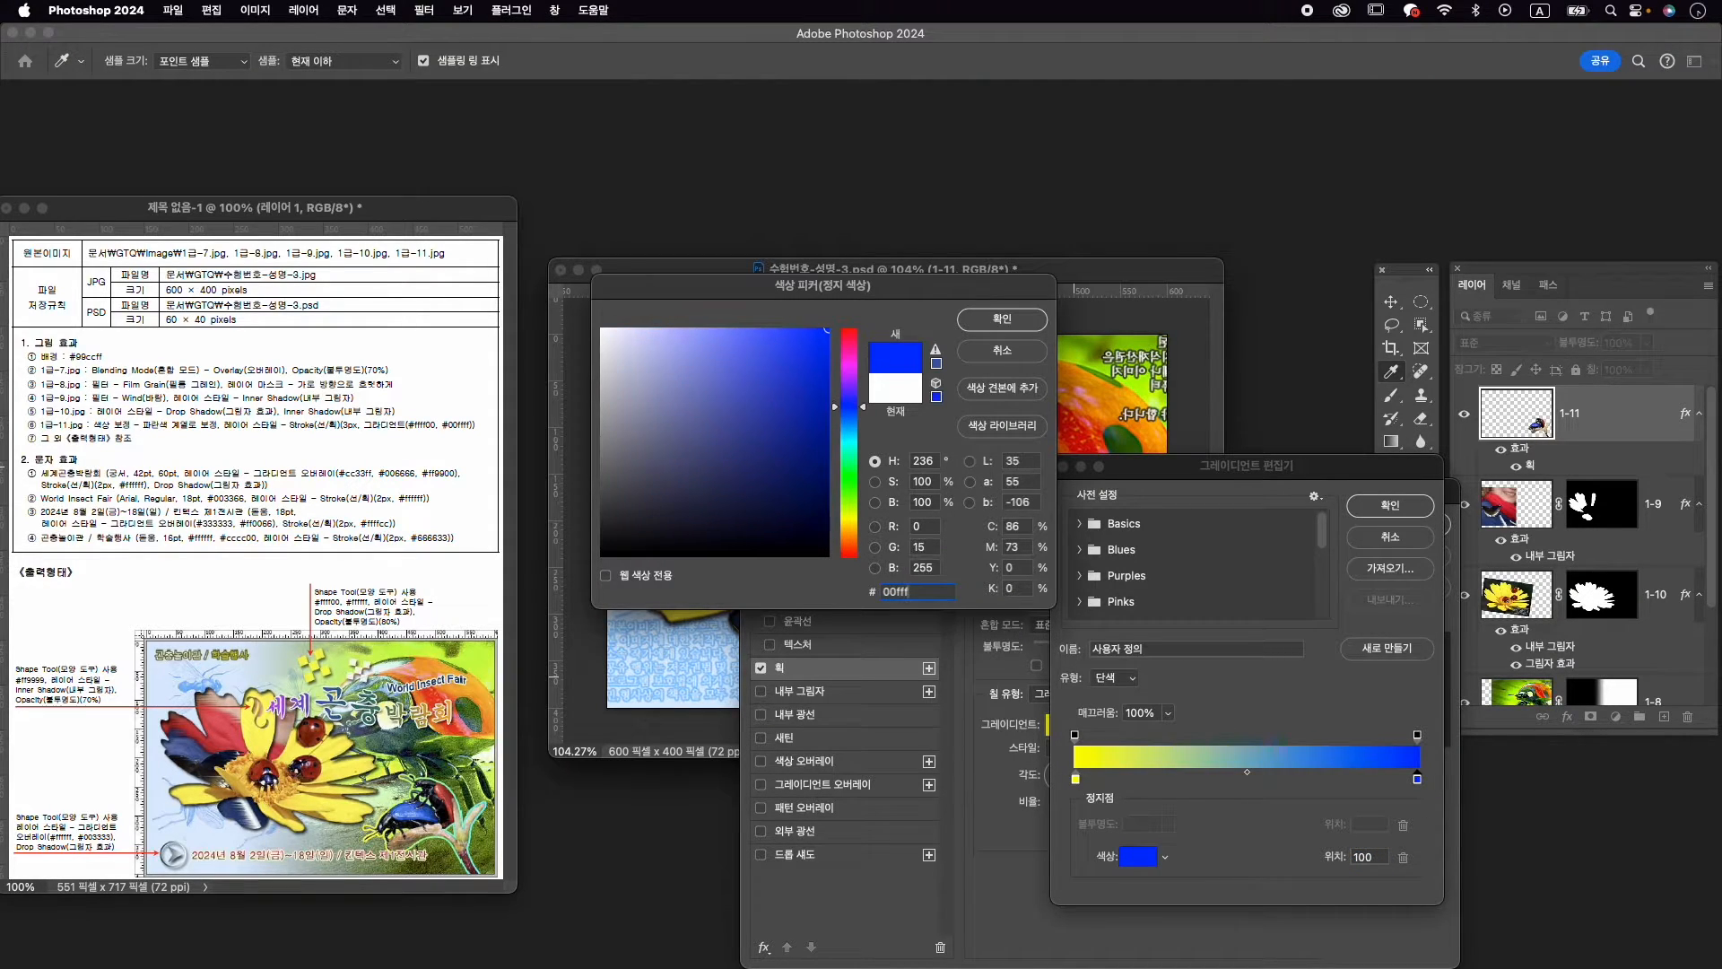
type("f")
key("Return")
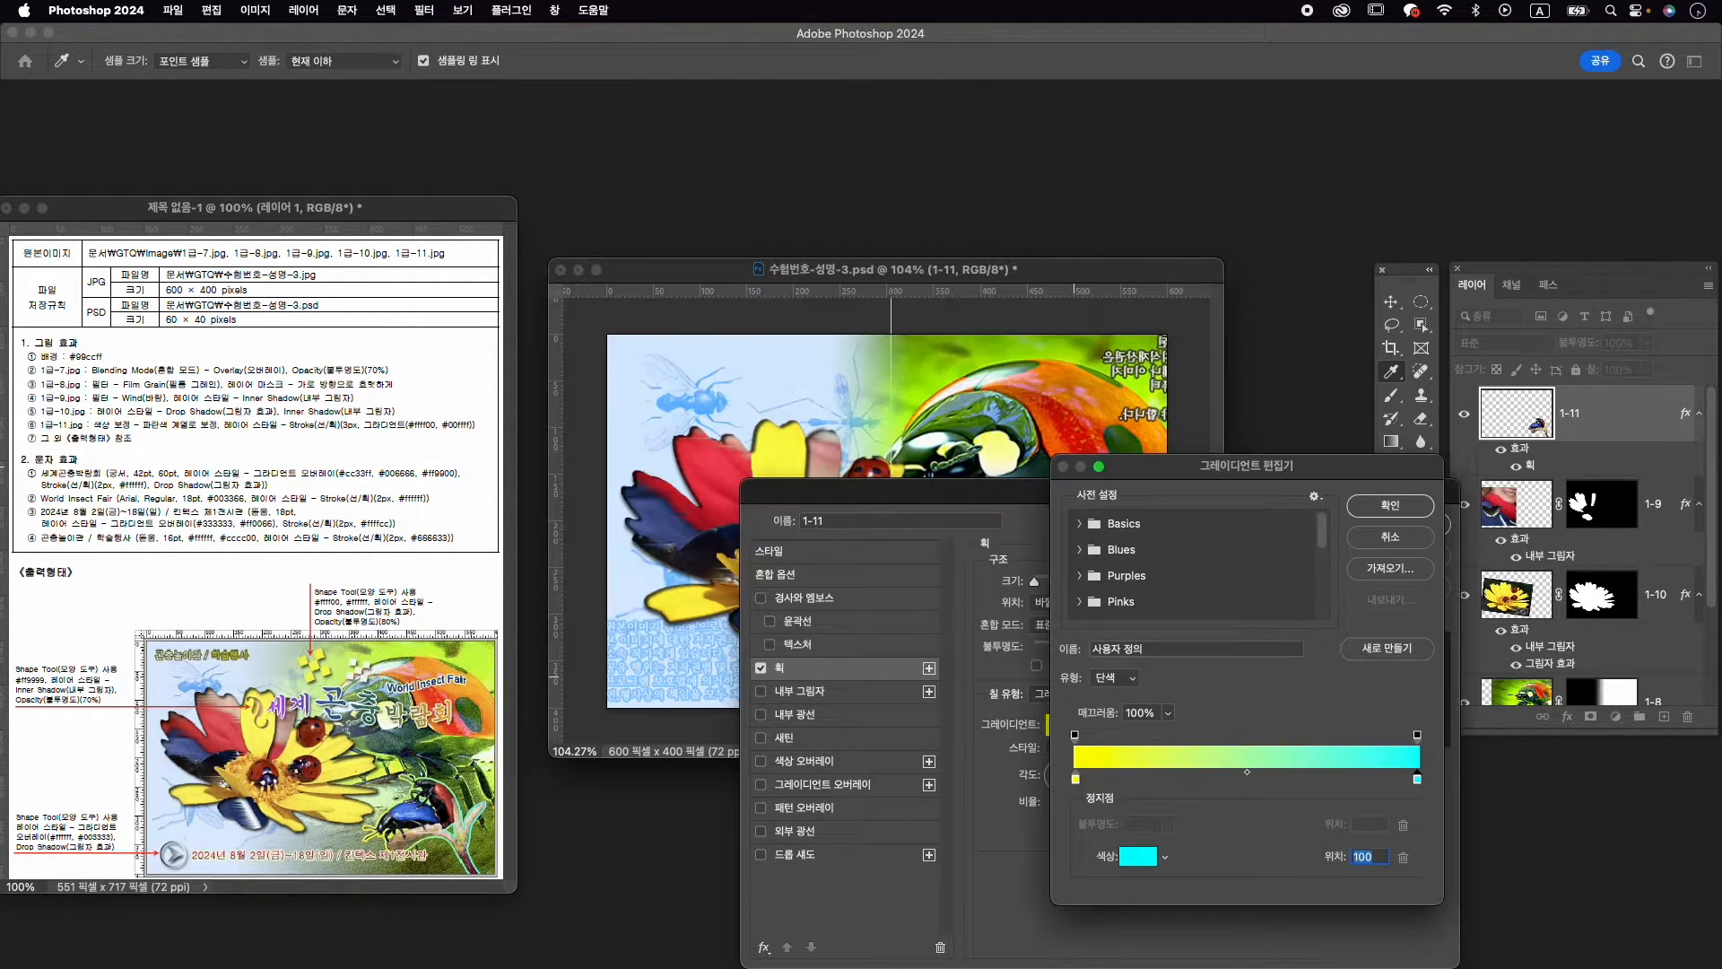
left_click(1391, 505)
Set the stroke gradient's angle to 0° and apply the layer style to 1-11
mouse_move(1129, 492)
left_mouse_down()
mouse_move(1172, 493)
mouse_move(1422, 728)
mouse_move(1402, 767)
mouse_move(1337, 744)
mouse_move(1273, 769)
mouse_move(1224, 409)
left_mouse_up()
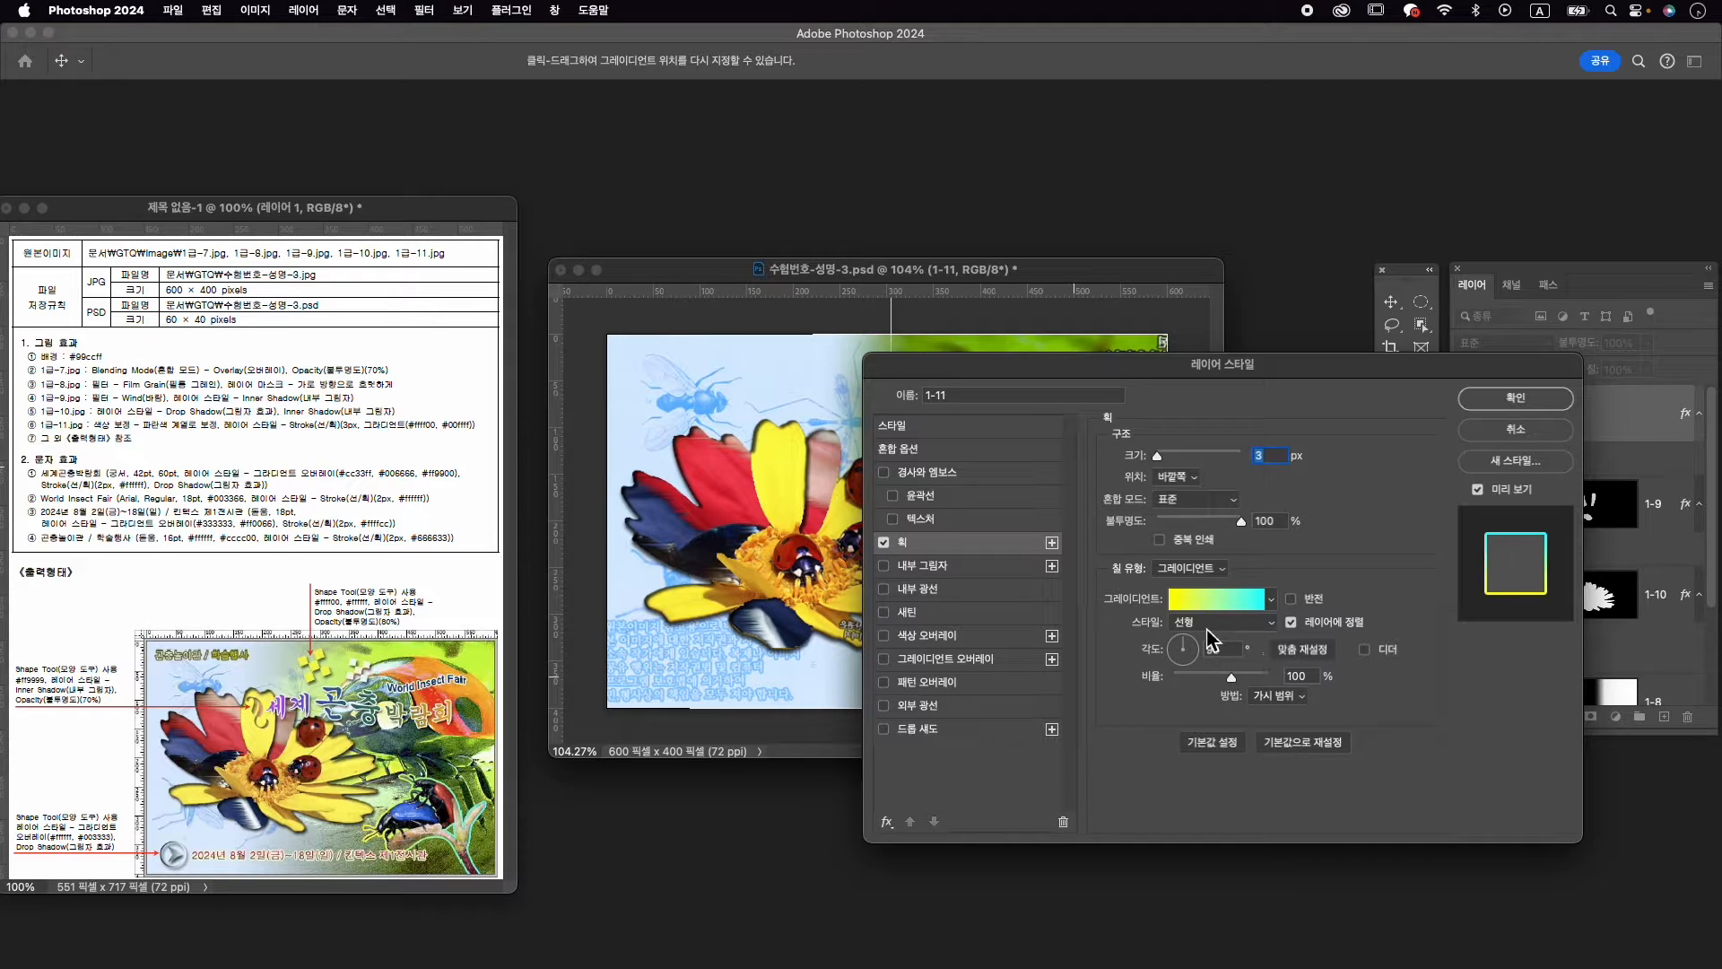
left_click(1192, 654)
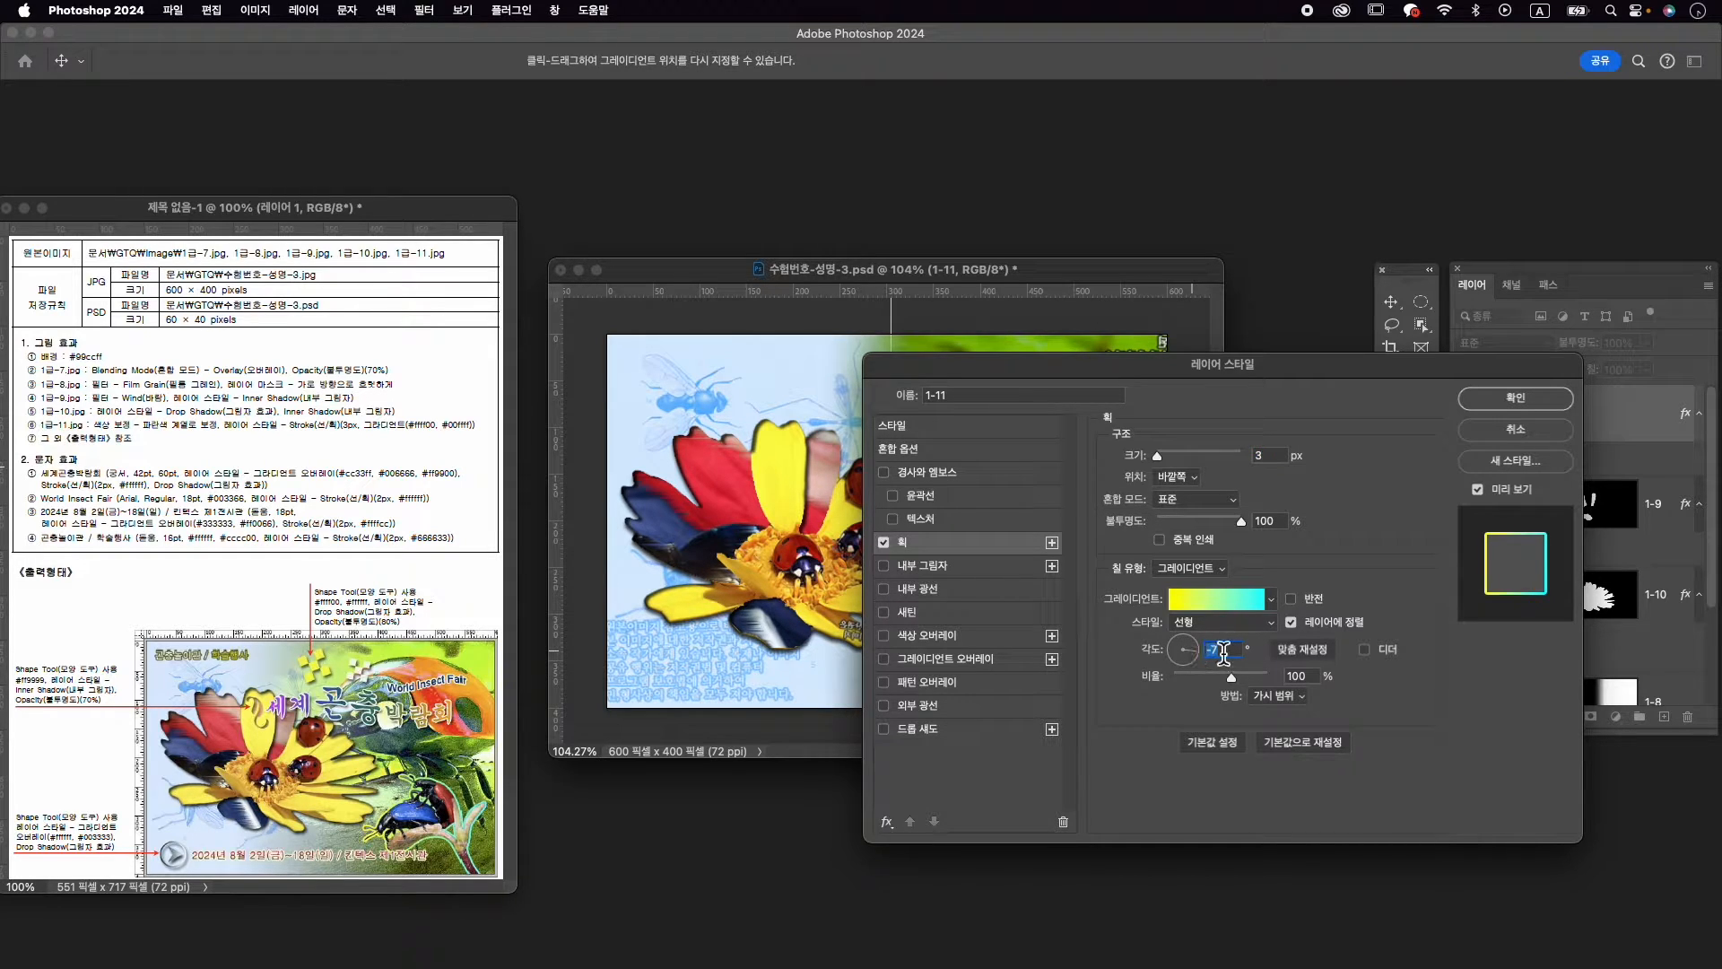
type("0")
left_click(1511, 397)
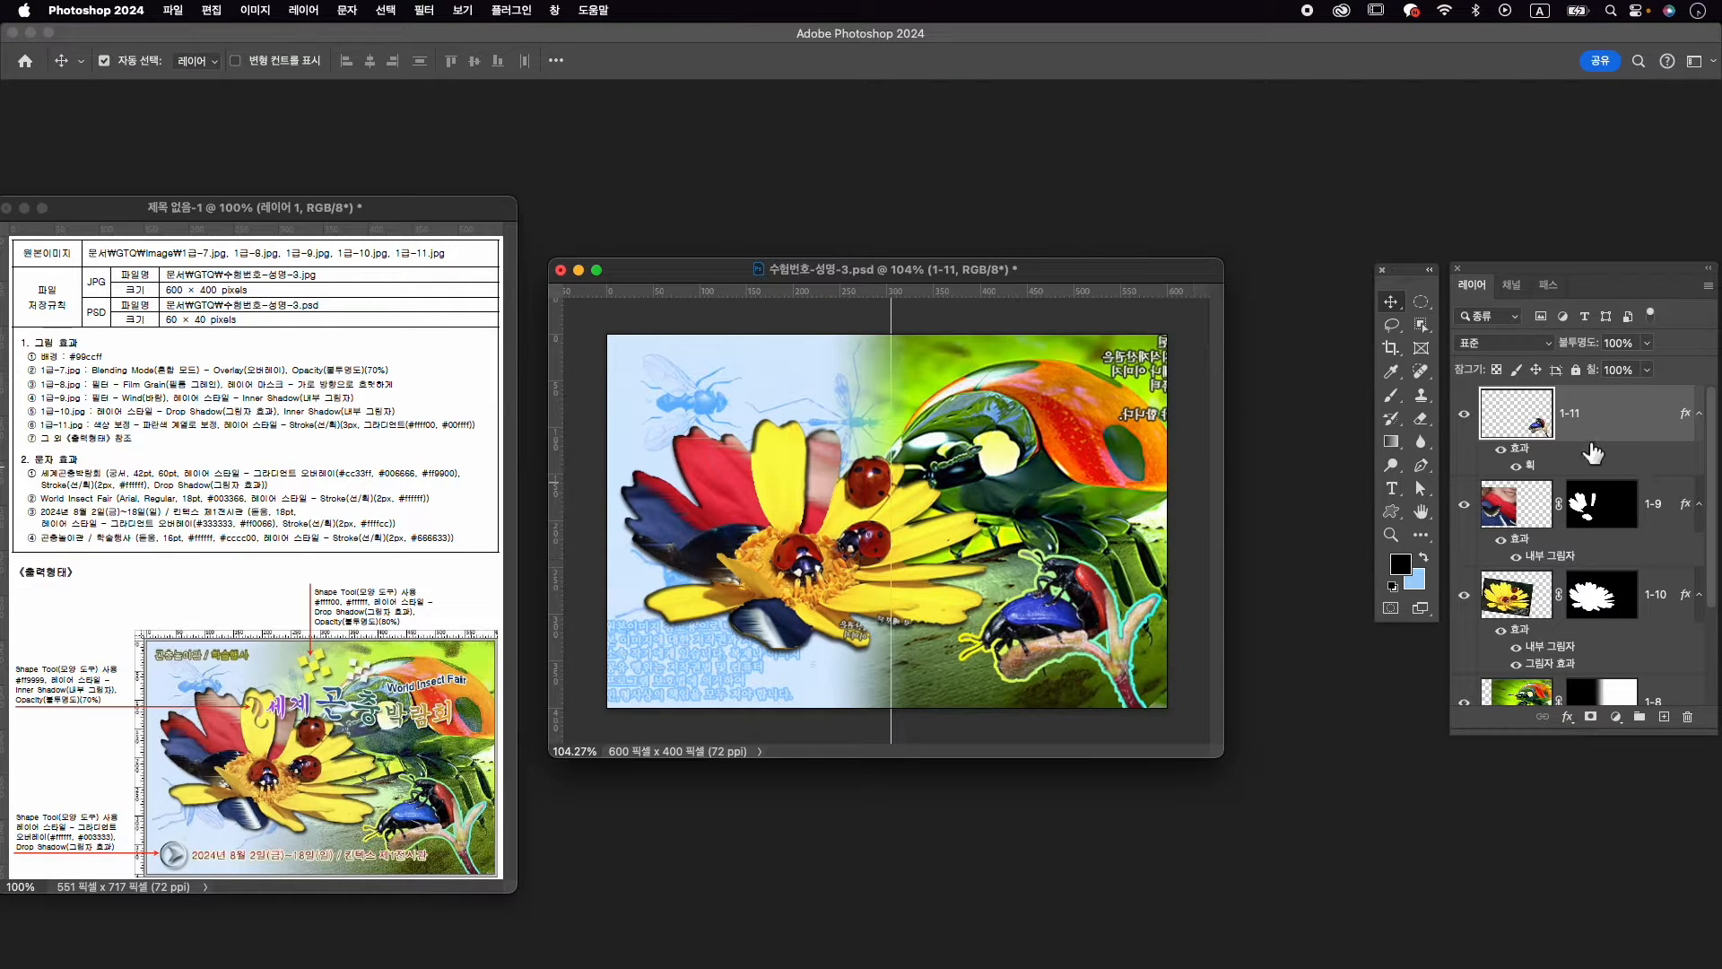
Inspect the gradient stroke settings of layer 1-11 and examine the outline around the beetles and branch up close
double_click(1533, 466)
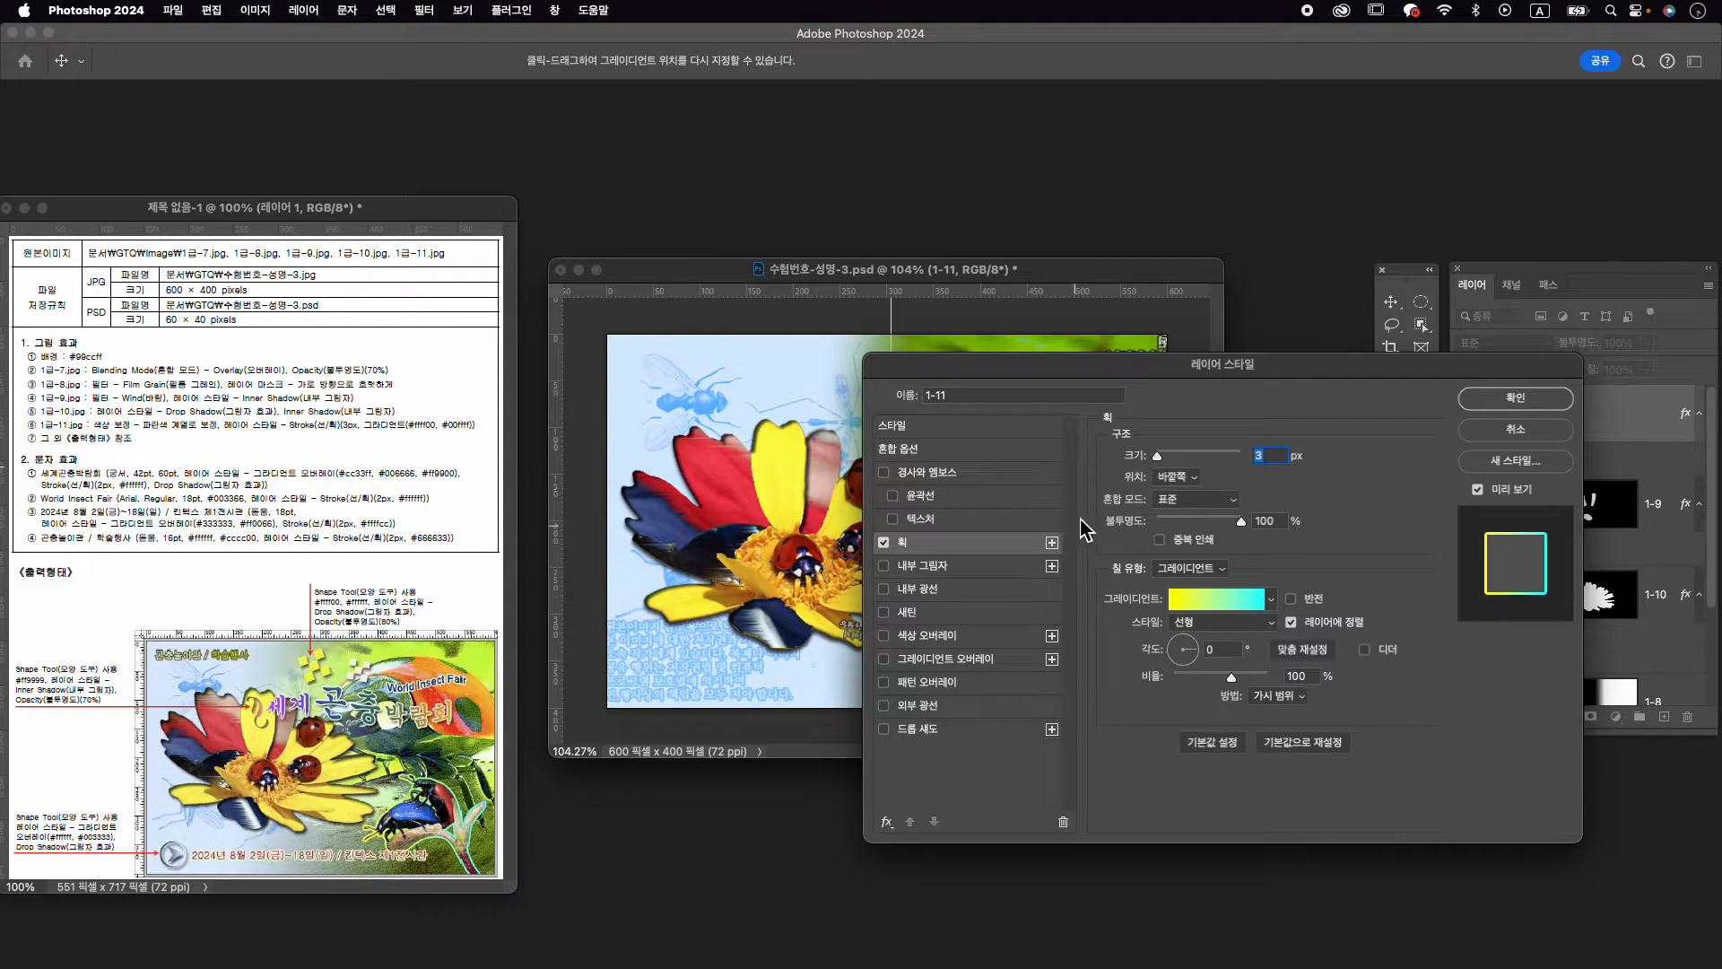
key("Return")
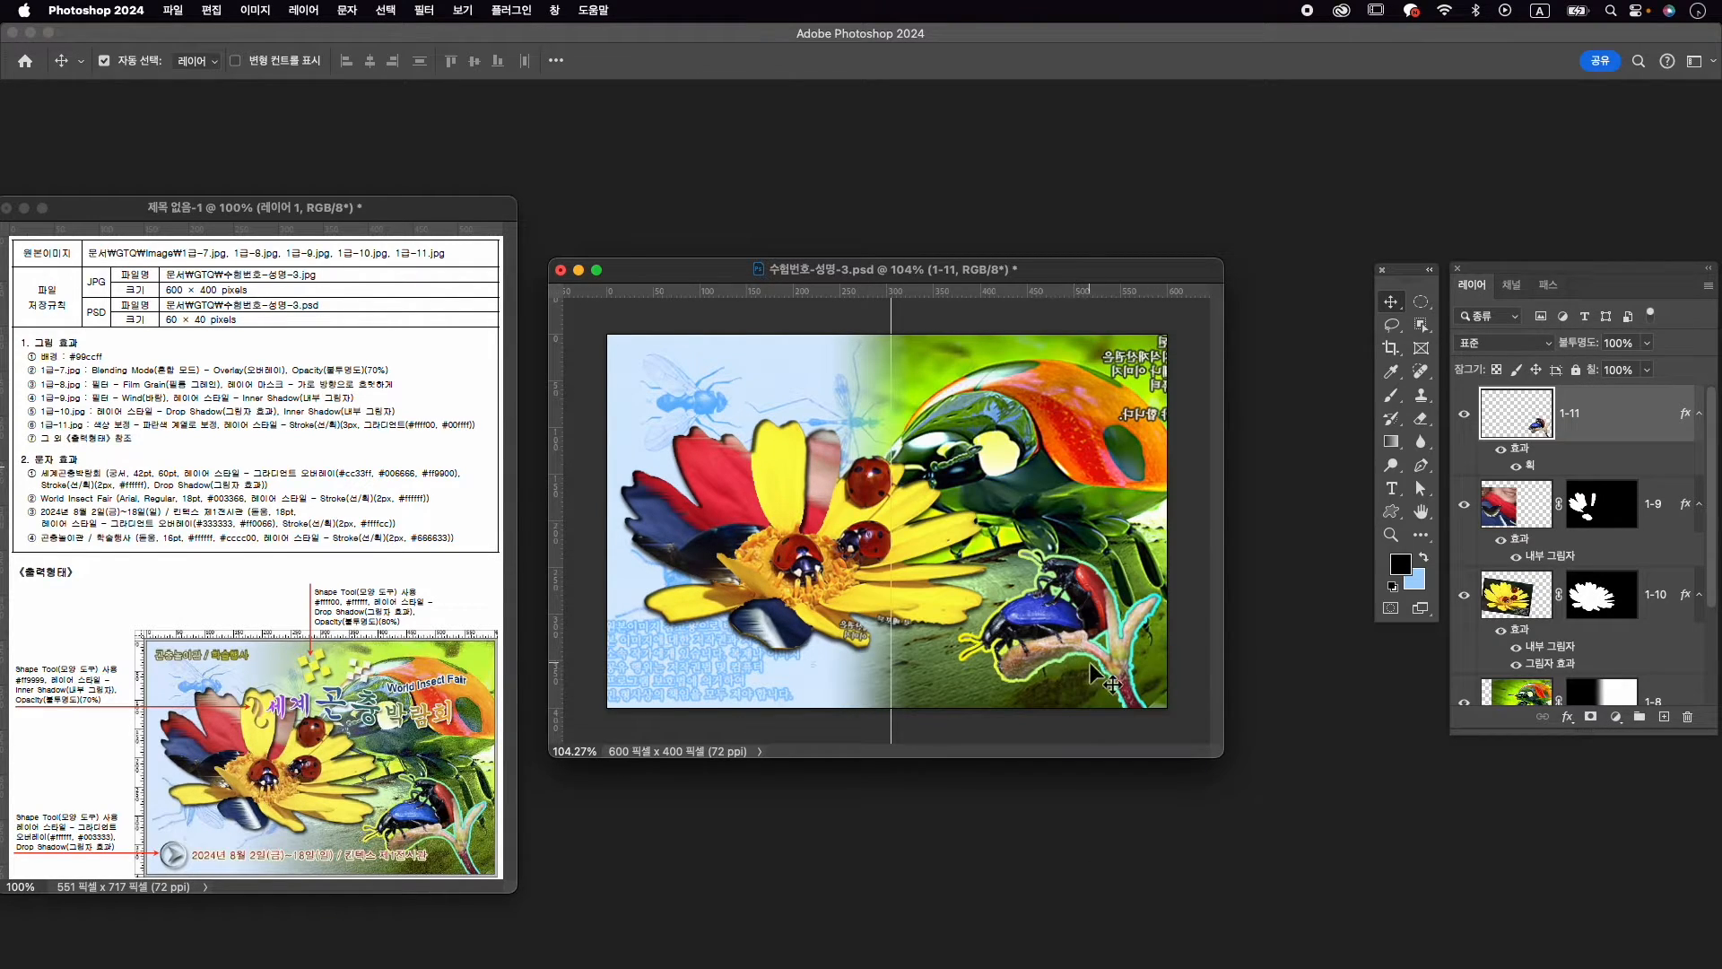
scroll(1092, 664, "up", 5)
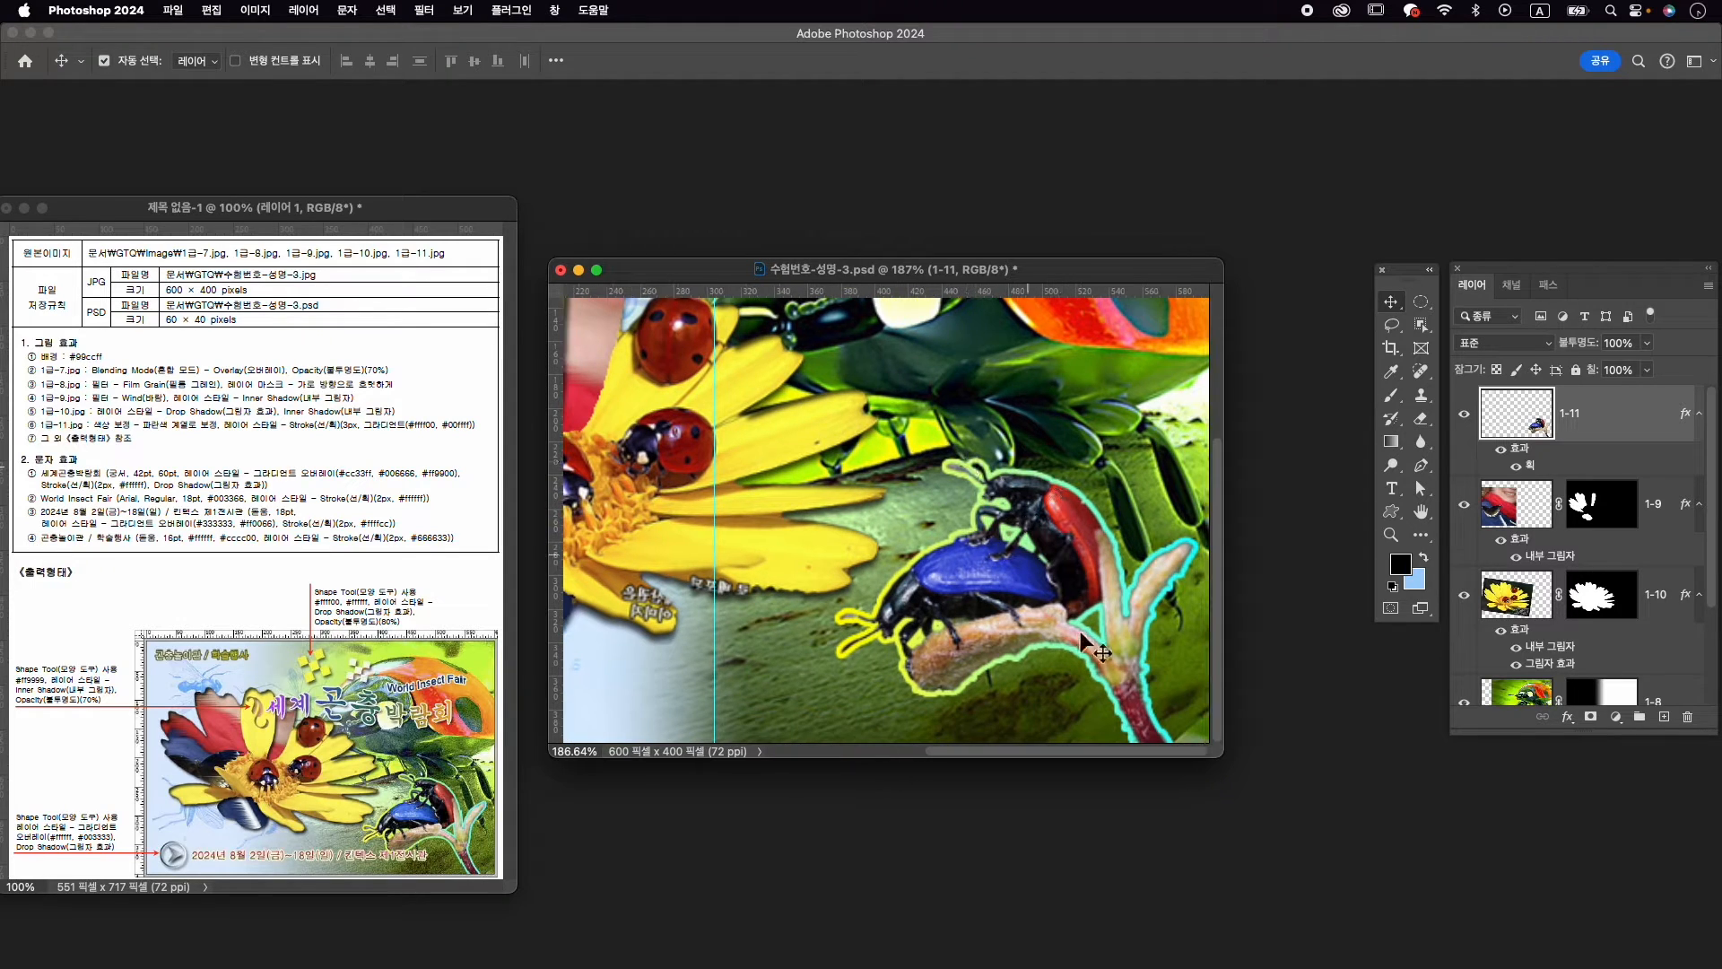
scroll(1110, 674, "up", 1)
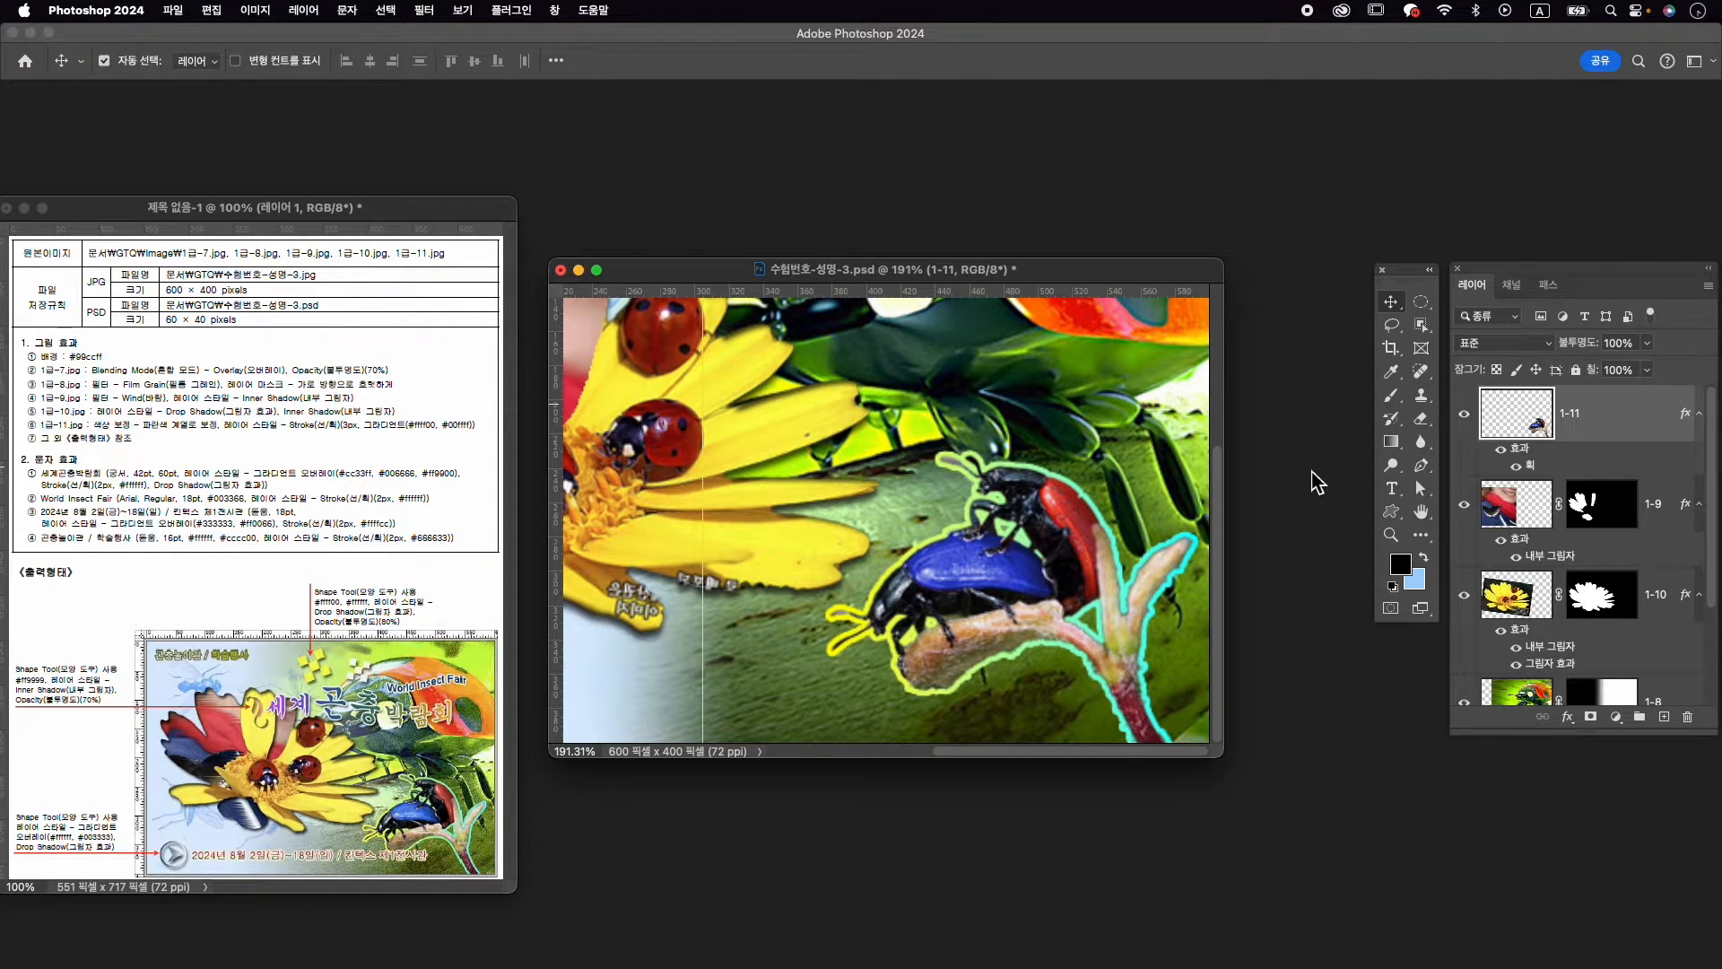
key("e")
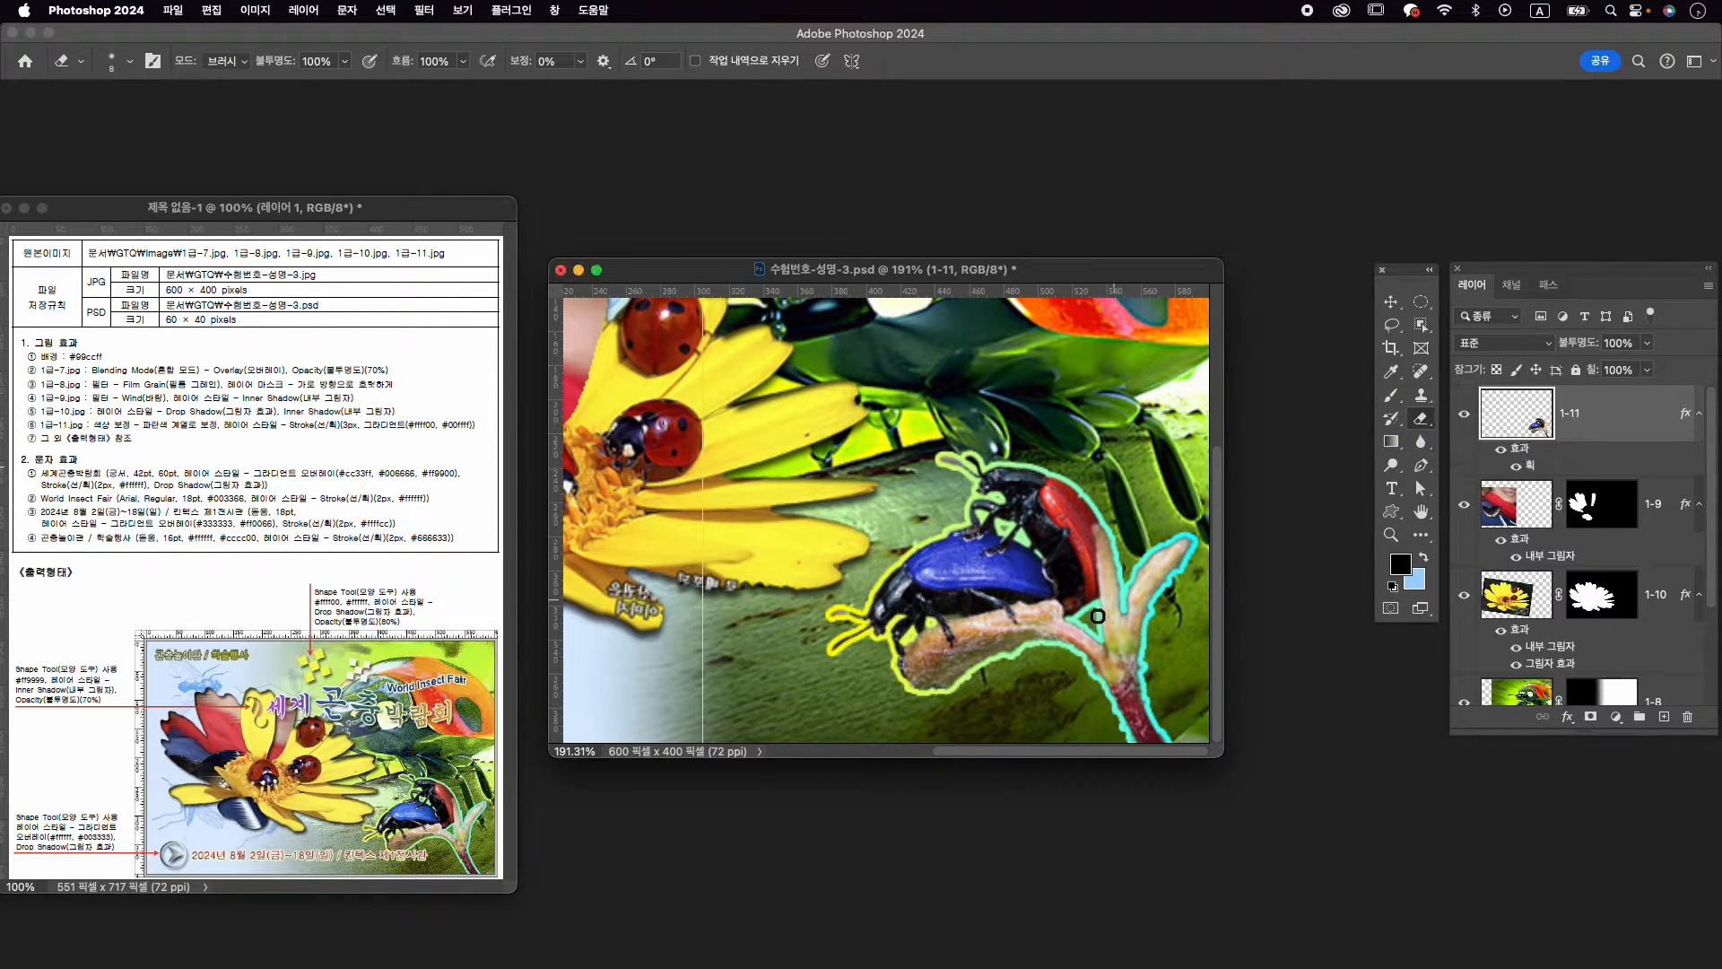
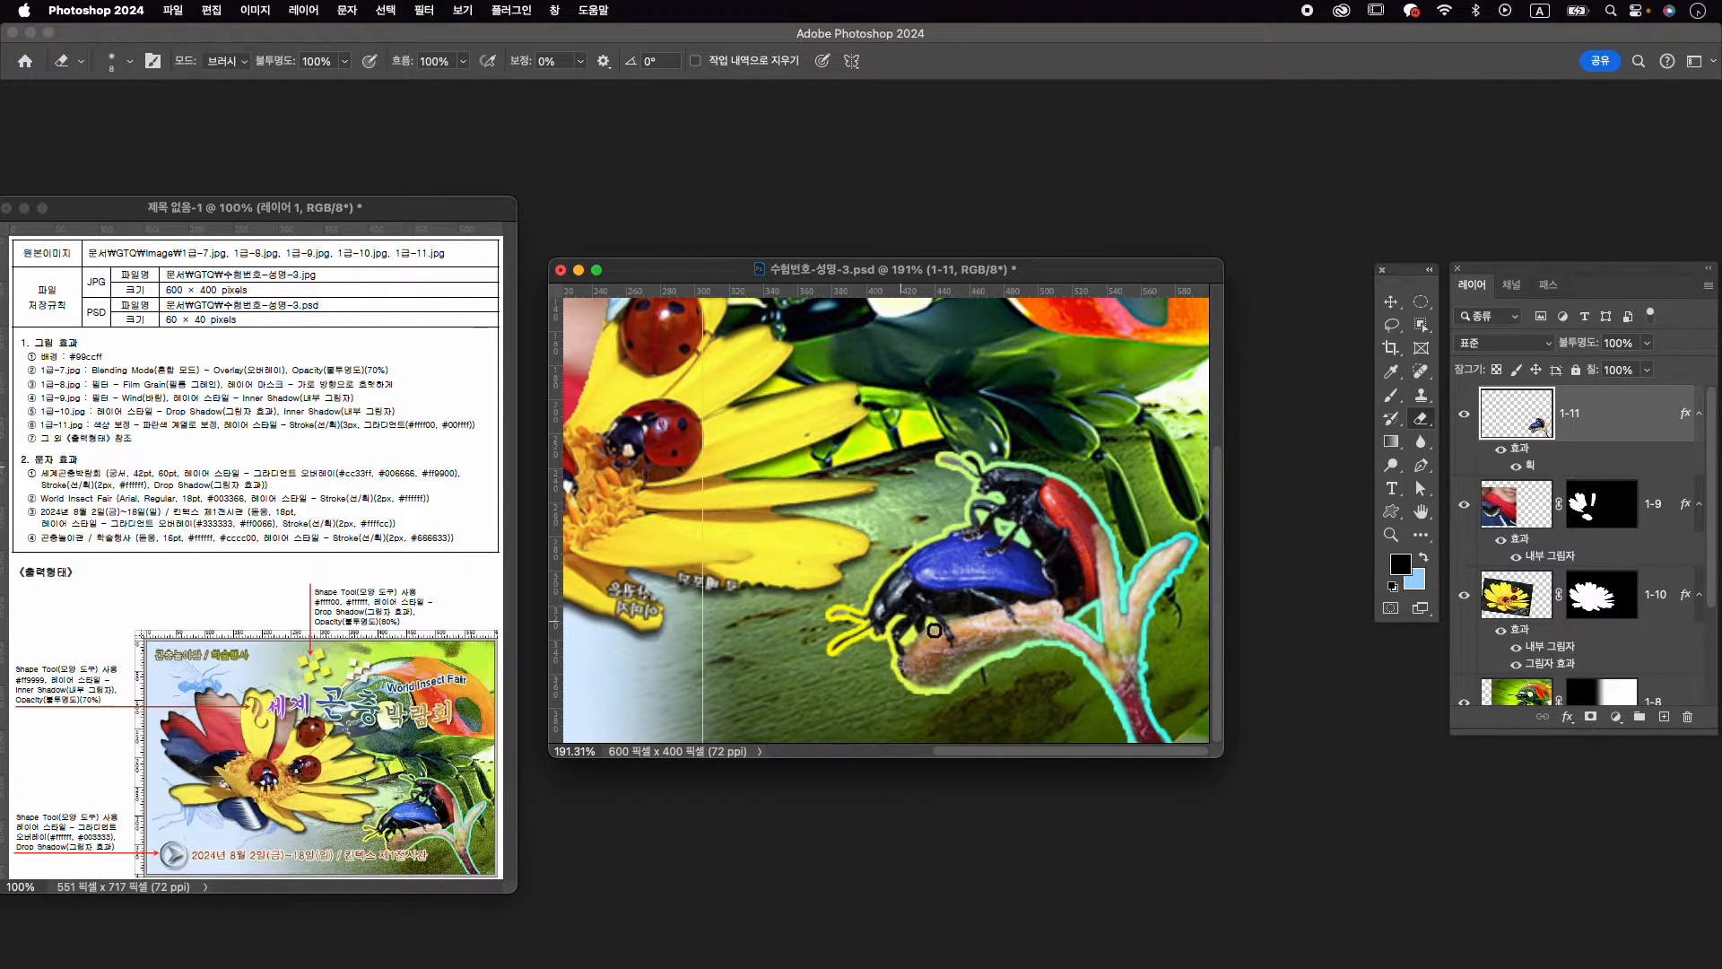
key("super+0")
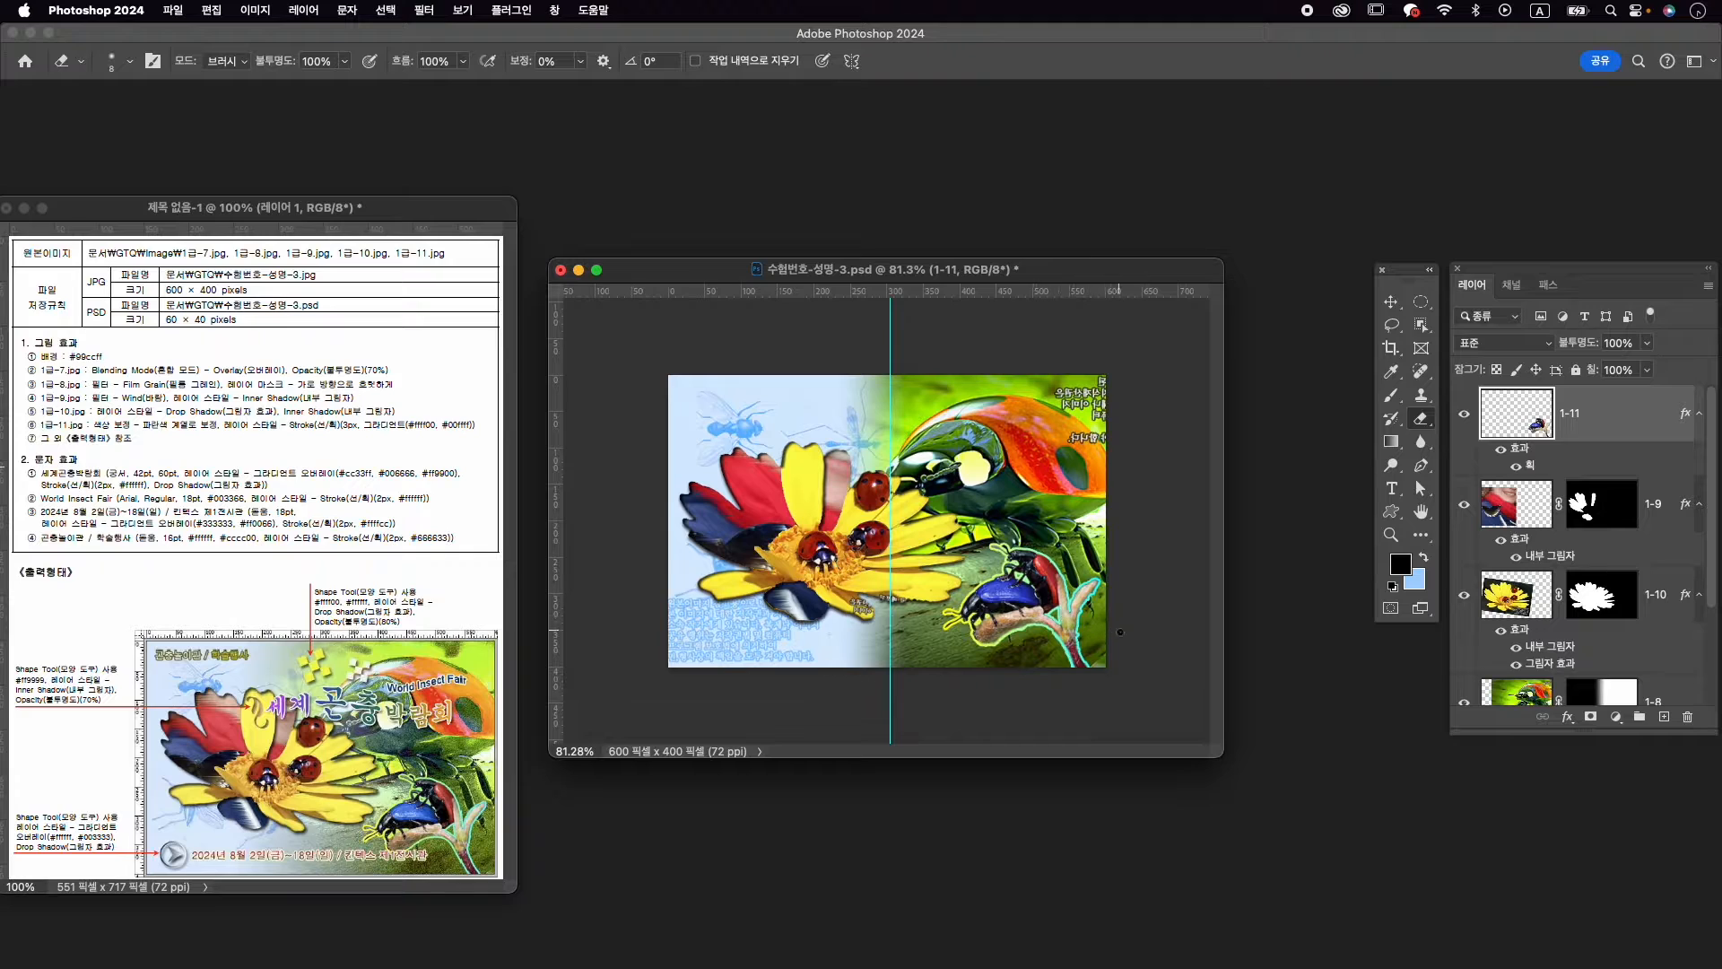
scroll(1121, 632, "up", 5)
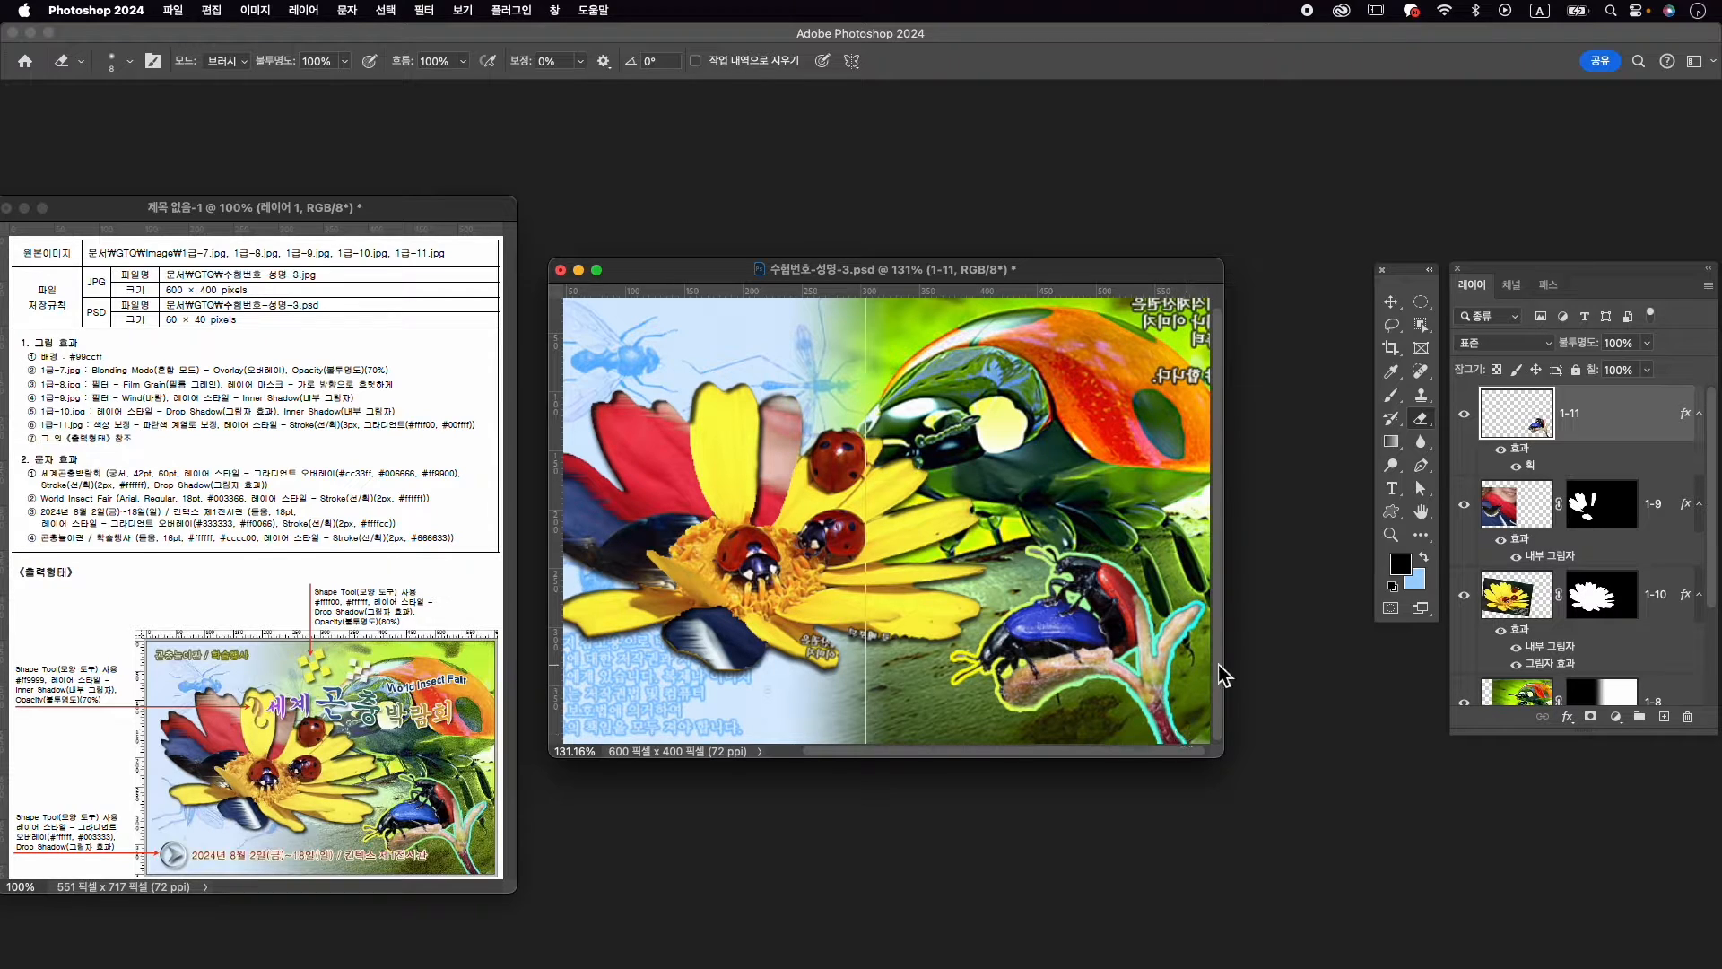
key("super+0")
scroll(1080, 634, "up", 3)
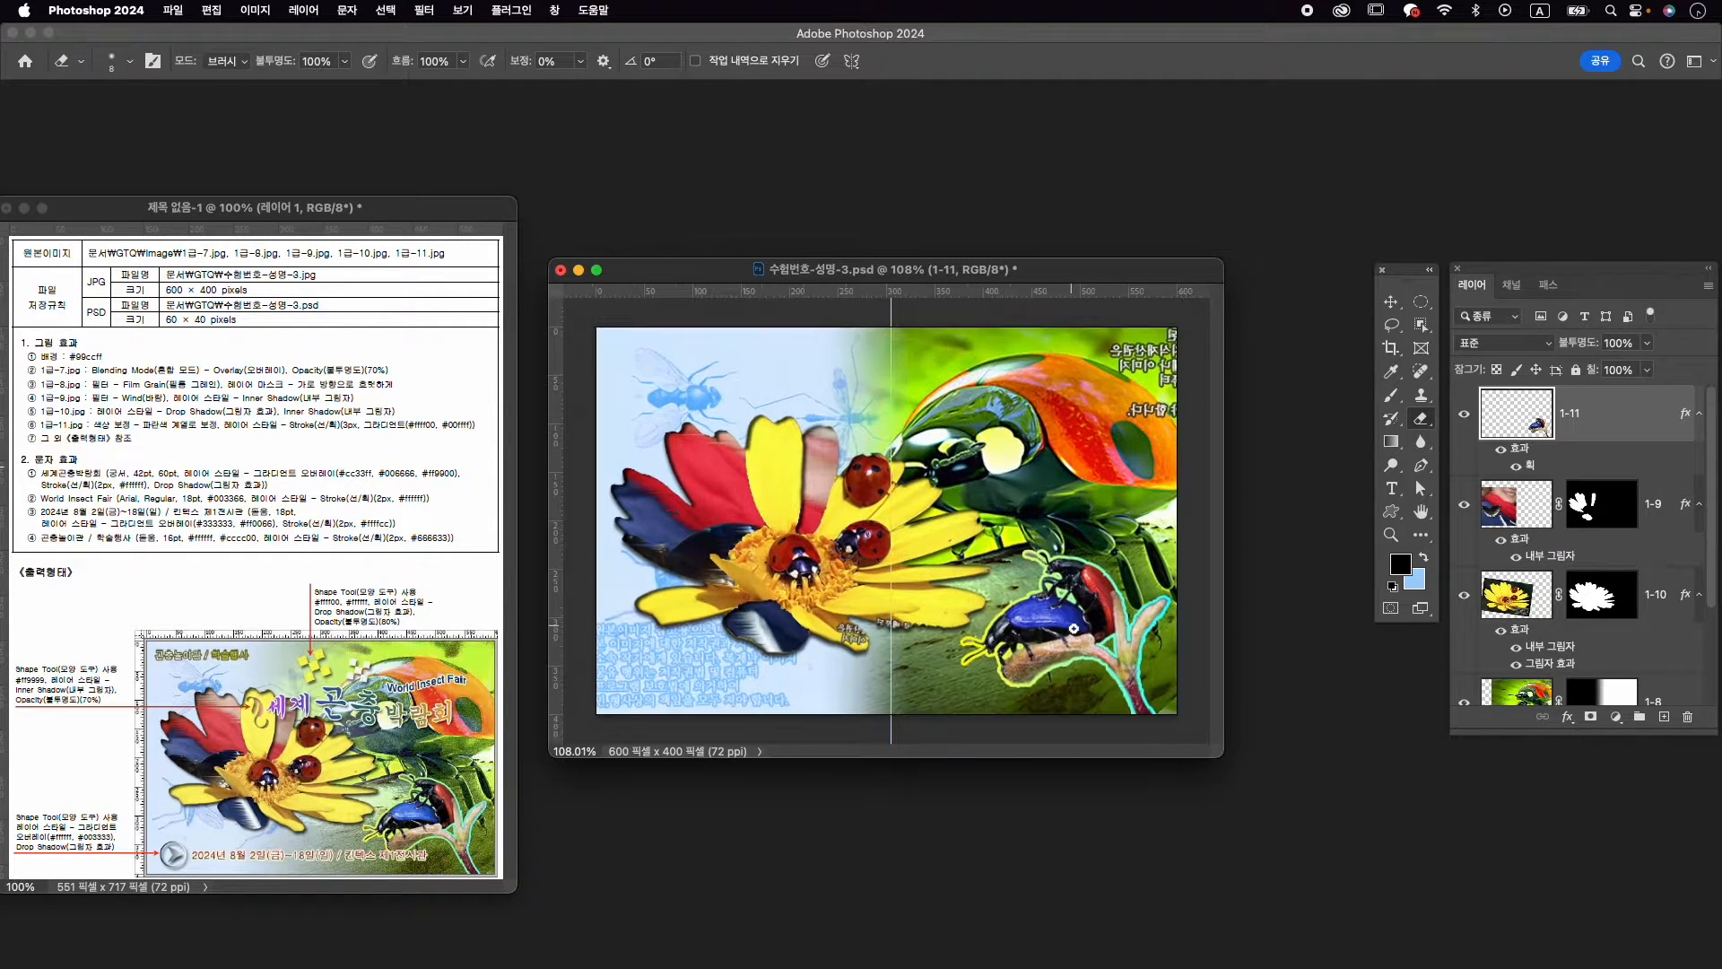
key("v")
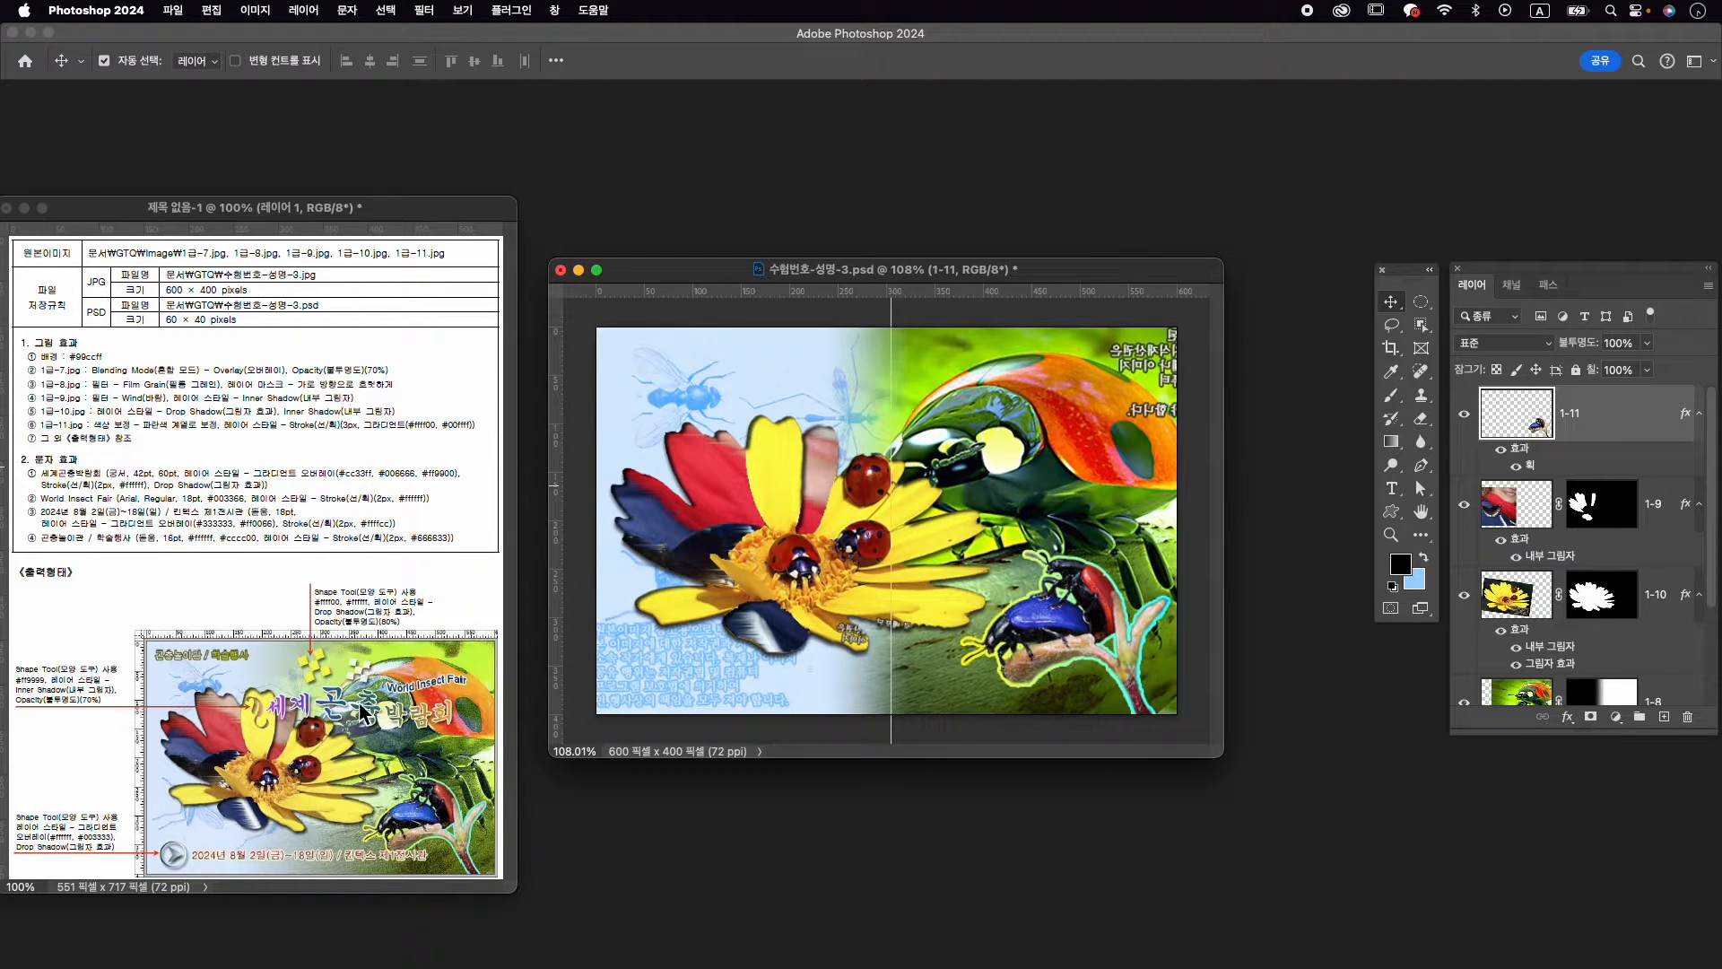
Search the custom shapes for 장식 and select the 나뭇잎 장식 2 shape
left_click(558, 10)
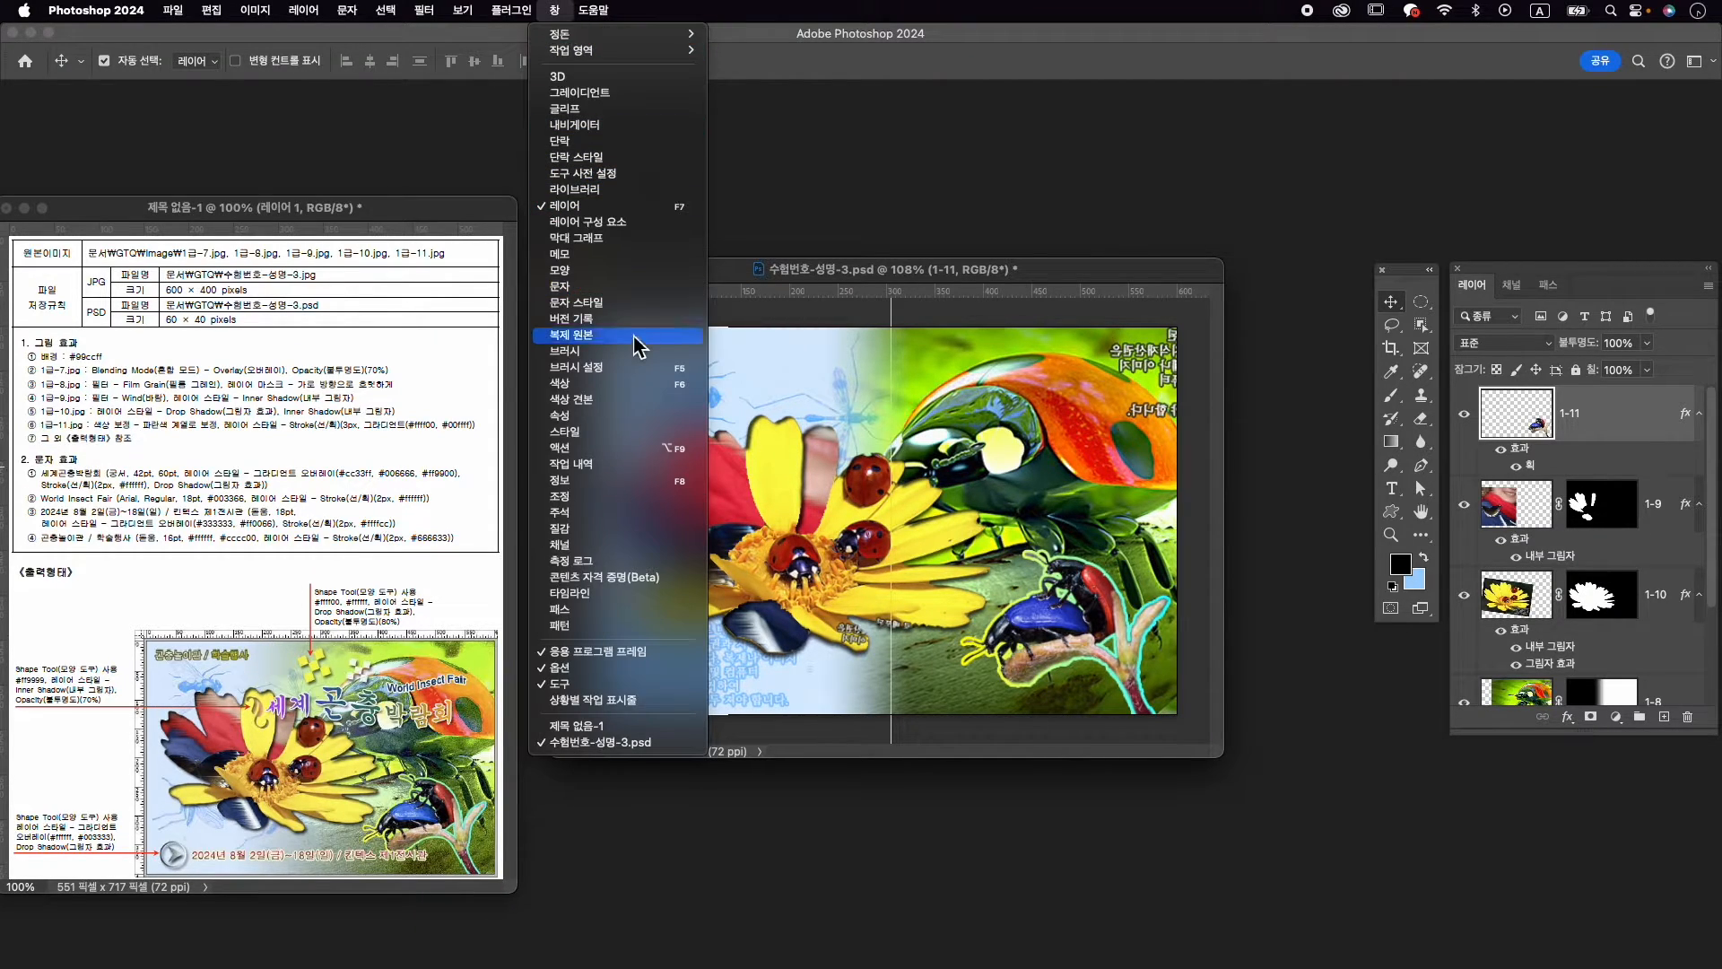
left_click(624, 274)
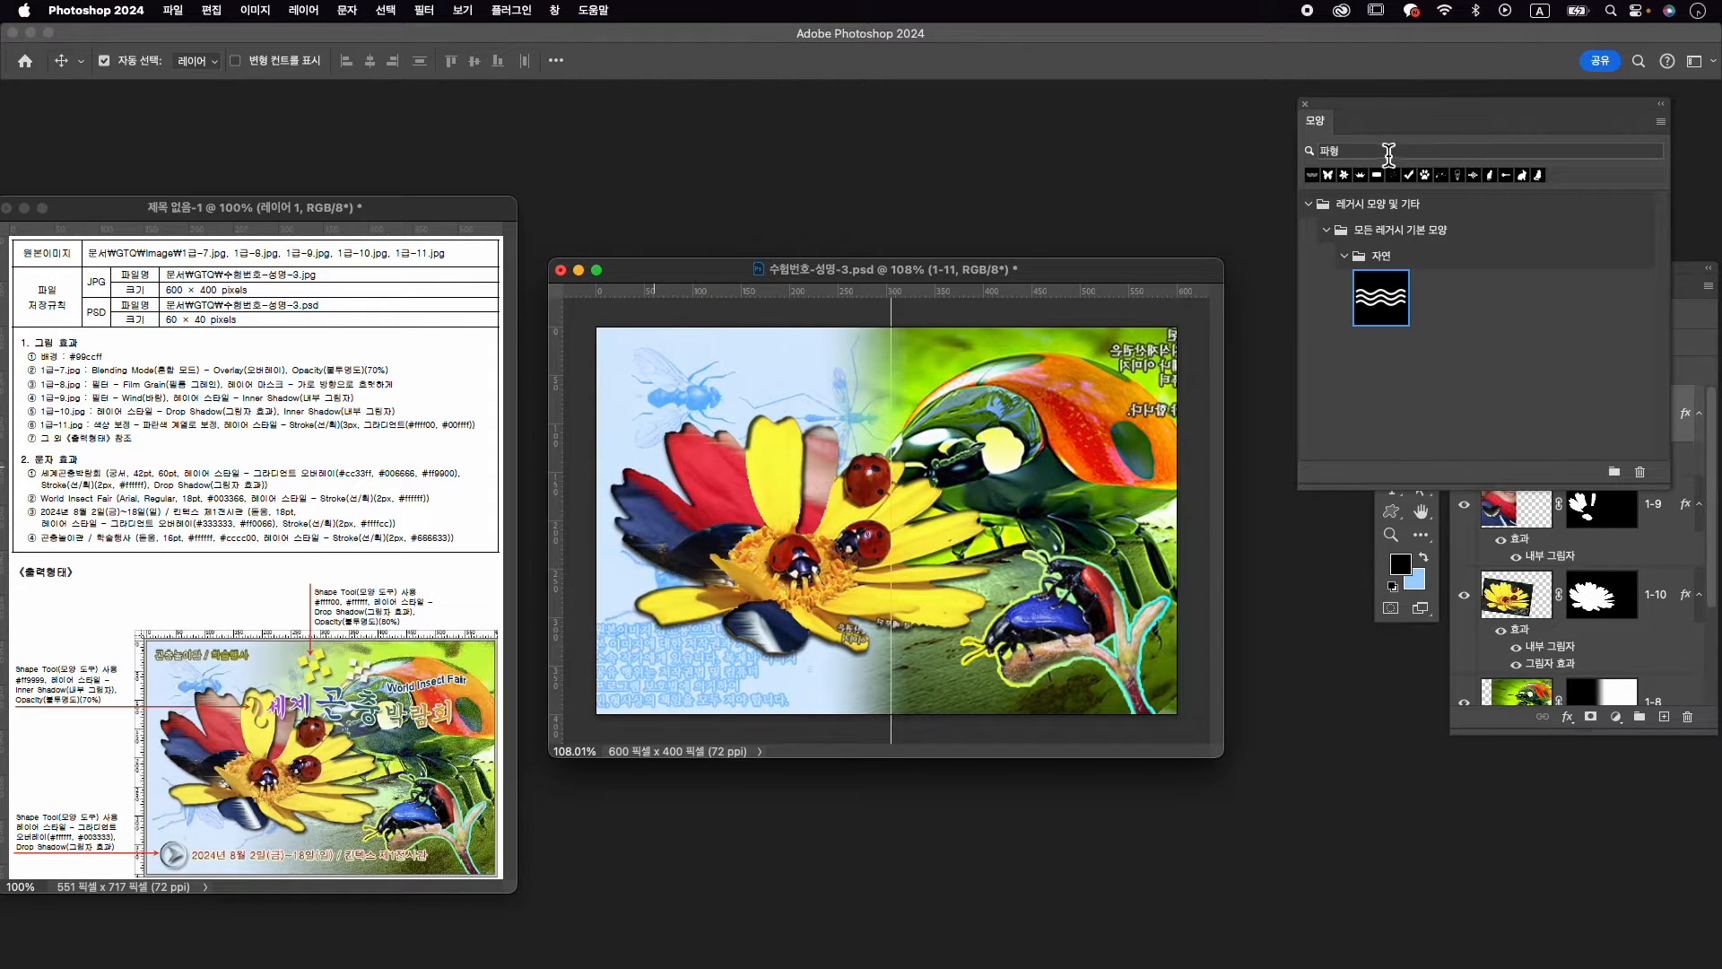
left_click(1388, 154)
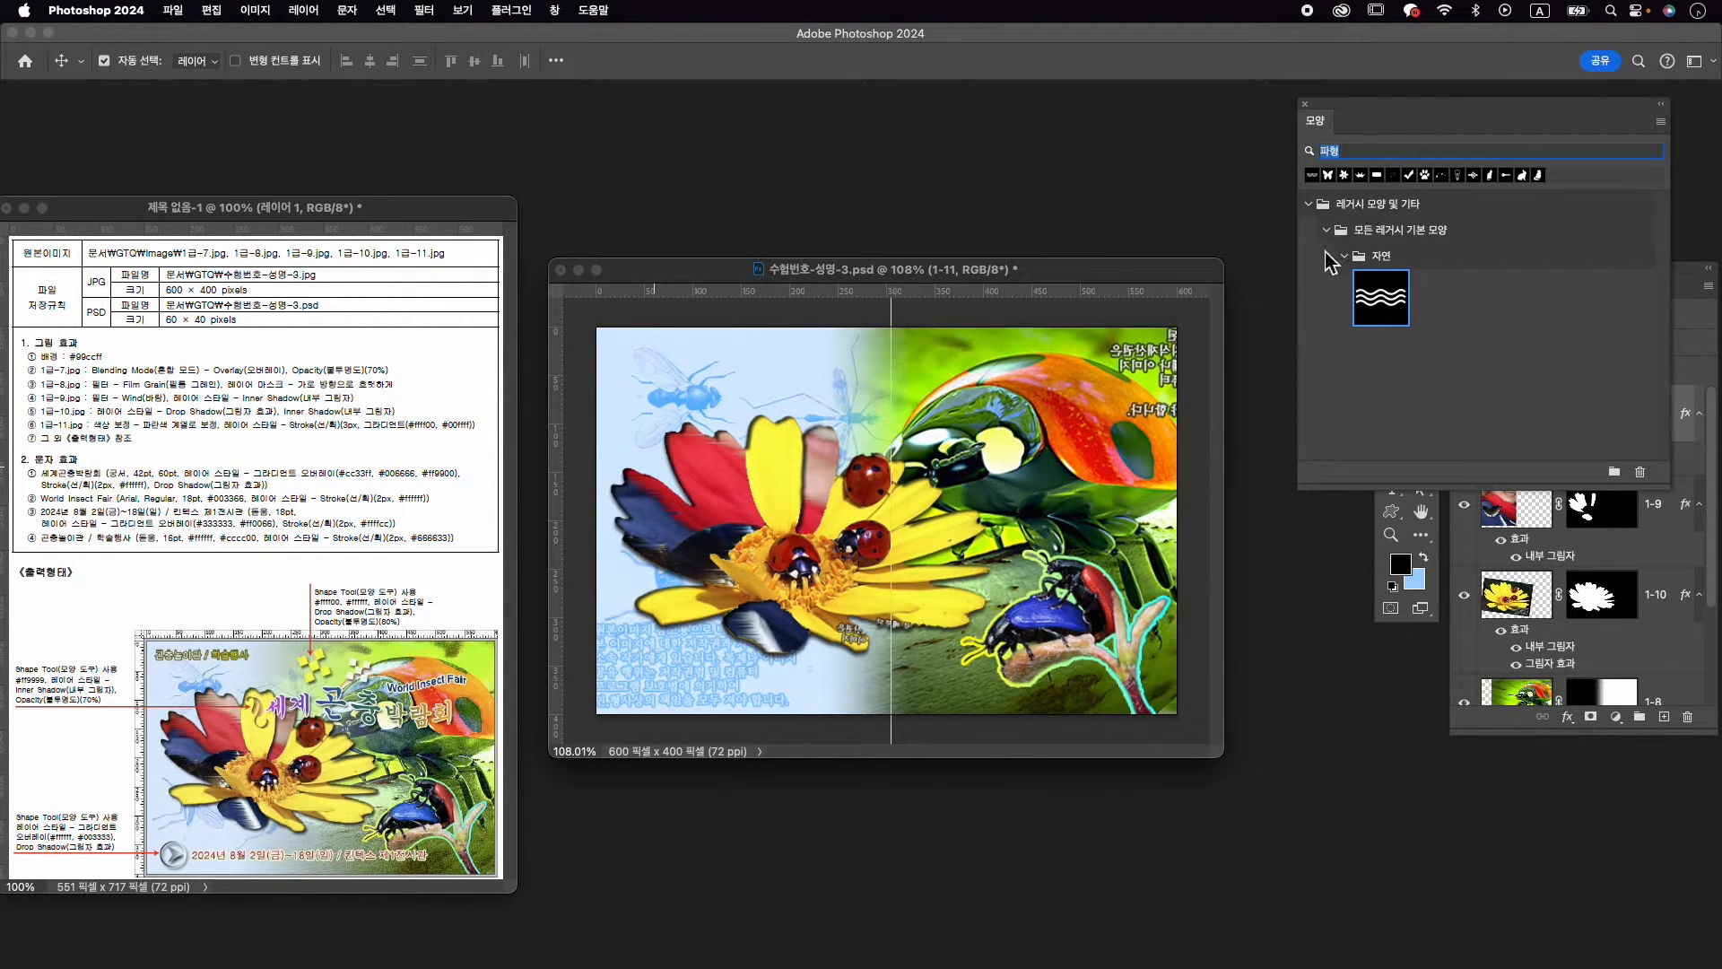
type("wkd")
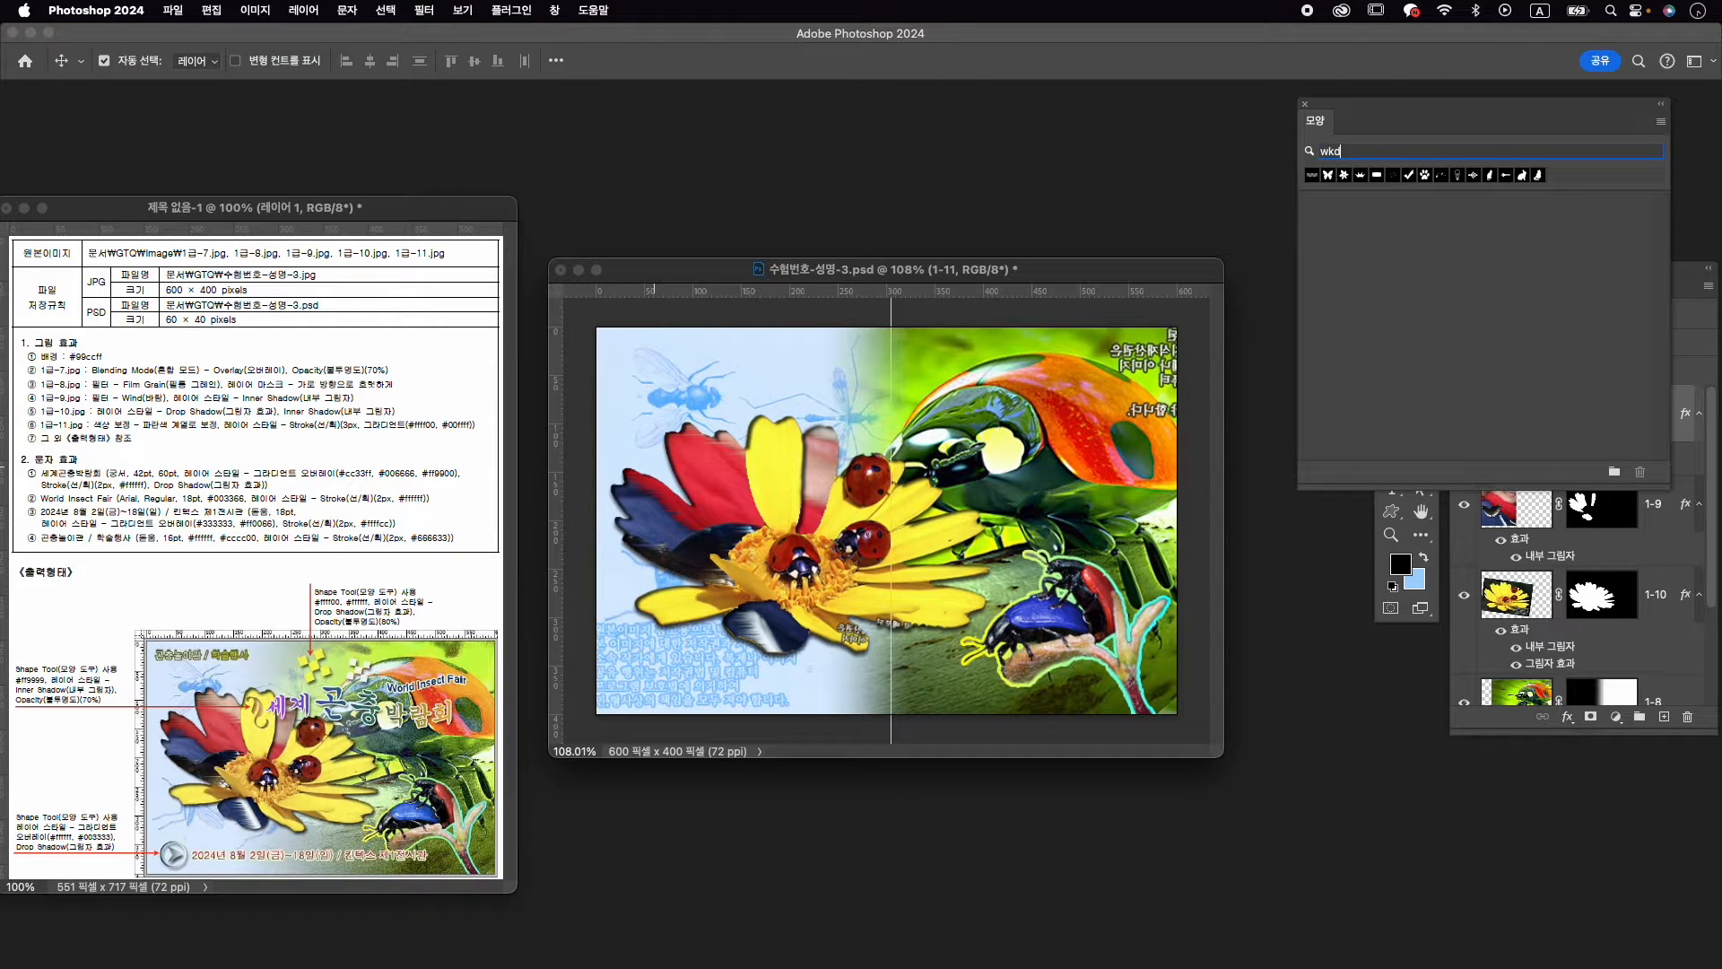
key("BackSpace")
key("BackSpace")
key("BackSpace")
type("ㅈㅏㅇㅅㅣ")
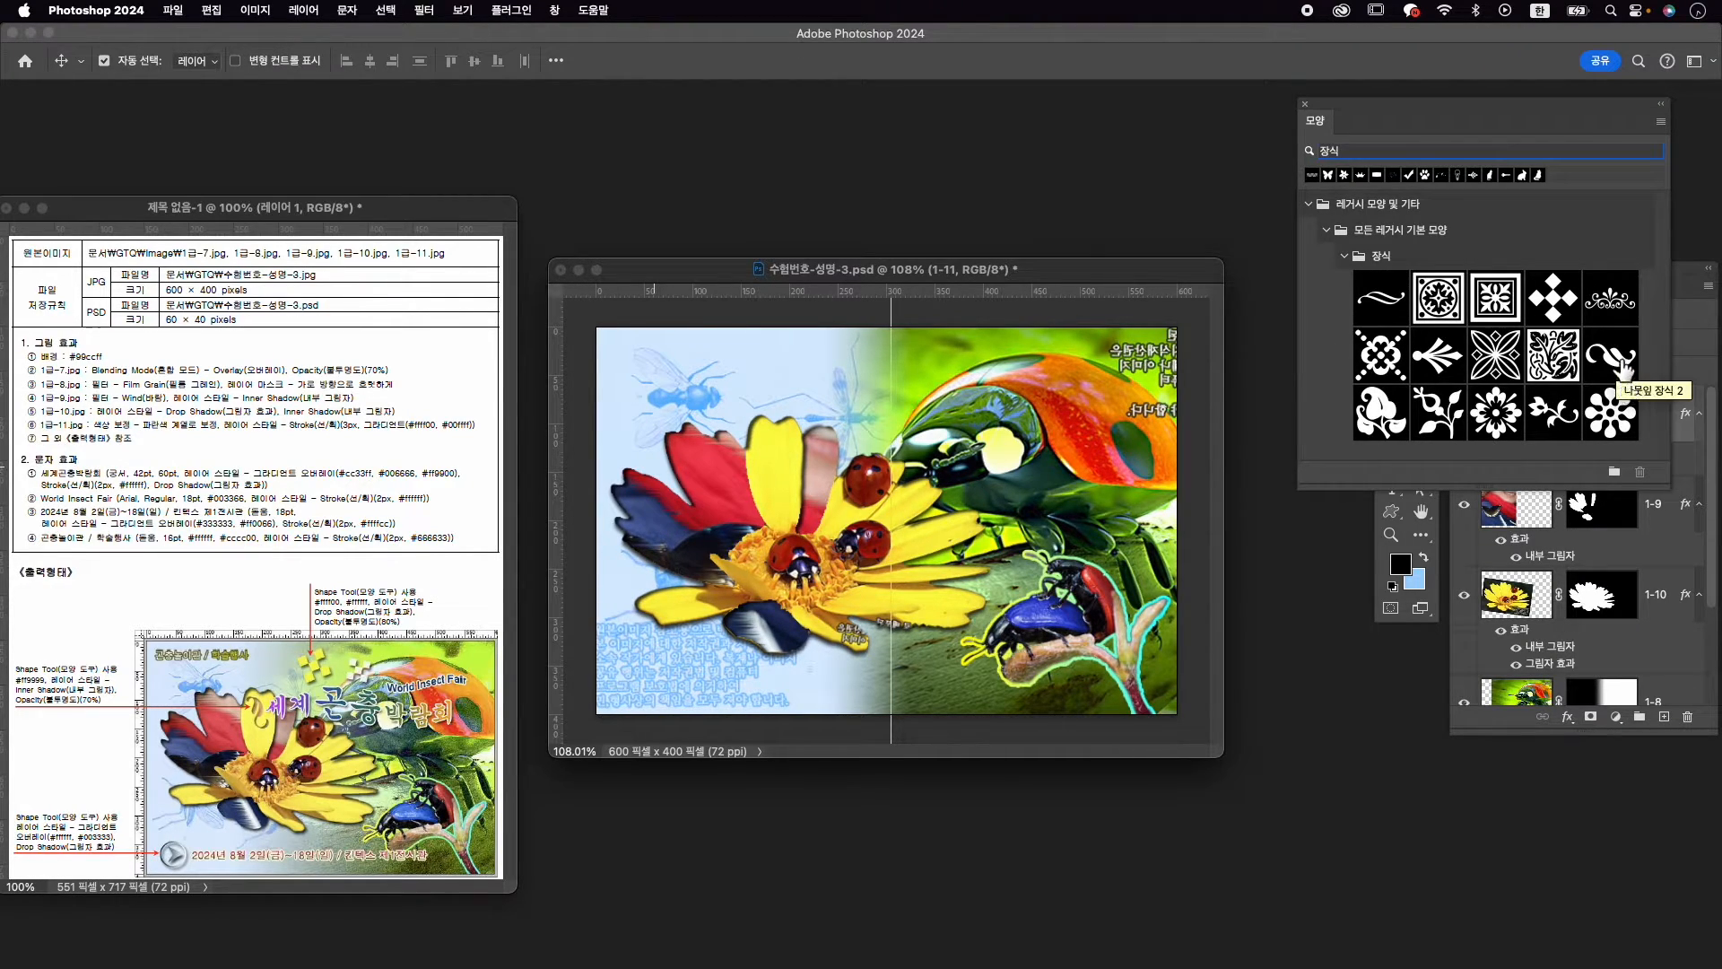
left_click(1622, 381)
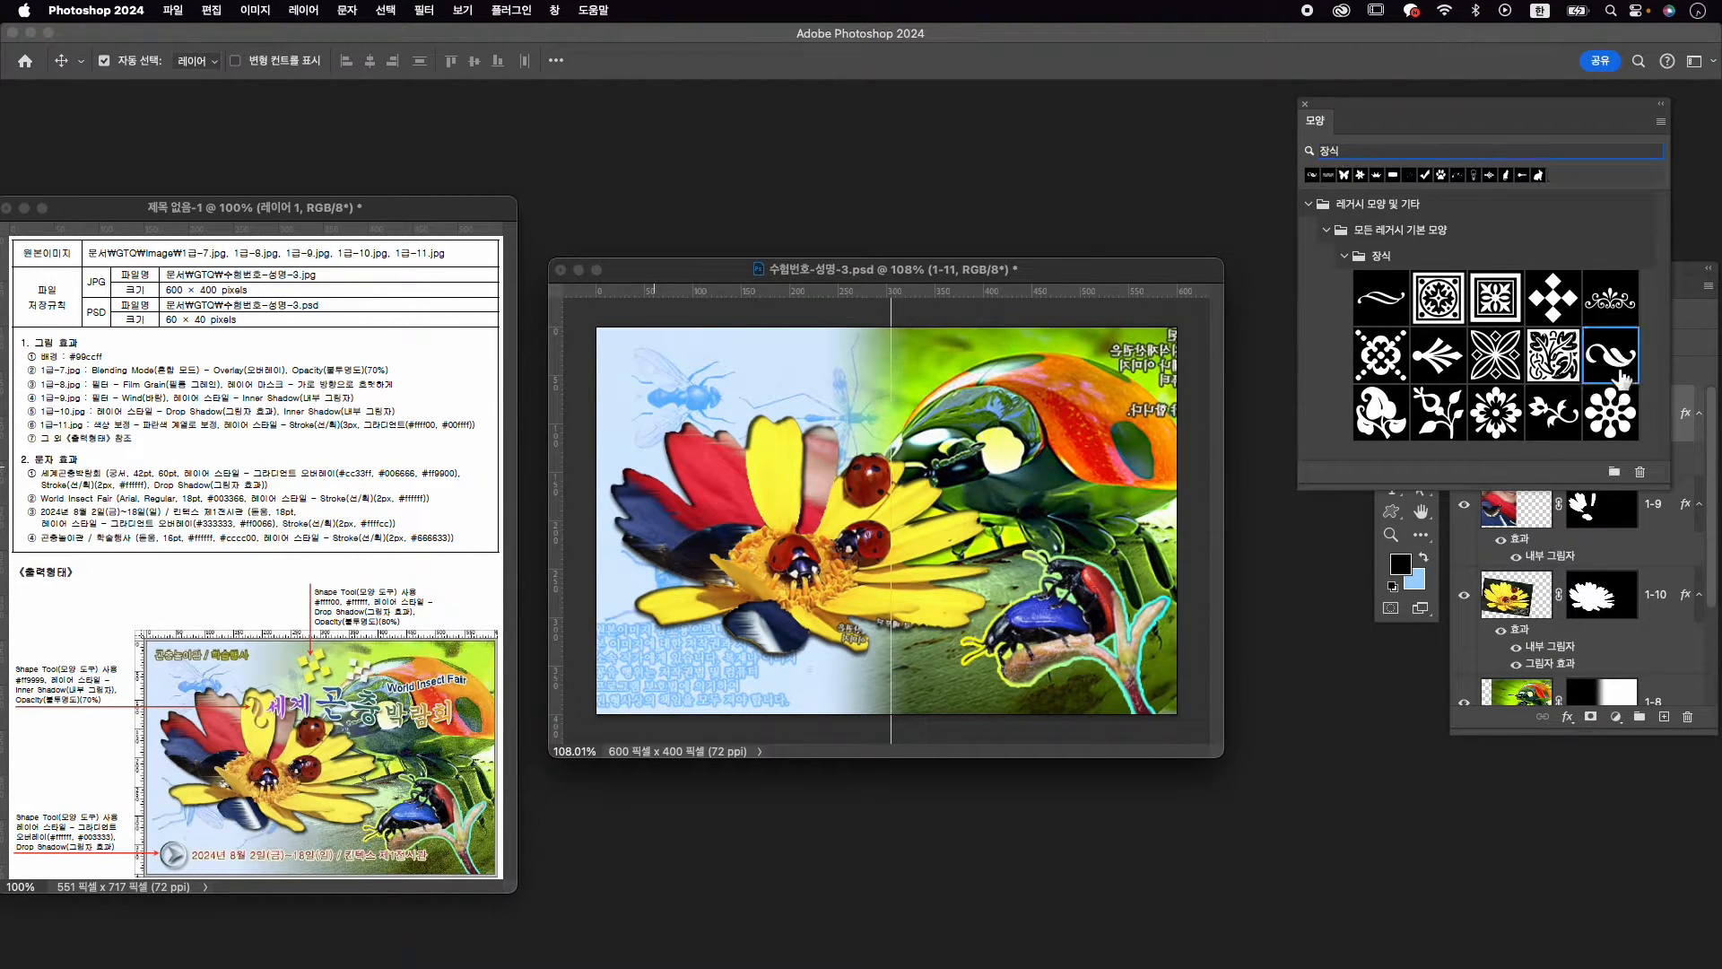
Draw the leaf ornament about 70 × 32 px over the flower's upper yellow petal and set its fill to ff9999
left_click(1391, 513)
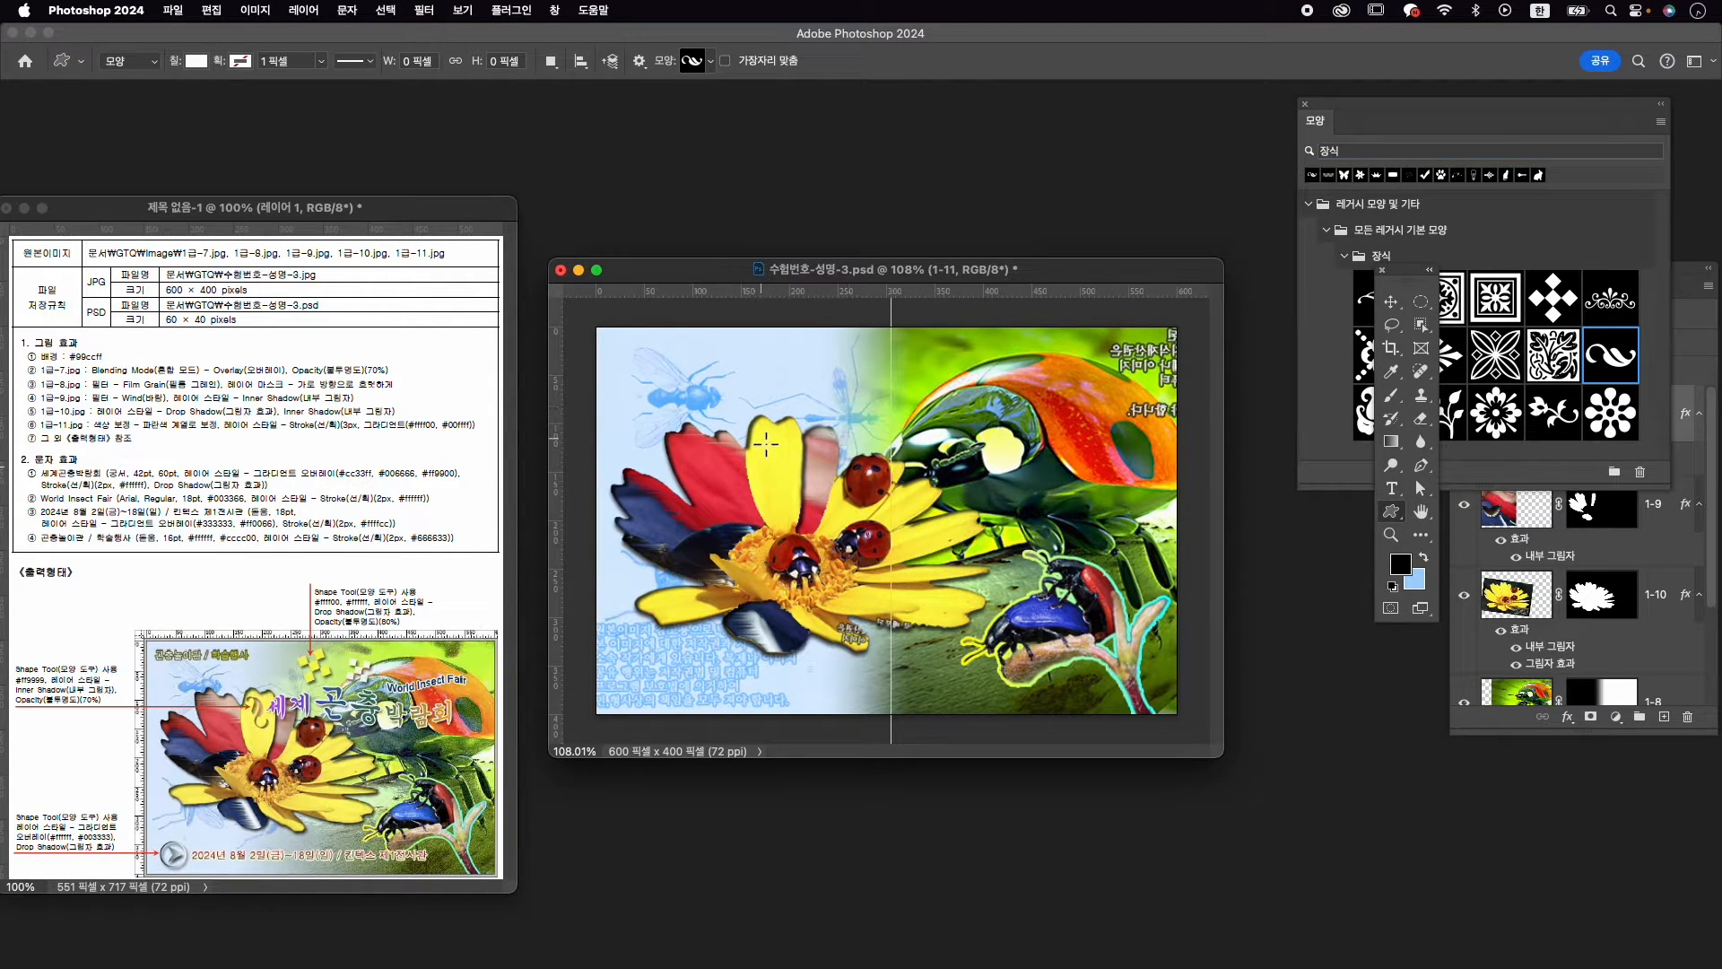
left_click_drag(766, 443, 826, 469)
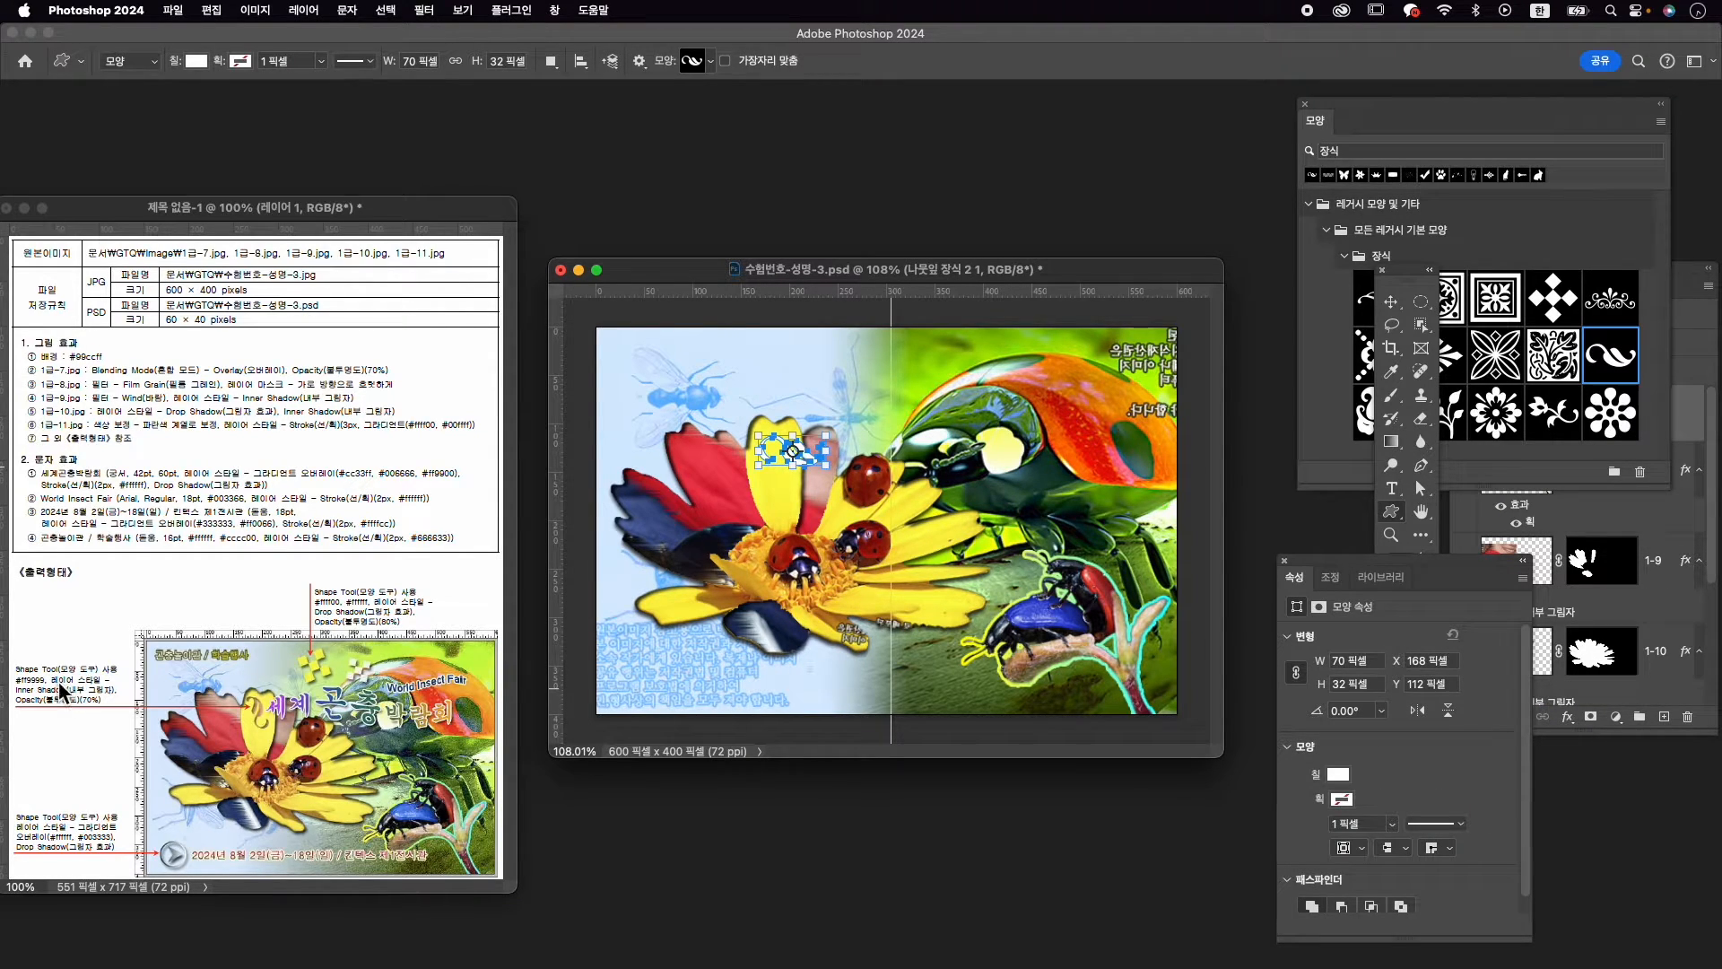
left_click(1339, 774)
left_click(1522, 652)
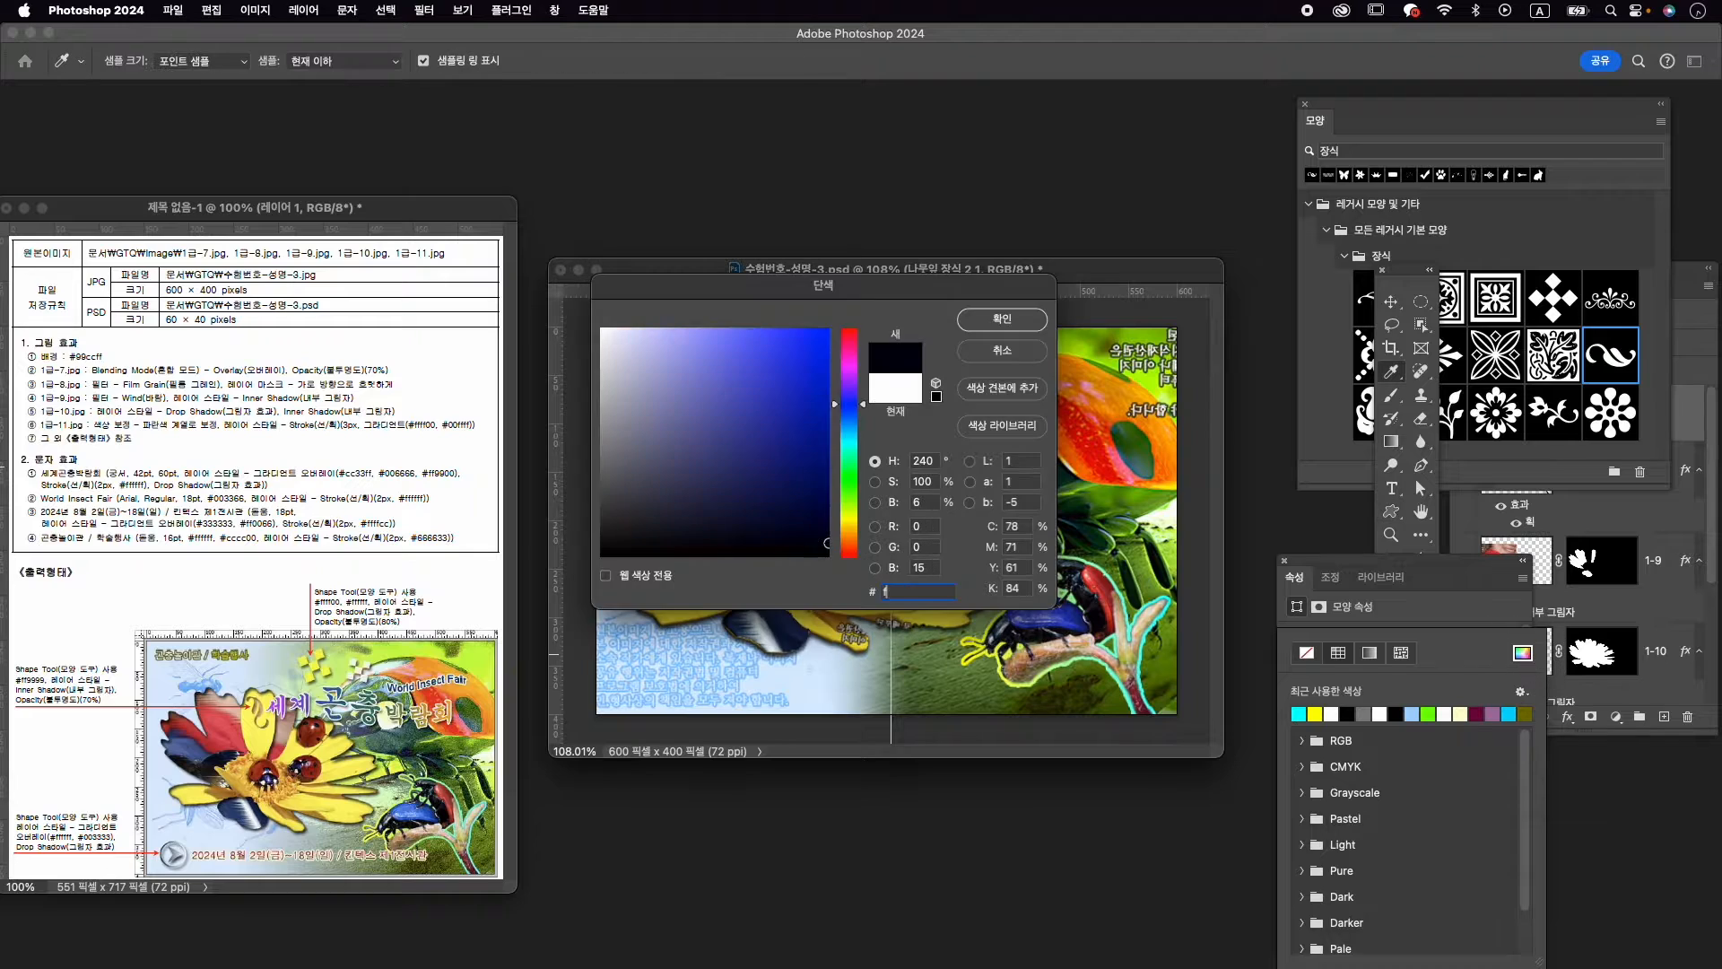
type("fff")
key("BackSpace")
type("9999")
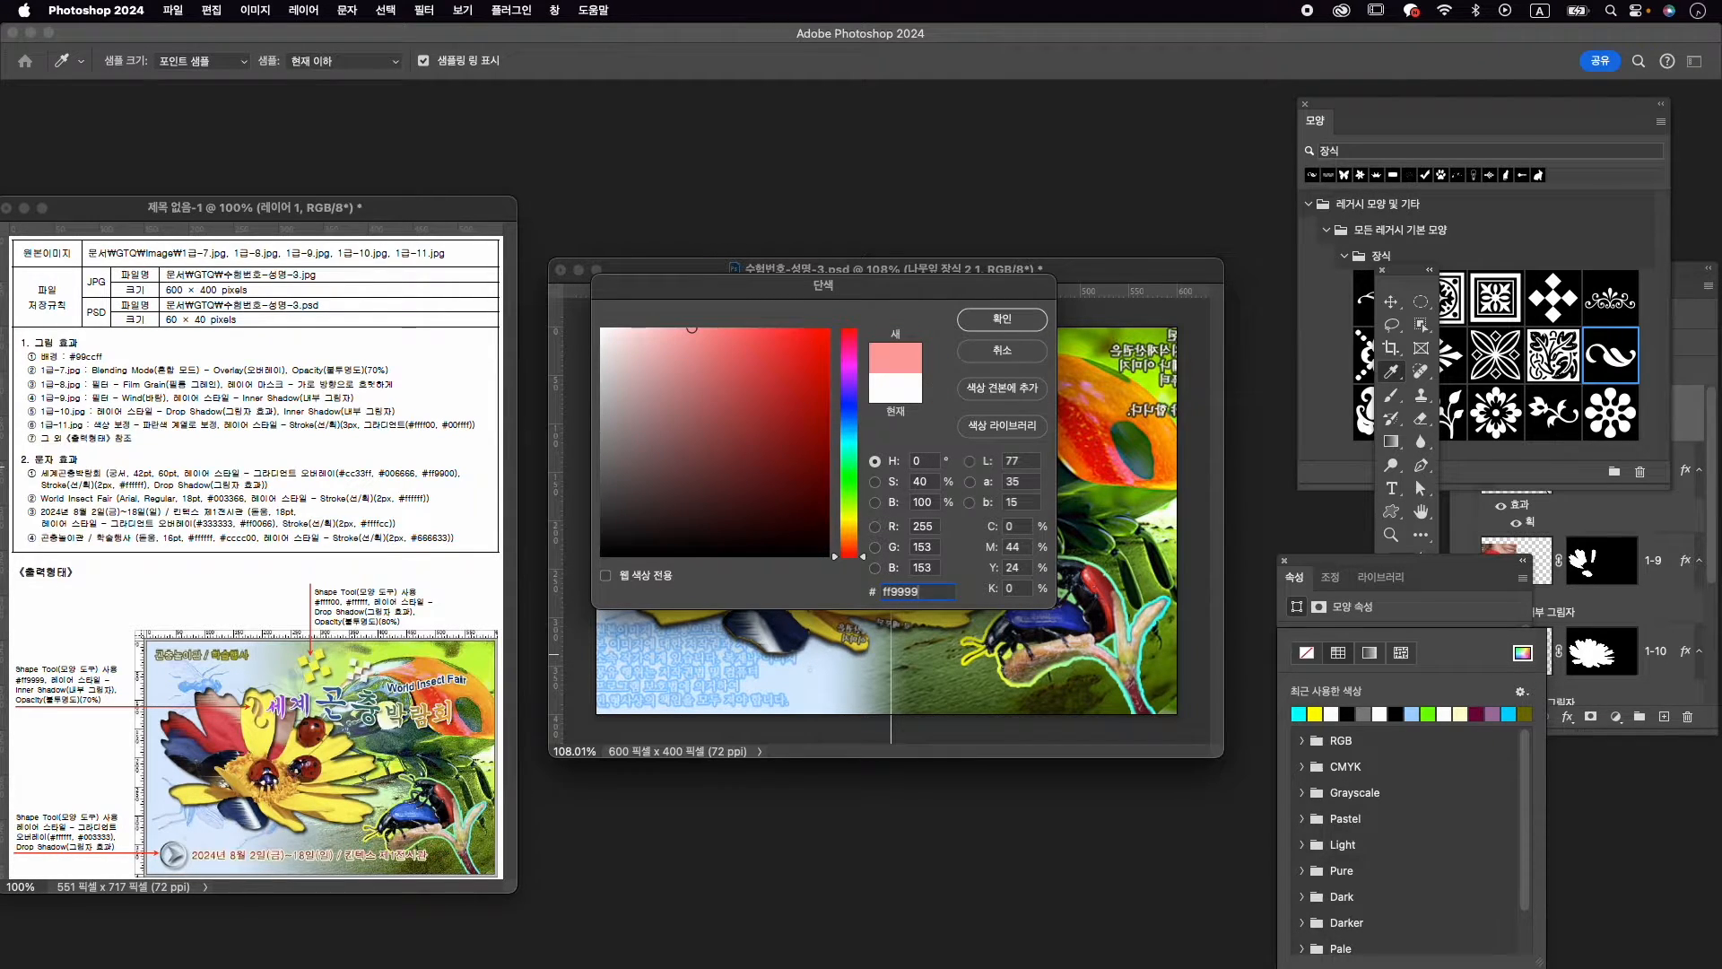
key("Return")
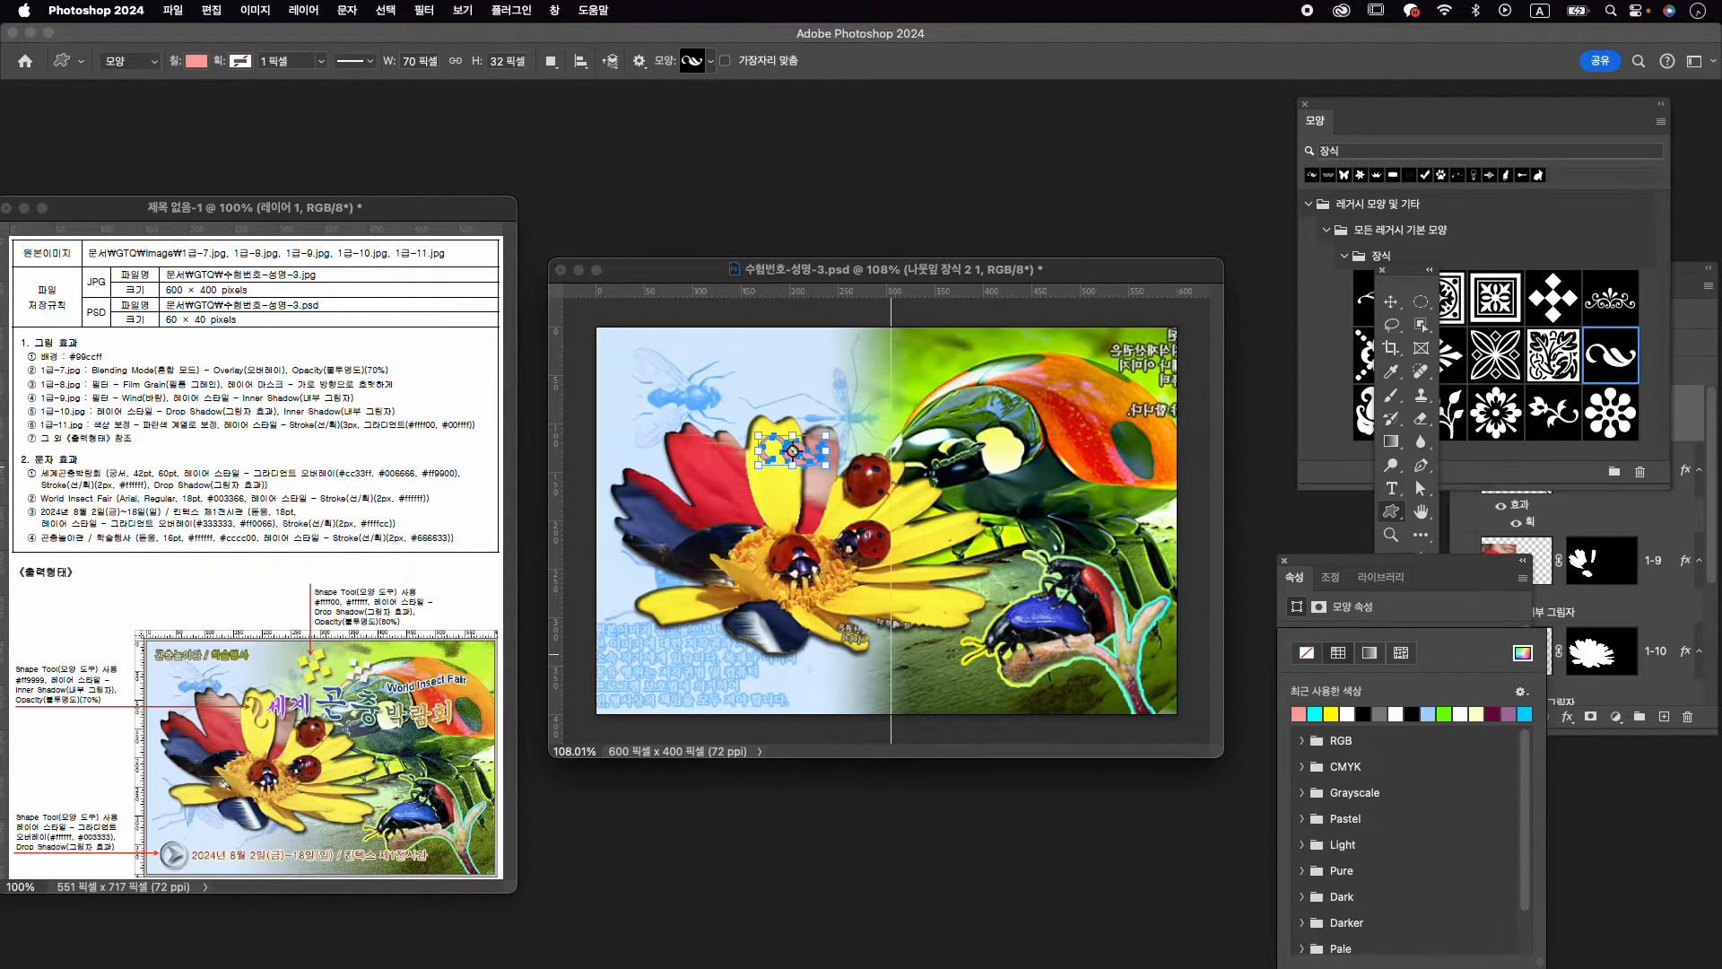
Add an Inner Shadow effect to the leaf ornament and set its layer opacity to 70%
left_click(1567, 717)
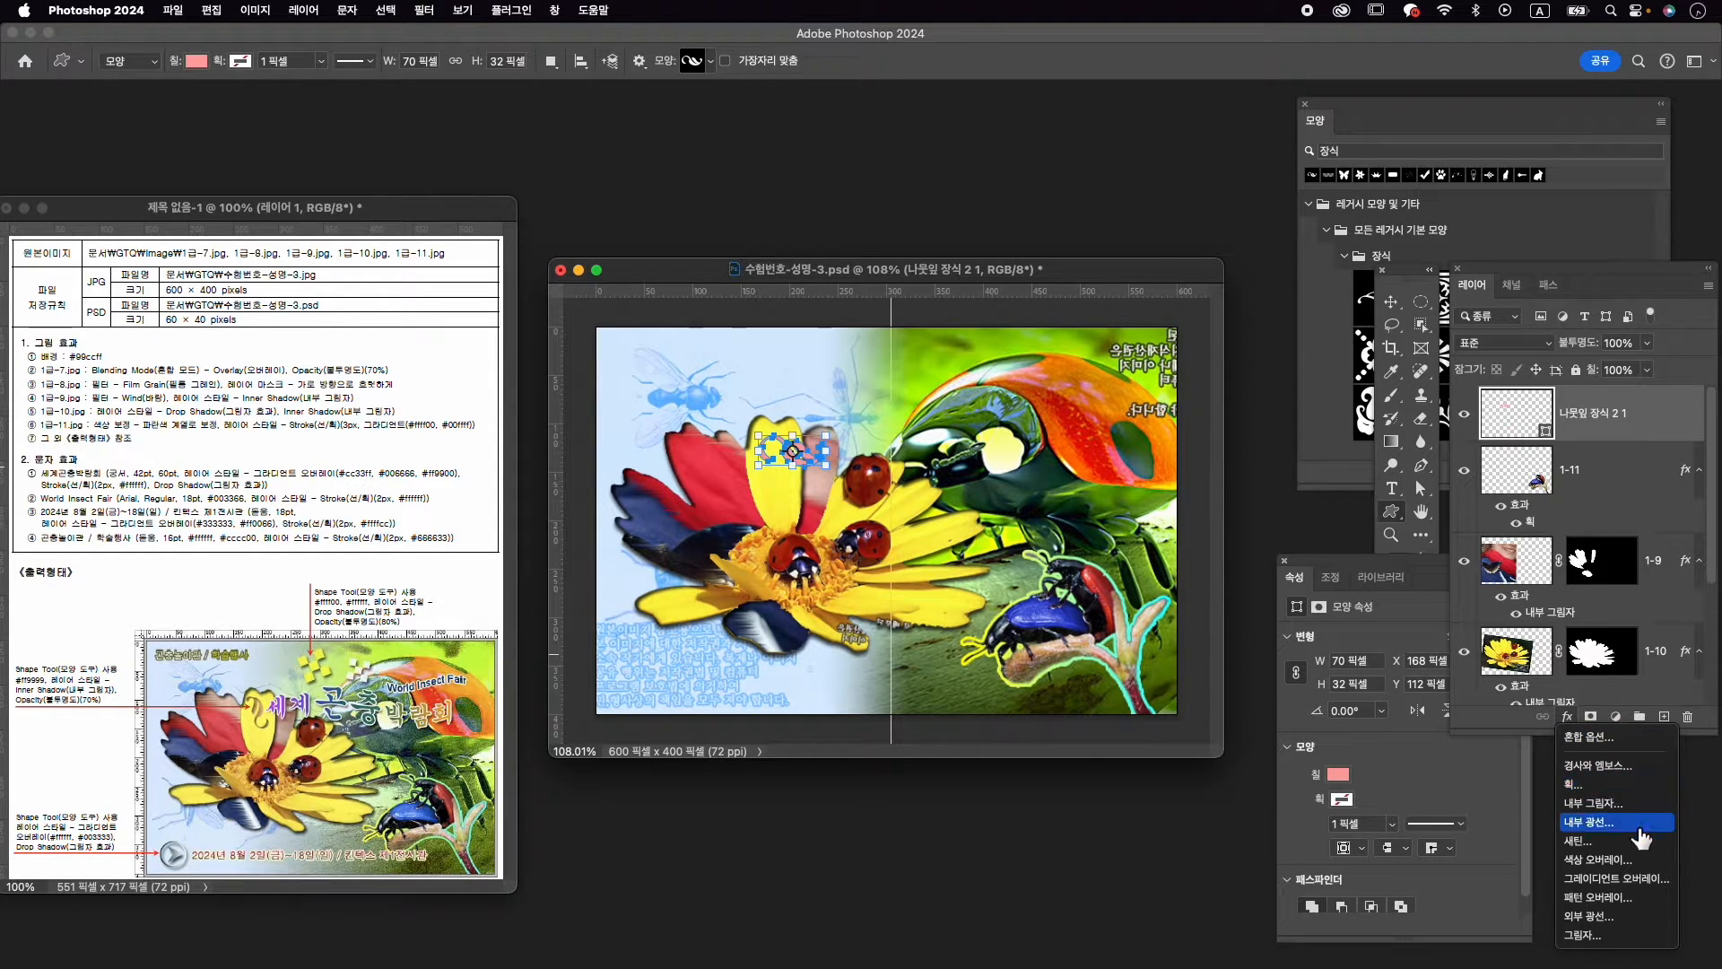
left_click(1605, 804)
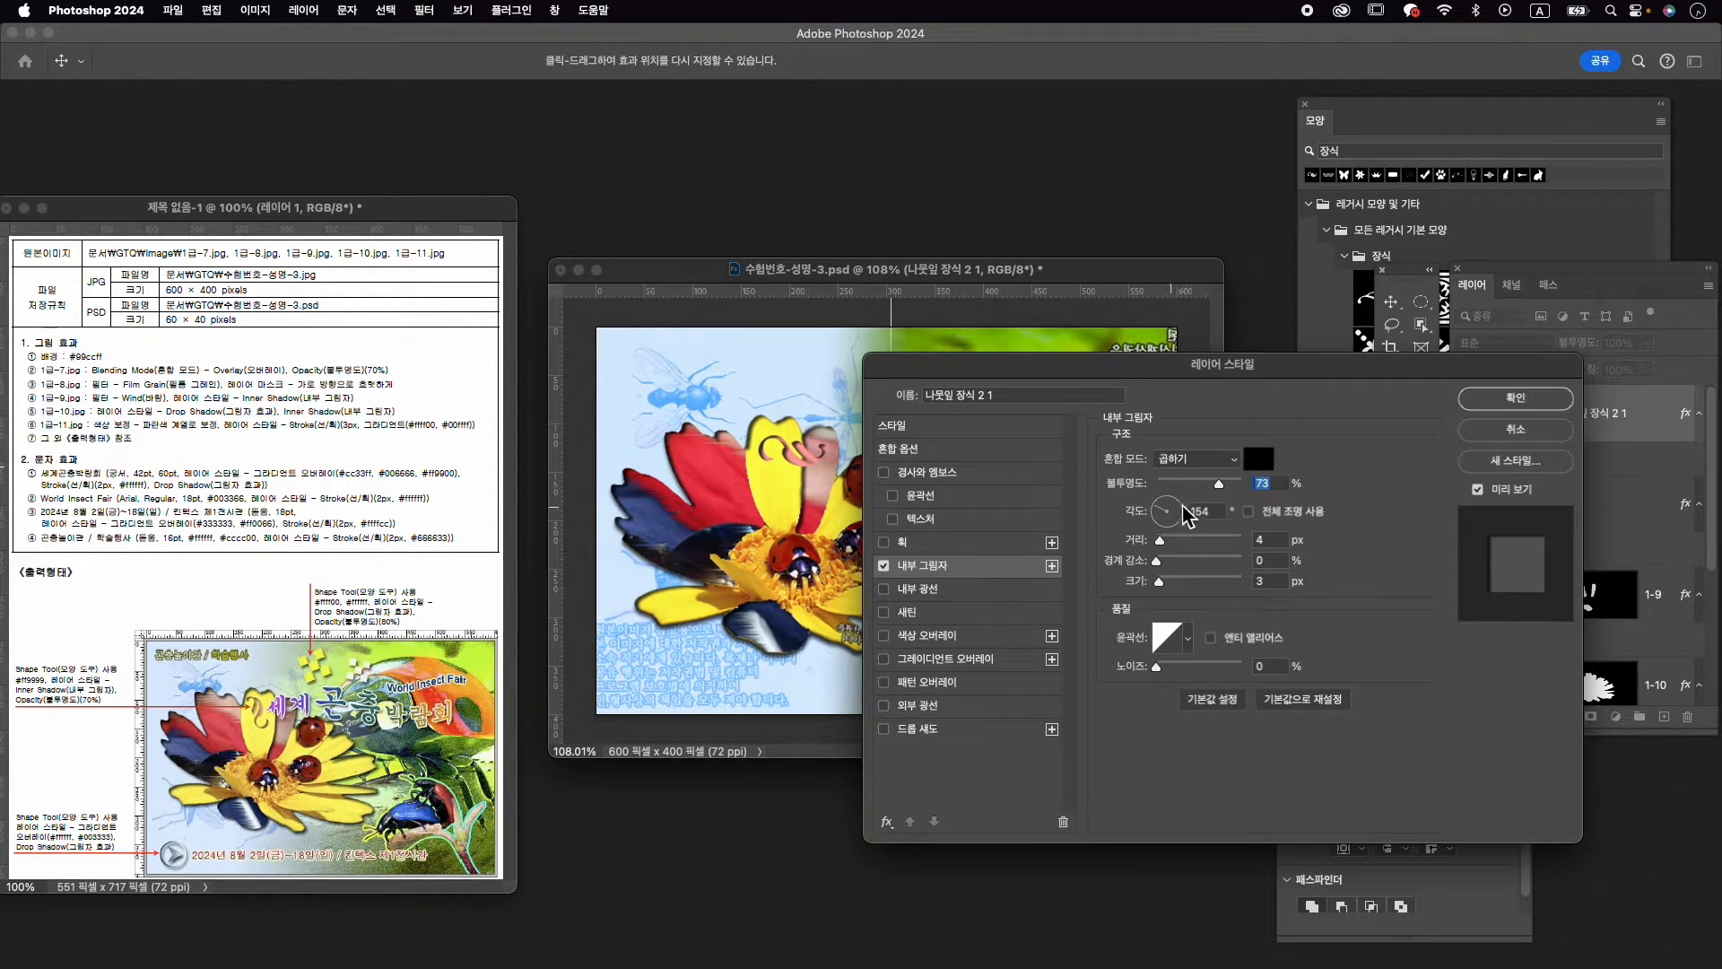
left_click(1511, 404)
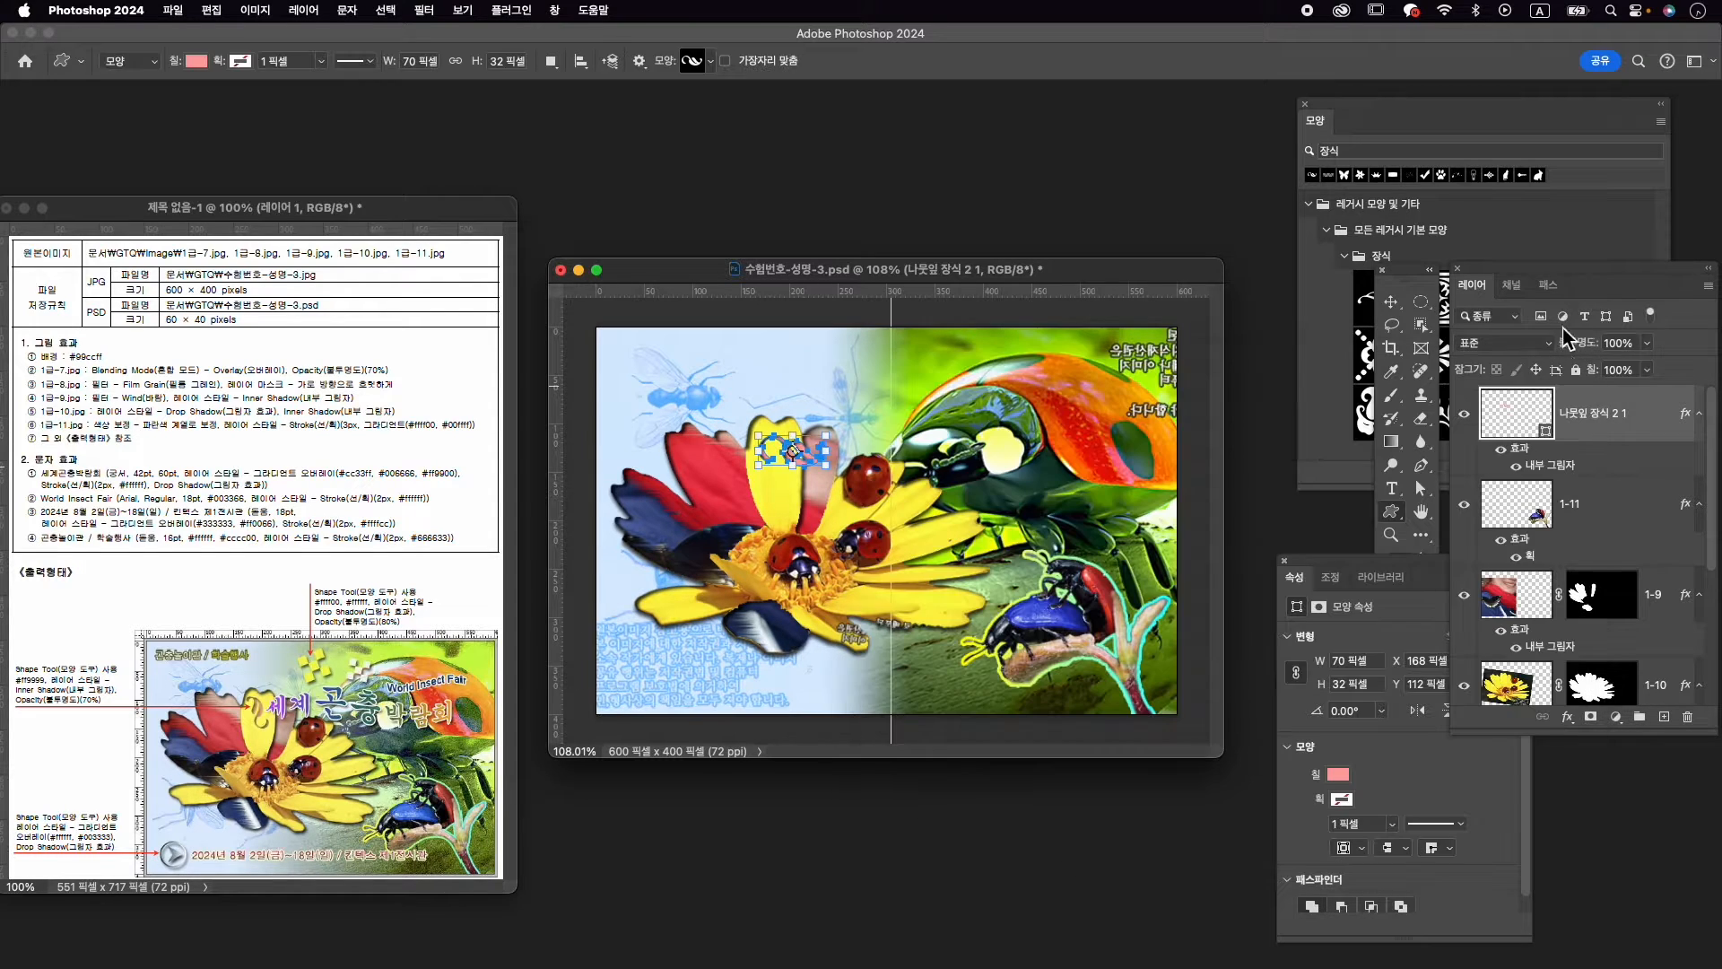
left_click(1618, 343)
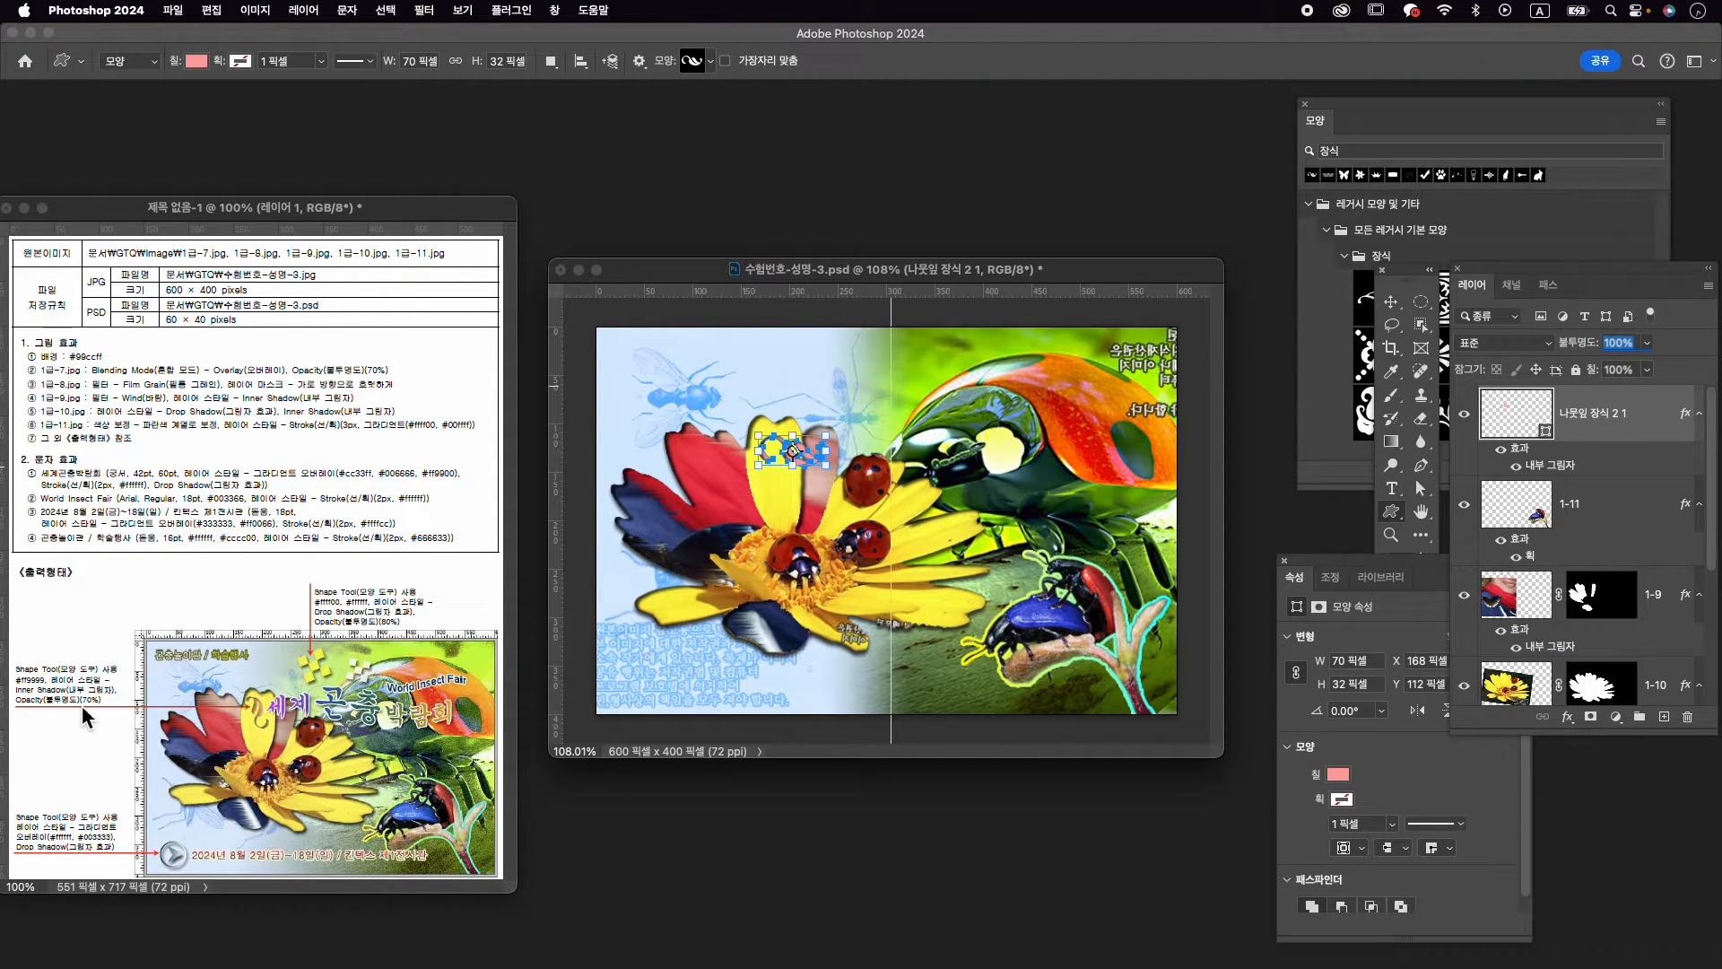
type("70")
key("Return")
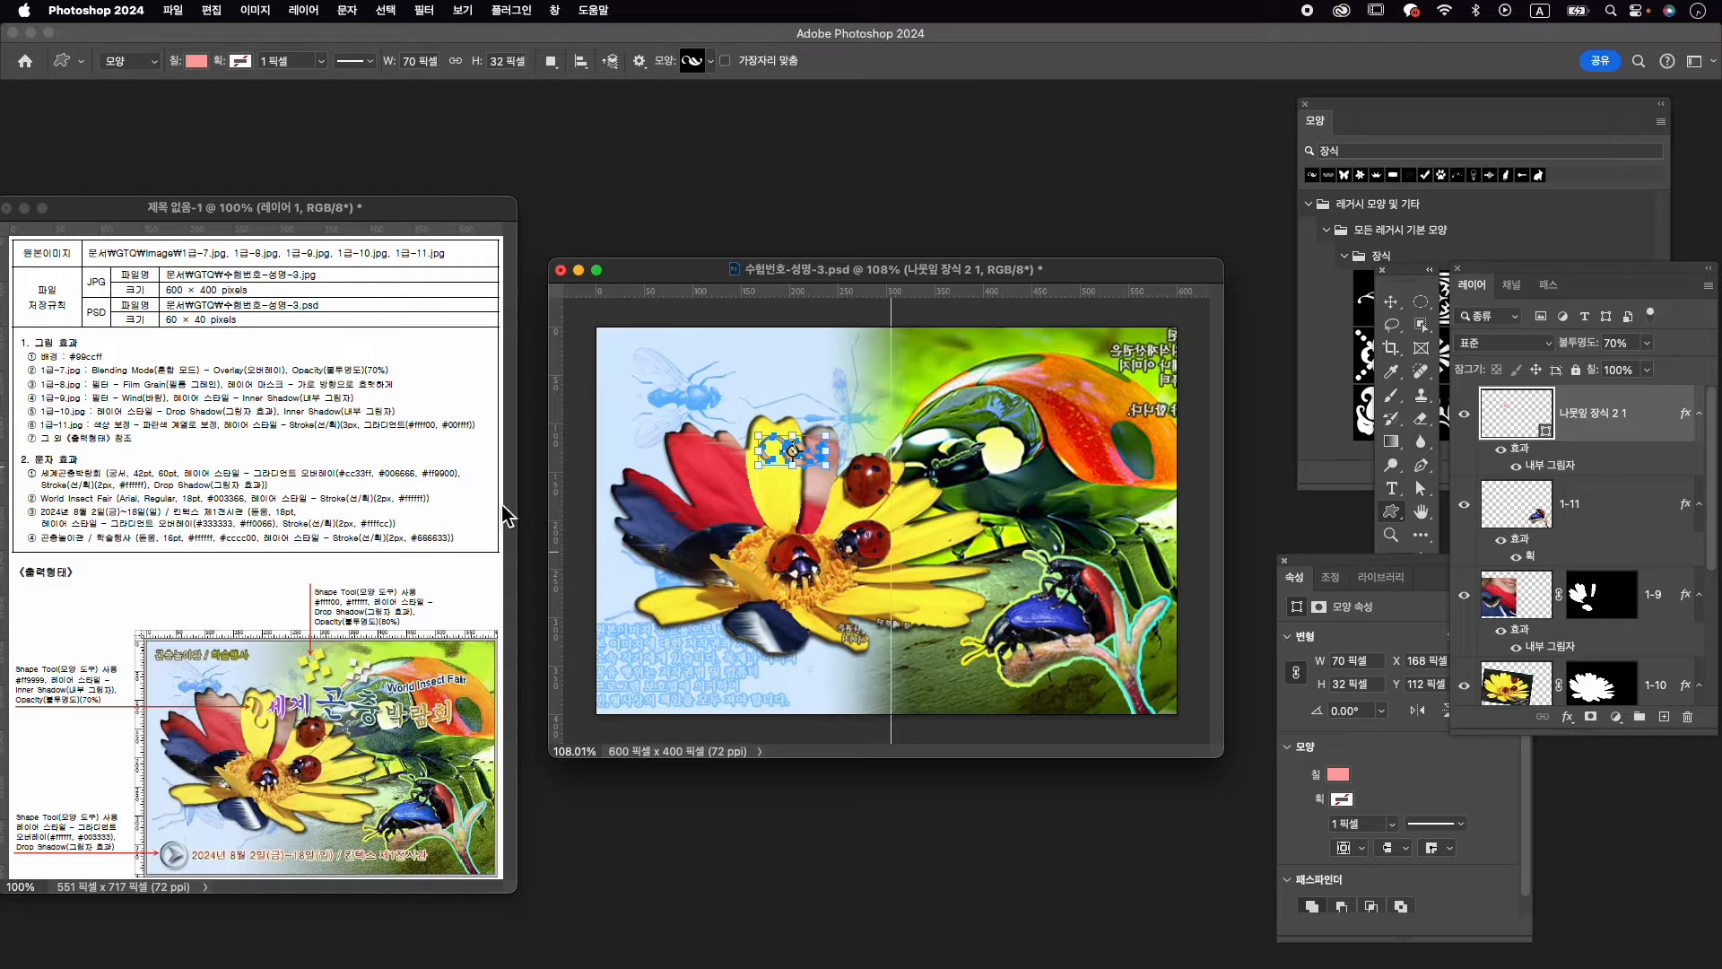
Scale the leaf ornament to about 88%, rotate it to about -125° and place it inside the upper yellow petal
key("super+t")
left_click_drag(868, 416, 774, 457)
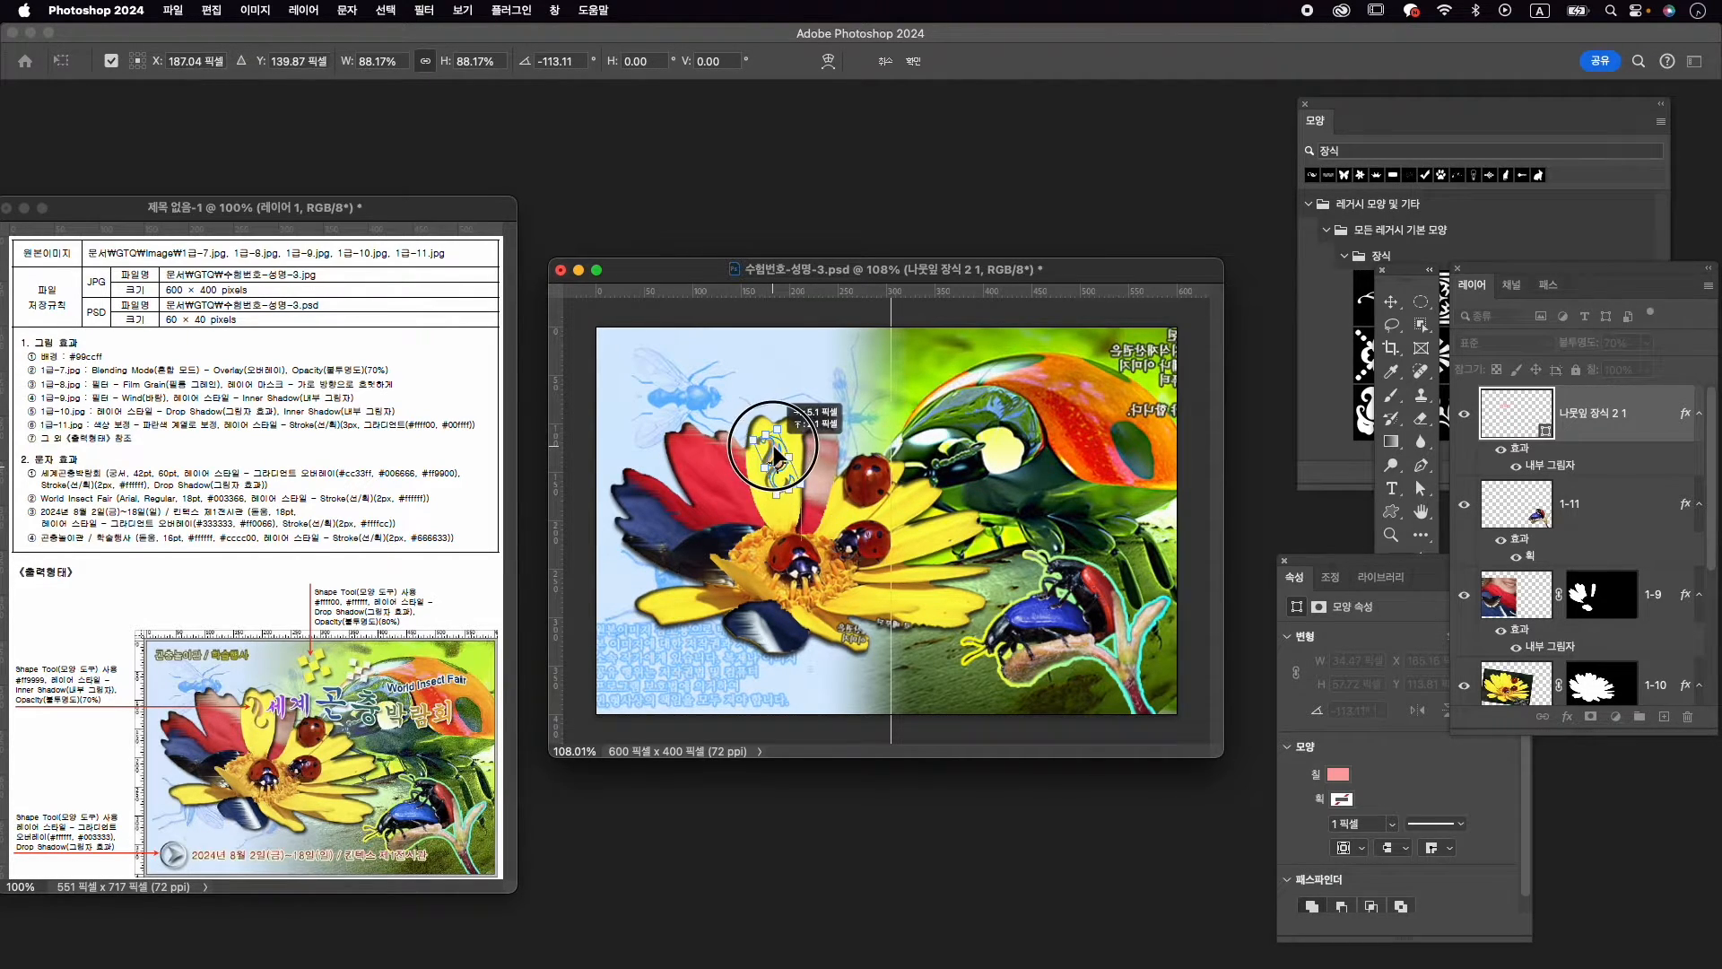
scroll(748, 467, "up", 4)
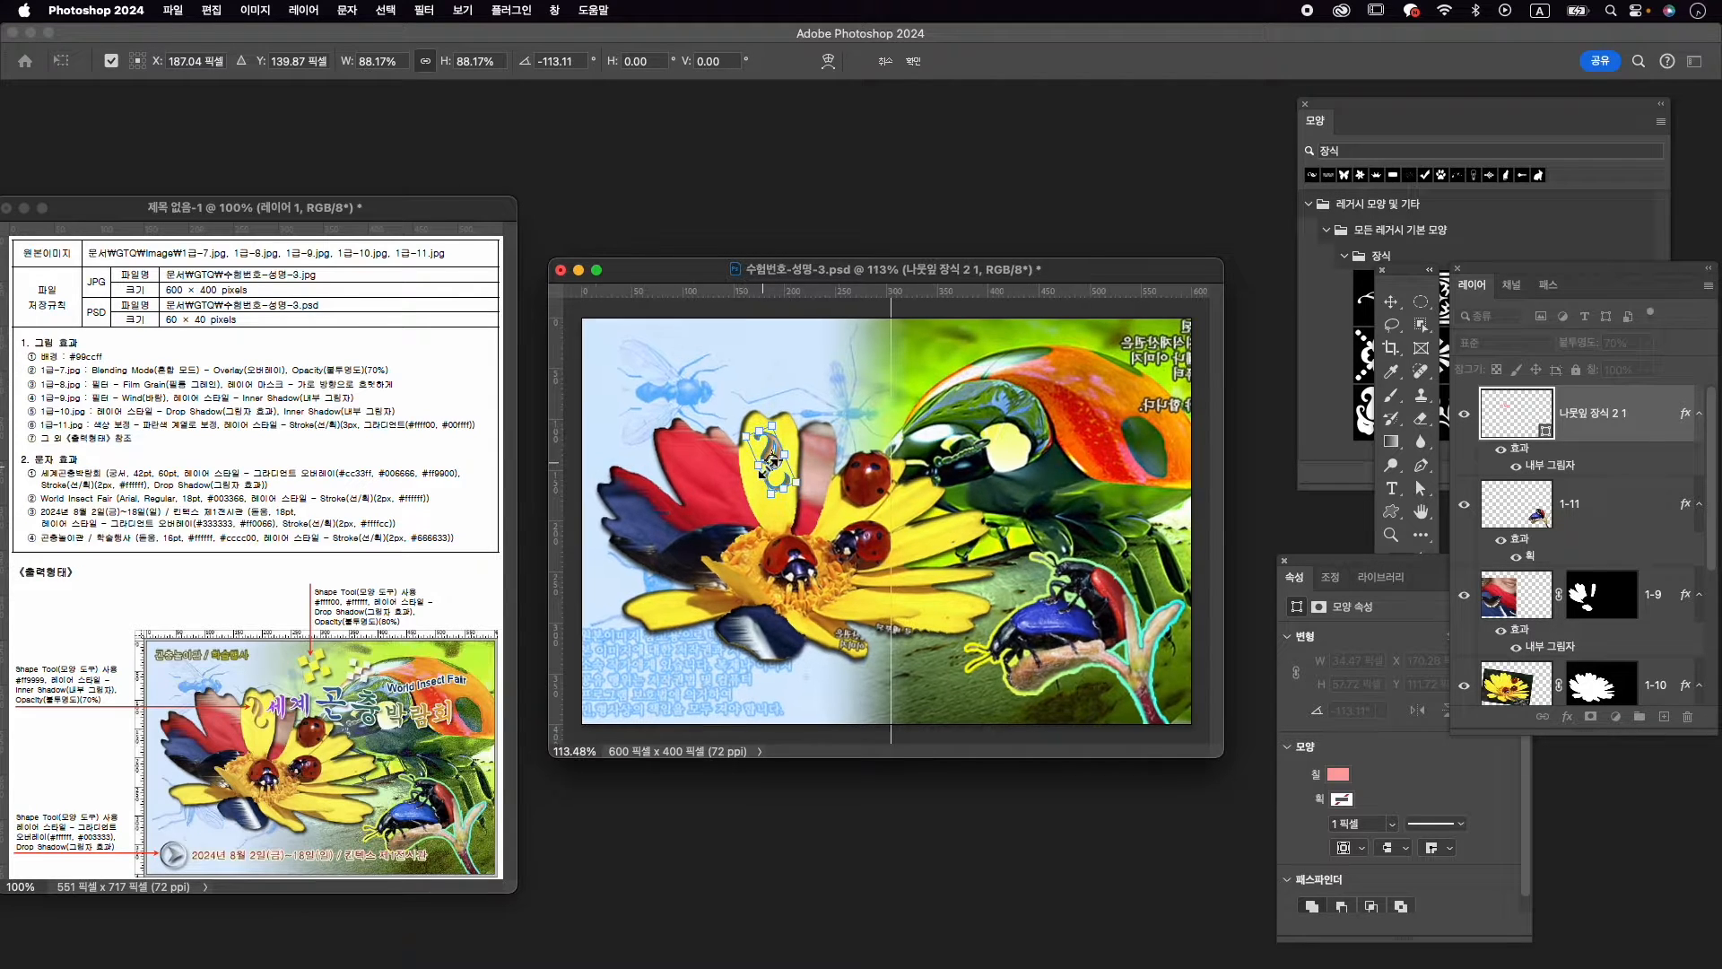
left_click_drag(736, 415, 771, 439)
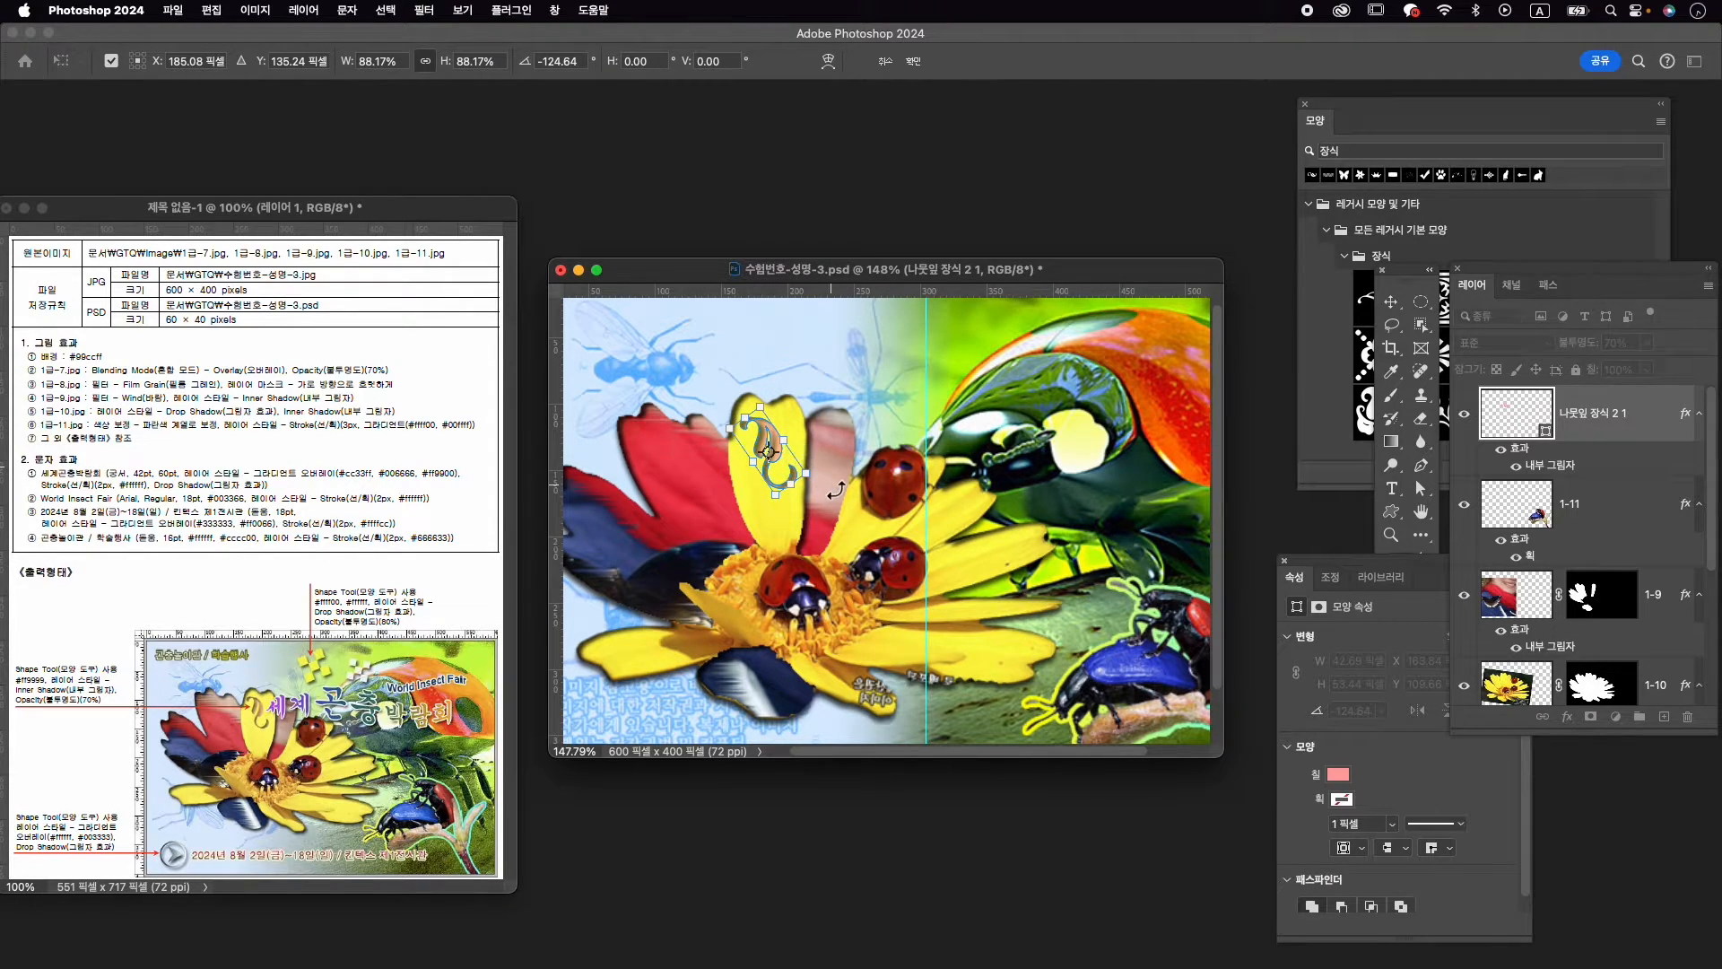
key("Return")
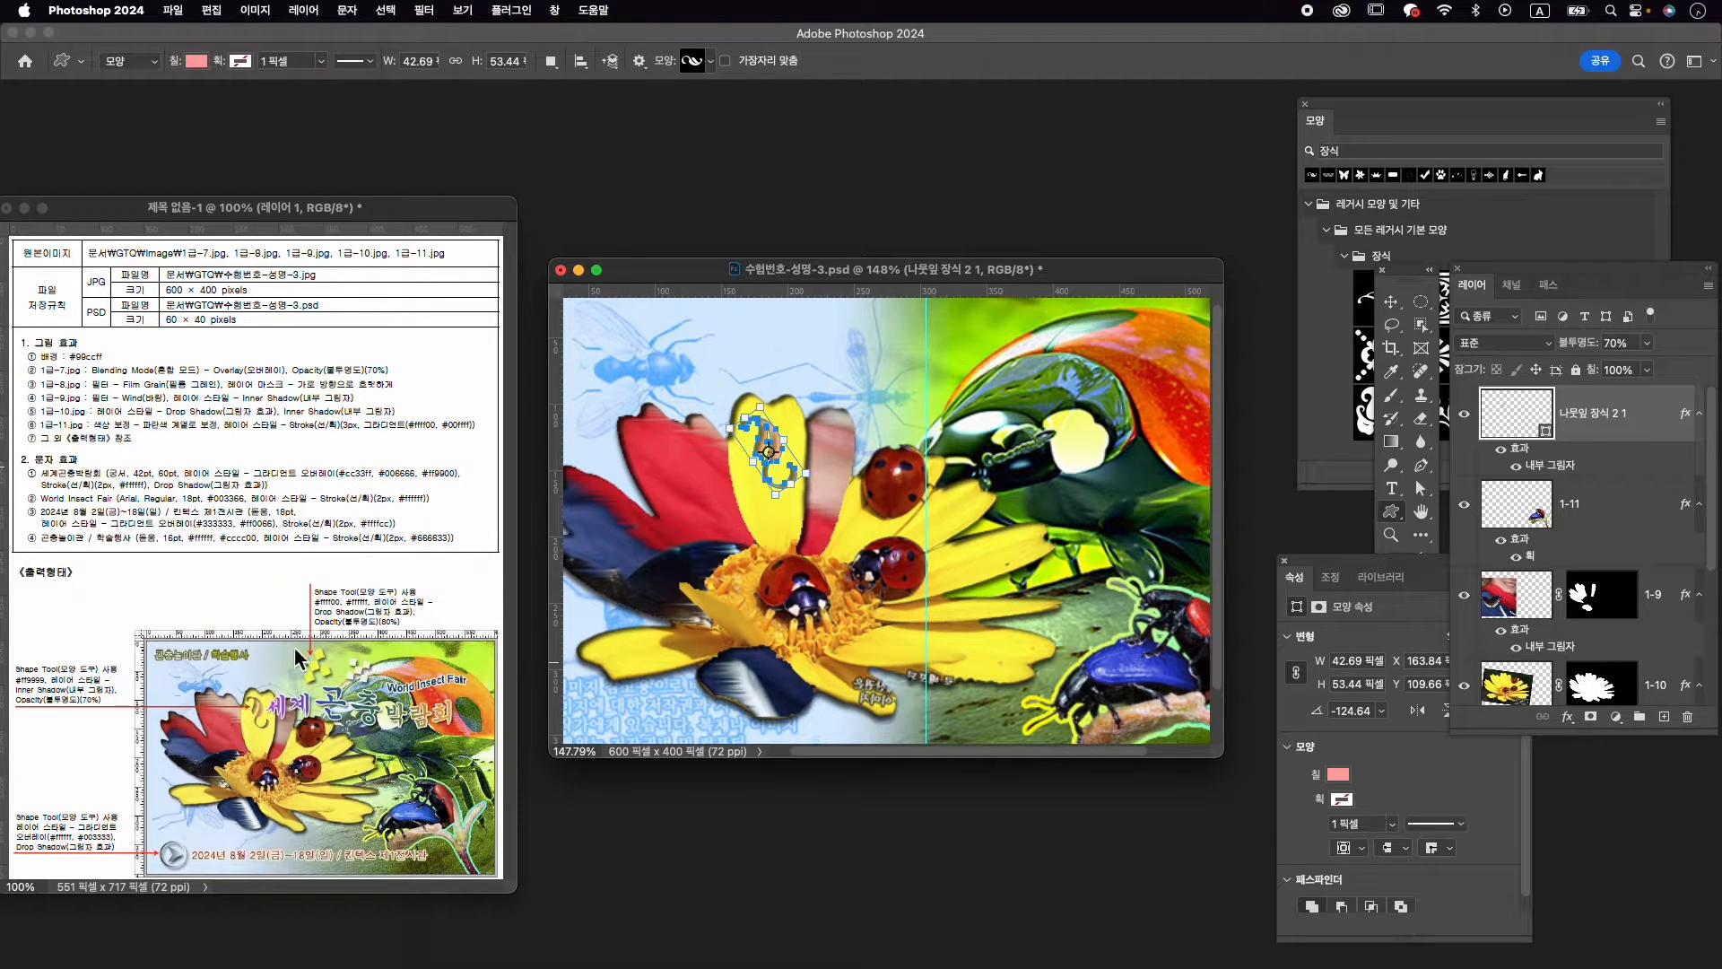
Draw the four-diamond 장식 4 shape about 64 × 64 px above the flower, just left of the vertical centre guide
left_click(1384, 148)
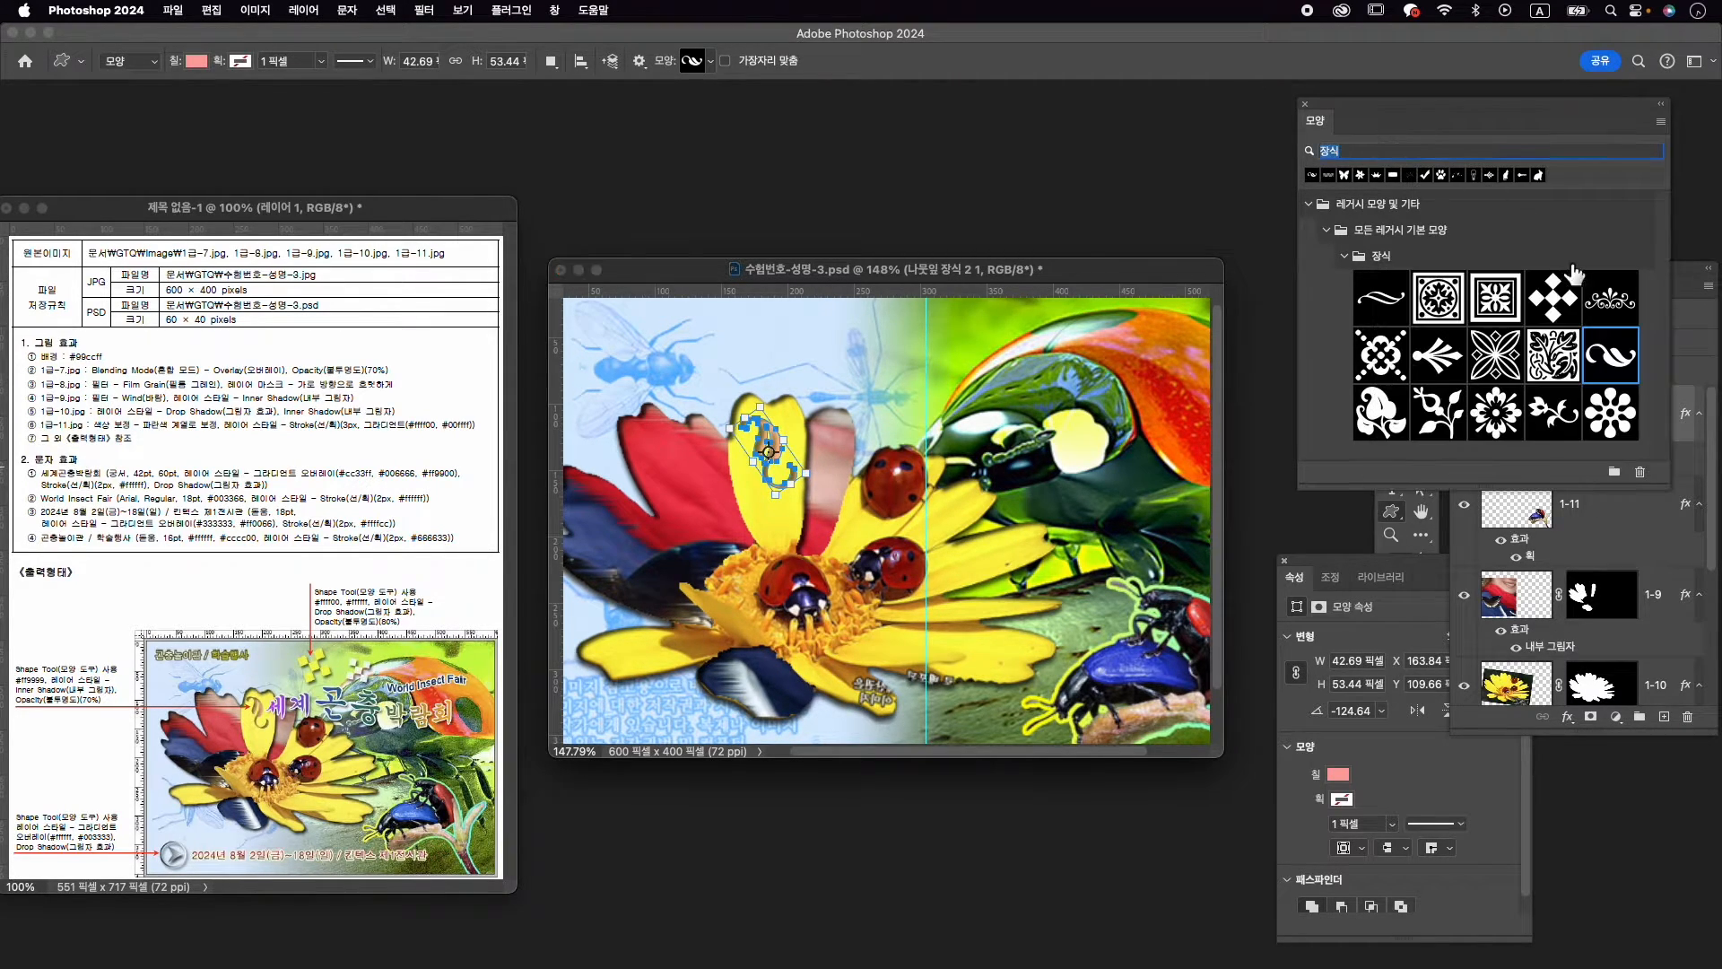
left_click(1574, 296)
left_click(1444, 315)
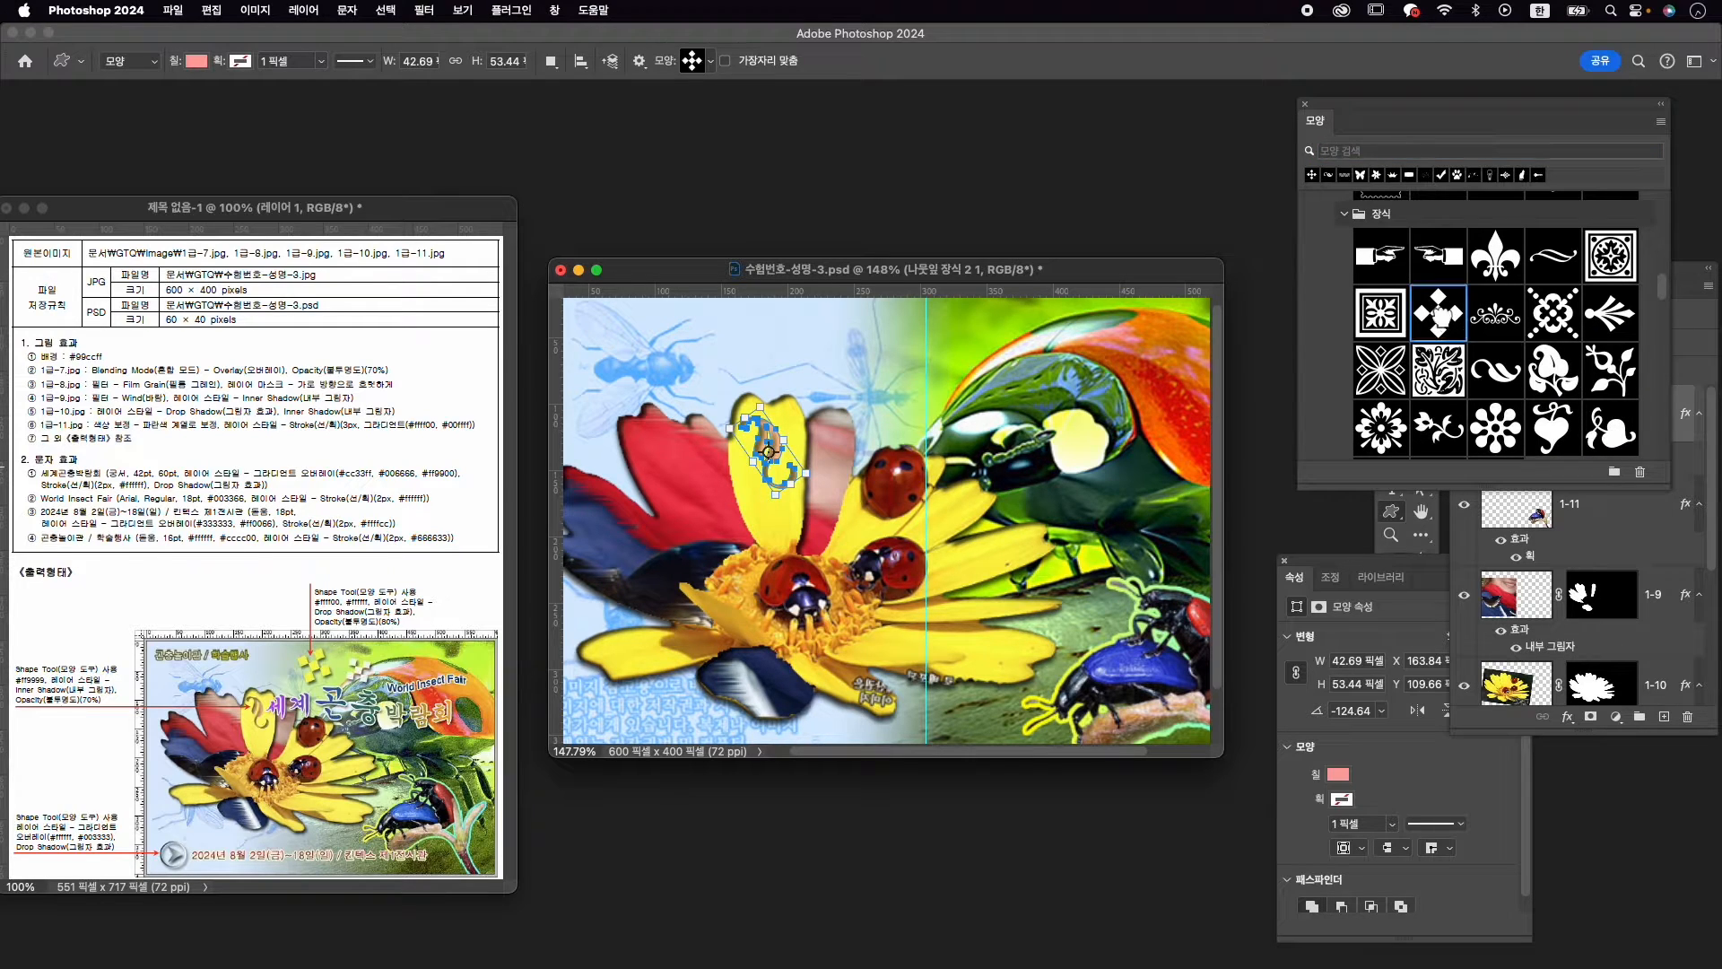
scroll(1462, 325, "up", 2)
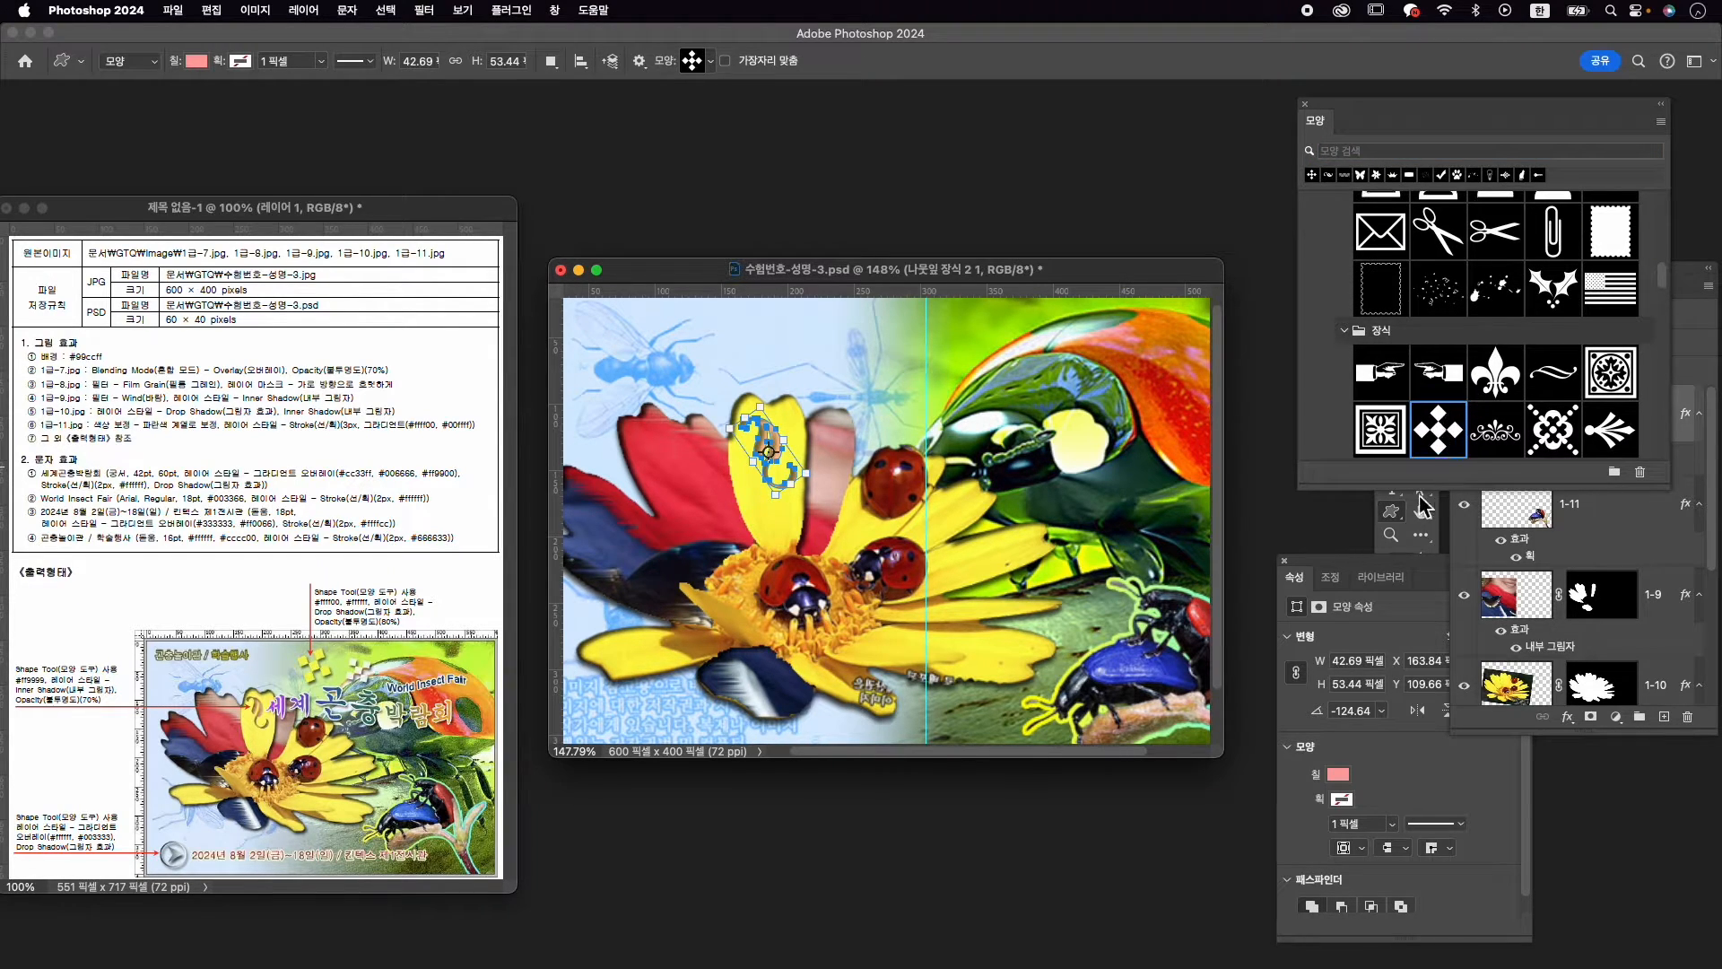
left_click(1396, 517)
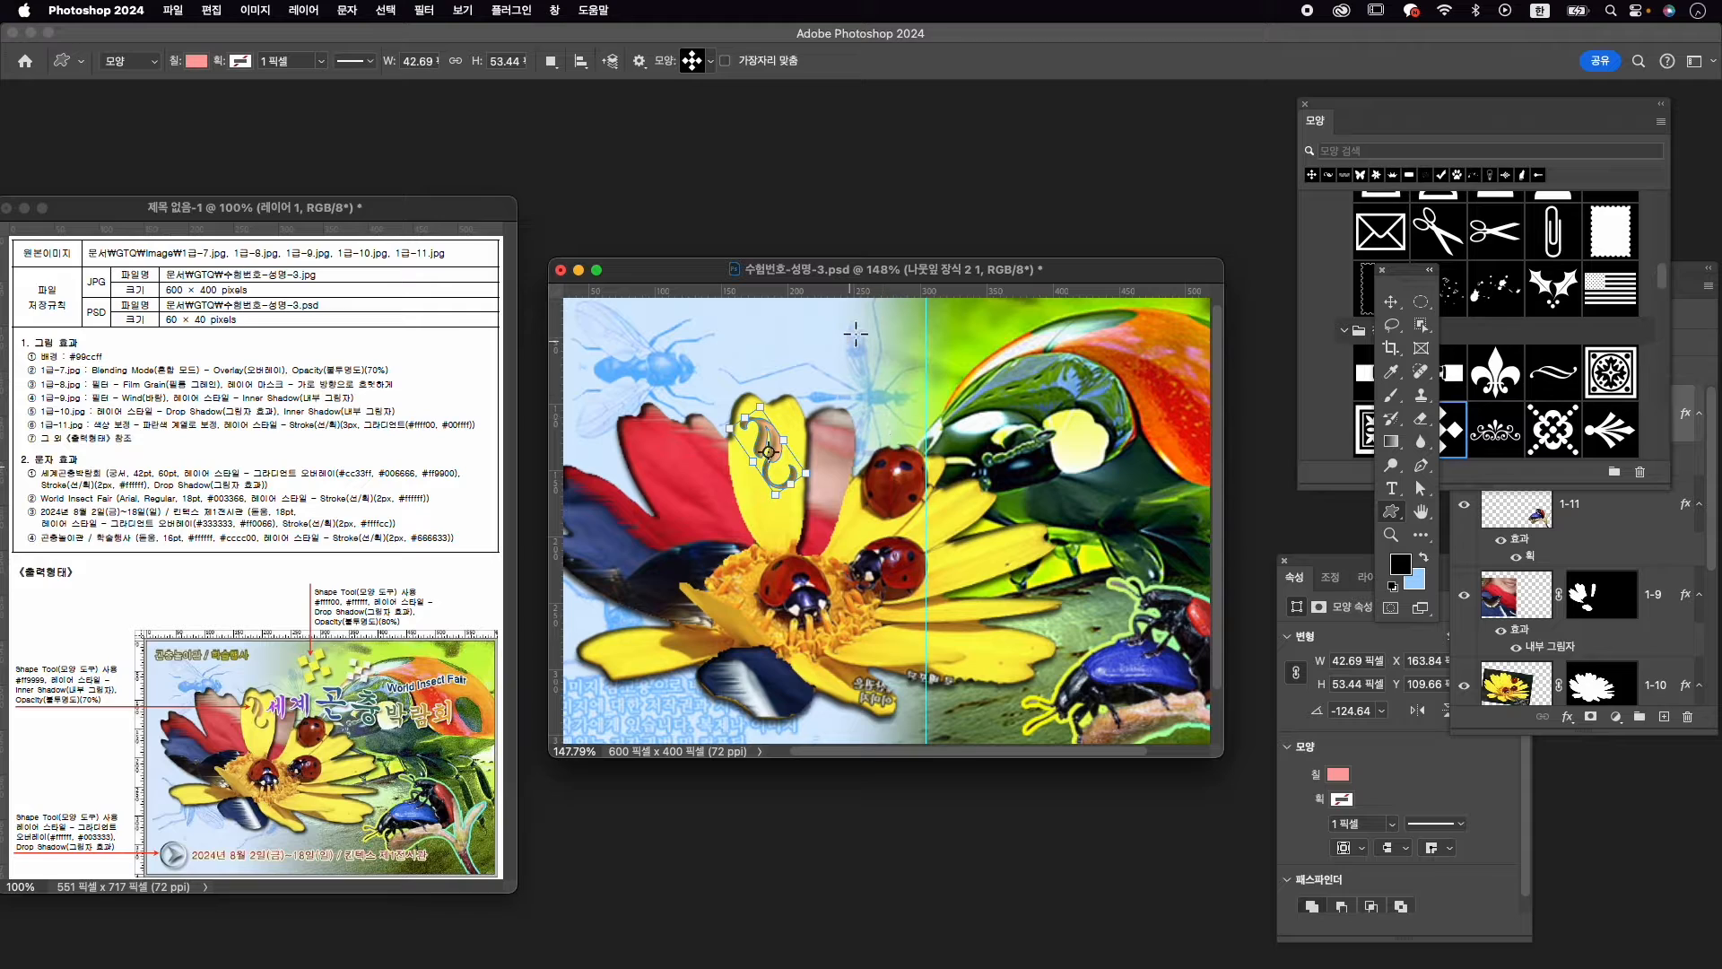
left_click_drag(833, 330, 933, 412)
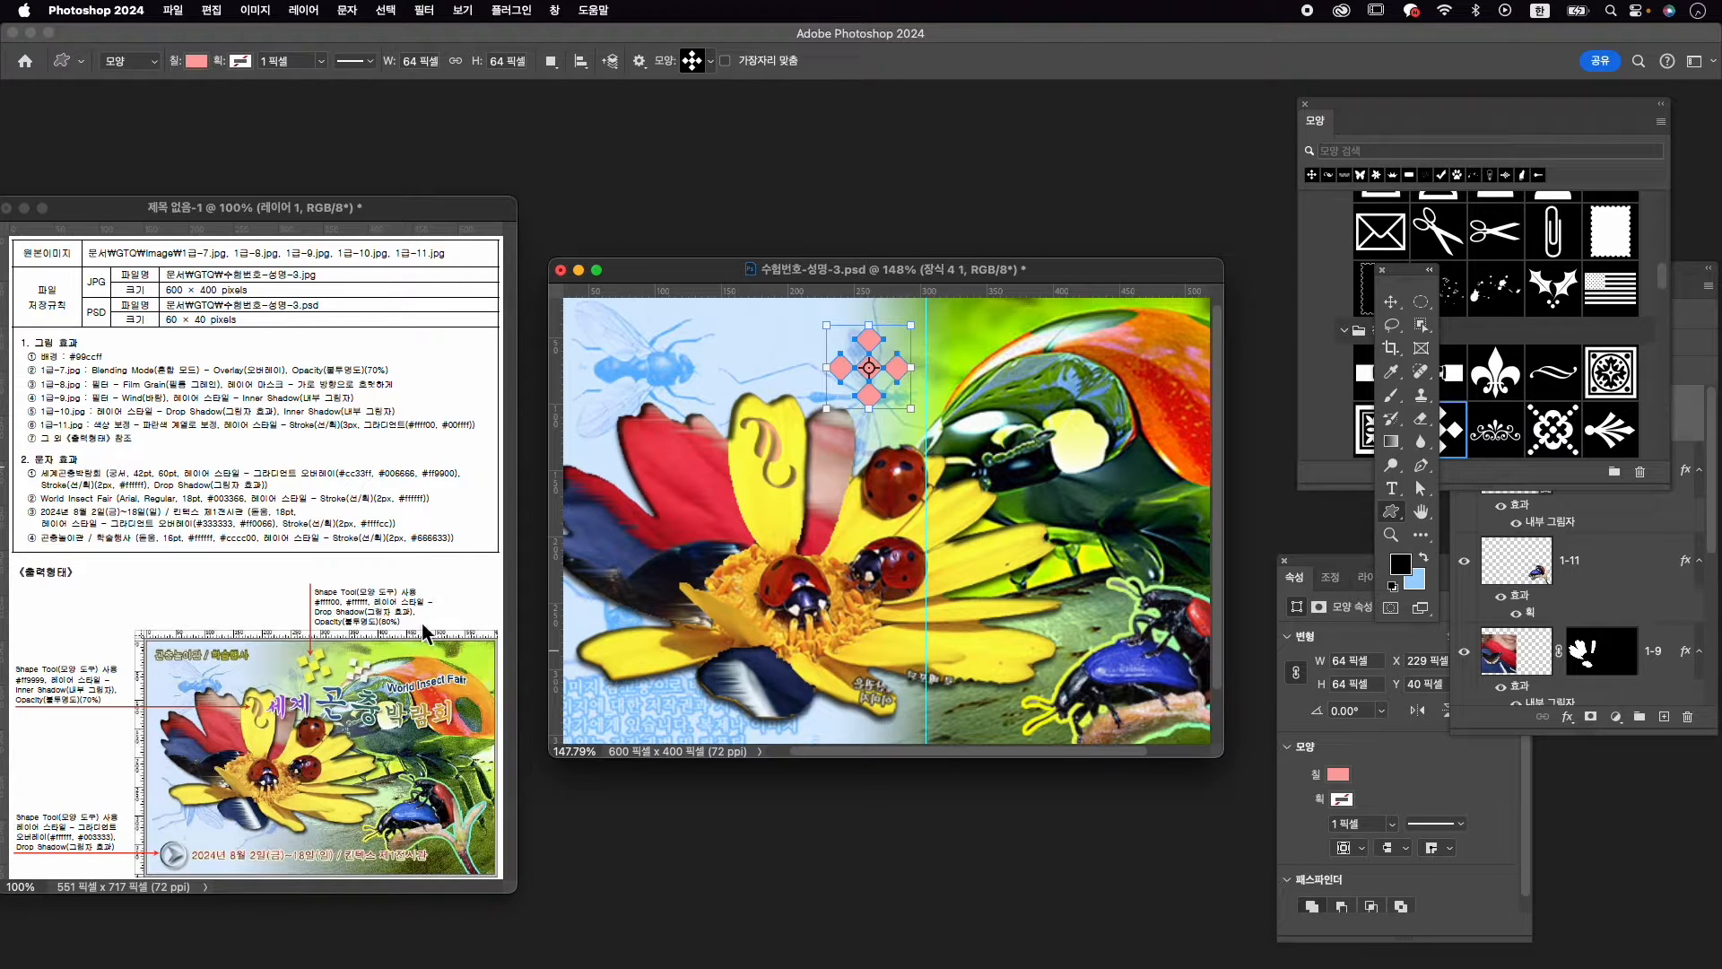
Set the fill colour of the four-diamond ornament to ffff00
left_click(1336, 774)
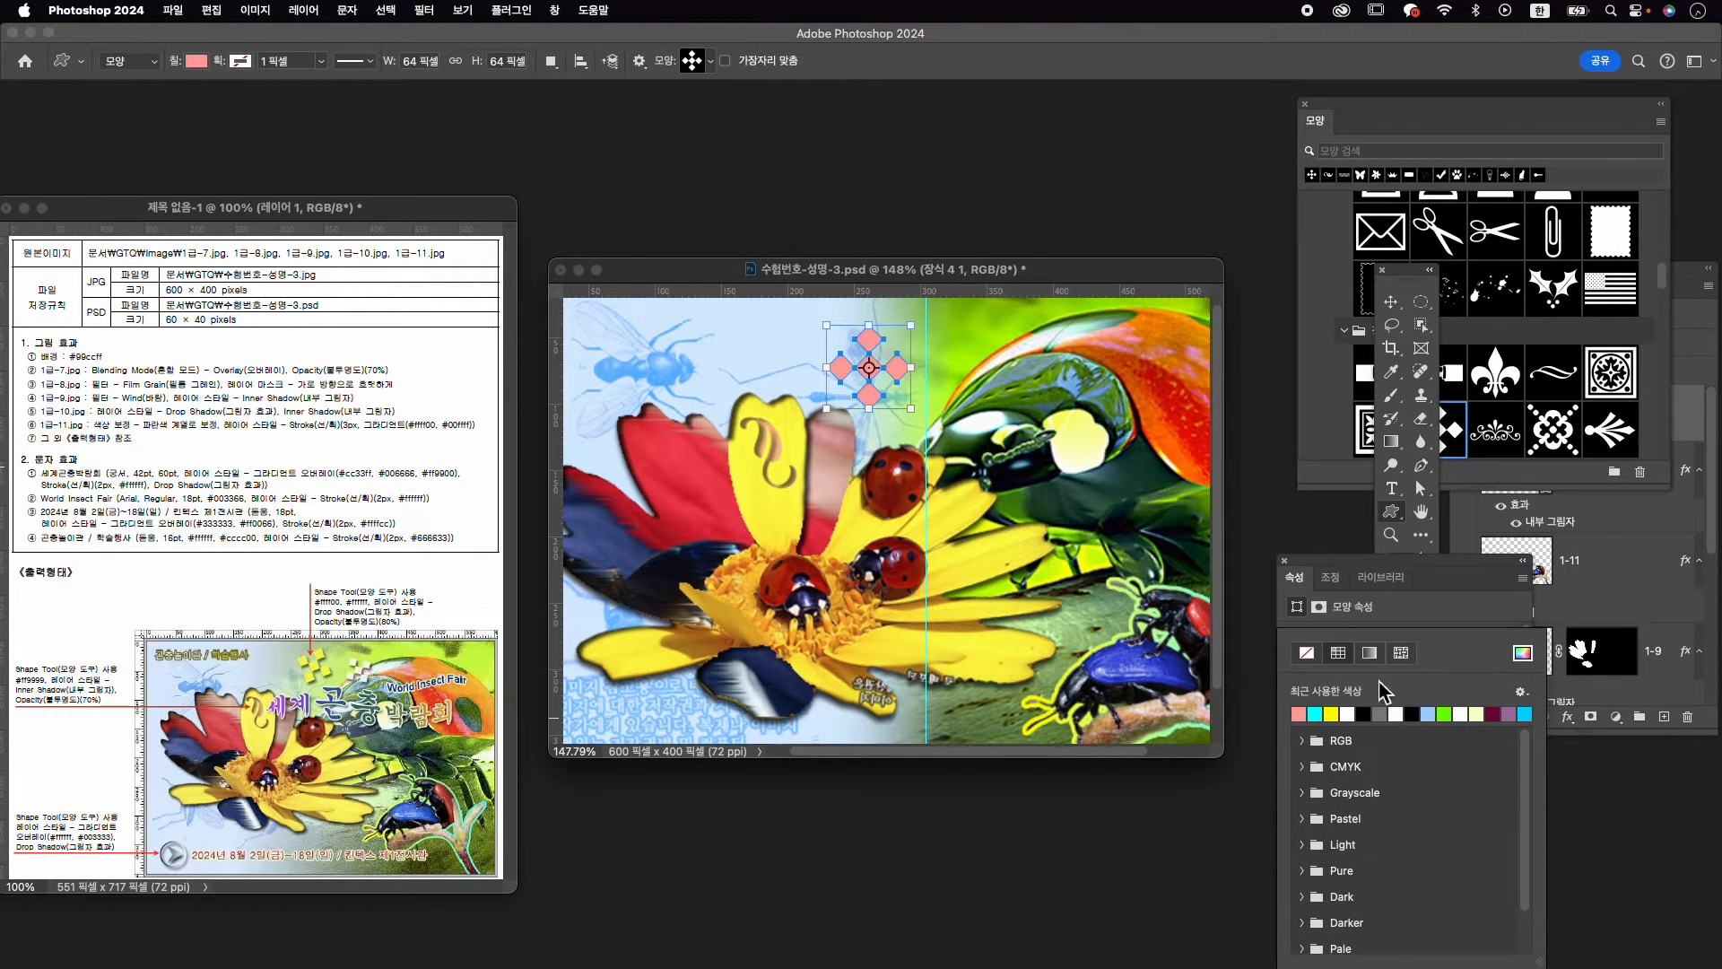
left_click(1522, 653)
type("ffff00")
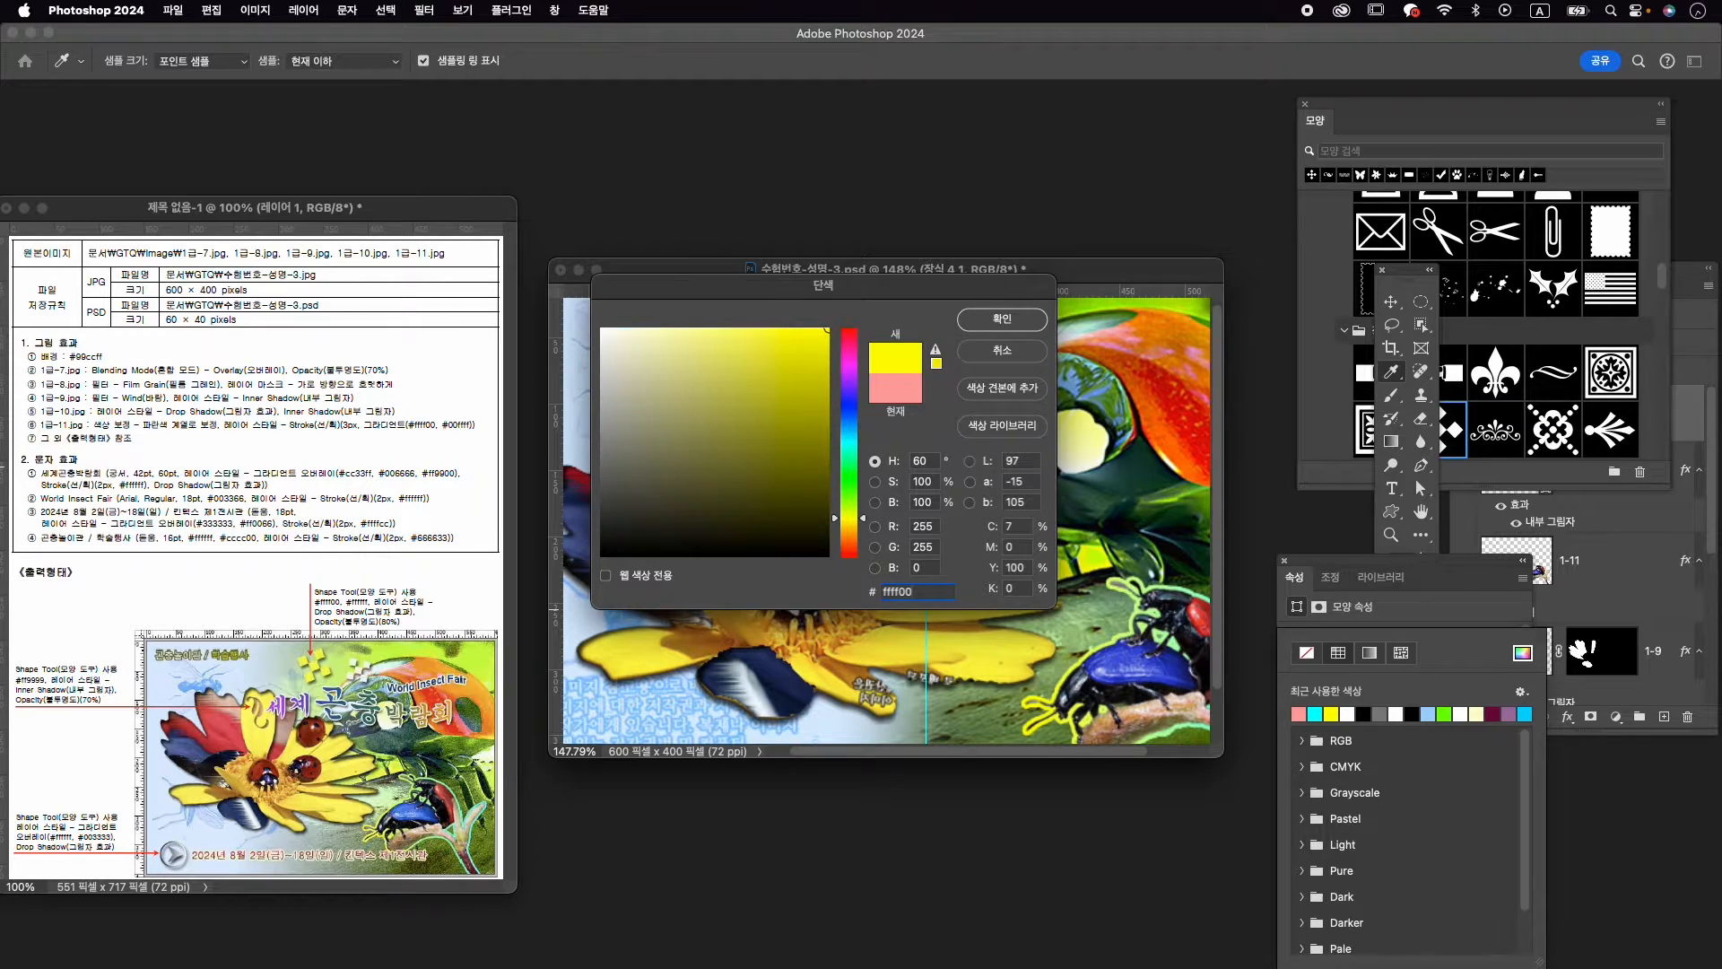
key("Return")
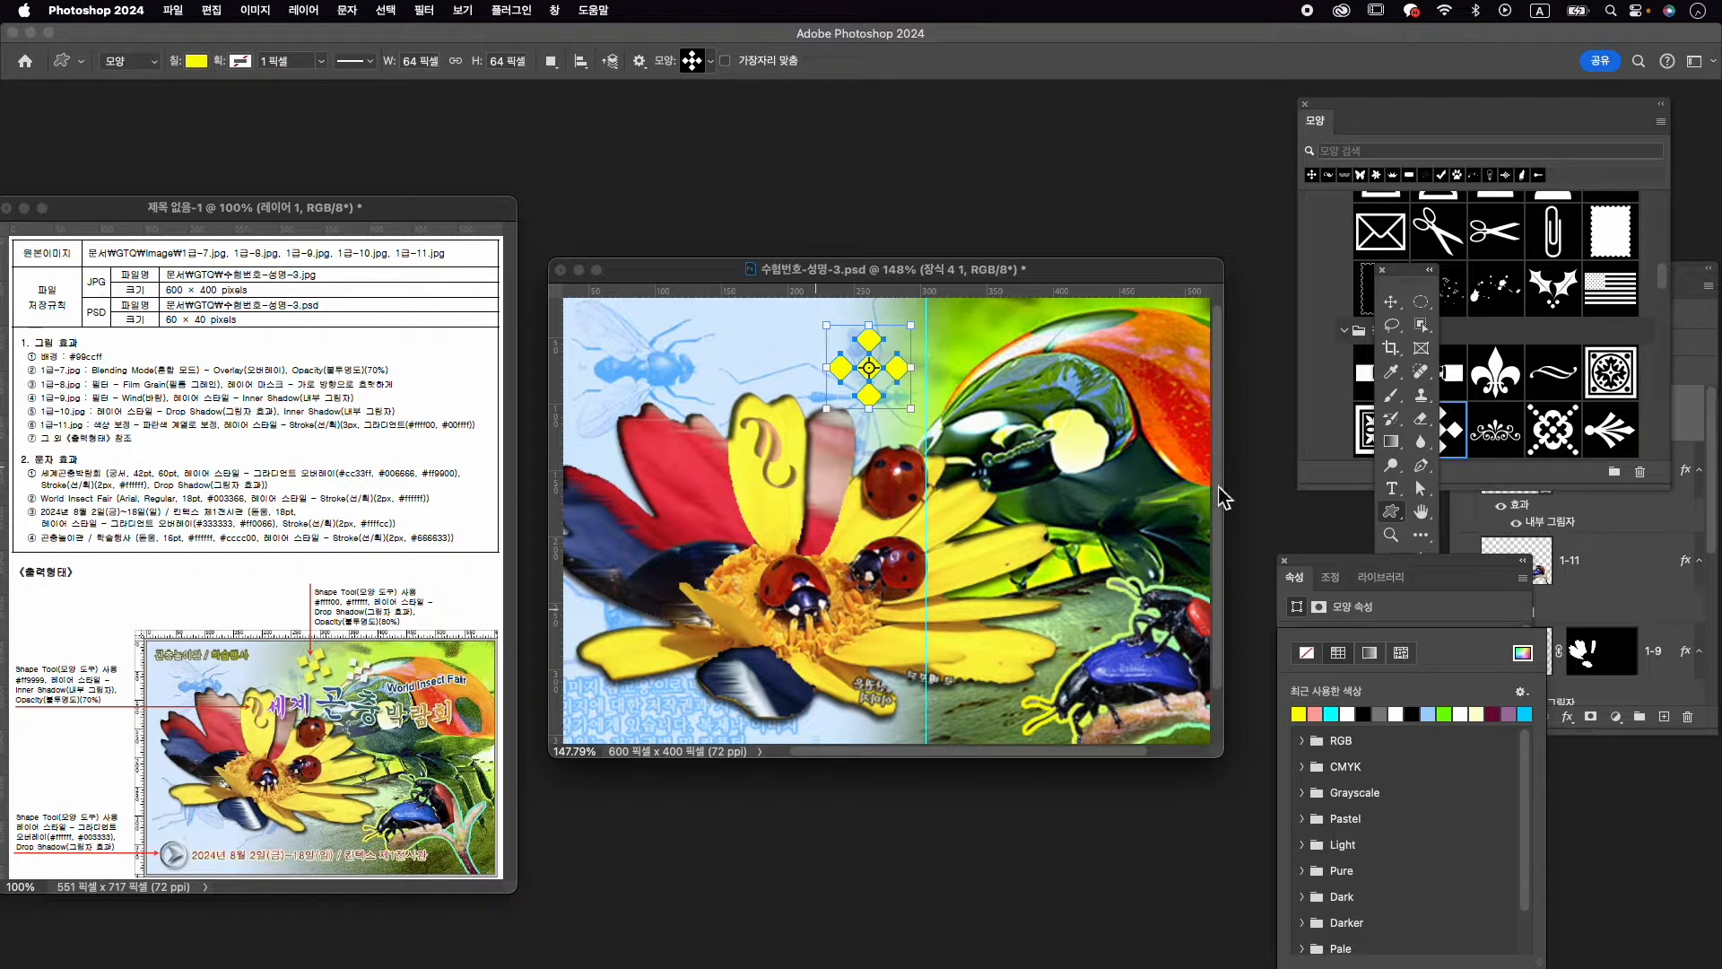
Add a Drop Shadow effect to the four-diamond ornament and set its layer opacity to 80%
left_click(1568, 719)
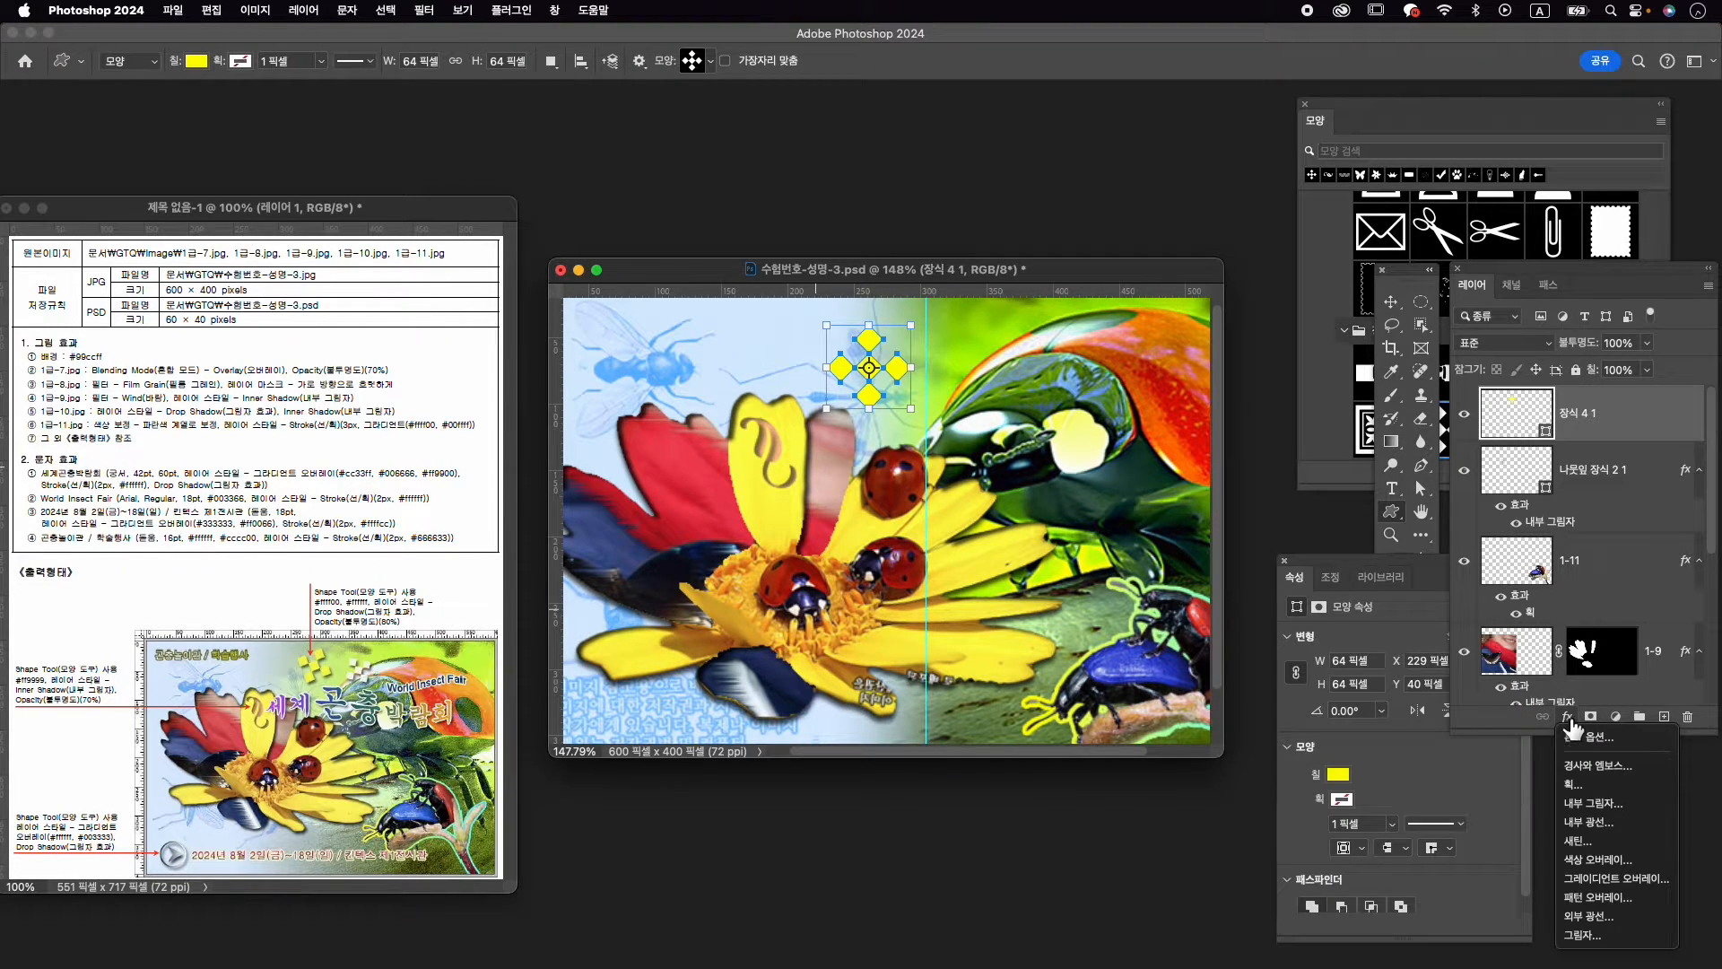
left_click(1626, 938)
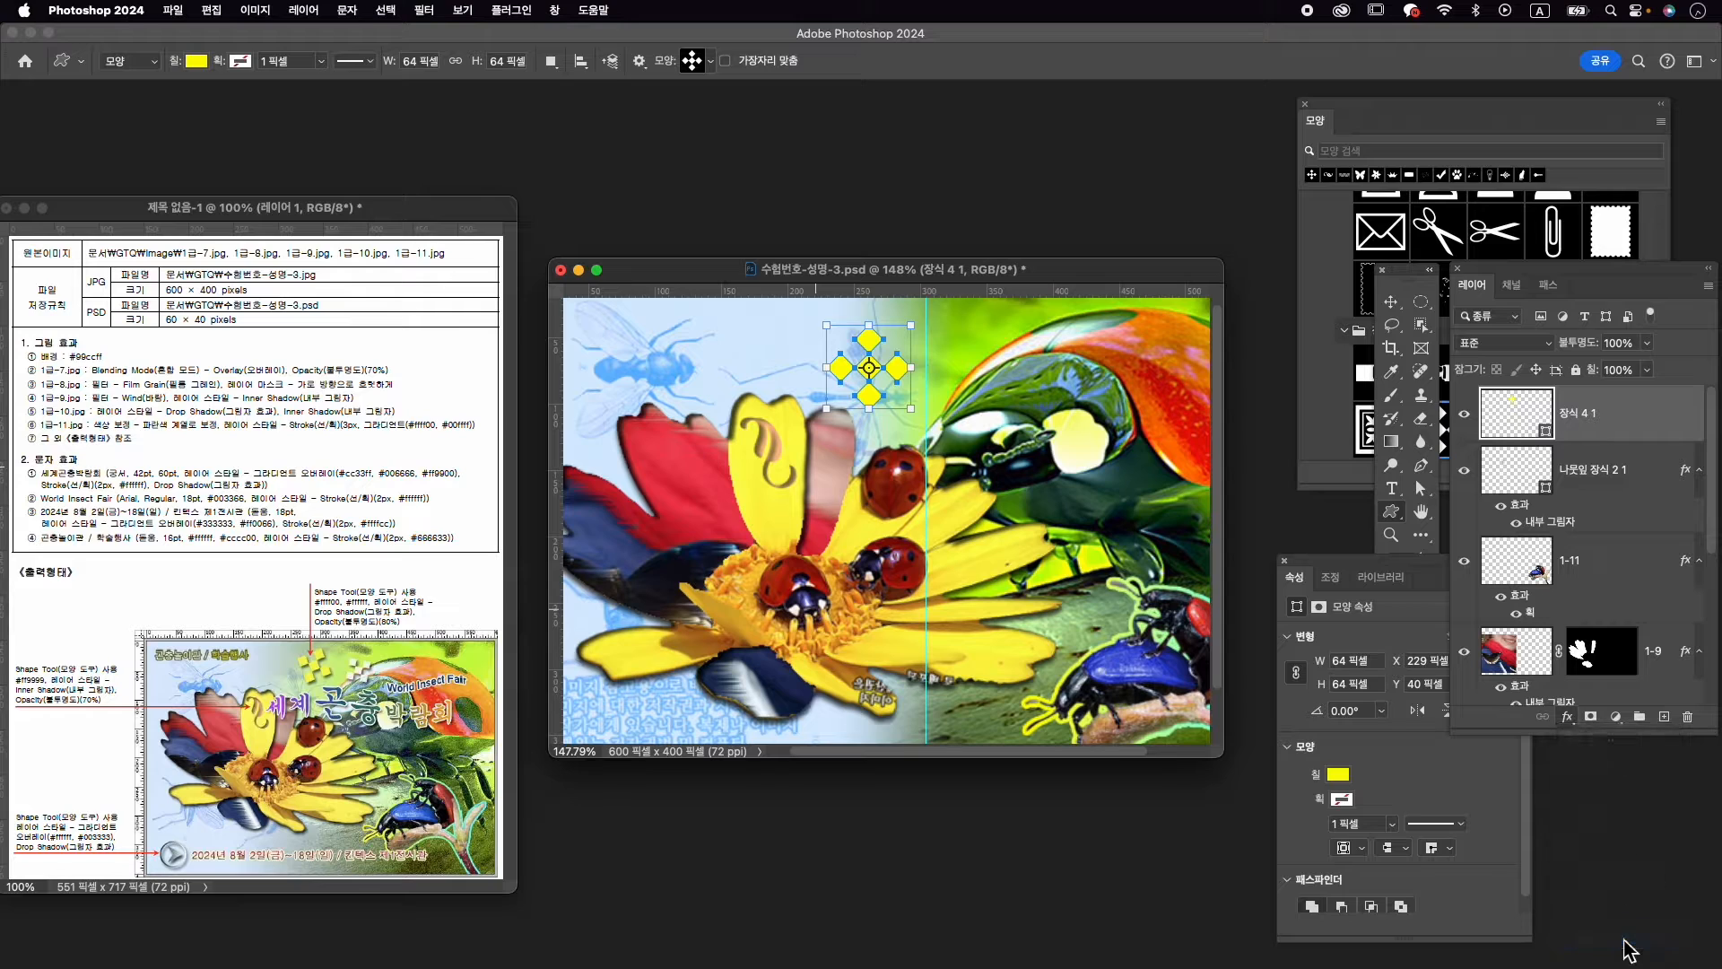
left_click(1515, 397)
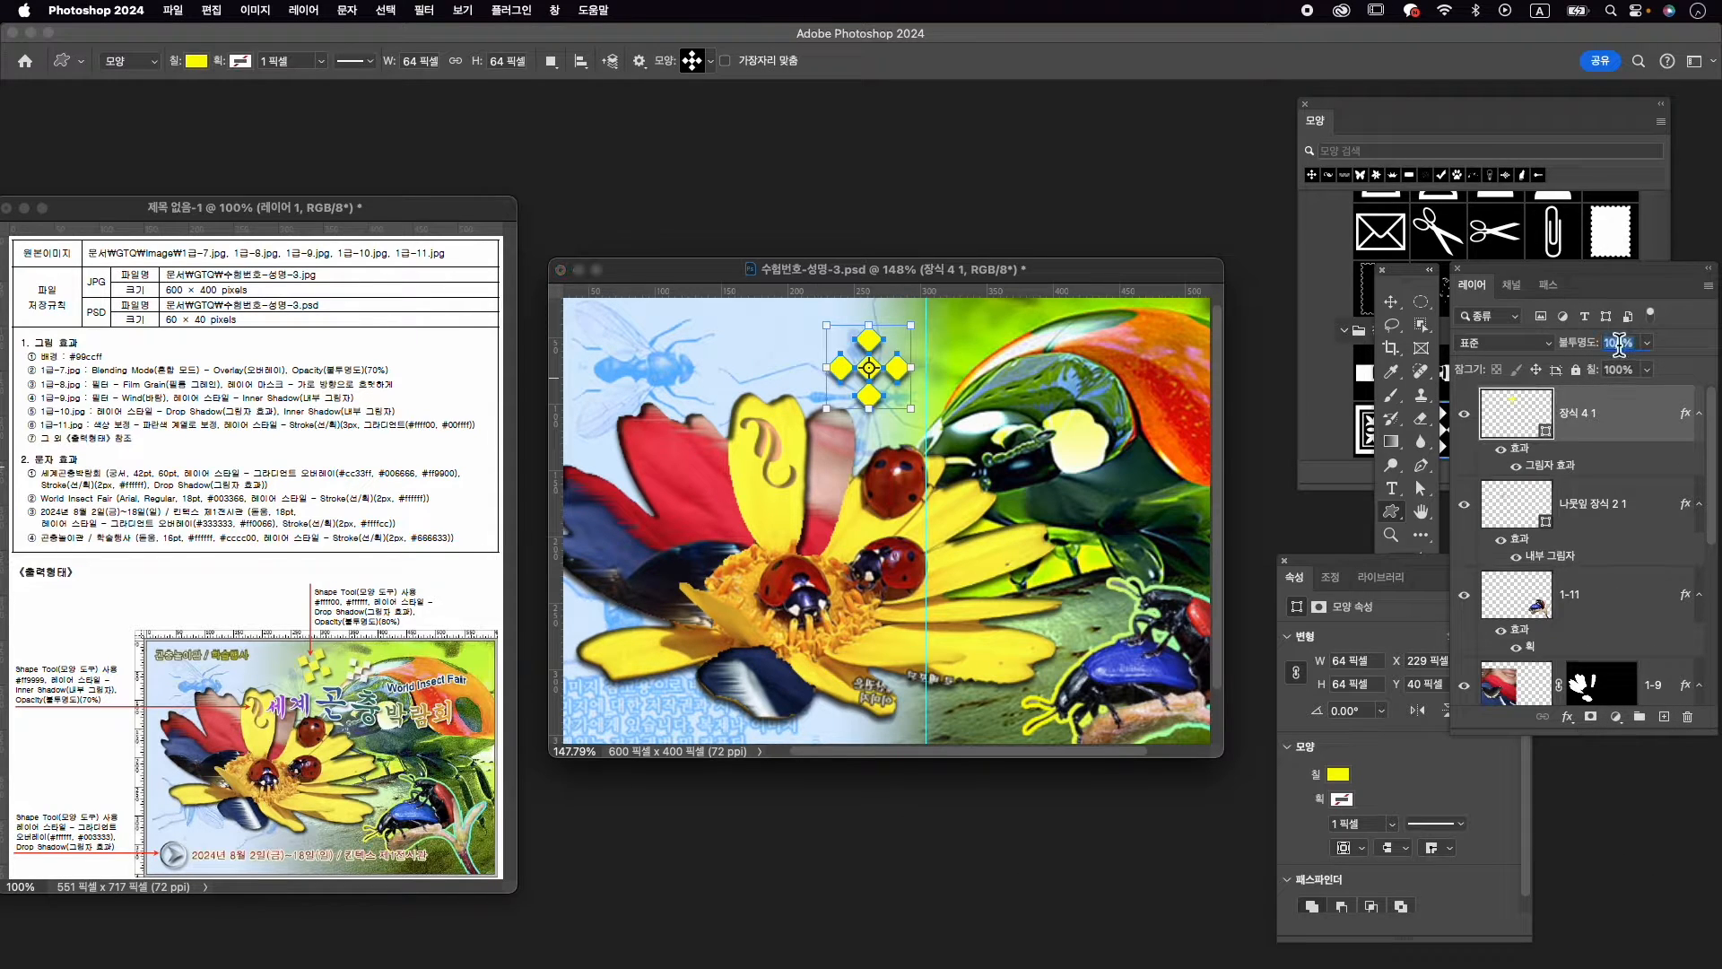
type("80")
key("Return")
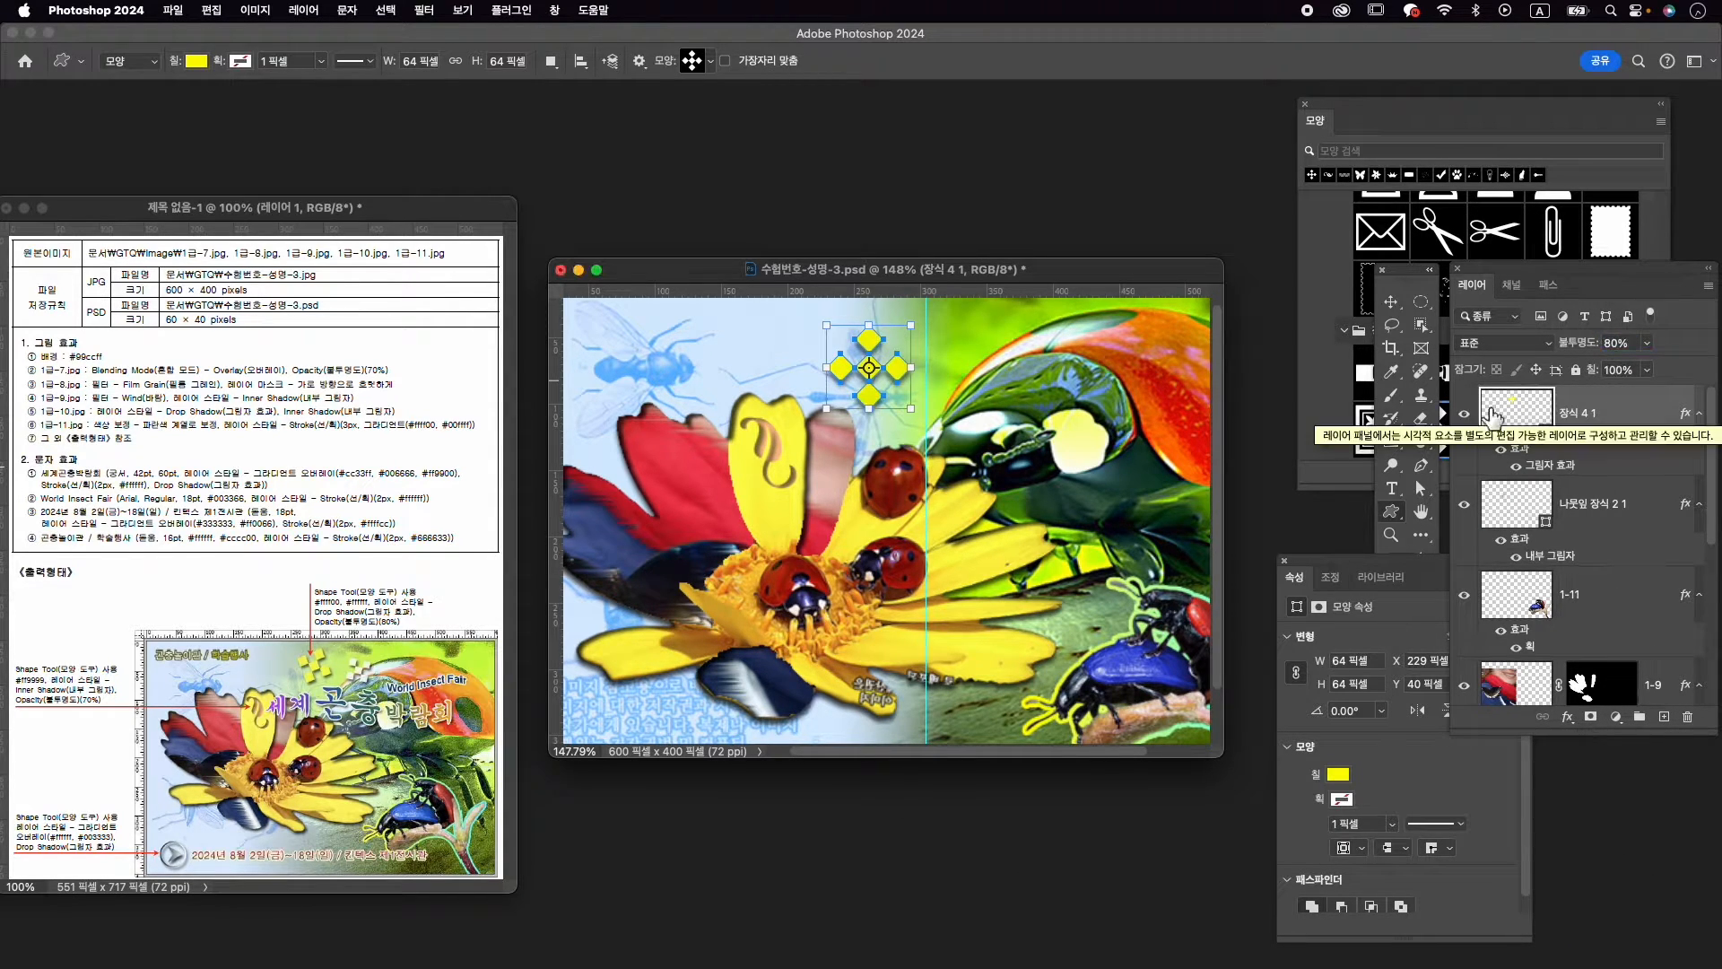
Rotate the yellow diamond ornament to about 11° and scale it to about 91%, just left of the vertical centre guide
key("super+t")
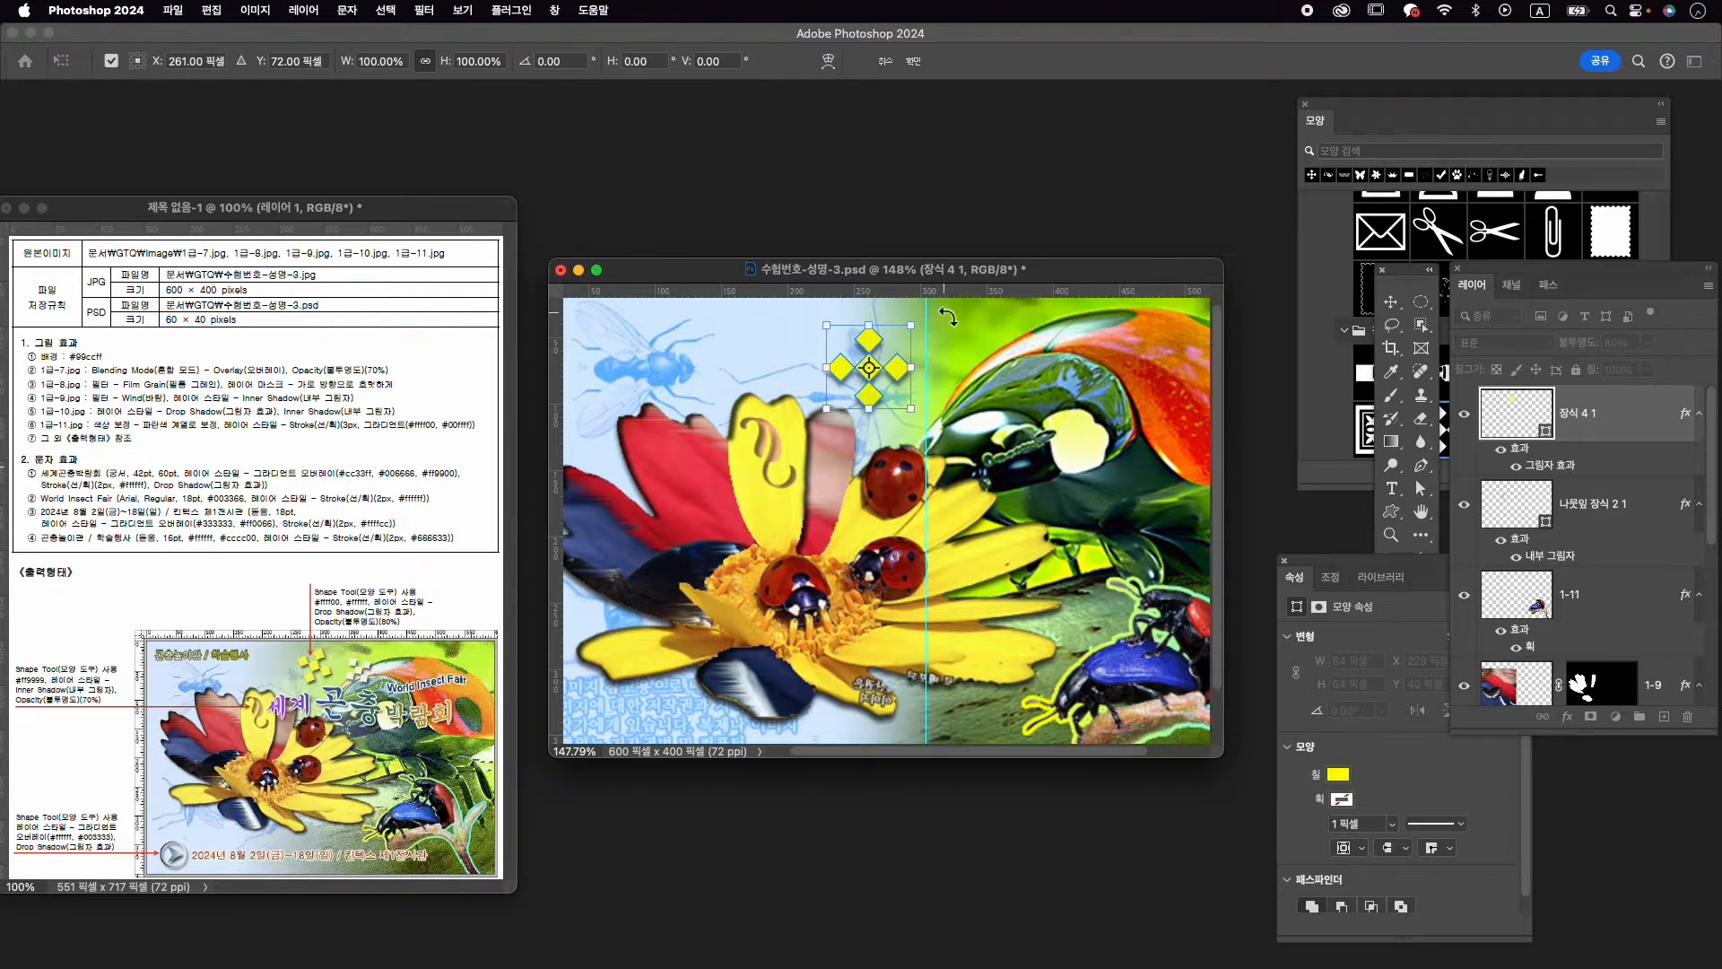
left_click_drag(941, 319, 882, 349)
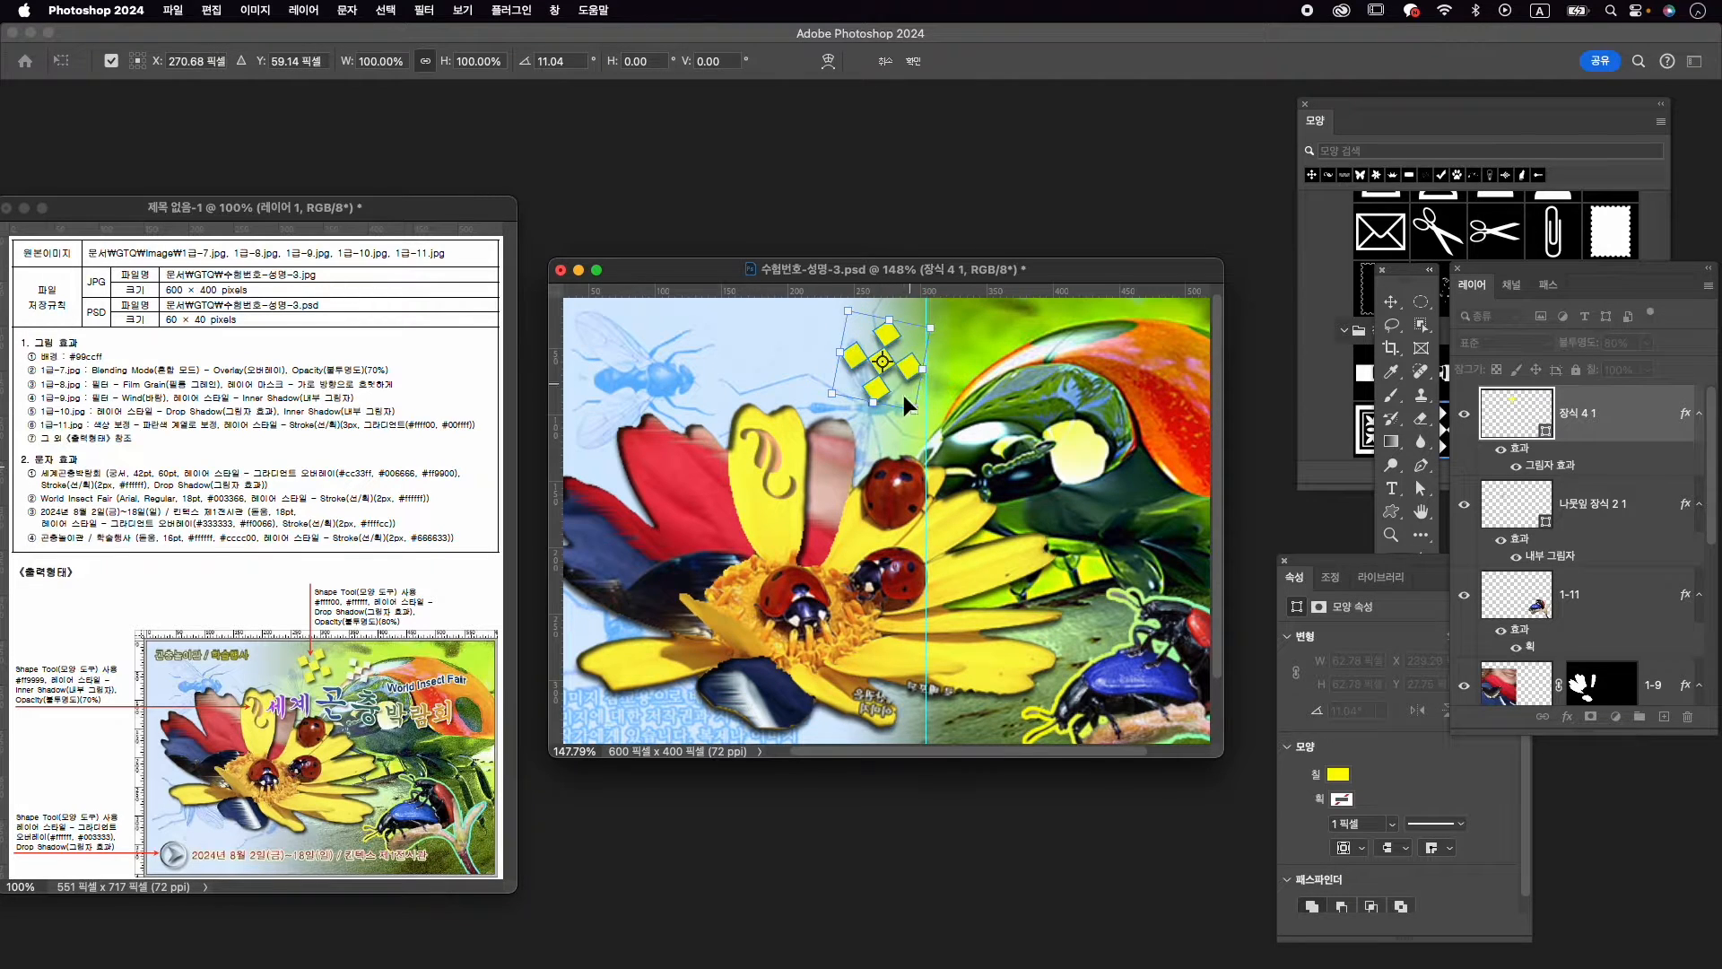
left_click_drag(915, 415, 904, 388)
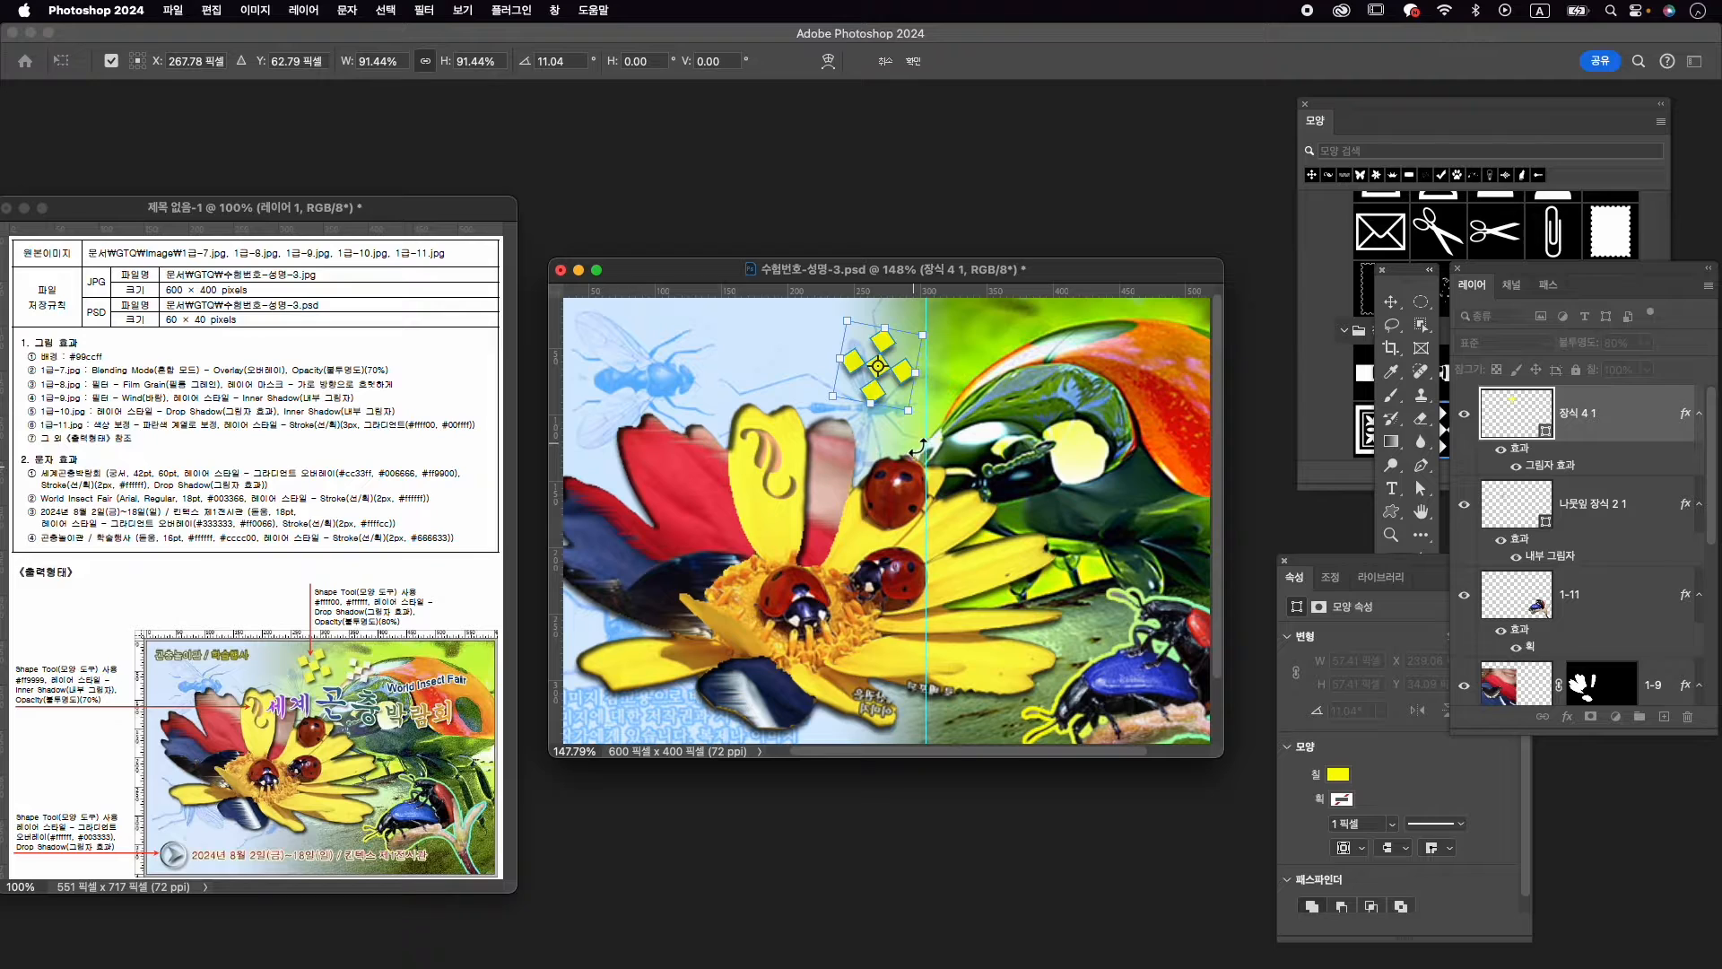
key("Return")
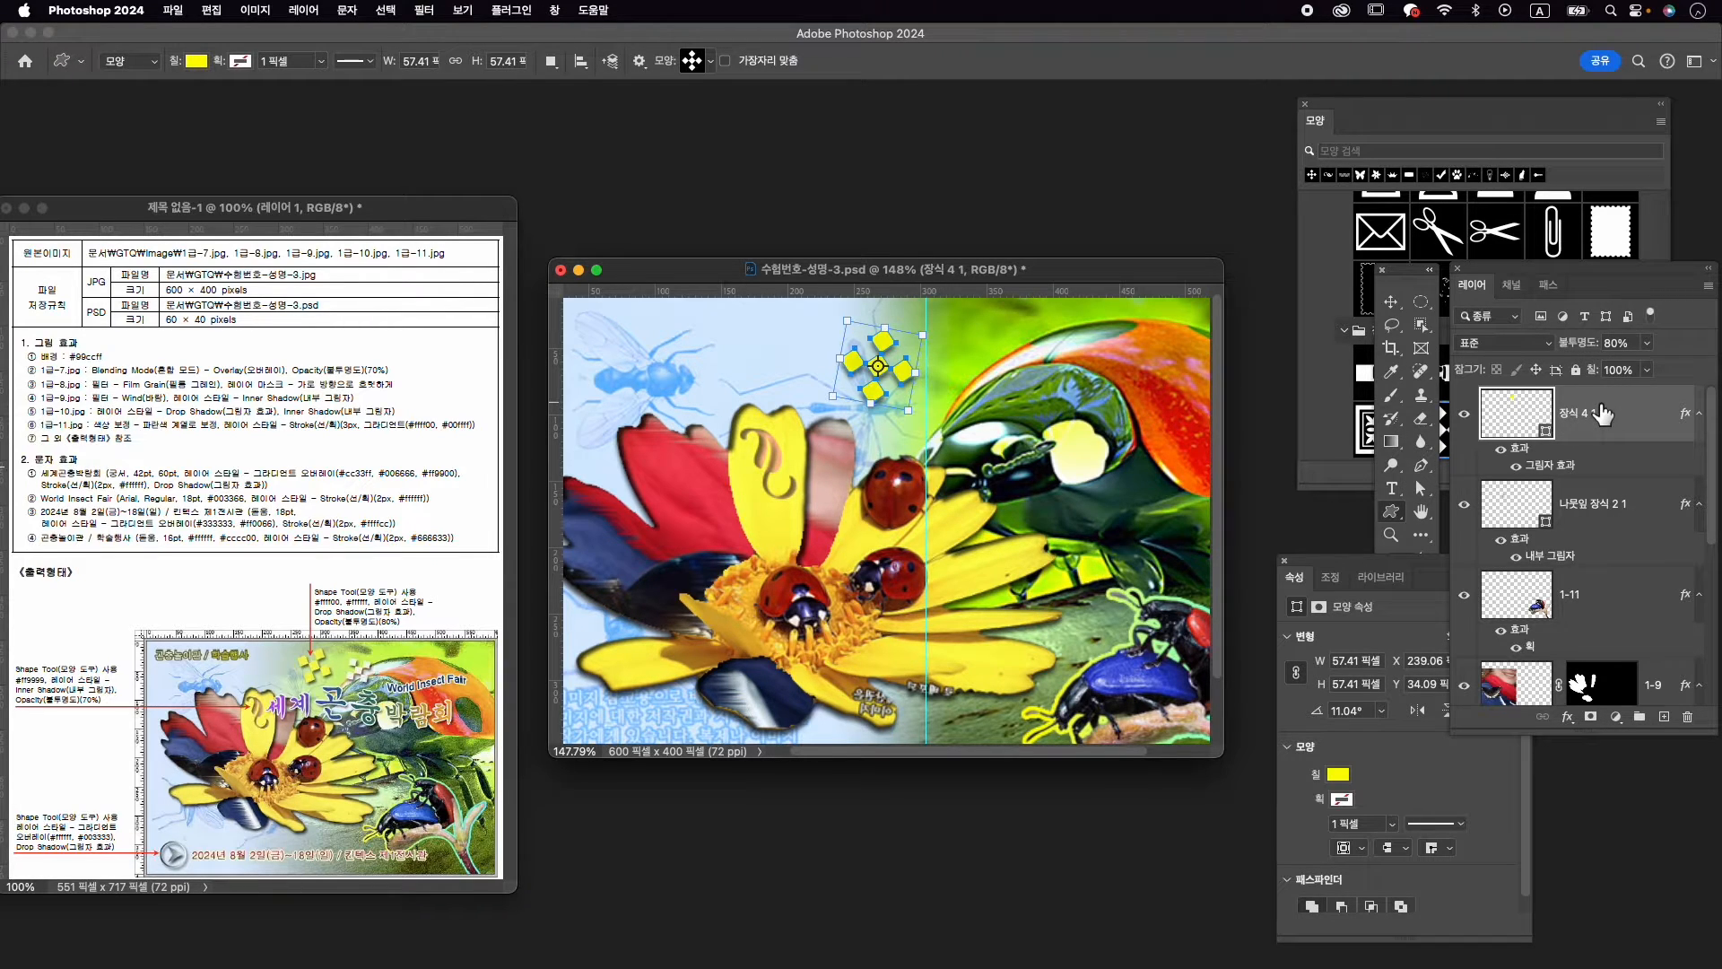
Duplicate the yellow diamond ornament and place the copy, shrunk to about 40 px, to the right of the vertical centre guide
key("super+j")
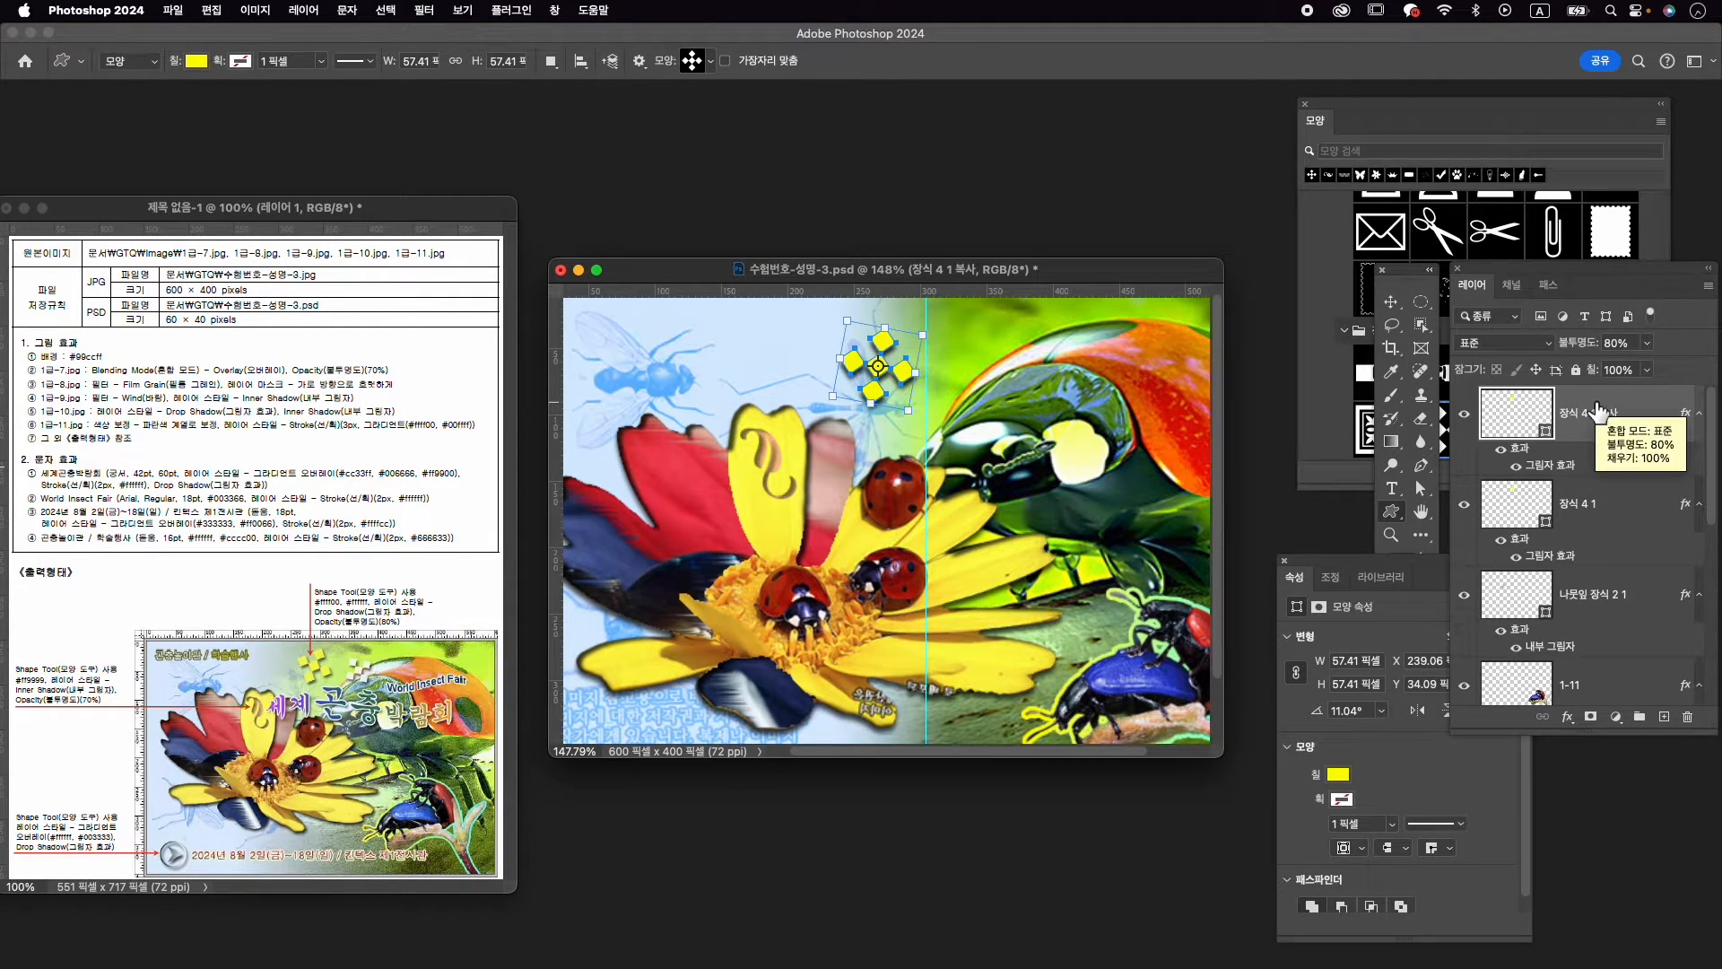
key("super+t")
left_click_drag(888, 350, 984, 361)
key("Return")
Fill the smaller diamond copy with ffffff and transform it to about 34 px wide at about 50° rotation
left_click(1340, 801)
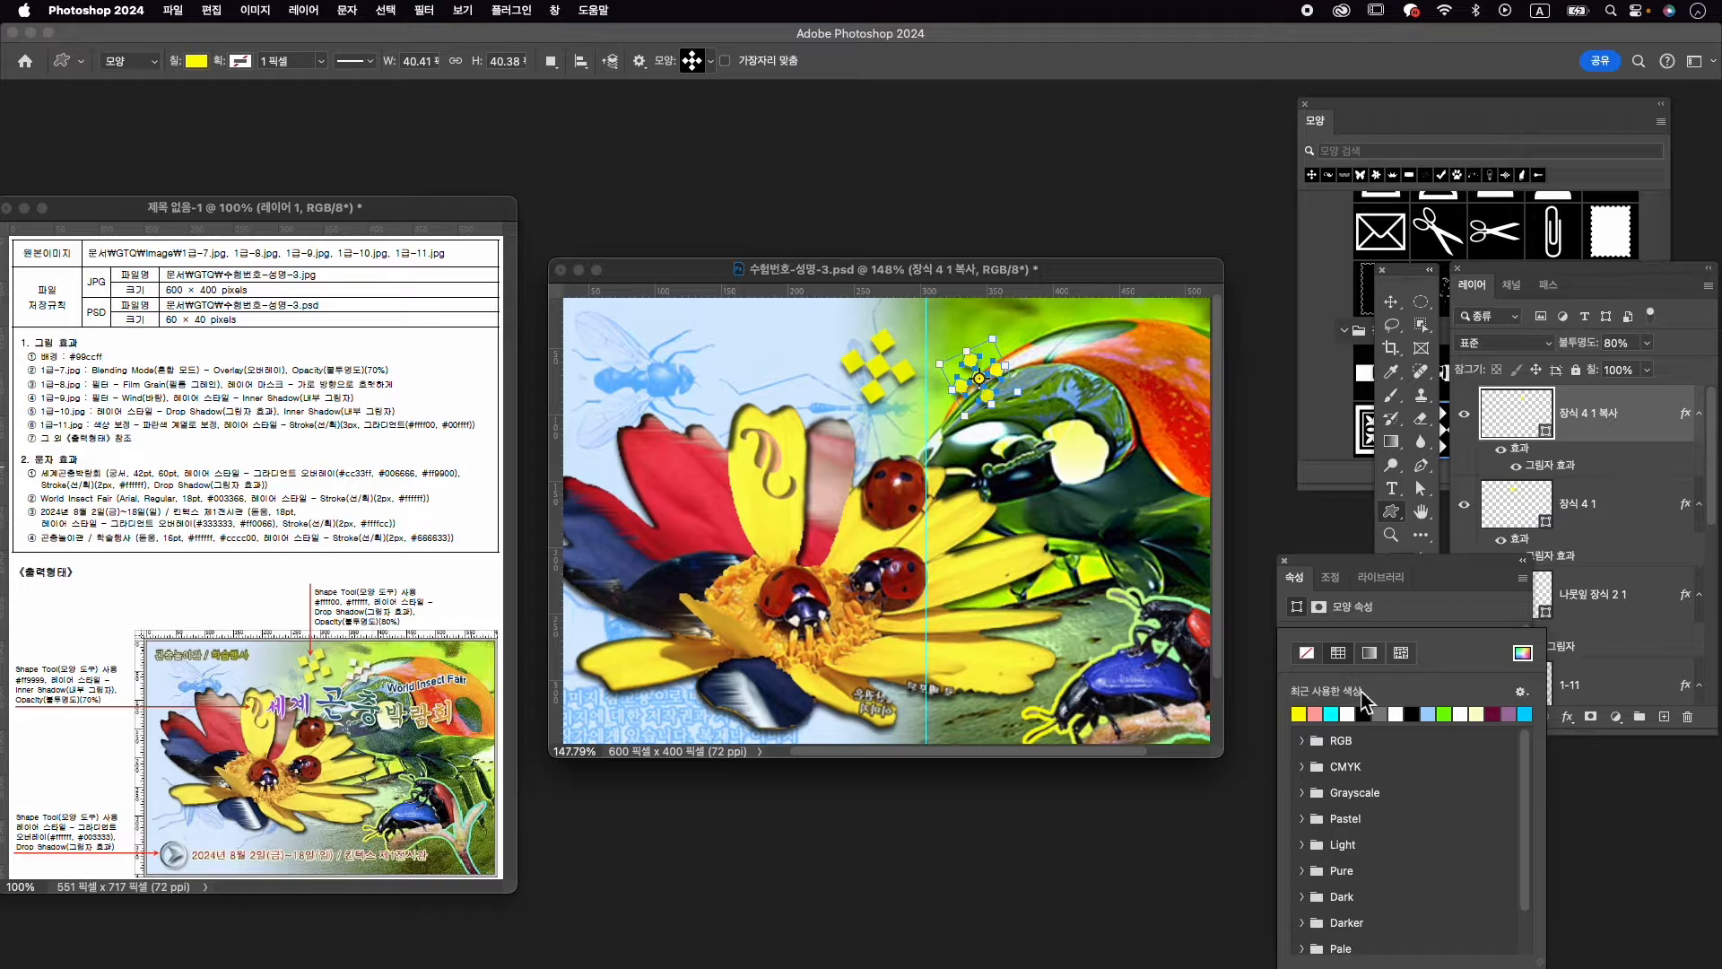
left_click(1523, 653)
left_click_drag(745, 490, 571, 290)
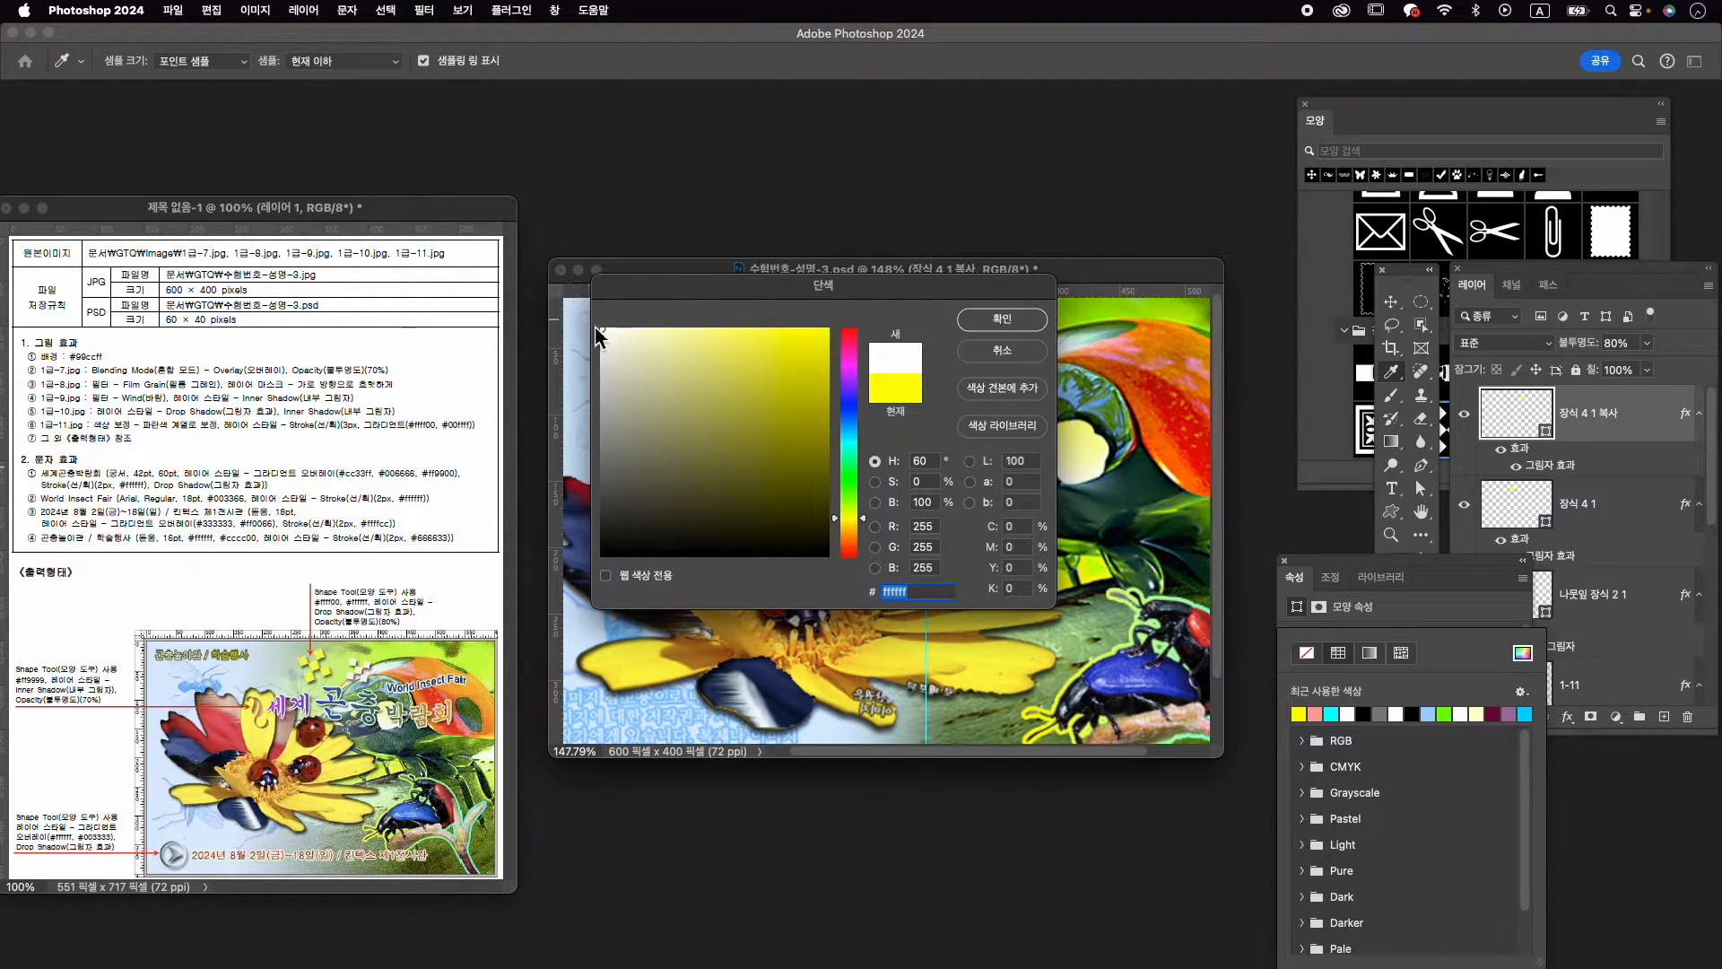
left_click(1010, 322)
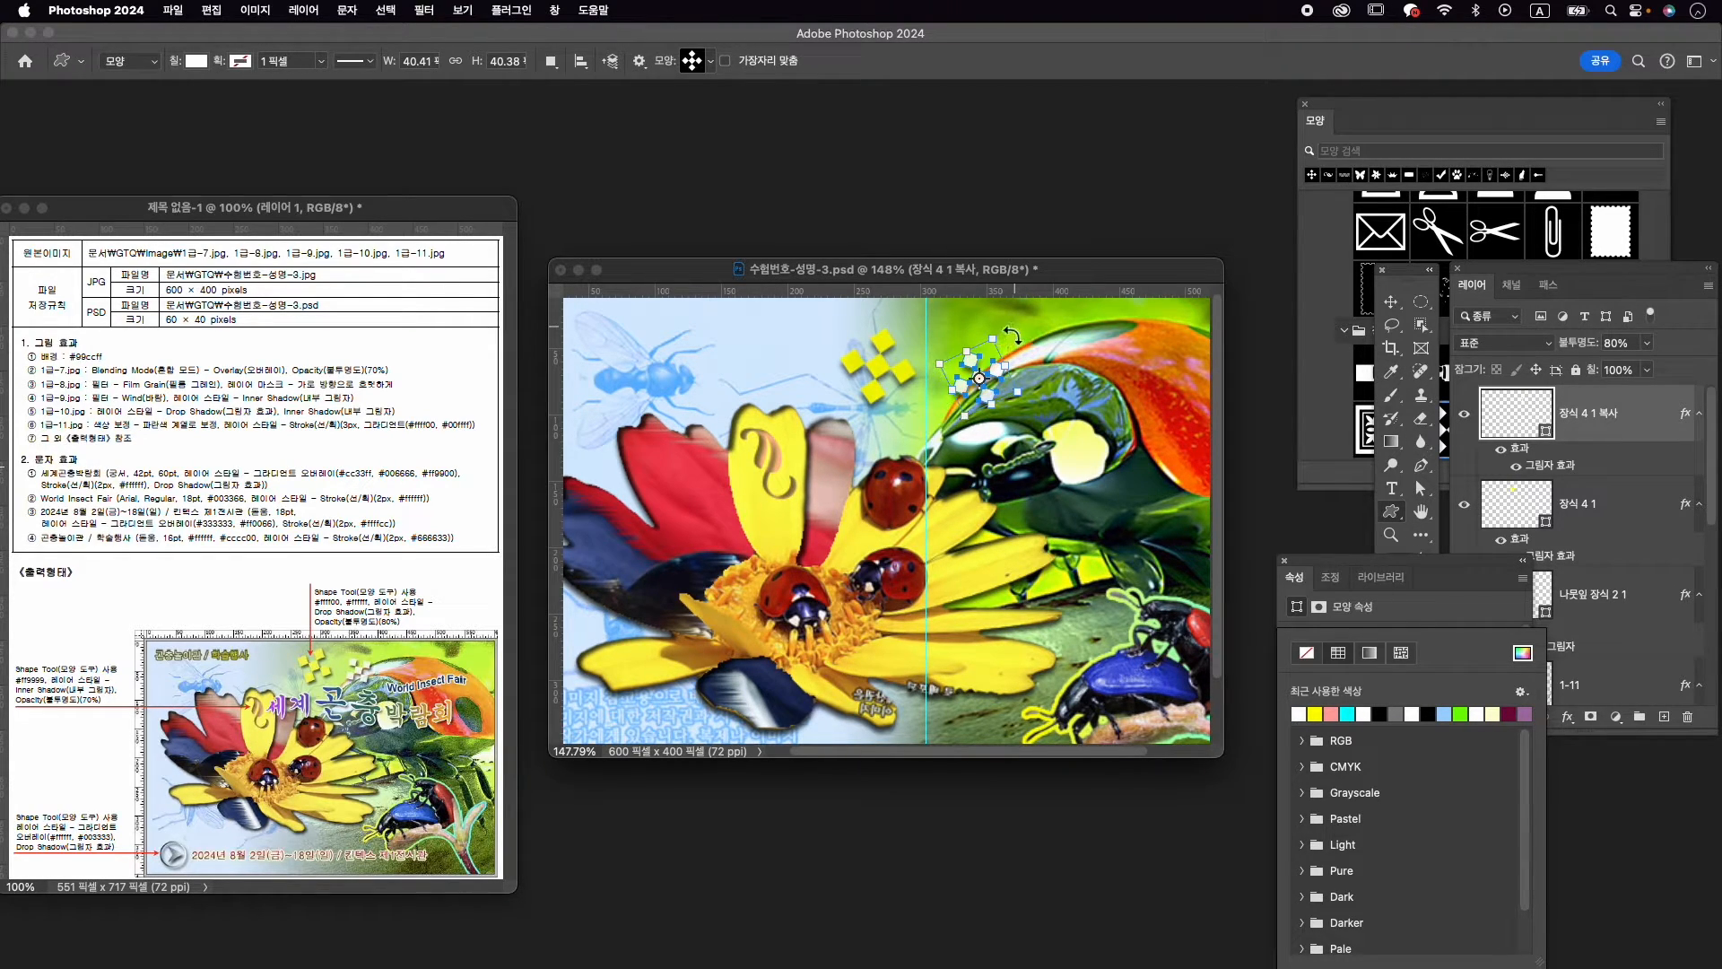
mouse_move(1013, 336)
left_mouse_down()
mouse_move(998, 311)
mouse_move(1001, 325)
left_mouse_up()
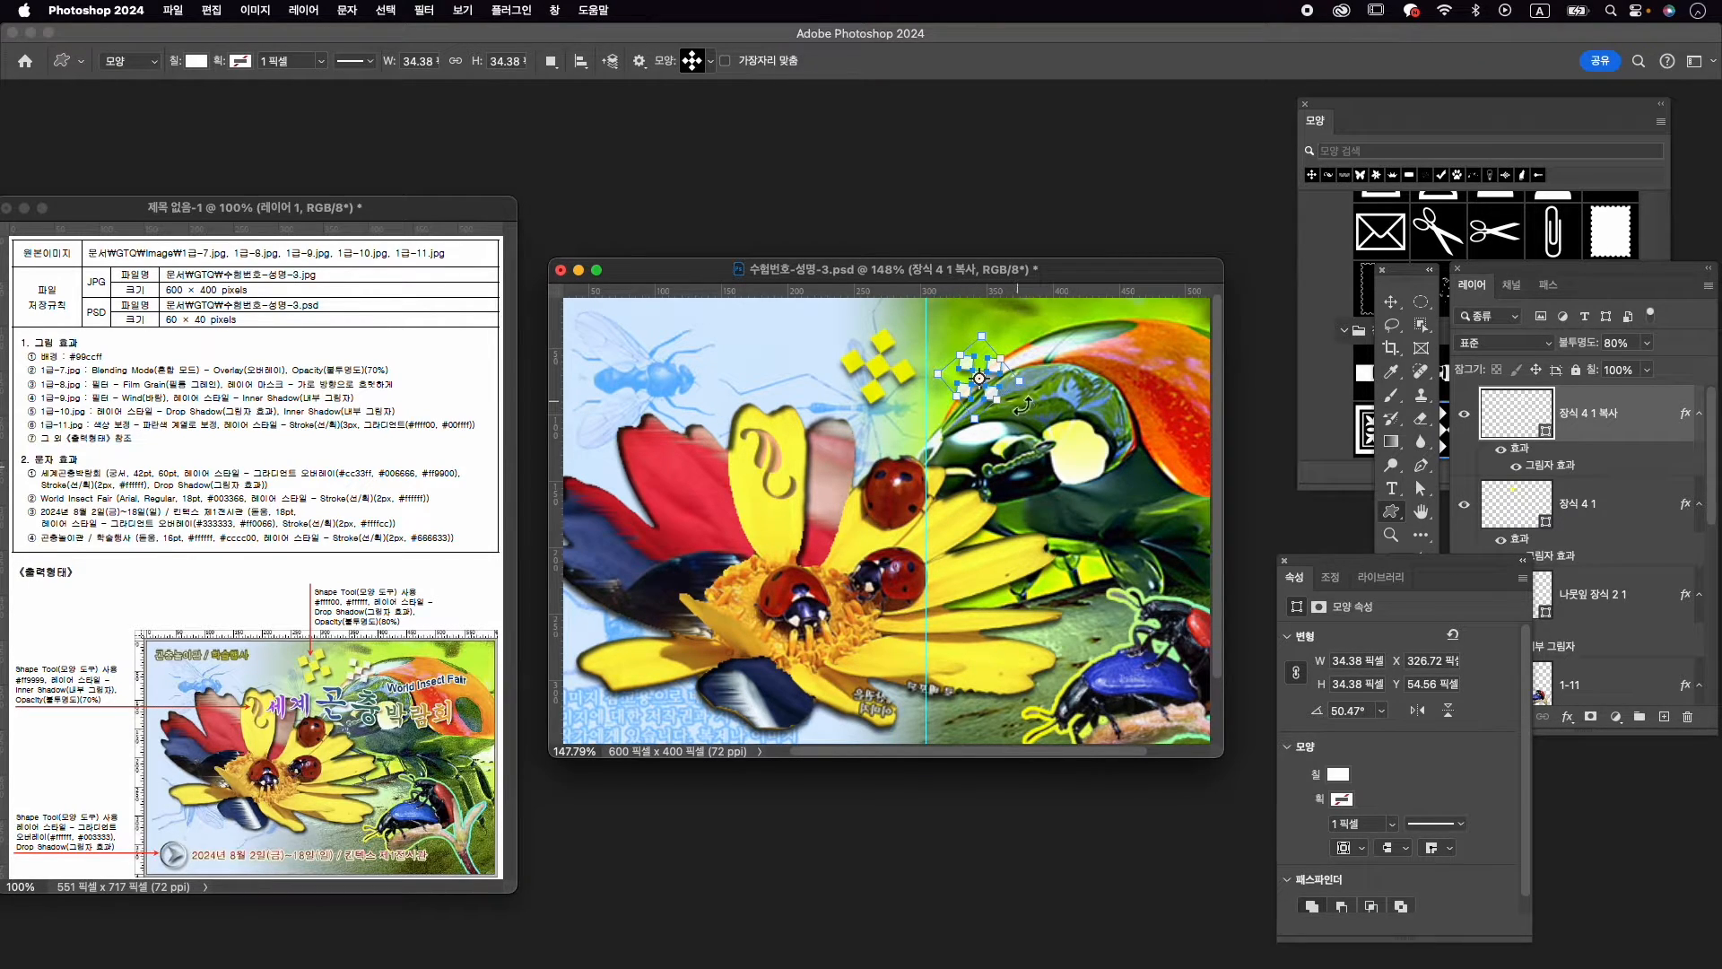
key("Return")
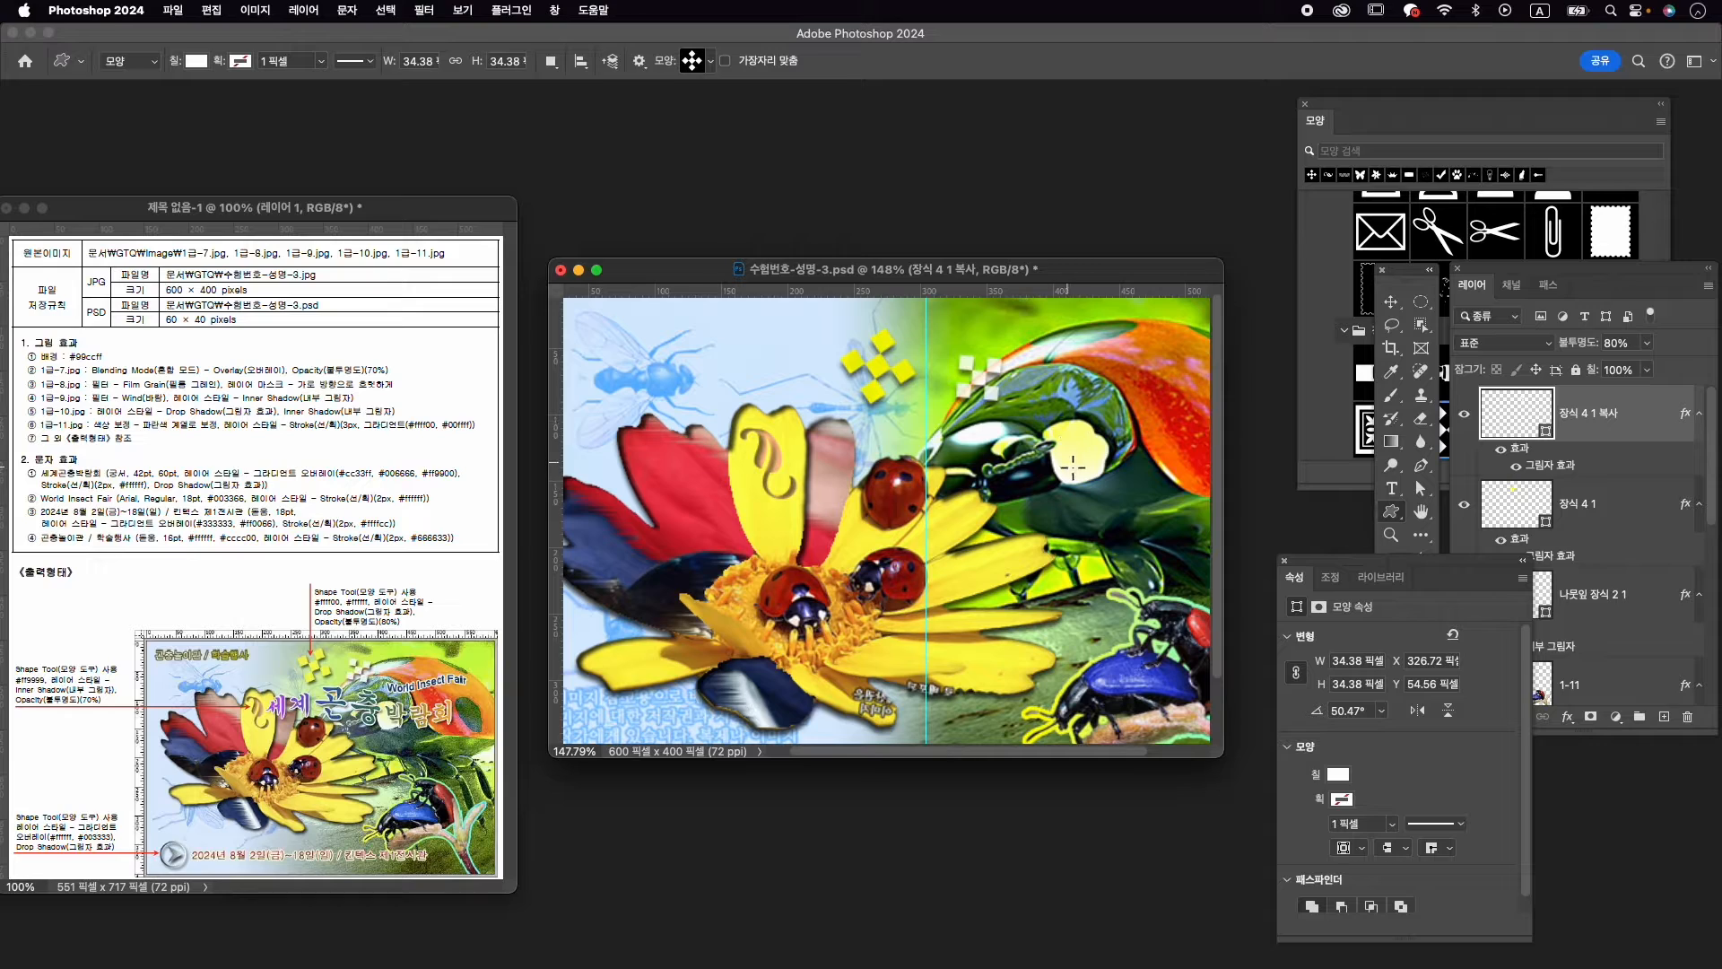
Draw the circled right-arrow web shape about 52 × 52 px over the lower-left corner of the composition
key("v")
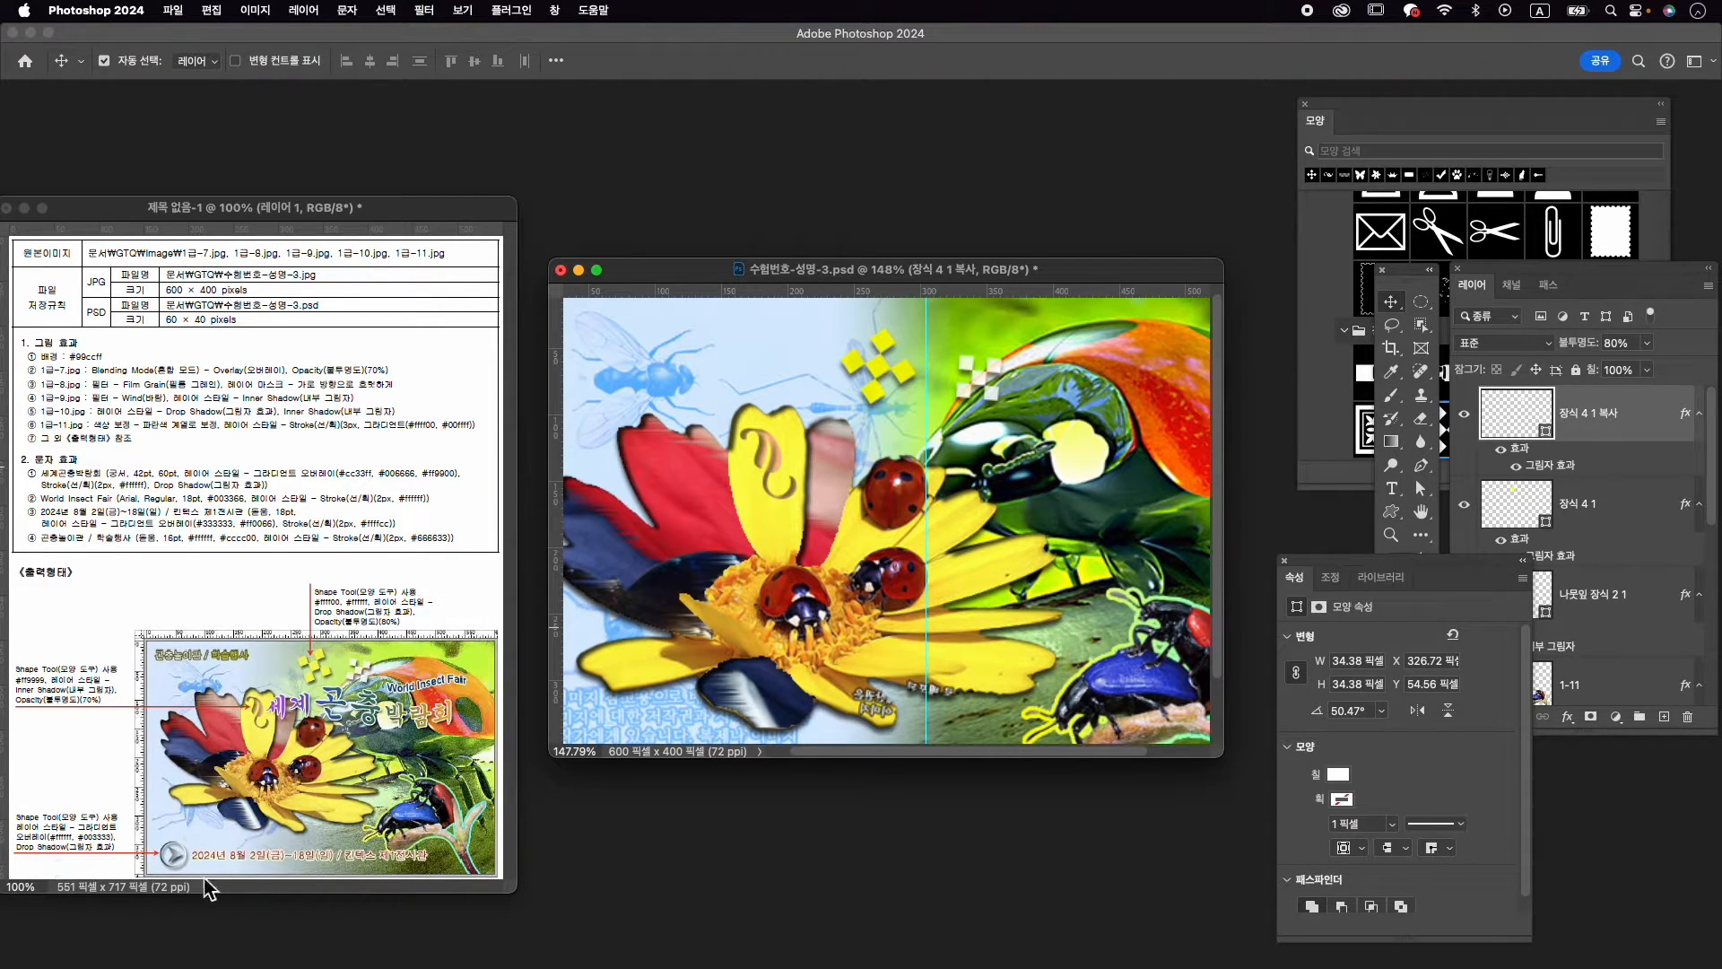
left_click(1328, 477)
scroll(1386, 438, "down", 15)
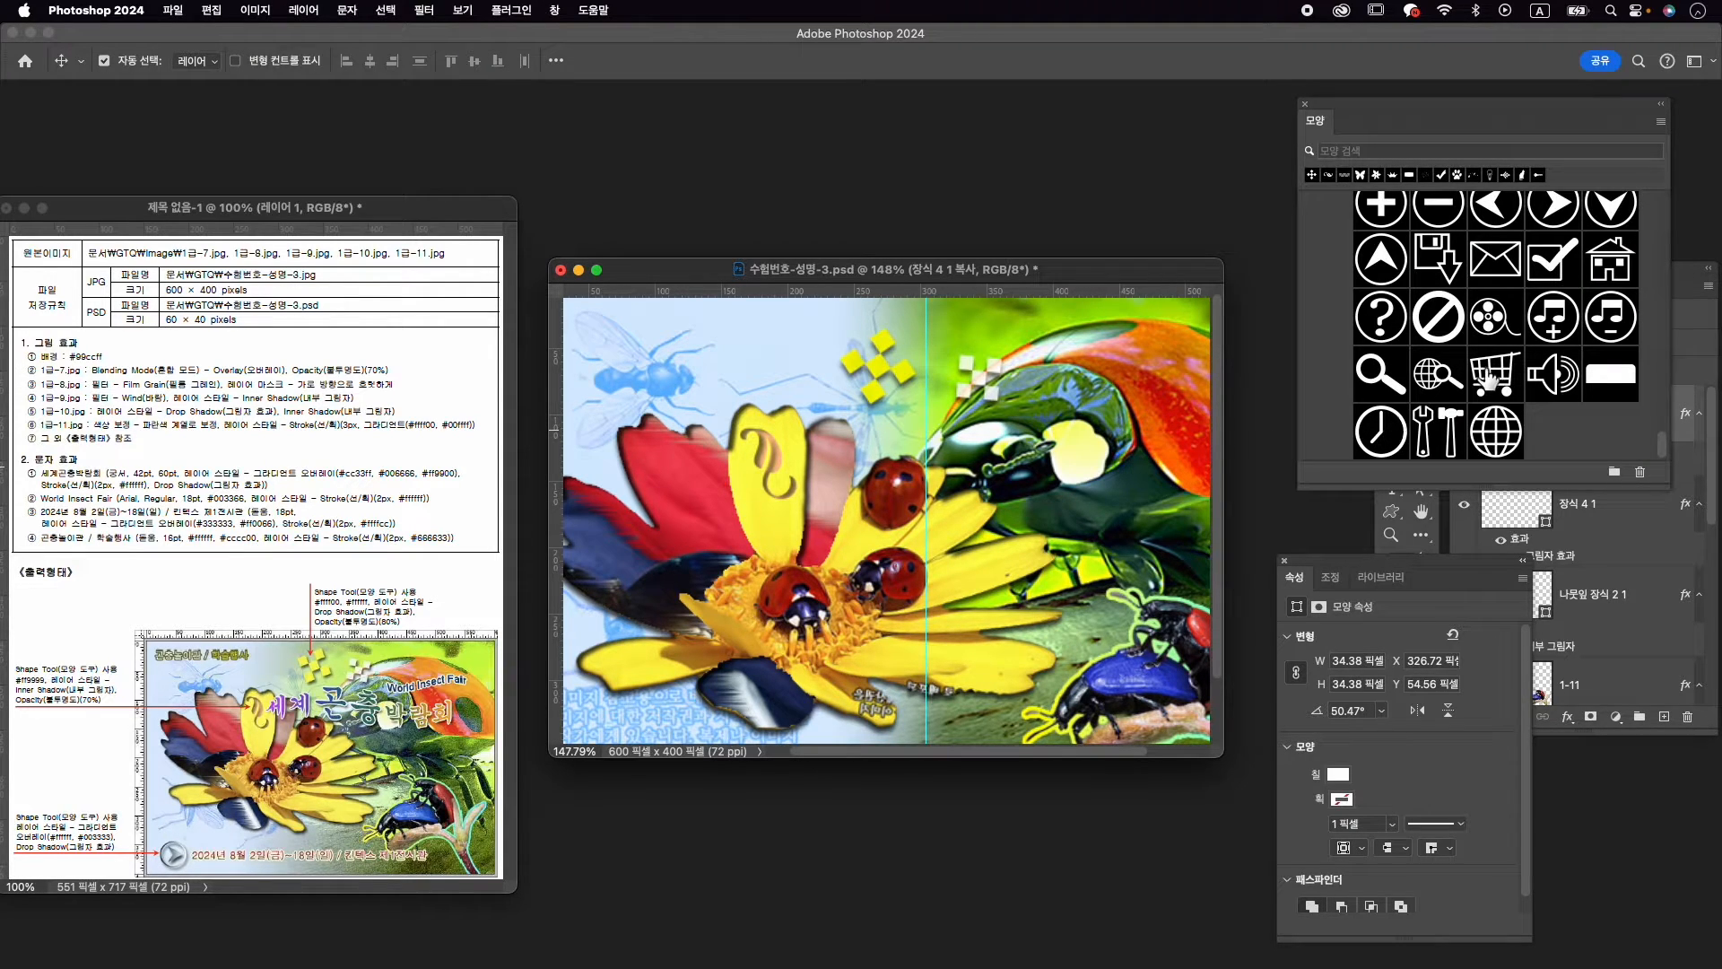
scroll(1491, 380, "up", 2)
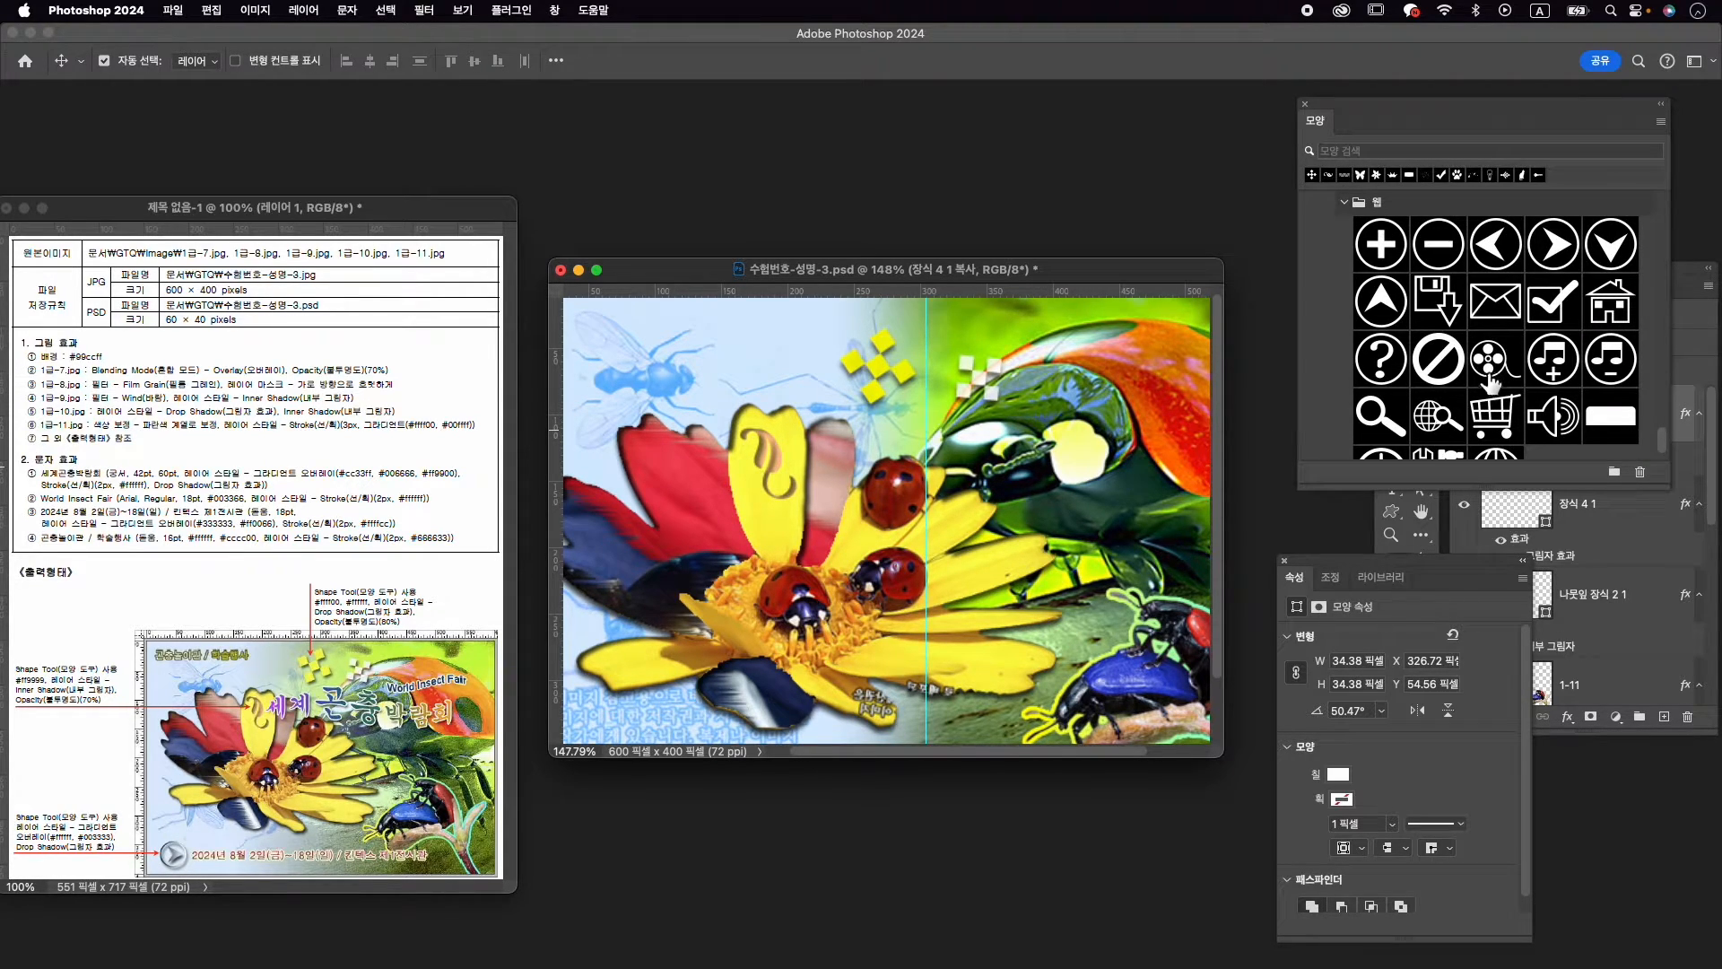
left_click(1553, 243)
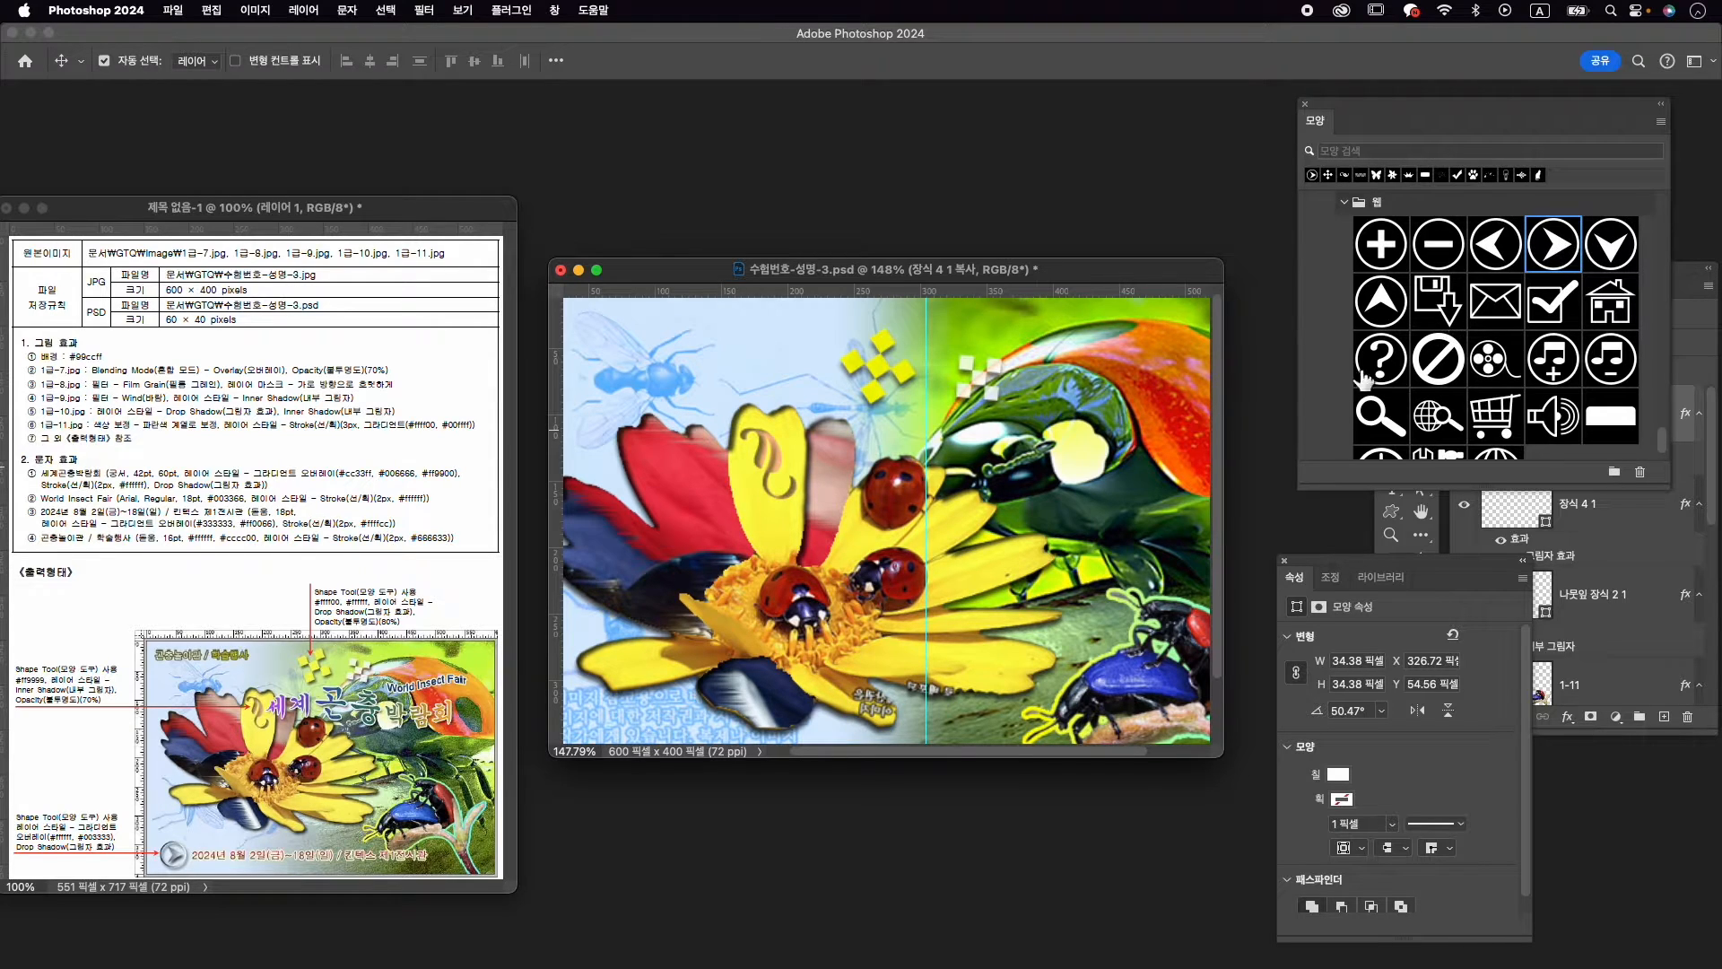
left_click(1393, 513)
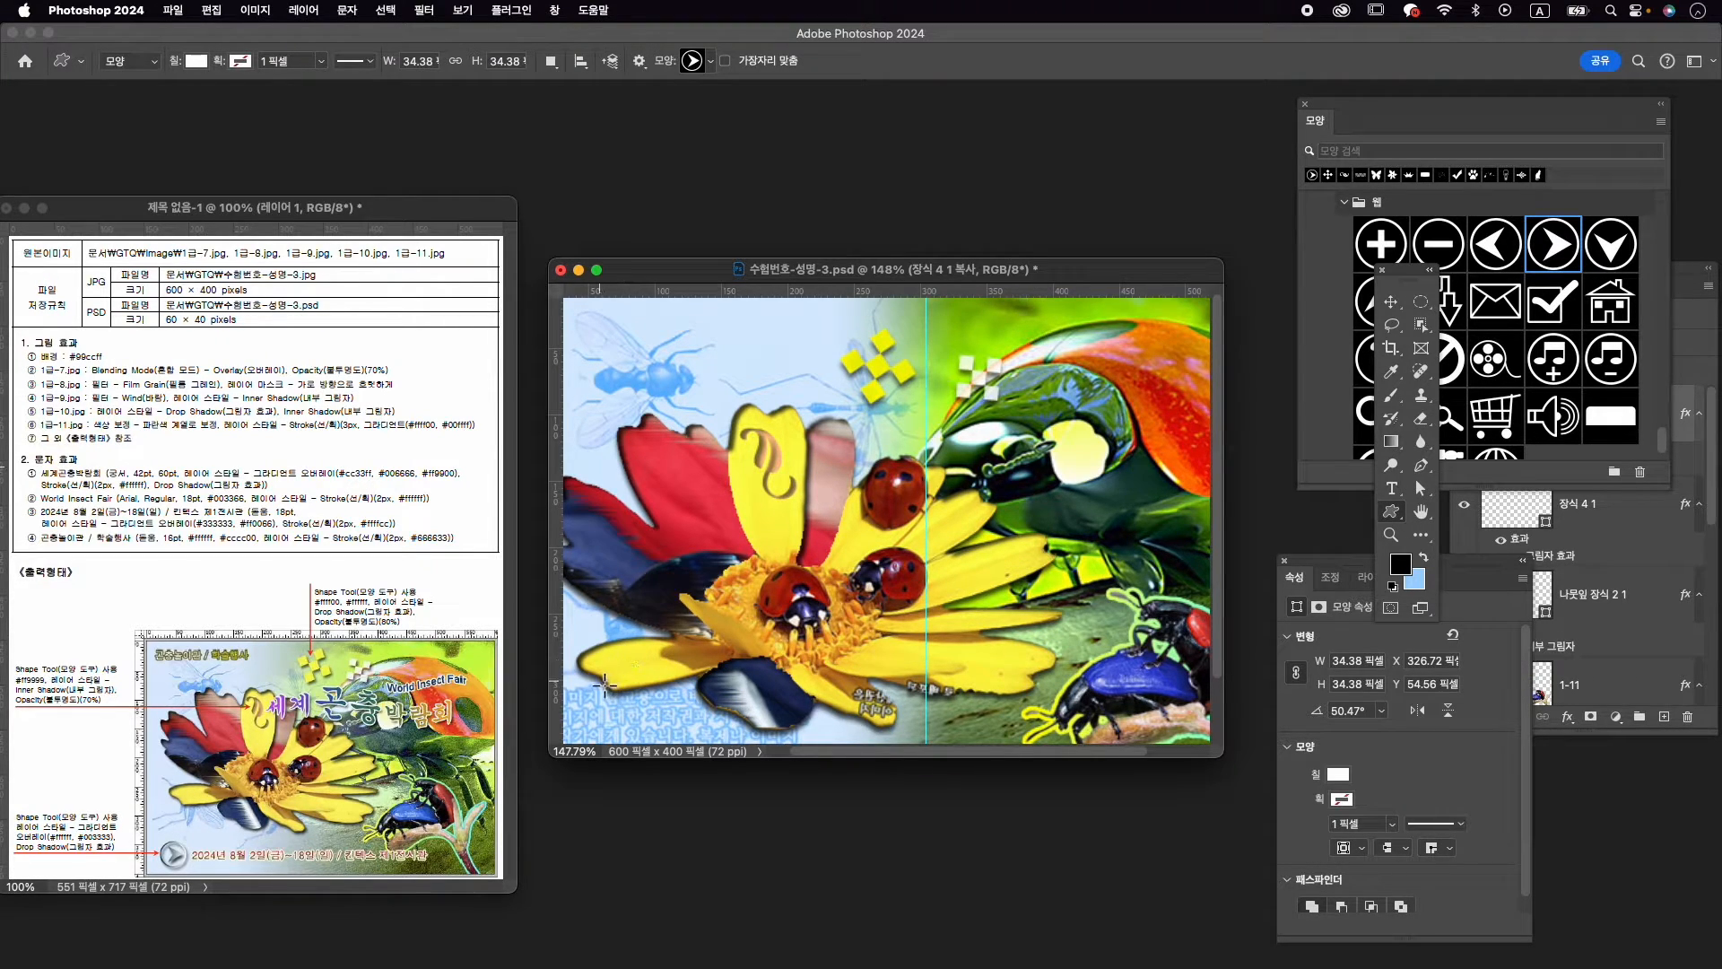
scroll(840, 565, "down", 3)
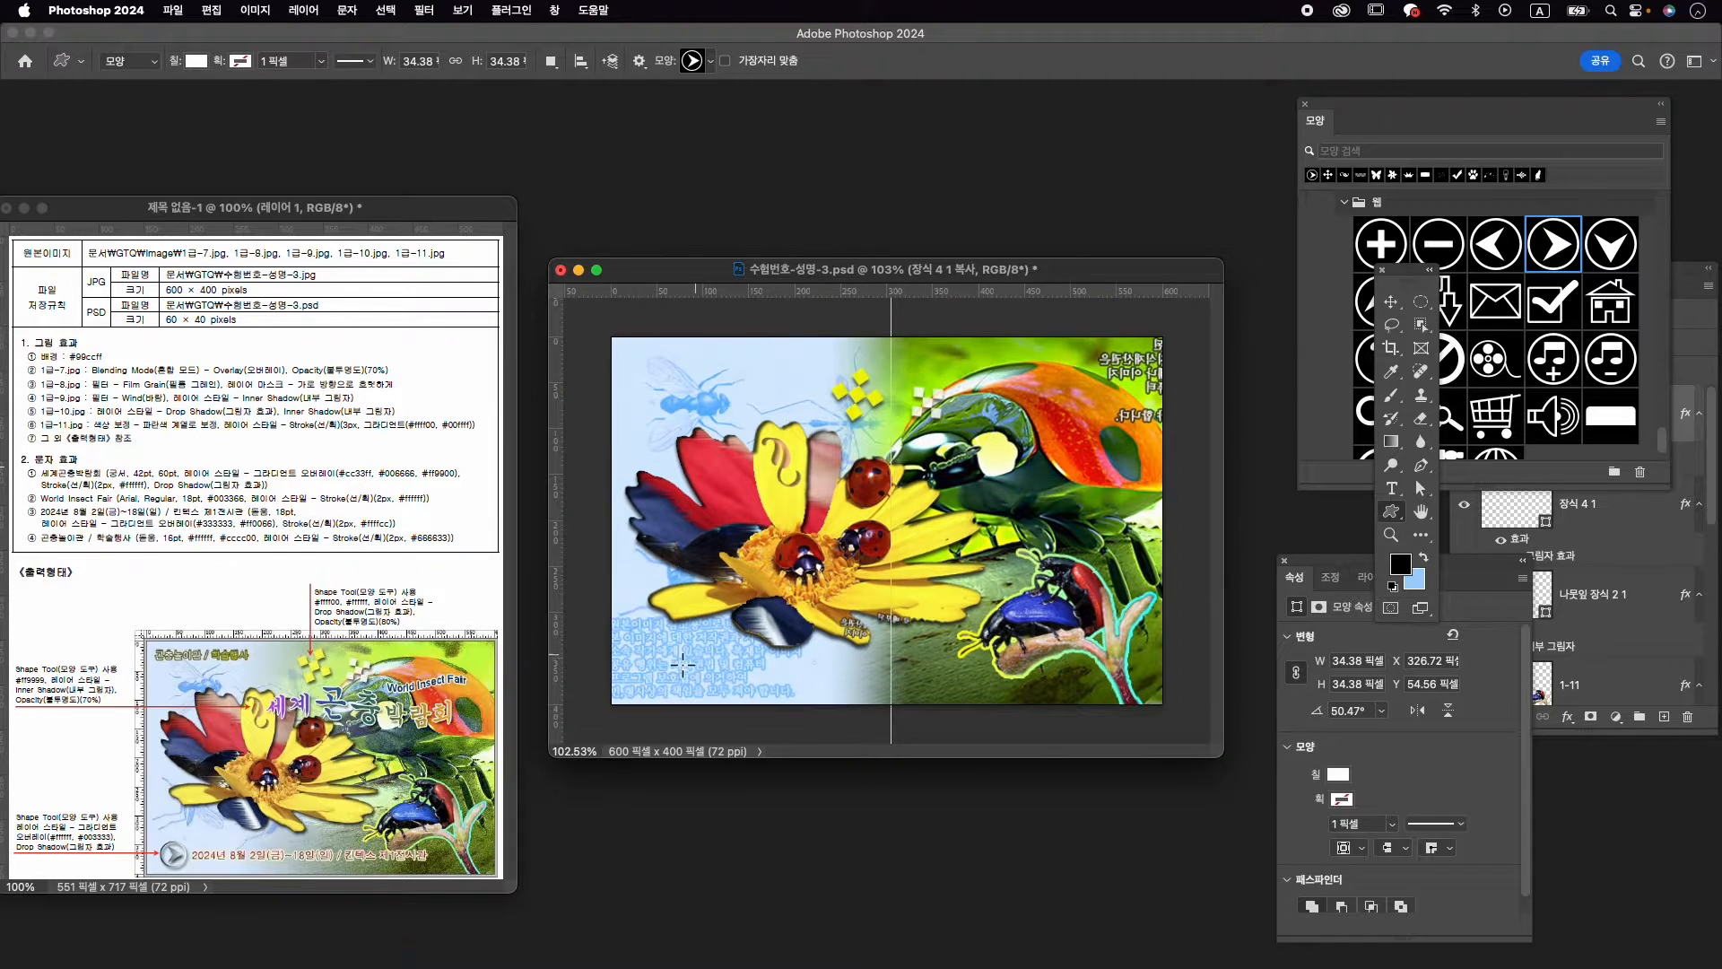
left_click_drag(643, 646, 687, 689)
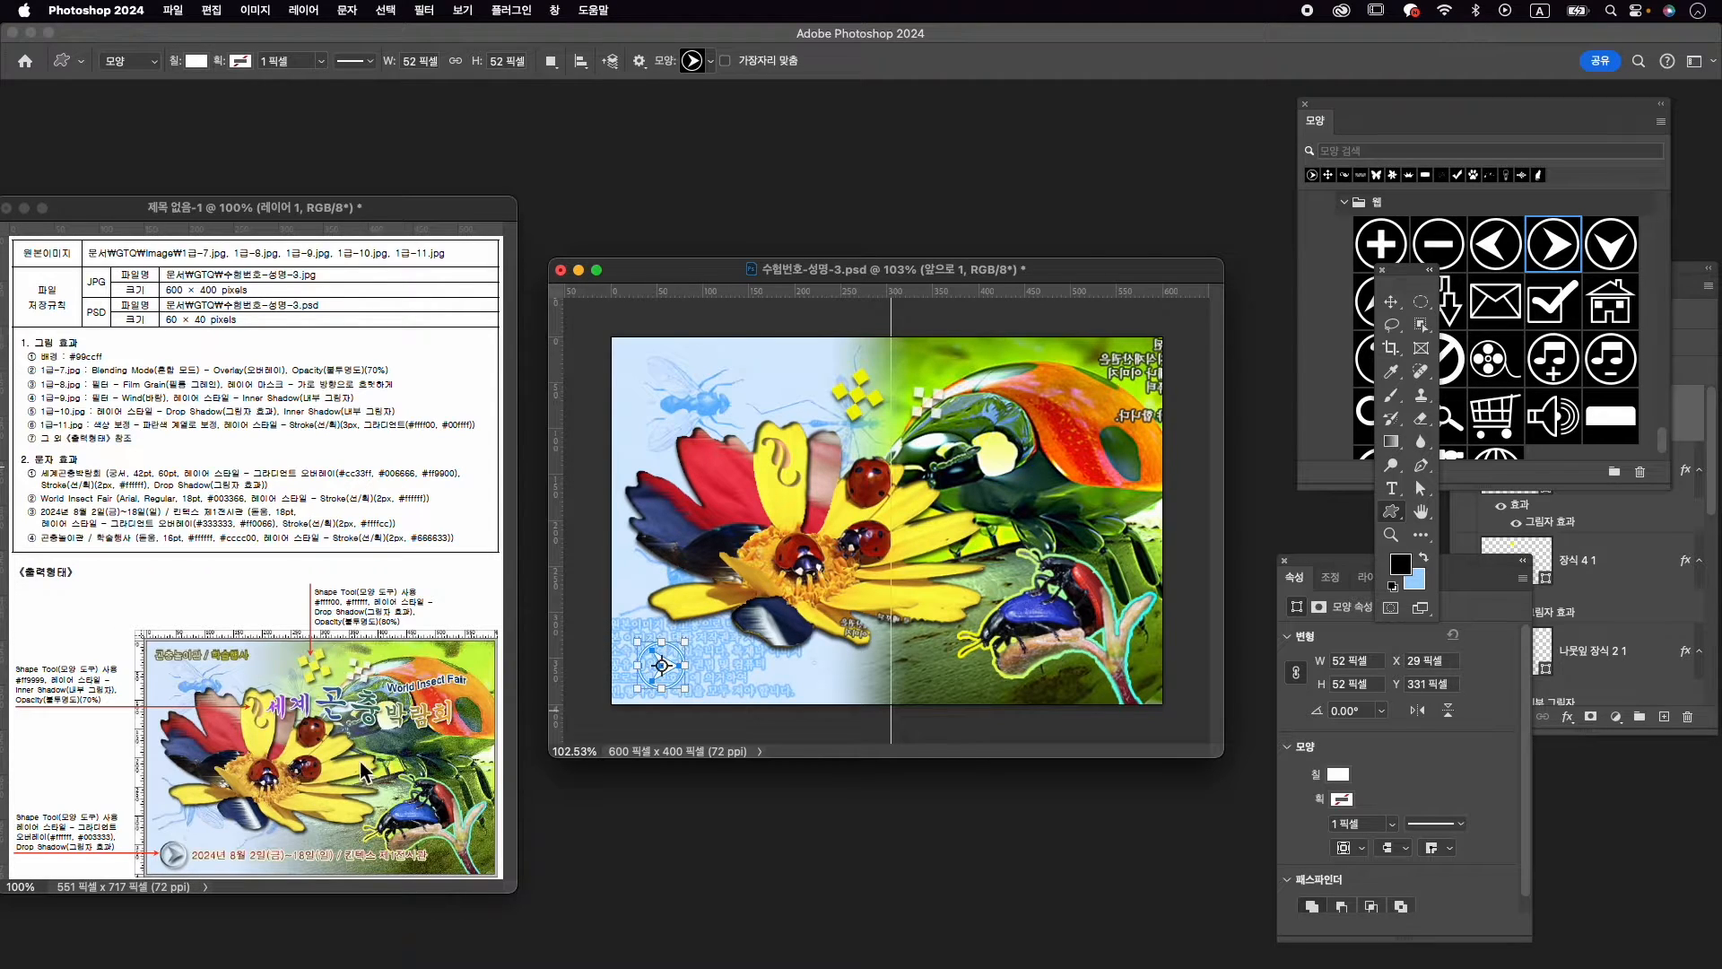
Add a Gradient Overlay effect to the circled arrow and set the gradient's starting colour to ffffff
left_click(1568, 718)
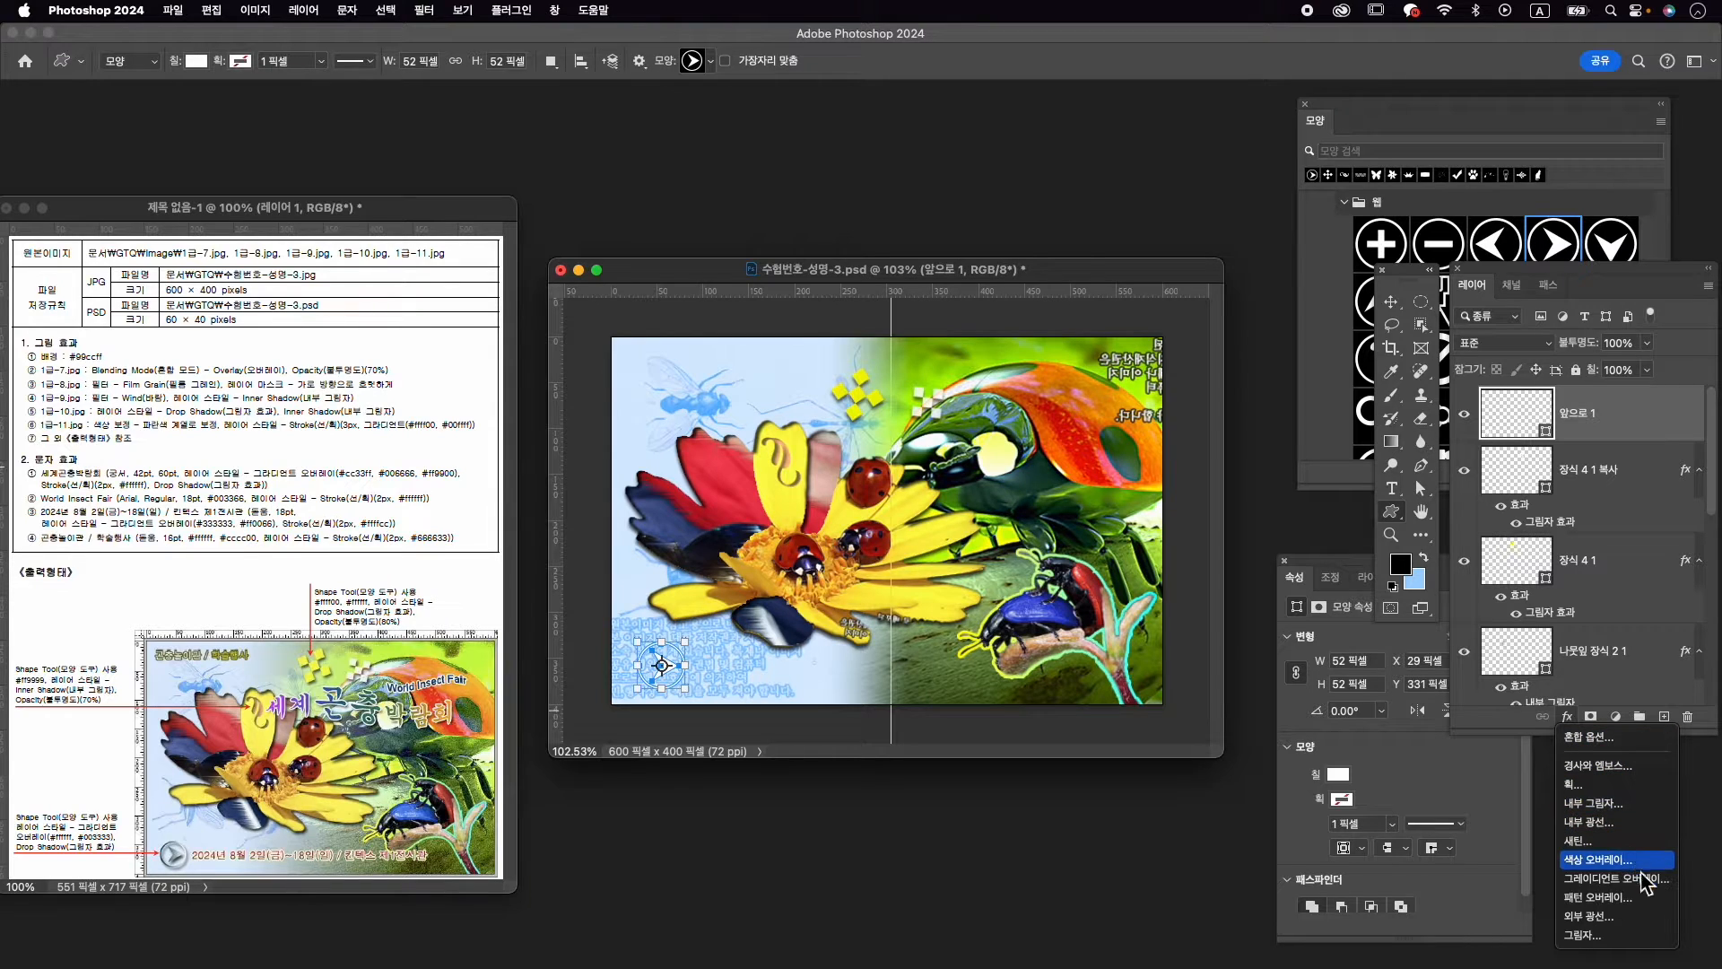
left_click(1615, 878)
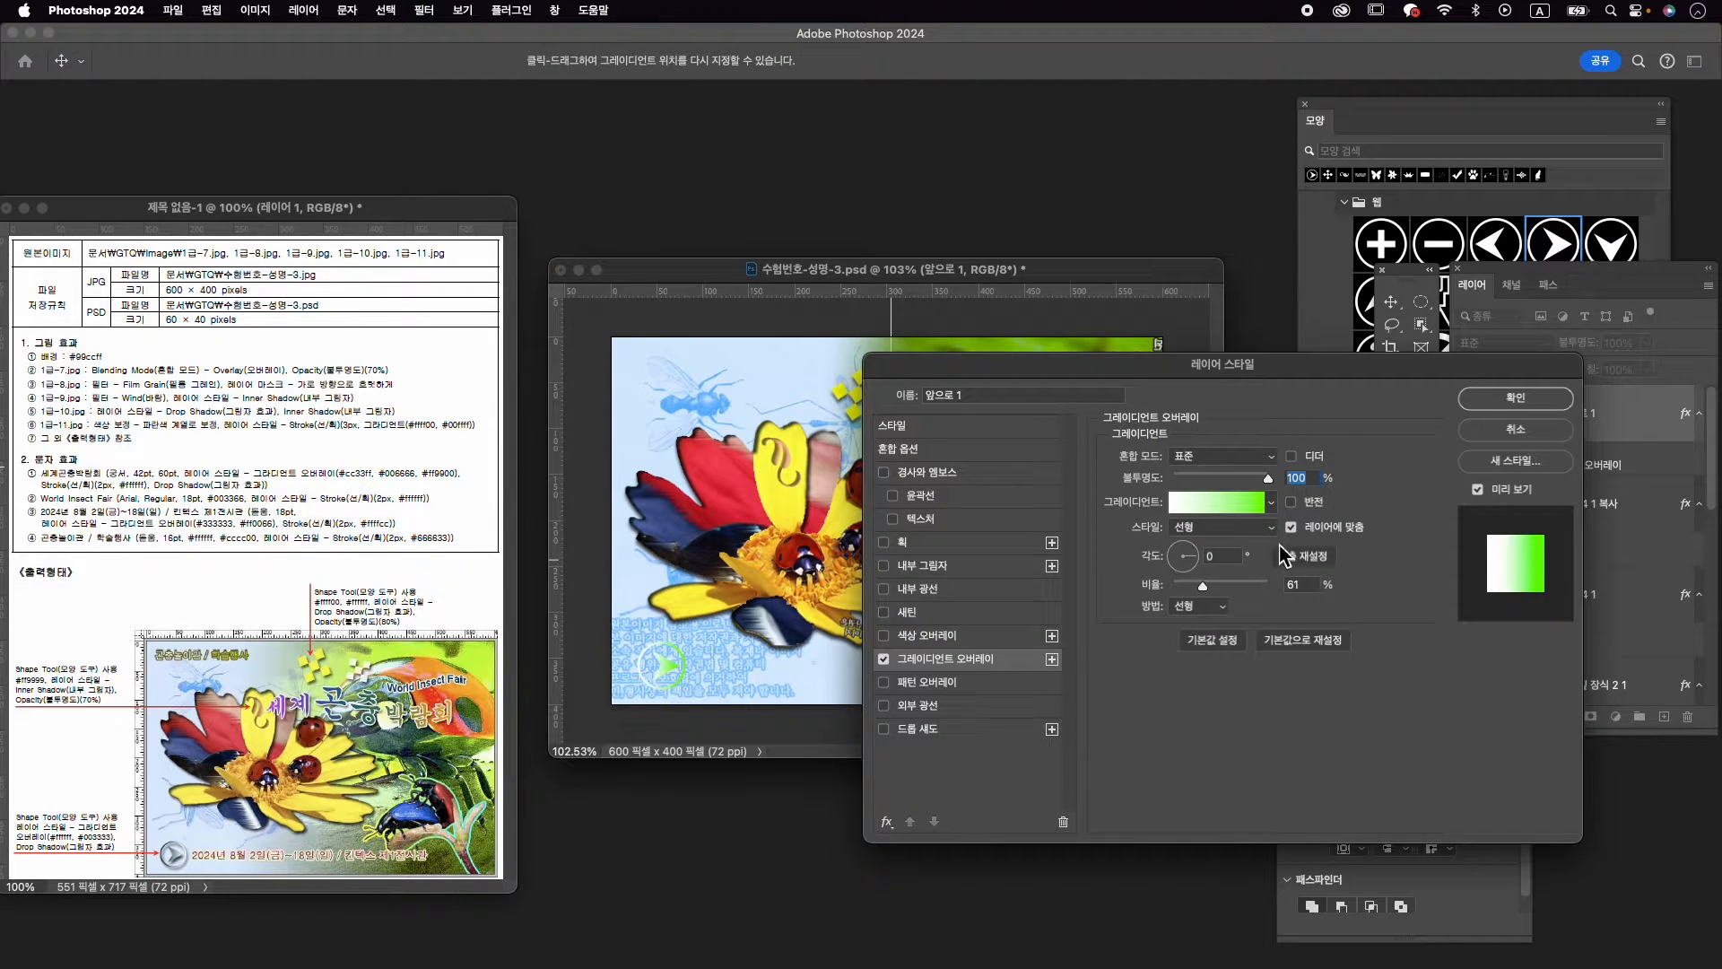
left_click(1236, 505)
double_click(1074, 779)
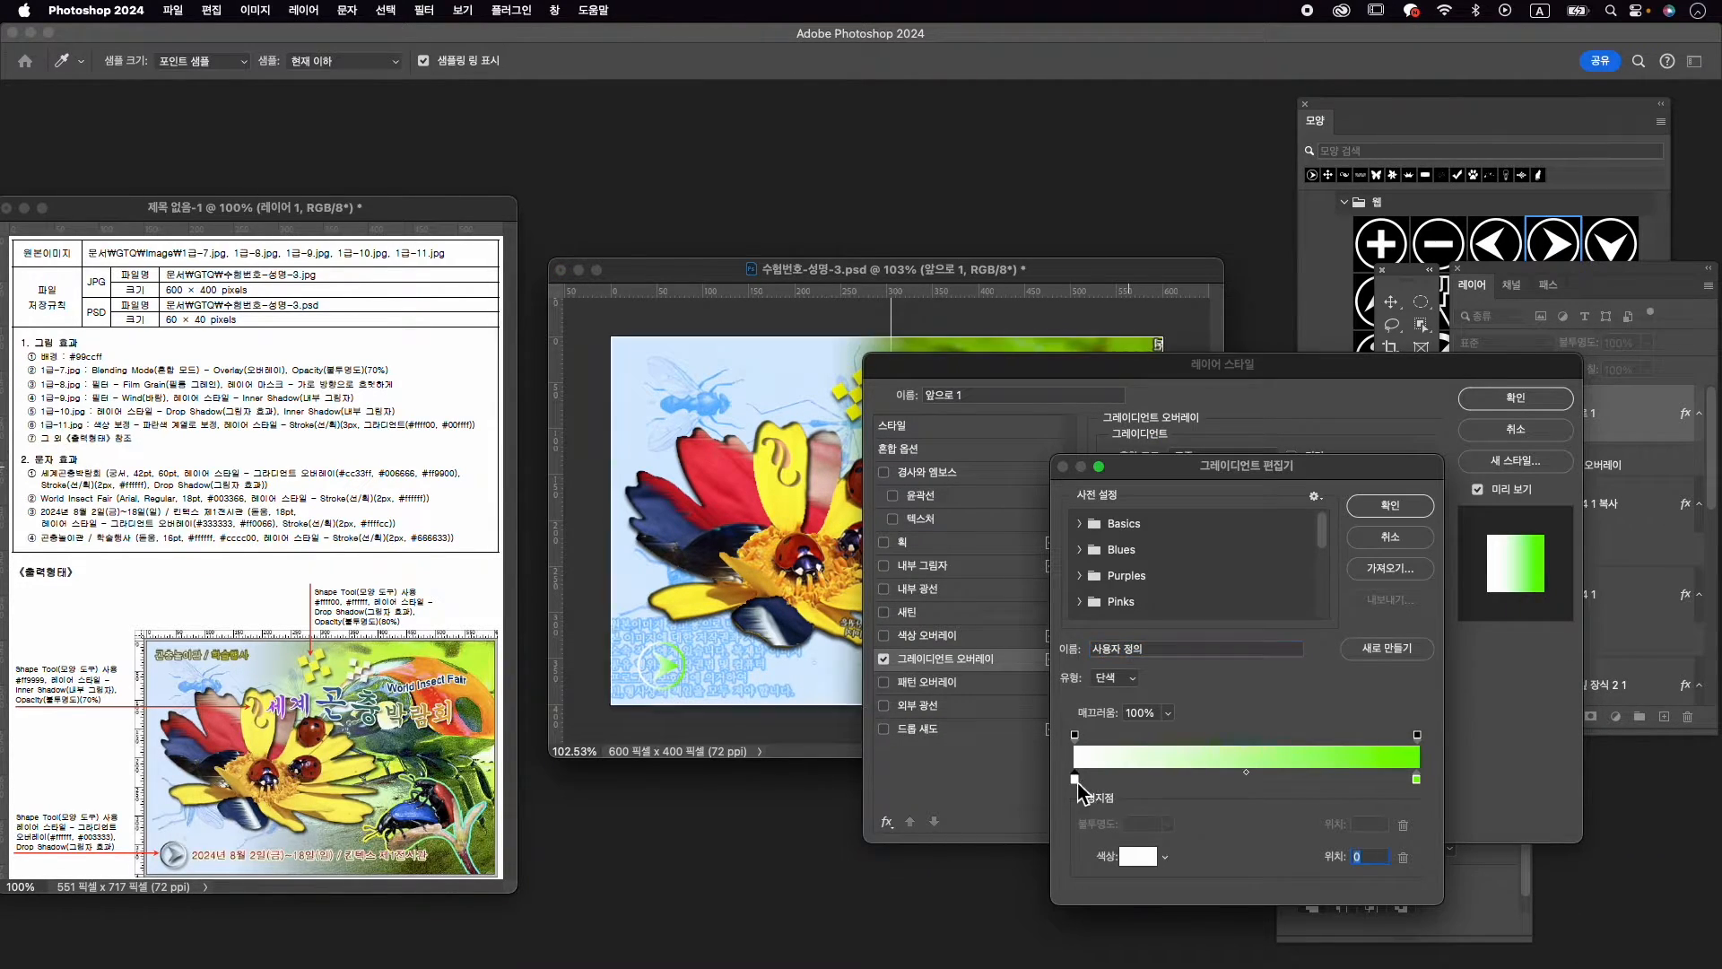
type("1ffffff")
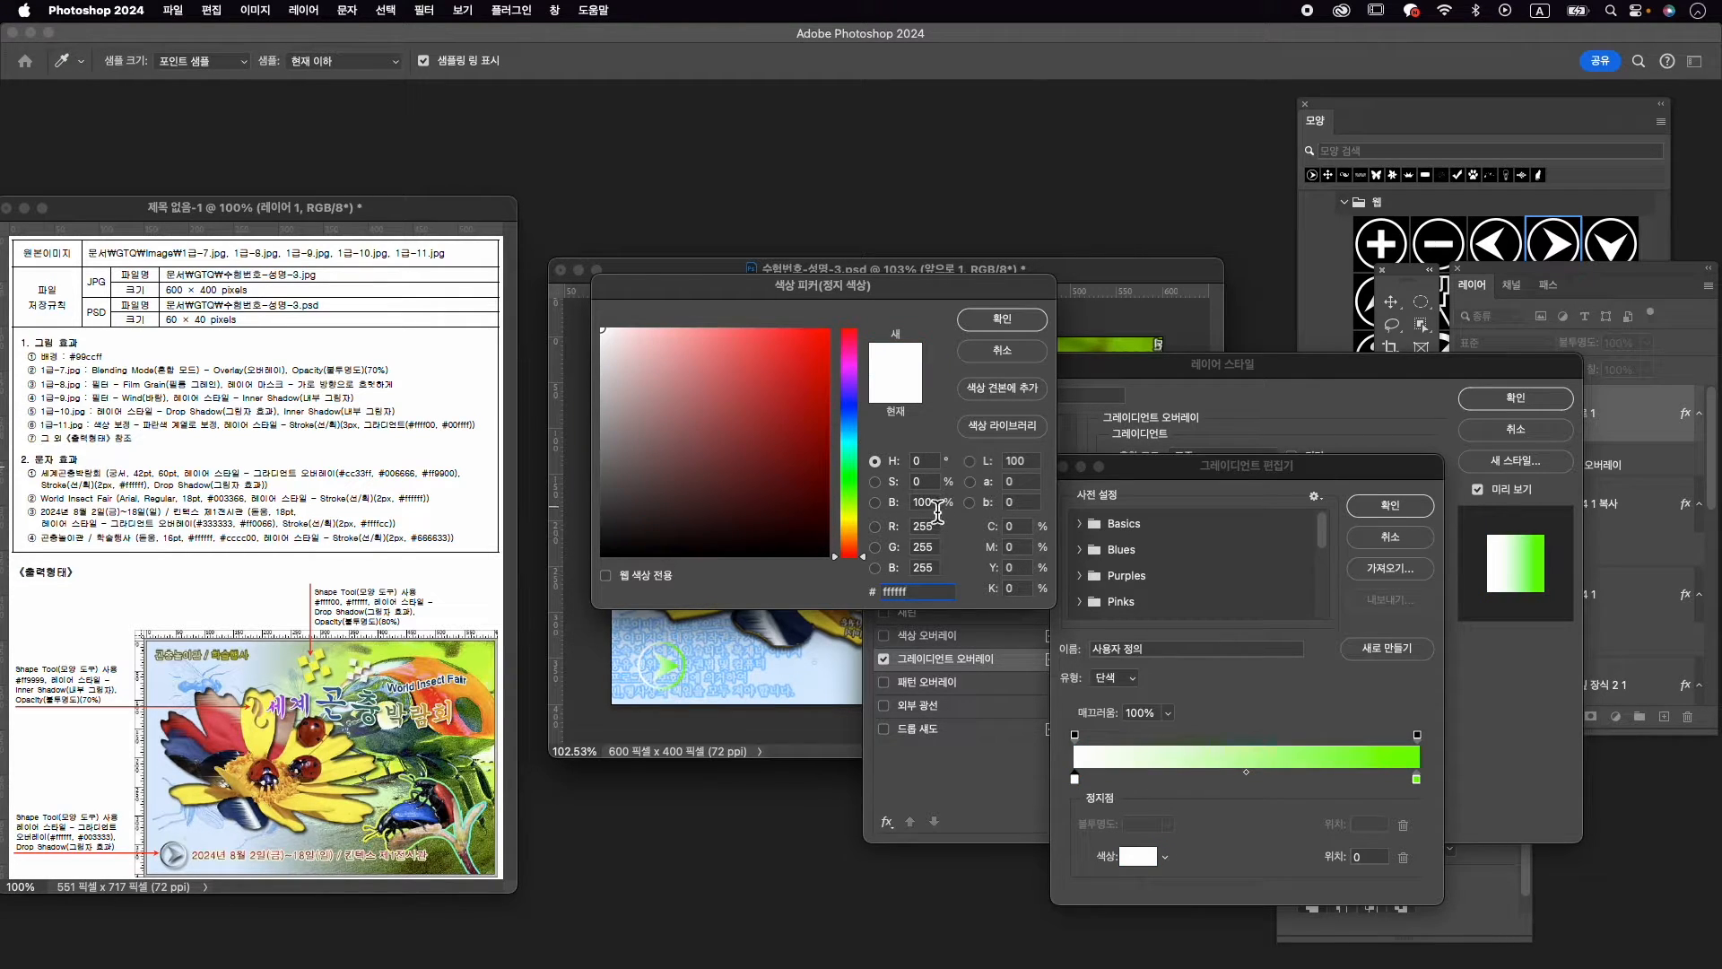
key("Return")
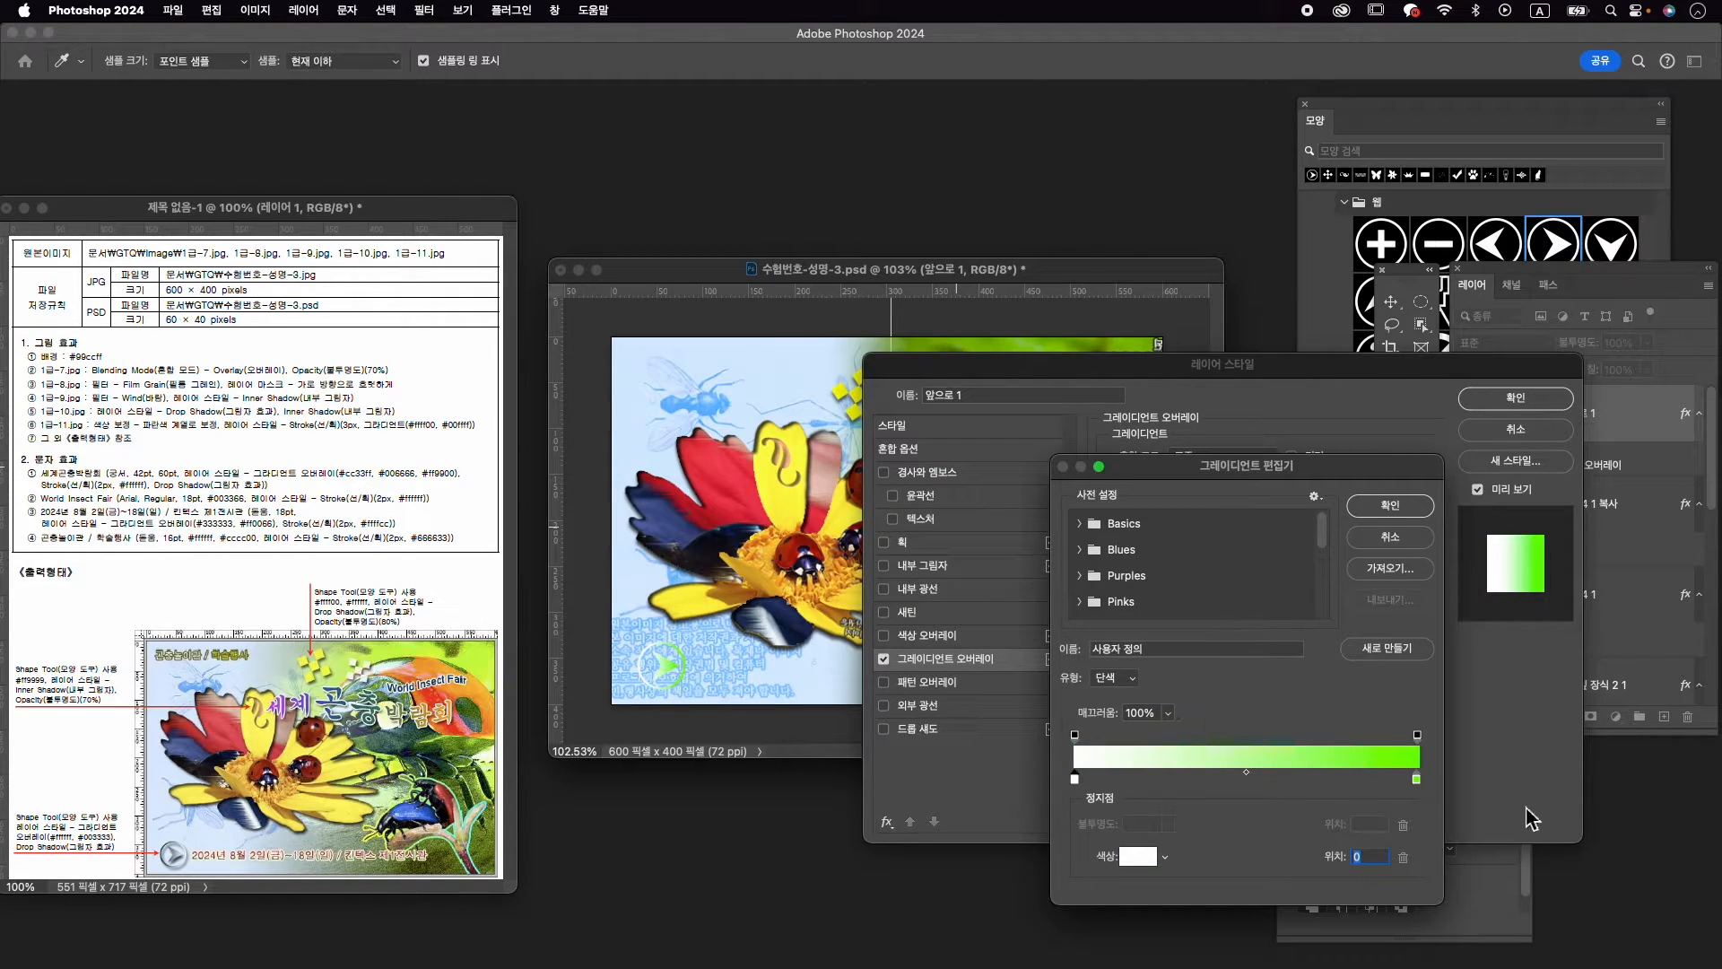
Set the end colour of the circled arrow's gradient to 003333
left_click(1416, 778)
left_click_drag(1417, 779, 1420, 780)
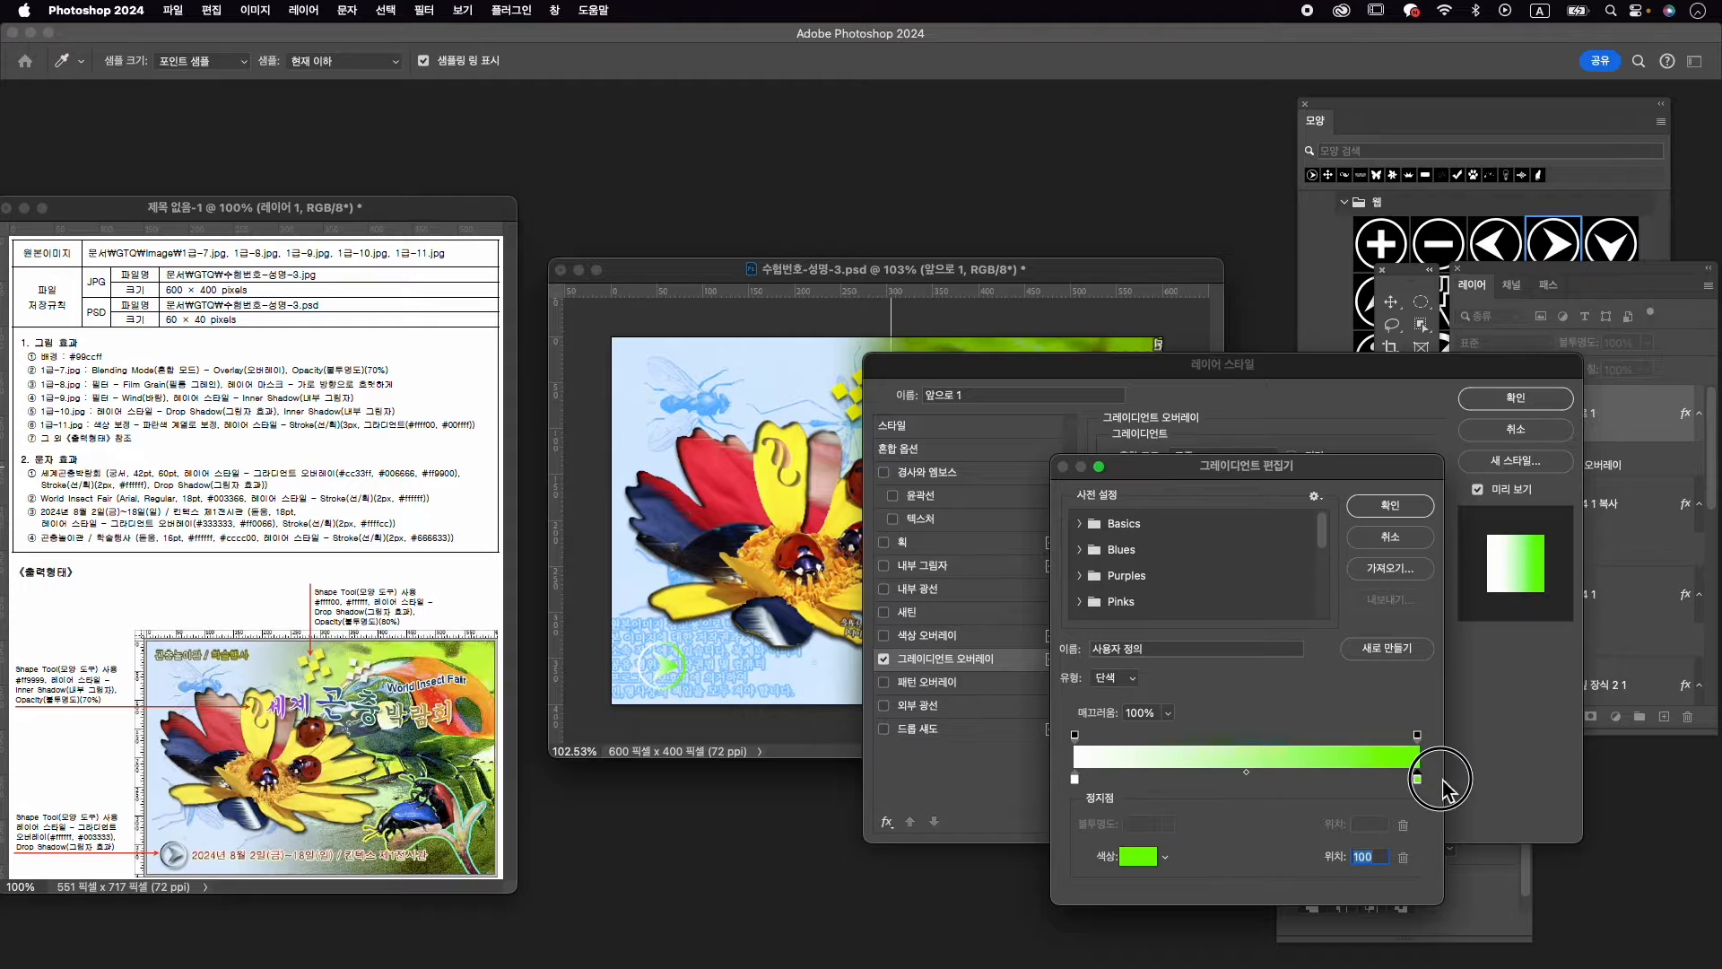
double_click(1420, 780)
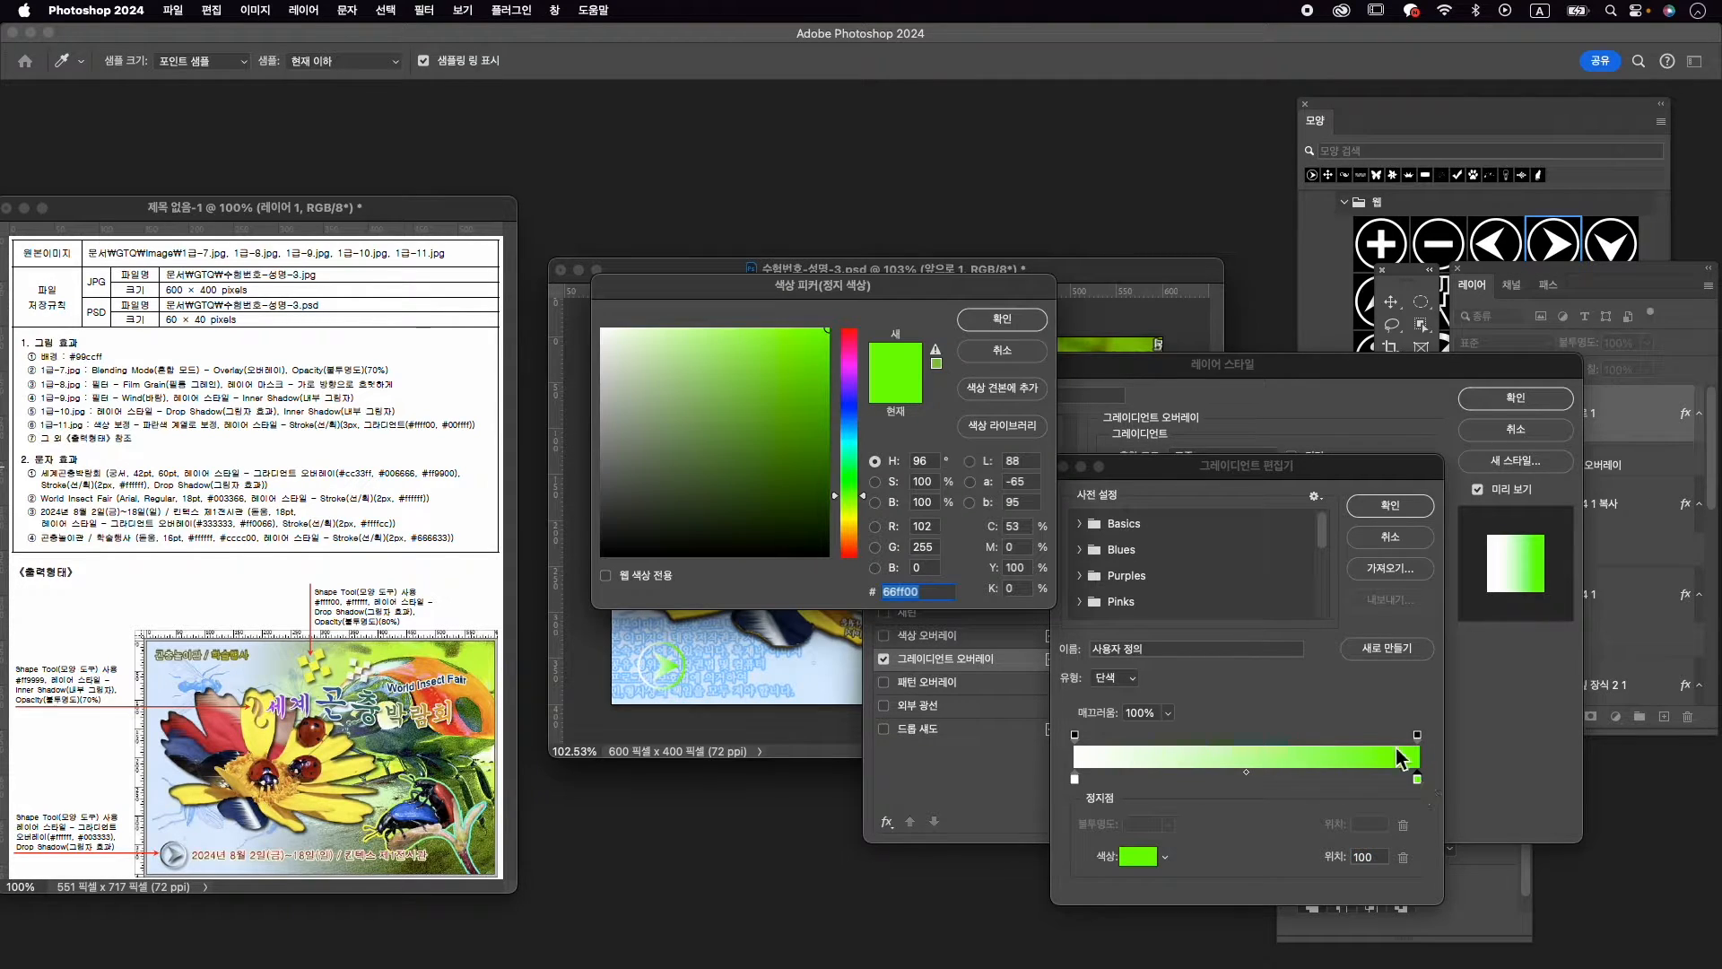
type("00")
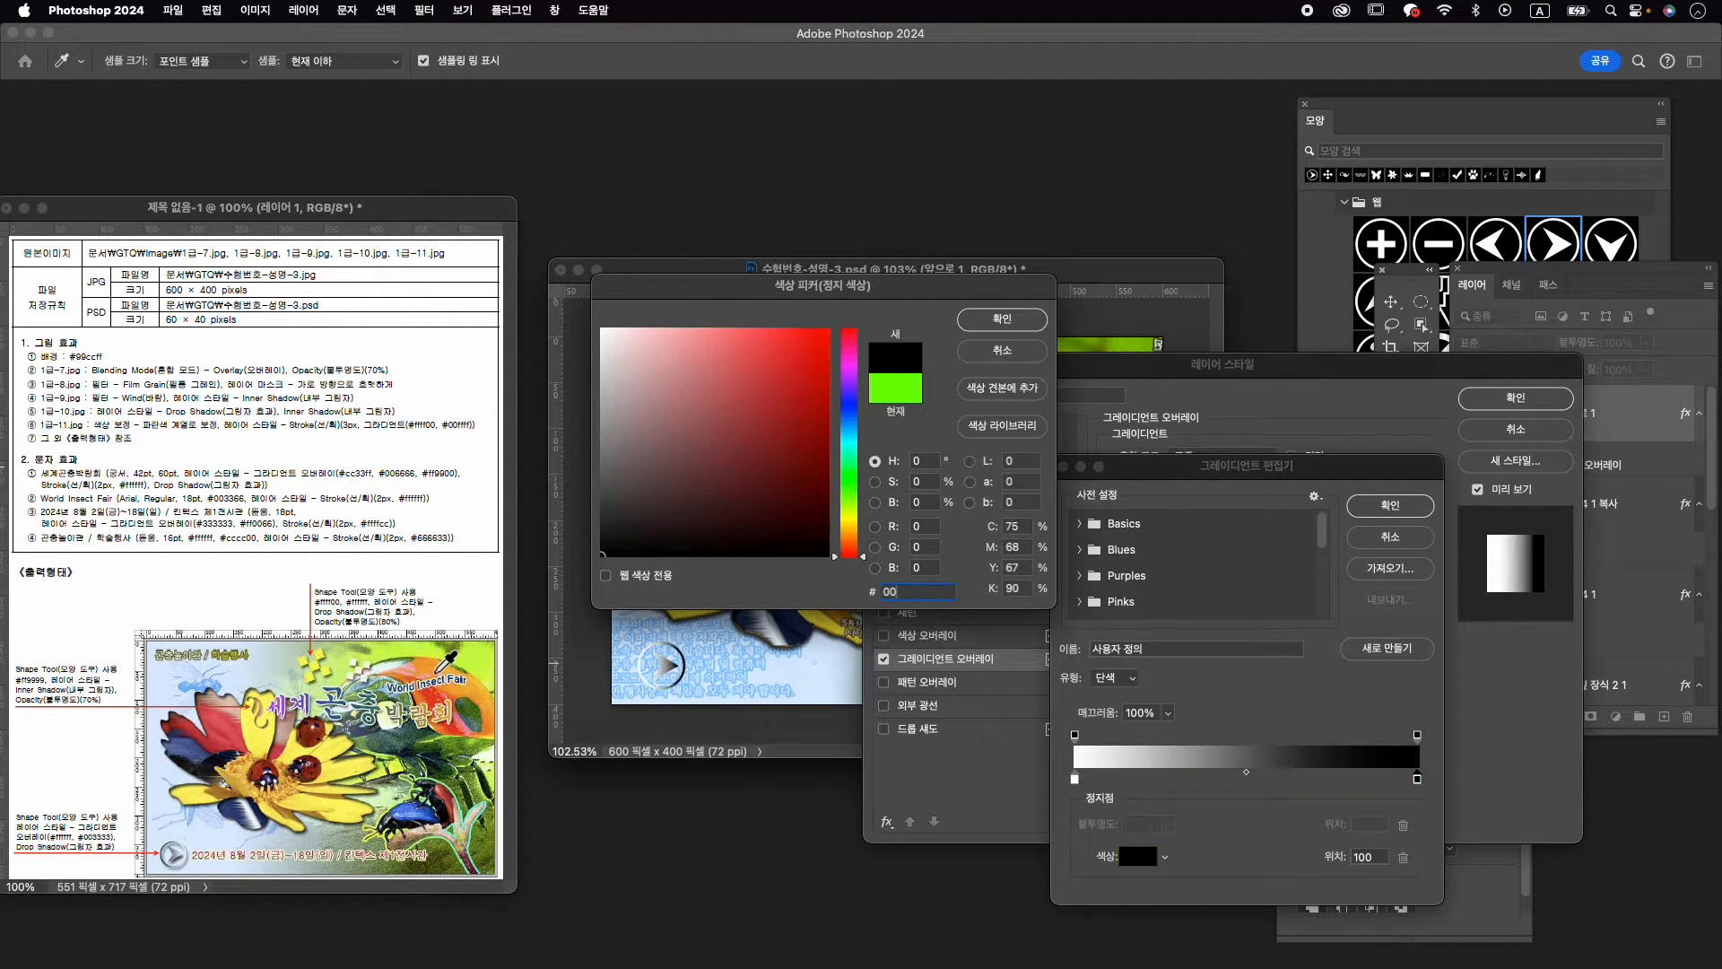
type("6666")
key("Return")
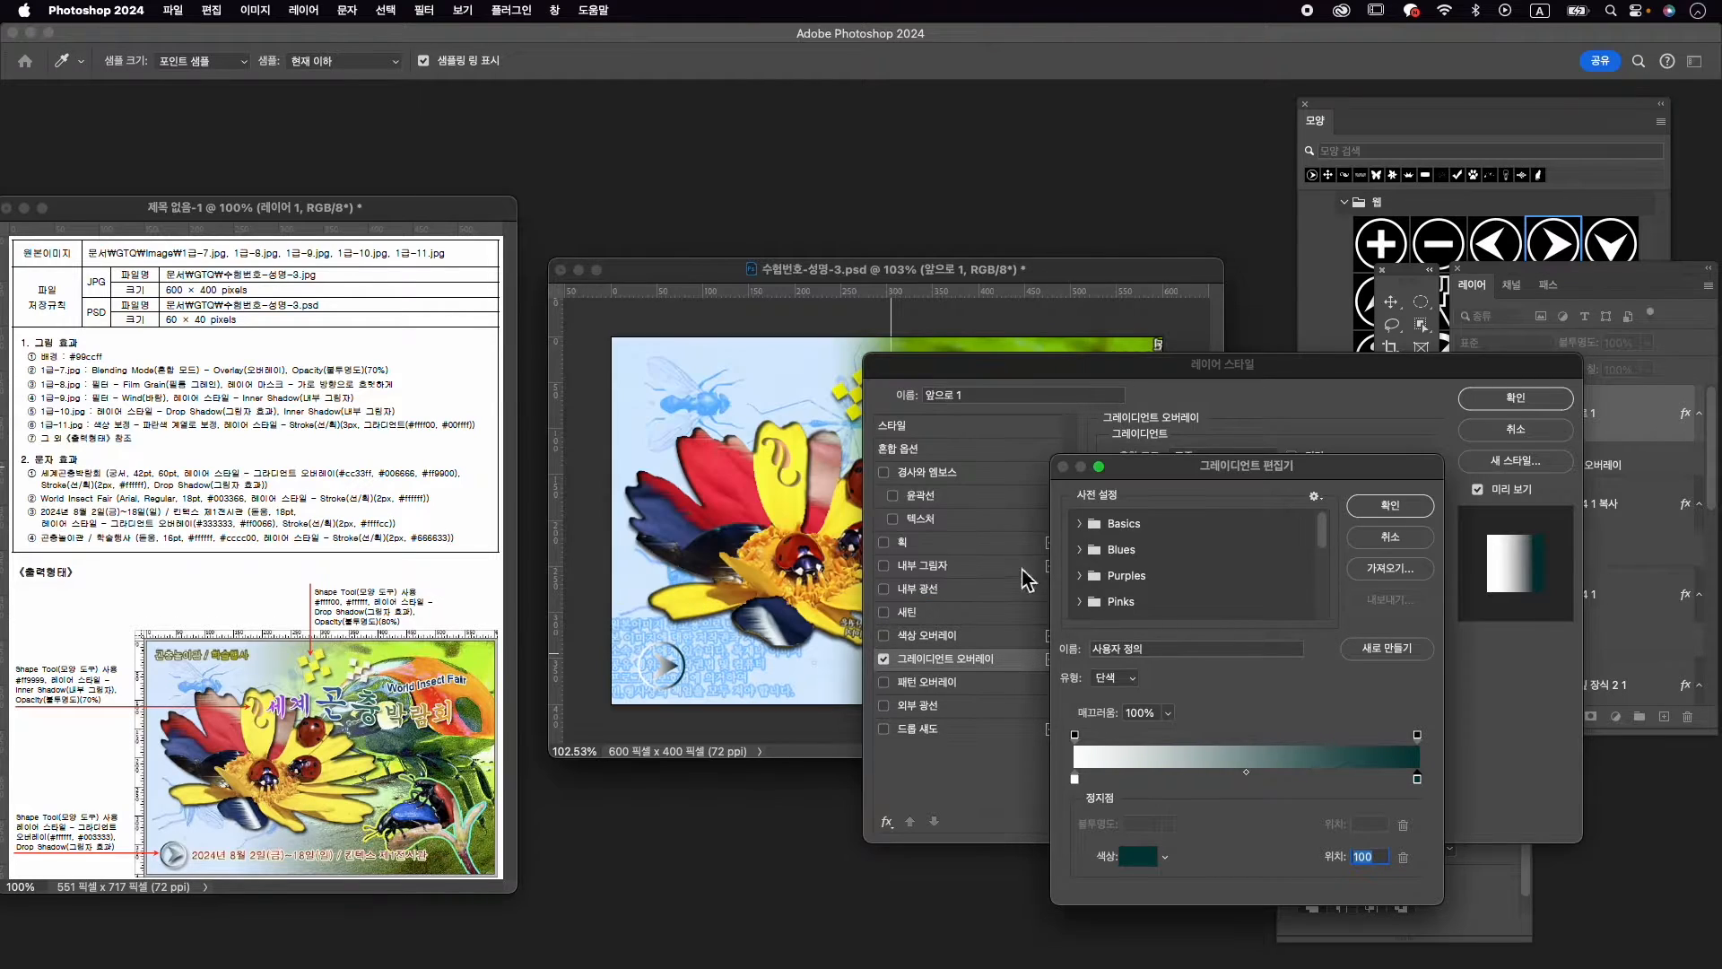
left_click(1390, 505)
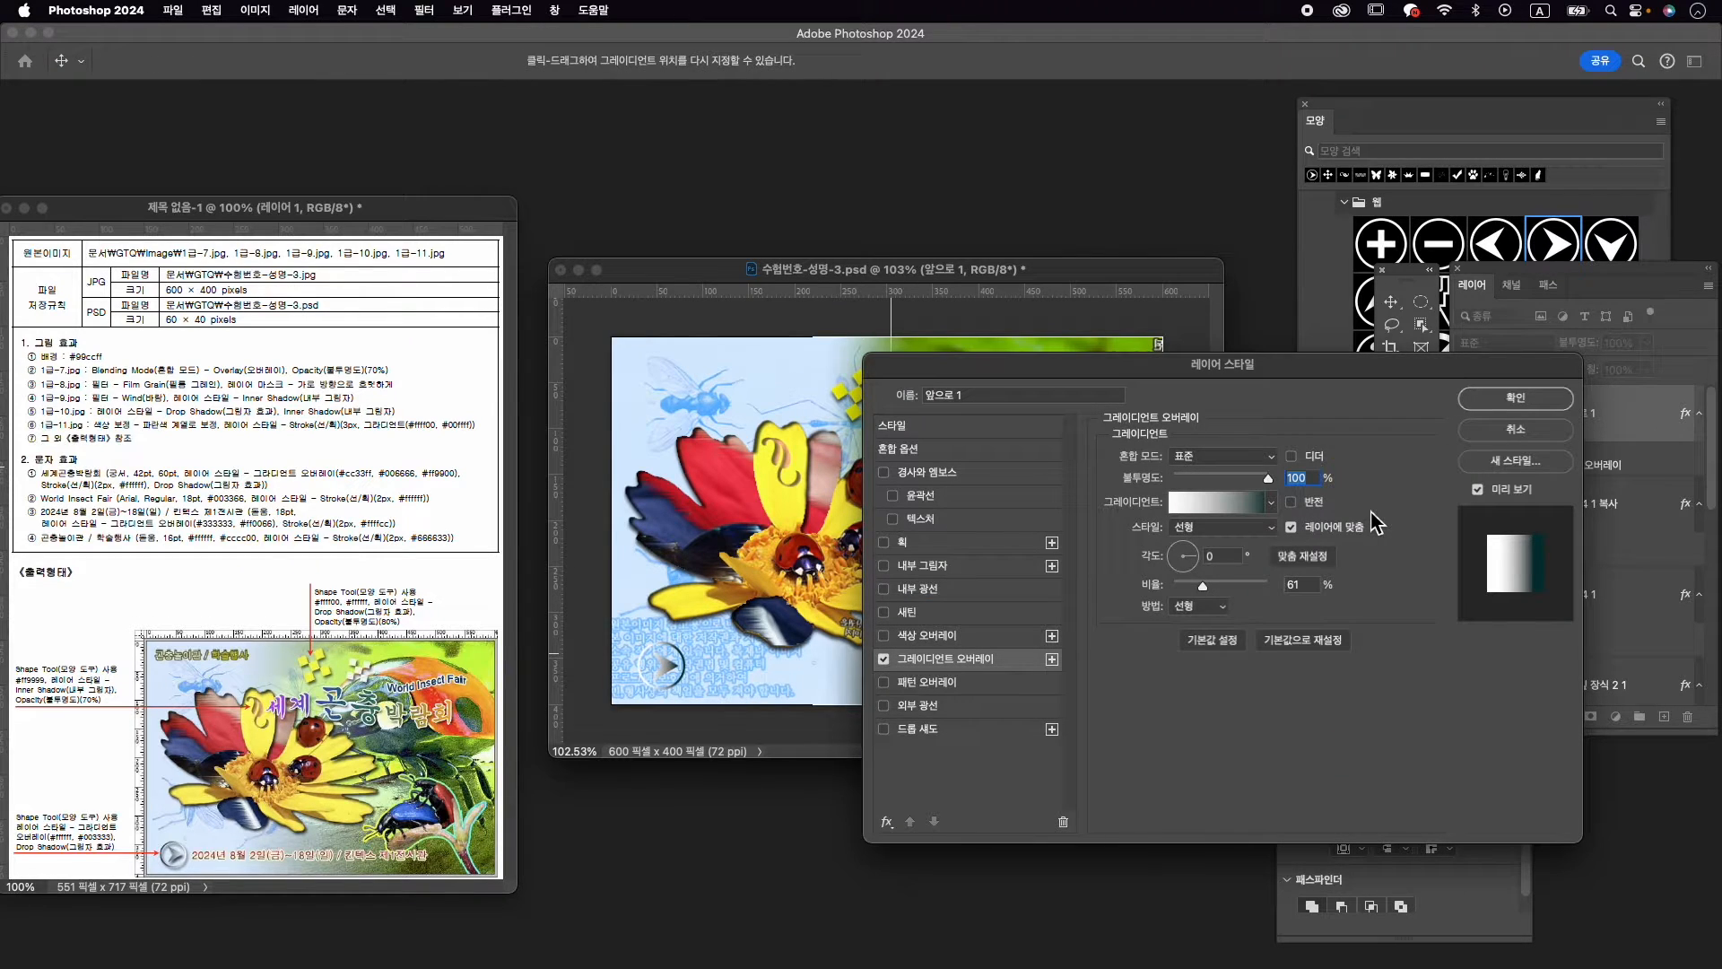
Add a Drop Shadow to the circled arrow and set its gradient overlay angle to about -178°
left_click(955, 734)
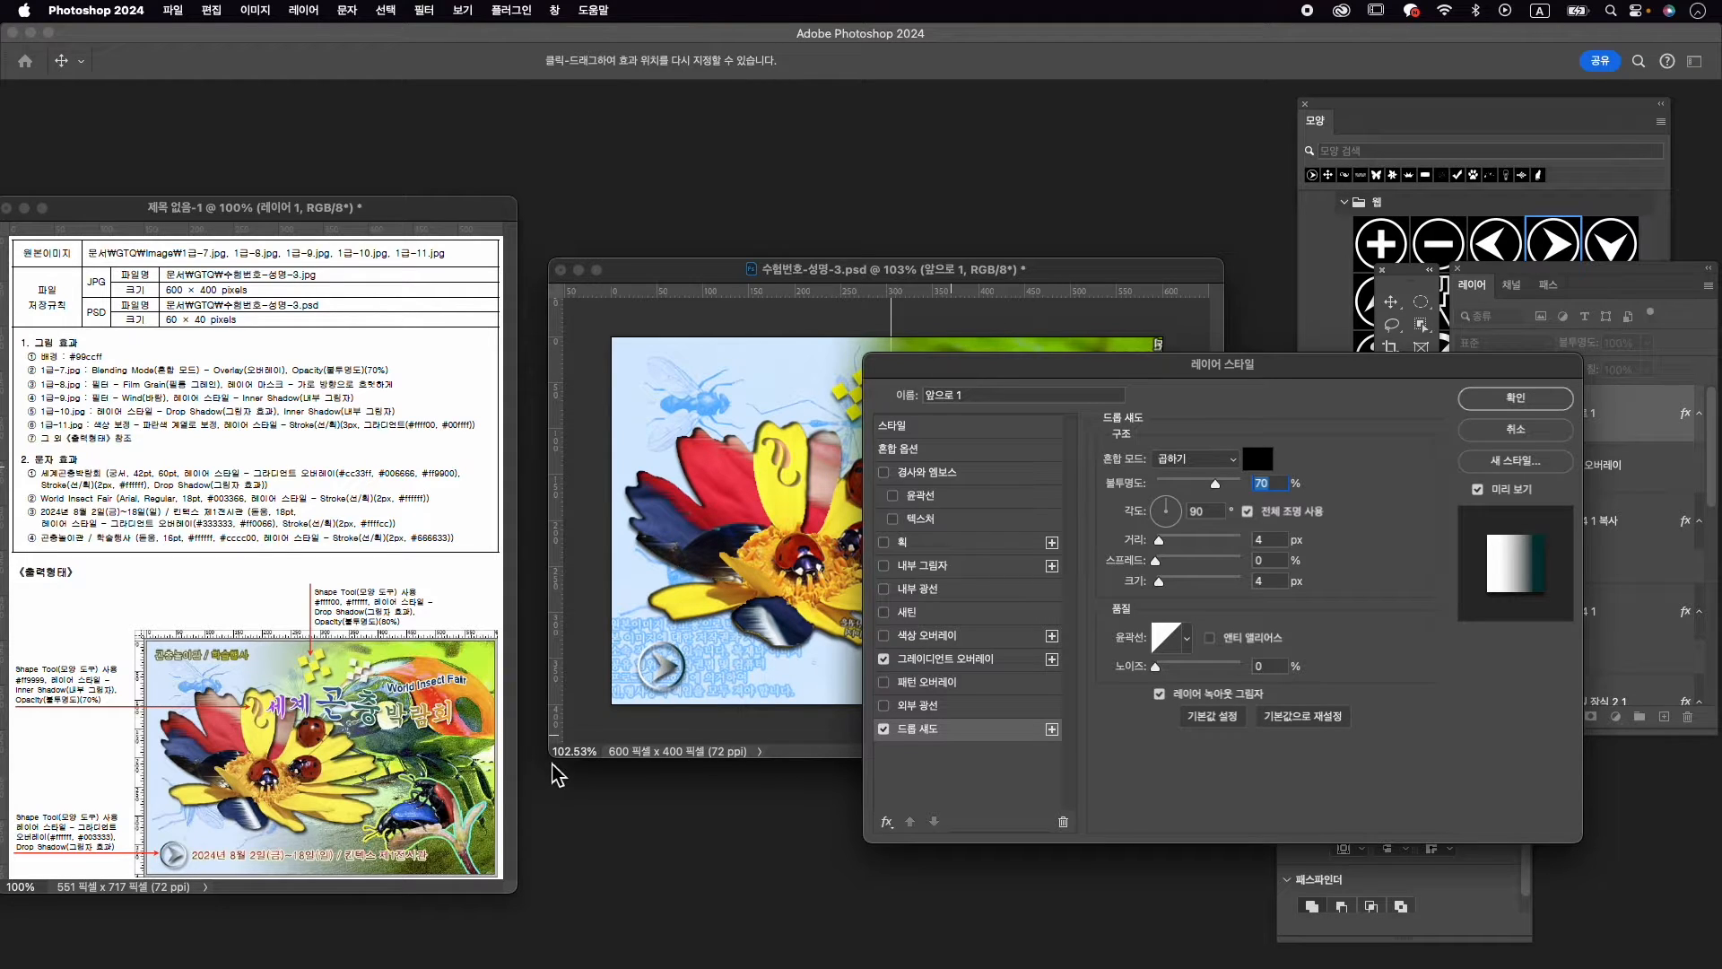
left_click(965, 662)
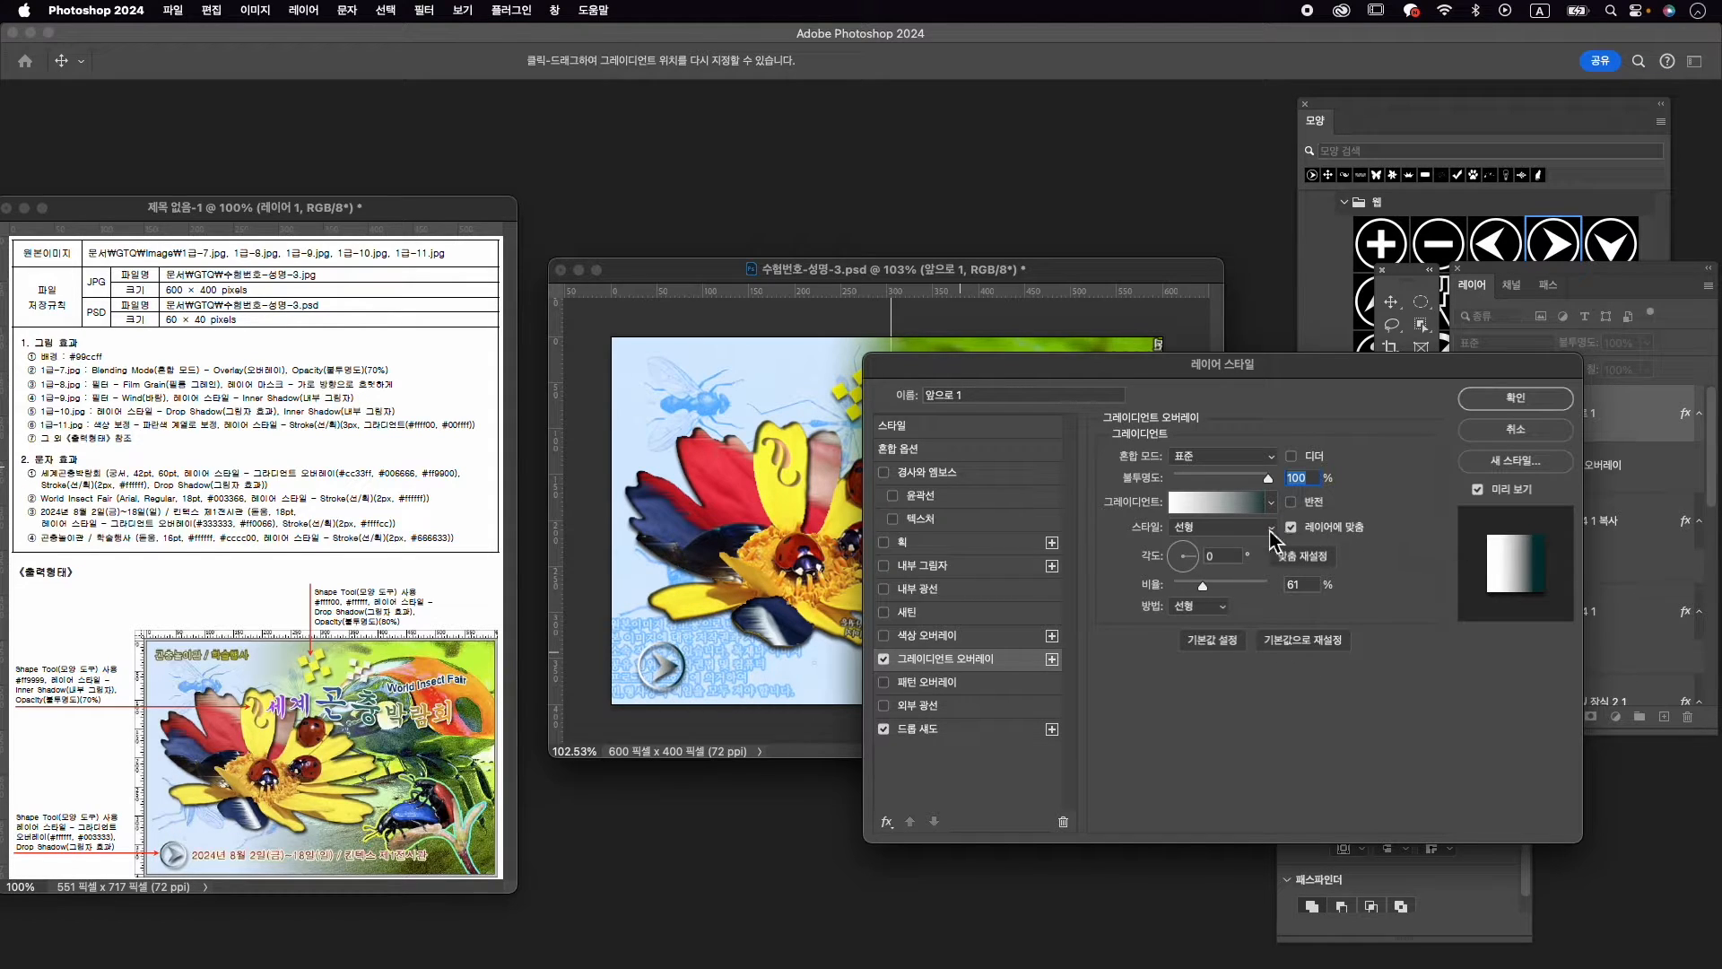
left_click_drag(1194, 564, 1169, 568)
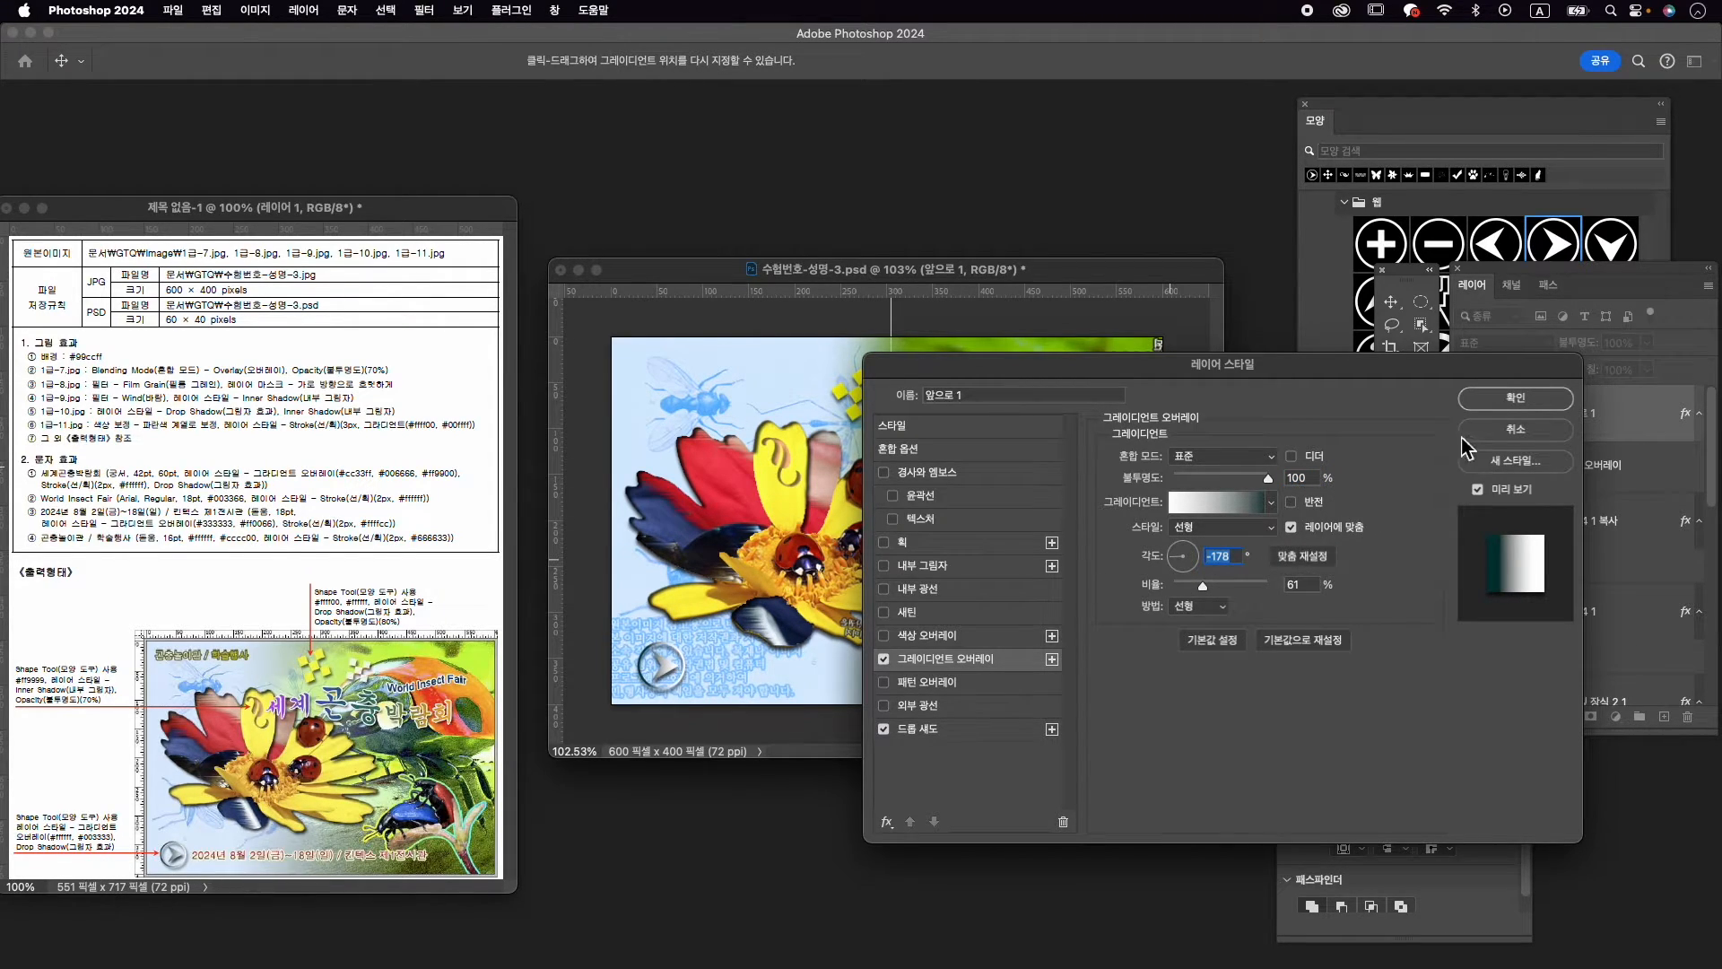
left_click(1489, 397)
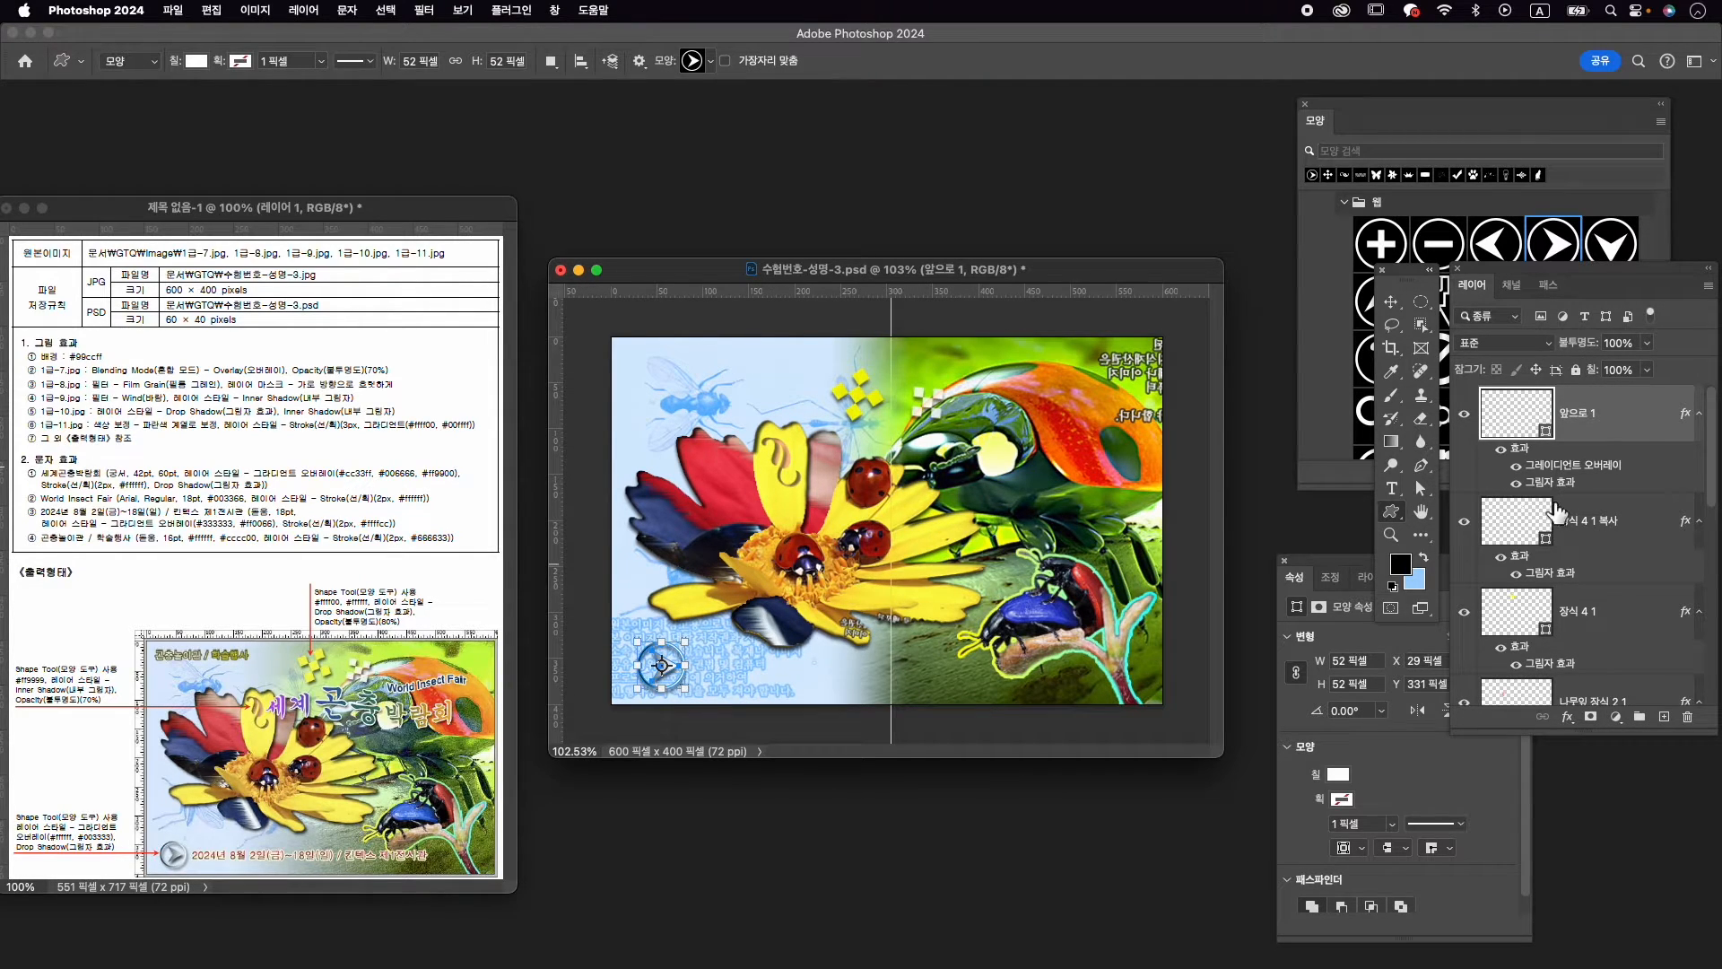
key("Return")
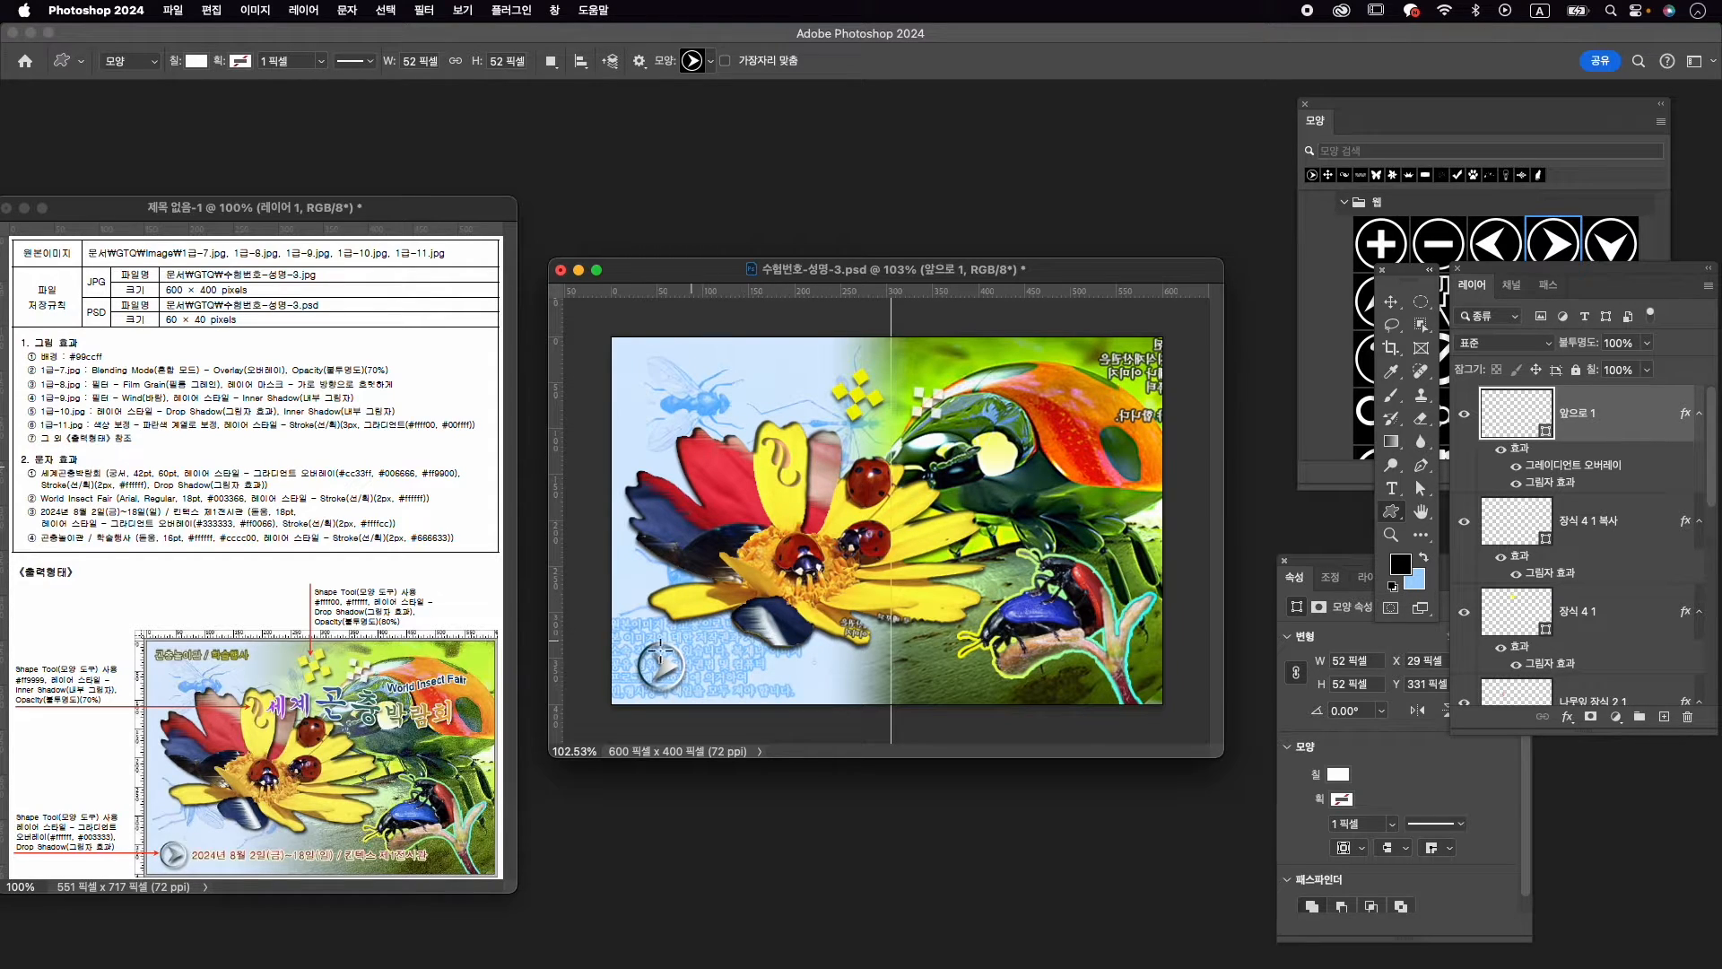
Scale the round arrow shape in the image's lower-left corner to about 85% and nudge it slightly left and down
key("v")
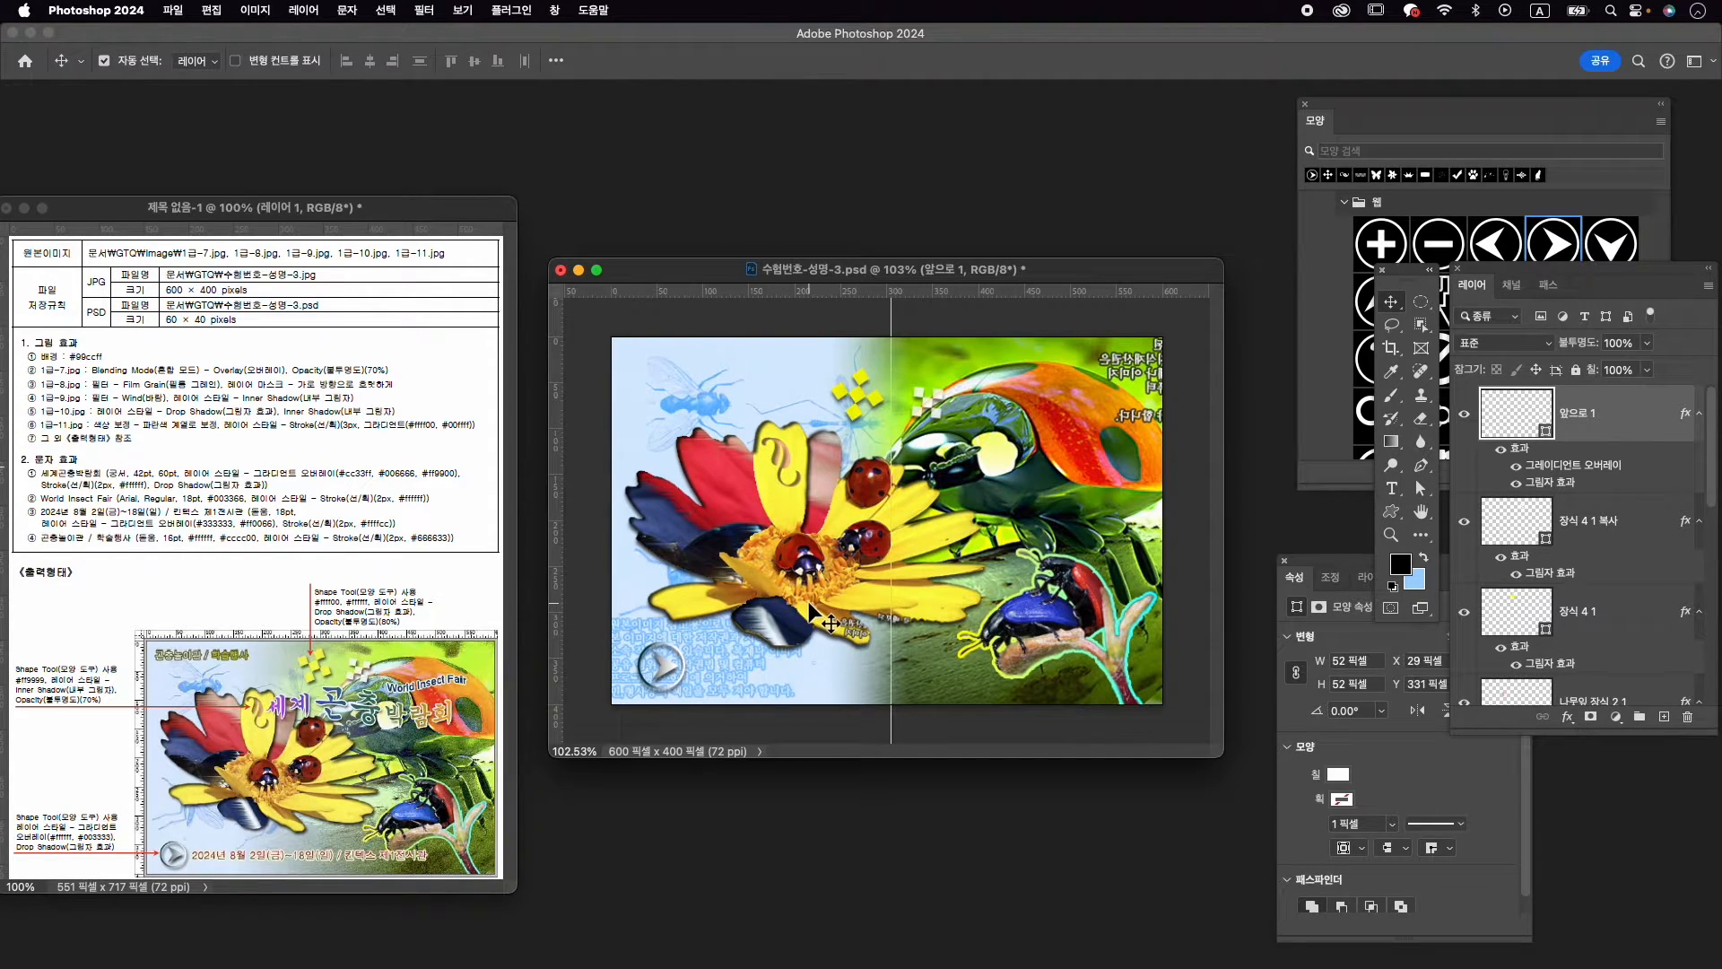
key("super+t")
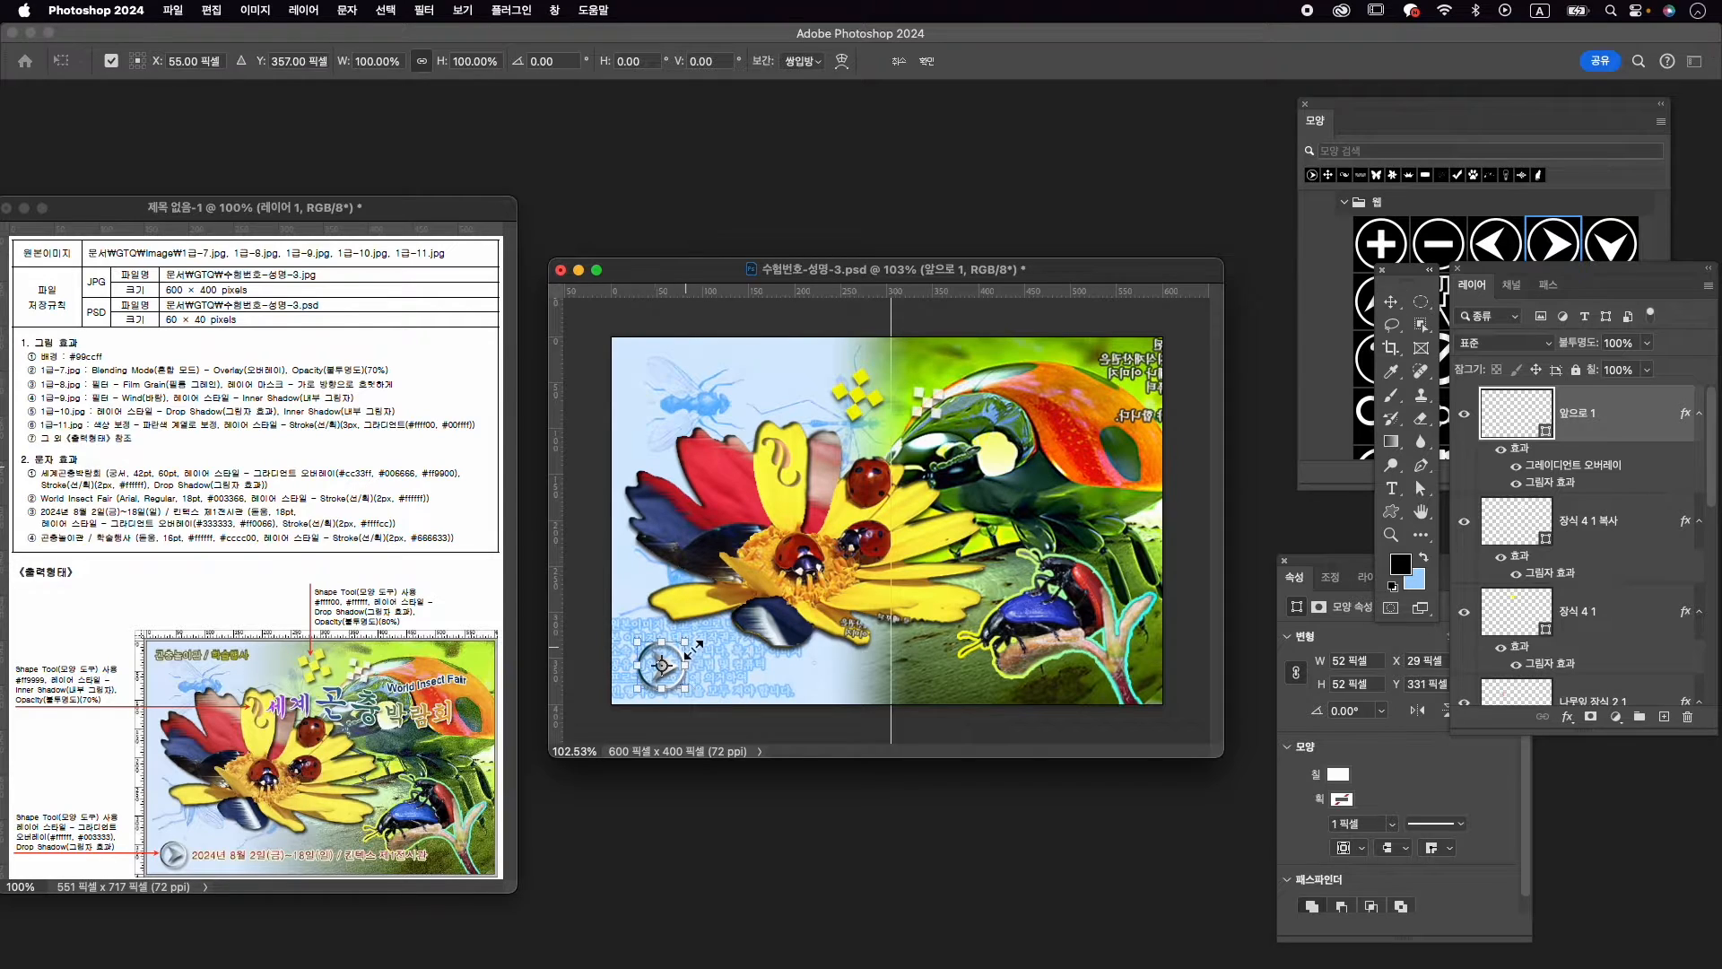
left_click_drag(685, 642, 677, 650)
key("Left")
key("Left")
key("Left")
key("Down")
key("Down")
key("Down")
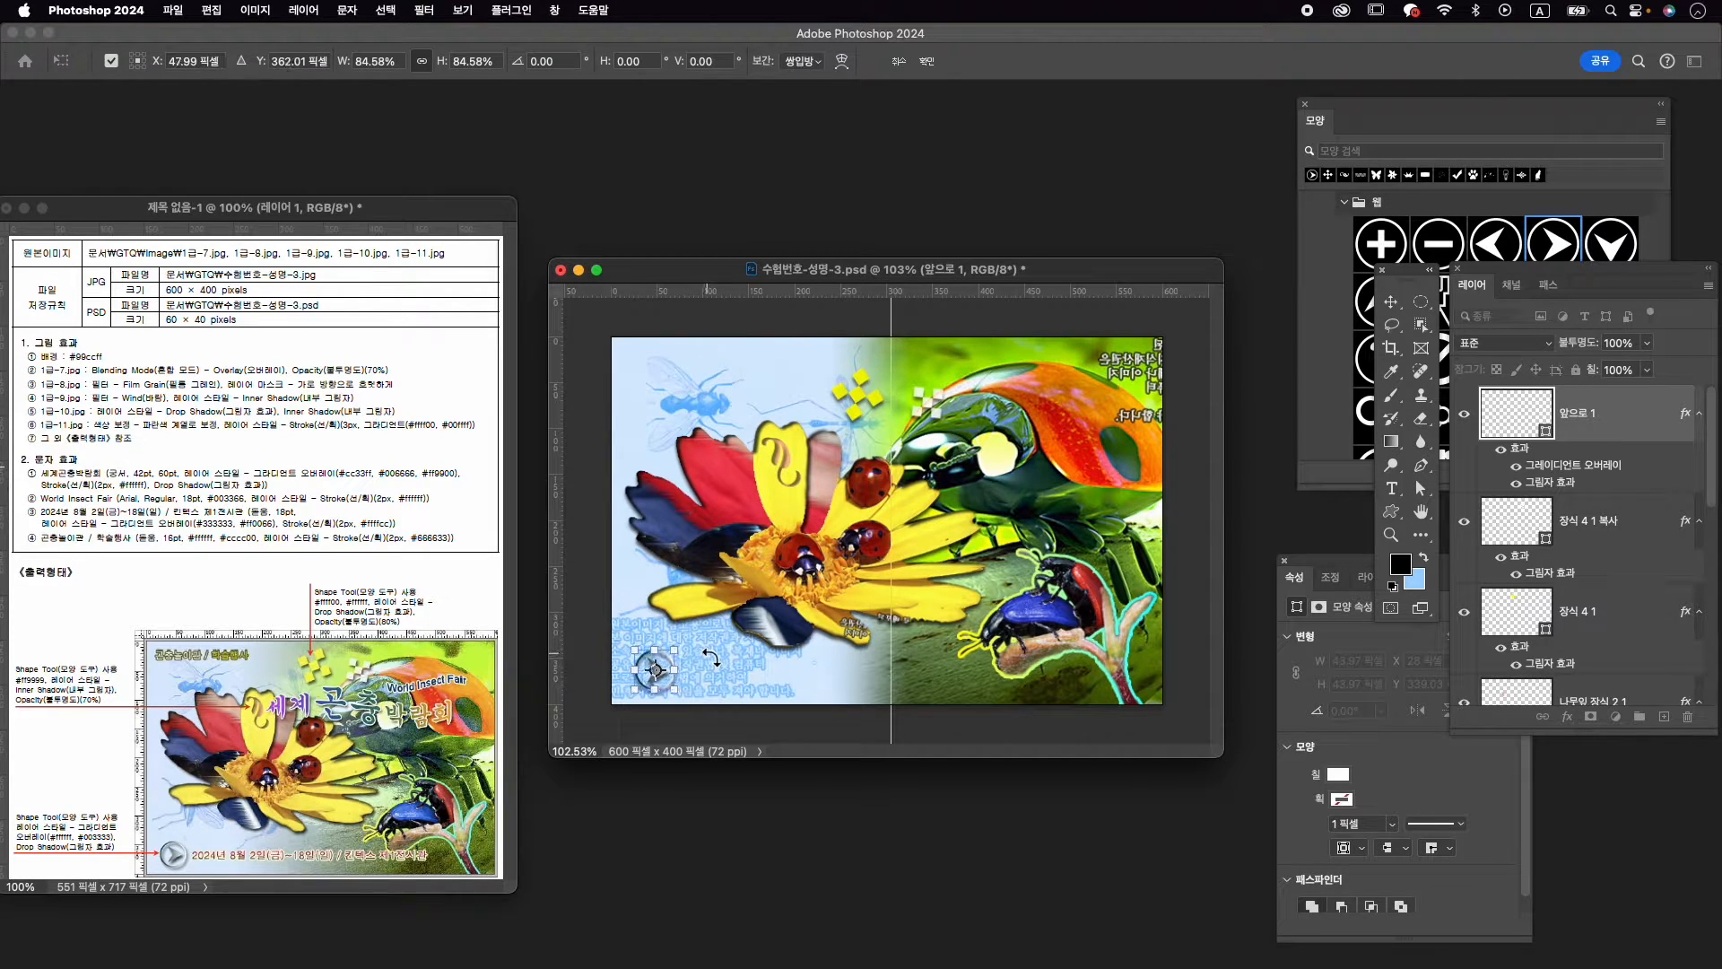
key("Left")
key("Left")
key("Return")
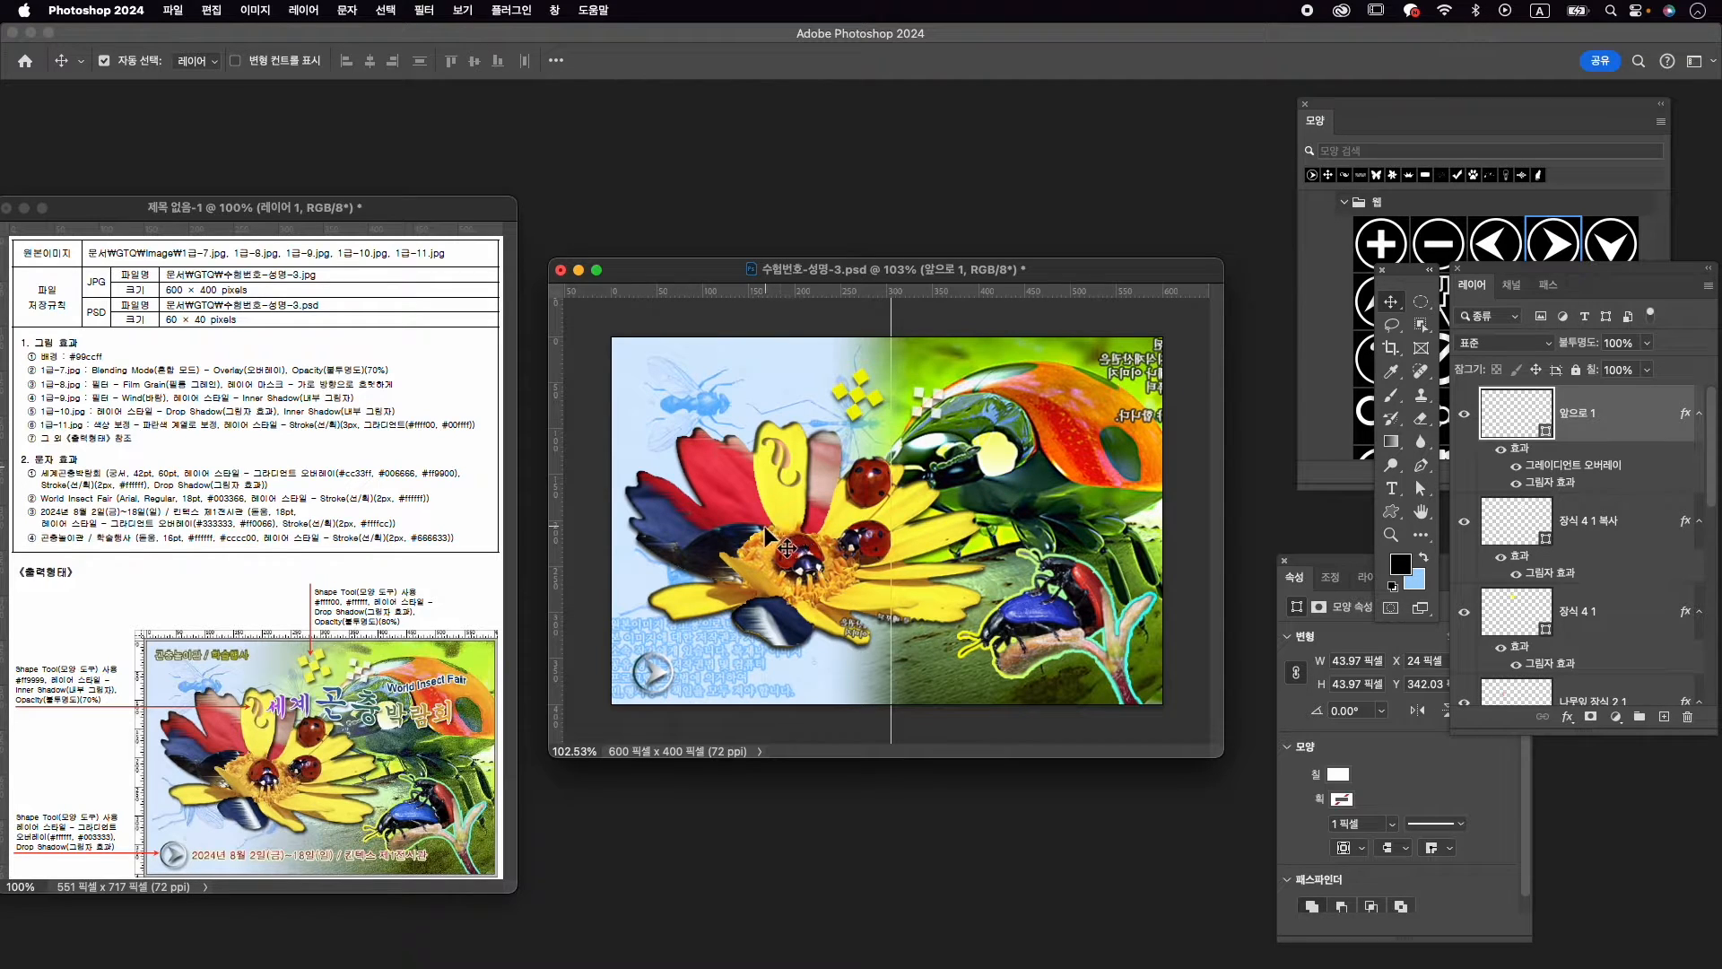
Add the title text "세계곤충박람회" across the upper middle of the image, beside the flower
key("t")
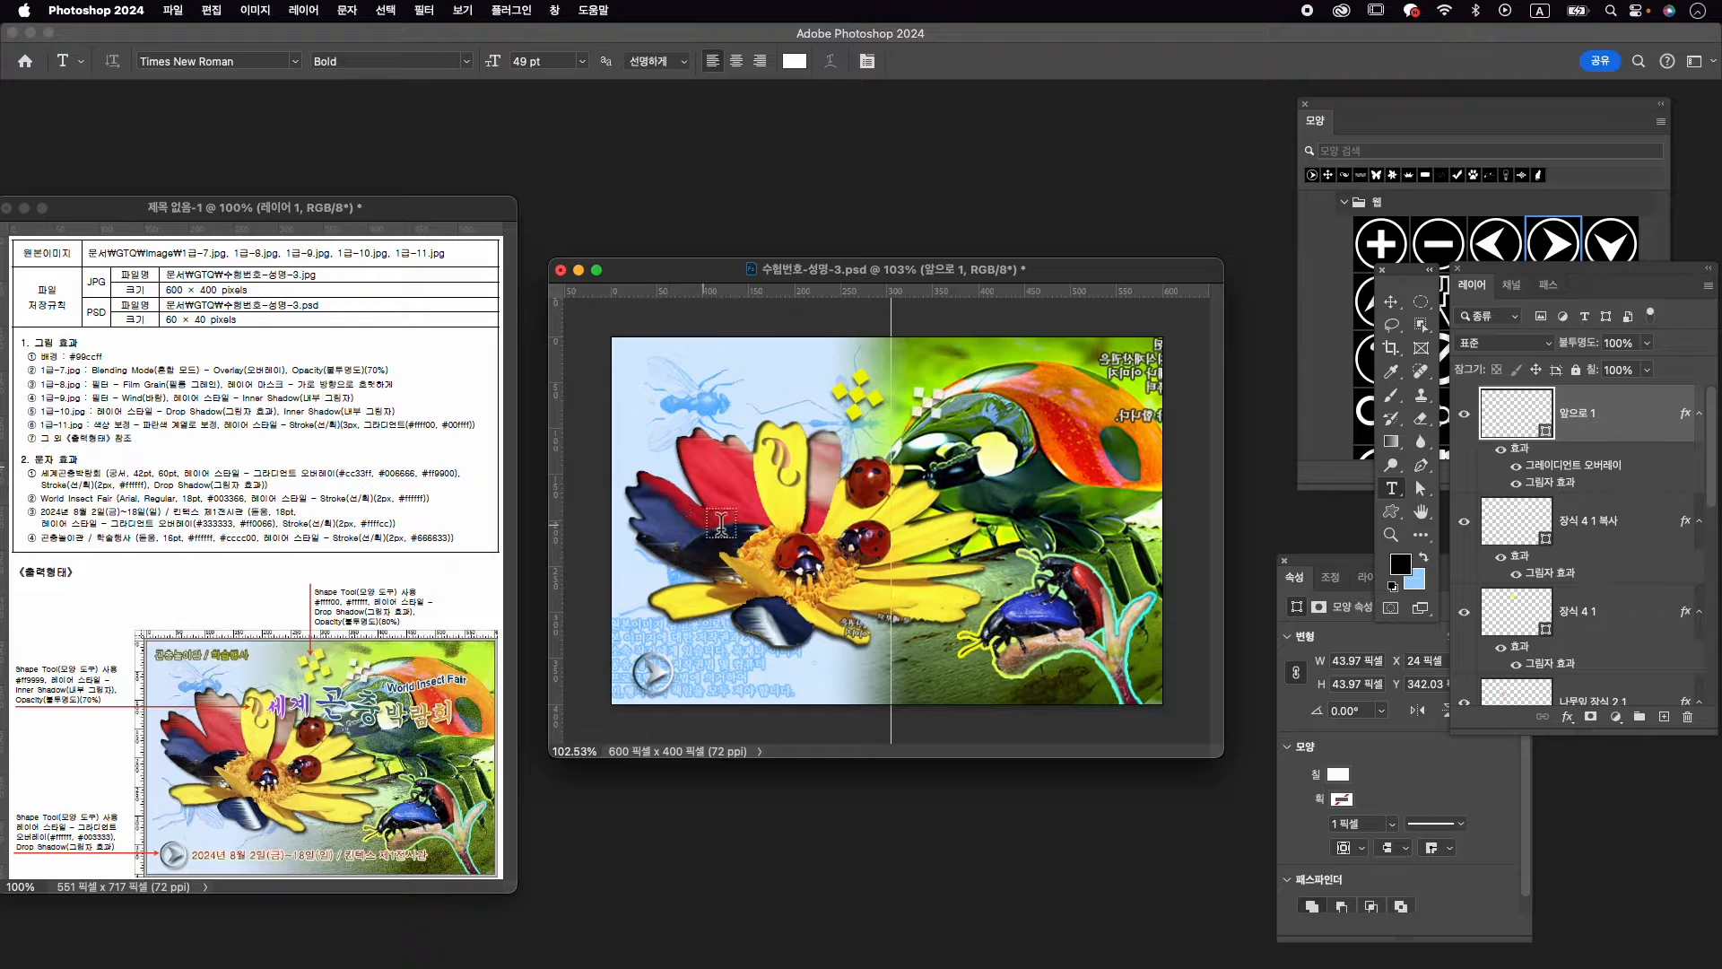
left_click(812, 465)
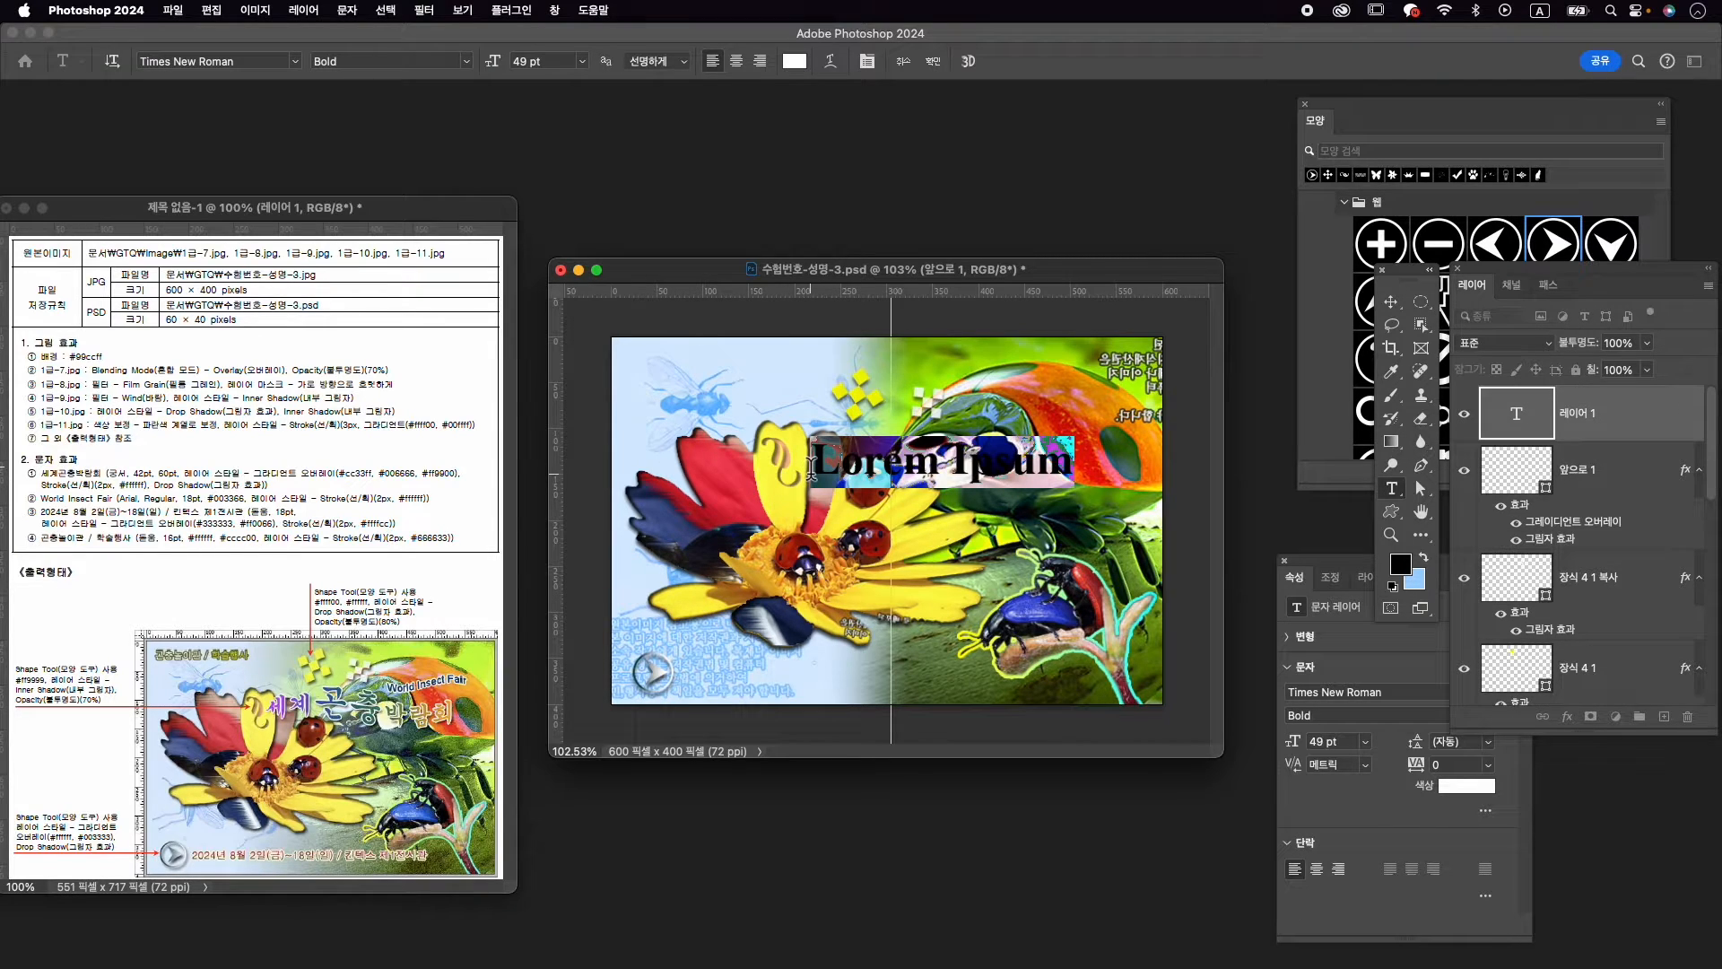
type("세계")
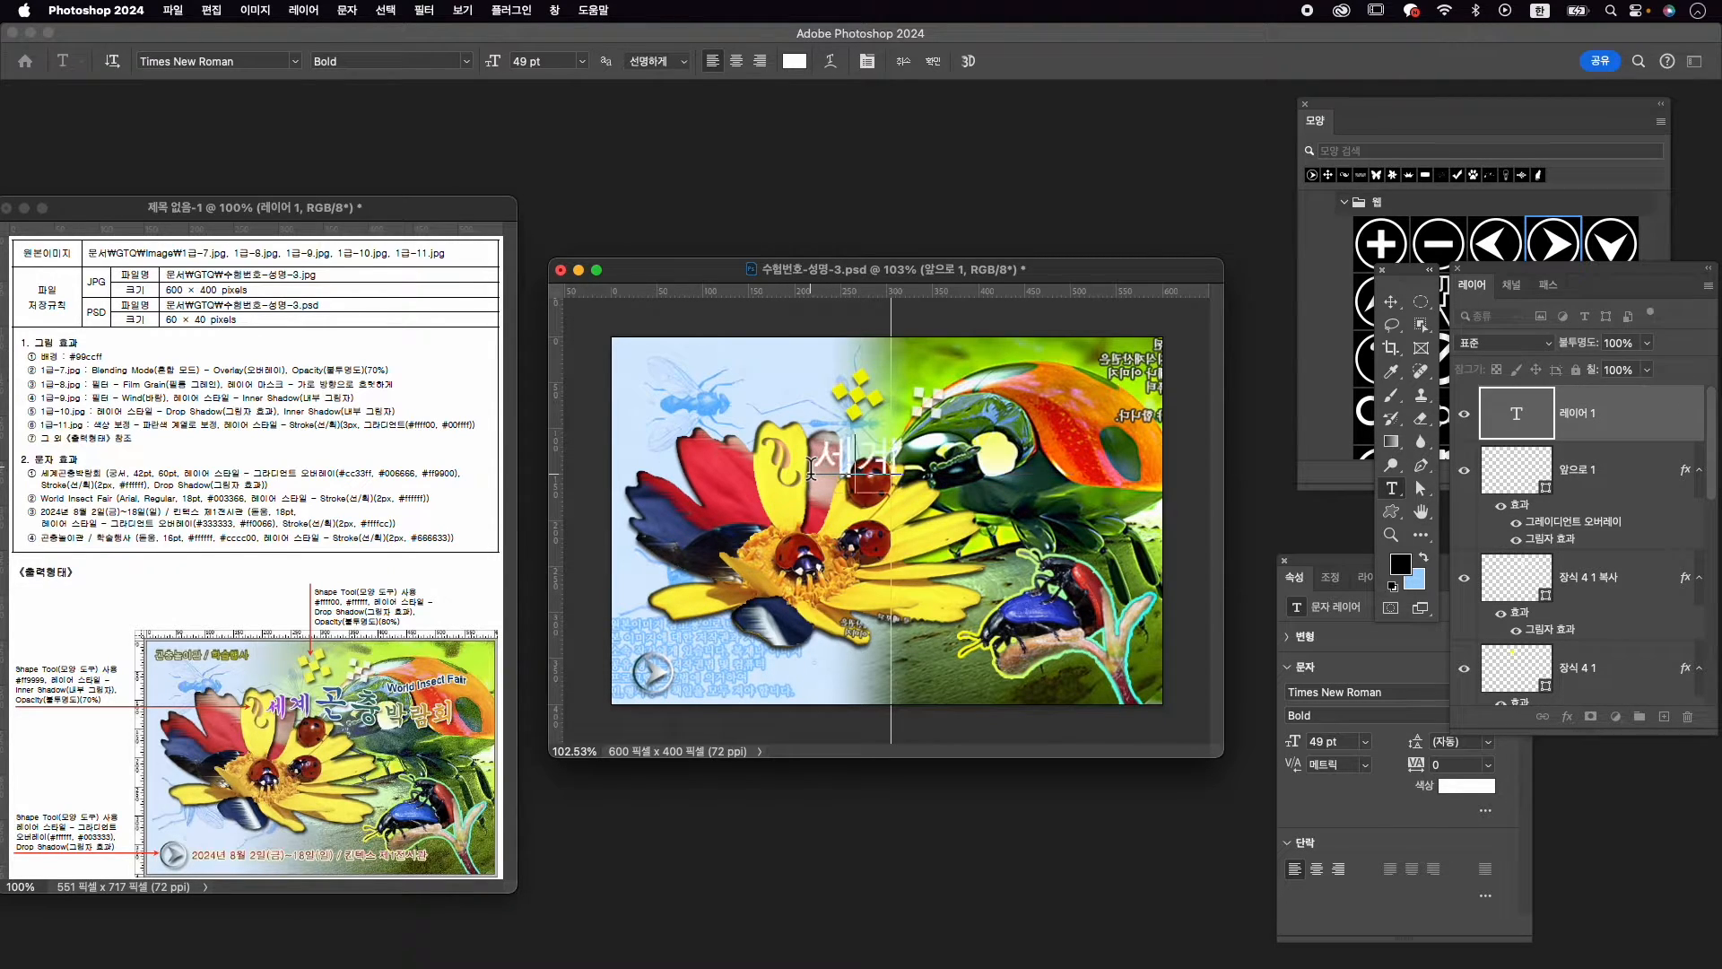
type(" 고ㄴ충")
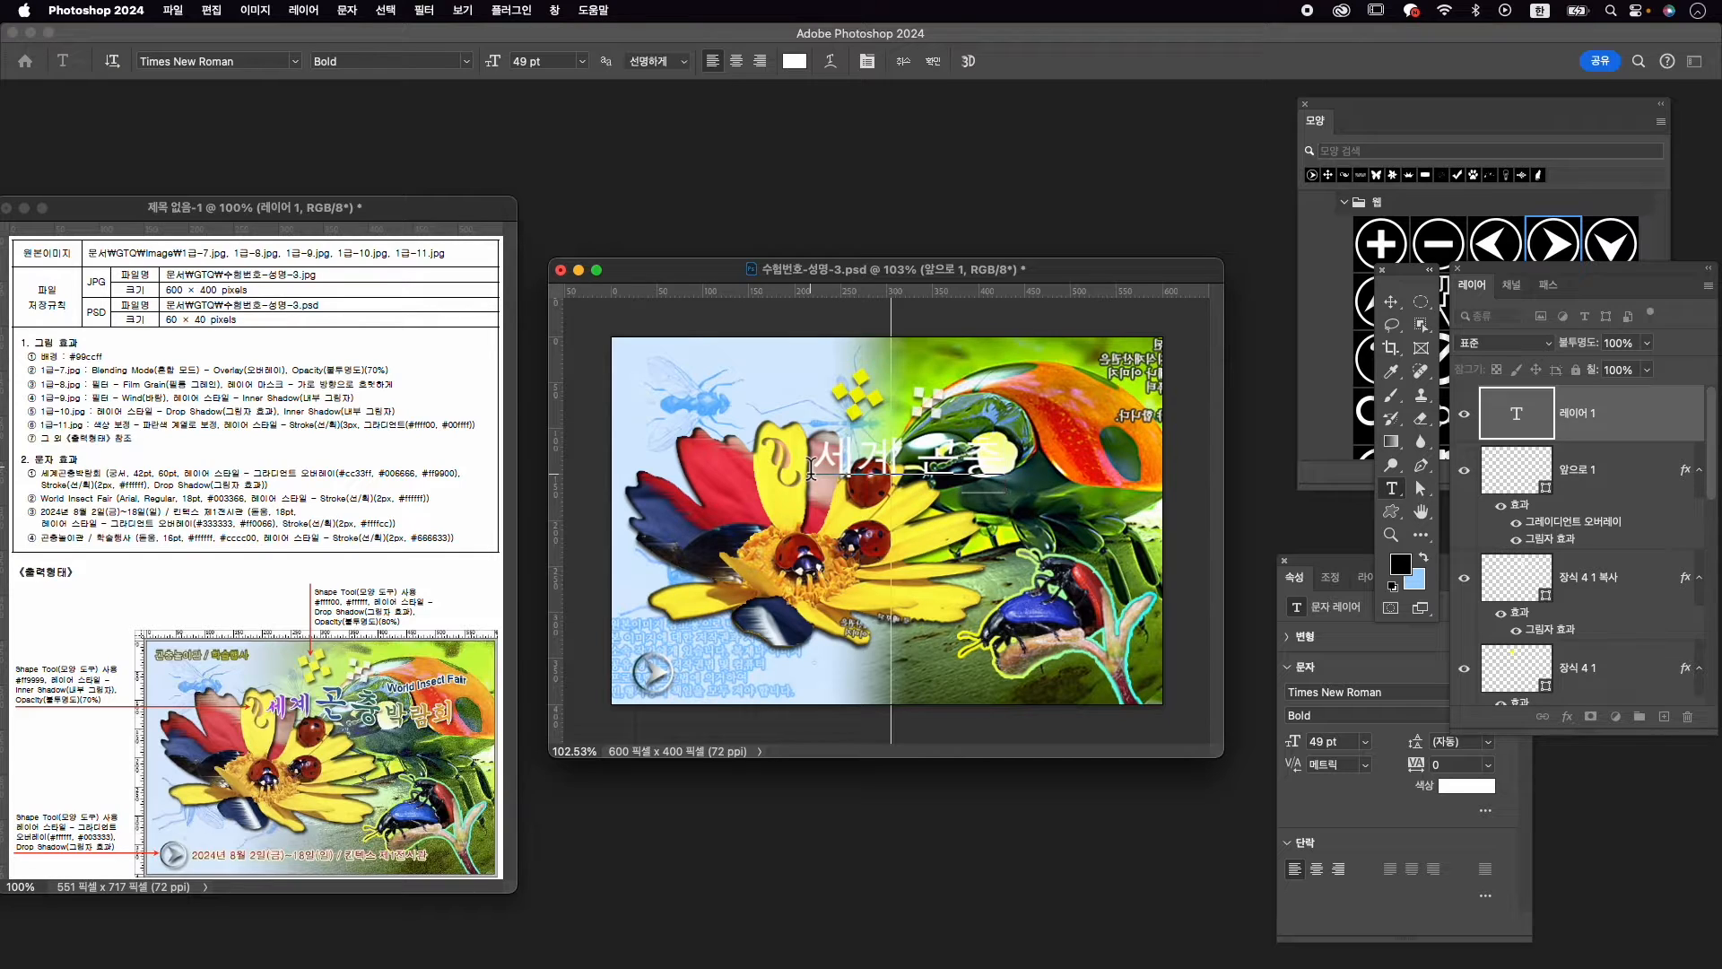
key("BackSpace")
key("BackSpace")
key("BackSpace")
key("BackSpace")
key("BackSpace")
type("곤충")
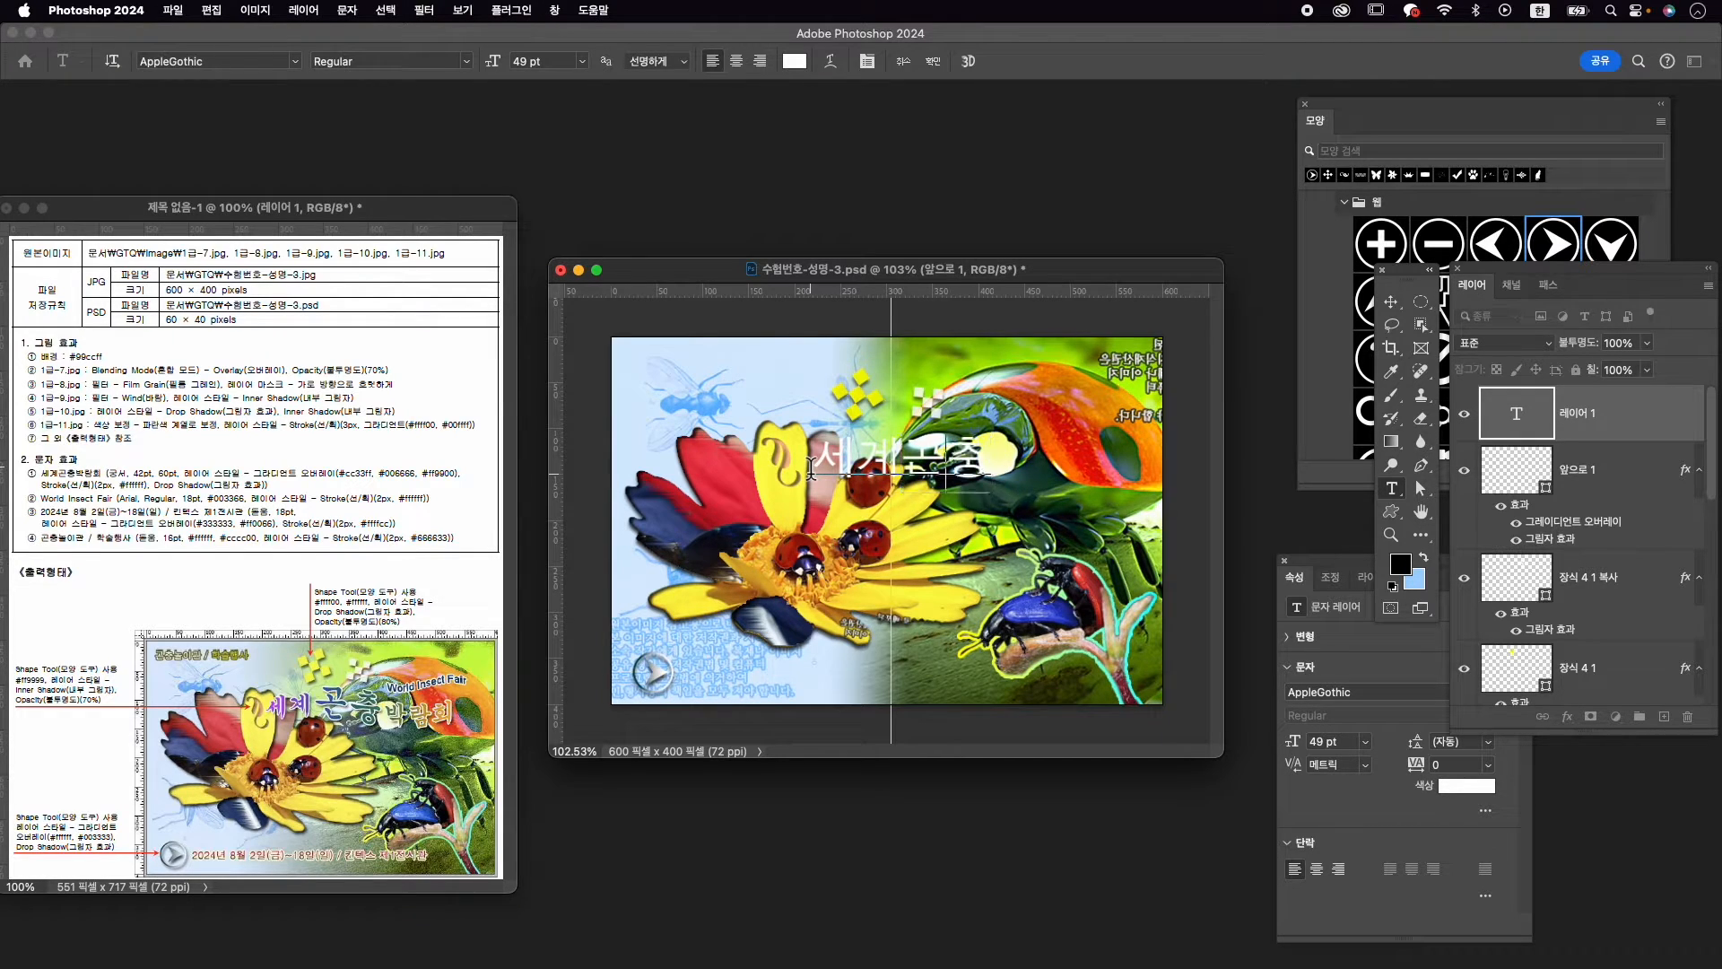
type("박람회")
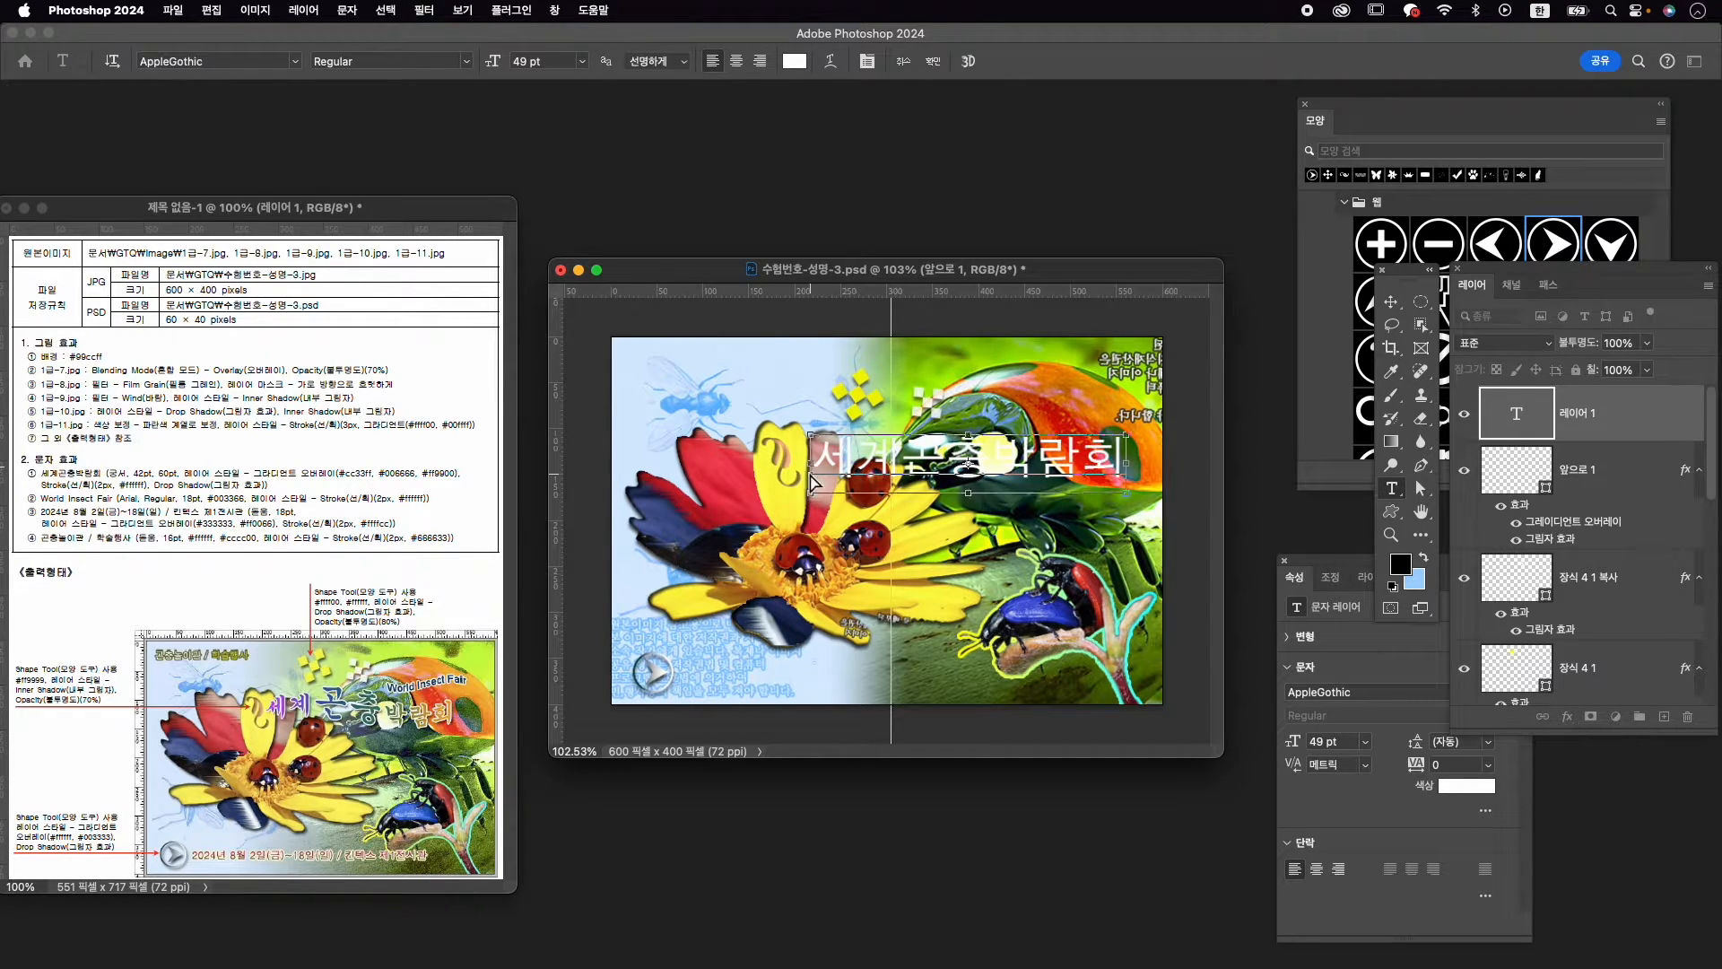
Set the font of the whole title text to GungSeo Regular
key("super+a")
key("super+t")
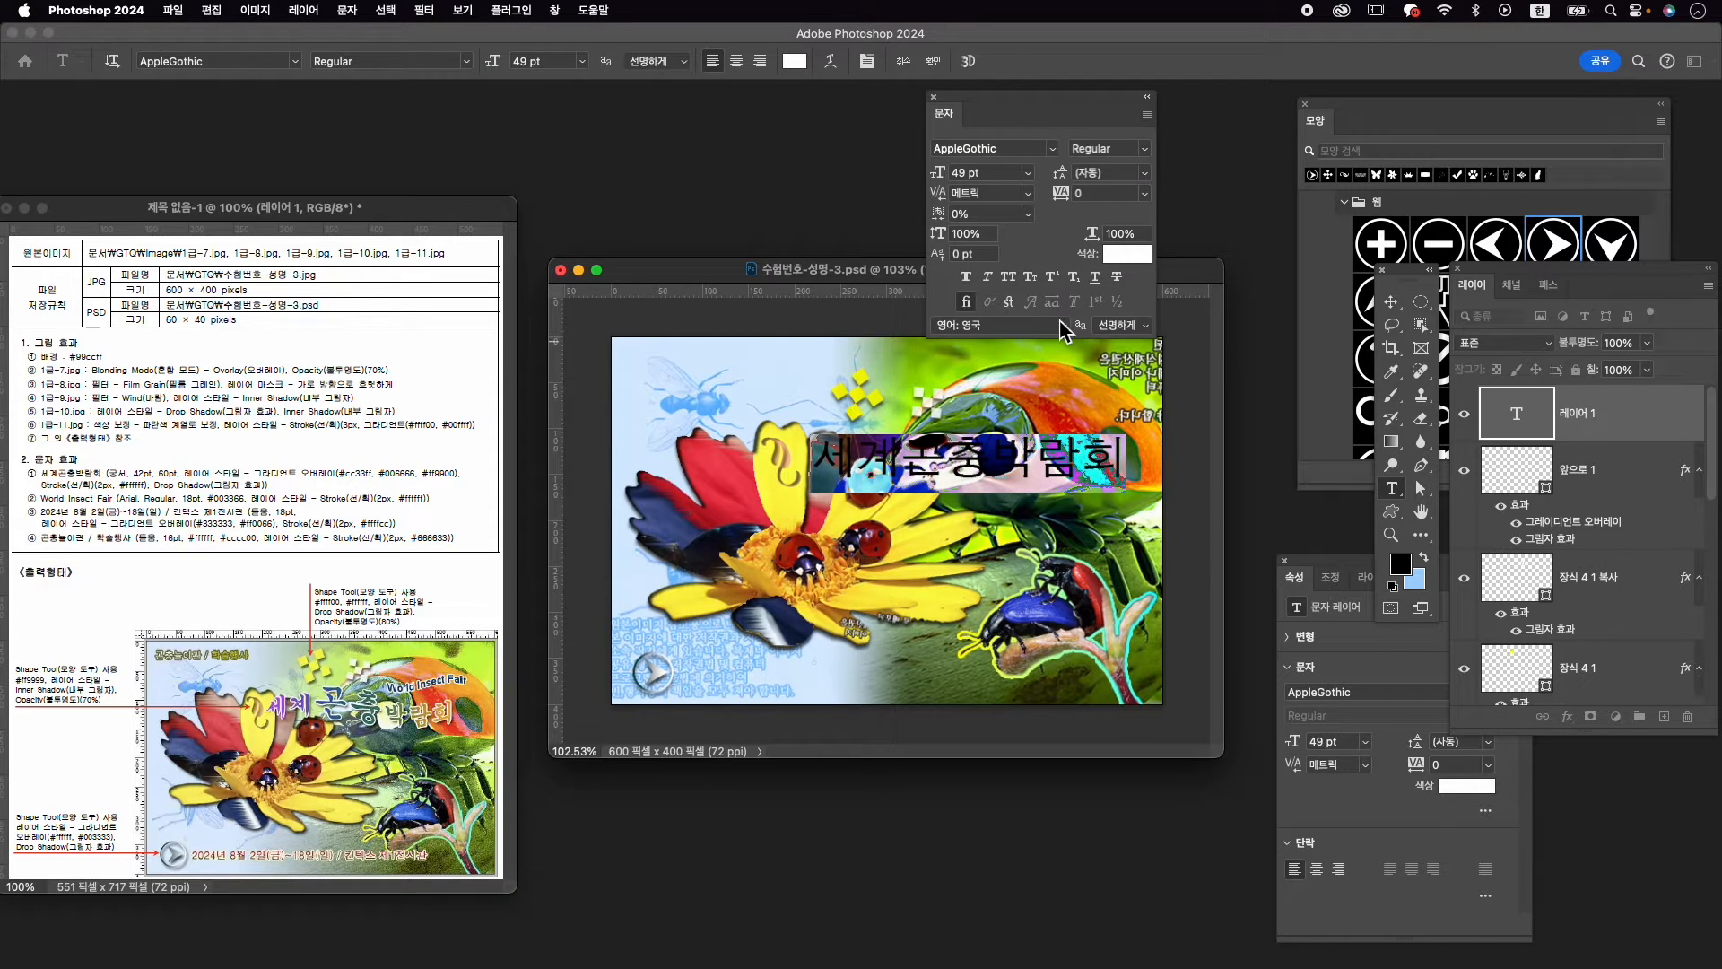
left_click(1008, 149)
type("g")
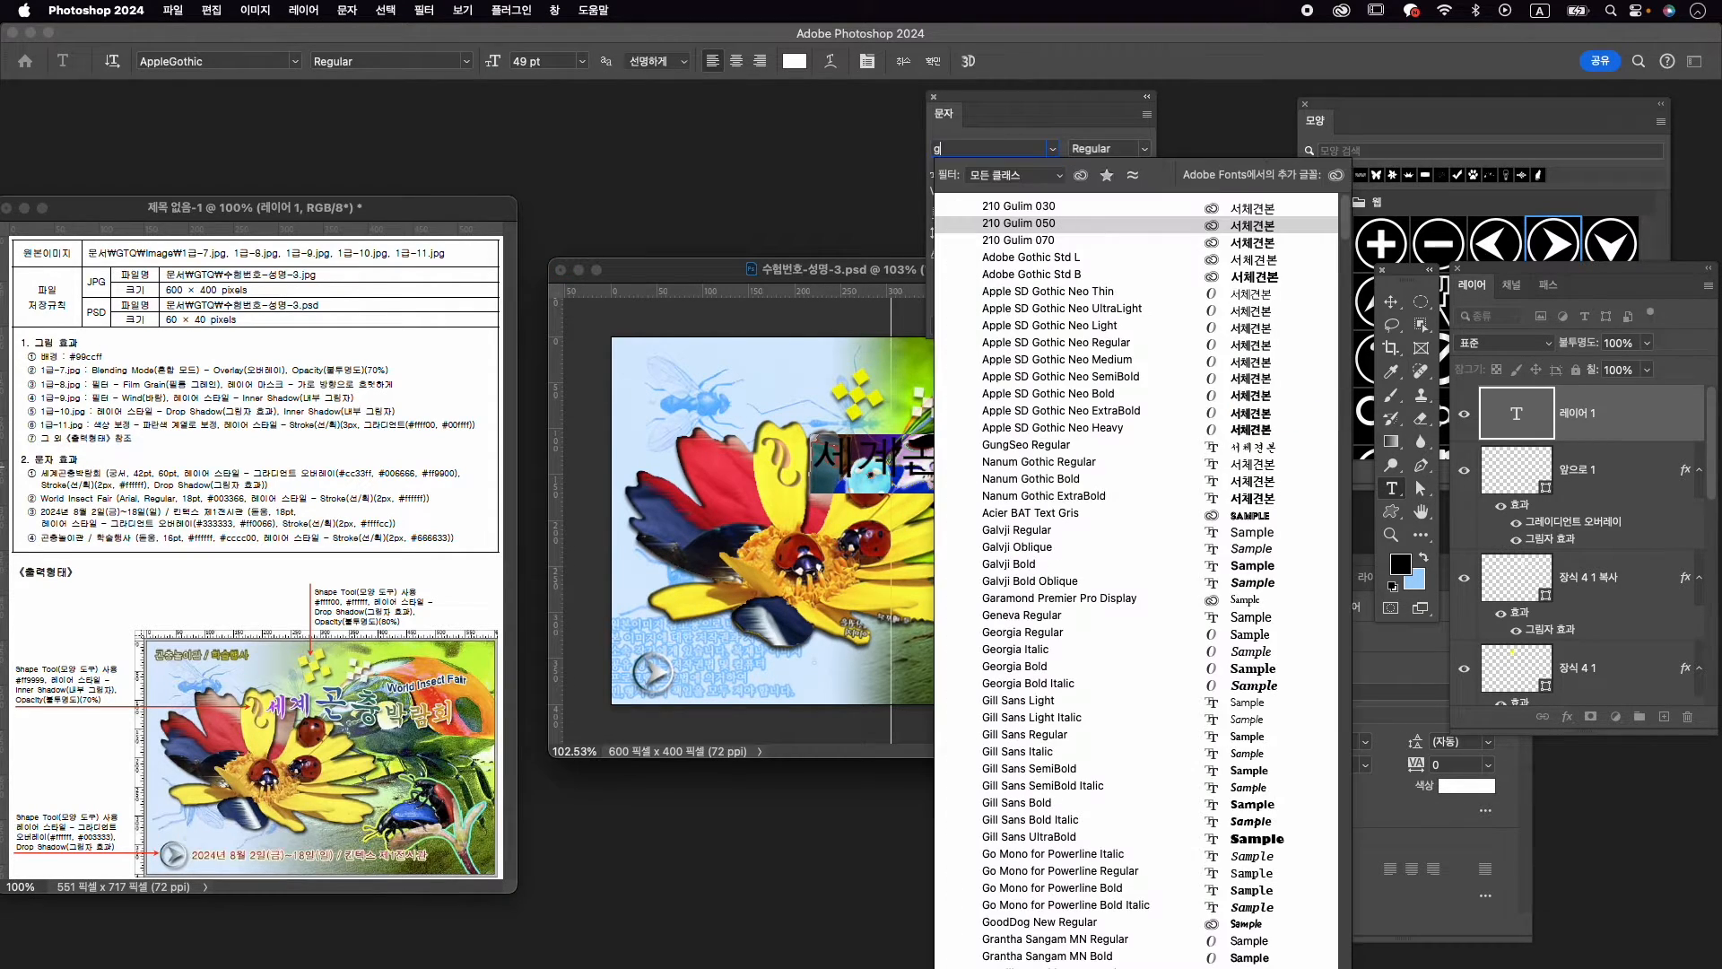
type("uo")
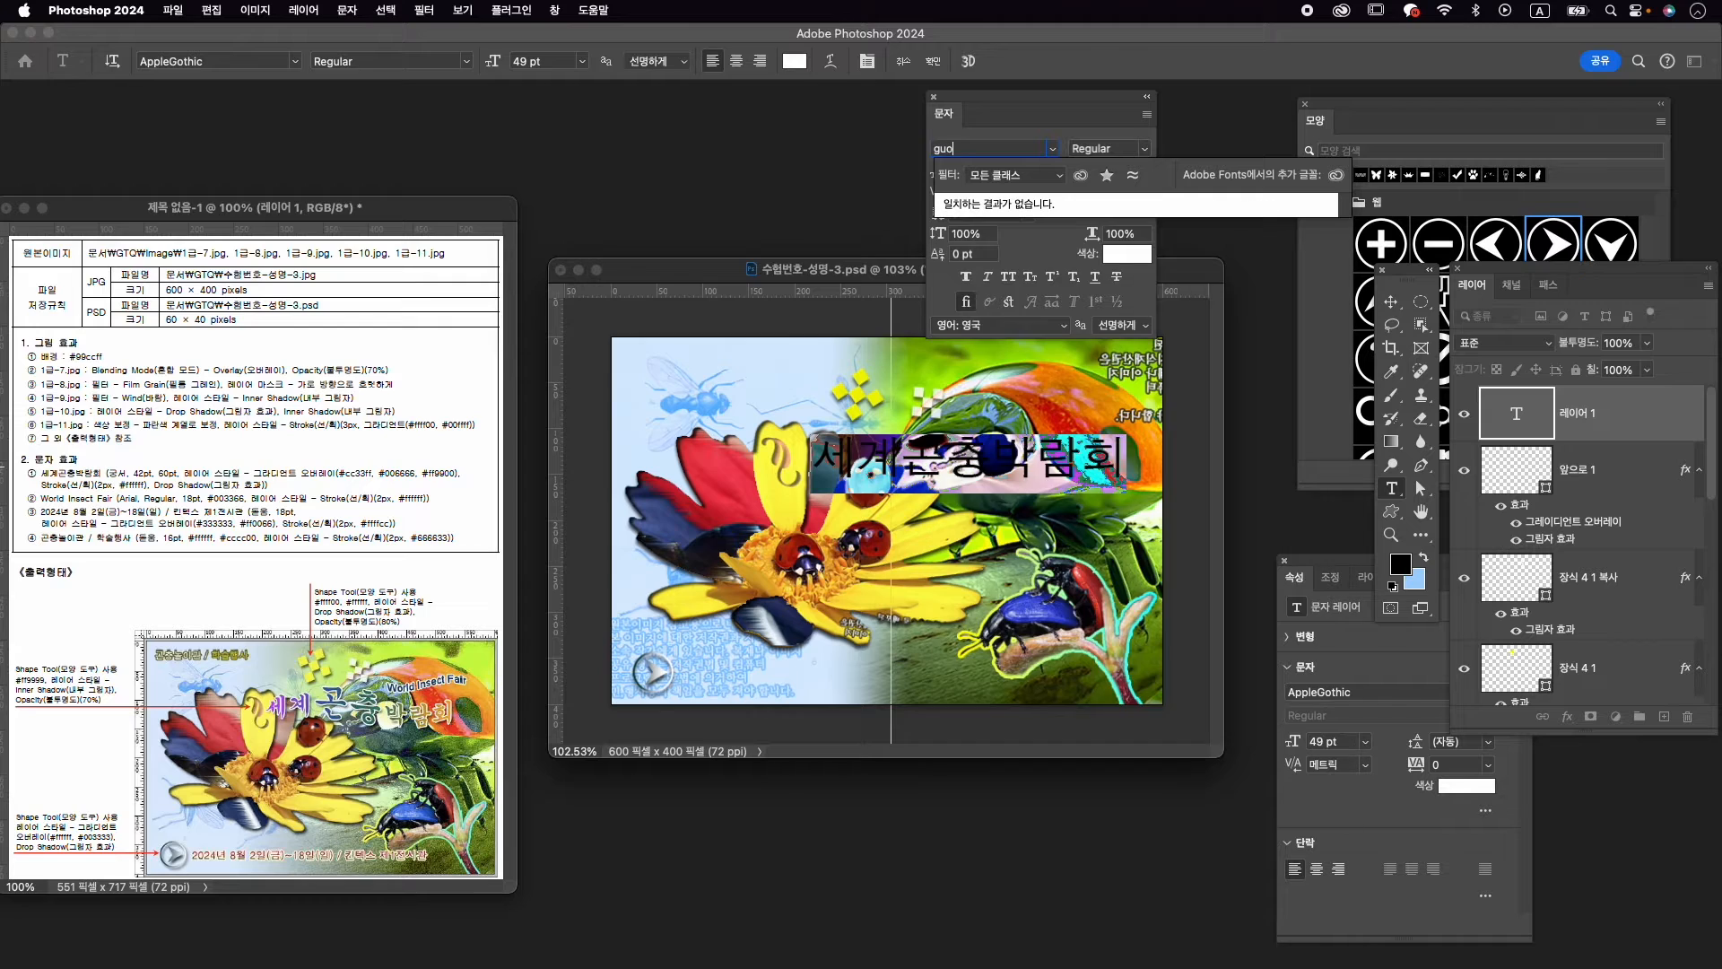
type("ng")
key("BackSpace")
key("BackSpace")
key("BackSpace")
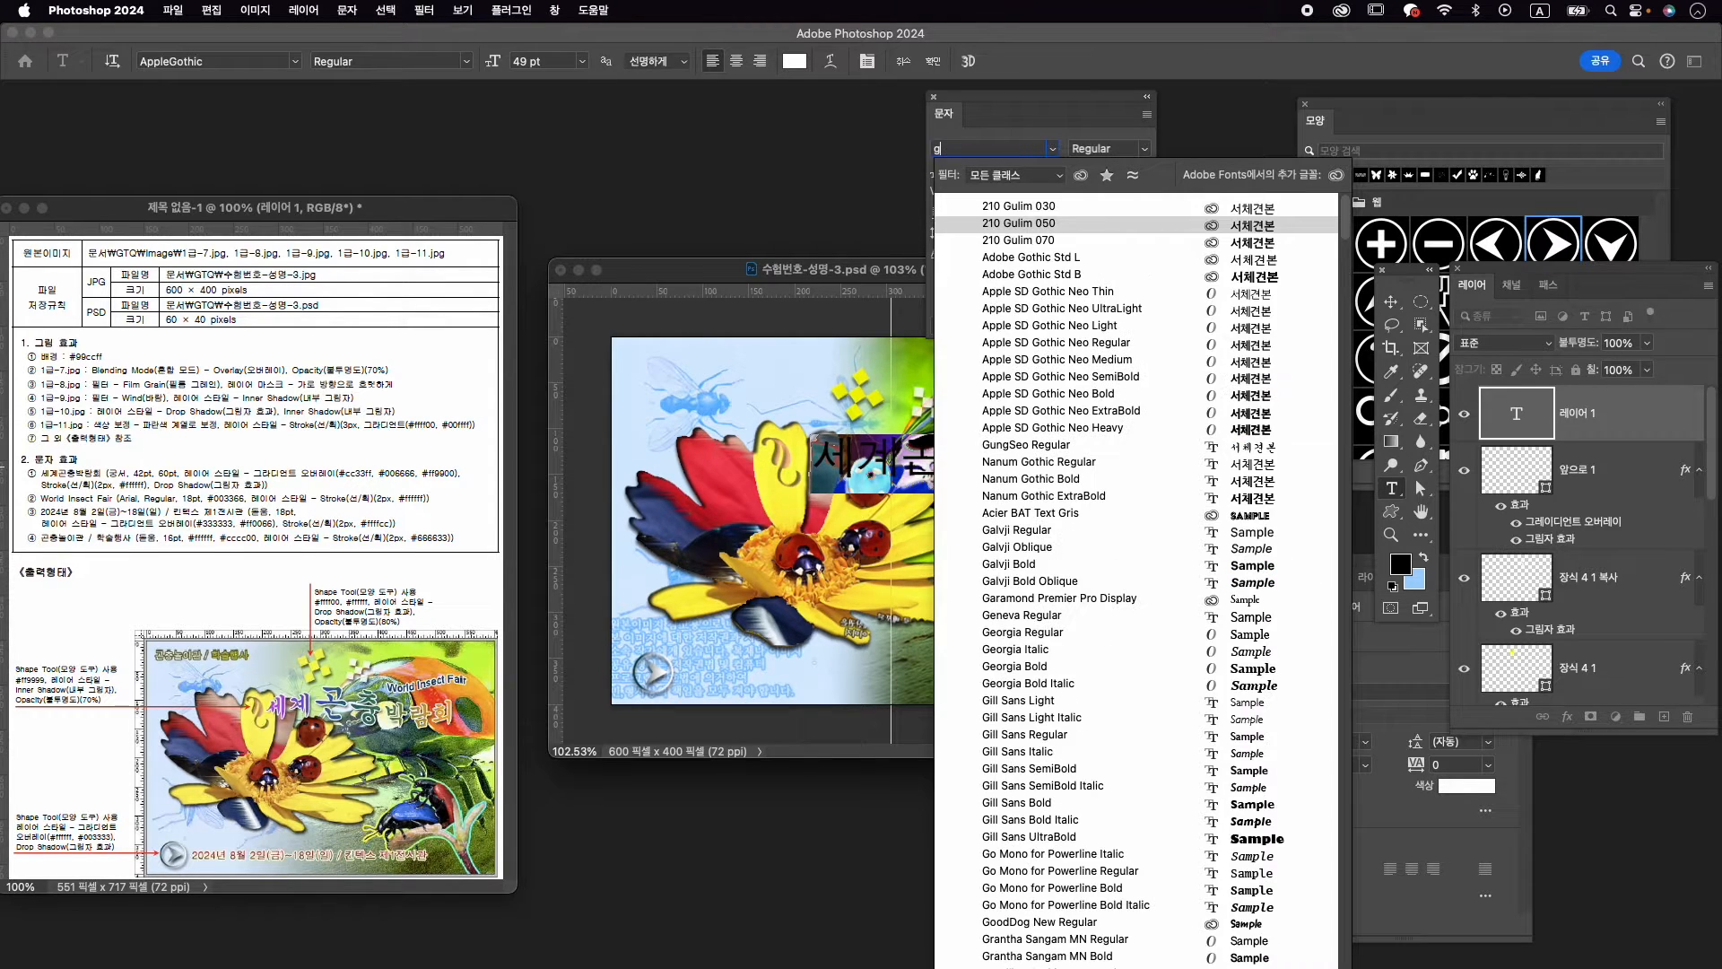
type("ng")
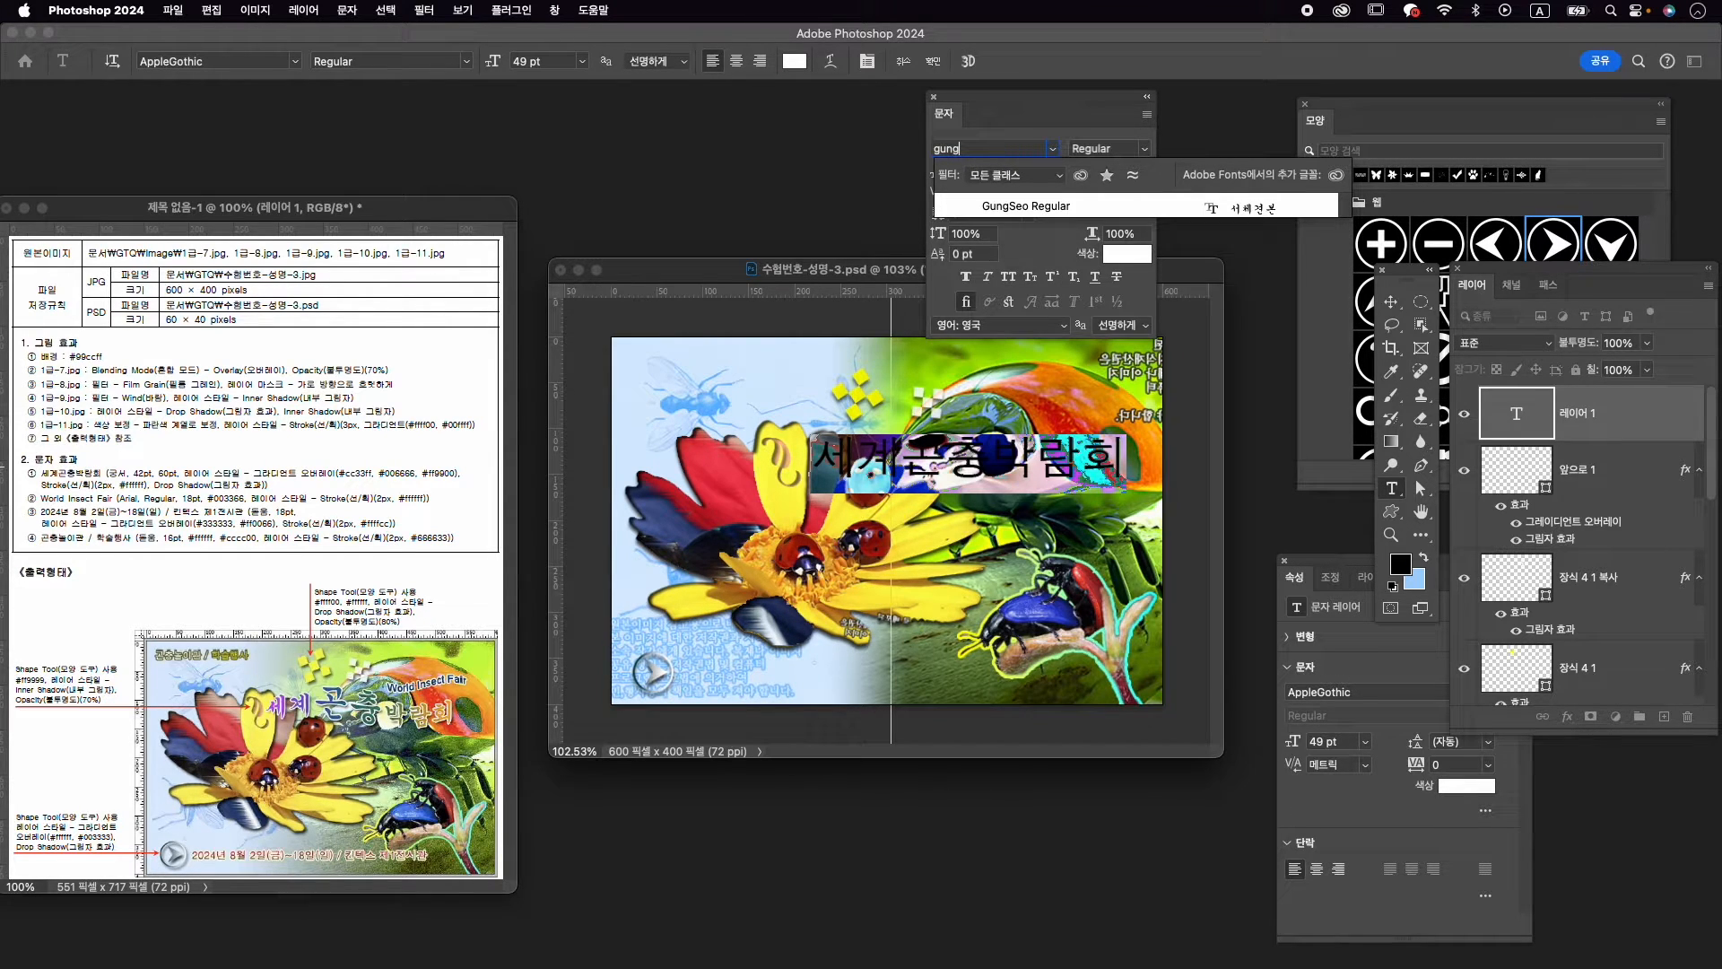
key("Return")
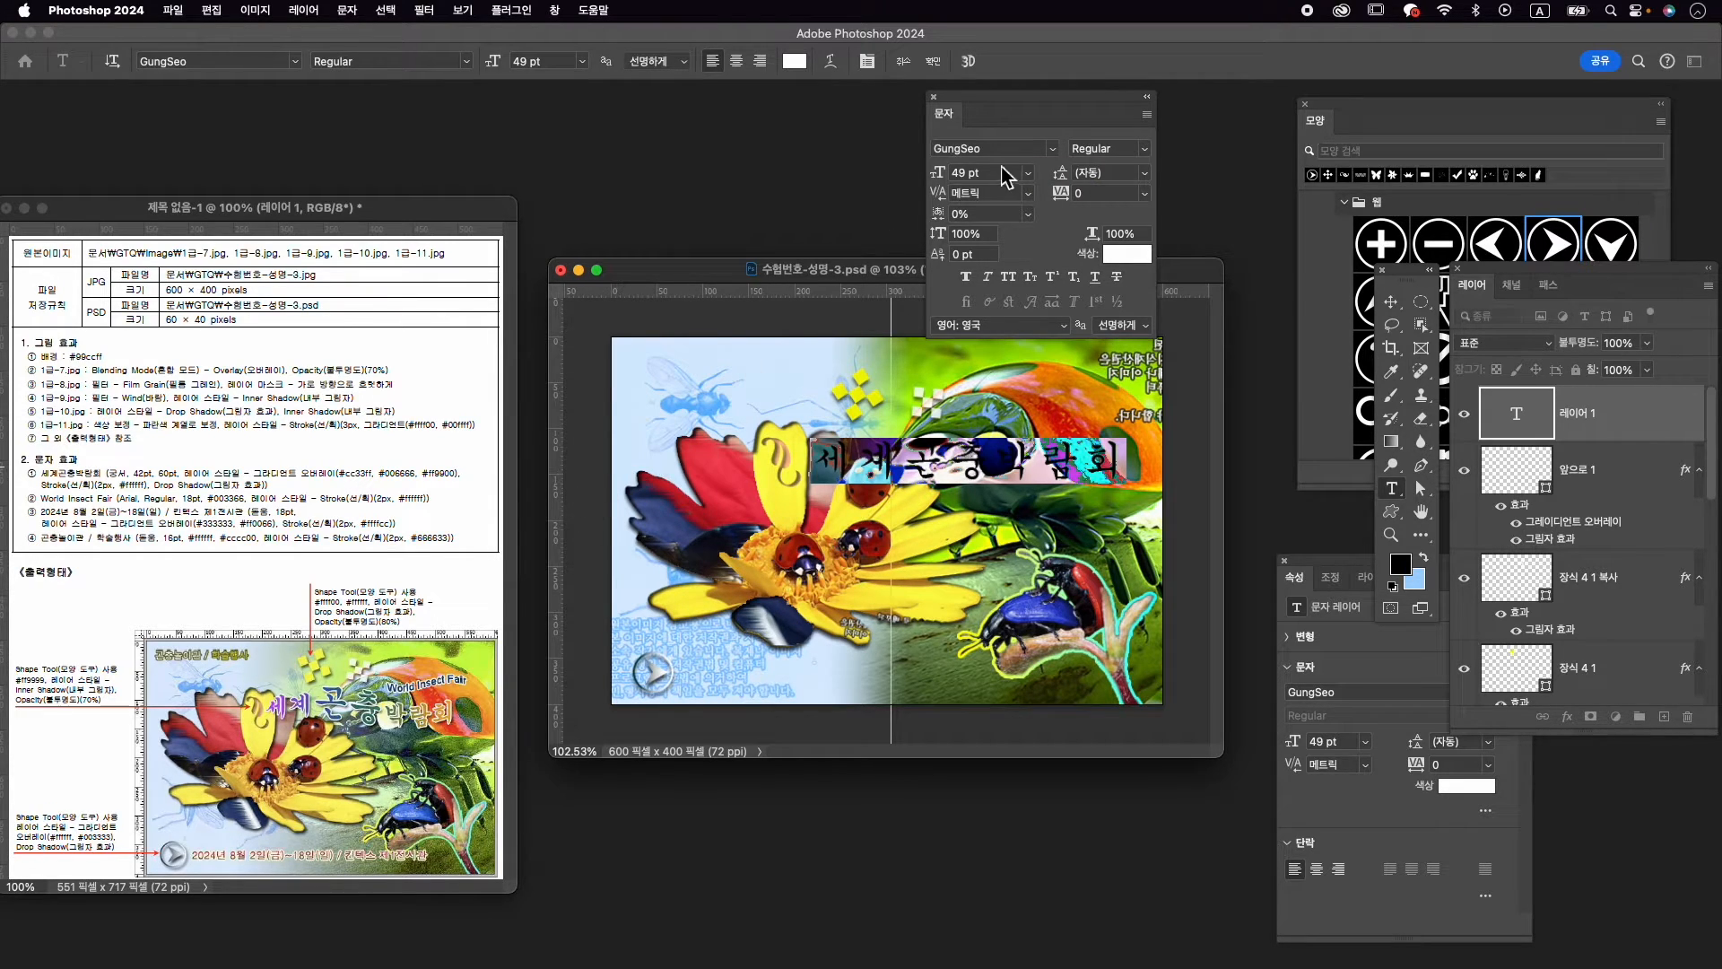
Set the size of the whole title text to 42 pt
left_click(1007, 177)
type("42")
key("Return")
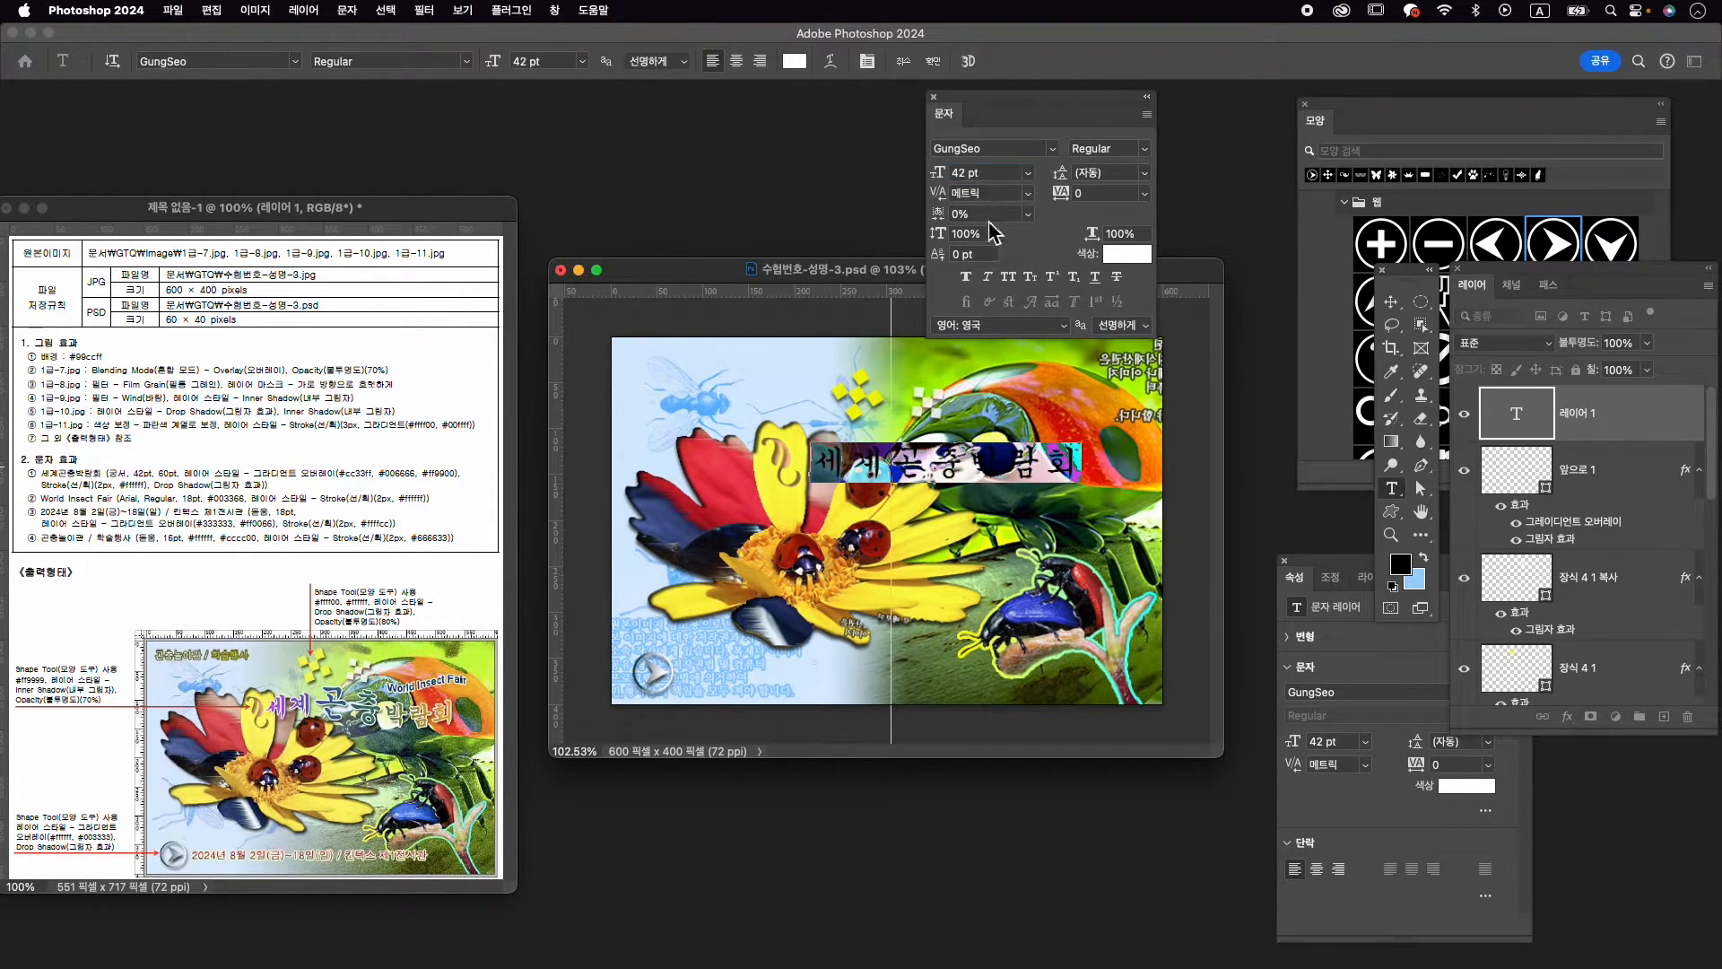
Enlarge only the word "곤충" in the title to 60 pt and commit the text
left_click(892, 470)
double_click(910, 468)
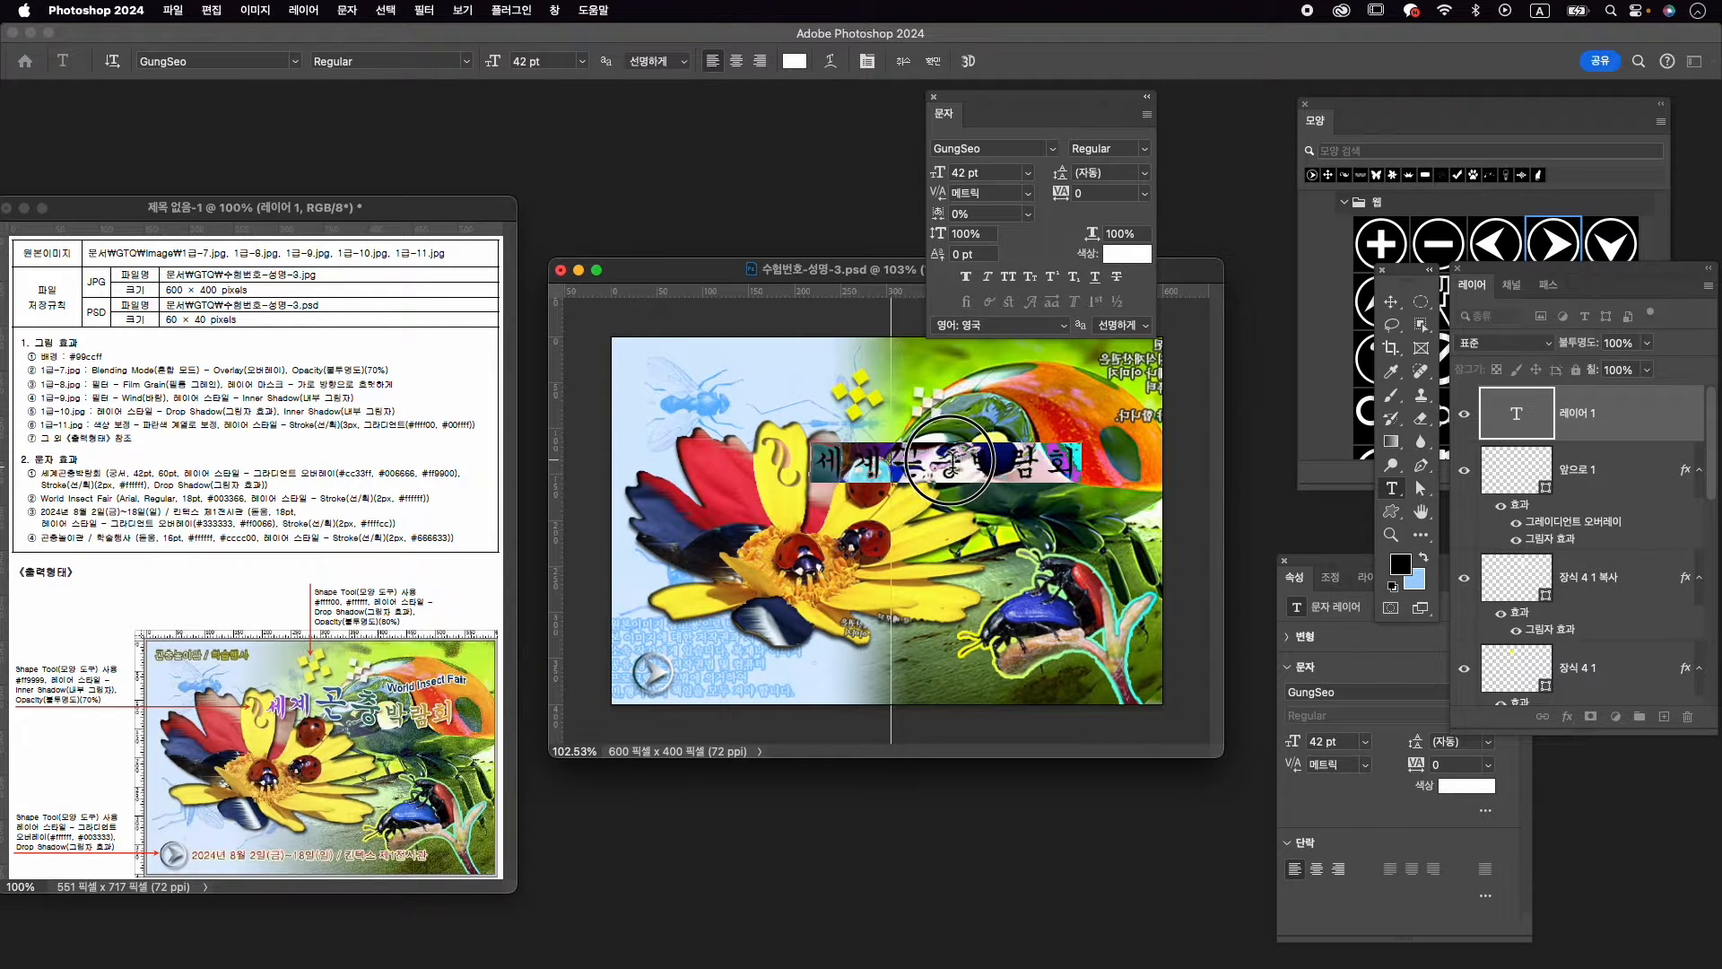
left_click(958, 464)
left_click_drag(958, 464, 888, 466)
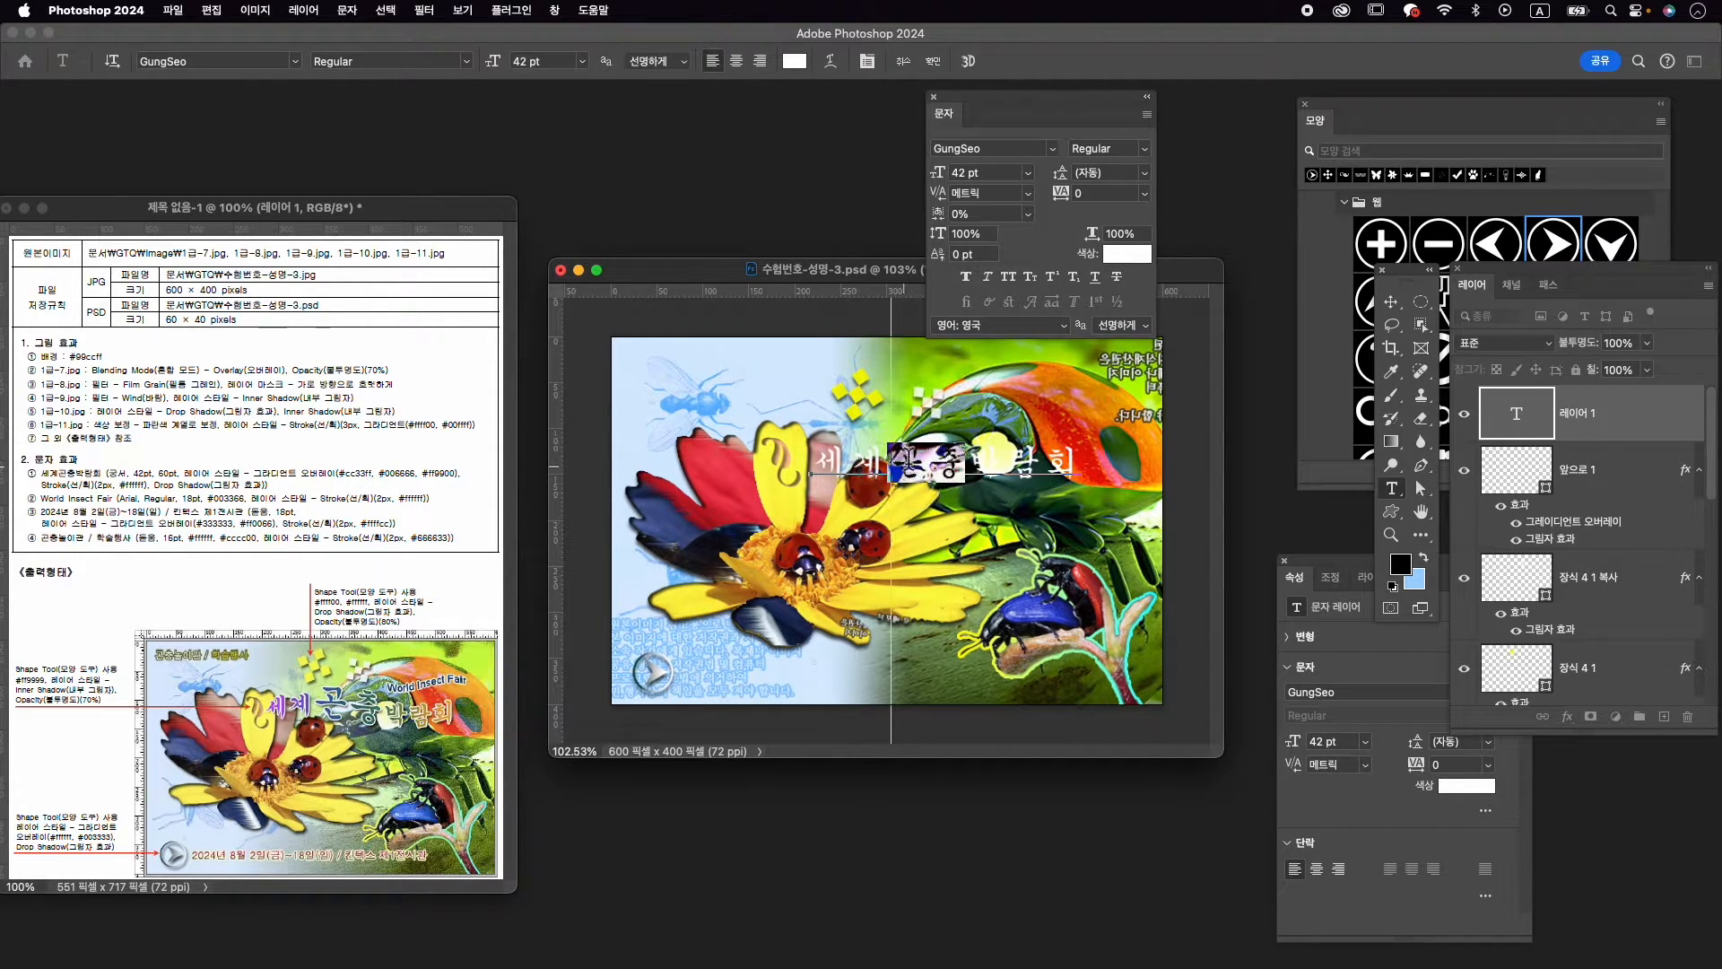
left_click(982, 172)
type("60")
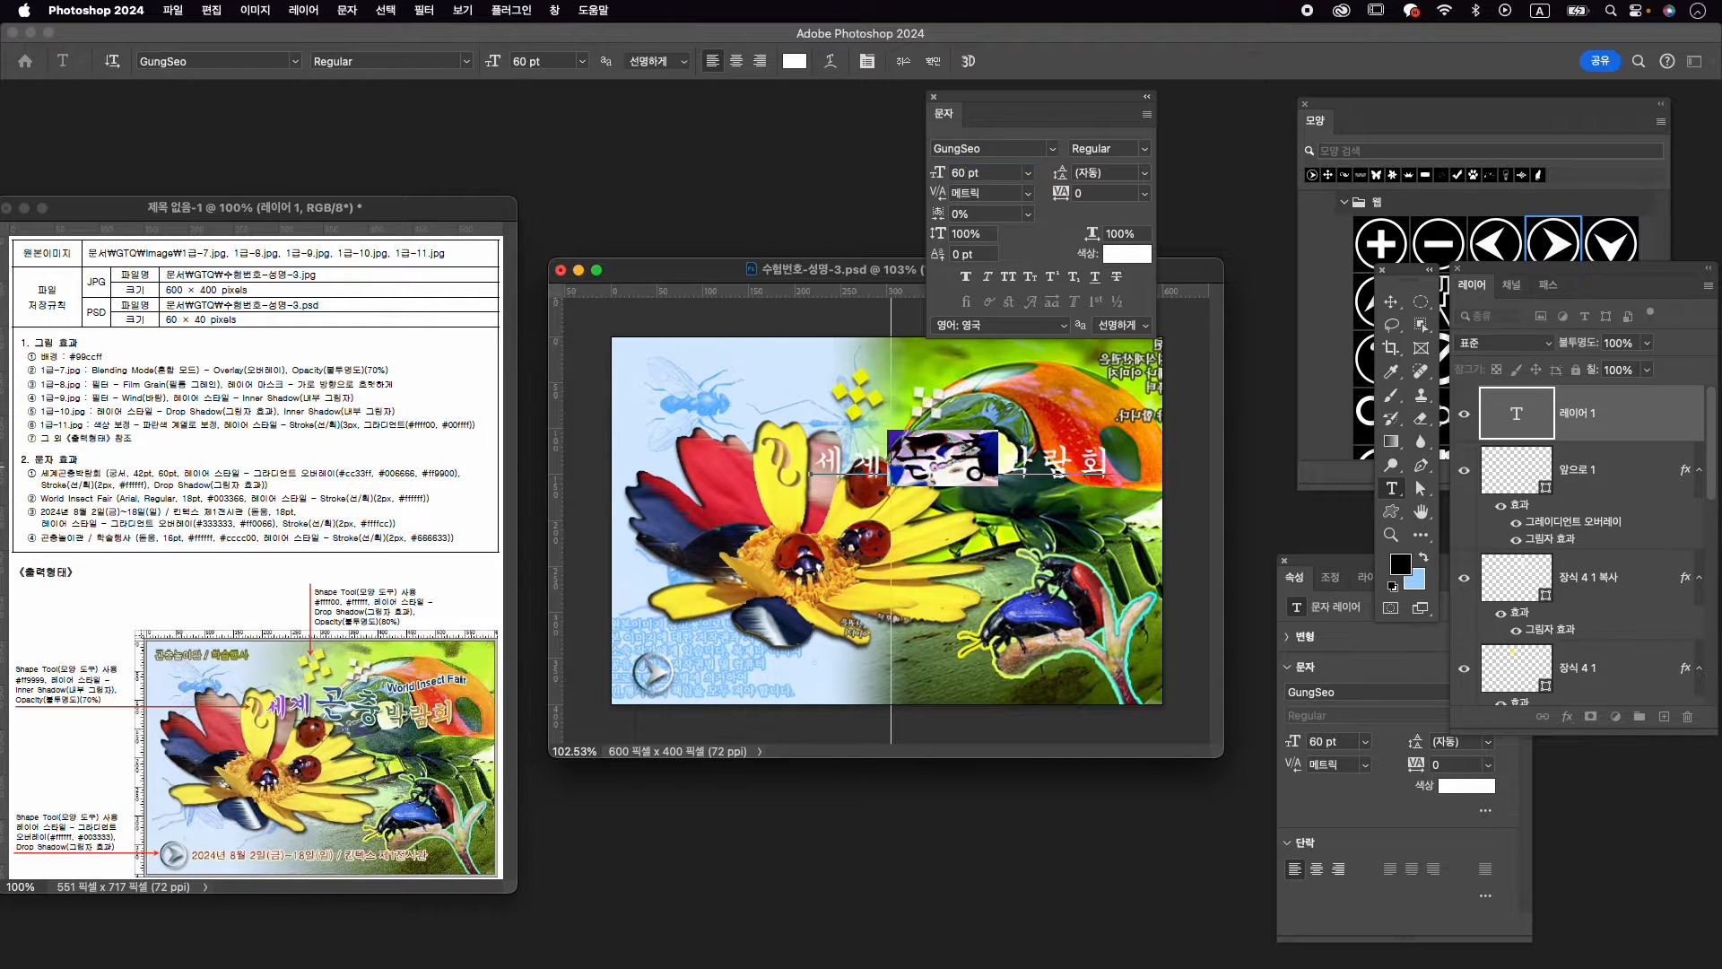
left_click(934, 61)
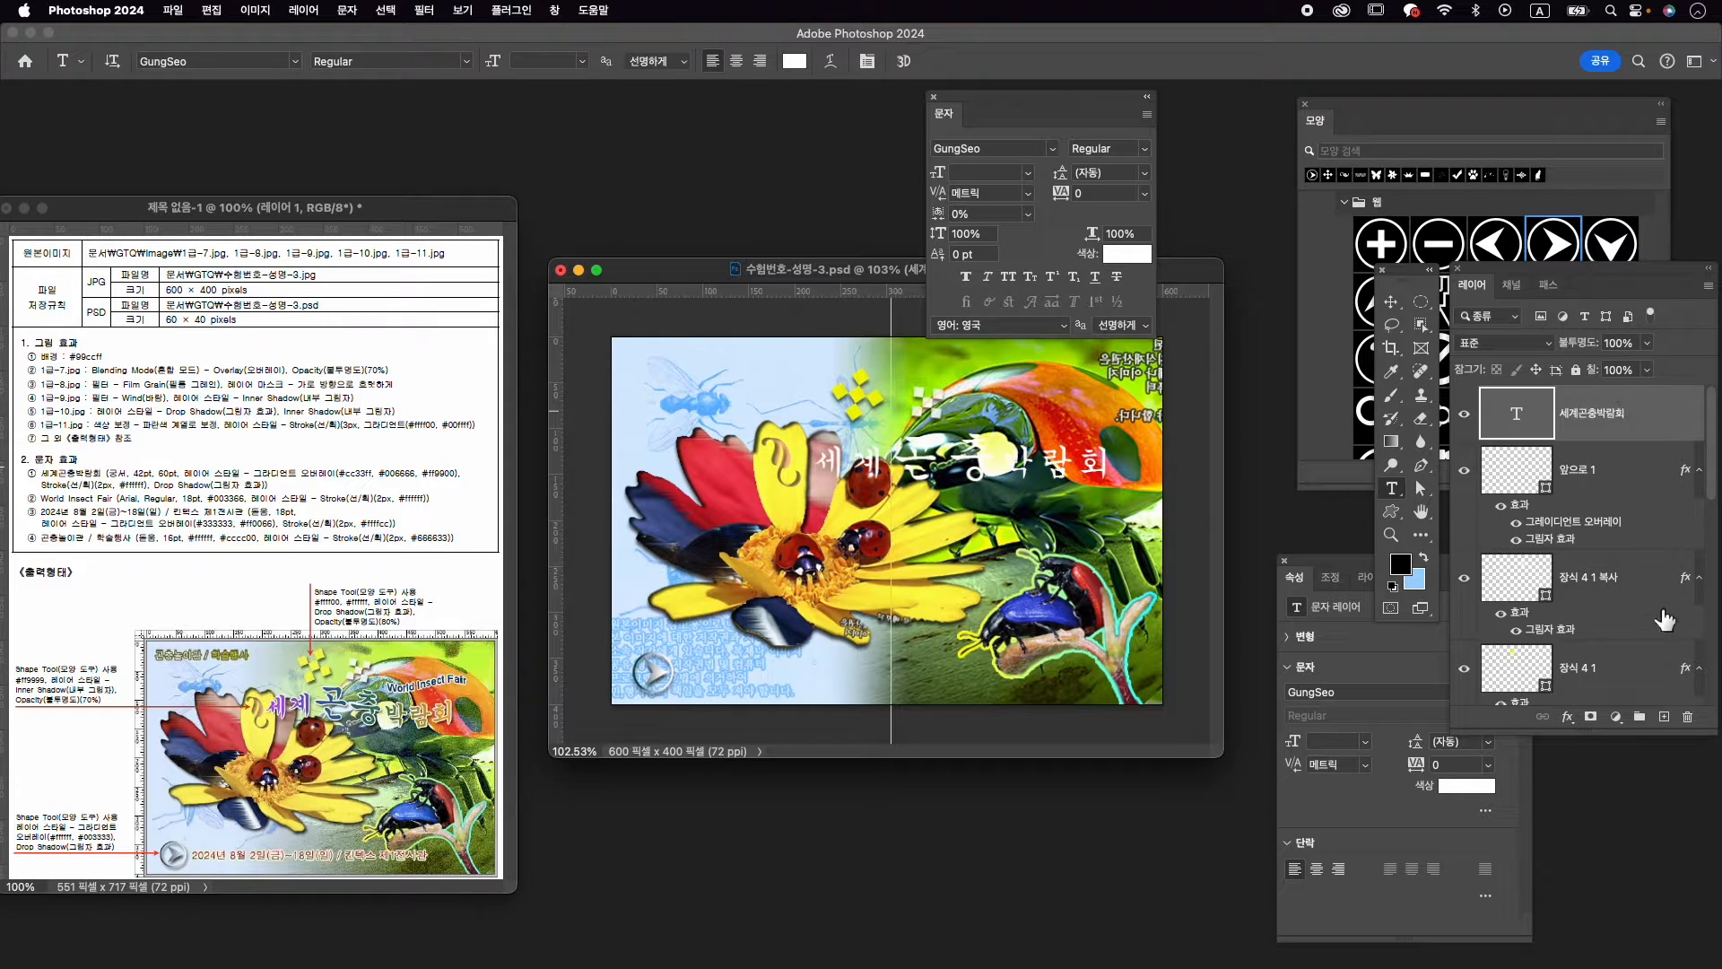
Apply a Gradient Overlay style to the title layer and add a middle color stop at about 49% of its gradient
left_click(1568, 717)
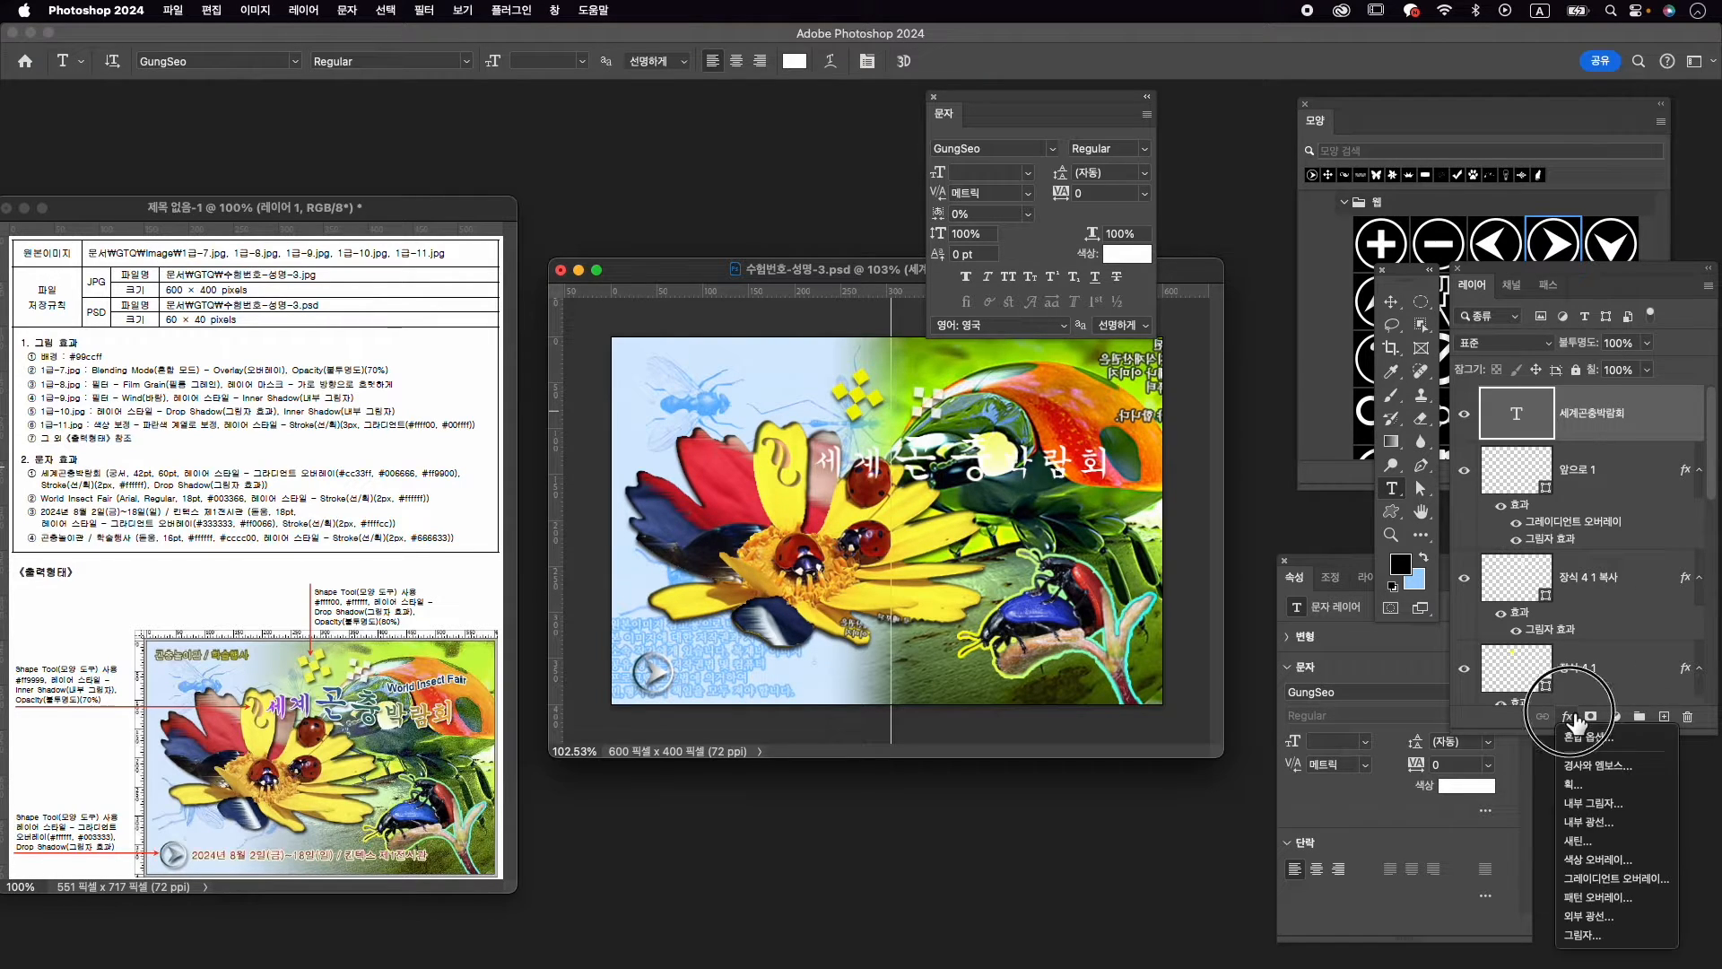
left_click(1606, 878)
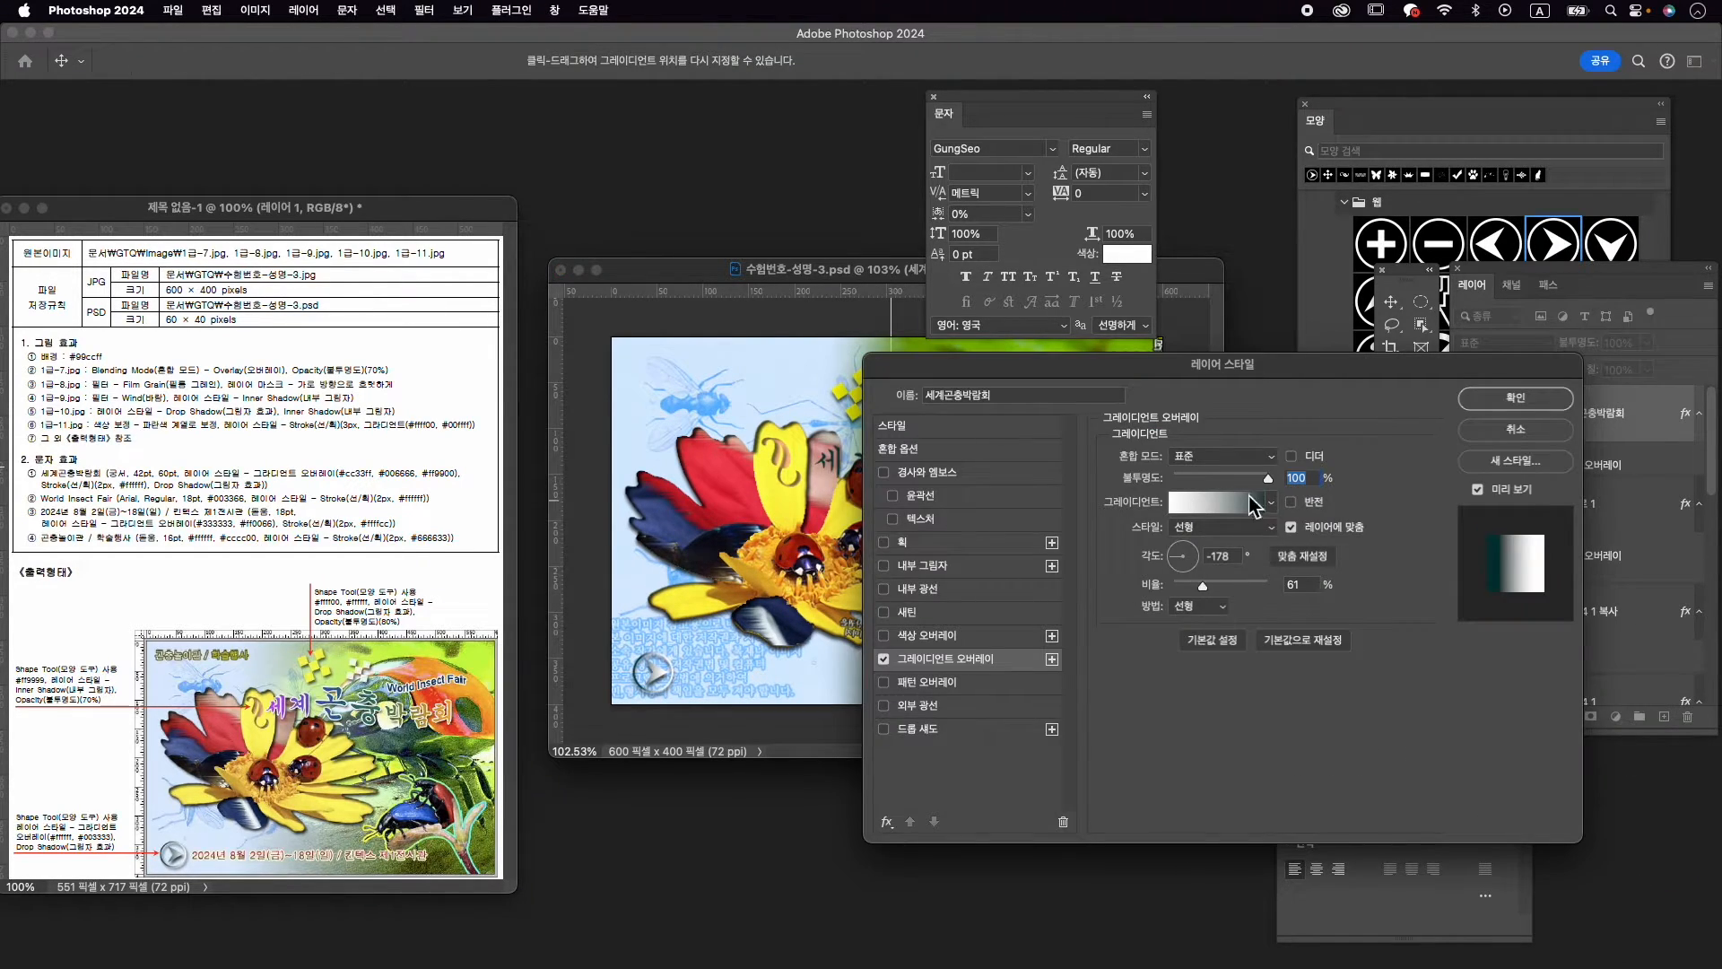
left_click(1256, 503)
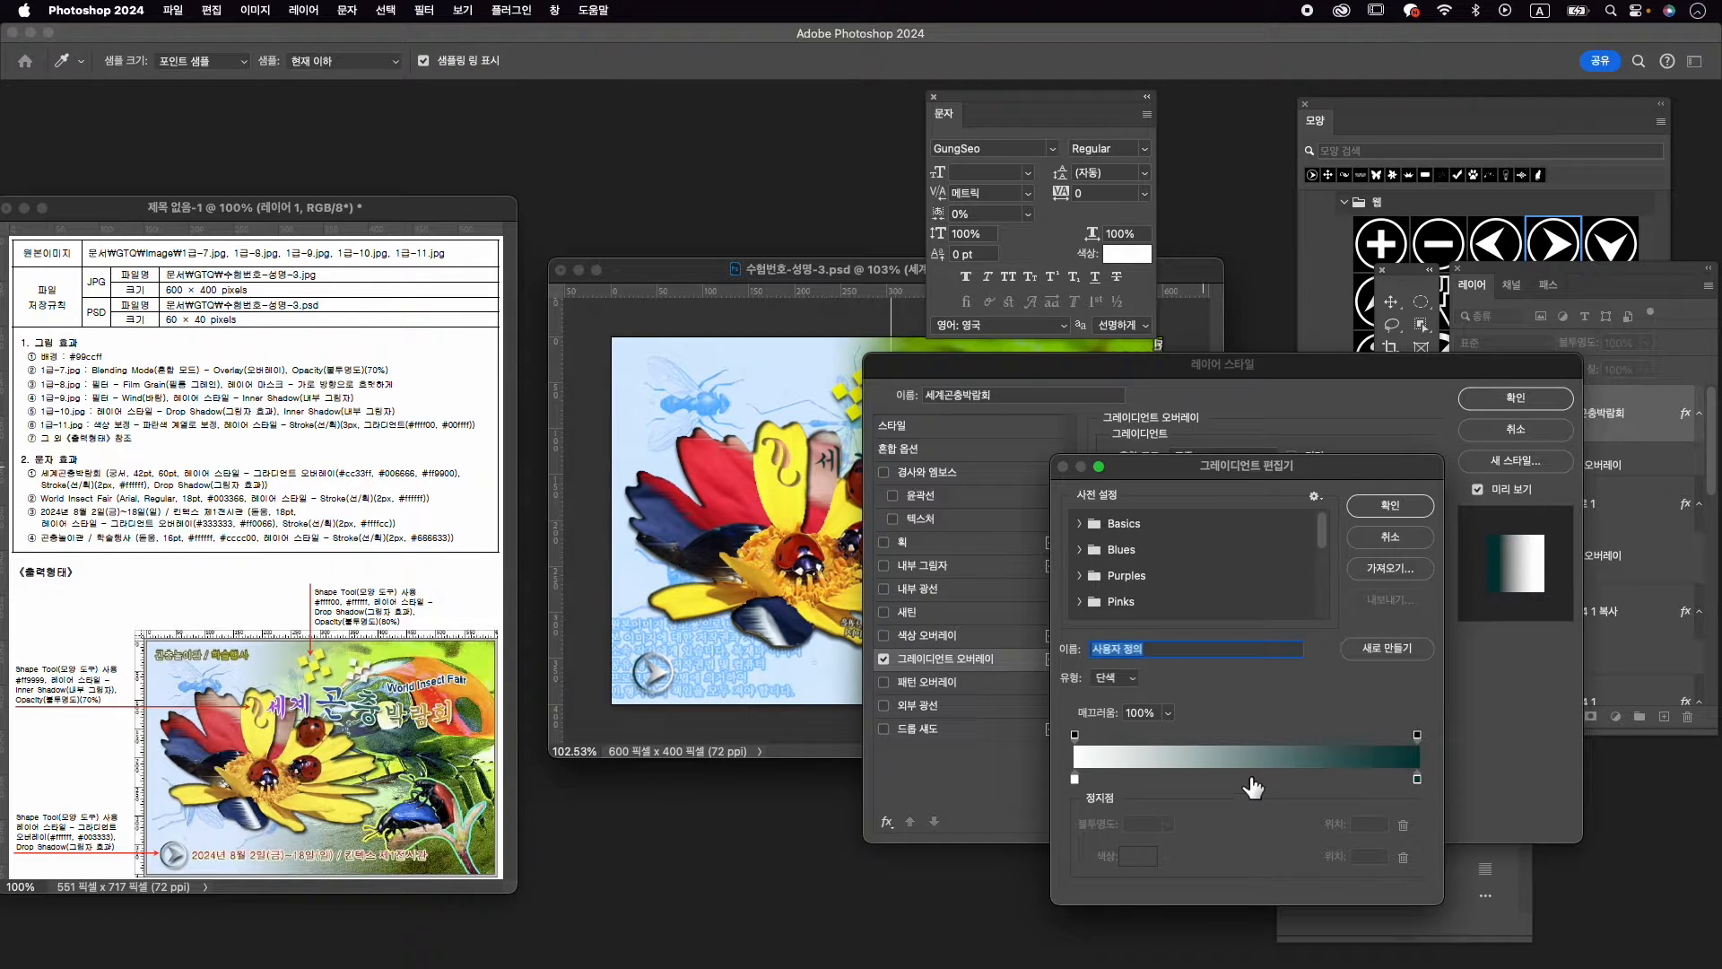
left_click(1245, 784)
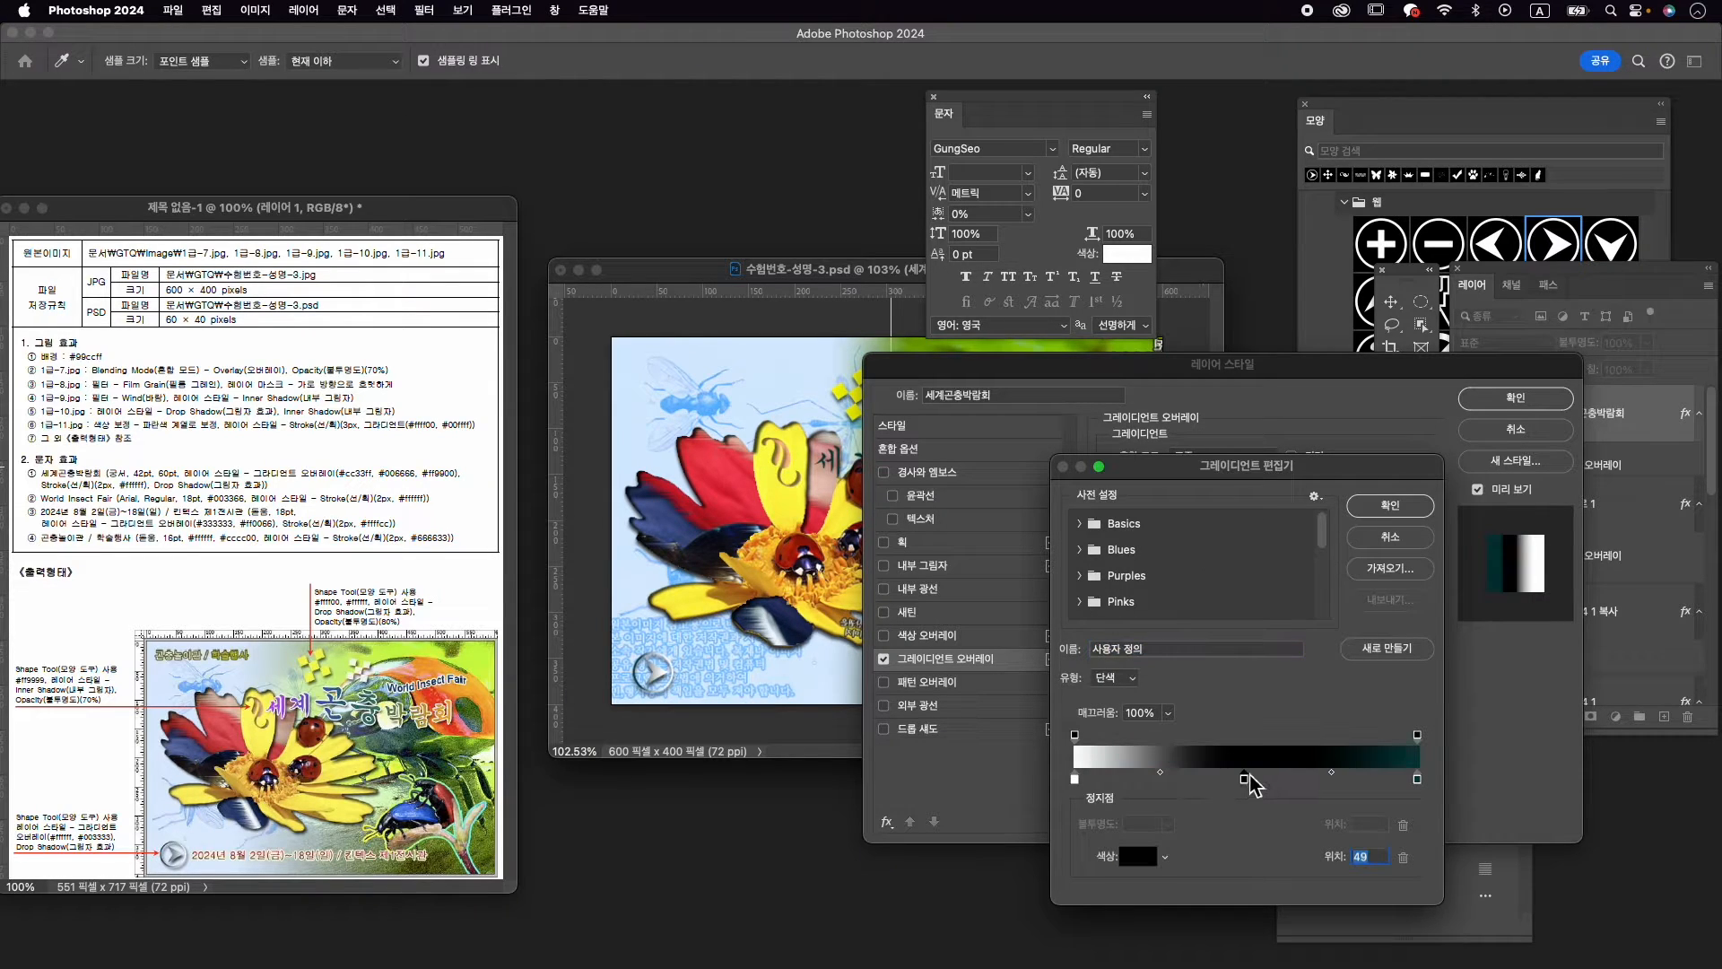
Set the gradient's starting color stop to #cc33ff
double_click(1077, 780)
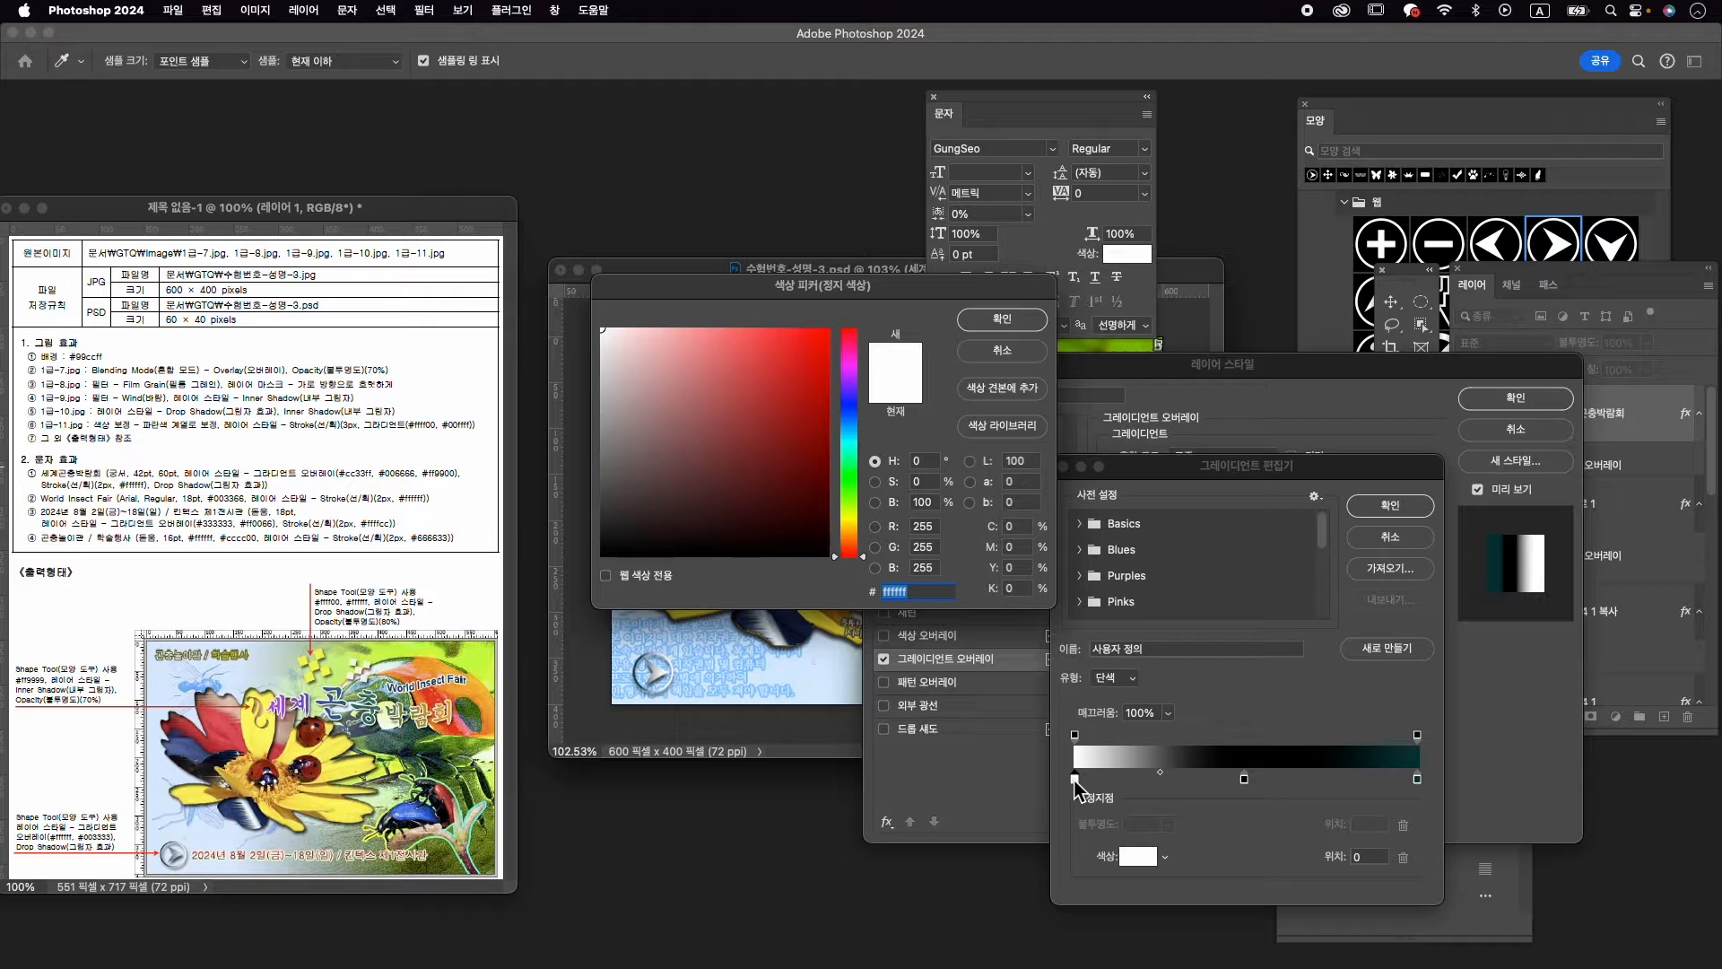
type("cc33ff")
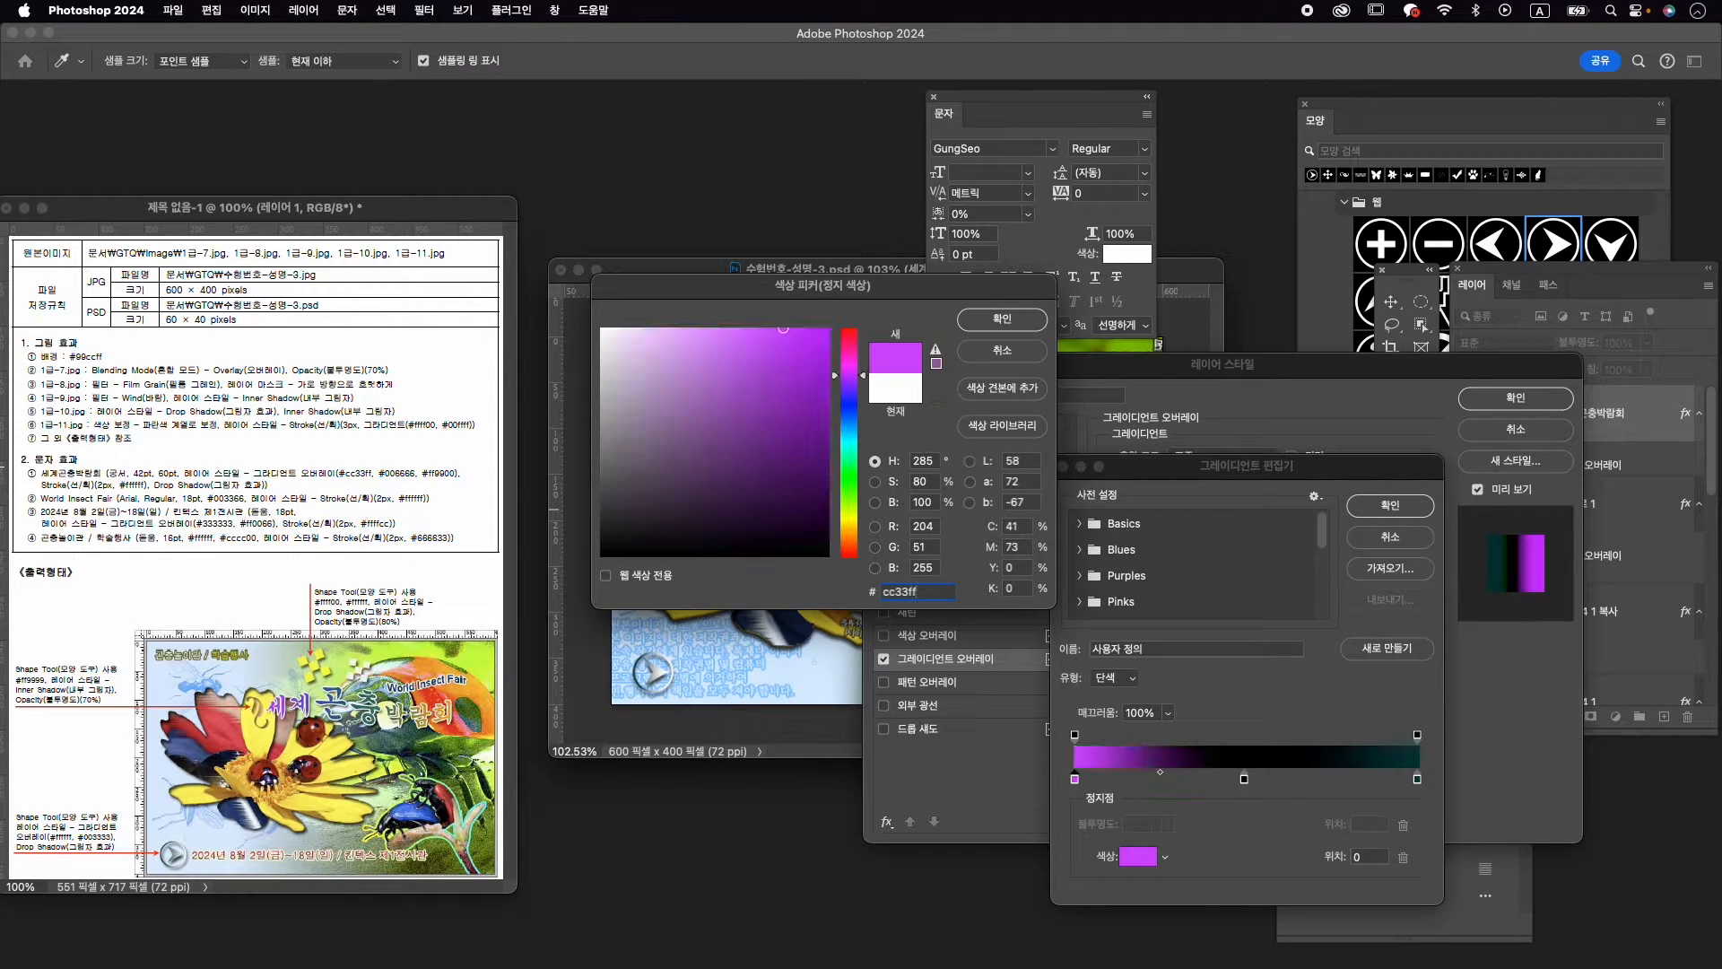
key("Return")
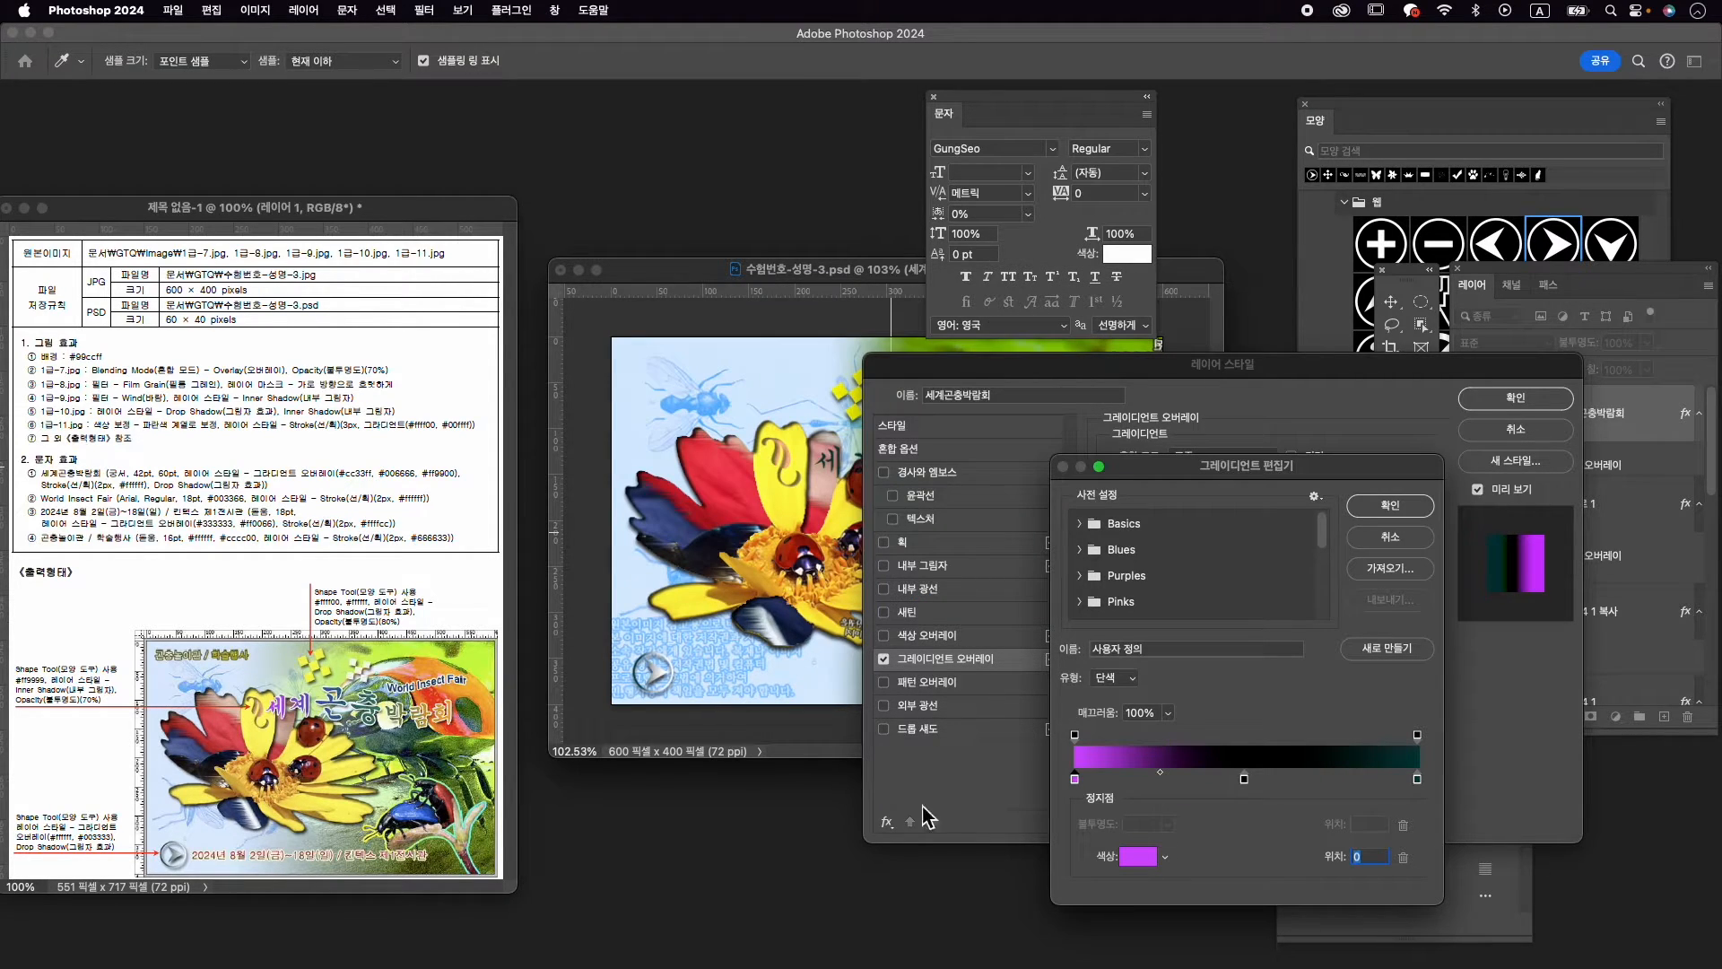
Set the gradient's middle color stop to #006666
left_click(1245, 779)
double_click(1247, 781)
type("00")
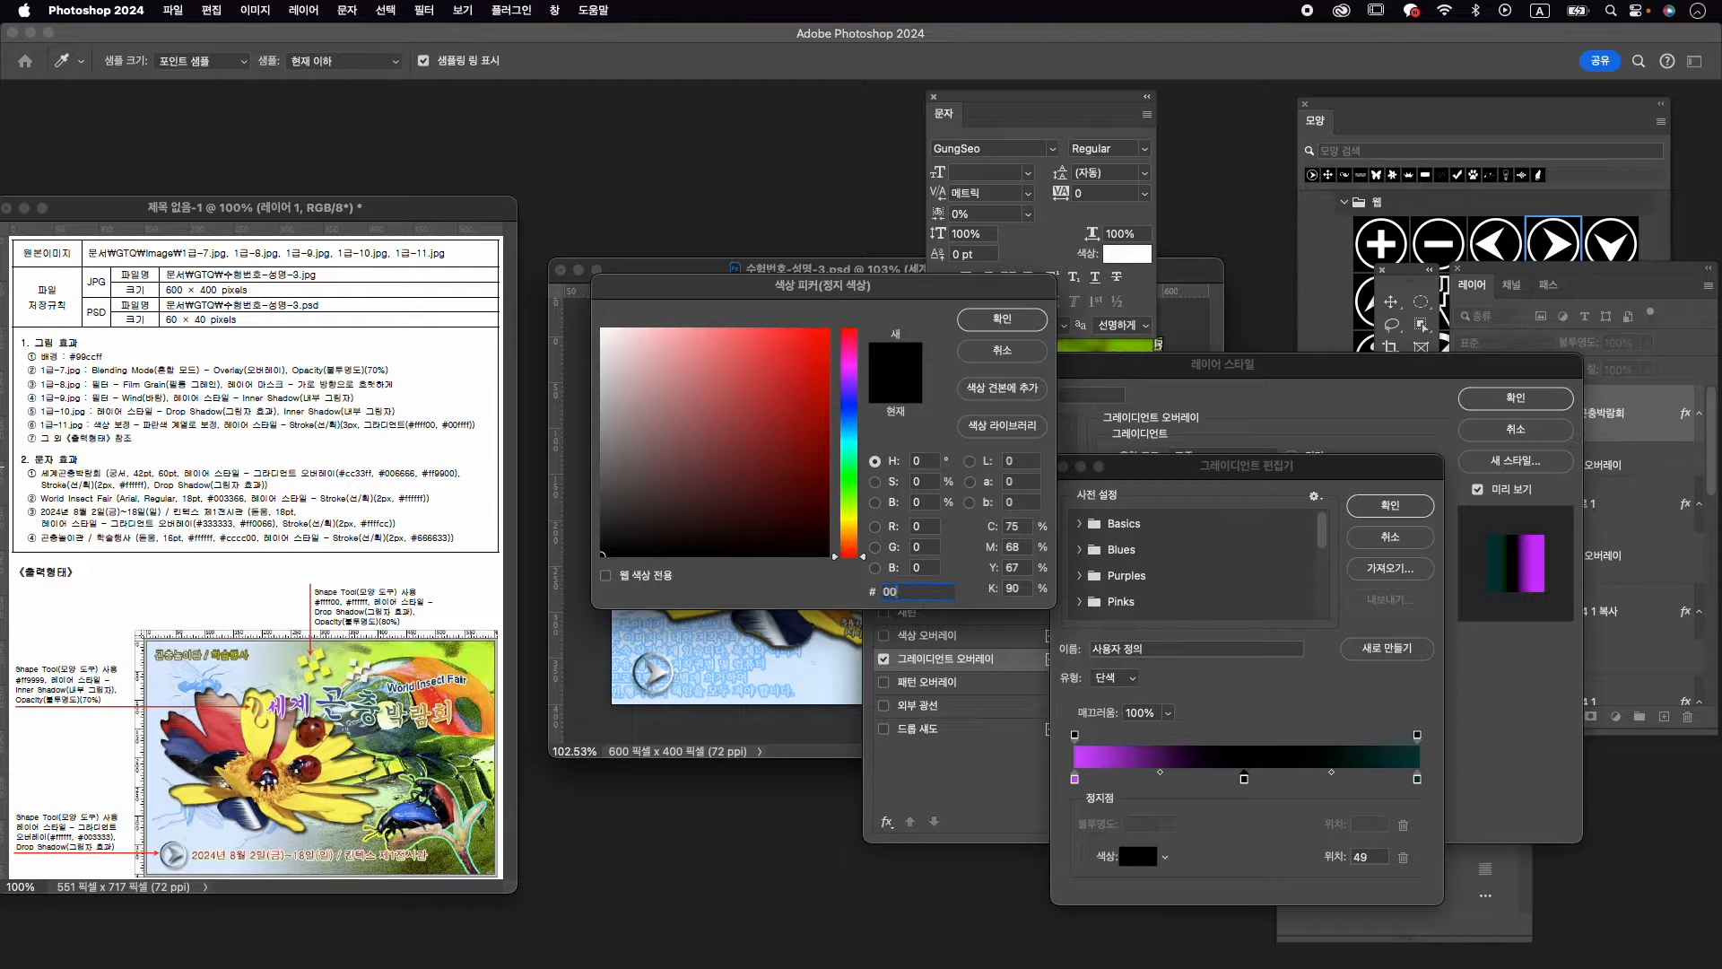
type("6666")
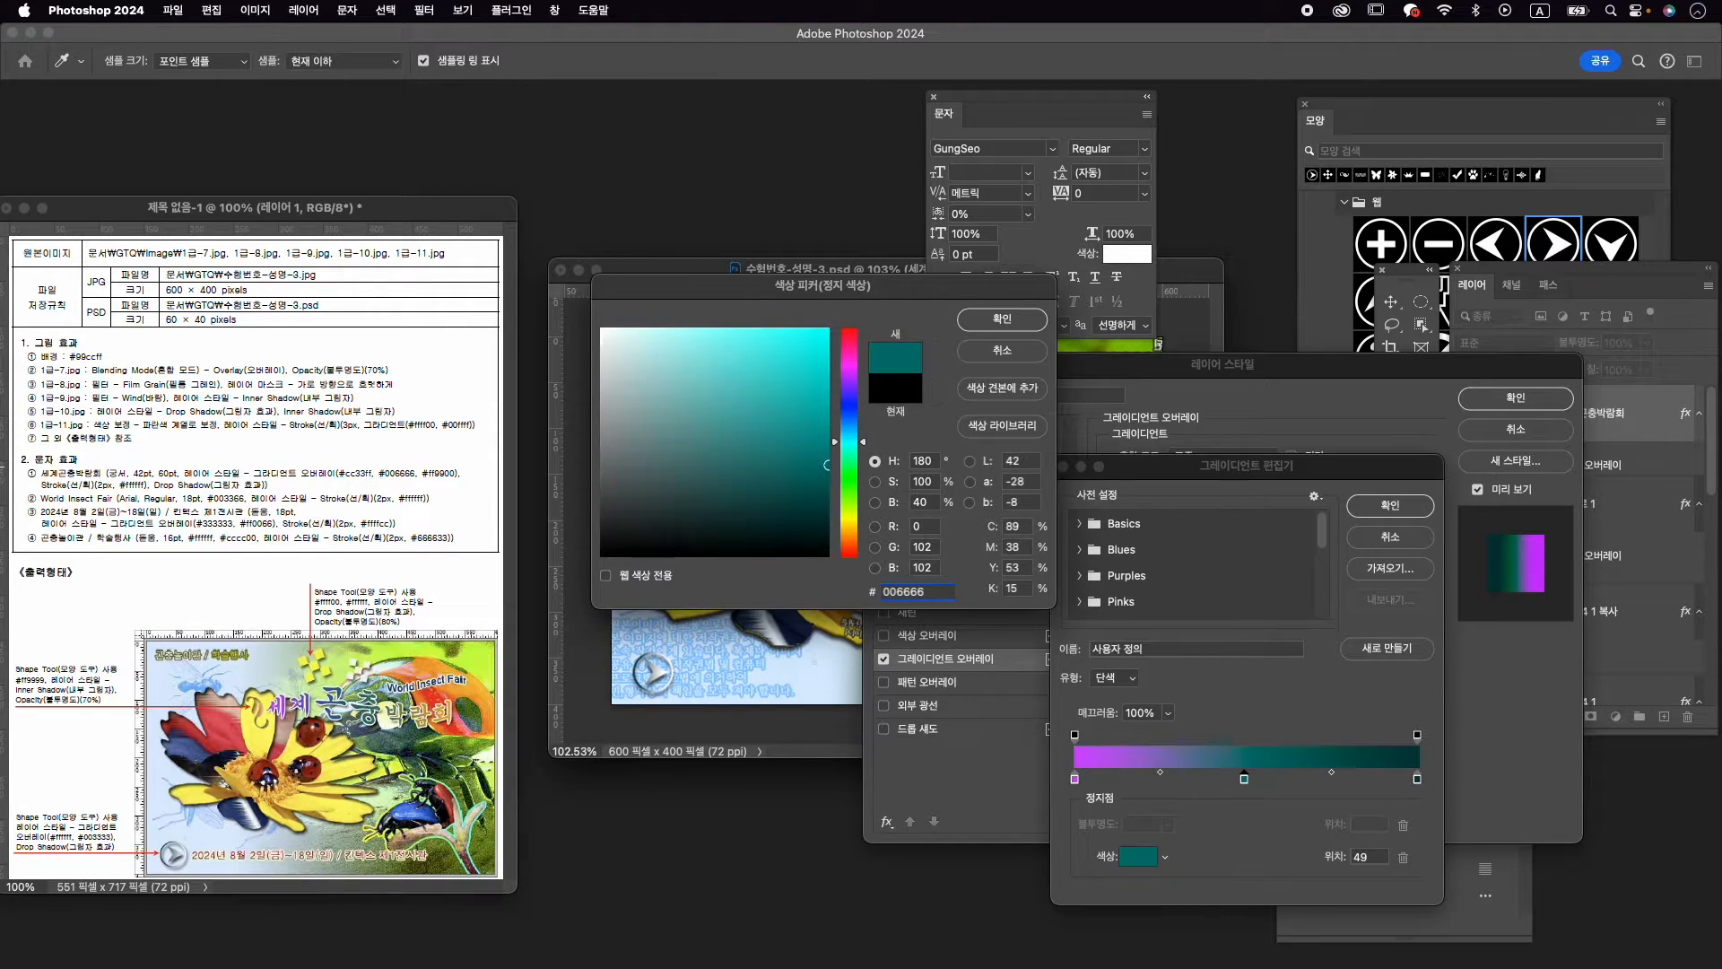
key("Return")
Set the gradient's end color stop to #ff9900 and accept the edited gradient
double_click(1418, 778)
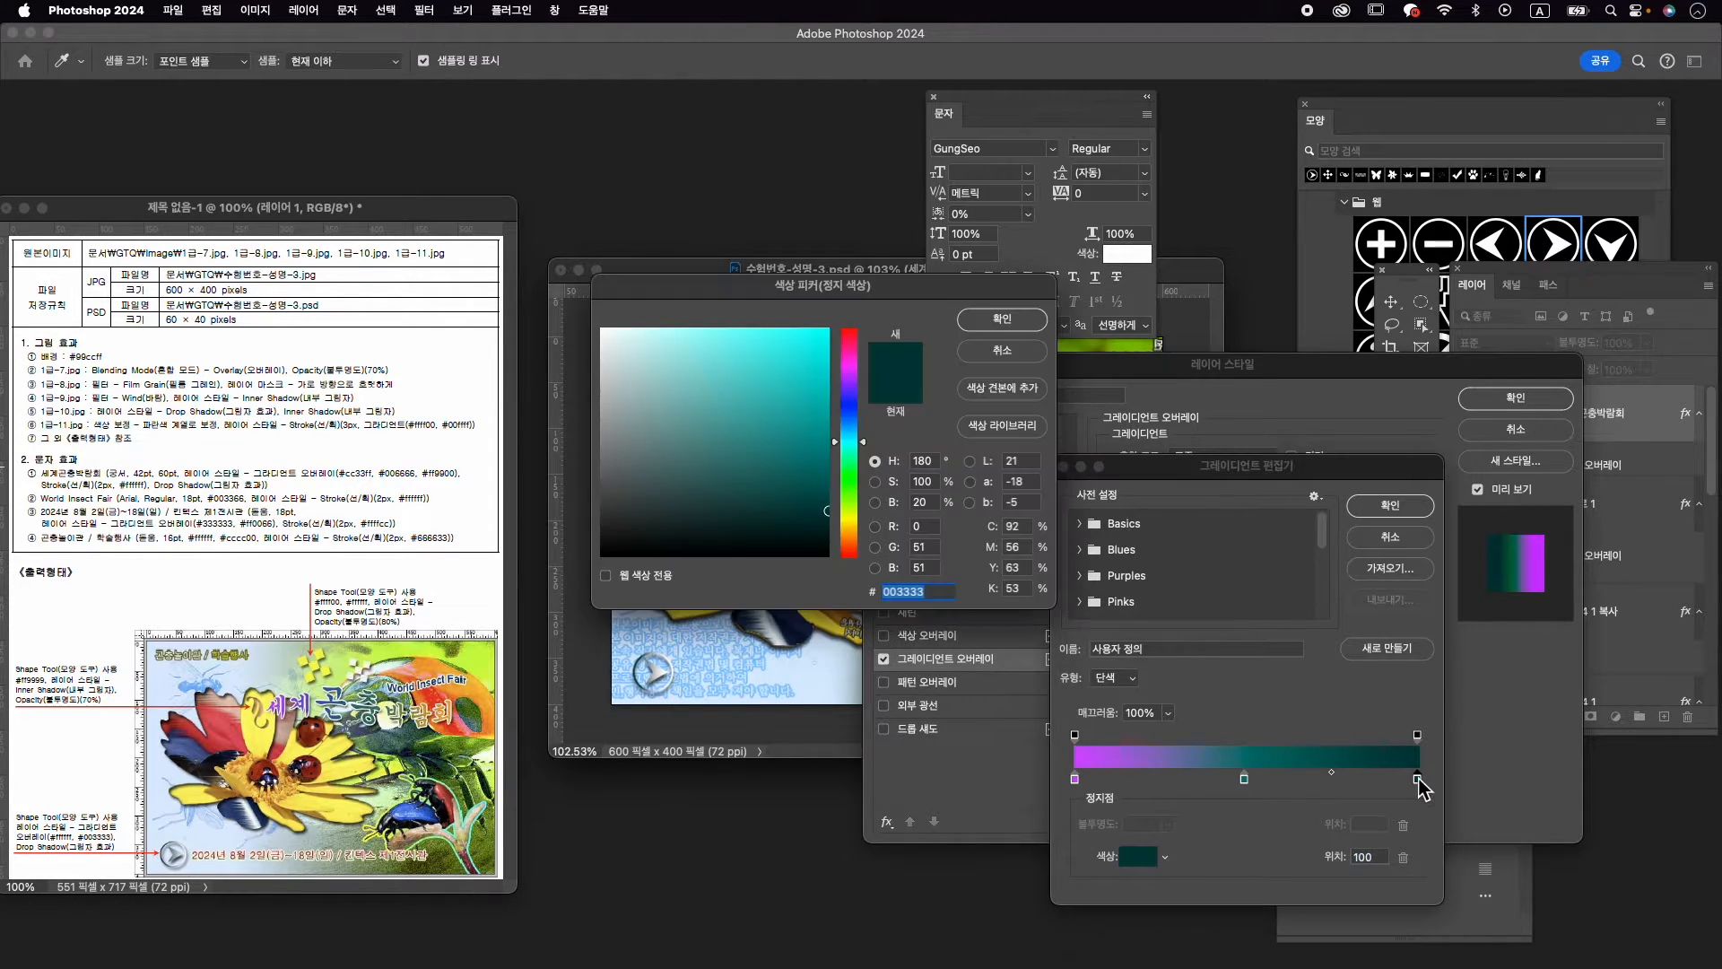
type("ff9900")
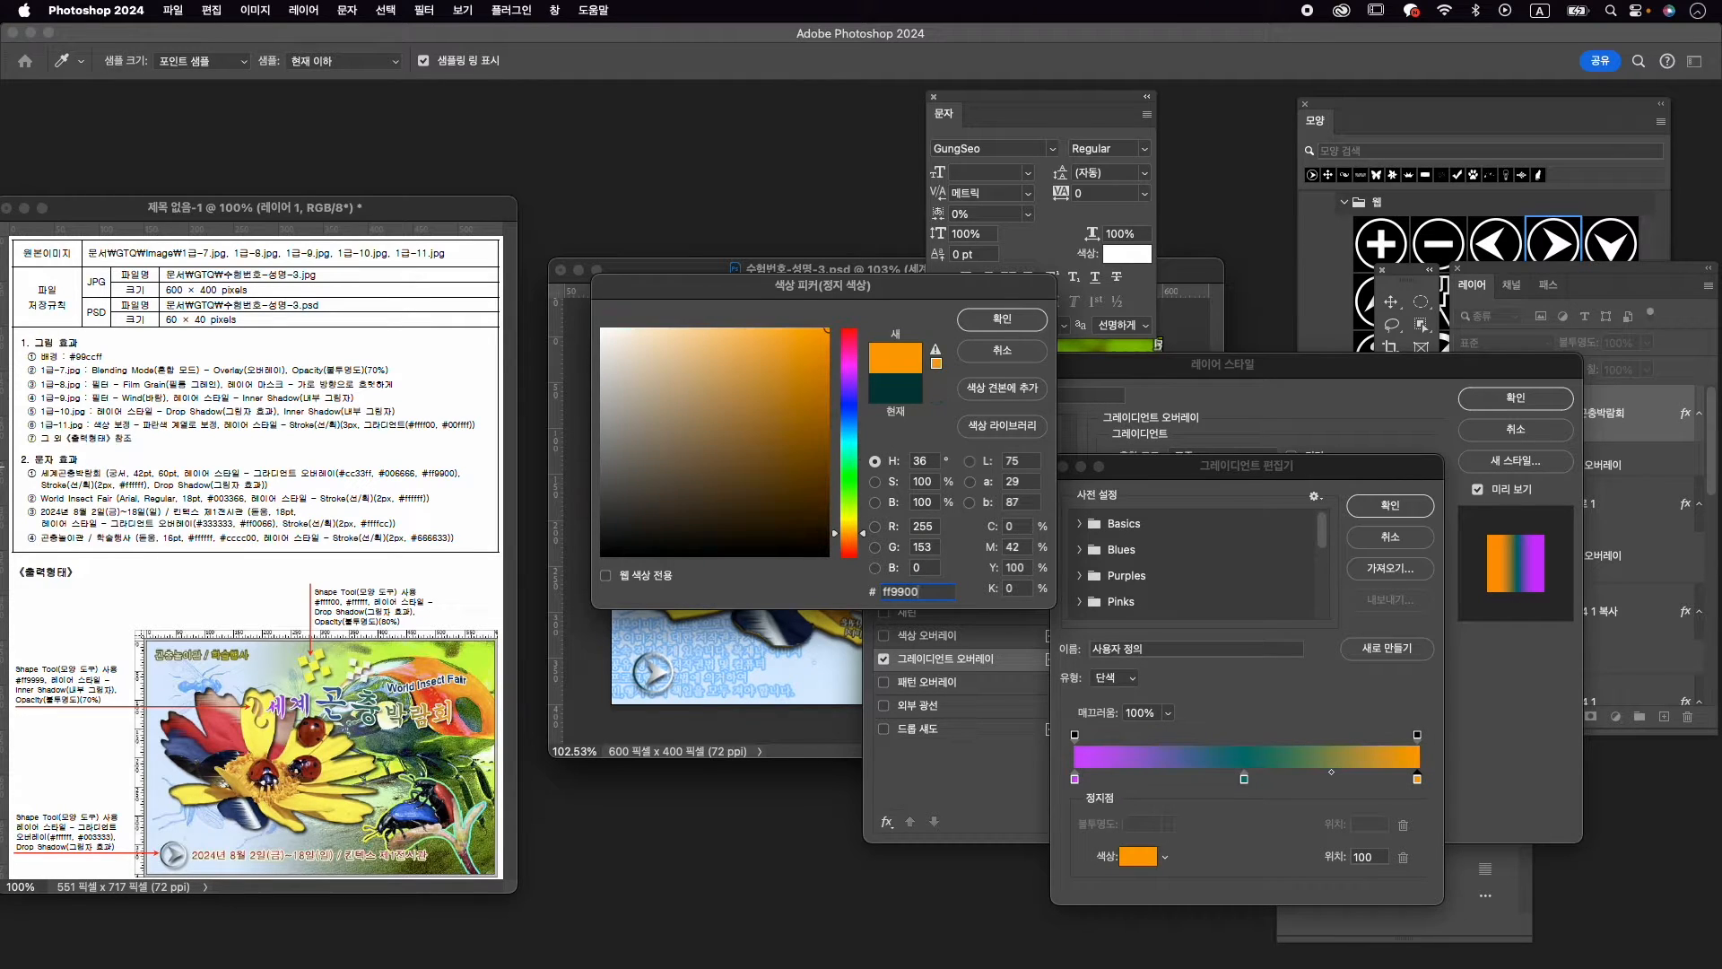
key("Return")
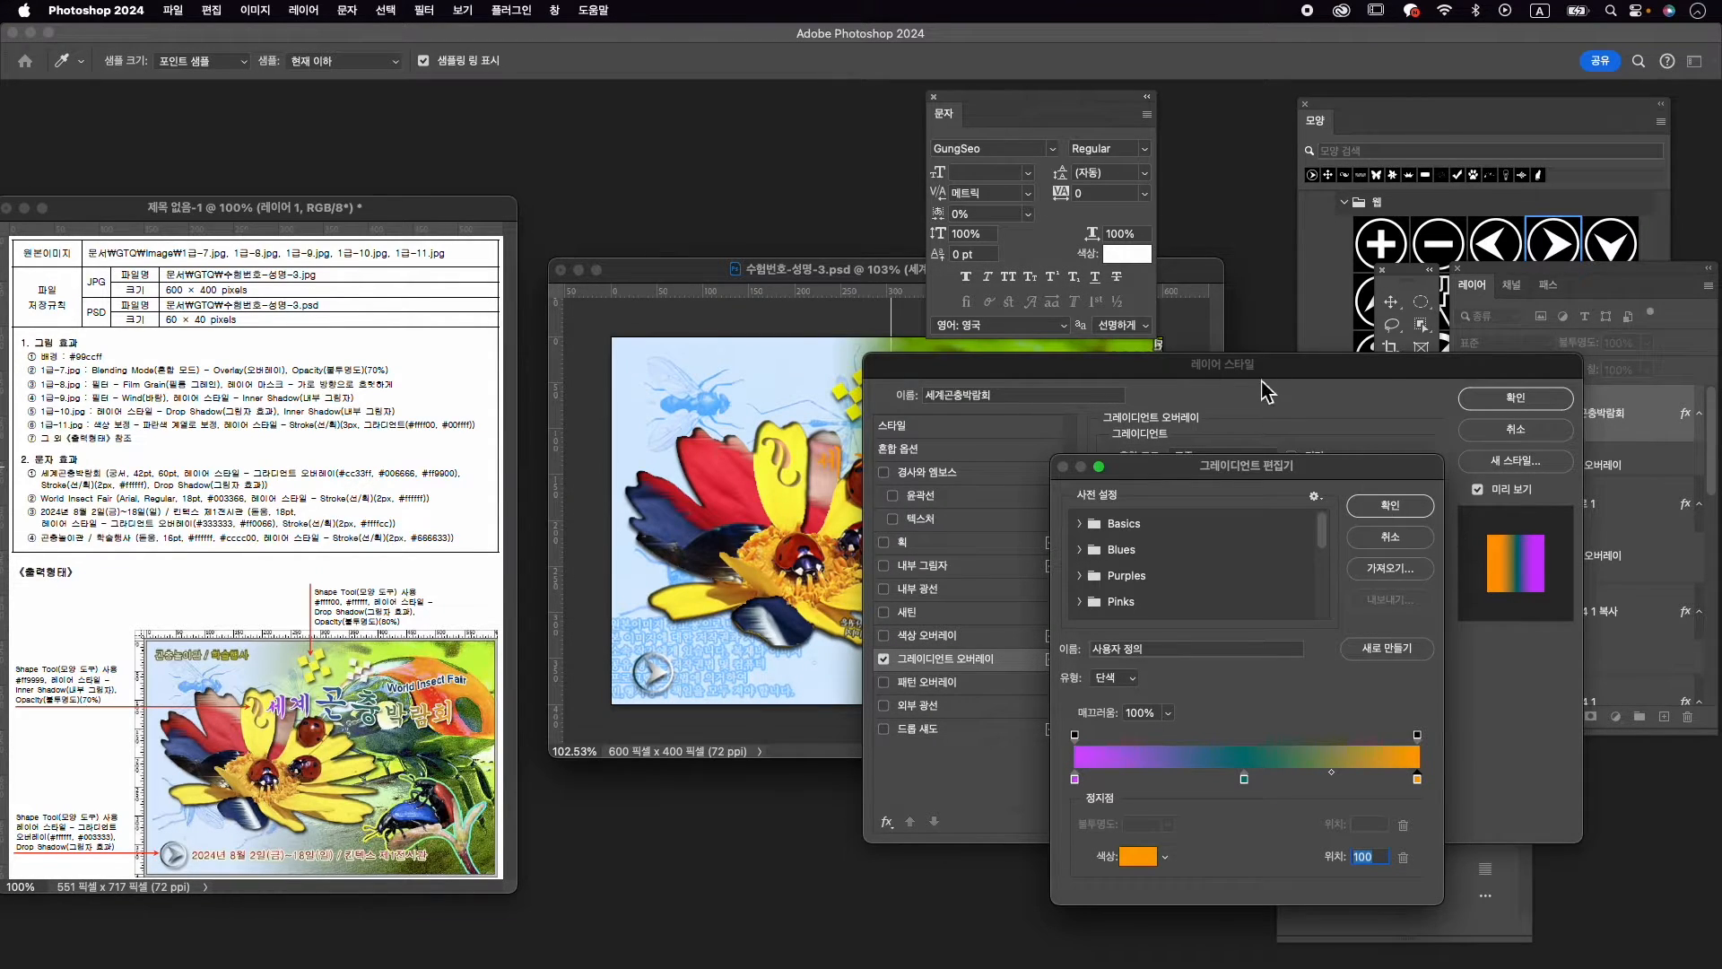
left_click(1392, 506)
Set the angle of the title's gradient overlay to 1°
left_click_drag(1268, 368, 1288, 535)
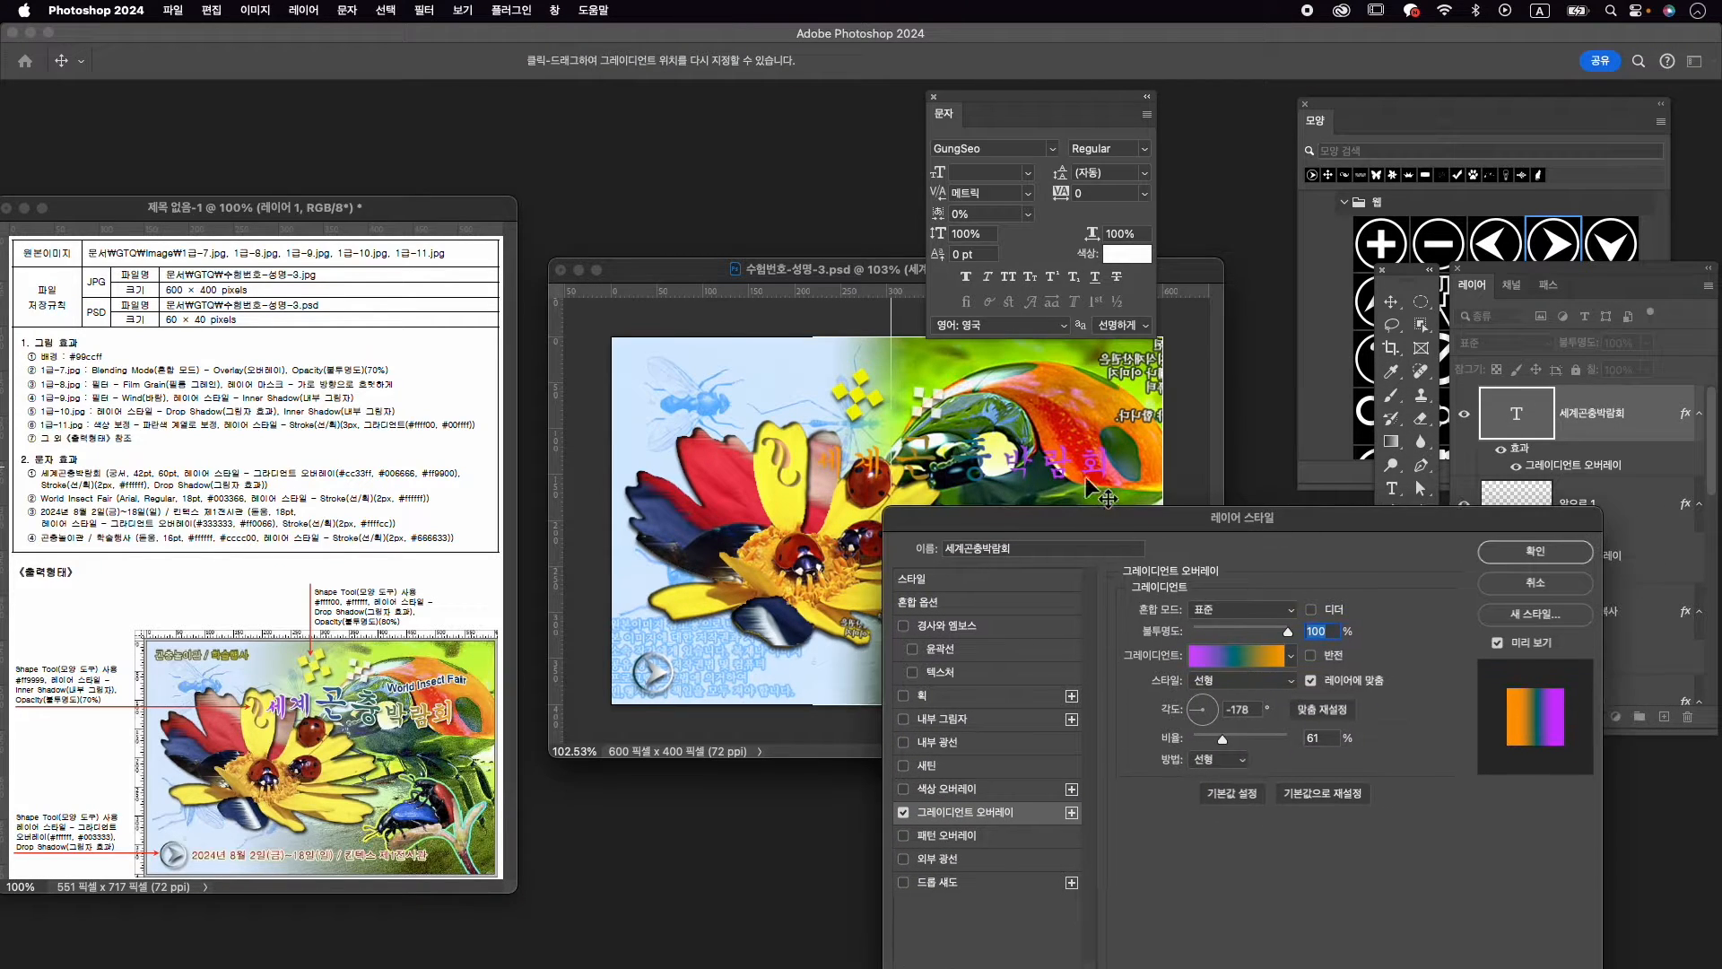
left_click(1218, 711)
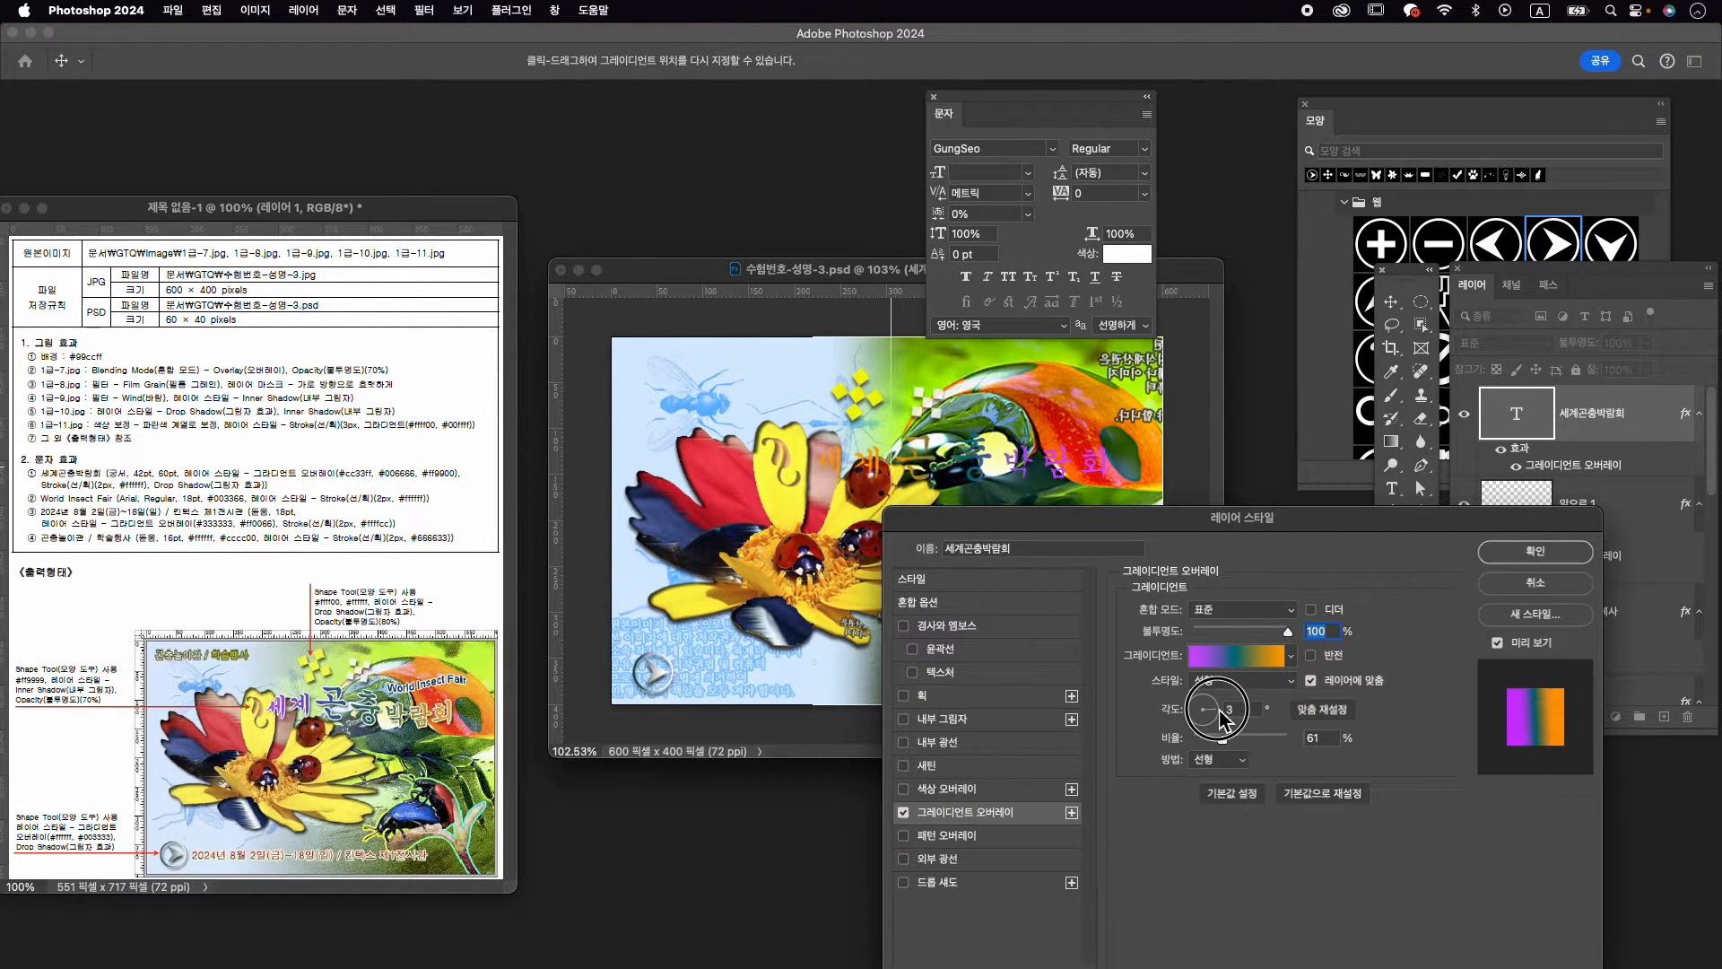
left_click_drag(1222, 718, 1222, 715)
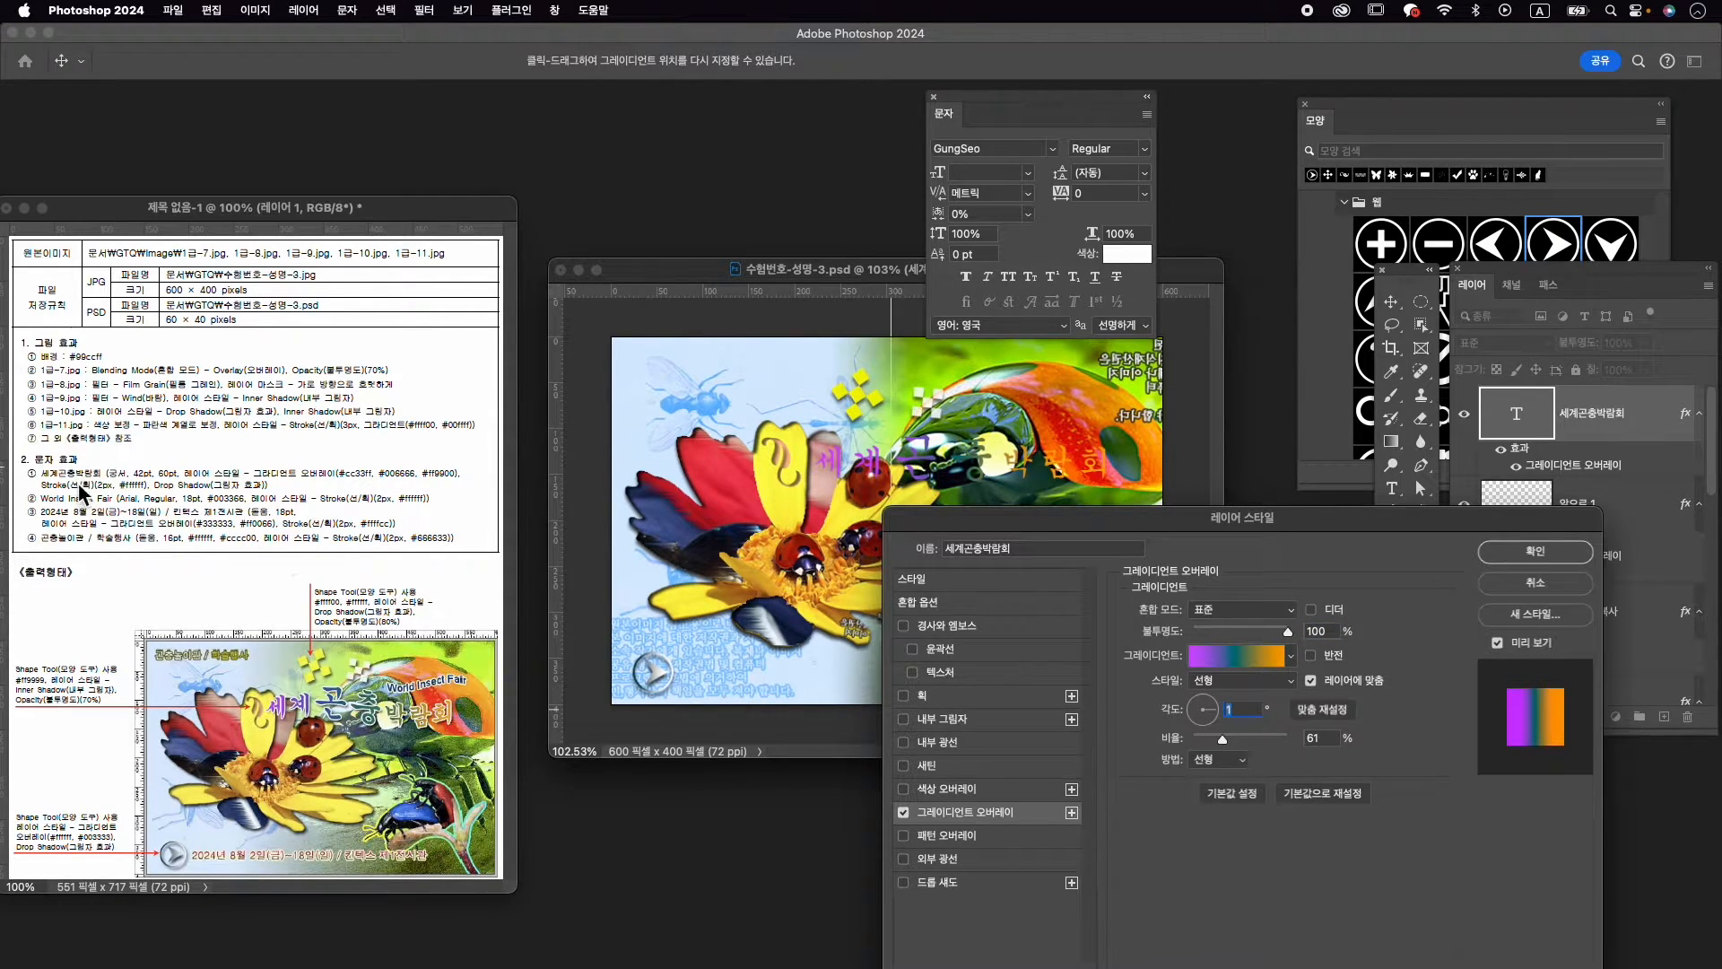
Add a 2 px solid #ffffff stroke and a drop shadow to the title, and accept the layer style
left_click(913, 695)
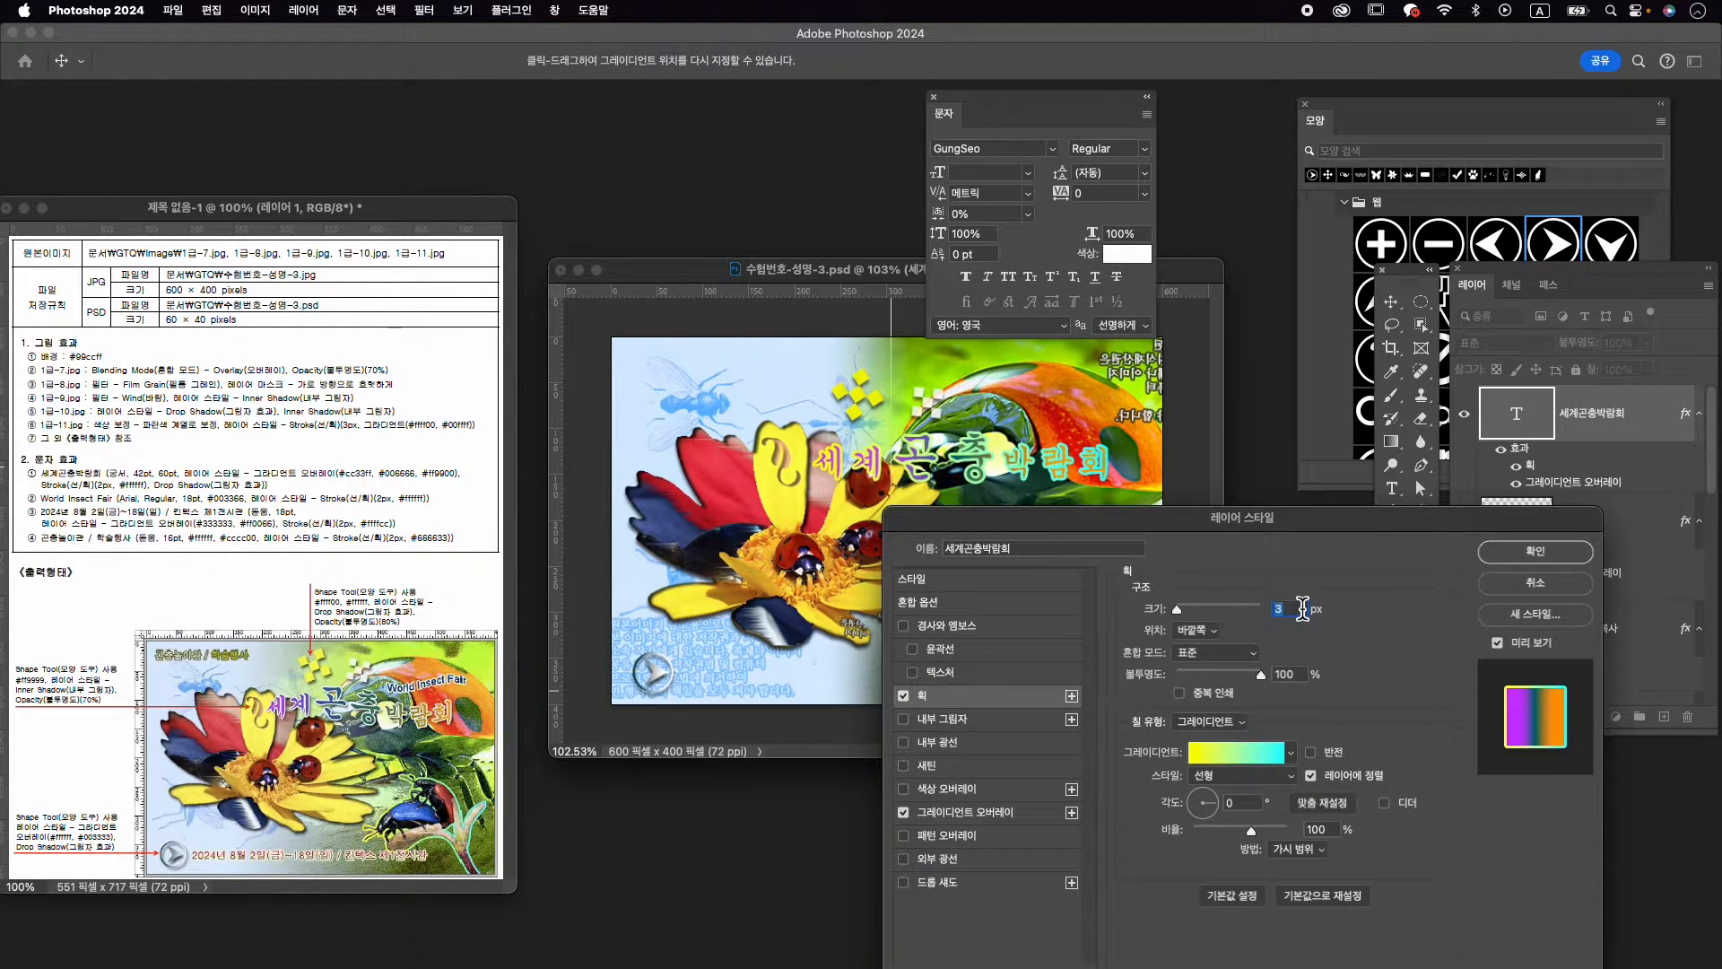
type("2")
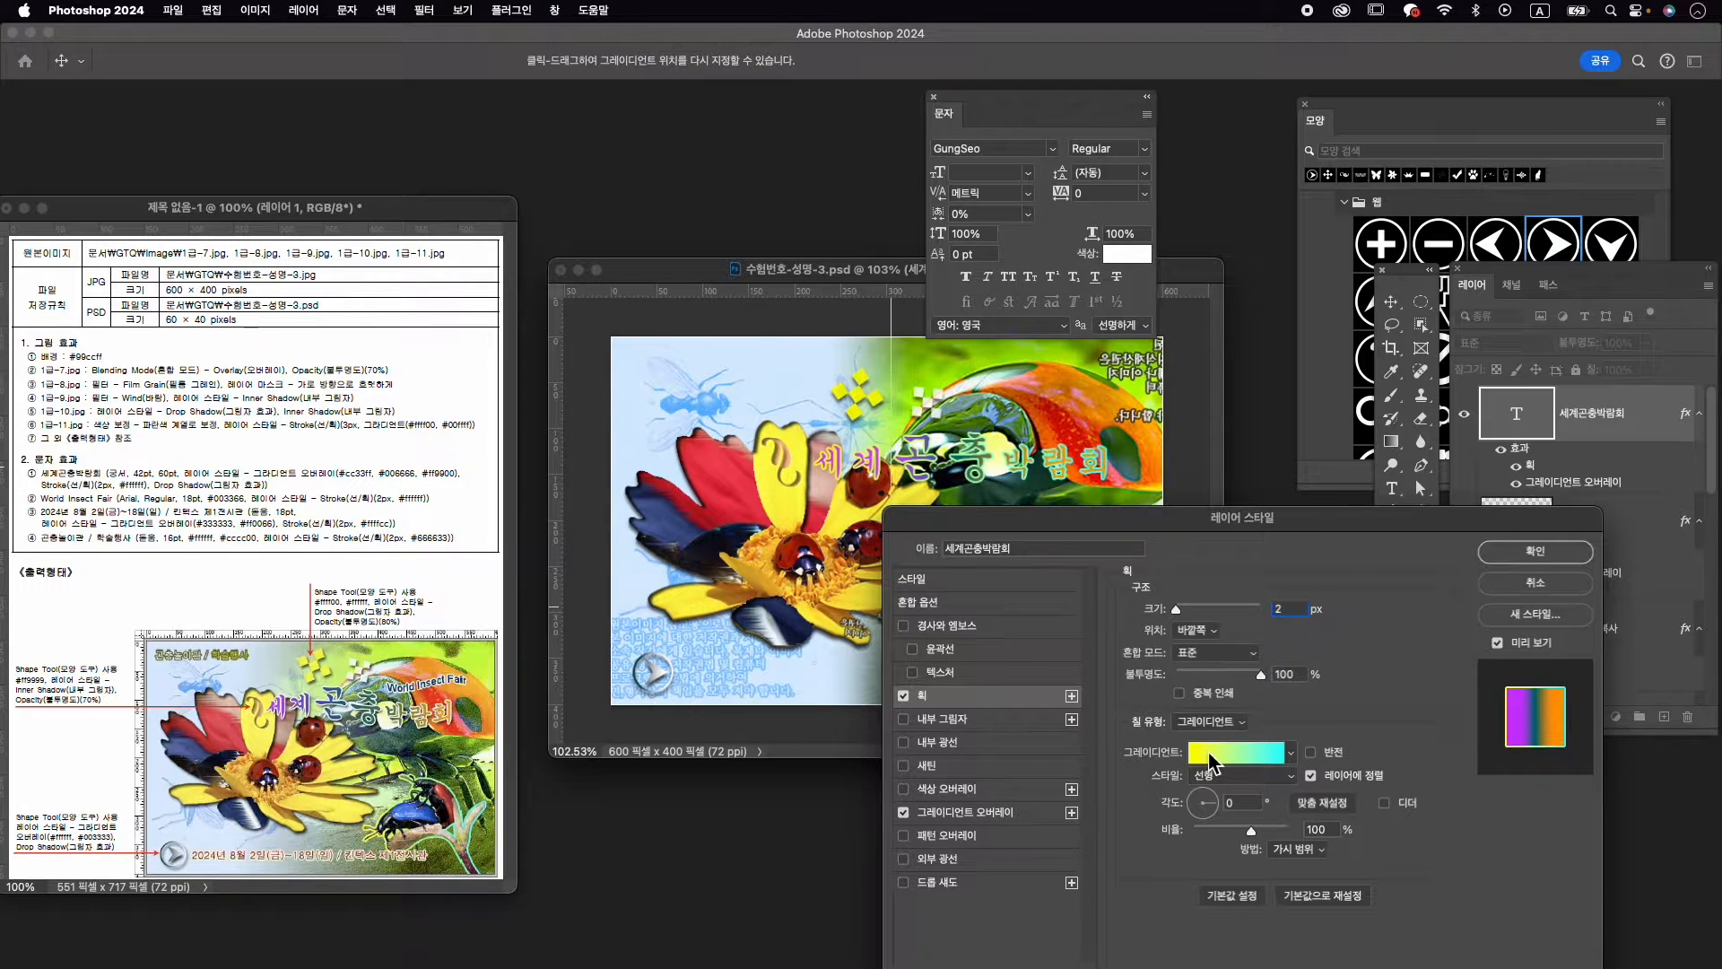
left_click(1211, 723)
left_click(1211, 700)
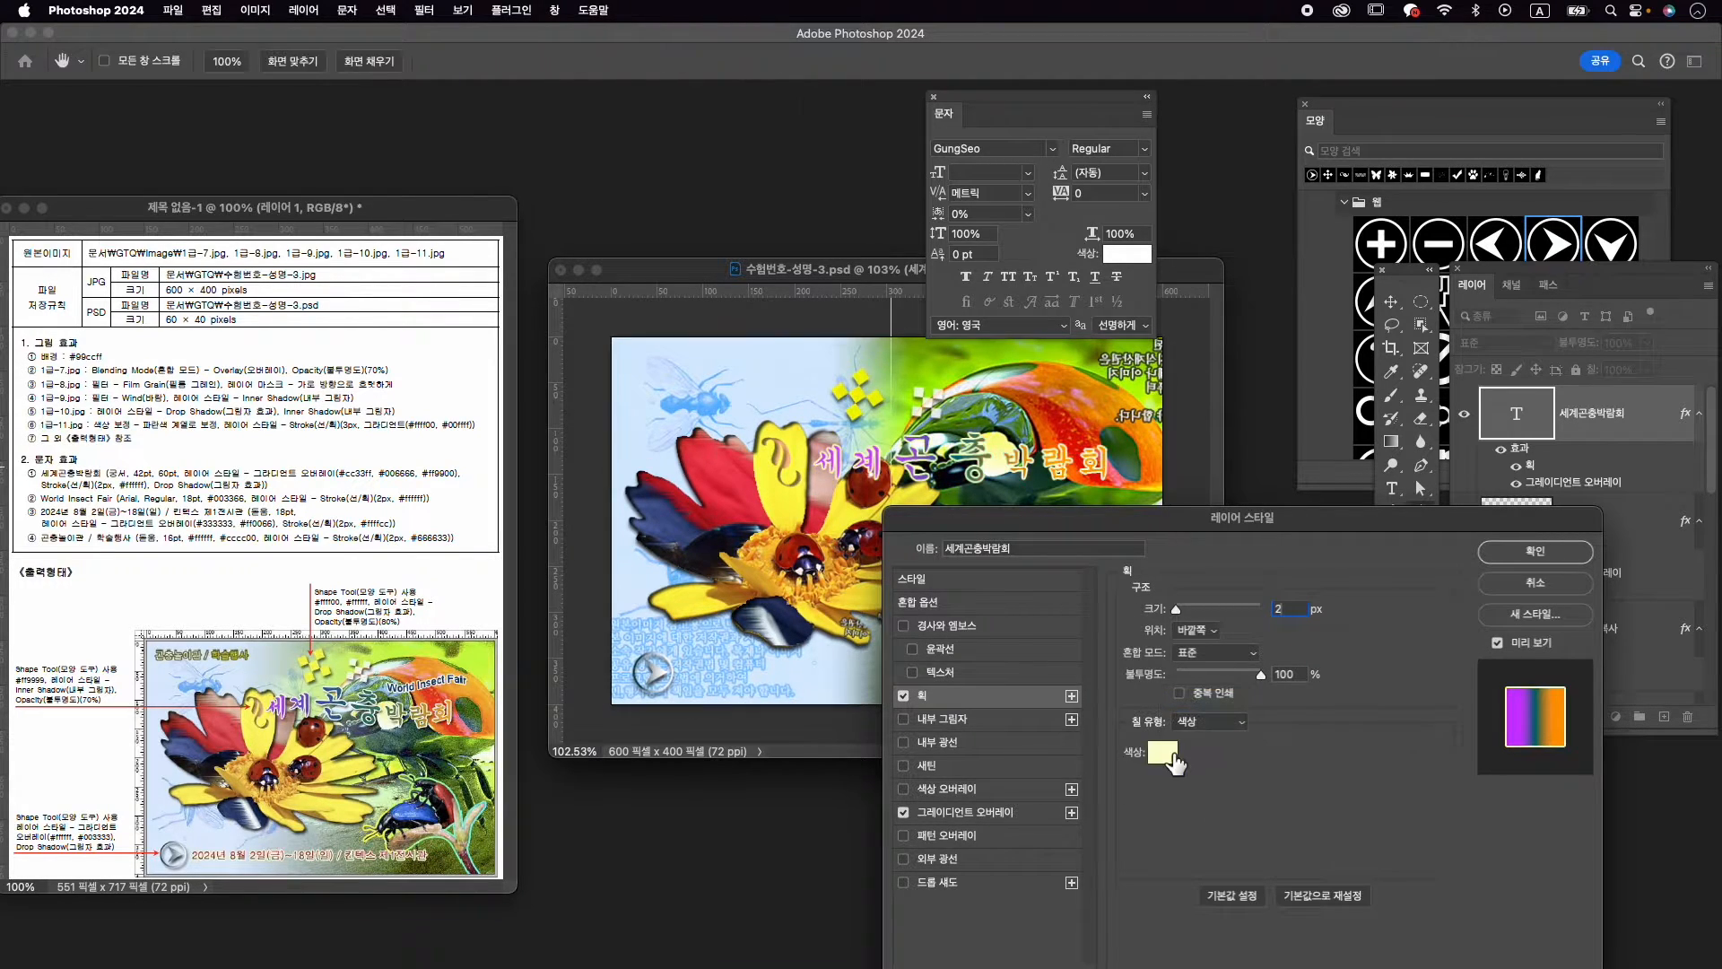
left_click(1162, 752)
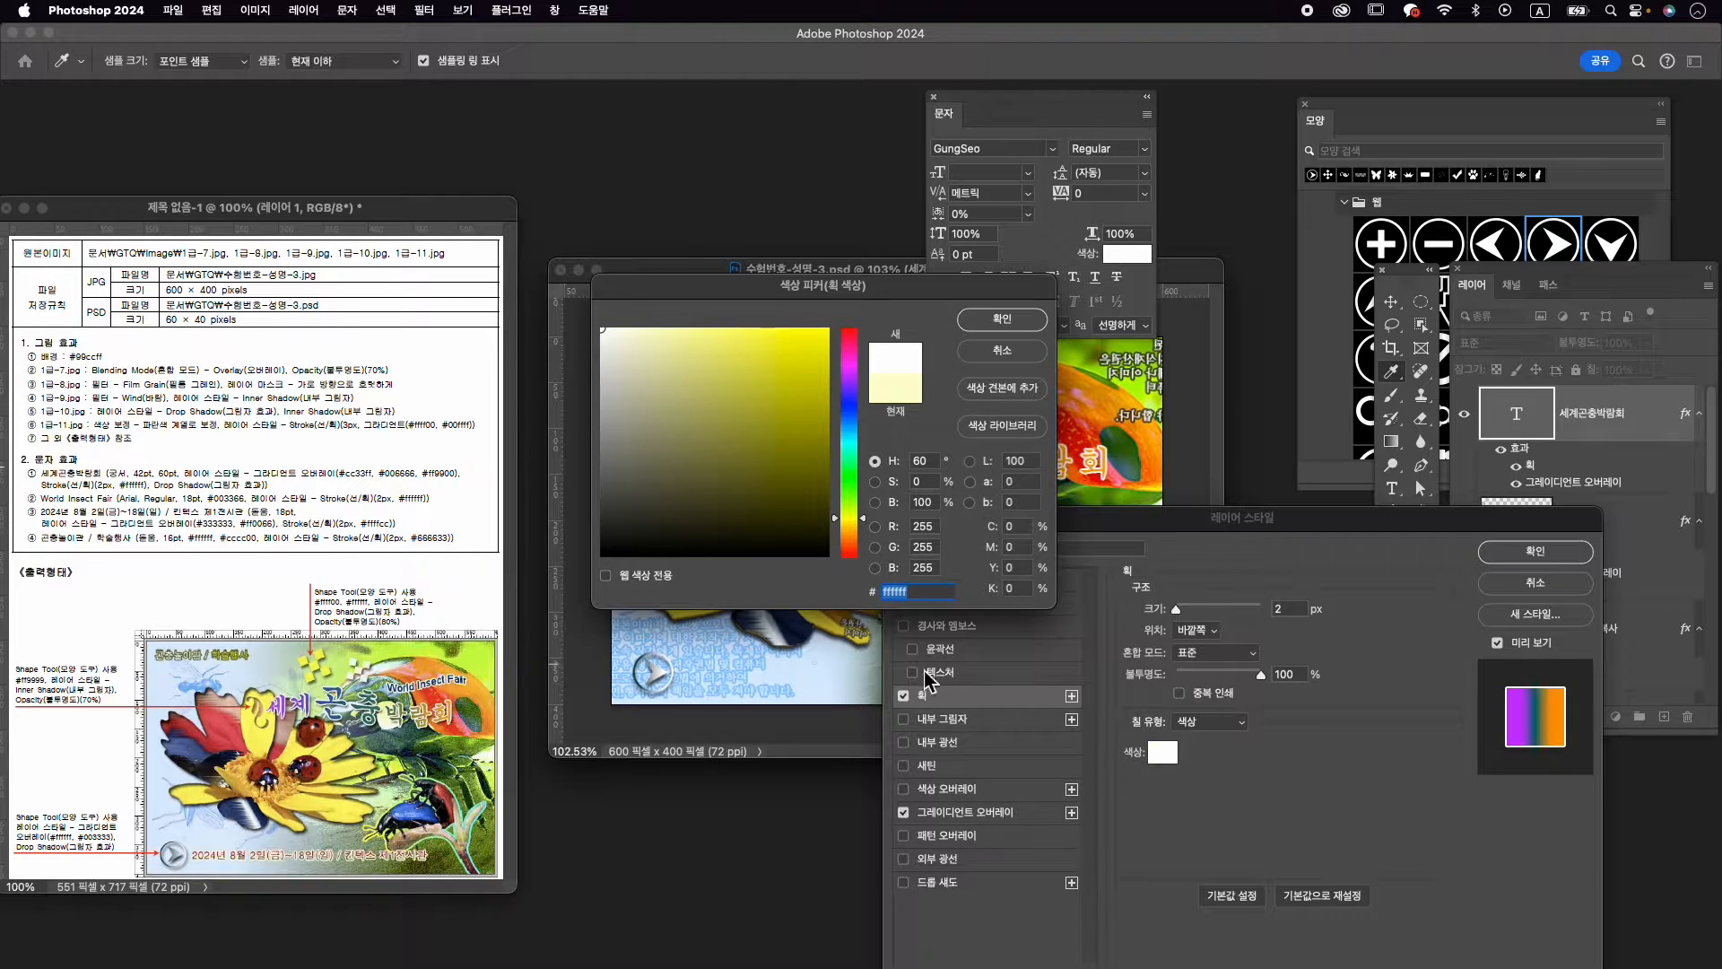
left_click(1003, 322)
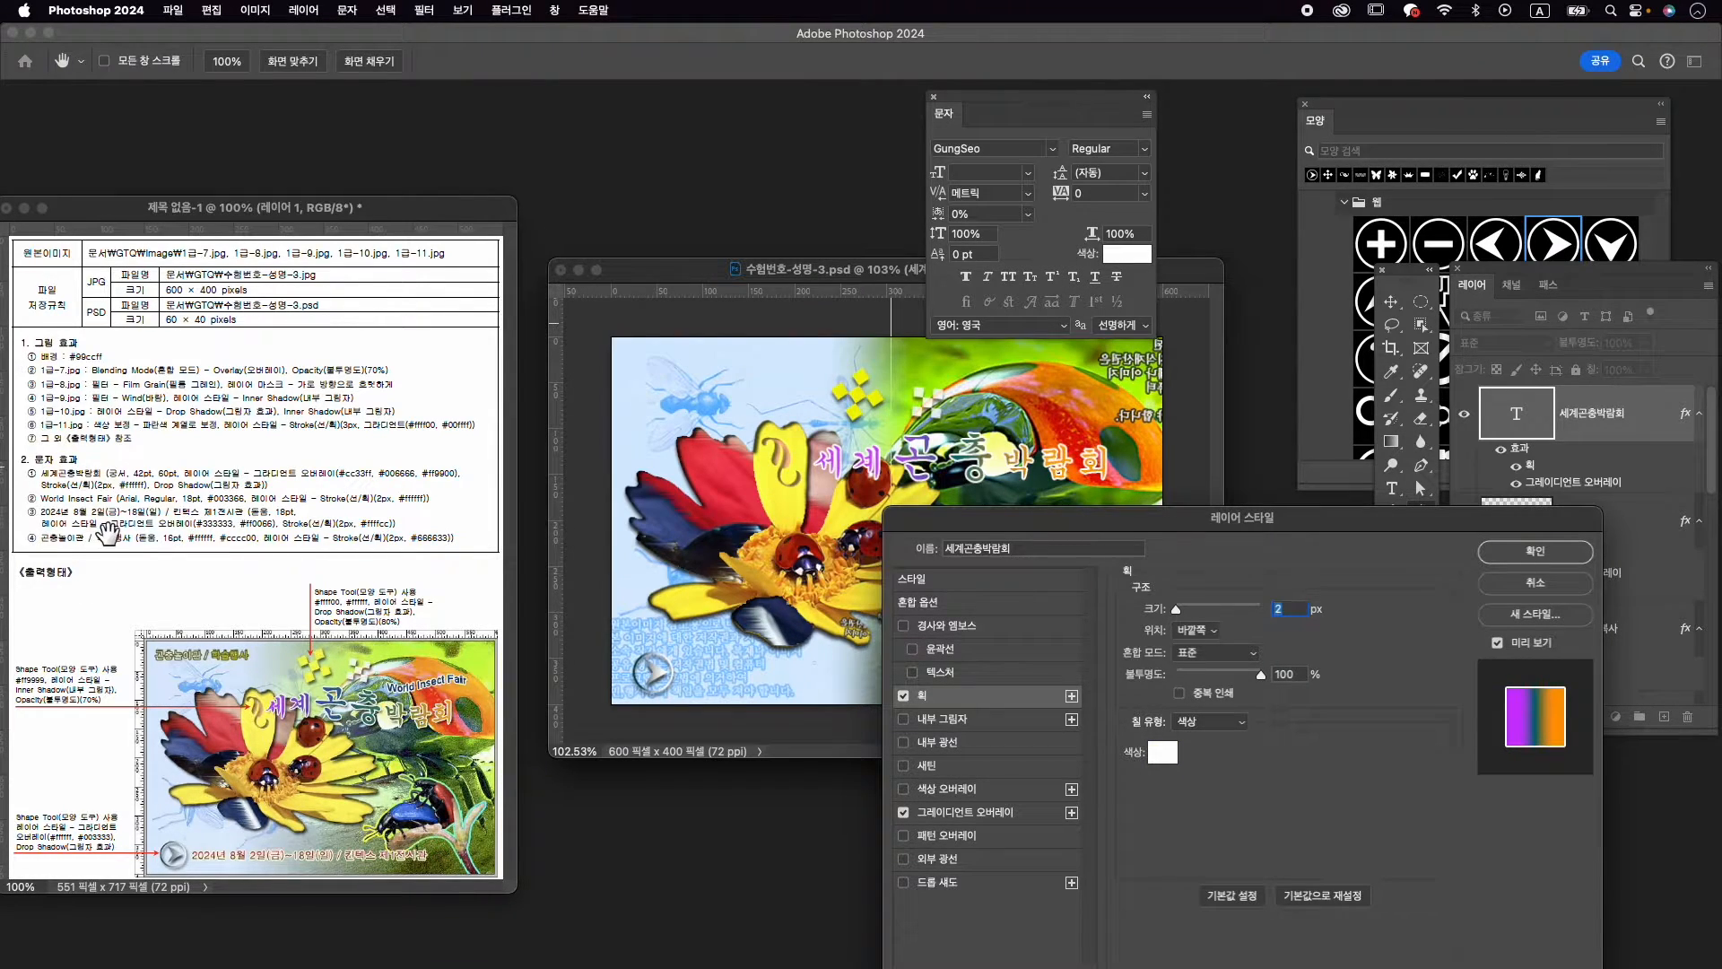
left_click(942, 882)
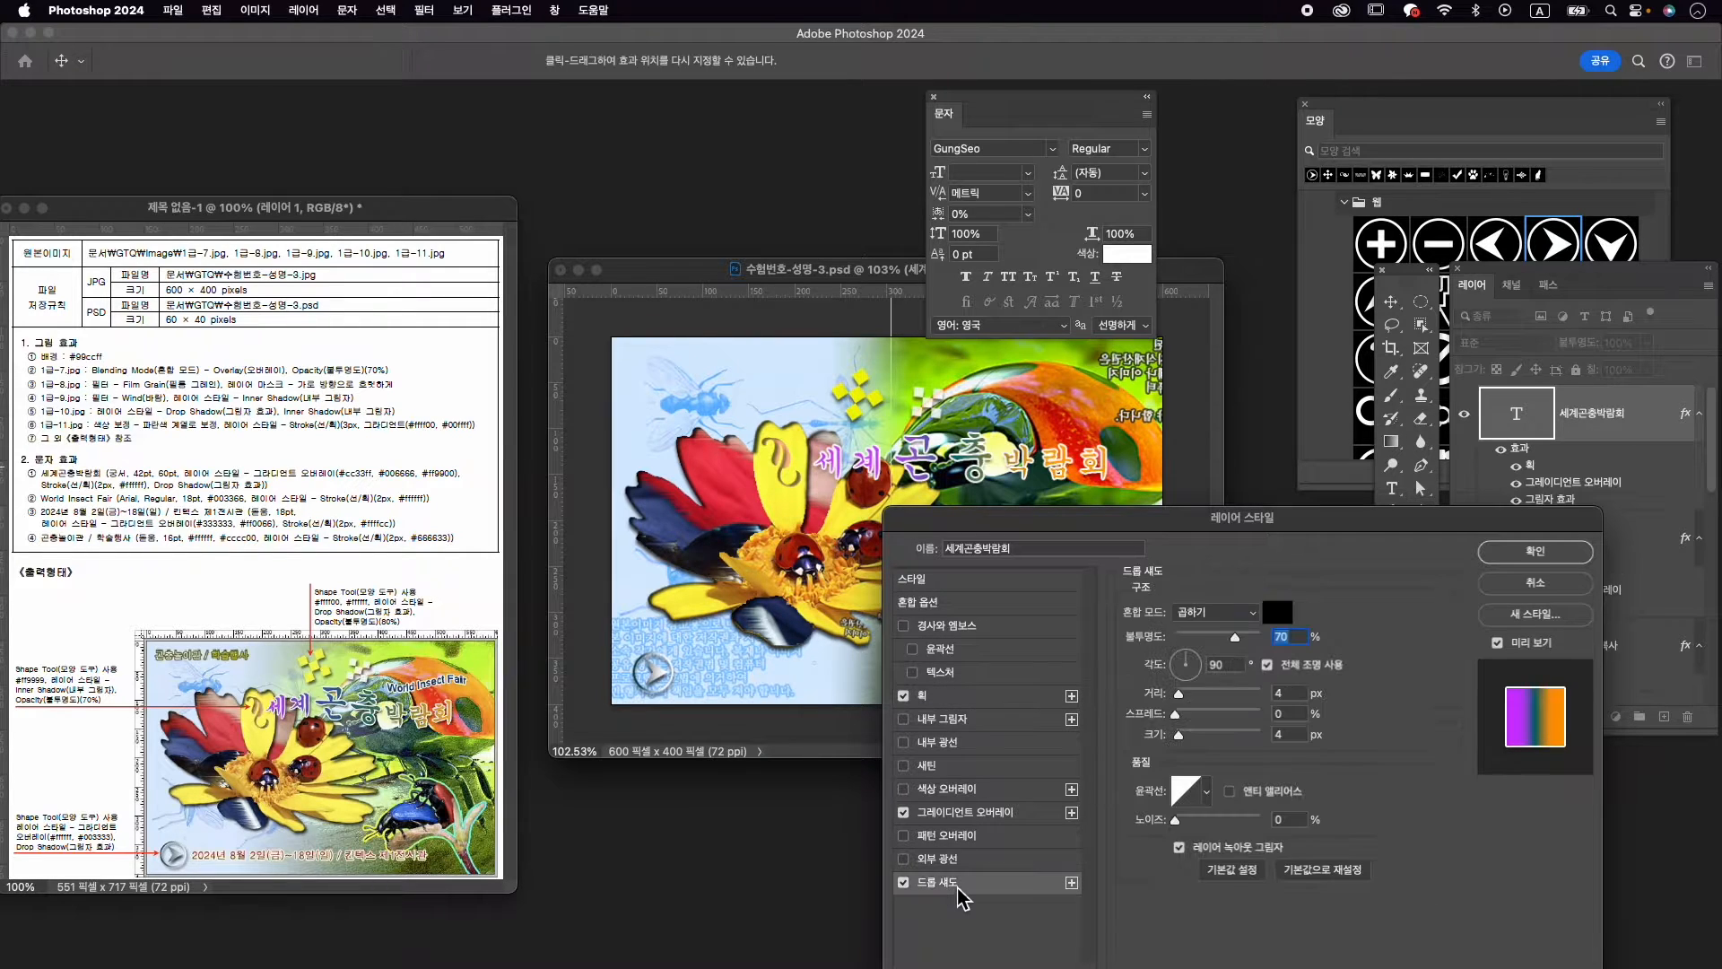
left_click(1536, 552)
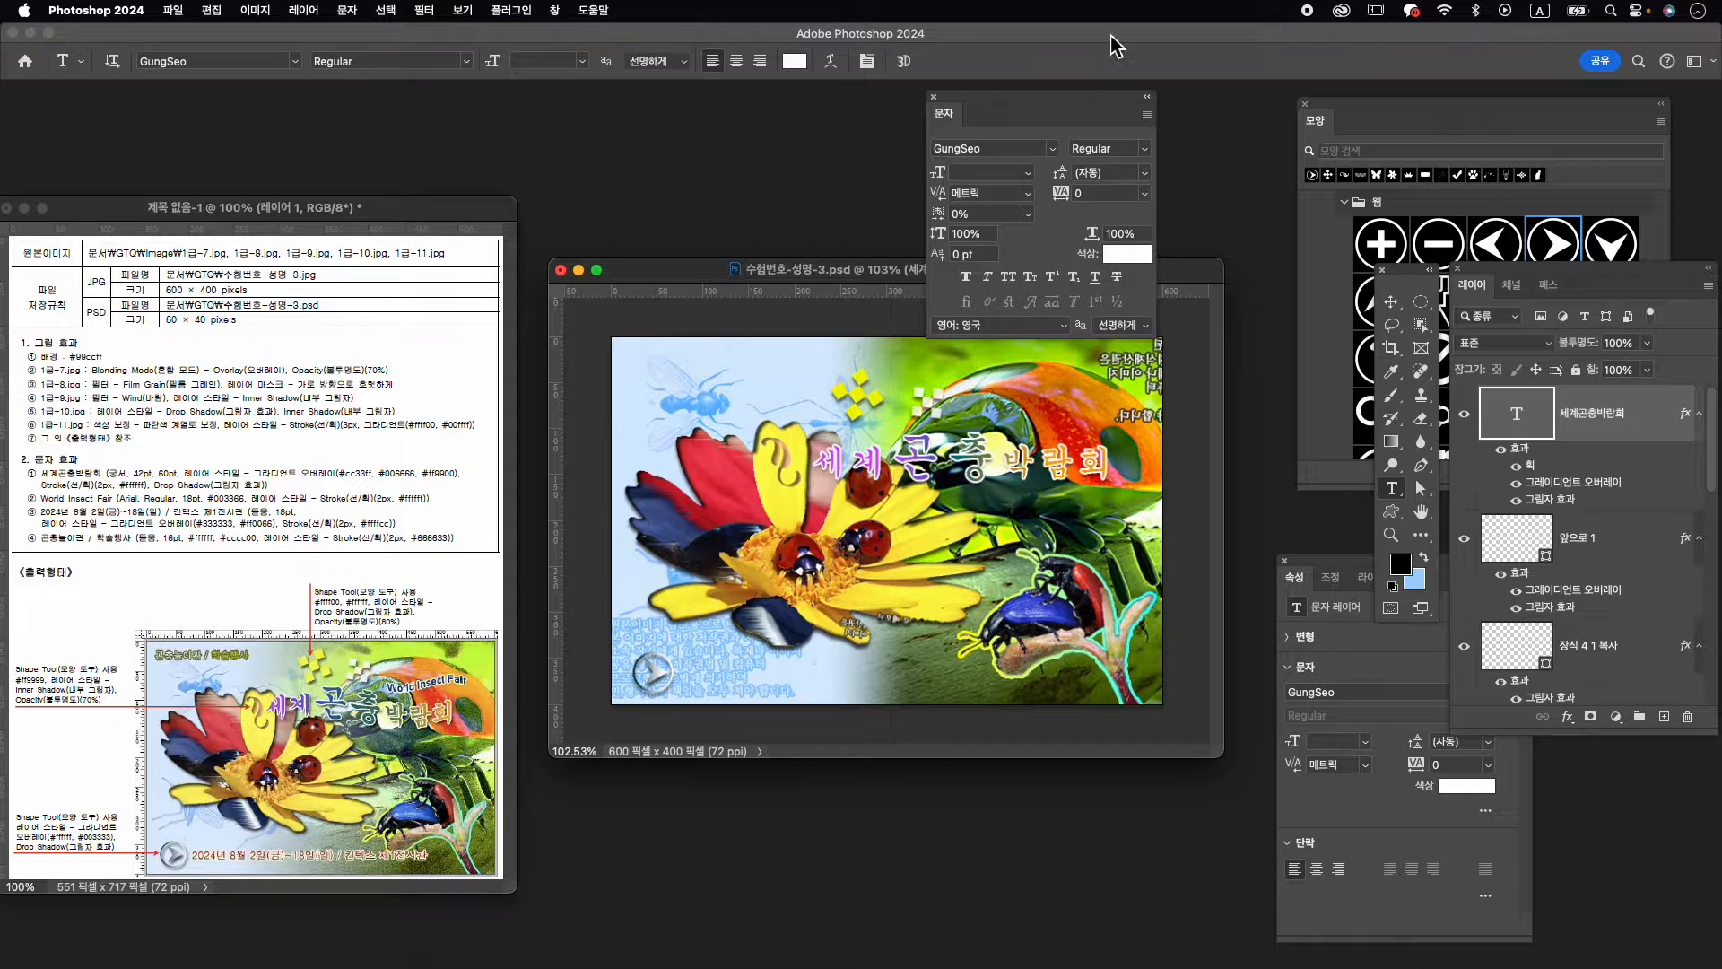
Warp the title text with the horizontal Flag (깃발) style at a bend of +22%
left_click(830, 61)
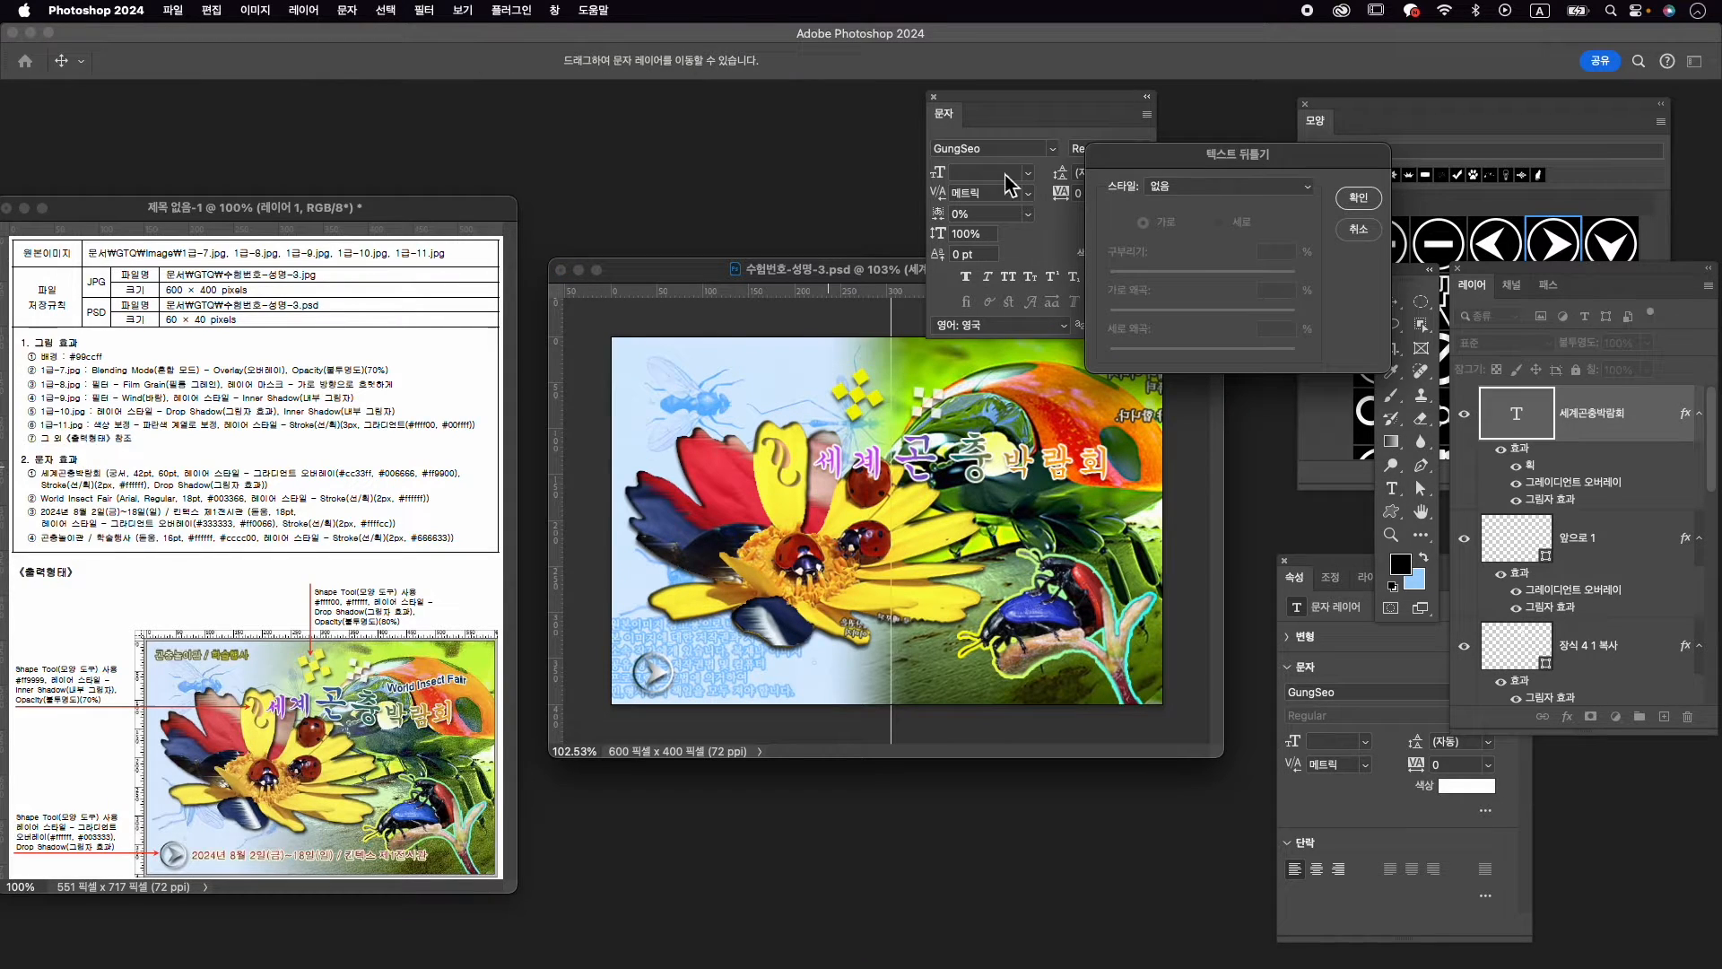
left_click(1236, 199)
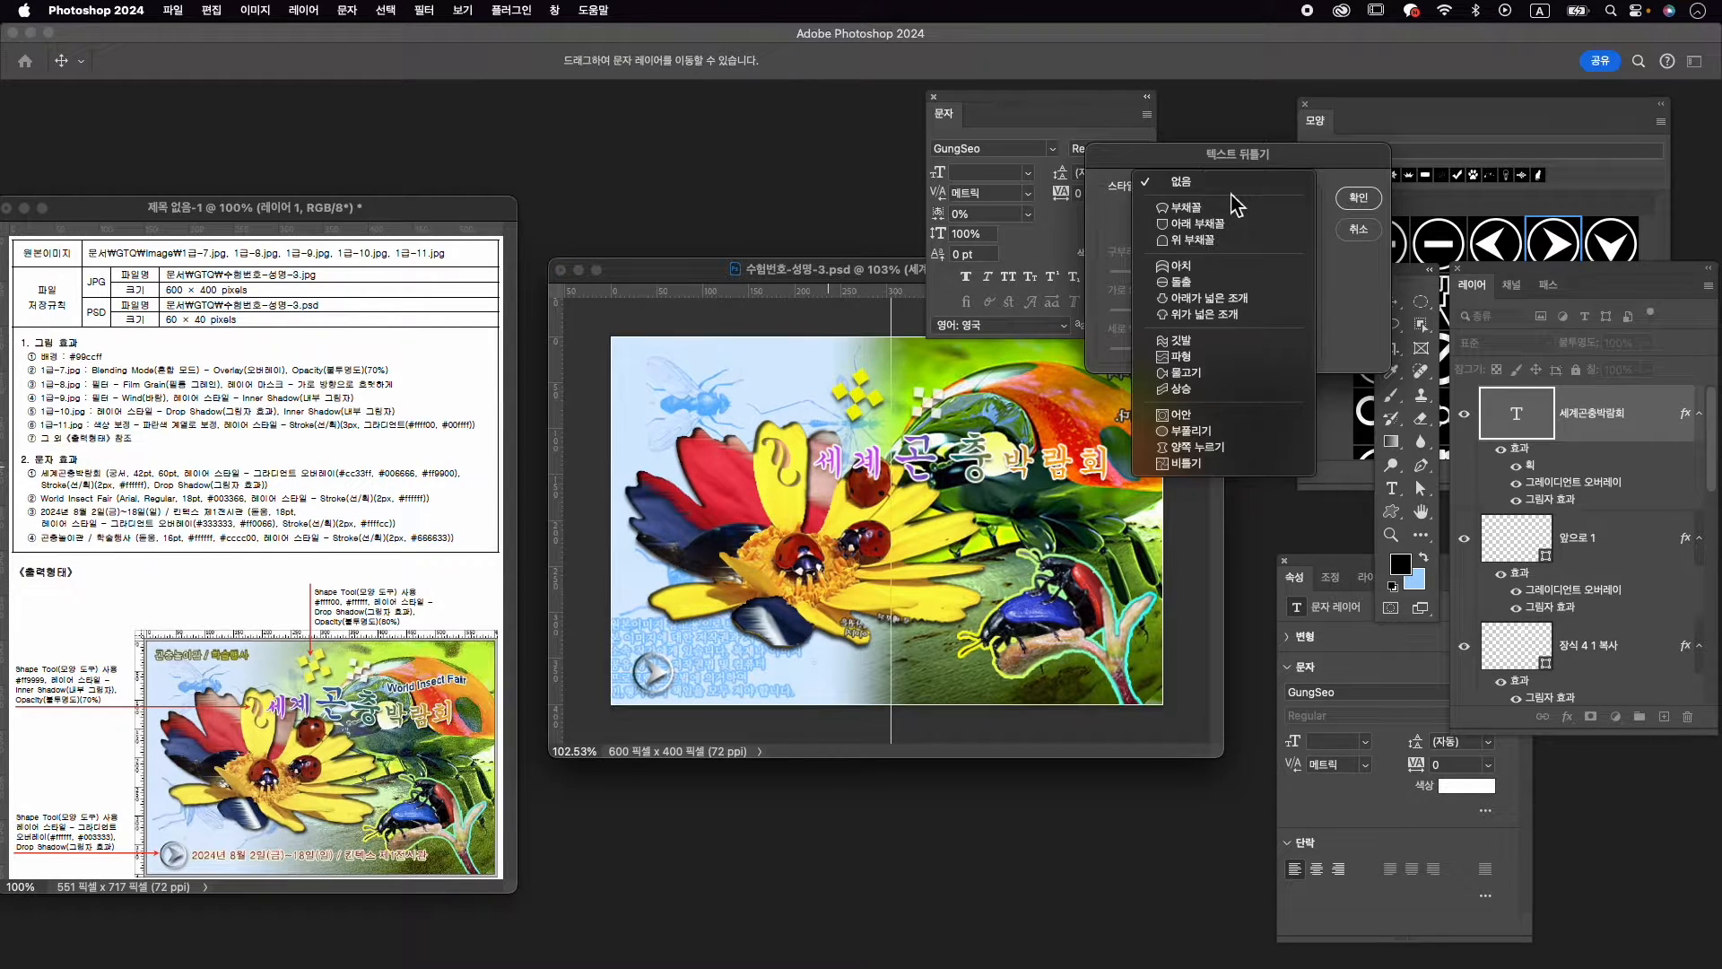
left_click(1231, 350)
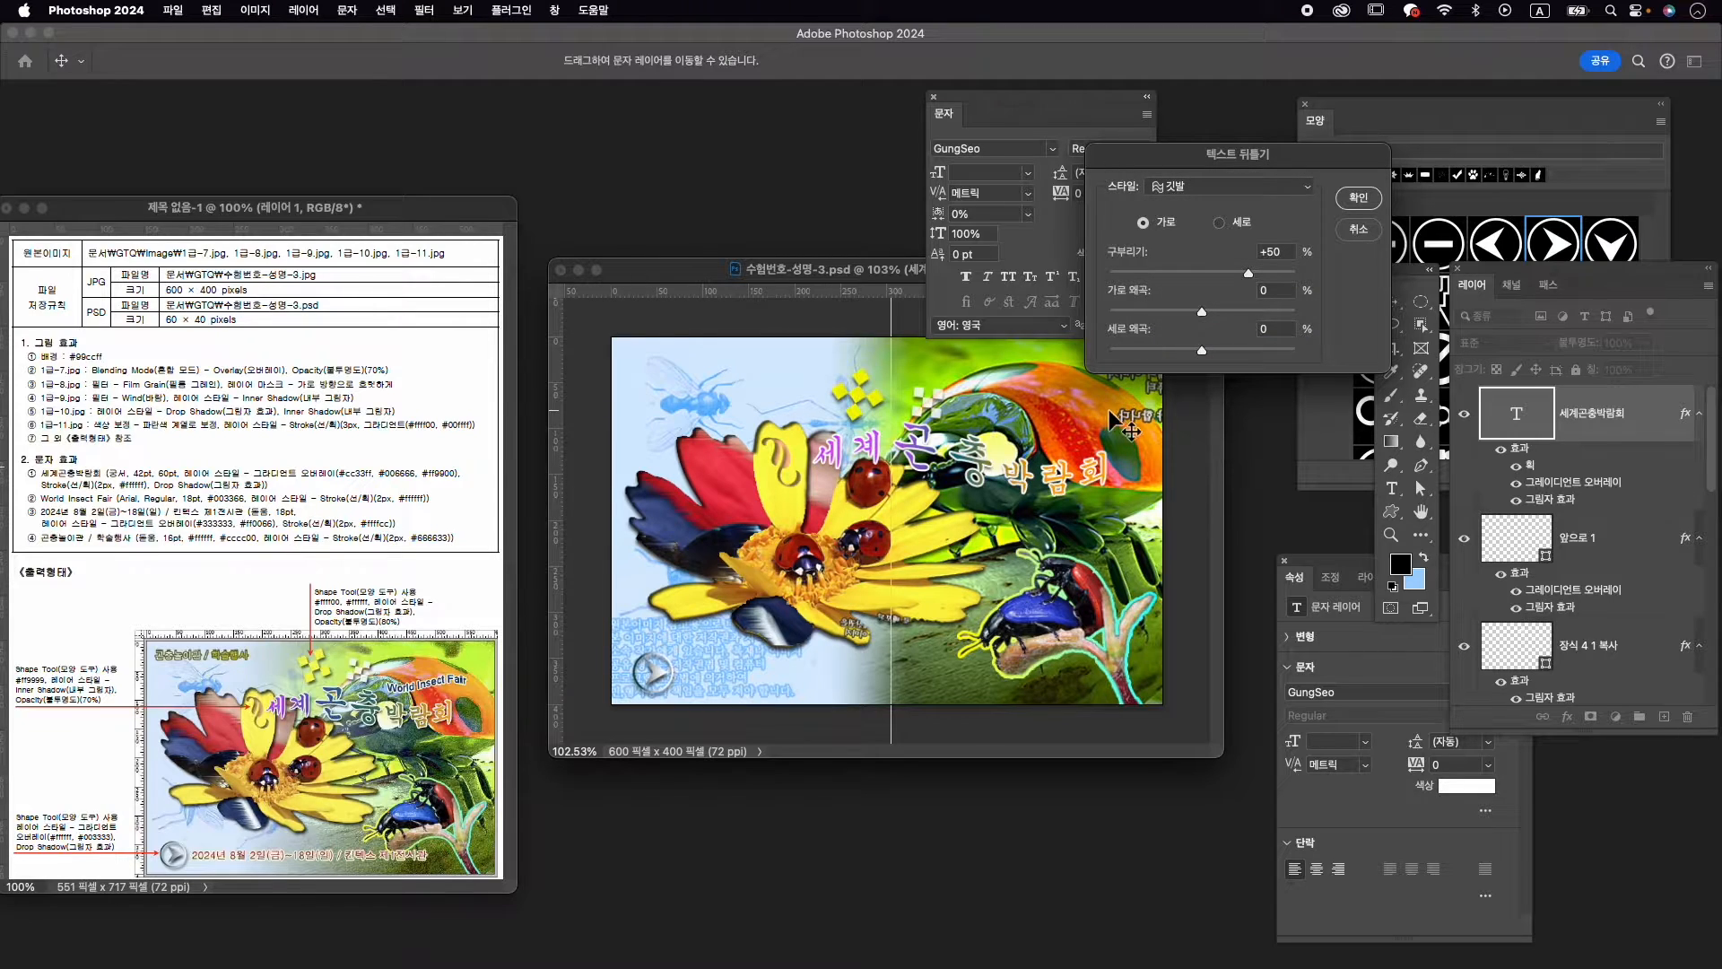
left_click_drag(1242, 272, 1225, 273)
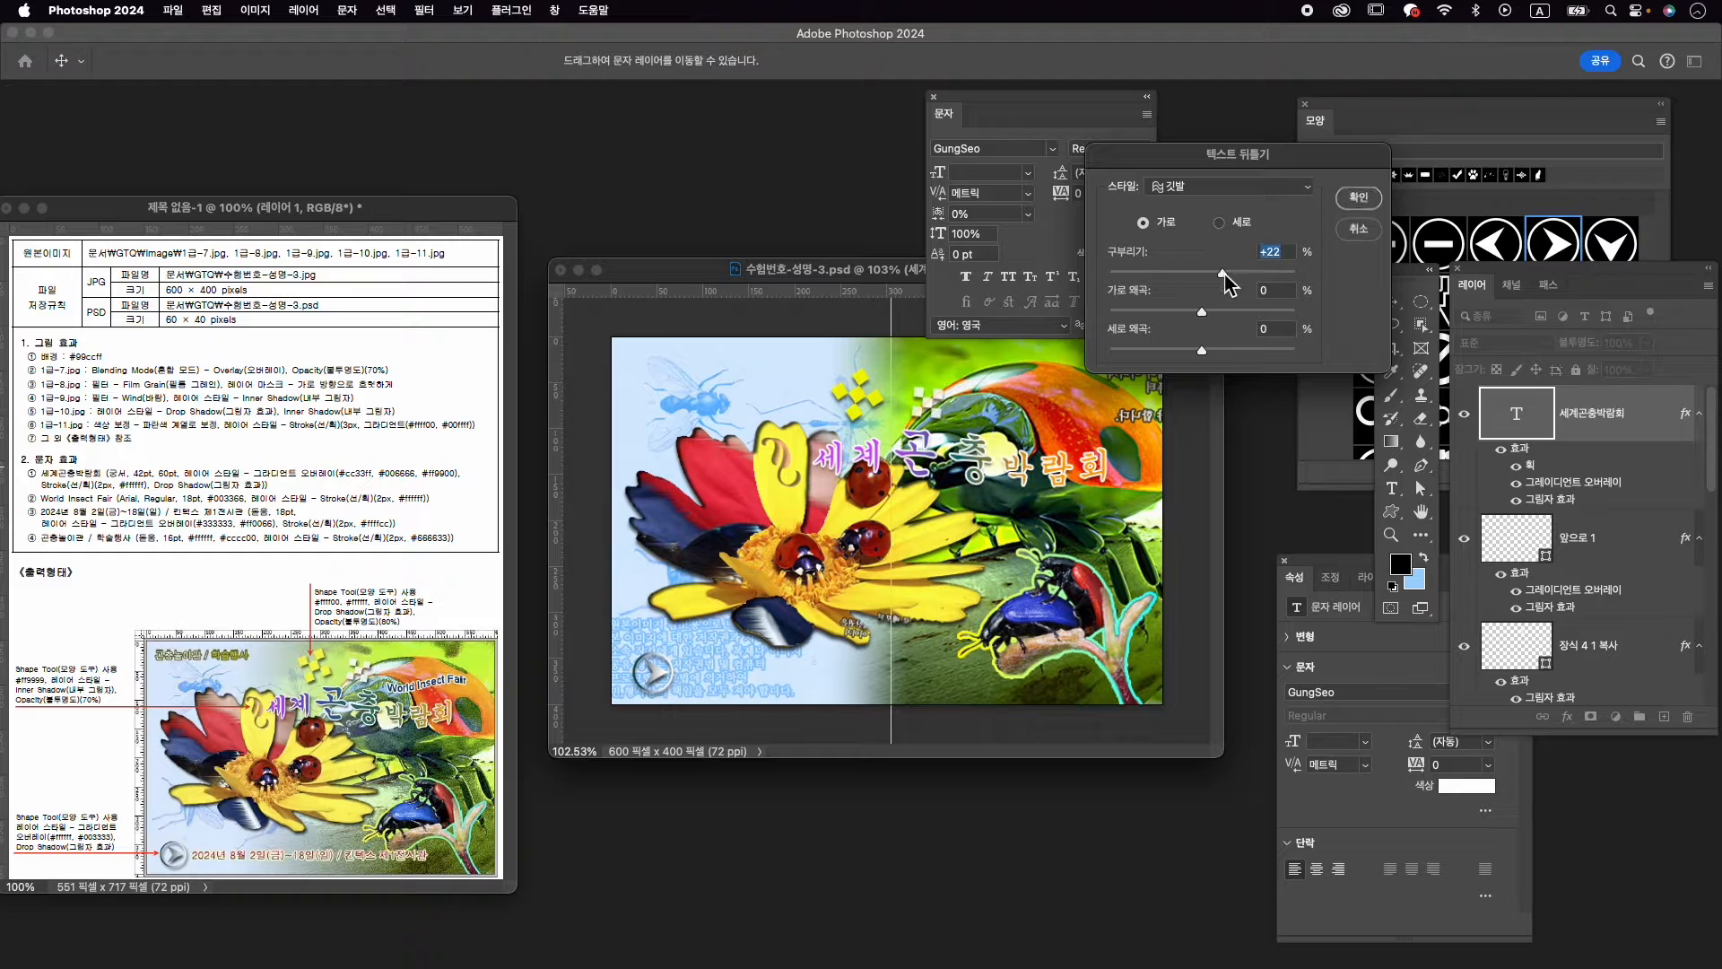
left_click(1356, 199)
Close the Shapes and Properties panels and move the Character panel clear of the poster
left_click(1305, 104)
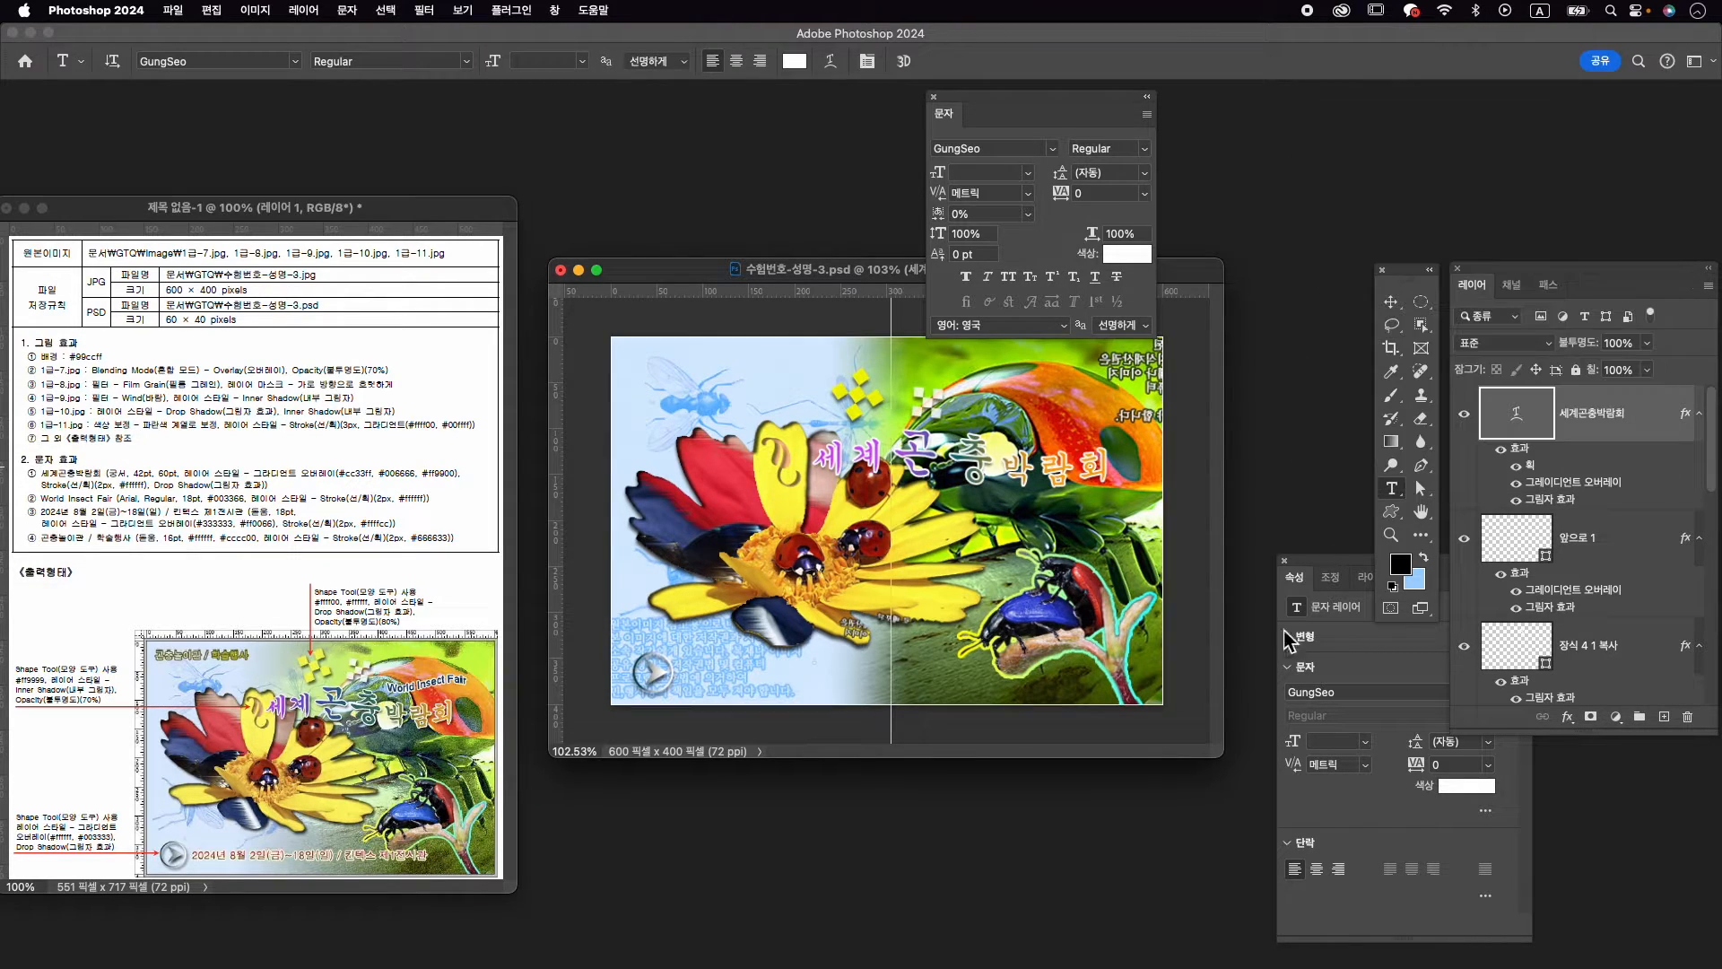
left_click(1285, 560)
left_click_drag(1029, 105, 1292, 101)
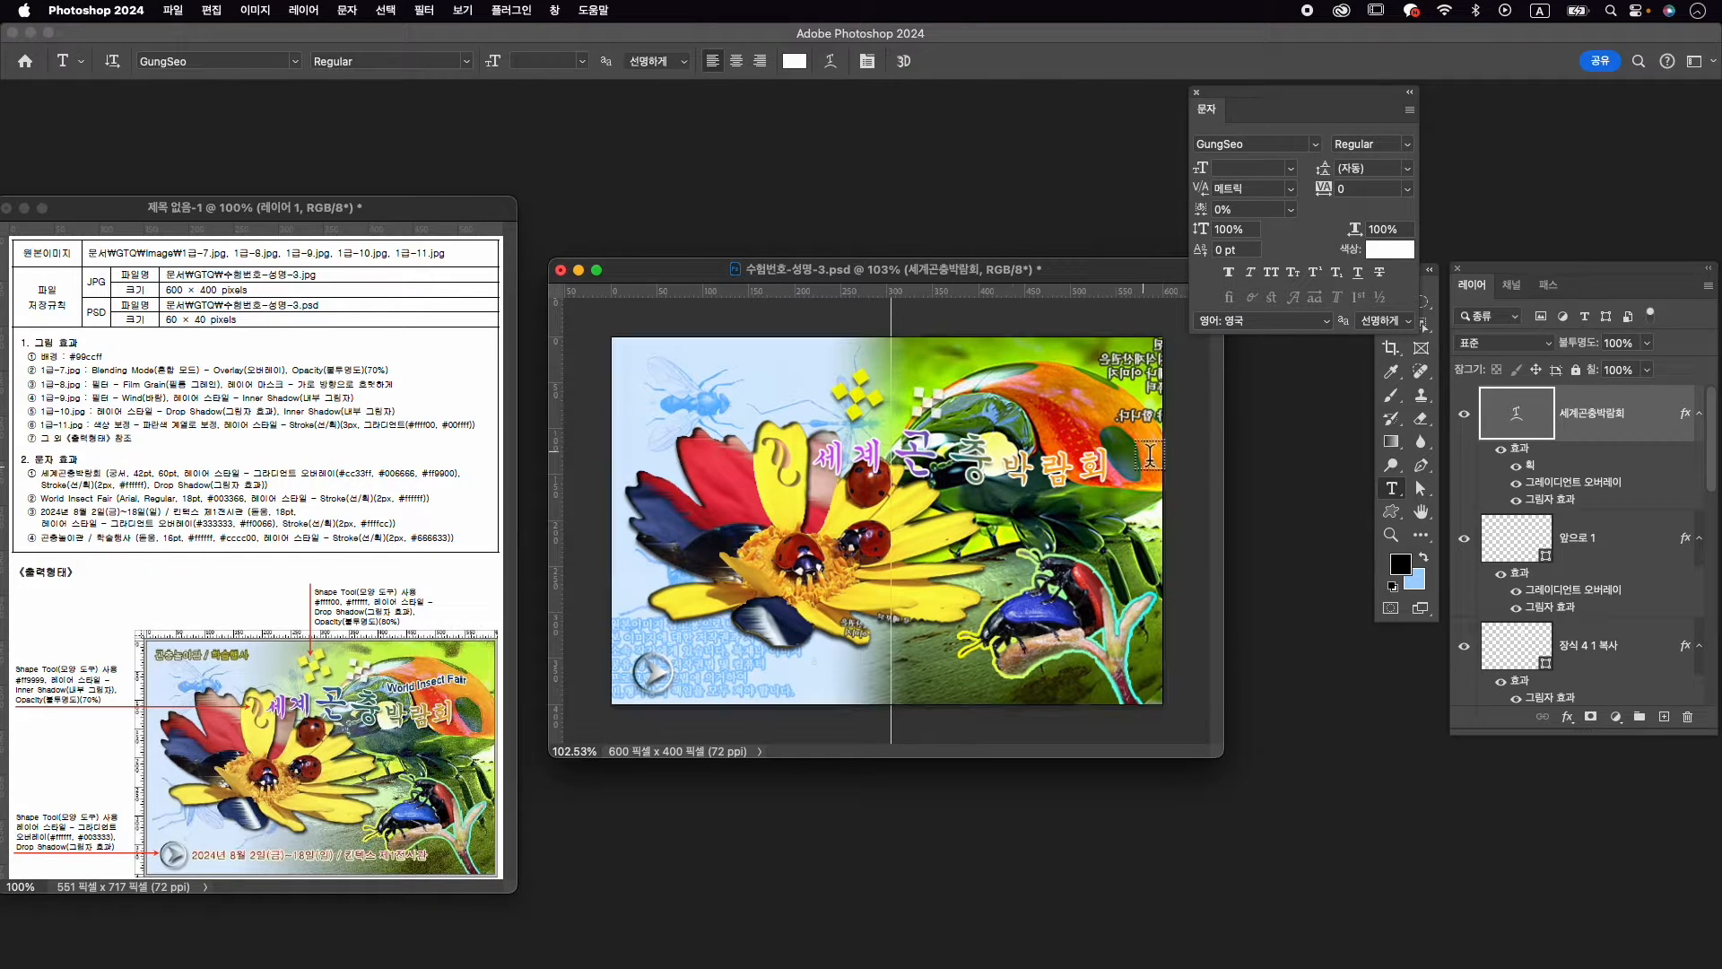
Move the title slightly up and left to about X 364 px, Y 121 px with Free Transform
key("super+t")
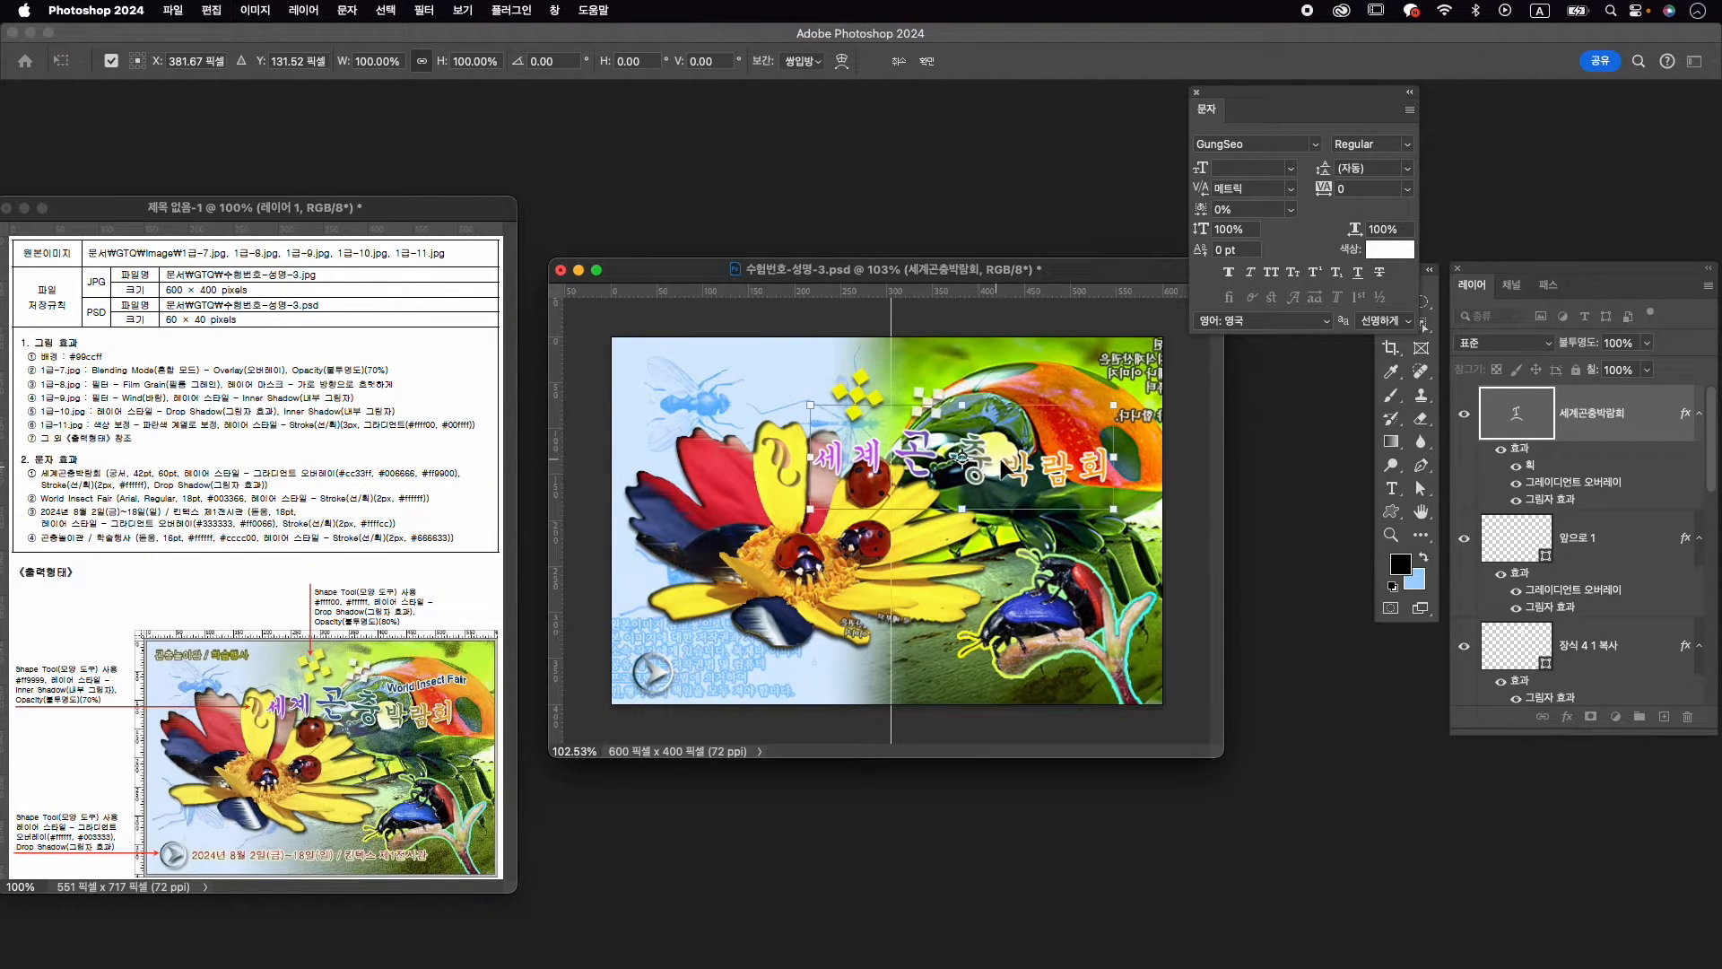
left_click_drag(1009, 467, 992, 453)
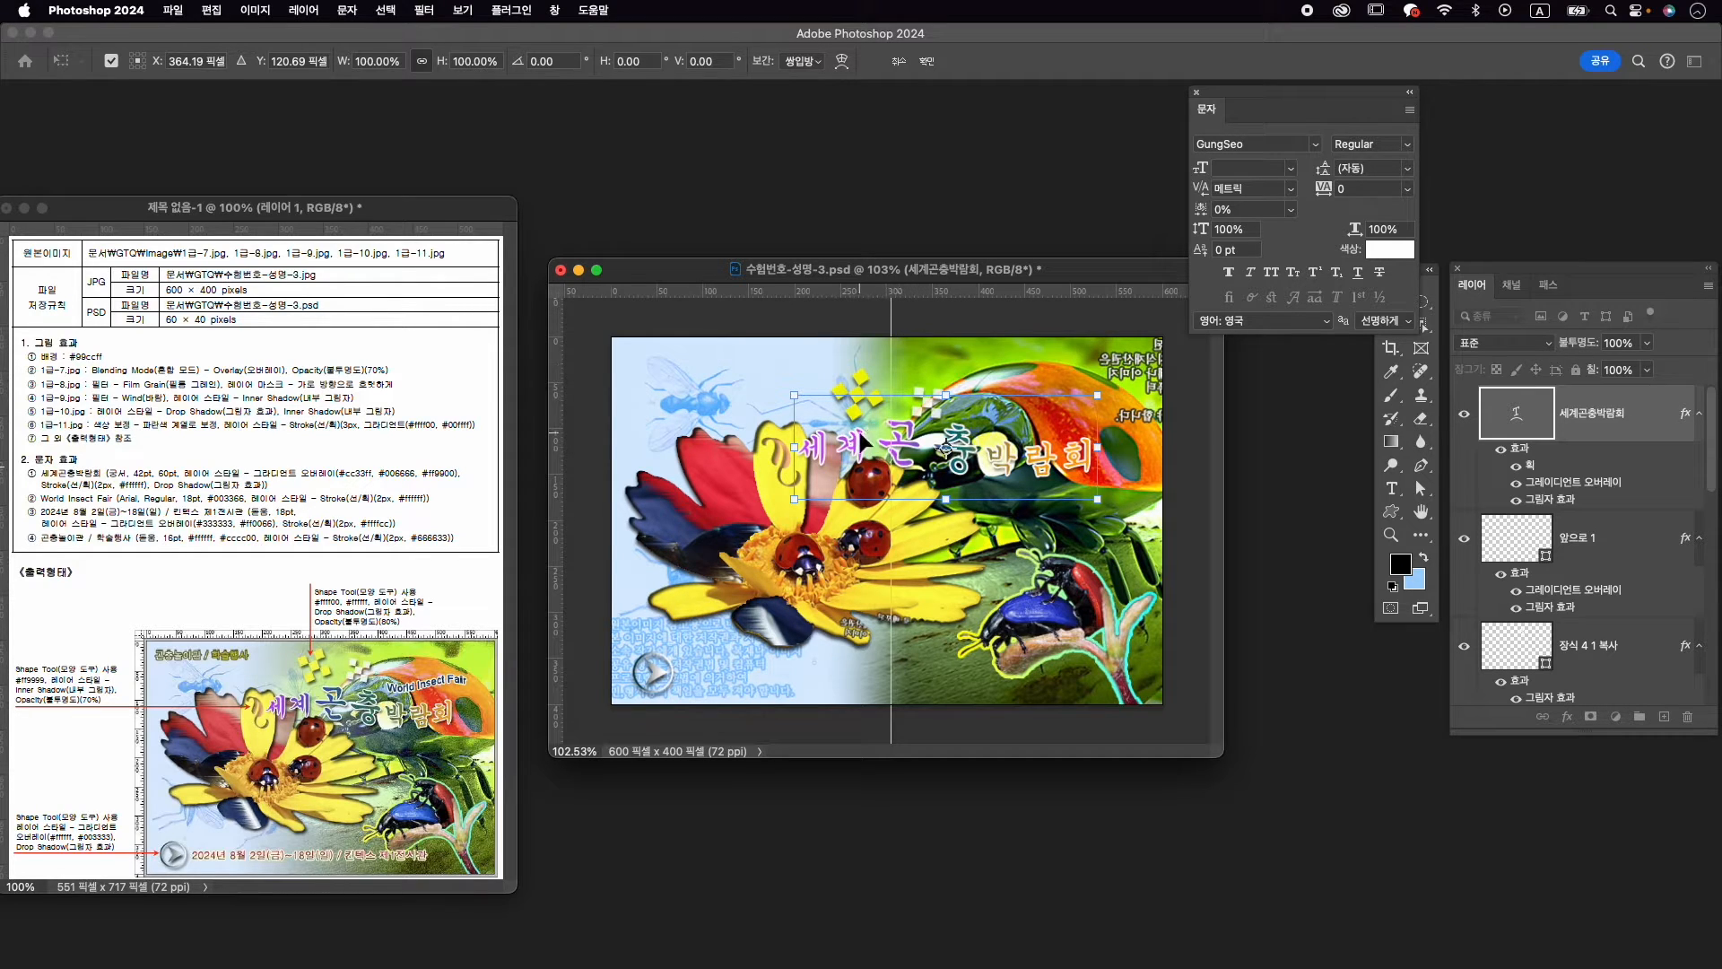
key("Return")
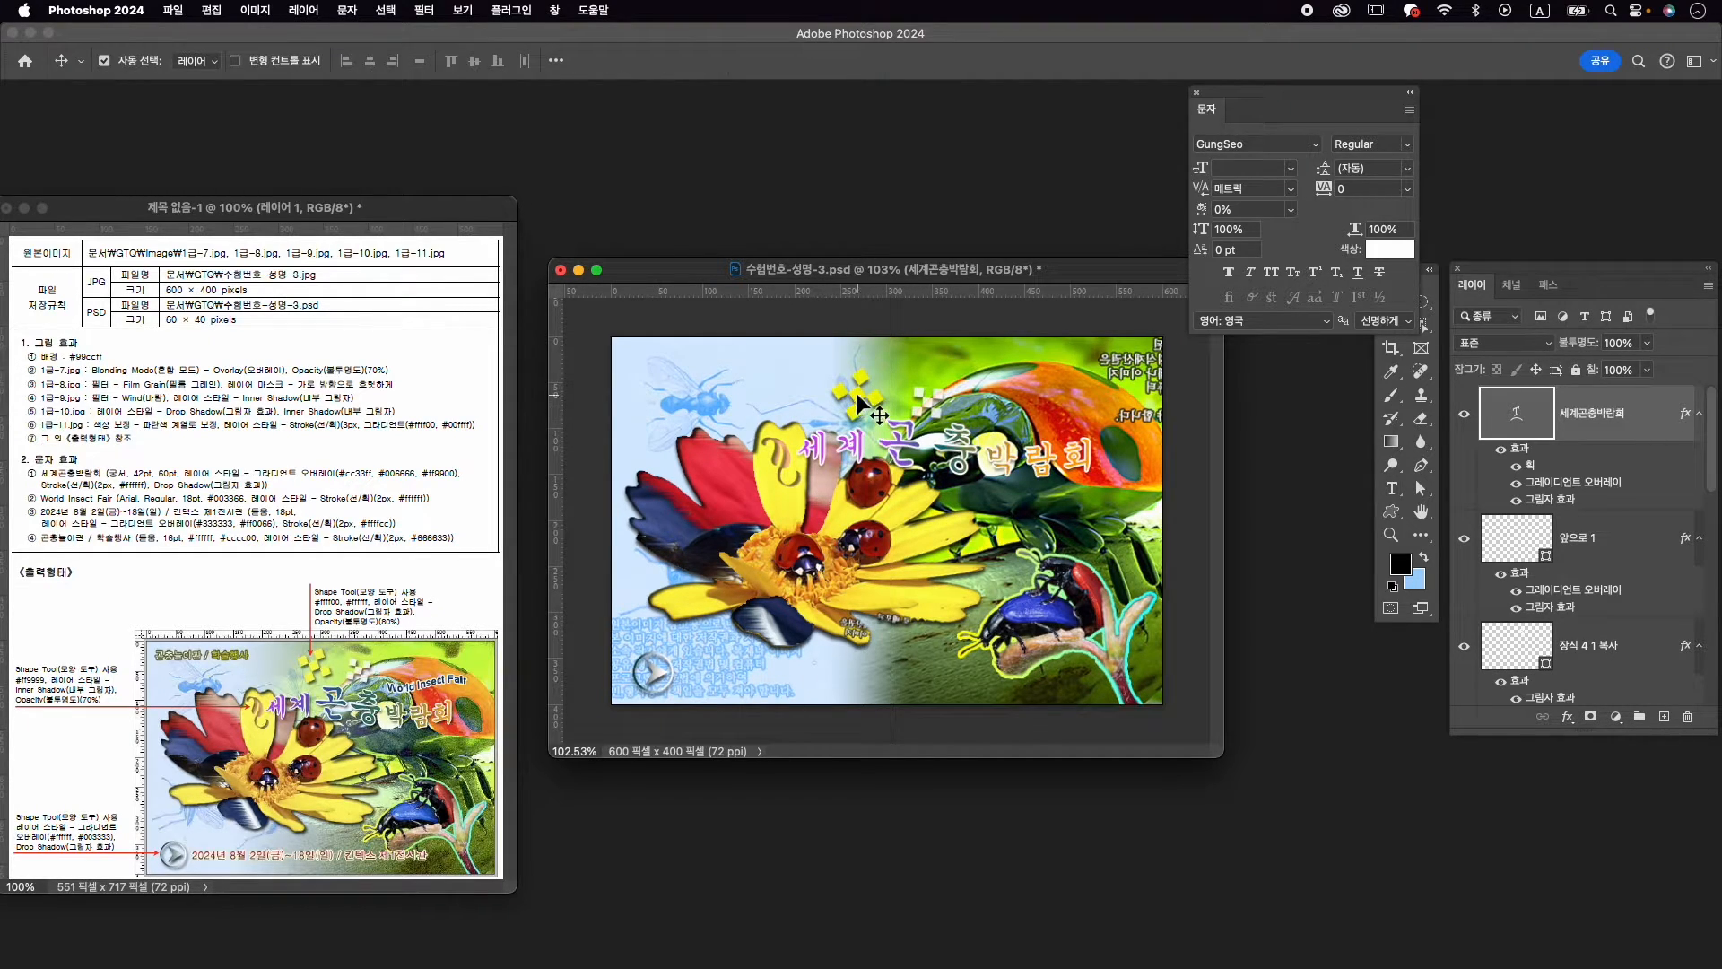
Rotate the yellow ornament above the title by about 7.3° and nudge it 3 px right and 3 px down
left_click_drag(858, 393, 904, 350)
key("super")
key("super+t")
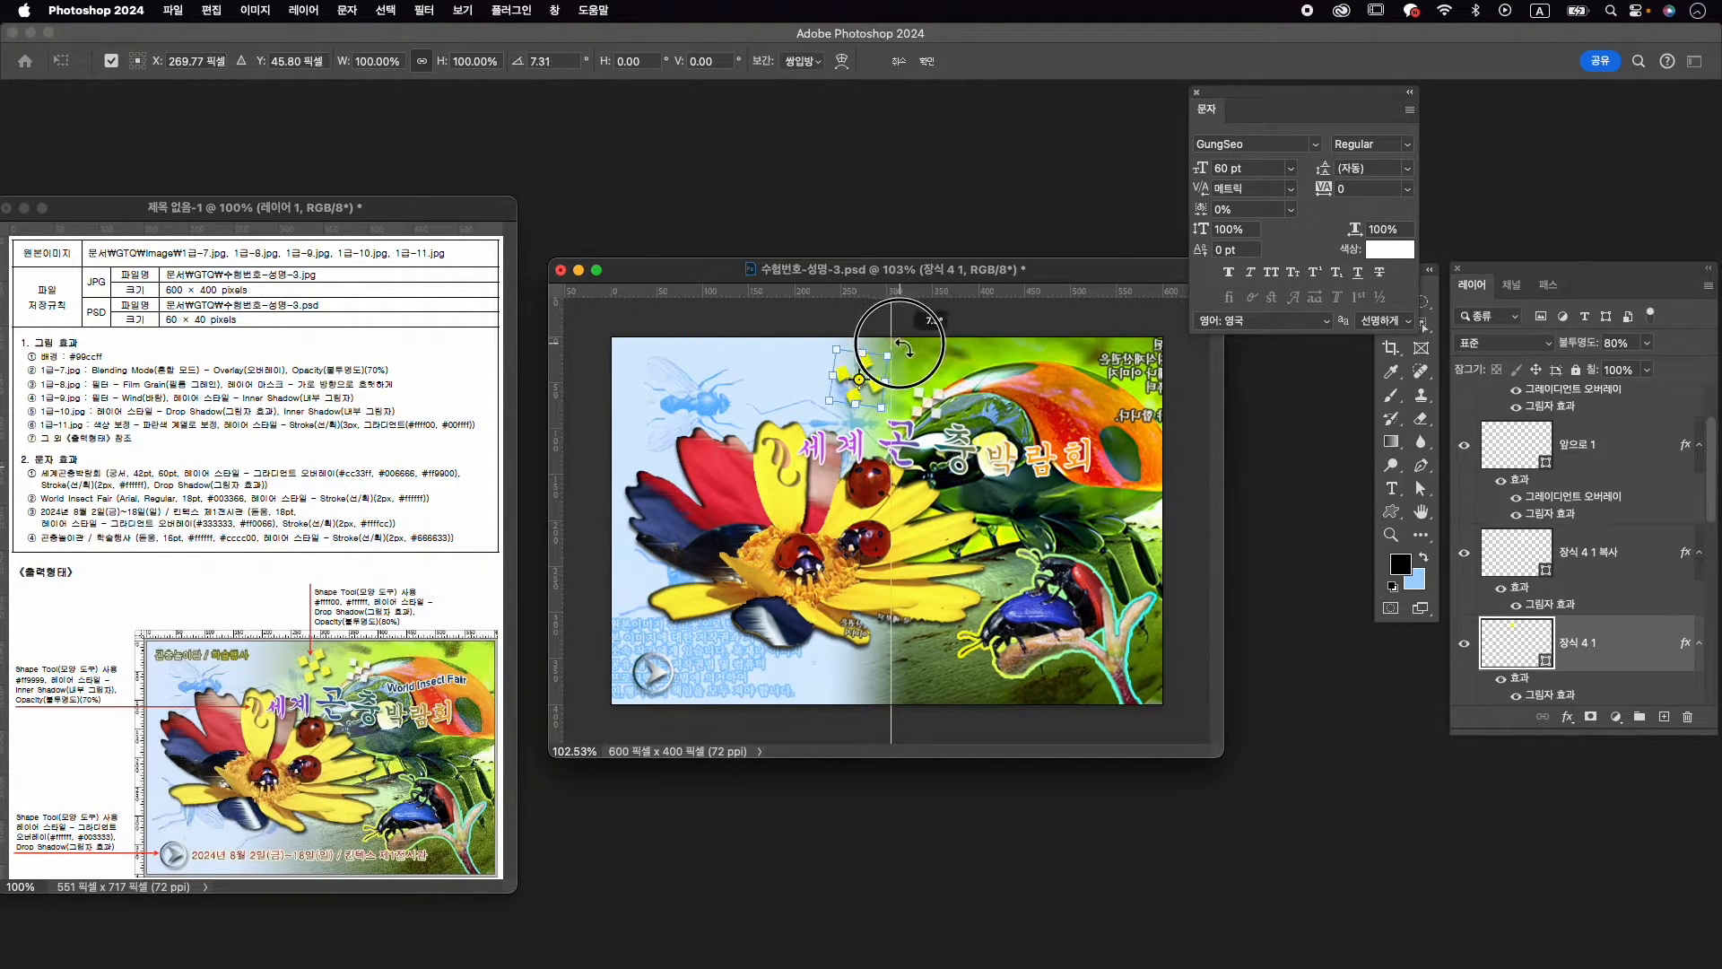
key("Right")
key("Right")
key("Right")
key("Down")
key("Down")
key("Down")
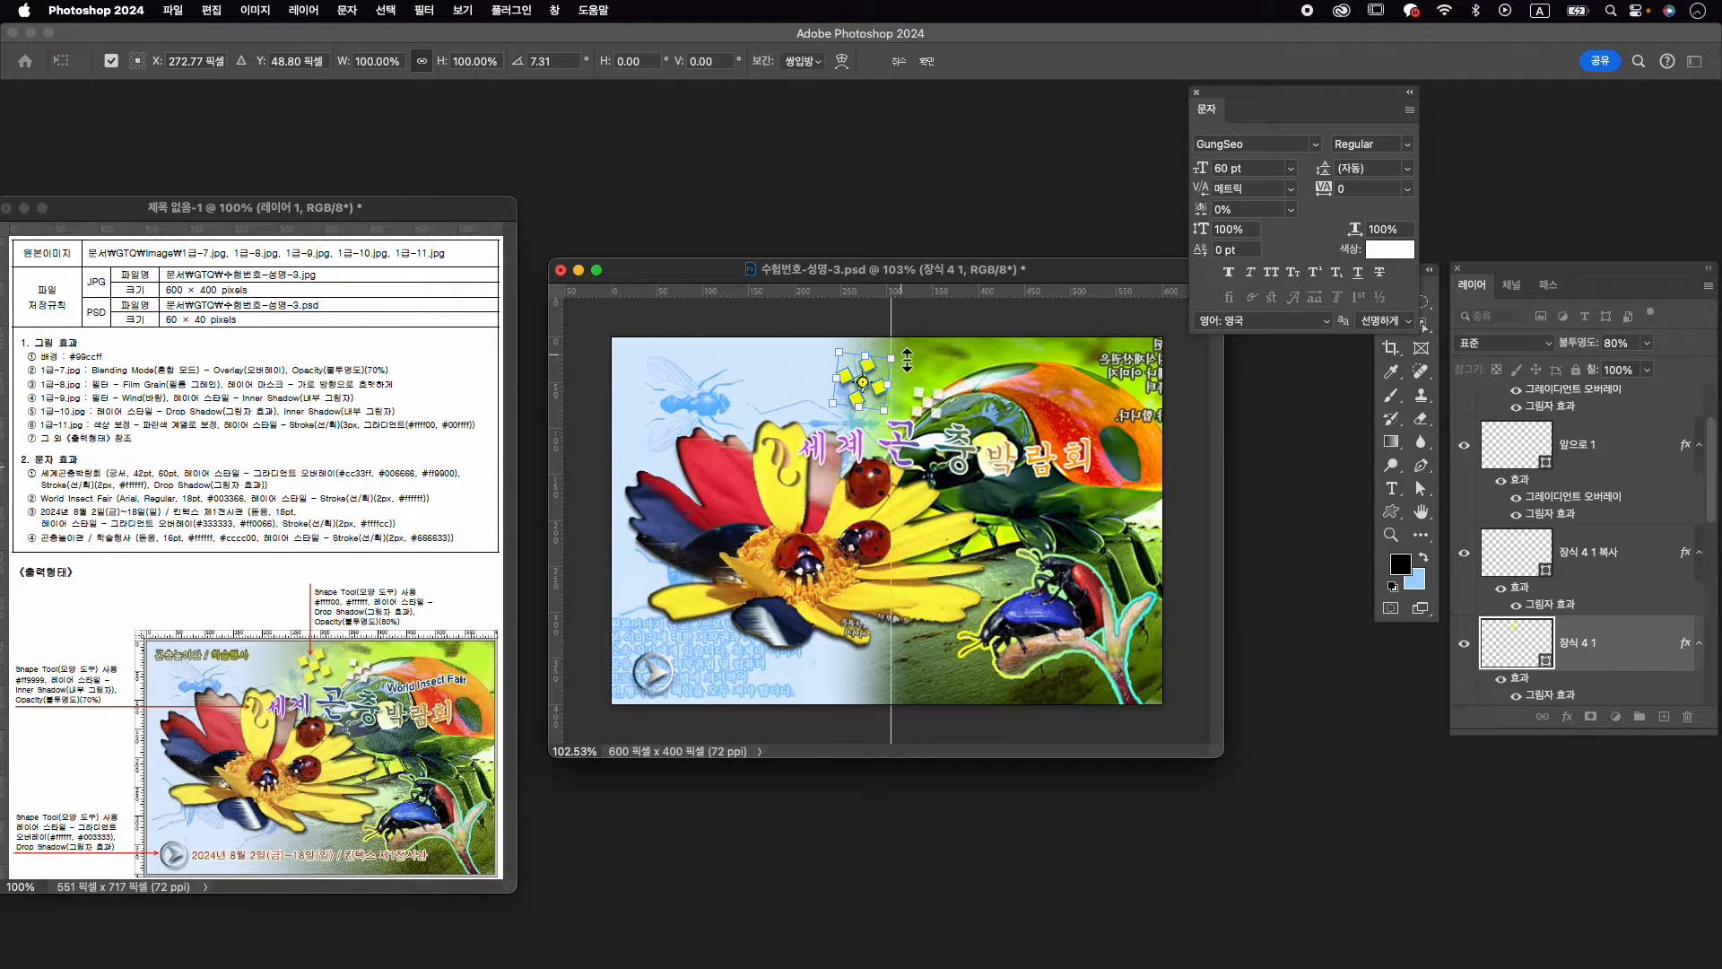
key("Return")
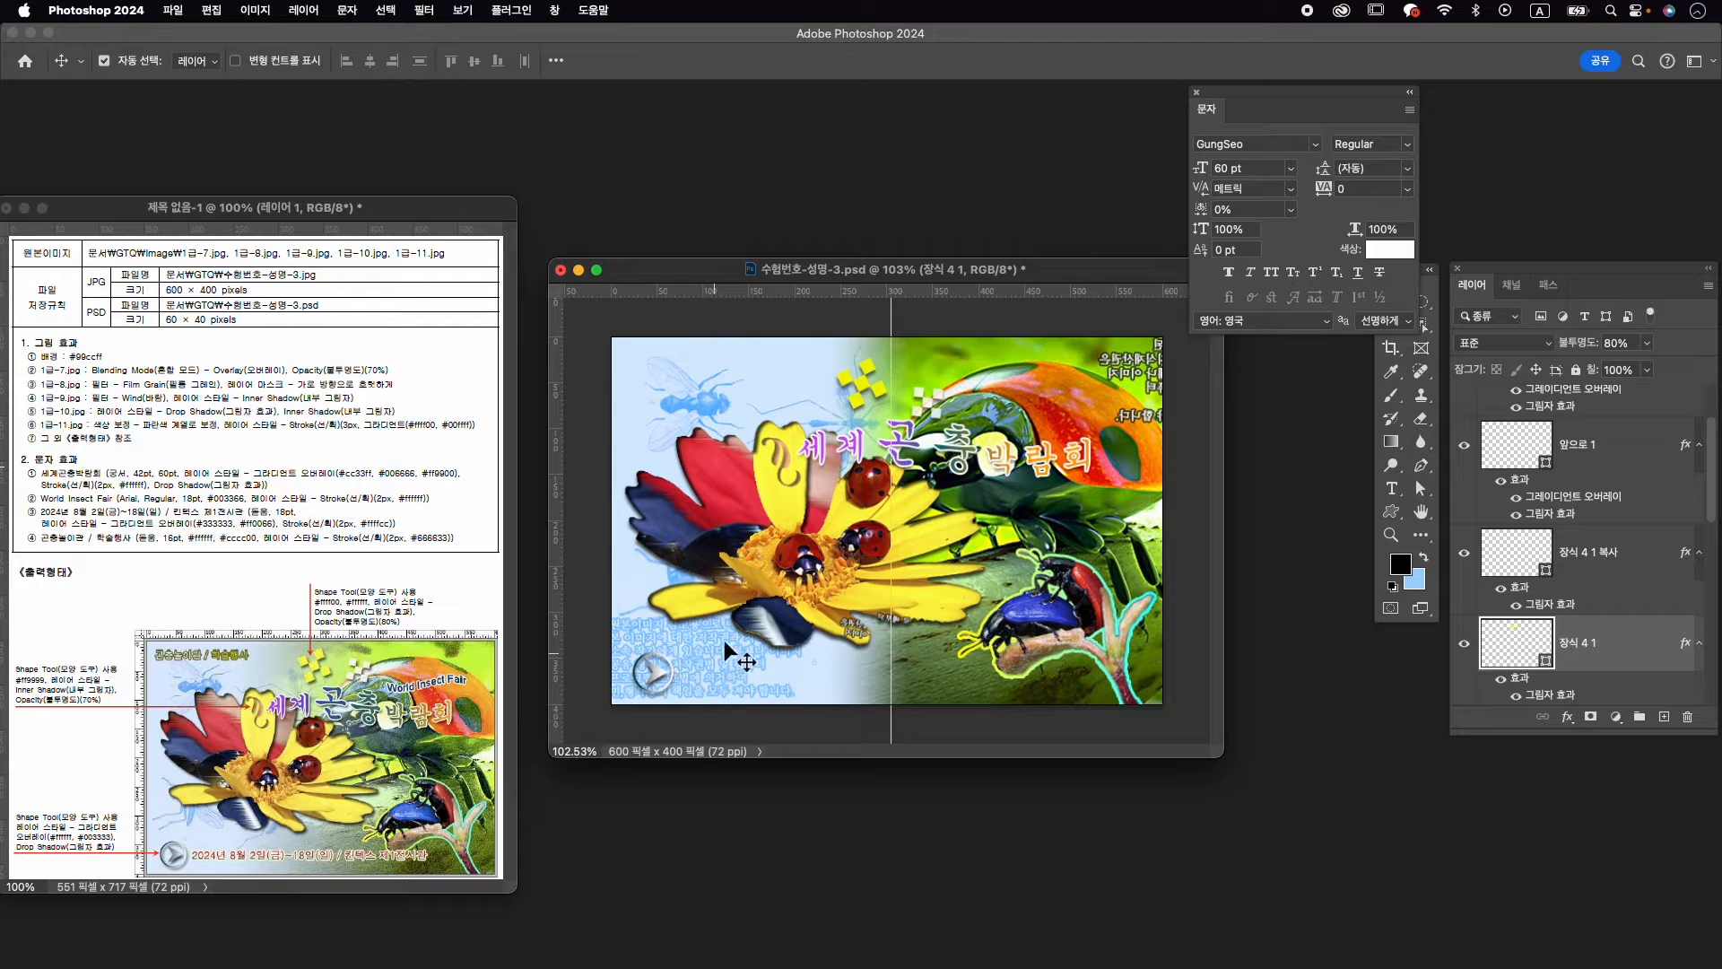
left_click(875, 486)
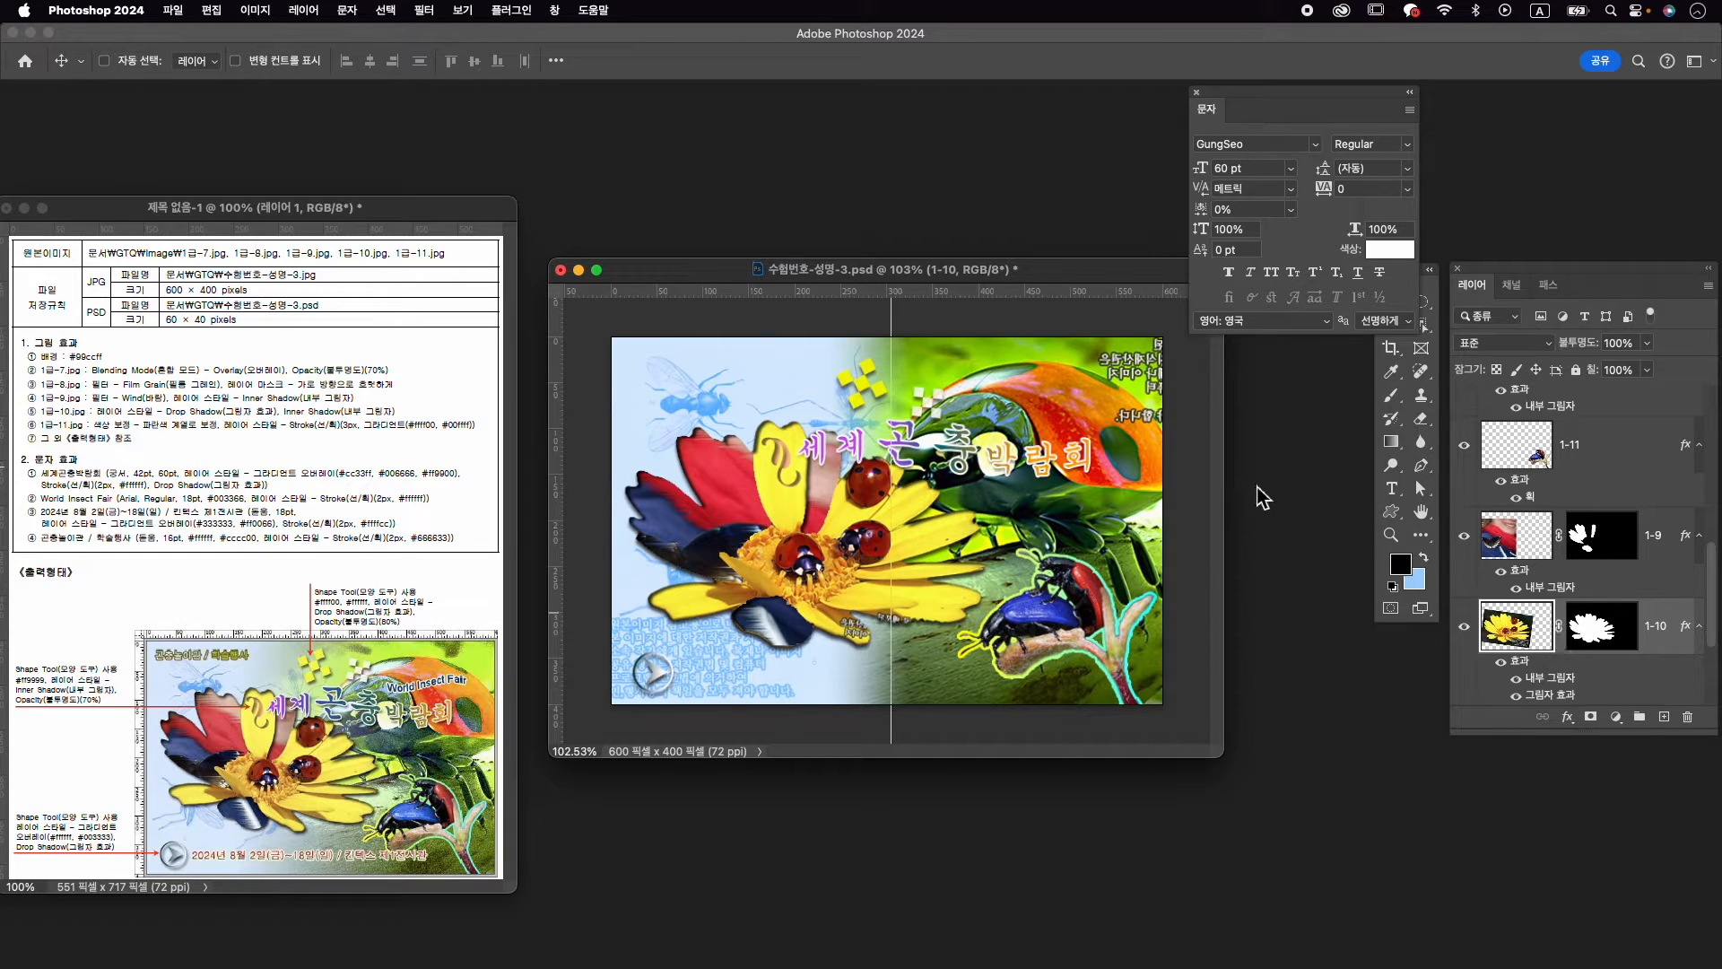
key("super+t")
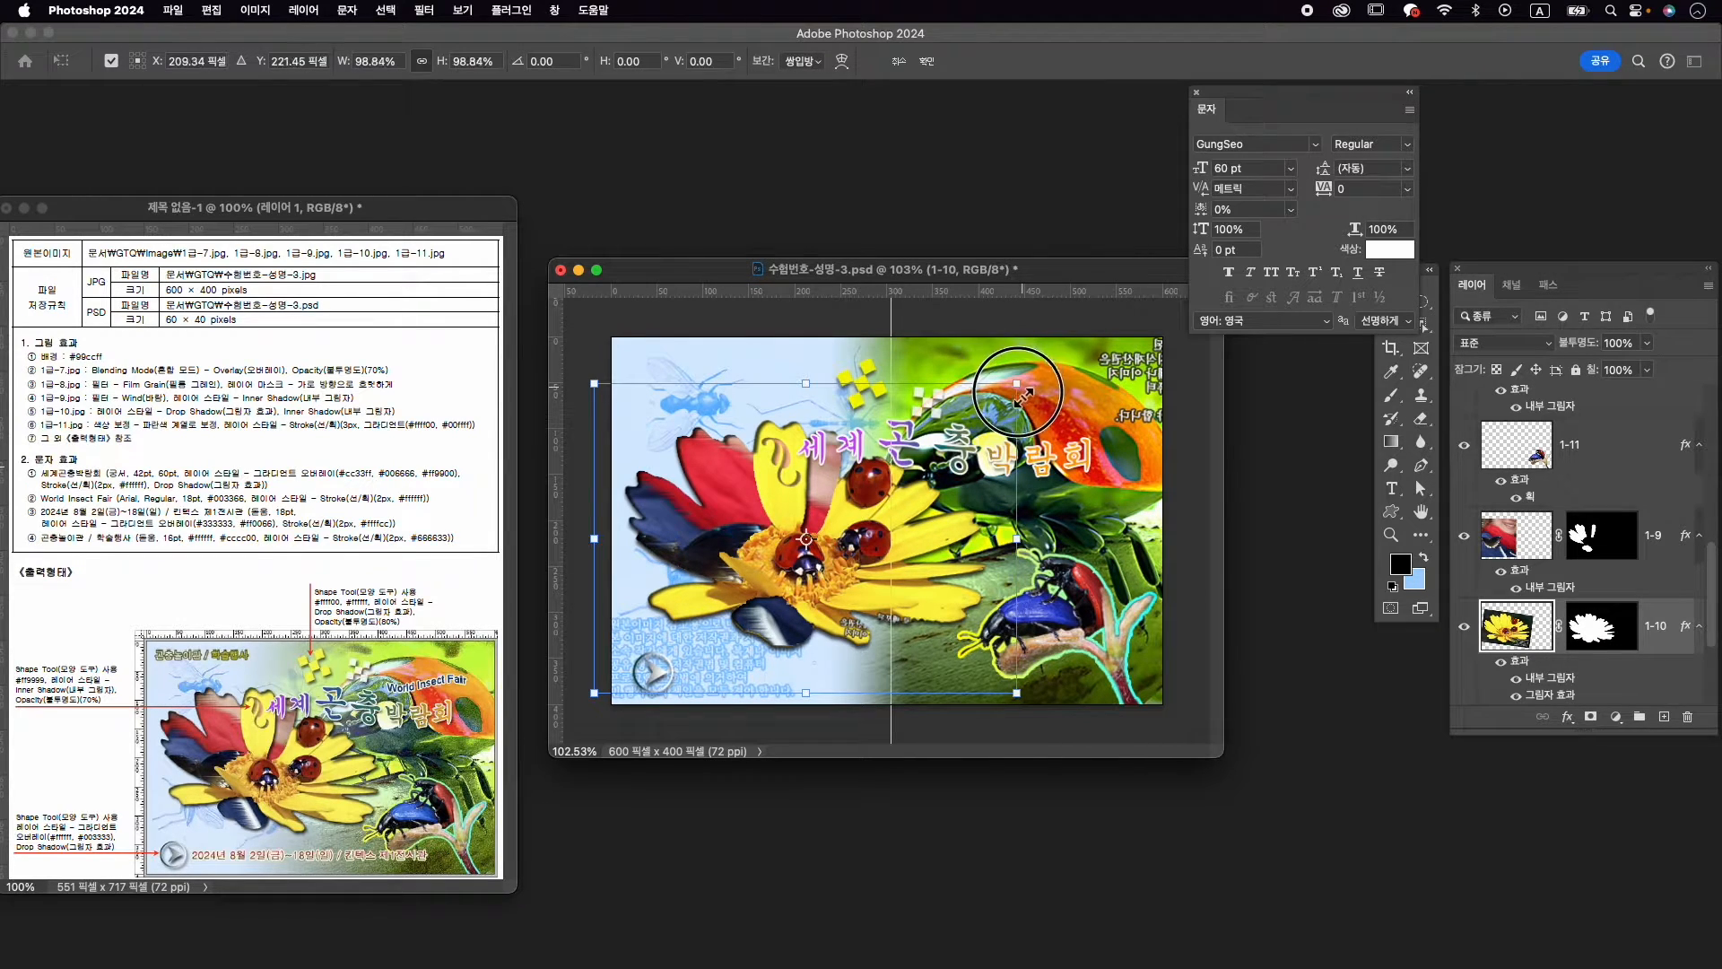
key("Escape")
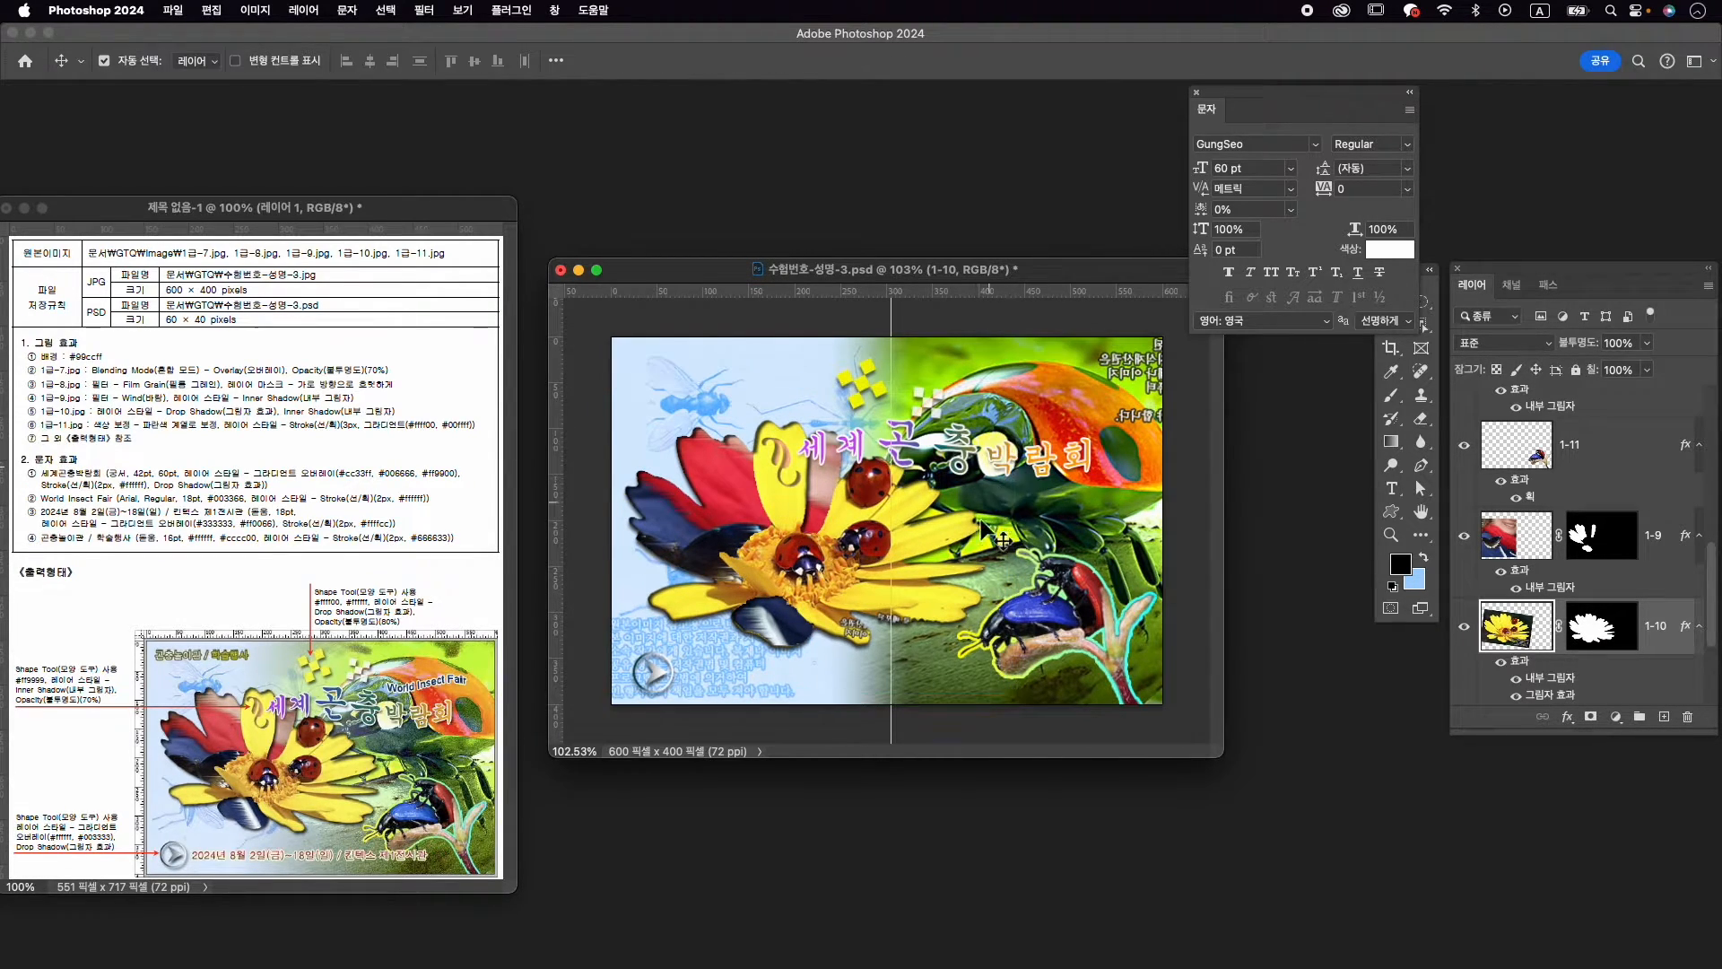
Add a new text layer reading "World Insect Fair" above the title in the poster's upper right area
left_click(868, 434, "super")
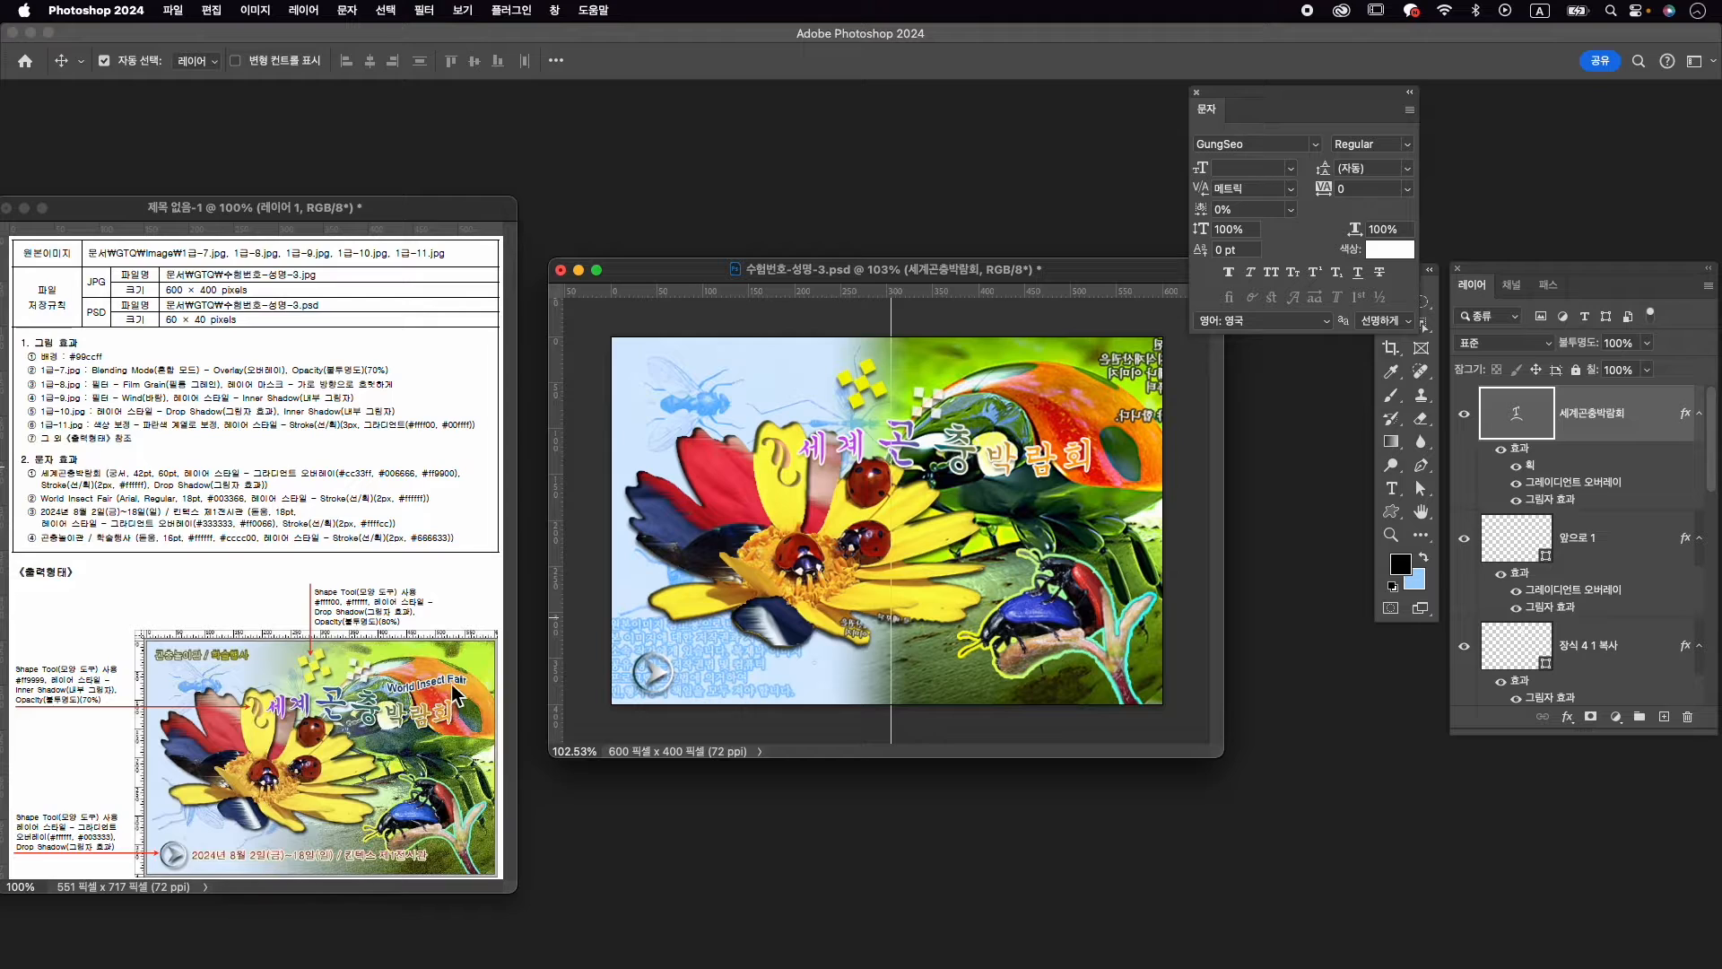
key("t")
left_click(944, 386)
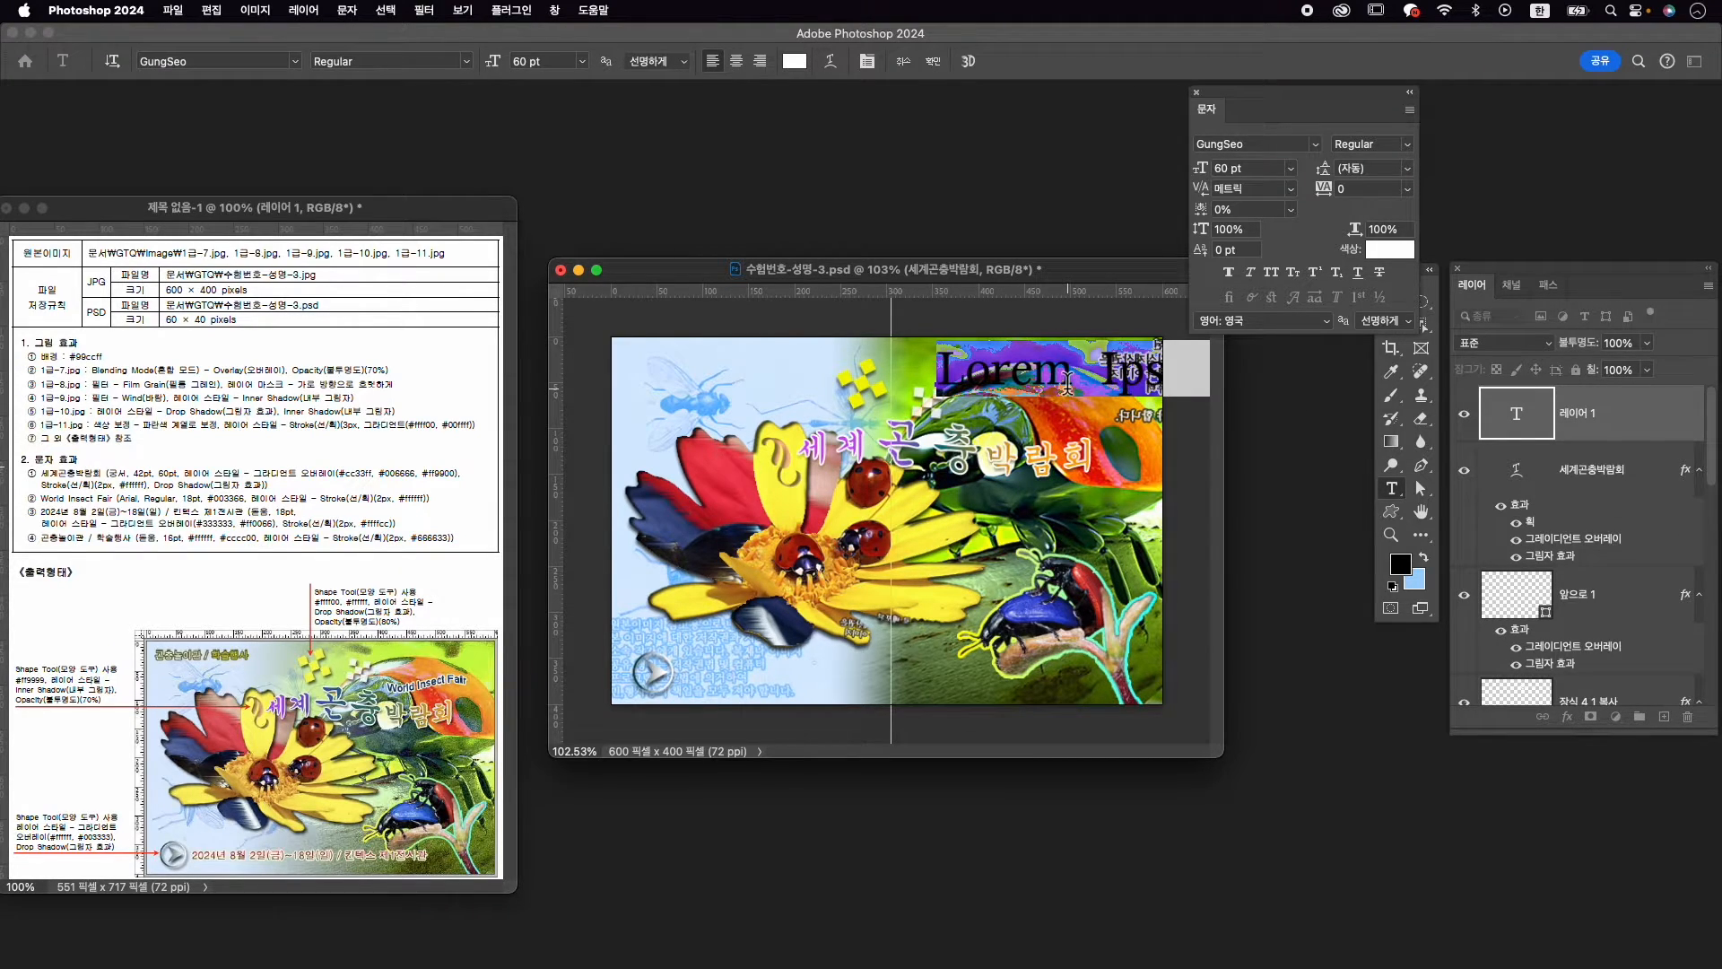
key("BackSpace")
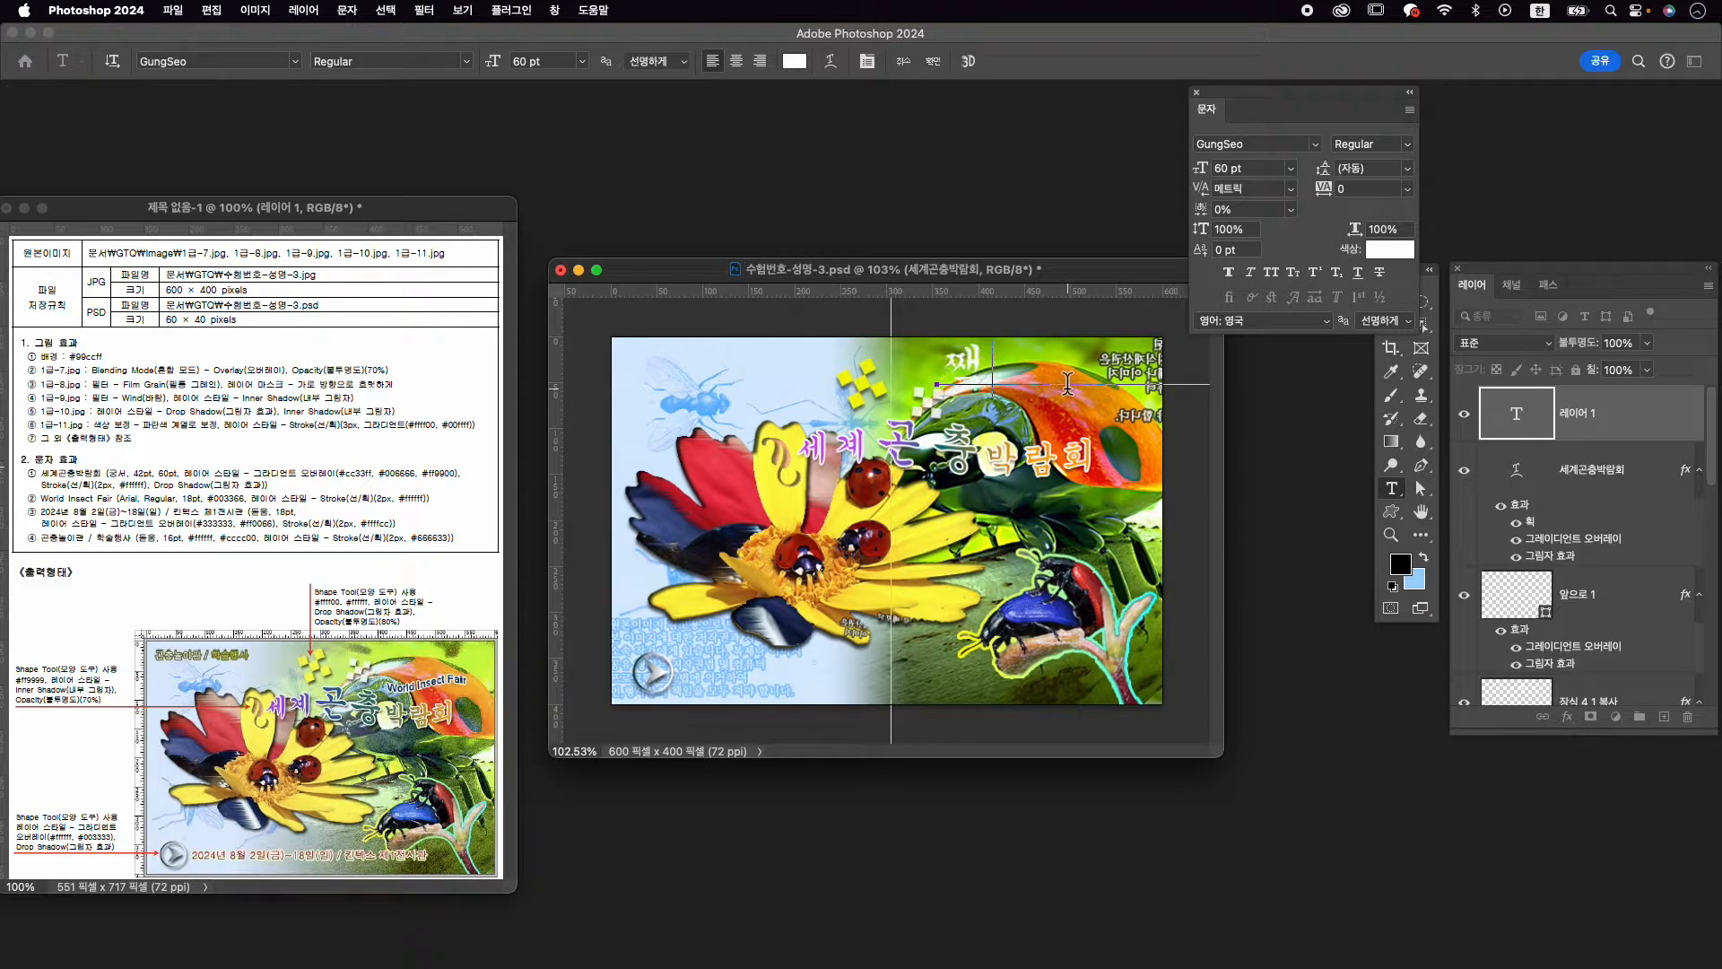
key("ctrl+space")
type("W")
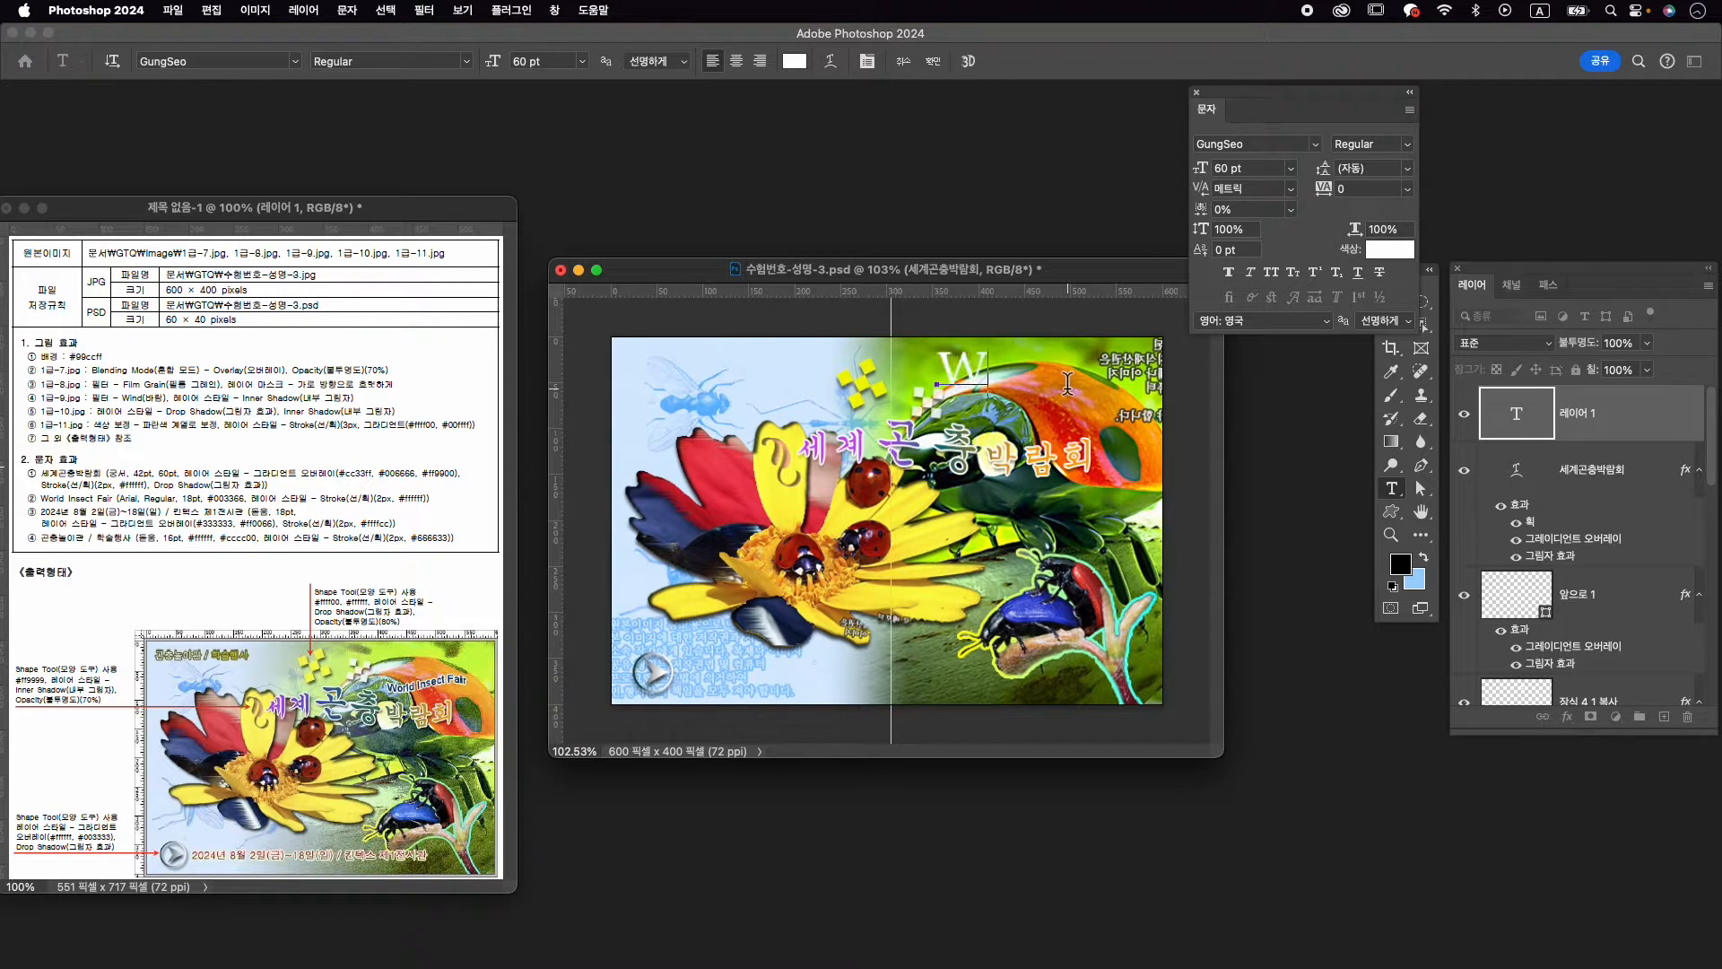
type("orld Ins")
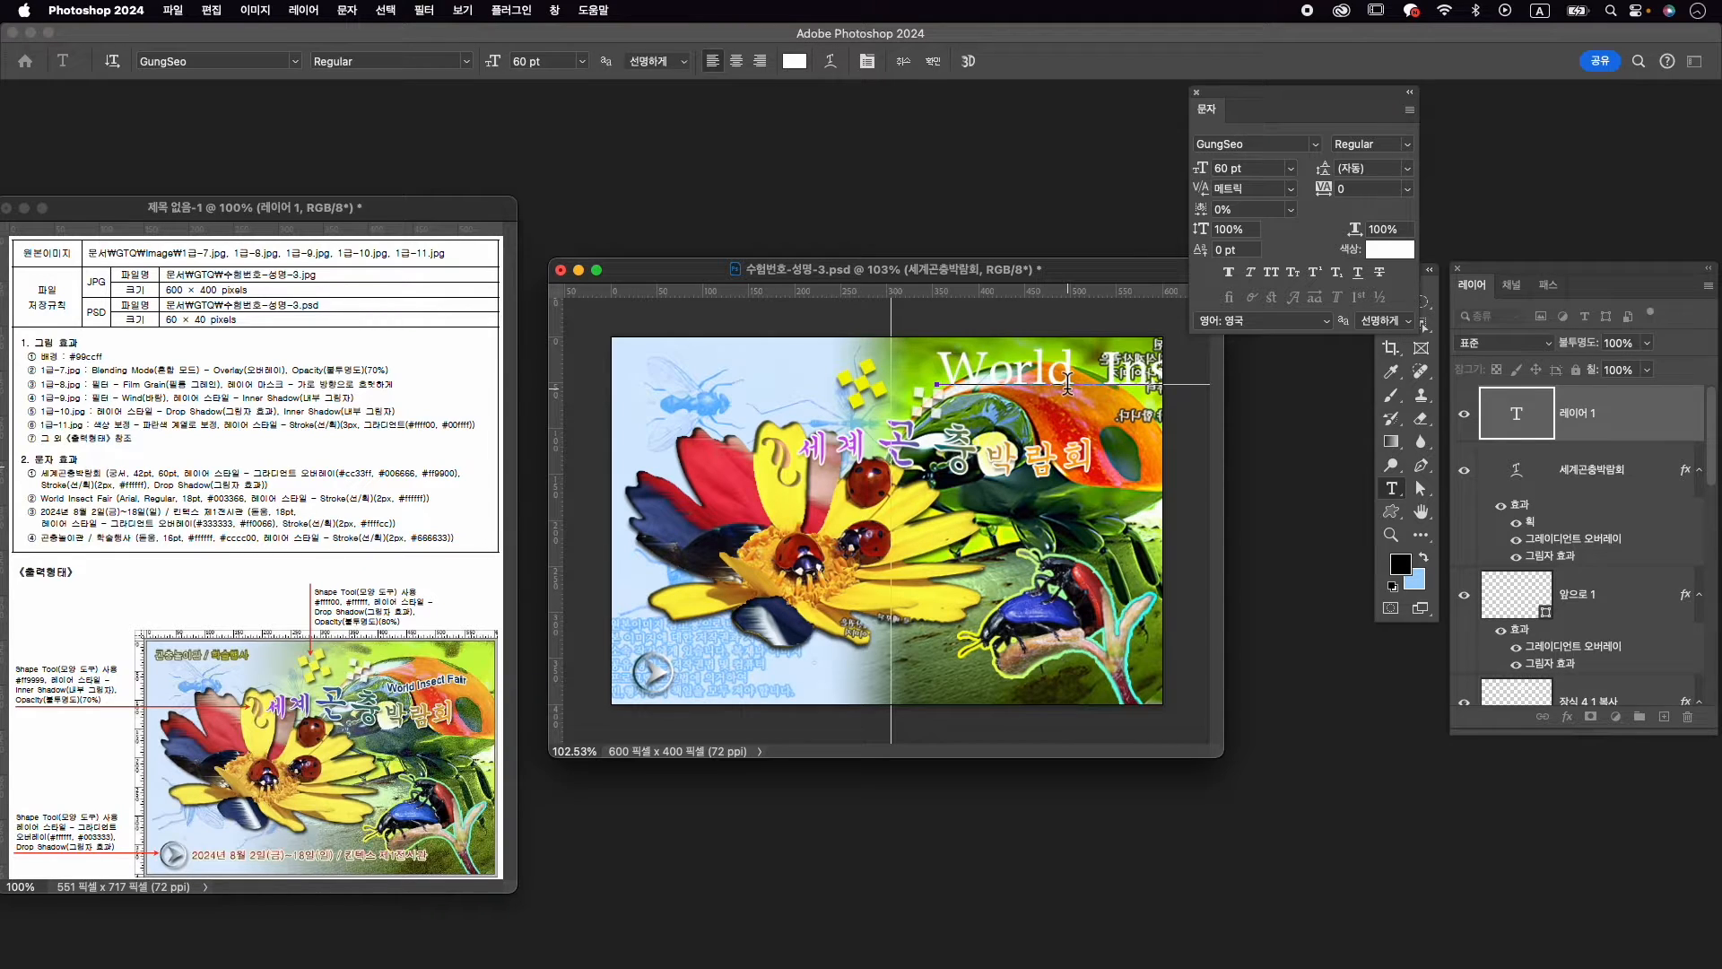
Change the whole "World Insect Fair" text to the Arial Regular font
key("super+a")
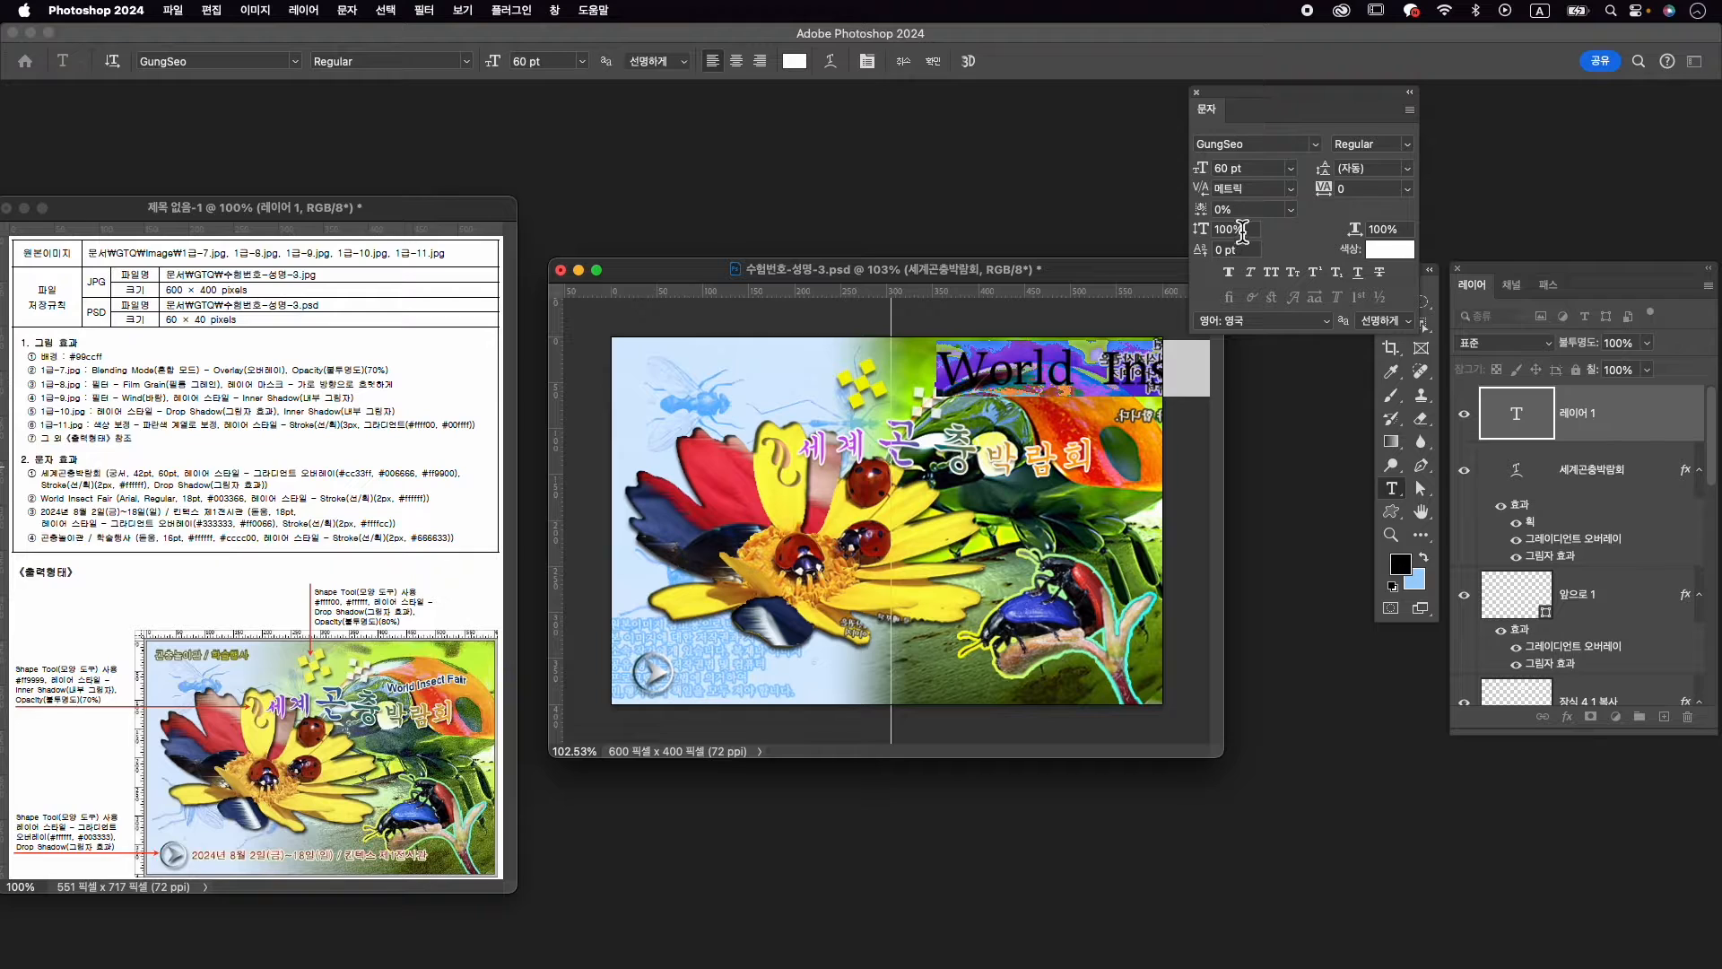
left_click(1292, 144)
type("ar")
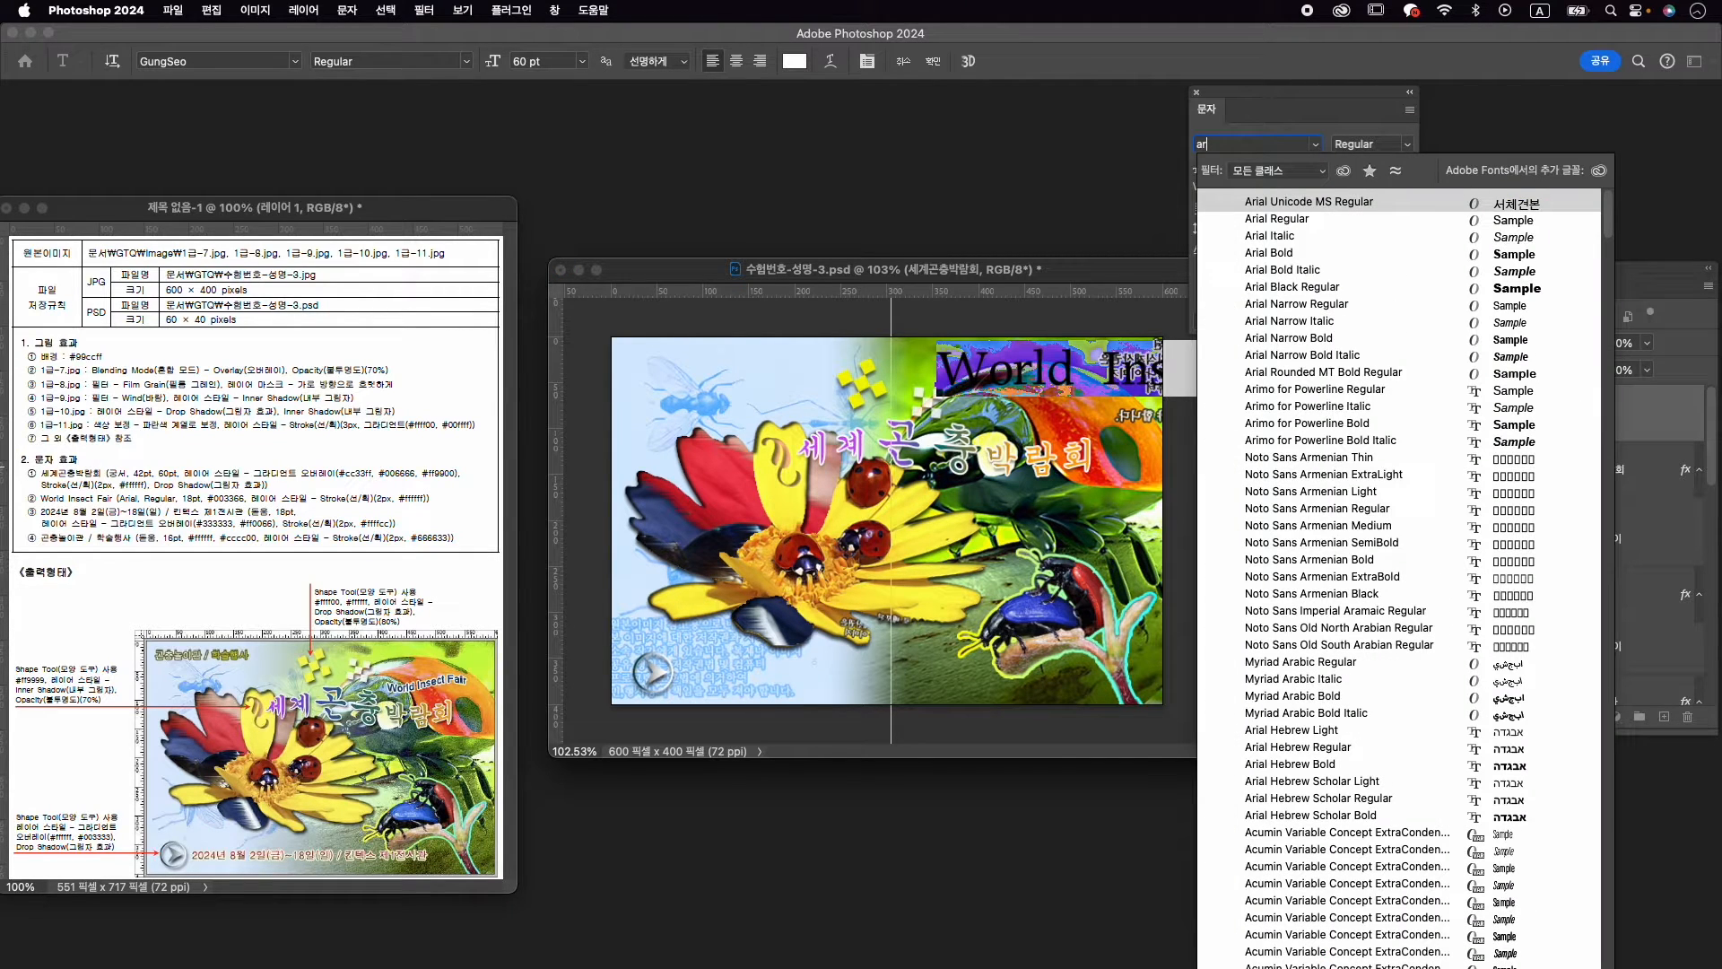
type("ia")
key("Return")
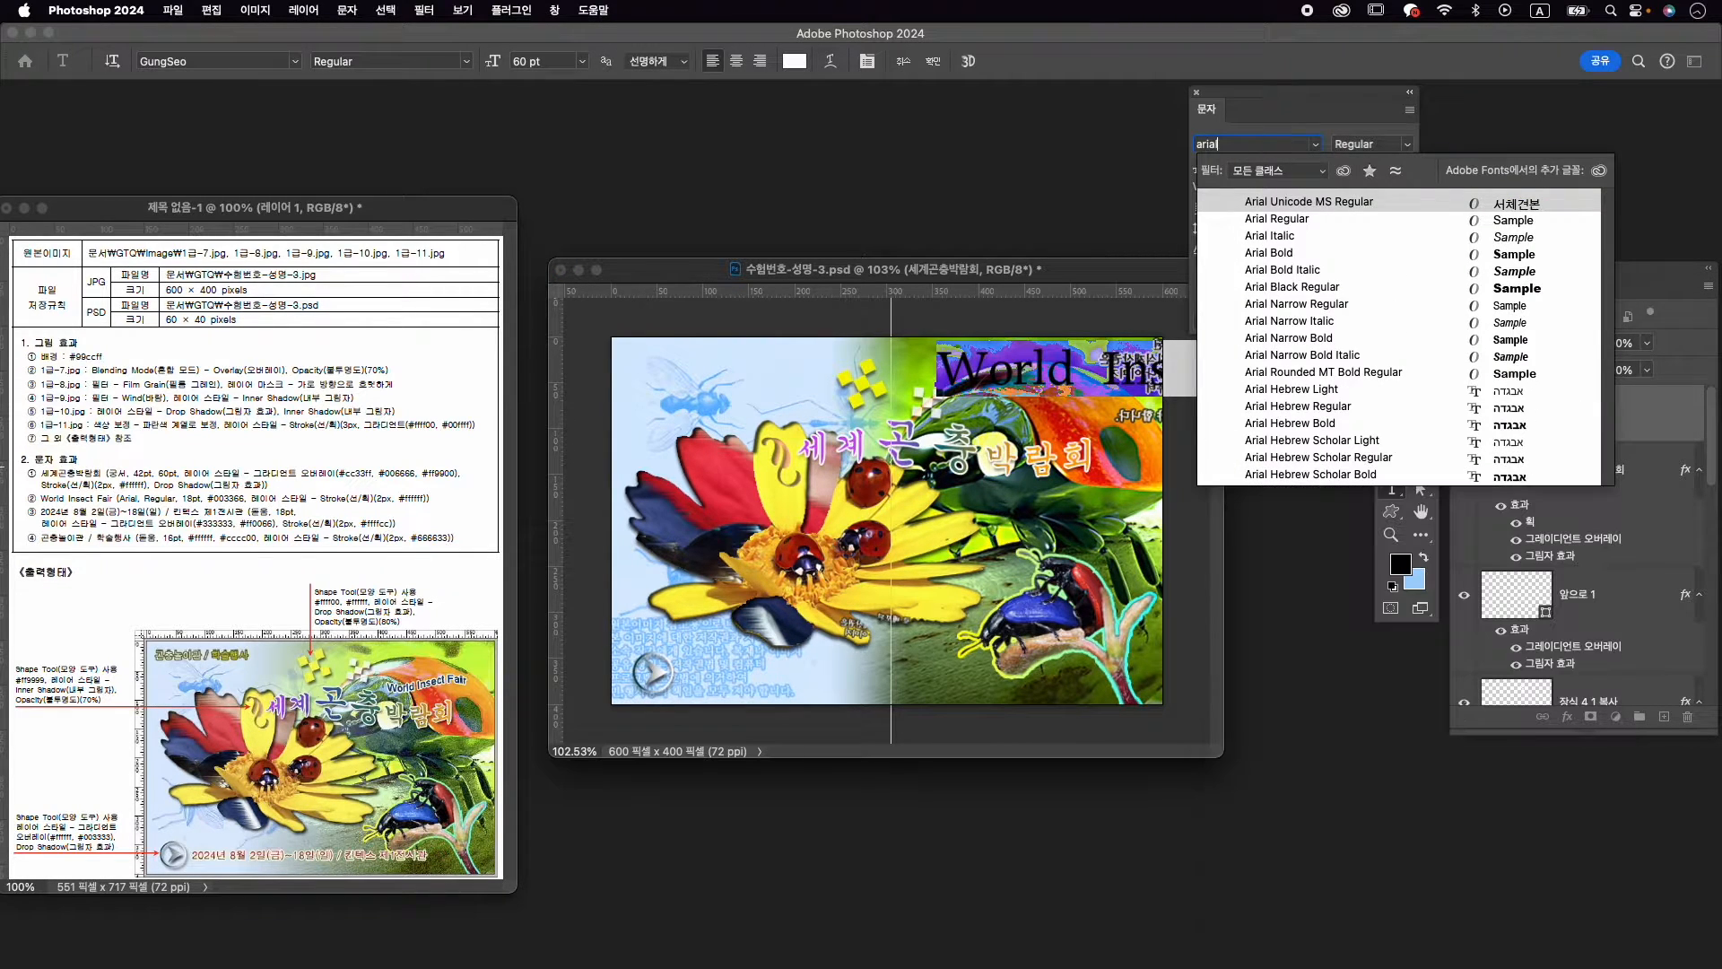
left_click(1315, 145)
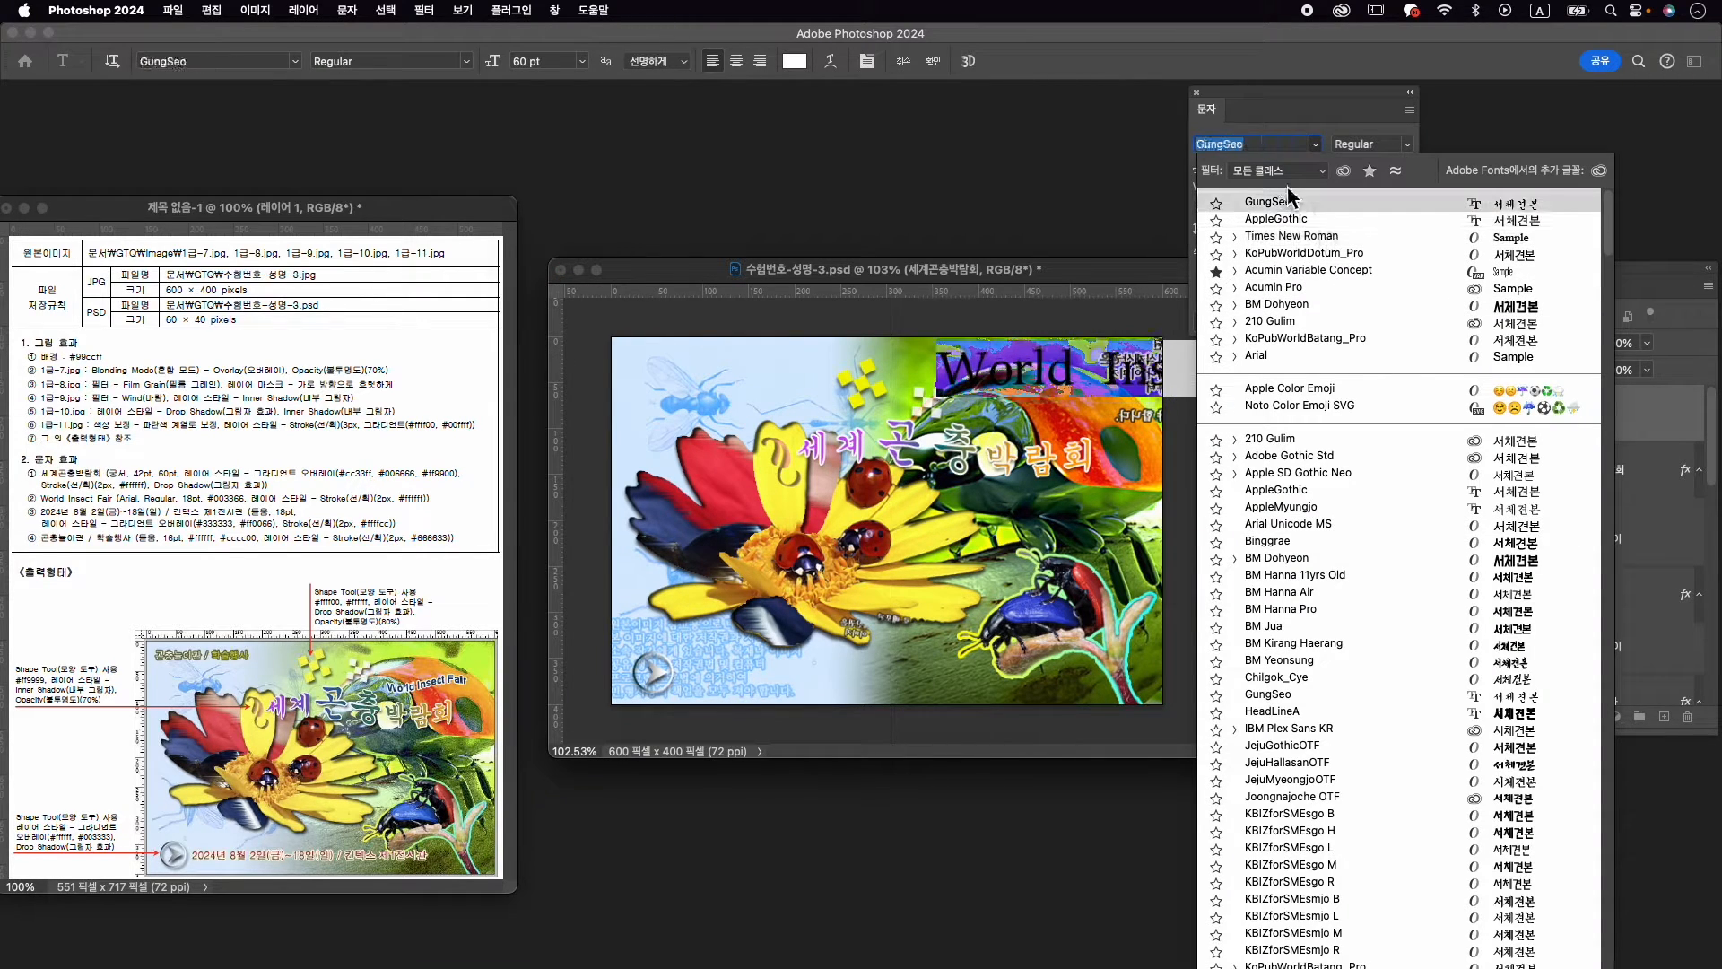
type("arial")
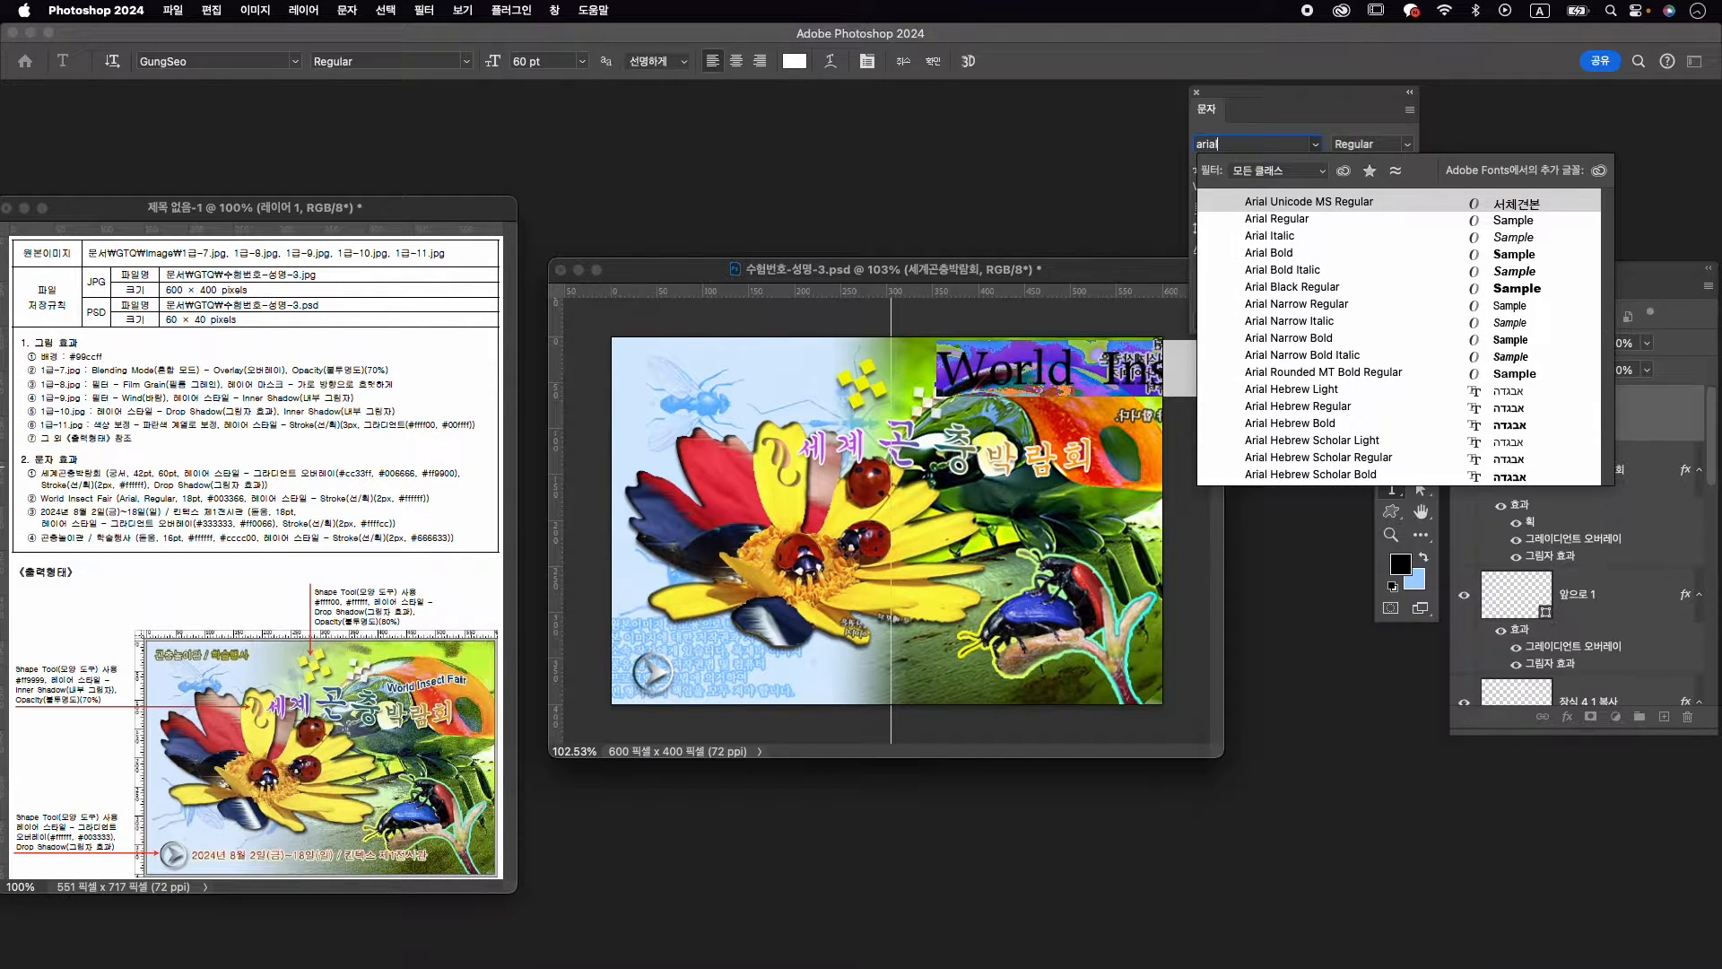
key("Down")
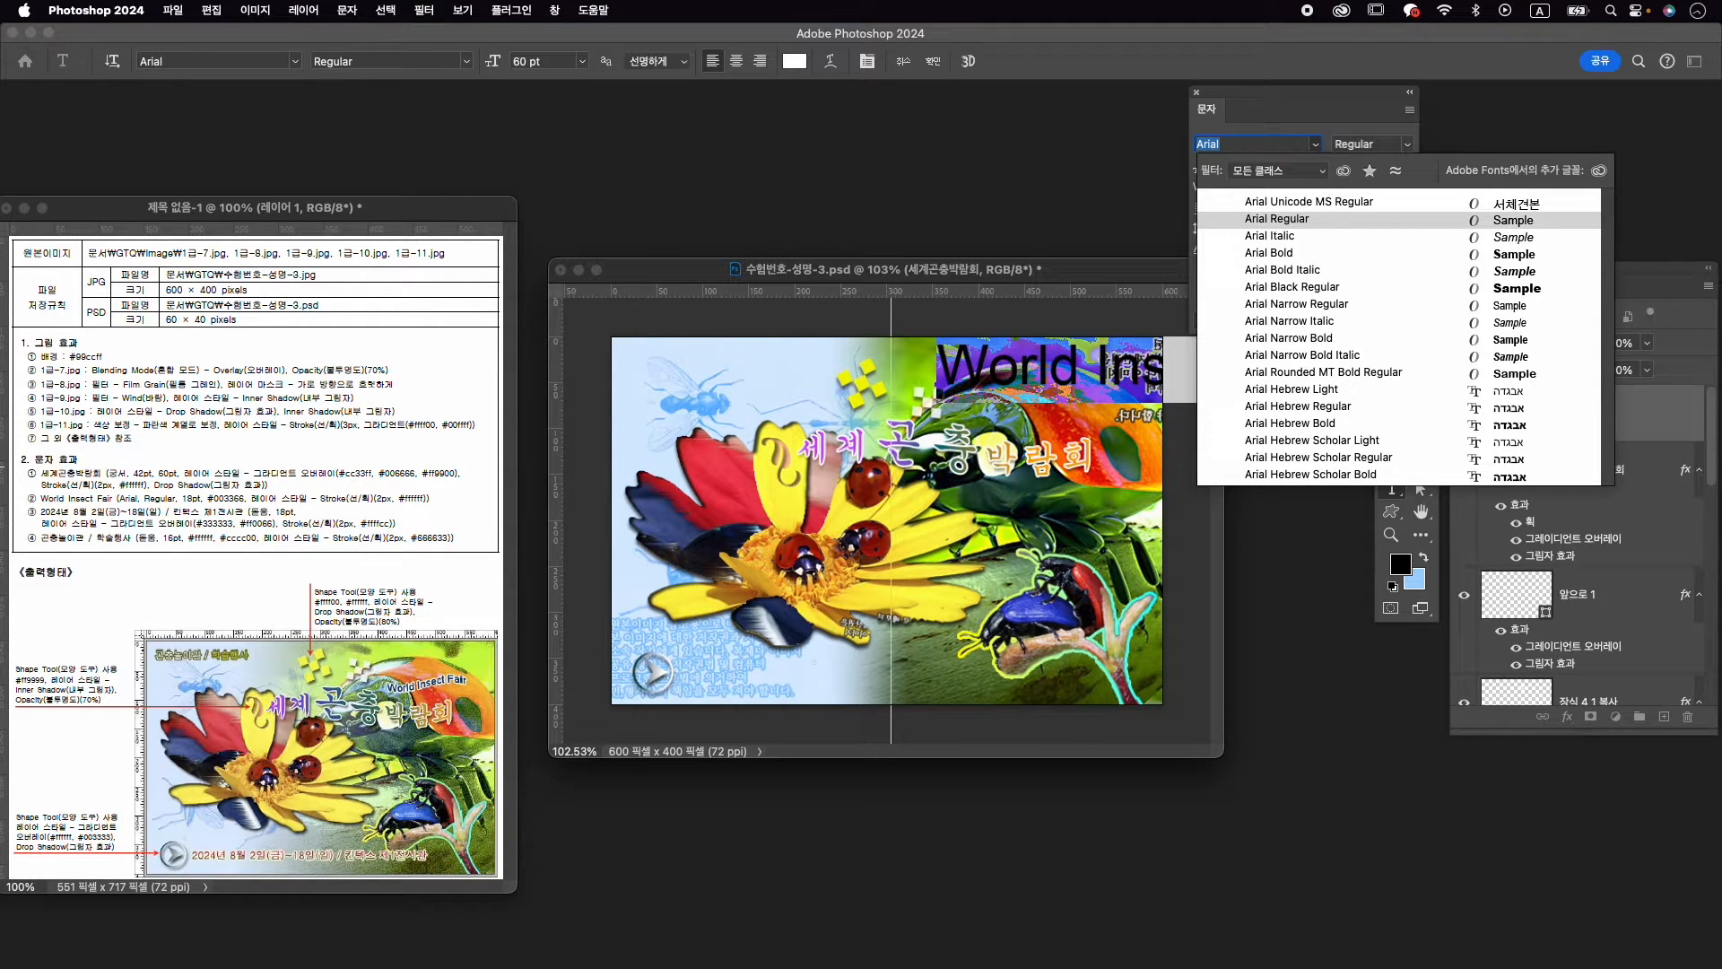
key("Return")
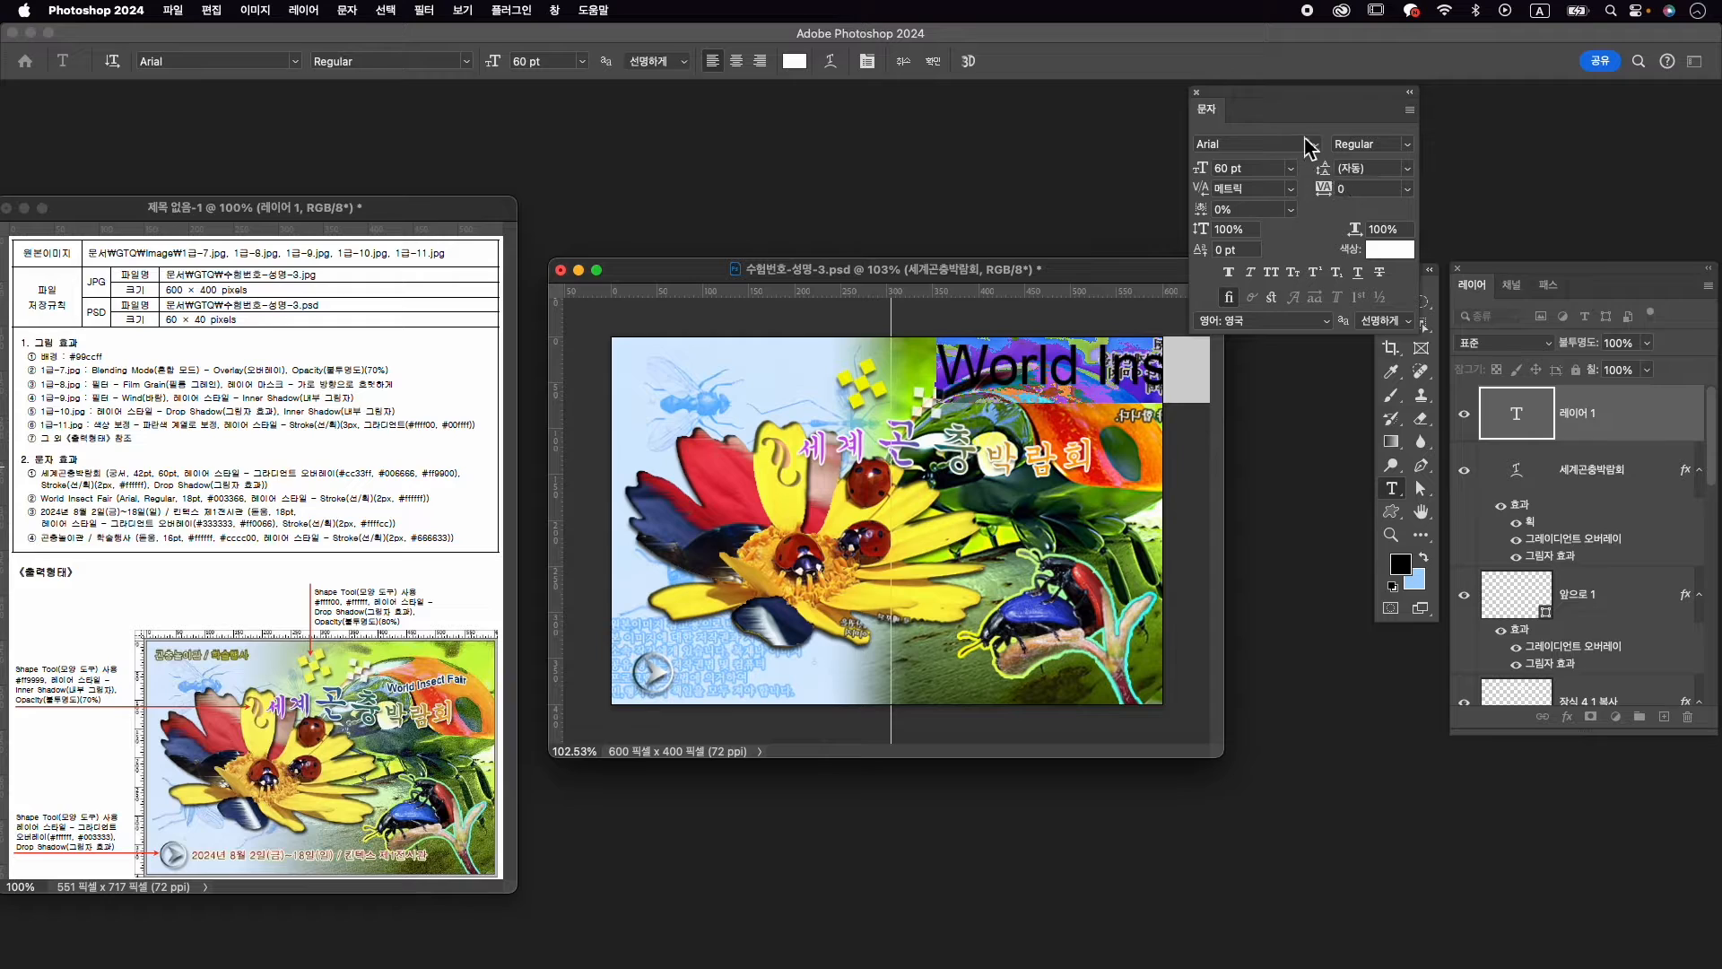
Set the "World Insect Fair" text to 18 pt with colour #003366 and commit the text
left_click(1229, 174)
type("18")
key("Return")
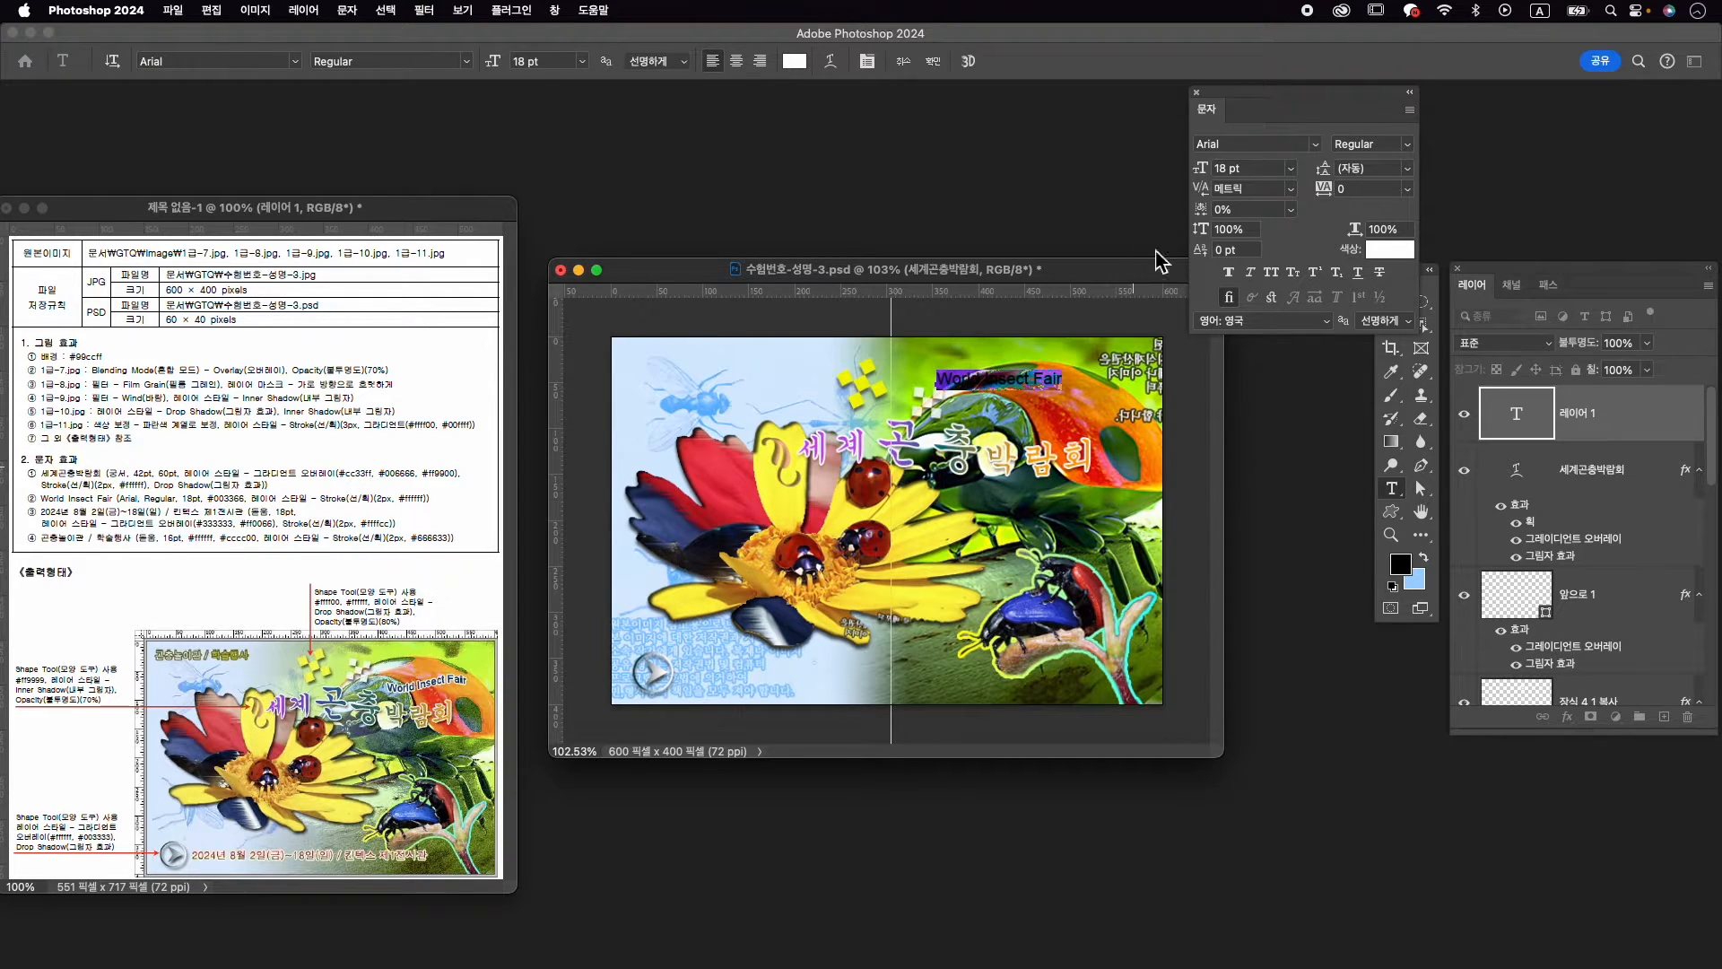
left_click(1372, 251)
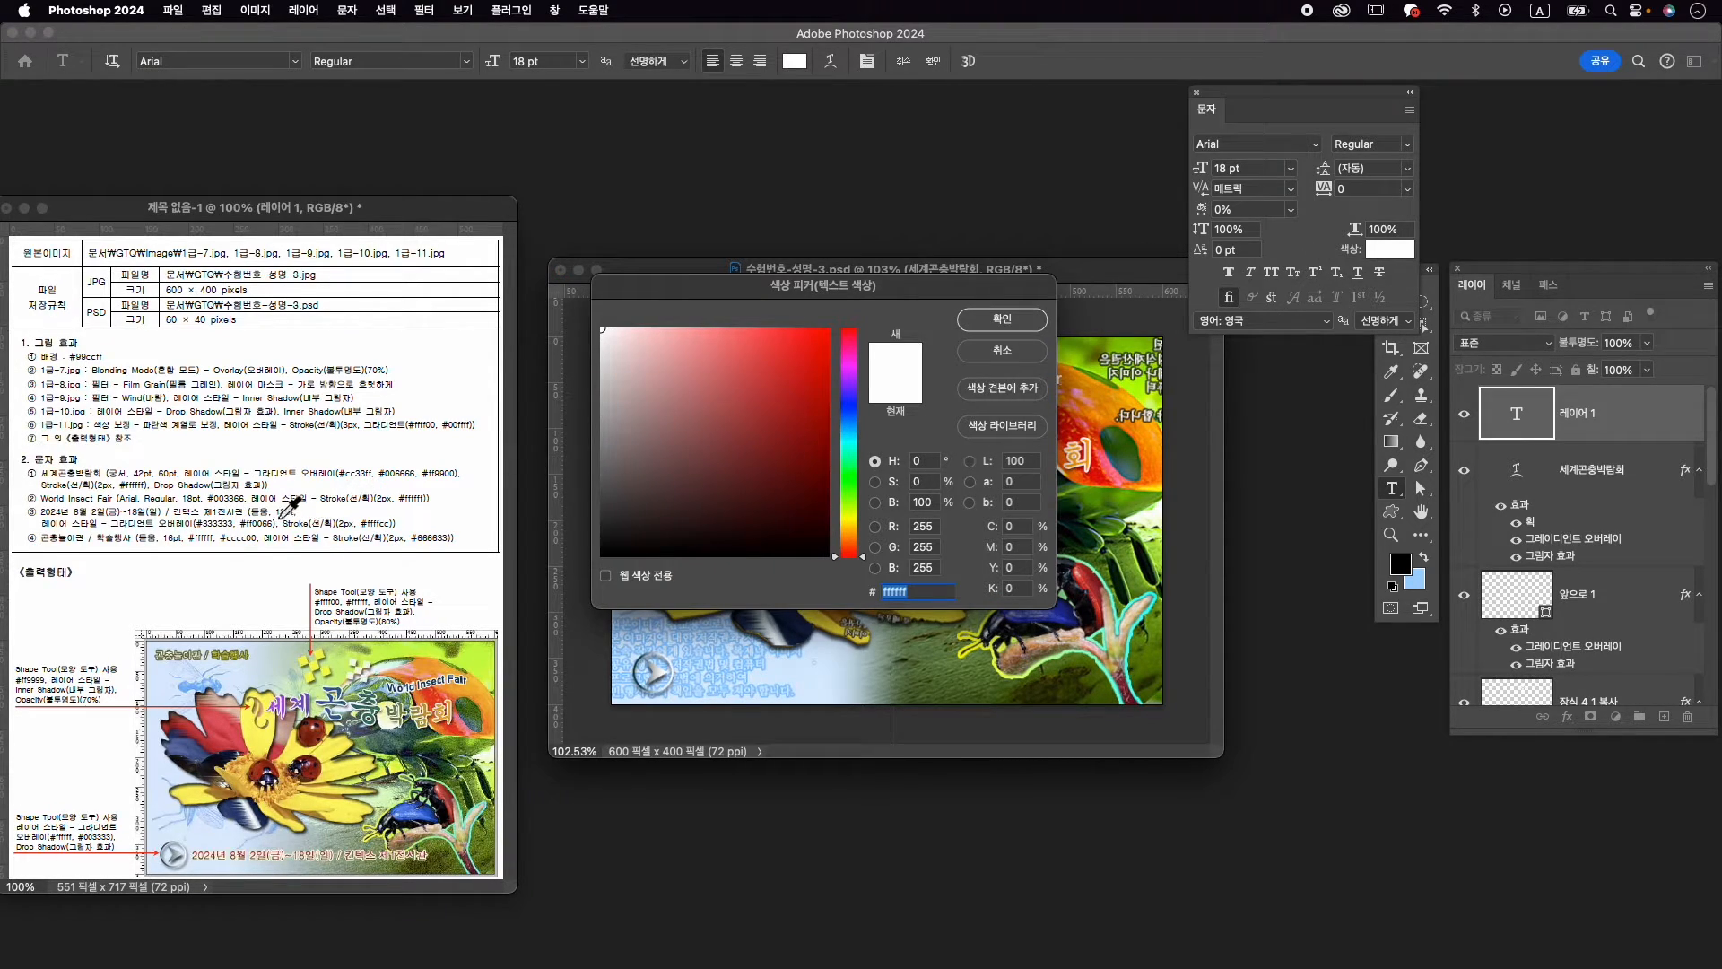
type("003366")
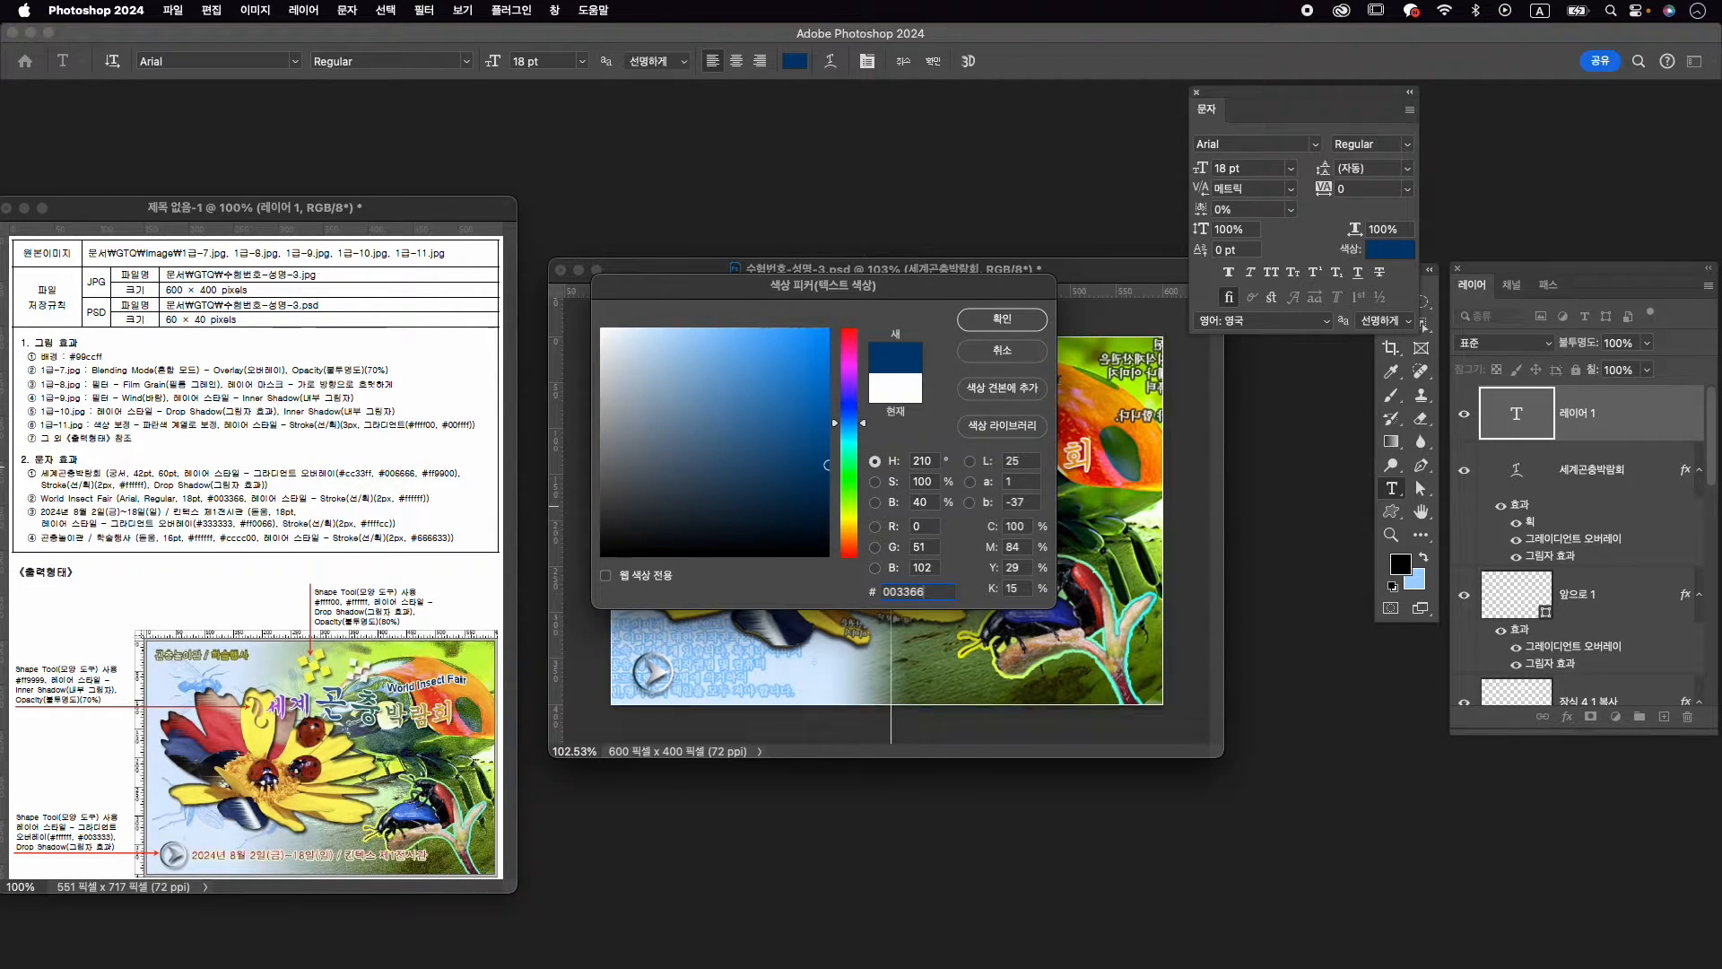
key("Return")
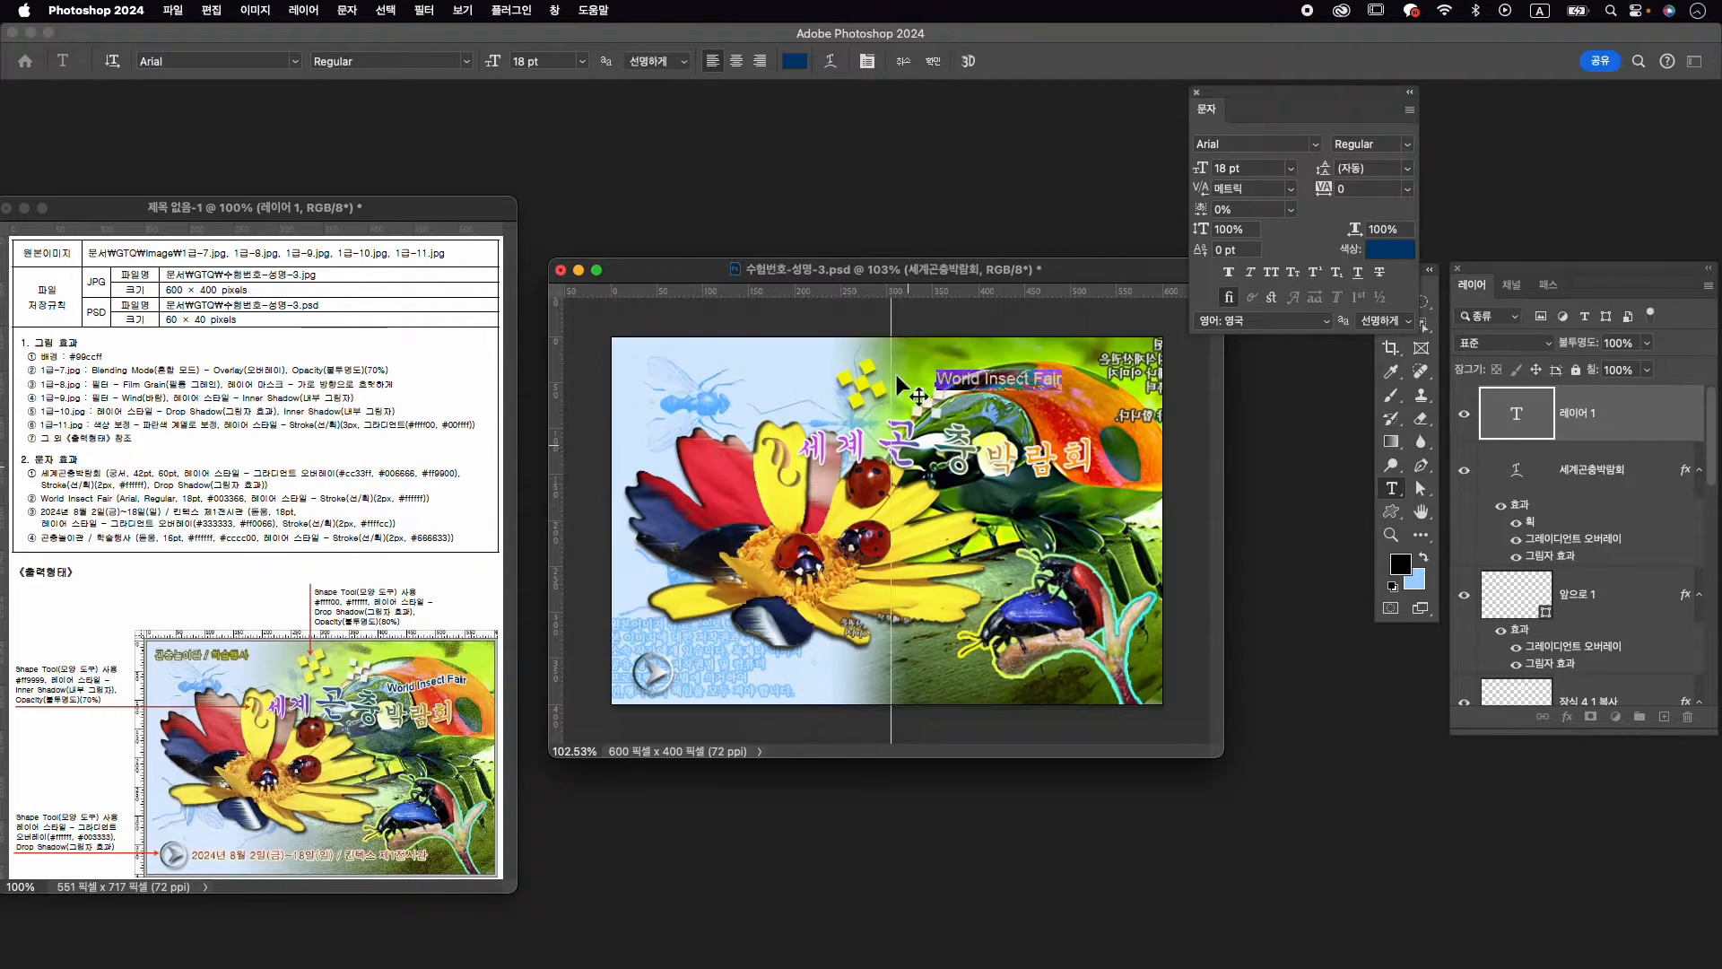
left_click(945, 61)
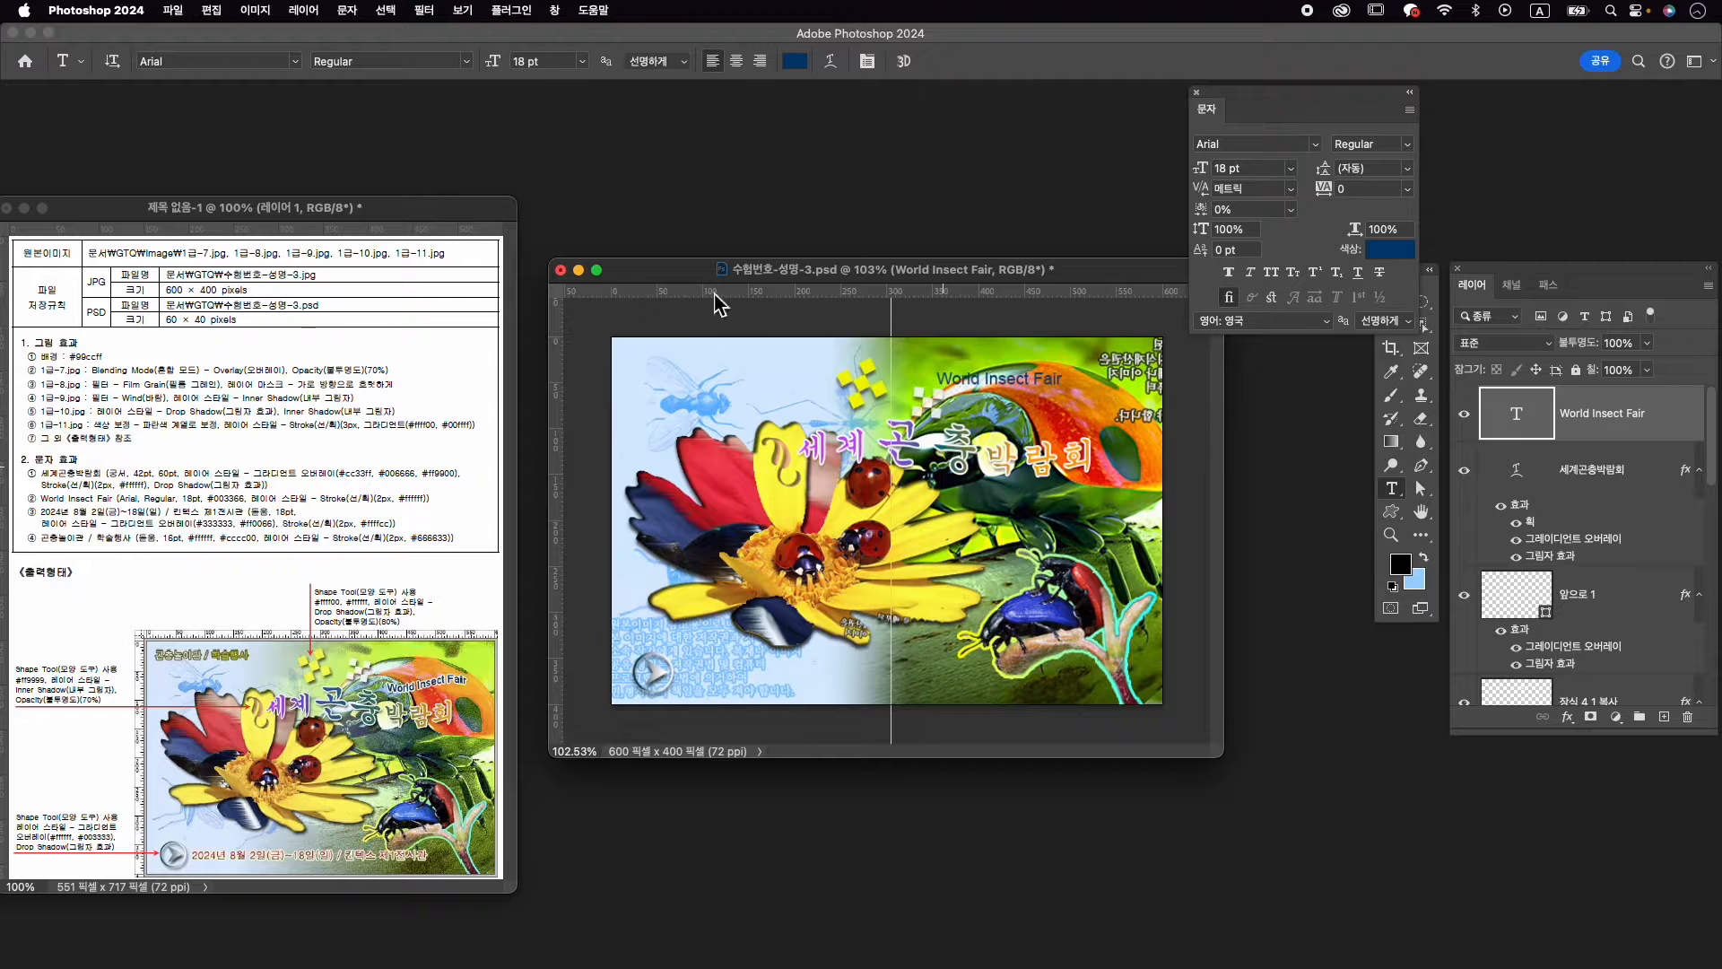
Add a 2 px outside stroke in white #ffffff to the "World Insect Fair" layer
left_click(1568, 716)
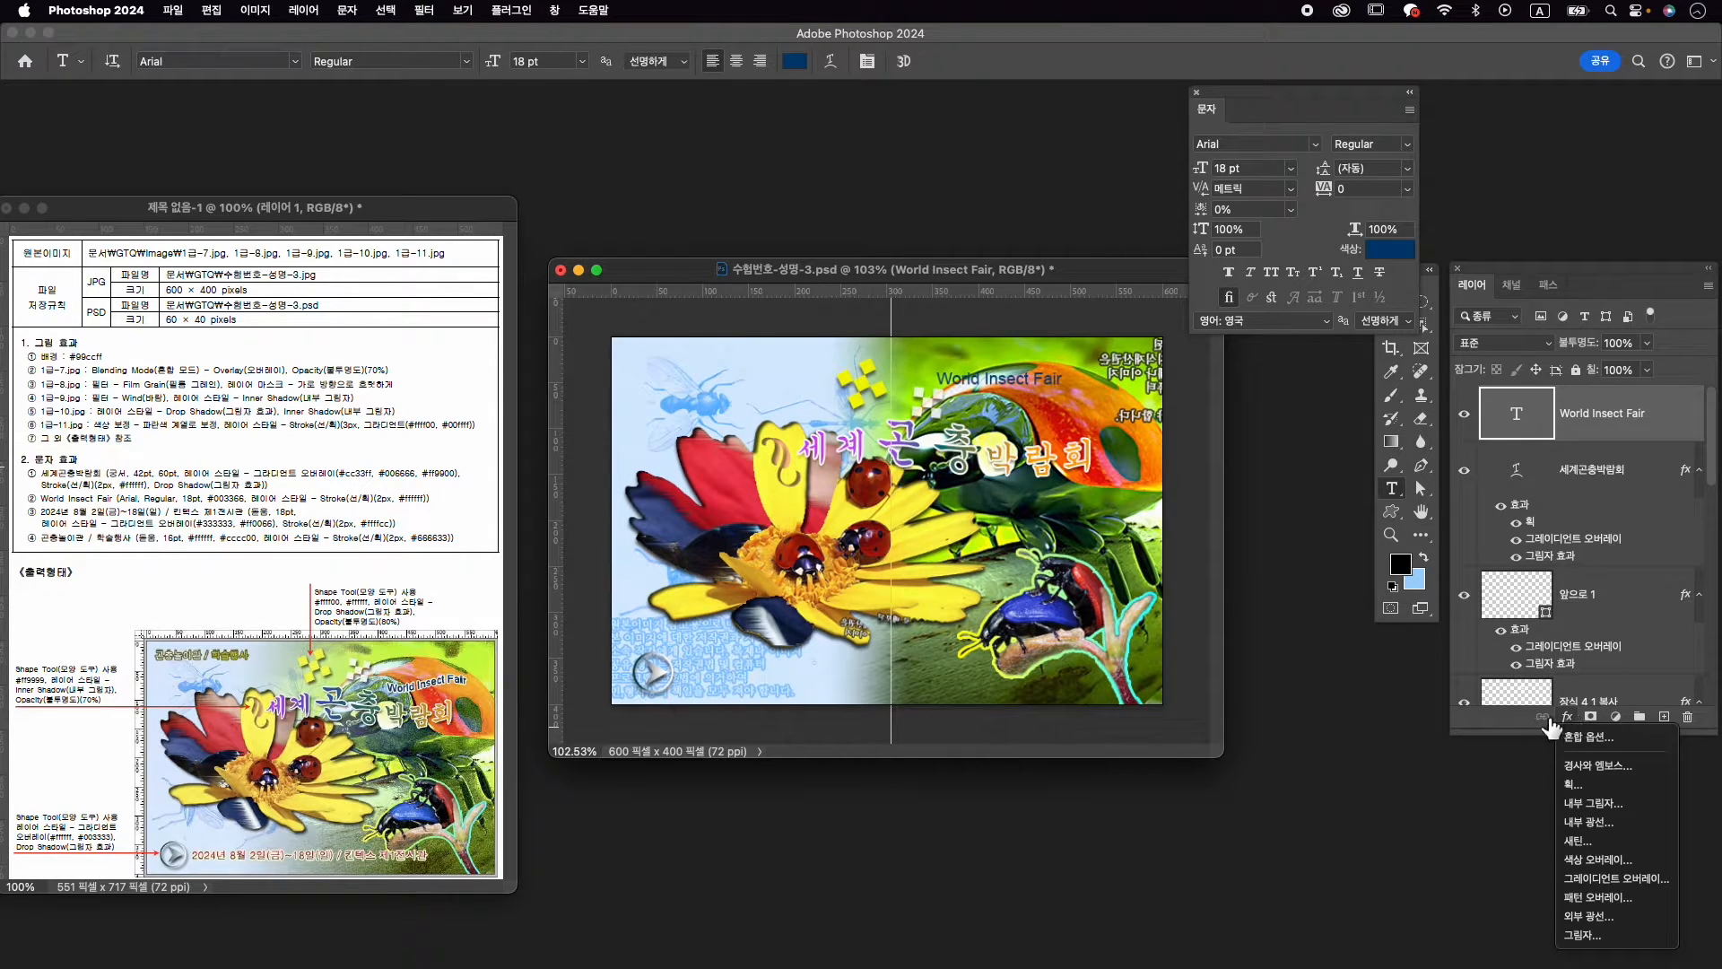
left_click(1573, 784)
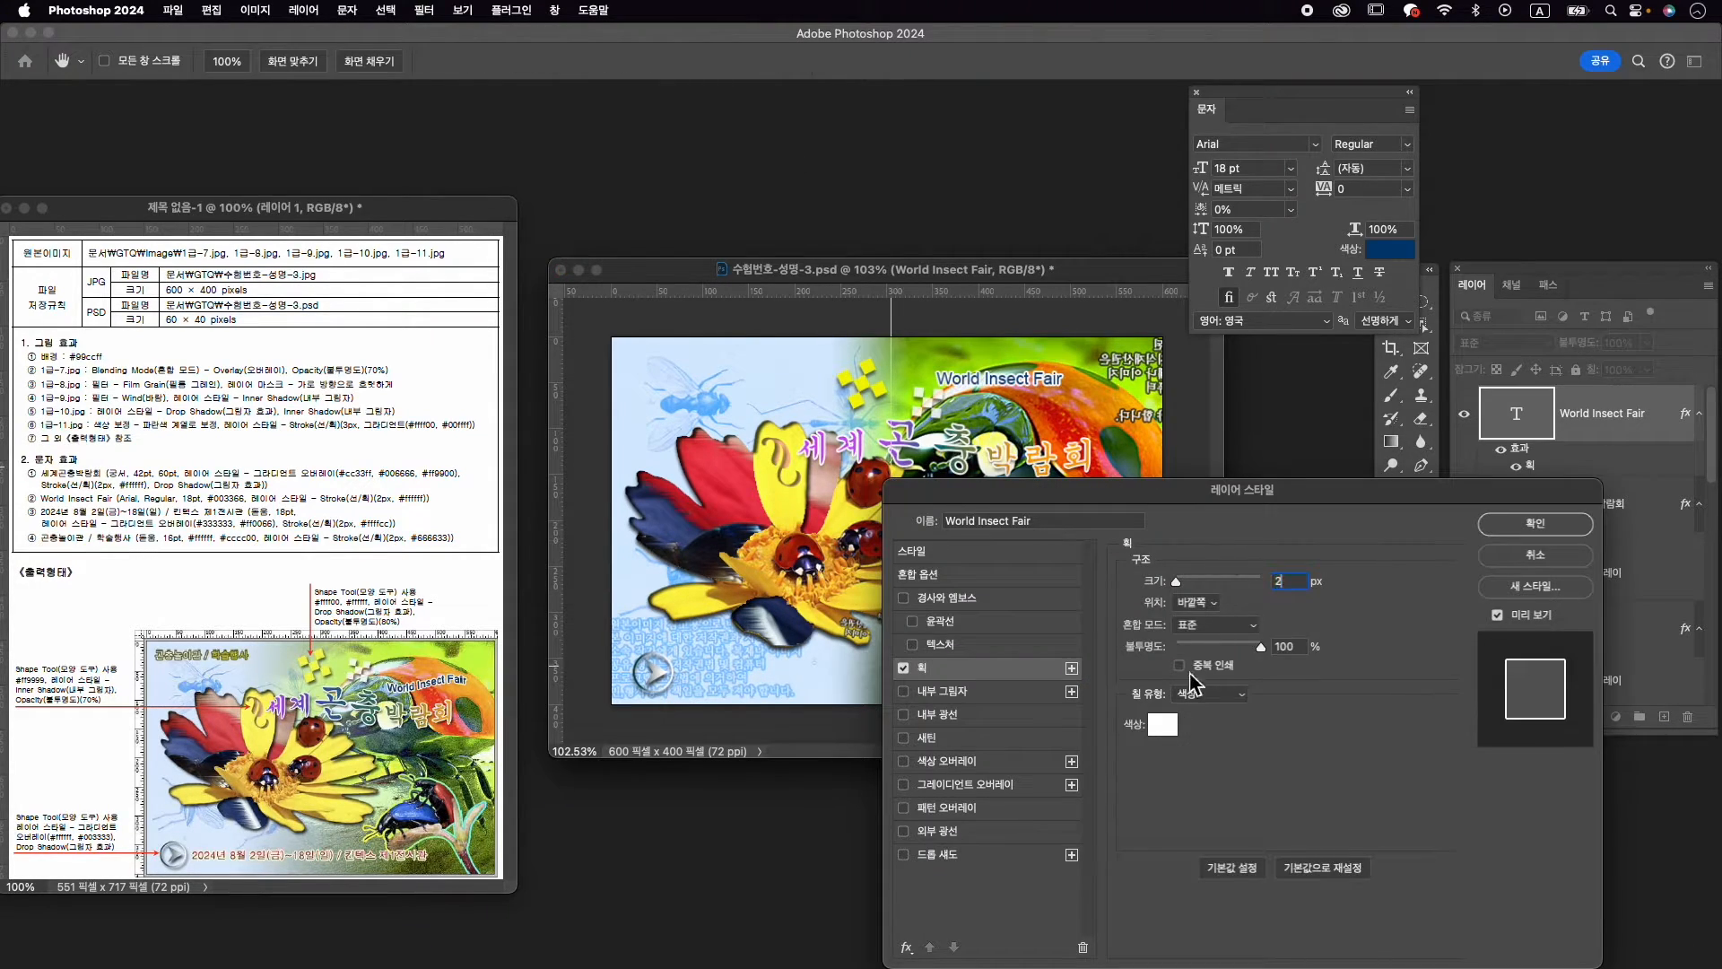
left_click(1167, 726)
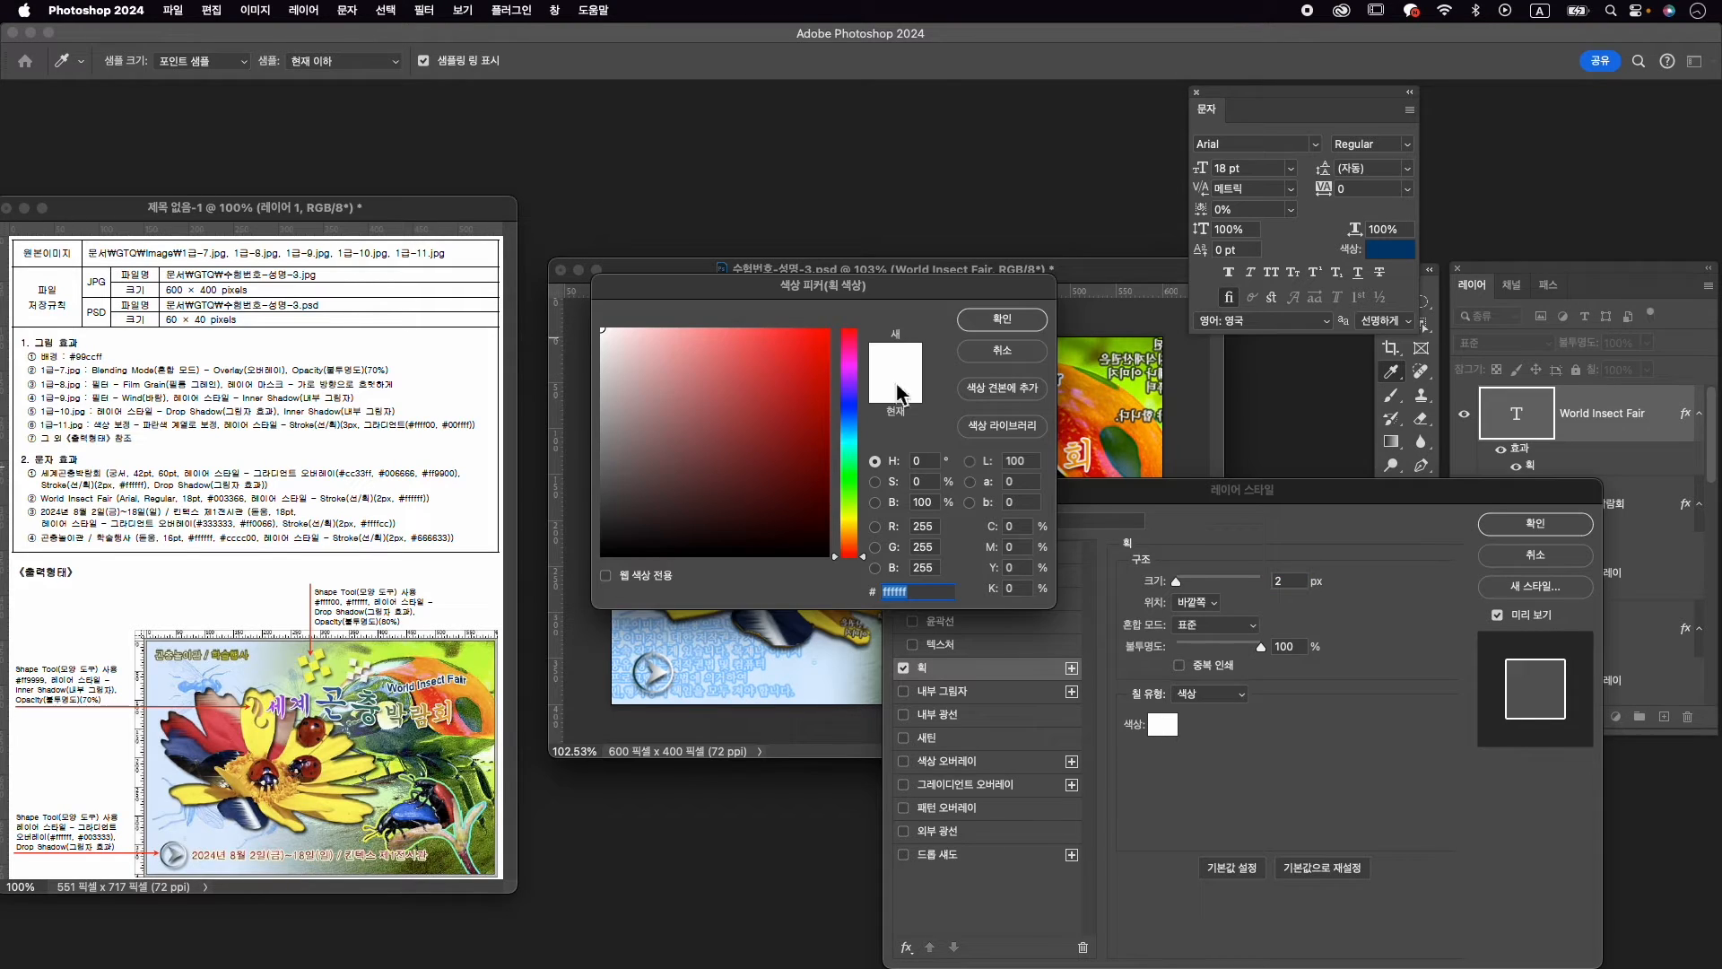
left_click(1002, 321)
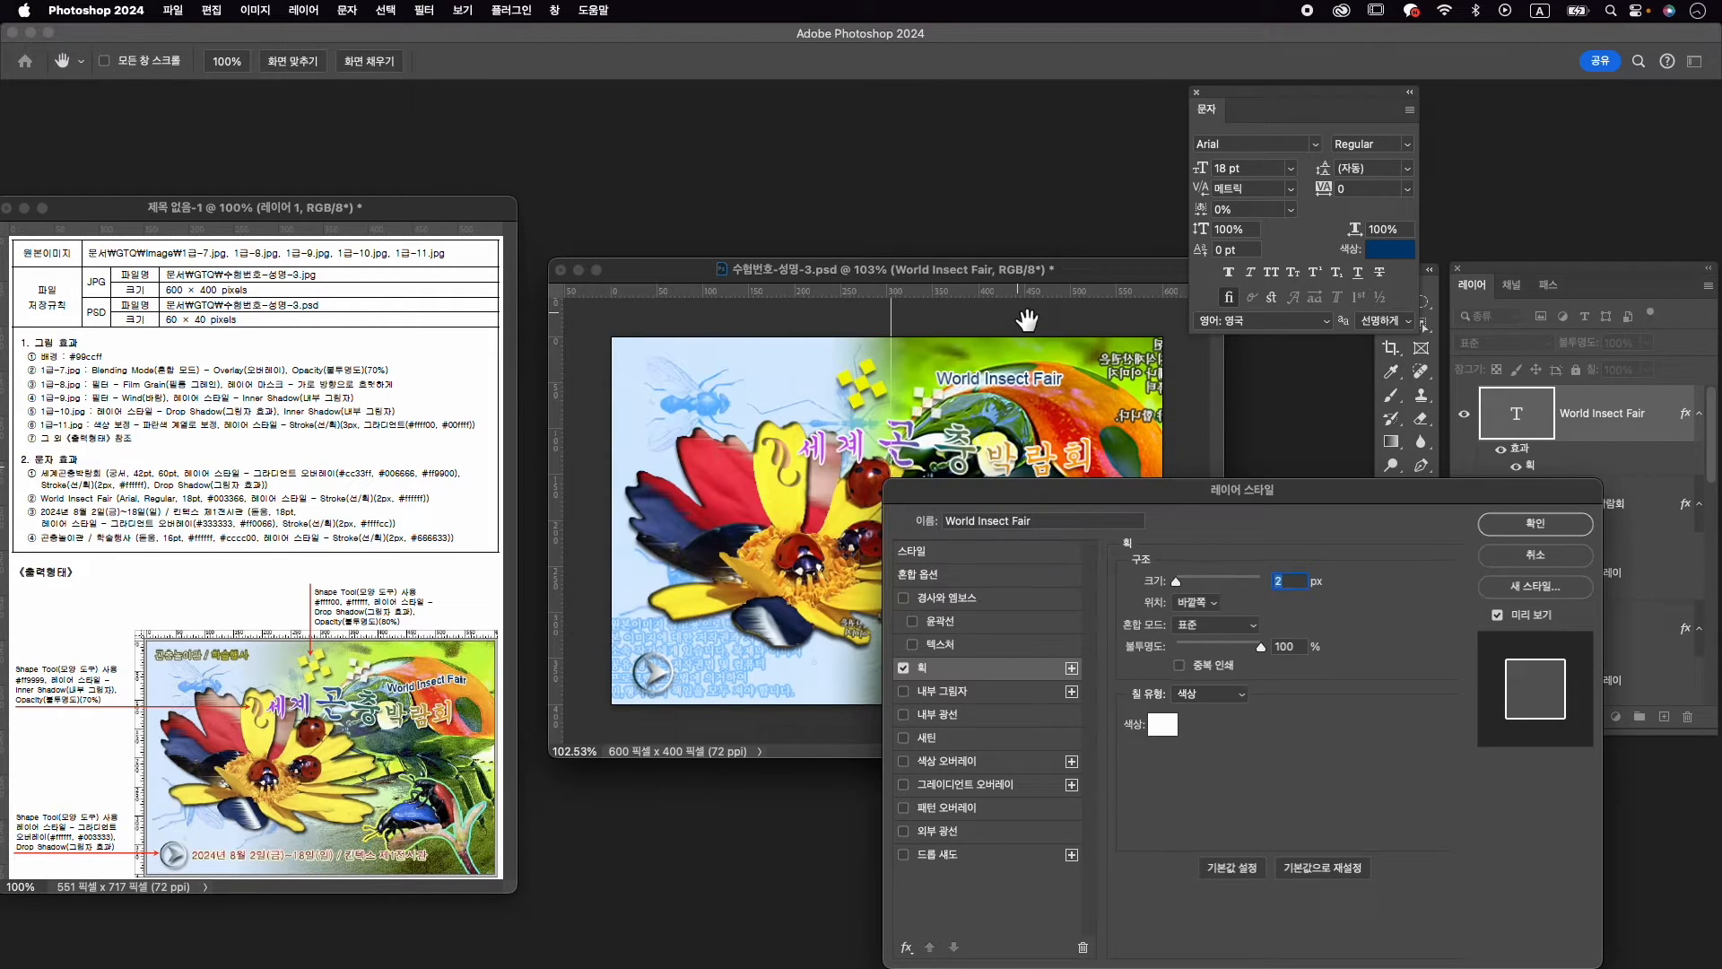
left_click(1577, 526)
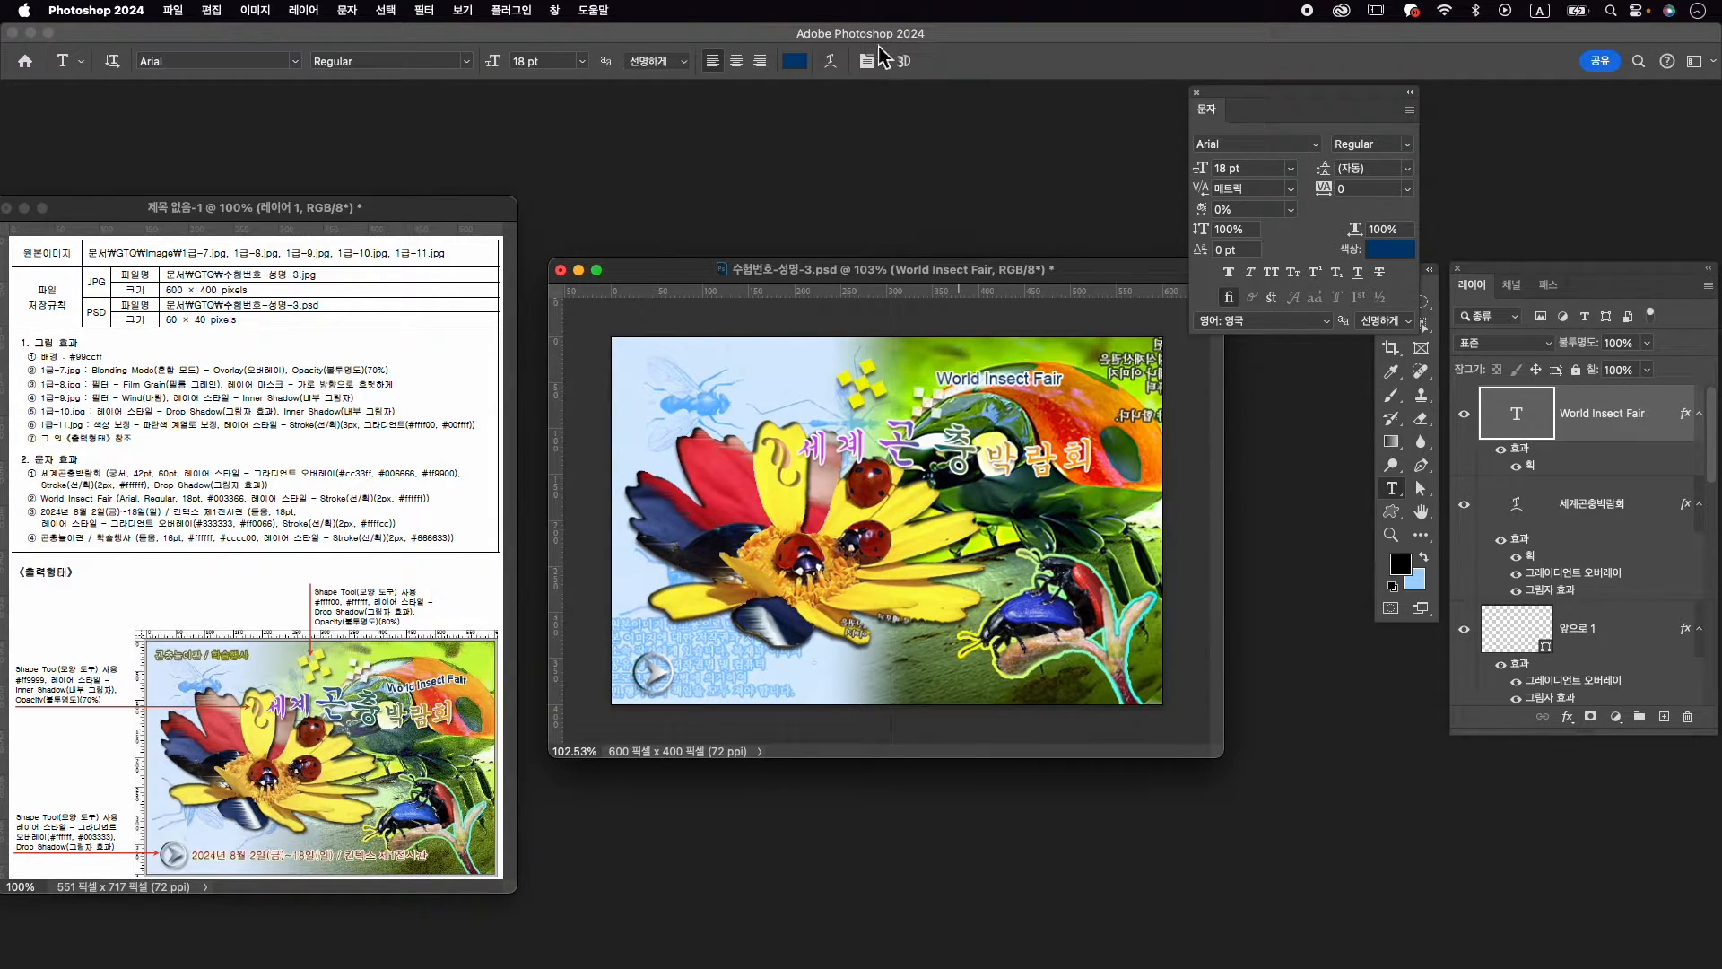
Warp the "World Insect Fair" text with the horizontal Flag (깃발) style and a bend of -30%
left_click(834, 61)
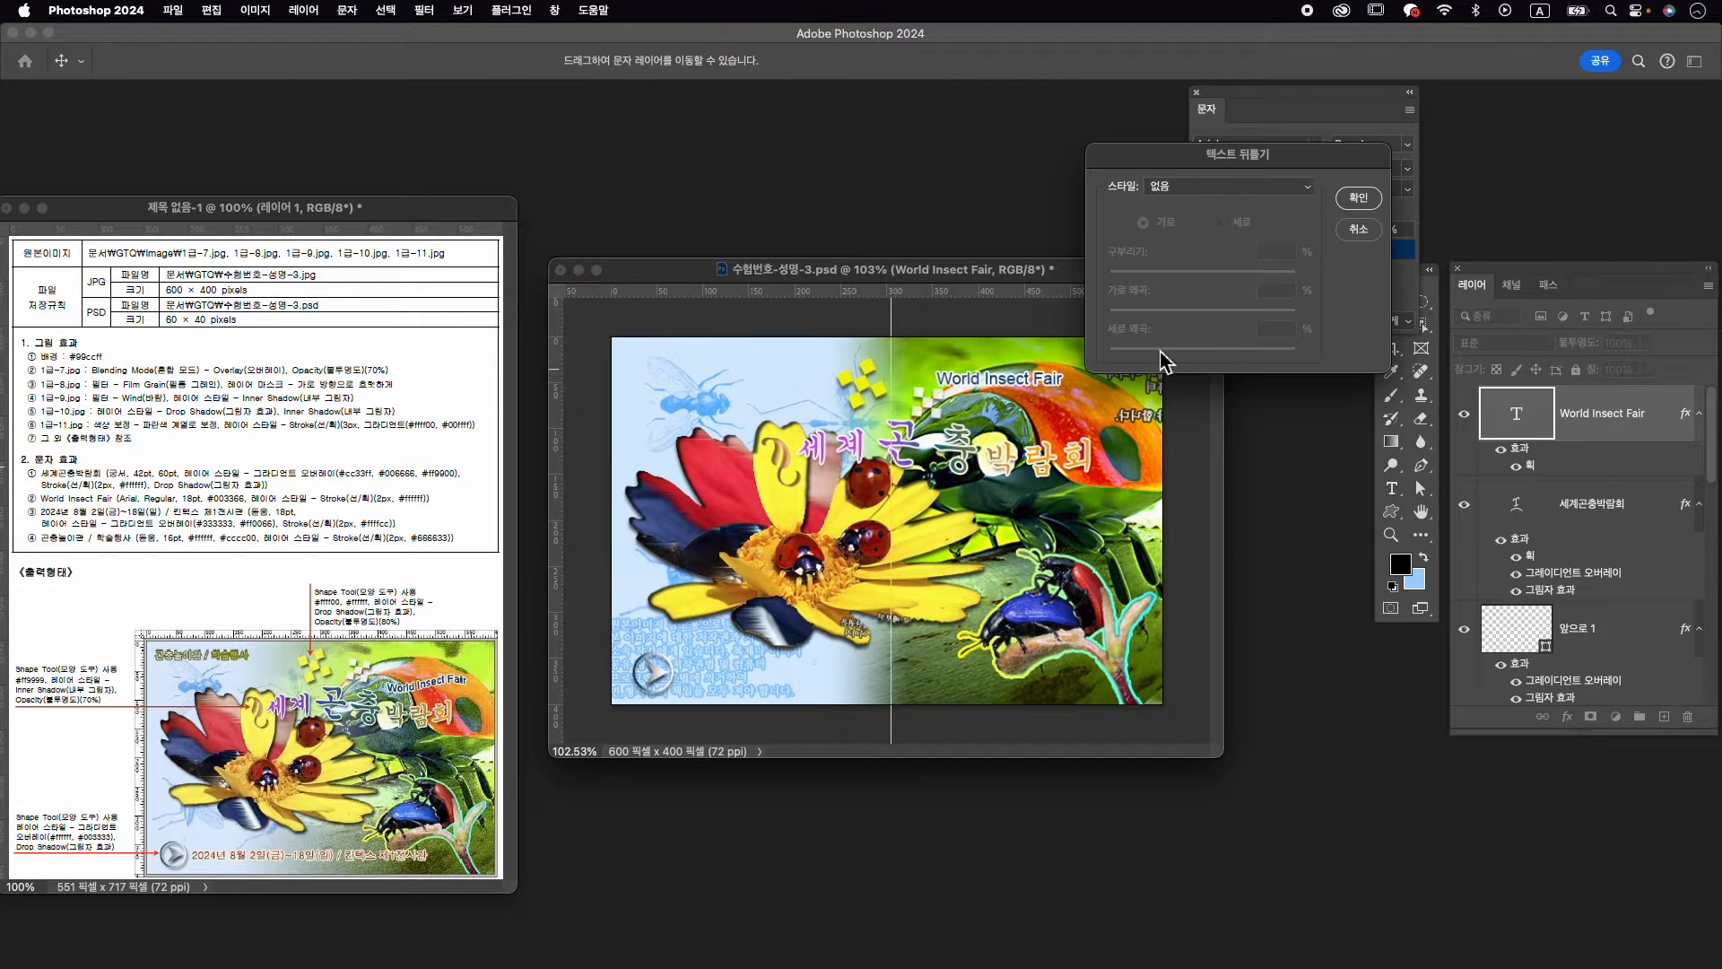
left_click(1226, 190)
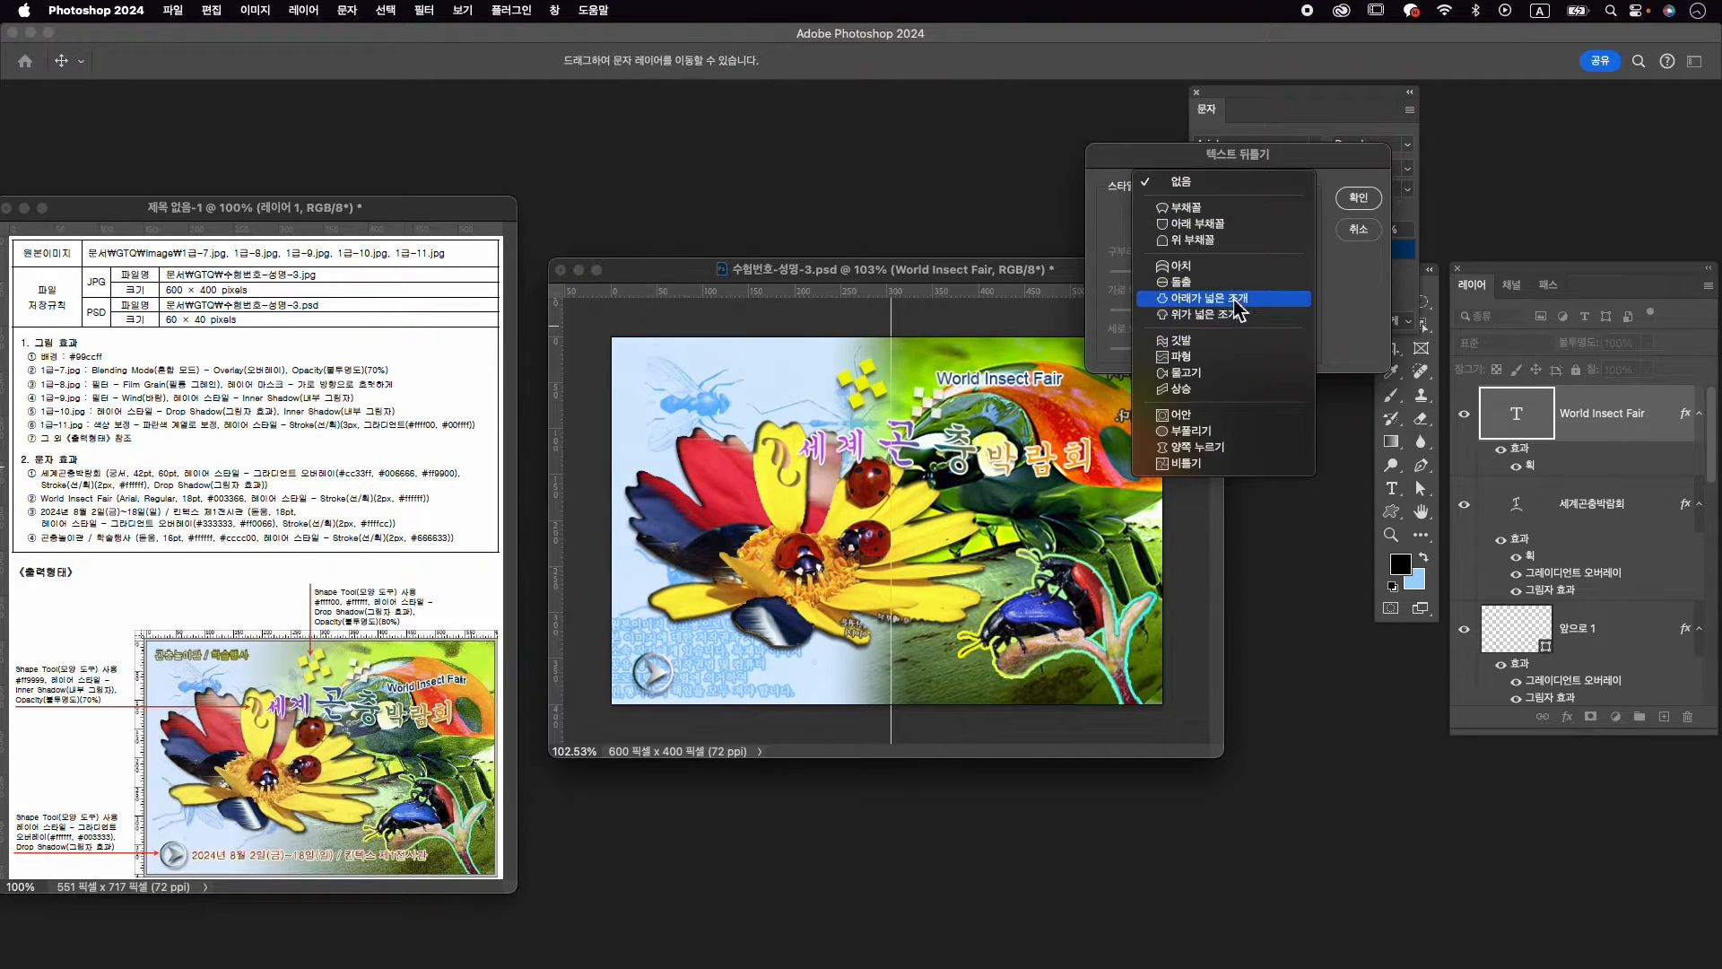
left_click(1250, 342)
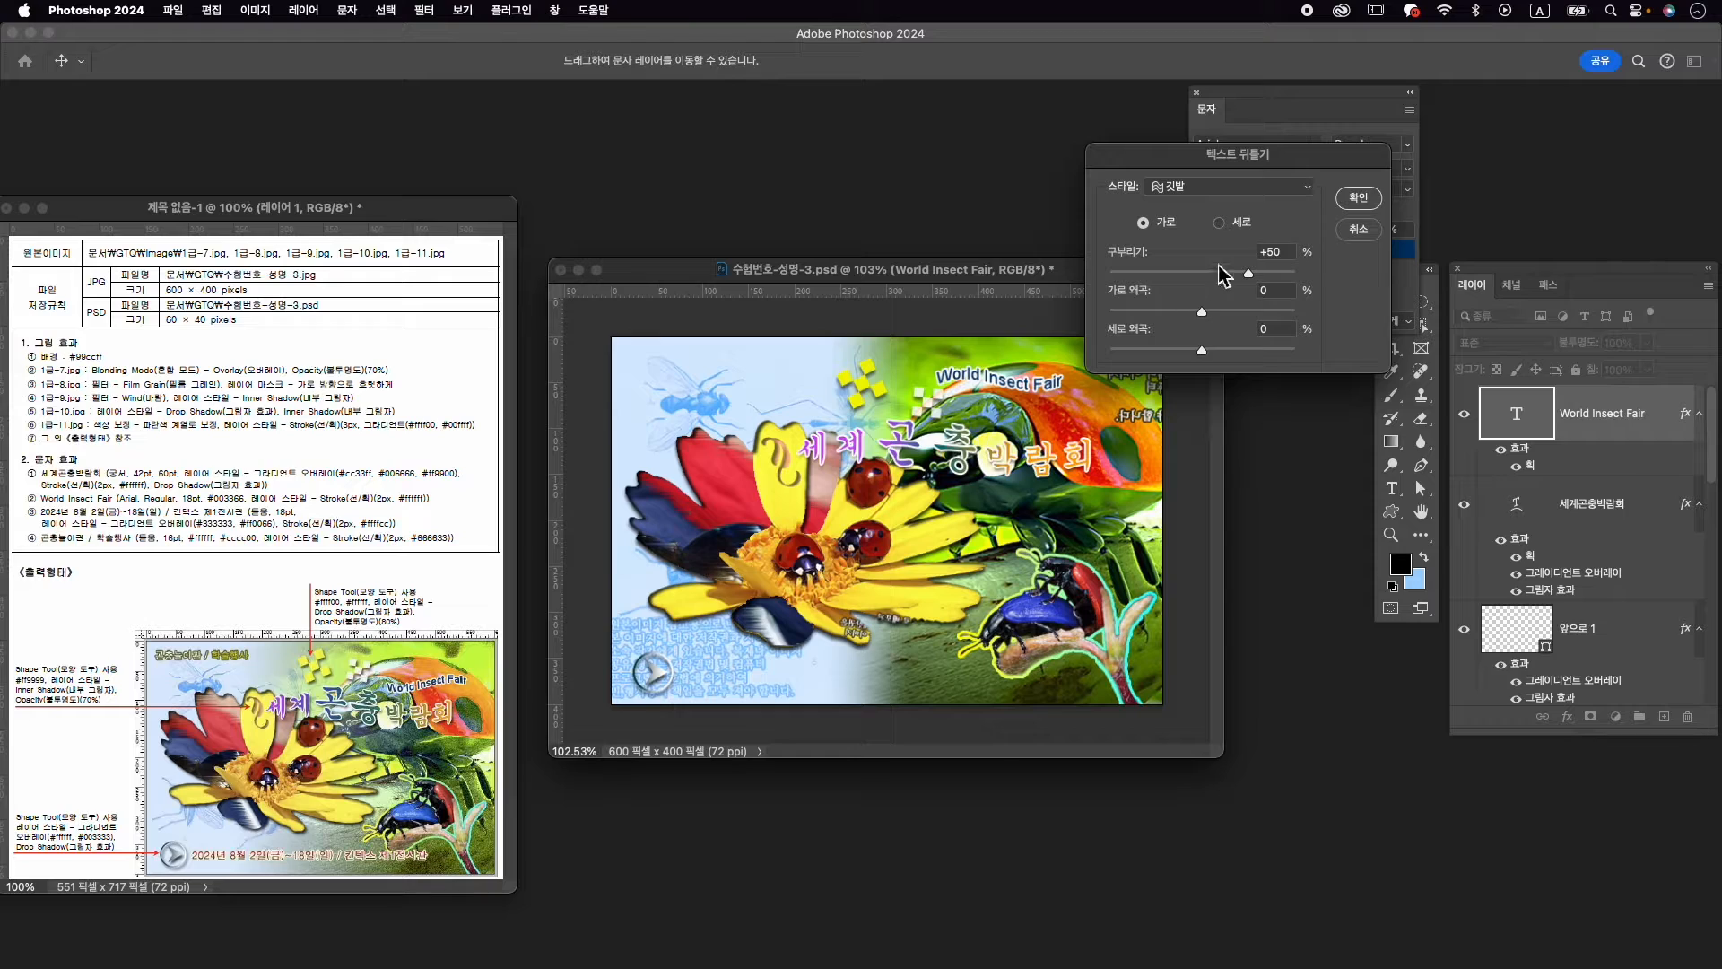
left_click_drag(1247, 274, 1176, 273)
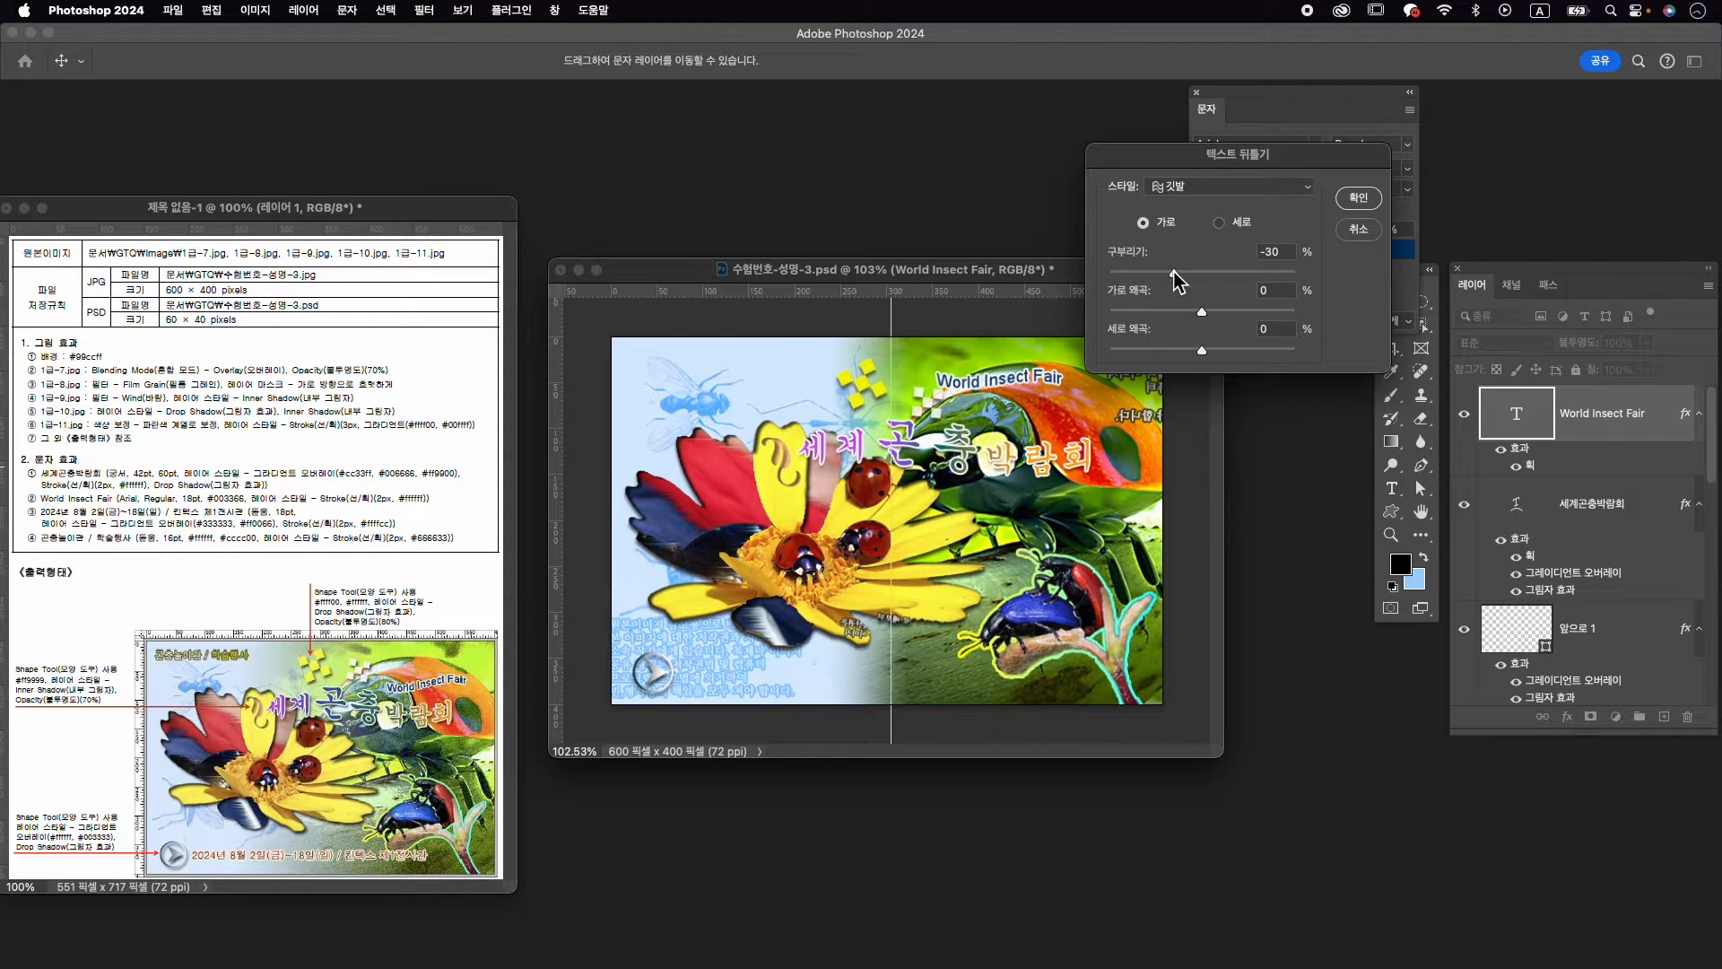
Try the Rise (상승) warp style on "World Insect Fair" with a bend of +28%
left_click(1252, 186)
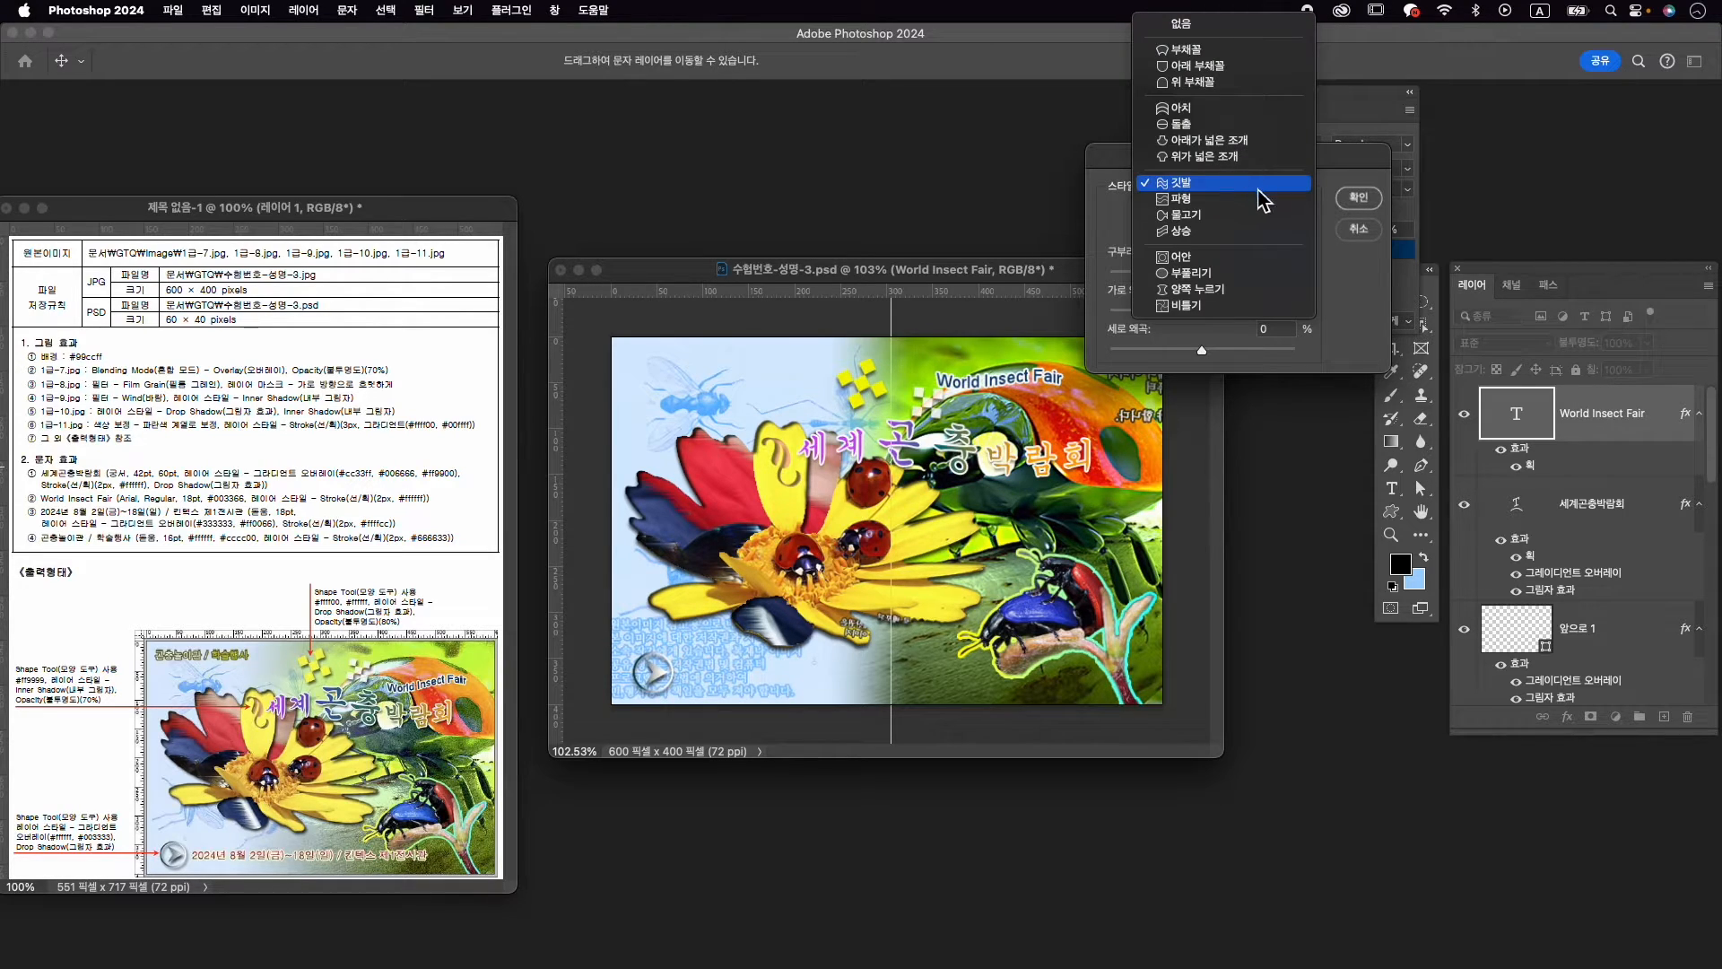
left_click(1256, 232)
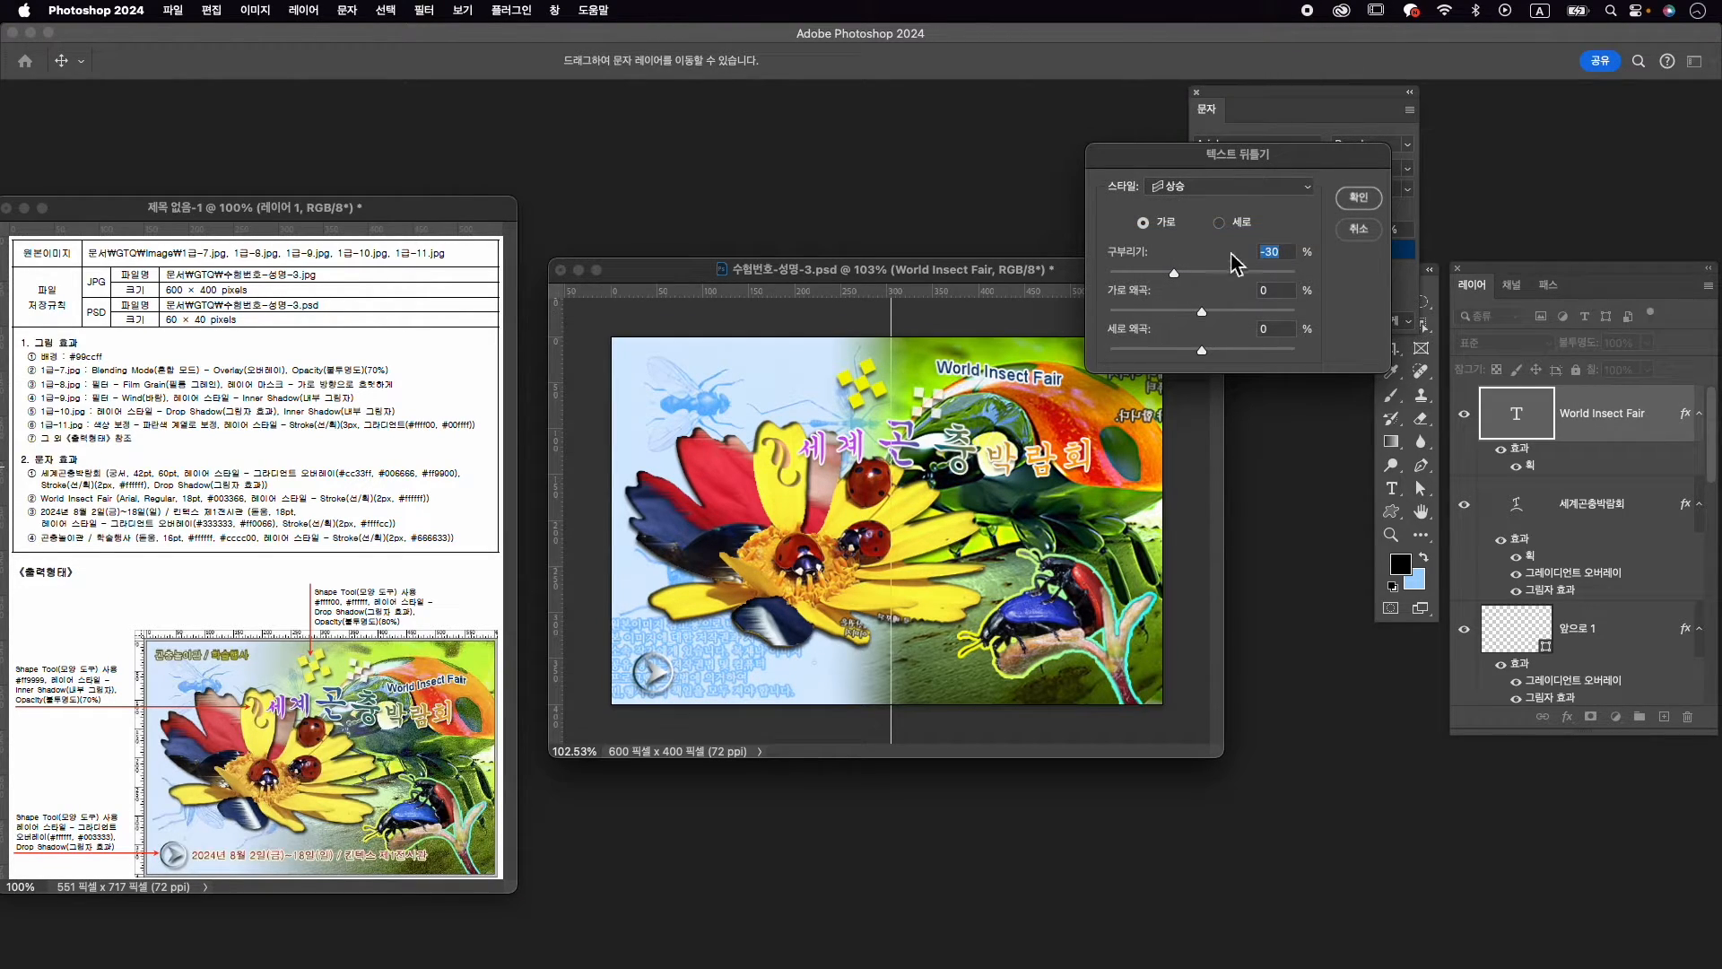
left_click_drag(1176, 281, 1231, 273)
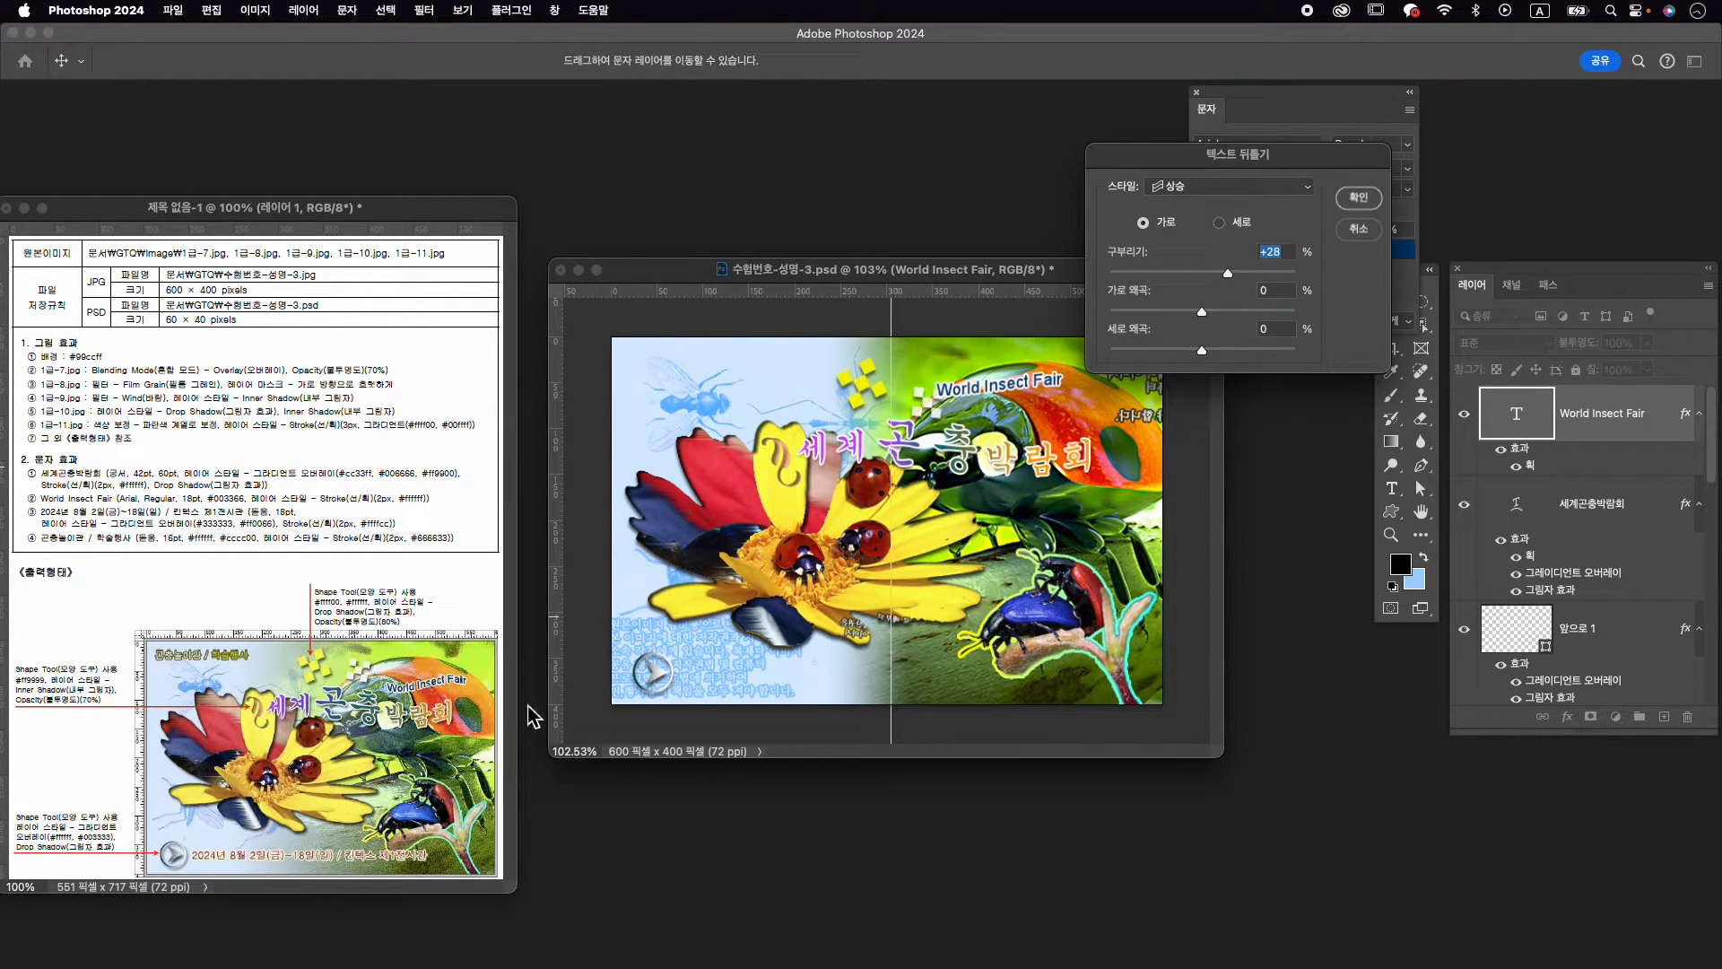
Switch the text warp back to Flag (깃발), set the bend to -35% and apply it
left_click(1220, 186)
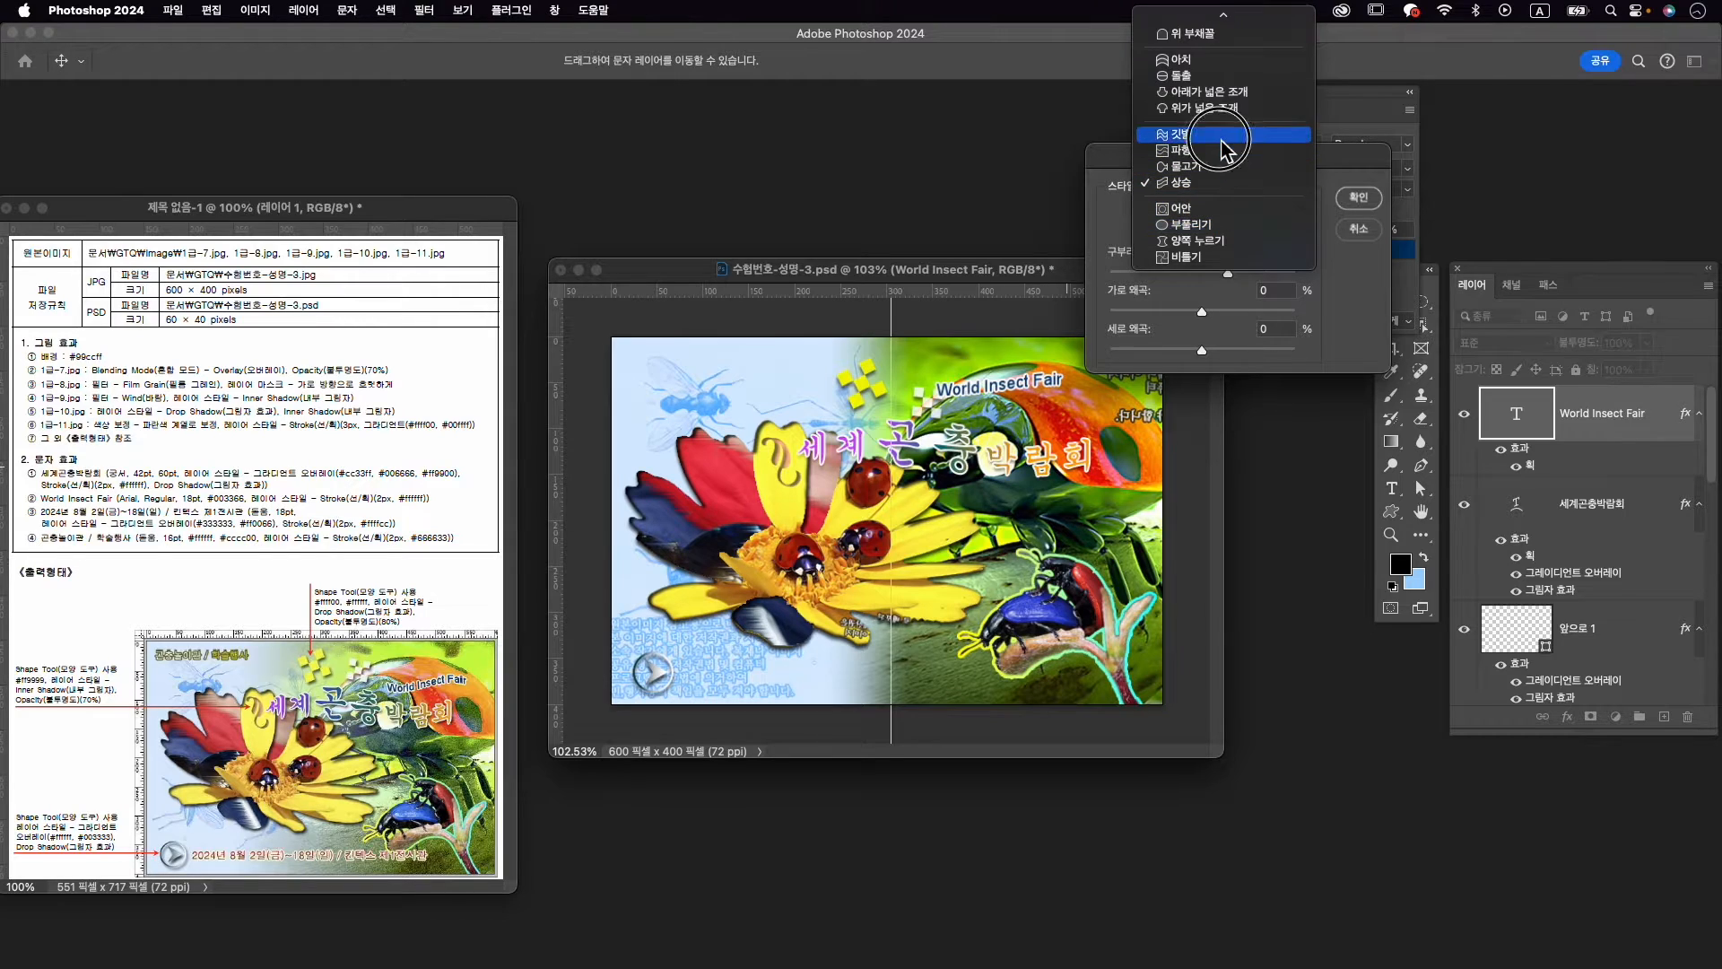
left_click(1225, 139)
left_click_drag(1178, 287, 1175, 286)
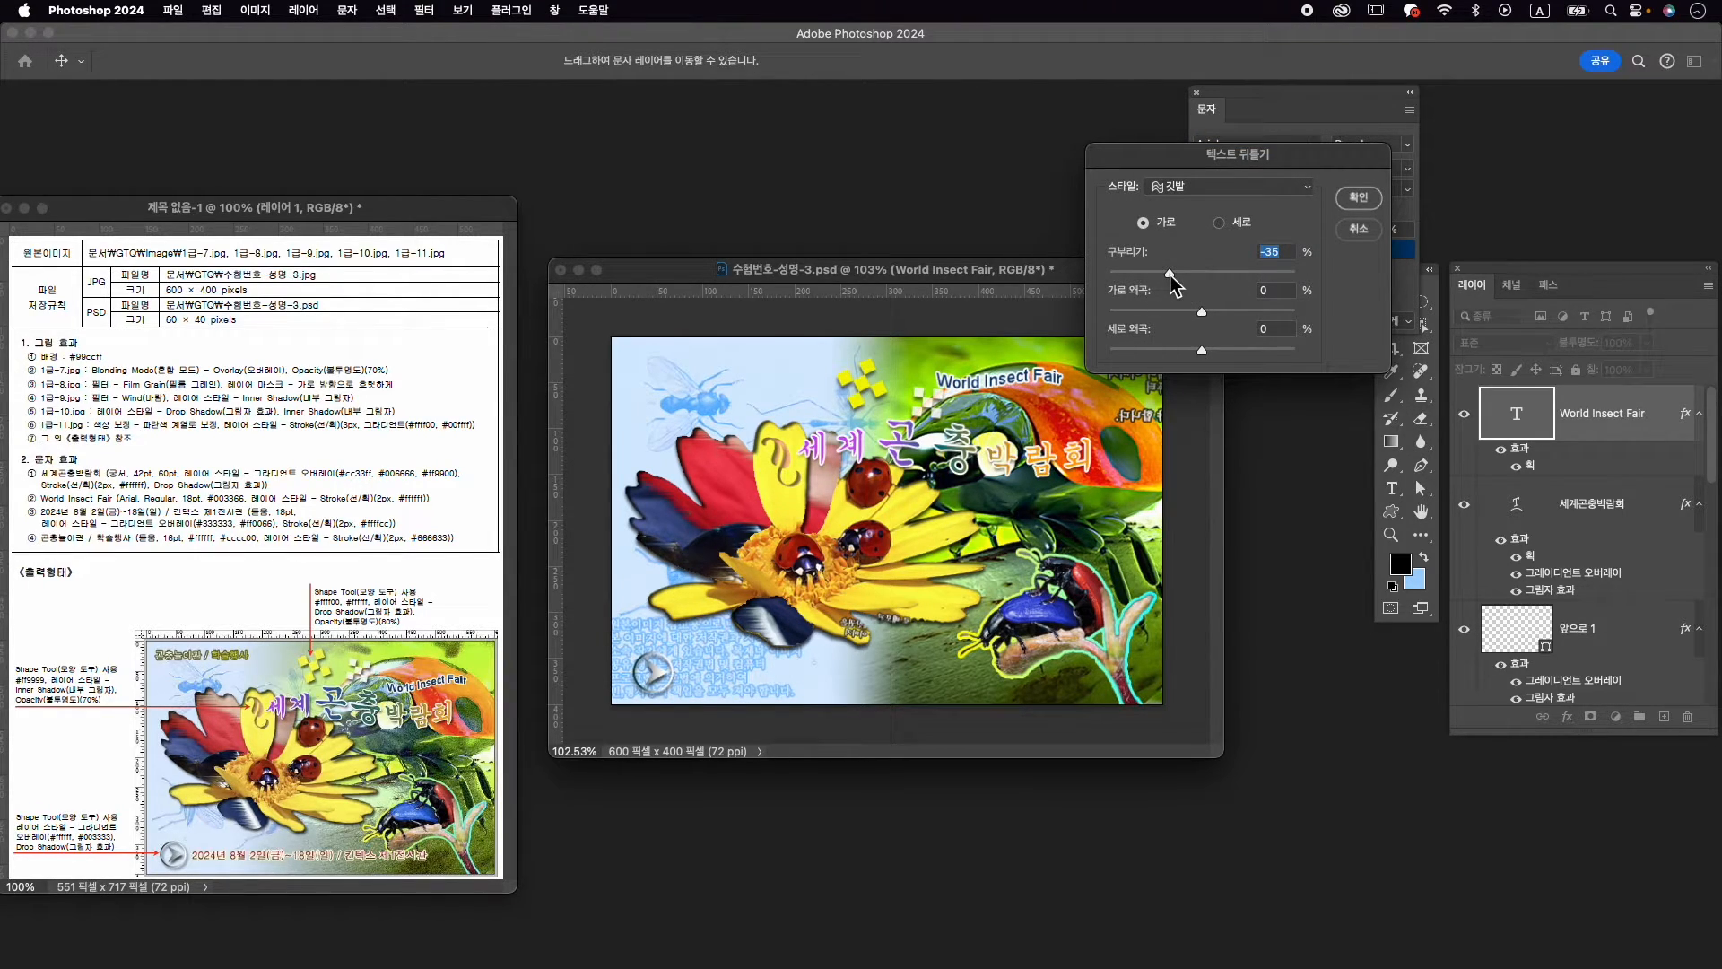
left_click(1358, 198)
Move "World Insect Fair" to about X 478 px, Y 75 px and rotate it about -4.4° with Free Transform
key("super+t")
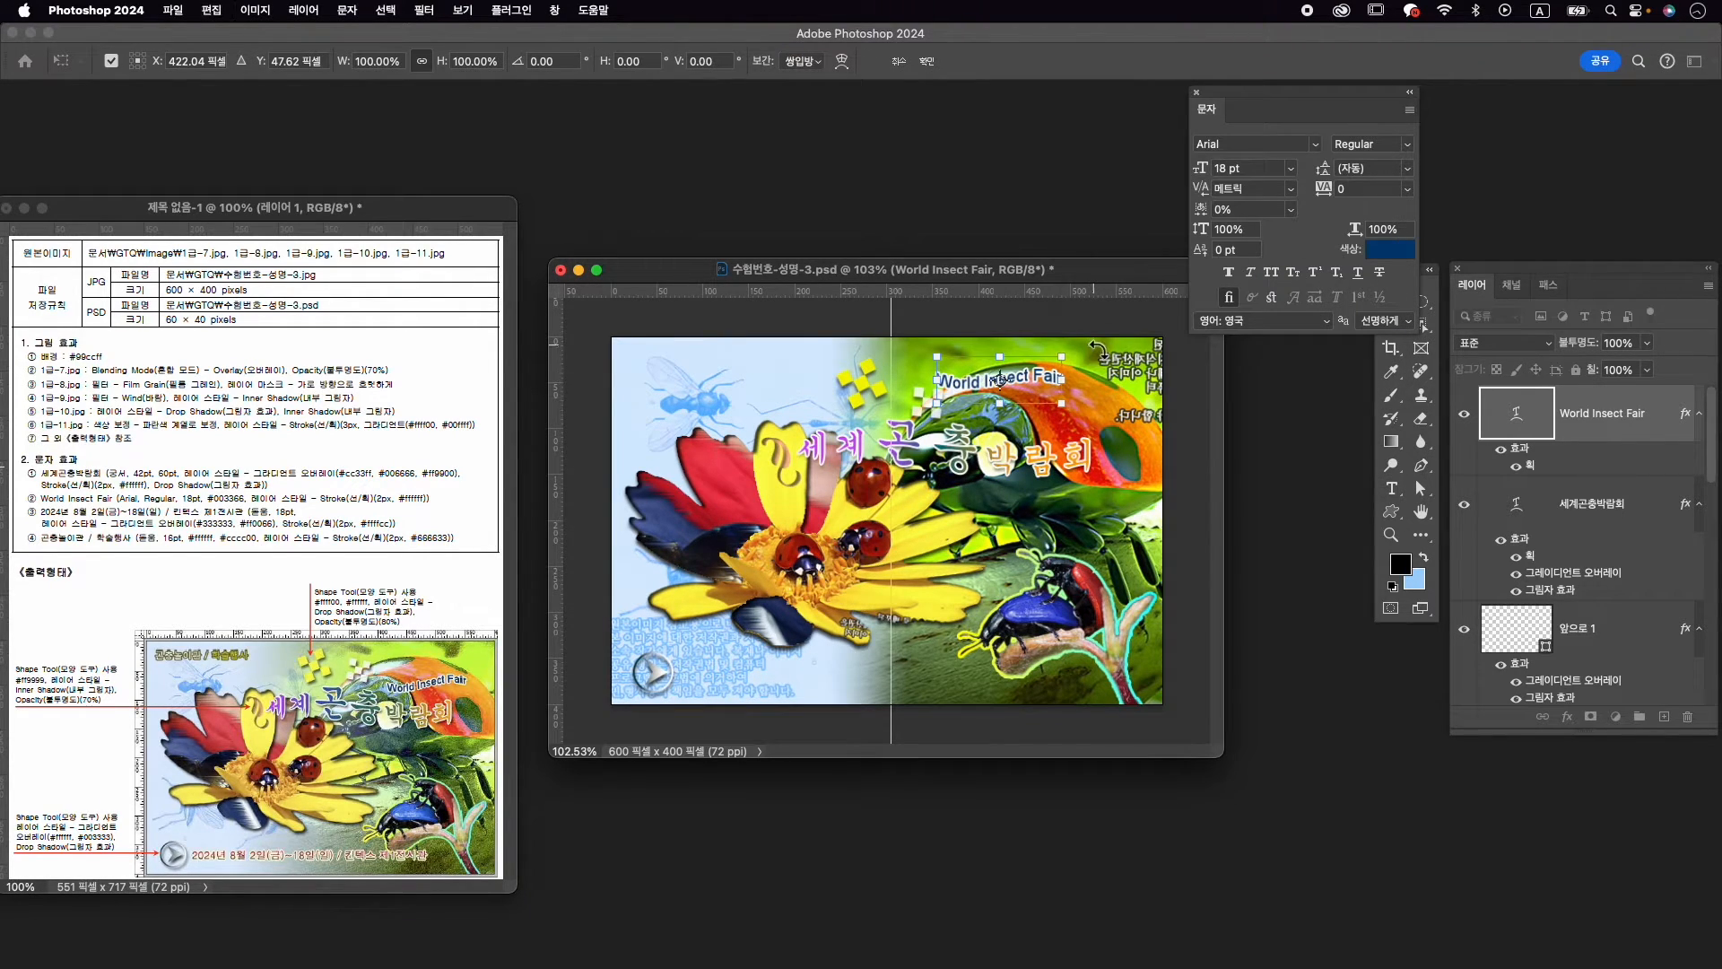
left_click_drag(1053, 371, 1135, 368)
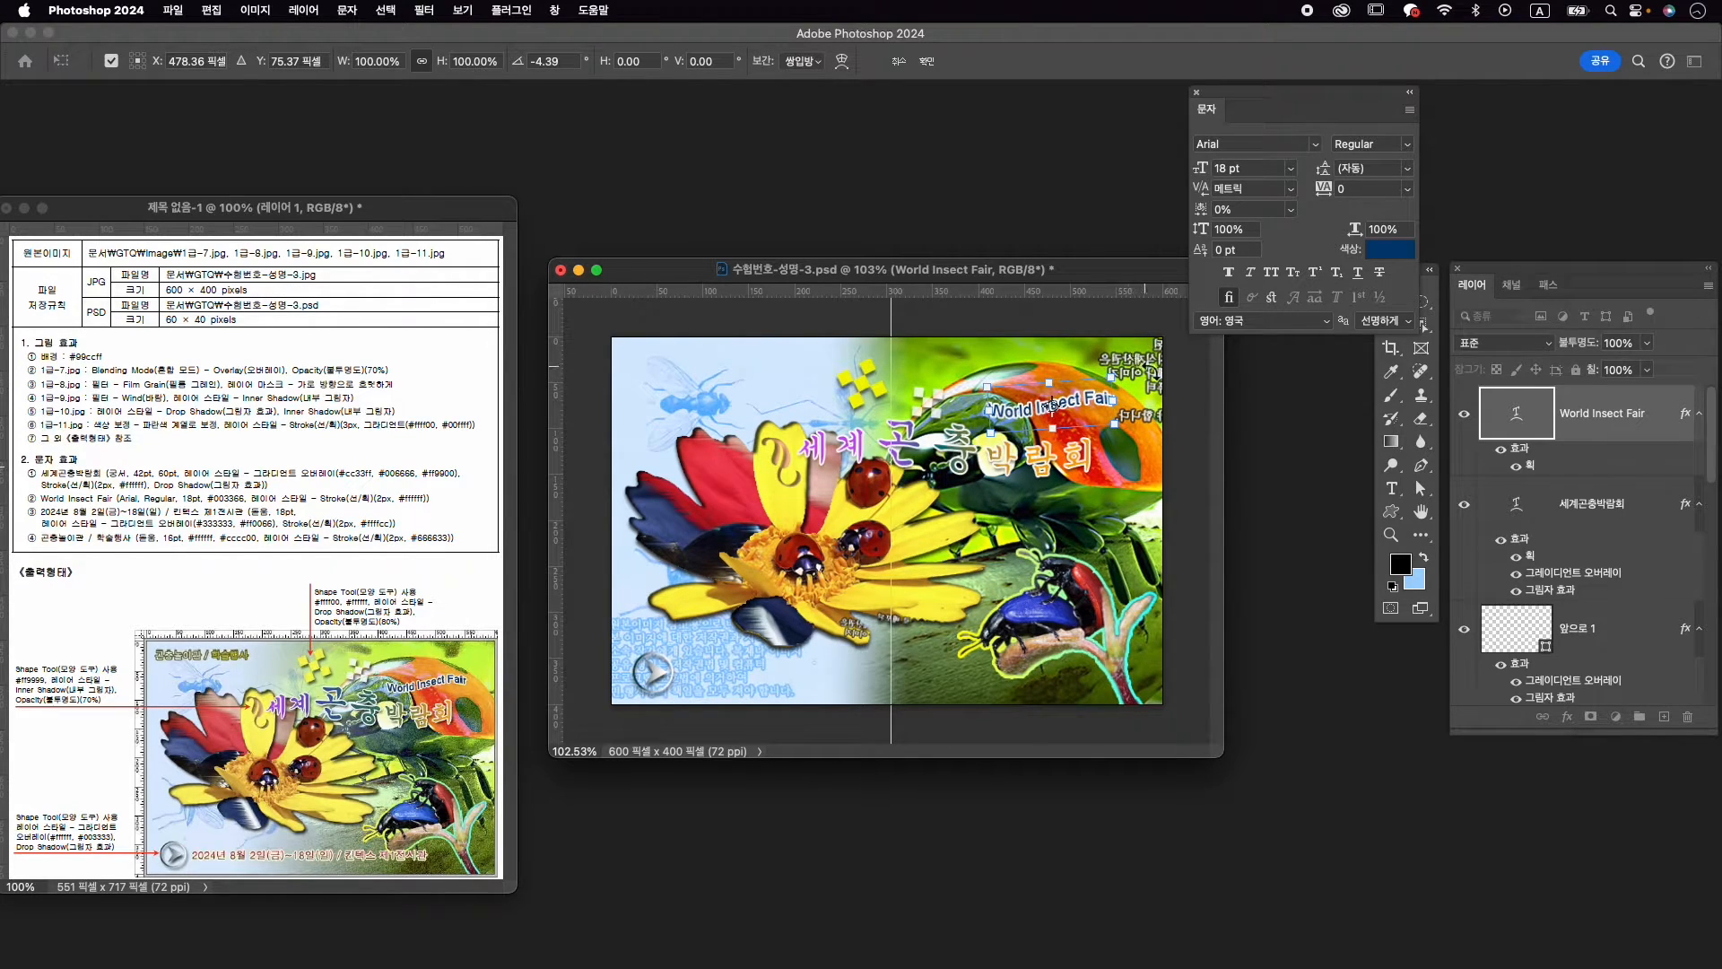
key("Return")
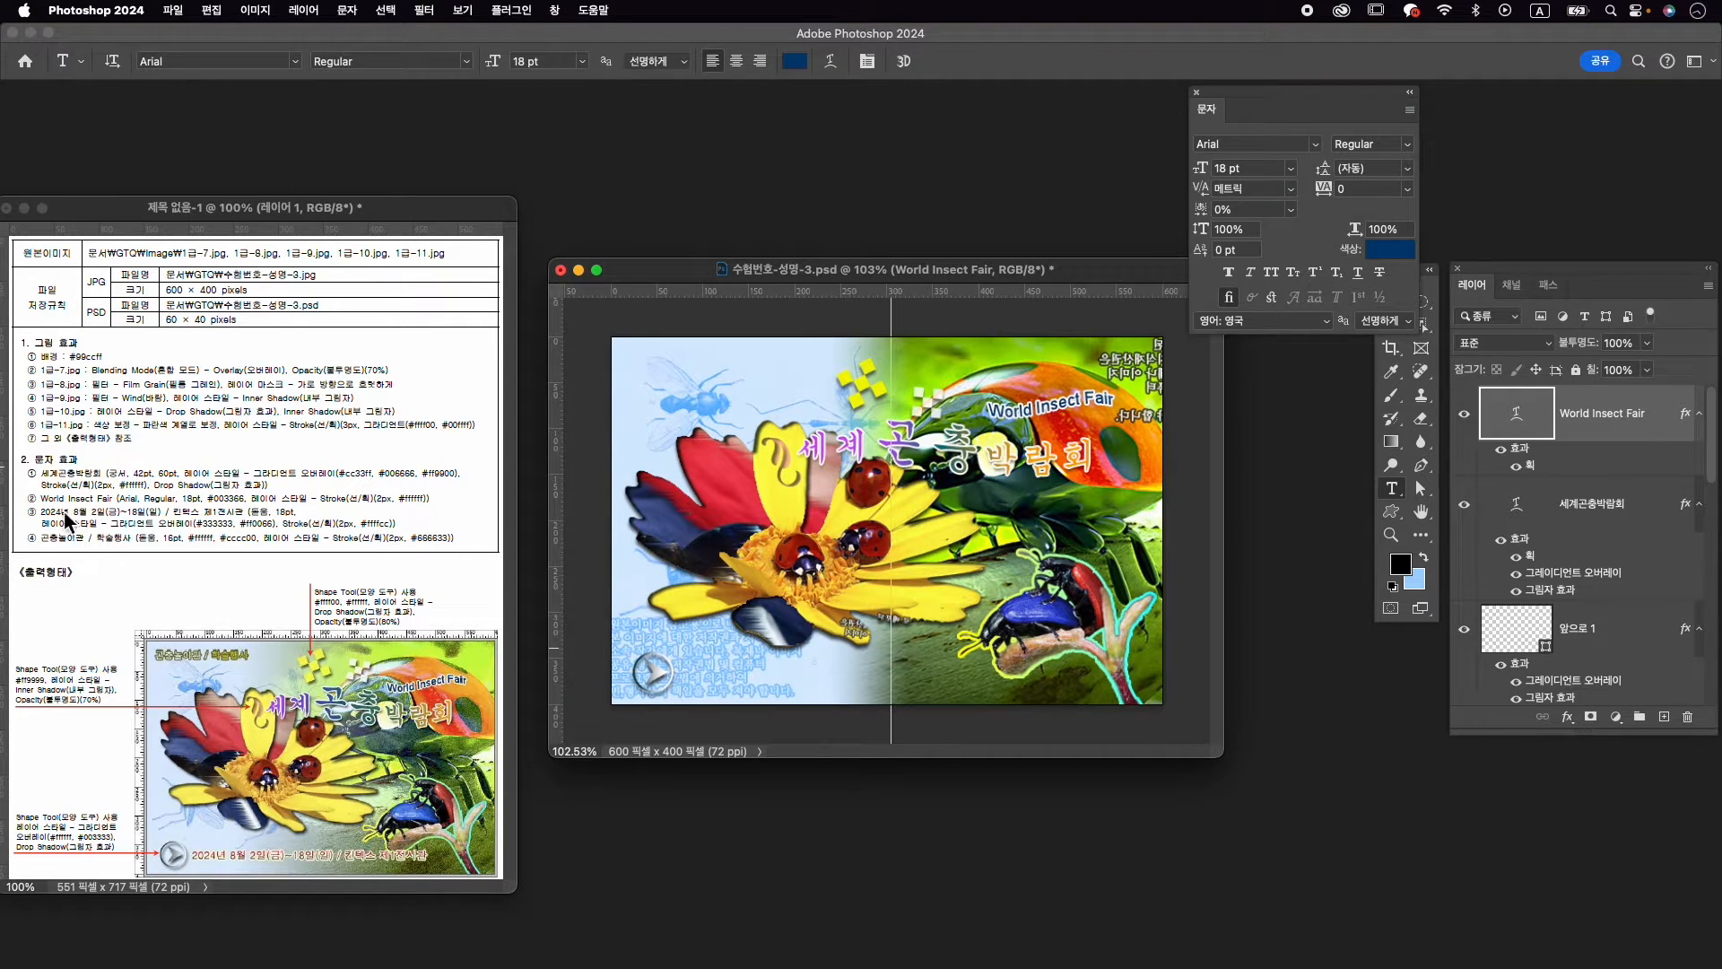
Add a text layer reading "2024년 8월 2일(금)~18일(일) / 킨텍스 제1전시관" beside the round arrow icon in the poster's lower left
left_click(696, 678)
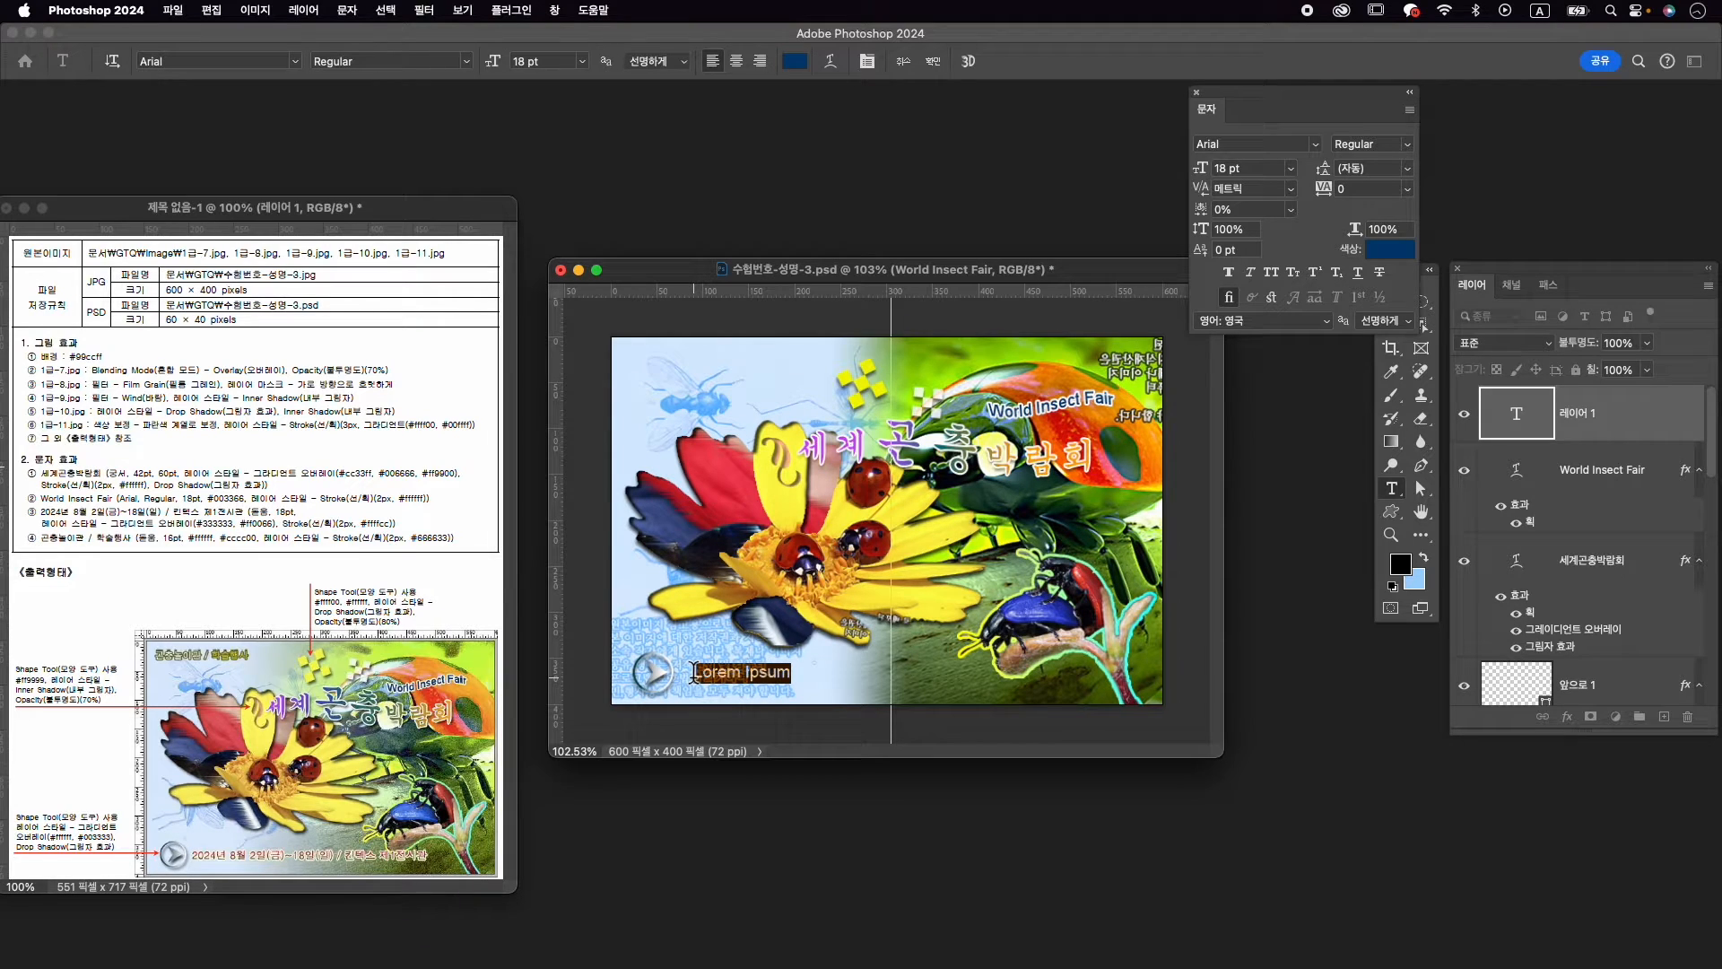
type("20")
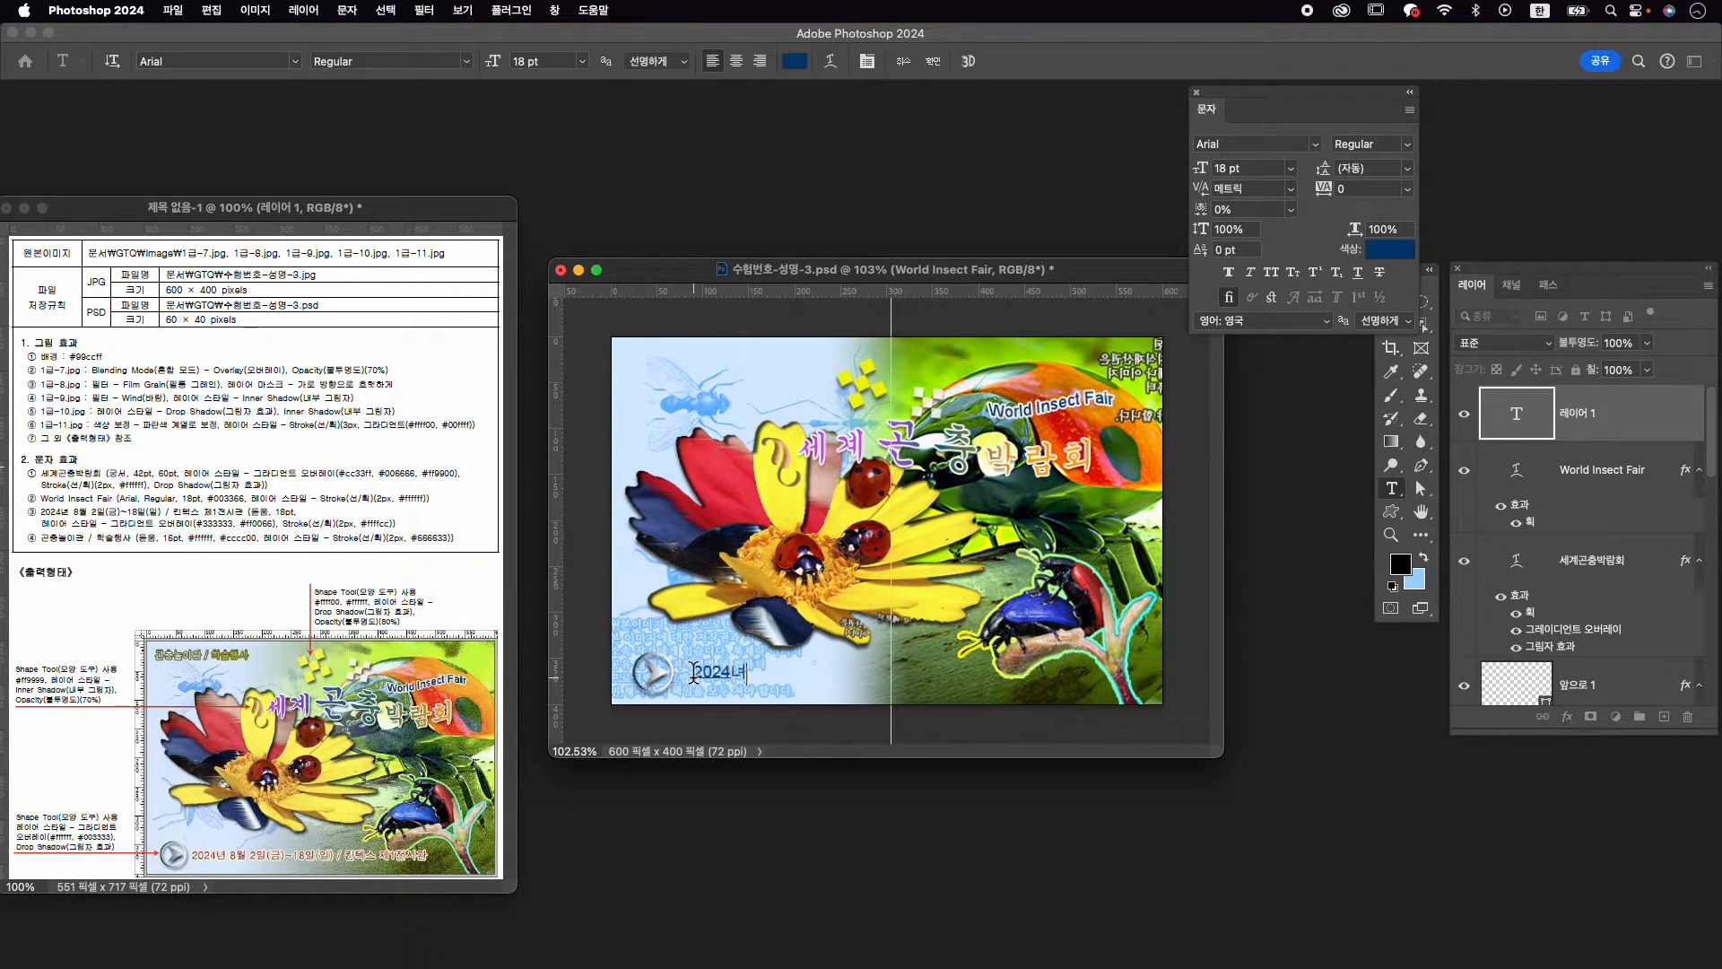
type("24년 ㅔ")
key("BackSpace")
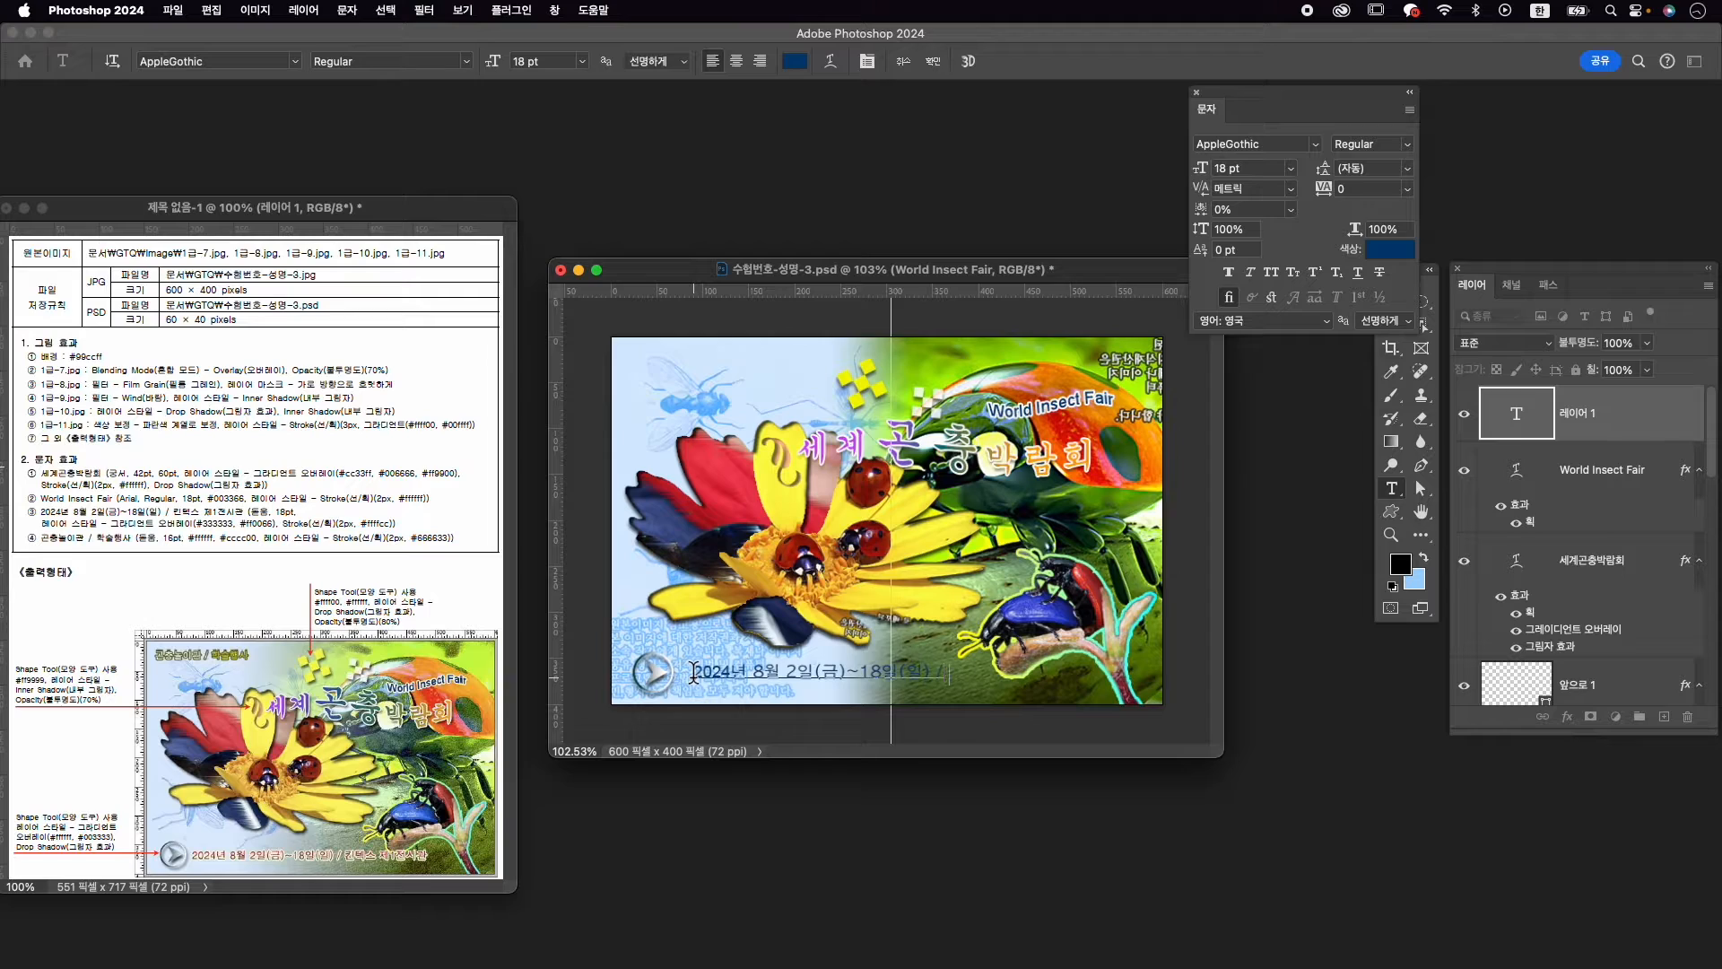
type("킨테")
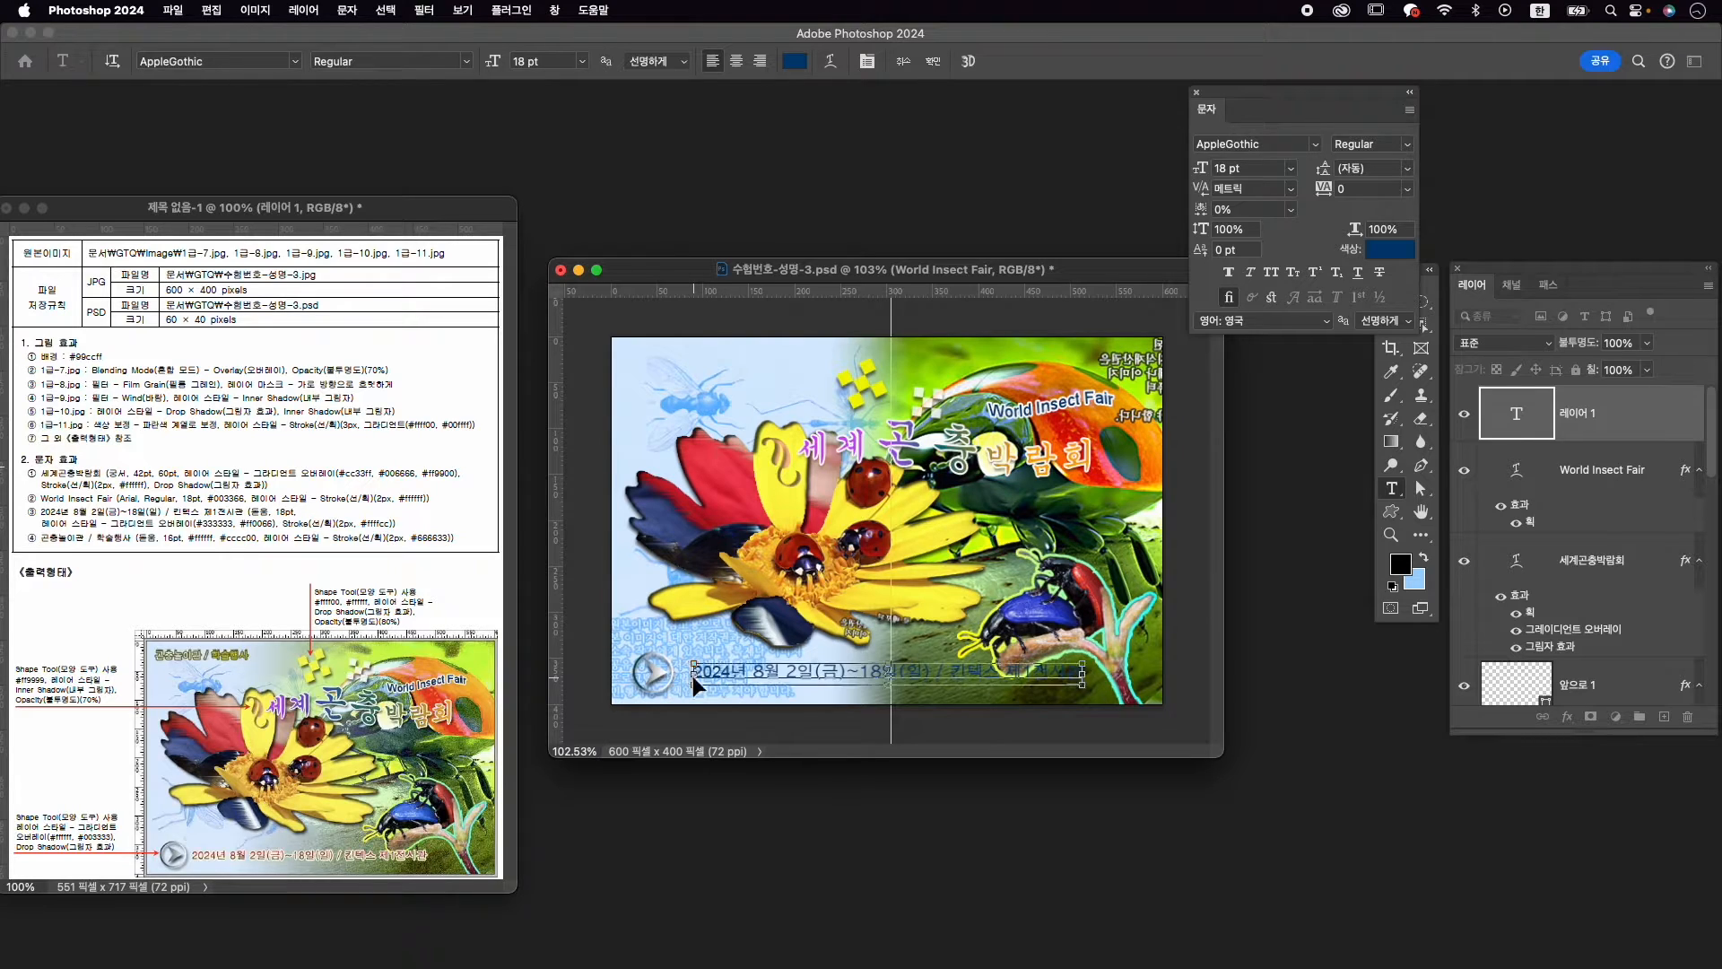
Change the font of the whole date and venue line to KoPubWorldDotum_Pro Medium and commit the text
key("super+a")
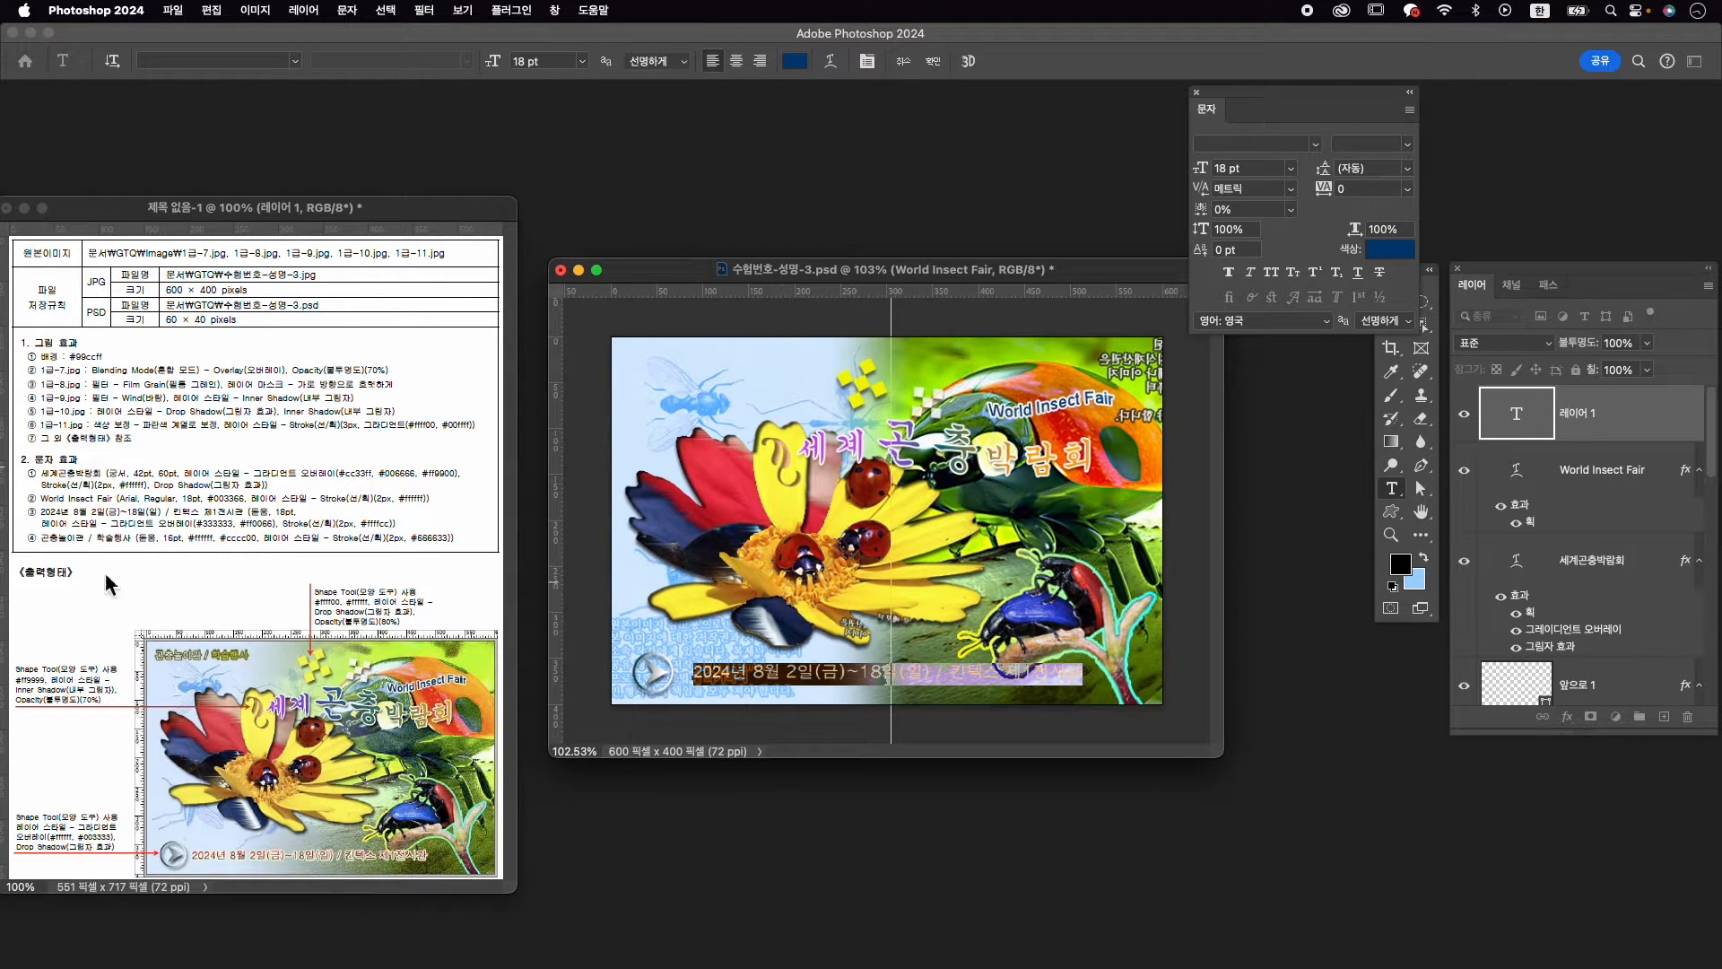
left_click(1243, 143)
type("ㅇ")
key("Caps_Lock")
key("BackSpace")
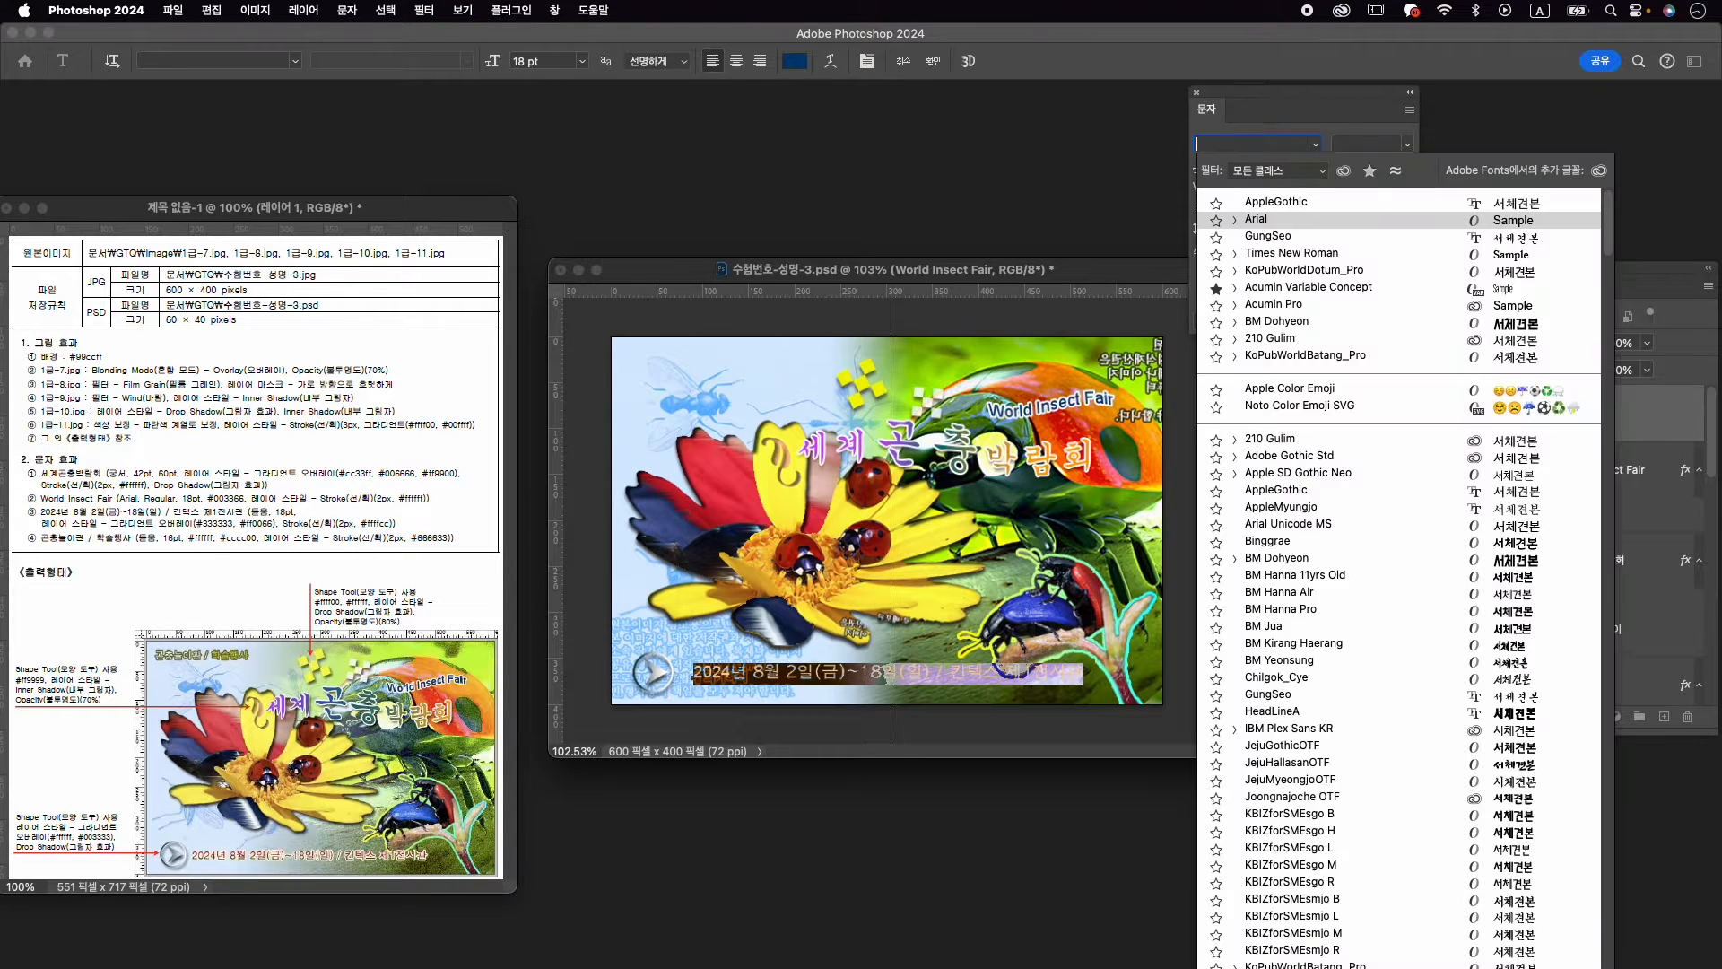
type("dotu")
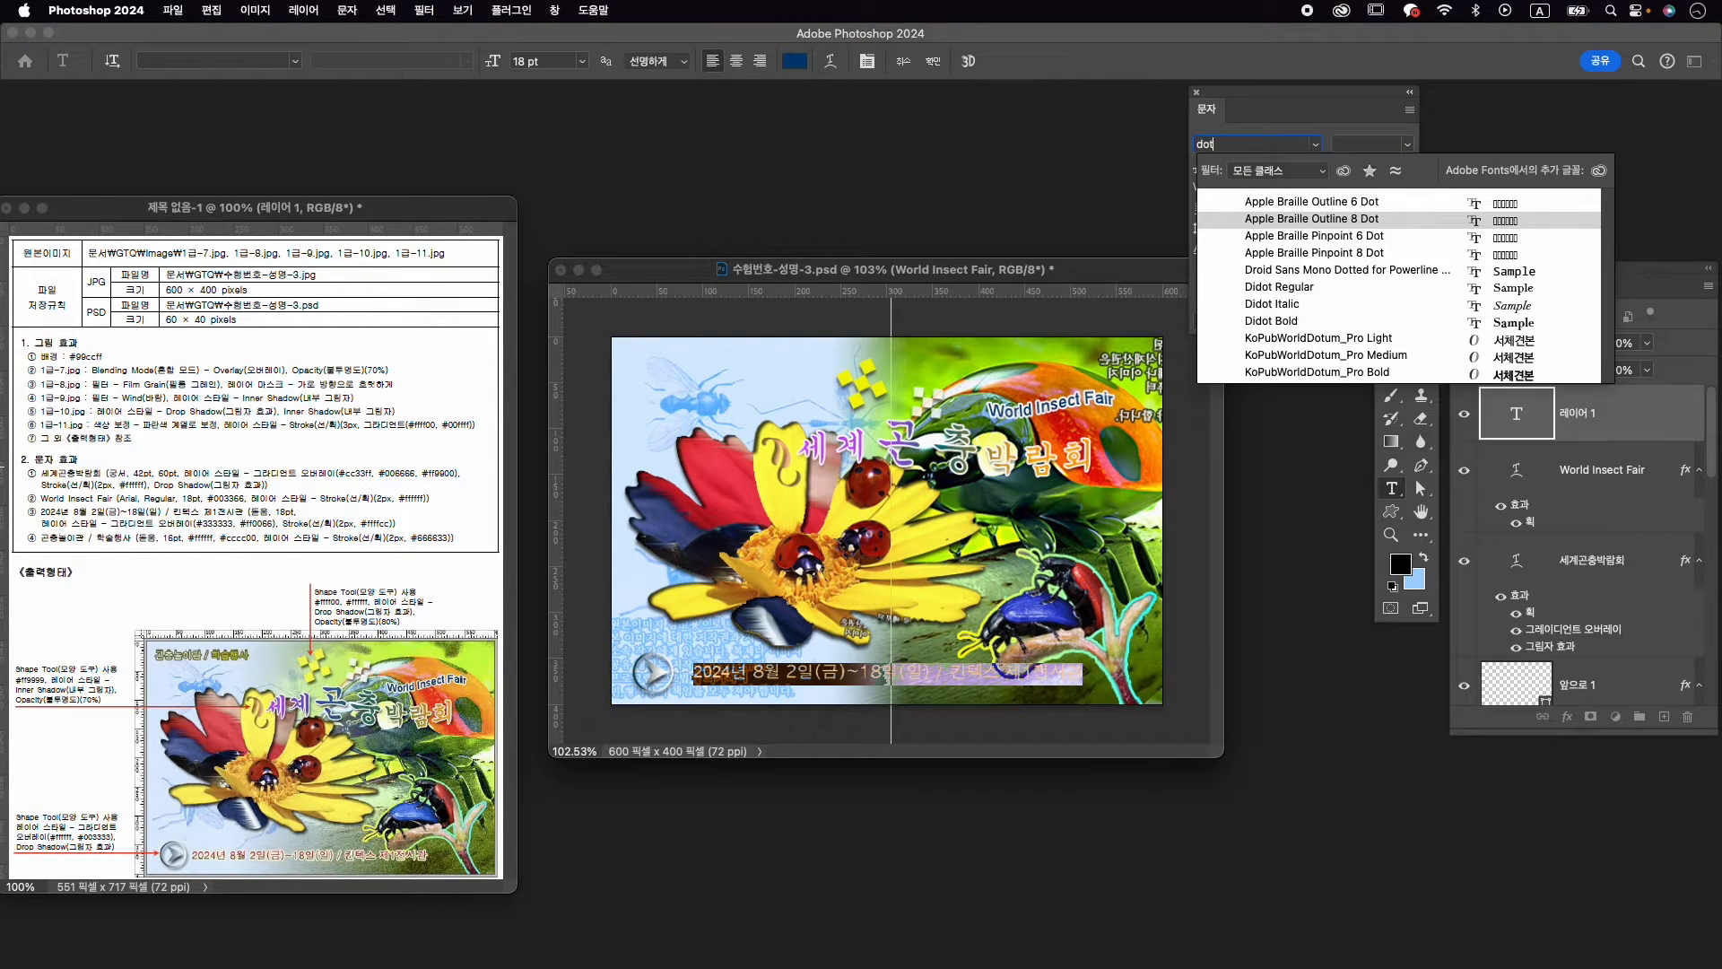
key("Return")
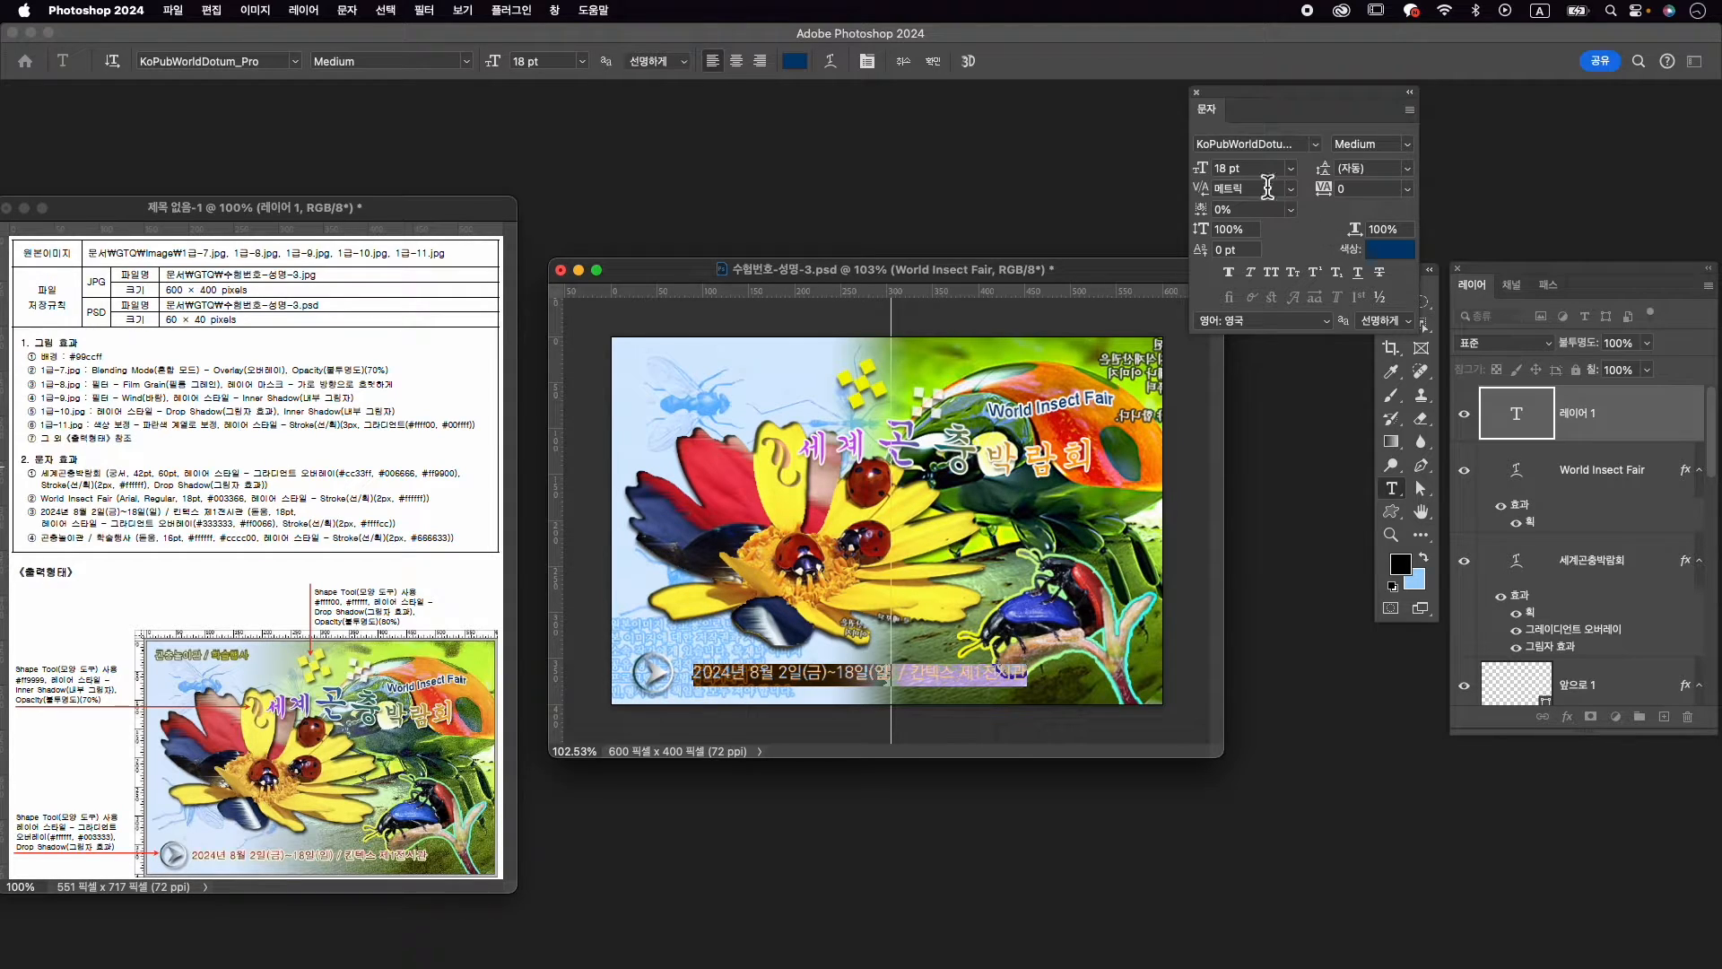
left_click(933, 61)
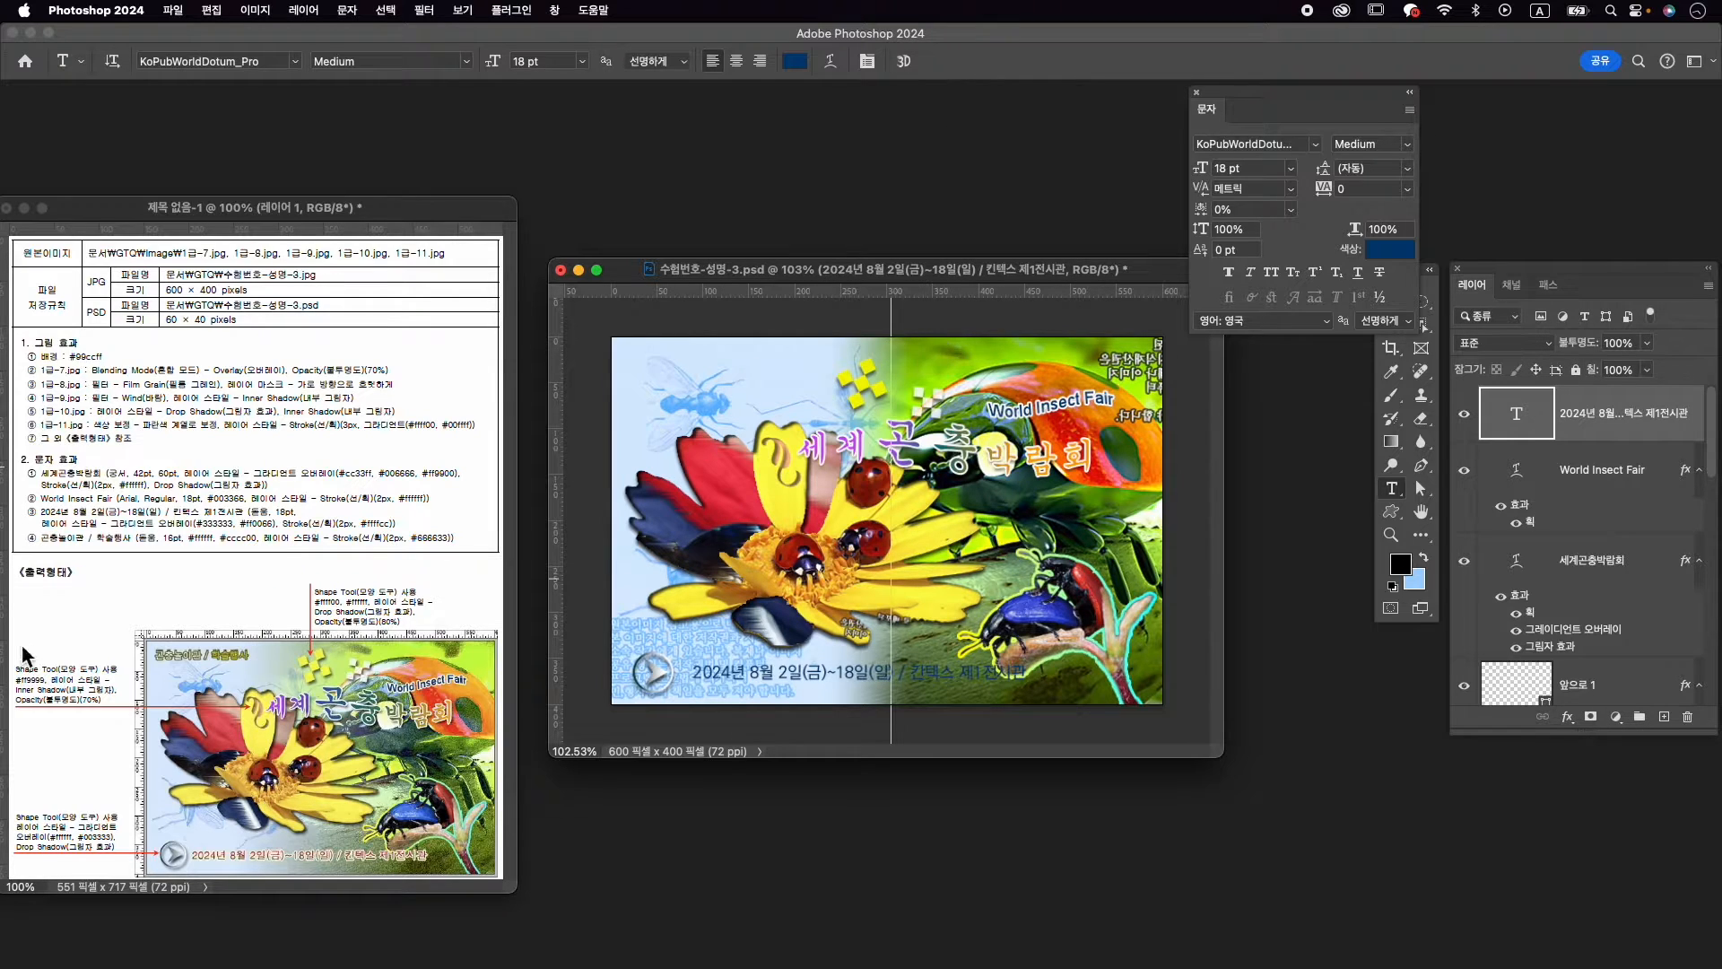
Add a Gradient Overlay (그레이디언트 오버레이) to the date line, remove the gradient's middle stop and set its start colour to #333333
left_click(1567, 717)
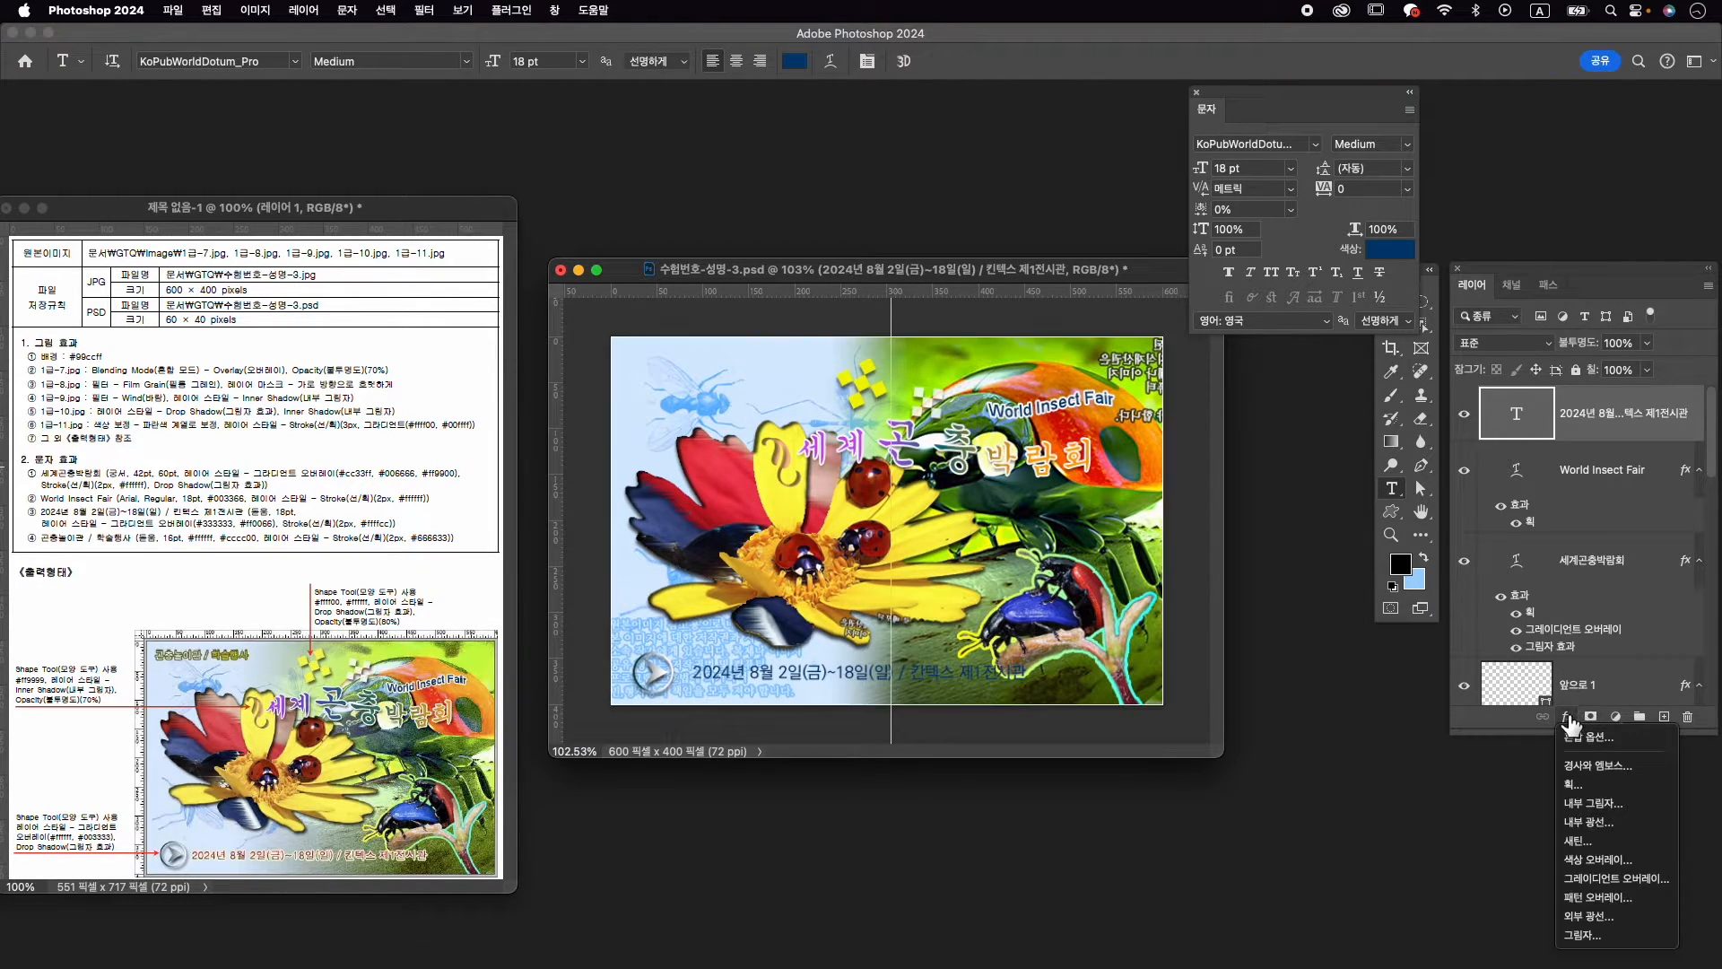
left_click(1647, 880)
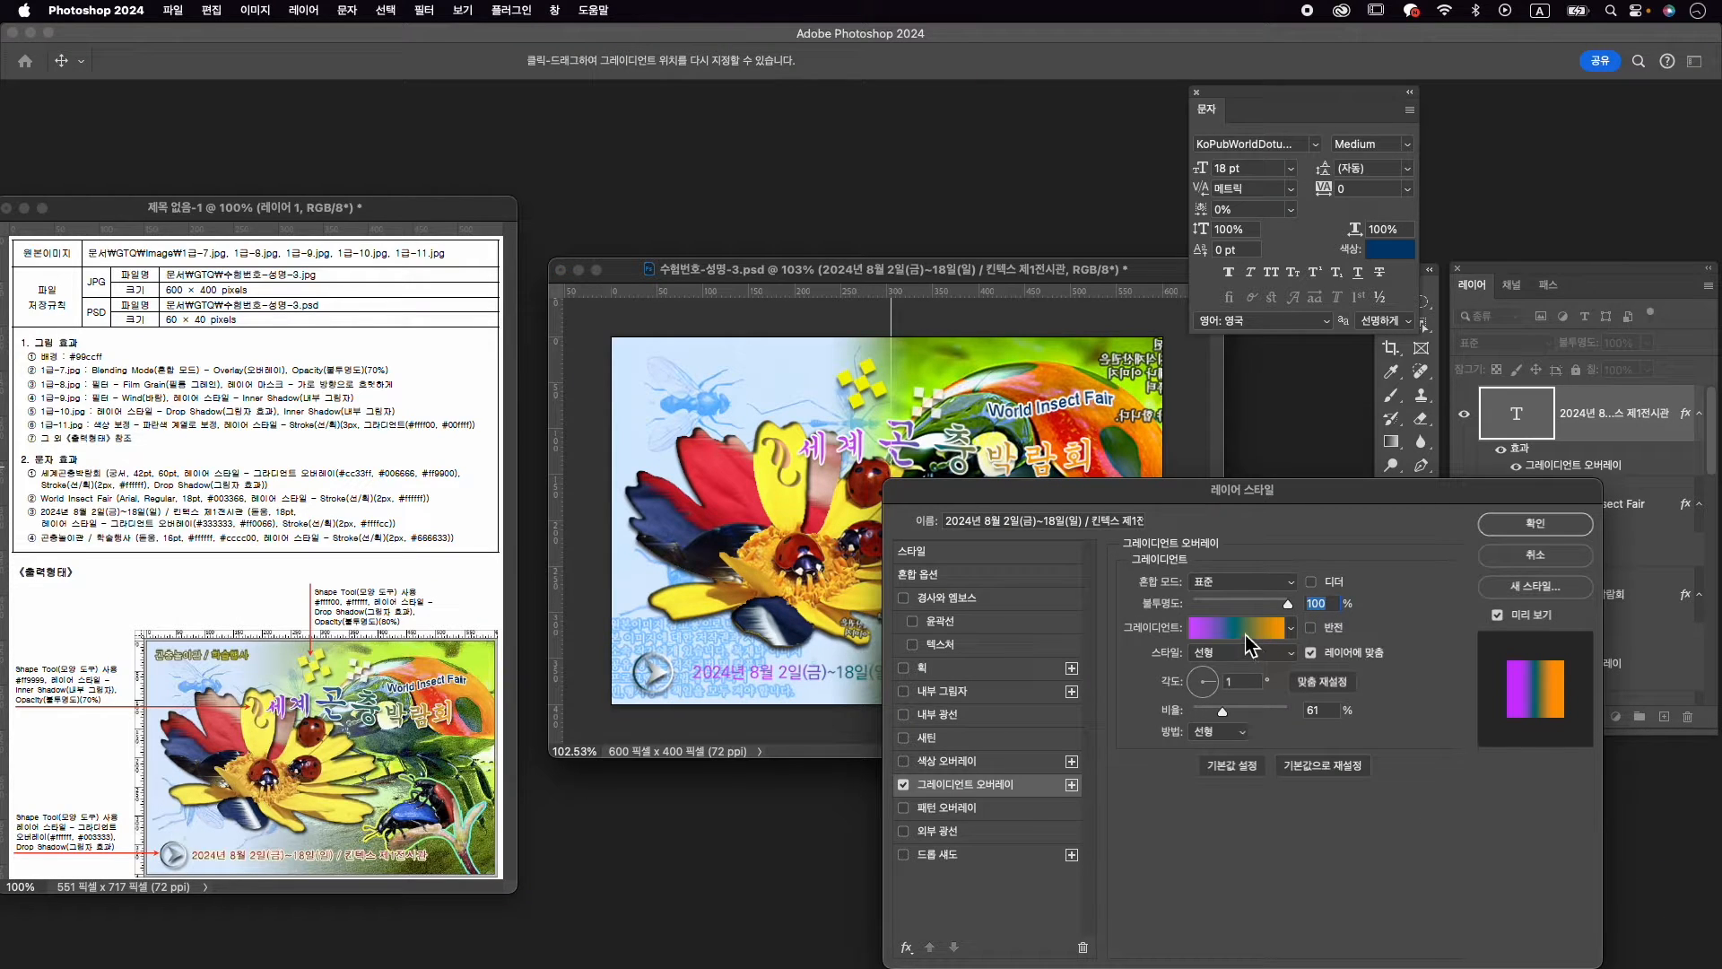
left_click(1247, 628)
left_click_drag(1251, 783, 1245, 848)
double_click(1075, 780)
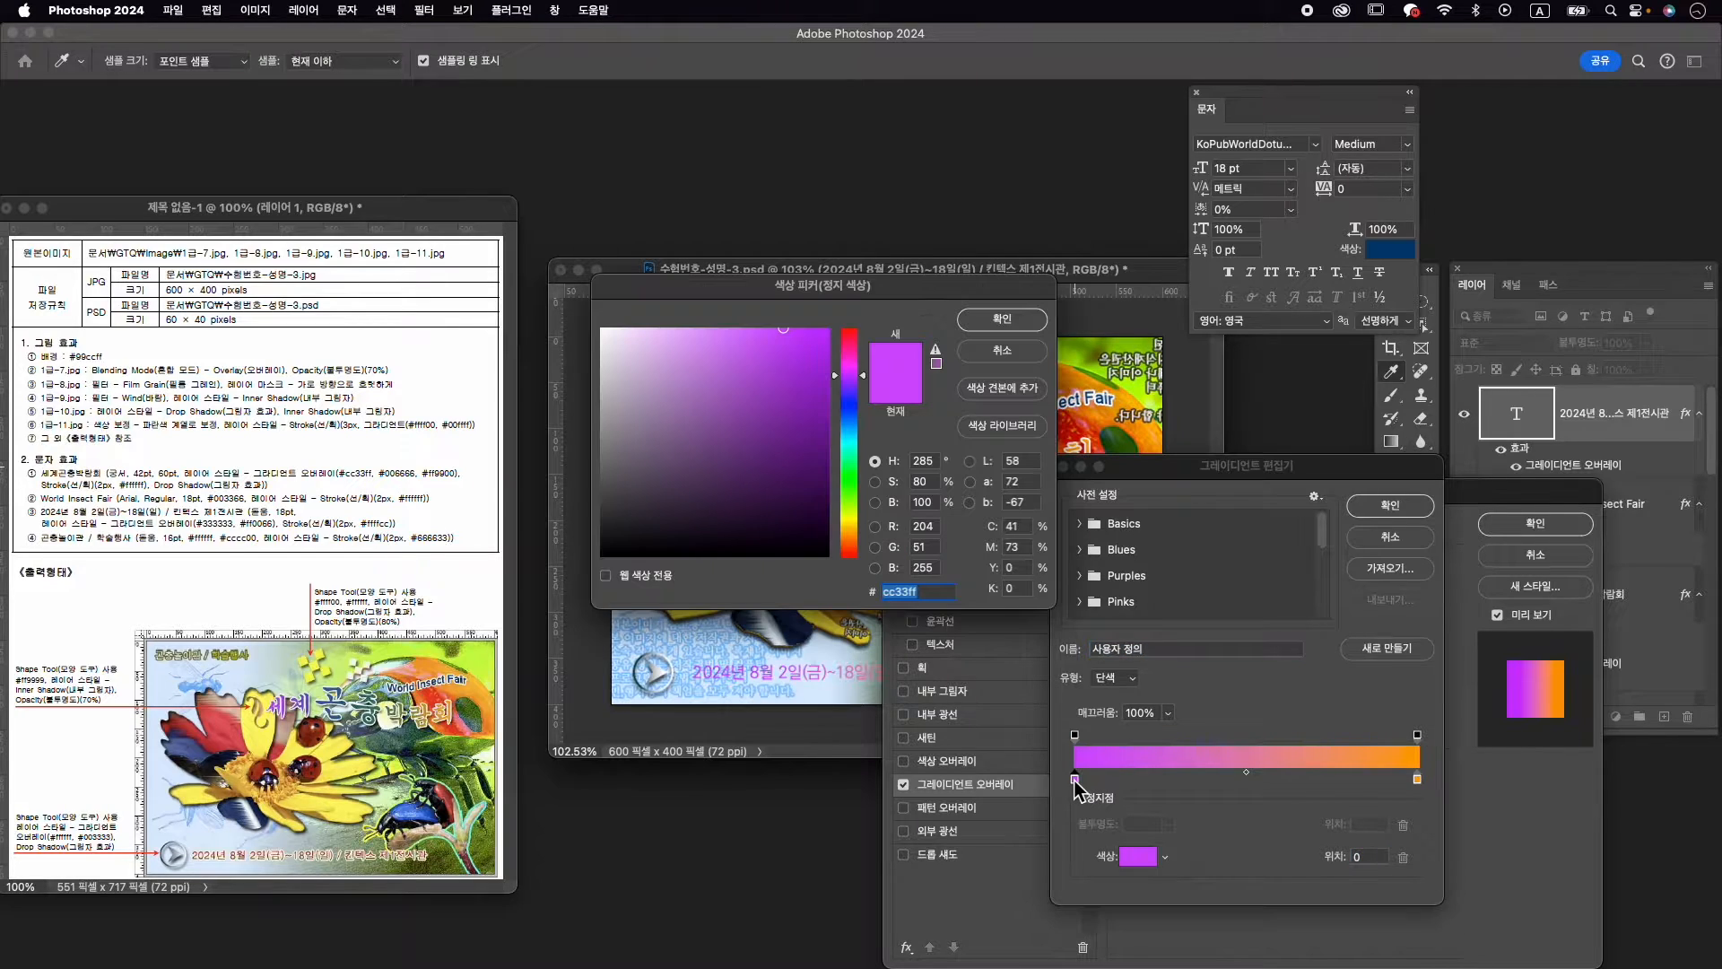
type("33")
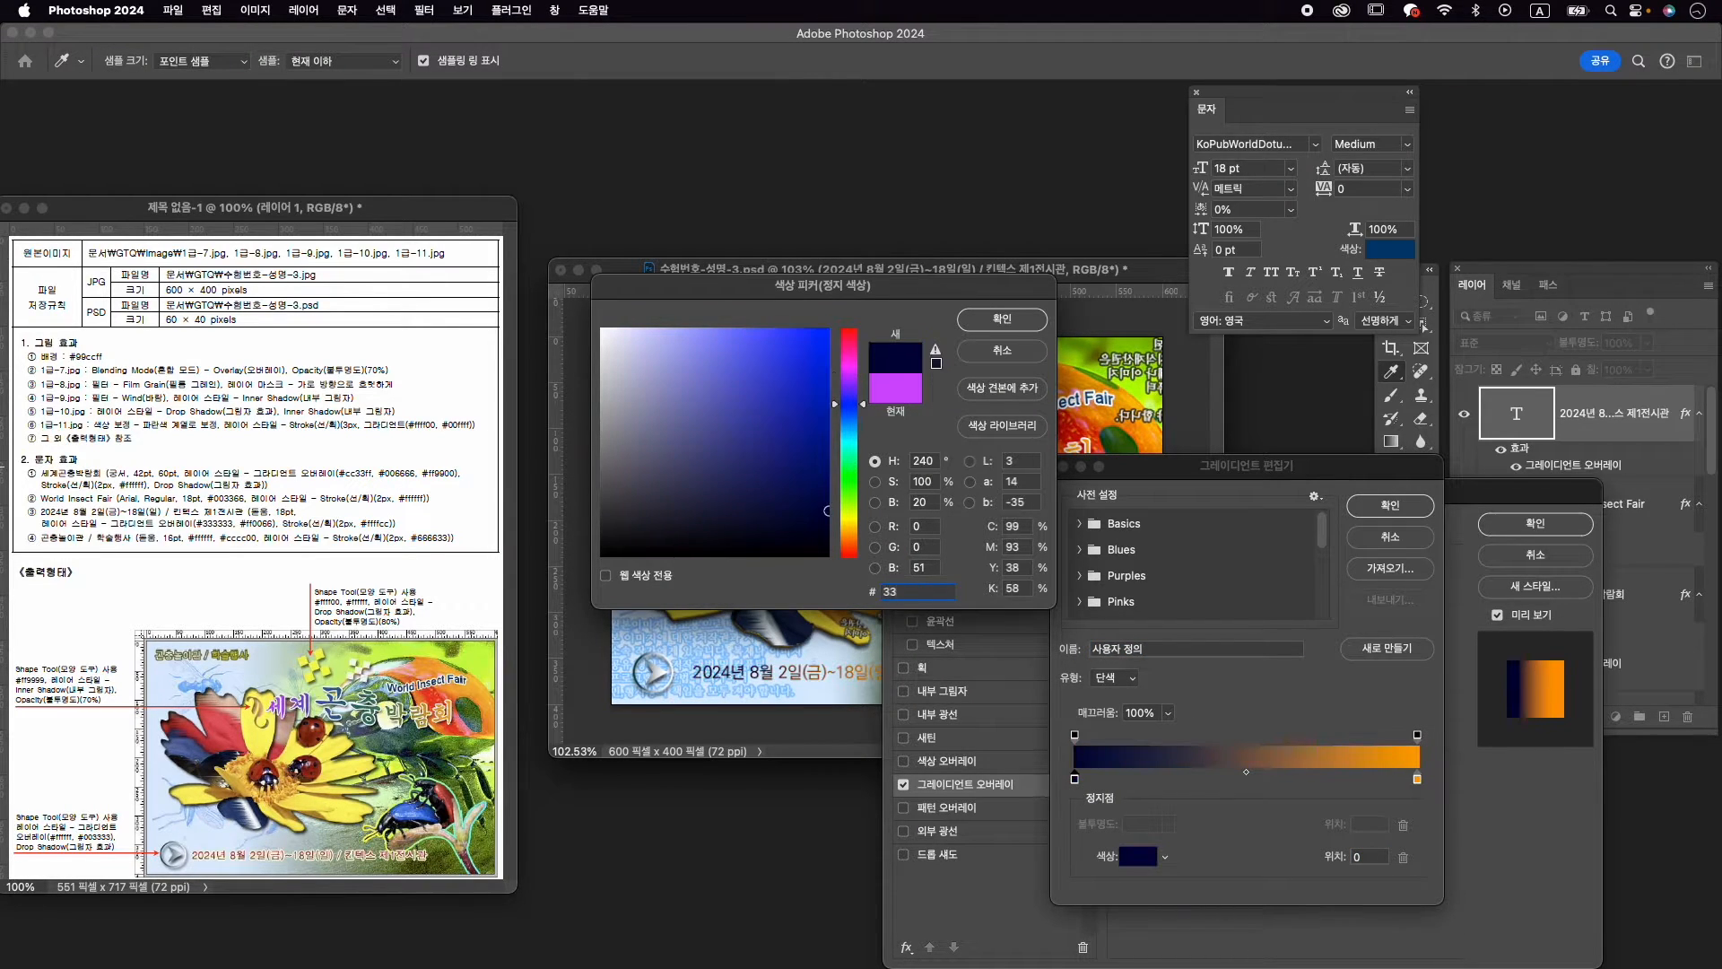
type("3333")
key("Return")
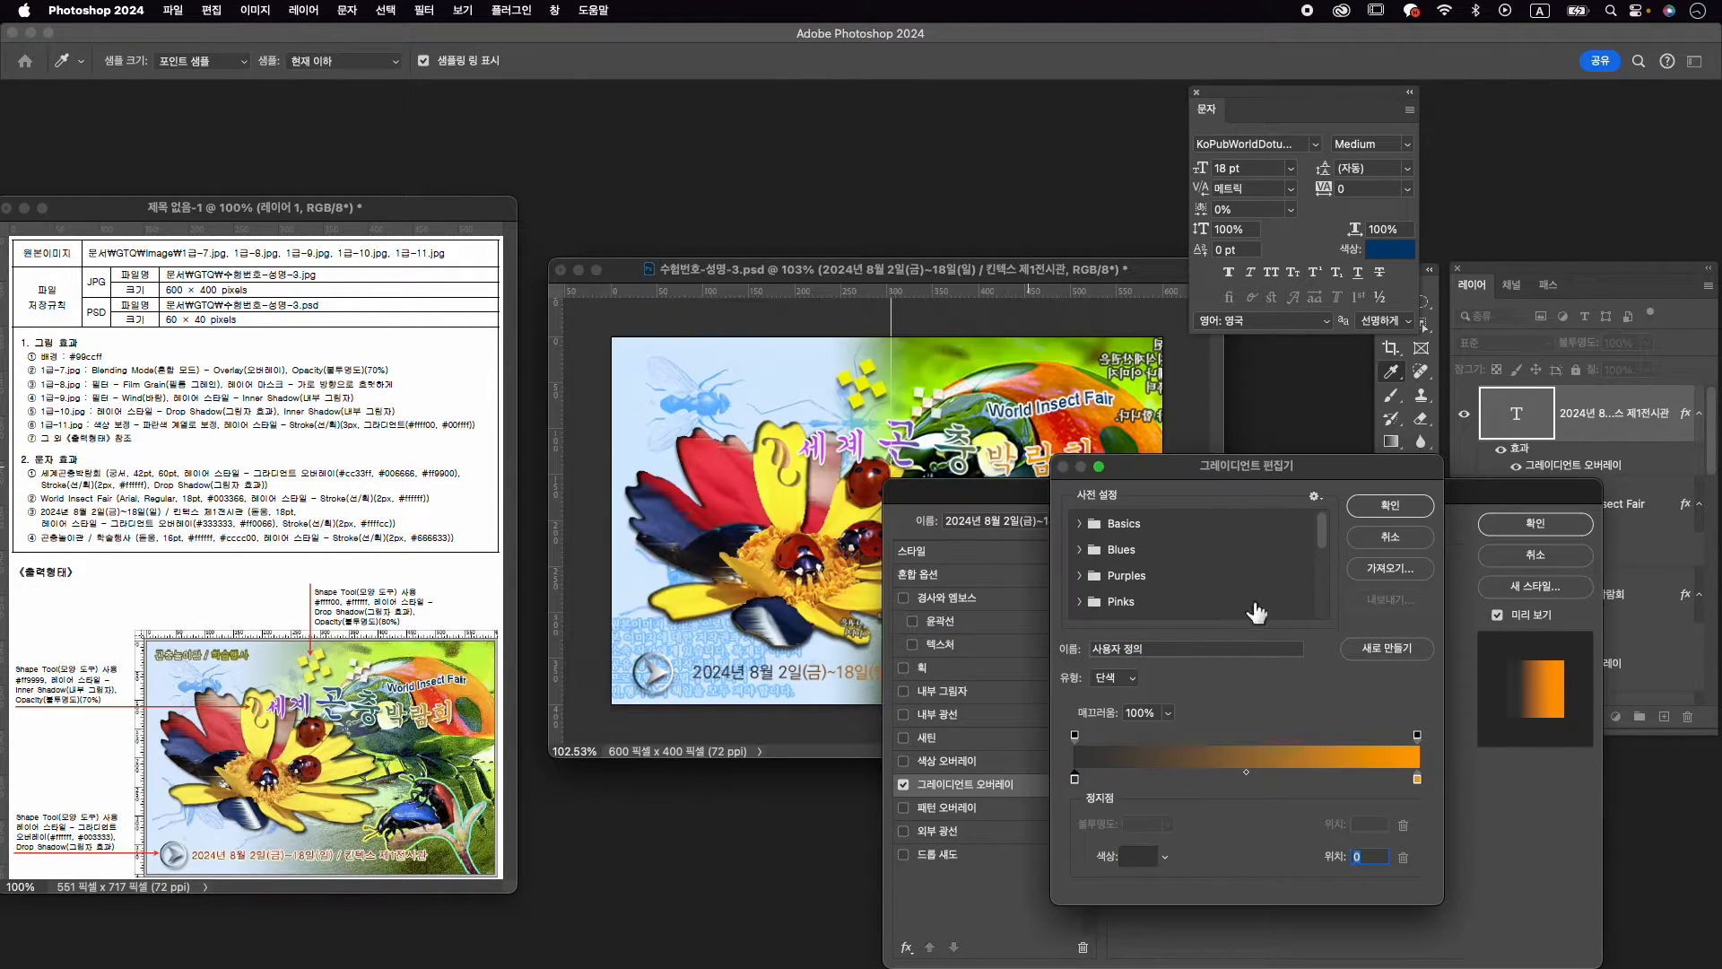
Set the gradient's end colour to #ff0066, accept the gradient and change the overlay angle to 91°
left_click(1417, 779)
double_click(1417, 780)
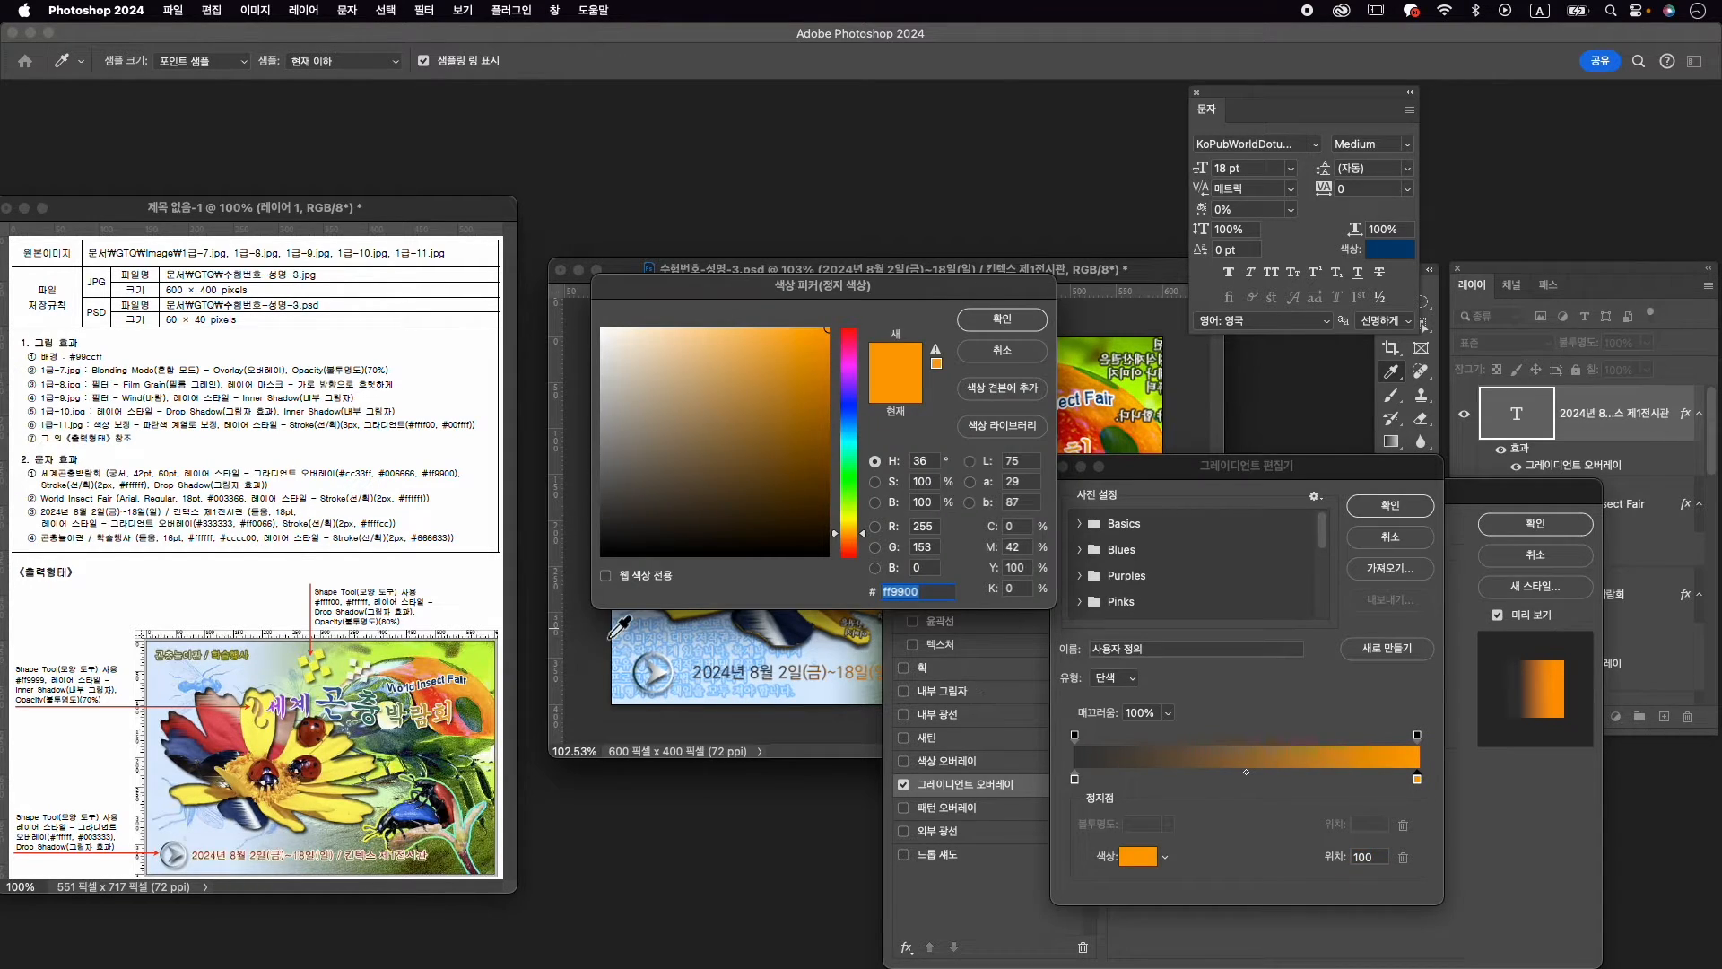
type("ff0066")
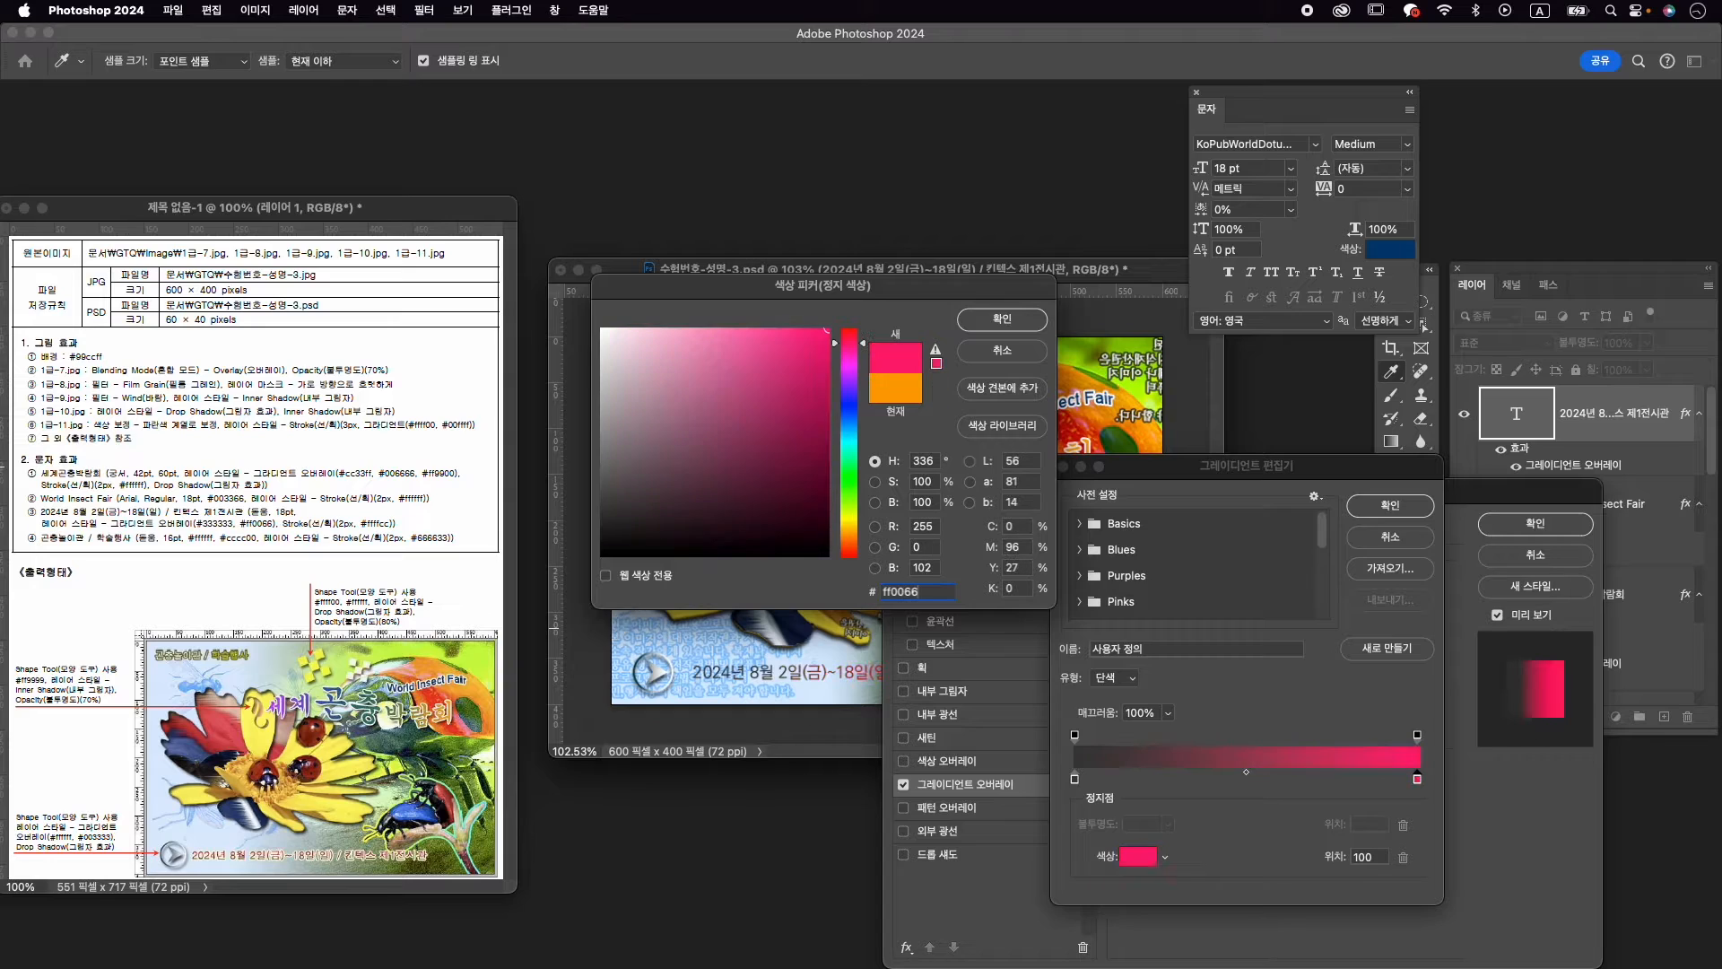
key("Return")
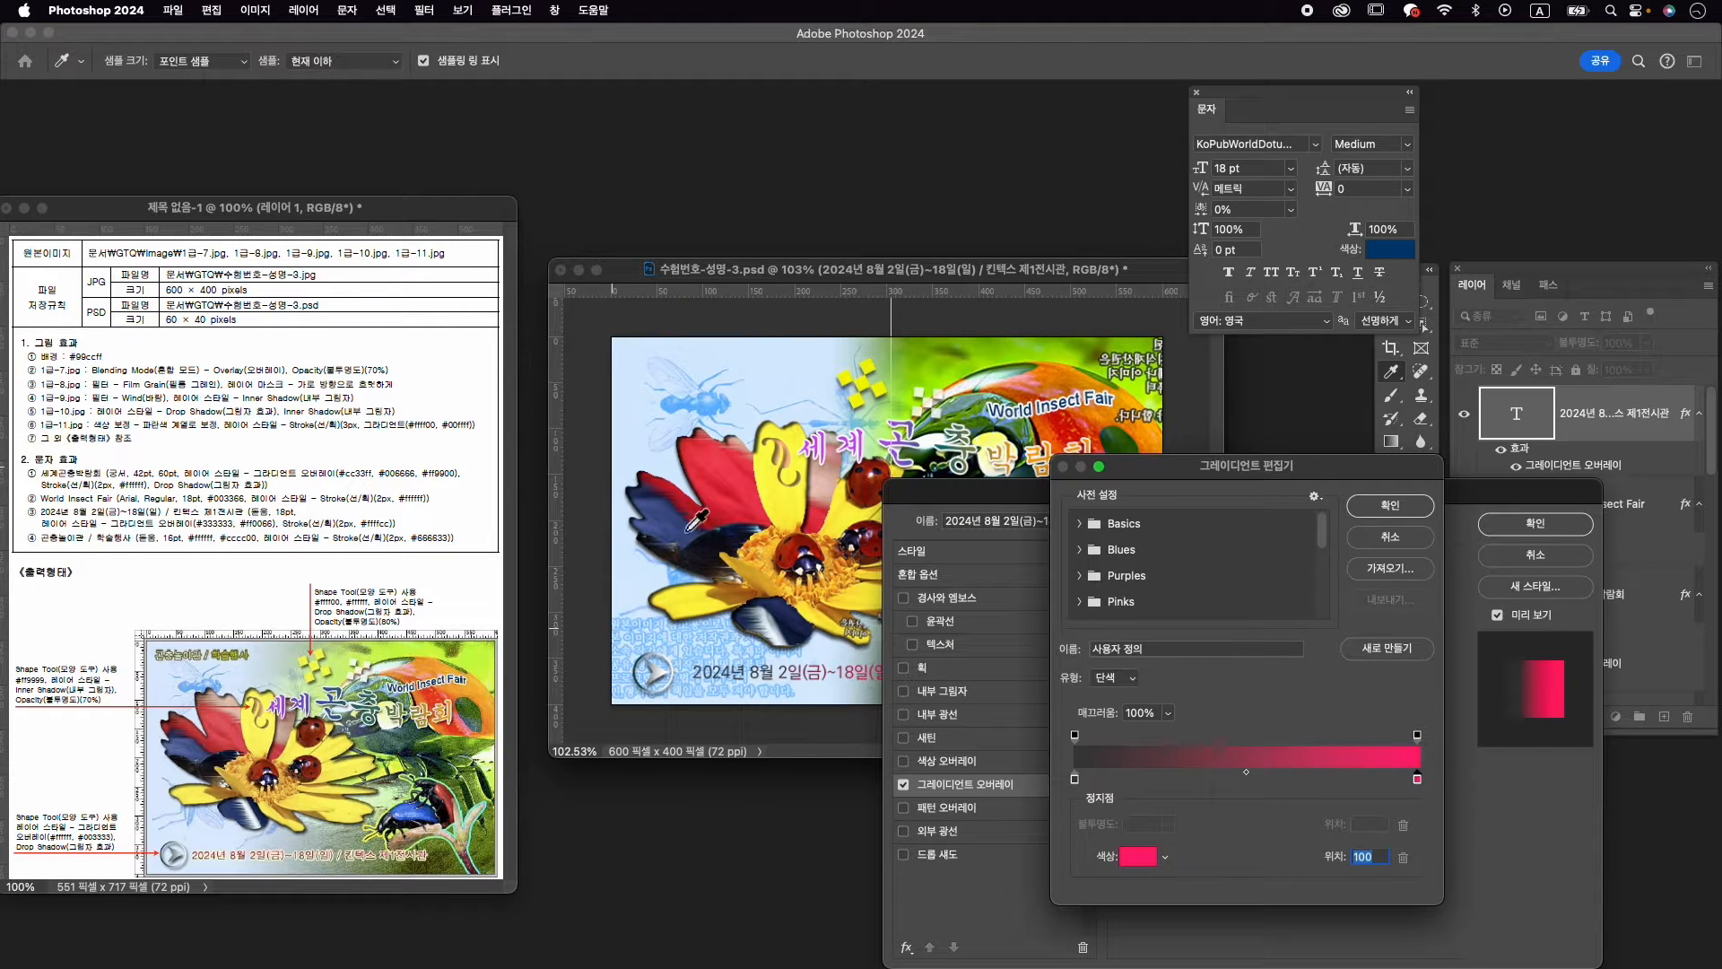
left_click(1411, 510)
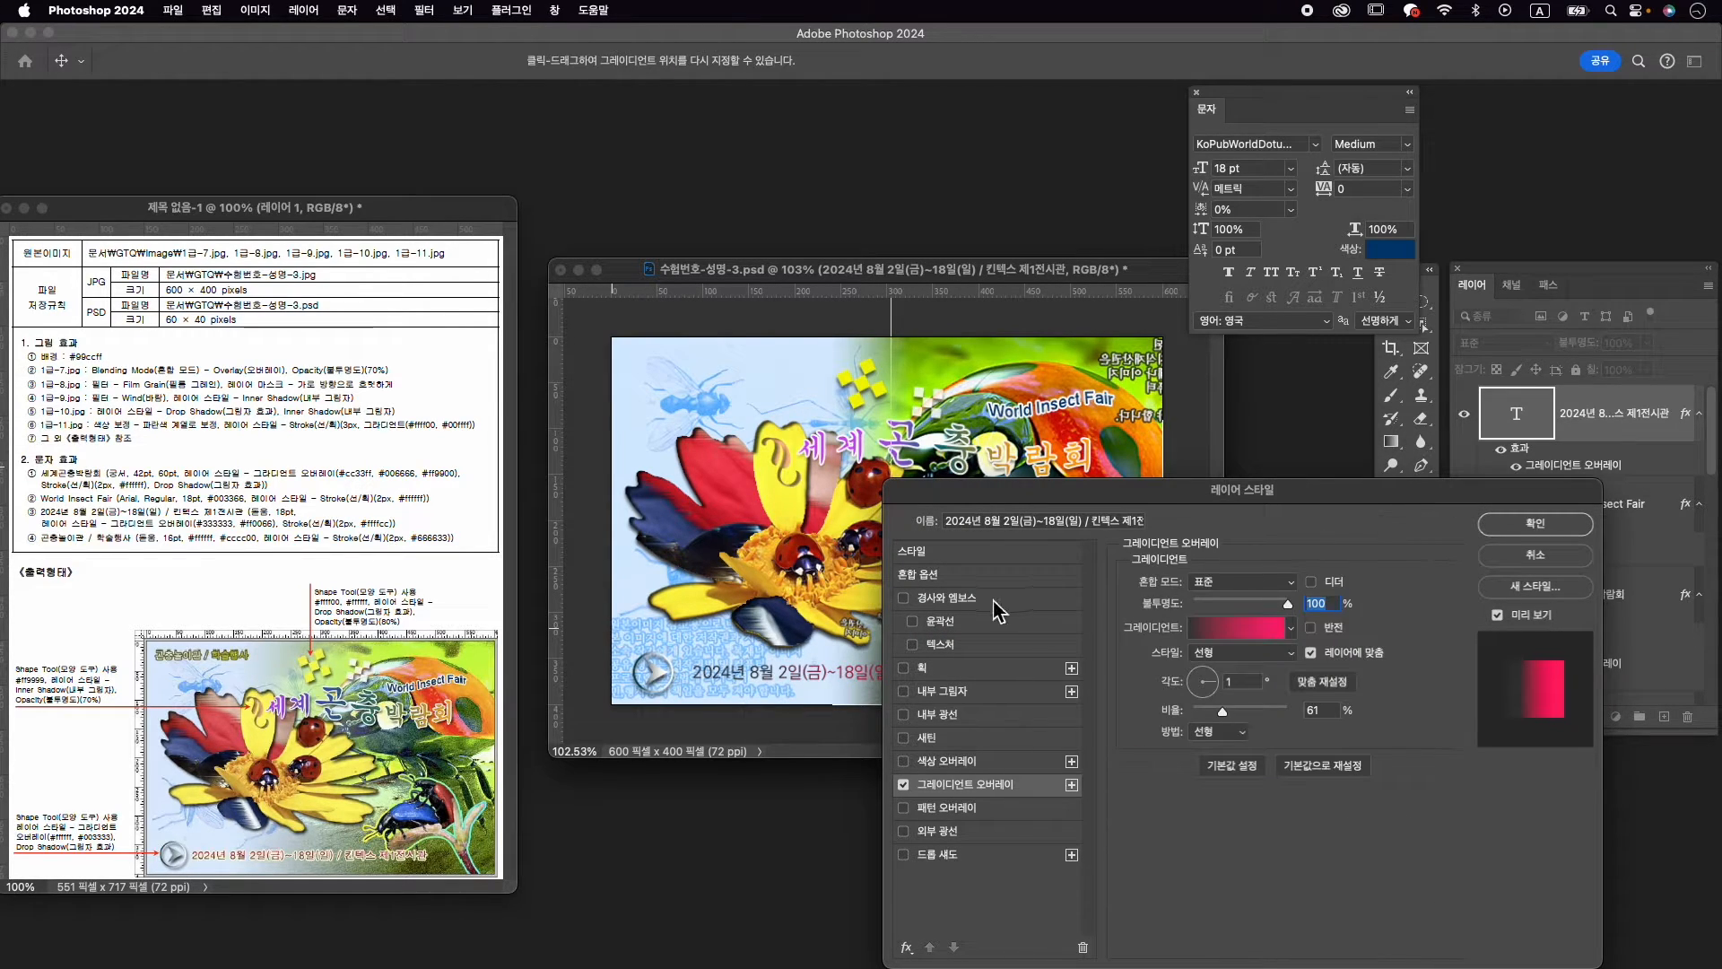
left_click_drag(1124, 540, 1200, 538)
left_click_drag(1293, 694, 1285, 676)
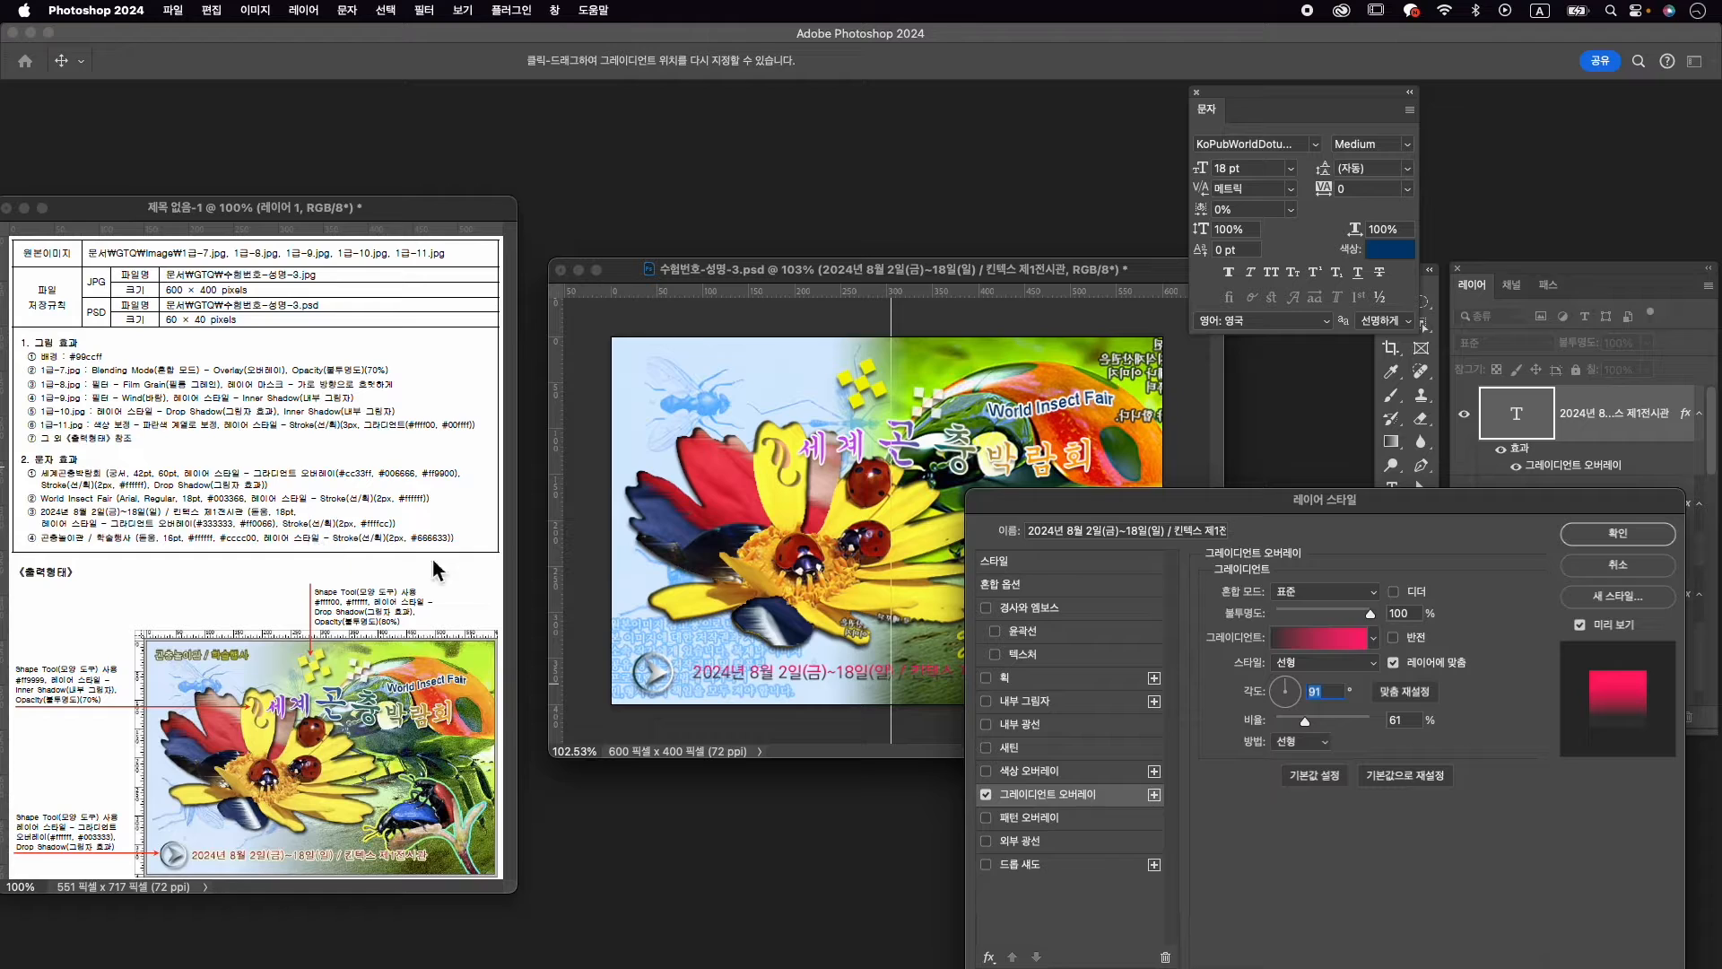
Add a 2 px outside stroke (획) in #ffffcc to the date line and apply the layer style
left_click(1026, 680)
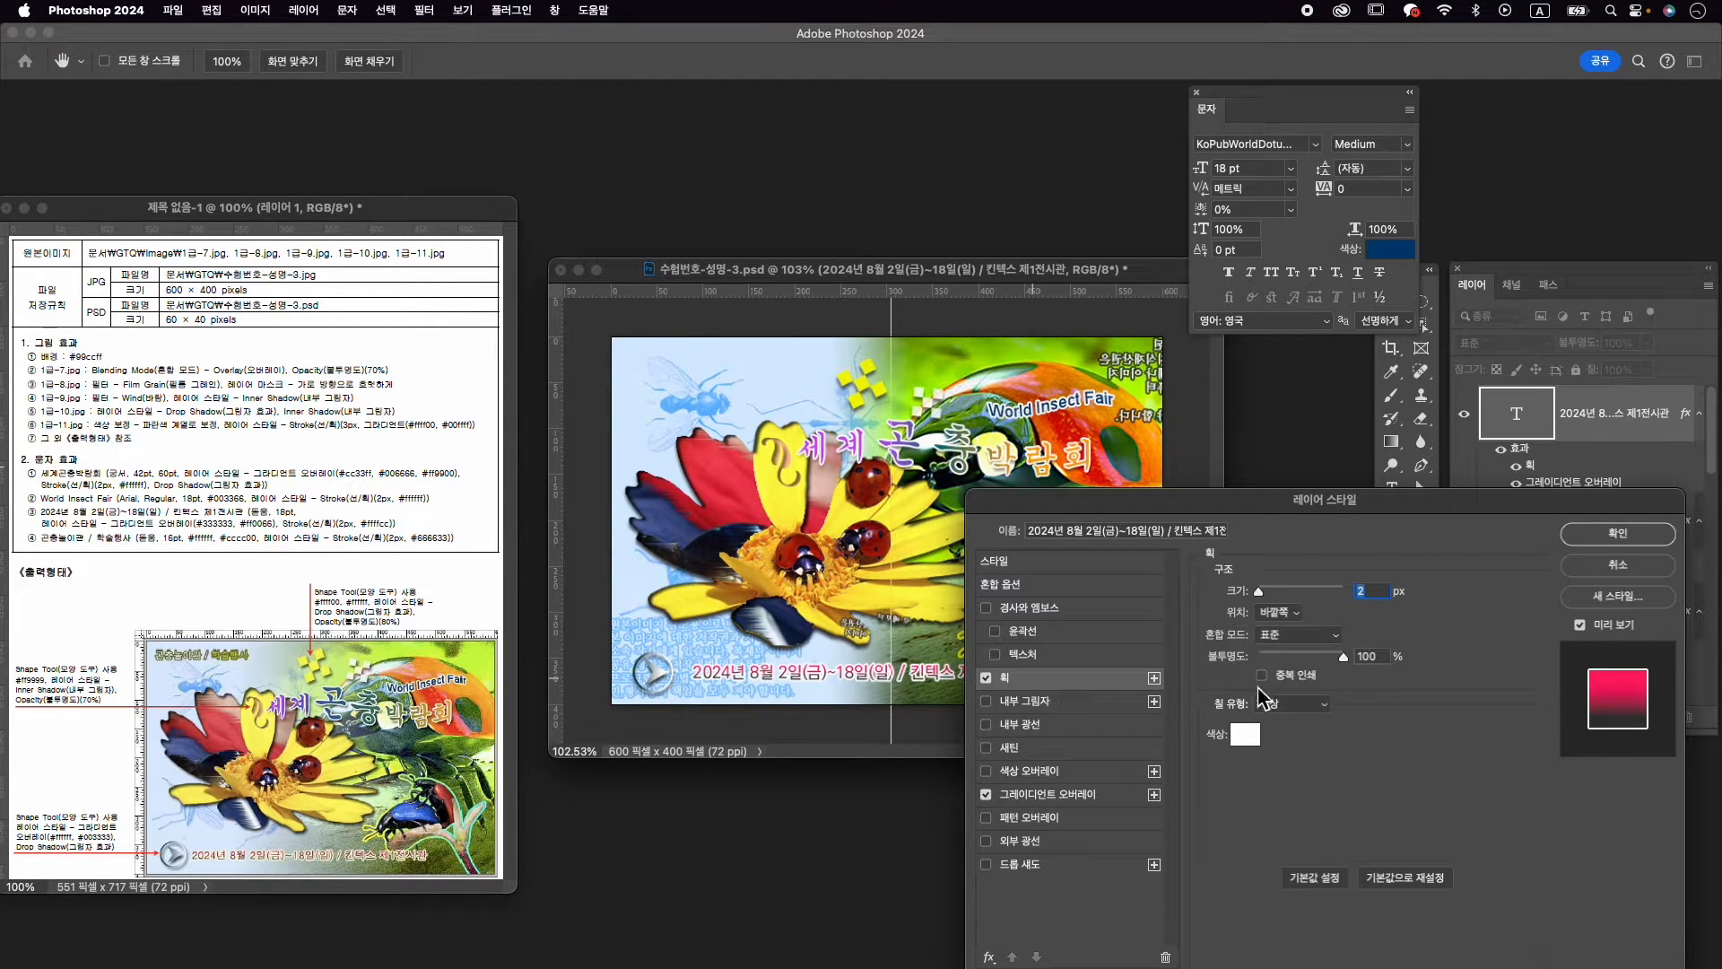
left_click(1245, 734)
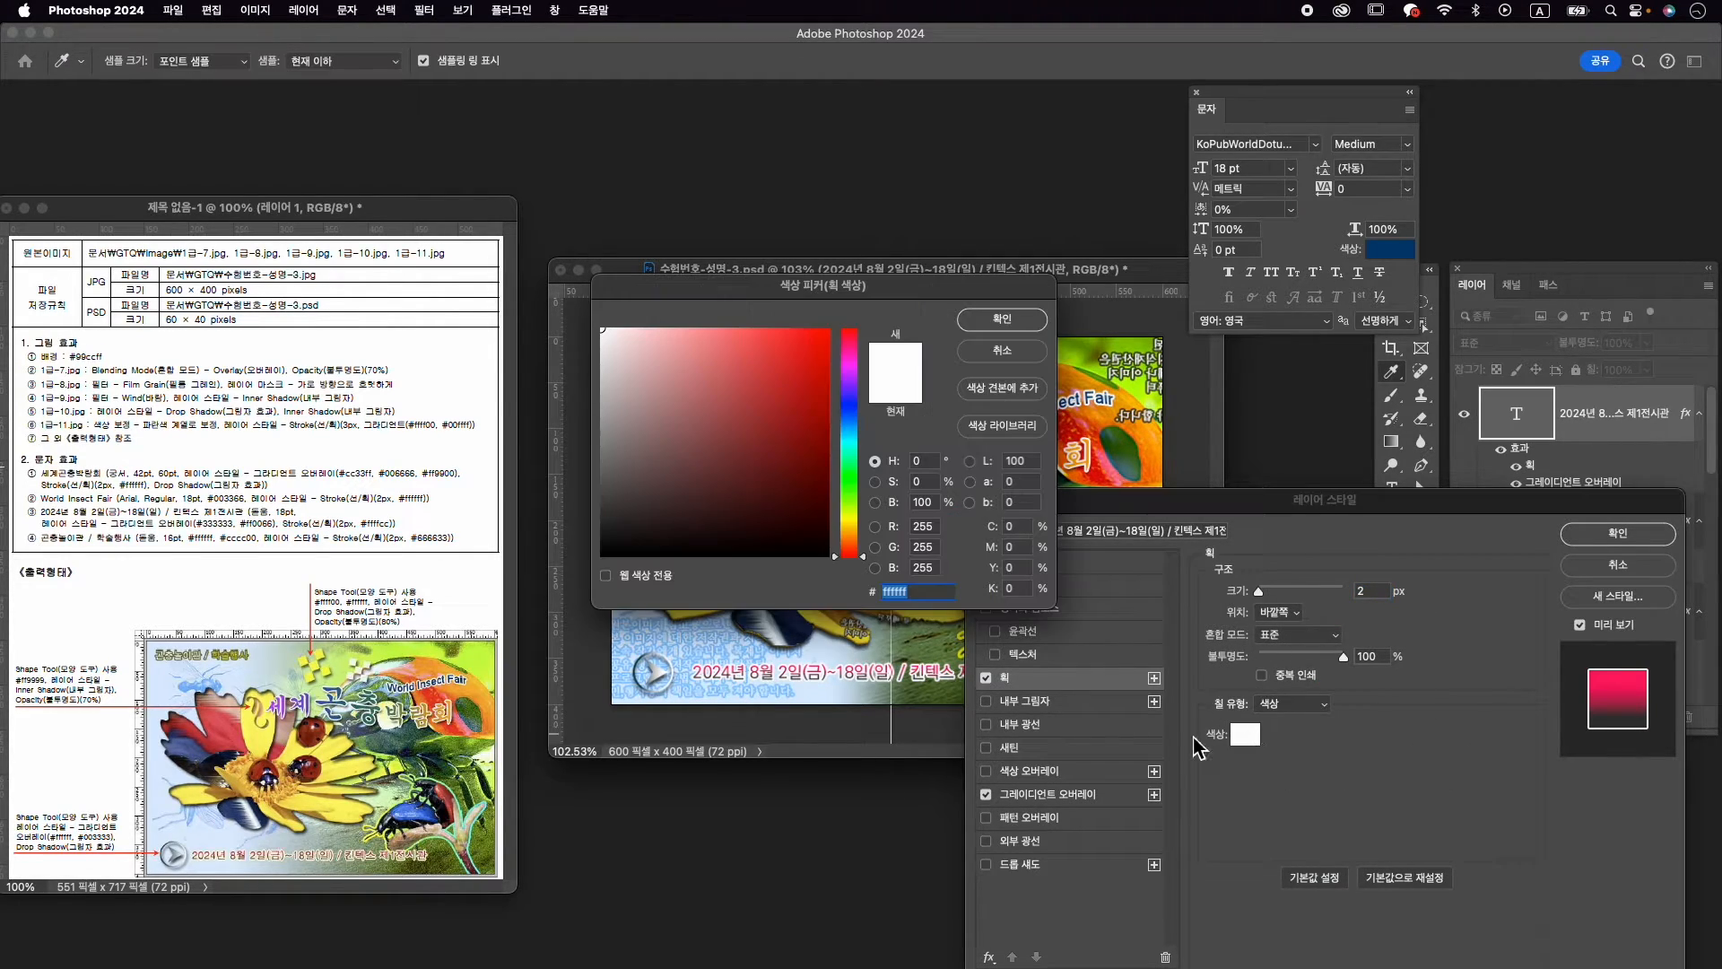
type("ffffcc")
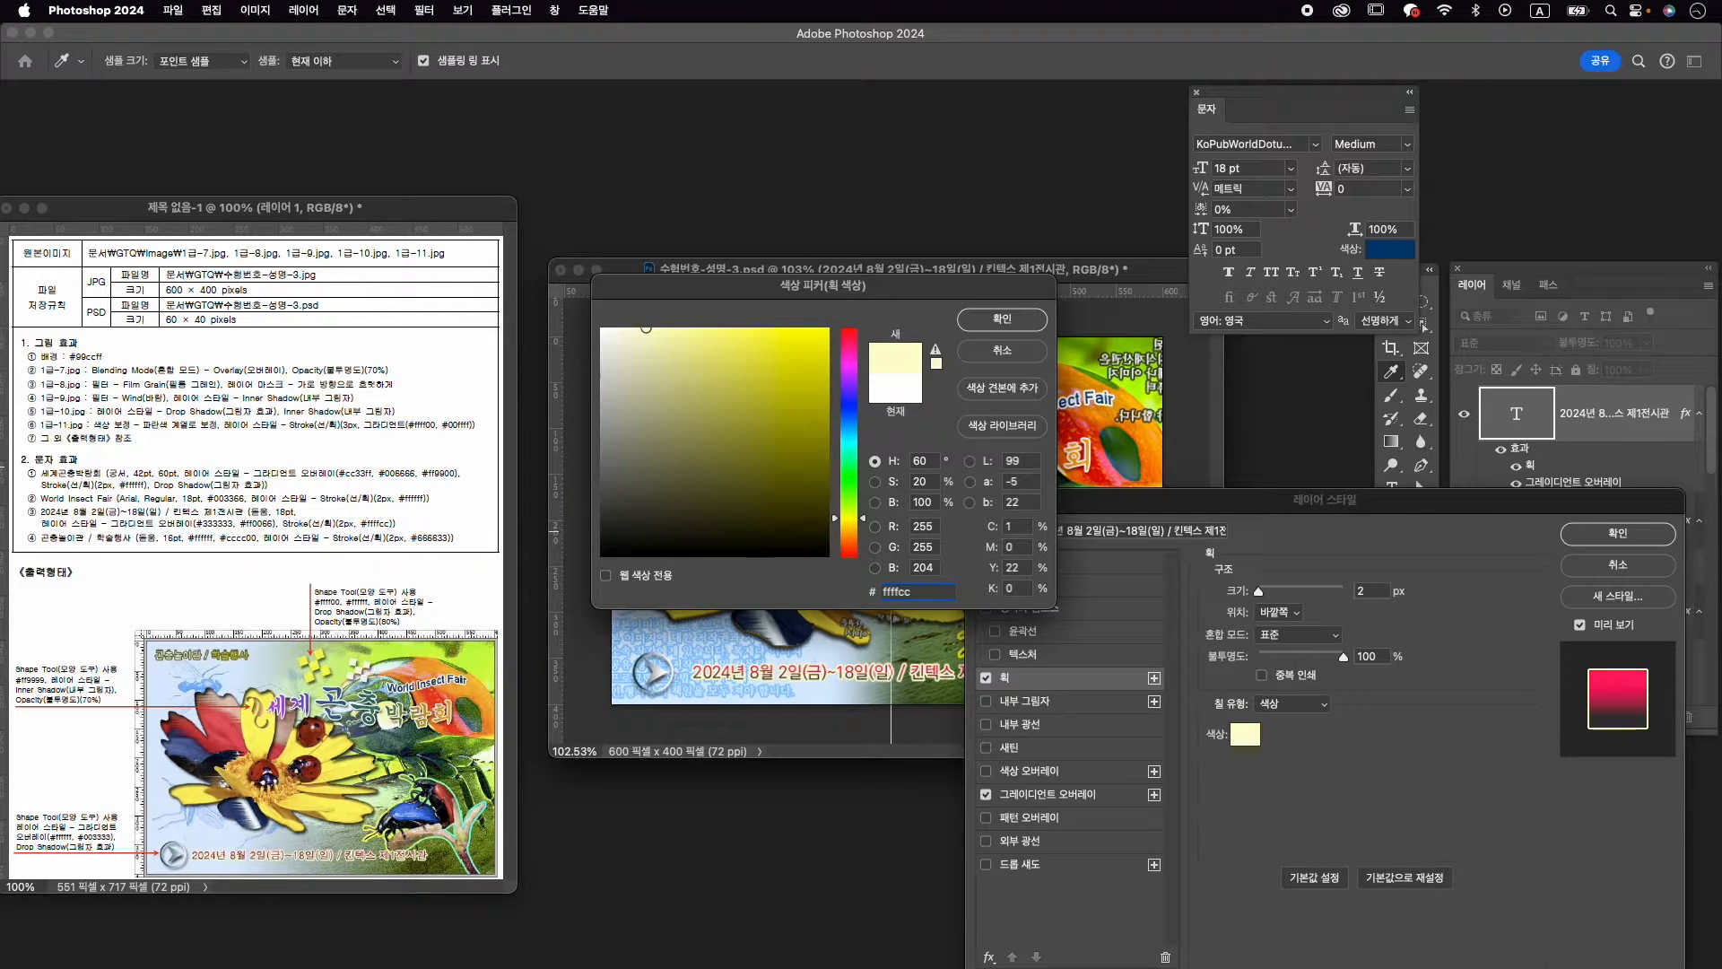
key("Return")
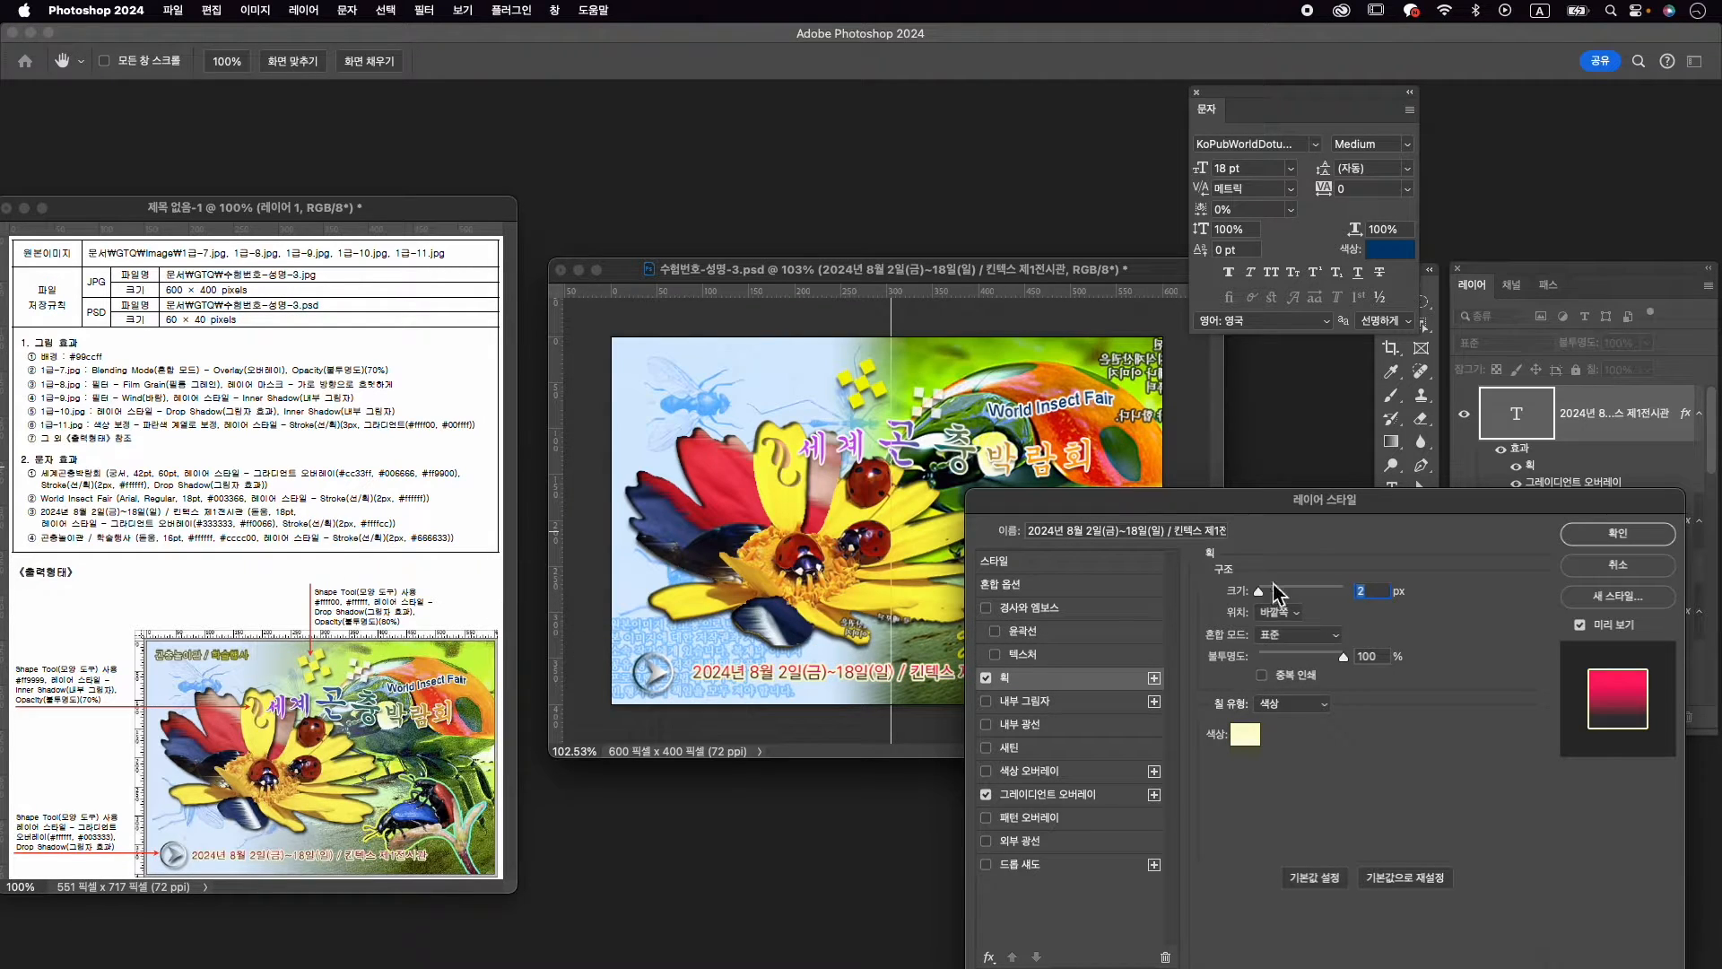
left_click(1615, 535)
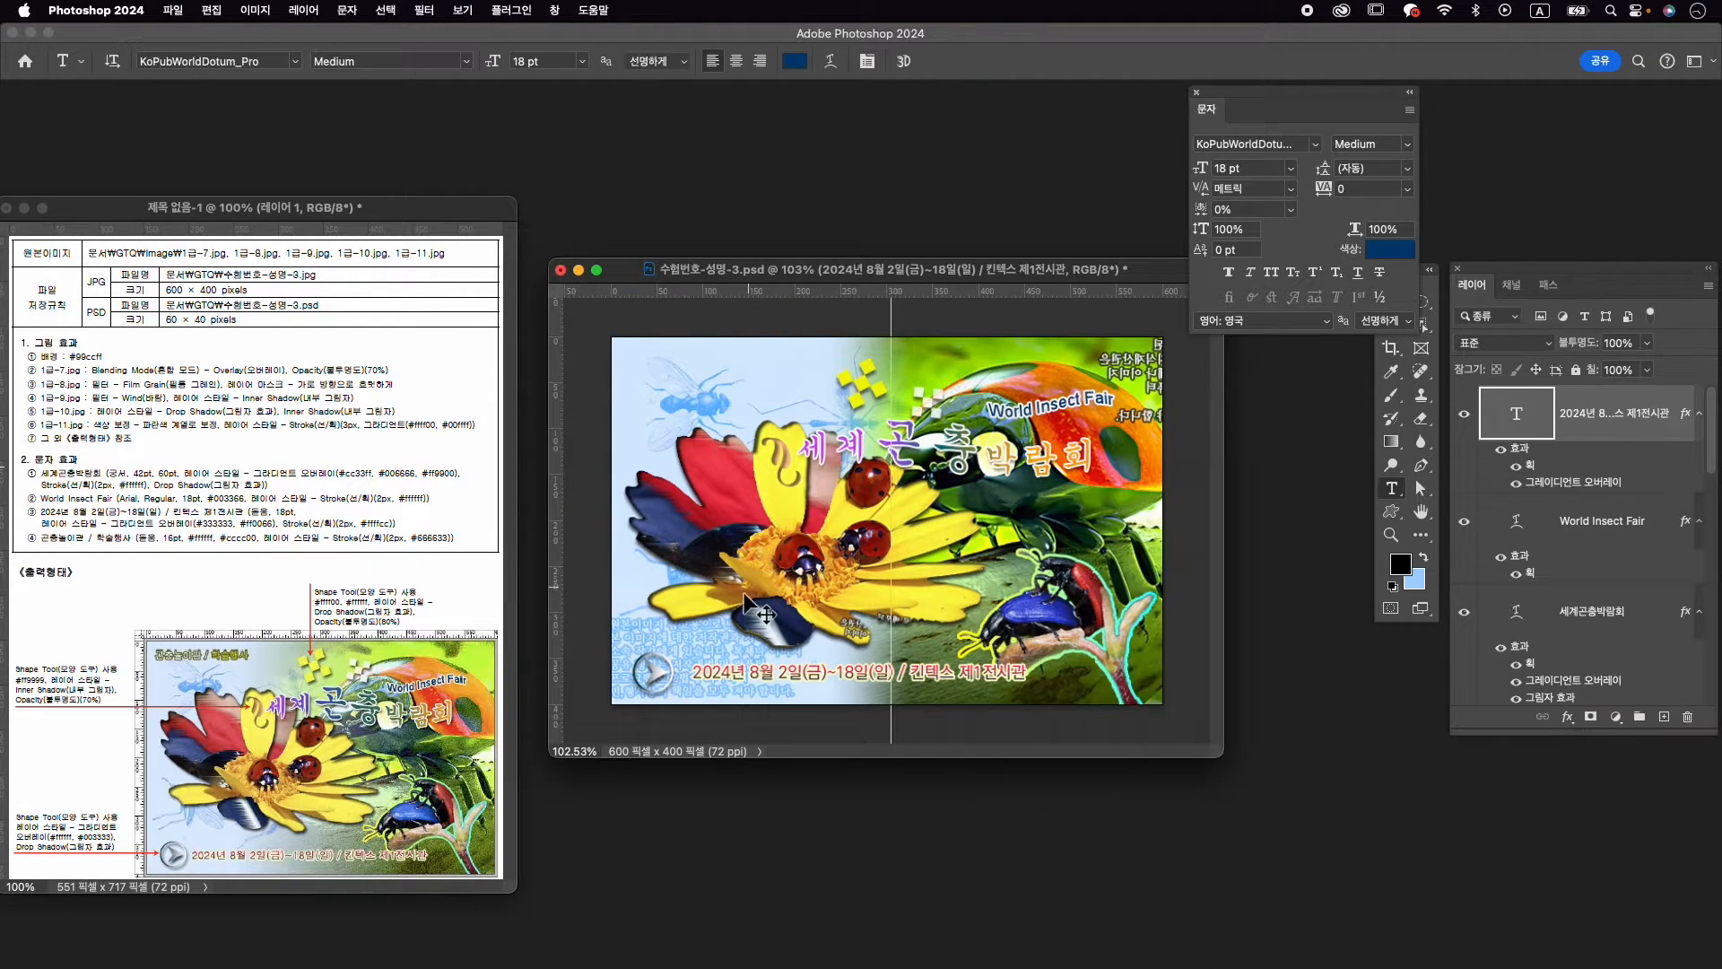
Move the date line to about X 258 px, Y 368 px with Free Transform and save the poster
key("super+t")
left_click_drag(821, 670, 814, 666)
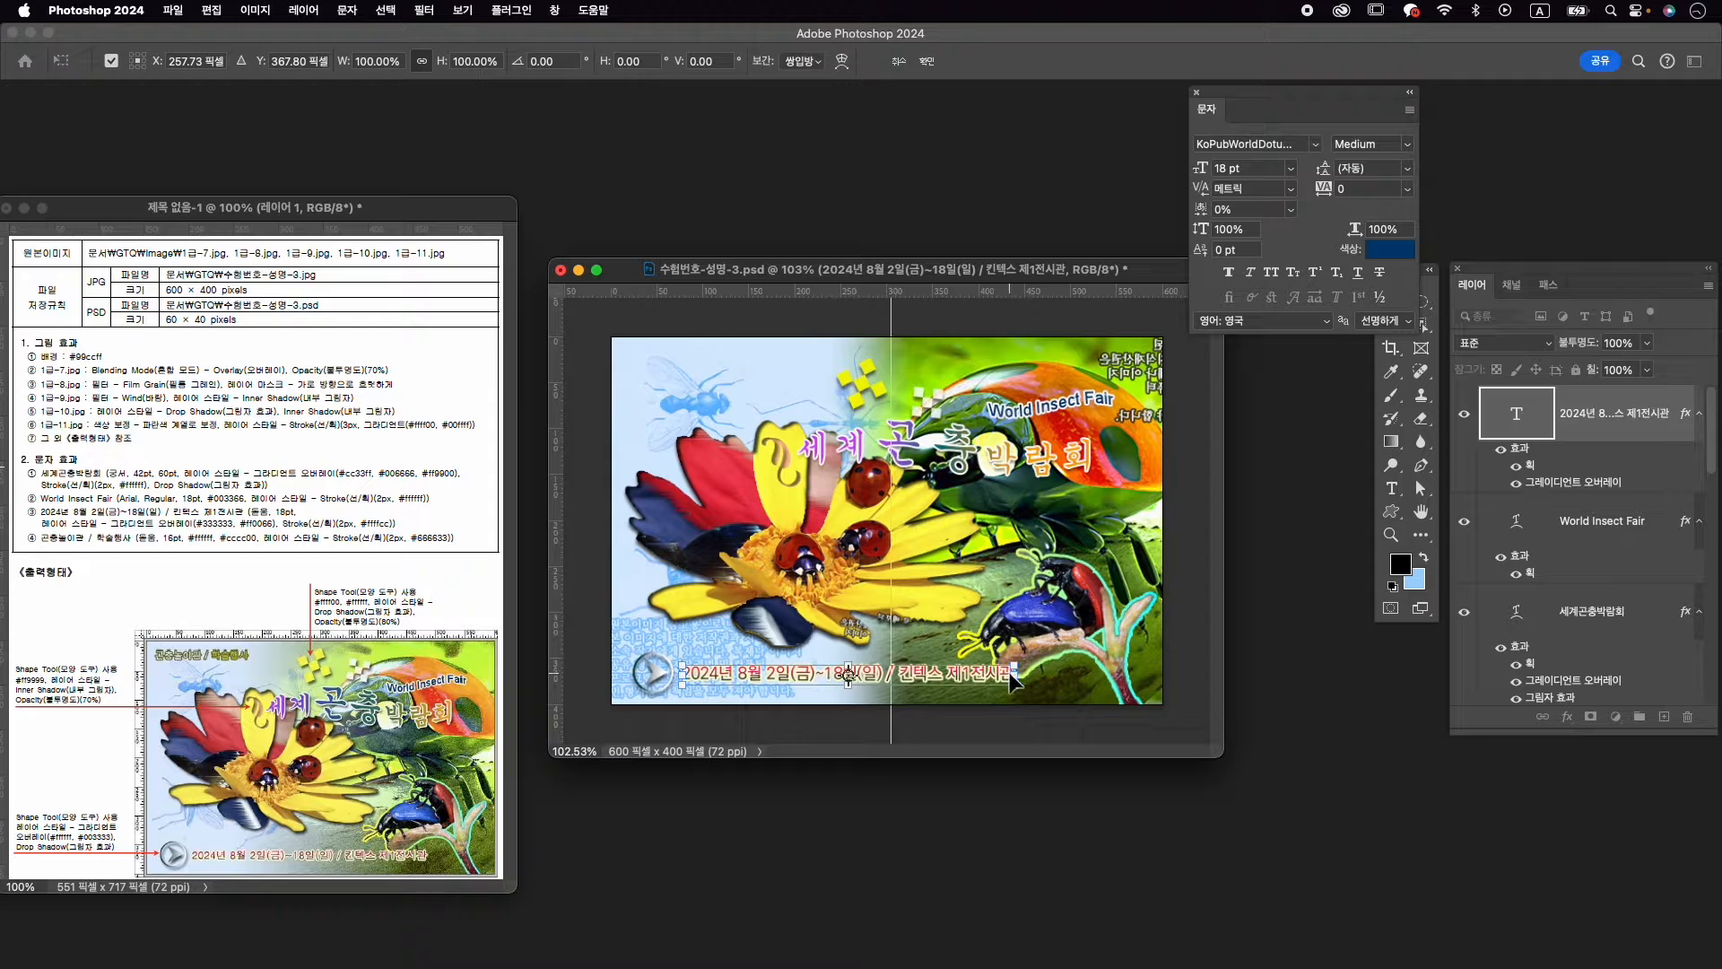
key("Return")
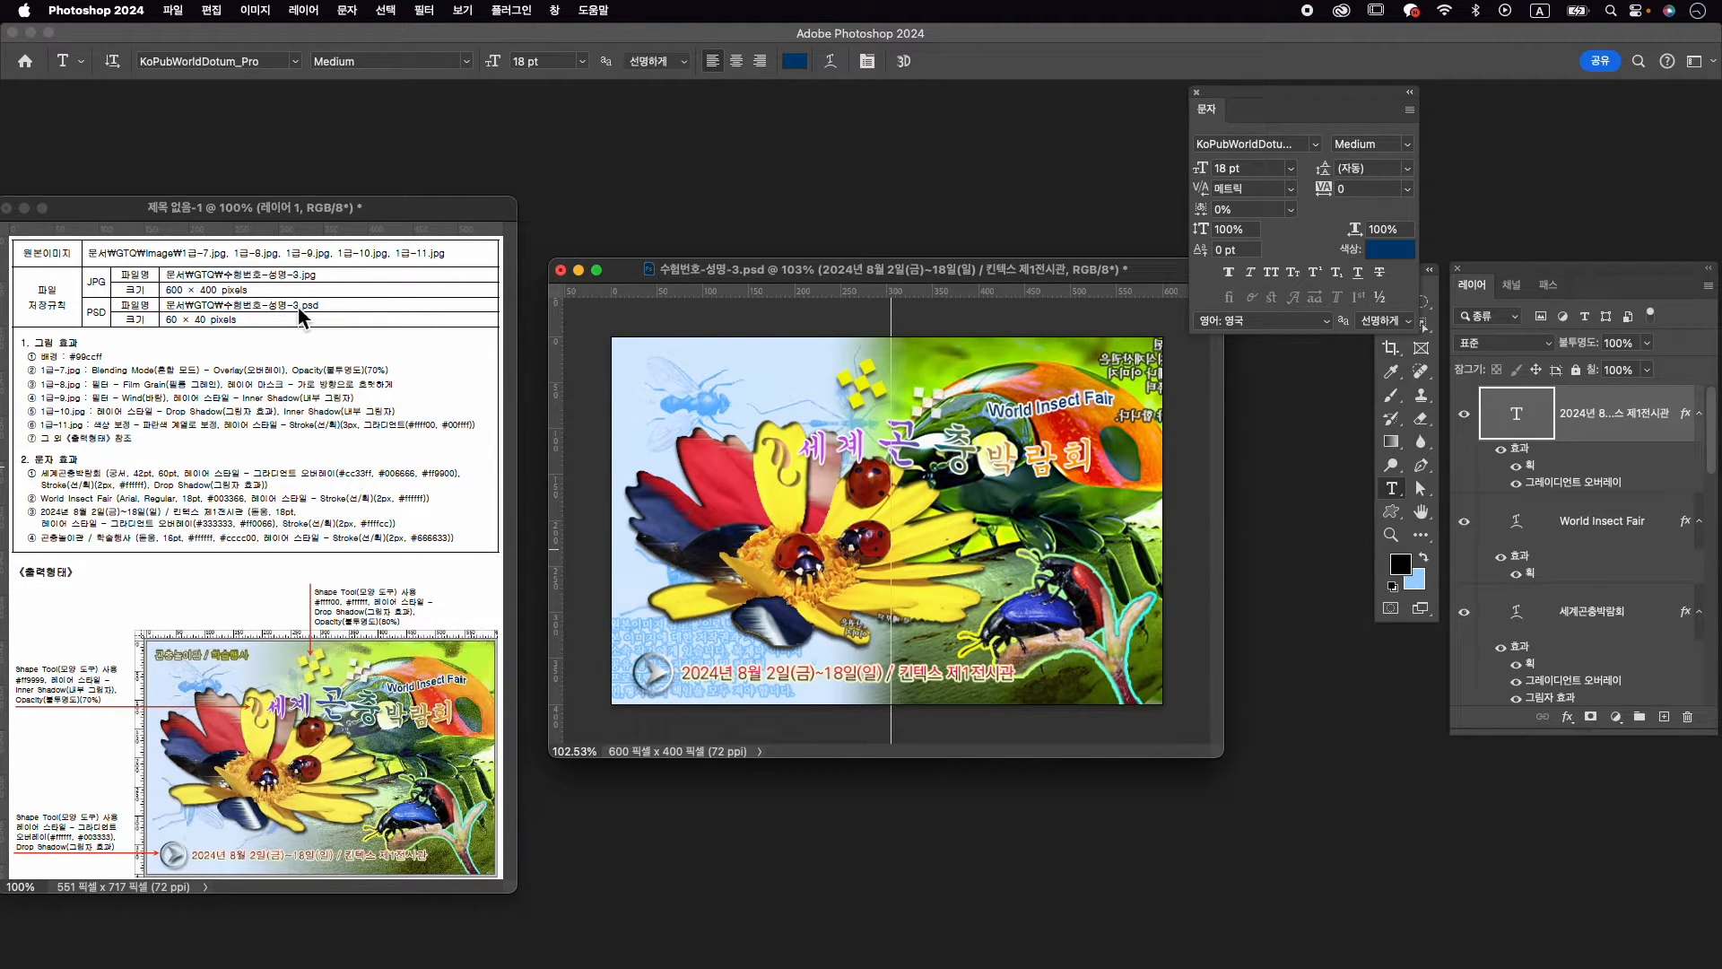
left_click(173, 10)
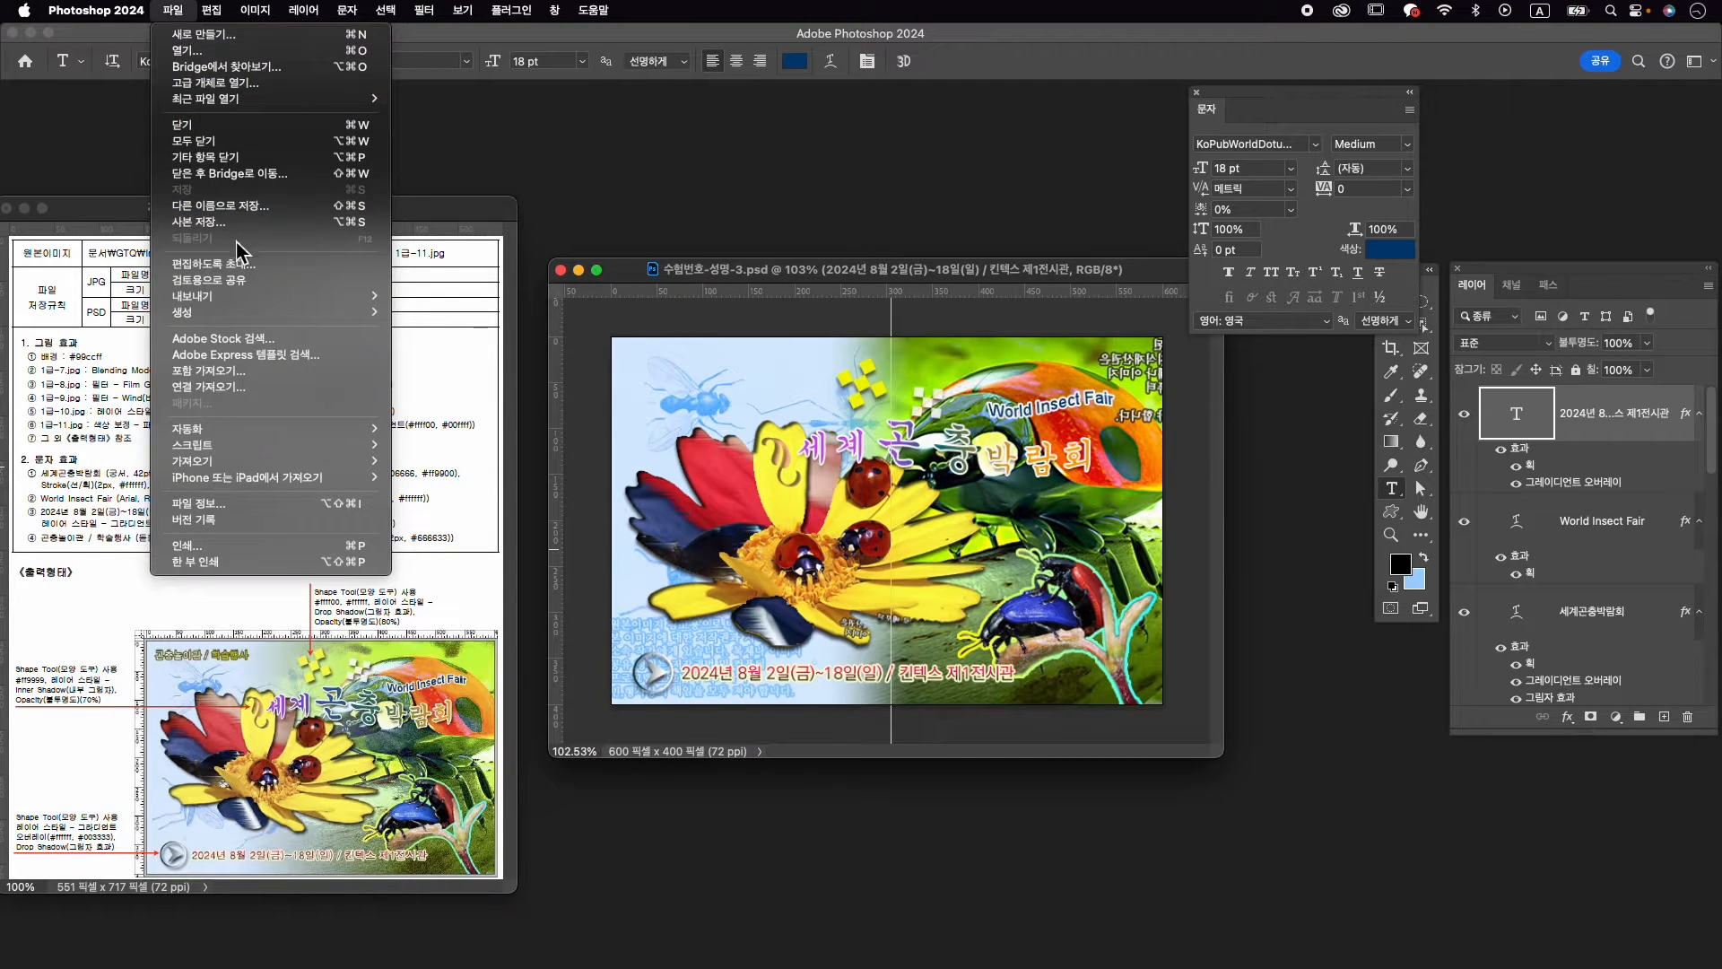
left_click(664, 43)
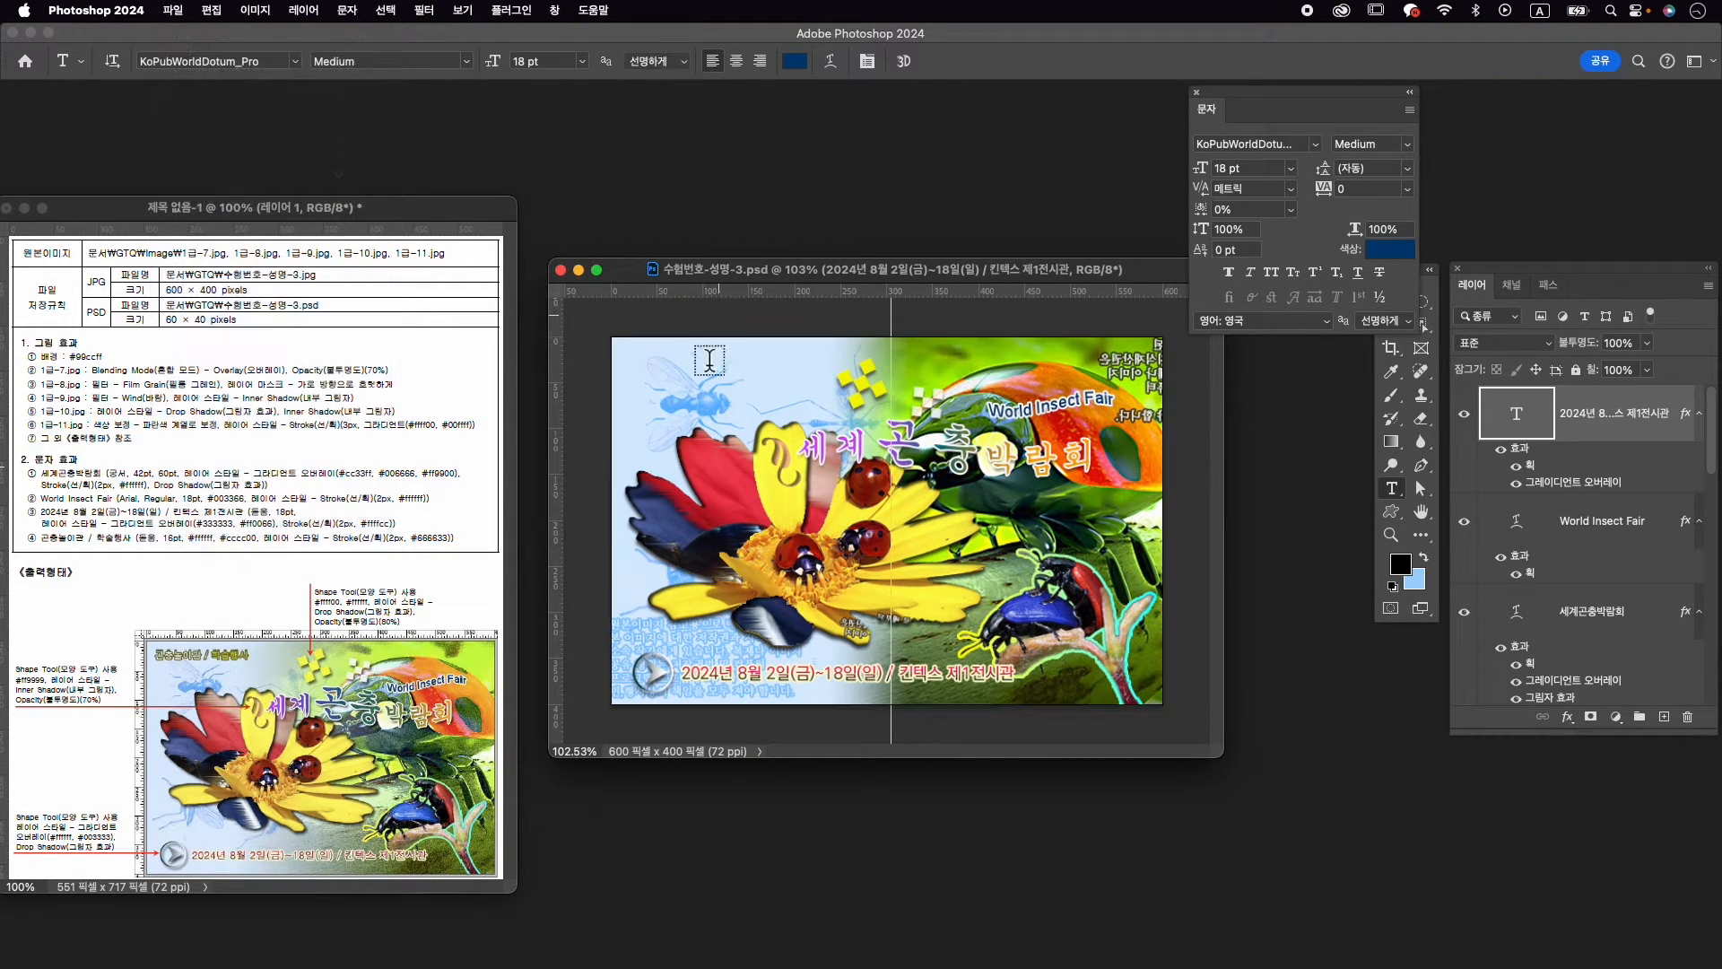
Add a text layer reading "곤충놀이관 / 학술행사" in the poster's upper left, above the pale blue insect
left_click(642, 387)
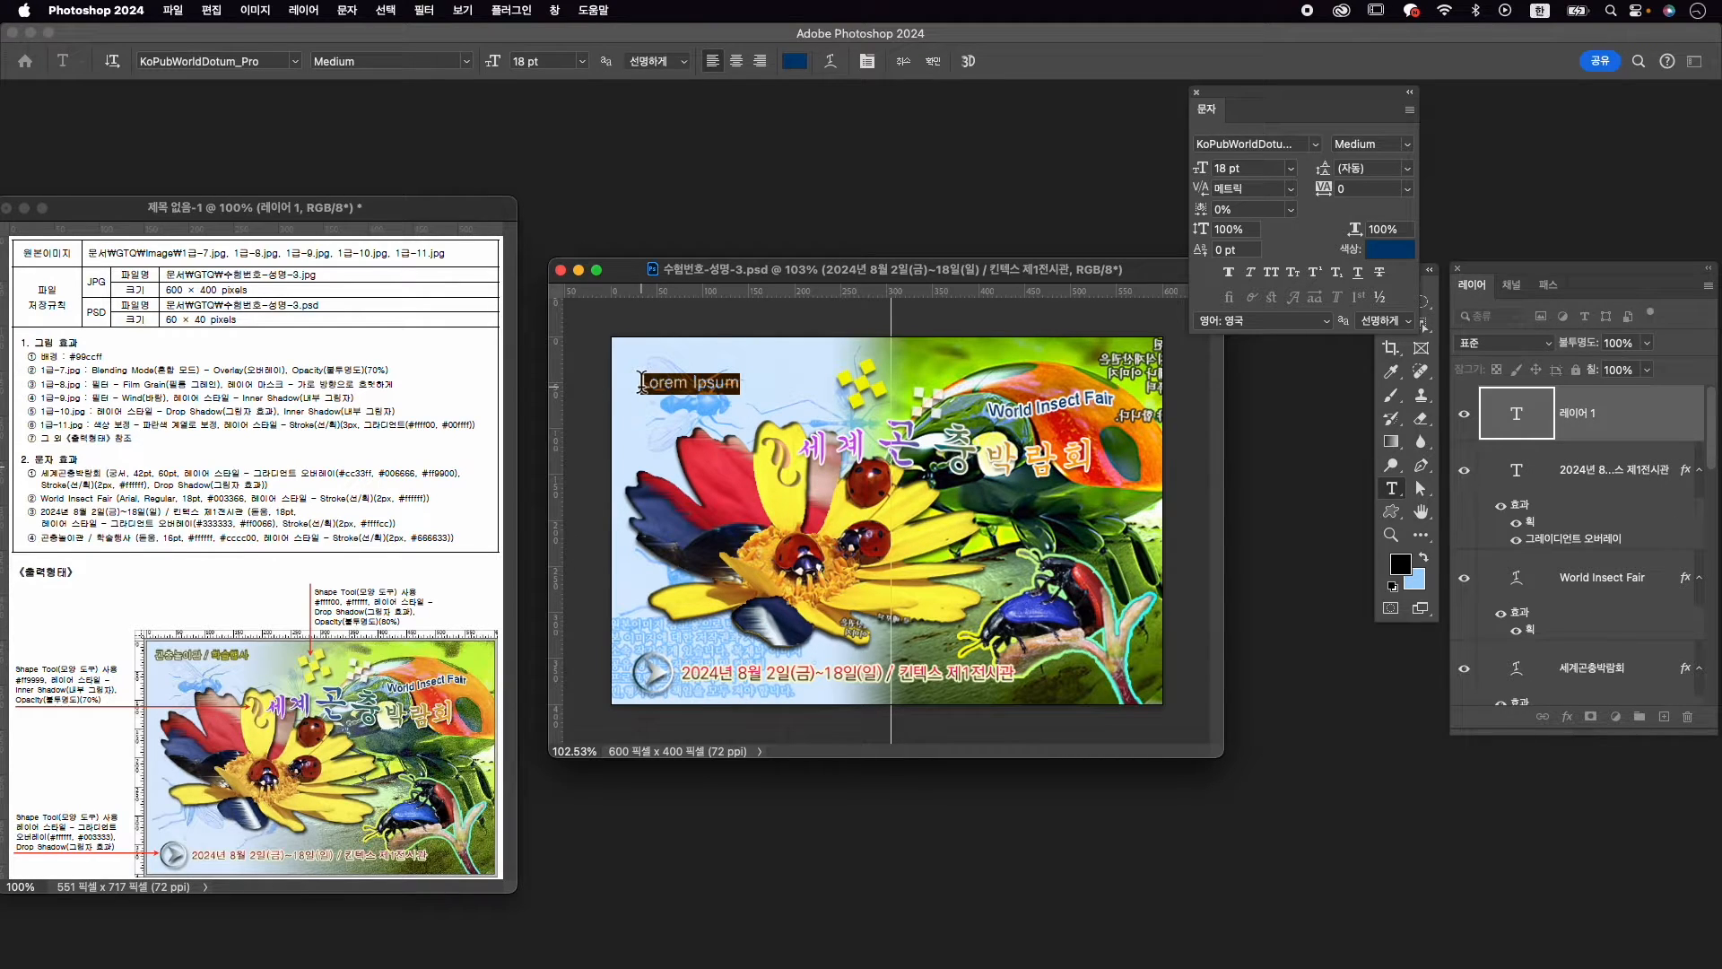
type("ㄱ")
type("충놀이관 / 학습")
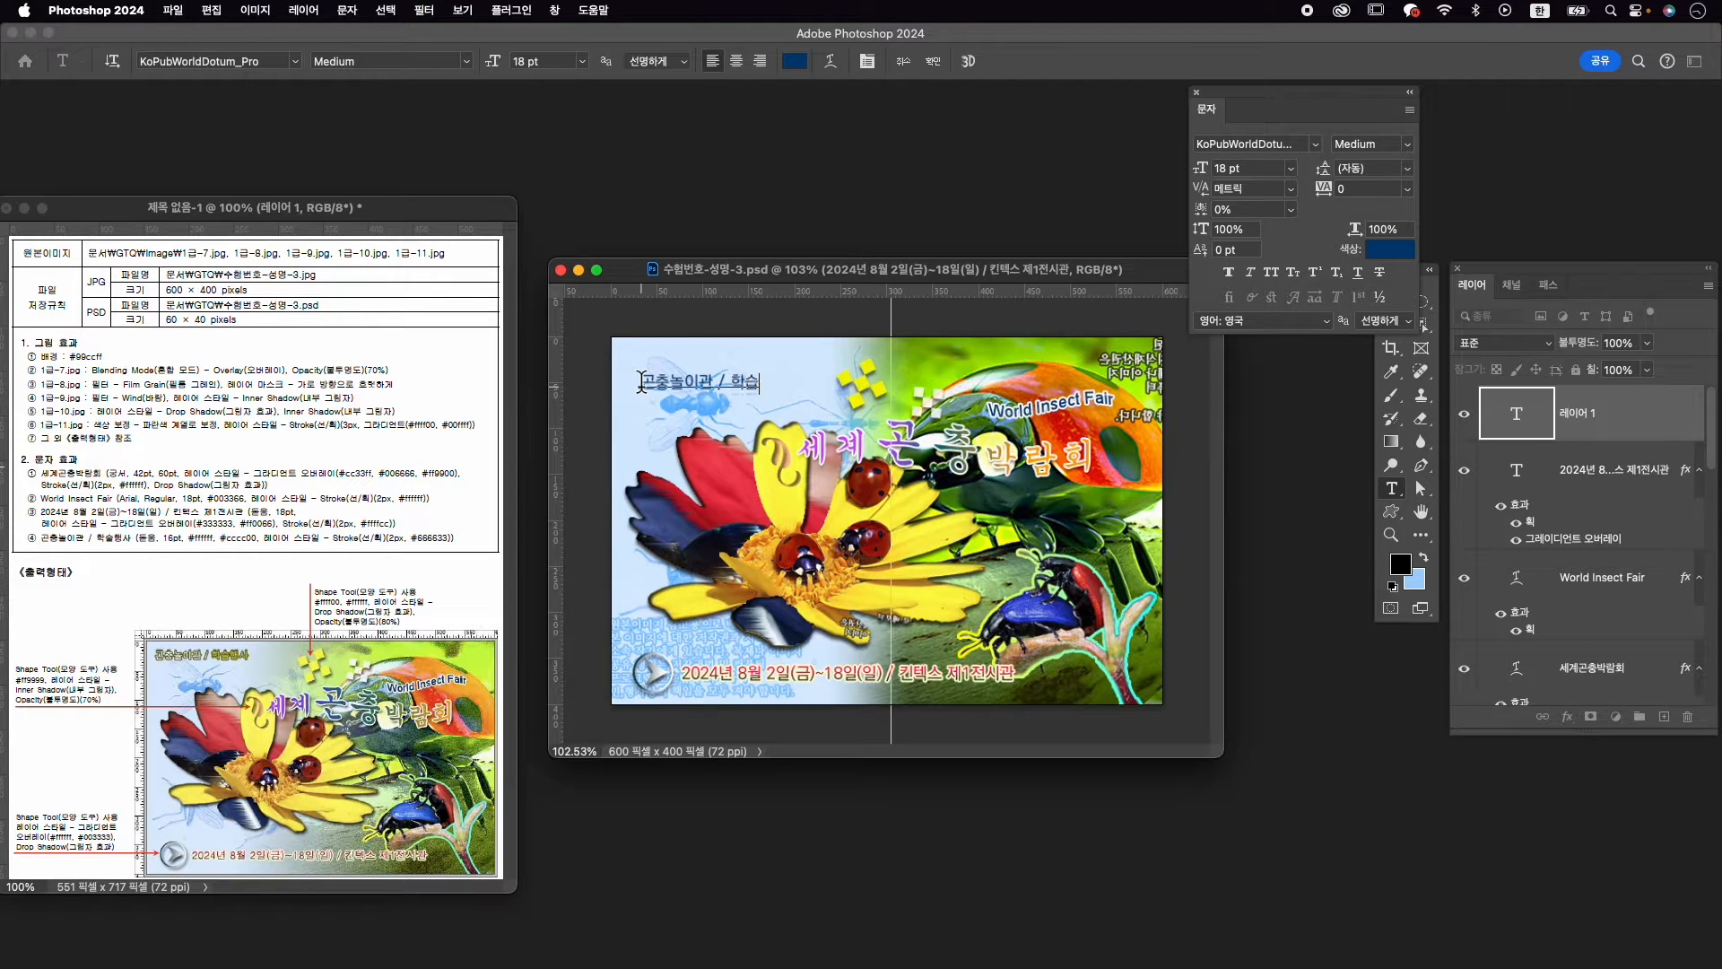
key("BackSpace")
key("BackSpace")
key("BackSpace")
Set the whole "곤충놀이관 / 학술행사" text to 16 pt in #ffffff and commit it
key("super+a")
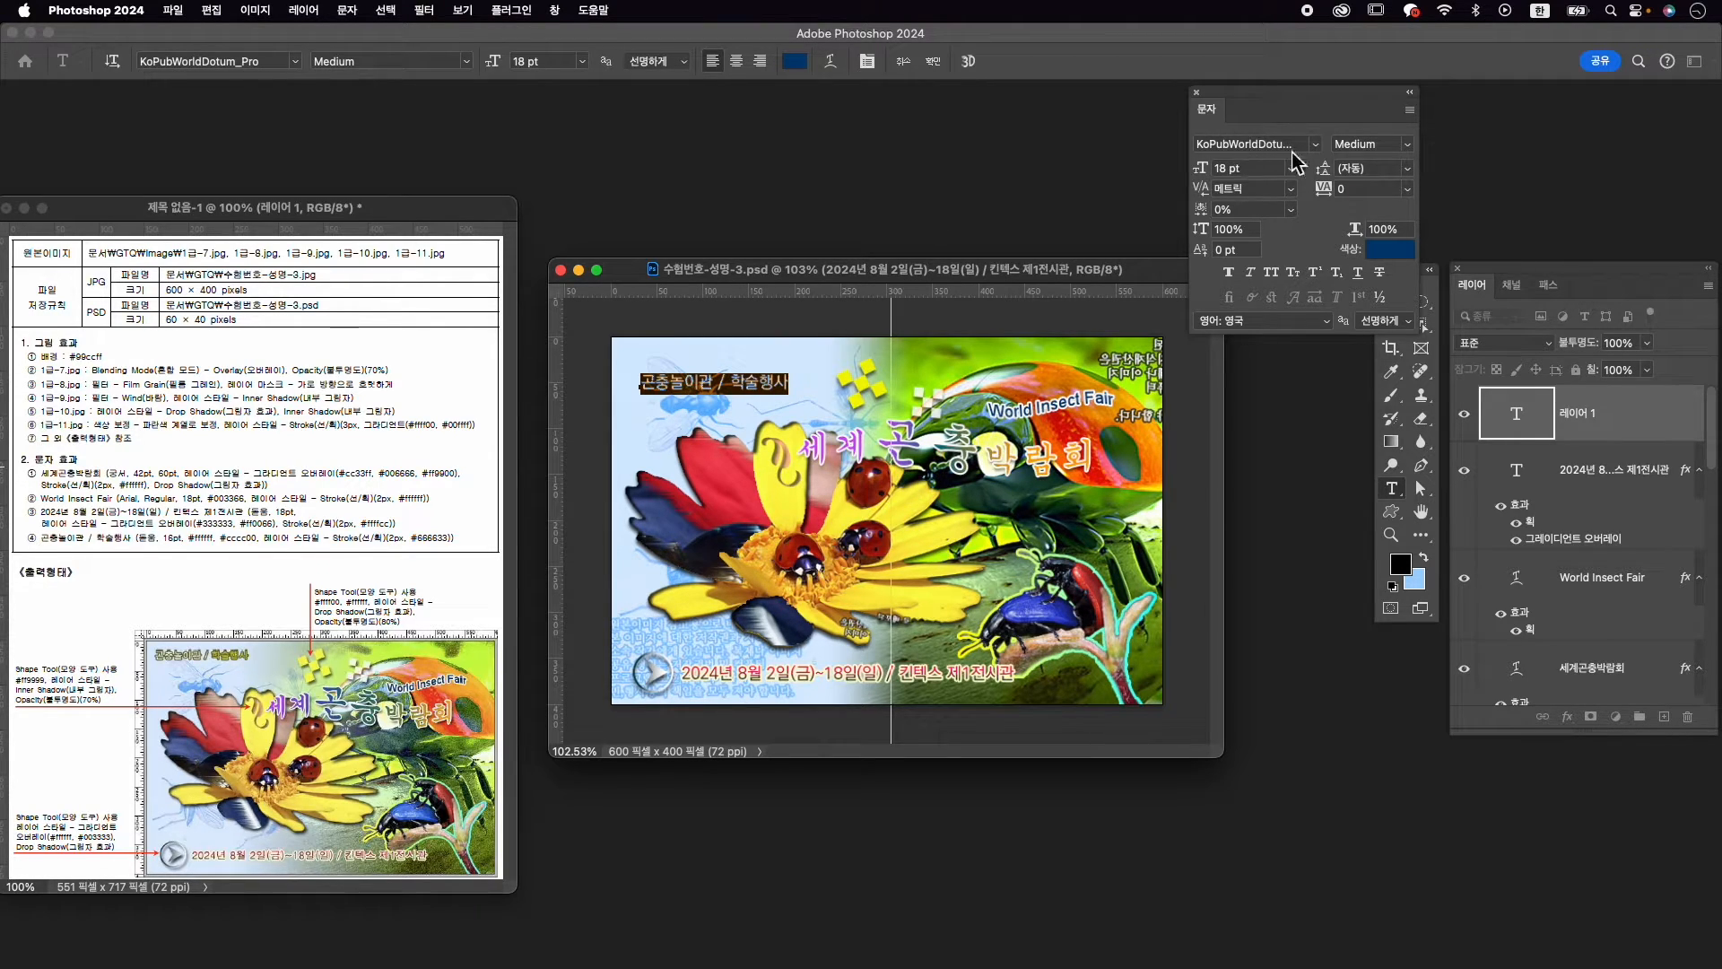
left_click(1252, 168)
type("16")
key("Return")
left_click(1389, 249)
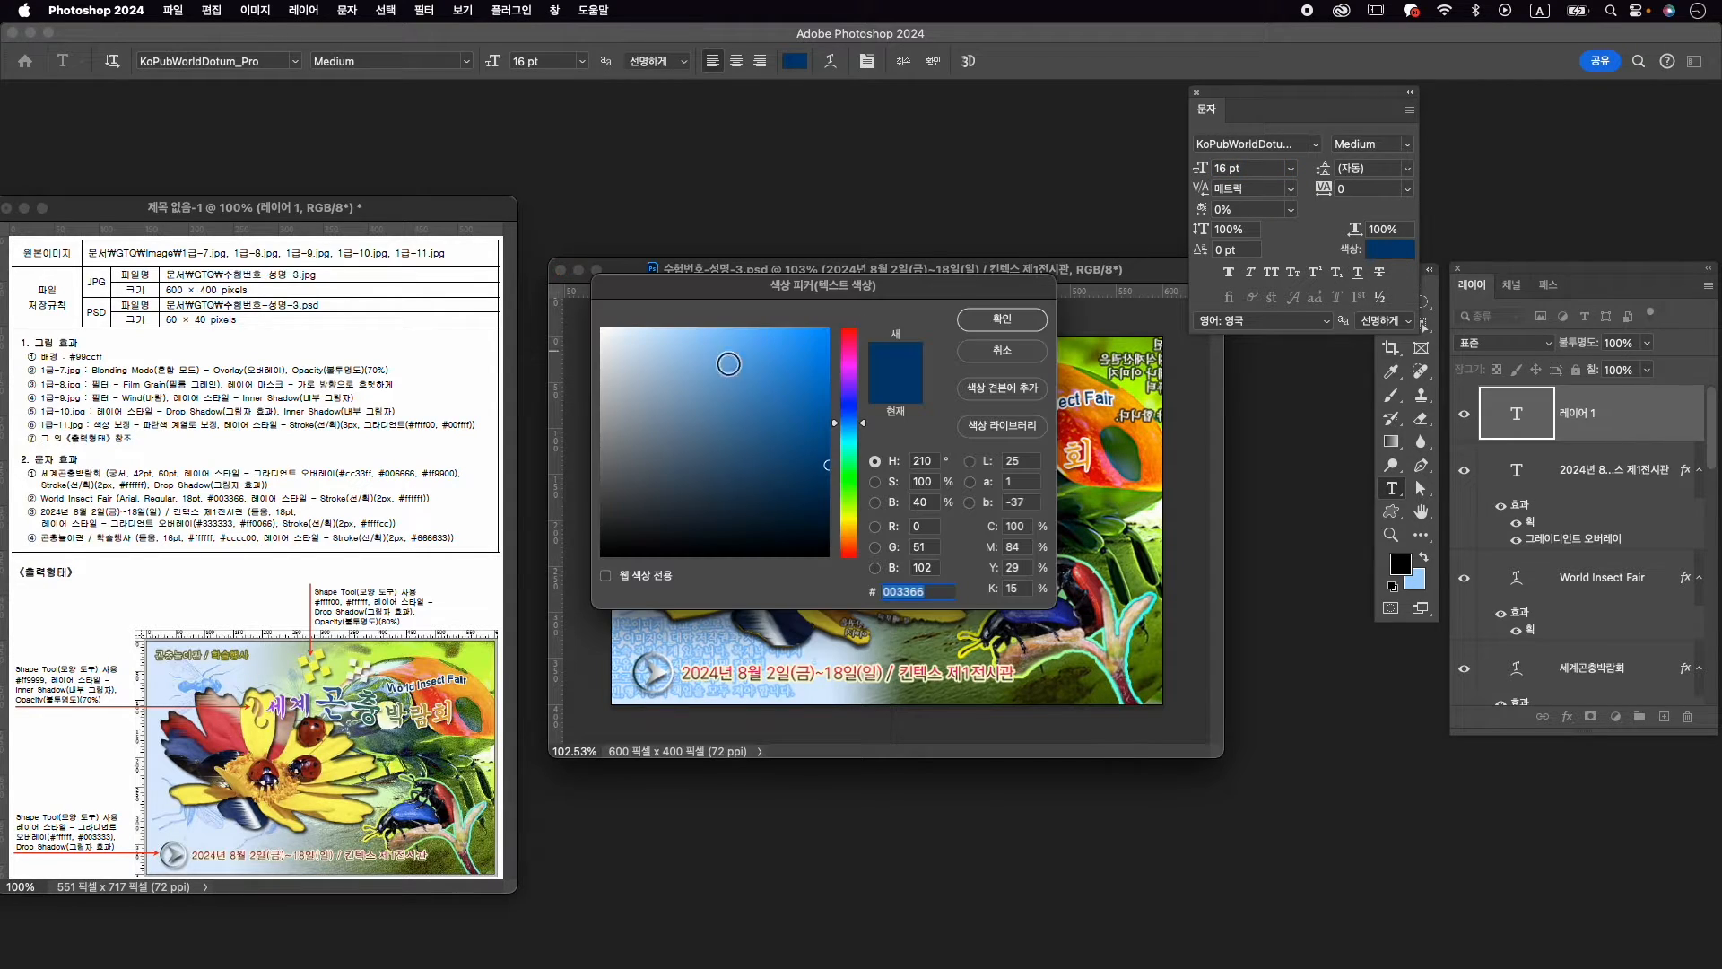
left_click(498, 269)
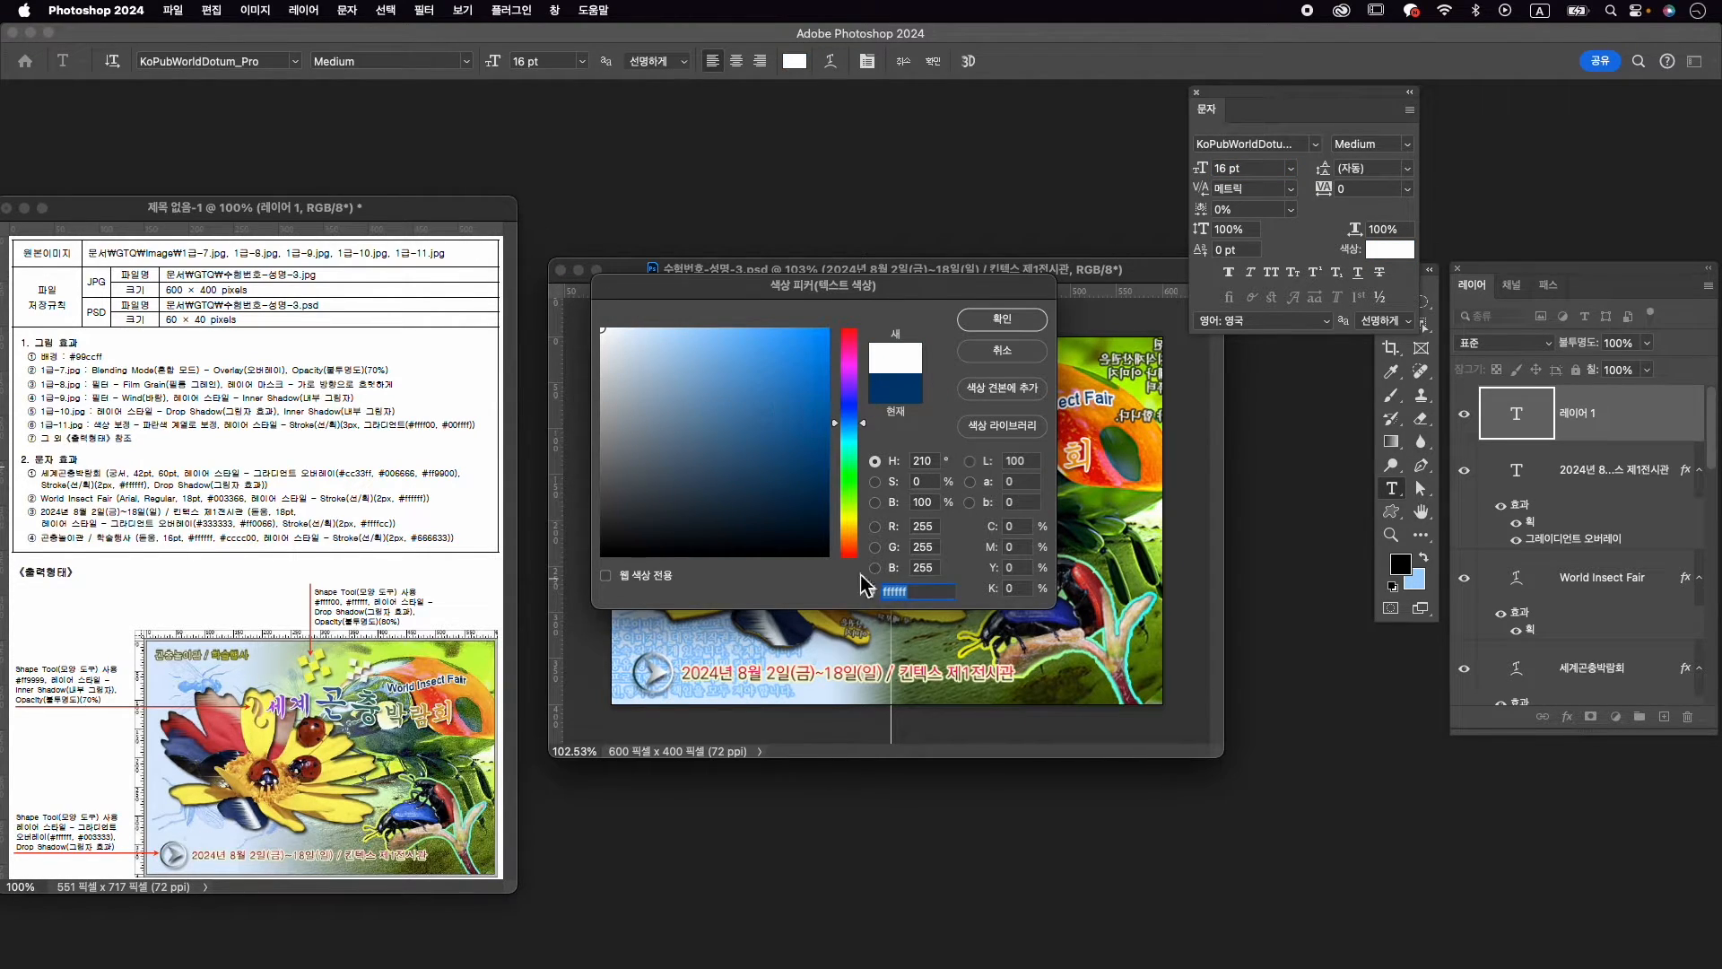
left_click(985, 321)
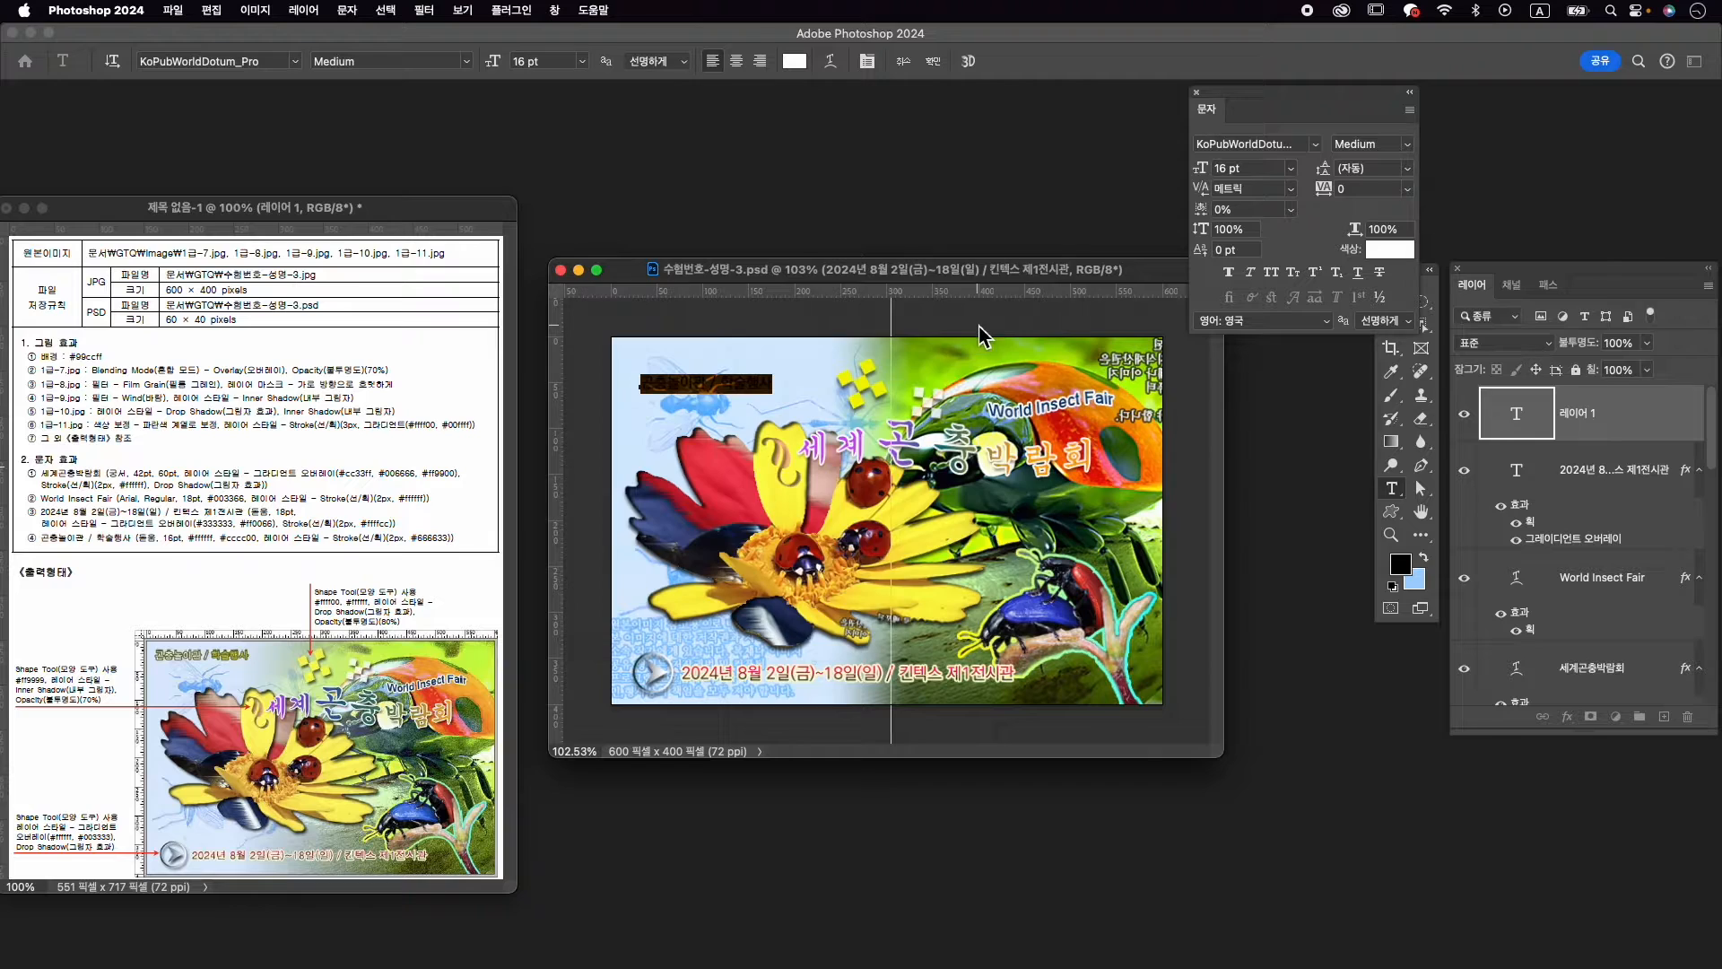
left_click(931, 61)
Add a 2 px outside stroke (획) in #666633 to the "곤충놀이관 / 학술행사" text and apply the layer style
left_click(1567, 717)
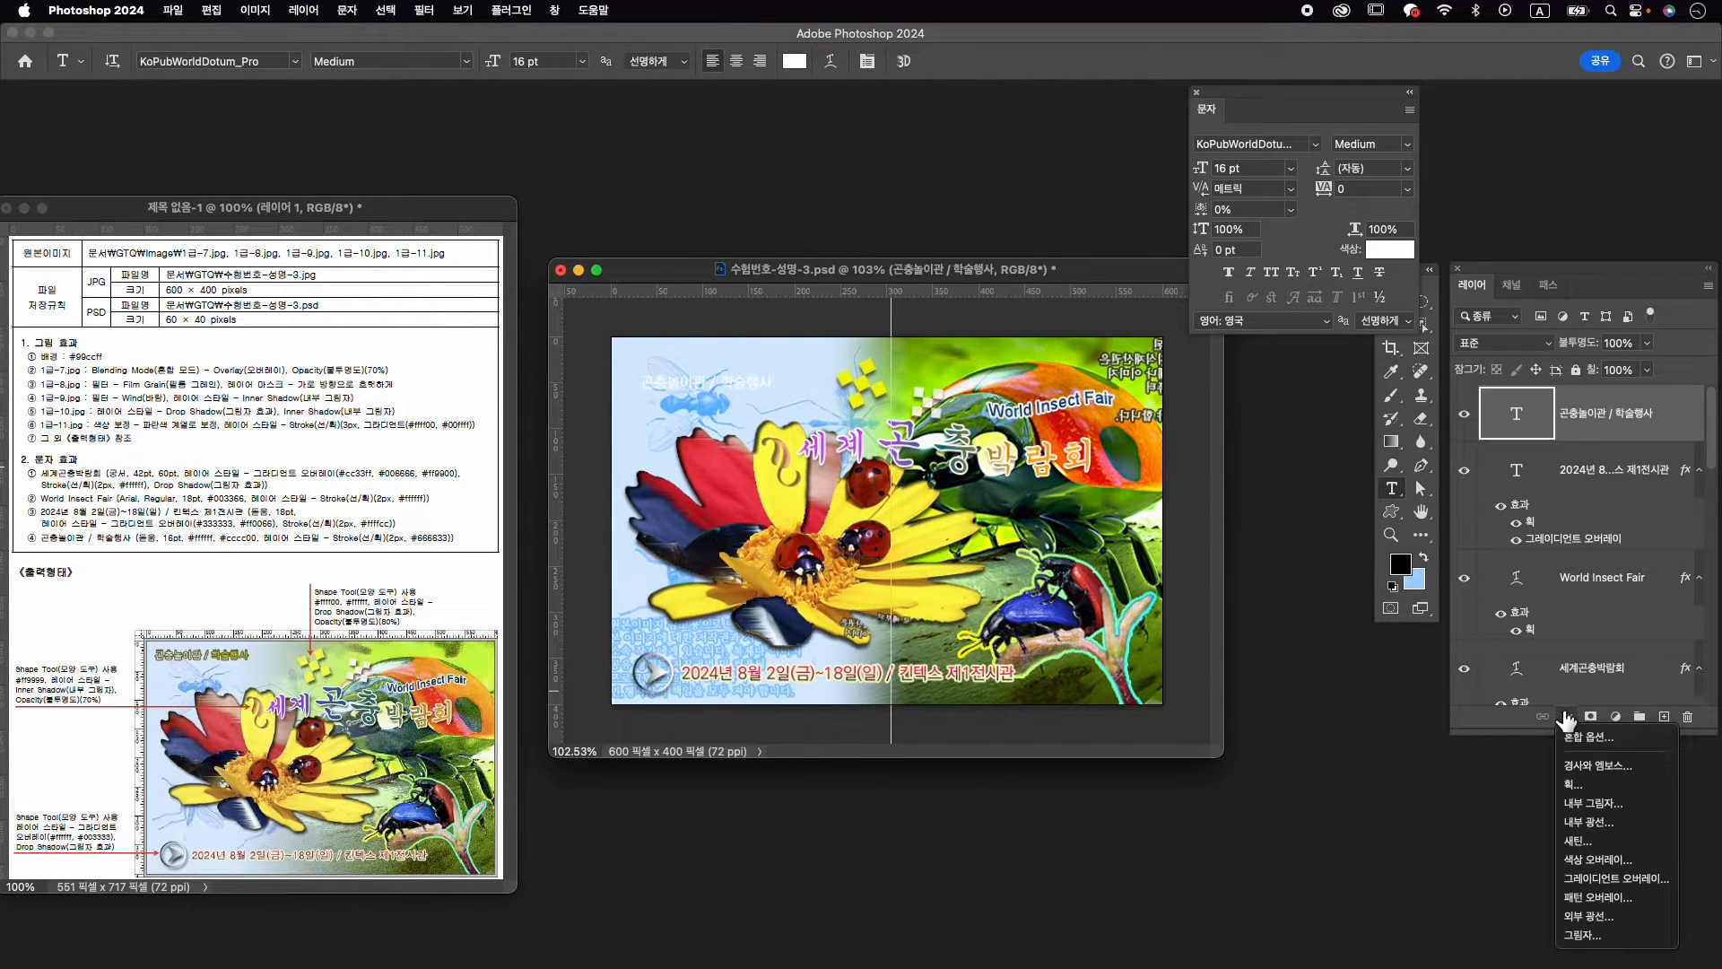
left_click(1620, 786)
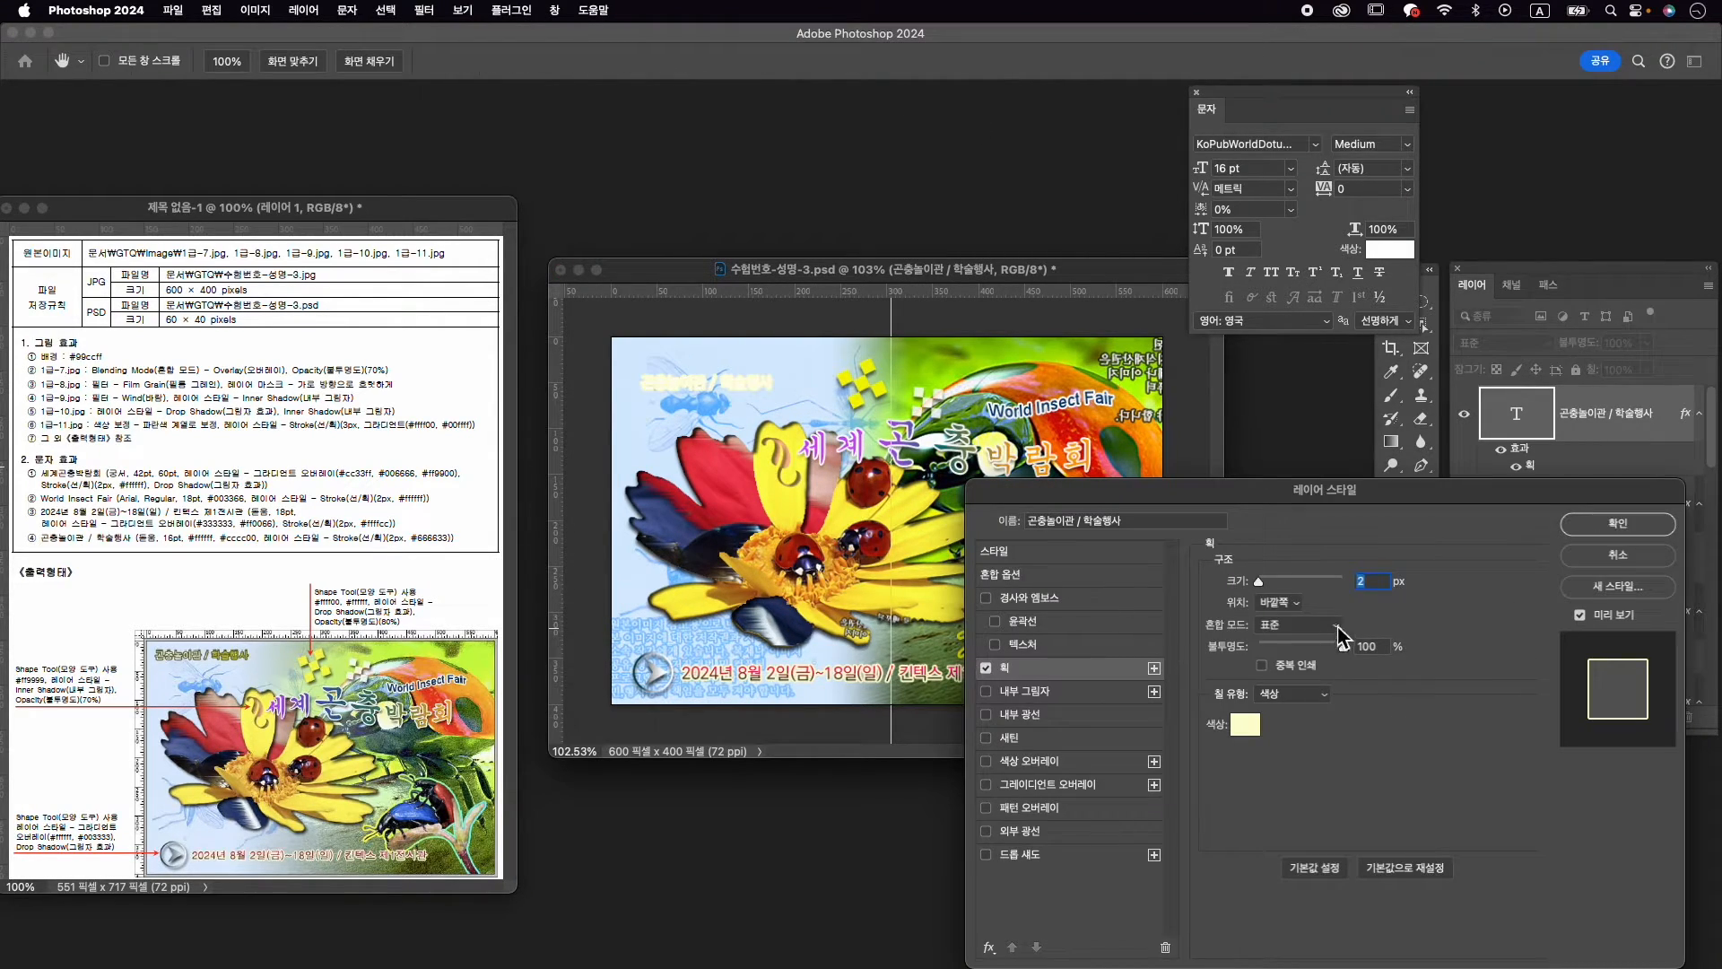
left_click(1247, 725)
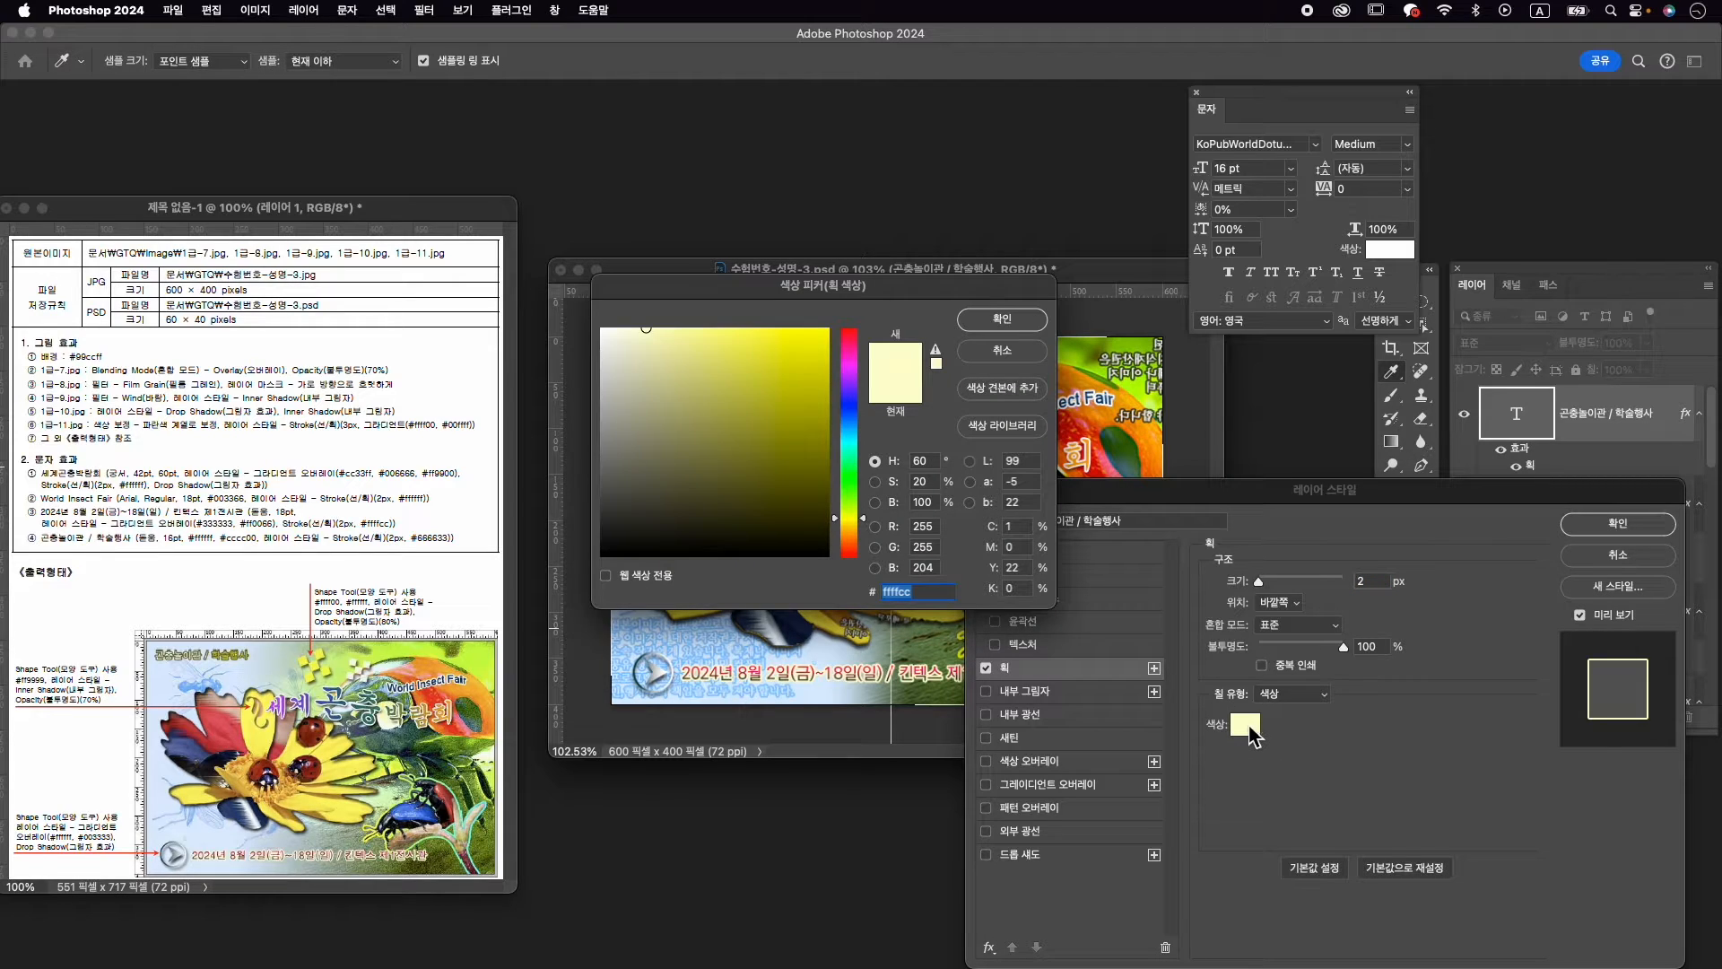
type("66663")
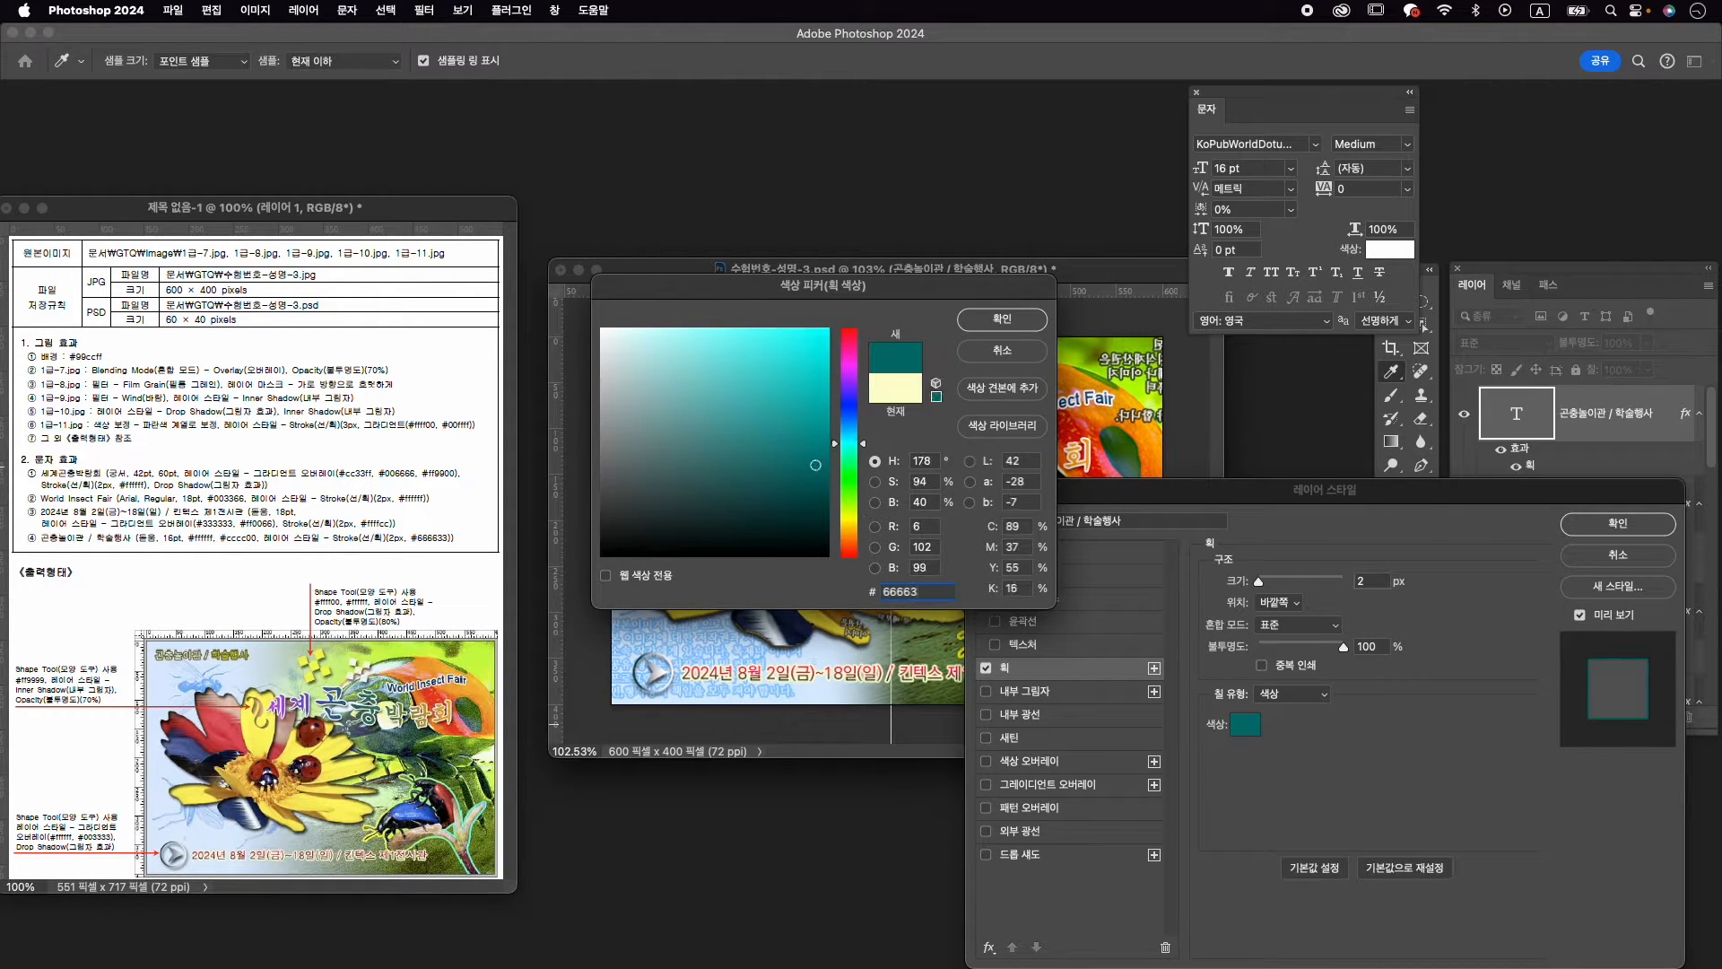
type("3")
key("Return")
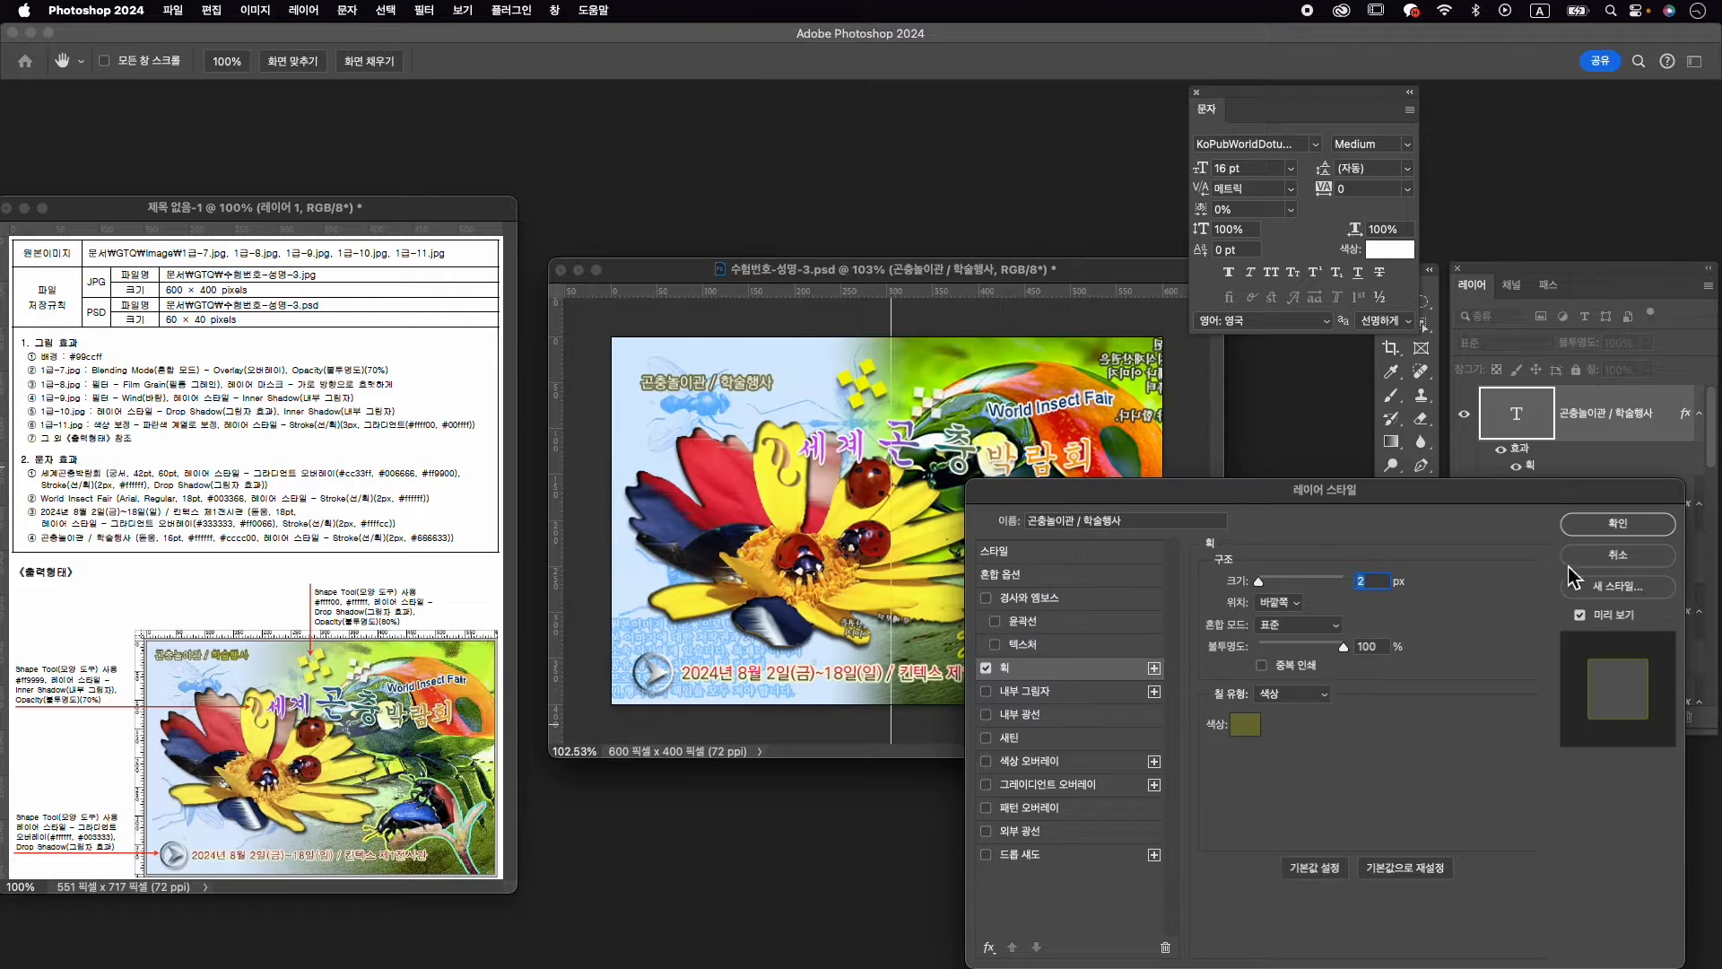
left_click(1619, 523)
Move the "곤충놀이관 / 학술행사" text up and to the left, into the poster's upper-left corner, with Free Transform
key("super+t")
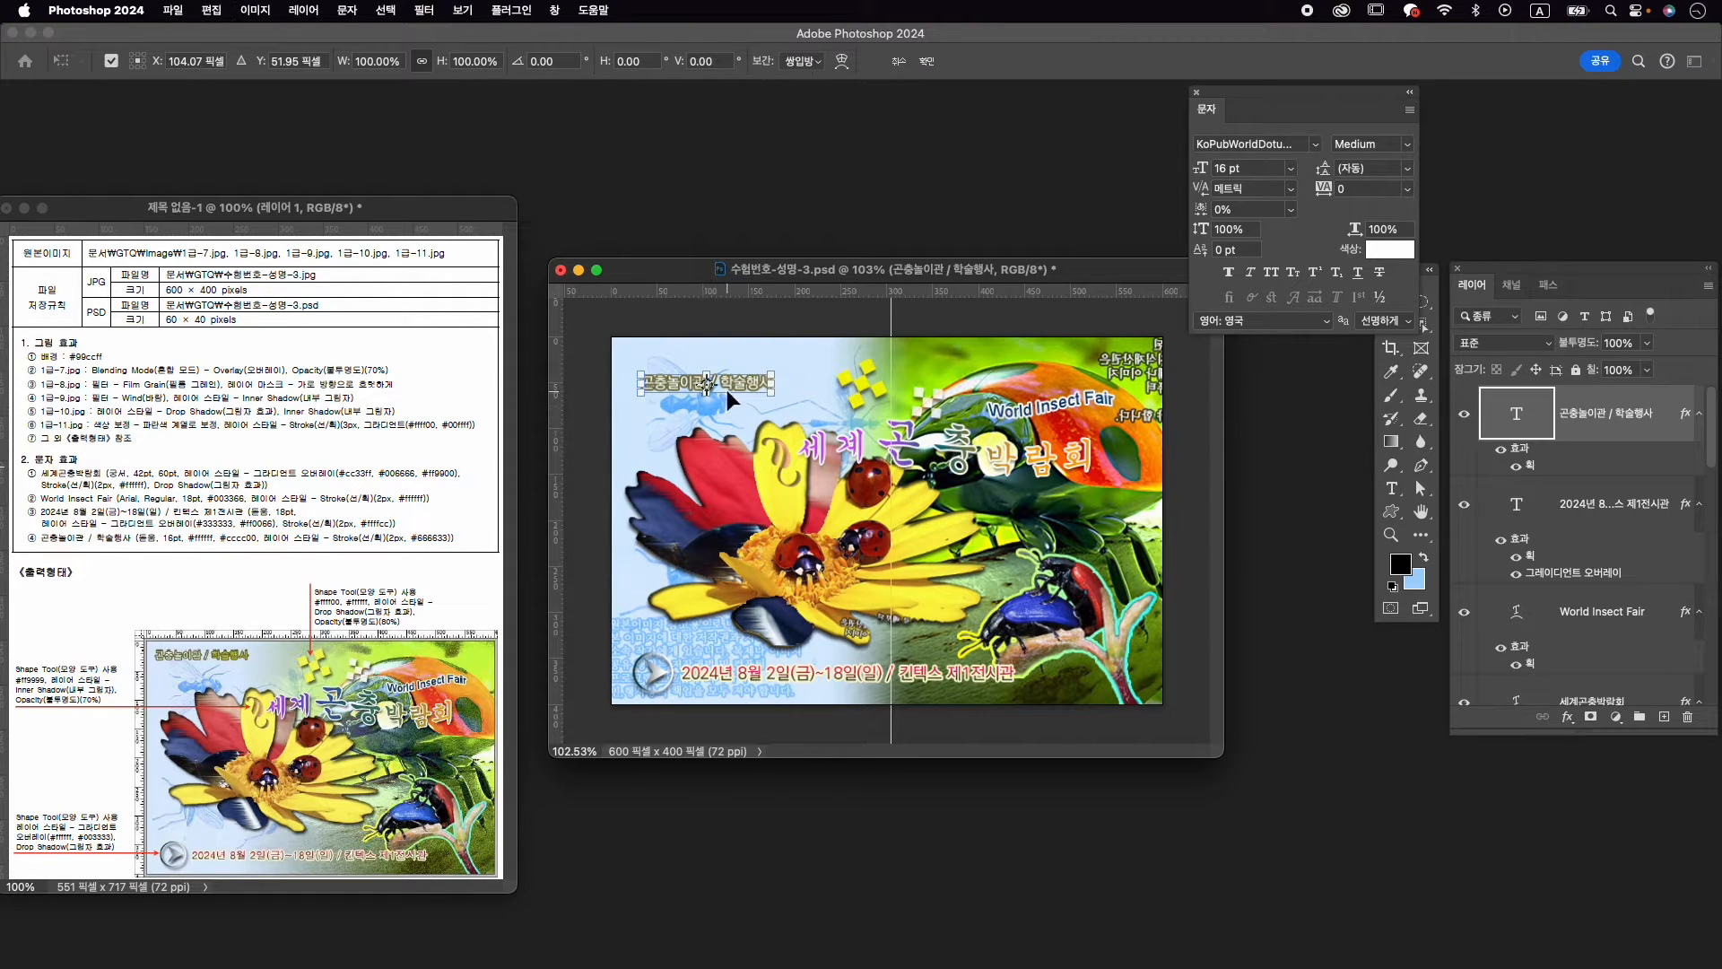
left_click_drag(727, 375, 714, 357)
key("Return")
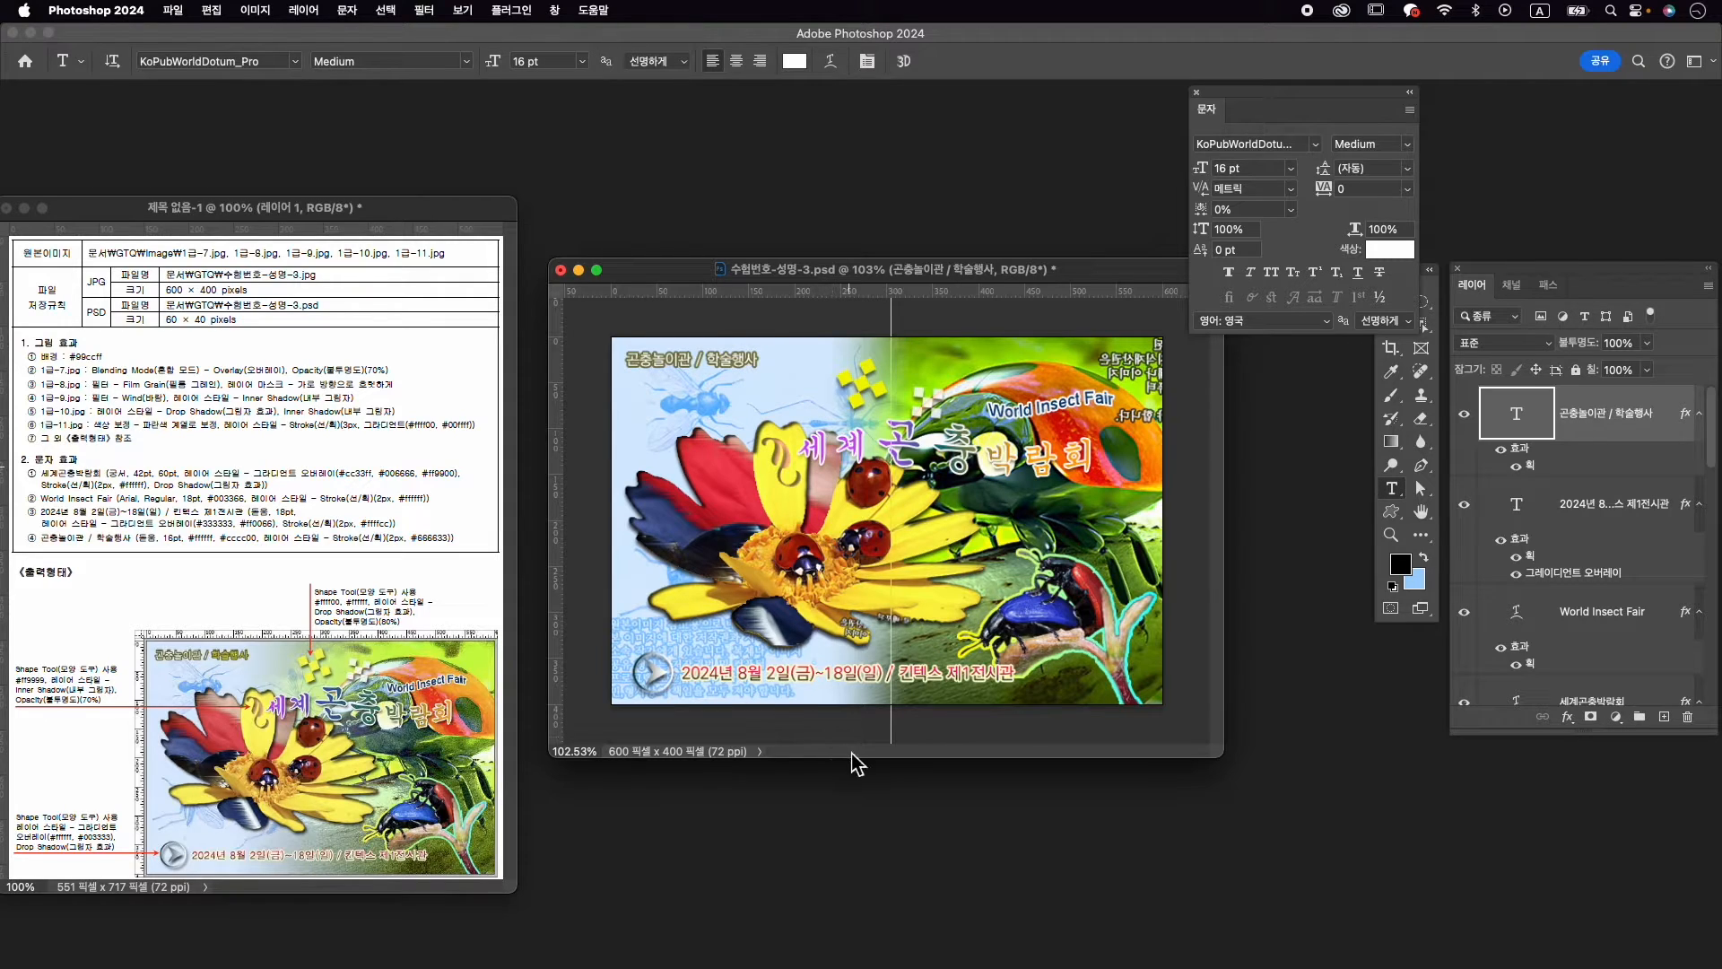
Close the Character panel (문자) and clear all guides from the poster
key("v")
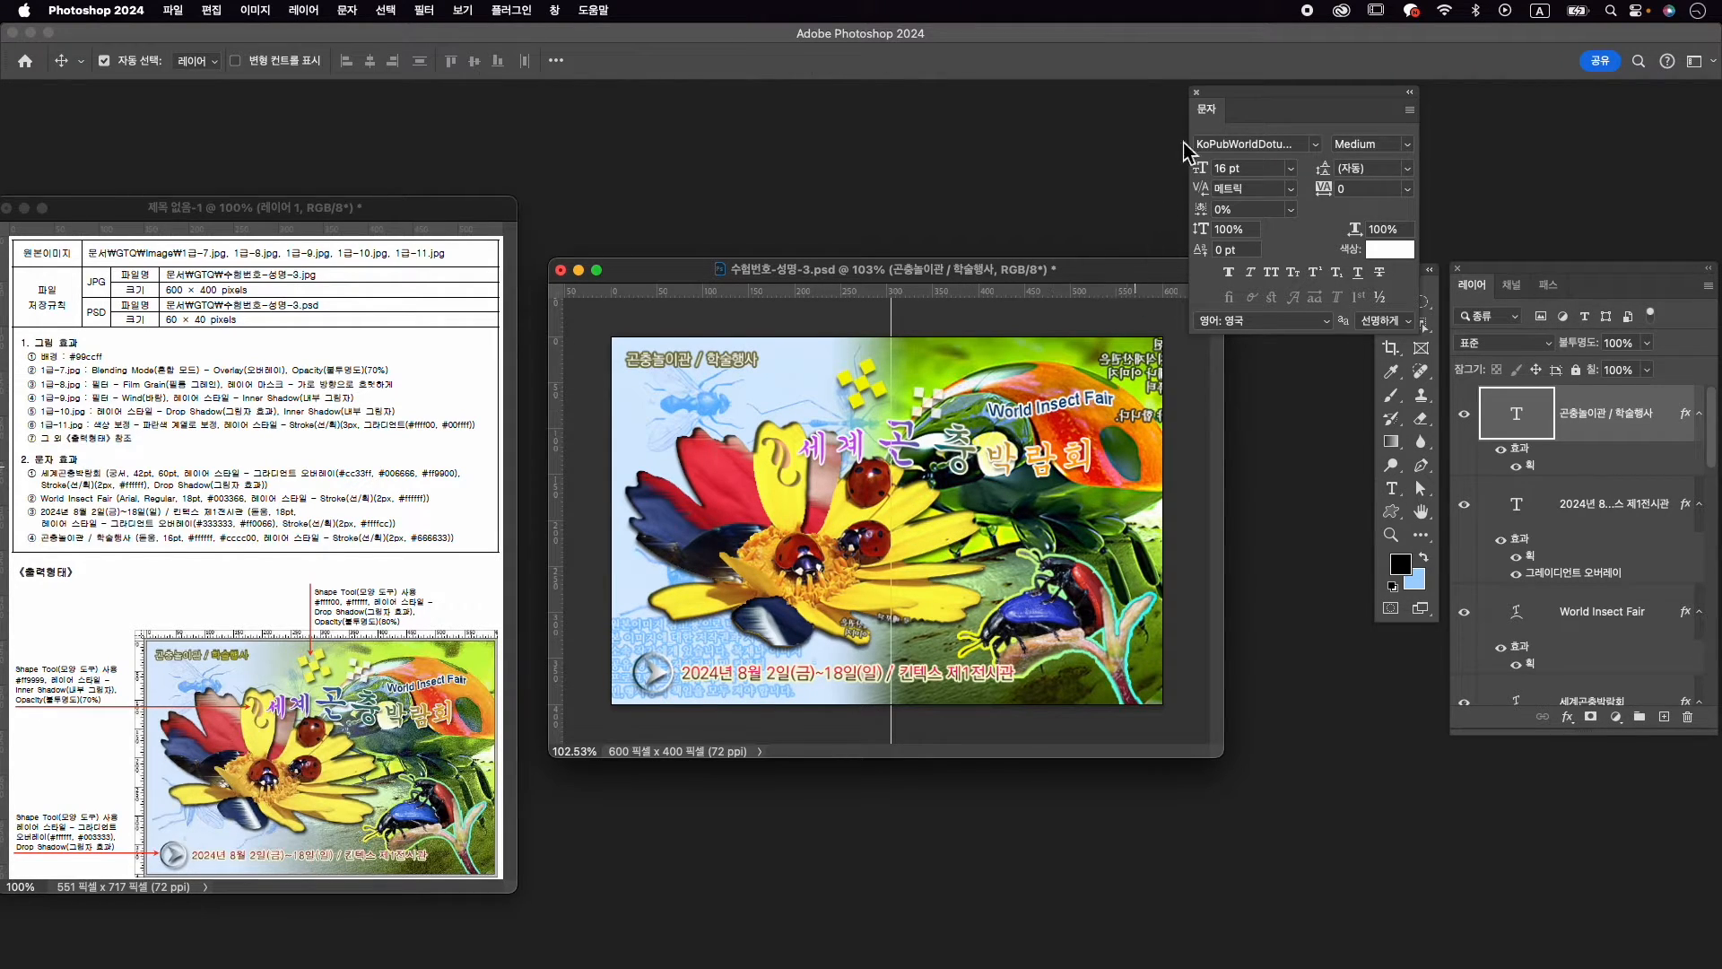
left_click(1197, 92)
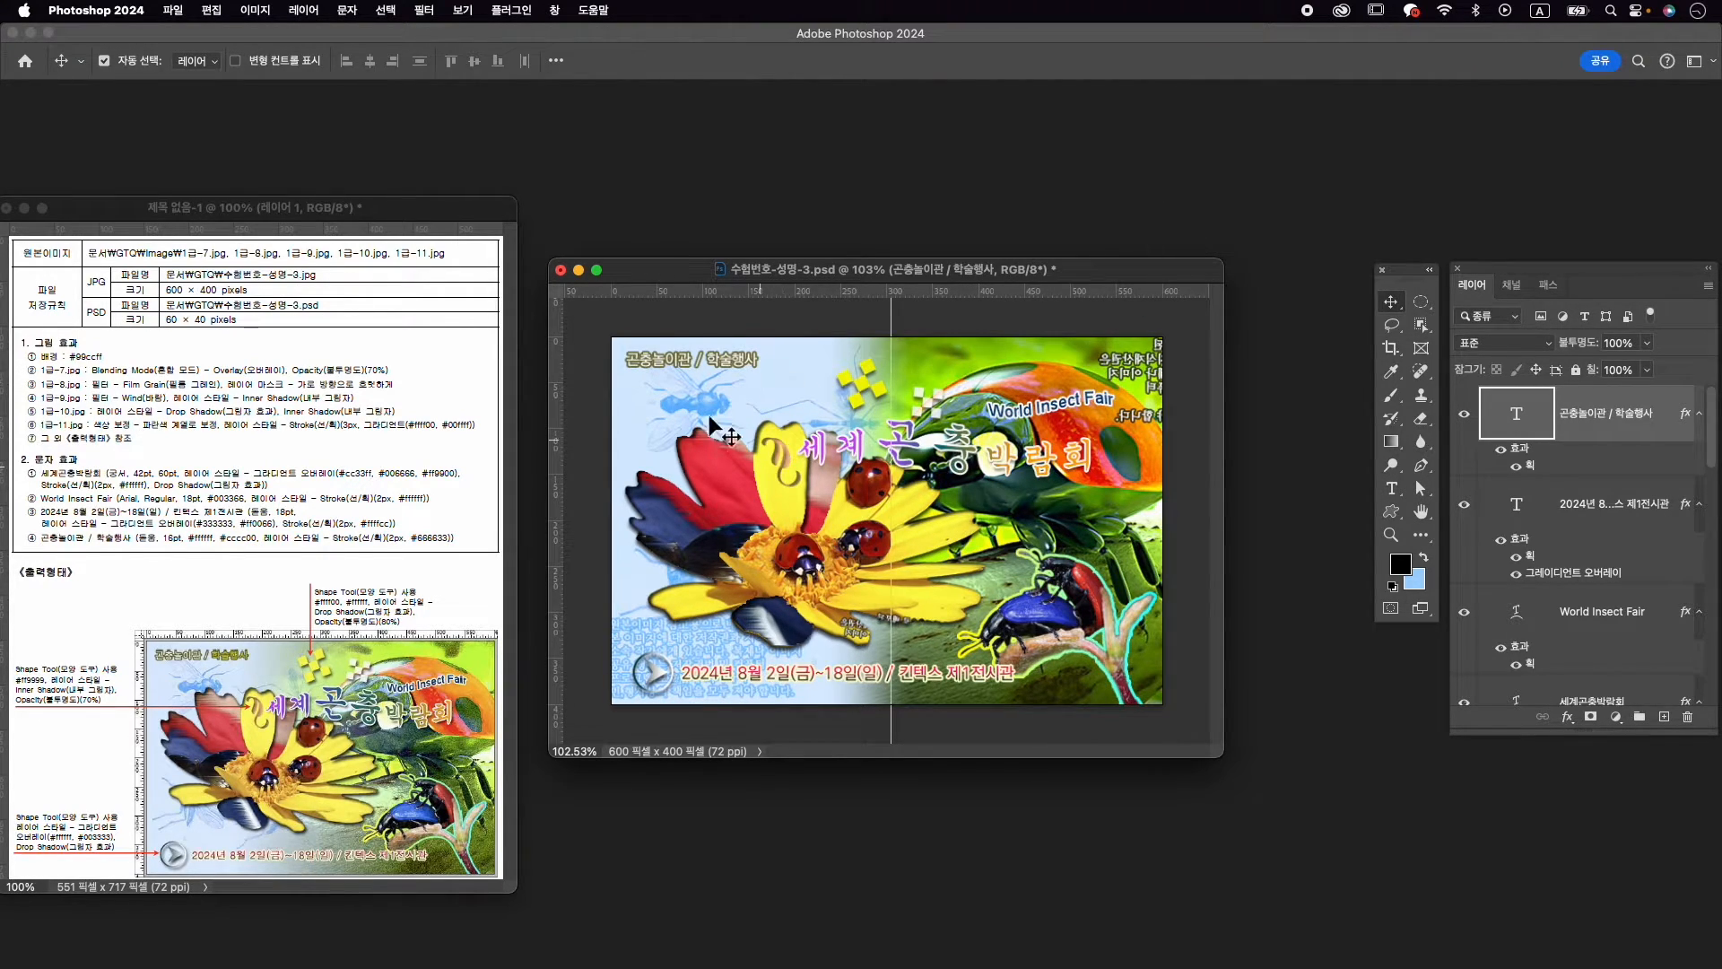
left_click(475, 8)
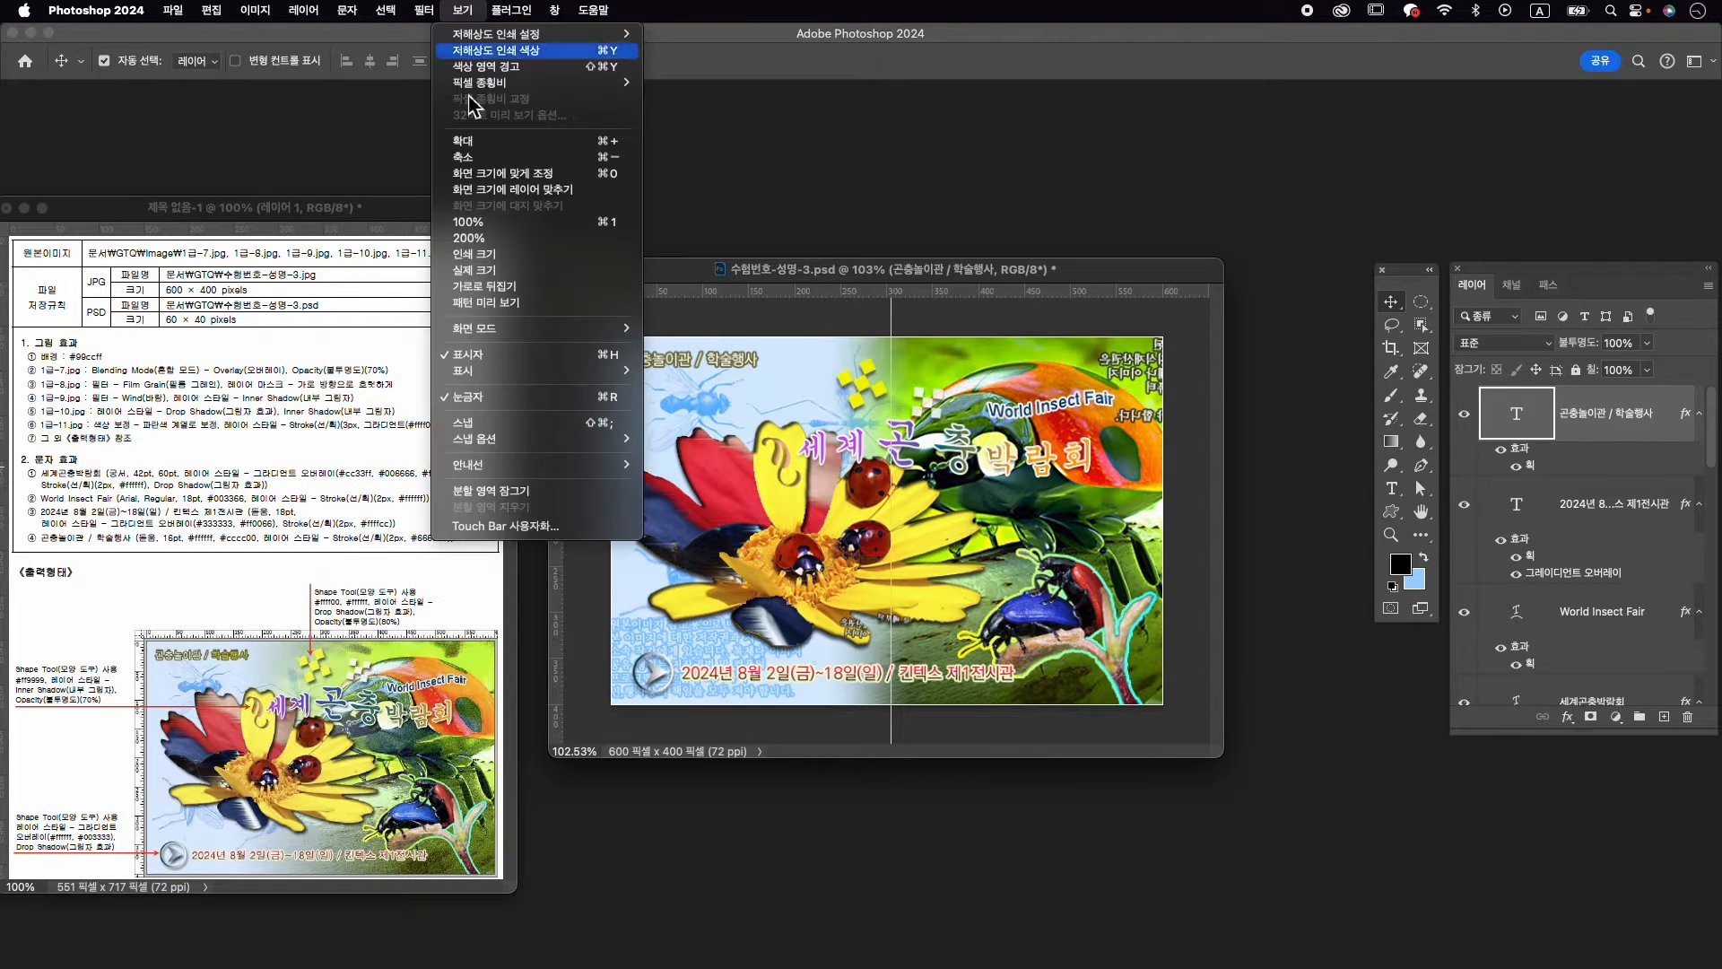
mouse_move(538, 465)
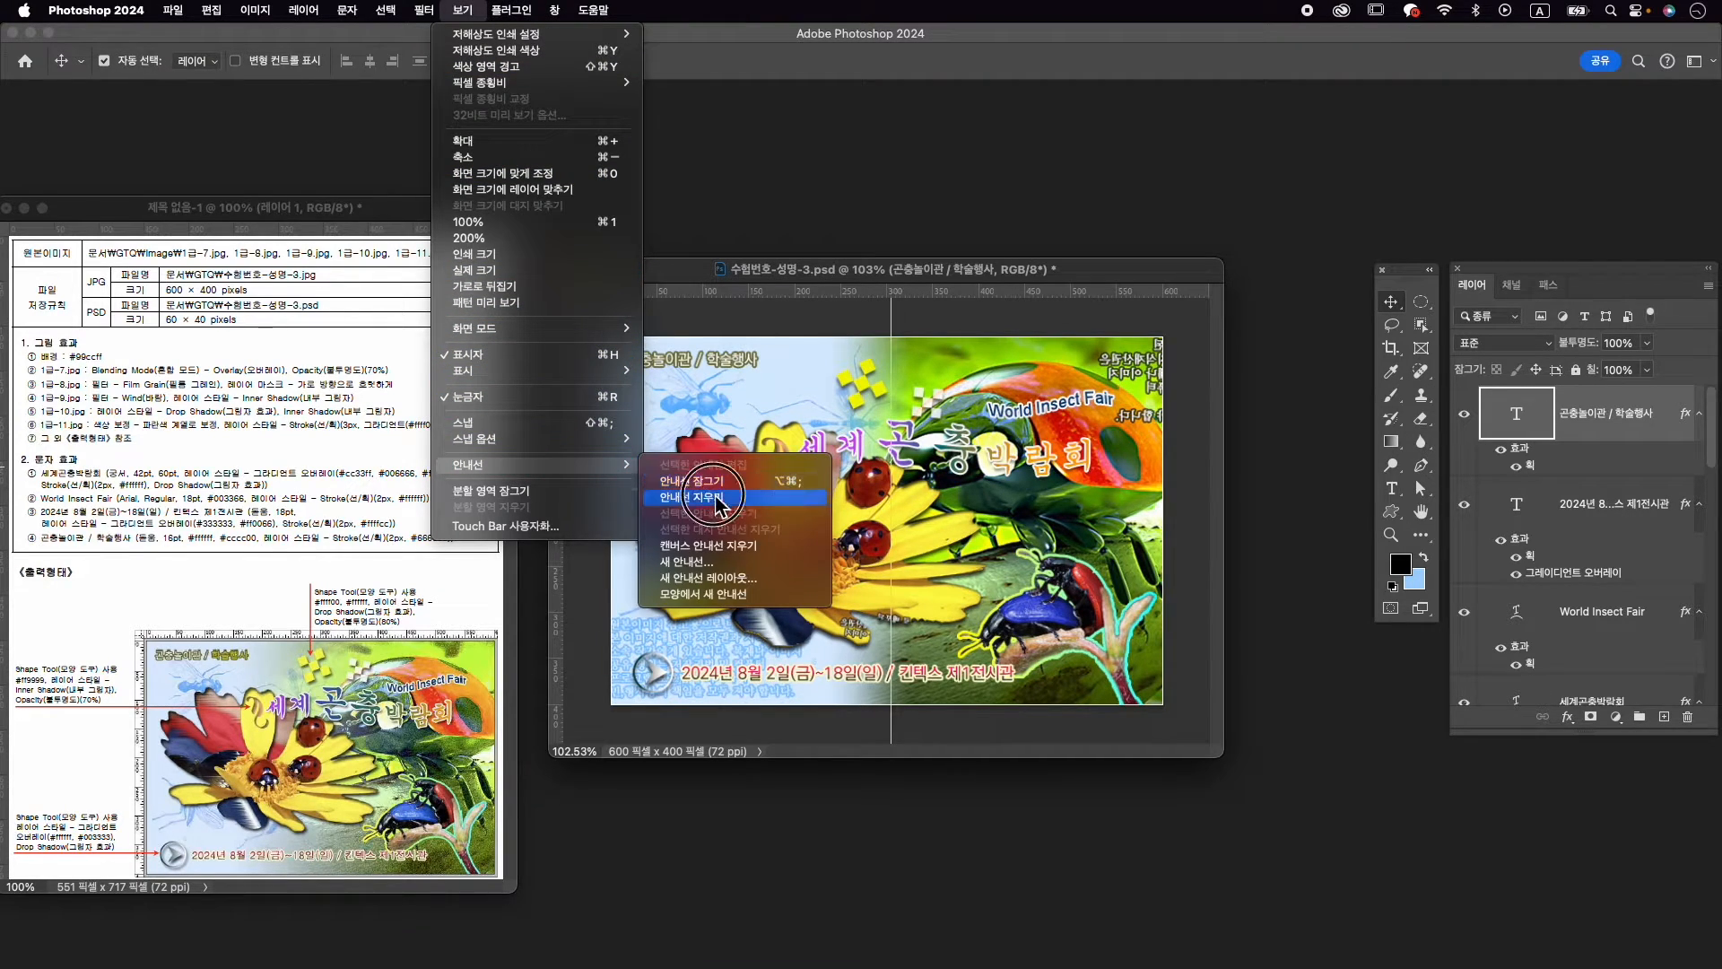
left_click(713, 494)
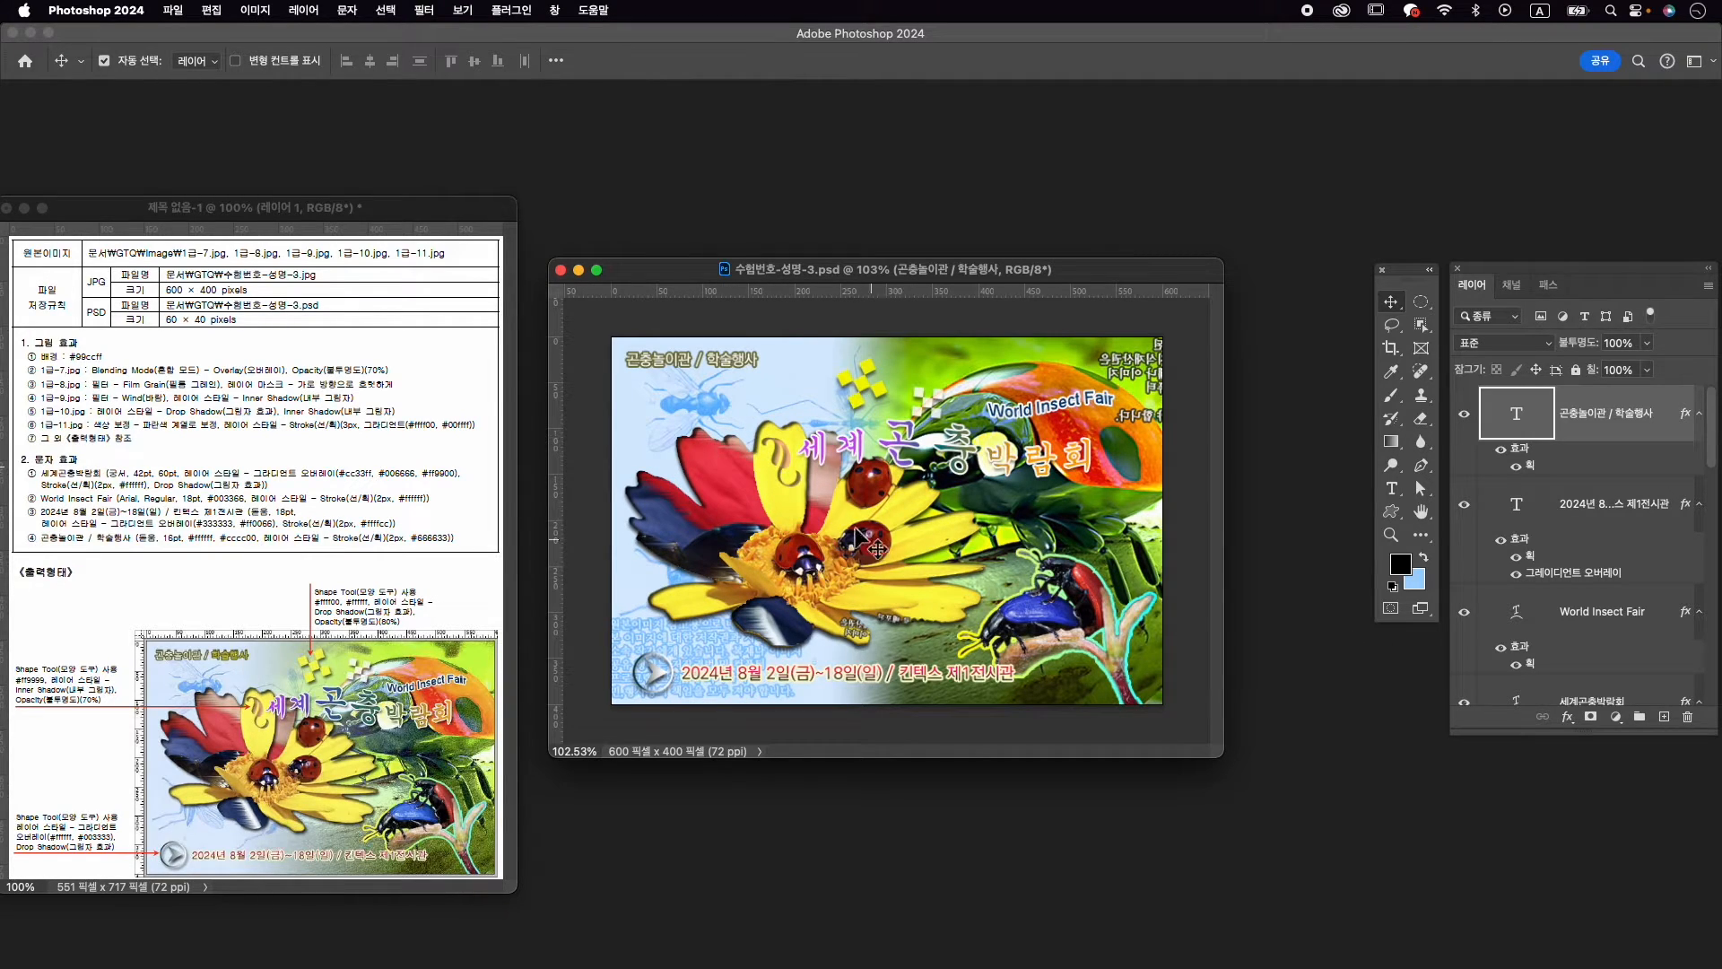
Enlarge the background insect image on layer 1-7 to about 105% with Free Transform, extending it past the poster's lower and right edges
left_click(729, 482)
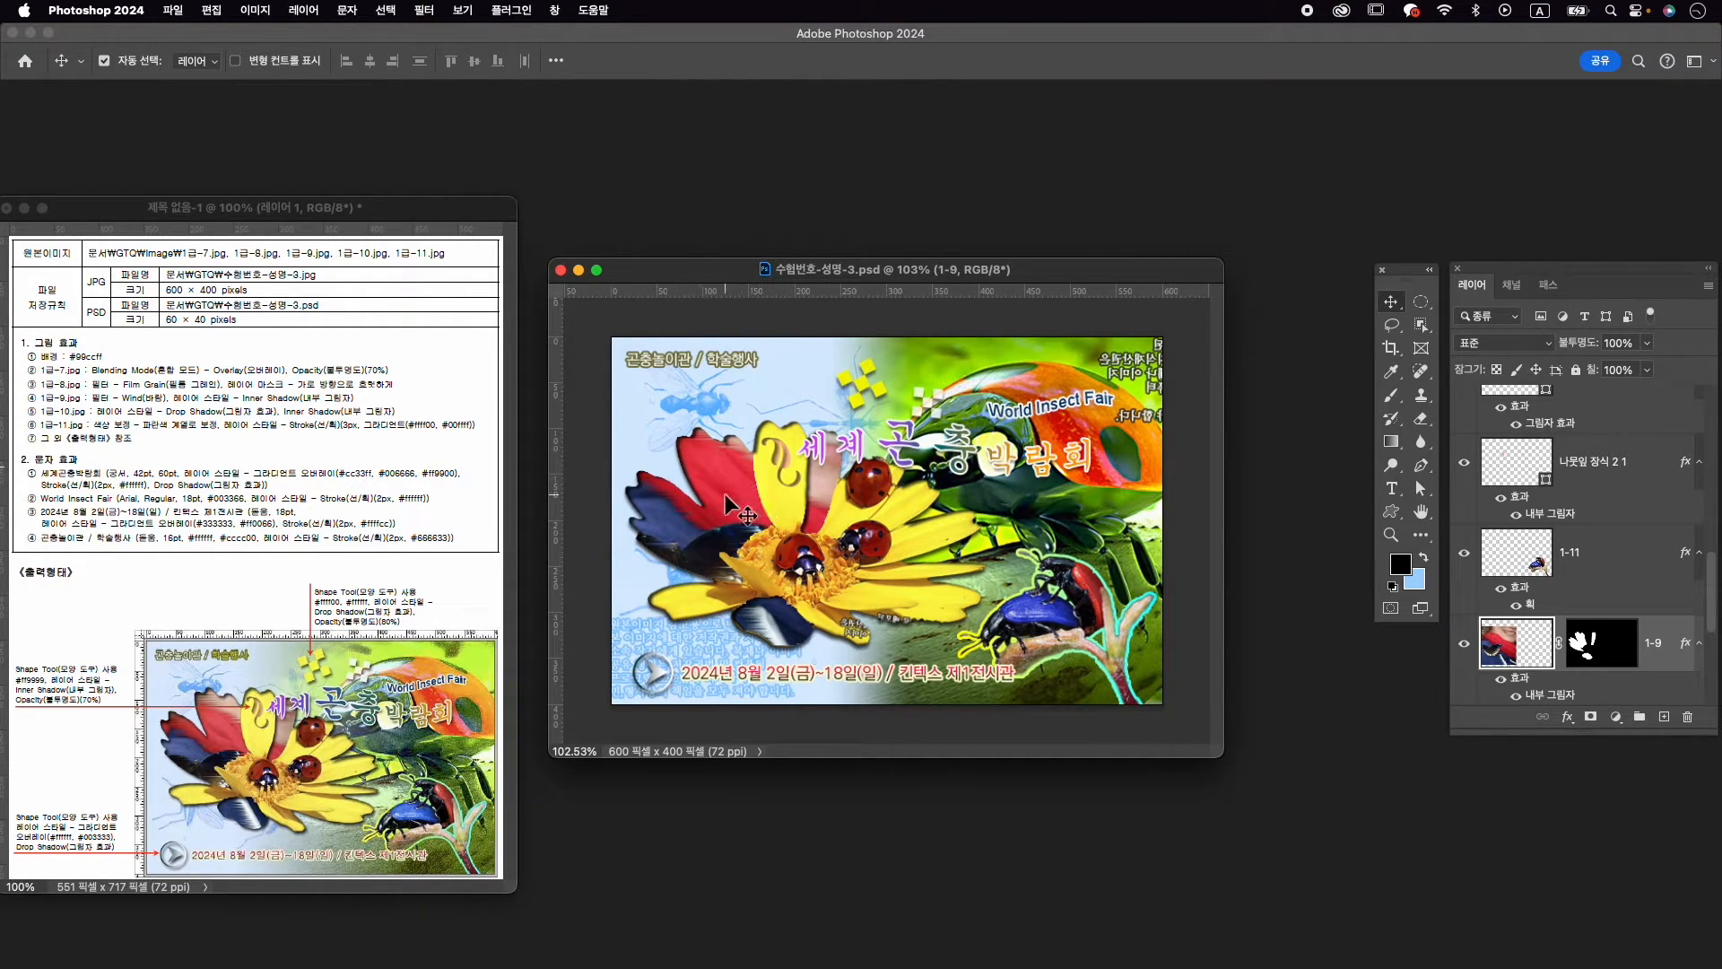
left_click(752, 385)
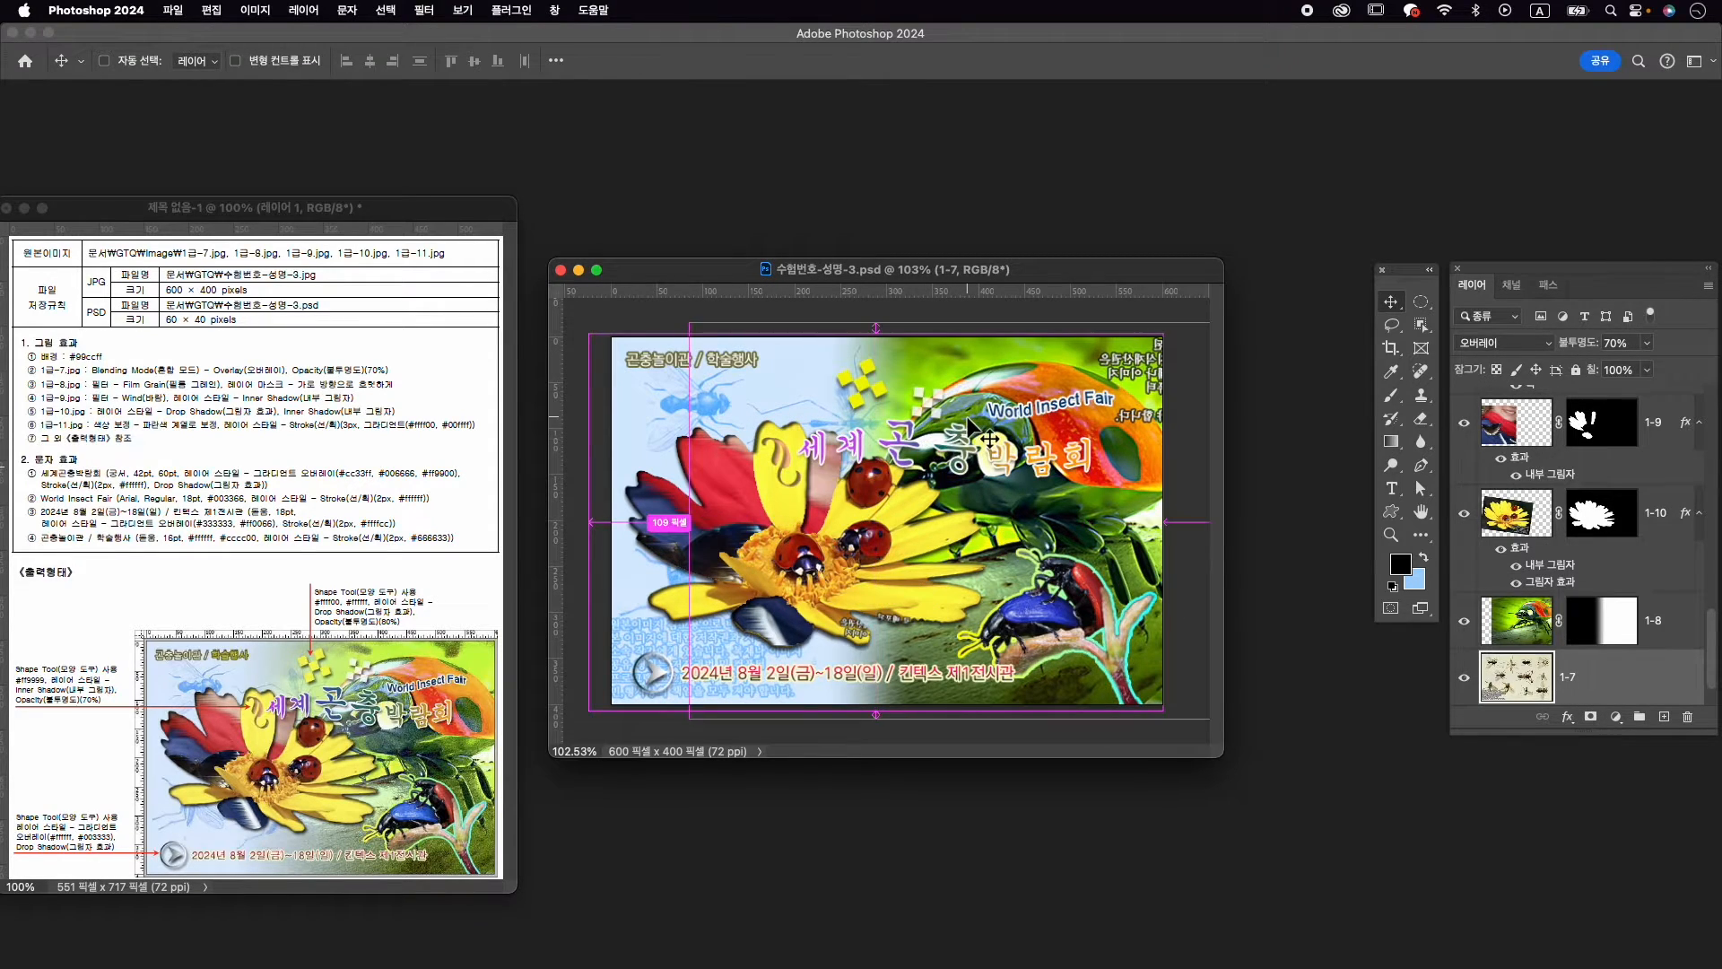
key("super+t")
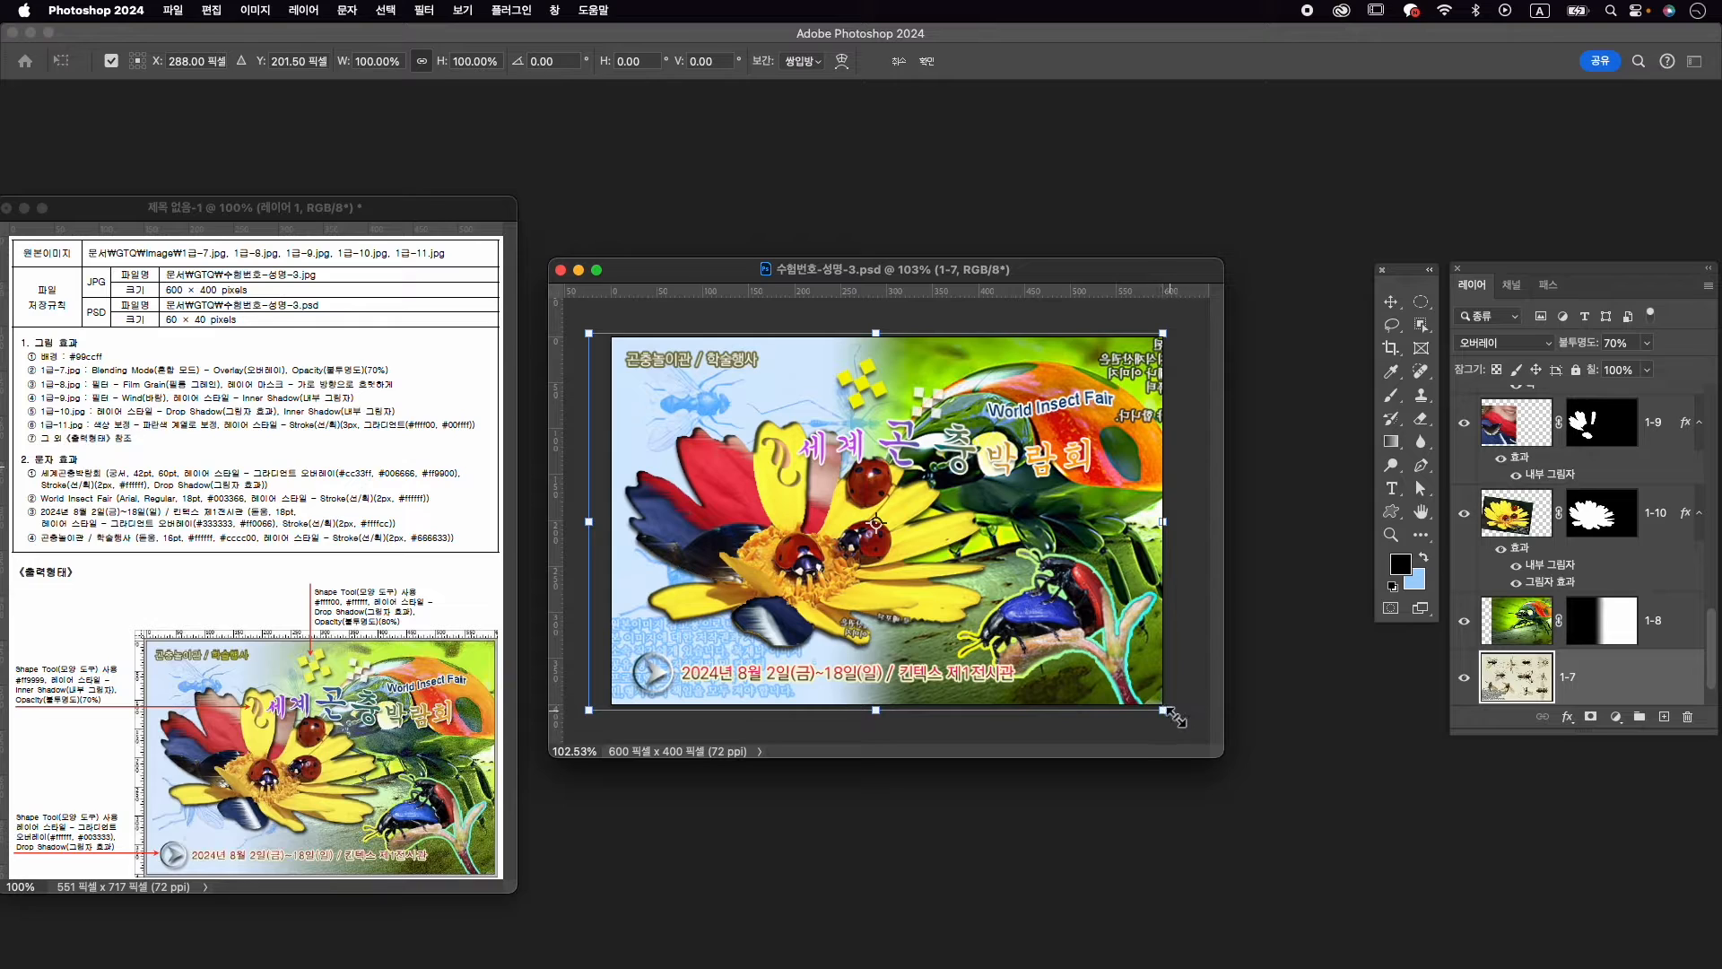
left_click_drag(1171, 714, 1192, 731)
left_click(951, 671)
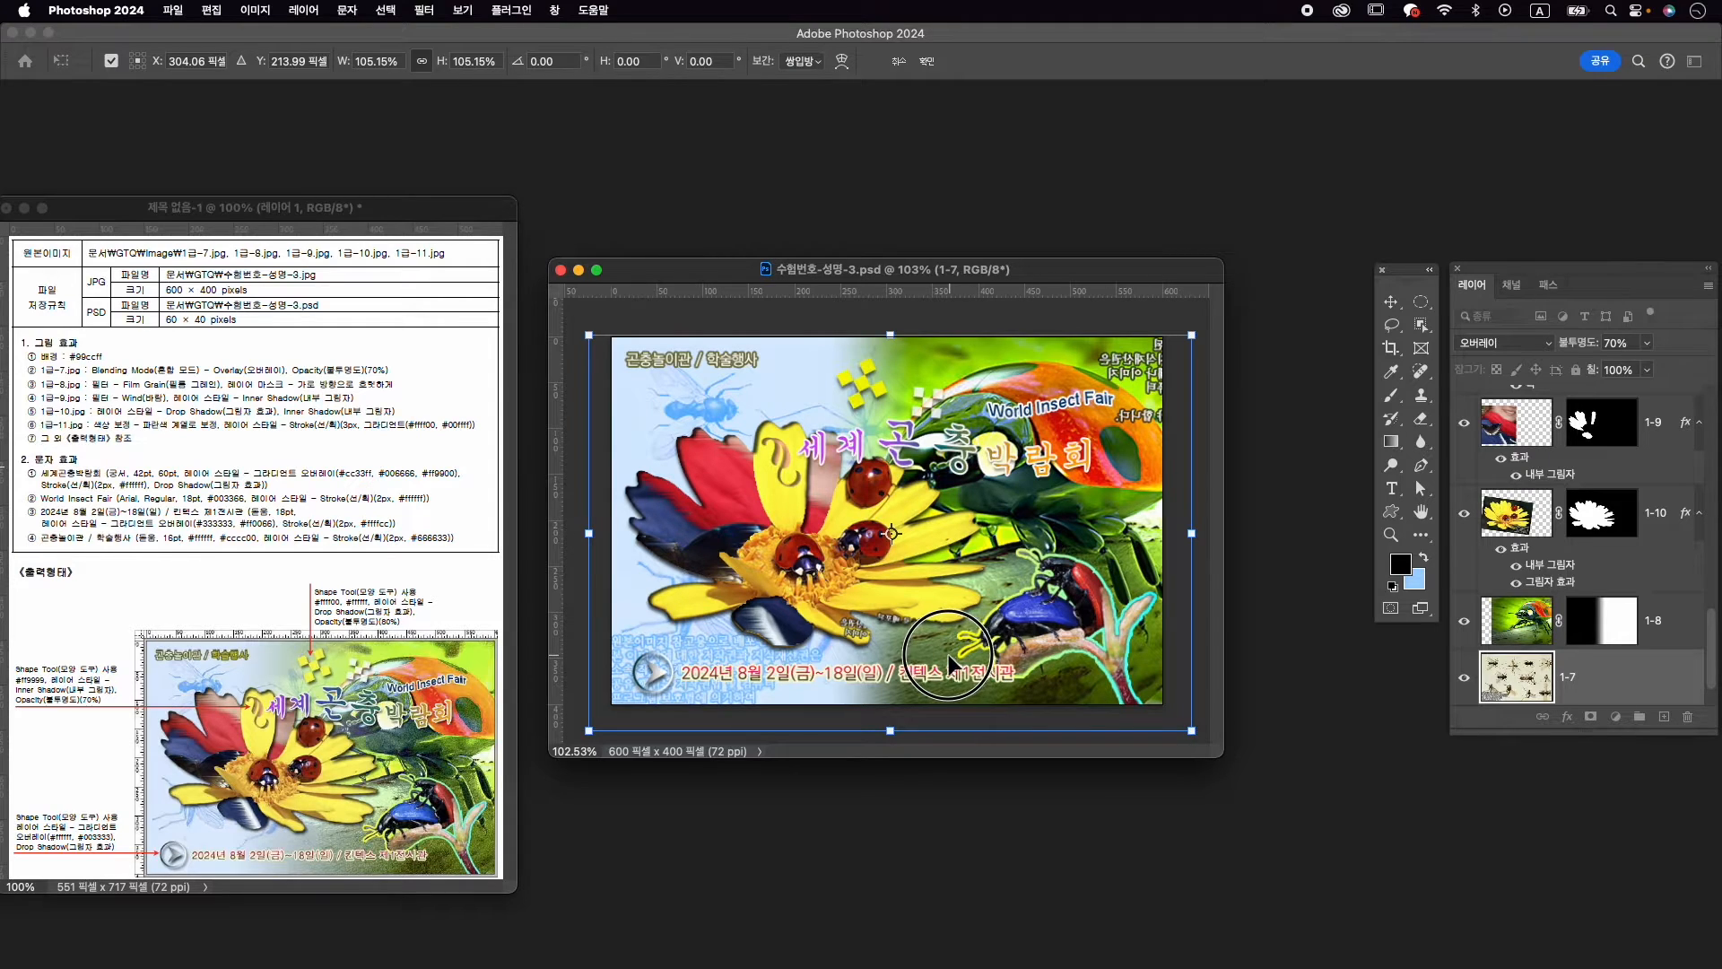
key("Return")
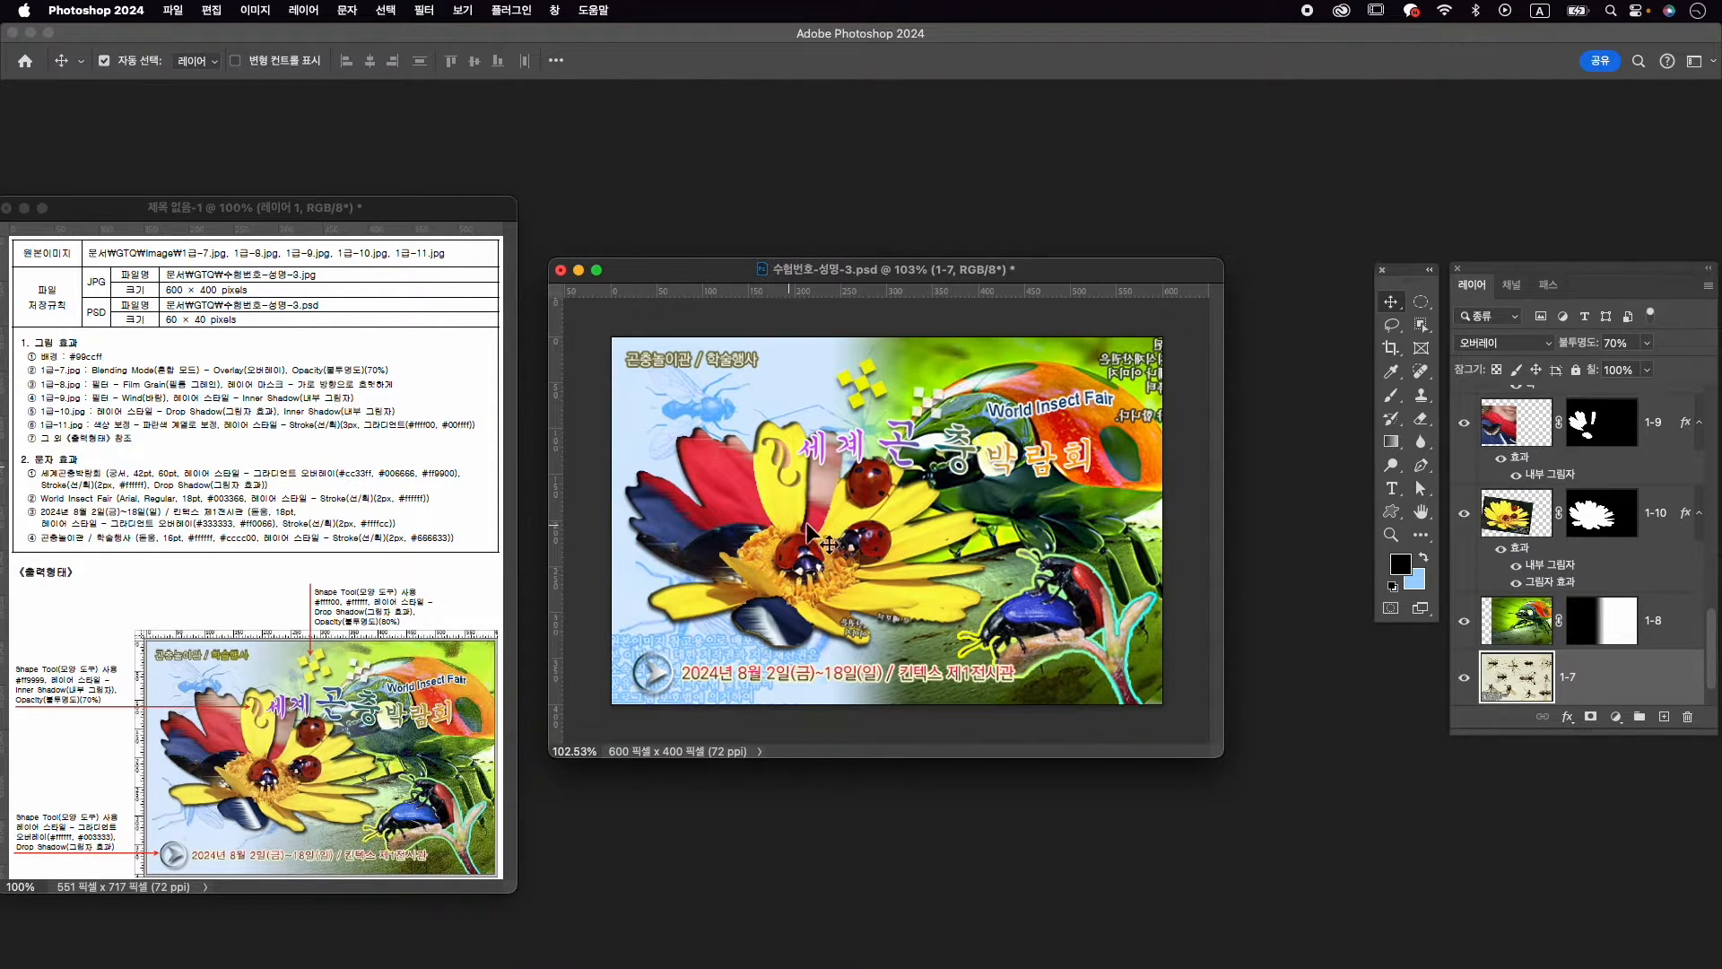
Enlarge flower layers 1-9 and 1-10 together to about 103.6% and place them at about X 137 px, Y 209.5 px with Free Transform
left_click(718, 492)
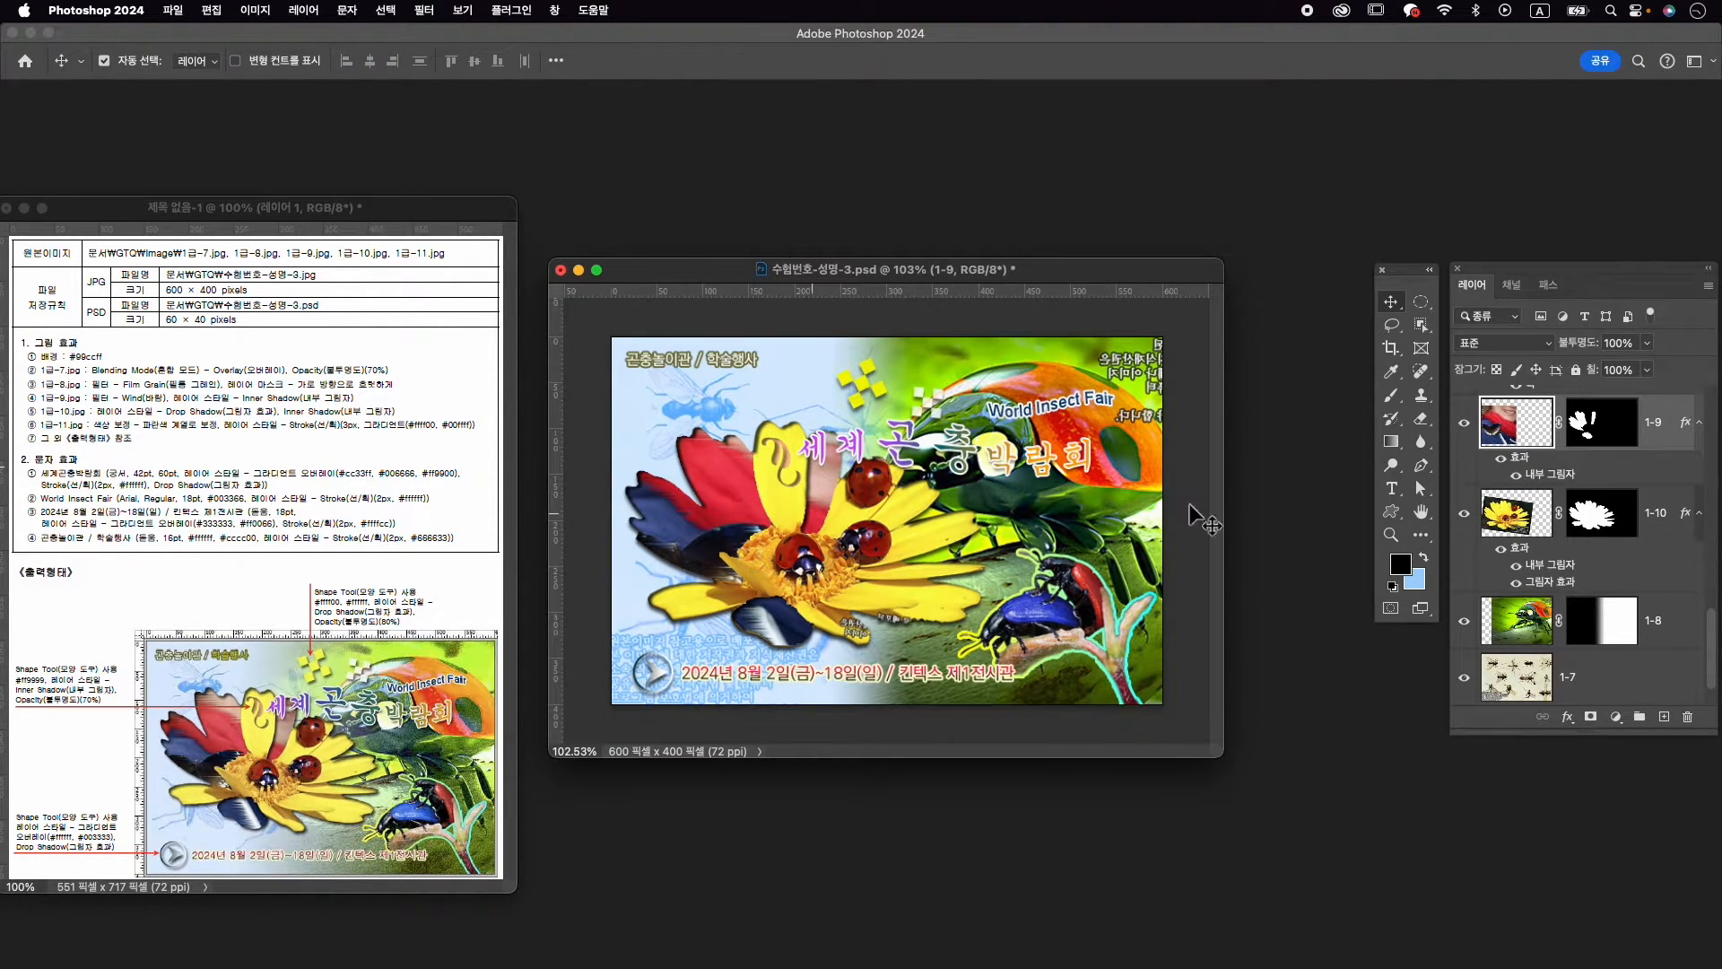
left_click(1667, 516)
left_click(1656, 434, "shift")
scroll(1656, 508, "up", 4)
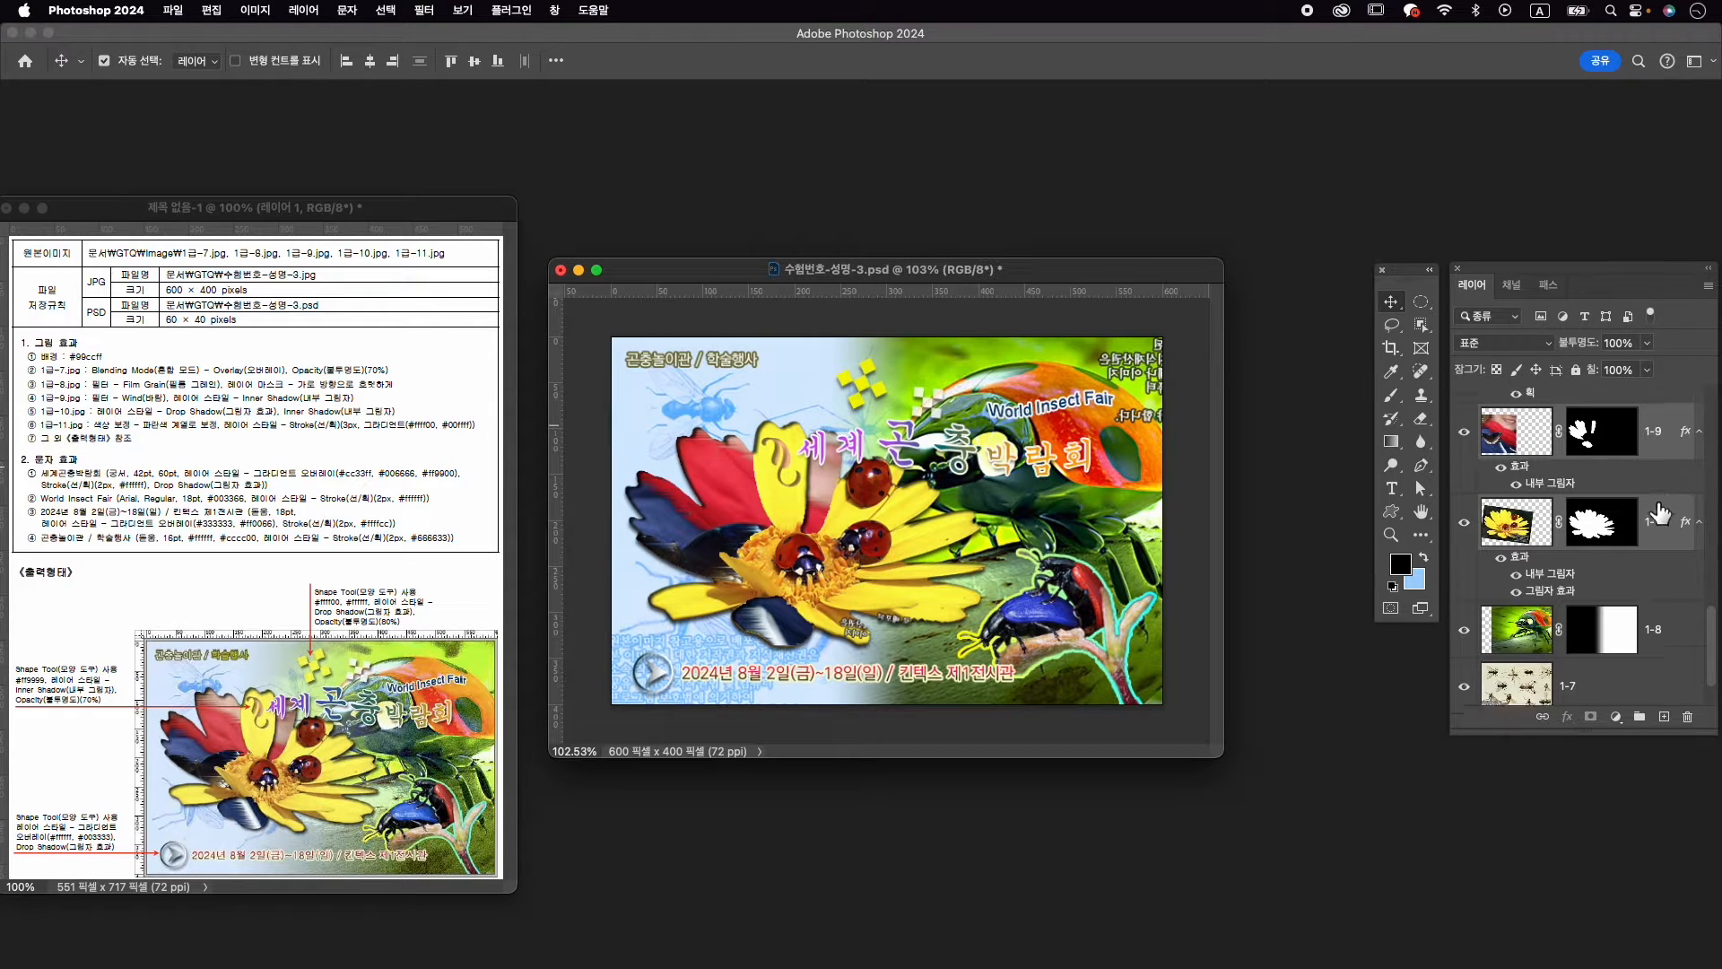
left_click(1465, 513)
left_click(1465, 512)
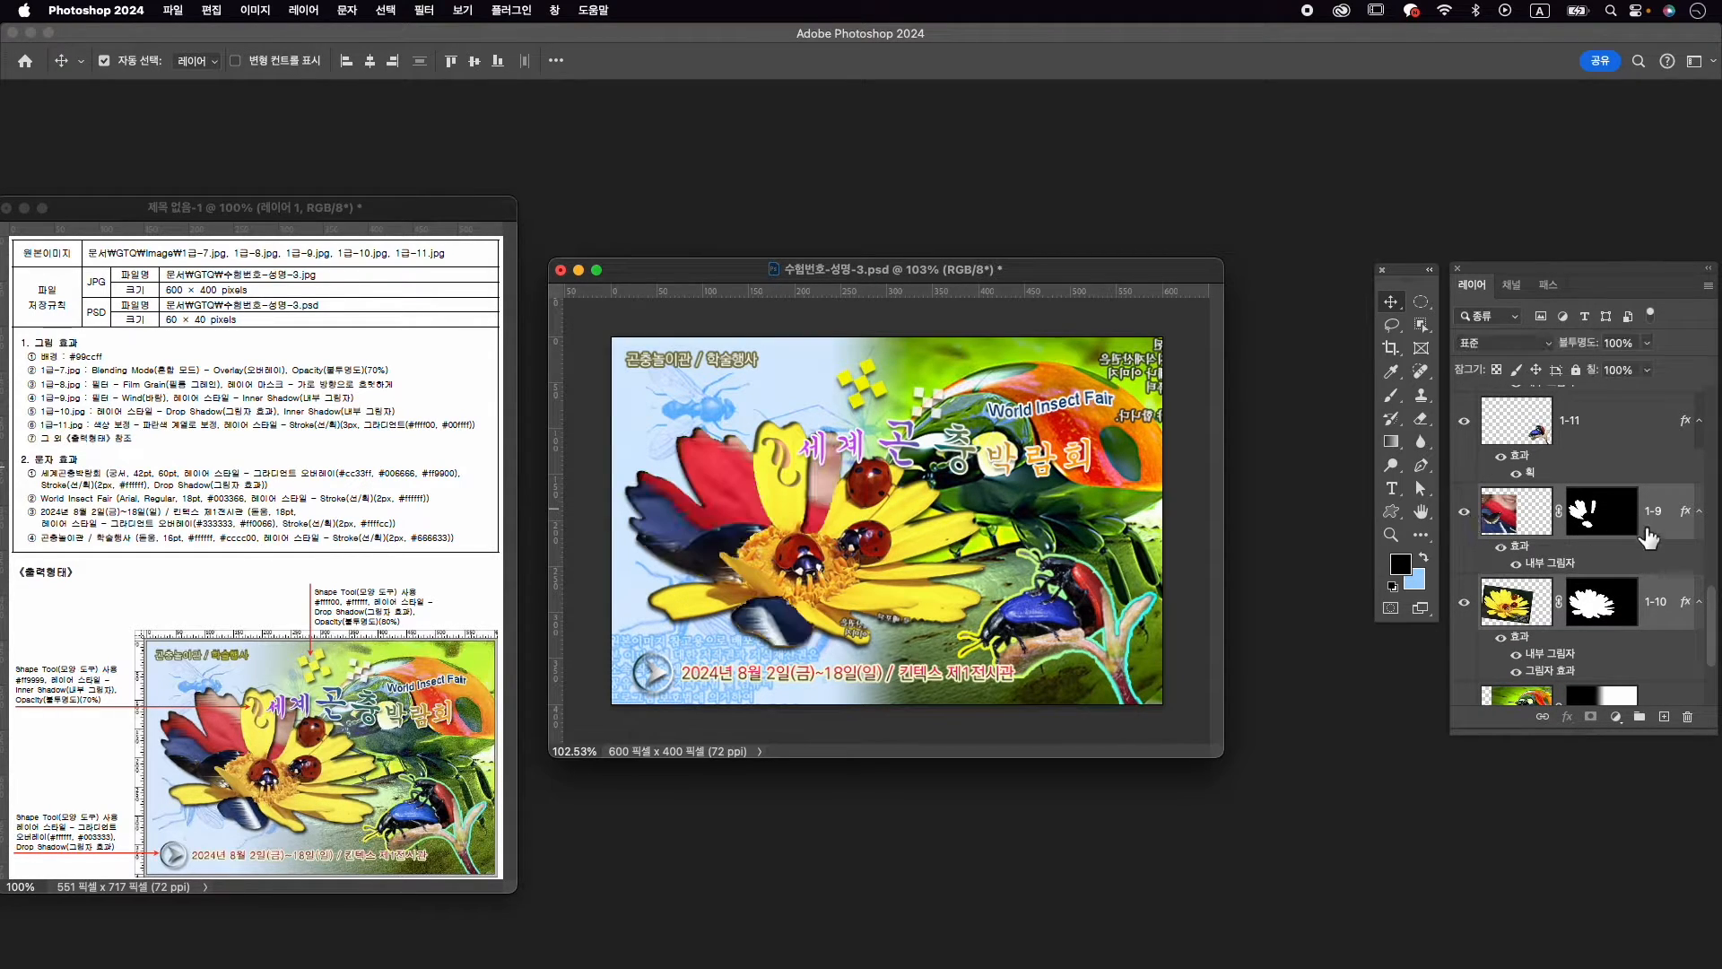
left_click(1655, 521)
left_click(1662, 599, "shift")
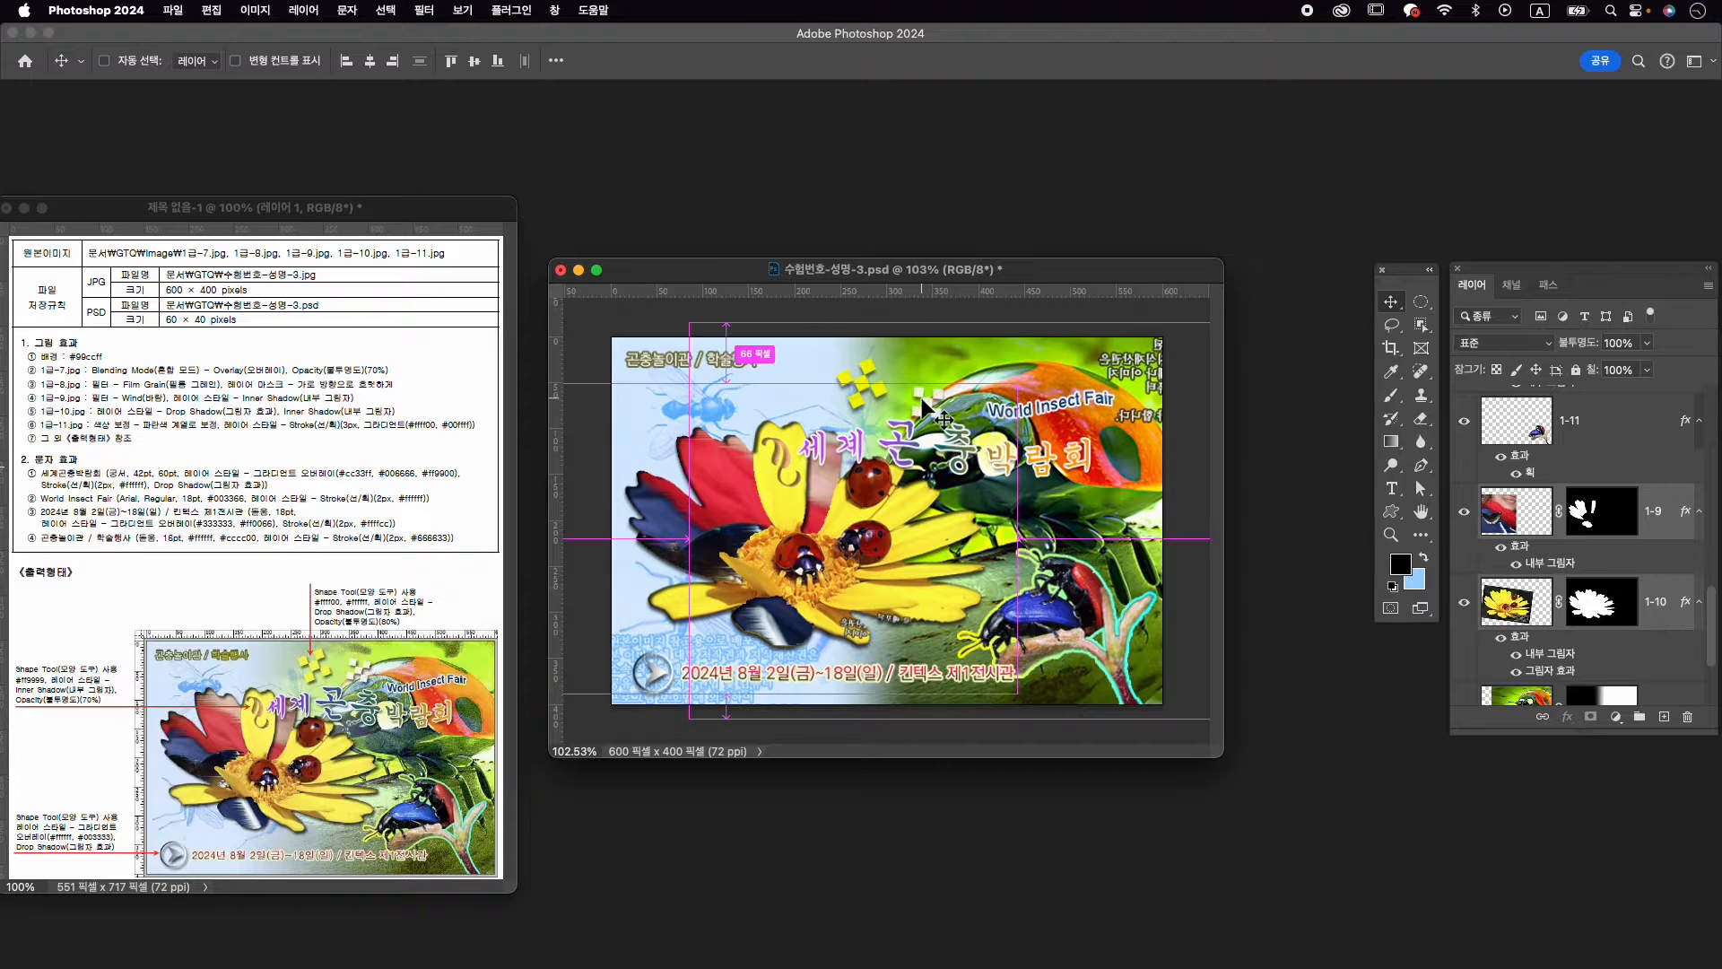
key("super+t")
left_click_drag(1022, 383, 1042, 365)
left_click_drag(972, 504, 971, 501)
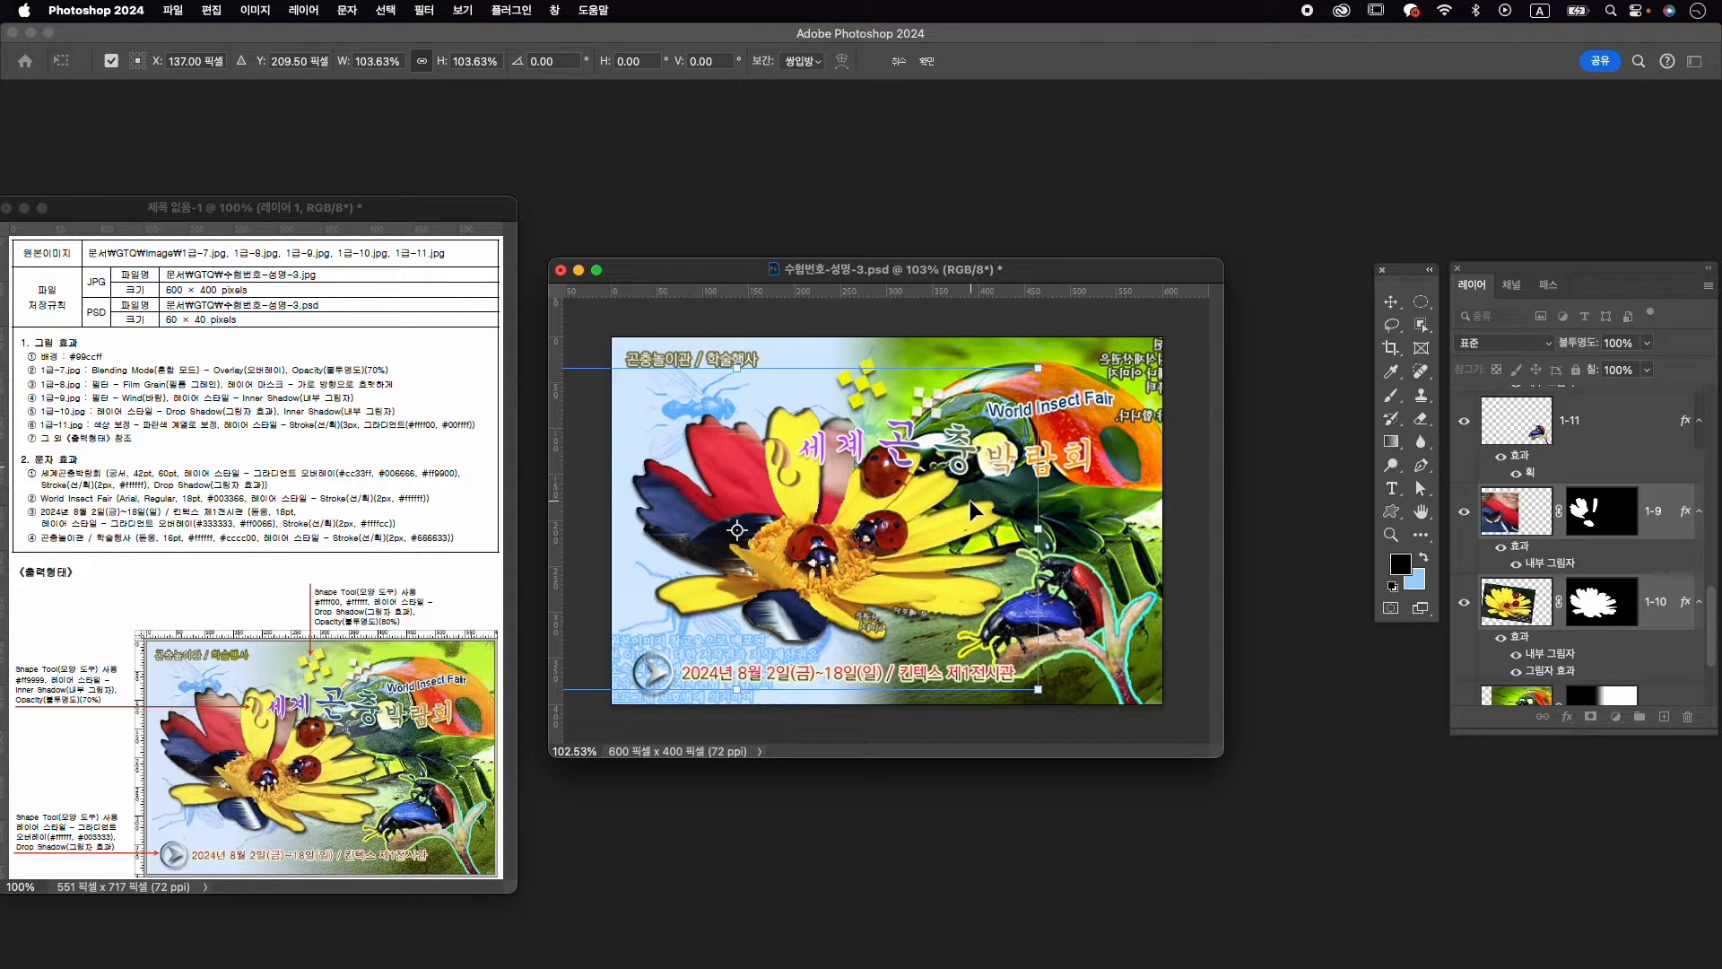
key("Return")
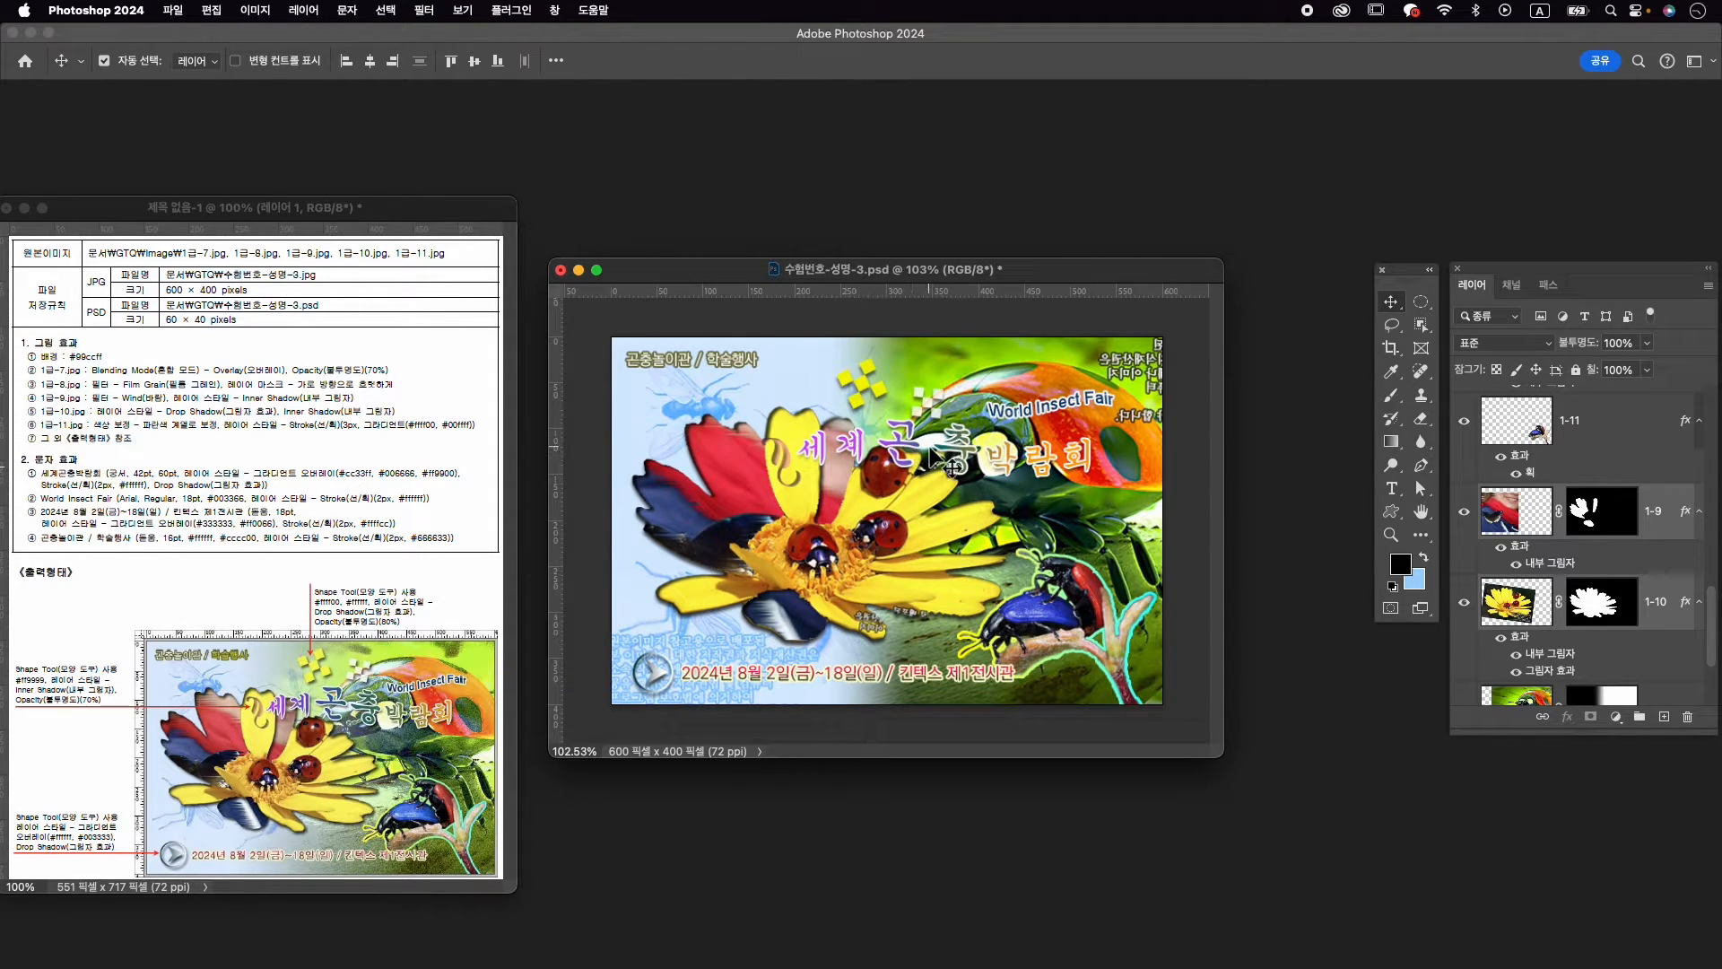
Shift the leaf ornament on the yellow petal and the "세계곤충박람회" title slightly up and to the right
key("super+v")
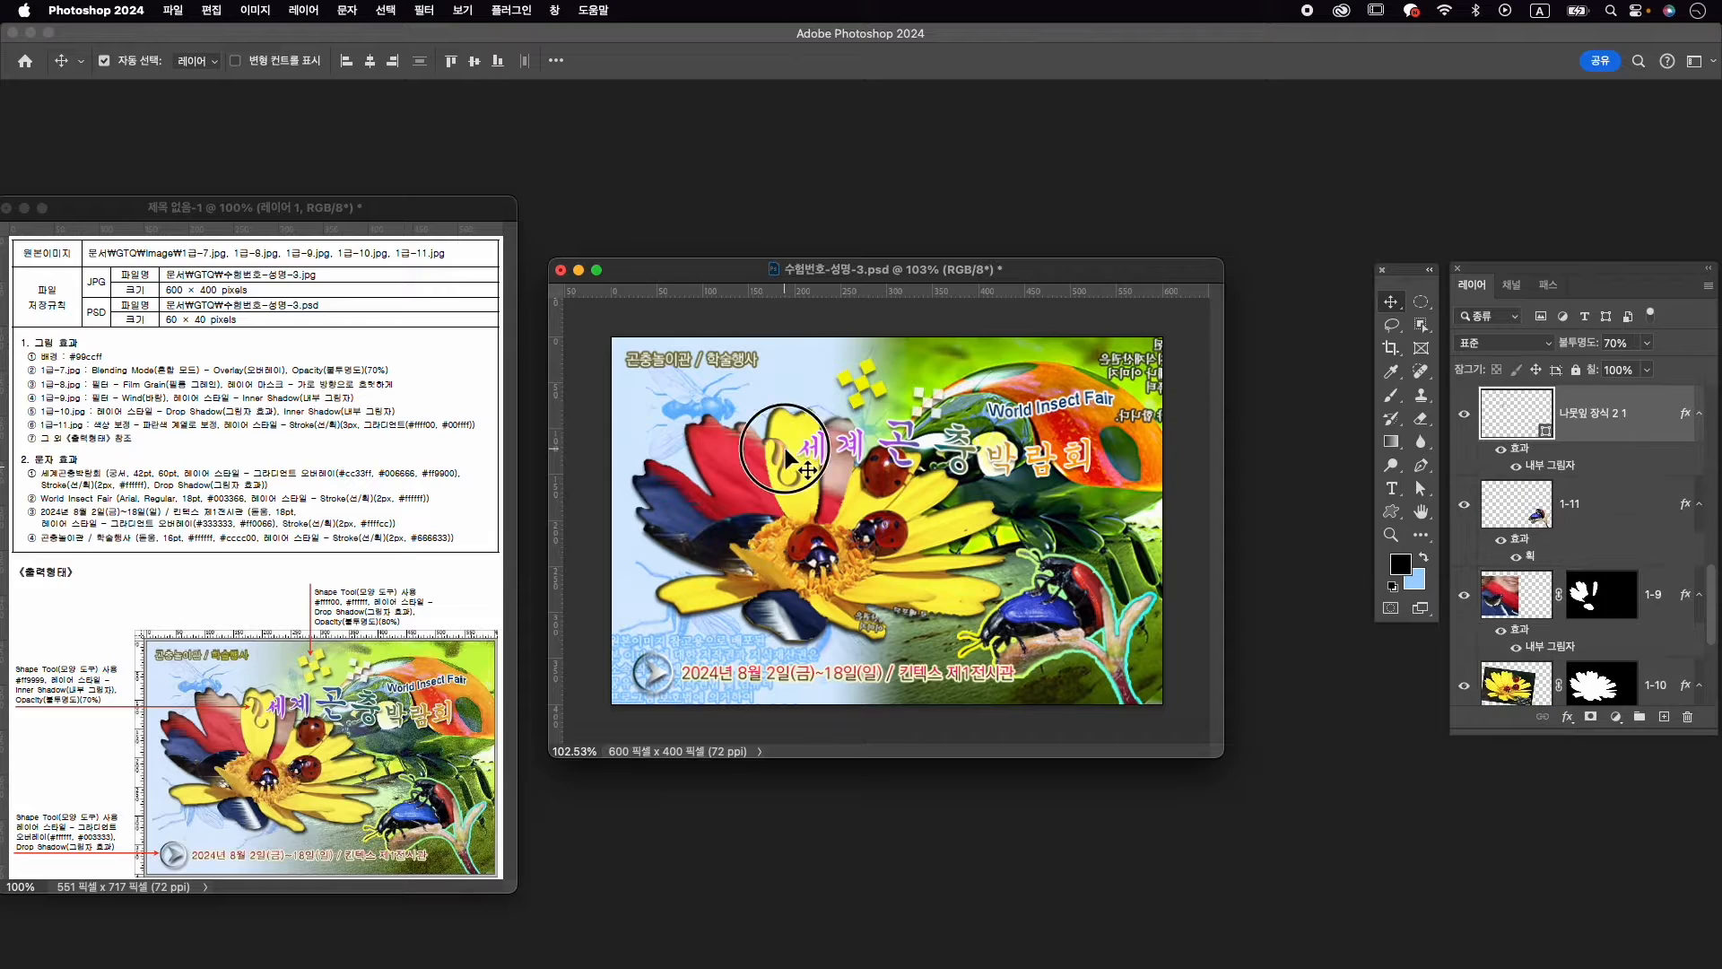
left_click_drag(785, 458, 793, 447)
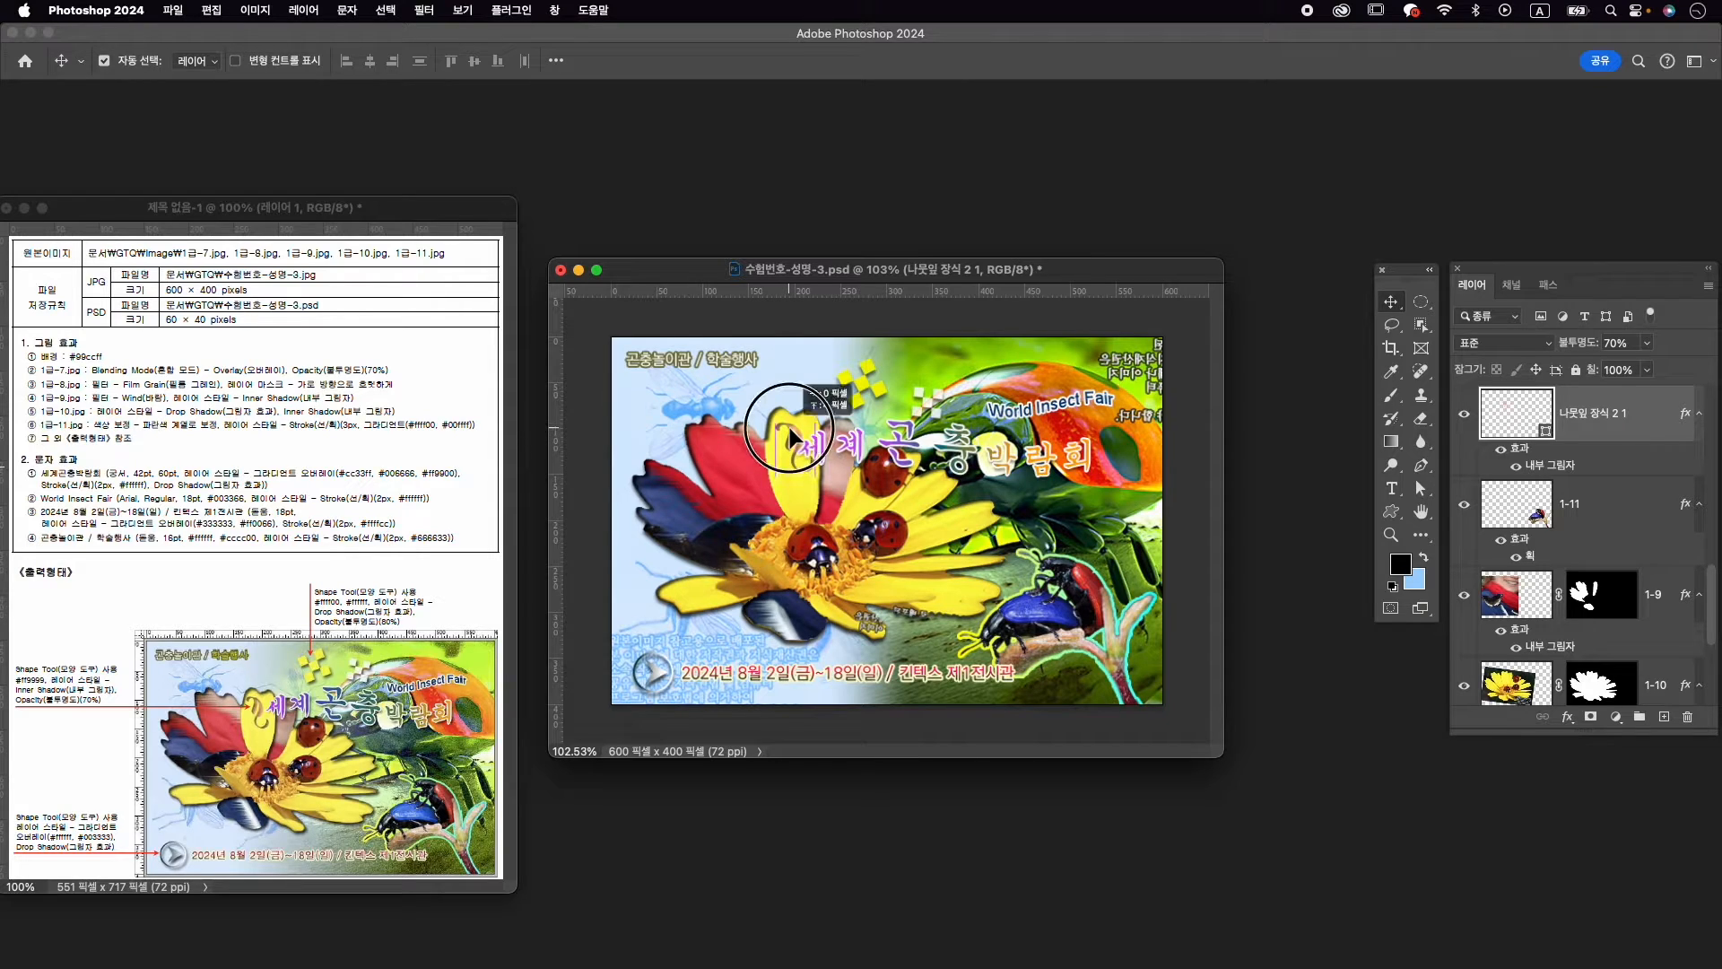
left_click(851, 439)
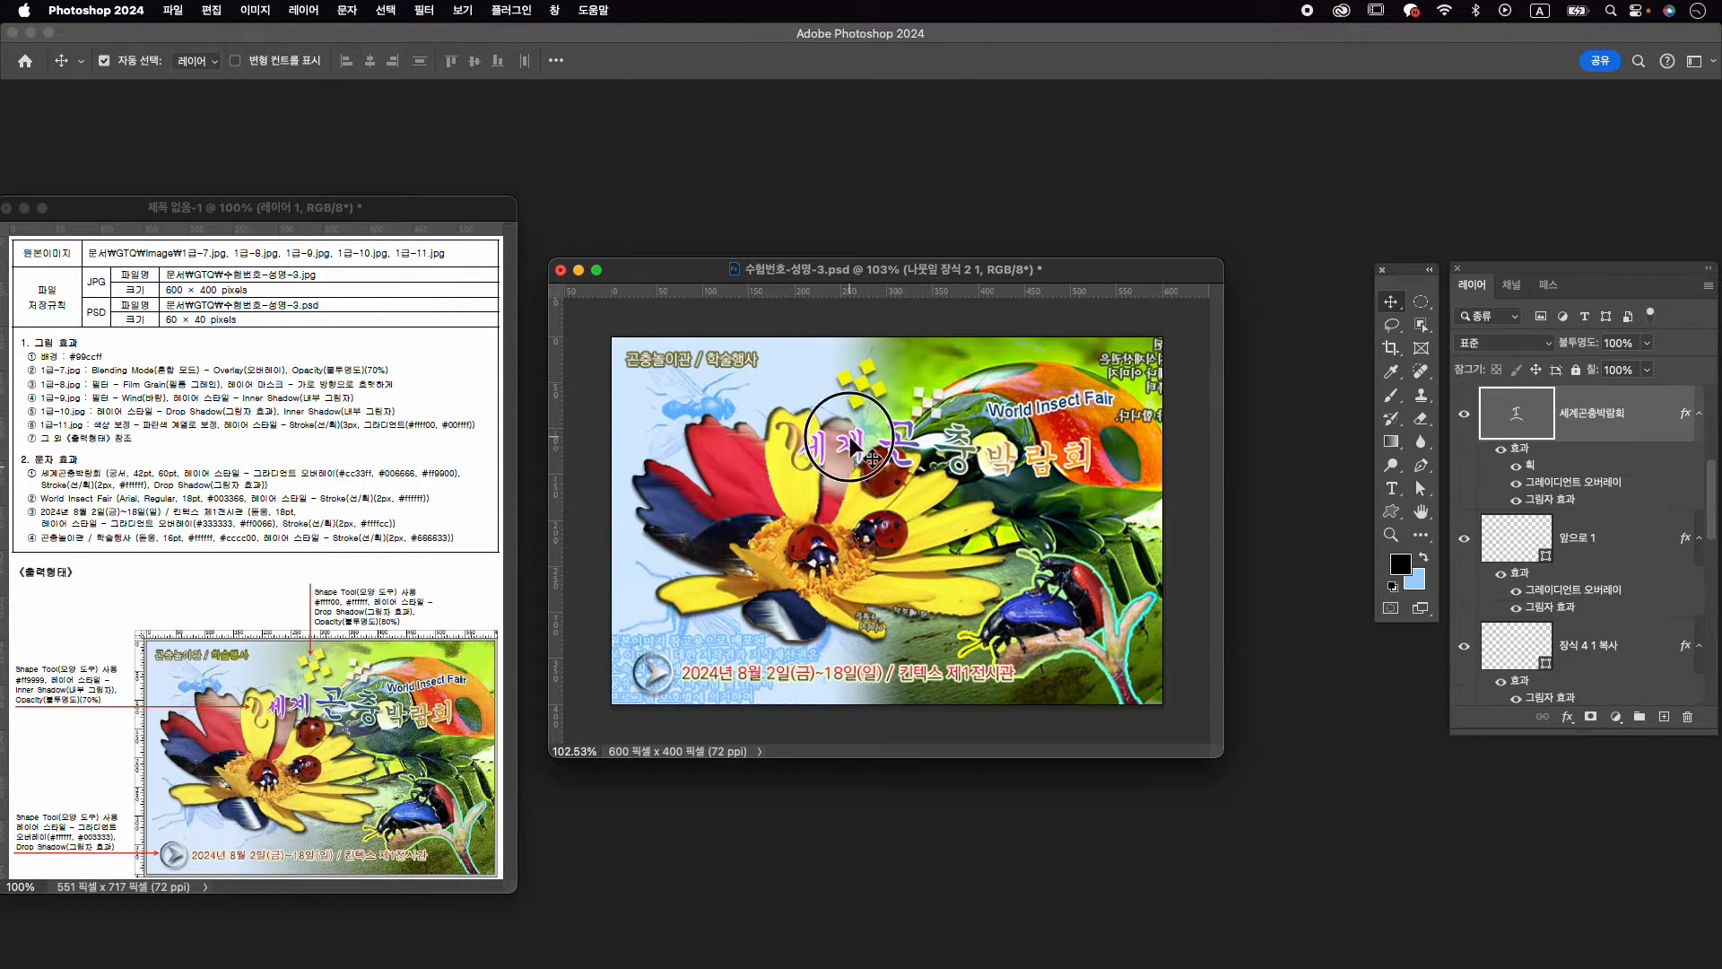
double_click(852, 438)
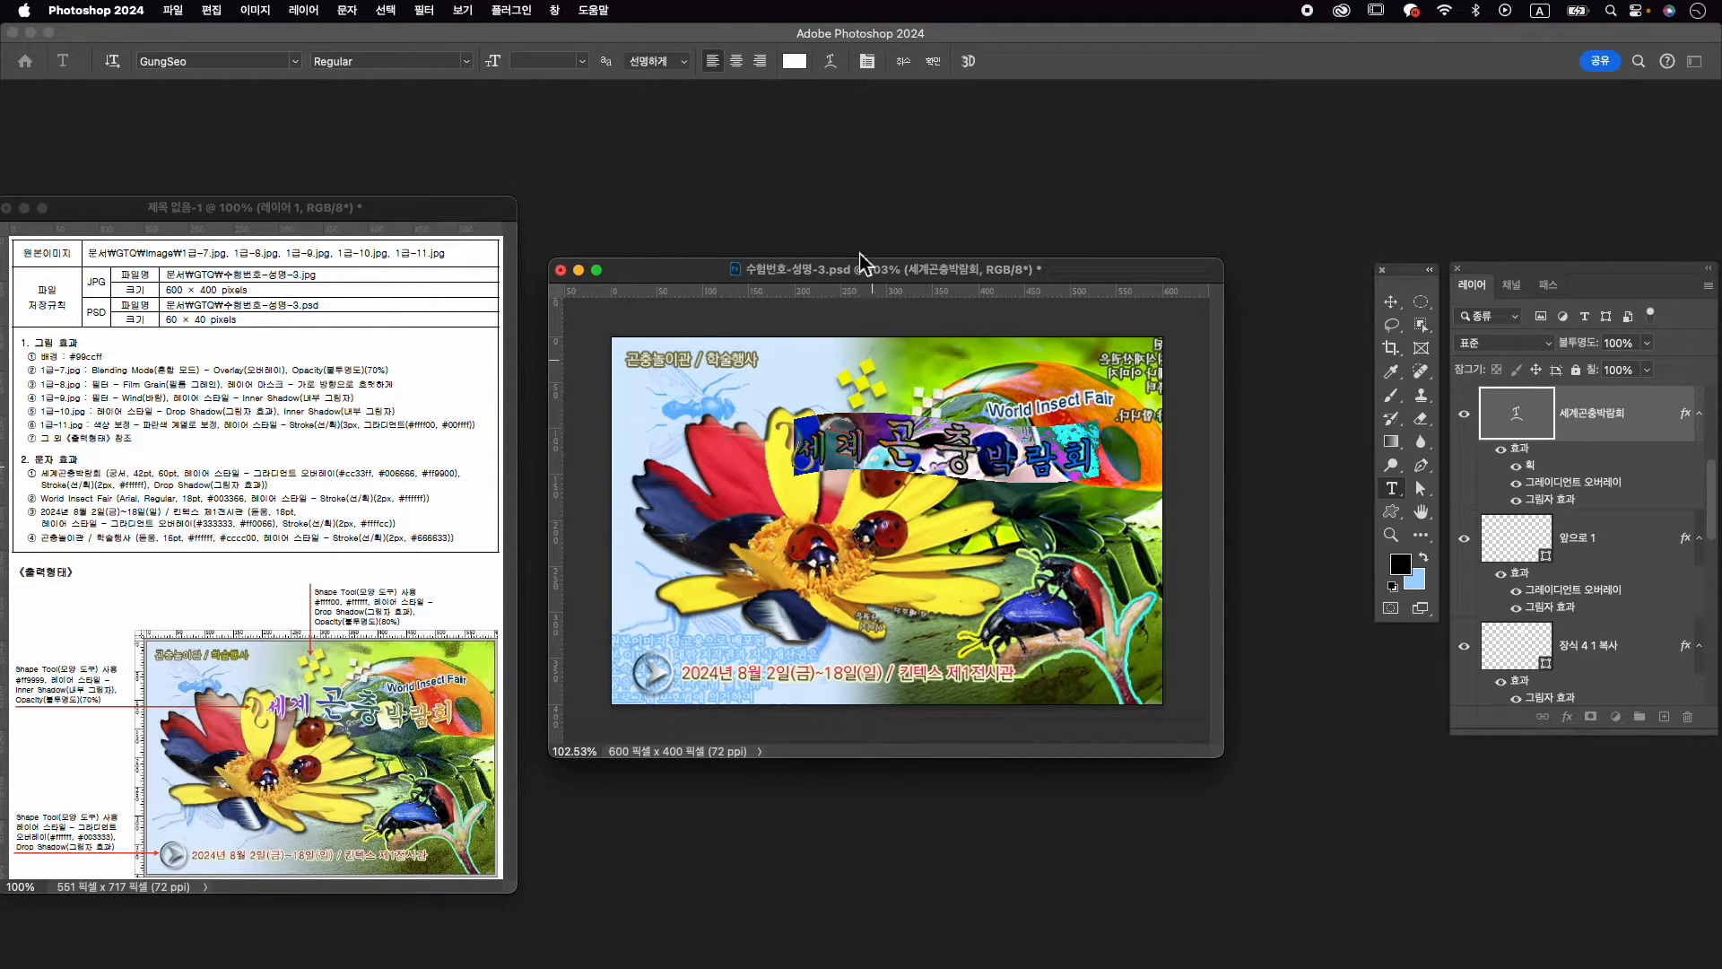
left_click(1391, 302)
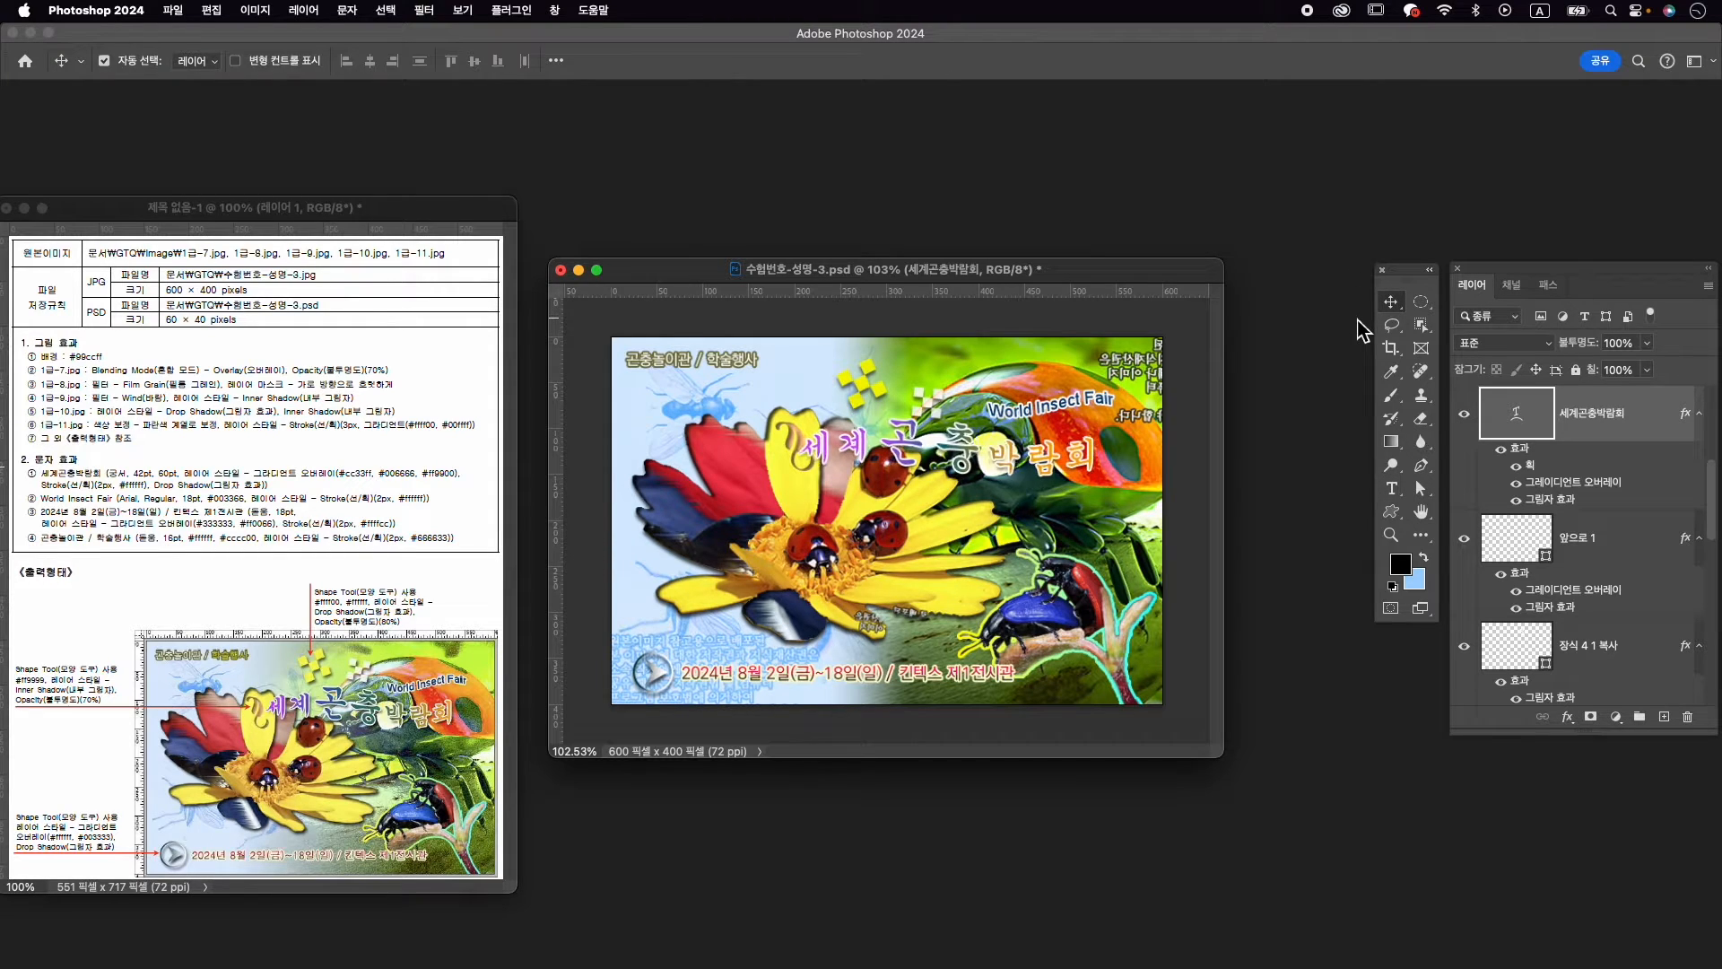
left_click_drag(872, 462, 879, 453)
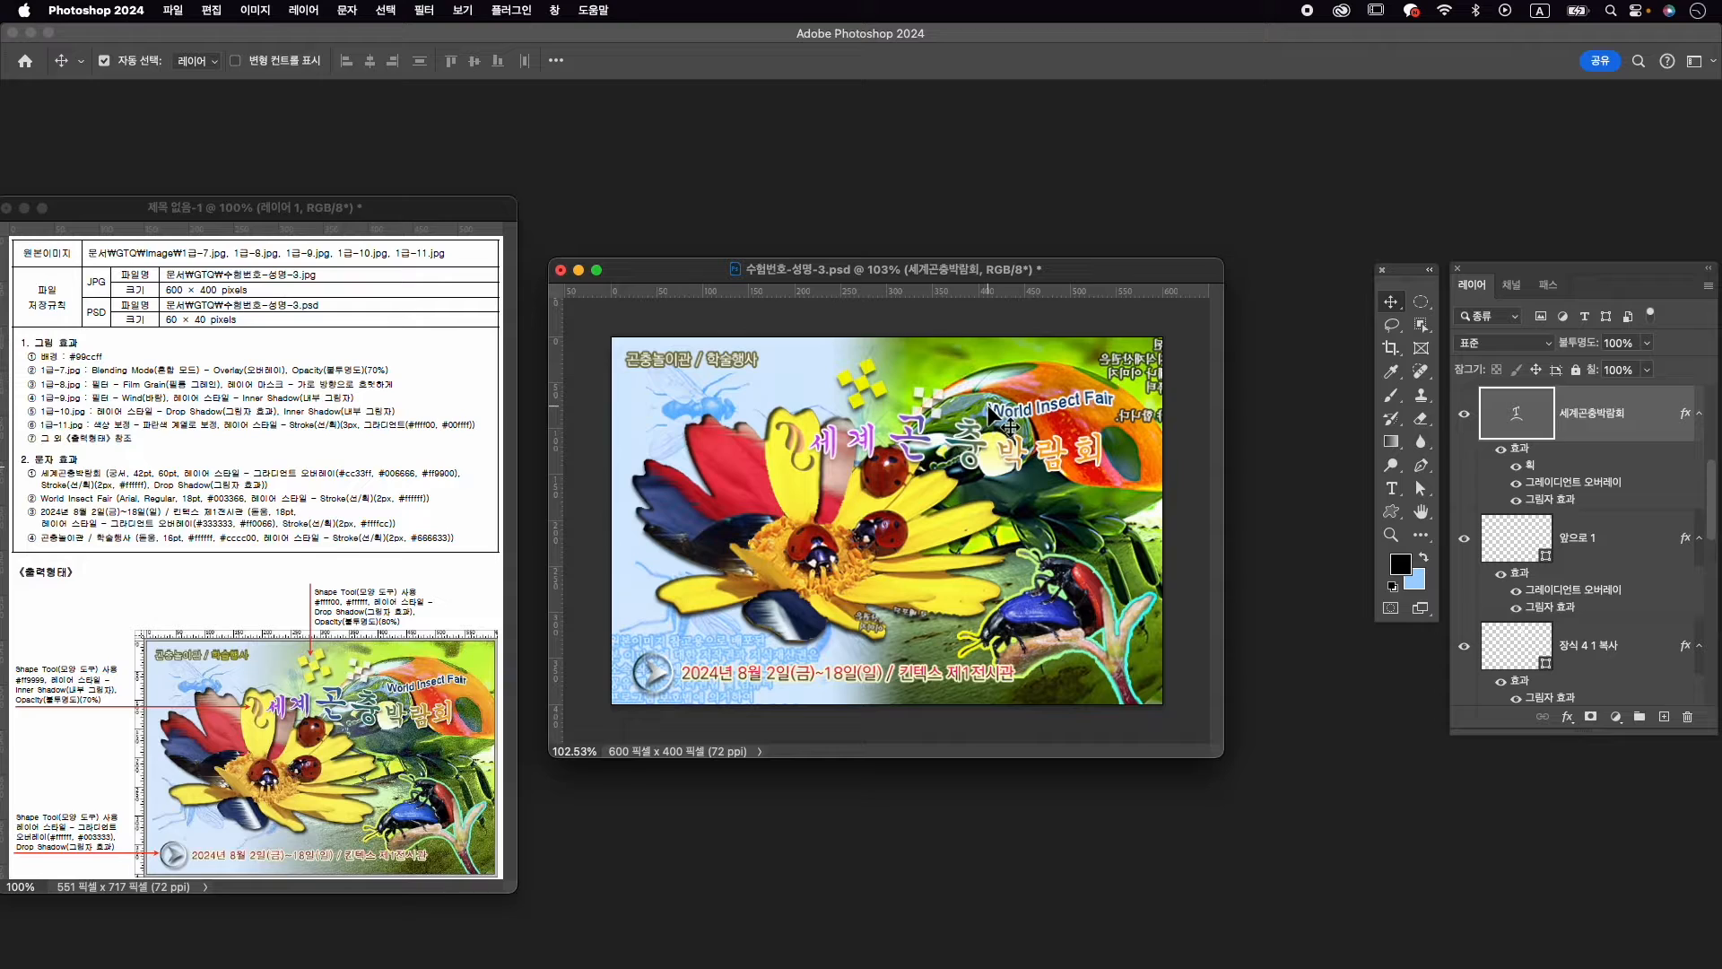
Shift the yellow square ornament slightly down and right, and the "World Insect Fair" text slightly to the right
left_click(864, 383)
left_click_drag(864, 381, 878, 388)
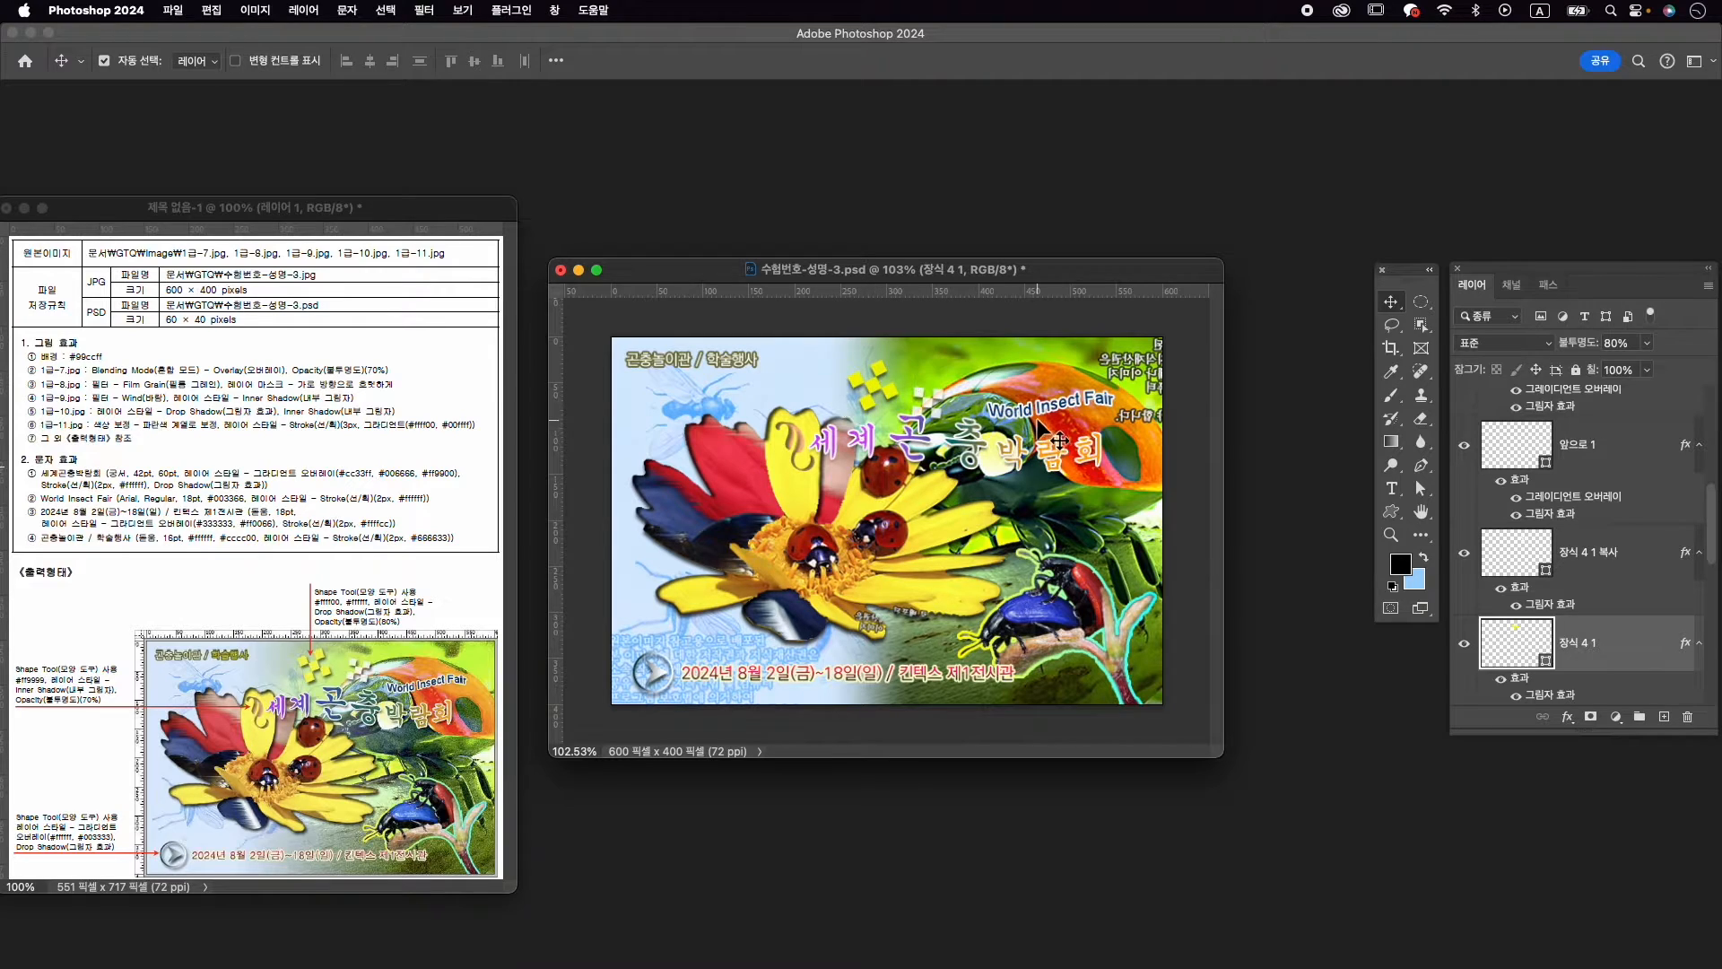
left_click_drag(1033, 415, 1039, 413)
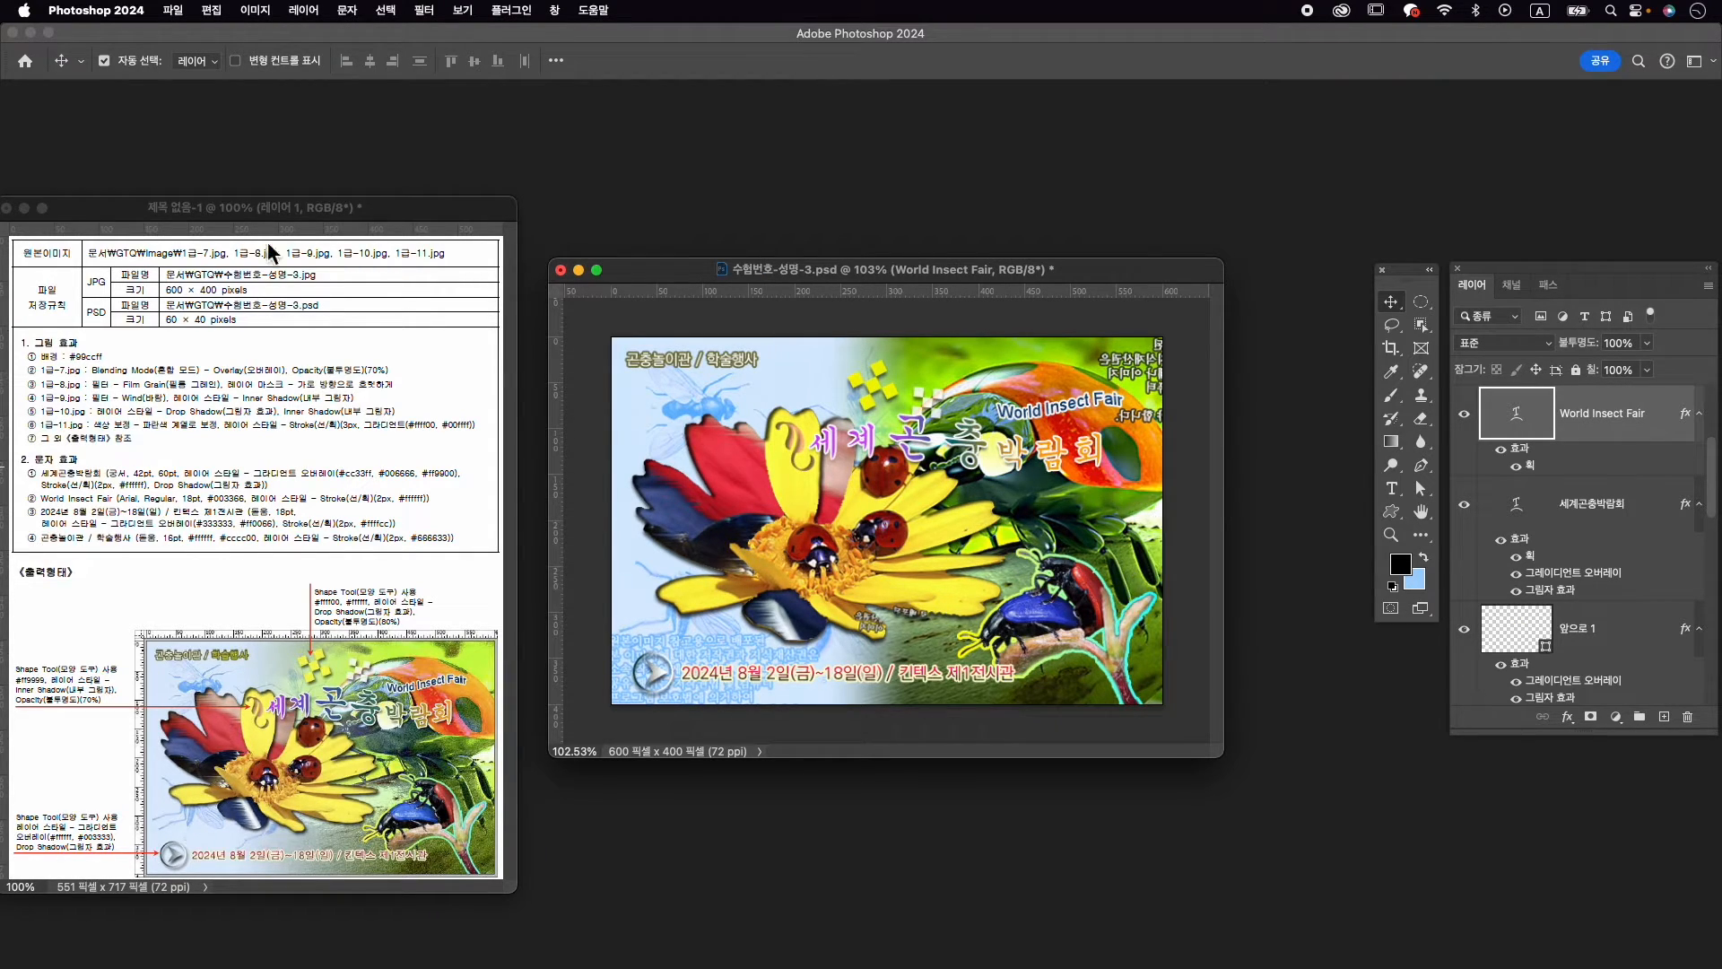
Export the poster as 수험번호-성명-3.jpg into the GTQ folder
left_click(173, 10)
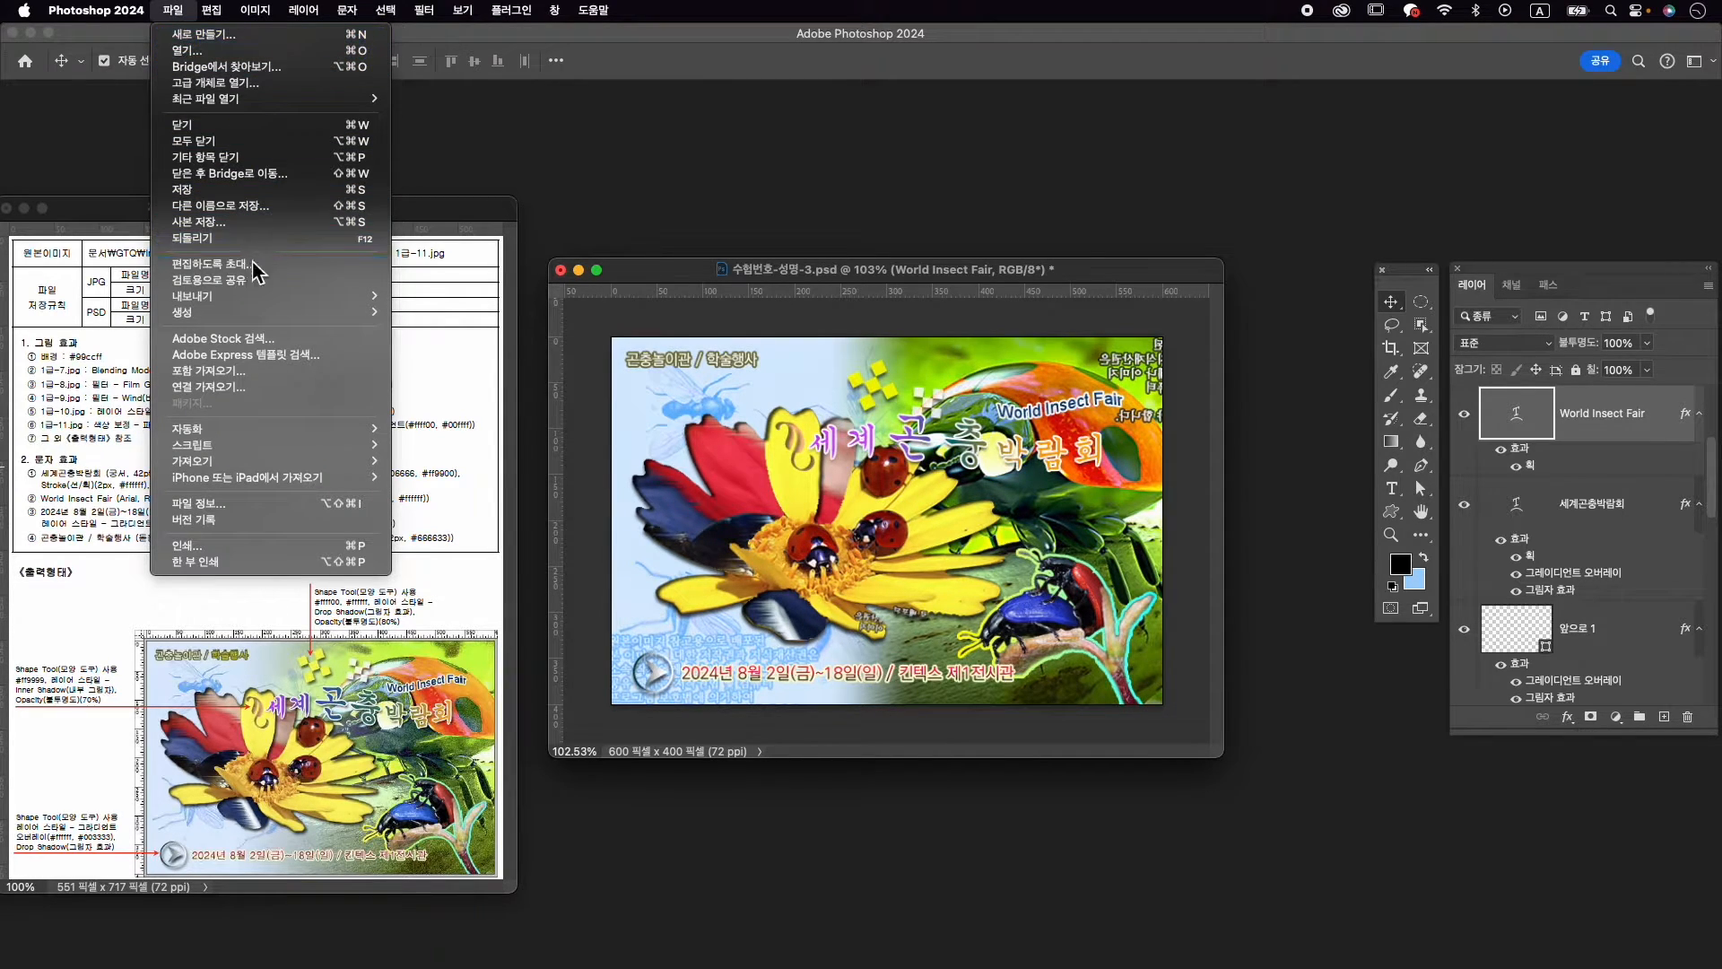
mouse_move(287, 303)
left_click(455, 297)
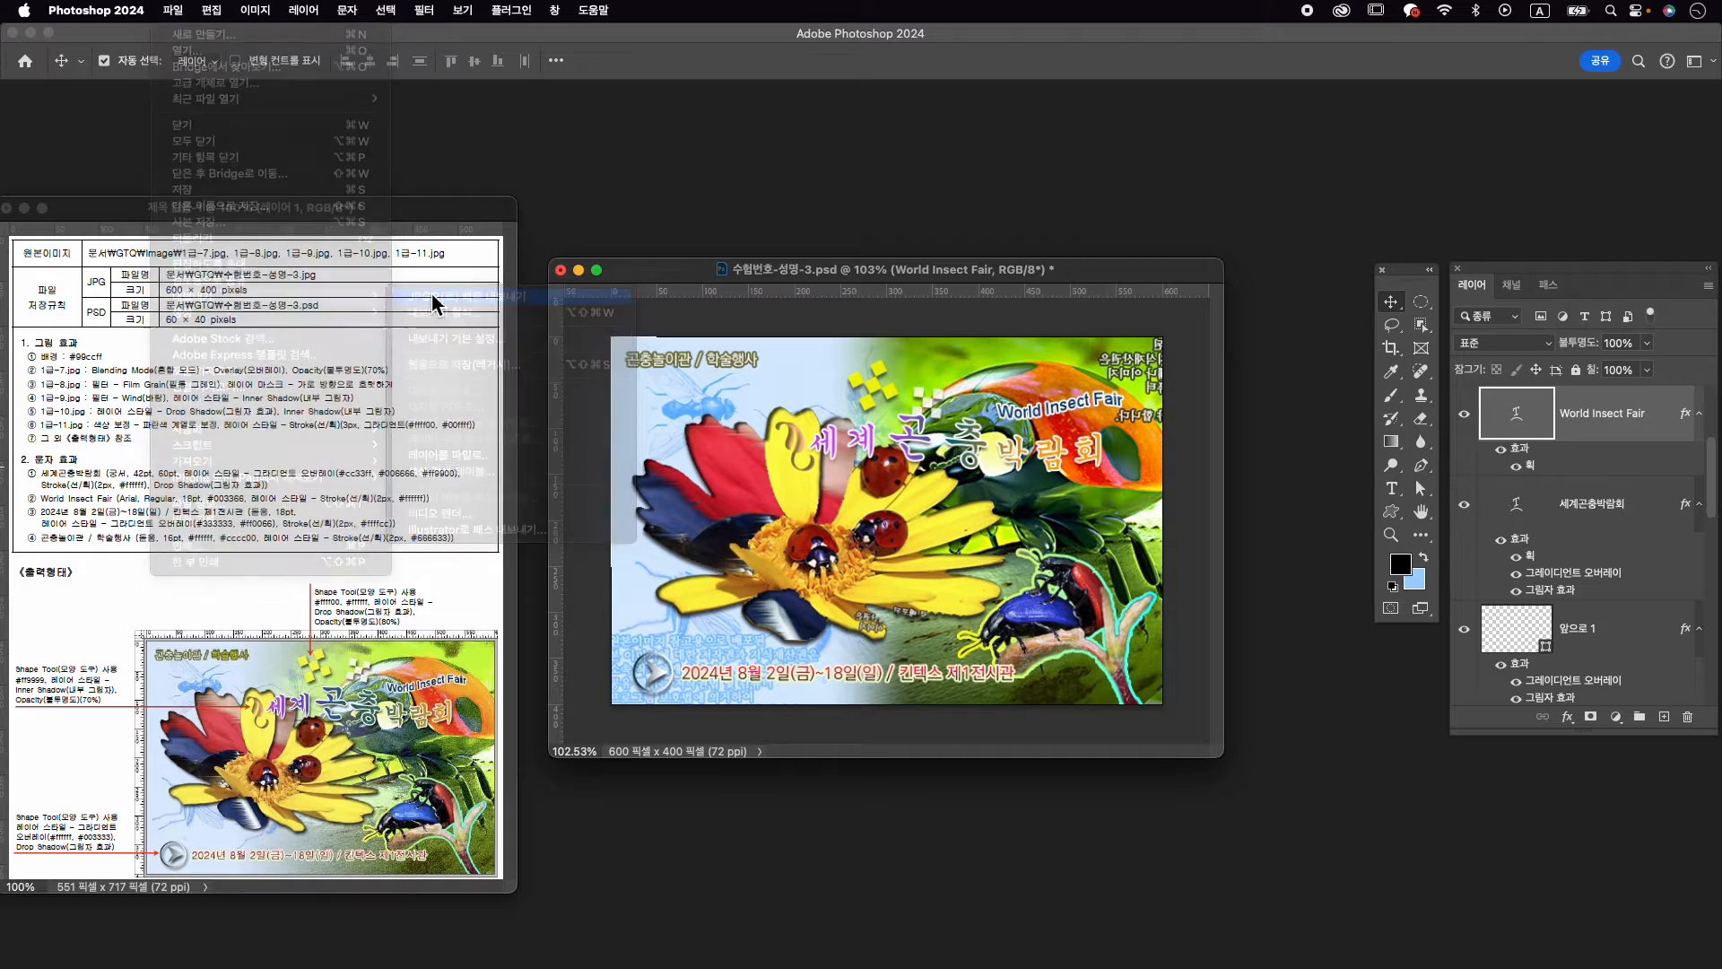
left_click(769, 320)
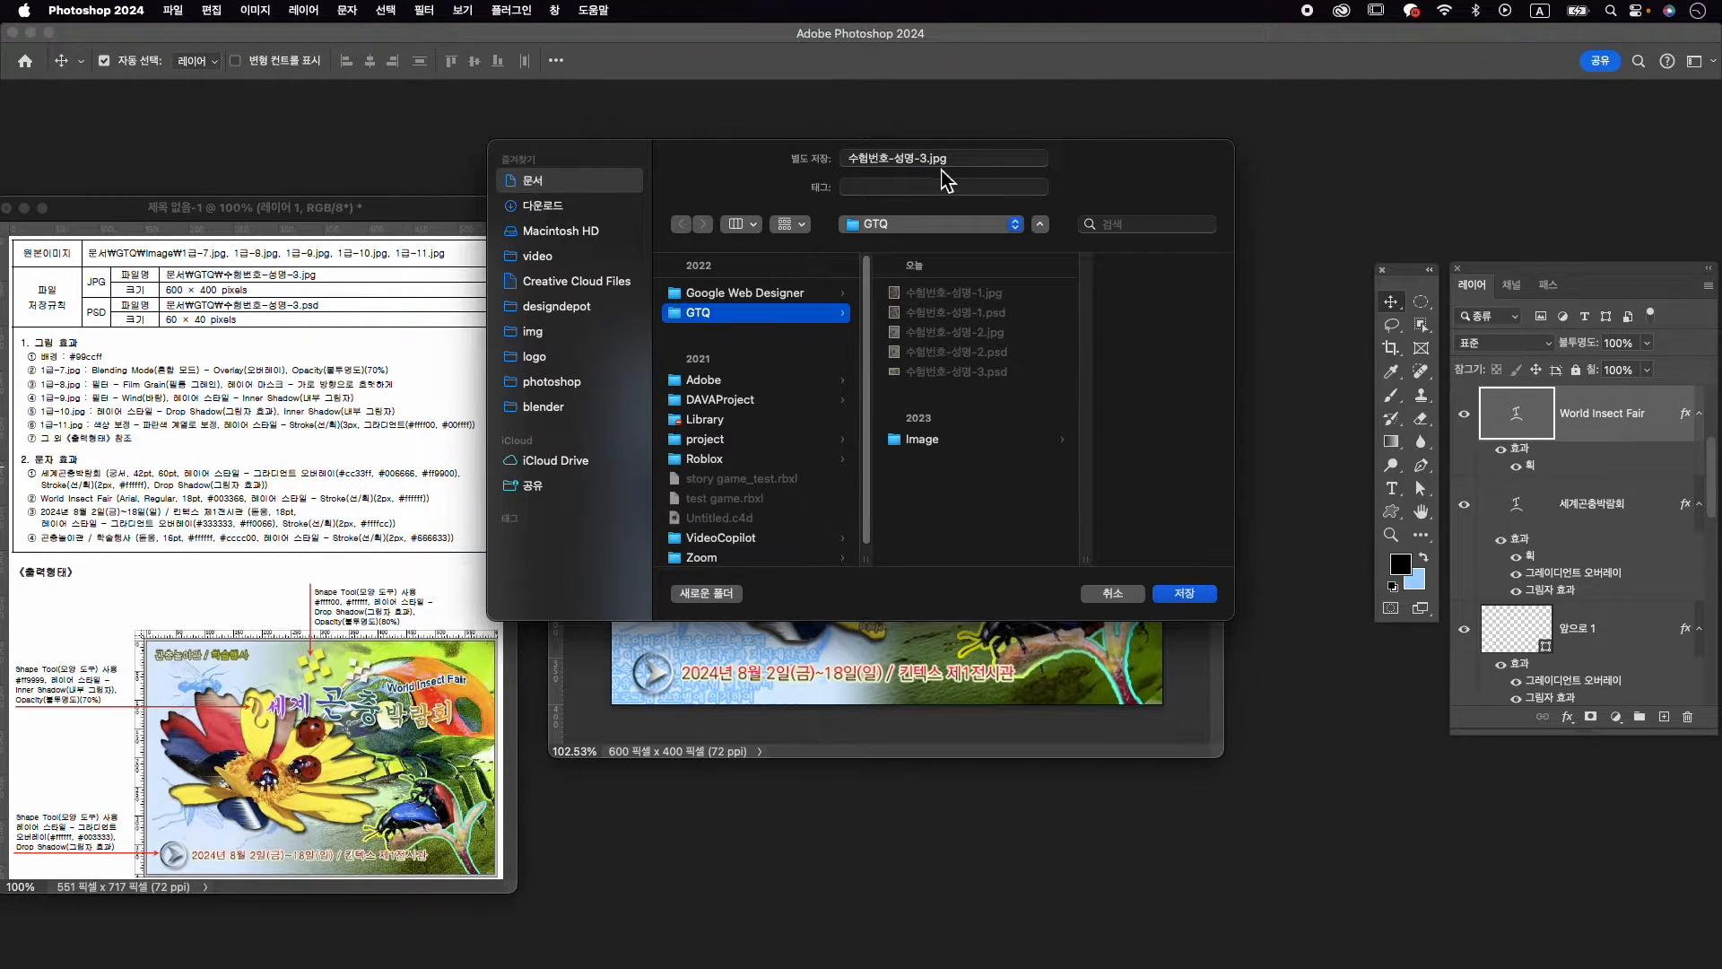
left_click(1184, 594)
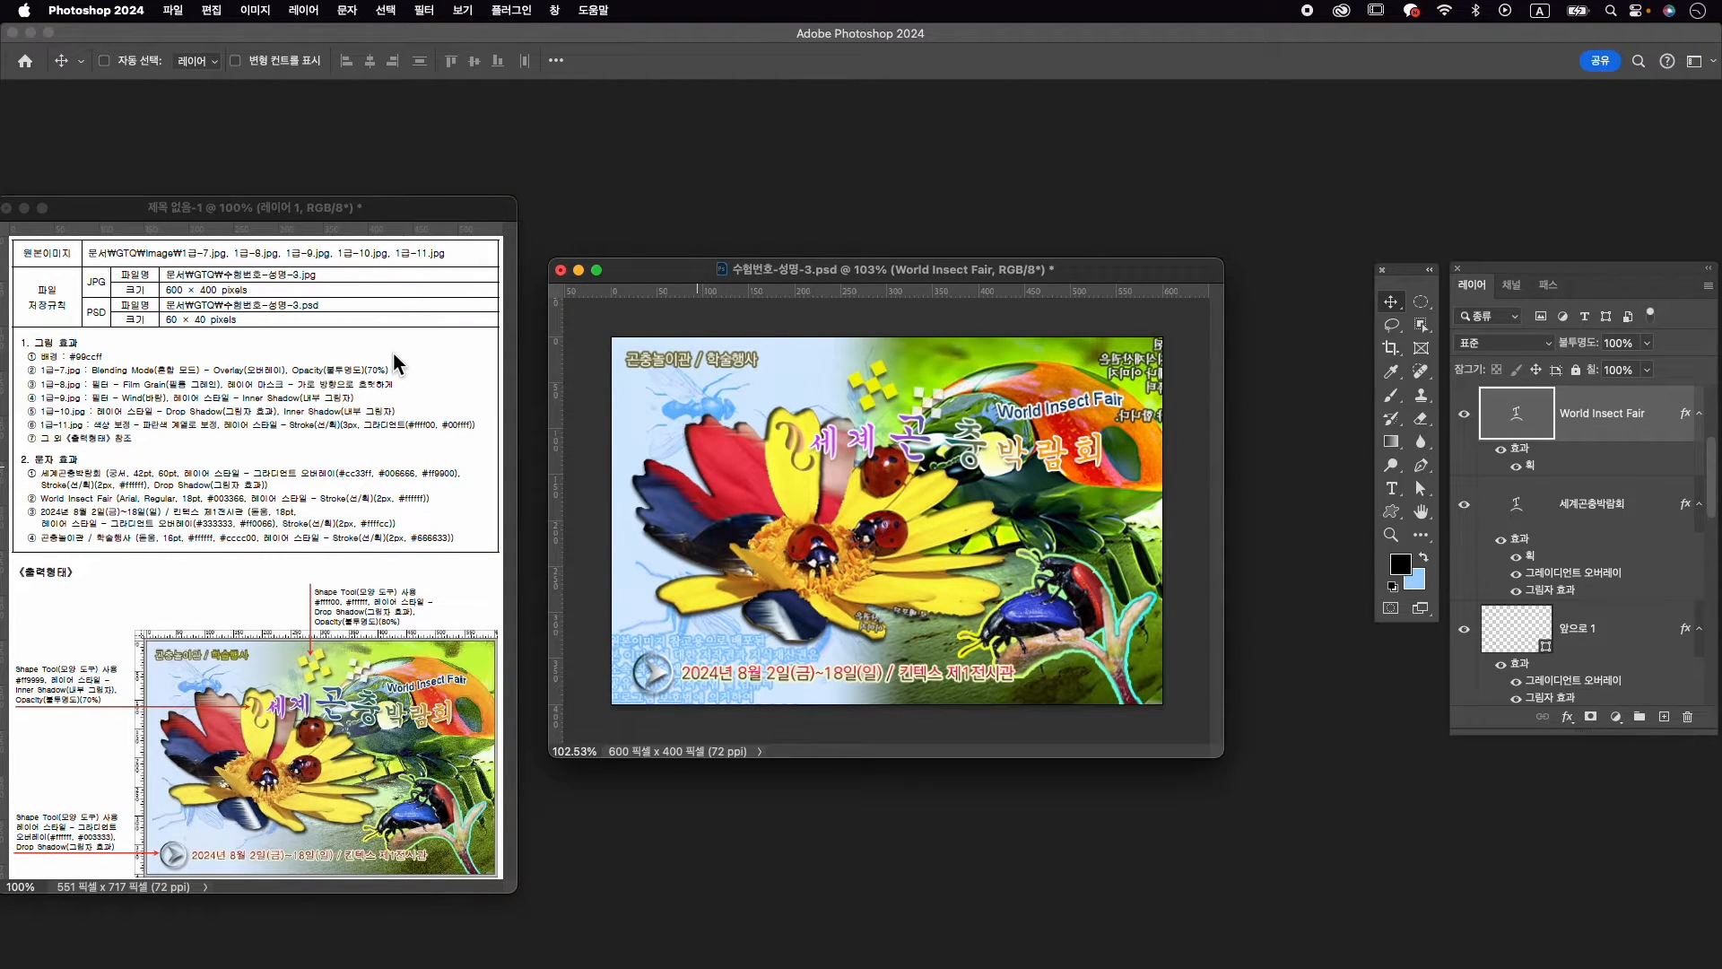
Resize the poster image to 60 × 40 pixels
key("super+alt+i")
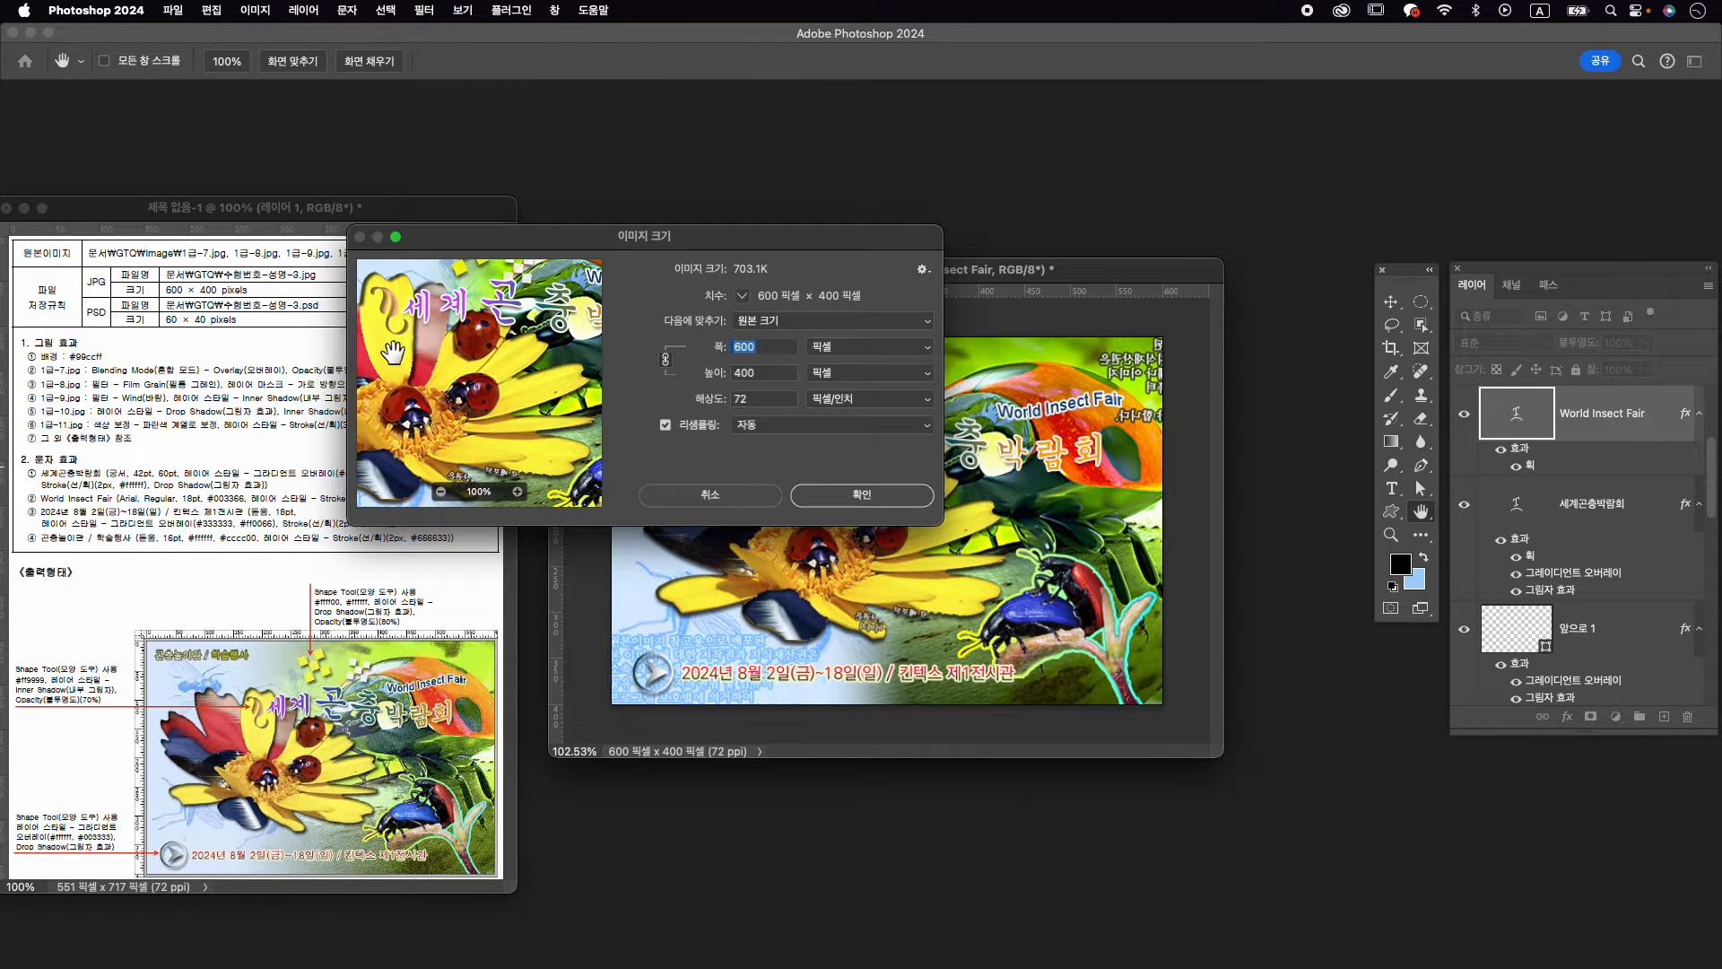
type("60")
key("Tab")
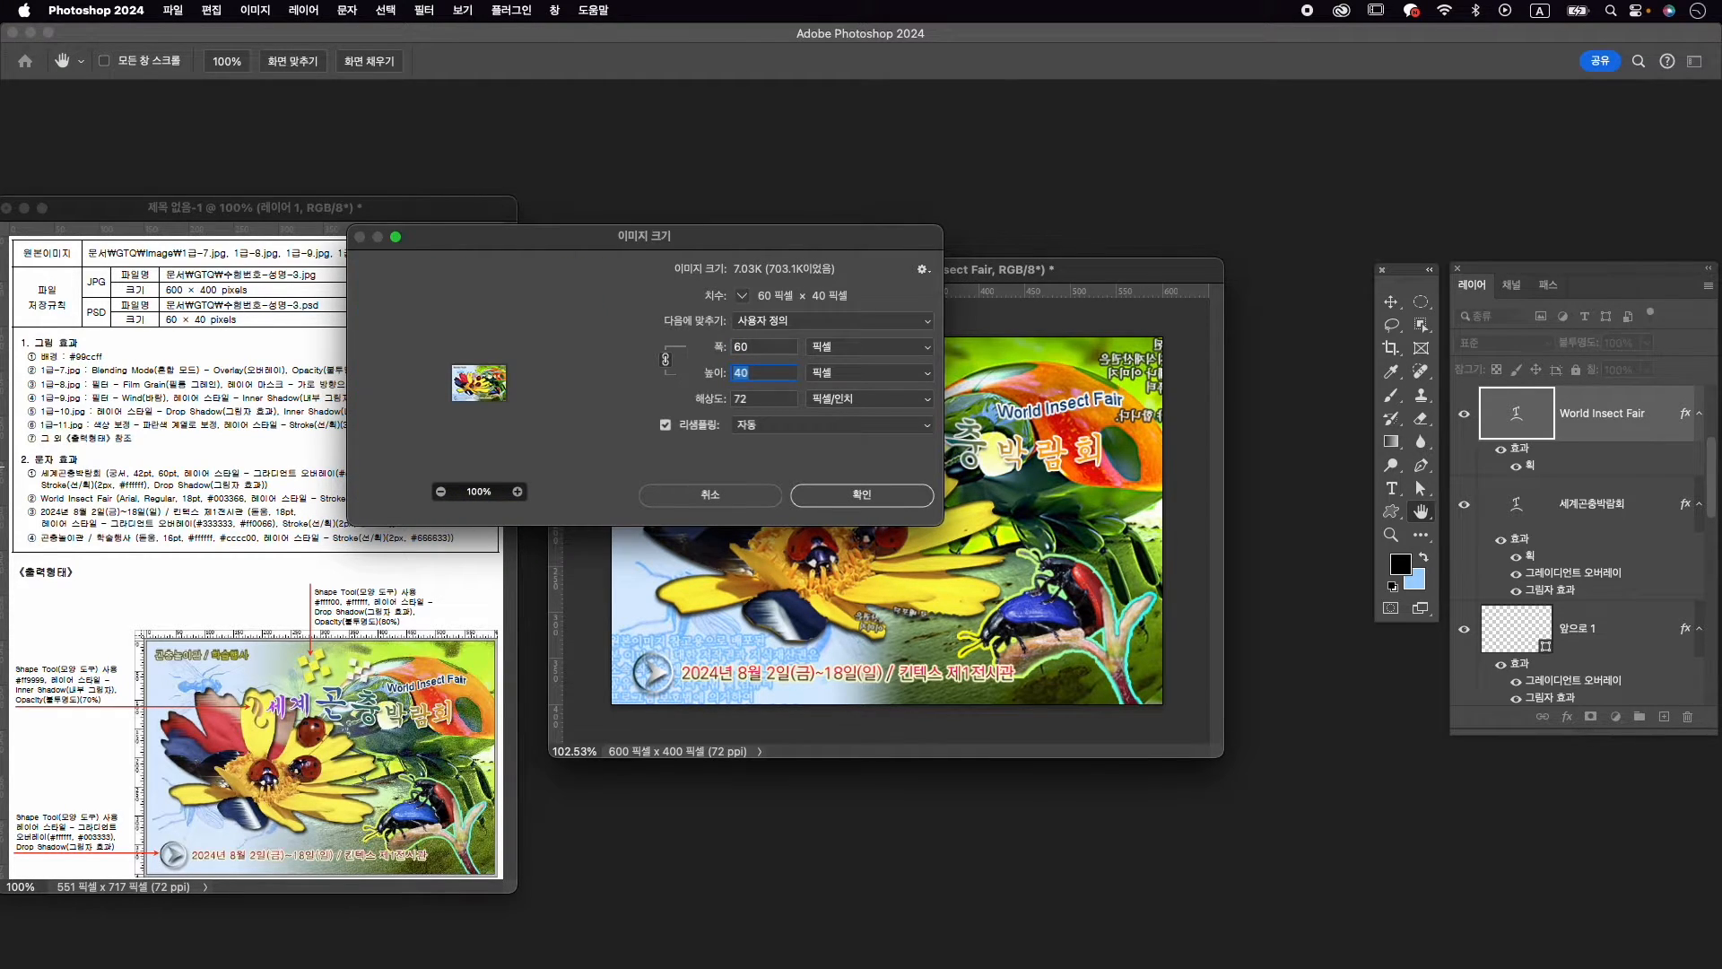
key("Return")
Save 수험번호-성명-3.psd and close it together with its exam instruction sheet
key("super+s")
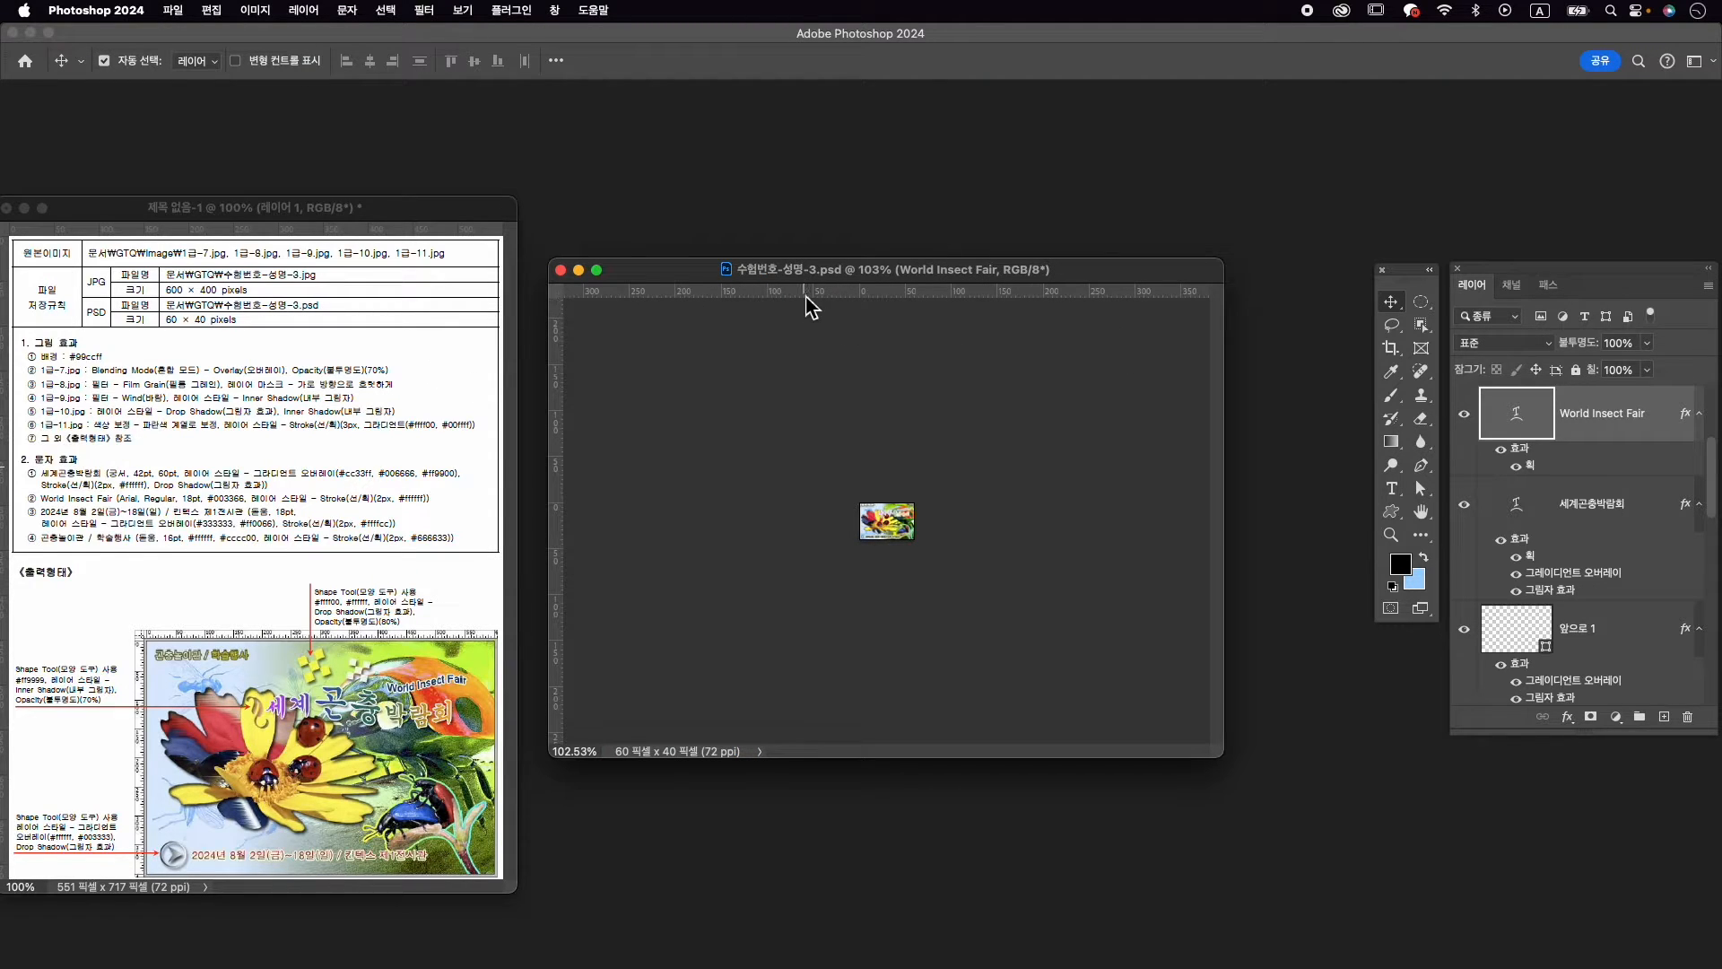
left_click(561, 270)
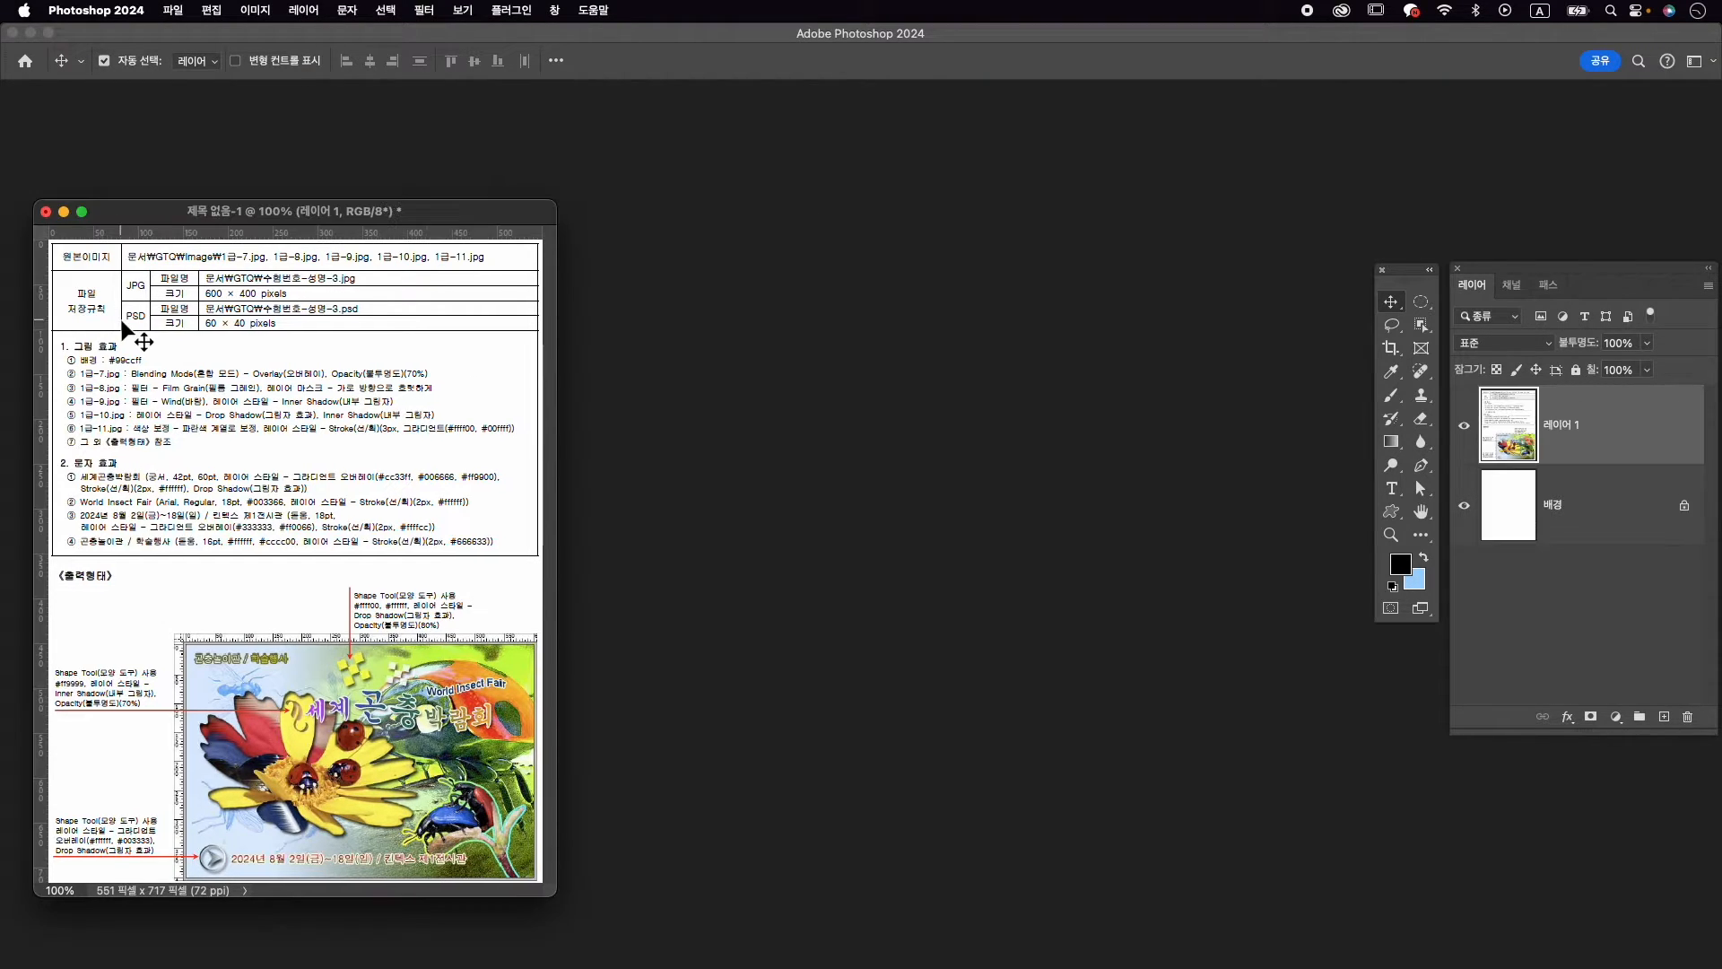
left_click(46, 213)
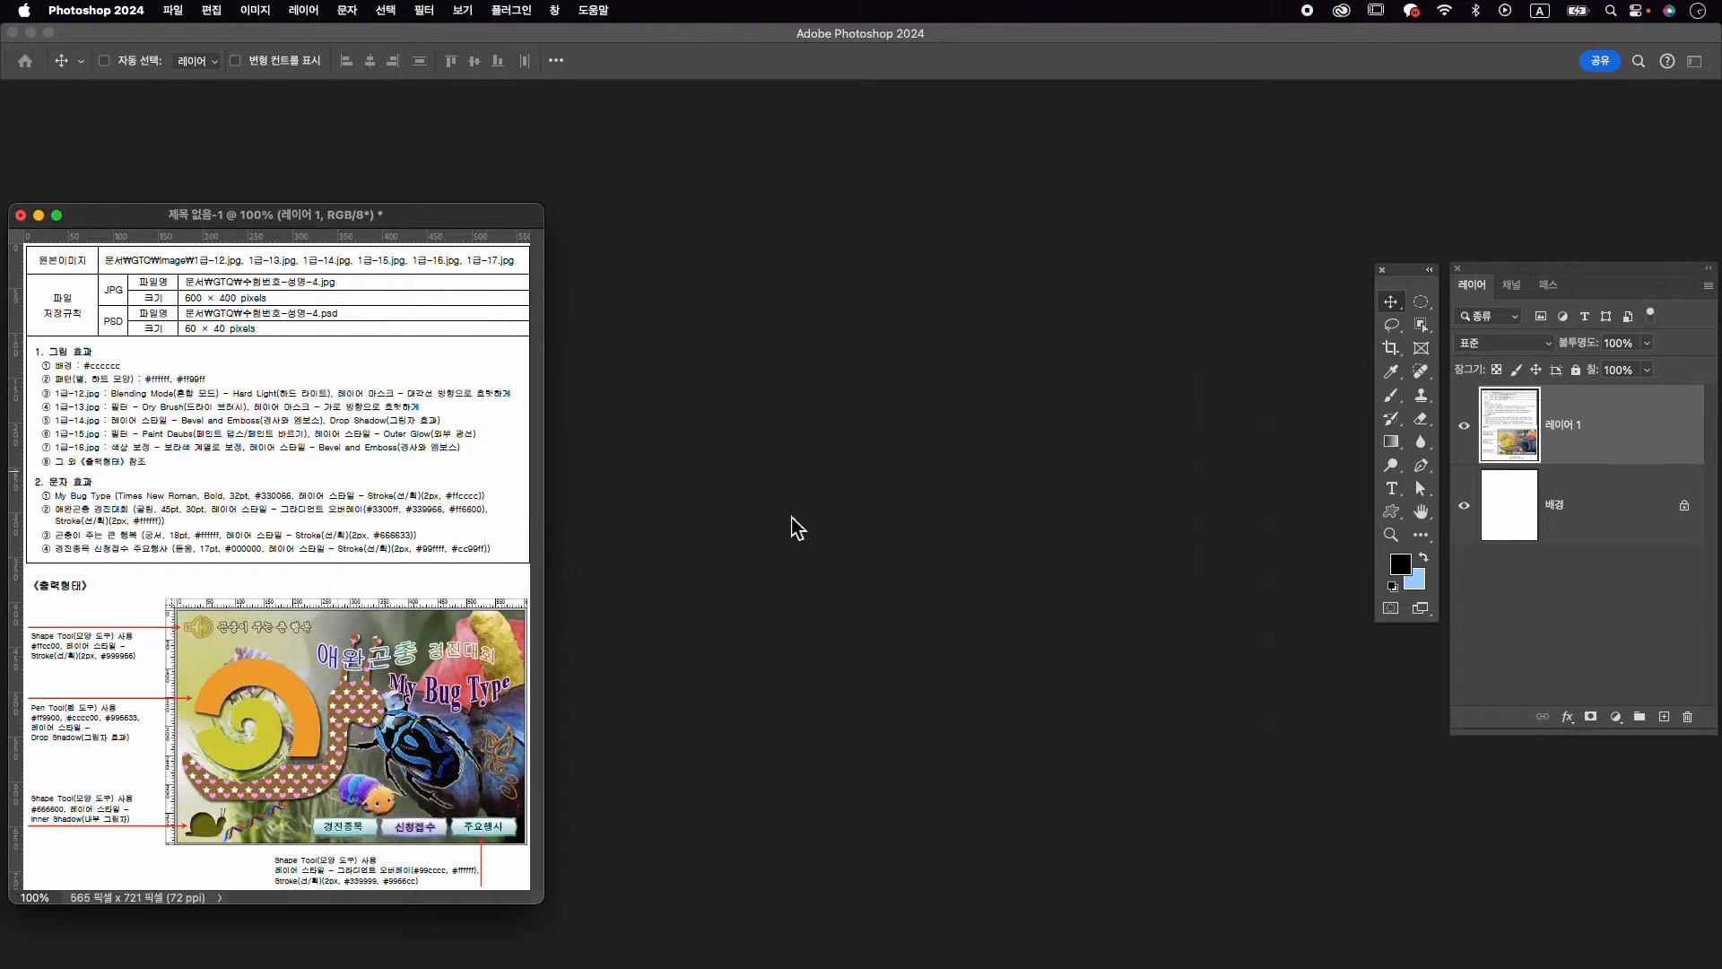
Create a 600 × 400 pixel document named 수험번호-성명-4 and place its enlarged window beside the exam sheet
key("super+n")
key("ctrl+space")
type("수험비")
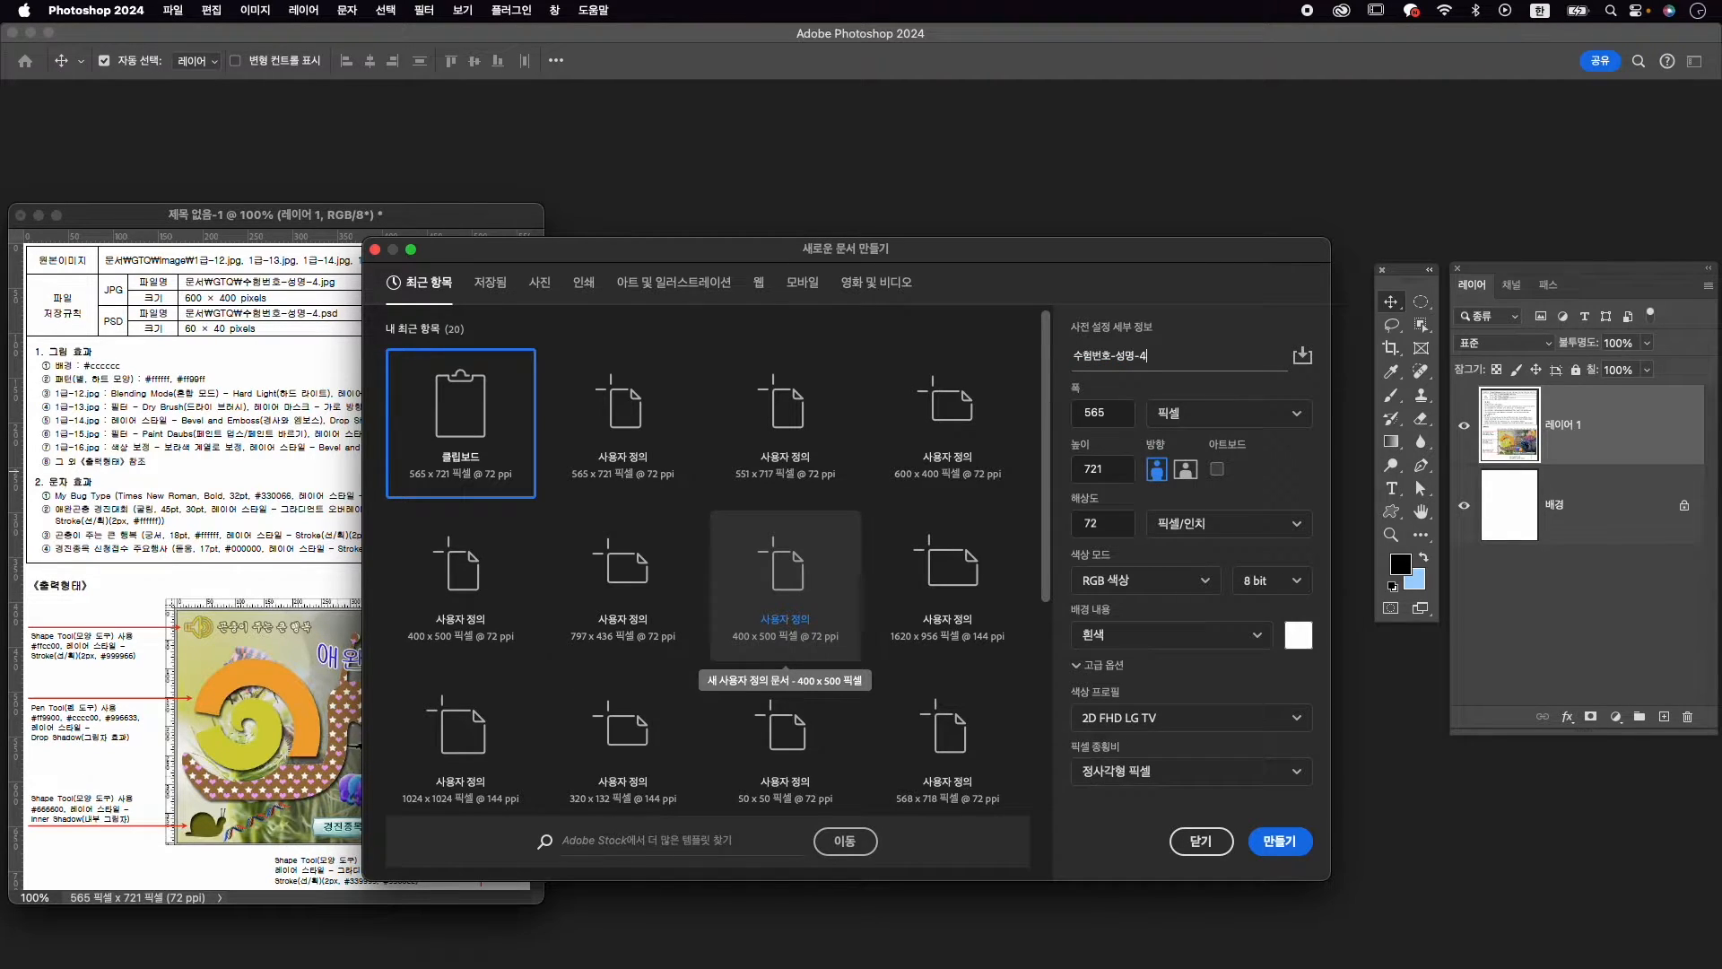
type("호-성명-4")
key("Tab")
key("Tab")
type("400")
key("Tab")
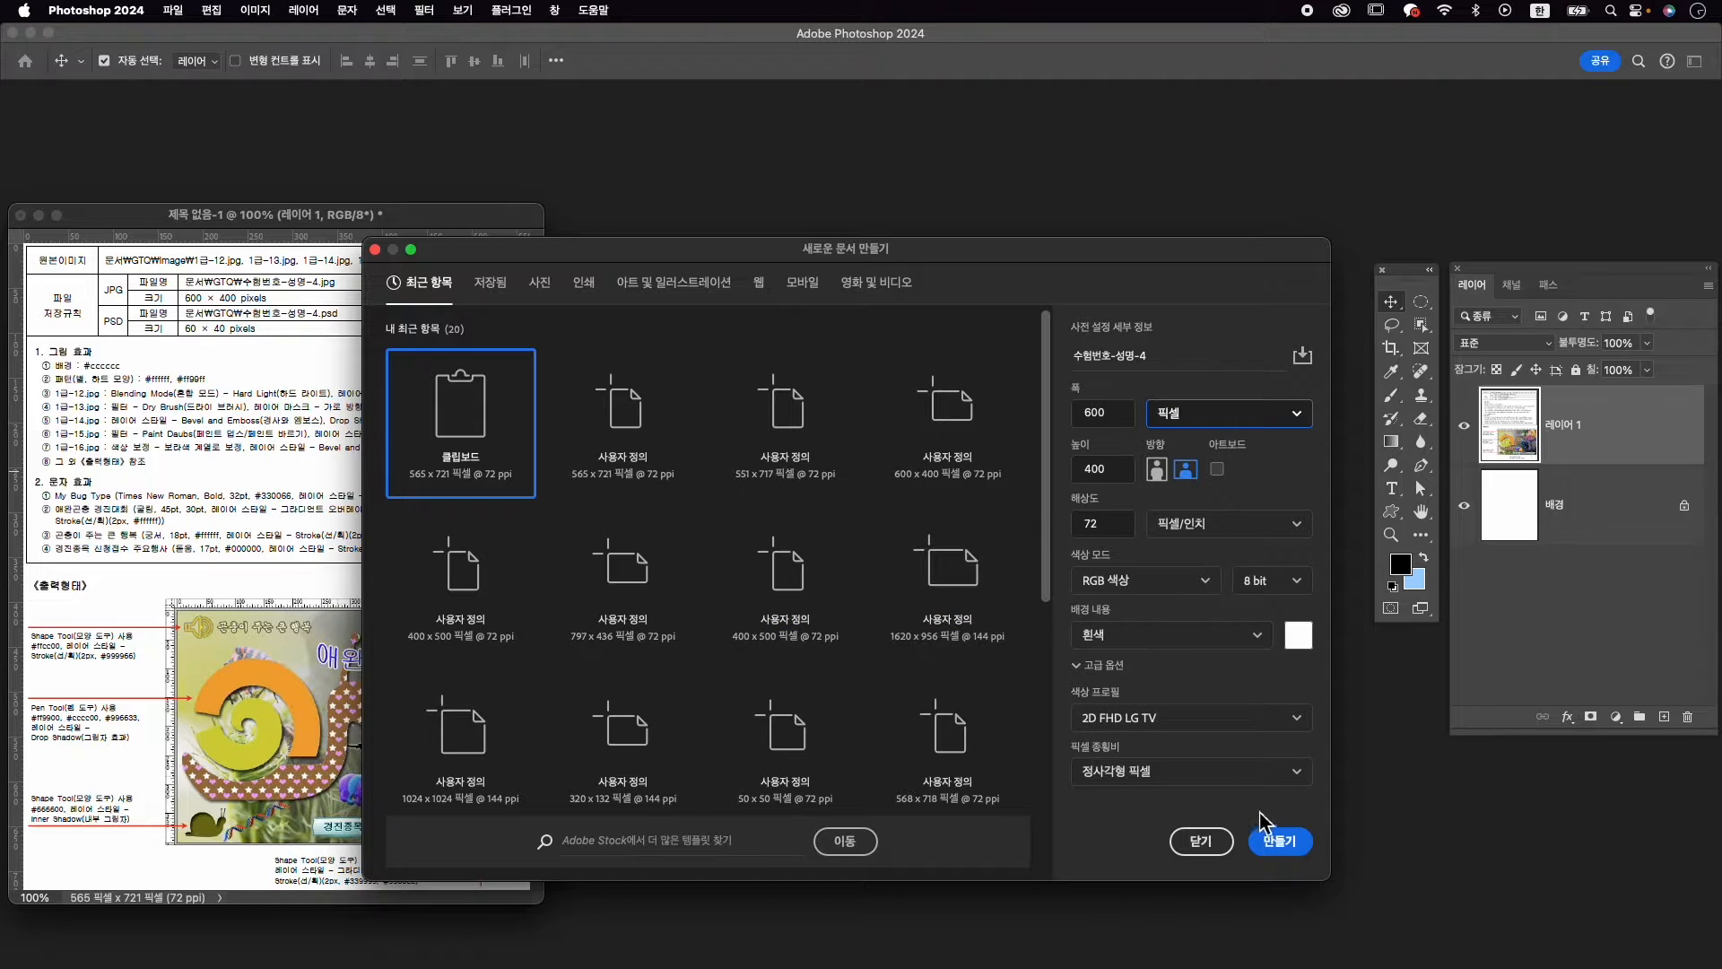
left_click(1280, 842)
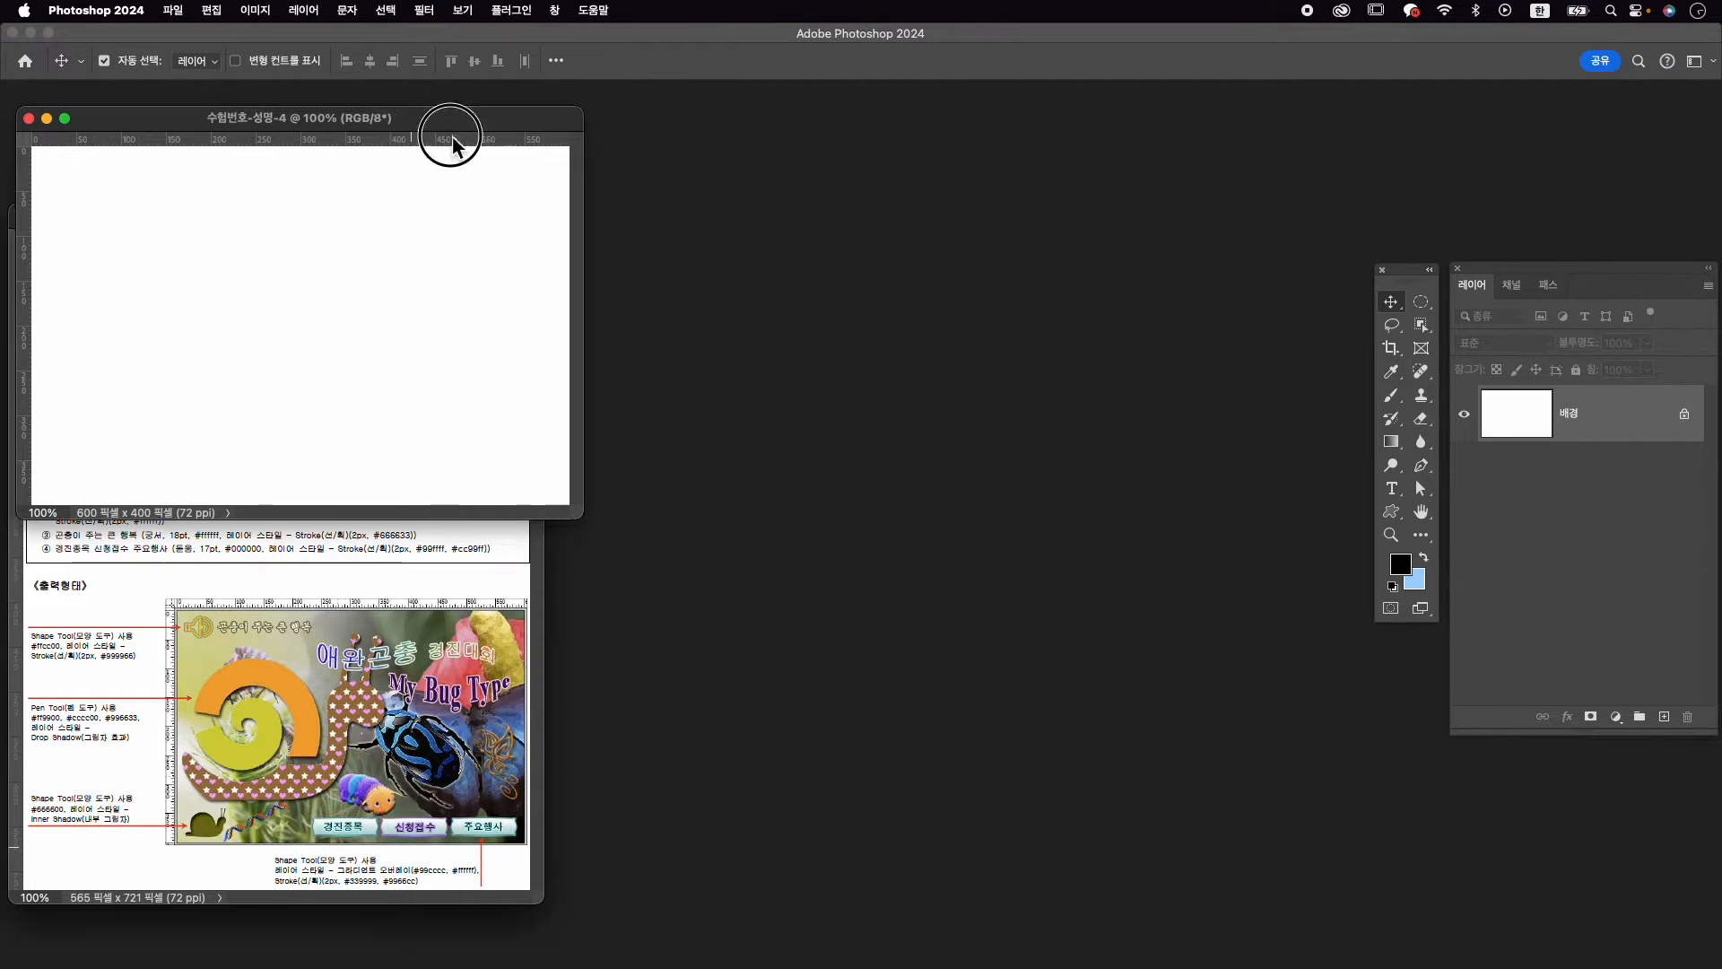
left_click_drag(449, 135, 971, 256)
left_click_drag(1127, 656, 1195, 702)
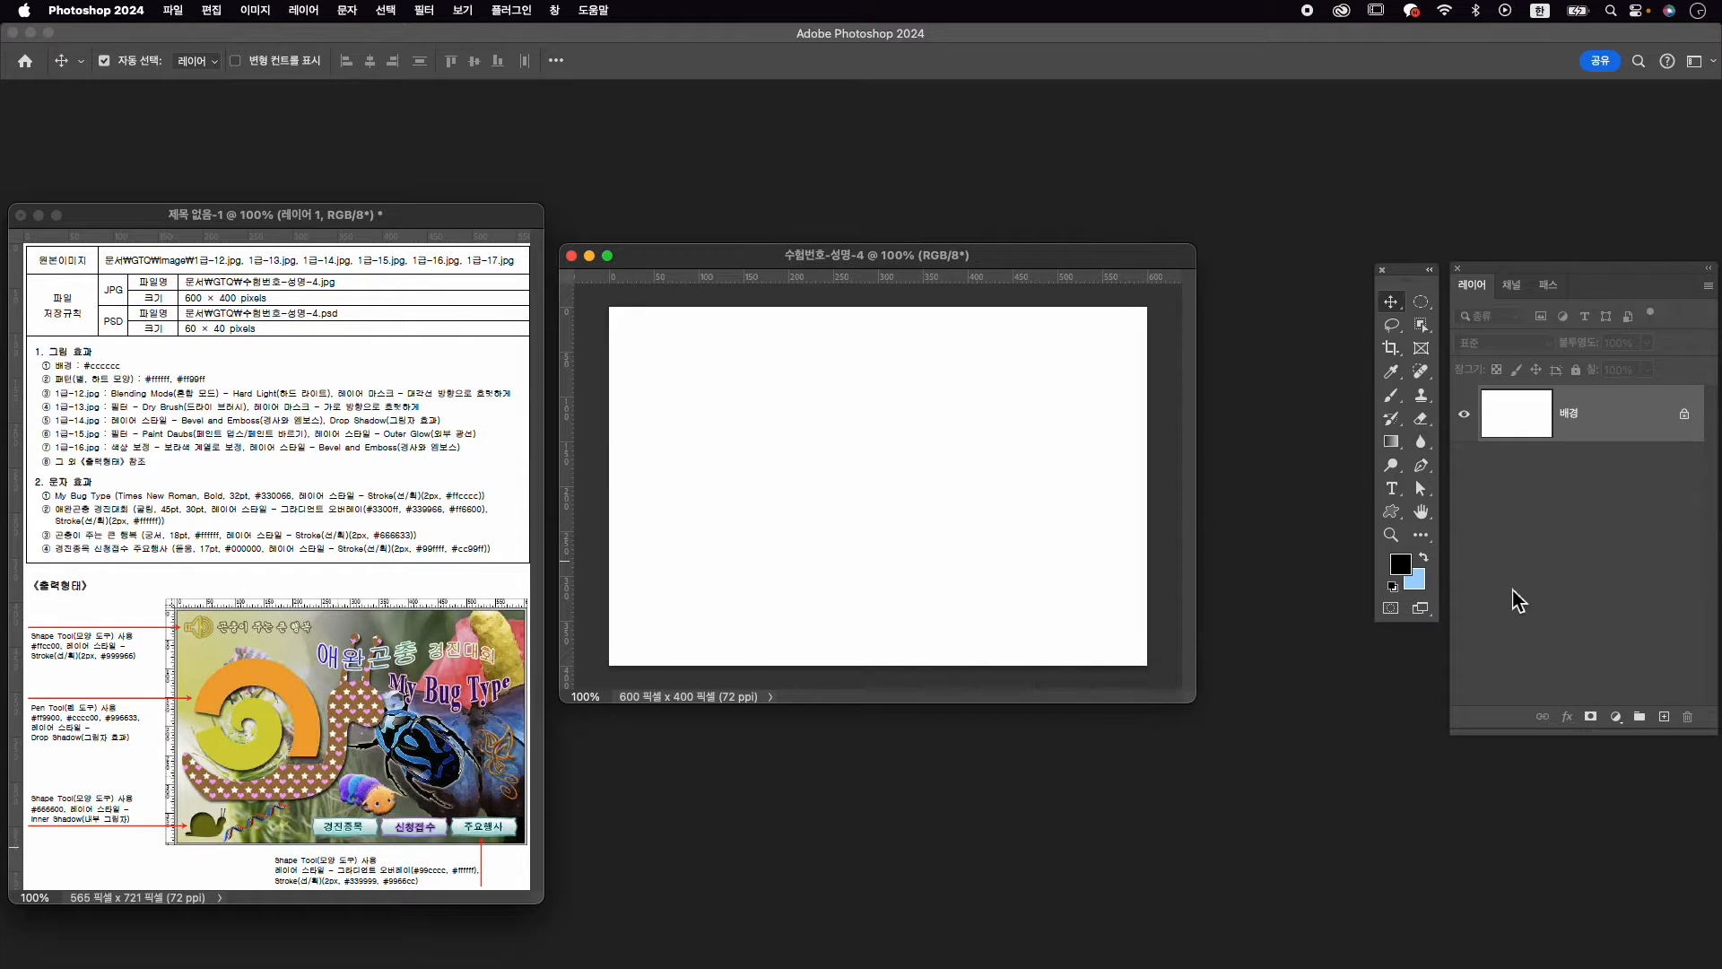
Set the background color to #cccccc and fill the canvas of 수험번호-성명-4 with it
left_click(1414, 579)
type("ccc")
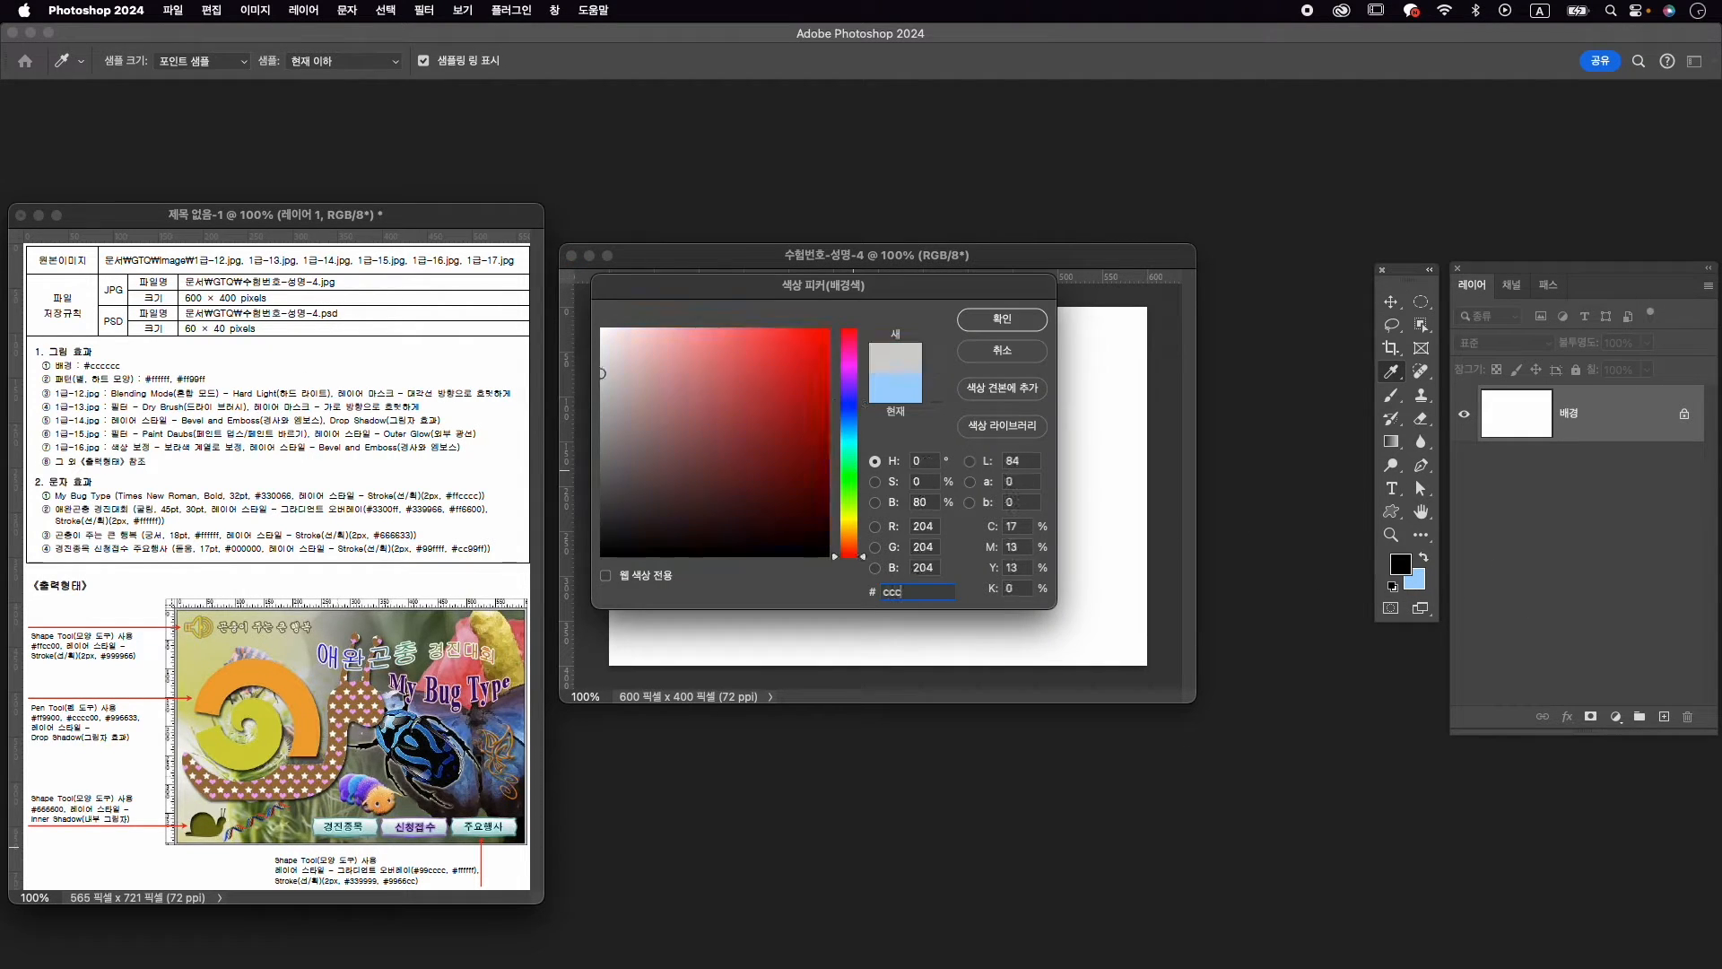
type("ccc")
key("Return")
key("v")
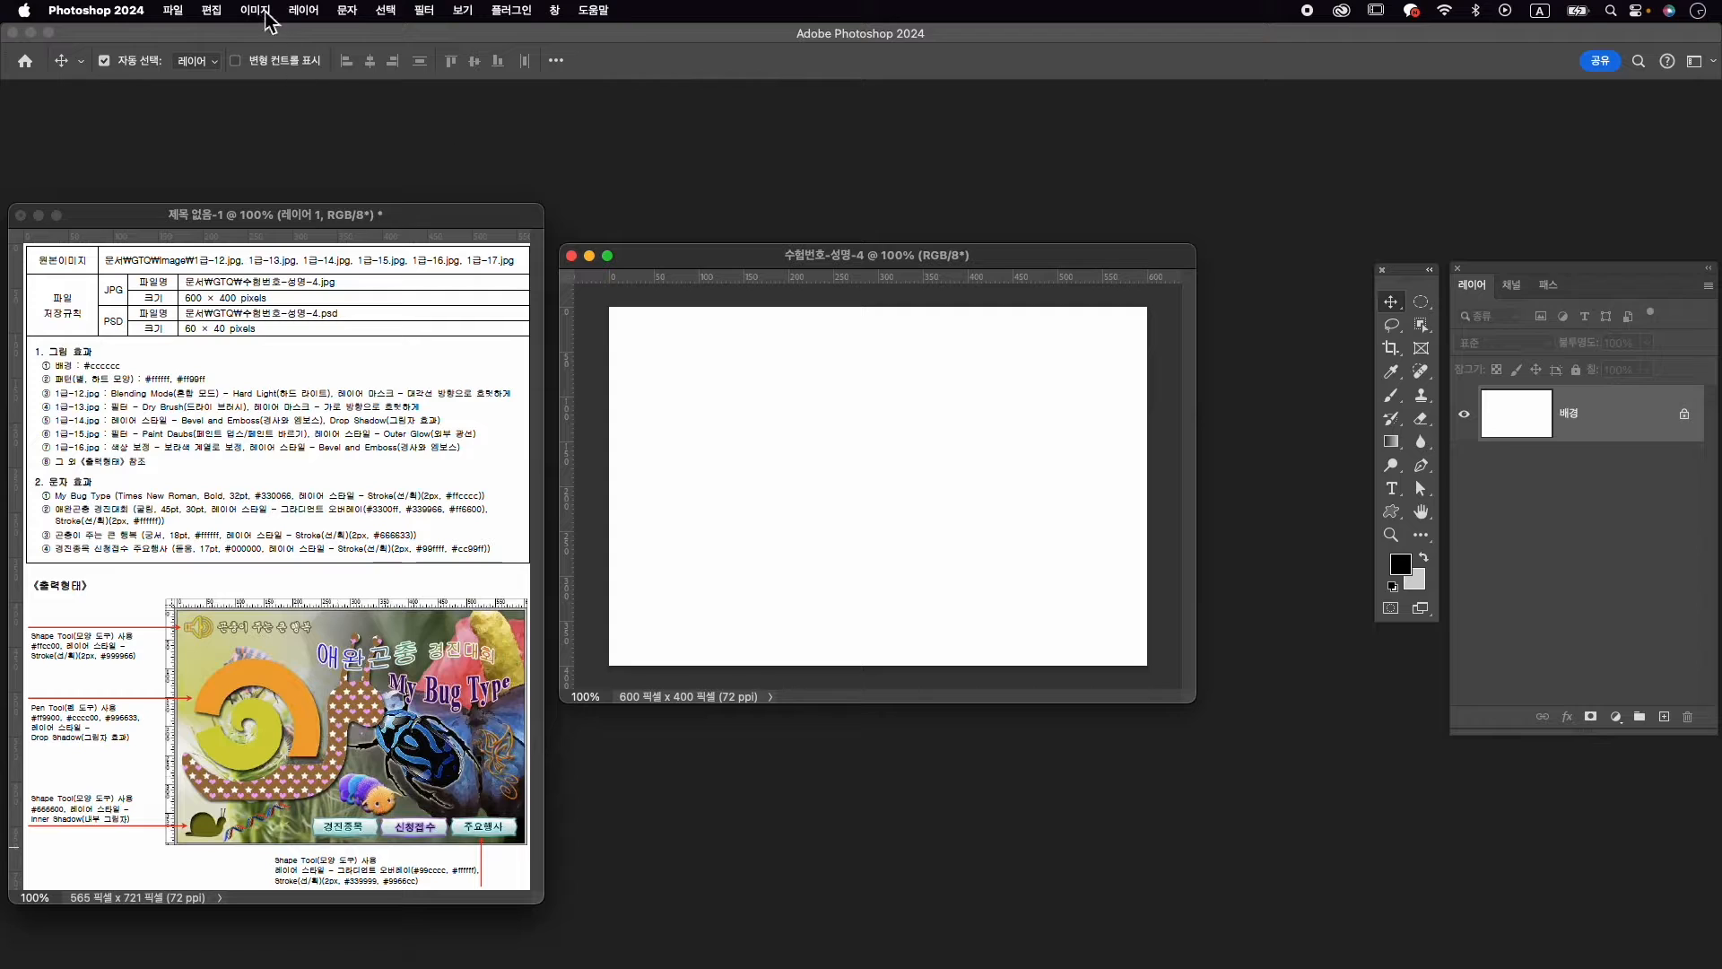
left_click(219, 10)
left_click(281, 289)
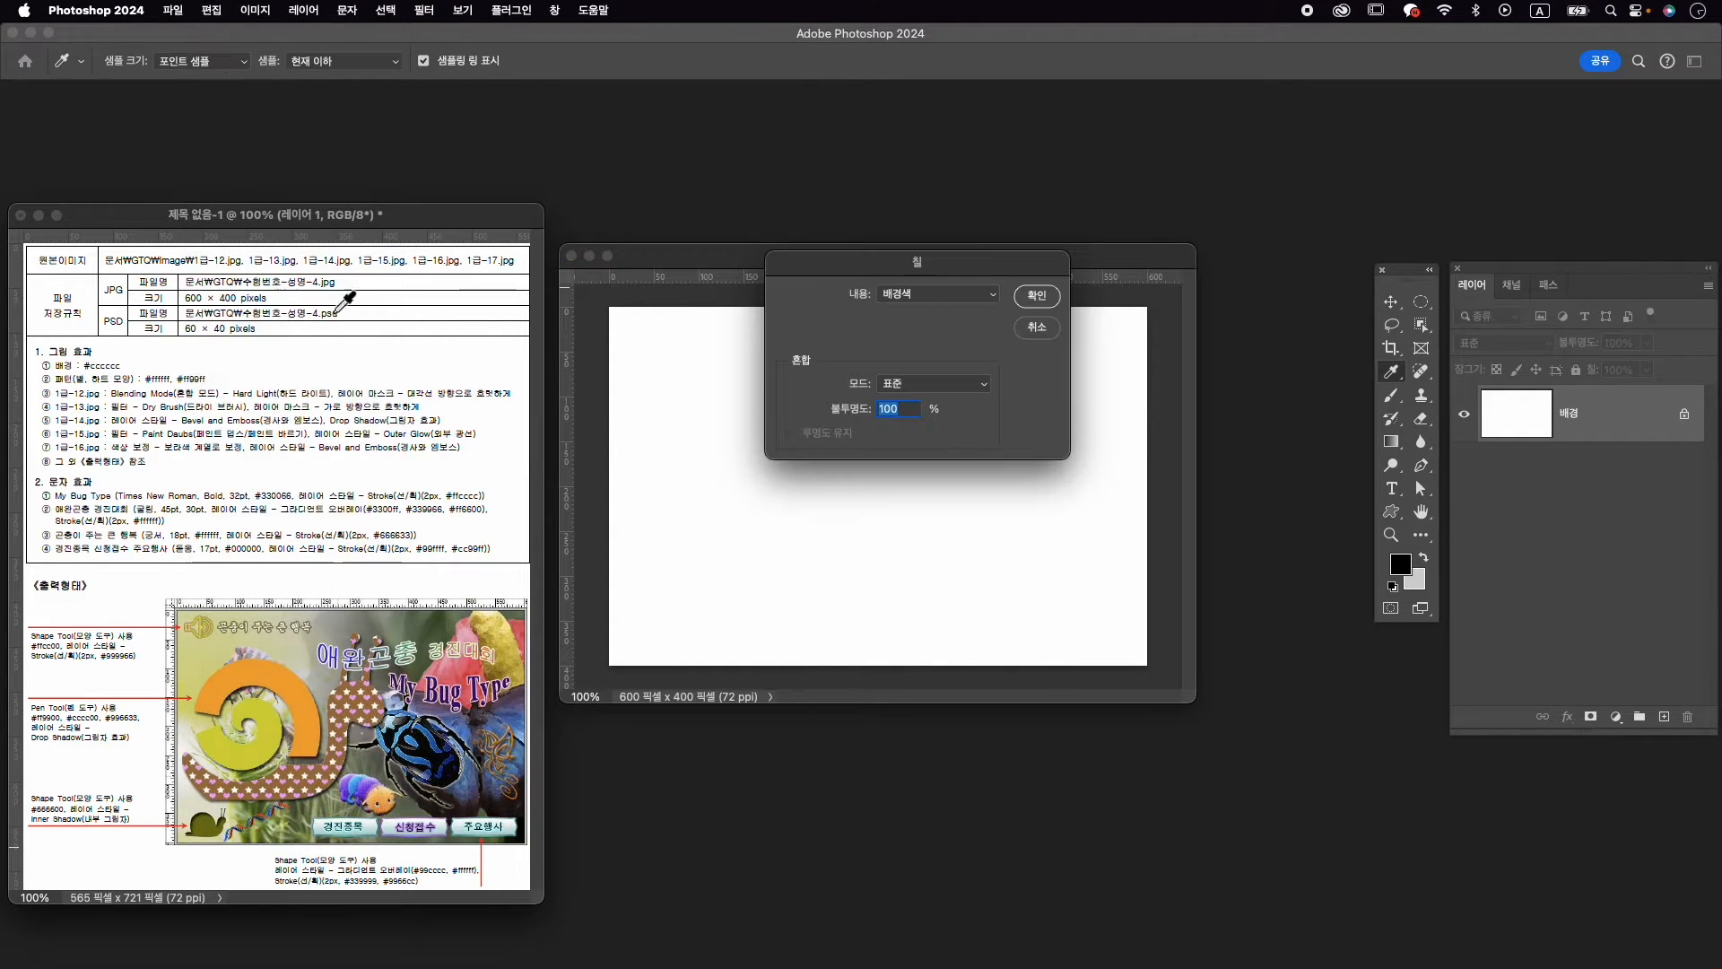
left_click(1039, 300)
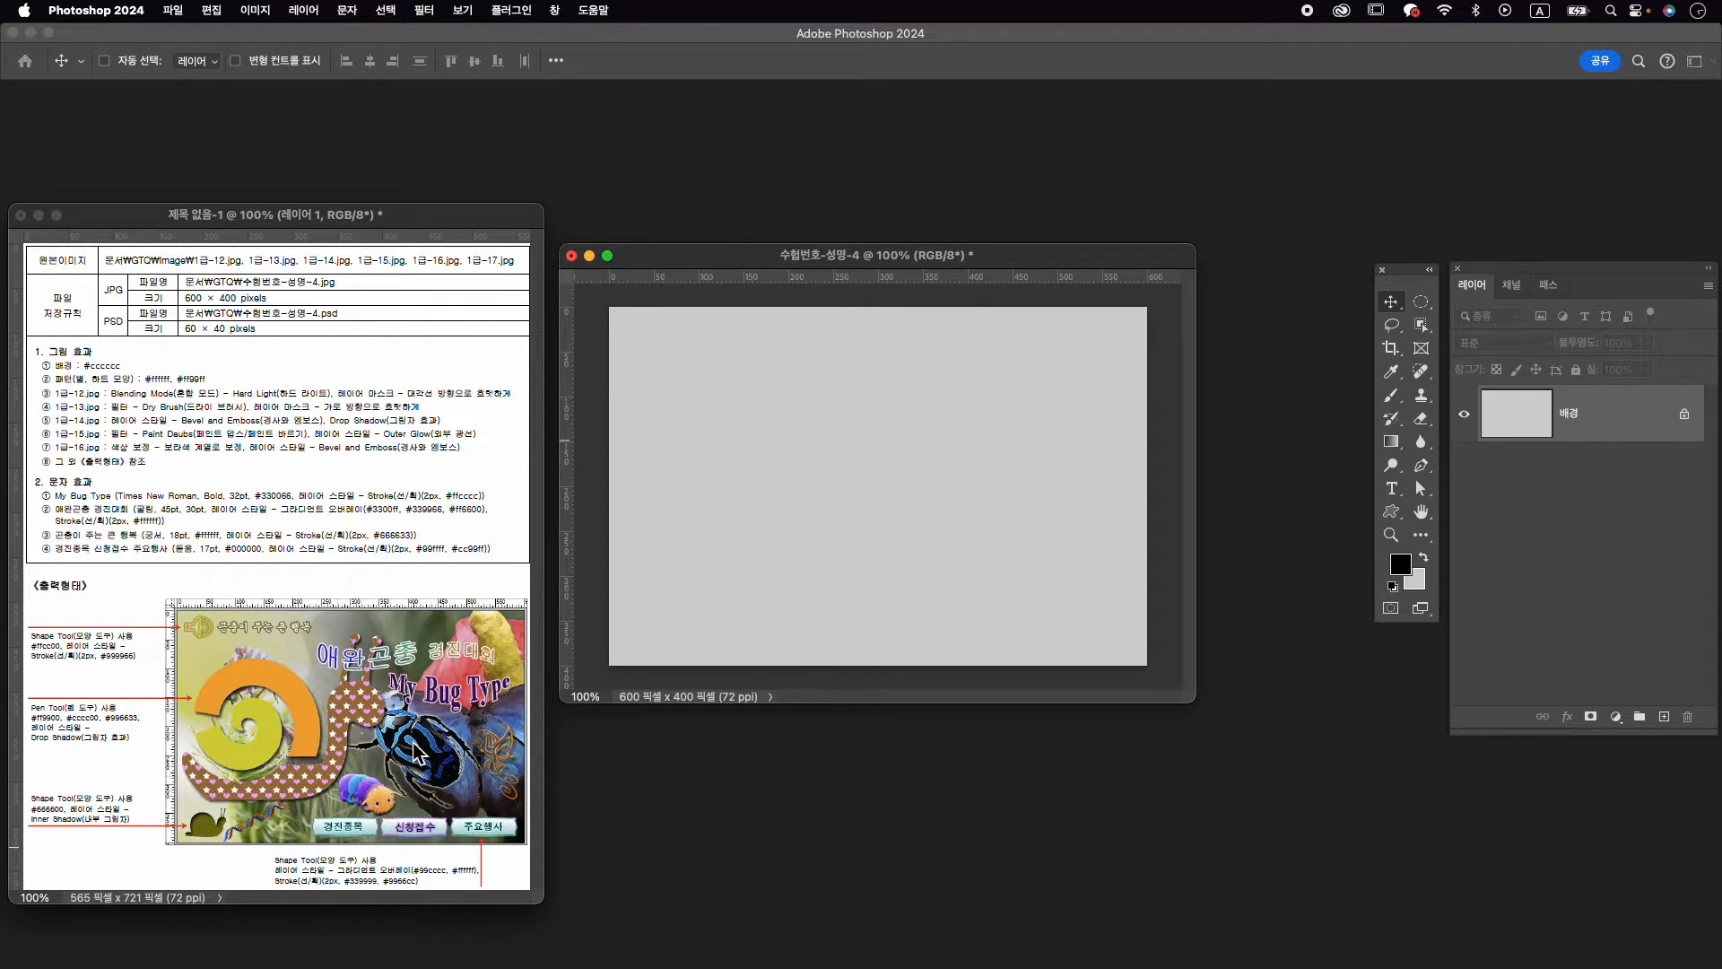
Create a 50 × 50 pixel document with a transparent background for the pattern and enlarge its window with the canvas fitted
key("super+n")
left_click_drag(631, 239, 773, 228)
double_click(1259, 384)
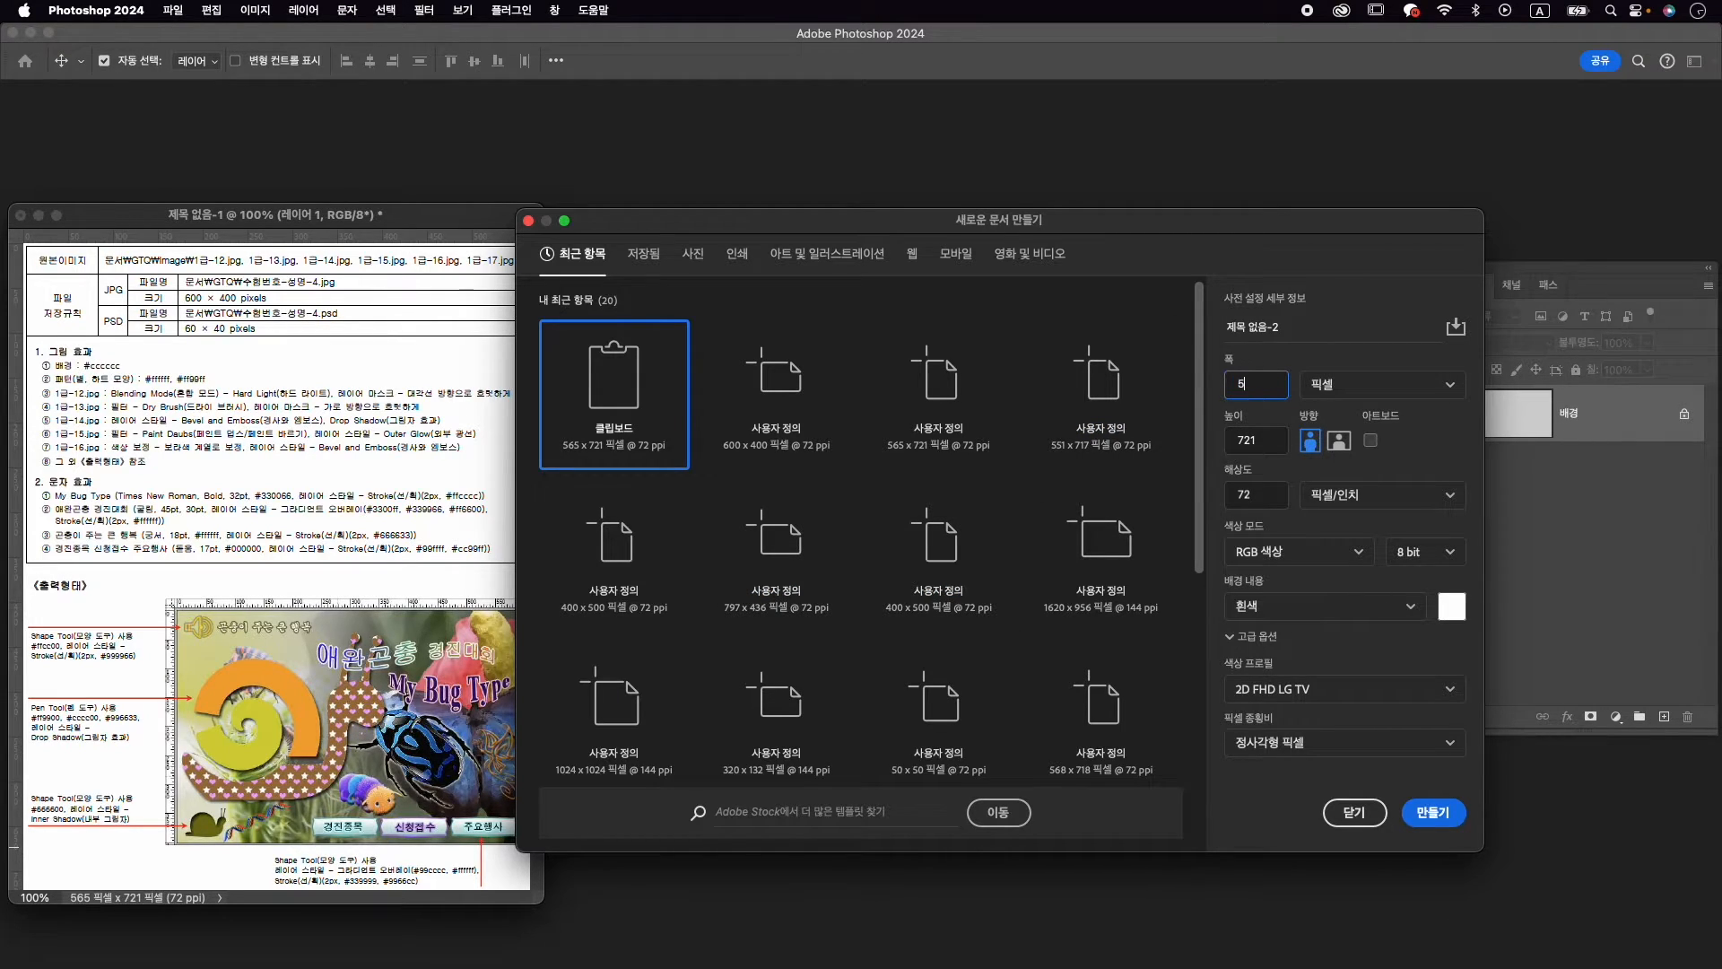
type("0")
key("Tab")
left_click(1328, 607)
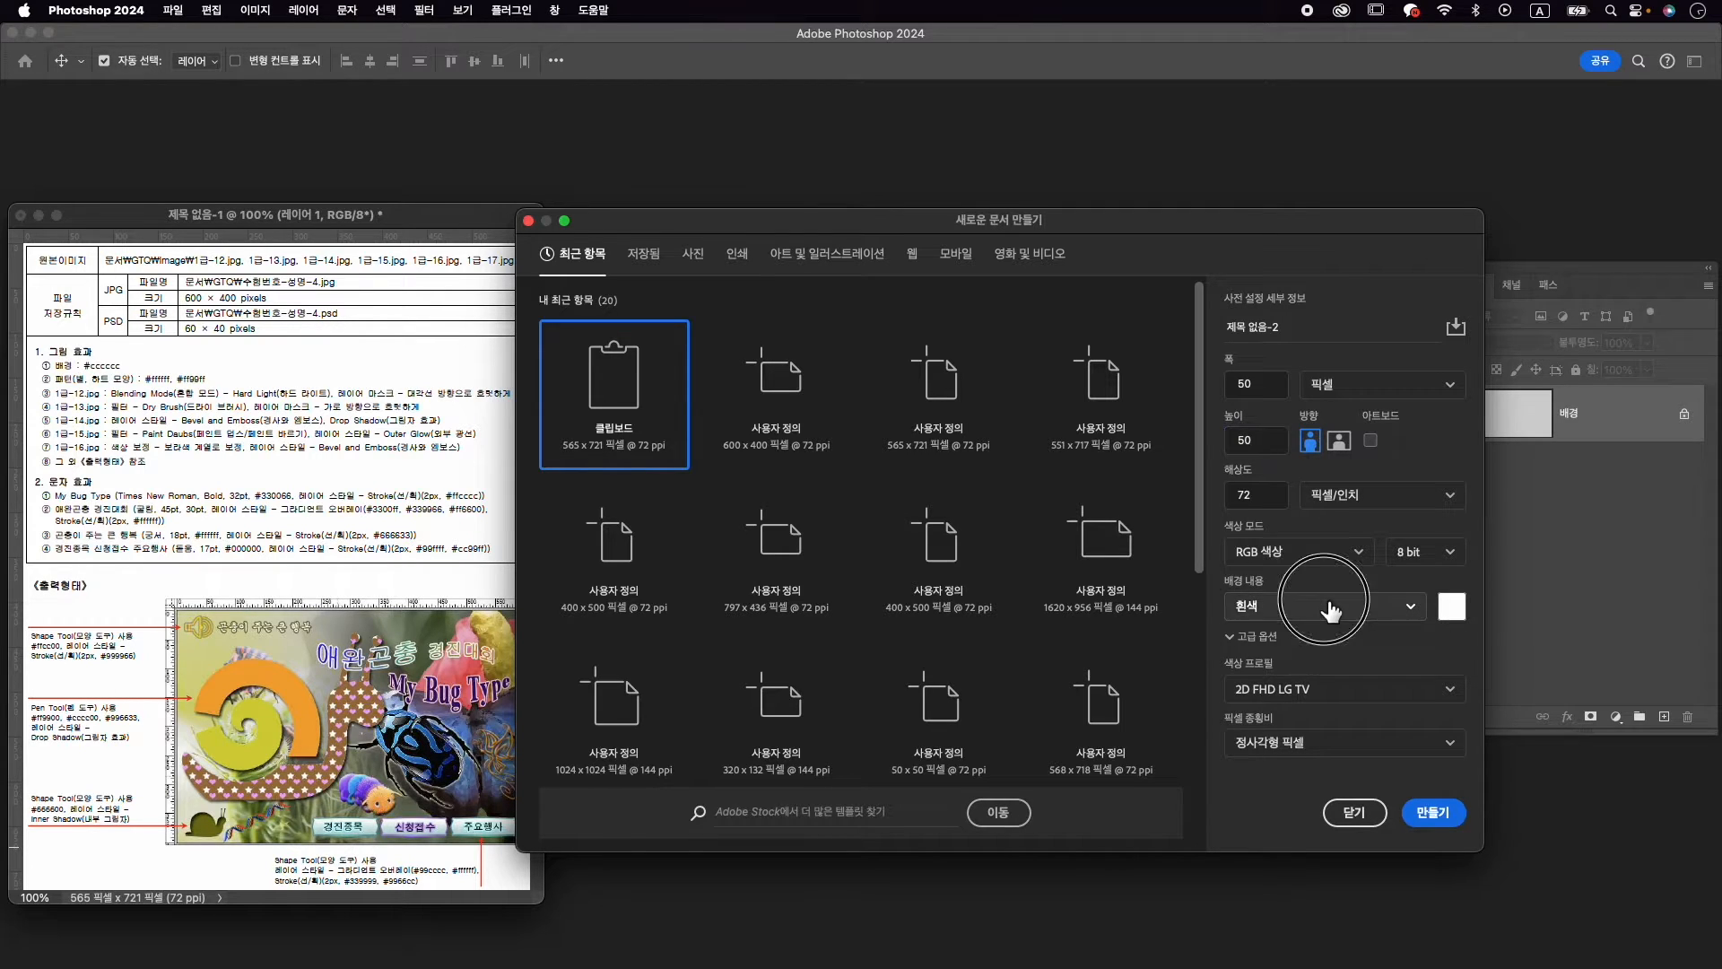
left_click(1336, 729)
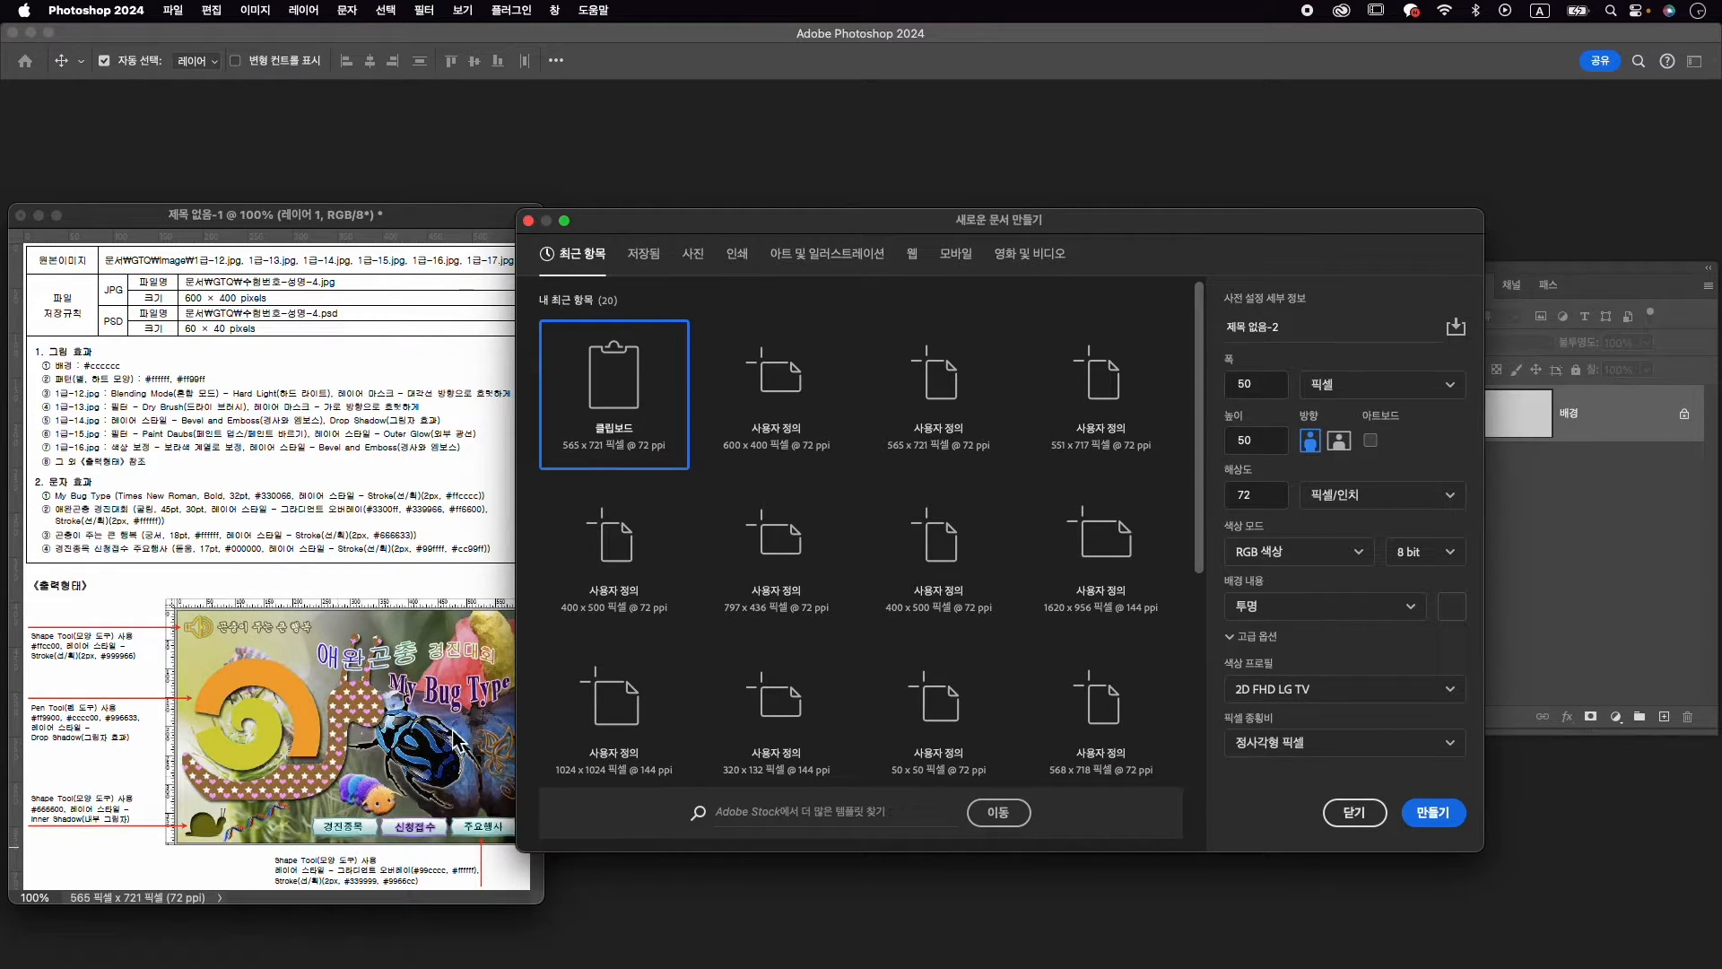
left_click(1434, 817)
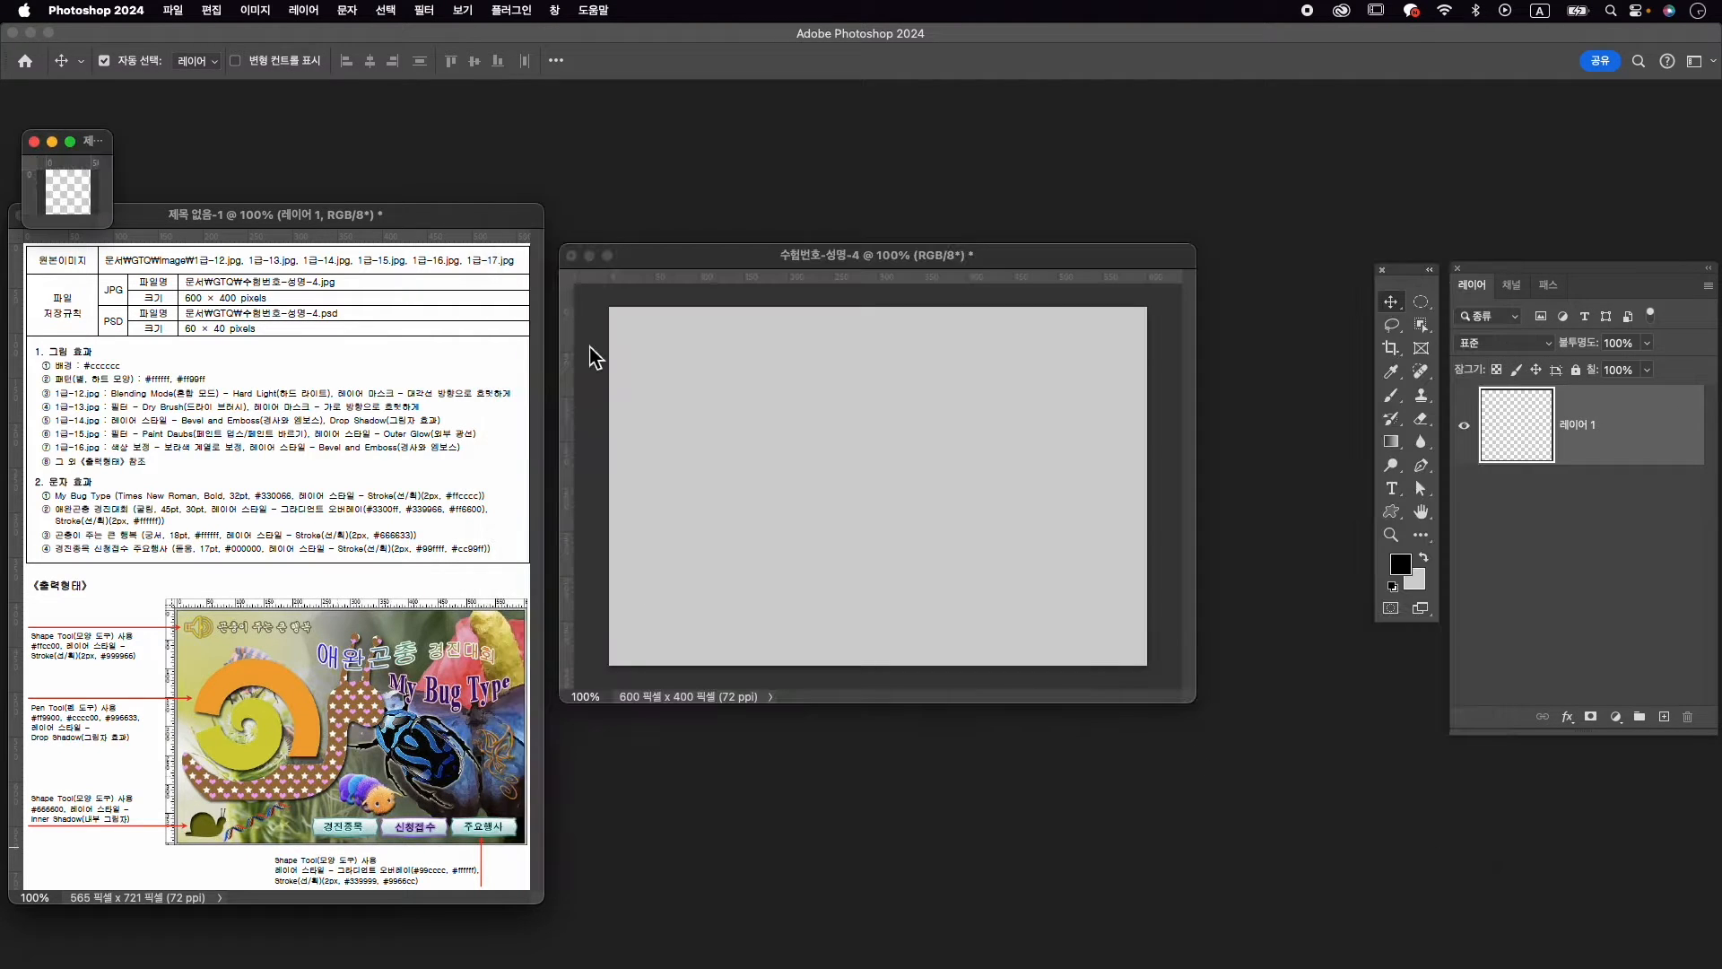
left_click_drag(113, 228, 487, 591)
left_click_drag(312, 142, 973, 334)
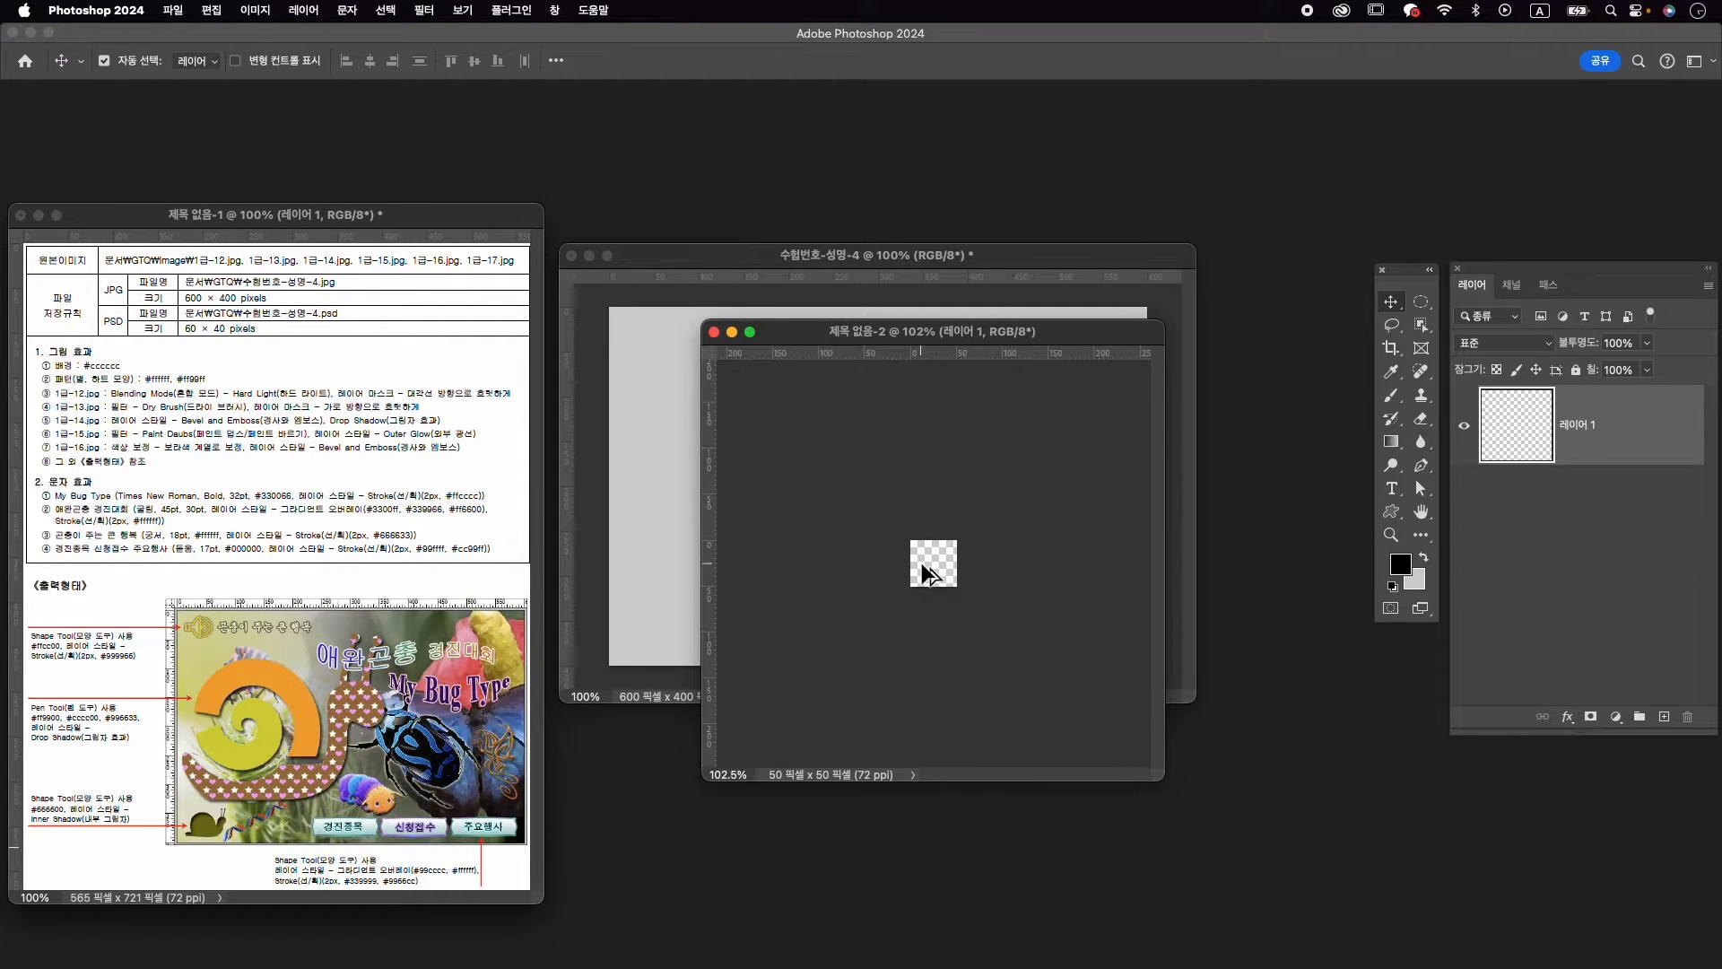
key("super+0")
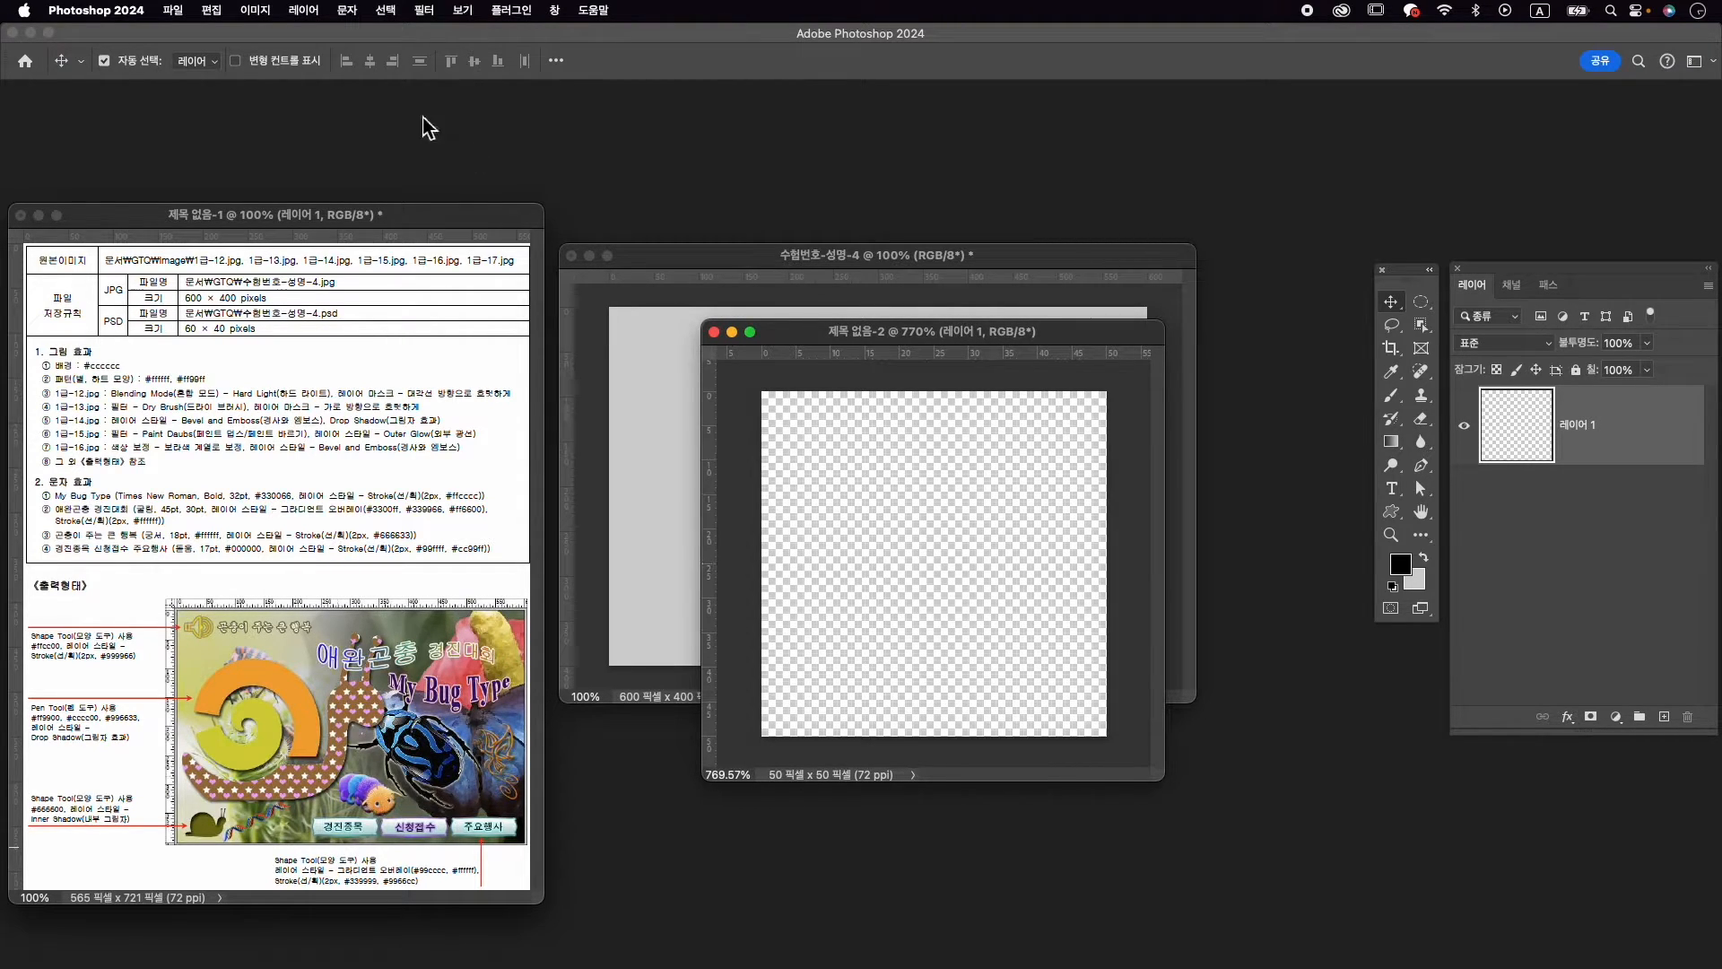
Search the custom shapes for "별" and choose the solid five-point star
left_click(555, 10)
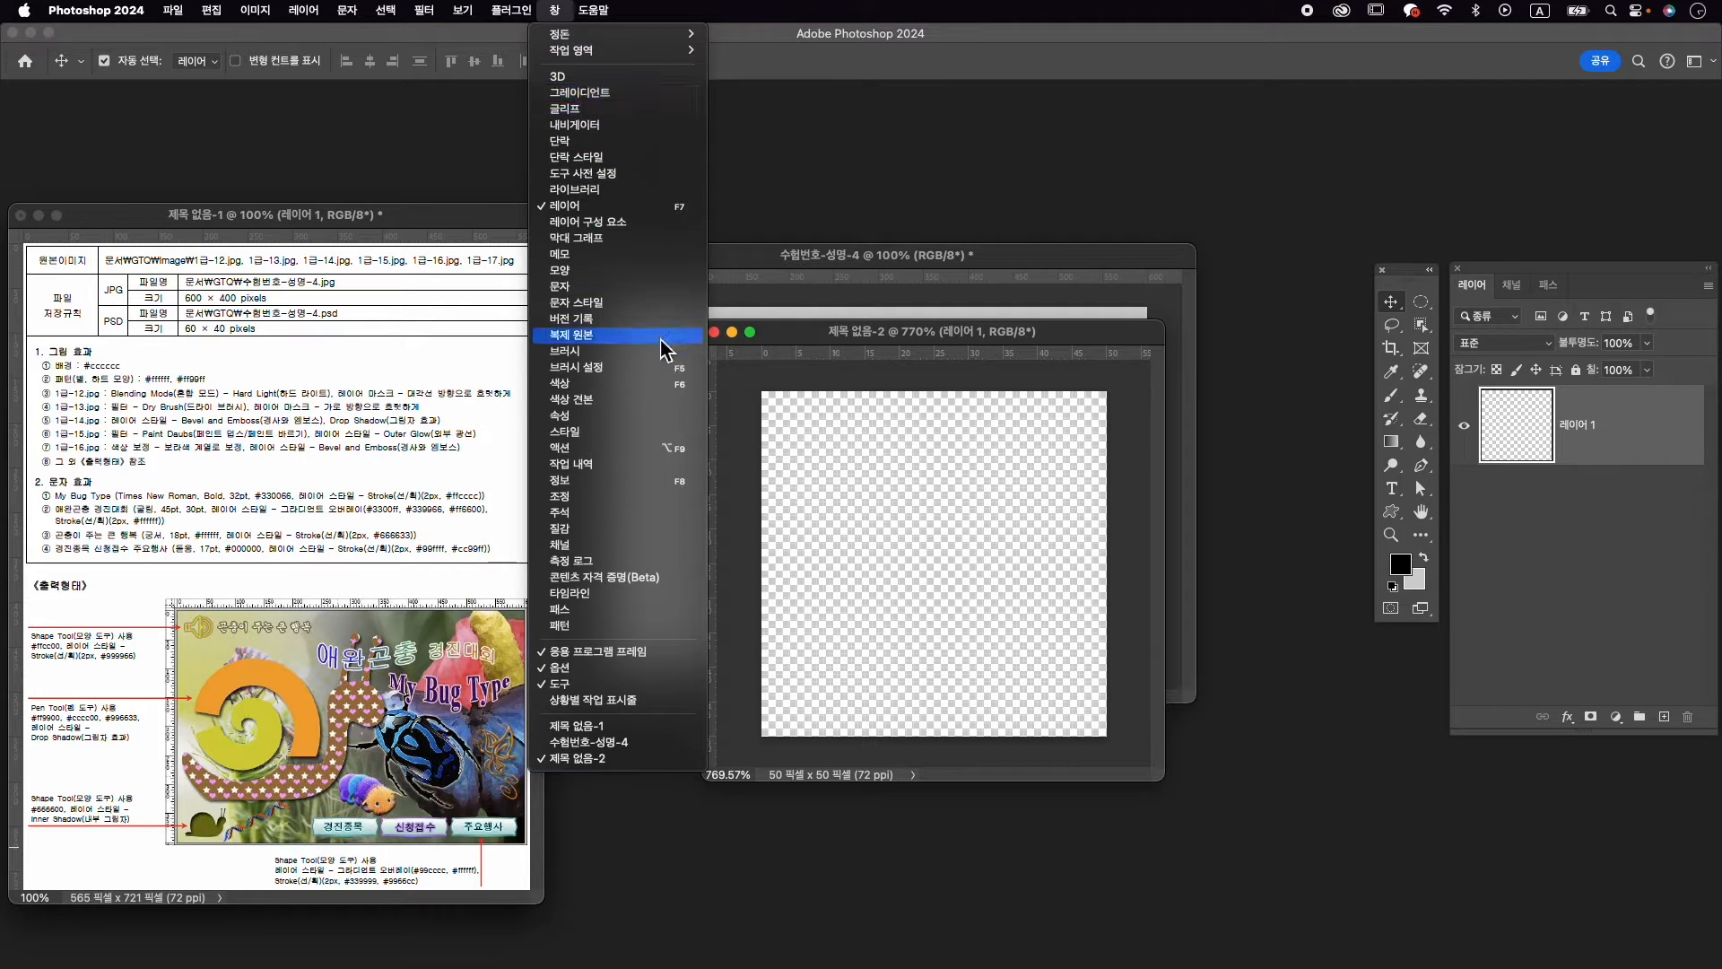
left_click(653, 270)
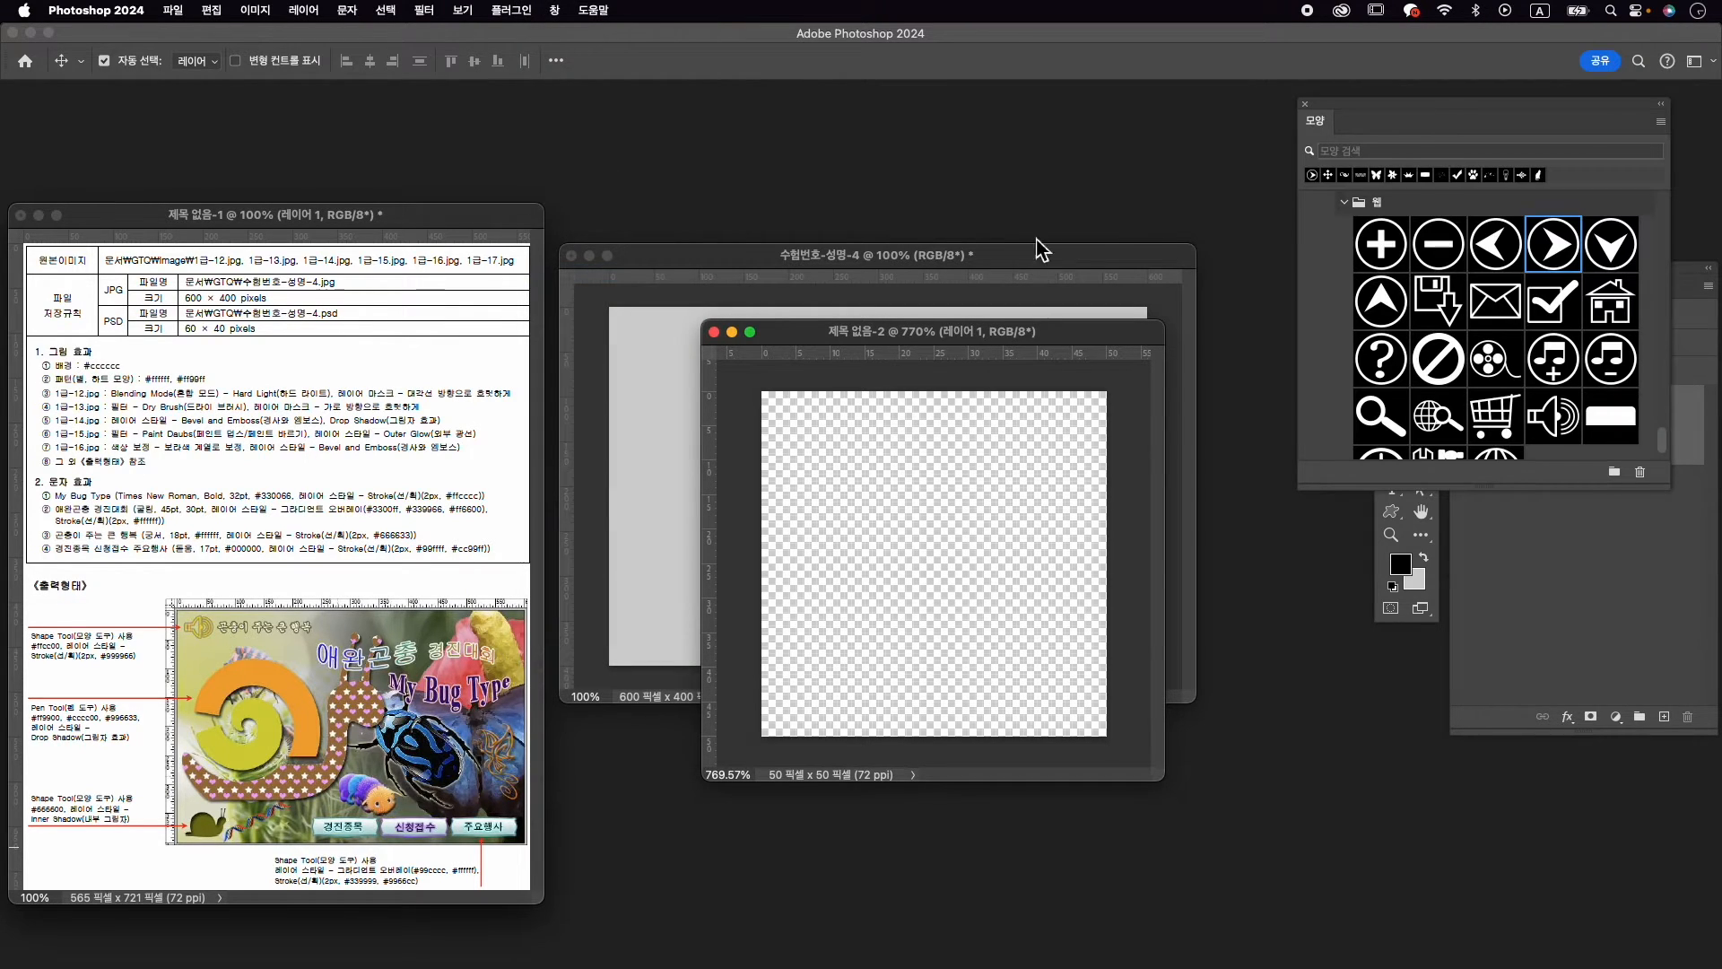
left_click(1389, 152)
key("Caps_Lock")
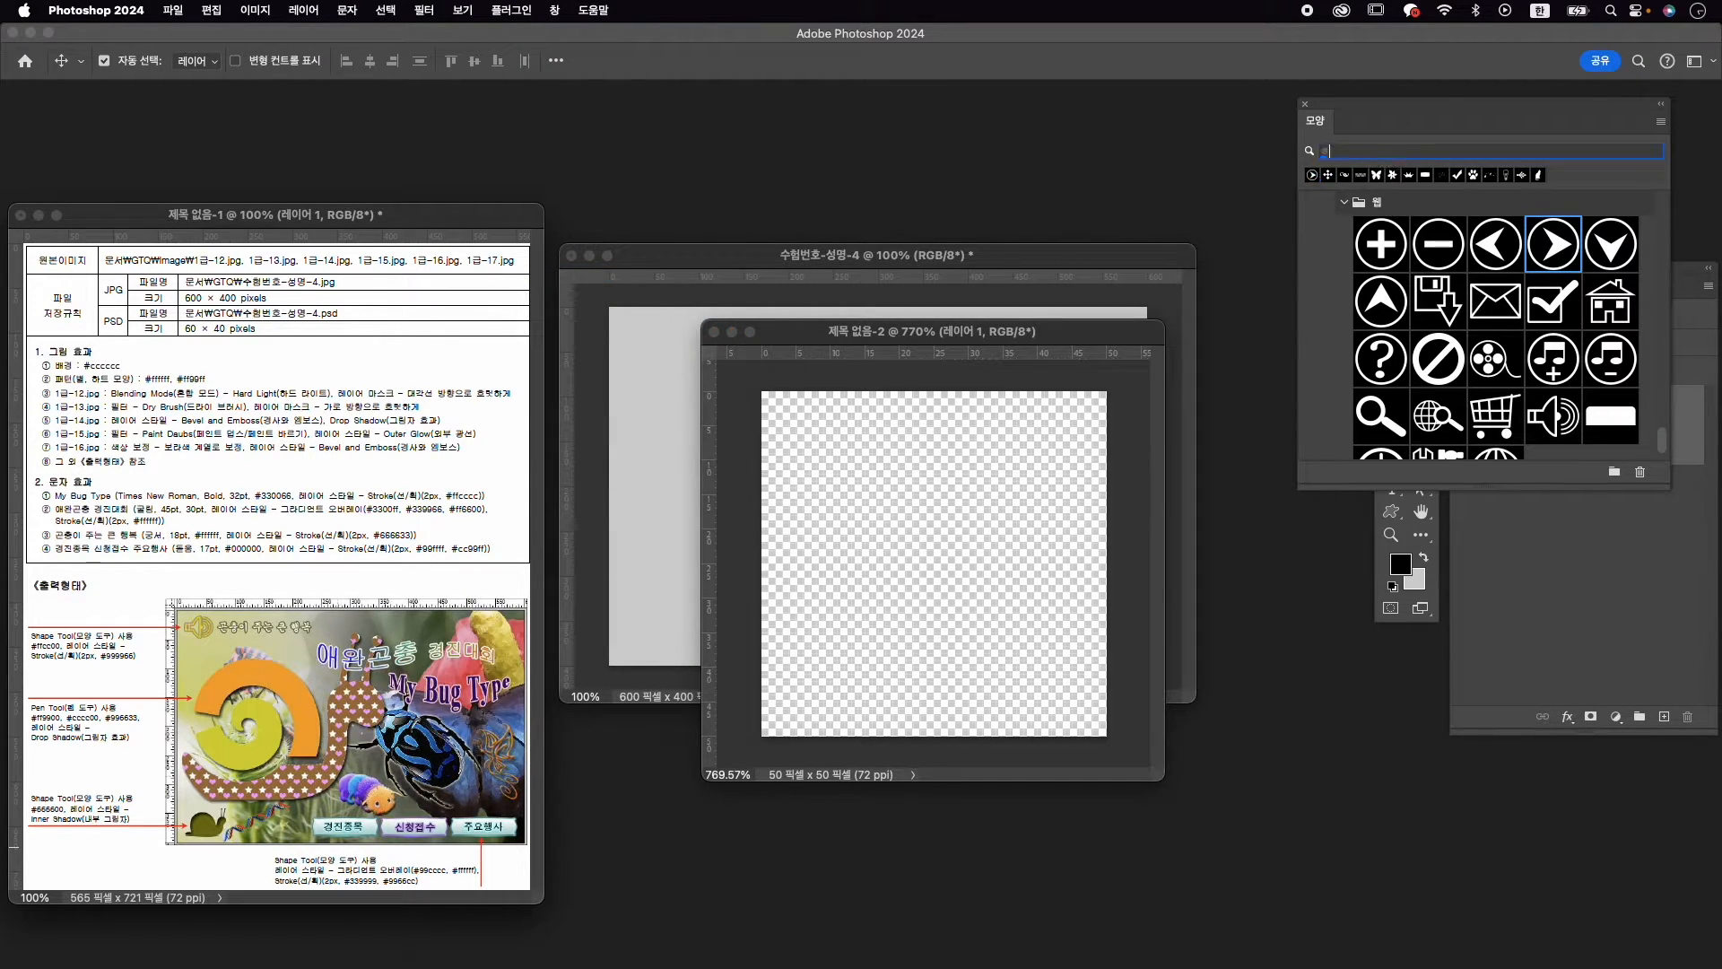
type("별")
type("발")
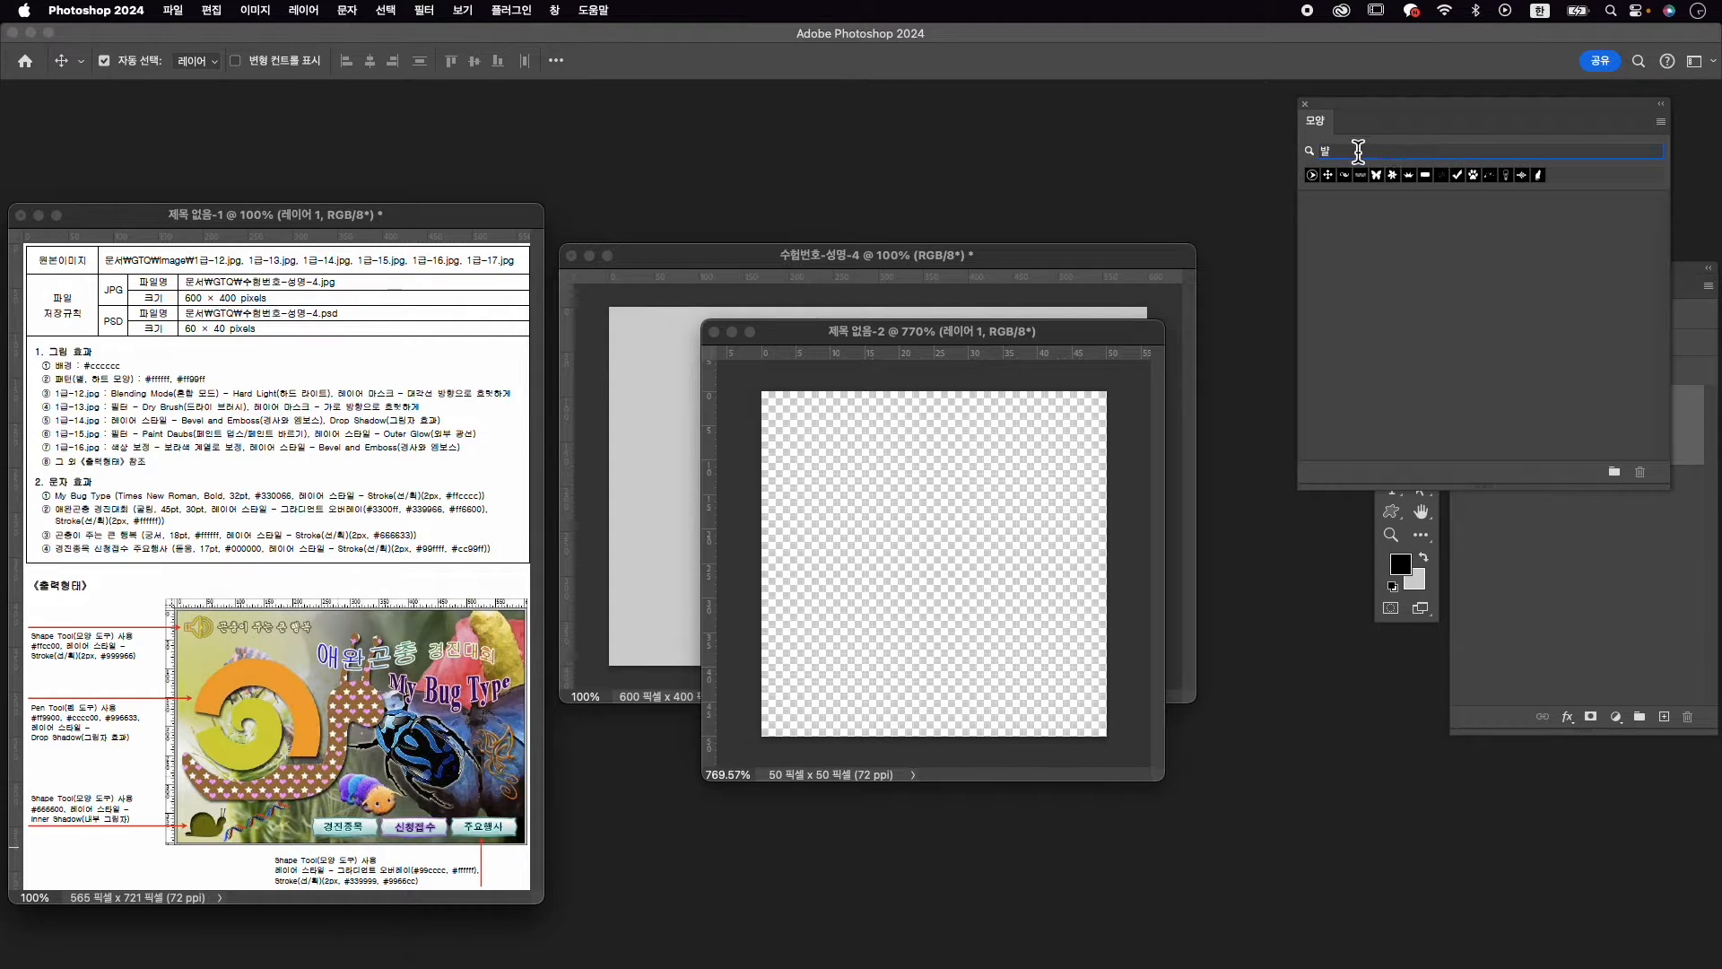
type("별")
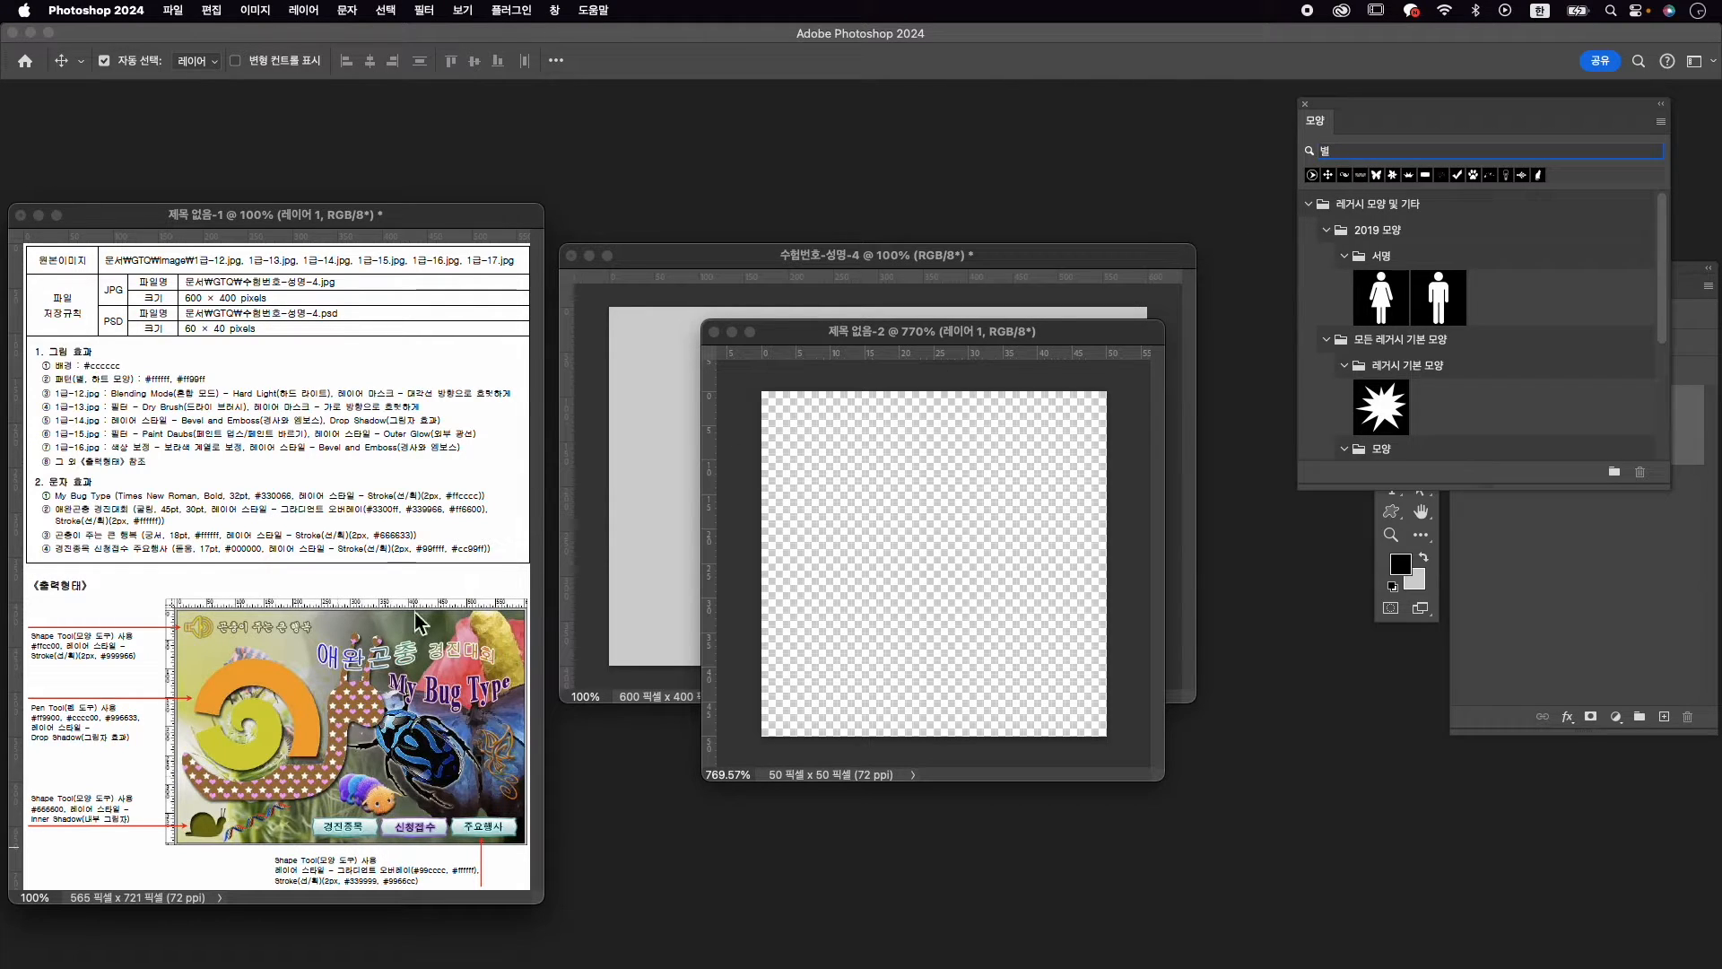
scroll(1534, 401, "down", 3)
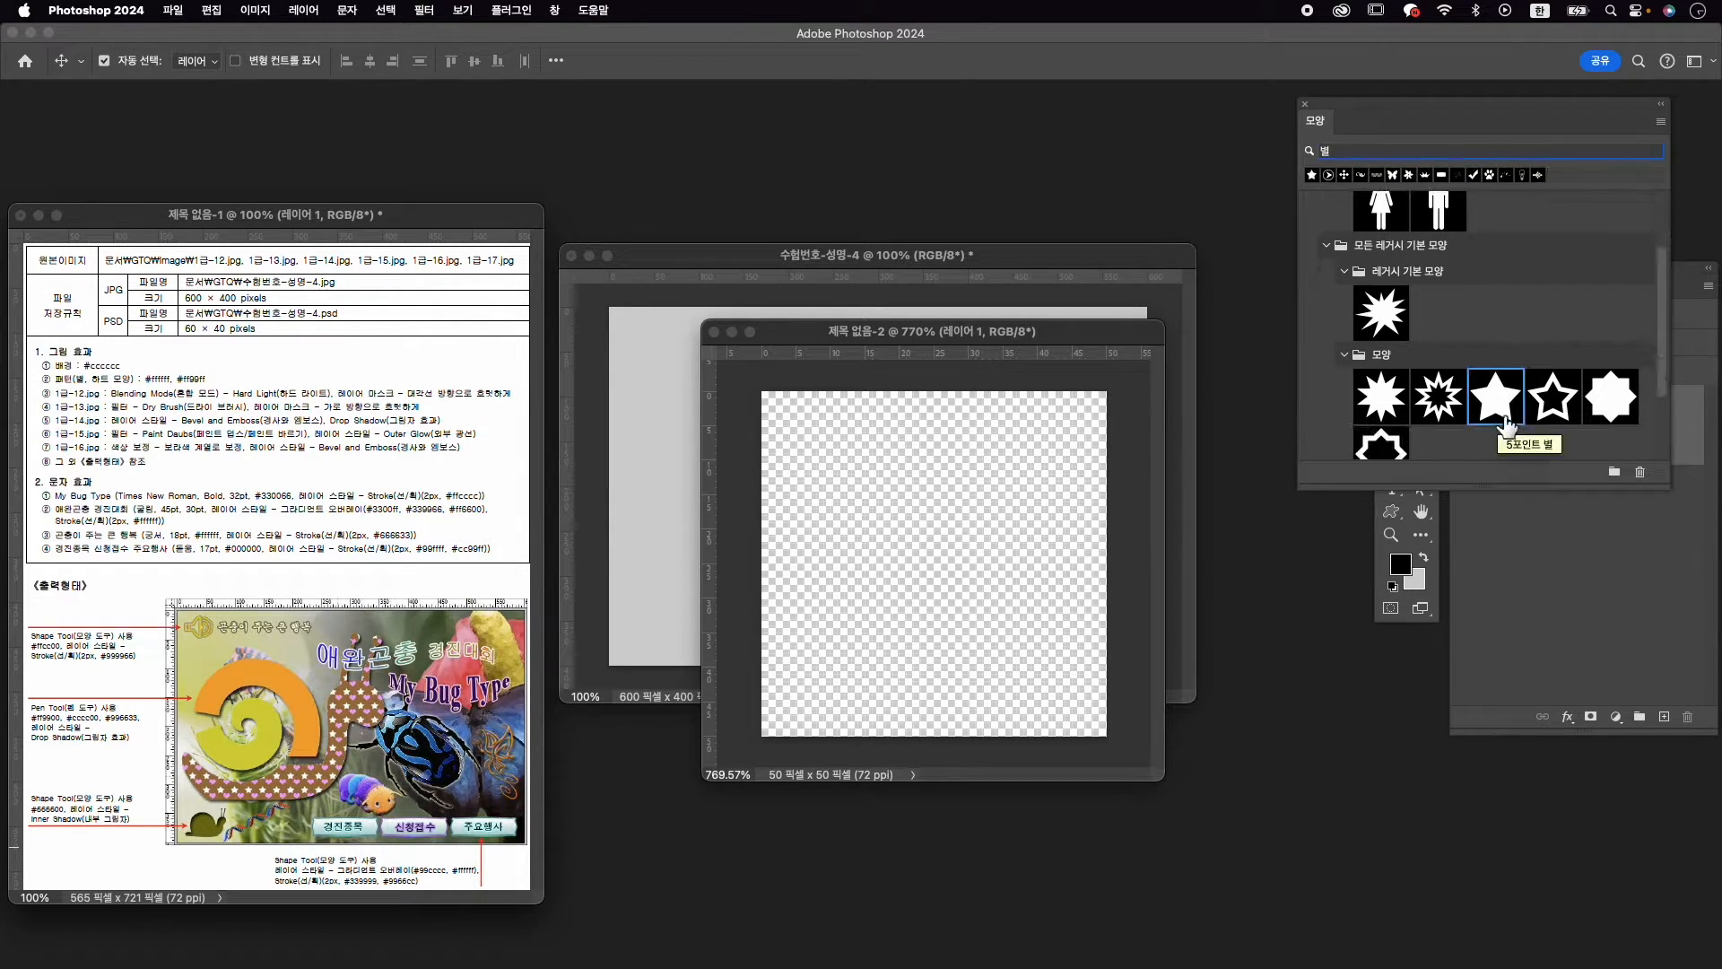
Draw a five-point star about 26 × 25 px in the upper-left area of the pattern canvas, filled with #ffffff
left_click(1392, 511)
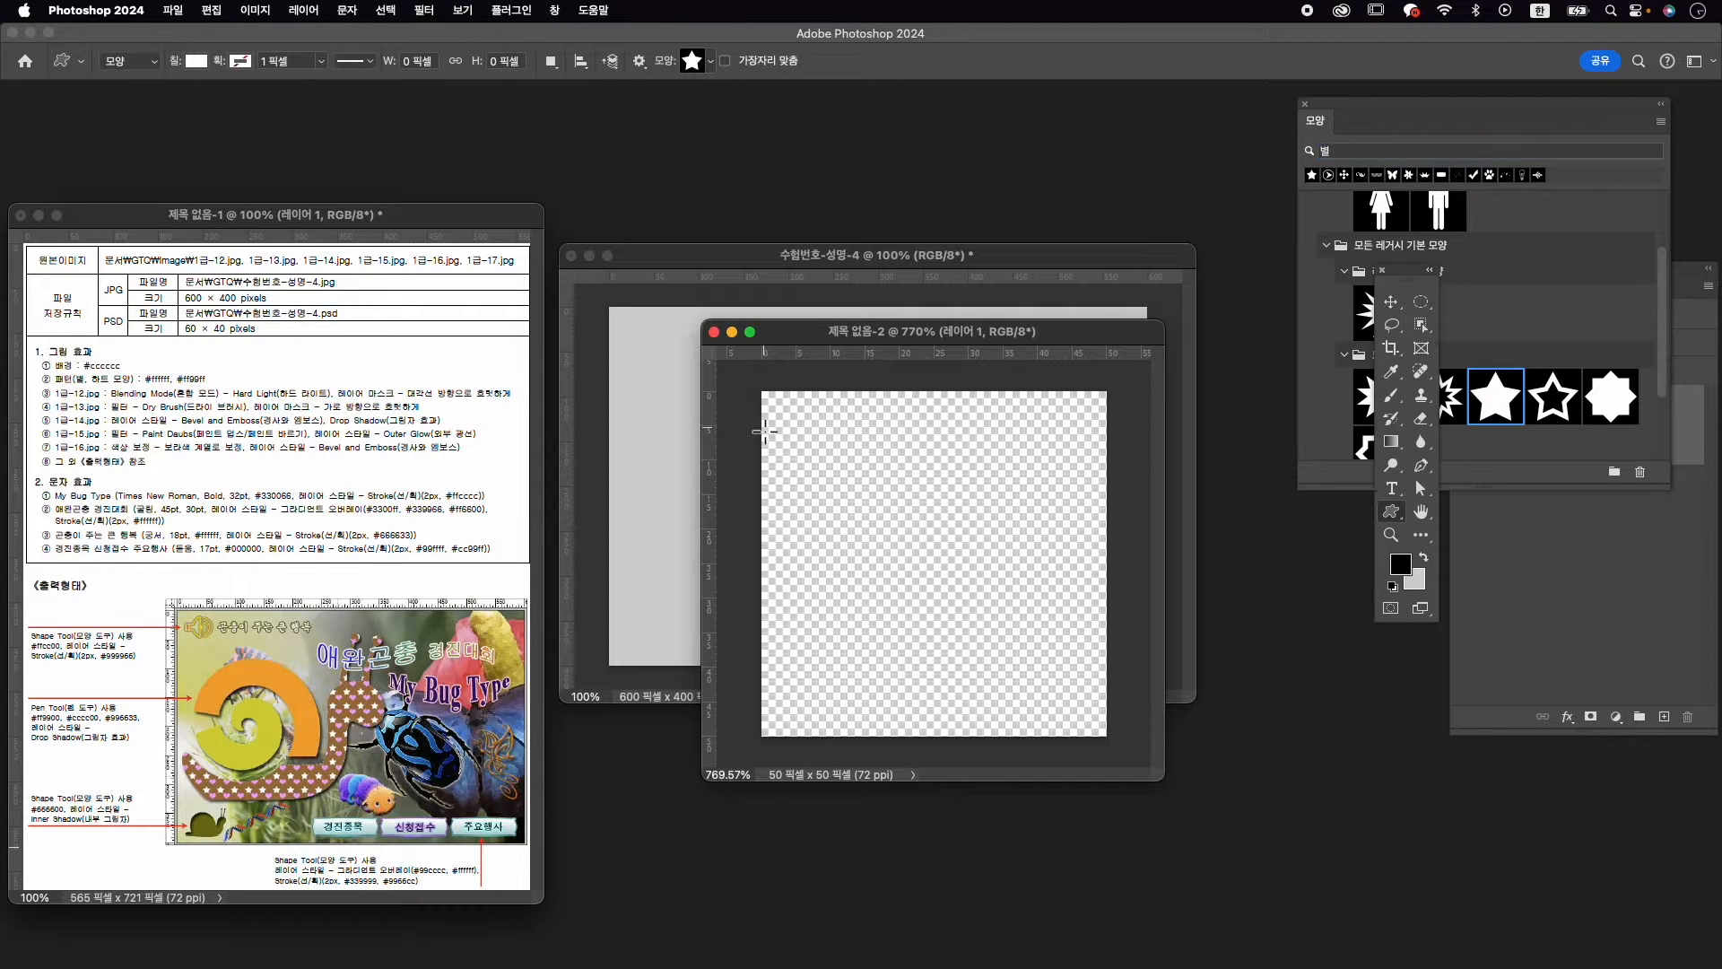
left_click_drag(796, 407, 969, 619)
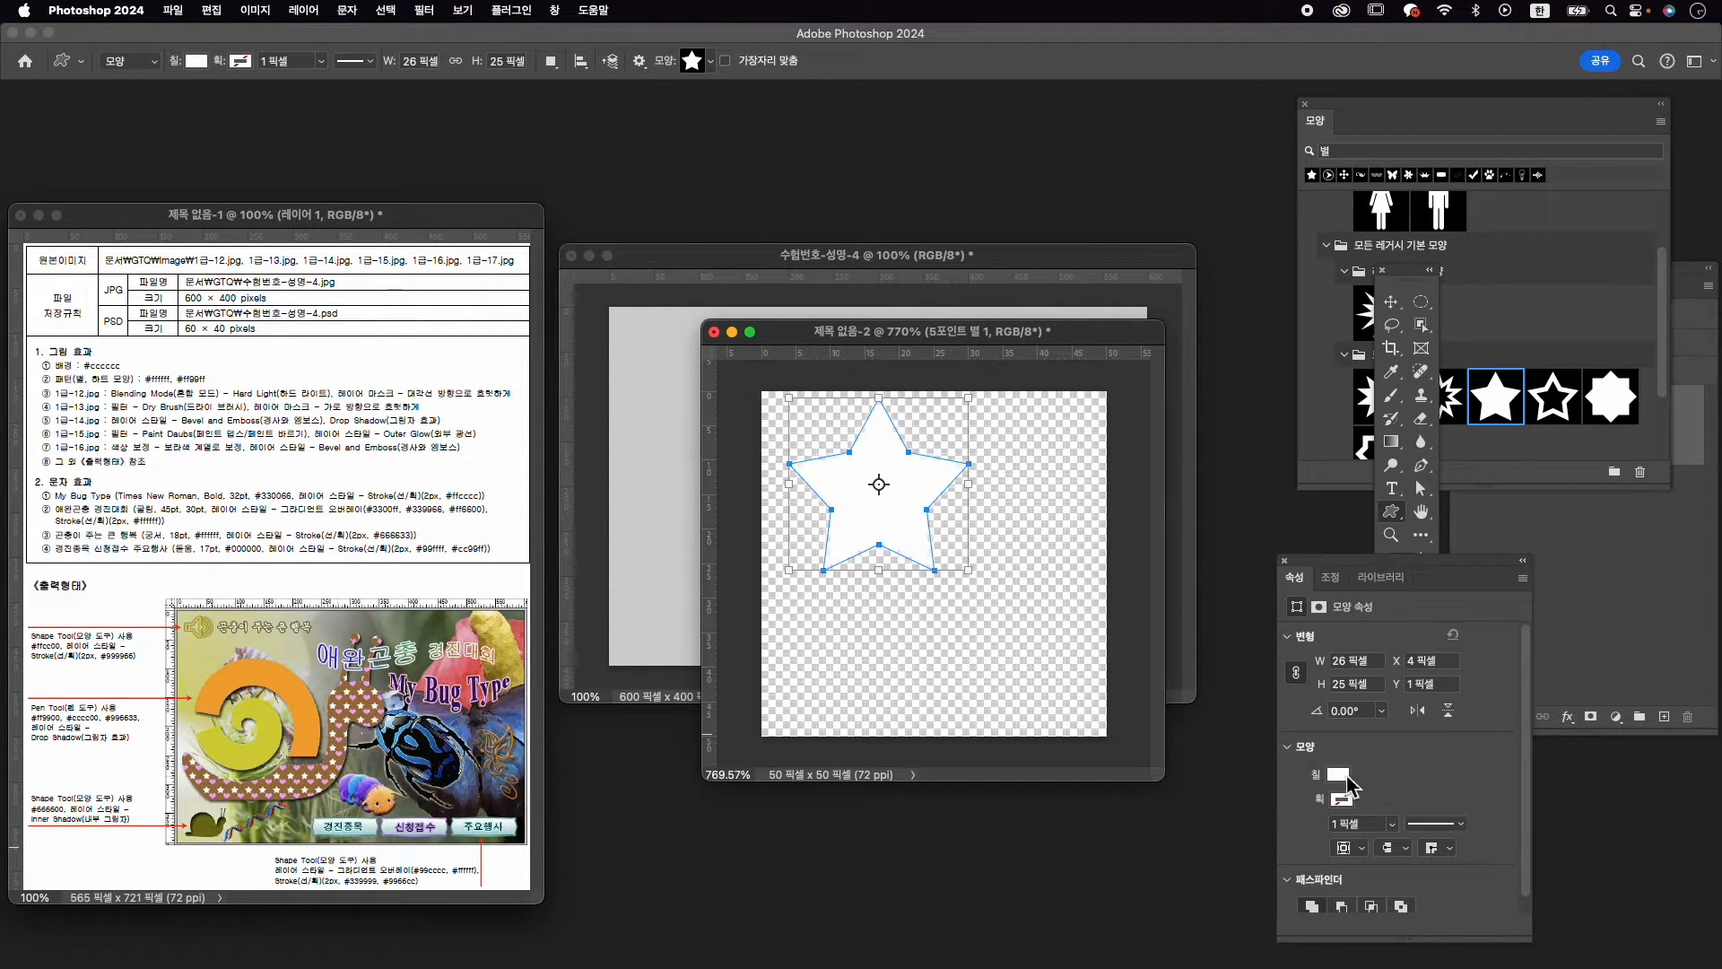
left_click(1346, 778)
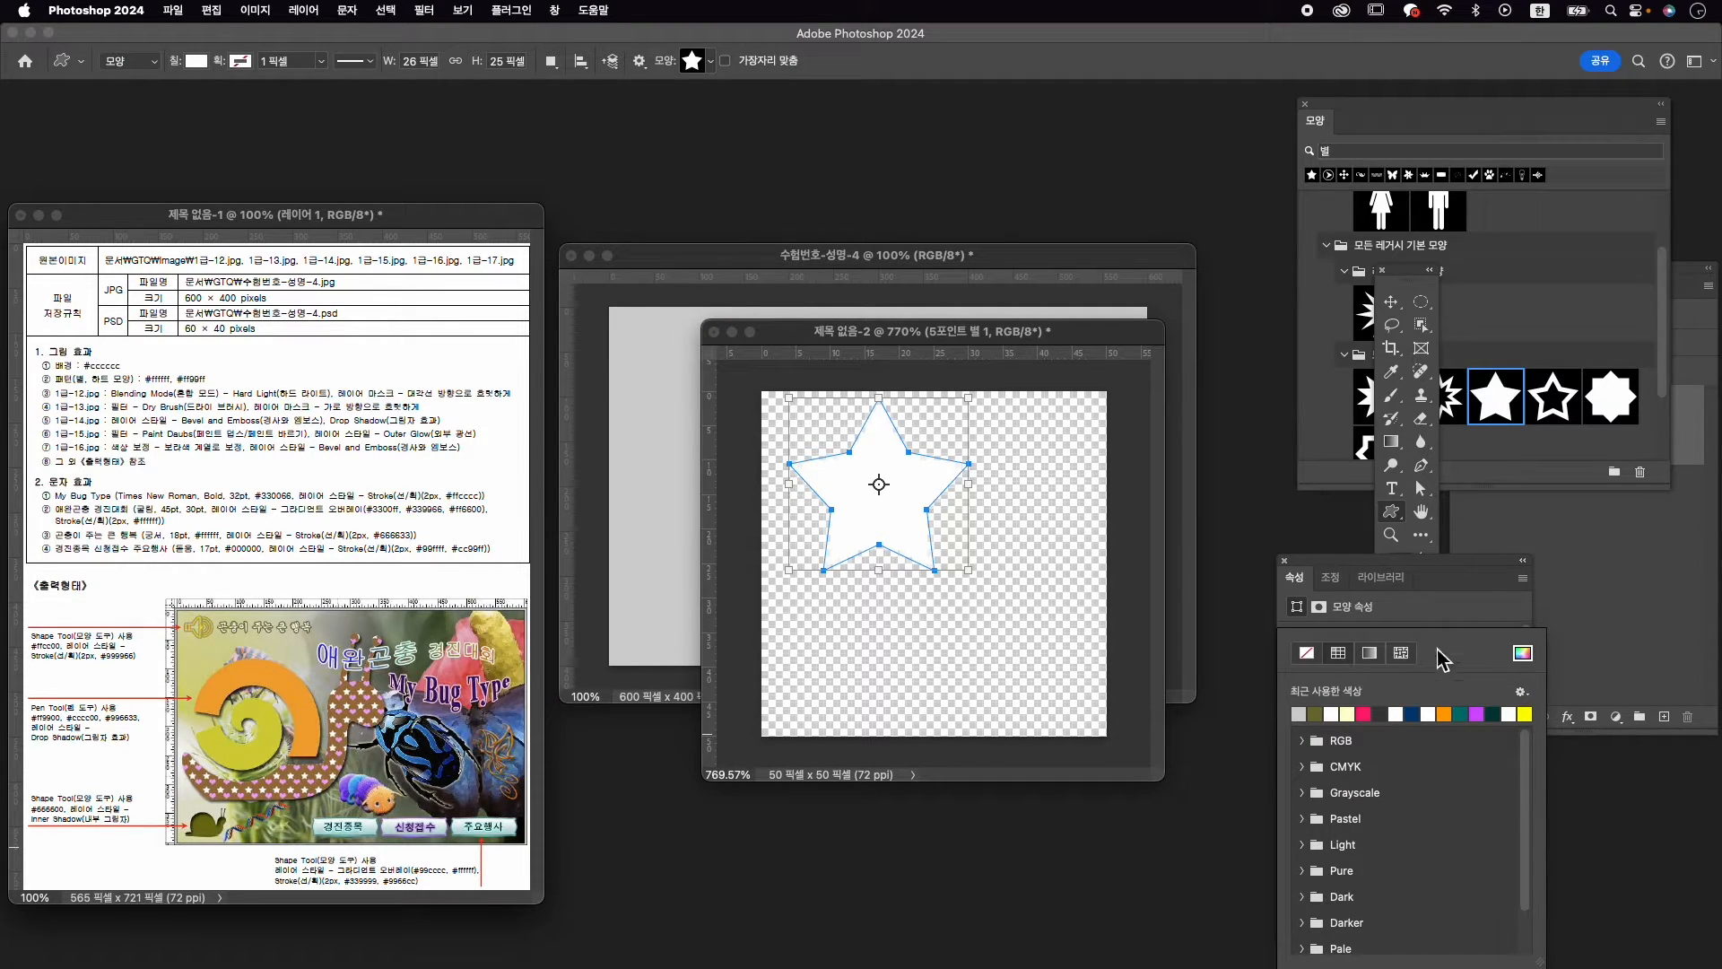
left_click(1532, 661)
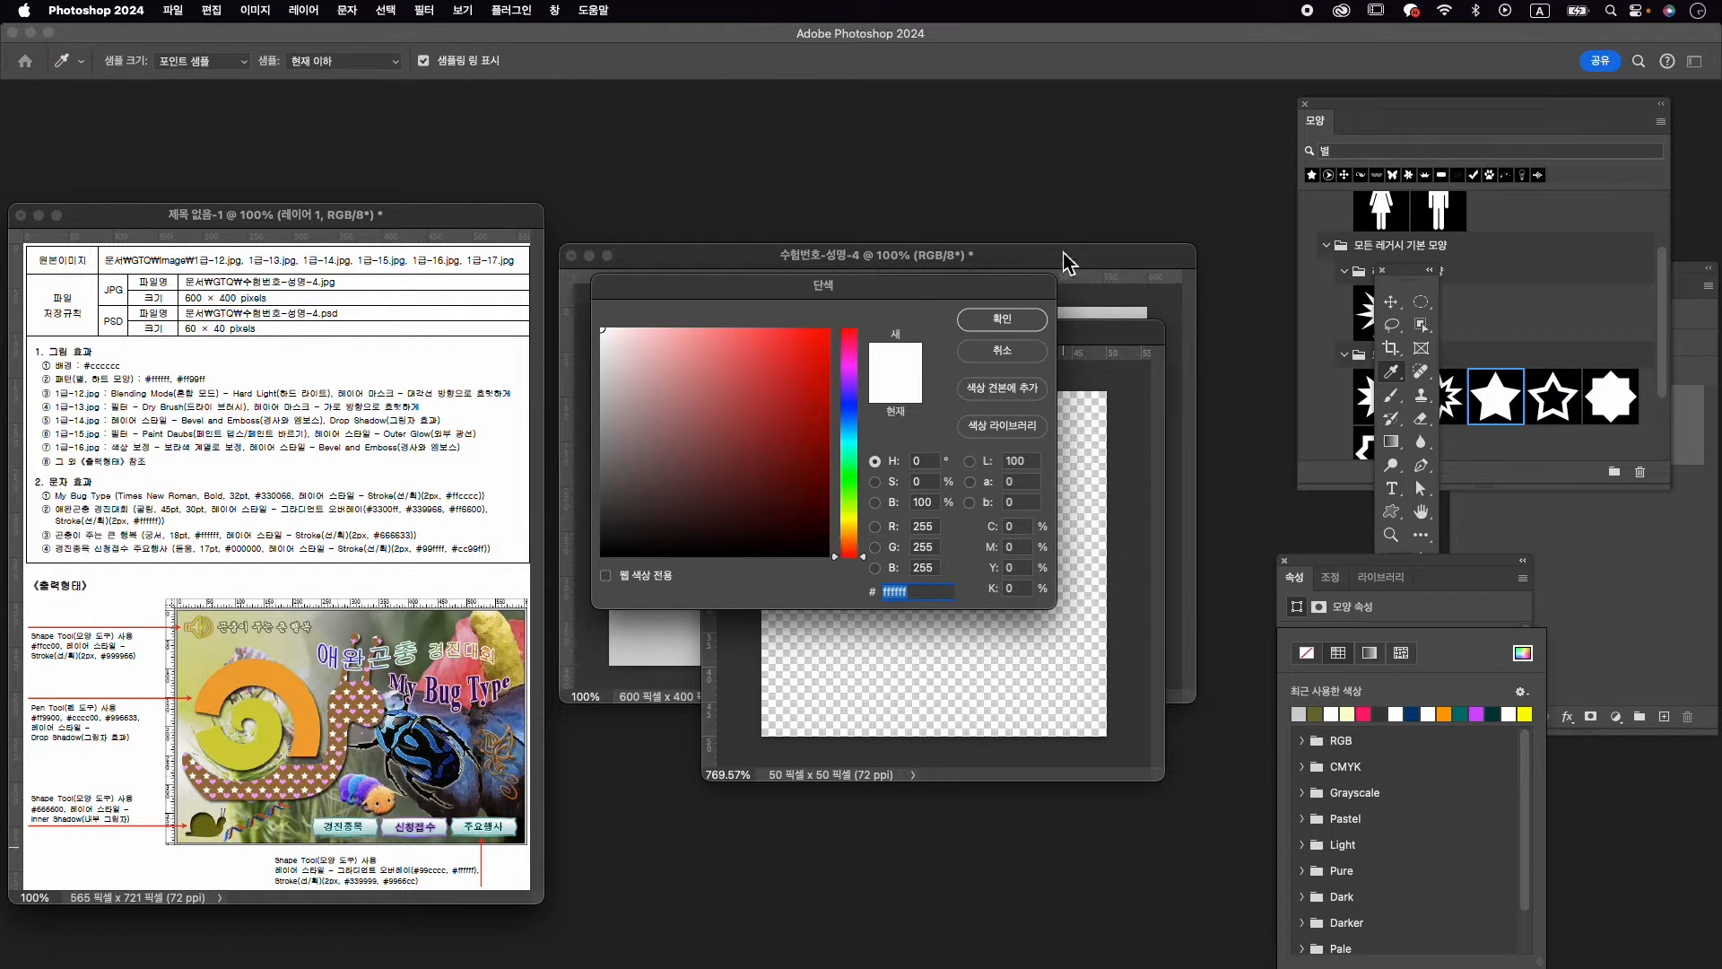
left_click(1040, 321)
Find the card-suit heart under the custom shapes matching "하트" and draw it about 25 × 22 px in the canvas's lower-right corner
left_click(1461, 153)
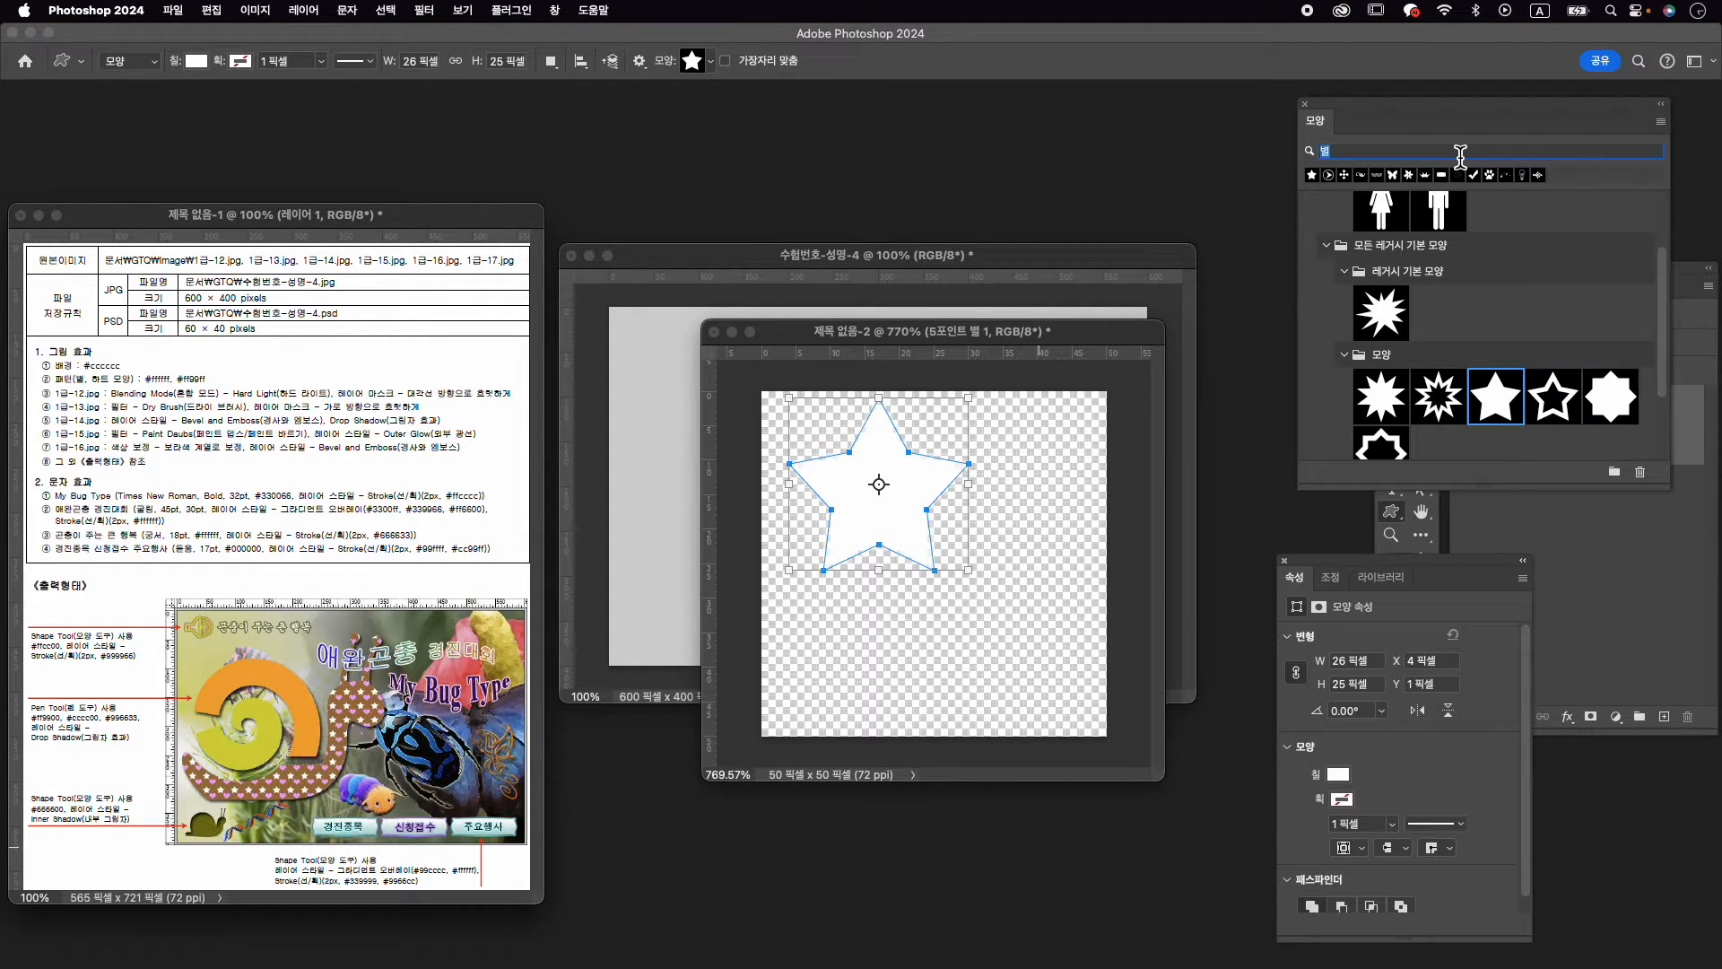
type("g")
key("BackSpace")
key("Caps_Lock")
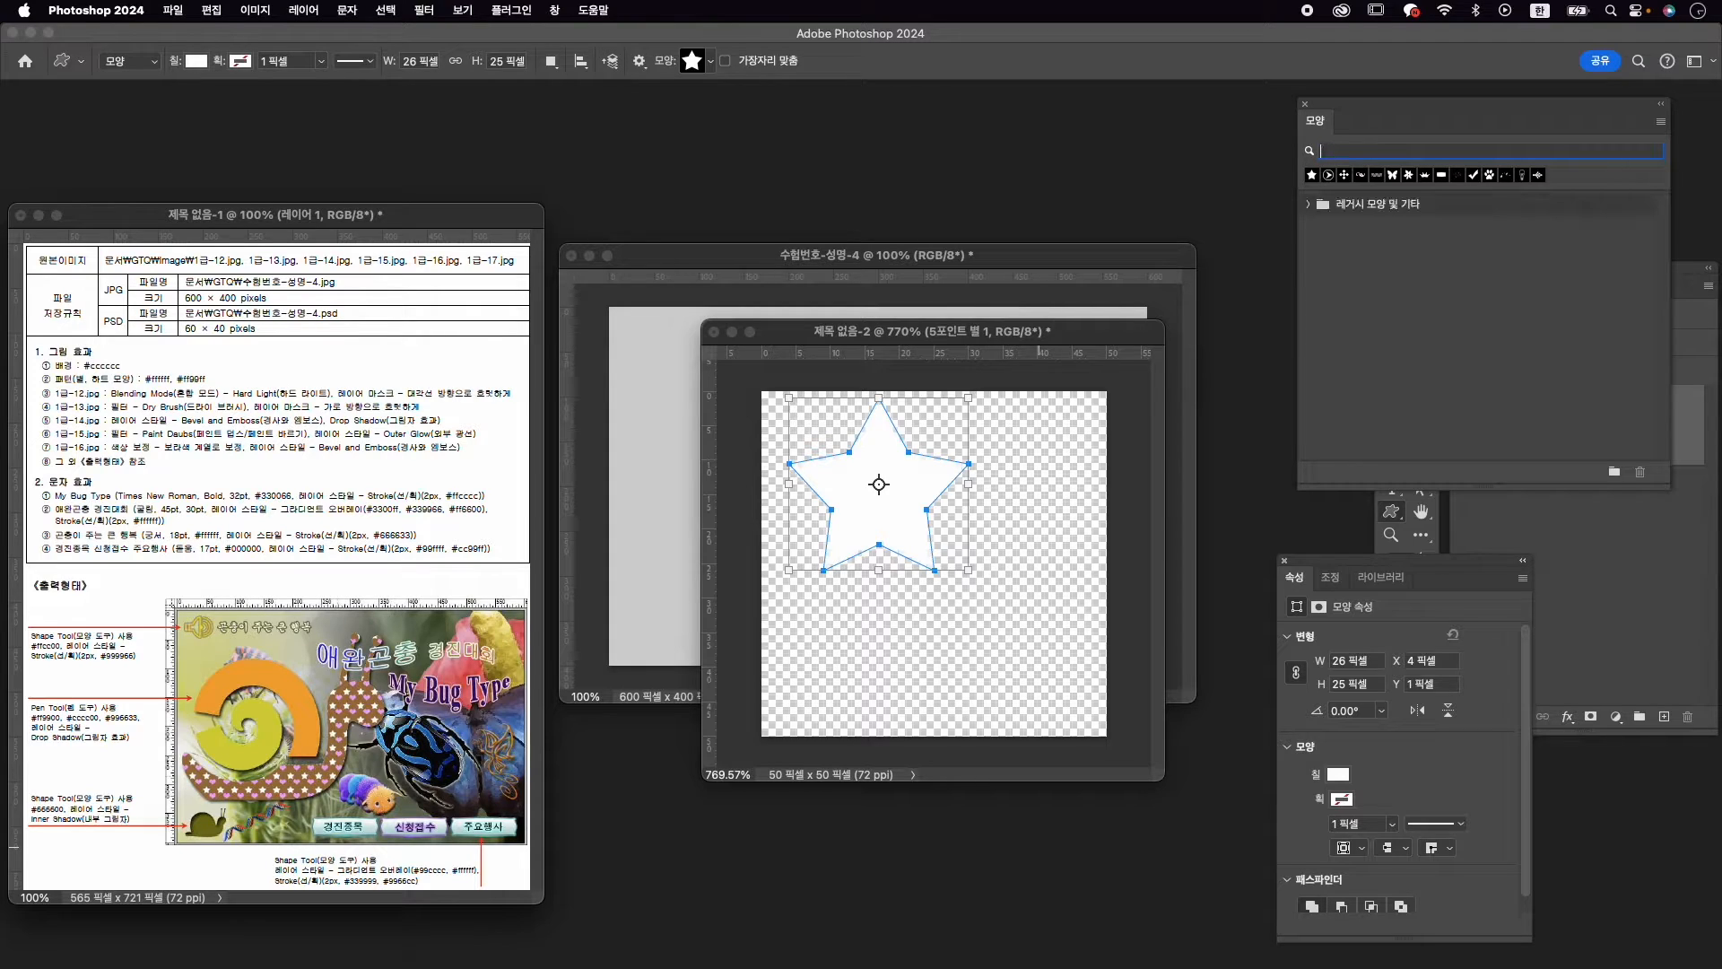
type("하트")
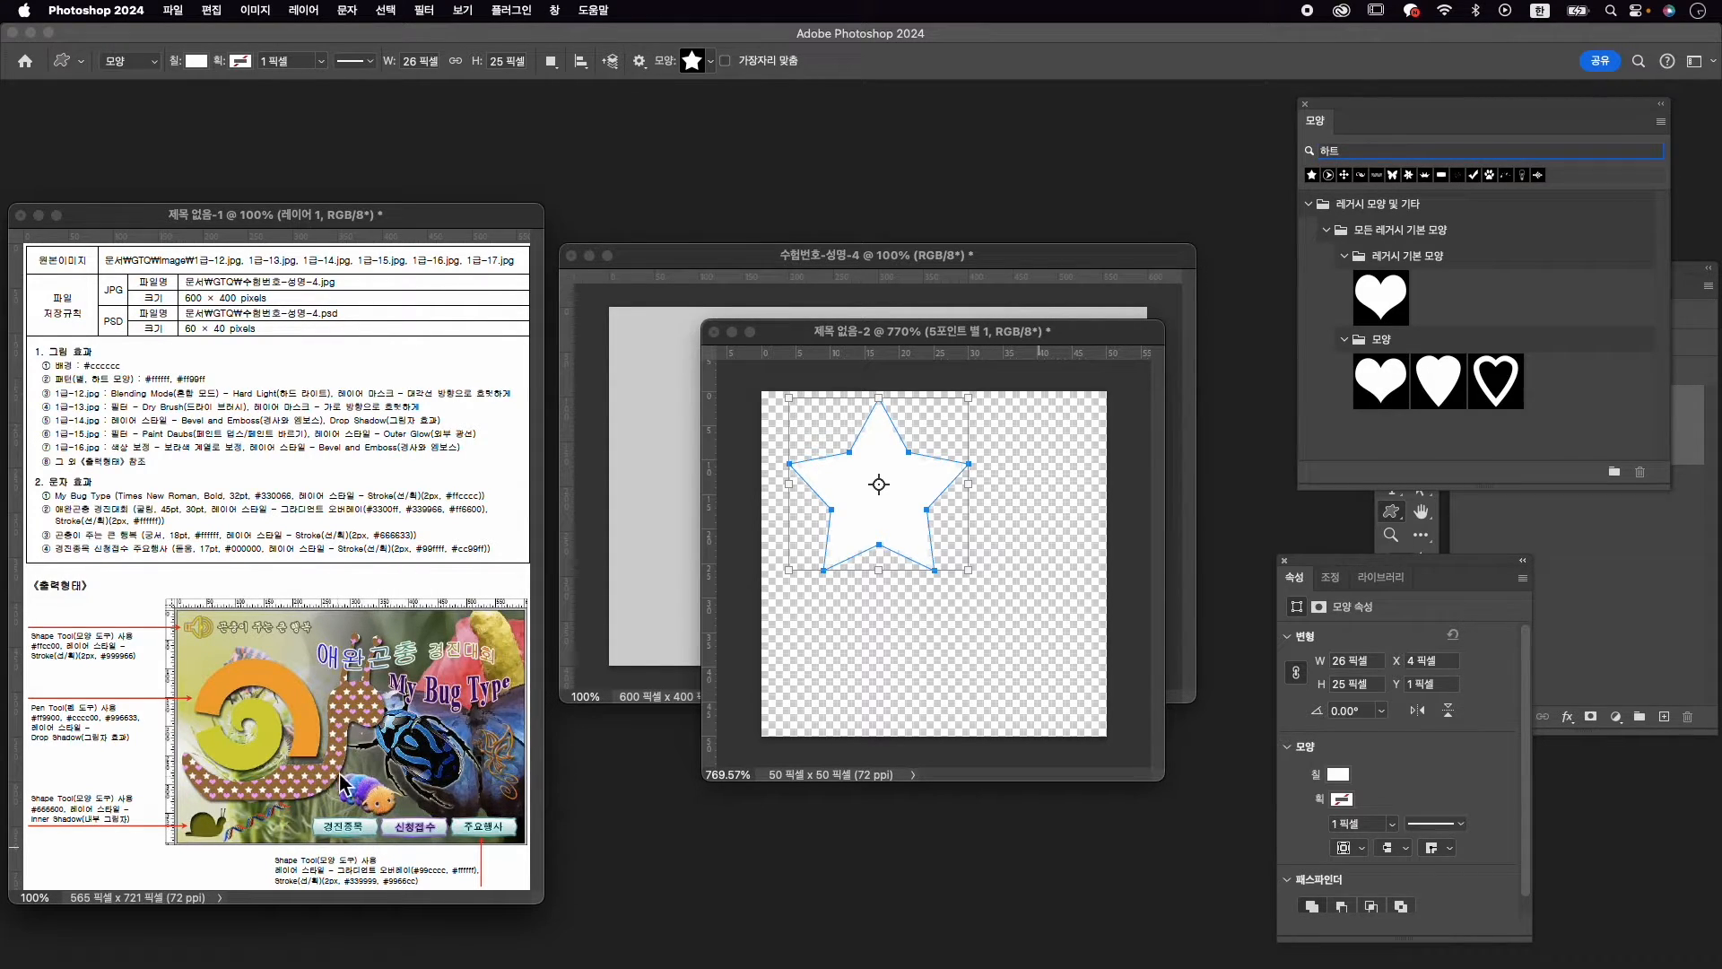
left_click(1388, 382)
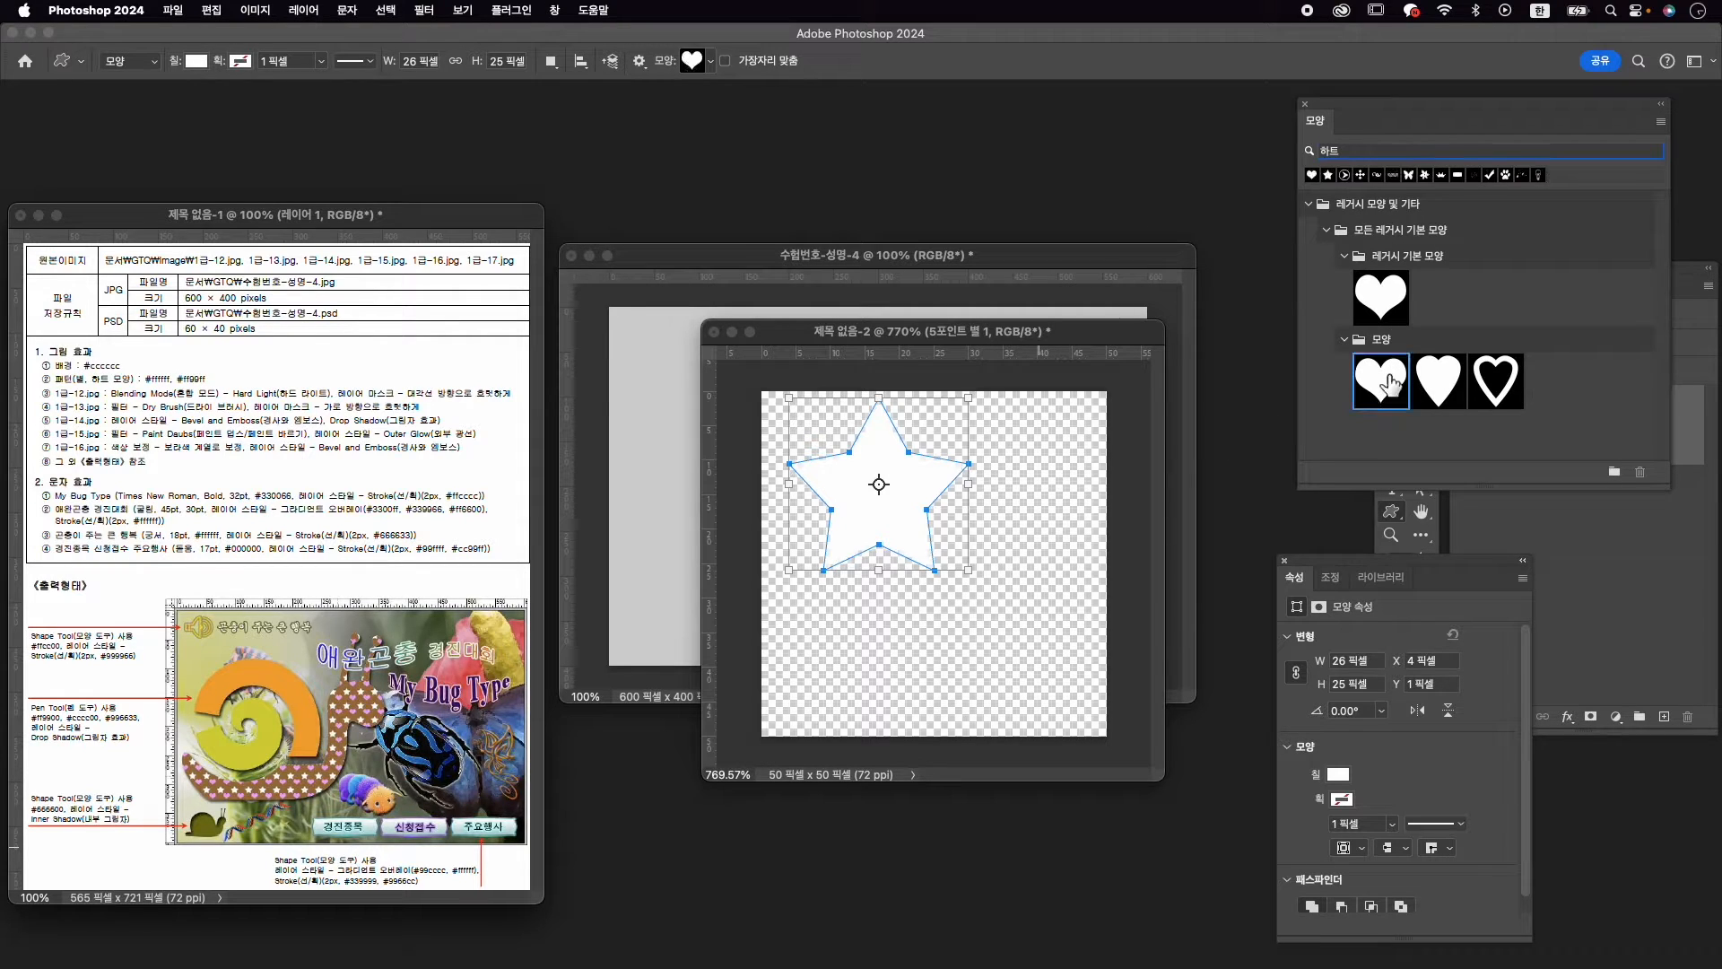
left_click(1393, 513)
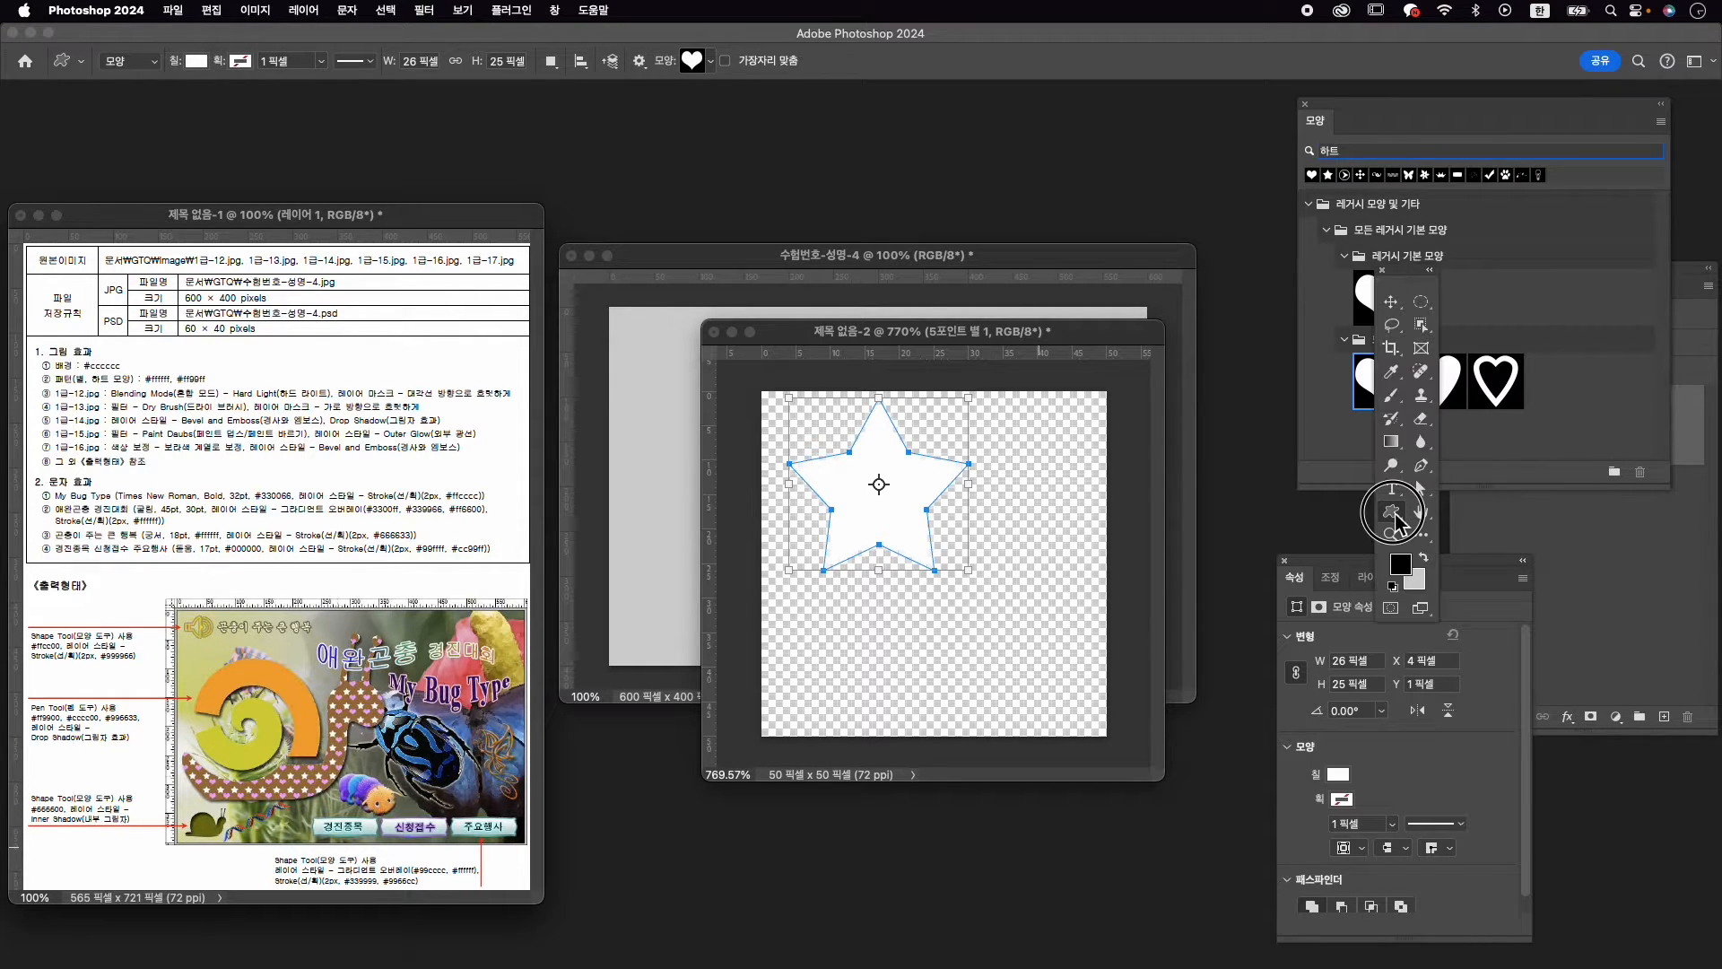
left_click_drag(934, 598, 1107, 749)
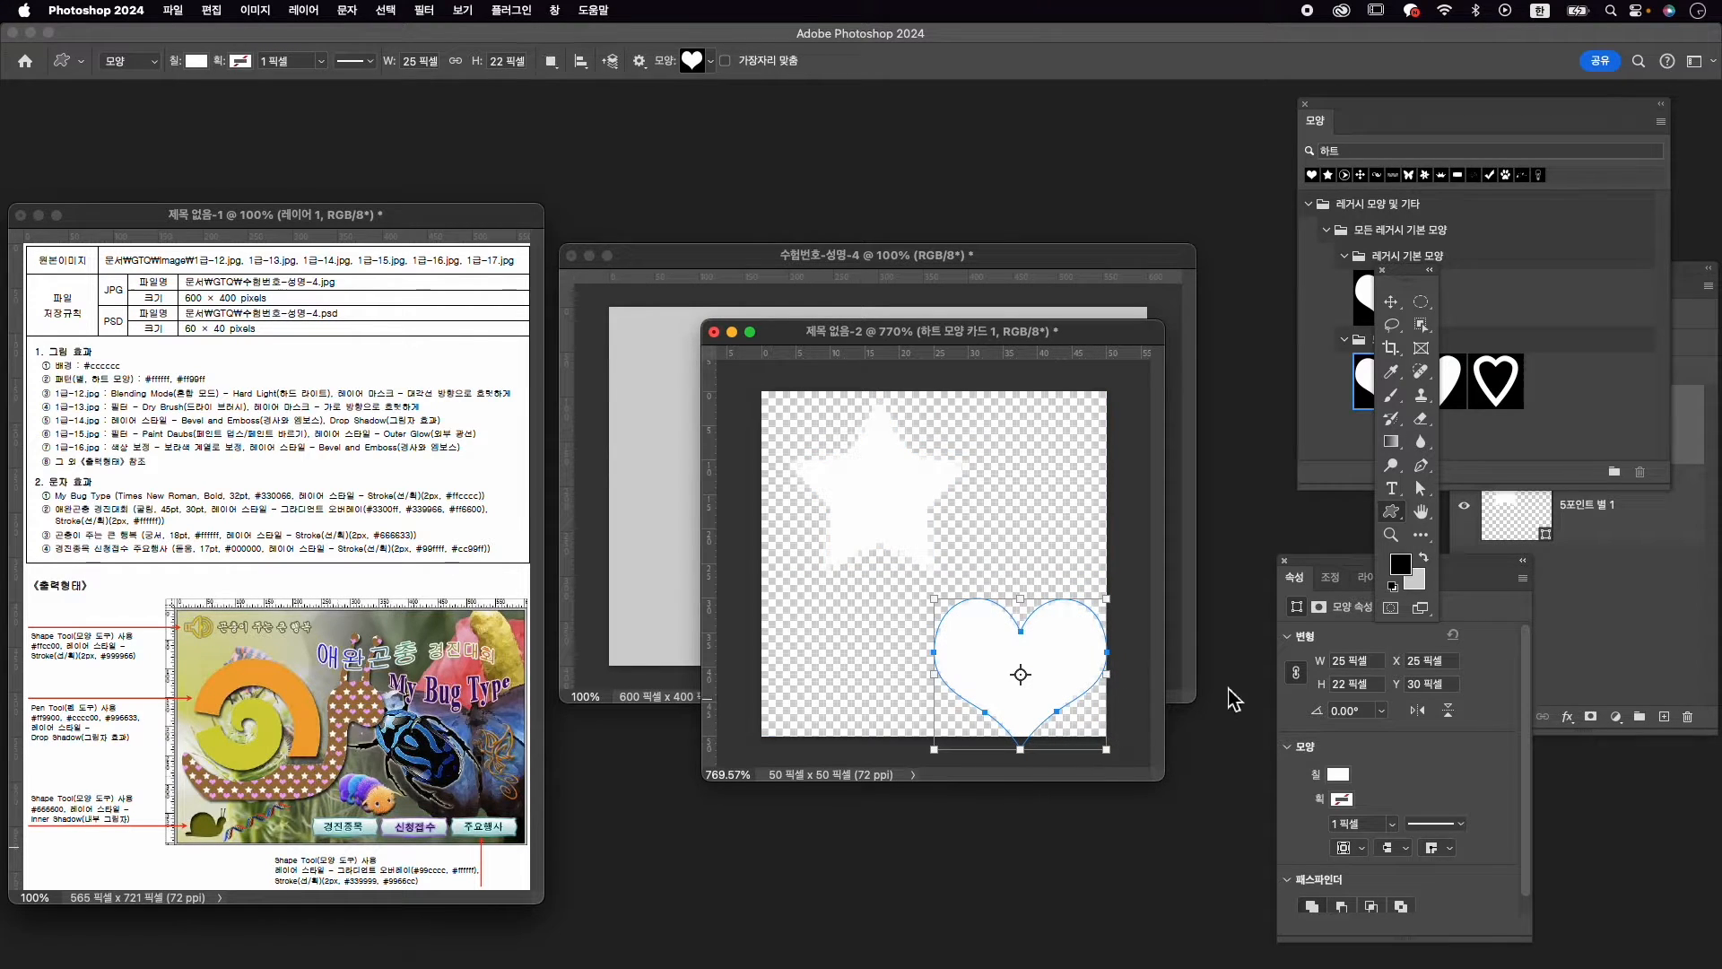
Change the heart shape's fill colour to #ff99ff
left_click(1337, 774)
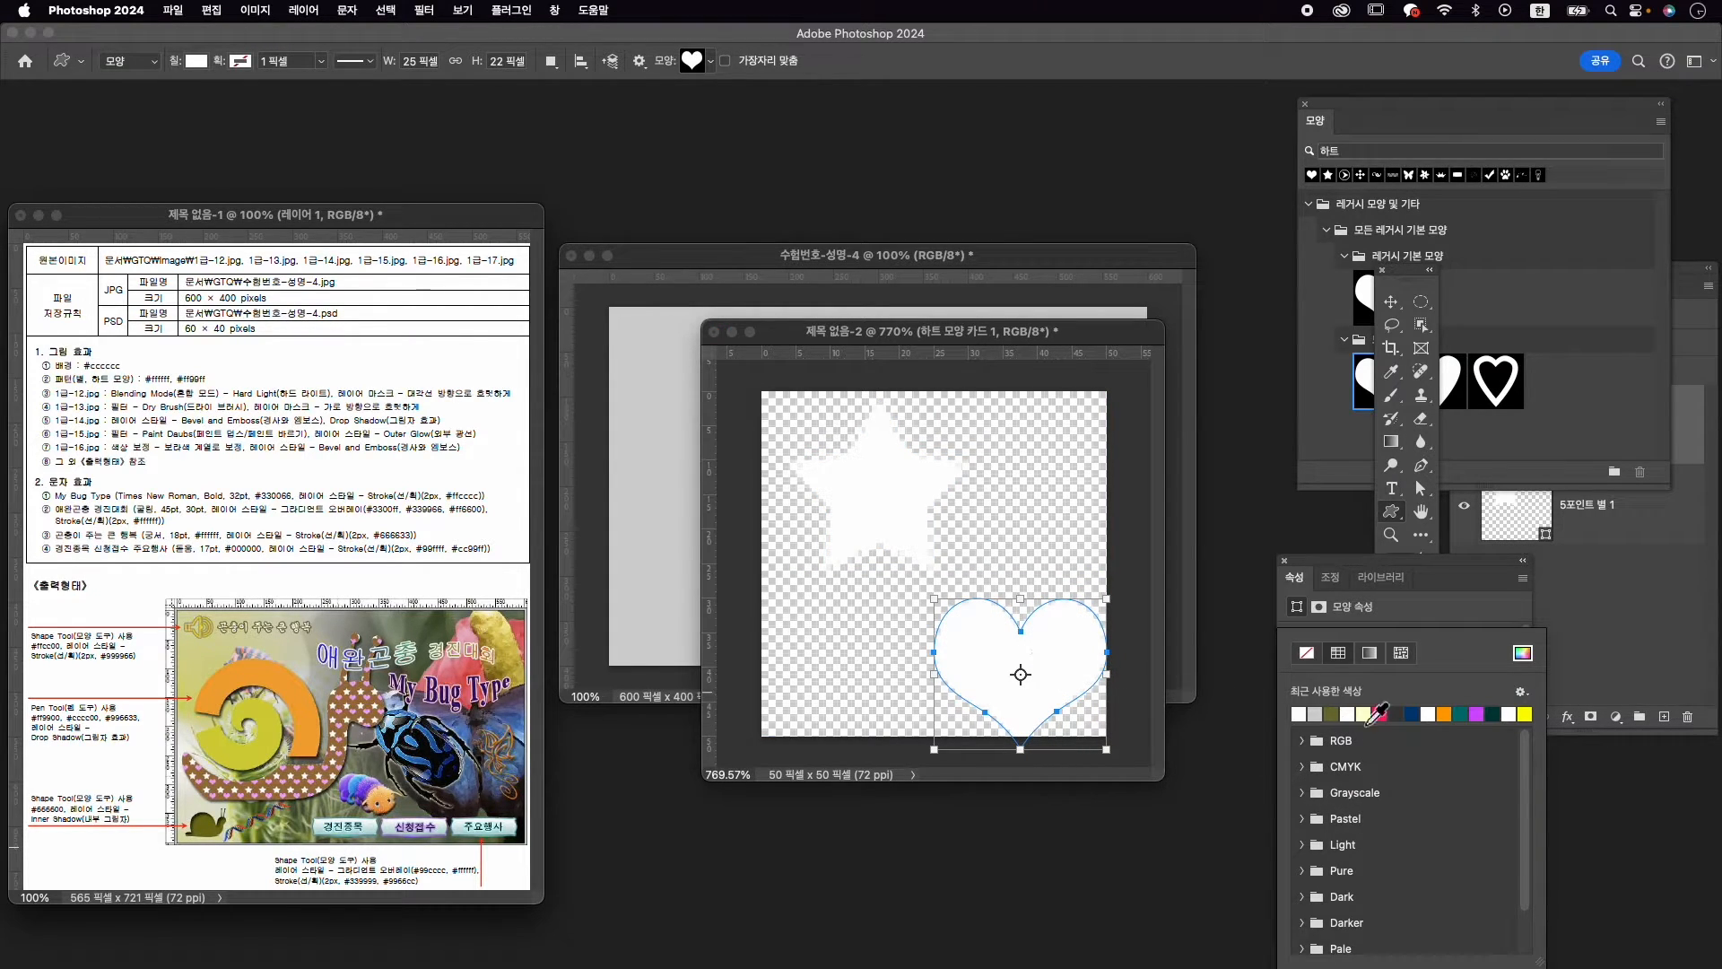
left_click(1532, 661)
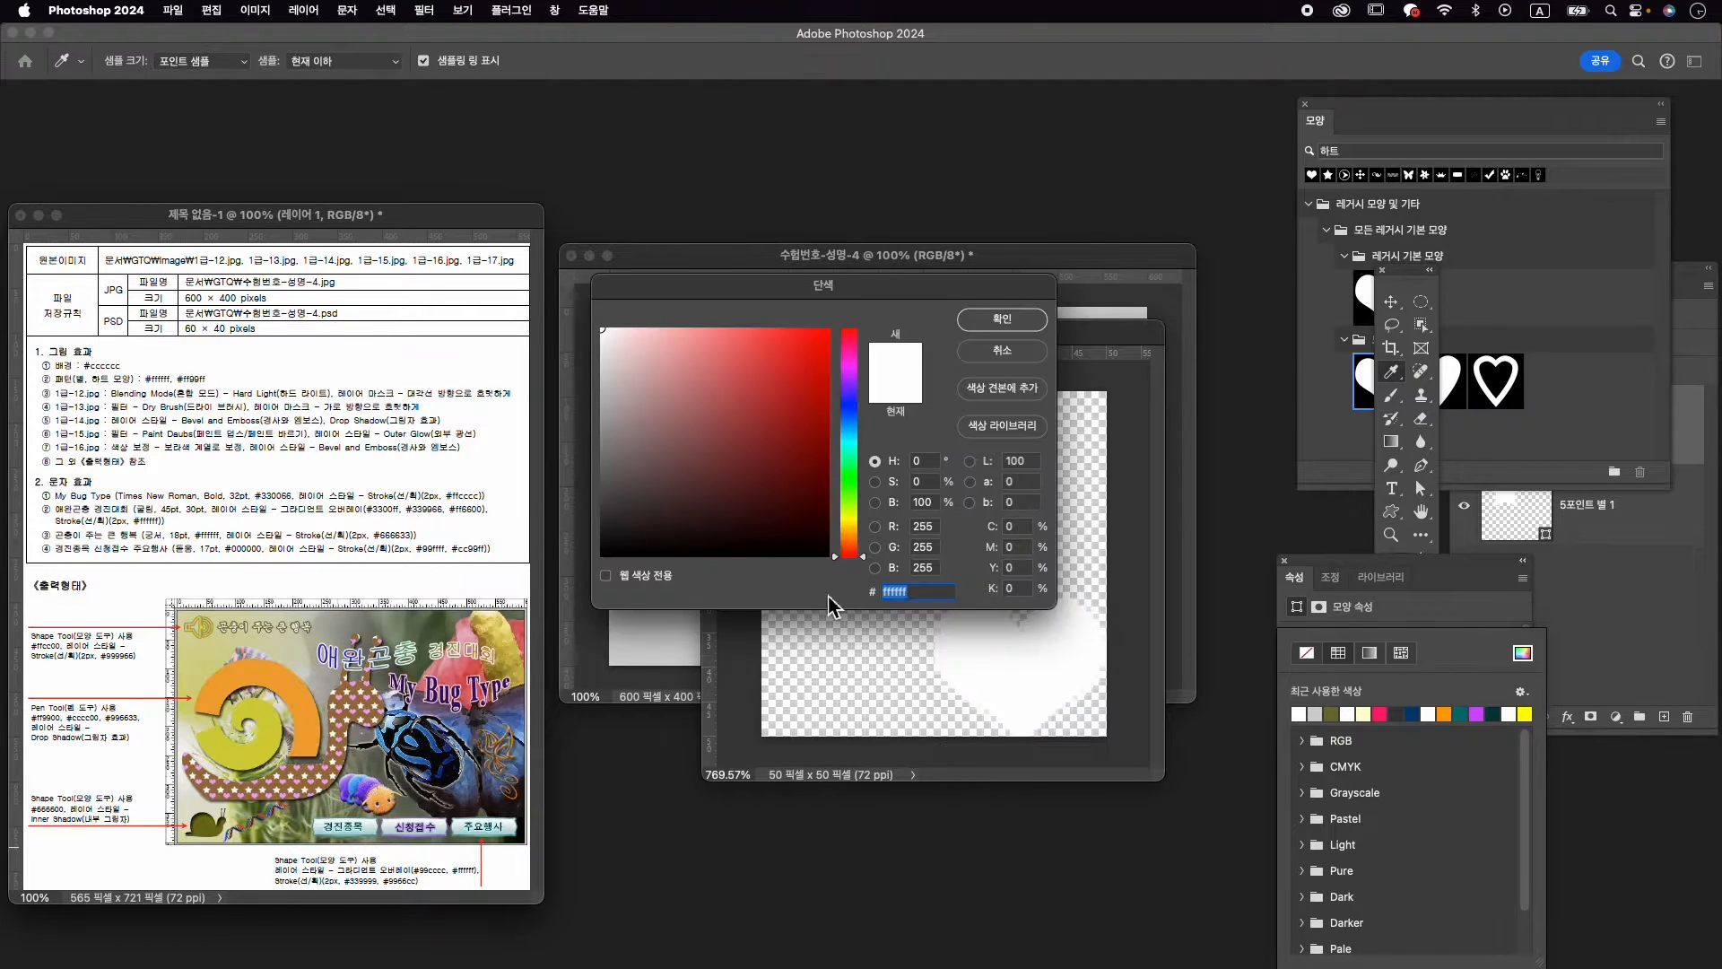
type("ff99ff")
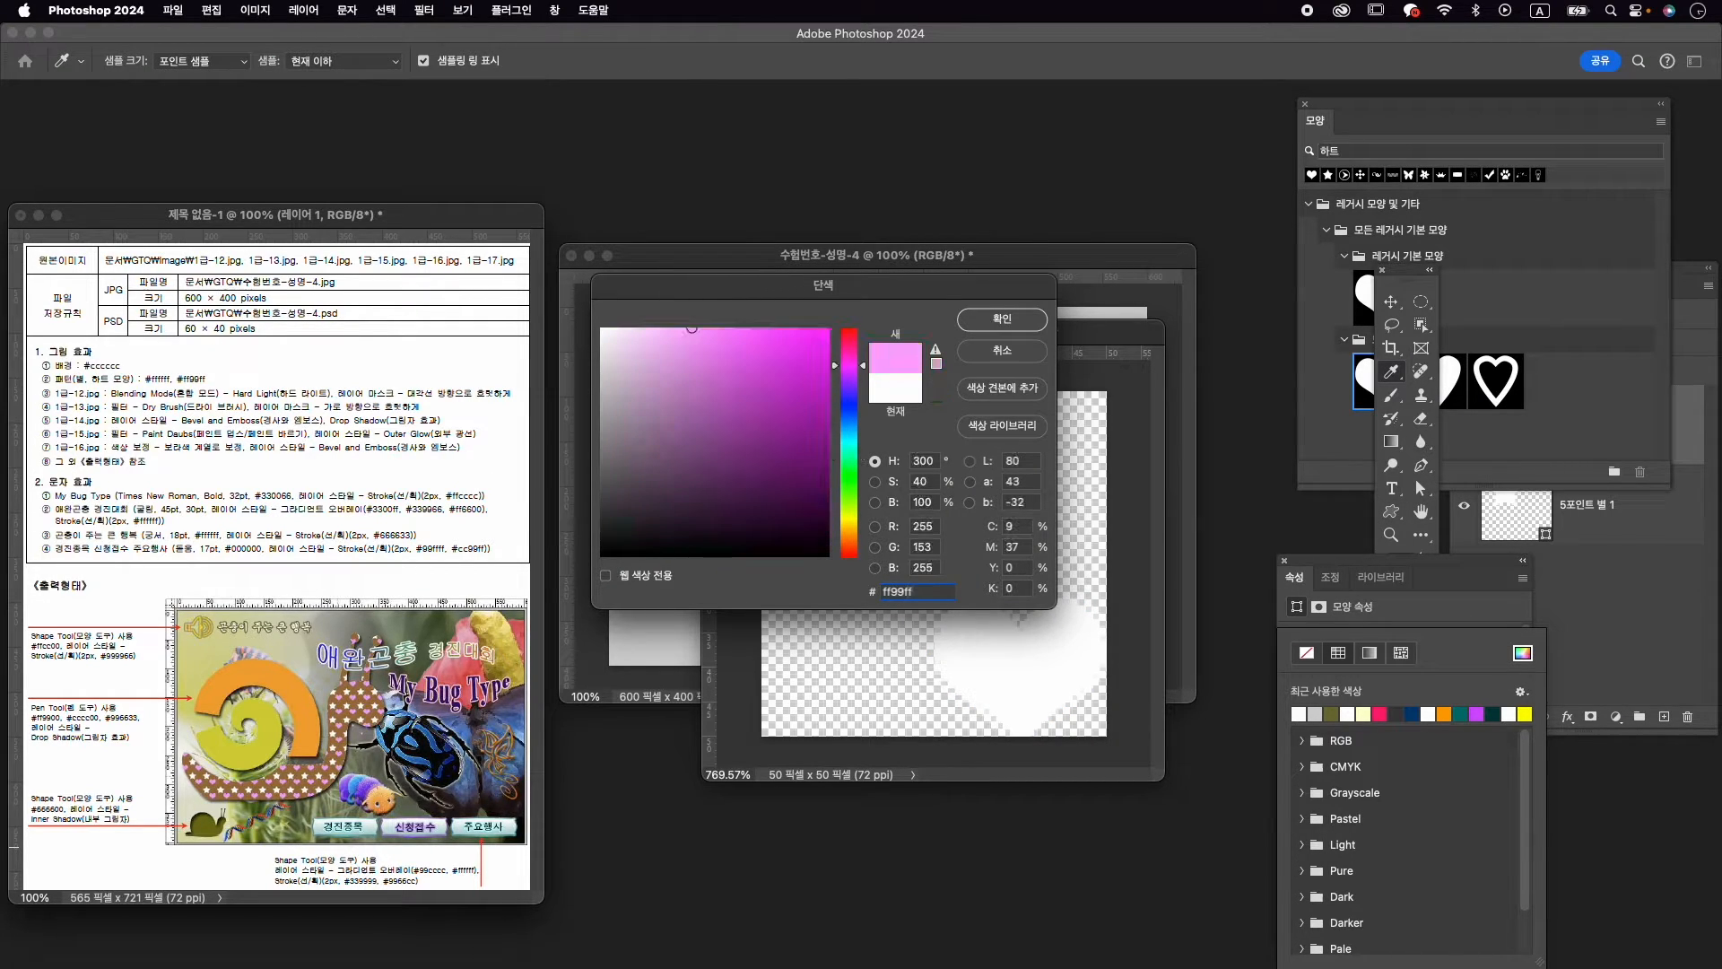
key("Return")
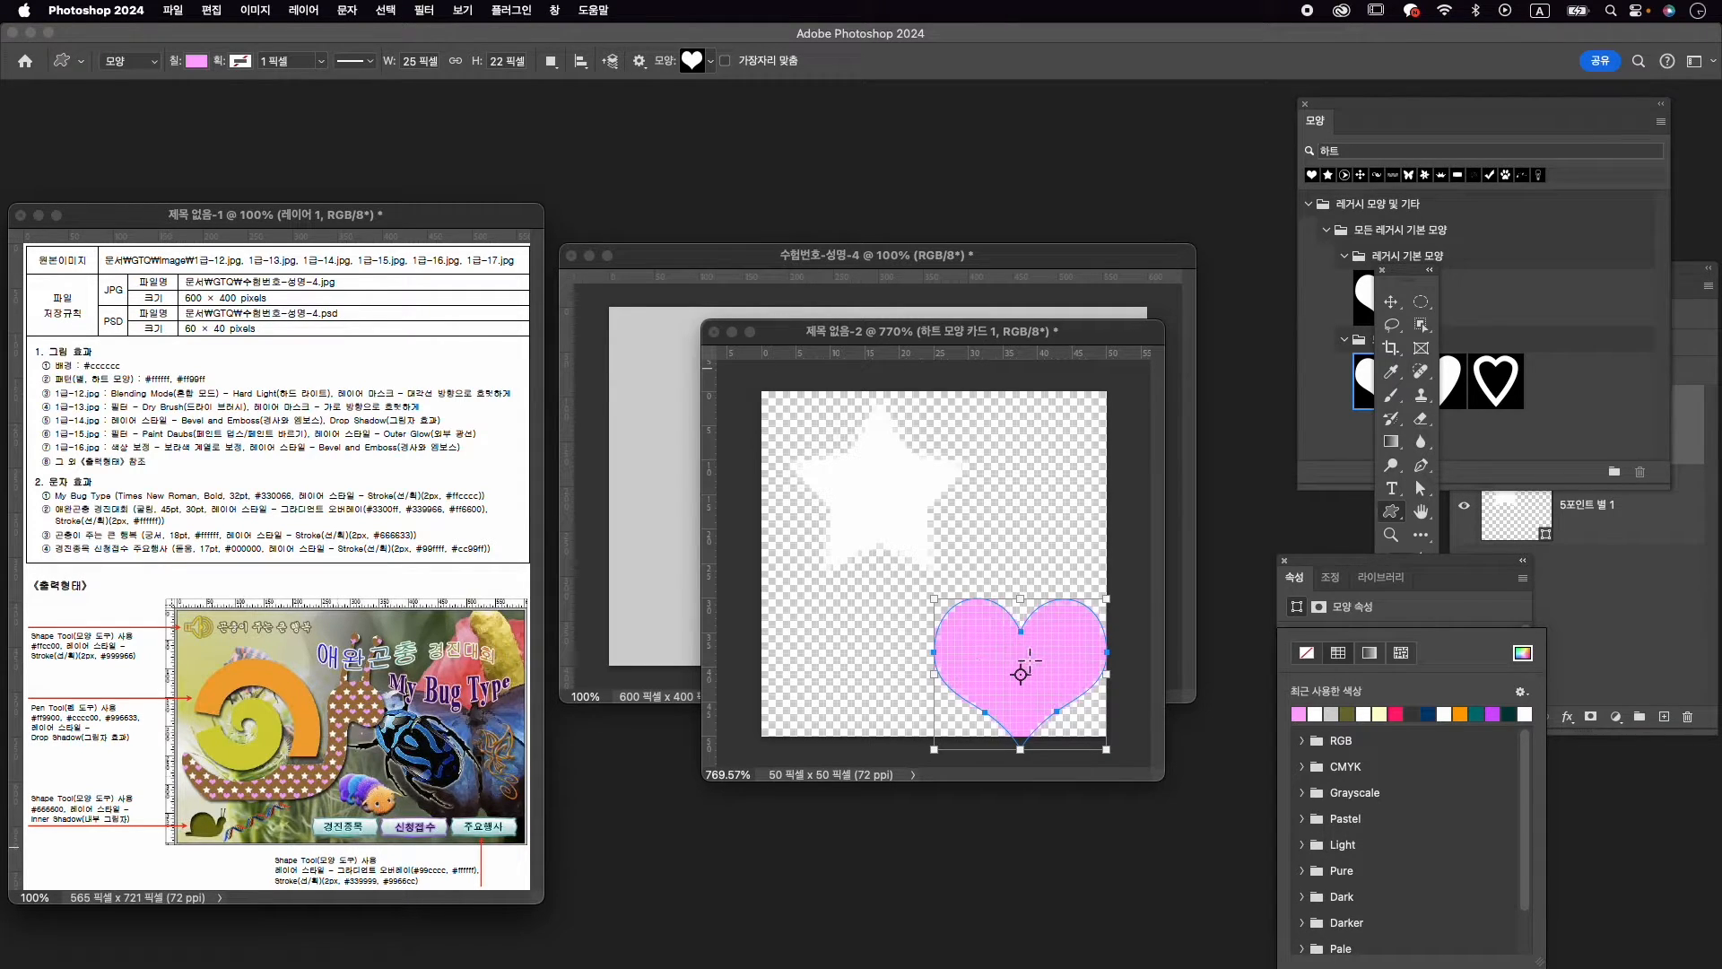
Move the heart up and inward from the canvas edges, and shift the star to about X 2, Y 2 px
left_click(984, 611)
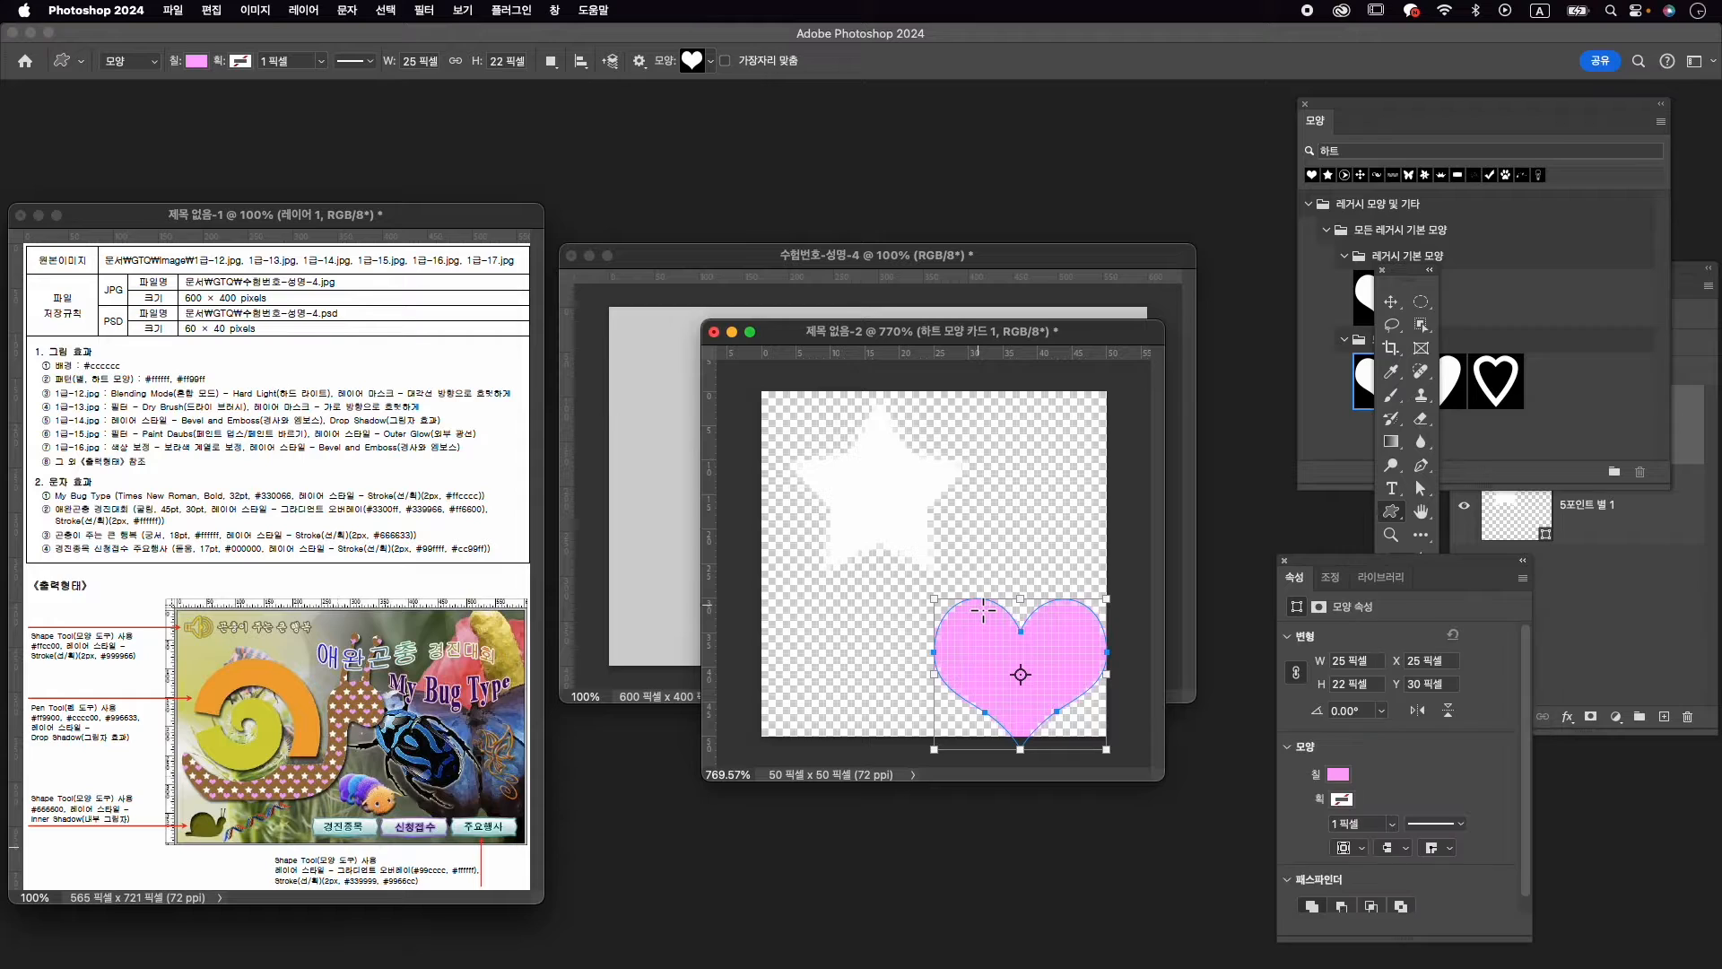
key("super+t")
left_click_drag(1058, 654, 1042, 619)
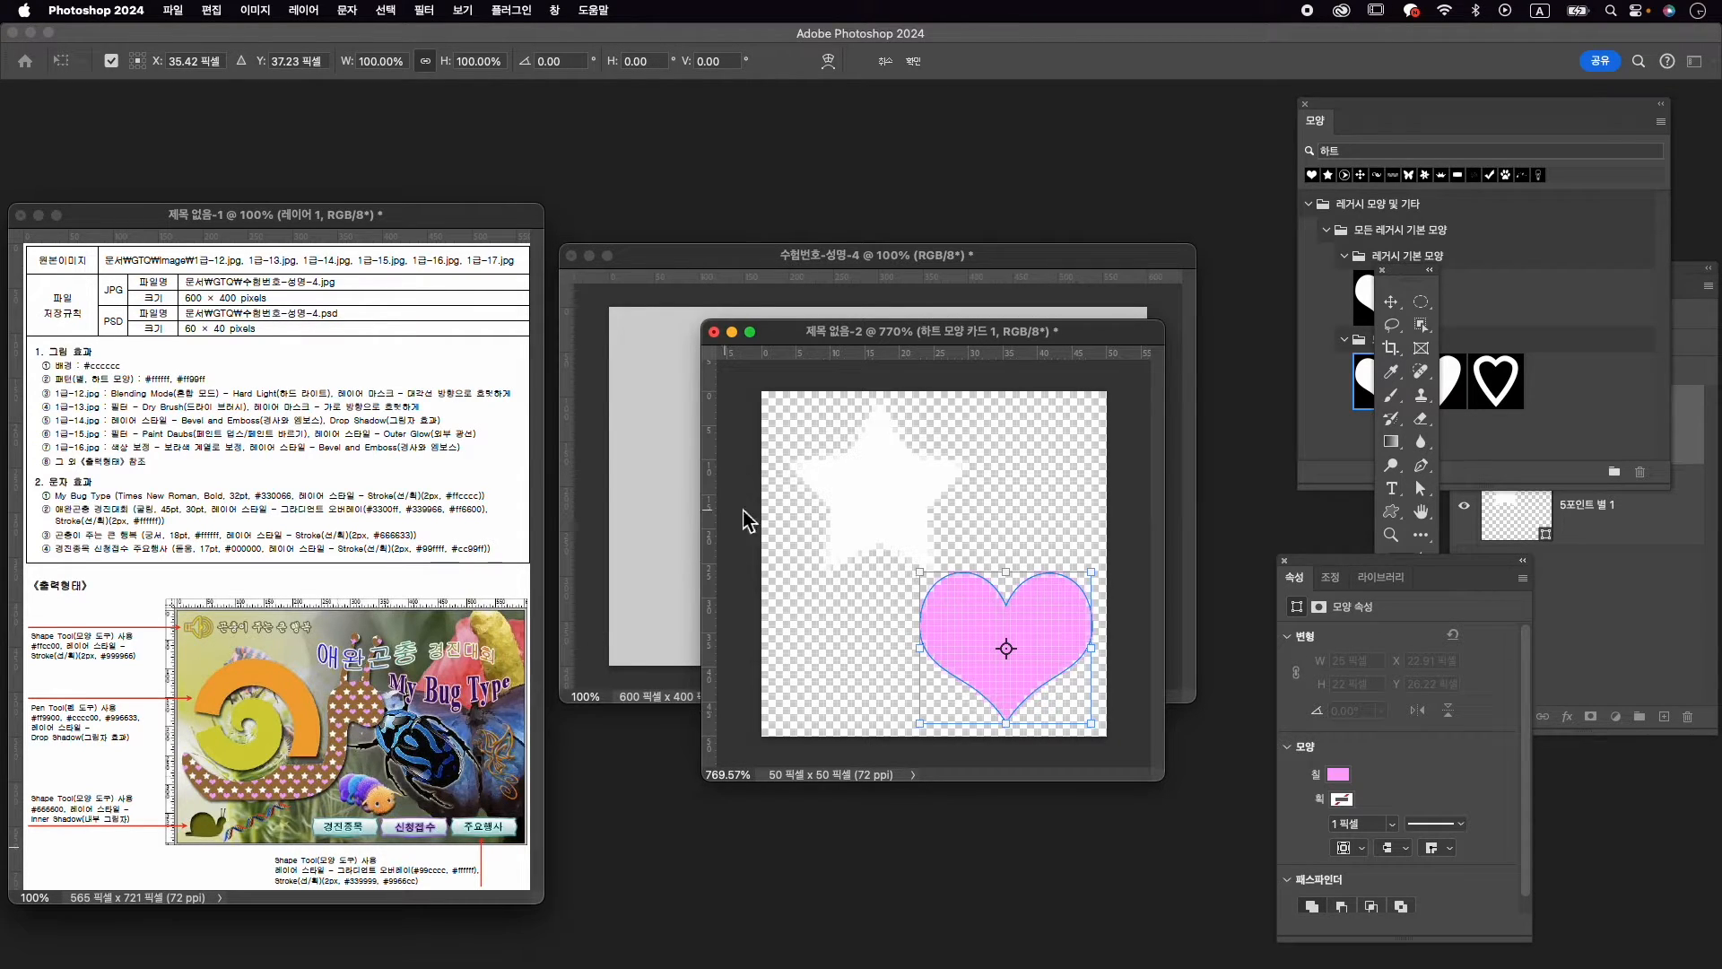
key("Return")
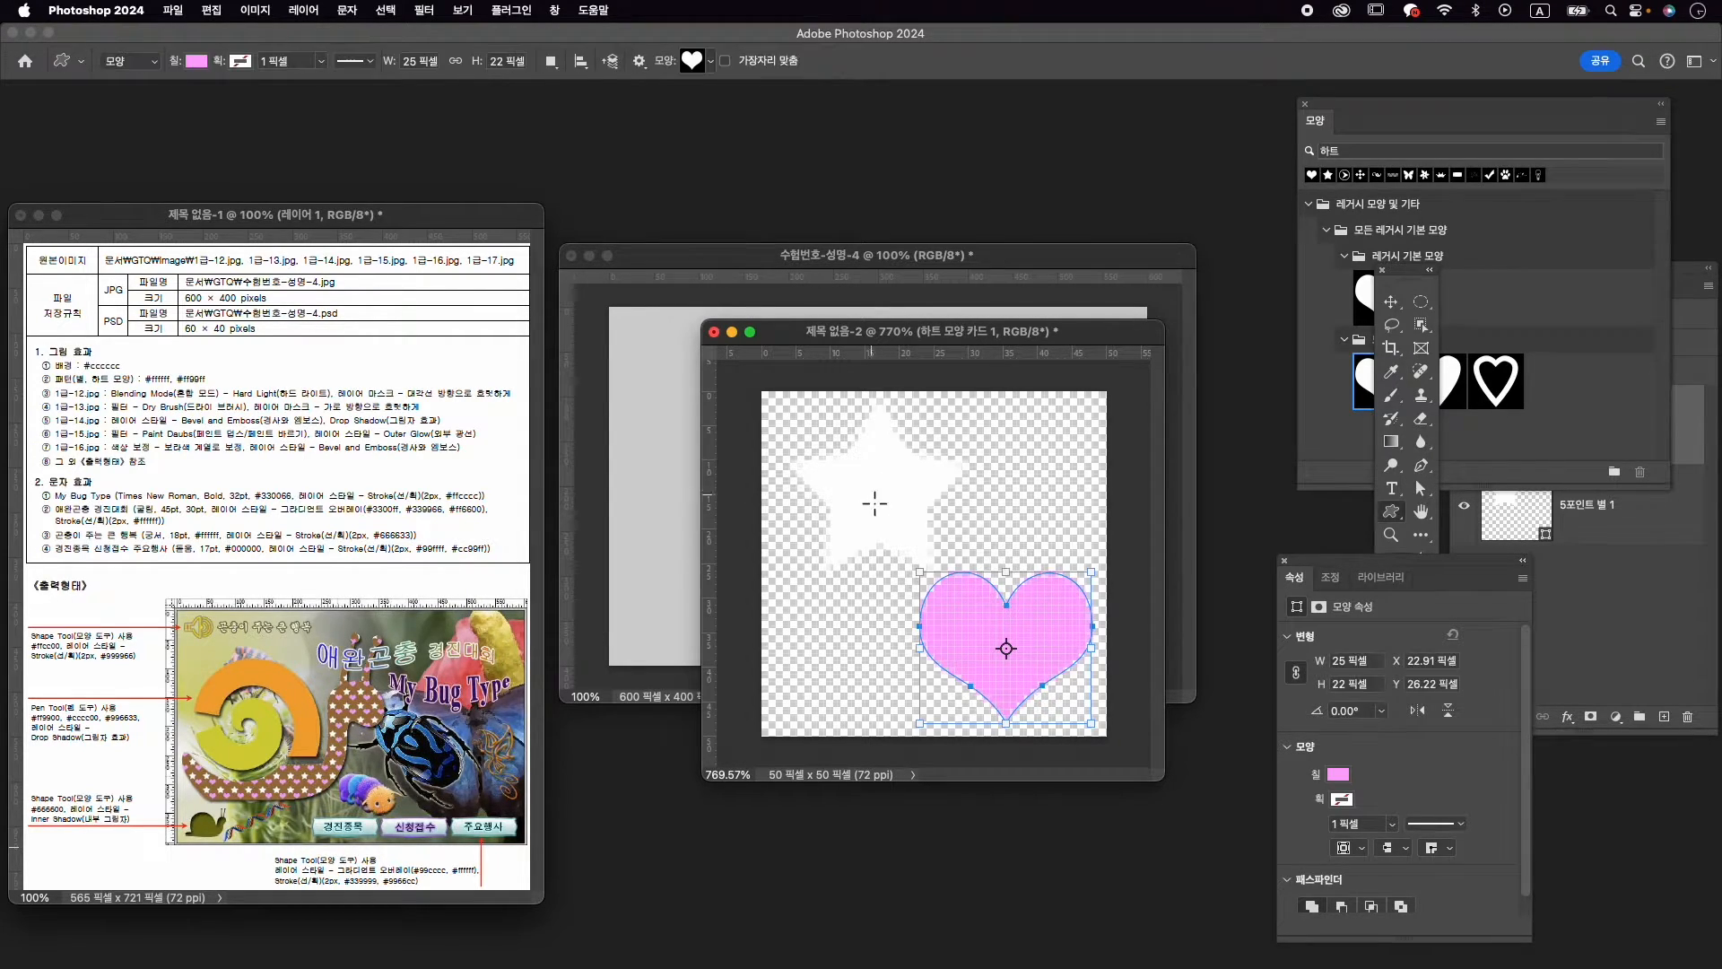
key("v")
left_click_drag(869, 492, 852, 497)
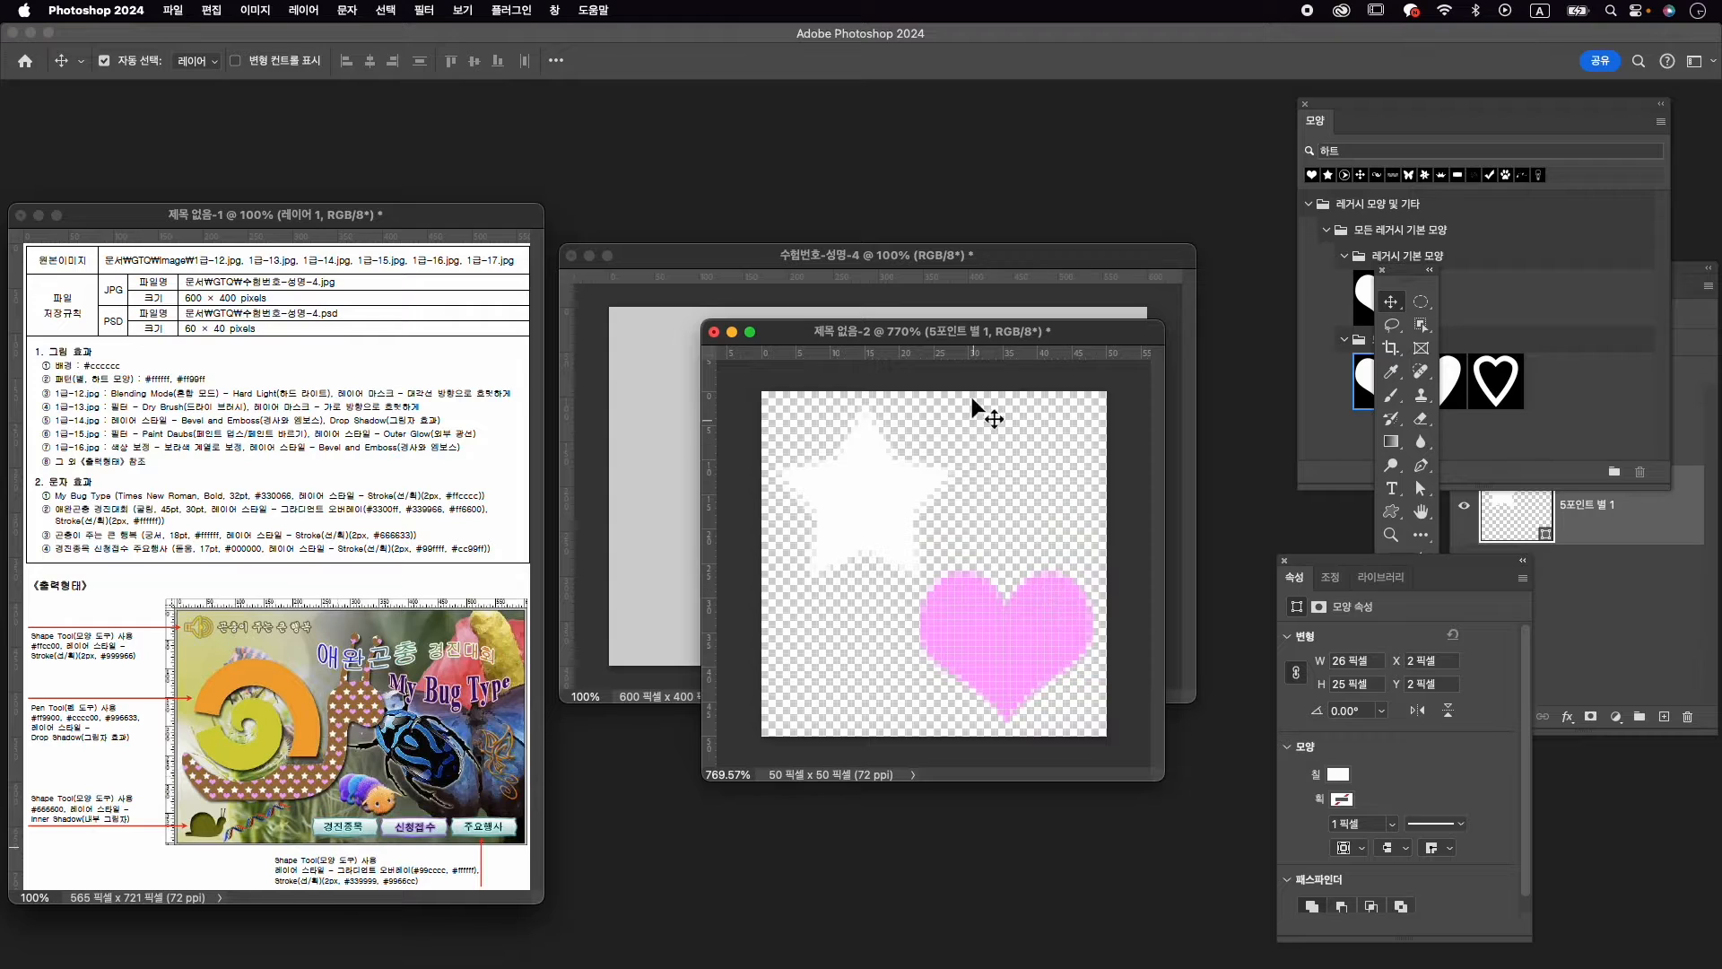
Define the star-and-heart artwork as a pattern and close its document without saving
left_click(213, 11)
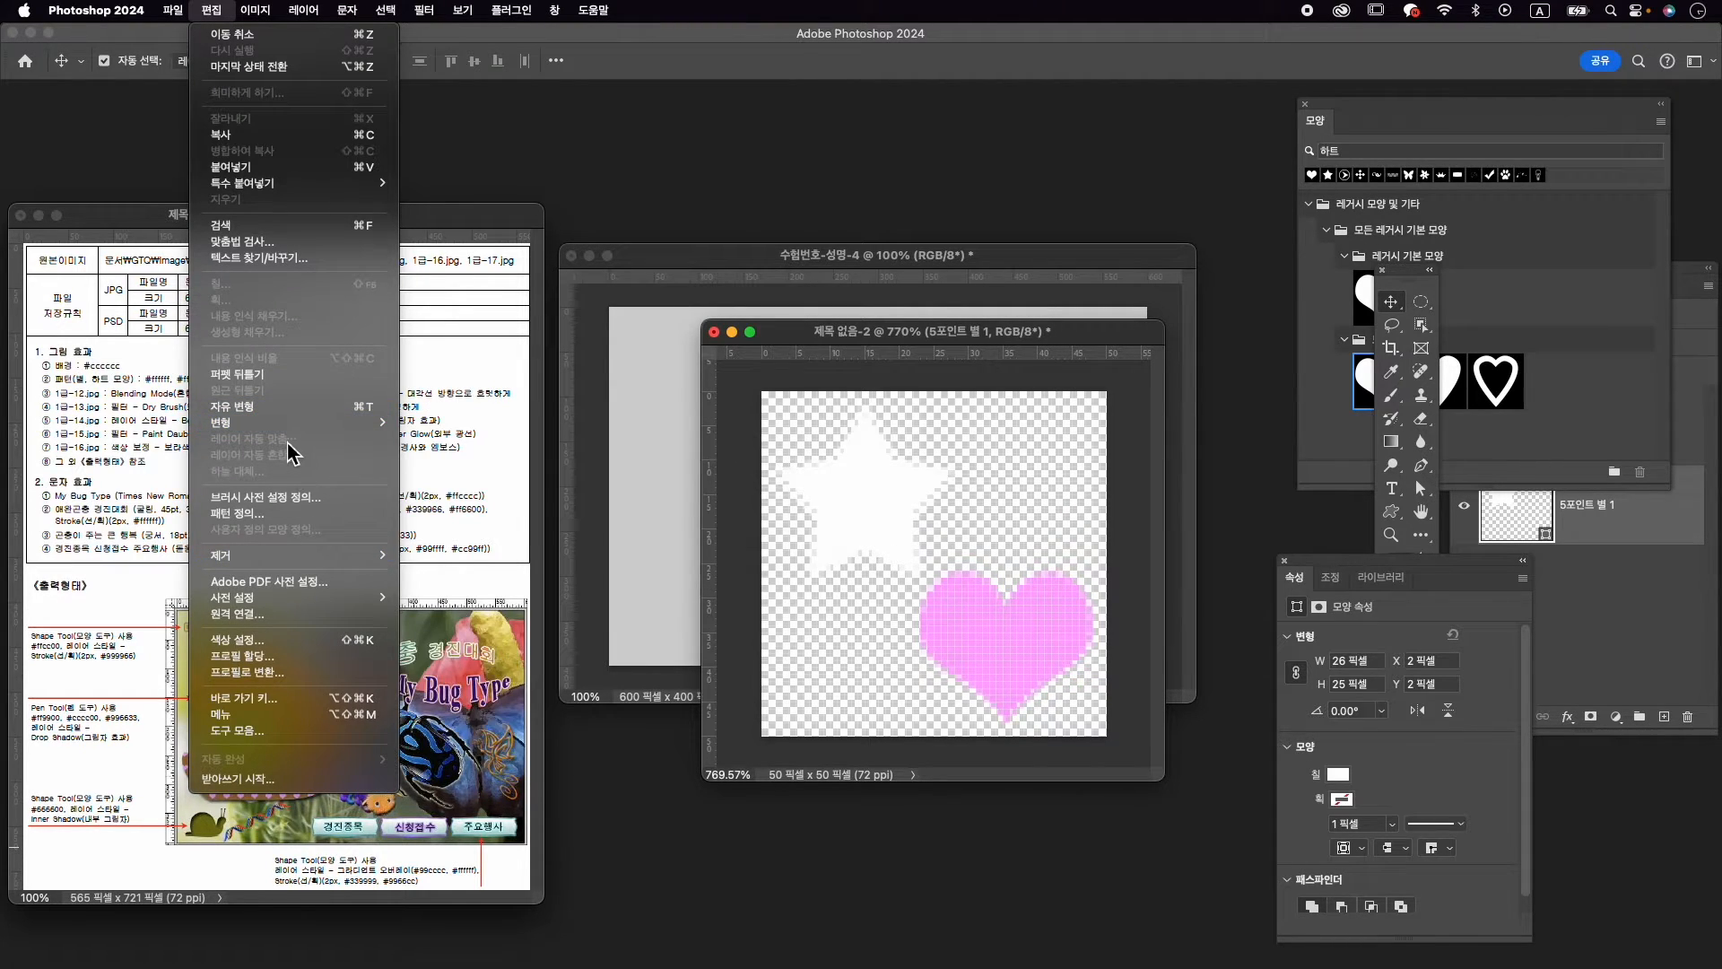
left_click(296, 513)
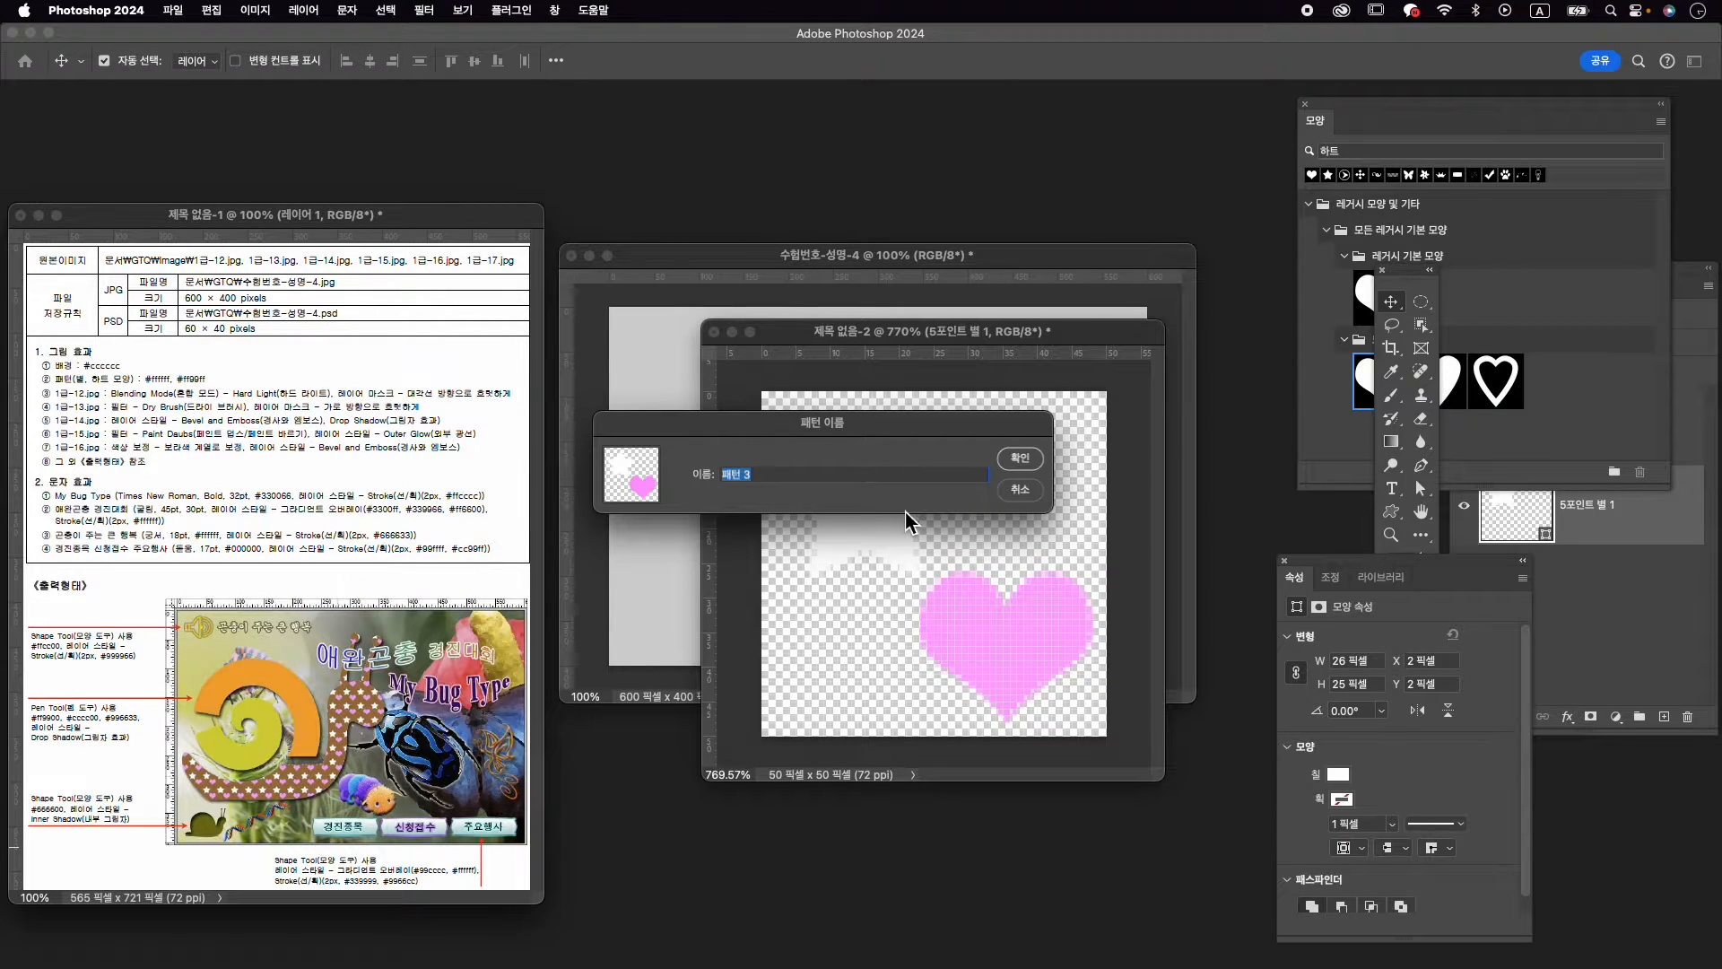
type("q")
key("Return")
left_click_drag(795, 338, 765, 446)
left_click(683, 423)
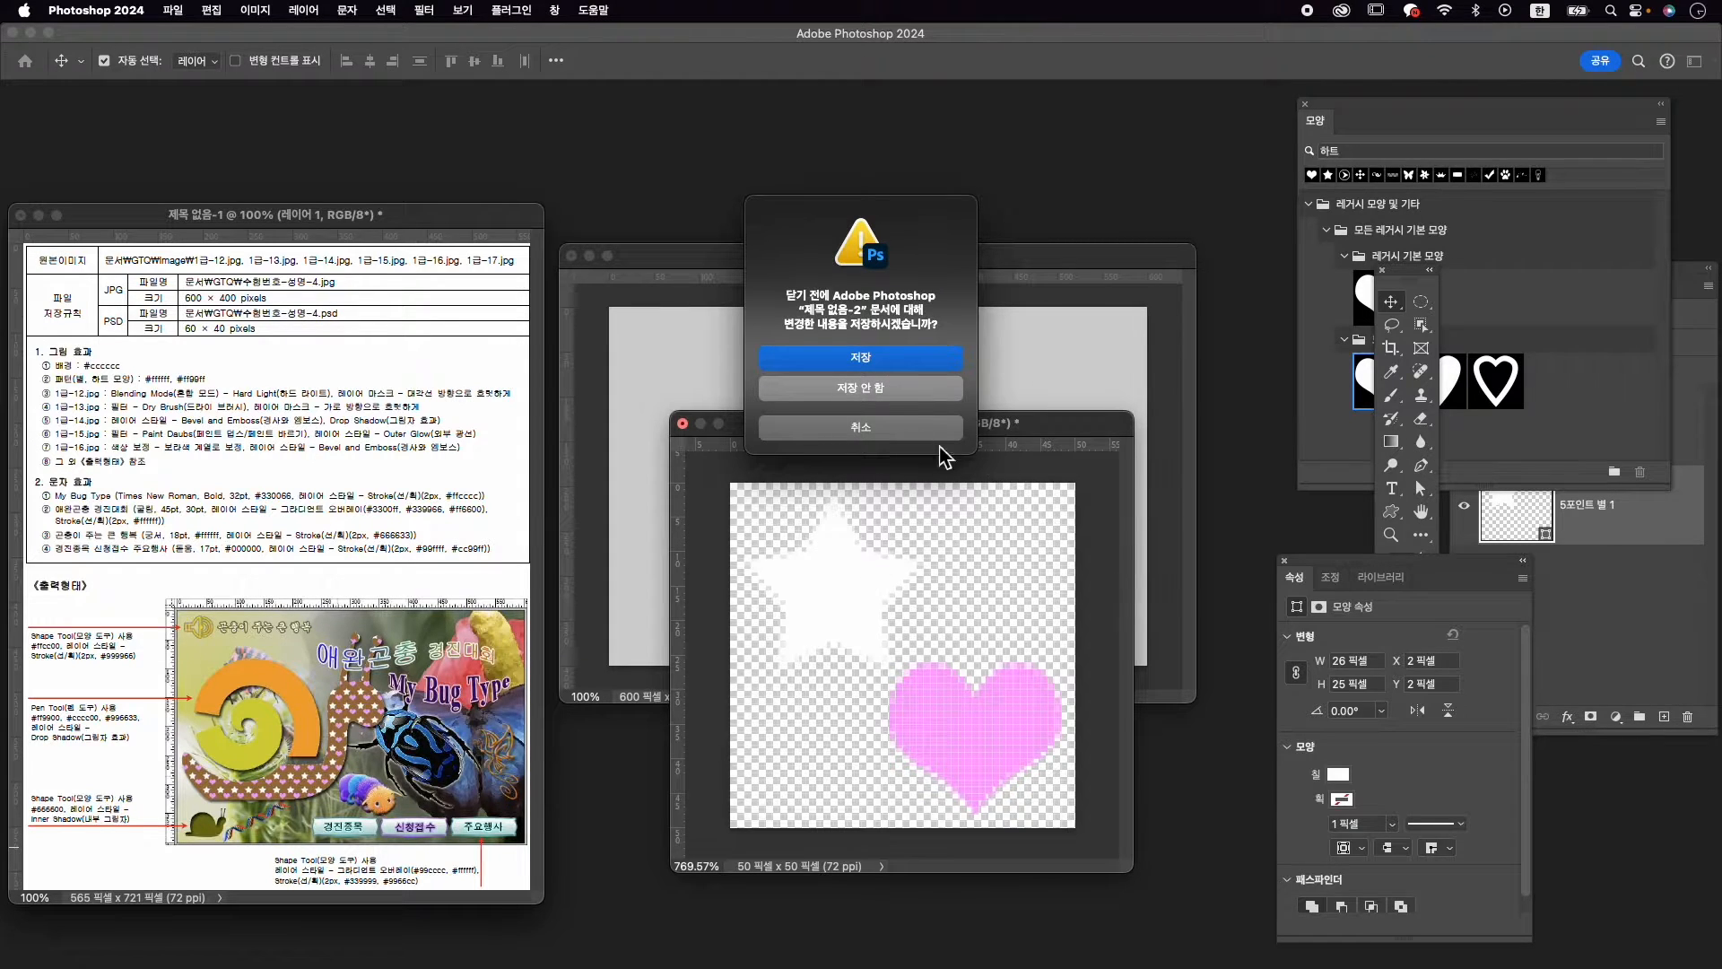
left_click(880, 395)
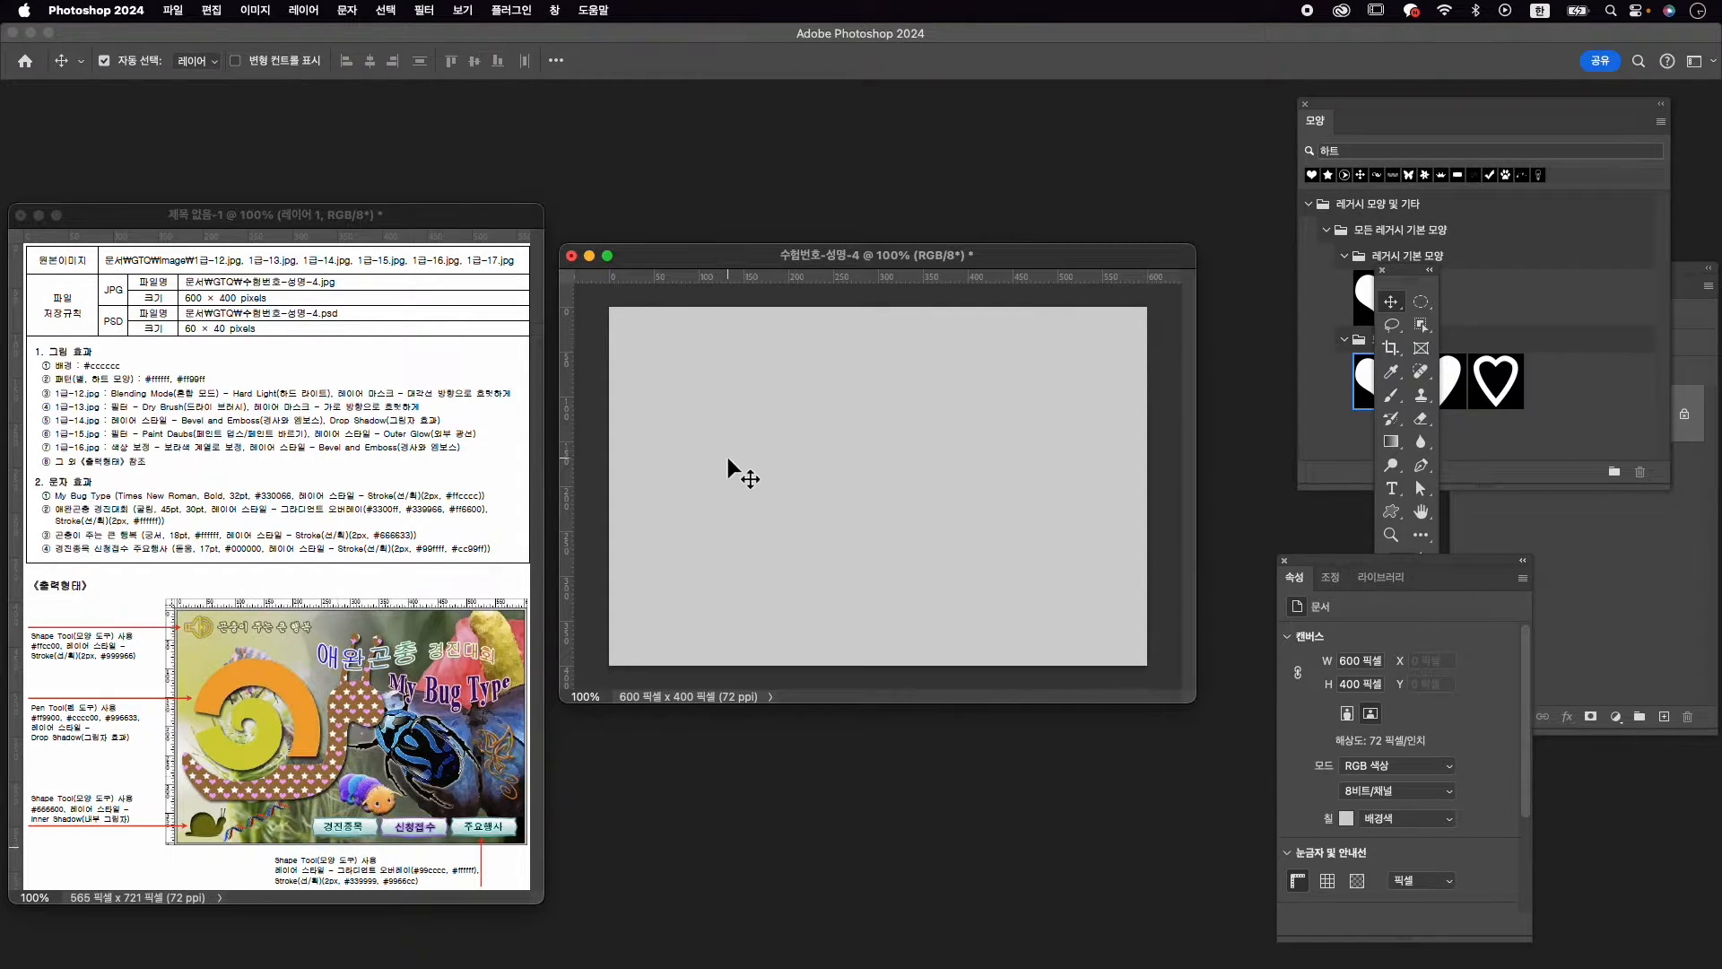
Save the poster document as 수험번호-성명-4.psd in Photoshop format in the GTQ folder under Documents
left_click(173, 10)
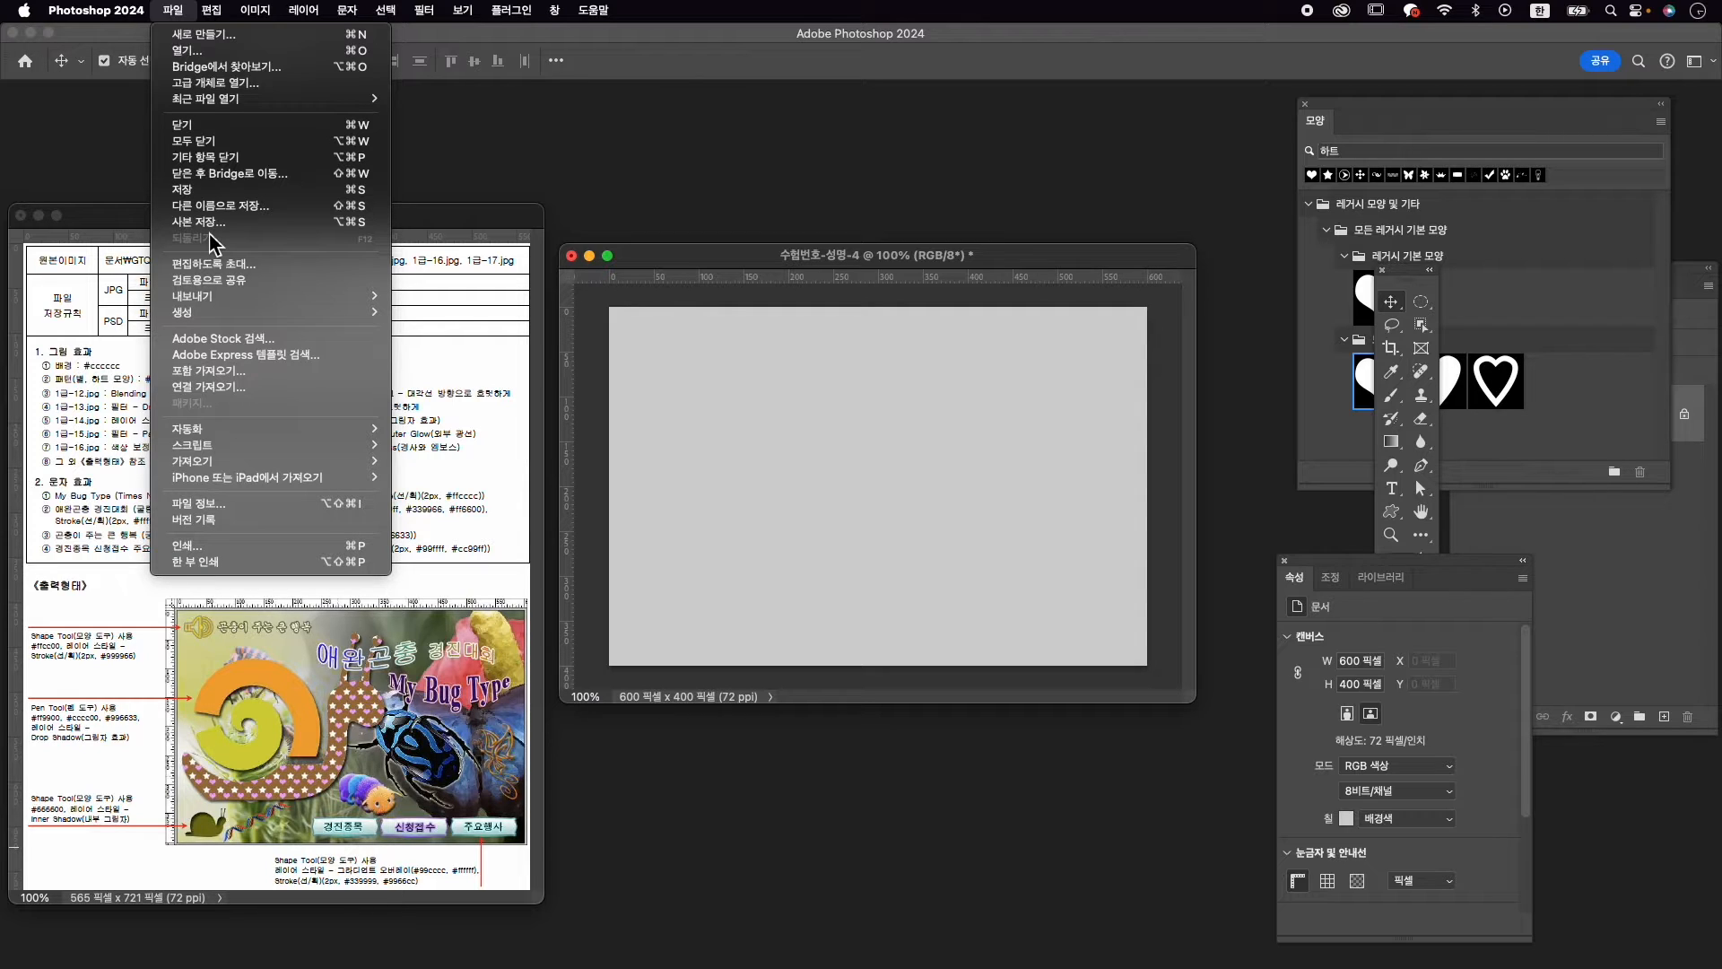
left_click(222, 206)
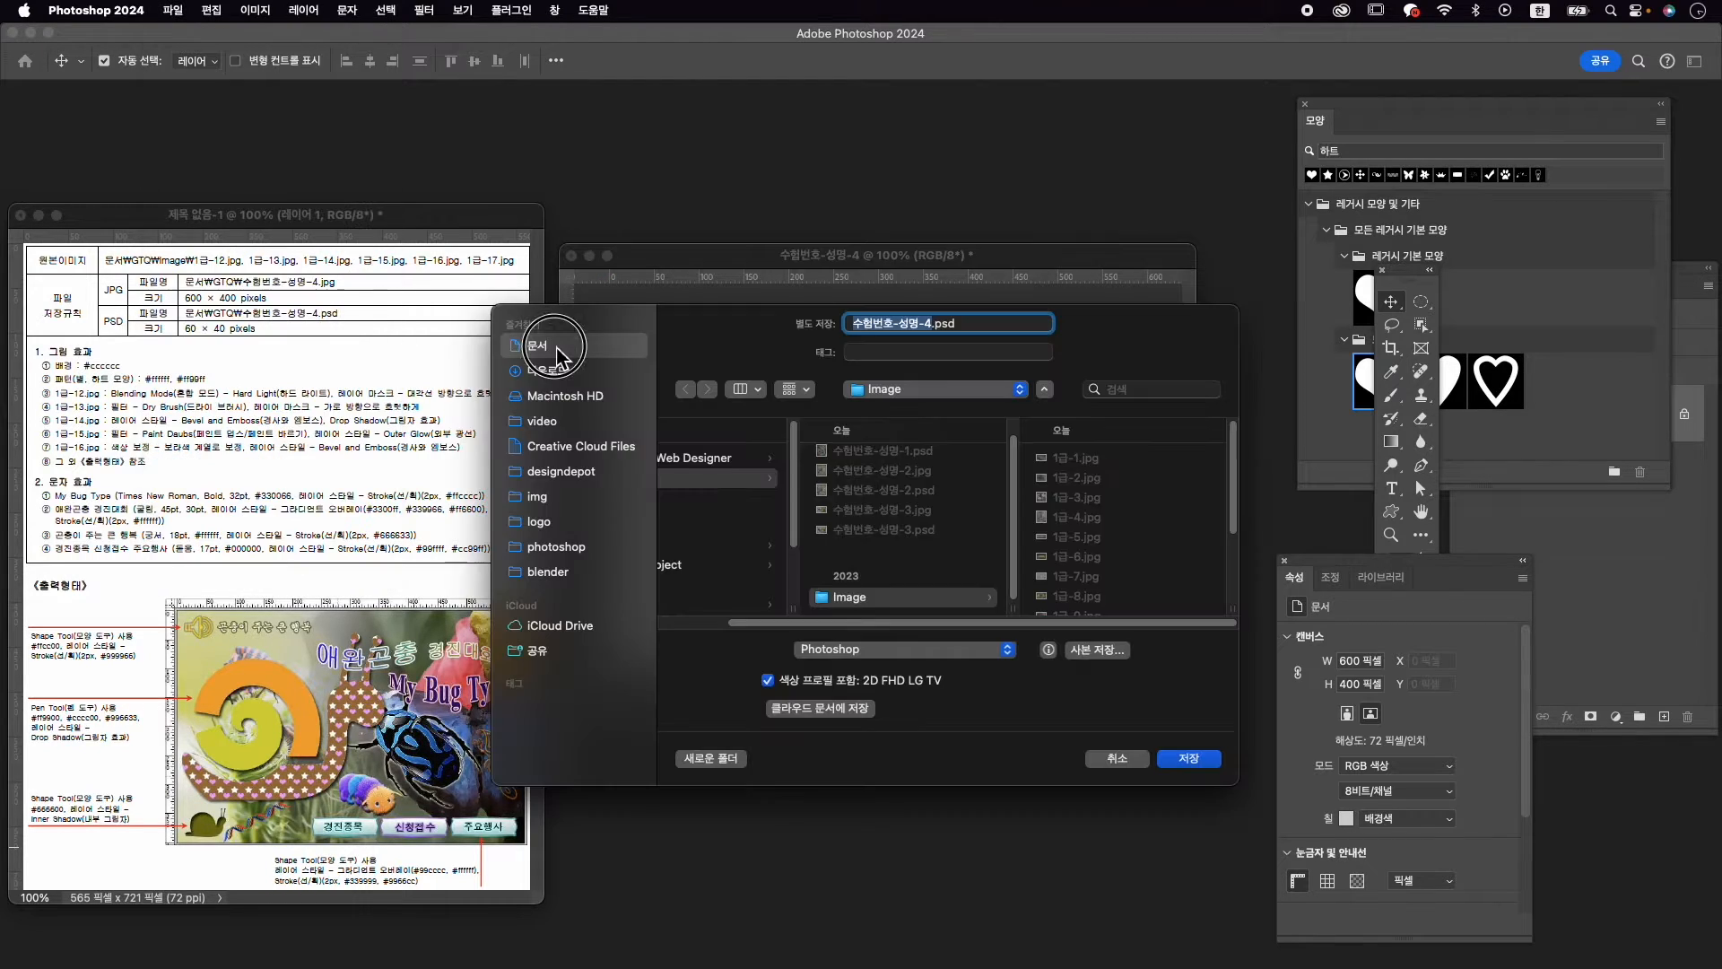
left_click(755, 479)
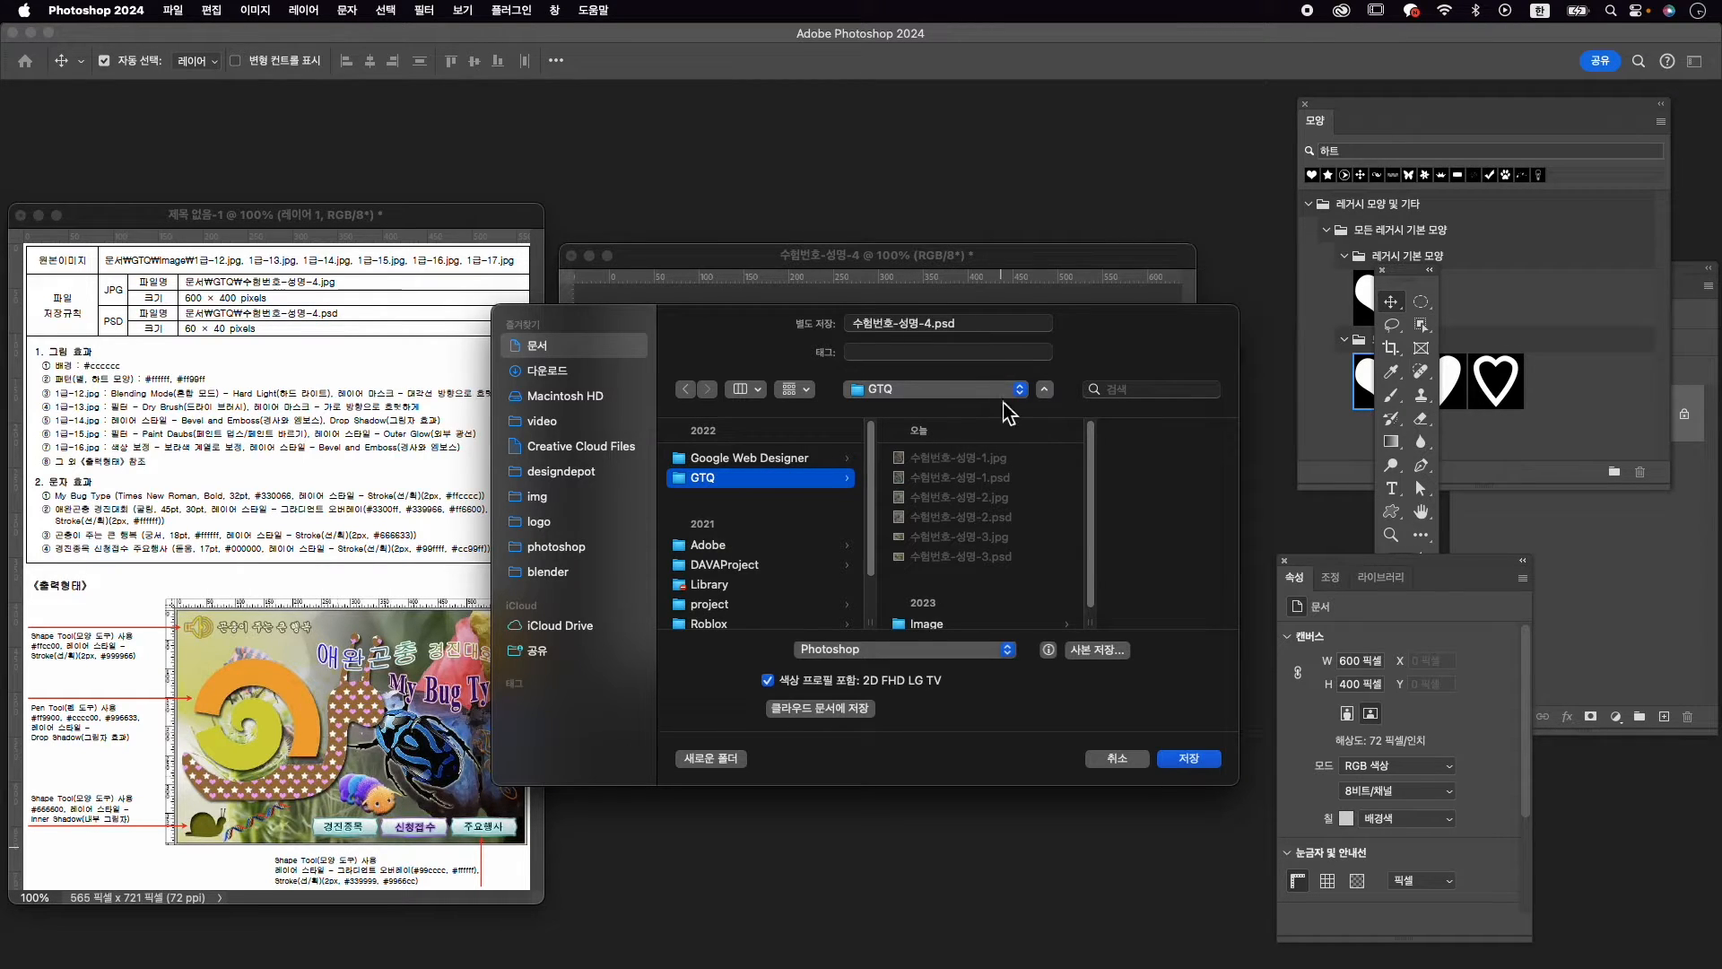
left_click(1202, 763)
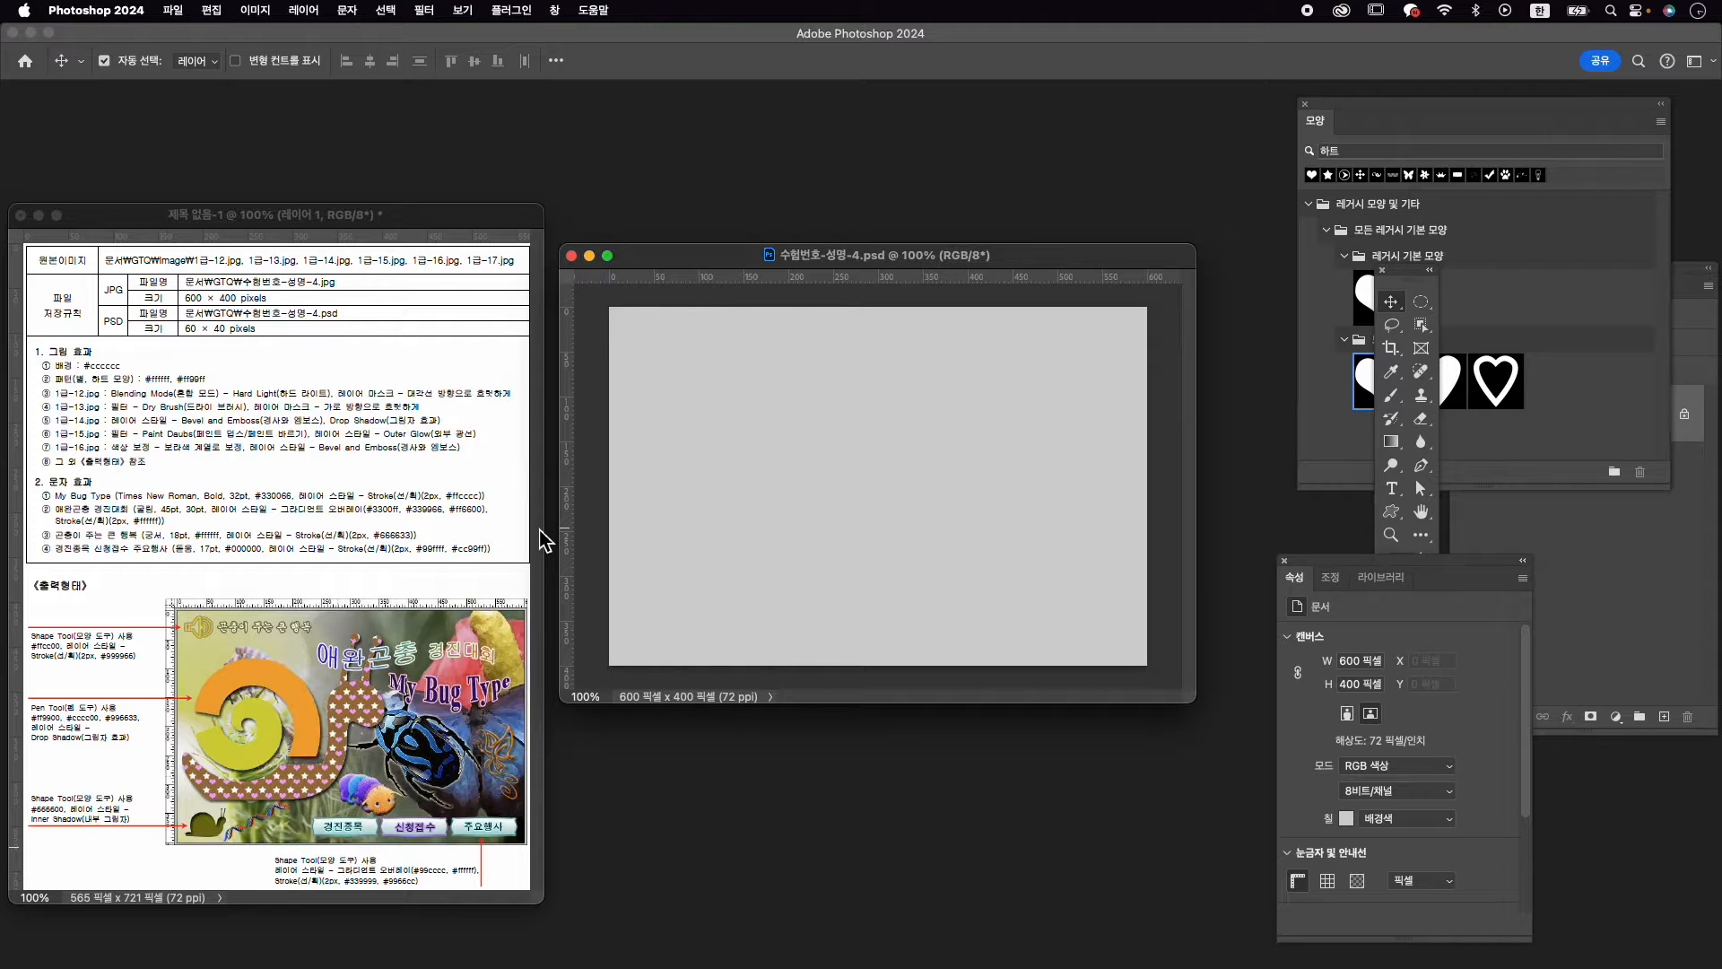
Open 1급-12.jpg from the Image folder, copy the photo into the poster document and close the source image
key("super+o")
left_click(933, 505)
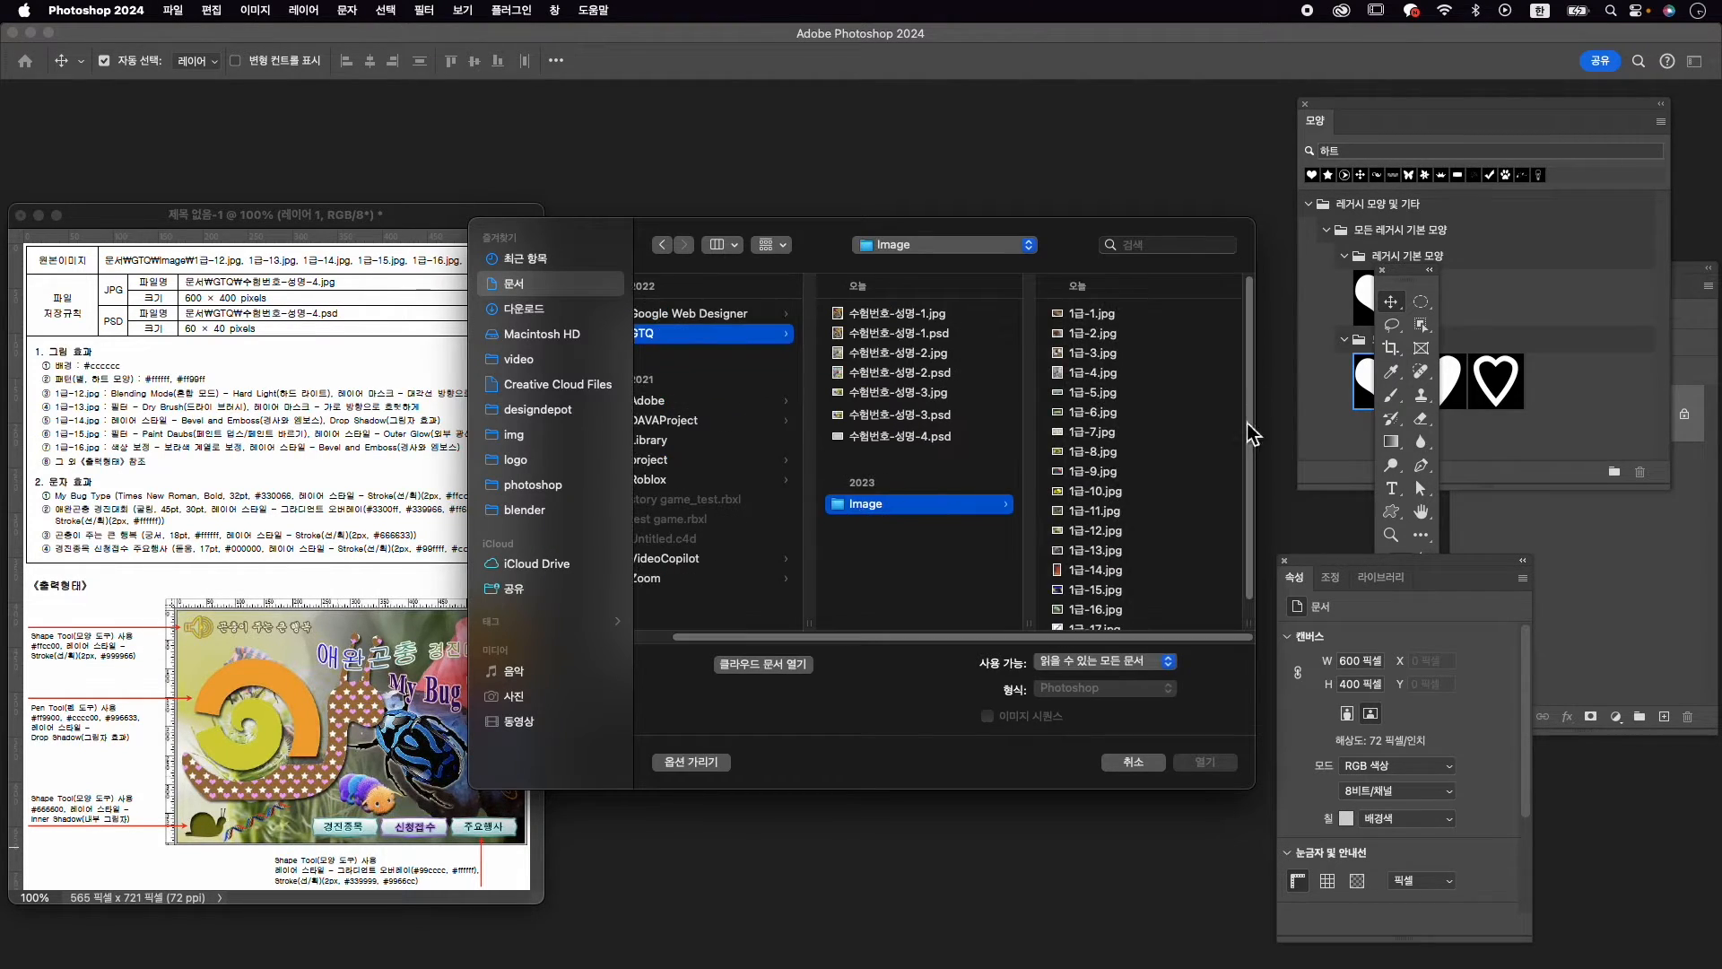
left_click(1090, 530)
left_click(1203, 761)
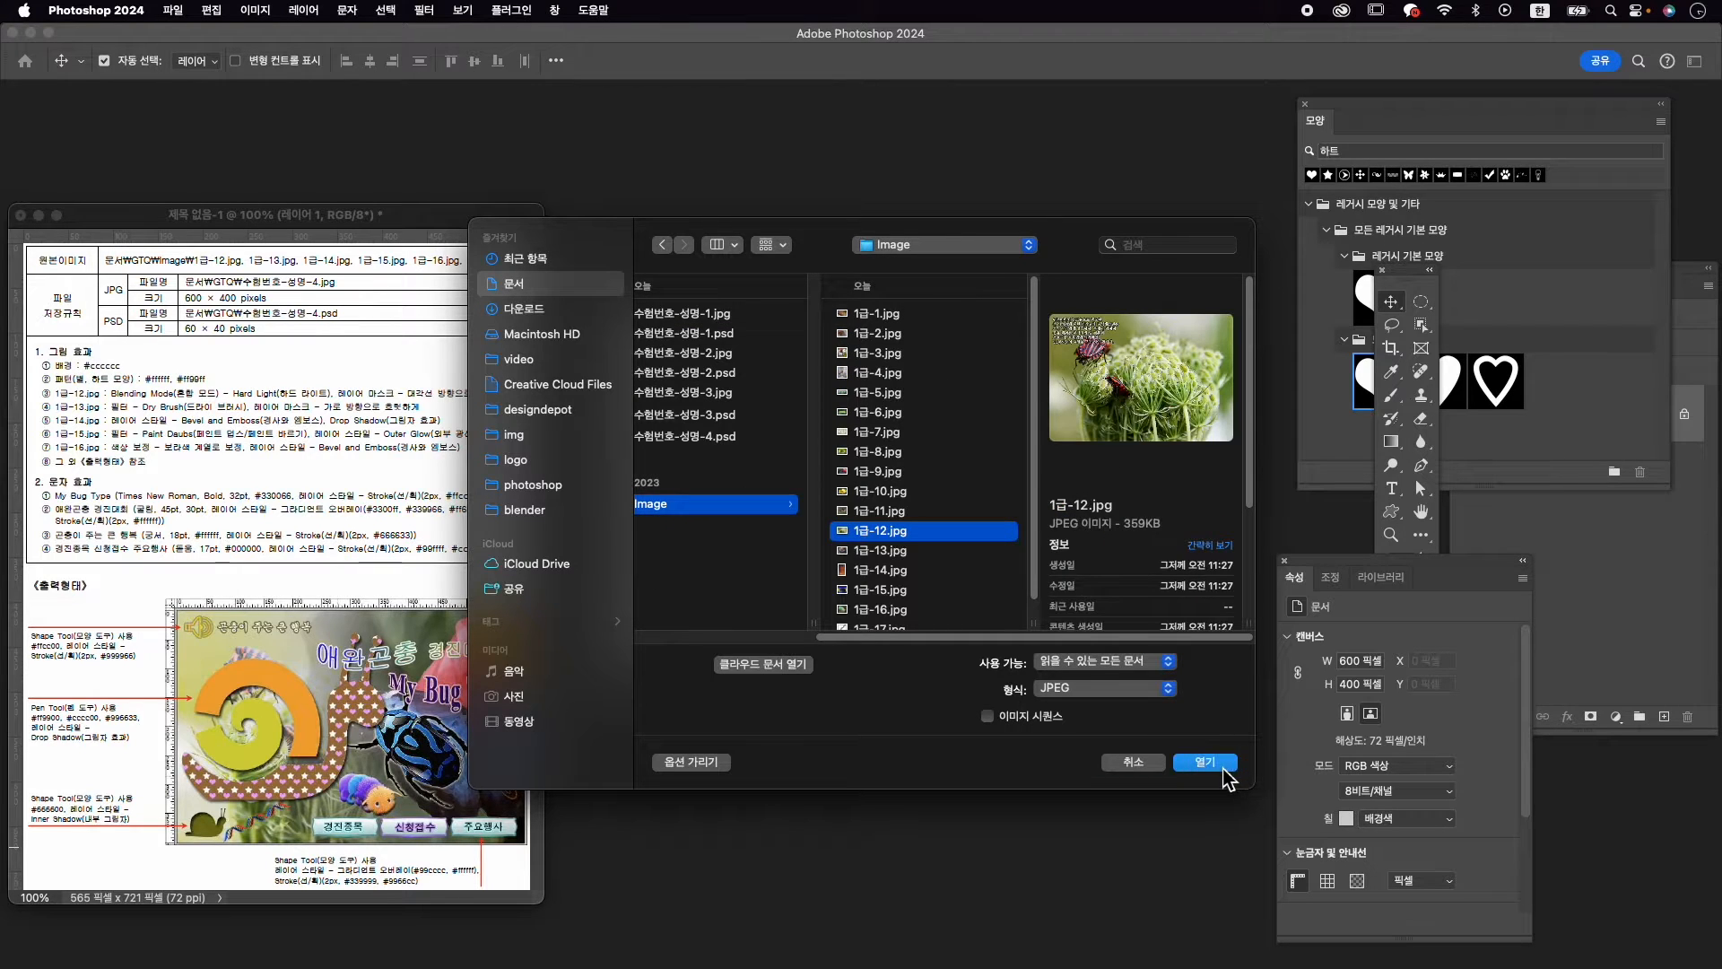
left_click_drag(436, 146, 897, 209)
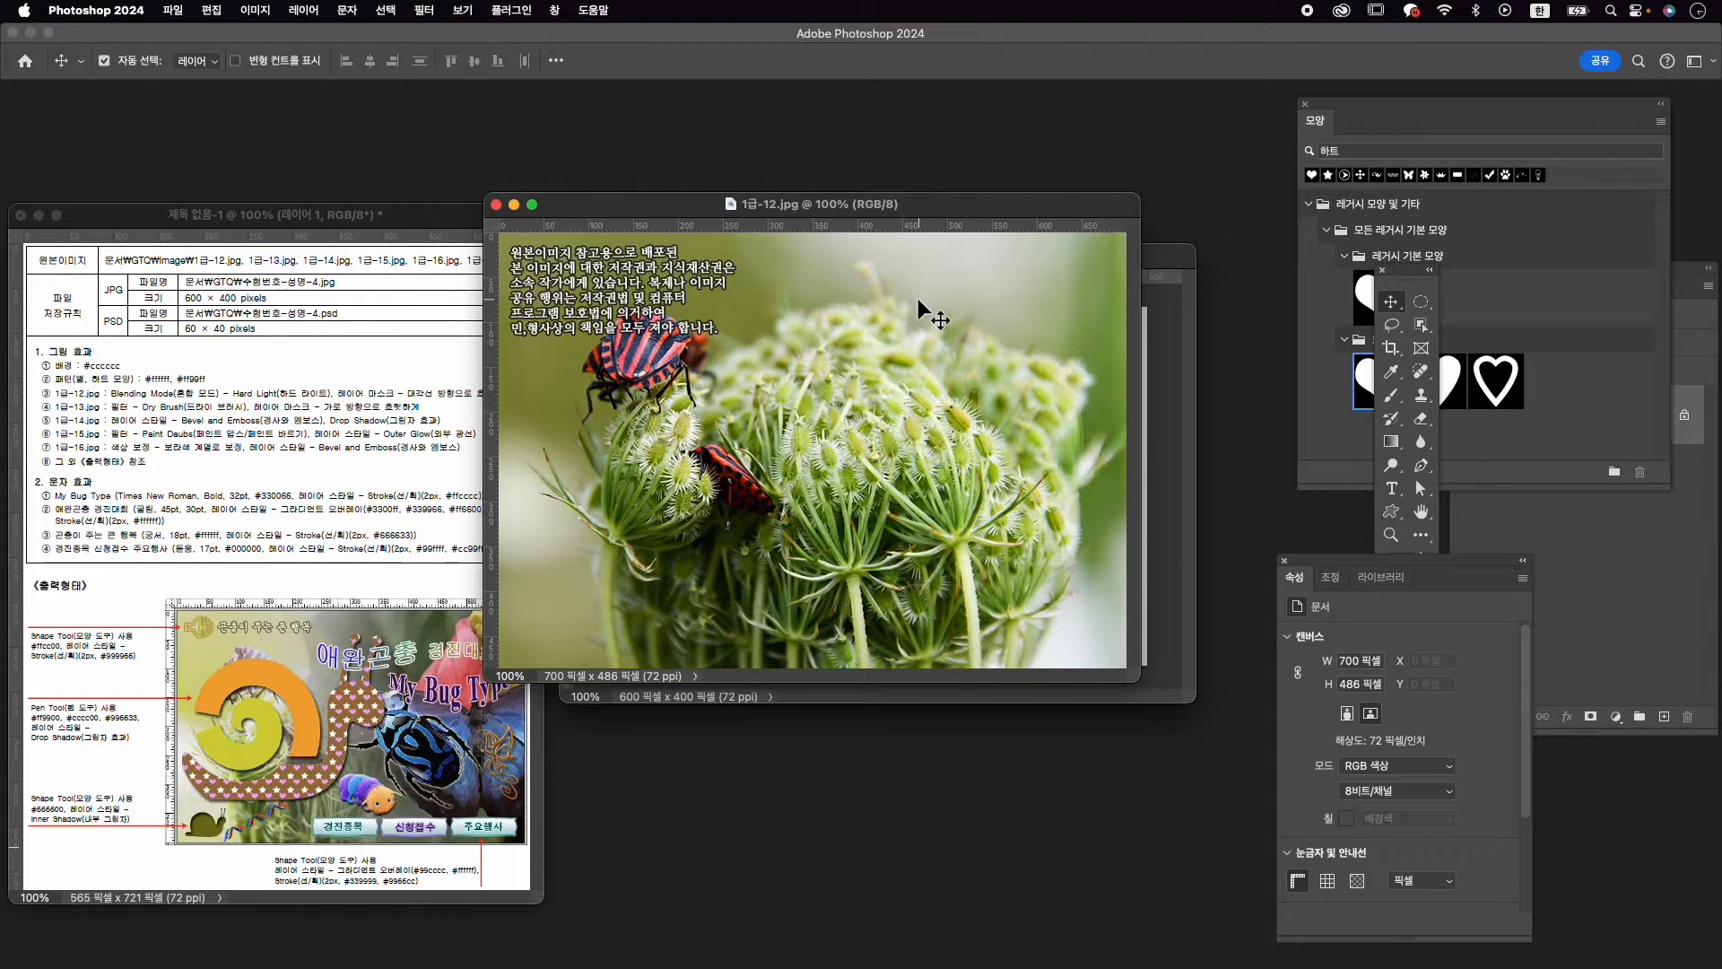
left_click_drag(906, 211, 664, 216)
left_click_drag(826, 385, 996, 431)
left_click(262, 208)
left_click(258, 208)
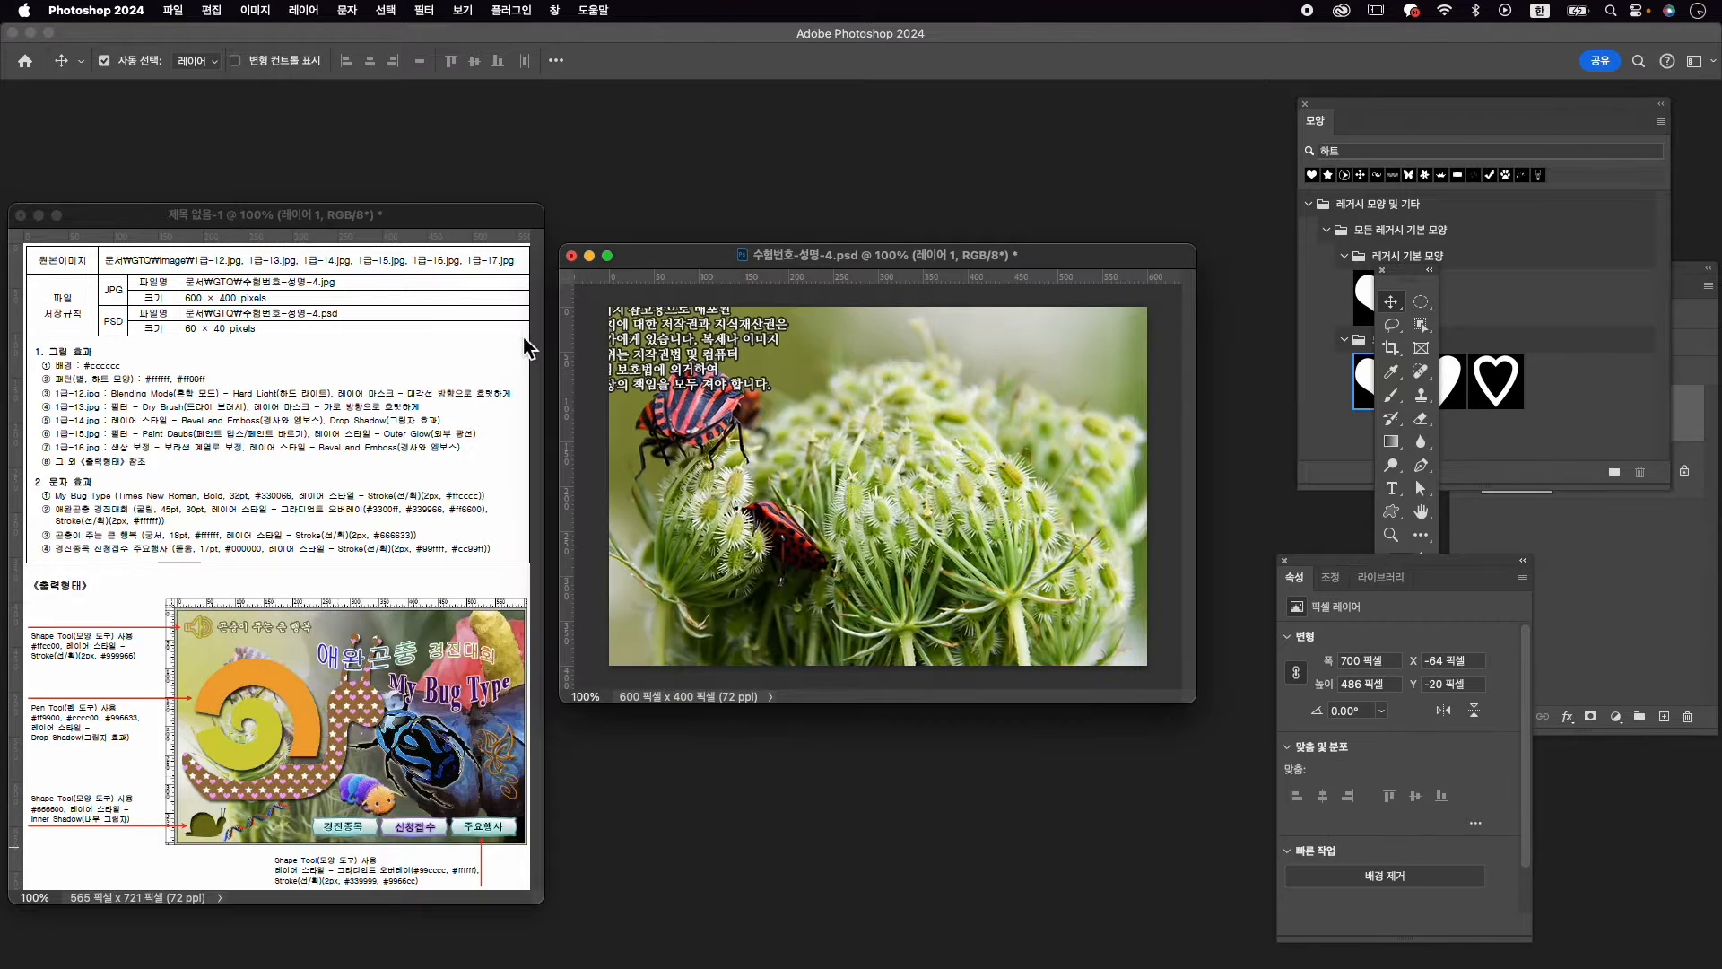
Rename the inserted photo's layer as 1-12
left_click(1690, 410)
double_click(1584, 413)
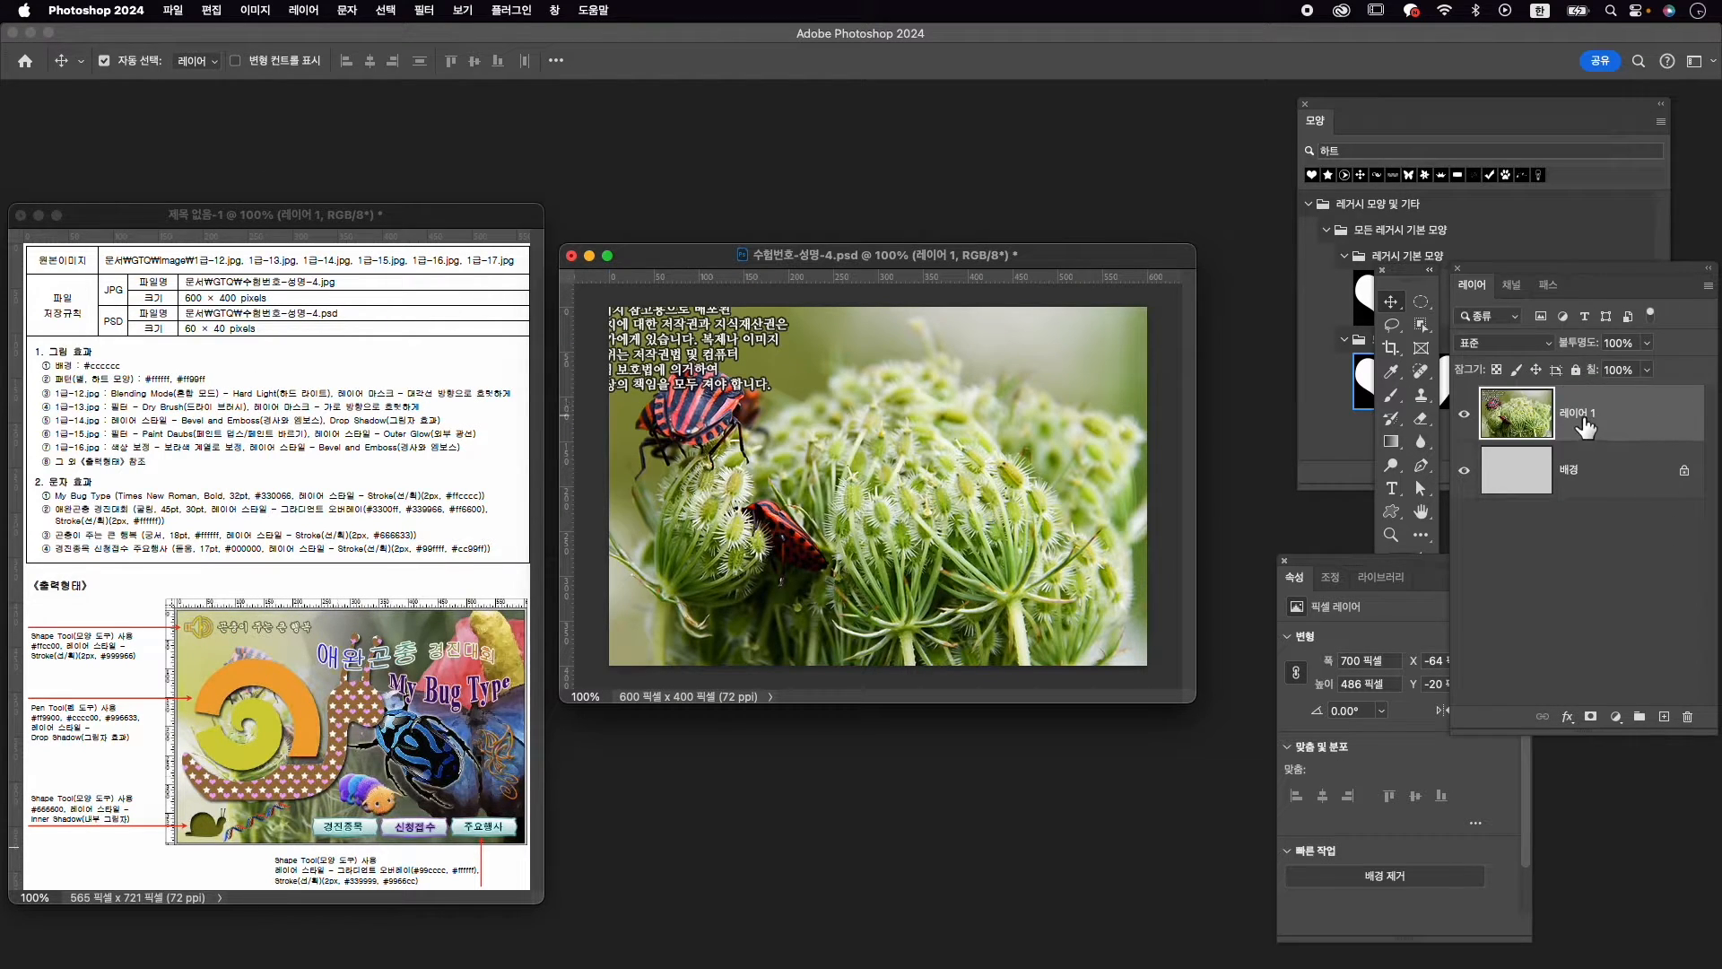
type("1-12")
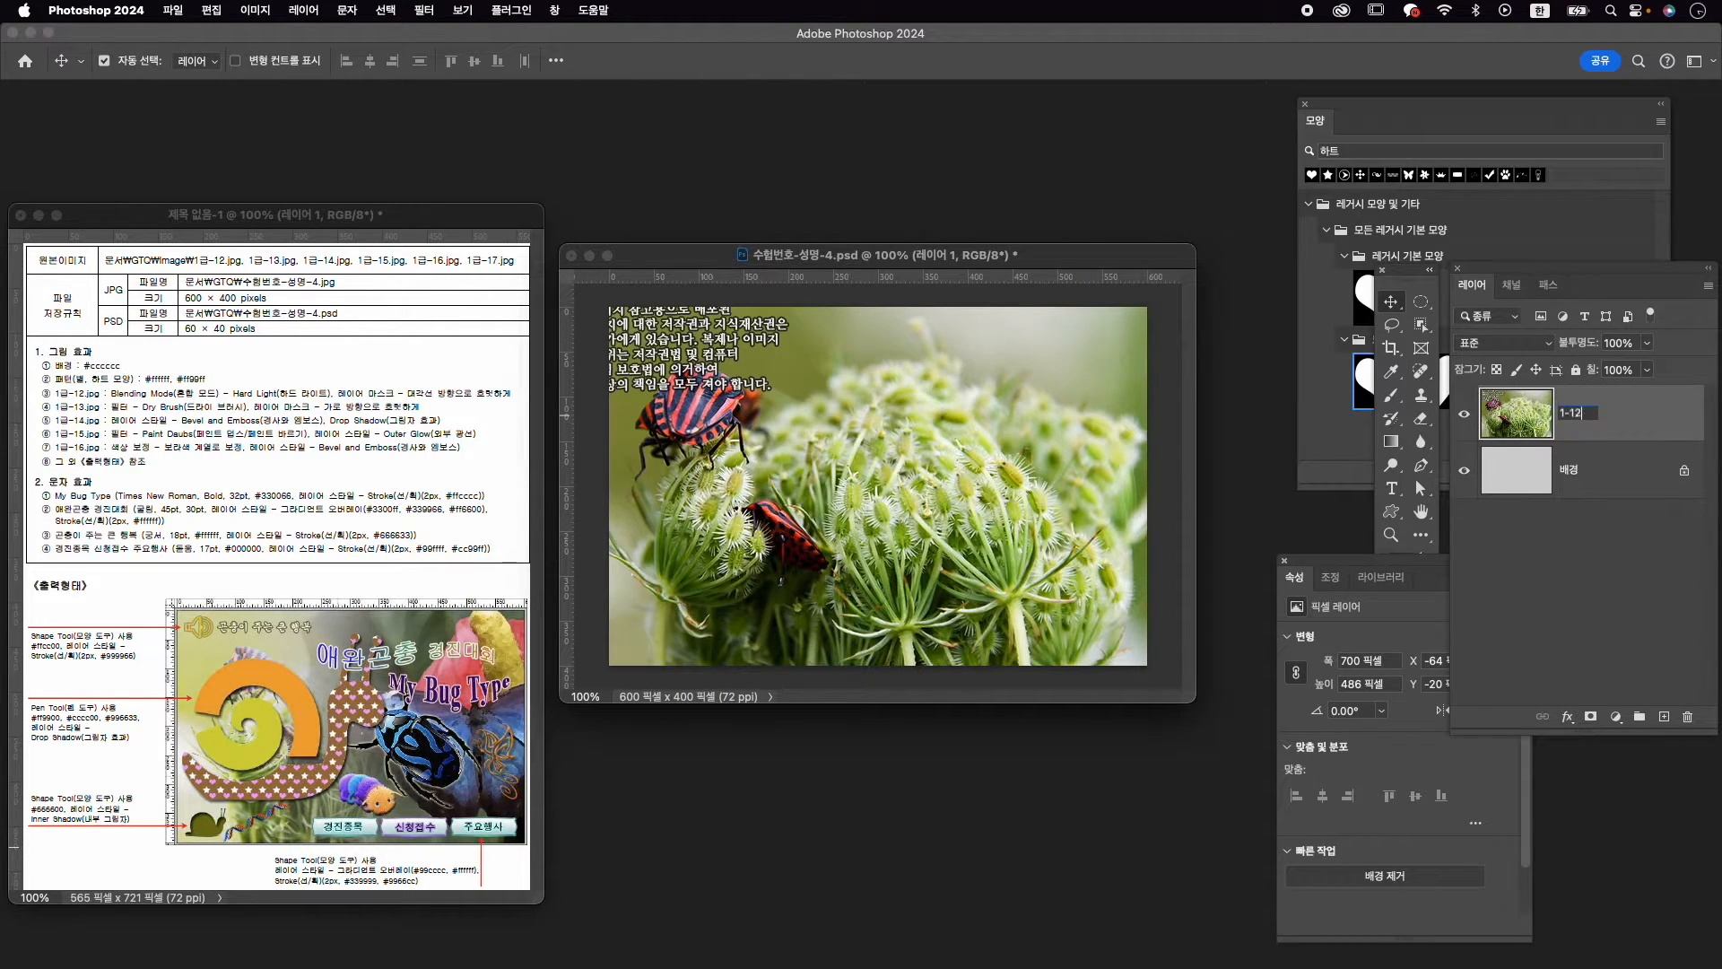
key("Return")
Move the 1-12 photo over the poster canvas to about Y -6 px, with its left edge about 35 px outside
left_click_drag(826, 488, 879, 501)
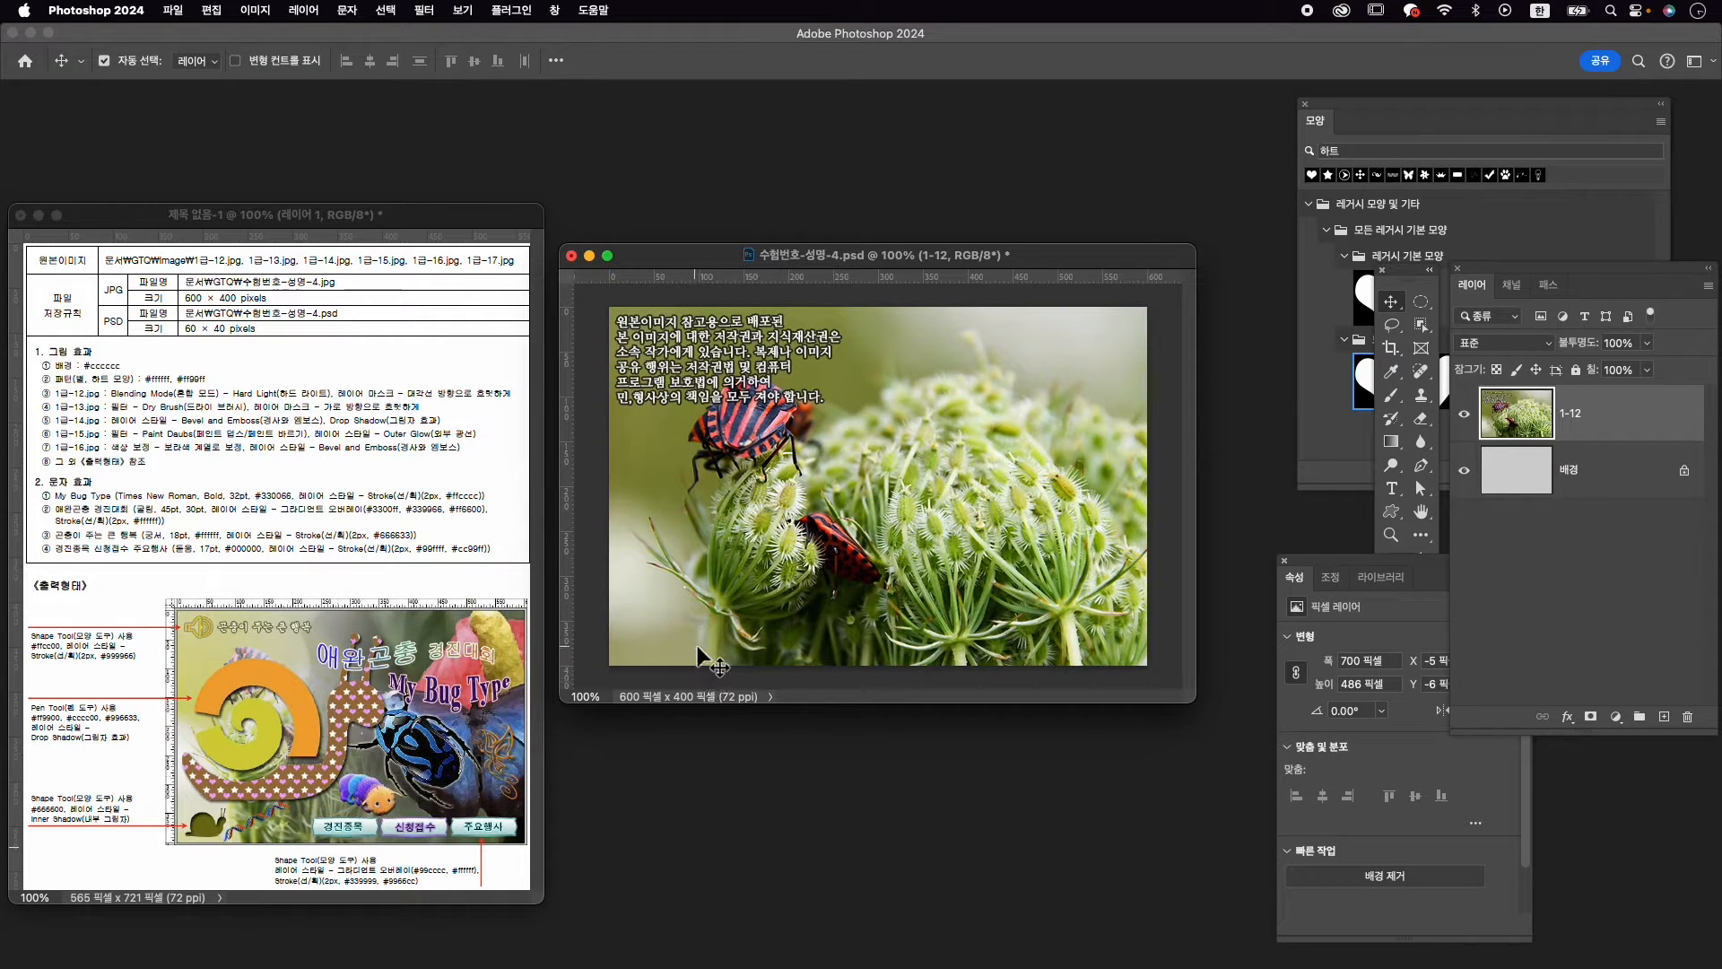
left_click_drag(769, 520, 759, 516)
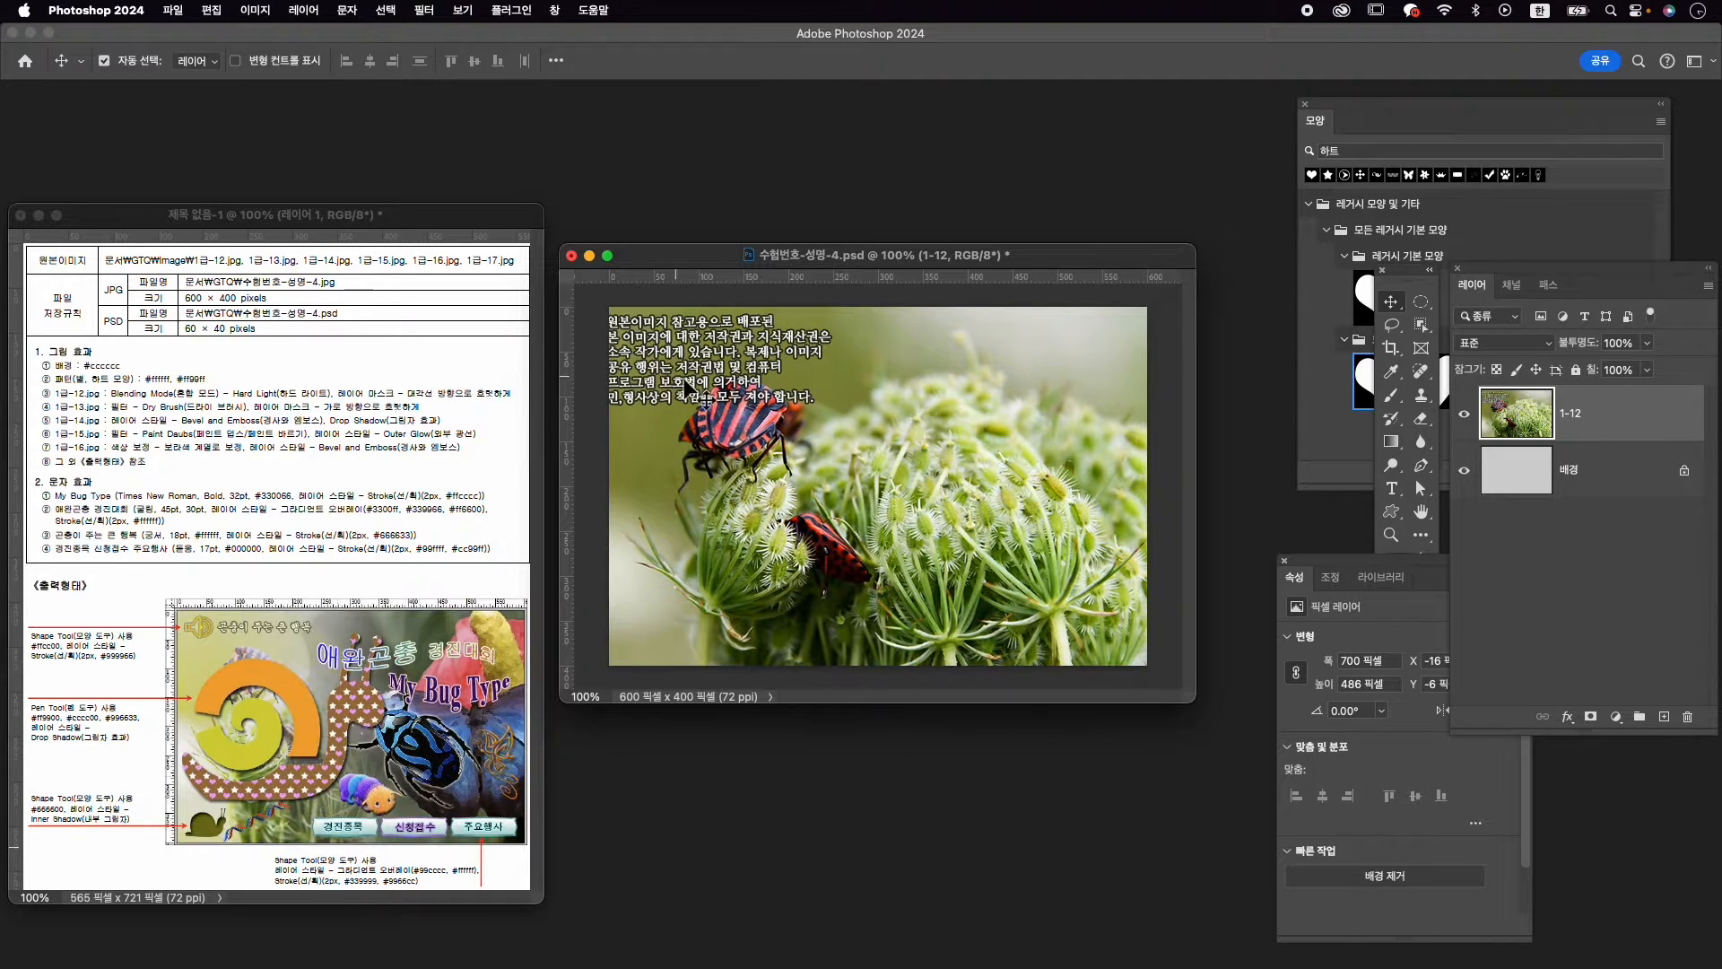
left_click_drag(775, 392, 756, 392)
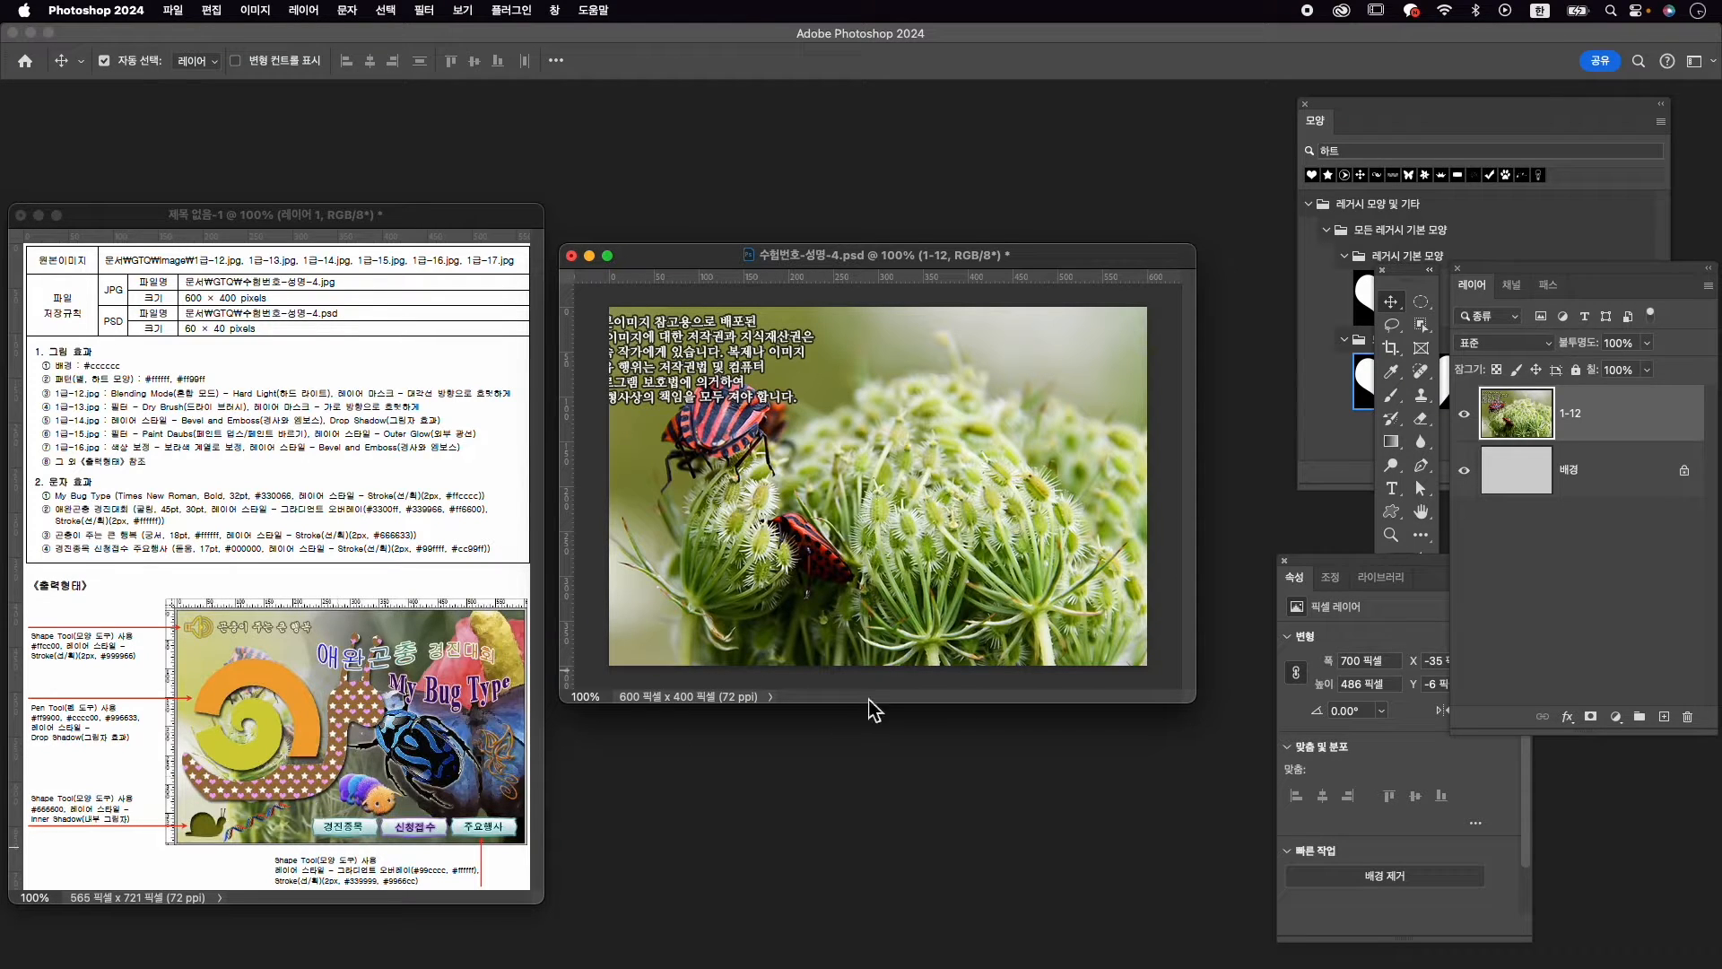
Scale the 1-12 photo to about 613 × 425 px and place a horizontal guide about two fifths down the canvas
key("super+t")
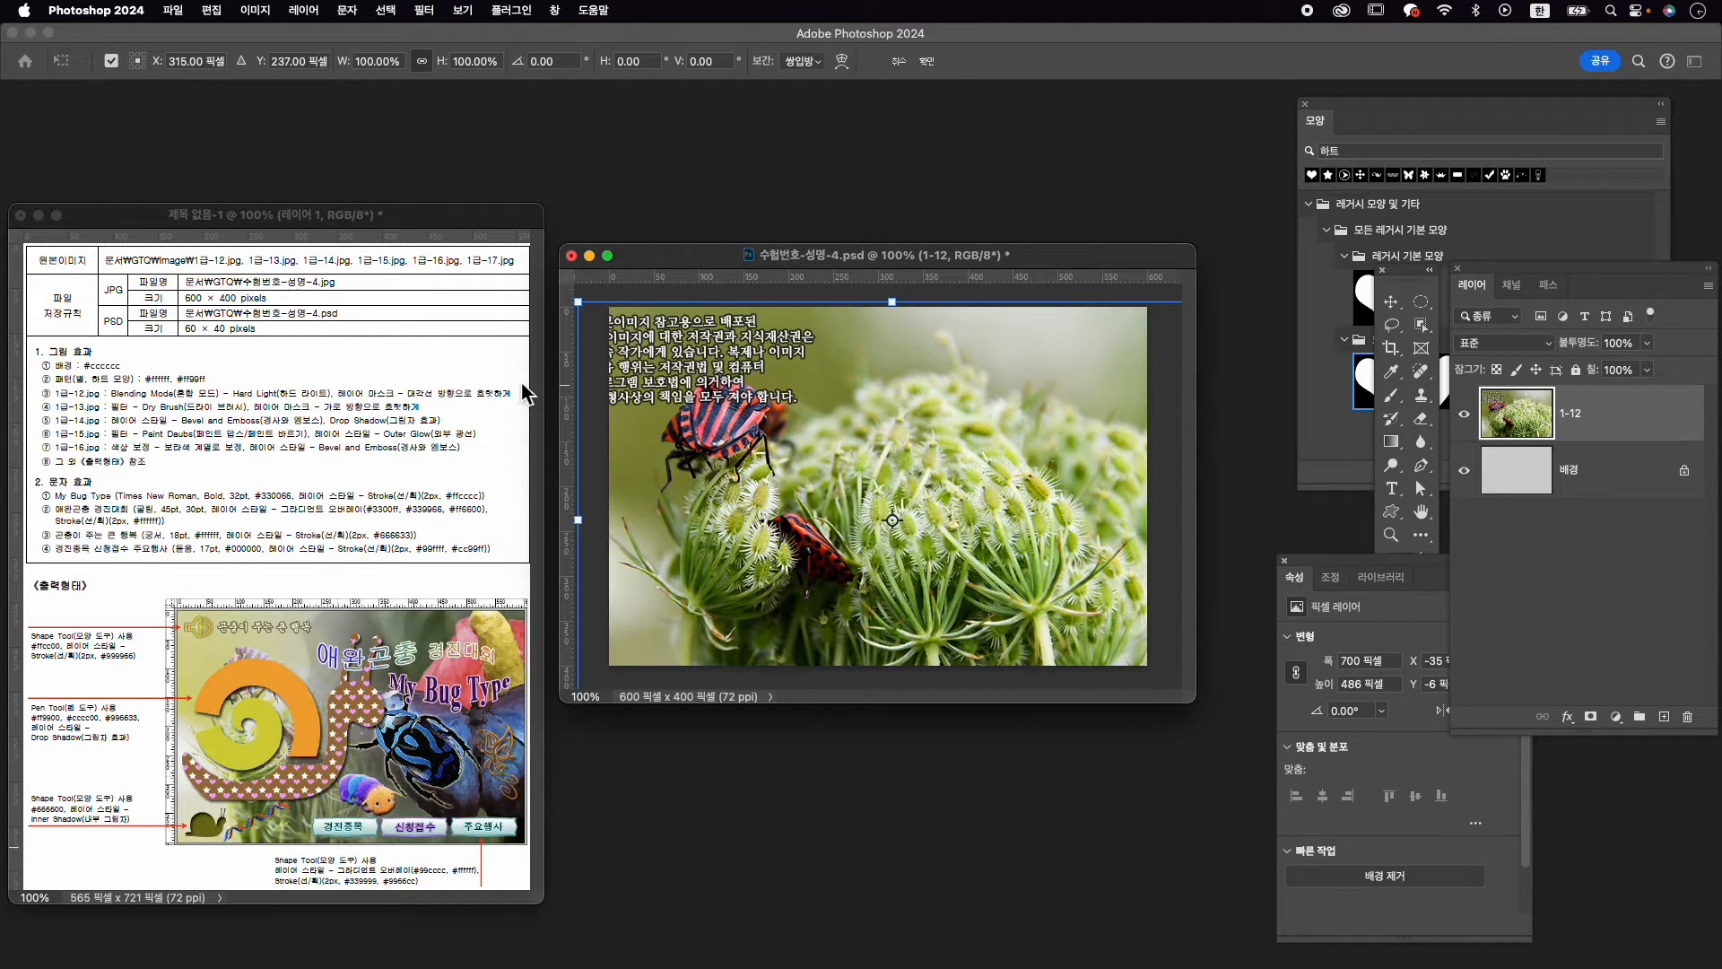
left_click_drag(578, 303, 689, 380)
left_click_drag(790, 452, 709, 380)
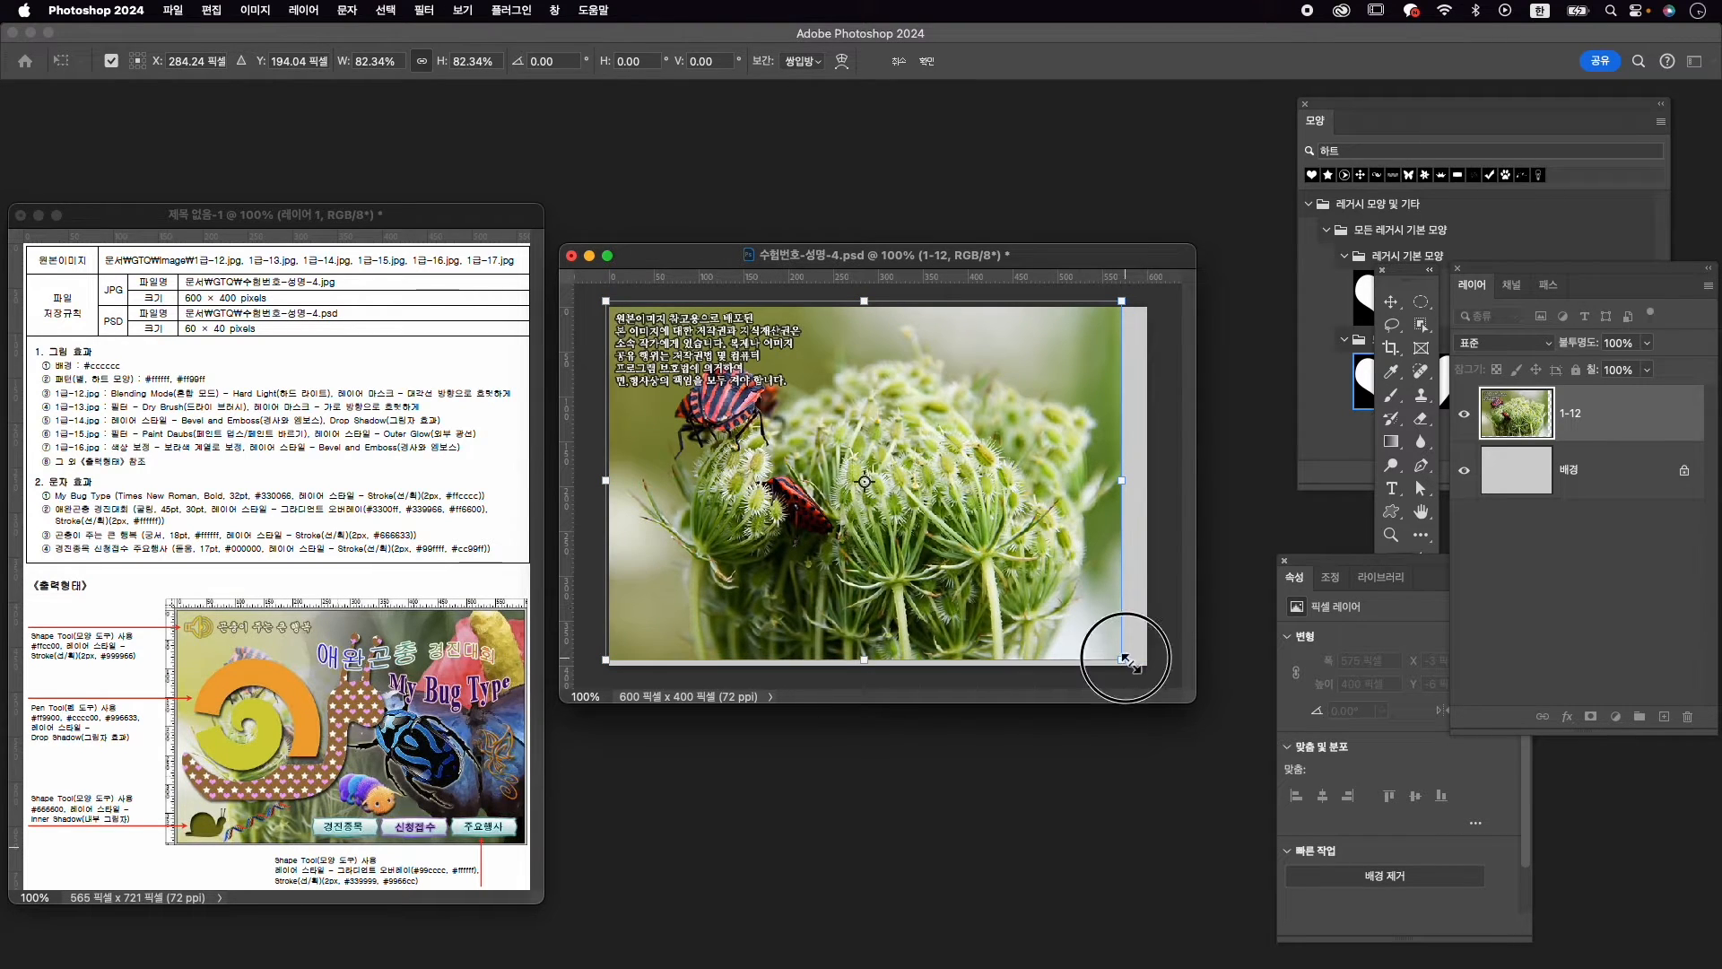
left_click_drag(1124, 665, 1163, 689)
left_click_drag(933, 487, 920, 484)
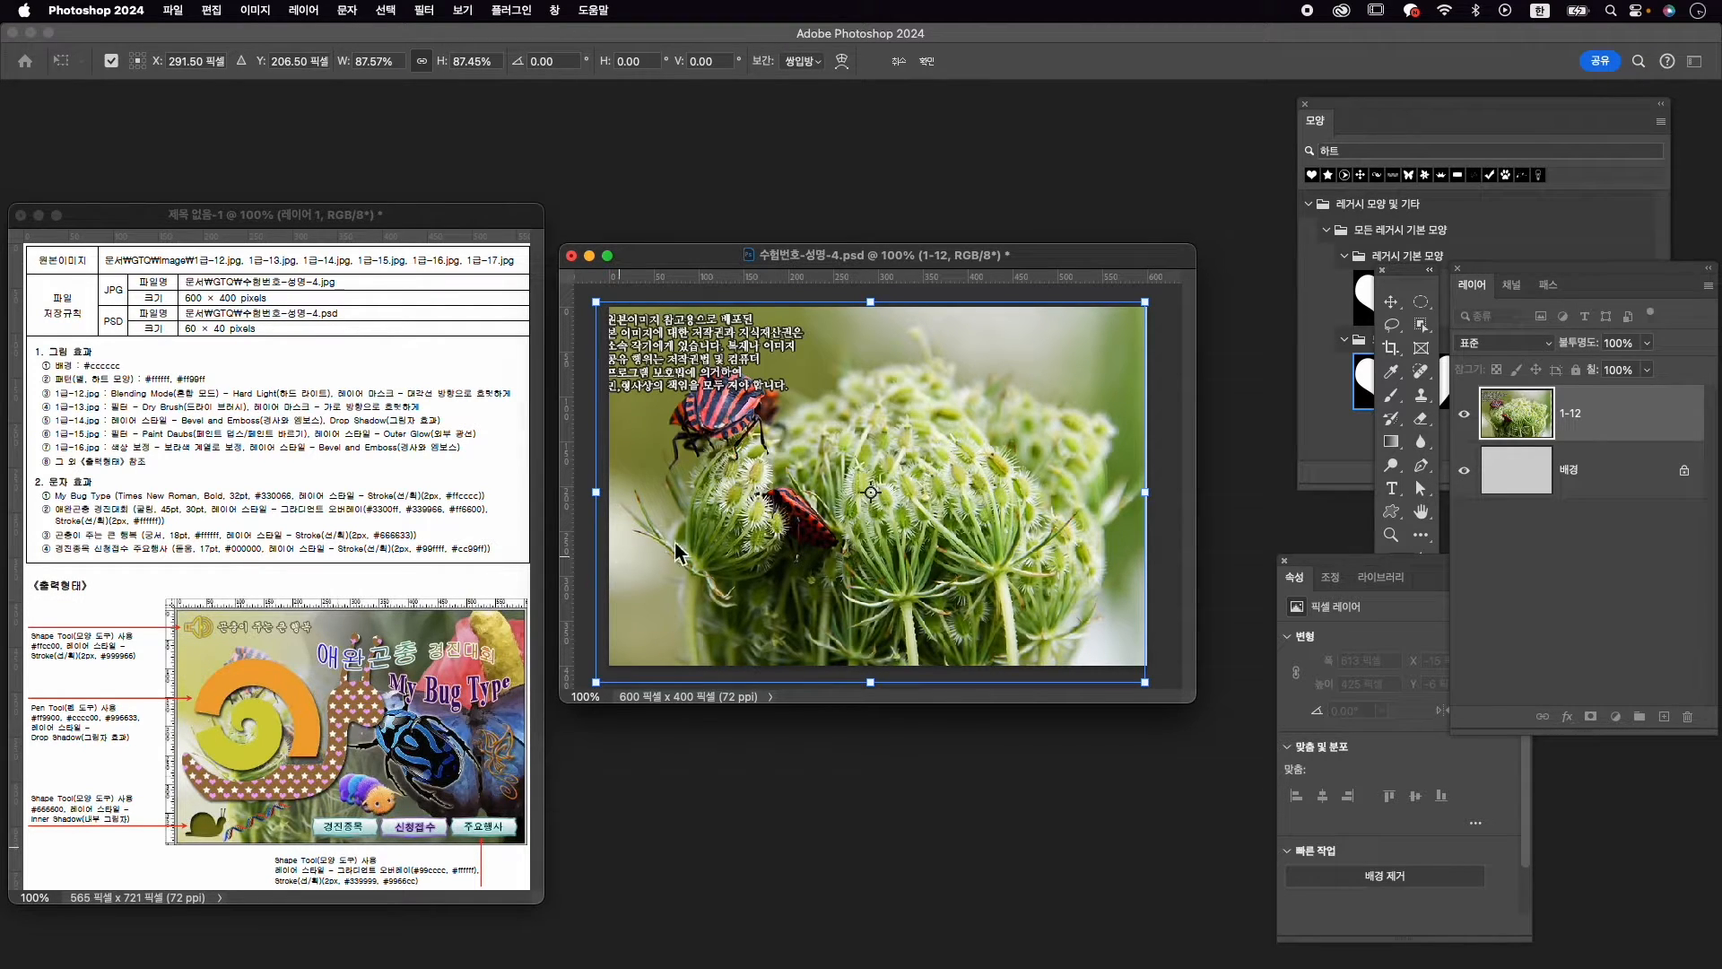
left_click_drag(688, 277, 718, 446)
key("Return")
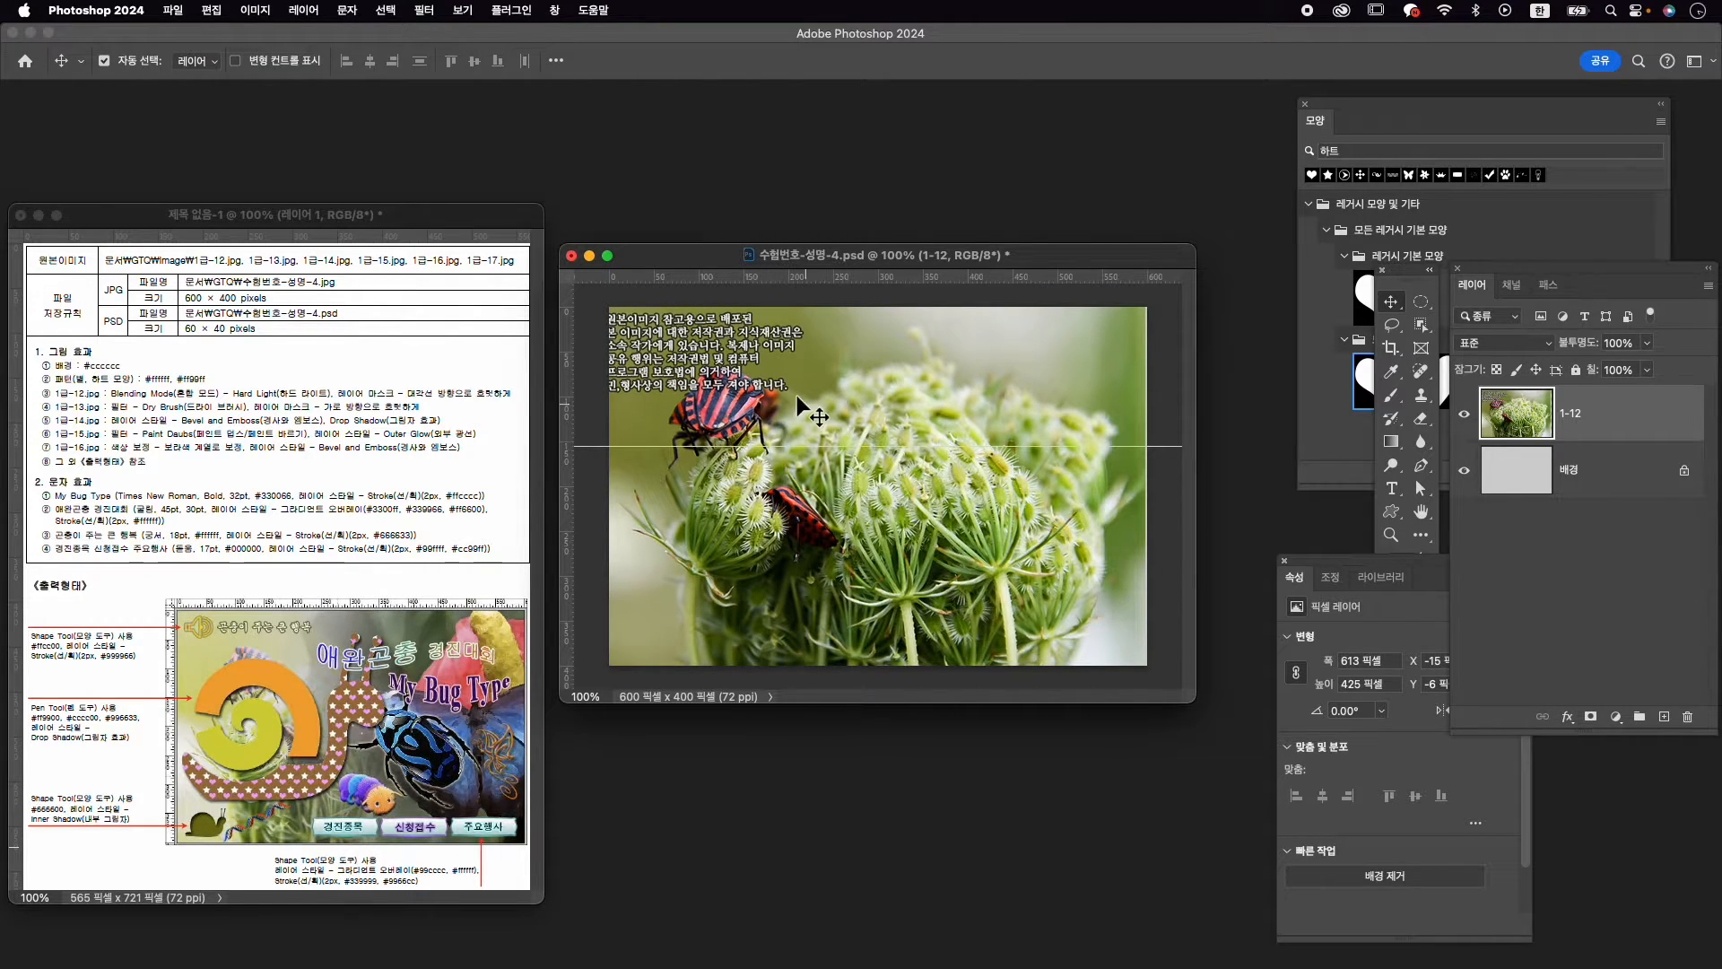
Shift the 1-12 photo slightly to the left and enlarge it to about 624 × 433 px so it covers the canvas
left_click_drag(793, 397, 783, 395)
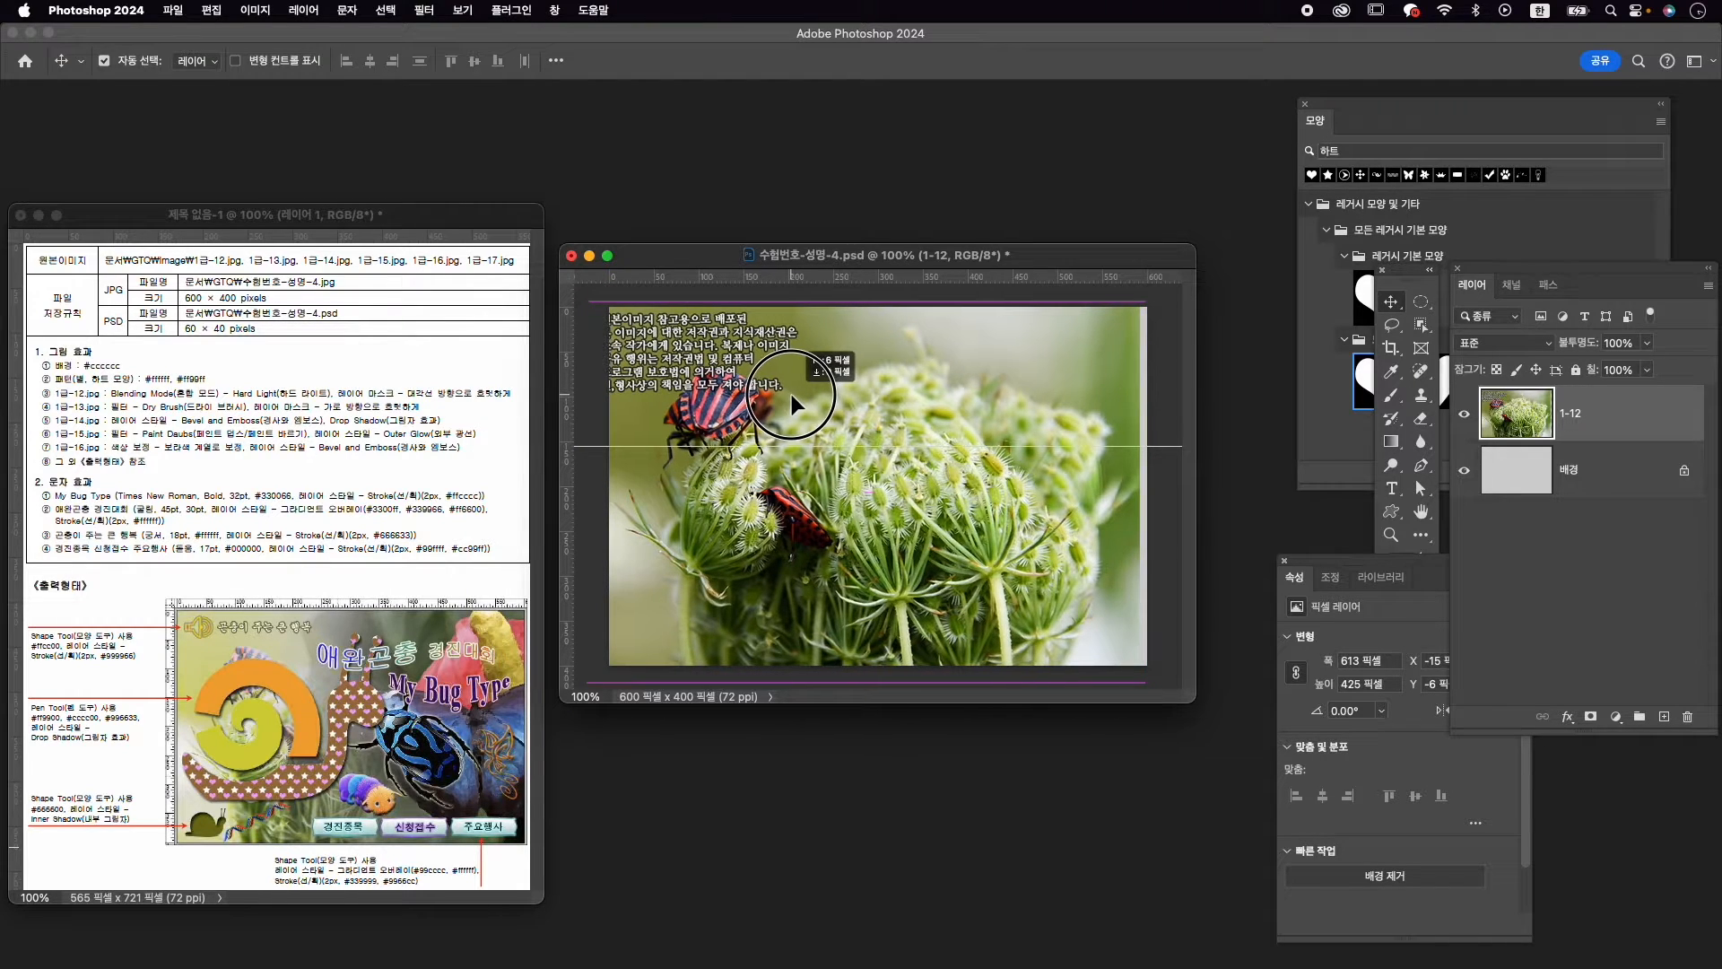
key("ctrl+t")
left_click_drag(1135, 686, 1146, 693)
key("Return")
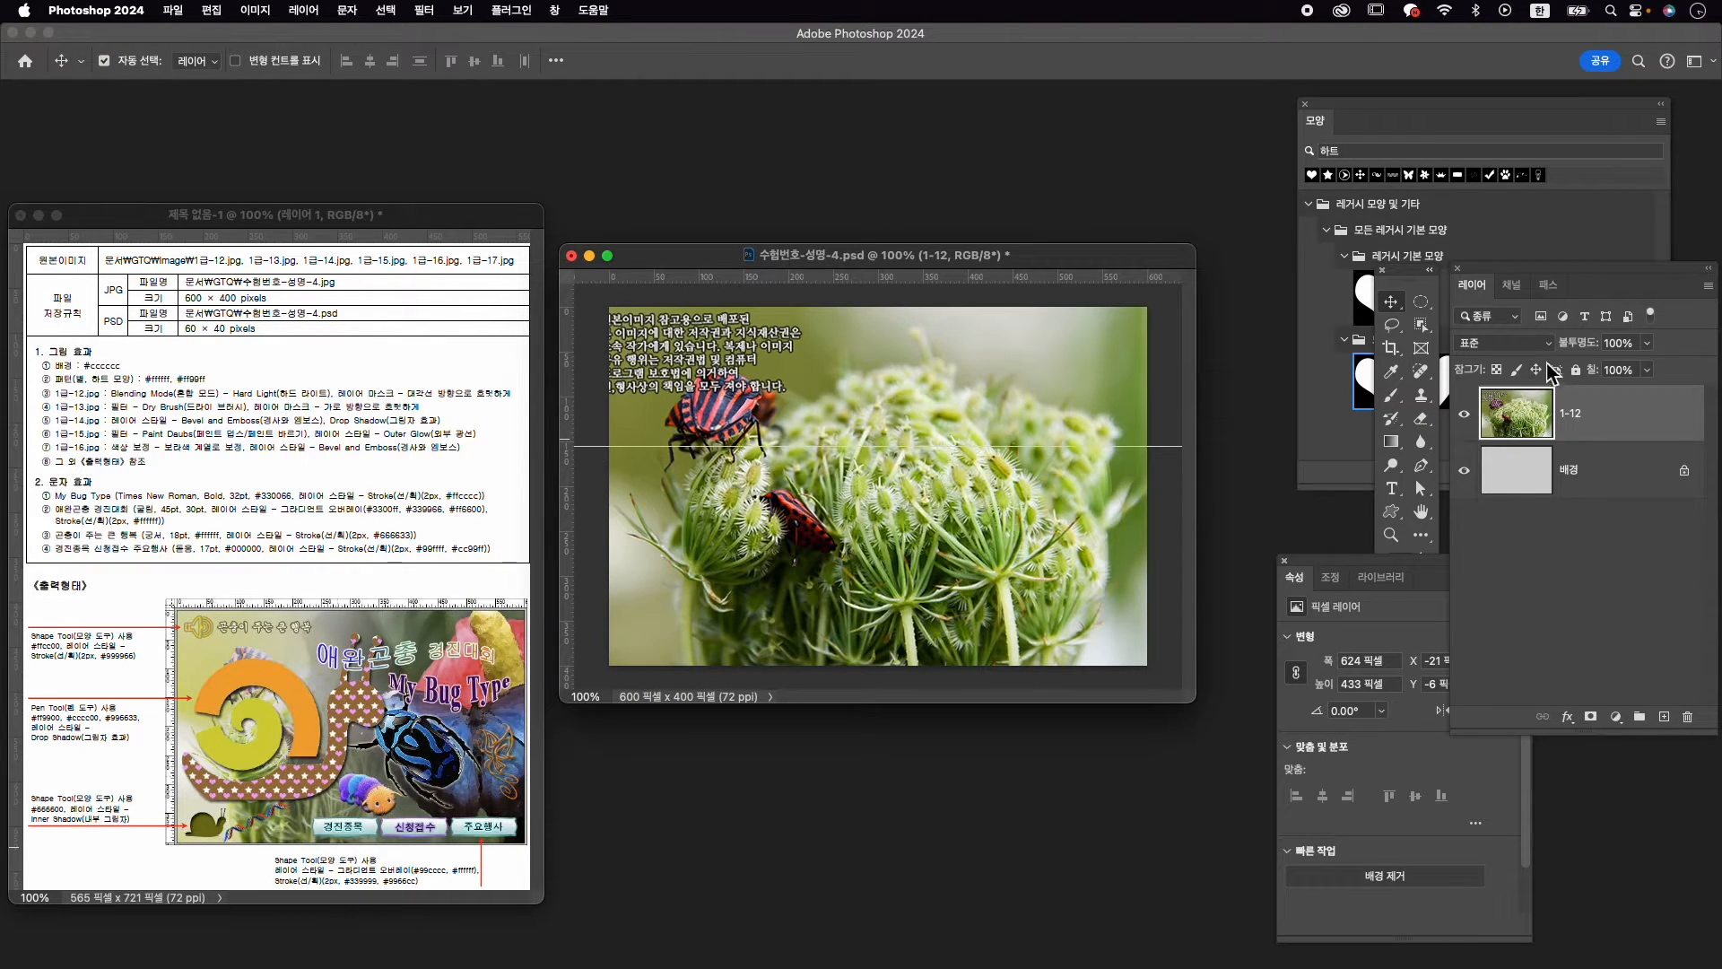
Set the 1-12 layer's blending mode to Hard Light (하드 라이트)
left_click(1525, 343)
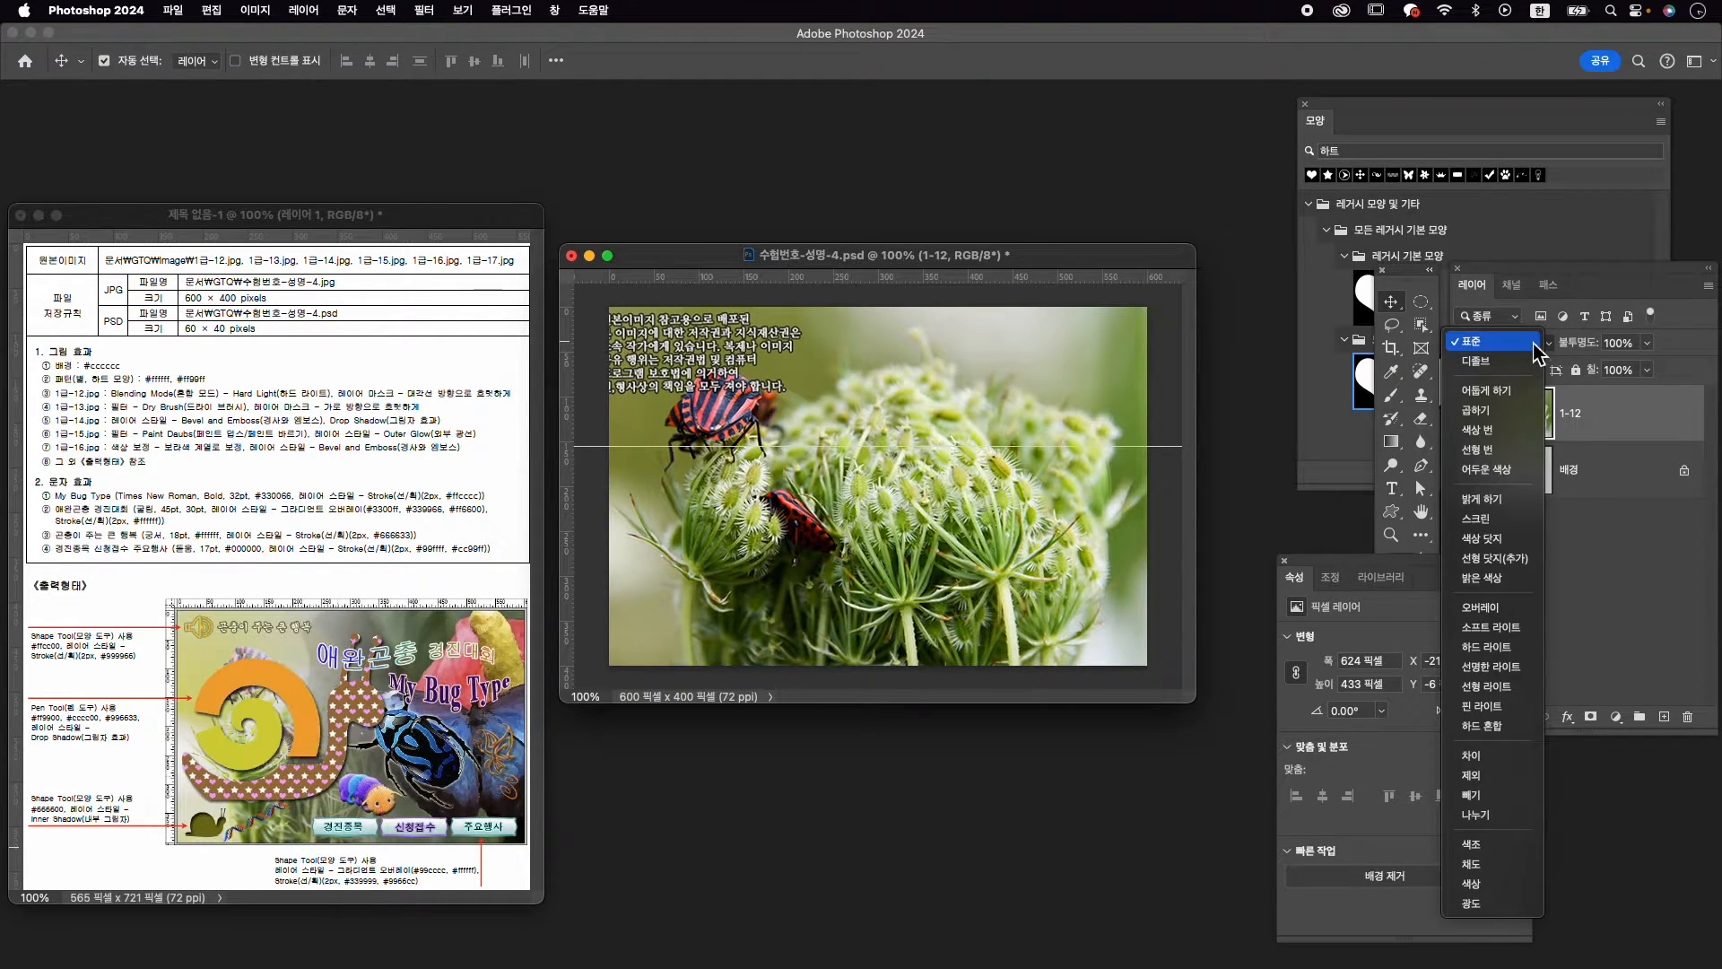
left_click(1534, 652)
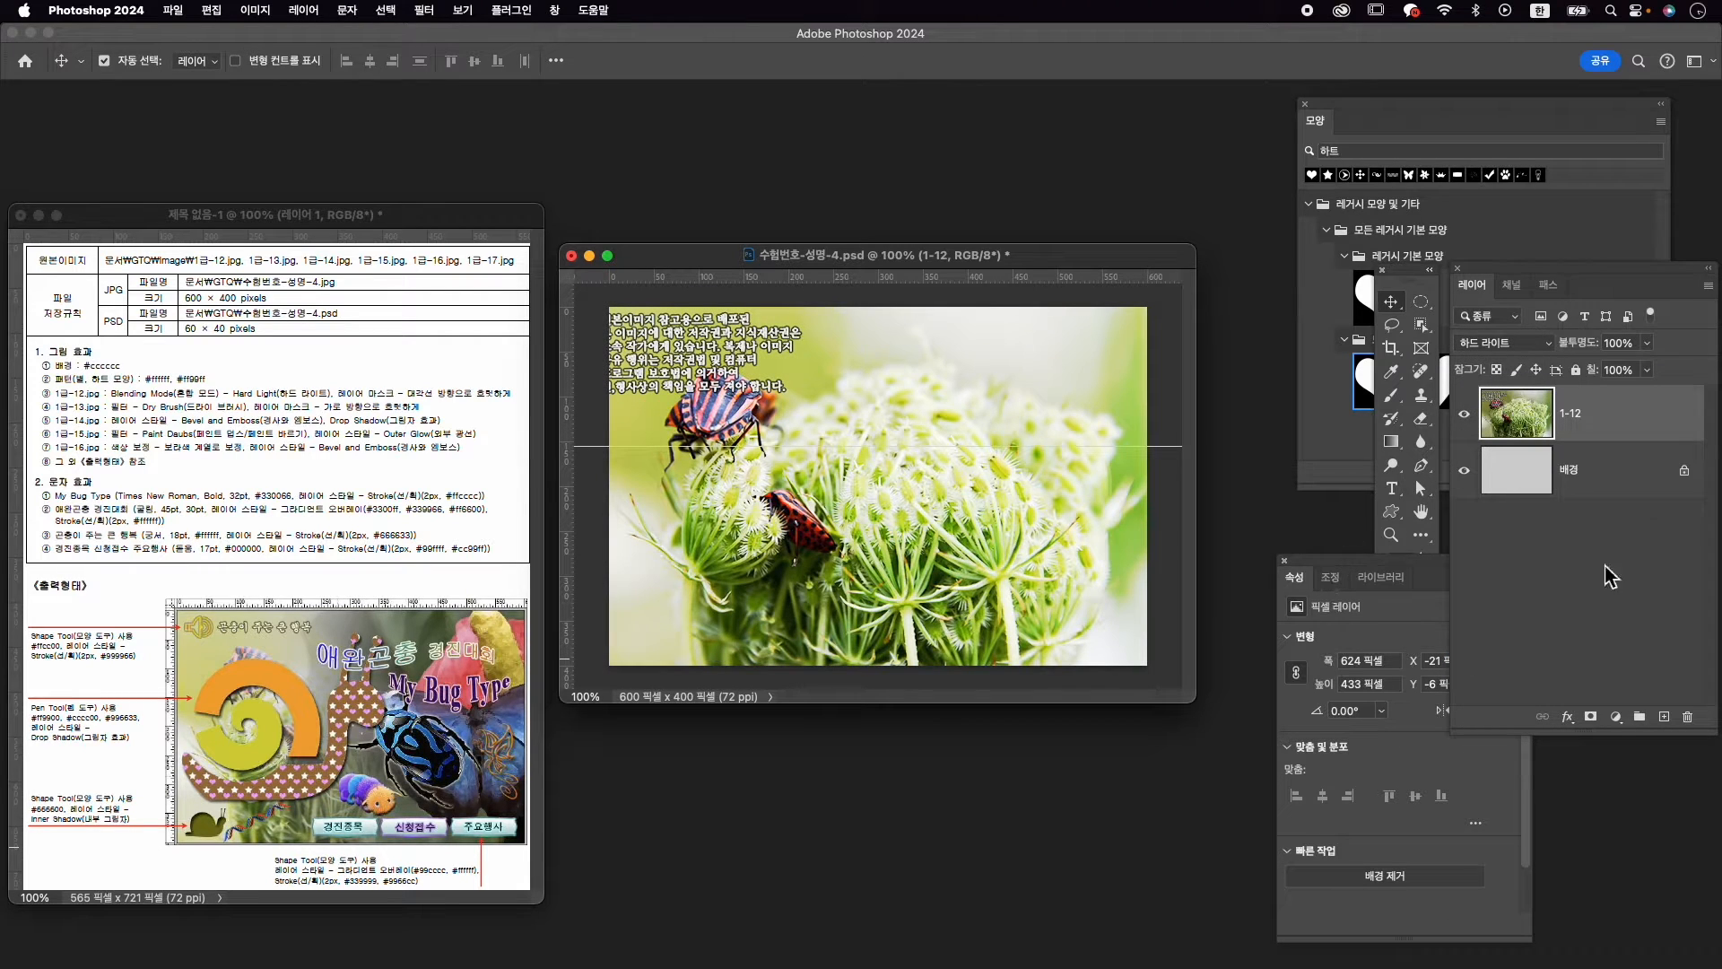
Add a layer mask to 1-12 and fade it diagonally toward the lower right with a white-to-black gradient at about -33°
left_click(1591, 717)
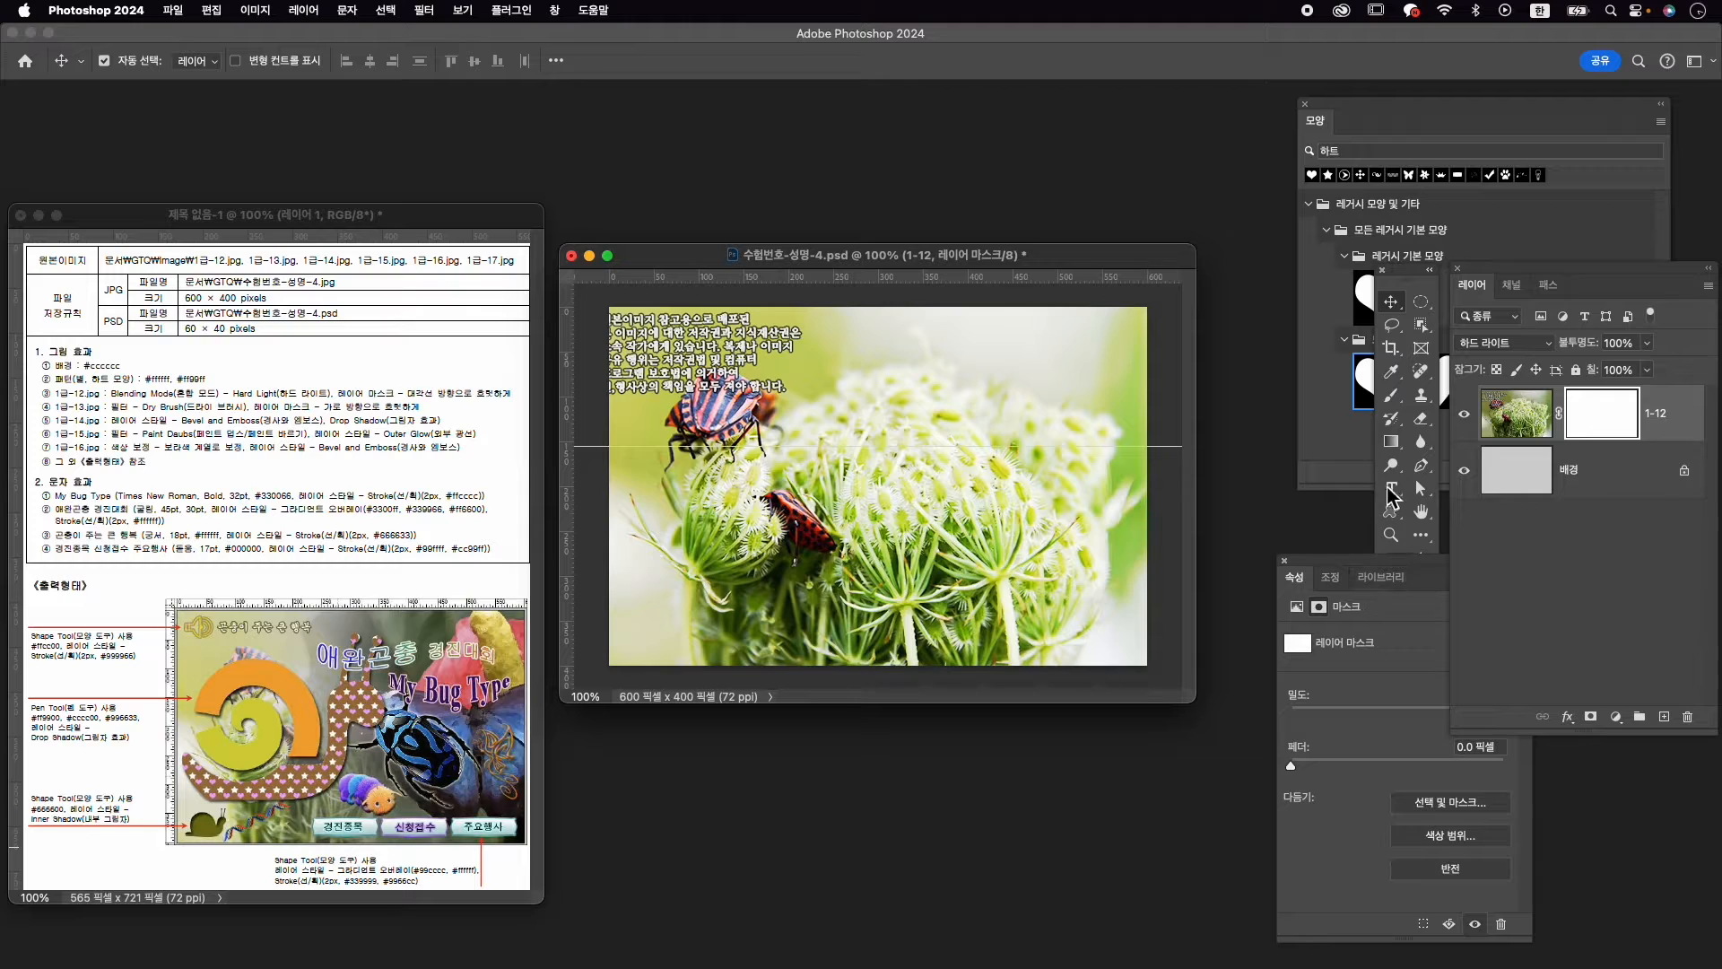
left_click(1391, 442)
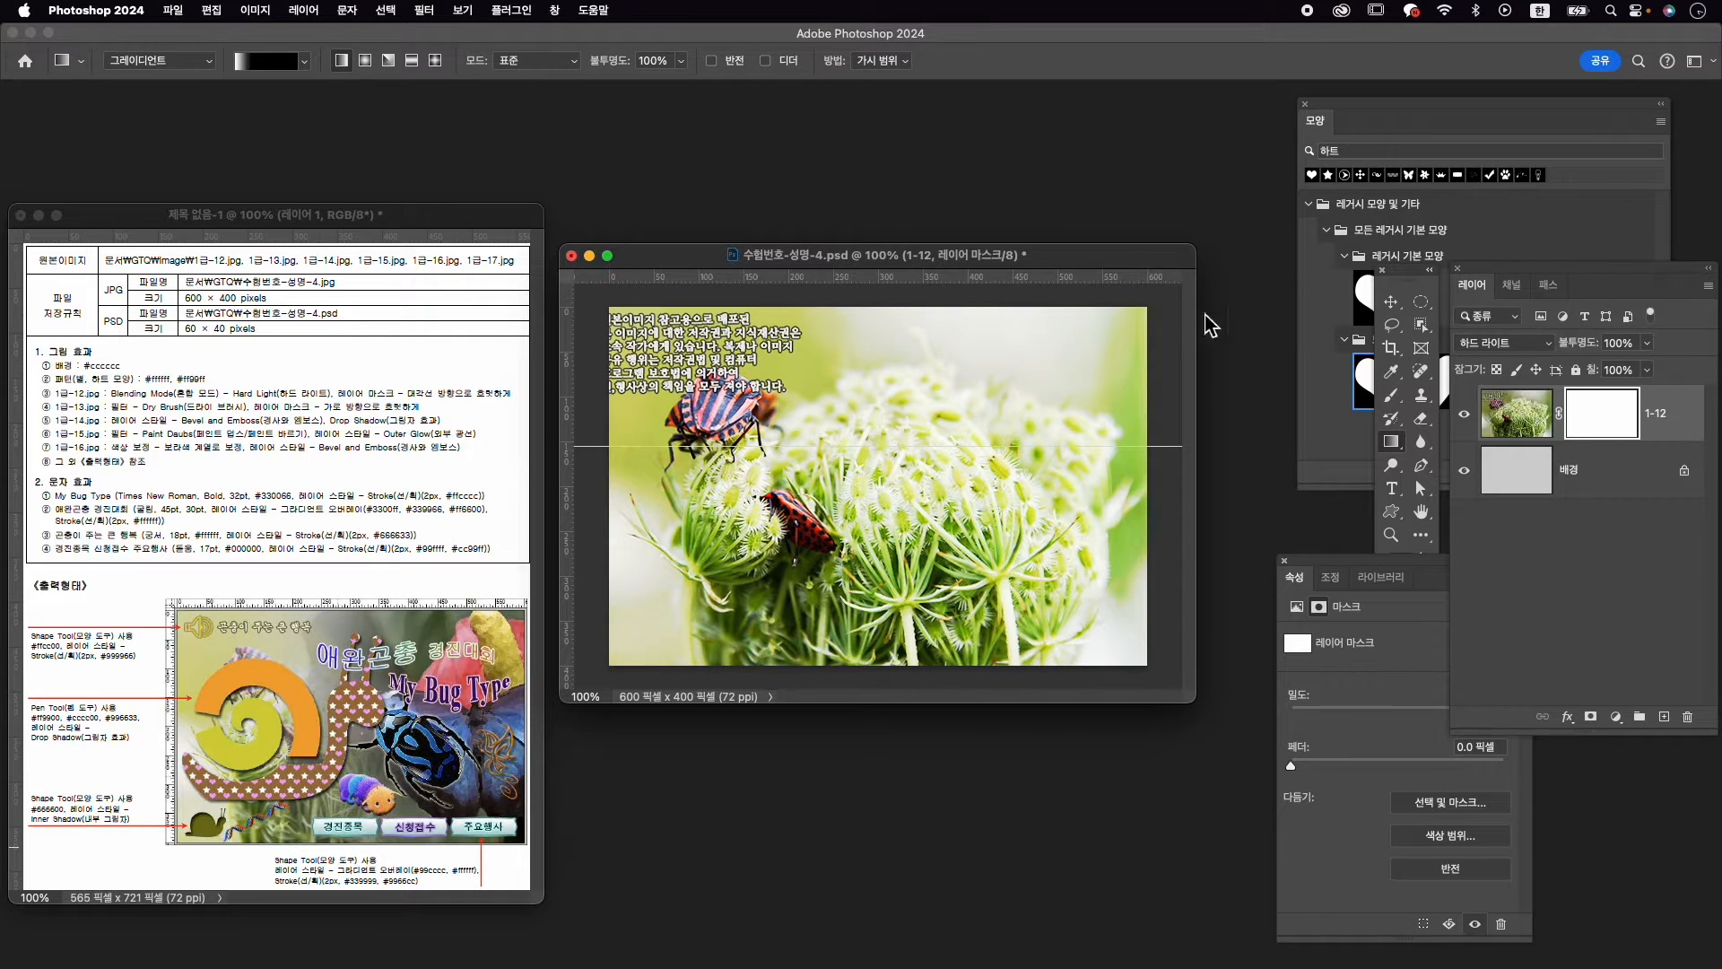
left_click_drag(833, 394, 1172, 584)
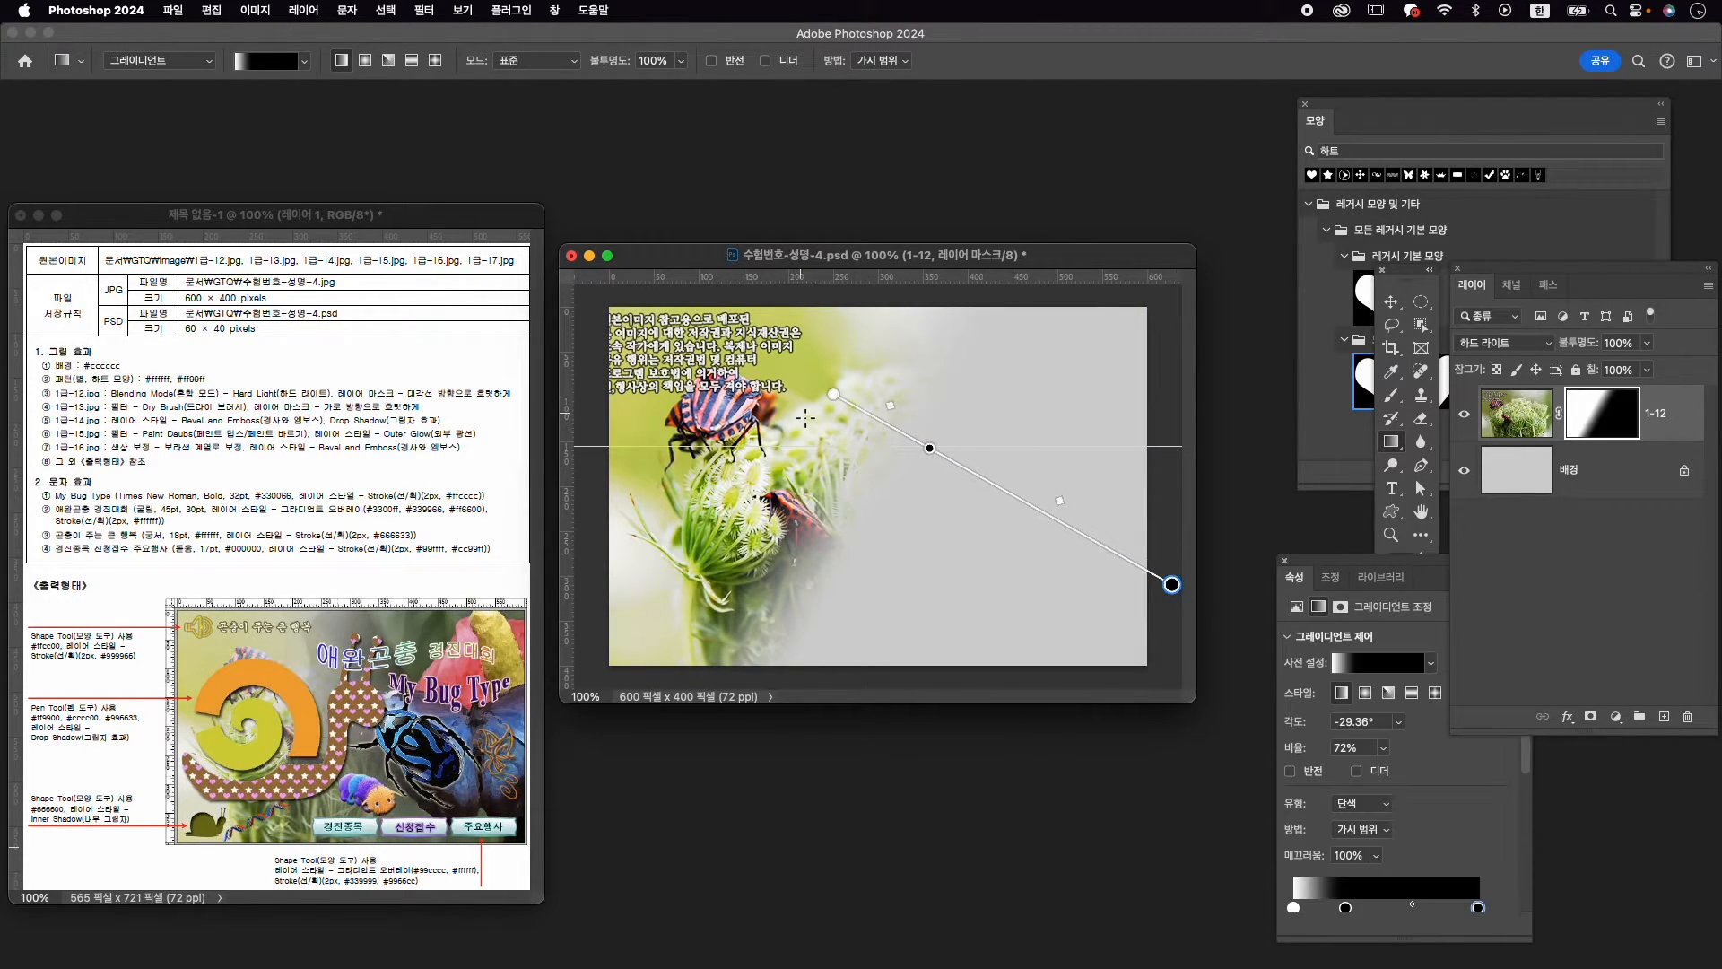
left_click_drag(765, 423, 1163, 631)
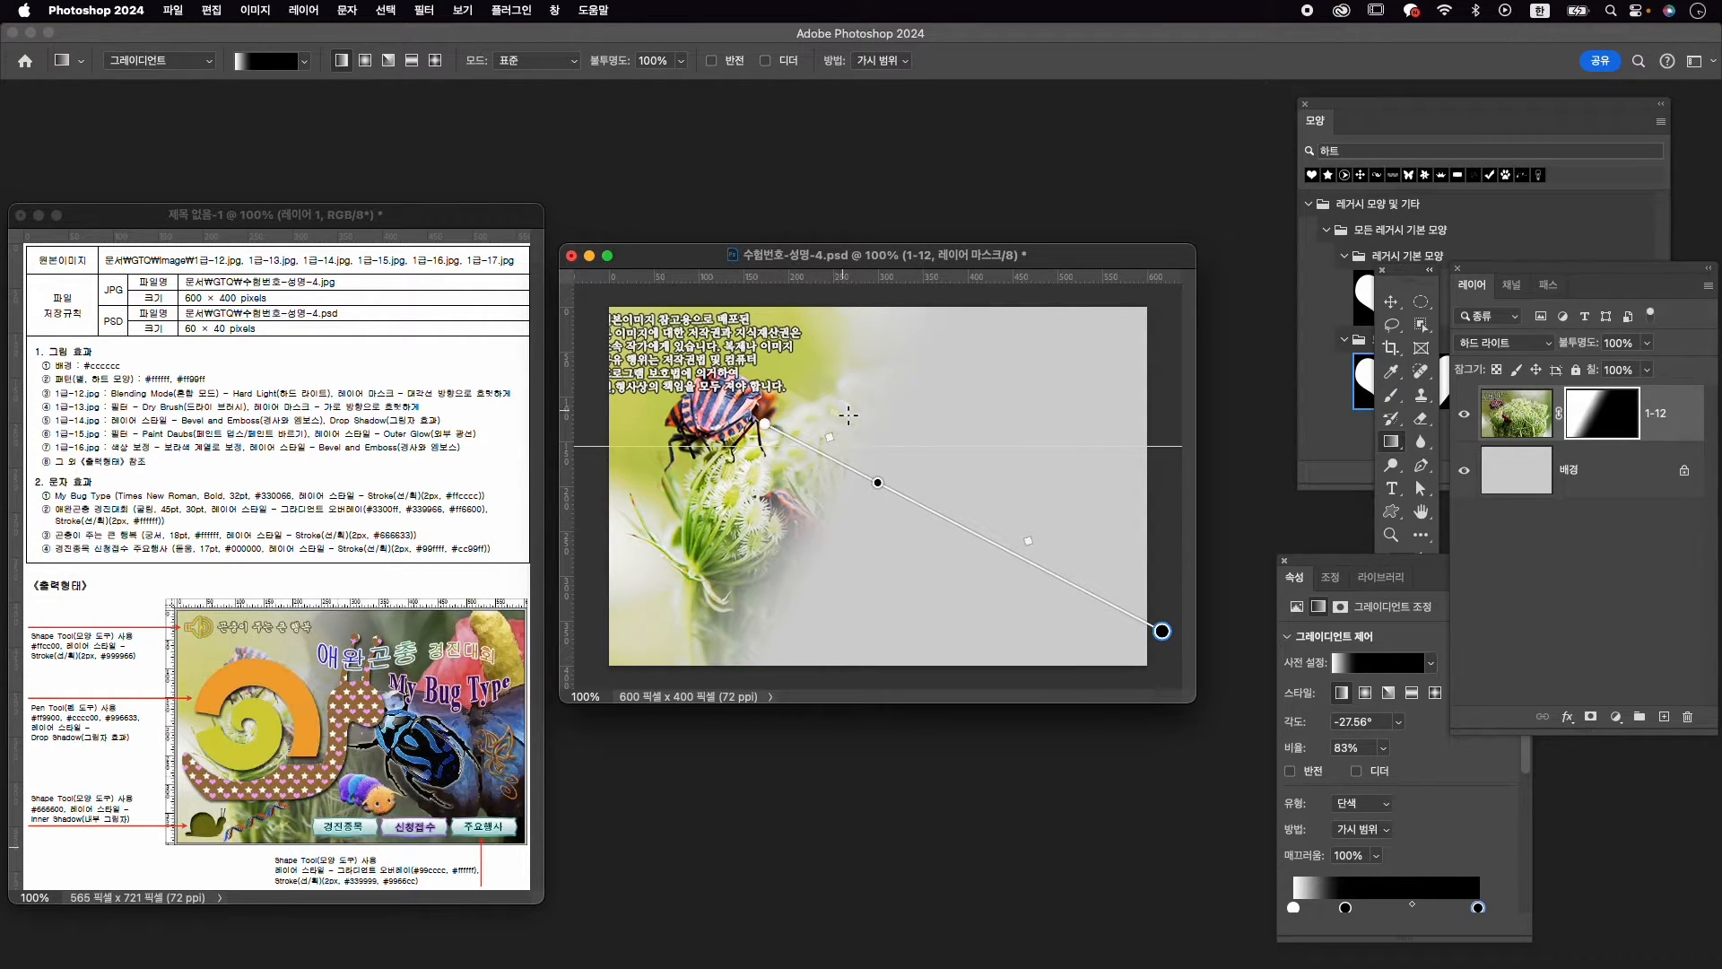
left_click_drag(810, 402, 1272, 706)
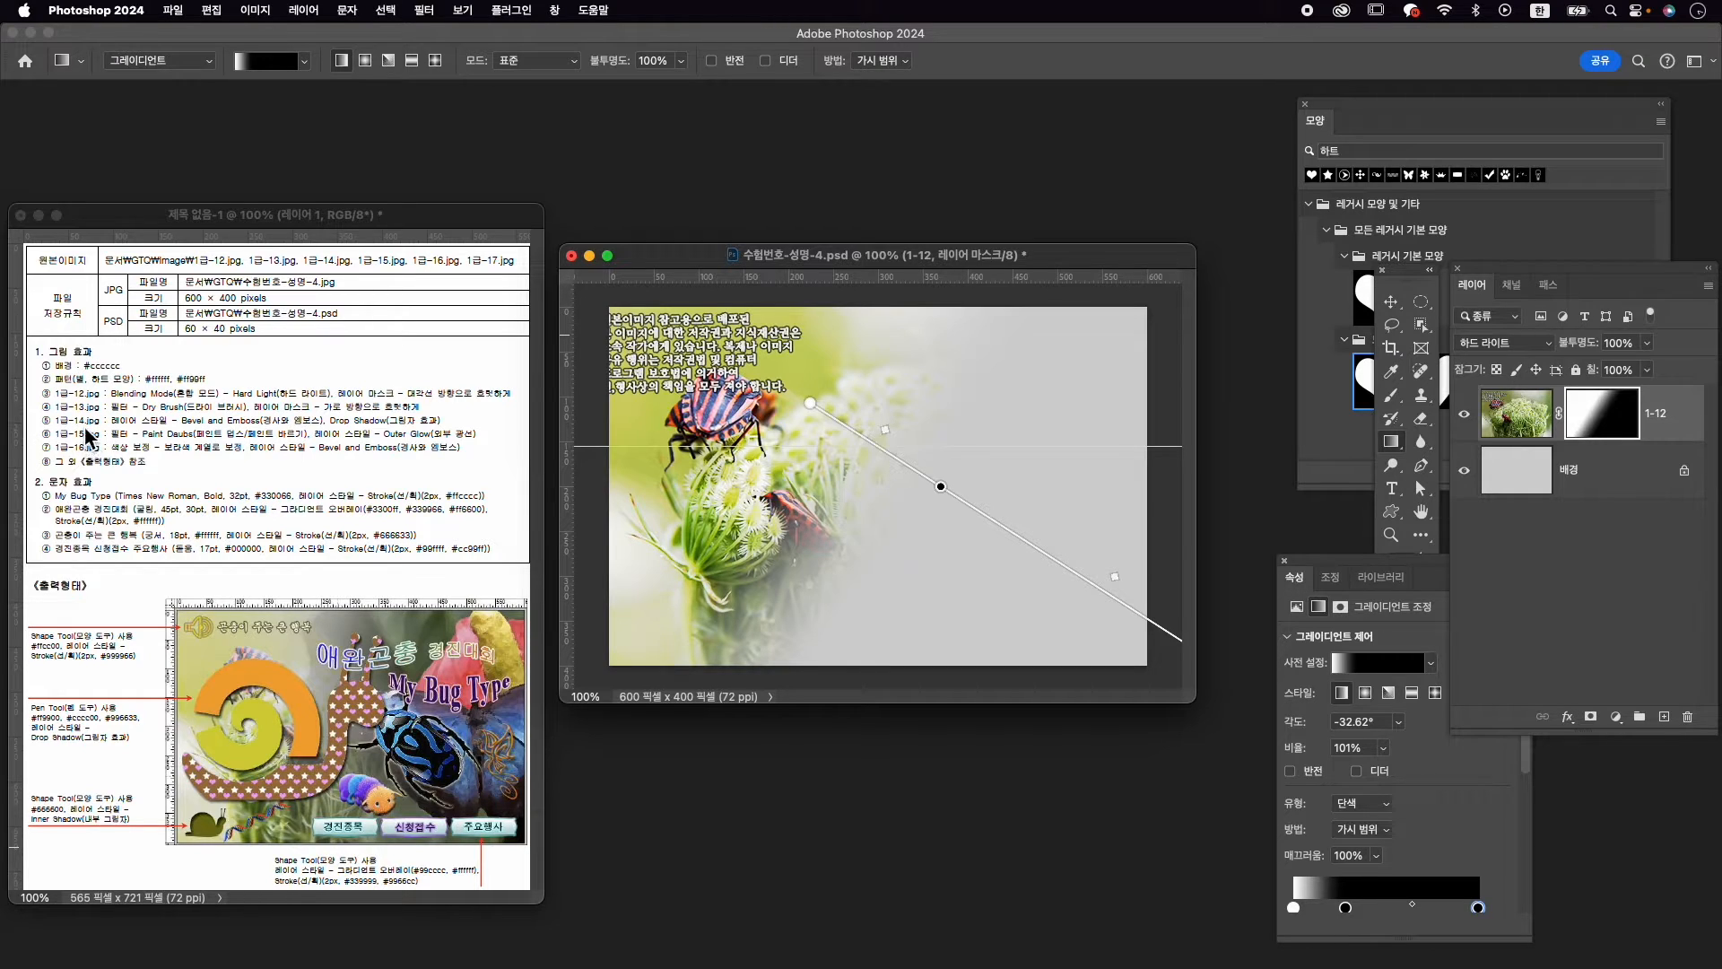
Open 1급-13.jpg from the Image folder and place its window beside the exam sheet
key("super+o")
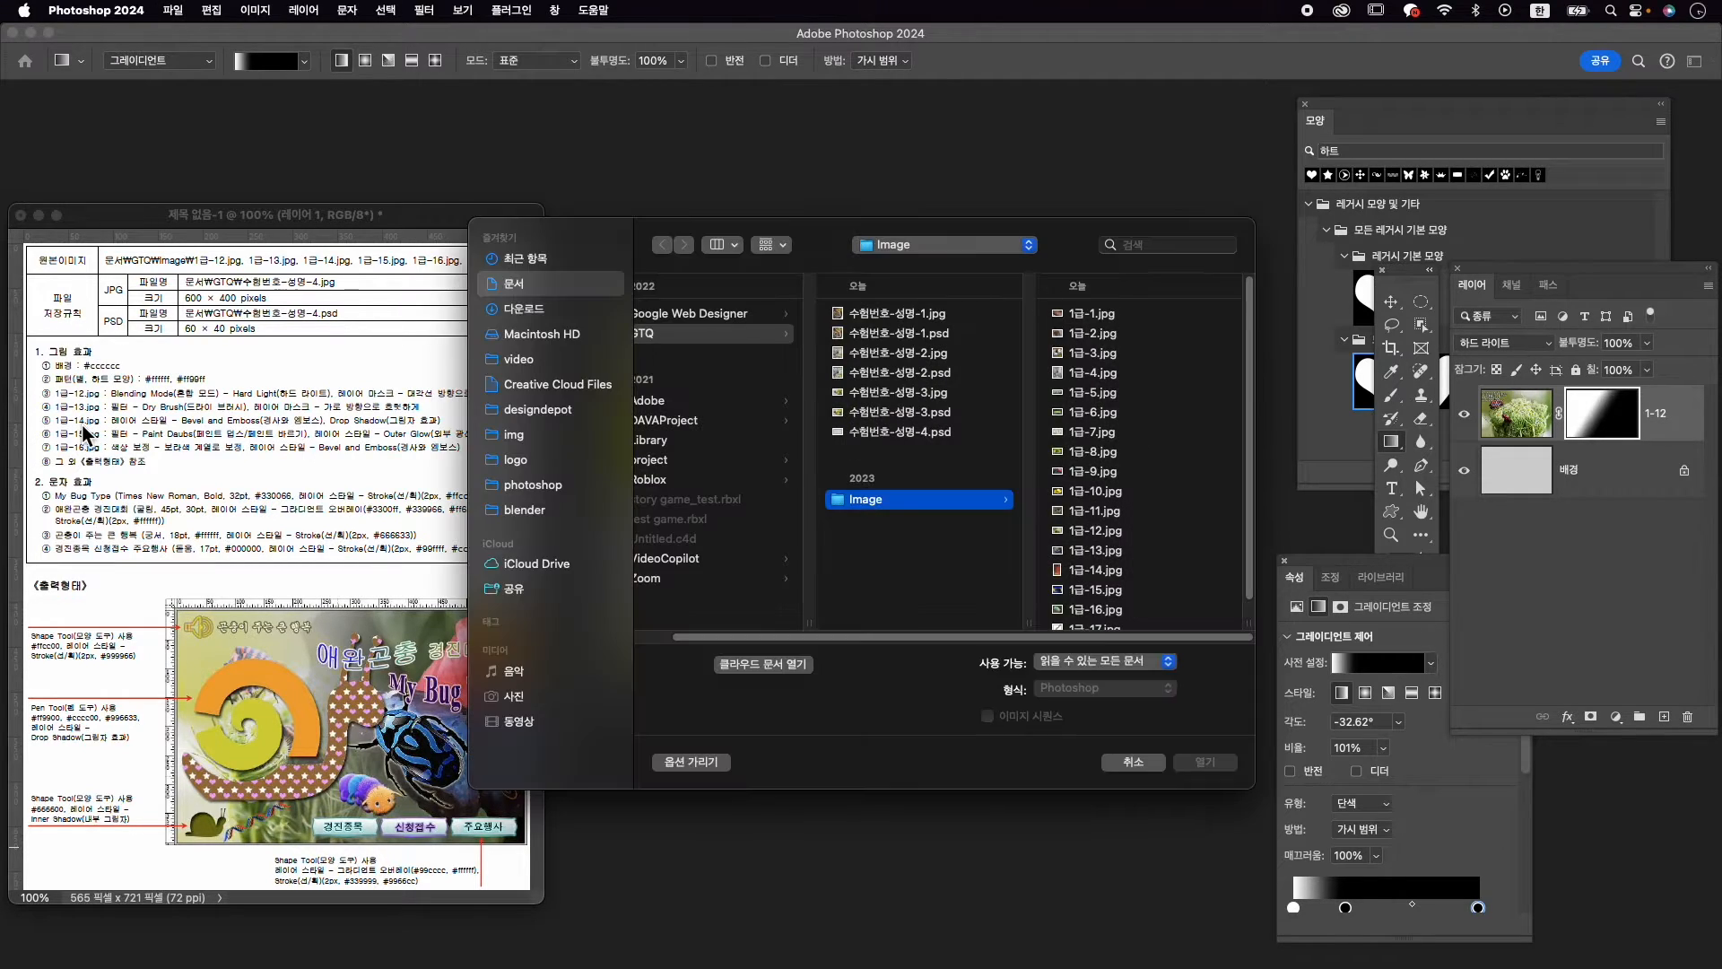
left_click(1113, 551)
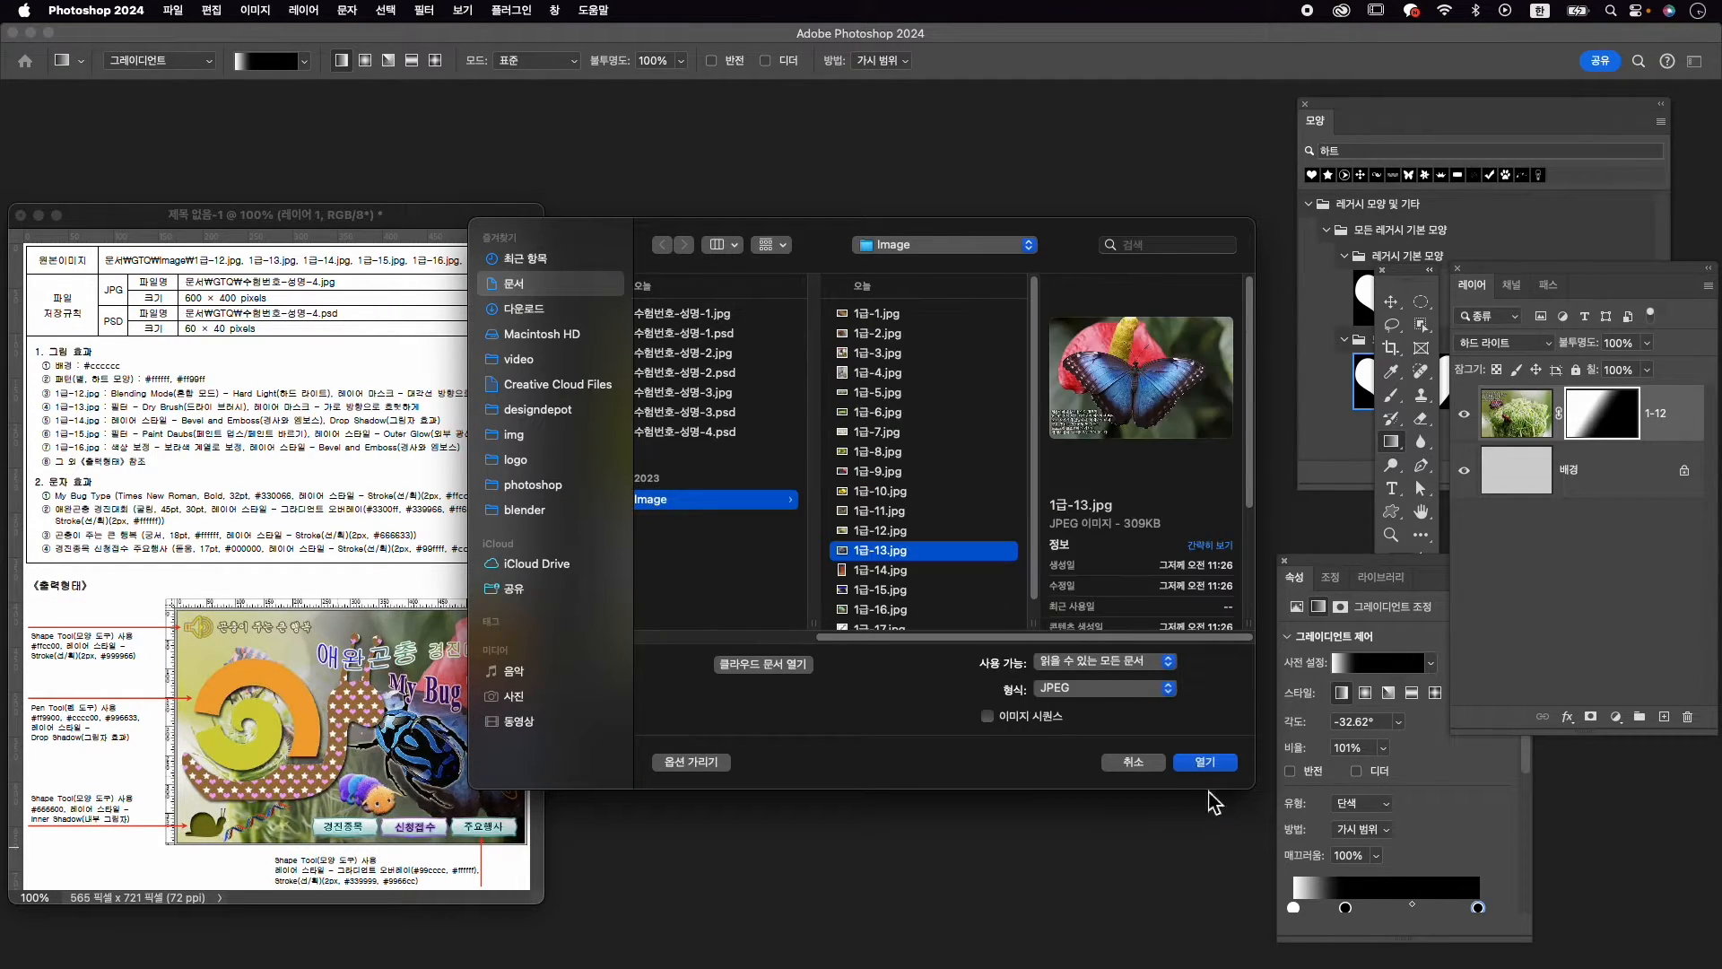
left_click(1206, 762)
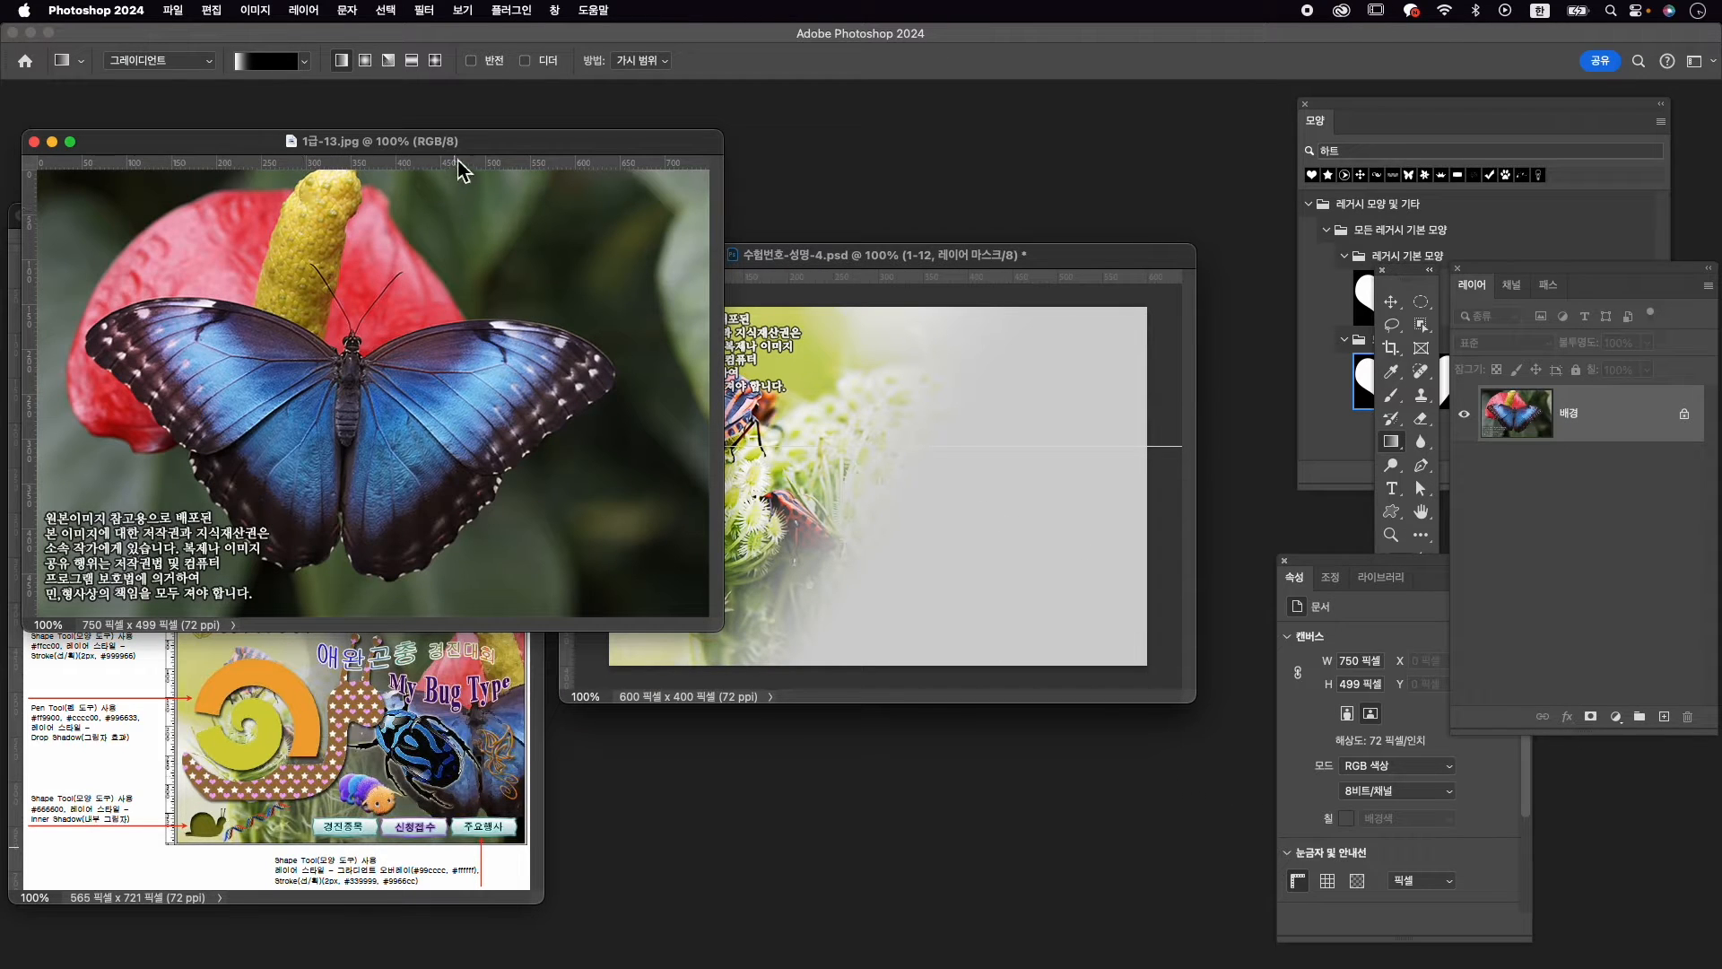
left_click_drag(457, 141, 1013, 135)
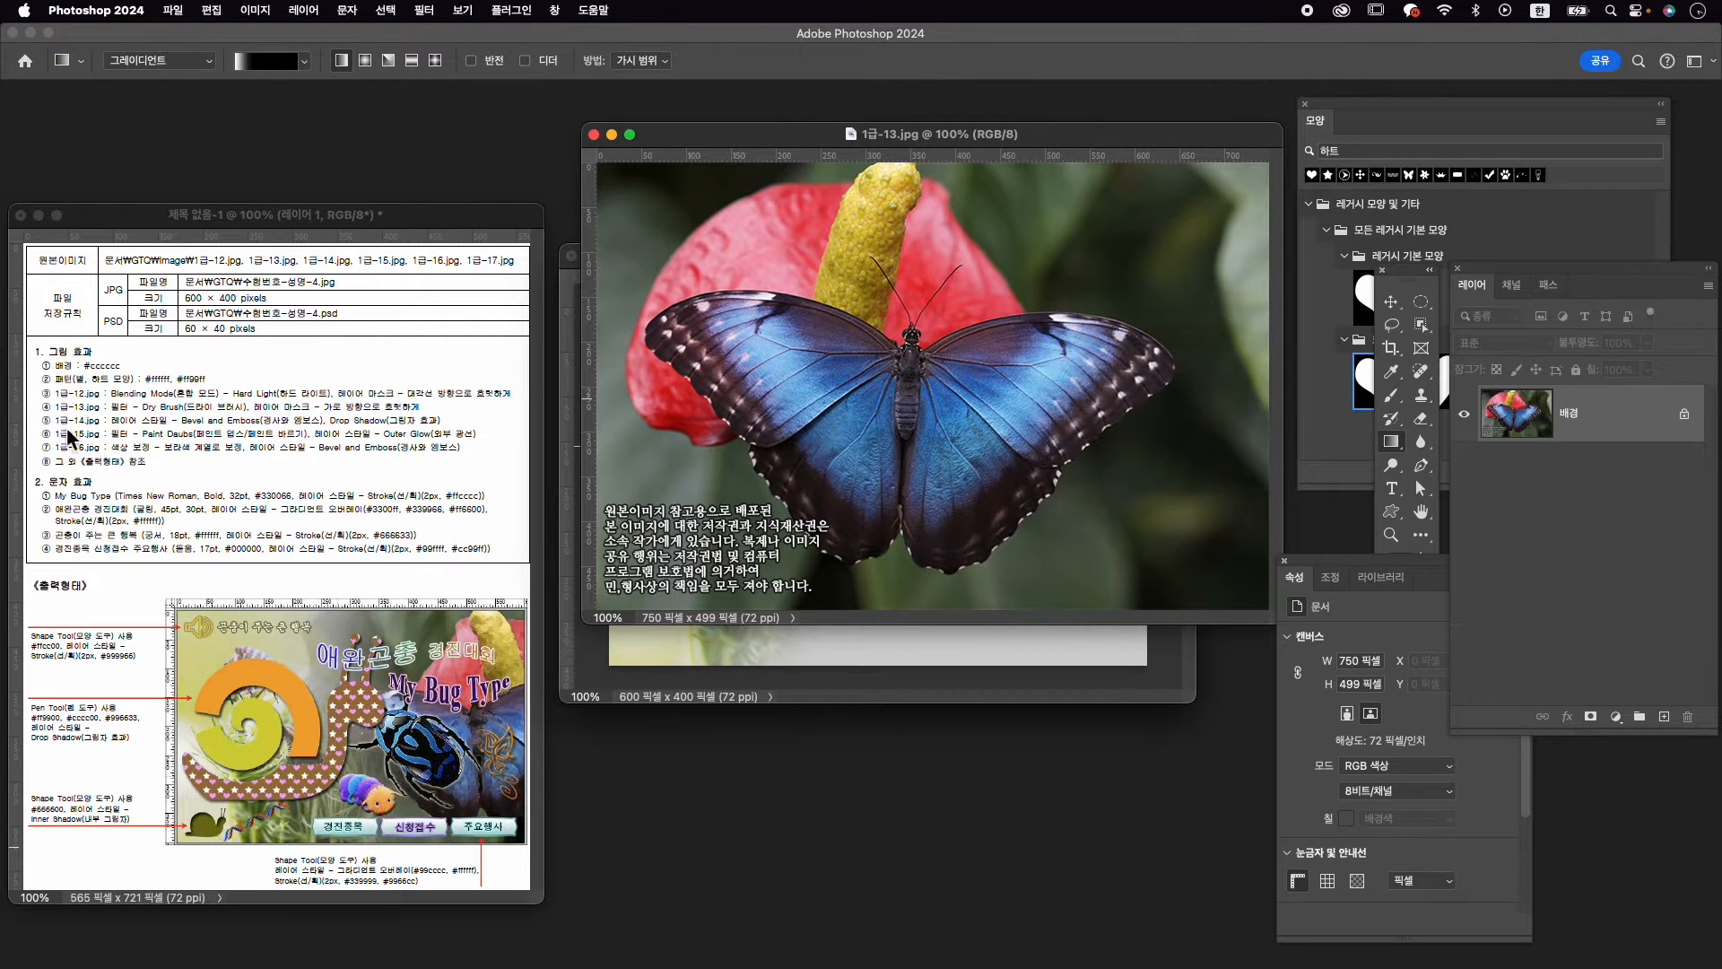
Apply the Dry Brush (드라이 브러시) filter to the butterfly photo with brush size 2, detail 8 and texture 1
key("v")
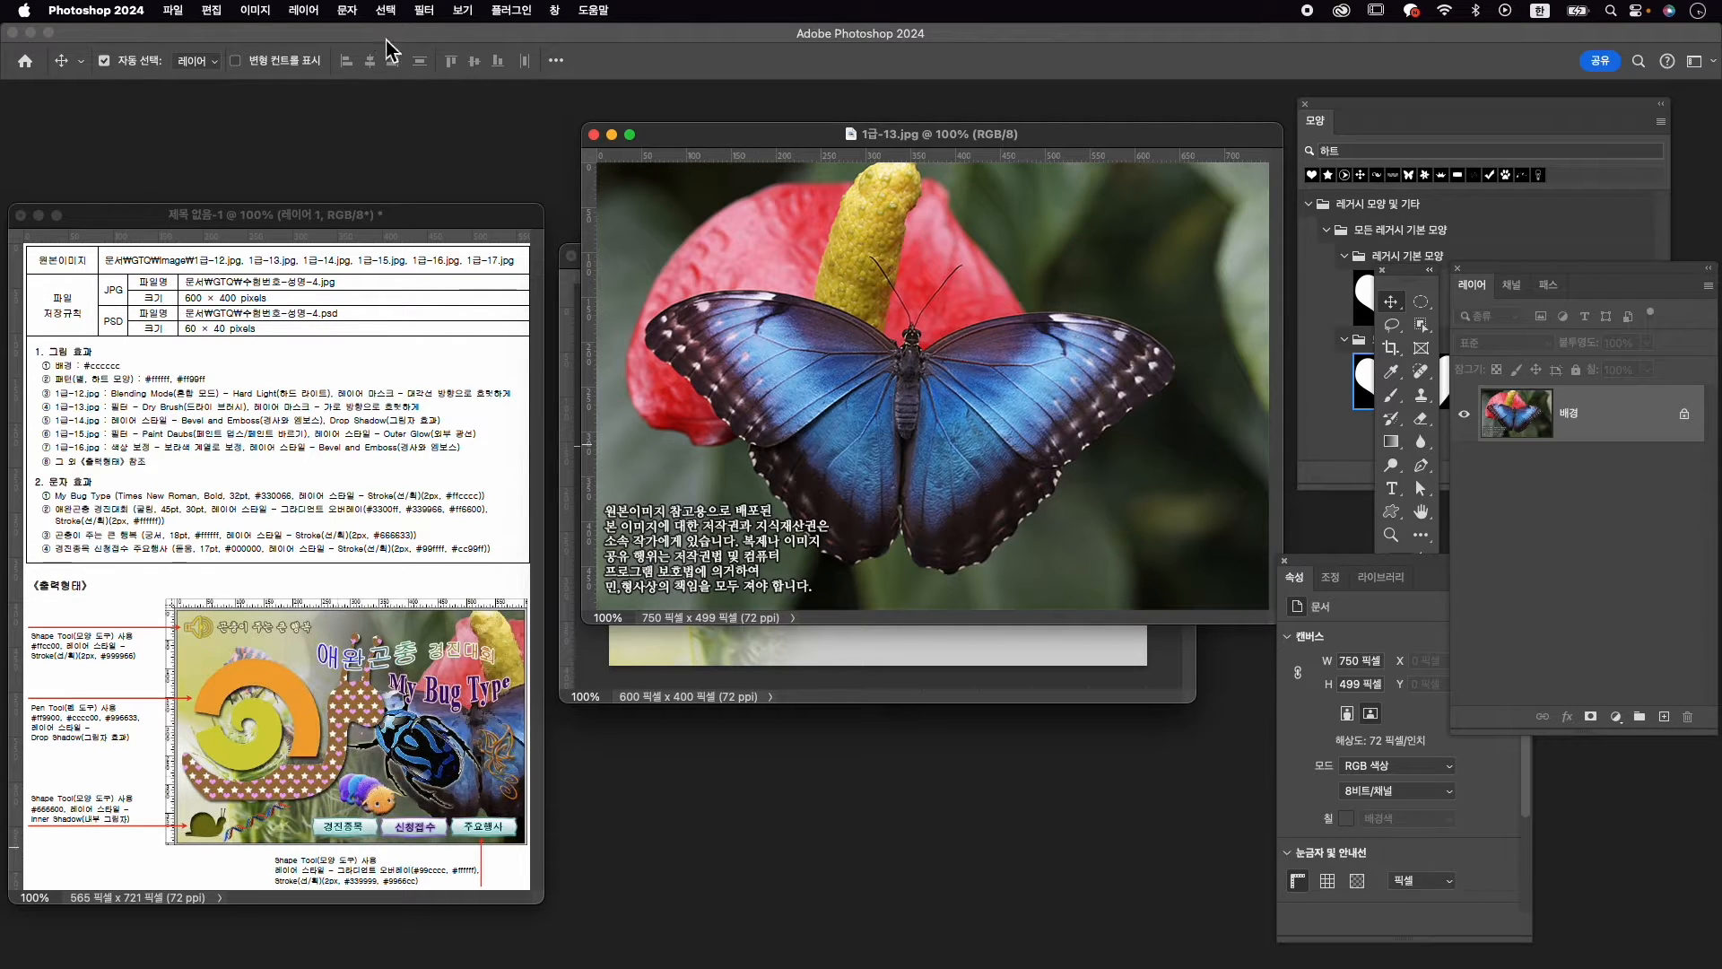
left_click(437, 12)
left_click(484, 130)
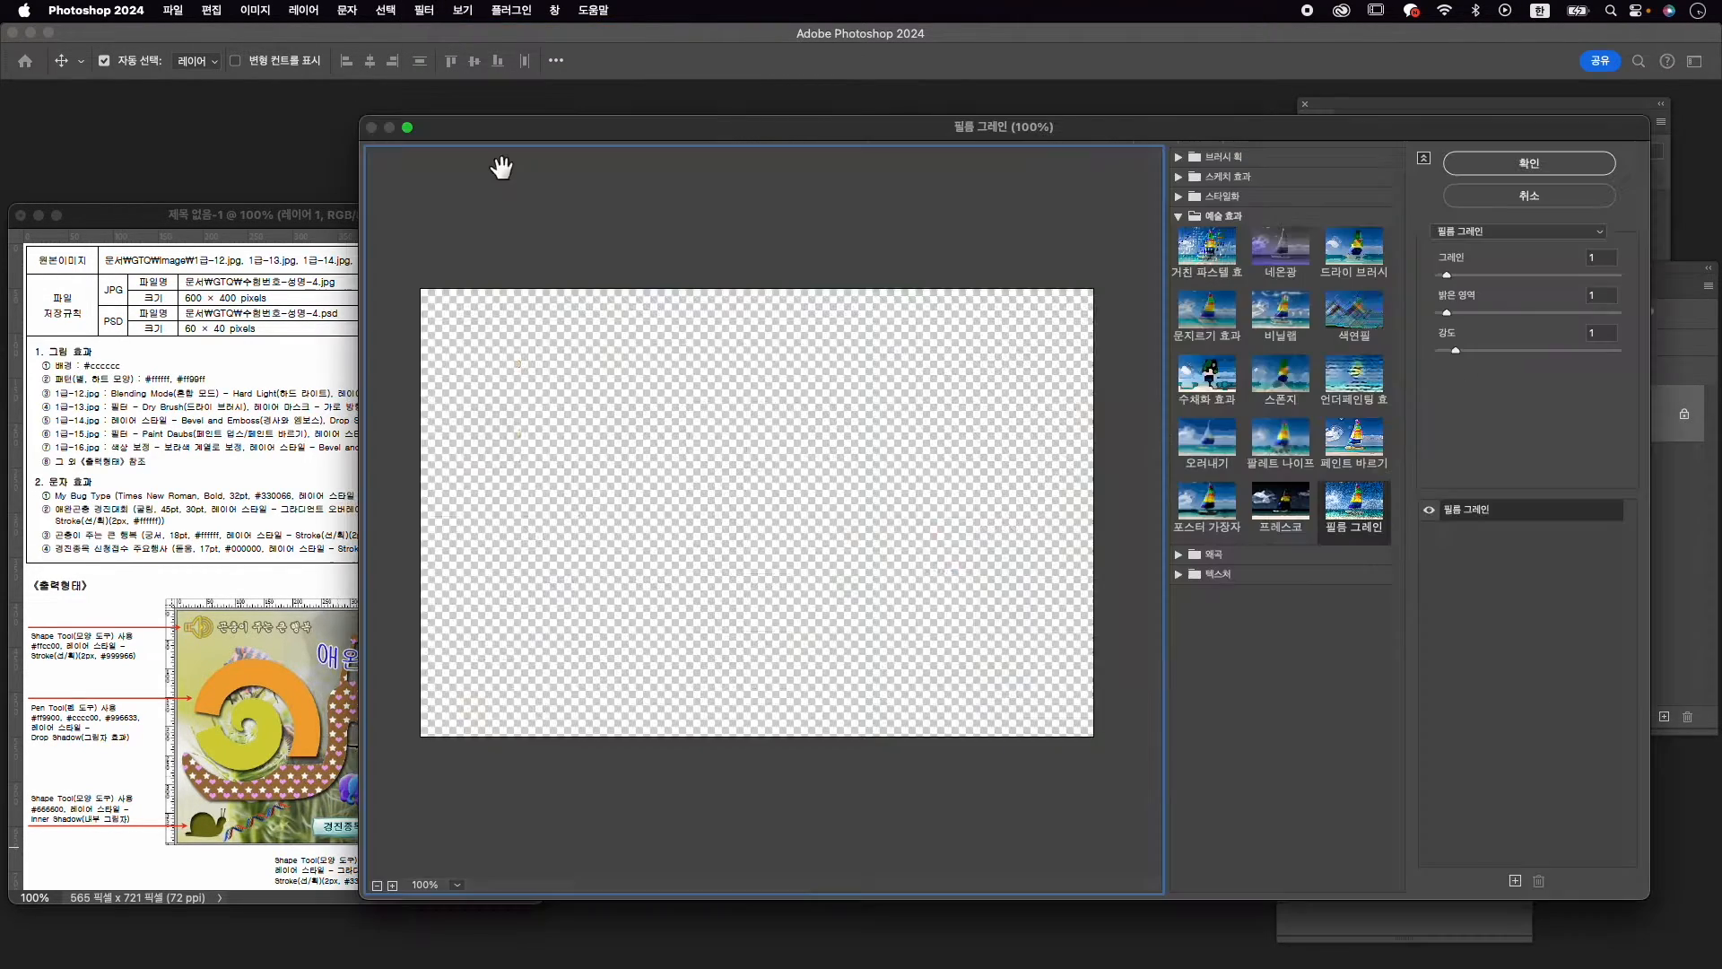
left_click(1354, 249)
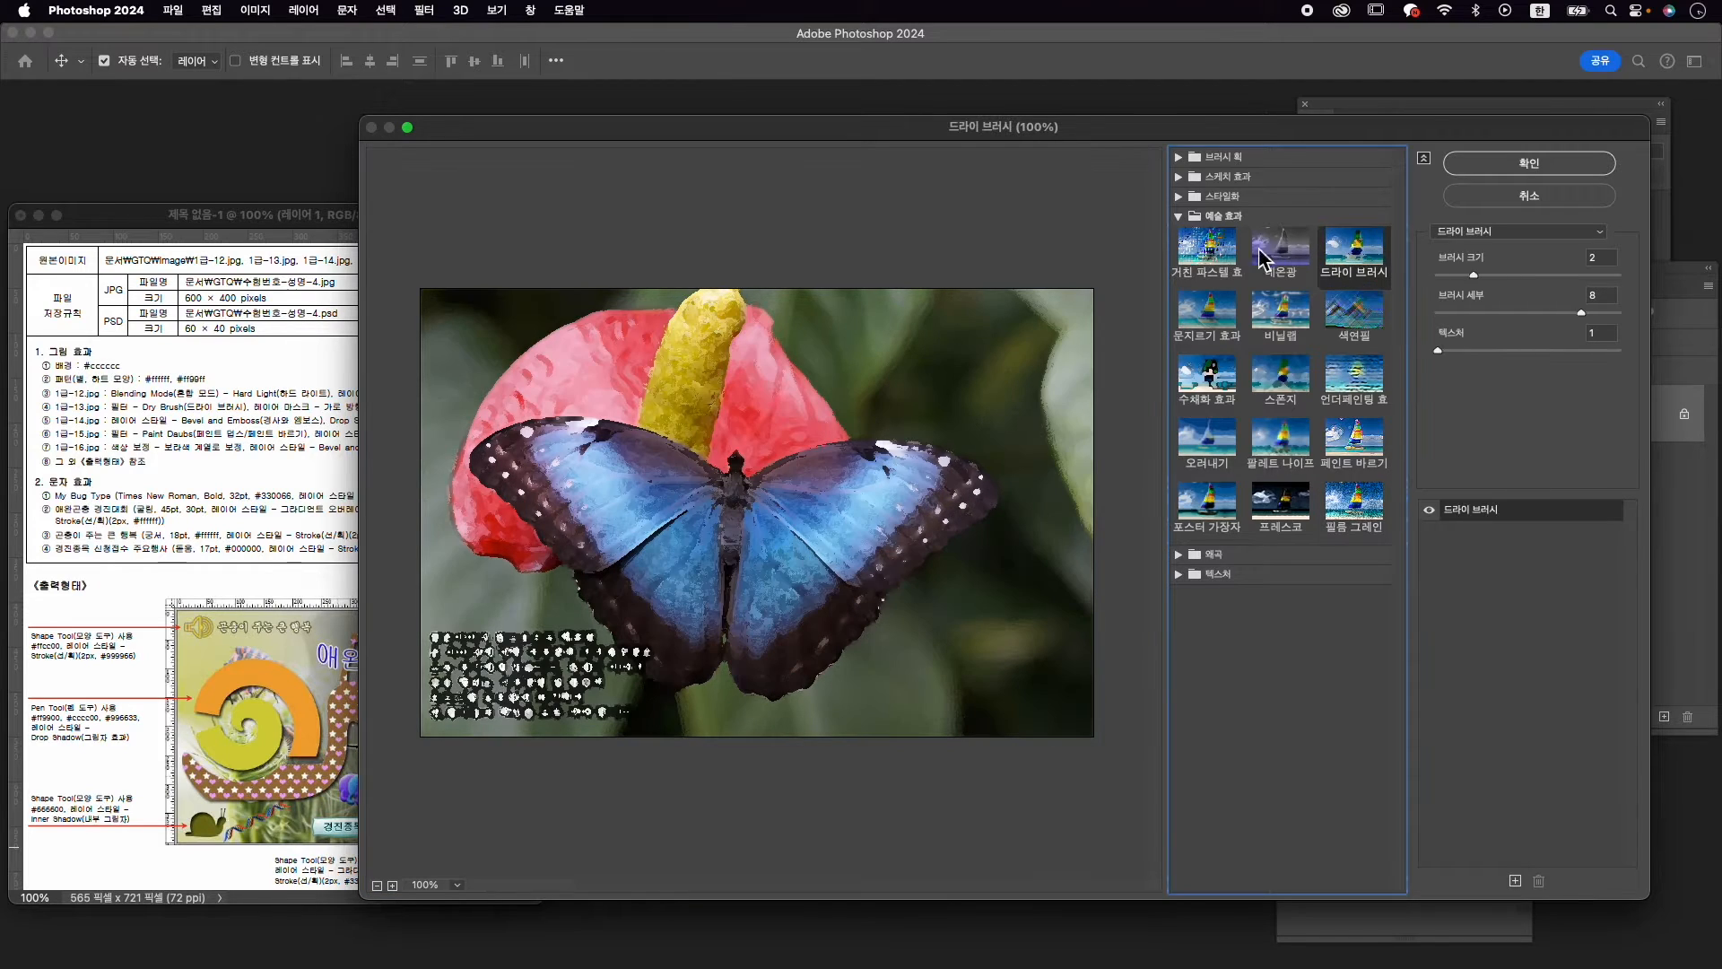
left_click(1535, 166)
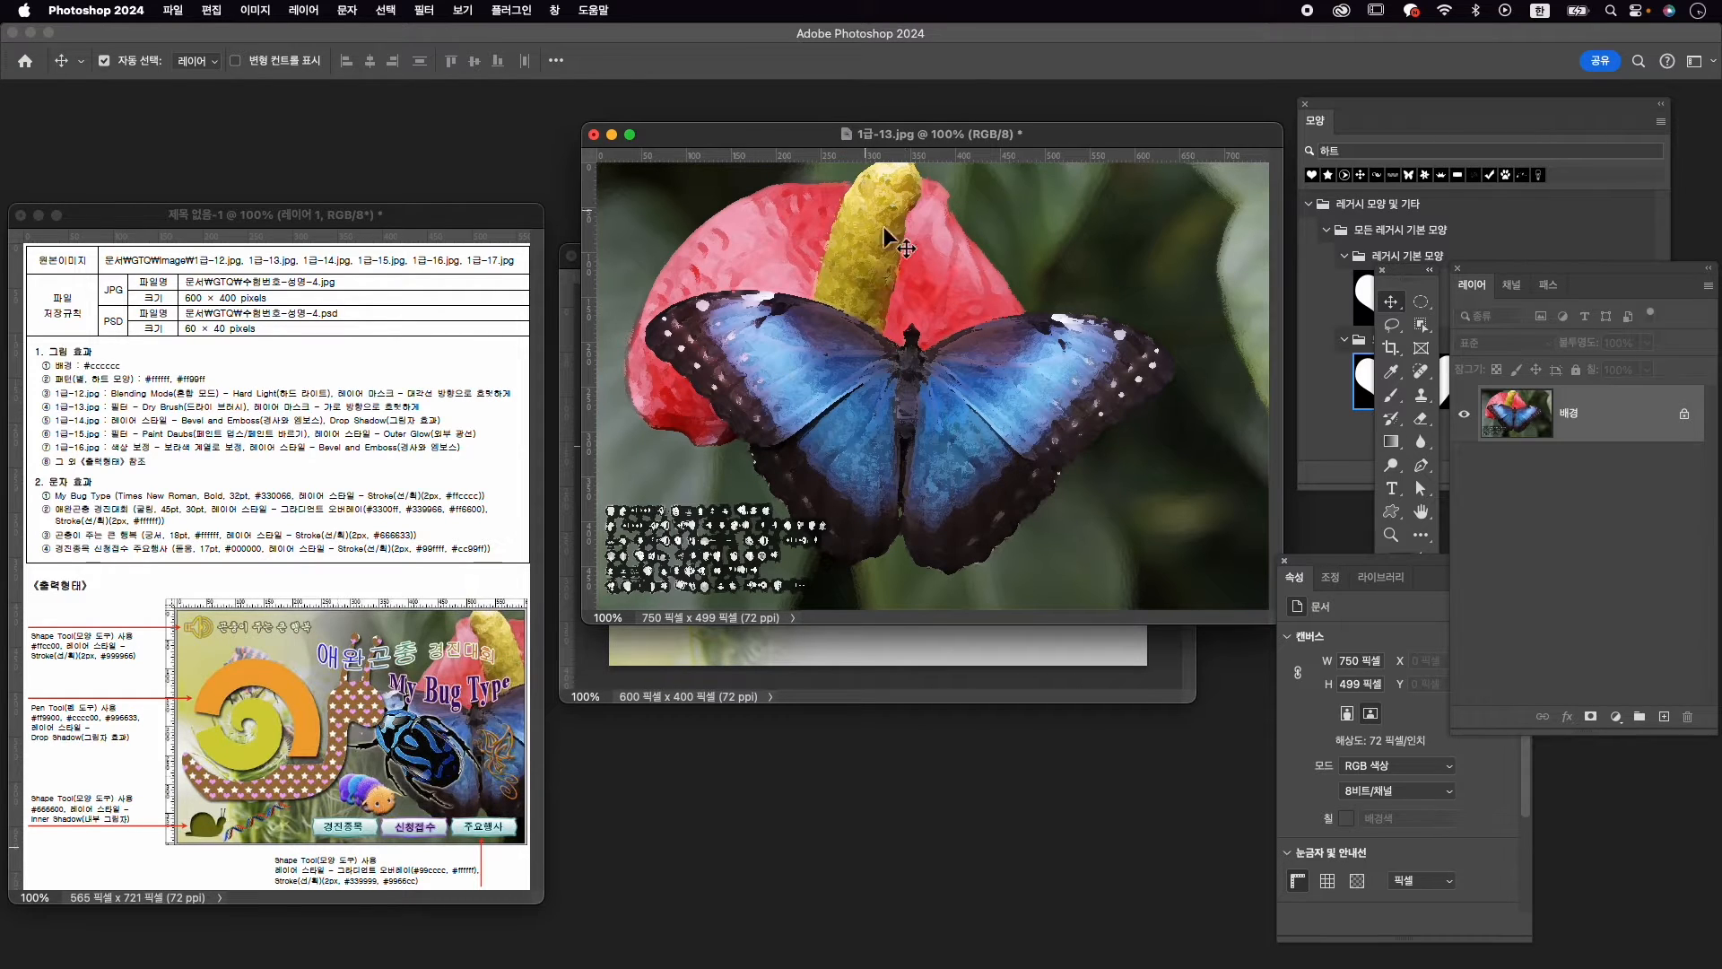
Copy the filtered butterfly photo into the 수험번호-성명-4 poster and close 1급-13.jpg without saving
left_click_drag(956, 138, 527, 157)
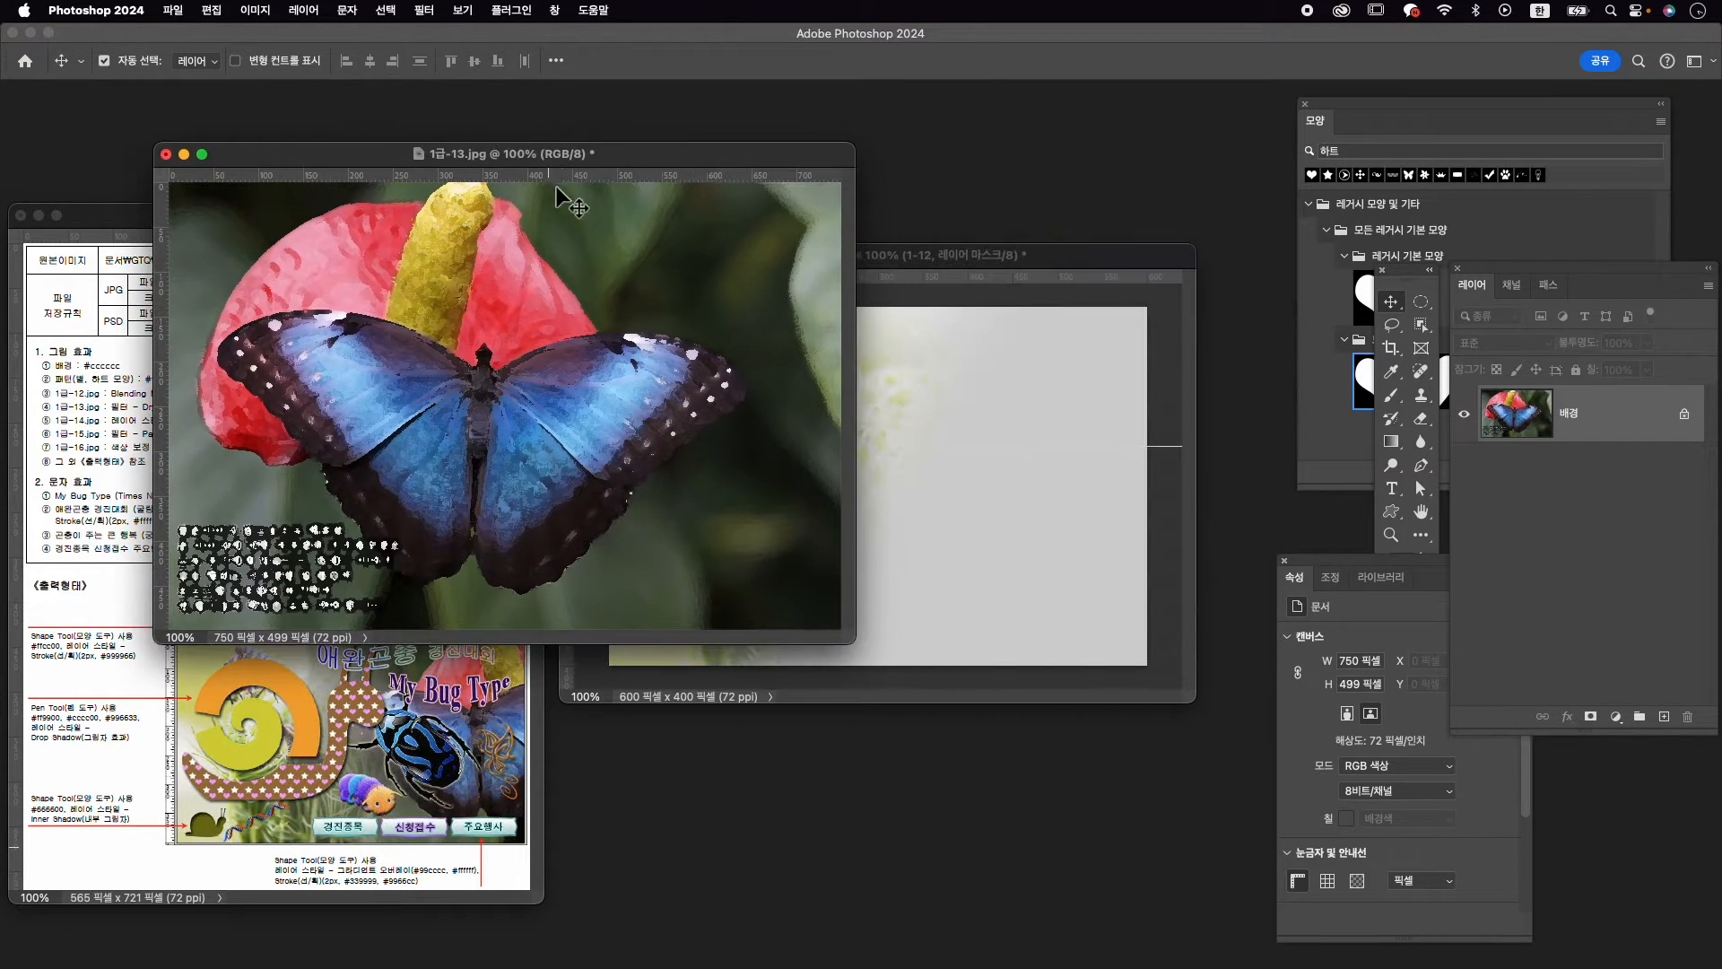
left_click_drag(976, 421, 976, 423)
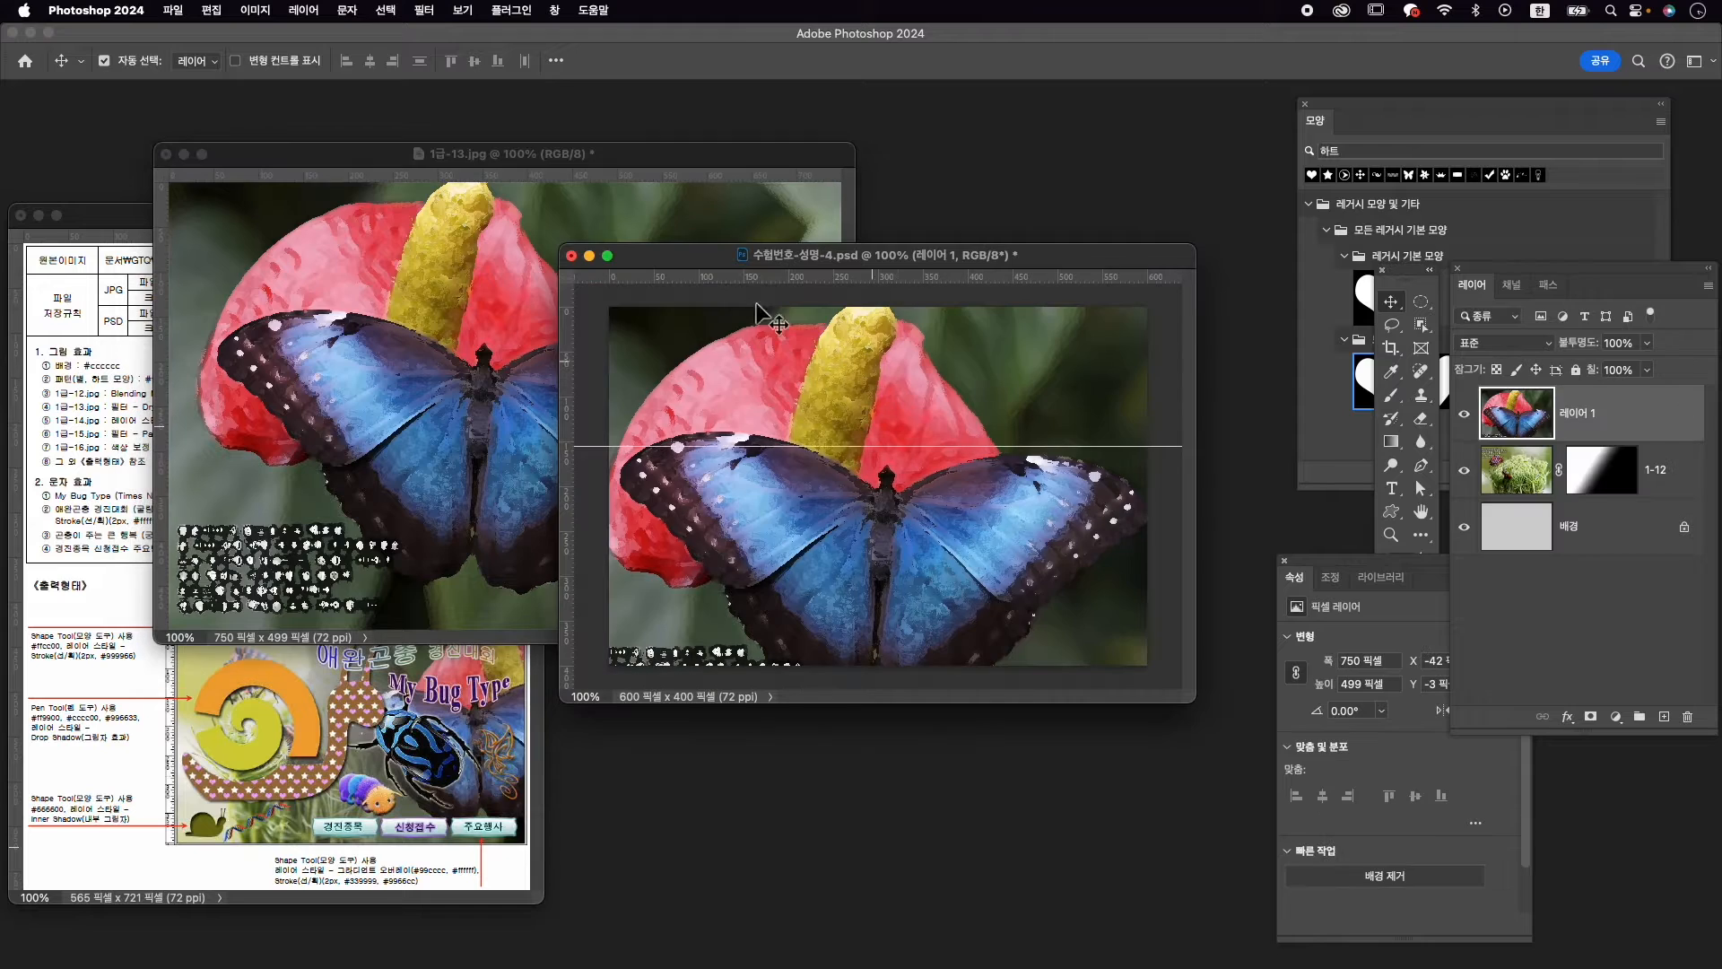
left_click(167, 156)
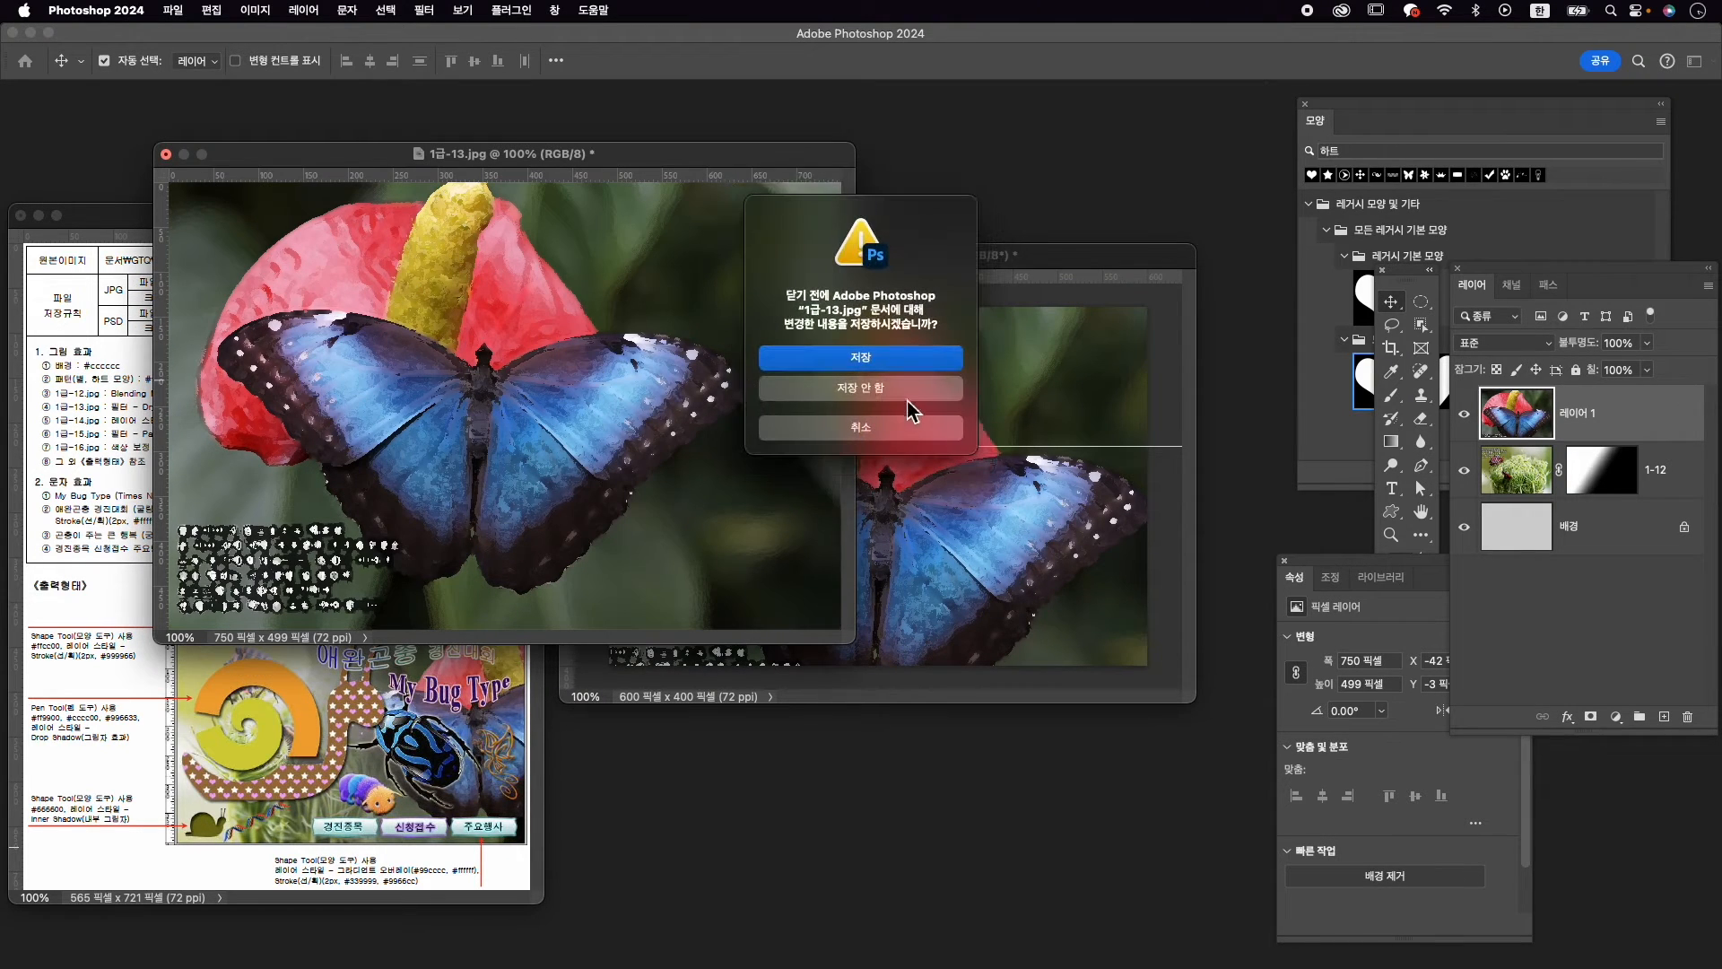
left_click(908, 403)
Rename the pasted butterfly photo's layer as 1-13
double_click(1589, 426)
type("1")
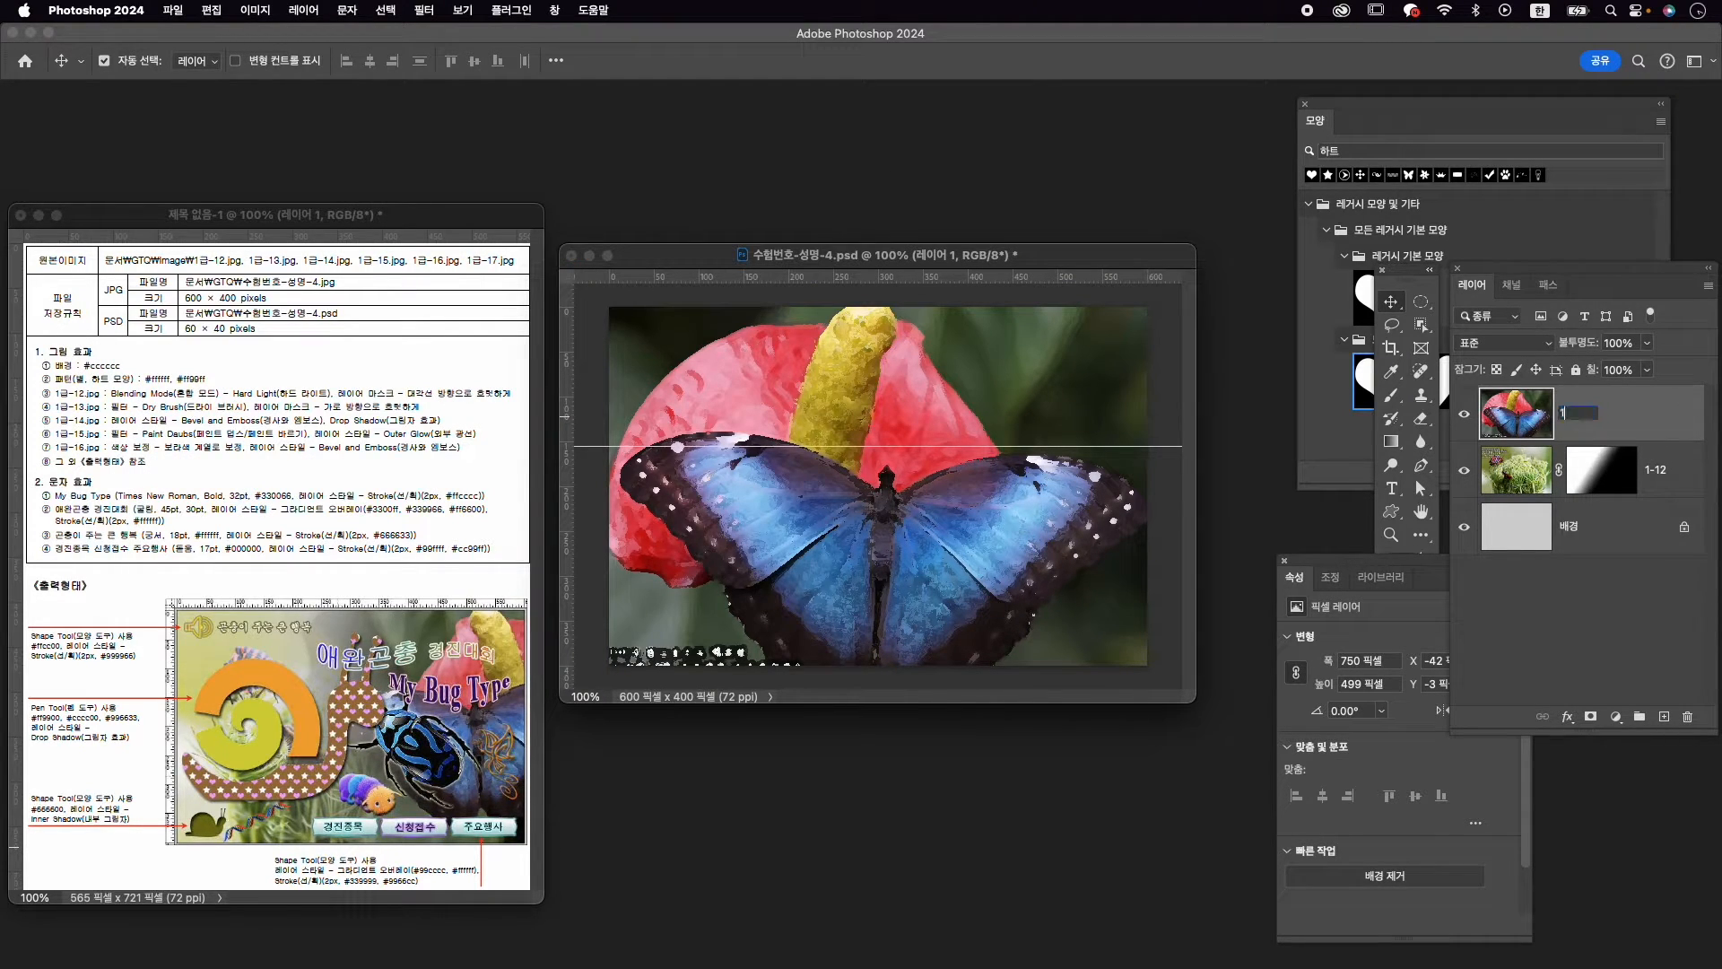
type("-13")
key("Return")
Flip the 1-13 photo horizontally, scale it to about 609 × 405 px and position it at about X 191, Y -2 px
key("super+t")
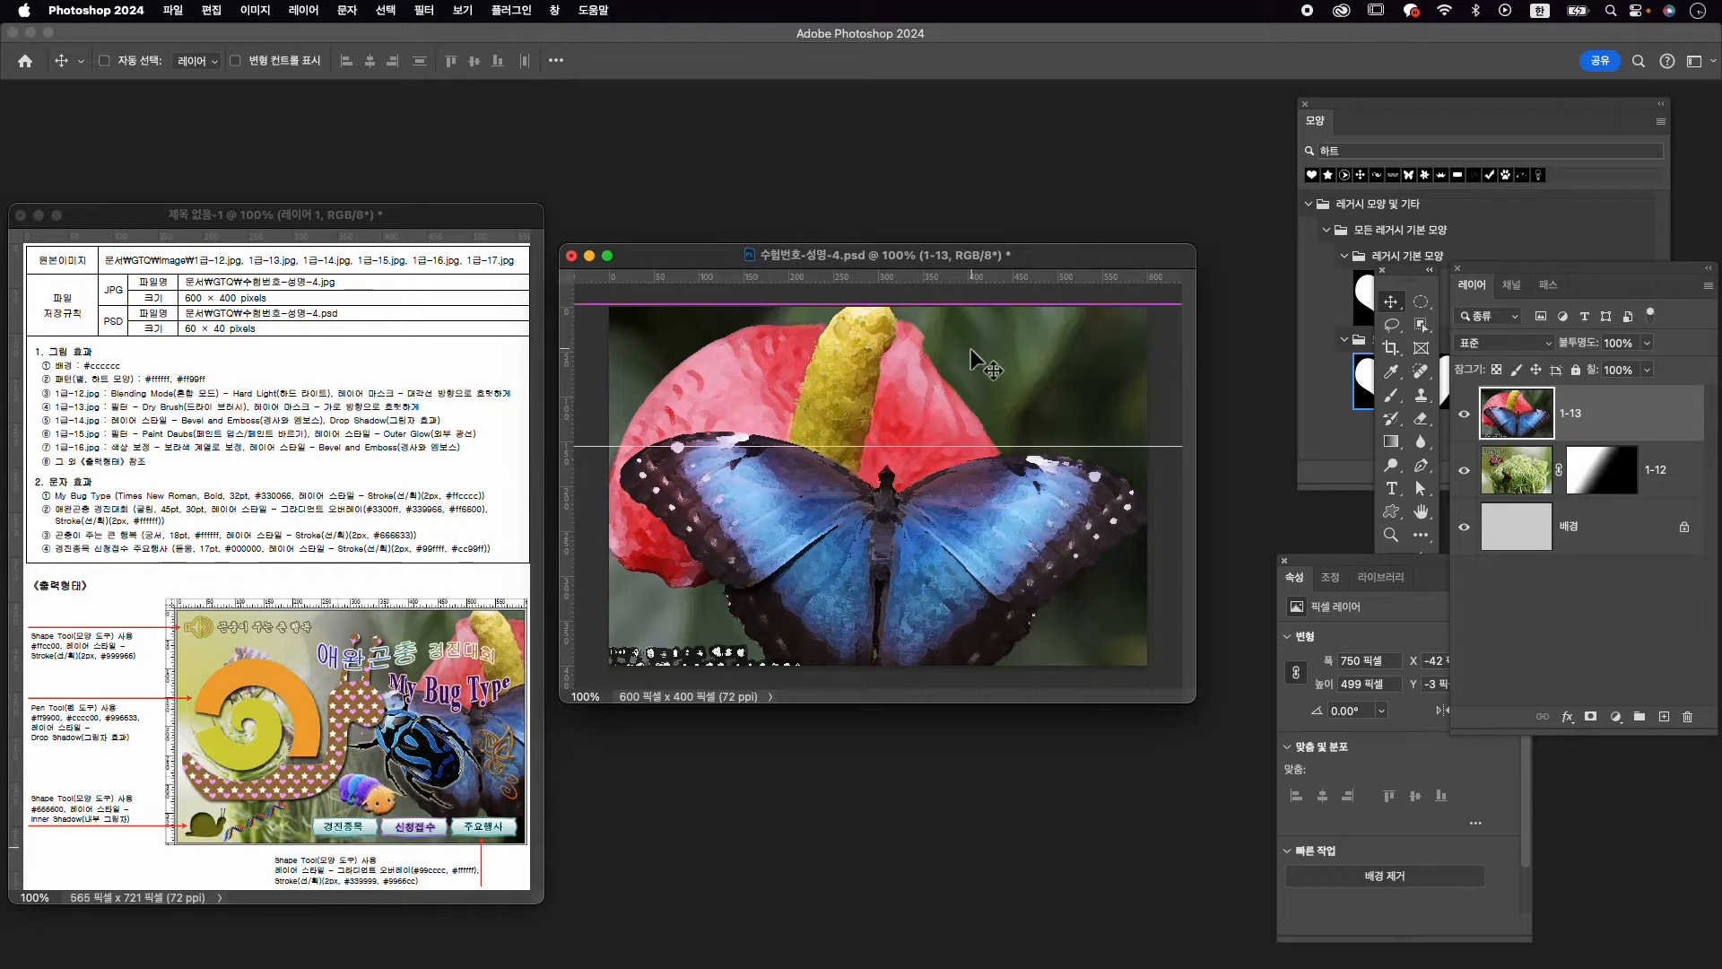
right_click(924, 399)
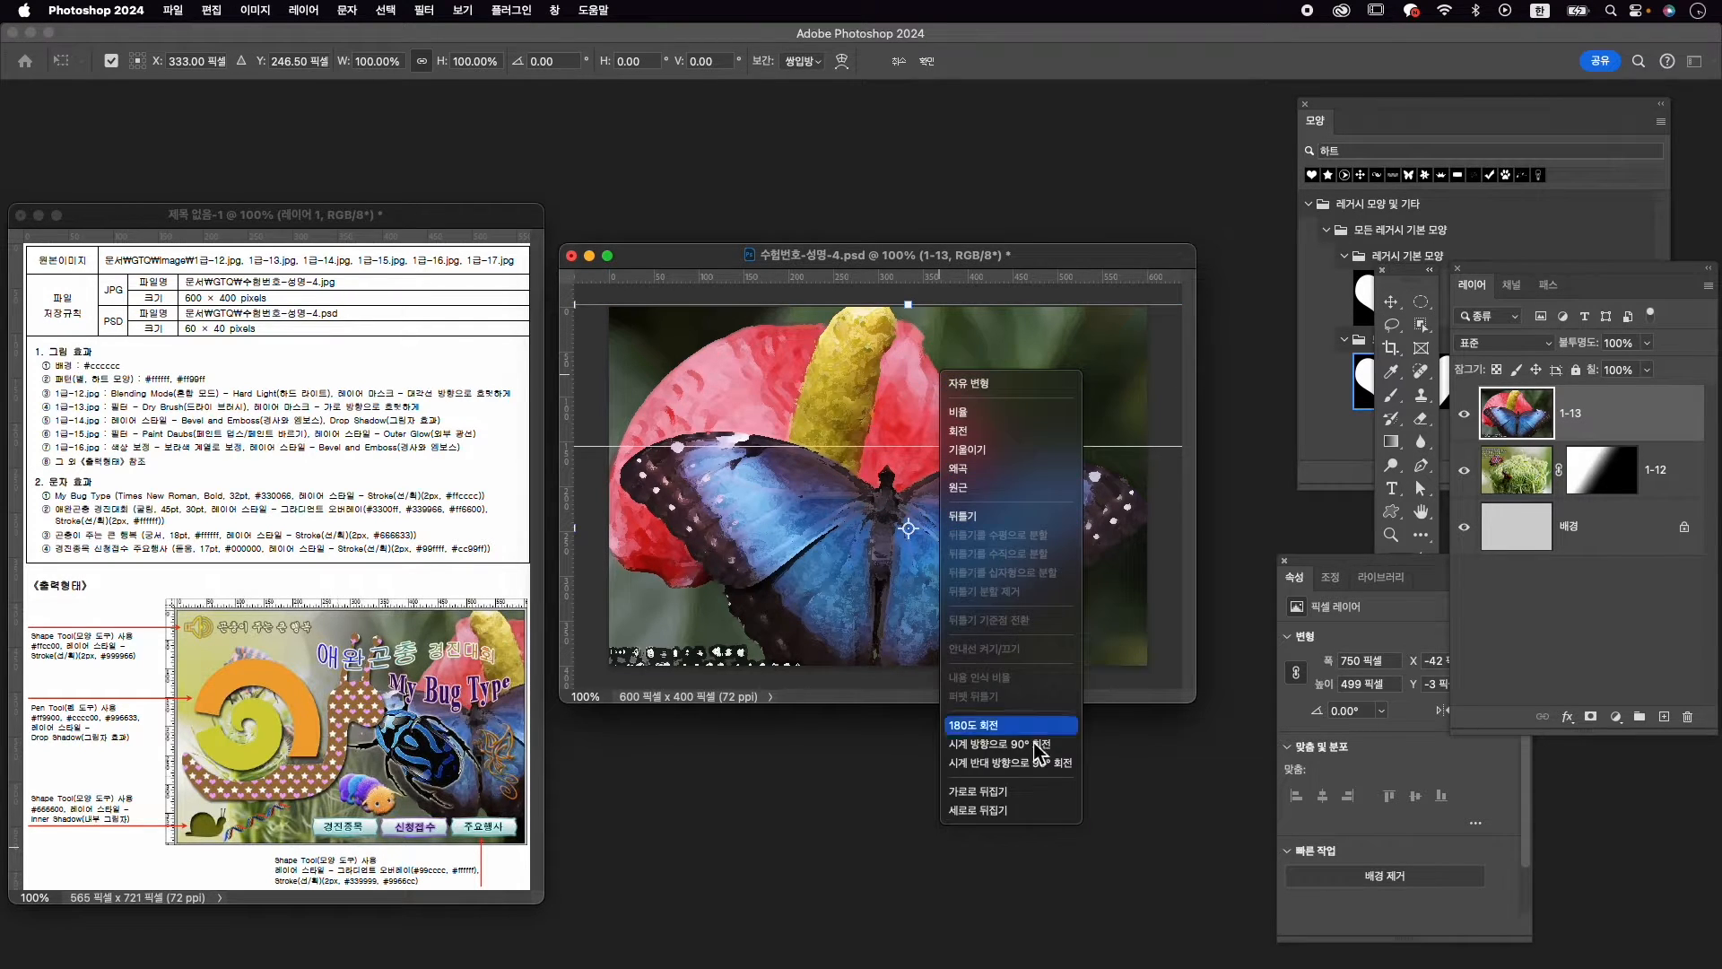
left_click(1045, 789)
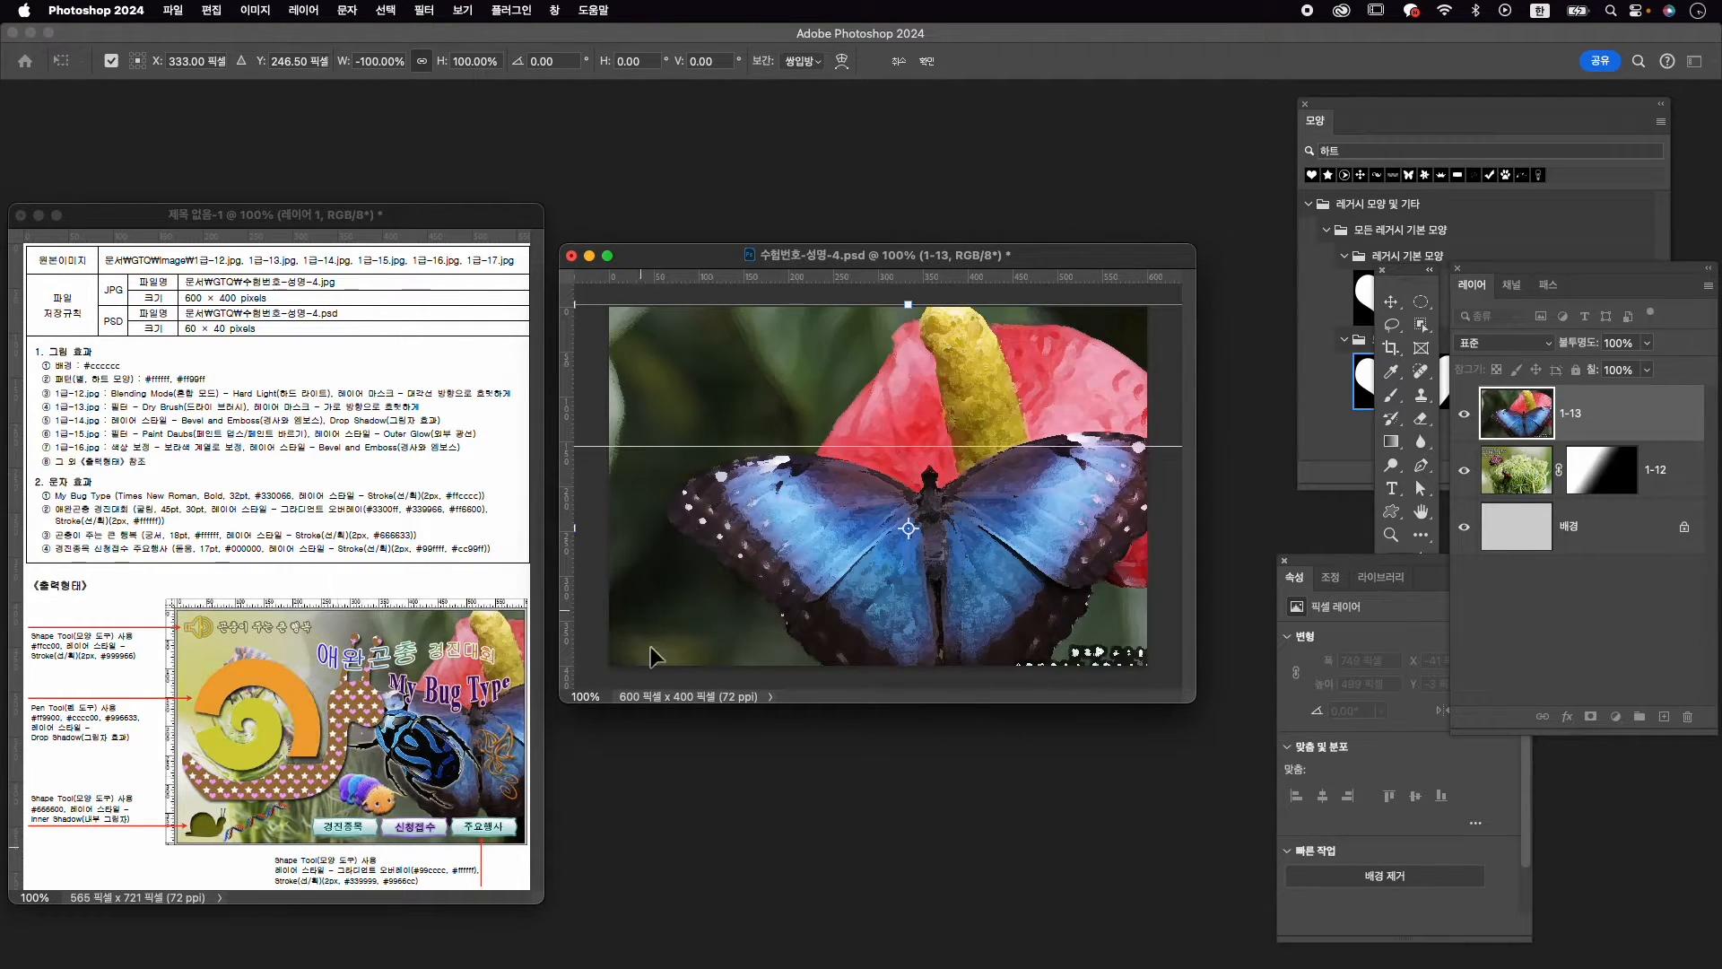
left_click_drag(582, 307, 724, 409)
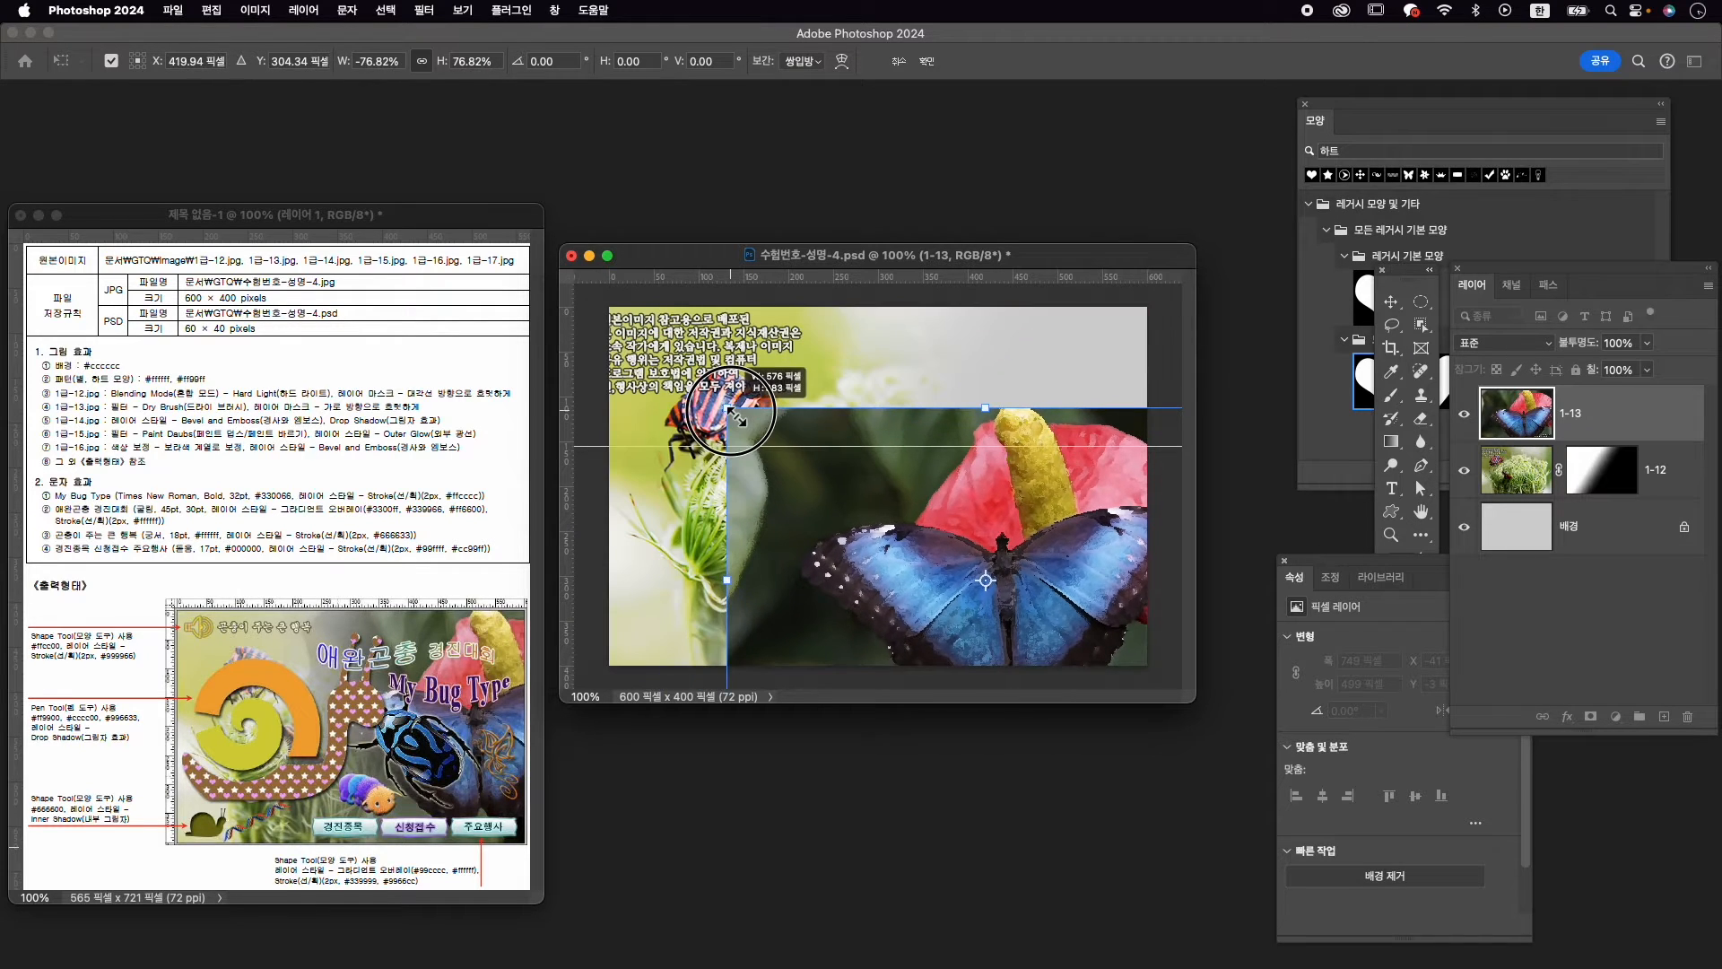
left_click_drag(957, 531, 1065, 453)
left_click_drag(801, 645, 777, 676)
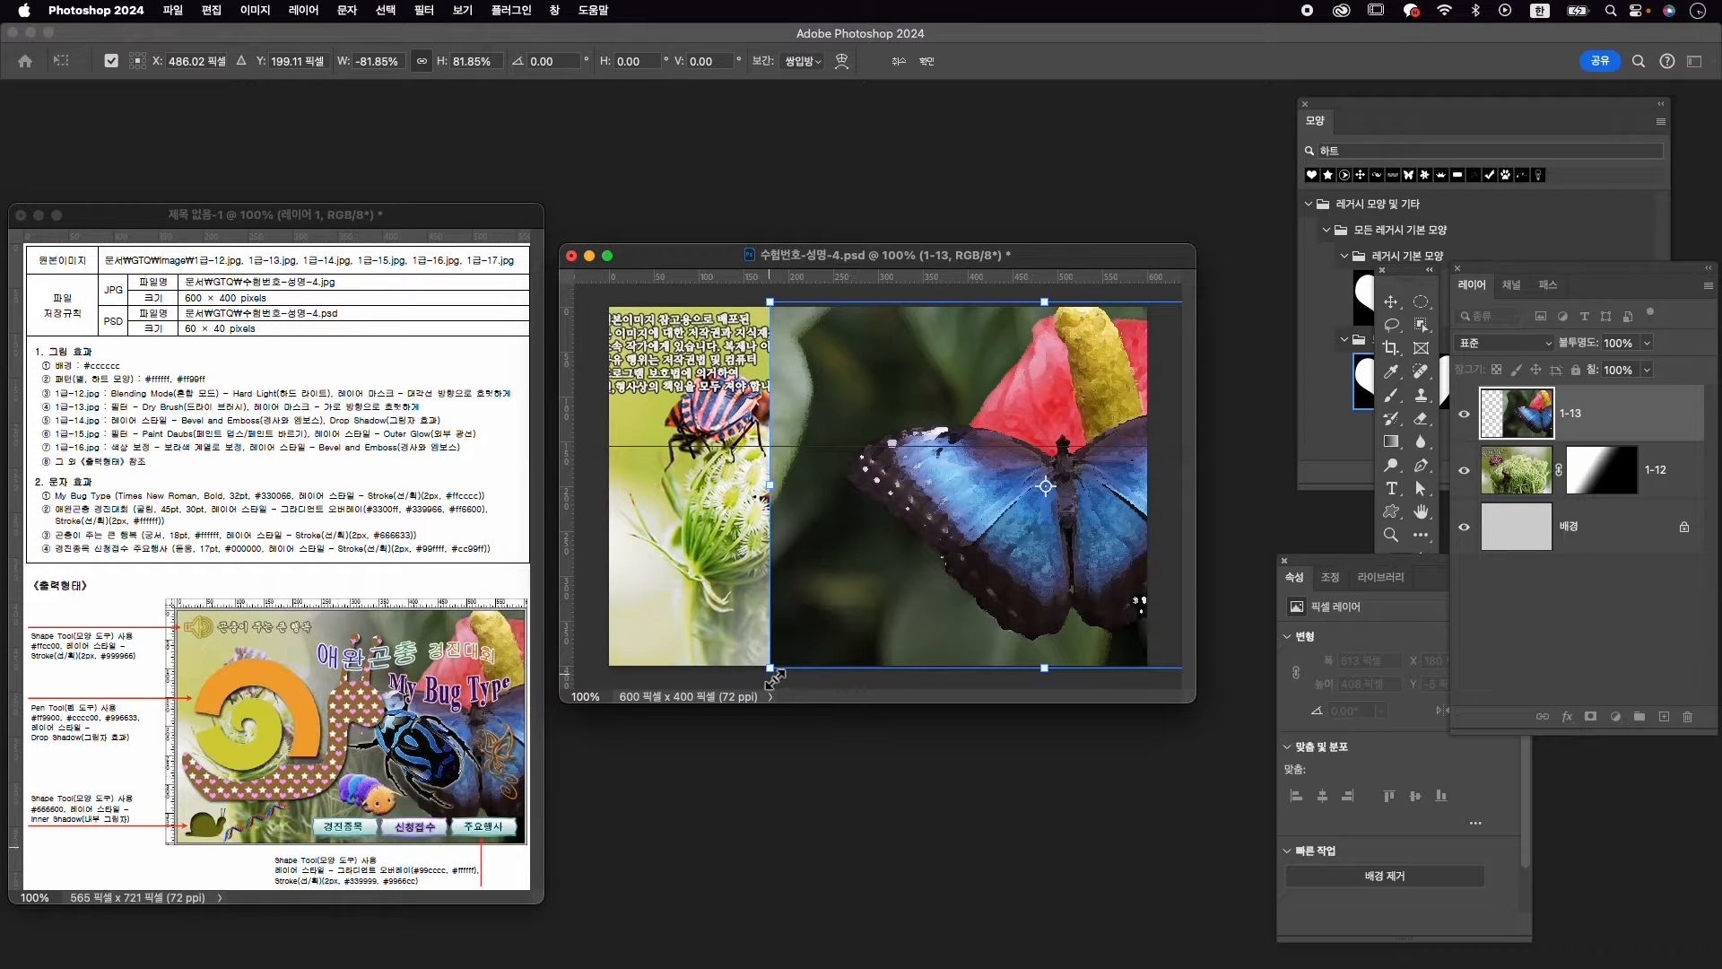
left_click_drag(770, 303, 774, 314)
key("Return")
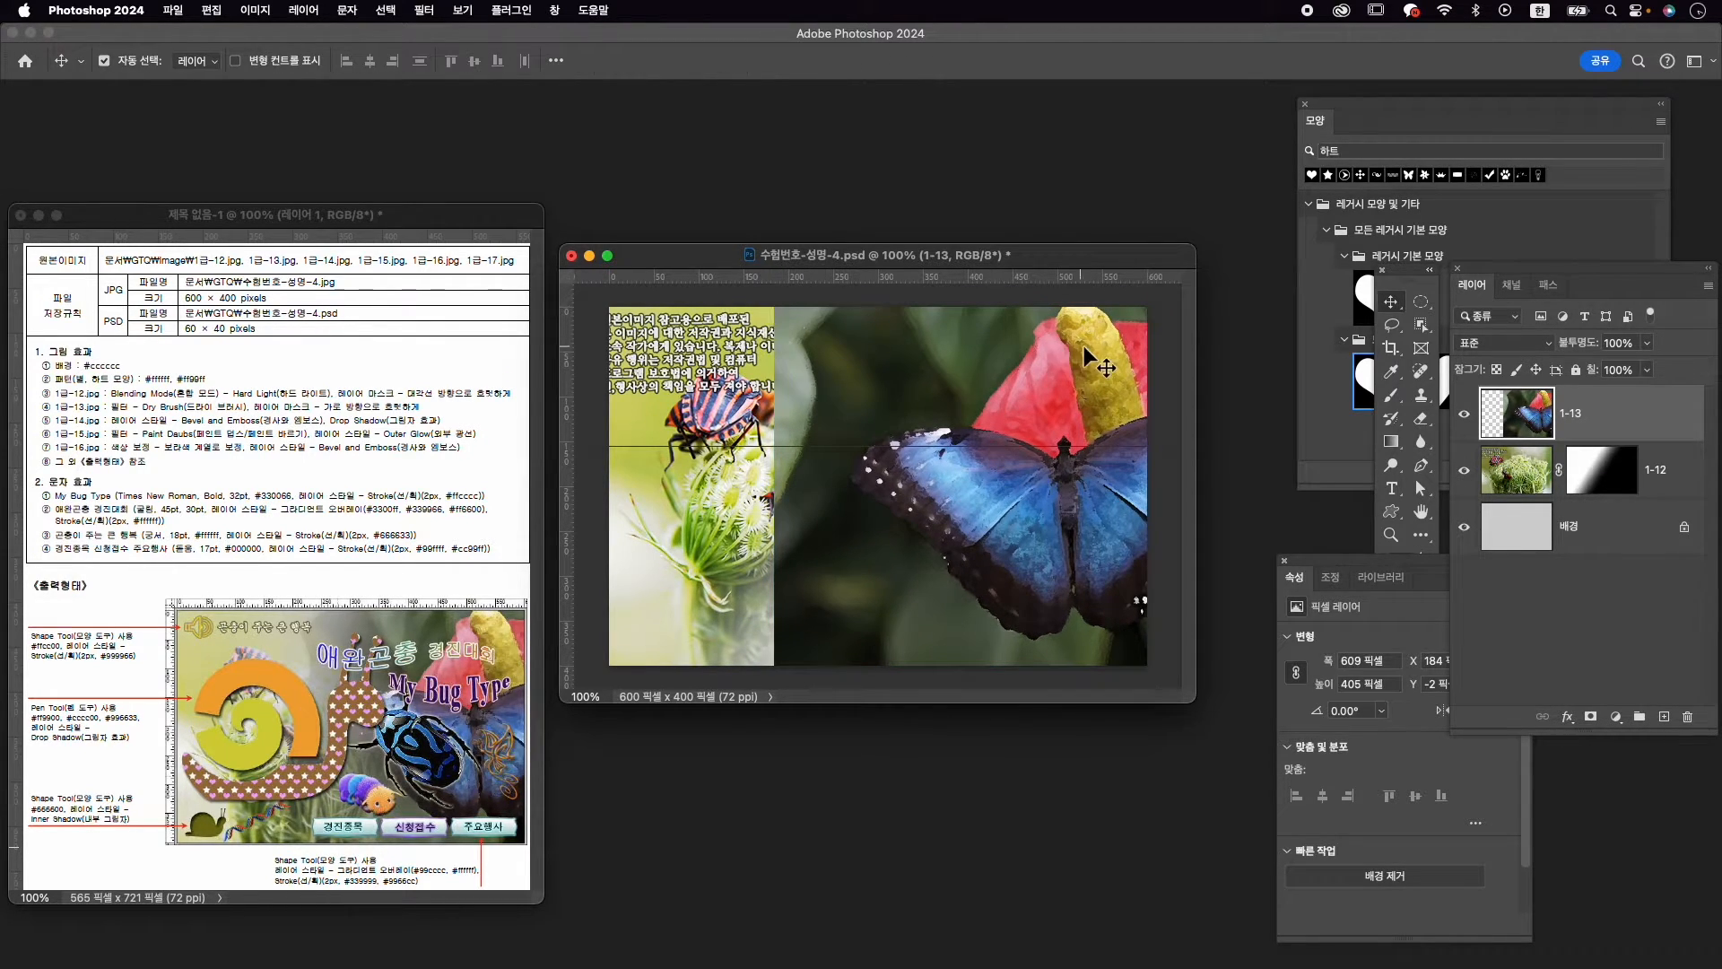
left_click_drag(1112, 350, 1123, 359)
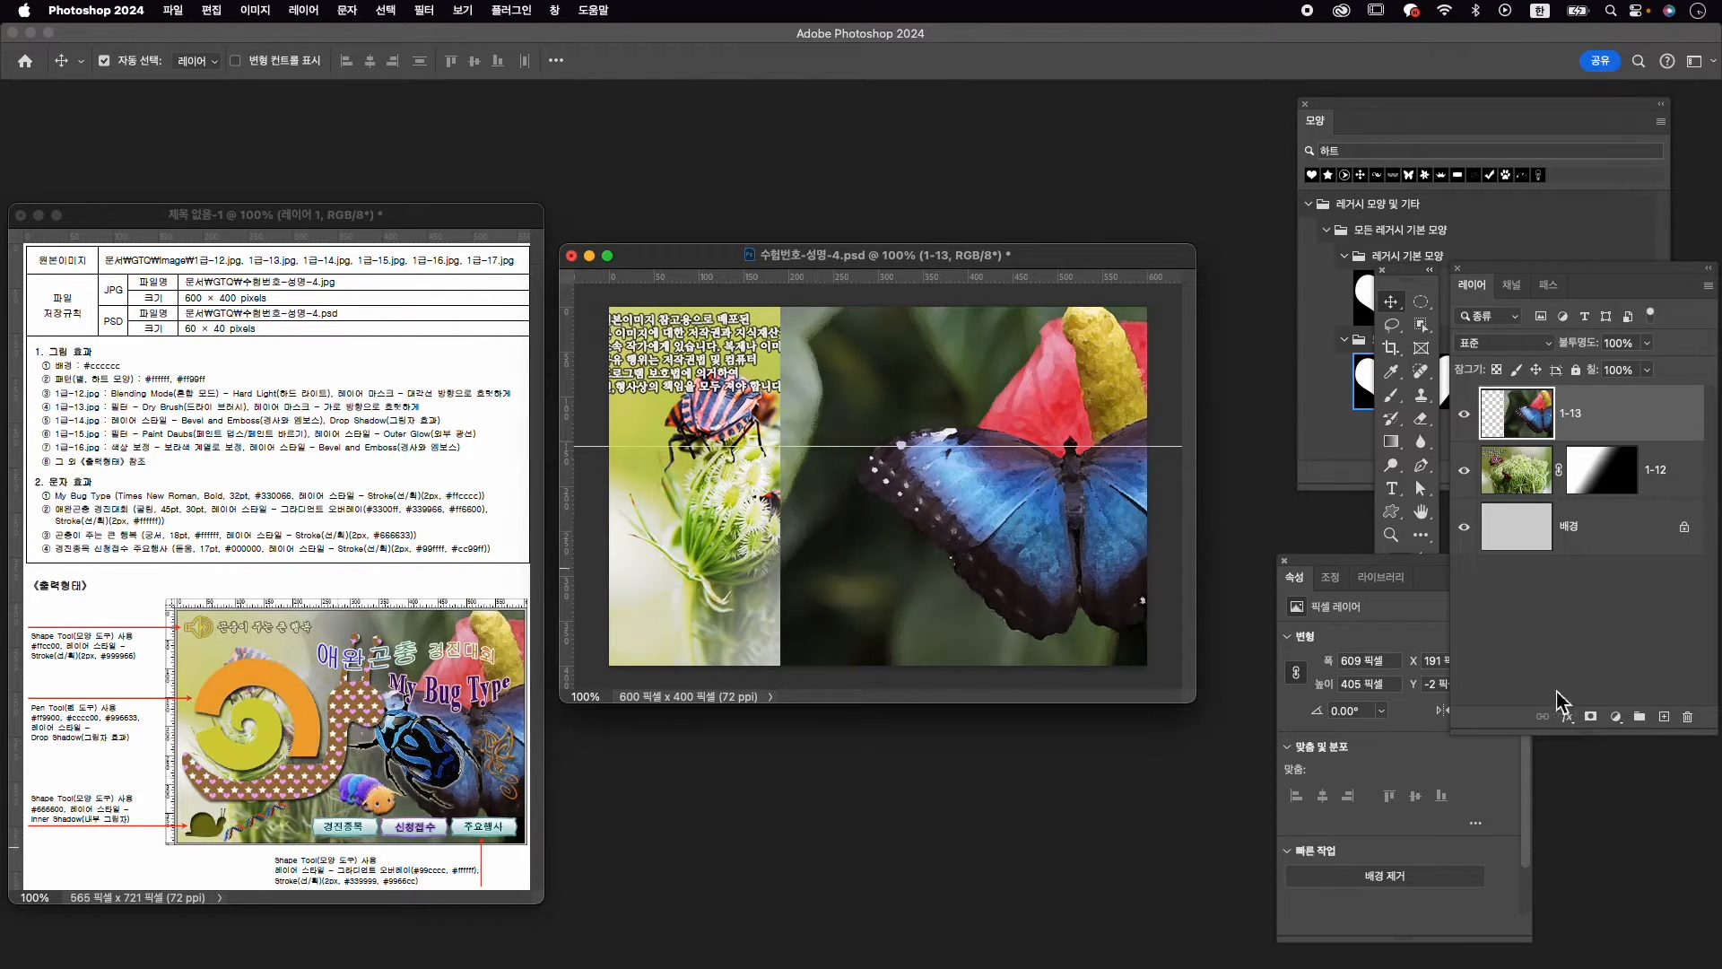
Add a layer mask to 1-13 and fade its left side with a horizontal white-to-black gradient
left_click(1591, 716)
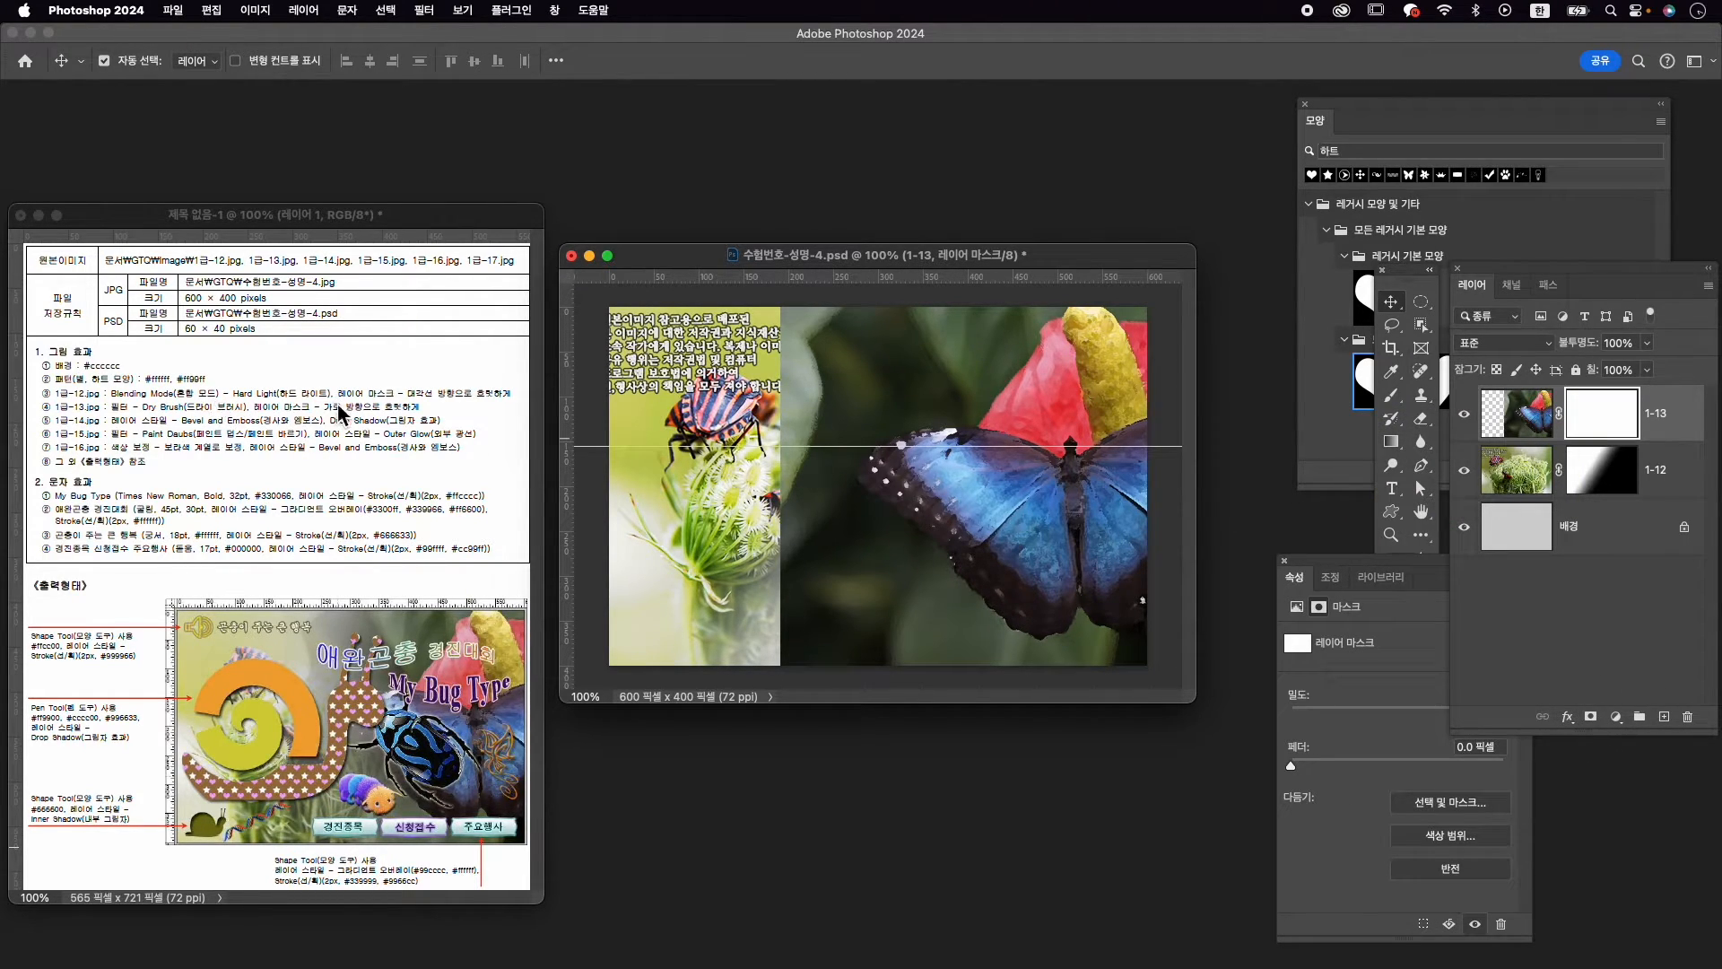
left_click(1392, 441)
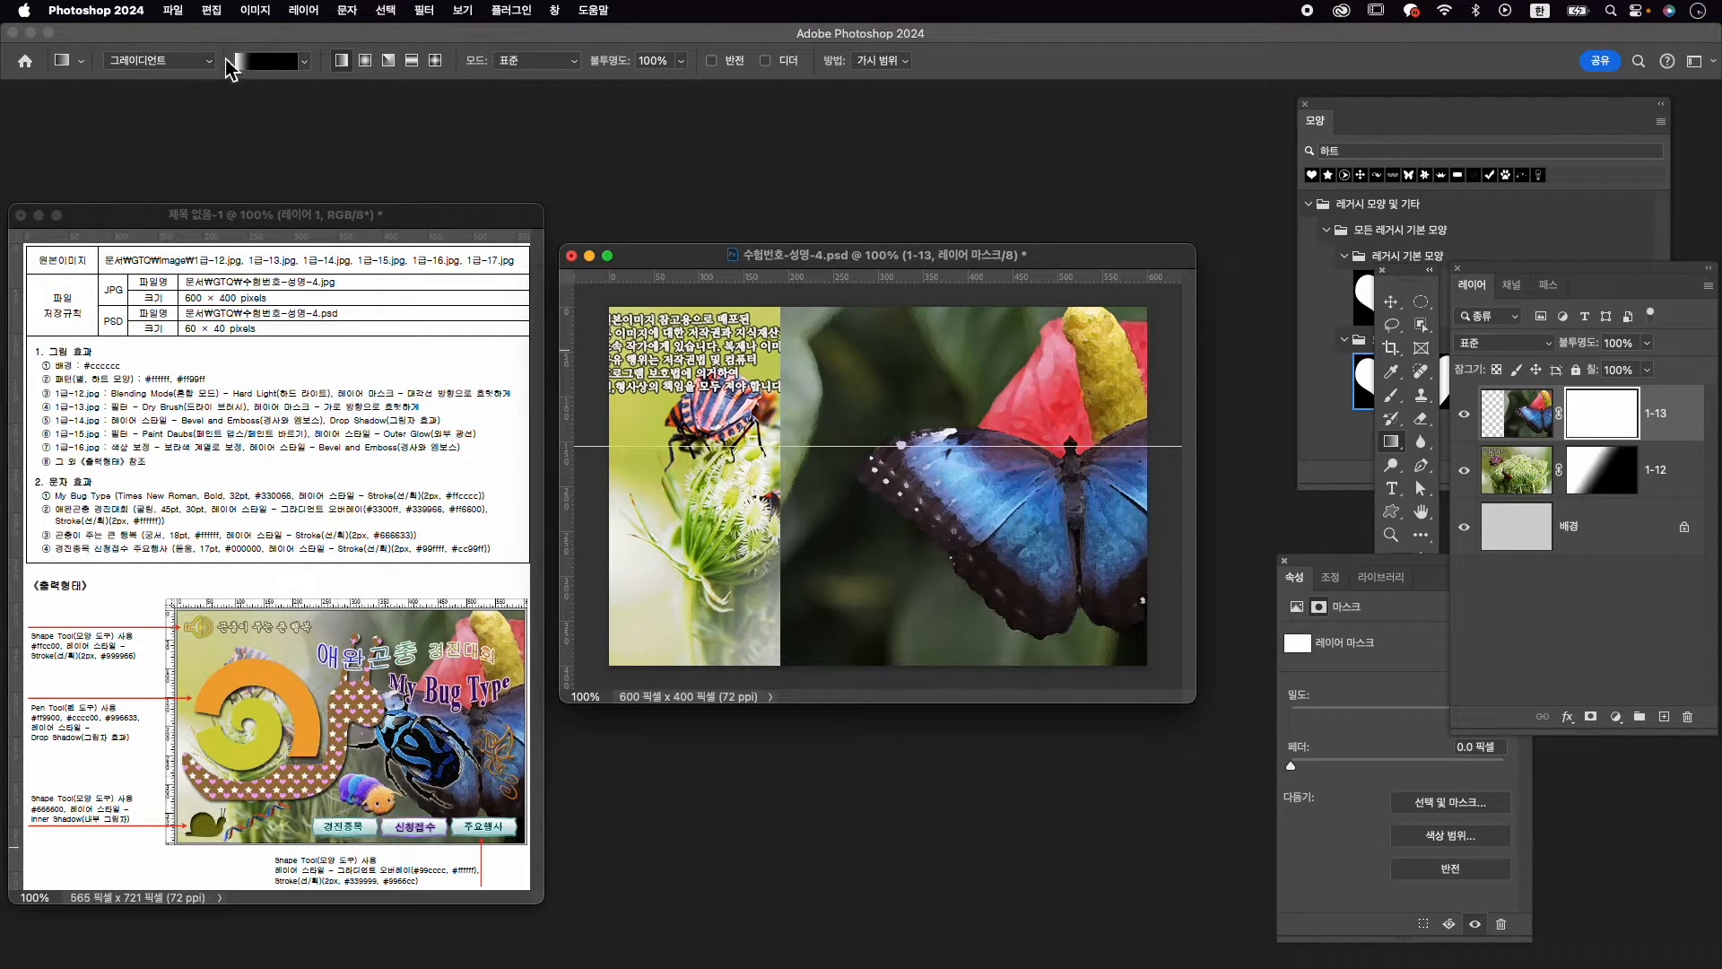
left_click_drag(889, 407, 422, 413)
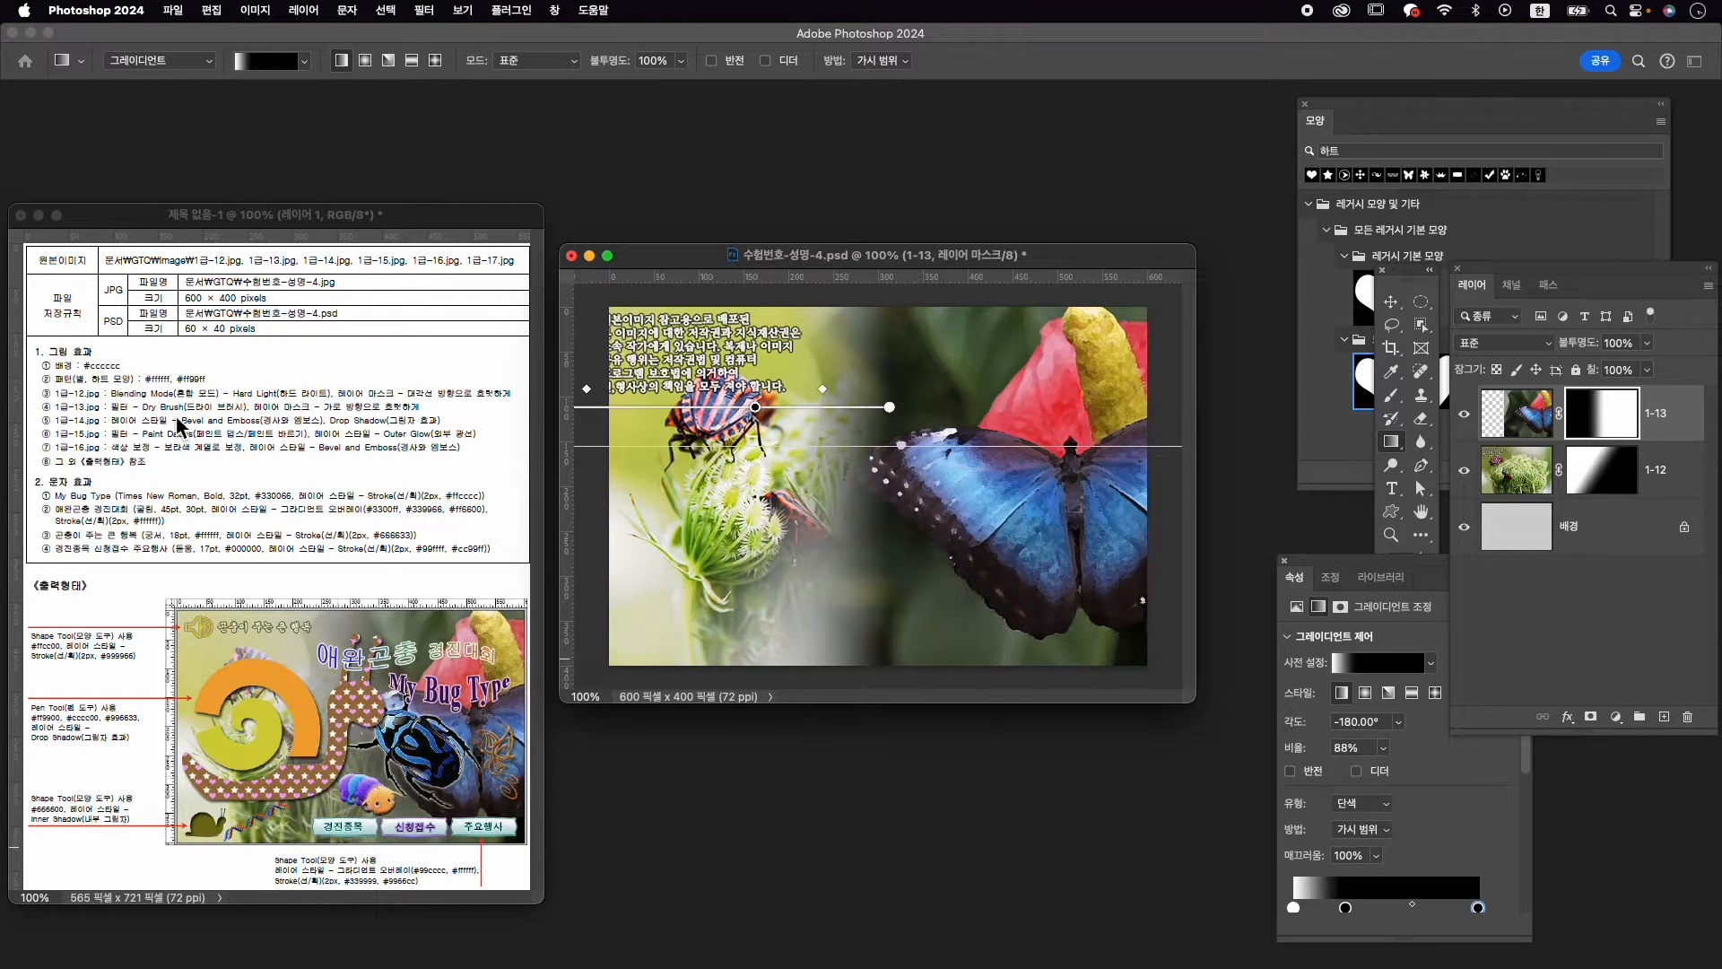
Open 1급-14.jpg from the Image folder and move its window over the poster
key("super+o")
left_click(1139, 571)
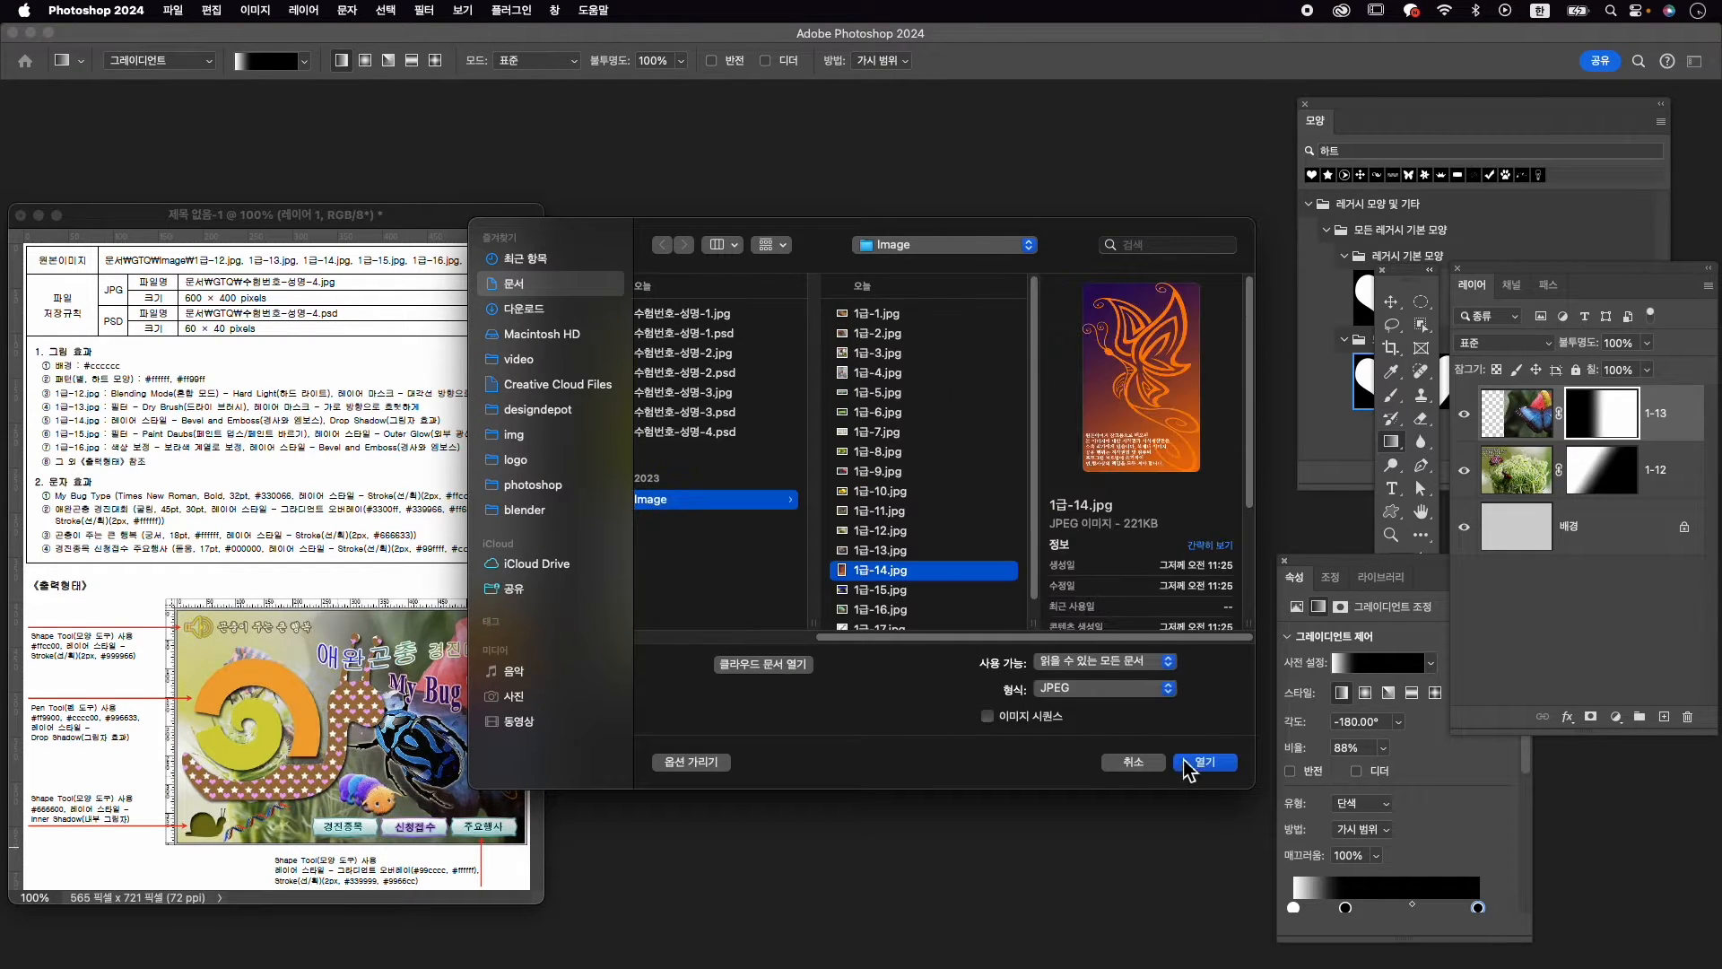
left_click(1211, 762)
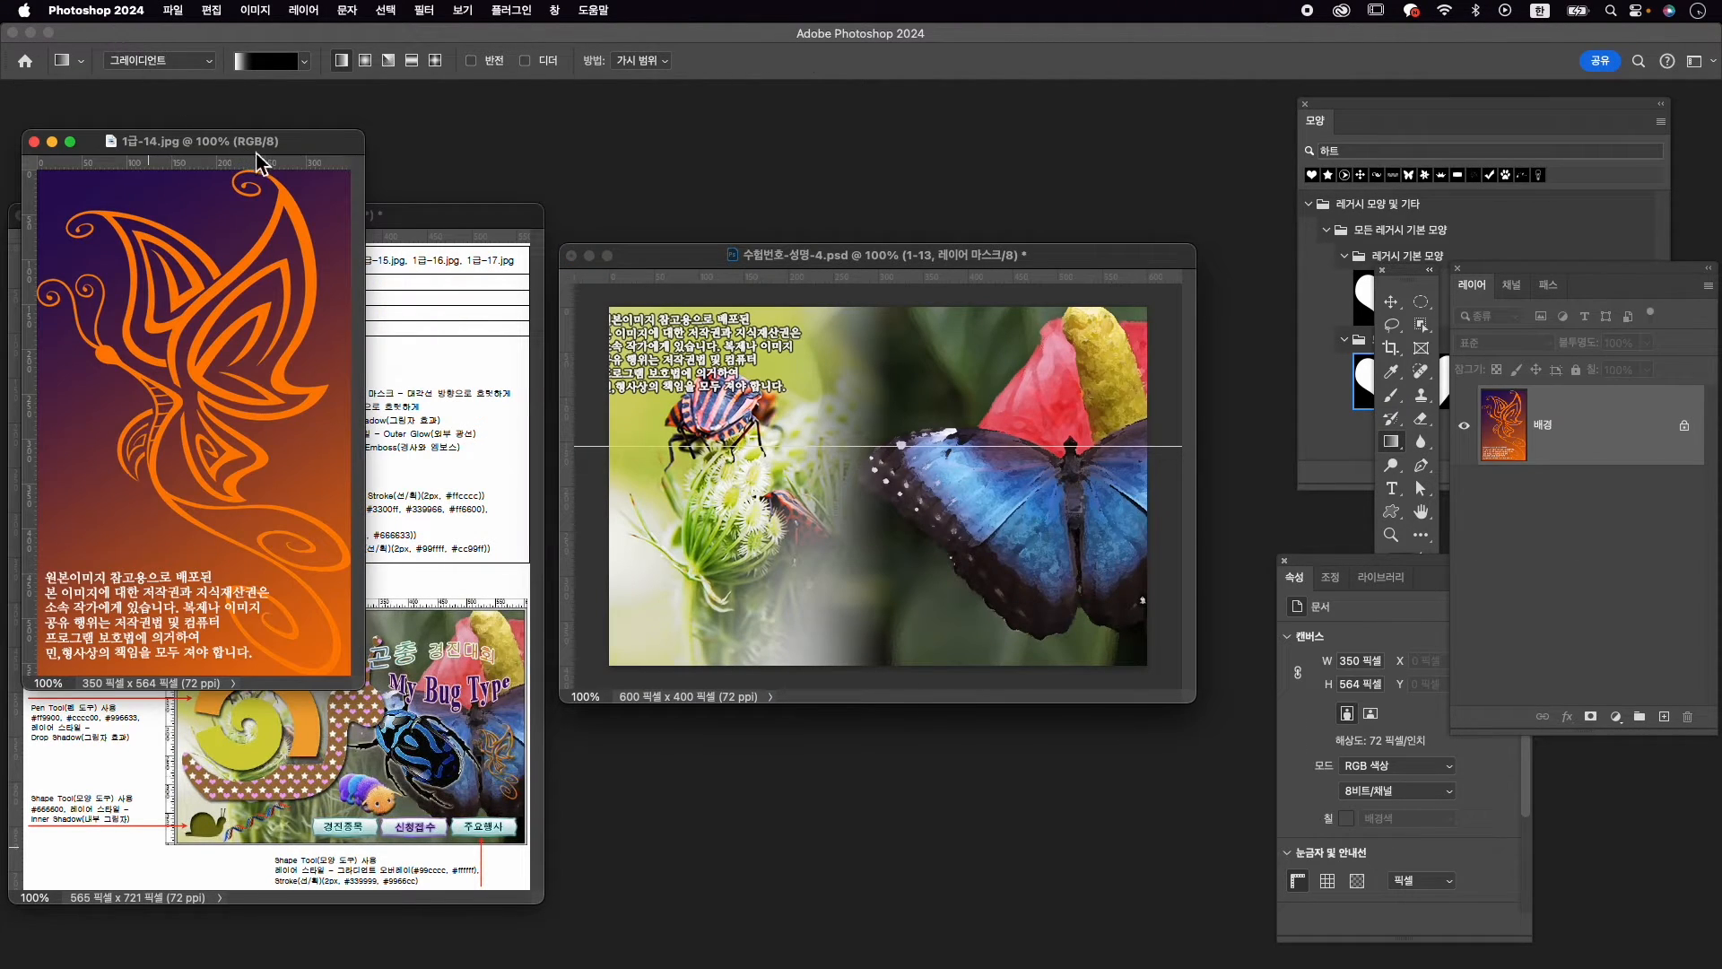
left_click_drag(258, 151, 789, 126)
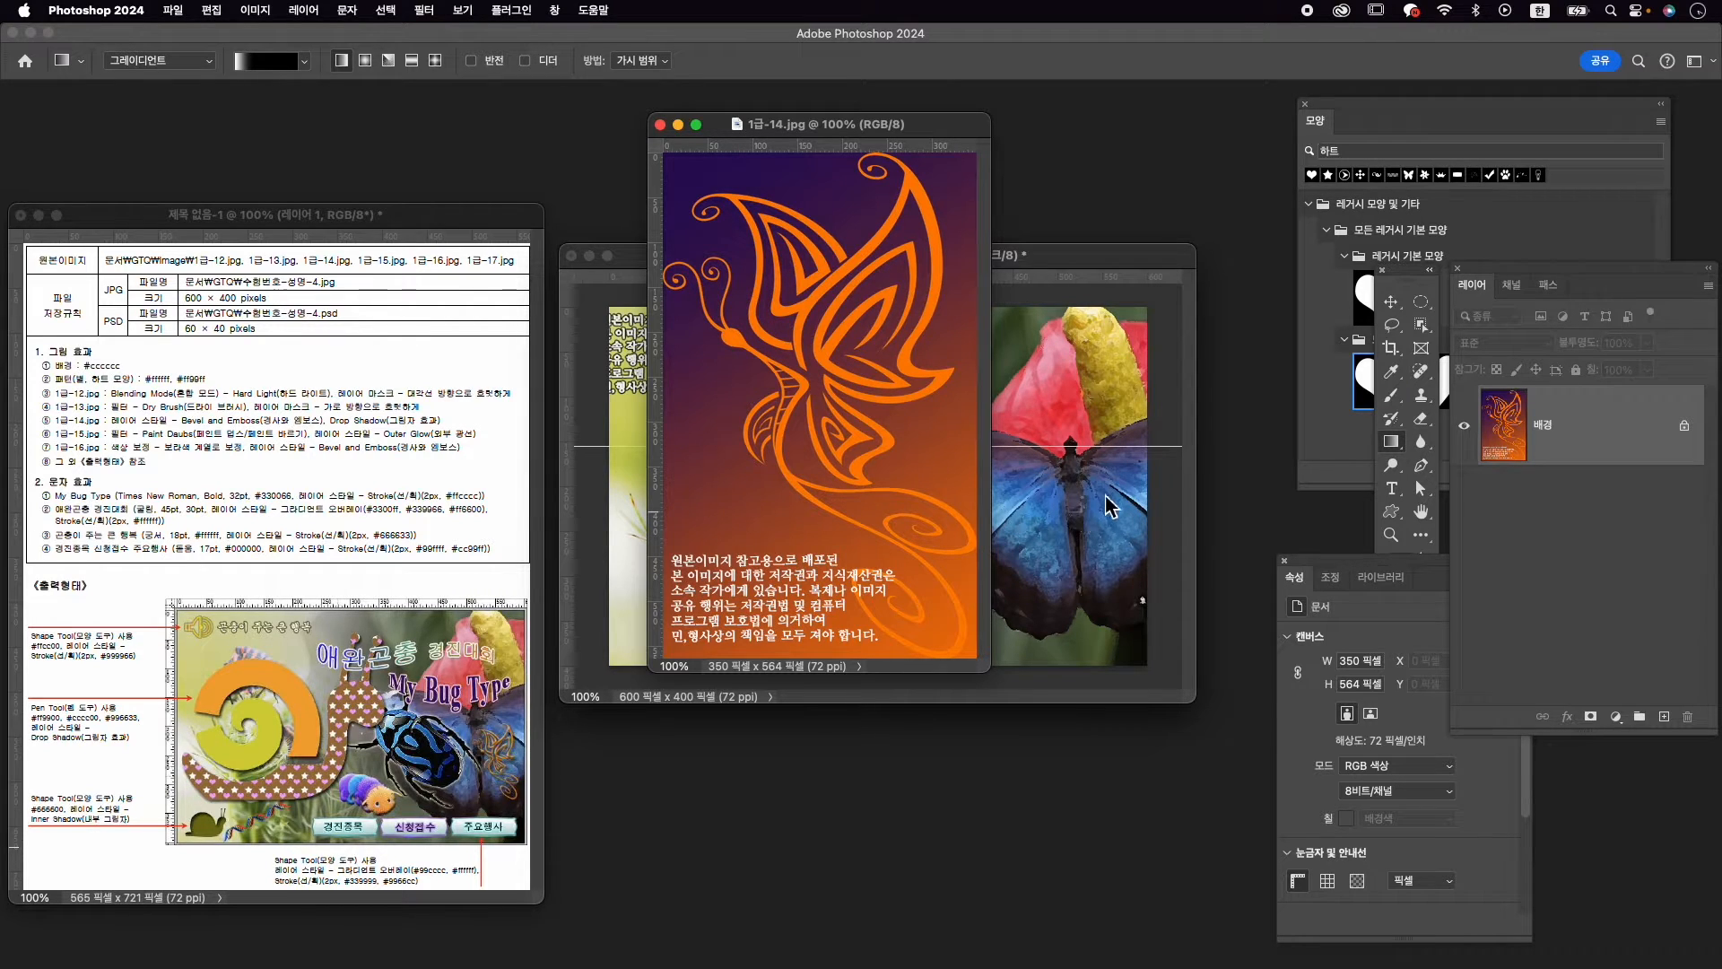
Try to select the orange butterfly ornament with the Object Selection tool and clear that selection
left_click(1421, 324)
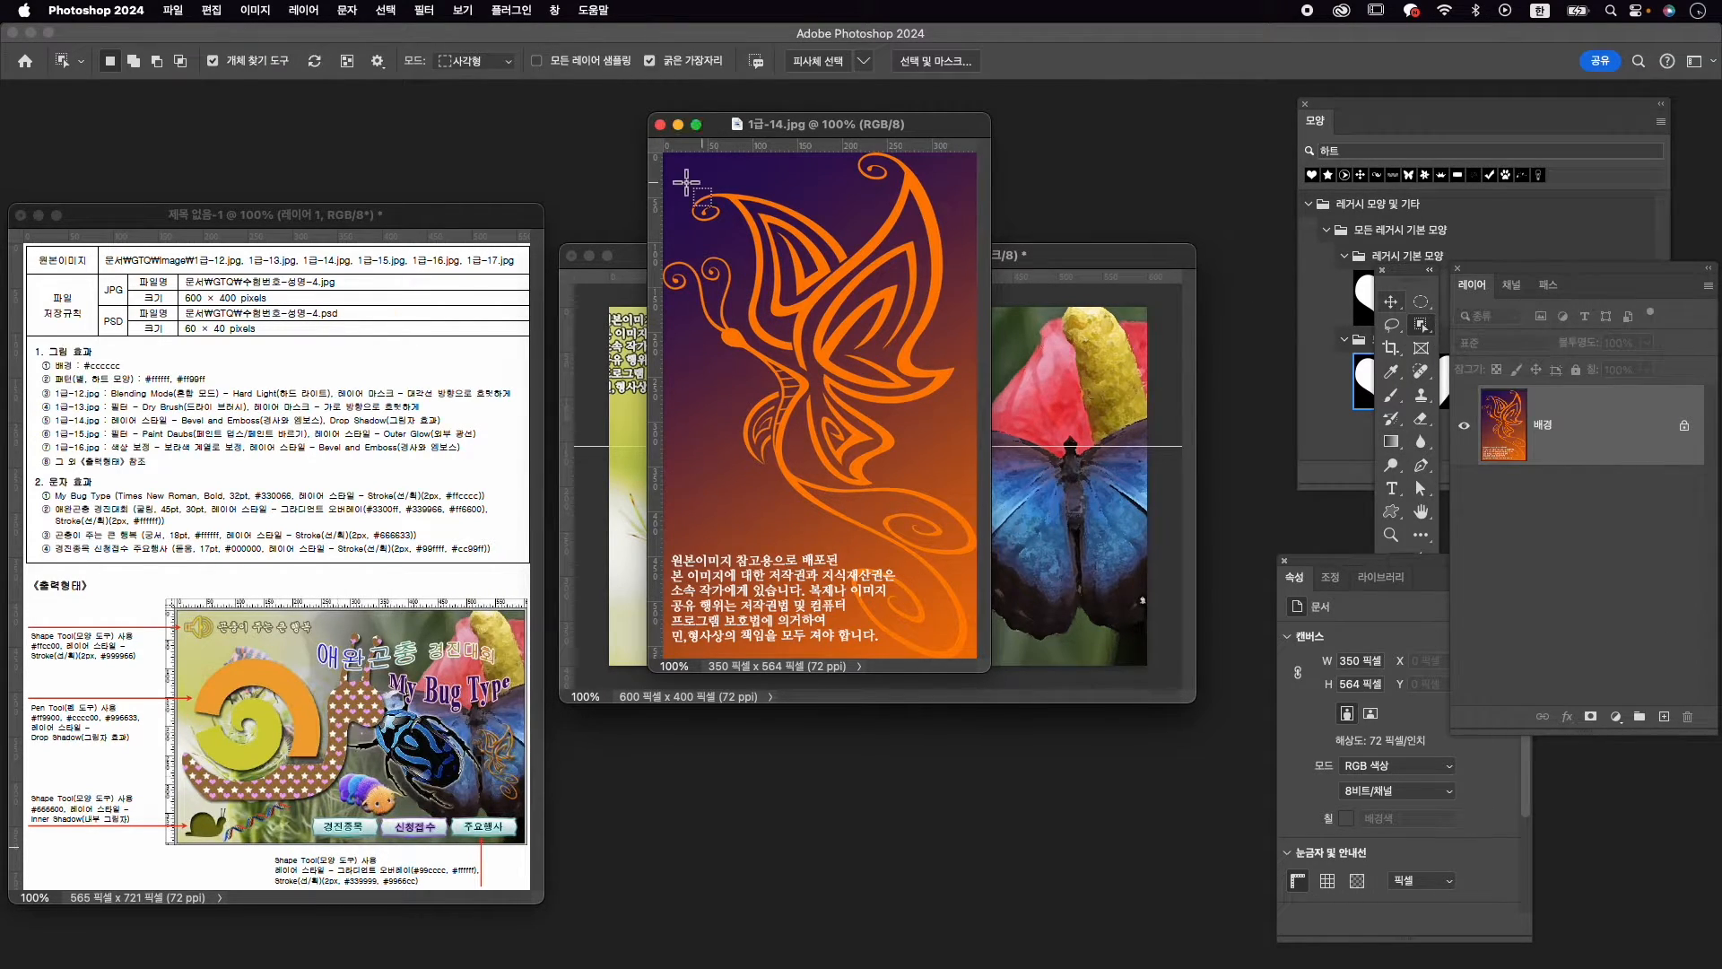
left_click_drag(670, 162, 954, 617)
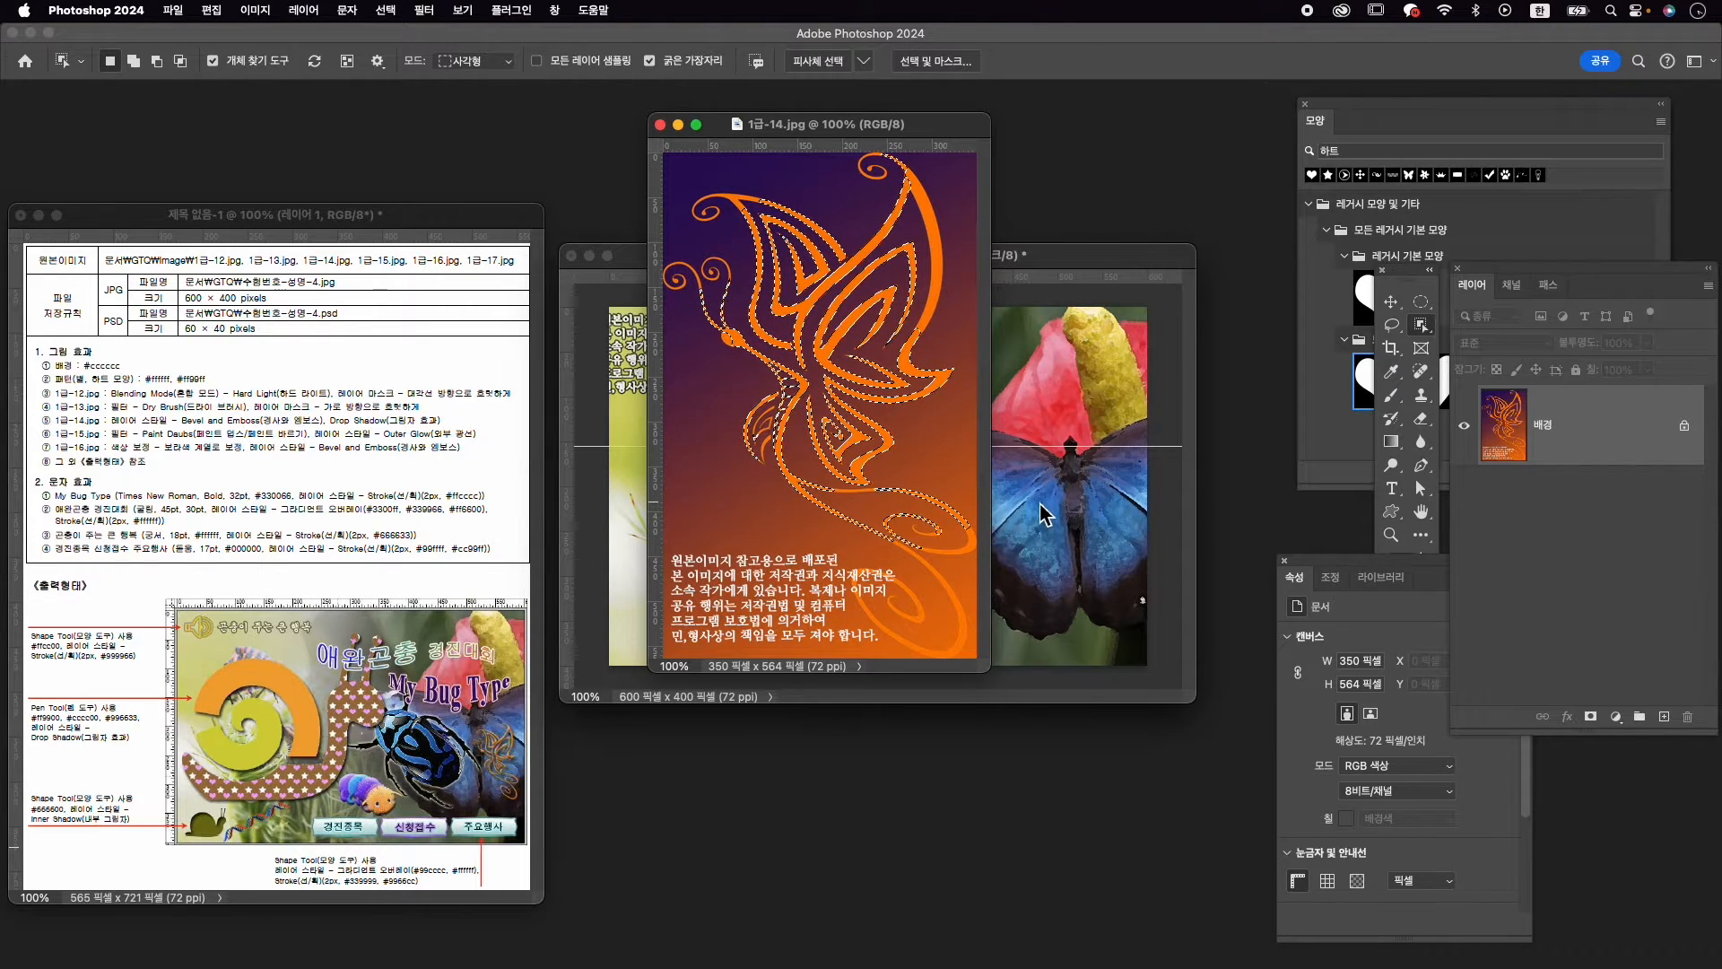
key("super+d")
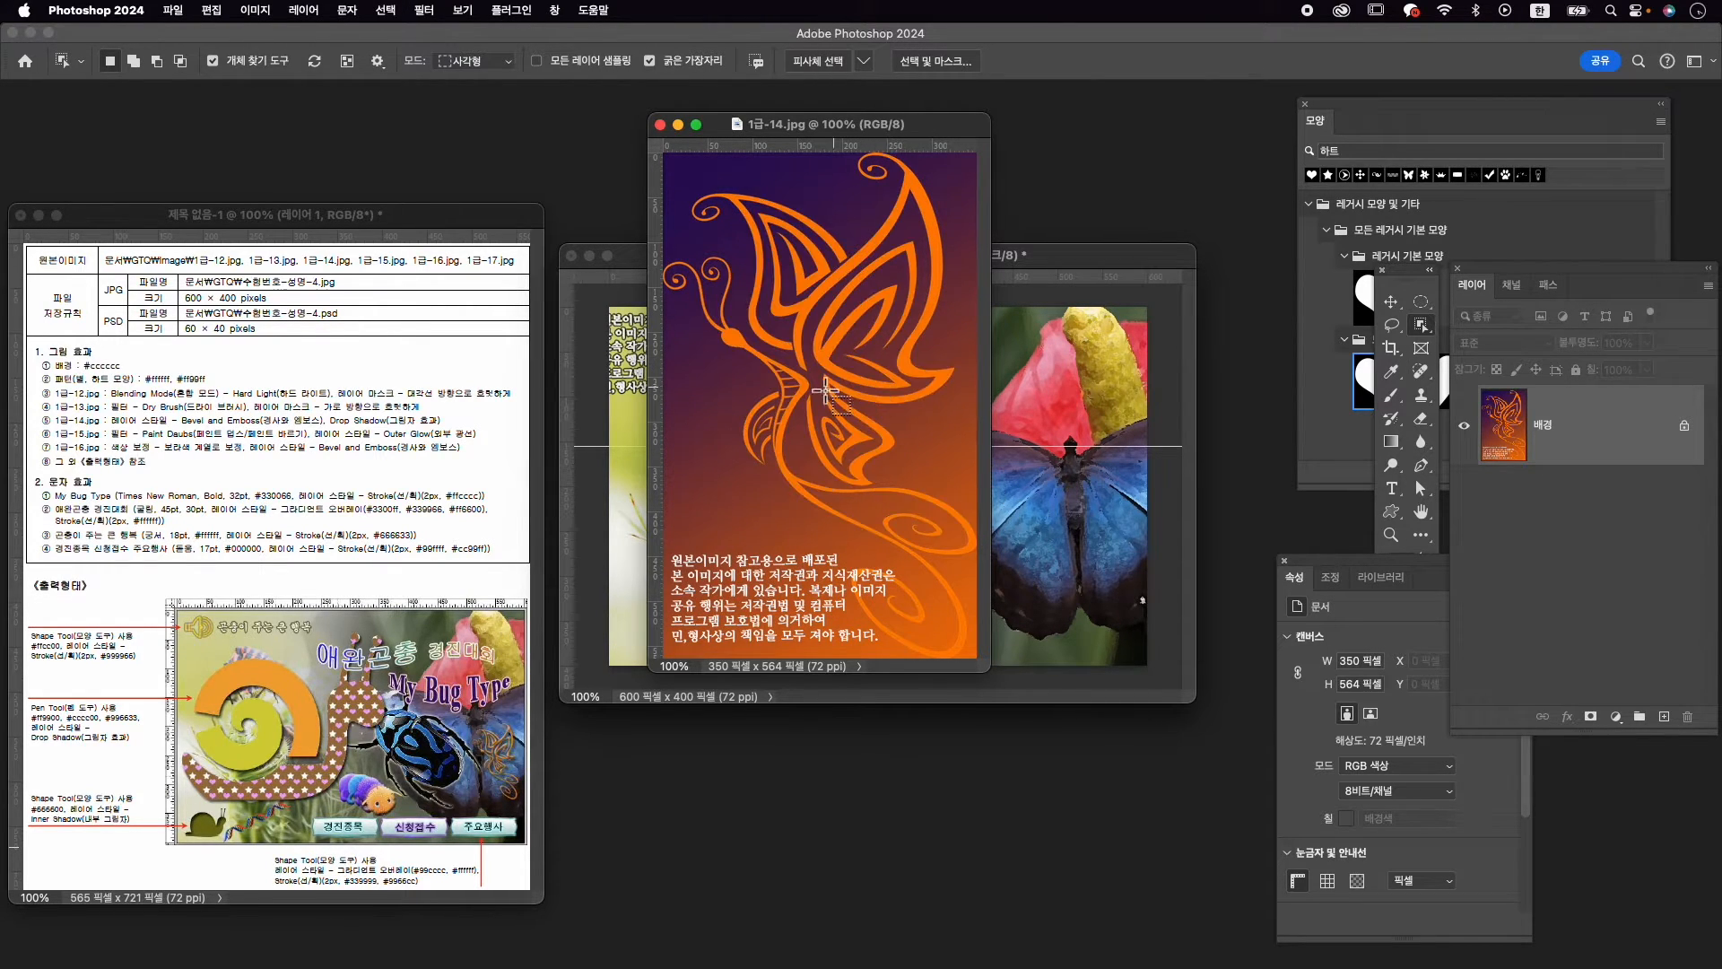
Select the orange butterfly ornament using the Magic Wand with tolerance 0 and contiguous sampling turned off
right_click(1426, 332)
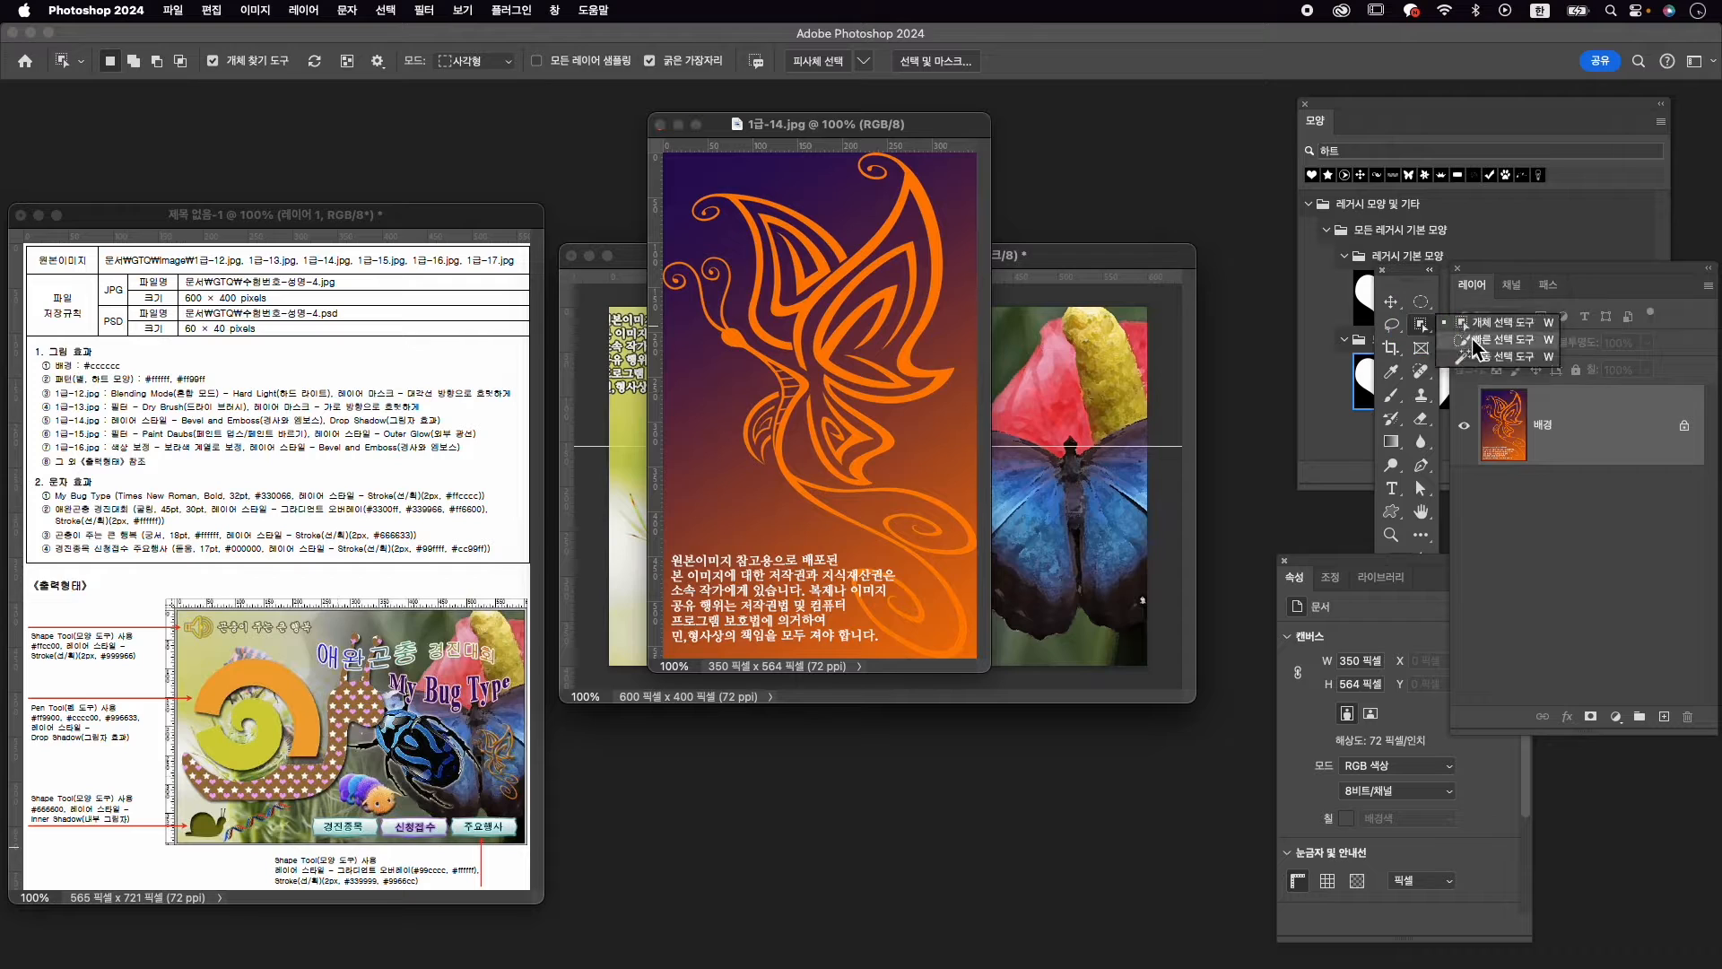
left_click(1503, 356)
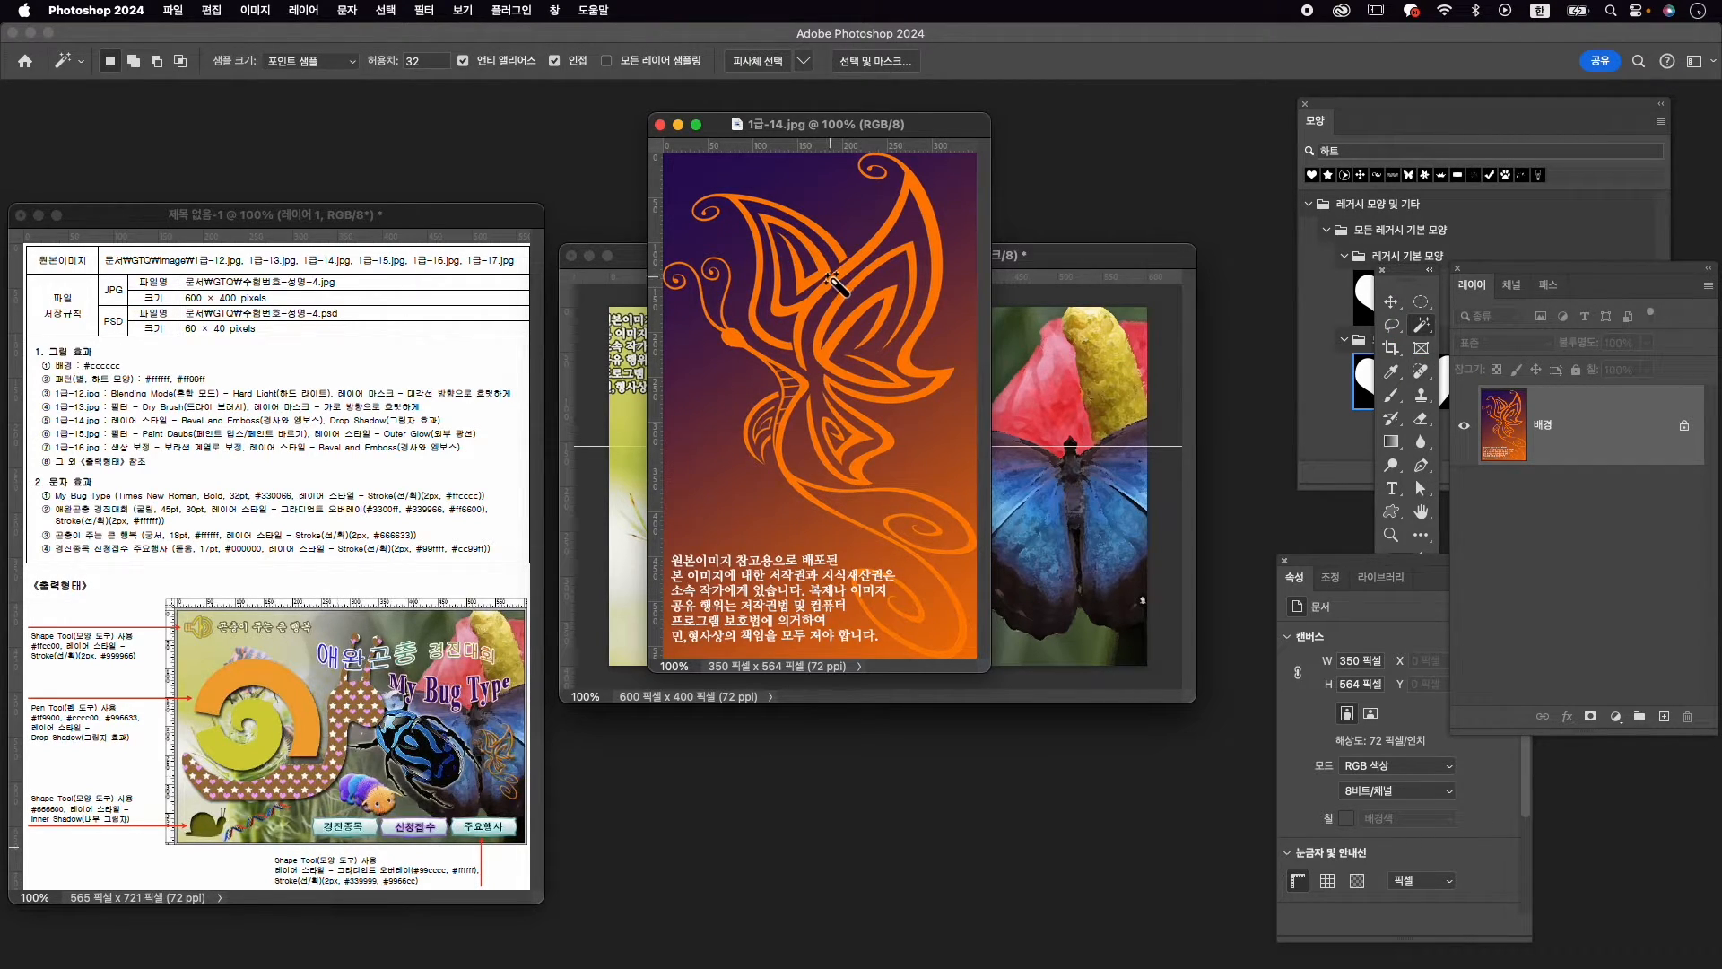
double_click(423, 62)
type("0")
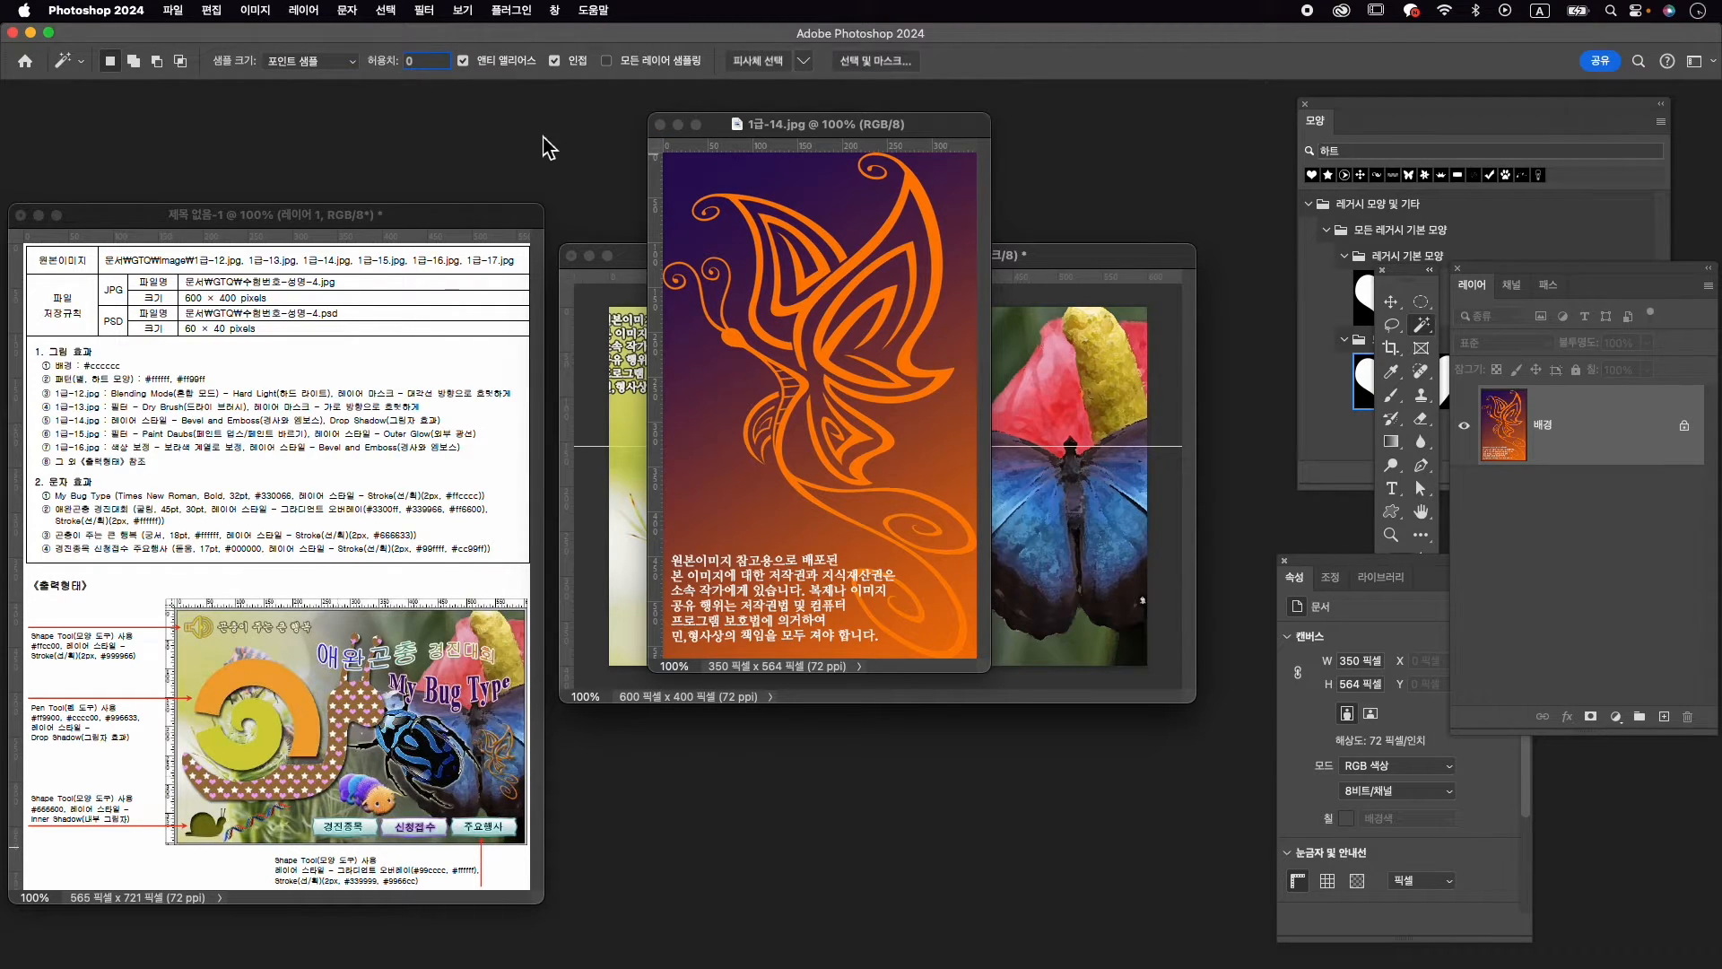
key("Return")
left_click(577, 62)
left_click(863, 256)
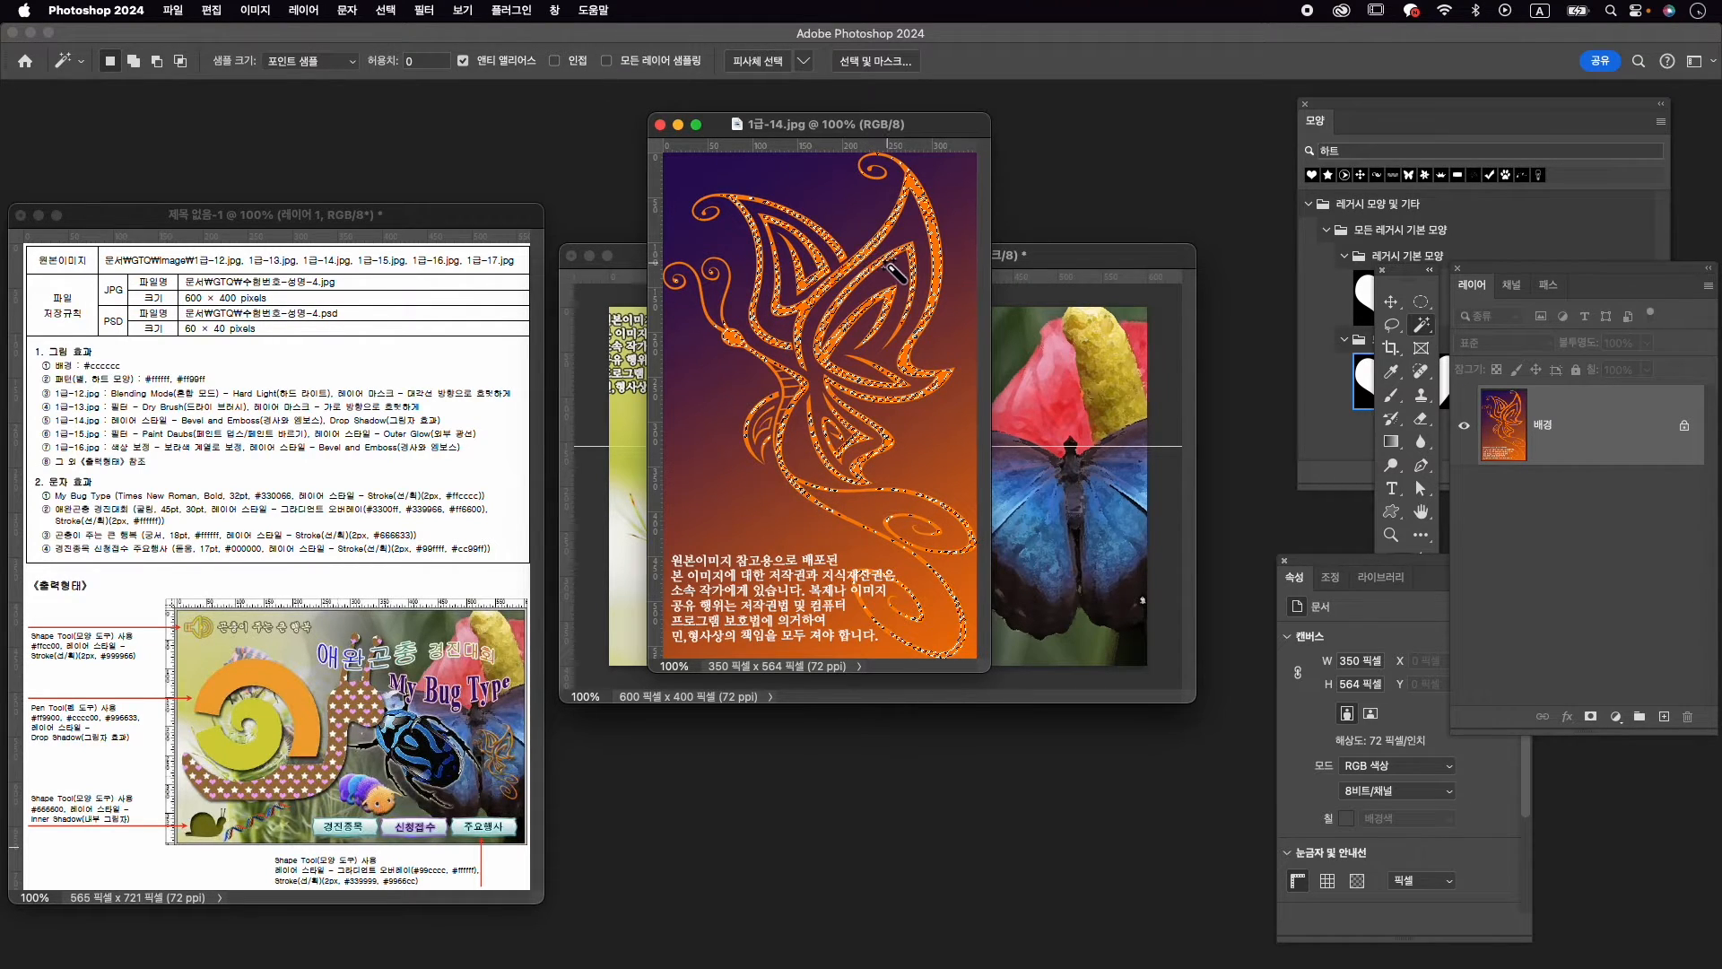
Try a Magic Wand selection with tolerance 32 on the 1급-14 image and clear that selection
left_click(417, 60)
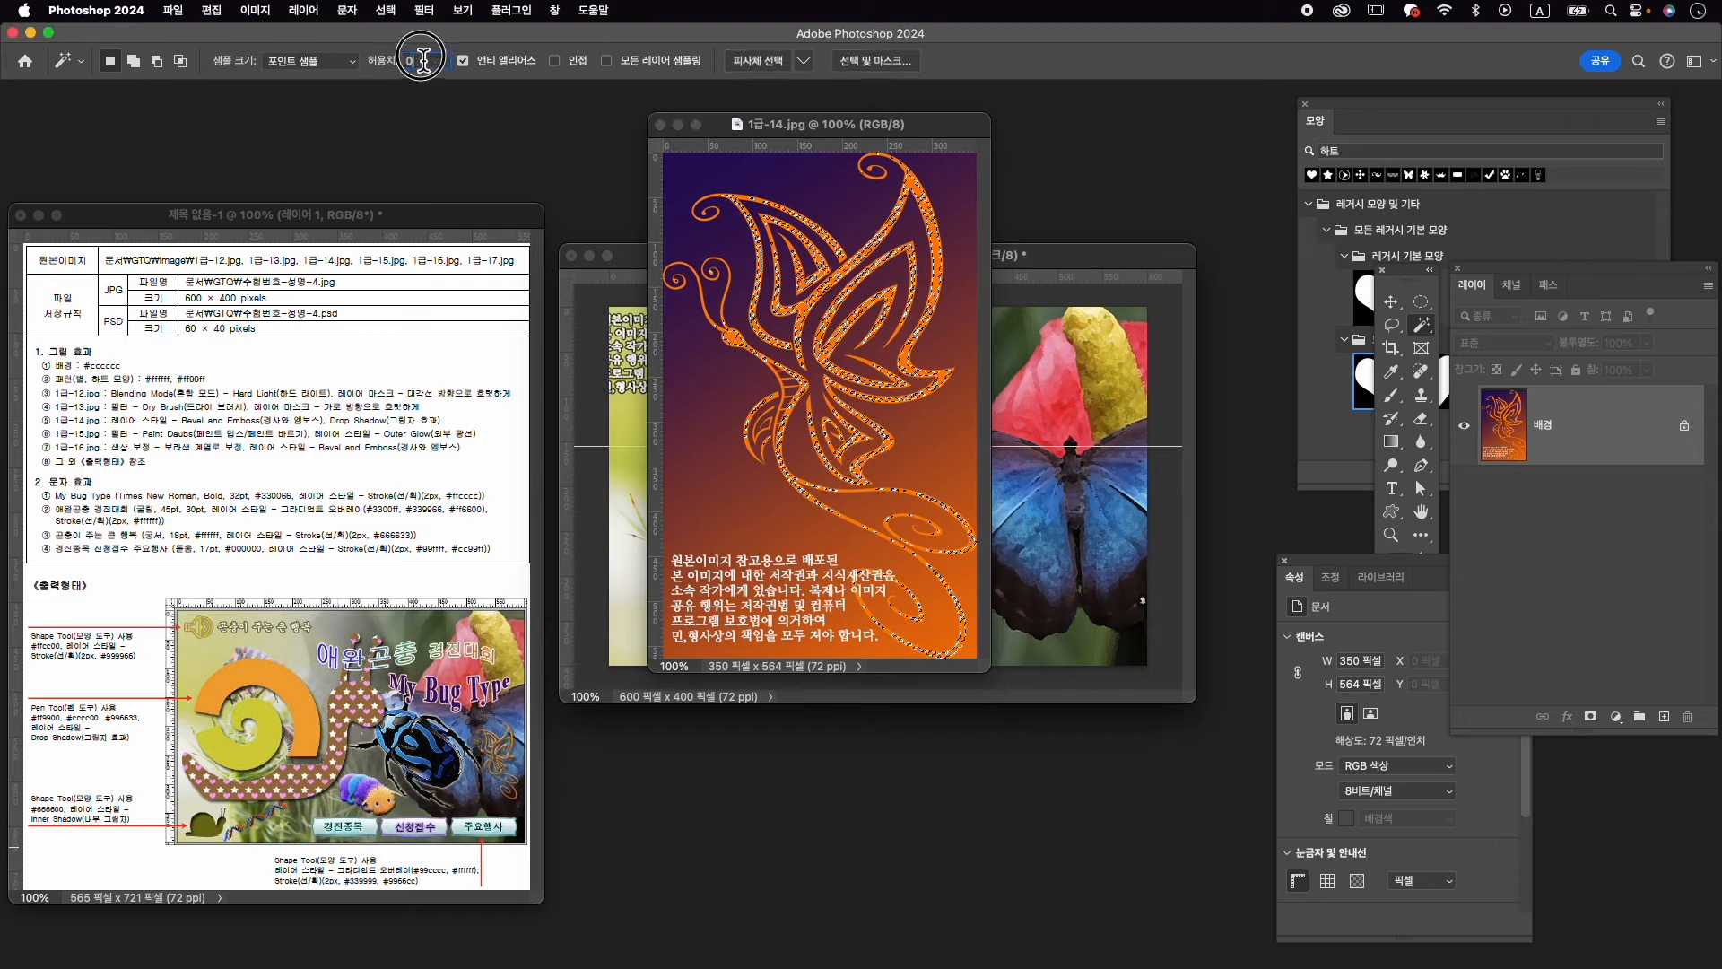
type("32")
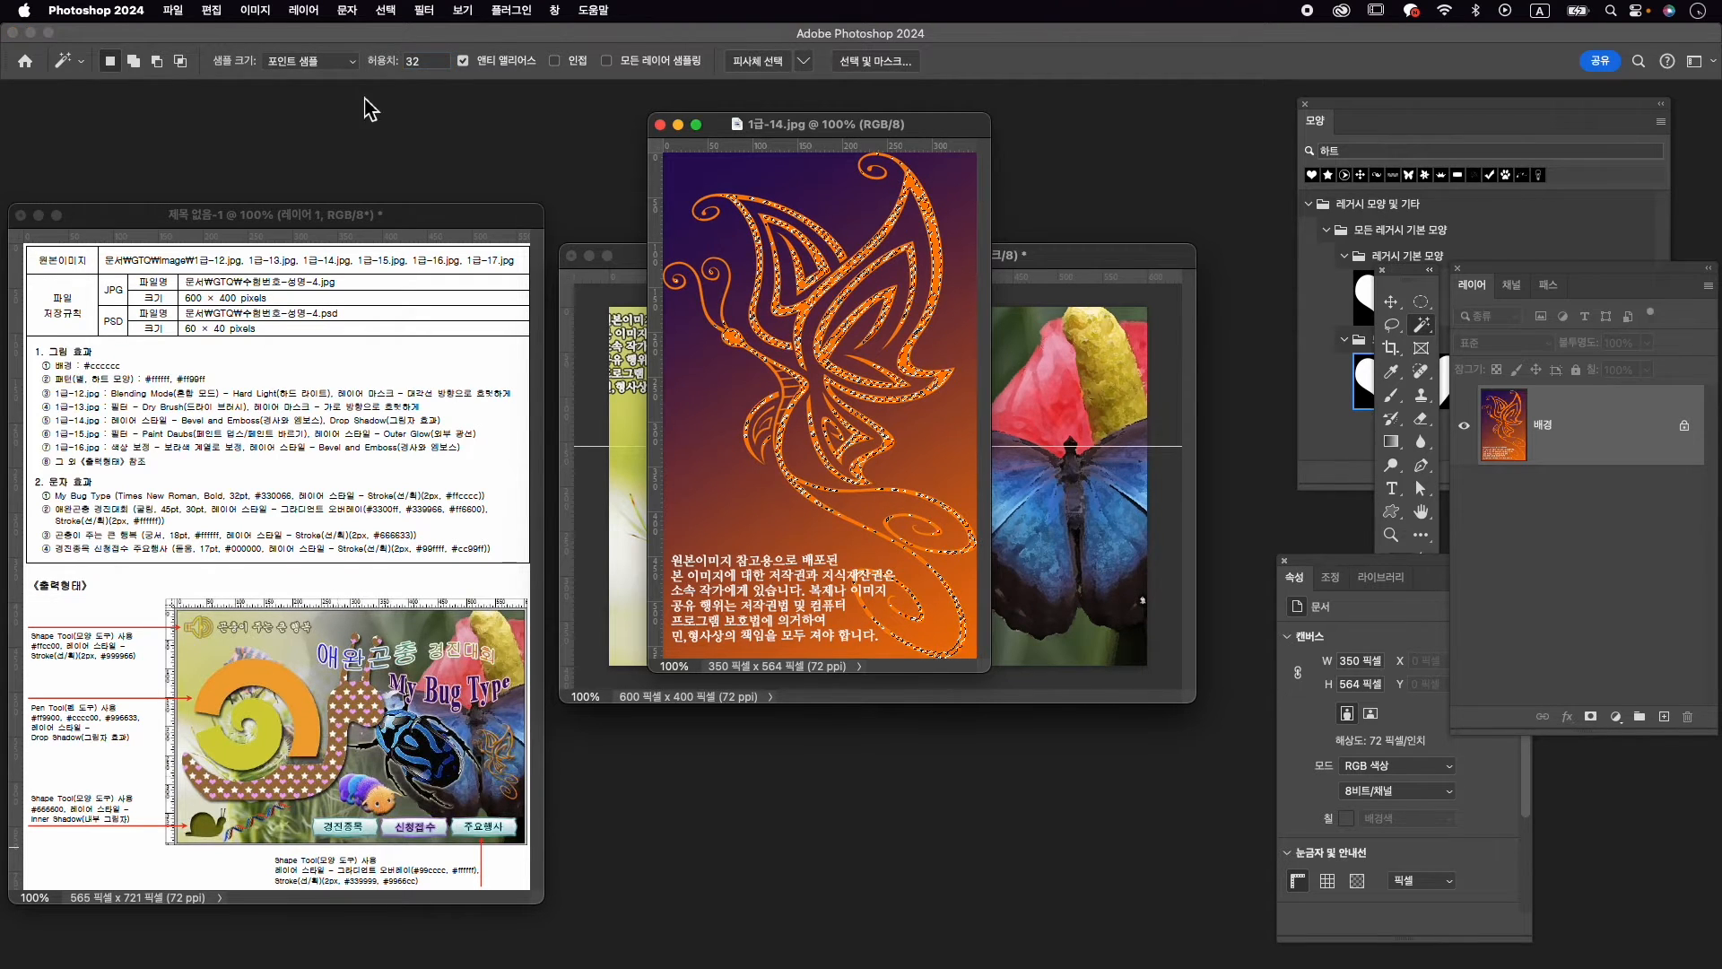
left_click(728, 189)
left_click(747, 208)
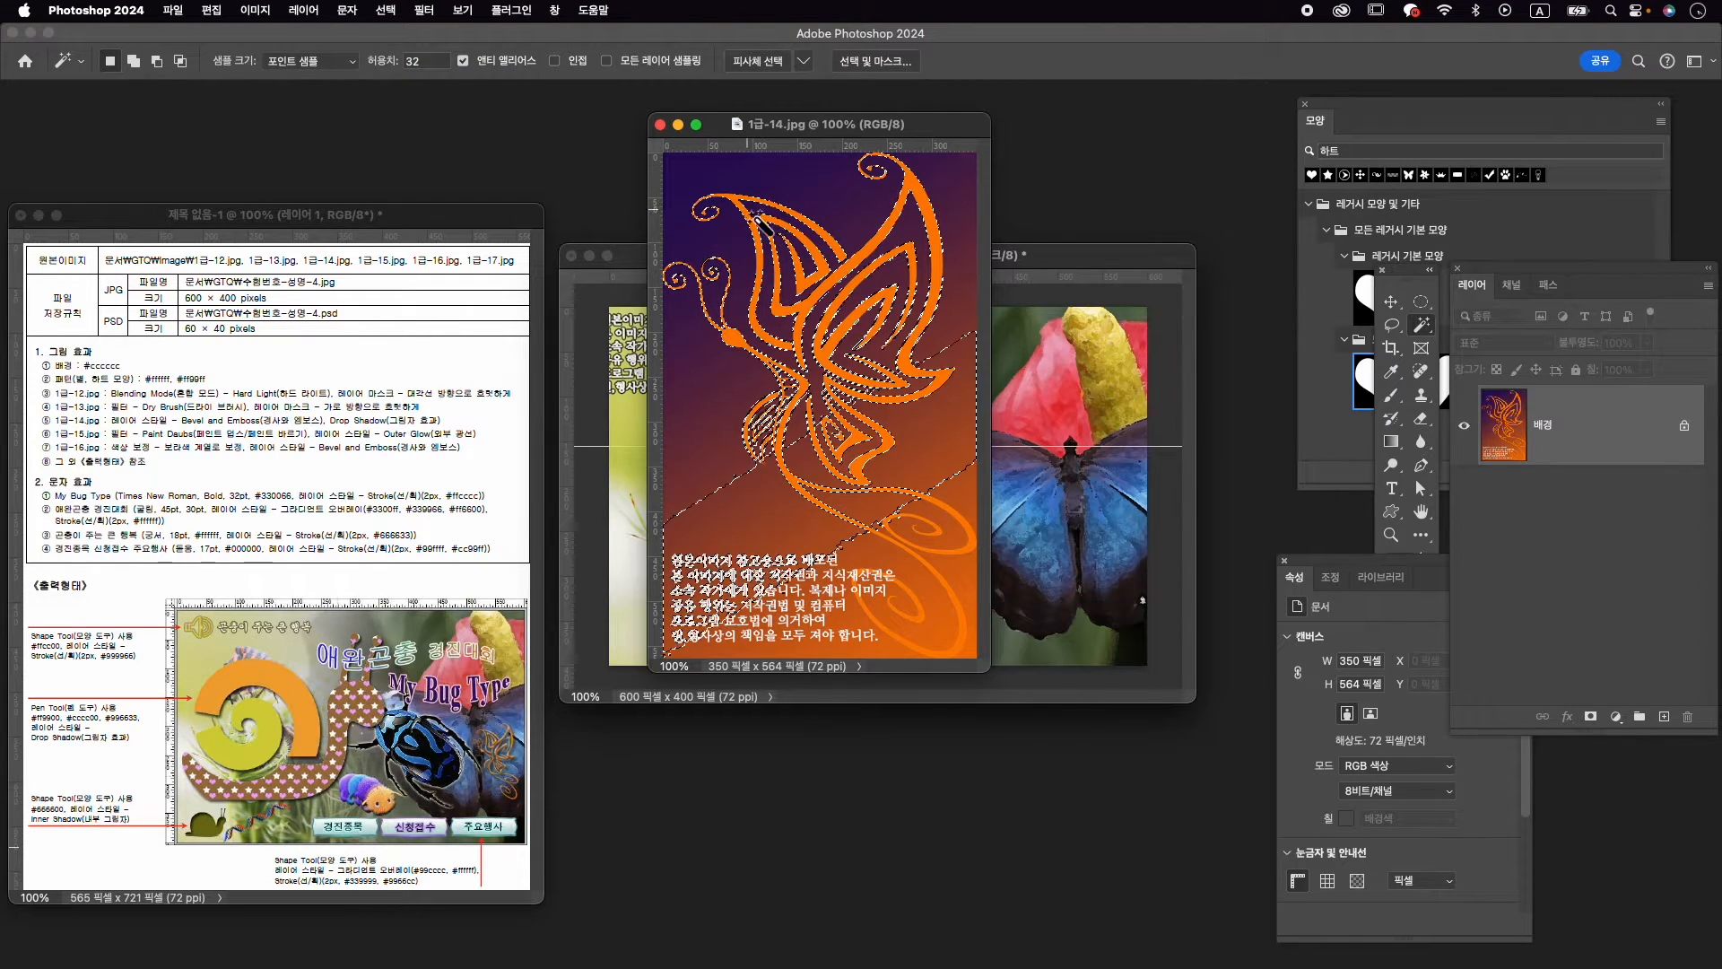
key("super+d")
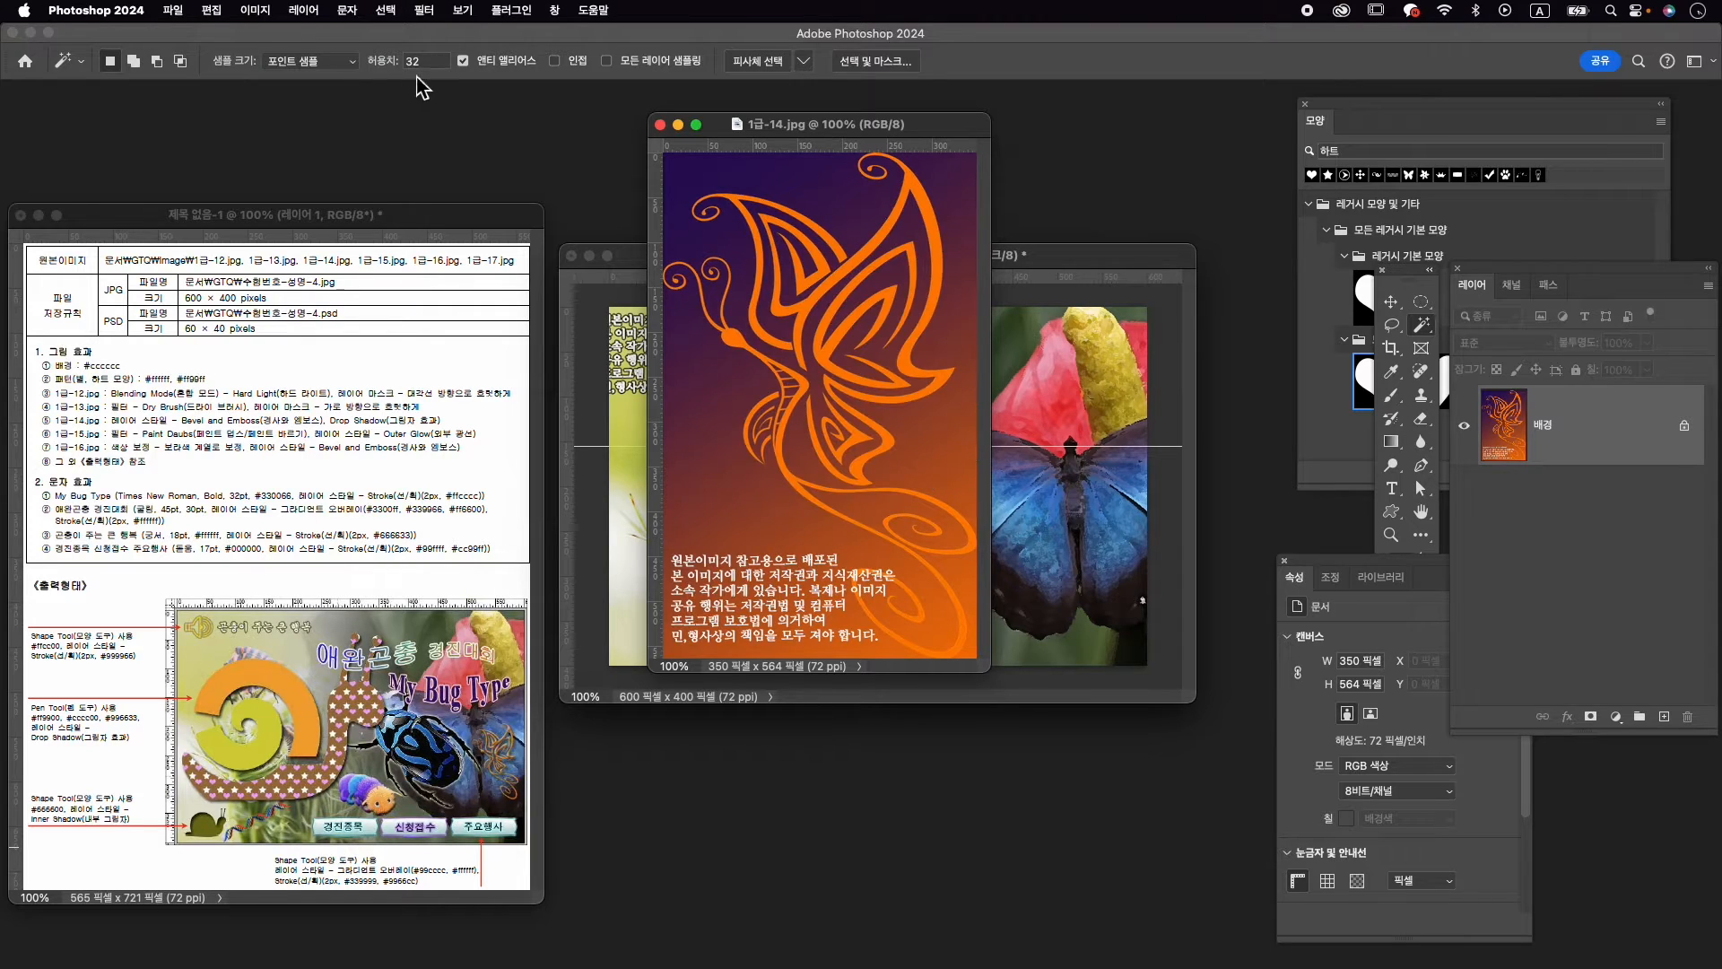
Set the Magic Wand tolerance to 10 and select the orange butterfly ornament
left_click(415, 60)
type("10")
key("Return")
left_click(821, 314)
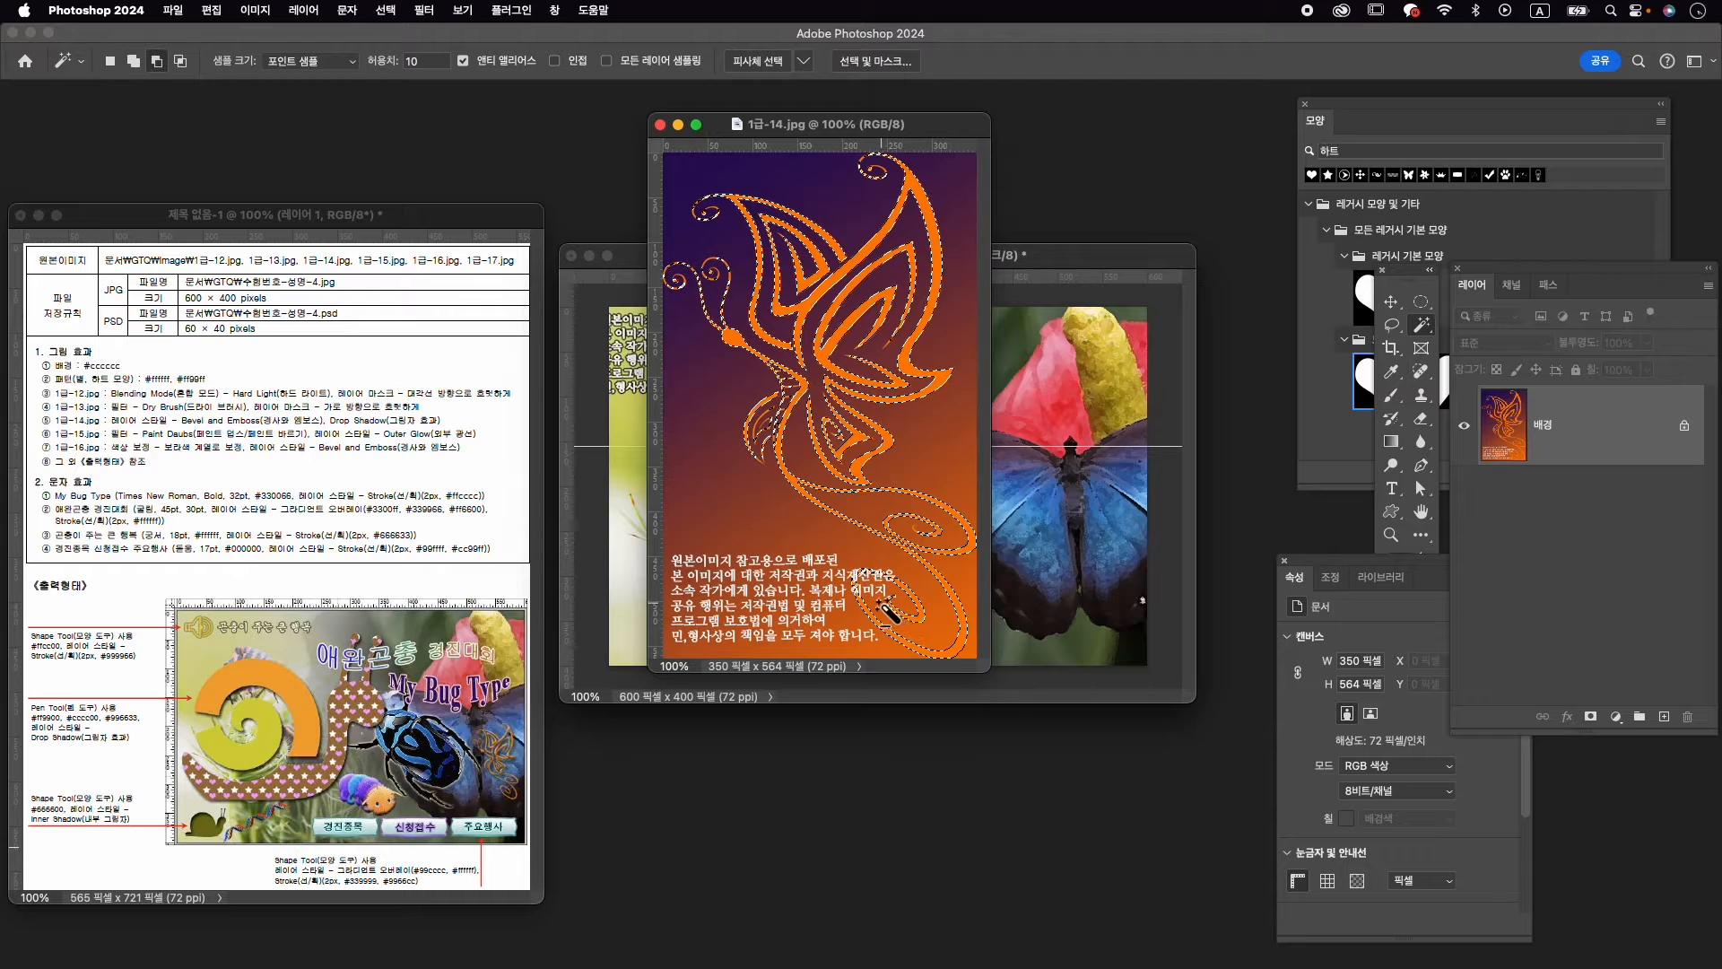
Add the missed edges of the lower curl beside the copyright text using the Quick Selection tool with a 3 px brush
scroll(888, 613, "up", 5)
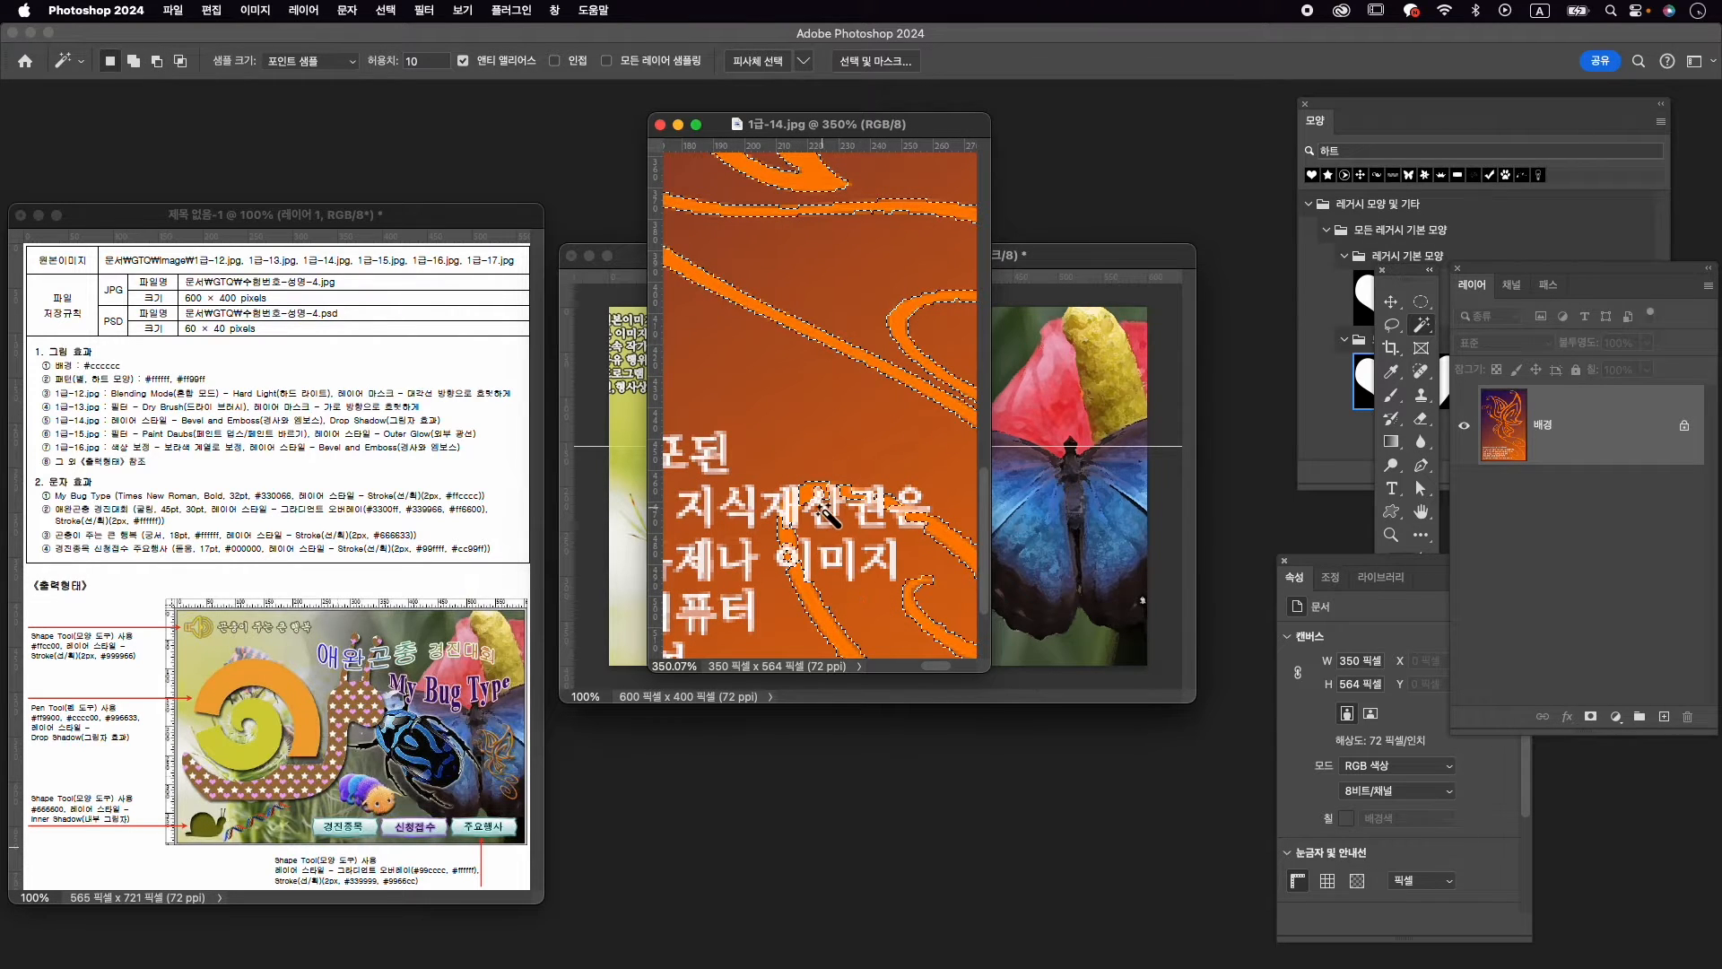
mouse_move(864, 509)
left_mouse_down()
mouse_move(863, 426)
mouse_move(844, 445)
left_mouse_up()
right_click(1422, 328)
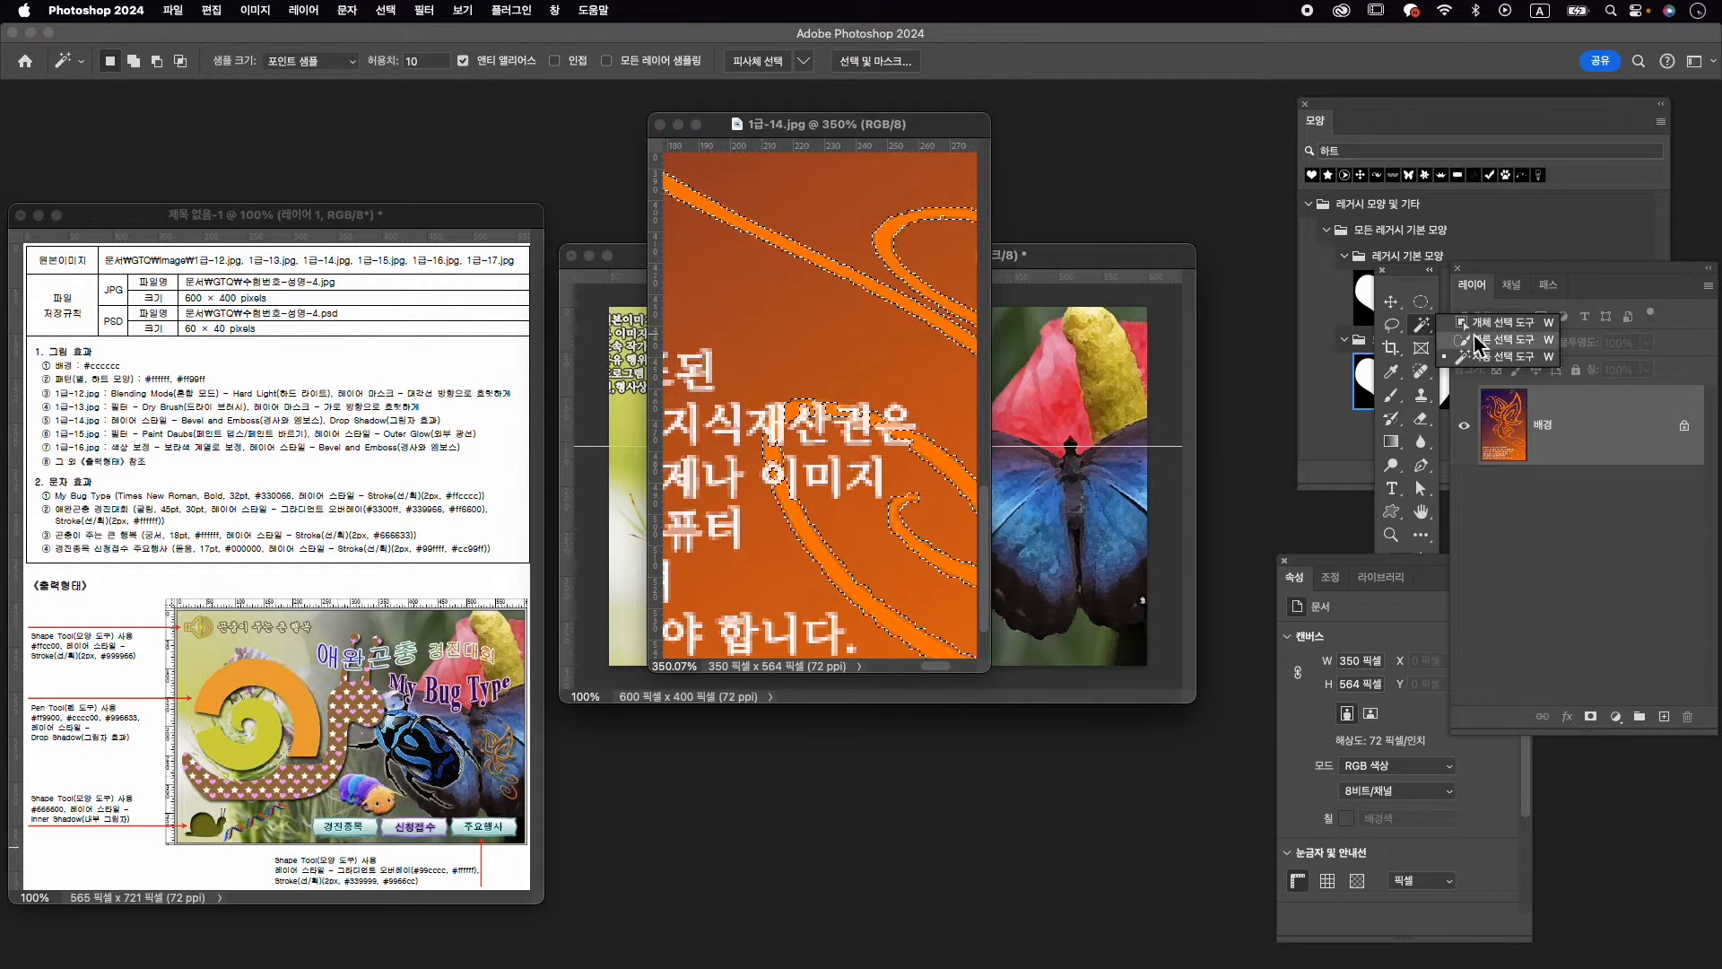
left_click(1472, 346)
key("bracketleft")
key("bracketleft")
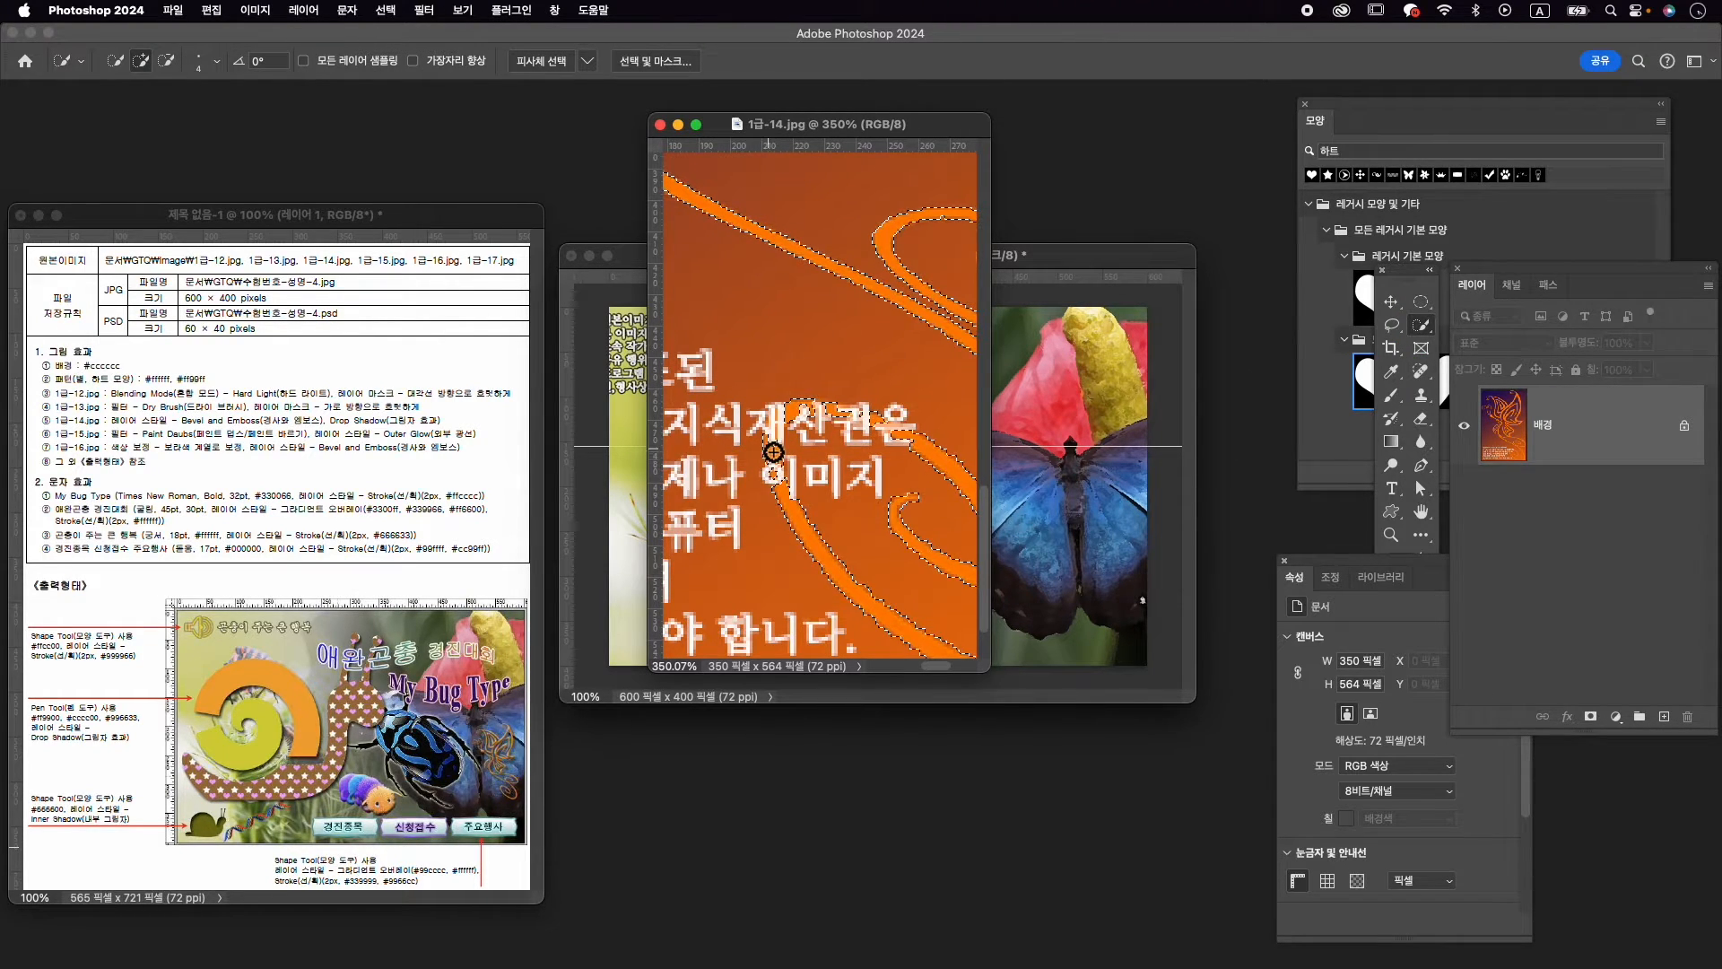
key("bracketright")
key("bracketleft")
key("bracketleft")
left_click(773, 444)
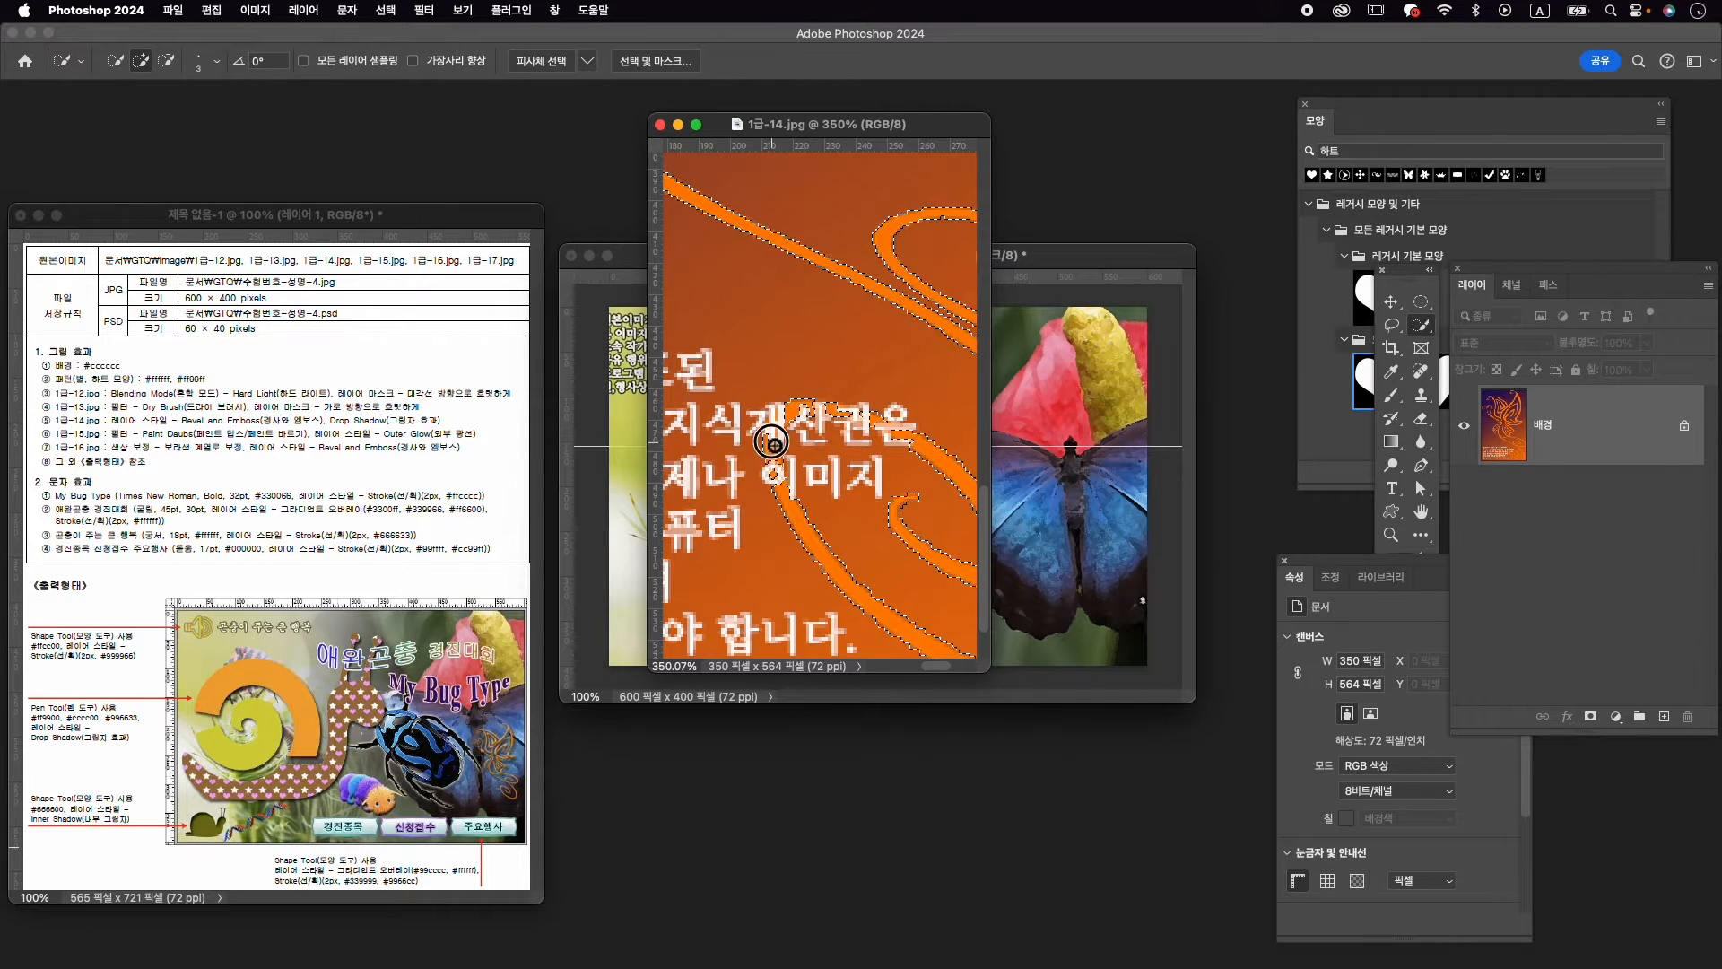
mouse_move(762, 415)
left_mouse_down()
mouse_move(744, 437)
mouse_move(772, 400)
mouse_move(758, 415)
left_mouse_up()
left_click_drag(776, 476, 810, 504)
Refine the selection where the lower curl crosses the copyright text, adding missed parts and subtracting spill-over
key("alt")
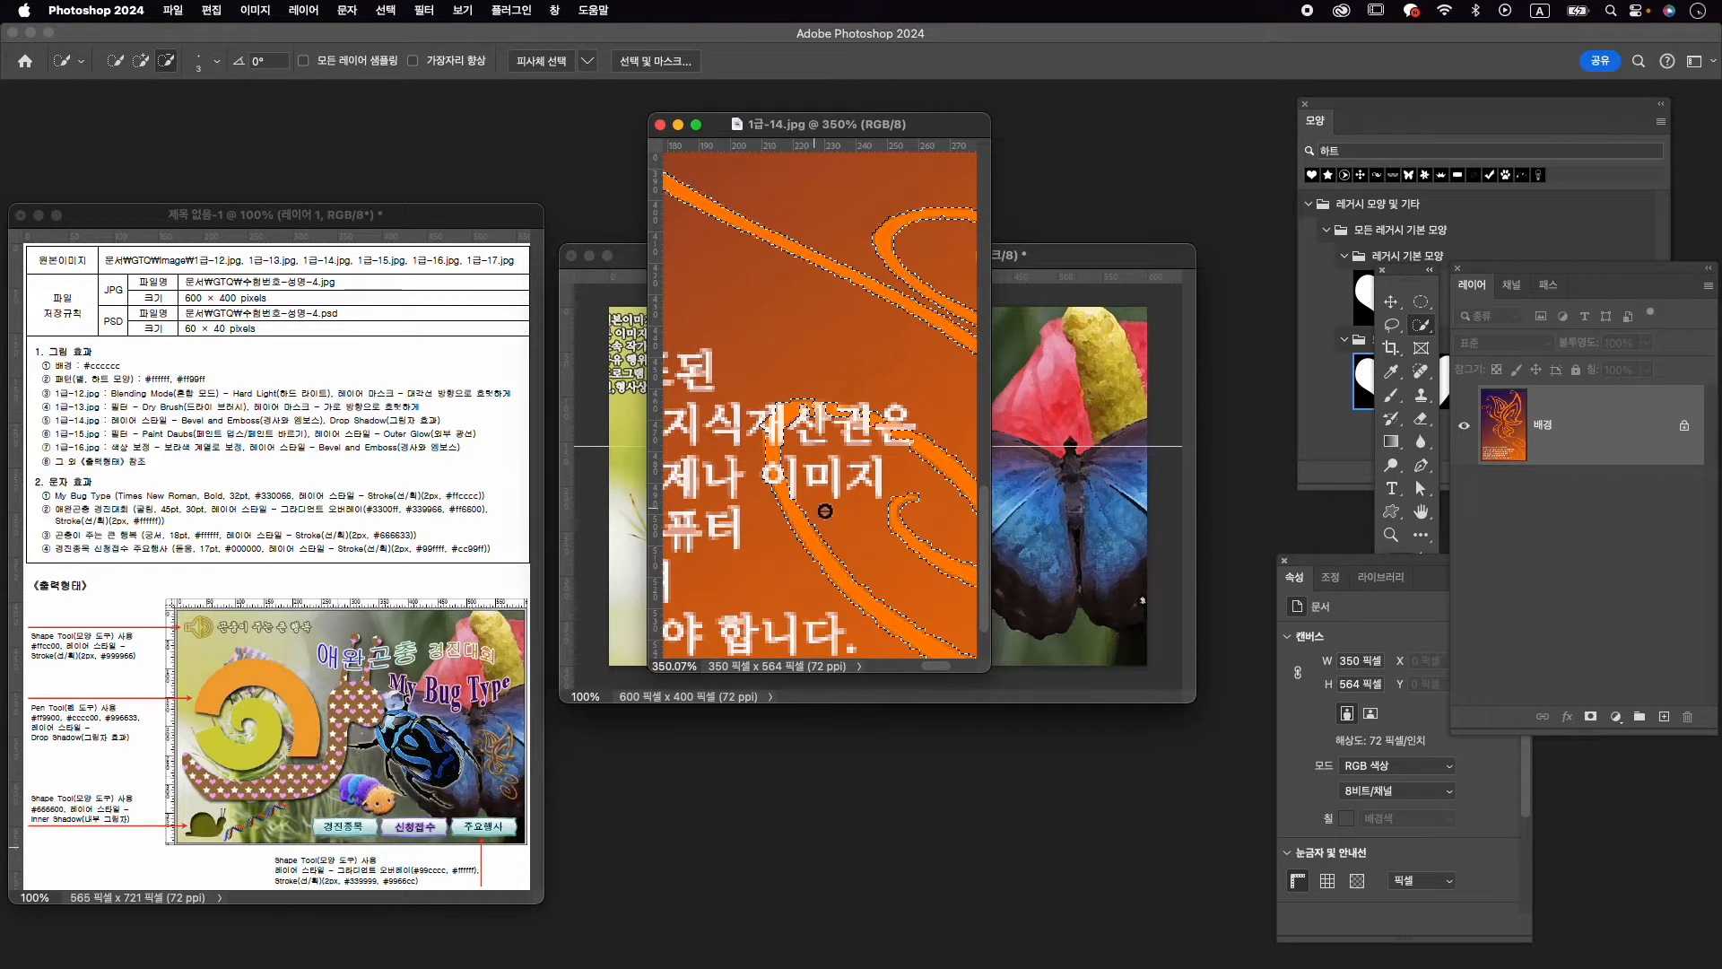
left_click_drag(926, 450, 879, 446)
left_click_drag(768, 406, 814, 417)
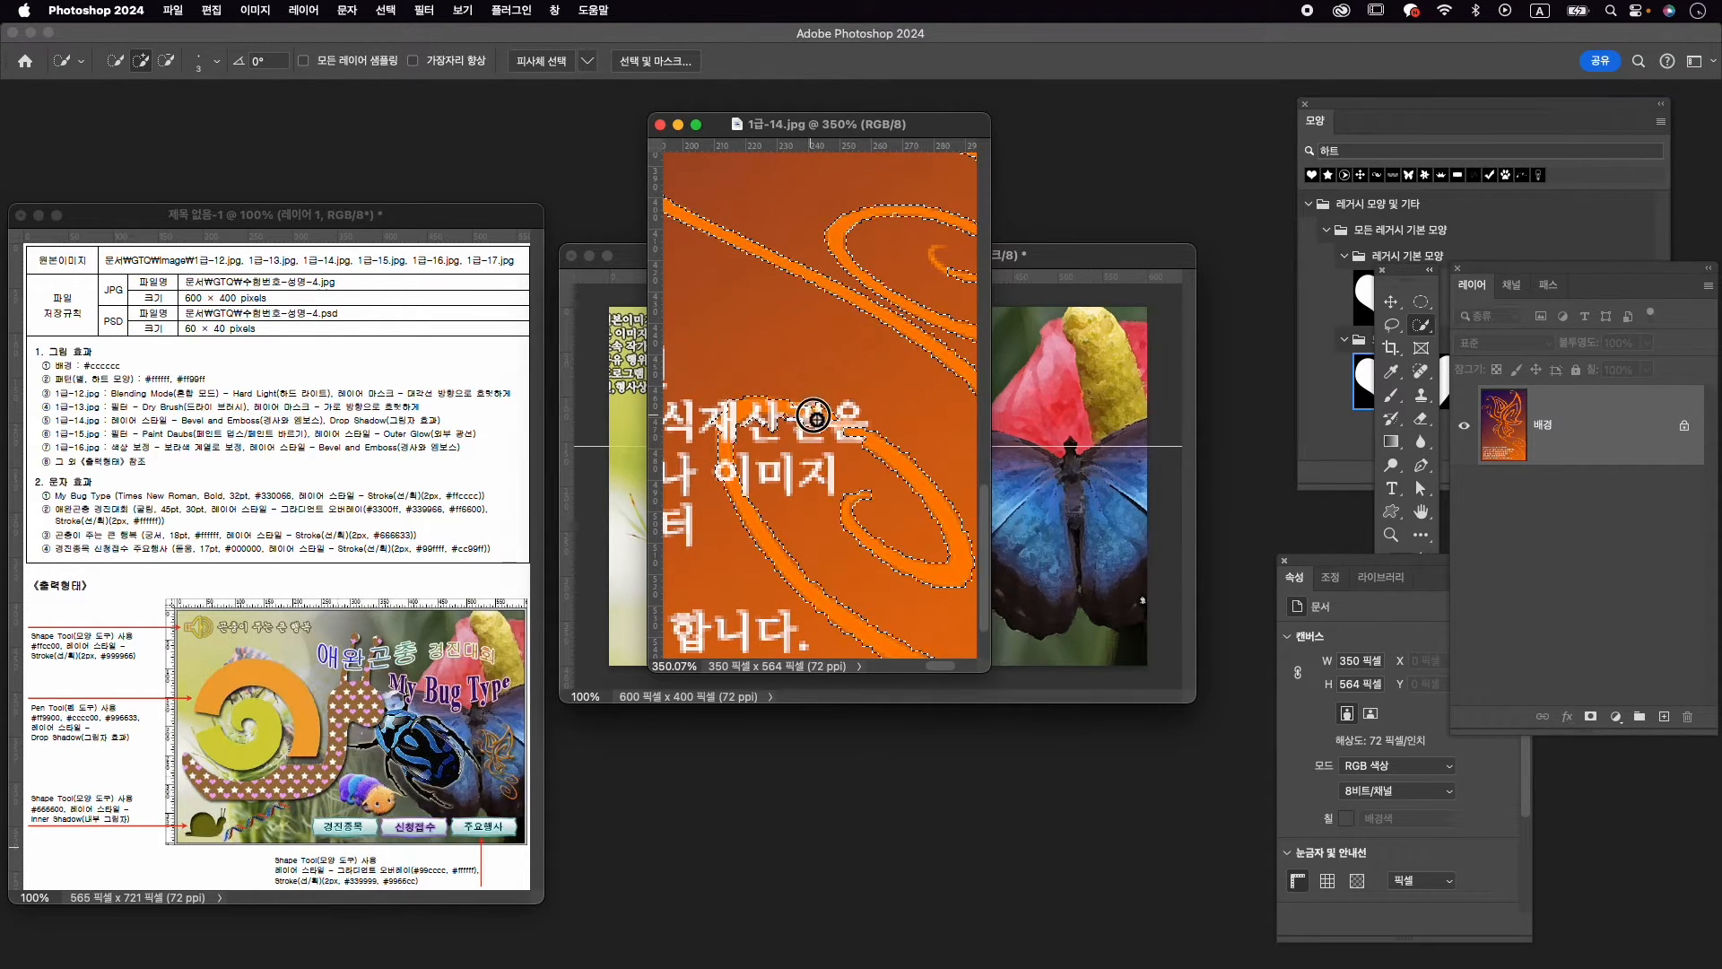
key("alt")
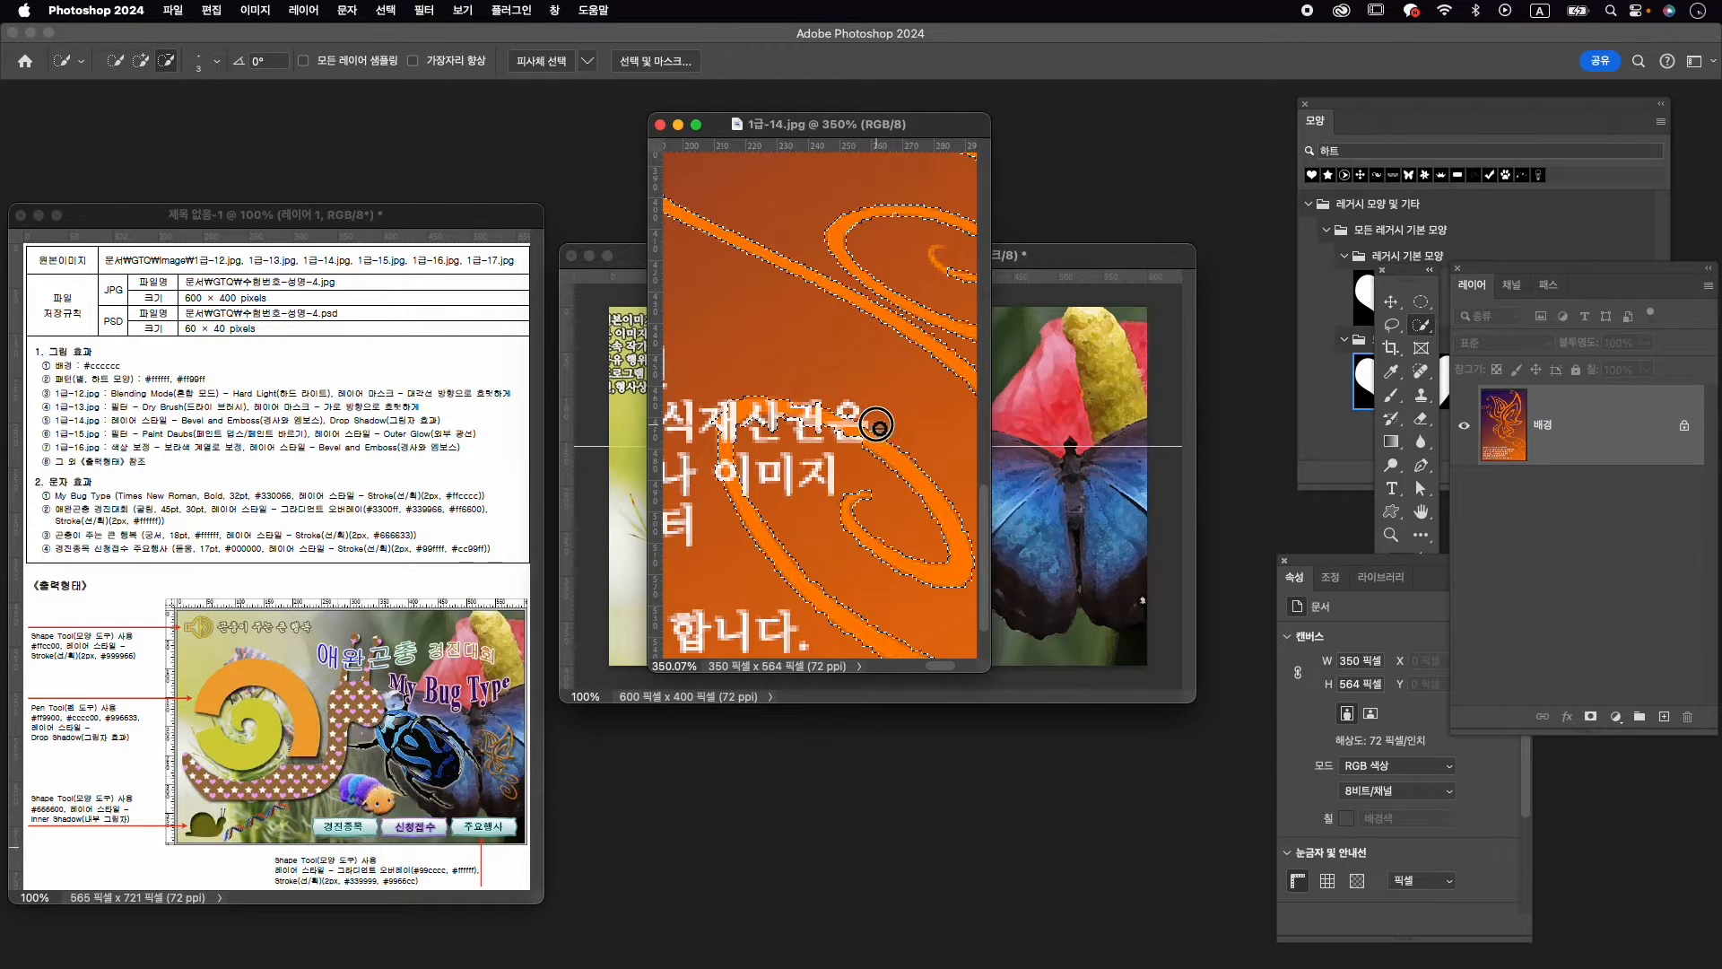
left_click(845, 443, "alt")
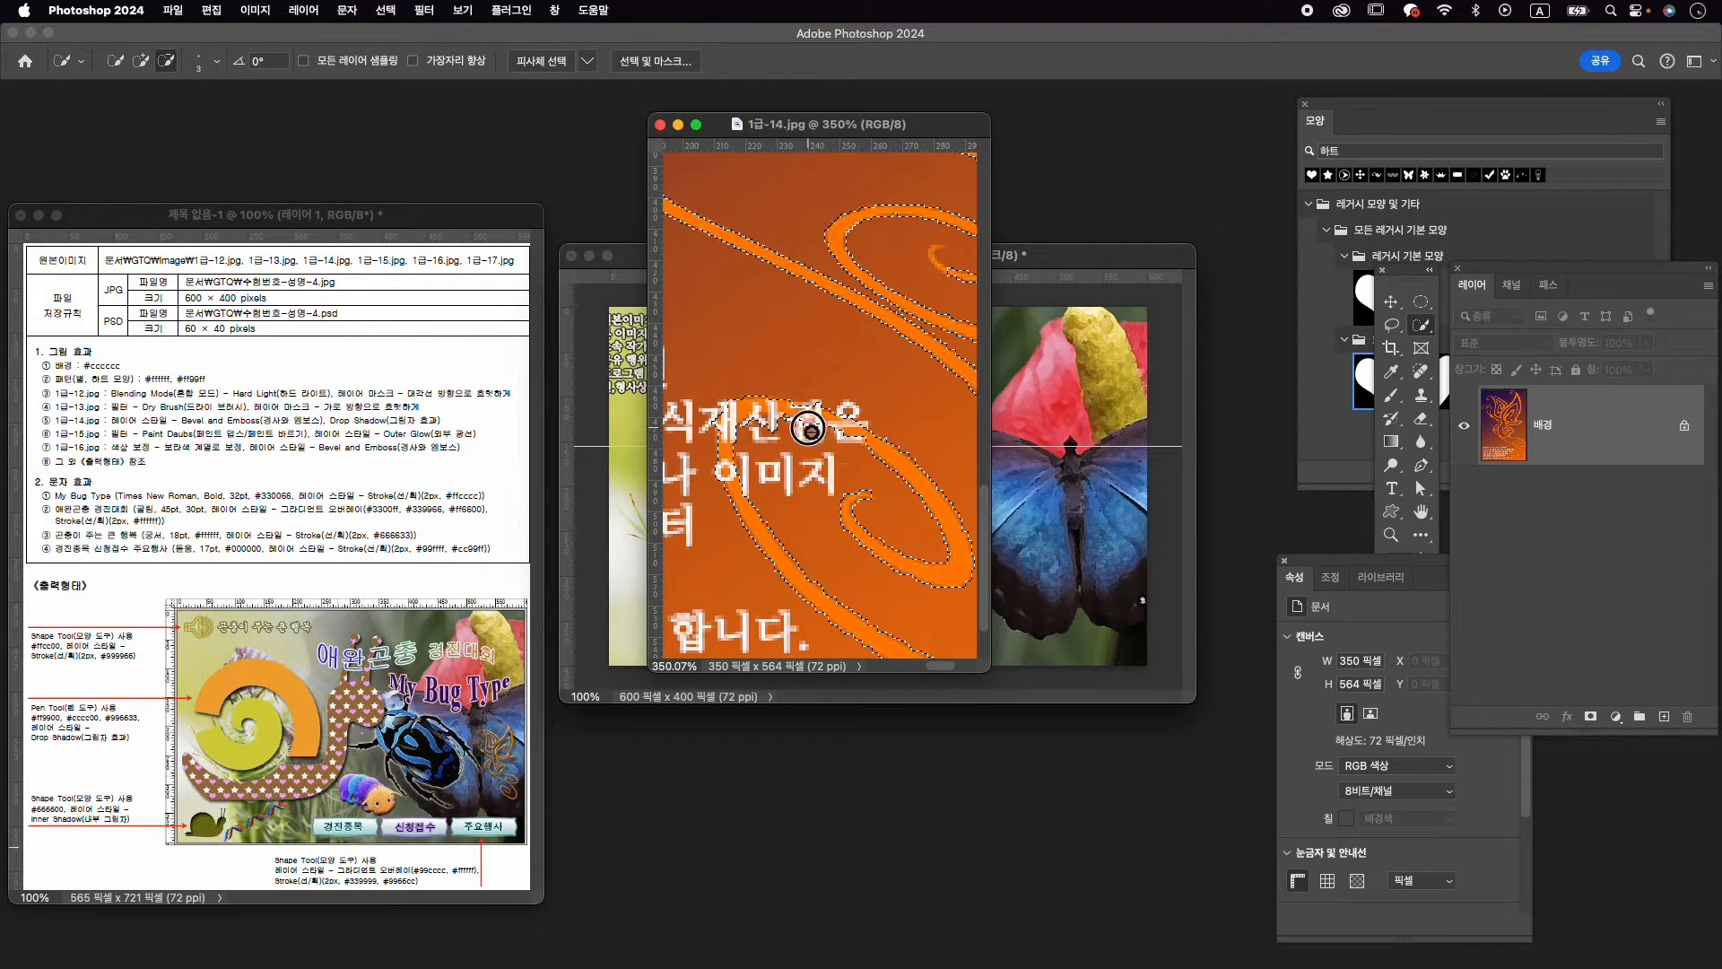
left_click_drag(766, 431, 759, 423)
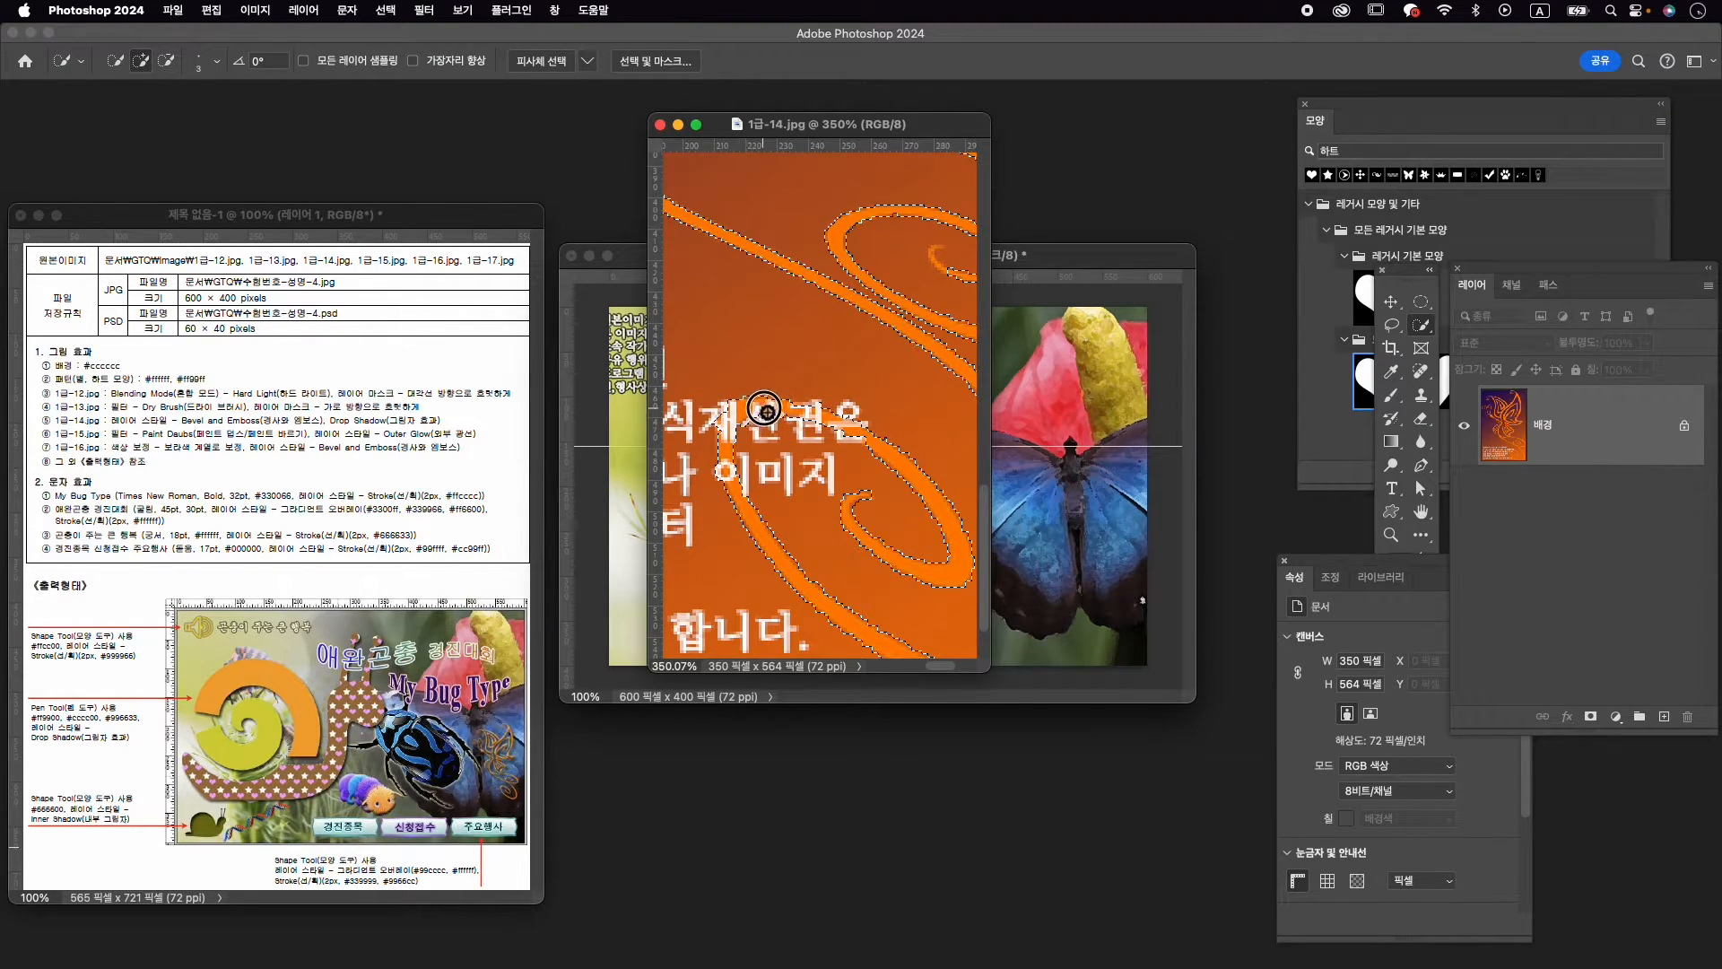
left_click(764, 409)
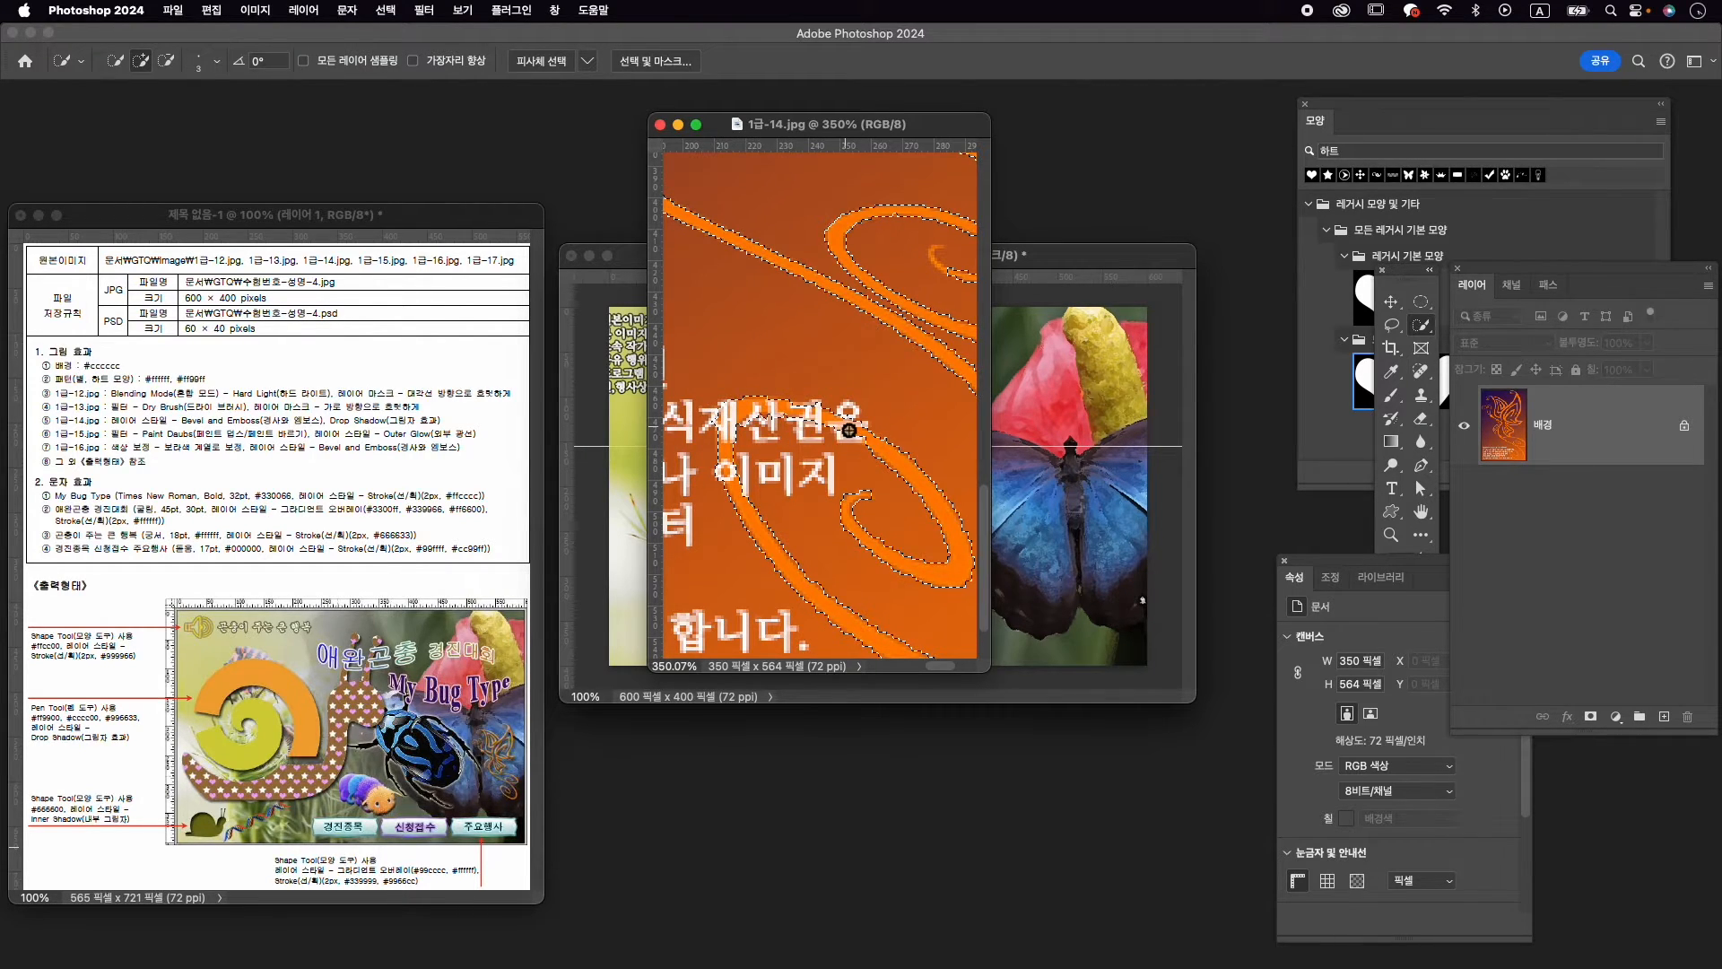
left_click_drag(858, 428, 877, 446)
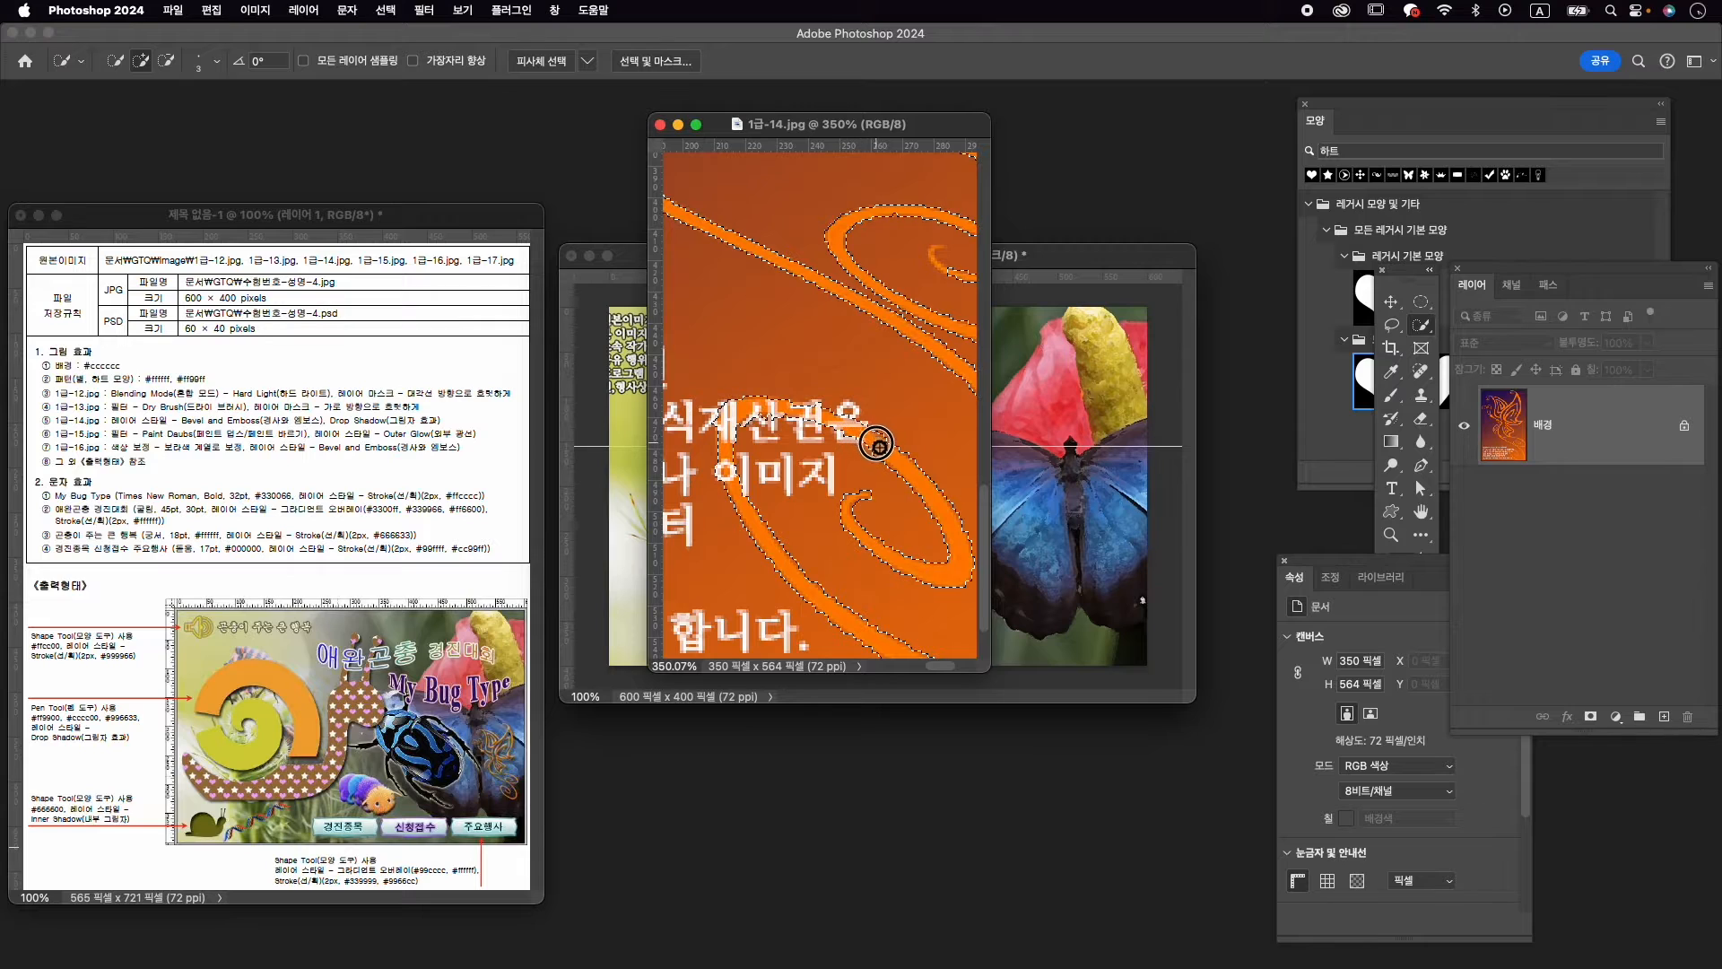
left_click(846, 436, "alt")
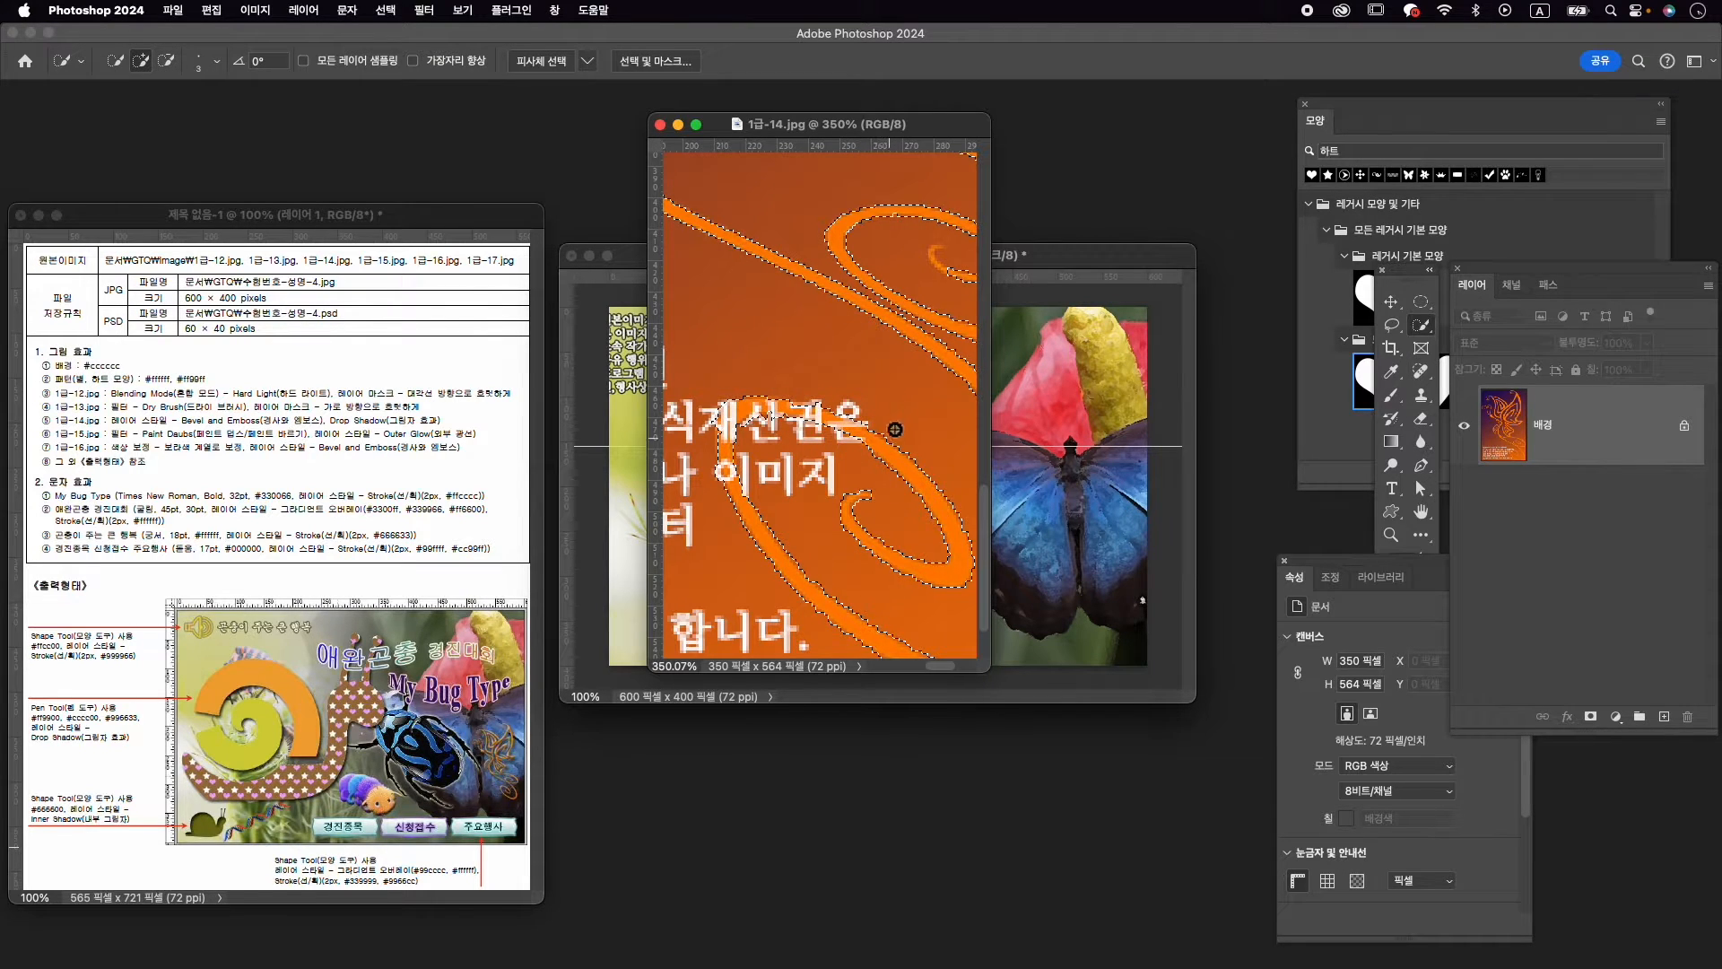
scroll(784, 431, "right", 3)
scroll(792, 427, "down", 10)
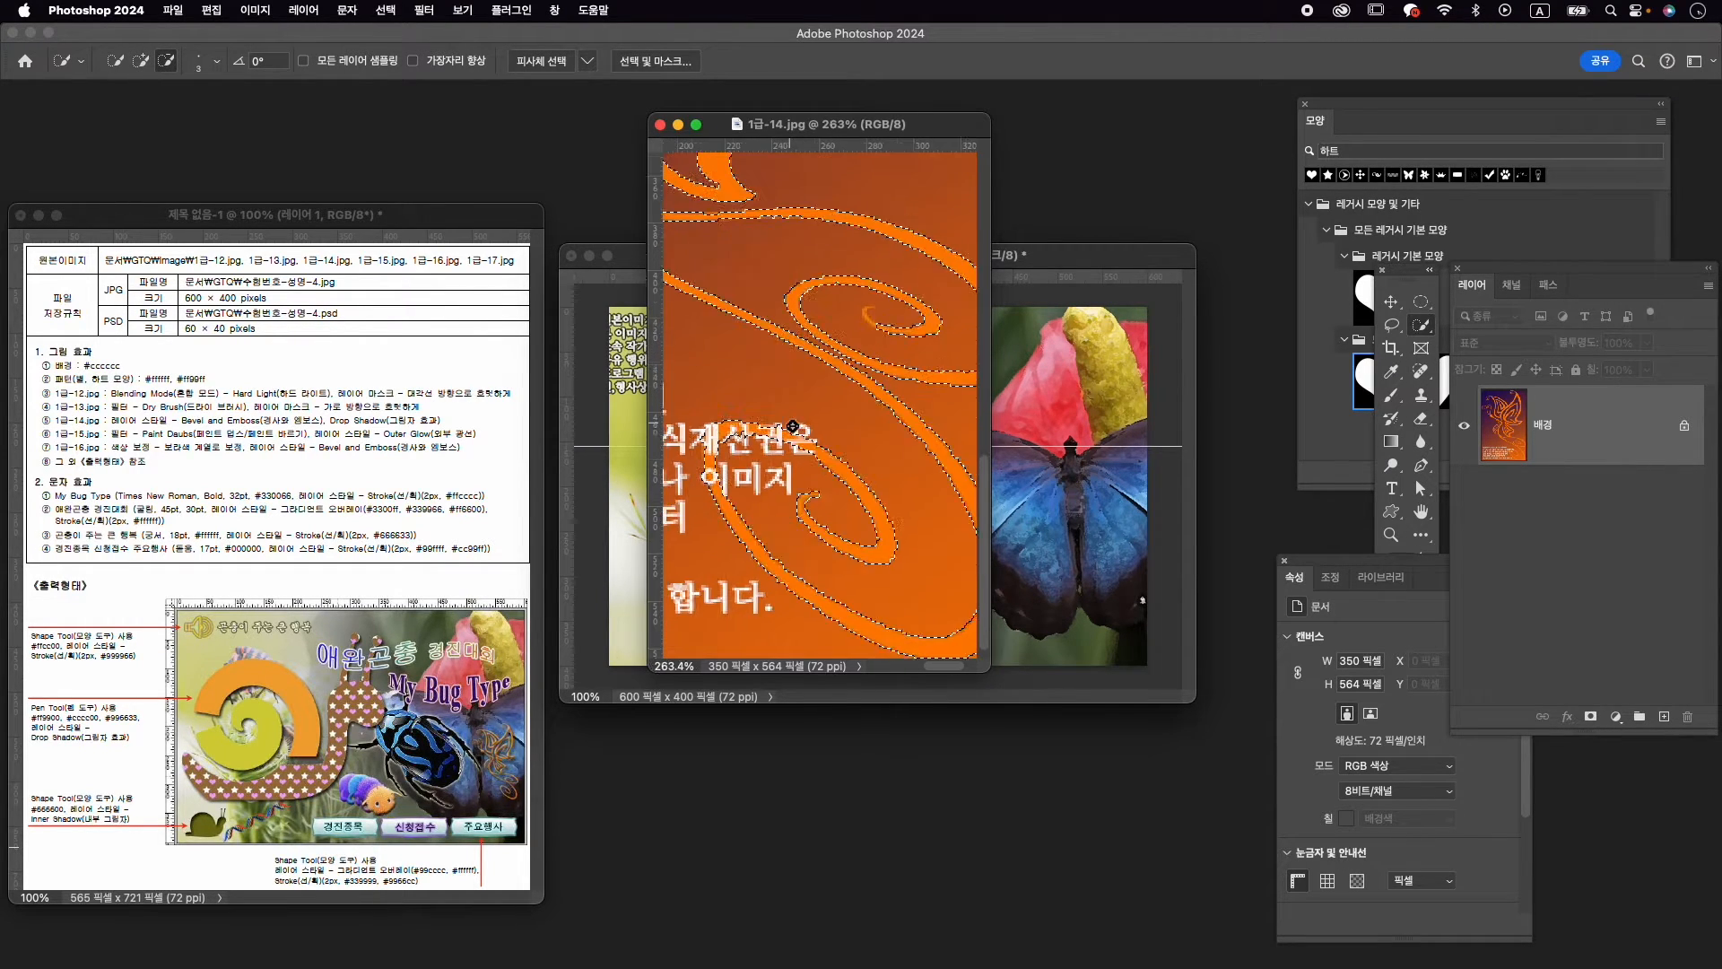
scroll(789, 419, "down", 1)
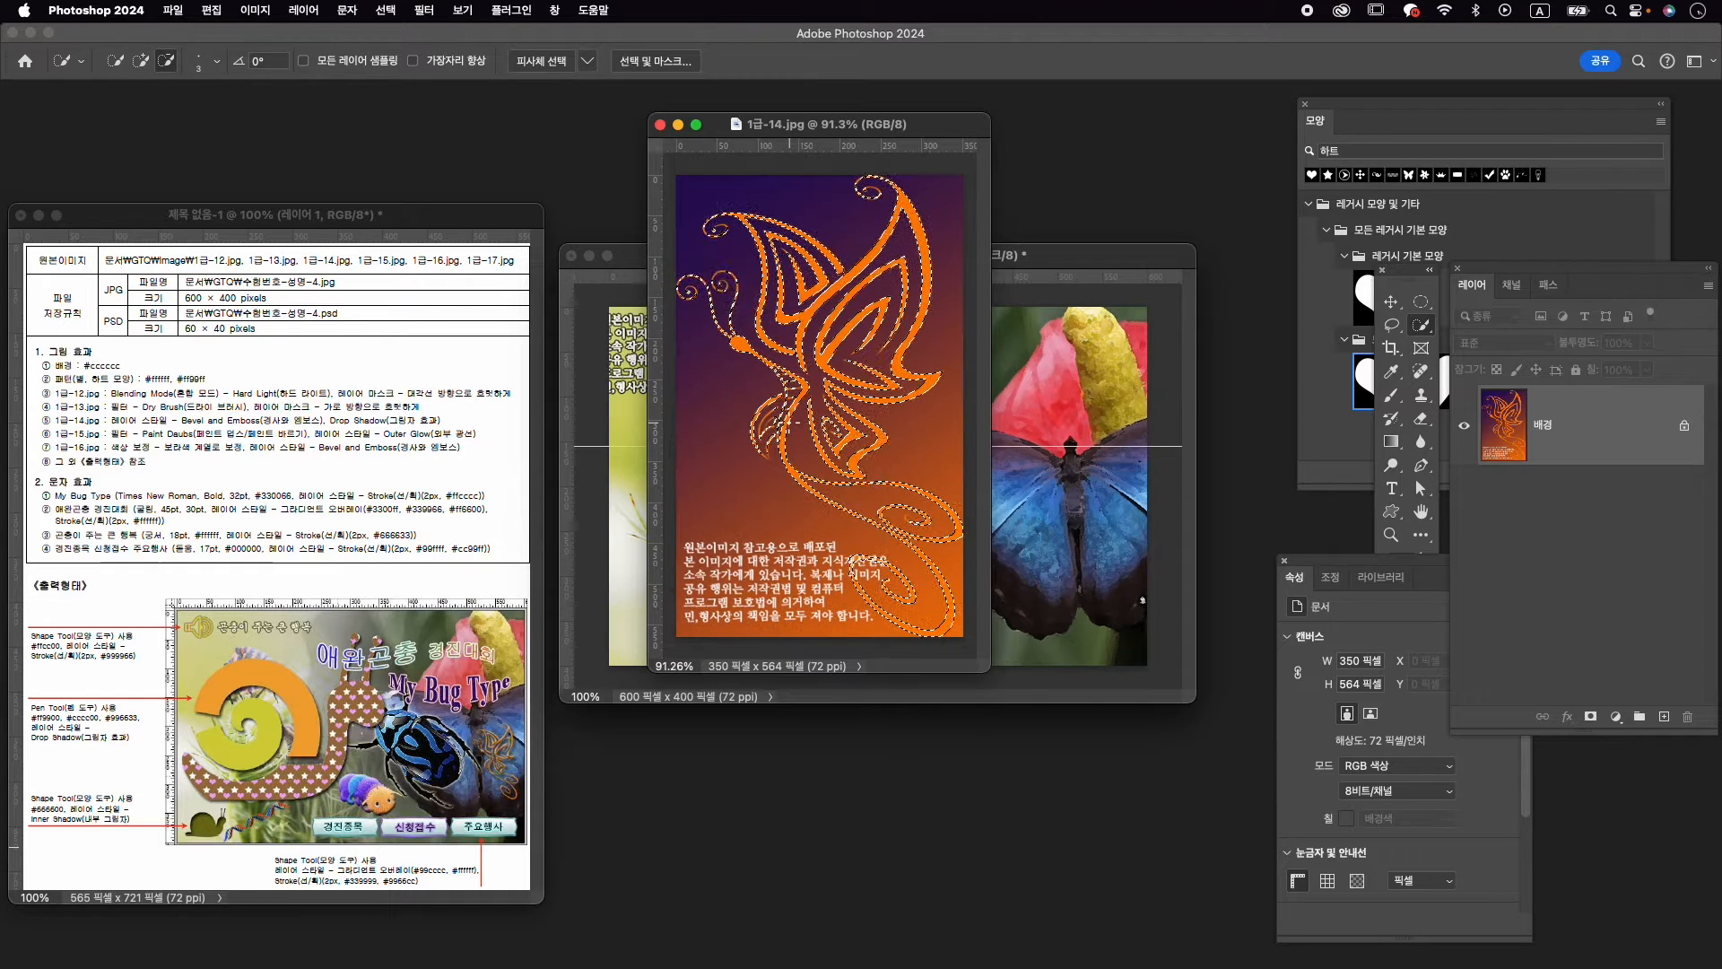
Mask the 1급-14 image to the selected ornament and move the masked layer into the poster 수험번호-성명-4.psd
left_click(1591, 716)
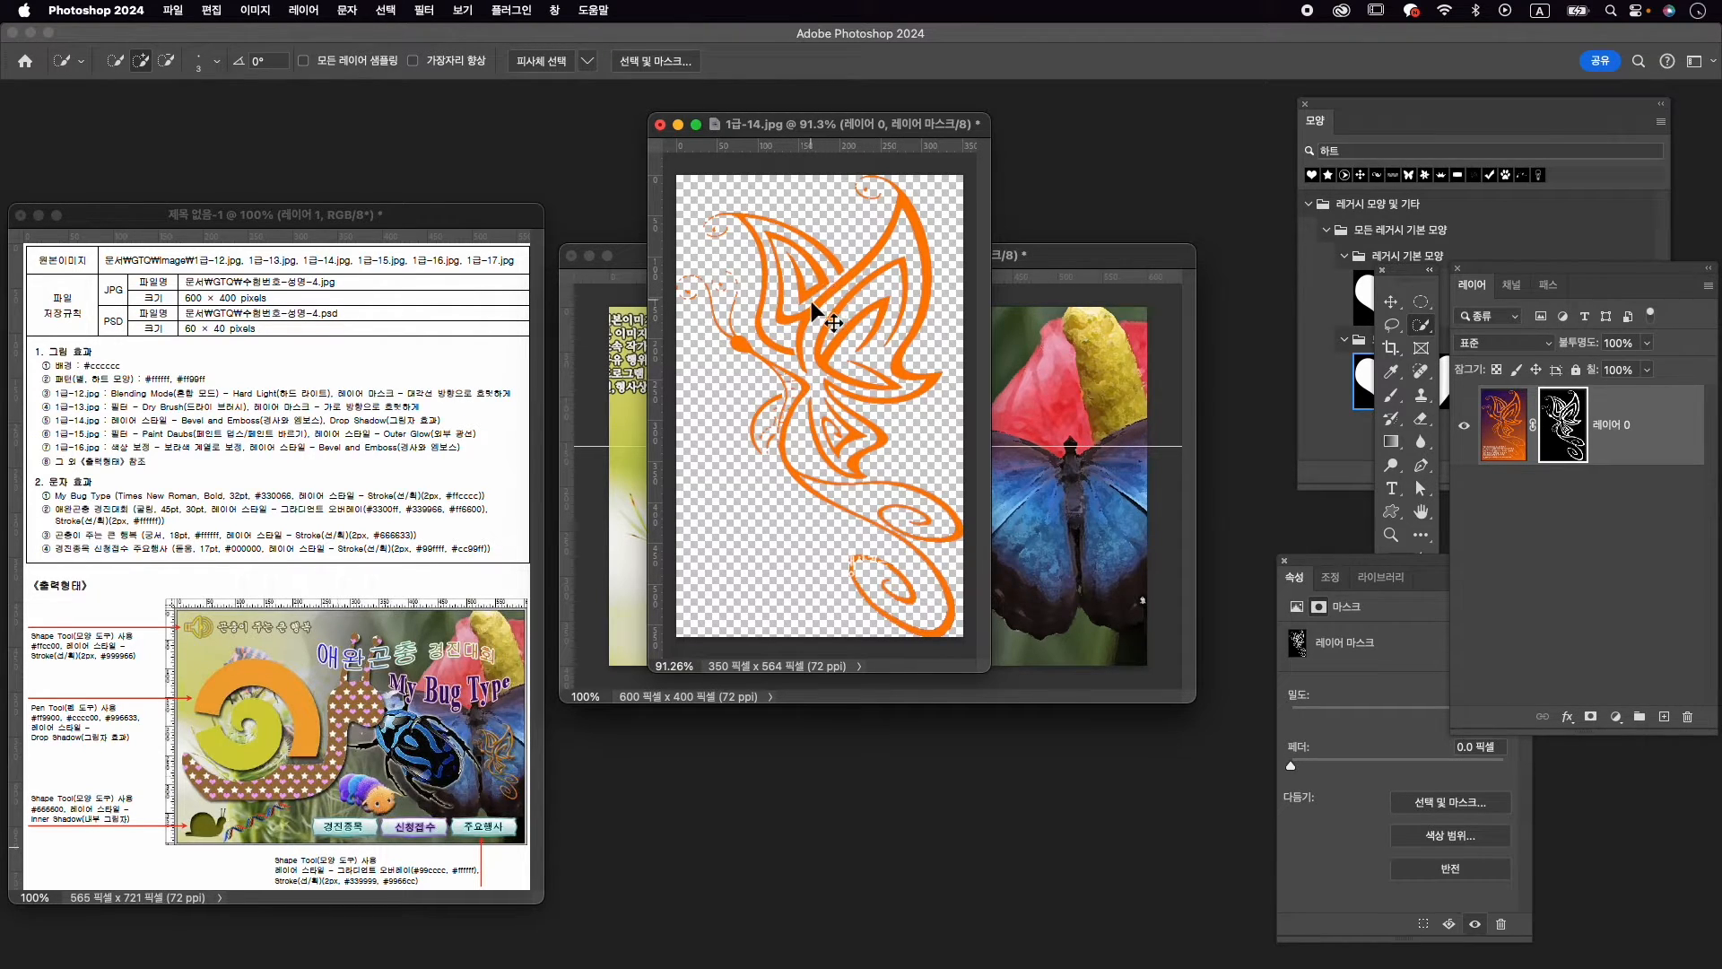
key("v")
left_click_drag(819, 324, 1086, 401)
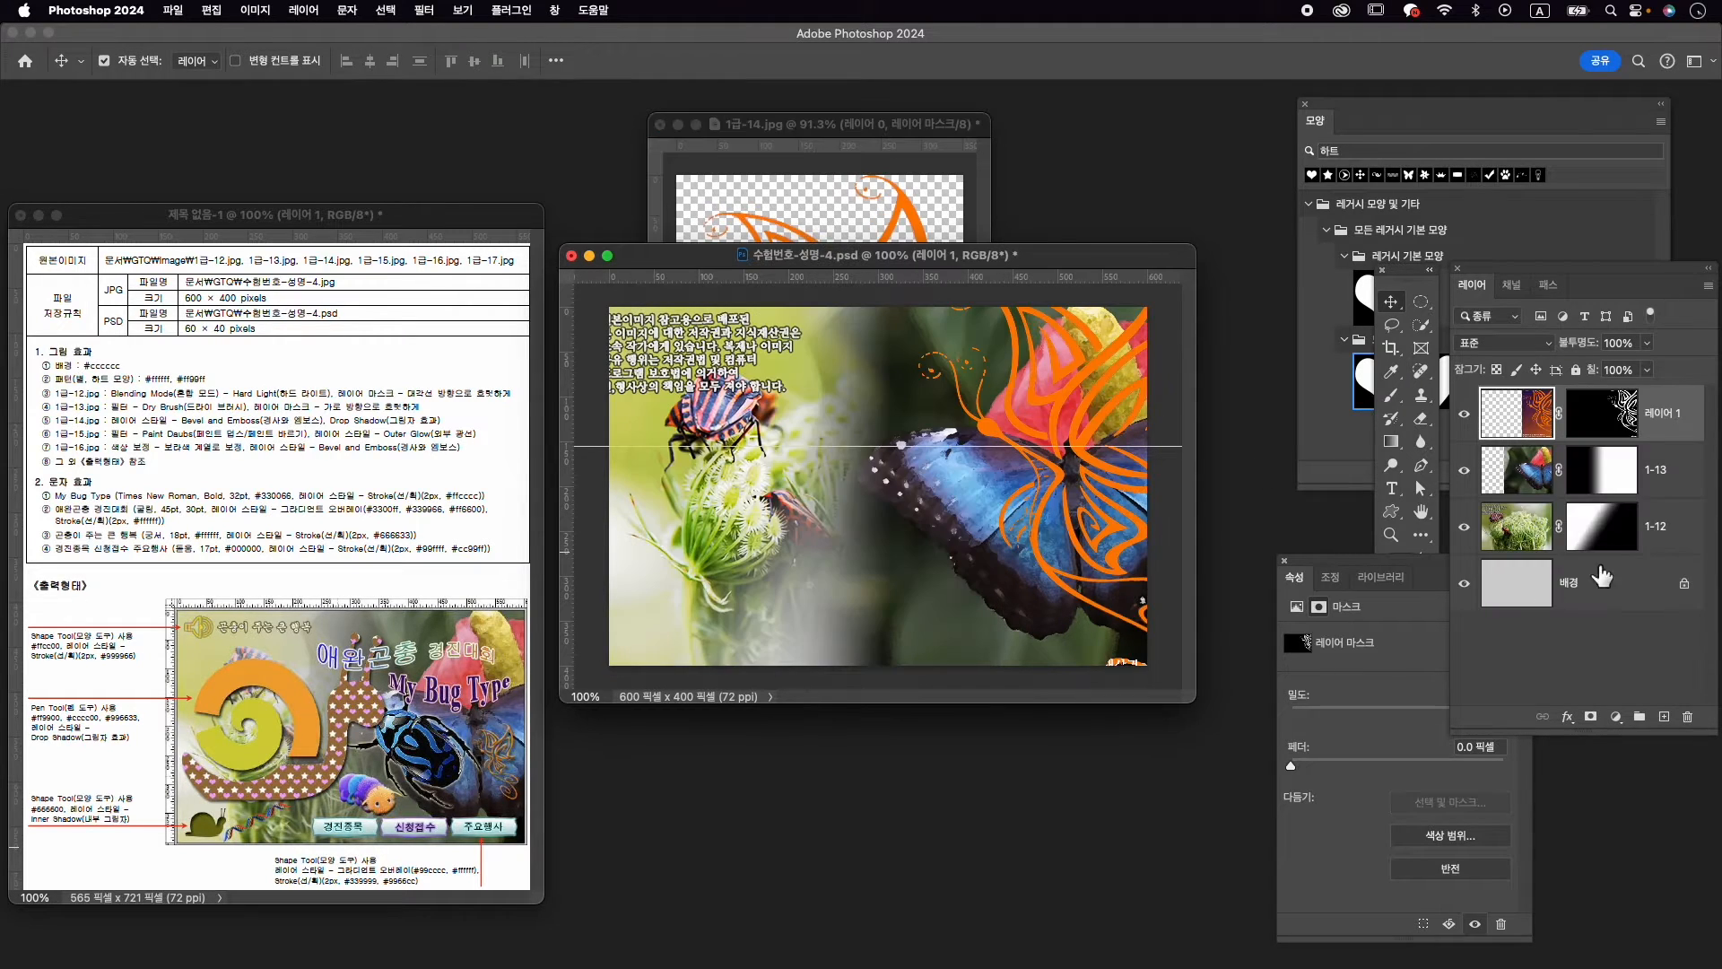
Rename the ornament layer in the poster as 1-14 and close the 1급-14.jpg document
double_click(1658, 414)
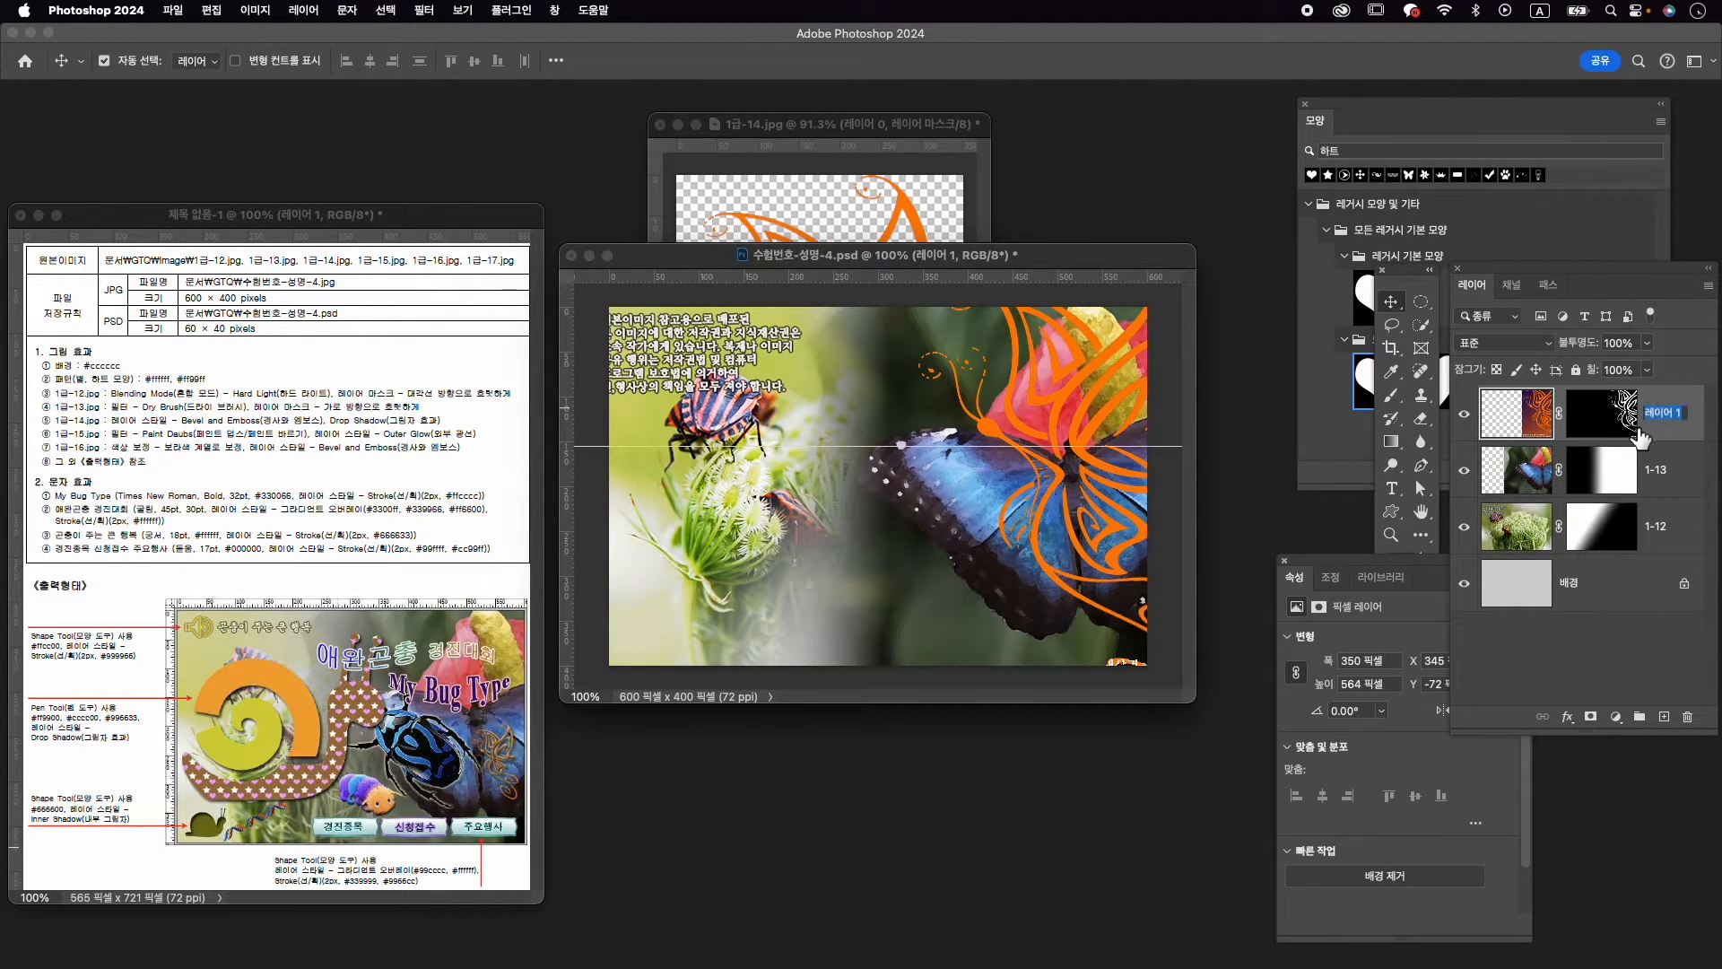
type("1-14")
key("Return")
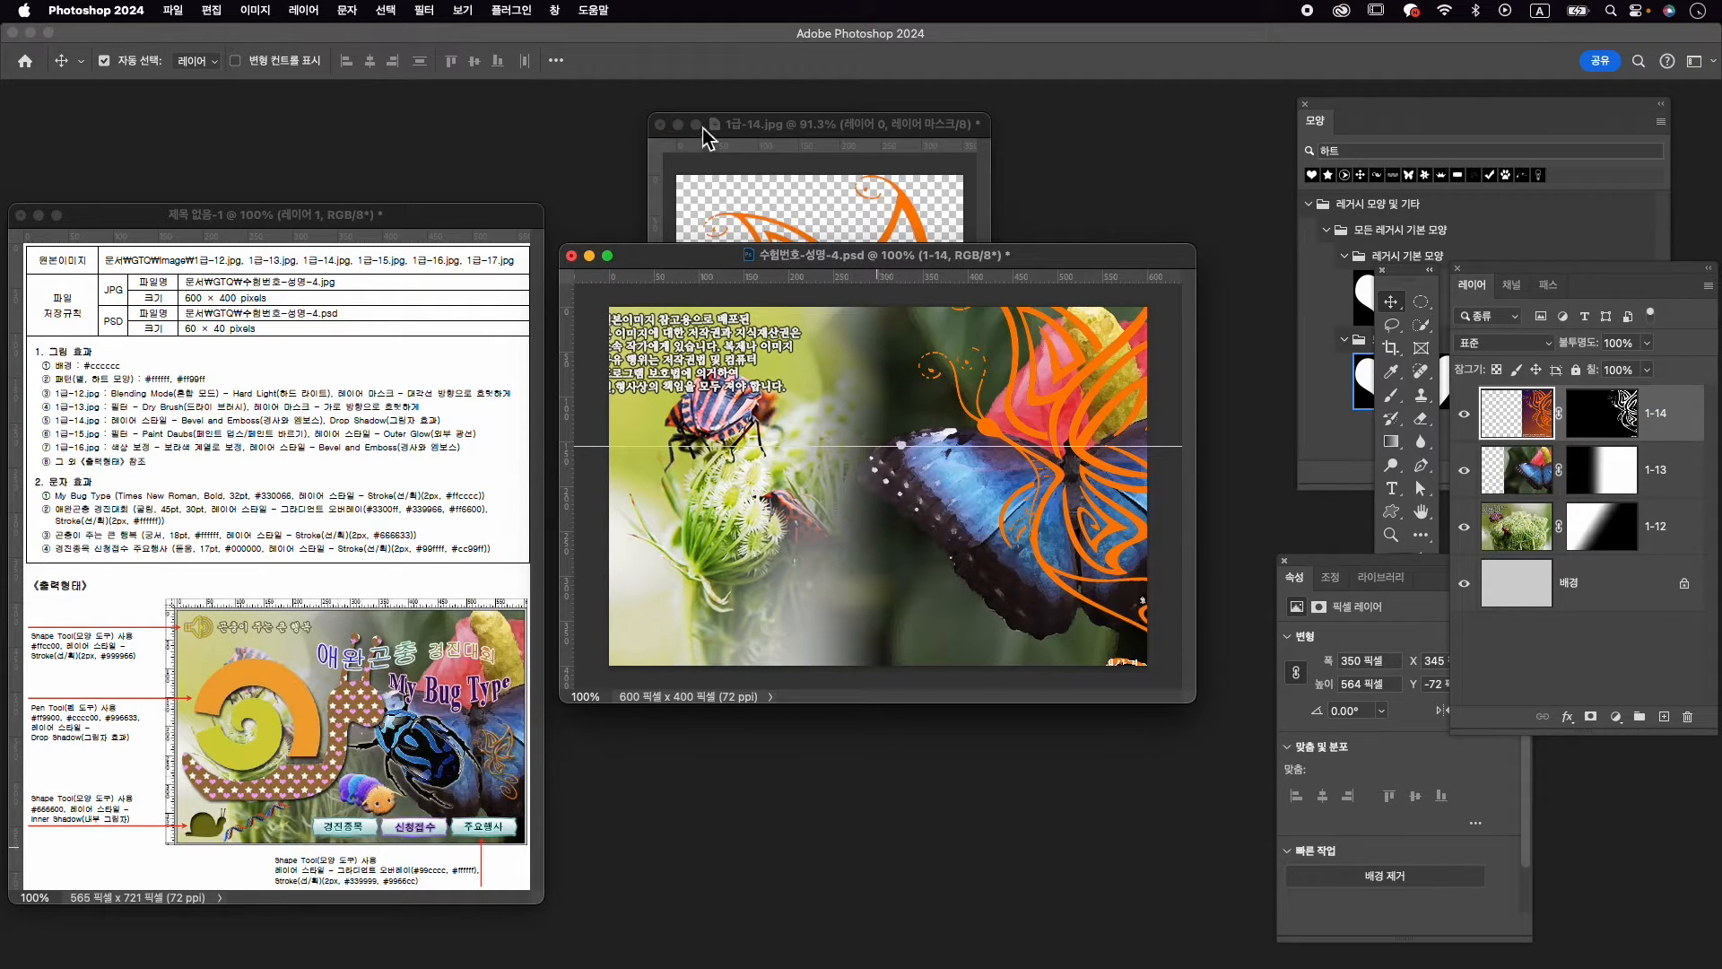
left_click(660, 124)
Scale the 1-14 ornament to 25.59% and place it over the blue butterfly's right wing at X 549.30, Y 253.75 px
left_click(911, 388)
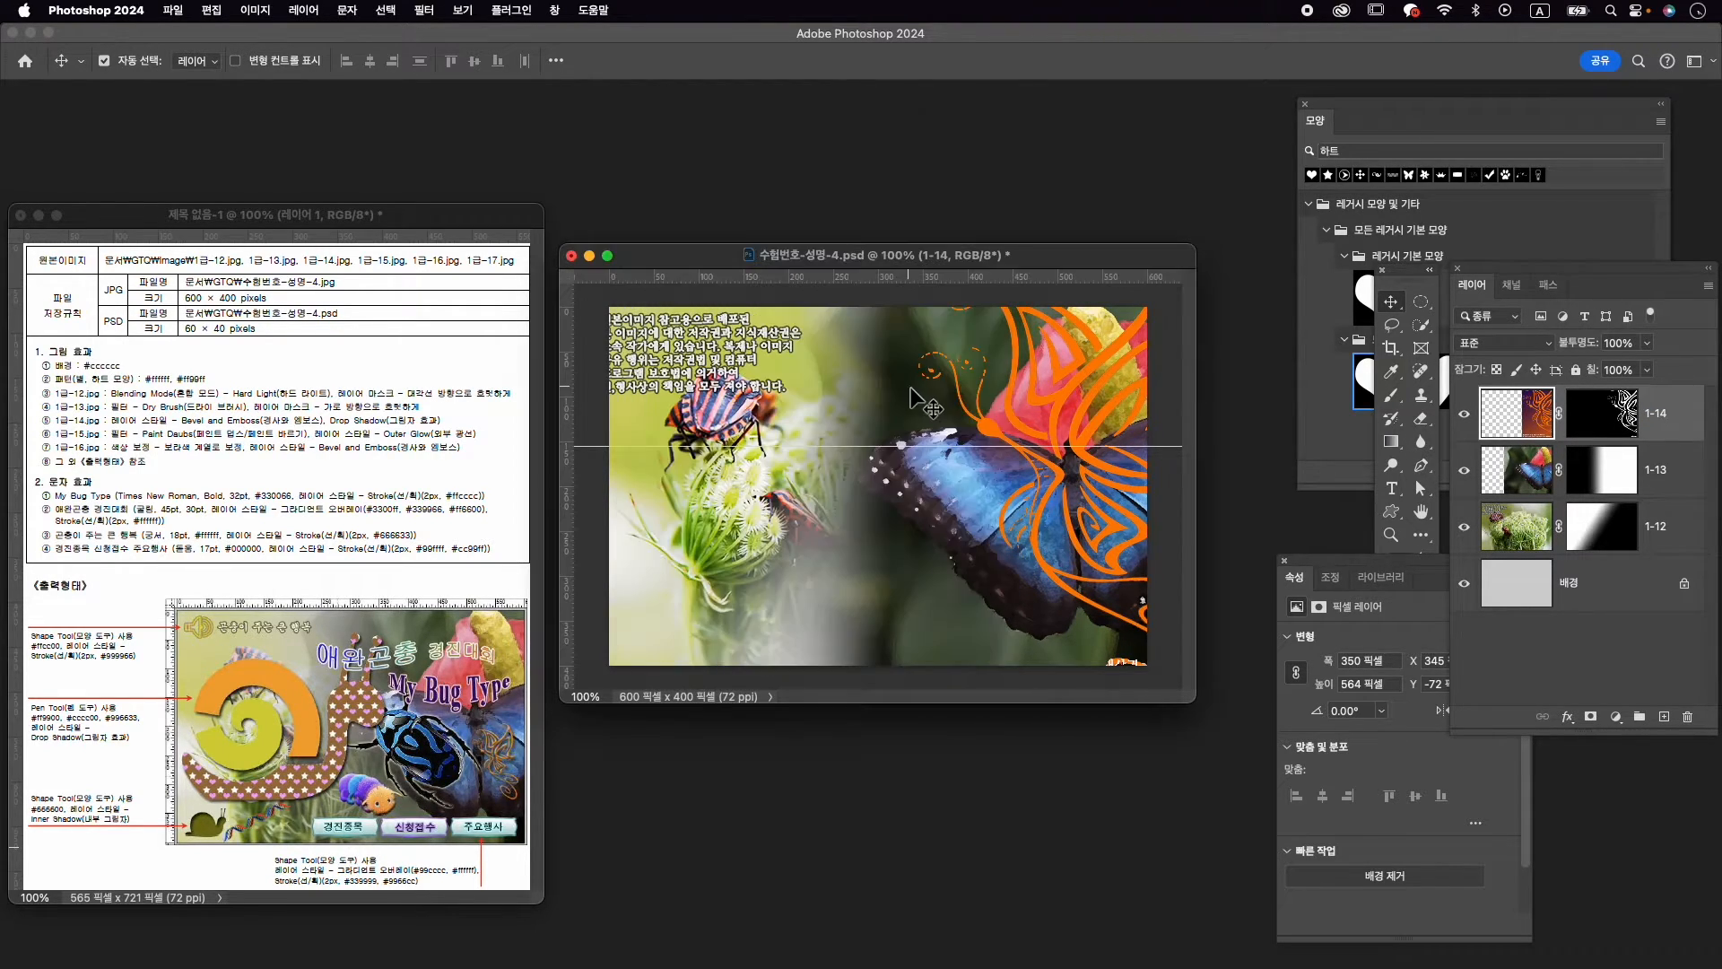
key("ctrl+t")
left_click_drag(1052, 371, 958, 424)
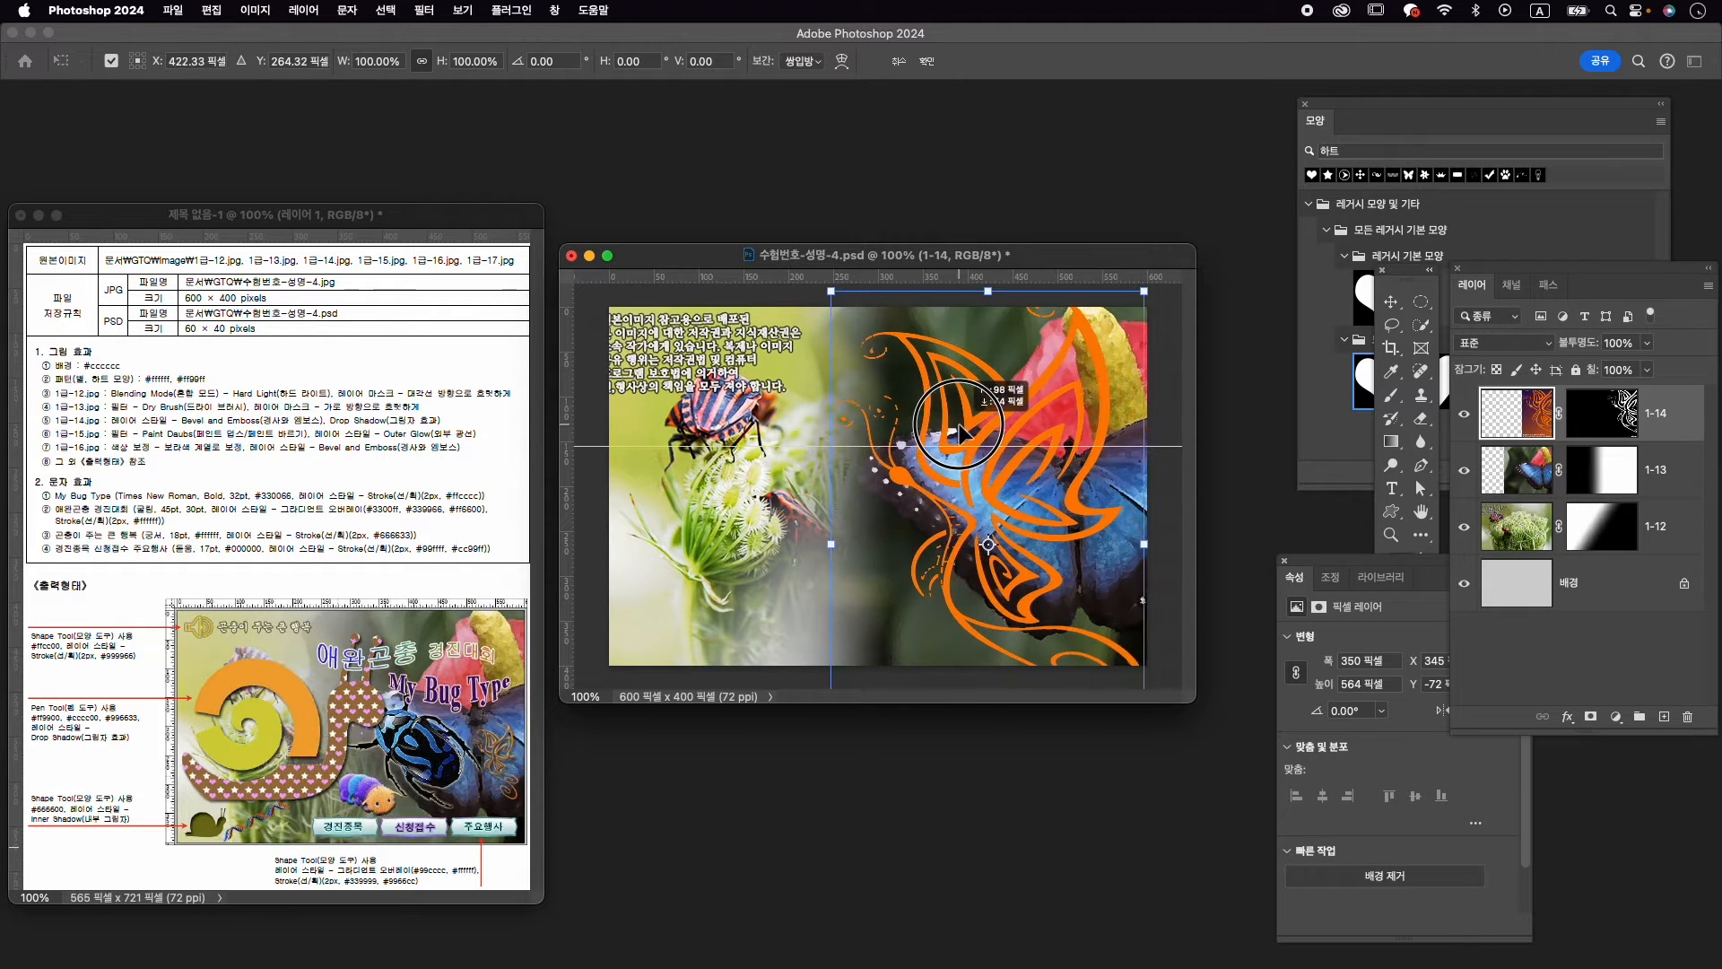
left_click_drag(832, 292, 971, 476)
left_click_drag(964, 539, 1124, 506)
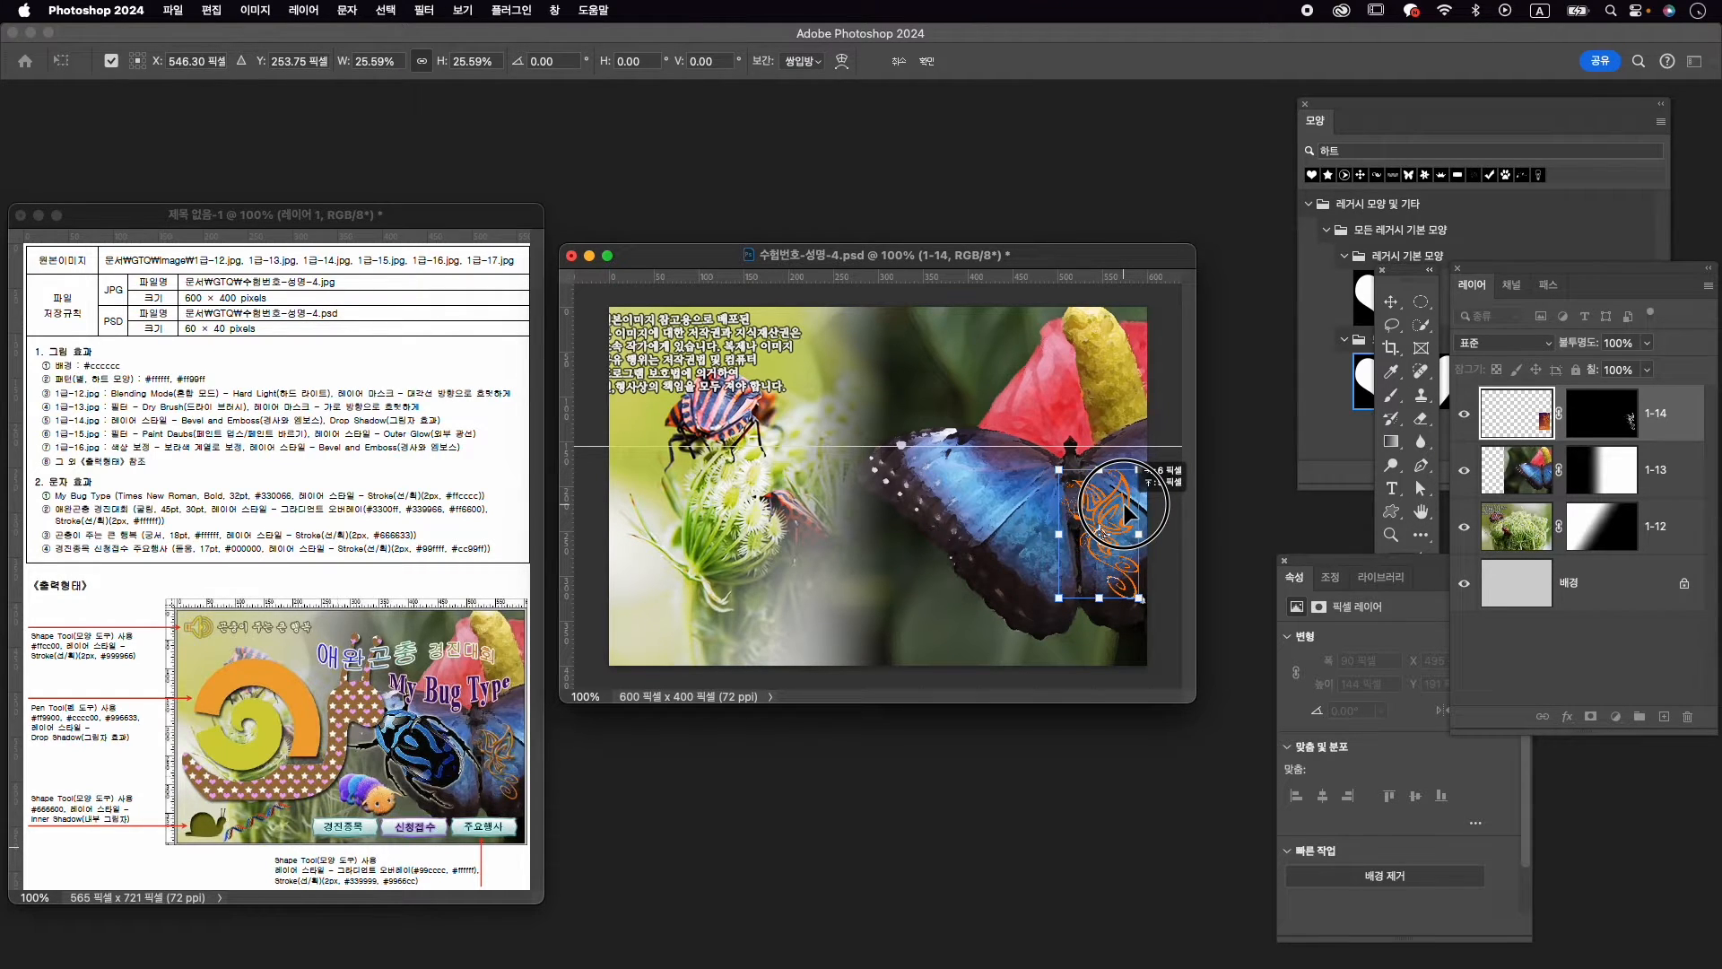
key("Right")
key("Right")
key("Right")
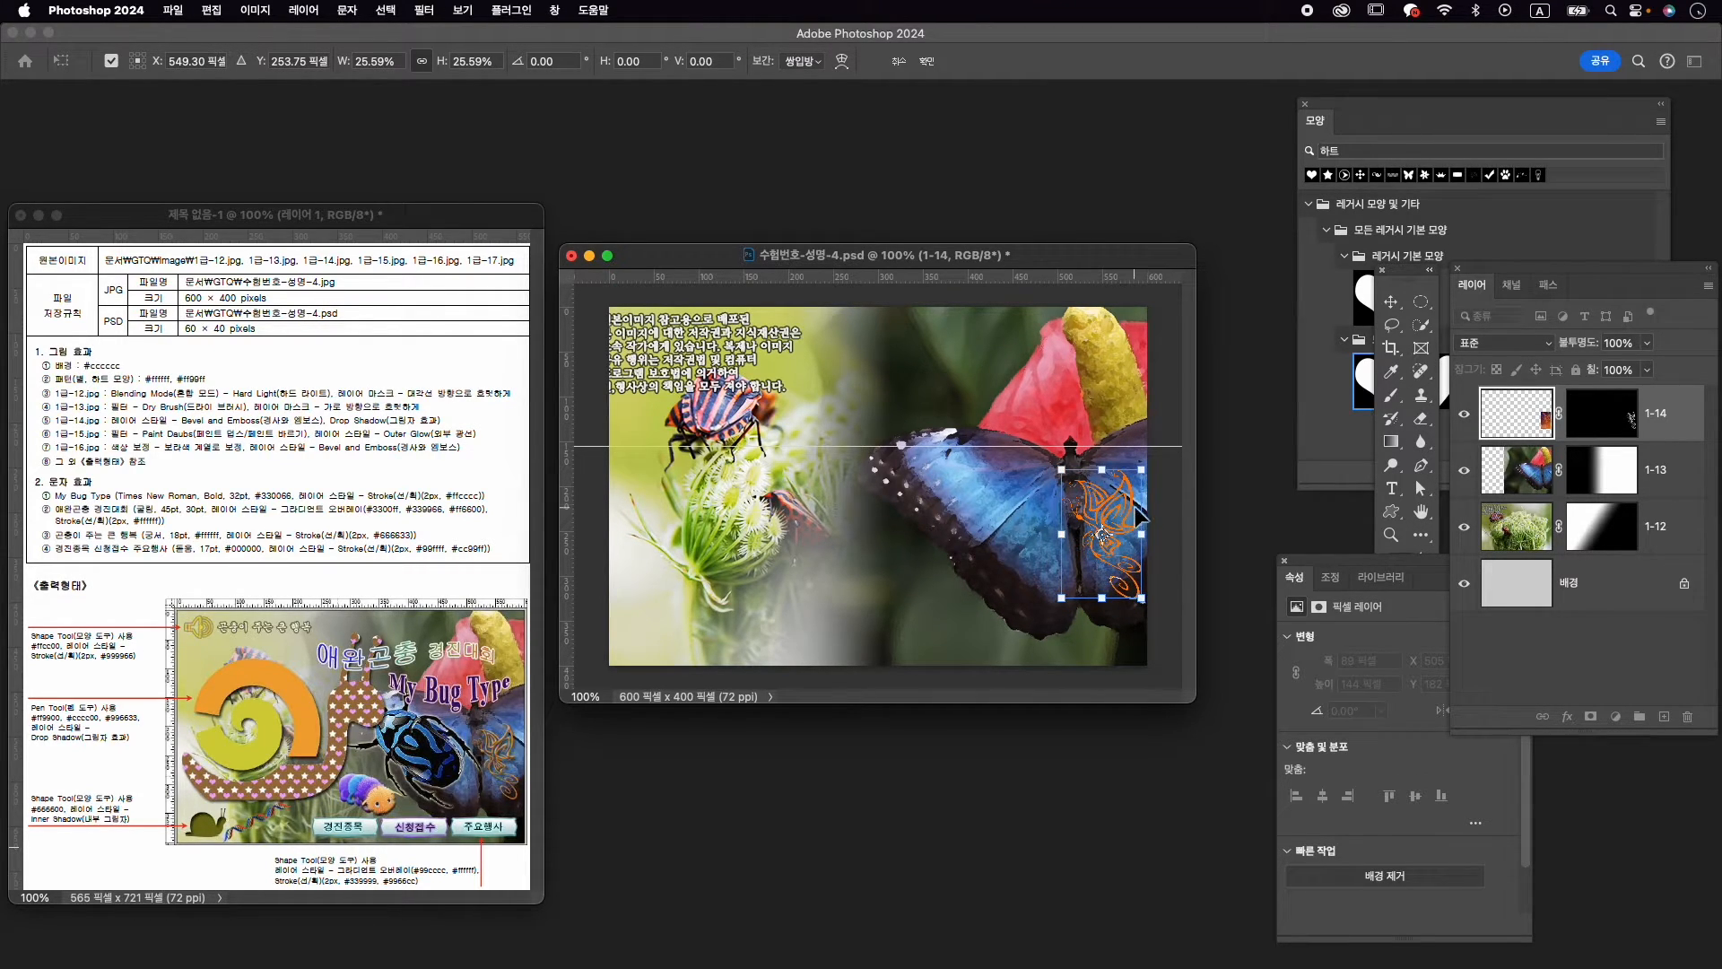
key("Return")
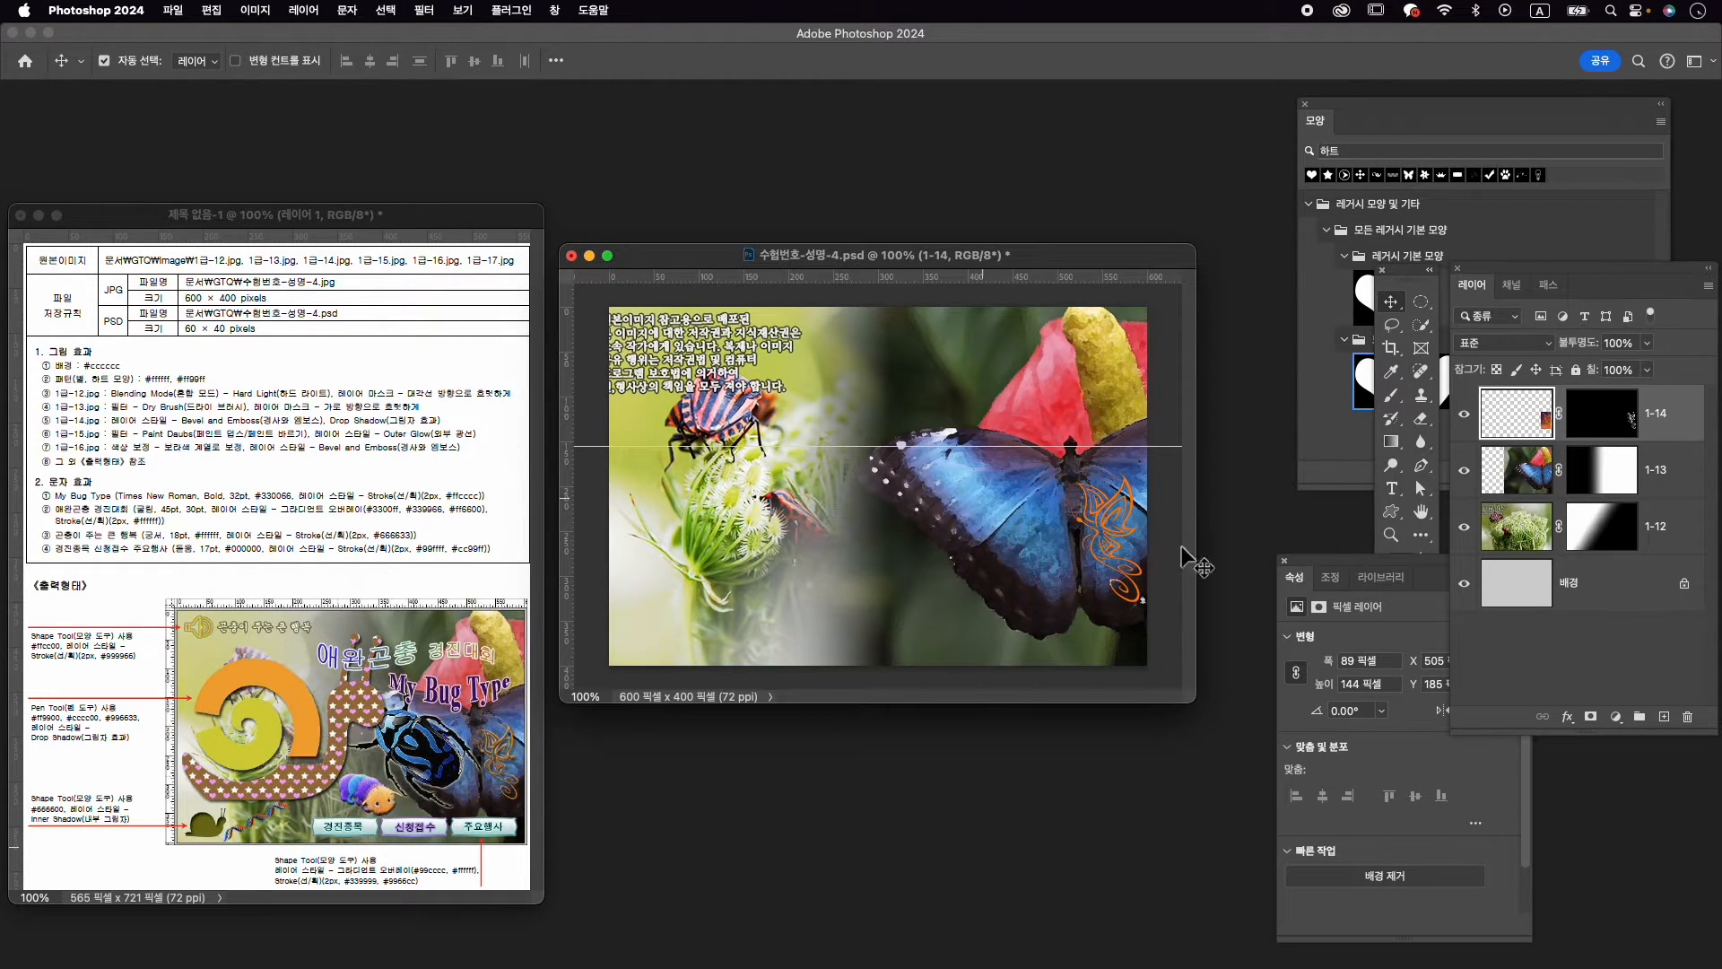
Add Bevel and Emboss and Drop Shadow layer styles to the 1-14 ornament, keeping their preset settings
left_click(1567, 717)
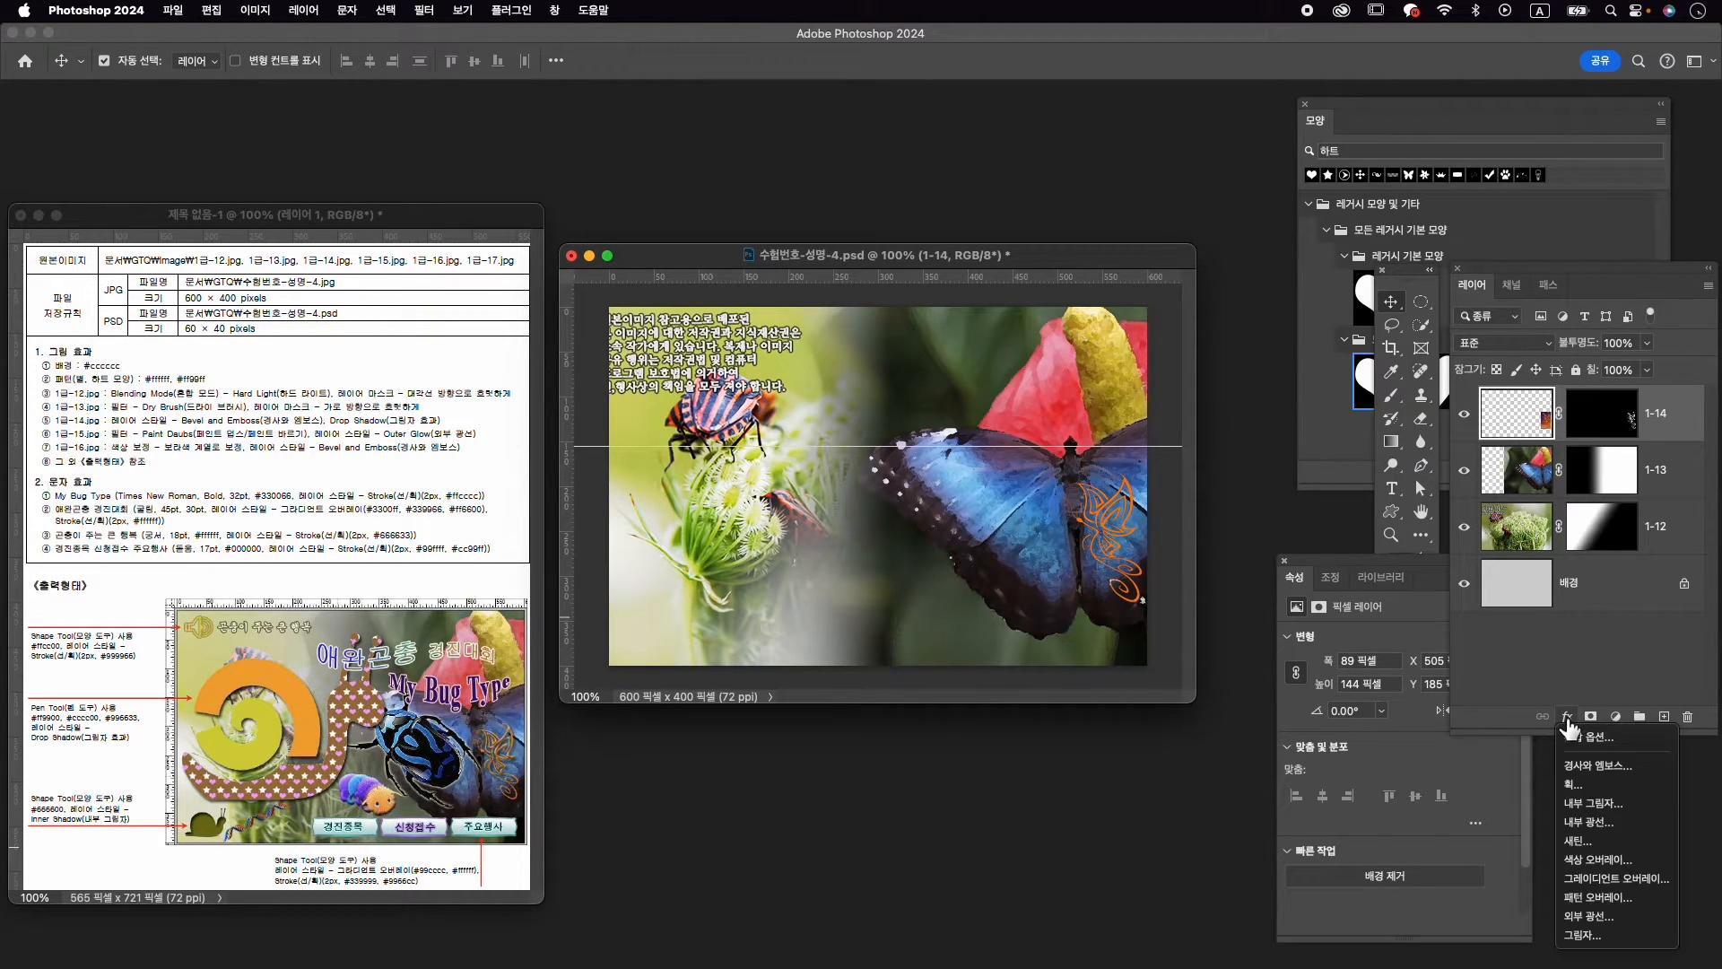
left_click(1584, 765)
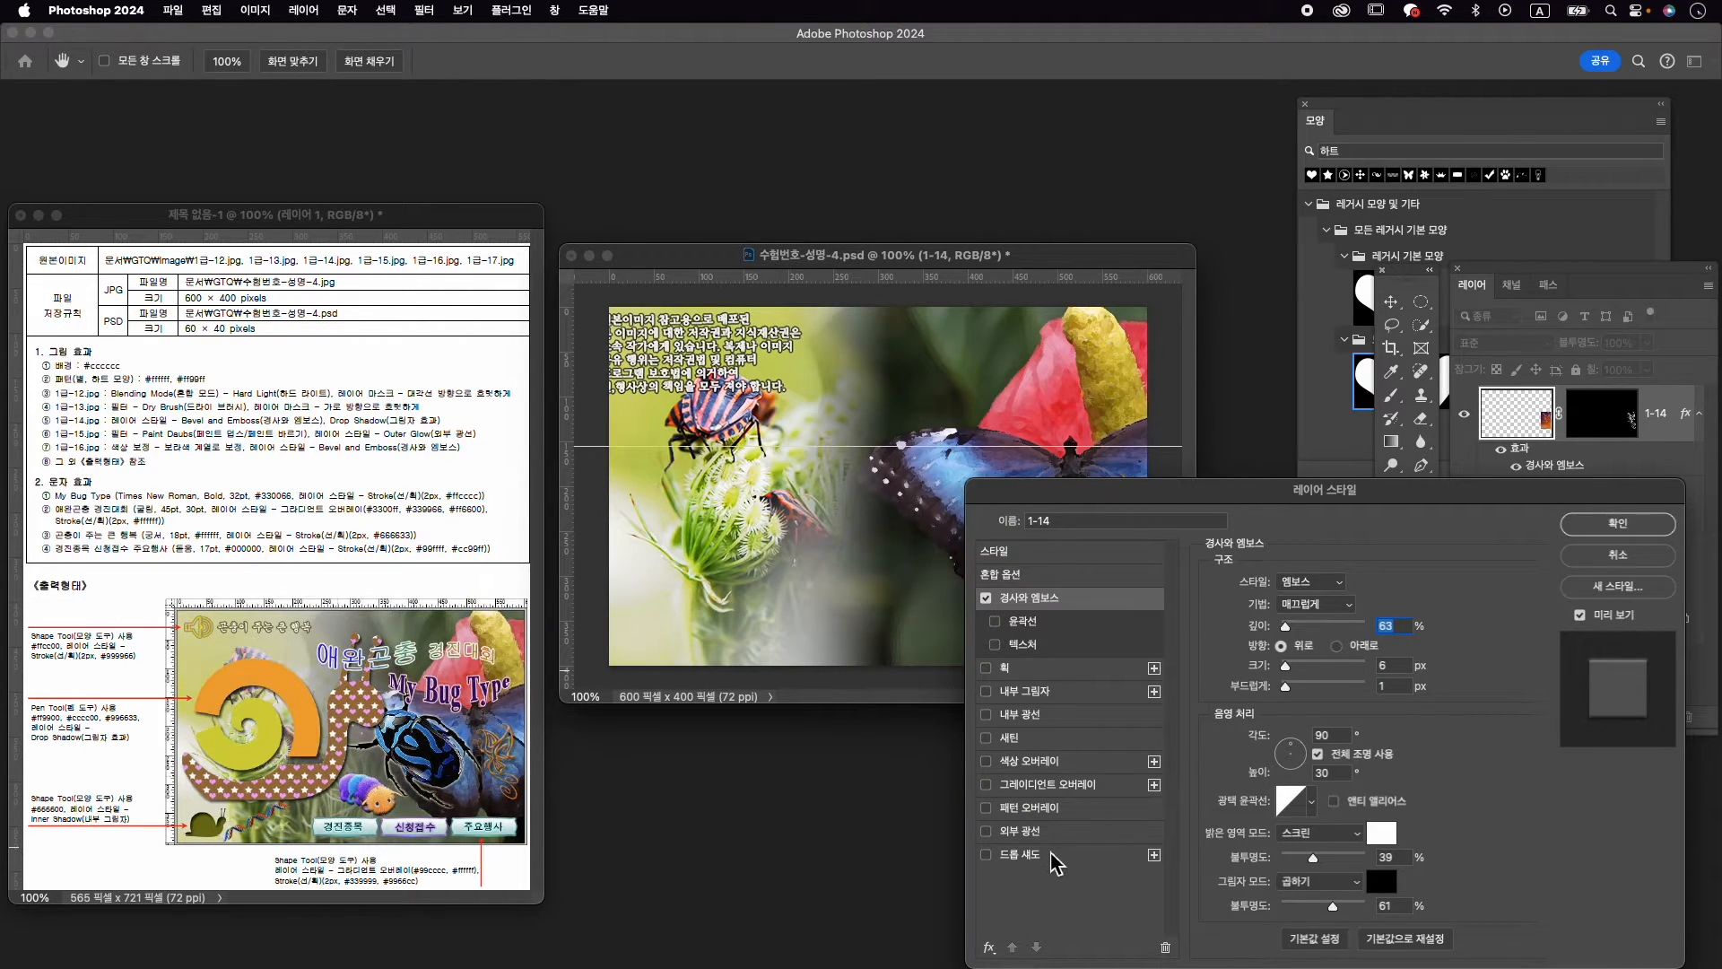
left_click(1023, 854)
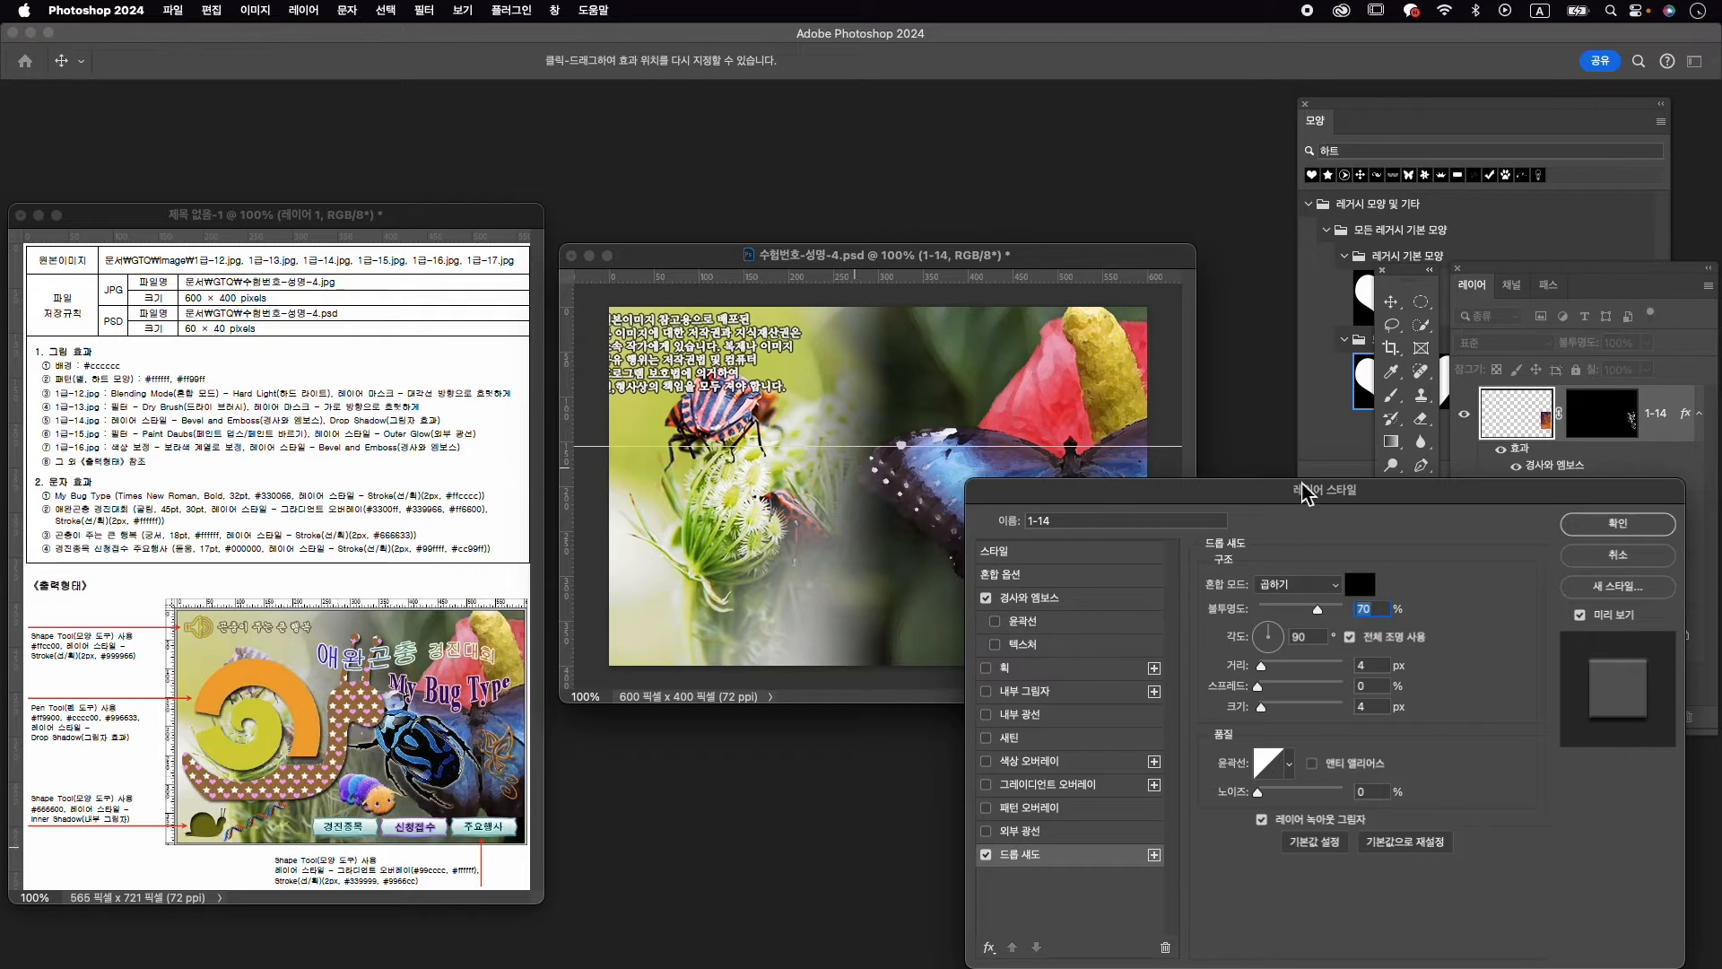
left_click(1629, 528)
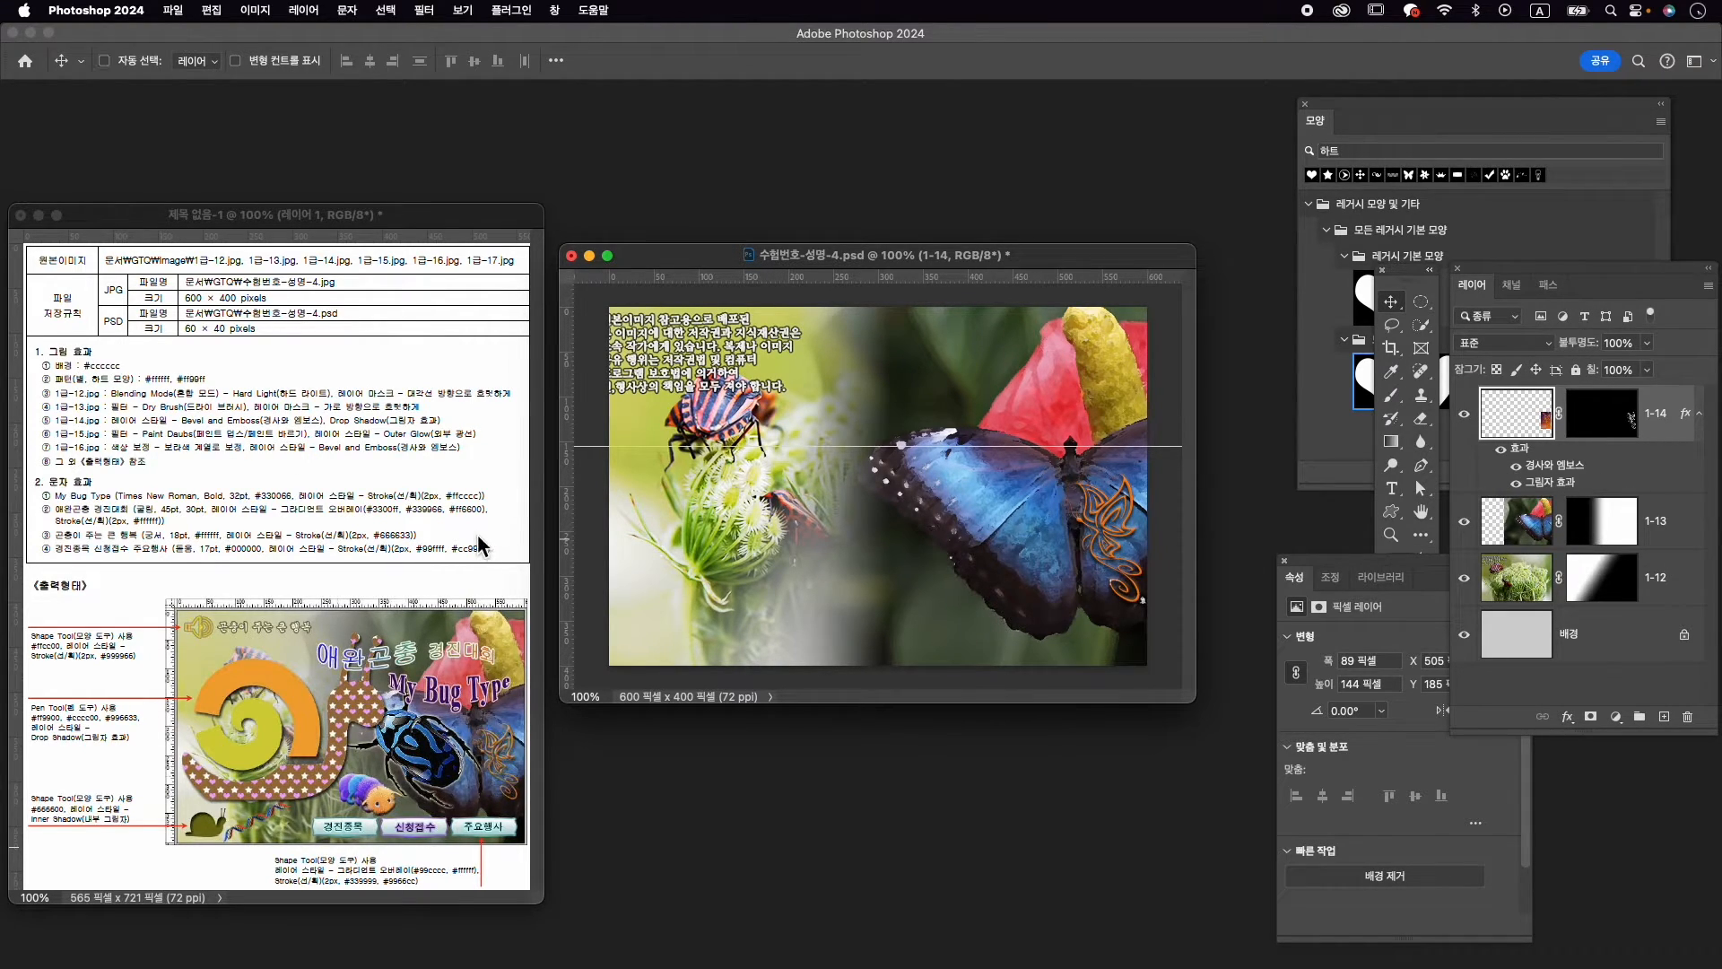
Open 1급-15.jpg from the Image folder and place its window above the poster, clear of the exam sheet
key("super+o")
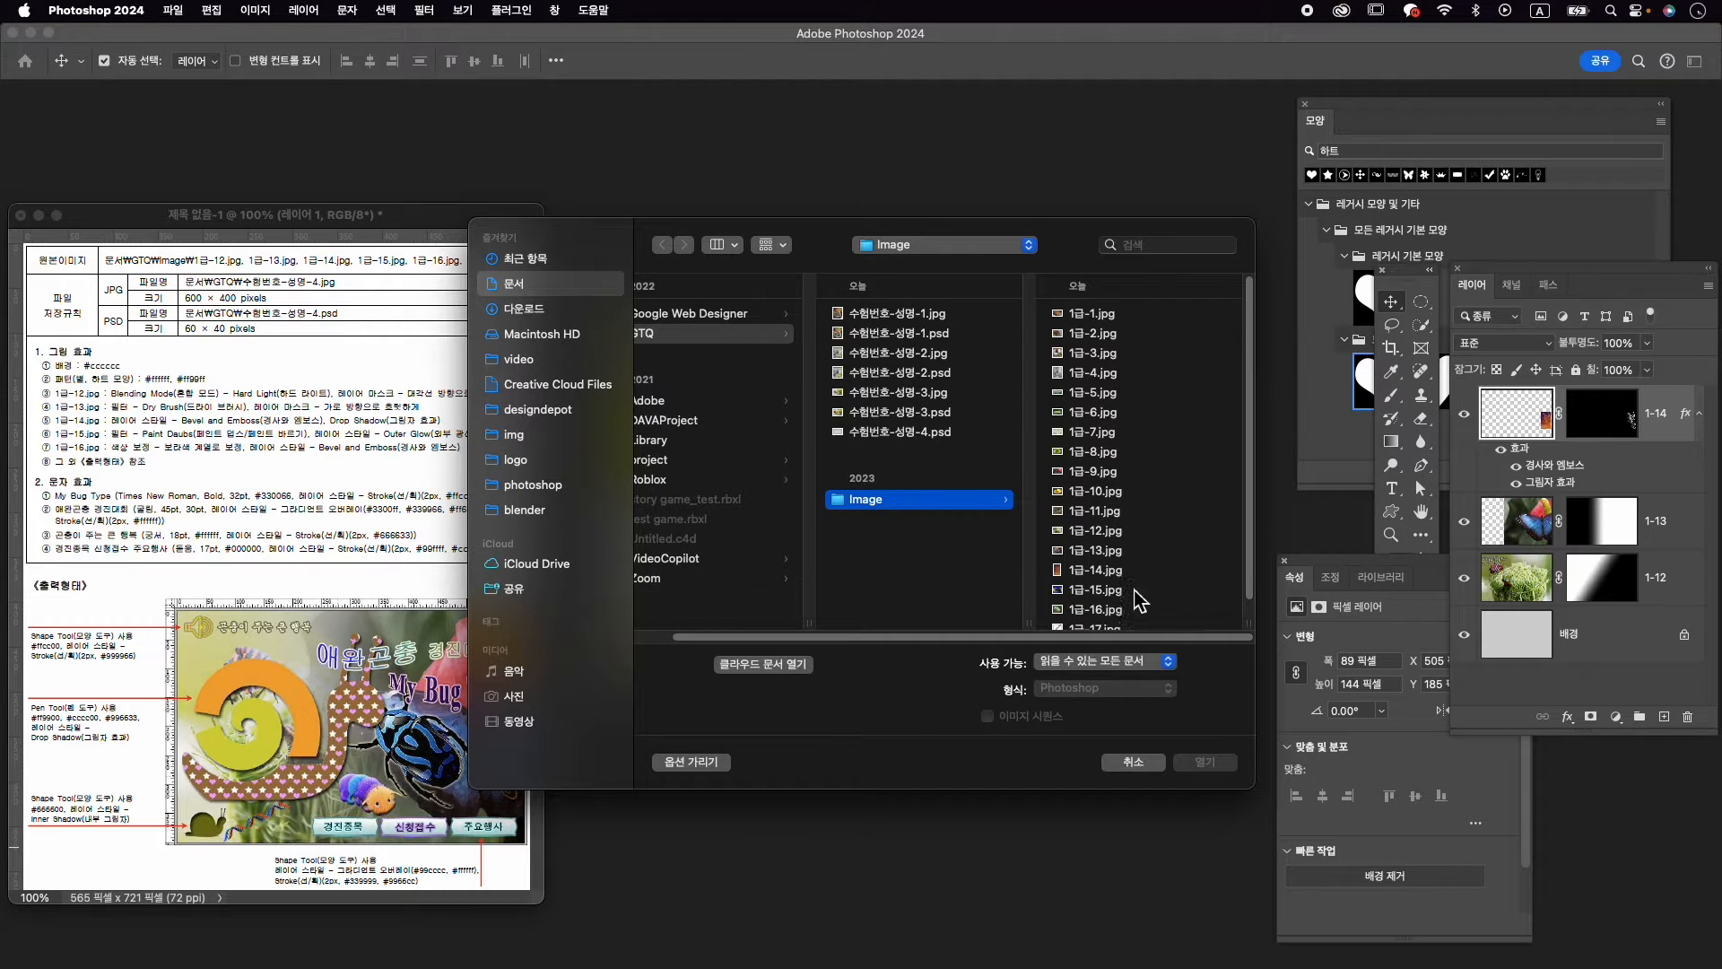
left_click(1135, 591)
left_click(1210, 760)
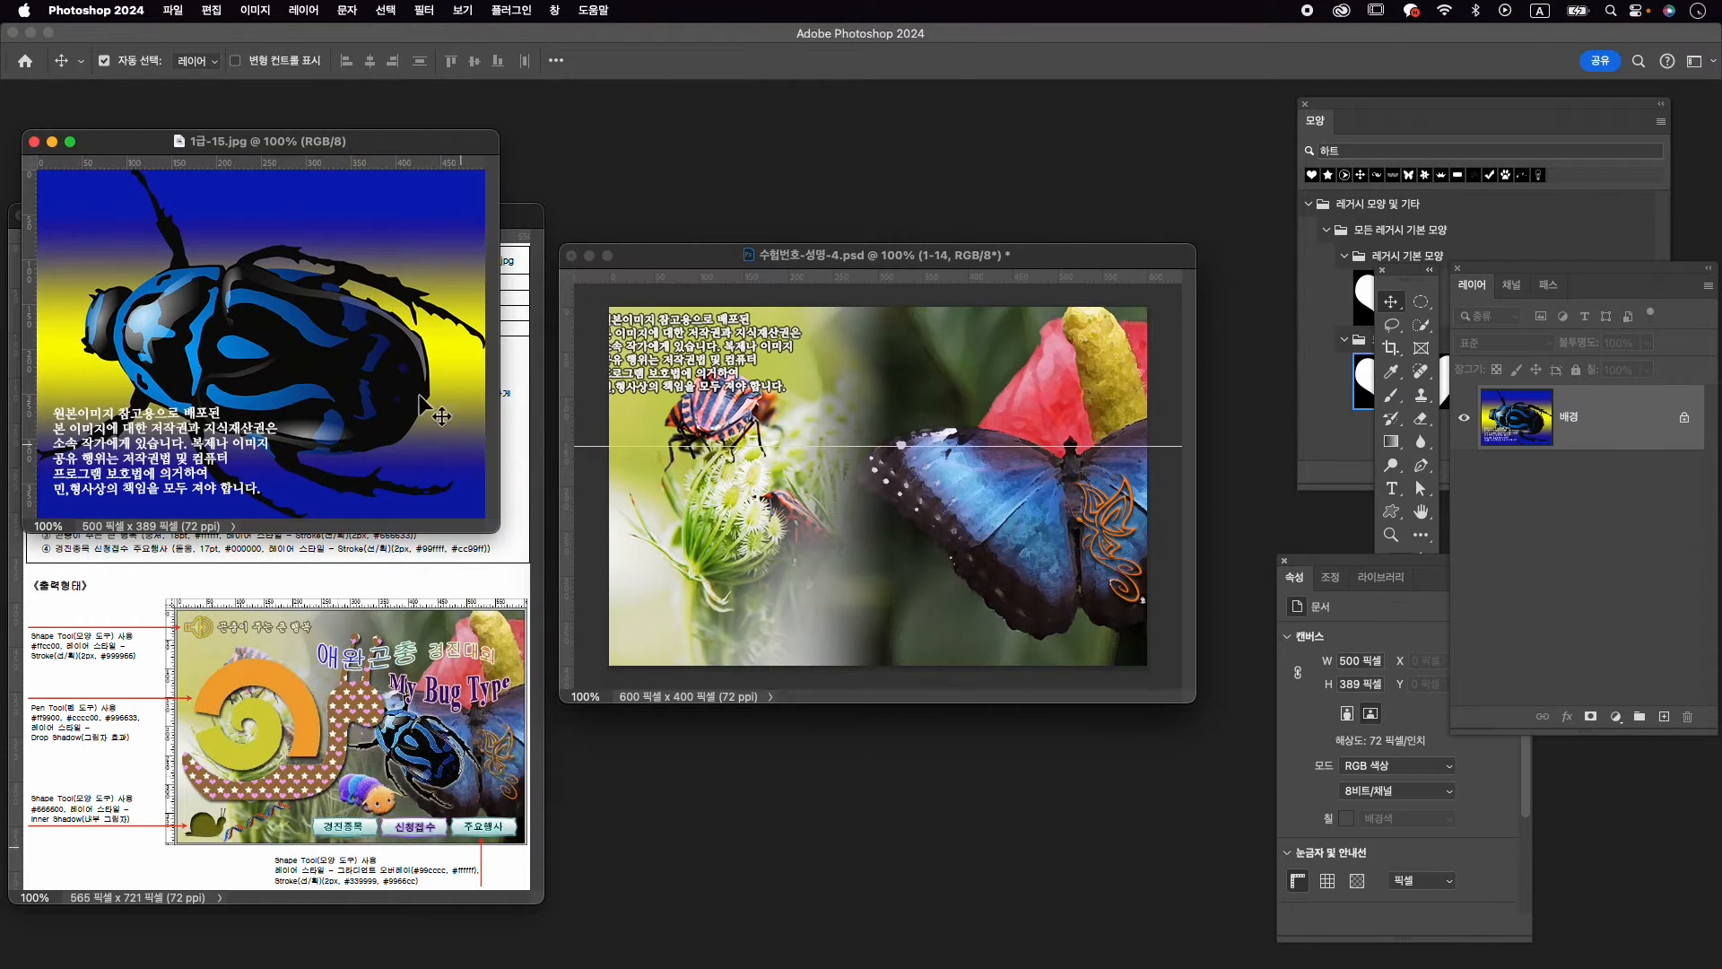
left_click_drag(336, 141, 867, 127)
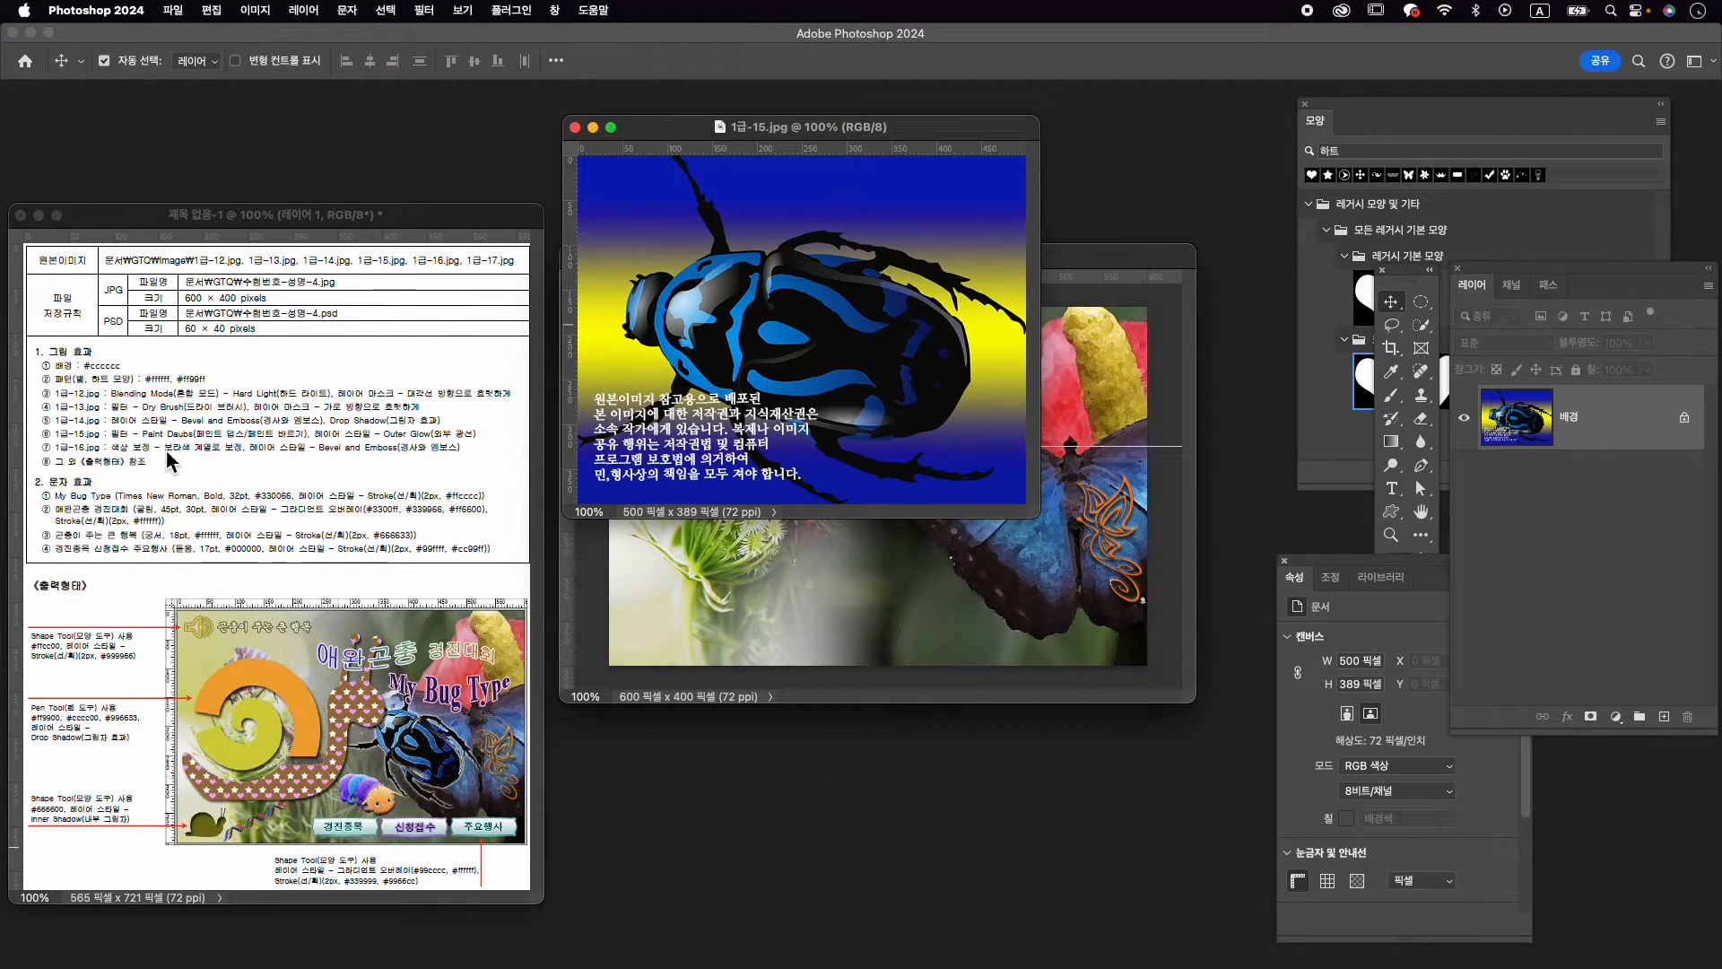
Apply the Paint Daubs filter to the beetle image with brush size 8, sharpness 7 and the simple brush type
left_click(424, 10)
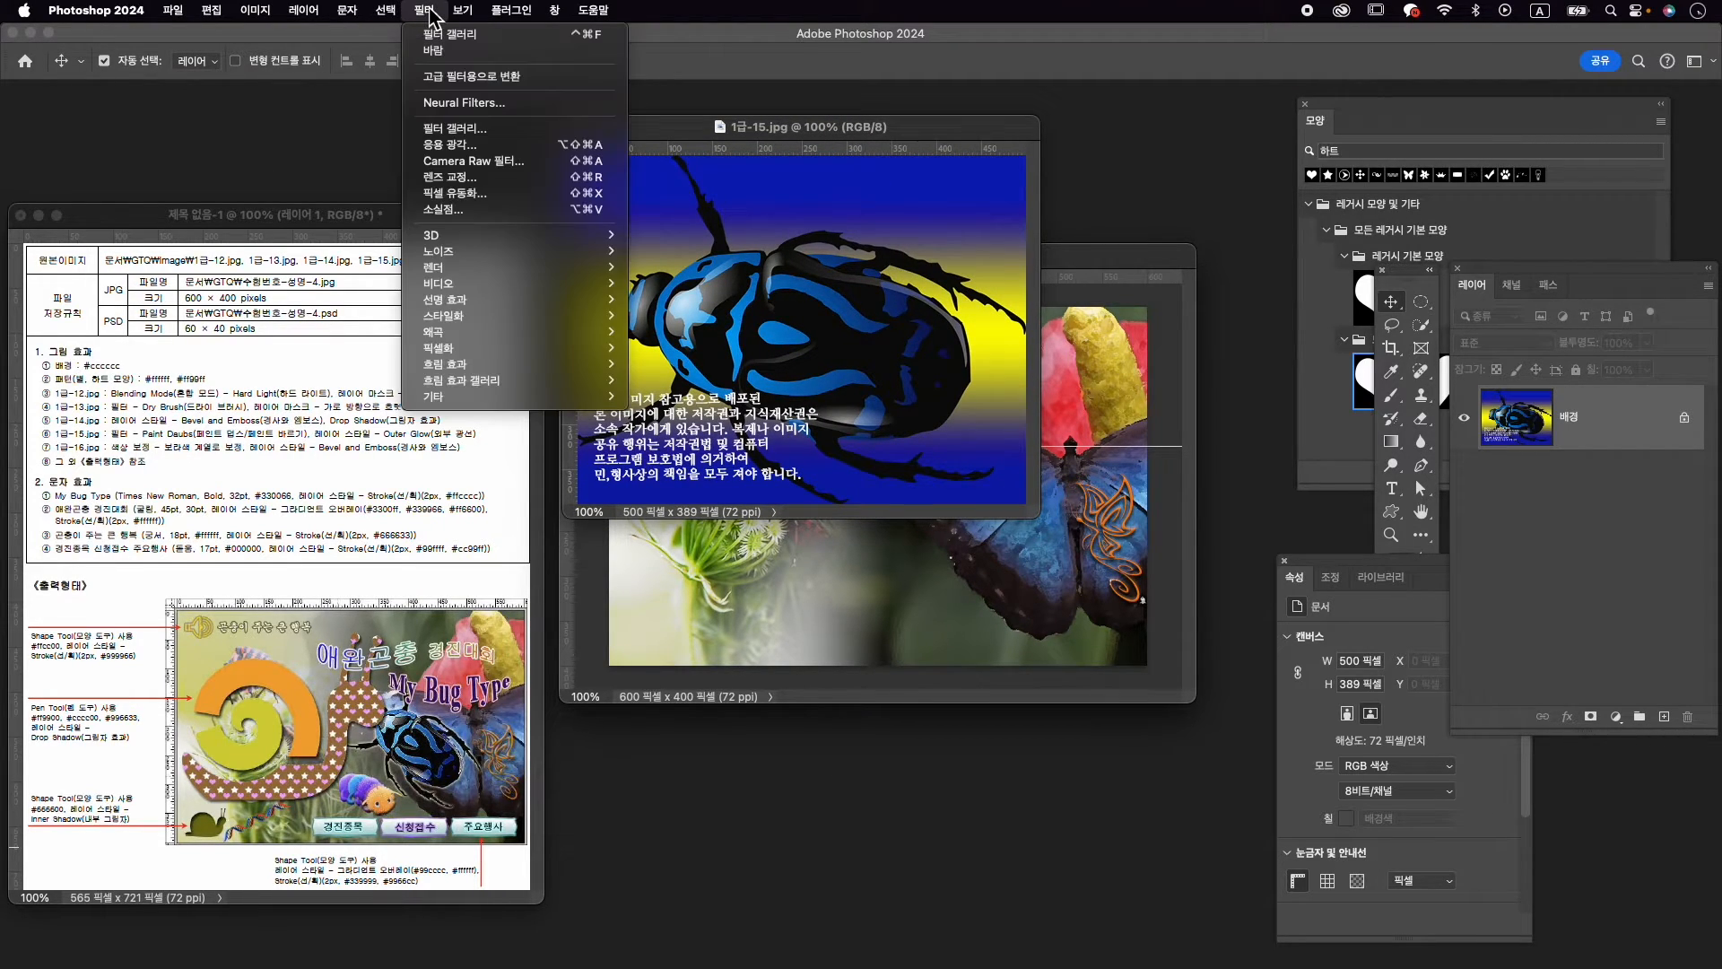
left_click(449, 128)
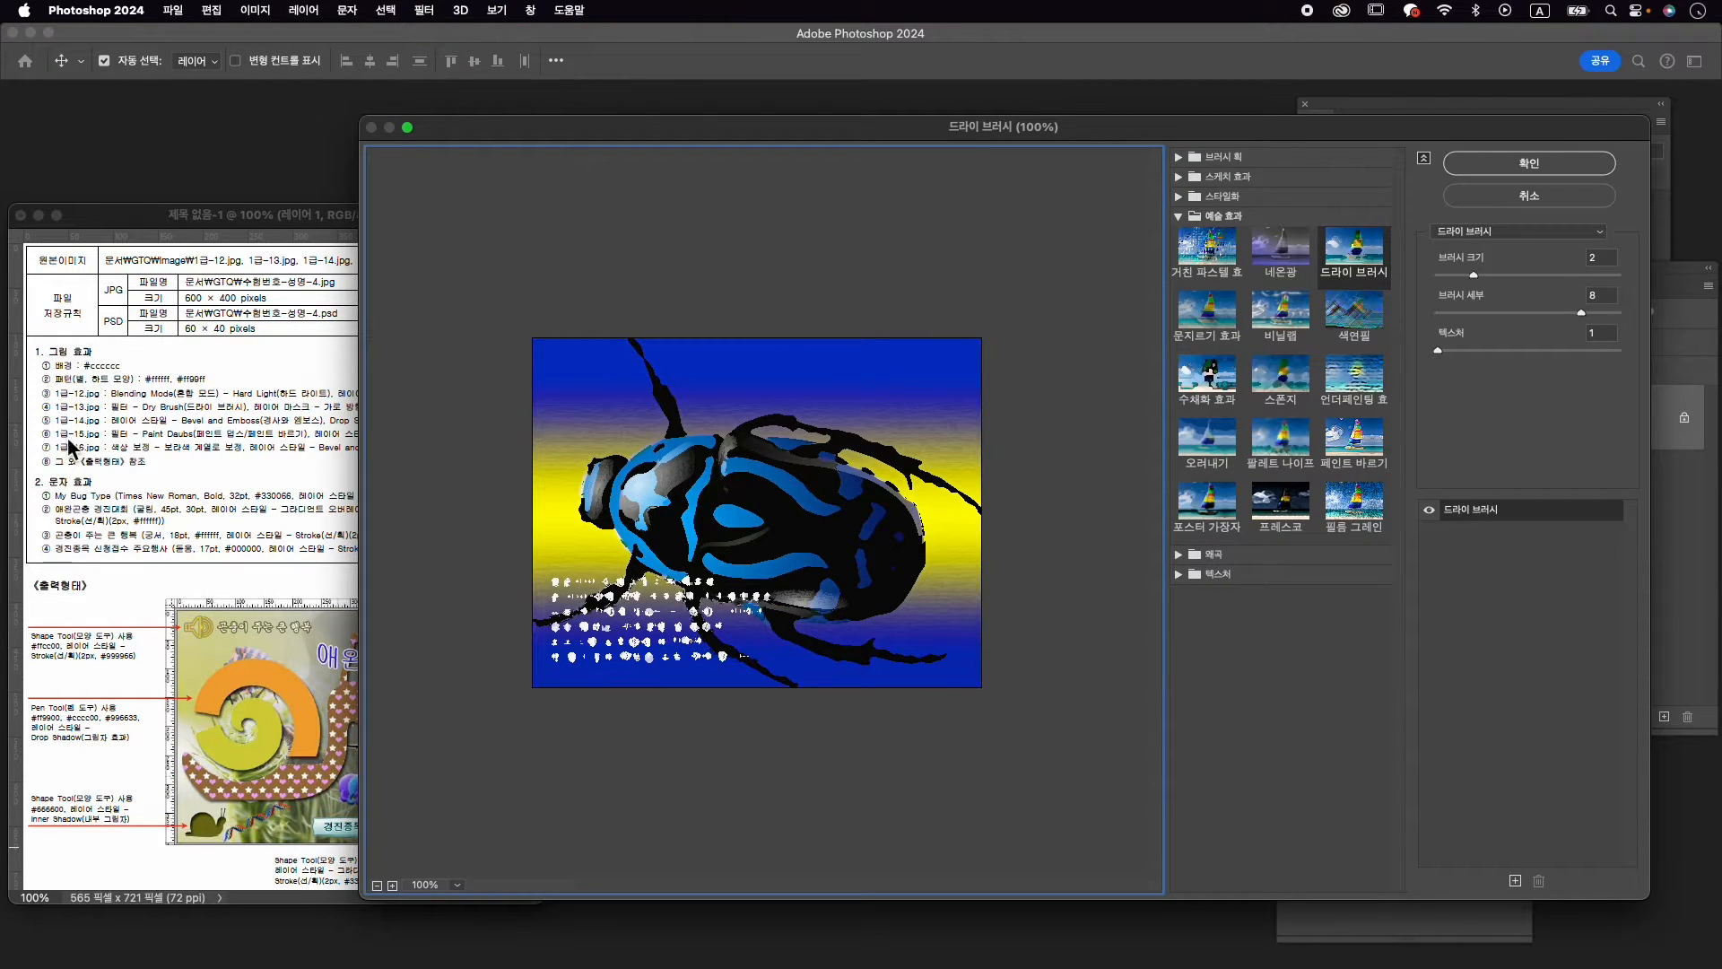
left_click(1362, 450)
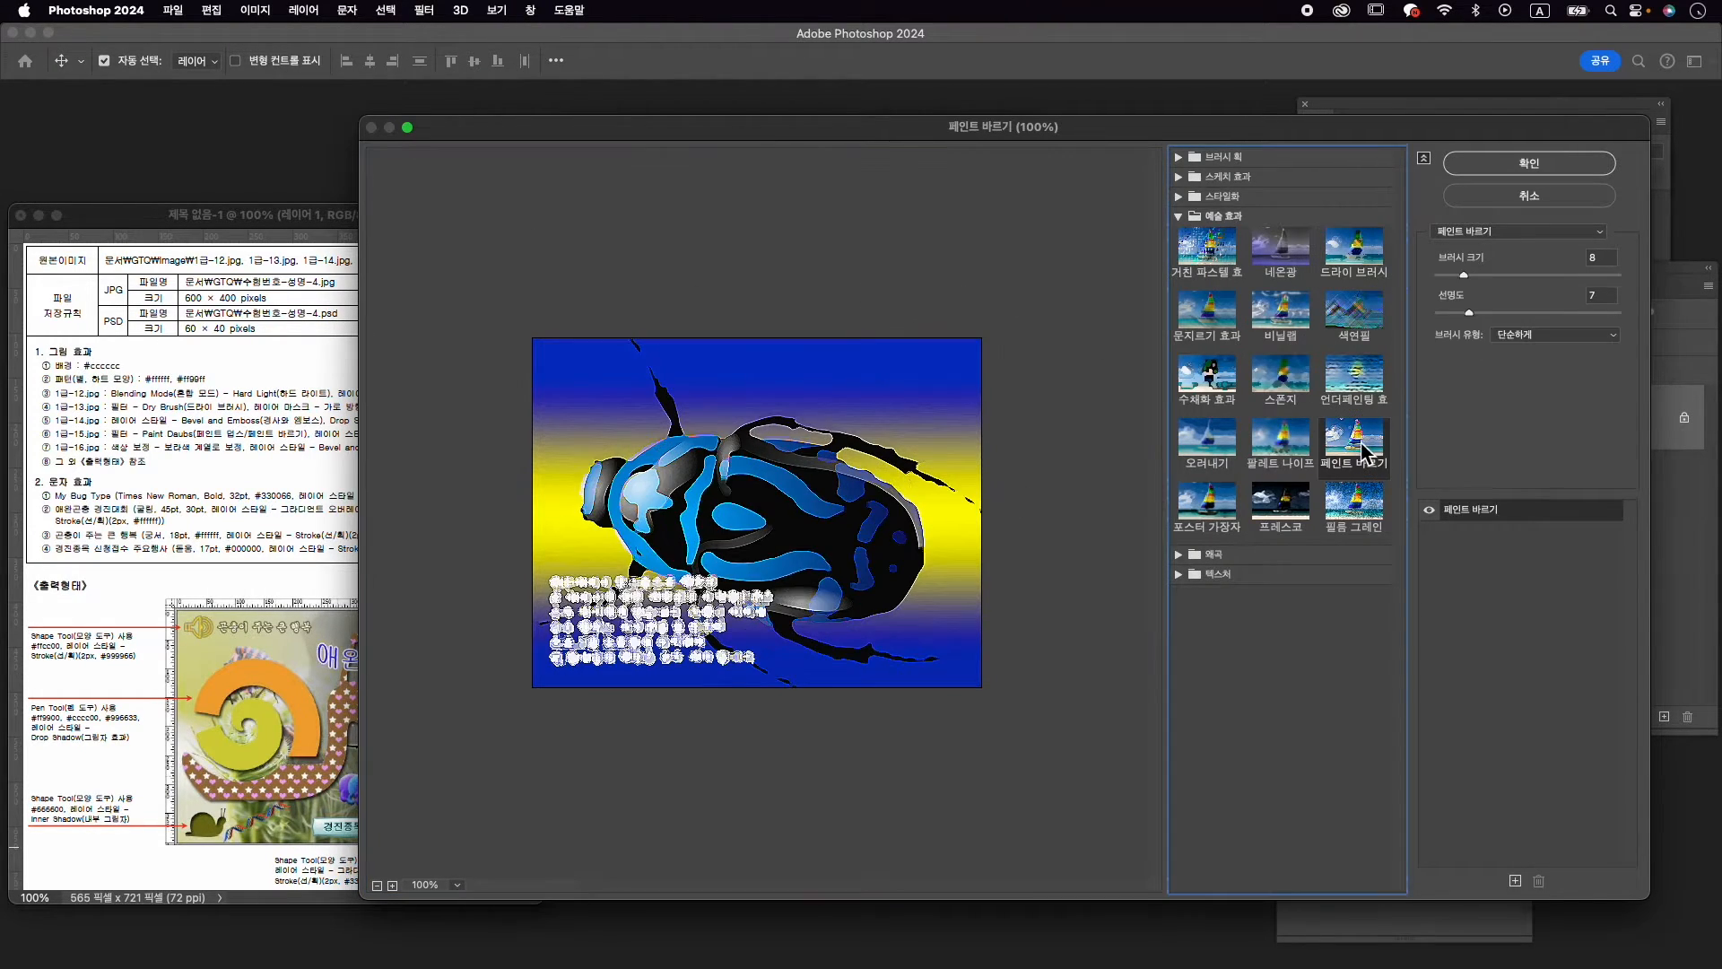
left_click(1484, 173)
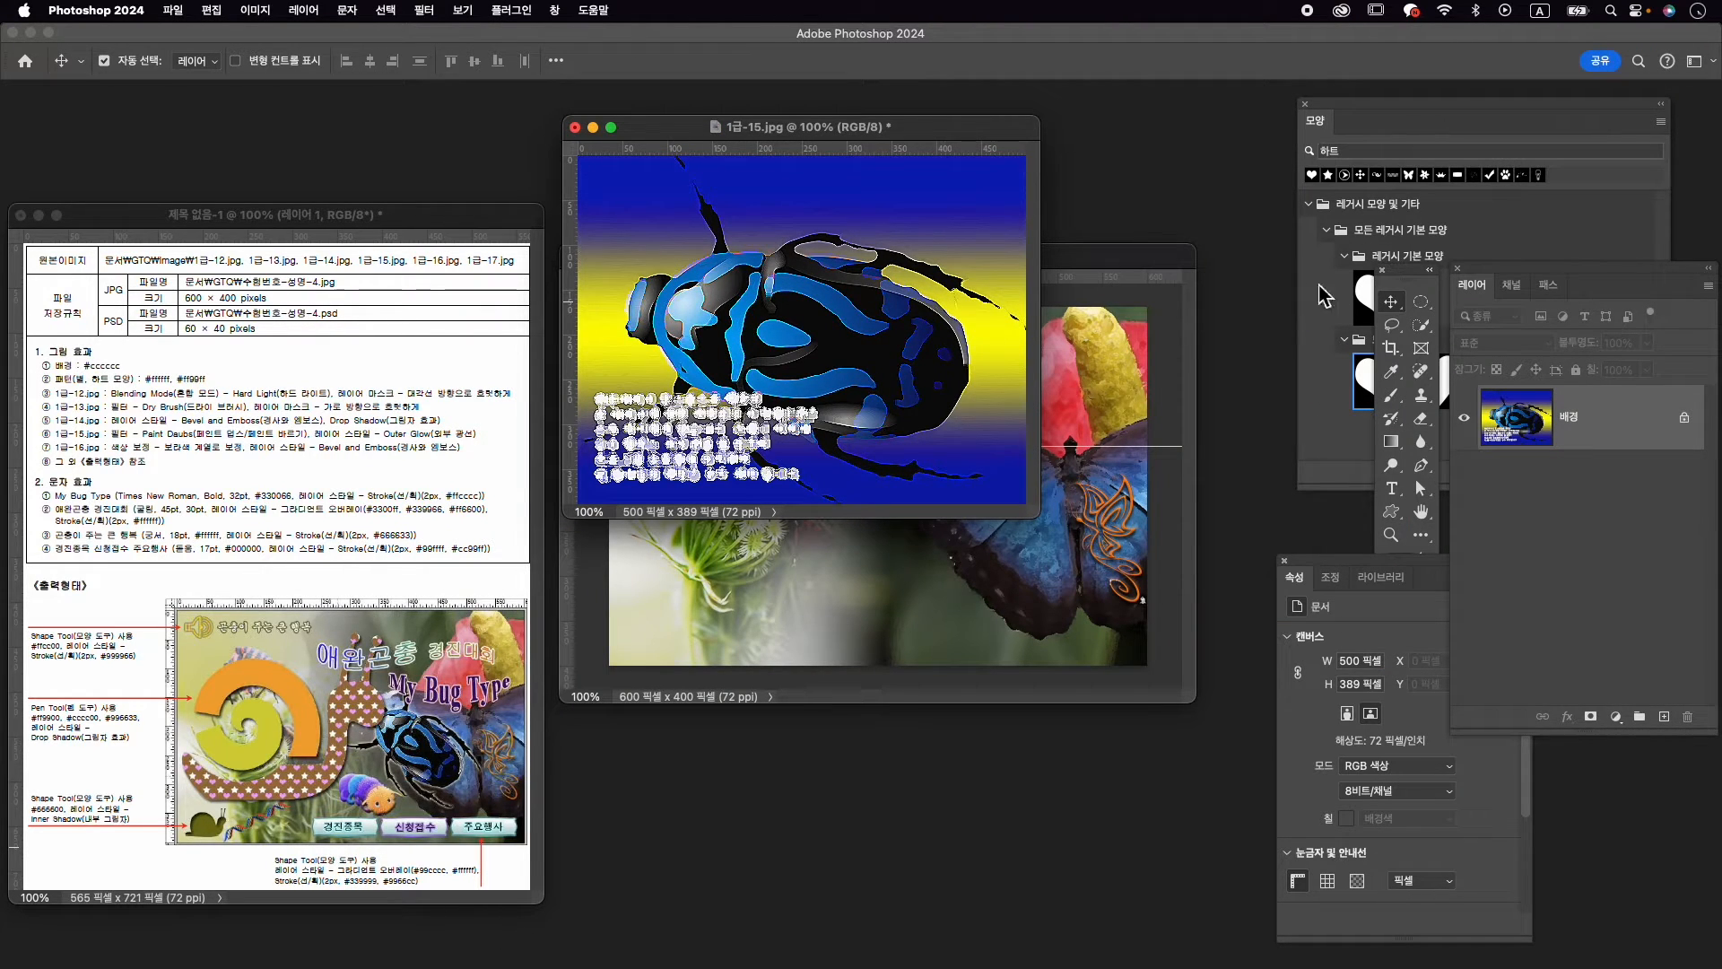
Close the Shapes panel and select the beetle in 1급-15.jpg with the Object Selection tool
left_click(1426, 327)
left_click(1489, 324)
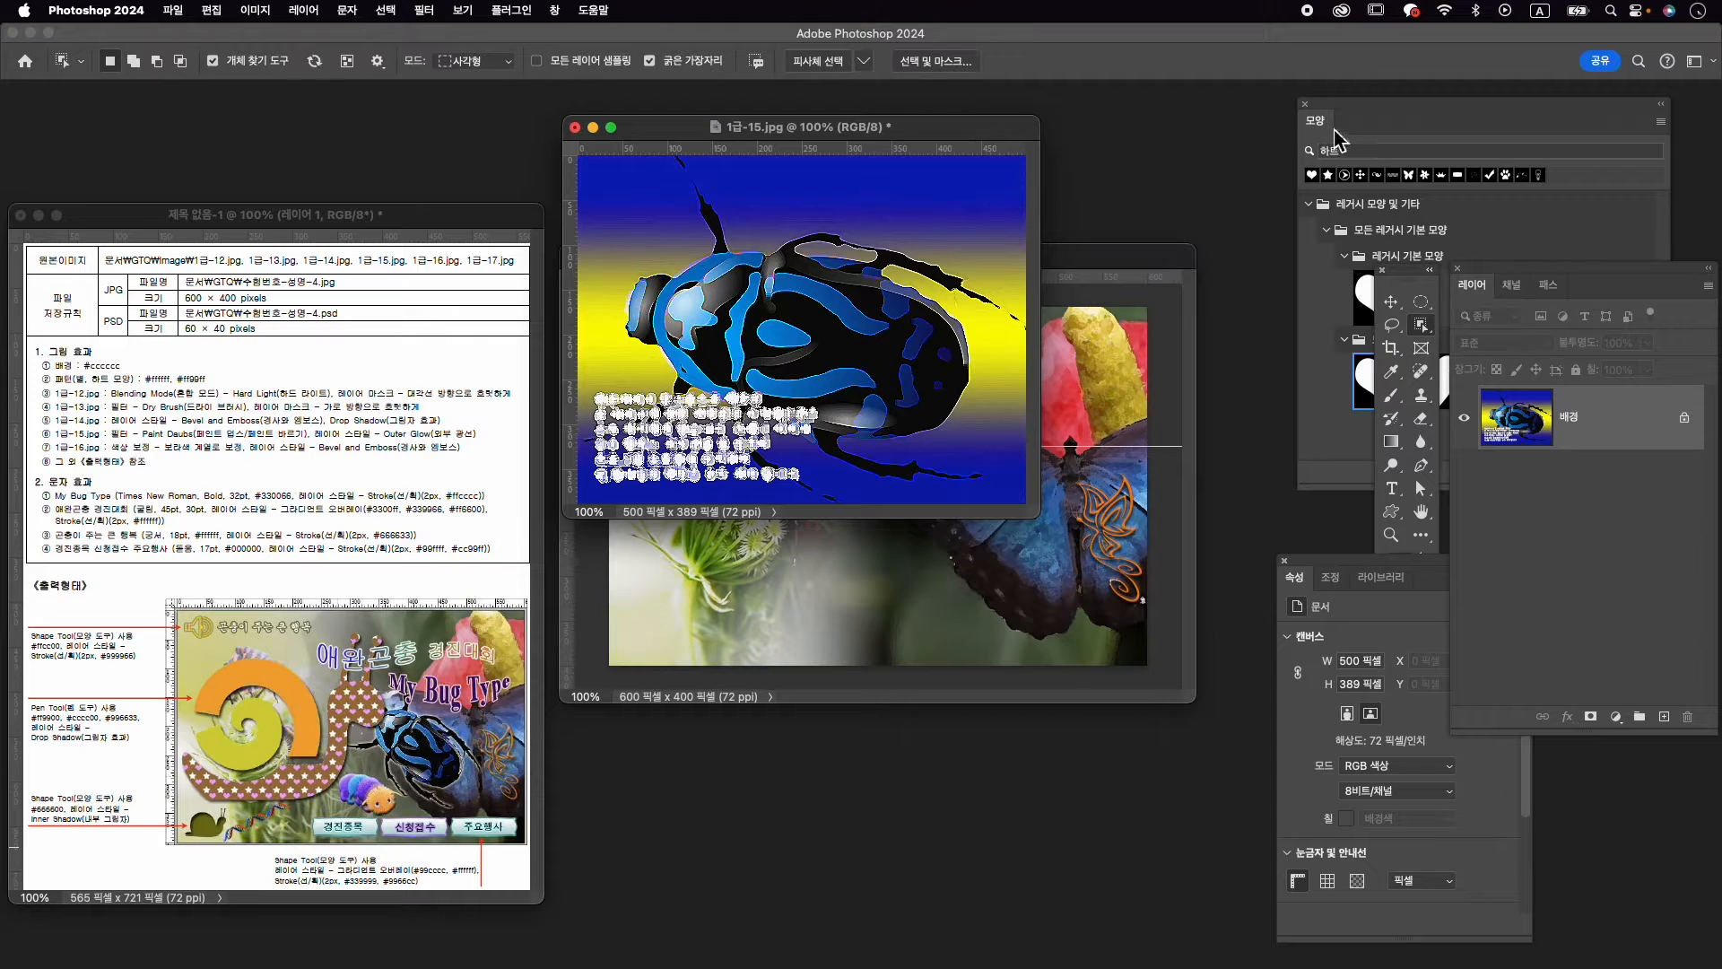
left_click(1306, 106)
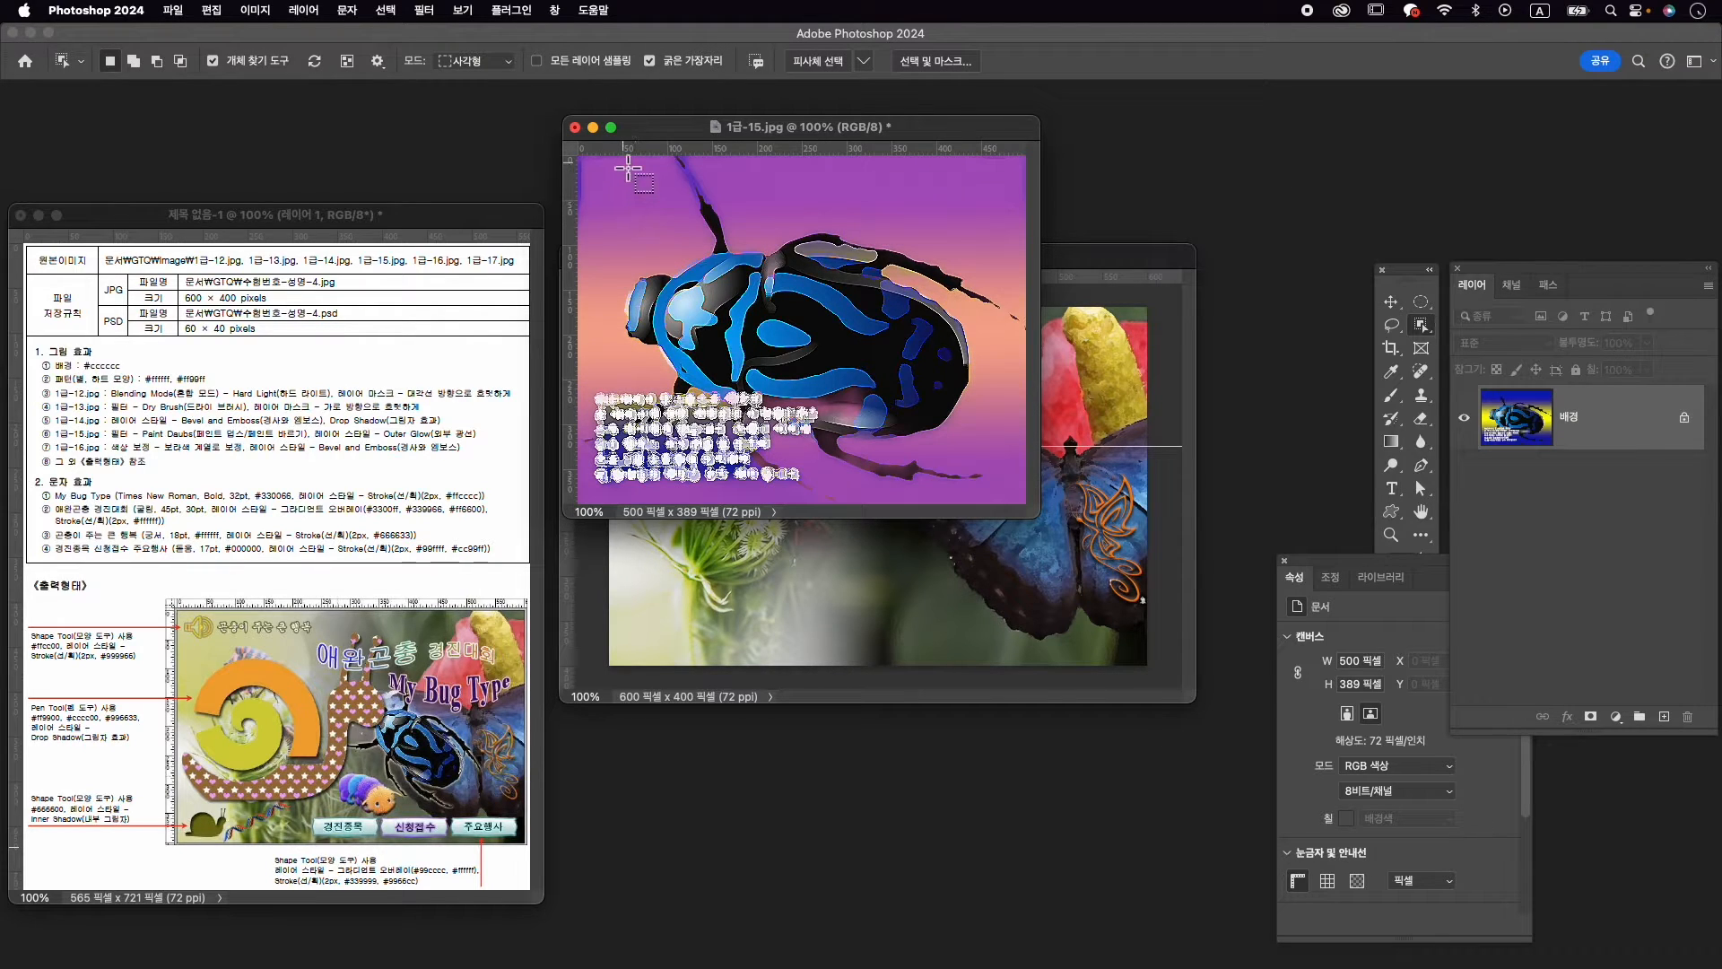
left_click_drag(622, 162, 987, 464)
Use the Quick Selection tool to extend the beetle selection to the legs beside the copyright text and the lower body edge
right_click(1426, 328)
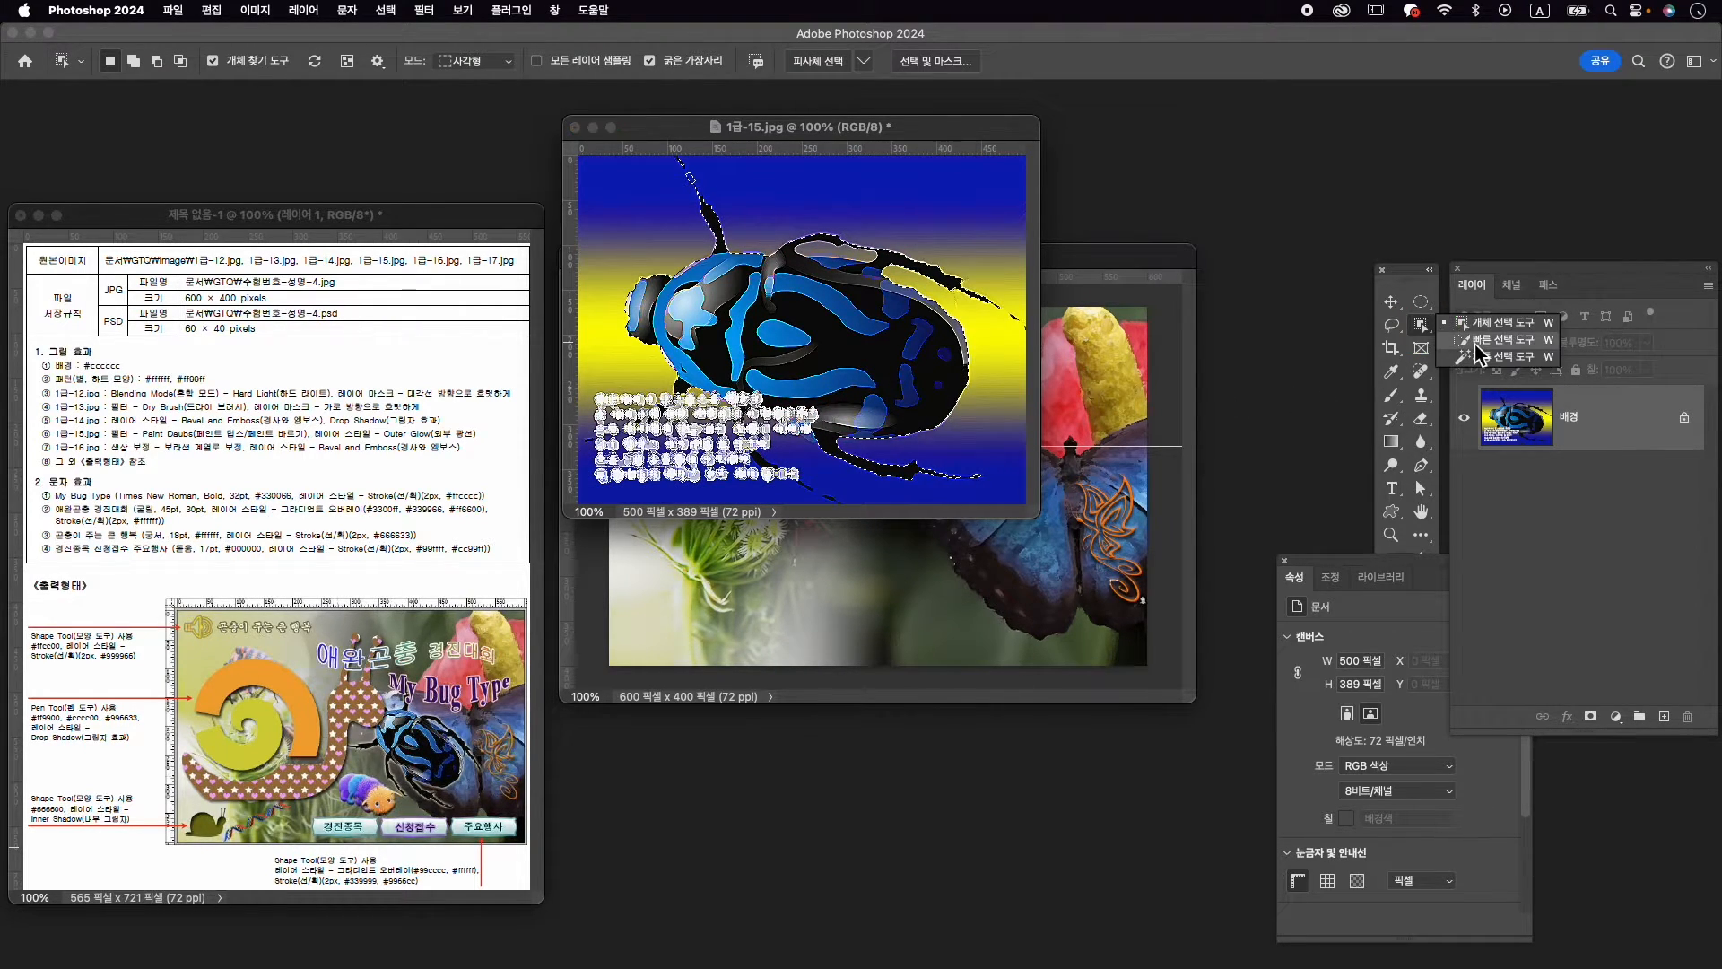
left_click(1476, 343)
scroll(650, 406, "up", 2)
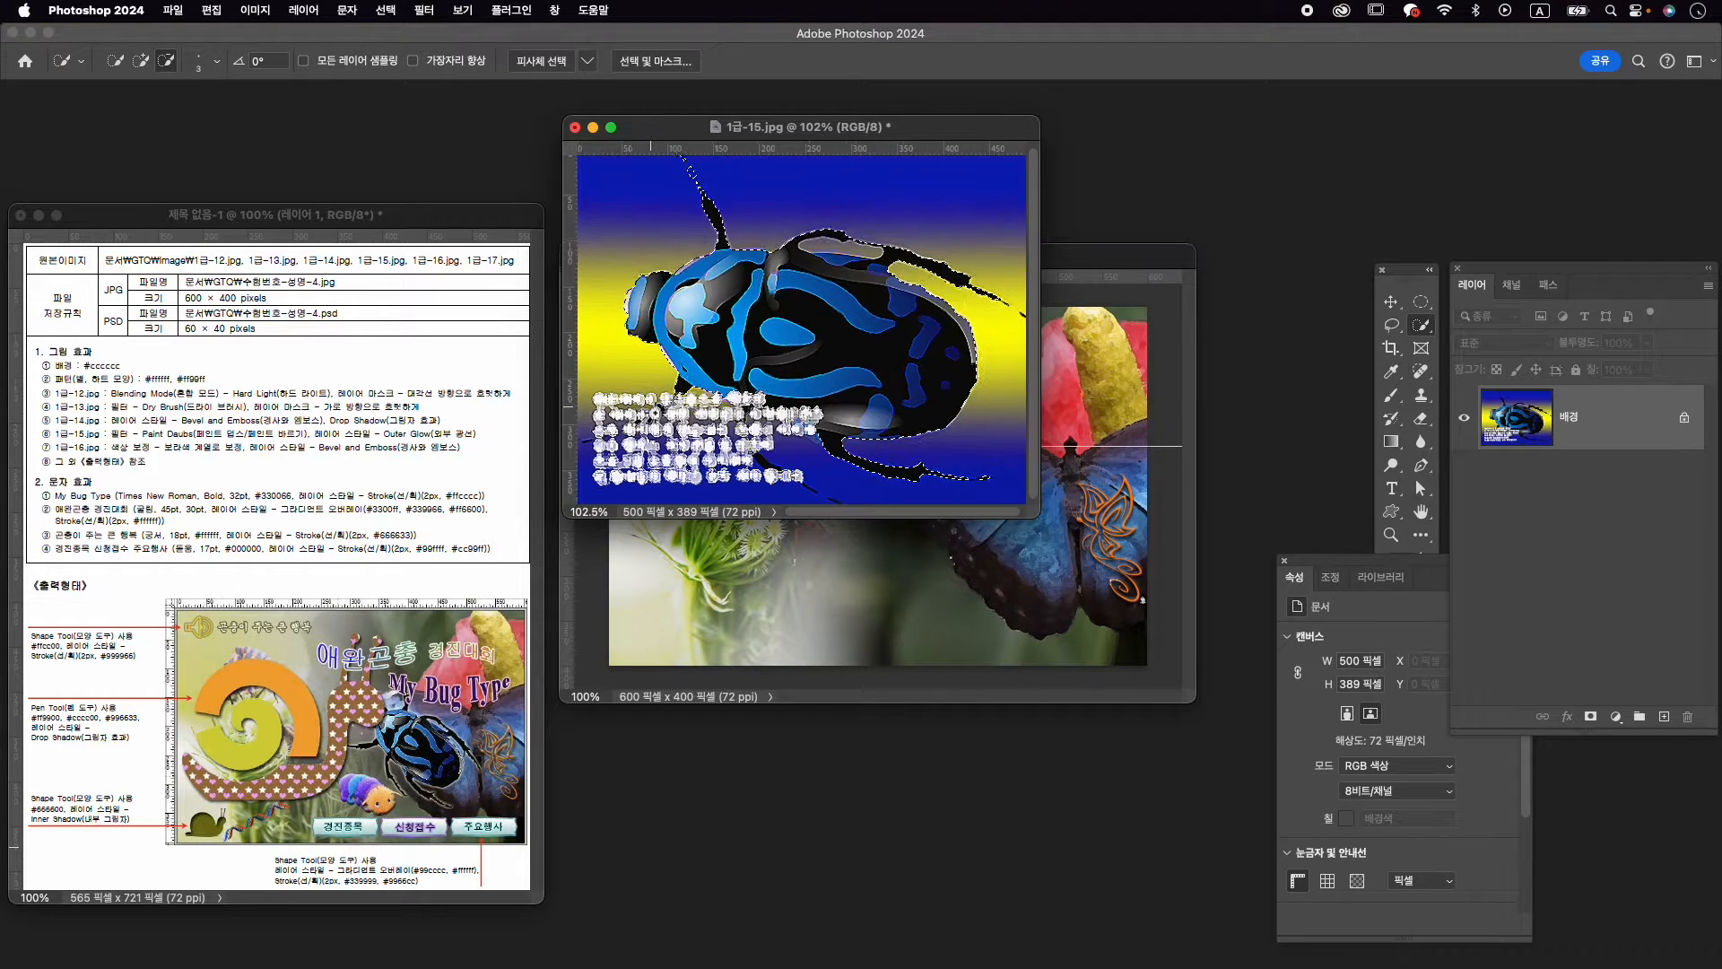
scroll(802, 331, "up", 2)
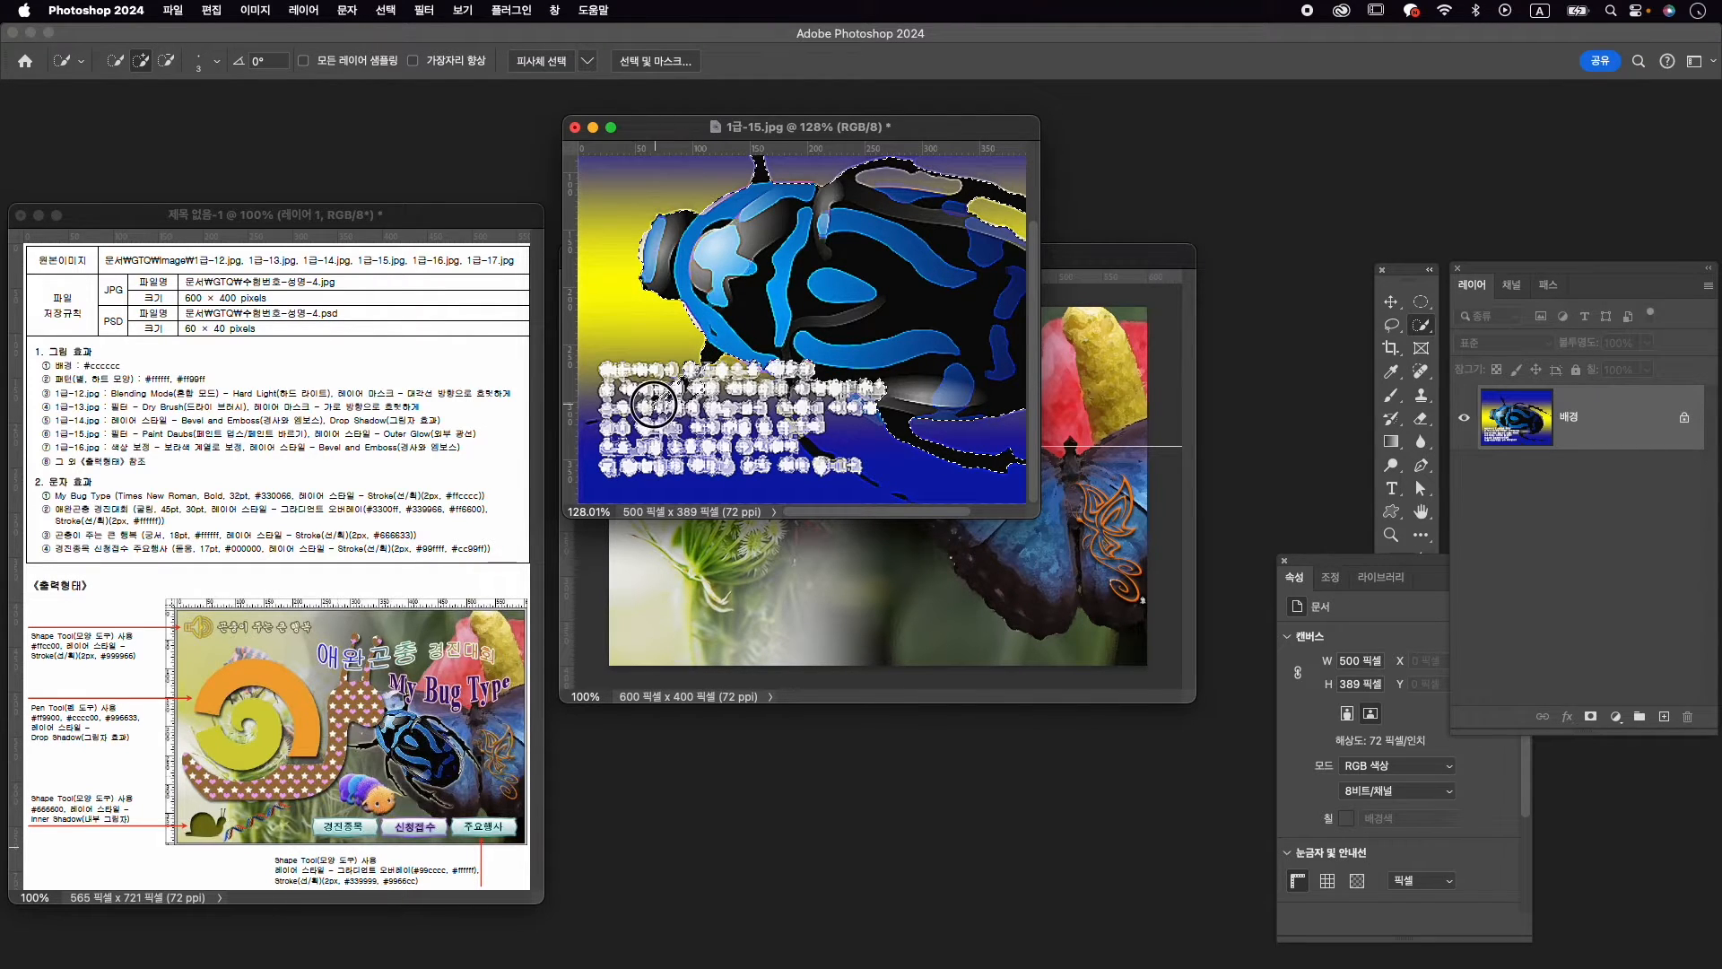
key("alt")
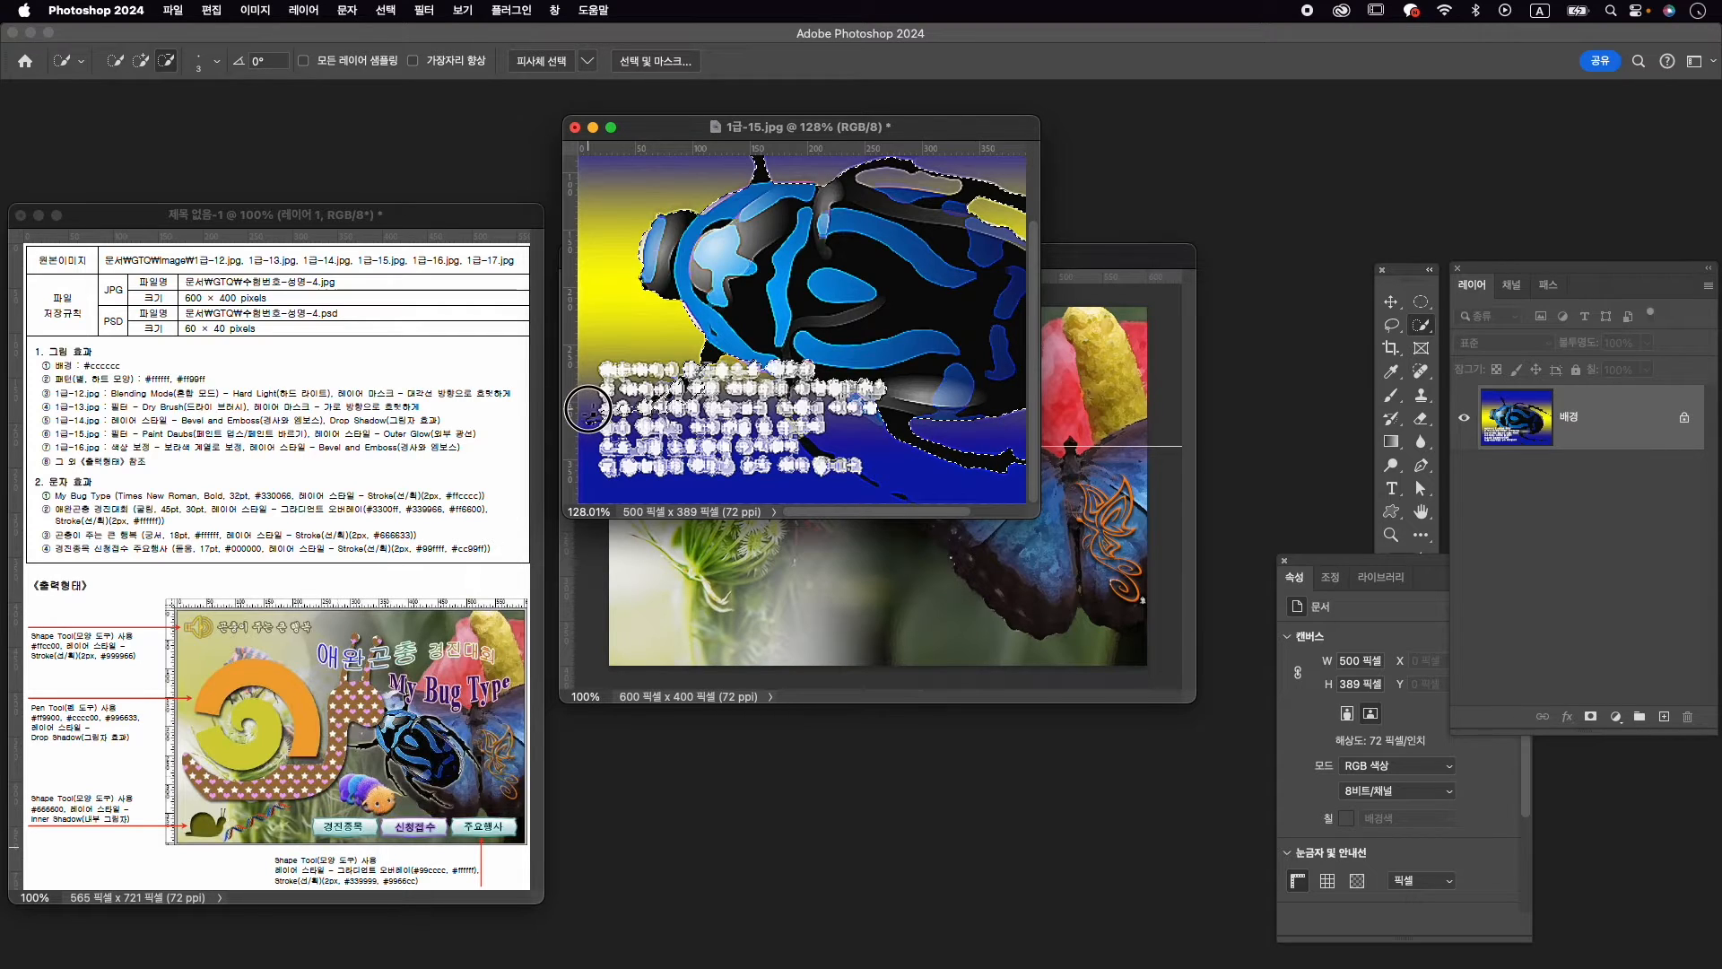
left_click_drag(588, 409, 619, 408)
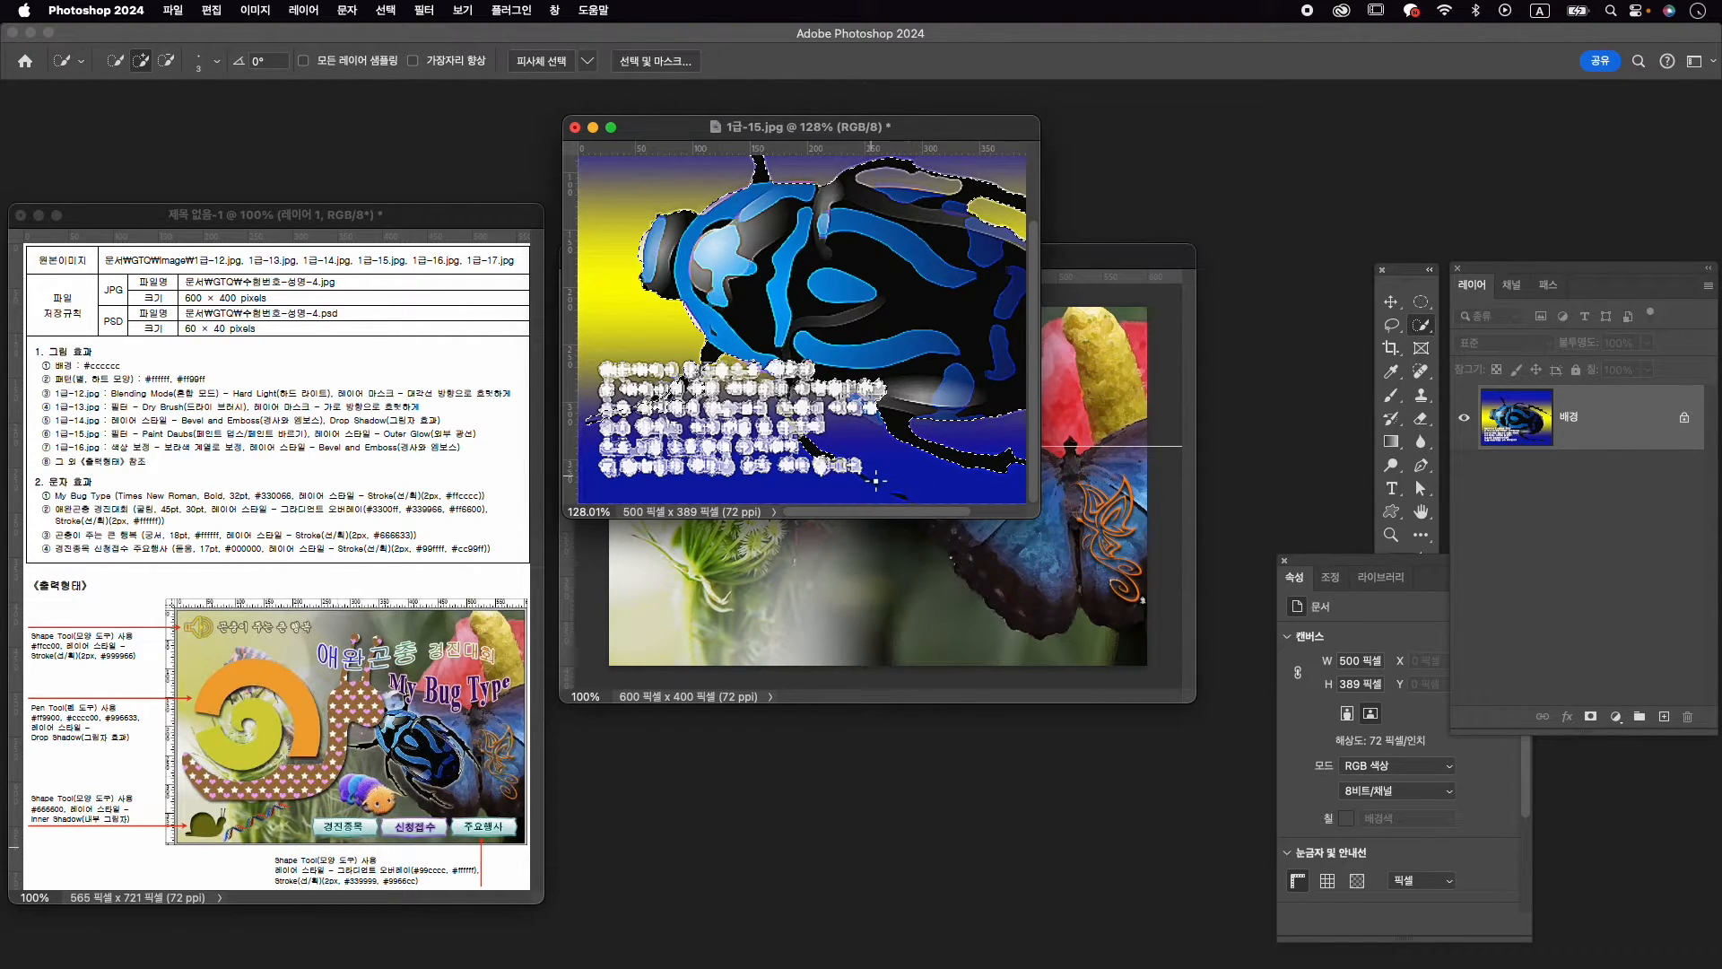
left_click_drag(867, 481, 887, 497)
mouse_move(925, 400)
left_mouse_down()
mouse_move(791, 402)
mouse_move(936, 393)
left_mouse_up()
Refine the selection where the beetle's body and leg cross the copyright text, adding missed parts and subtracting spill-over with a 5 px brush
scroll(789, 340, "up", 5)
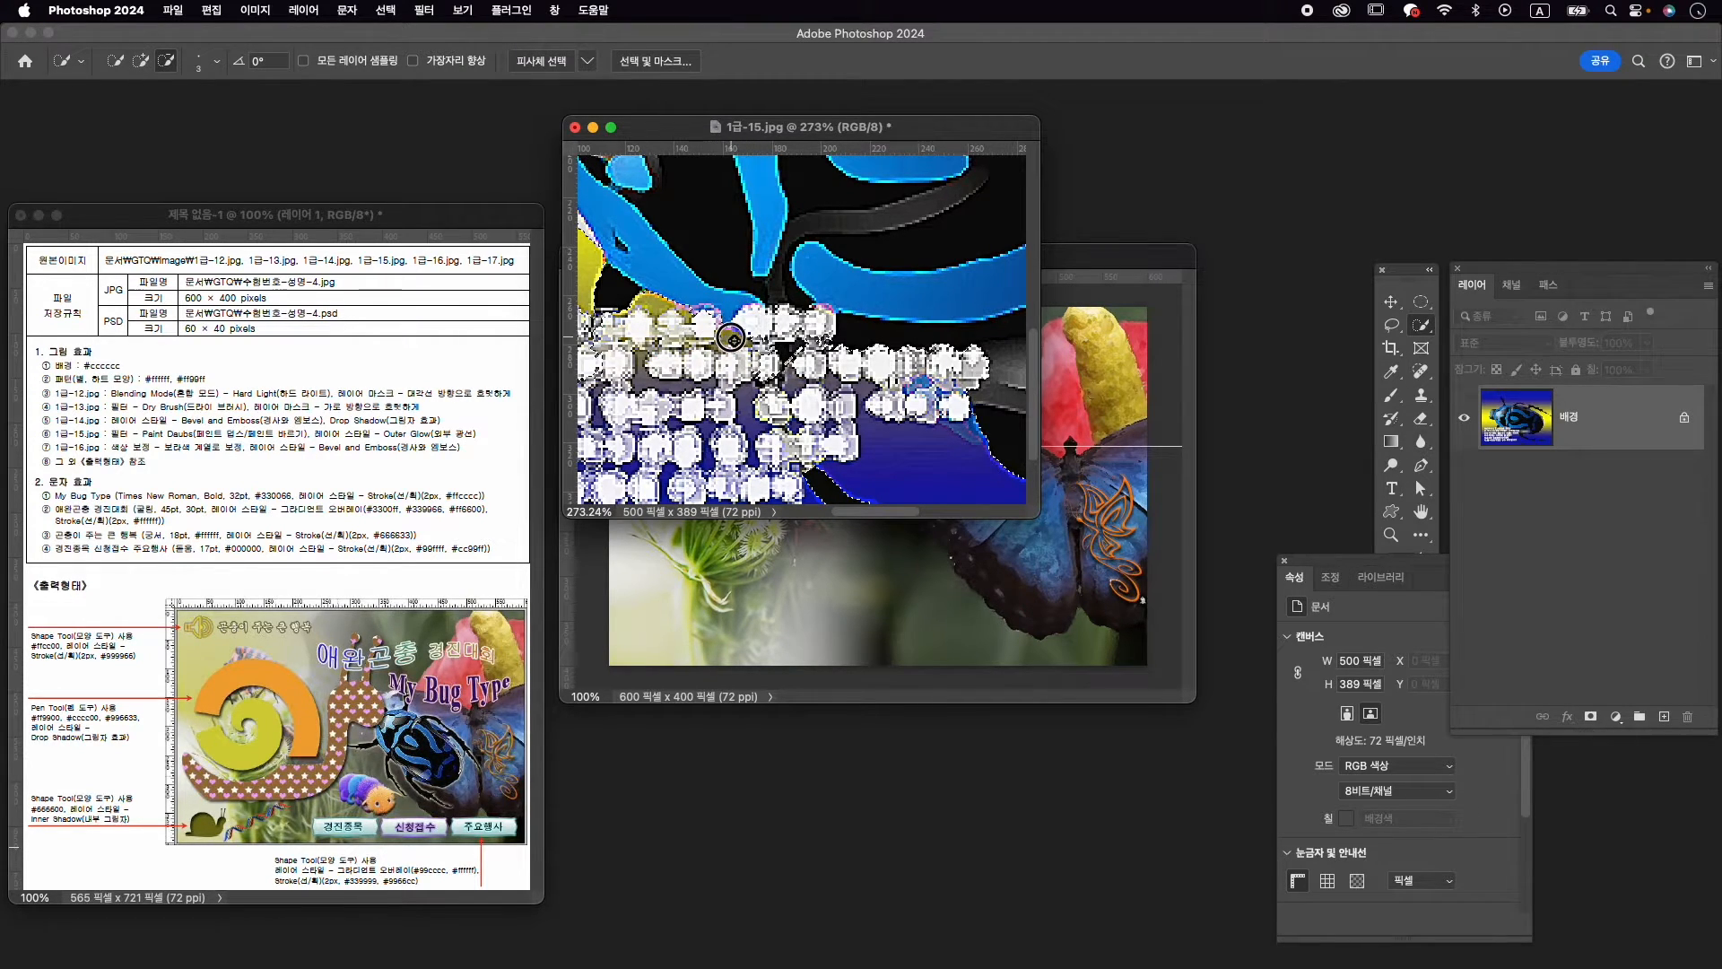
key("bracketright")
key("bracketright")
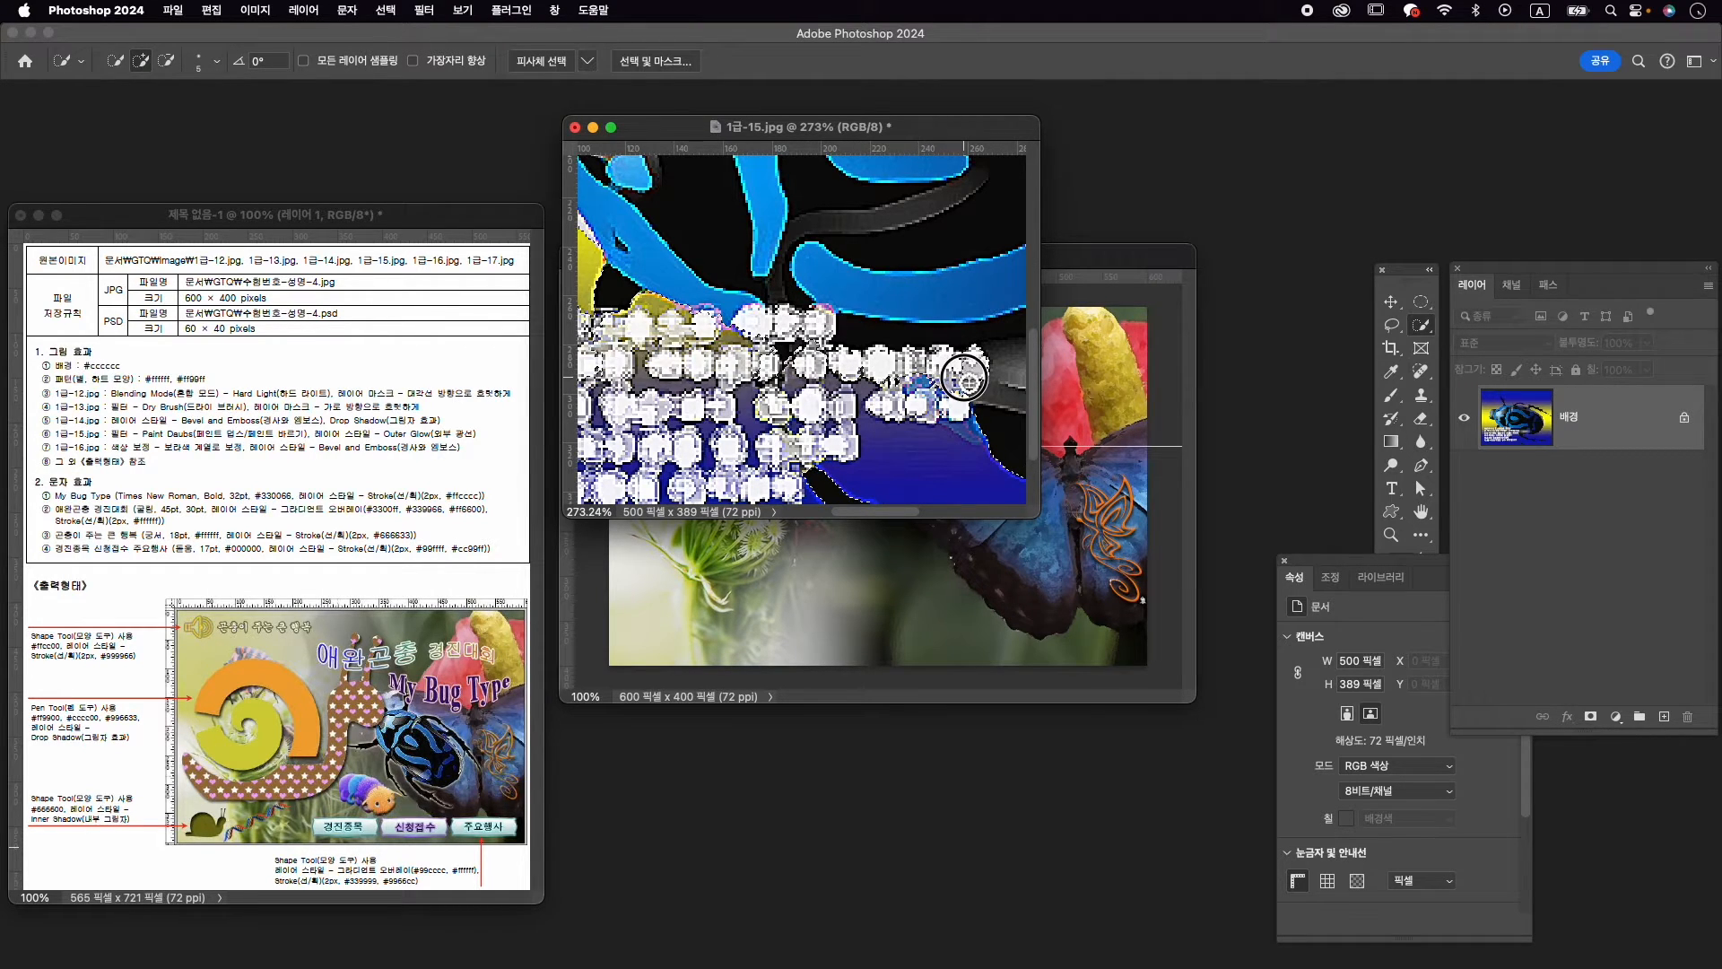
left_click_drag(895, 353, 981, 350)
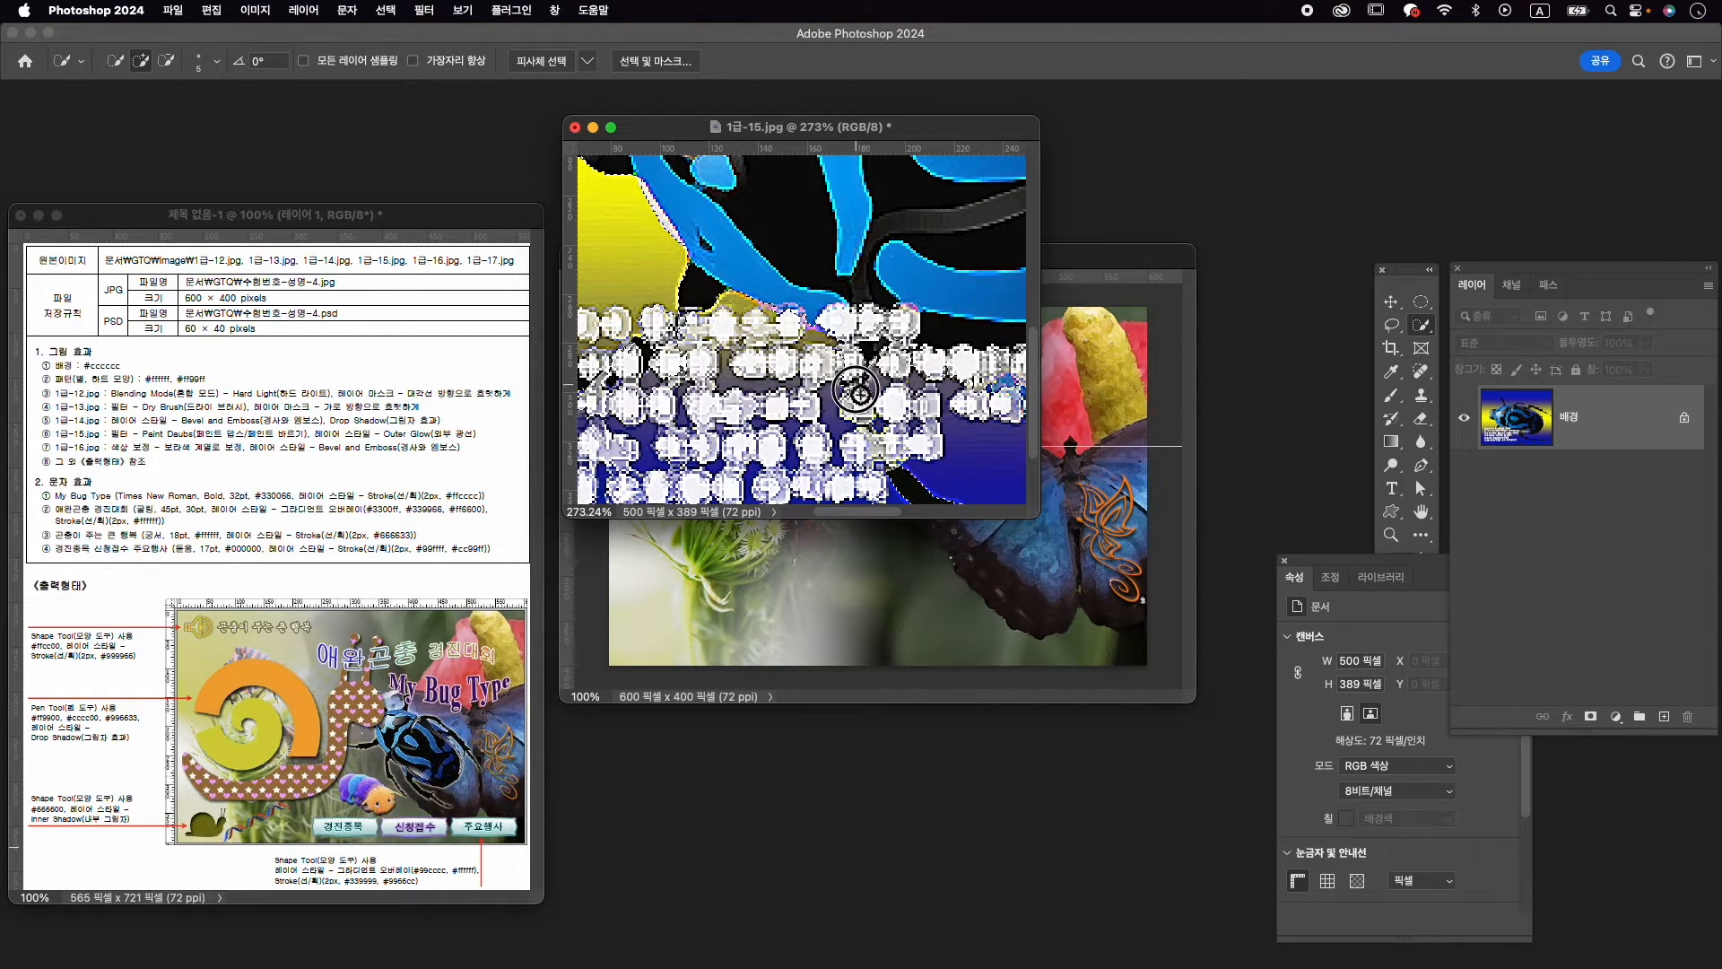
key("alt")
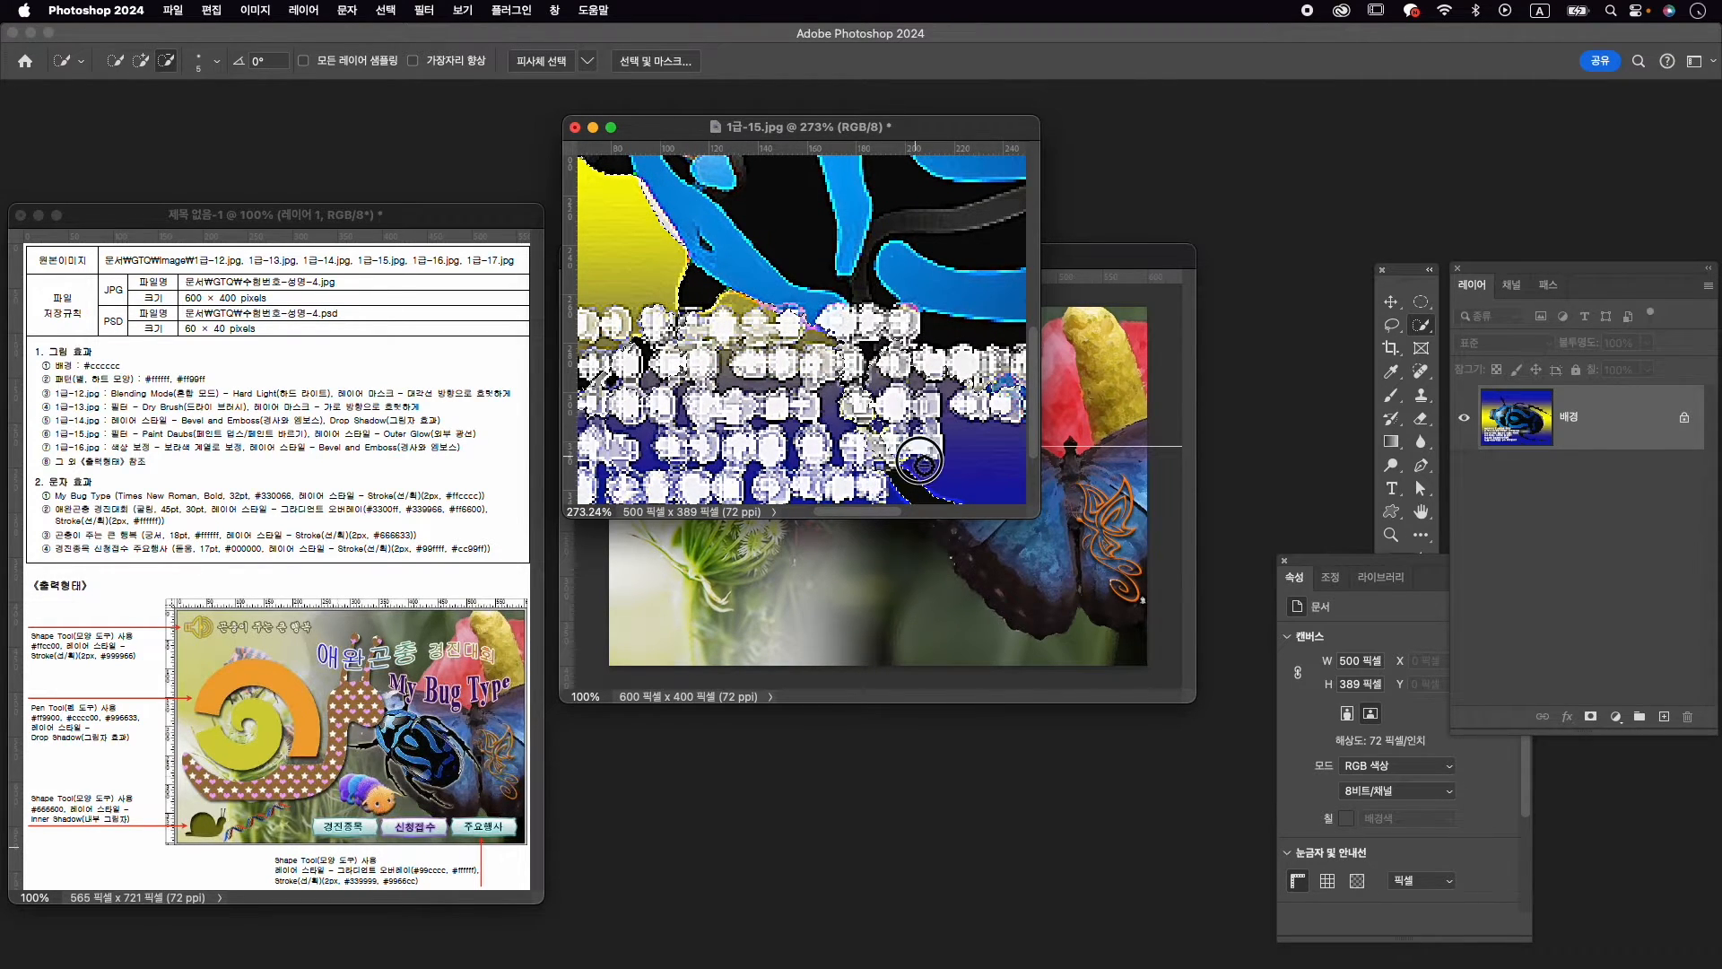
mouse_move(884, 405)
left_mouse_down()
mouse_move(907, 449)
mouse_move(837, 397)
mouse_move(891, 501)
left_mouse_up()
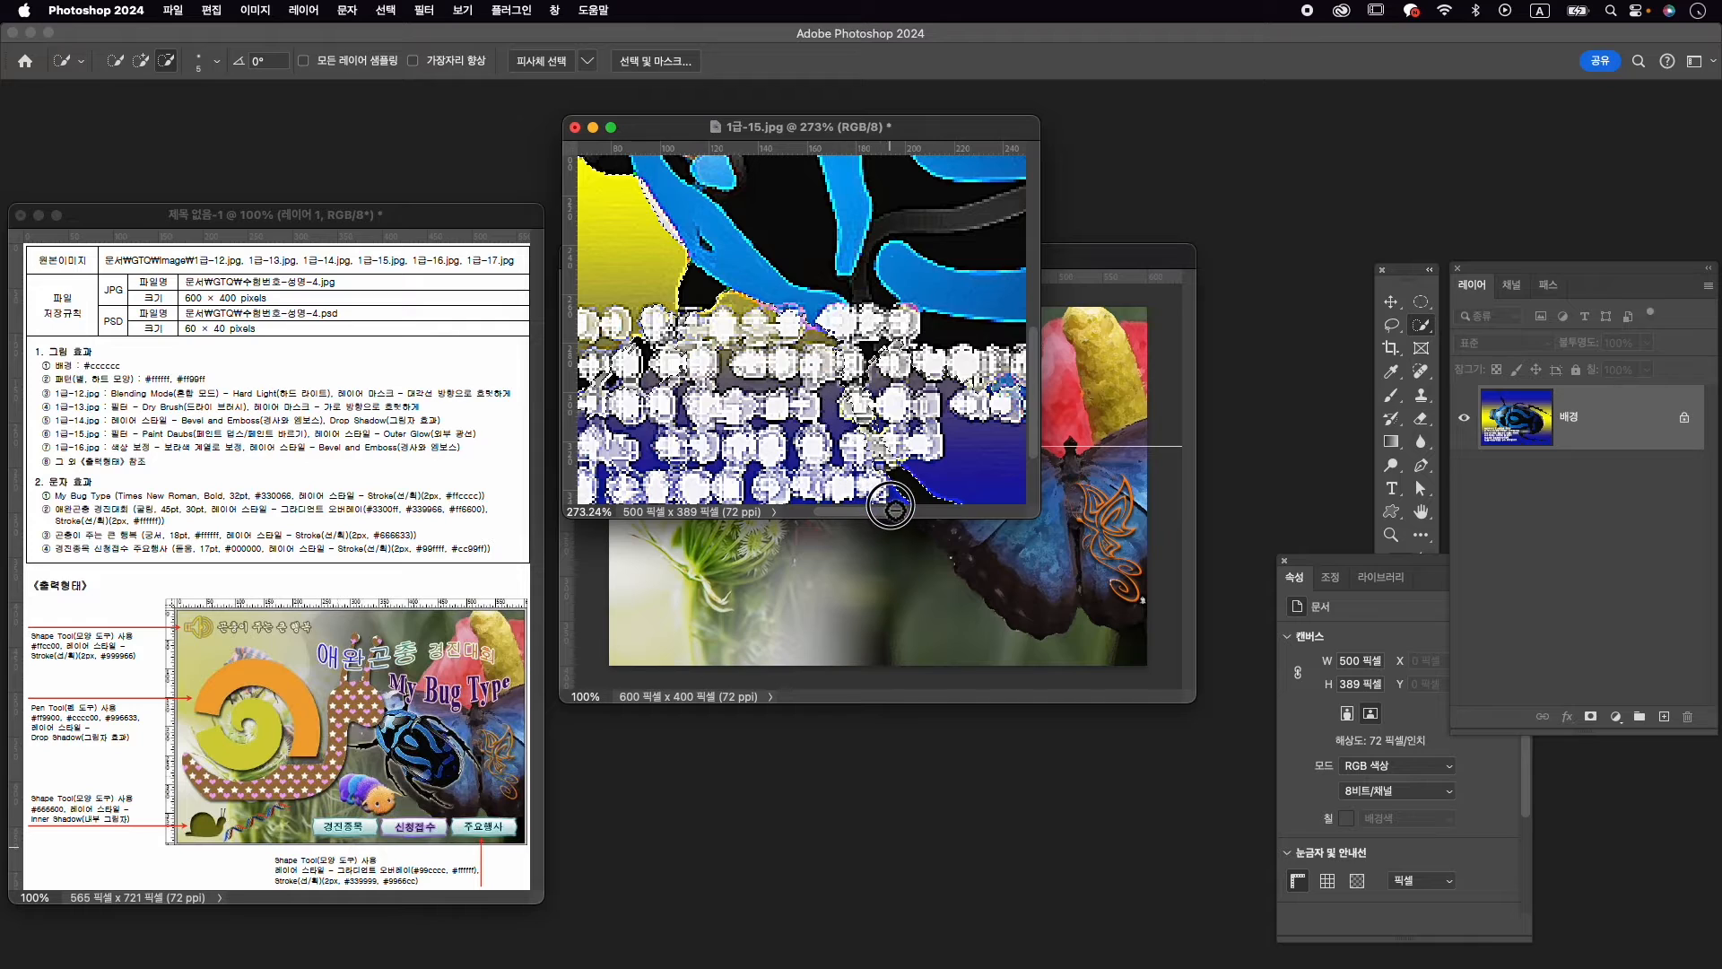
key("space")
left_click_drag(922, 437, 836, 410)
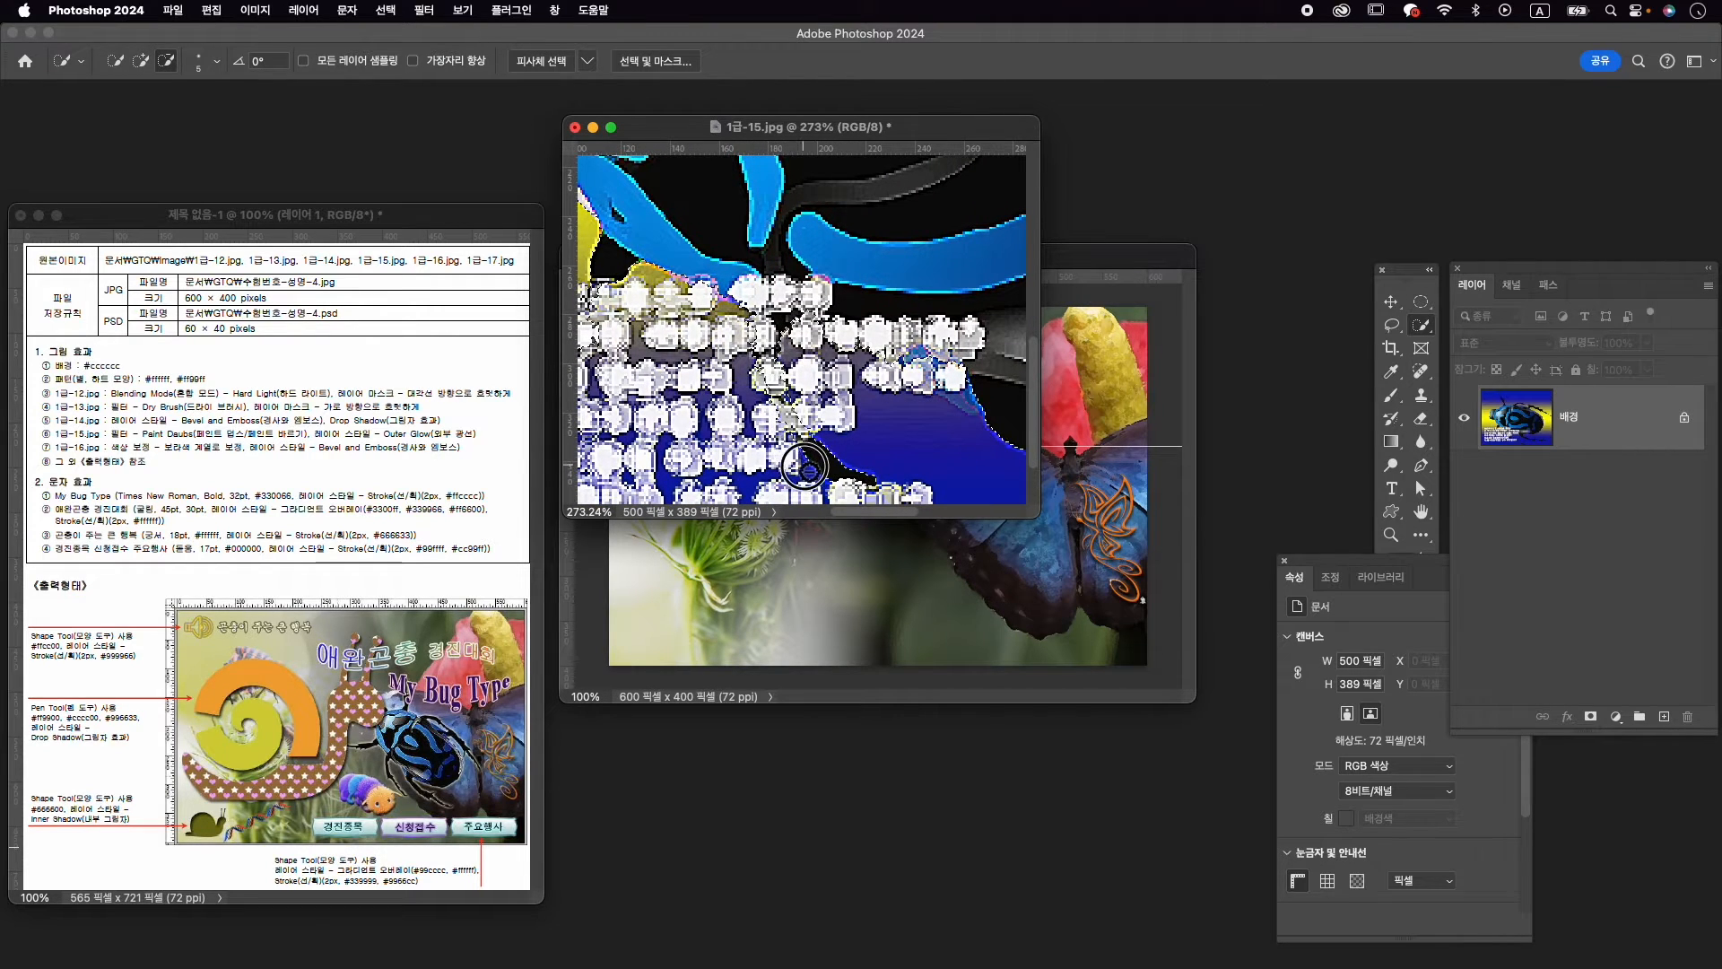
left_click_drag(957, 414, 923, 388)
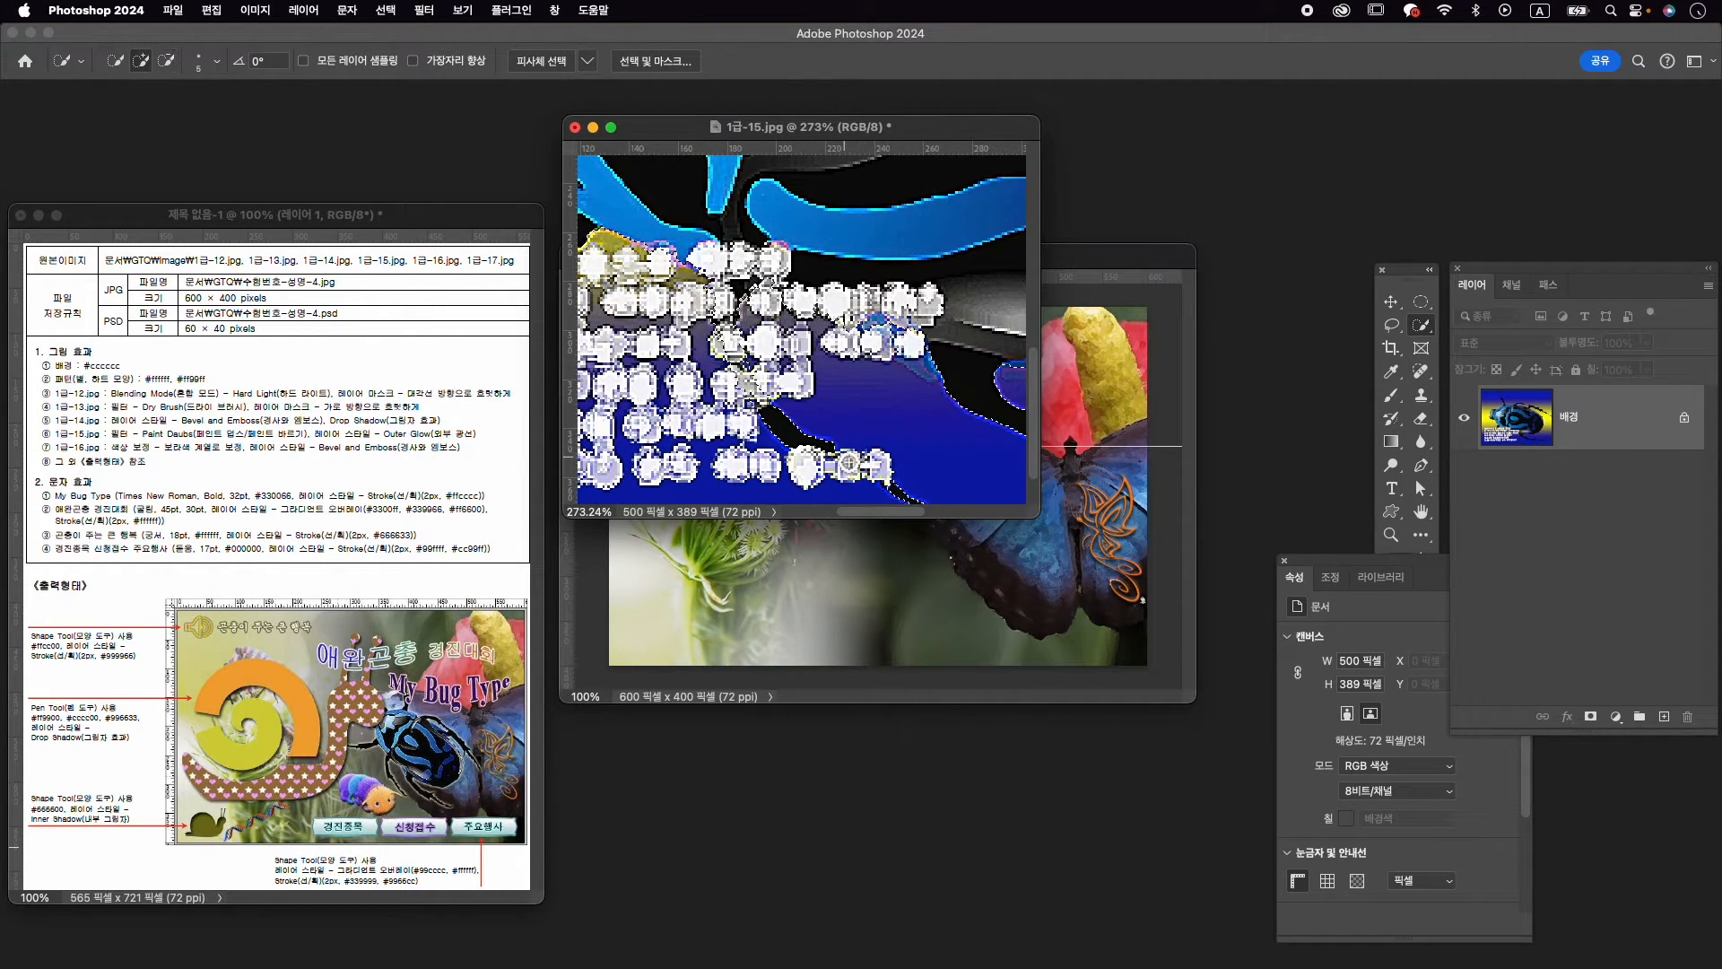
key("bracketleft")
key("bracketleft")
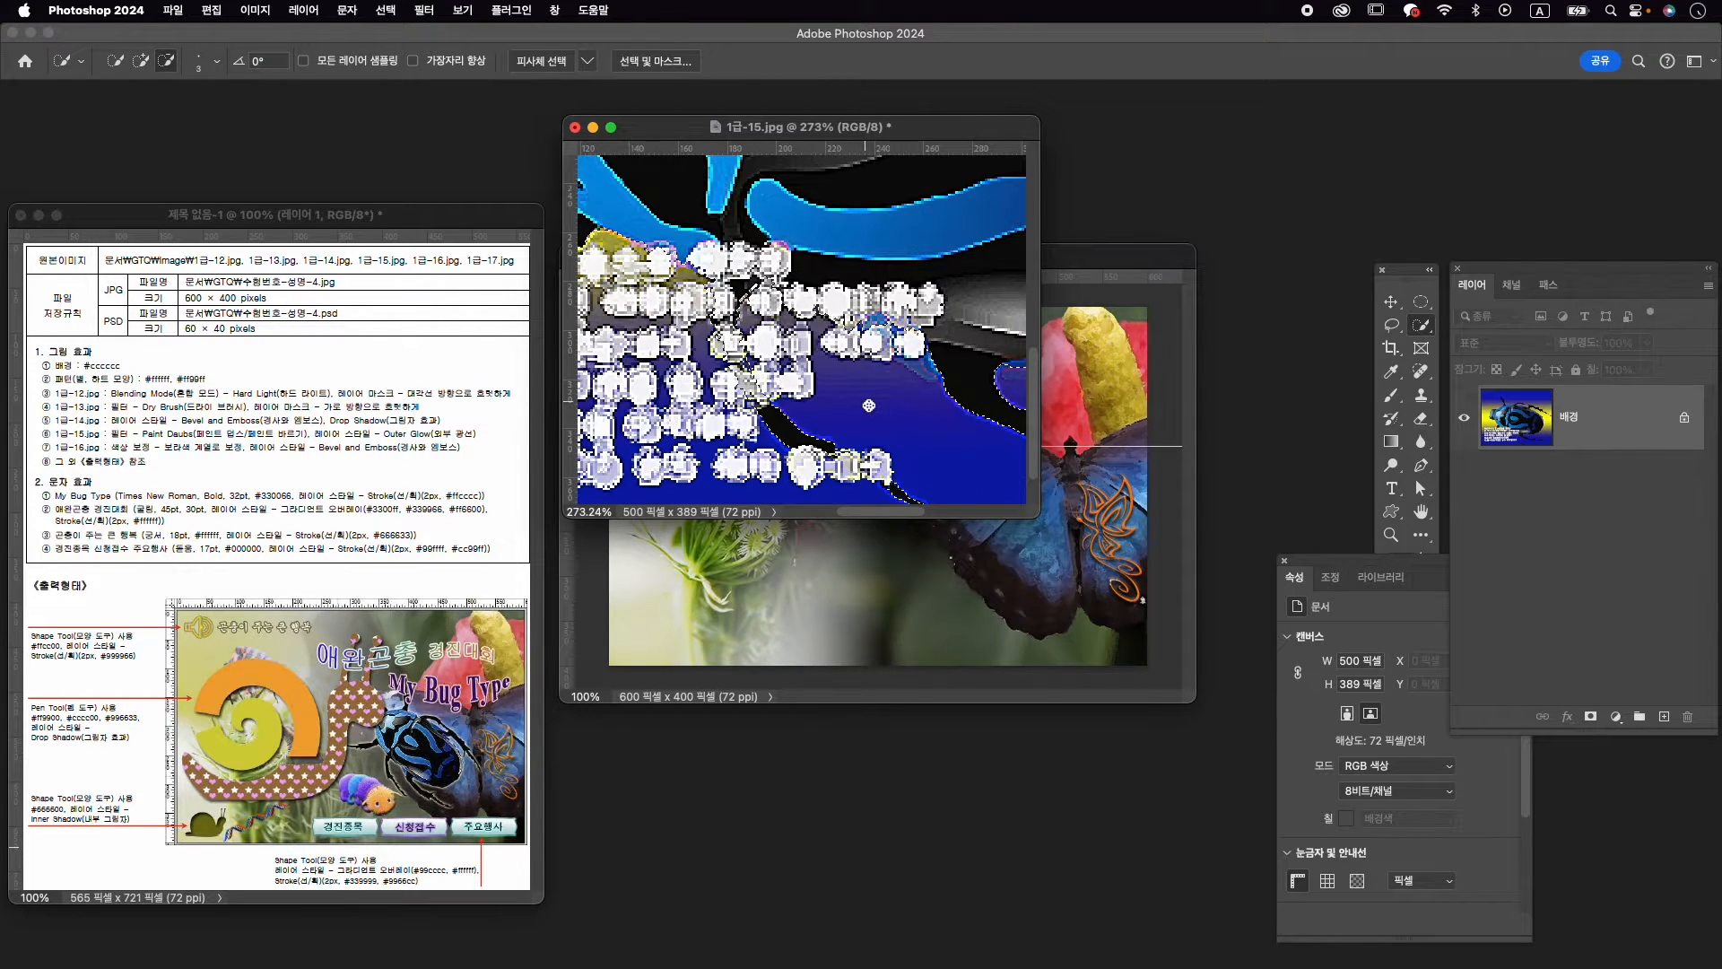
Mask the 1급-15 image to the selected beetle and move the masked layer into the poster 수험번호-성명-4.psd
scroll(867, 405, "down", 3)
scroll(867, 404, "down", 3)
key("v")
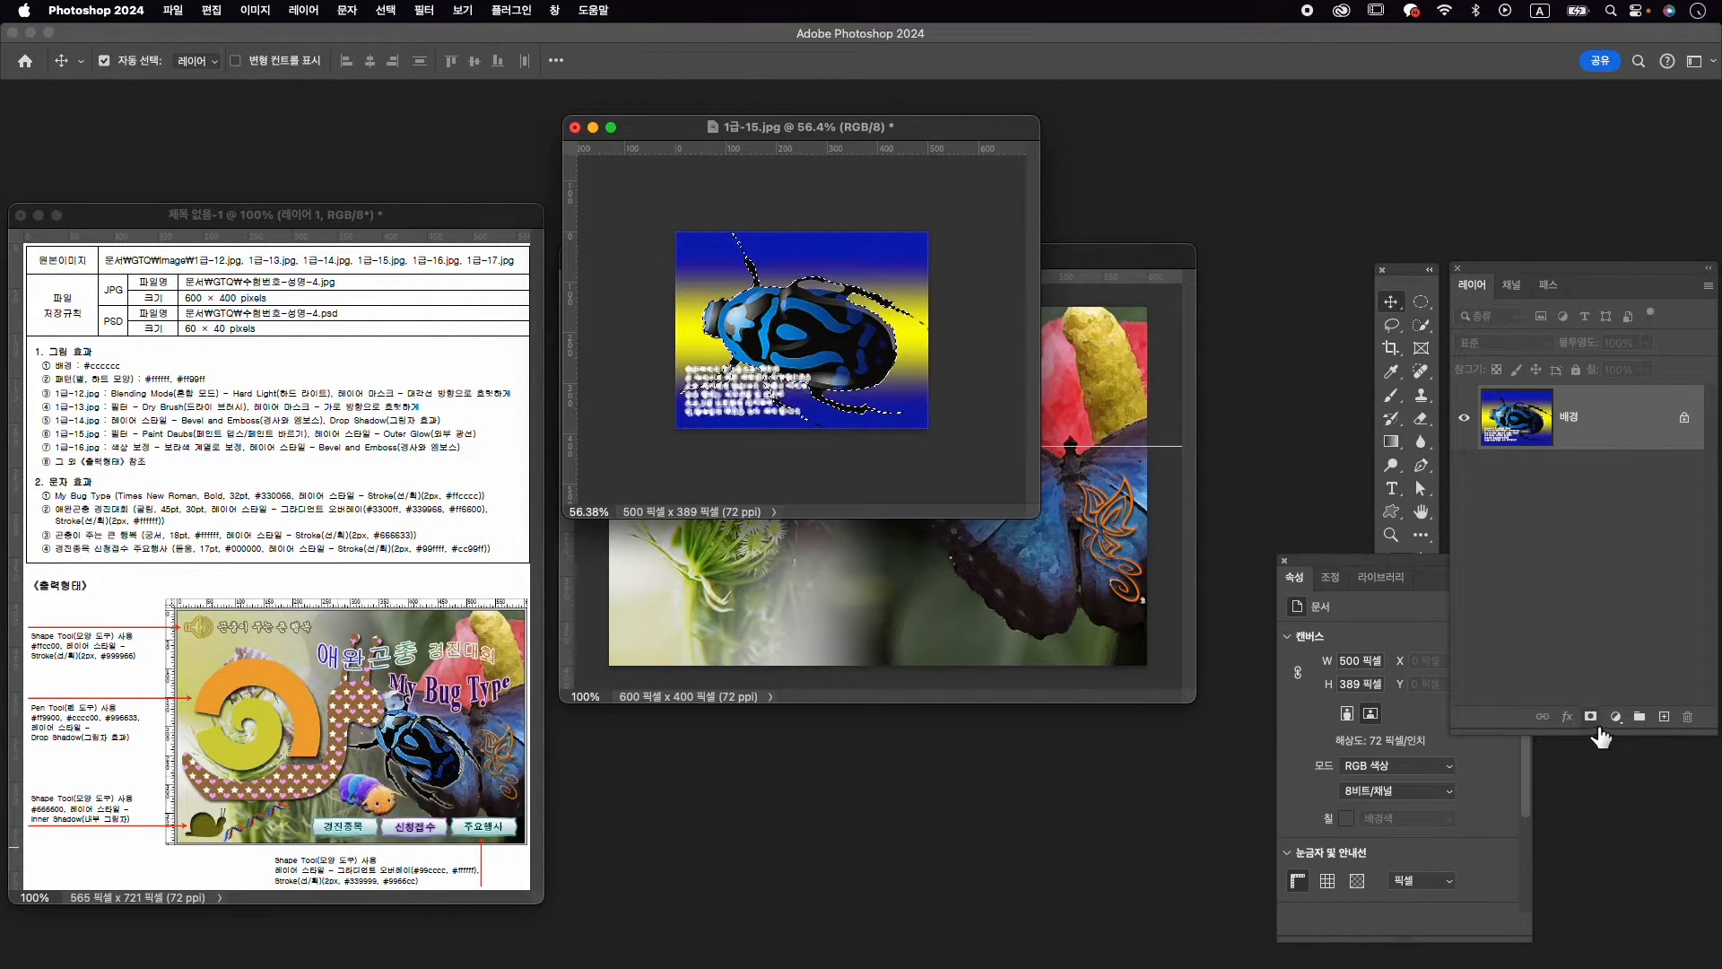
left_click(1591, 717)
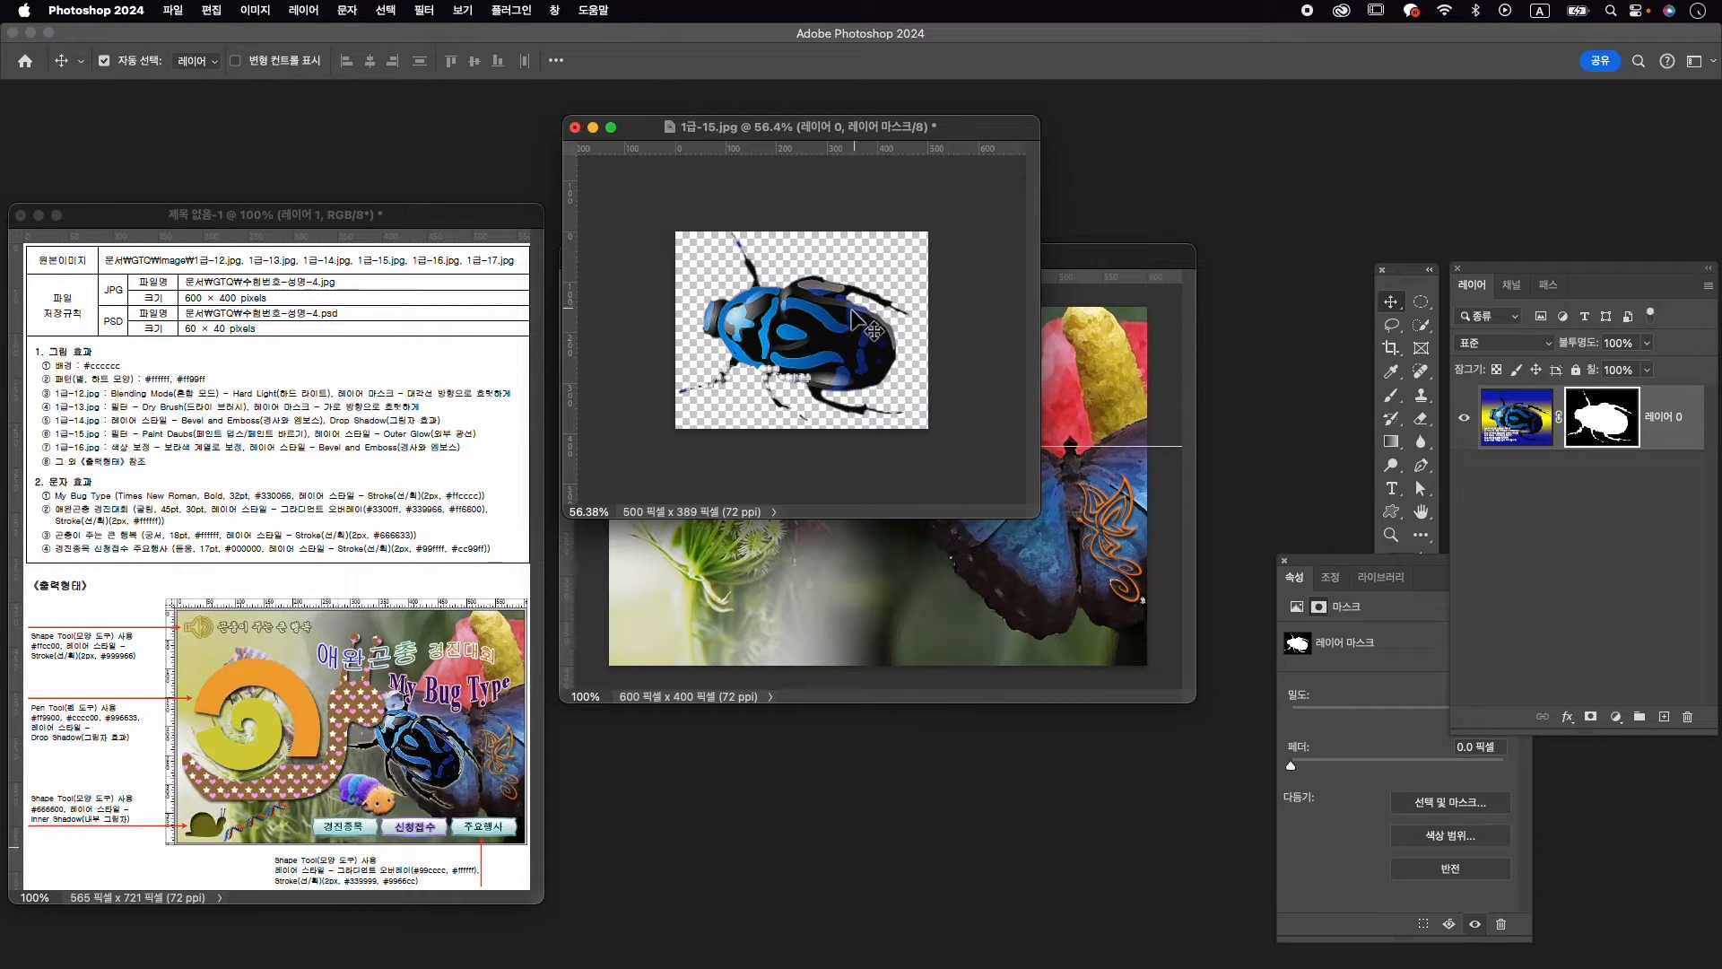
left_click_drag(865, 327, 1005, 368)
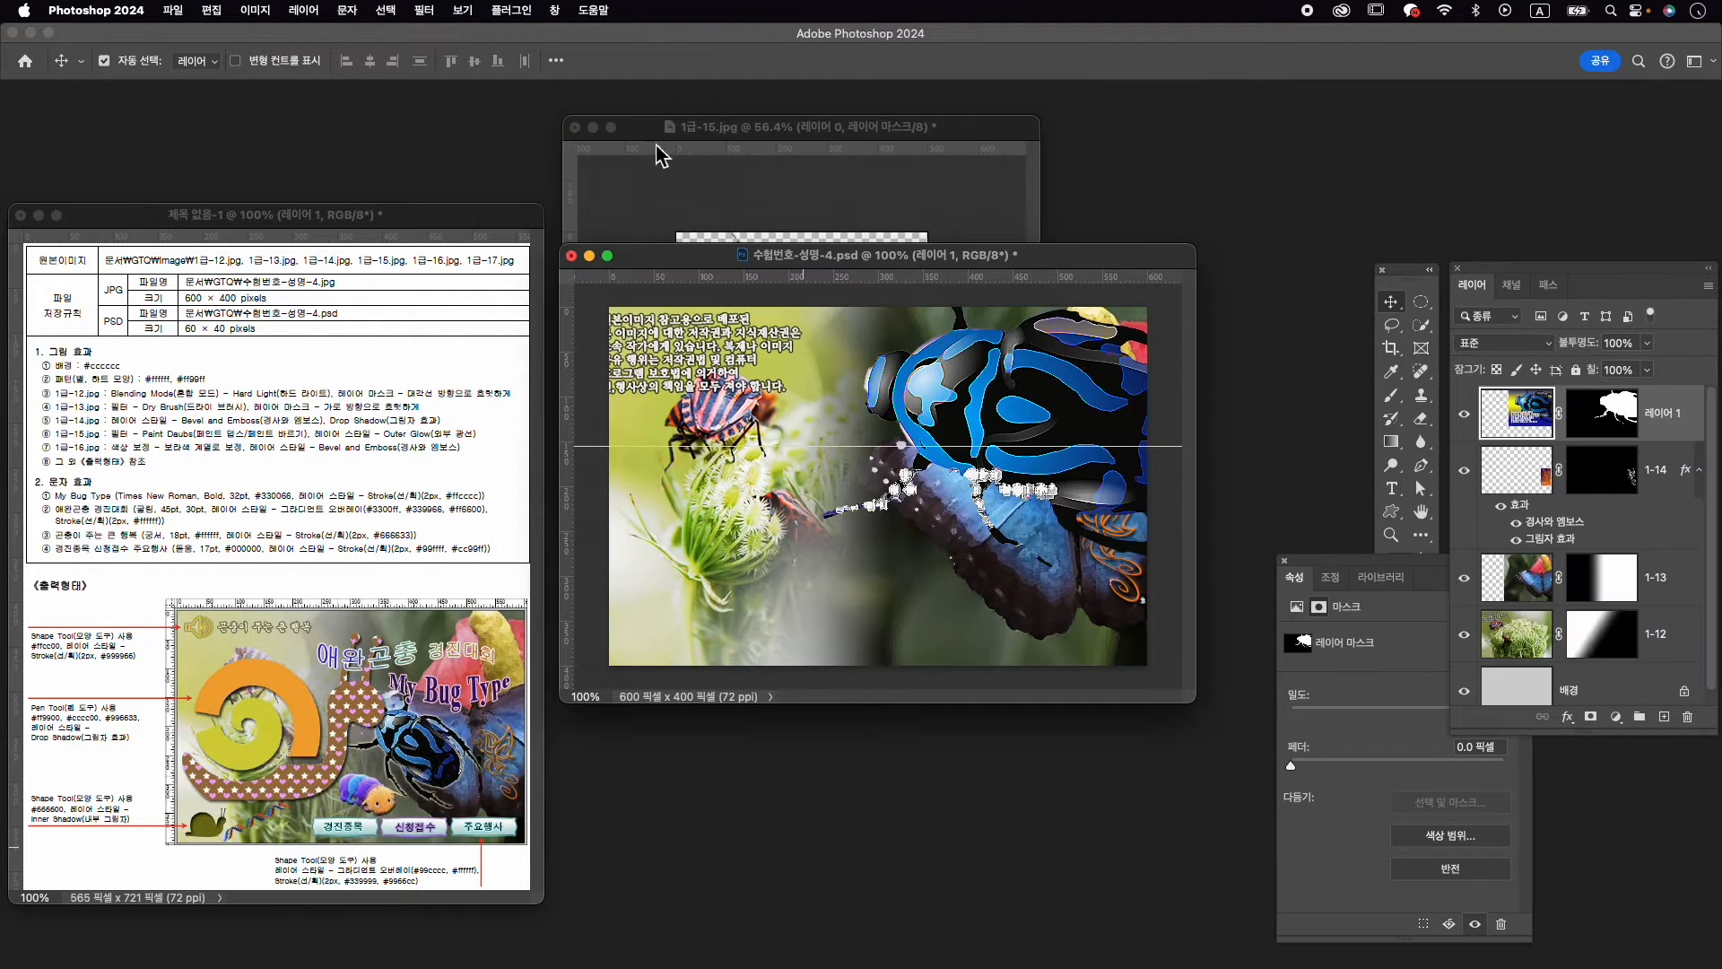
Close 1급-15.jpg without saving and rename the beetle layer in the poster as 1-15
left_click(575, 128)
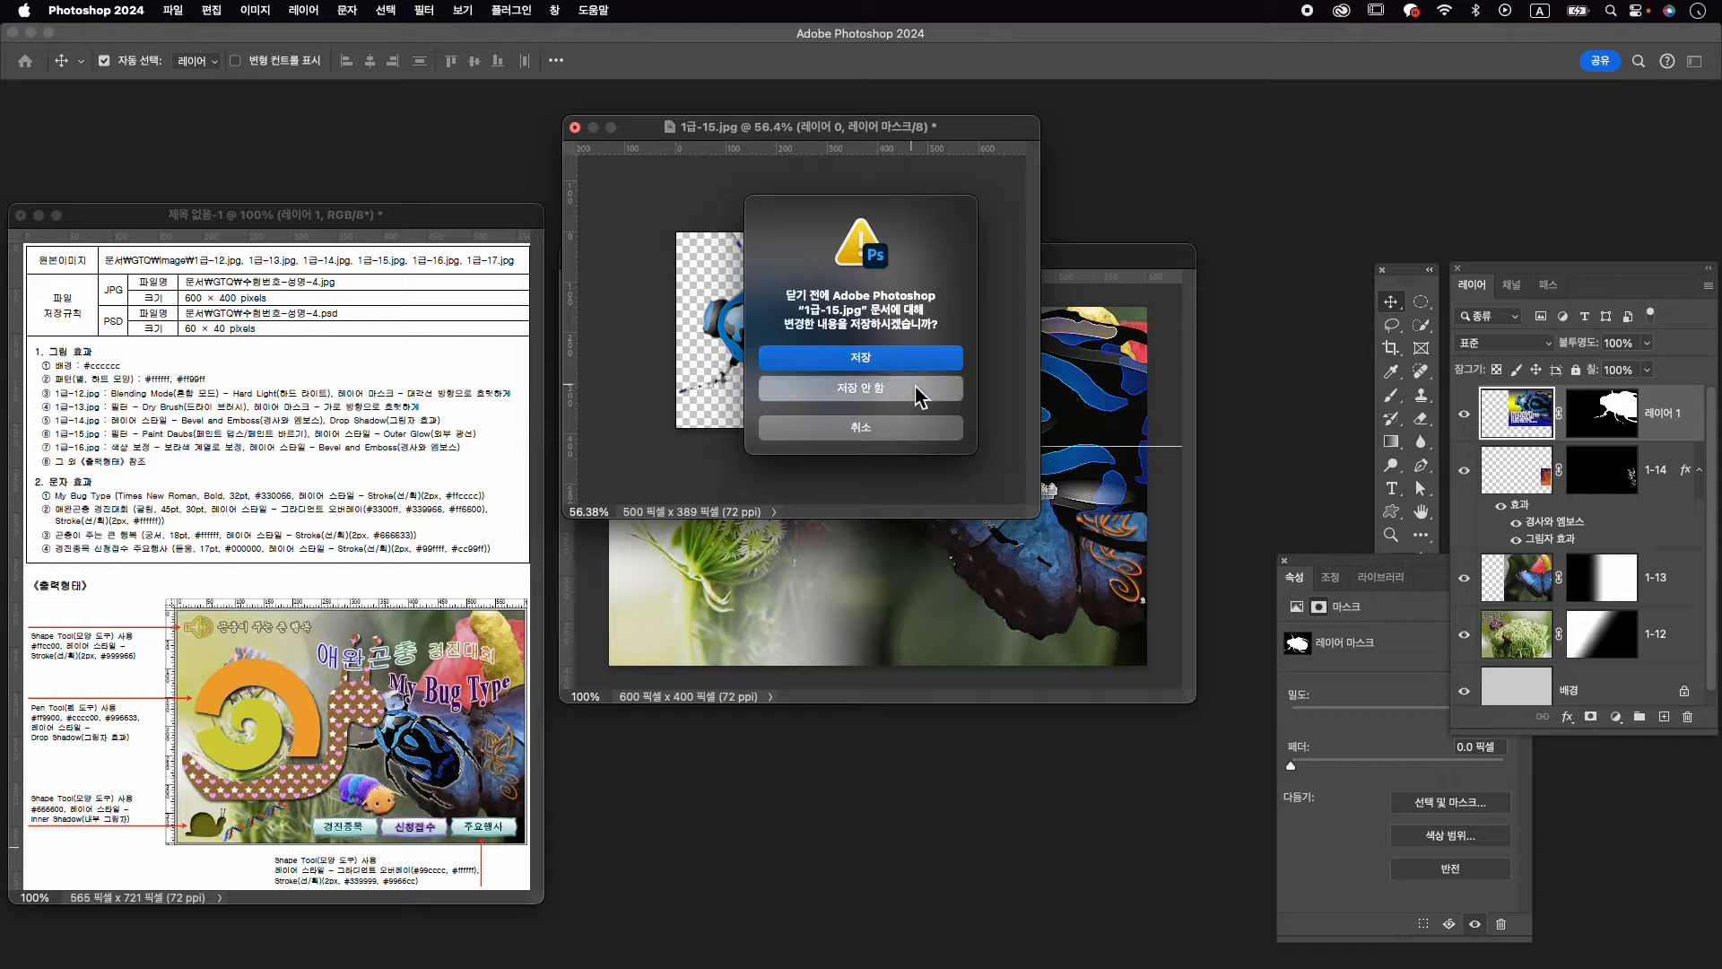
left_click(869, 393)
double_click(1670, 415)
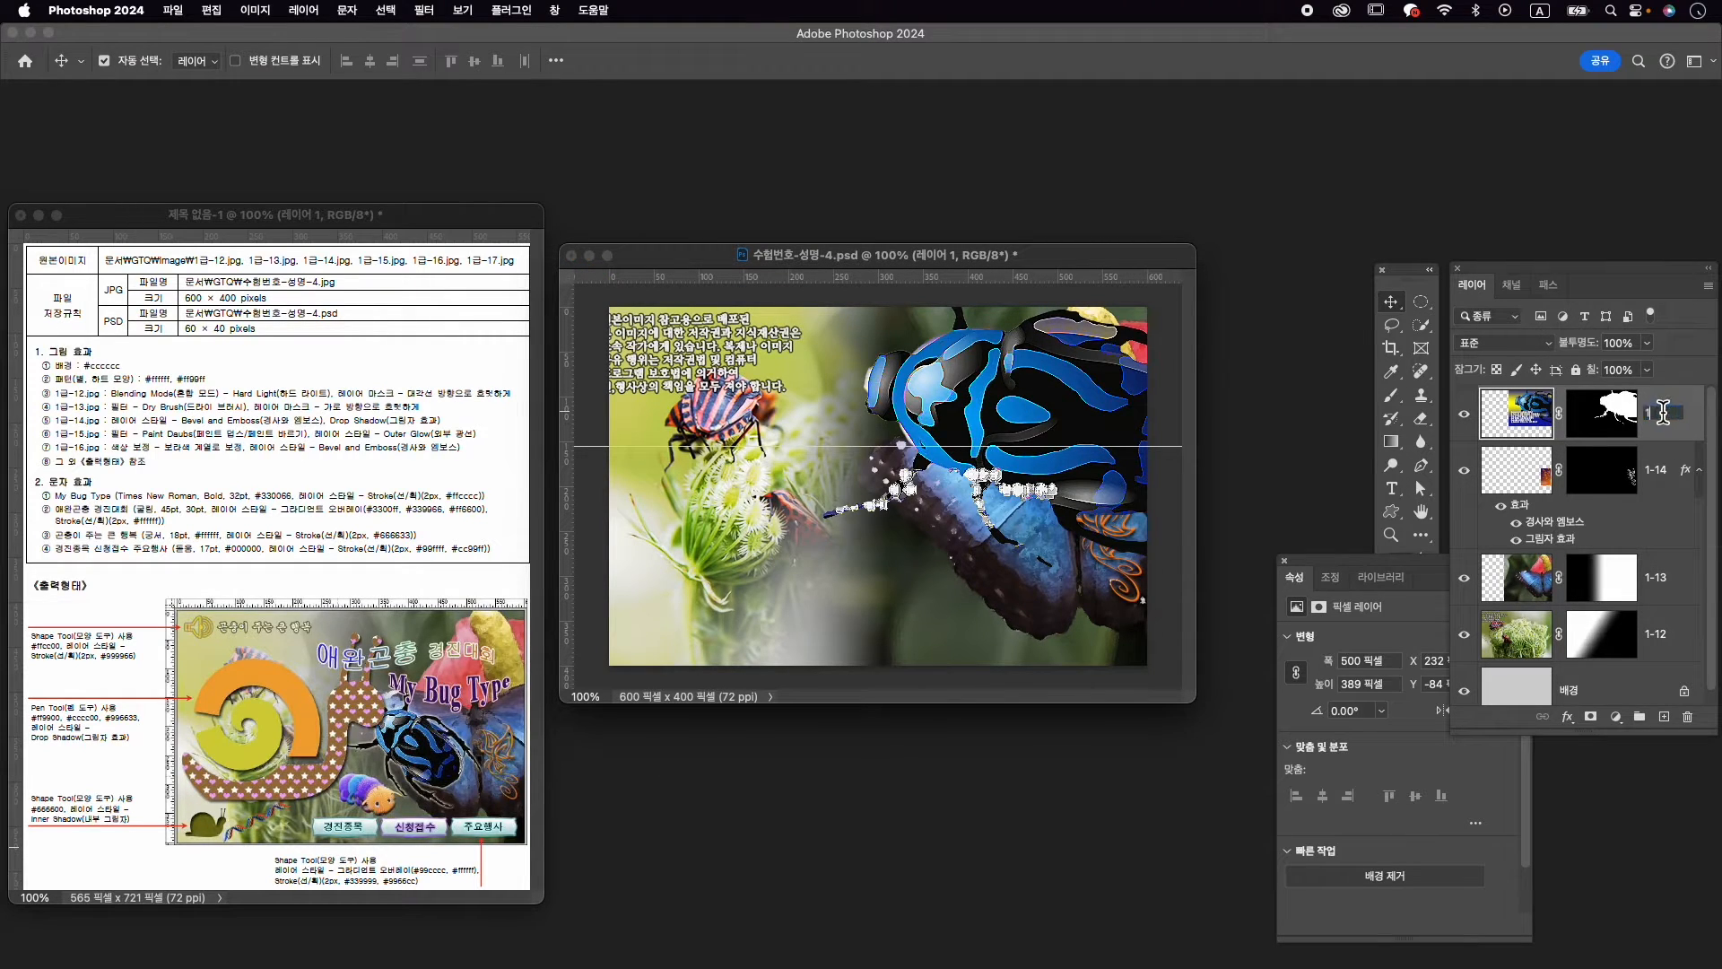
key("Return")
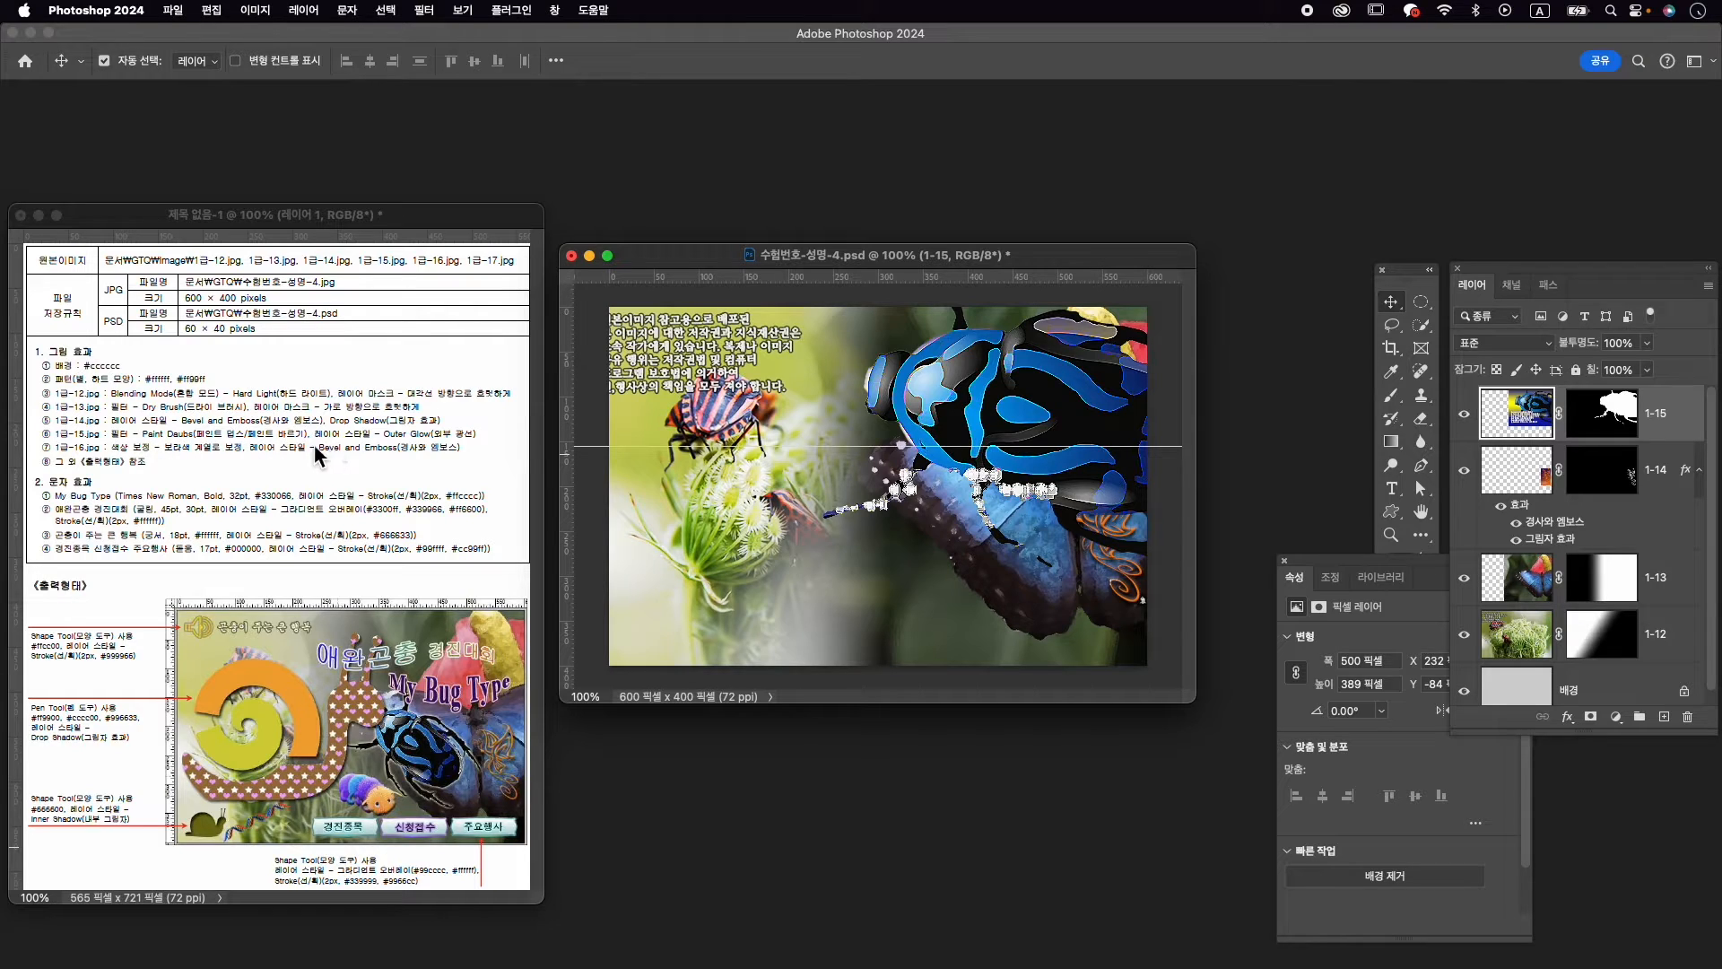
Add an Outer Glow layer style to the 1-15 beetle with 48% opacity and 5 px size
left_click(1567, 717)
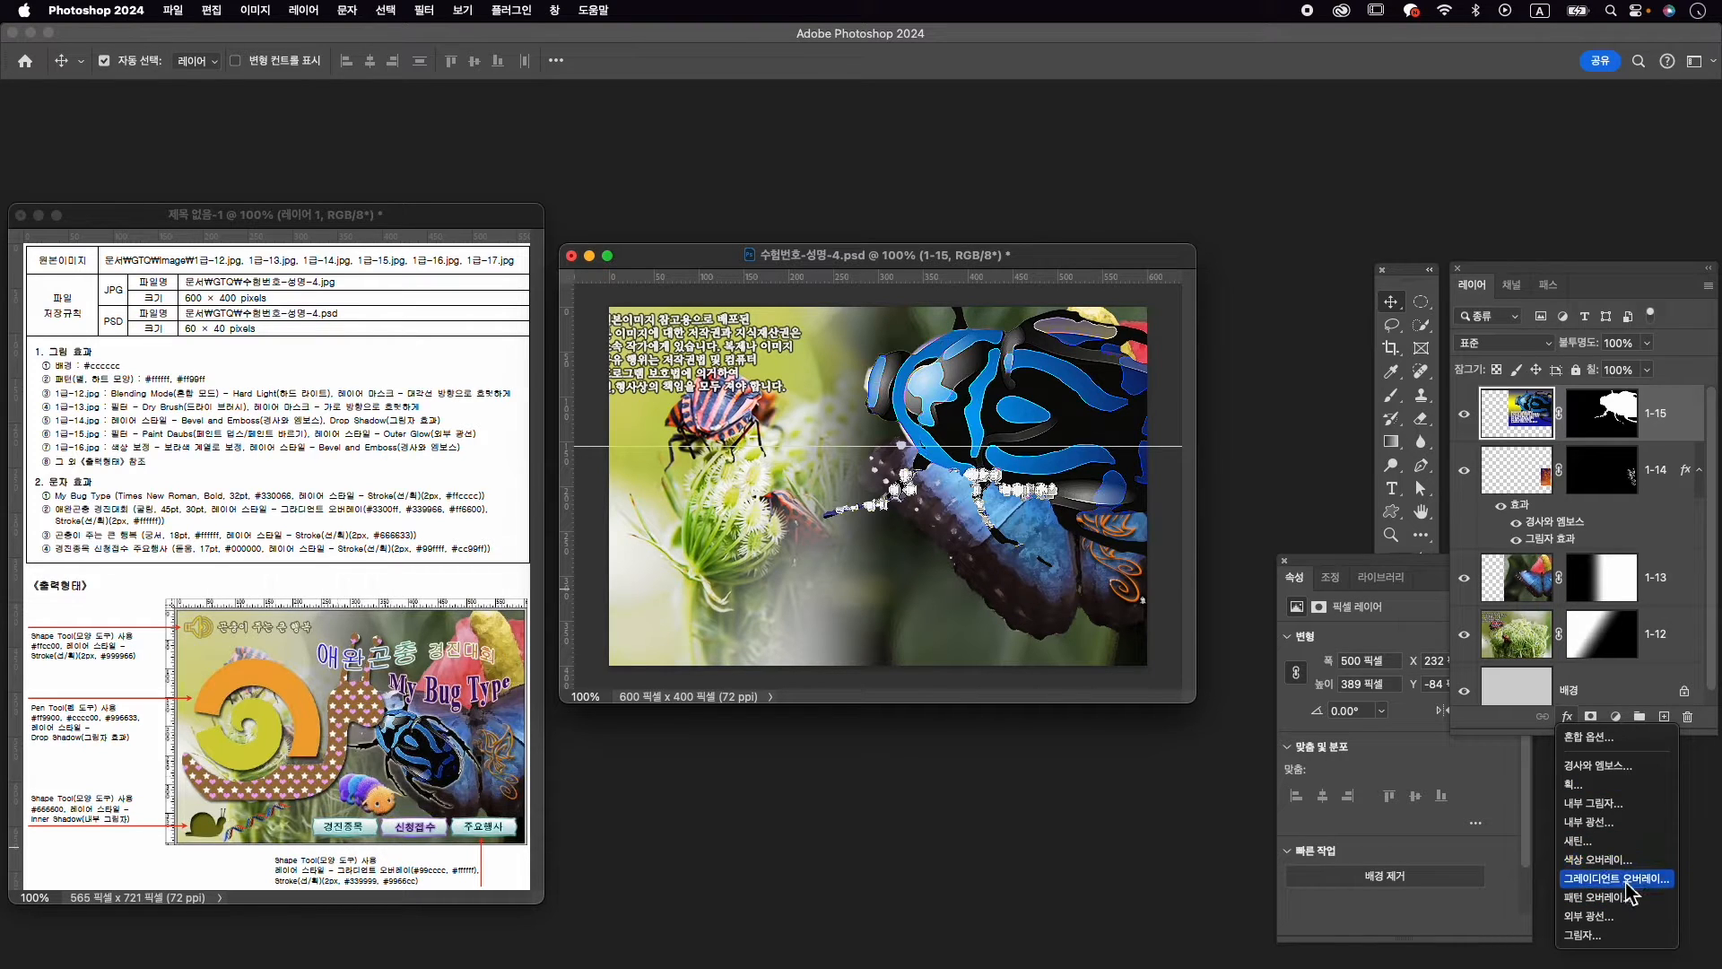
left_click(1601, 916)
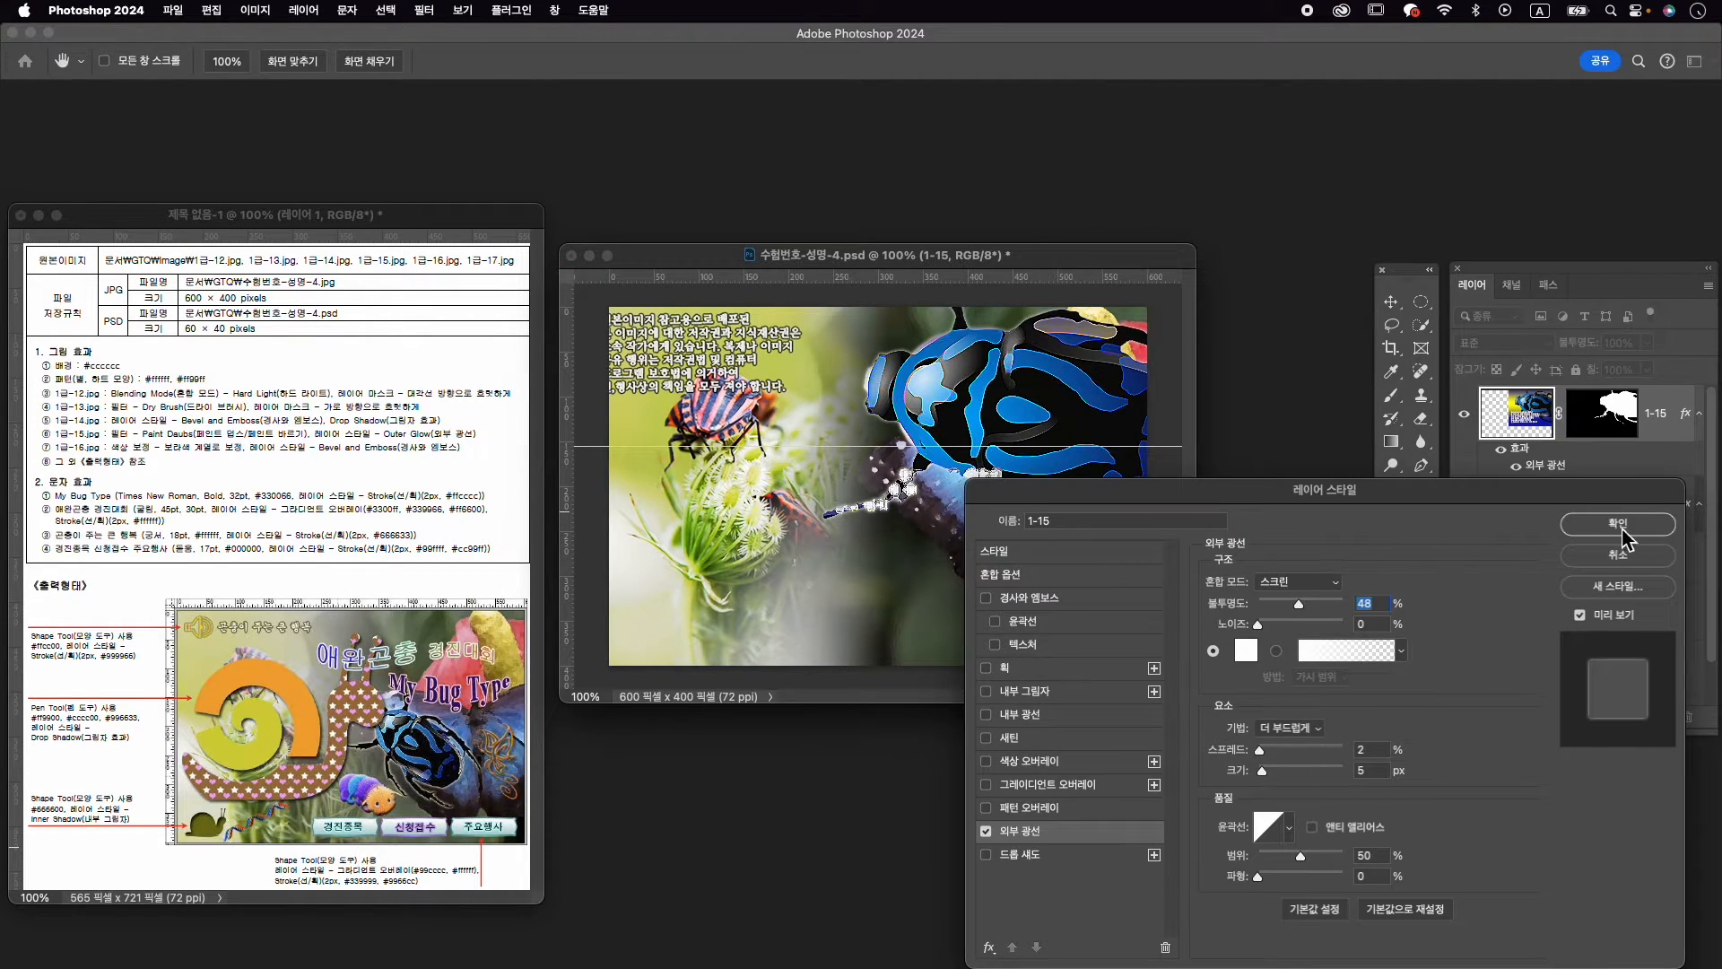
left_click(1620, 526)
Scale the 1-15 beetle to about 55%, rotate it about 29°, place it over the butterfly's left wing, and save the poster
key("super+t")
left_click_drag(992, 381, 881, 445)
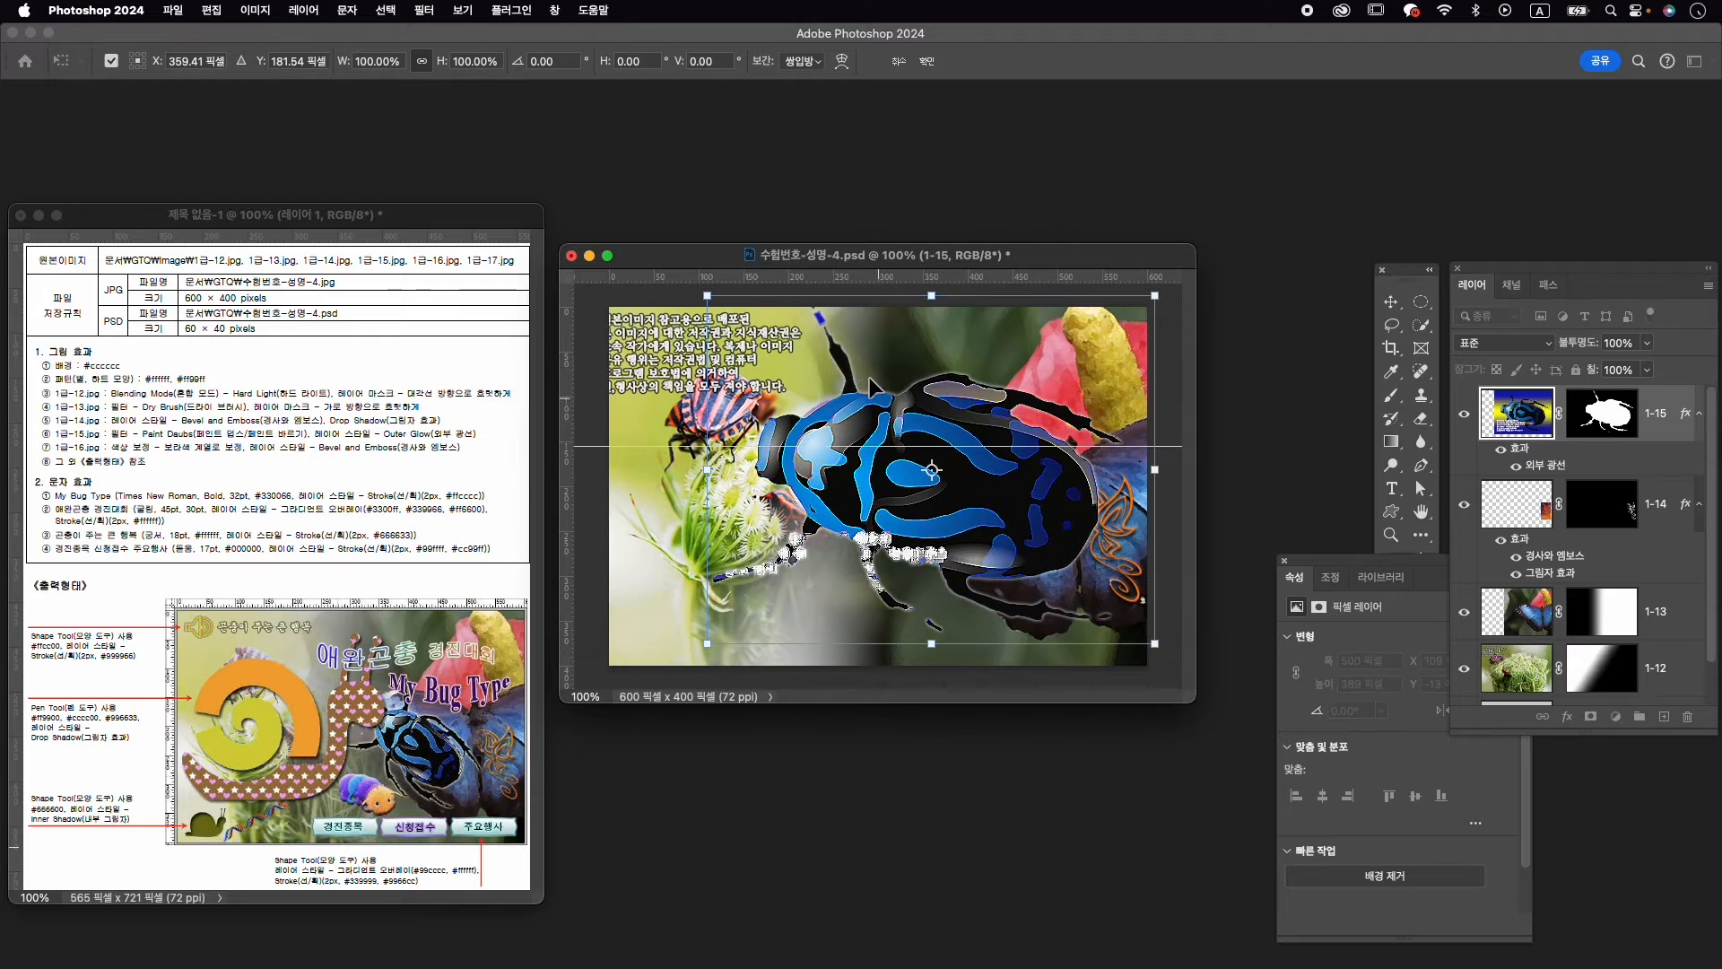
left_click_drag(699, 310, 923, 420)
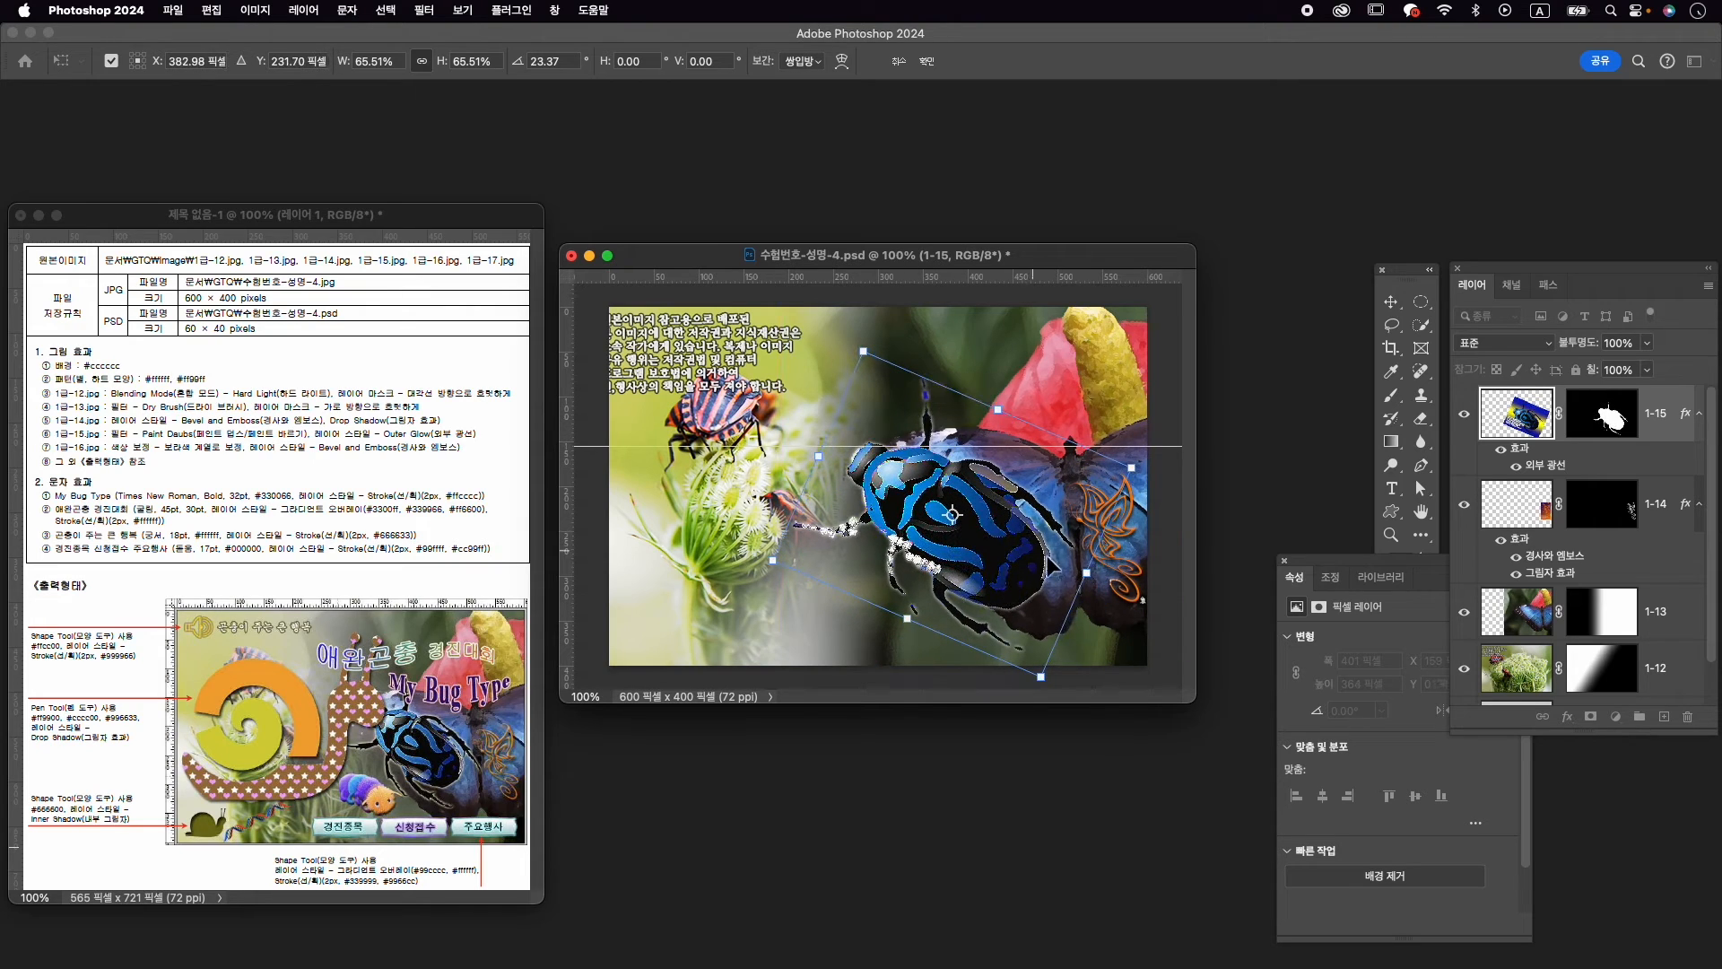
left_click_drag(1039, 678, 1020, 638)
left_click_drag(998, 555, 1023, 583)
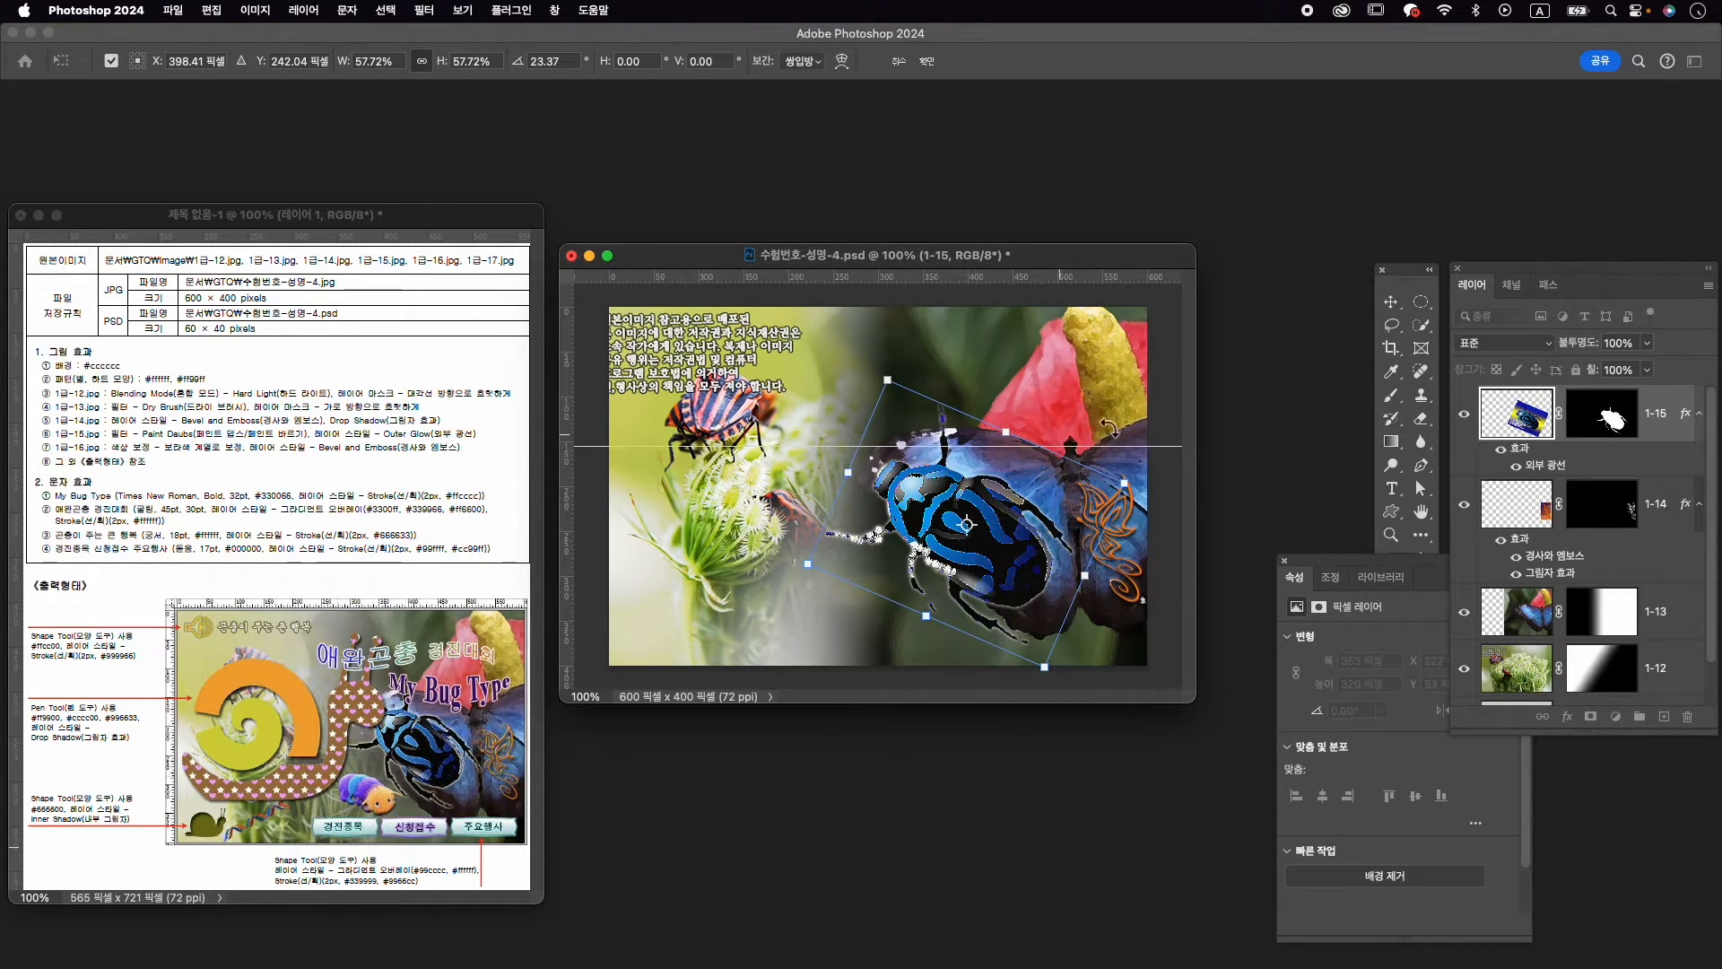
mouse_move(1135, 470)
left_mouse_down()
mouse_move(1148, 497)
mouse_move(1140, 484)
left_mouse_up()
left_click_drag(1029, 533, 1036, 510)
left_click_drag(772, 515, 771, 522)
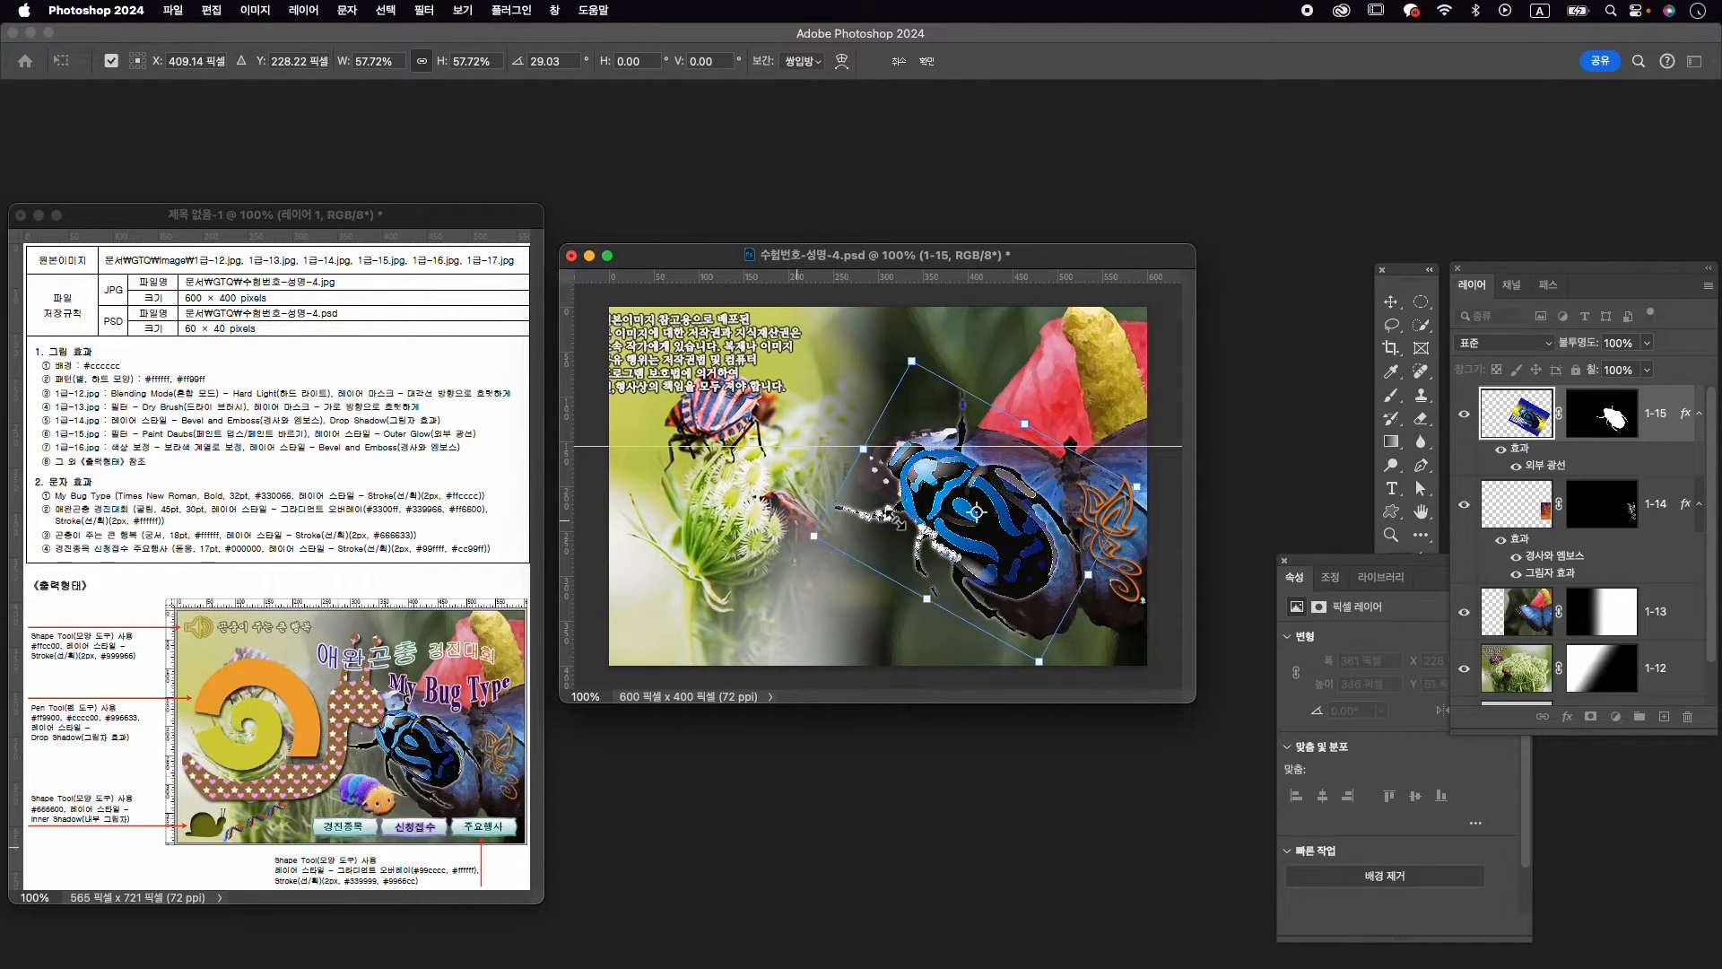
left_click_drag(925, 522, 926, 523)
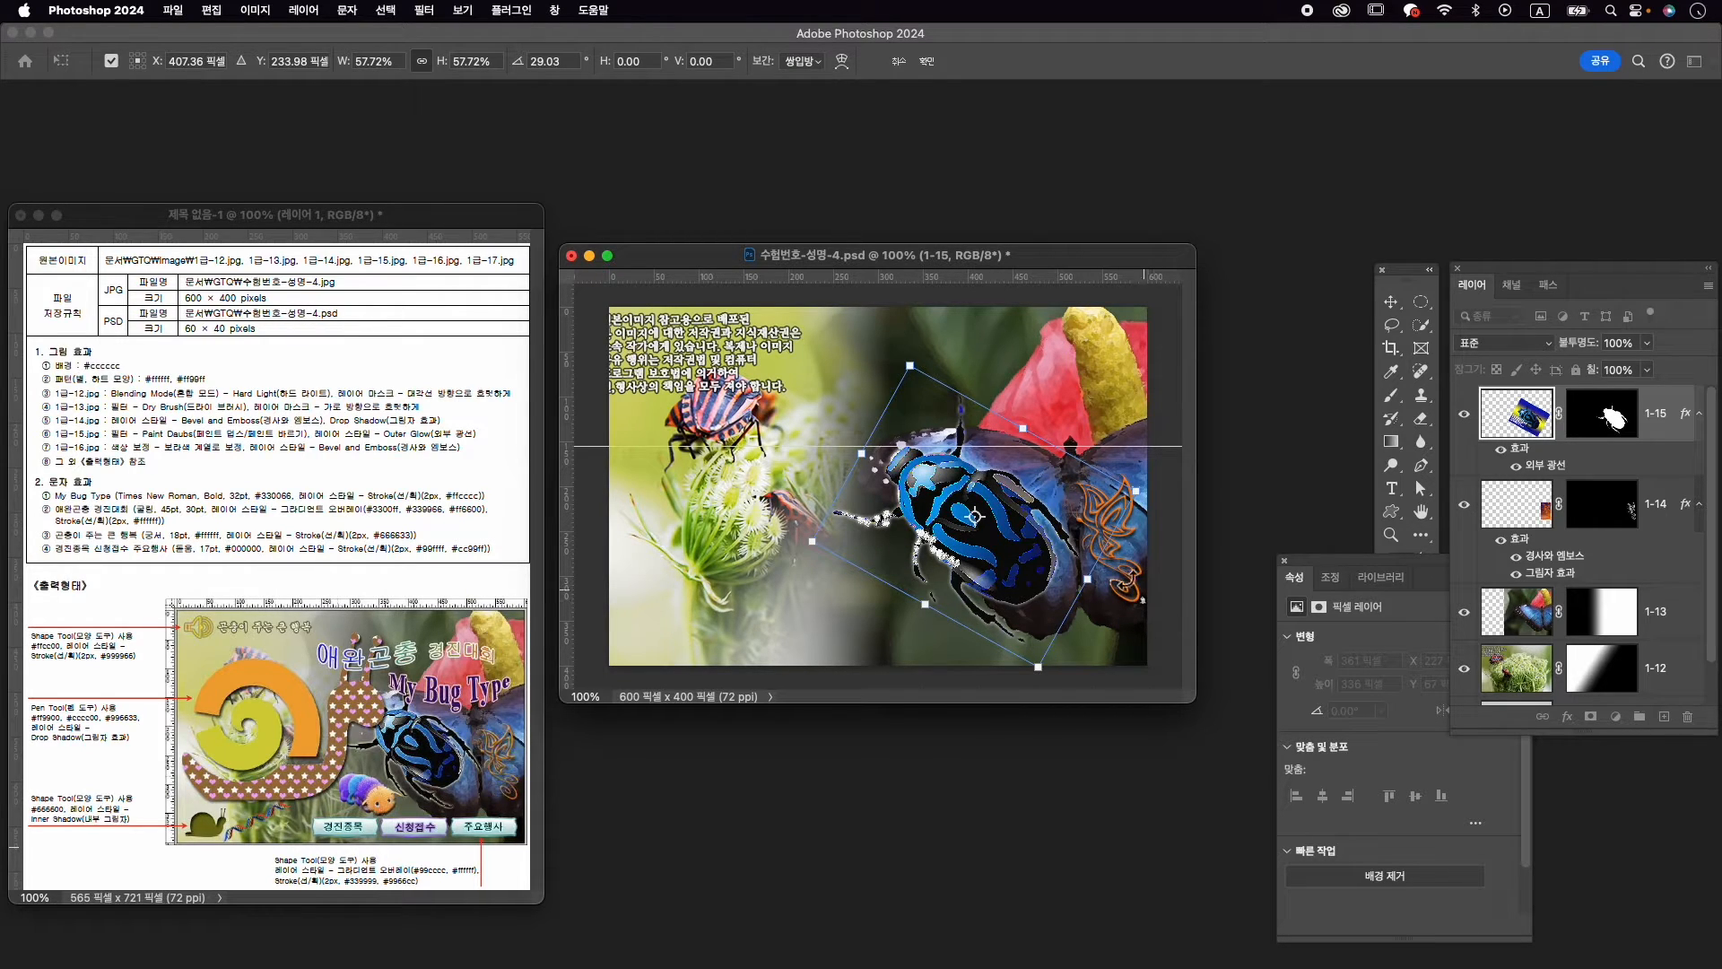
left_click_drag(1036, 679, 1024, 663)
left_click_drag(1021, 564, 1034, 568)
left_click_drag(829, 538, 836, 540)
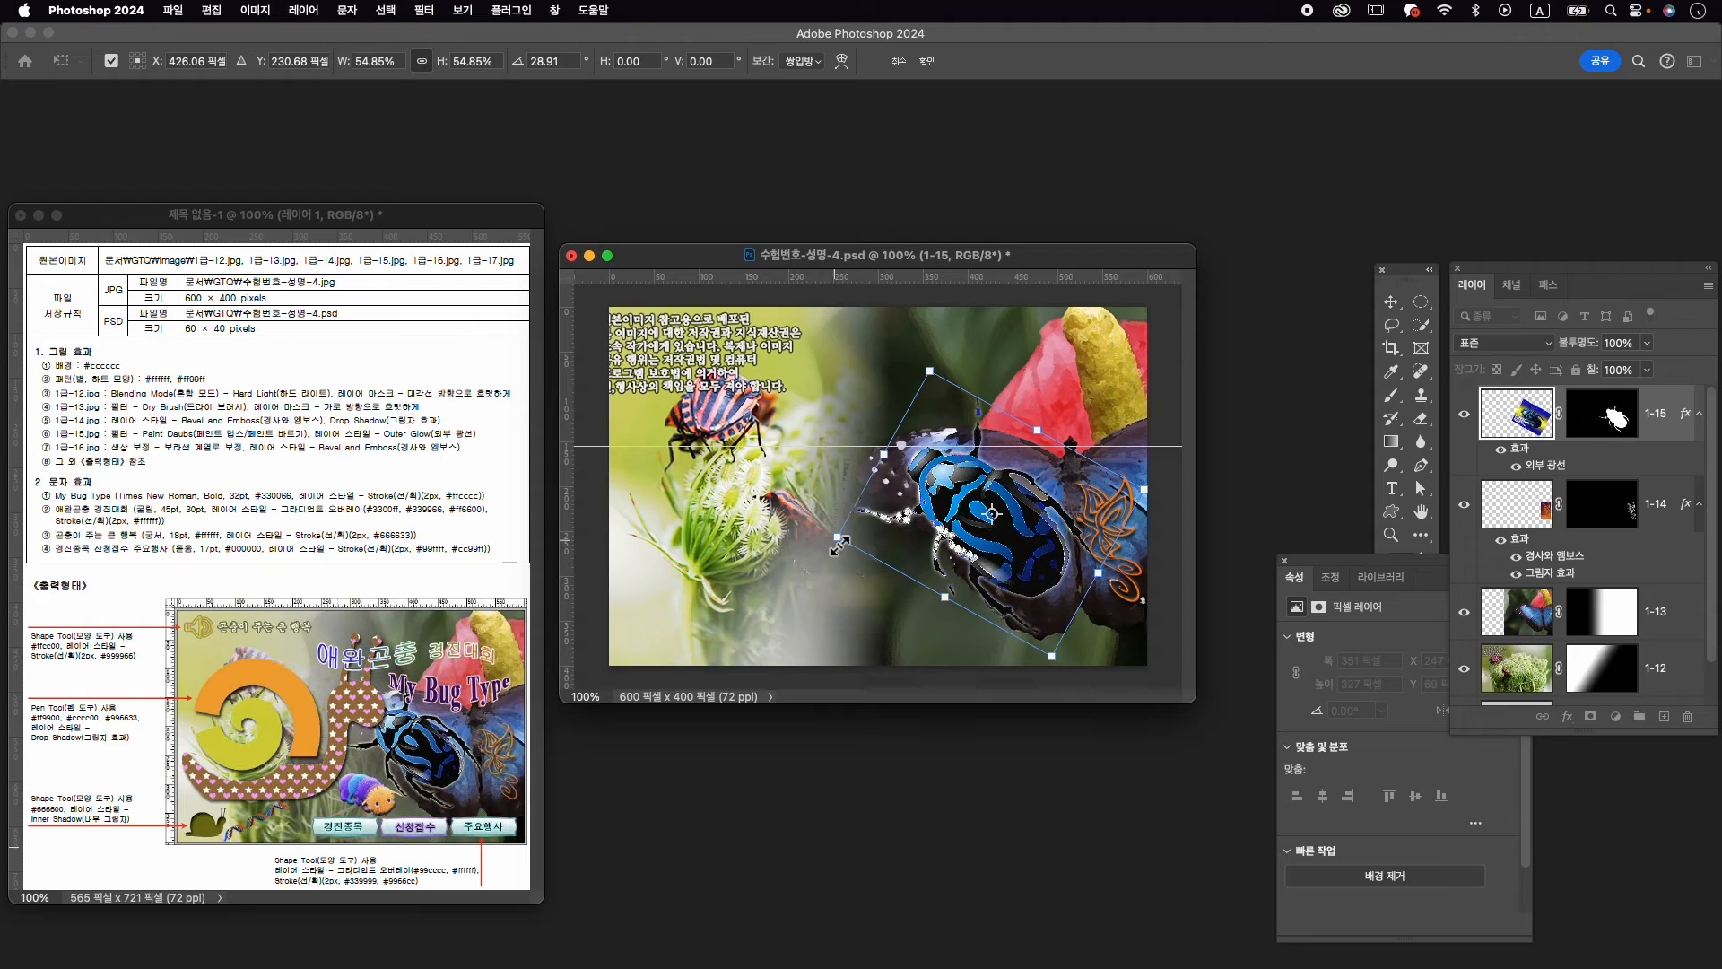
key("Return")
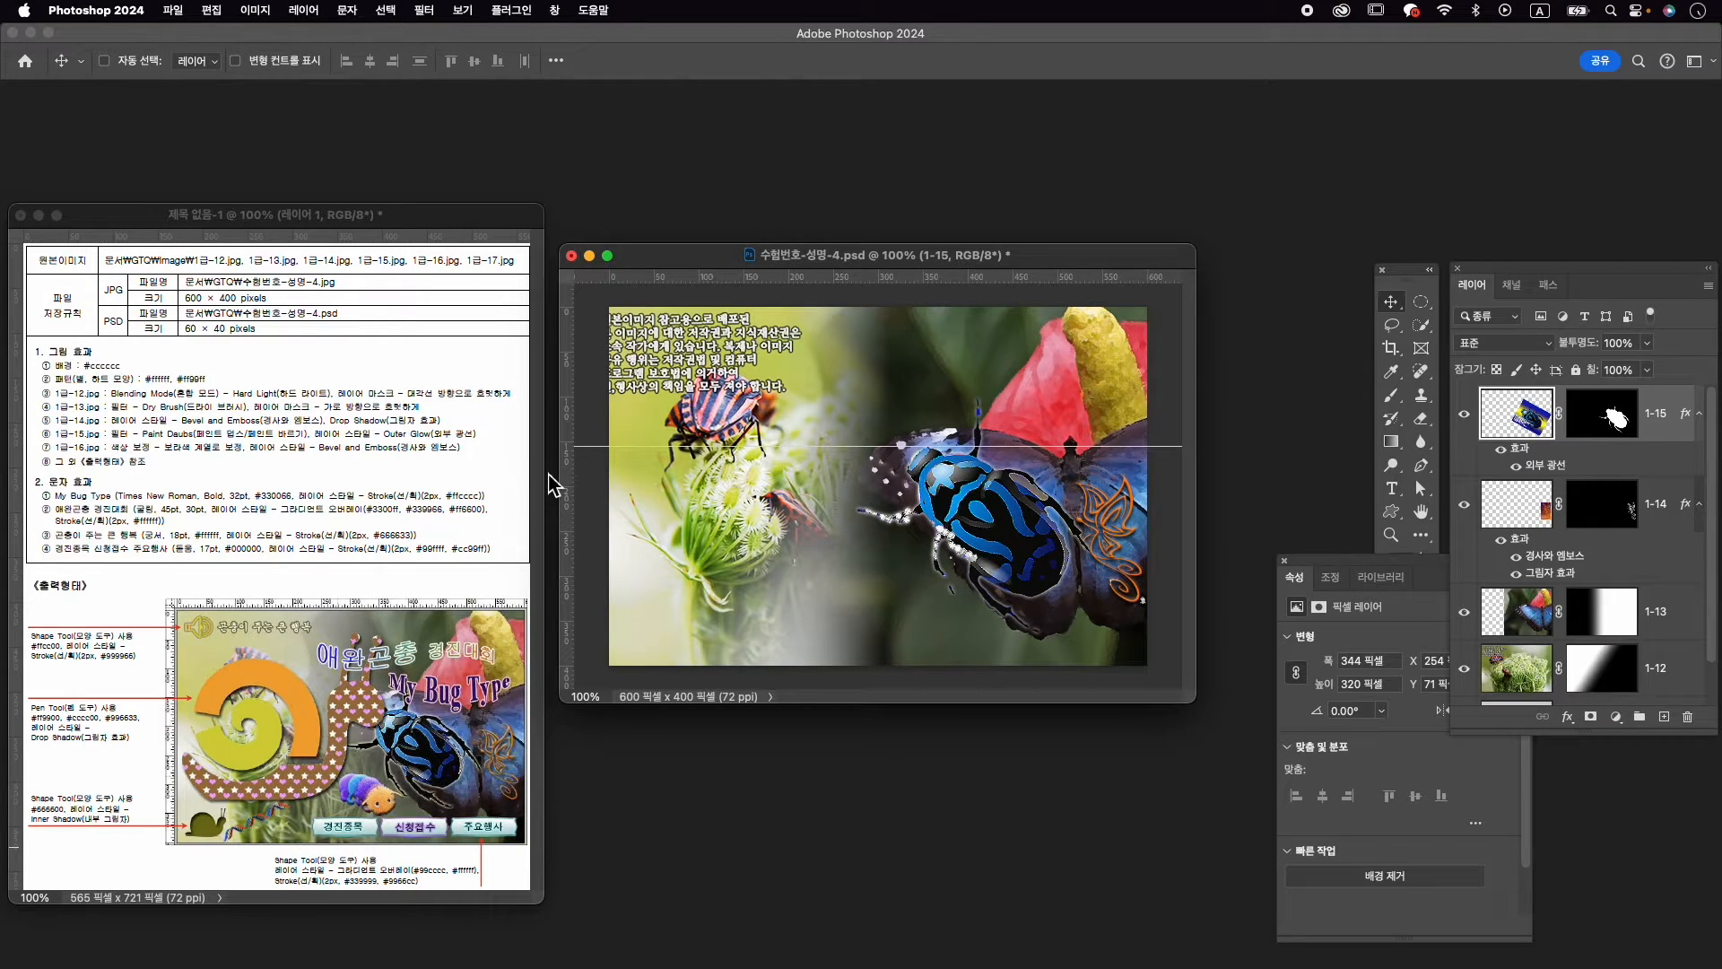
key("super+s")
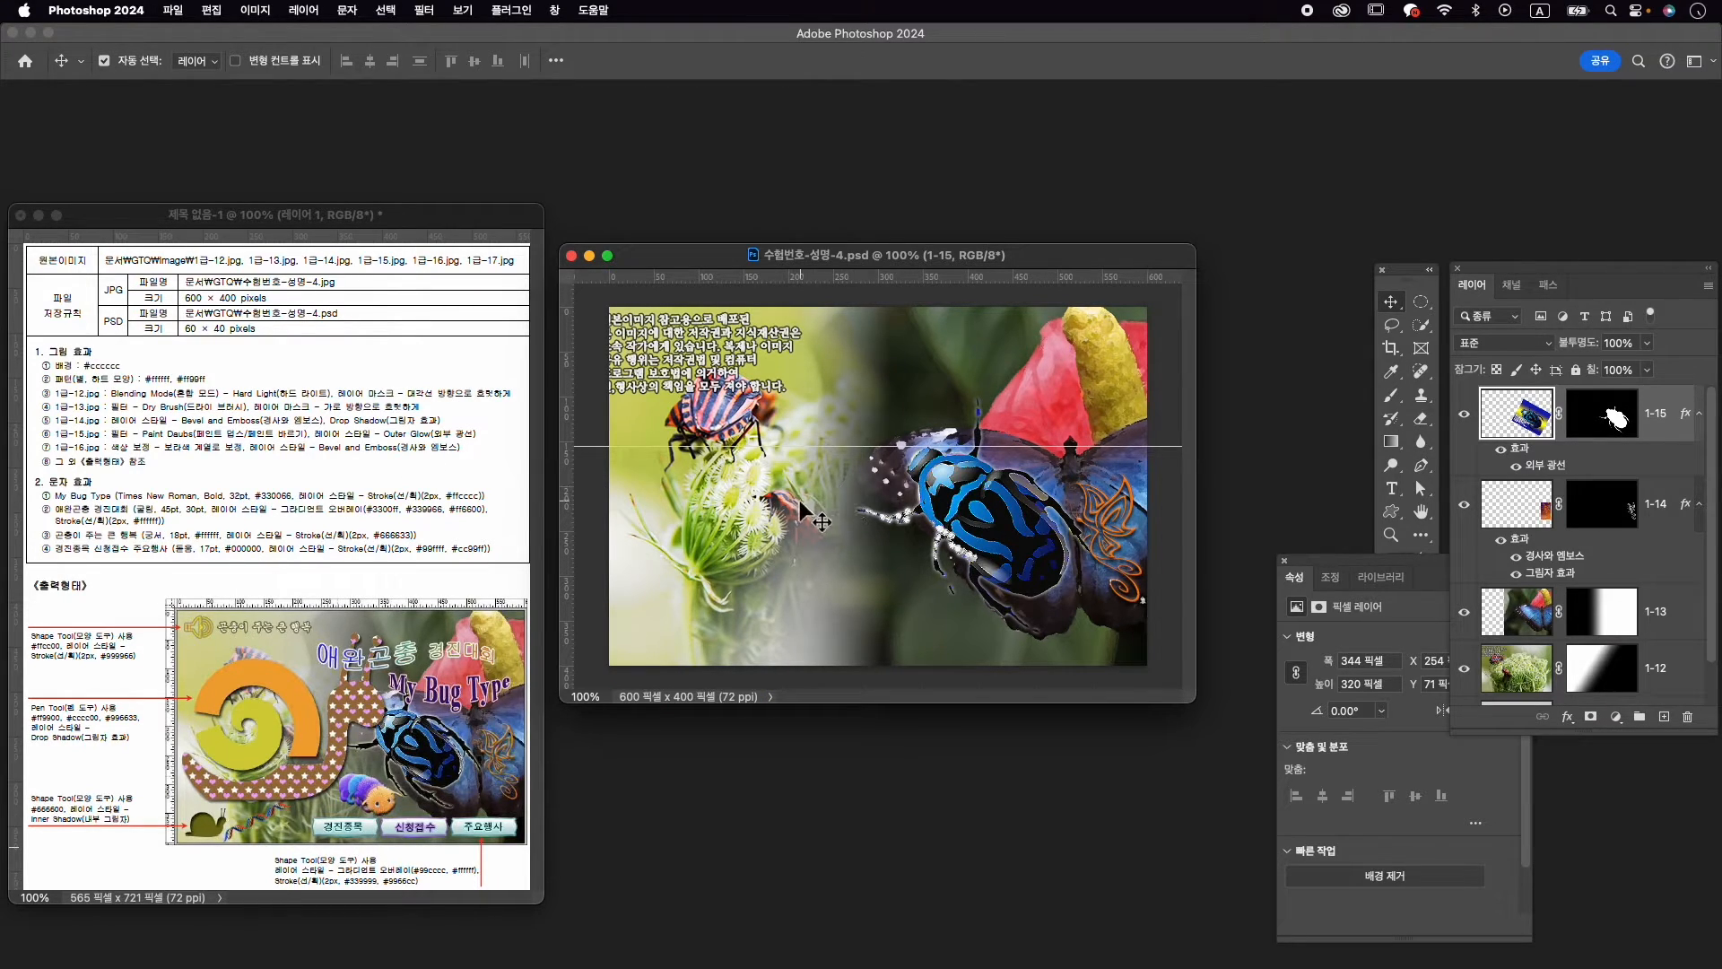
Open 1급-16.jpg from the Image folder and place its window in front of the poster
key("super+o")
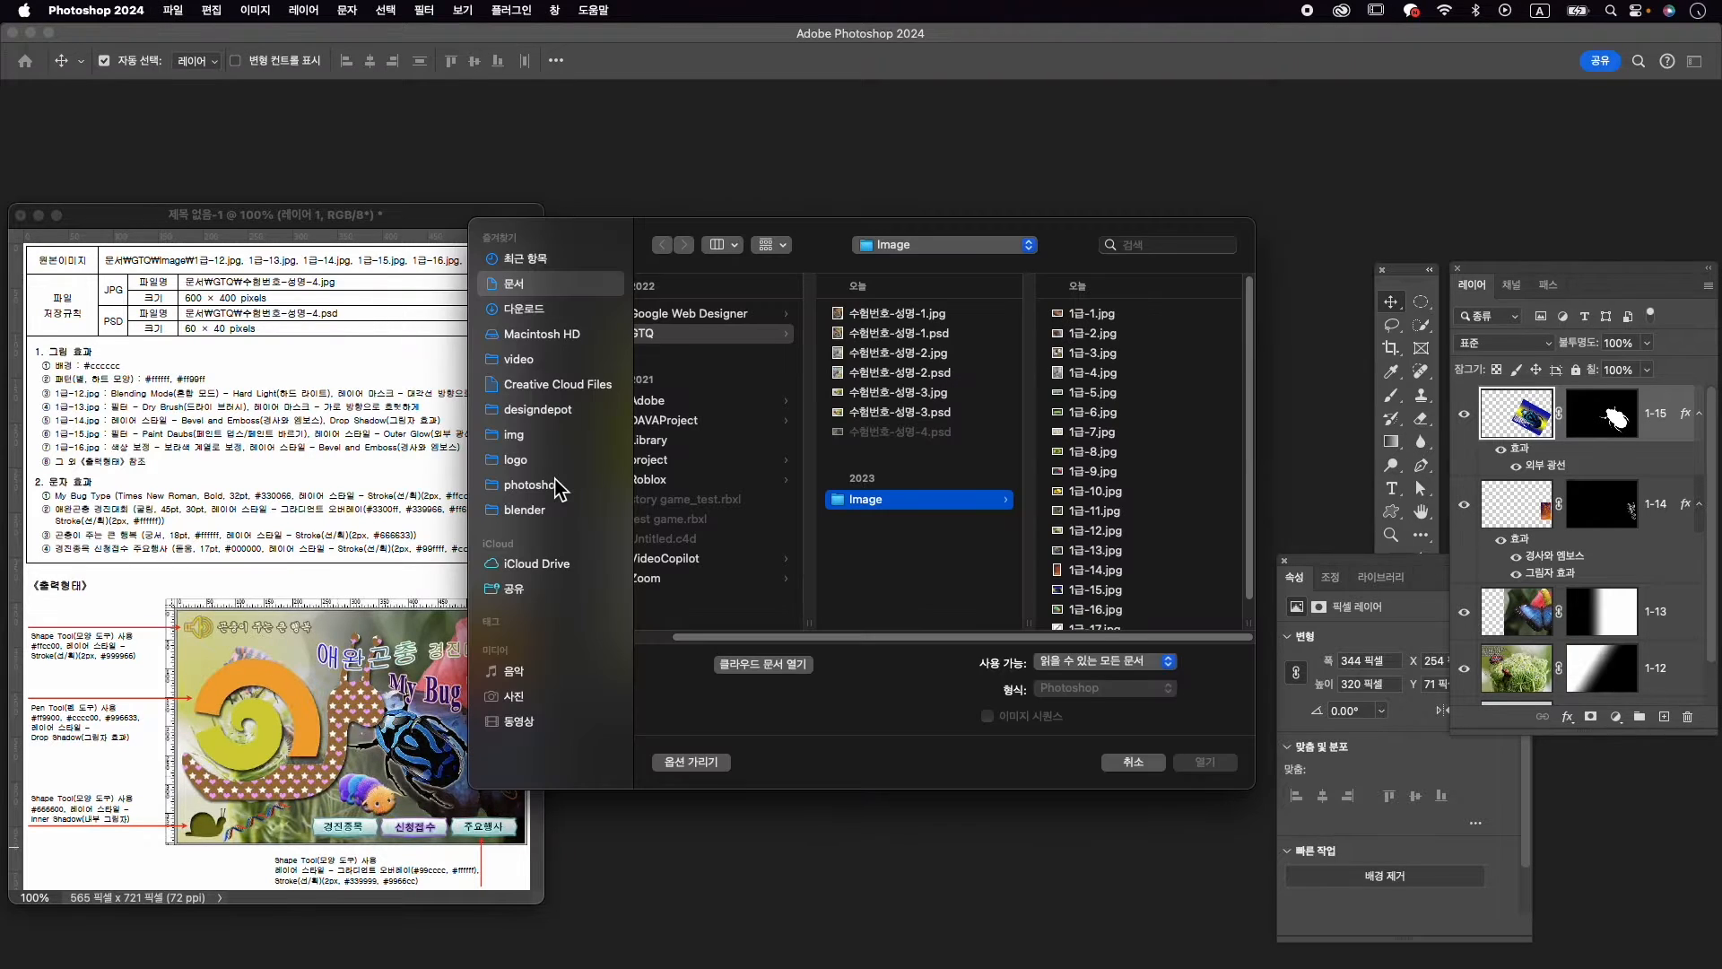
left_click(1109, 610)
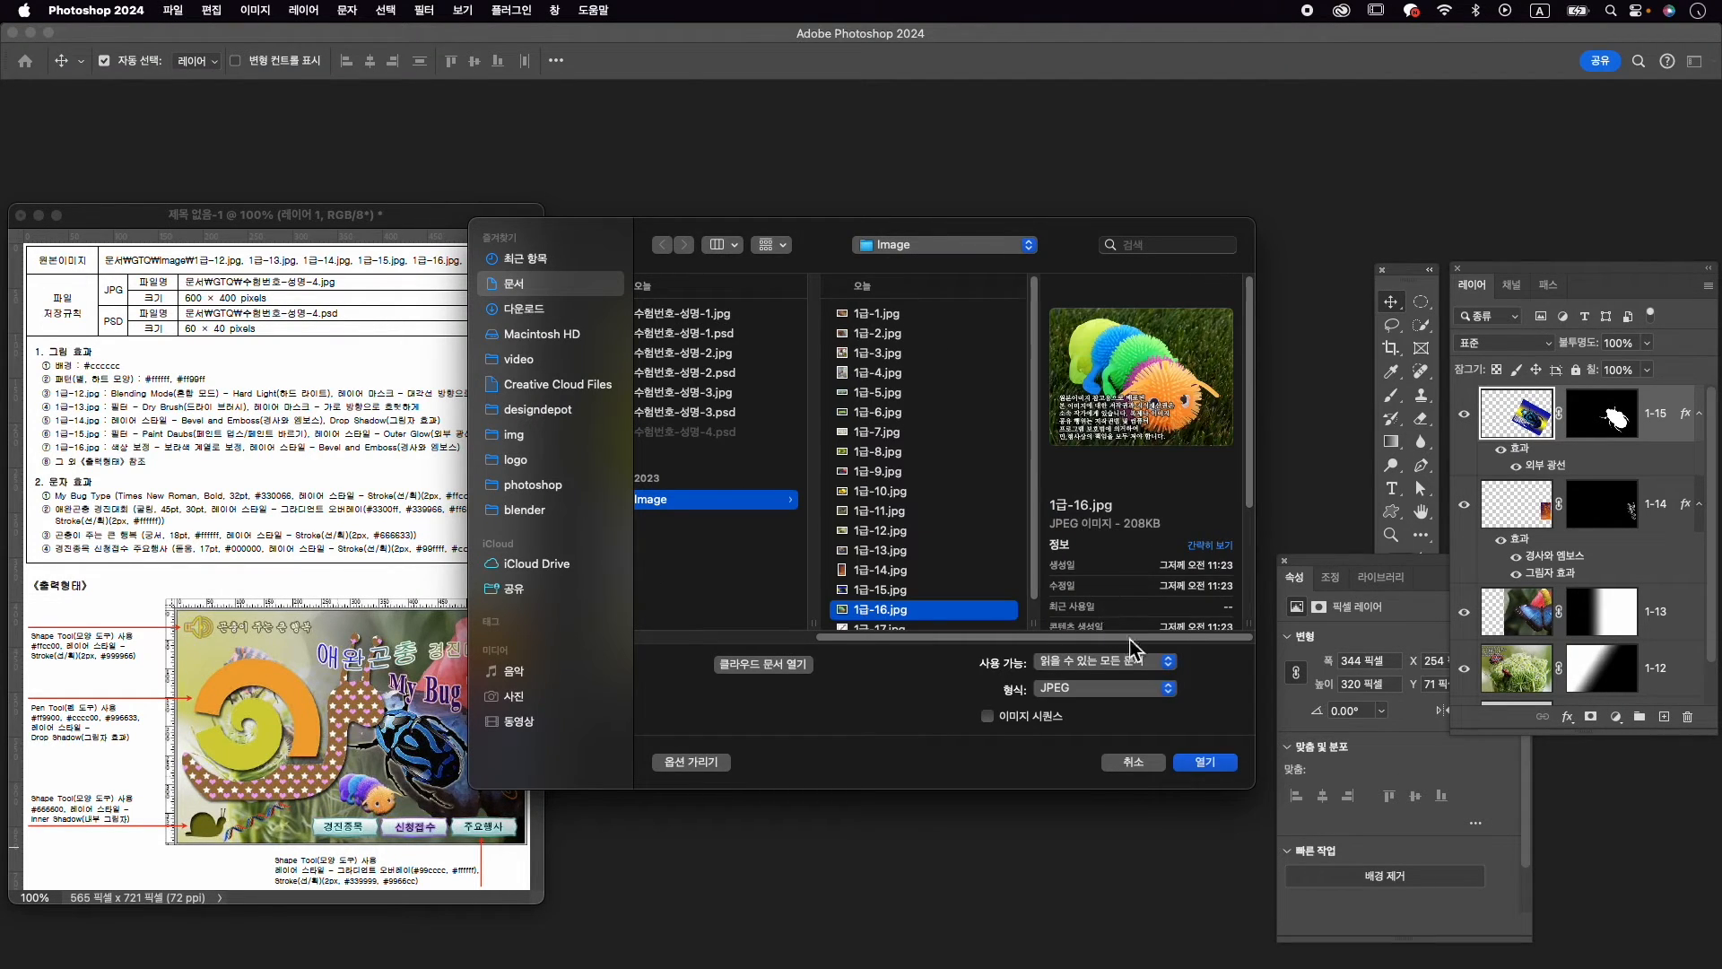
left_click(1213, 764)
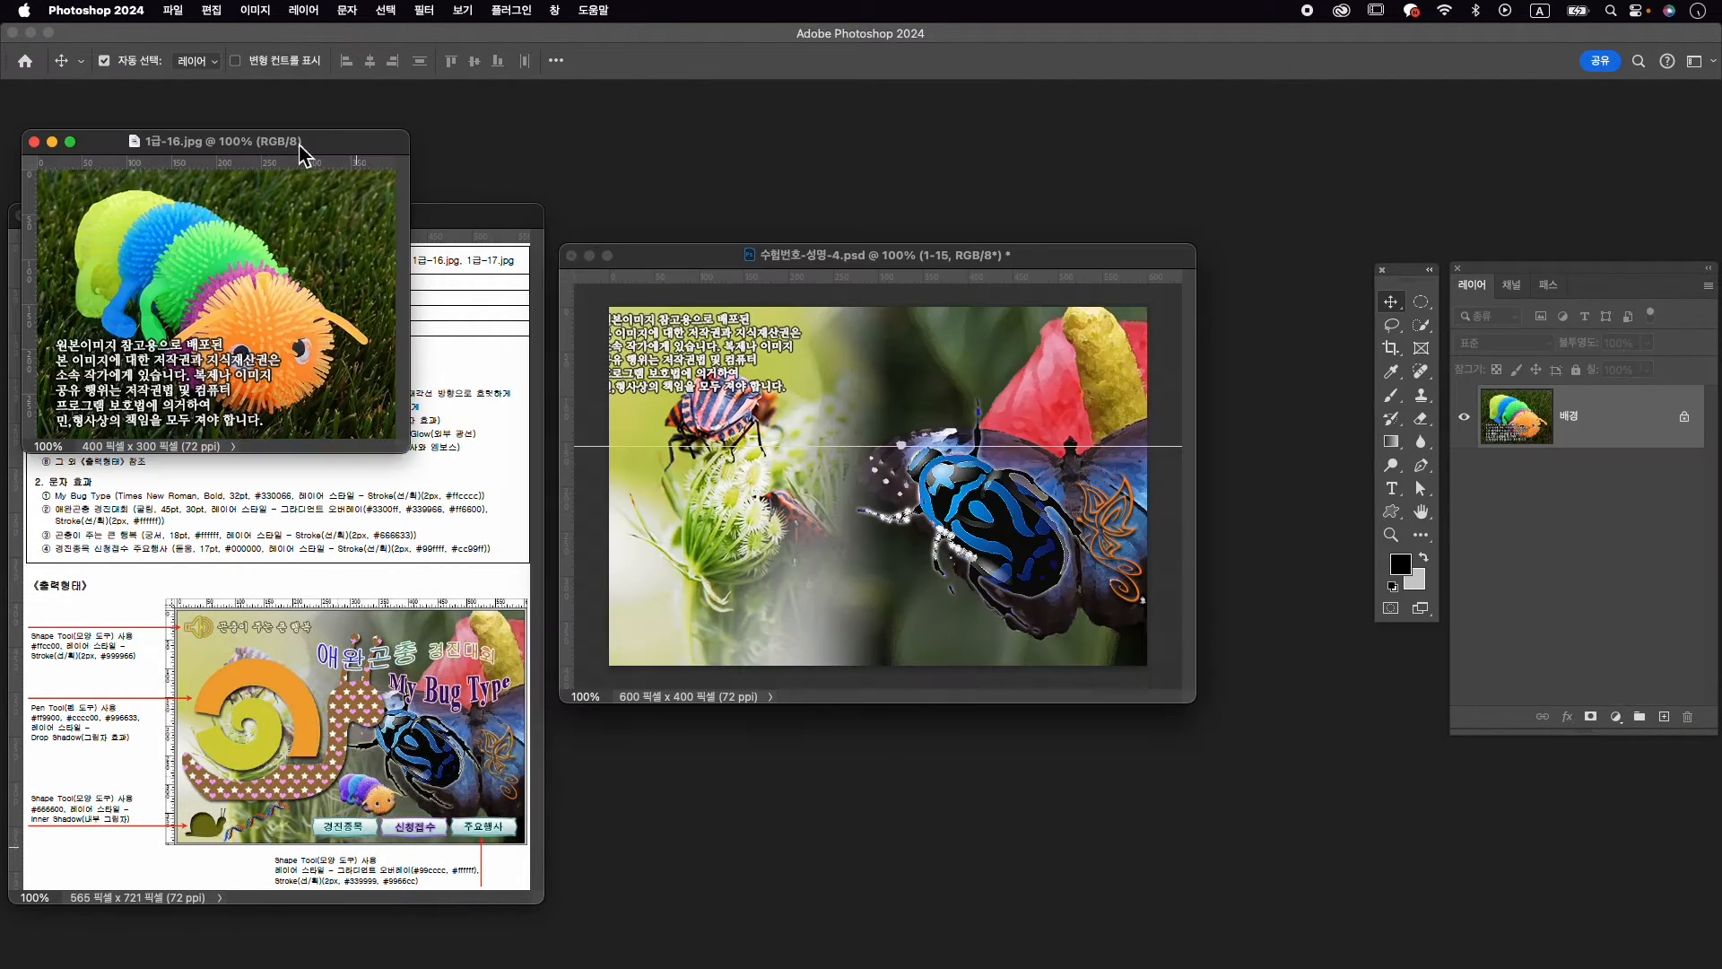
left_click_drag(301, 150, 928, 309)
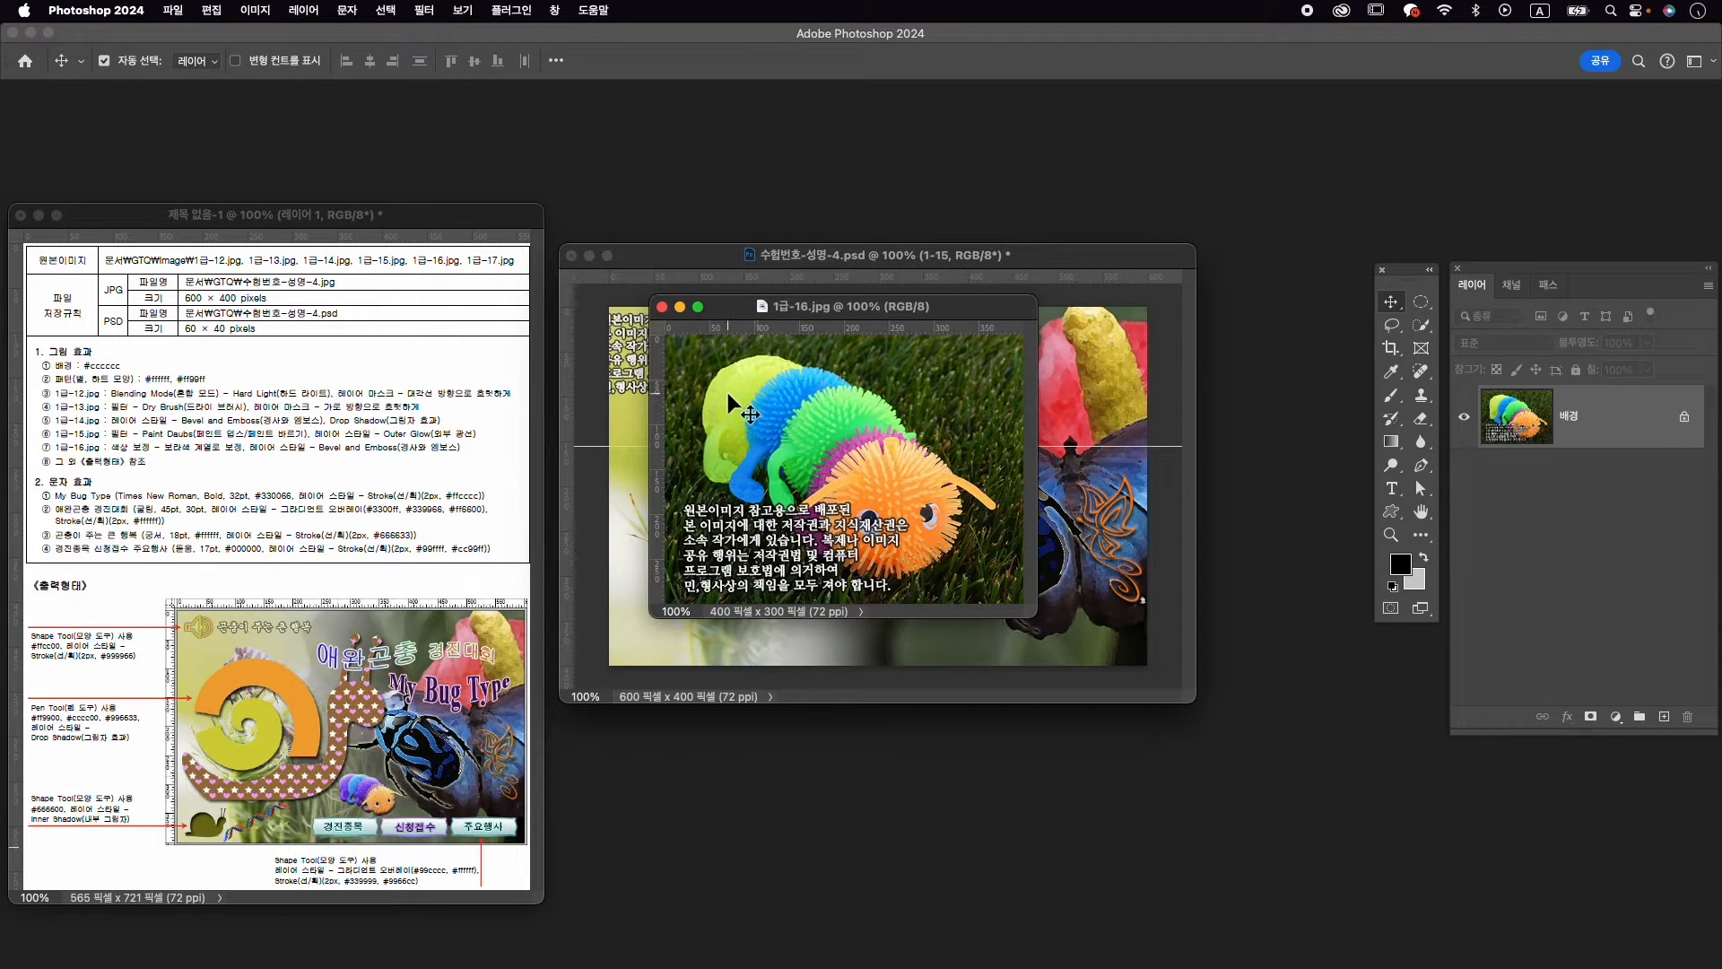
Quick-select the caterpillar's yellow and green segments and add a colorized Hue/Saturation adjustment with hue 250 and saturation 60
key("w")
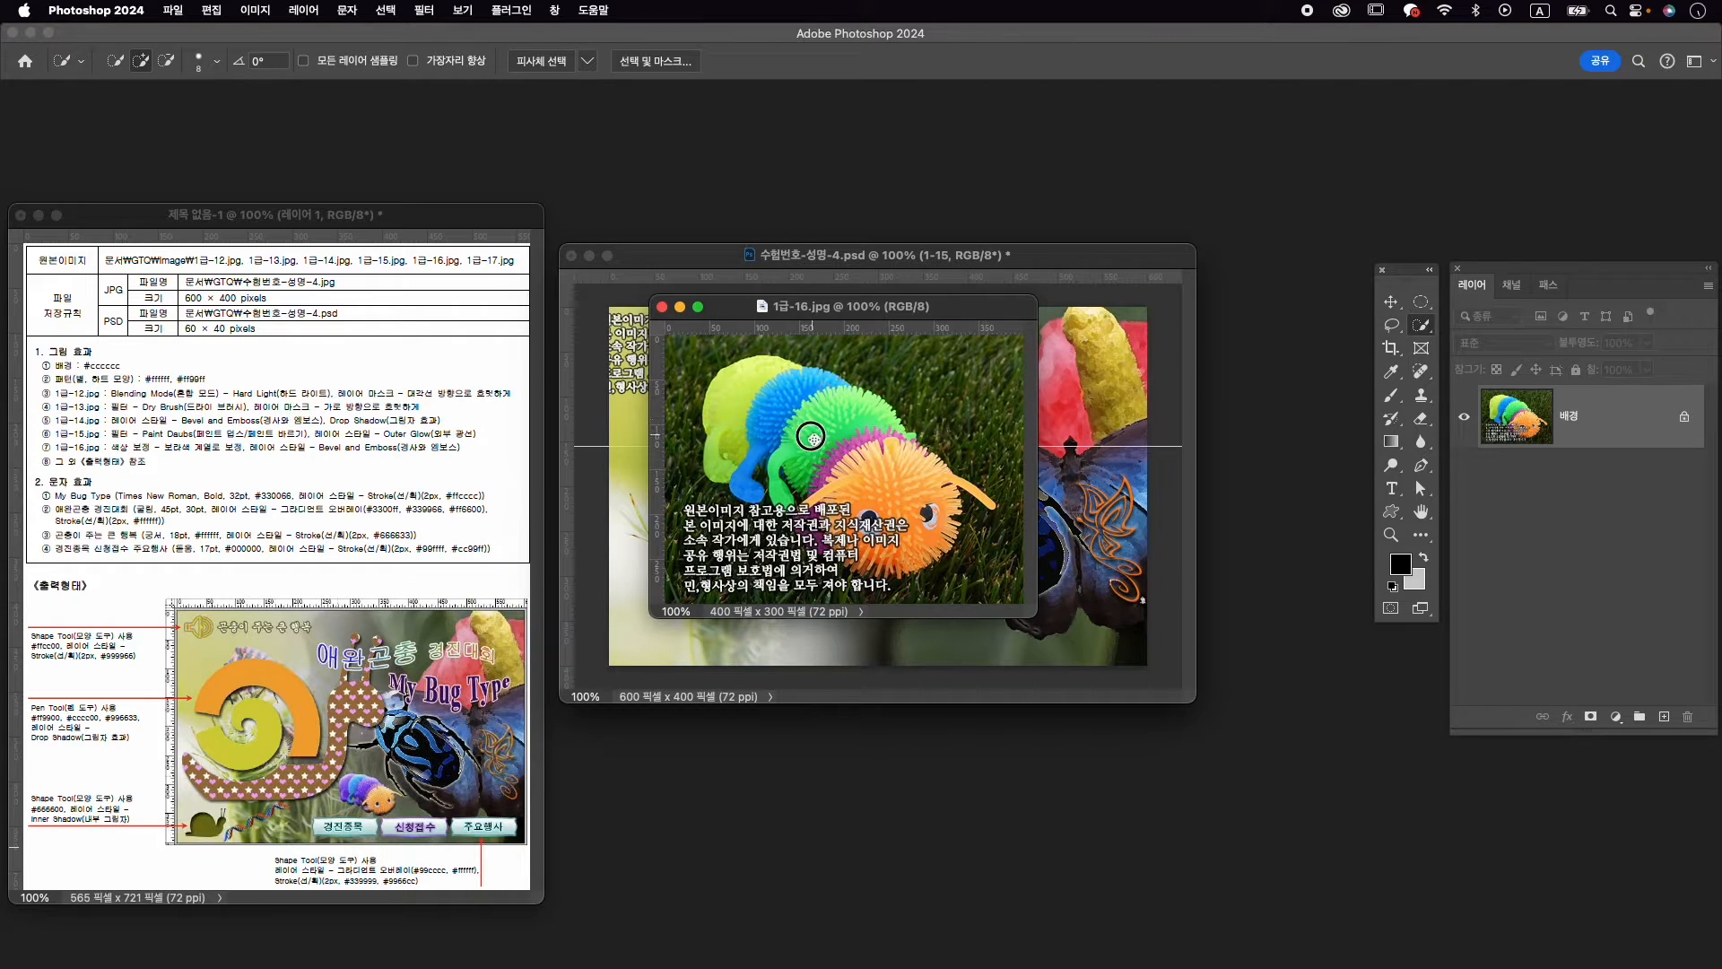
mouse_move(811, 437)
left_mouse_down()
mouse_move(870, 400)
mouse_move(718, 417)
mouse_move(876, 463)
left_mouse_up()
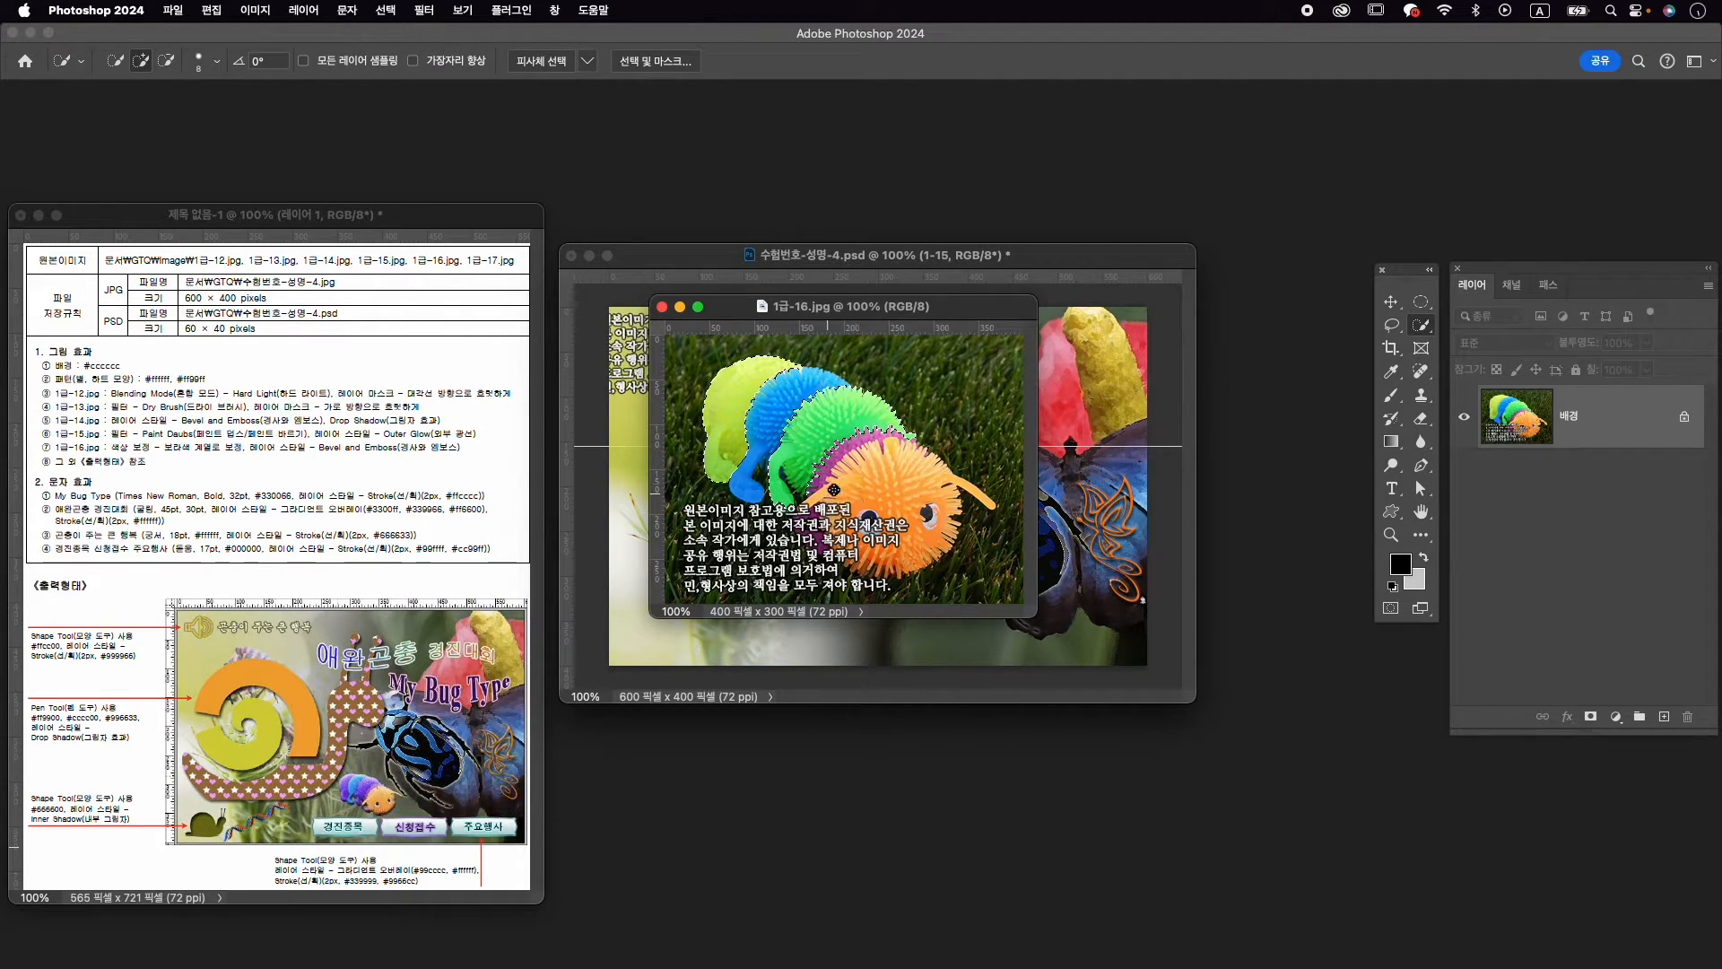
left_click(1616, 717)
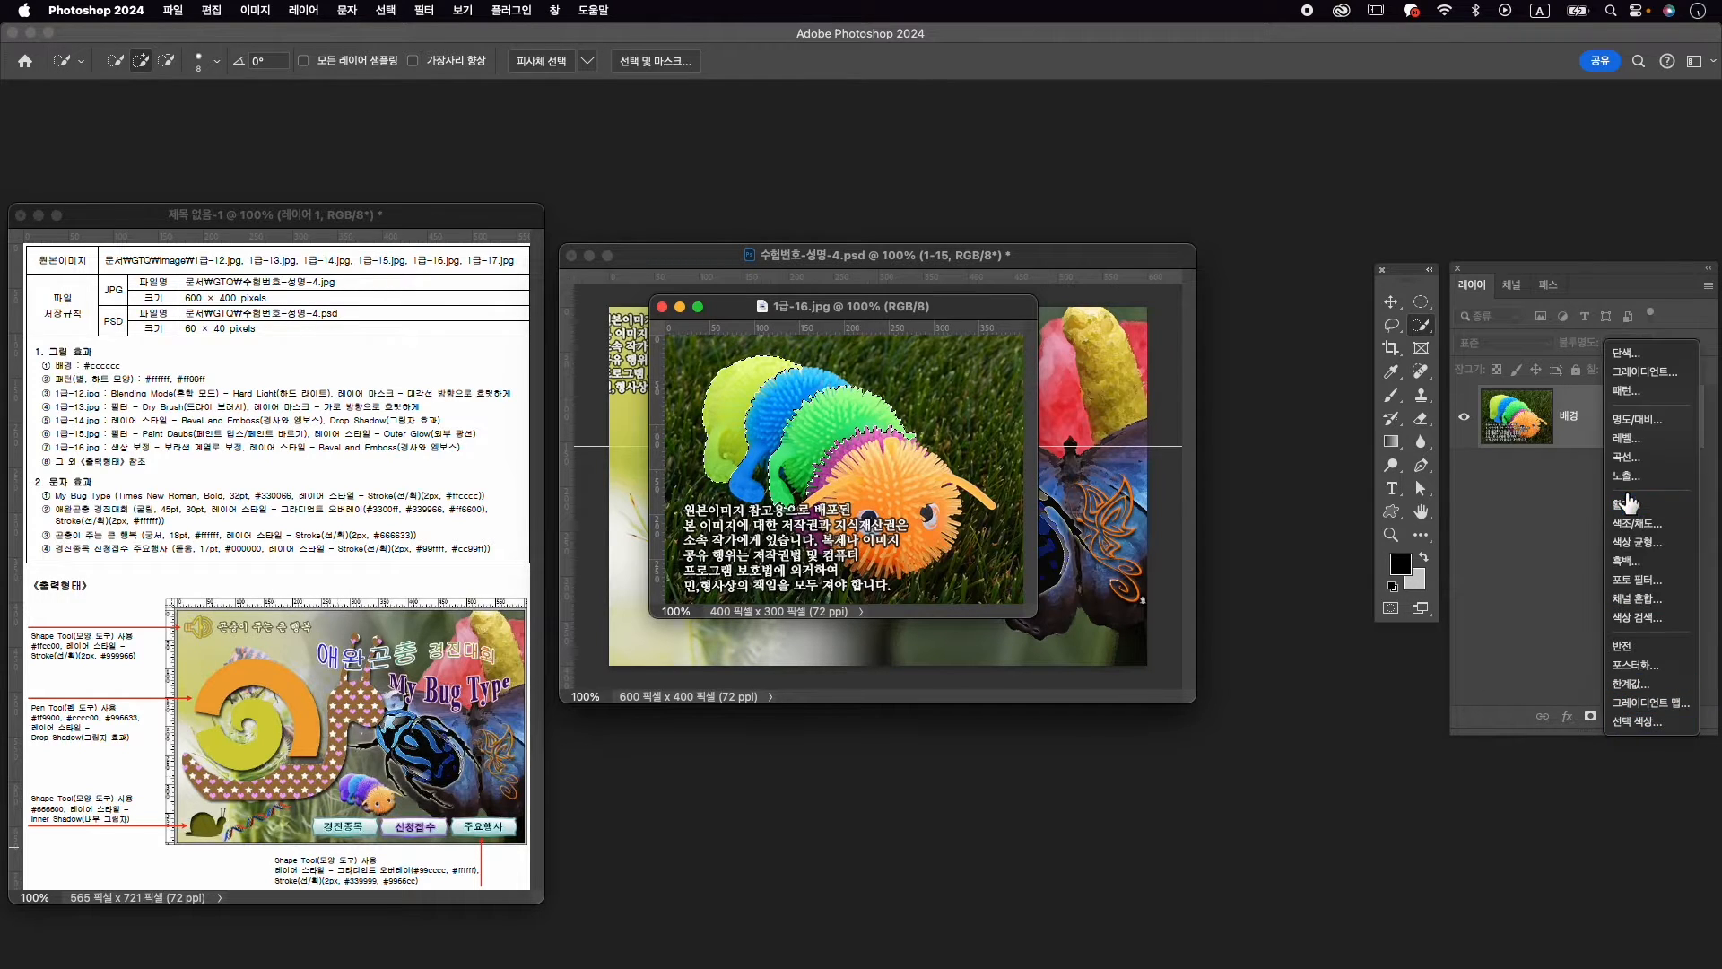
left_click(1633, 524)
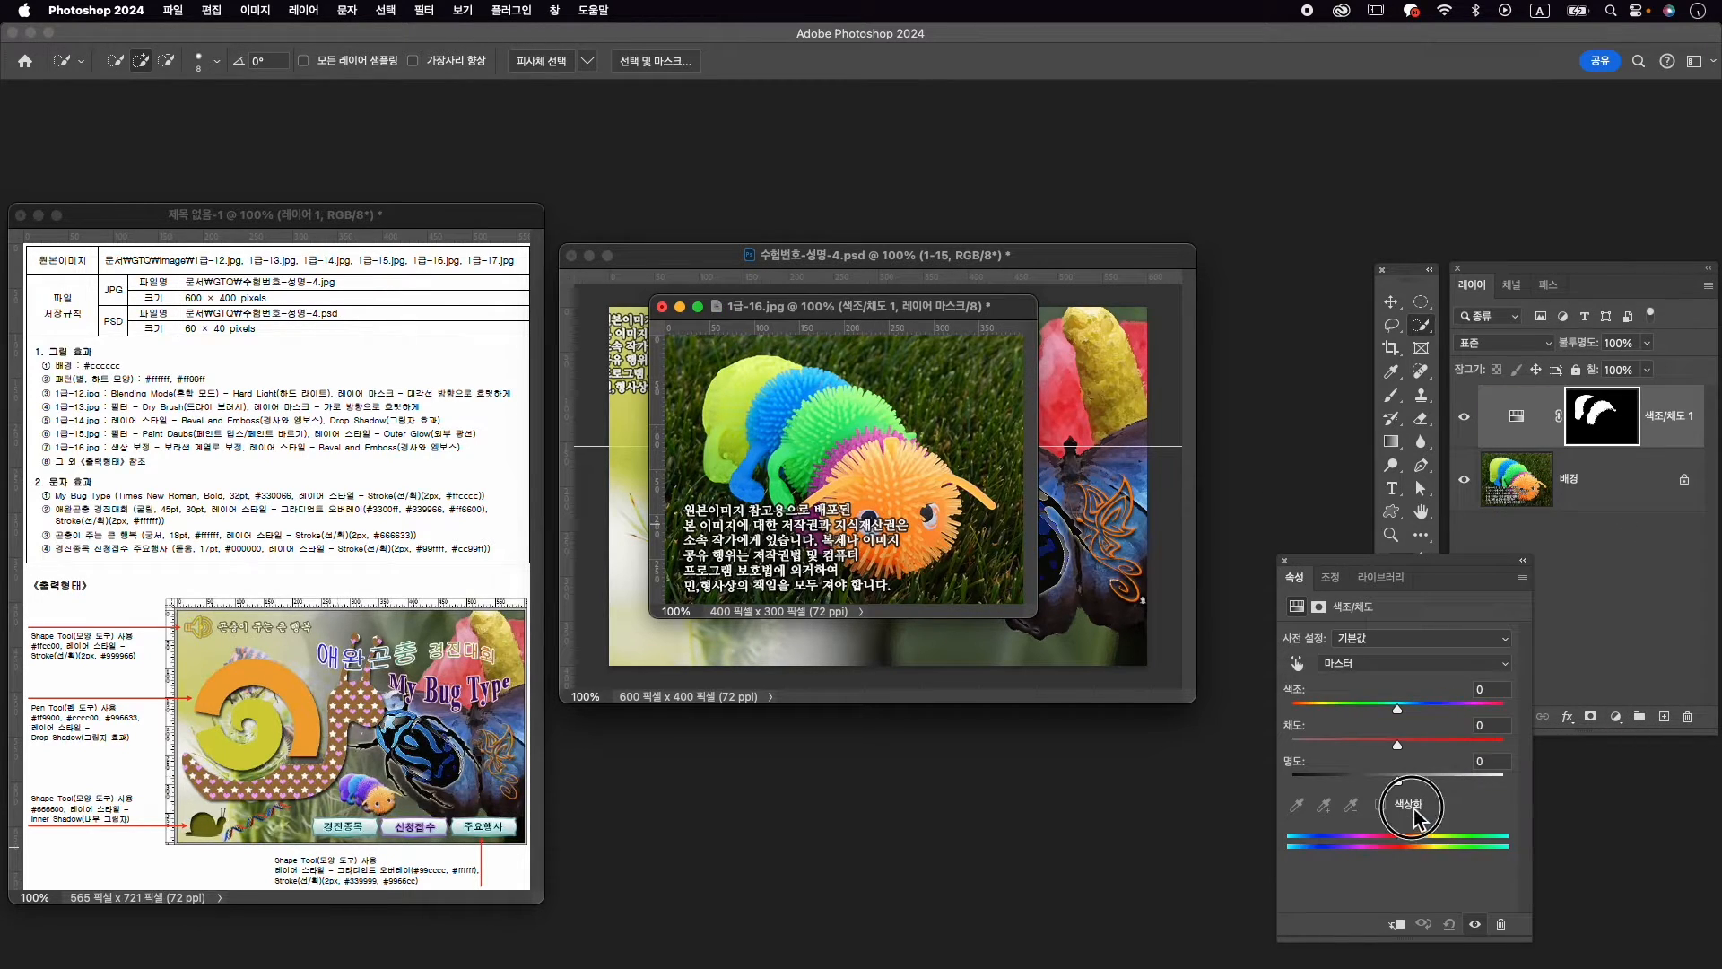
left_click(1381, 803)
mouse_move(1462, 709)
left_mouse_down()
mouse_move(1437, 709)
mouse_move(1434, 744)
mouse_move(1418, 744)
mouse_move(1438, 707)
left_mouse_up()
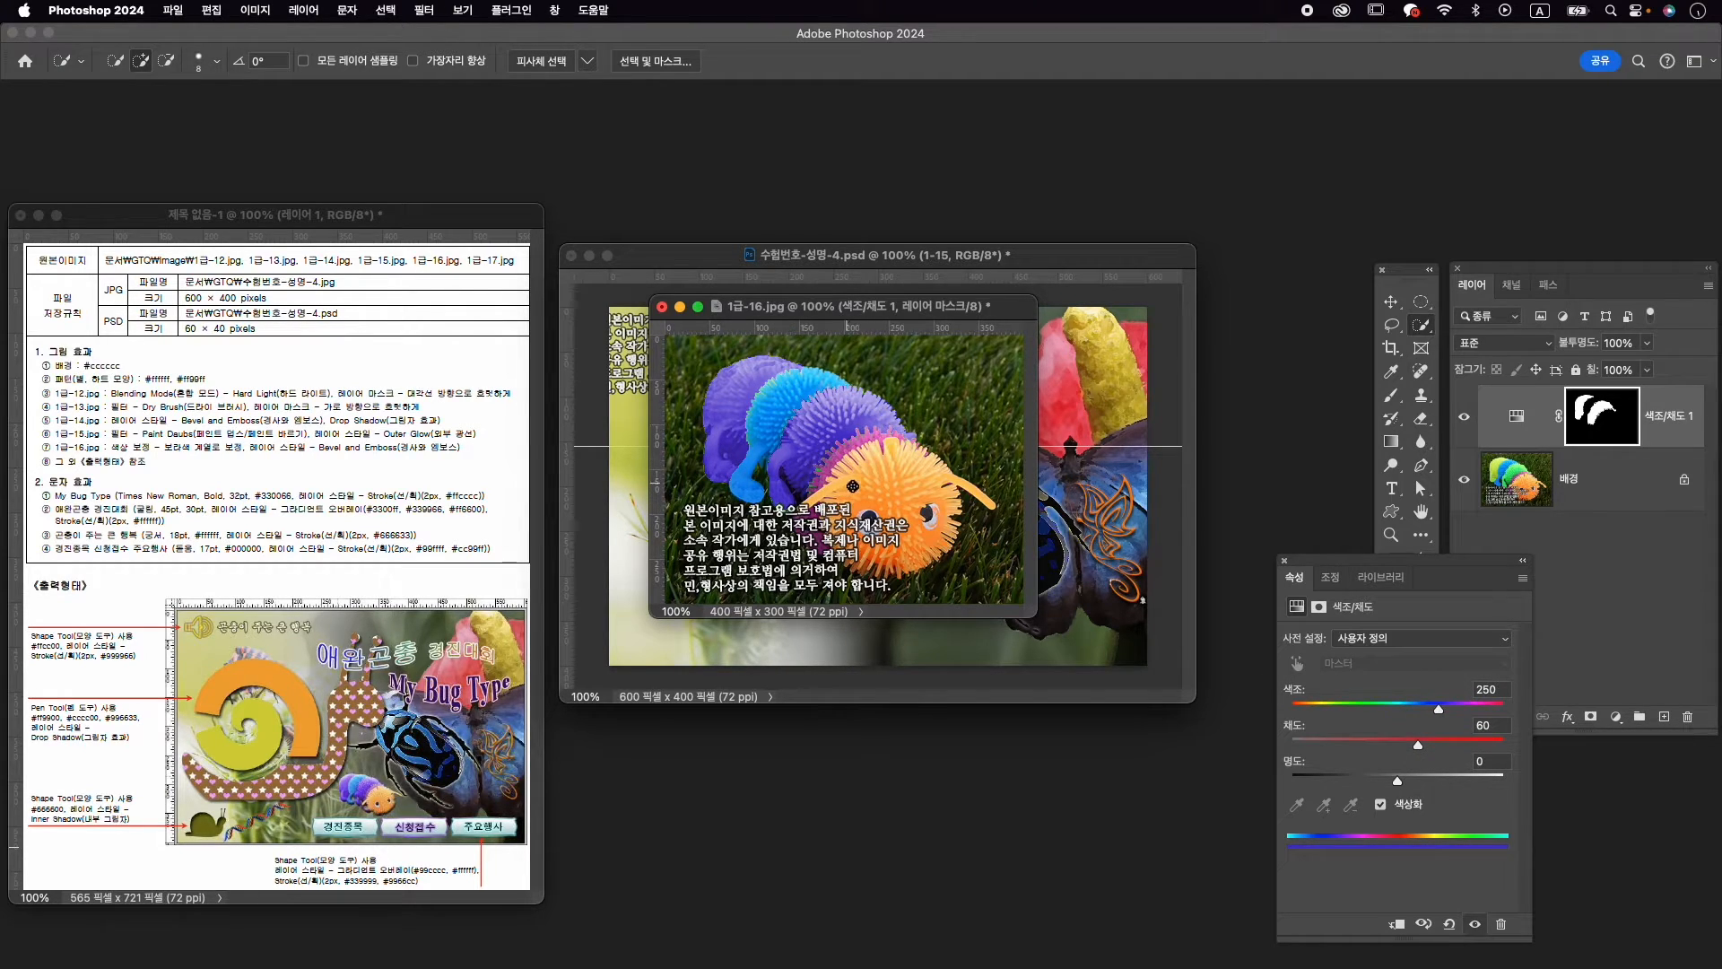
left_click(1590, 480)
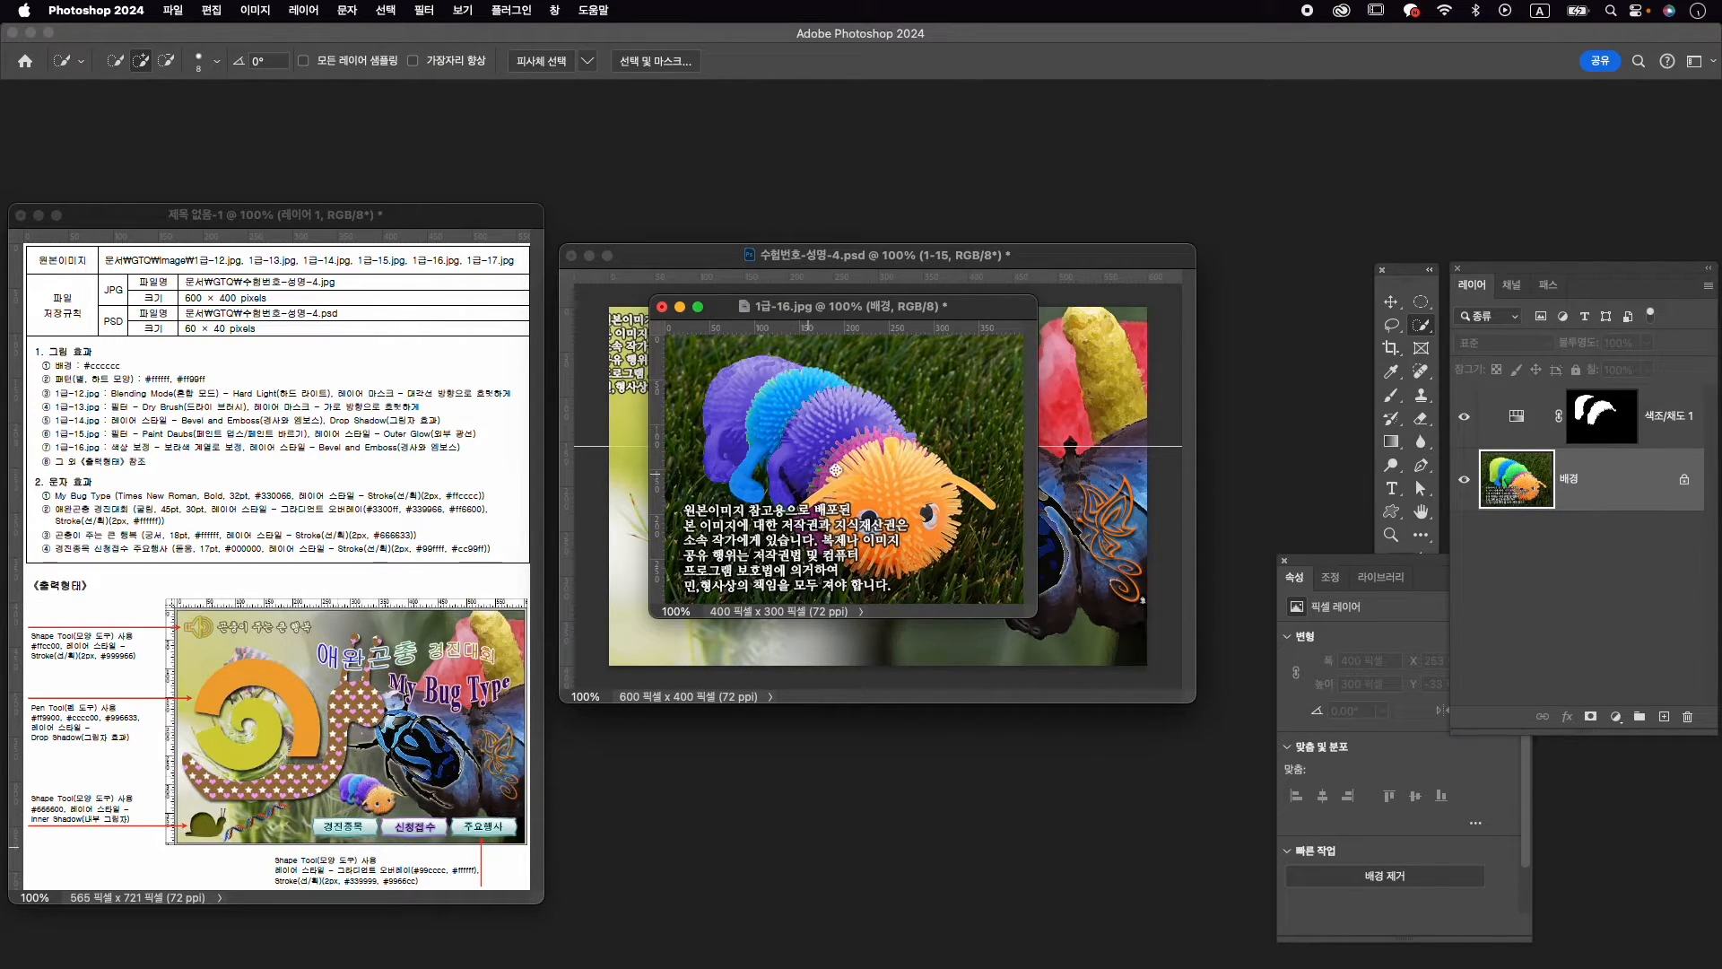
scroll(780, 481, "up", 5)
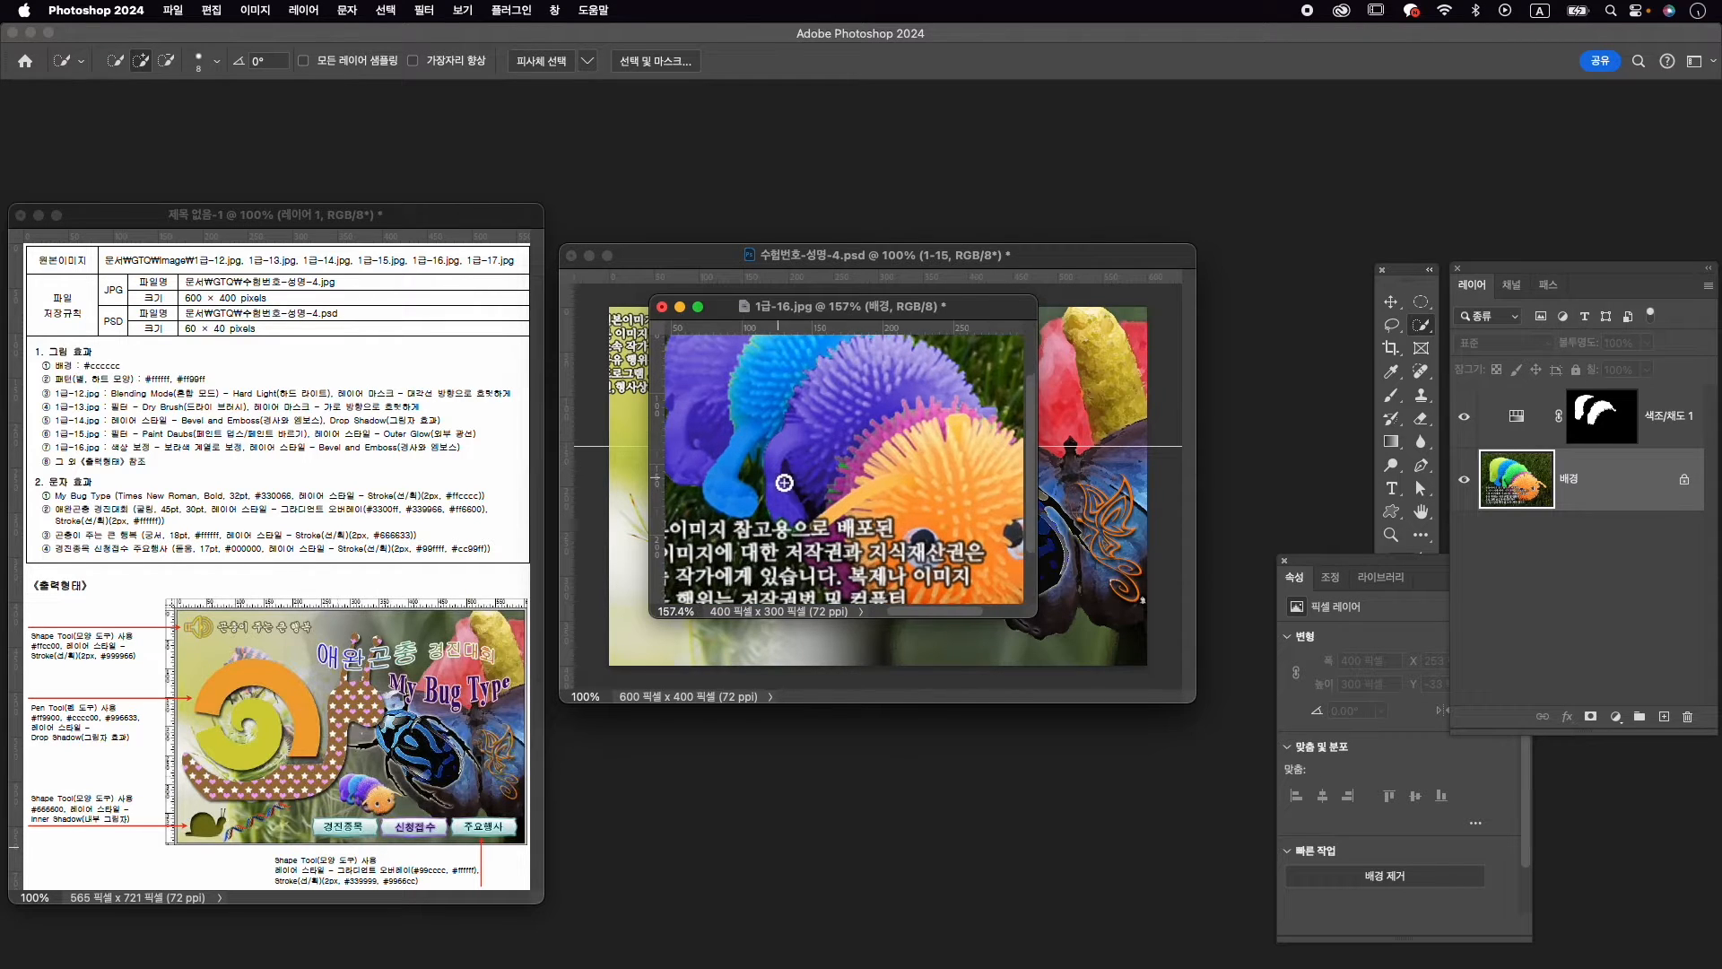
left_click(1628, 421)
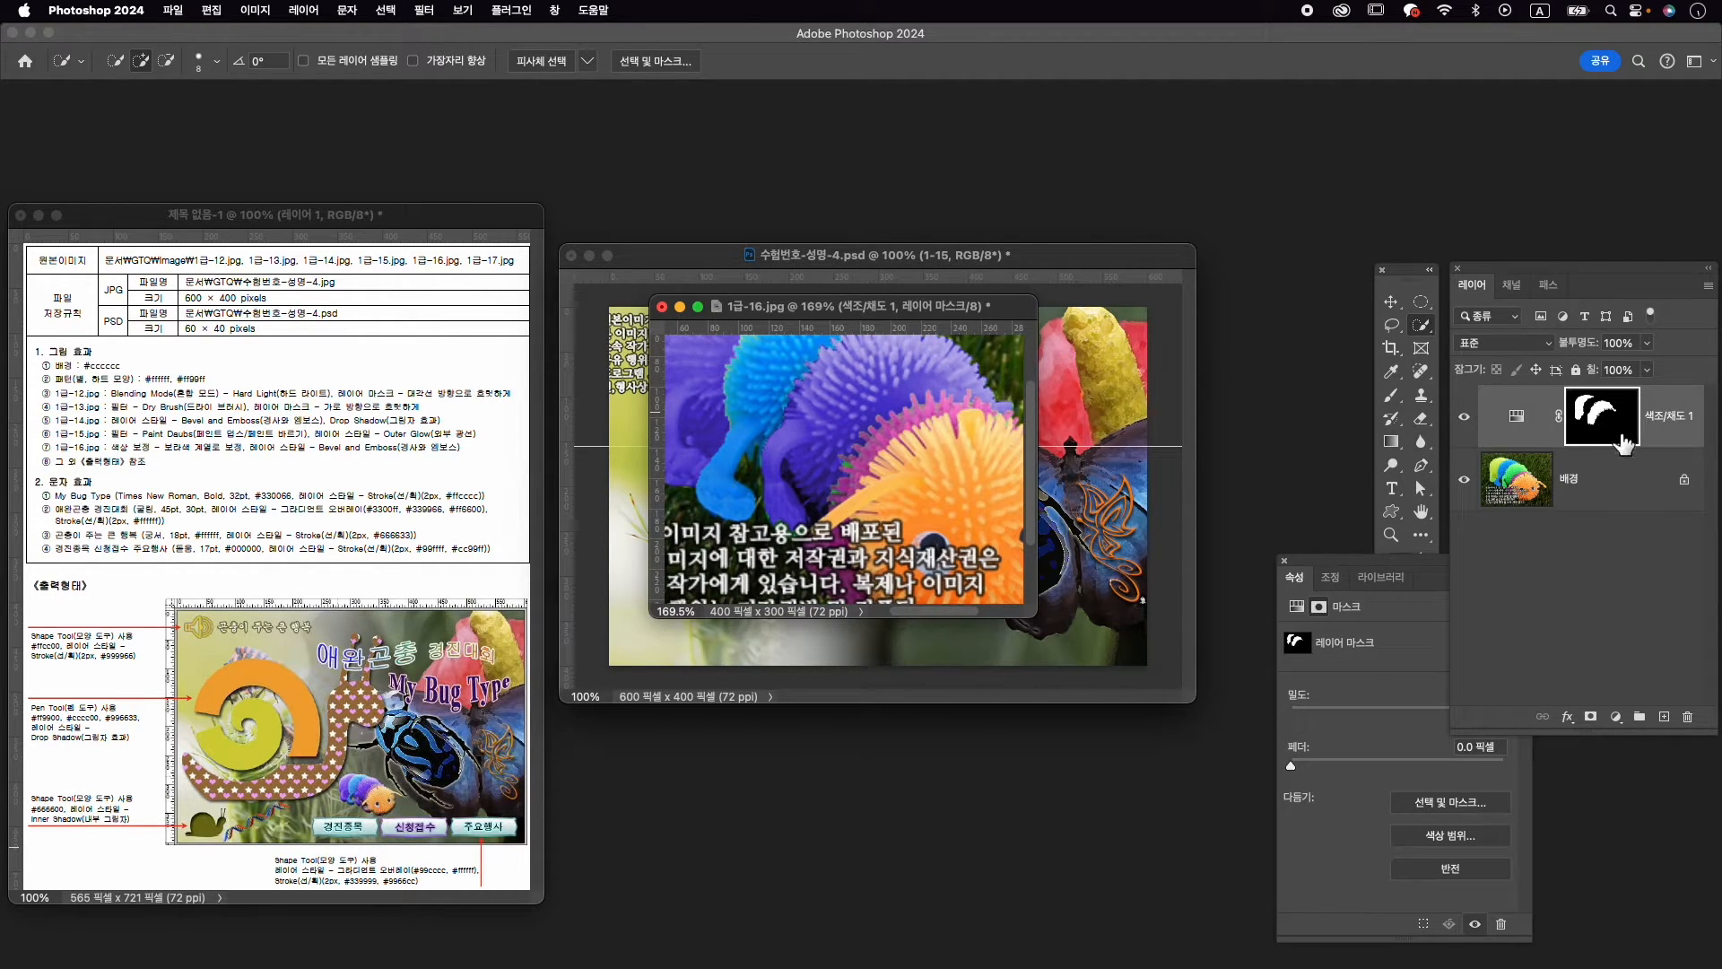
key("b")
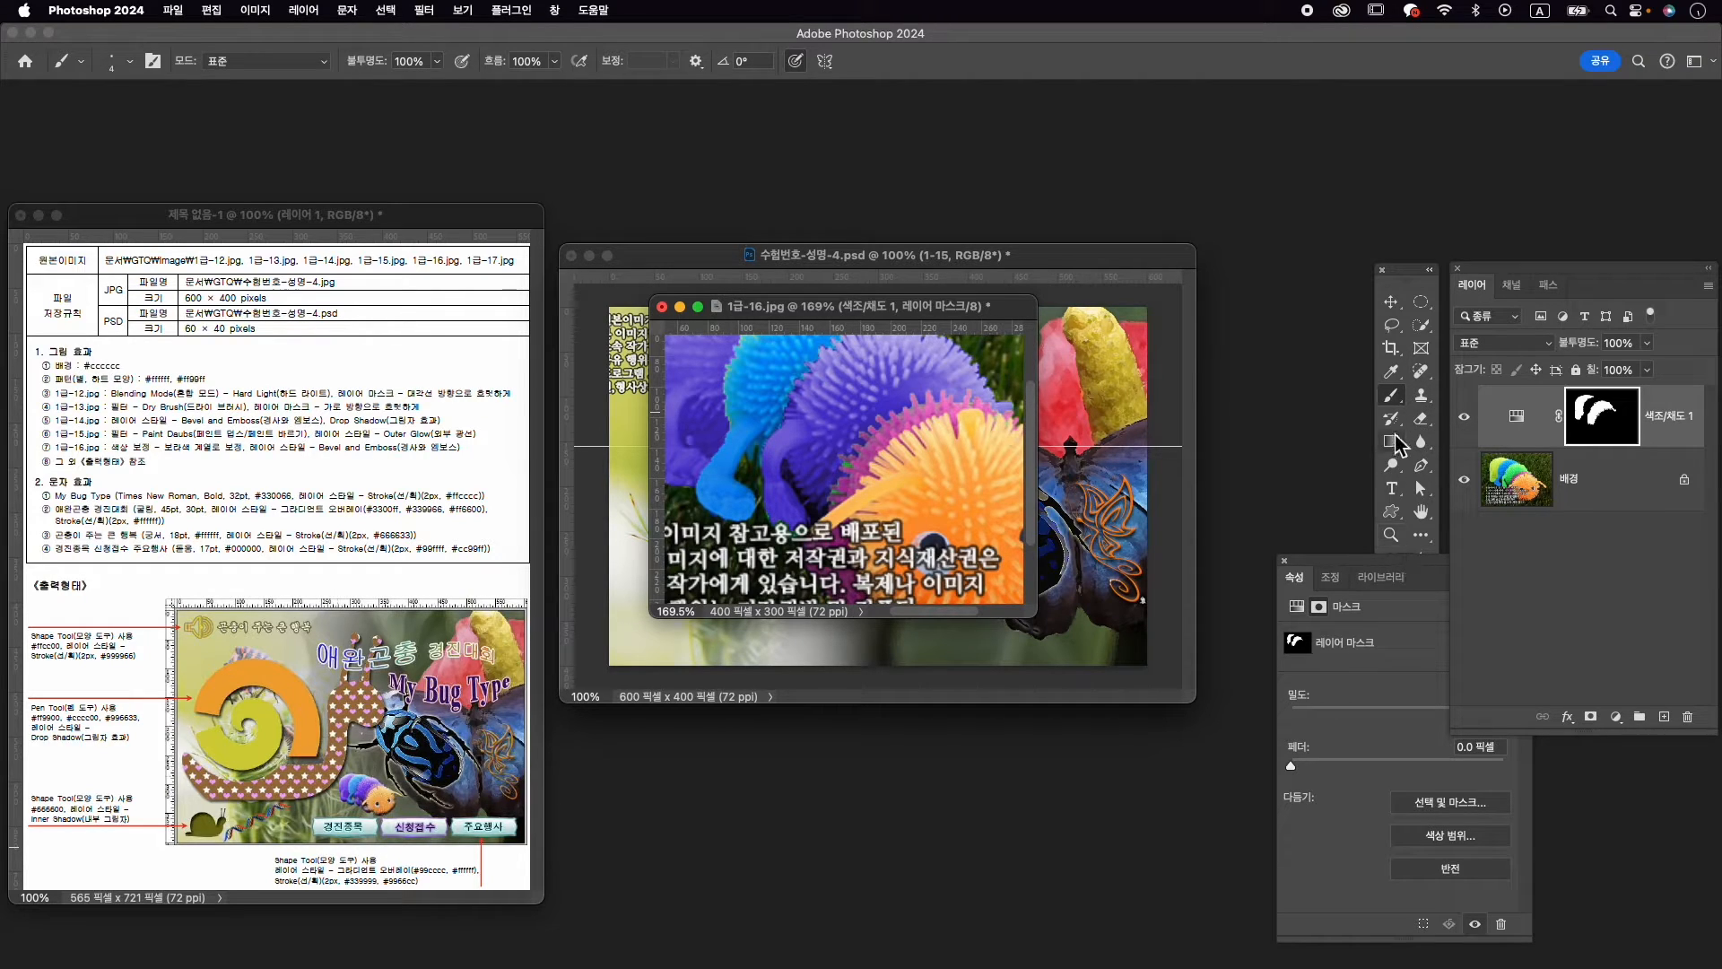
left_click(1395, 397)
left_click(1423, 563)
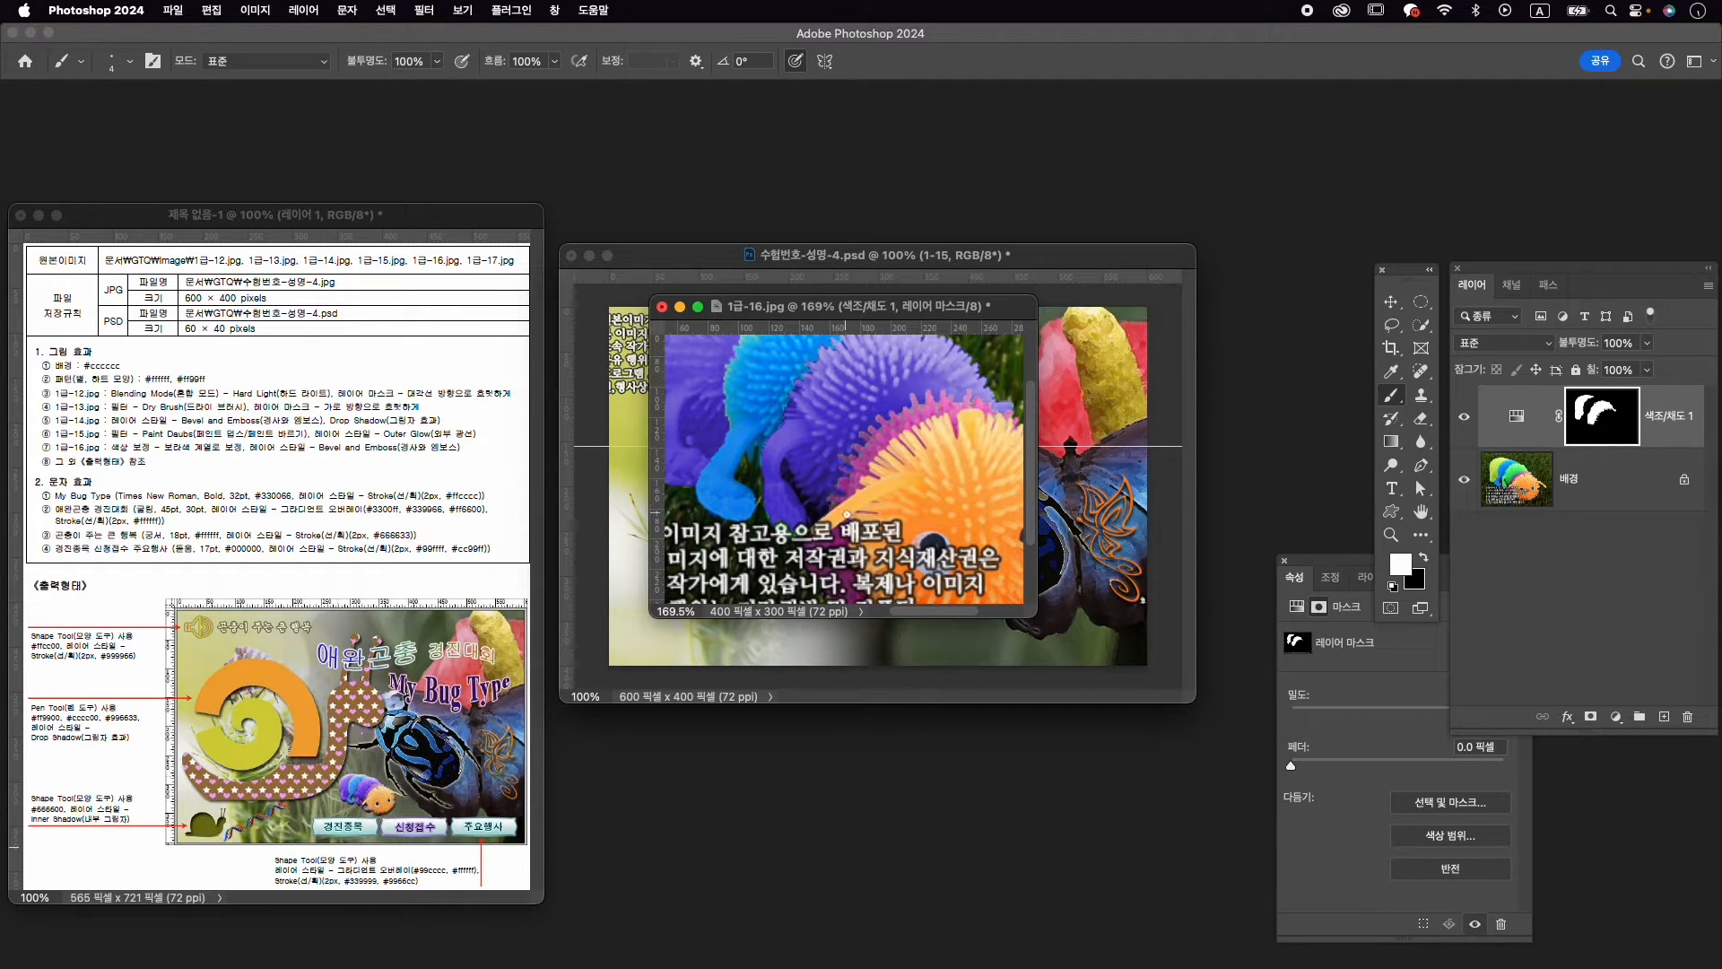
scroll(868, 442, "down", 5)
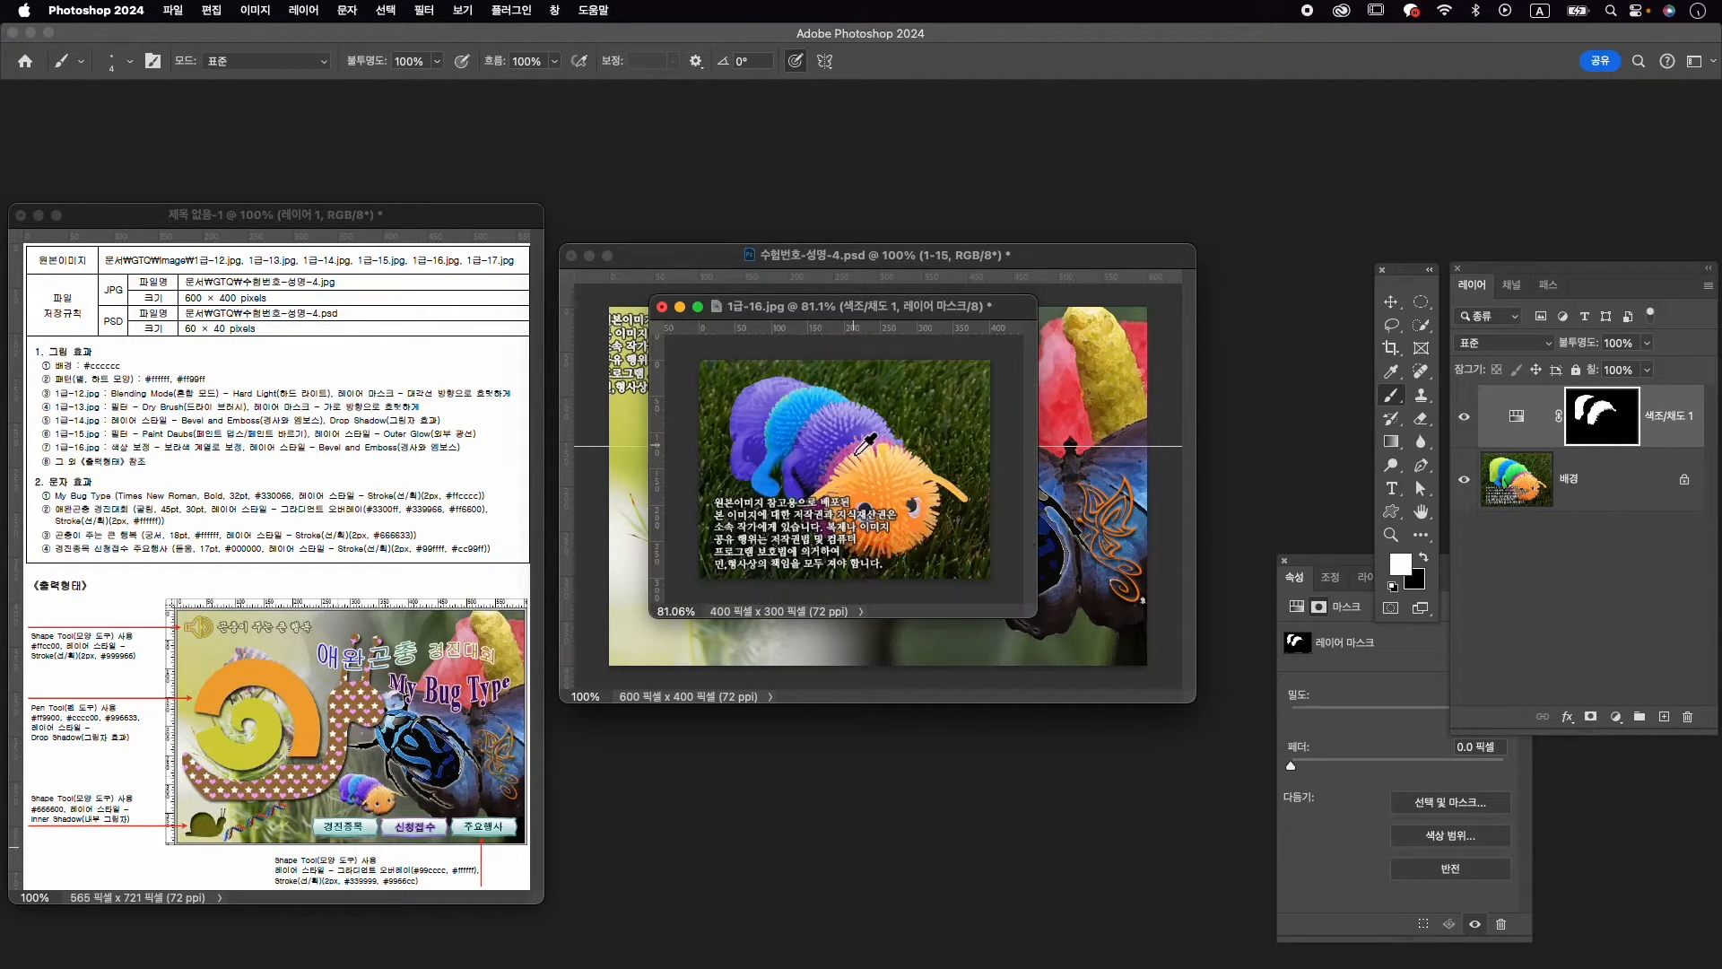
Select the whole caterpillar on the background layer with the Object Selection tool and add a layer mask from the selection
left_click(1620, 480)
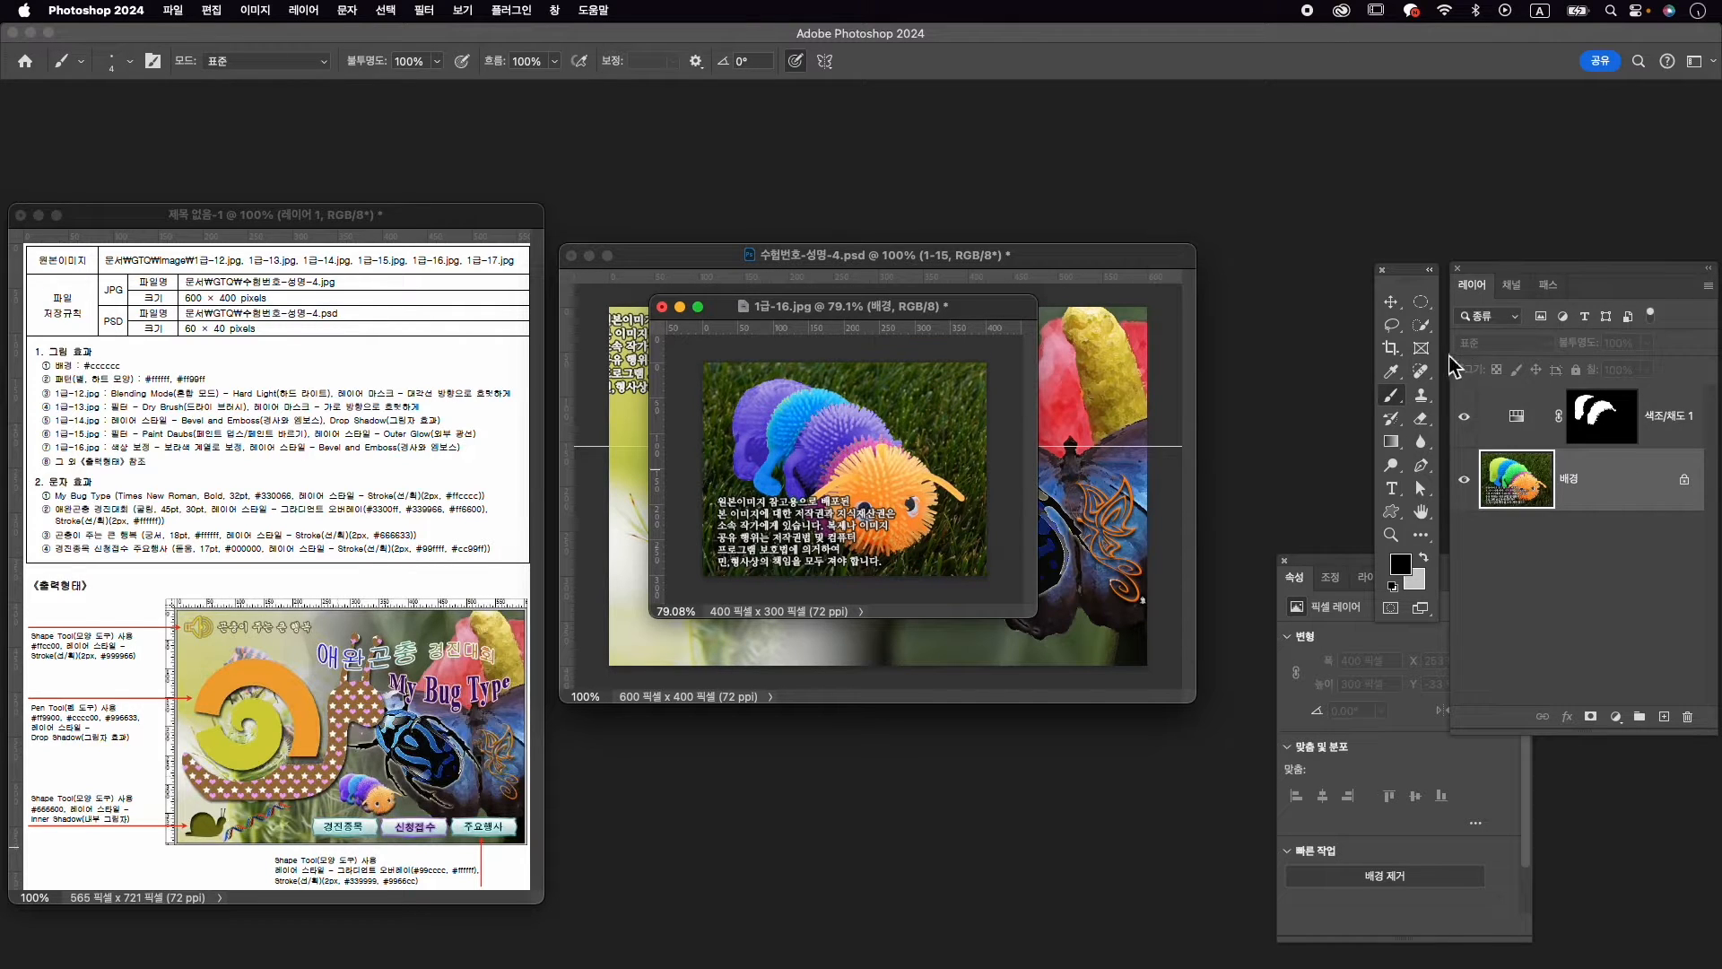
left_click(1421, 325)
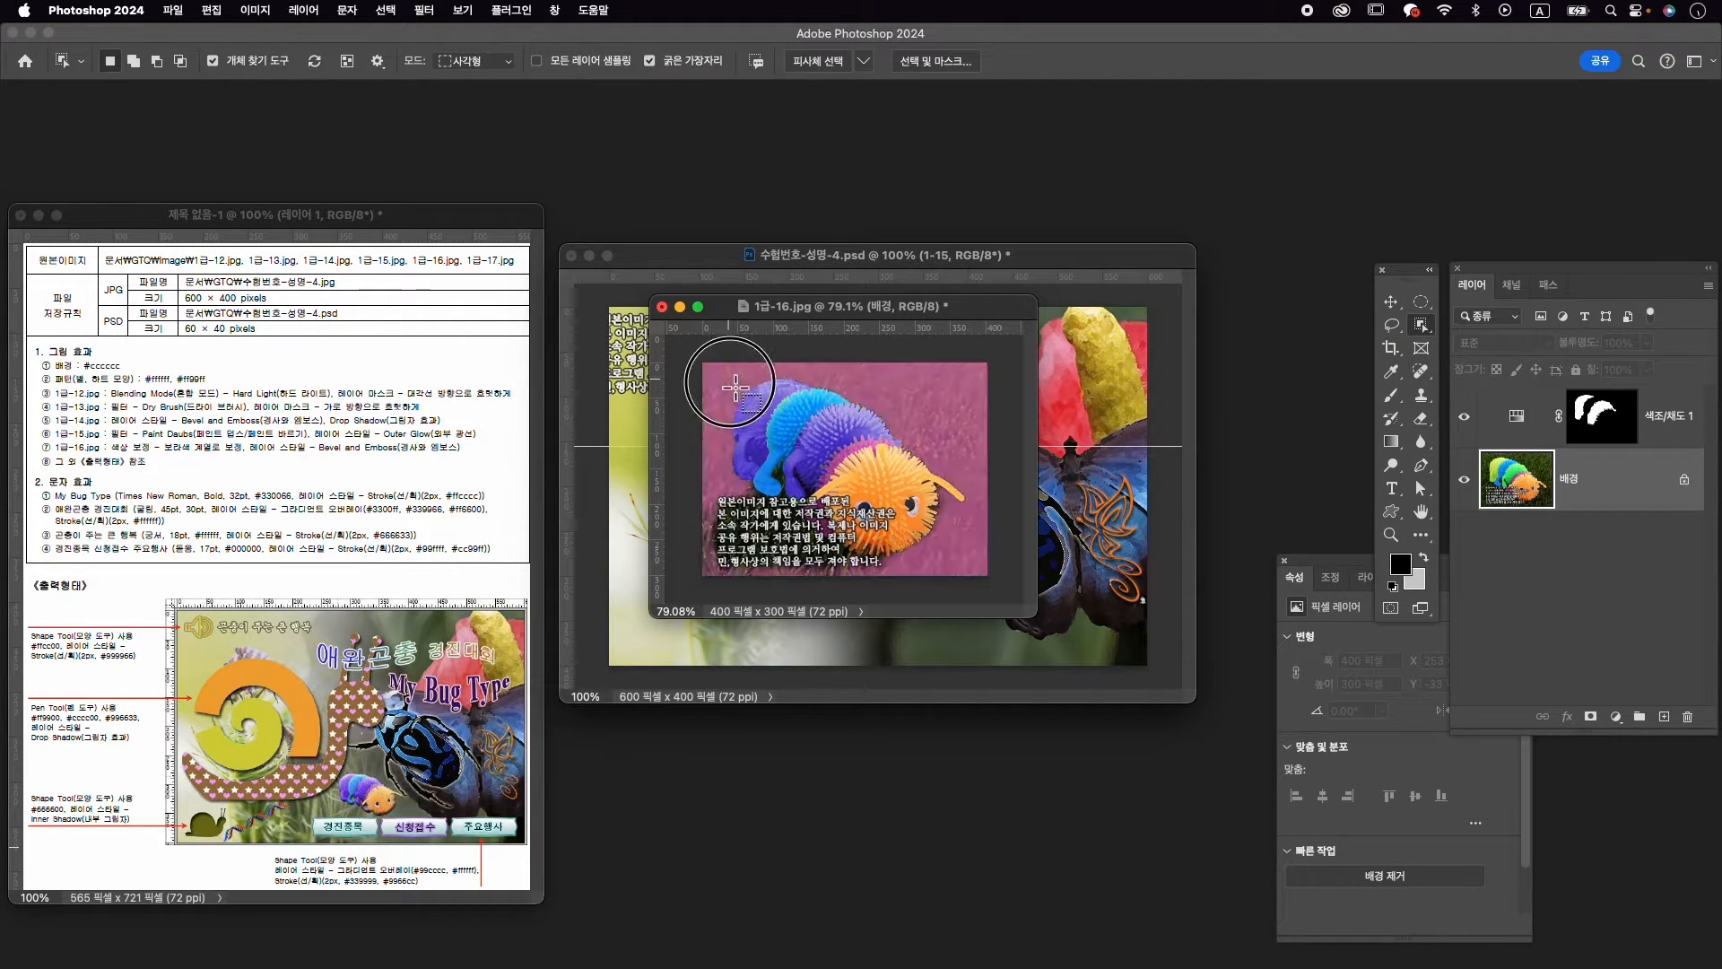
left_click_drag(731, 381, 954, 549)
left_click_drag(959, 552, 959, 552)
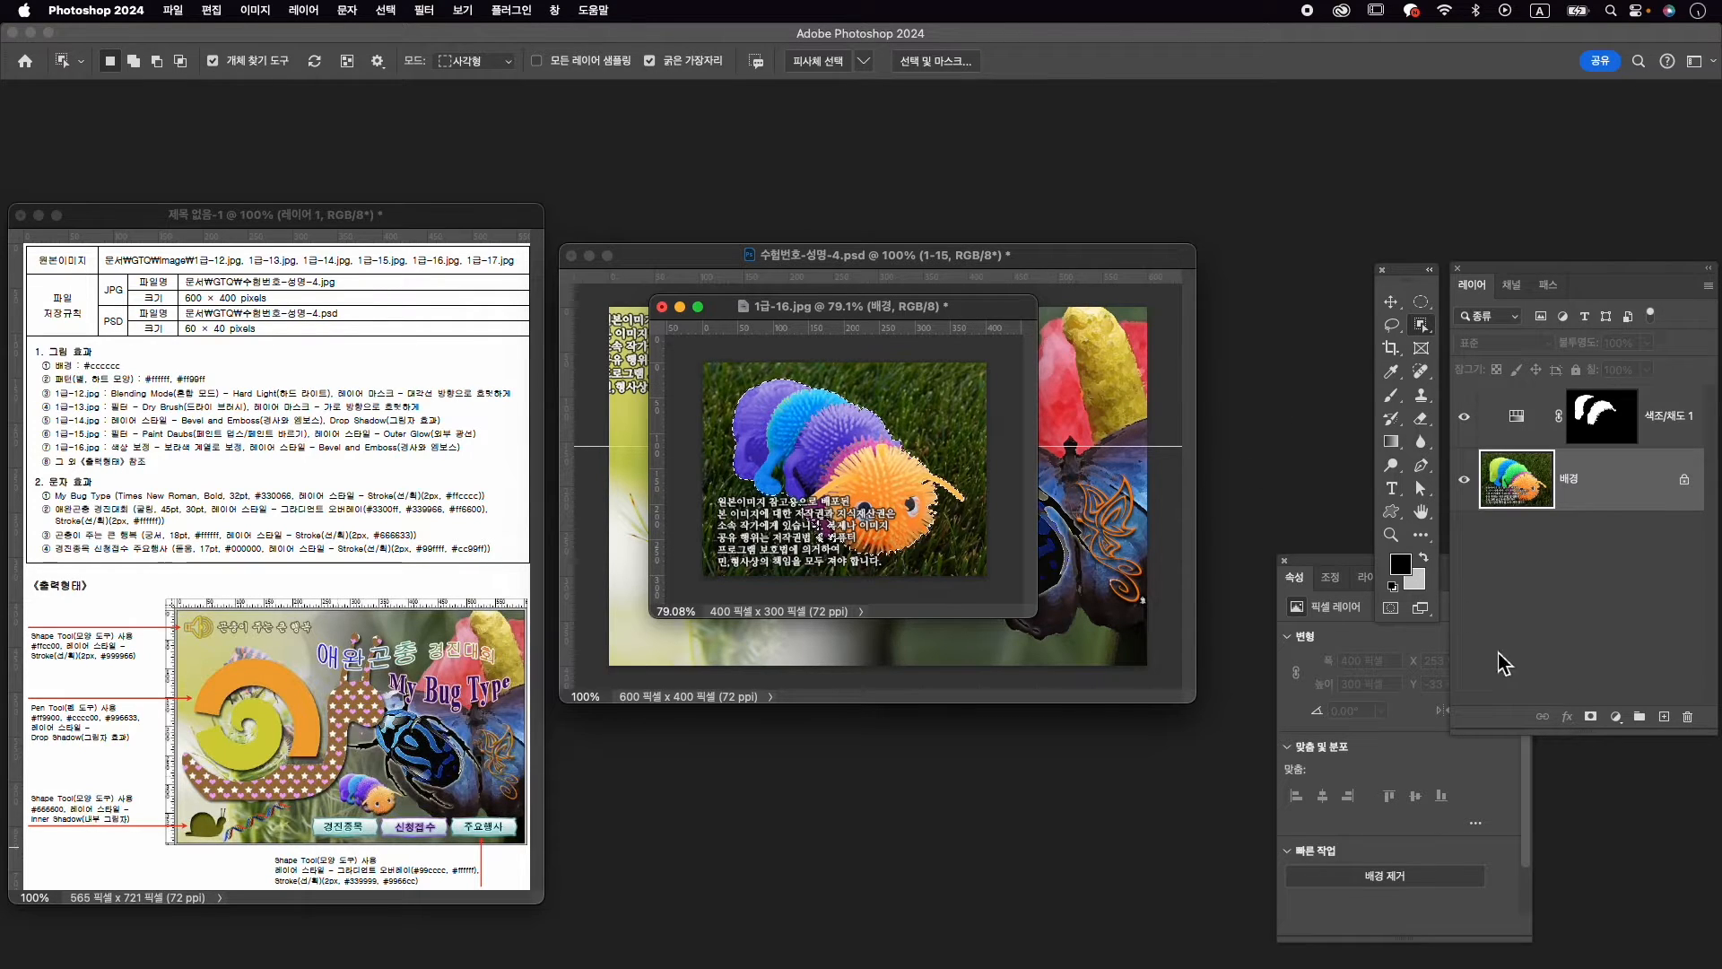
left_click(1592, 718)
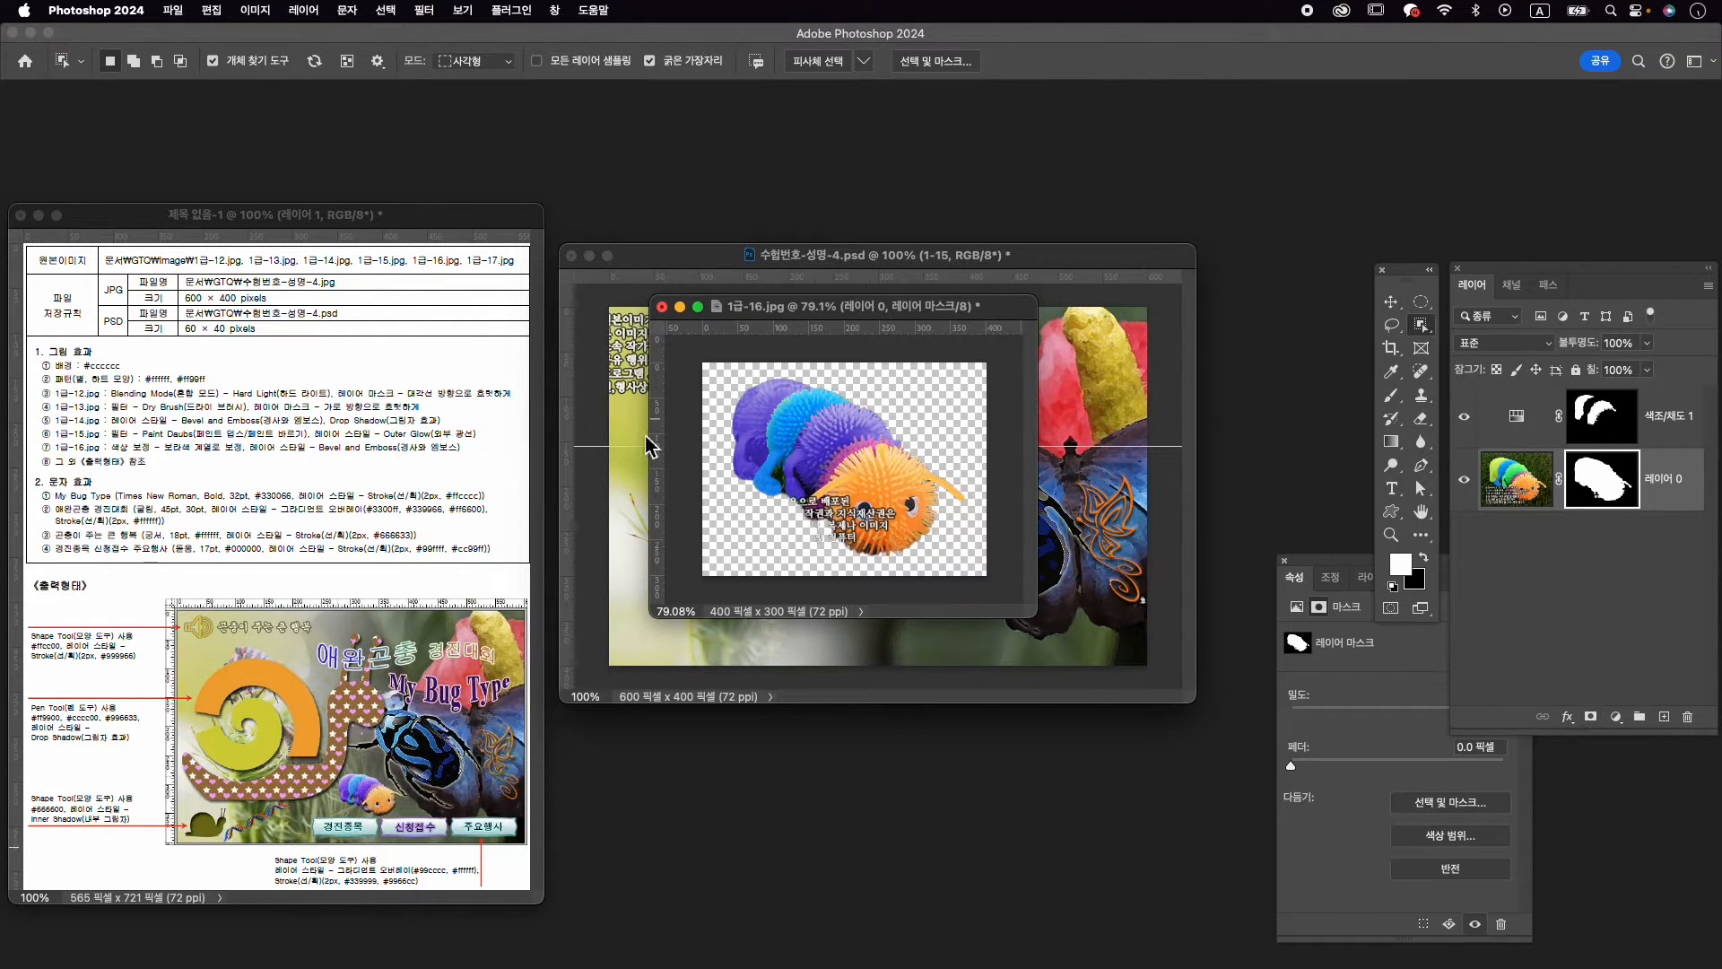
Paint black with a small brush on the caterpillar's layer mask to hide the leftover background between its legs
scroll(811, 492, "up", 10)
scroll(811, 491, "down", 9)
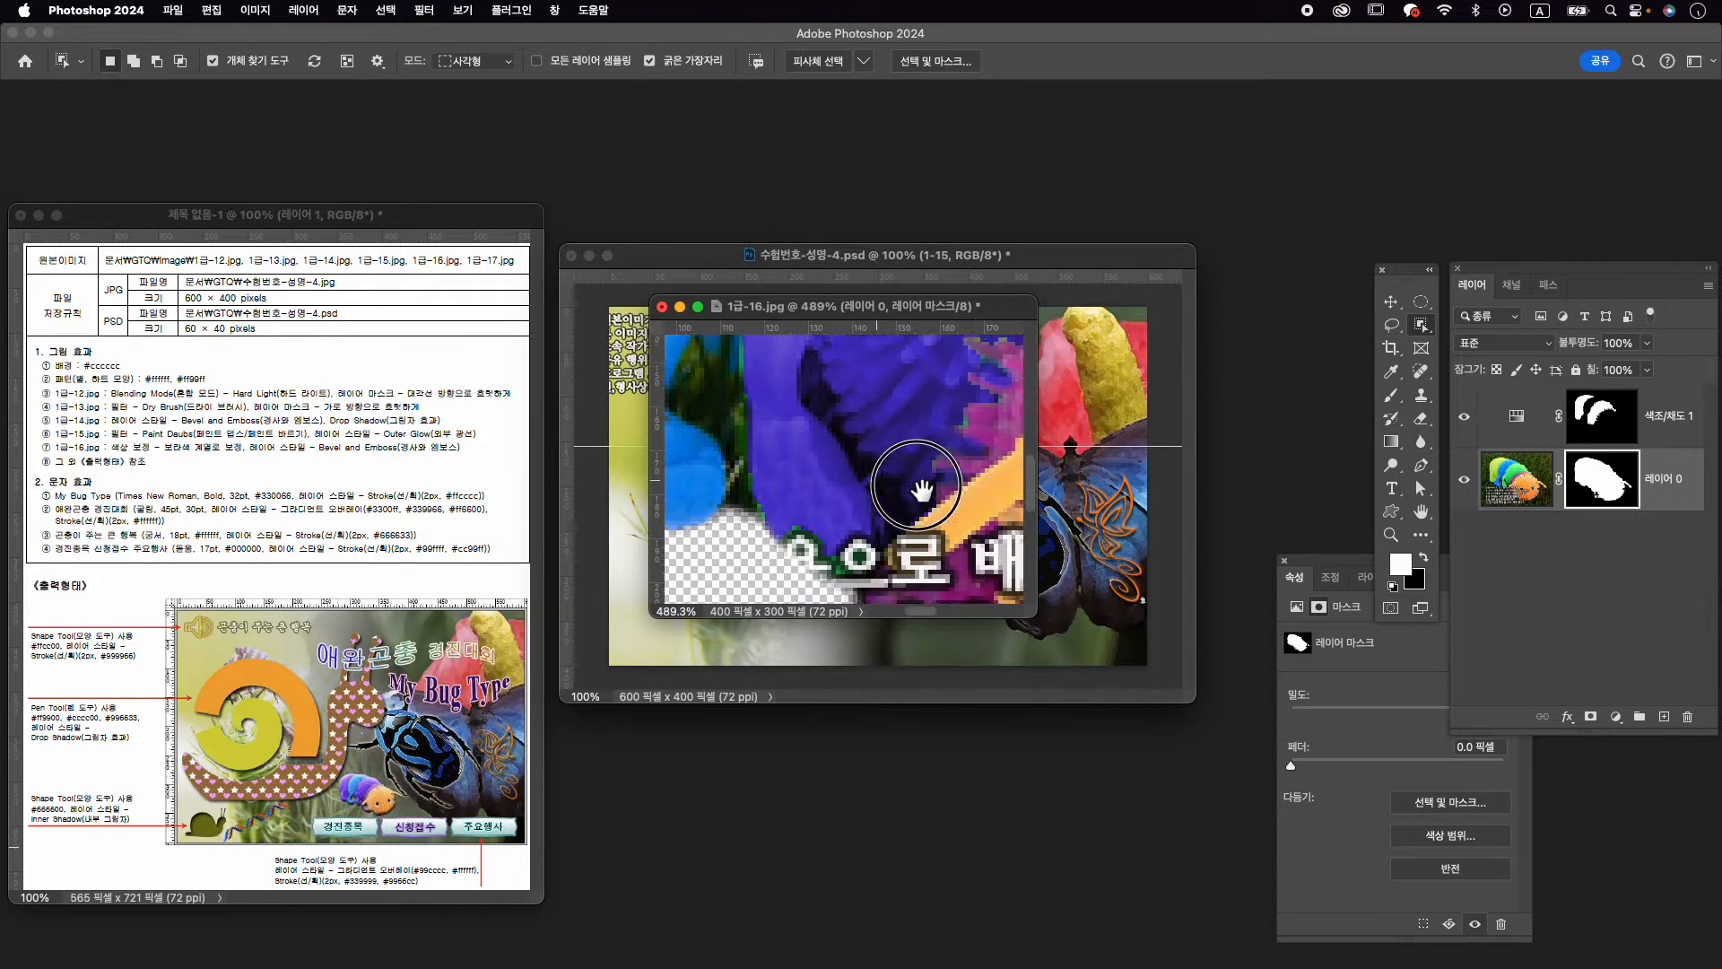
scroll(863, 470, "up", 4)
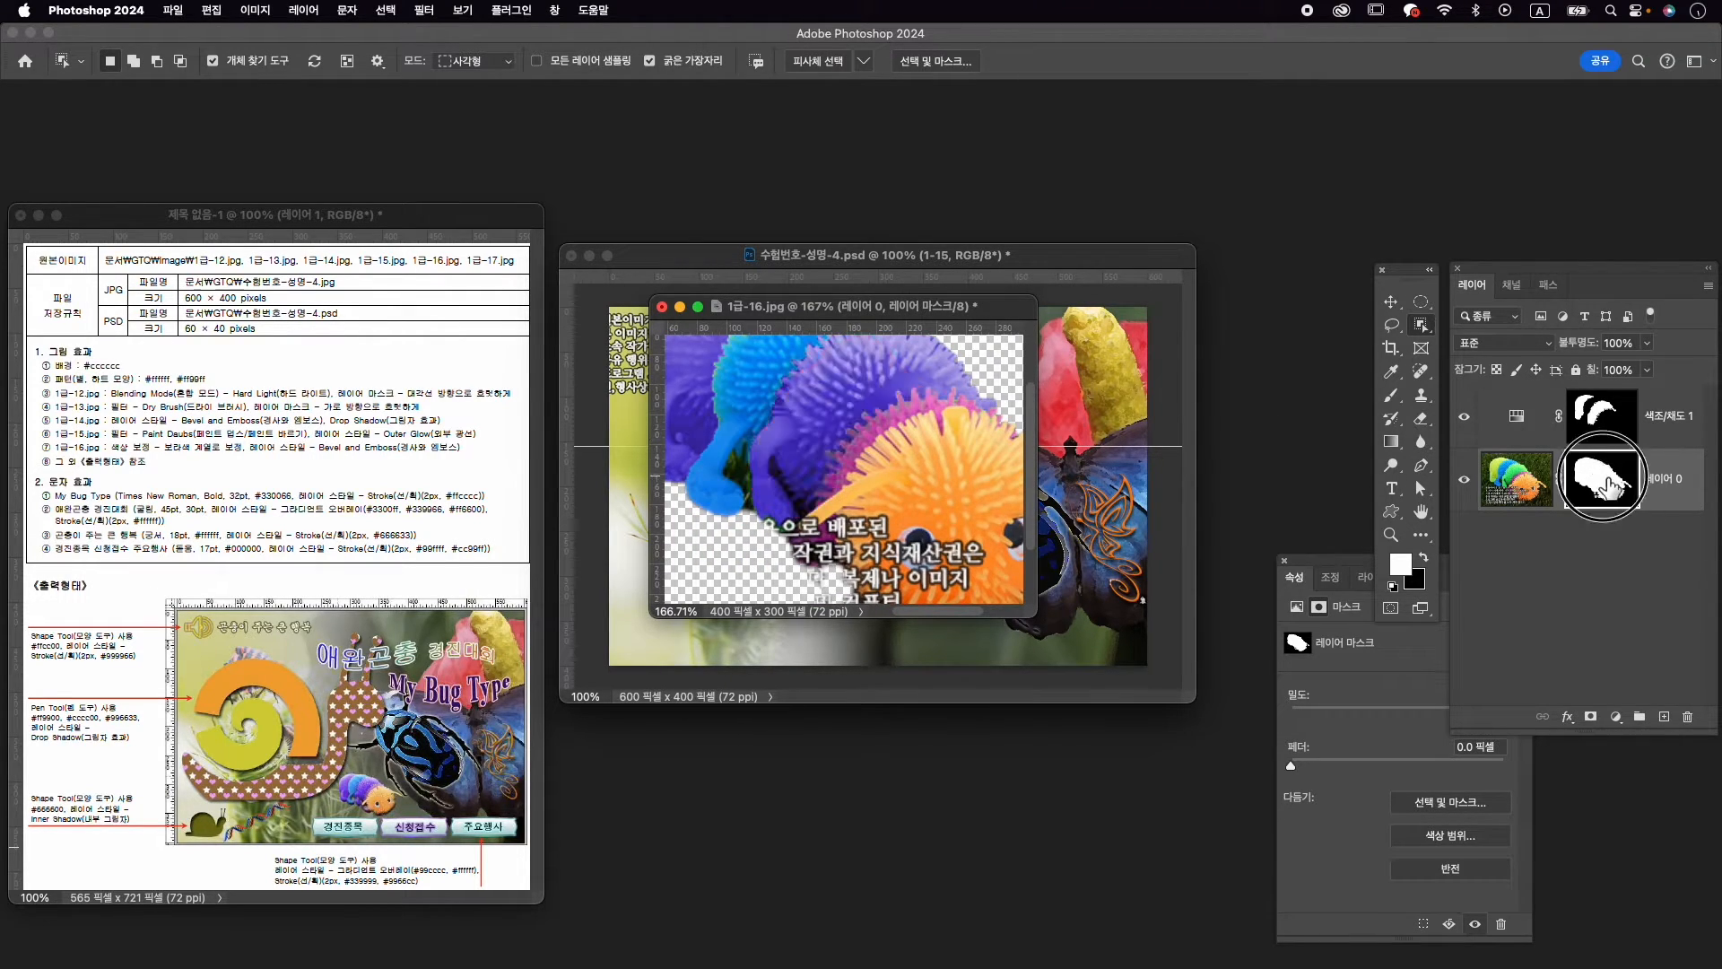
key("b")
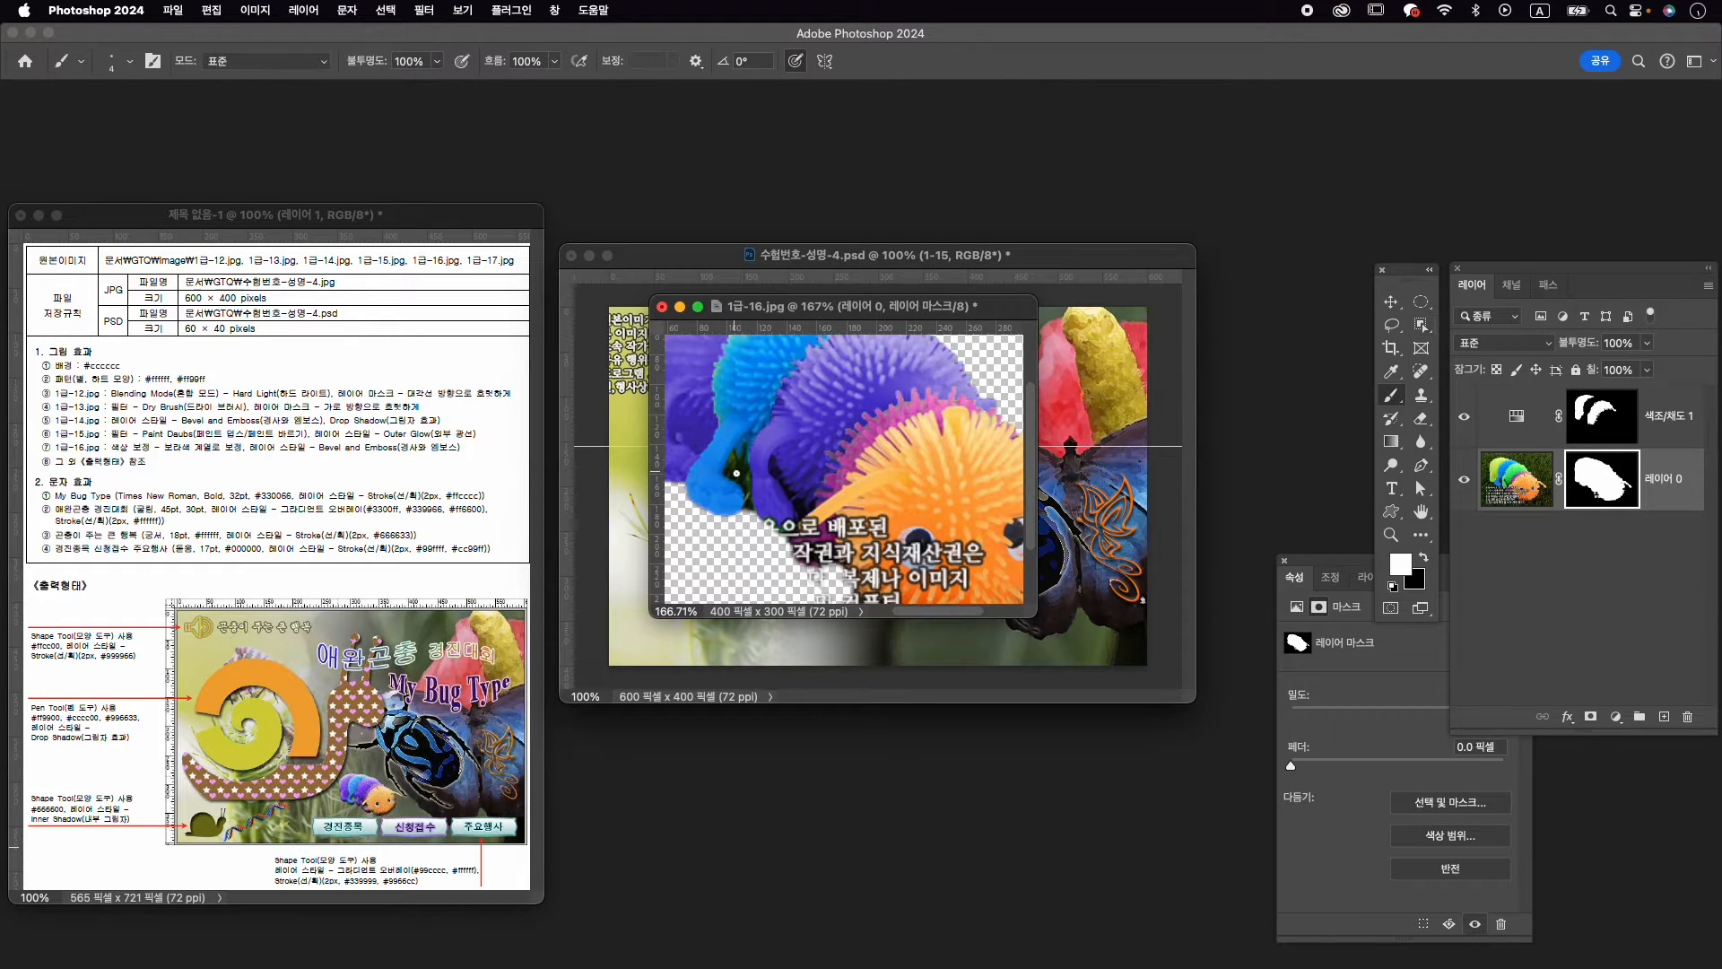
left_click(1425, 558)
key("x")
key("x")
mouse_move(747, 508)
left_mouse_down()
mouse_move(797, 565)
mouse_move(779, 535)
left_mouse_up()
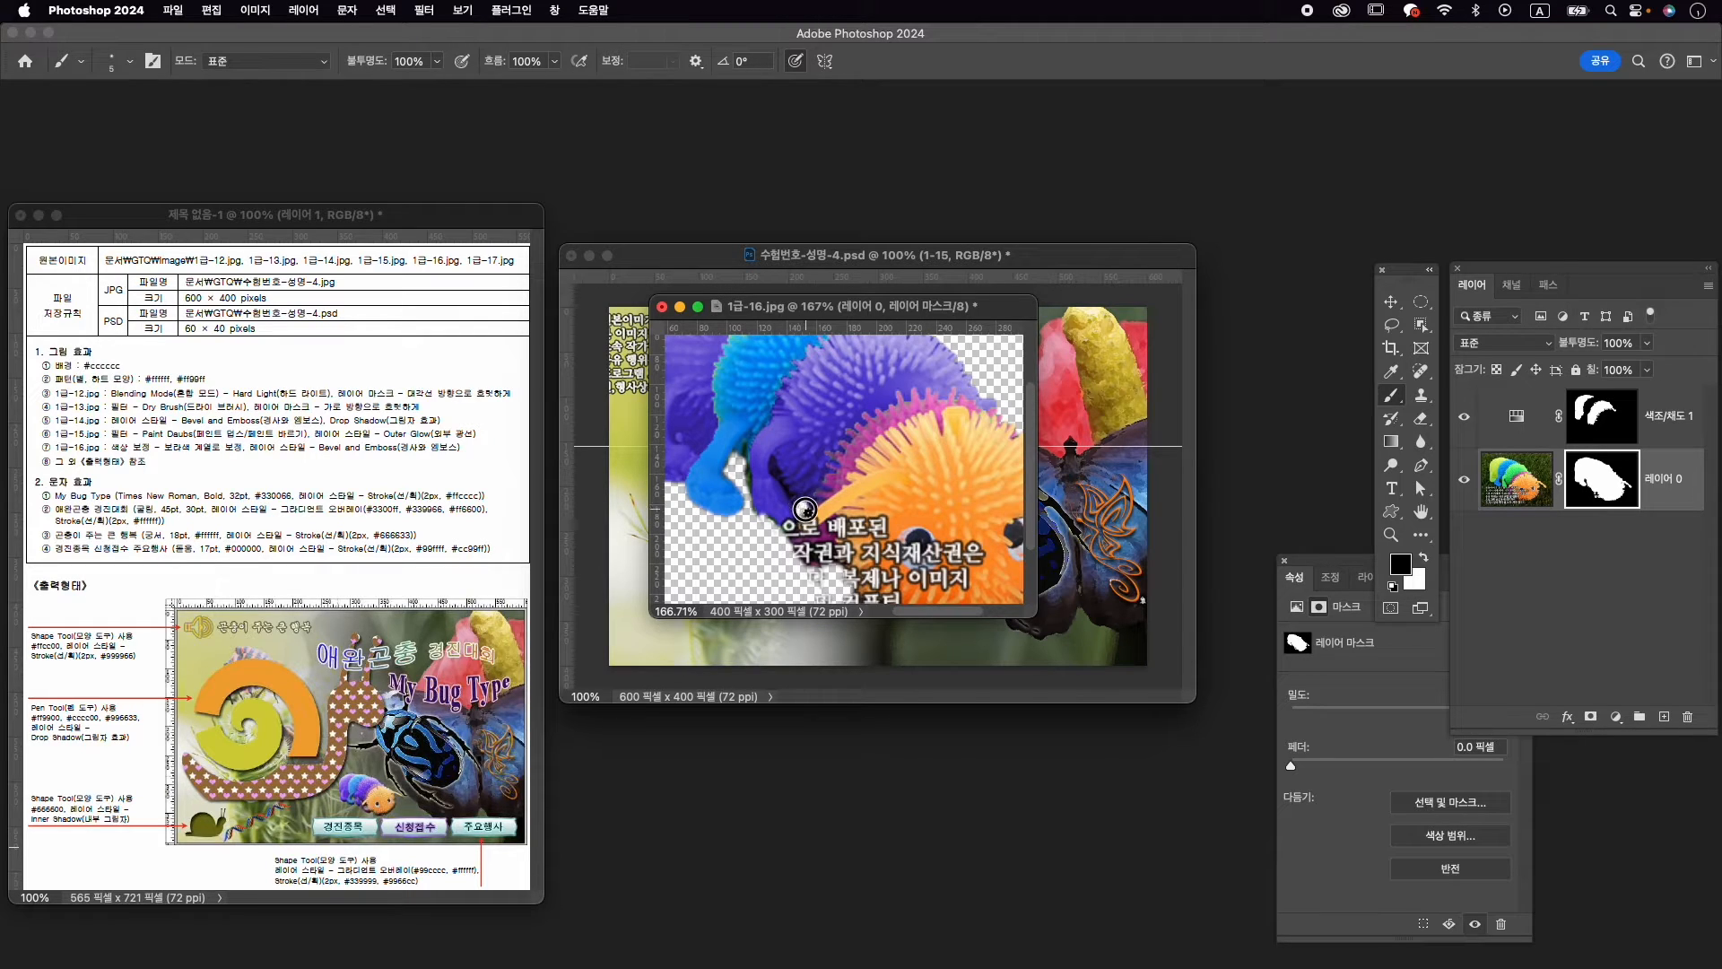
left_click_drag(773, 461, 789, 496)
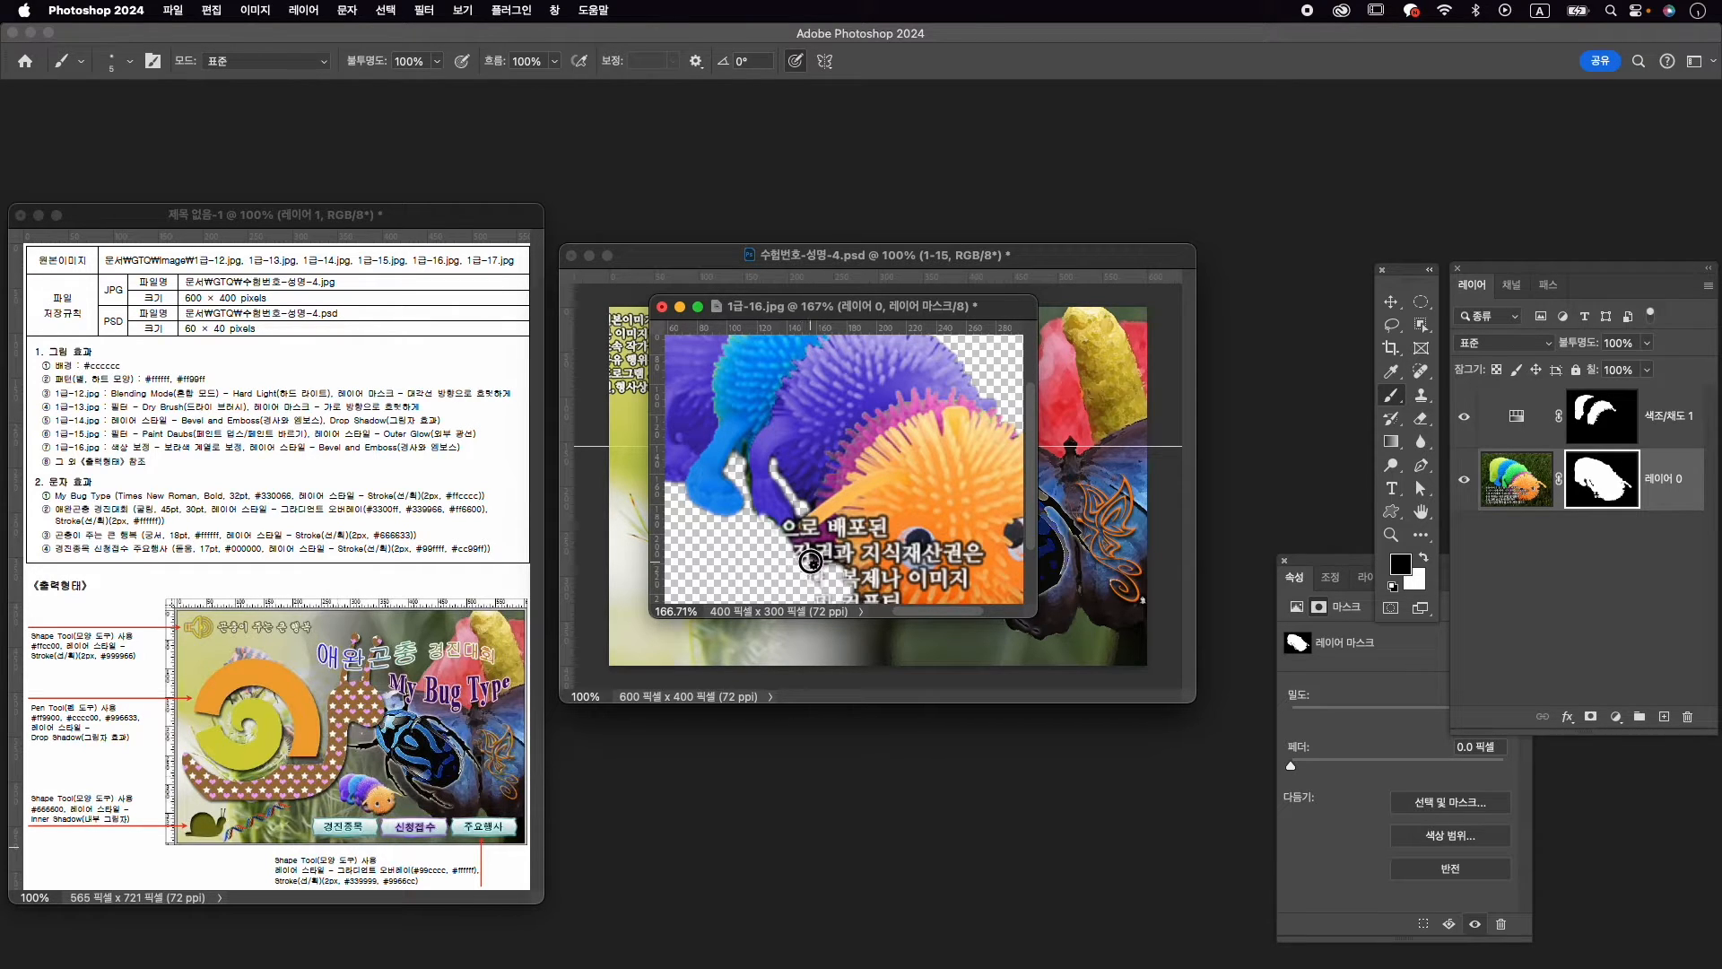
Enlarge the brush and paint out the remaining mask fringe along the caterpillar's lower edge beneath its head
scroll(852, 498, "down", 3)
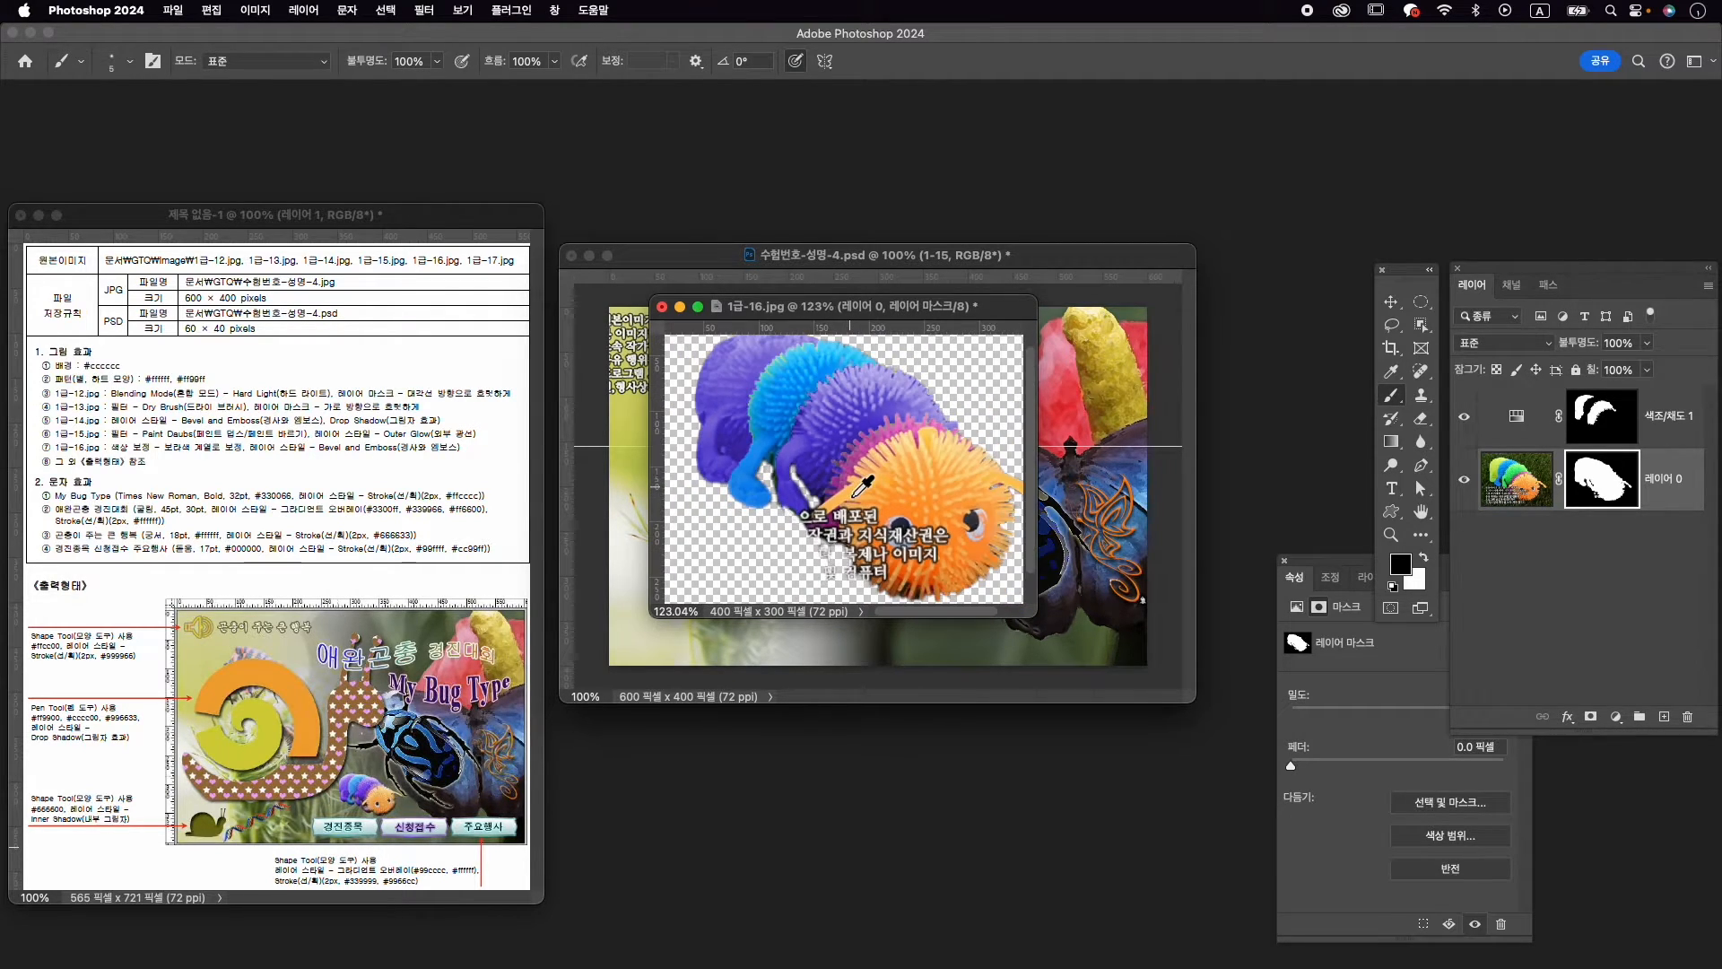
scroll(846, 578, "up", 2)
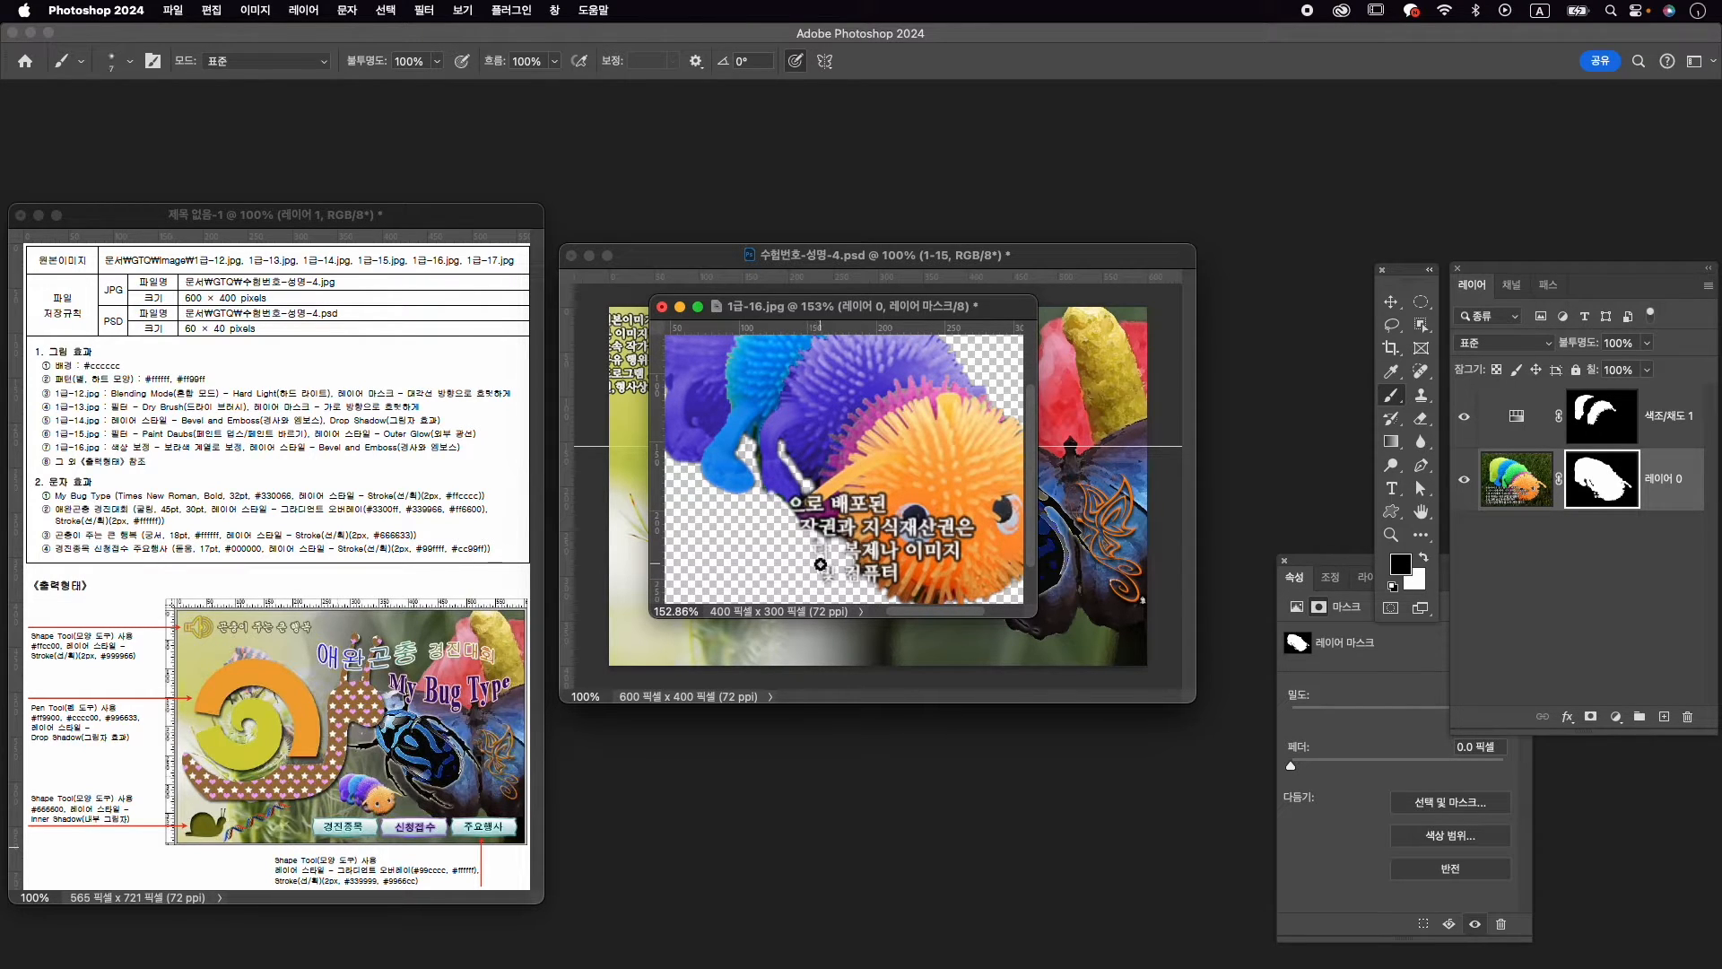
key("bracketright")
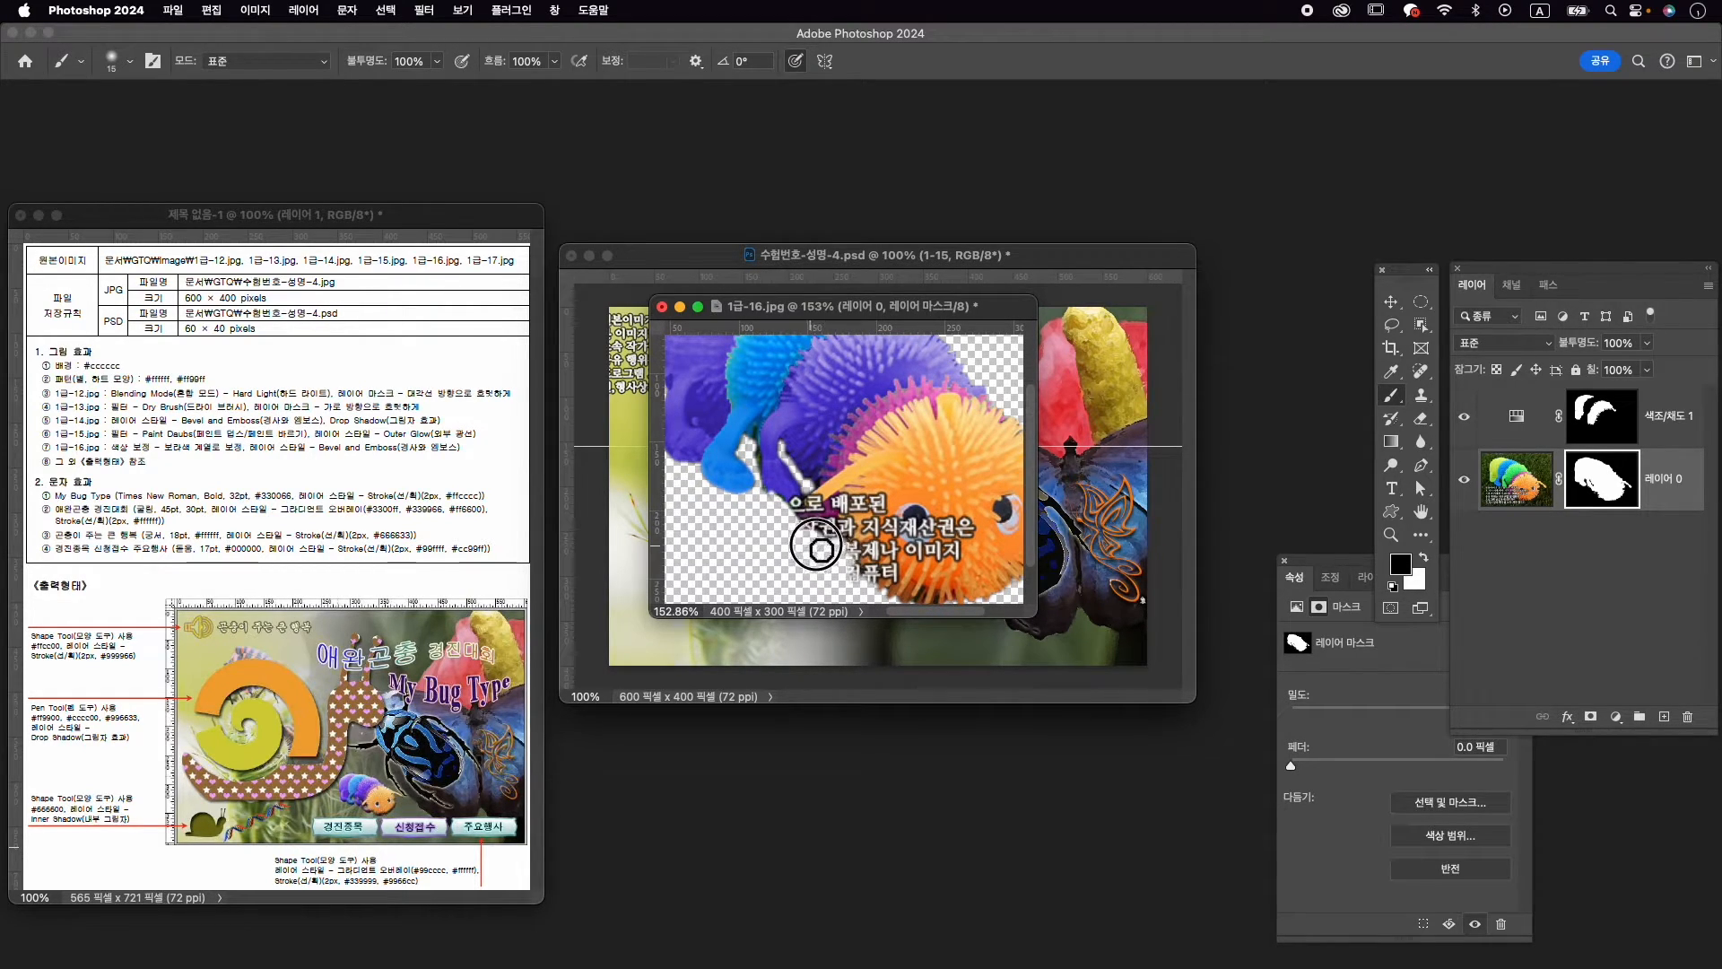
mouse_move(848, 575)
left_mouse_down()
mouse_move(814, 547)
mouse_move(842, 562)
left_mouse_up()
key("z")
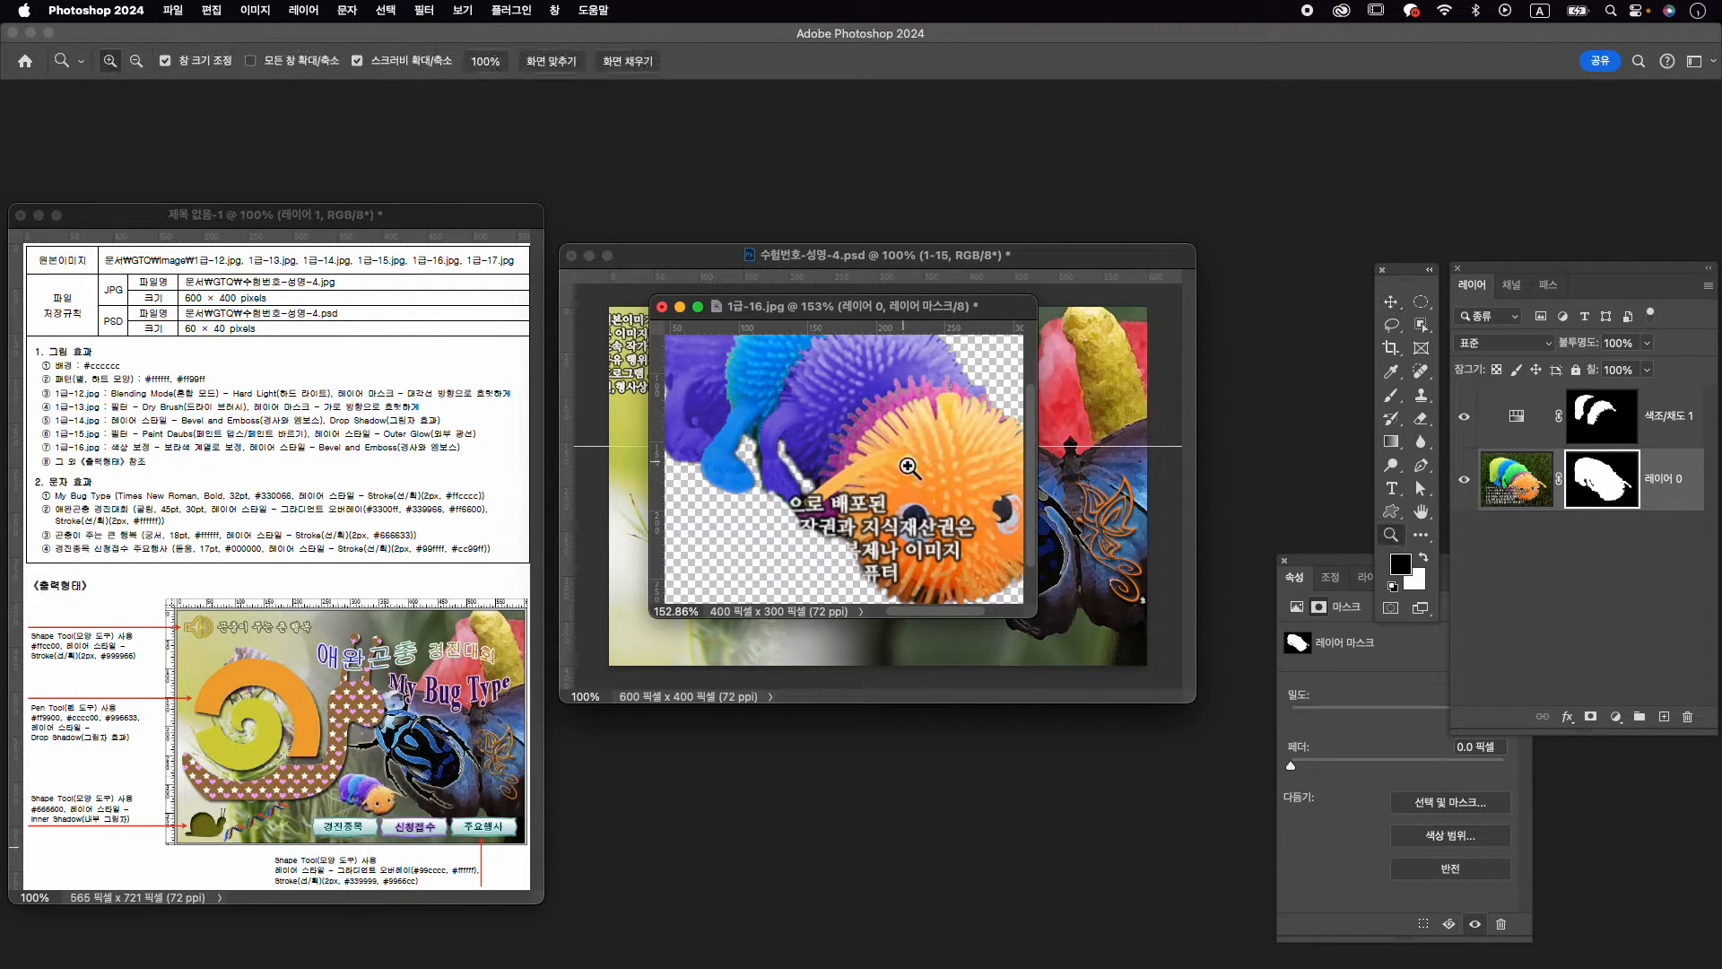
scroll(901, 465, "down", 2)
scroll(901, 465, "down", 1)
key("v")
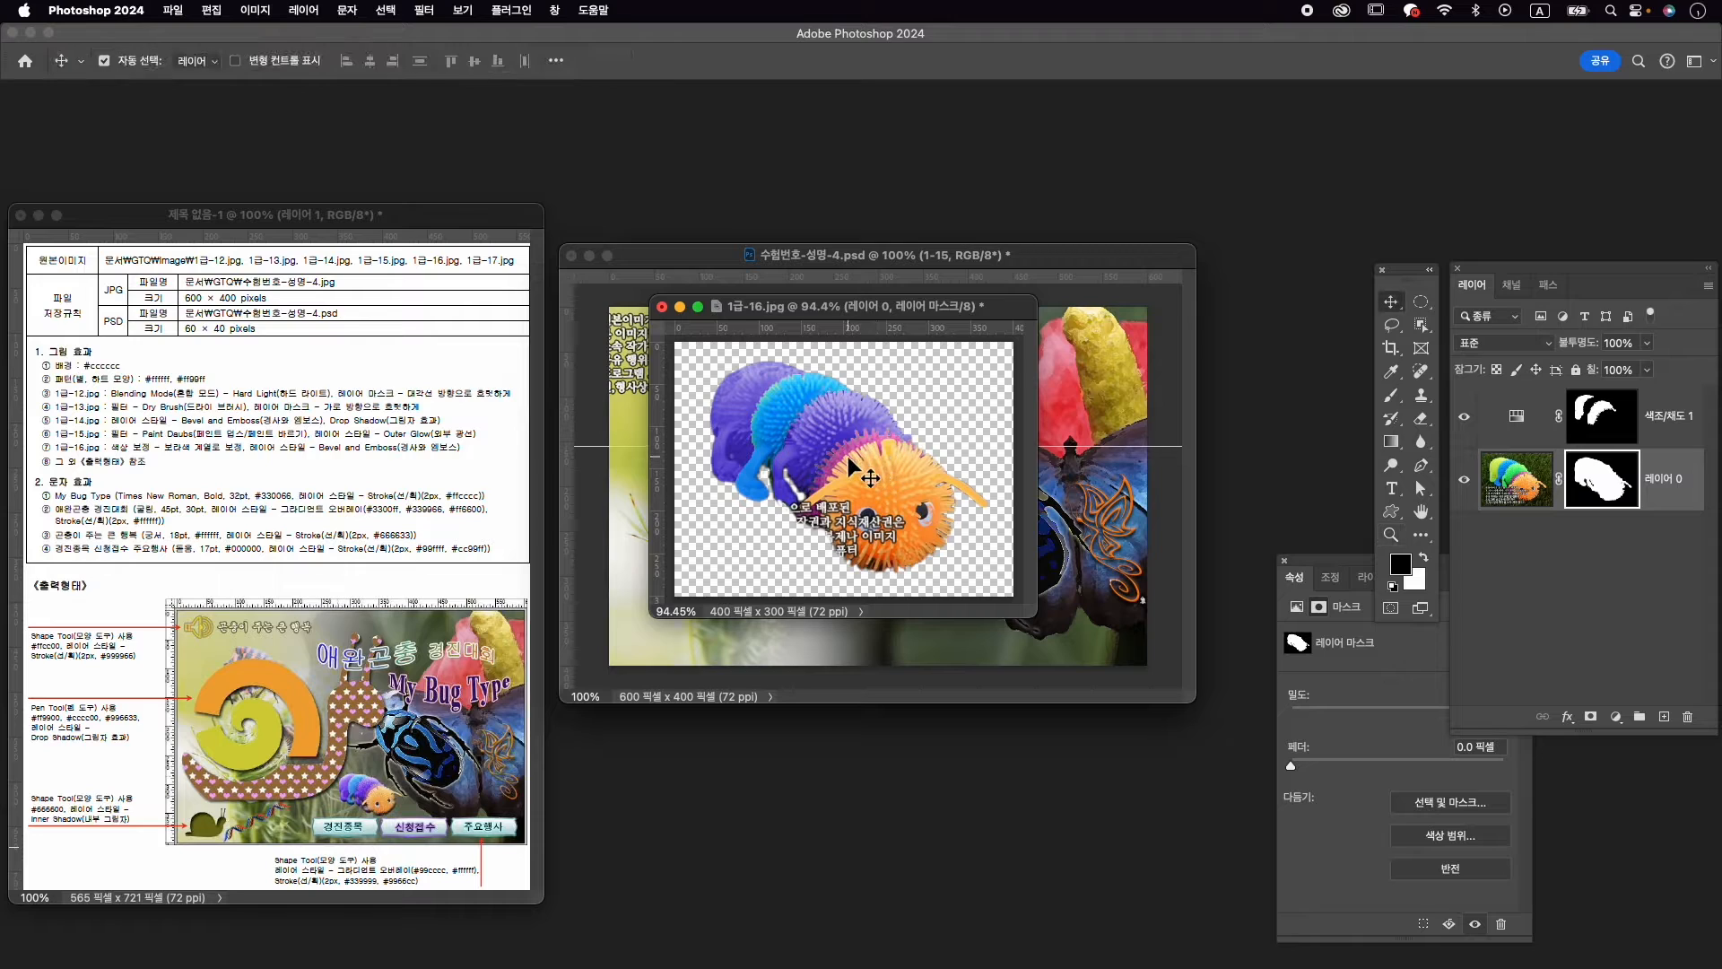
left_click_drag(862, 469, 956, 410)
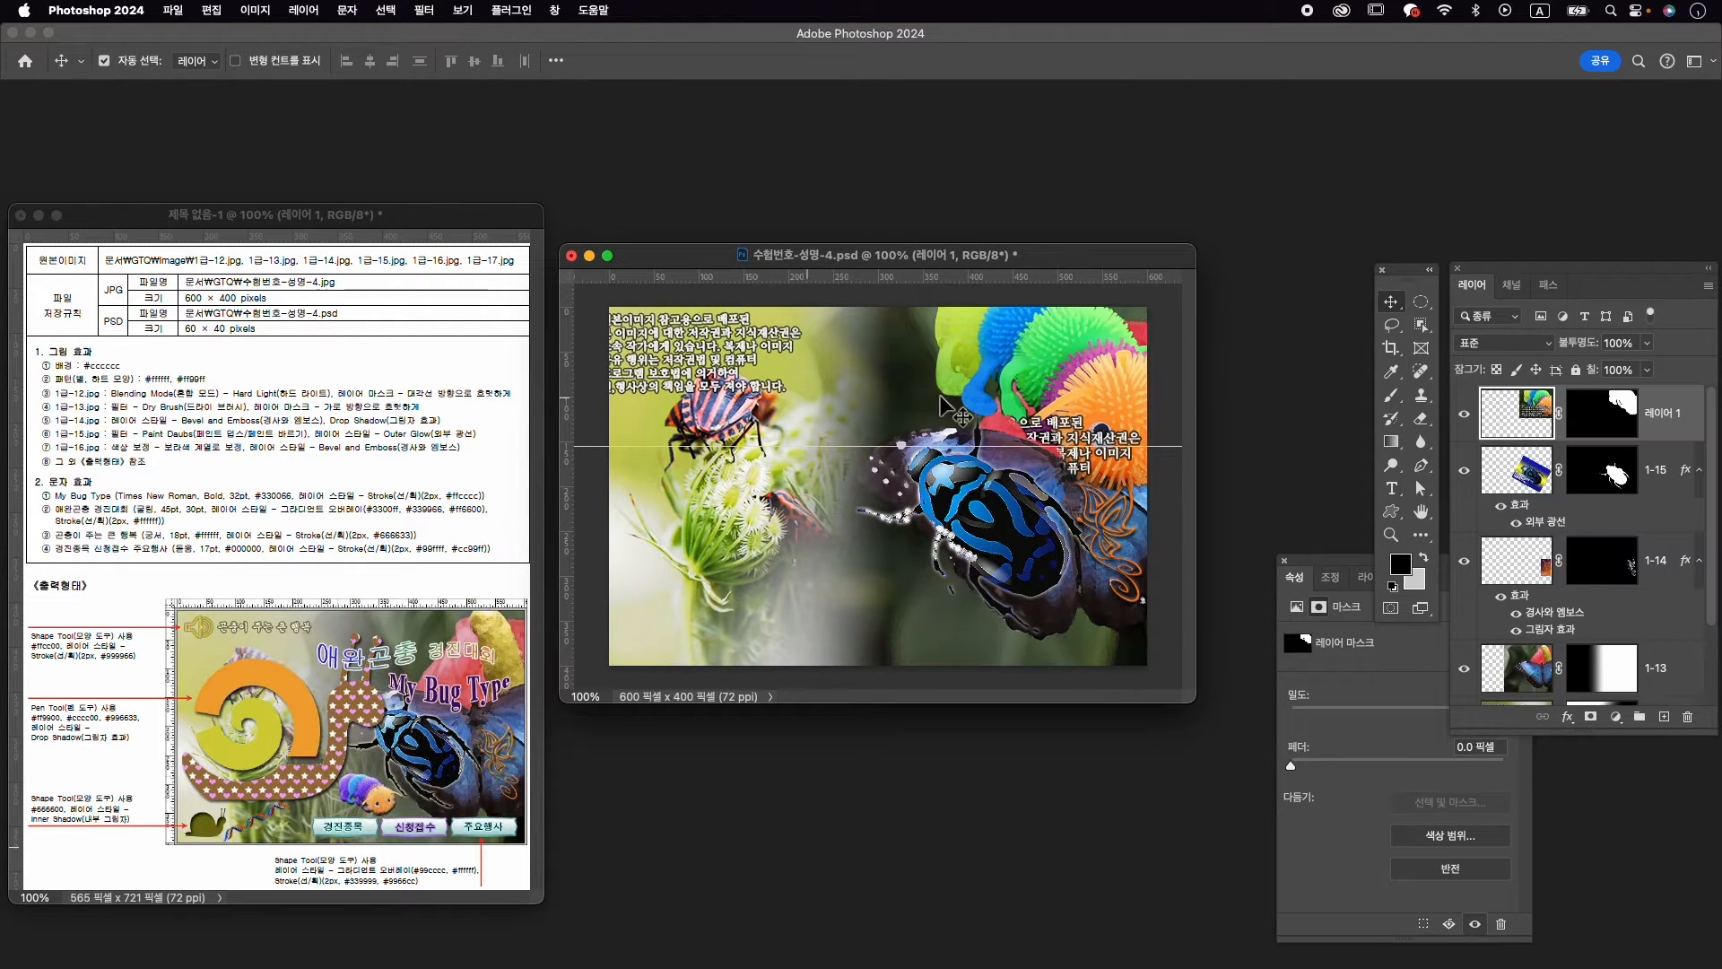
left_click_drag(1072, 386, 896, 470)
key("Delete")
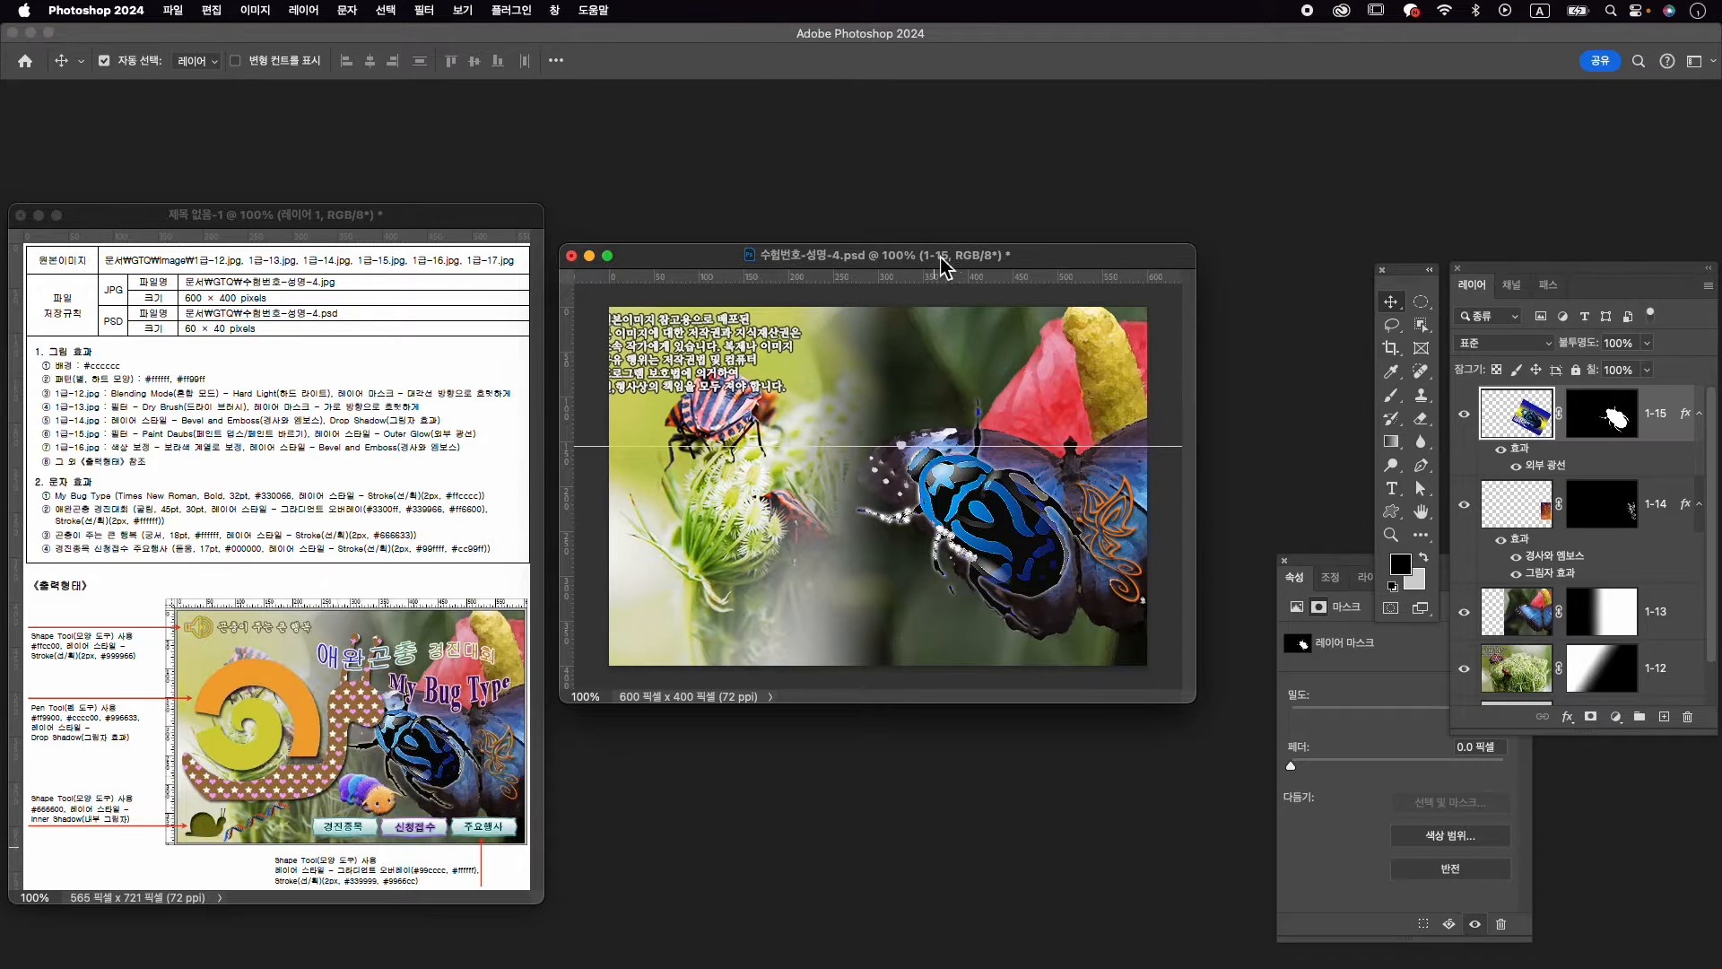
Stamp the visible layers of 1급-16.jpg into a new merged layer above the Hue/Saturation adjustment
mouse_move(939, 254)
left_mouse_down()
mouse_move(936, 367)
mouse_move(912, 239)
mouse_move(926, 247)
left_mouse_up()
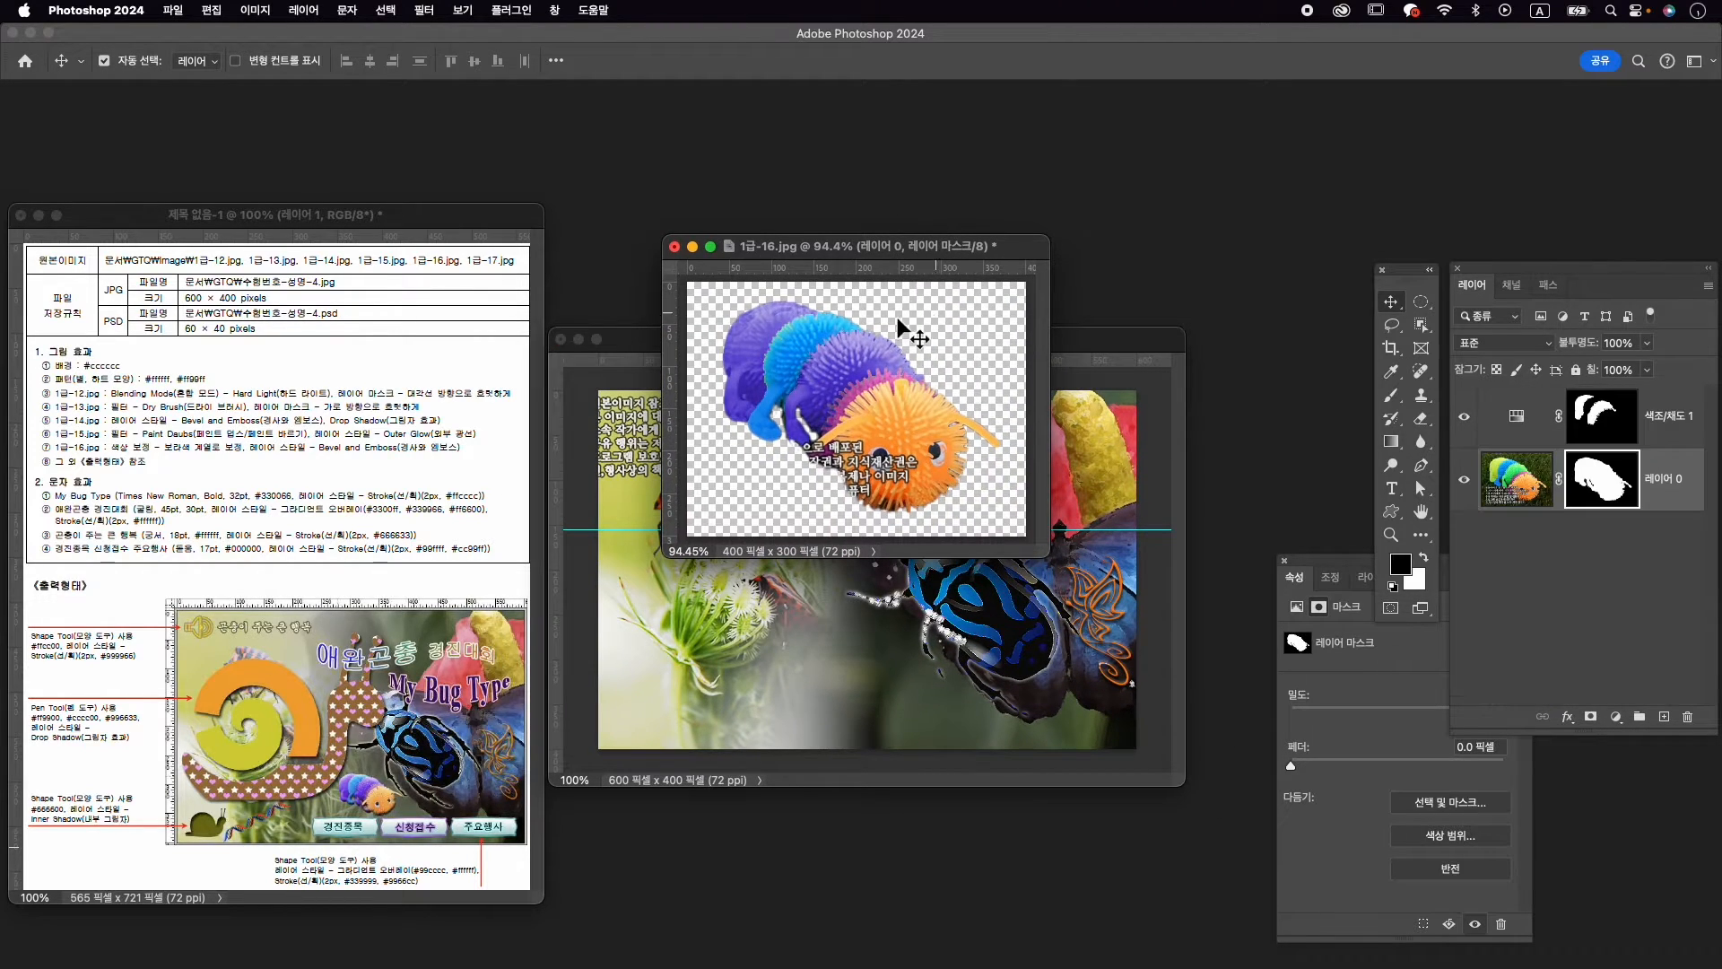
left_click(1671, 421)
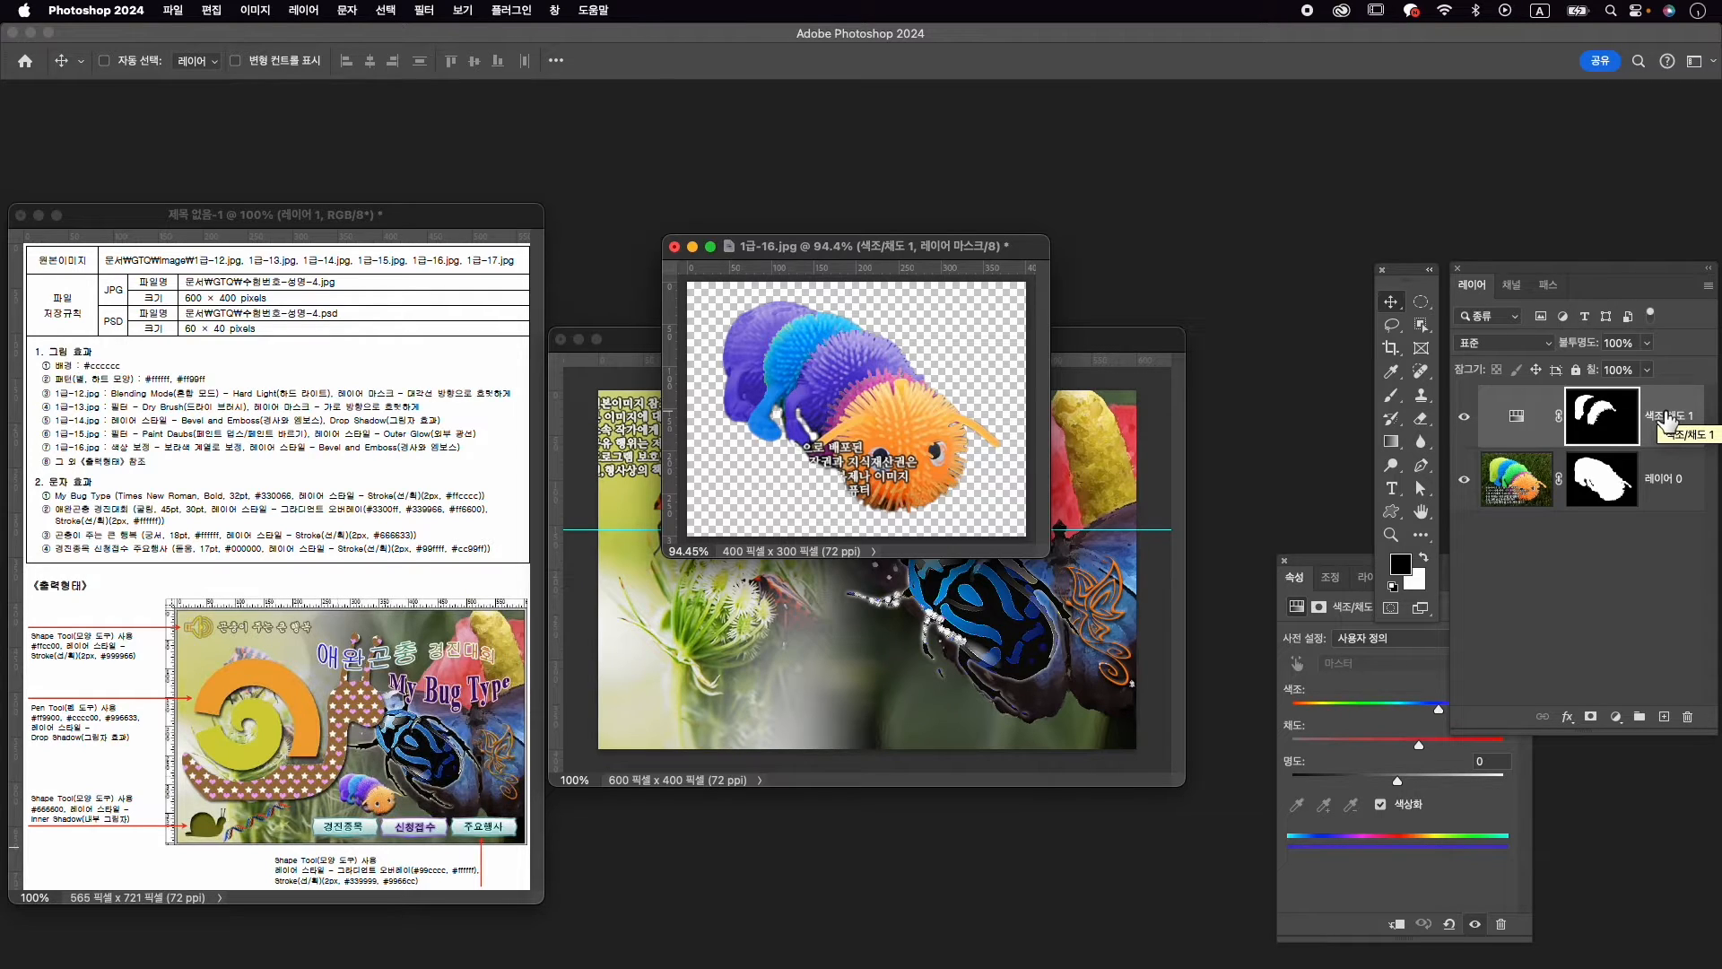
key("super+alt+shift+e")
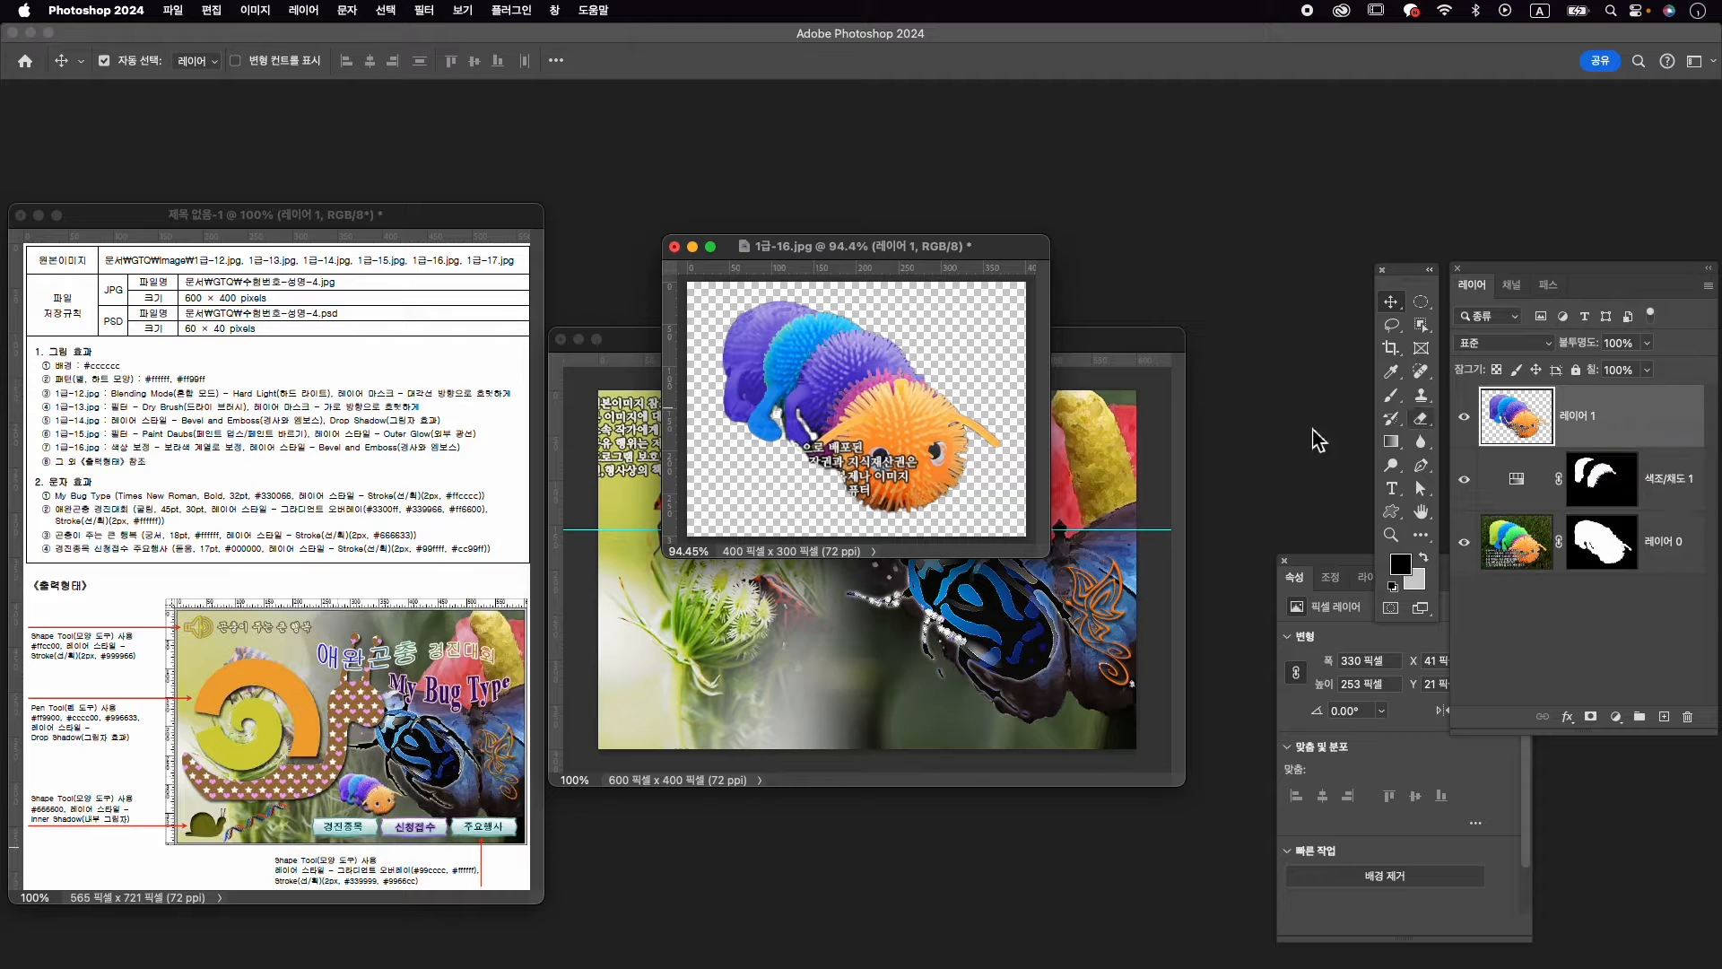
Copy the merged caterpillar layer into the poster 수험번호-성명-4.psd and close 1급-16.jpg without saving
left_click_drag(949, 418, 883, 641)
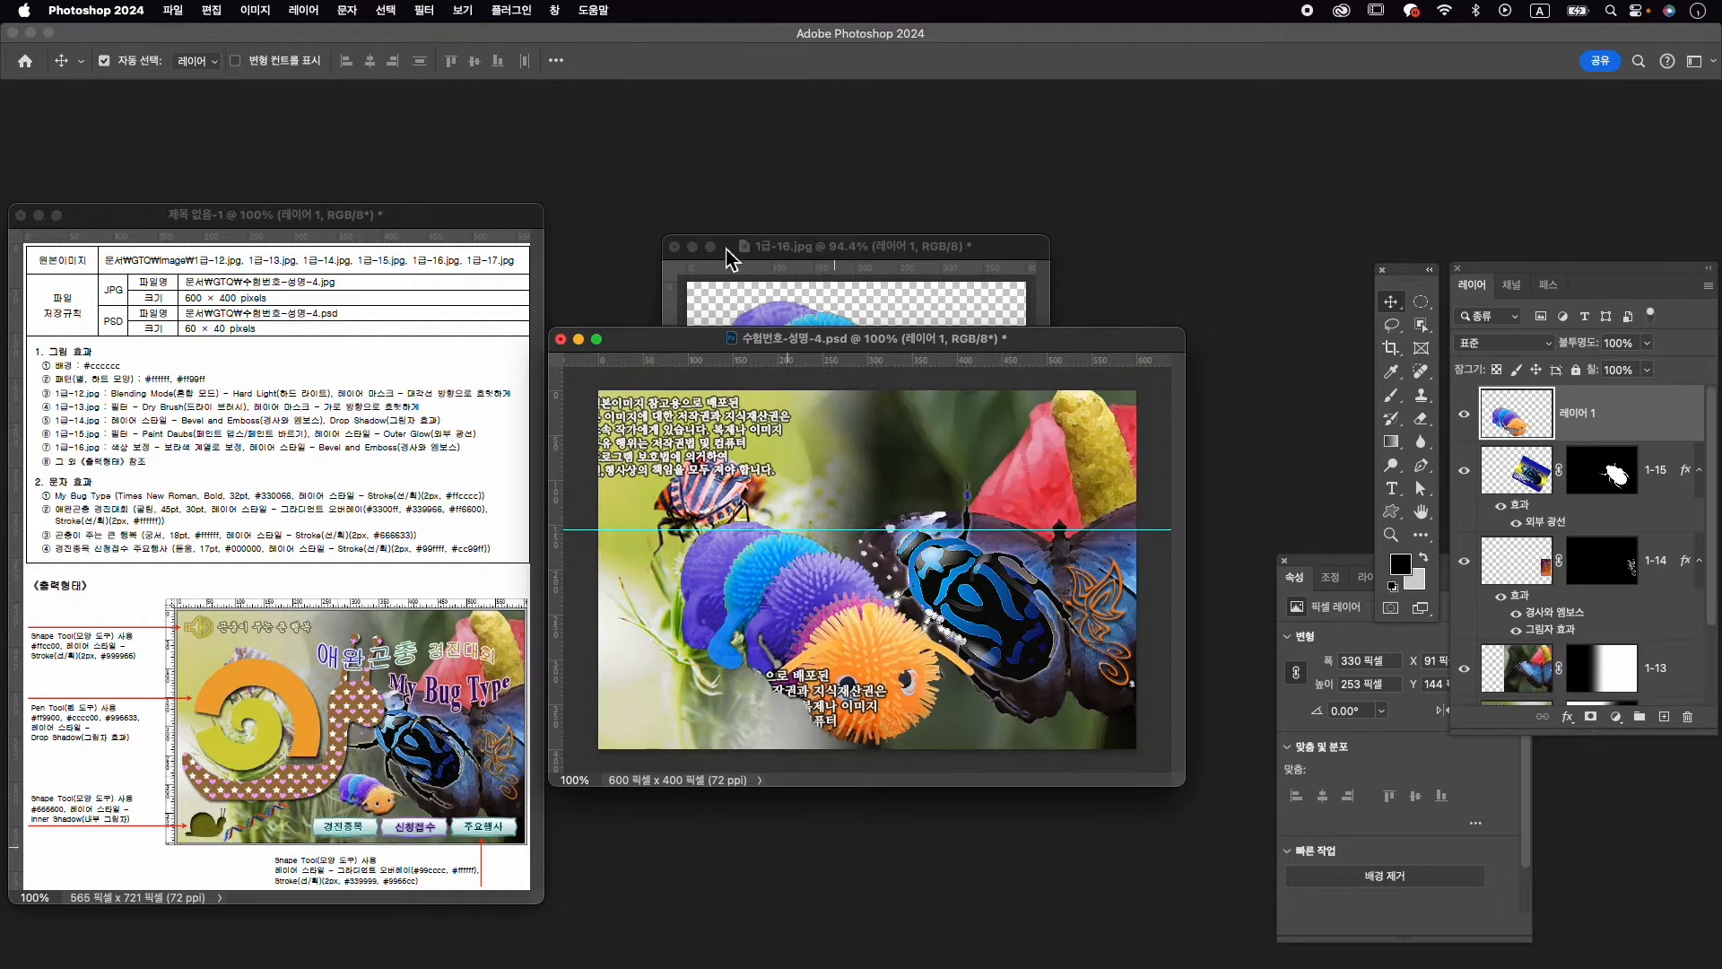
left_click(675, 246)
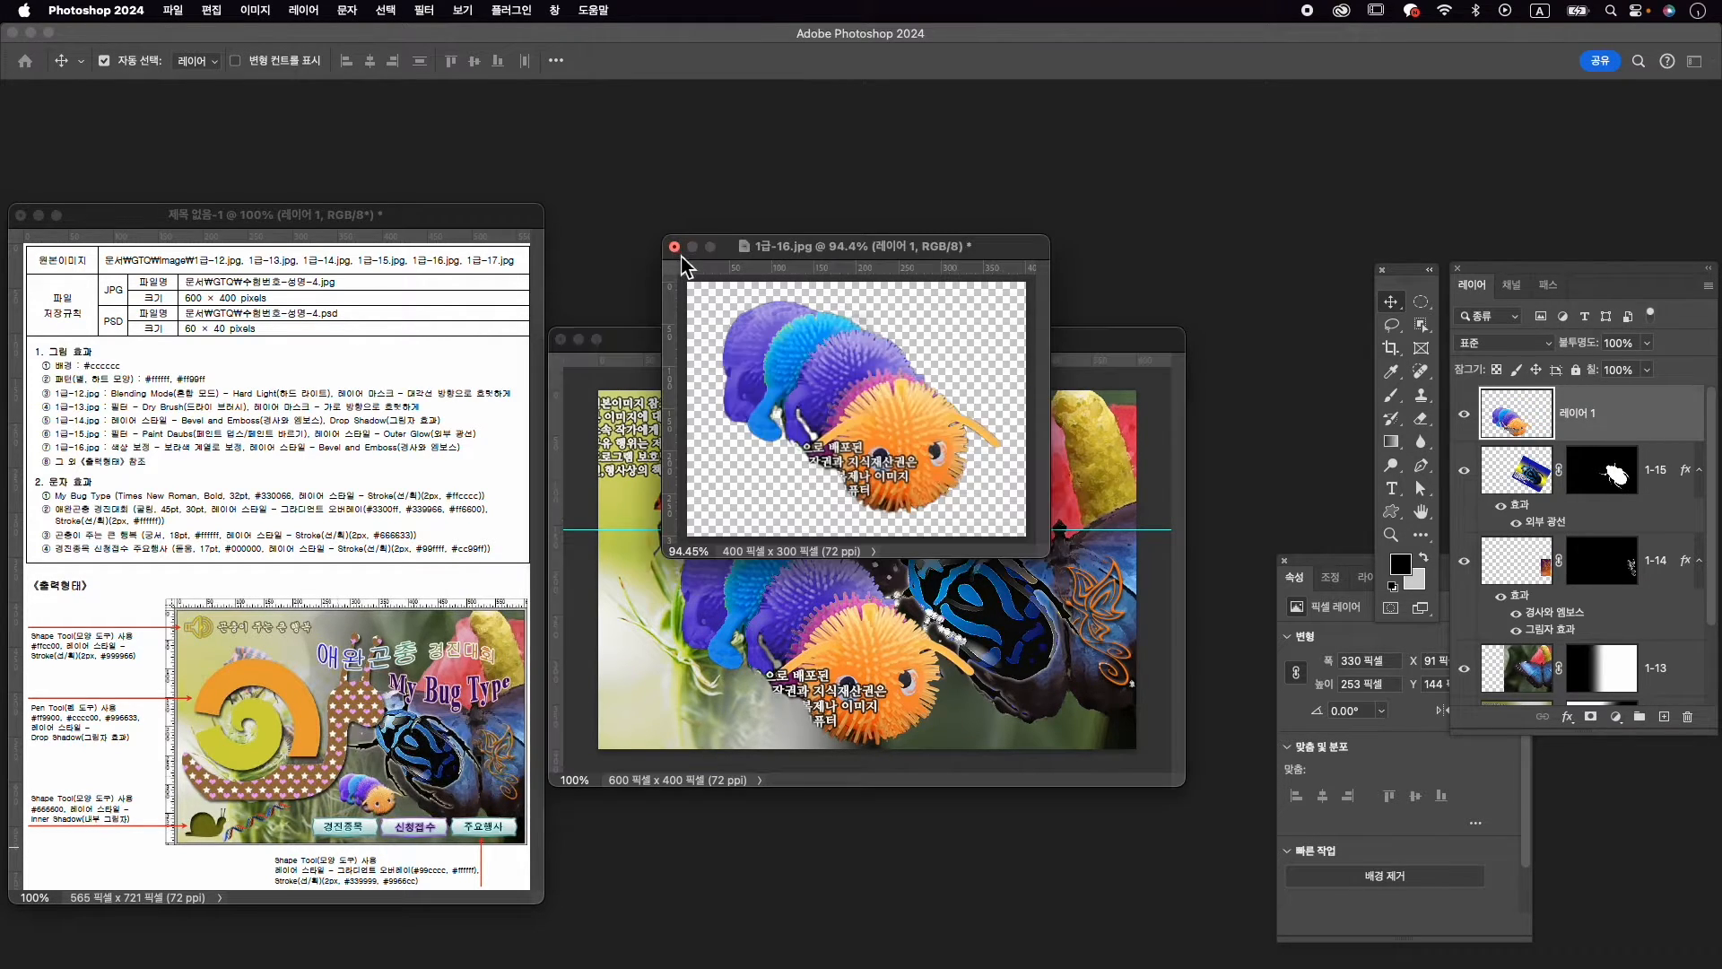
left_click(861, 405)
Scale the caterpillar to about 34%, rotate it about -13°, and place it just below and to the left of the beetle
key("super+t")
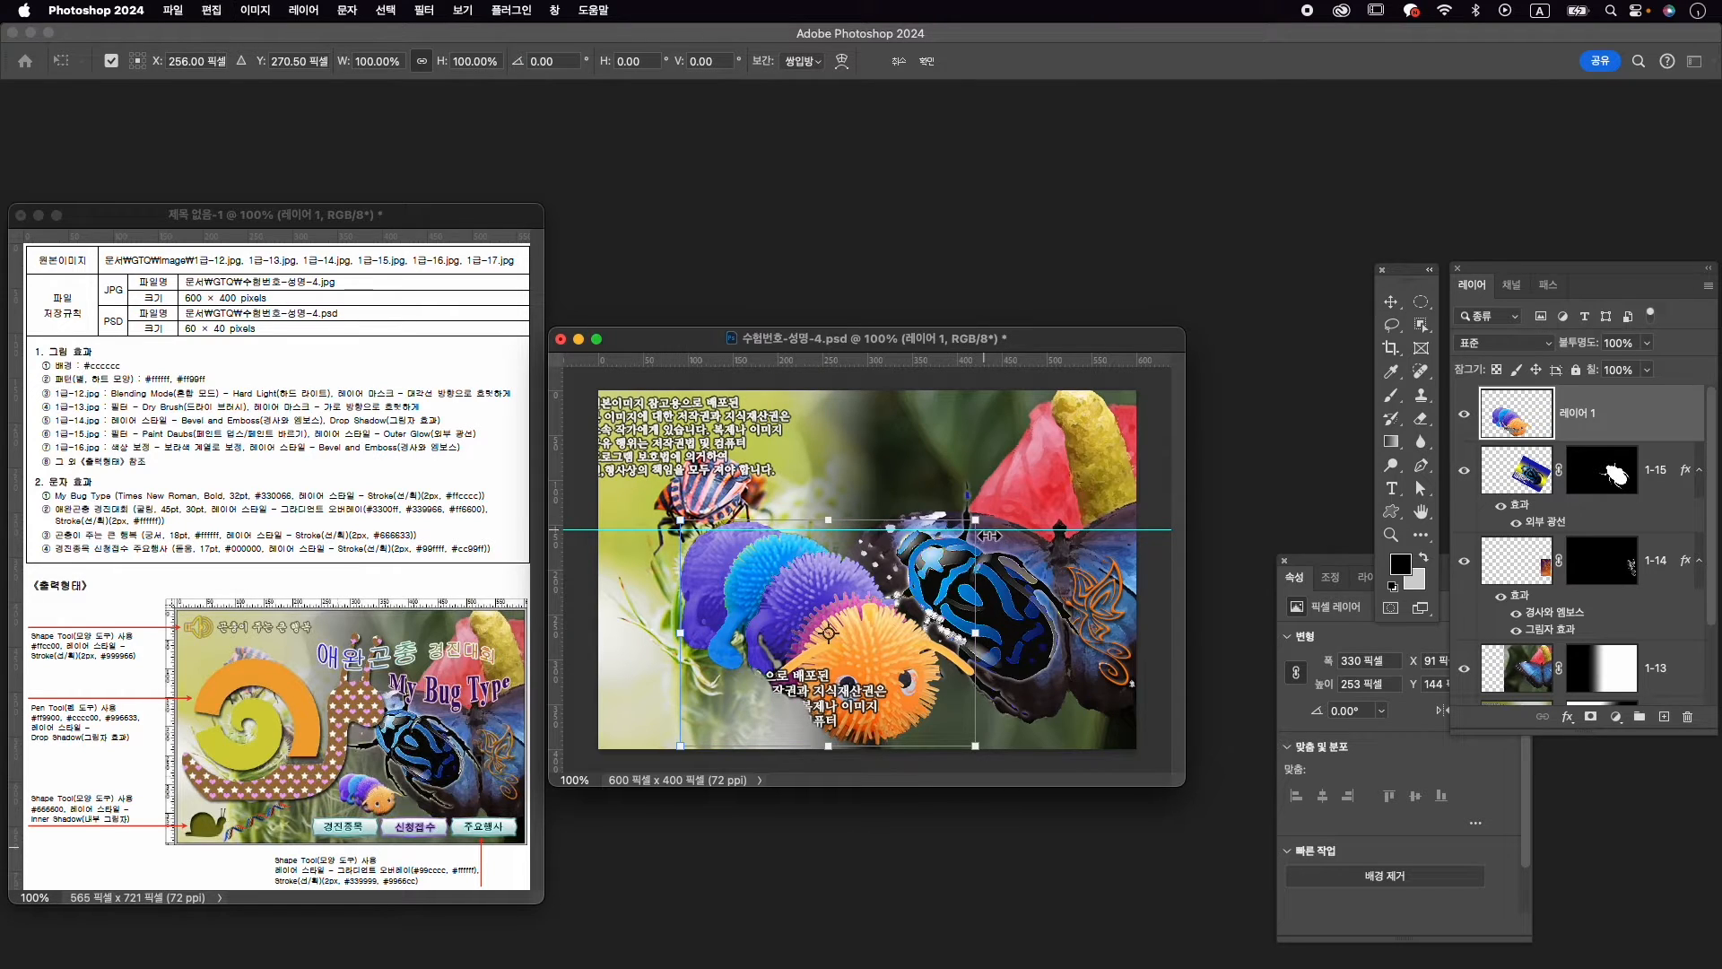
left_click_drag(975, 520, 914, 559)
left_click_drag(867, 636, 909, 686)
left_click_drag(915, 617, 863, 723)
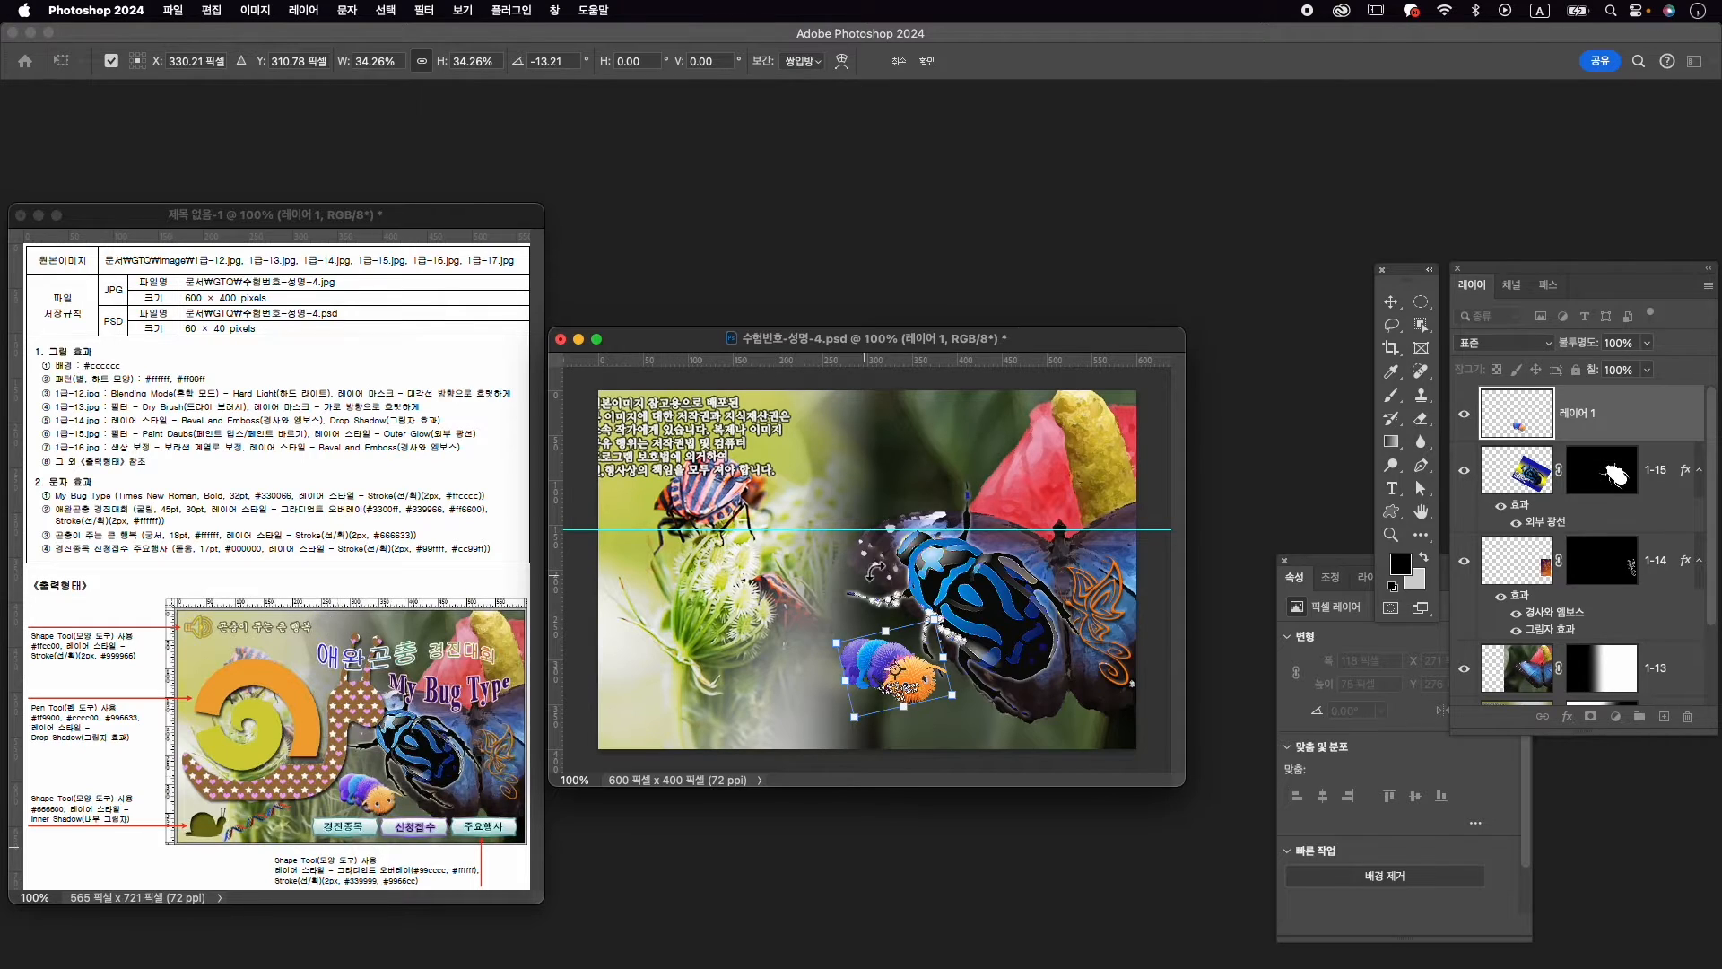
left_click_drag(871, 665, 867, 668)
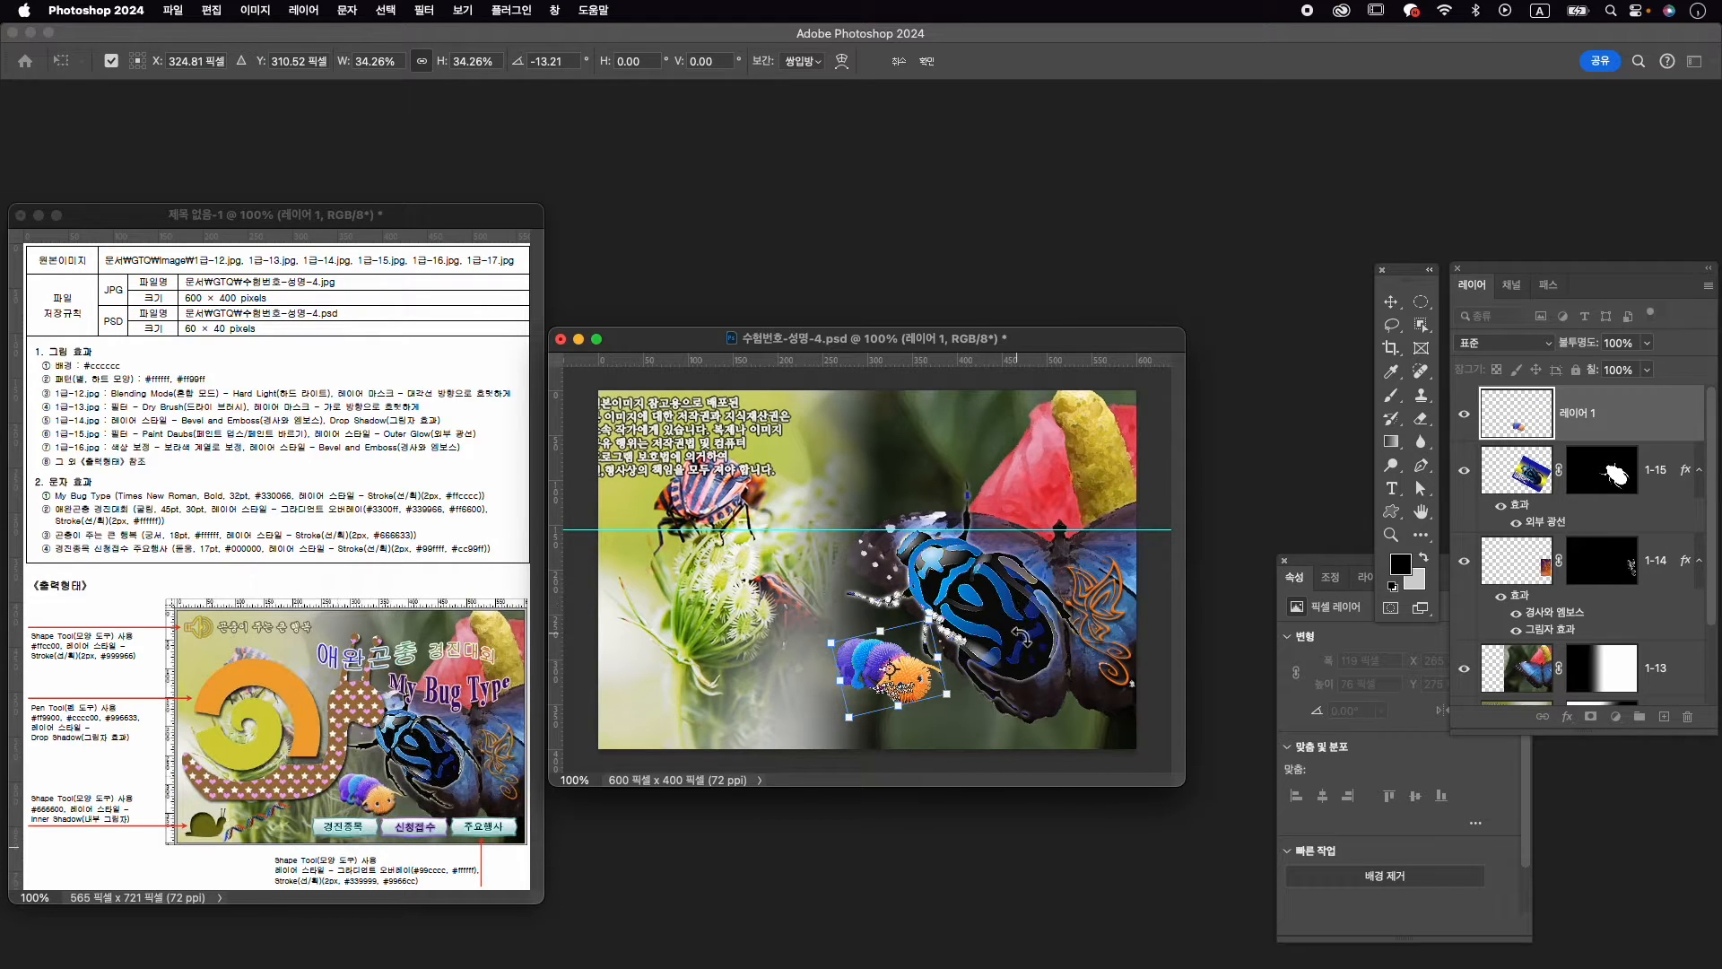
key("Return")
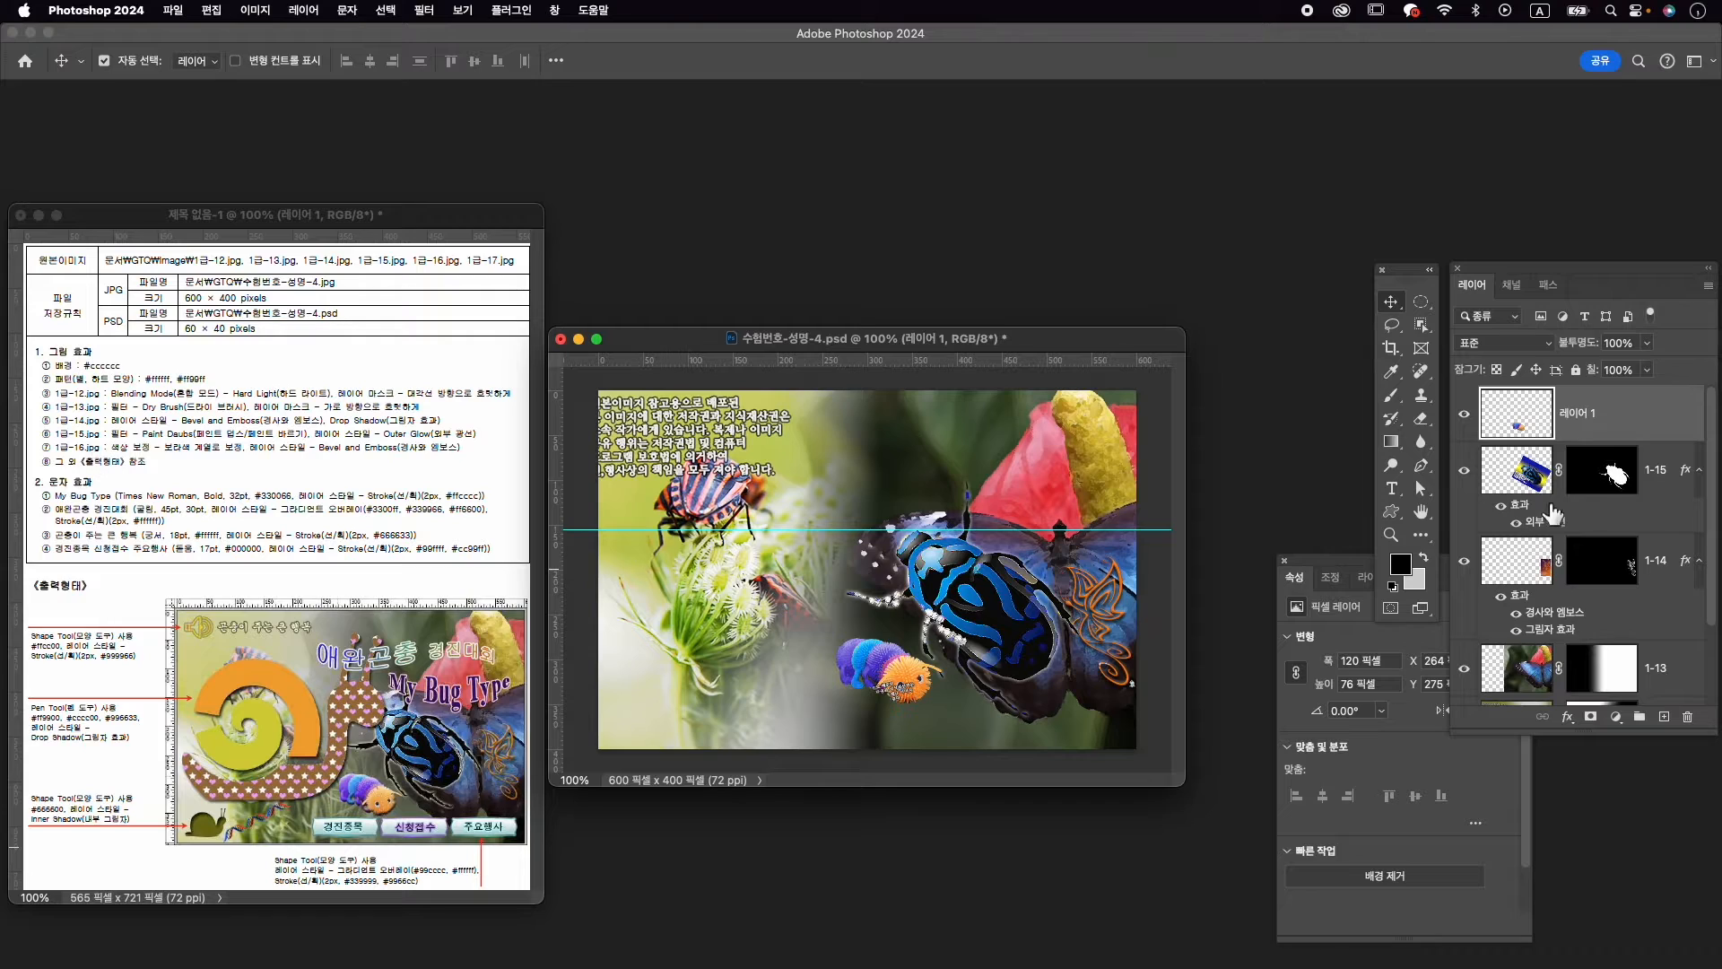
Rename the poster's caterpillar layer after its source image number, beginning with 1-1
double_click(1595, 416)
type("1-1")
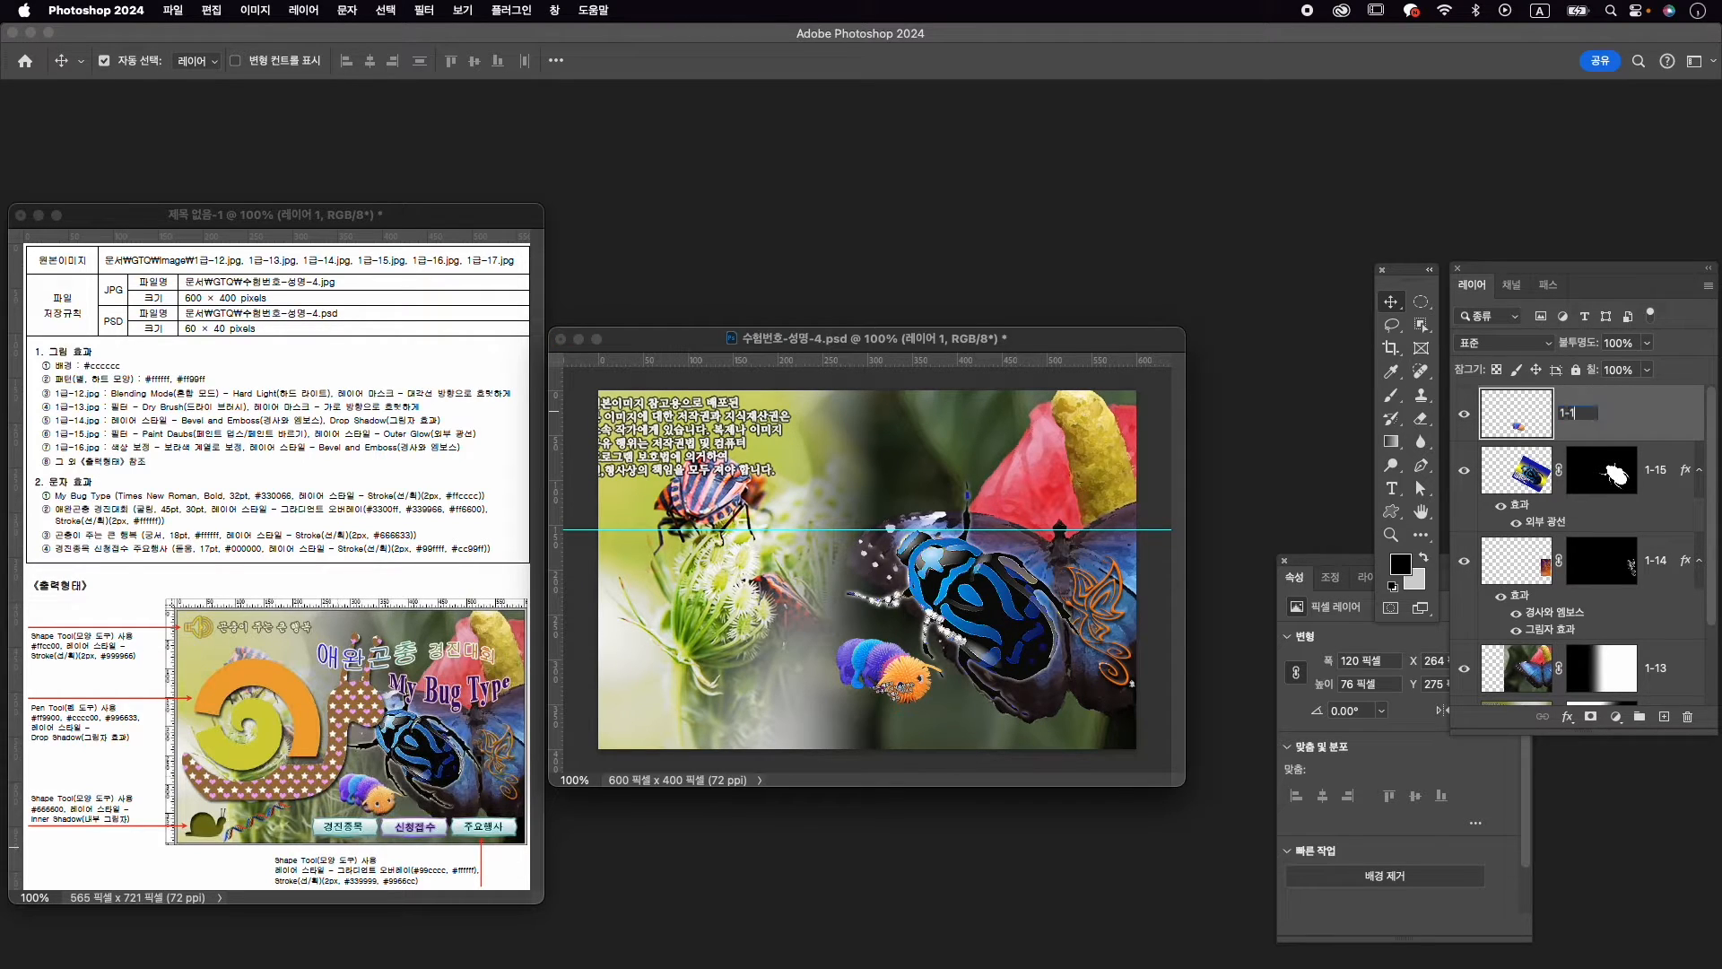
Rename the caterpillar layer as 1-16 and save the document
type("6")
key("Return")
key("super+s")
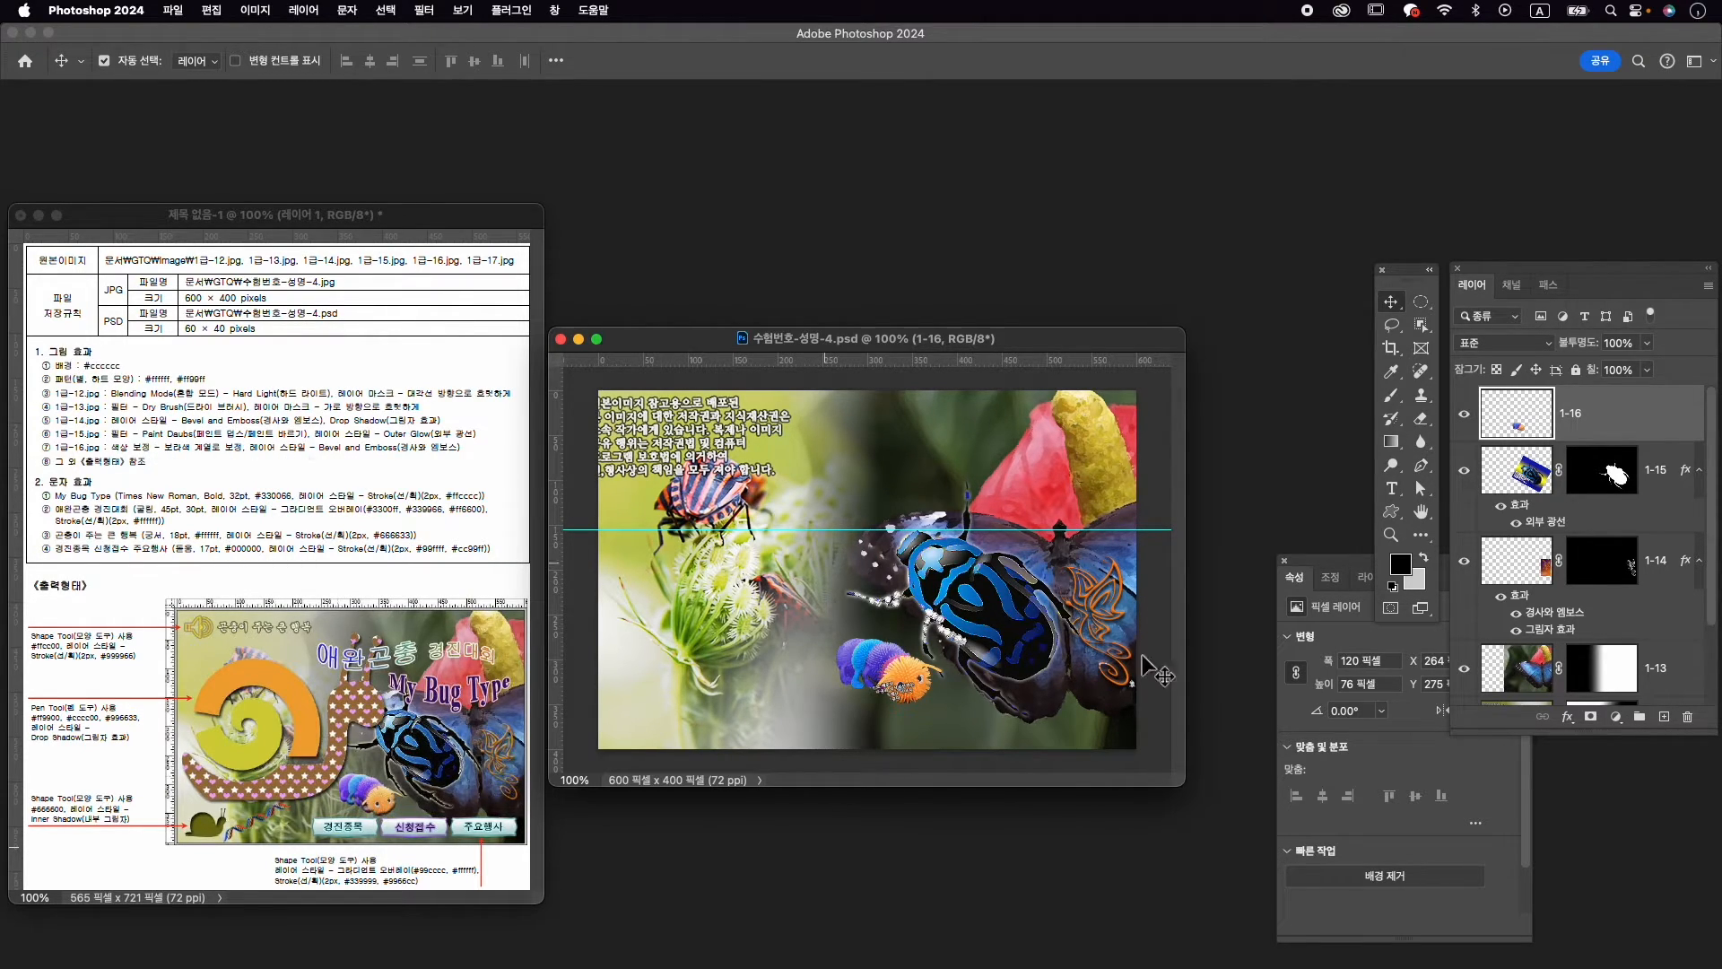
Add a Bevel and Emboss layer style with its default settings to layer 1-16
left_click(1576, 724)
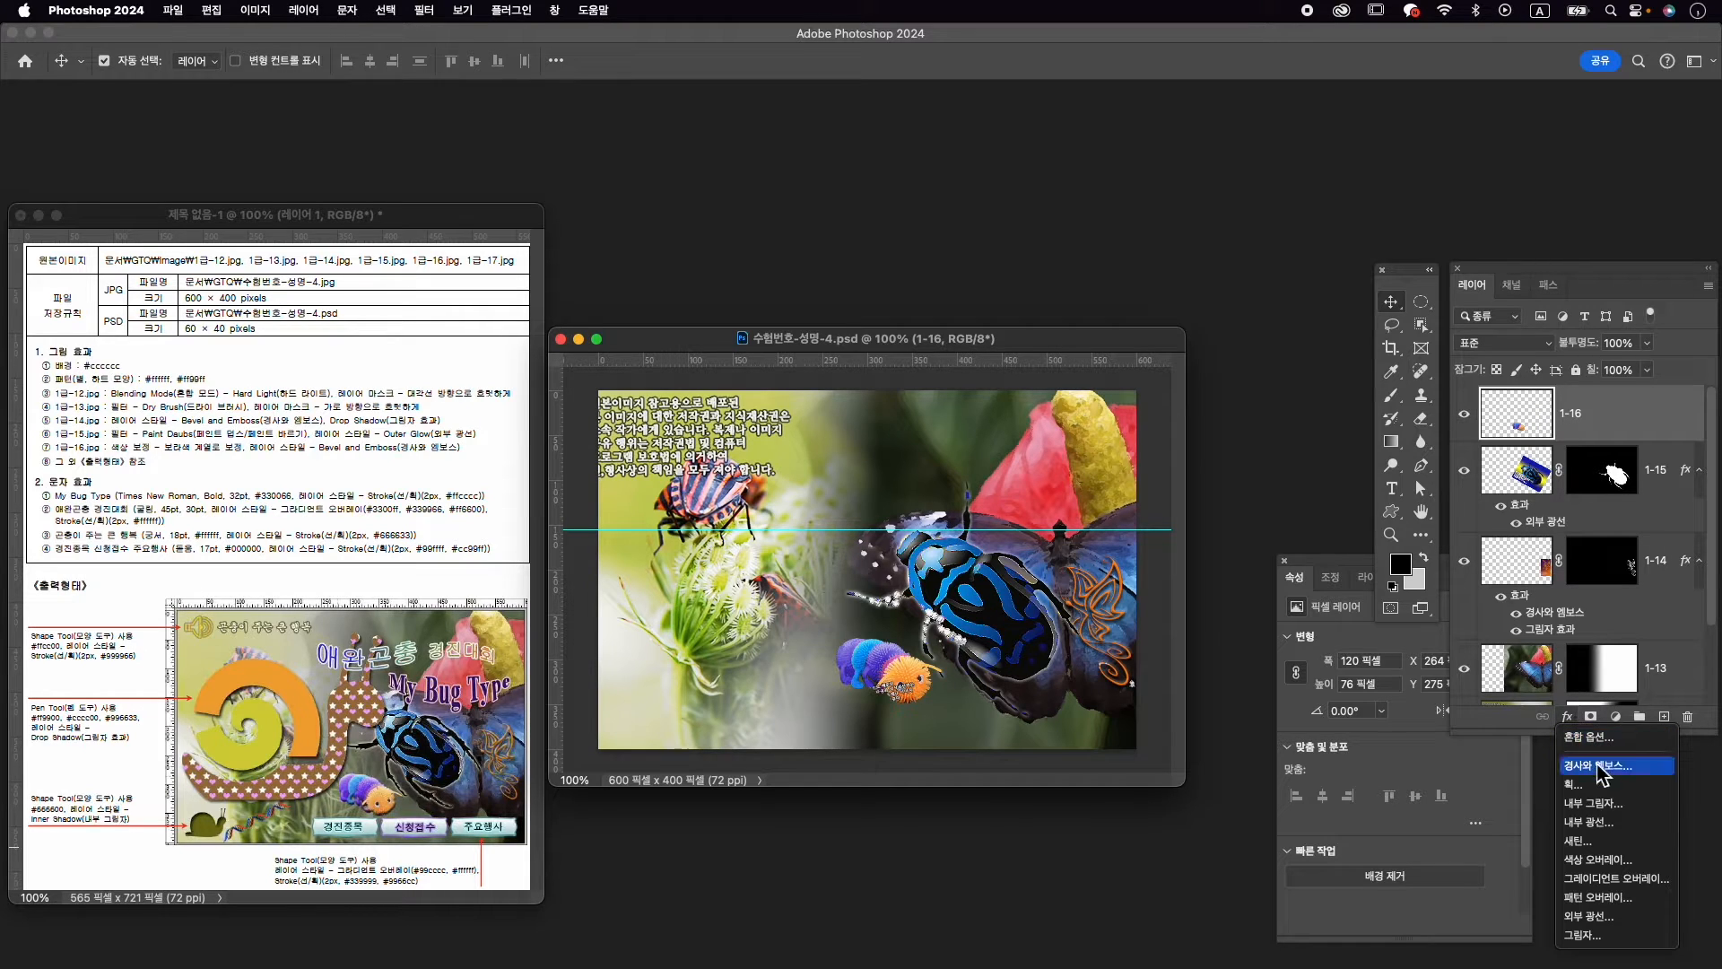
left_click(1601, 777)
left_click(1617, 524)
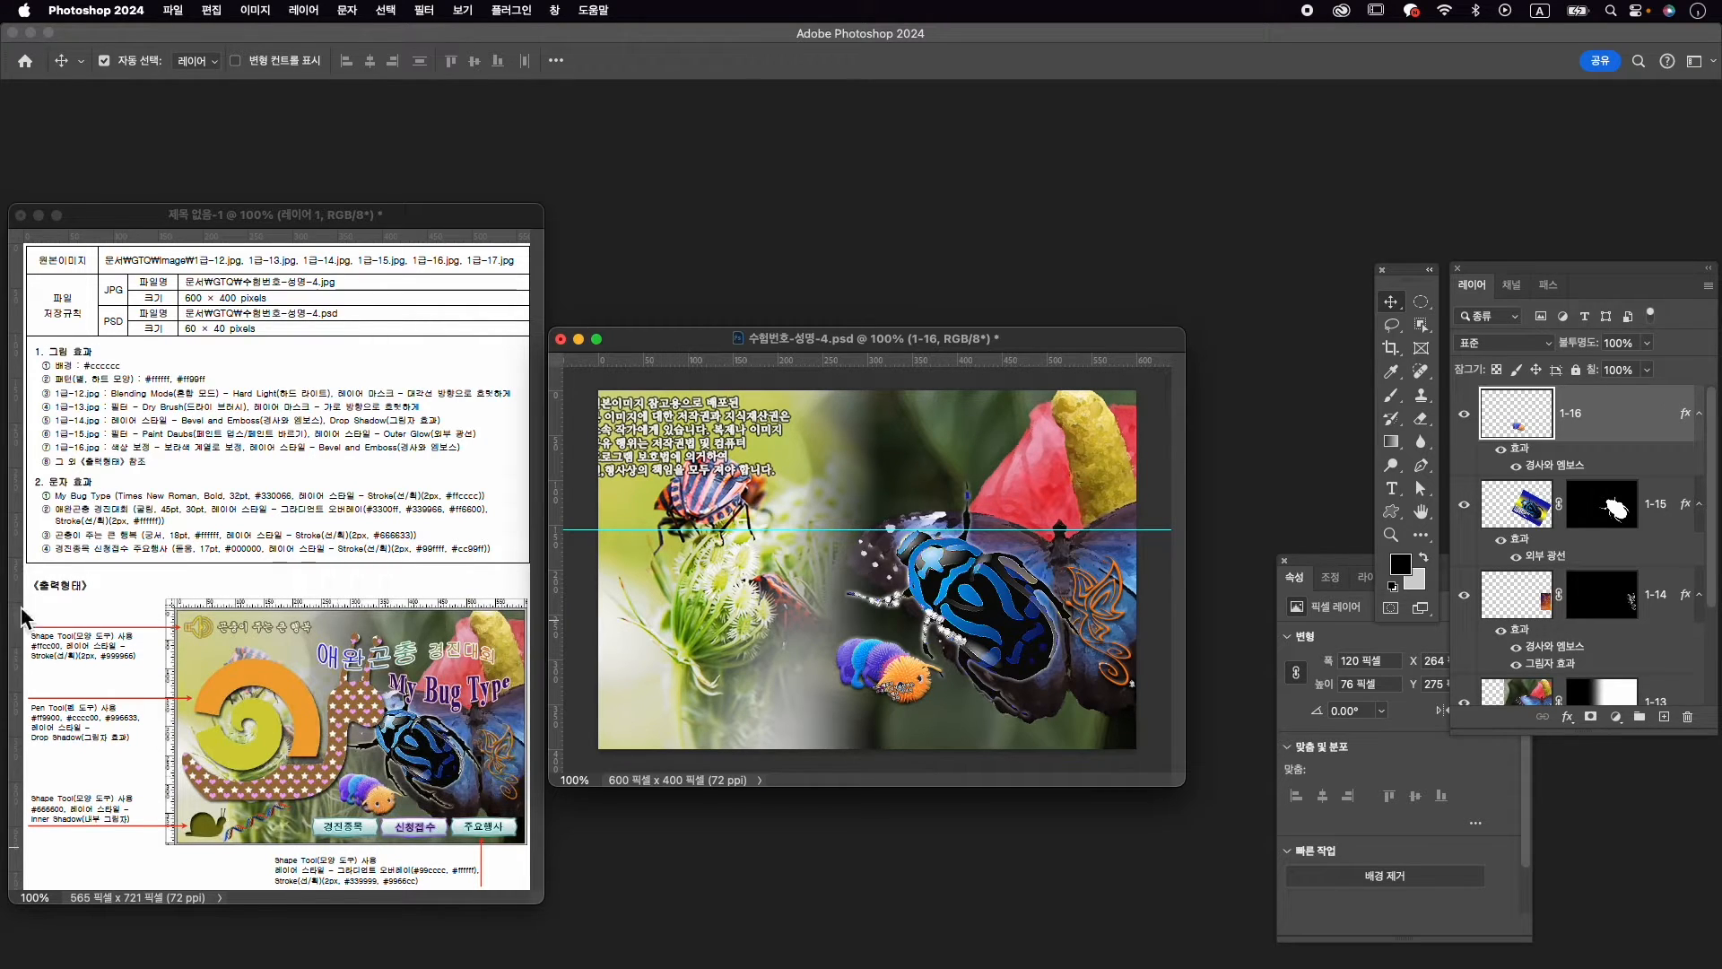
Search the custom shape library for 스피커
left_click(558, 11)
left_click(592, 285)
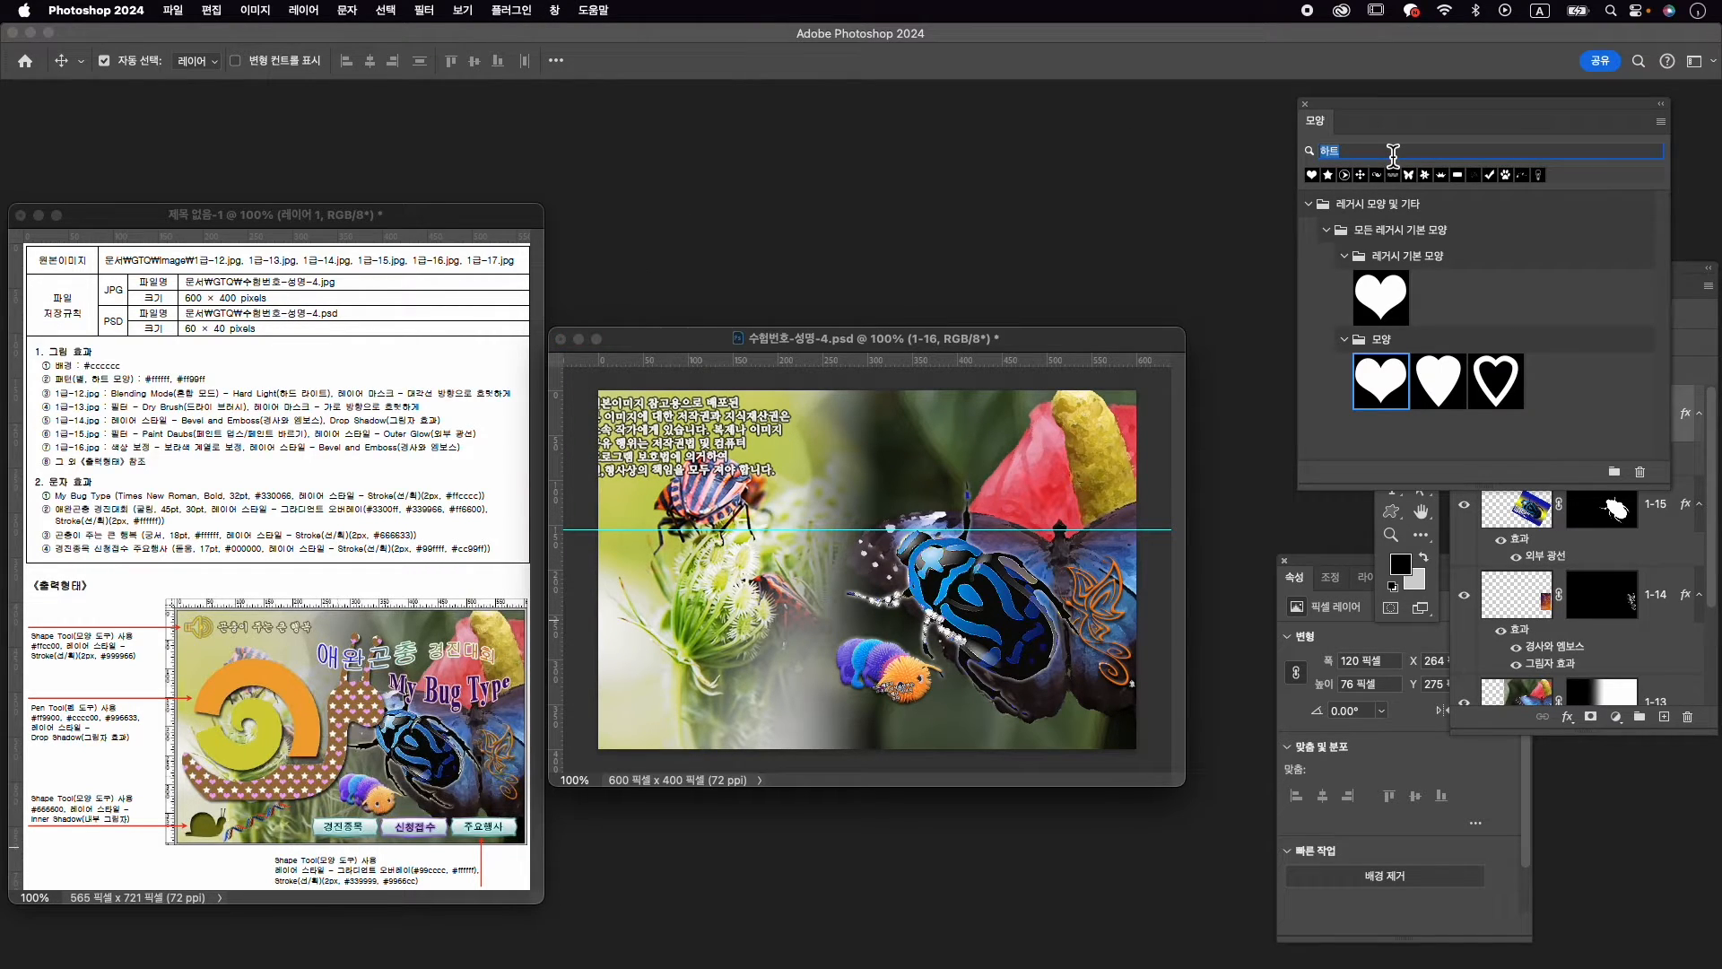
type("tm")
key("BackSpace")
key("BackSpace")
key("ctrl+space")
type("스피커")
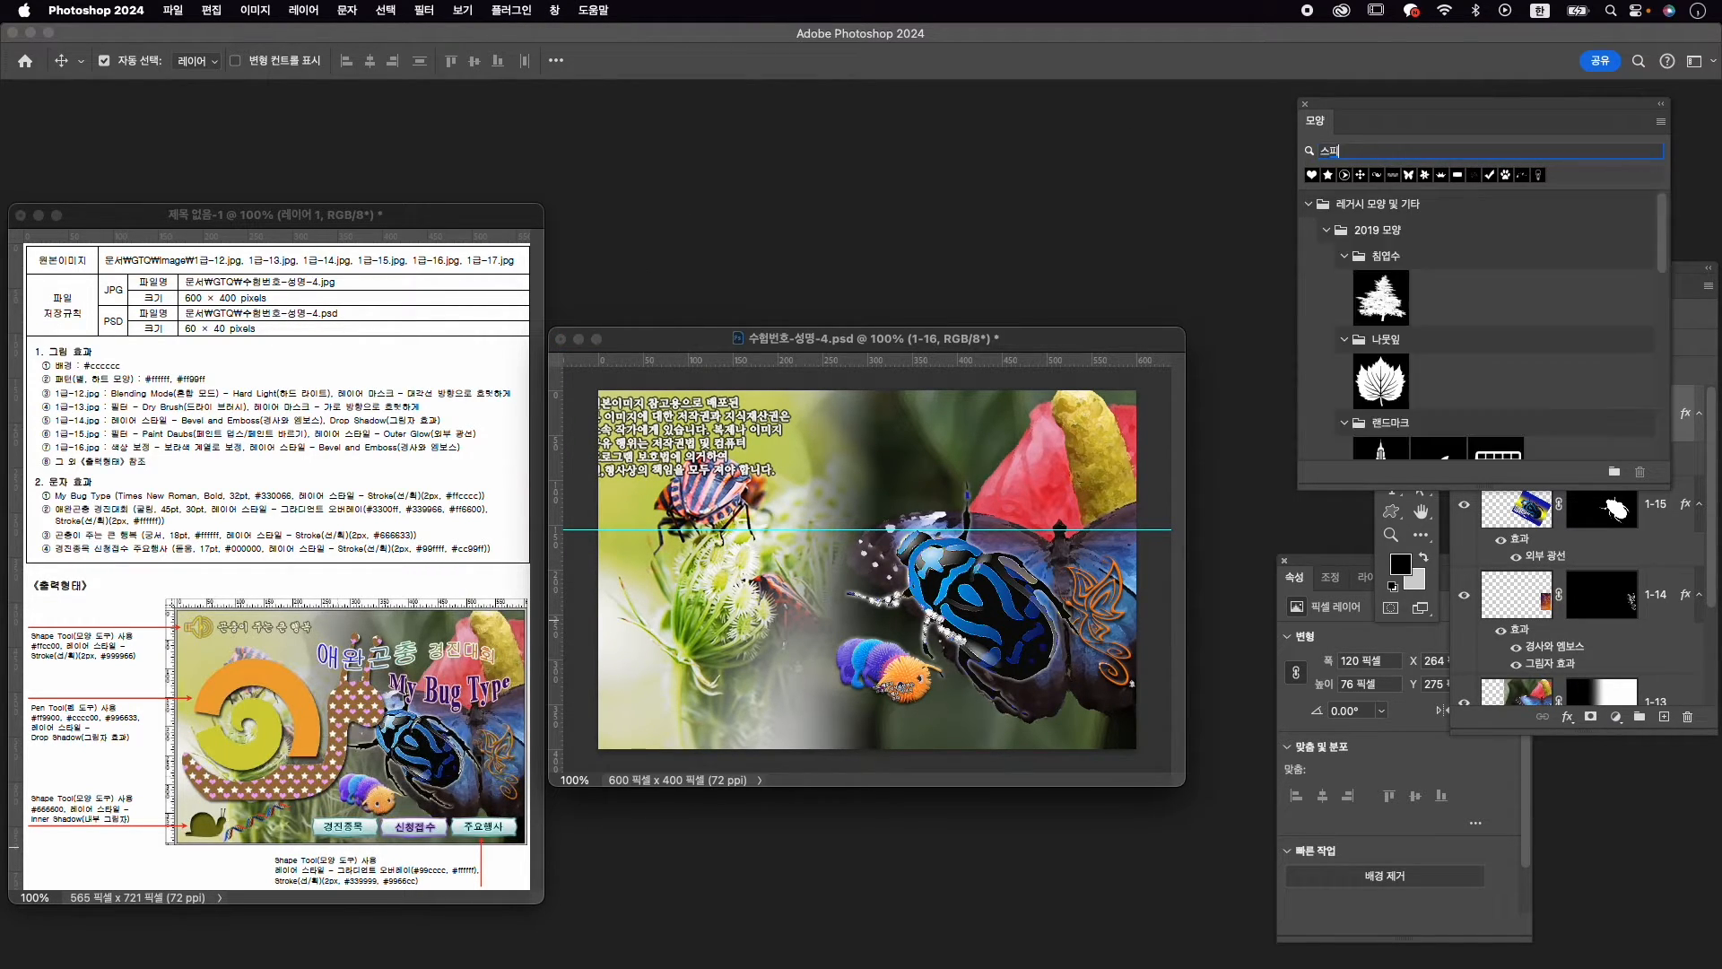
double_click(1387, 154)
key("Return")
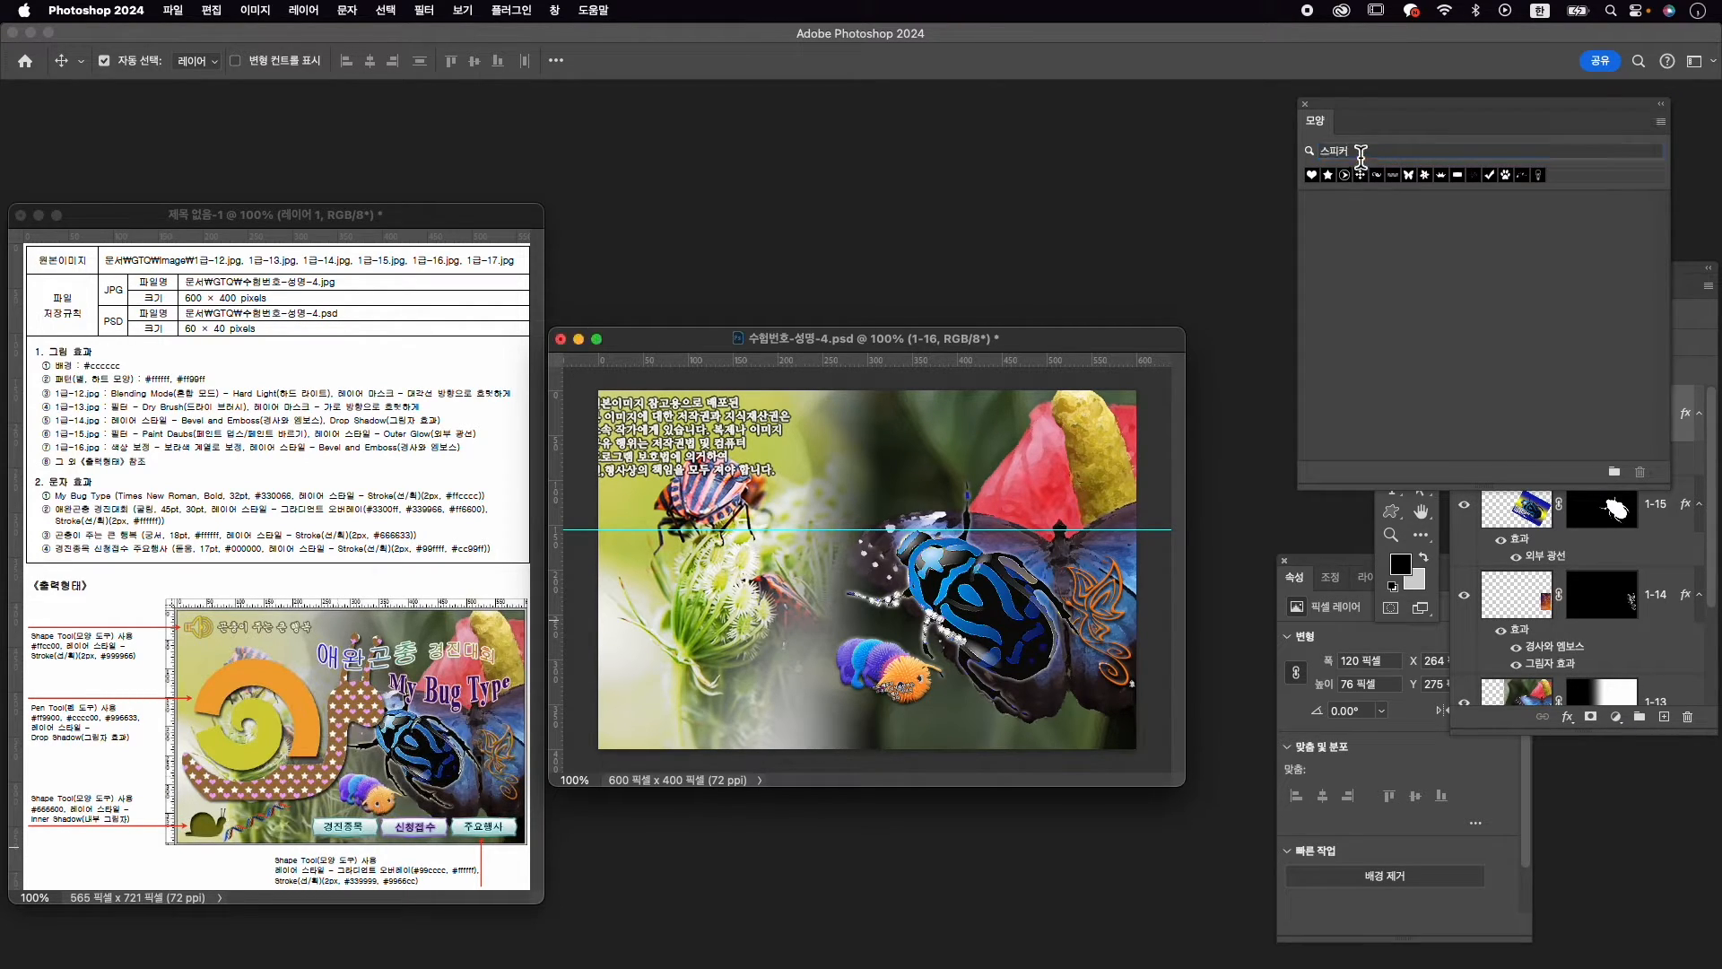
Clear the shape search and select the speaker shape with sound waves from the 모든 레거시 기본 모양 collection
double_click(1361, 155)
key("BackSpace")
key("Return")
left_click(1310, 207)
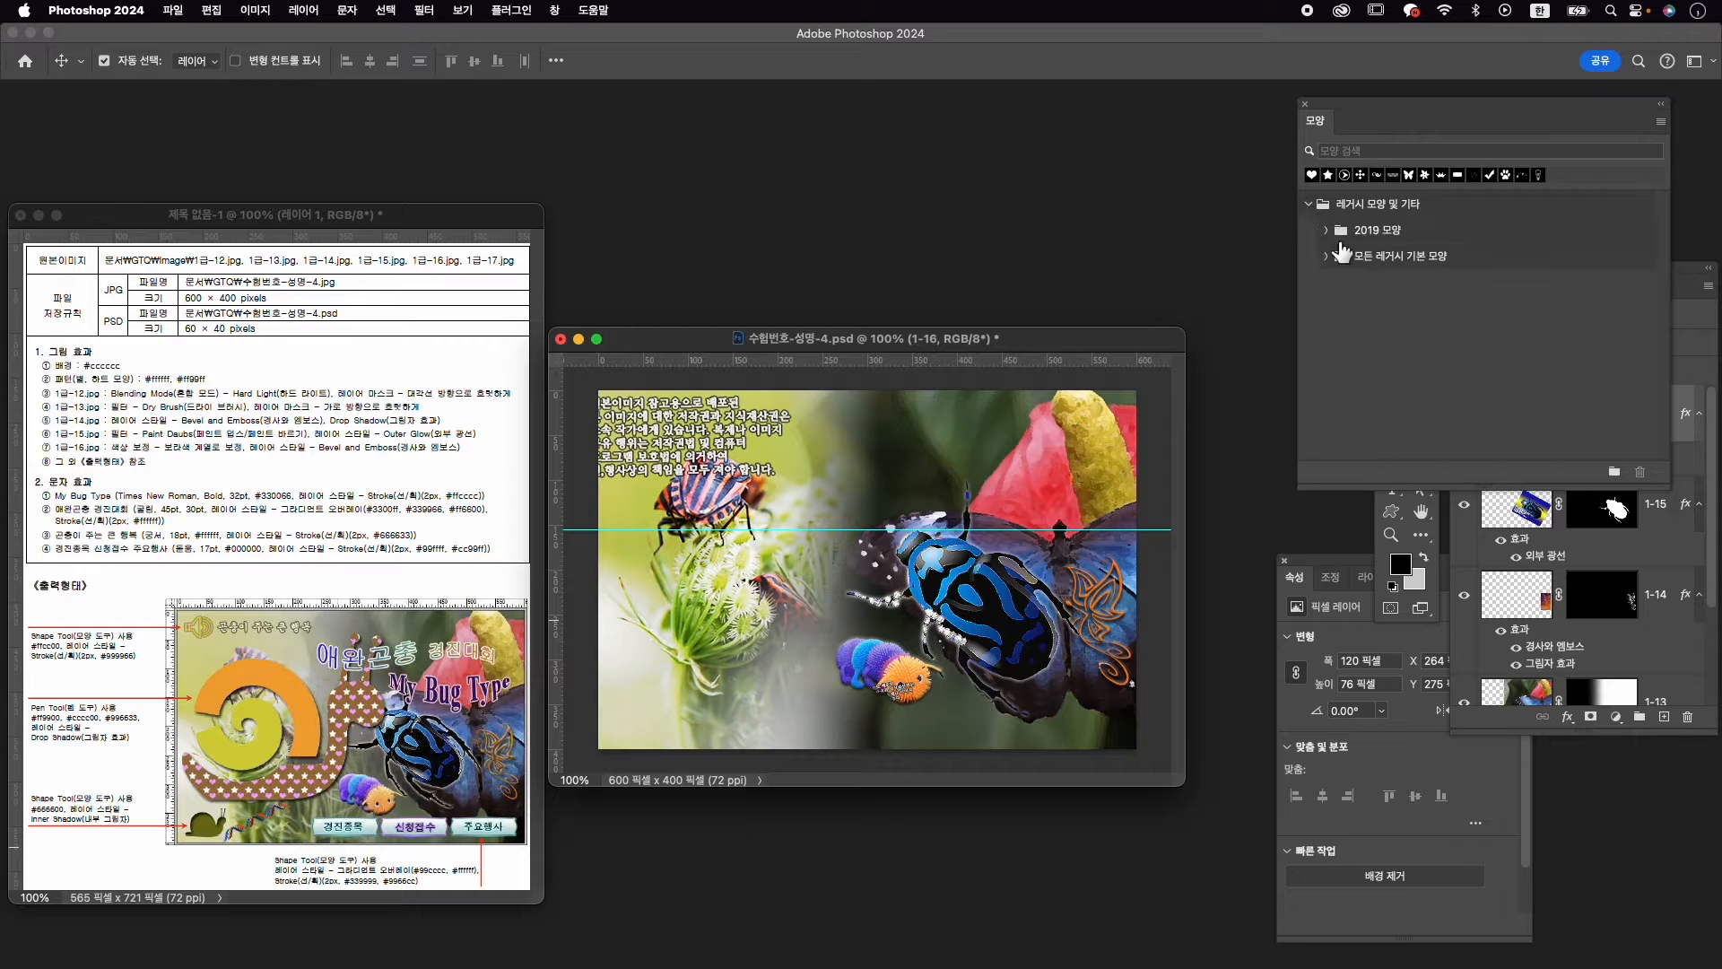
left_click(1329, 262)
scroll(1380, 332, "down", 3)
left_click(1346, 449)
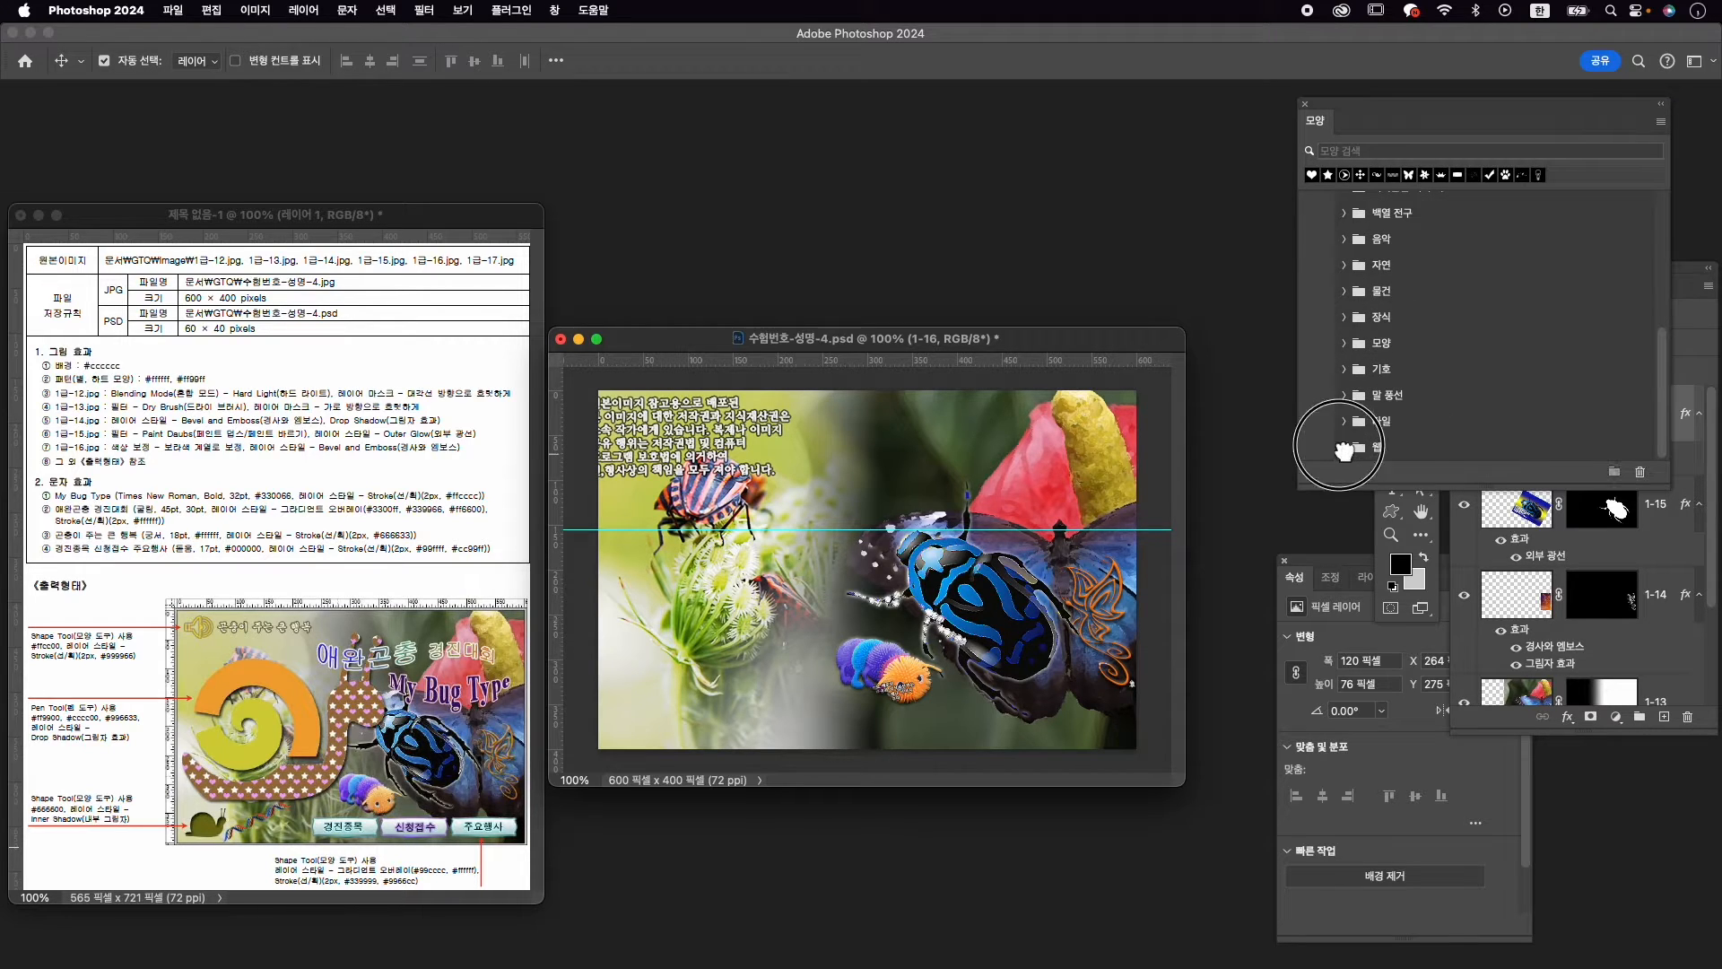
scroll(1435, 377, "down", 3)
scroll(1476, 414, "down", 2)
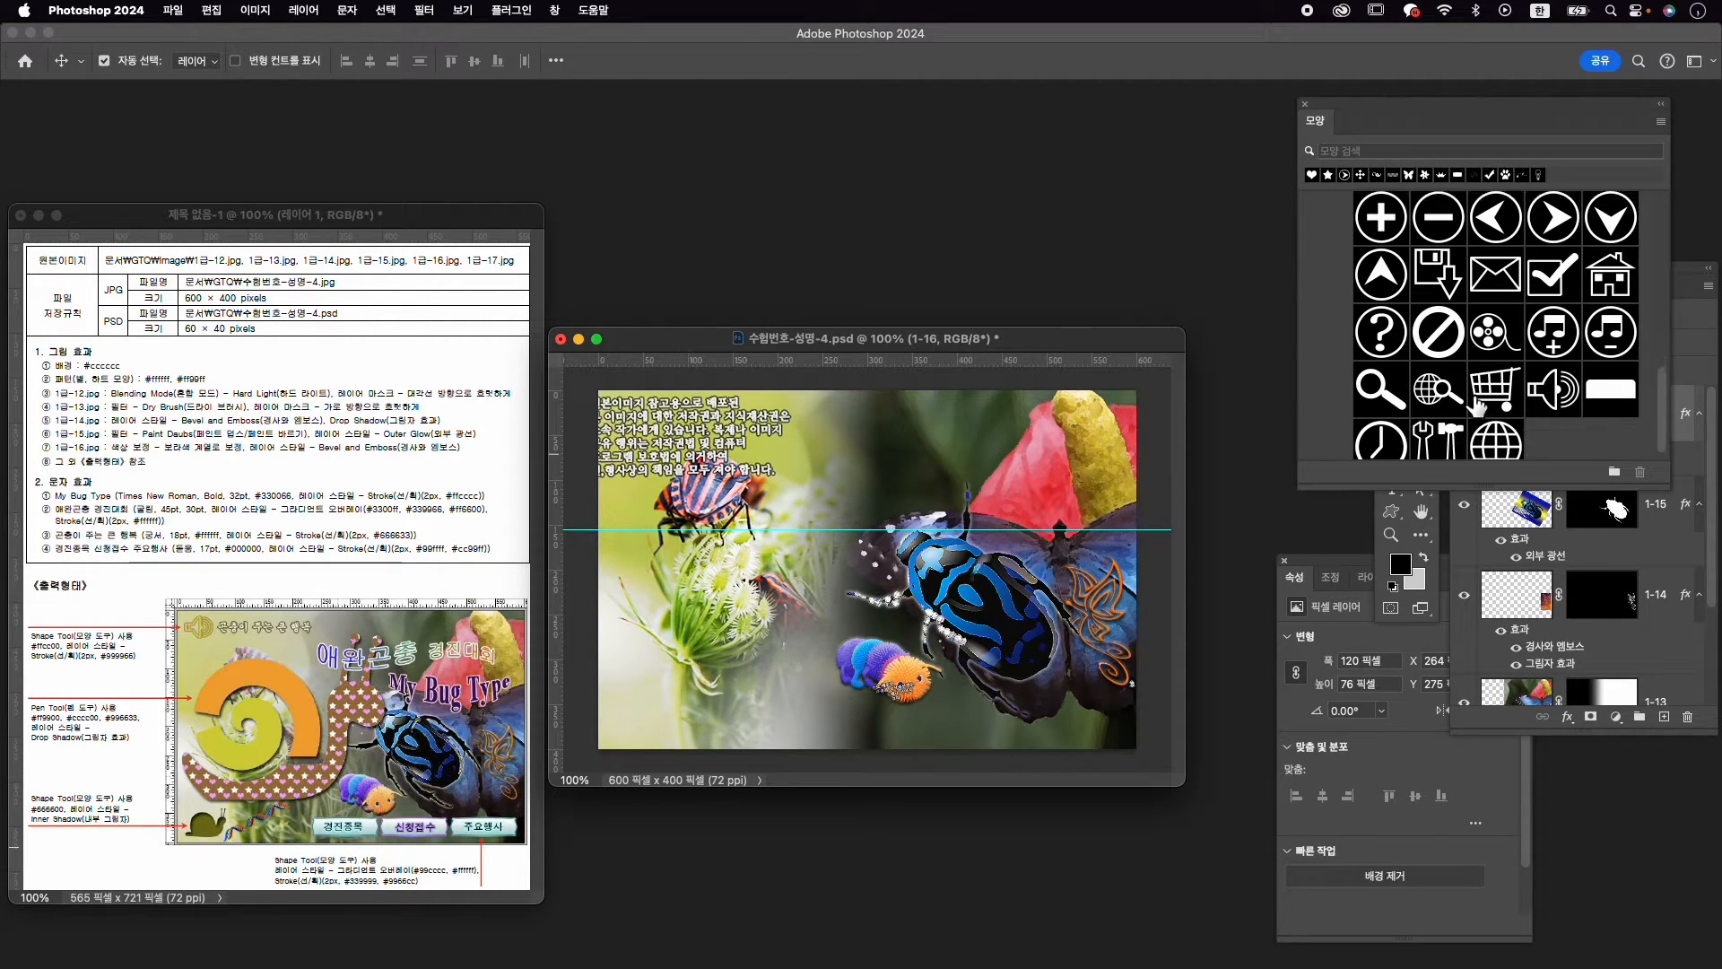
left_click(1557, 375)
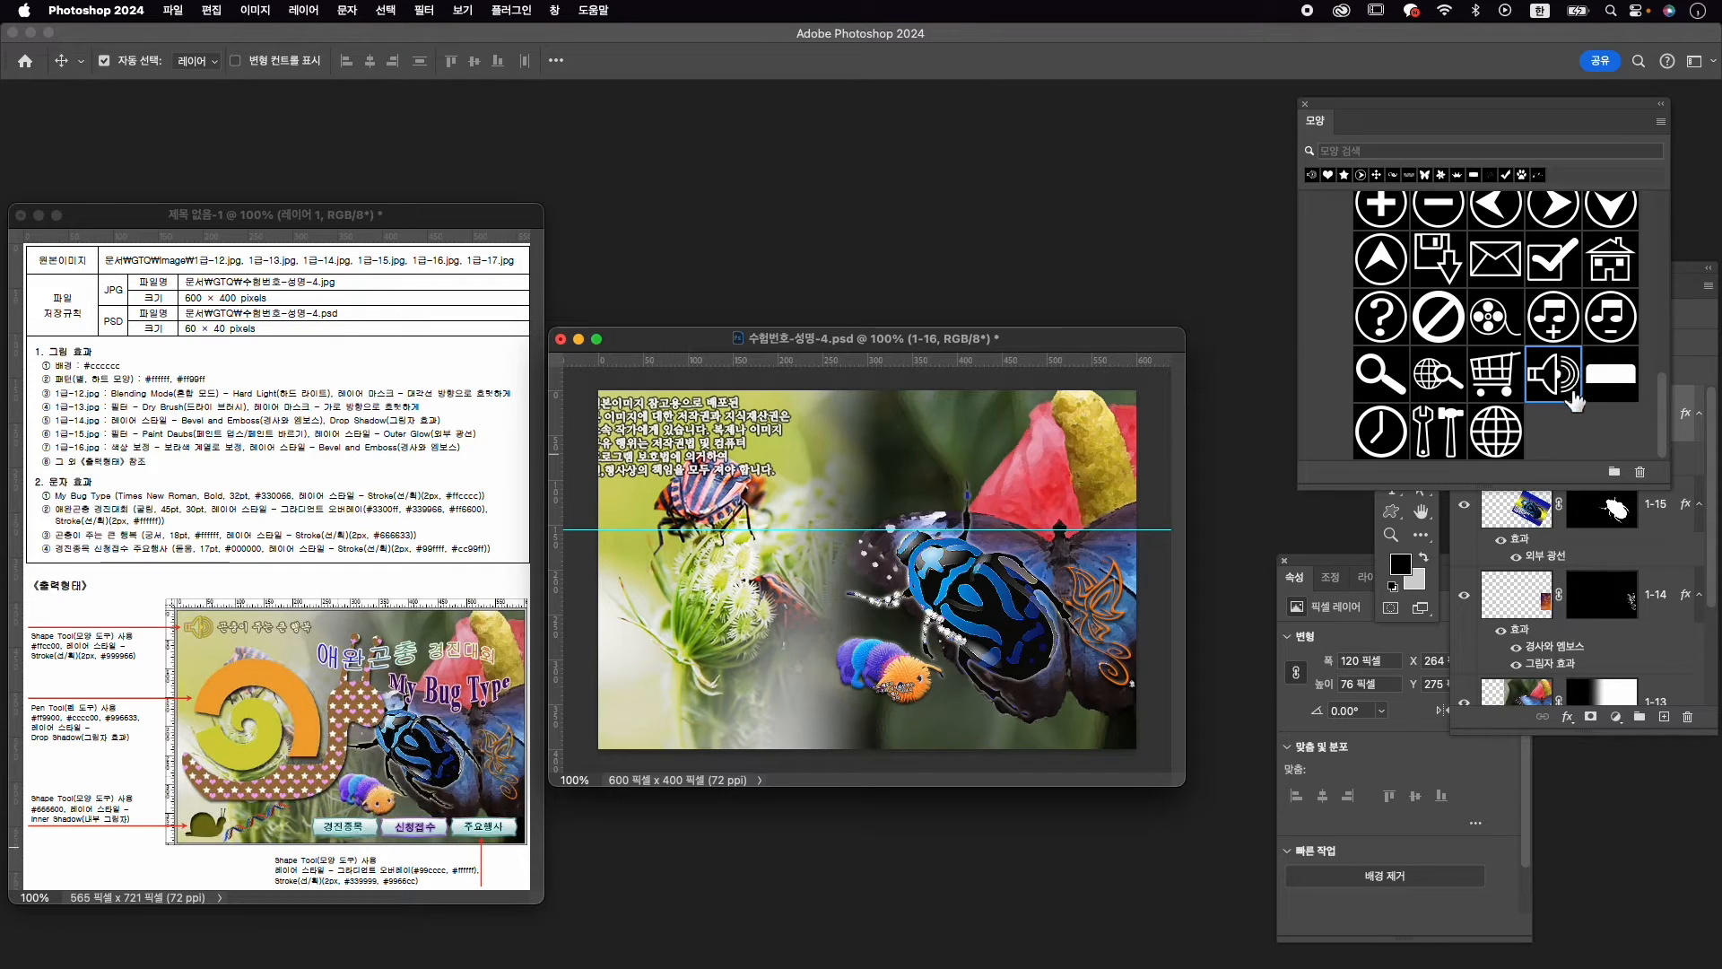
Draw the speaker as a custom shape about 53 × 42 px near the image's upper-left corner
left_click(1390, 513)
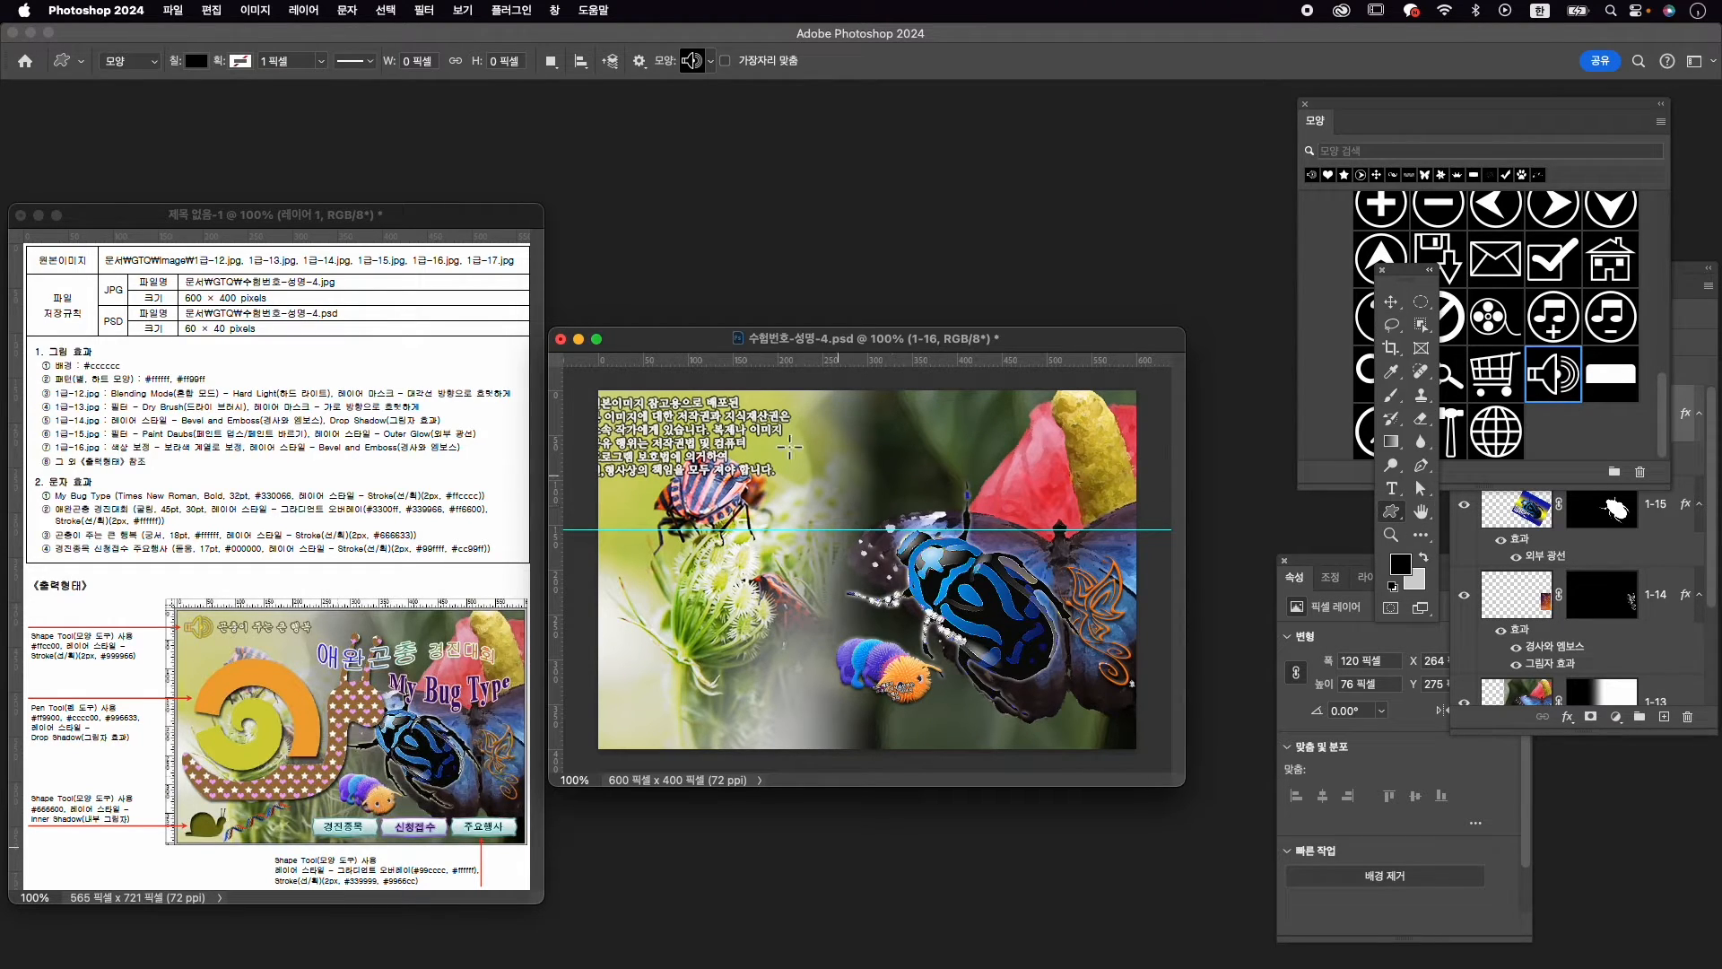
left_click_drag(615, 409, 663, 441)
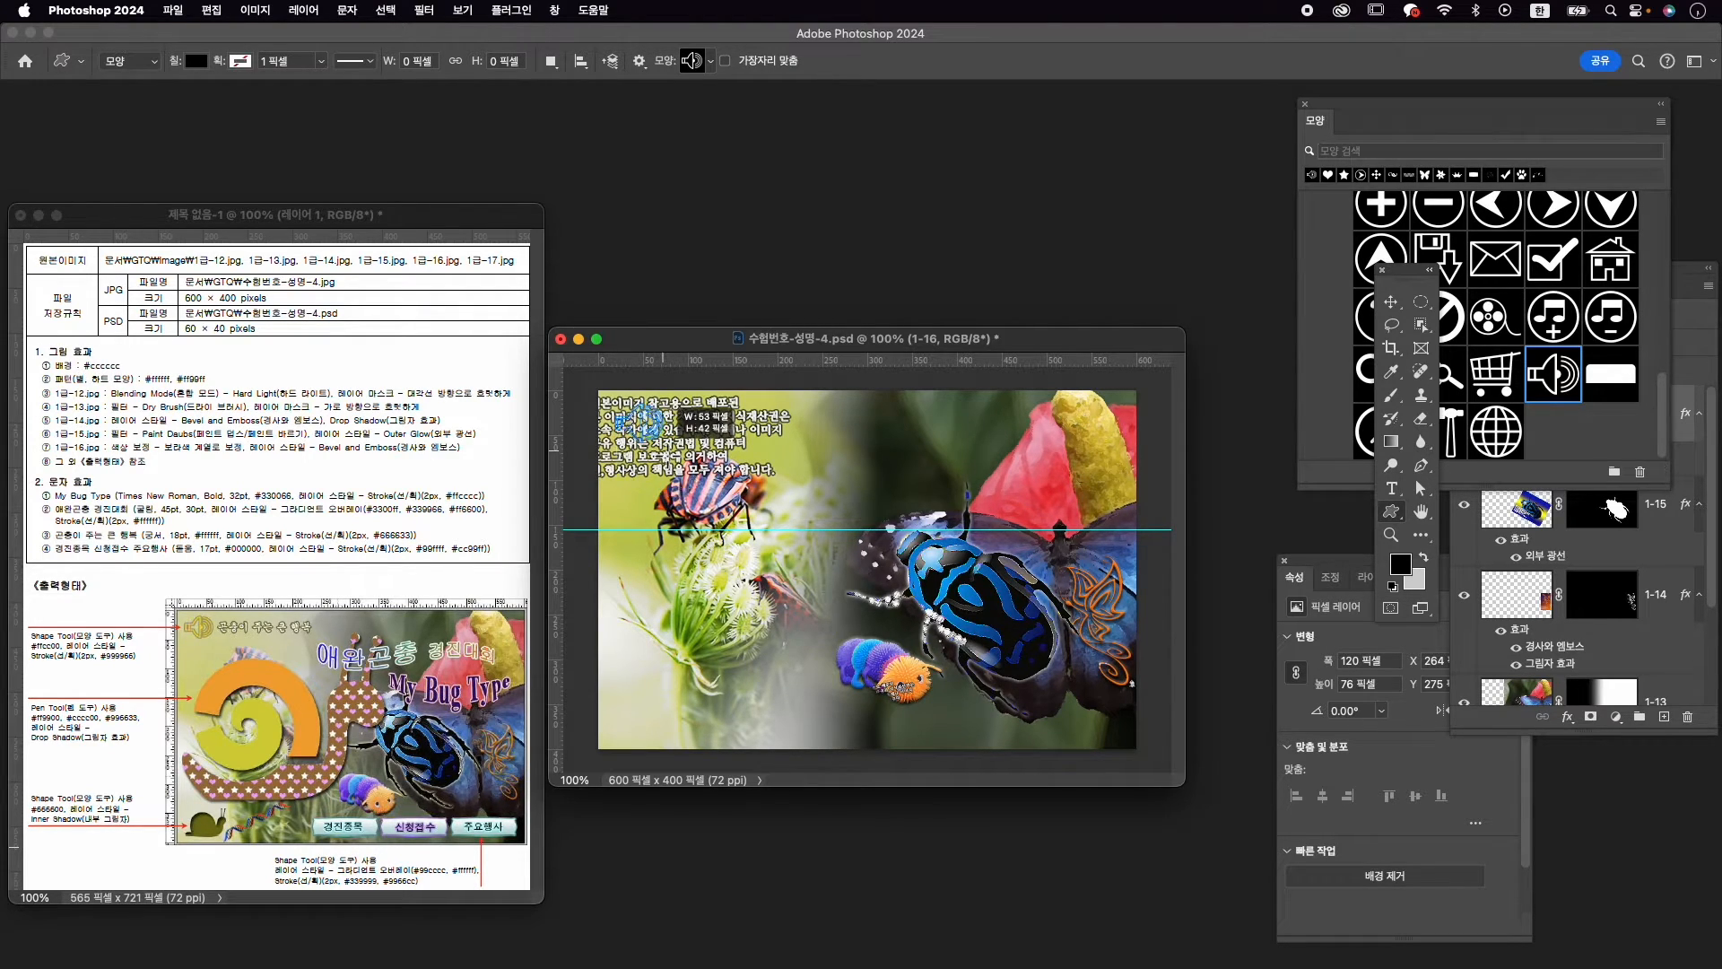
key("r")
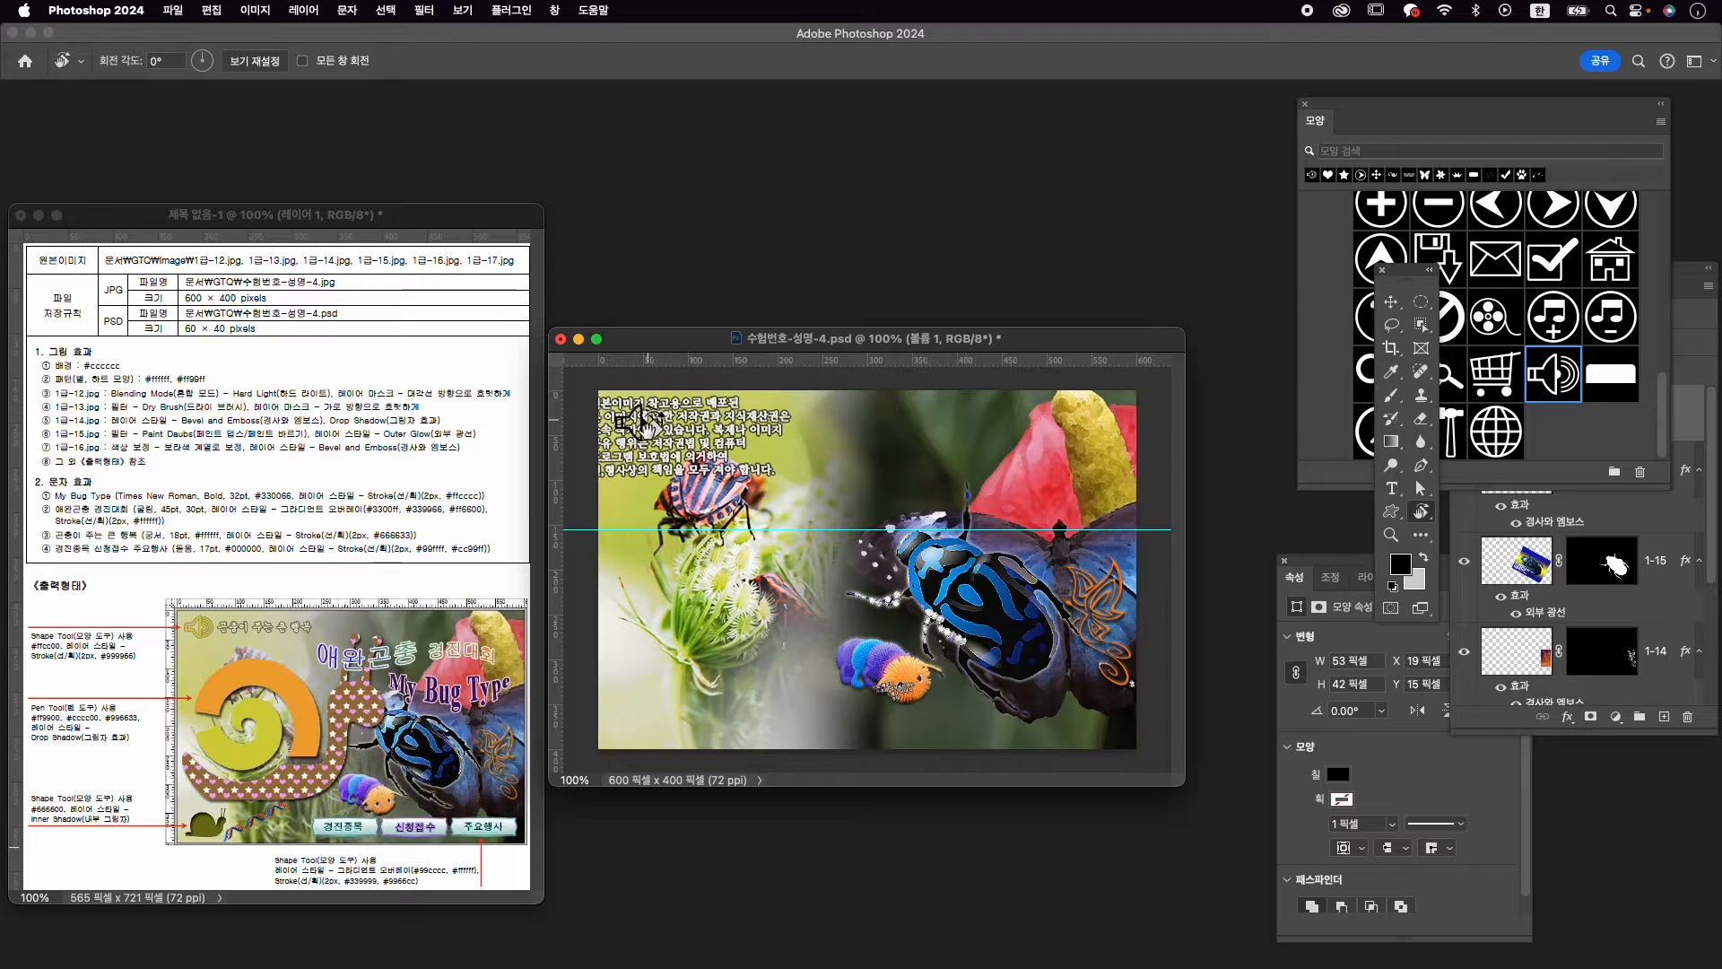
Move the speaker shape to about X 16, Y 11 px and scale it proportionally to about 47 × 37 px
key("ctrl+t")
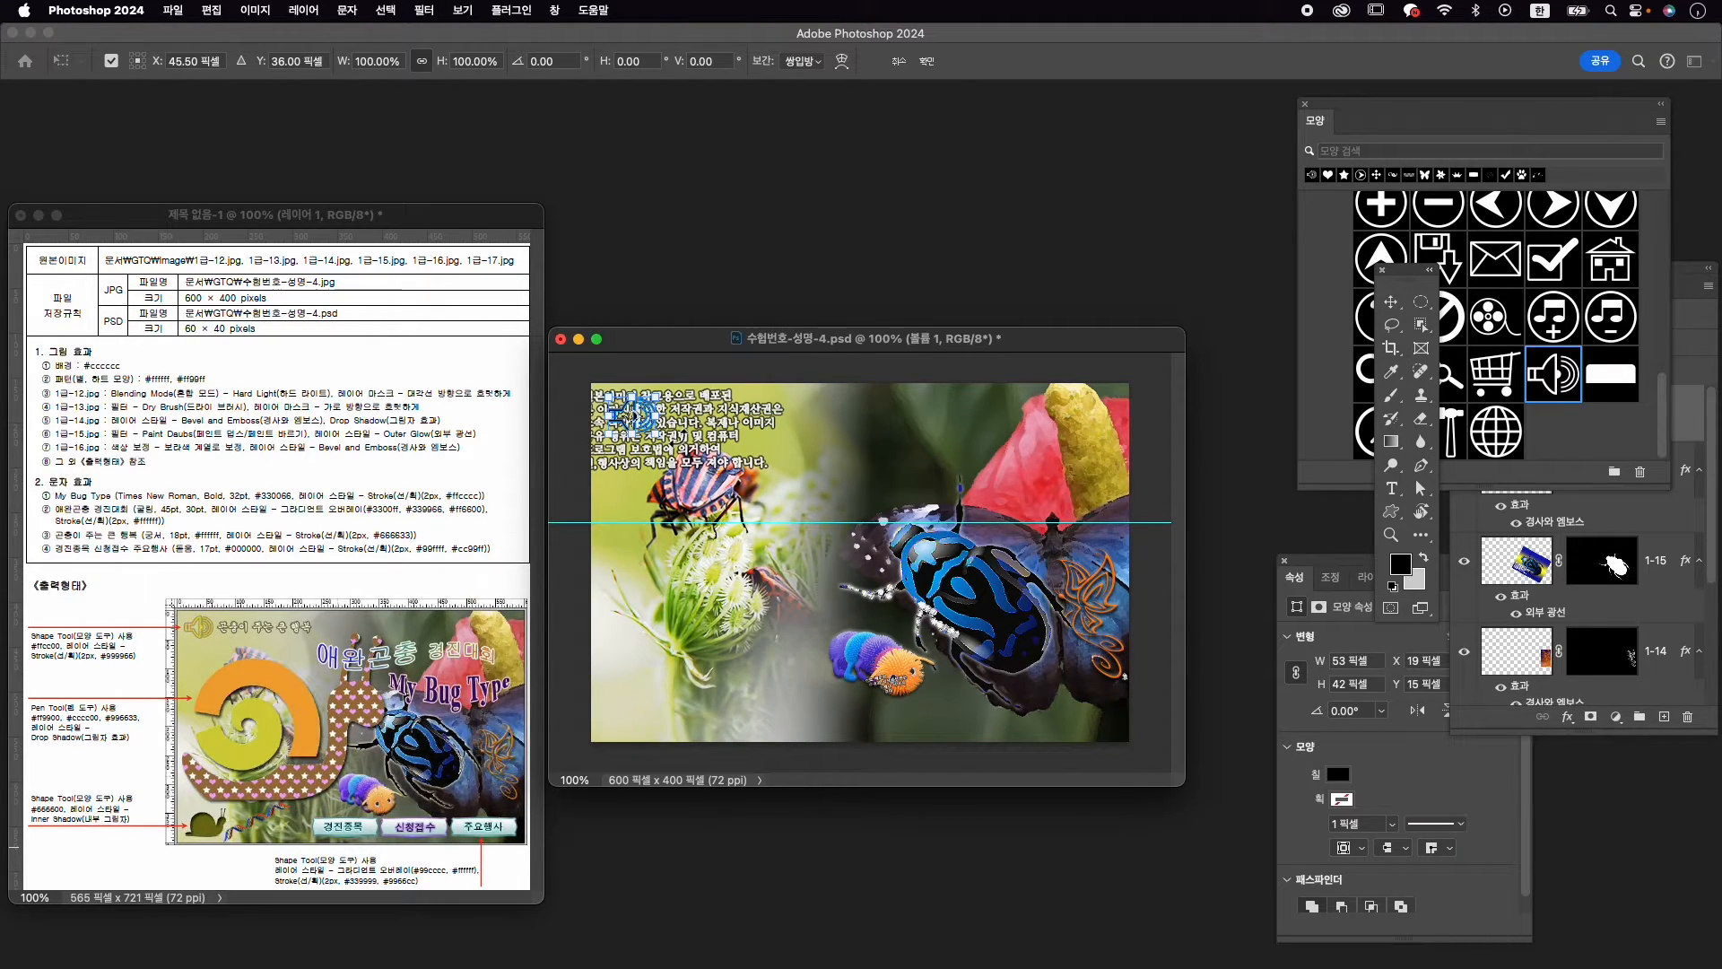
left_click_drag(633, 416, 630, 412)
key("Return")
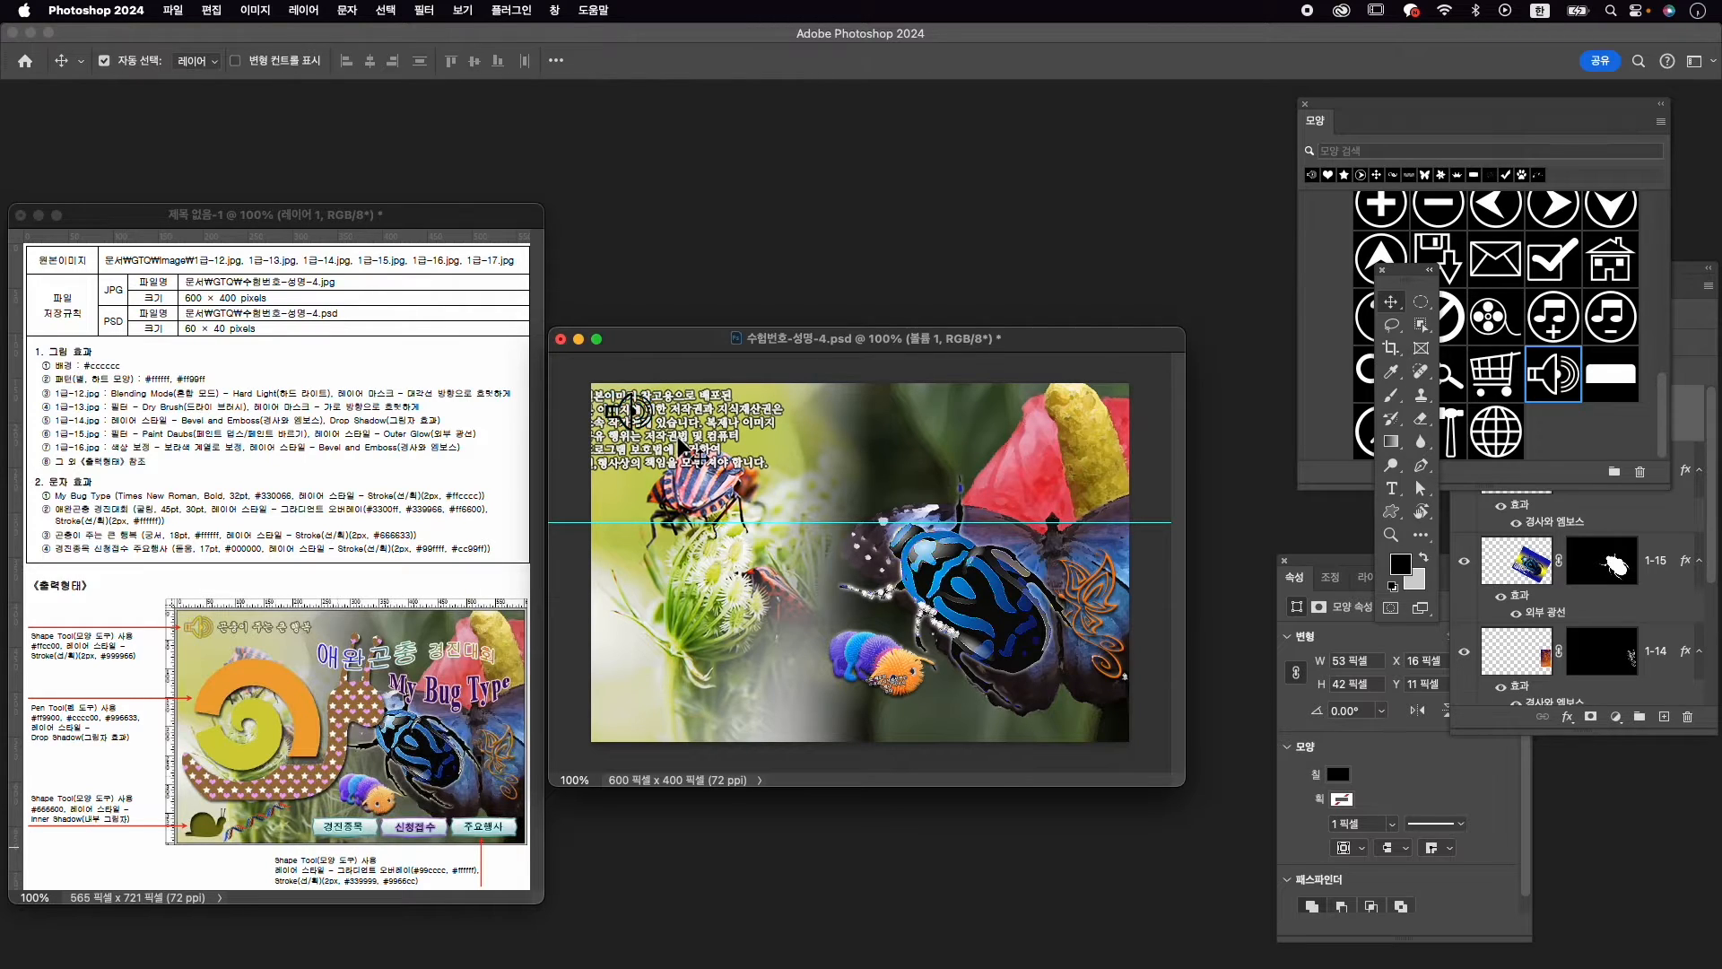
key("ctrl+r")
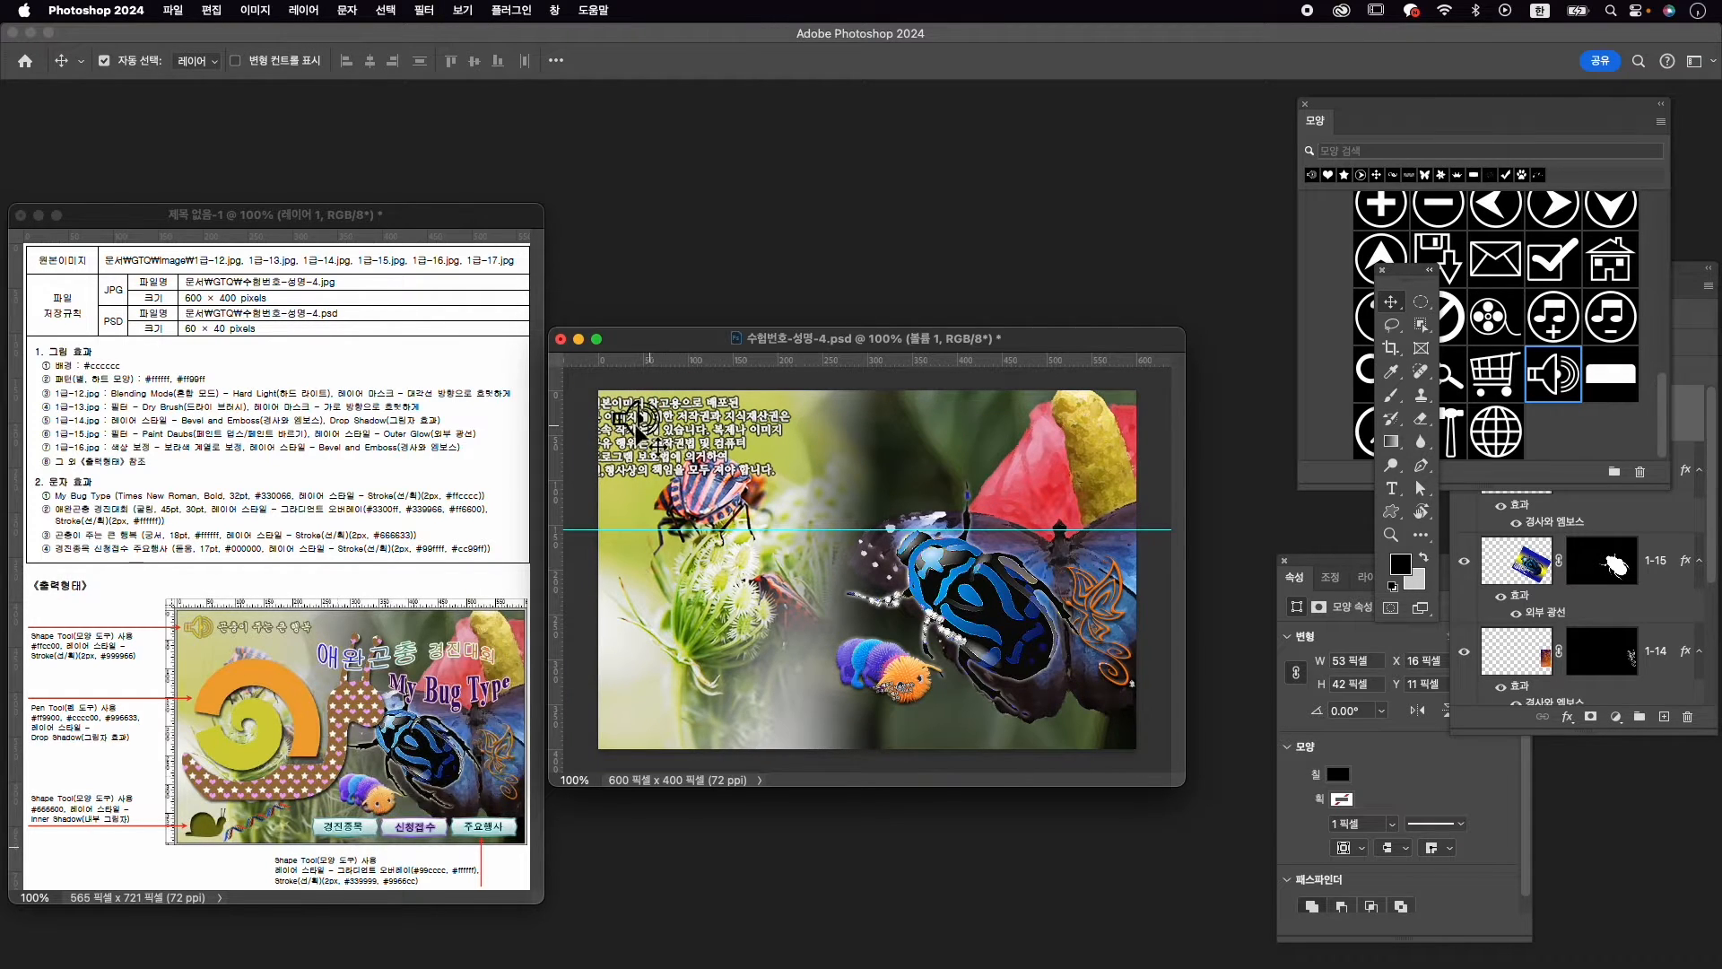
key("ctrl+t")
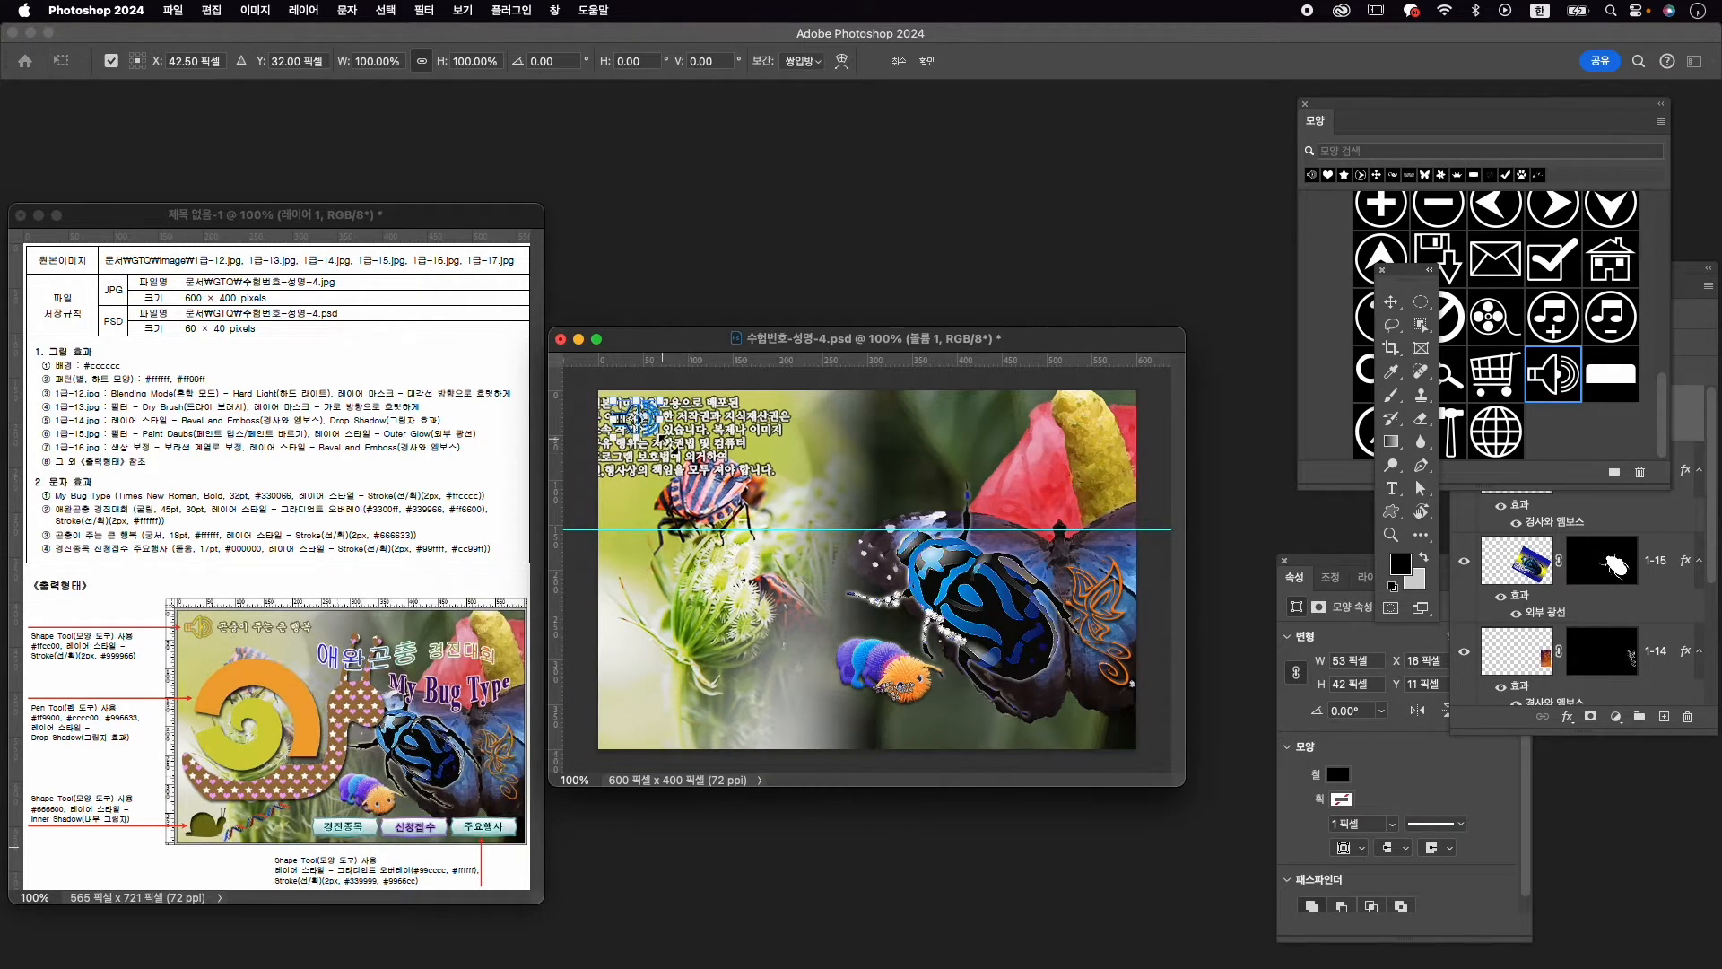
left_click_drag(663, 440, 656, 436)
key("Return")
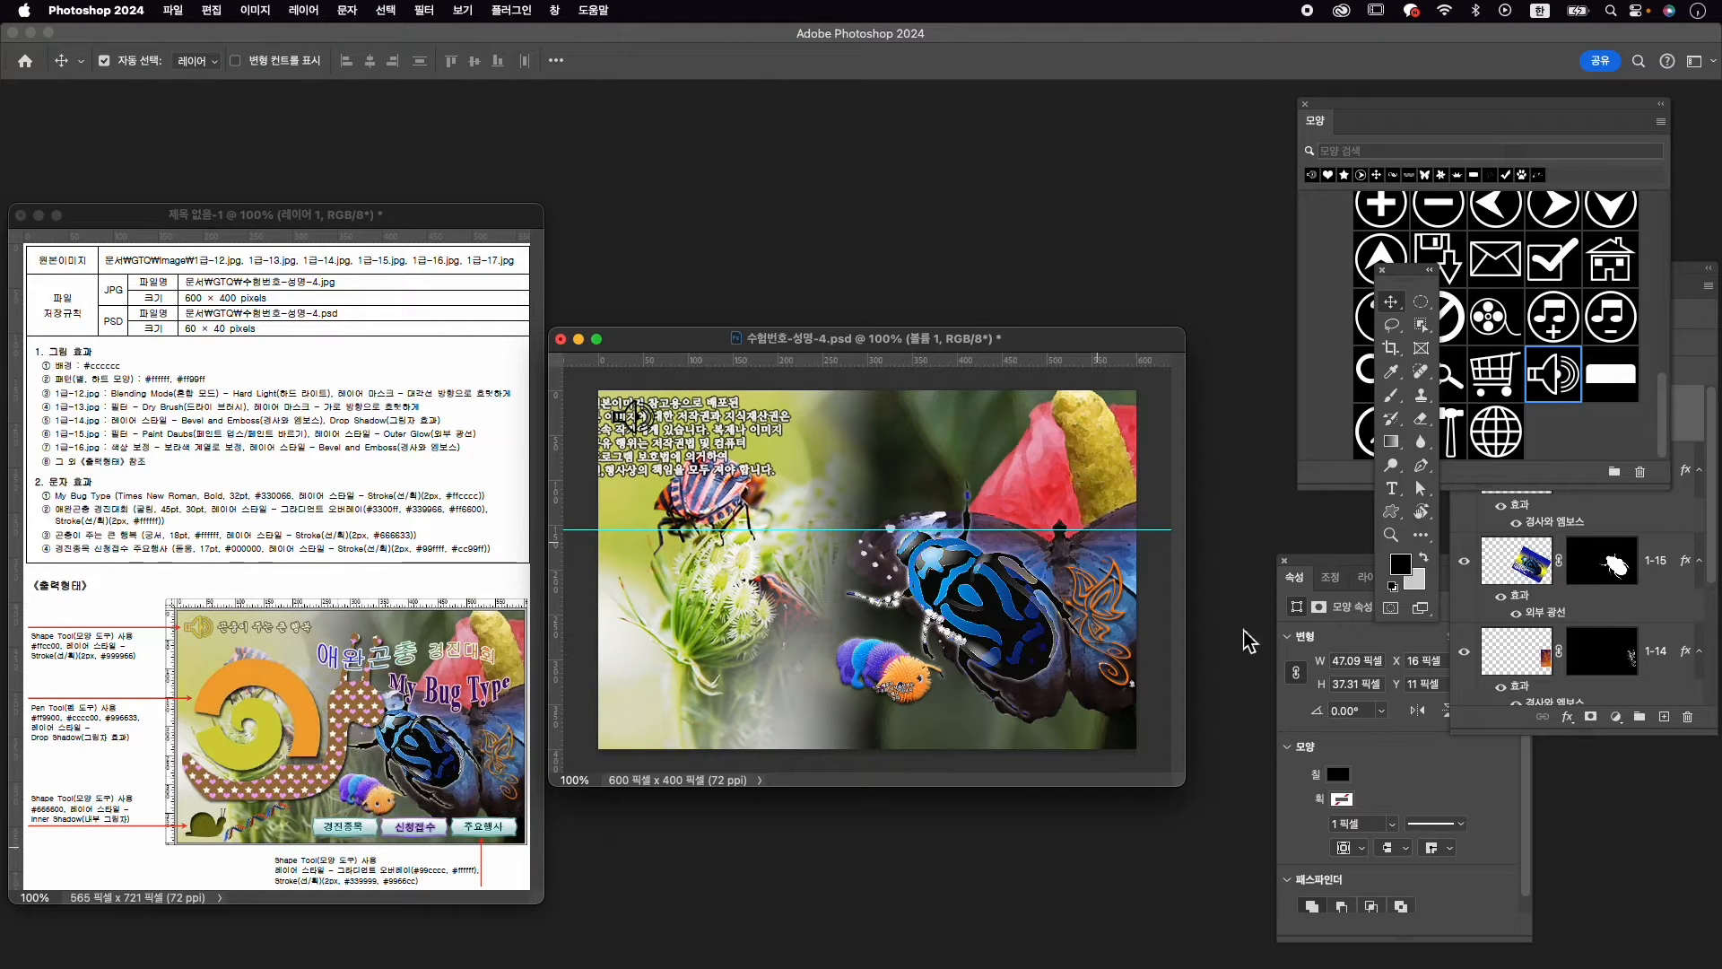
Set the speaker shape's fill colour to #ffcc00
left_click(1339, 776)
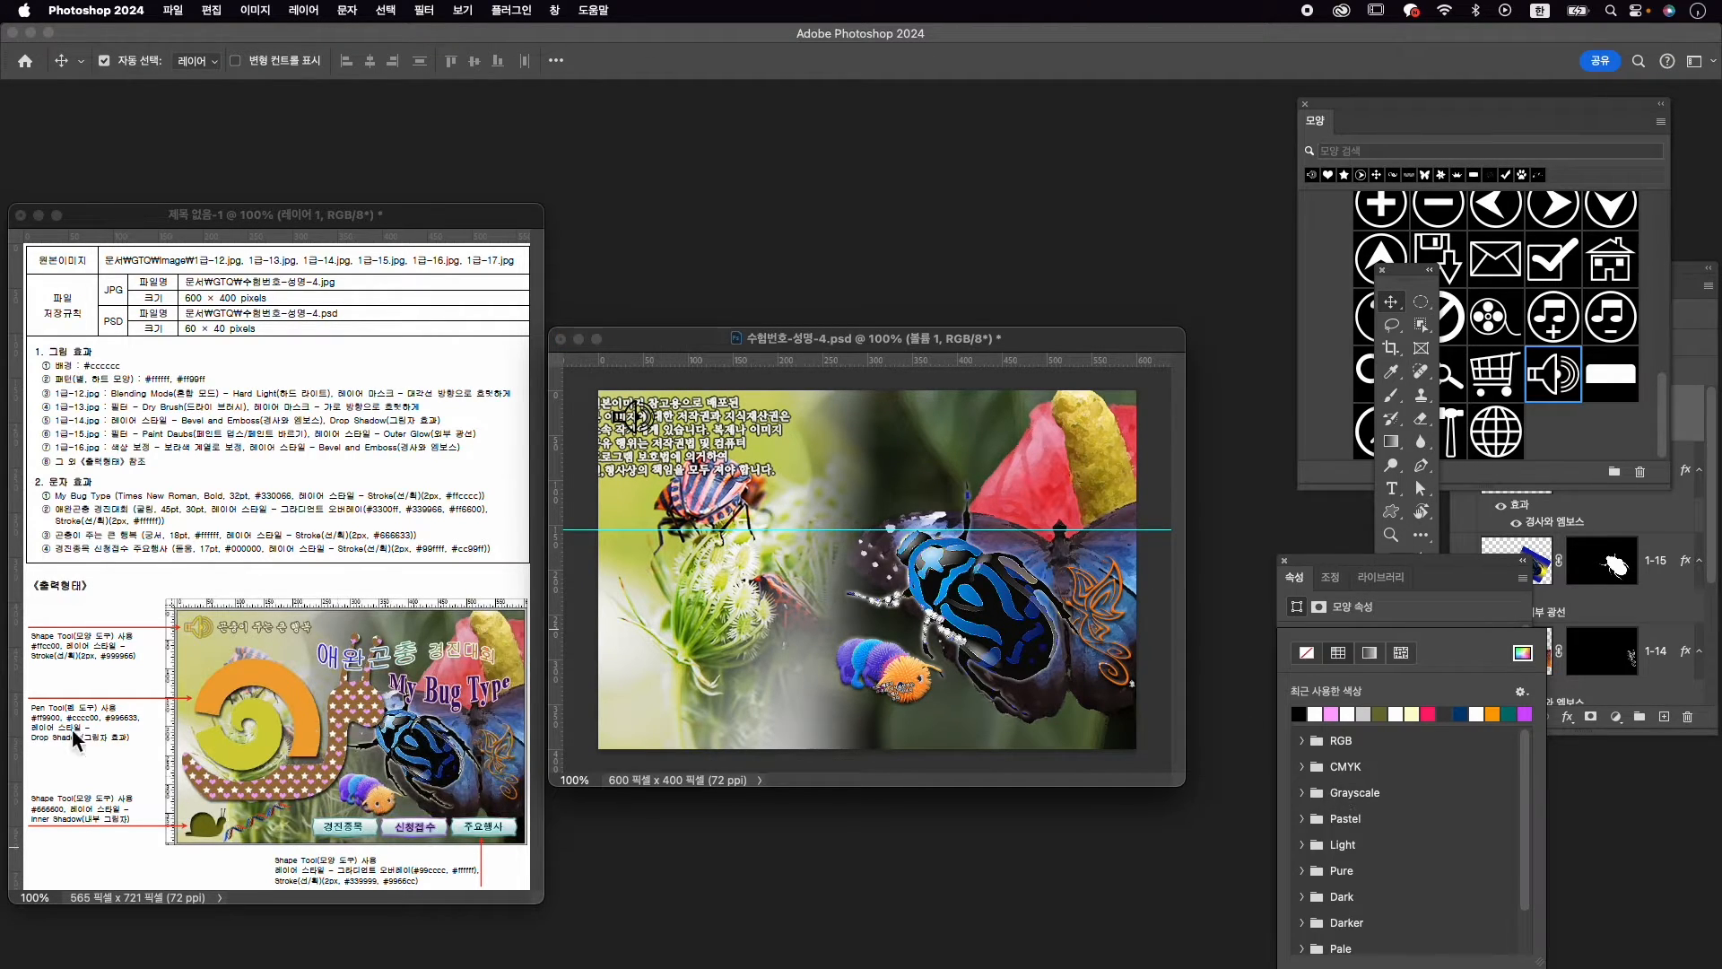
left_click(1523, 652)
type("ffcc00")
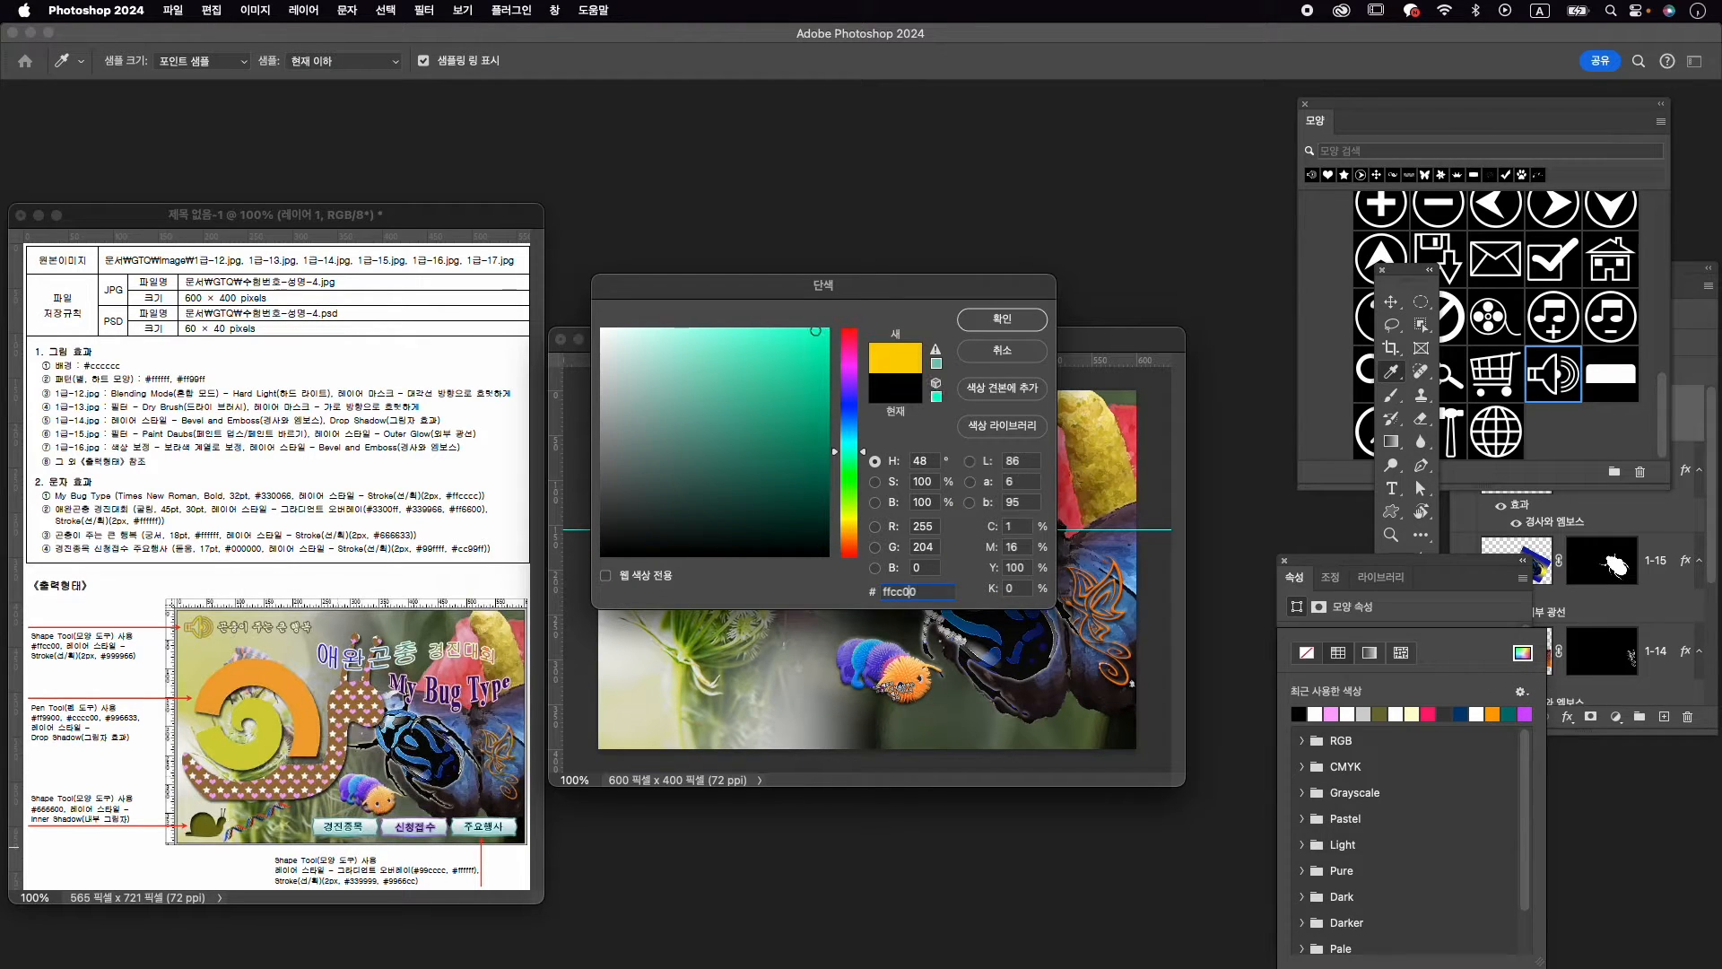
key("Return")
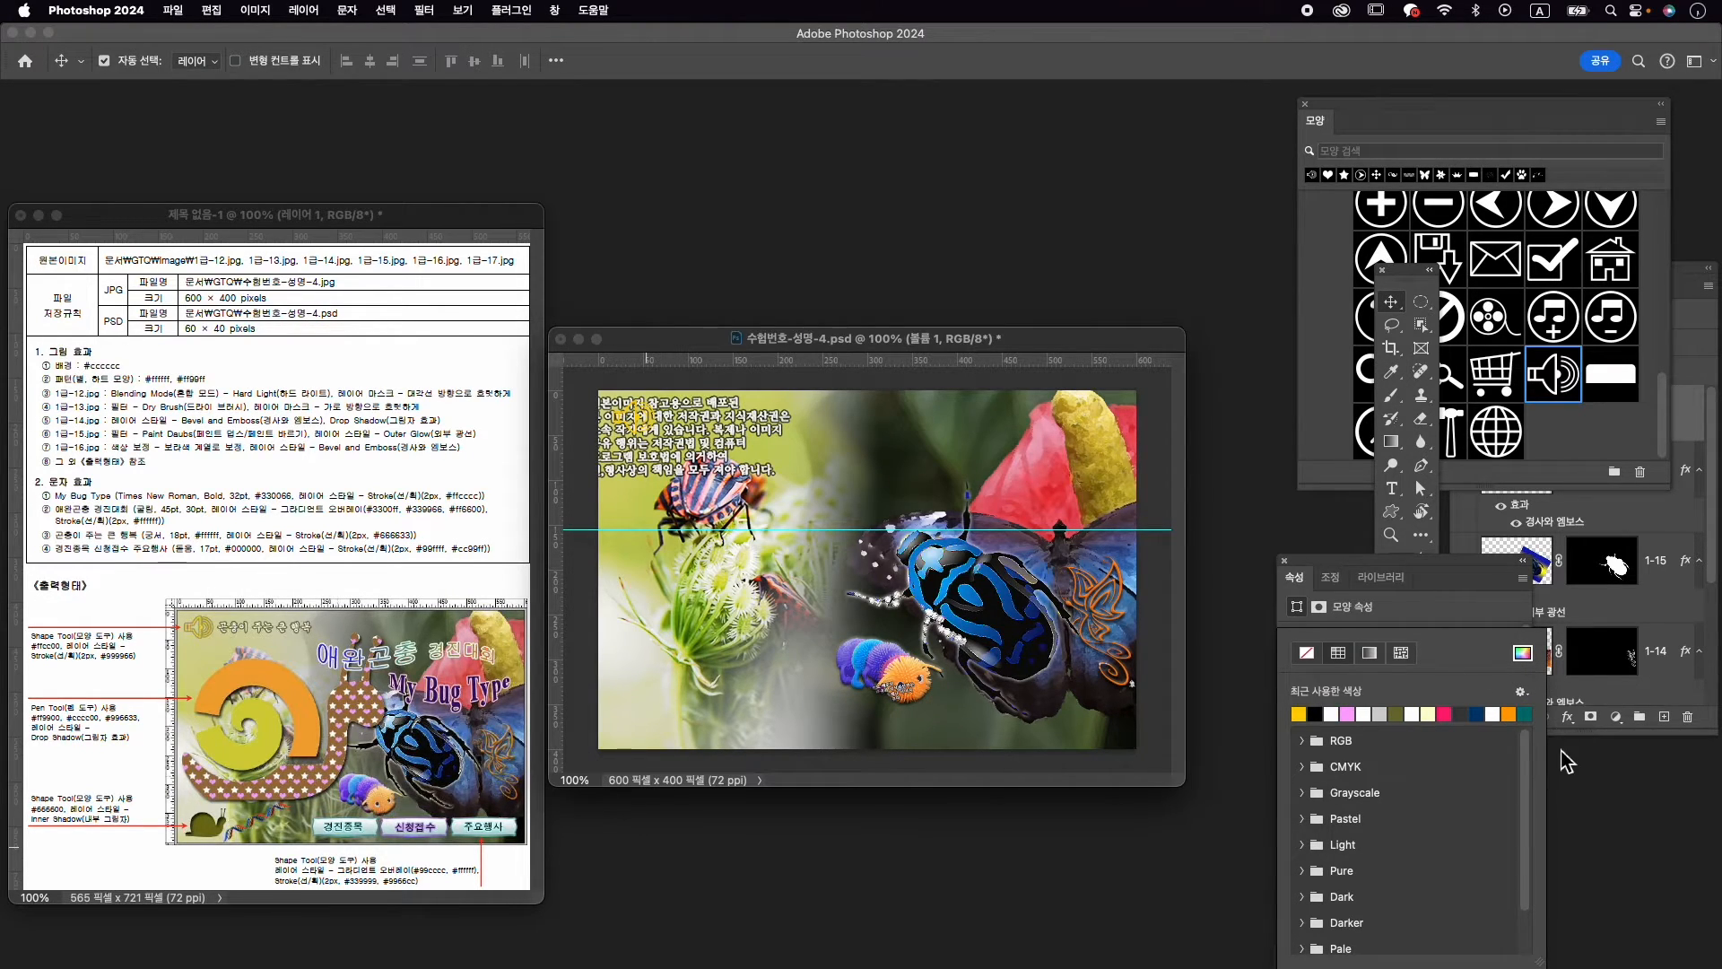
Add a 2 px outside Stroke layer style in #999966 to the speaker shape
left_click(1566, 716)
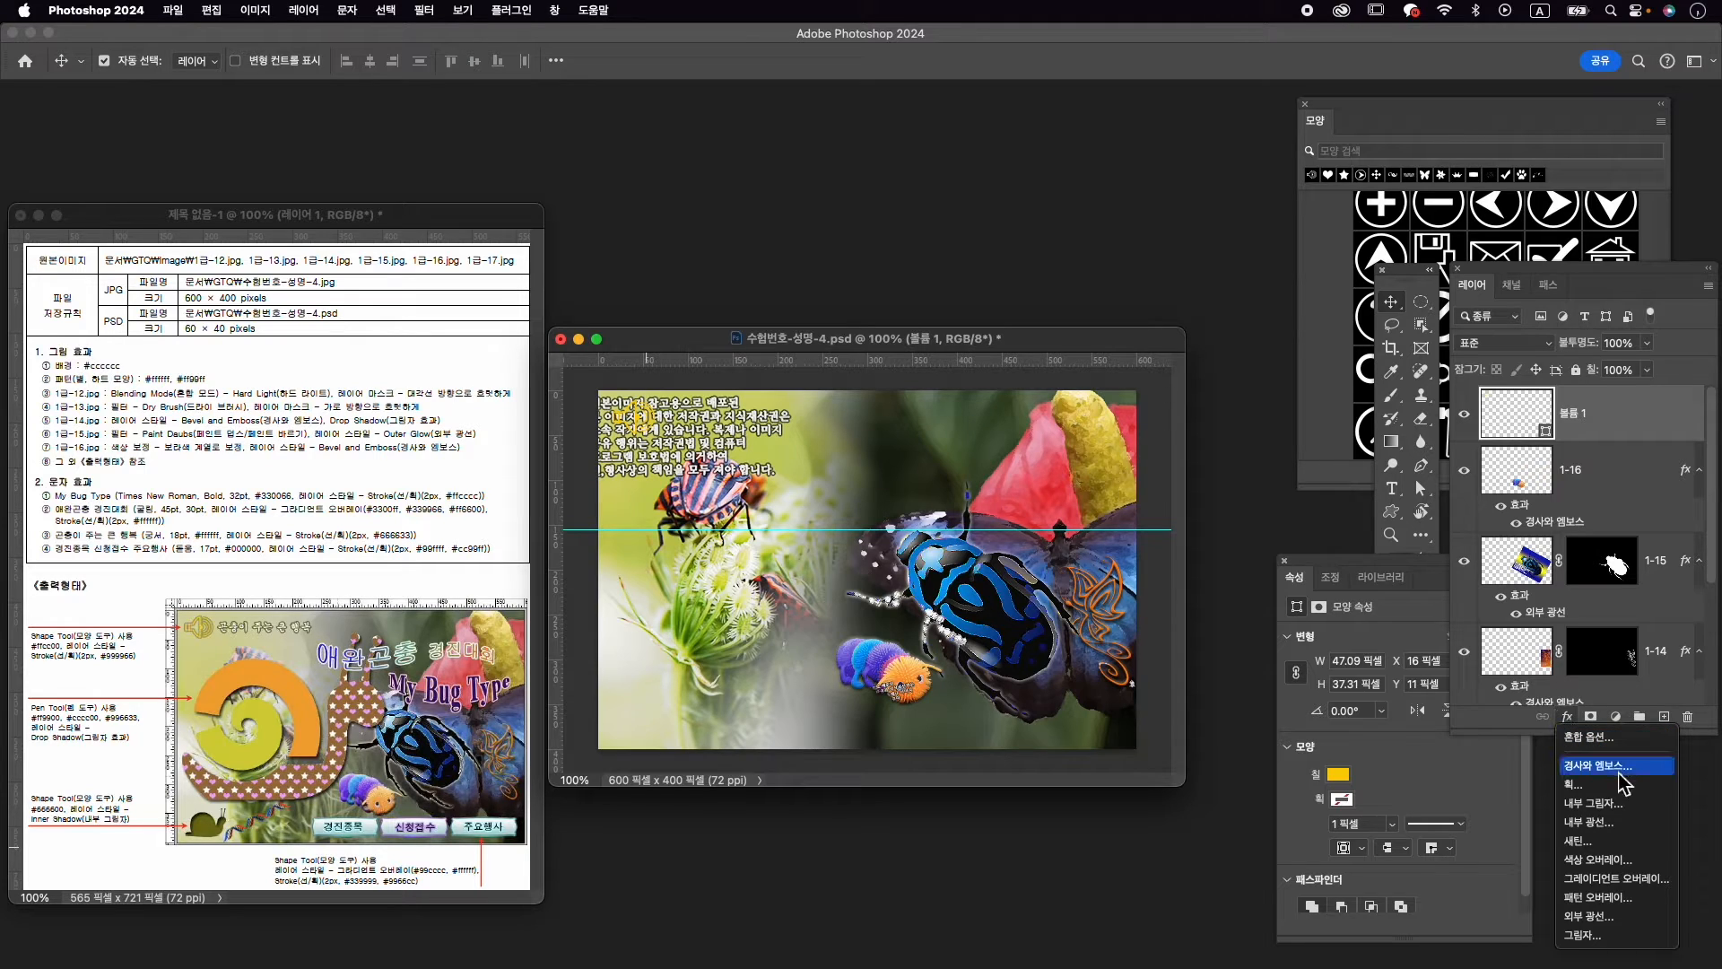
left_click(1579, 784)
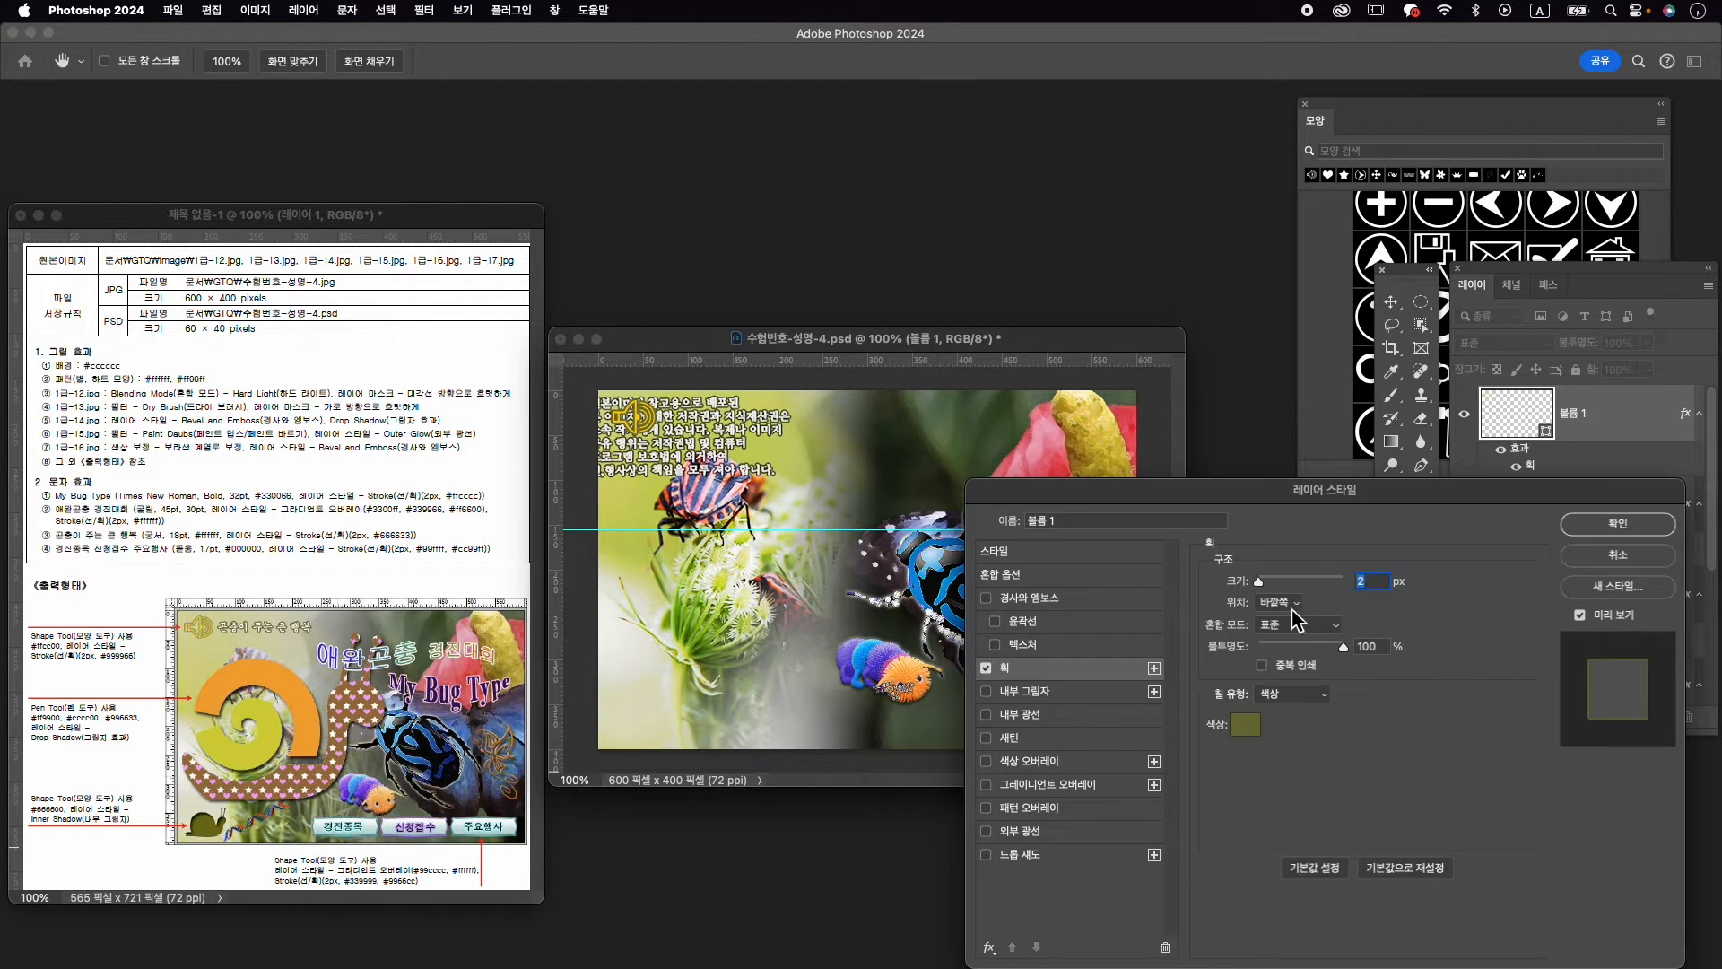
left_click(1247, 725)
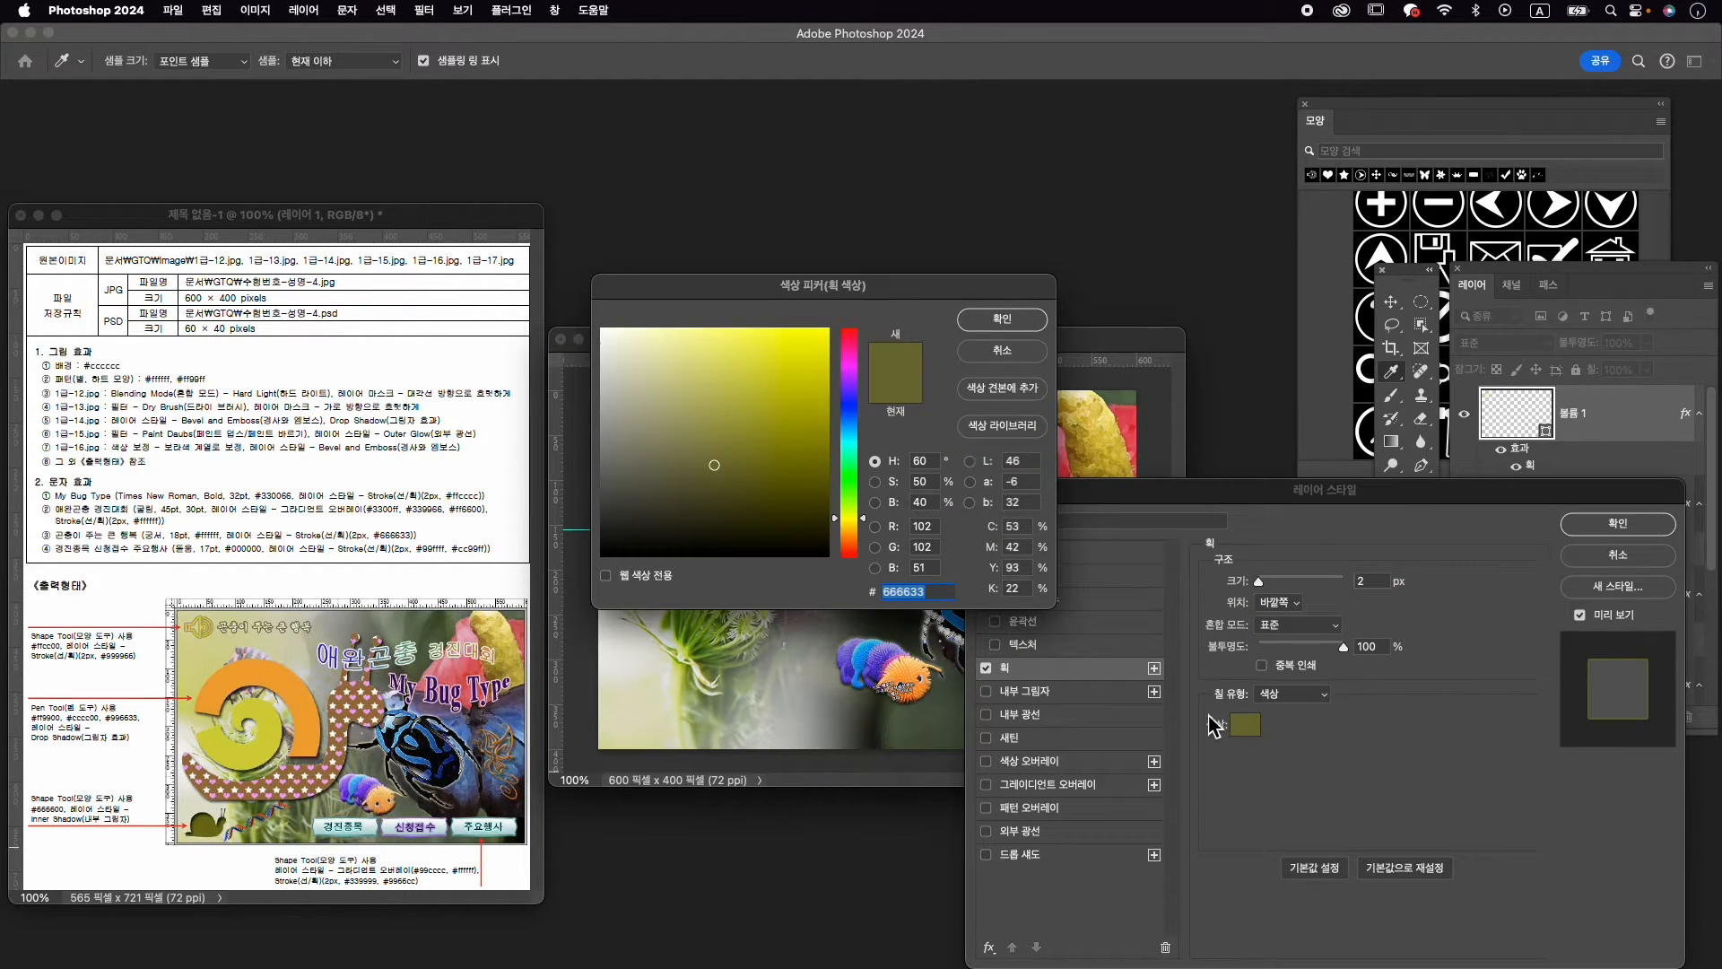
type("999966")
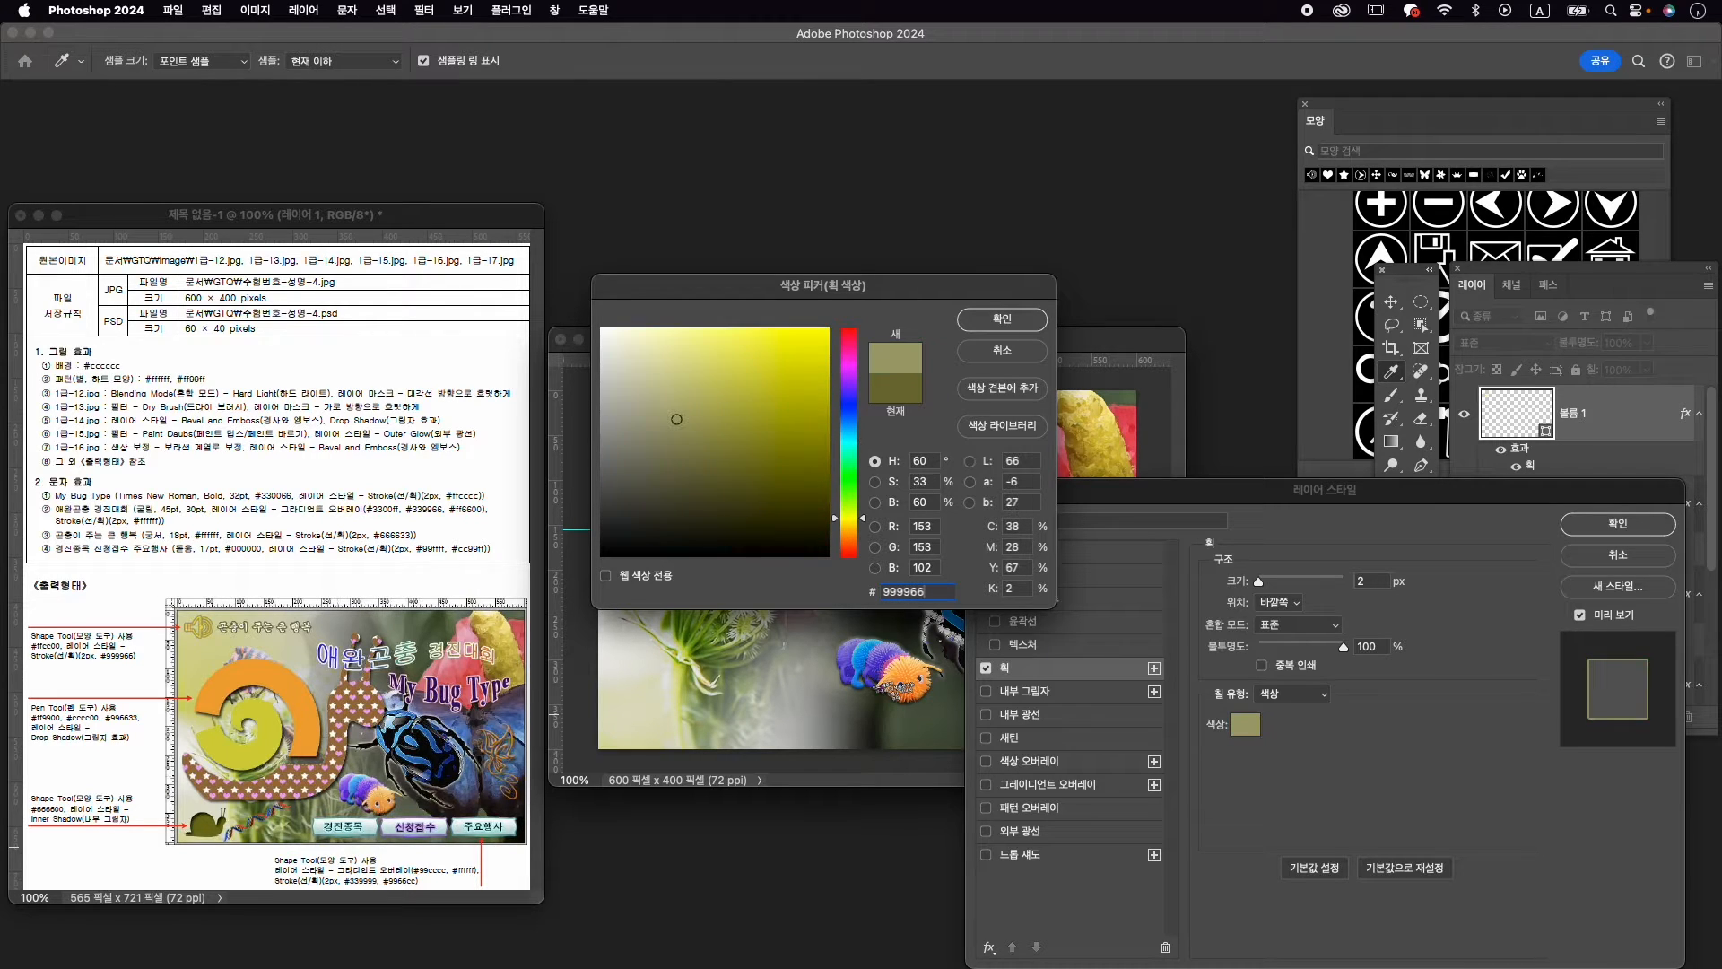
key("Return")
left_click(1624, 527)
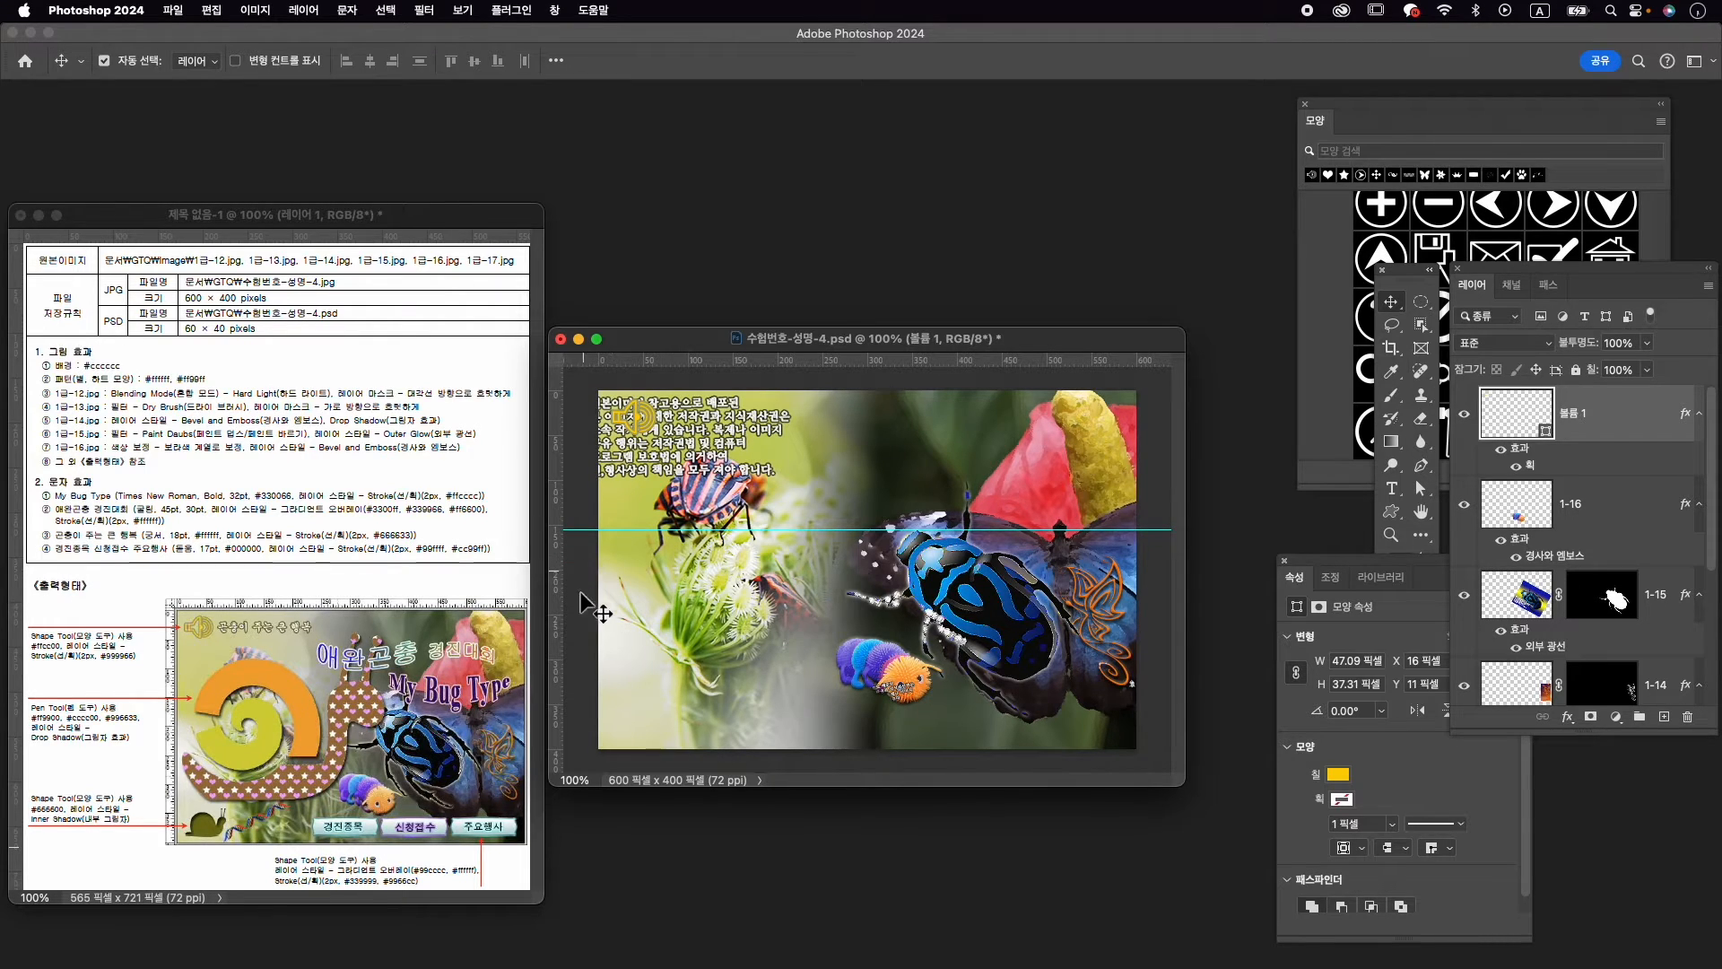
Replace the old horizontal guide with horizontal guides at the text block's lower edge and through the caterpillar, plus a vertical guide through the beetle
left_click_drag(731, 362, 745, 468)
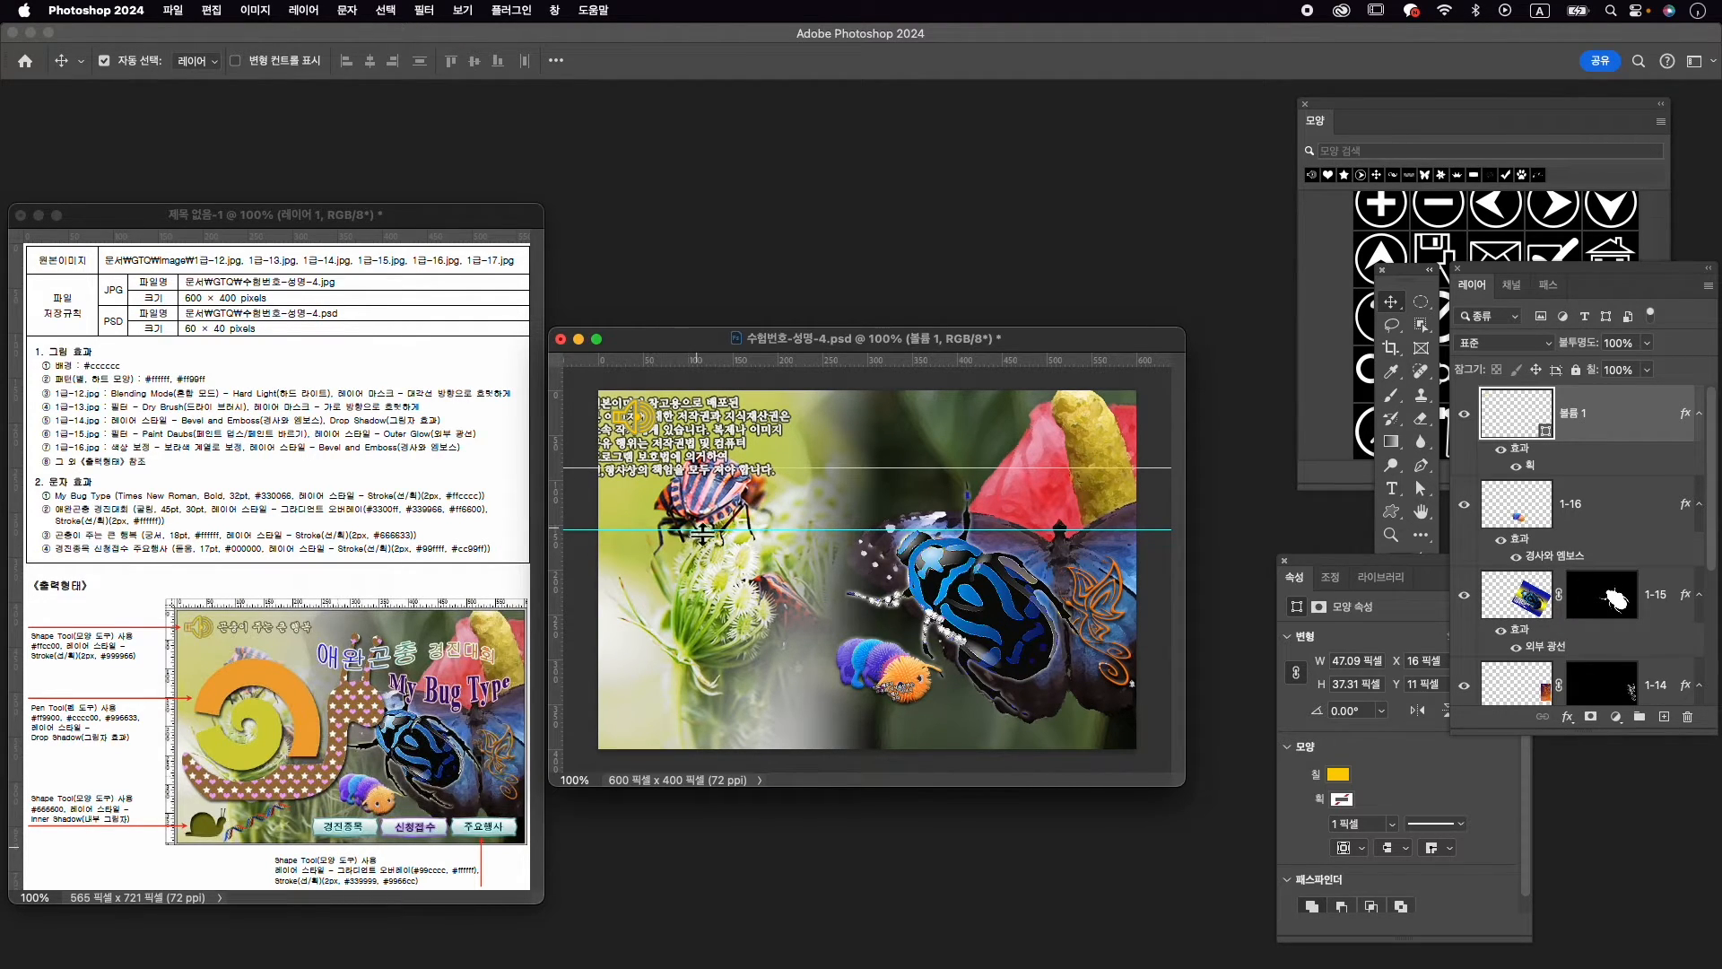
left_click_drag(682, 529, 757, 269)
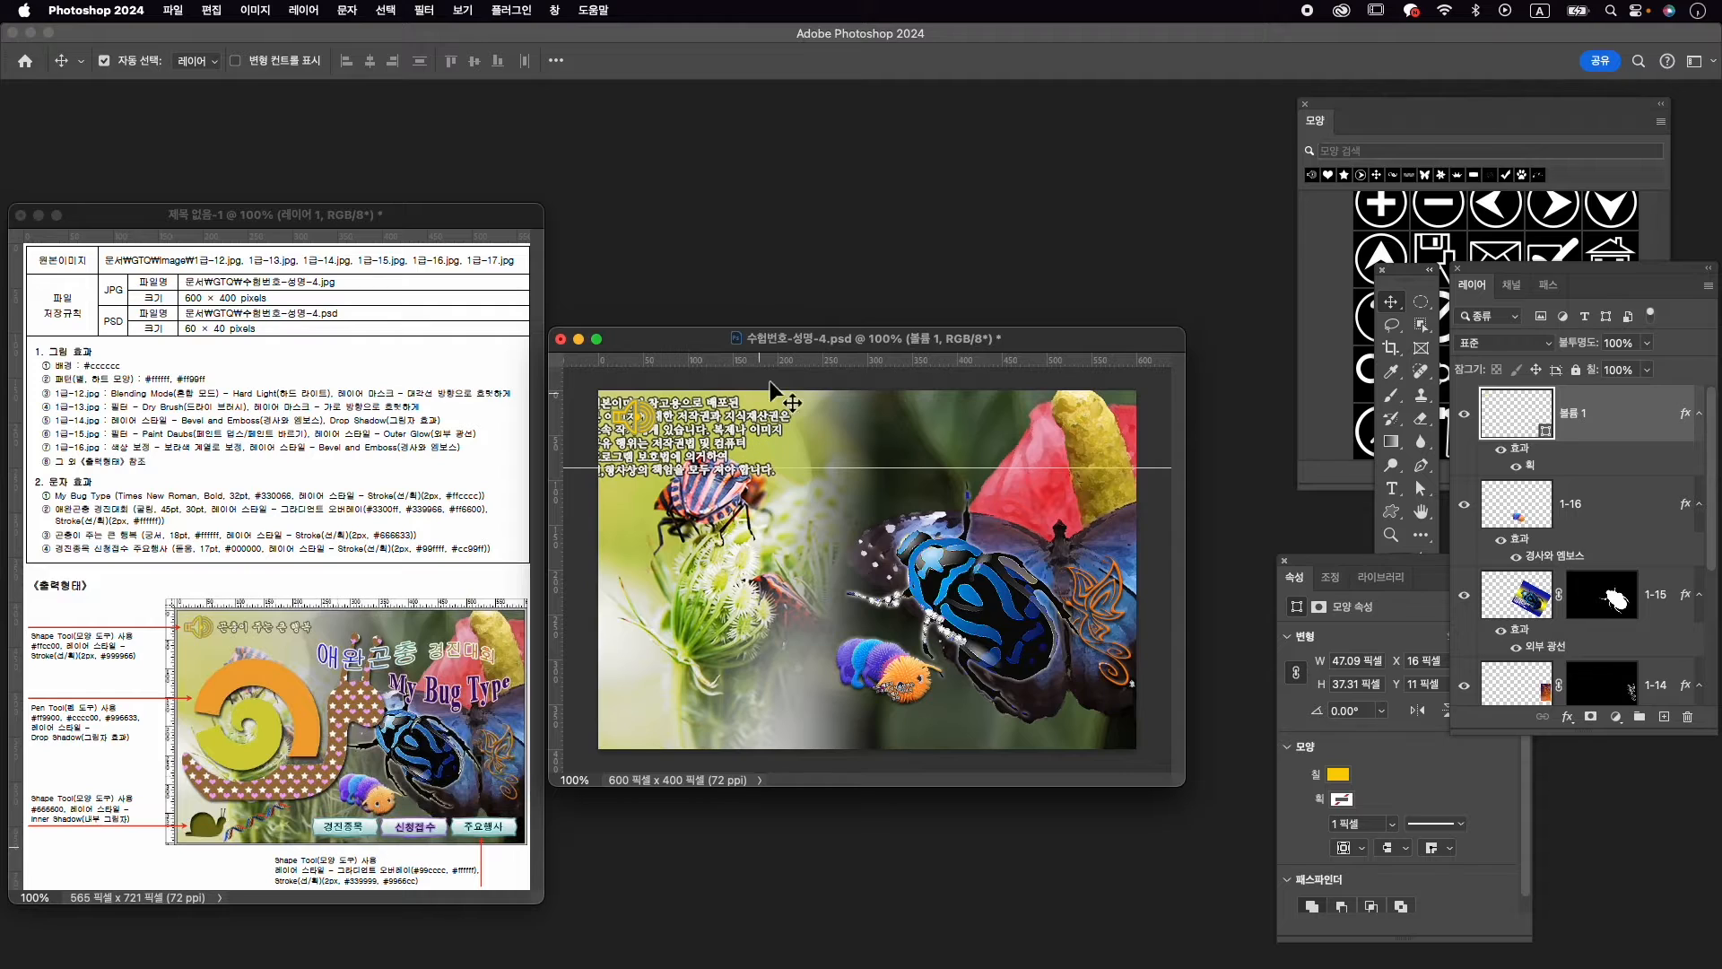
left_click_drag(561, 549, 936, 536)
left_click_drag(744, 527, 749, 682)
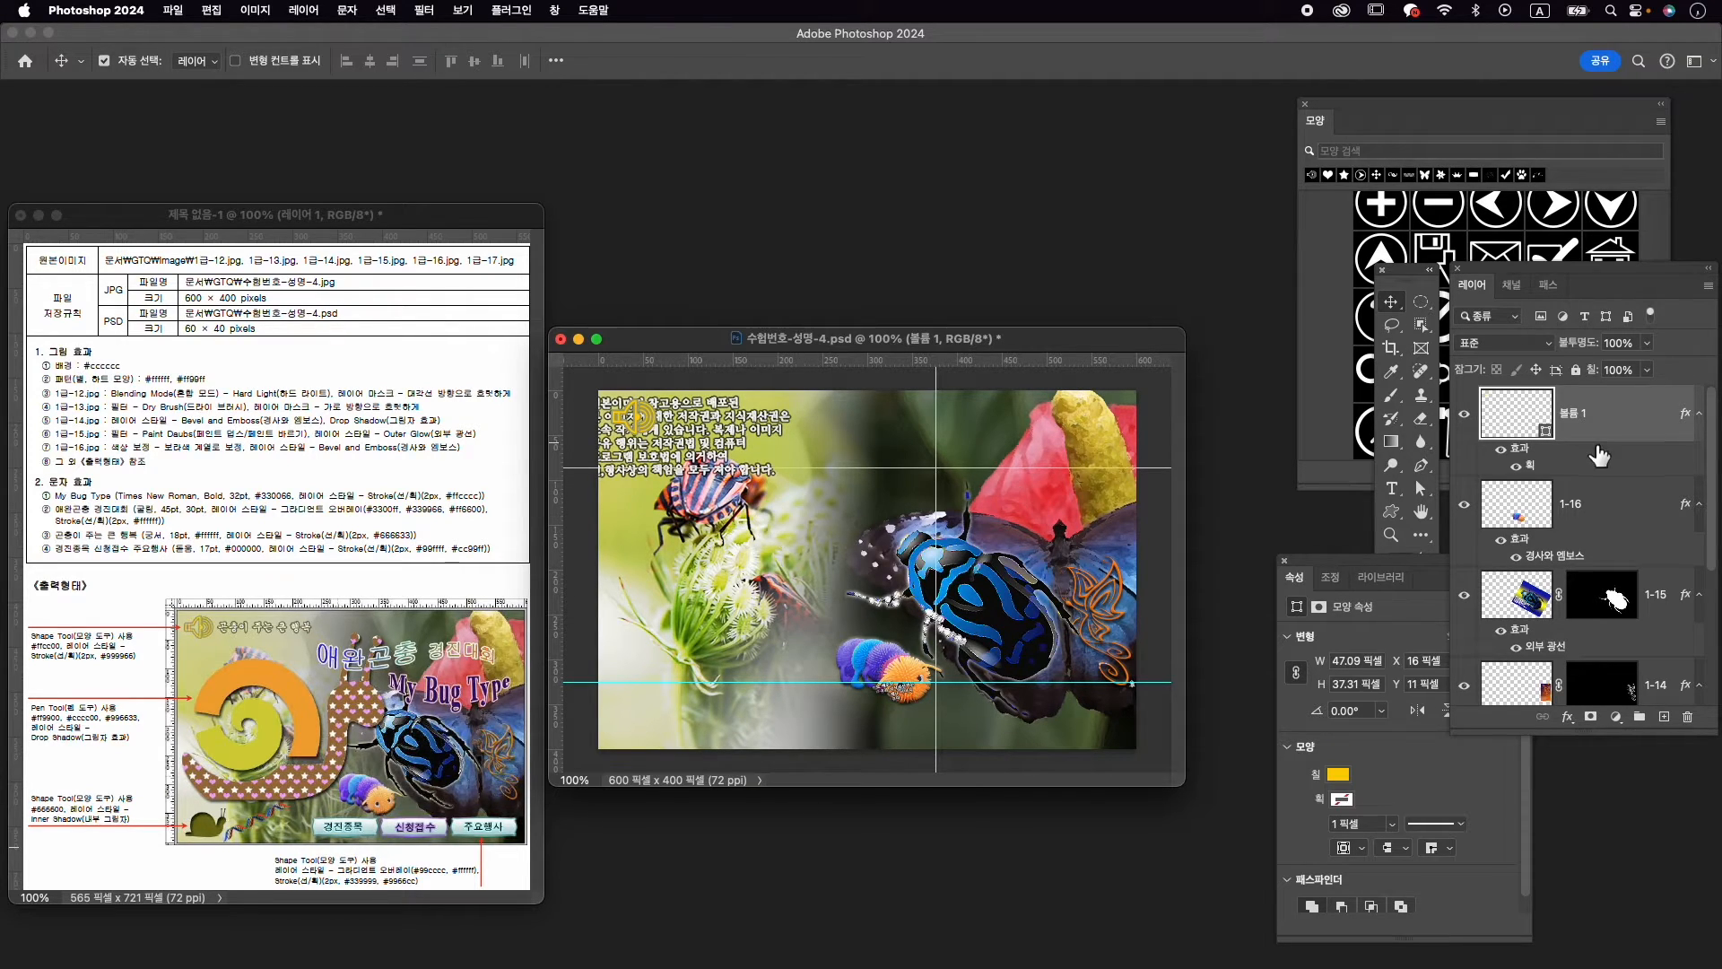
With the Pen tool in Shape mode, draw the outer curve of the snail shell's outer band, about 192 × 165 px, ending with a short straight base
left_click(1422, 466)
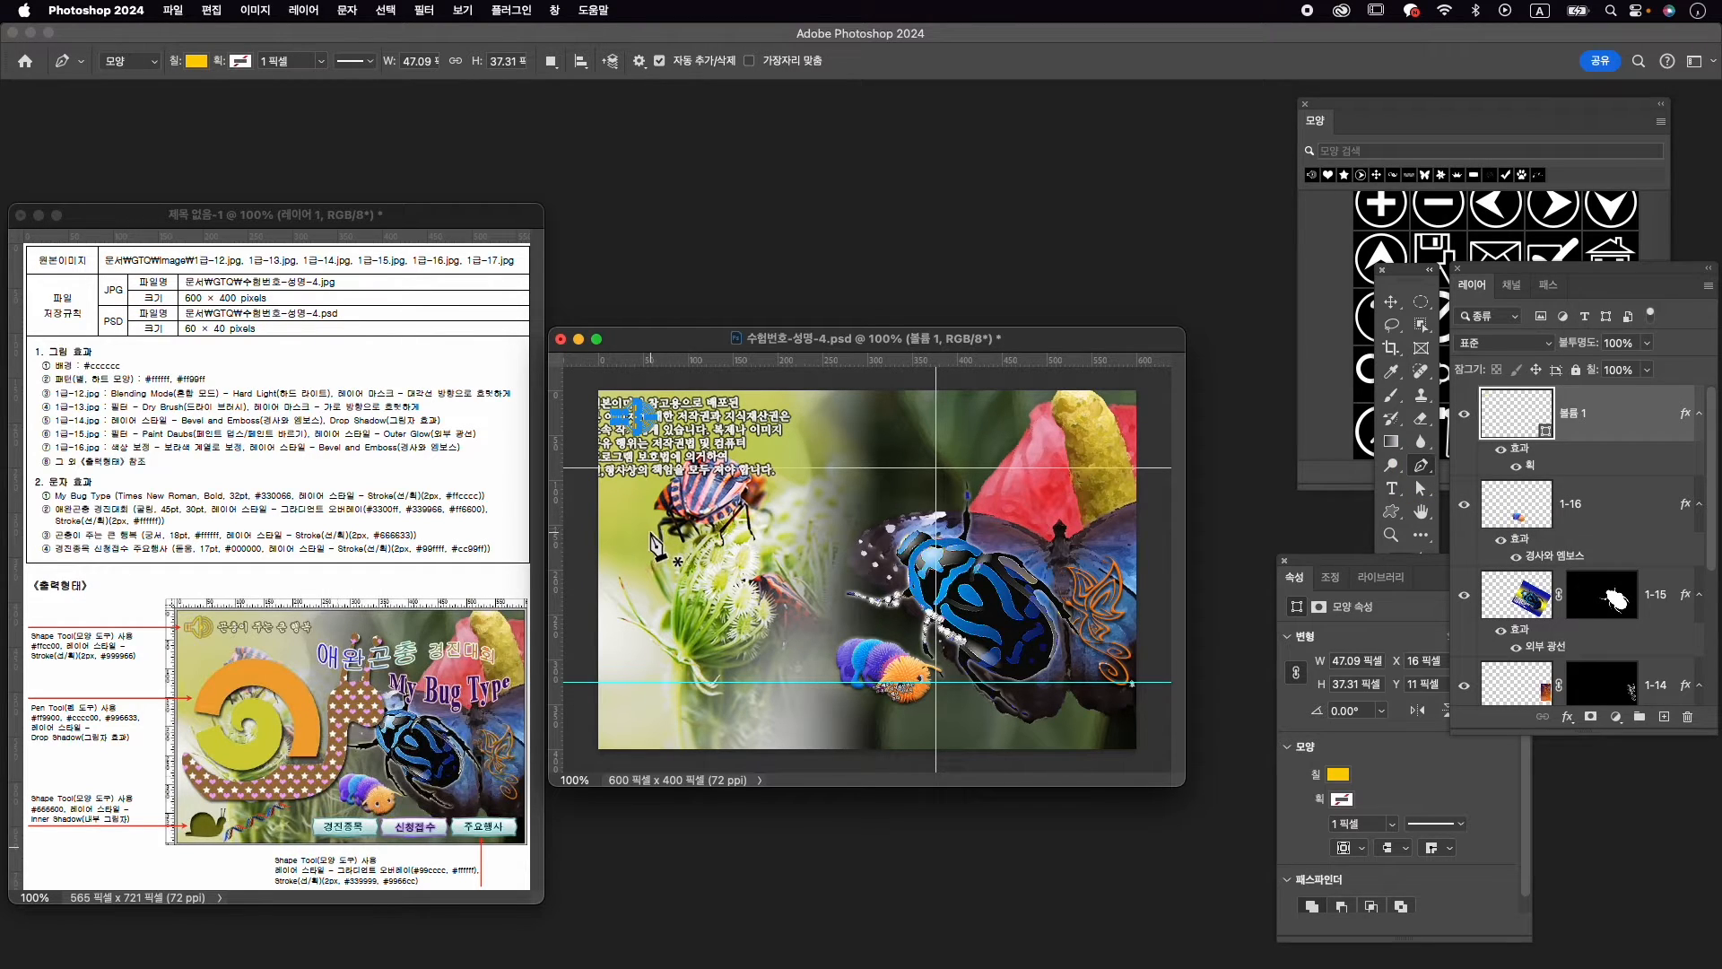
left_click(631, 537)
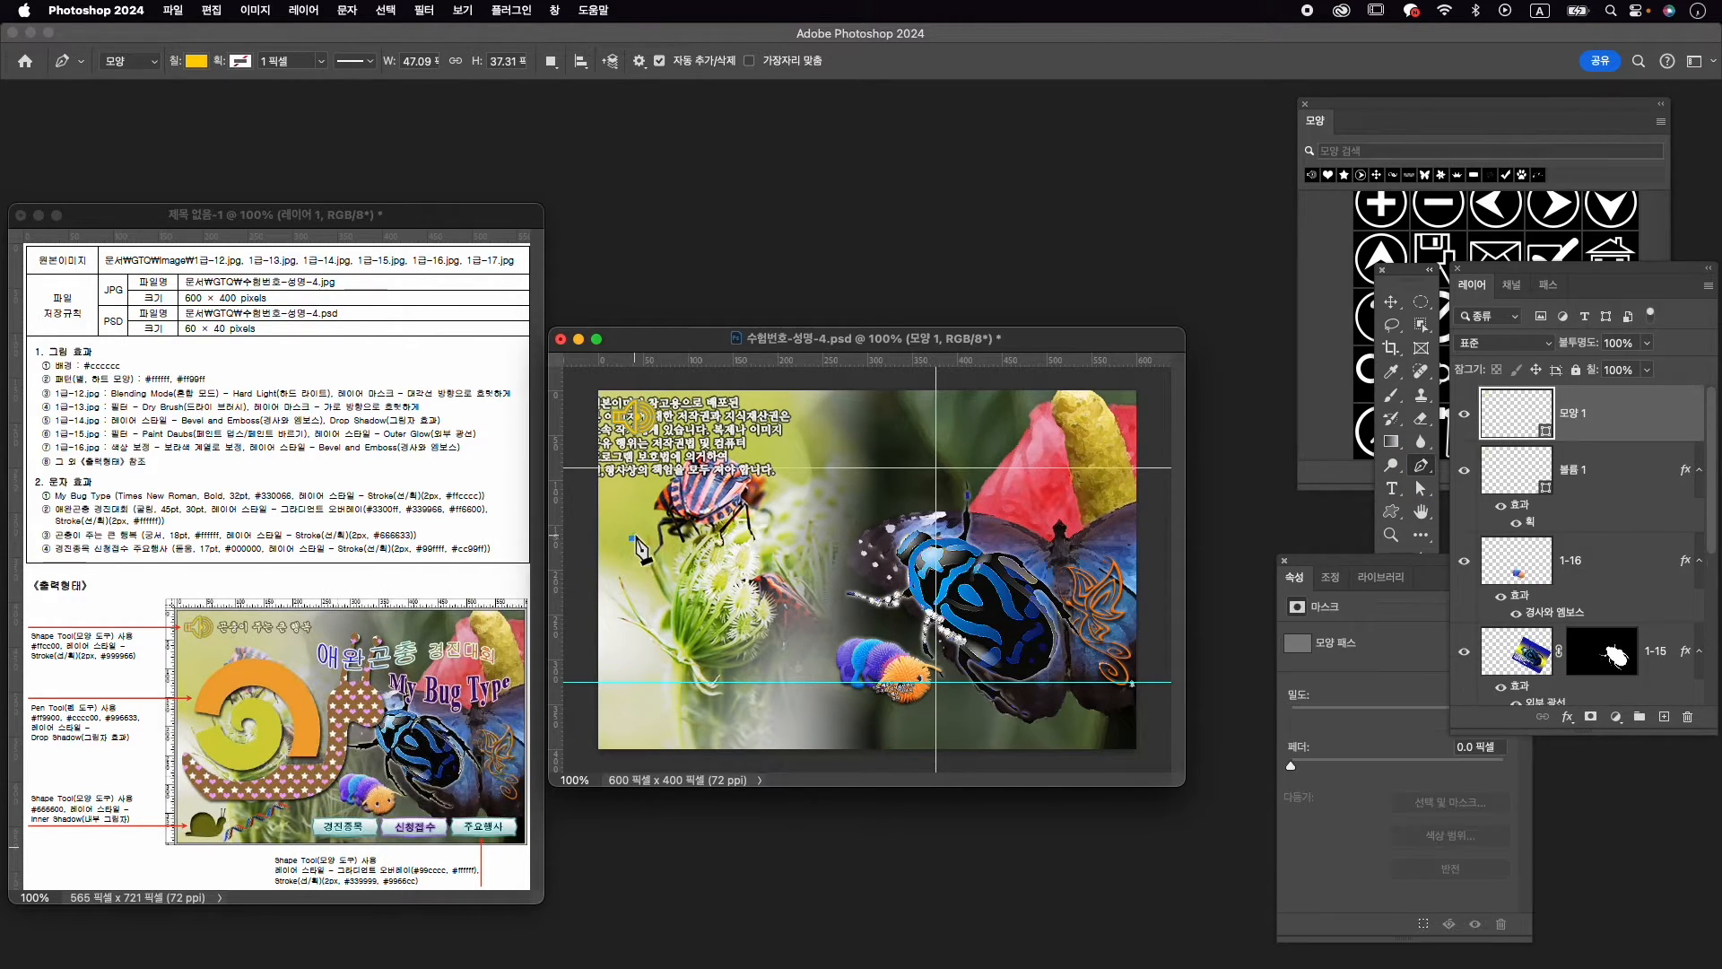
left_click_drag(772, 461, 775, 467)
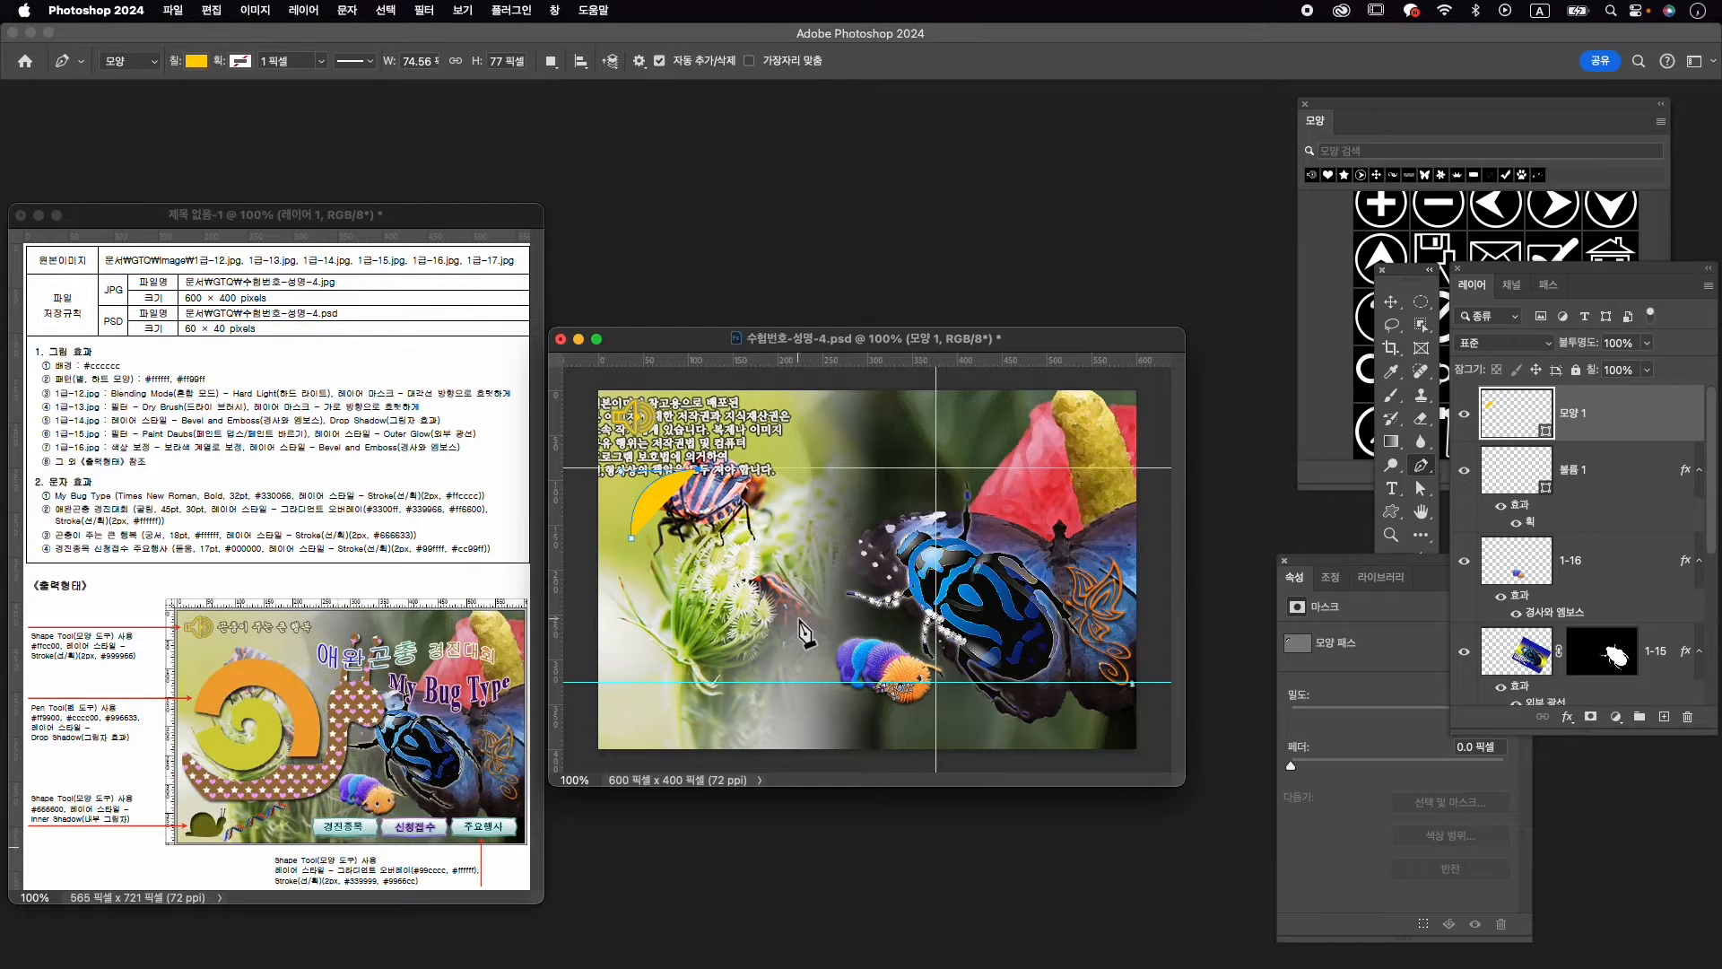
left_click_drag(799, 617, 761, 772)
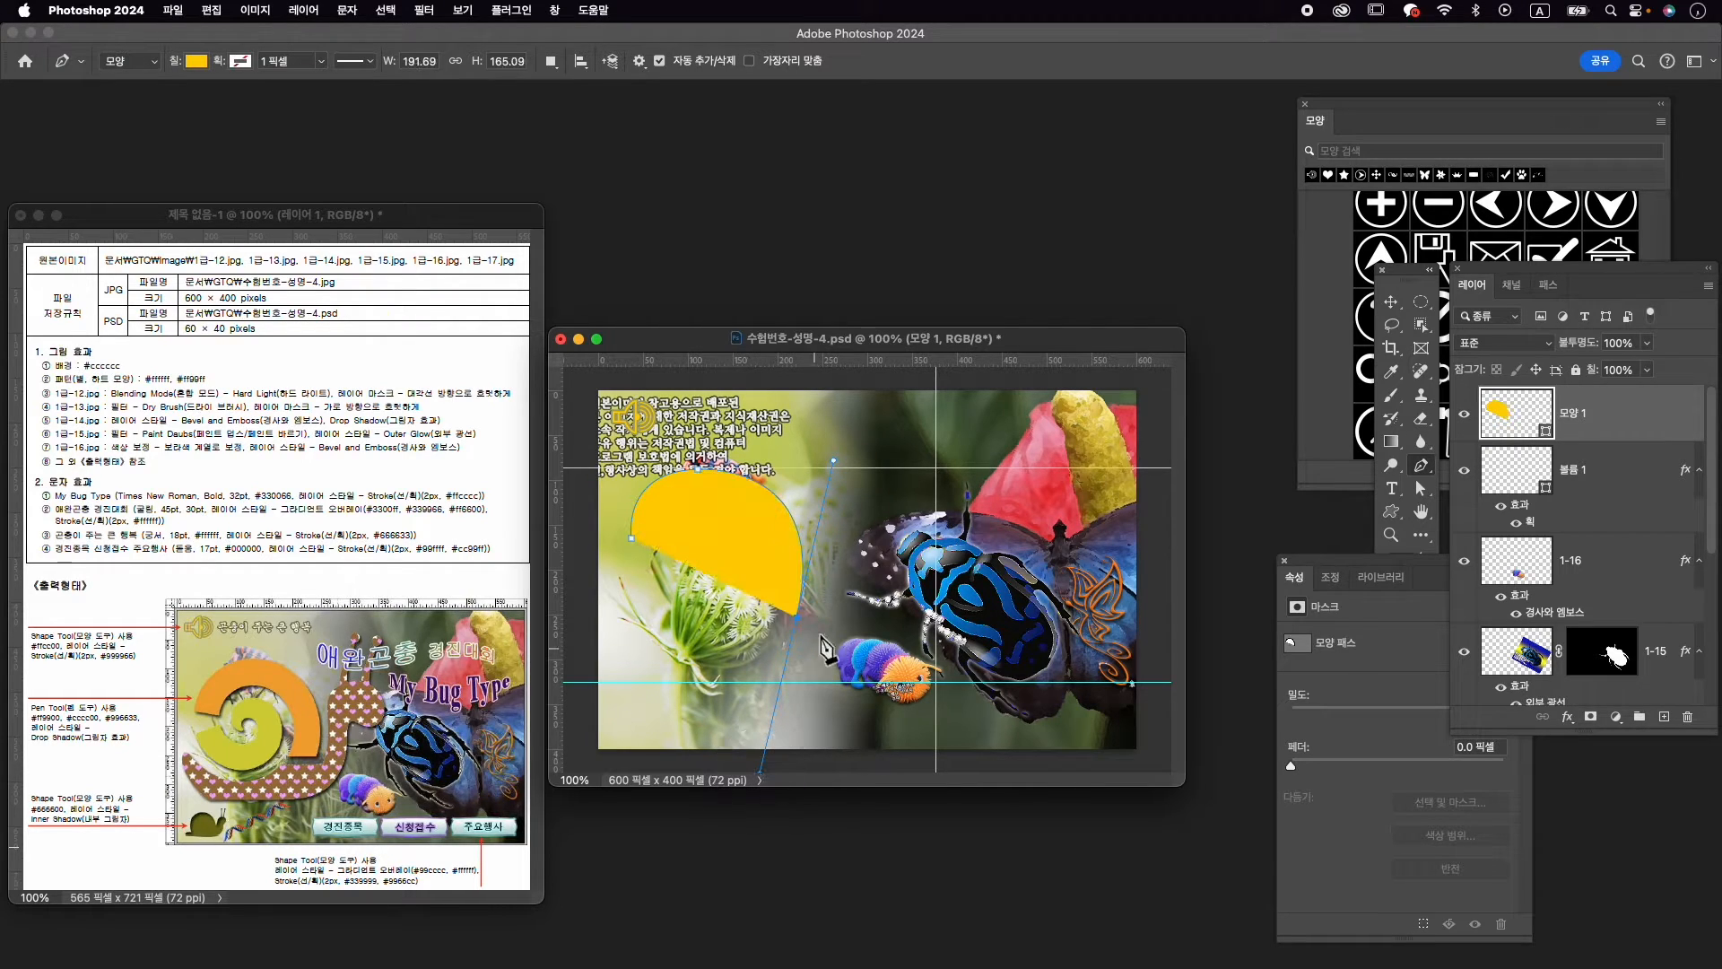
left_click(797, 618)
left_click(750, 619)
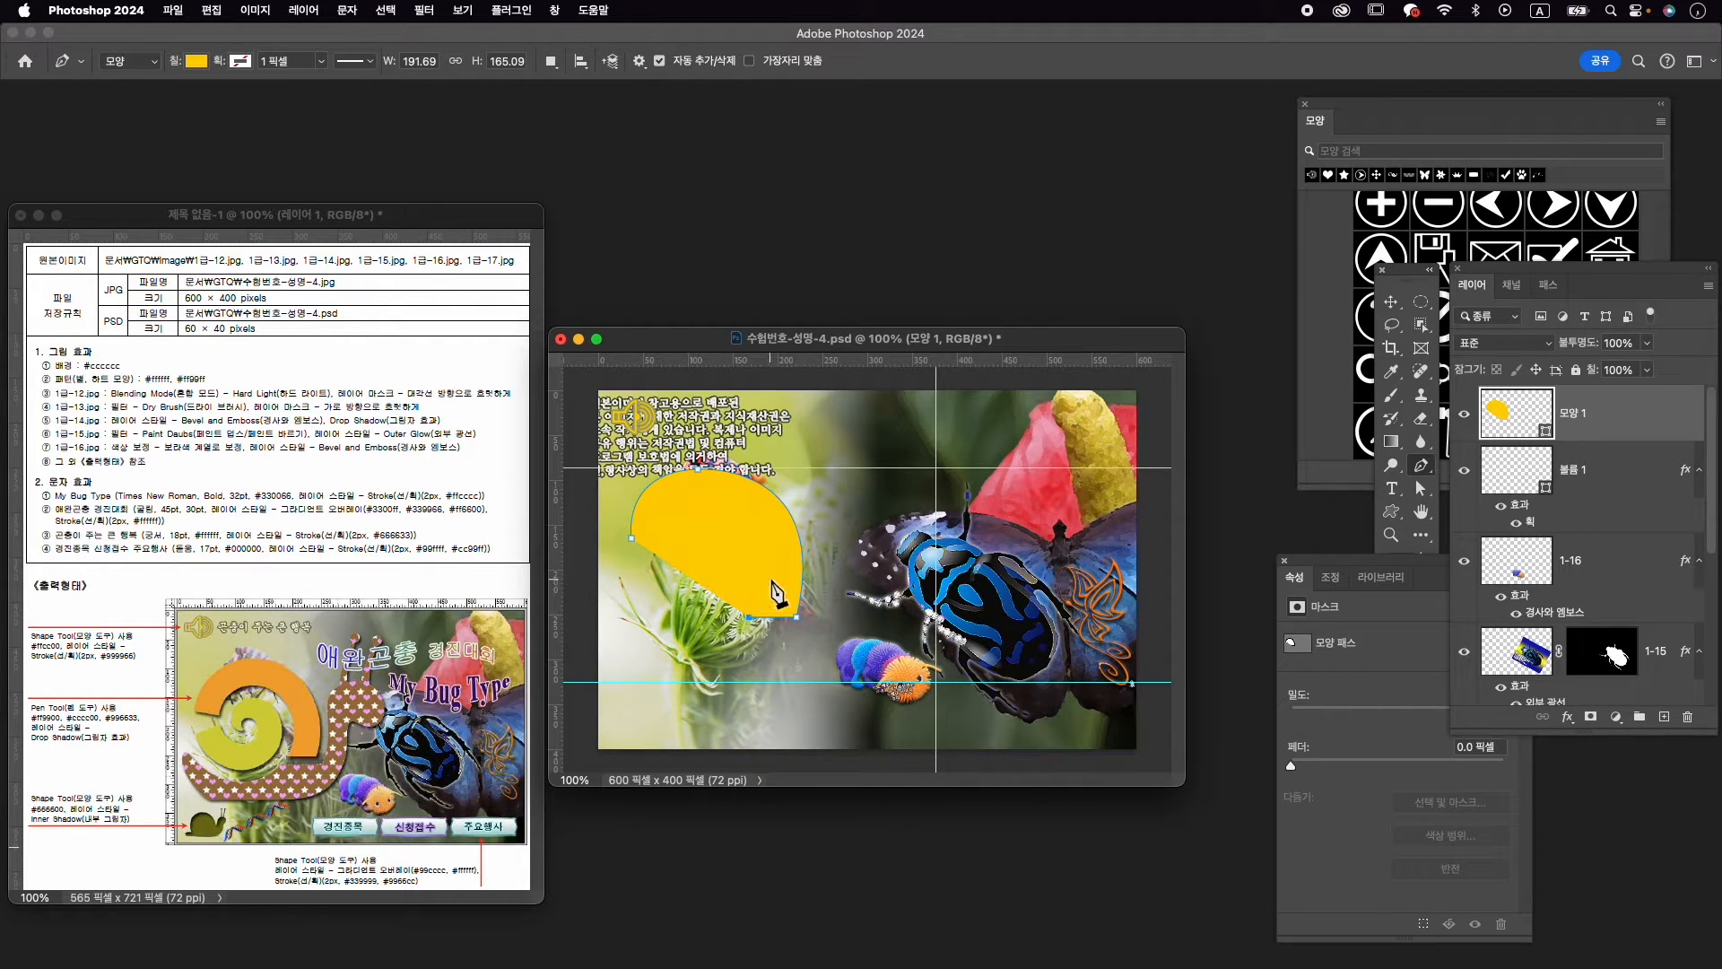
Curve the outer band's inner edge back over the top and close the arch-shaped path at its starting point
left_click_drag(705, 513, 623, 506)
left_click(703, 512, "alt")
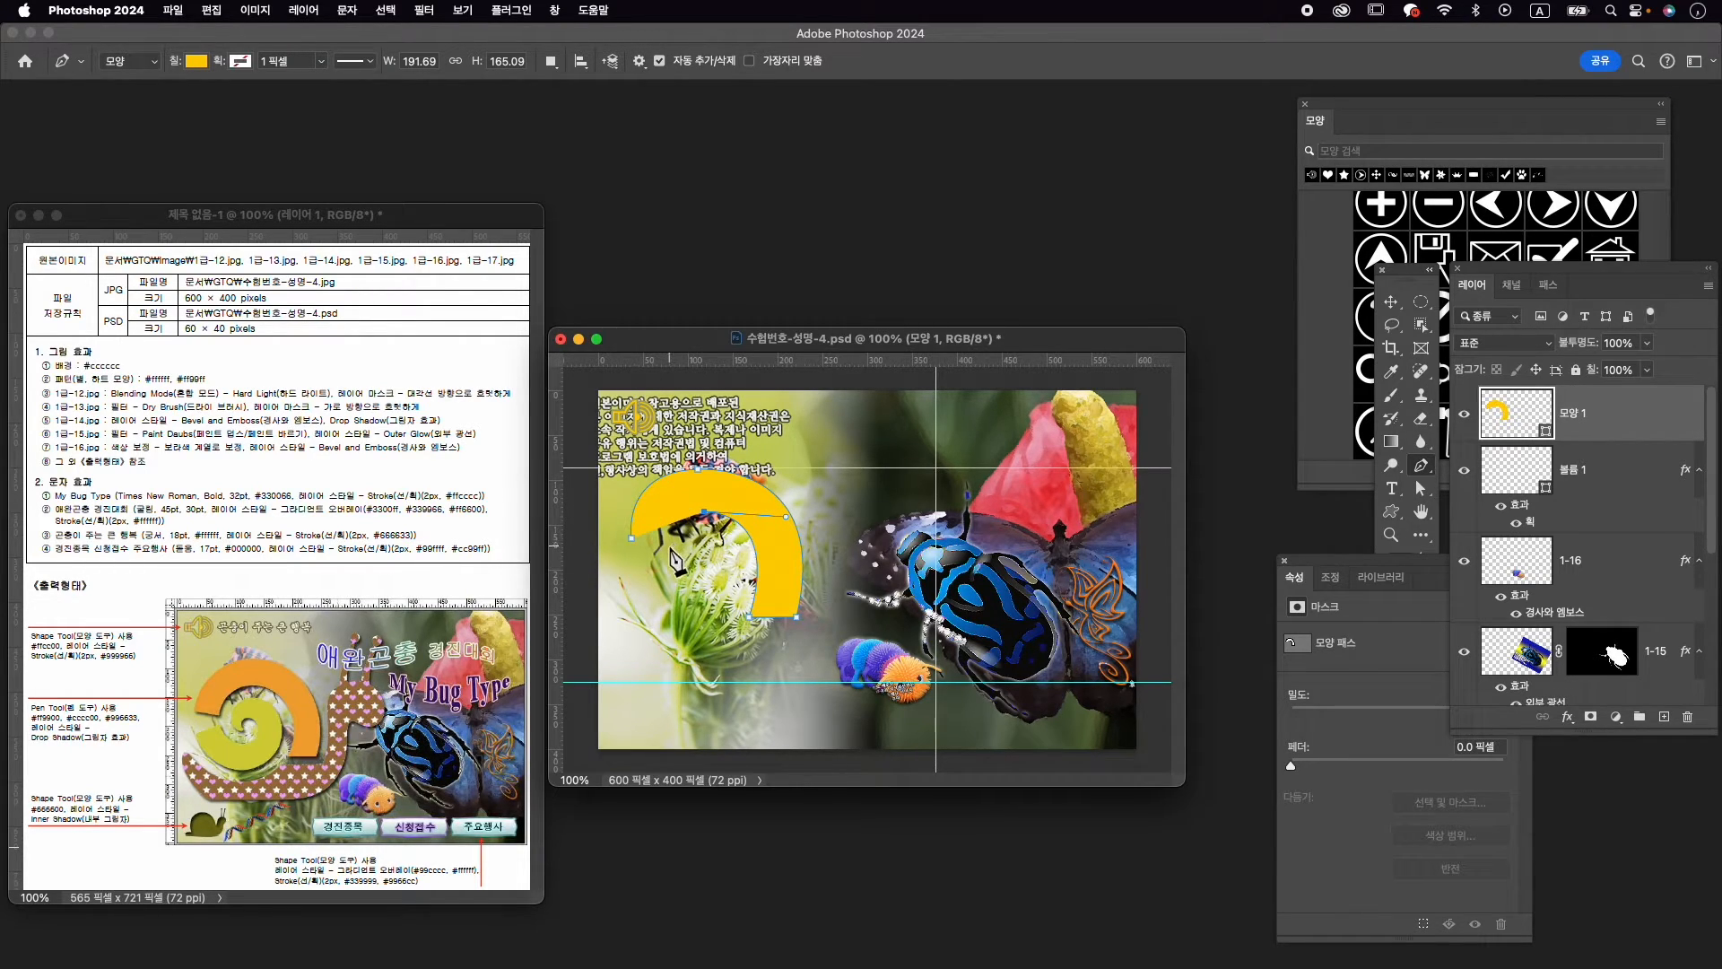
left_click_drag(669, 548, 691, 573)
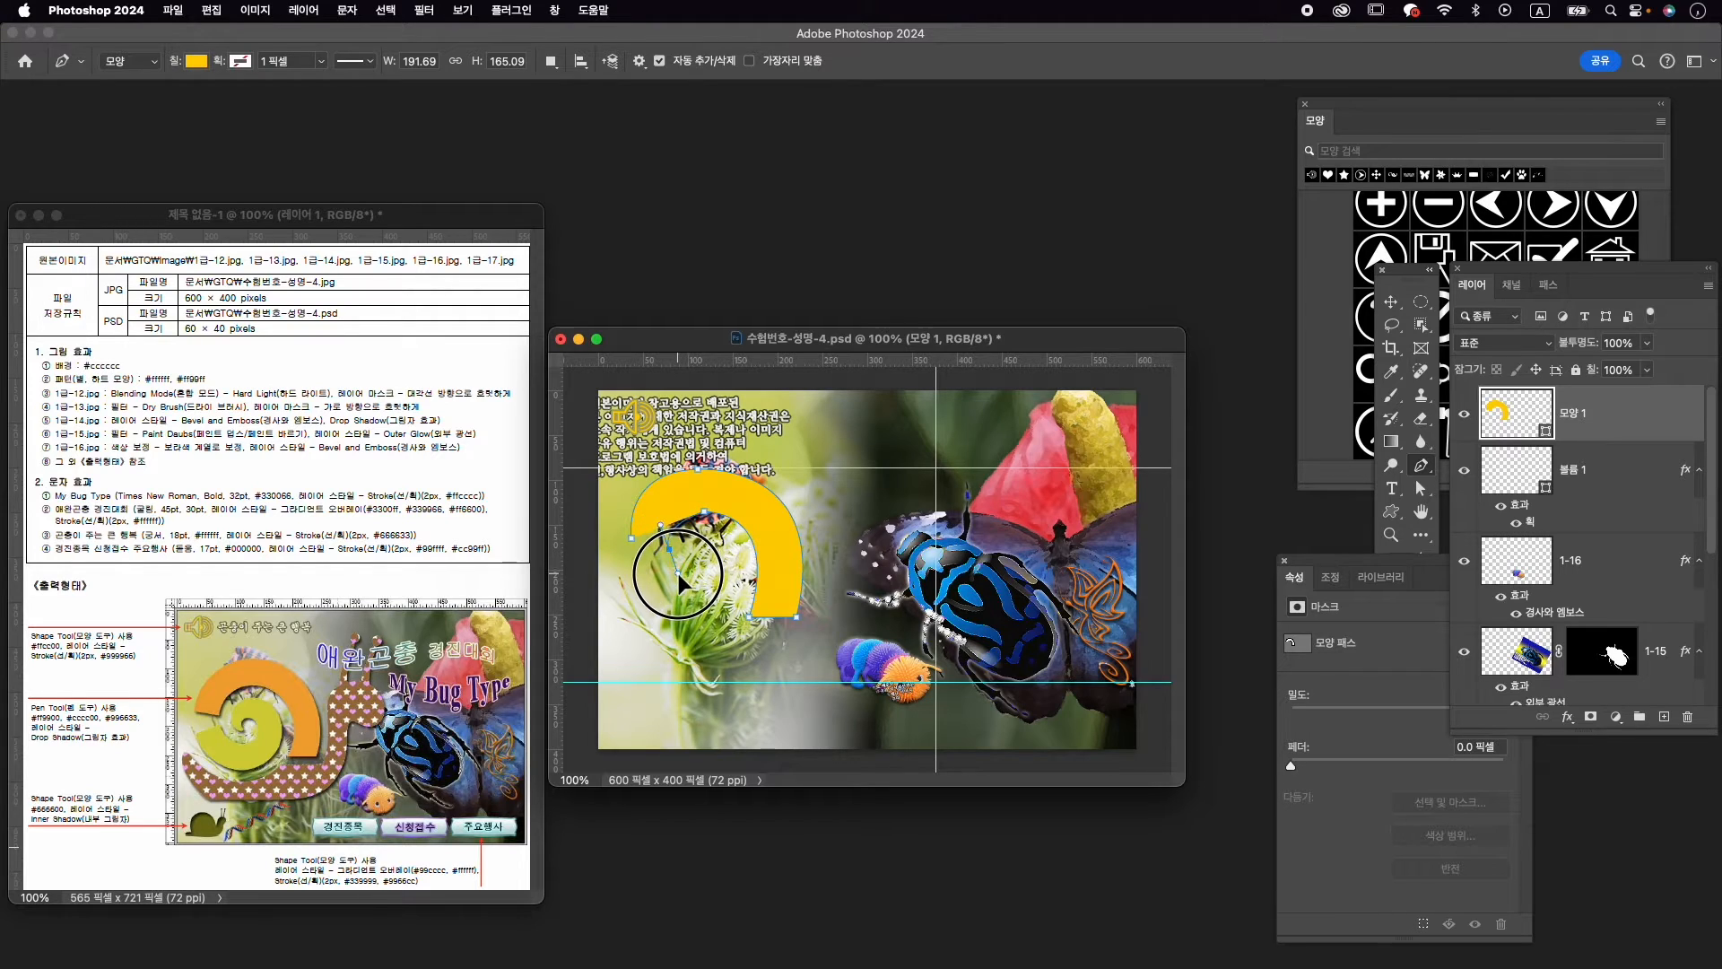
left_click(670, 548, "alt")
left_click(632, 538)
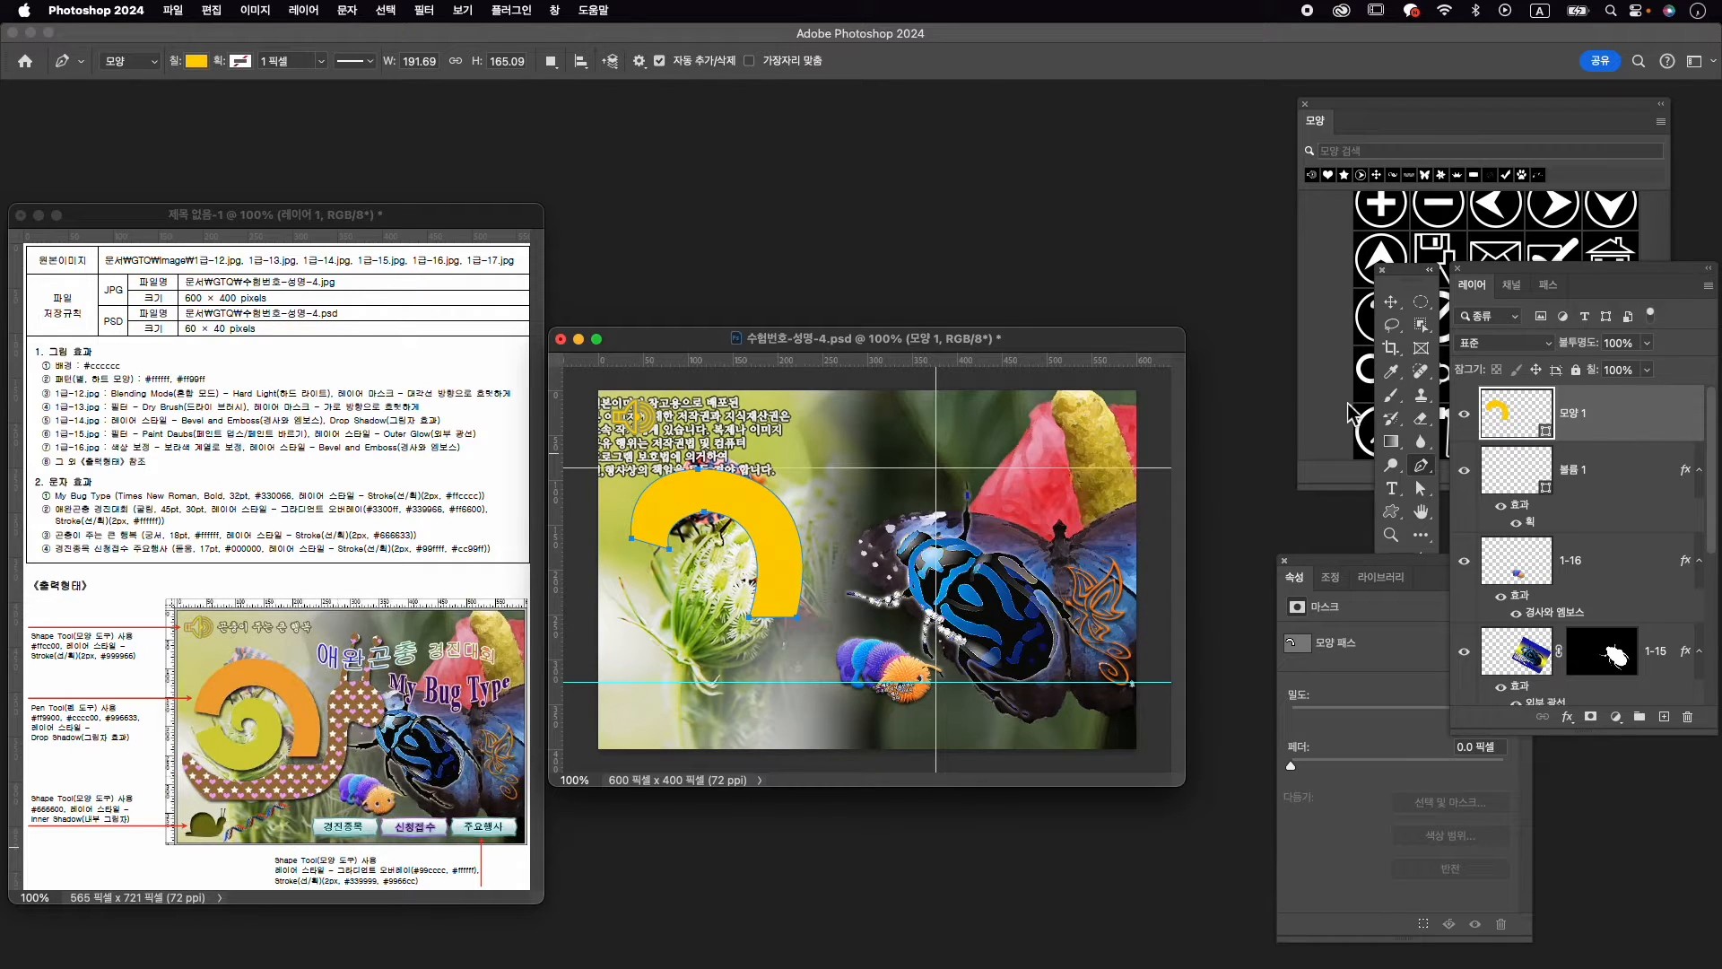
Start a separate pen shape for the shell's inner spiral, curving from its open end under the bottom and up the far side
left_click(668, 563)
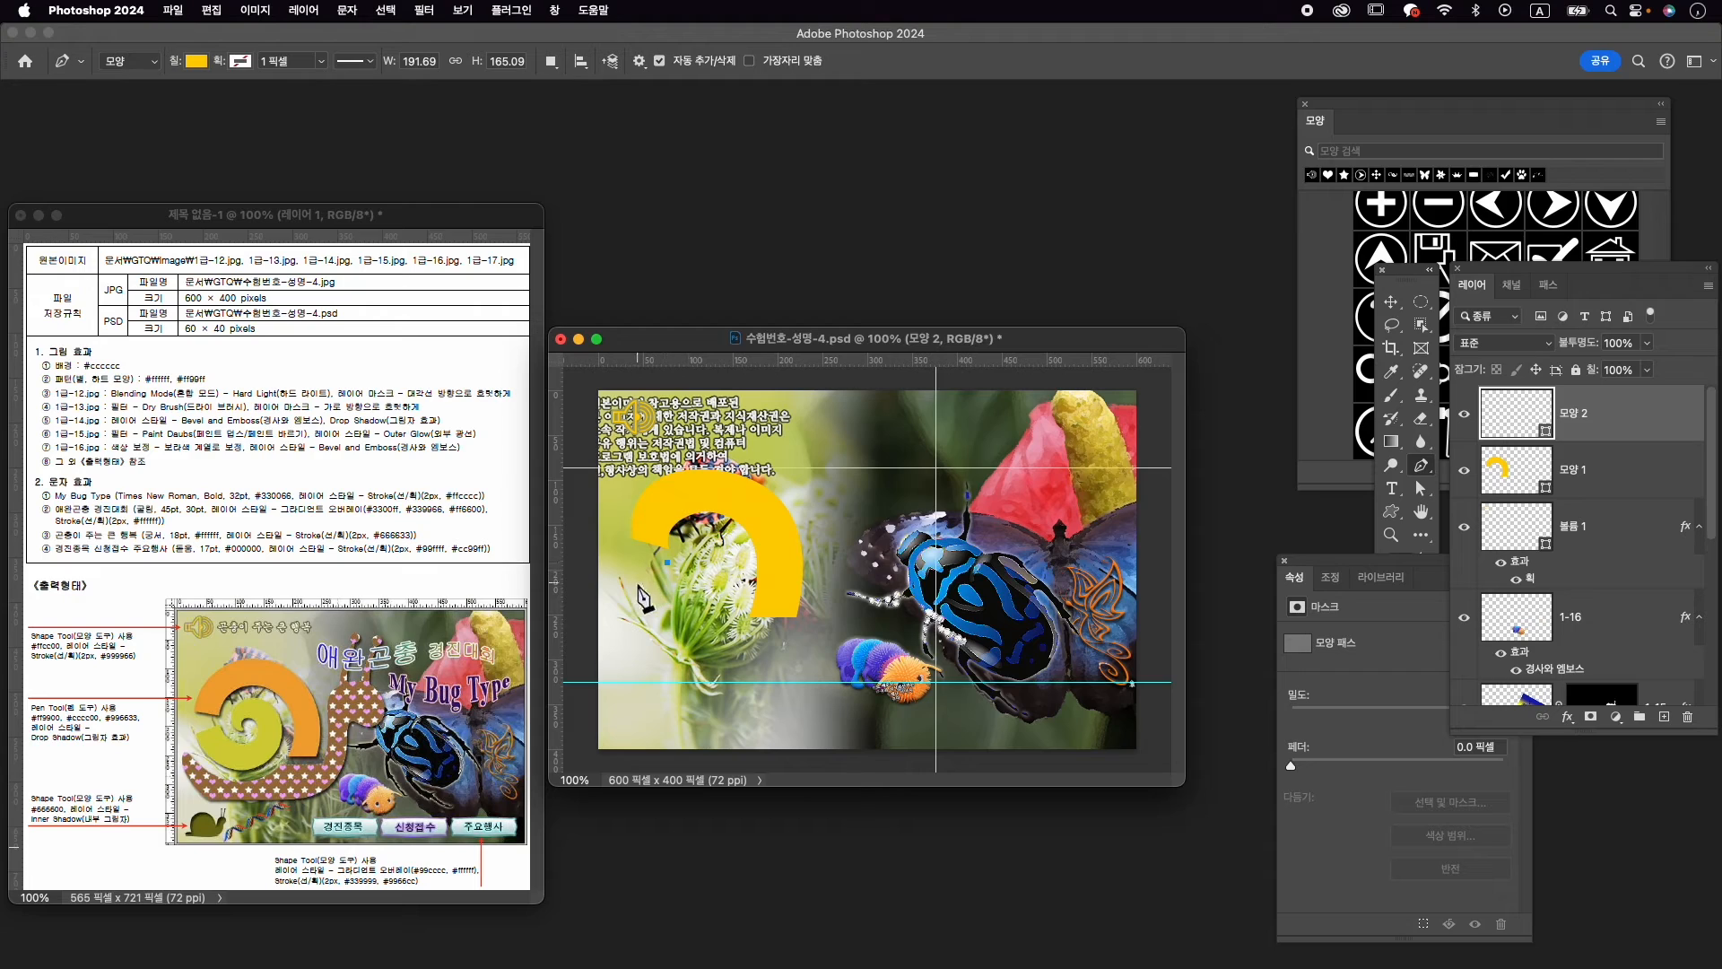
left_click(637, 582)
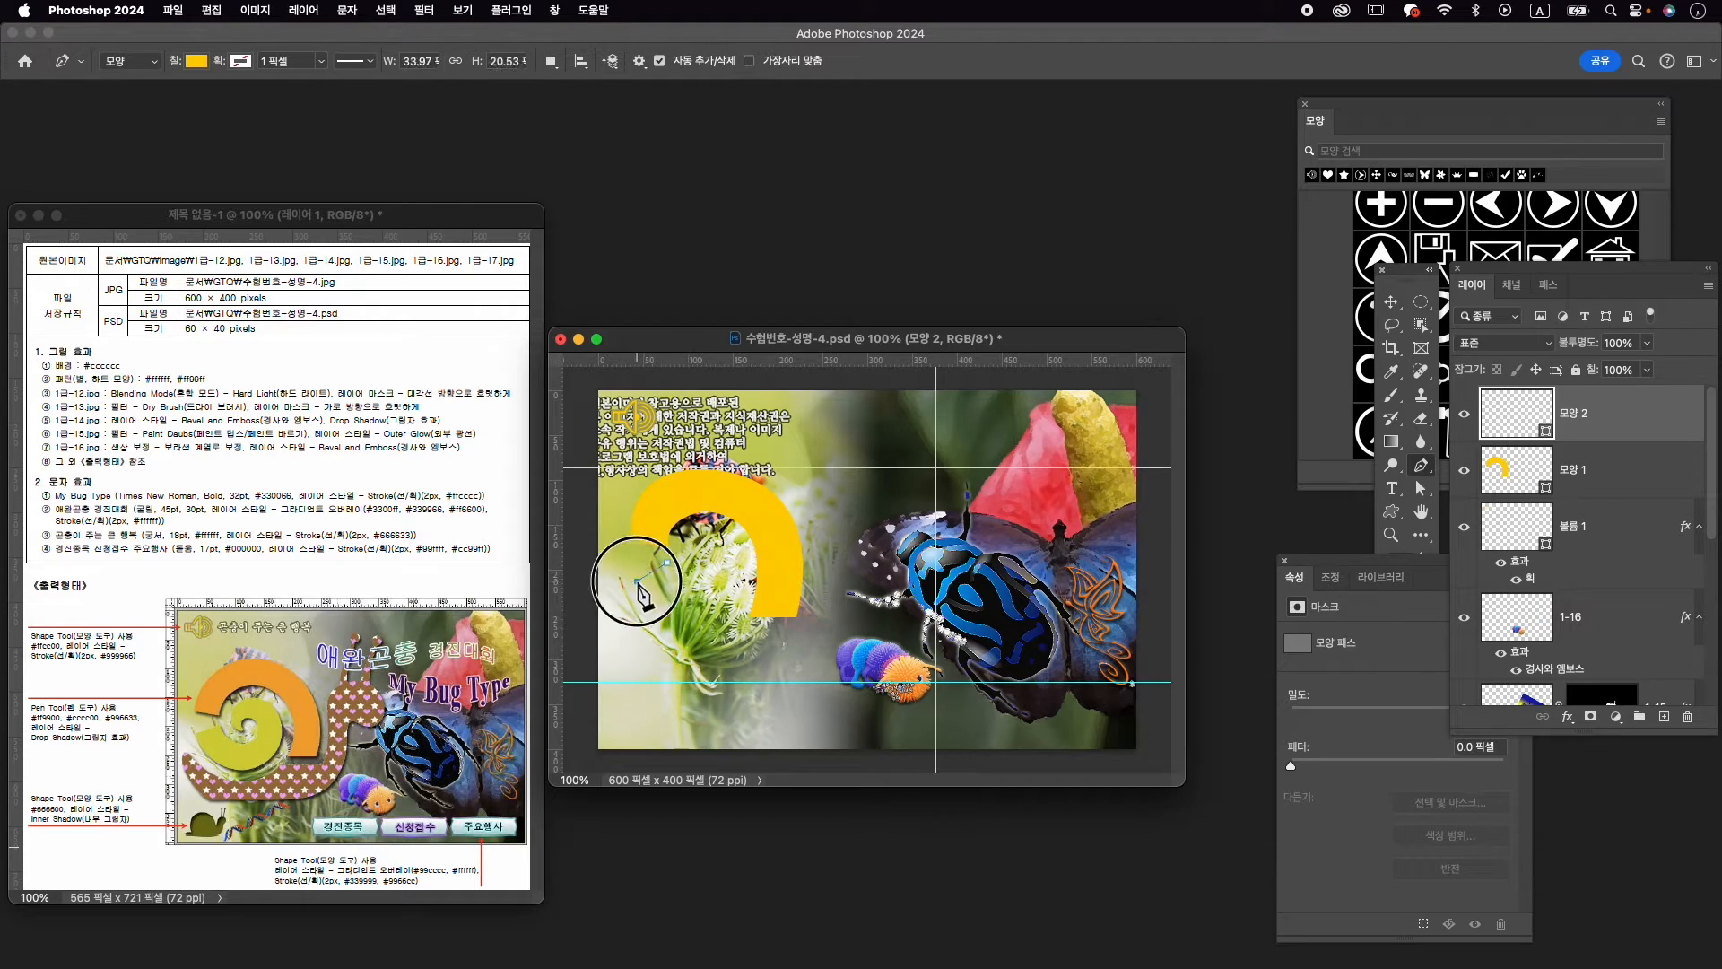
left_click_drag(699, 635, 750, 632)
left_click(699, 635, "alt")
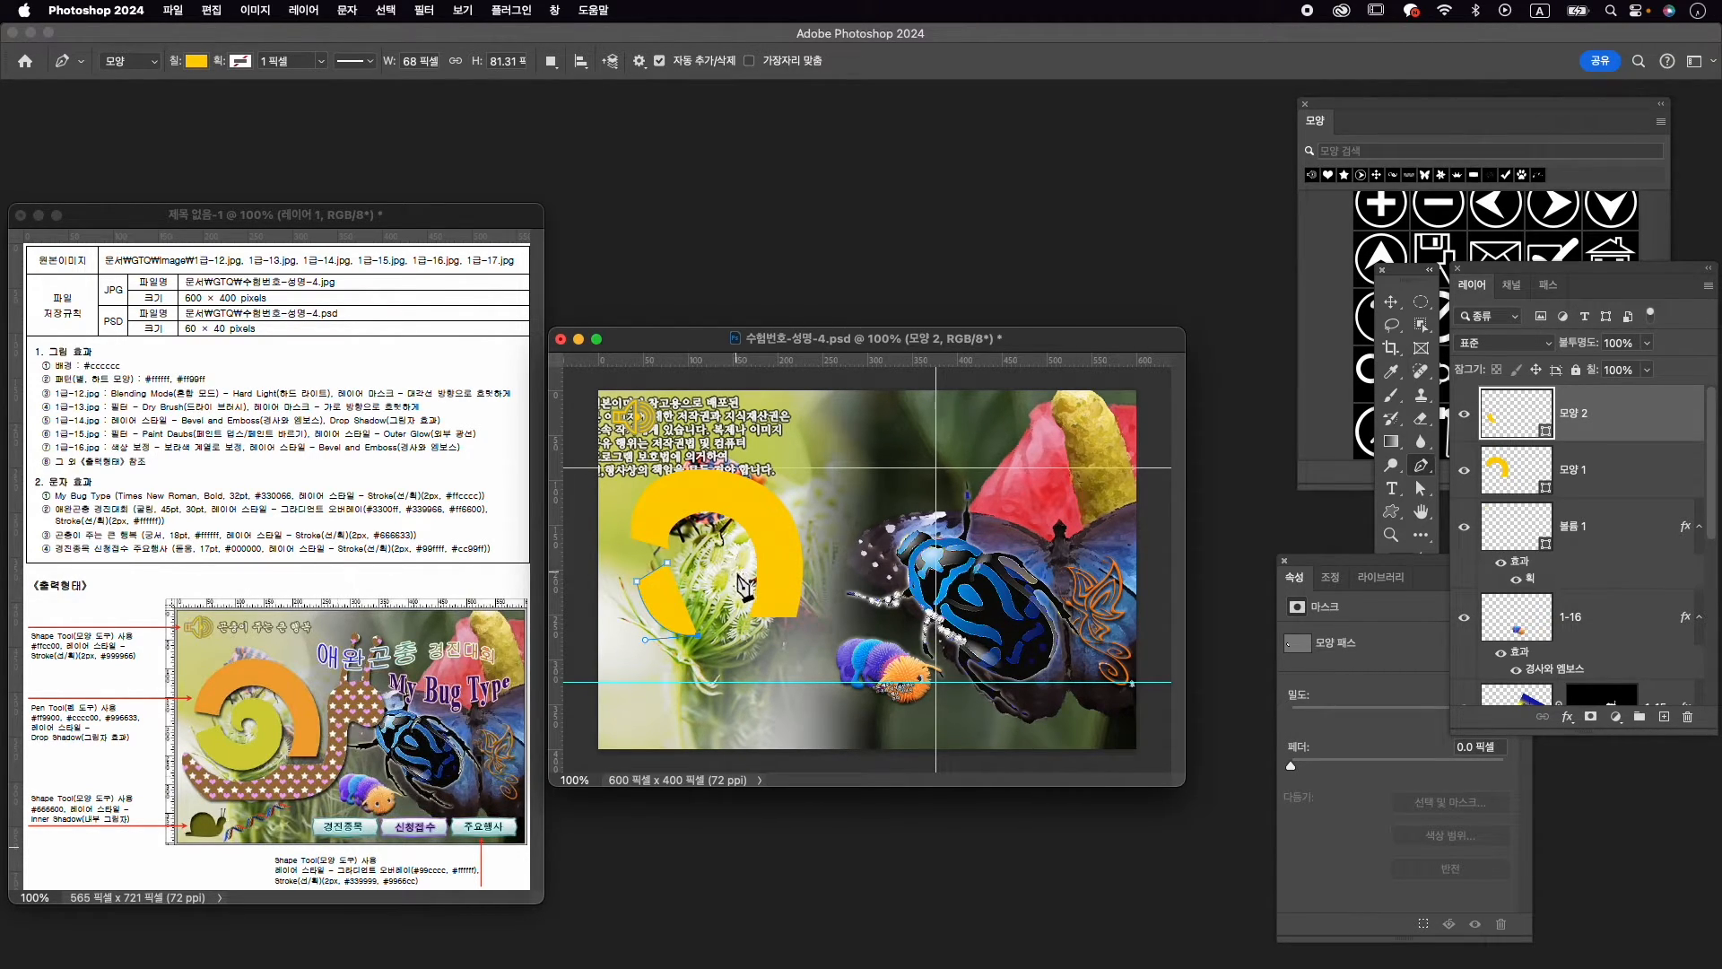
left_click_drag(744, 585, 729, 534)
left_click(741, 578, "alt")
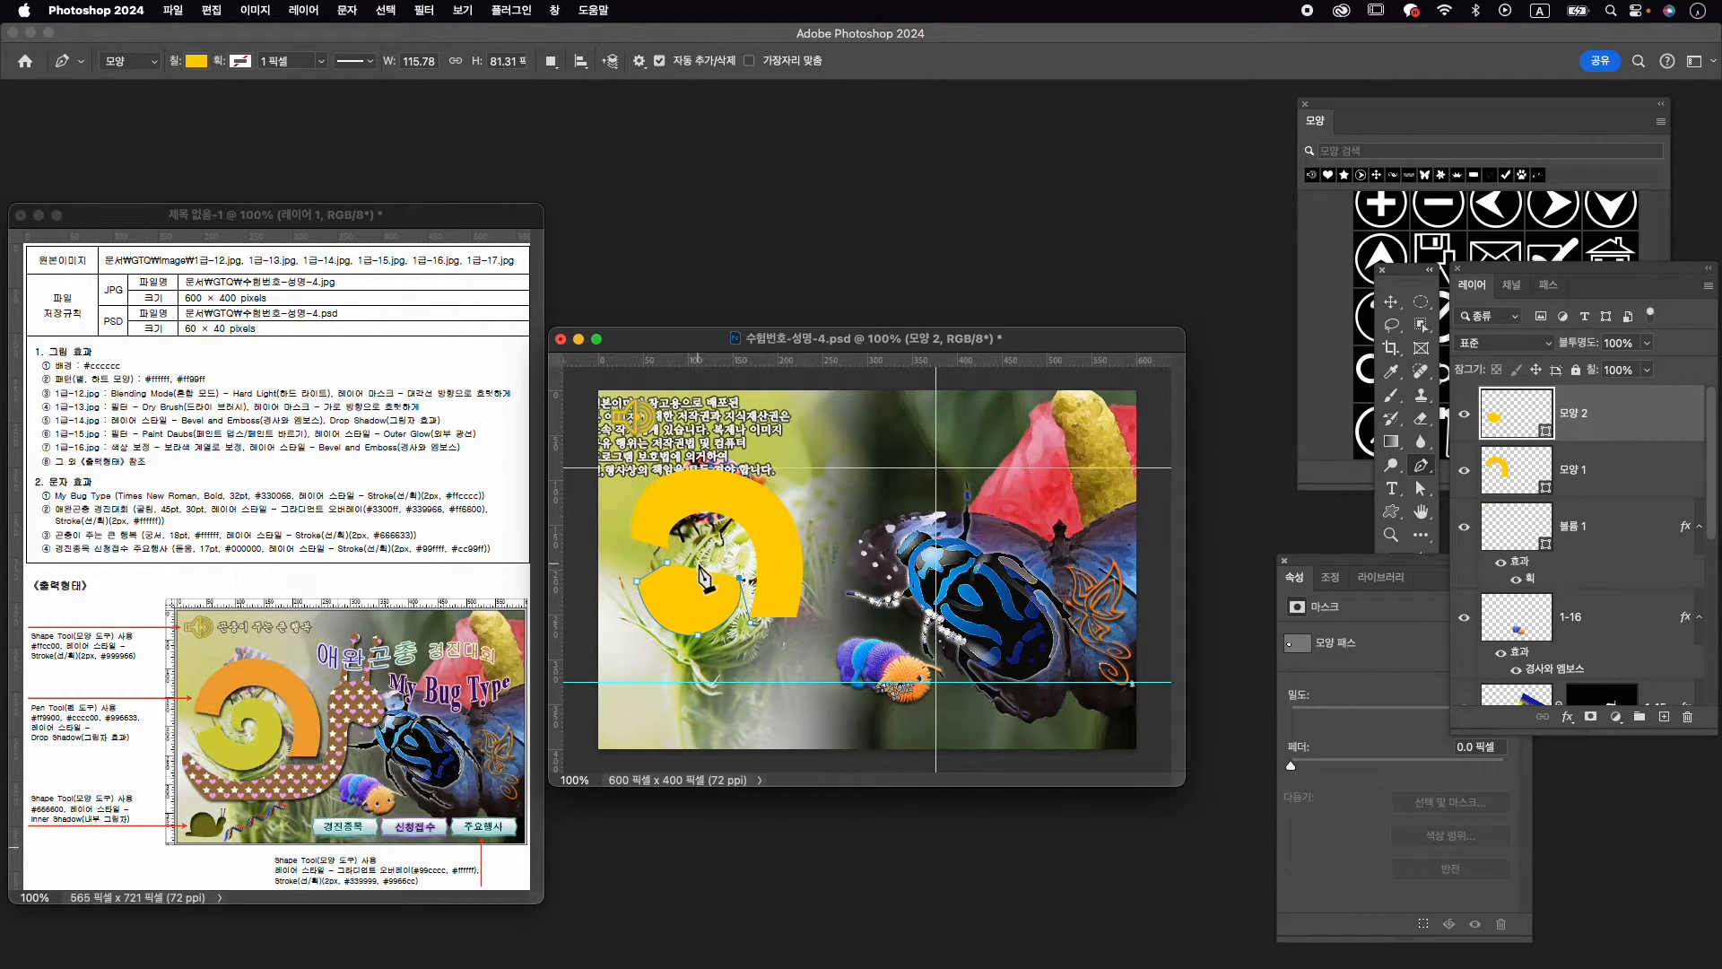
Continue the inner spiral's outer edge over the top and down to the inner curl, making the shape about 116 × 108 px
left_click_drag(699, 567, 671, 622)
left_click(714, 541)
left_click_drag(701, 540, 688, 537)
left_click(714, 539, "alt")
scroll(667, 580, "up", 6)
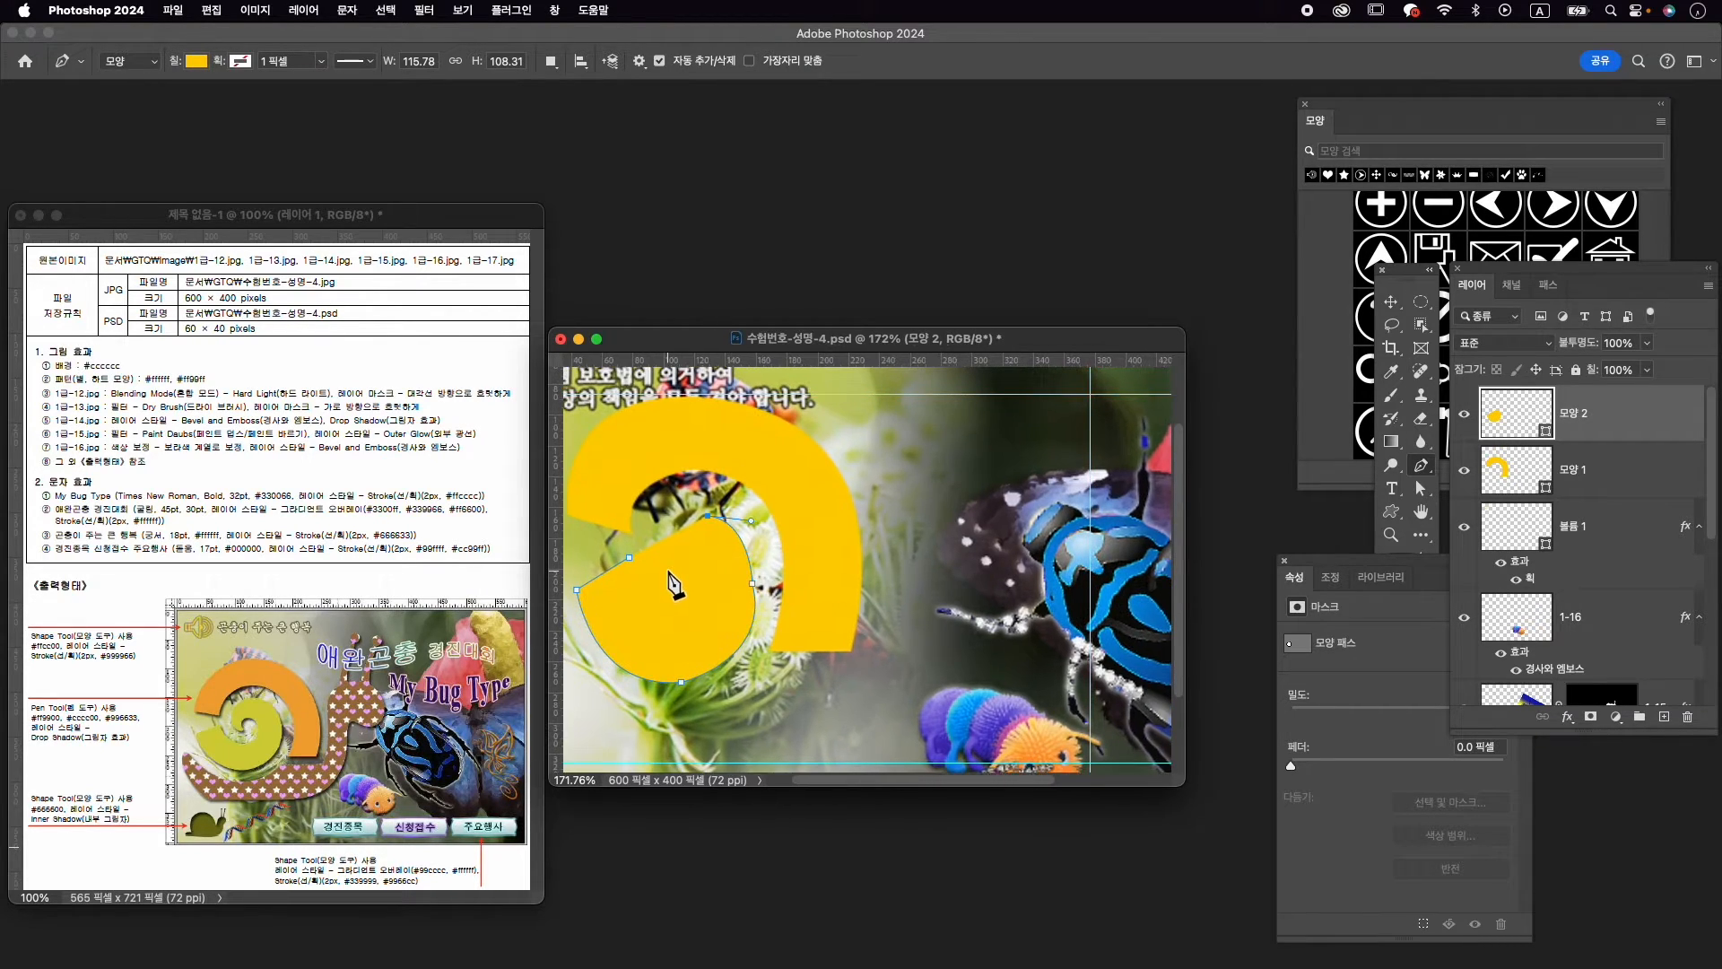
left_click_drag(727, 542, 785, 545)
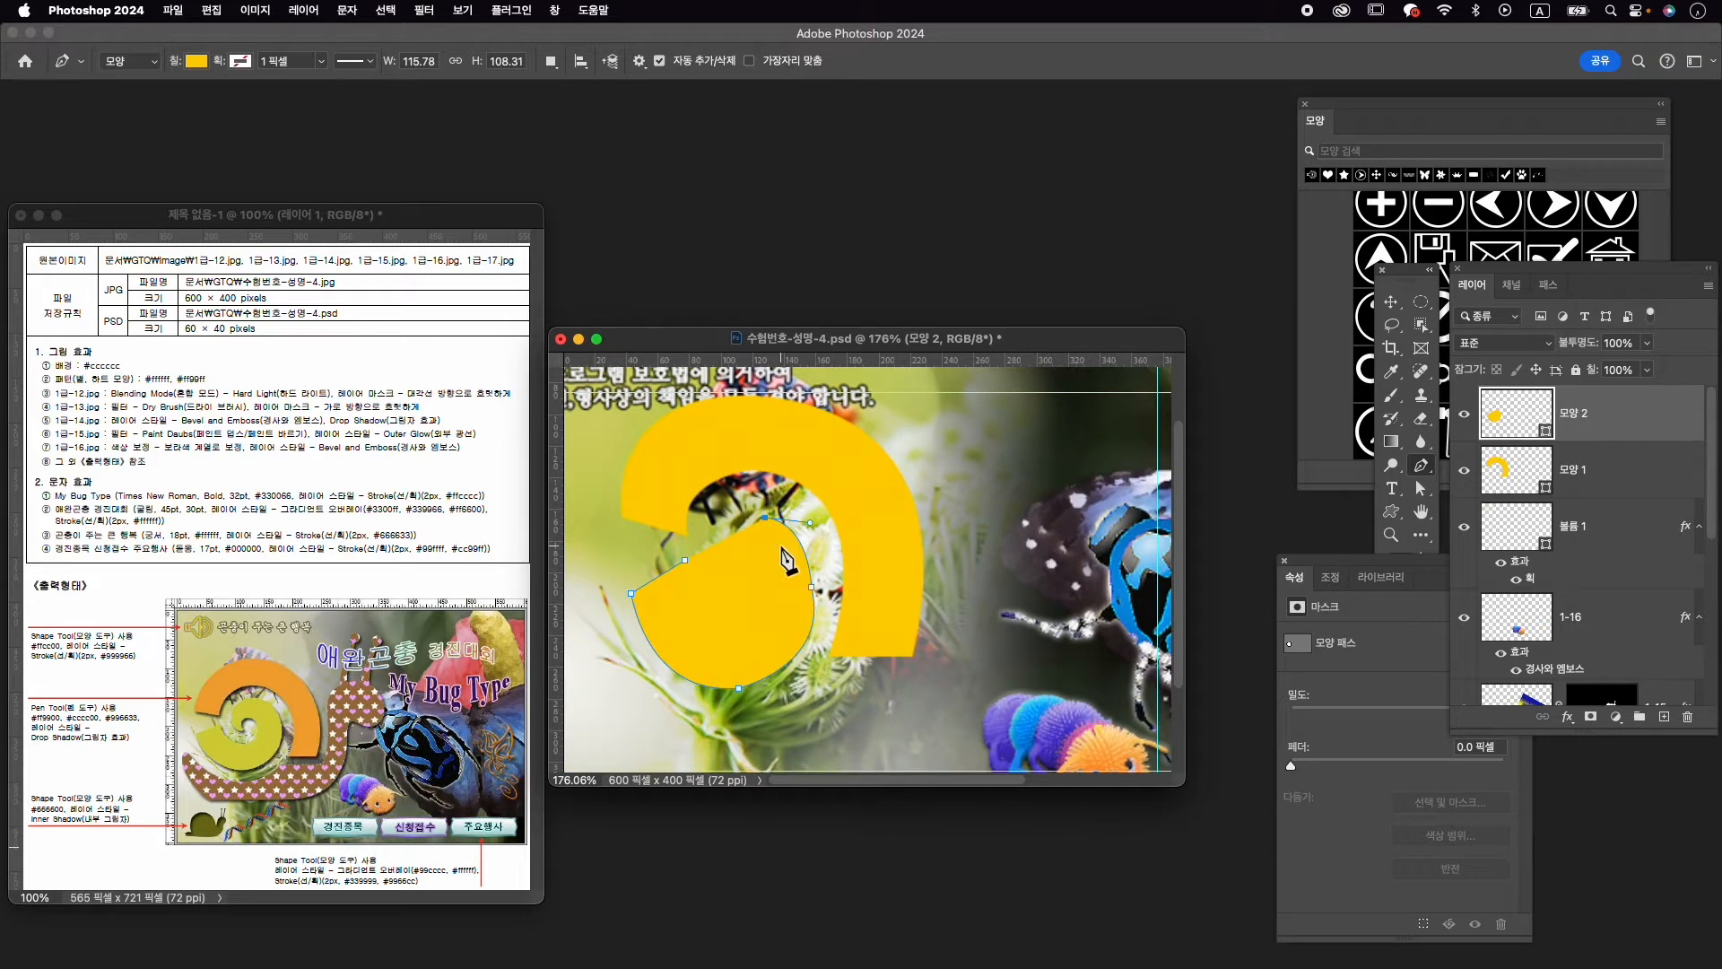
left_click(745, 578)
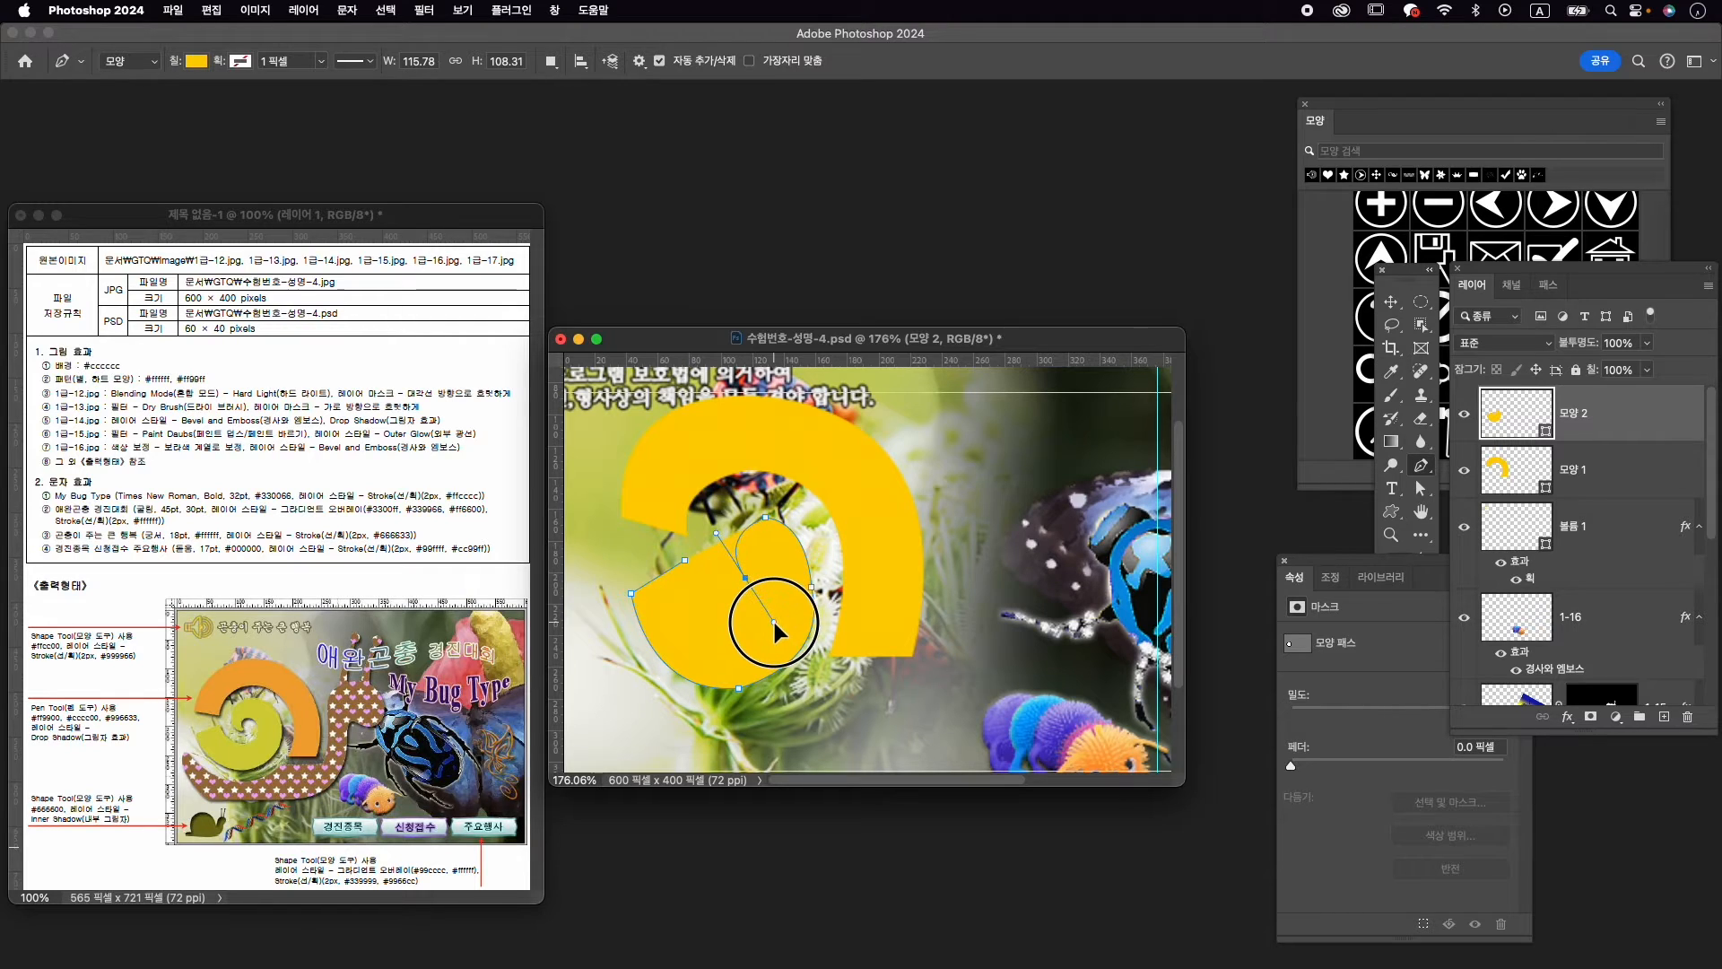
left_click_drag(773, 617, 778, 625)
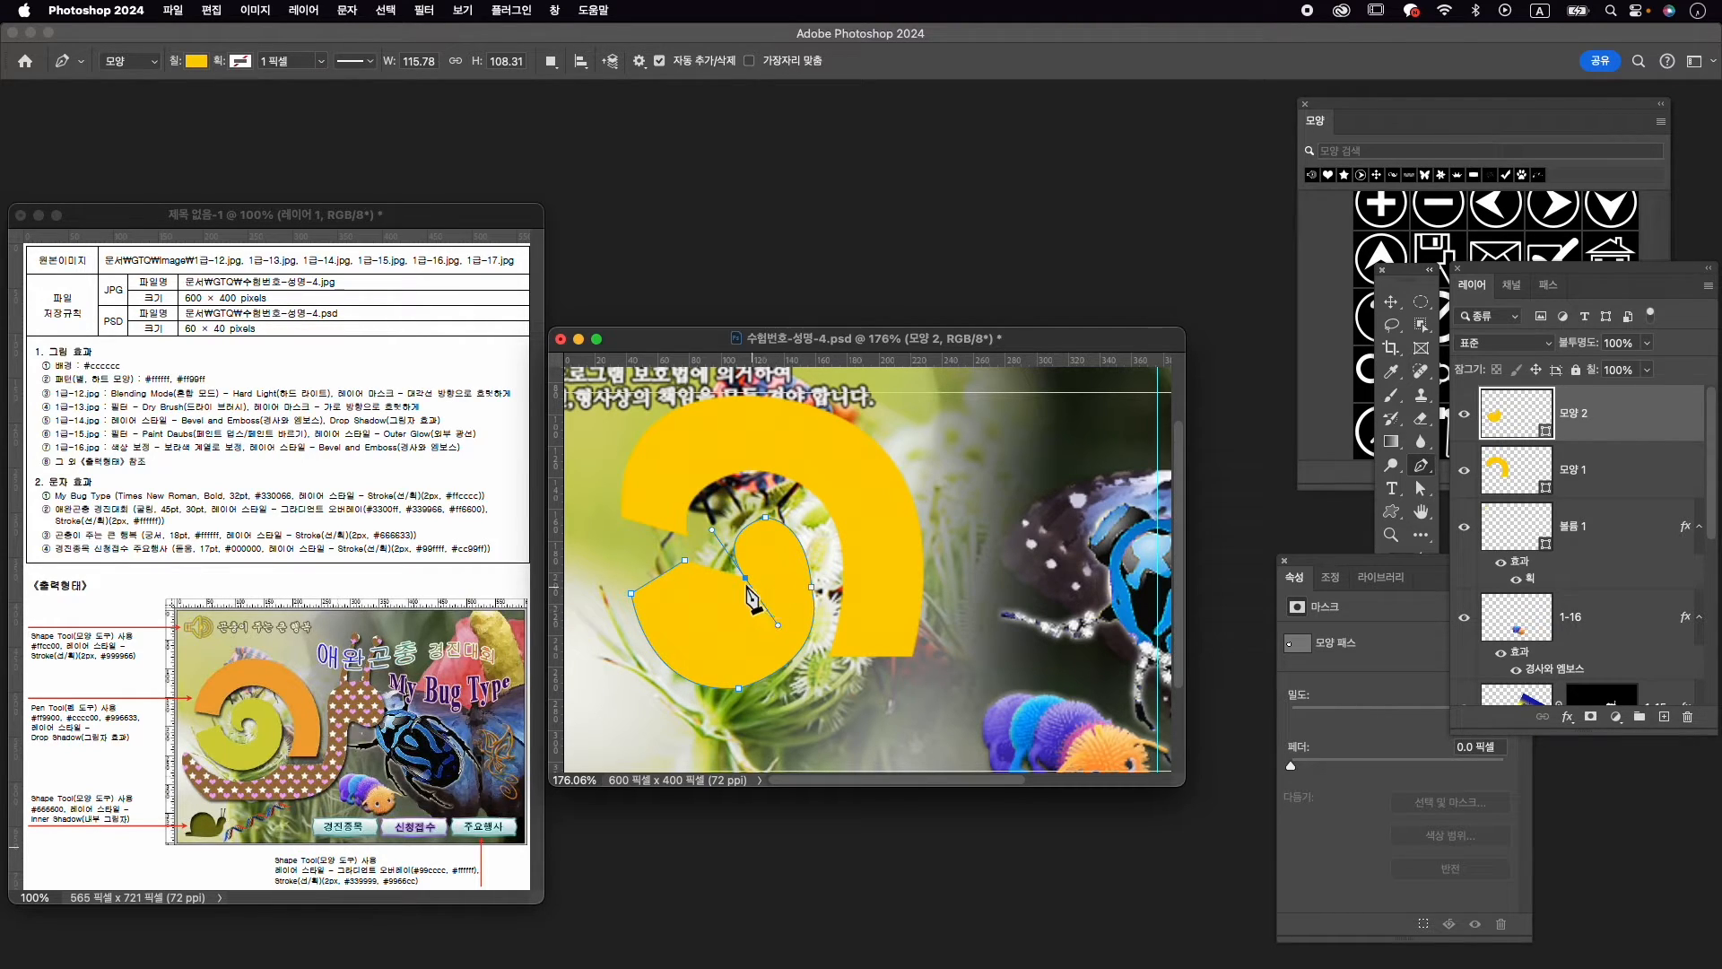
left_click(745, 578)
Trace the inner spiral's inside edge from the curl around the bottom and close the path at its starting point
left_click_drag(755, 547, 766, 542)
left_click(754, 547, "alt")
left_click(781, 565)
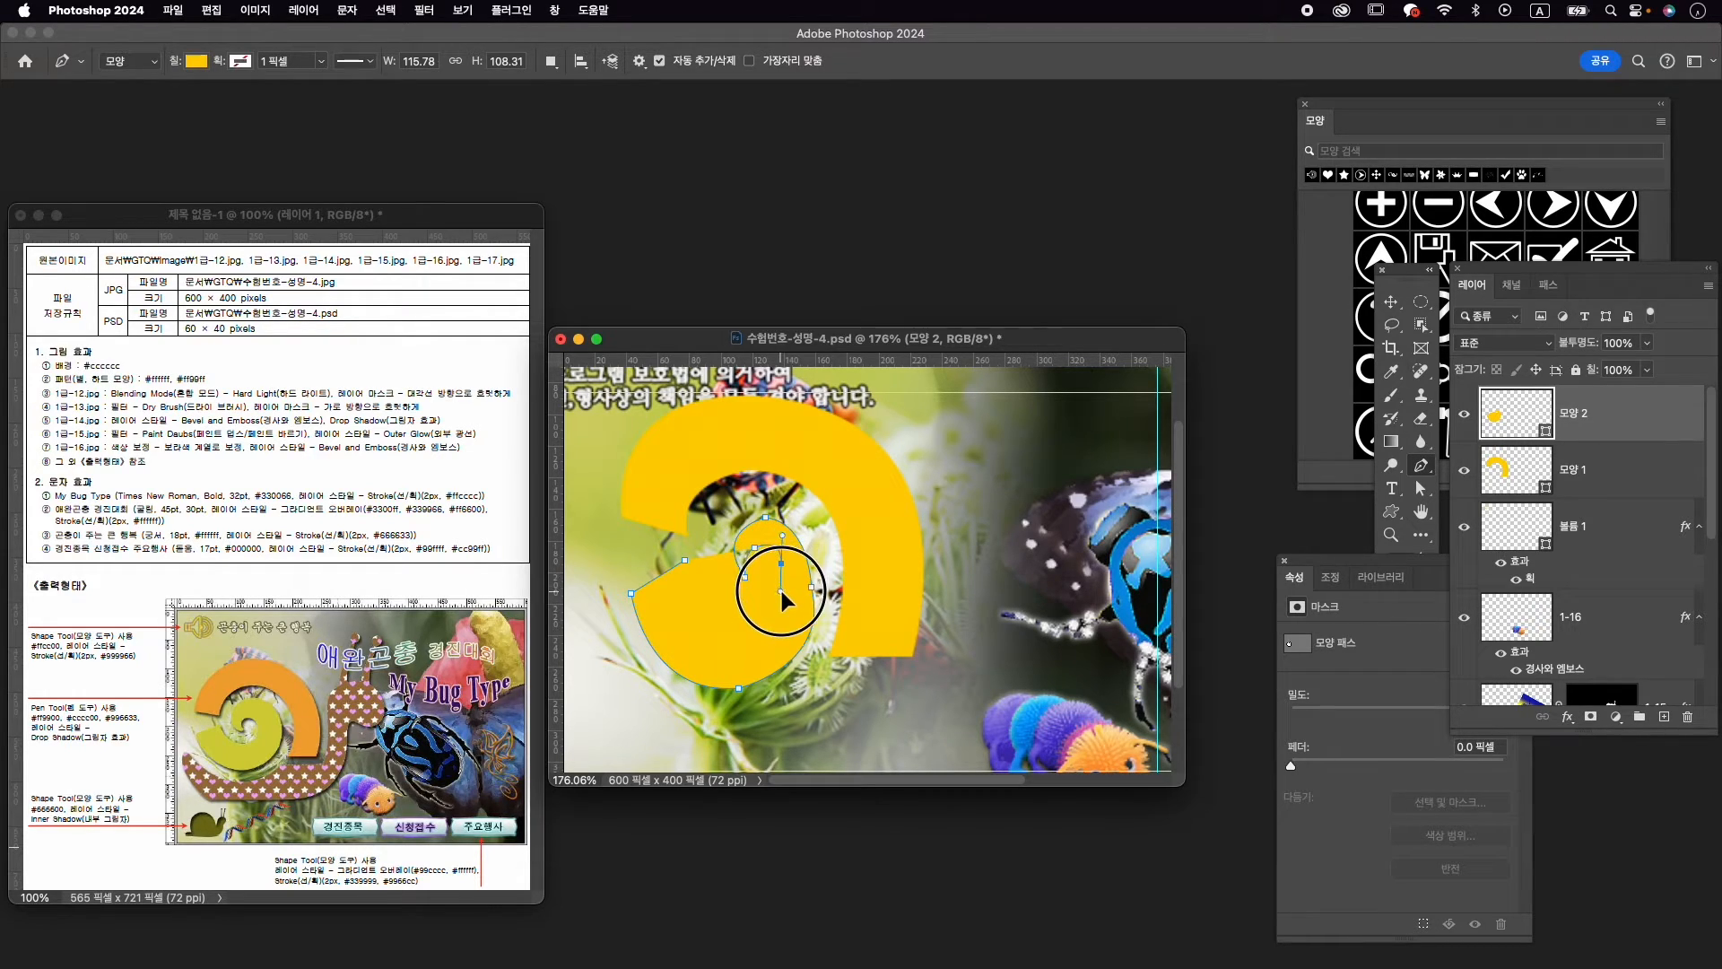
left_click(782, 564, "alt")
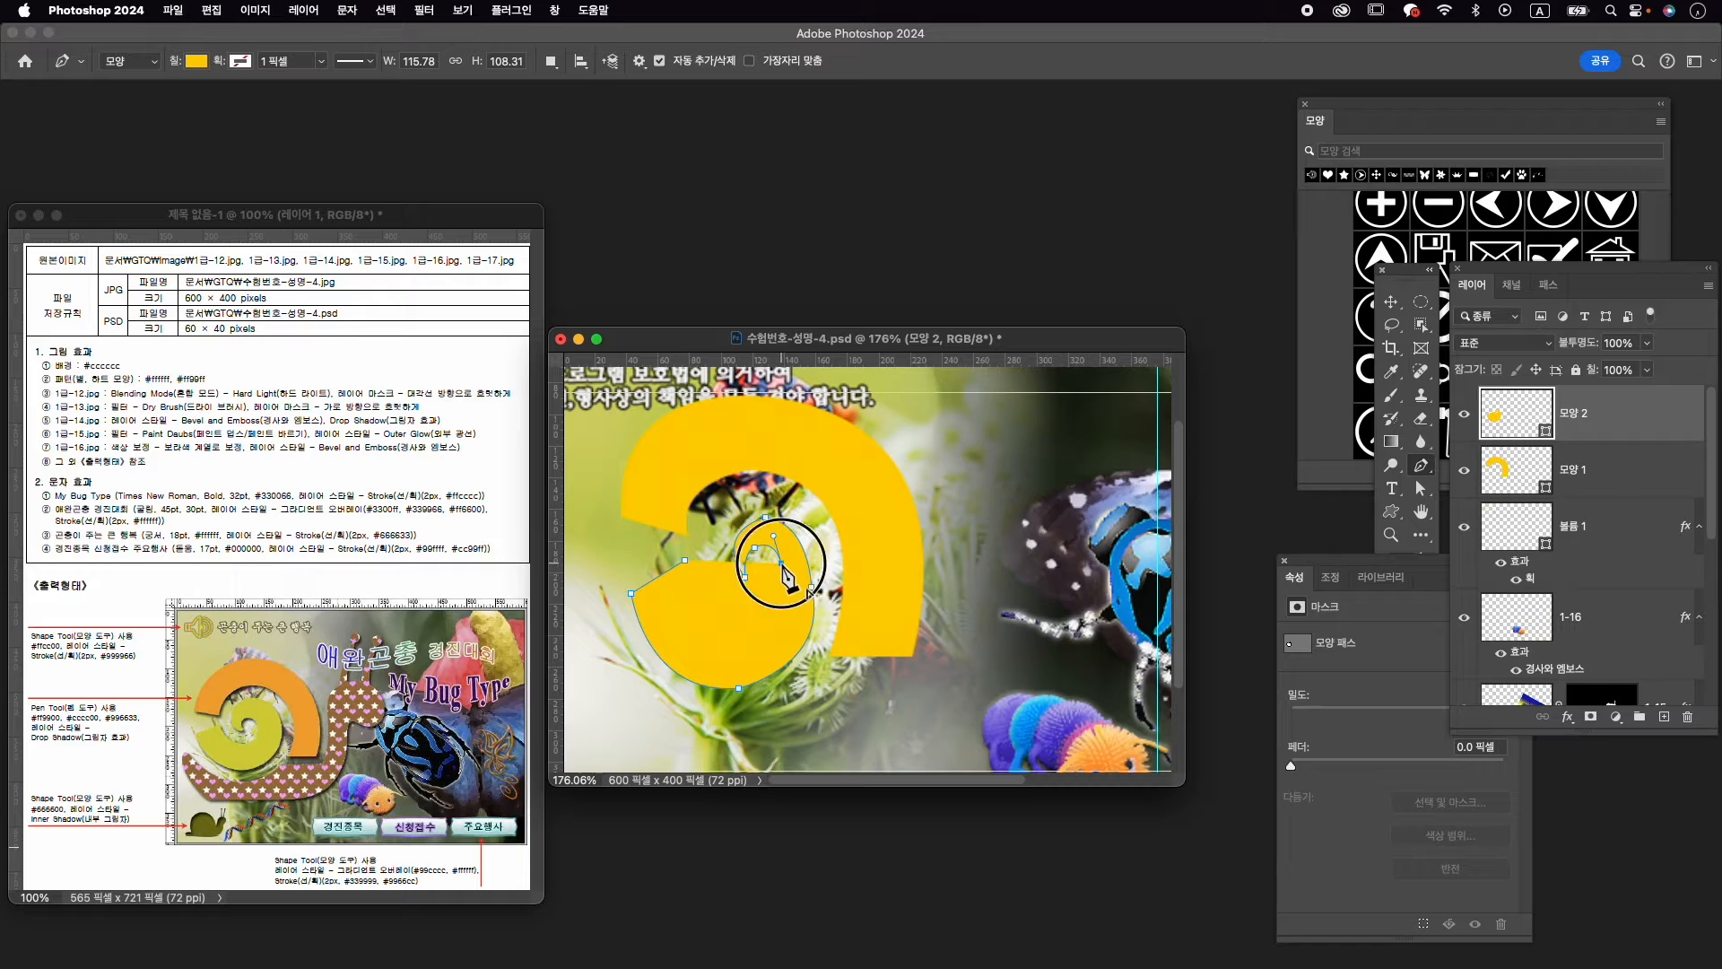
left_click(737, 615)
key("super+z")
key("super+z")
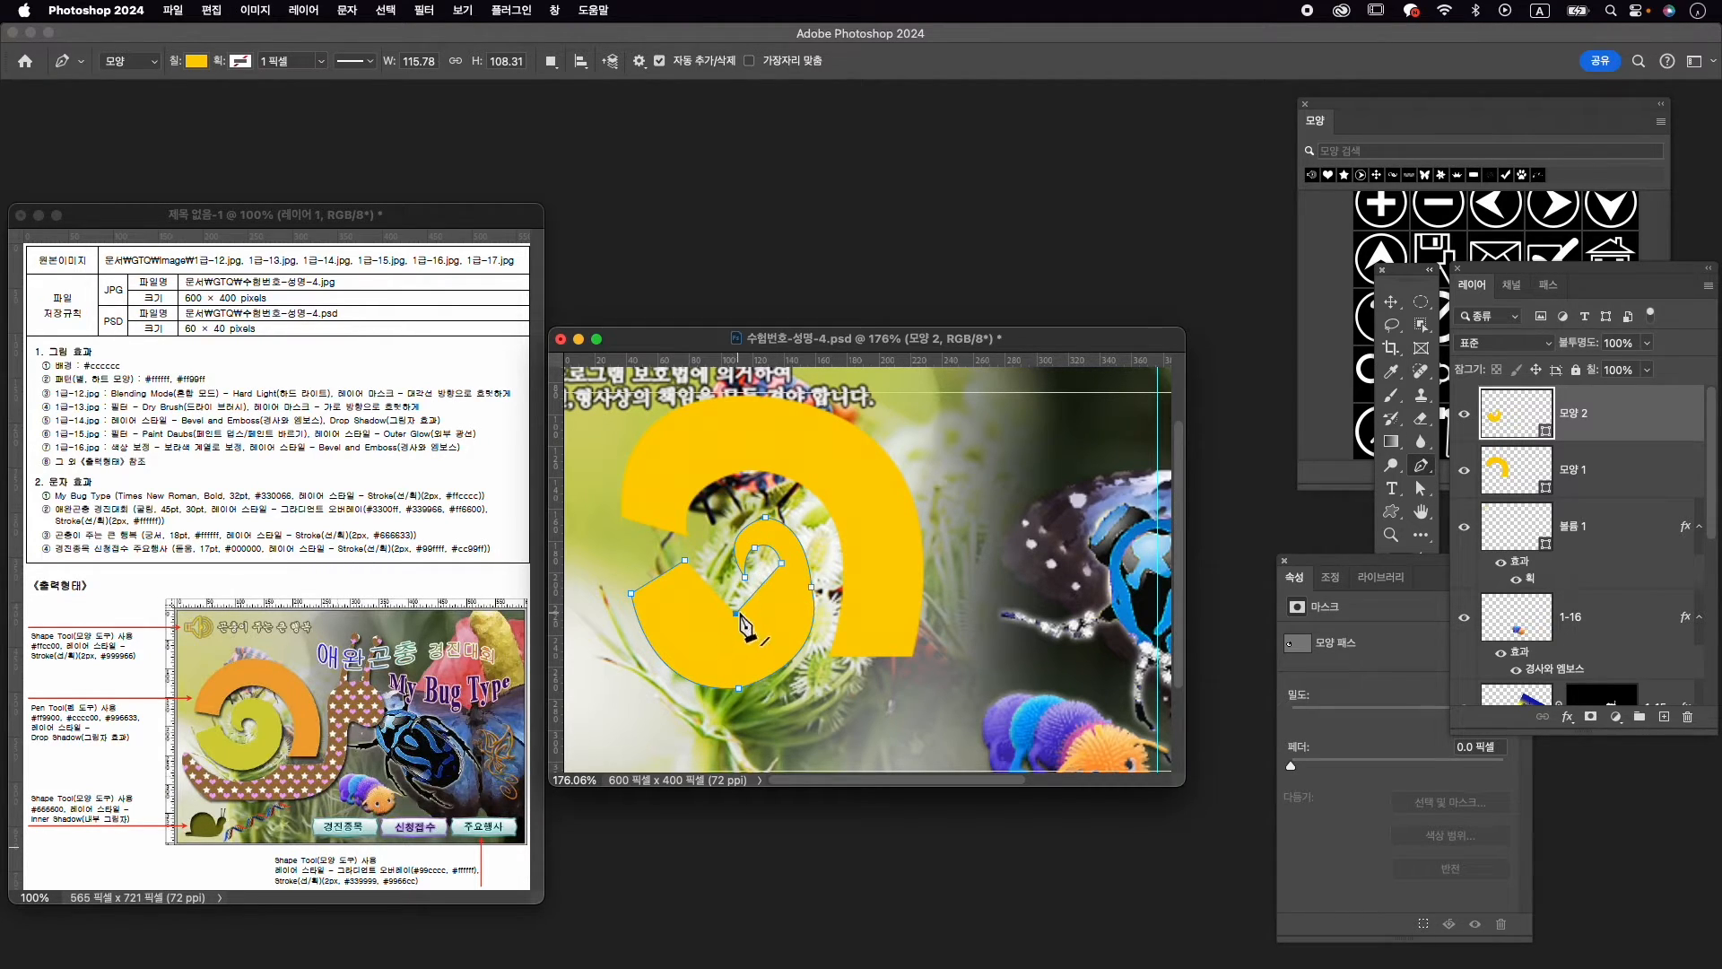
left_click_drag(737, 614, 679, 603)
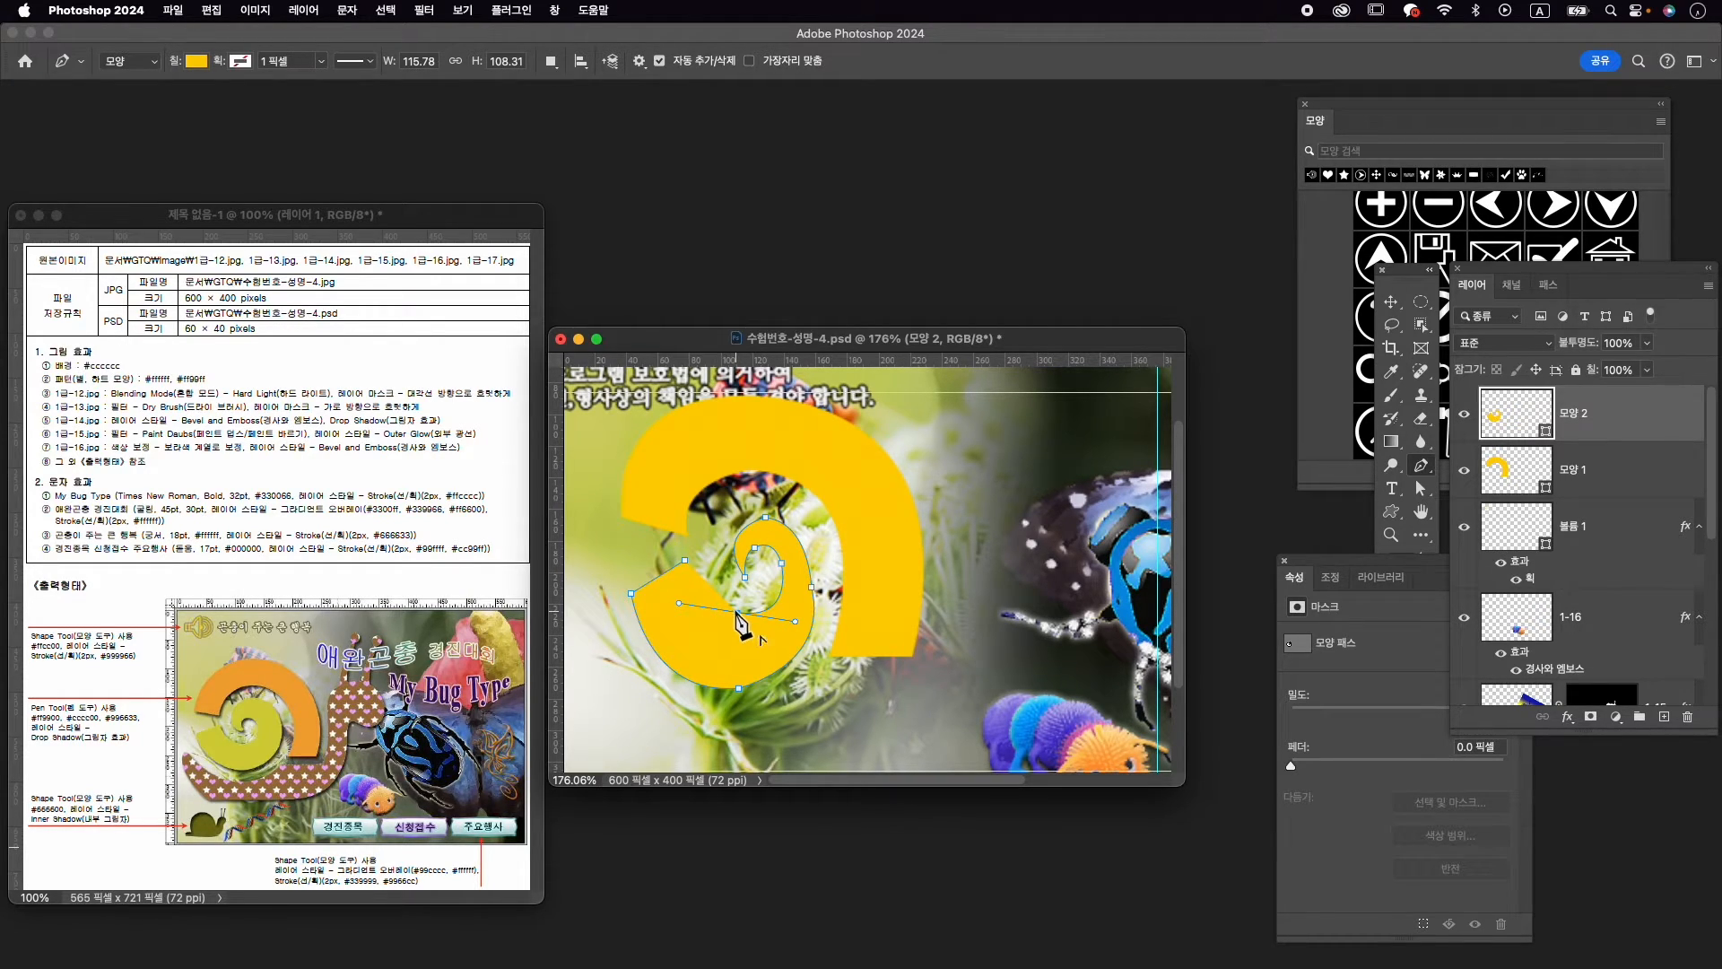
left_click_drag(686, 564, 671, 517)
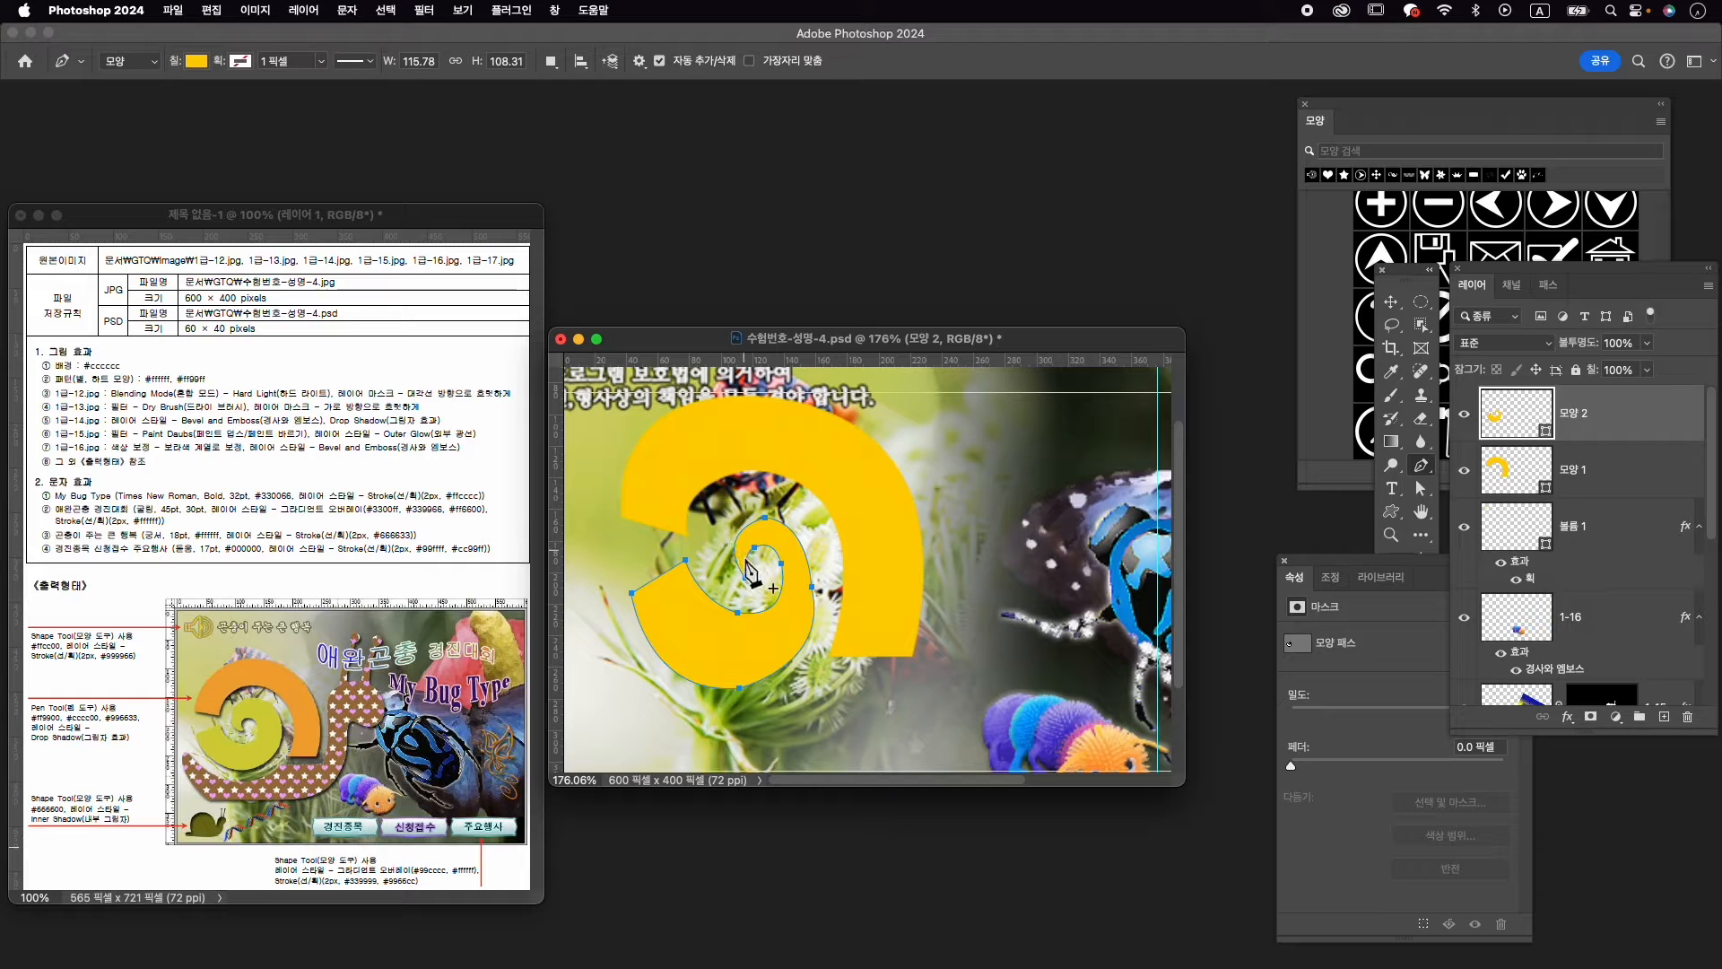
Adjust the inner spiral's anchor points and curve handles to smooth it, bringing the shape to about 117 × 109 px
key("a")
left_click_drag(748, 579, 772, 540)
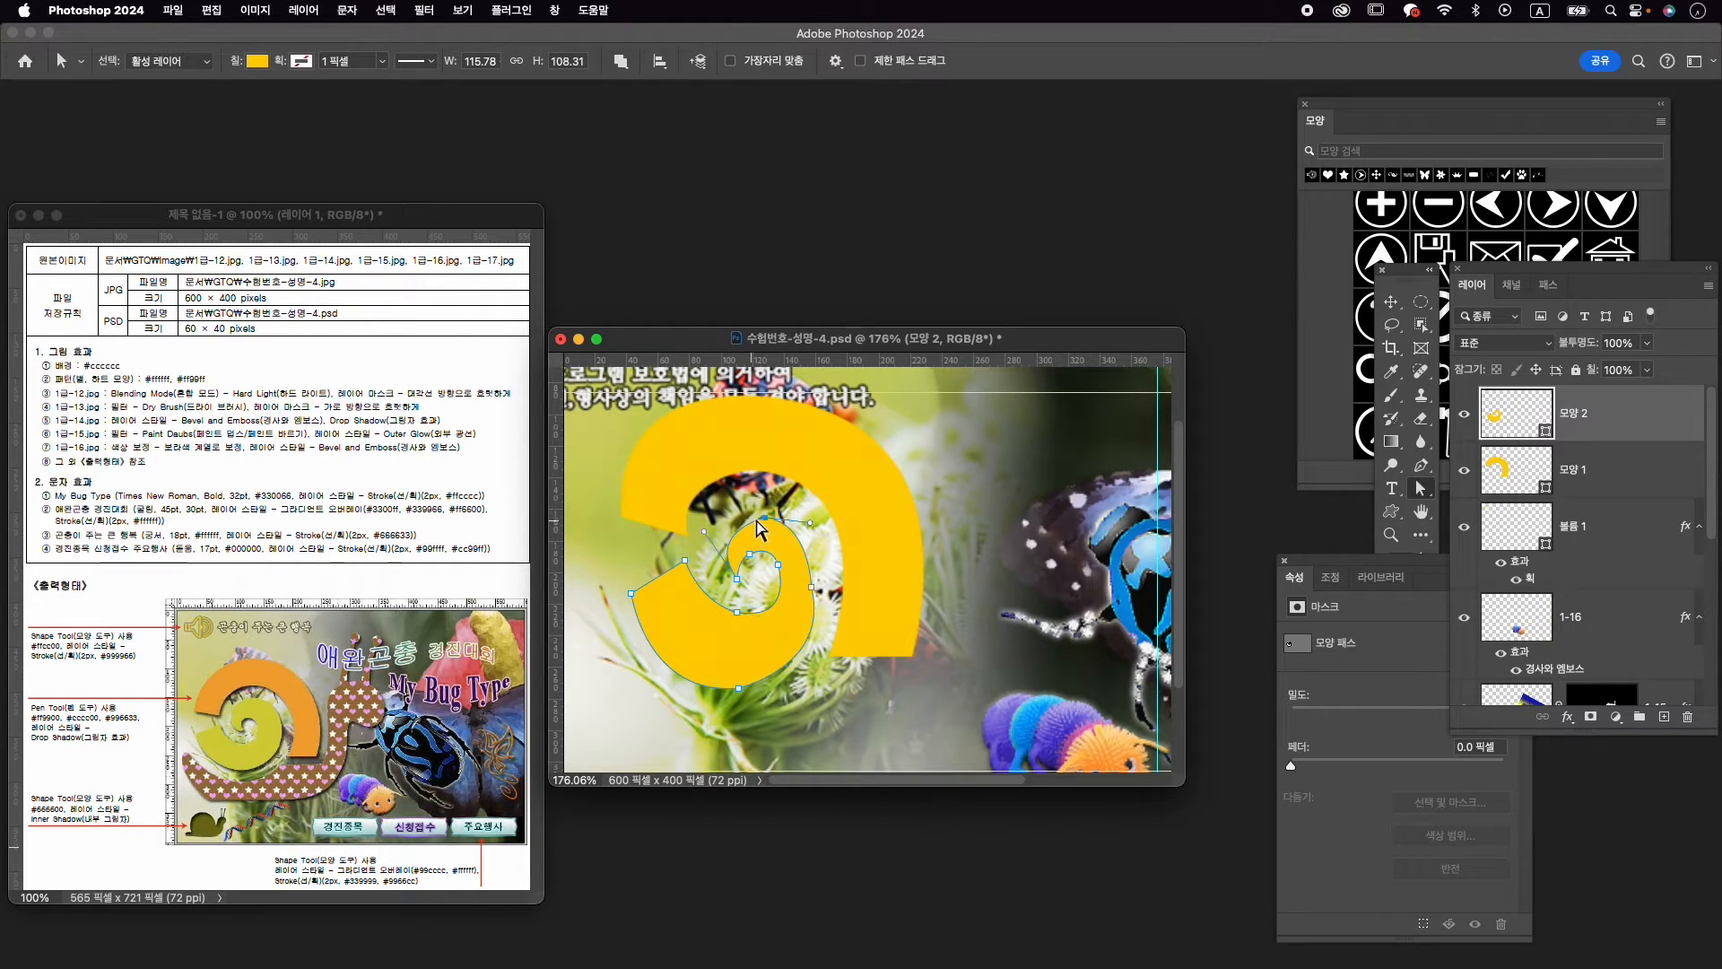
left_click(758, 518)
left_click_drag(811, 585, 818, 588)
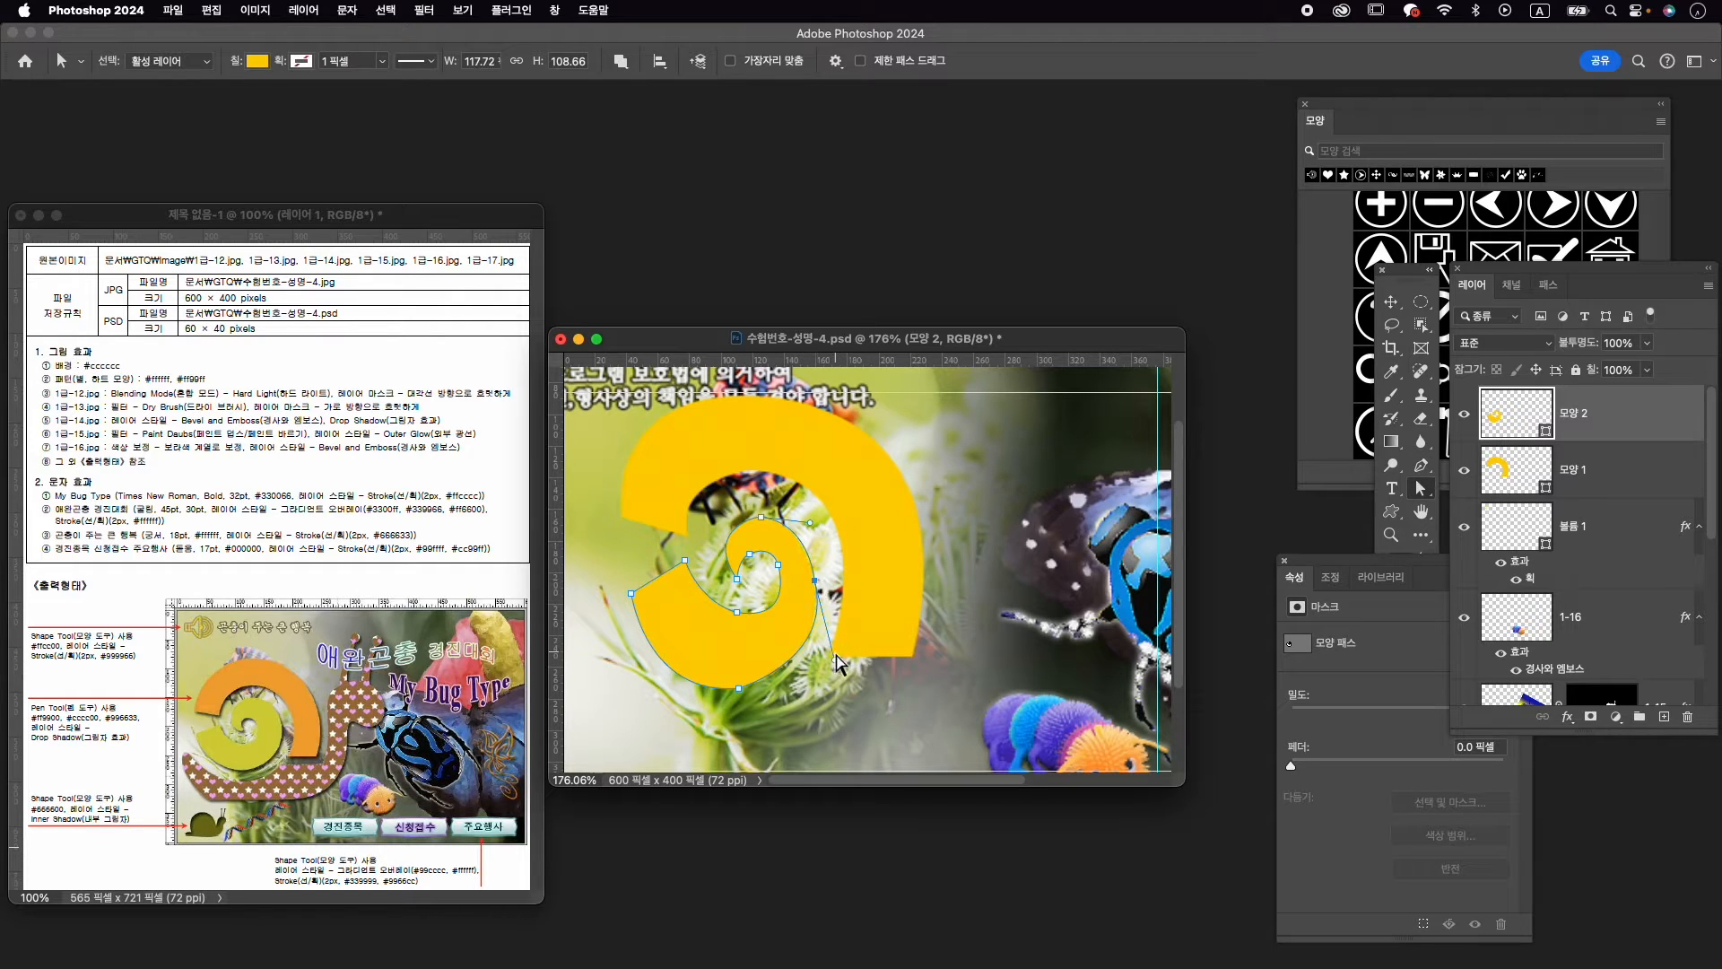
left_click_drag(836, 659, 826, 657)
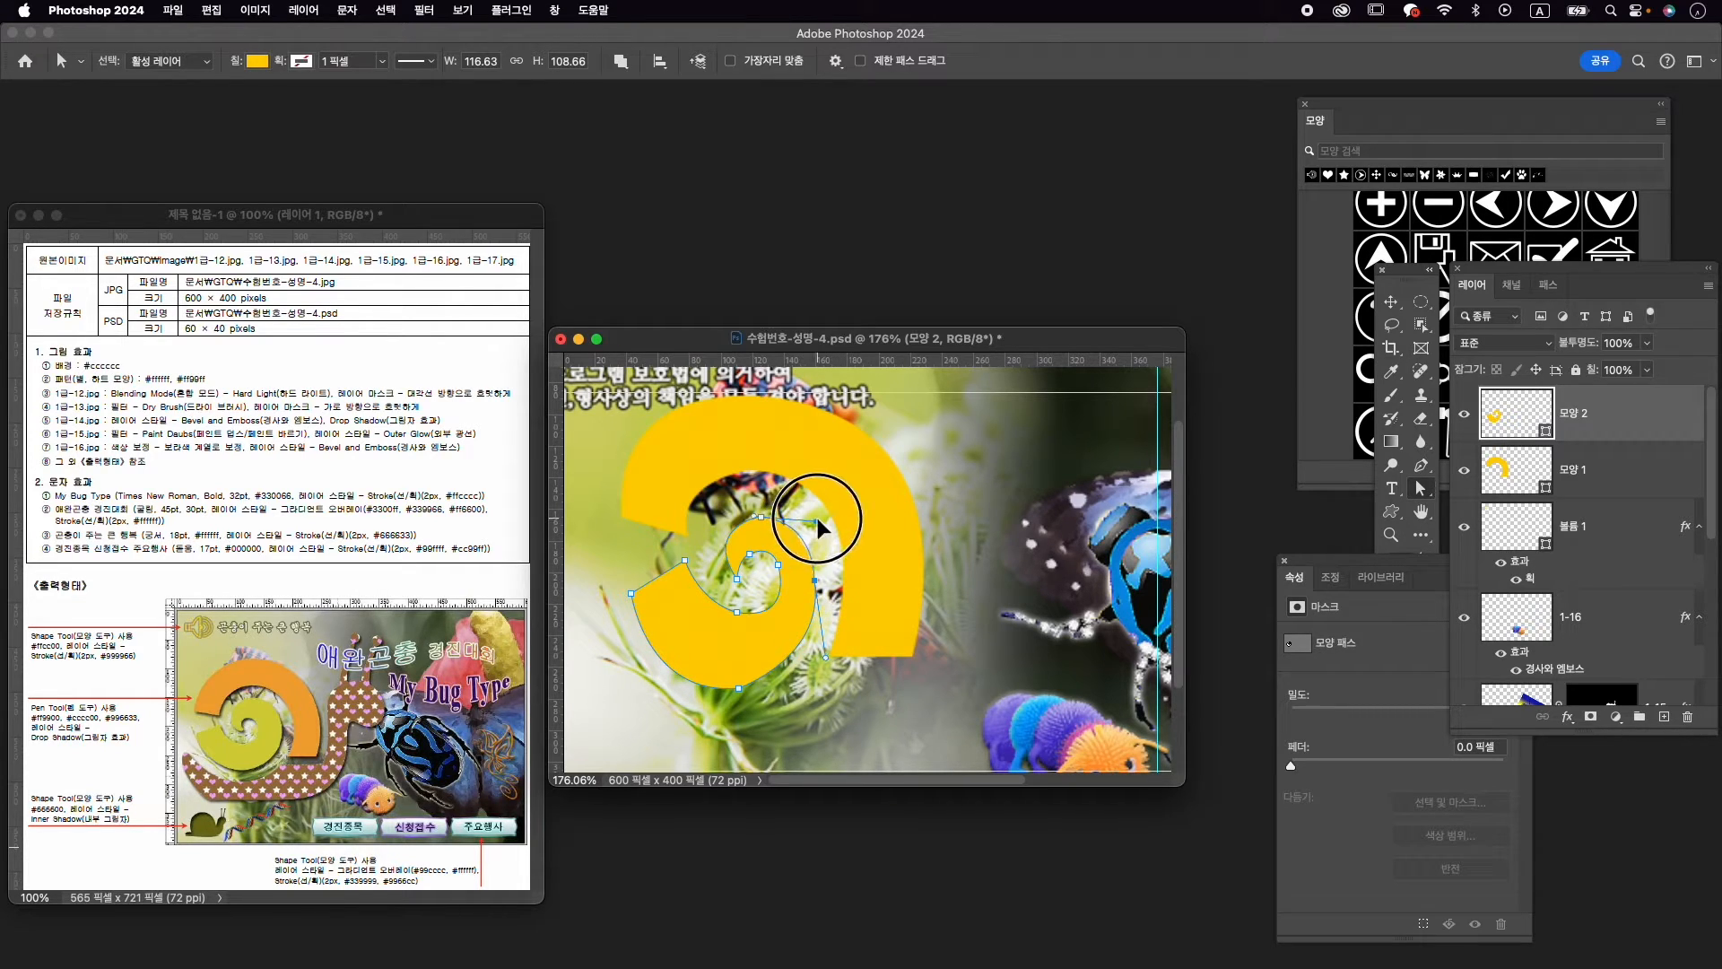
key("v")
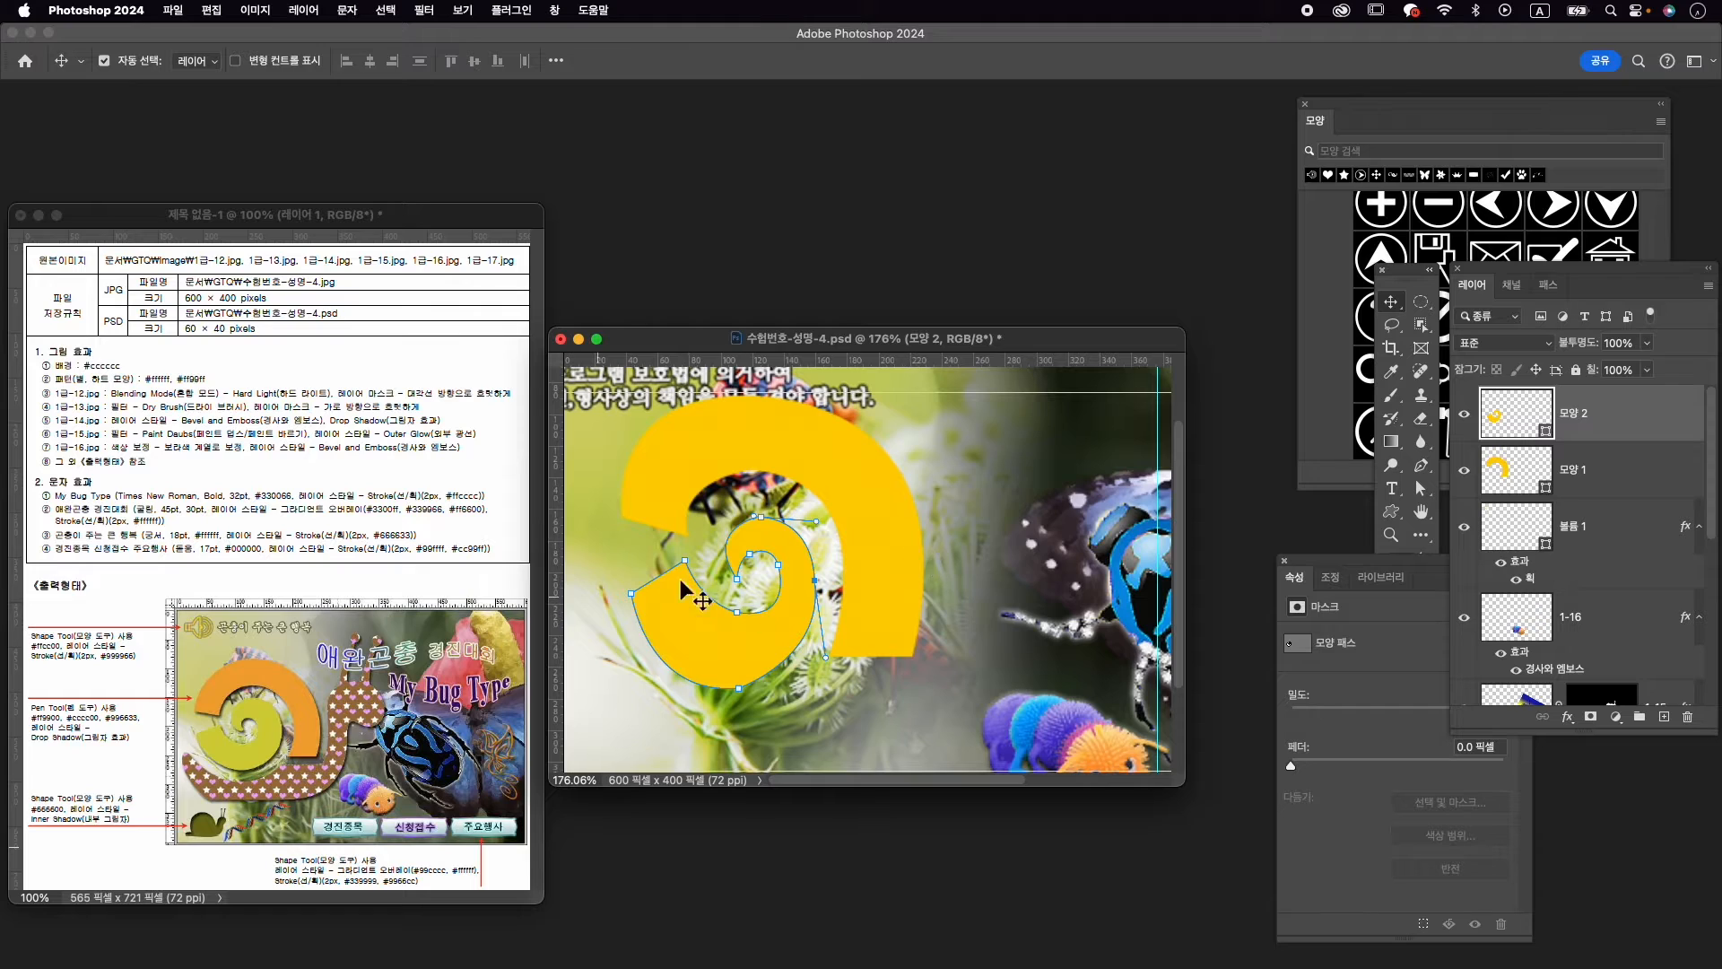
scroll(847, 597, "down", 3)
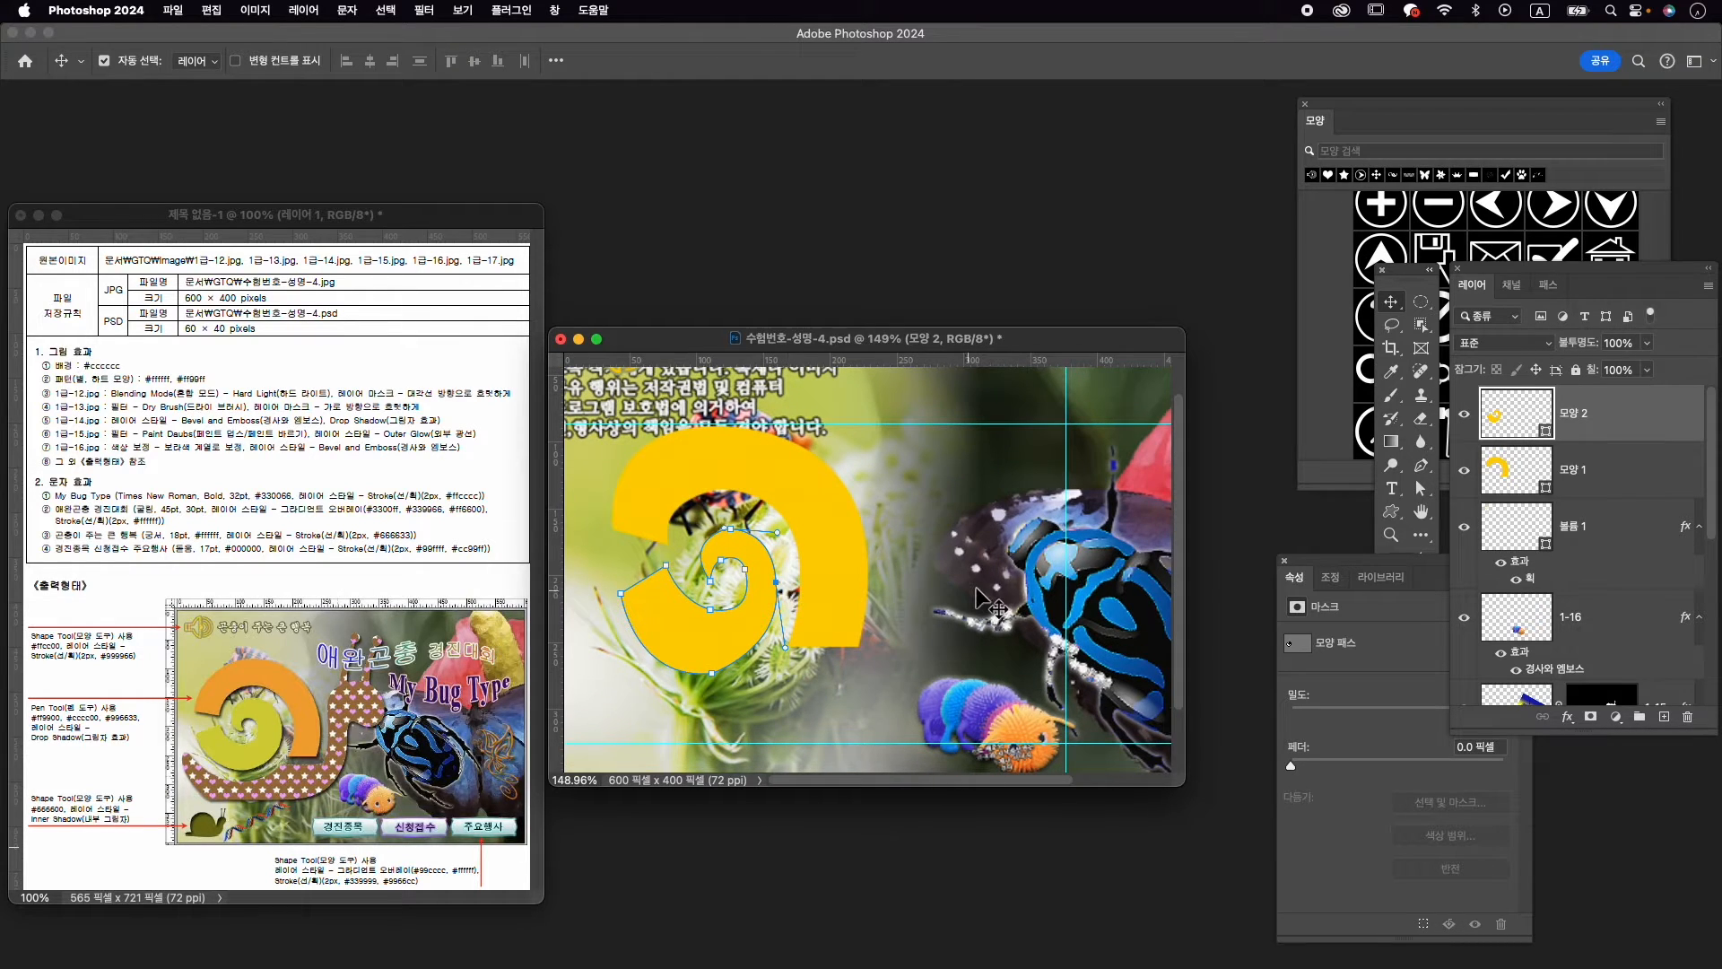
Above the inner spiral's layer, start a new pen shape for the snail's body, tracing the first antenna and the edge of the head
left_click(1607, 475)
left_click(1624, 414)
key("p")
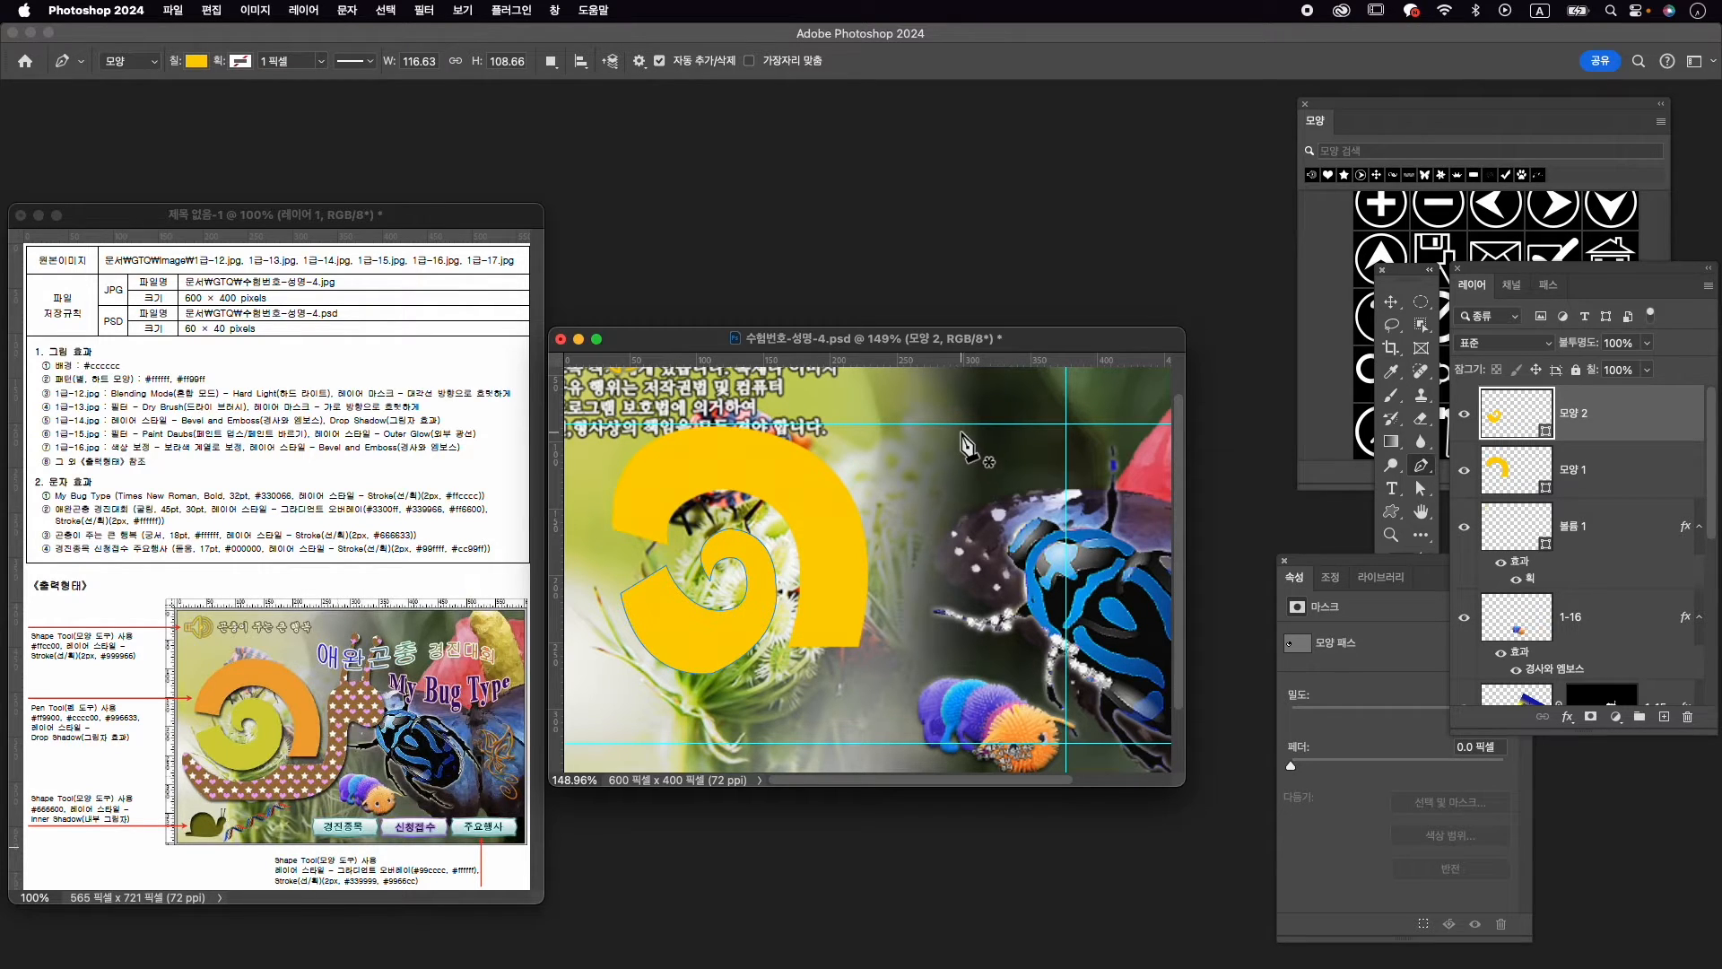
scroll(933, 484, "down", 2)
scroll(928, 507, "down", 1)
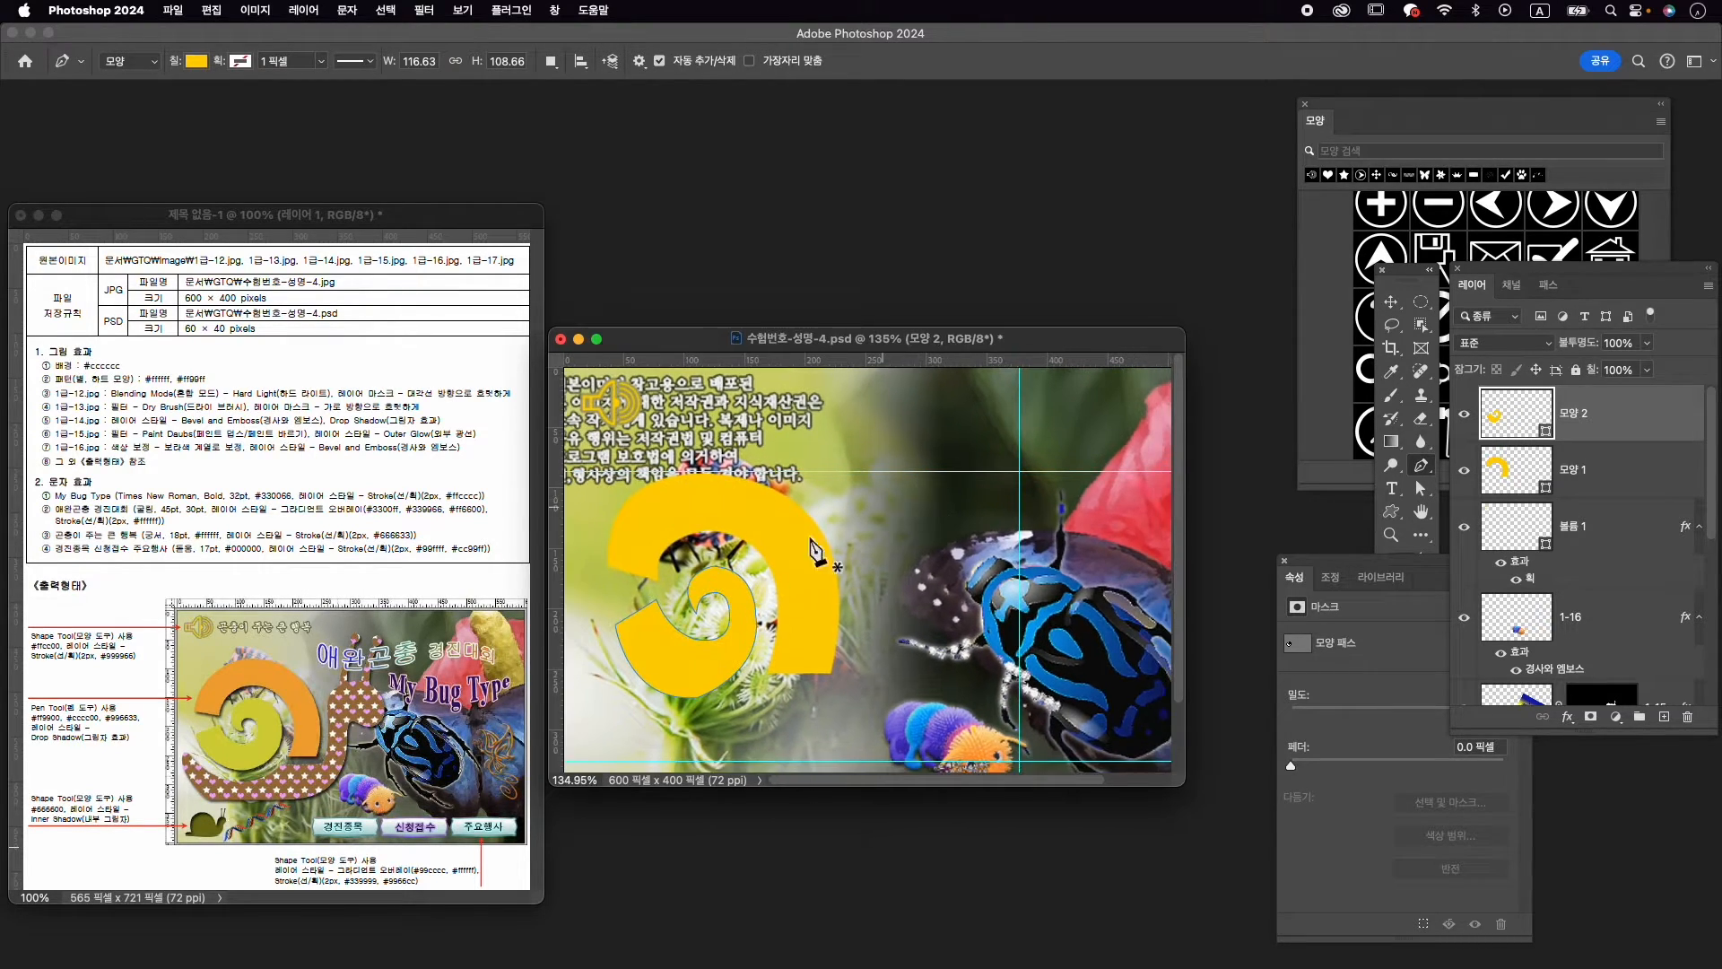
scroll(843, 441, "down", 4)
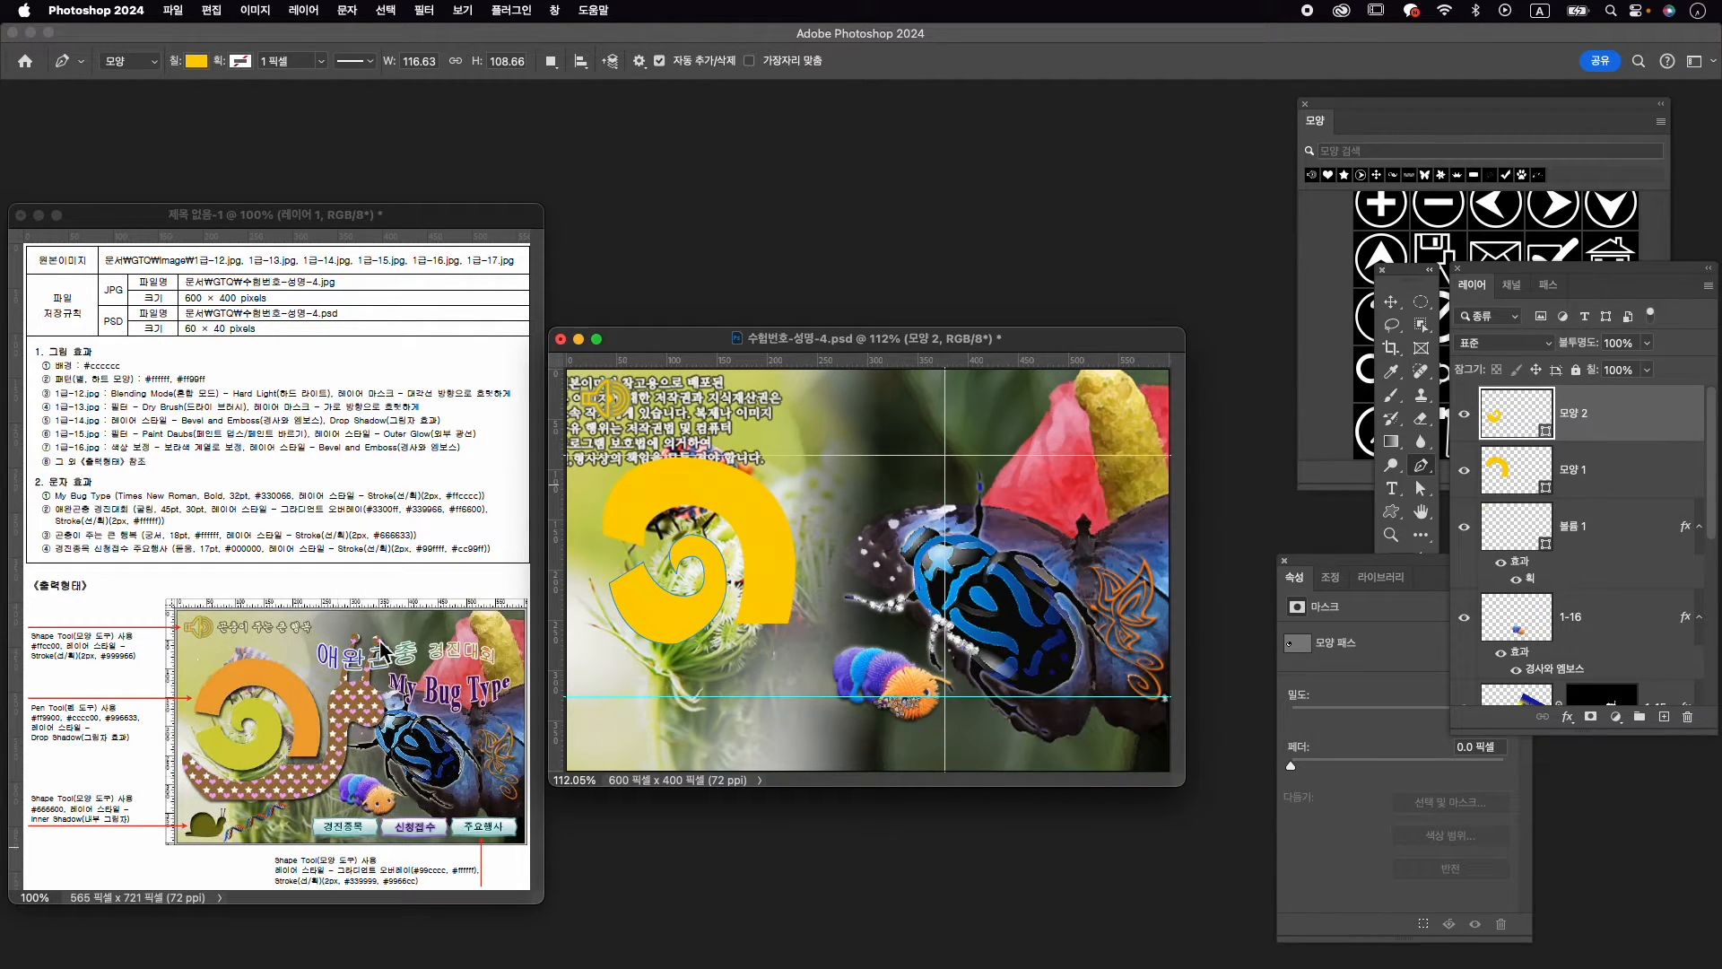
left_click(872, 411)
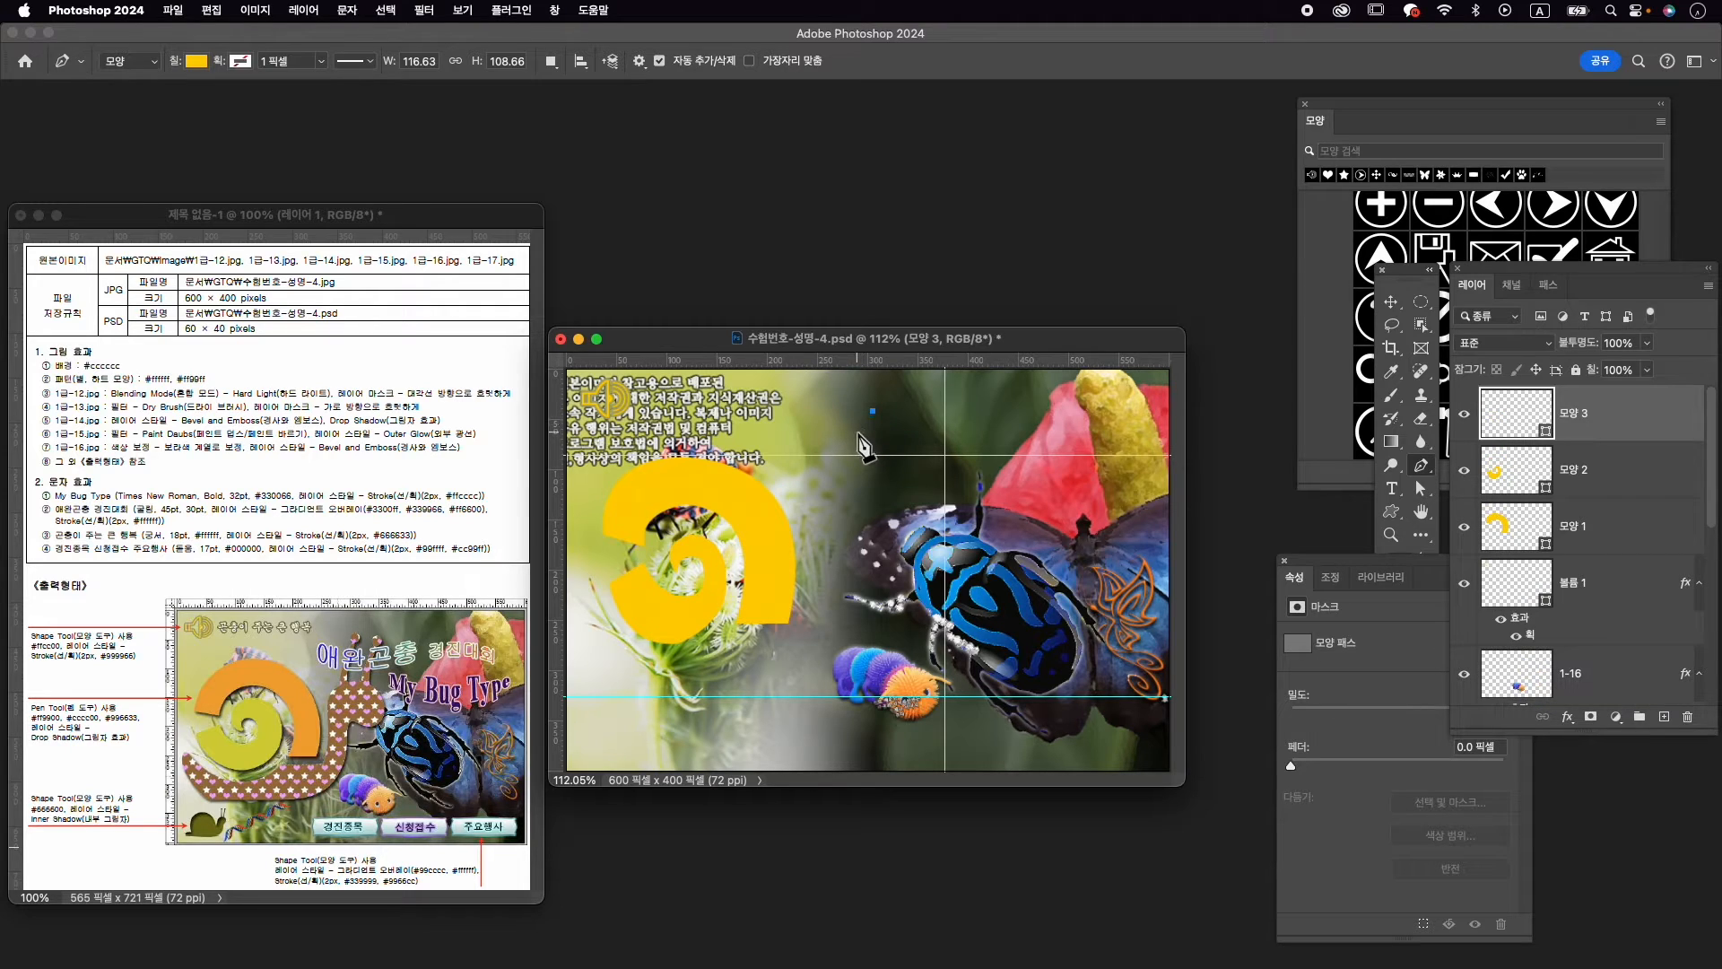
left_click_drag(860, 436, 868, 439)
left_click(867, 442)
left_click_drag(867, 441, 875, 443)
mouse_move(869, 491)
left_mouse_down()
mouse_move(878, 508)
mouse_move(867, 498)
left_mouse_up()
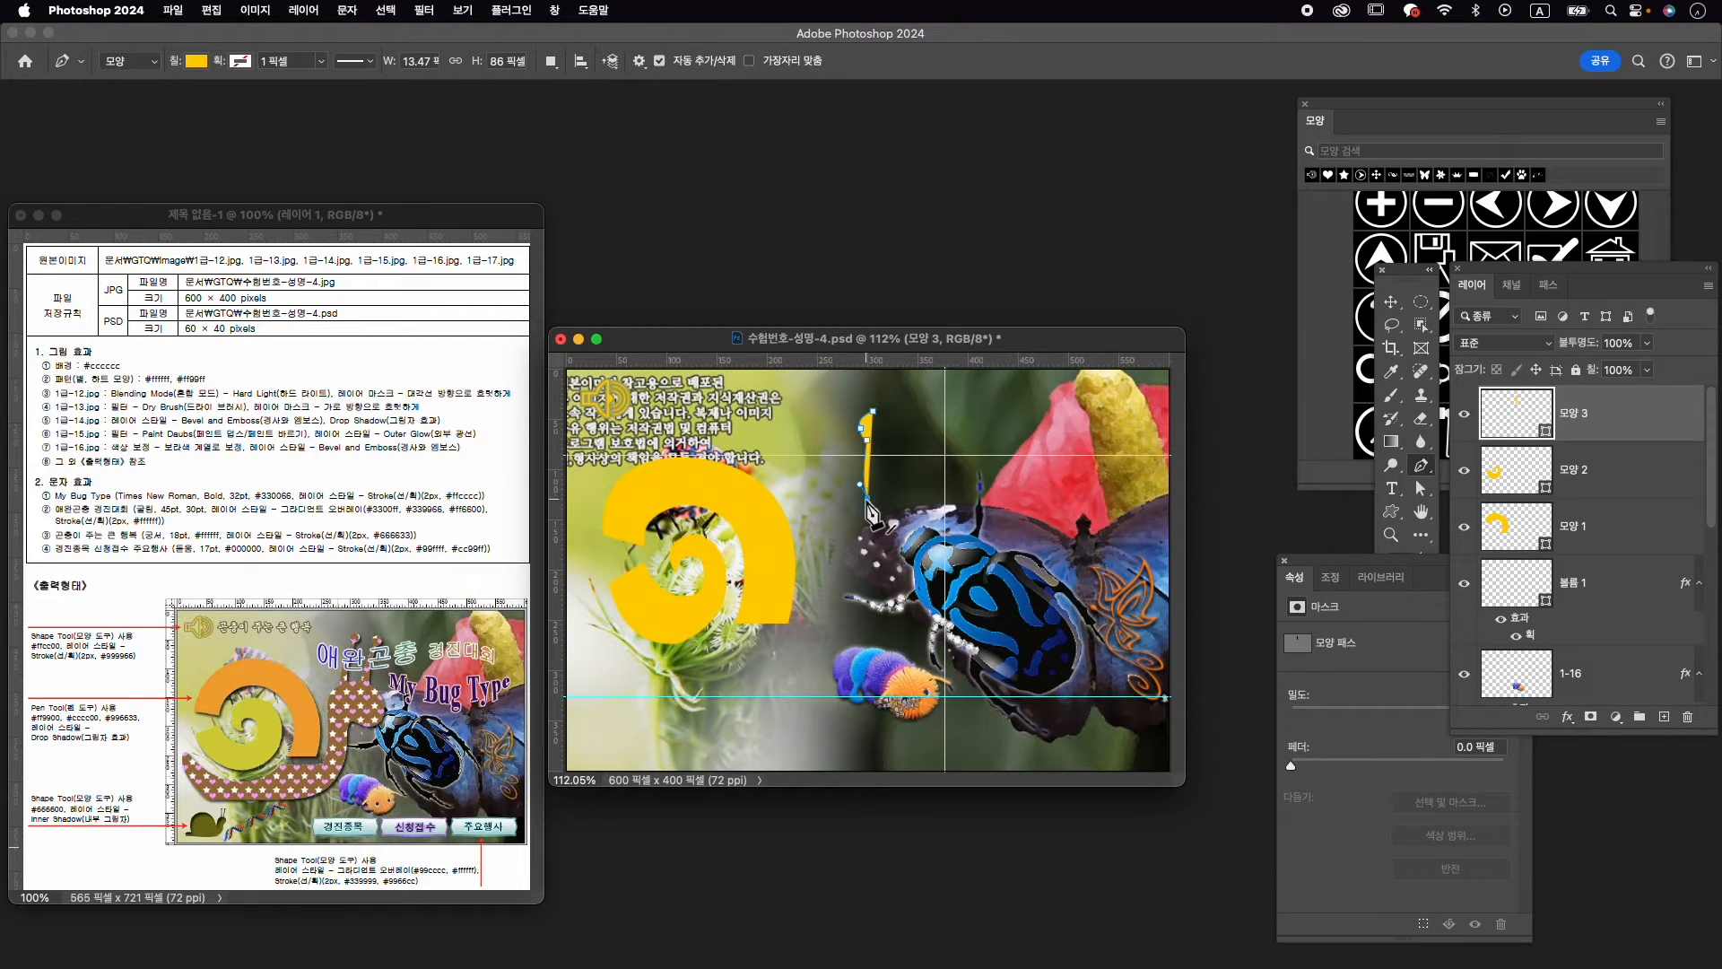
left_click_drag(867, 499, 871, 500)
Continue the snail's body outline down the back of the neck and along the foot's upper edge to the tail tip, reaching about 282 px wide
left_click(825, 558)
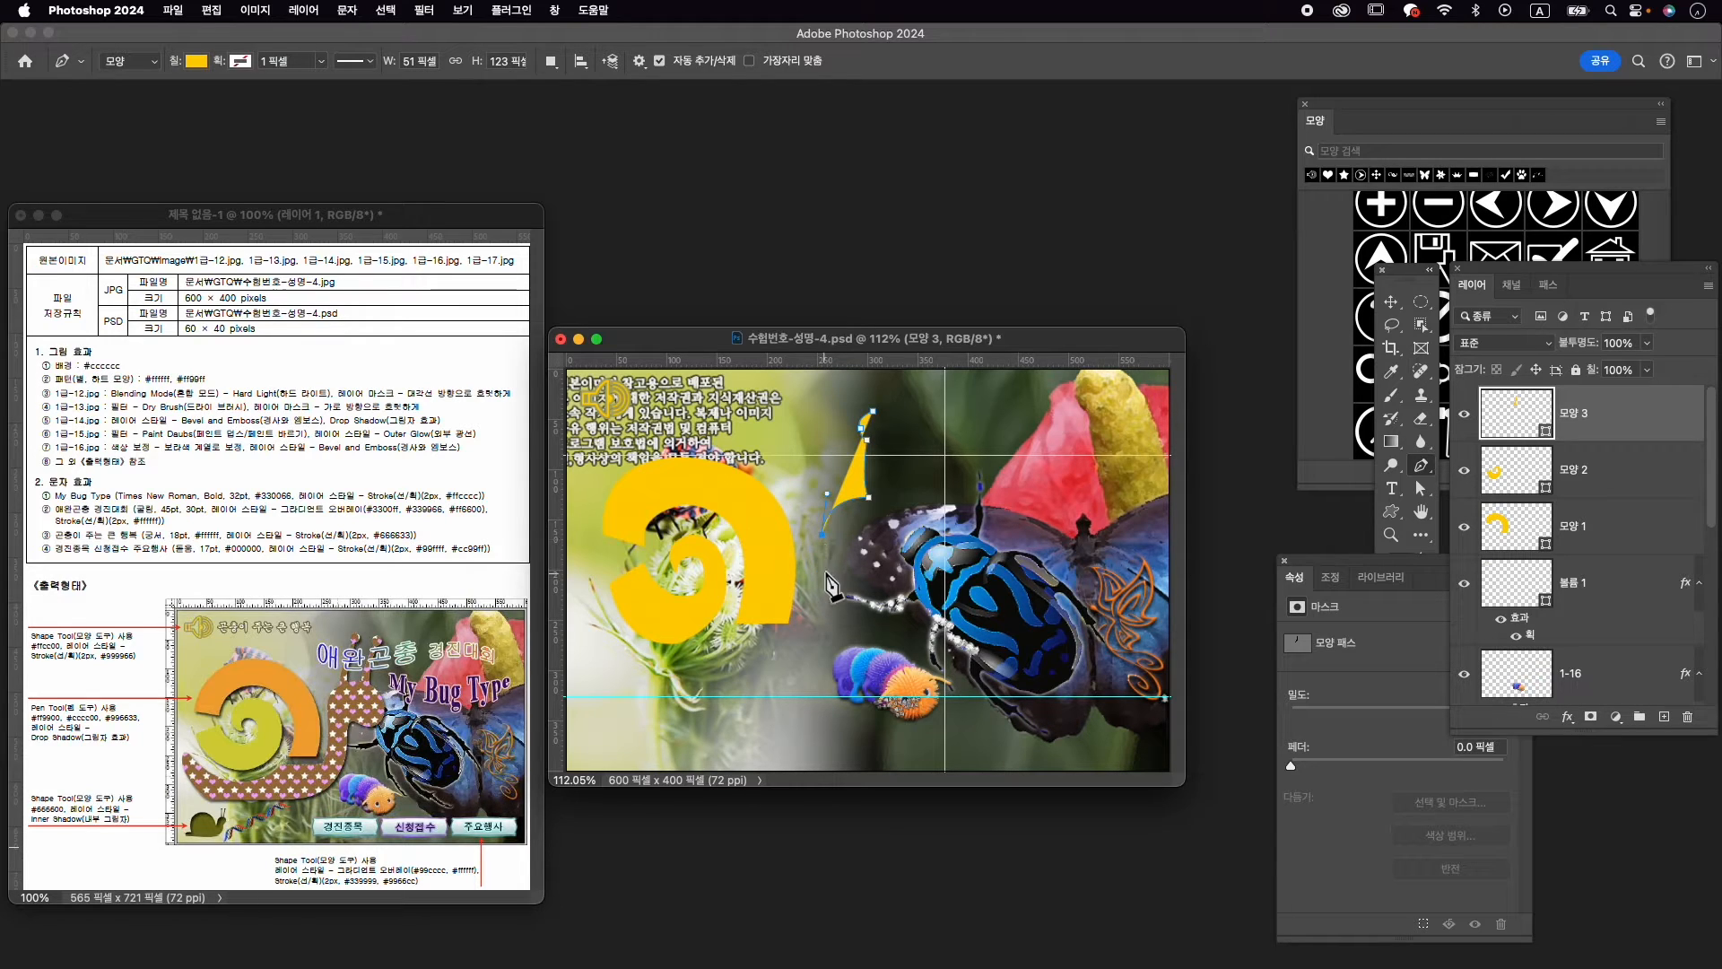
left_click(813, 634)
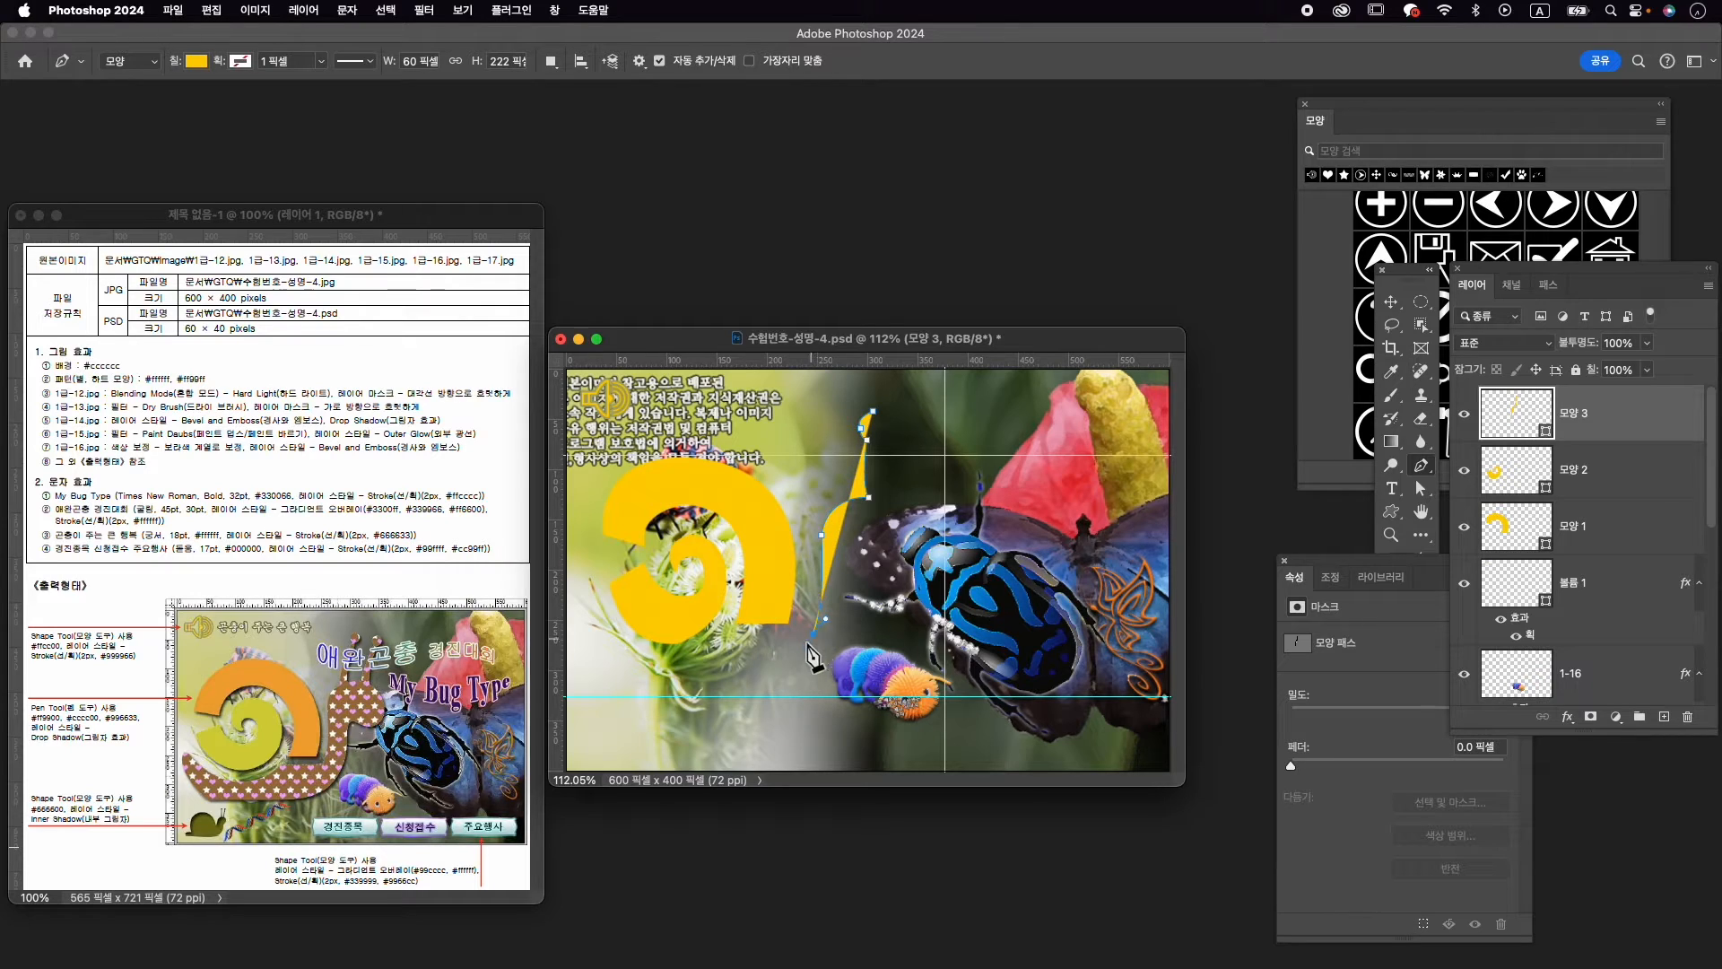
left_click(734, 636)
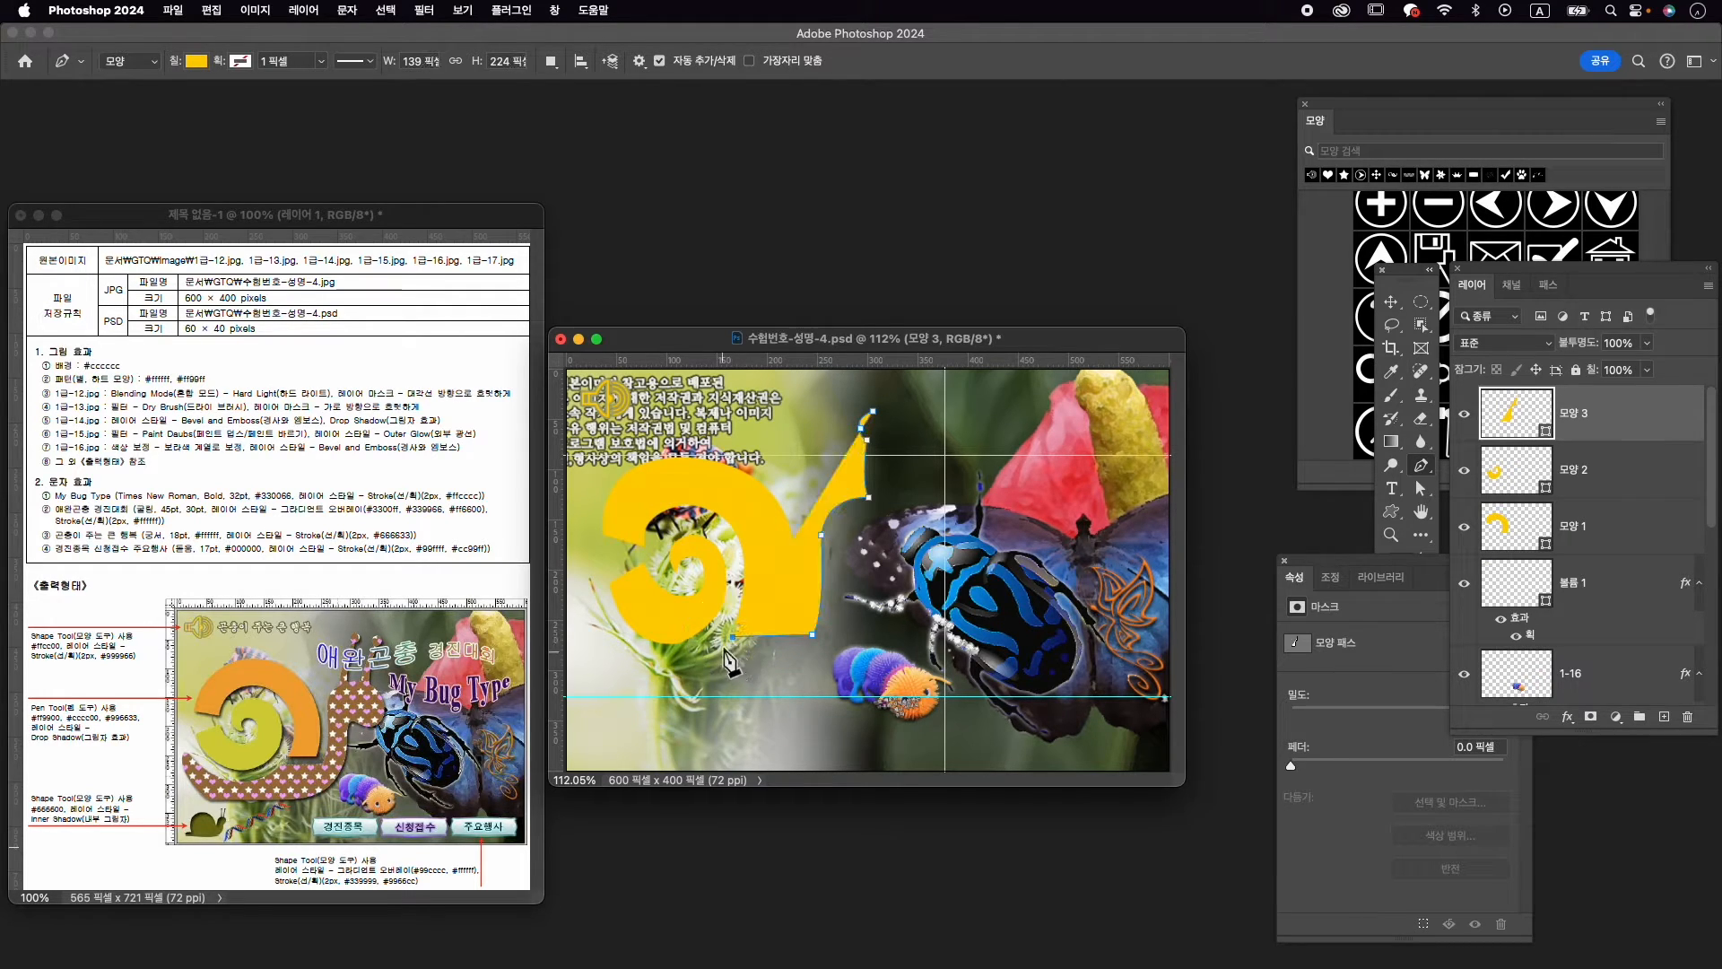
left_click_drag(656, 658, 579, 651)
left_click(656, 657)
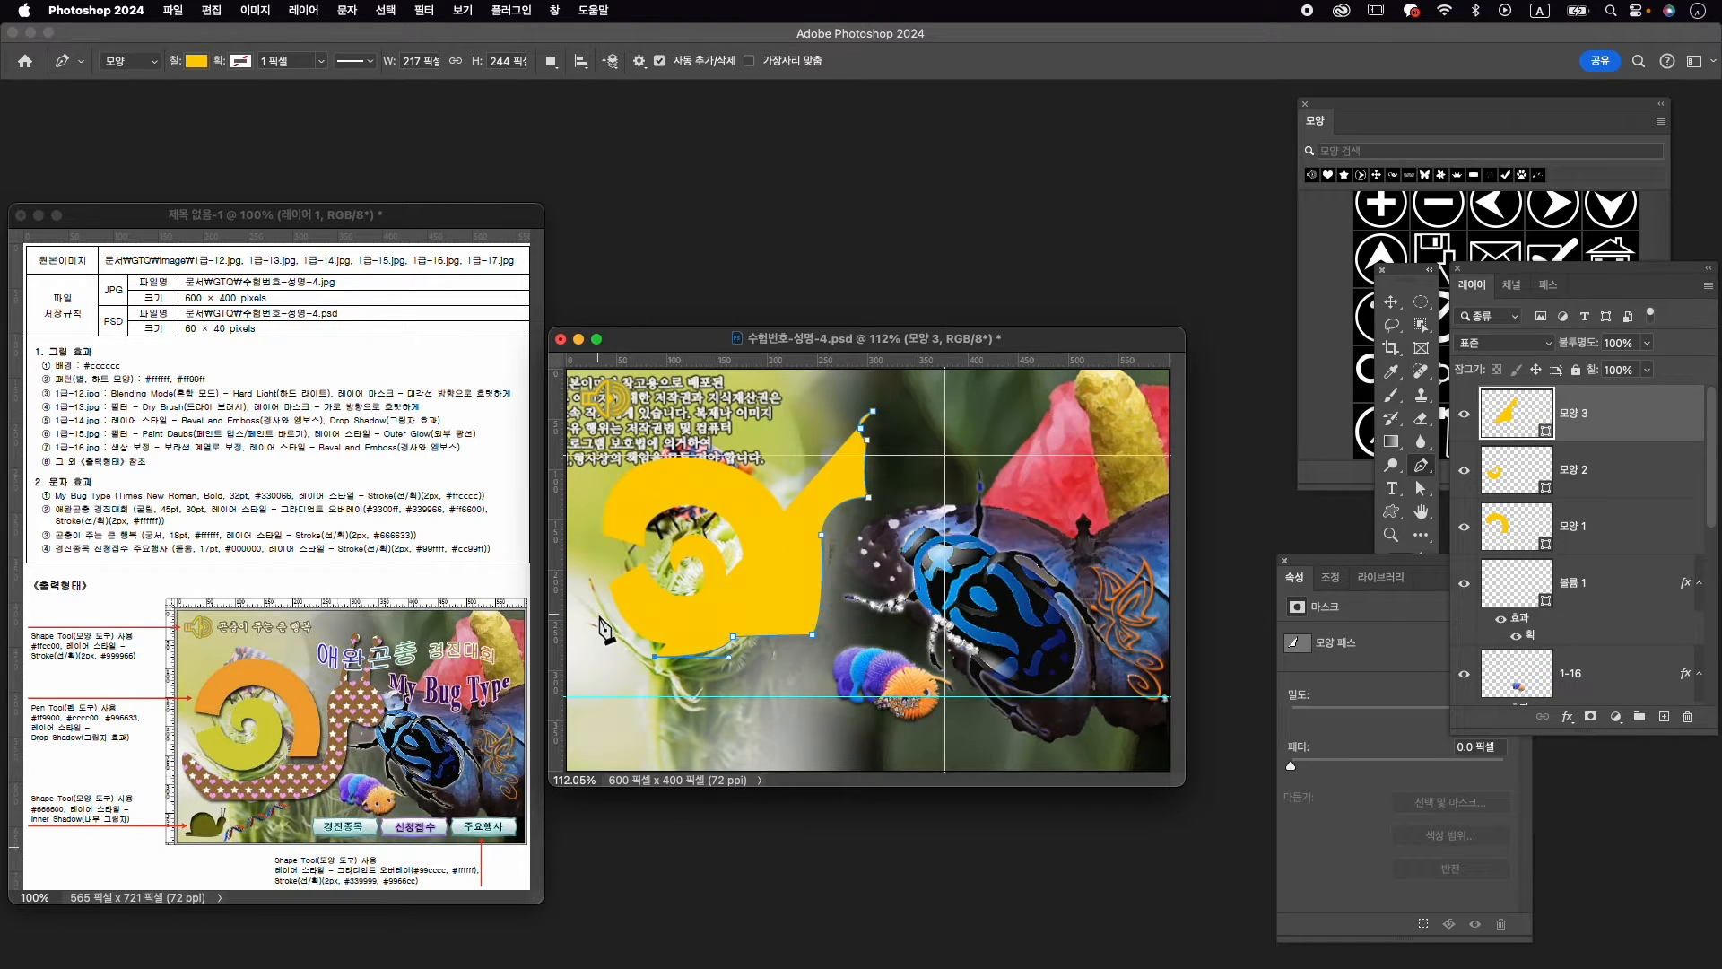
left_click_drag(589, 608, 600, 605)
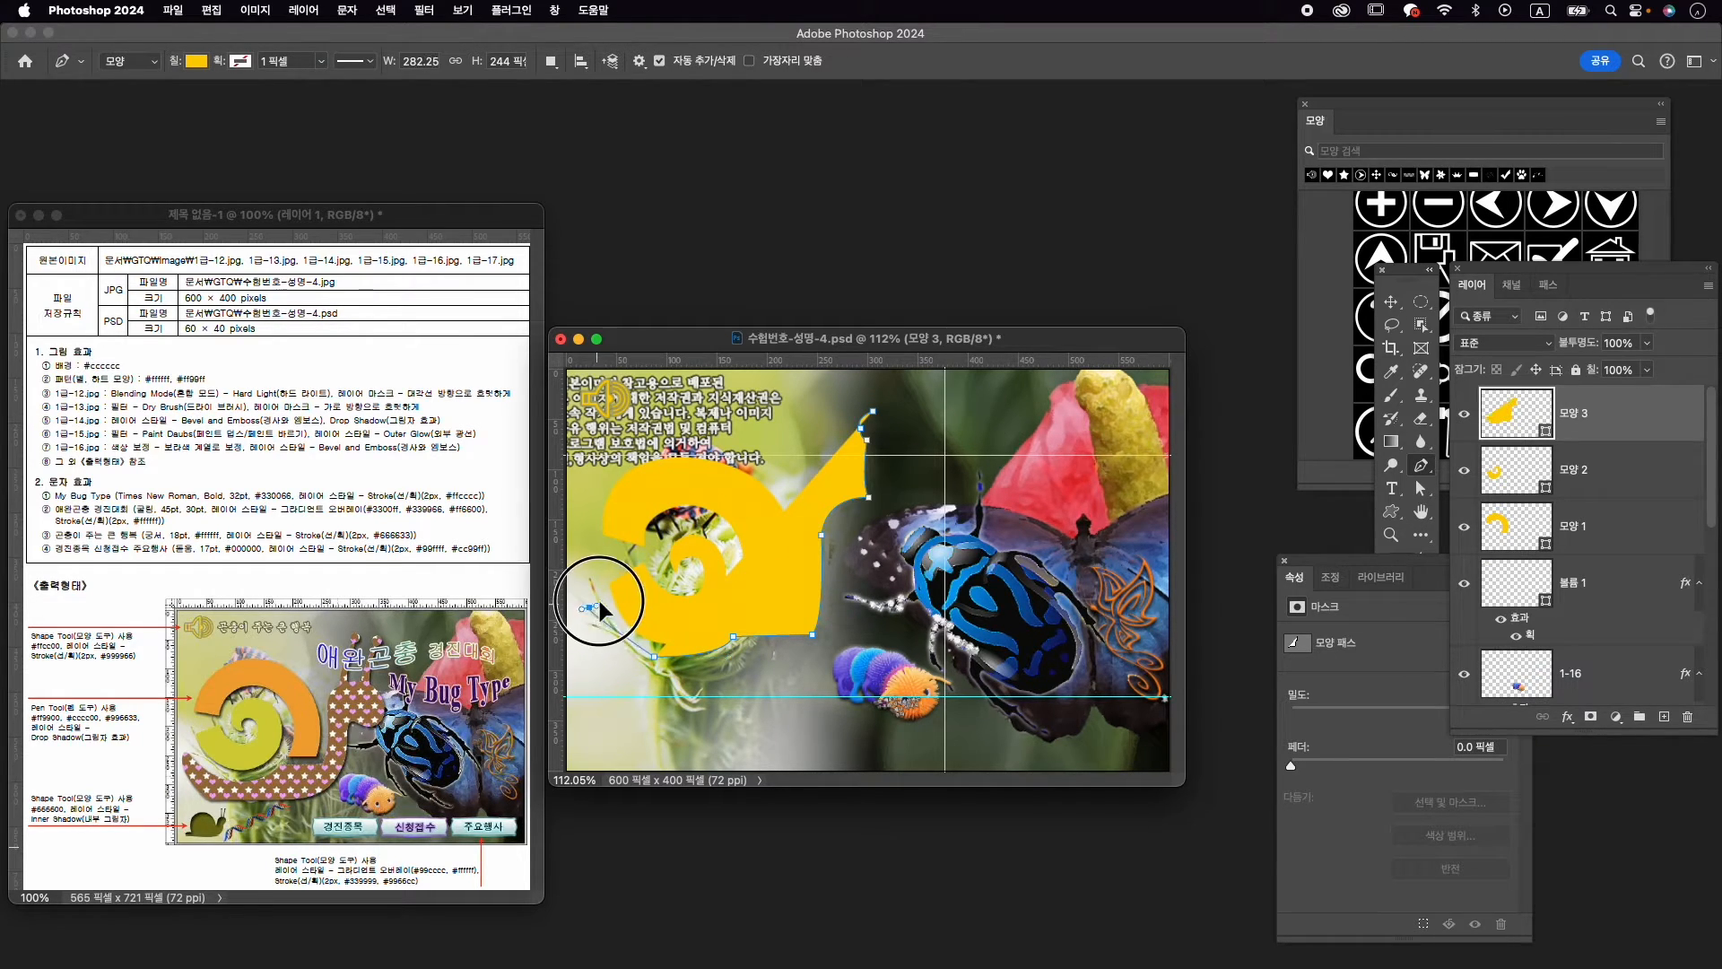
Trace around the rounded tail and along the foot's flat underside to below the neck, bringing the body shape to about 296 × 281 px
left_click(578, 577)
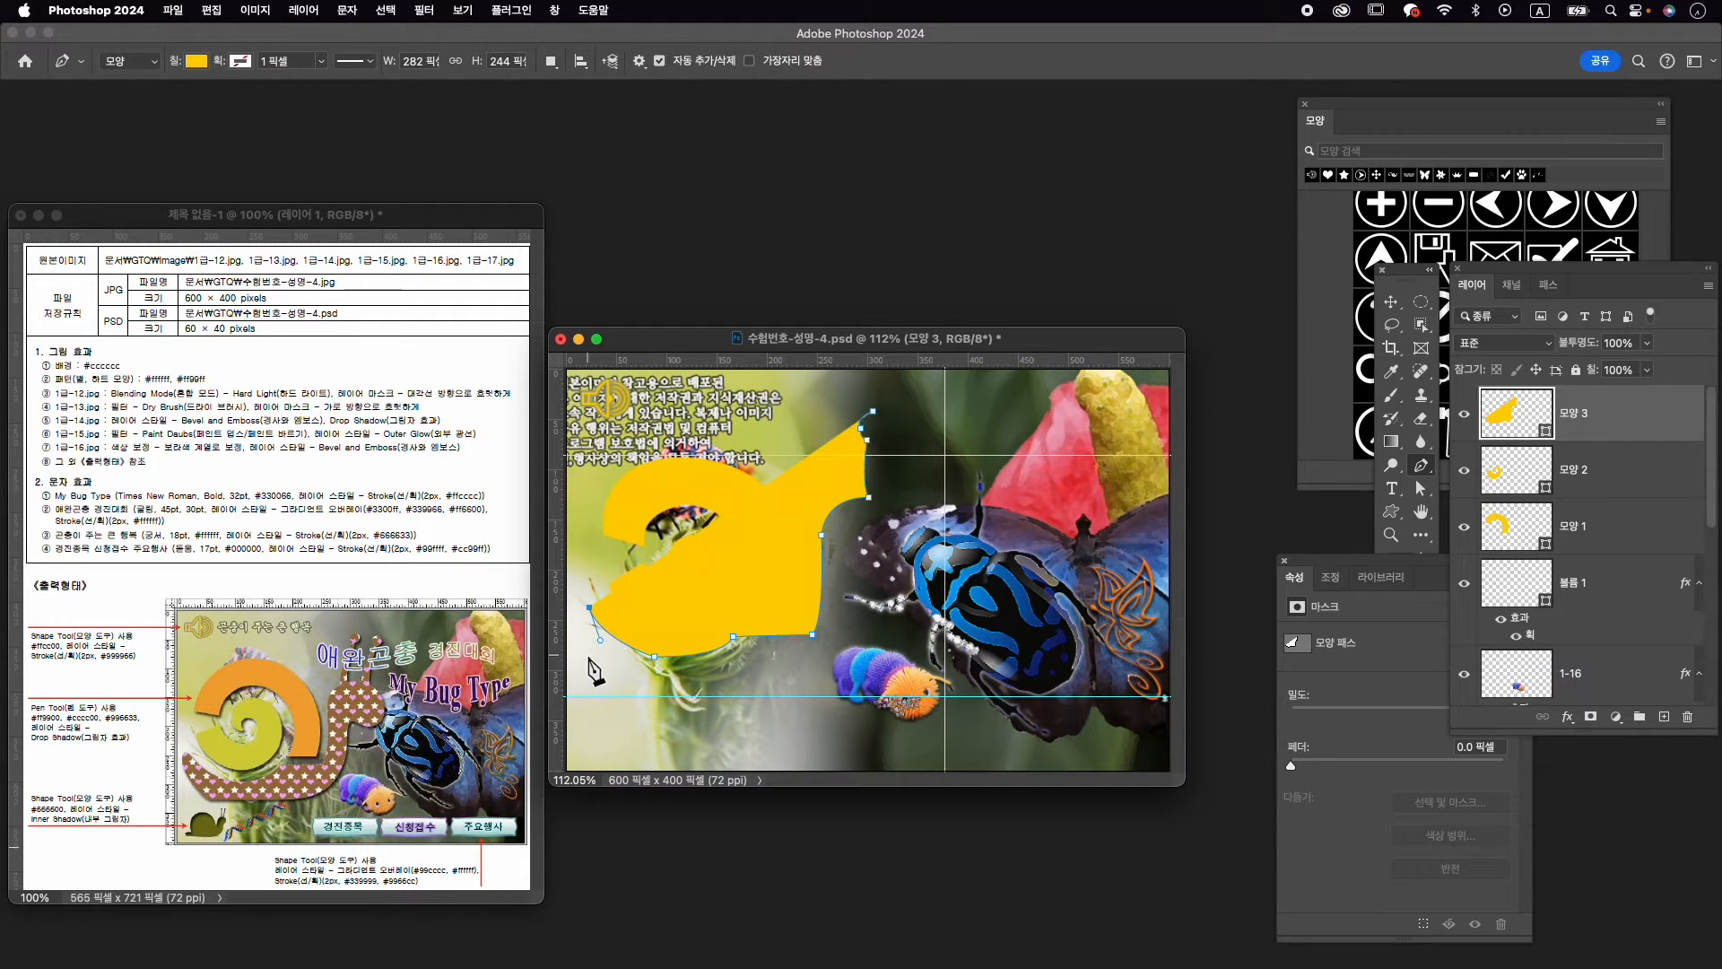
left_click_drag(588, 656, 614, 691)
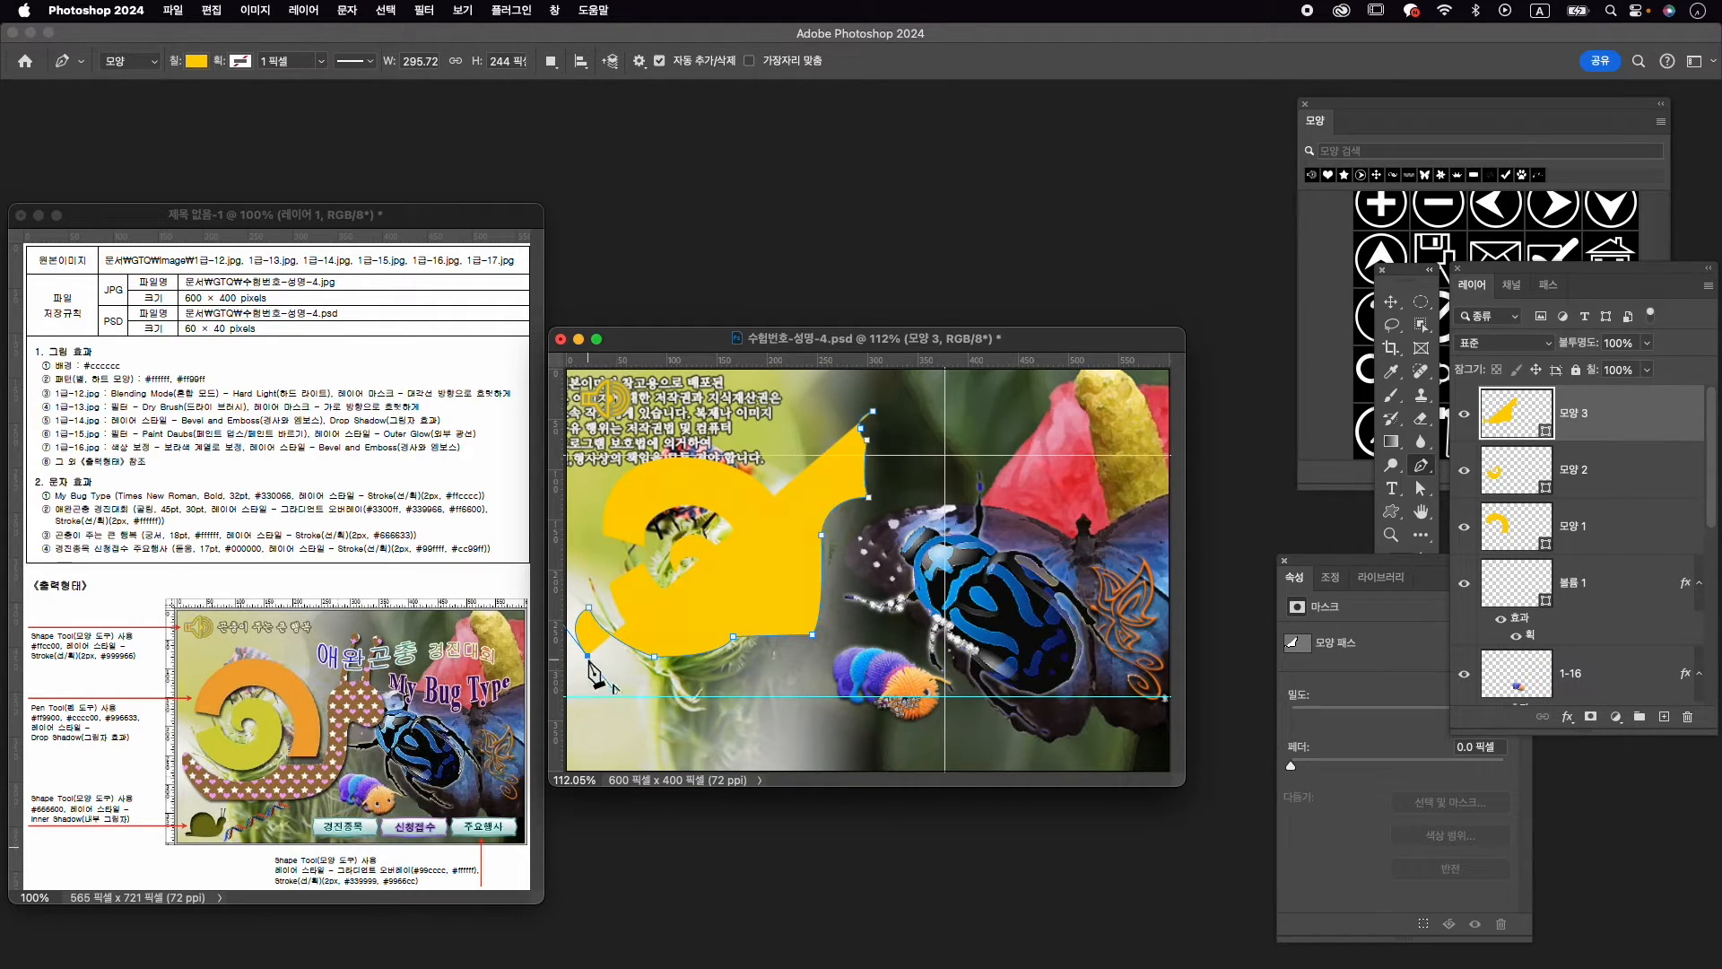
left_click(588, 656, "alt")
left_click(626, 696)
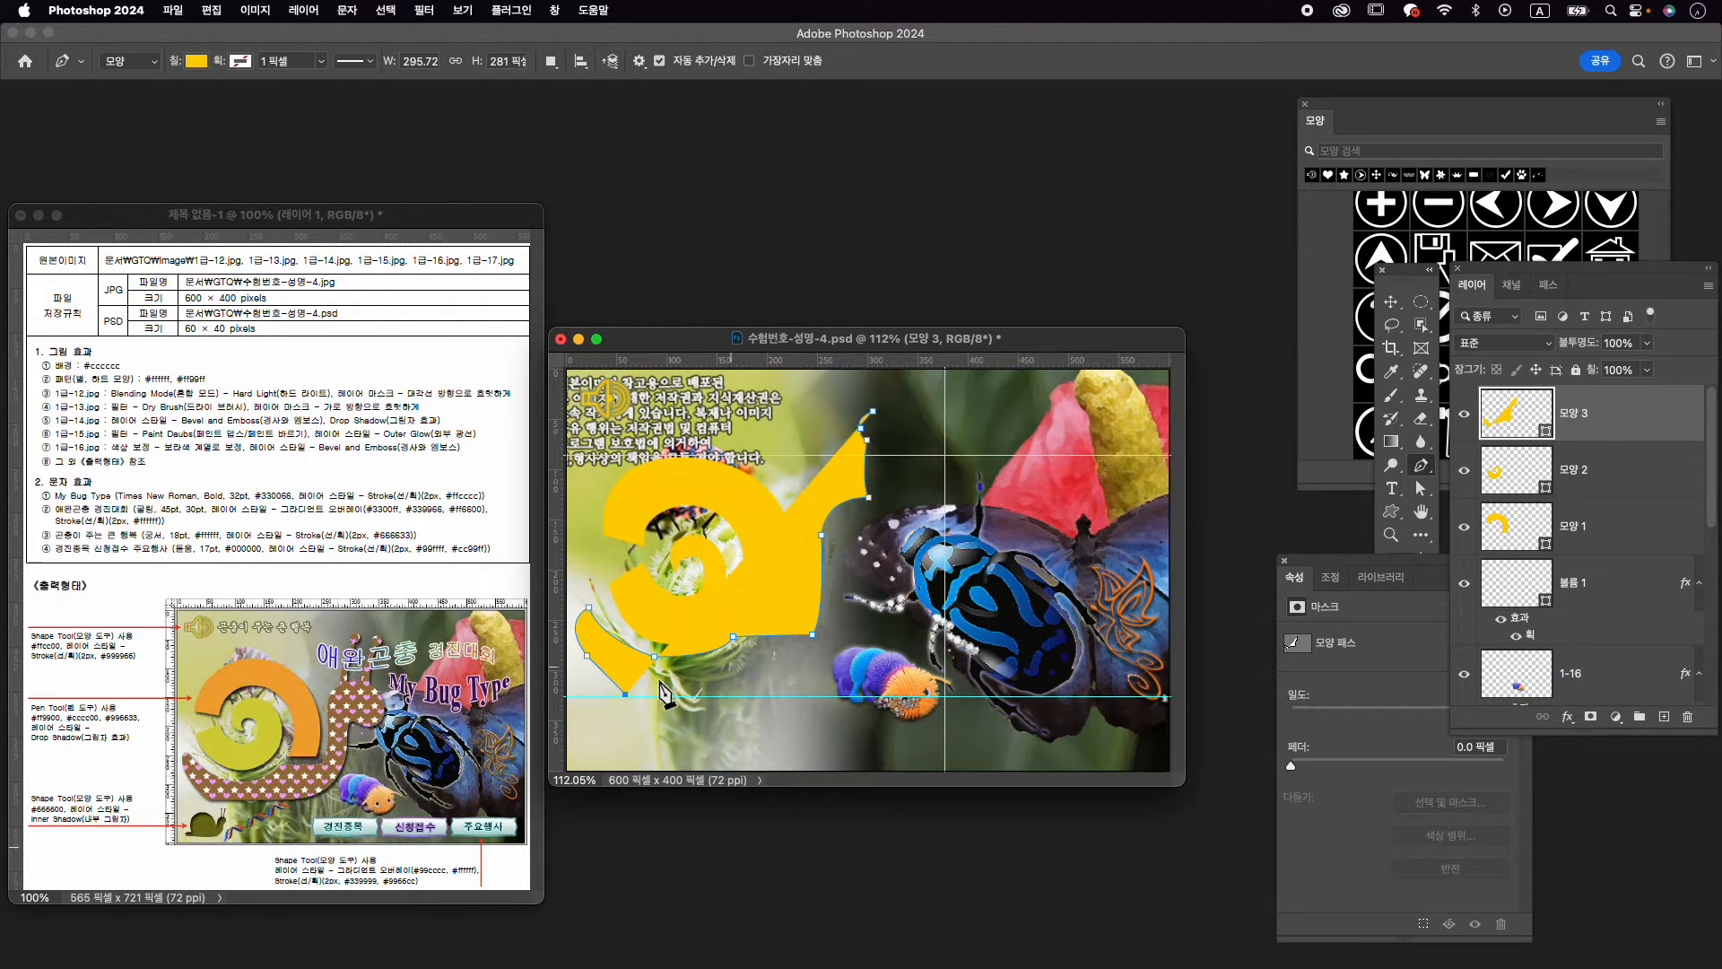
left_click(816, 694)
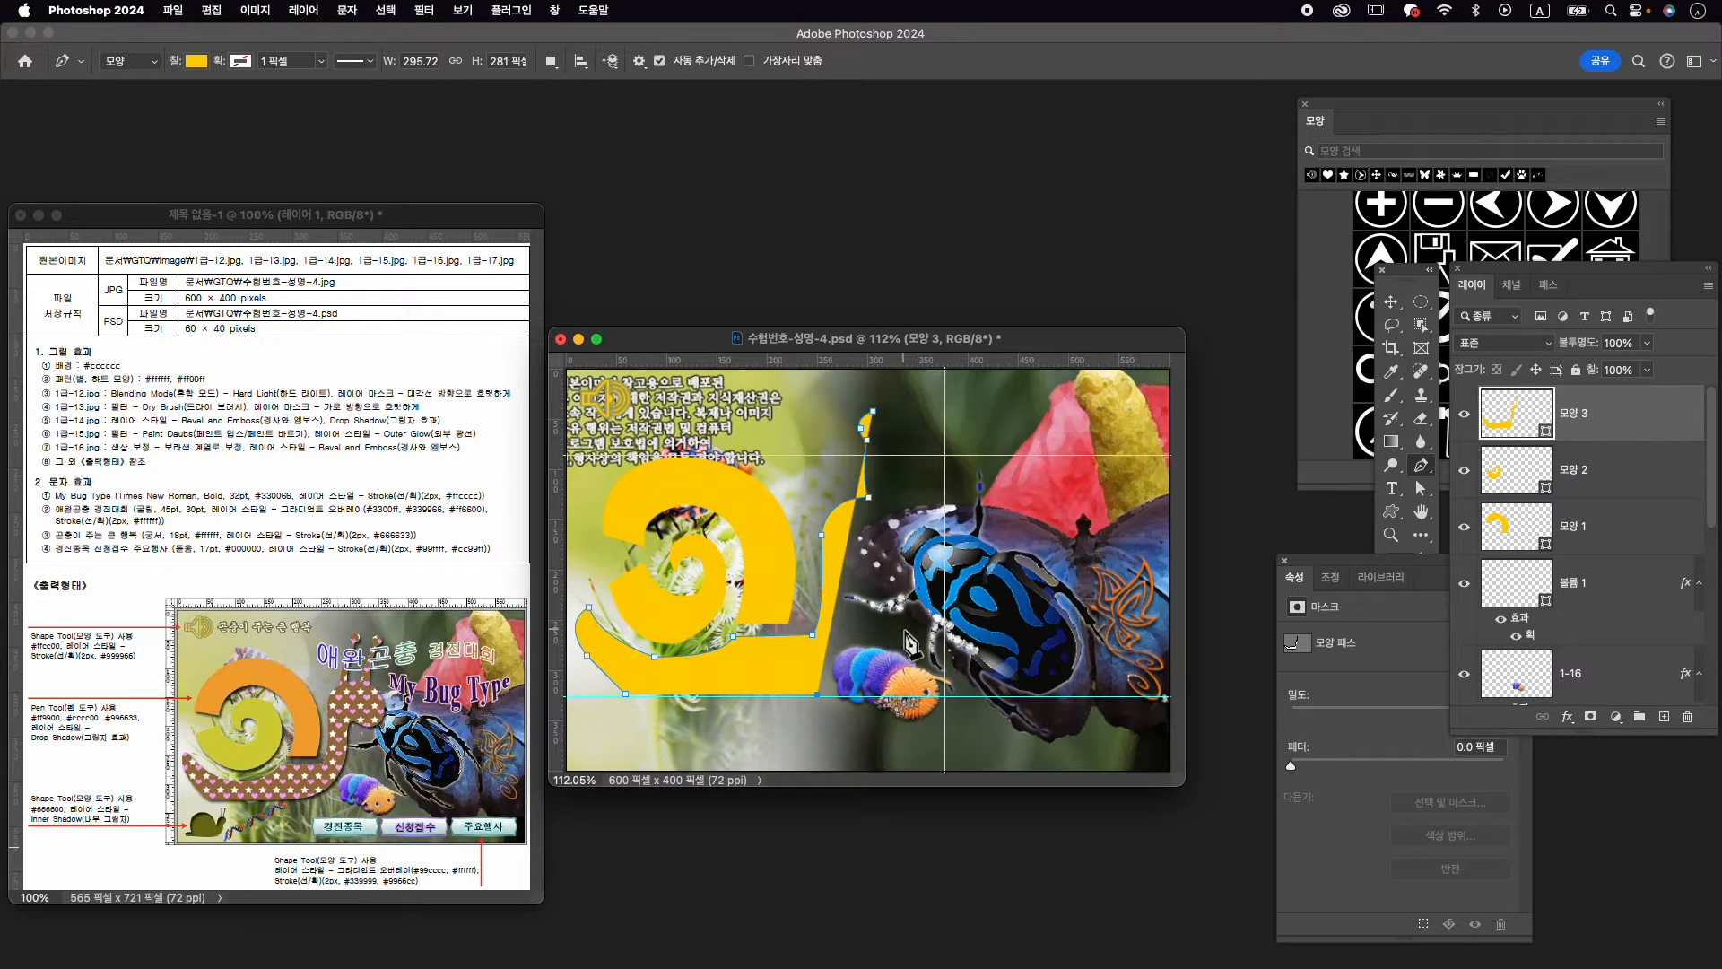
Trace the curve up the chest and front of the neck and around the chin, making the shape about 369 × 281 px
left_click_drag(857, 682, 885, 661)
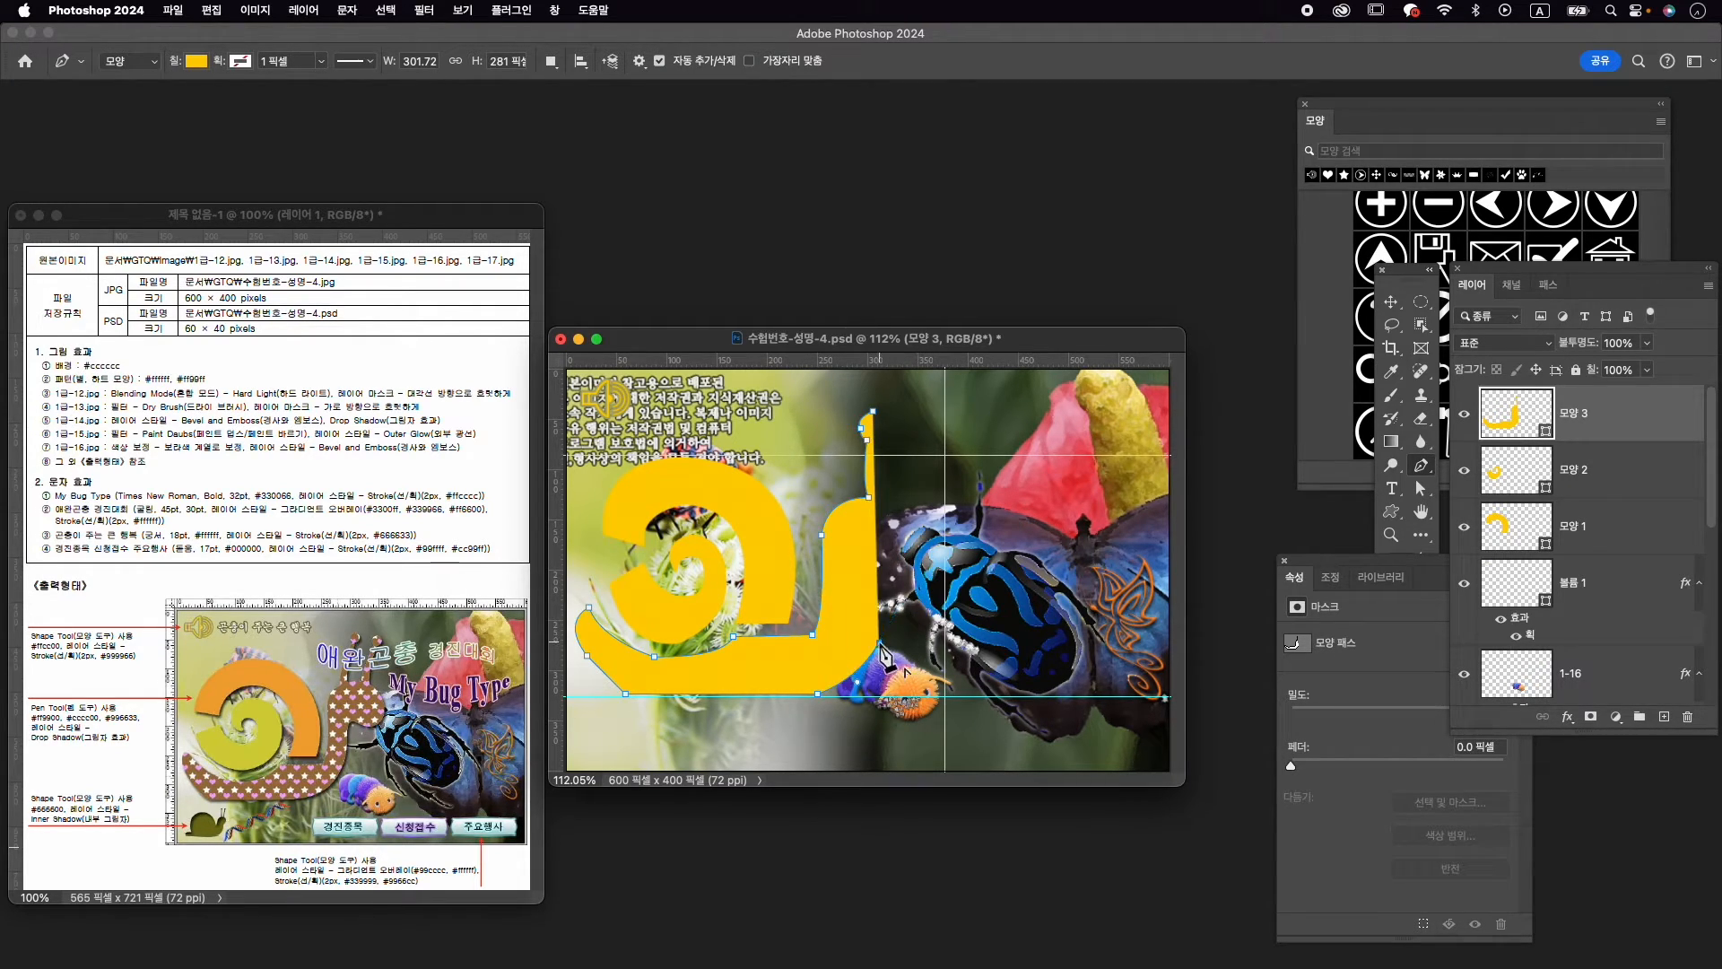
left_click(879, 538)
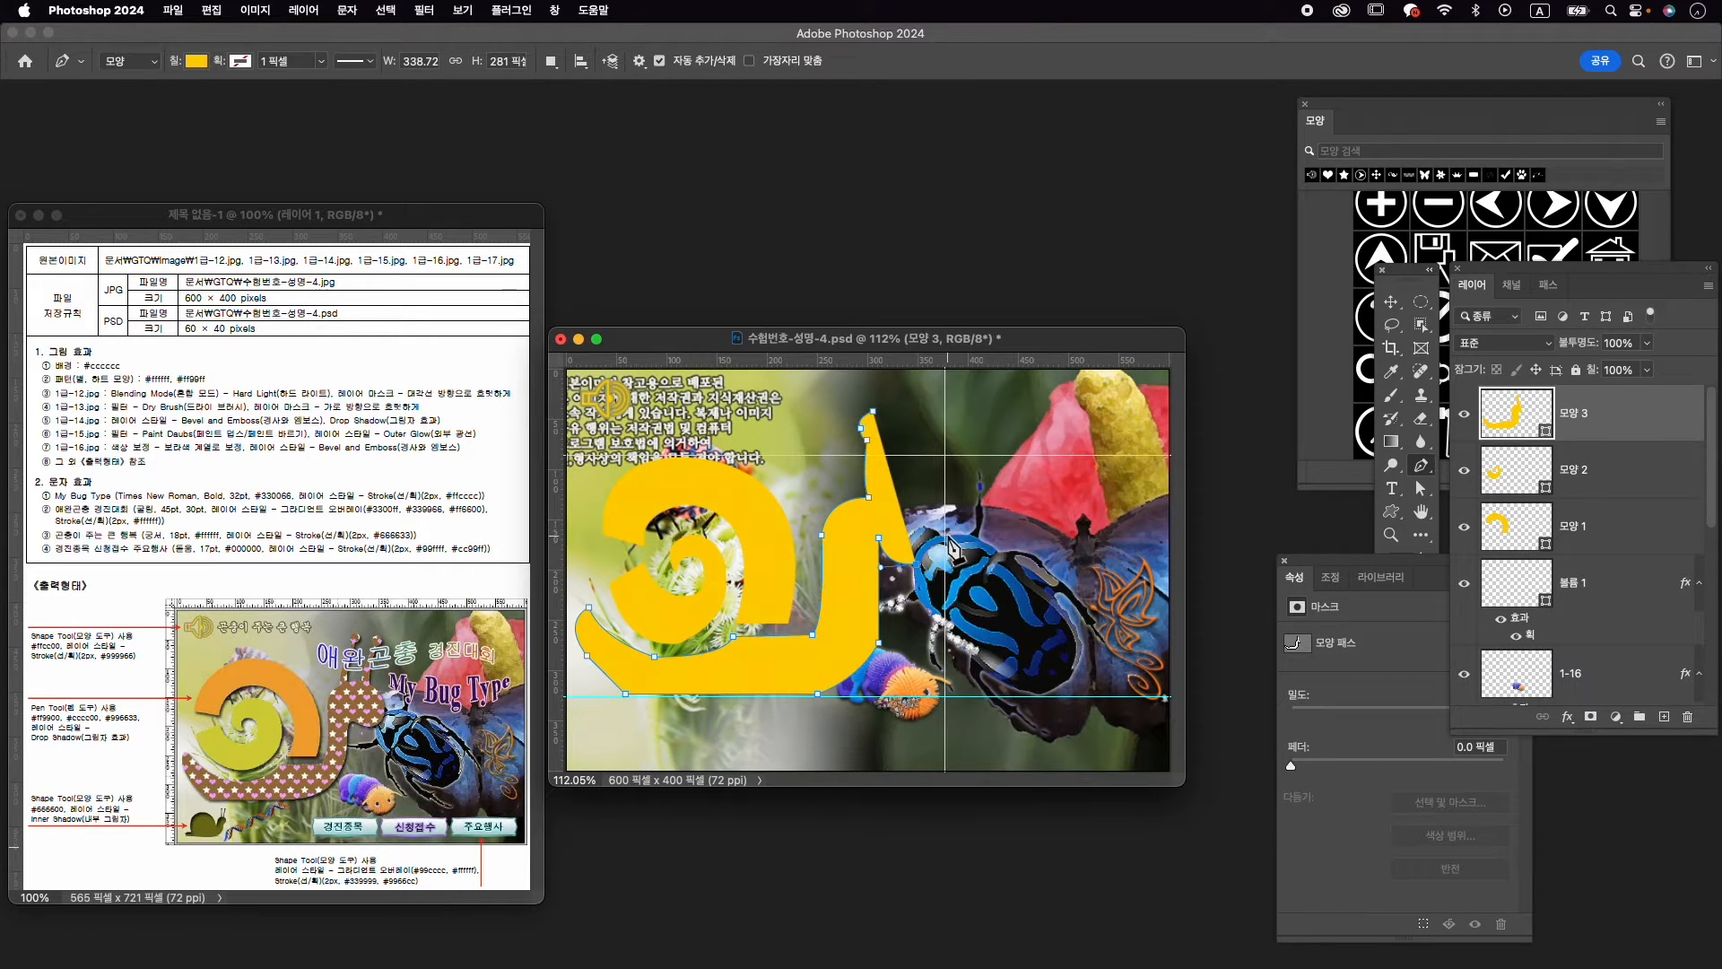
left_click_drag(946, 531, 941, 503)
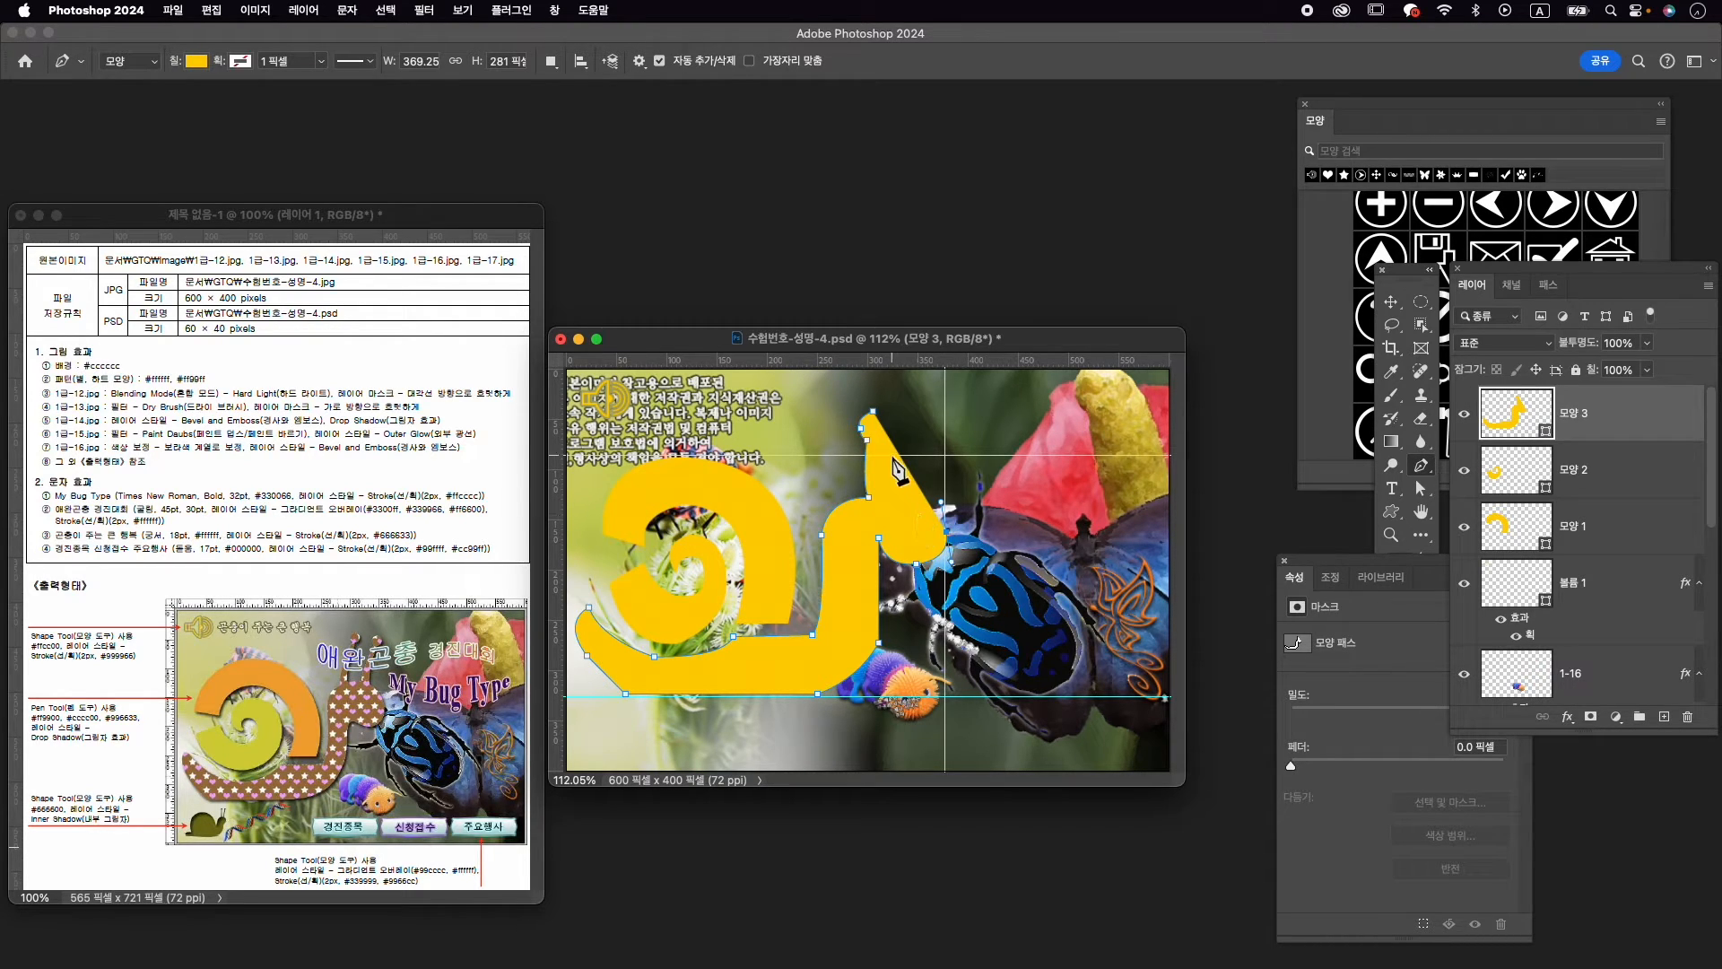
Lock the document's guides
scroll(897, 468, "up", 5)
left_click_drag(884, 470, 831, 538)
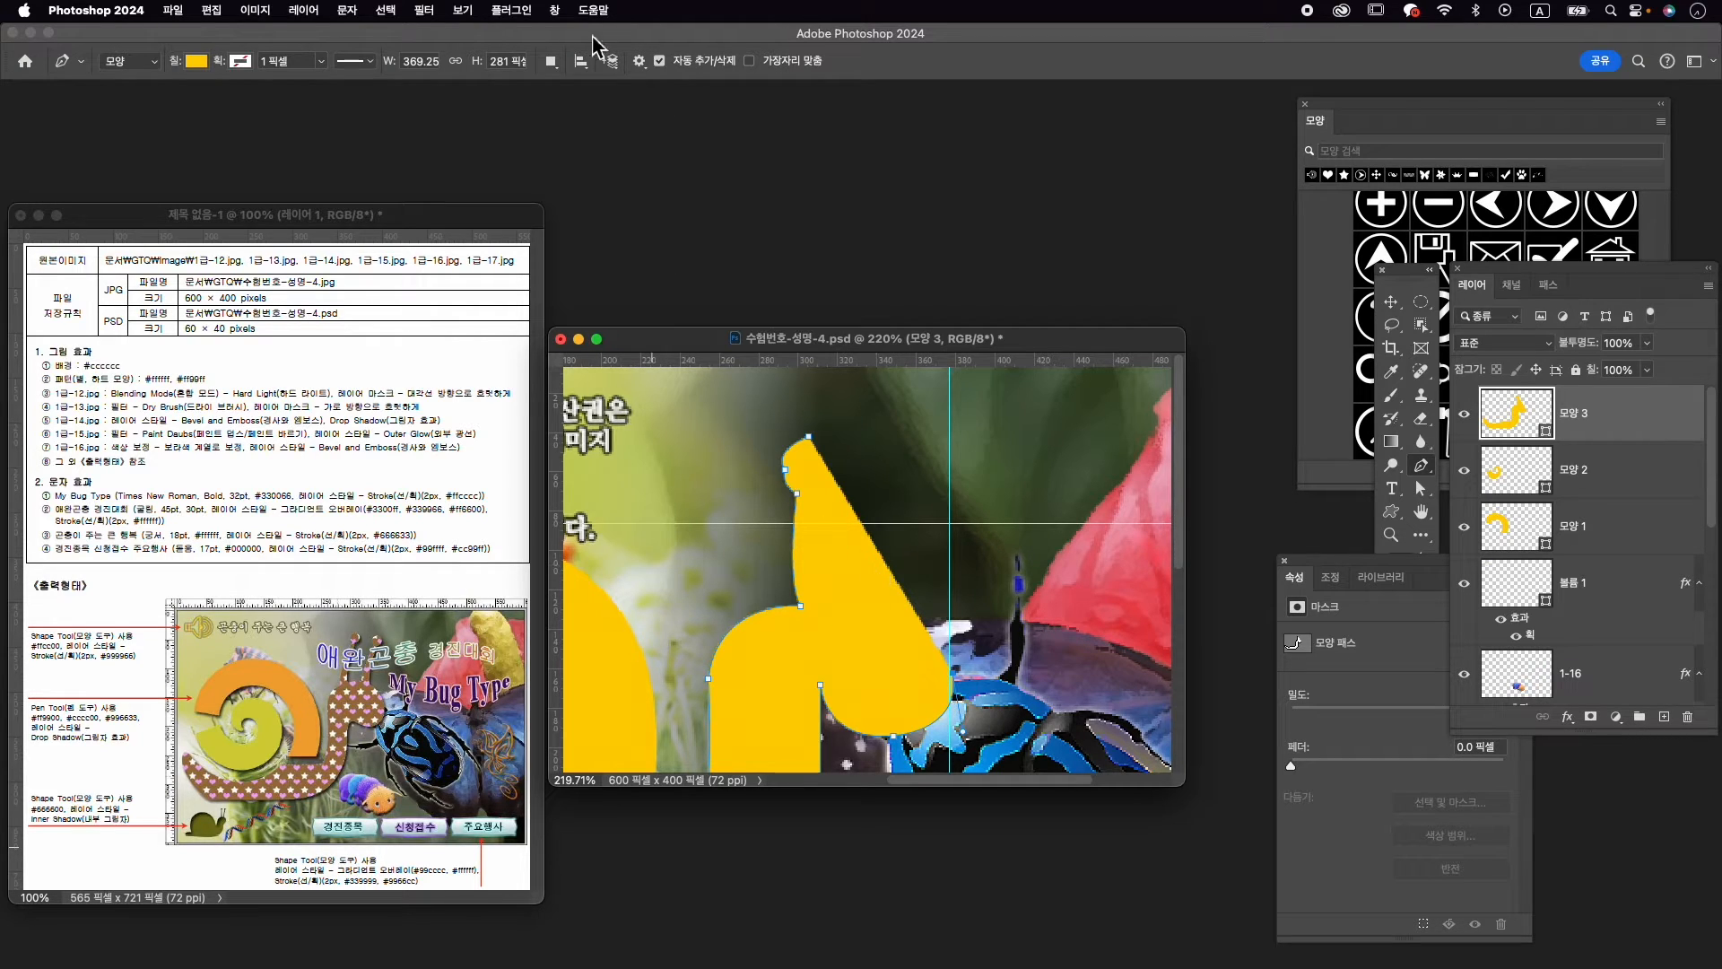
left_click(464, 11)
mouse_move(557, 464)
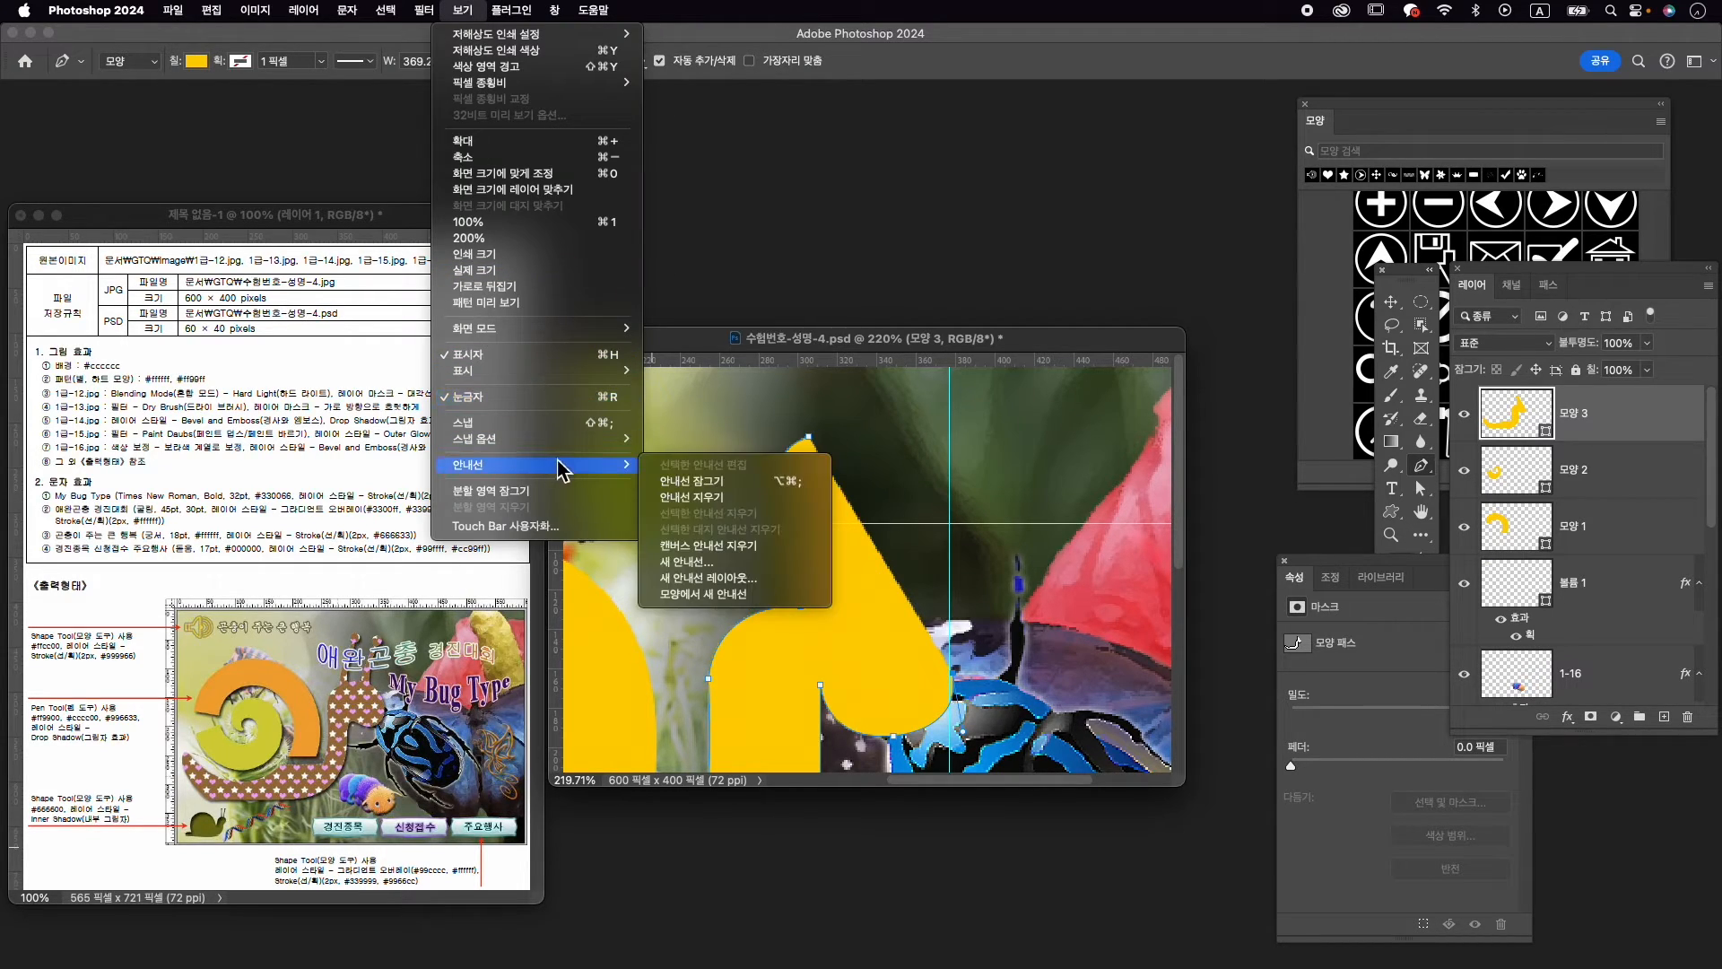
left_click(711, 488)
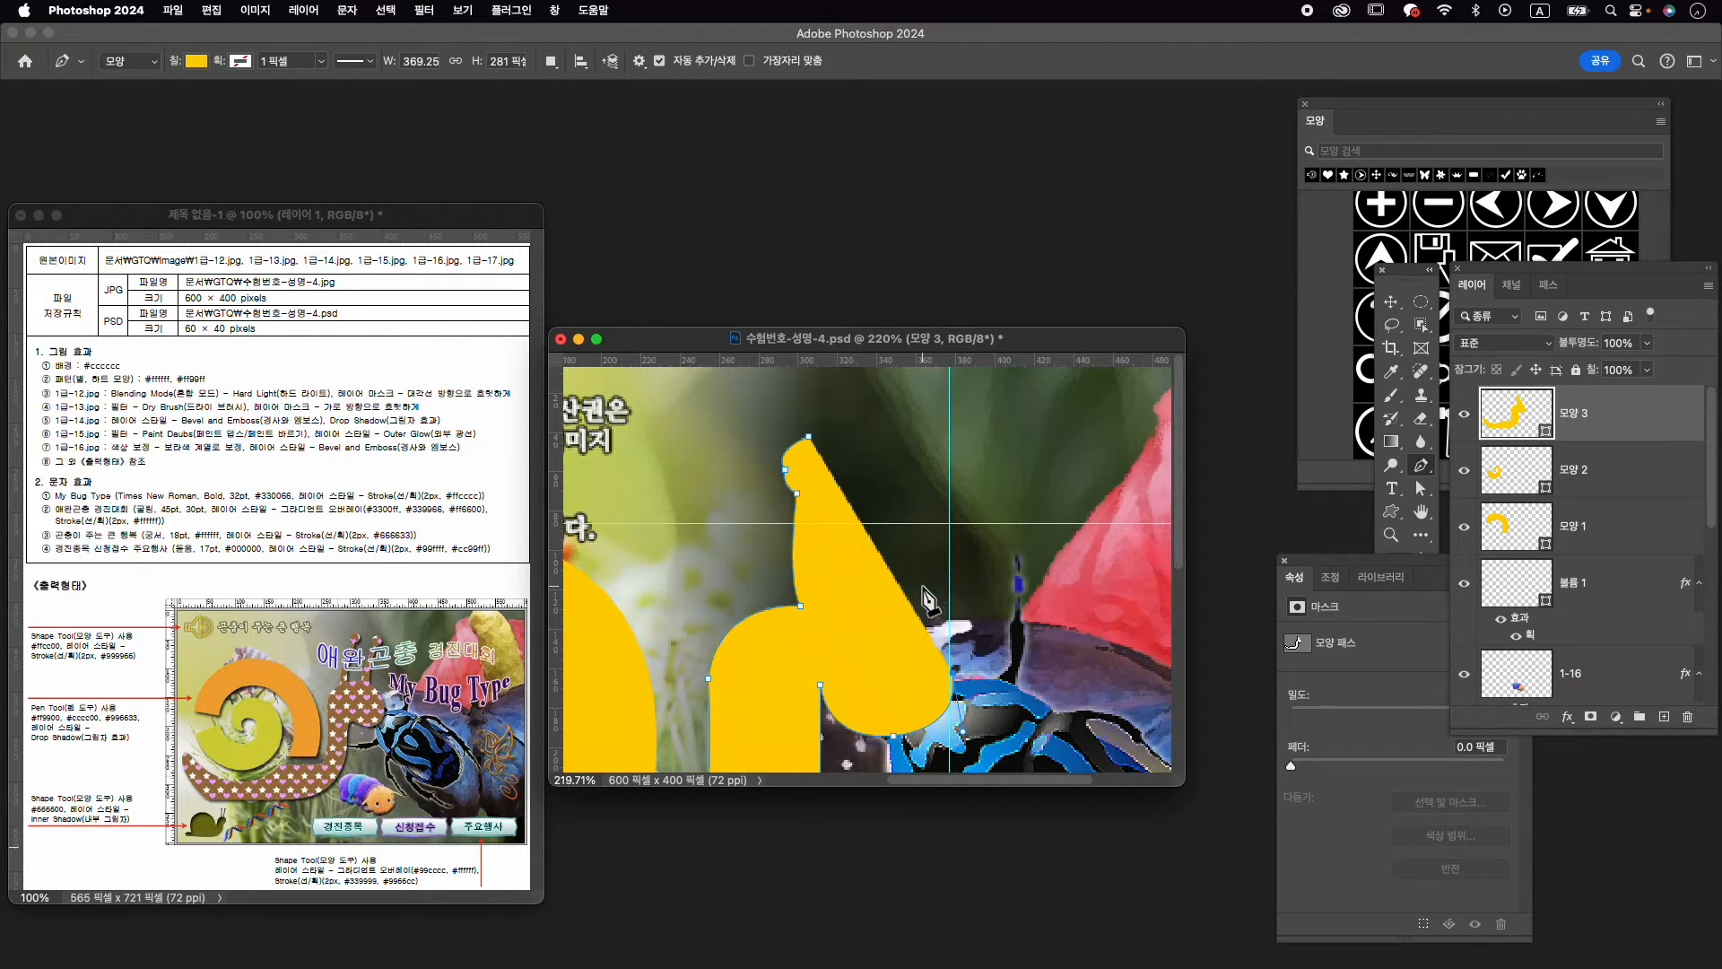
Trace the upper forehead and the outer side of the second antenna, rounding its tip back to the stalk
left_click_drag(917, 595, 869, 555)
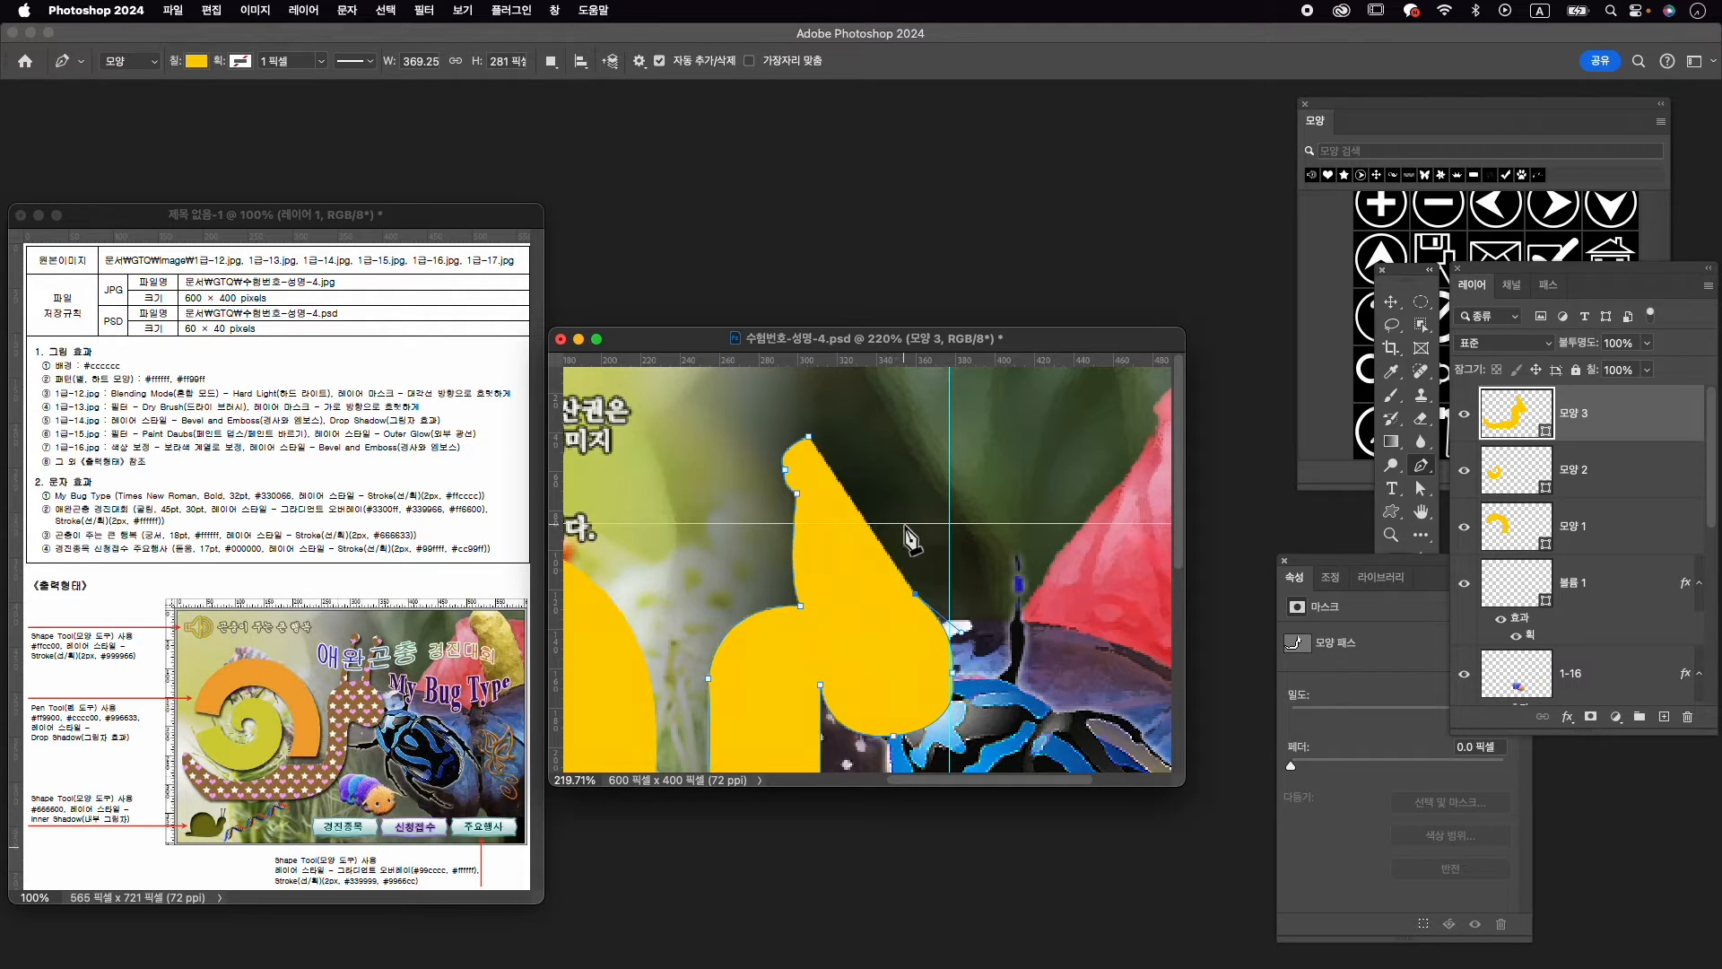
left_click(883, 570)
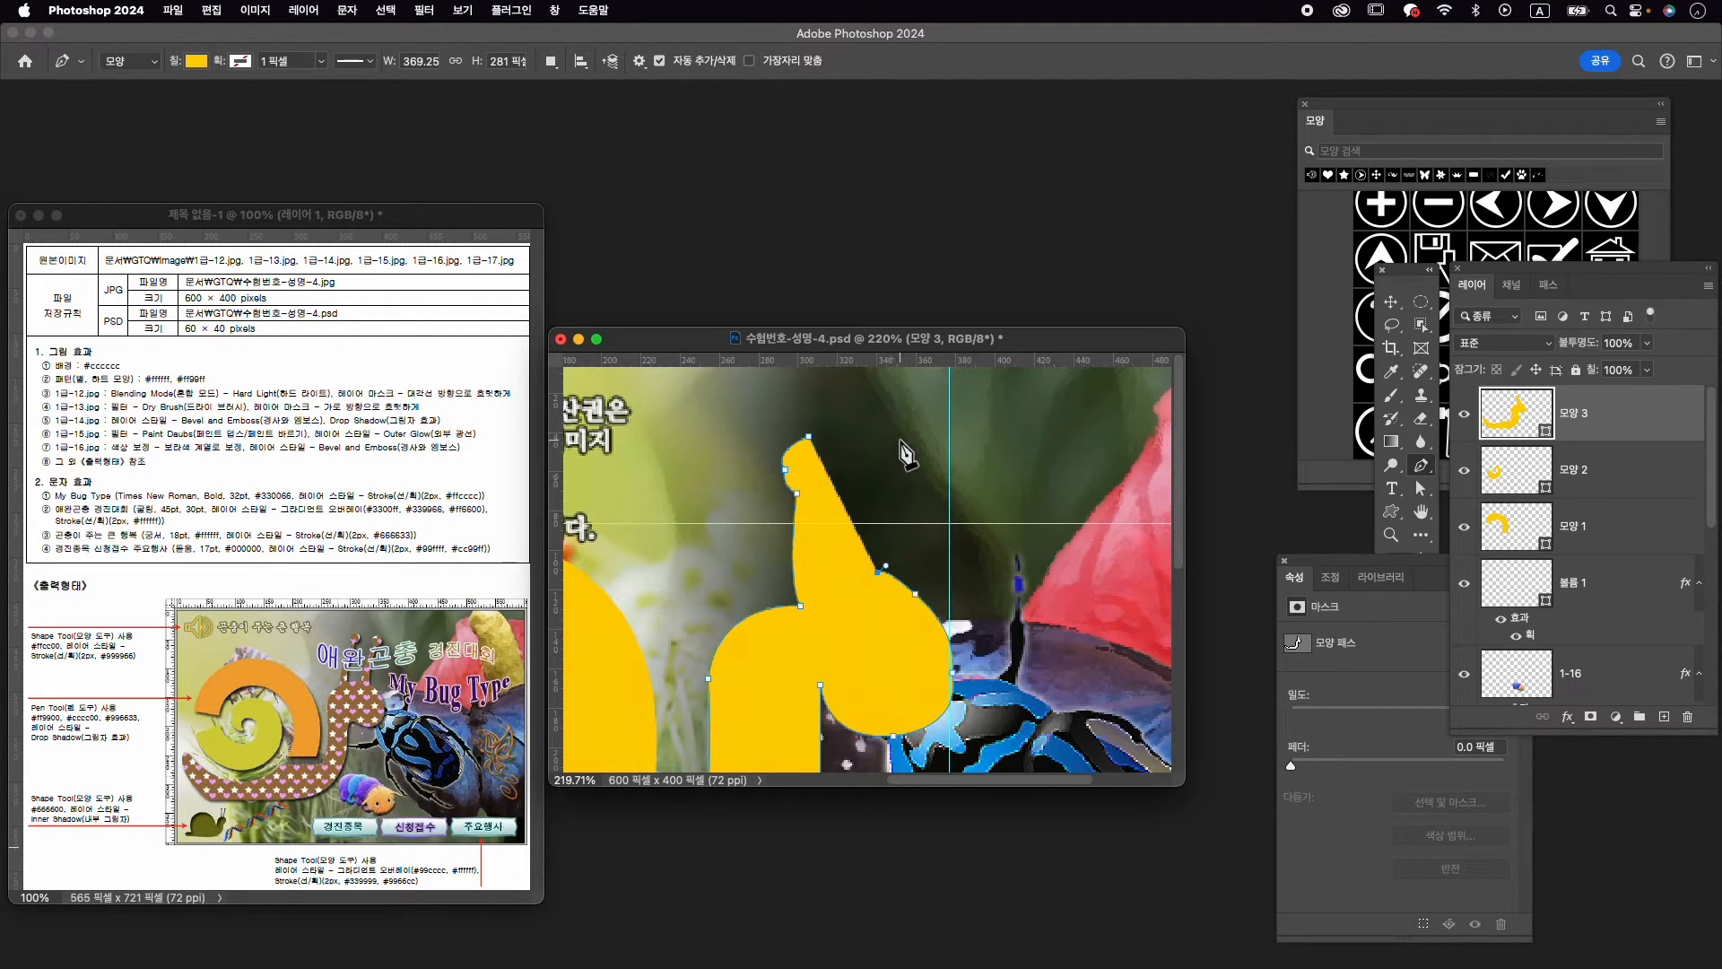
mouse_move(884, 491)
left_mouse_down()
mouse_move(909, 464)
mouse_move(861, 468)
mouse_move(876, 489)
left_mouse_up()
left_click(883, 491, "alt")
left_click(905, 475, "alt")
left_click(867, 466, "alt")
left_click(871, 484, "alt")
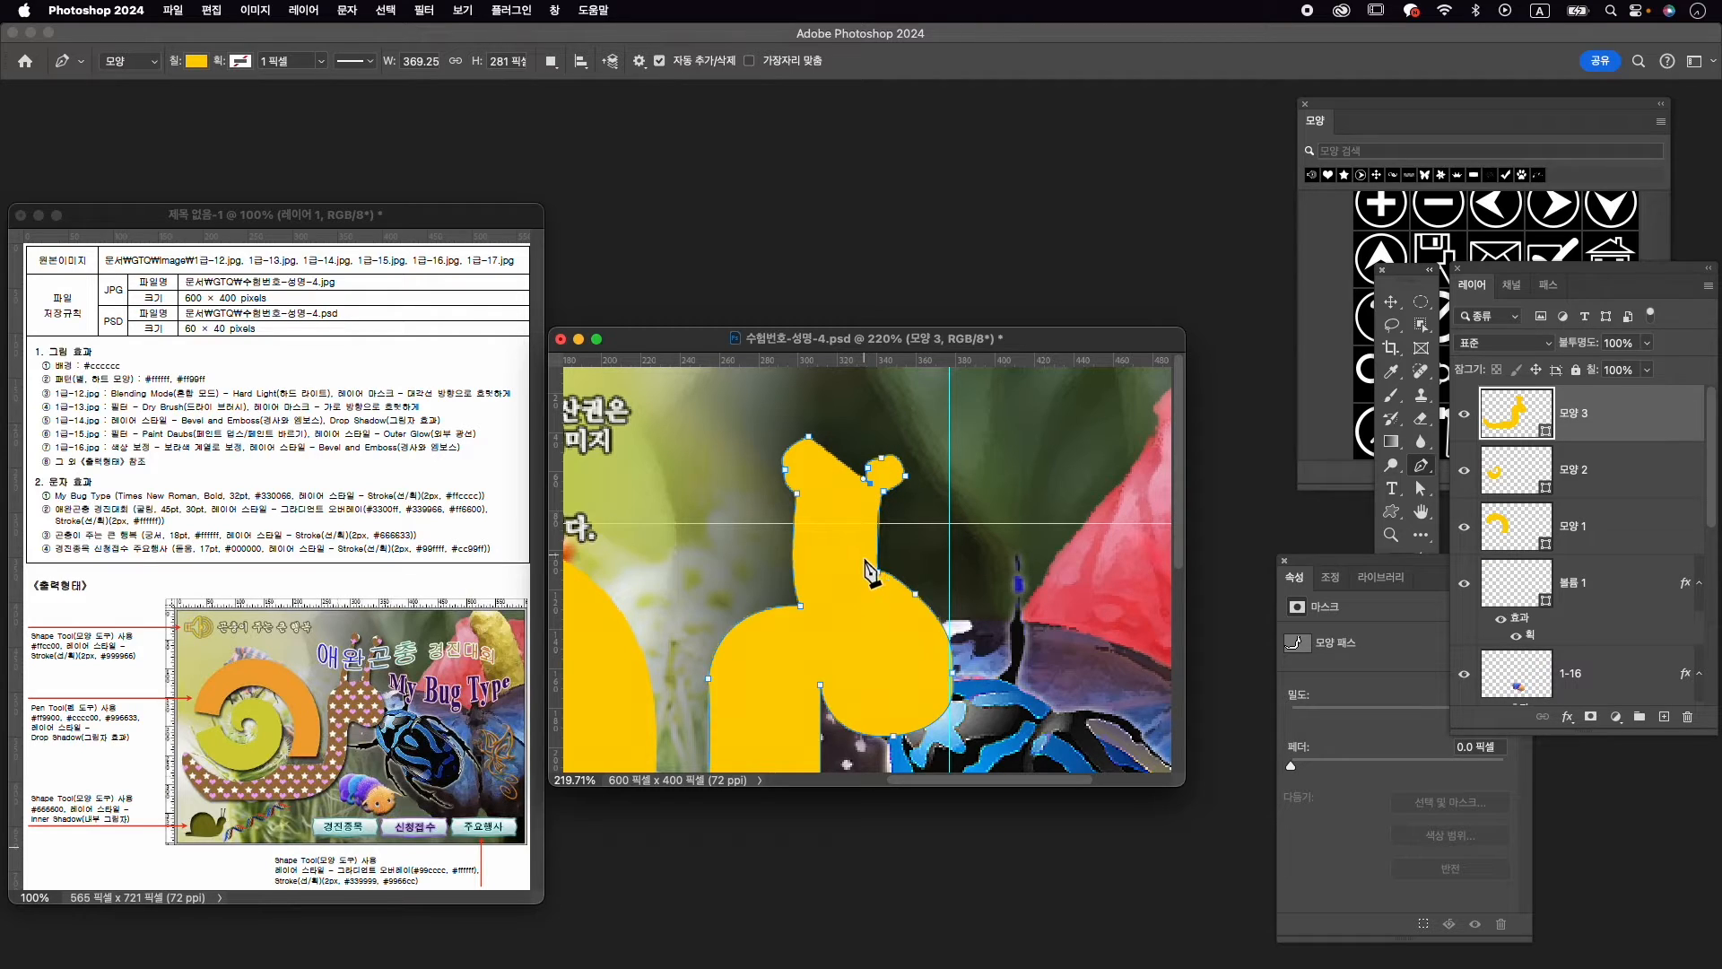
Trace down the second antenna, across the head and up the first antenna, closing the path at its starting point
left_click_drag(865, 566, 819, 583)
left_click(866, 565, "alt")
left_click(832, 570, "alt")
left_click_drag(823, 497, 775, 412)
left_click(823, 498, "alt")
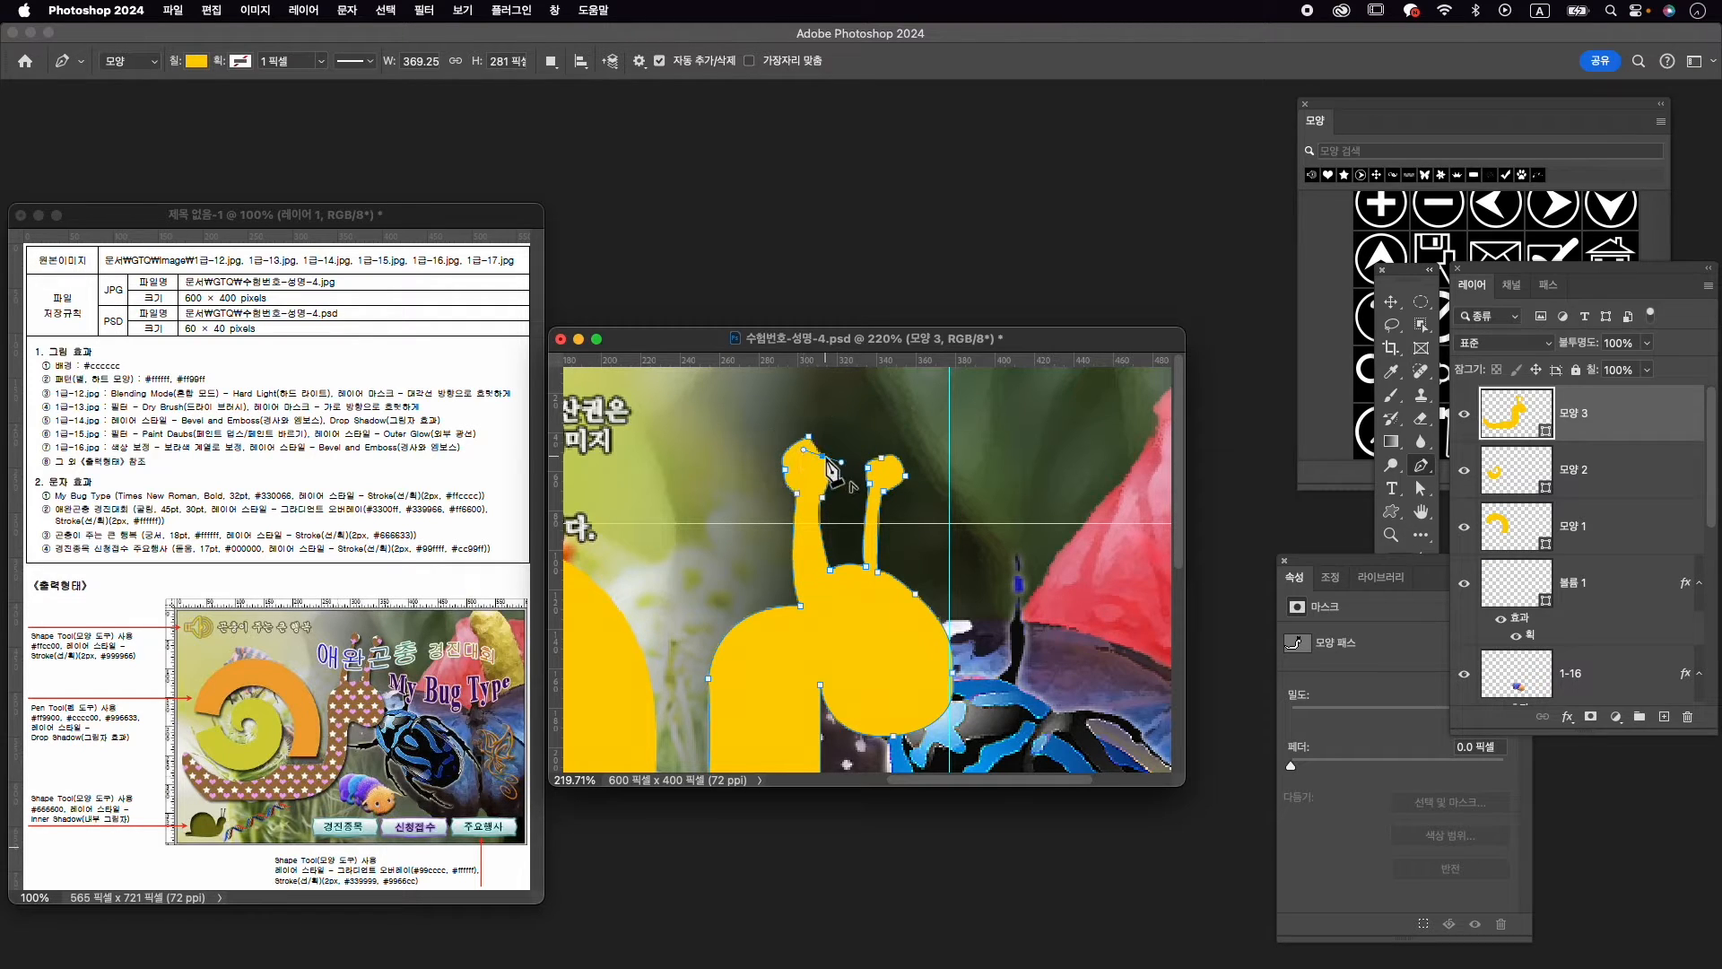
left_click(808, 437, "alt")
Reposition the first antenna's base and tip anchors, undo one tip adjustment and round the tip, bringing the body's height to about 278 px
left_click(786, 605, "super")
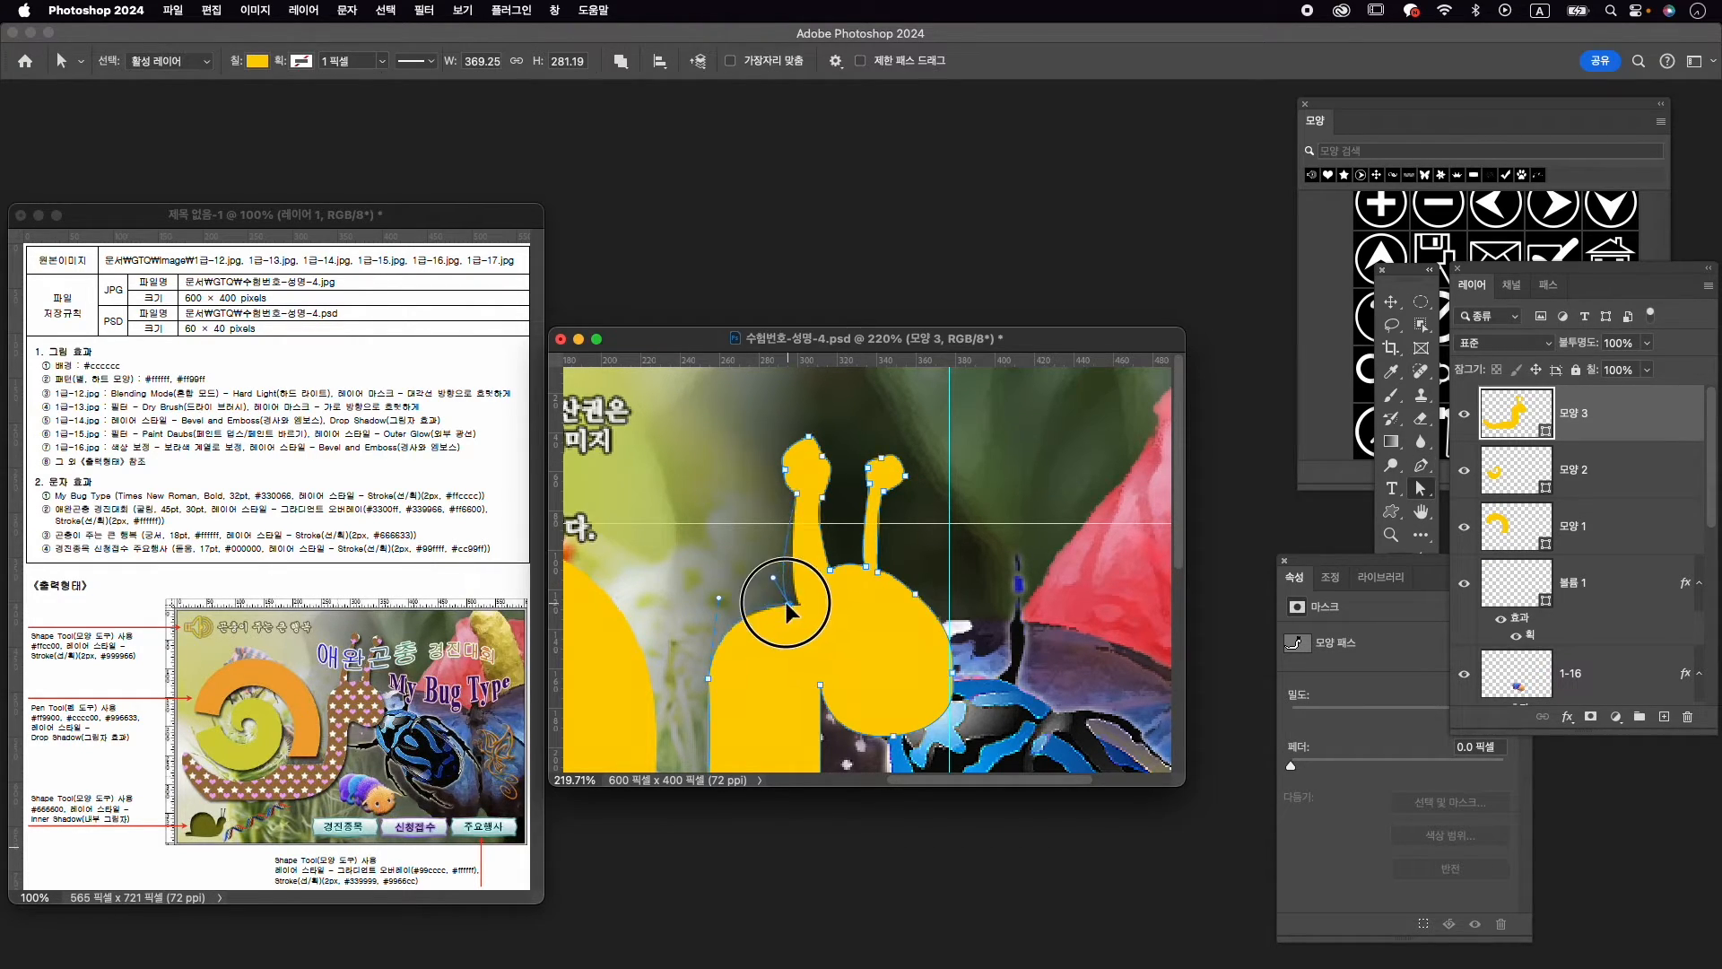
left_click_drag(786, 604, 812, 579)
left_click_drag(824, 456, 792, 467)
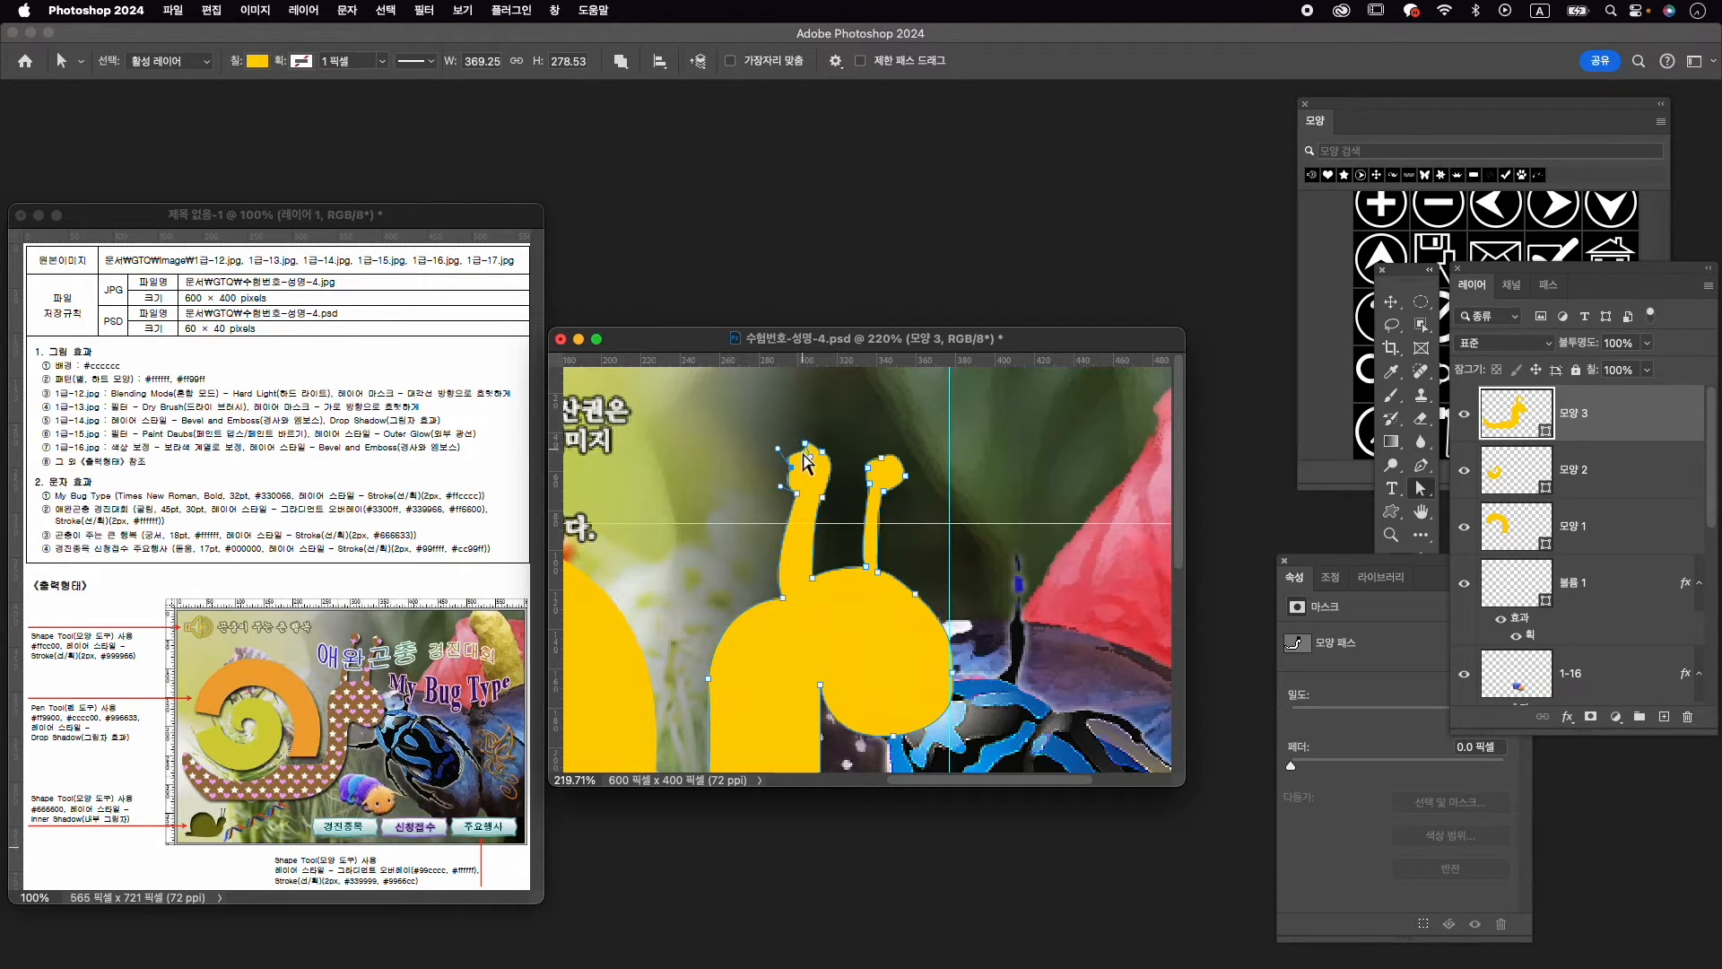
key("super+z")
left_click_drag(790, 468, 783, 446)
scroll(886, 590, "down", 4)
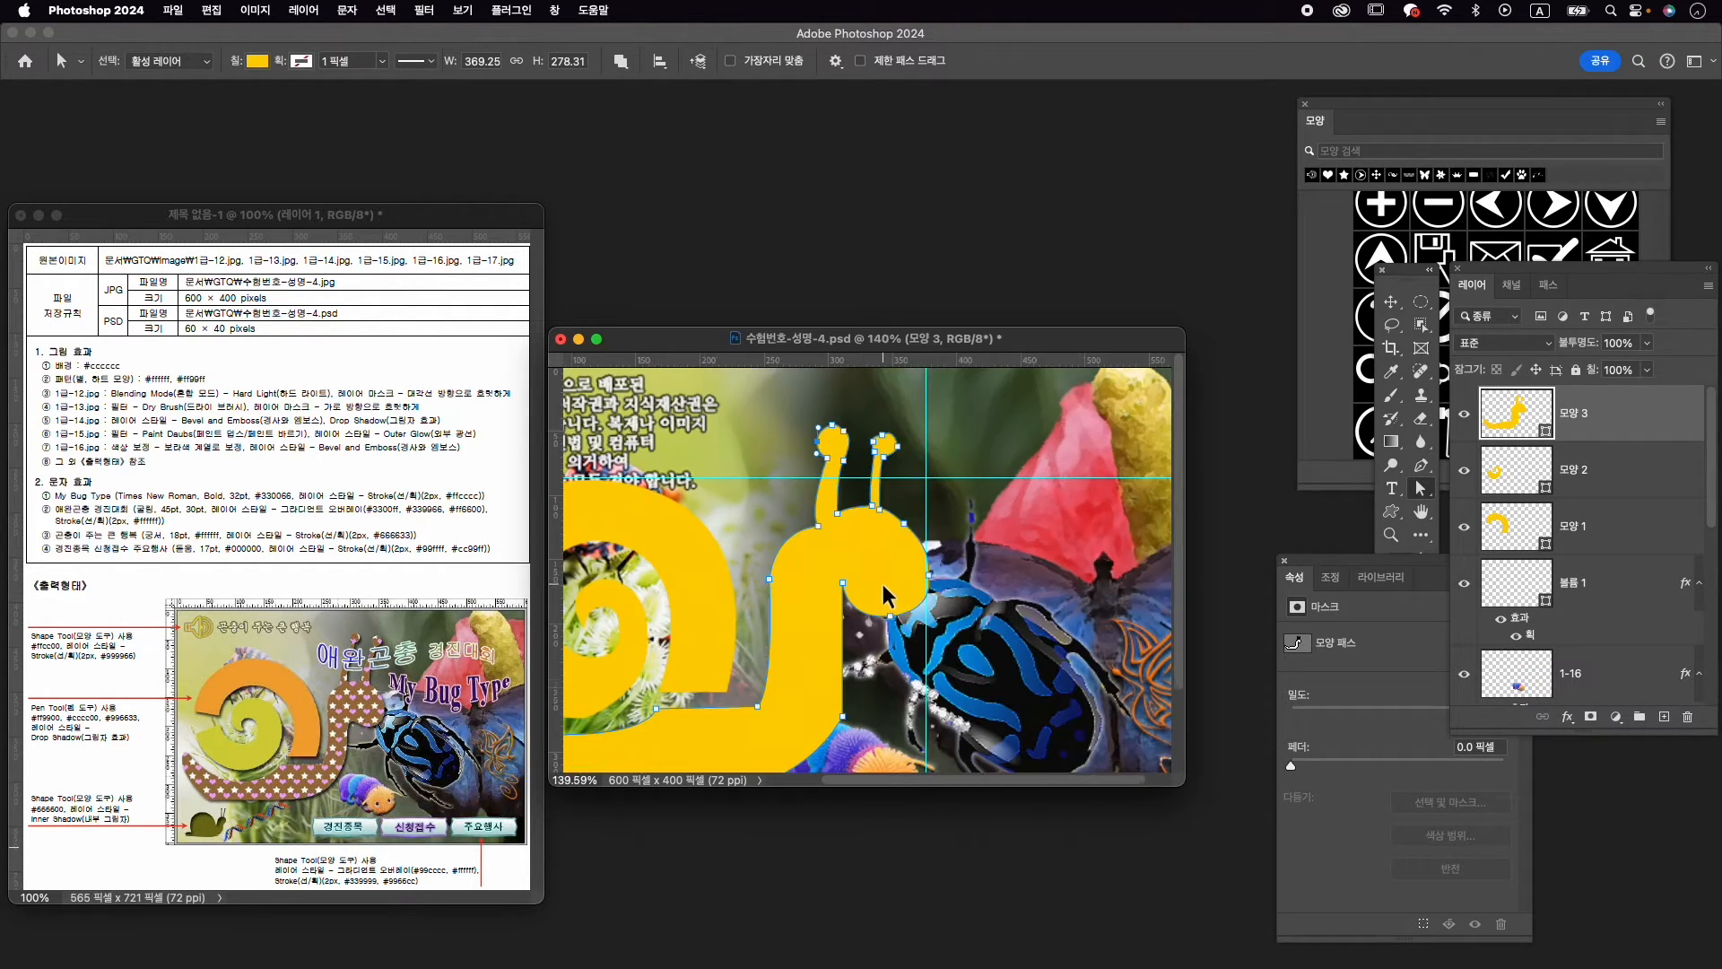
Refine the body's neck and head anchor points, bringing the shape to about 368 × 278 px, and finish editing the path
left_click_drag(824, 528, 834, 574)
left_click(844, 509)
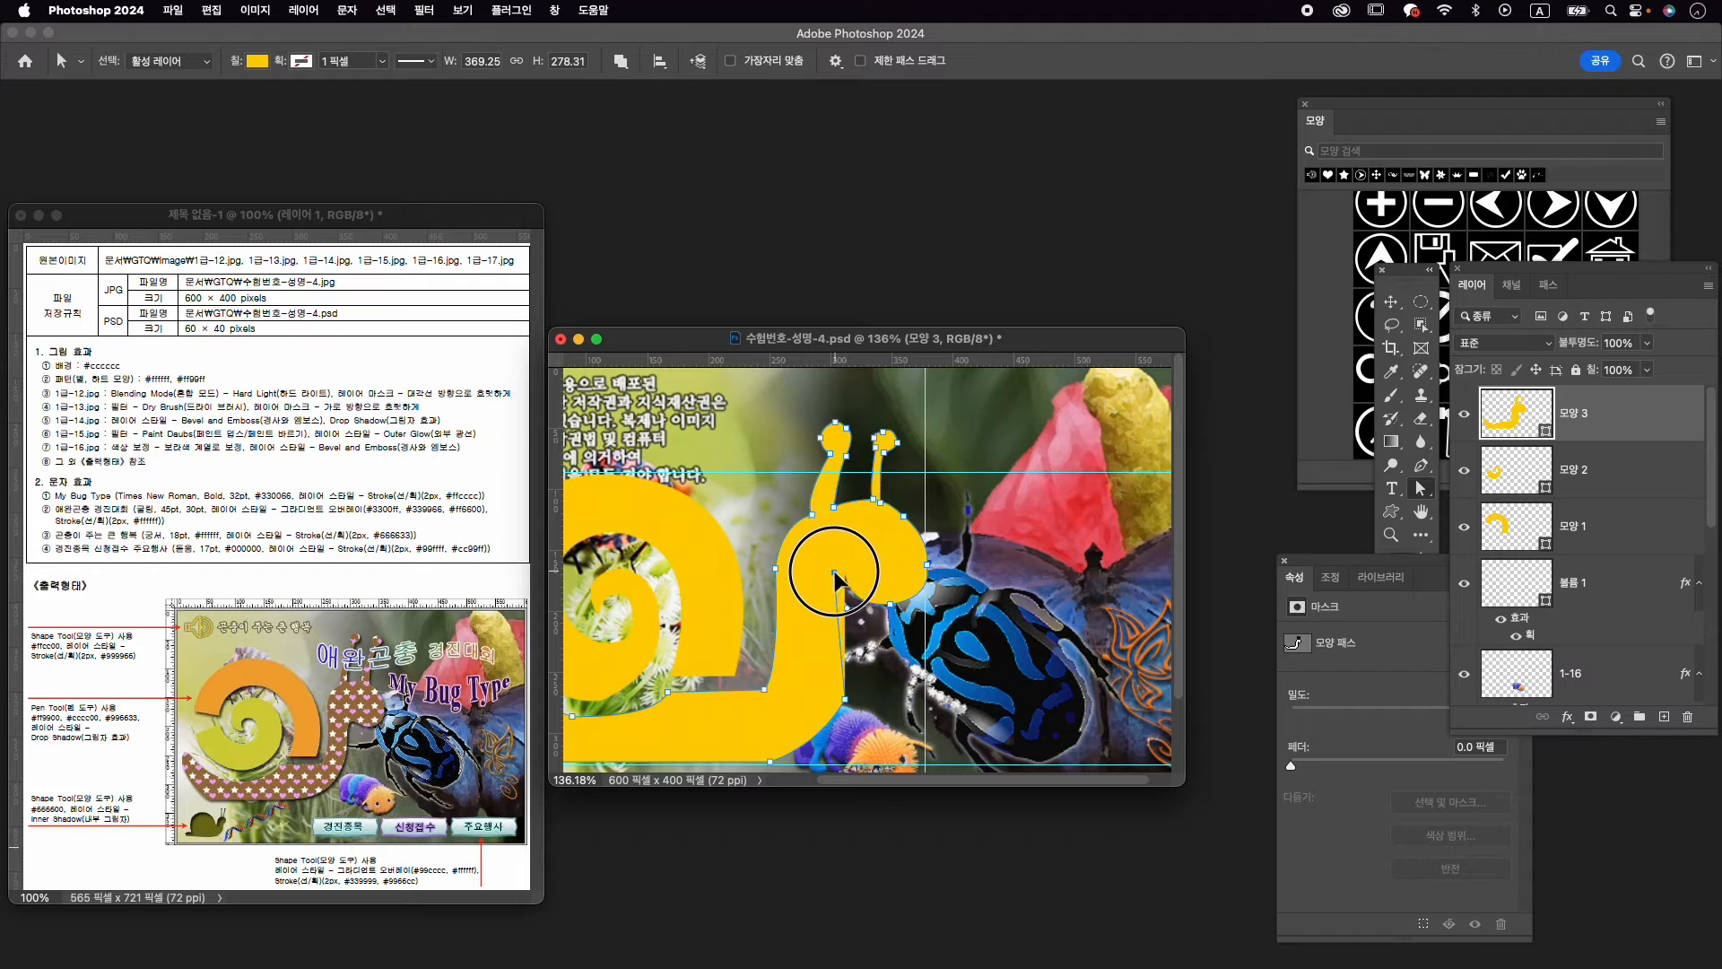
left_click(844, 699)
left_click_drag(844, 699, 818, 698)
left_click_drag(890, 604, 924, 567)
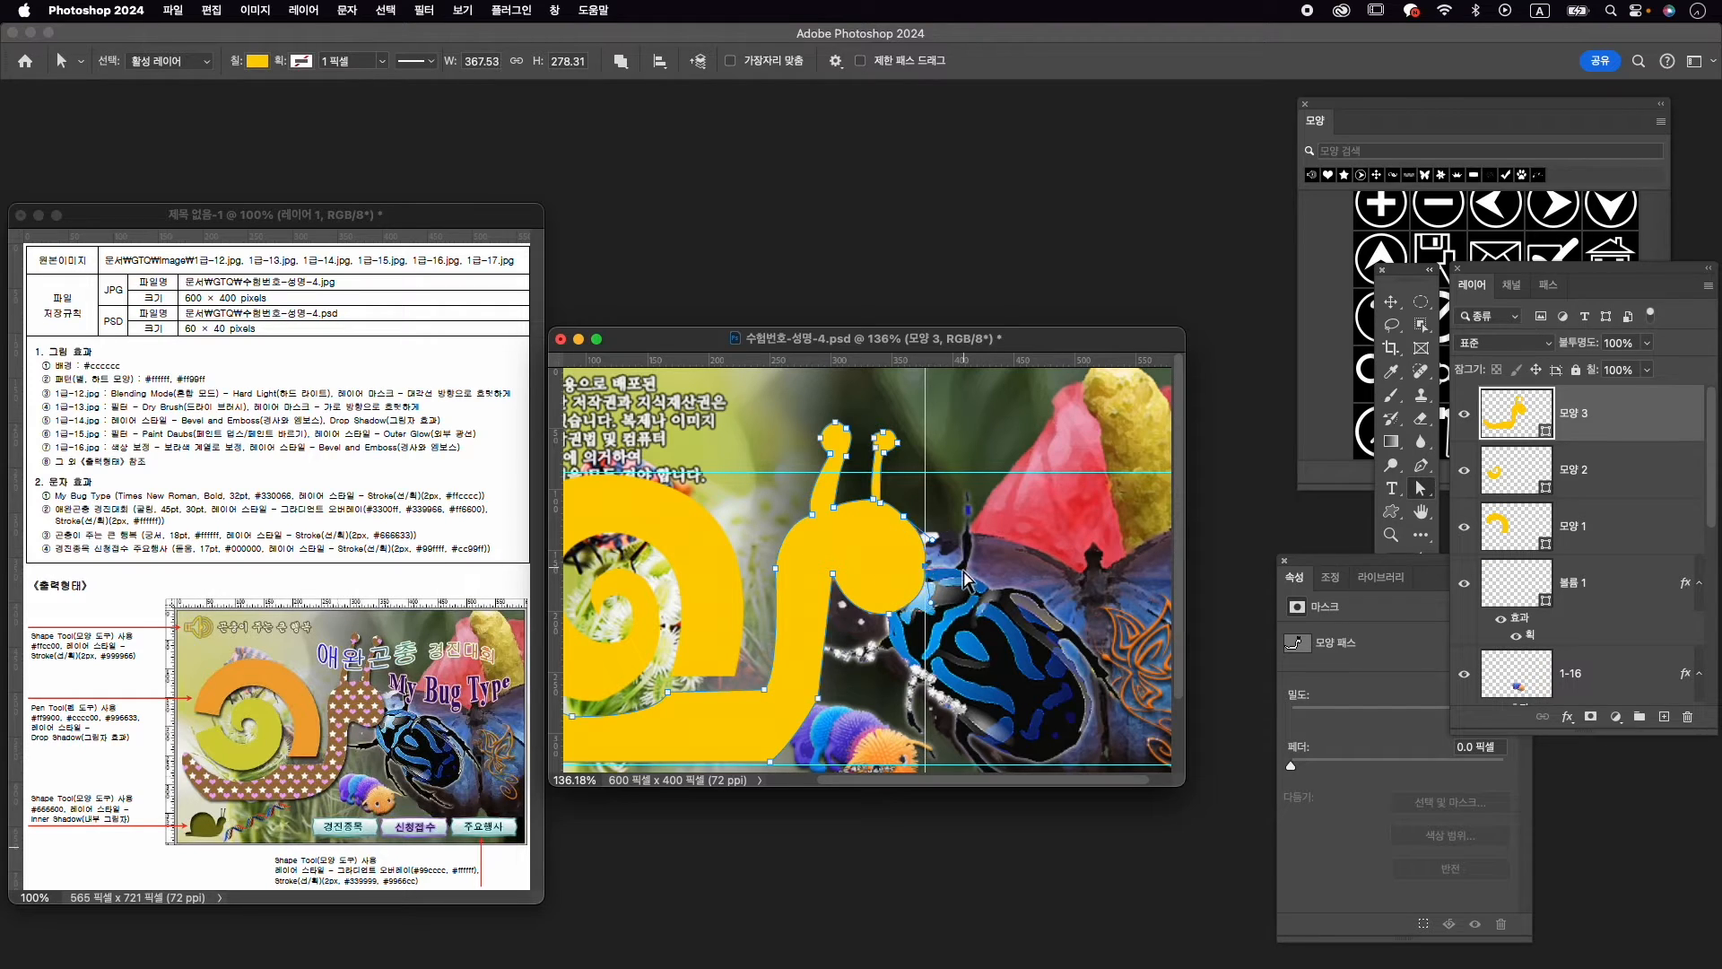
scroll(958, 612, "down", 5)
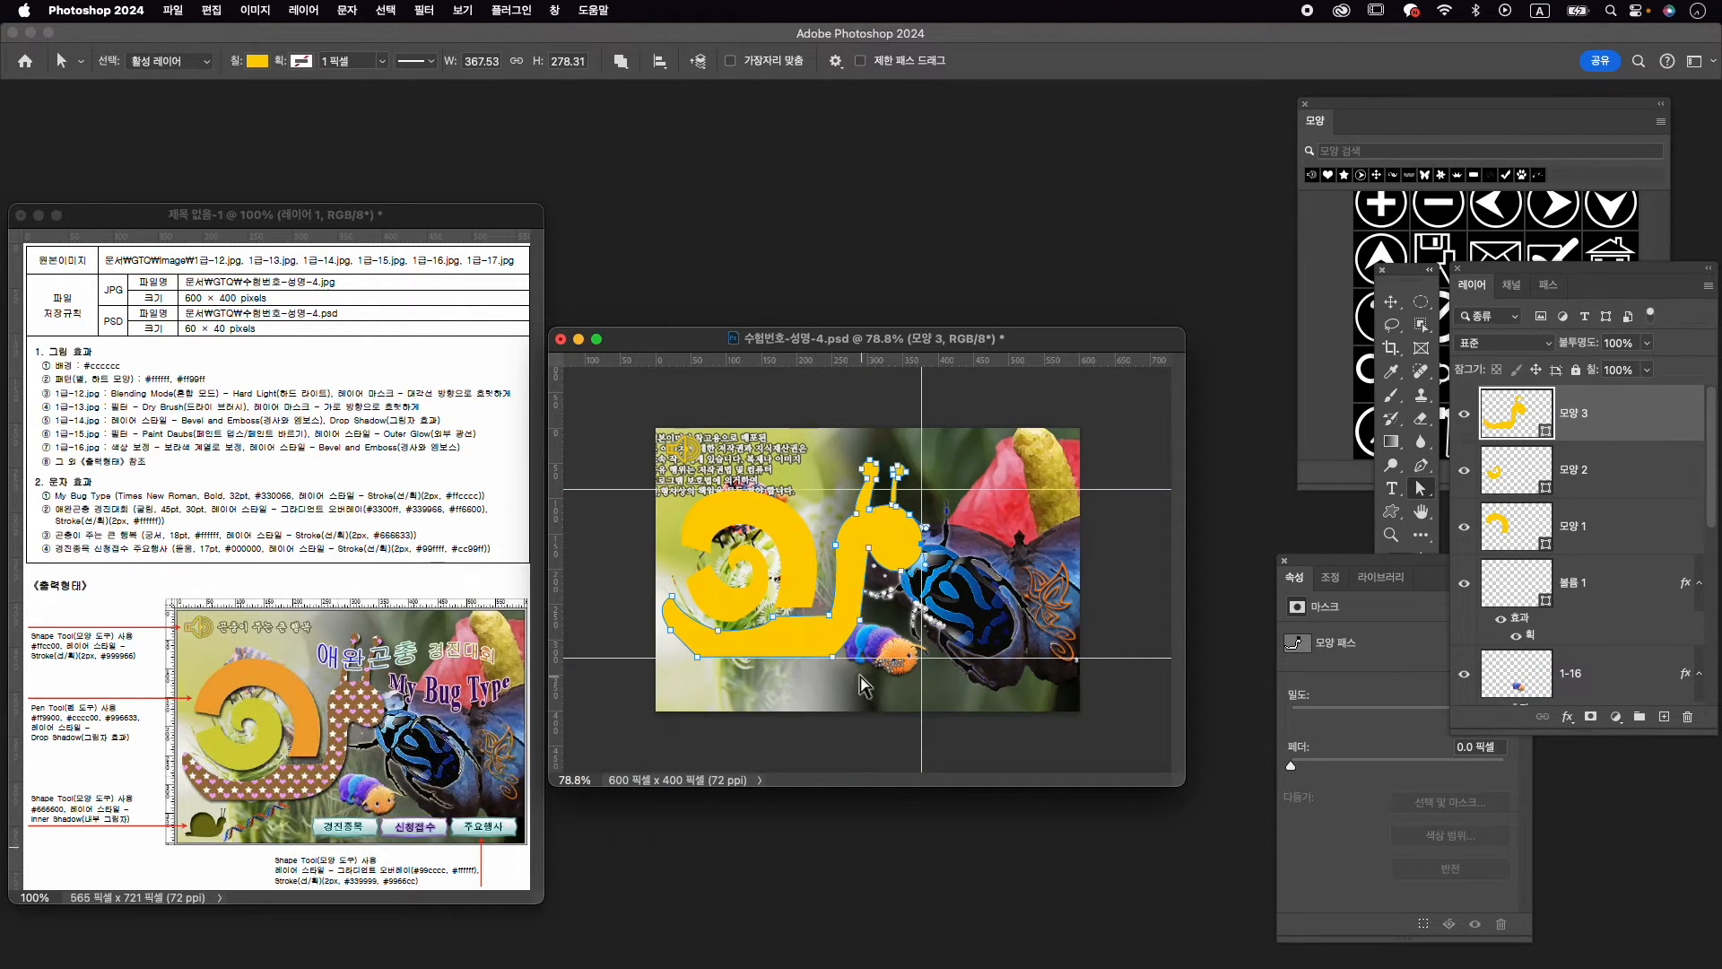
key("Return")
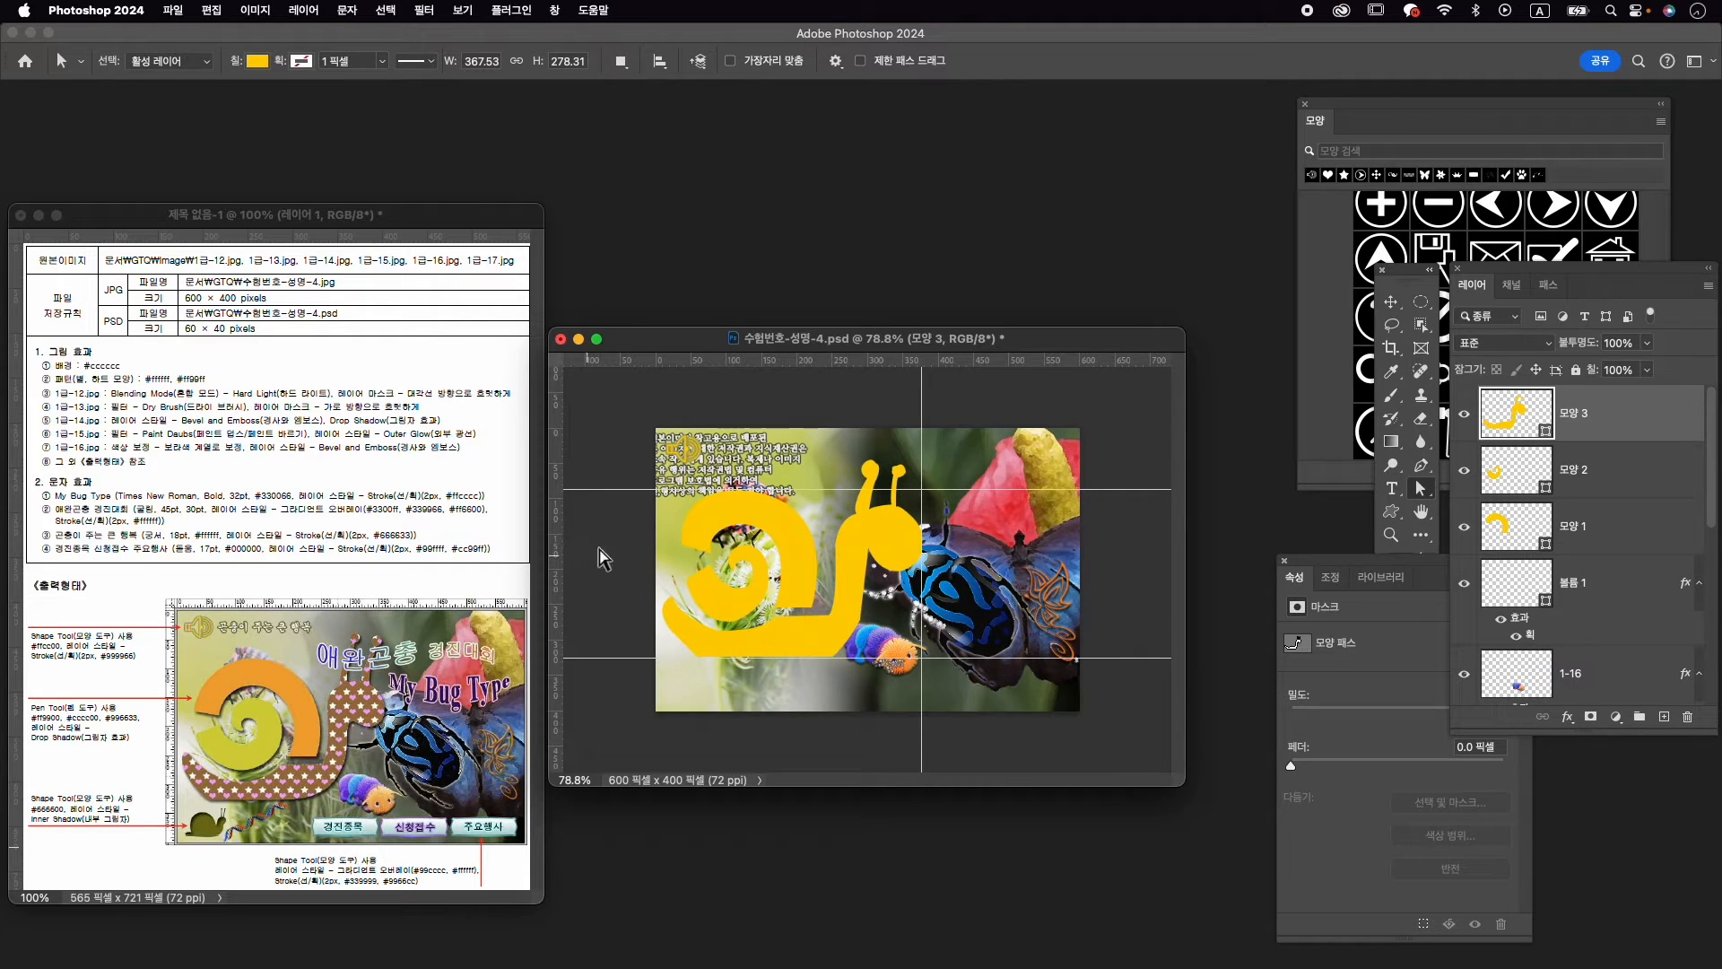
On the inner spiral's layer 모양 2, adjust the outer anchor points and handles, and reselect the body layer 모양 3
left_click(1588, 475)
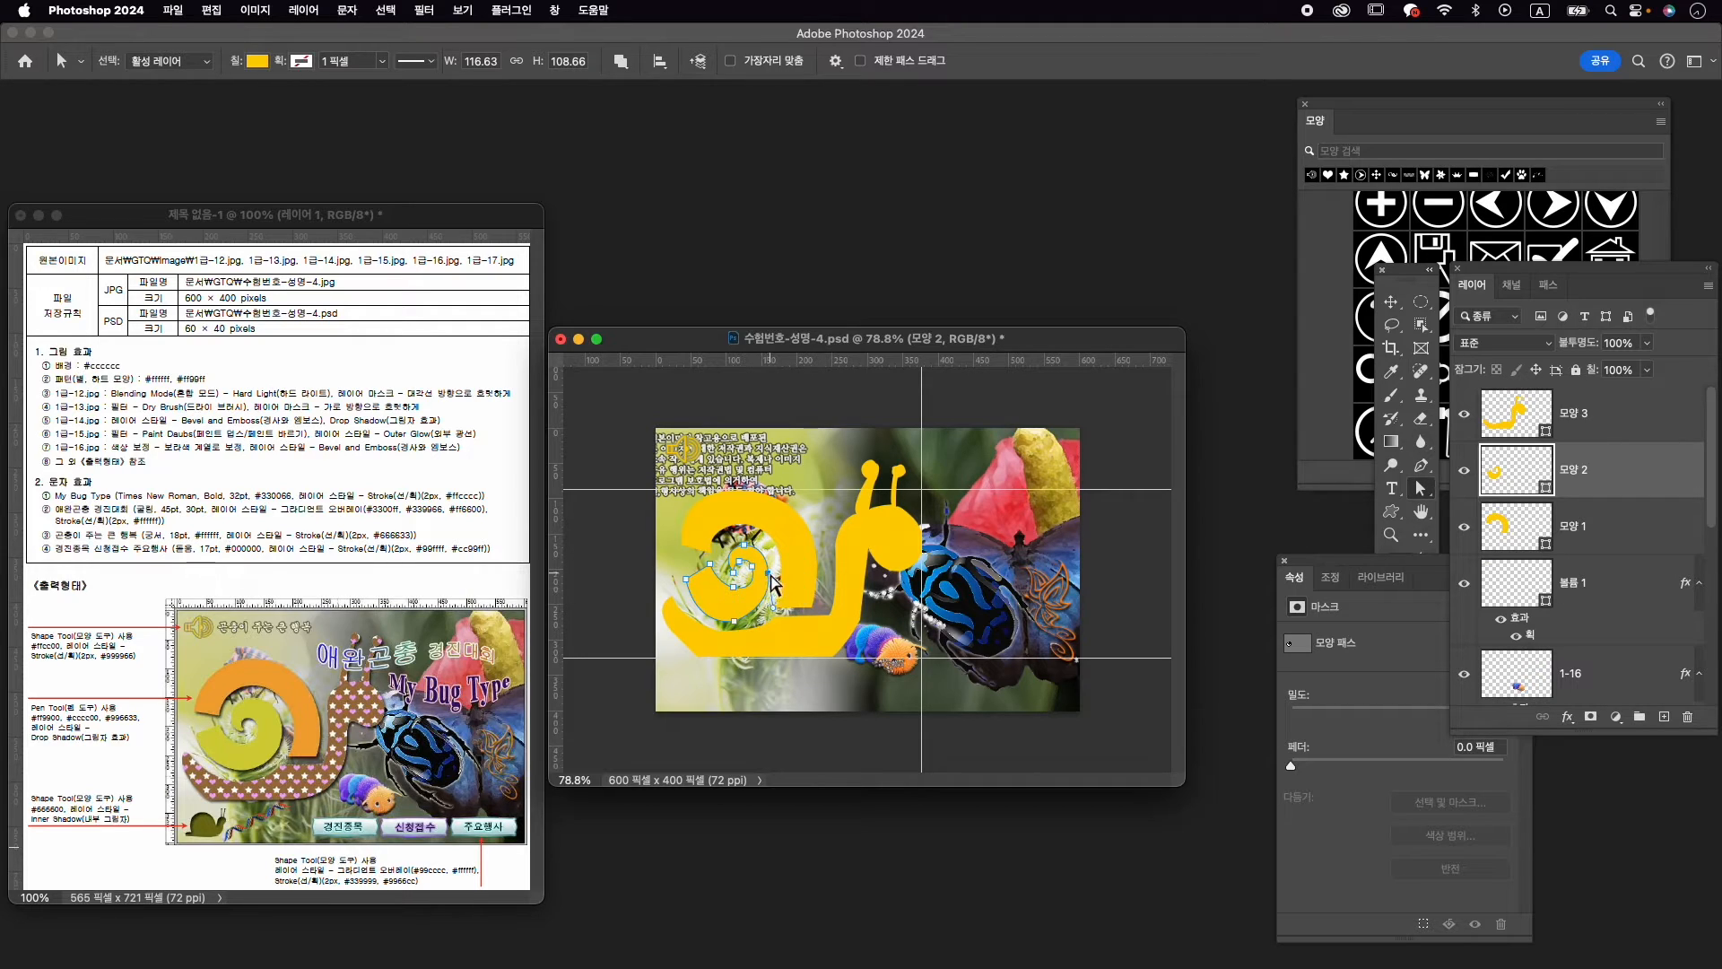
left_click_drag(773, 581, 774, 592)
left_click_drag(688, 585, 675, 574)
left_click(905, 471)
left_click(1576, 438)
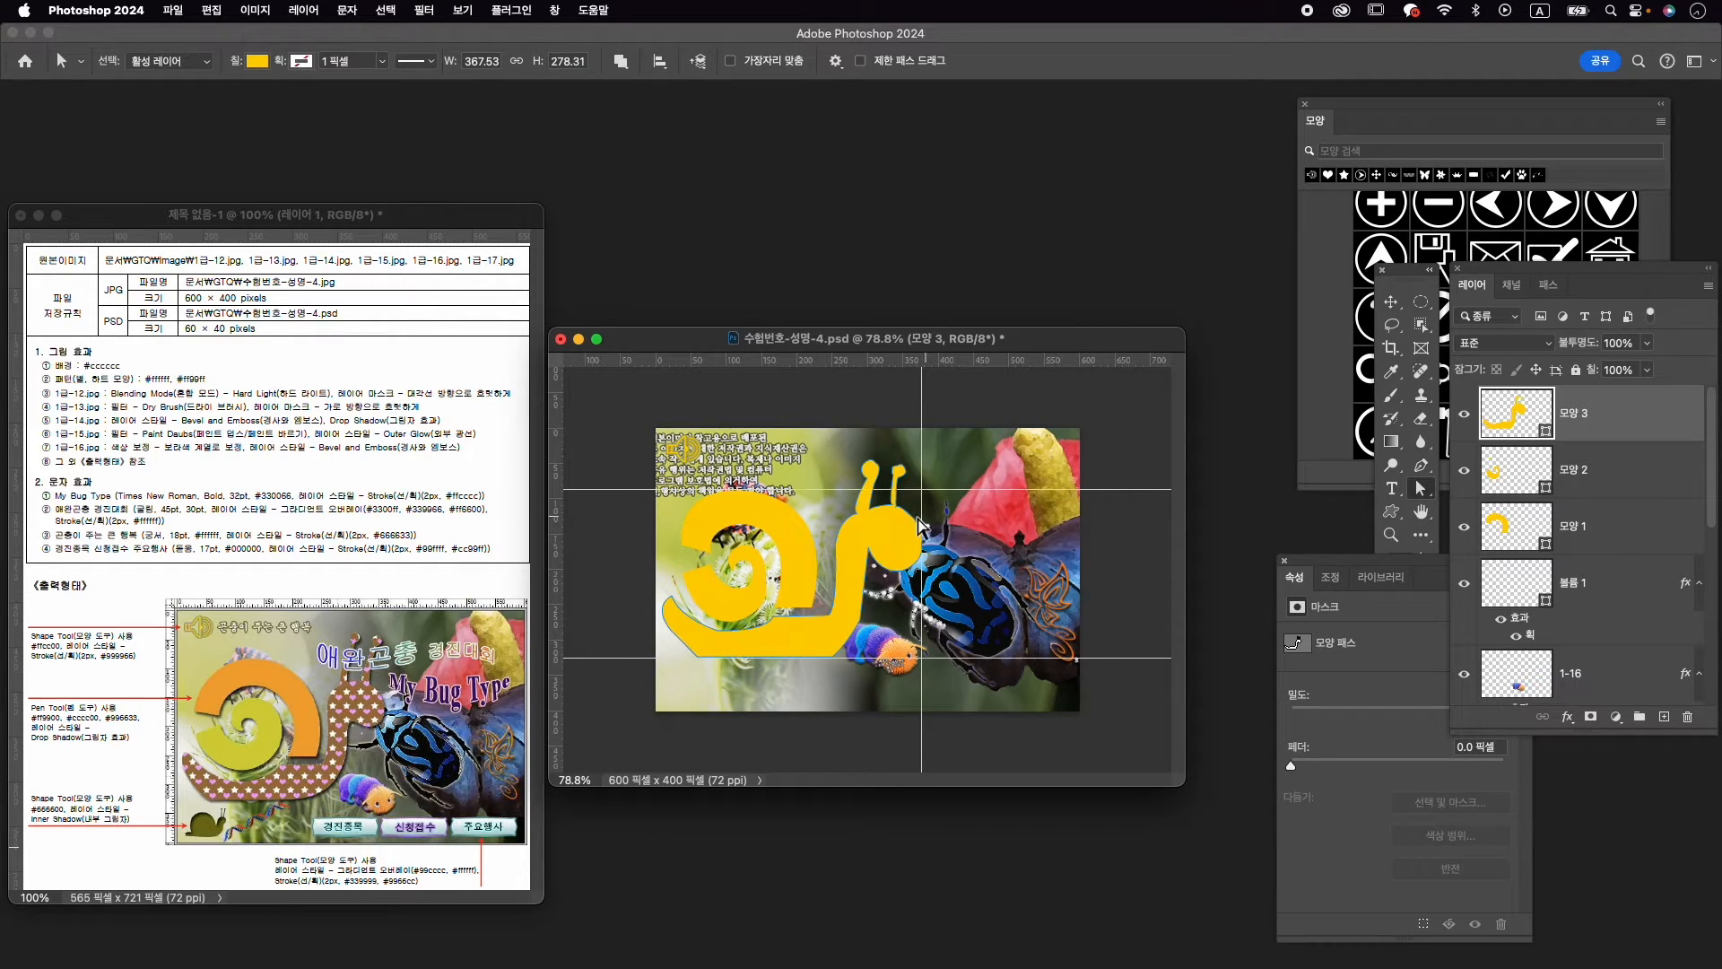
Adjust the anchor points and handles at the second antenna's tip to make it rounder
left_click(897, 472)
scroll(890, 477, "up", 15)
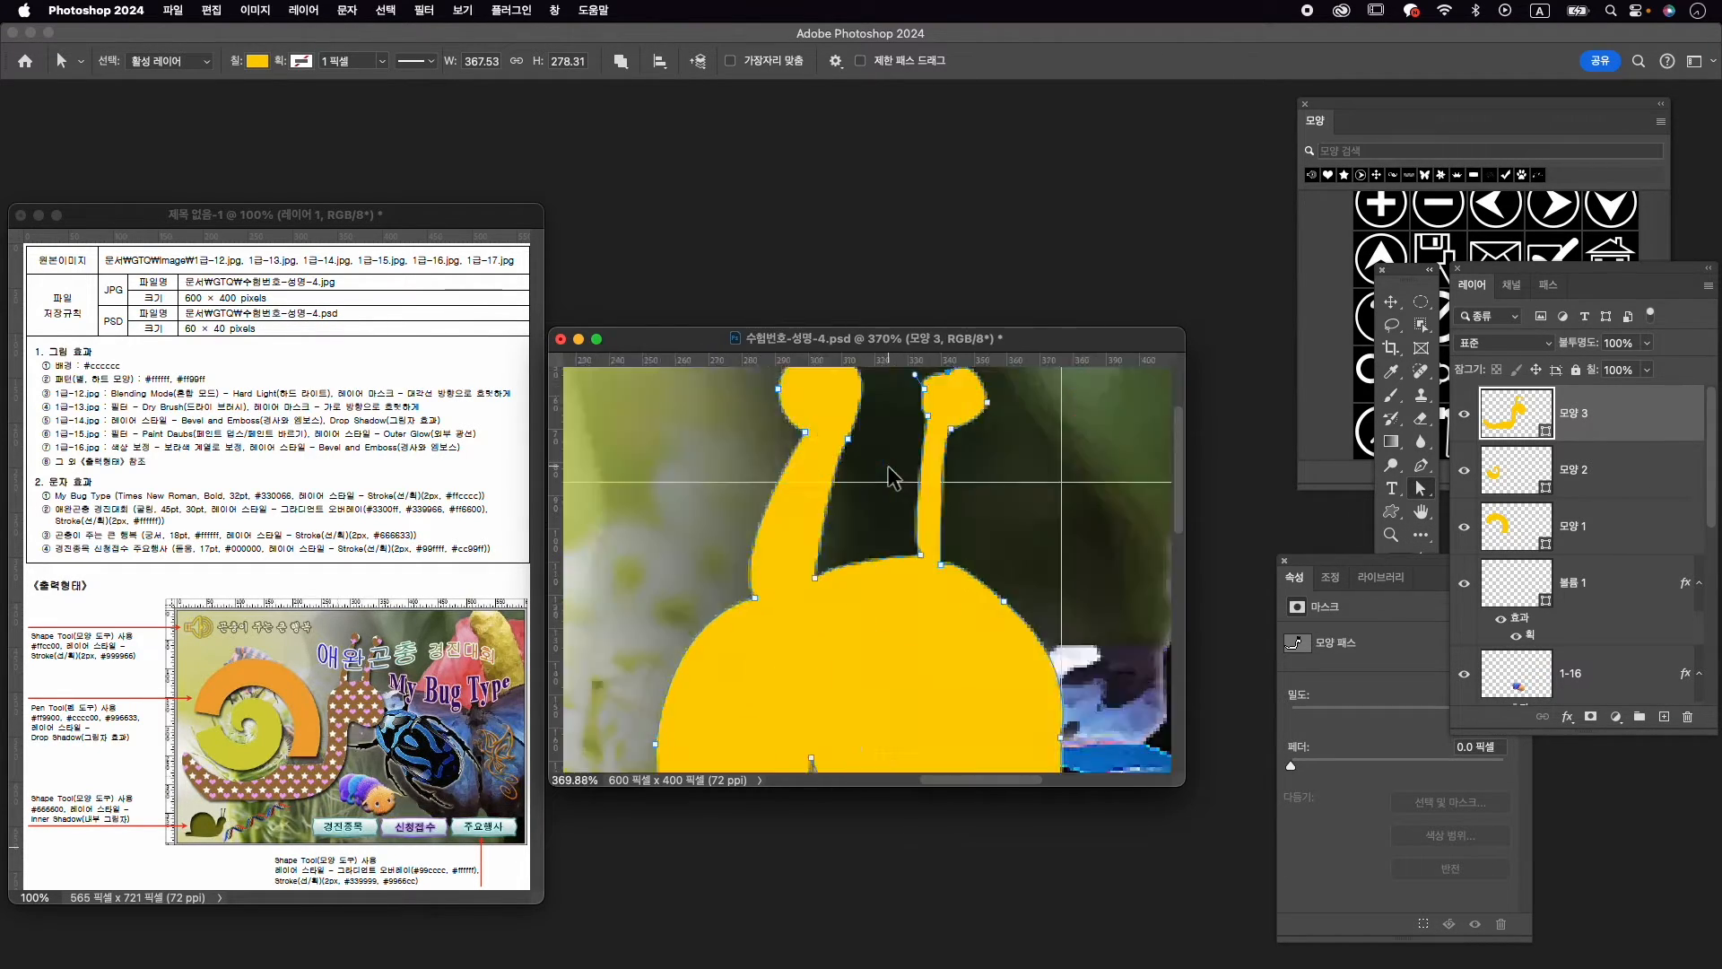
left_click_drag(964, 444, 911, 575)
scroll(913, 565, "down", 4)
scroll(915, 572, "down", 2)
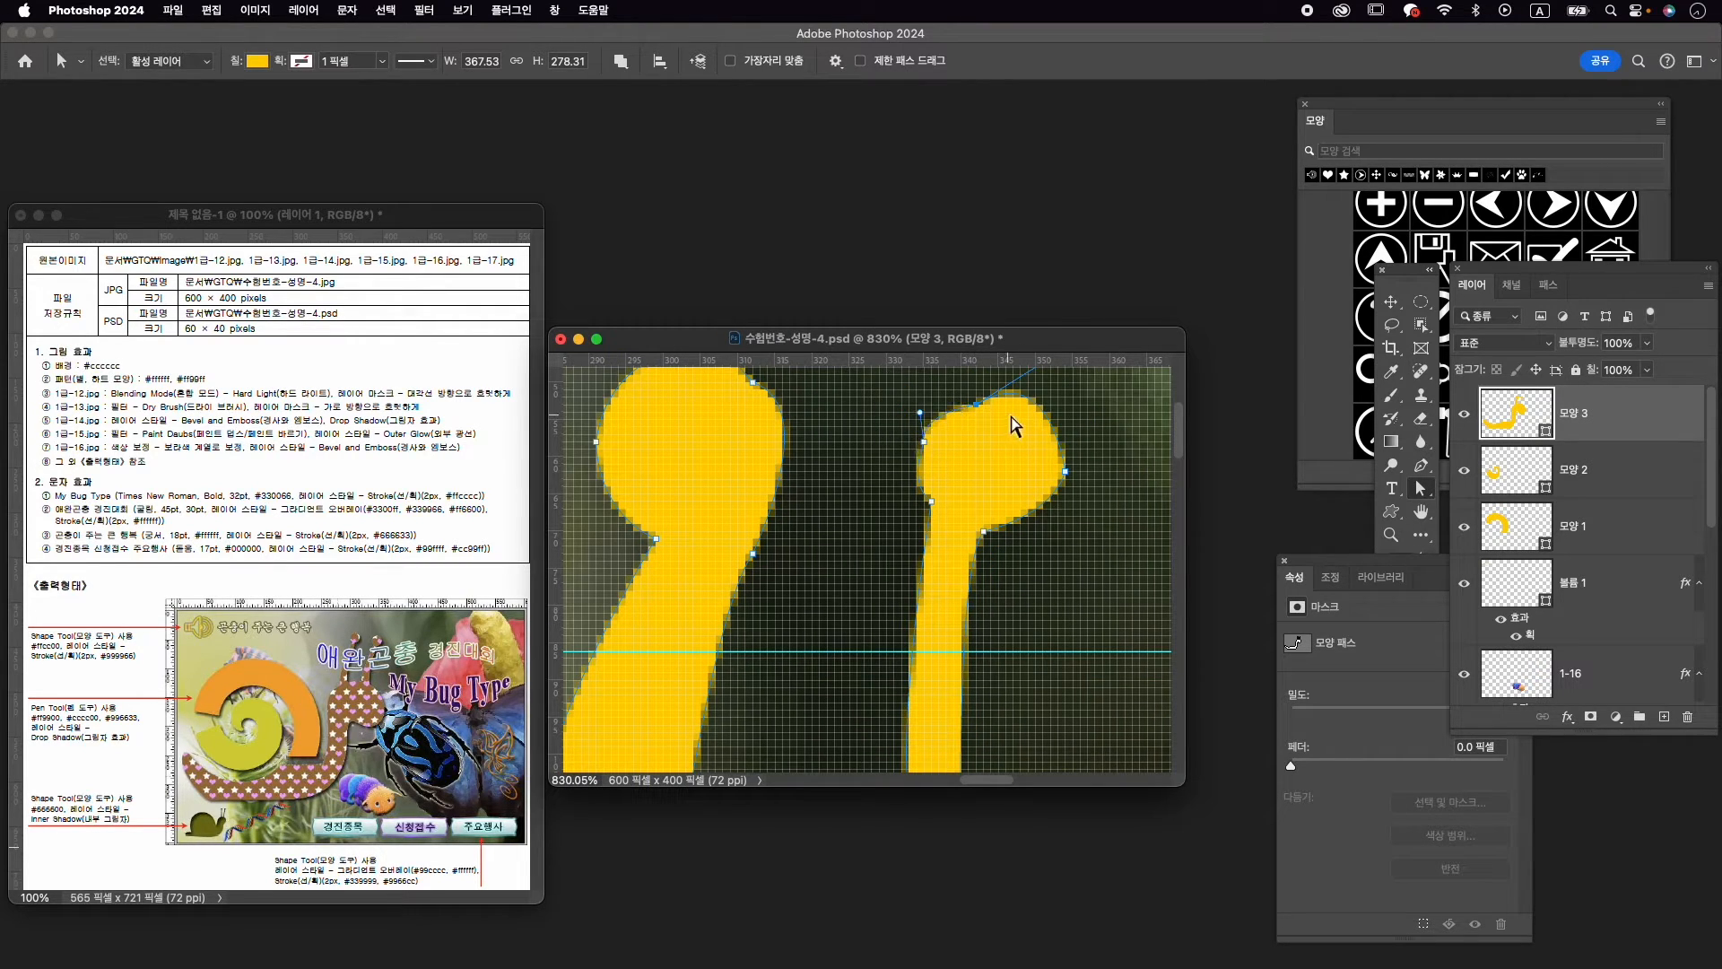
scroll(1003, 436, "down", 1)
scroll(1003, 435, "down", 3)
left_click_drag(1026, 392, 1019, 412)
left_click(1034, 450)
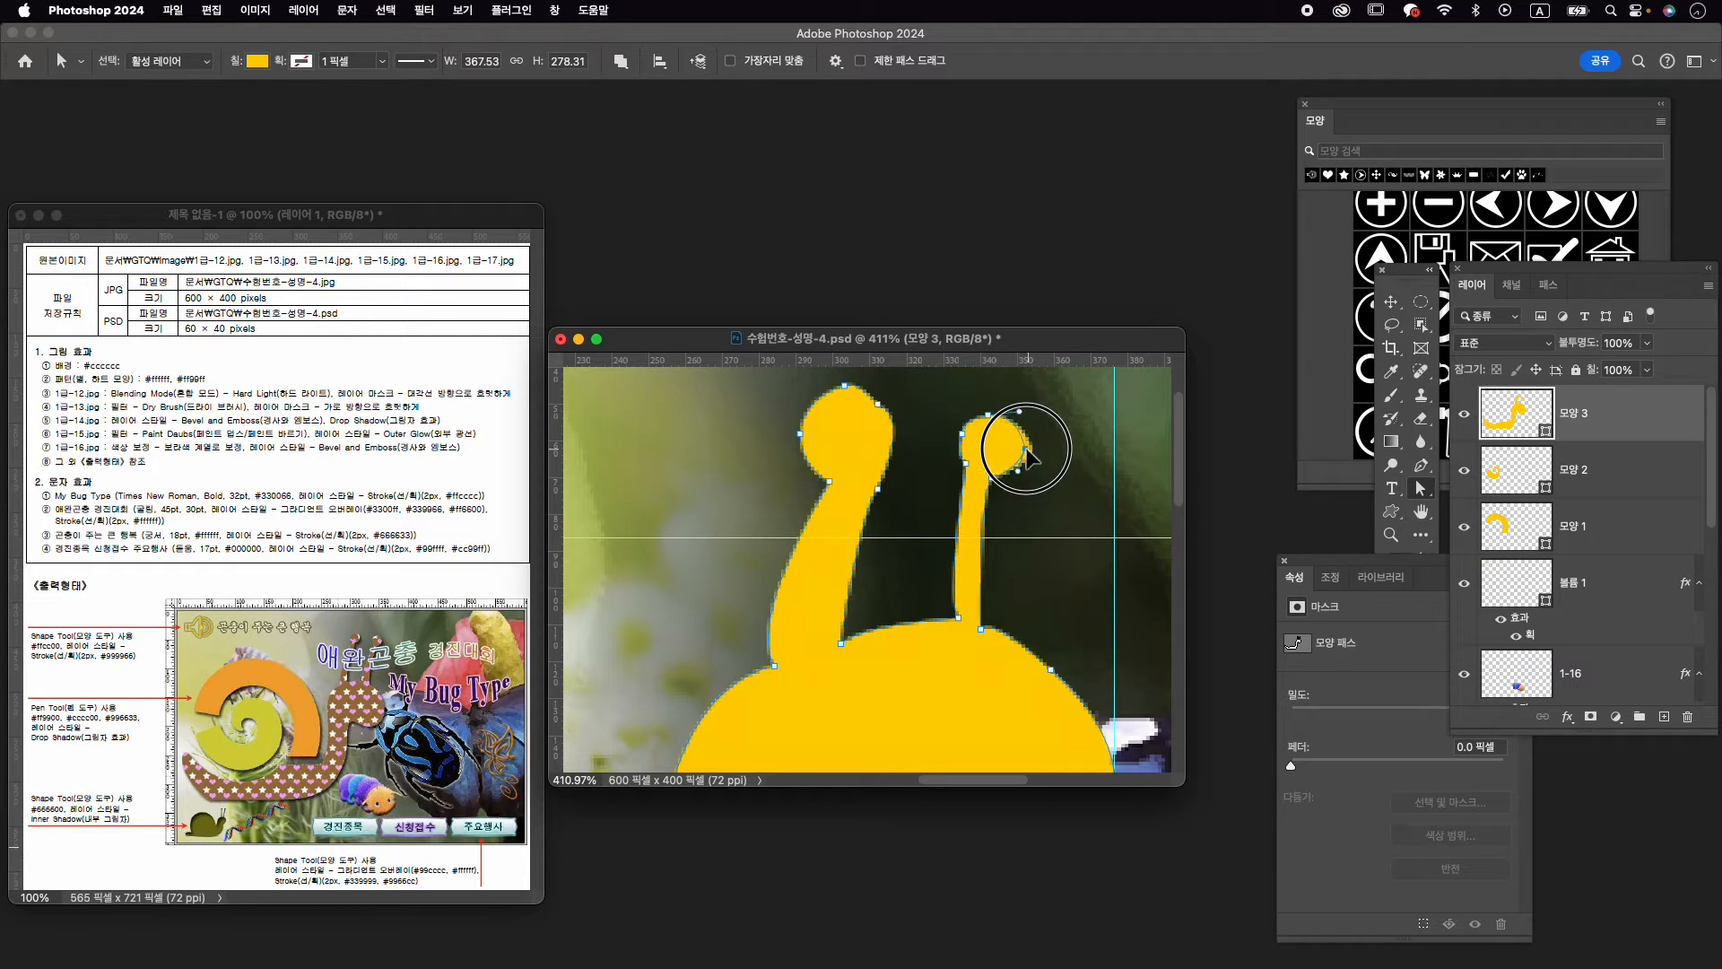
scroll(1031, 498, "down", 5)
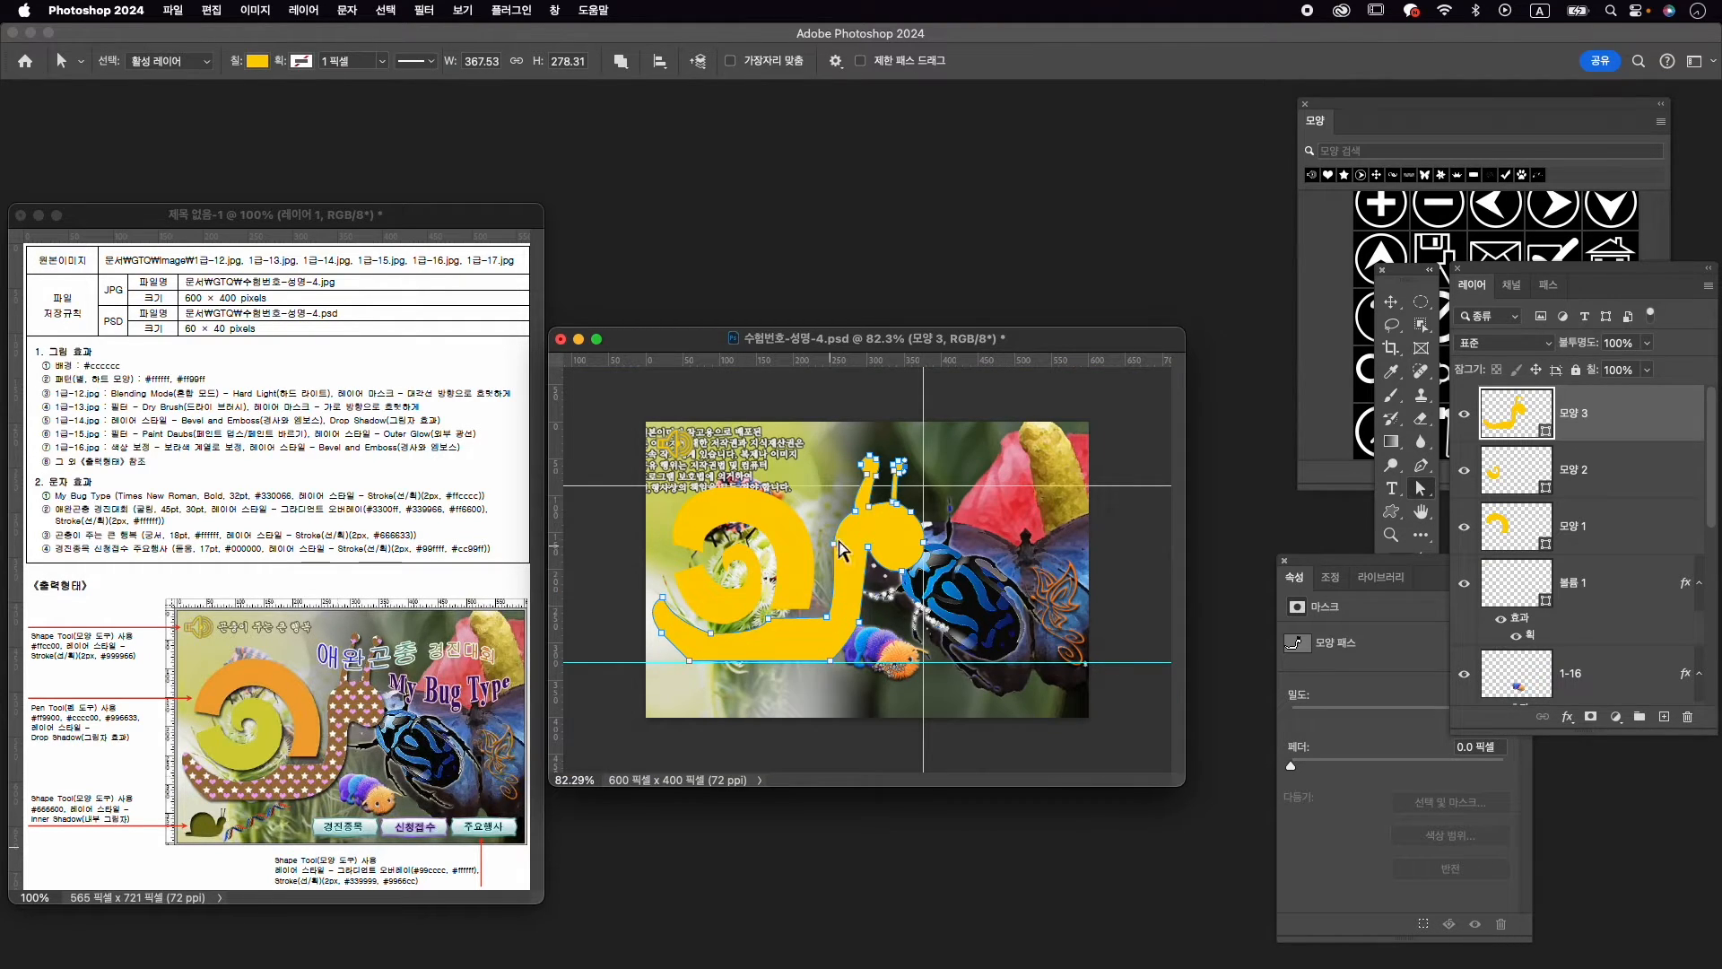
left_click(857, 515)
scroll(938, 572, "down", 1)
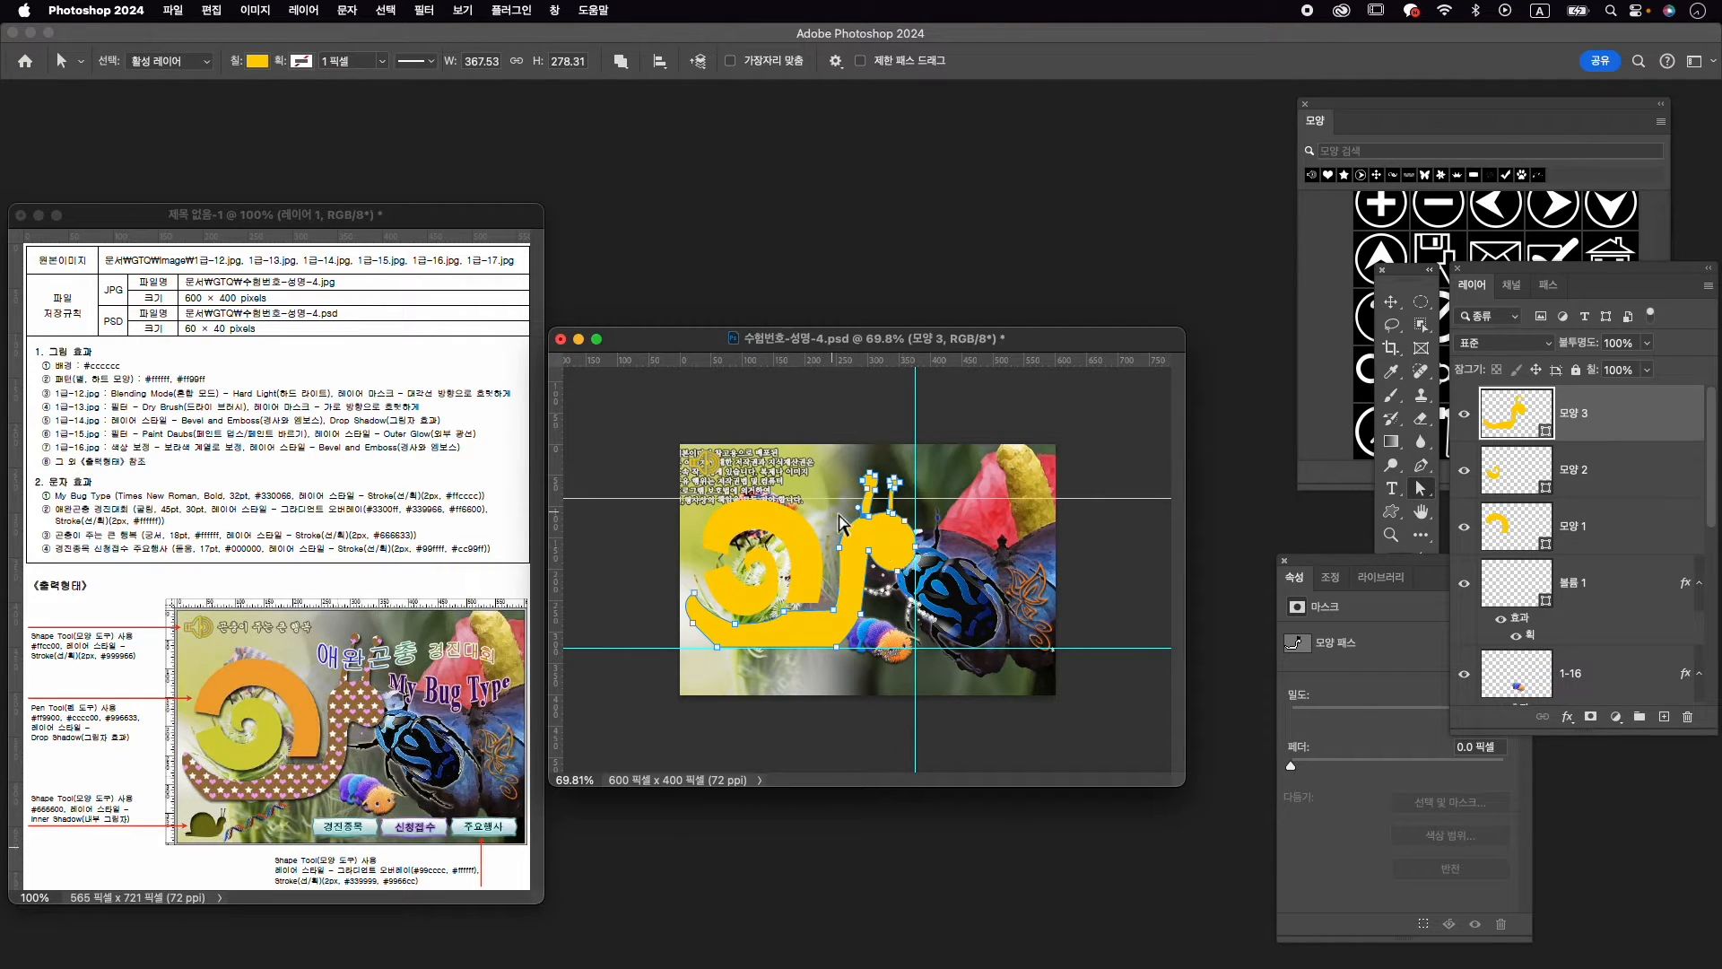
scroll(882, 529, "up", 2)
key("v")
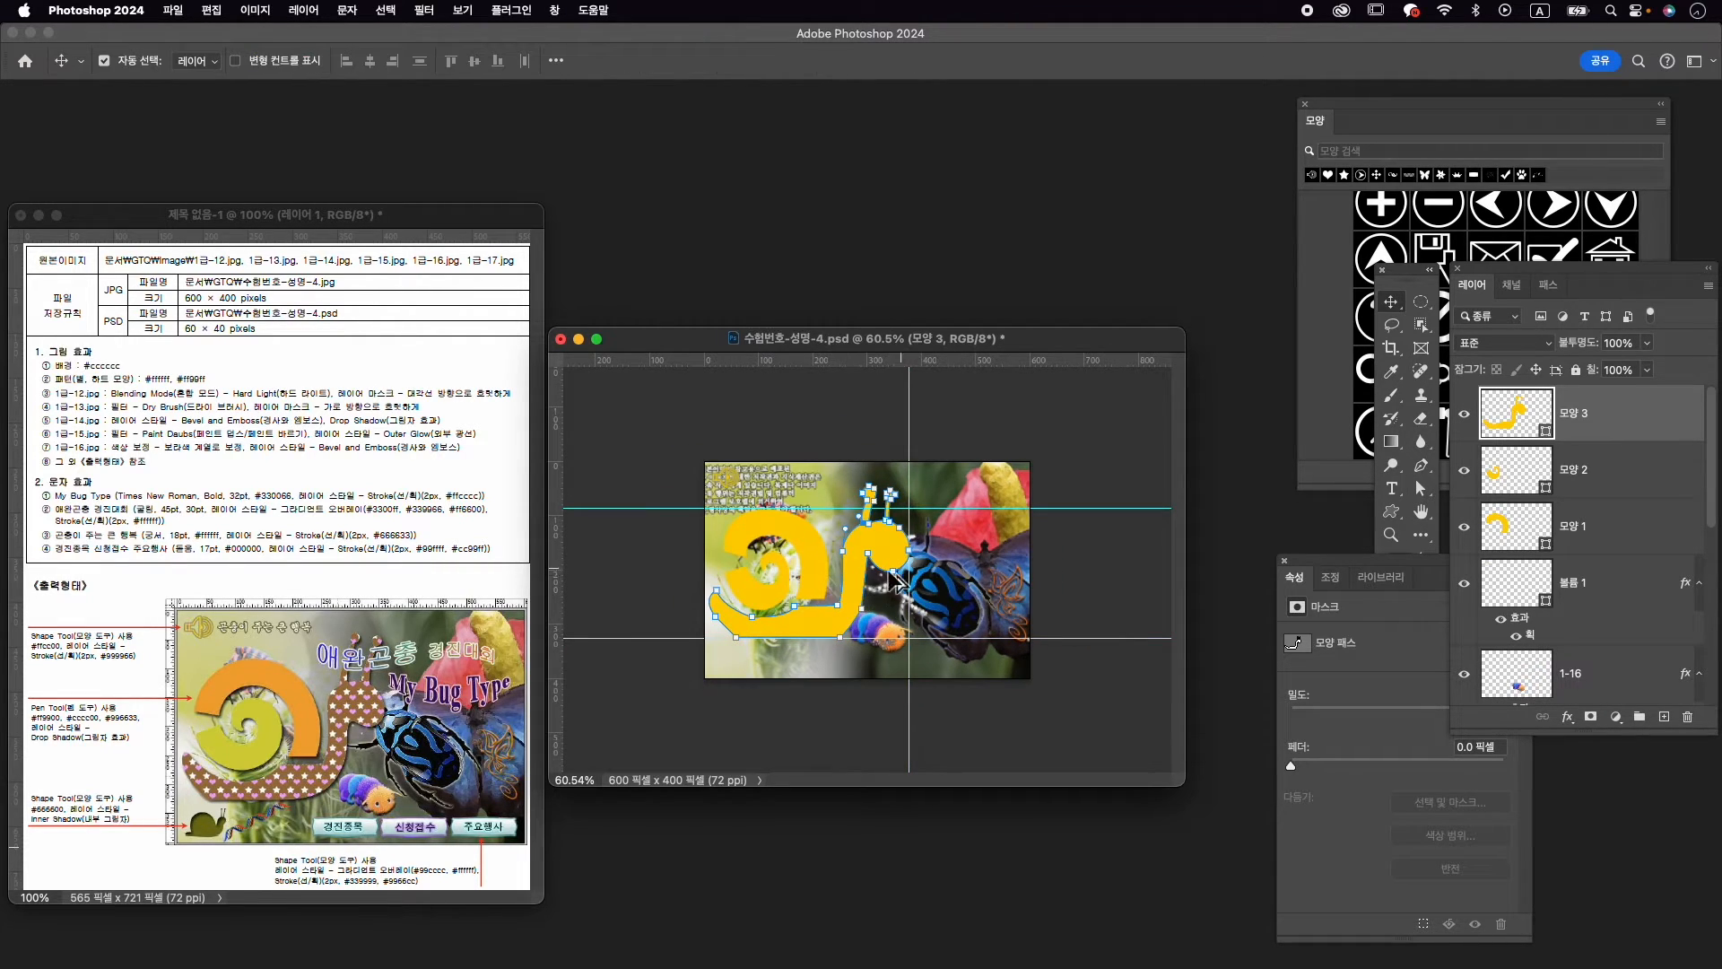
scroll(887, 586, "up", 2)
scroll(887, 585, "down", 2)
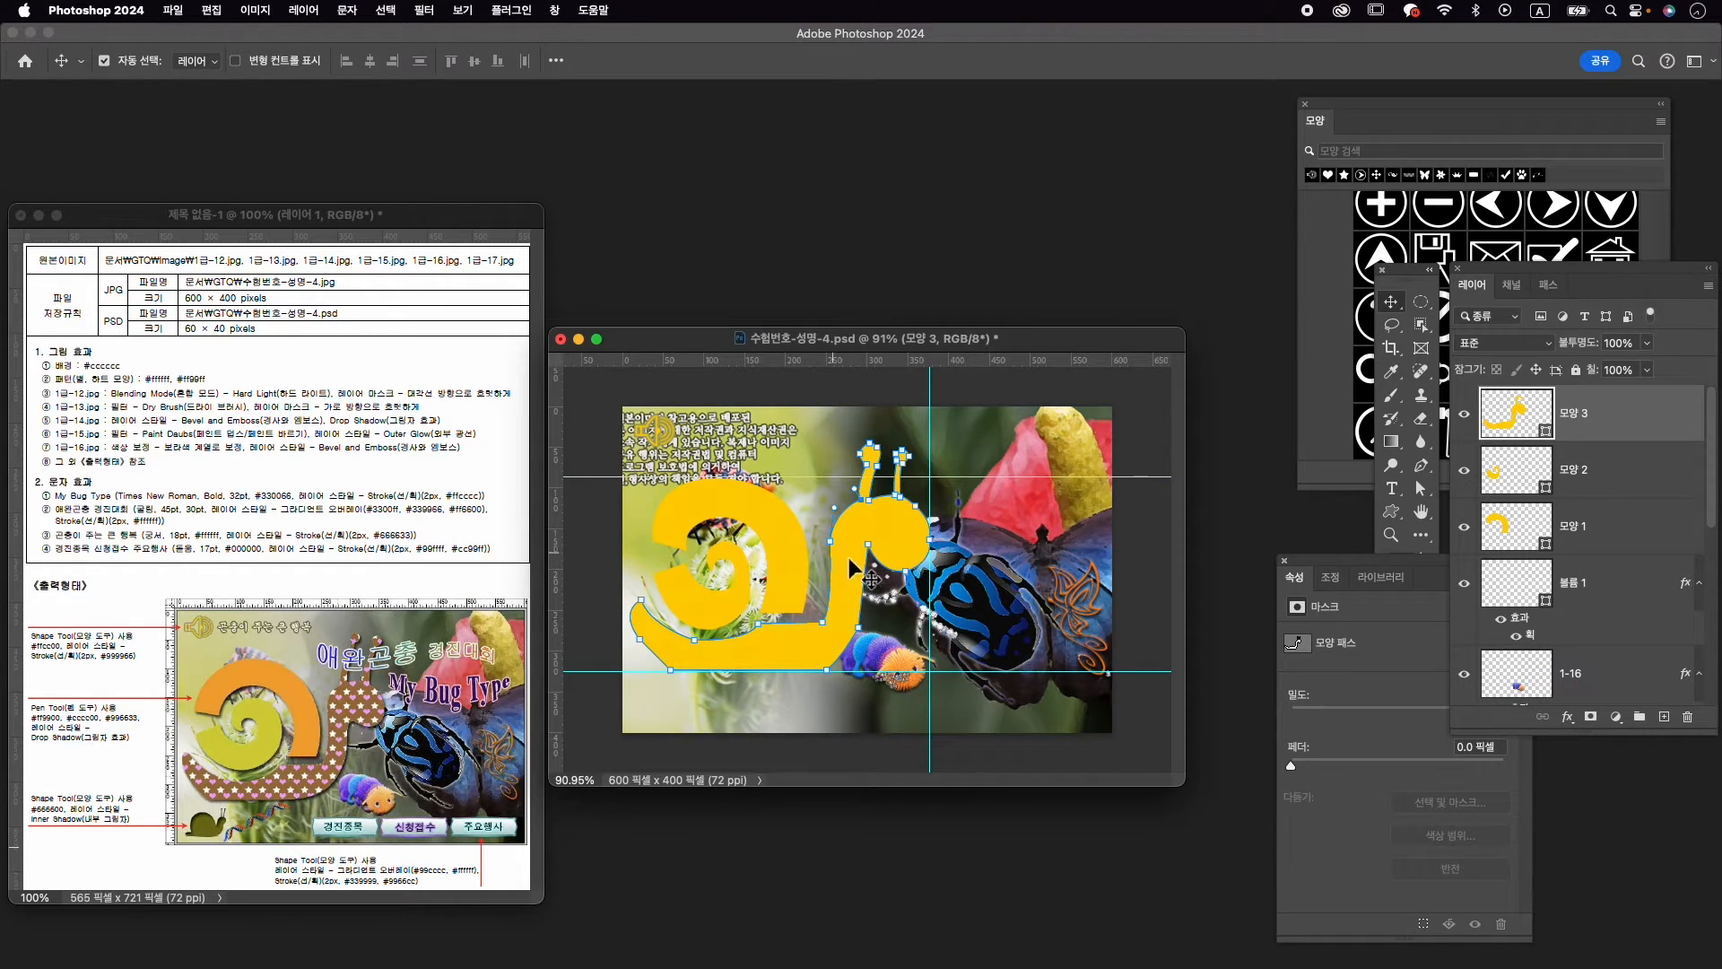
Set the fill of the snail's outer shell layer 모양 1 to #ff9900
left_click(1583, 530)
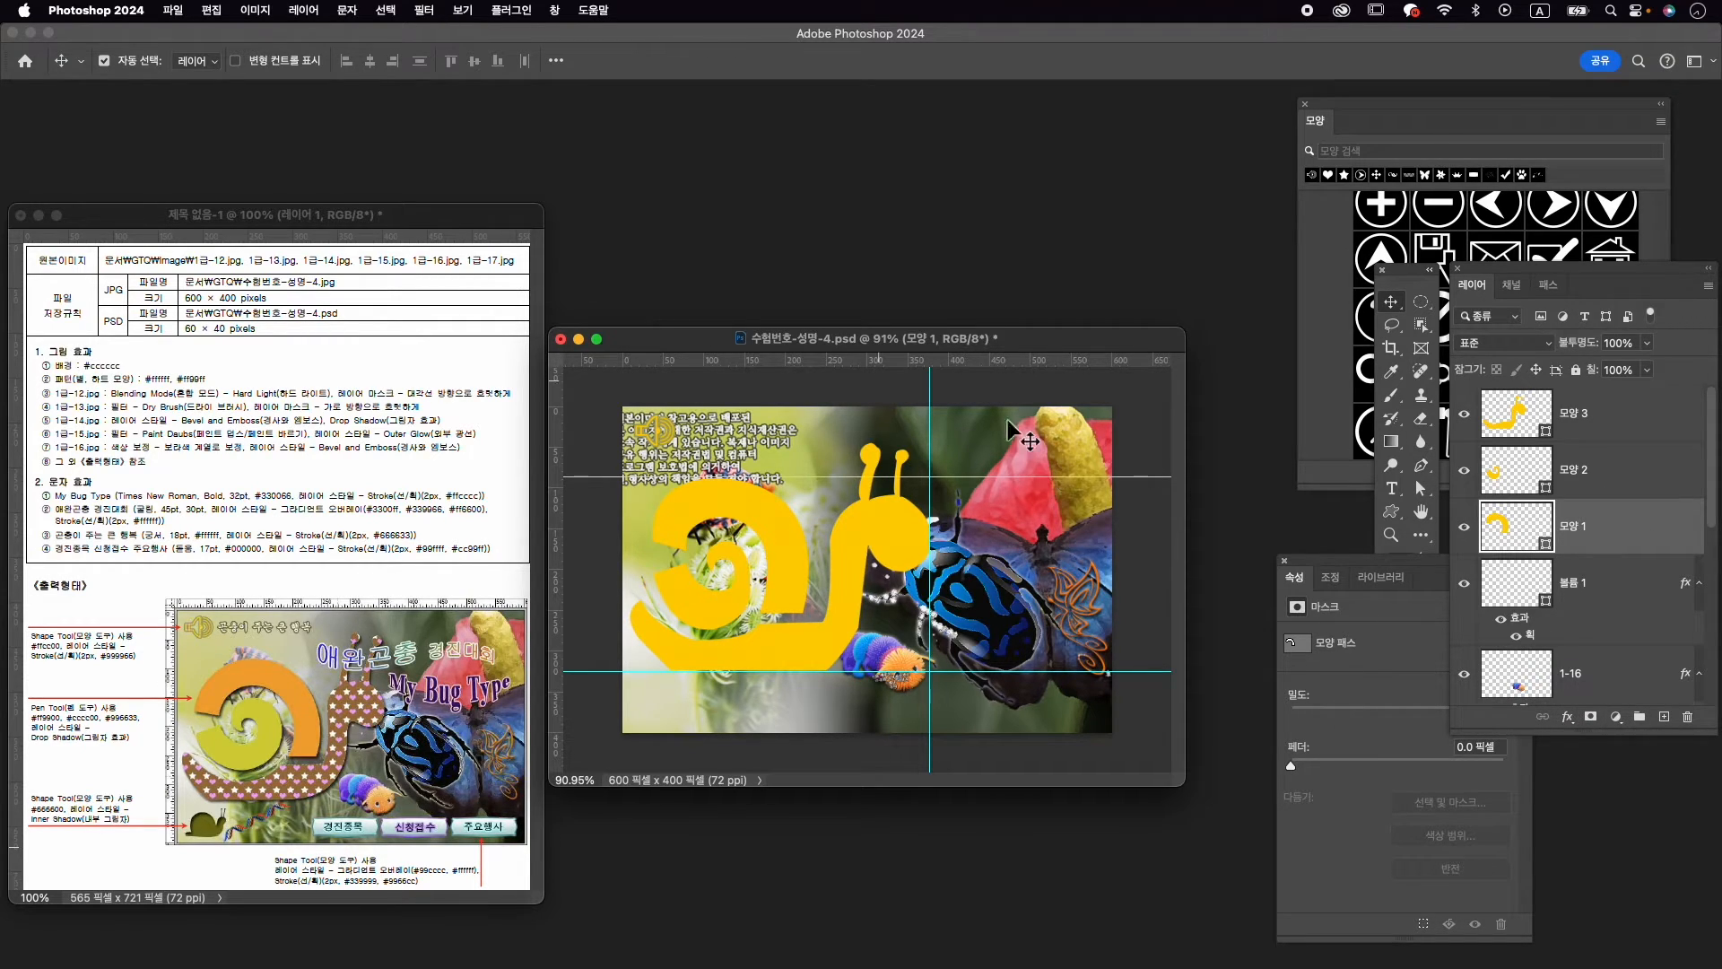
left_click(1422, 467)
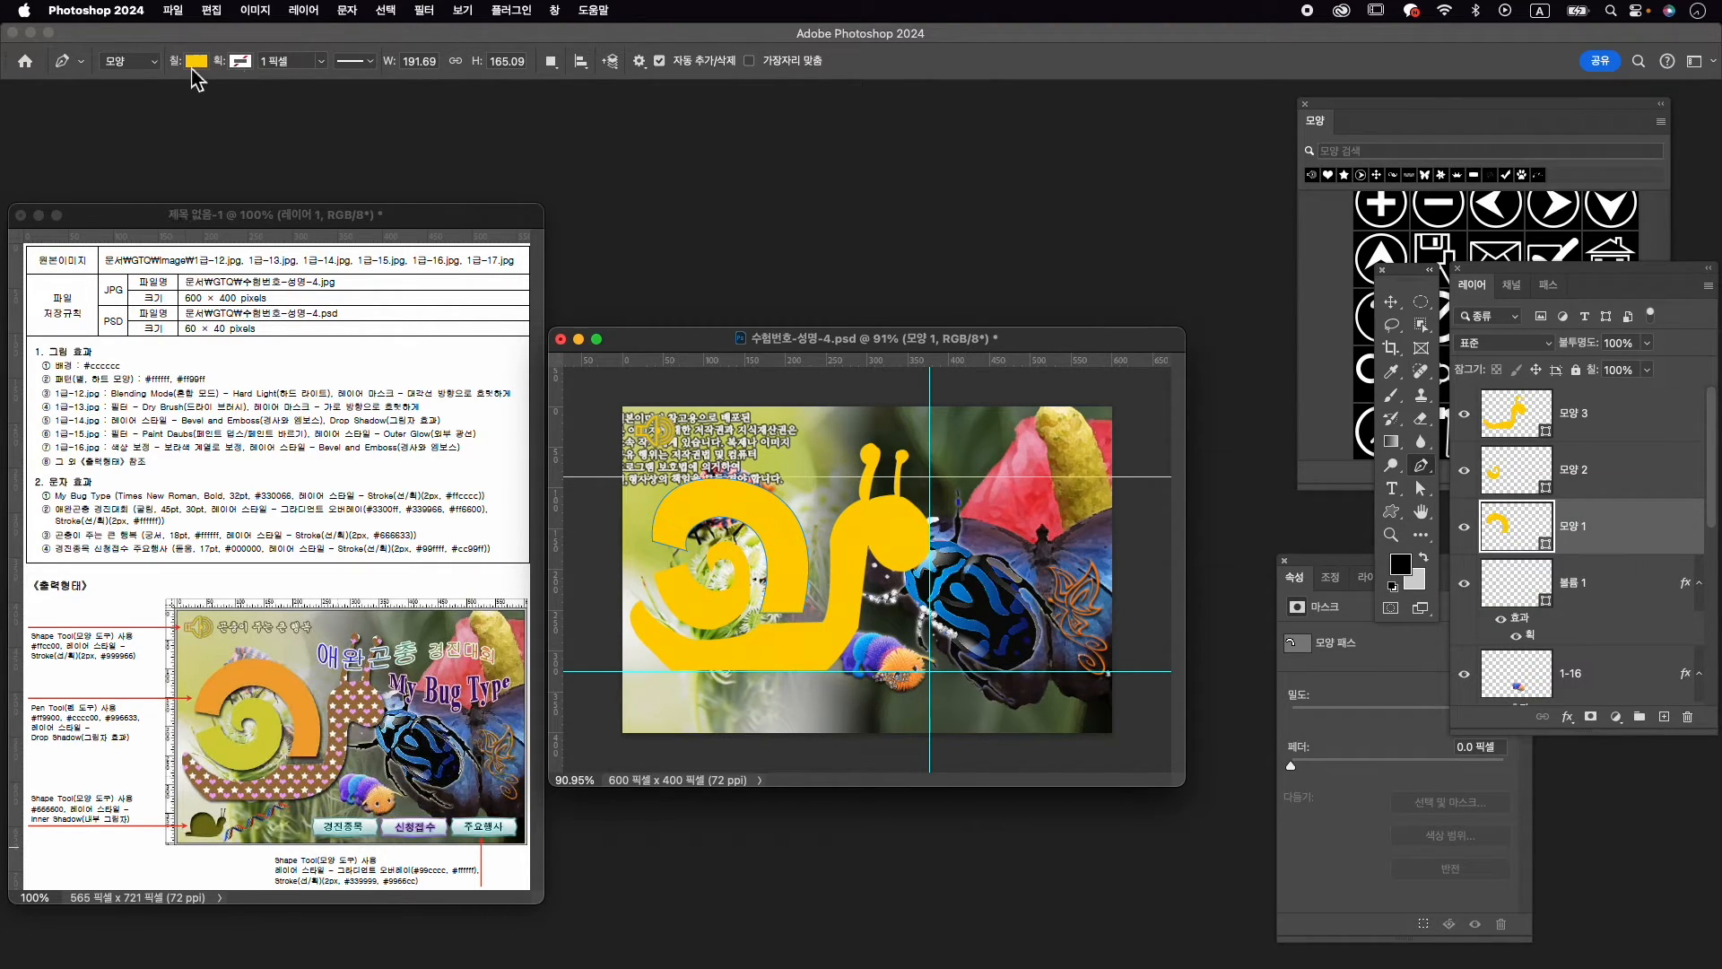
left_click(232, 65)
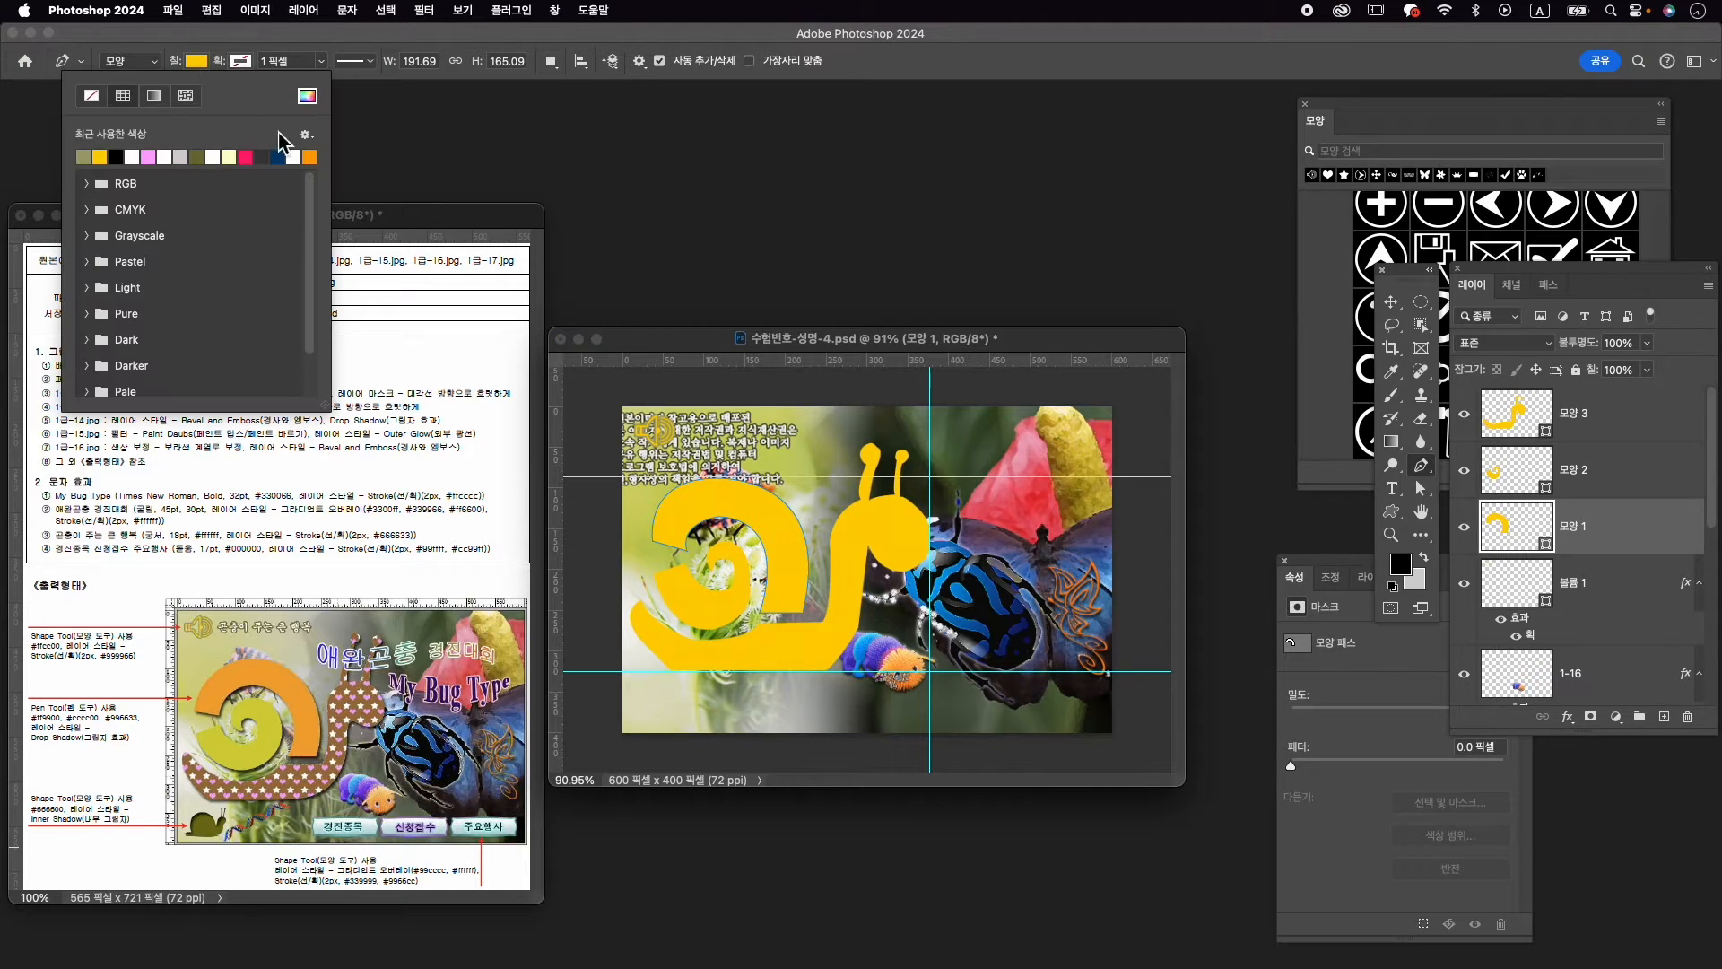
left_click(306, 97)
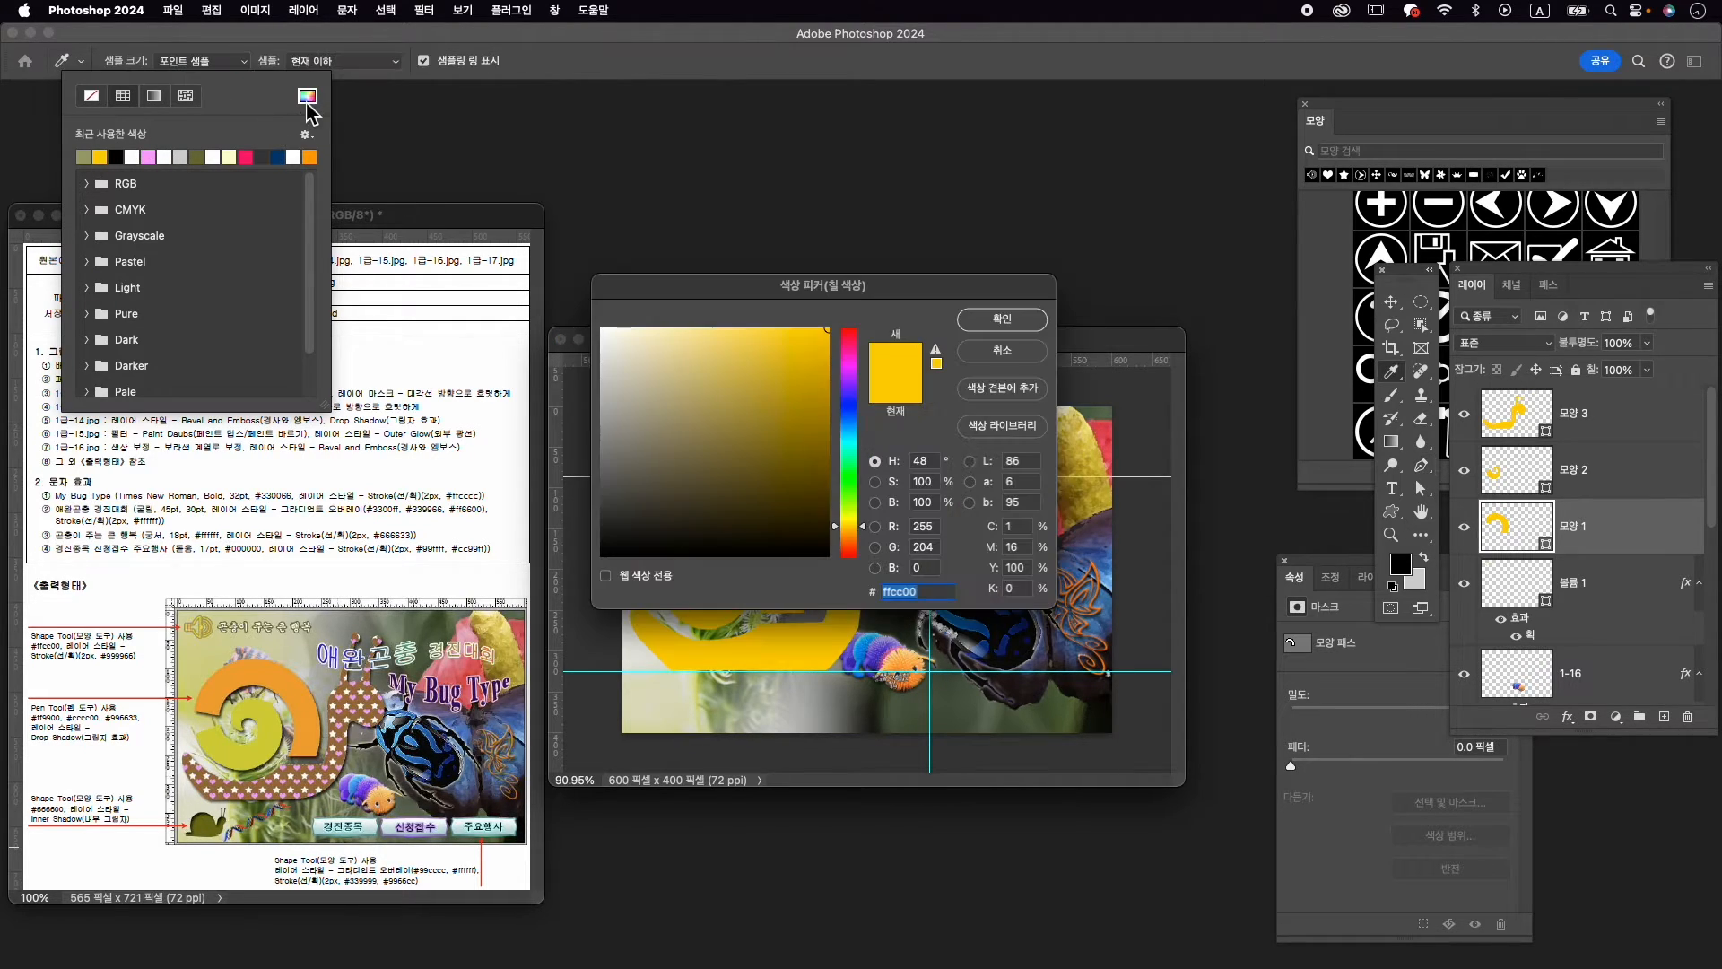
type("f")
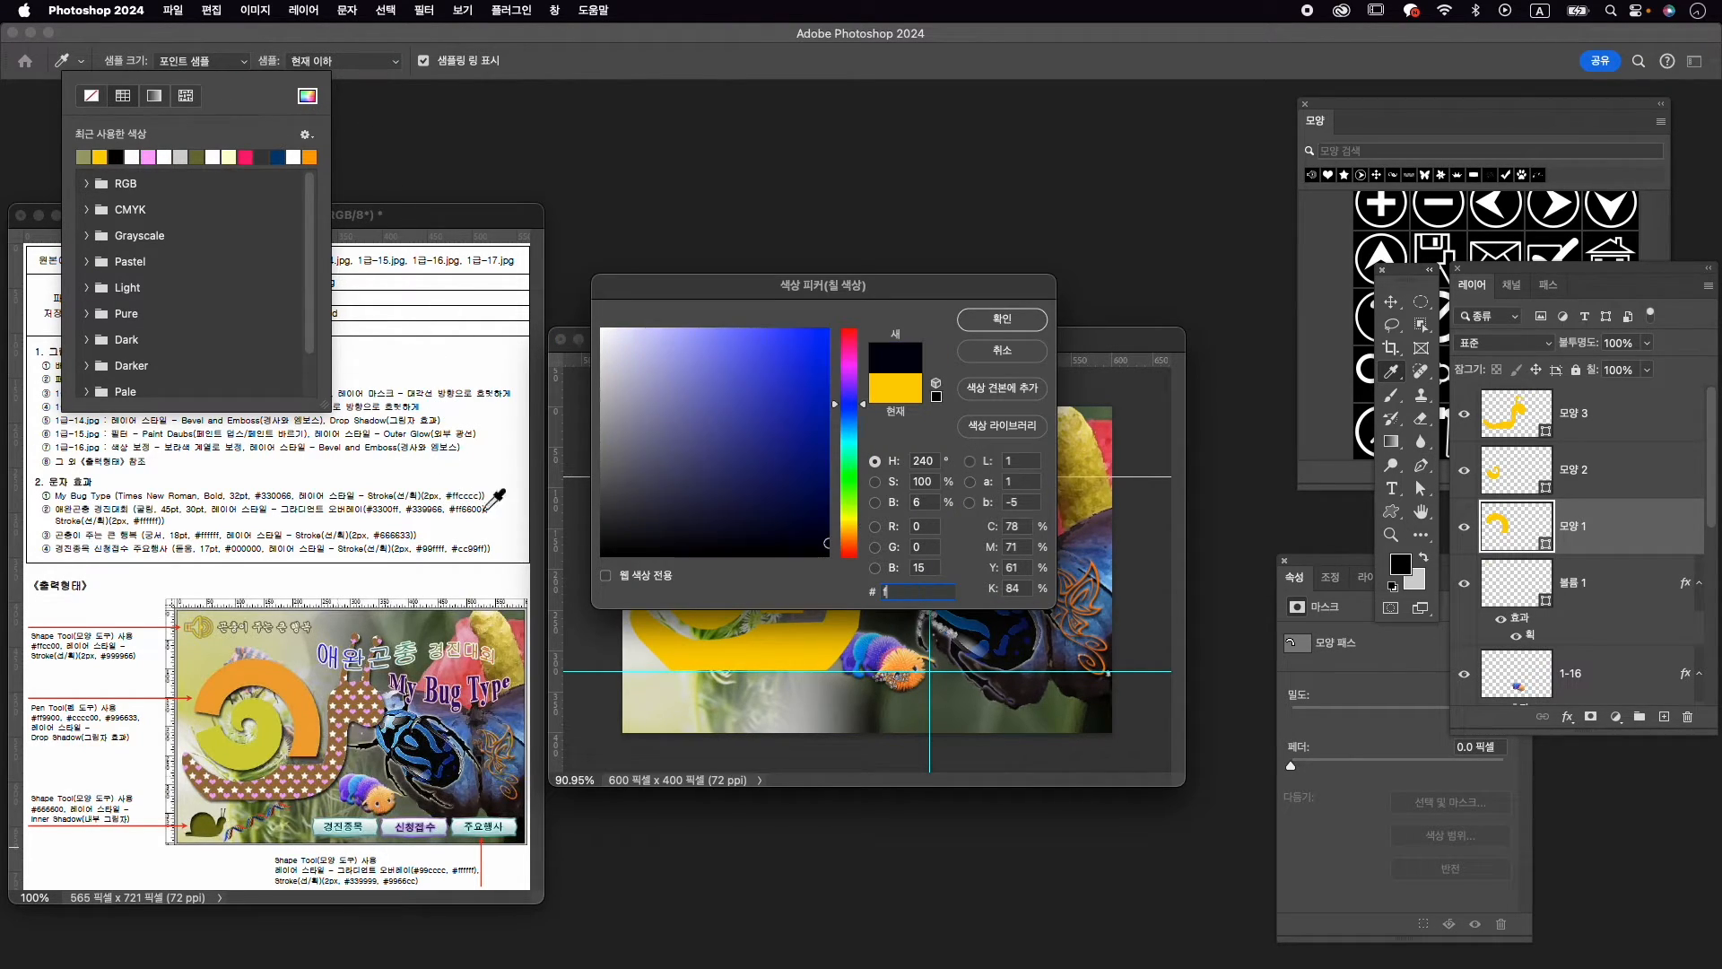
type("f9900")
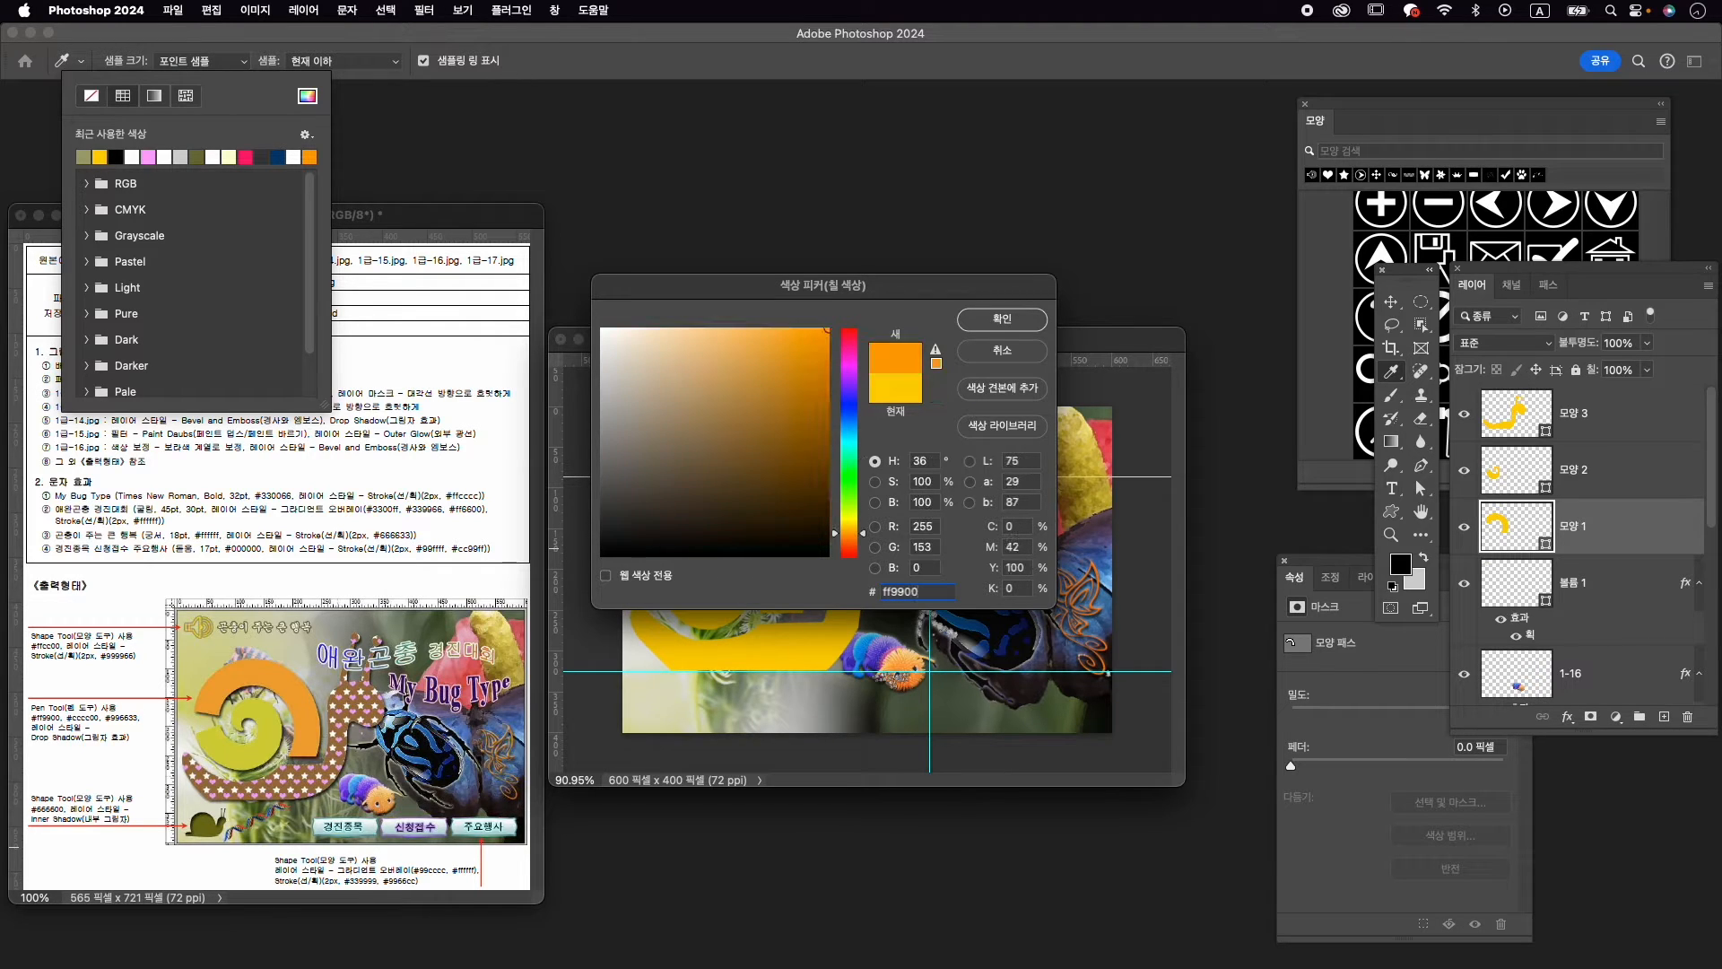
key("Return")
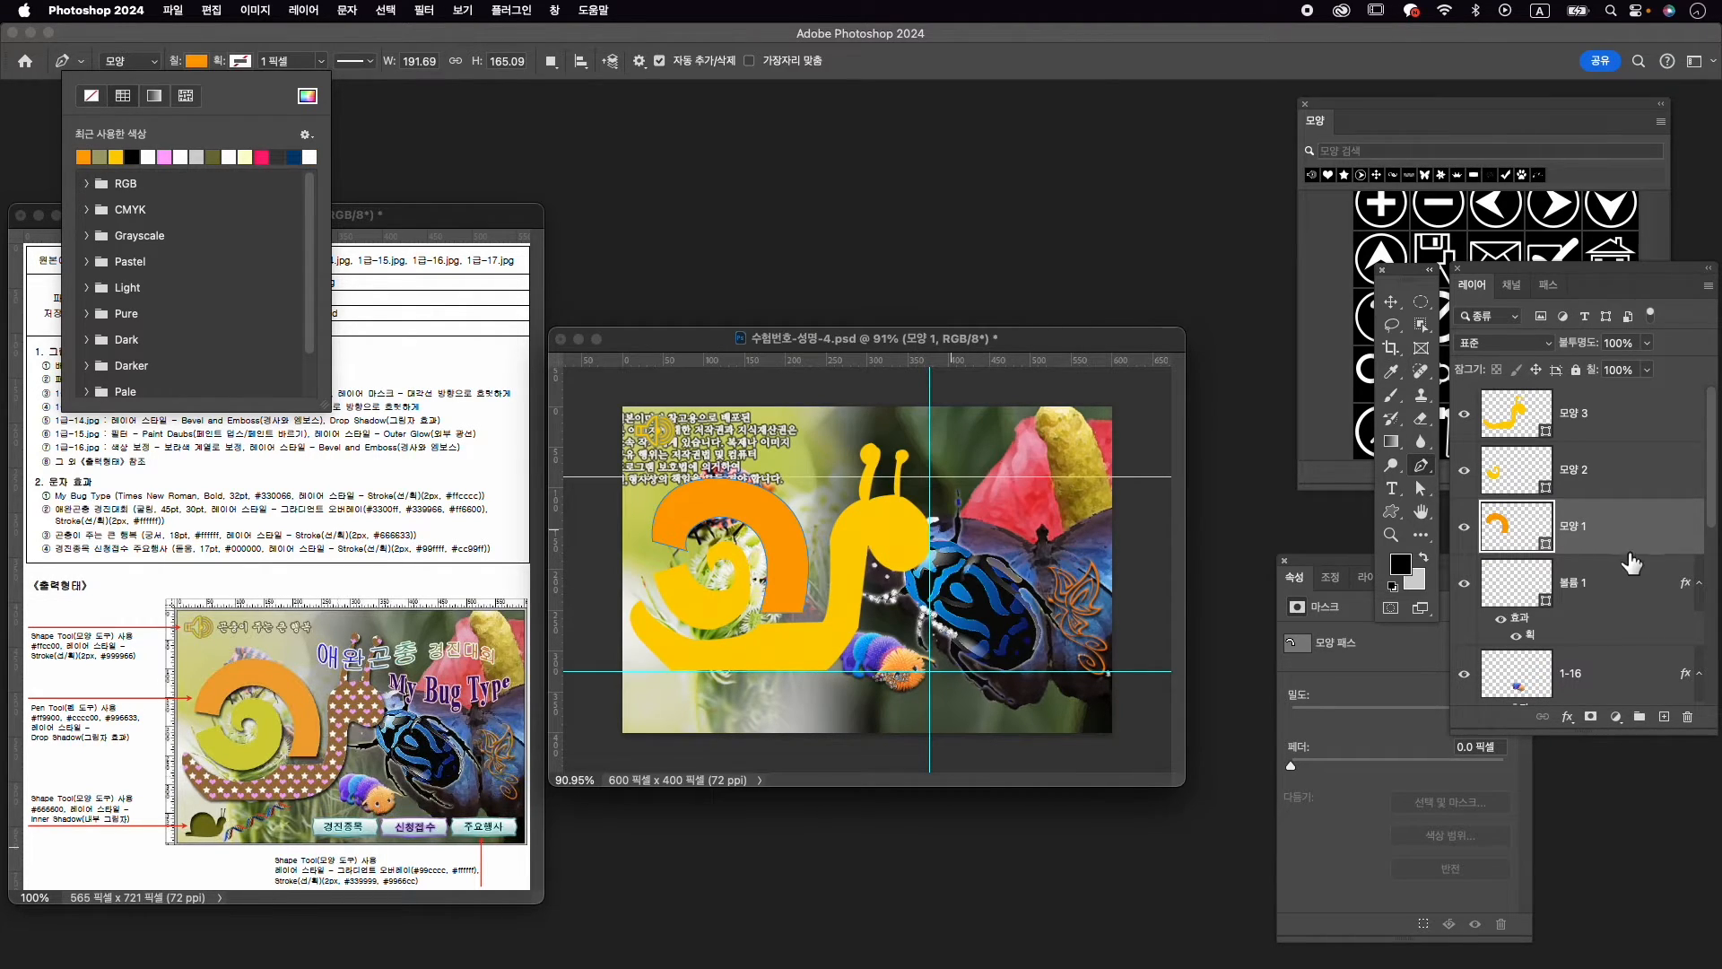
Set the fill of the inner spiral layer 모양 2 to #cccc00
left_click(1614, 474)
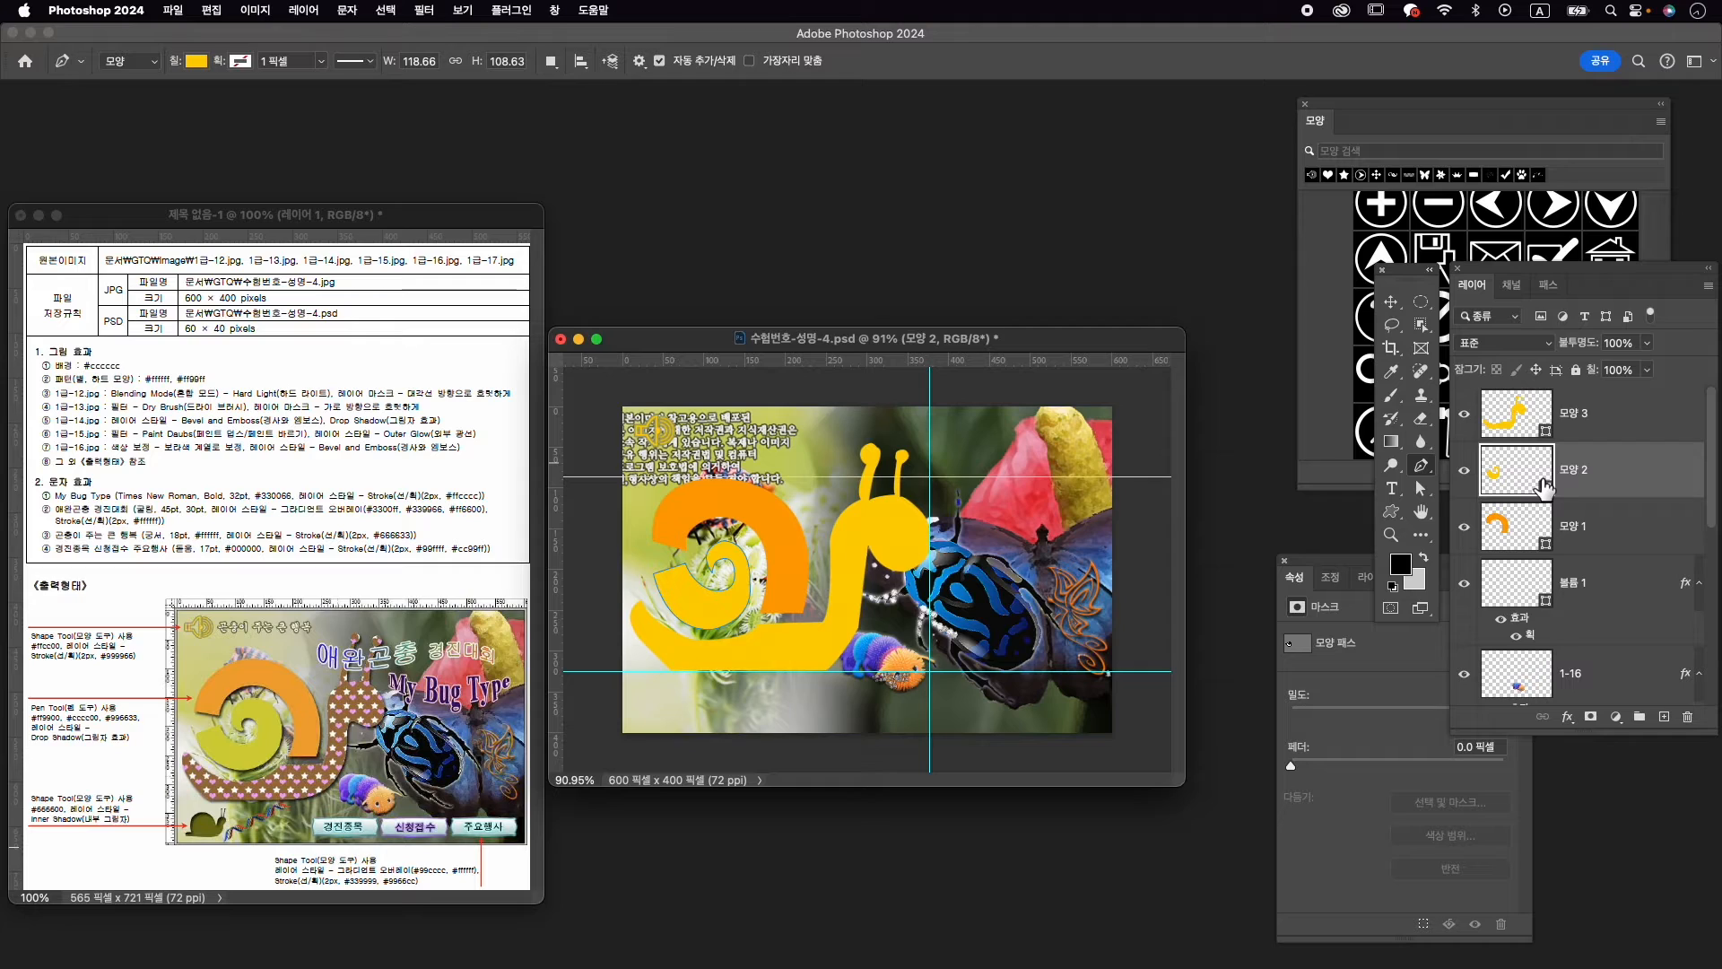
left_click(196, 63)
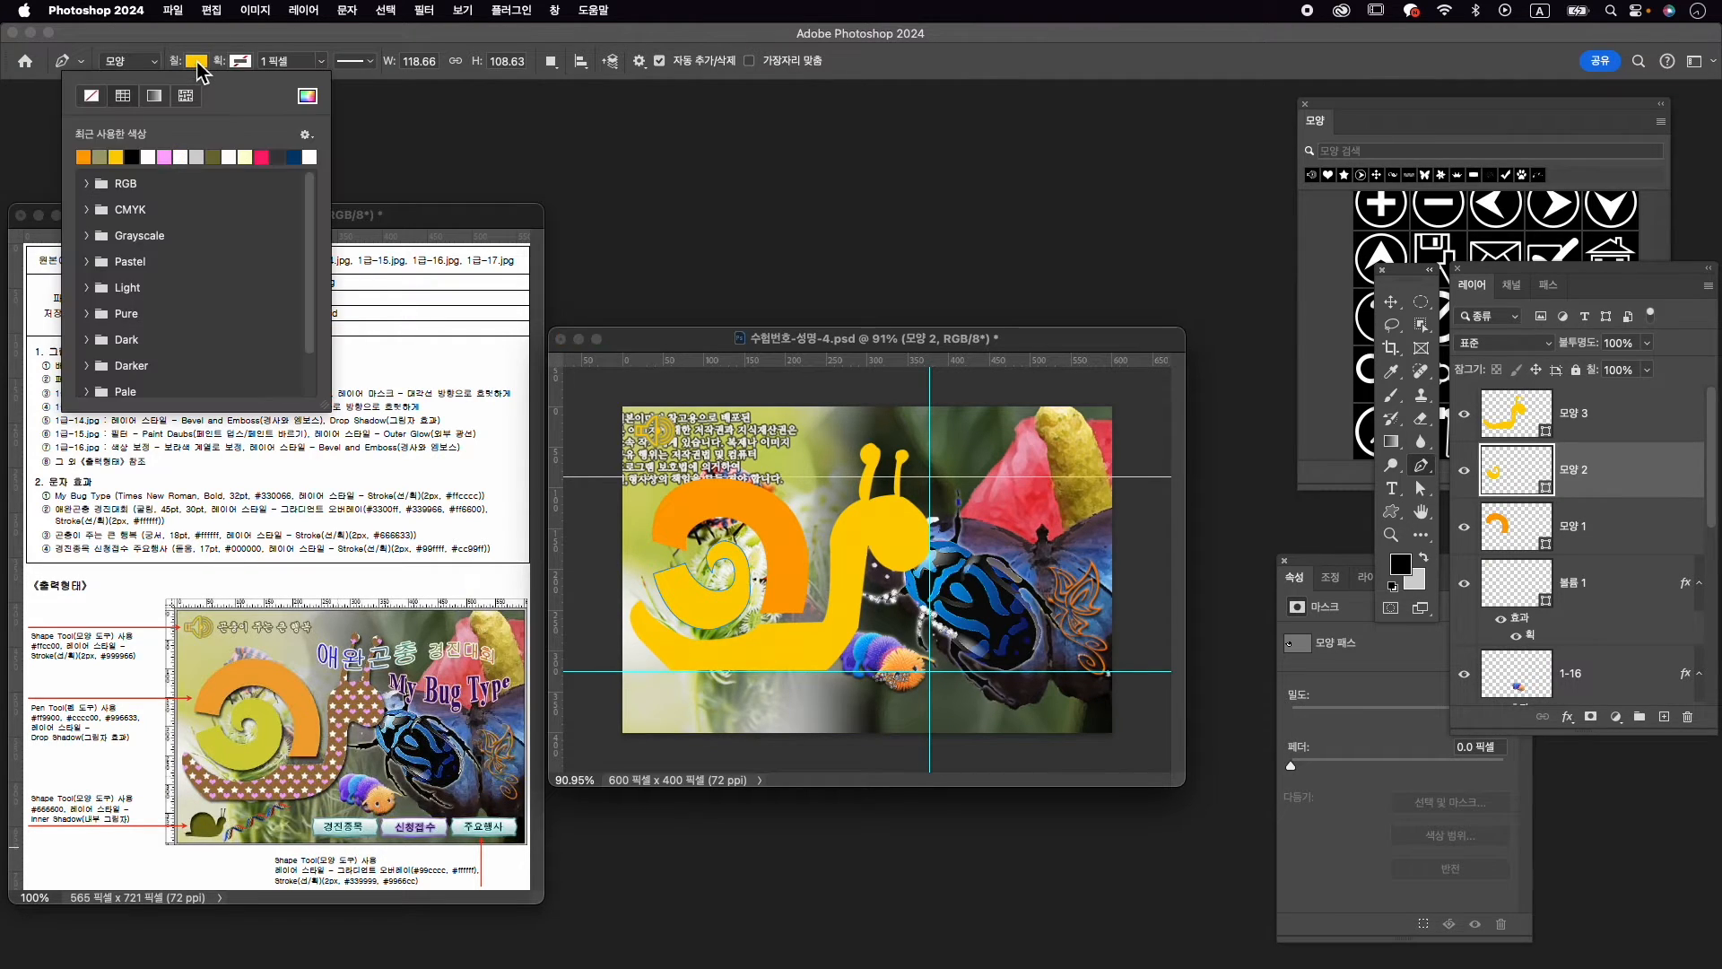
left_click(308, 96)
type("cccc00")
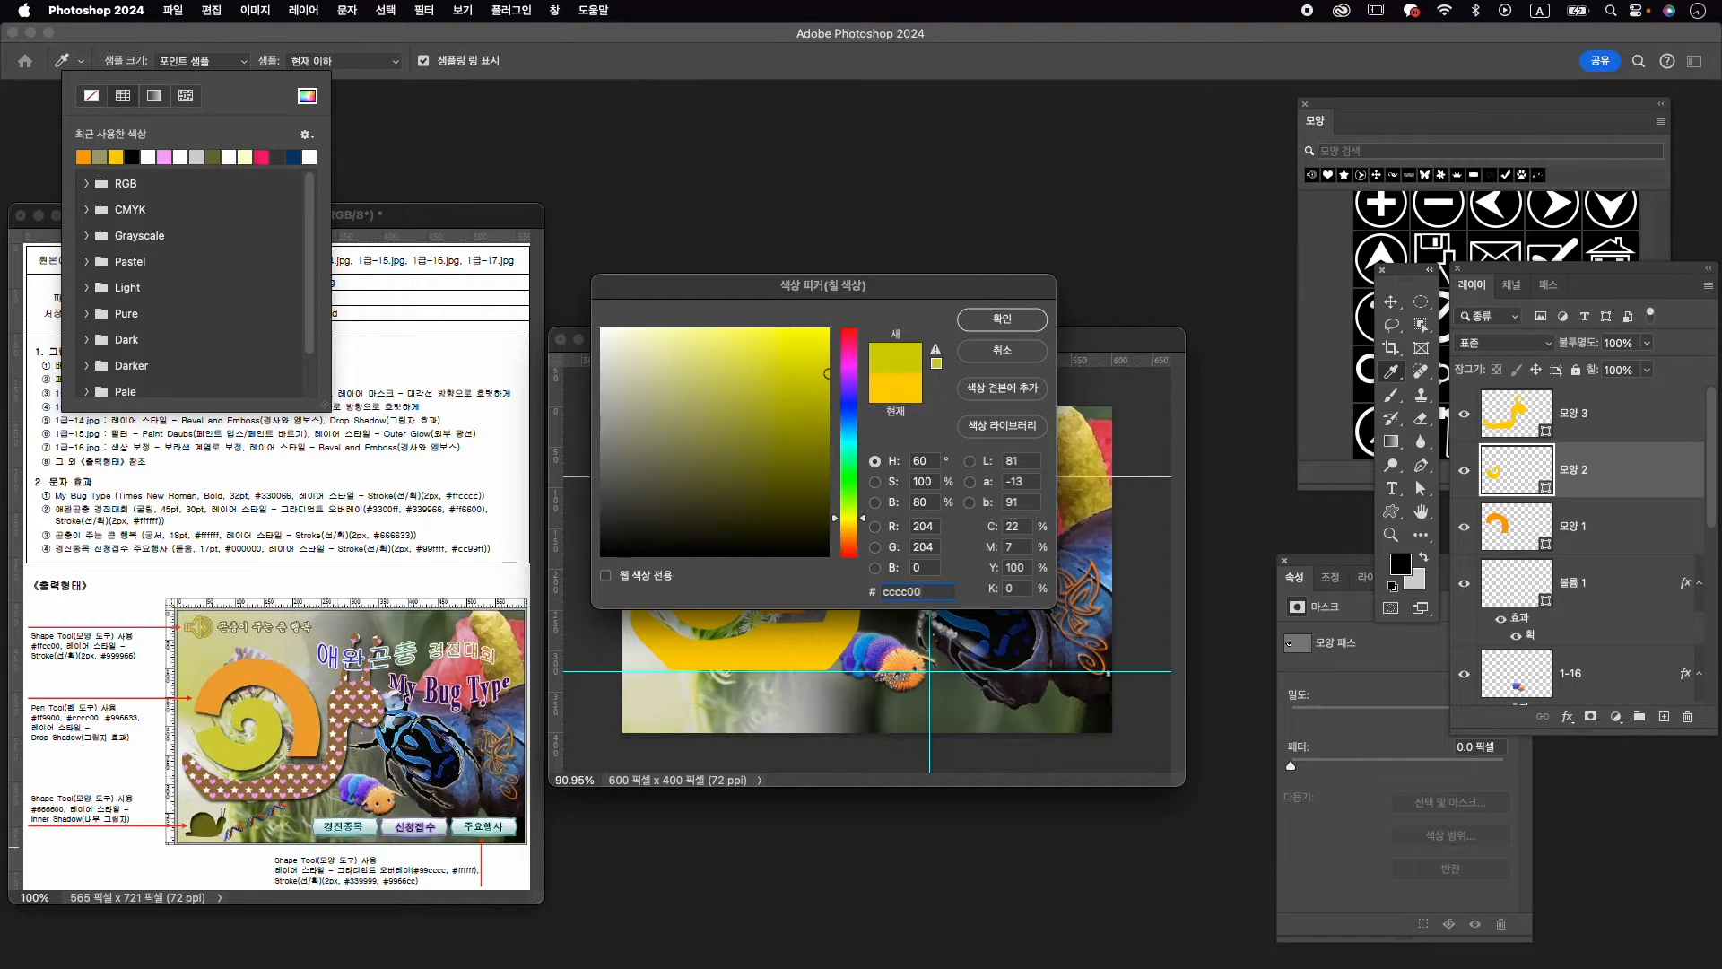
key("Return")
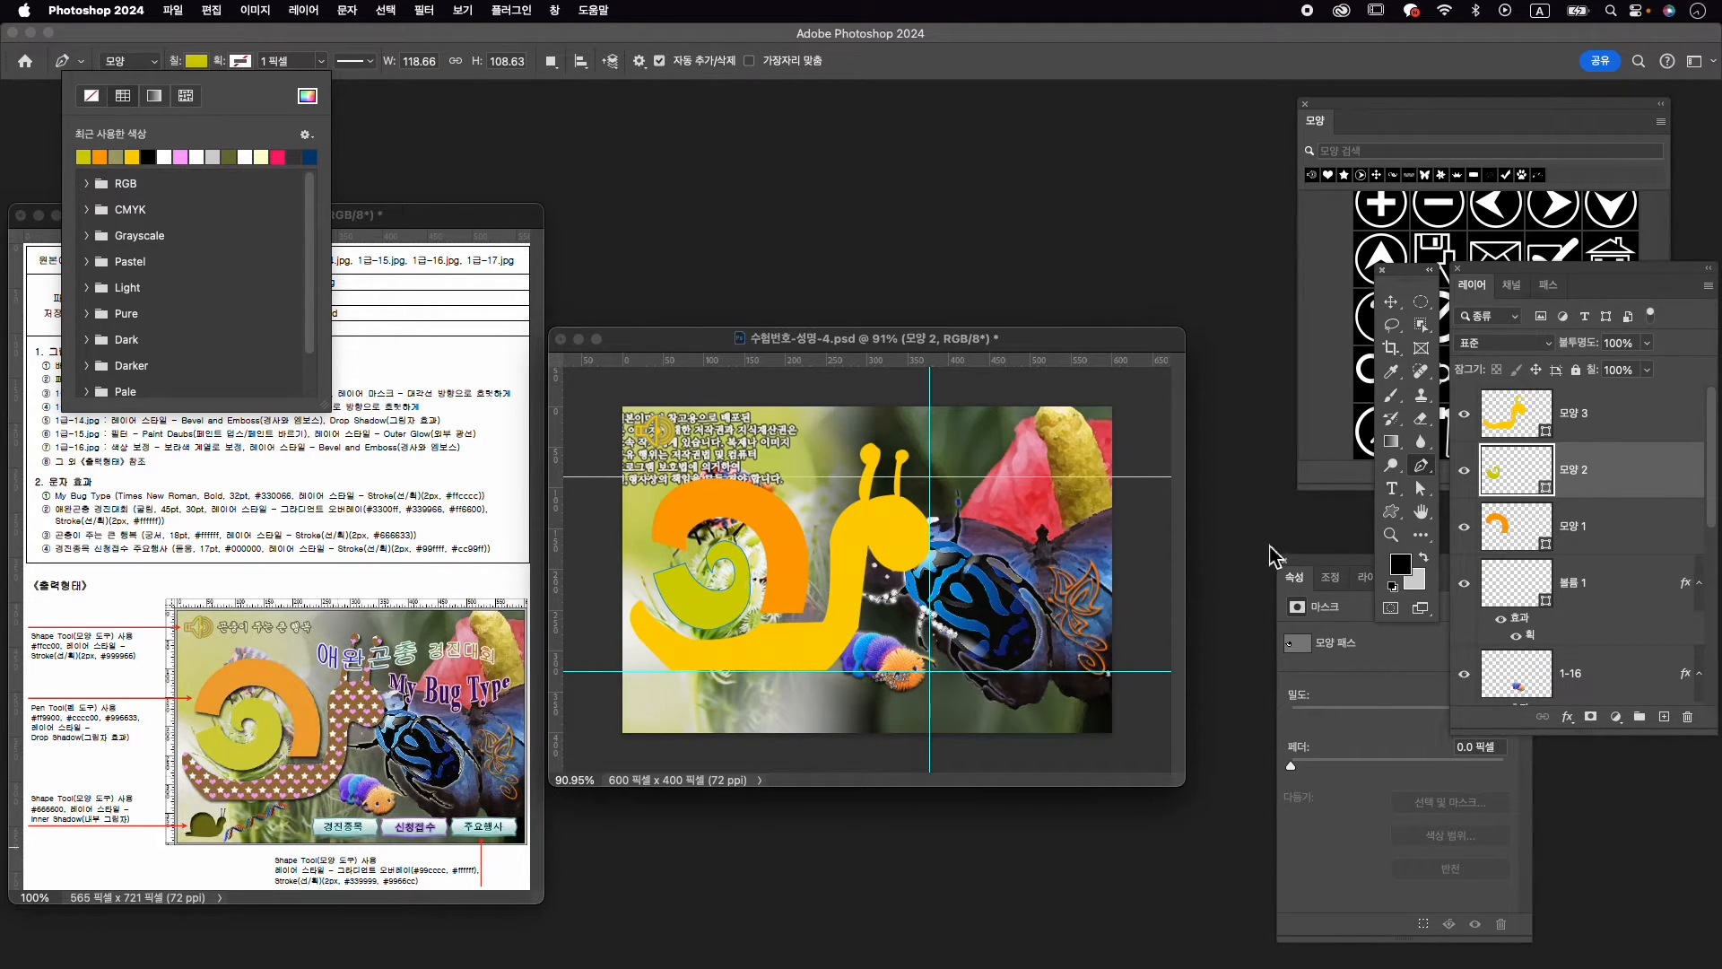
Move the inner spiral's curled-end anchors outward and widen its outer curve, bringing the shape to about 128 × 113 px
key("a")
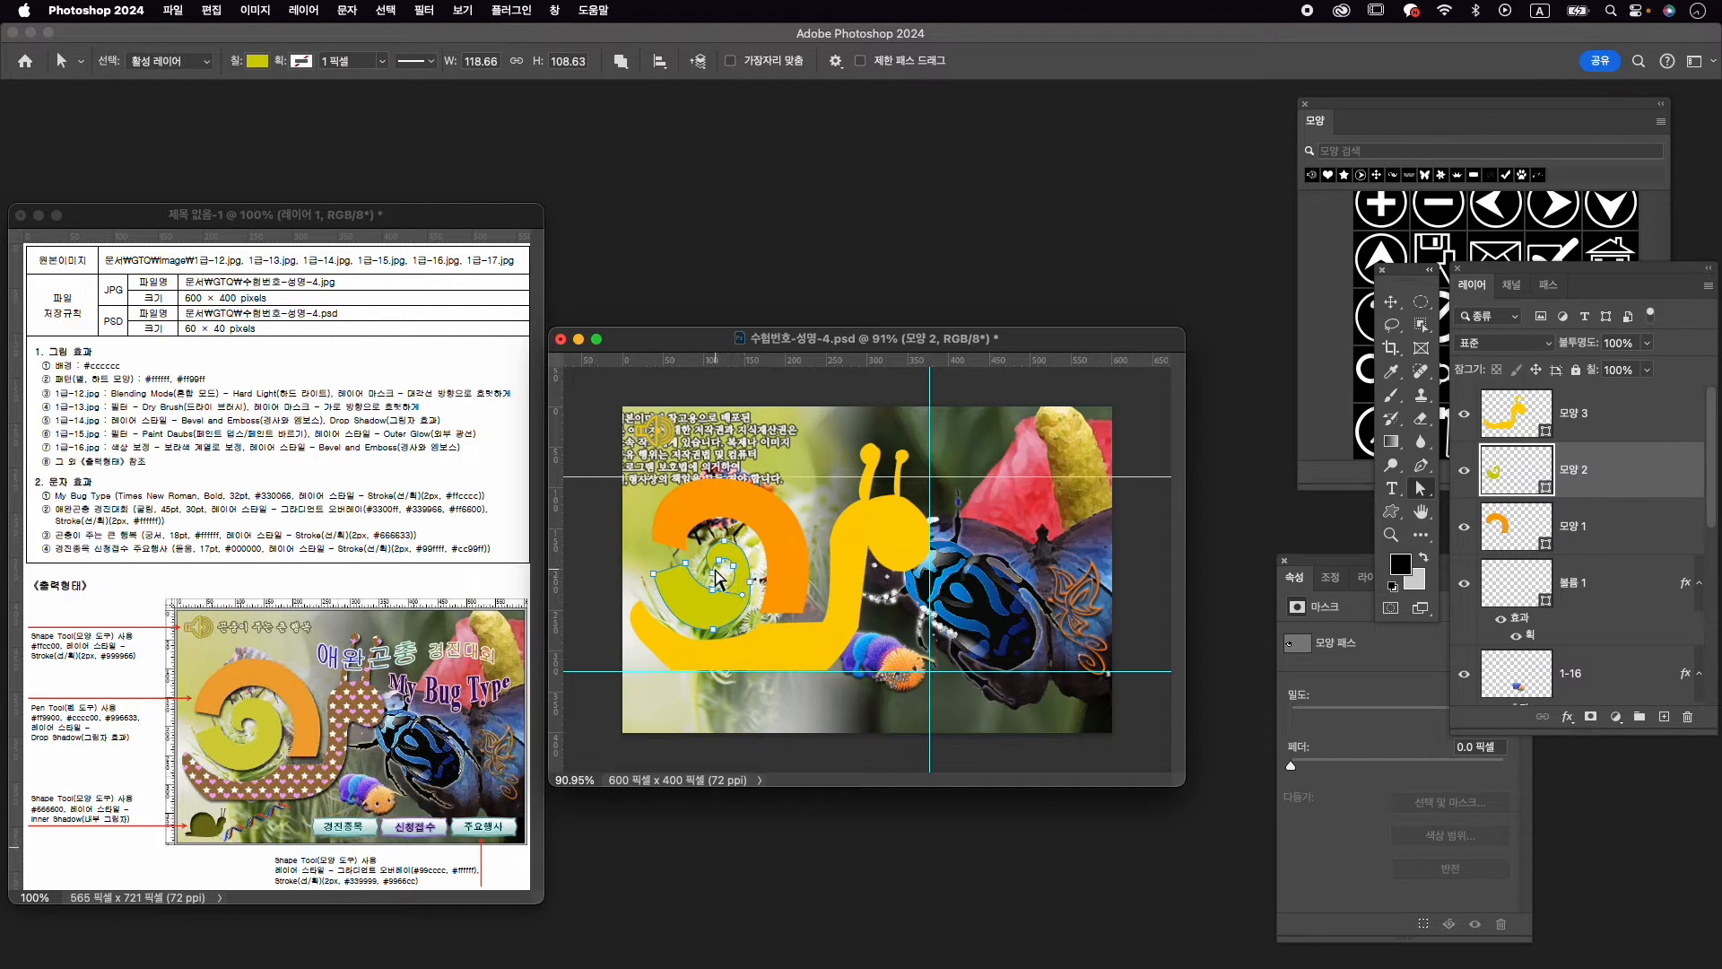
left_click_drag(718, 559, 715, 556)
scroll(682, 569, "up", 2)
scroll(685, 578, "up", 5)
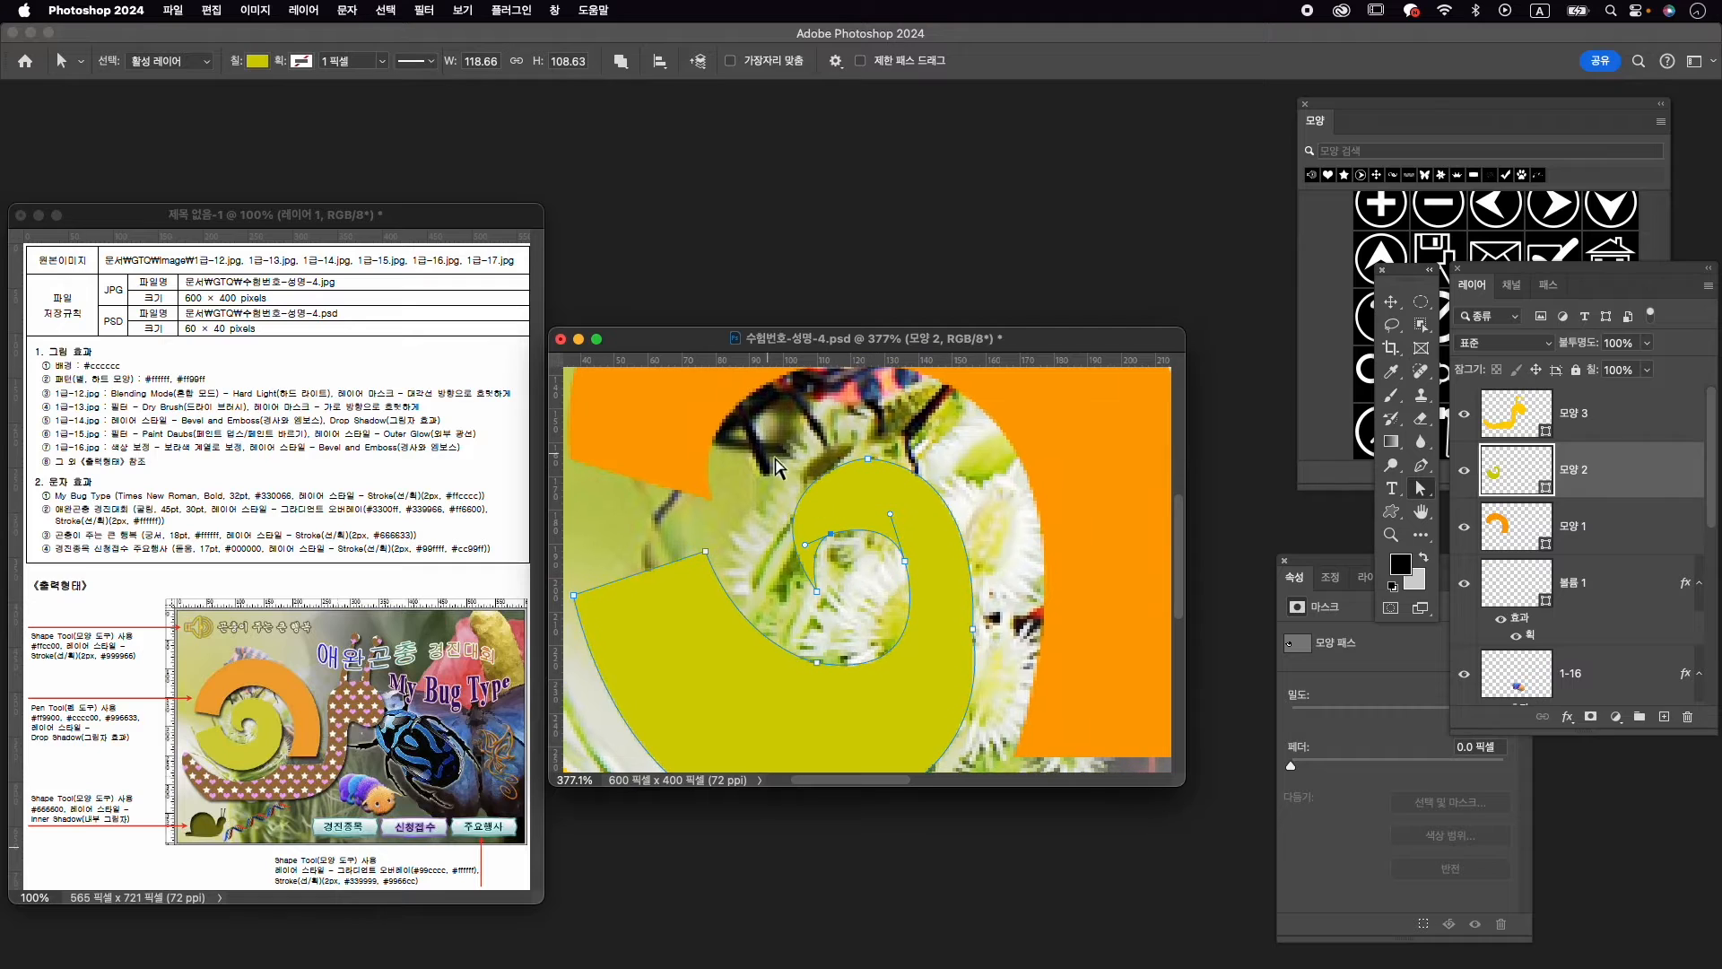
left_click_drag(762, 433, 961, 602)
left_click_drag(833, 543, 798, 529)
left_click_drag(972, 635, 1006, 635)
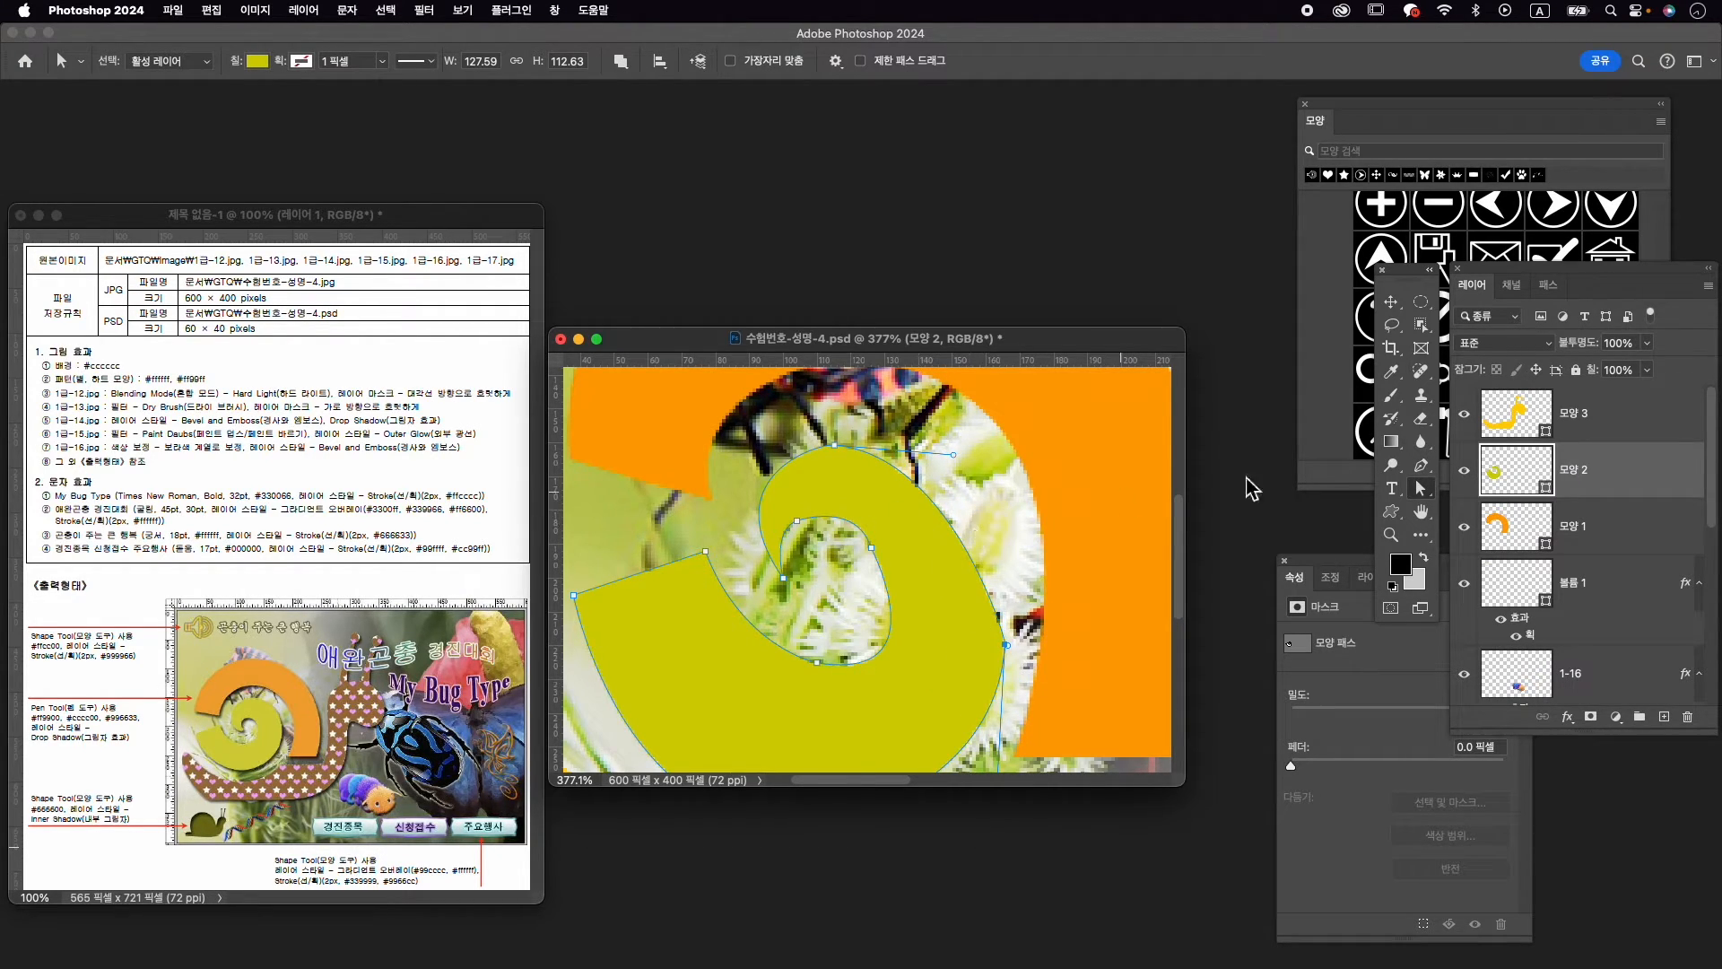
Add an anchor point on the inner spiral's outer curve and reshape its upper arc, bringing the height to about 117 px
left_click(1421, 465)
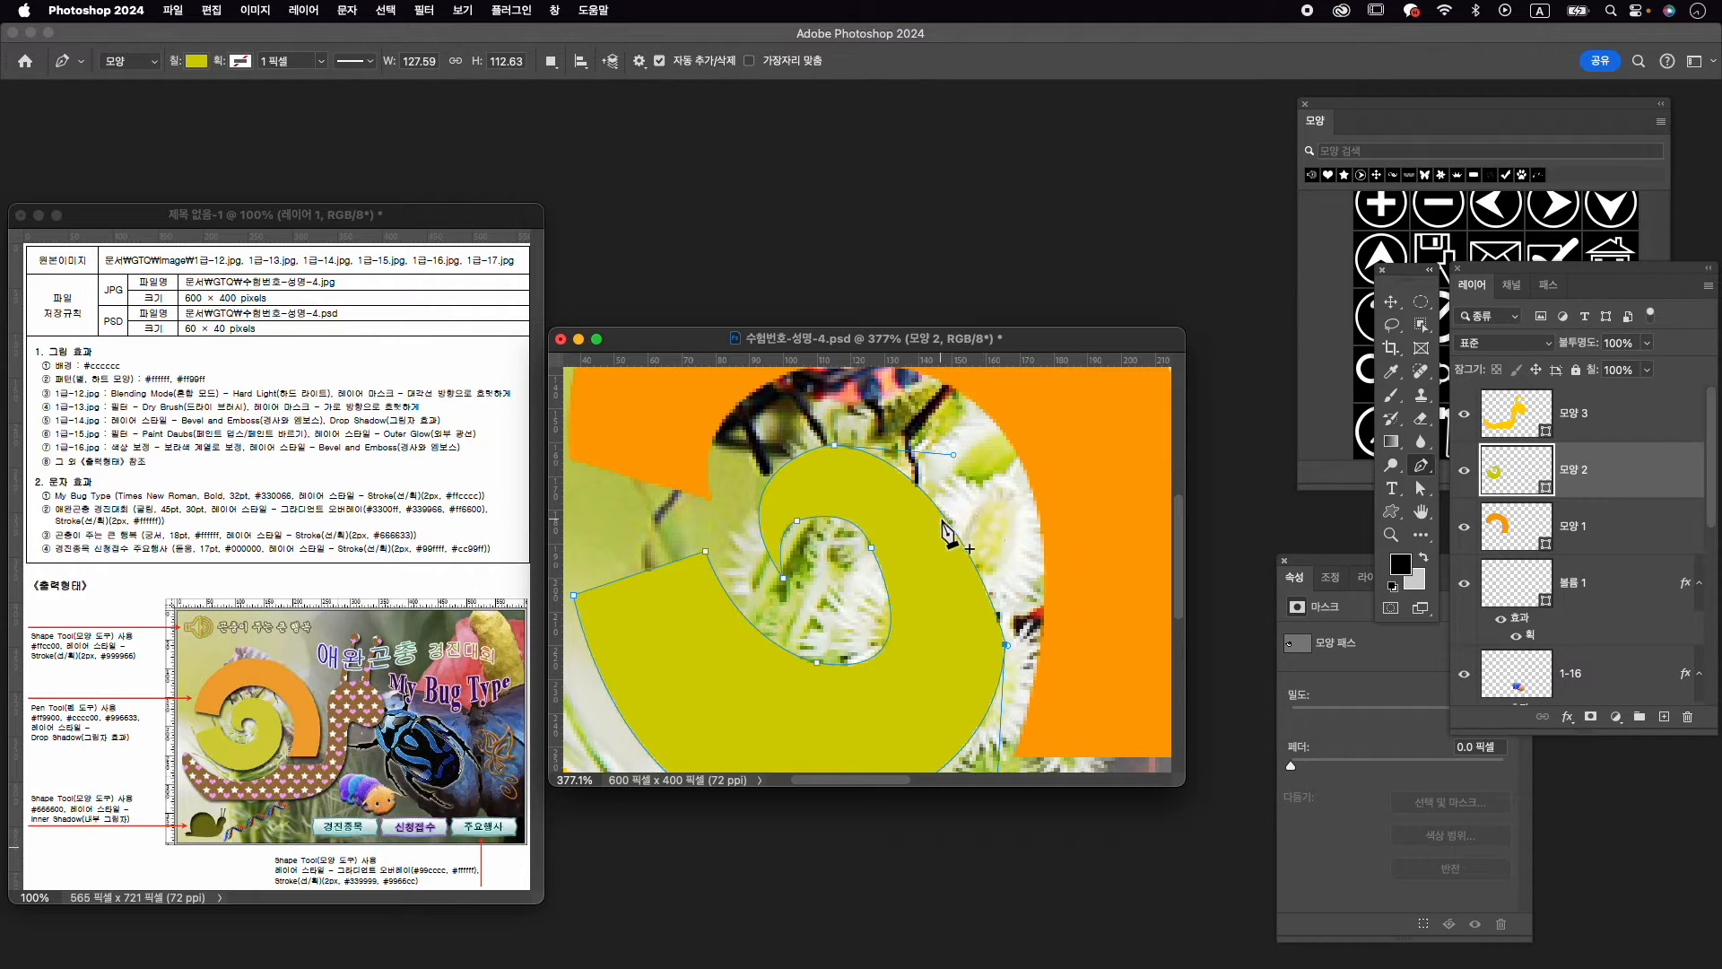
key("a")
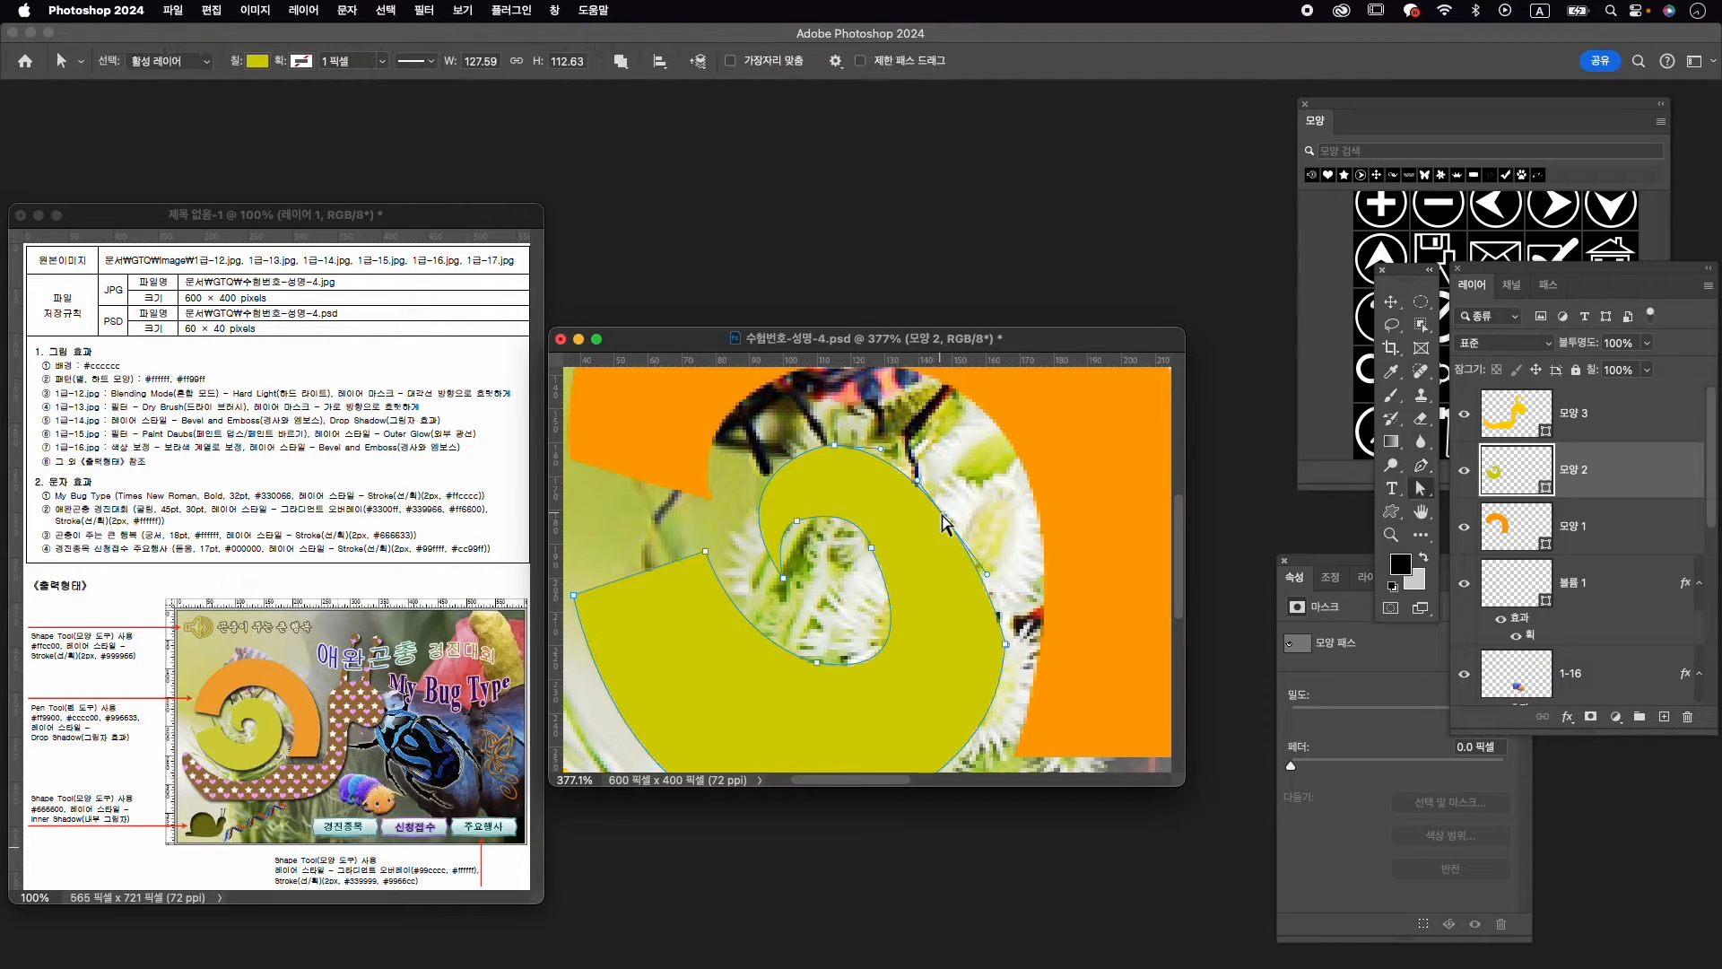
left_click(958, 510)
left_click_drag(958, 509, 956, 462)
left_click_drag(836, 445, 881, 424)
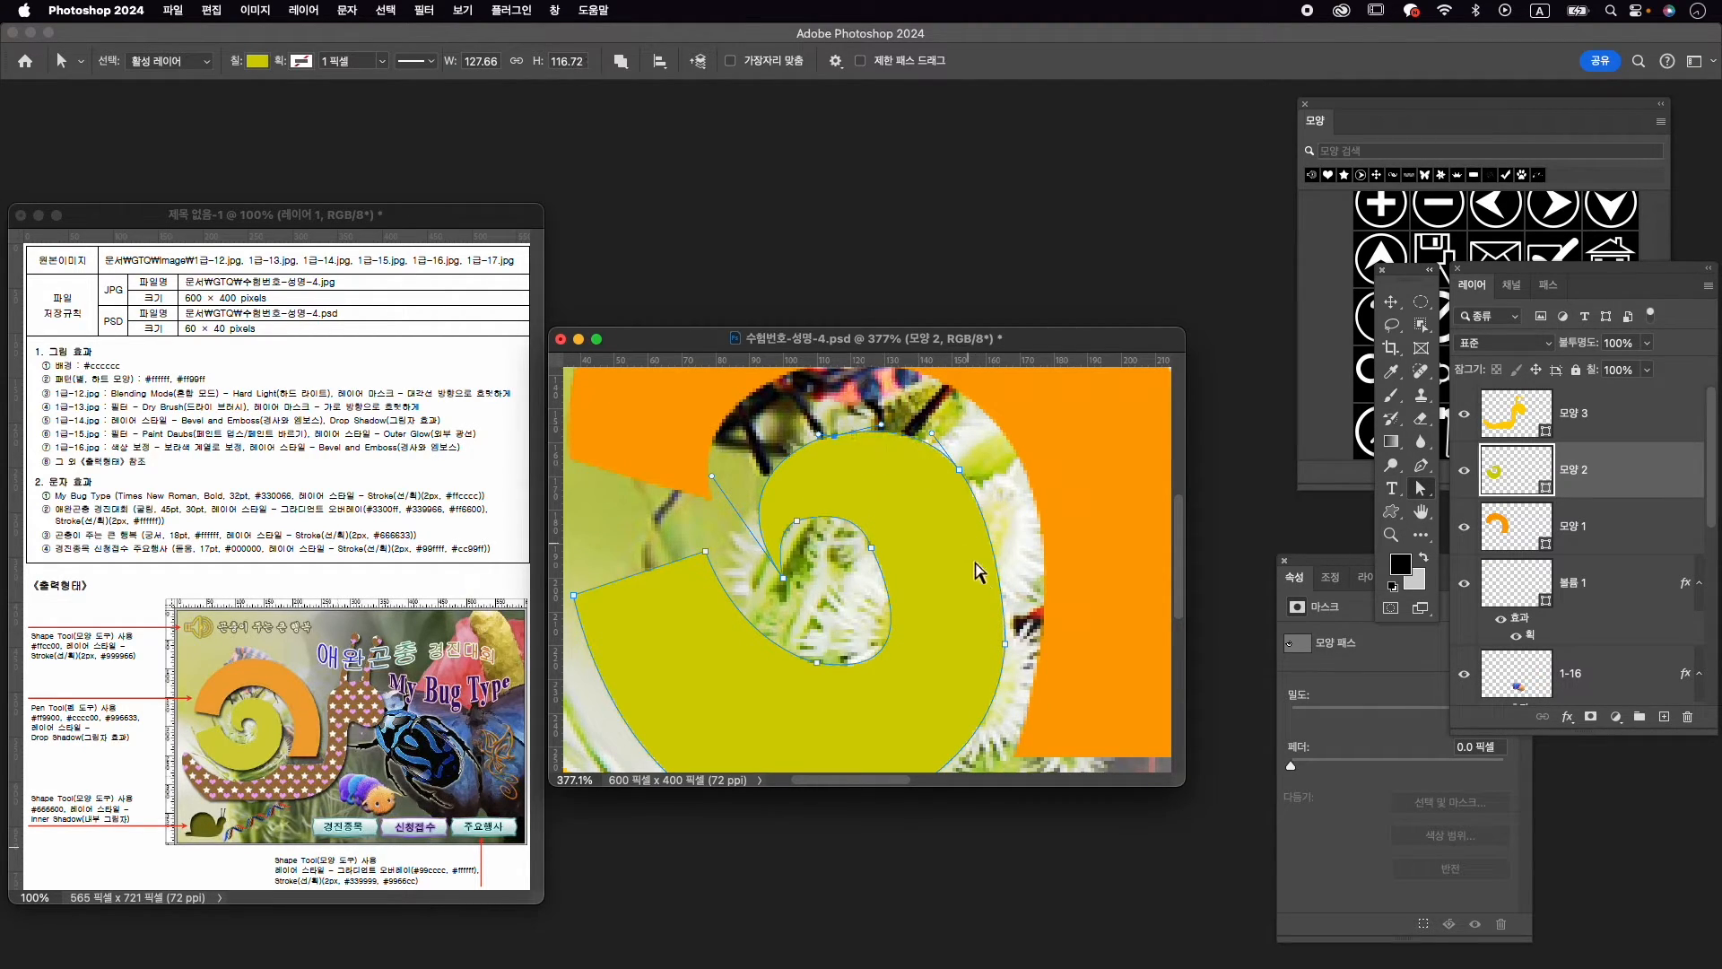
scroll(987, 632, "down", 5)
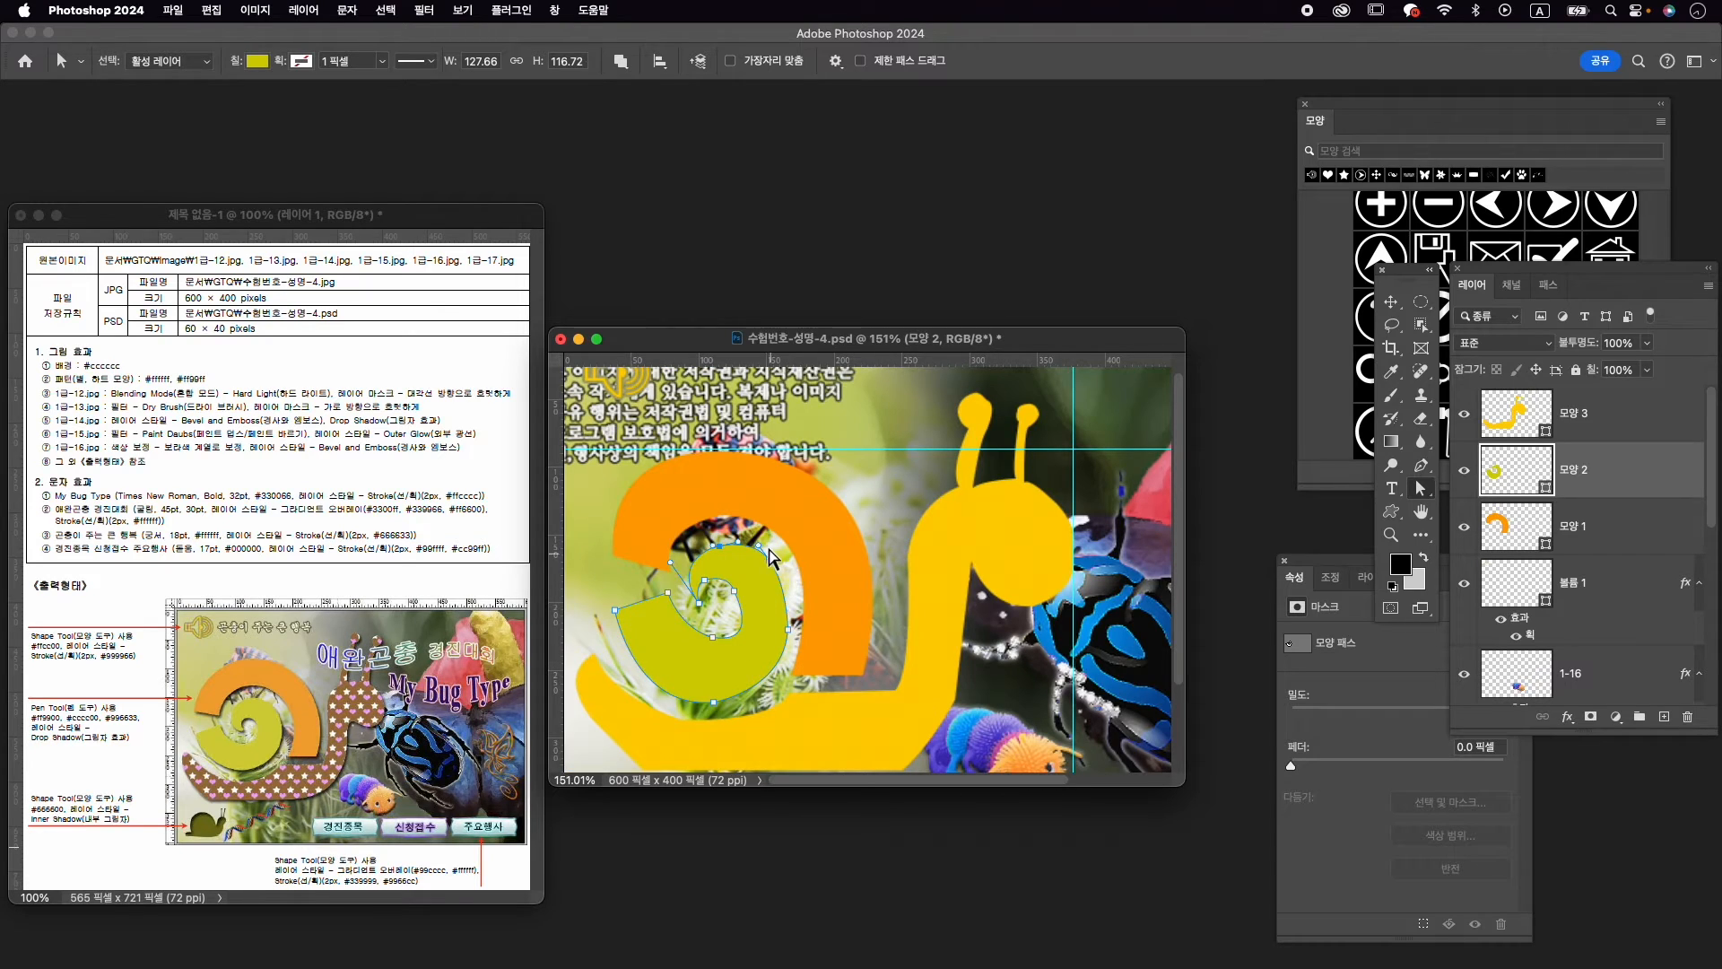
scroll(919, 624, "down", 1)
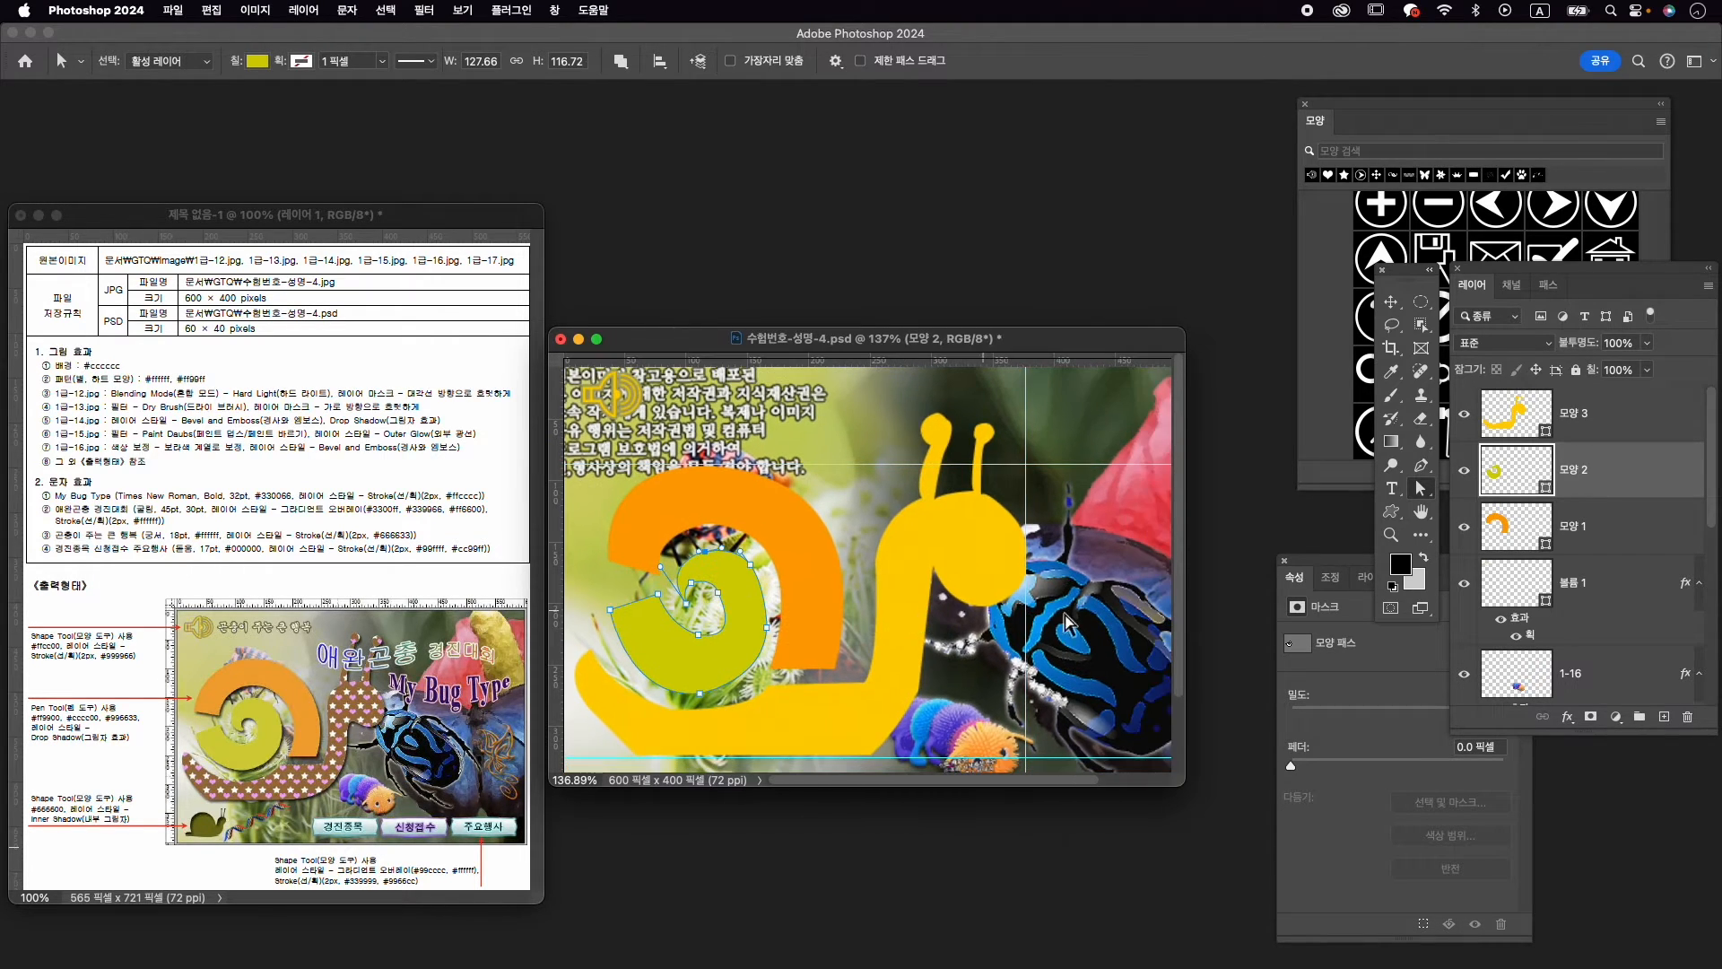
Set the fill of the snail's body layer 모양 3 to #996633
left_click(1593, 417)
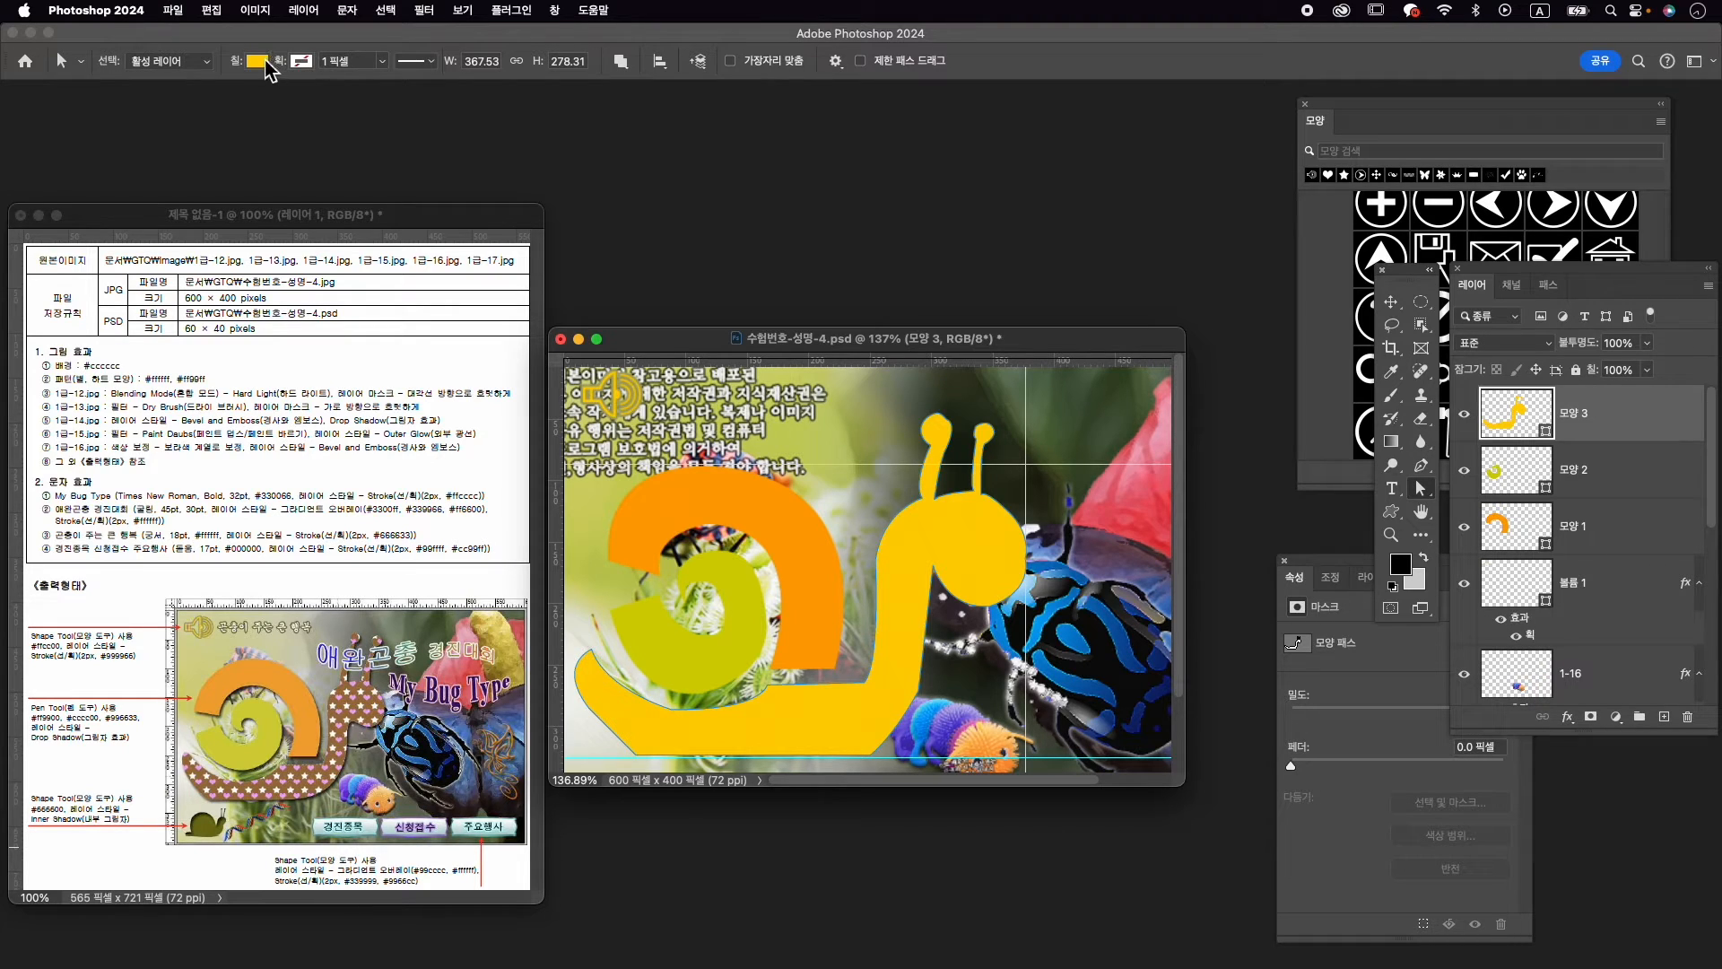
left_click(1421, 465)
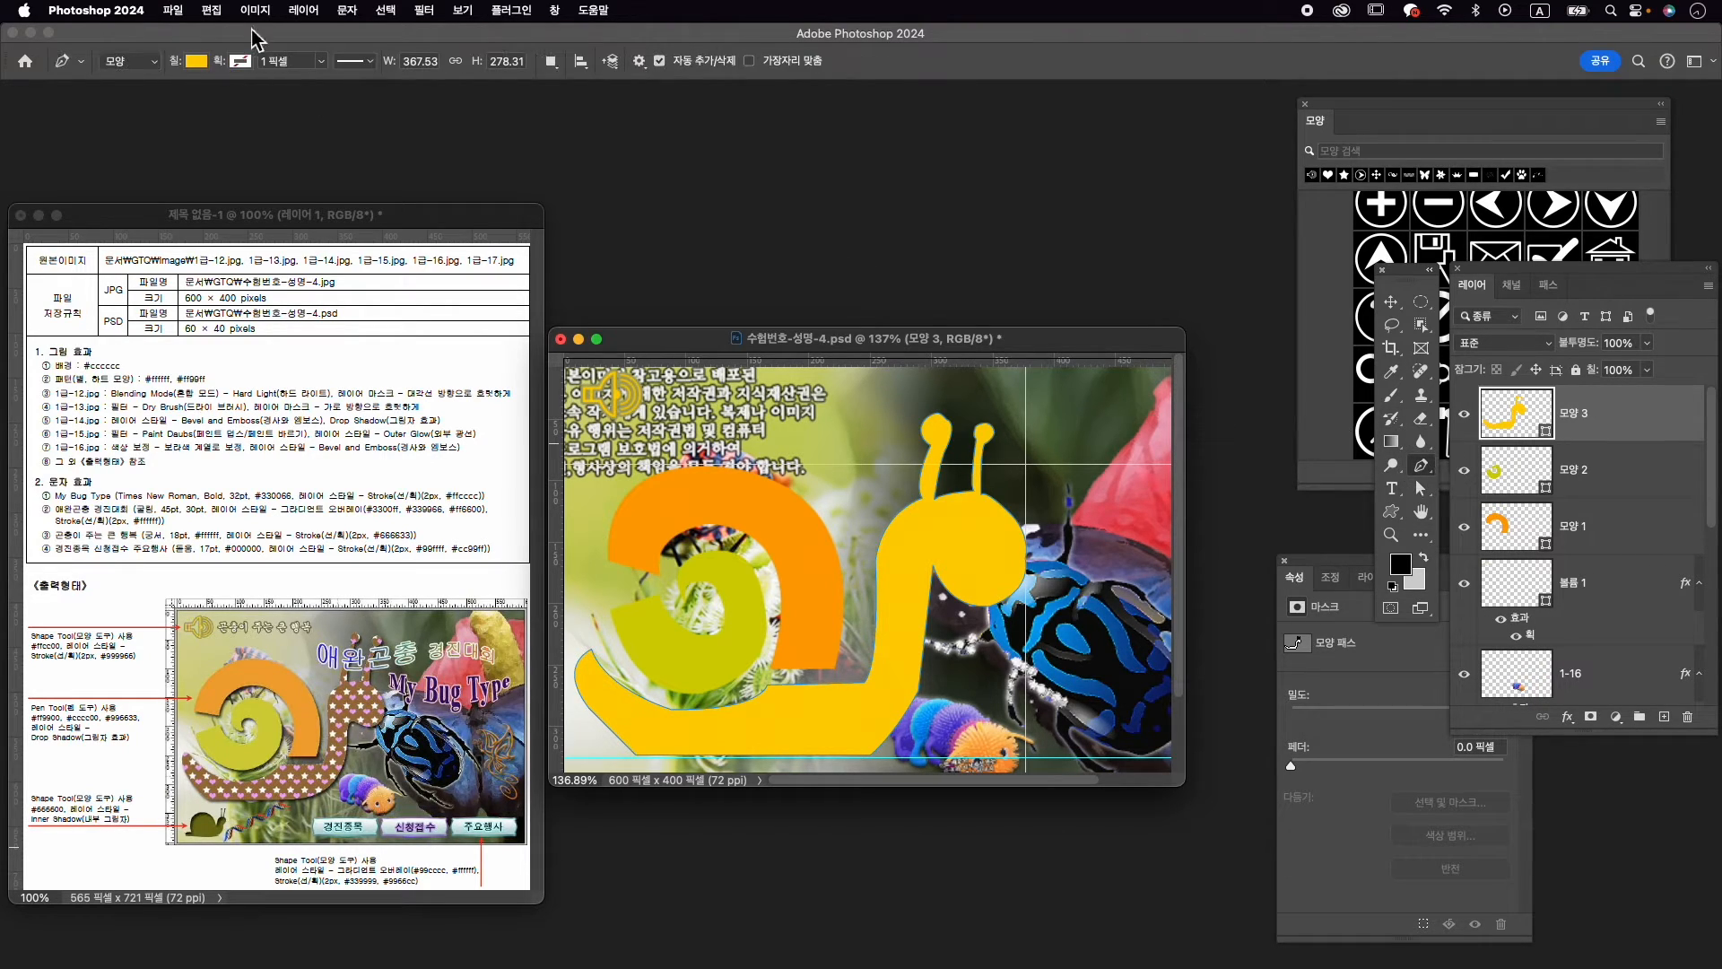
left_click(196, 61)
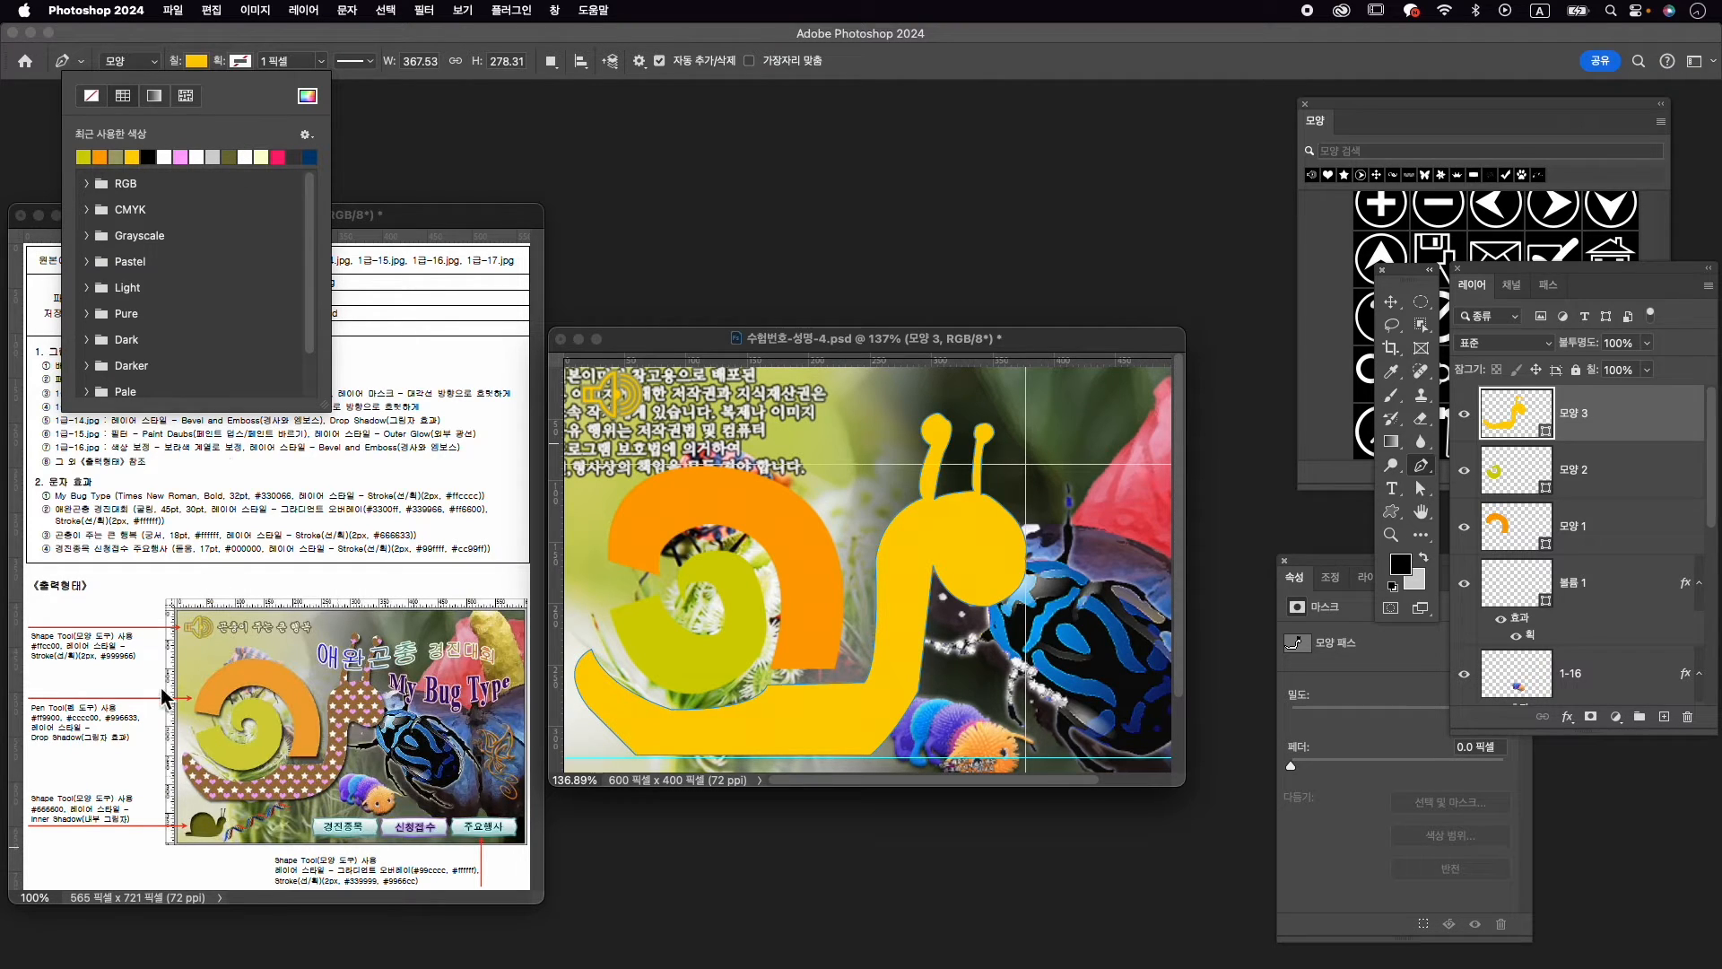
left_click(307, 95)
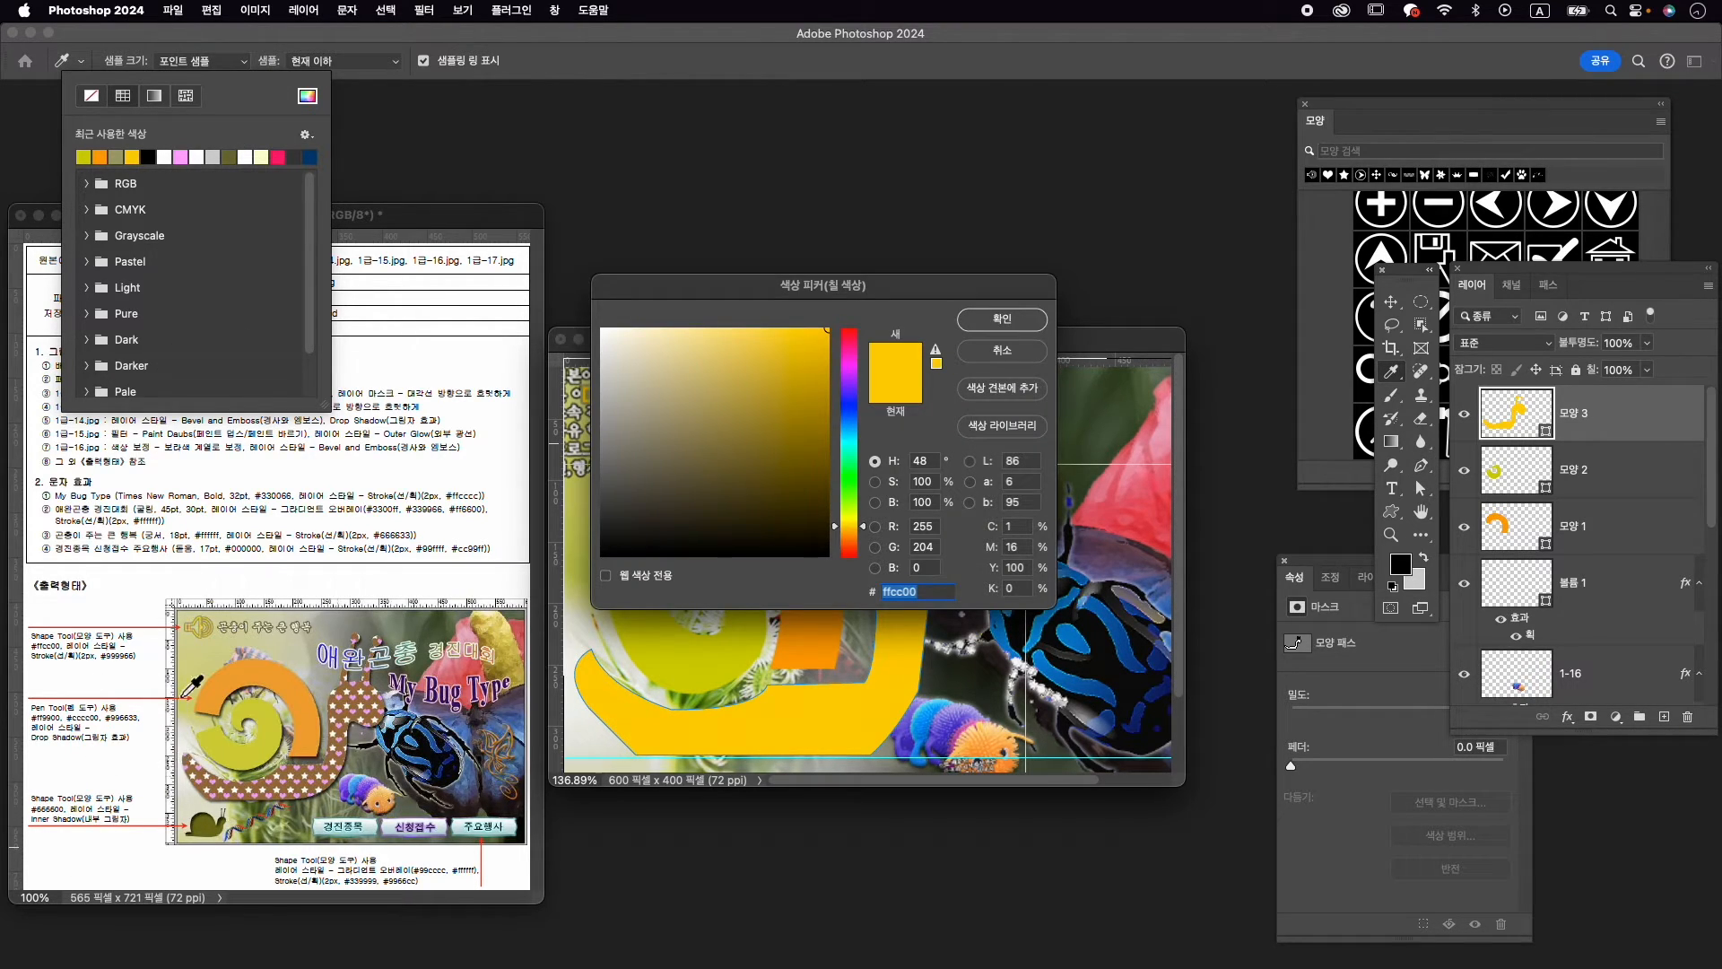
type("99")
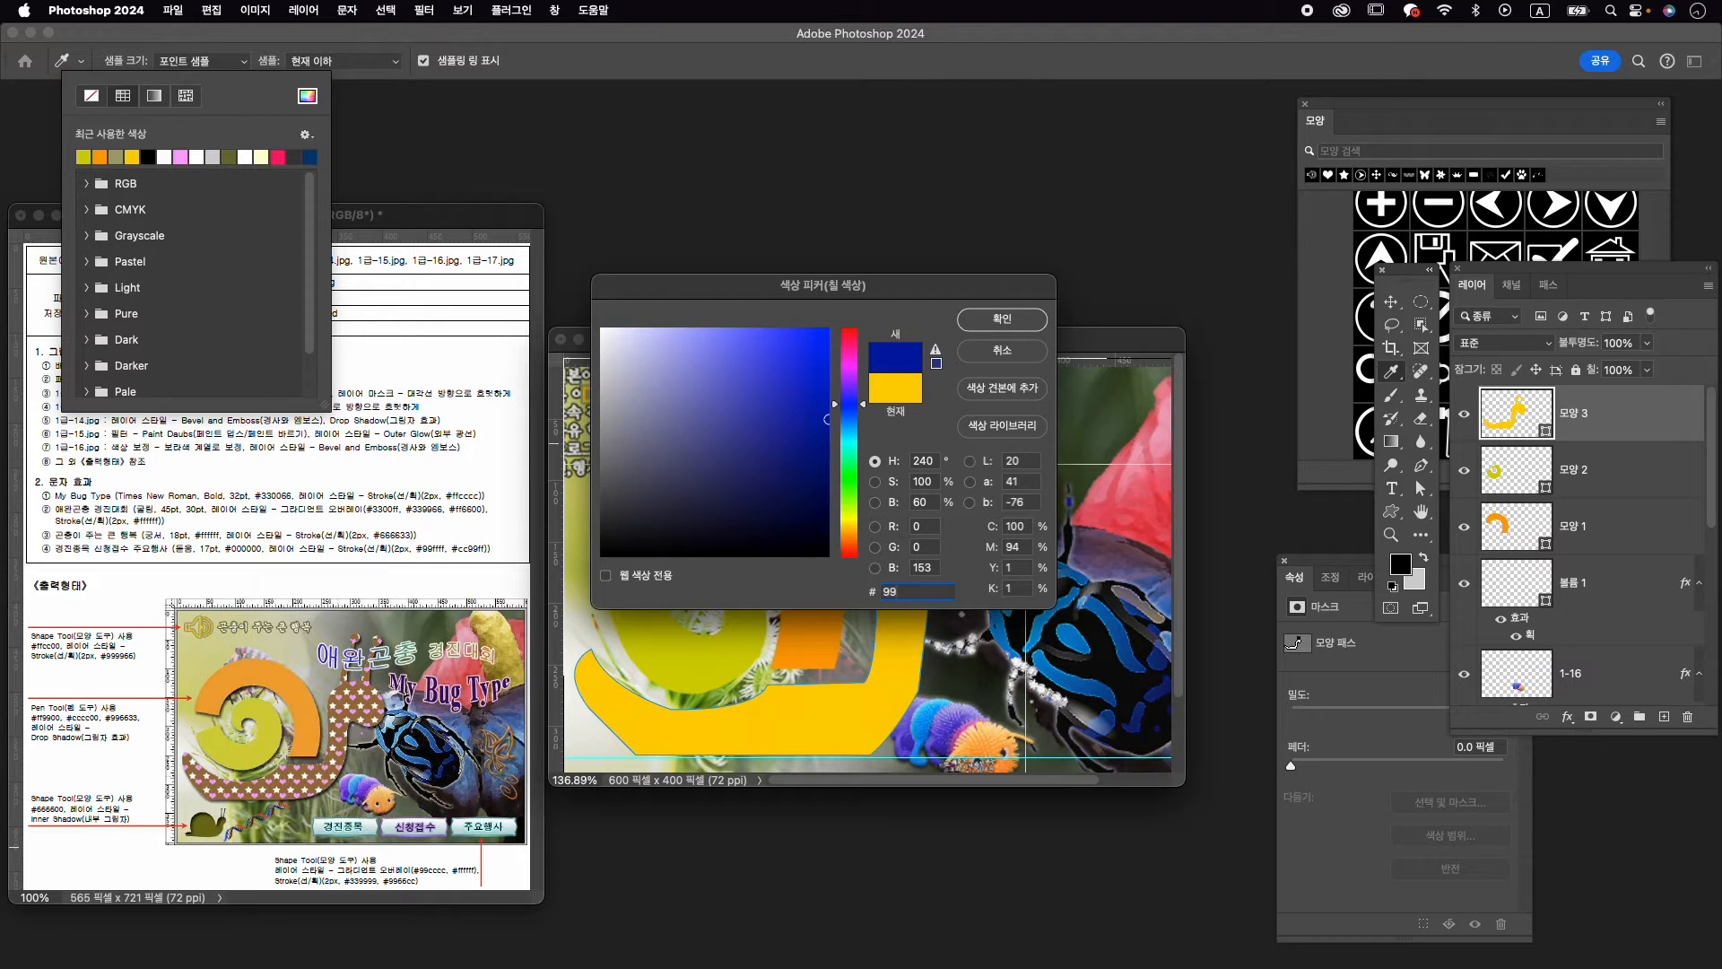
type("6633")
key("Return")
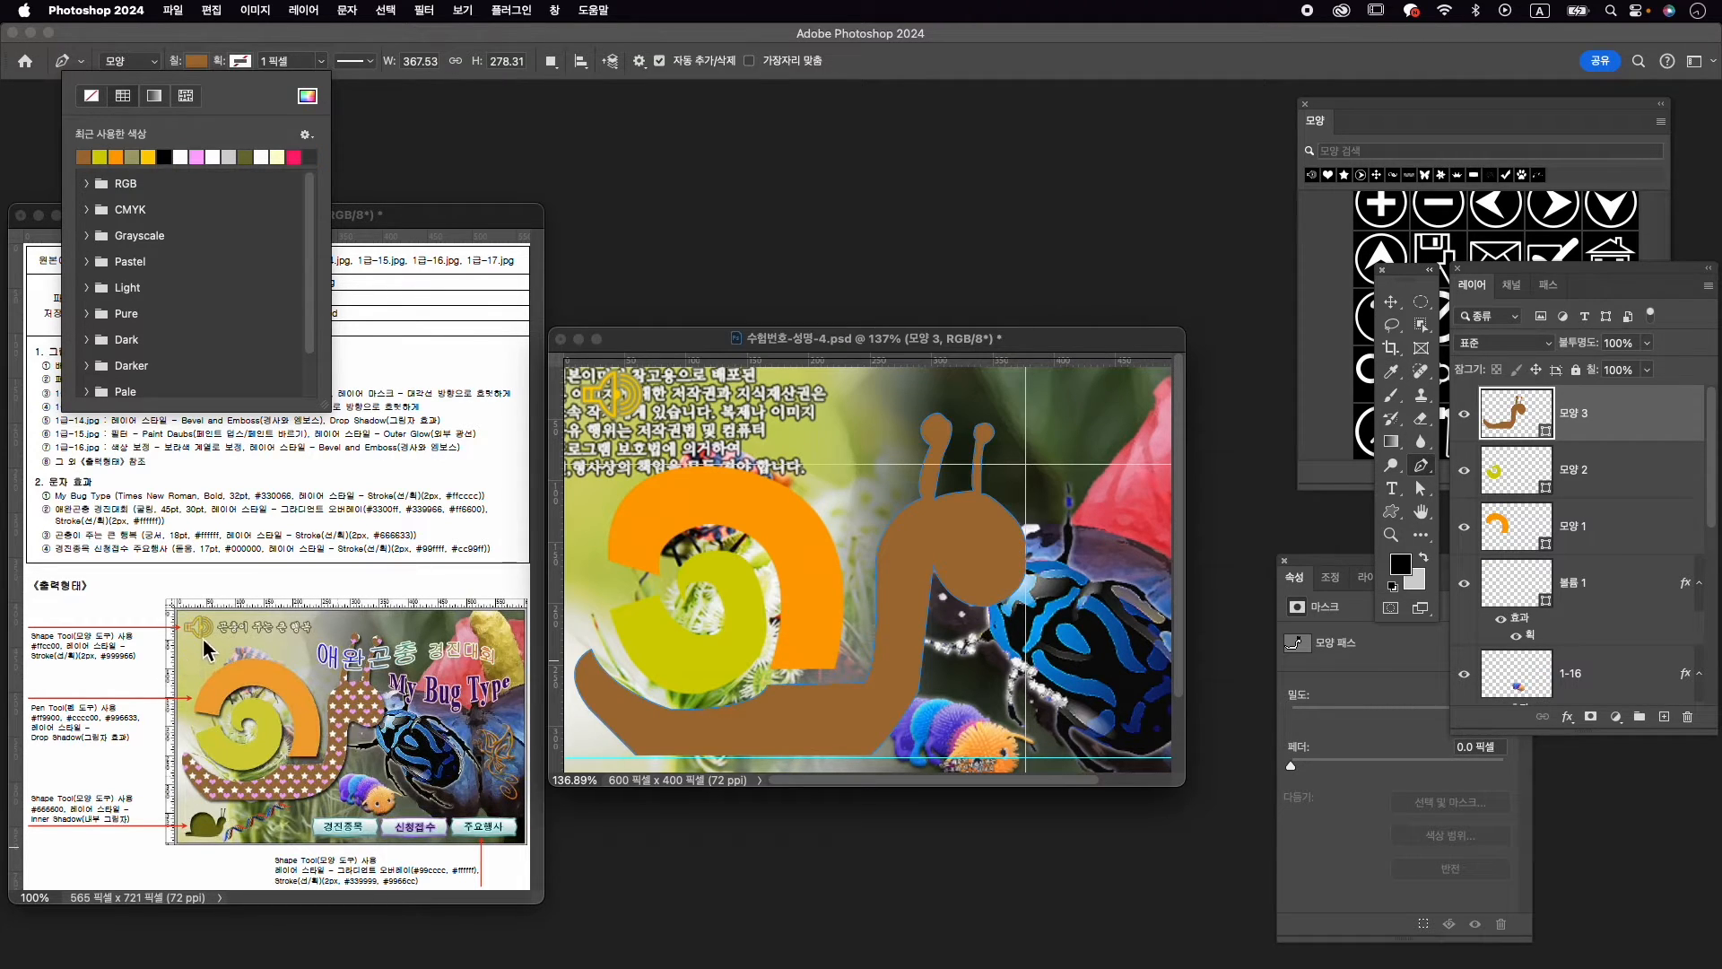
Duplicate the body layer 모양 3 and fill the copy with the heart-and-star pattern at 45% scale
scroll(804, 632, "down", 2)
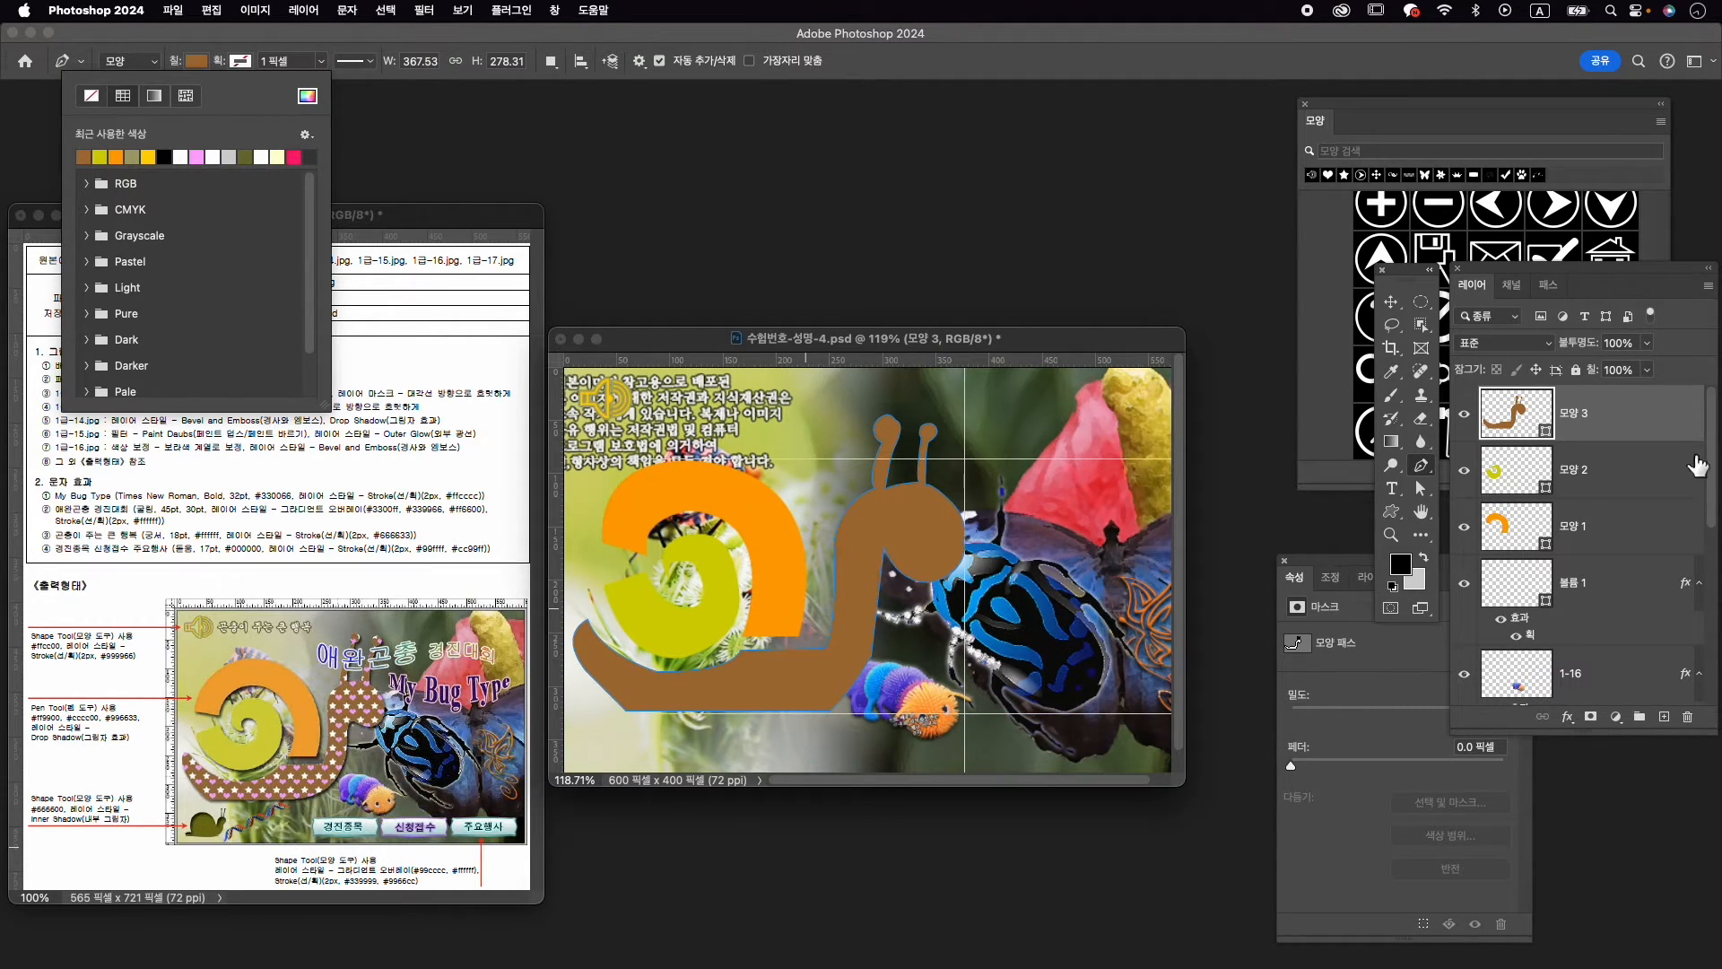
left_click(1608, 431)
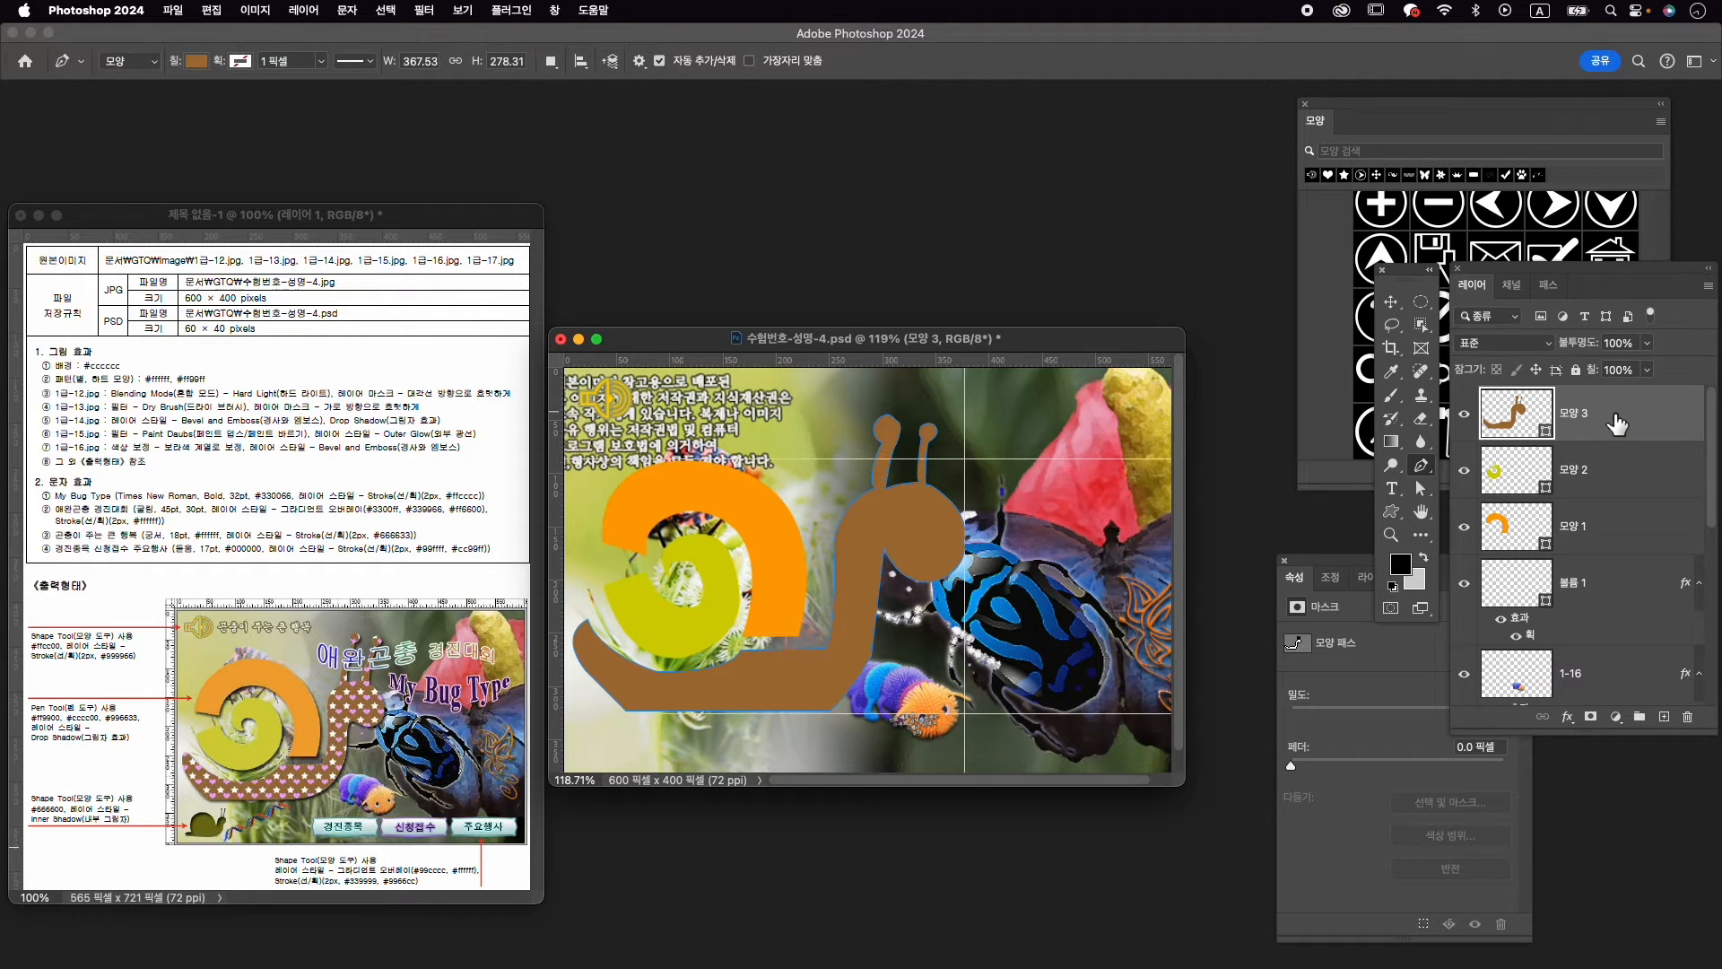
key("super+j")
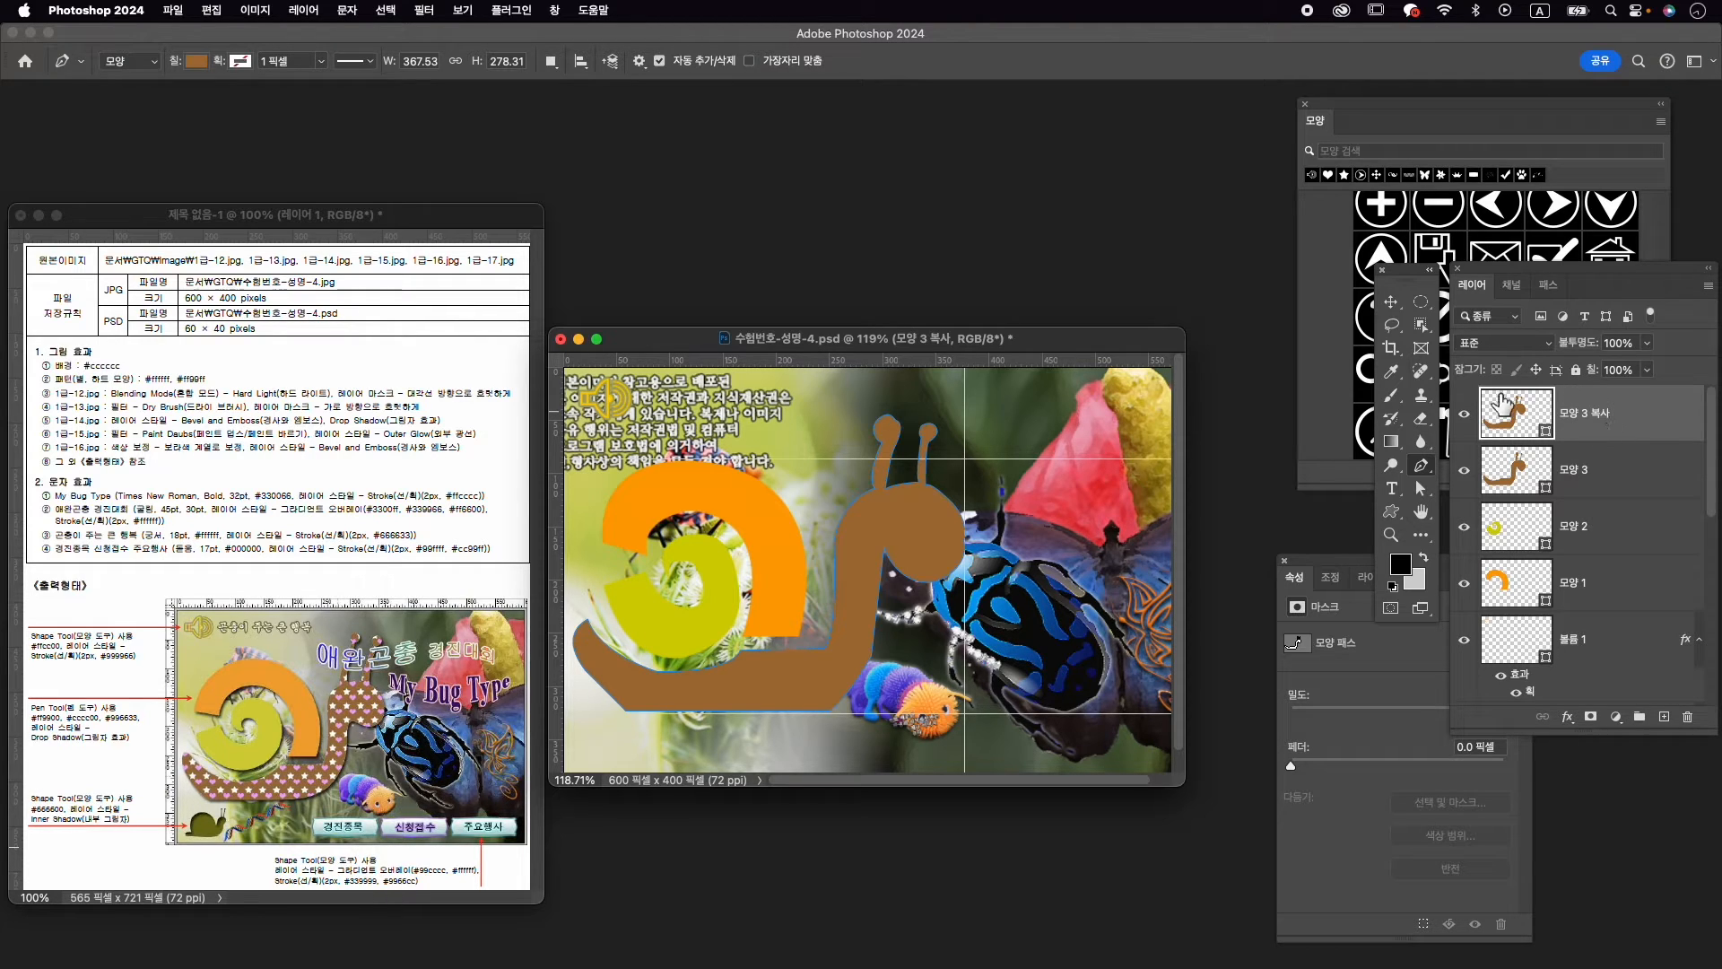
left_click(195, 61)
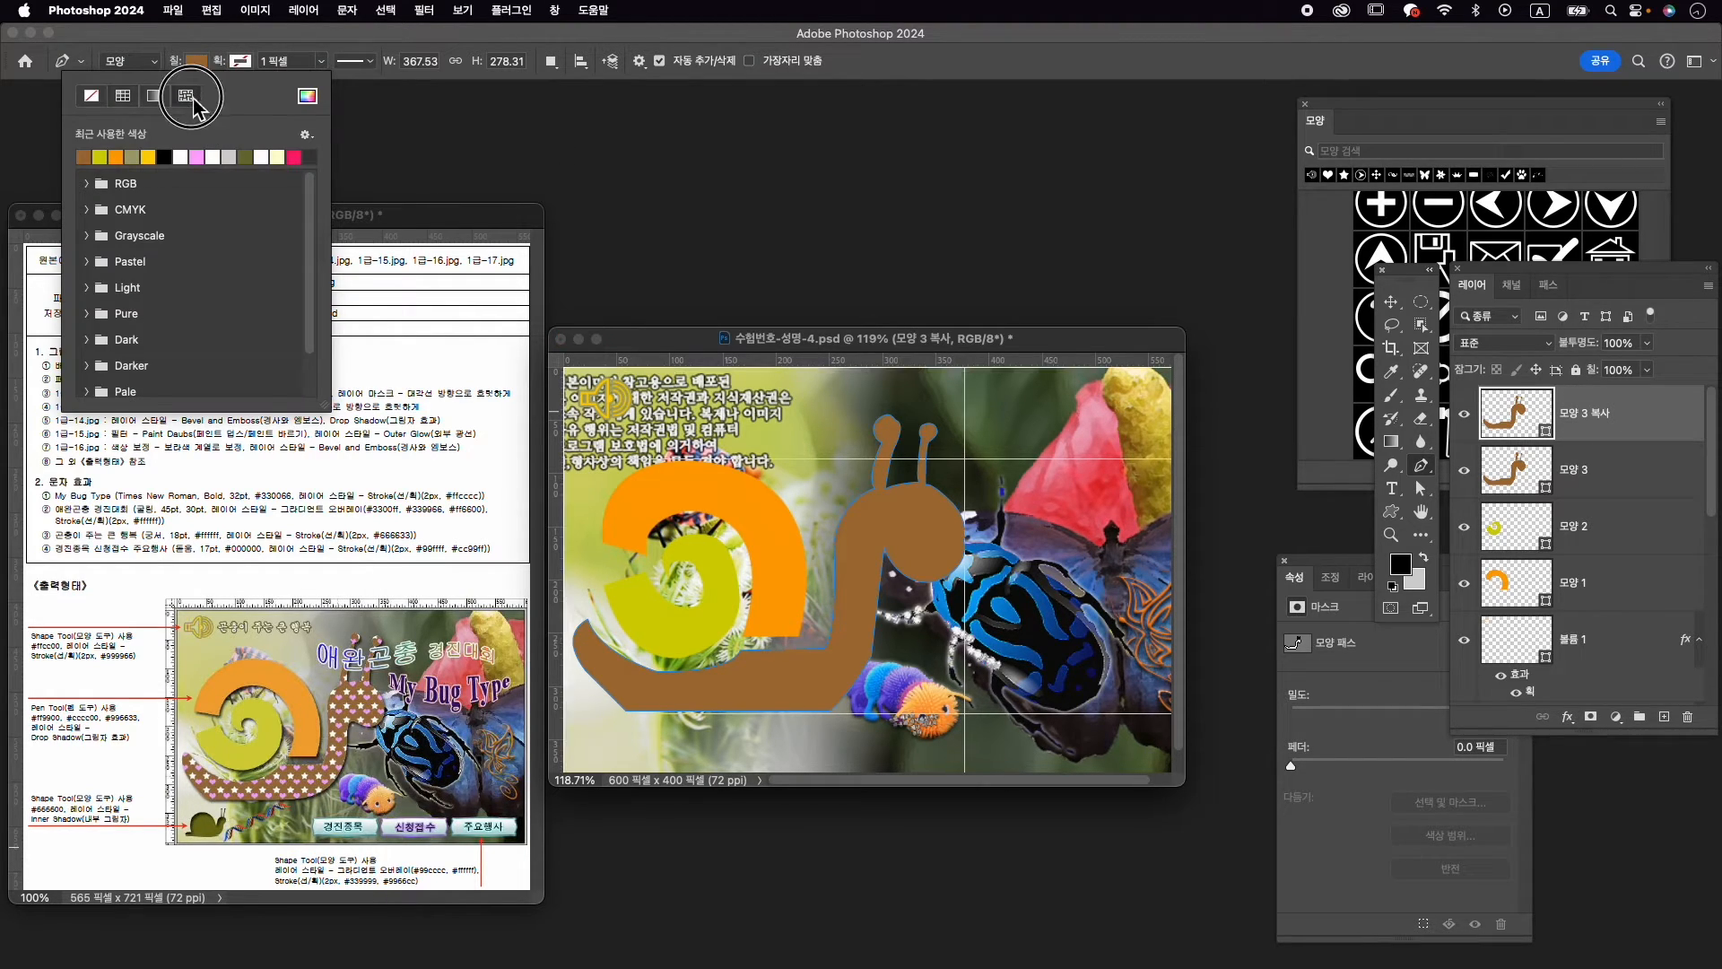
left_click(185, 95)
left_click(151, 352)
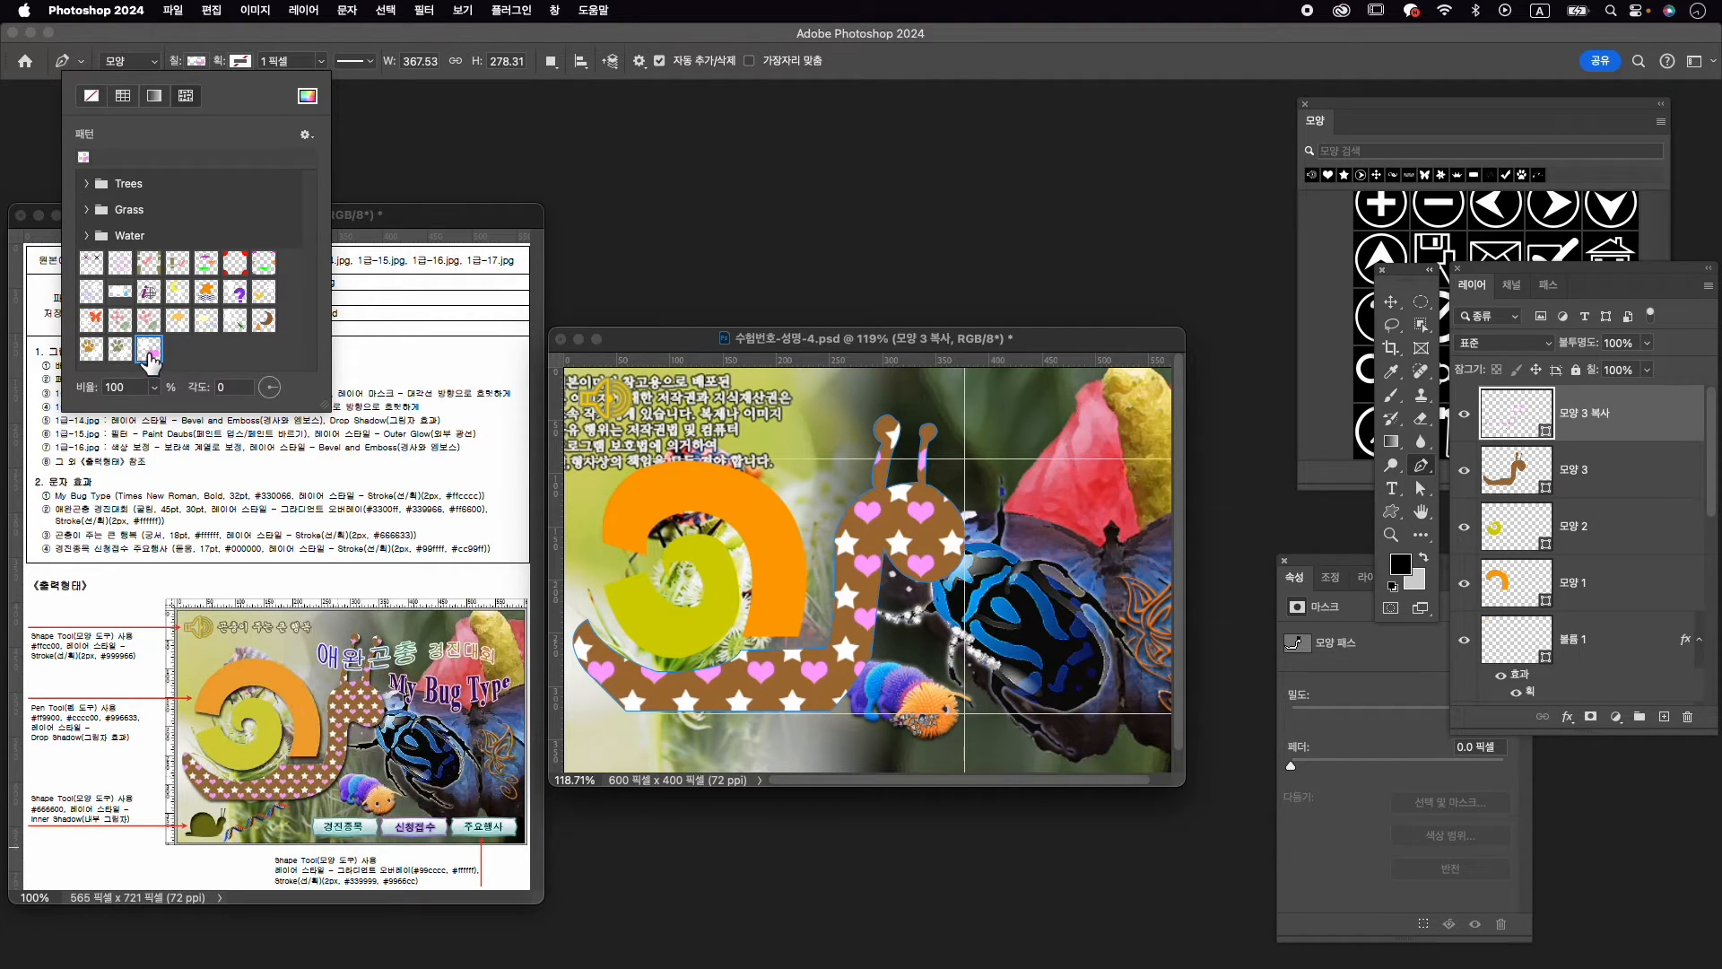
left_click(157, 388)
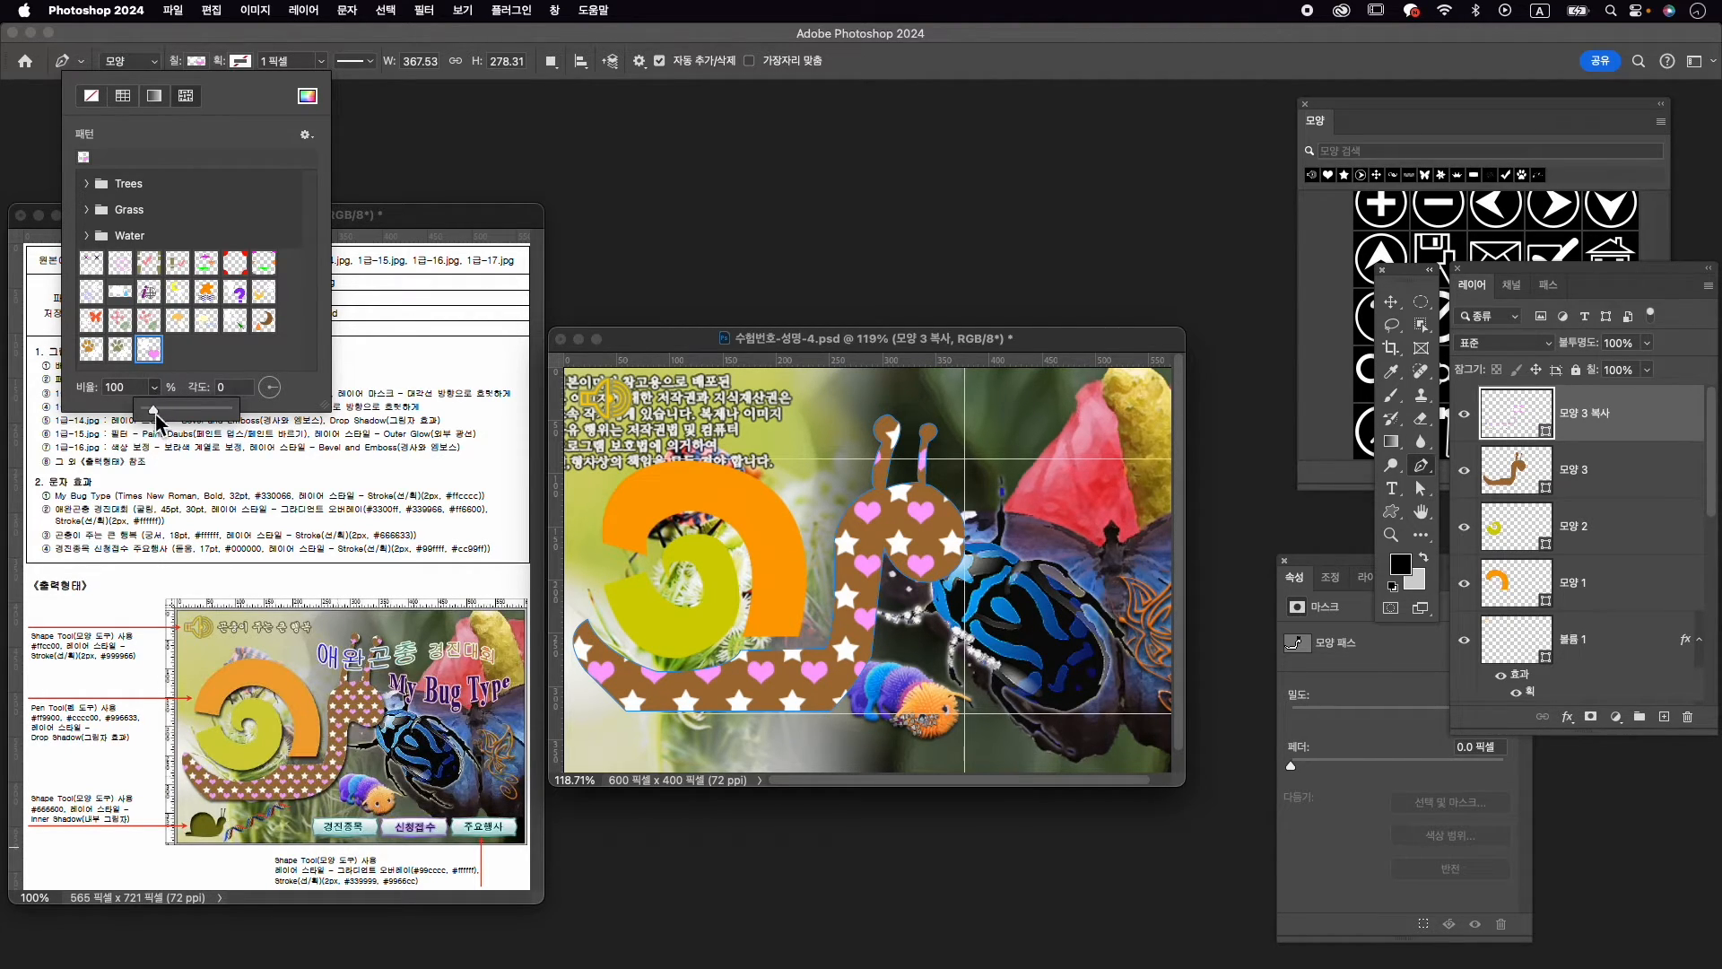
left_click_drag(156, 418, 153, 422)
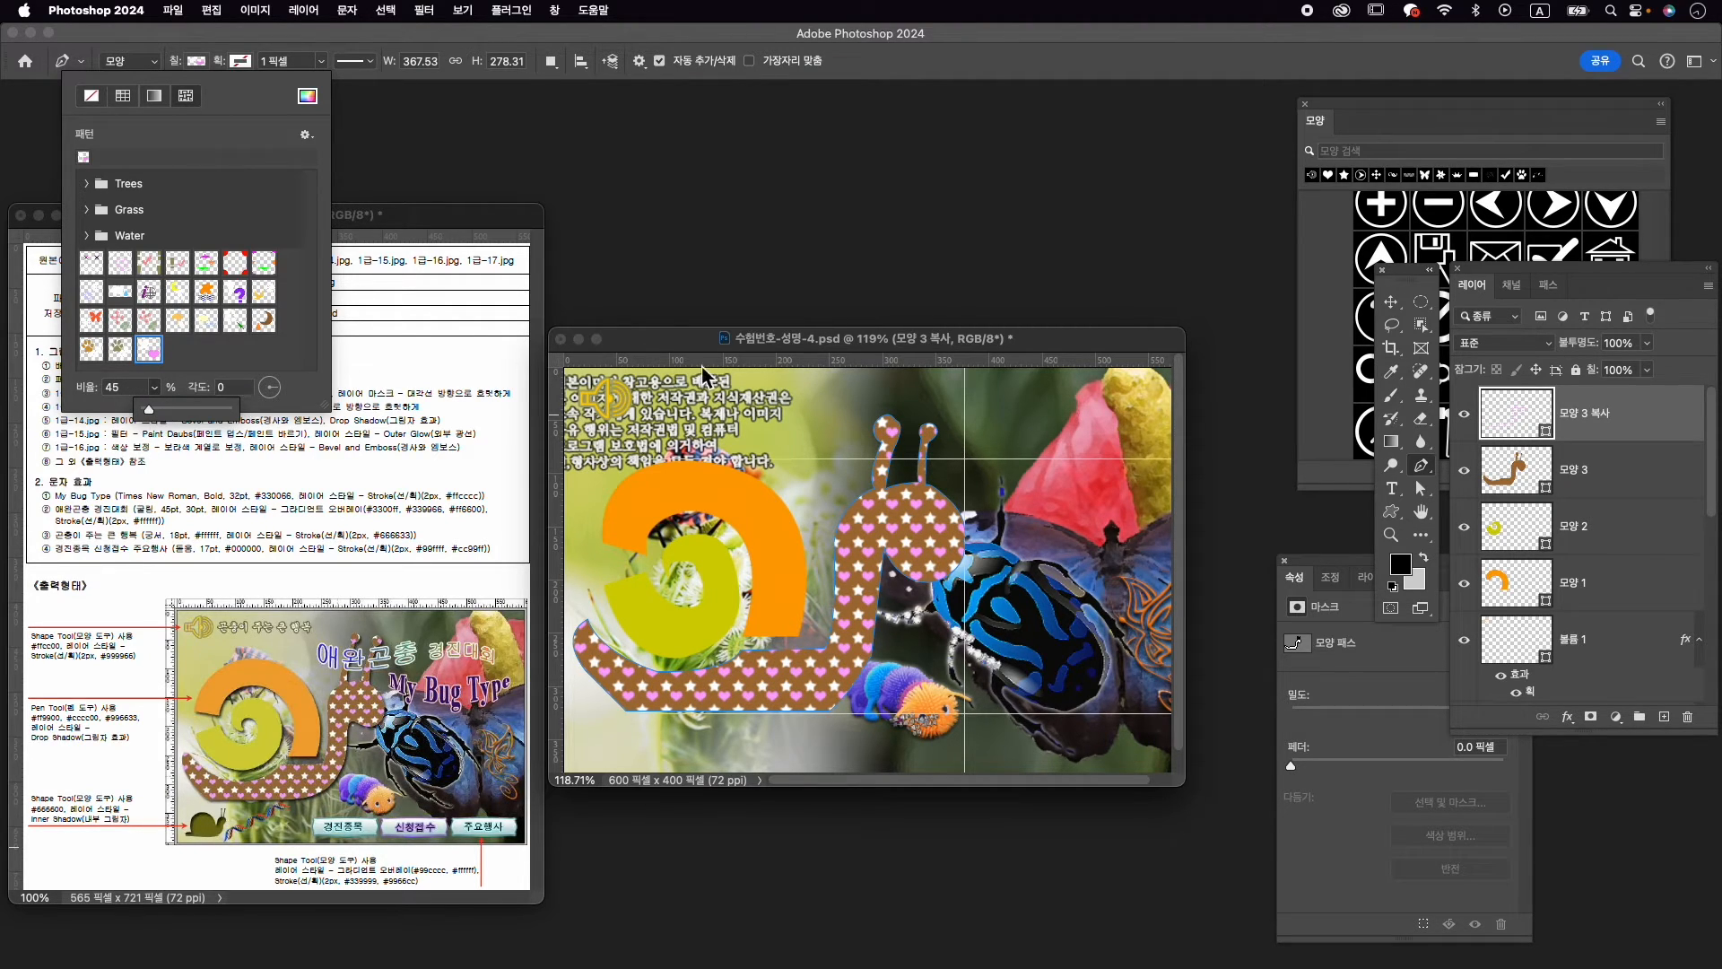
Add a Drop Shadow to the snail's brown body layer 모양 3
left_click(1610, 489)
left_click(1614, 588)
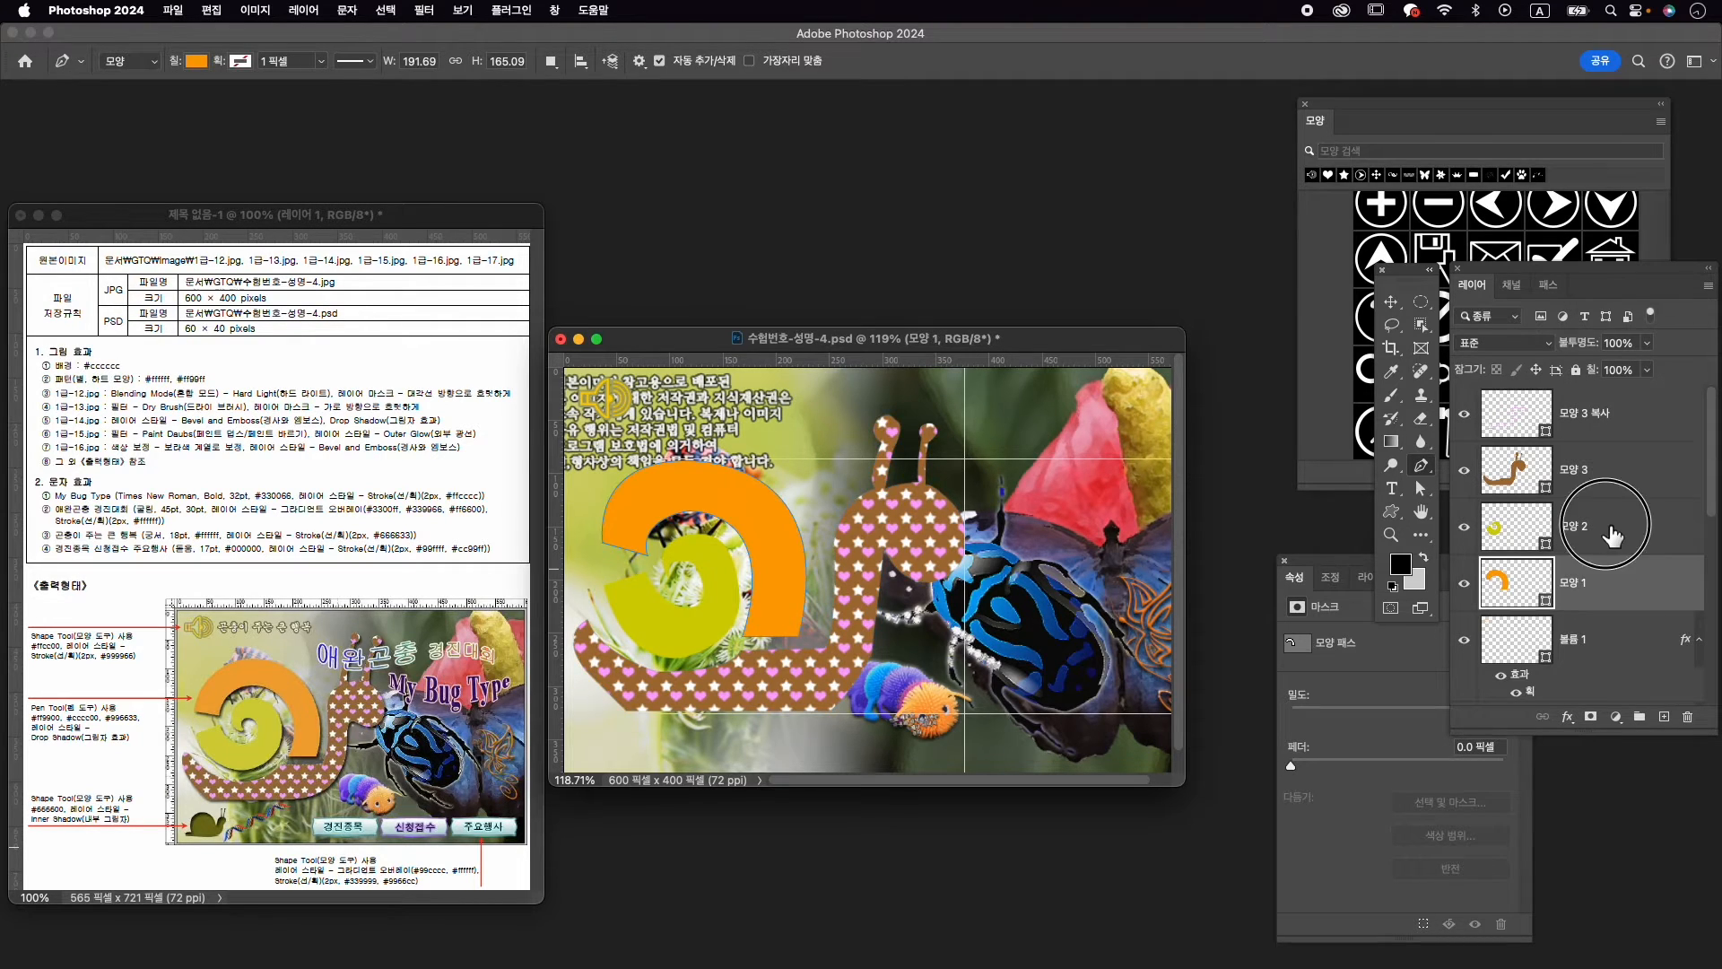
left_click(1613, 533)
left_click(1609, 477)
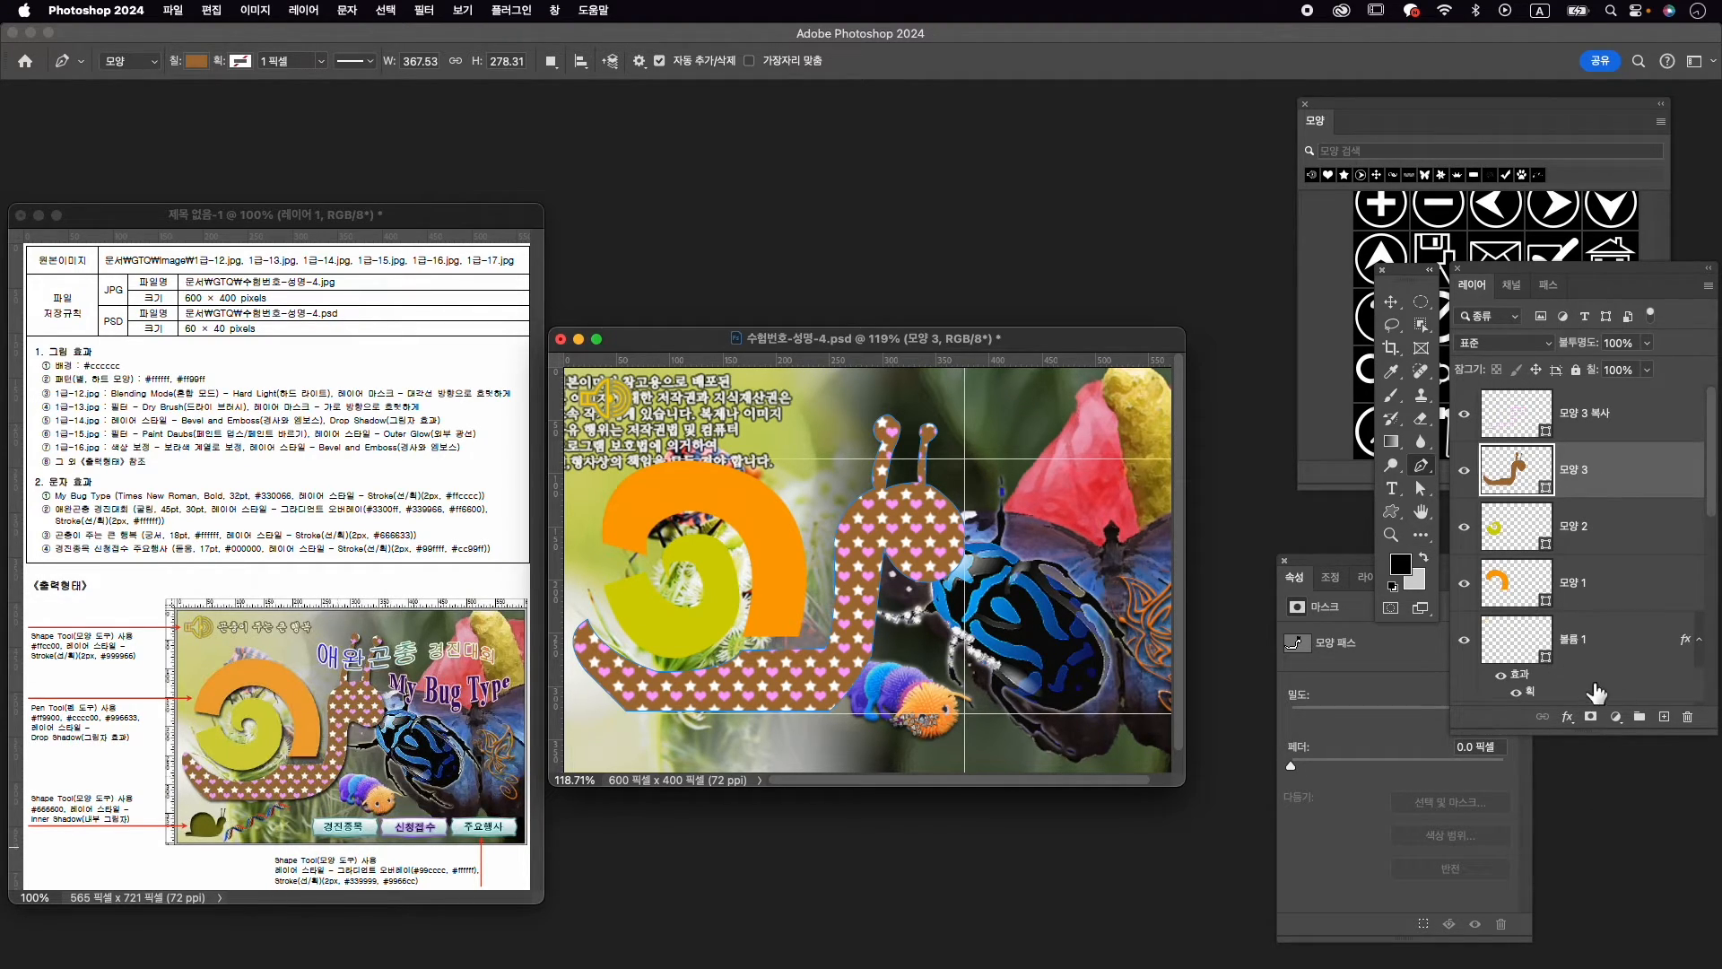
left_click(1568, 717)
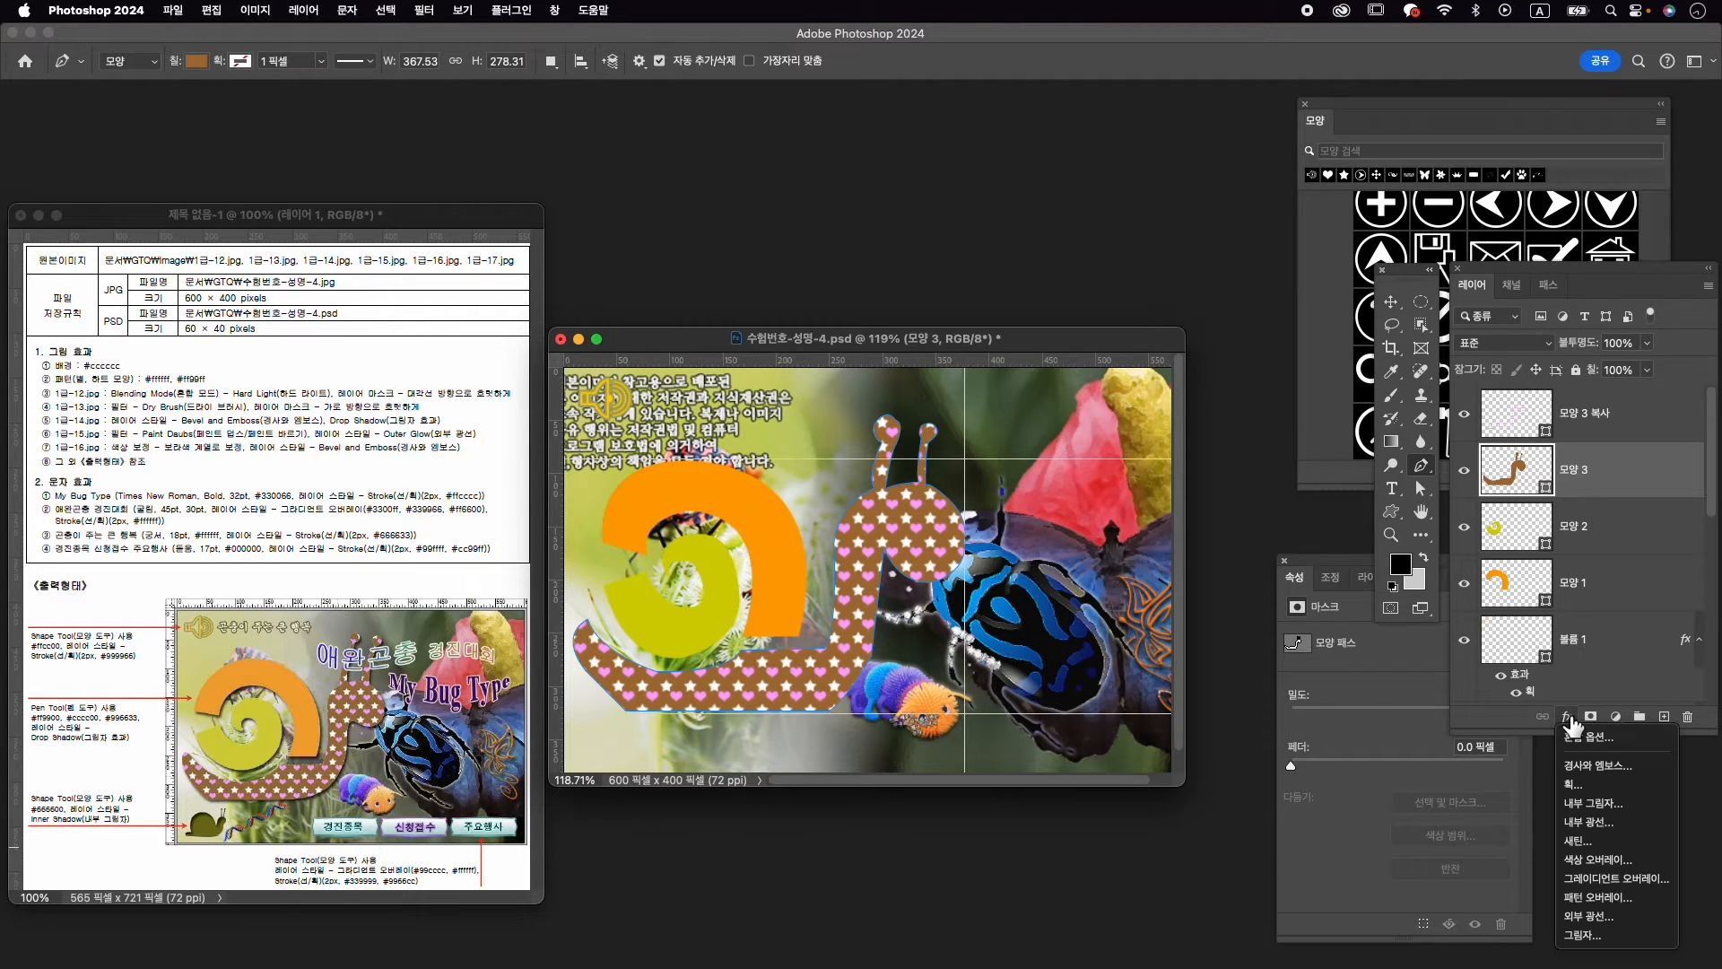
left_click(1613, 934)
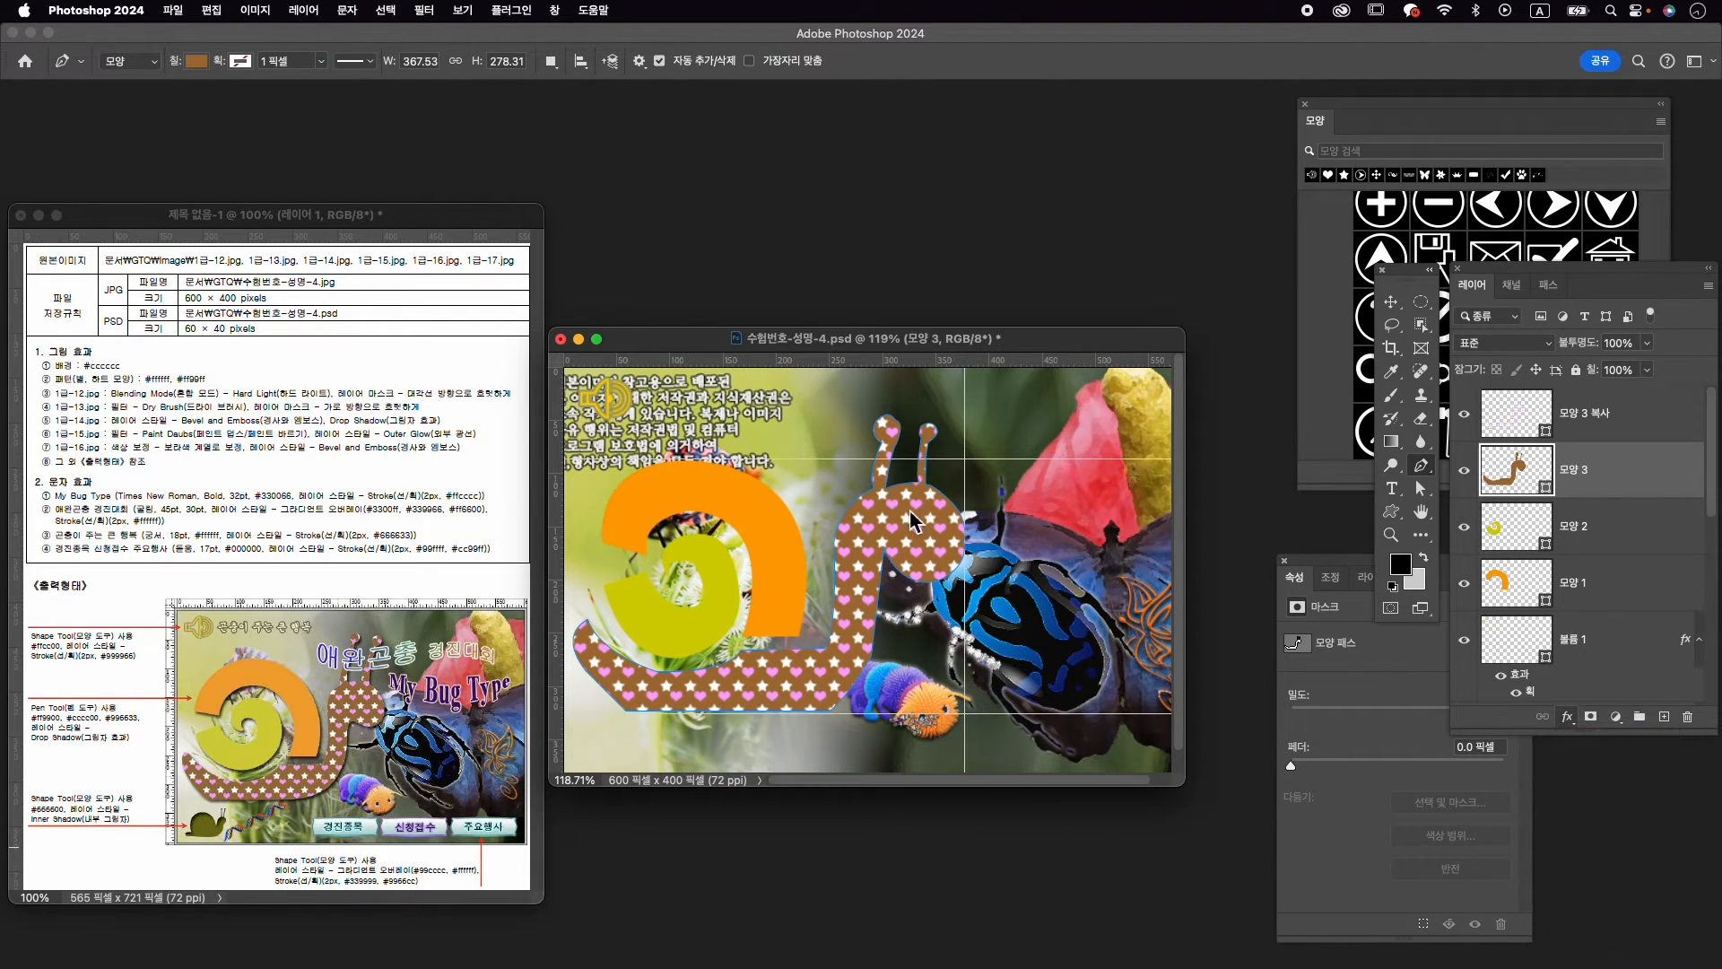
left_click(1615, 524)
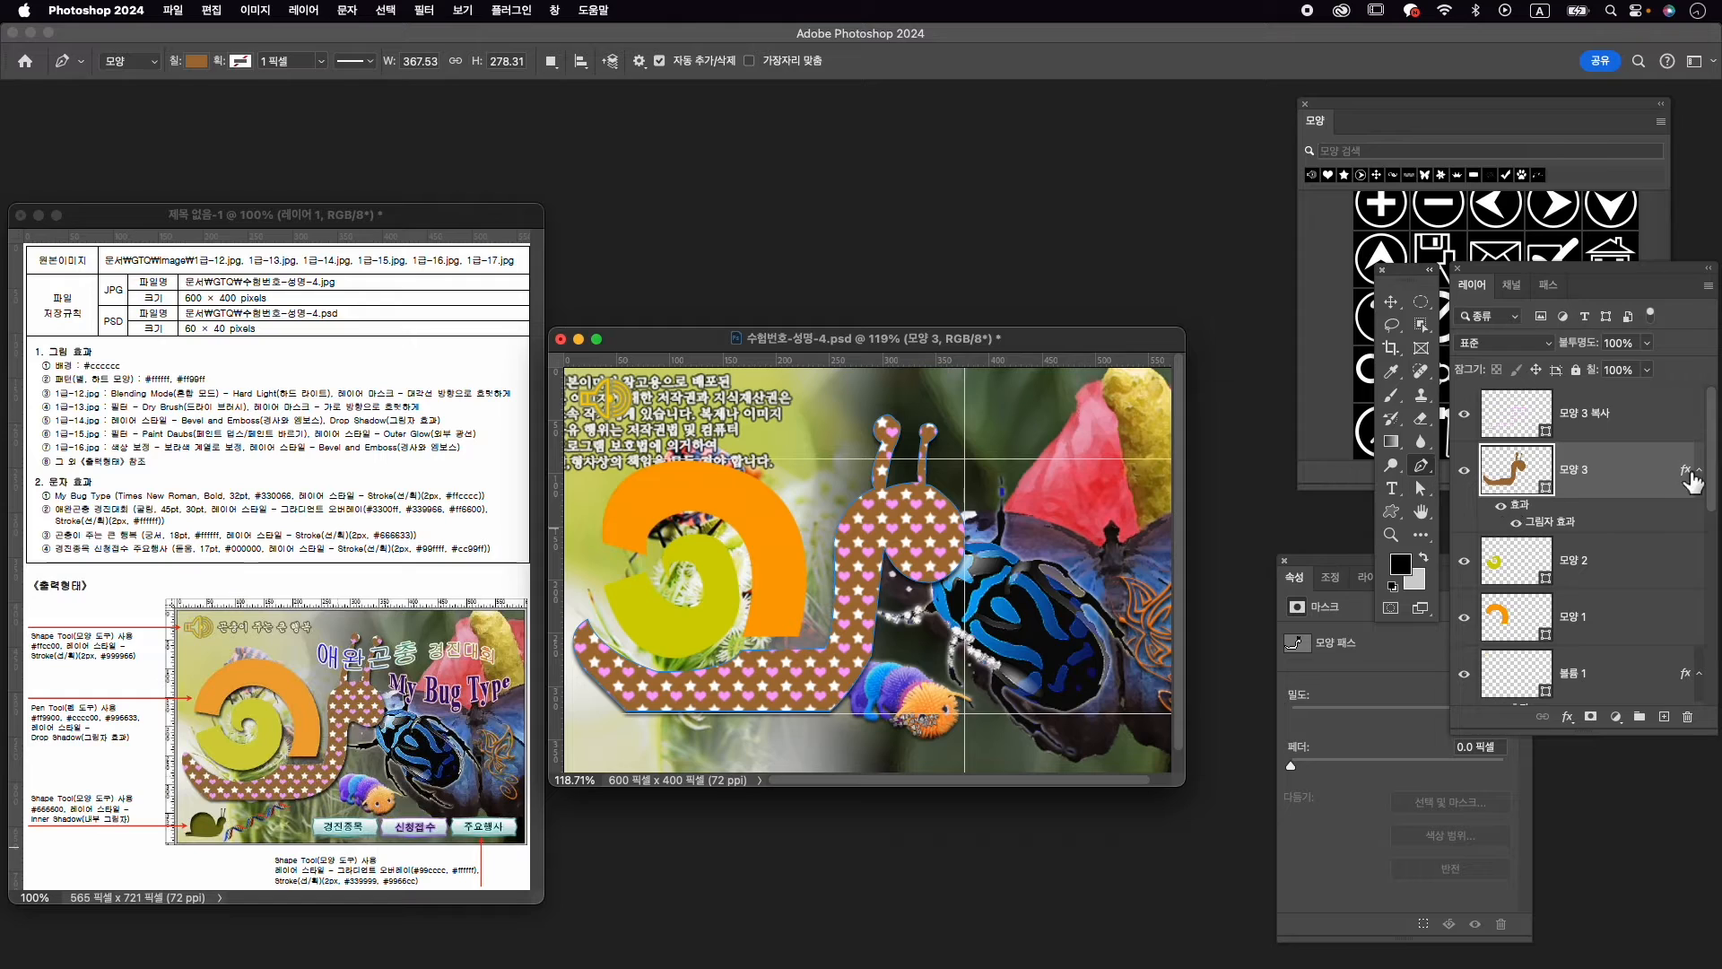
Copy the Drop Shadow from the body layer 모양 3 to the shell layers 모양 2 and 모양 1
left_click(1555, 419)
left_click(1615, 475)
left_click_drag(1554, 529, 1584, 574)
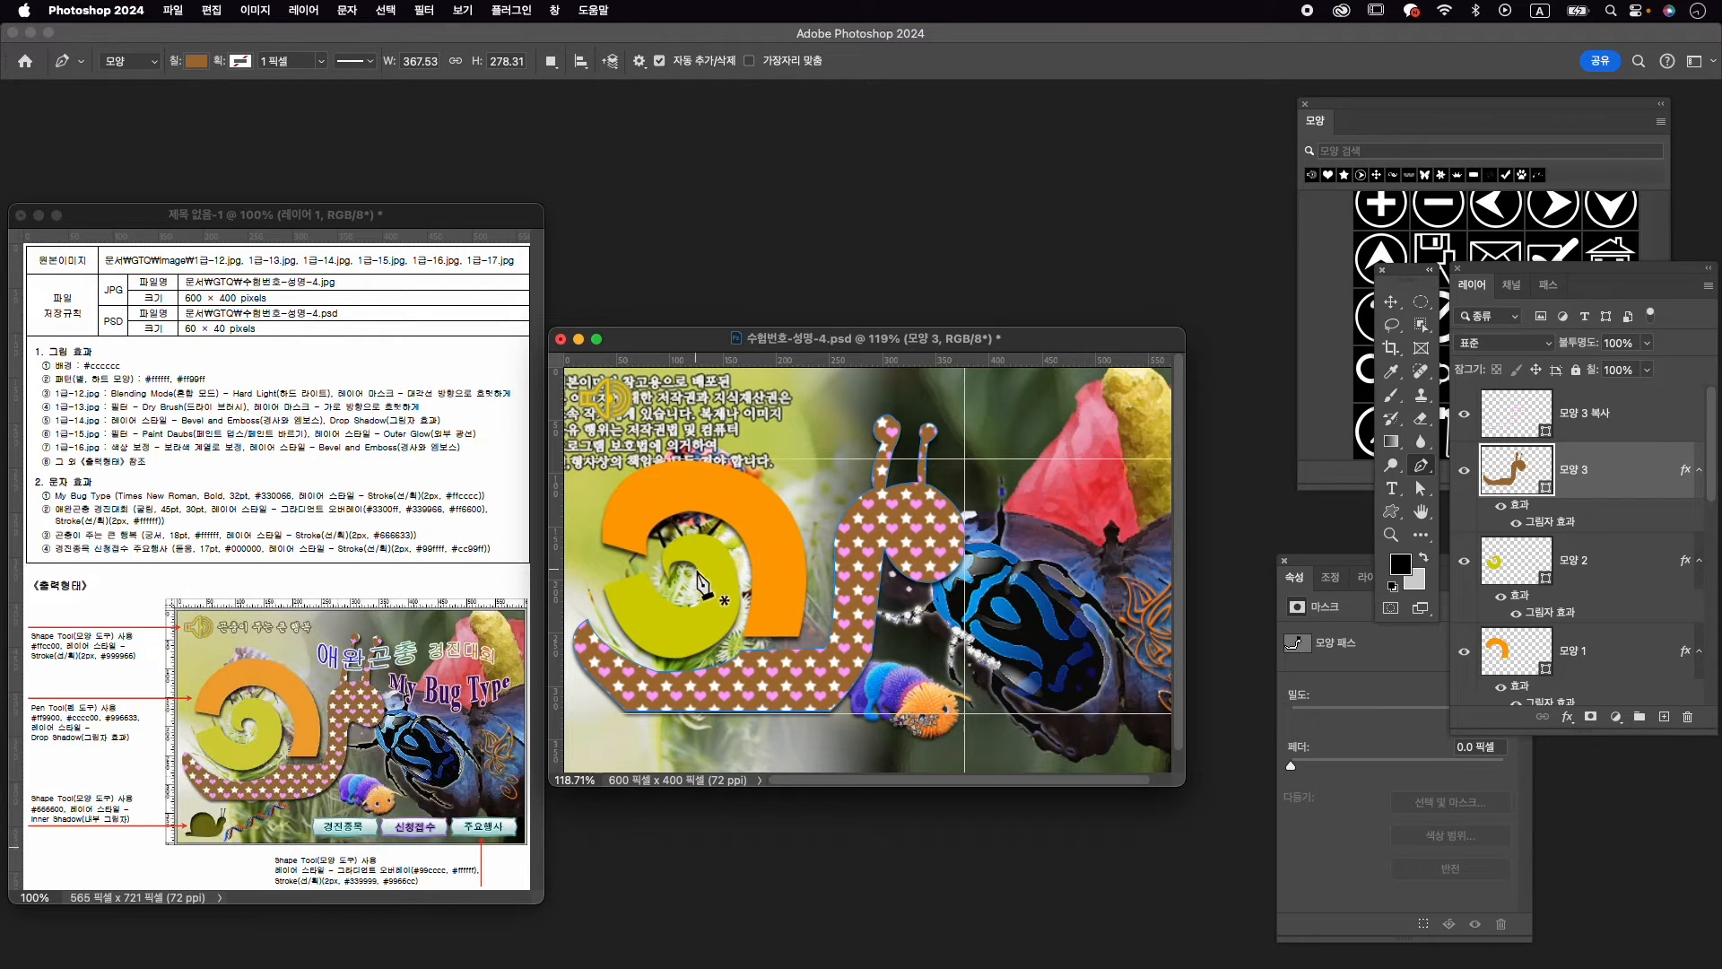
Adjust the inner curl's anchors on the yellow-green spiral layer 모양 2 with the Direct Selection tool
left_click(1586, 570)
key("a")
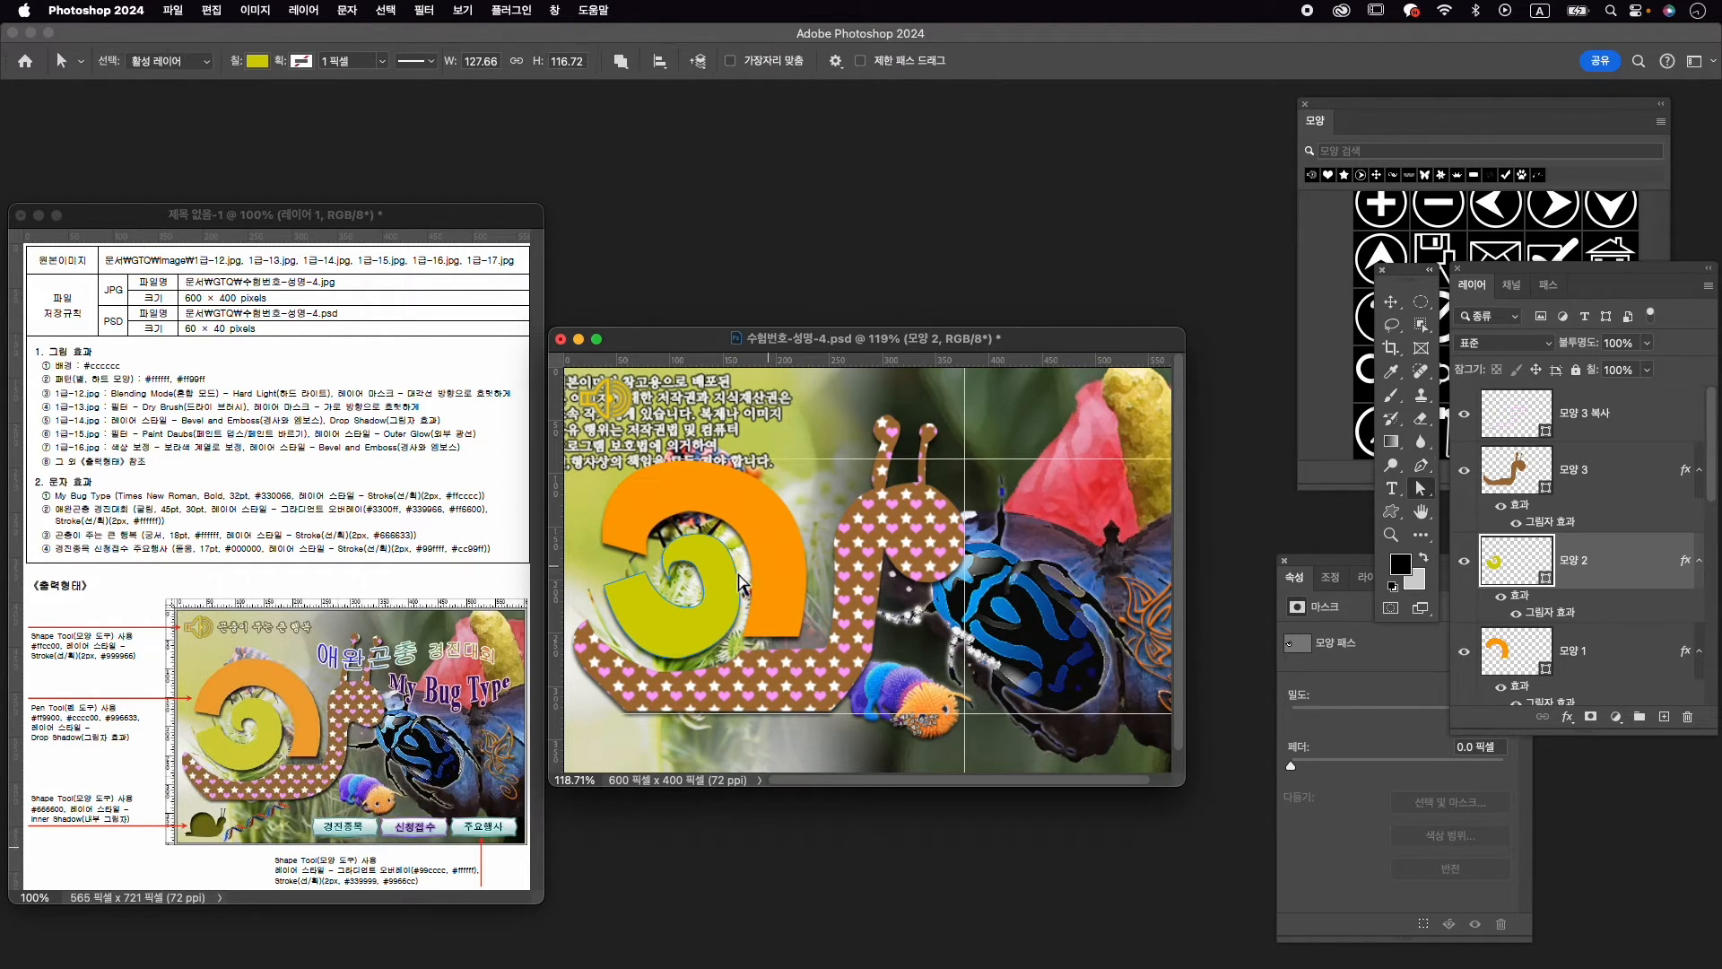
left_click(674, 597)
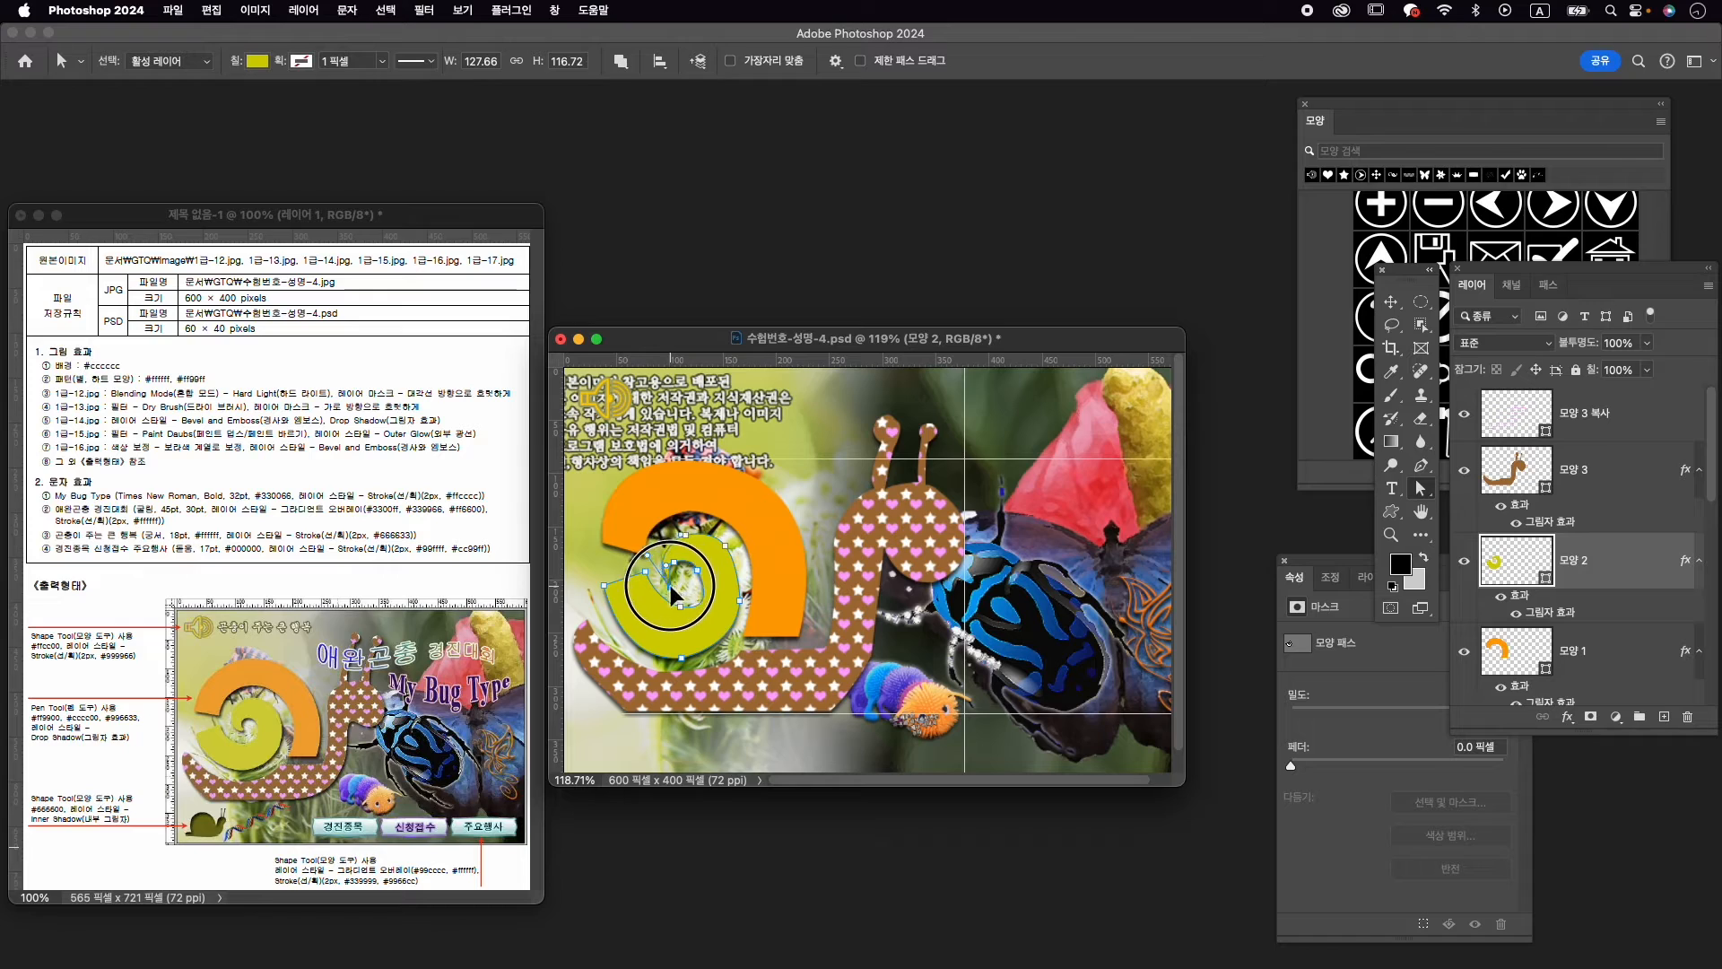
left_click_drag(674, 596, 712, 606)
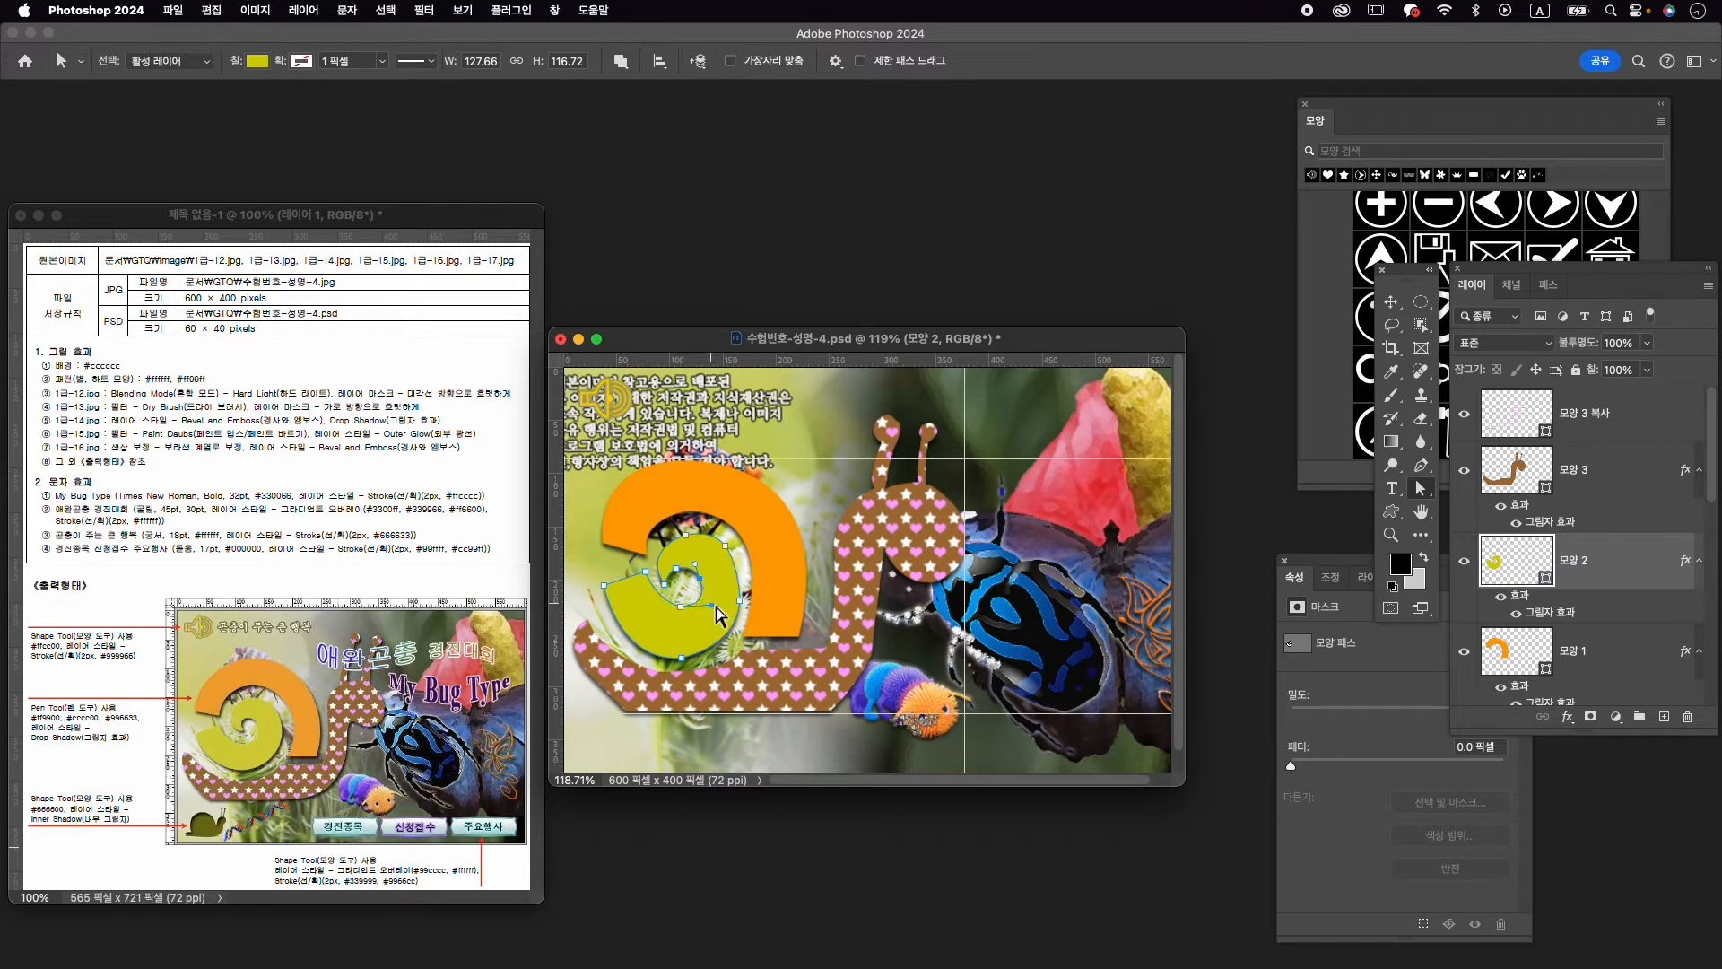
scroll(808, 556, "down", 1)
scroll(812, 567, "down", 5)
Search the shape library for 달팽이 and draw that snail about 70 × 48 px in the canvas's lower-left corner, above 모양 3 복사
key("v")
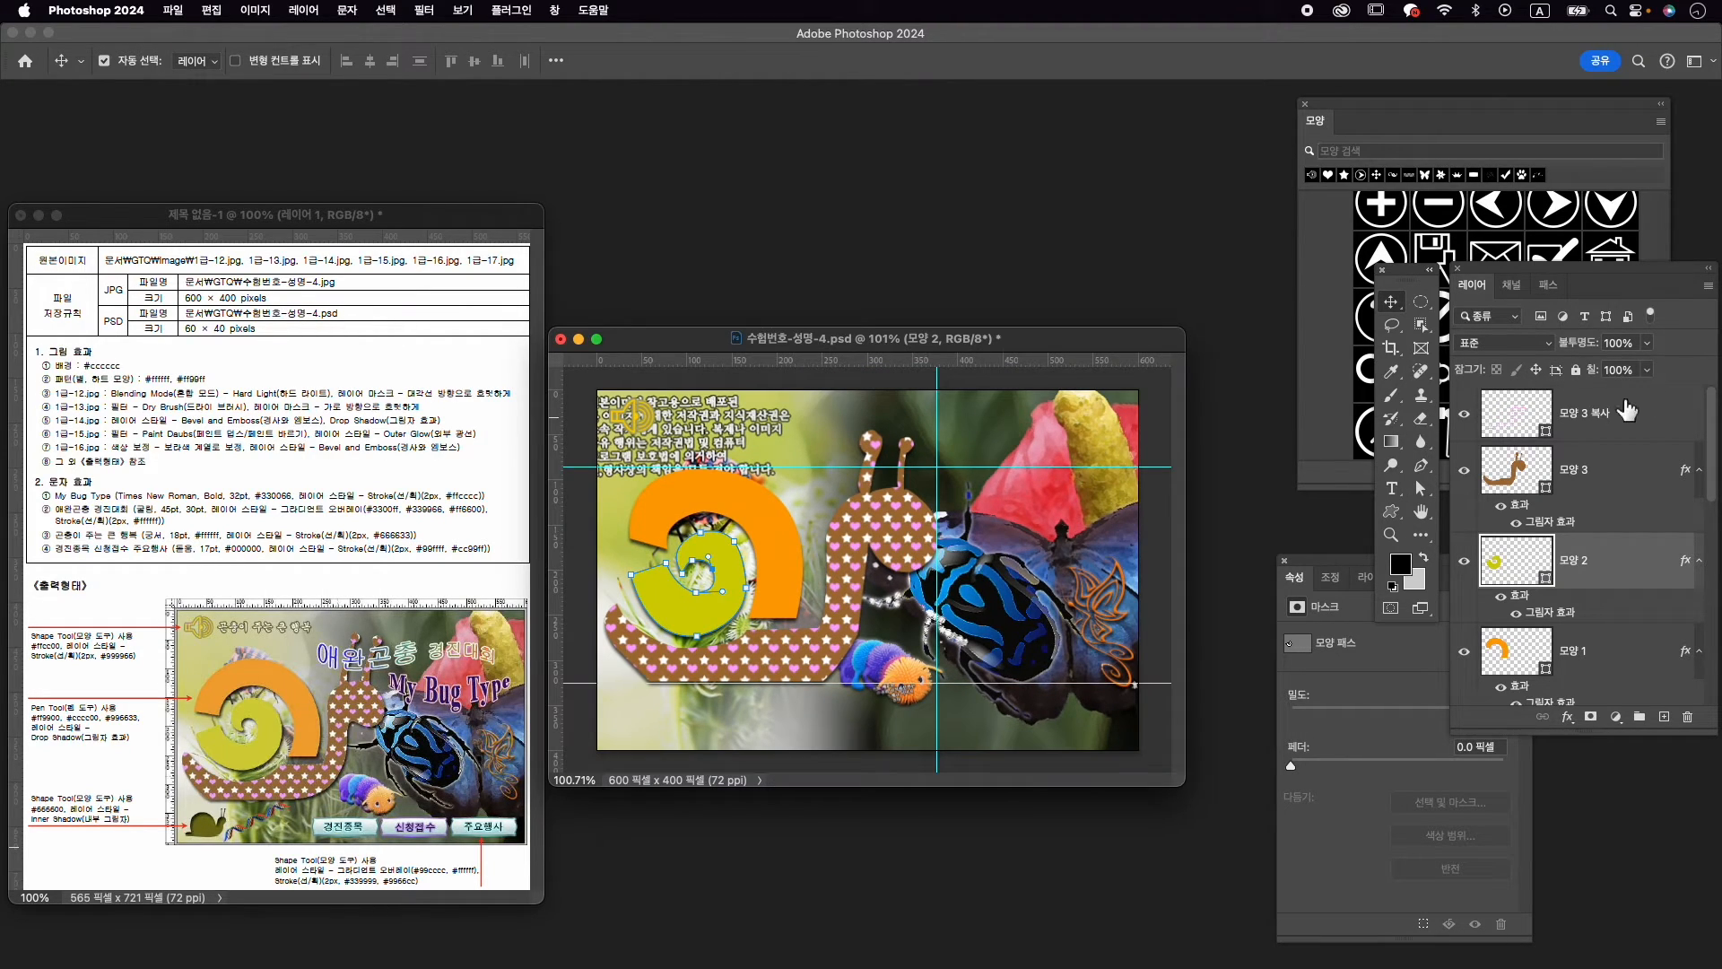
left_click(741, 528)
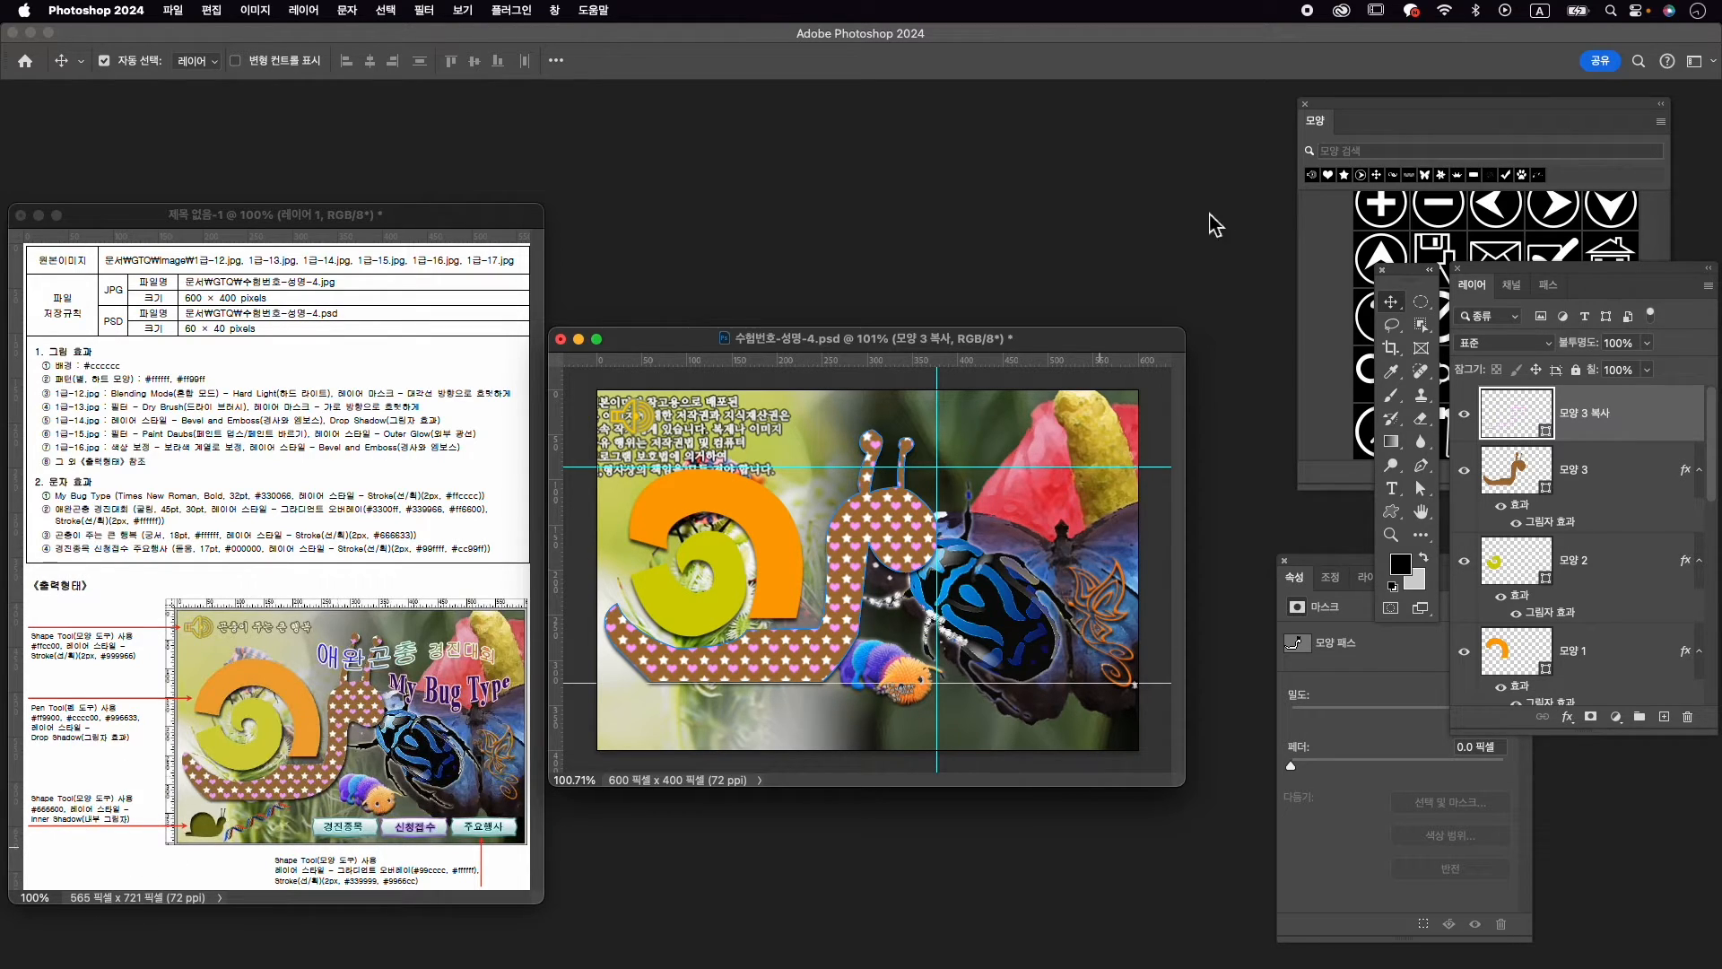
left_click(1411, 152)
type("ekf")
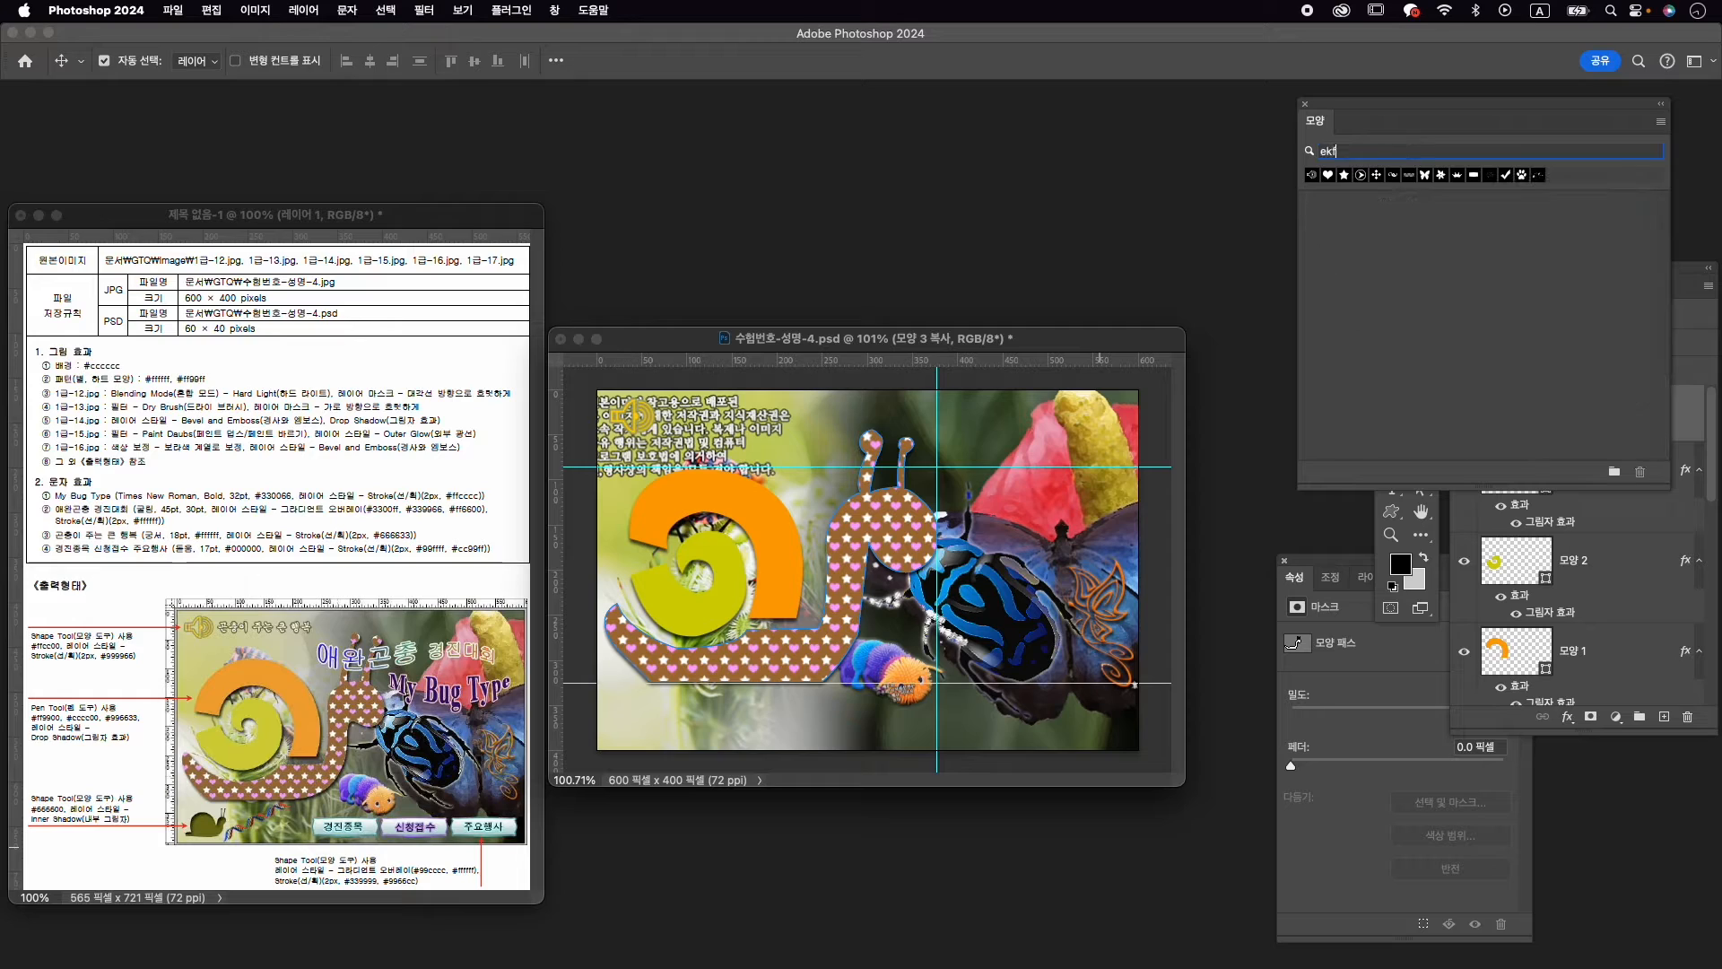
key("BackSpace")
key("BackSpace")
key("Caps_Lock")
type("달팽이")
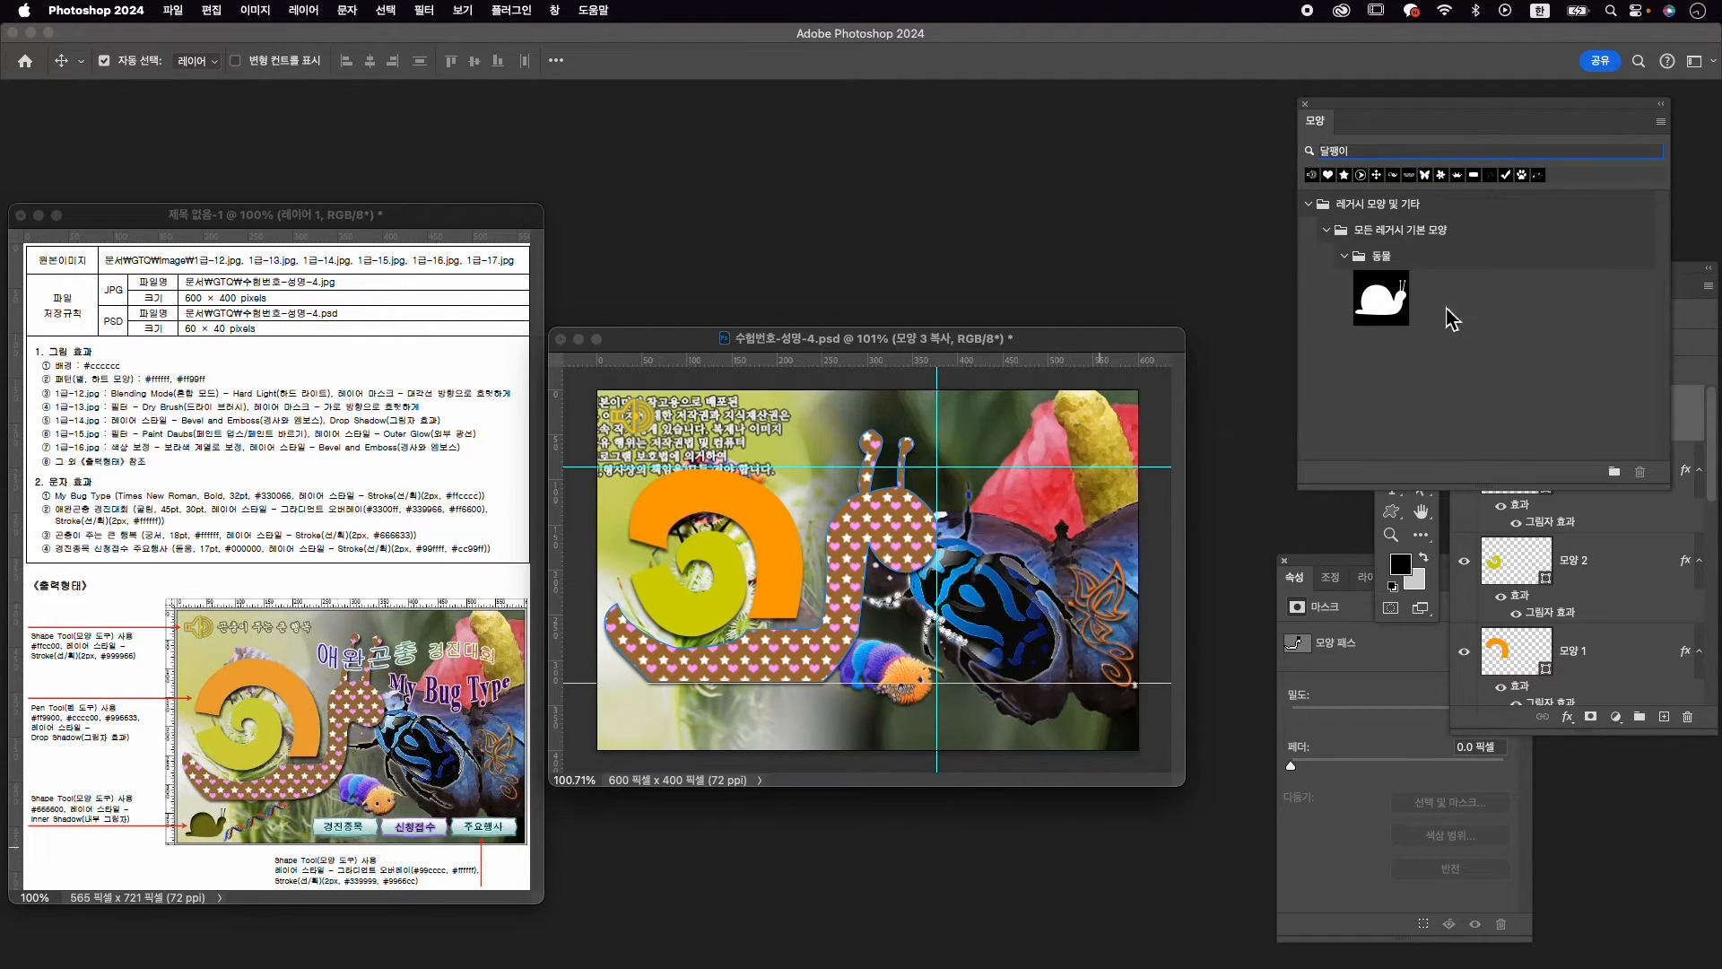
left_click(1382, 298)
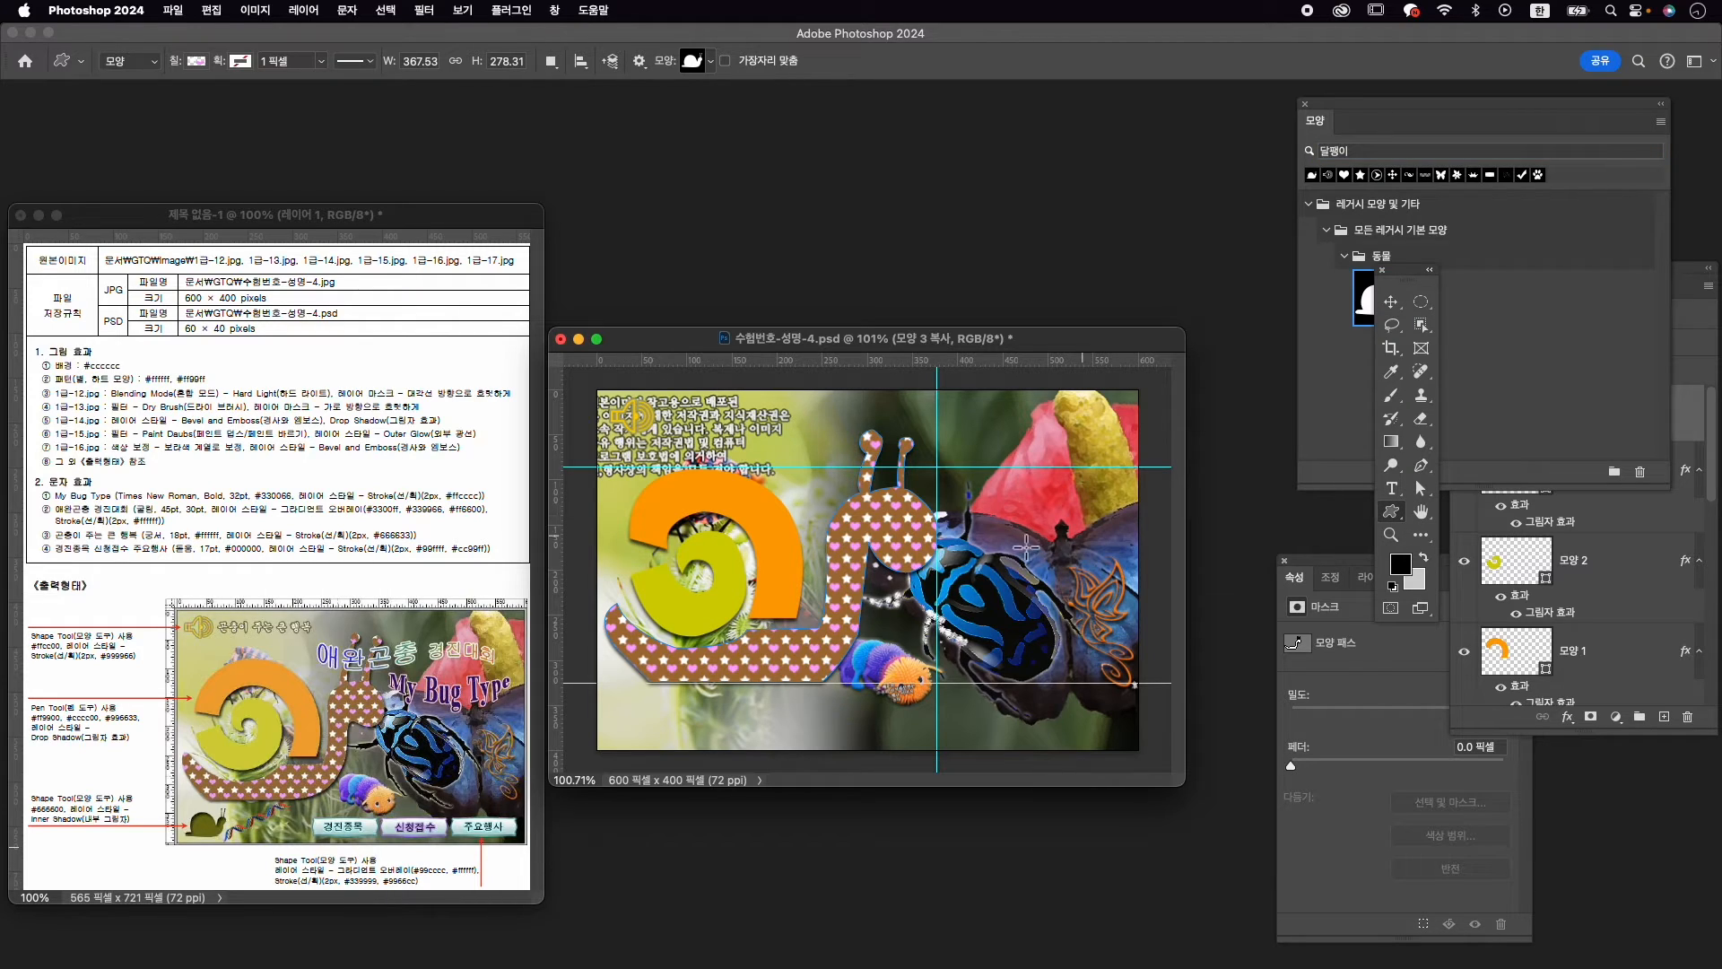
left_click_drag(613, 708, 674, 755)
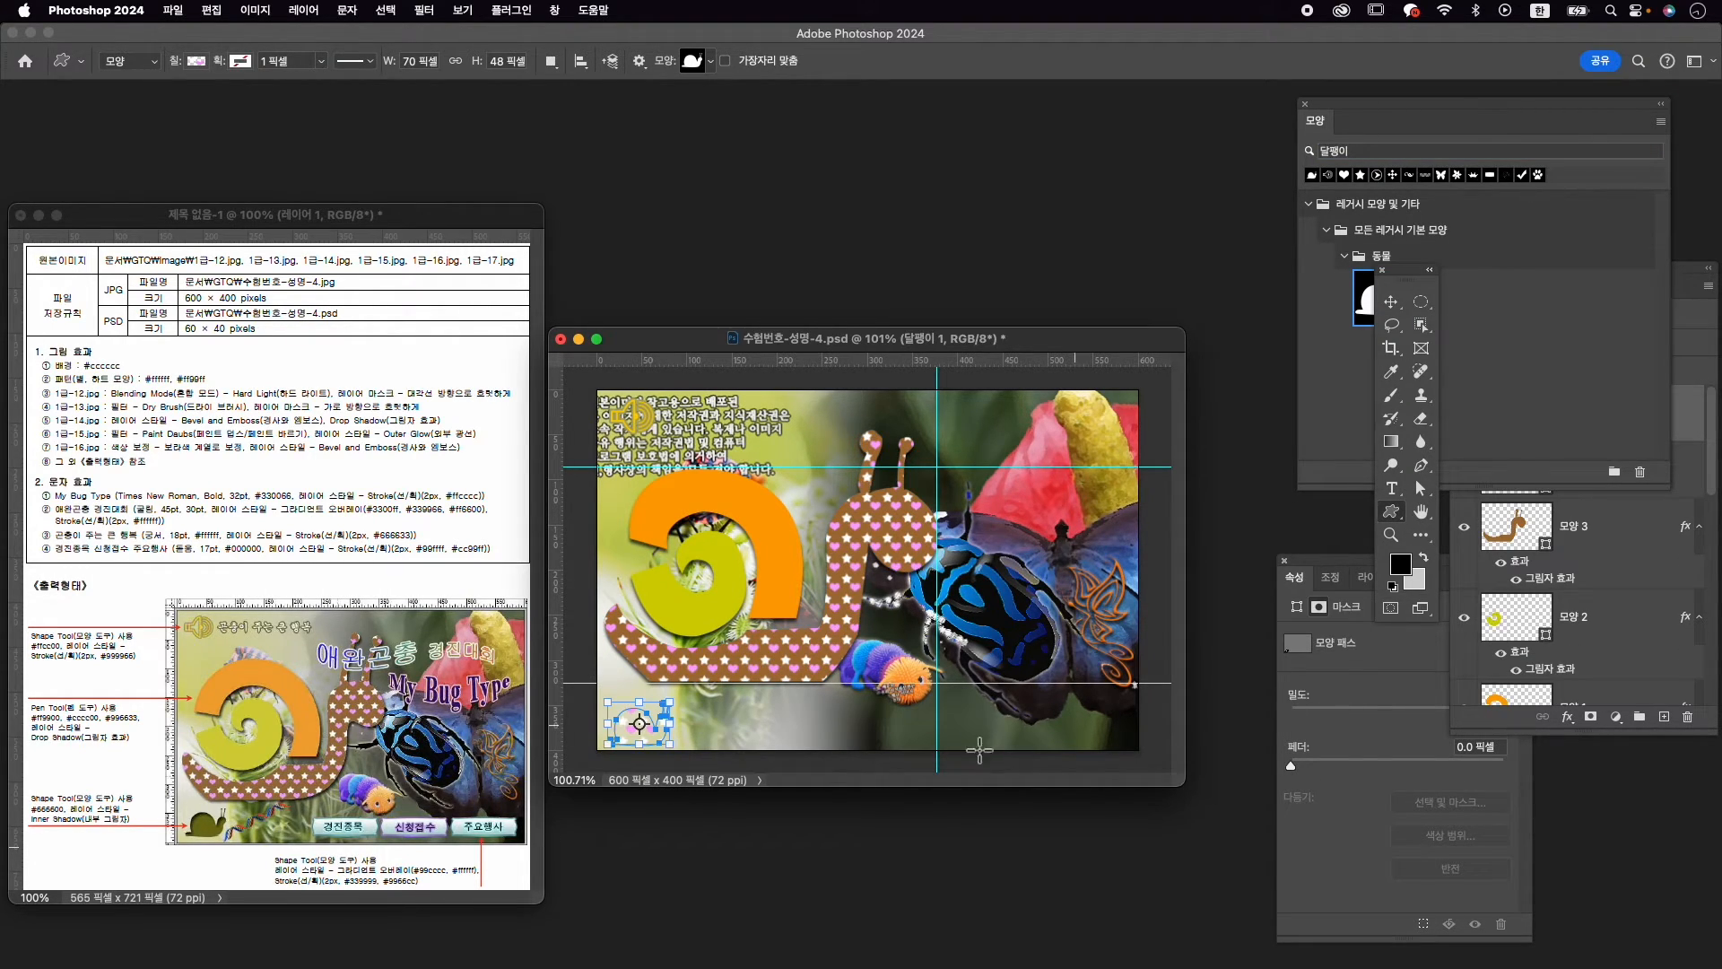
Set the small snail shape's fill to the solid color #666600
left_click(195, 61)
left_click(134, 99)
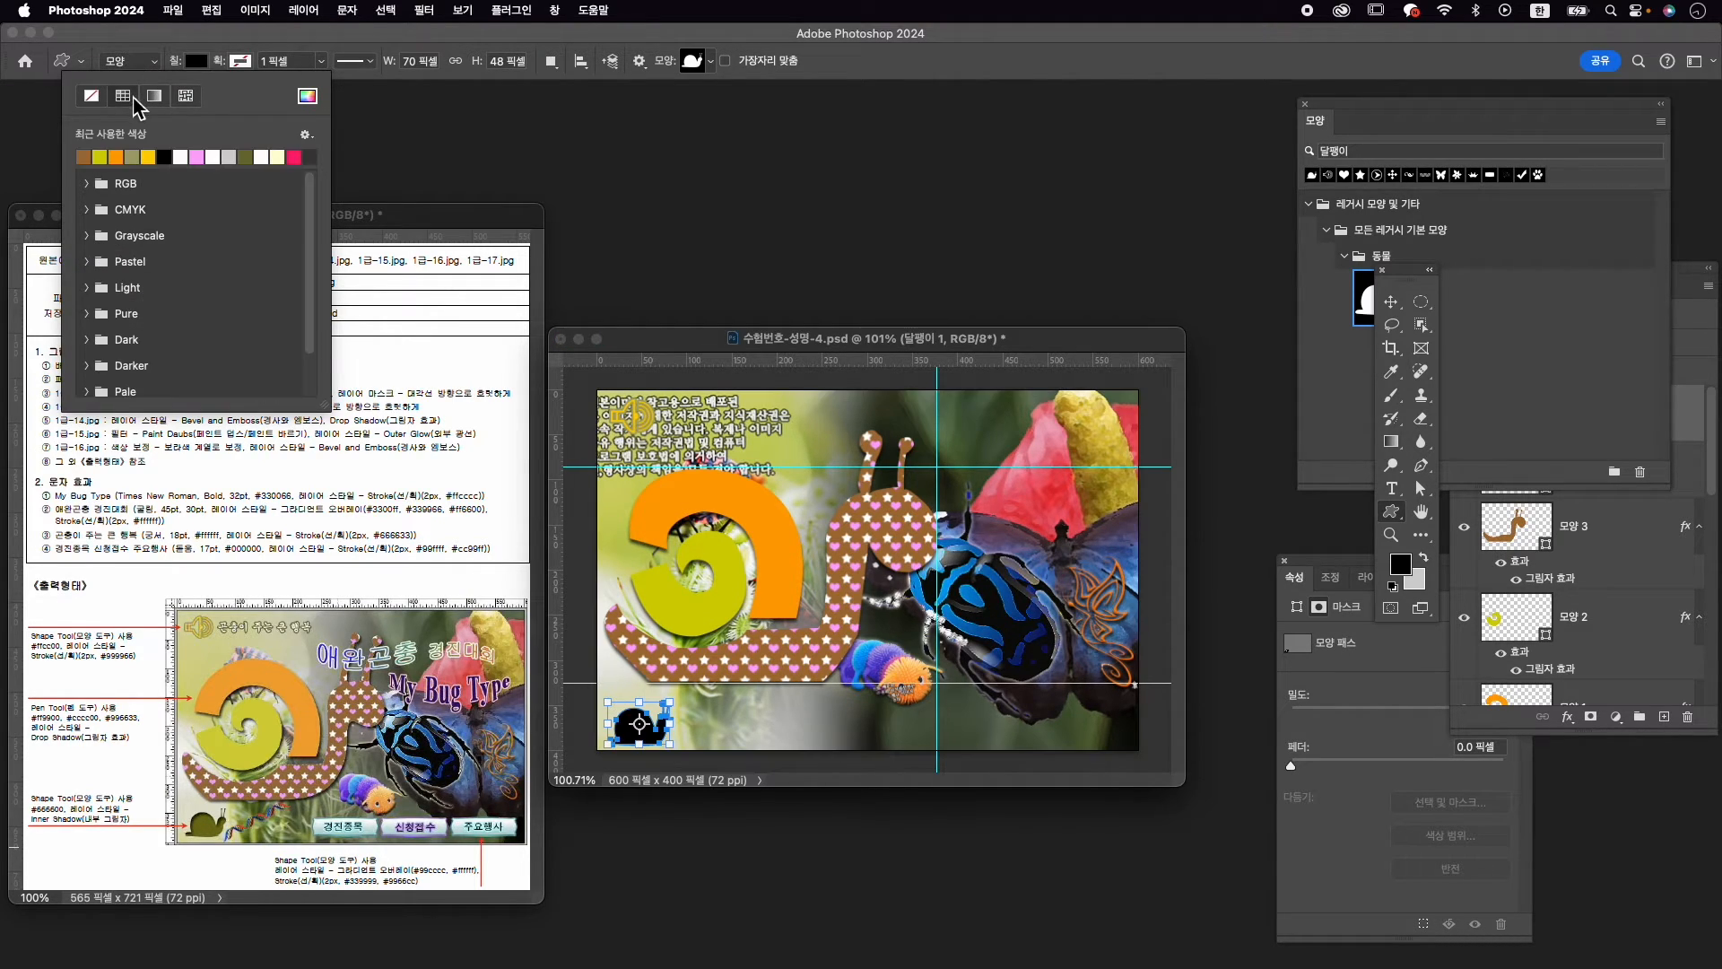
left_click(308, 98)
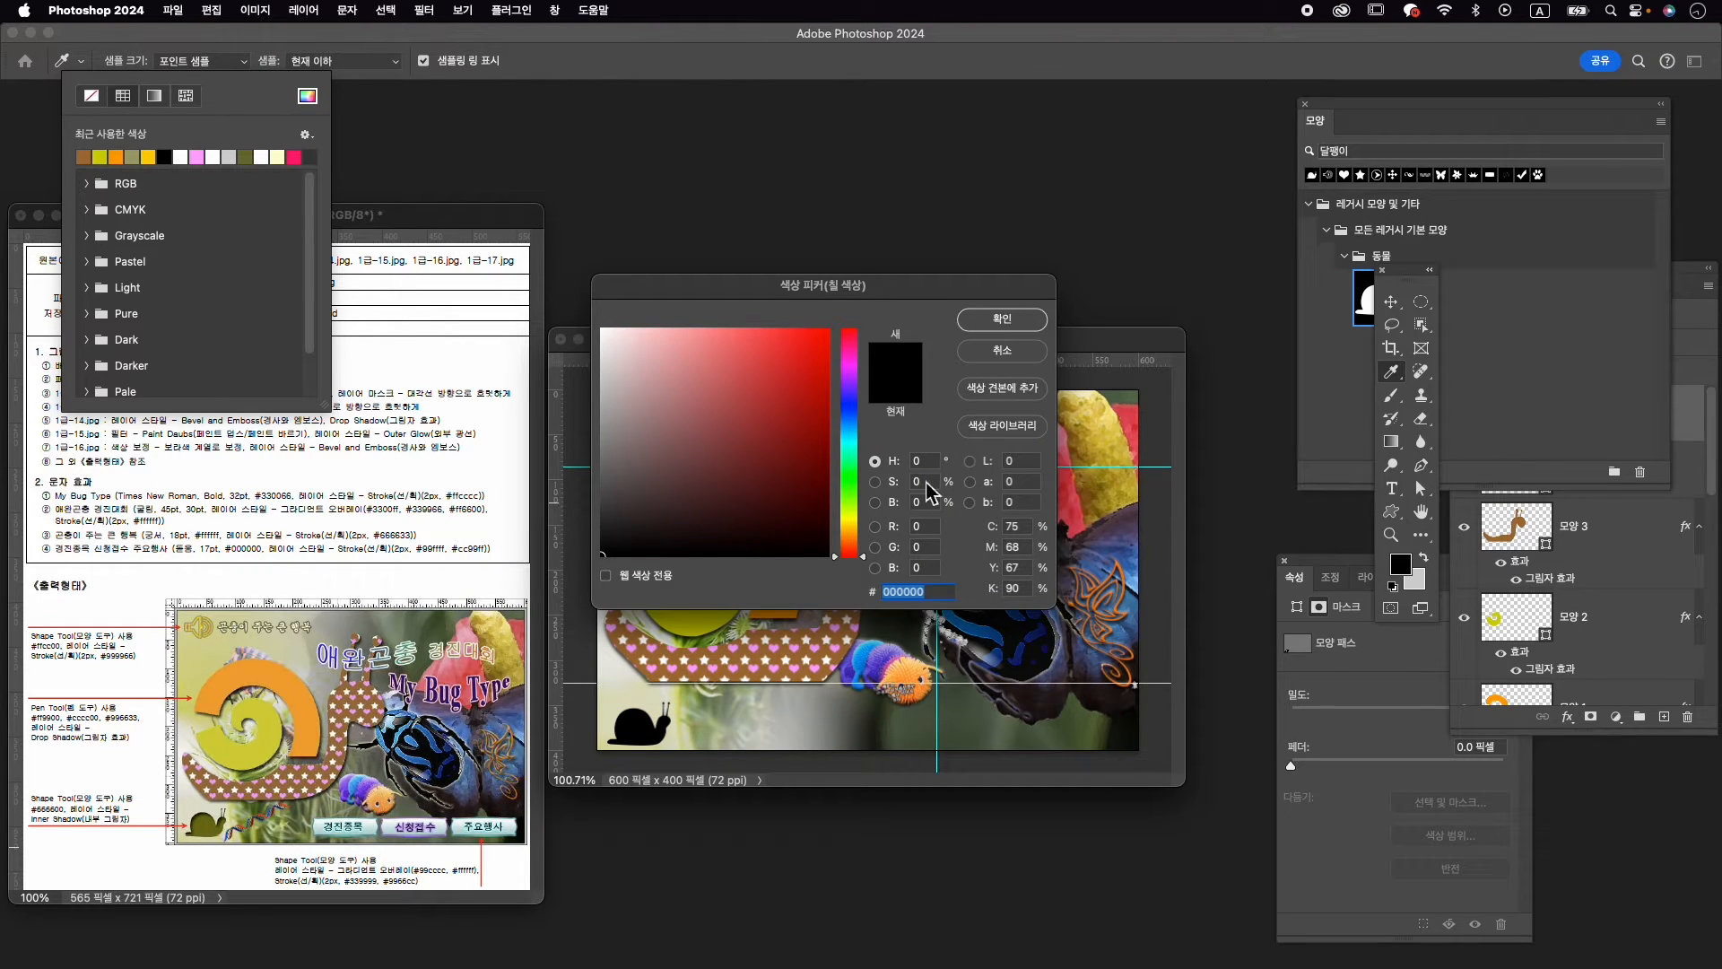
type("6666")
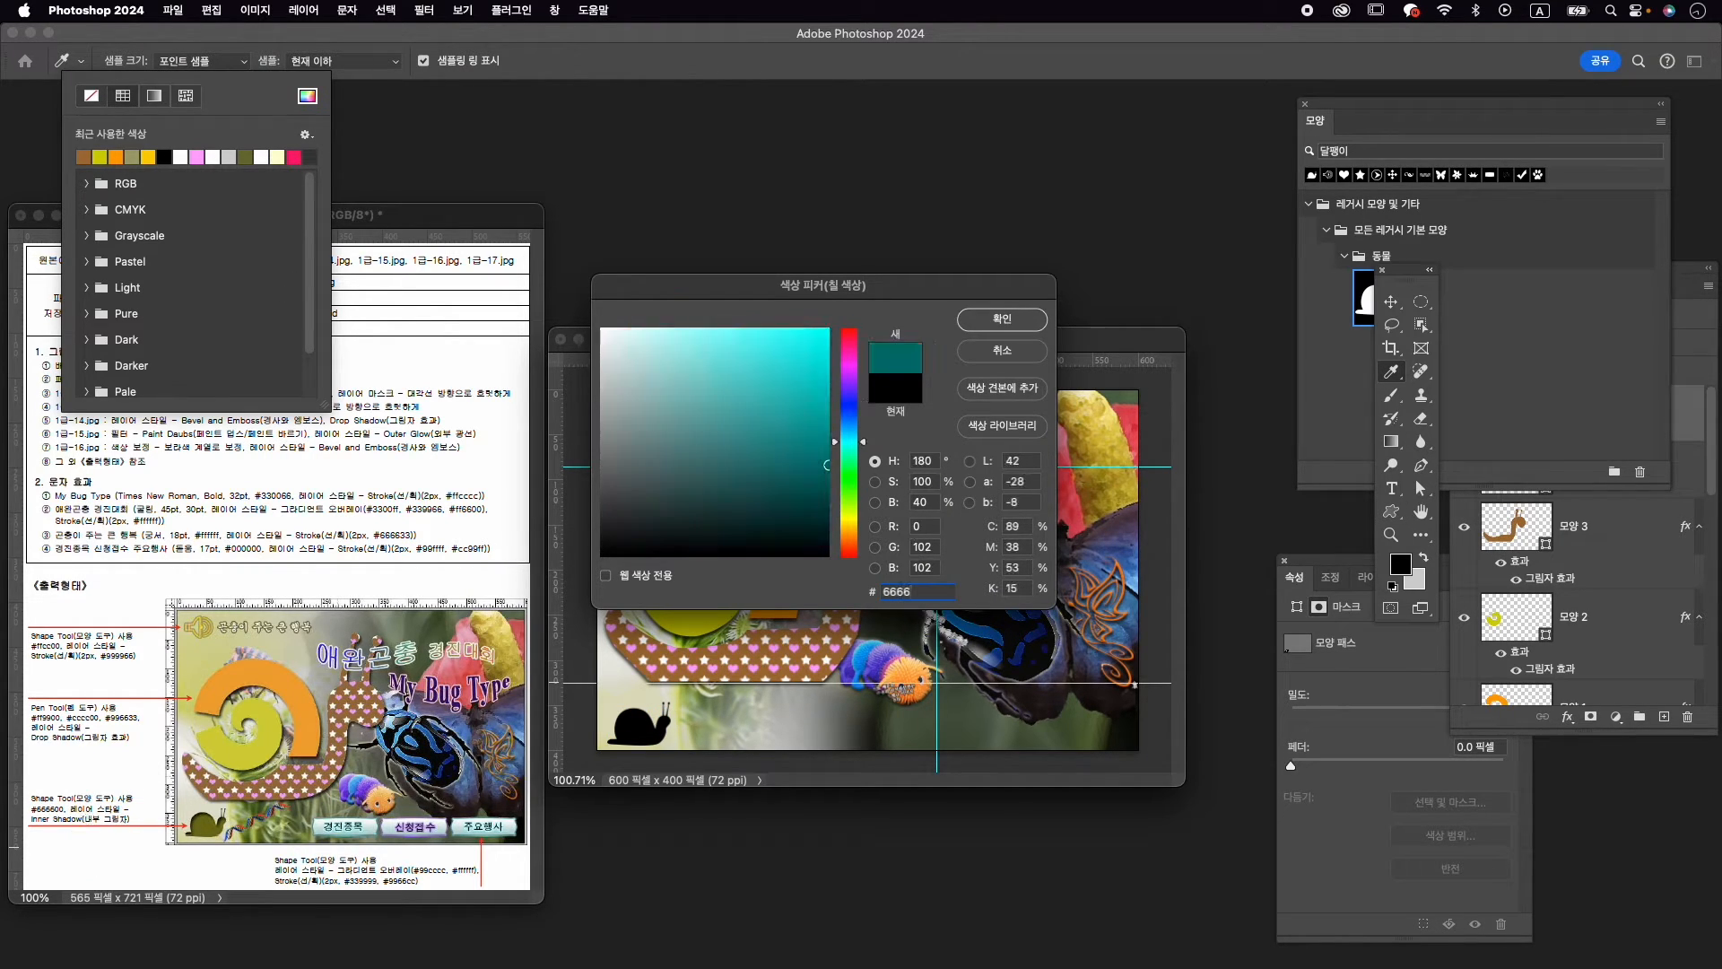
type("00")
key("Return")
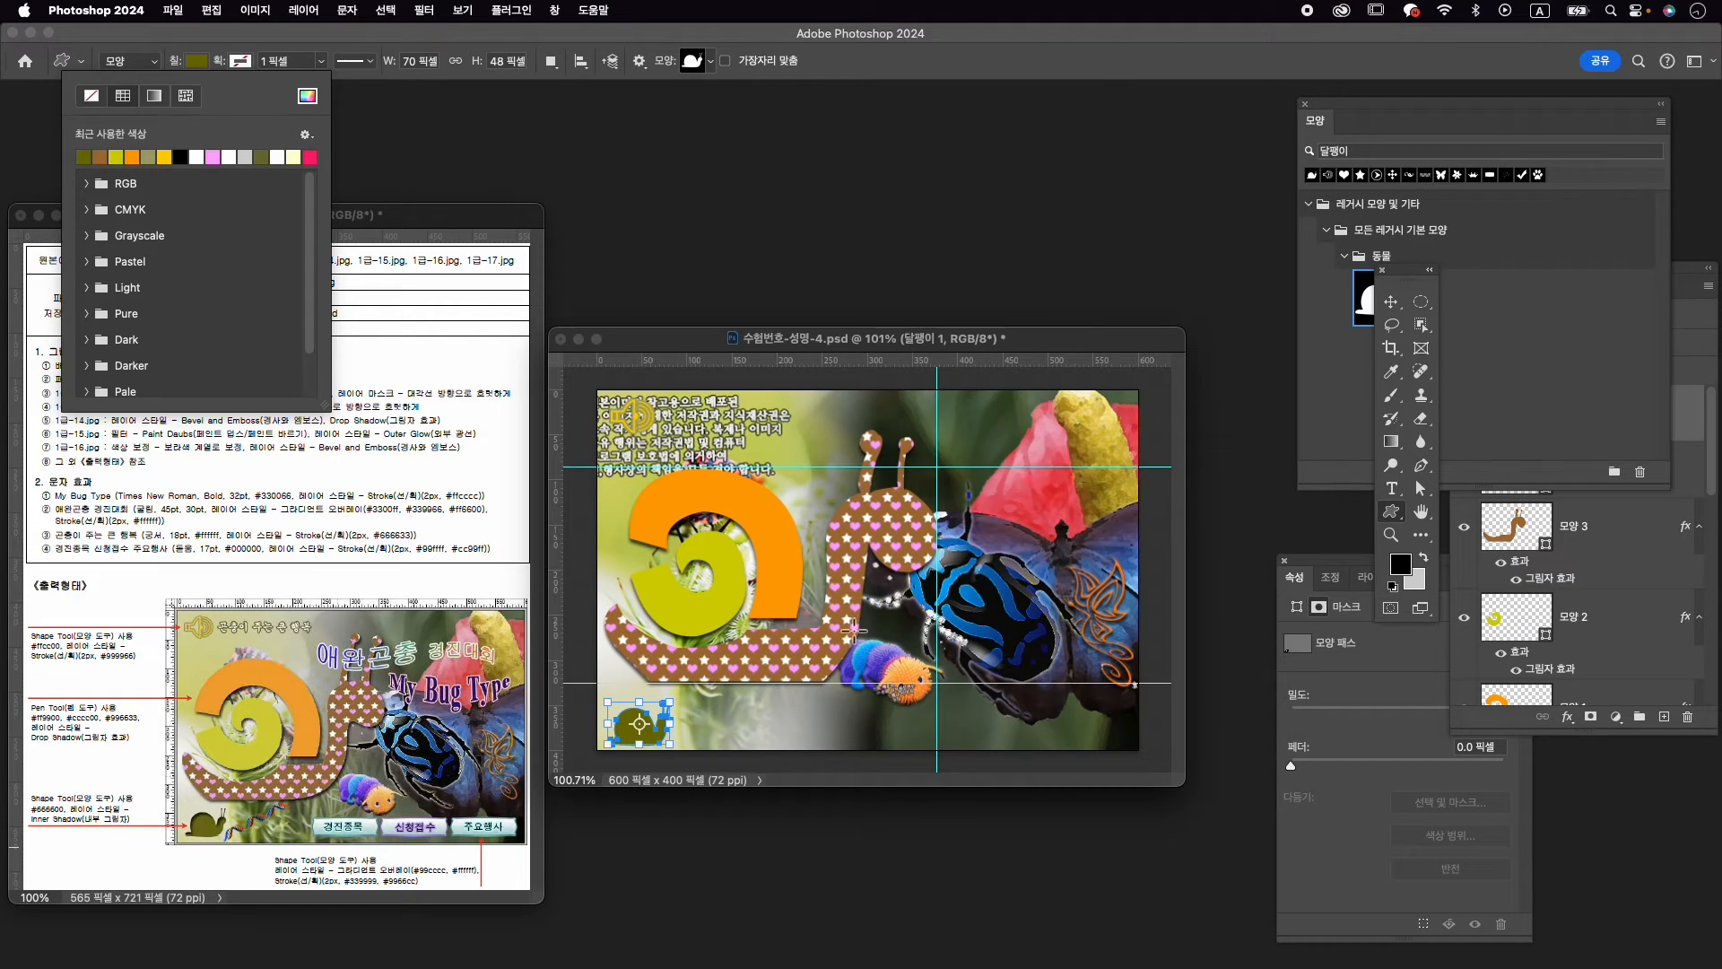
Add an Inner Shadow to the small snail layer 달팽이 1
left_click(1570, 718)
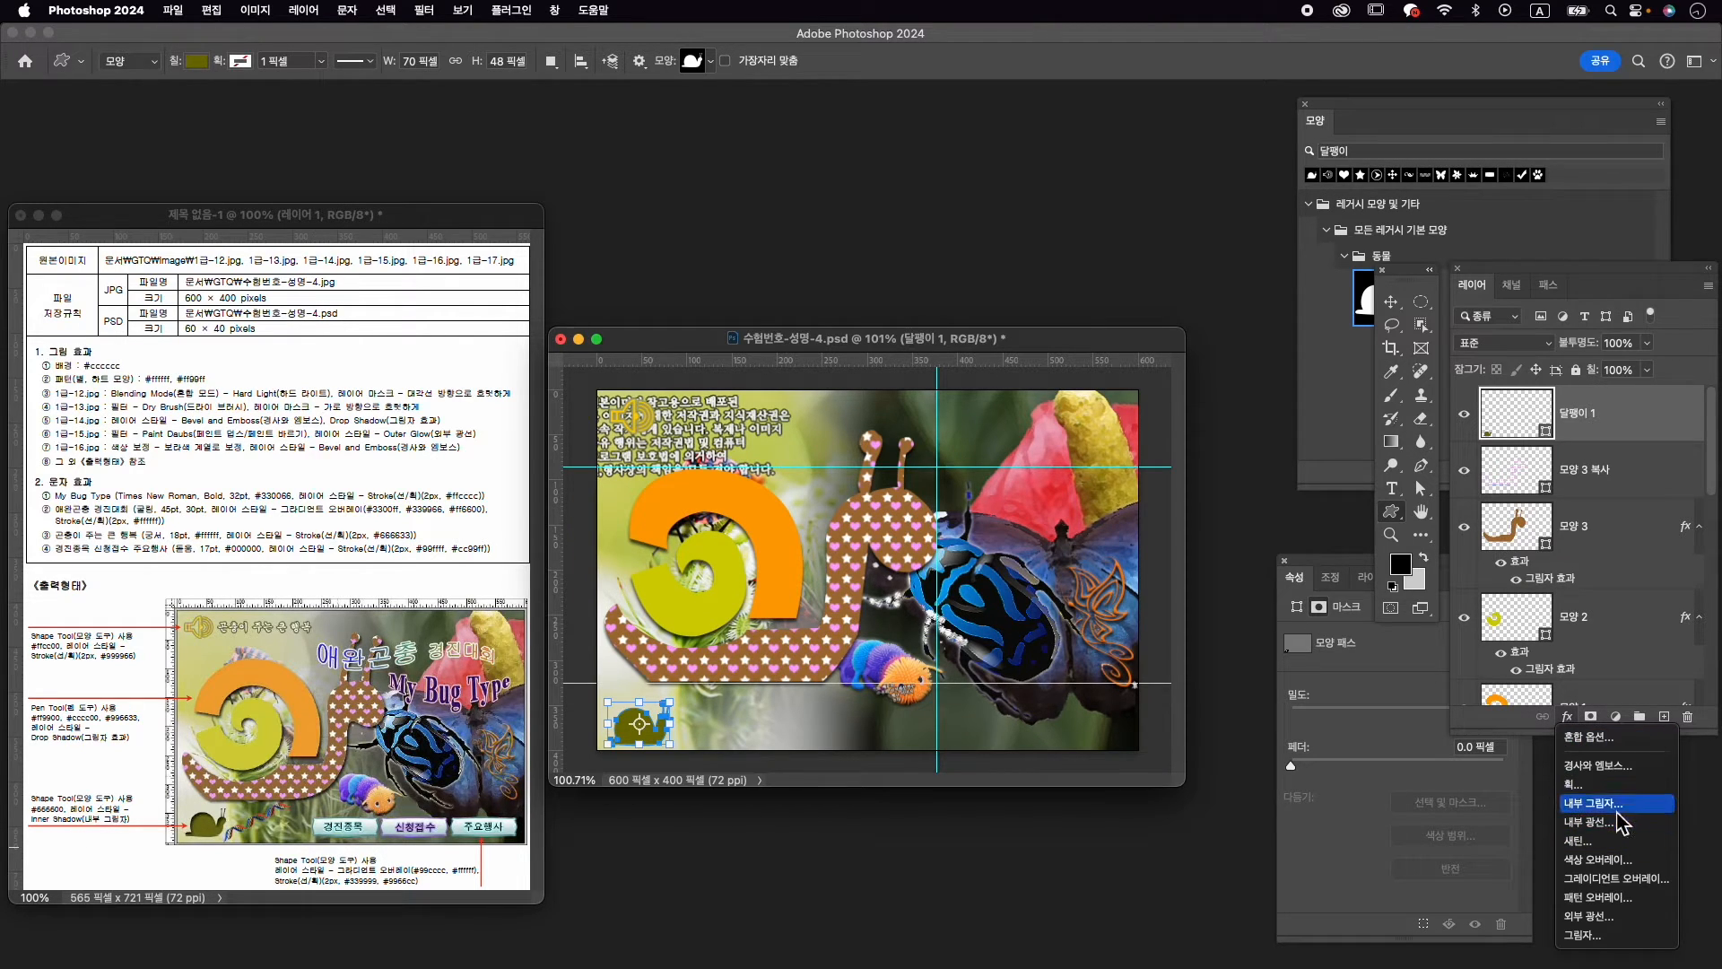
left_click(1599, 803)
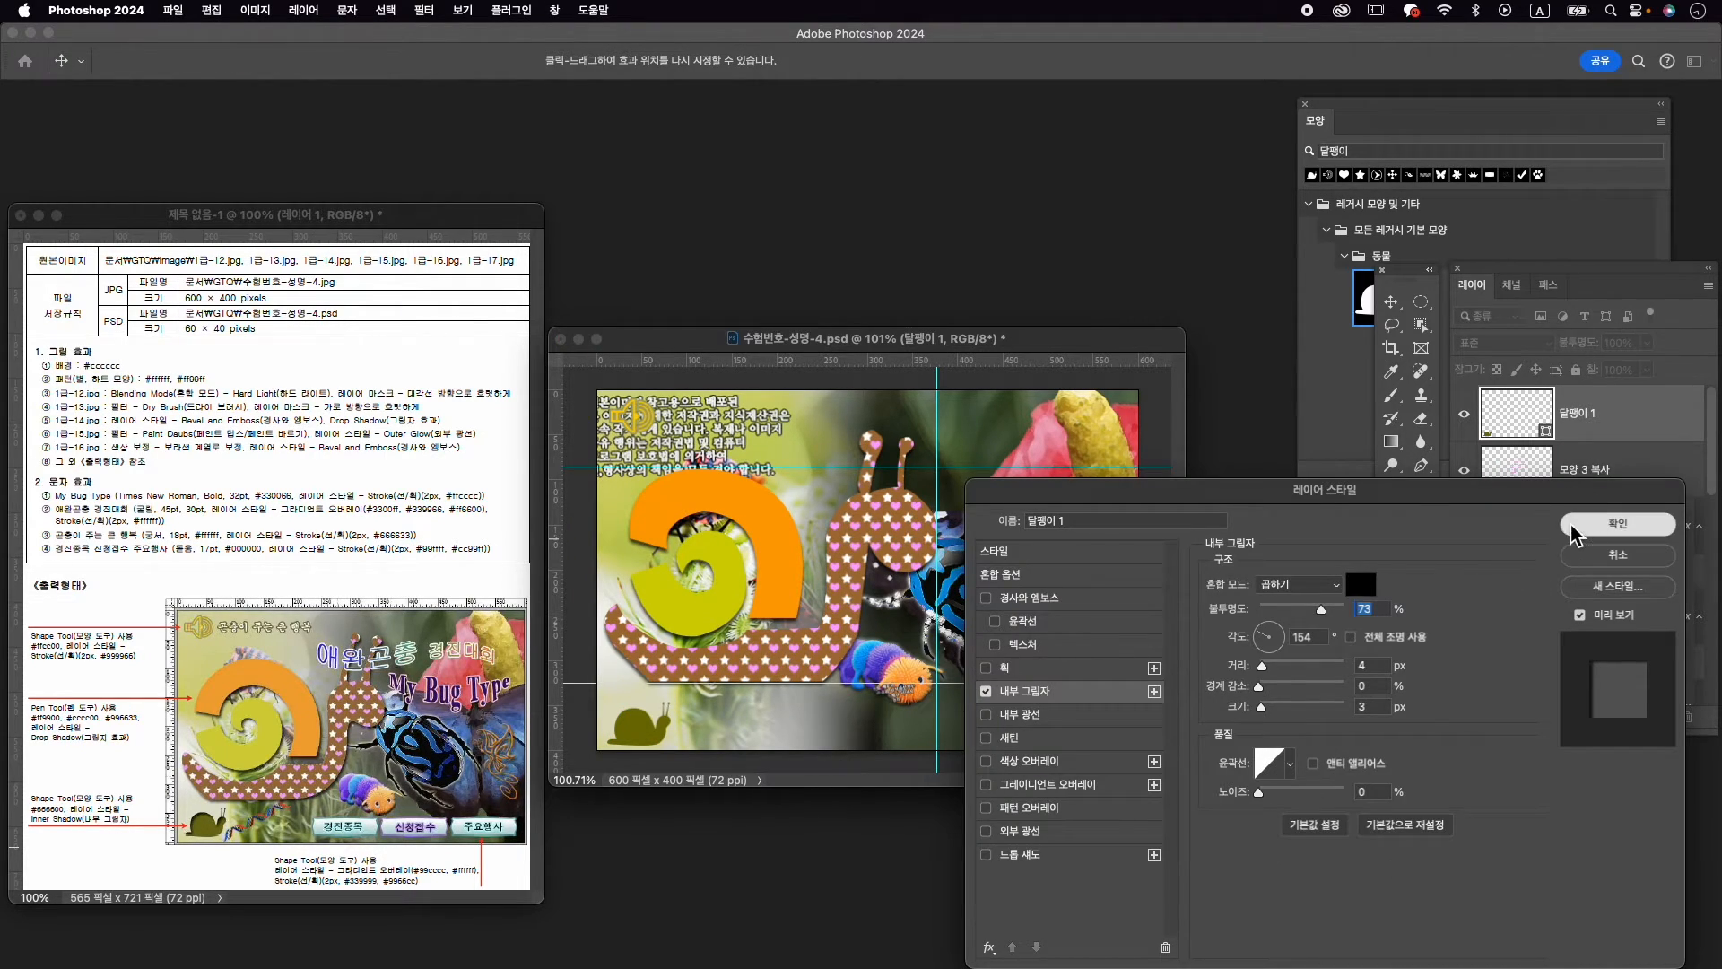
left_click(1611, 524)
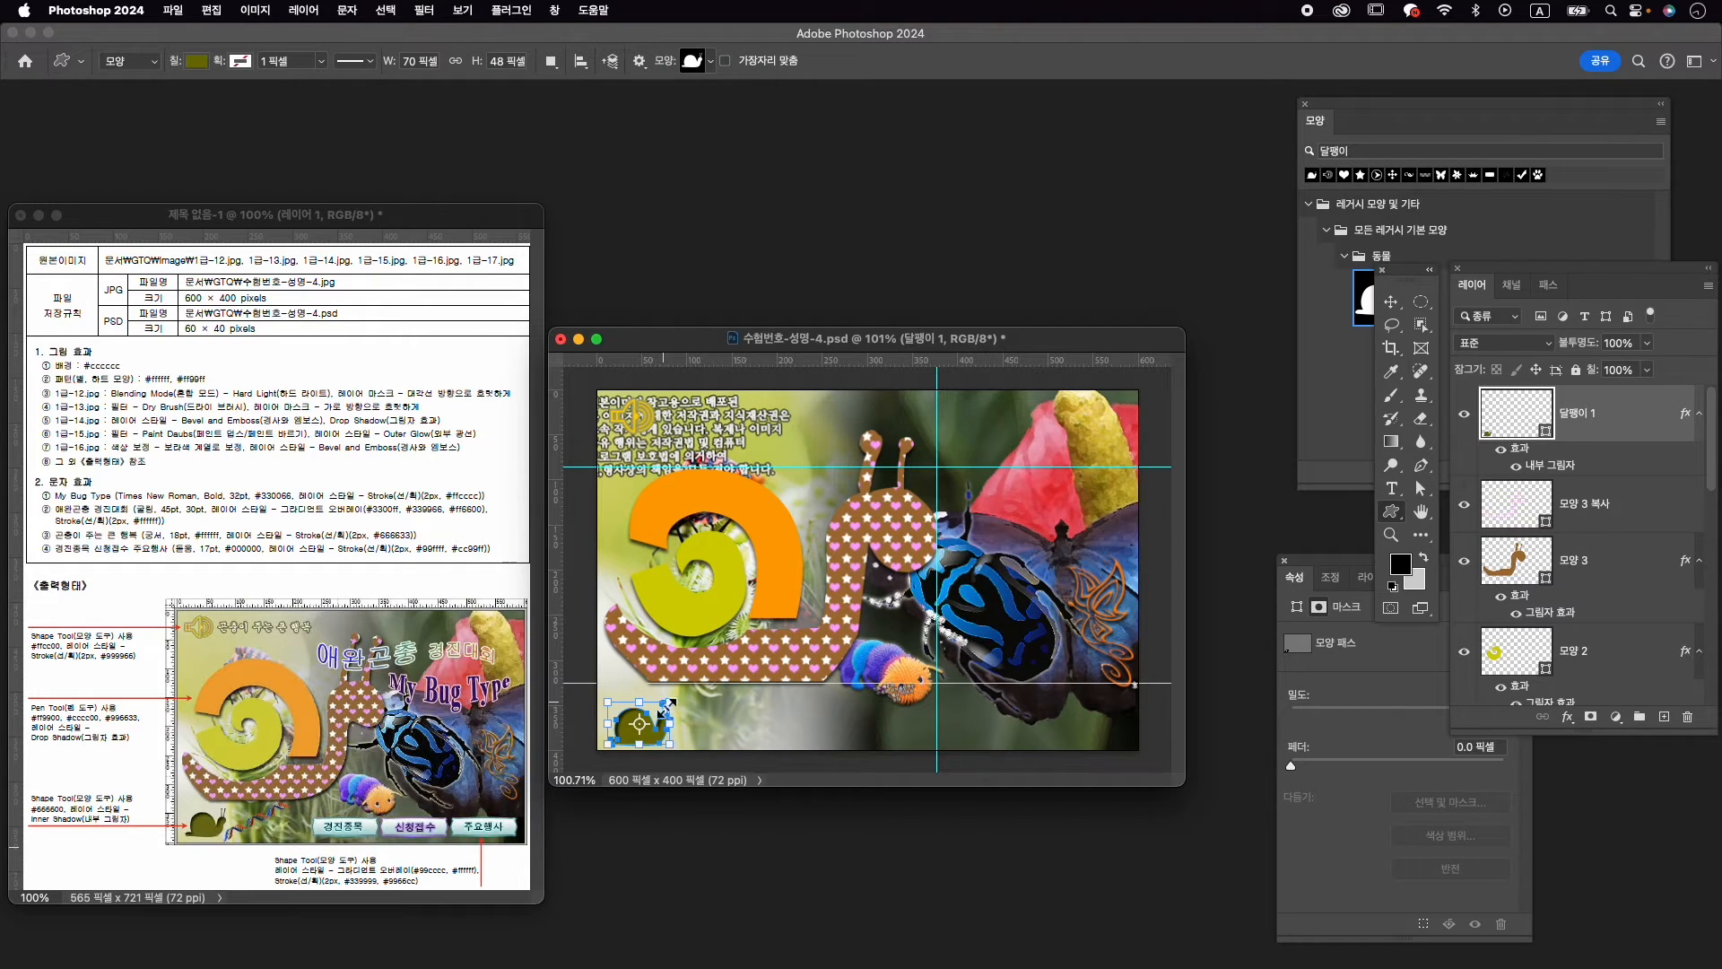
key("v")
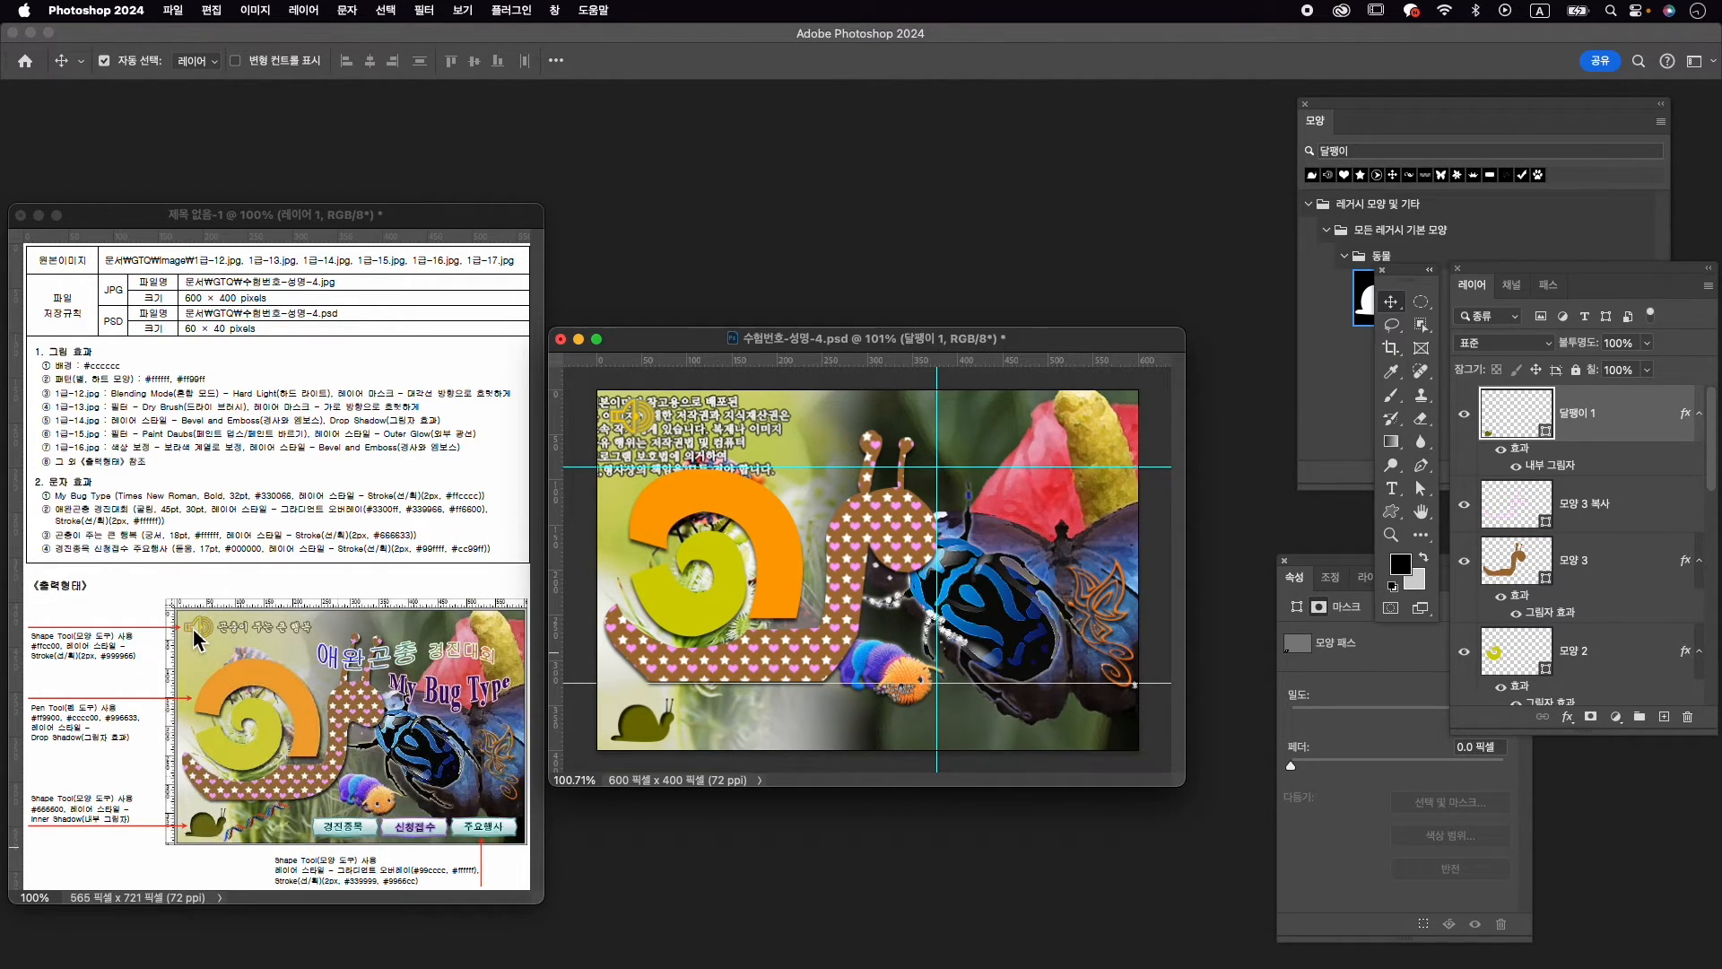
Open 1급-17.jpg from the Image folder and place its window above the composite
key("super+o")
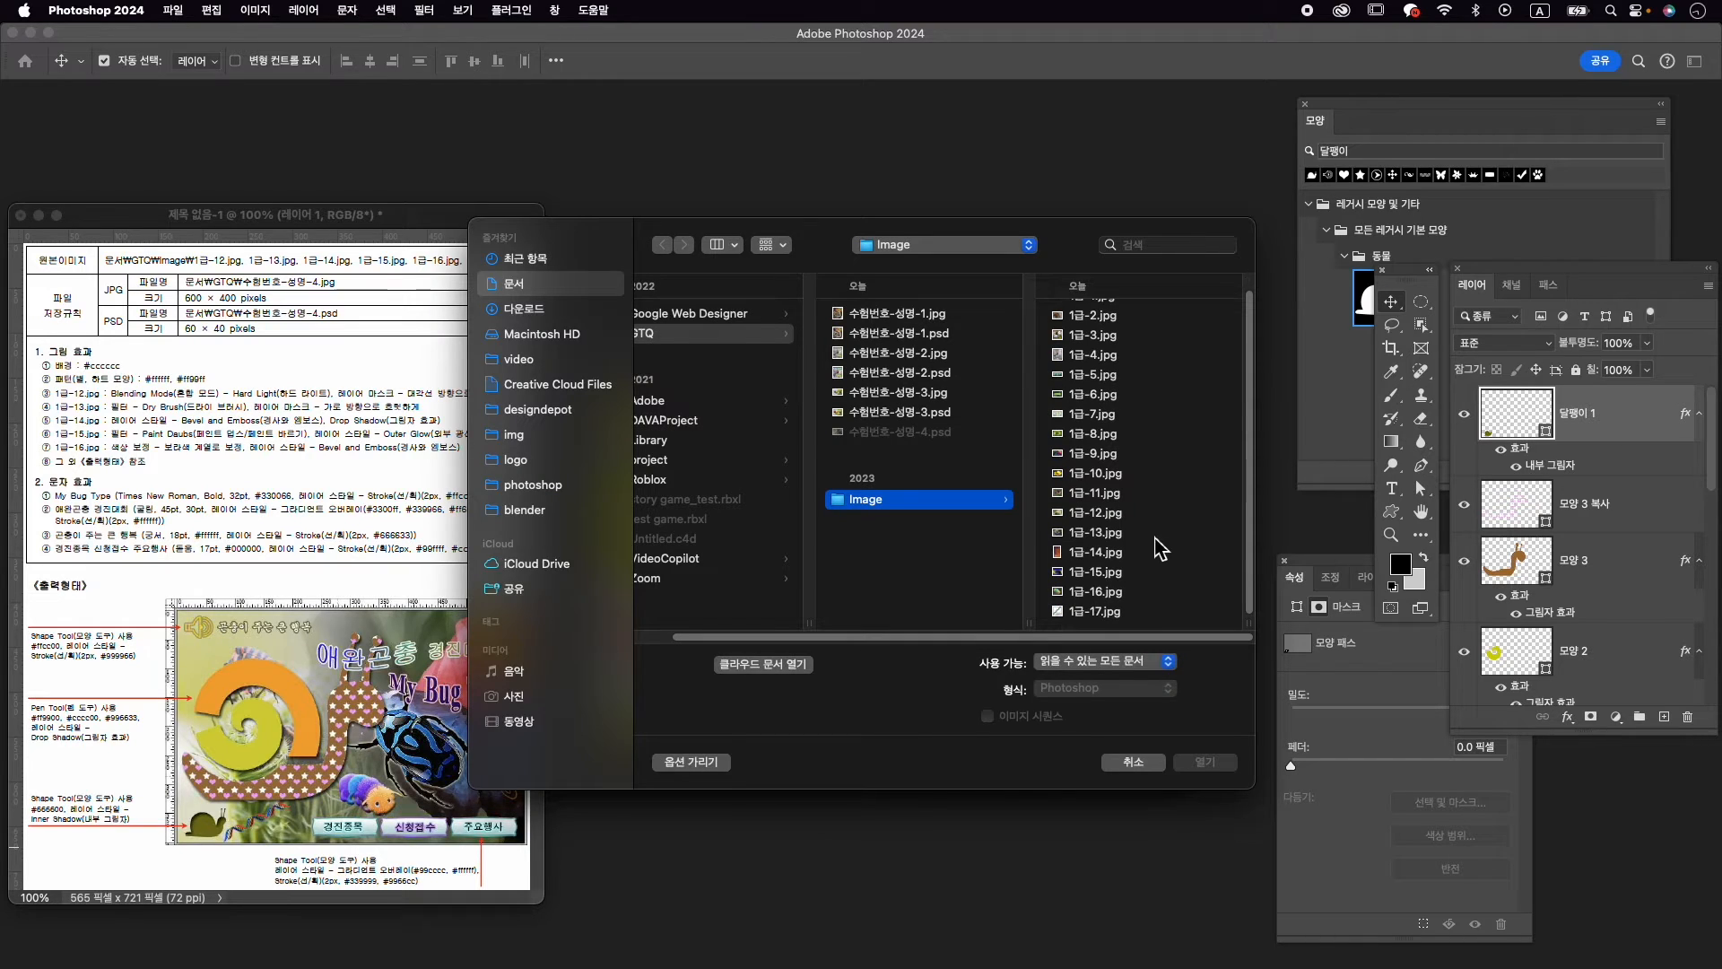
left_click(1097, 612)
left_click(1206, 764)
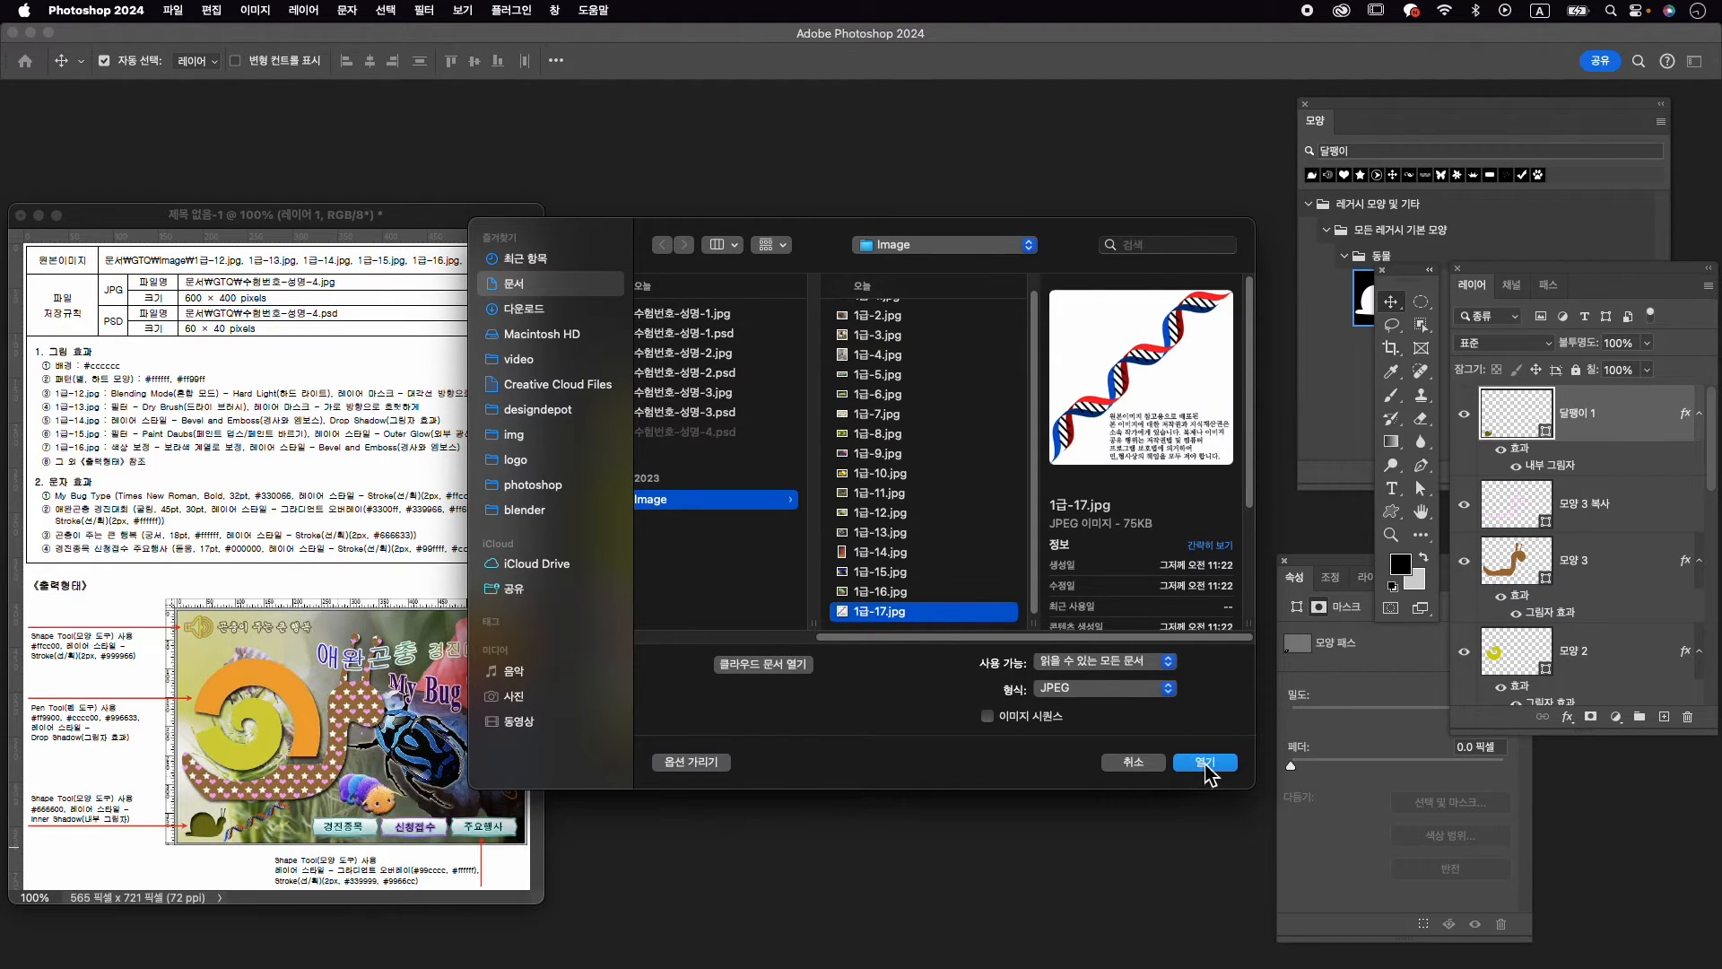
left_click_drag(224, 141, 889, 158)
Try to select the DNA helix in 1급-17.jpg with the Object Selection tool
left_click(1424, 307)
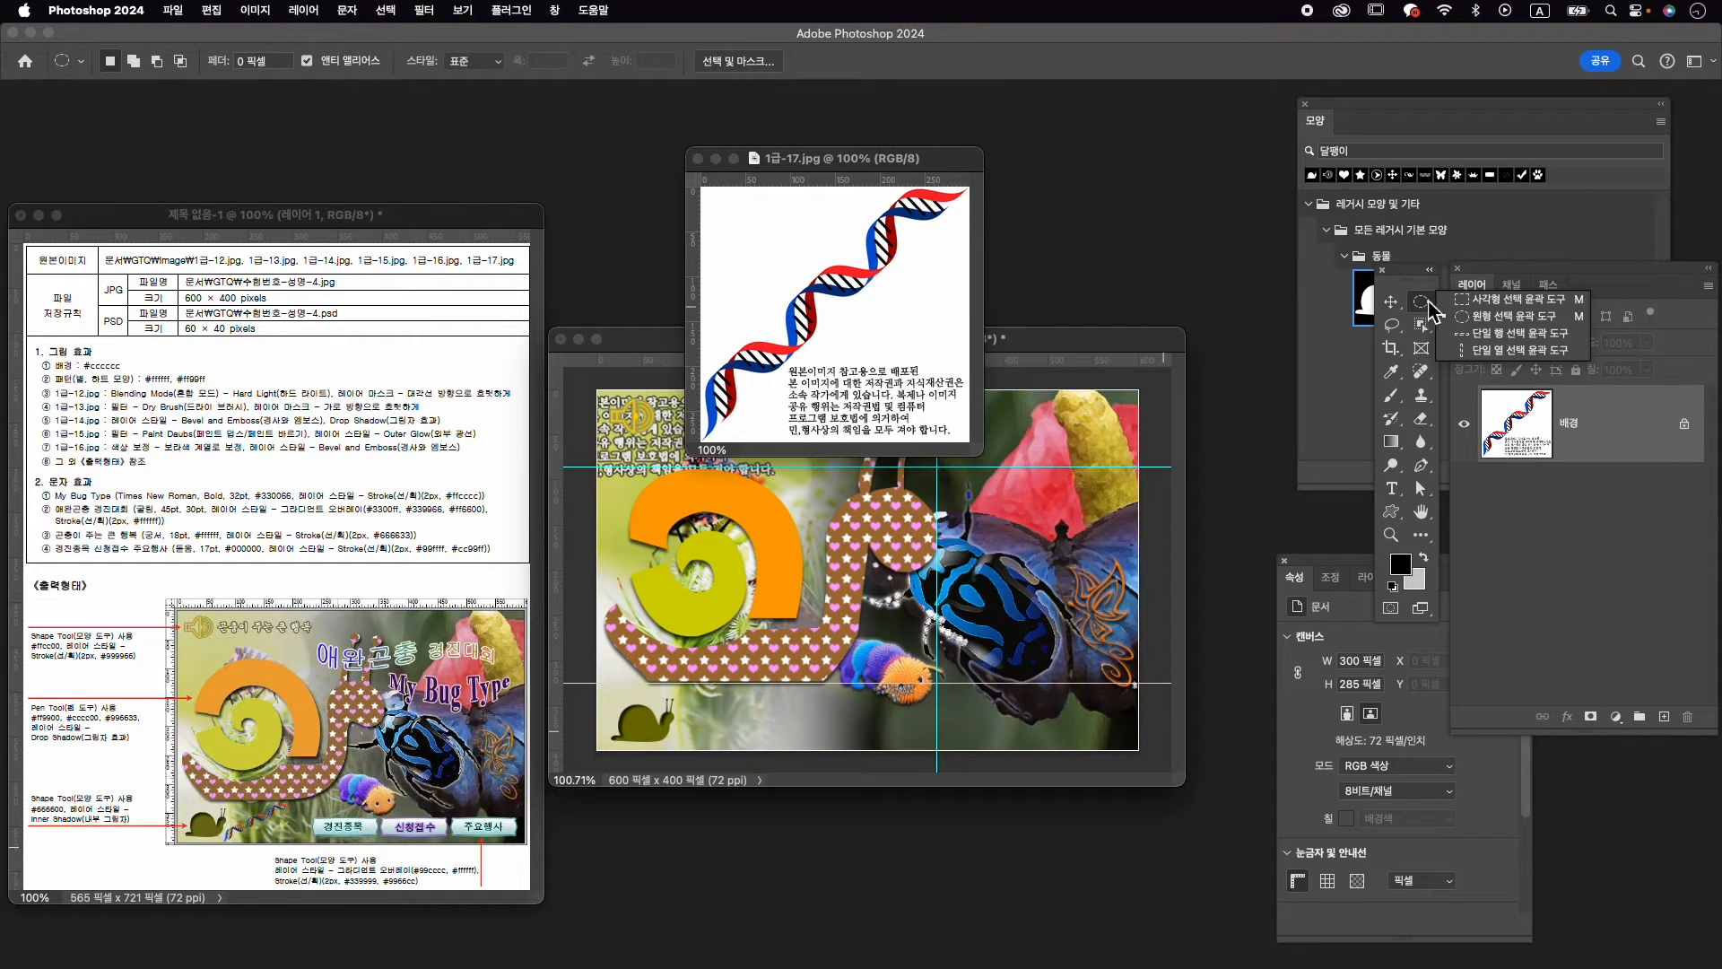
left_click(1421, 324)
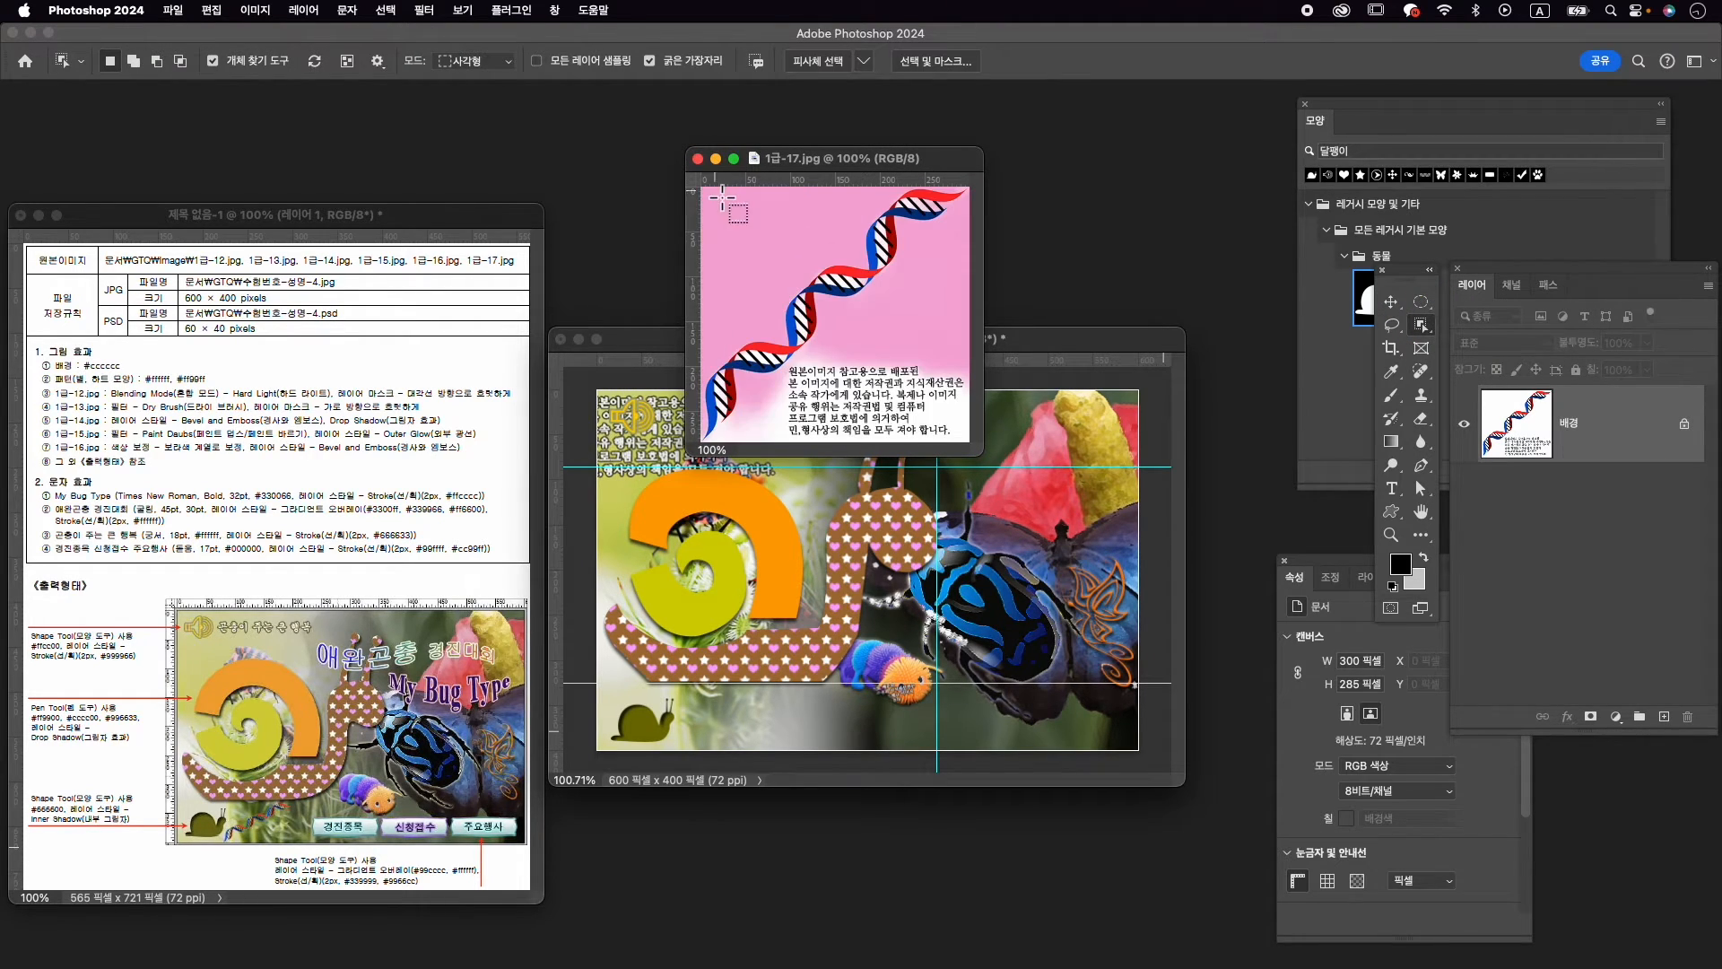
left_click_drag(717, 194, 904, 363)
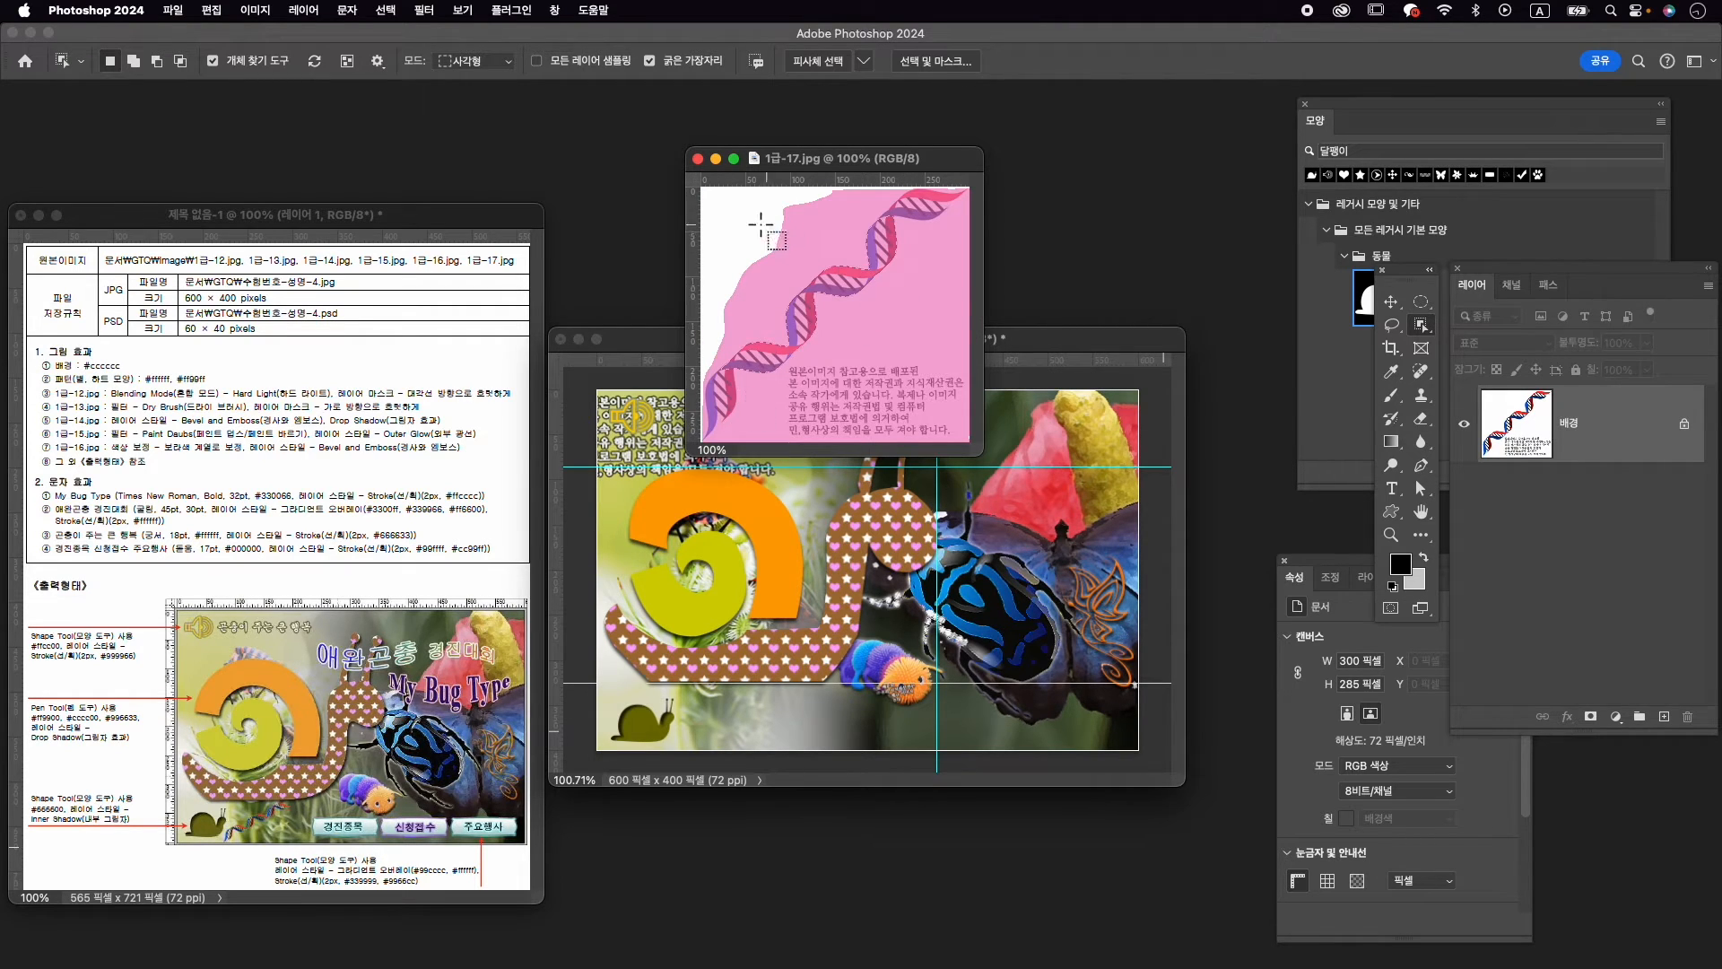
left_click_drag(708, 199, 953, 439)
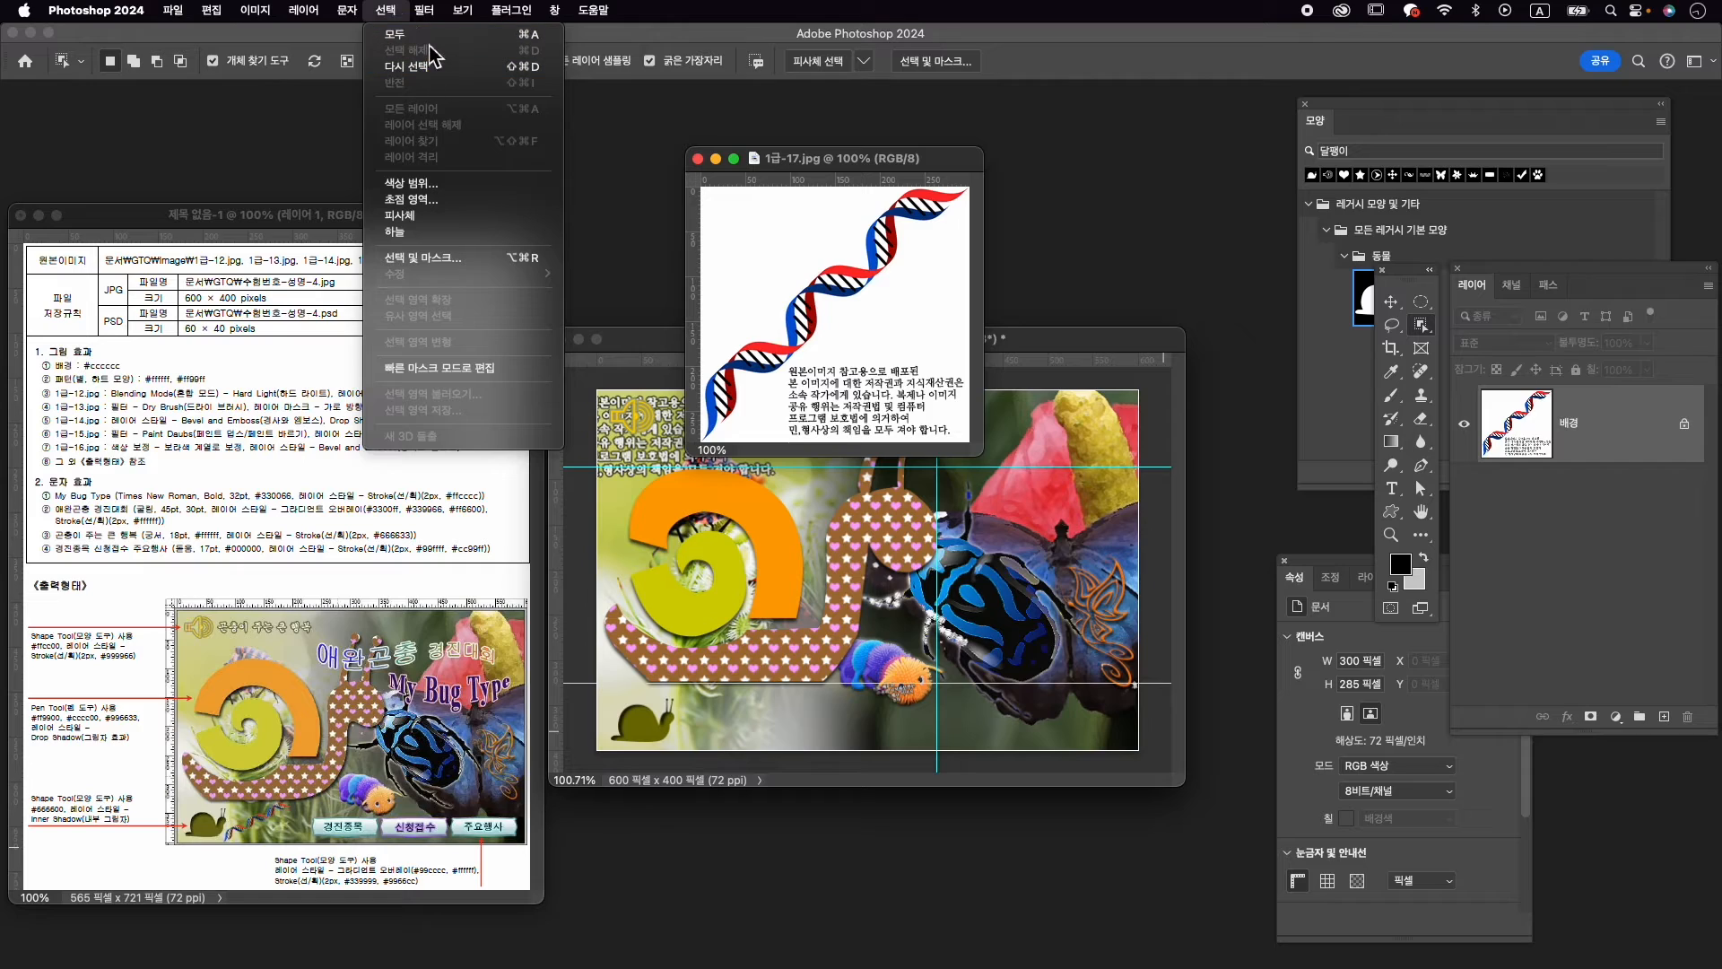
left_click(1070, 19)
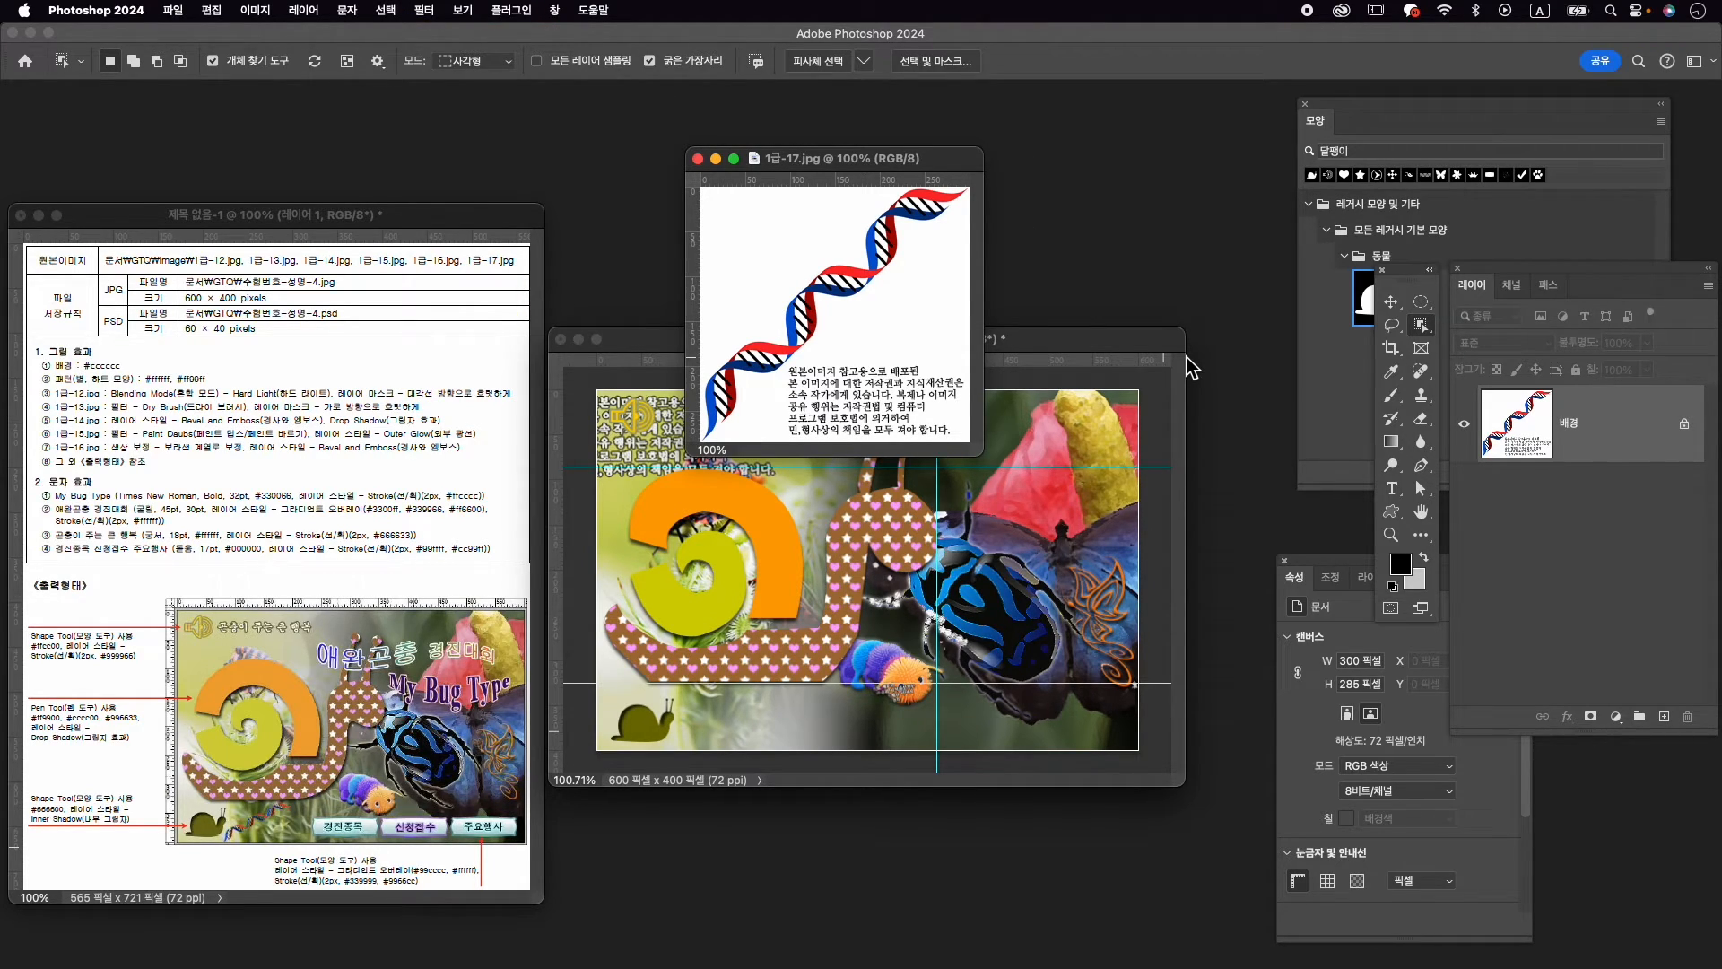
left_click(1308, 113)
left_click(1307, 104)
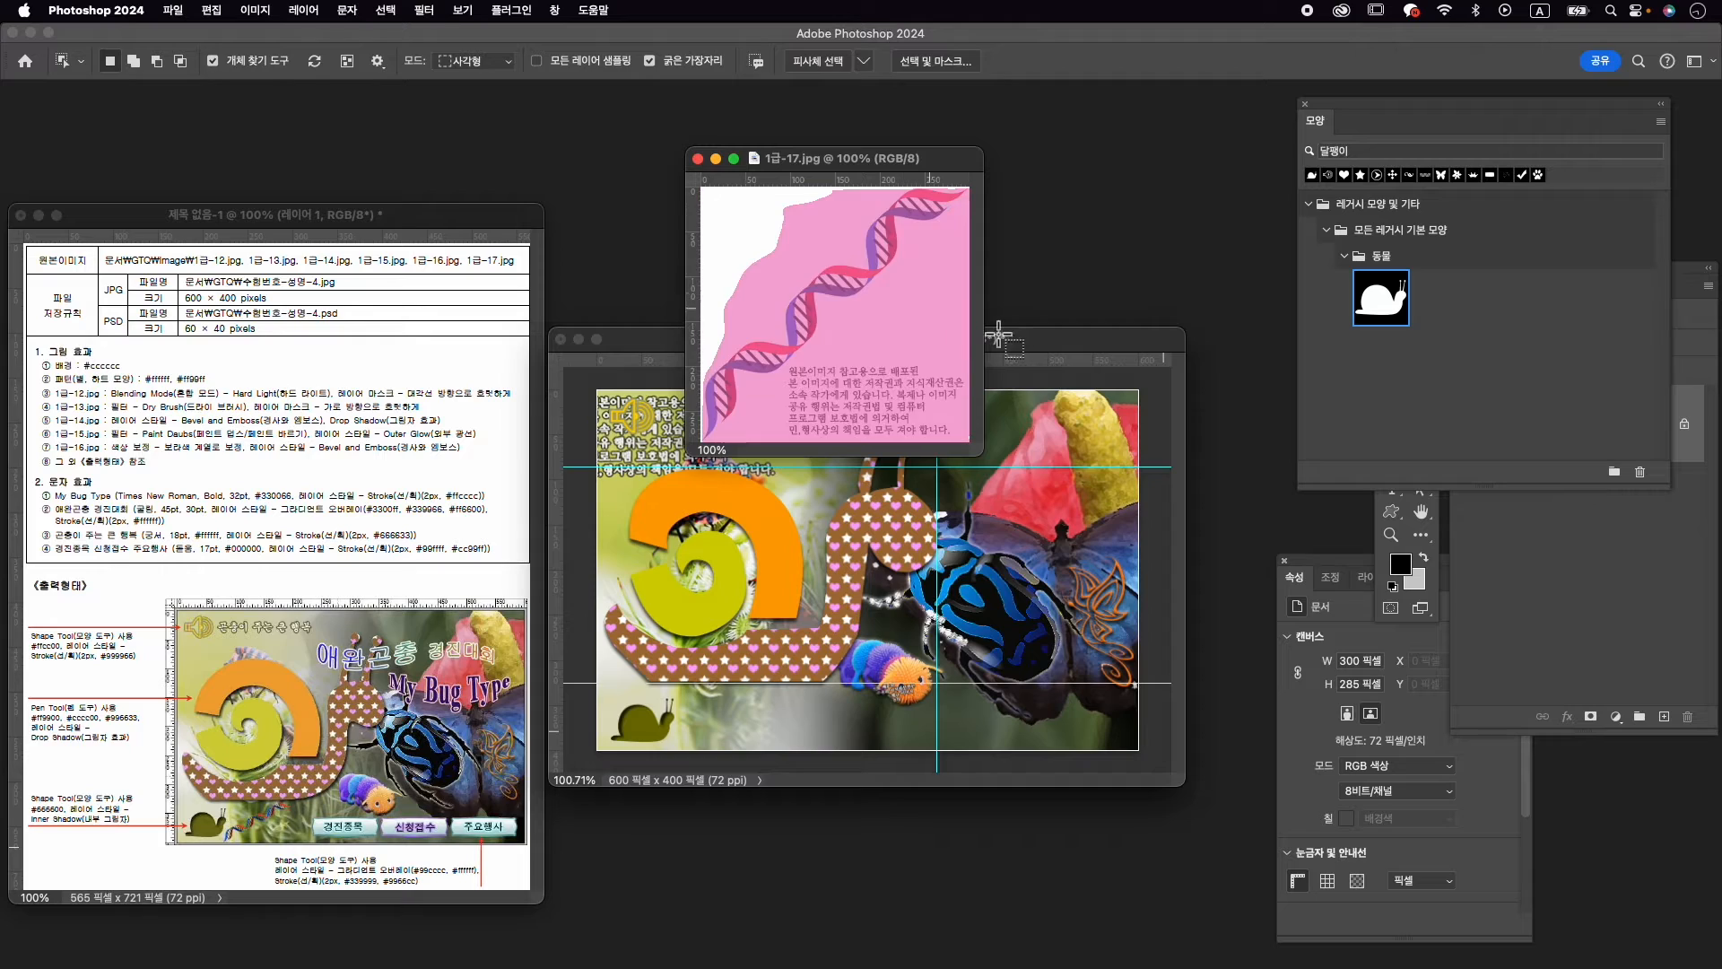
key("v")
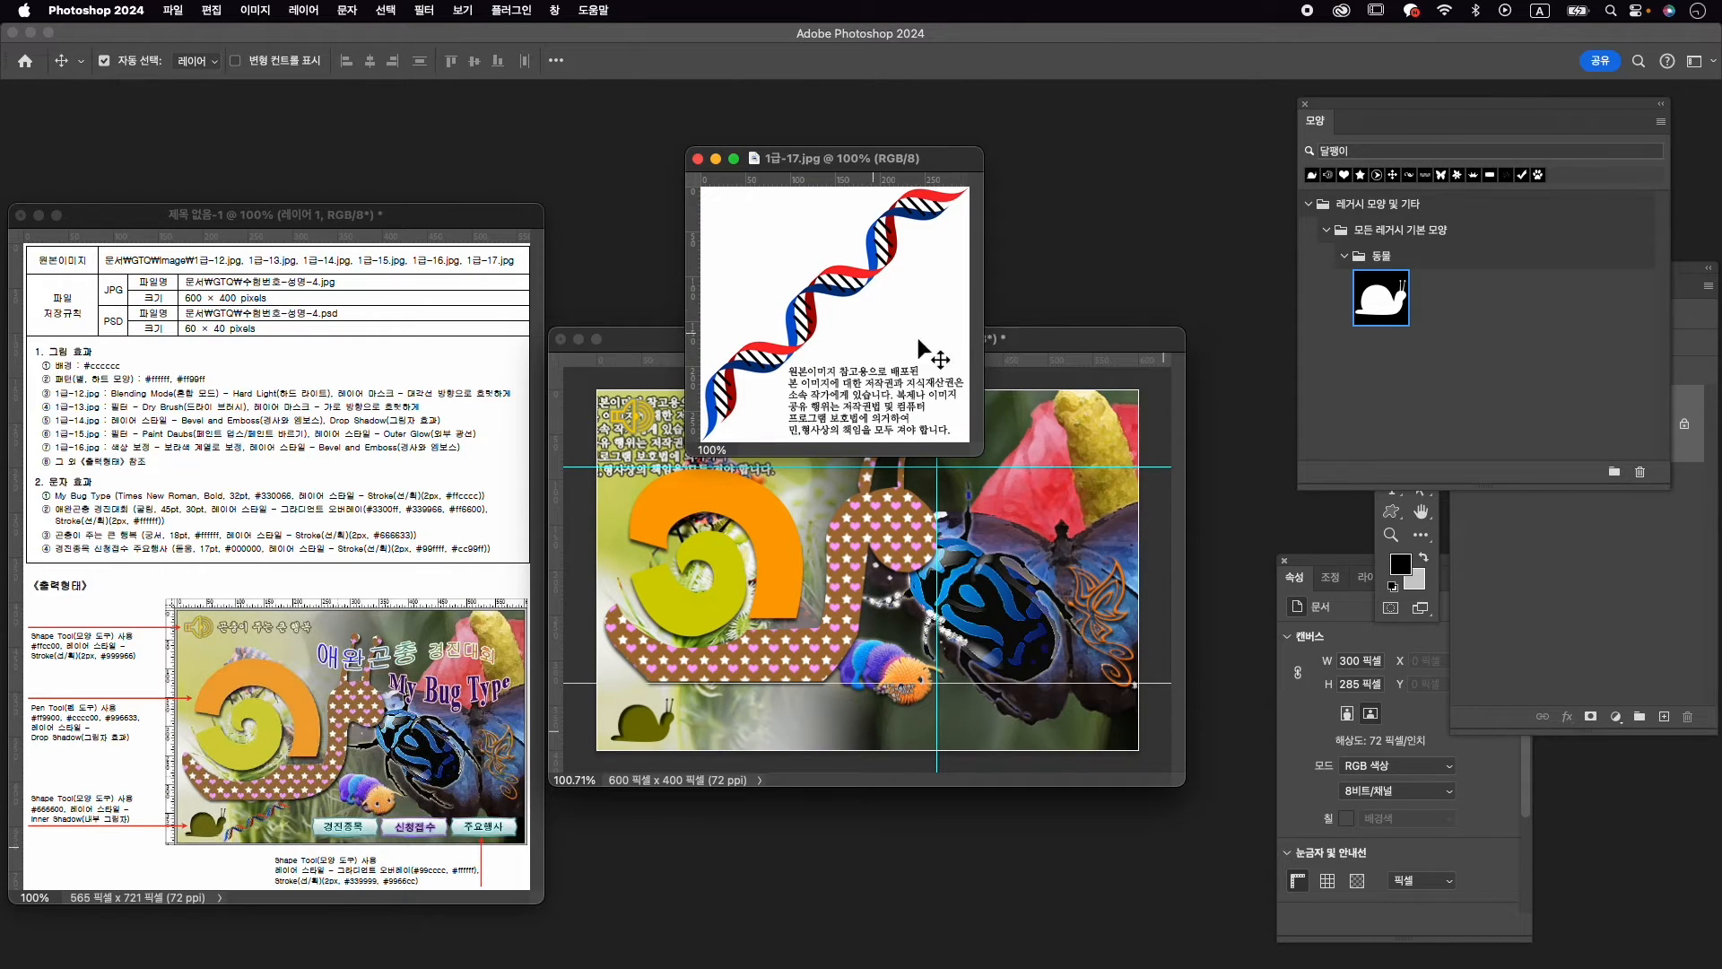
left_click(1405, 504)
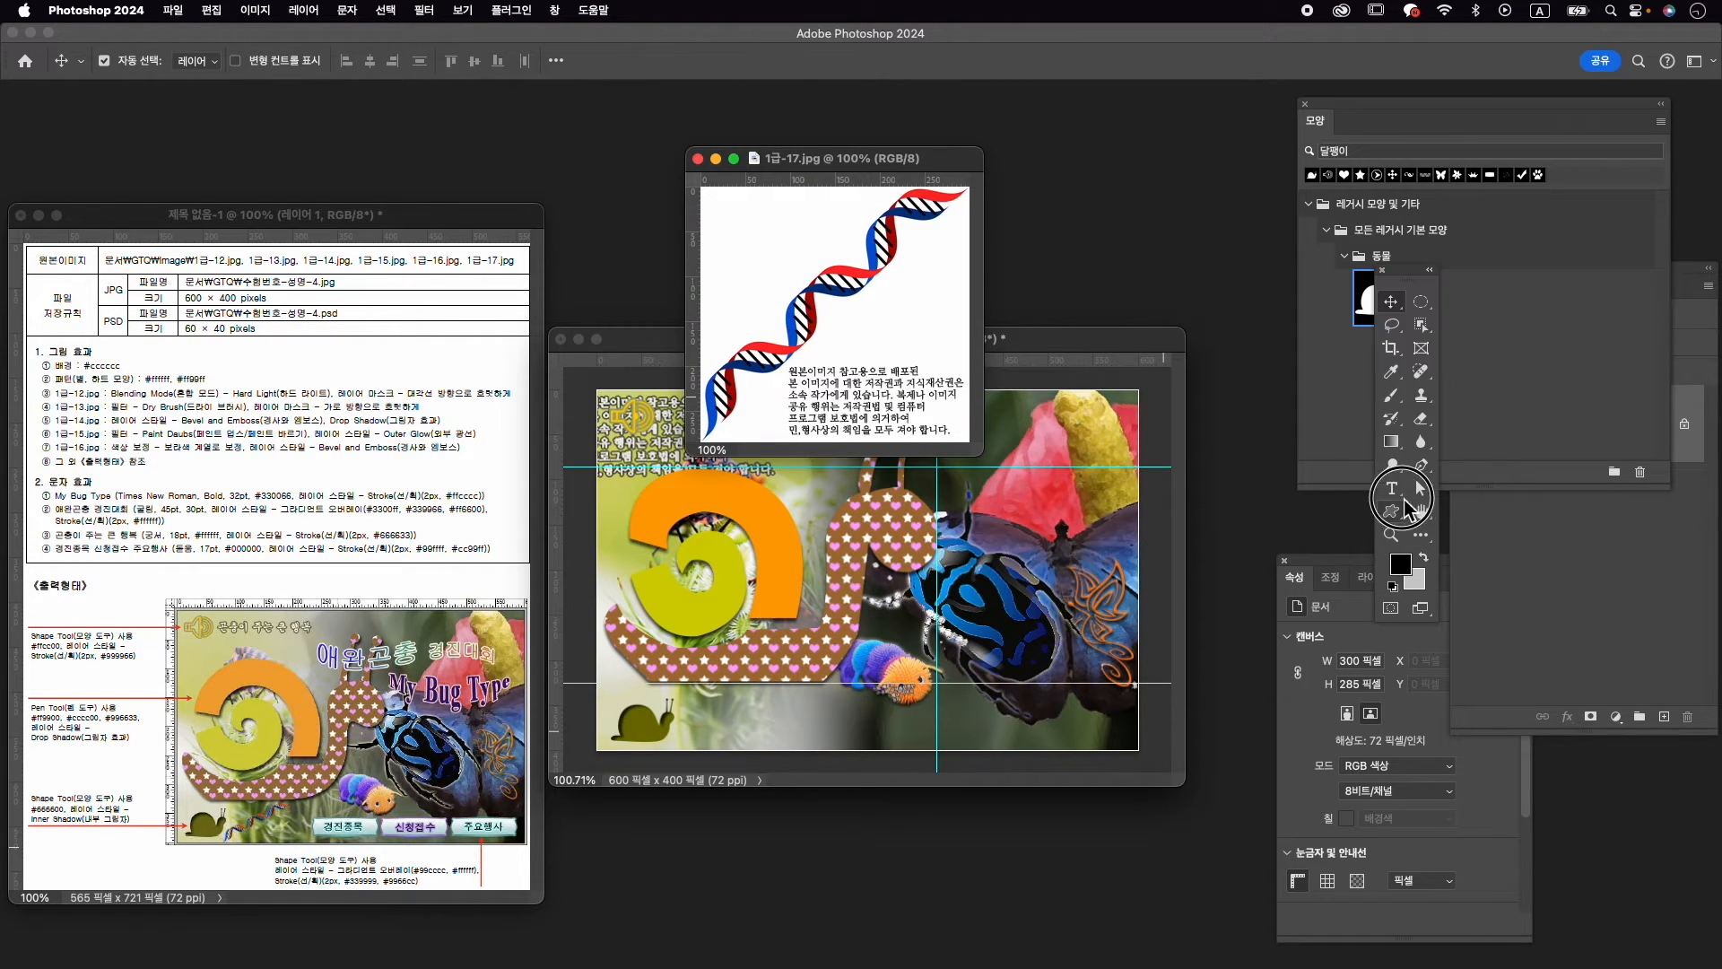
Select the white background of 1급-17.jpg with the Magic Wand, including the notice text area via Quick Selection
left_click(1421, 325)
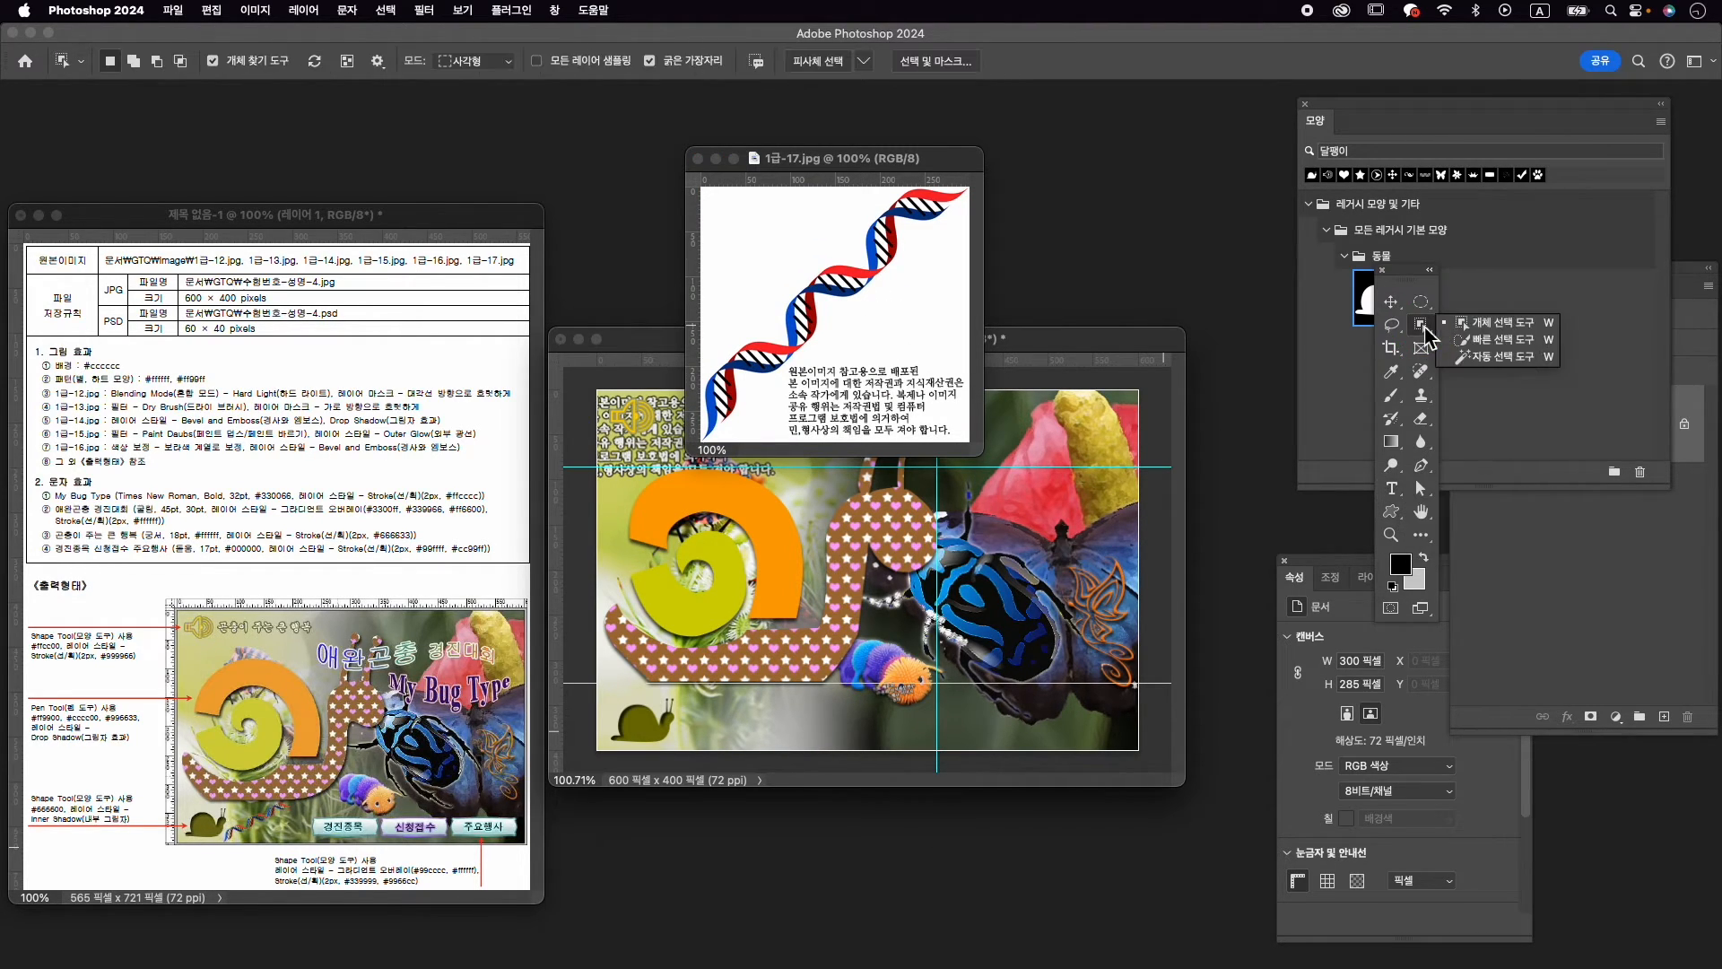
left_click(1491, 357)
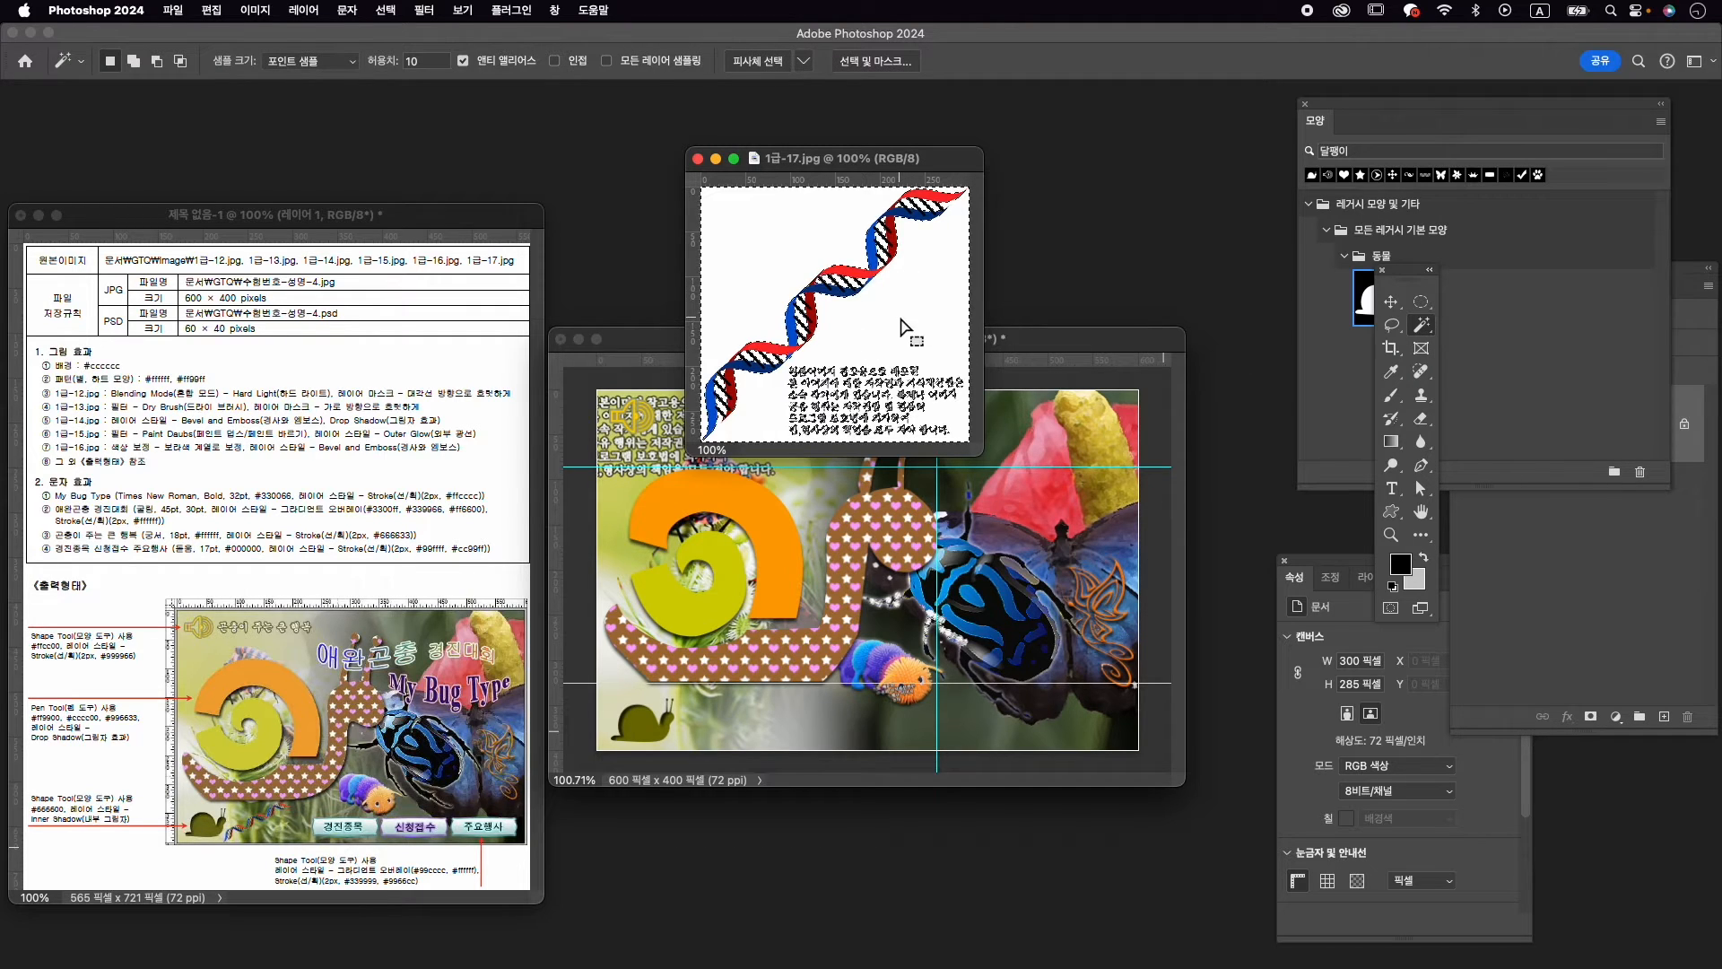
left_click(888, 395)
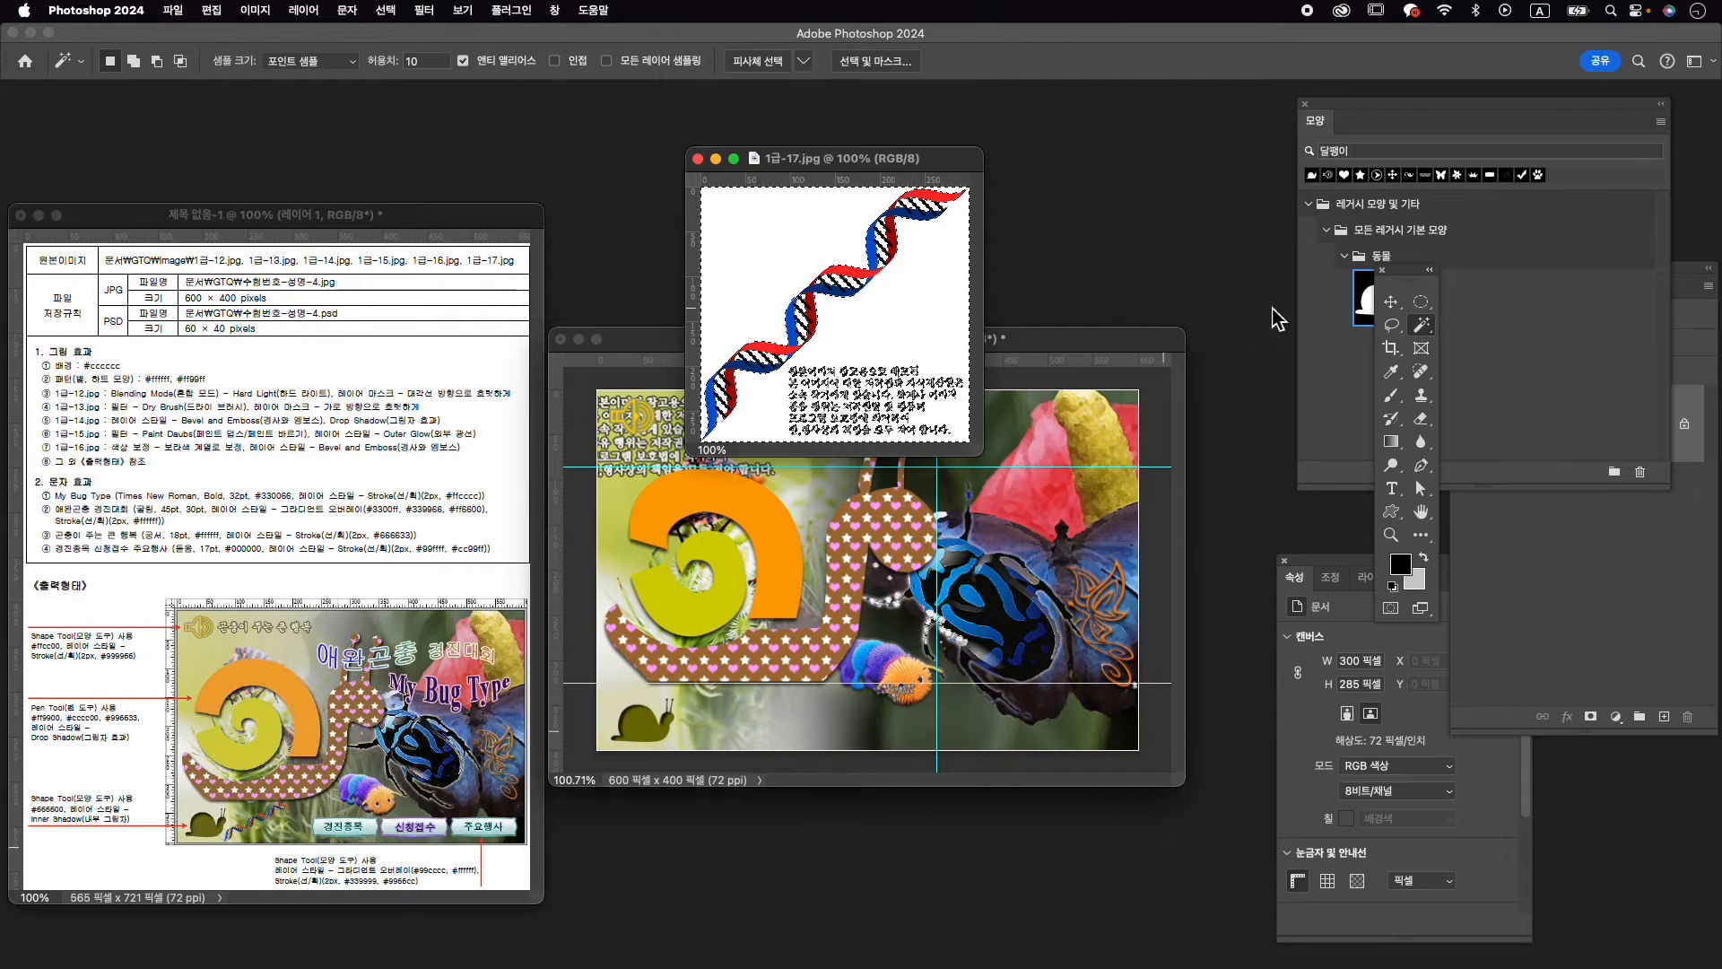
right_click(1423, 329)
left_click(1471, 340)
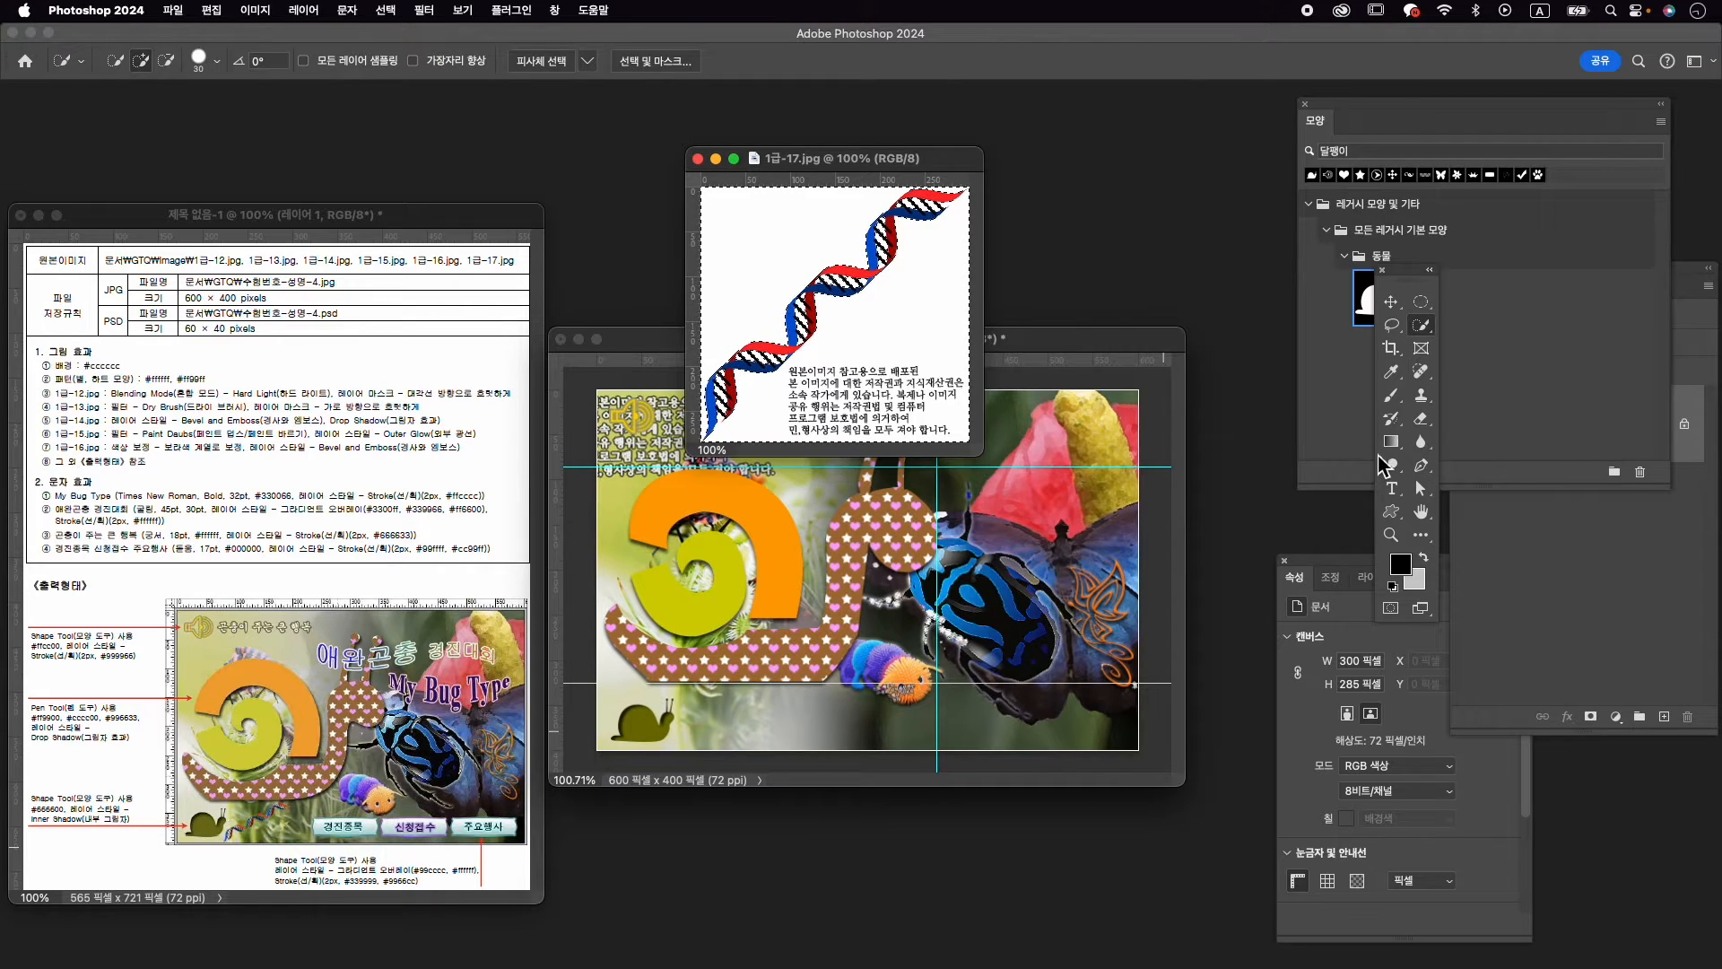
left_click(1693, 370)
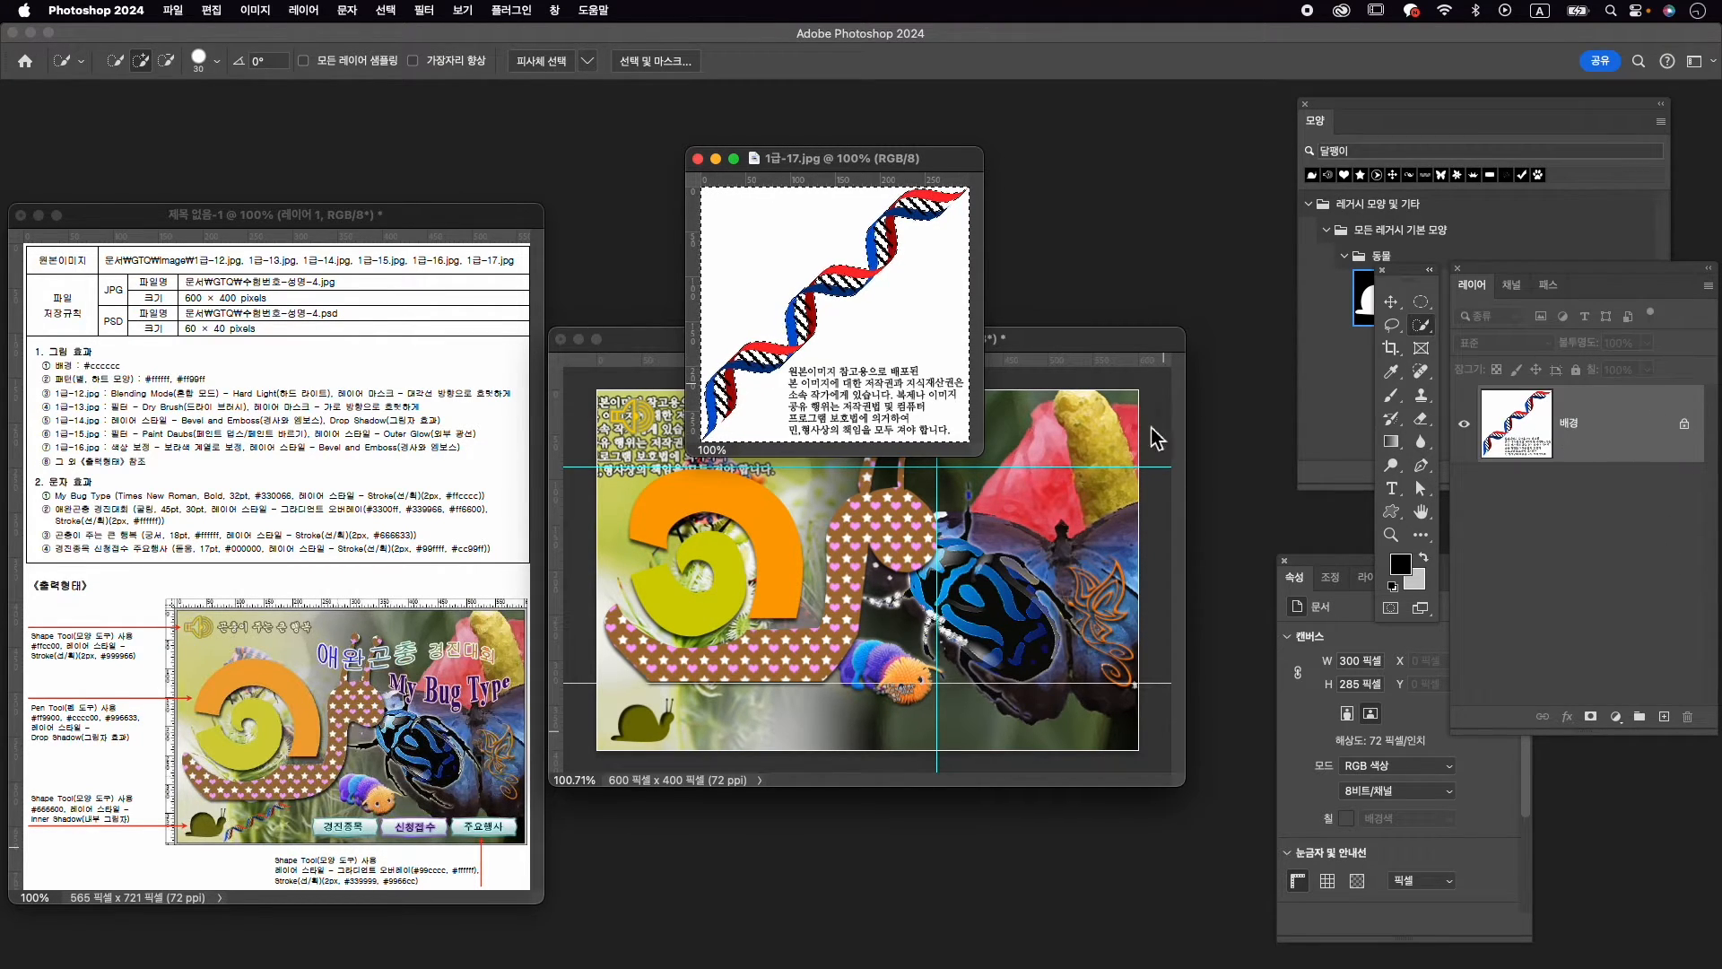
Invert the selection and add a layer mask that isolates the DNA helix
left_click(394, 11)
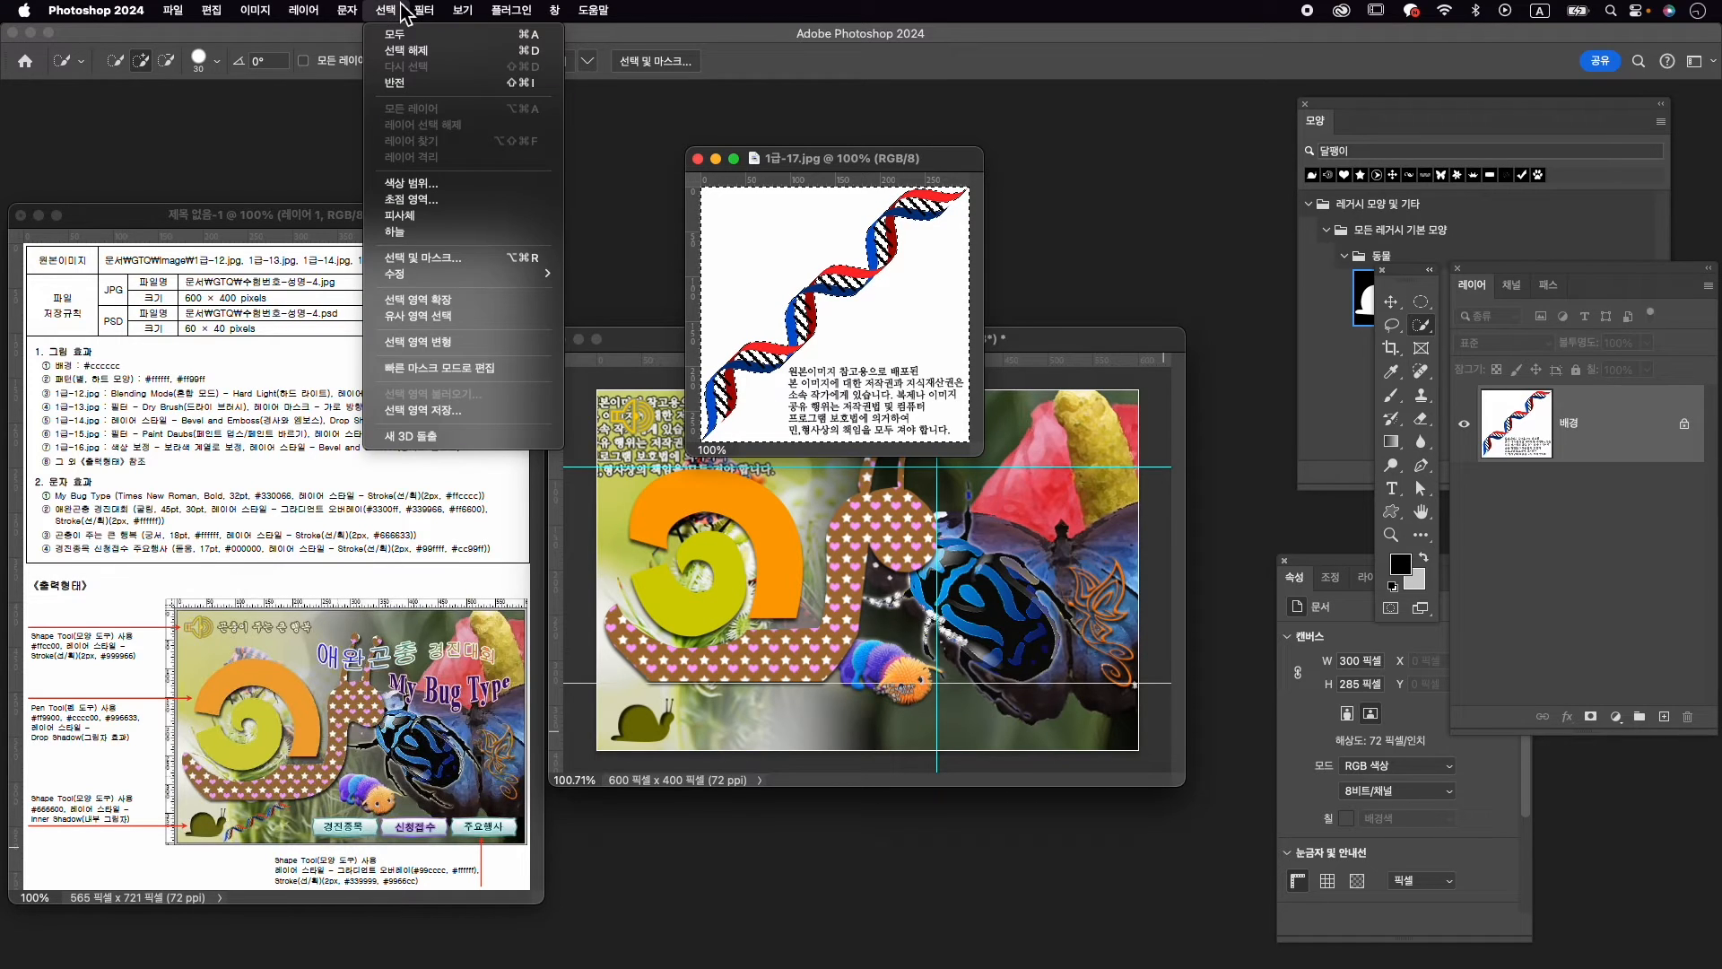
left_click(419, 97)
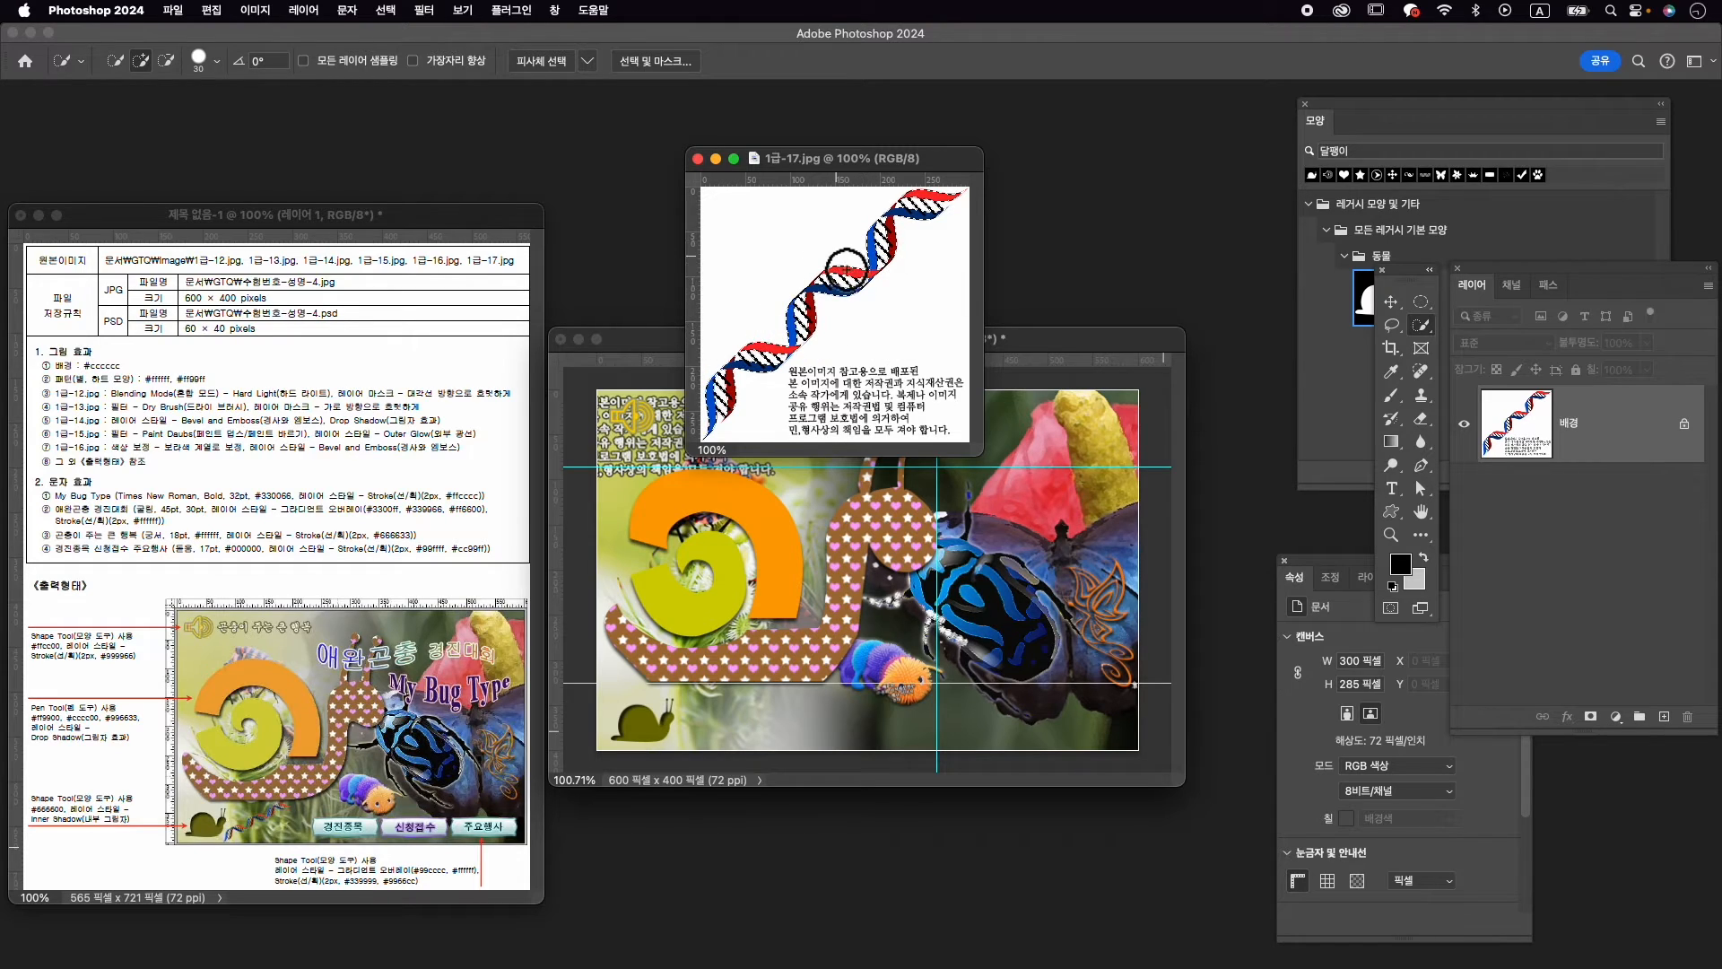
left_click(1590, 717)
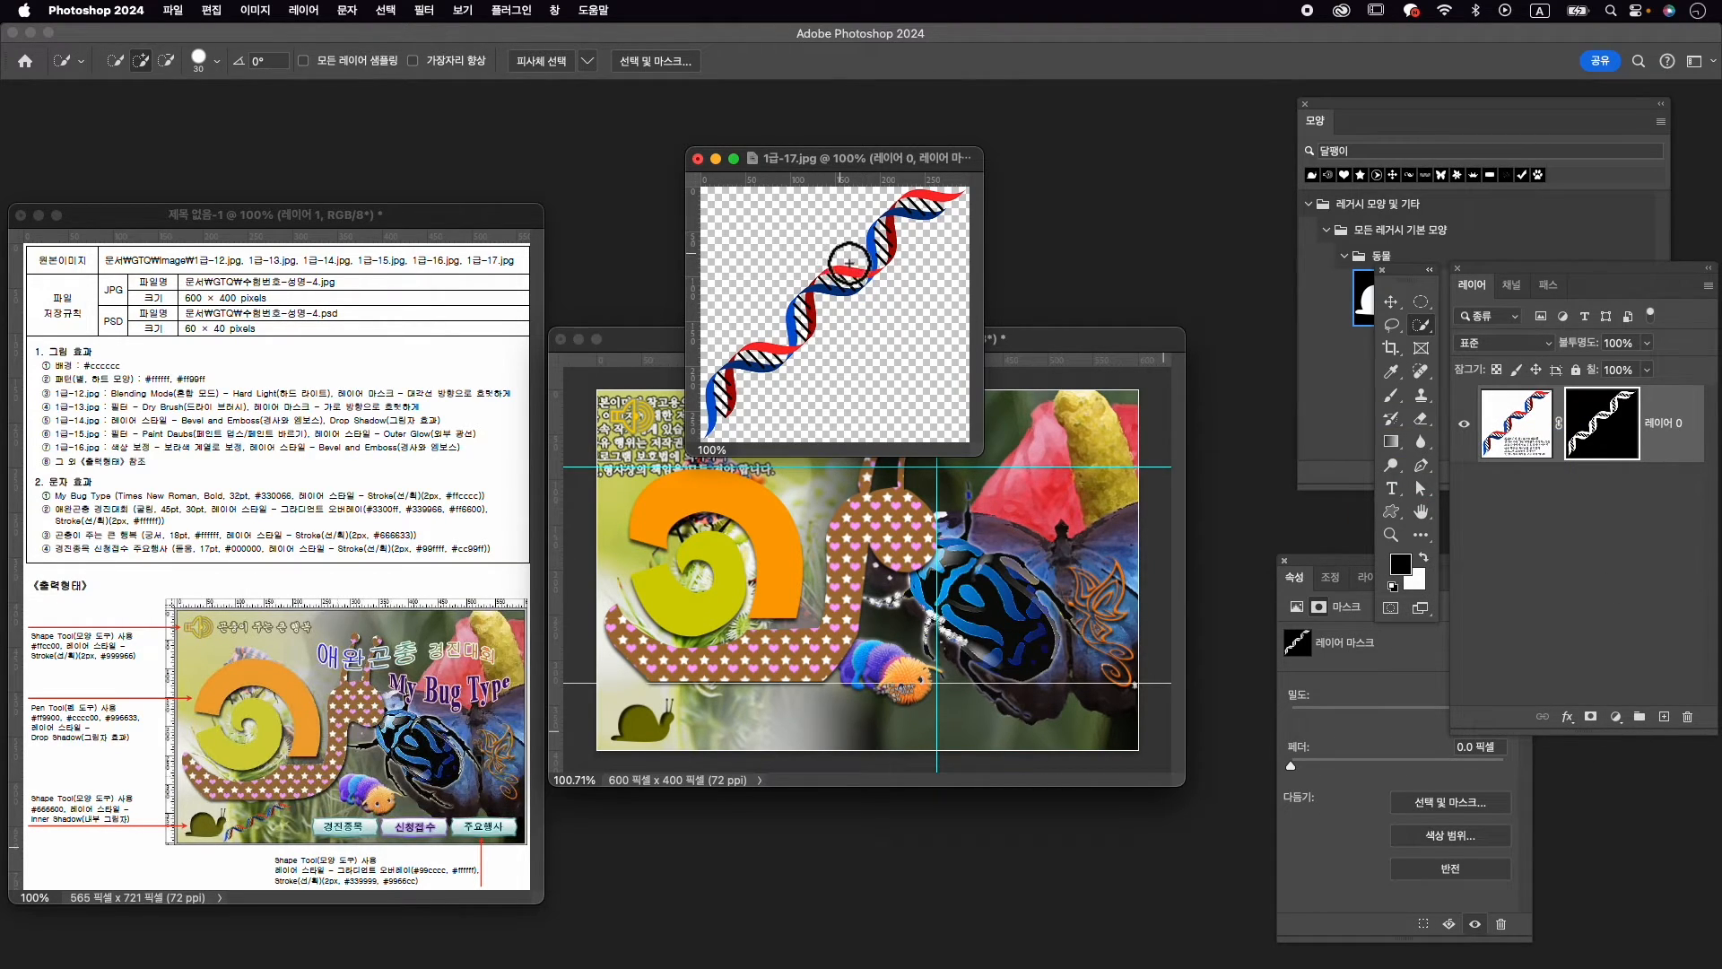
Bring the masked helix into 수험번호-성명-4.psd and place it beside the small snail, scaled to about 28% and rotated about 14.4°
key("v")
left_click_drag(852, 264, 830, 597)
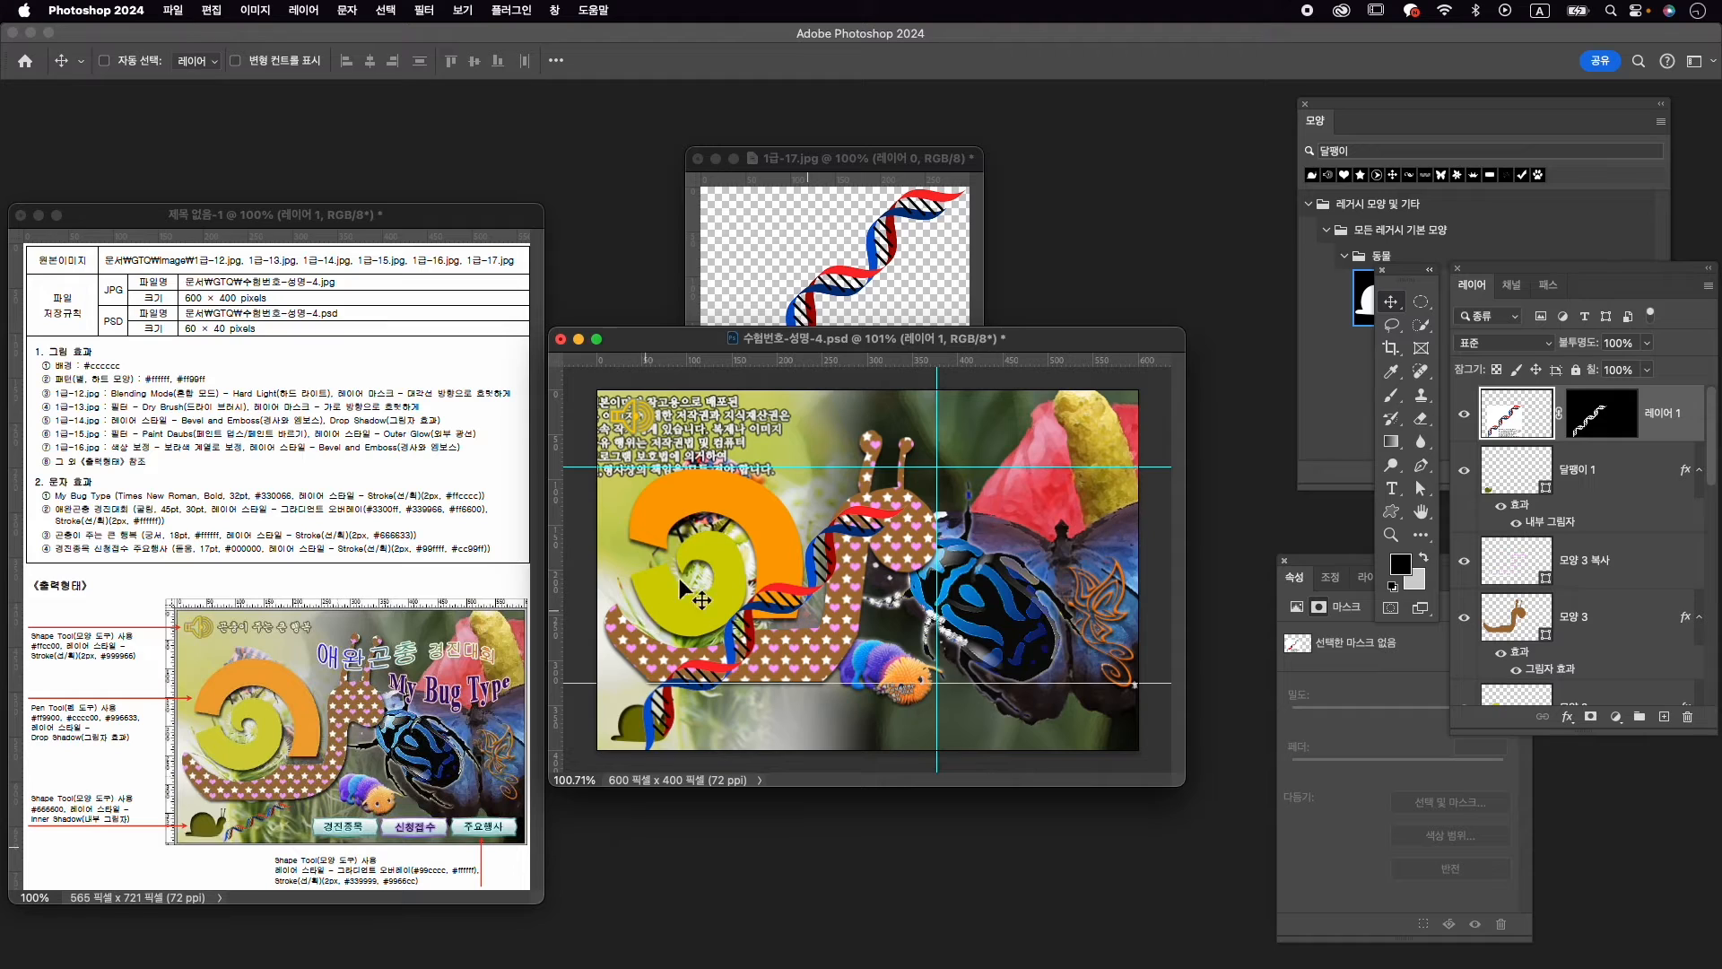
key("super+t")
left_click_drag(908, 504, 782, 688)
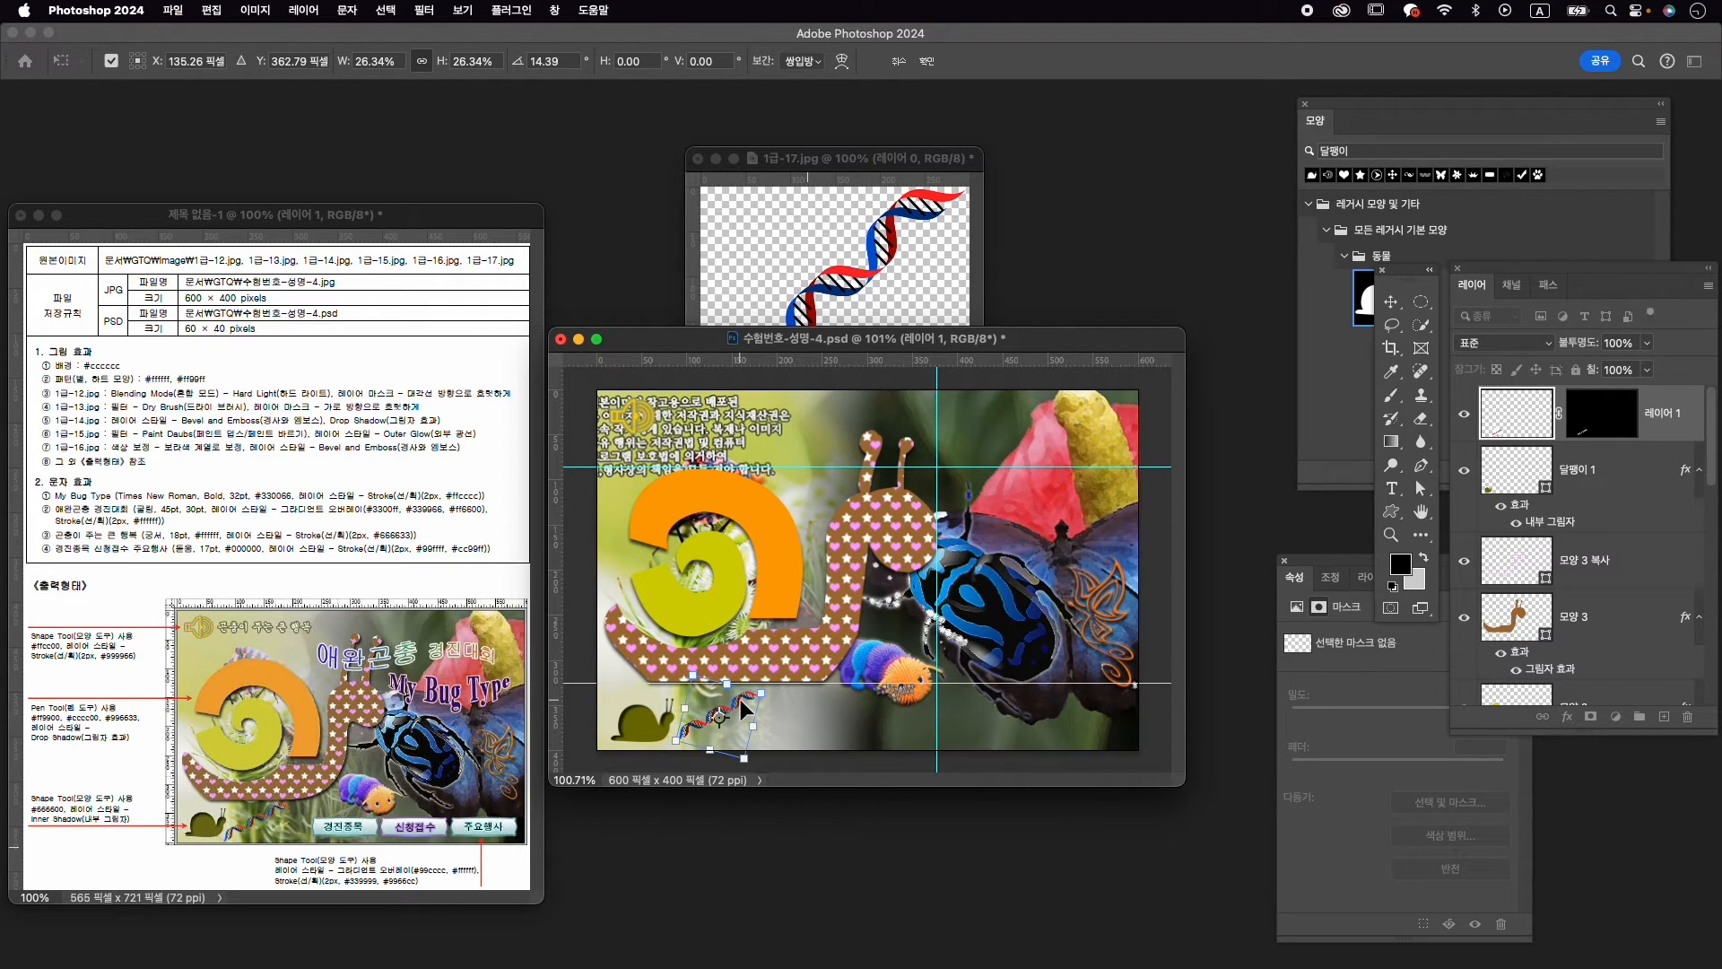
left_click_drag(674, 741, 670, 745)
key("Right")
key("Right")
key("Right")
key("Right")
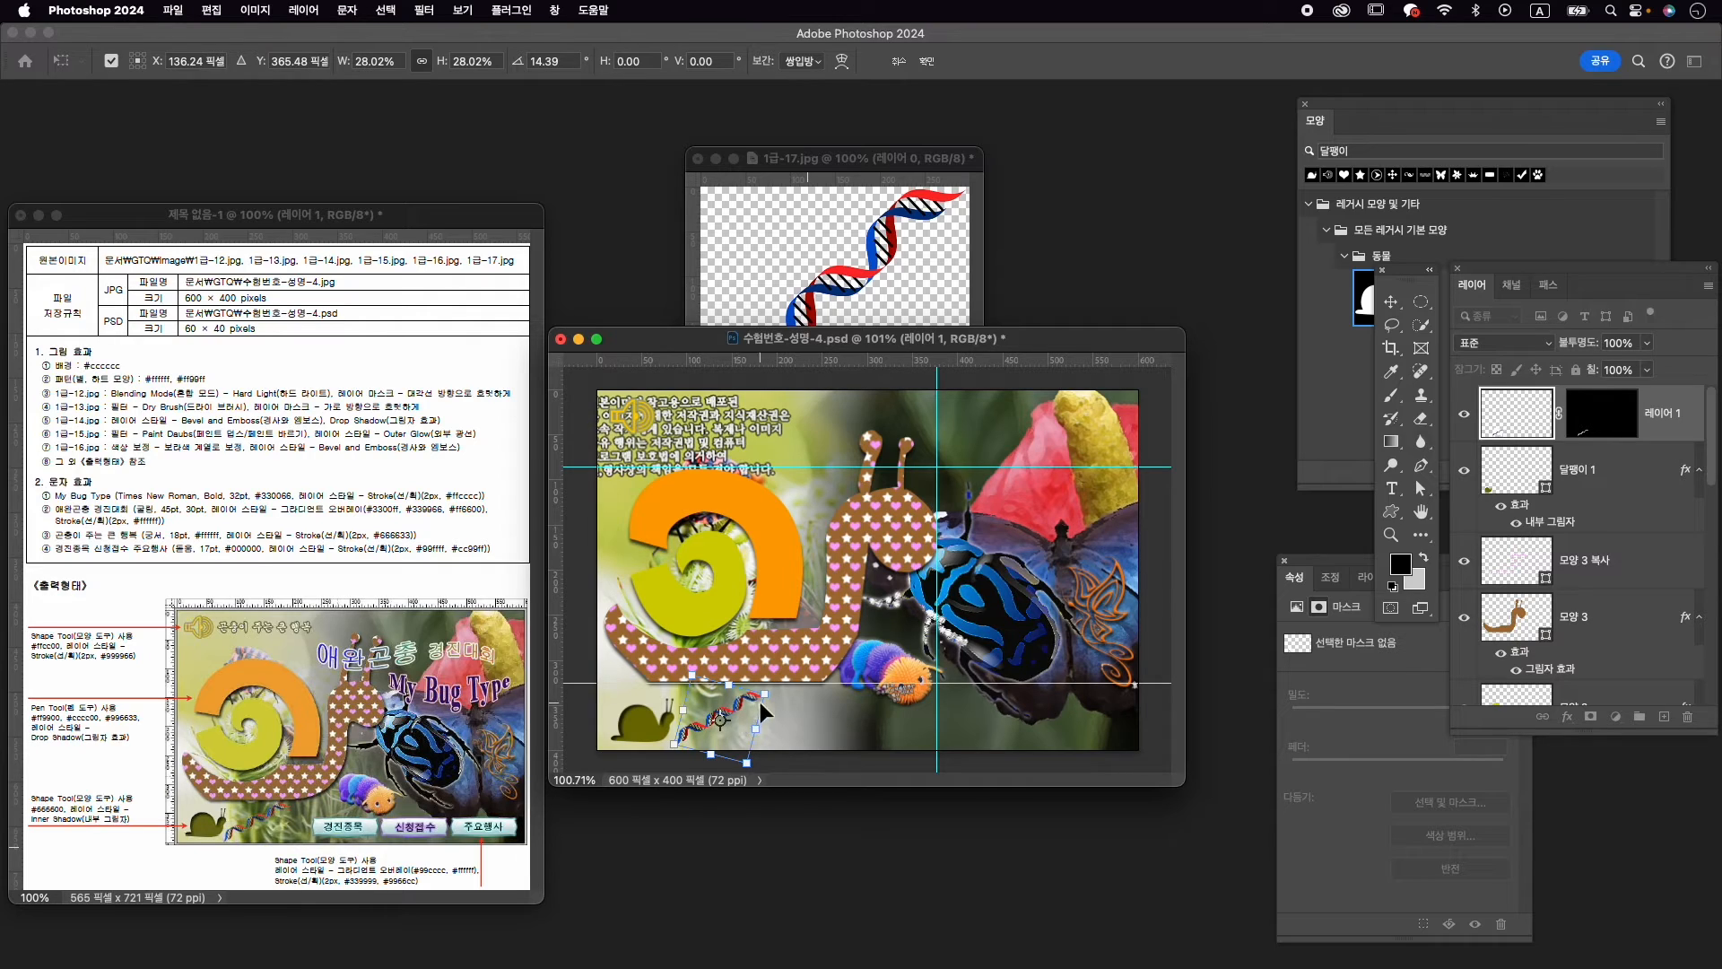
key("Return")
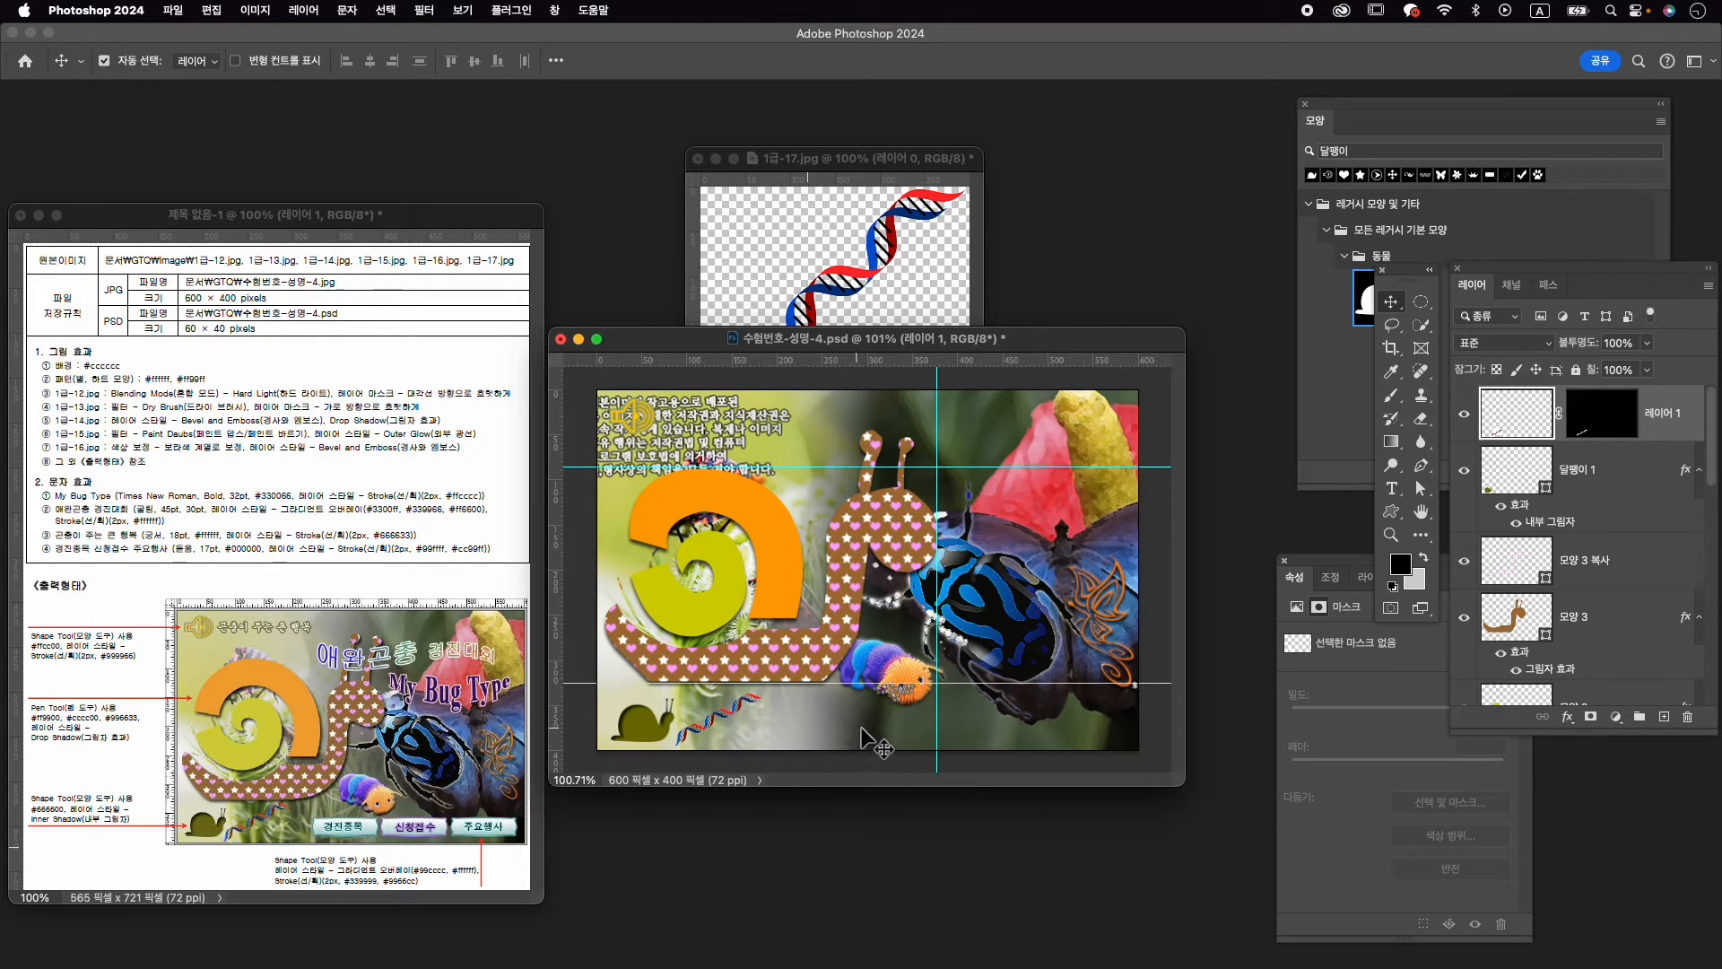
Scale the caterpillar on layer 1-16 down to about 82%
left_click(904, 683)
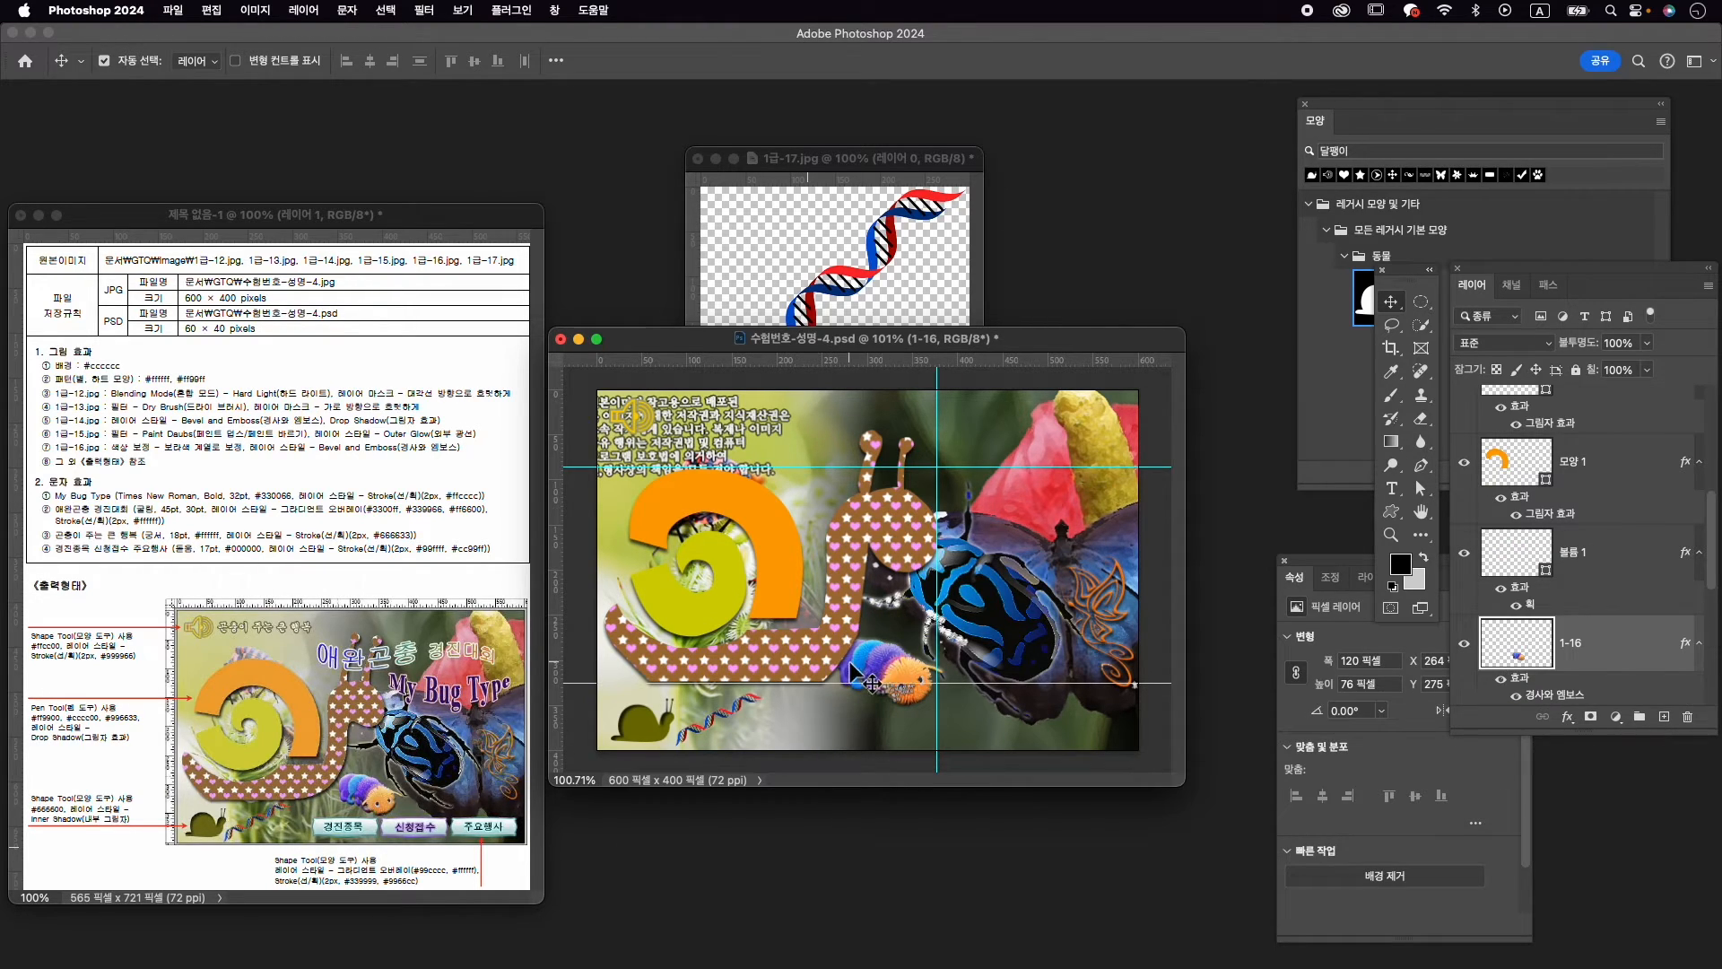
key("super+t")
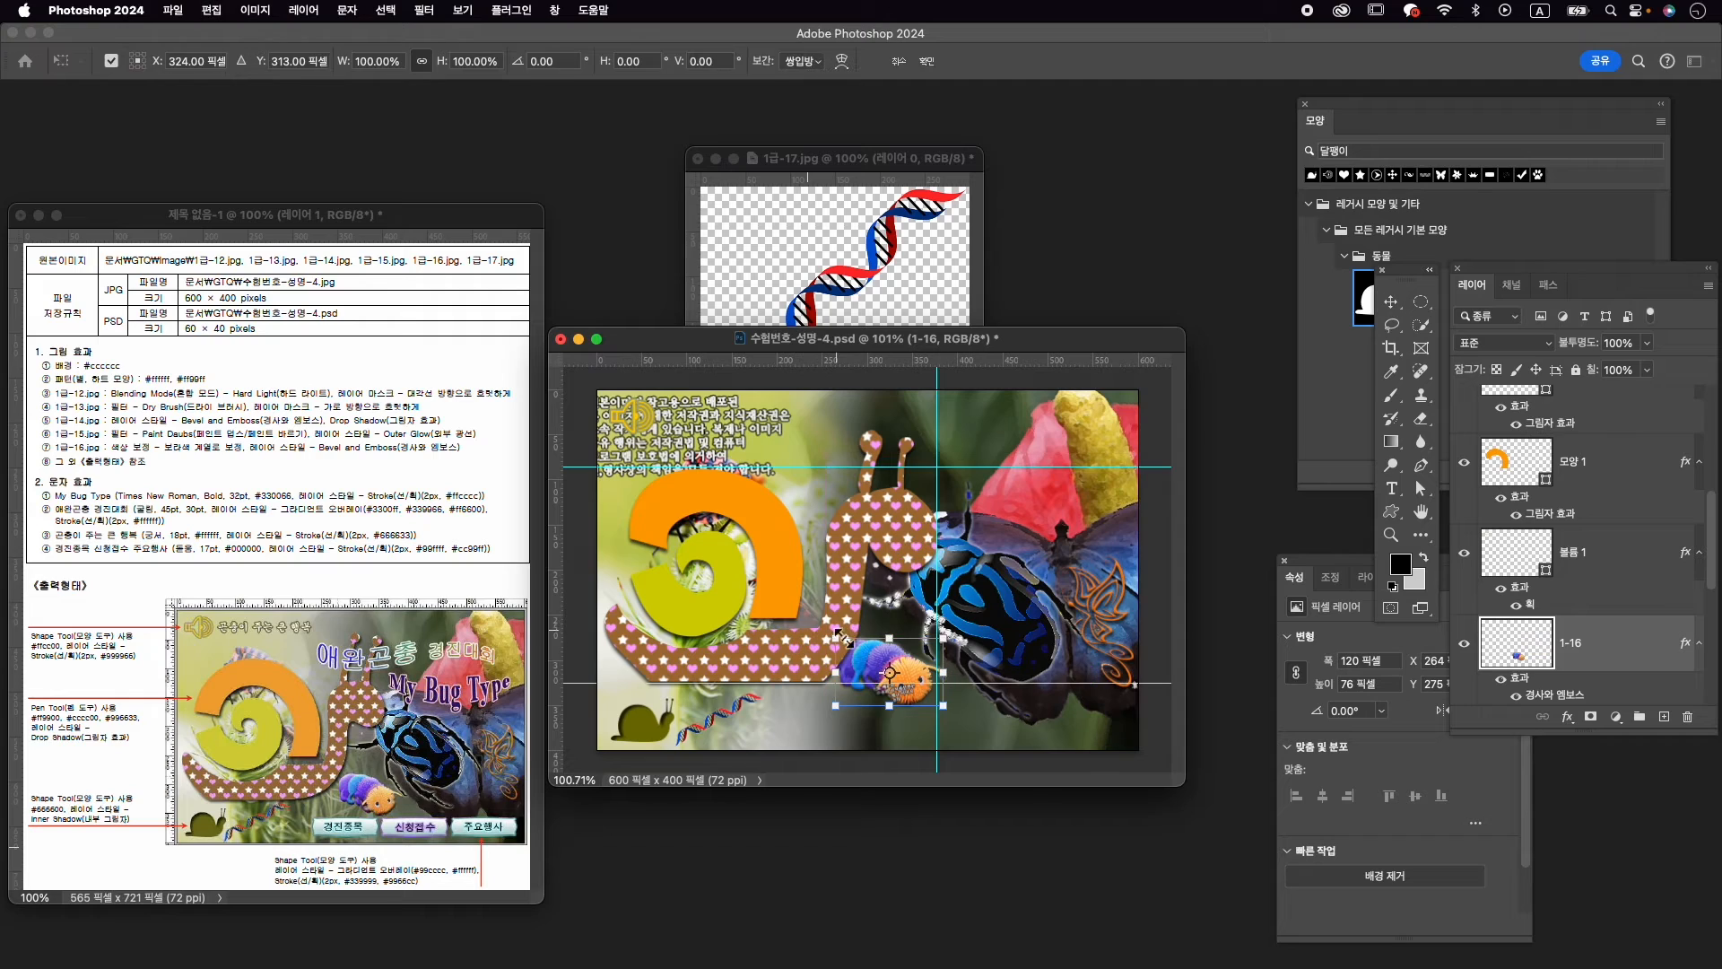
left_click_drag(834, 705, 856, 696)
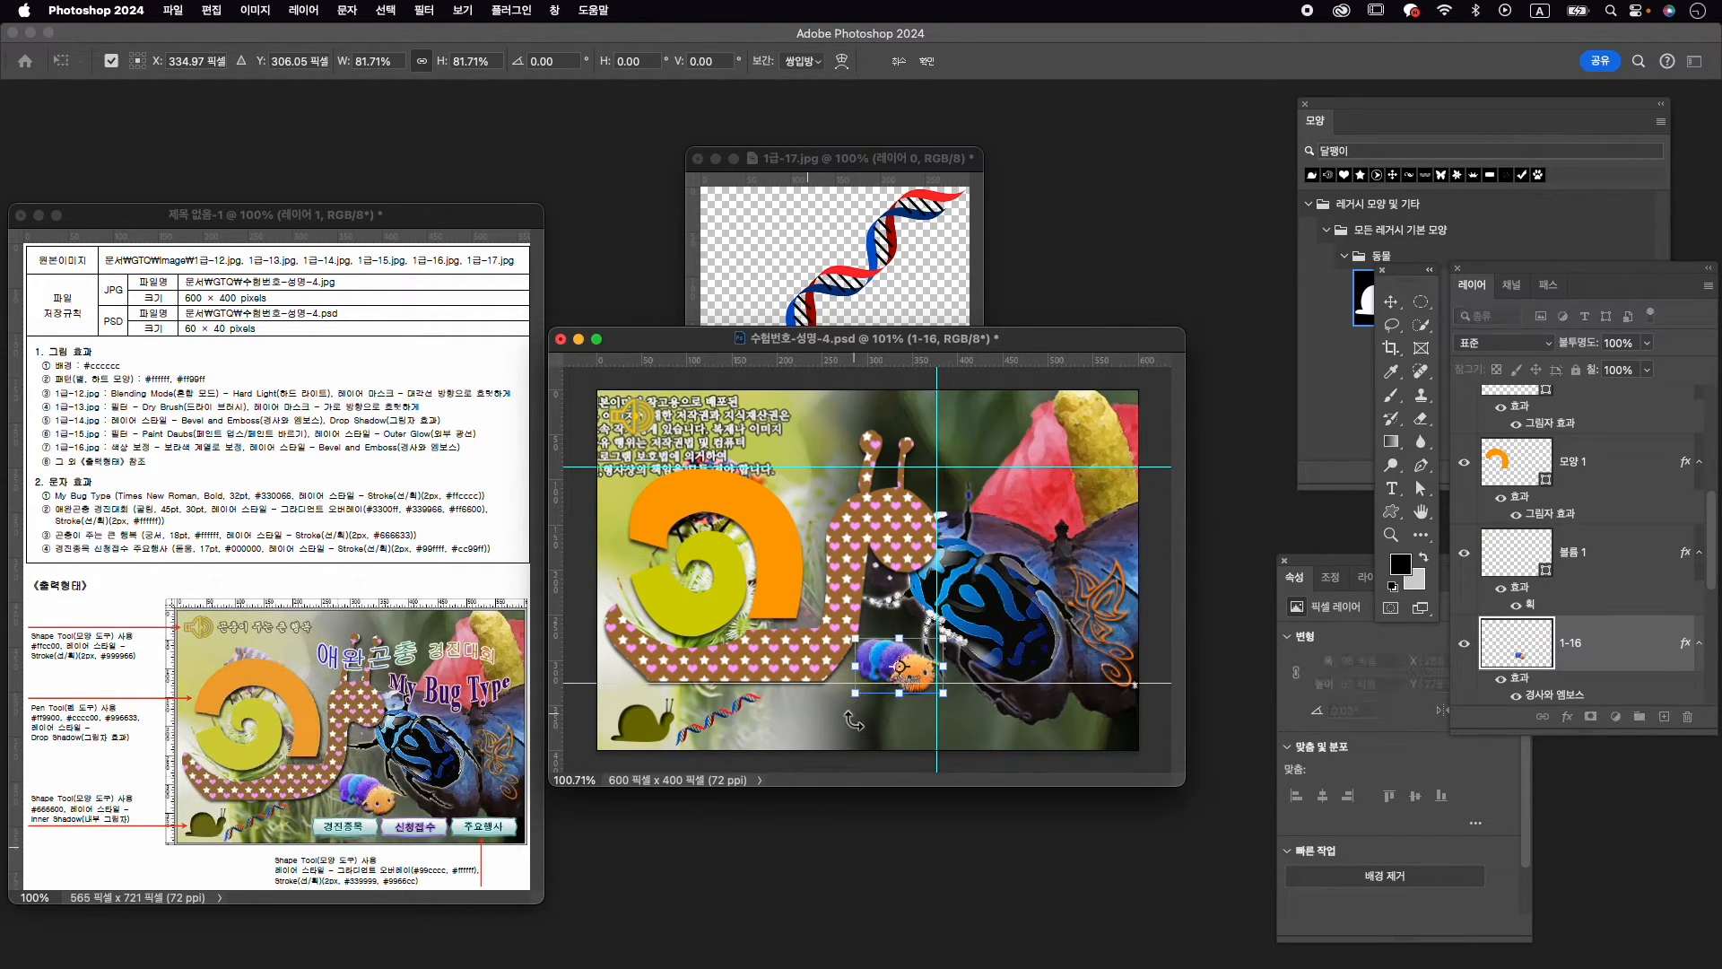
key("Return")
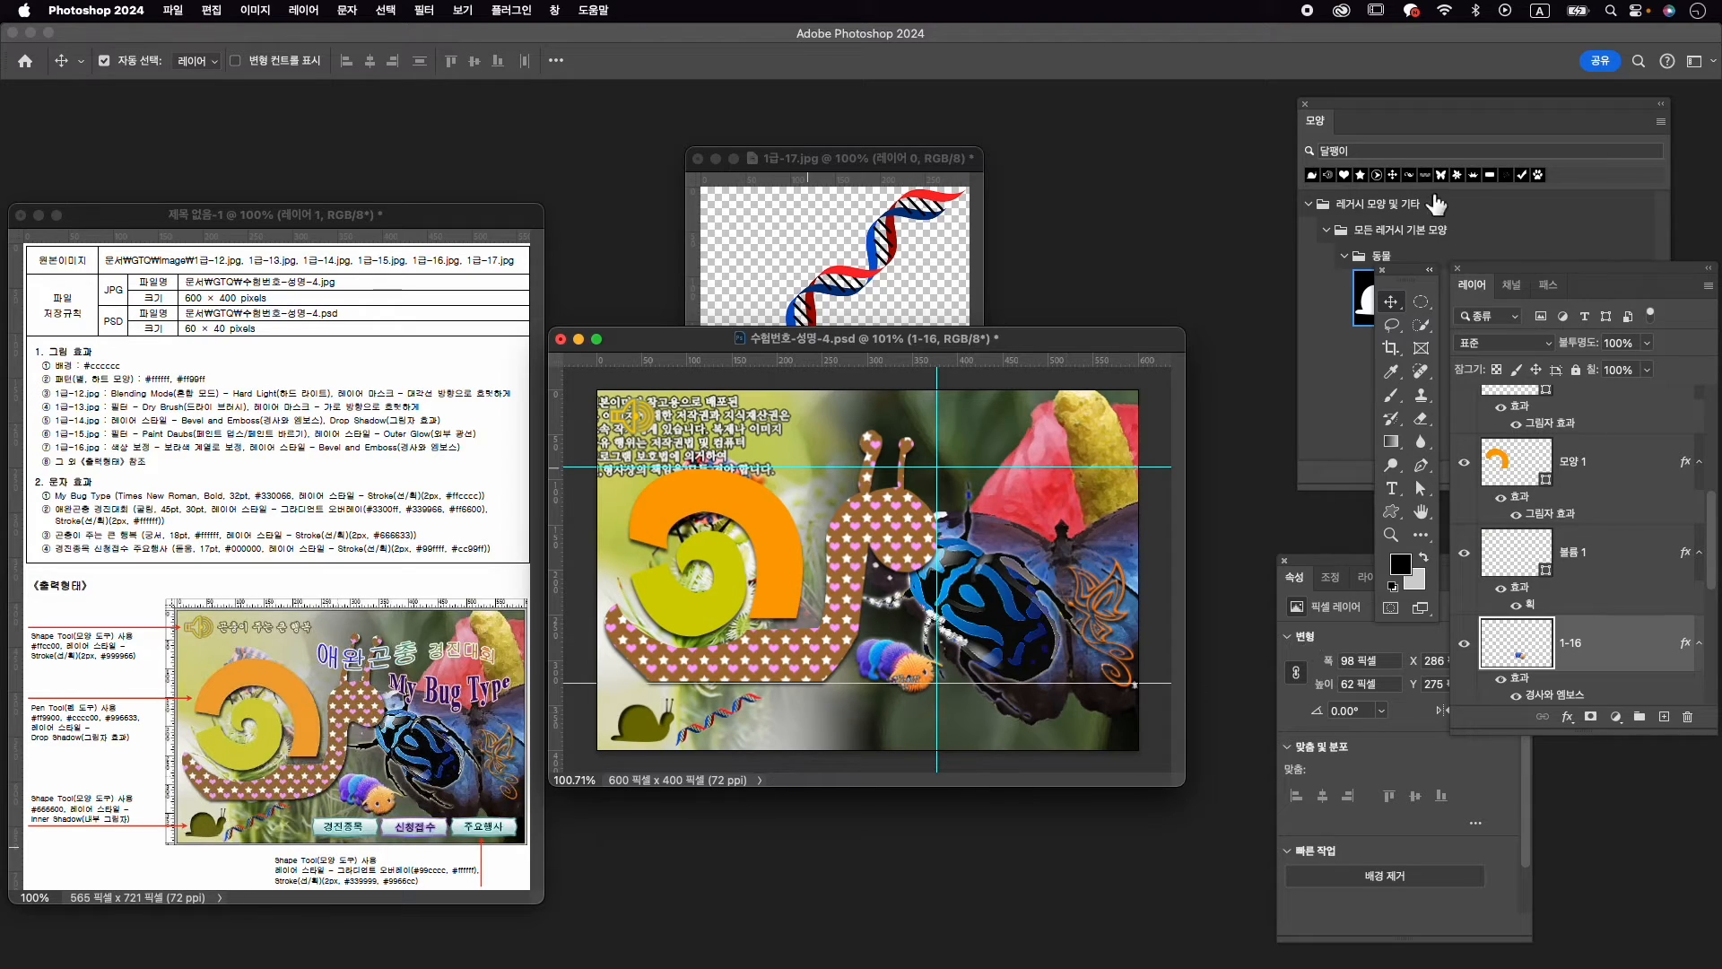
Search the shape library for 배너 and choose the third shape in the 배너 및 상장 group
left_click(1386, 151)
double_click(1386, 151)
type("qo")
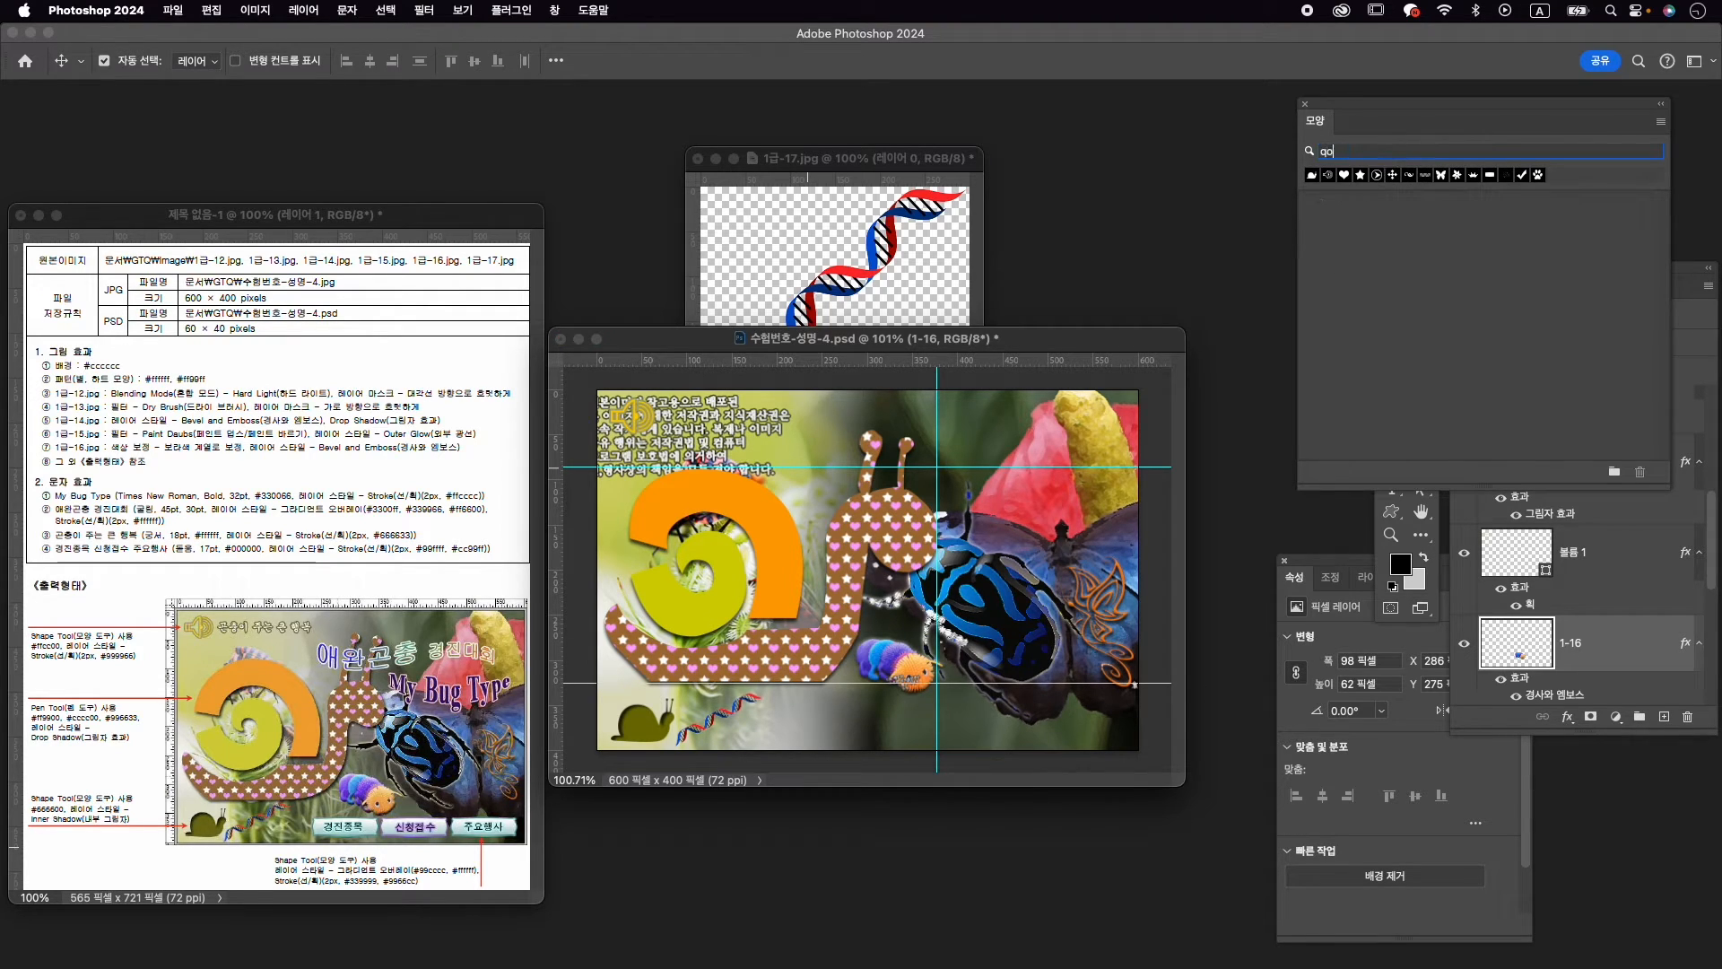
key("BackSpace")
key("BackSpace")
type("ㅂㅐ너")
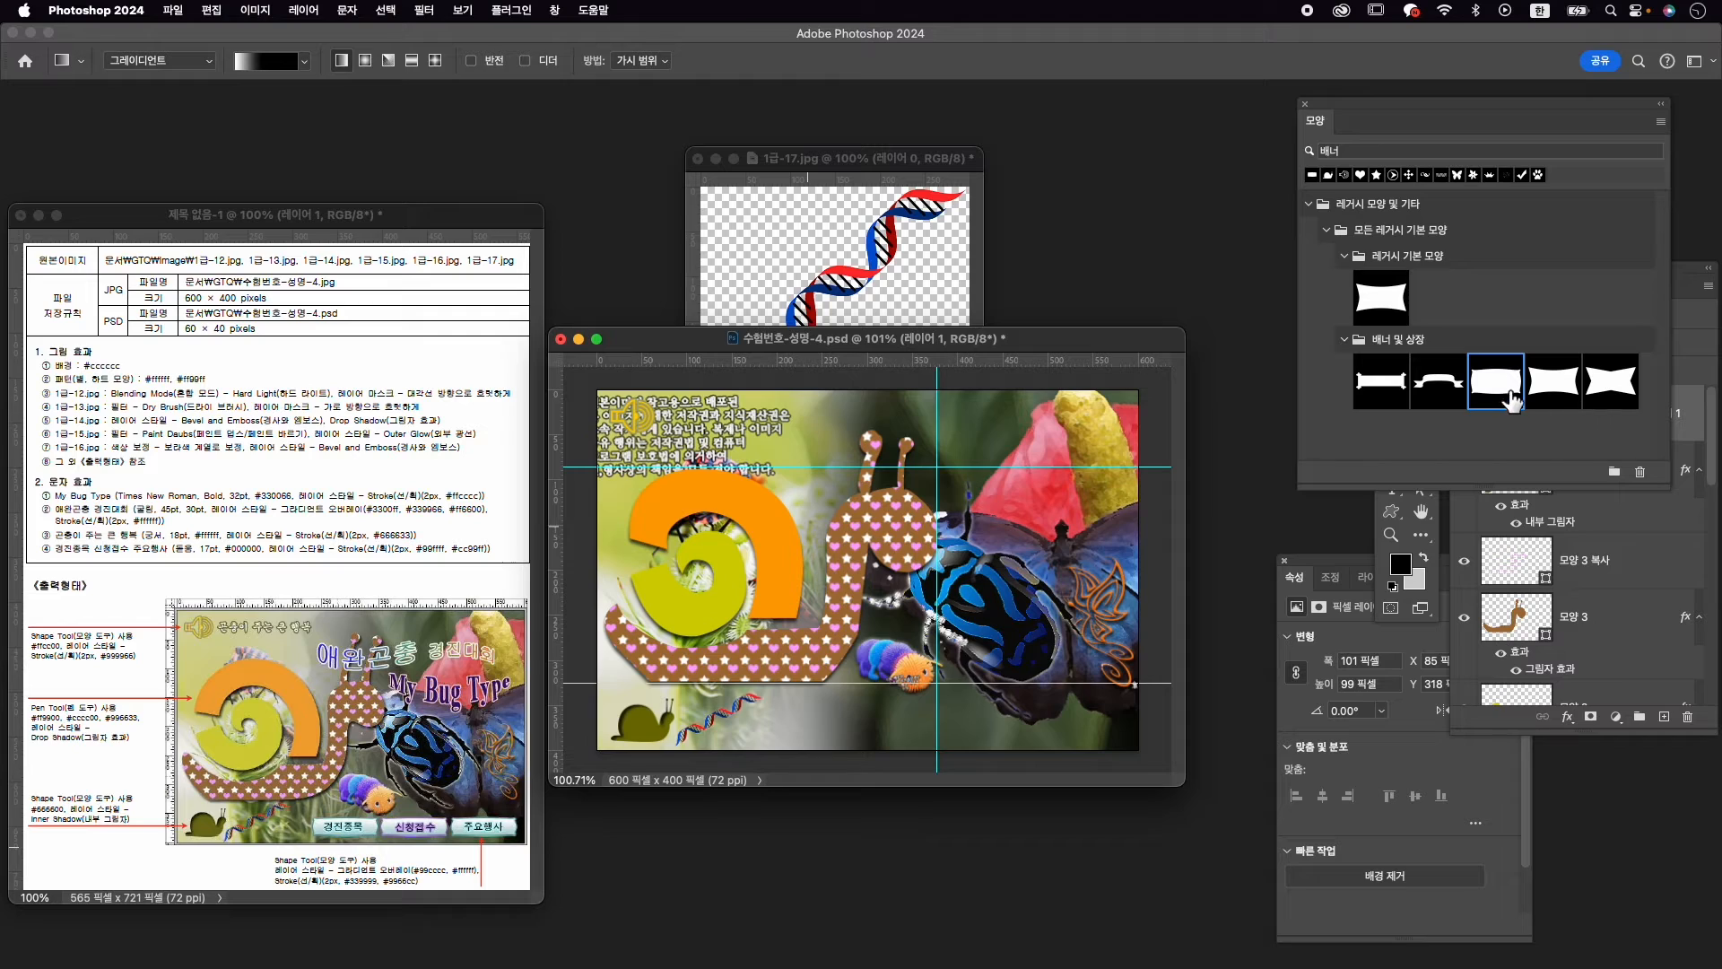
left_click(1505, 381)
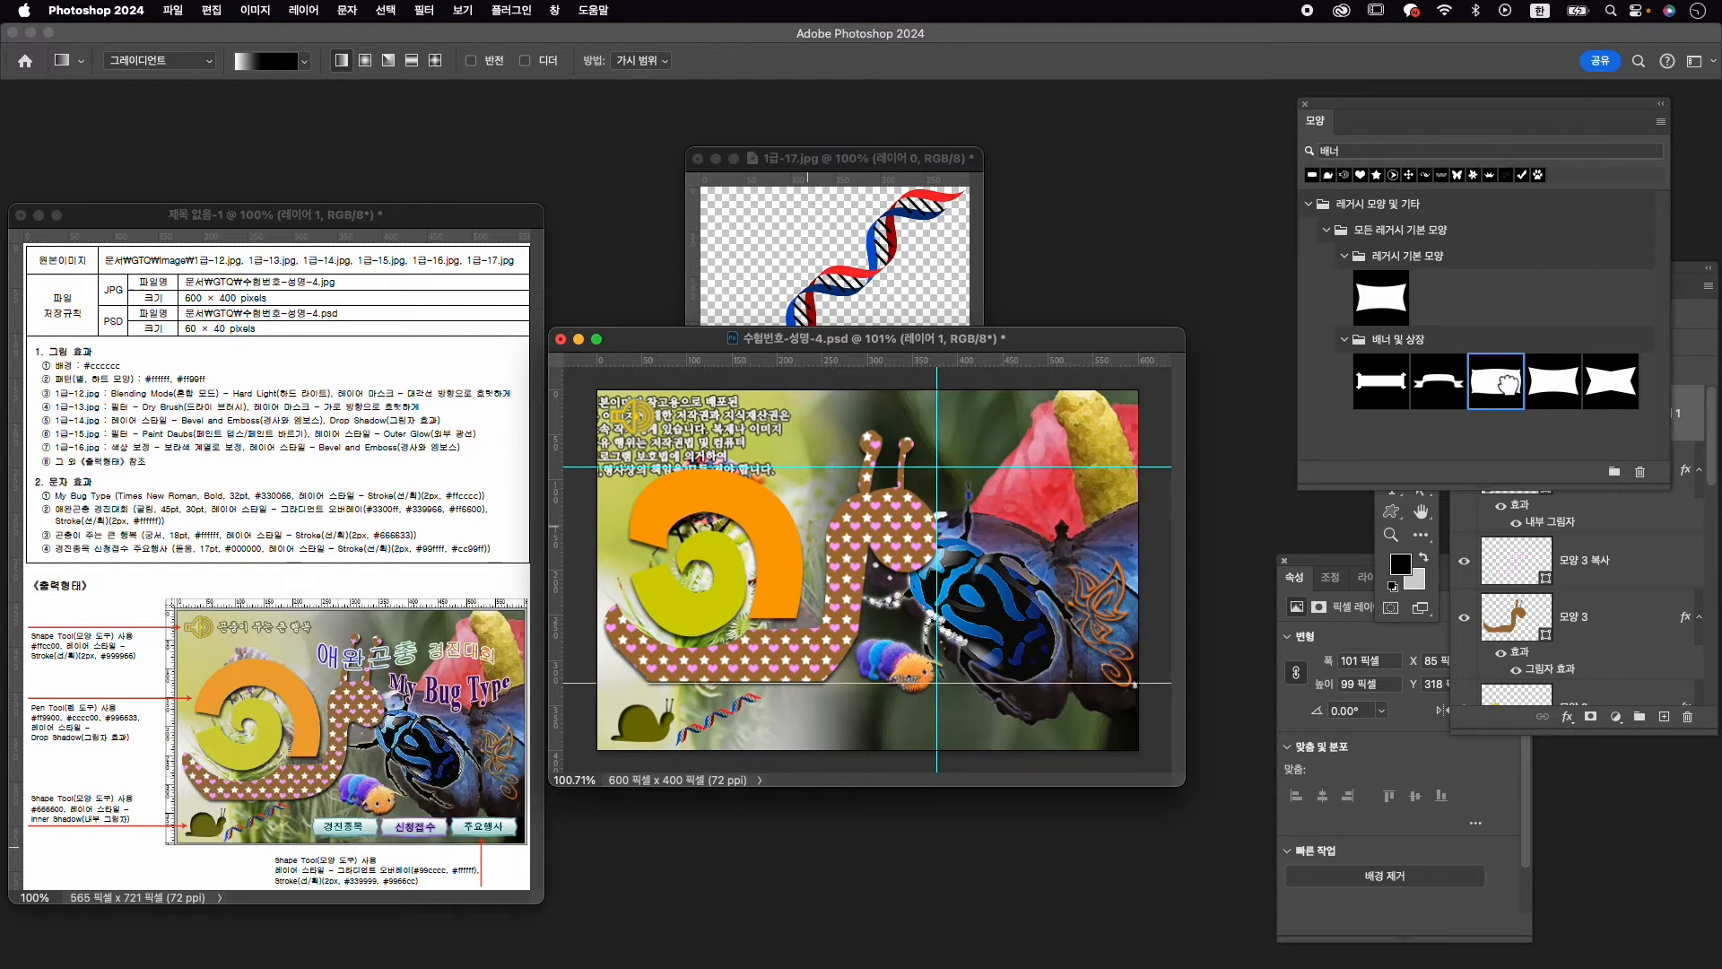
Draw the banner shape about 118 × 30 px near the composite's lower edge, below the caterpillar
left_click(1391, 511)
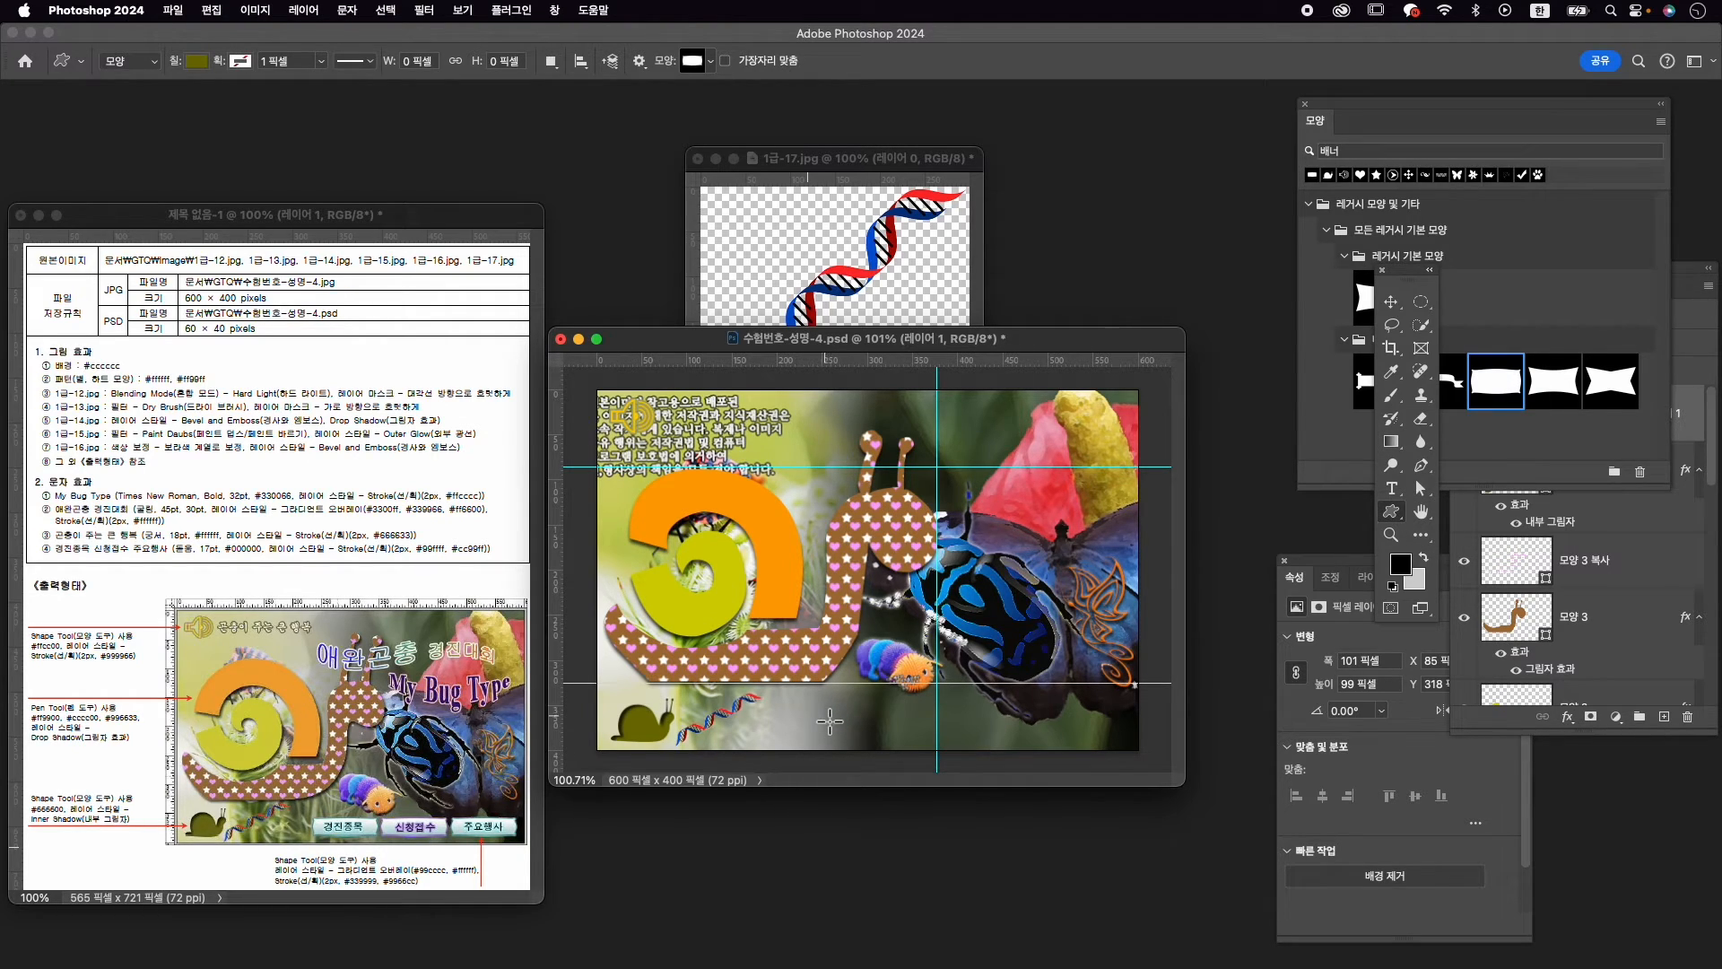
left_click_drag(828, 716, 926, 739)
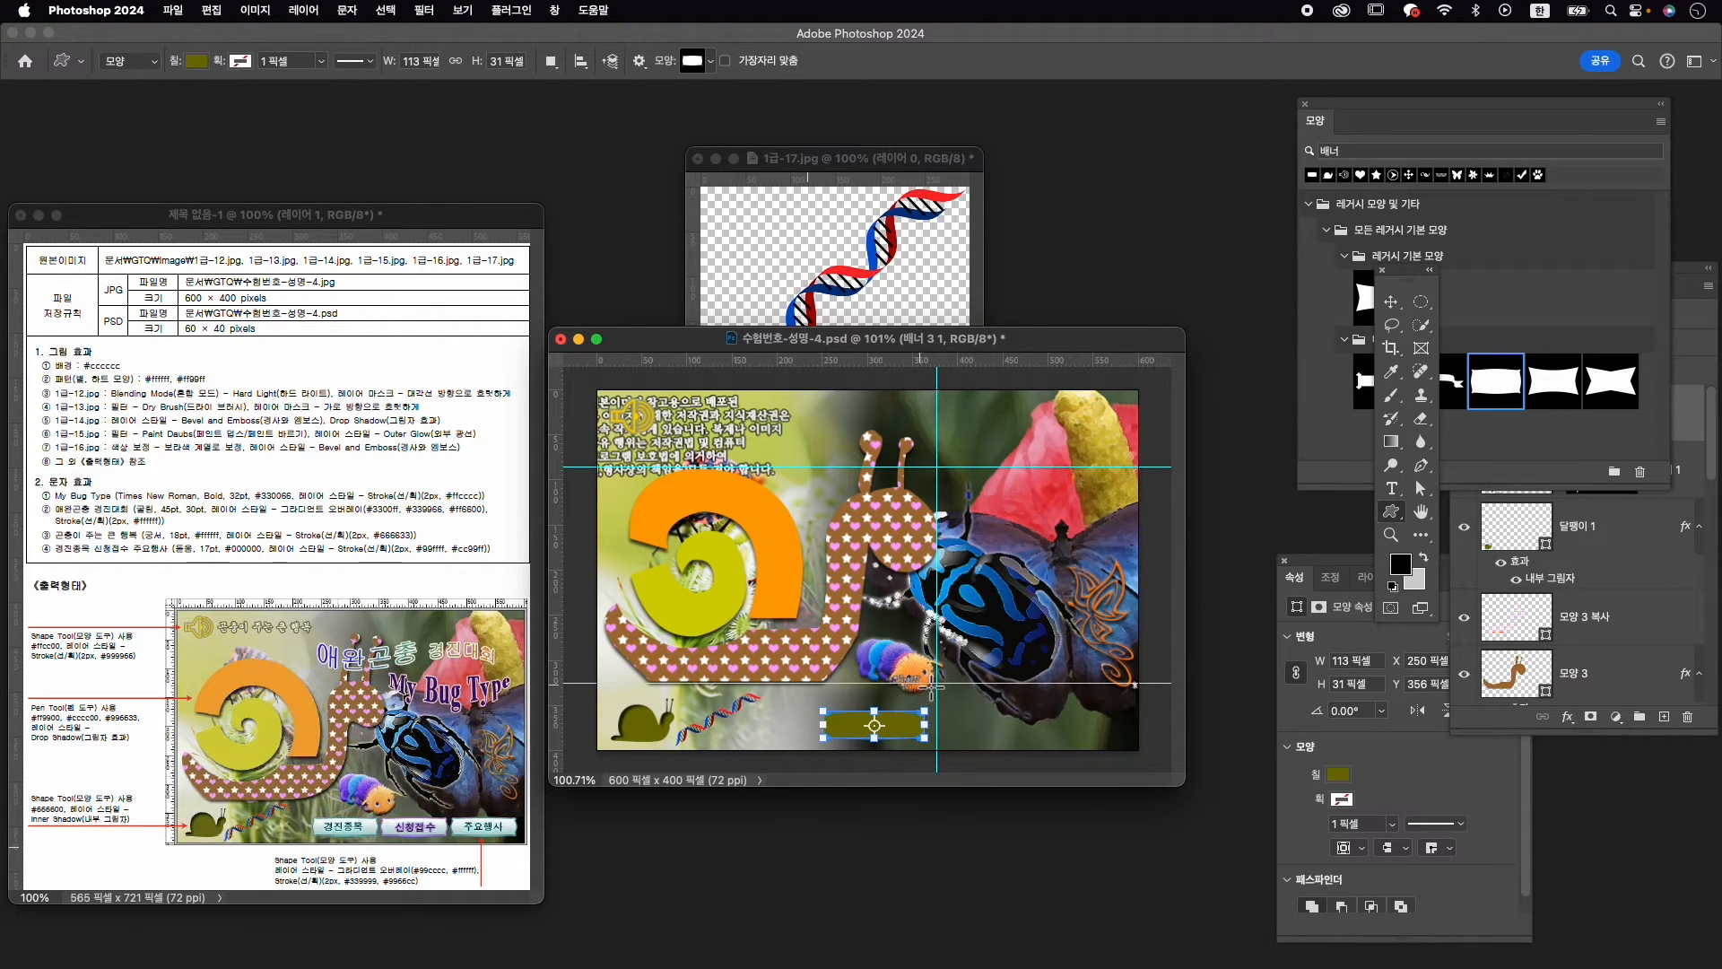
left_click_drag(933, 737, 934, 743)
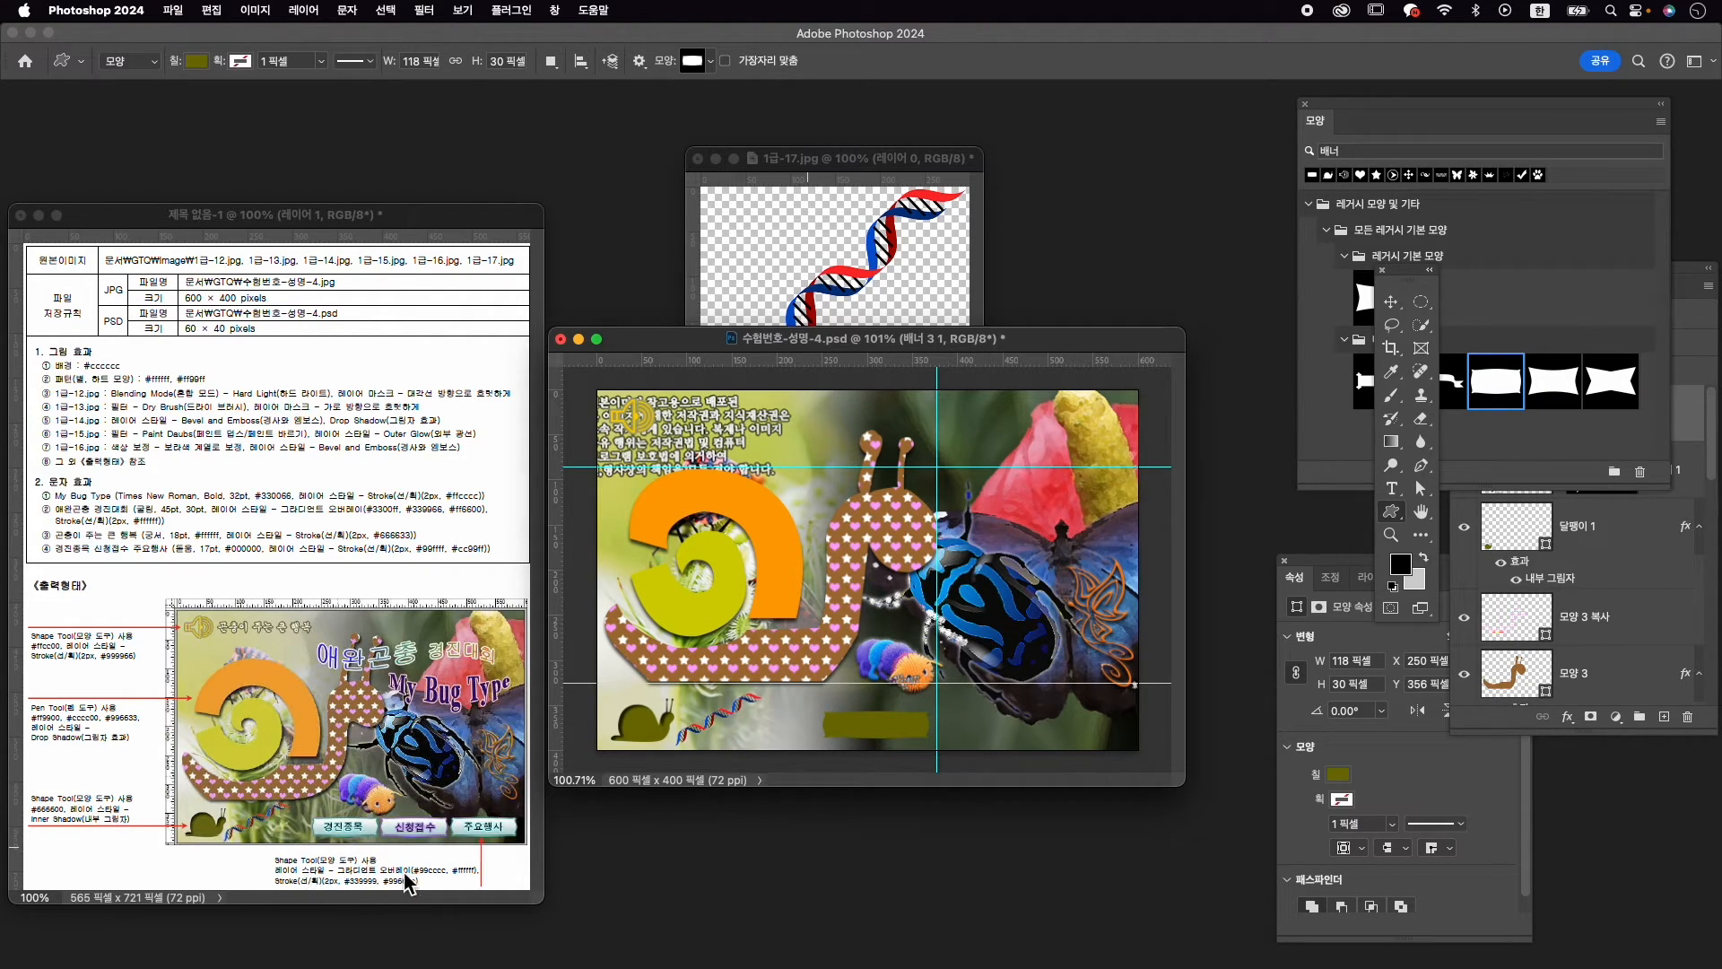
Add a Gradient Overlay to the banner shape, running from #99cccc to white
left_click(1567, 717)
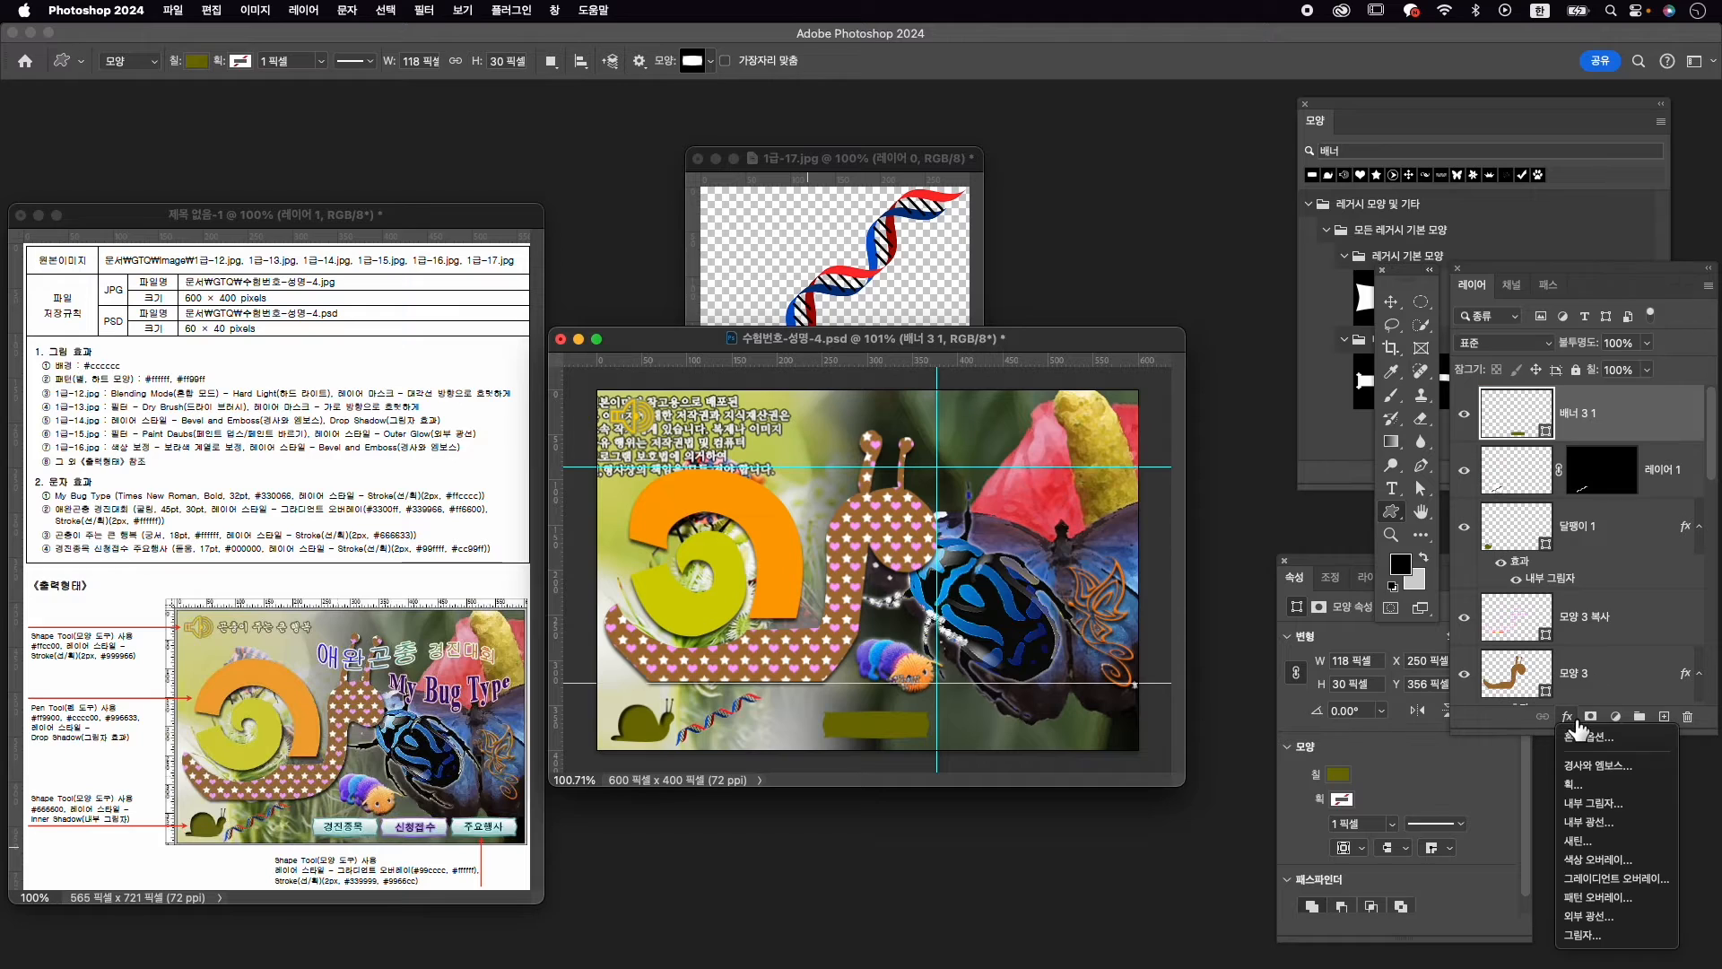
left_click(1614, 879)
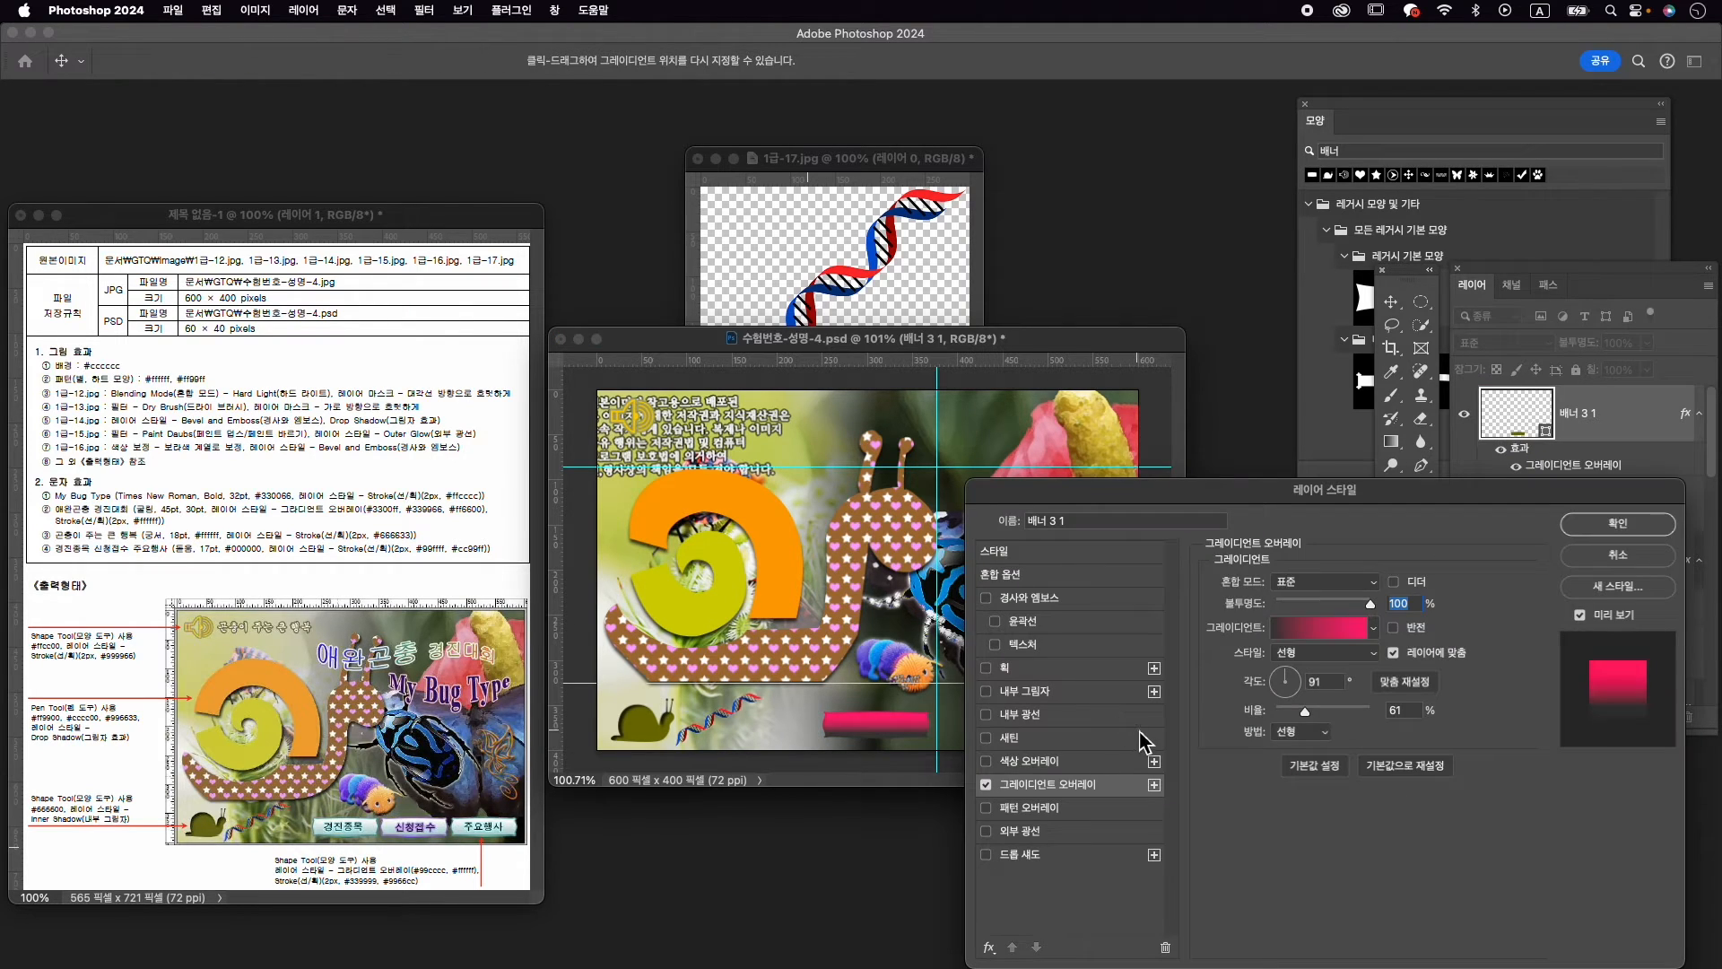
left_click(1334, 628)
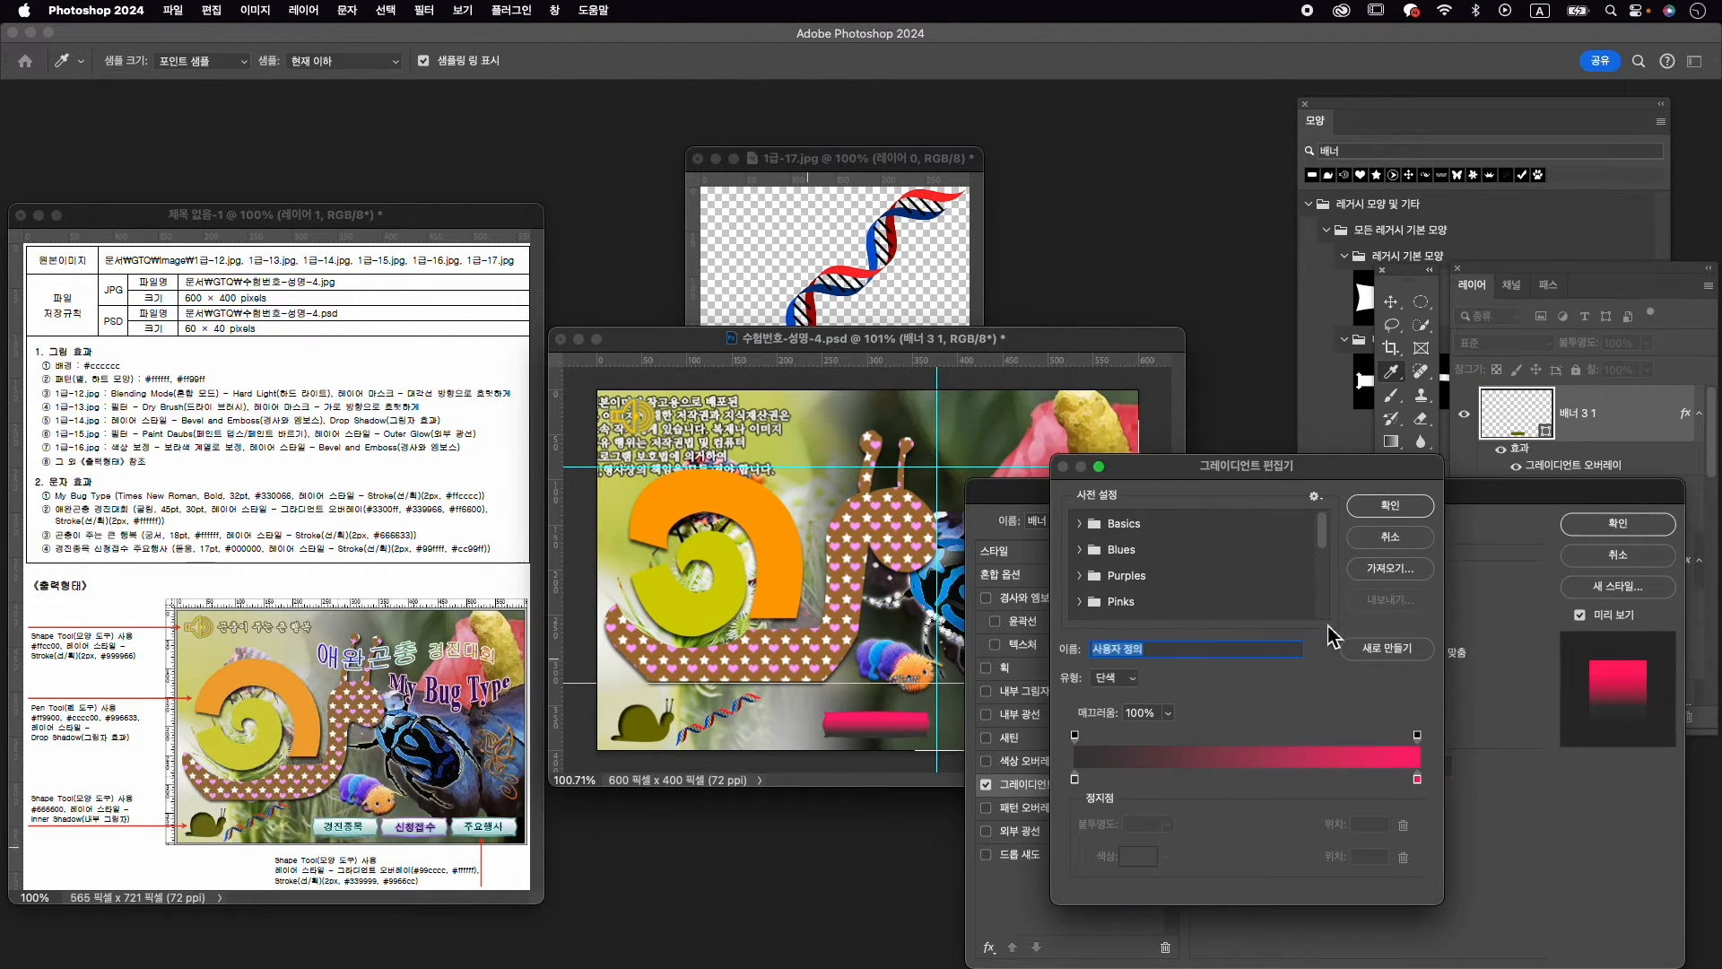
double_click(1074, 778)
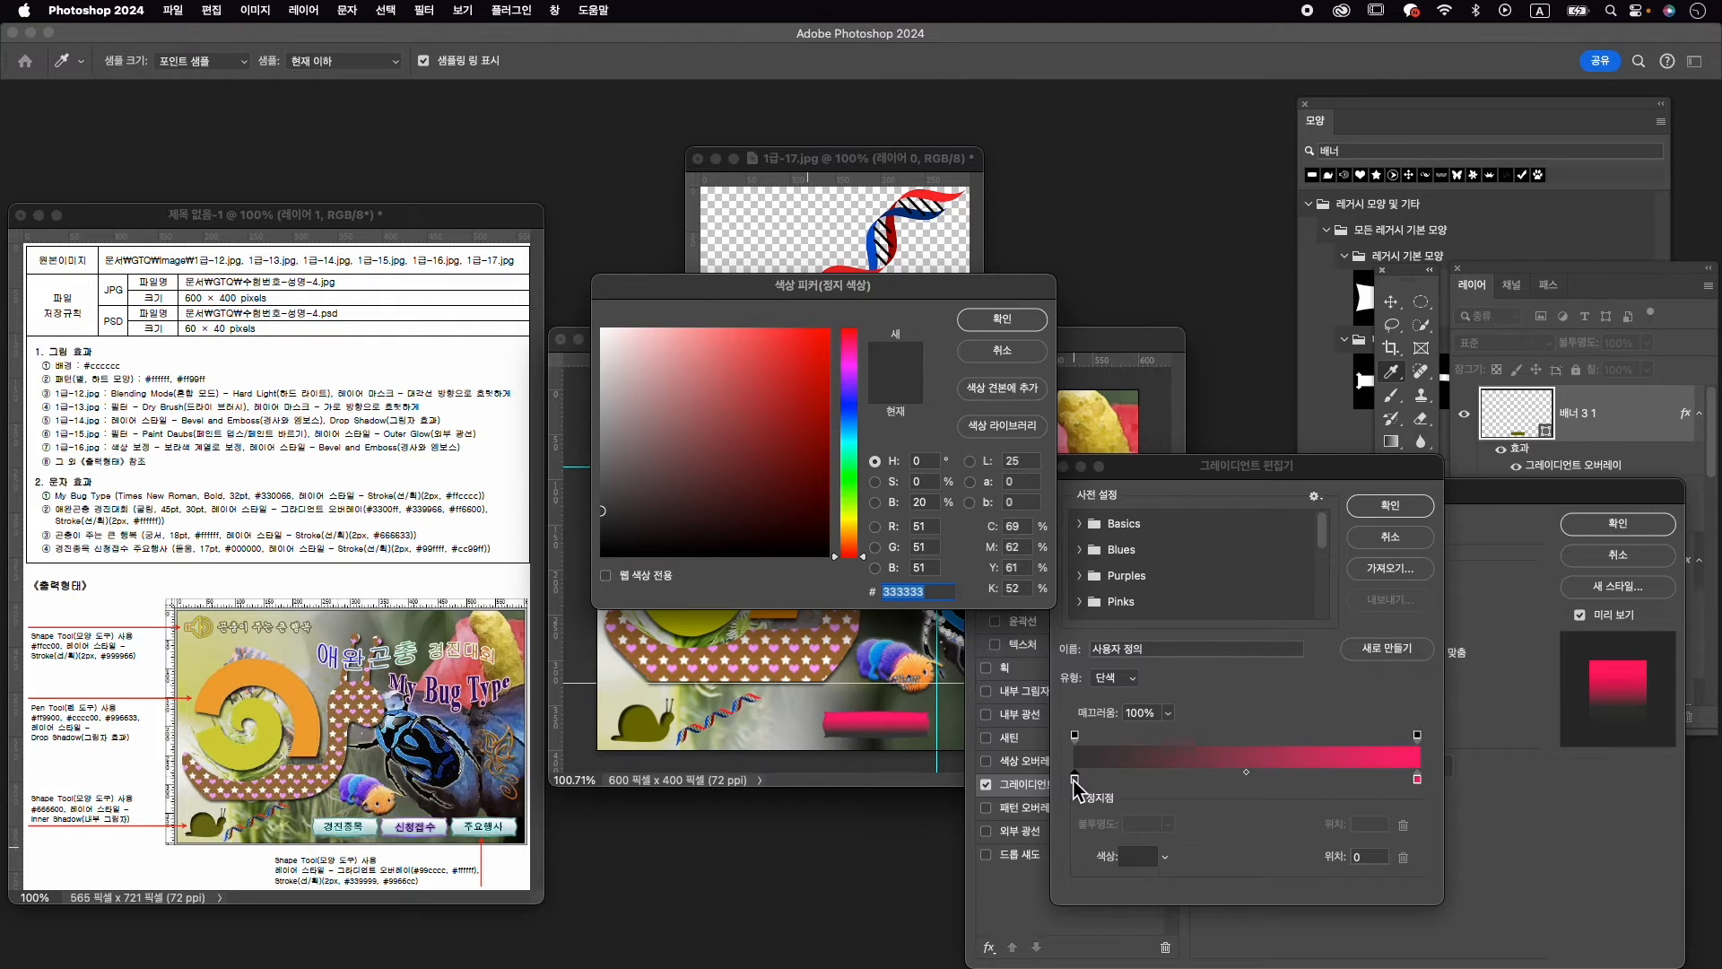
type("99cccc")
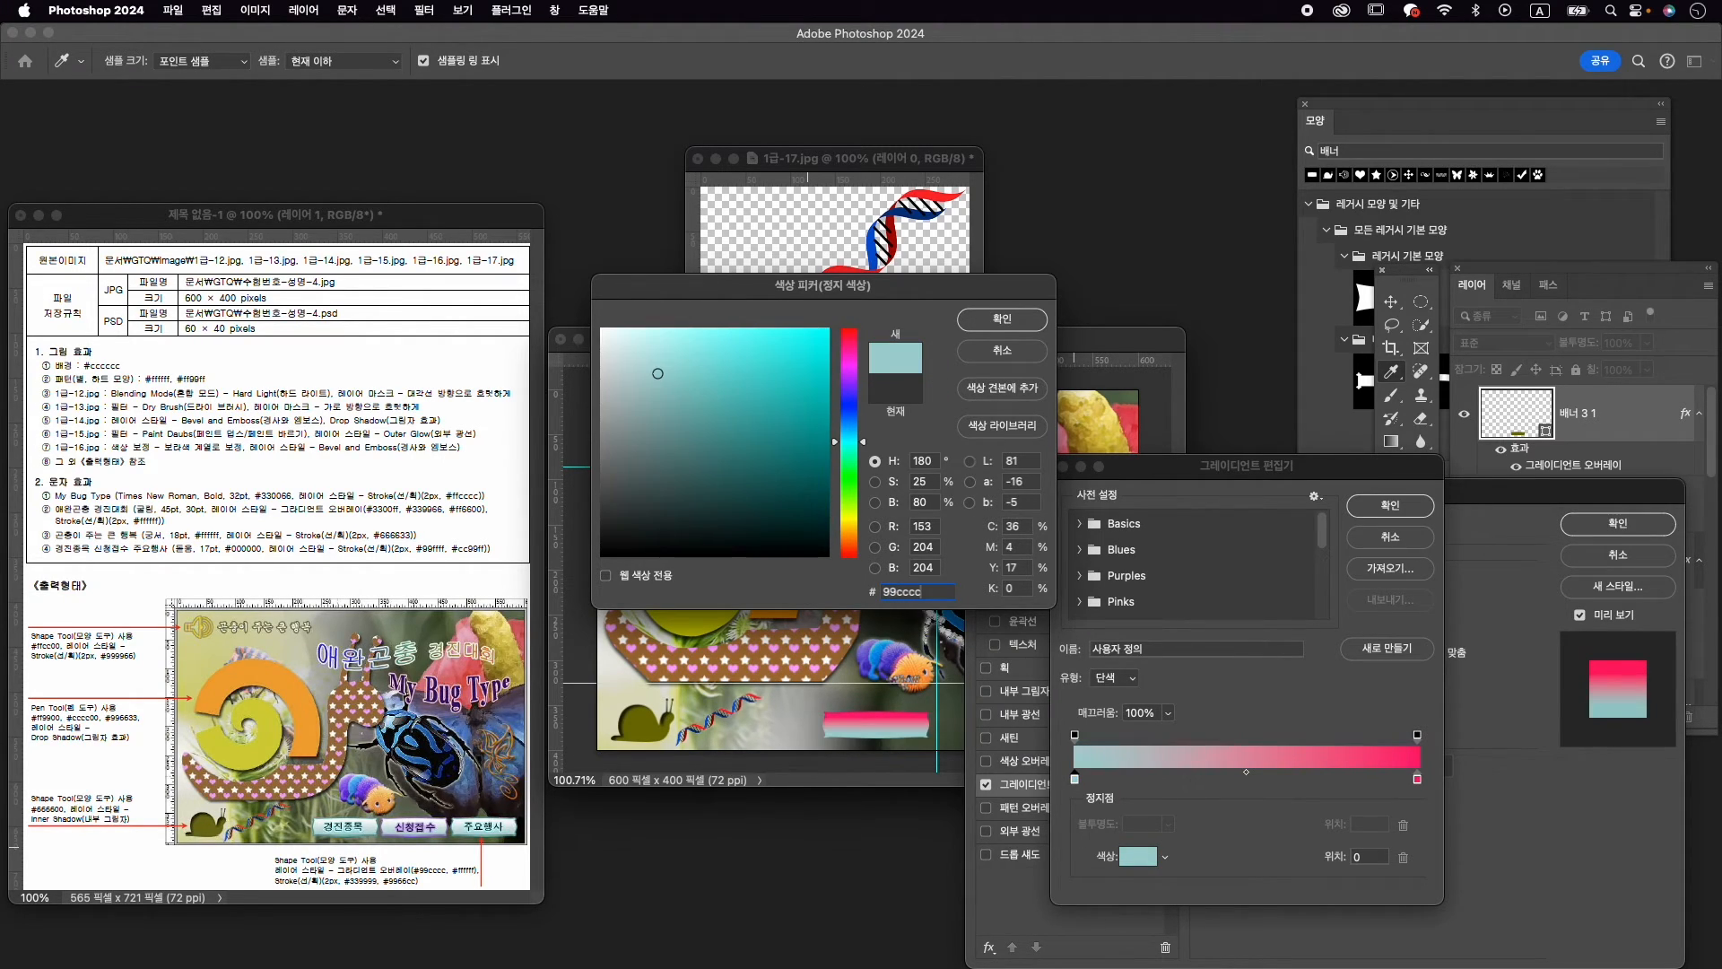
key("Return")
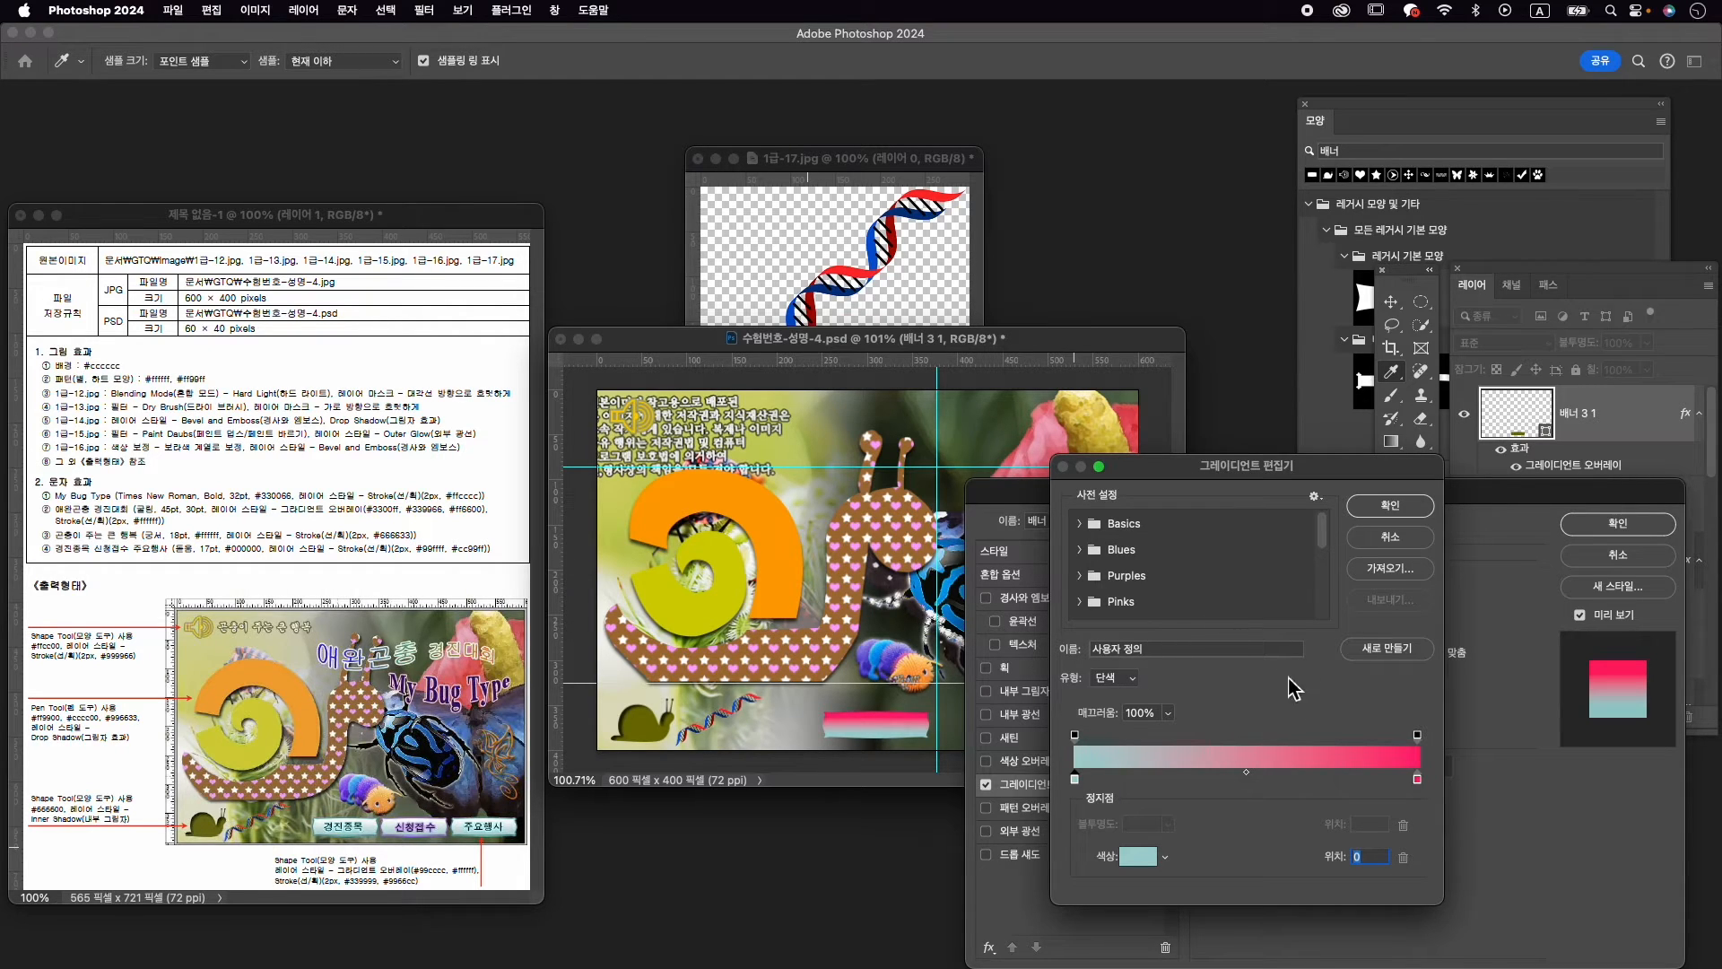
double_click(1417, 780)
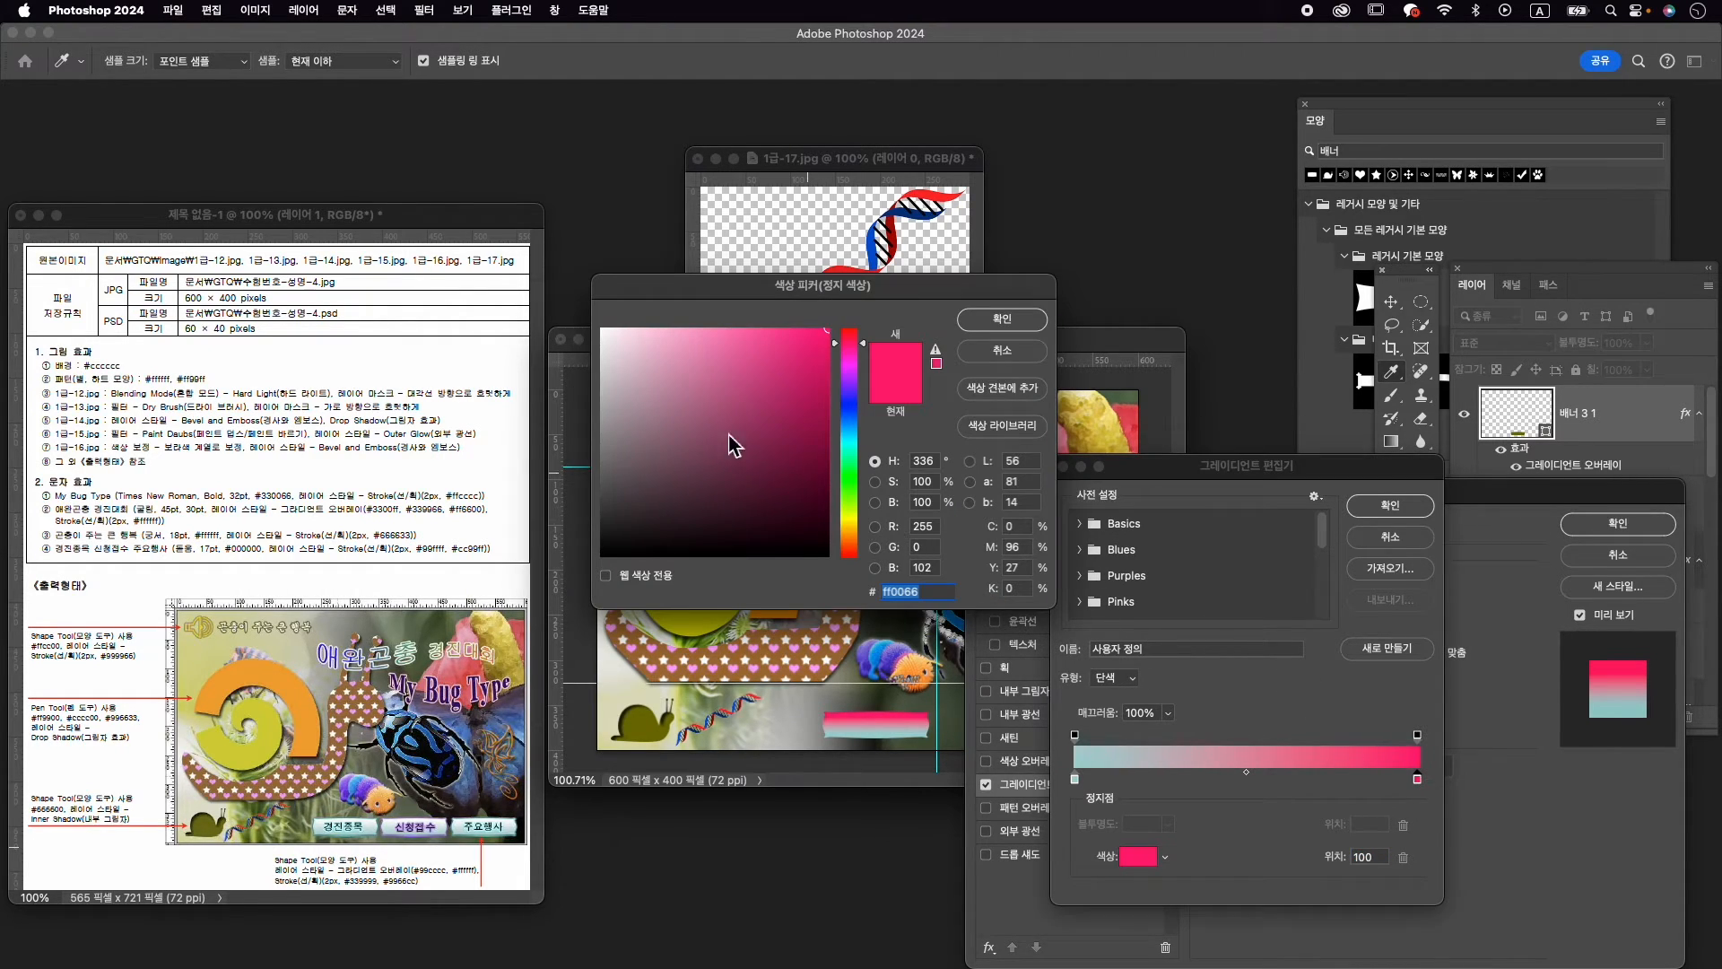
left_click_drag(648, 343, 600, 329)
left_click(1002, 325)
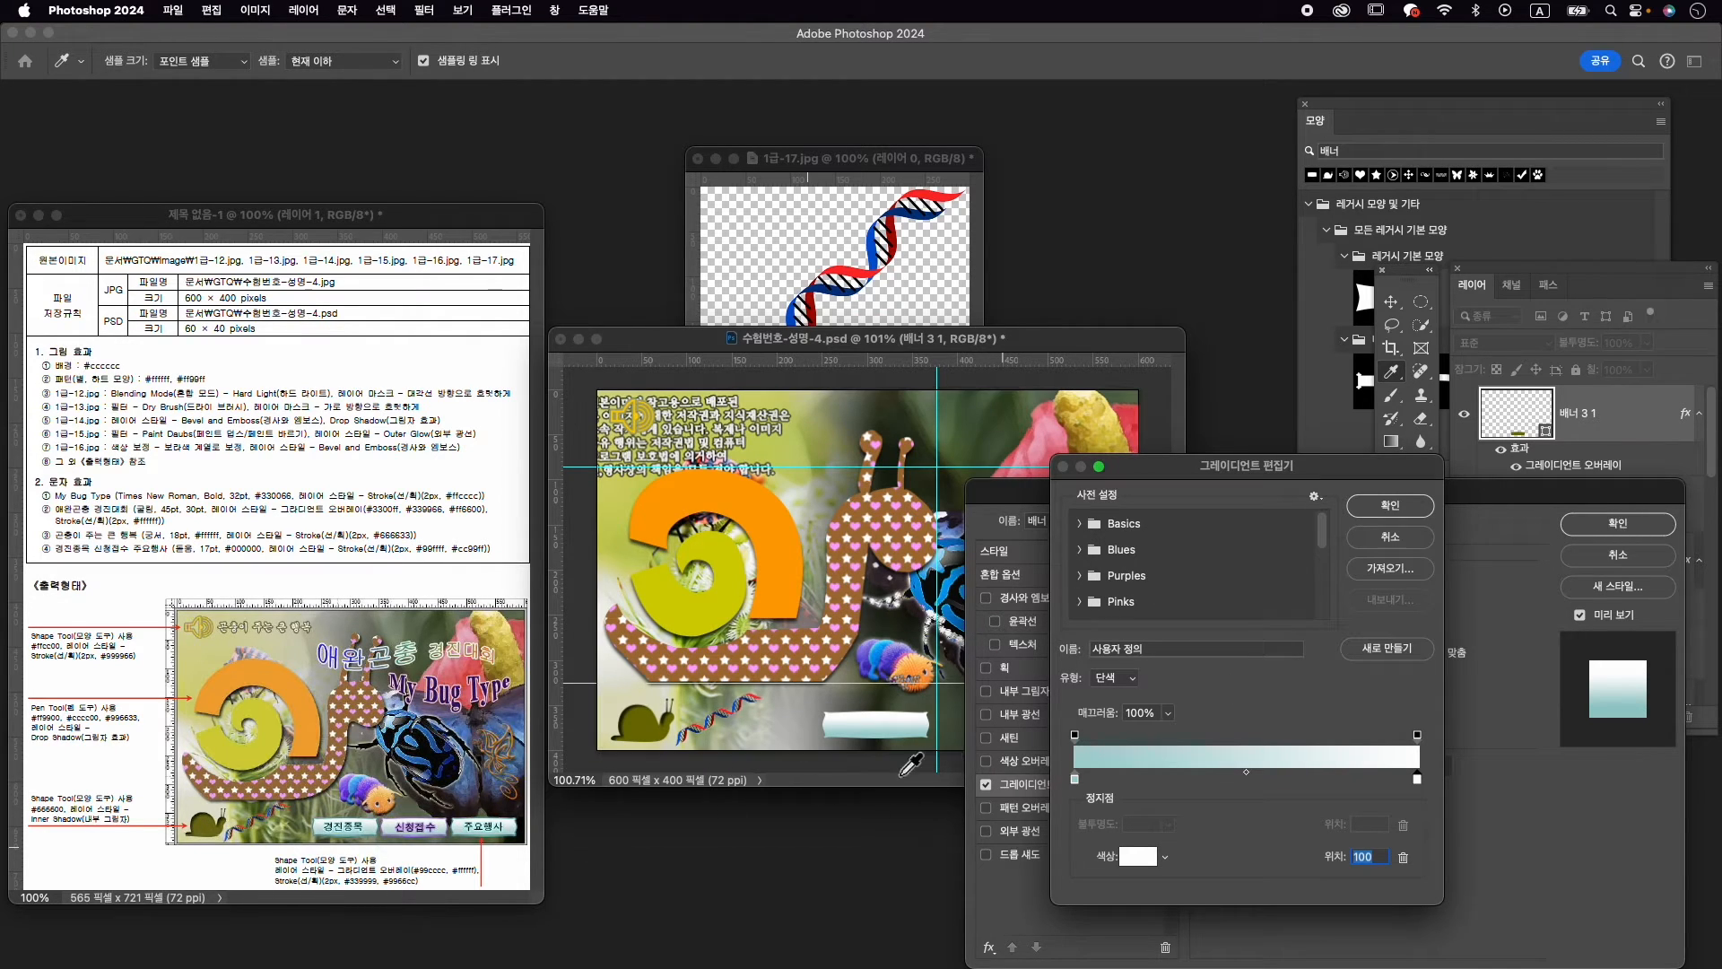
left_click(1392, 505)
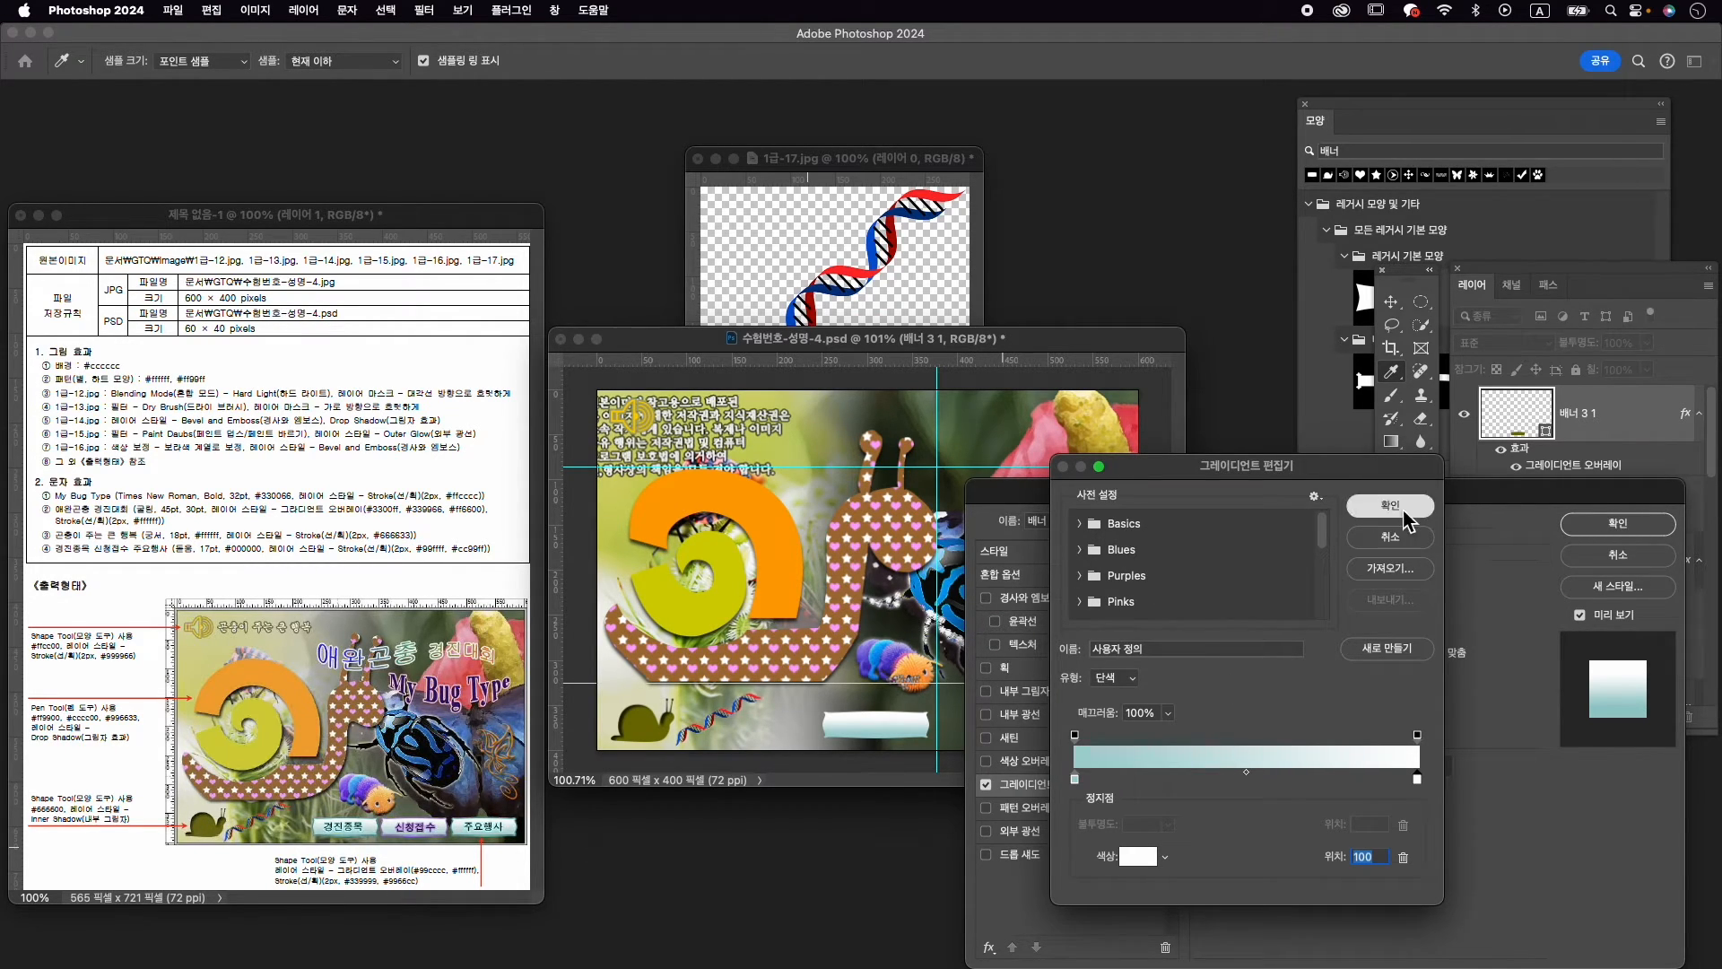
Add a 2 px outside Stroke in #339999 to the banner shape and apply its layer style
left_click(1046, 672)
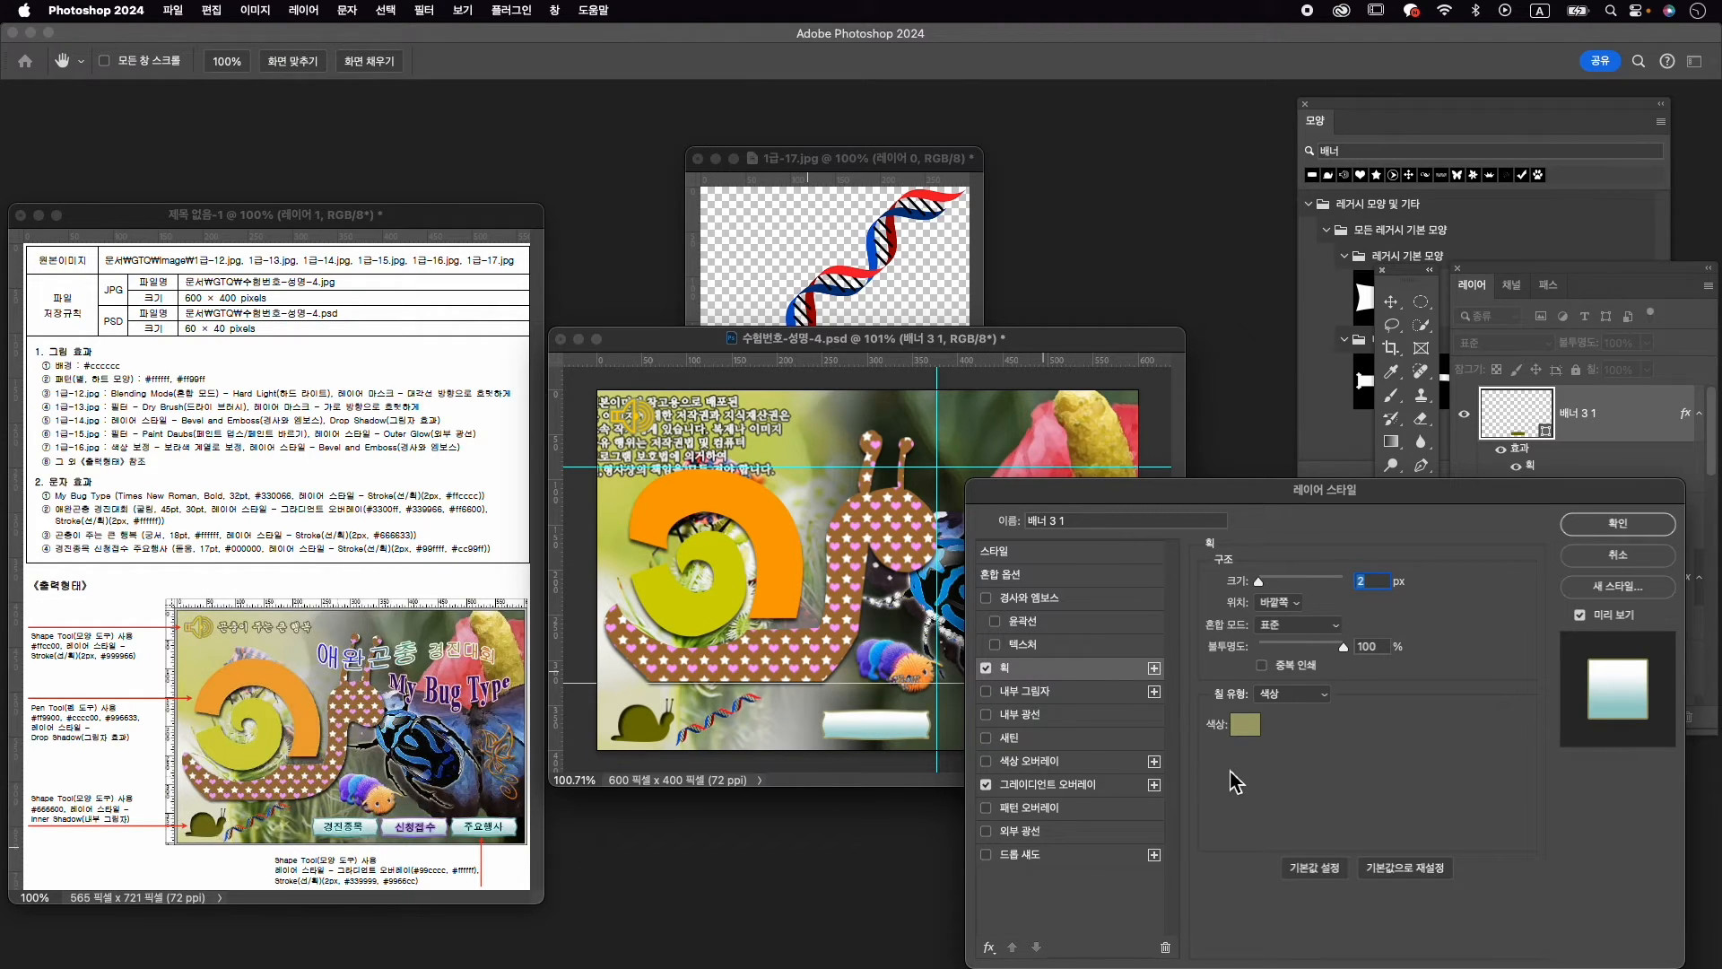
left_click(1245, 724)
type("33")
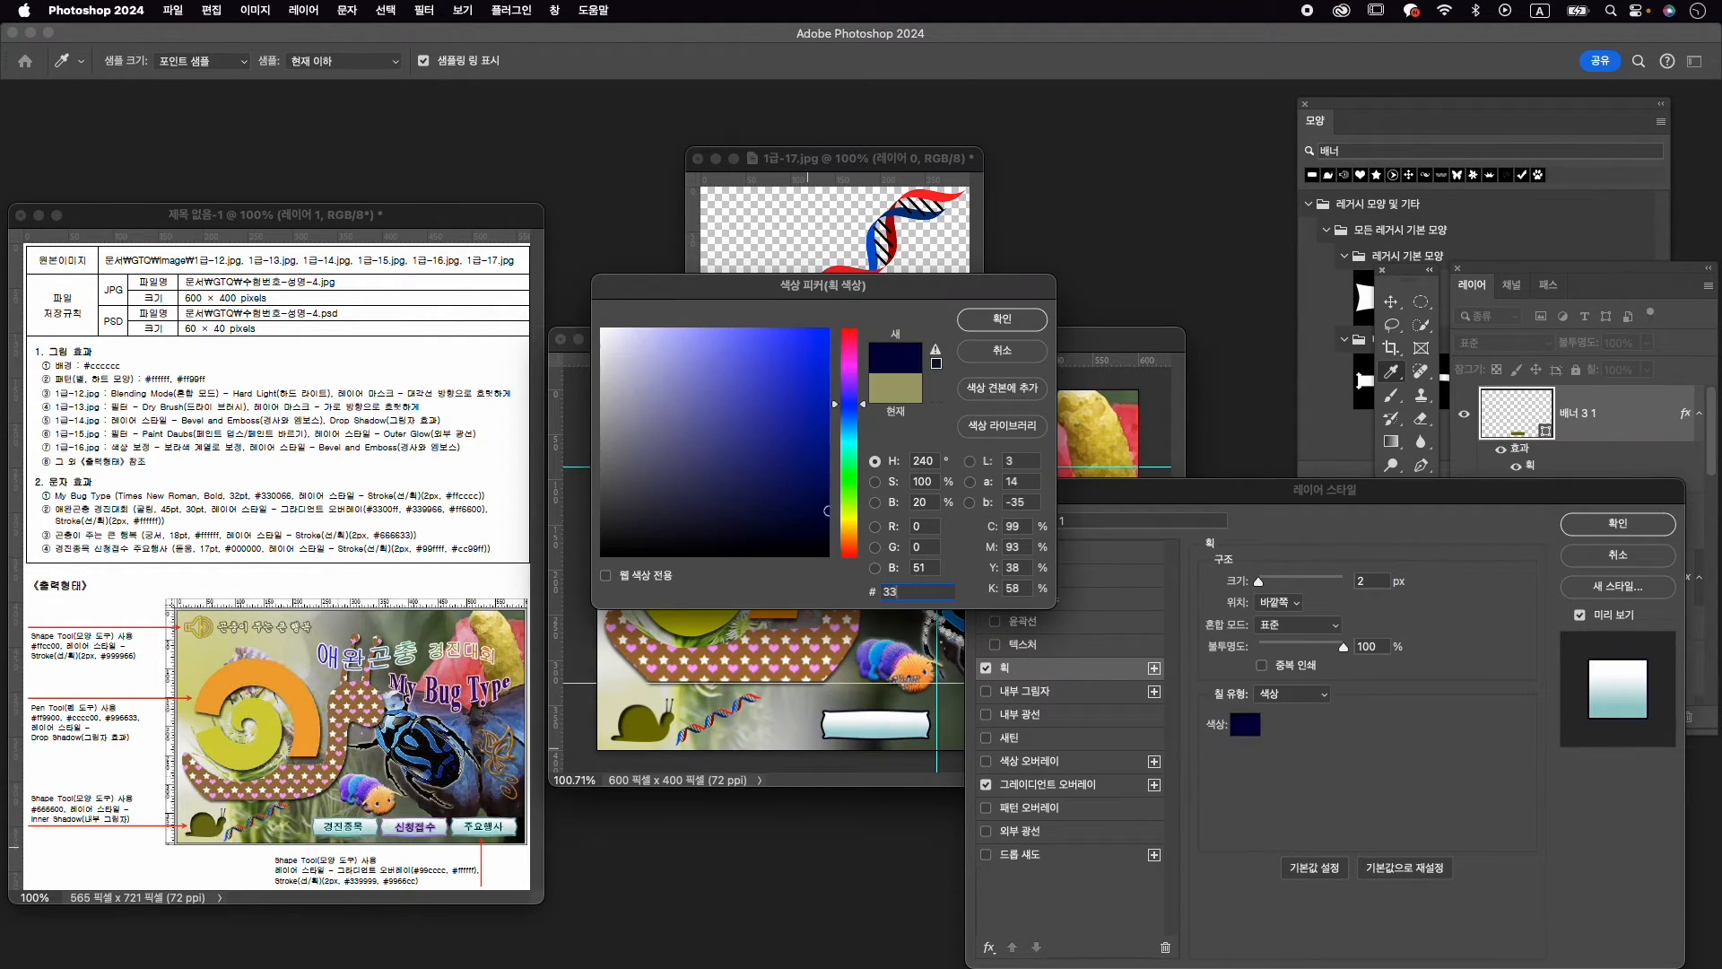
type("9999")
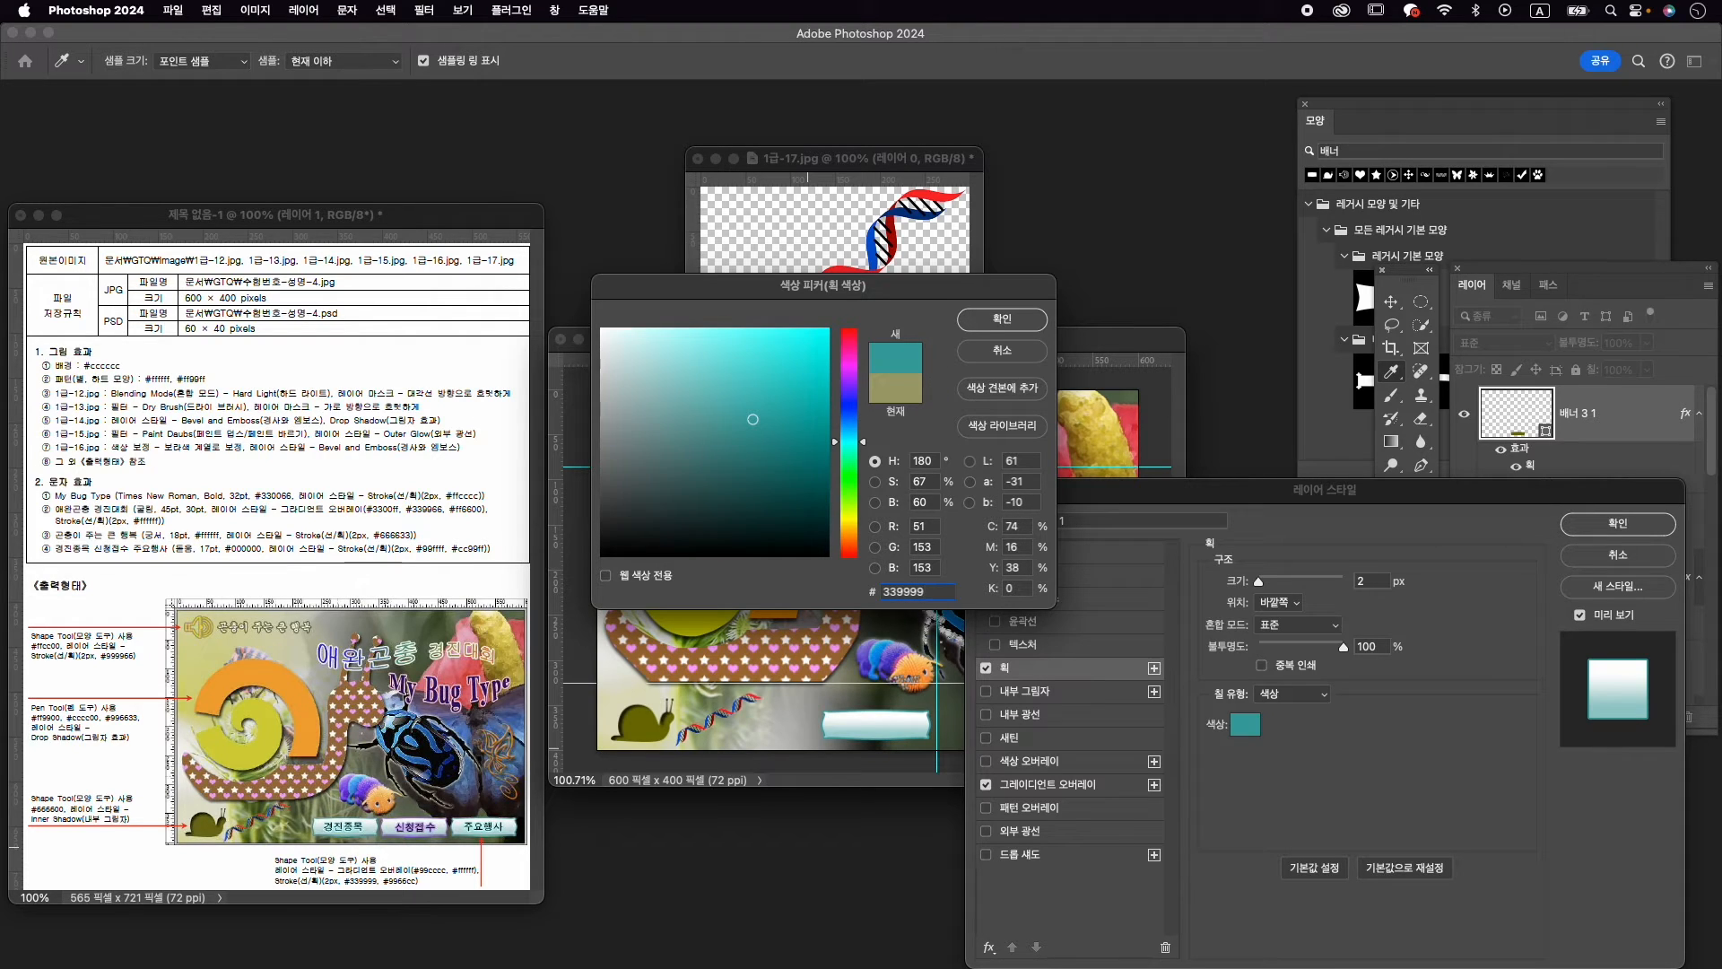
key("Return")
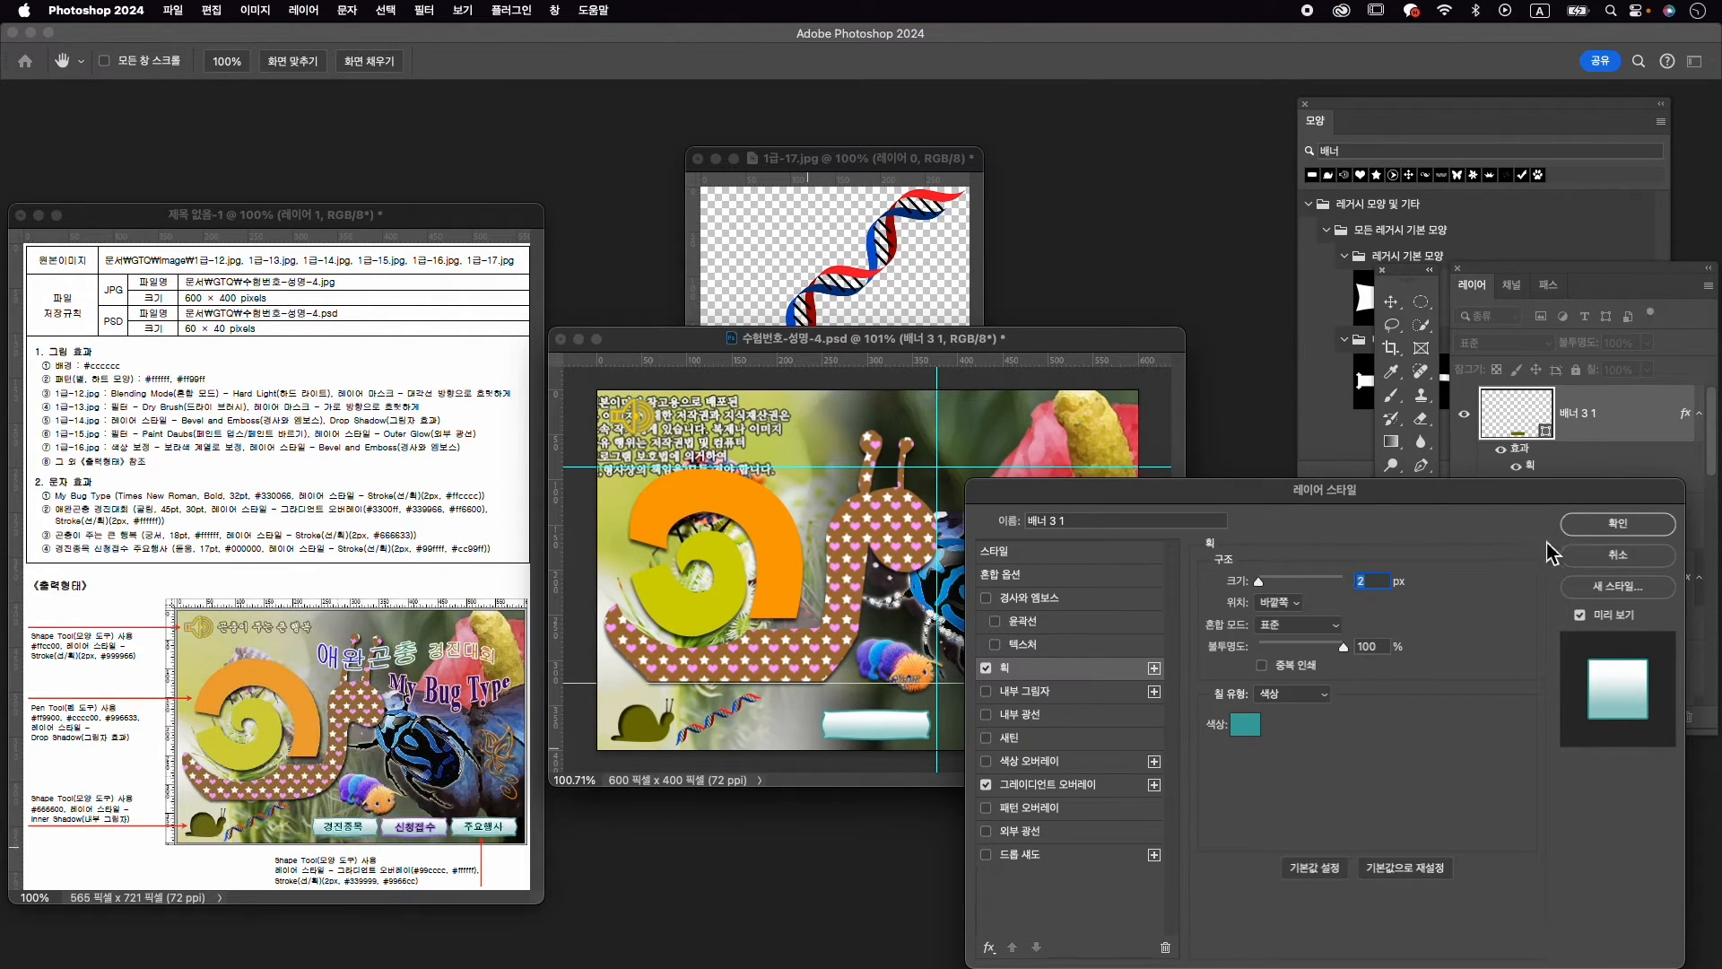
left_click(1610, 523)
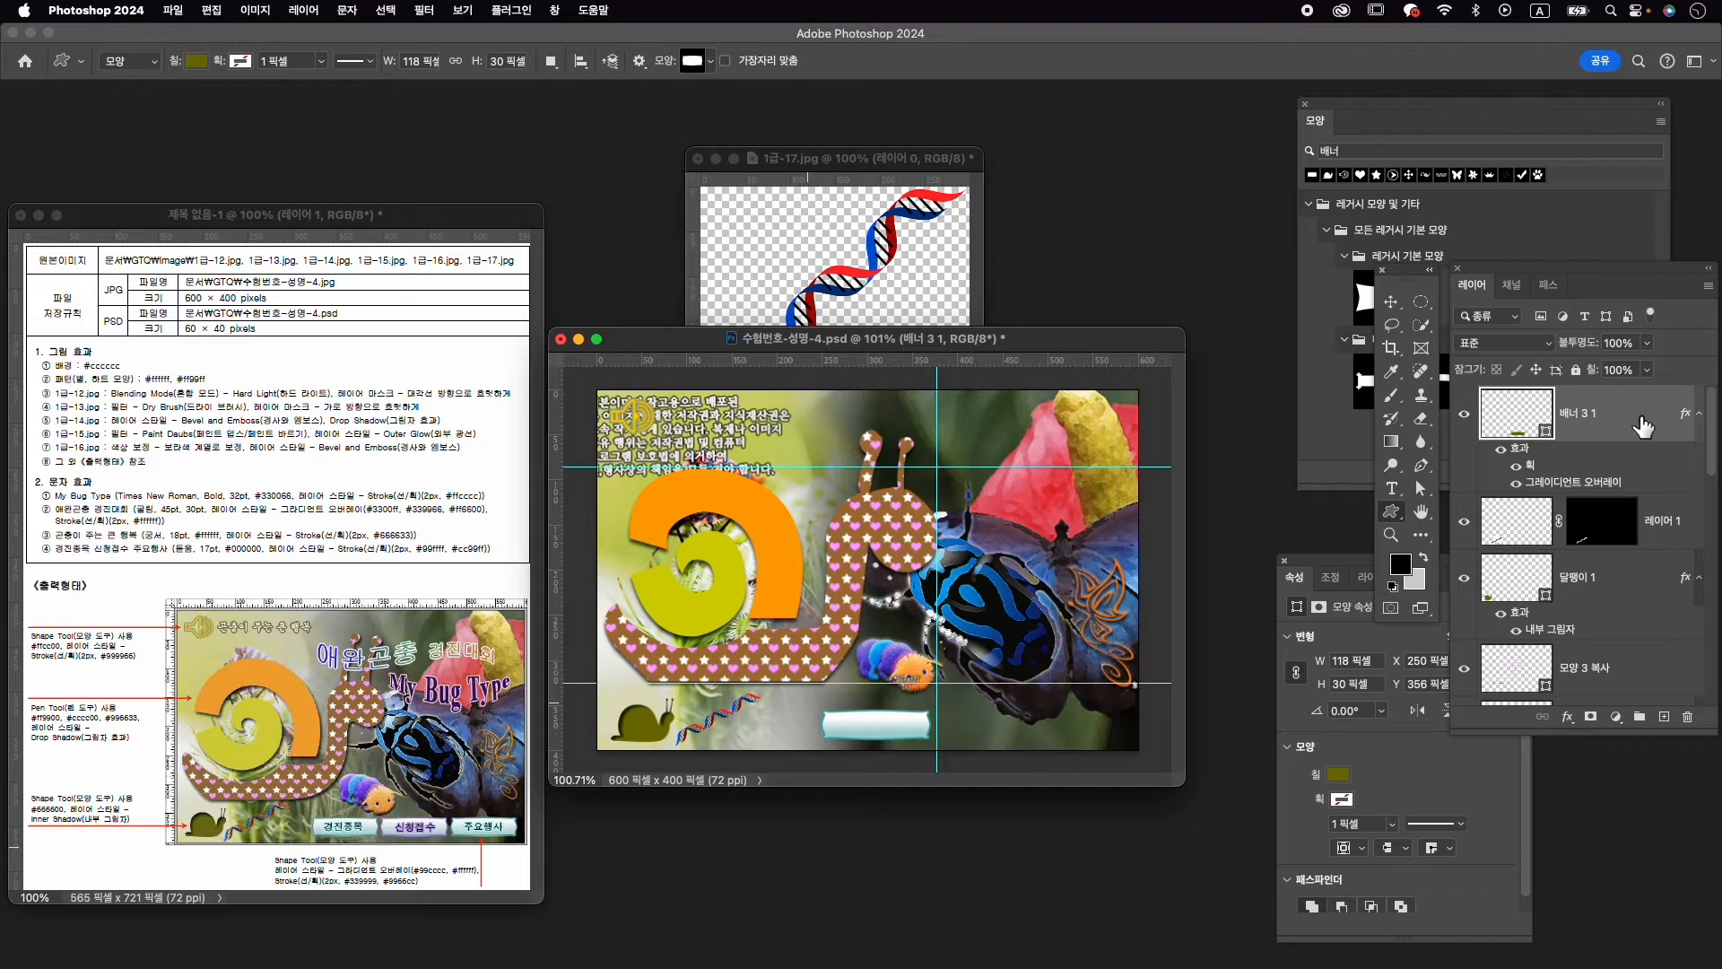
Duplicate the banner shape twice and move the topmost copy about 222 px right, near the composite's lower-right corner
key("super+j")
key("super+j")
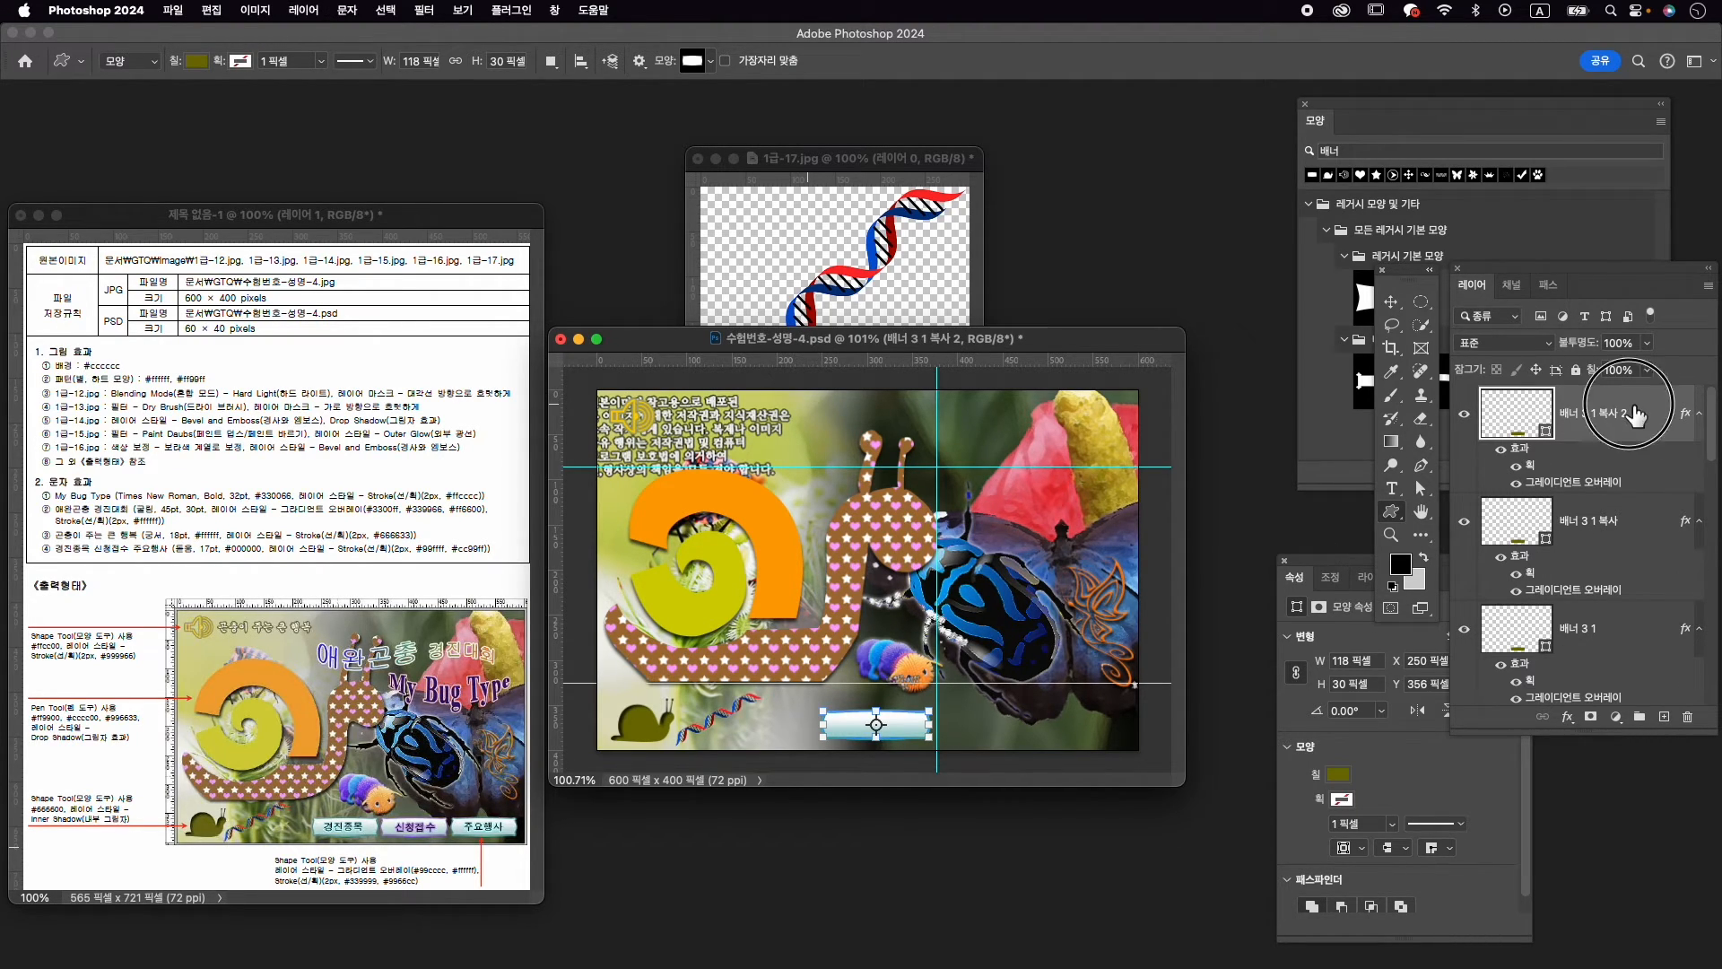
key("super+t")
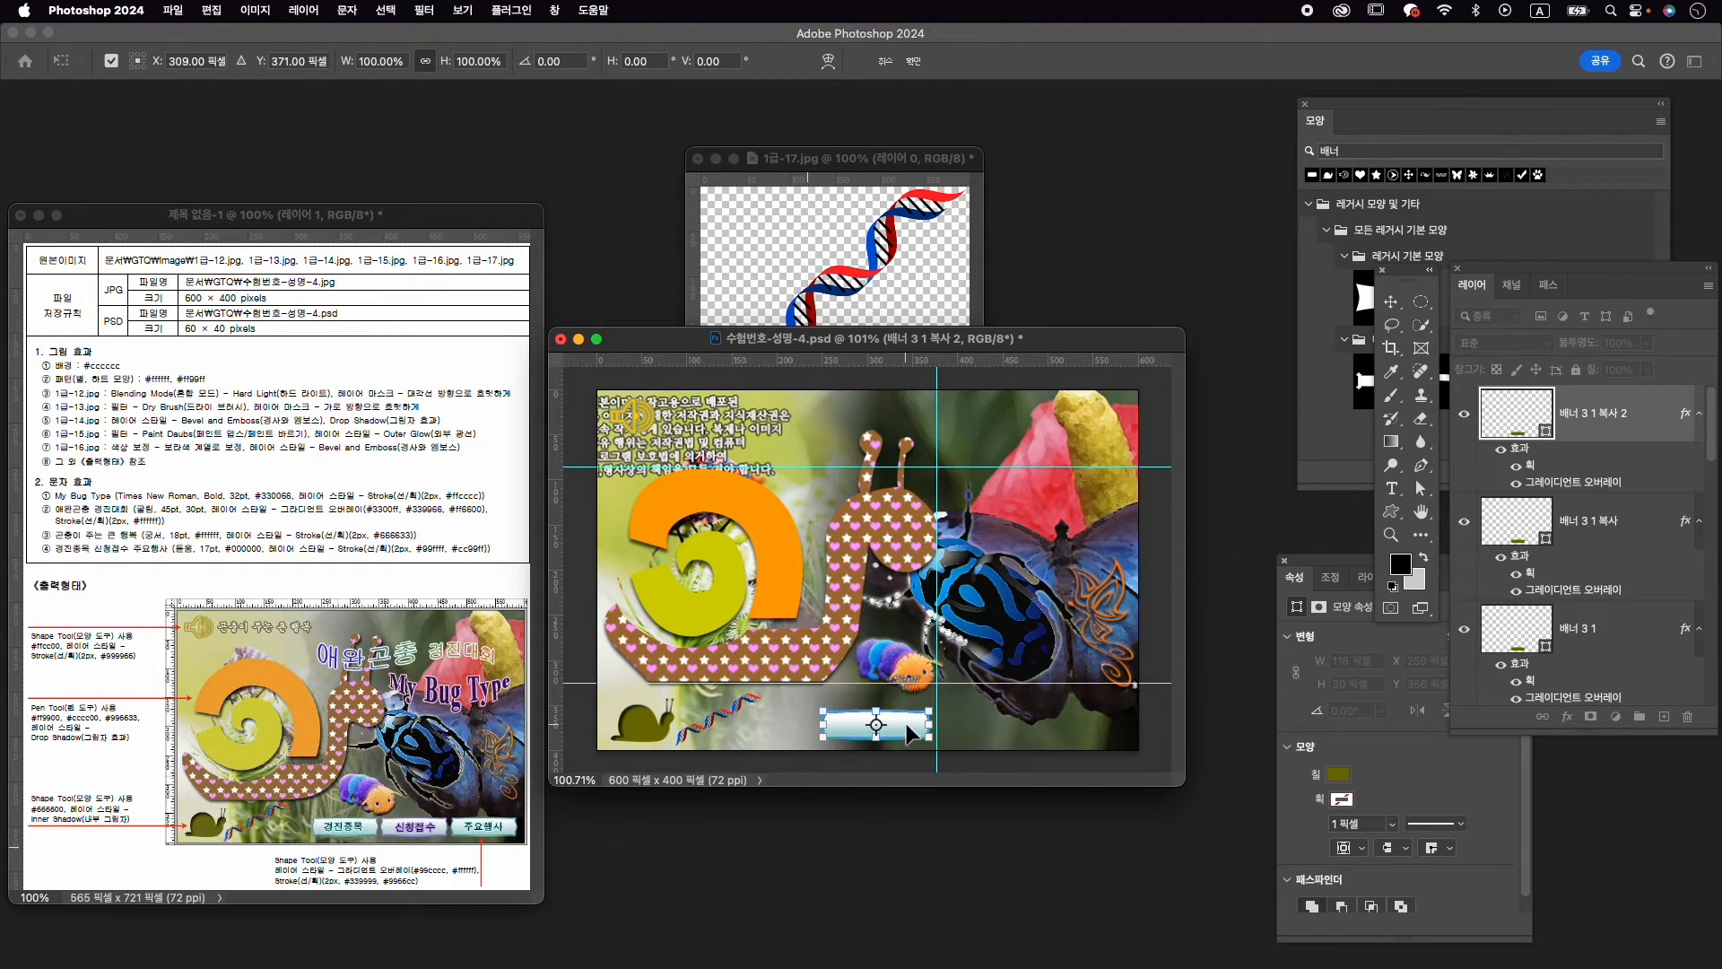
left_click_drag(907, 724, 1116, 737)
key("Return")
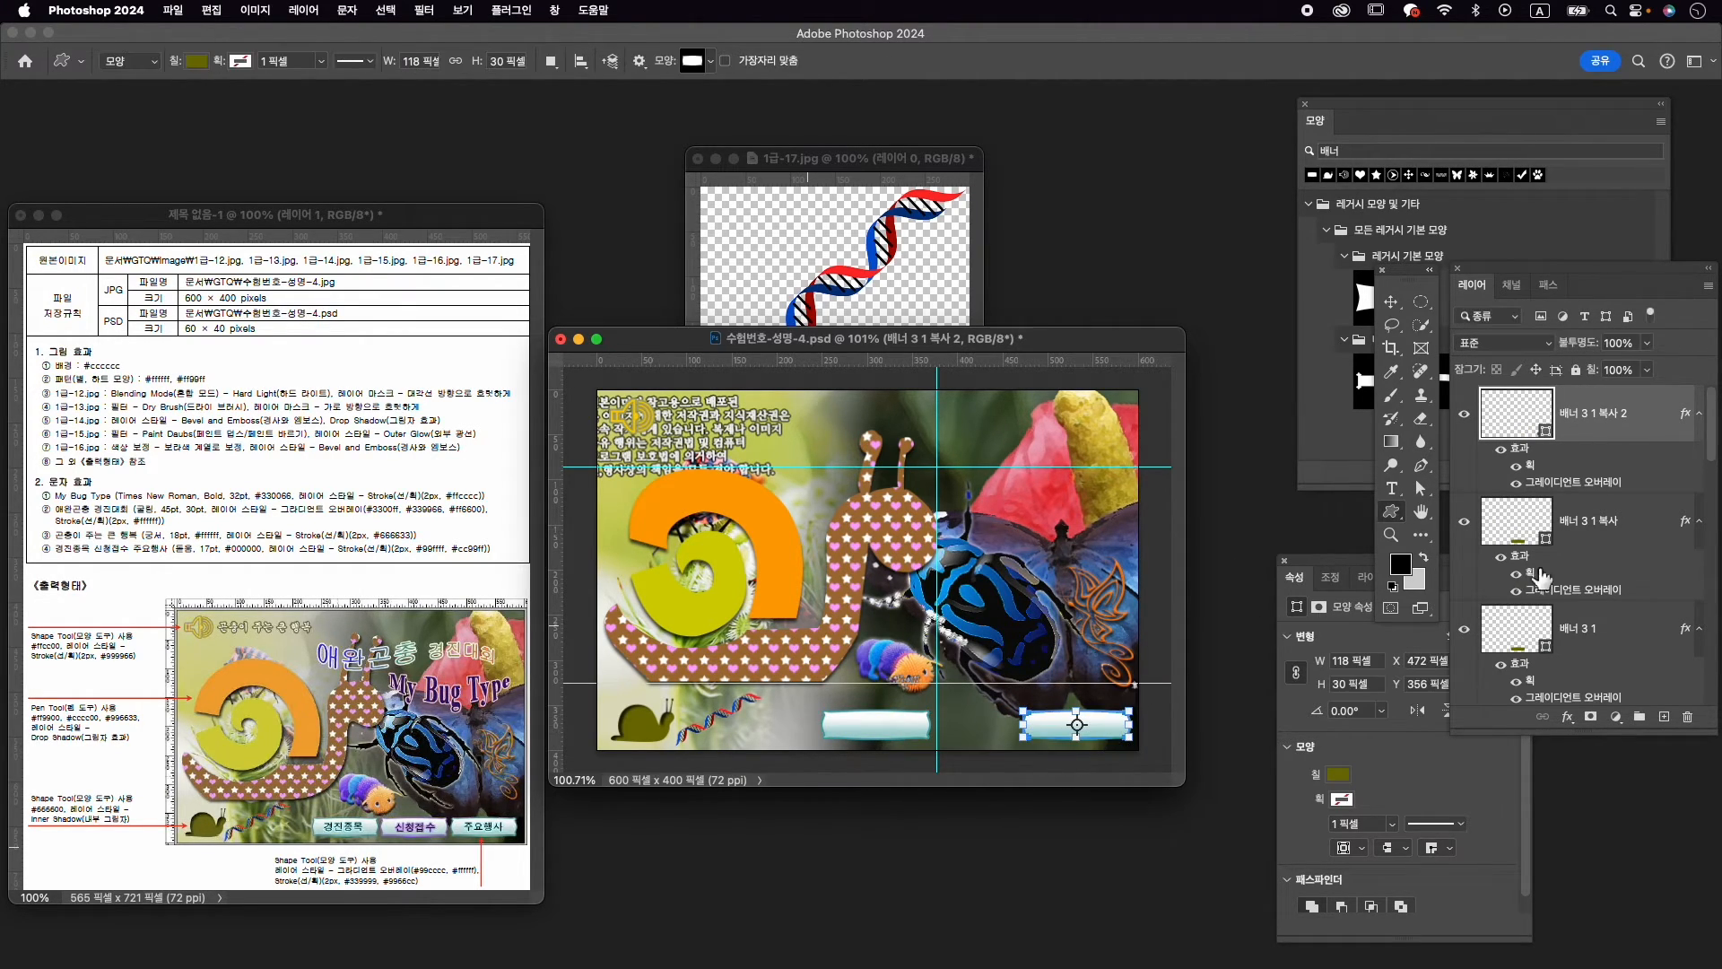
Move the original banner shape about 21 px to the left
left_click(1612, 637)
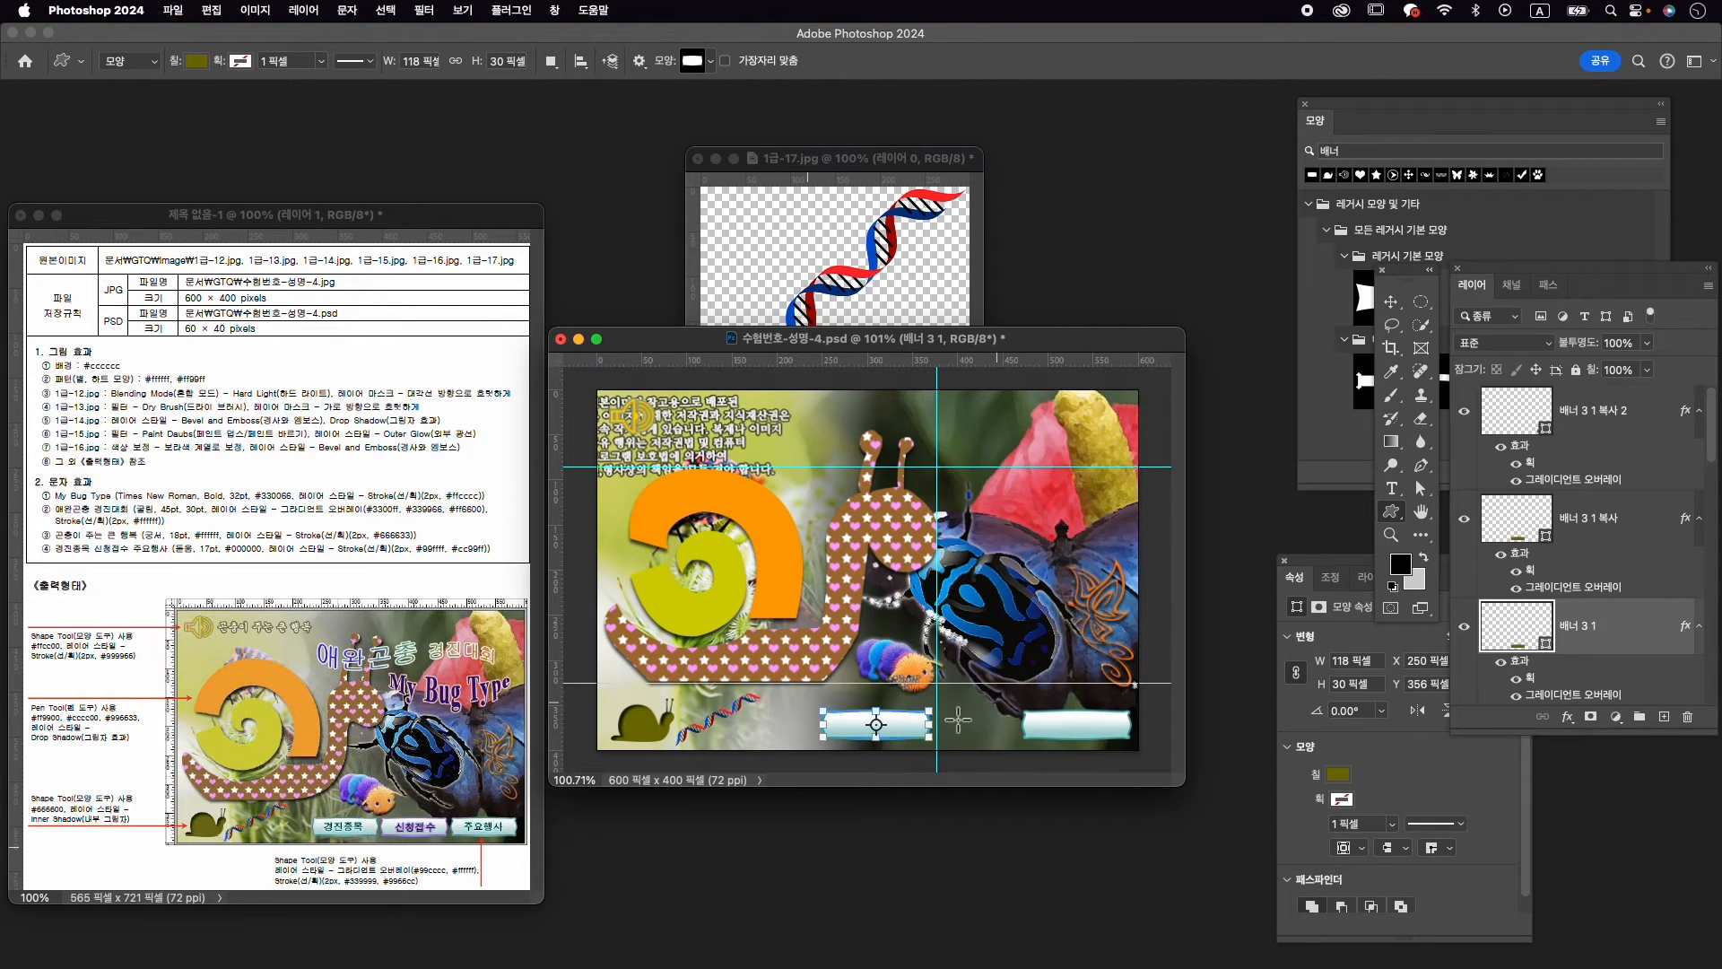
key("ctrl+alt+t")
left_click_drag(929, 734, 906, 731)
key("Return")
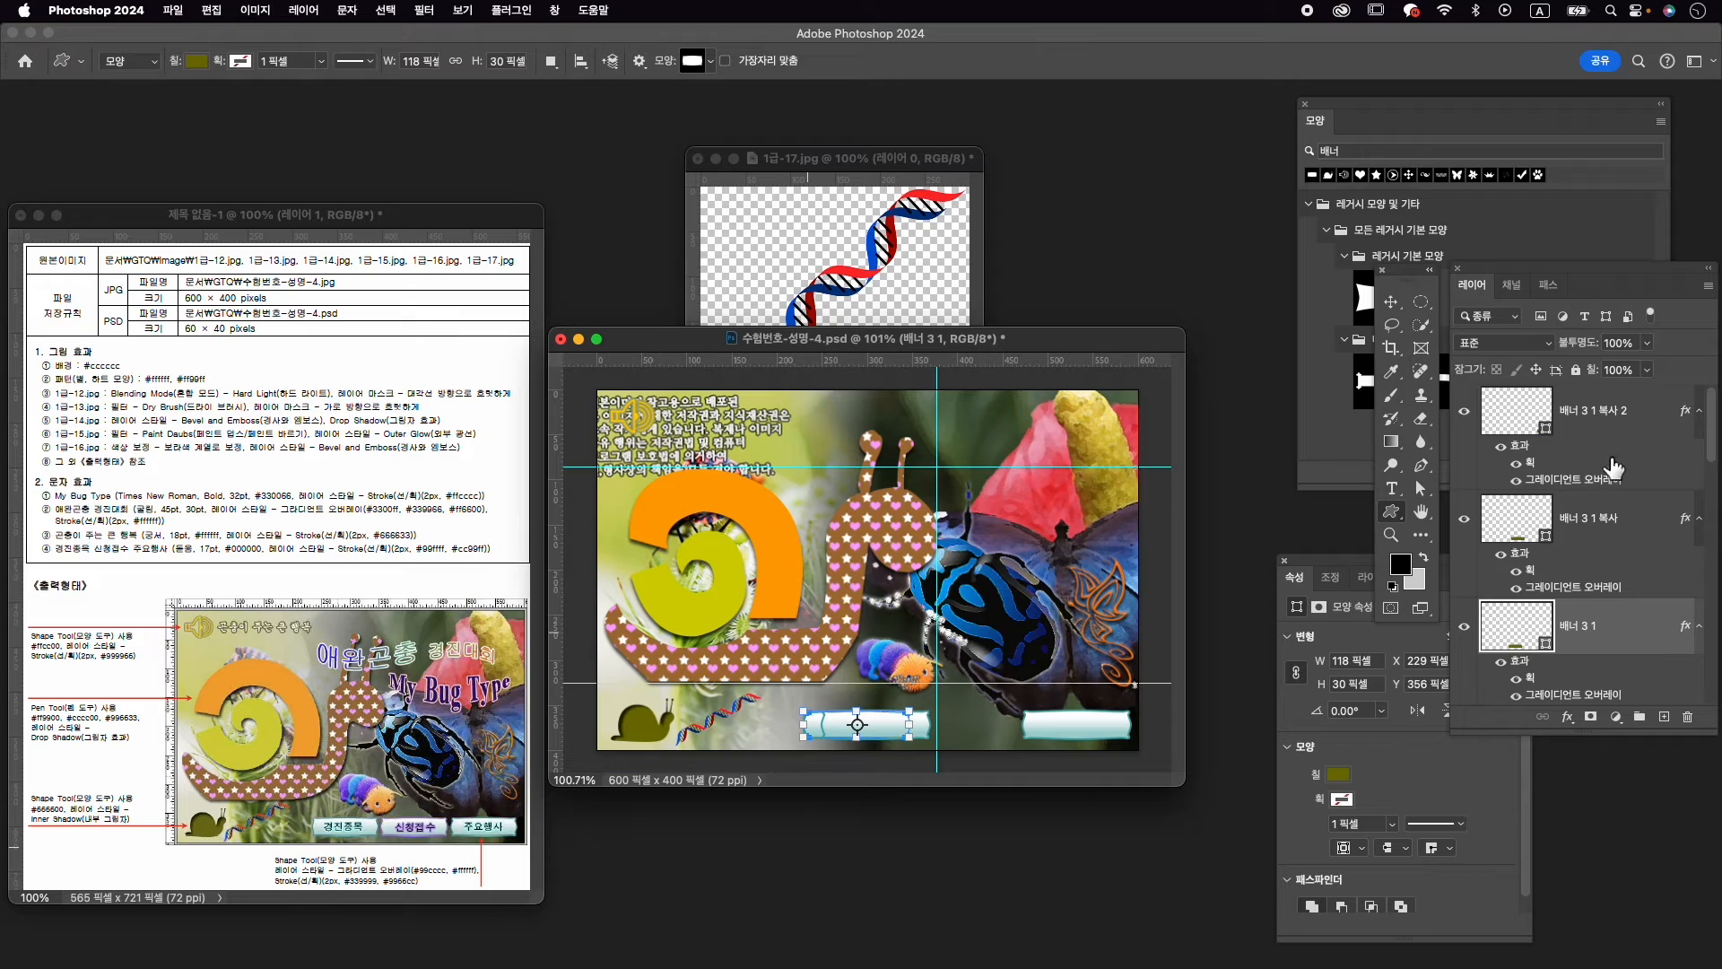
Select all three banner shapes and distribute them evenly by their horizontal centers
left_click(1619, 408, "shift")
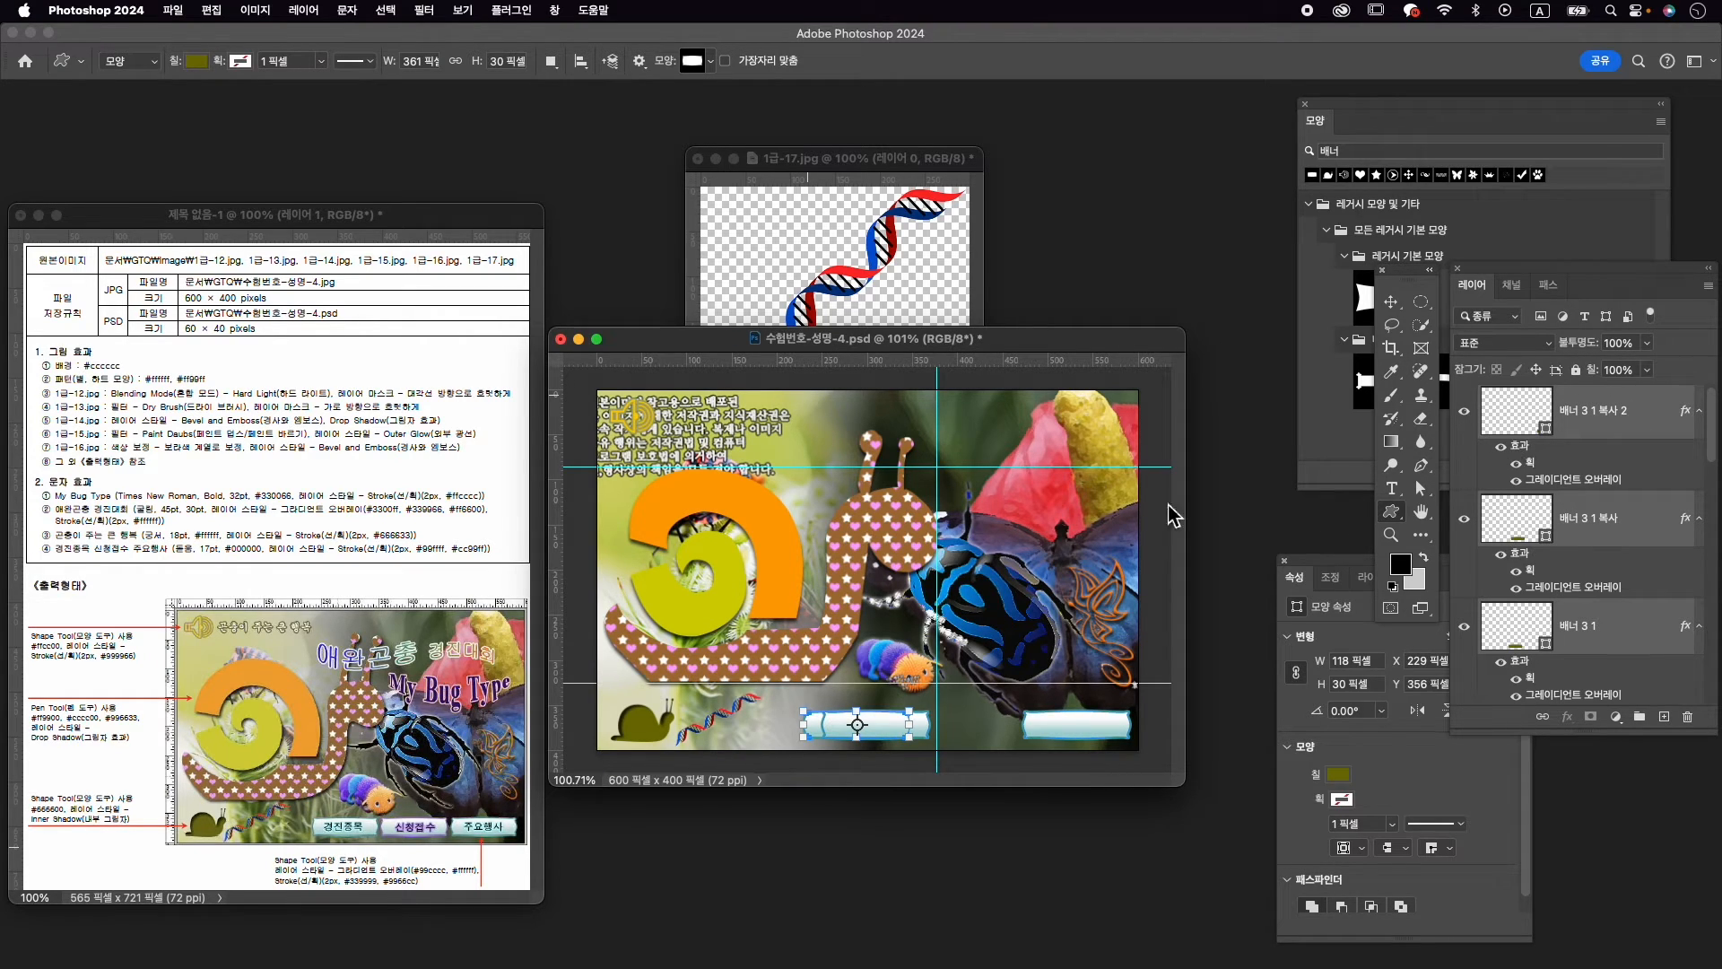
left_click(1391, 301)
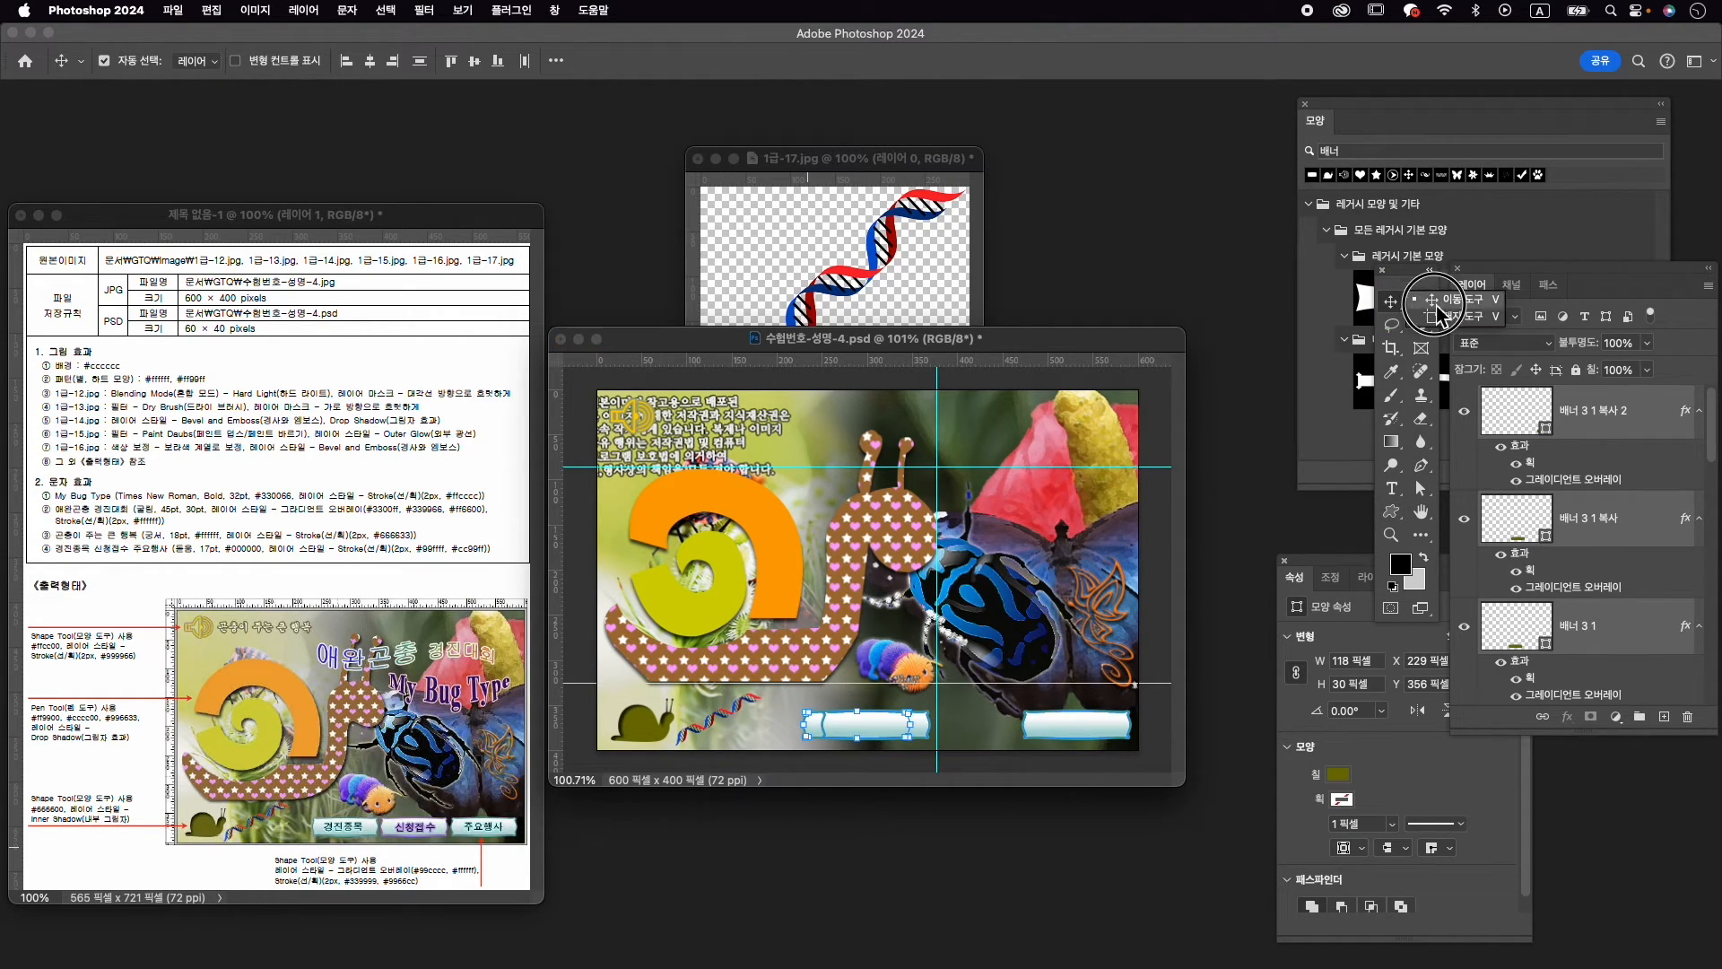
left_click(1436, 308)
left_click(556, 61)
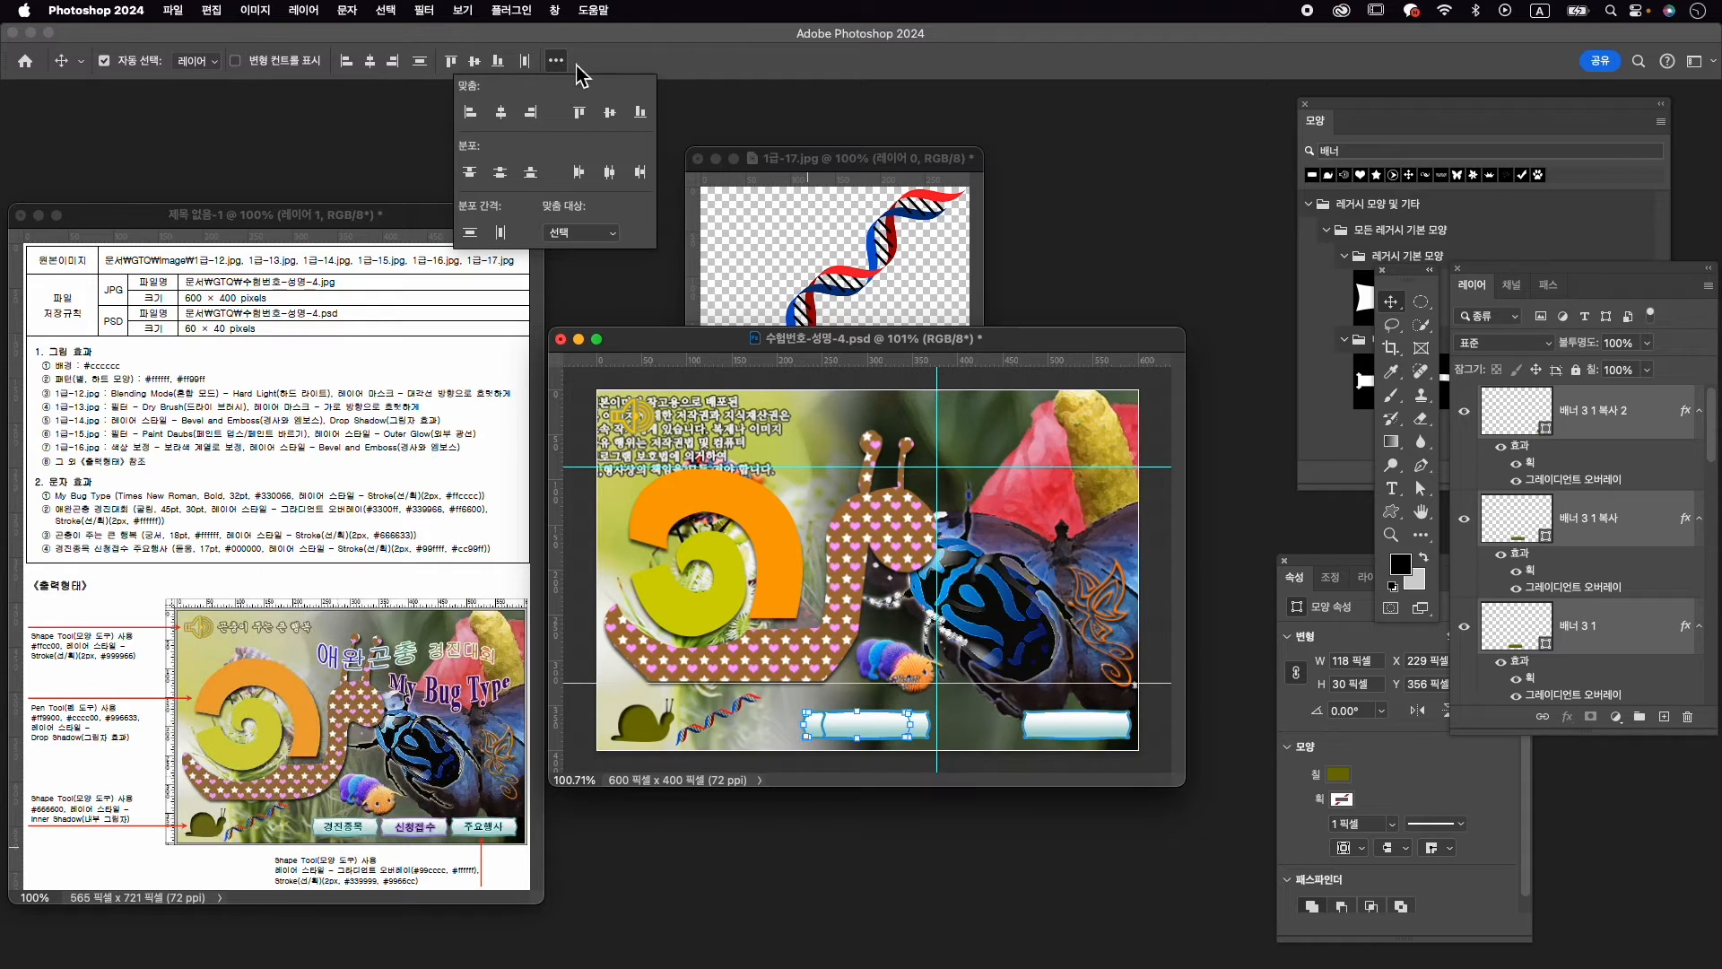
left_click(555, 10)
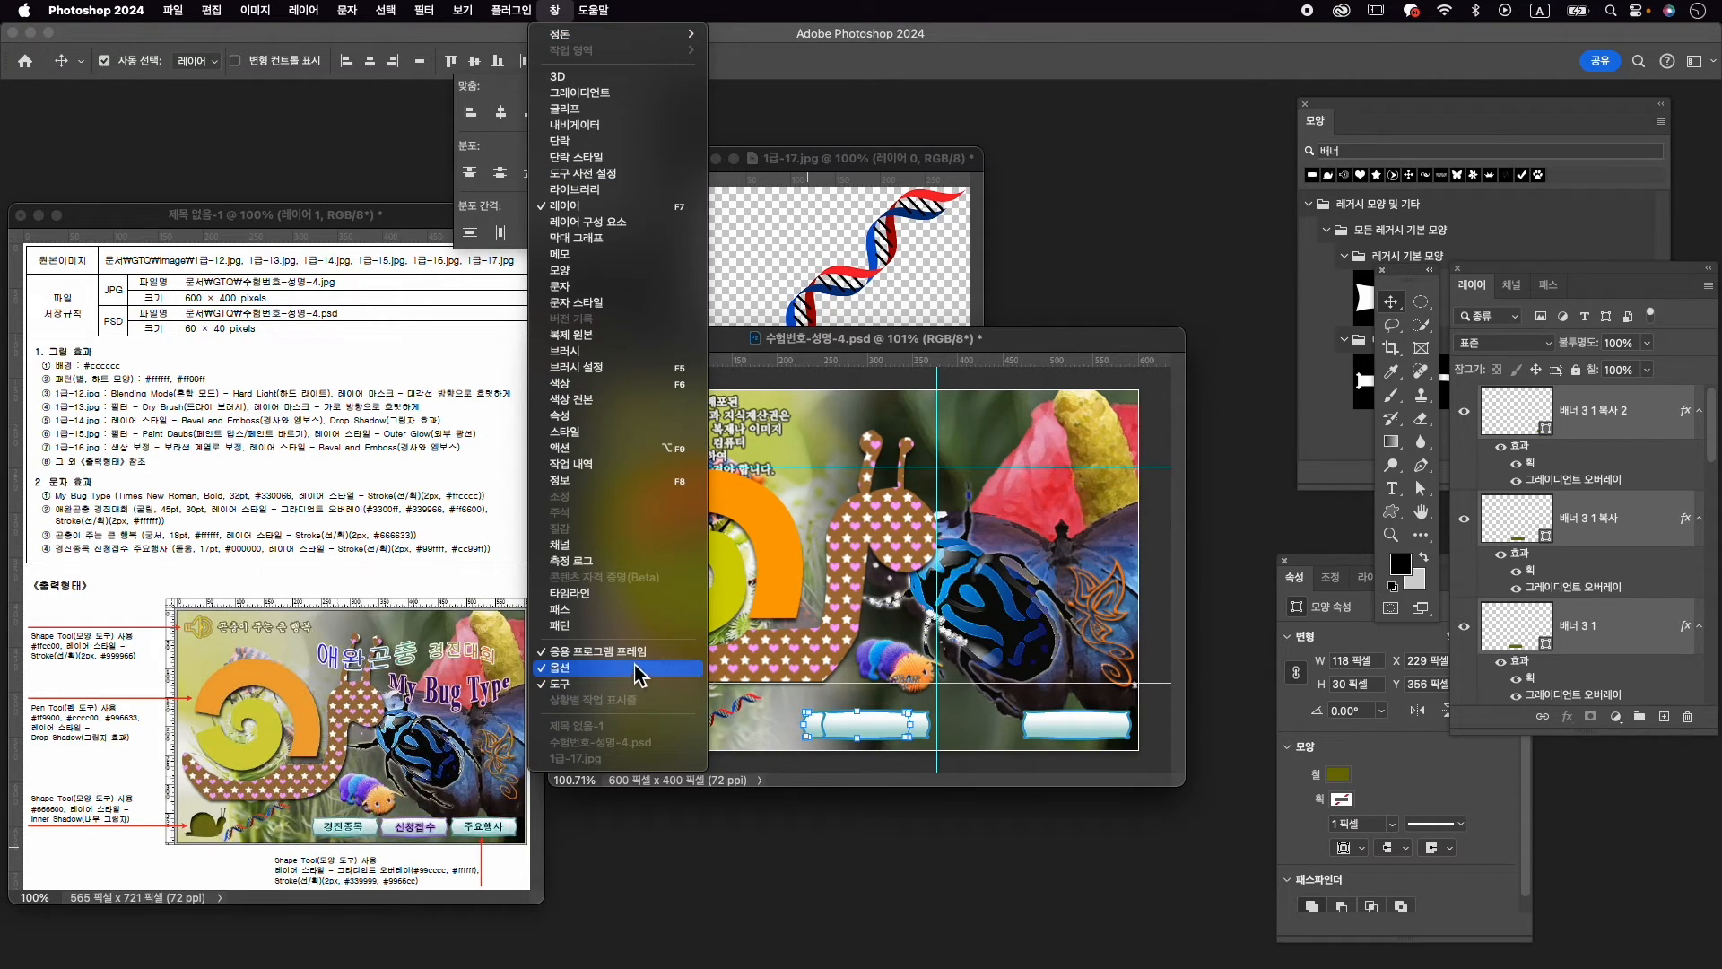
left_click(765, 34)
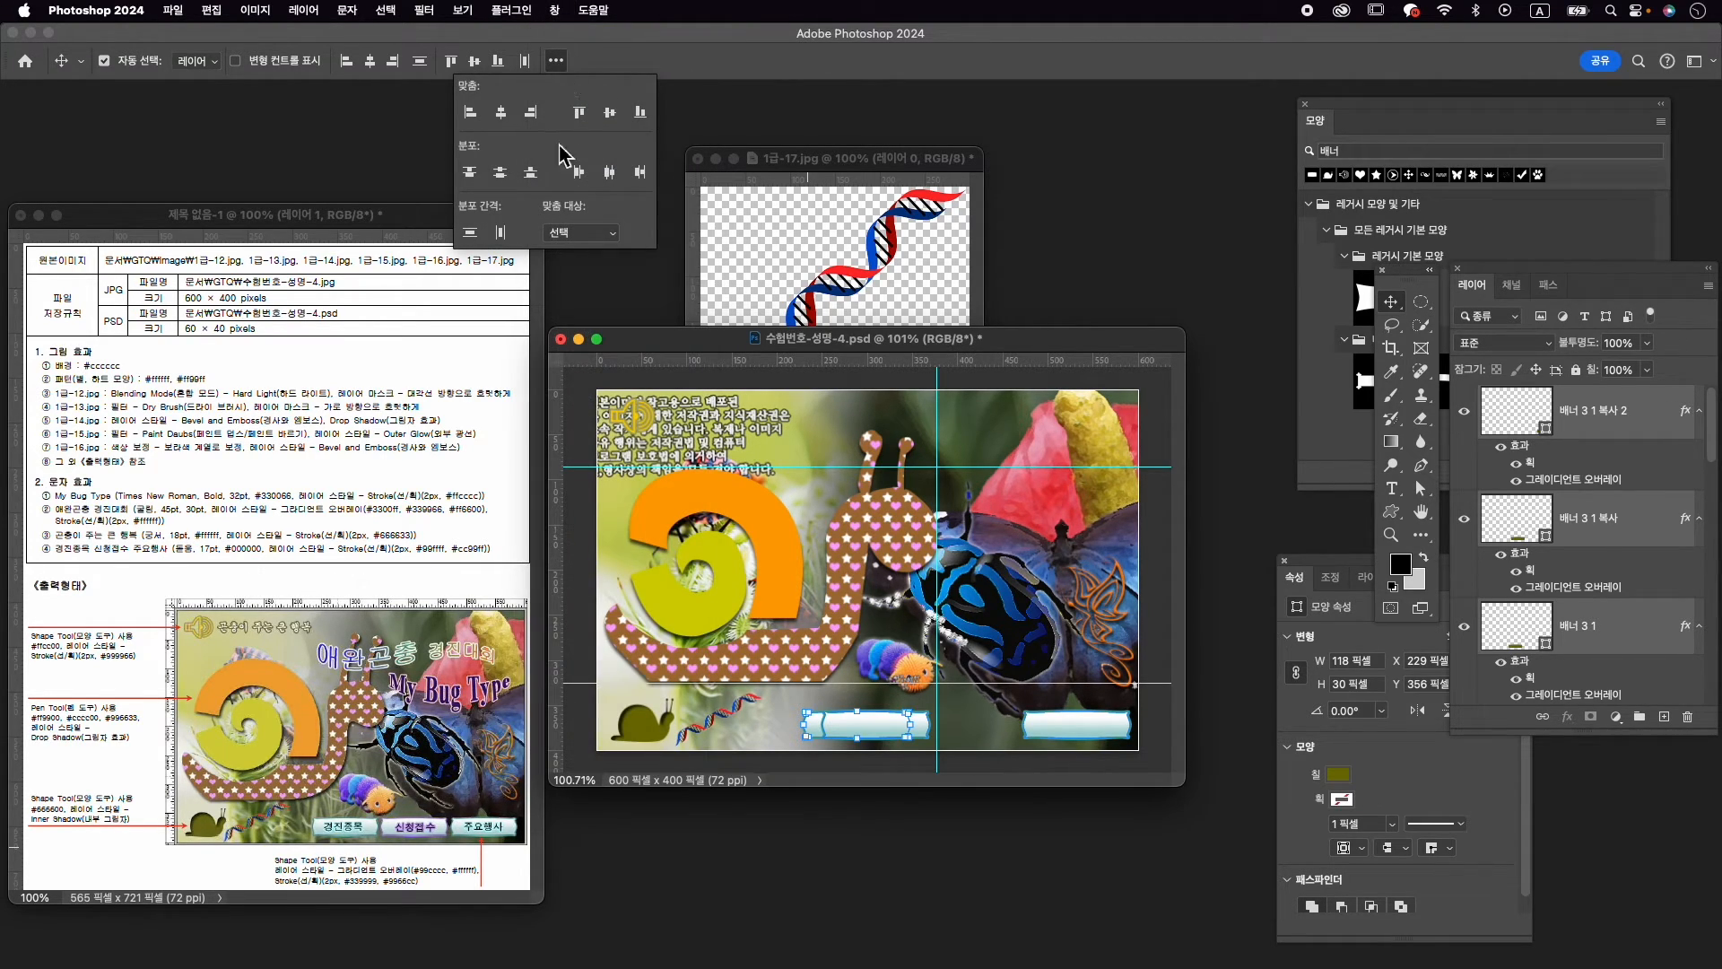
left_click(610, 171)
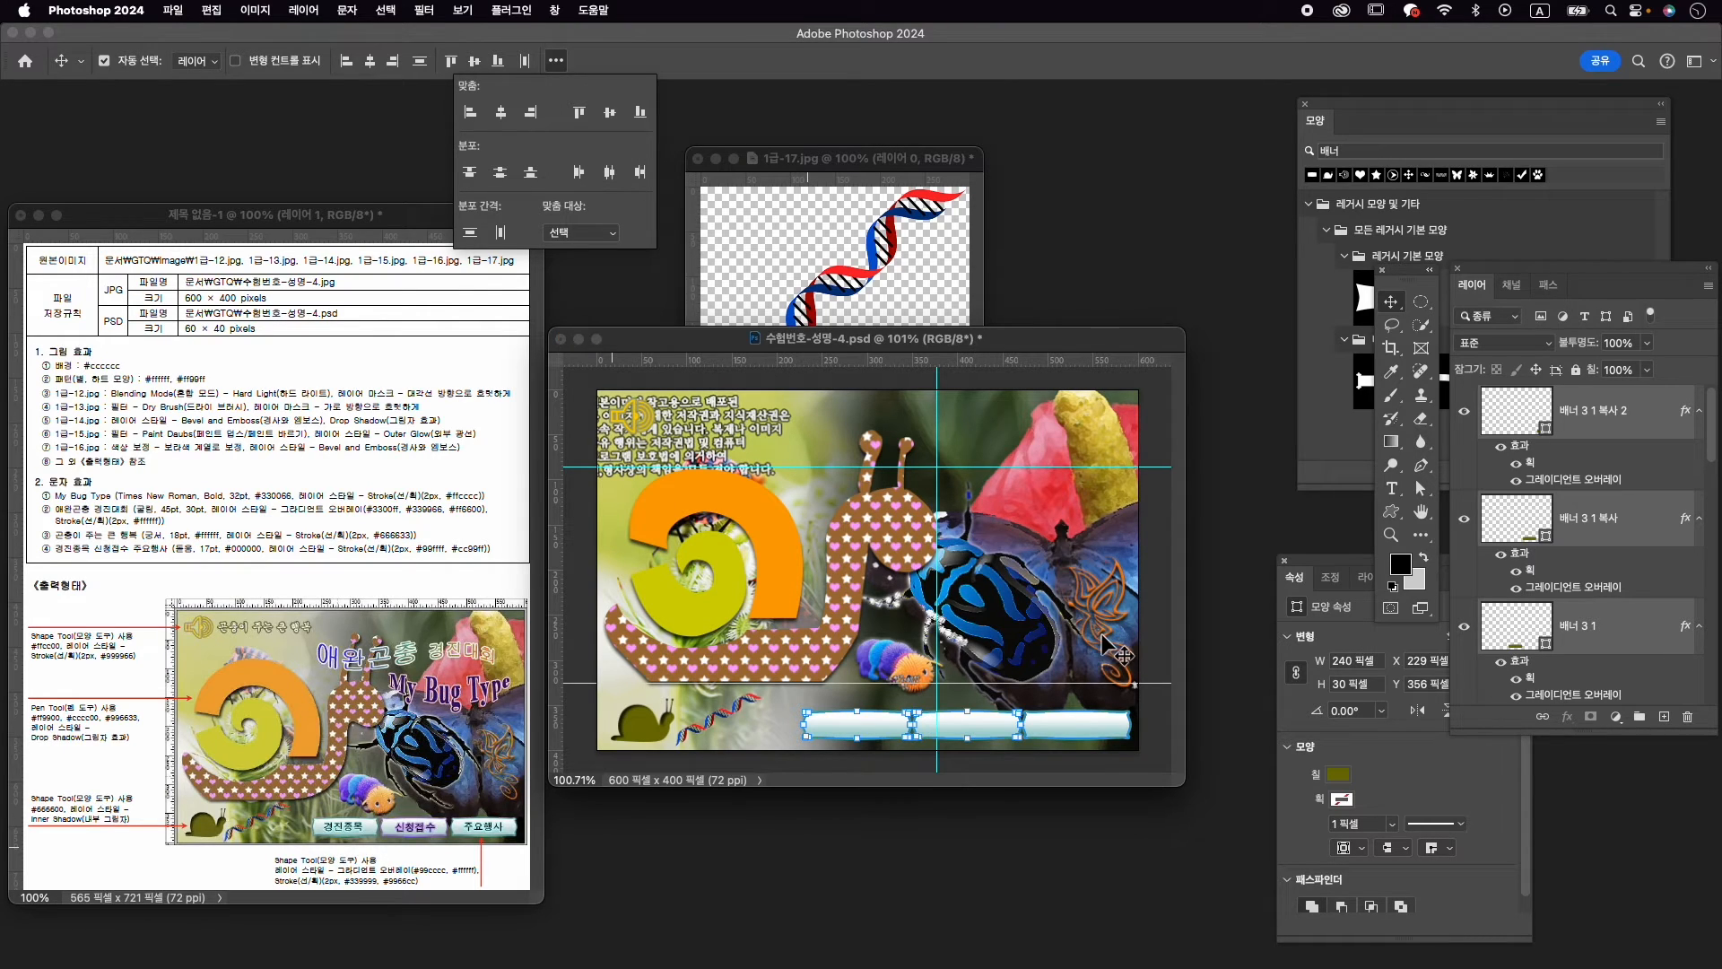
left_click(1166, 696)
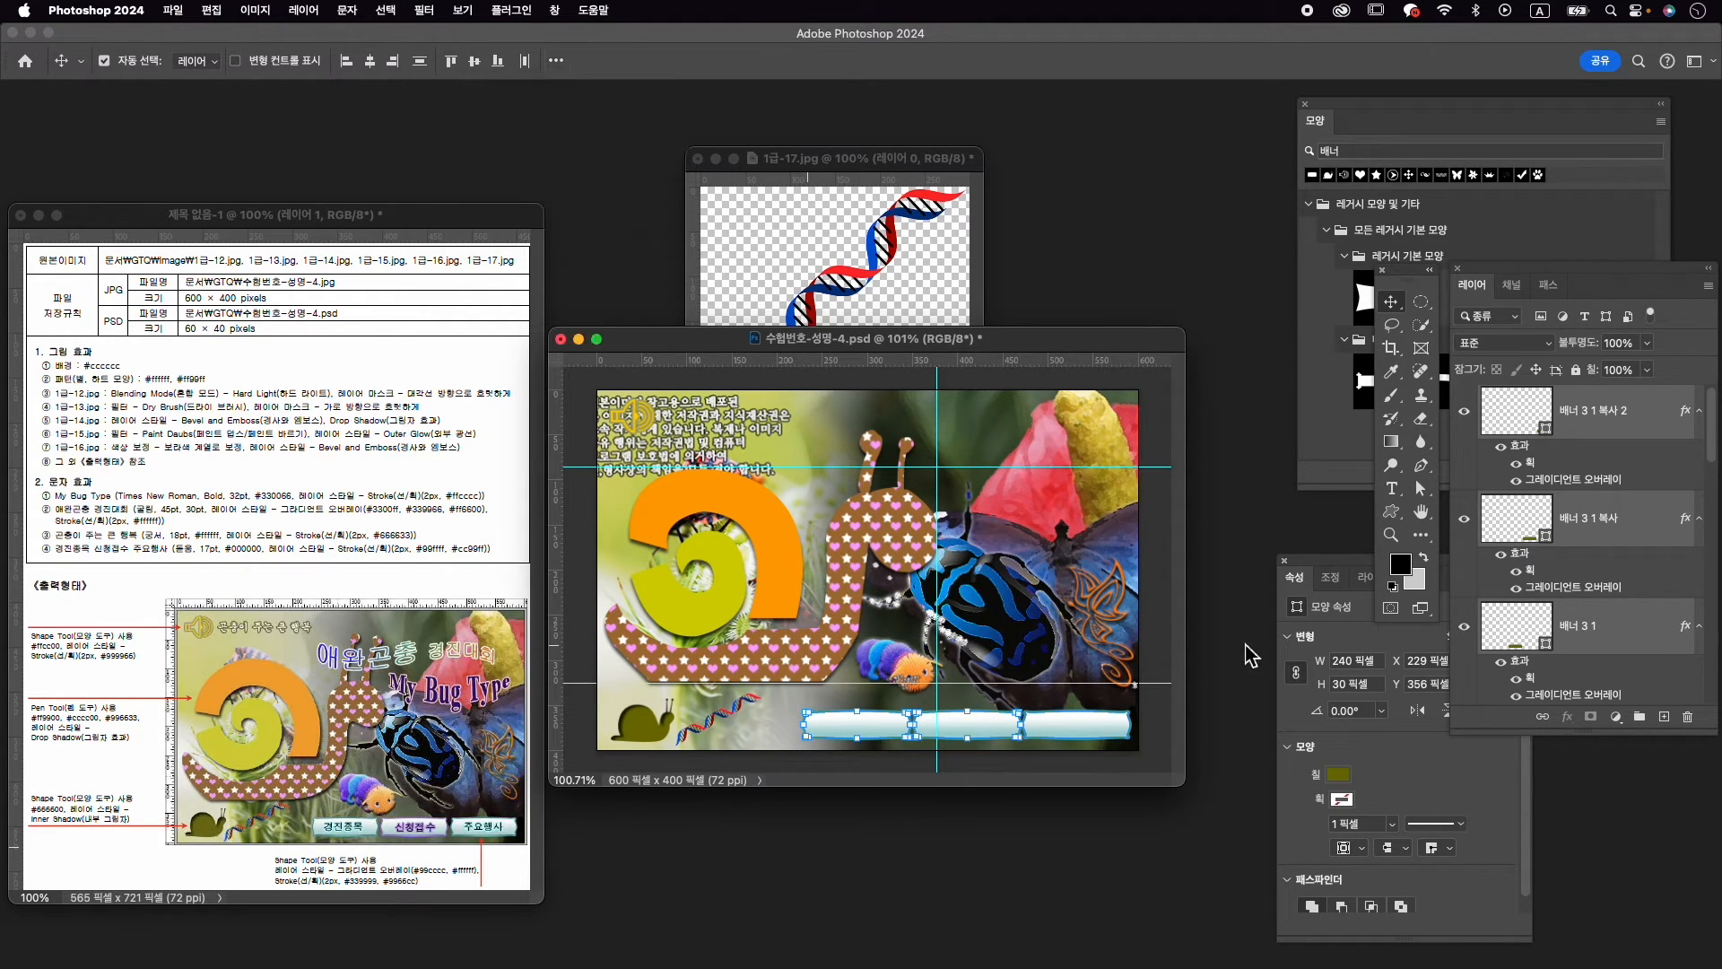
left_click(1169, 655)
Change the Stroke color of the middle banner to #9966cc
left_click(985, 727)
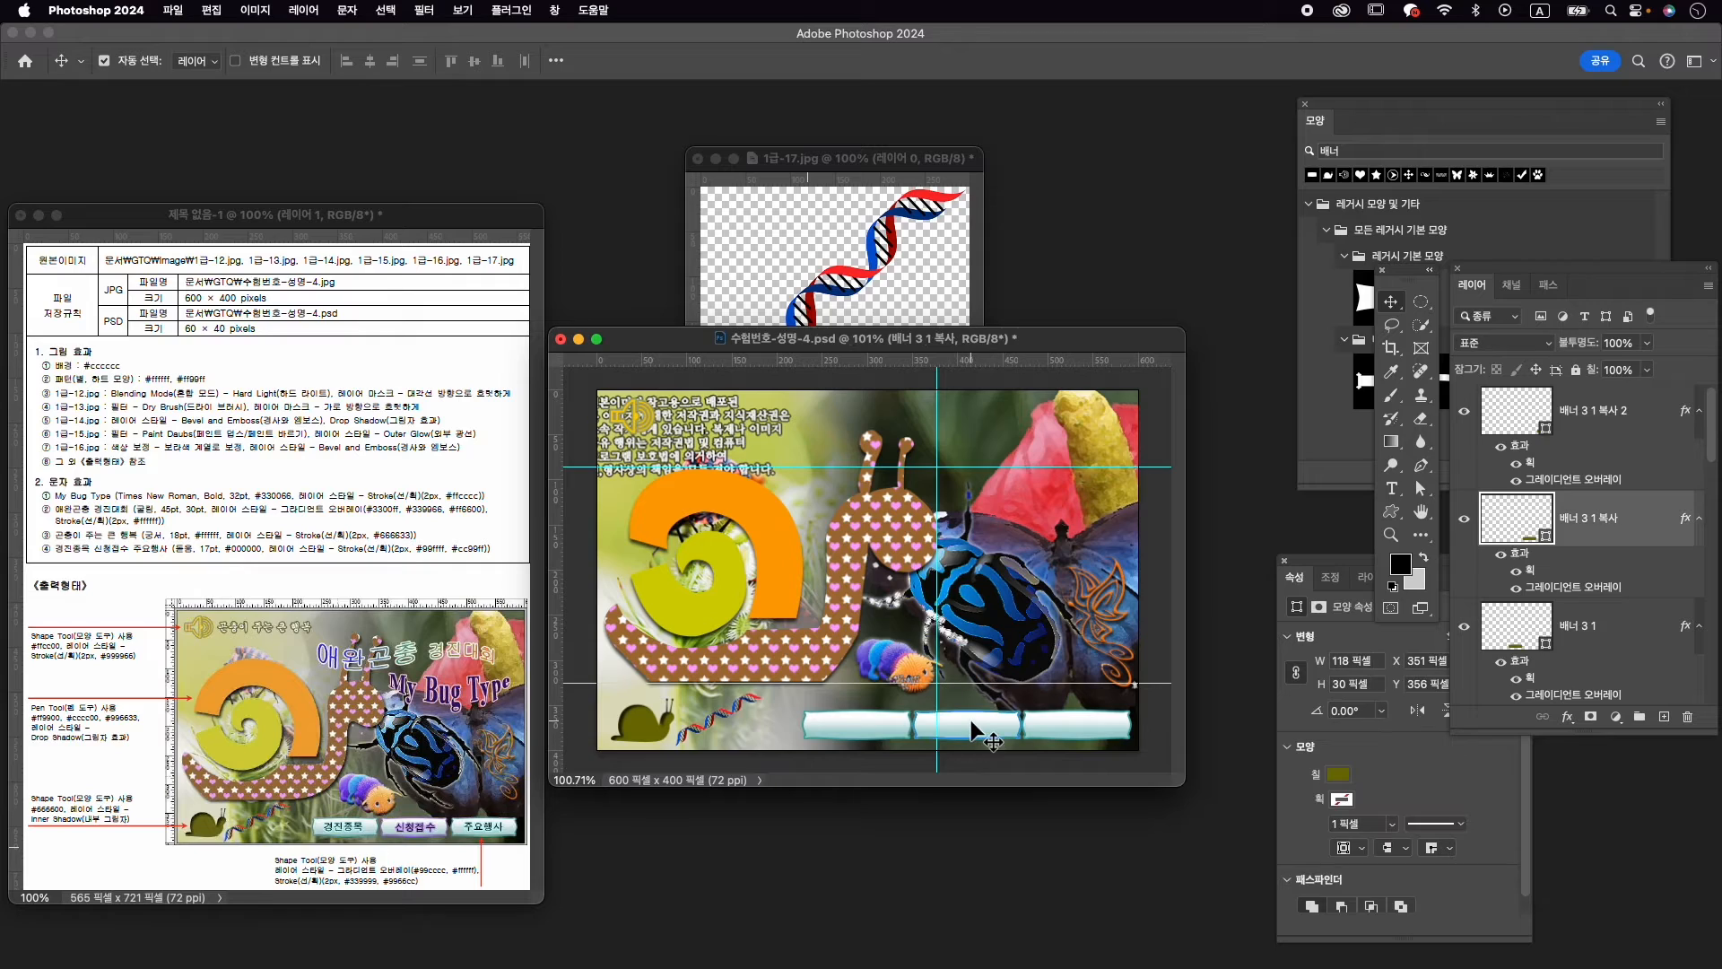
left_click(1463, 520)
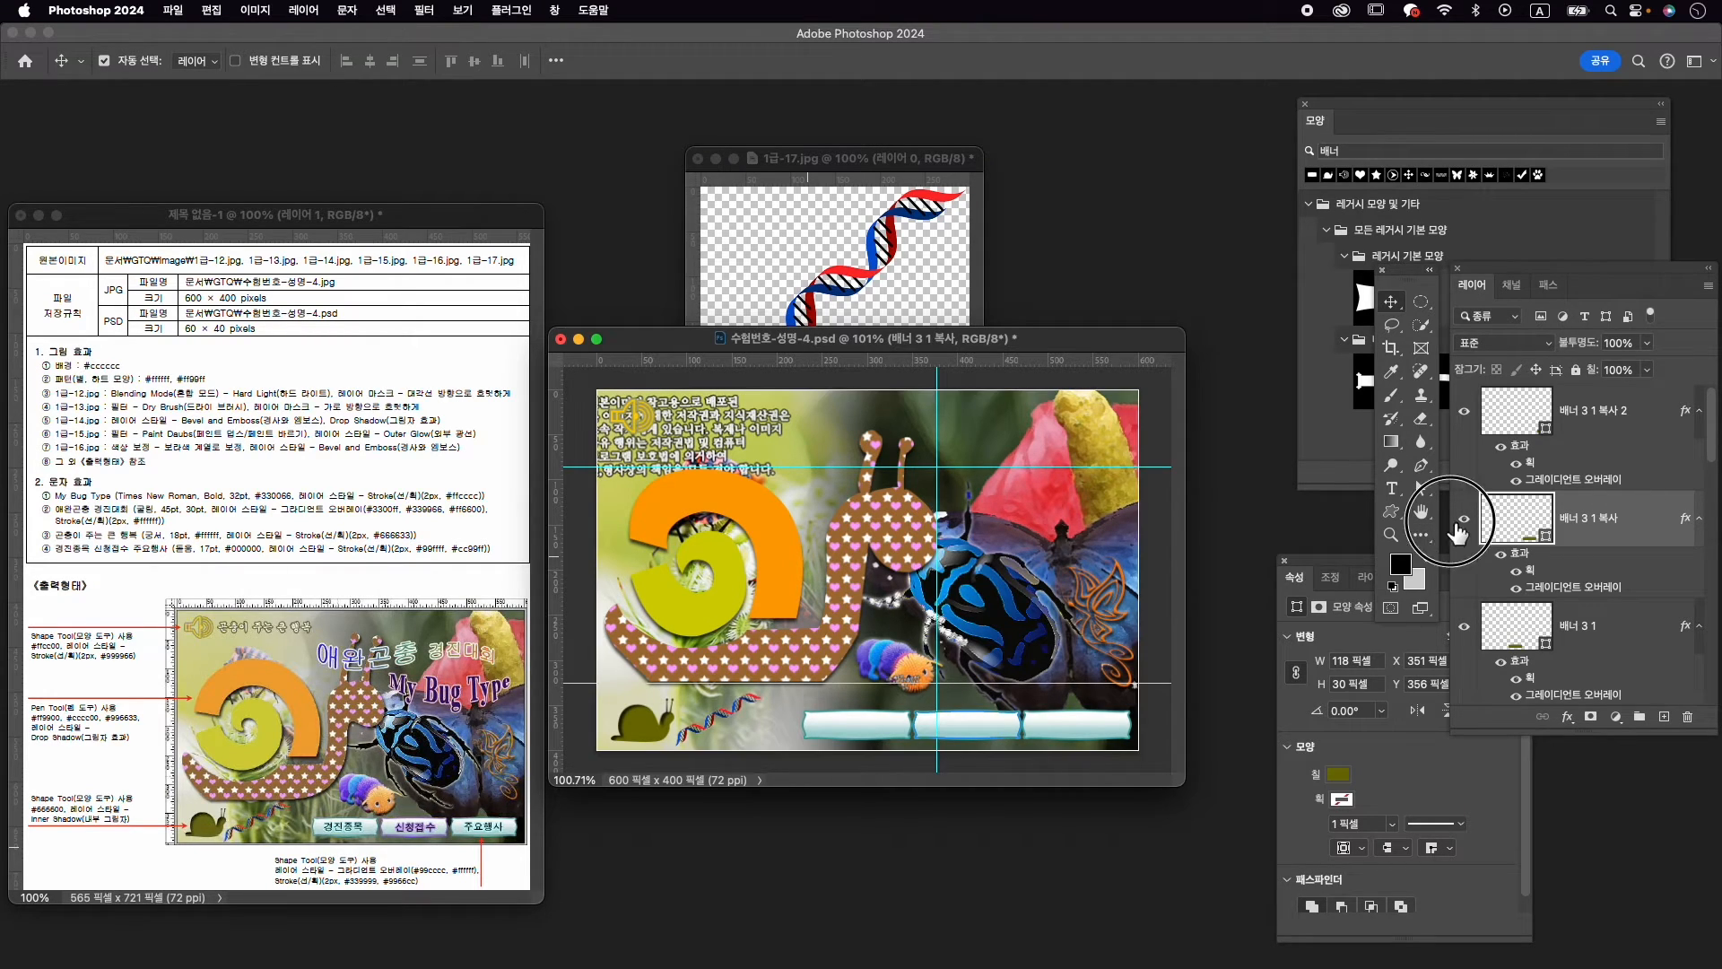
left_click(1463, 520)
double_click(1621, 521)
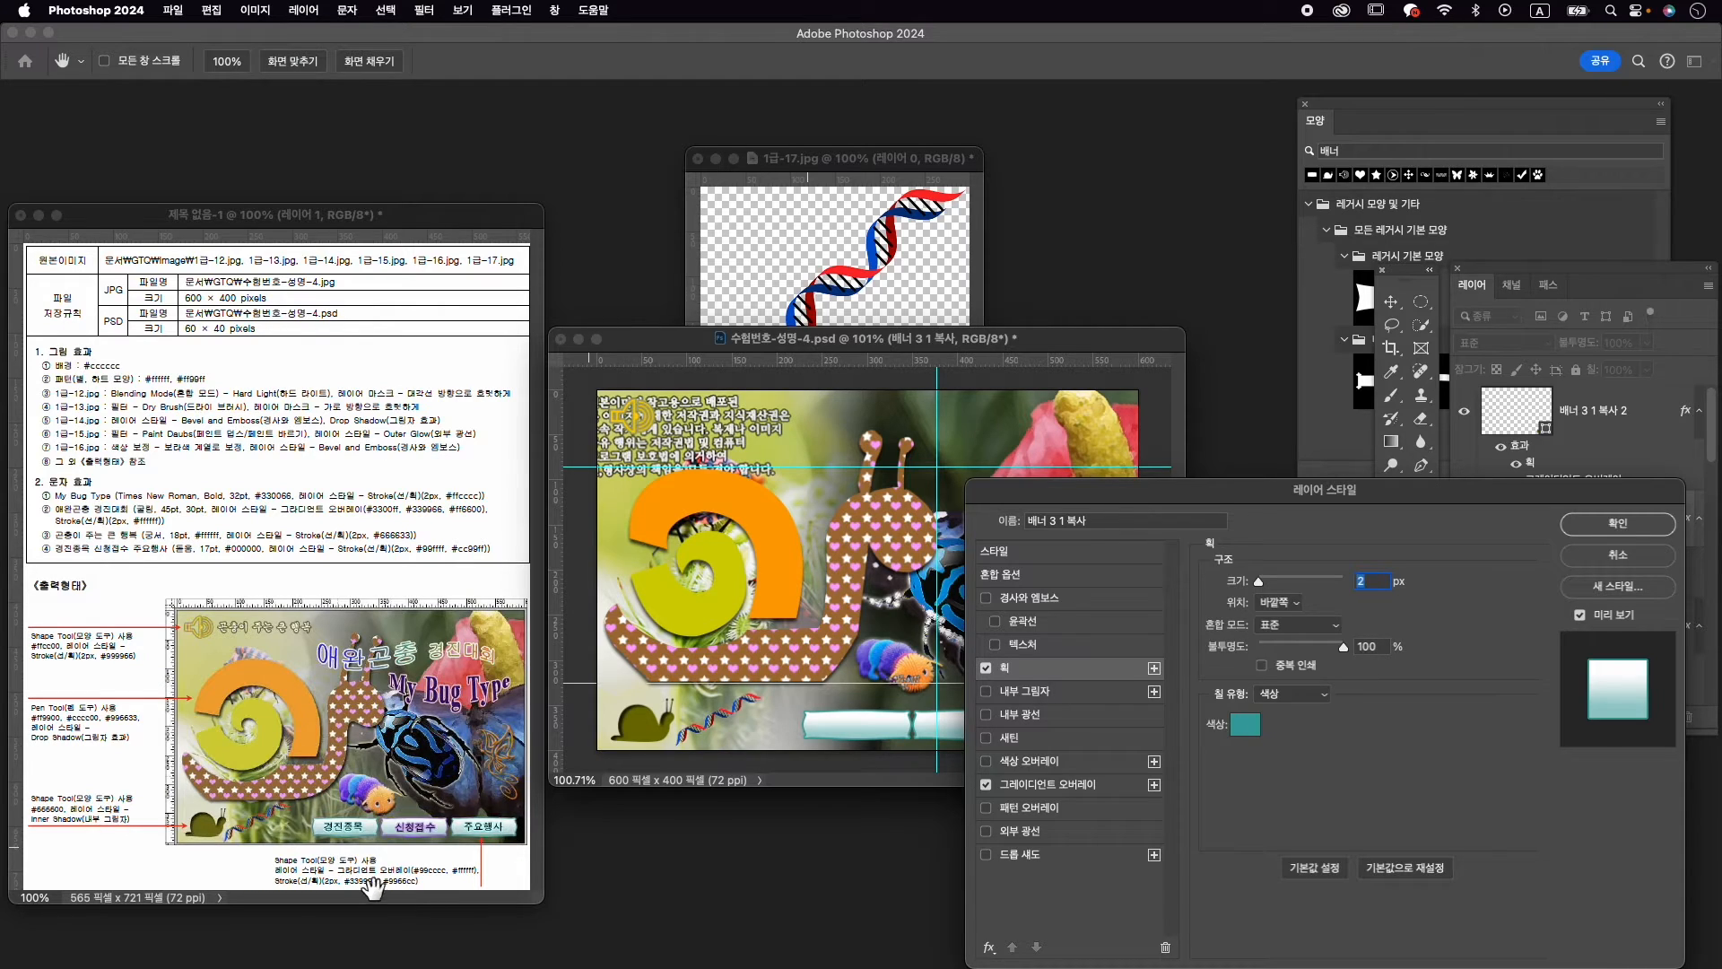
left_click(1245, 729)
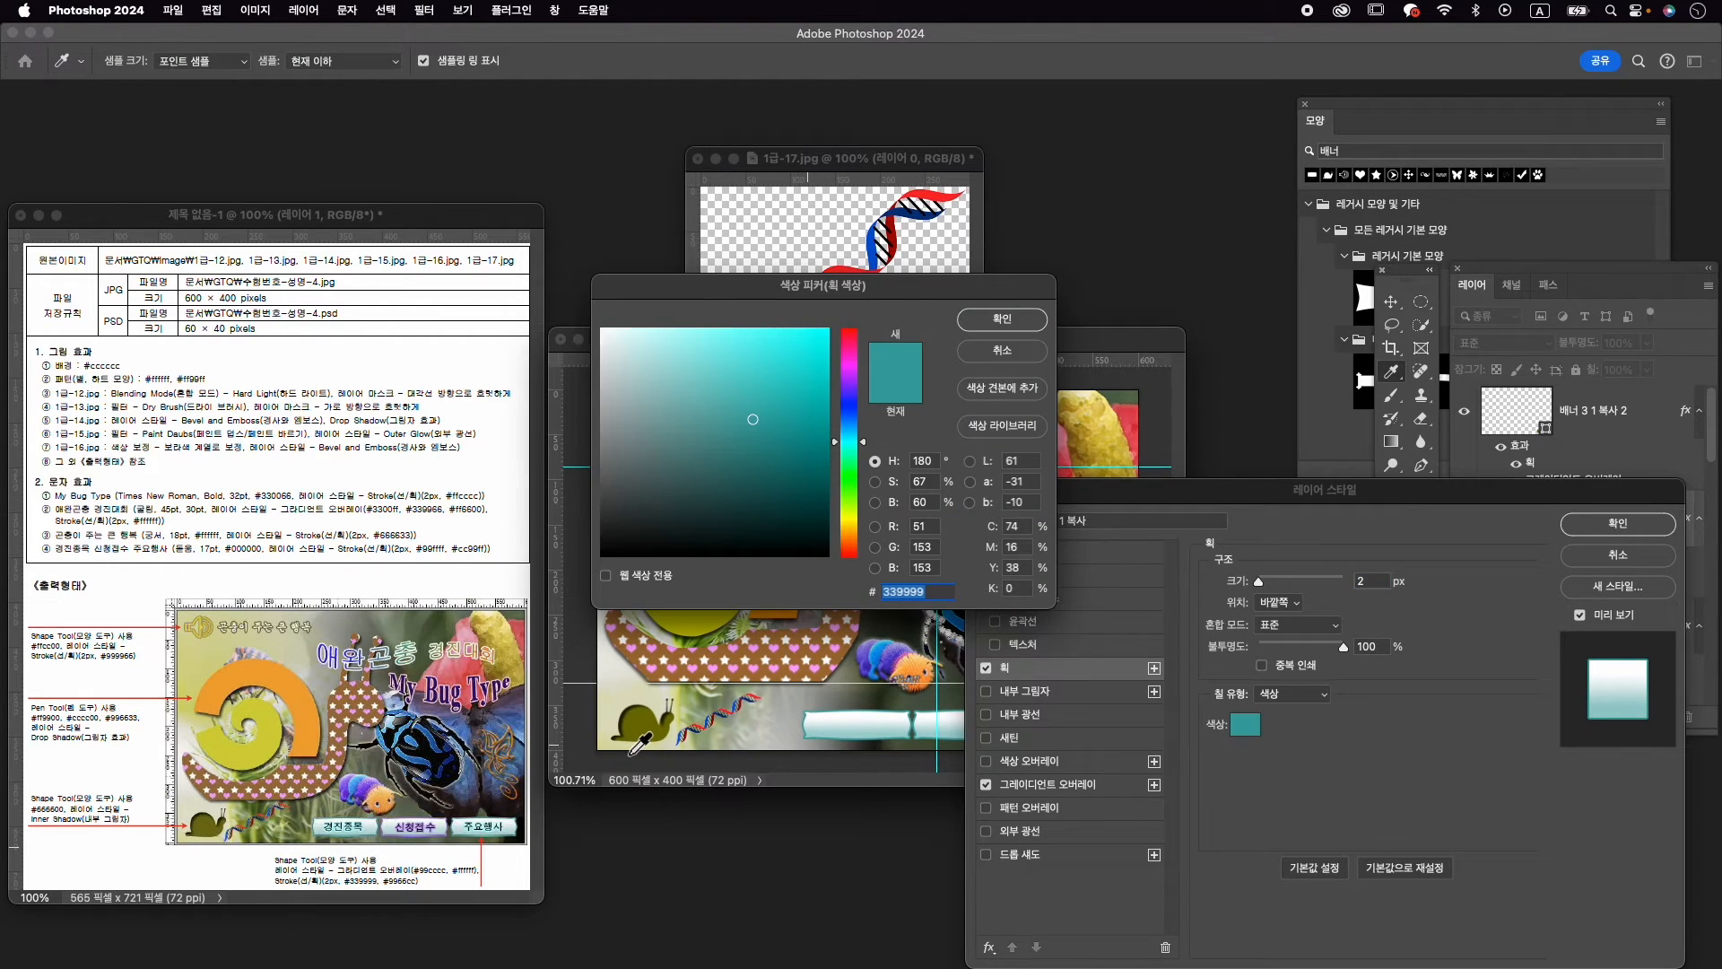
type("009966")
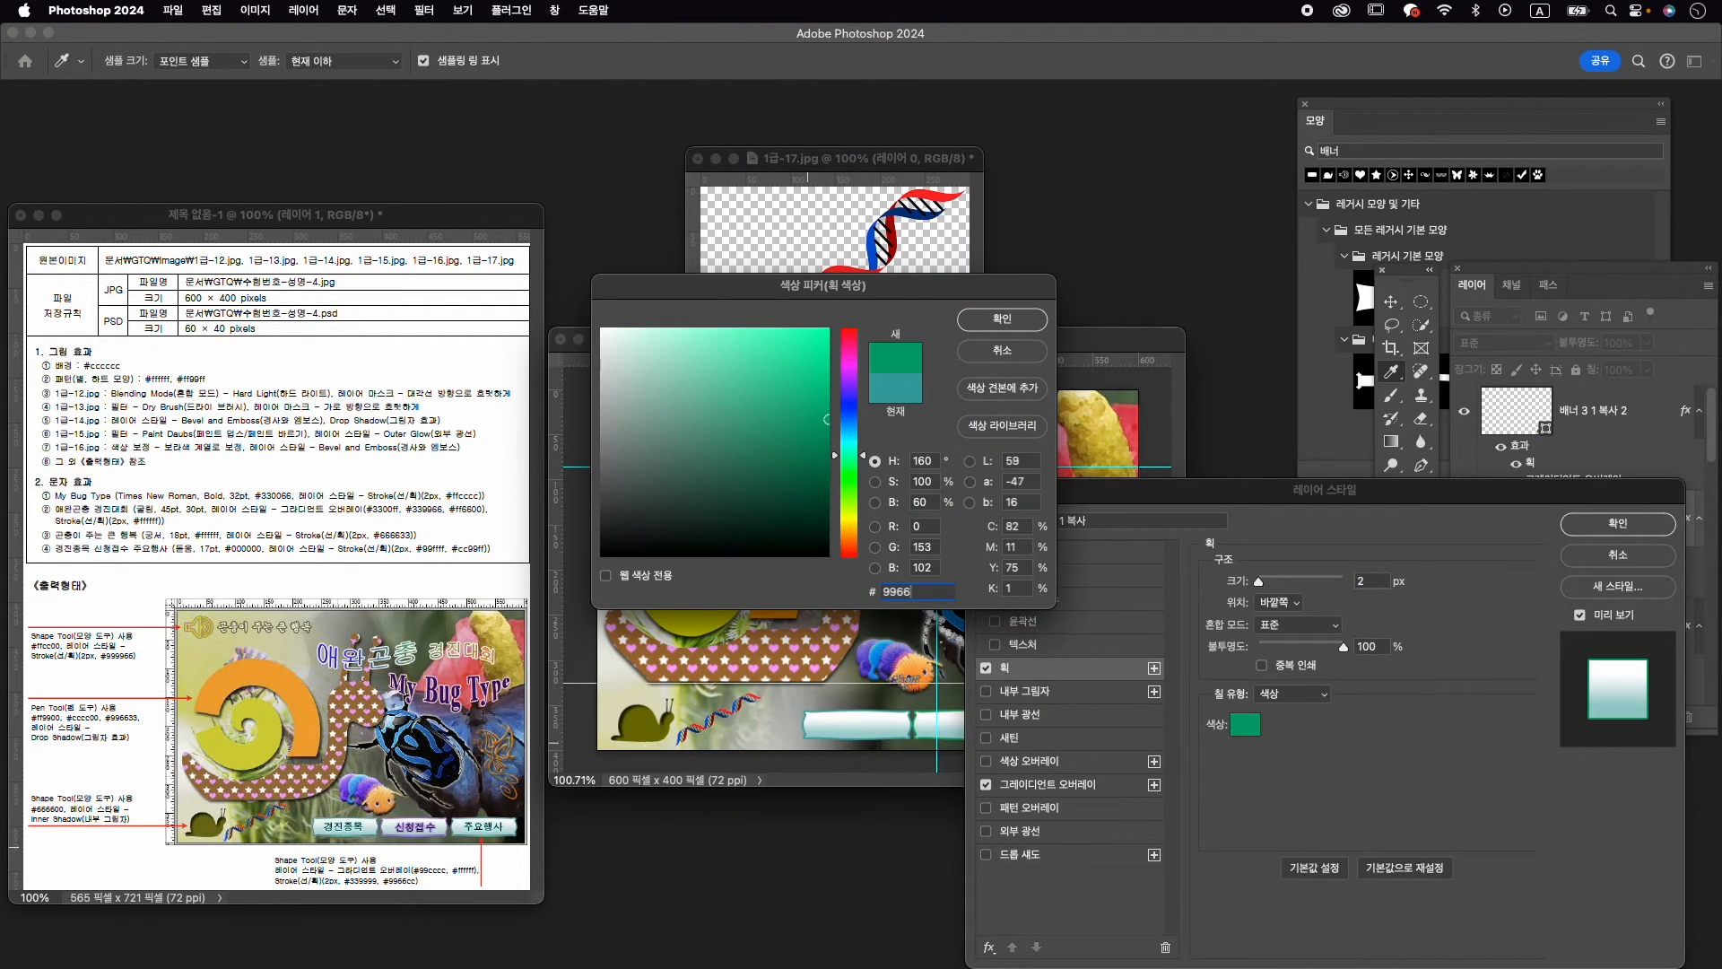
type("cc")
key("Return")
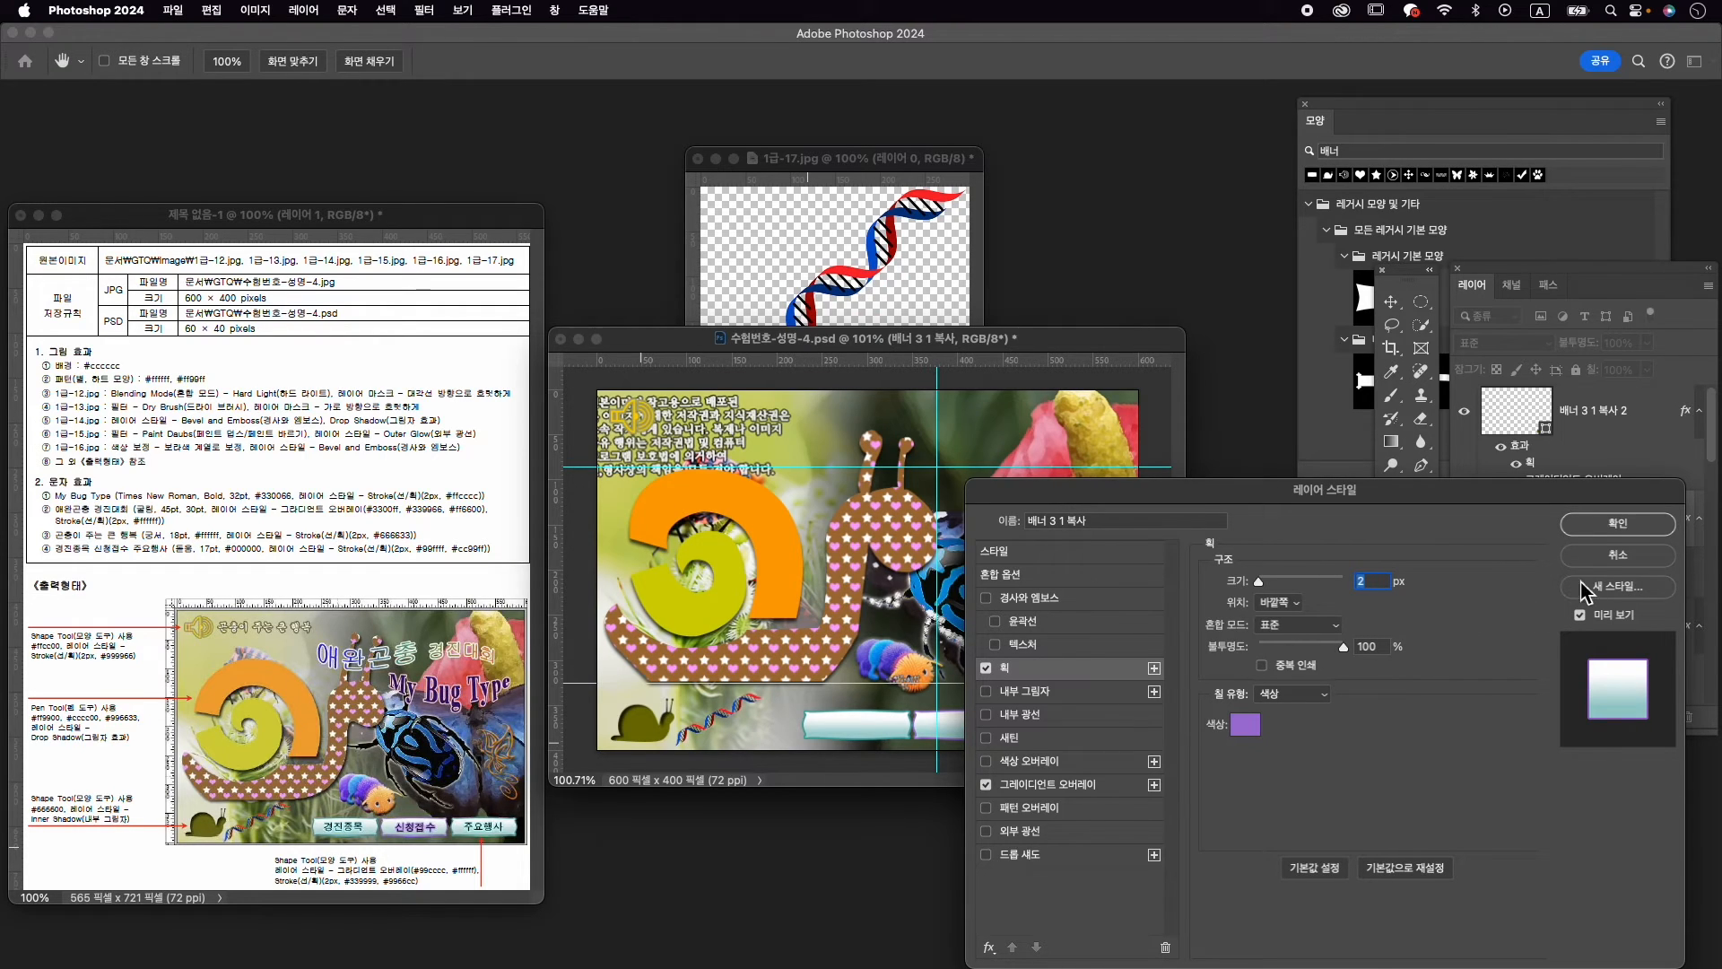
left_click(1619, 525)
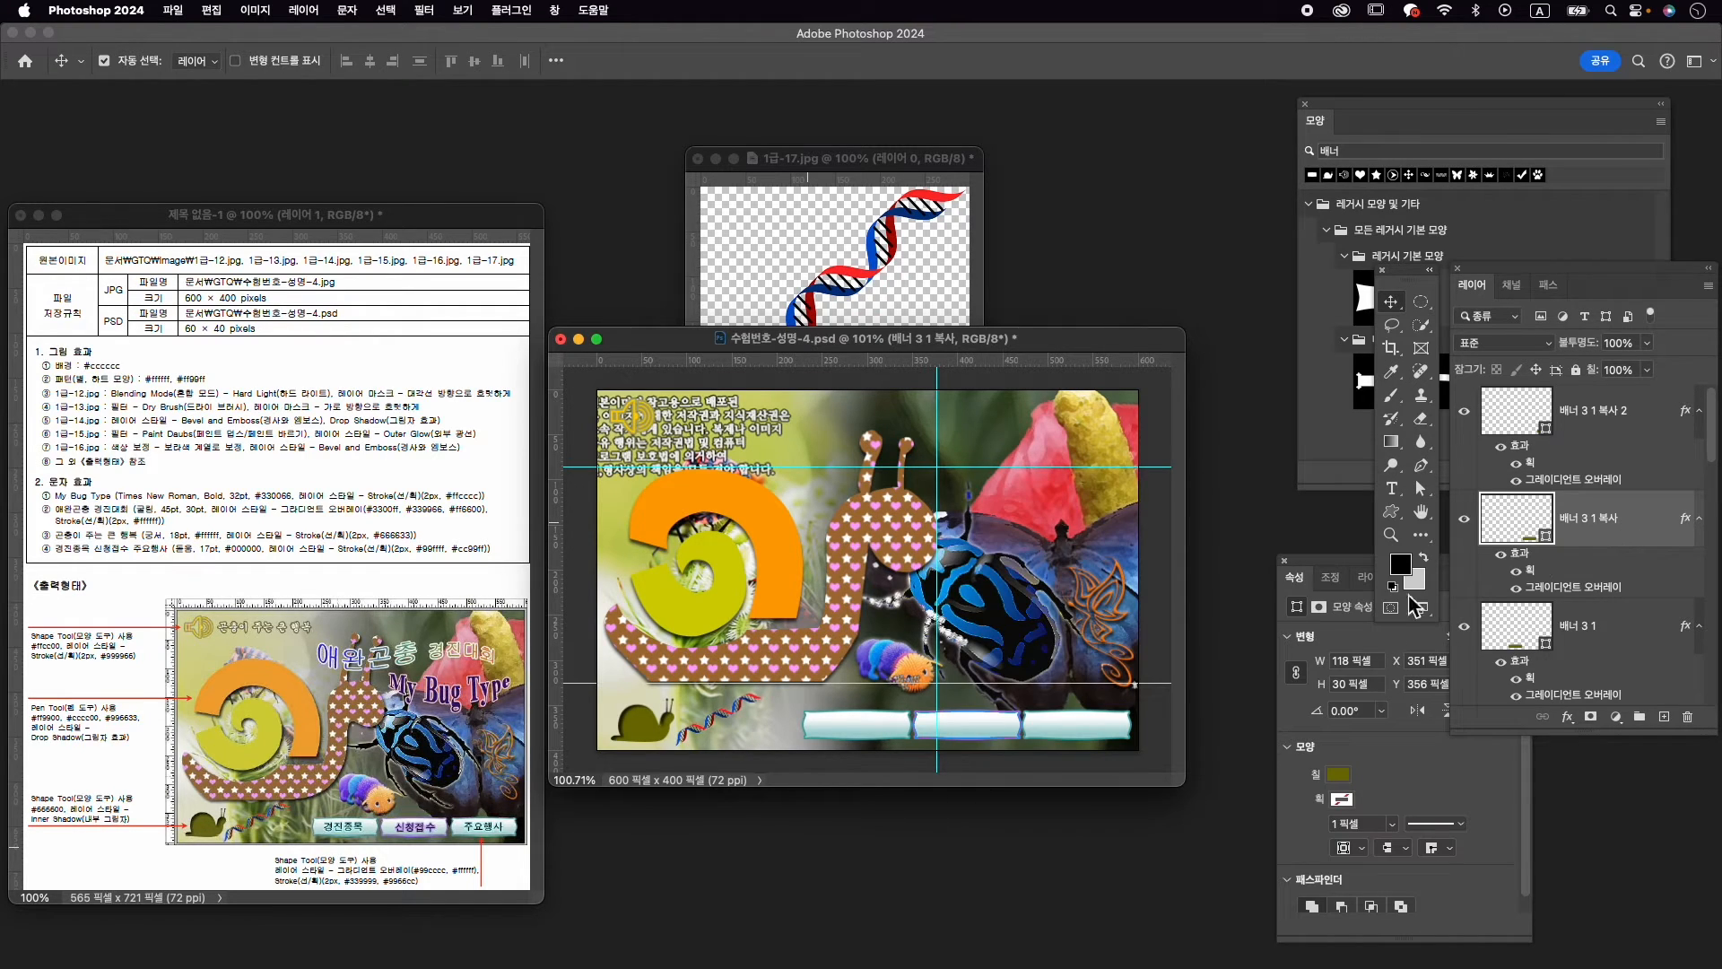
Nudge the leftmost banner 4 px left and the middle banner 3 px left, and deselect them
left_click(859, 731)
key("Left")
key("Left")
key("Left")
key("Left")
left_click(964, 725)
key("Left")
key("Left")
key("Left")
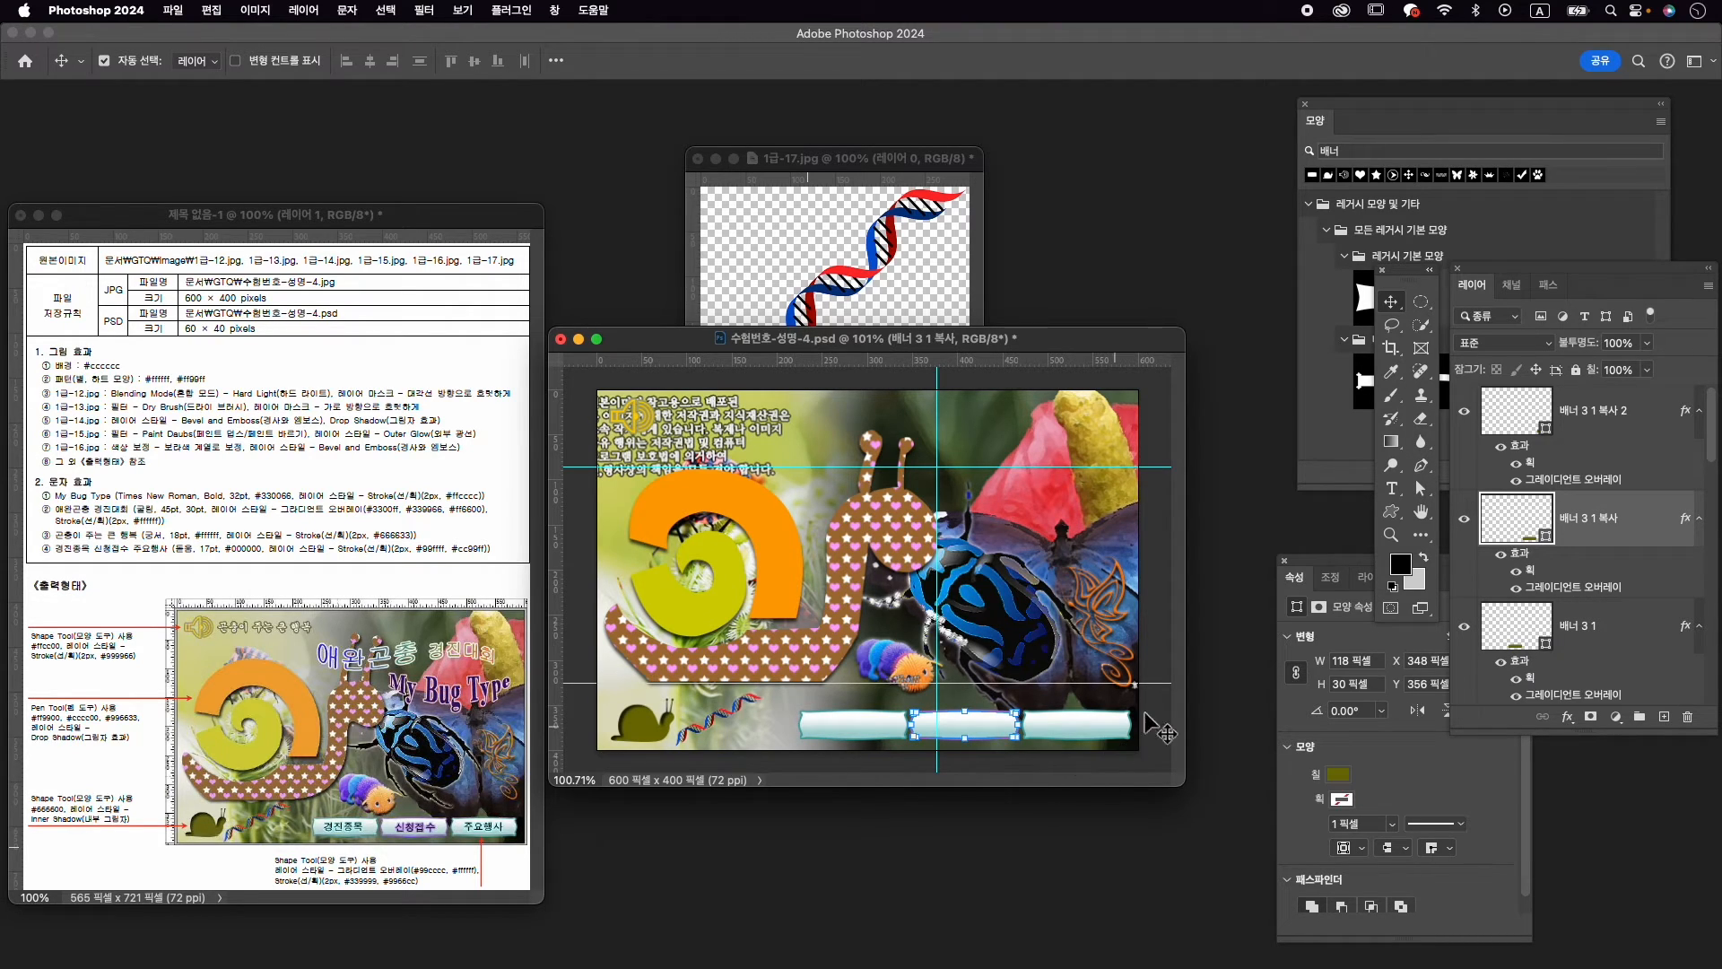
left_click(1164, 731)
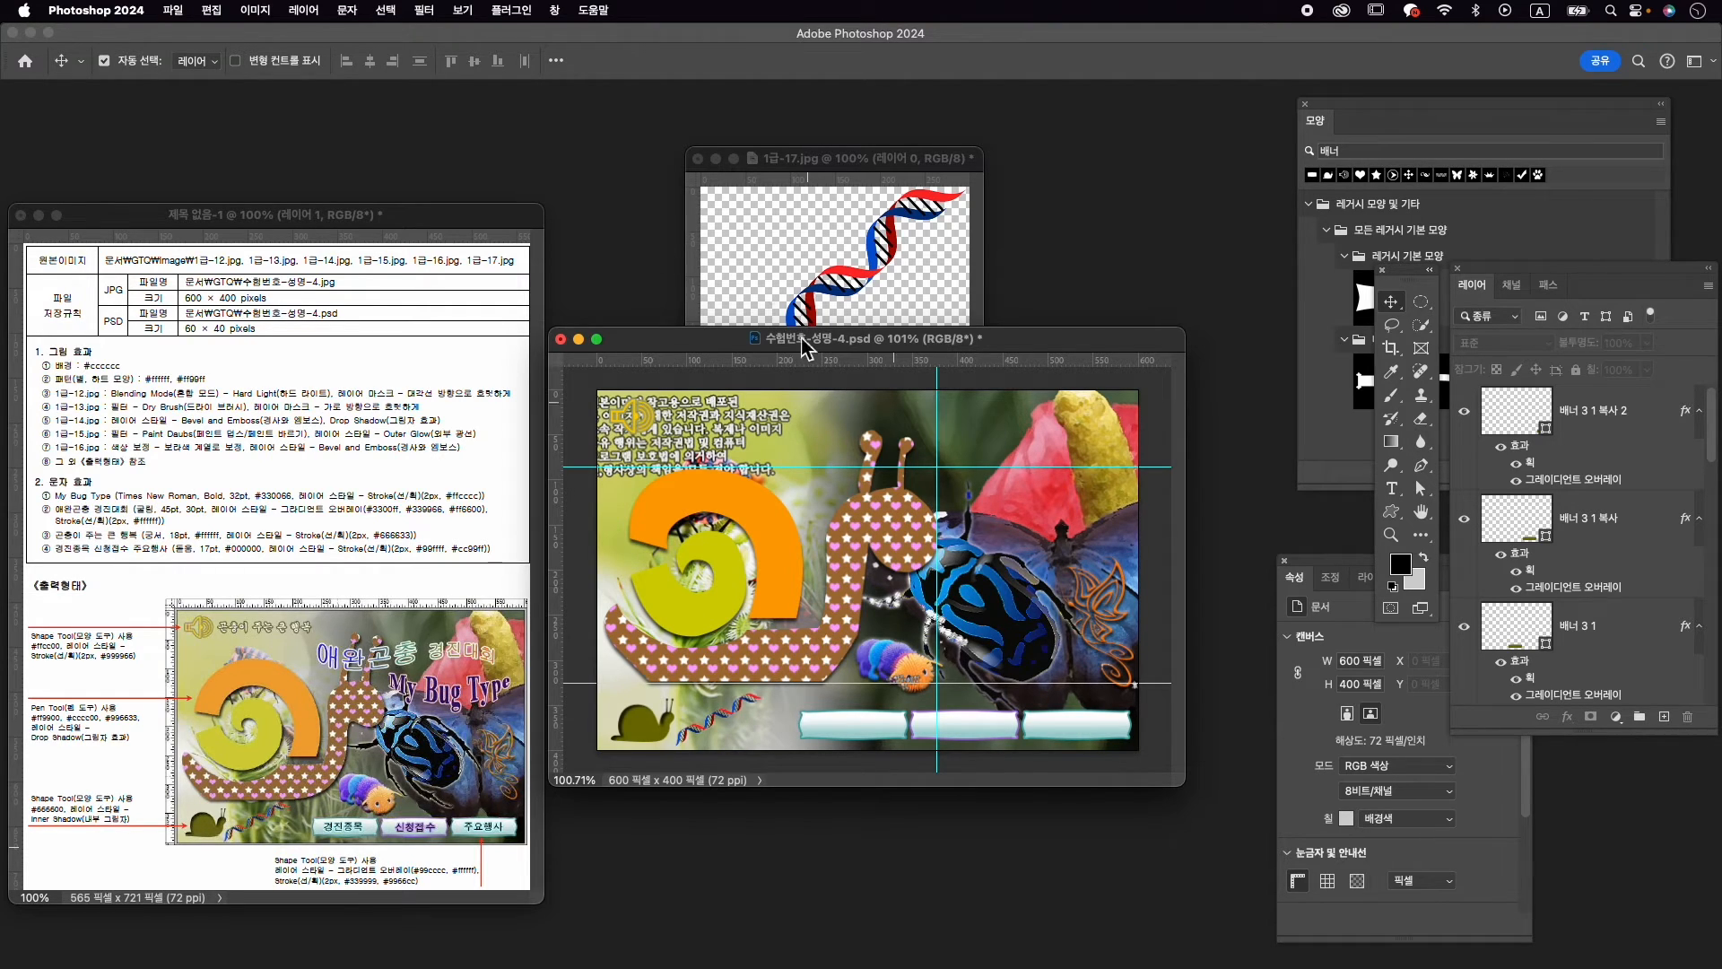
Close 1급-17.jpg without saving, and clear away the Shapes and Properties panels to enlarge the composite's window
left_click(698, 157)
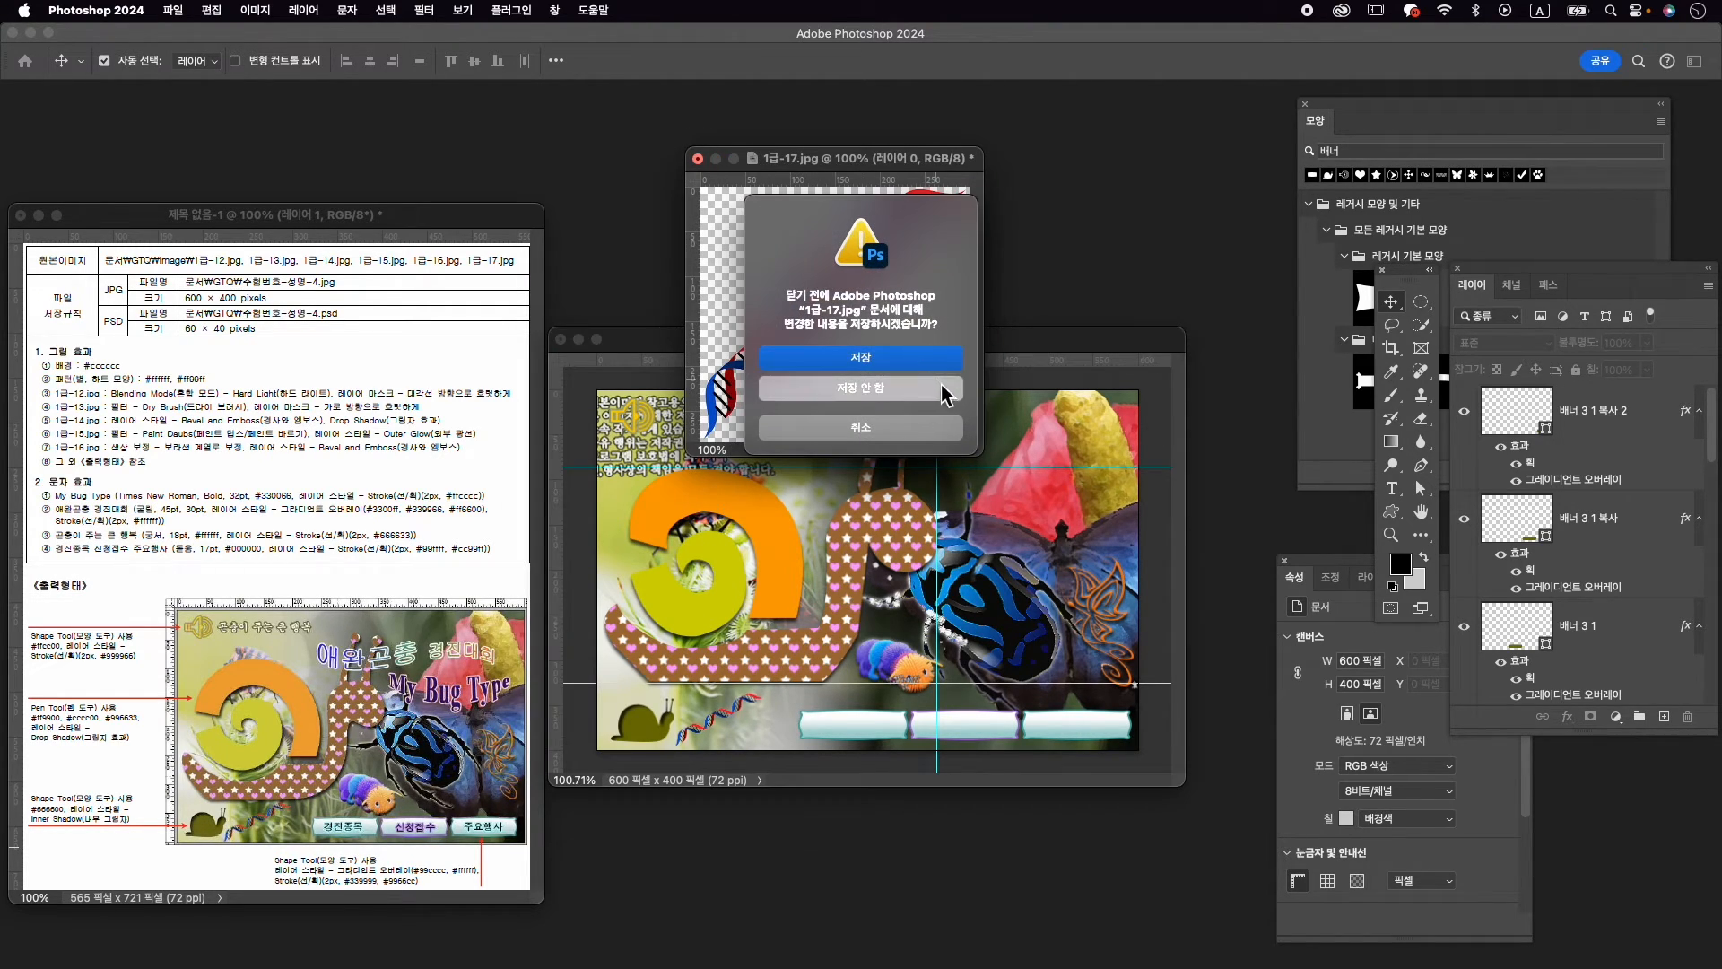
left_click(861, 391)
left_click(1307, 106)
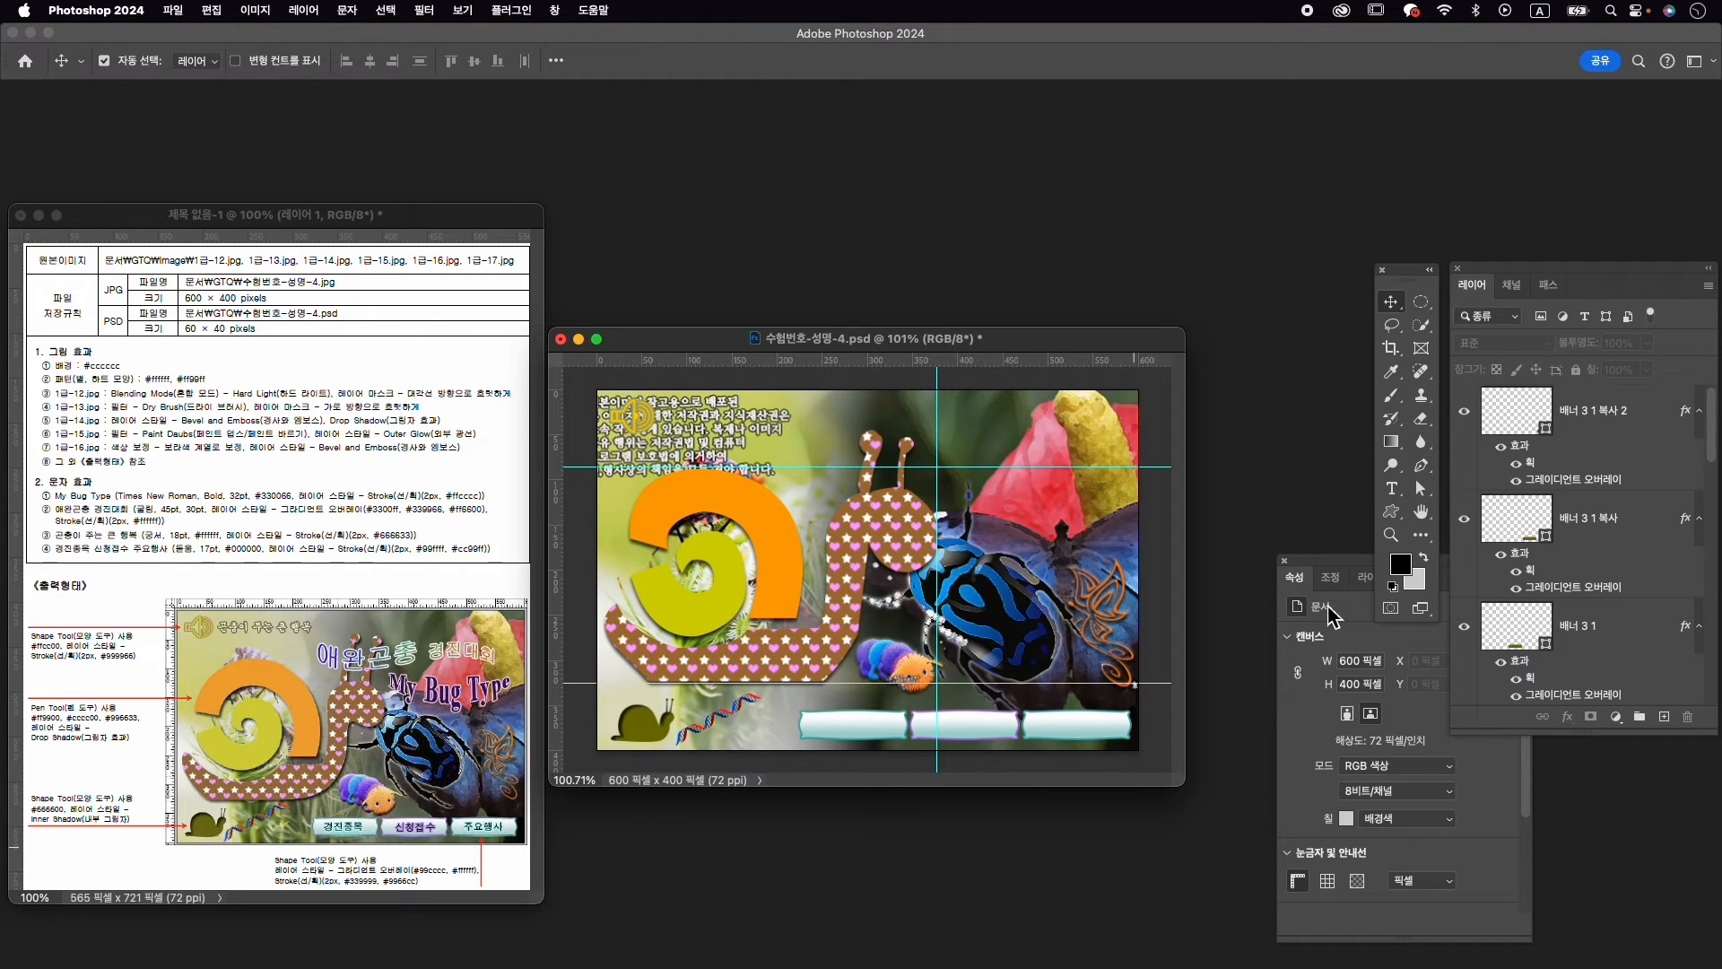
left_click(1285, 562)
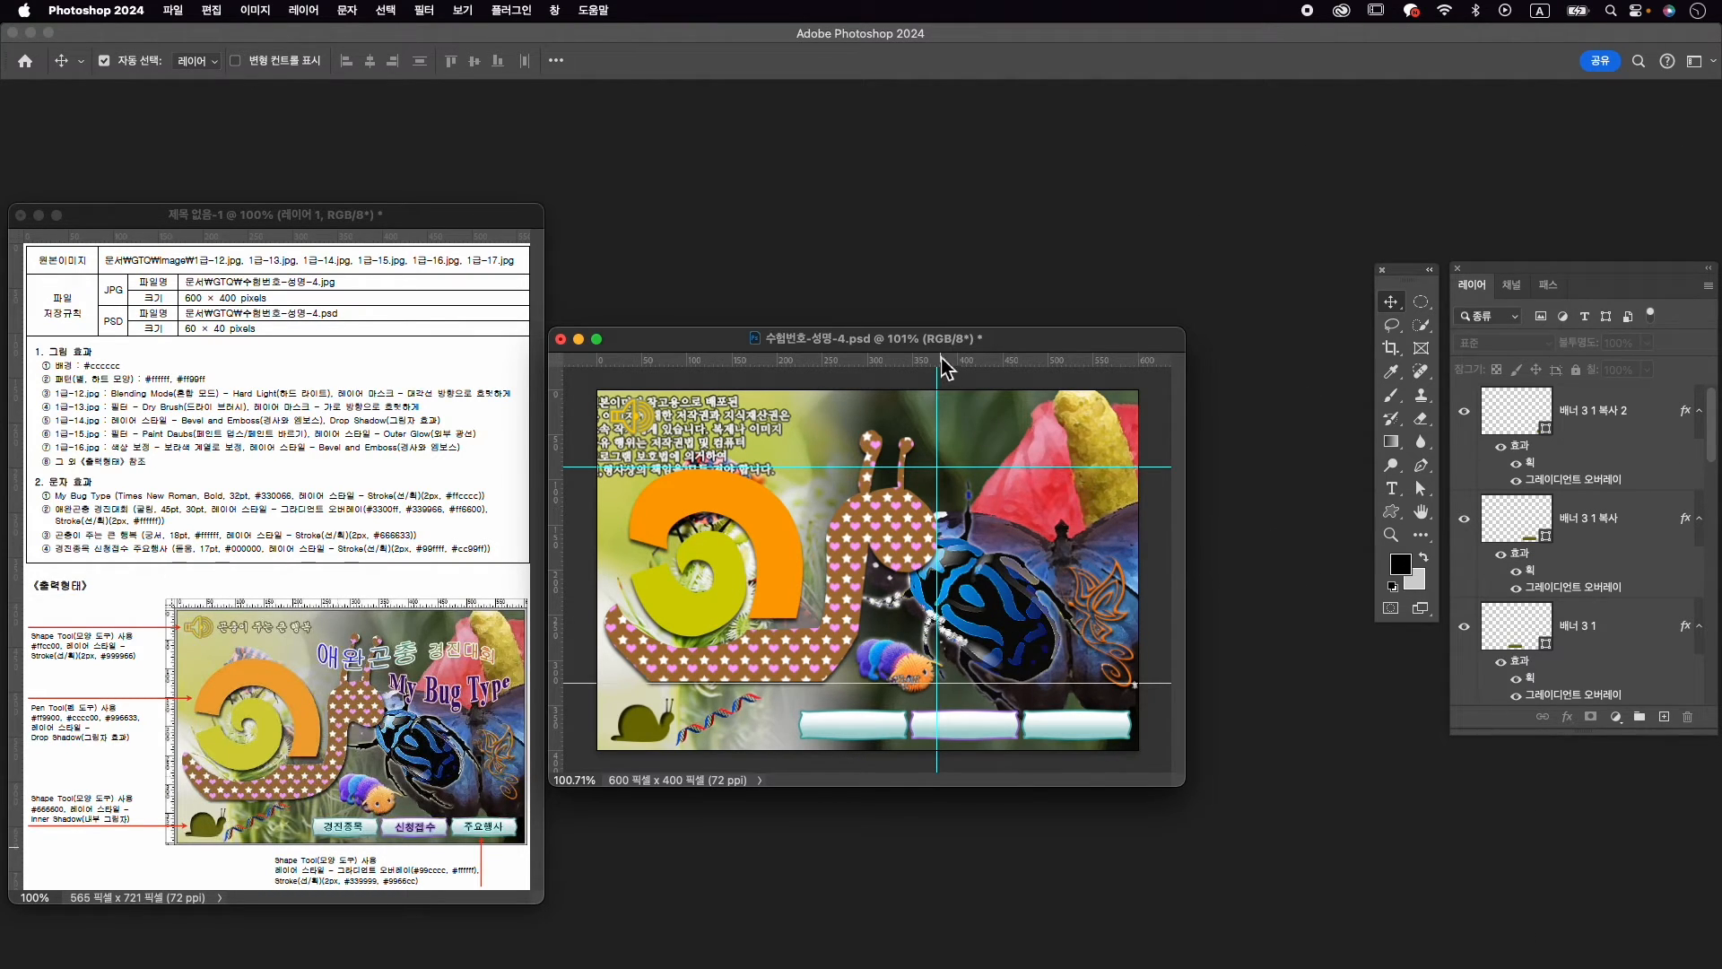
left_click_drag(1184, 329, 1218, 288)
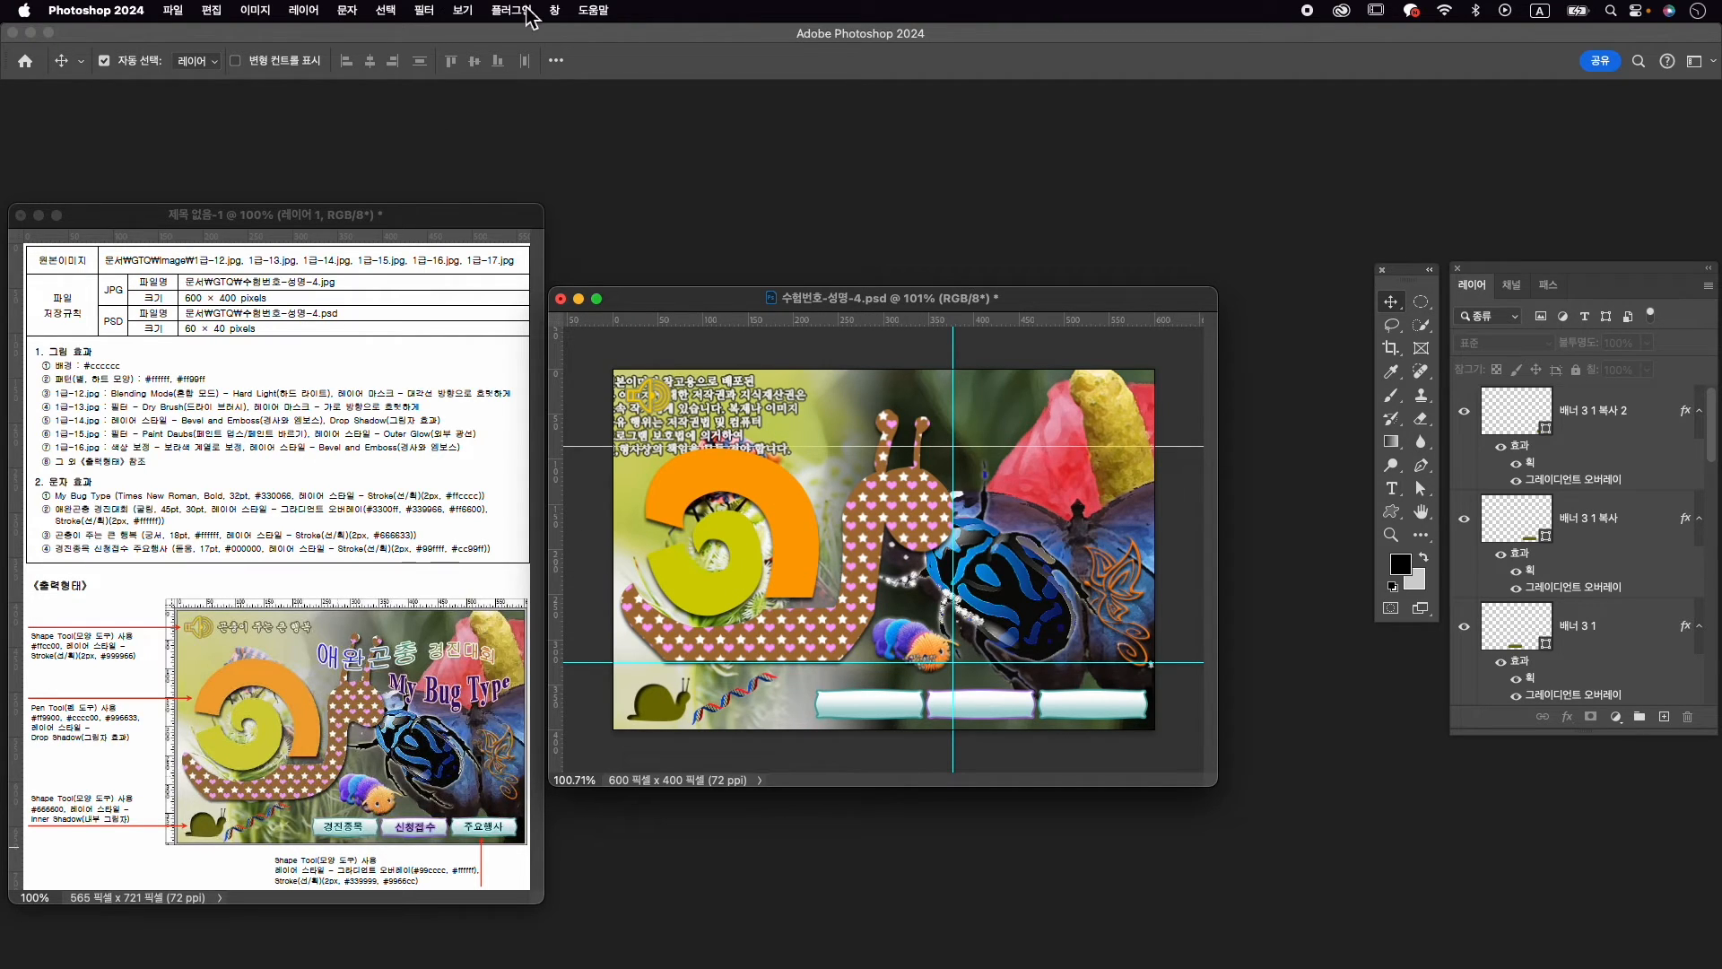
Clear all guides from the composite
left_click(462, 10)
mouse_move(619, 464)
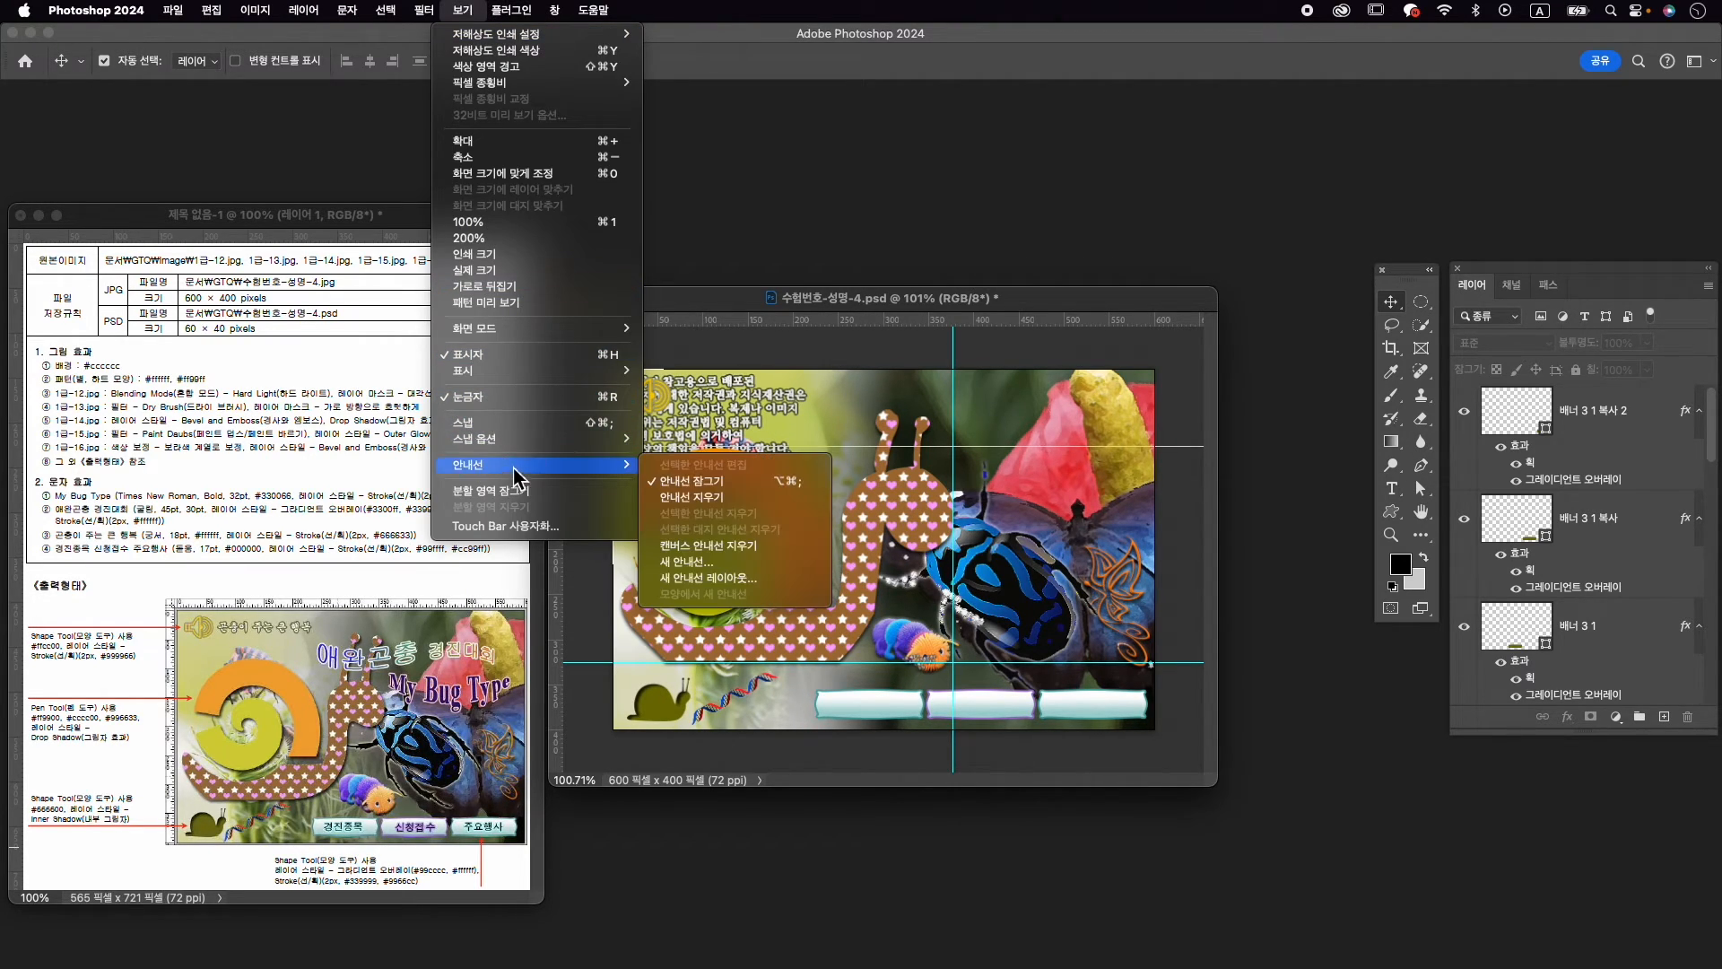
left_click(709, 499)
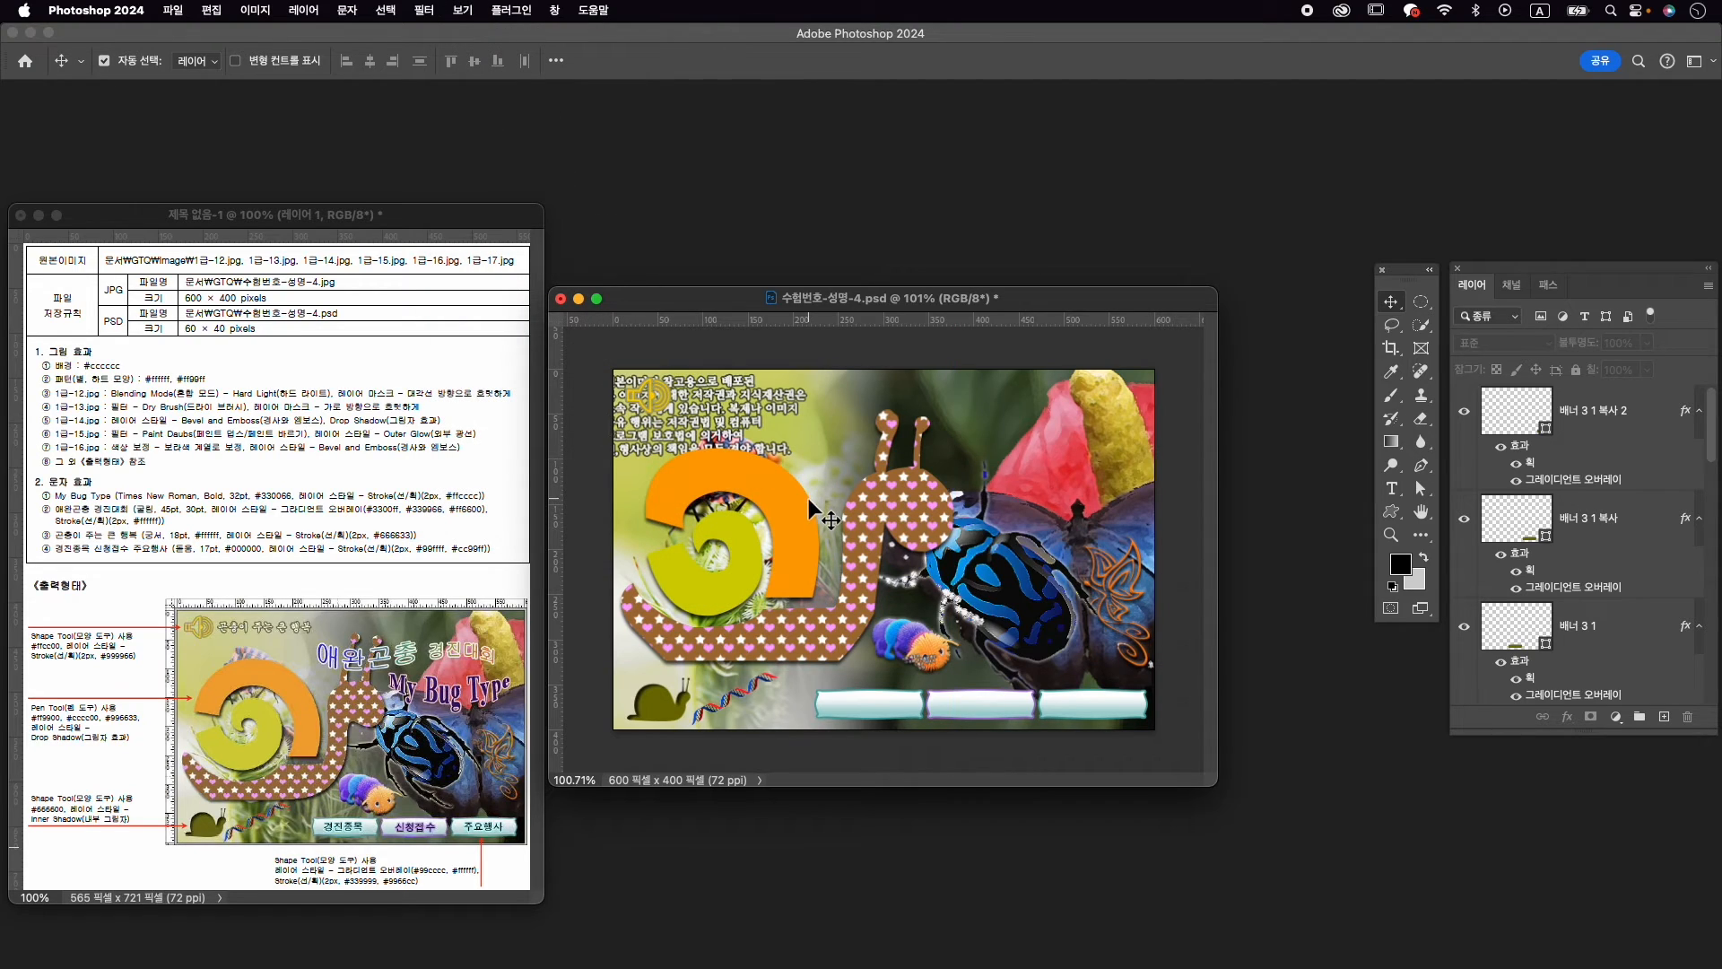
Add a text layer reading "My Bug Tye" above the topmost banner layer, starting over the beetle's head
left_click(1622, 412)
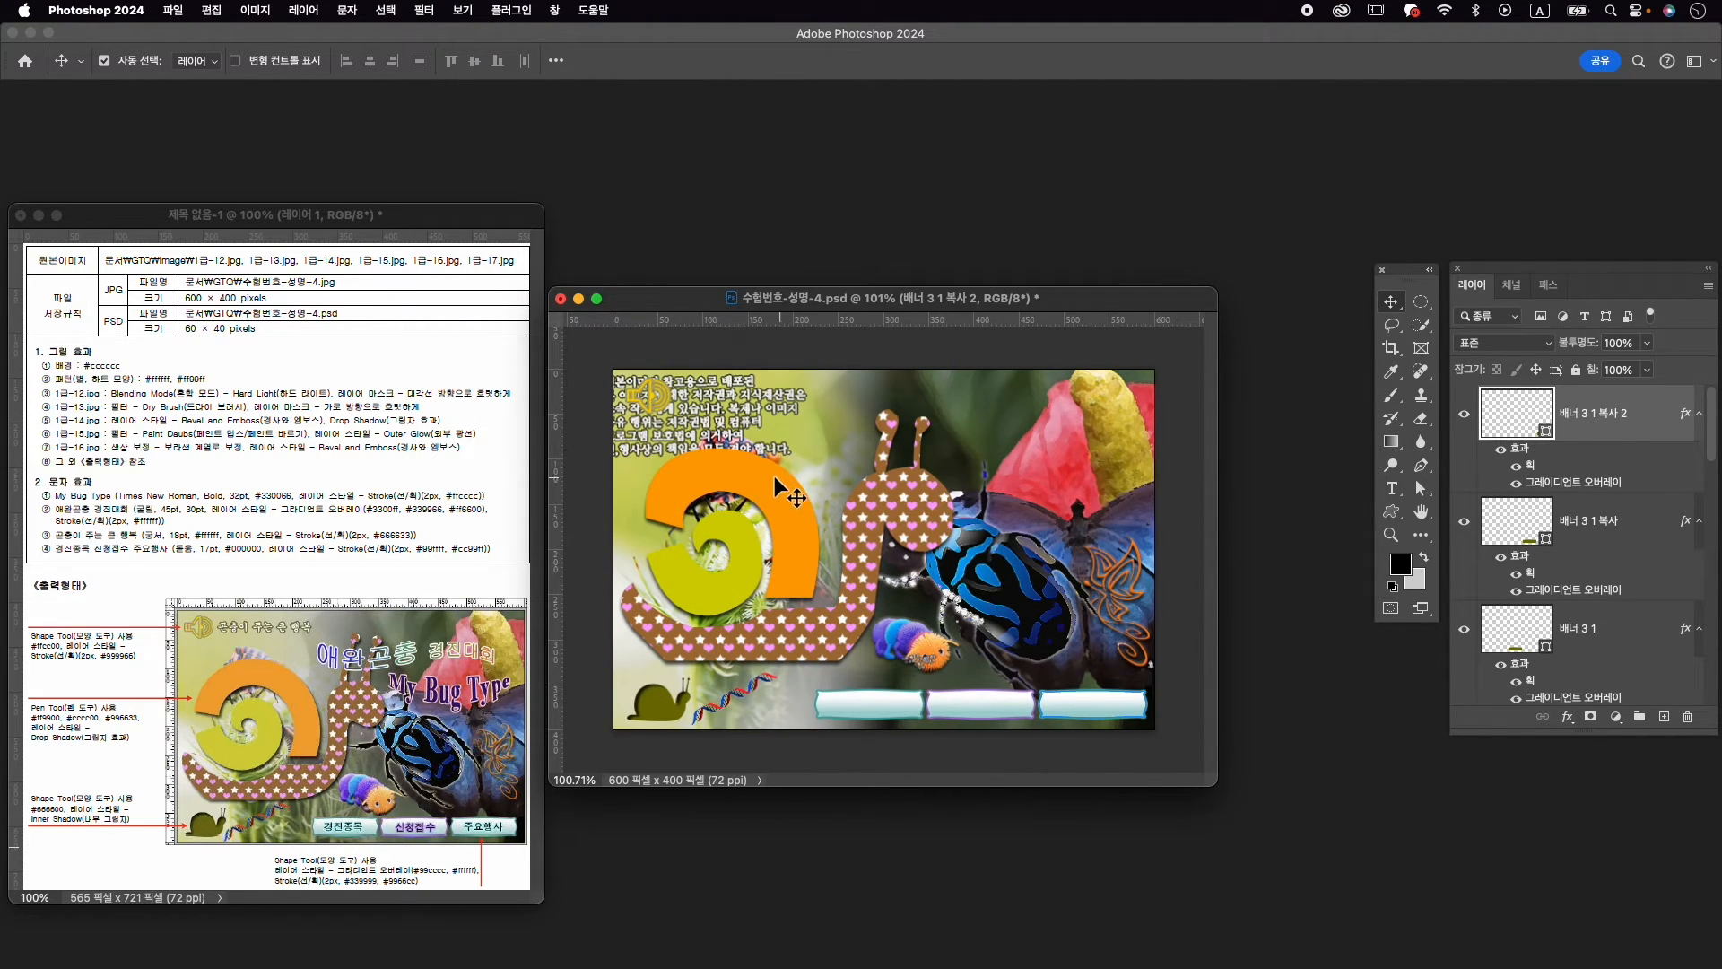
key("t")
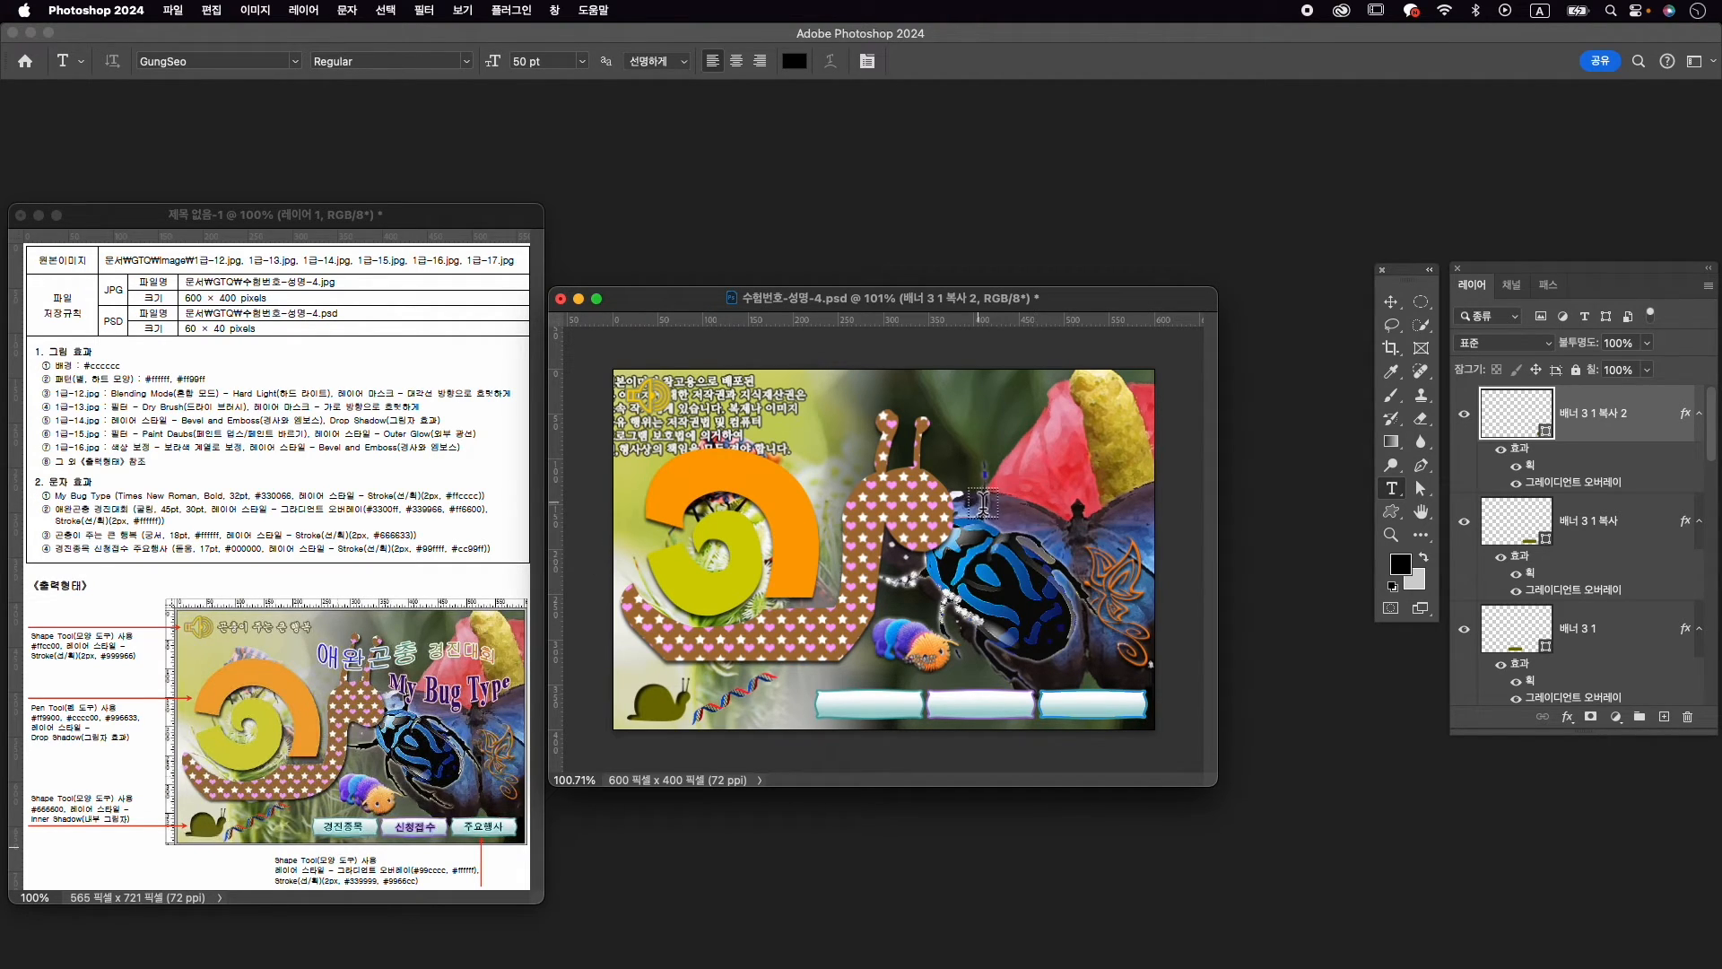
left_click(961, 484)
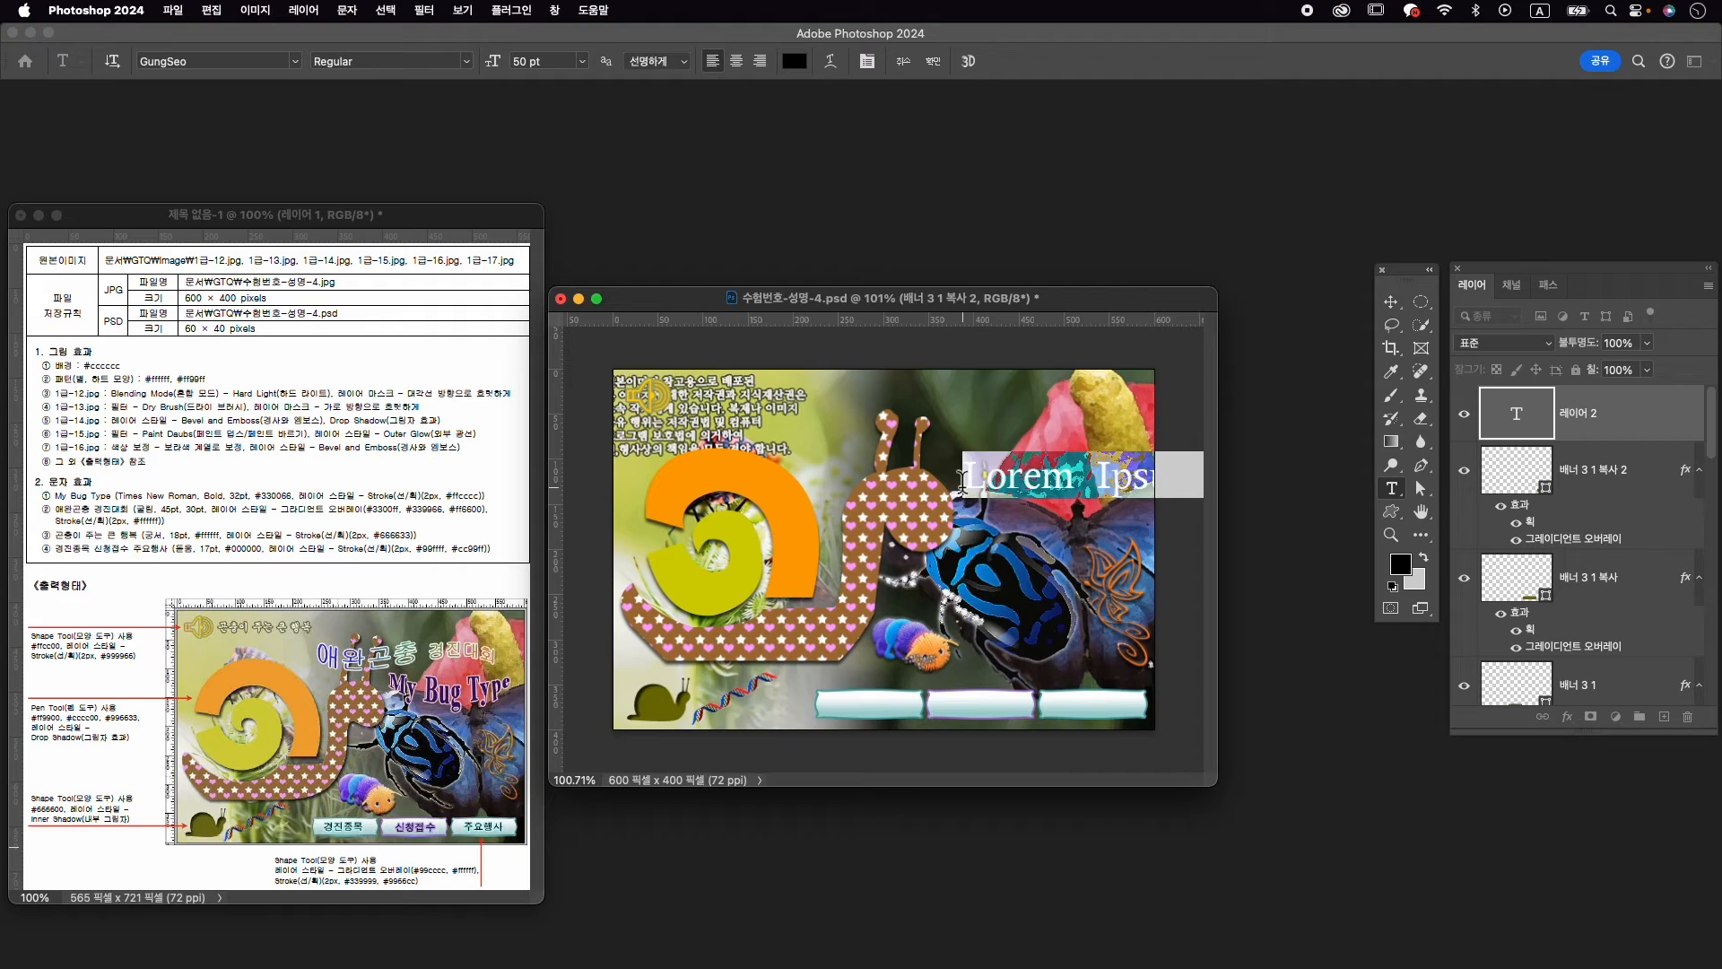
key("BackSpace")
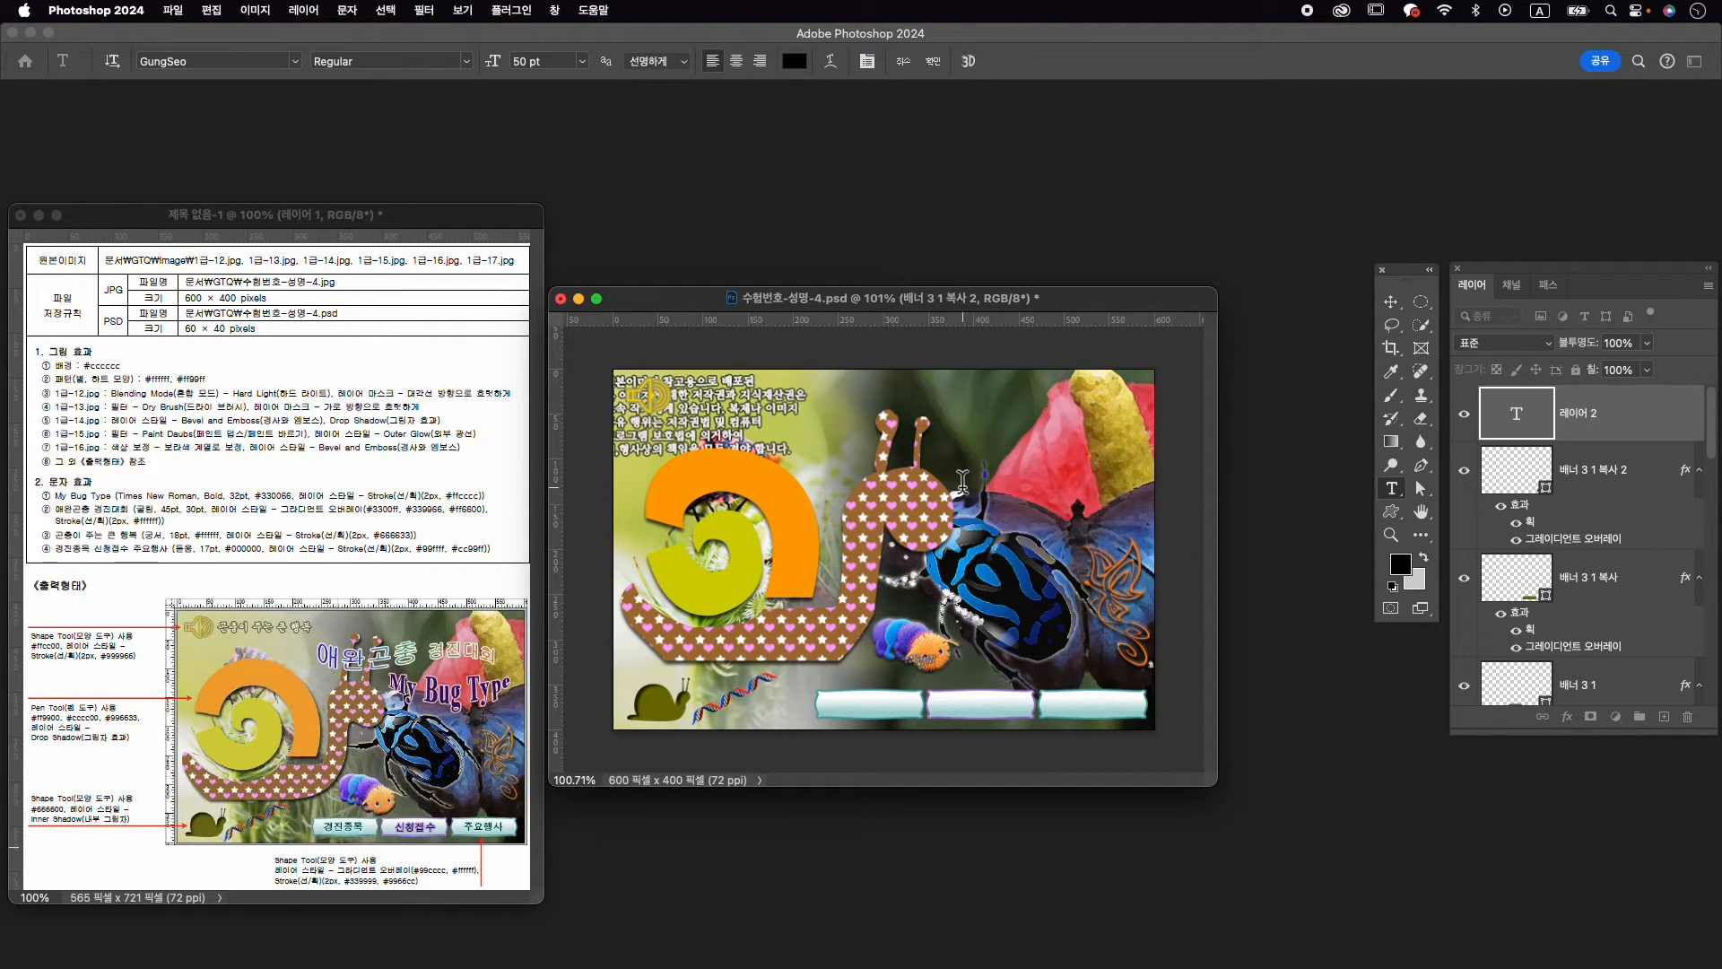
type("My Bug T")
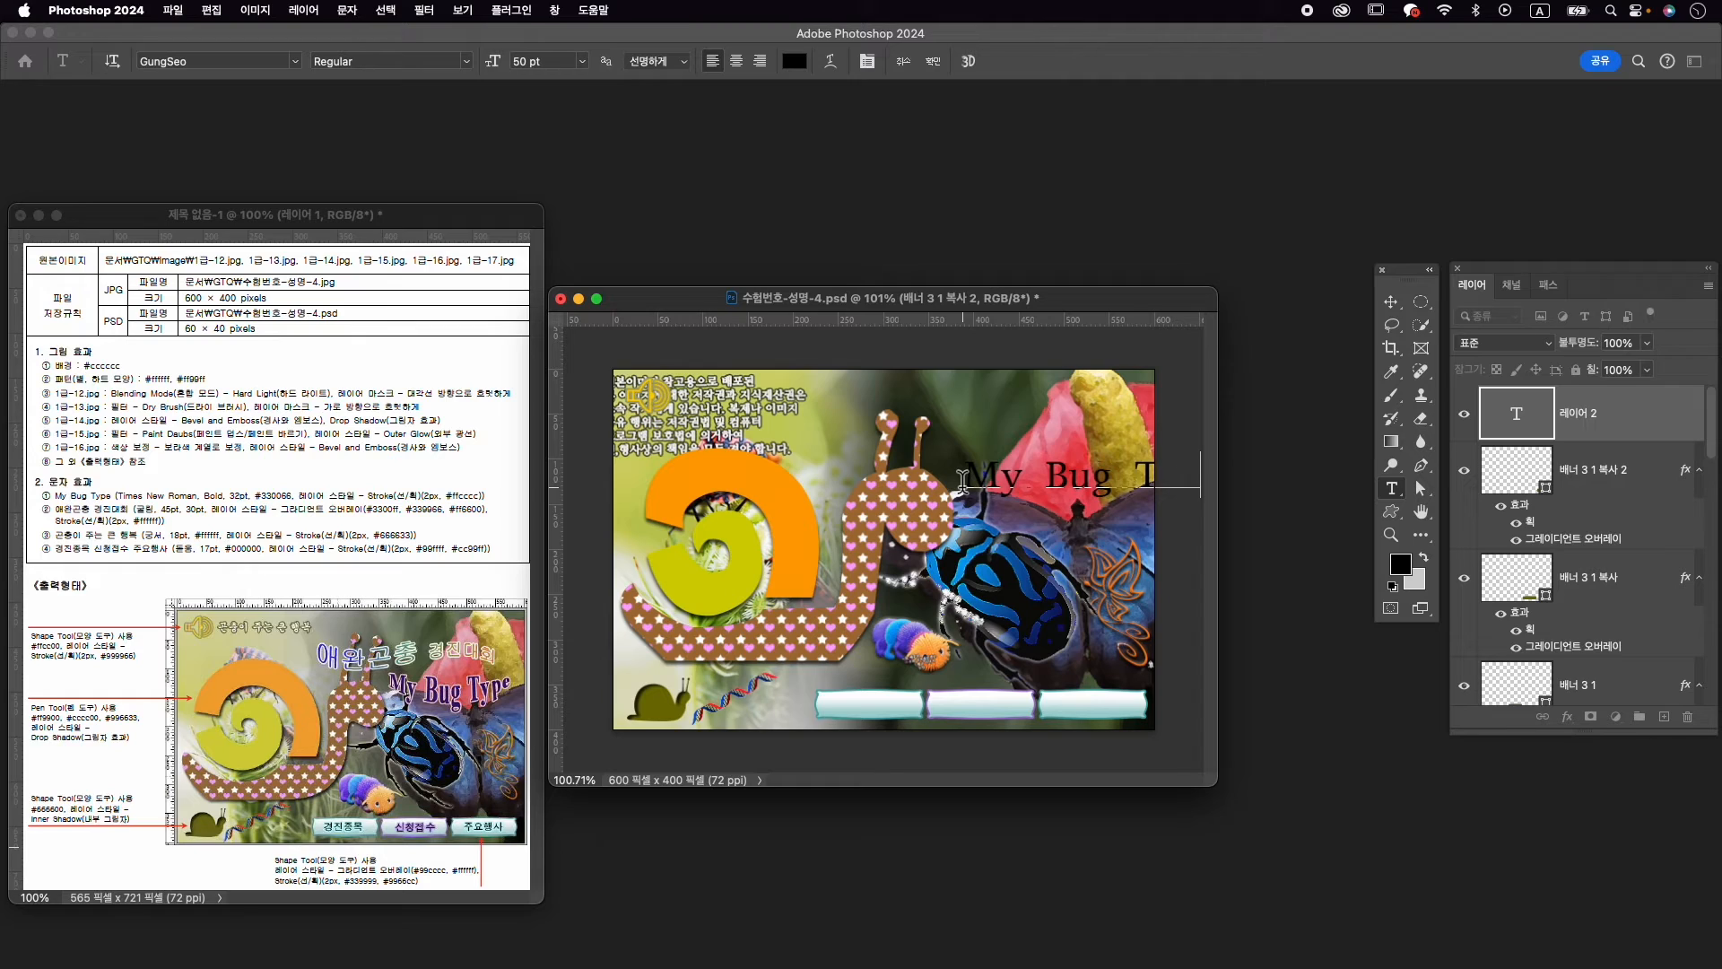
Format the whole "My Bug Tye" text in Times New Roman Bold at 32 pt
key("super+a")
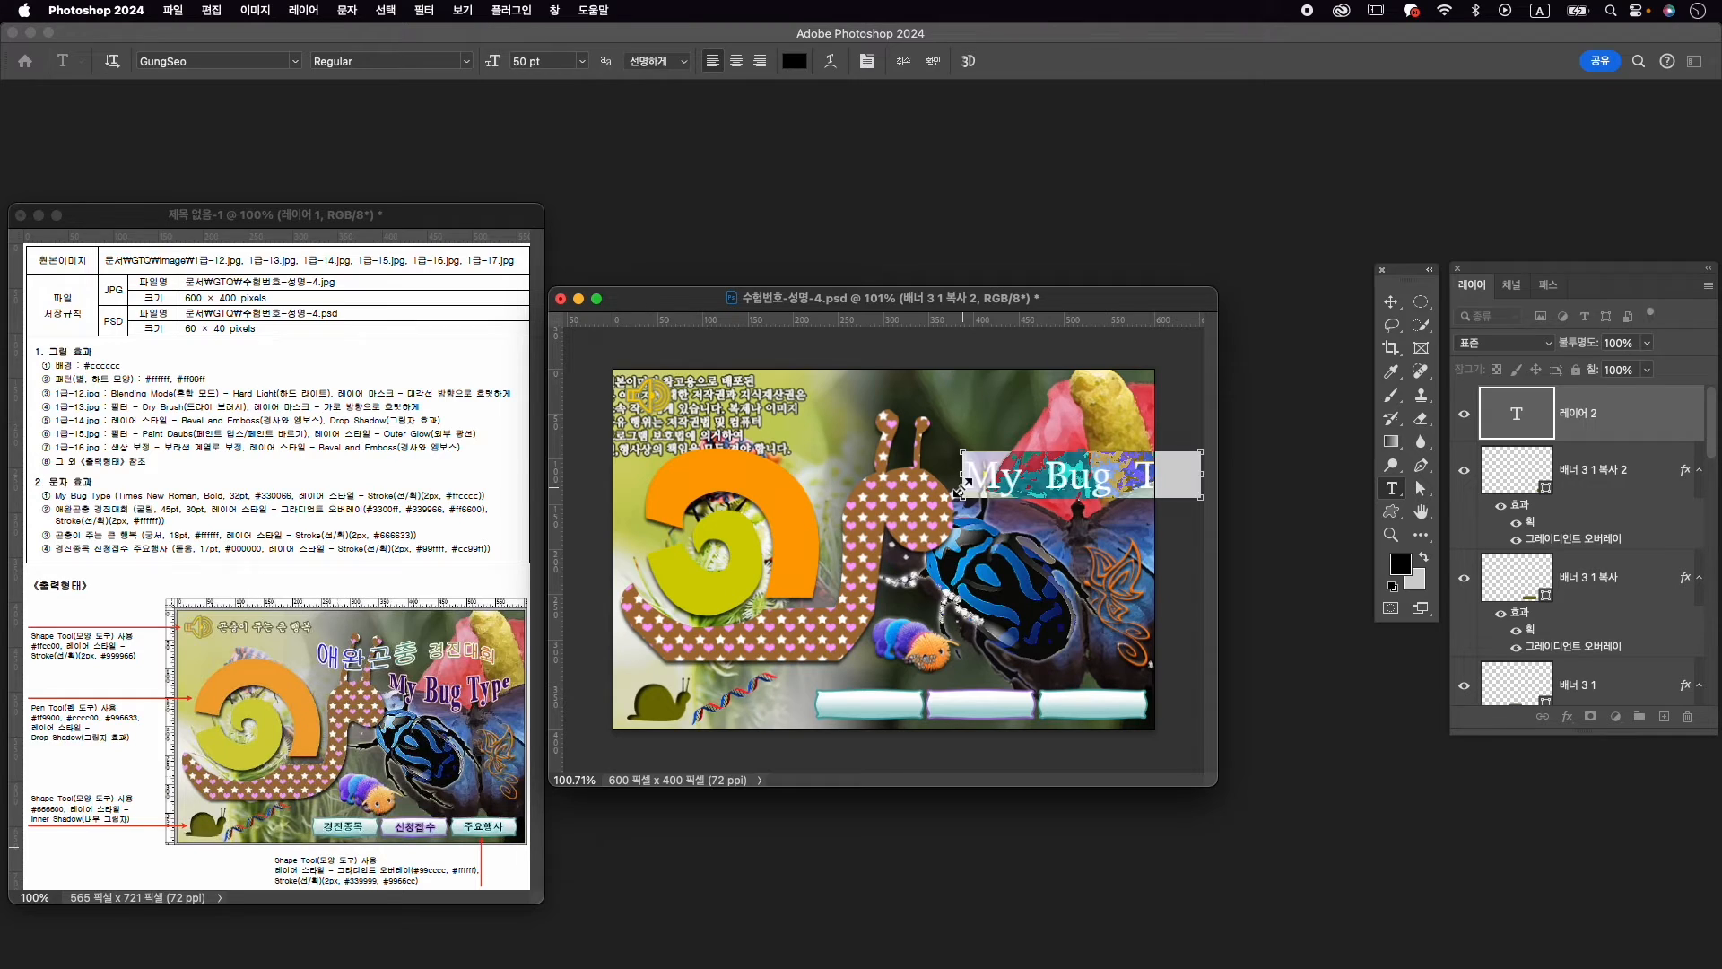
key("super+t")
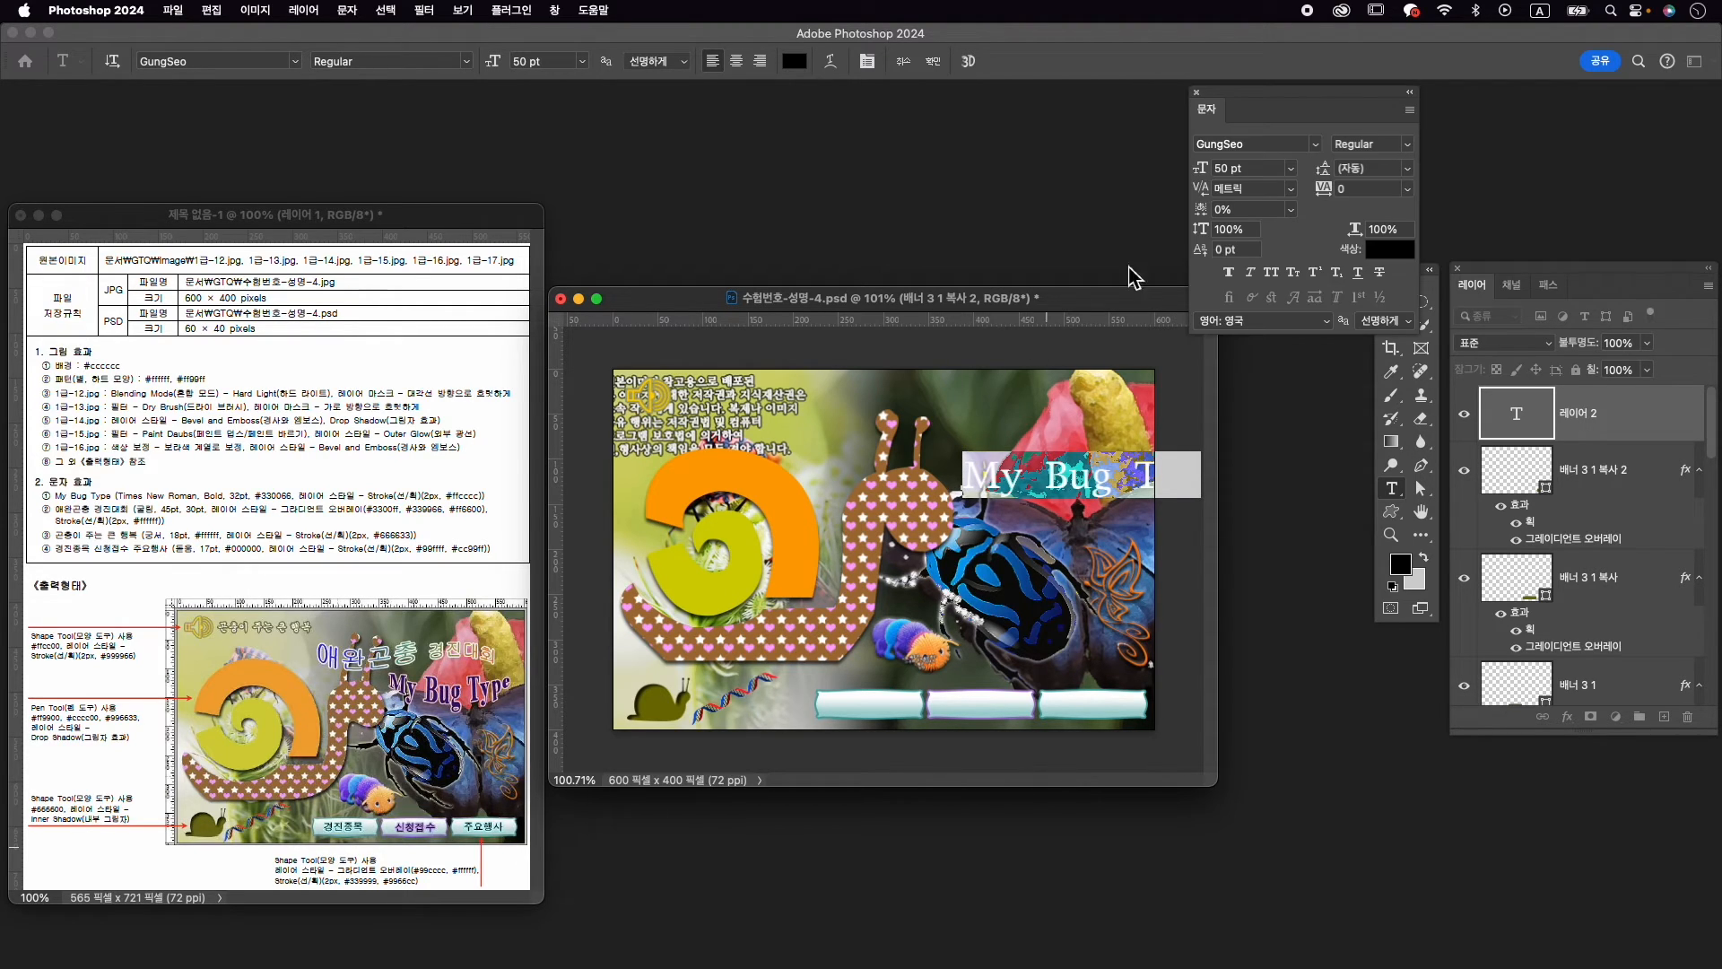
left_click(1265, 143)
type("times New Roman")
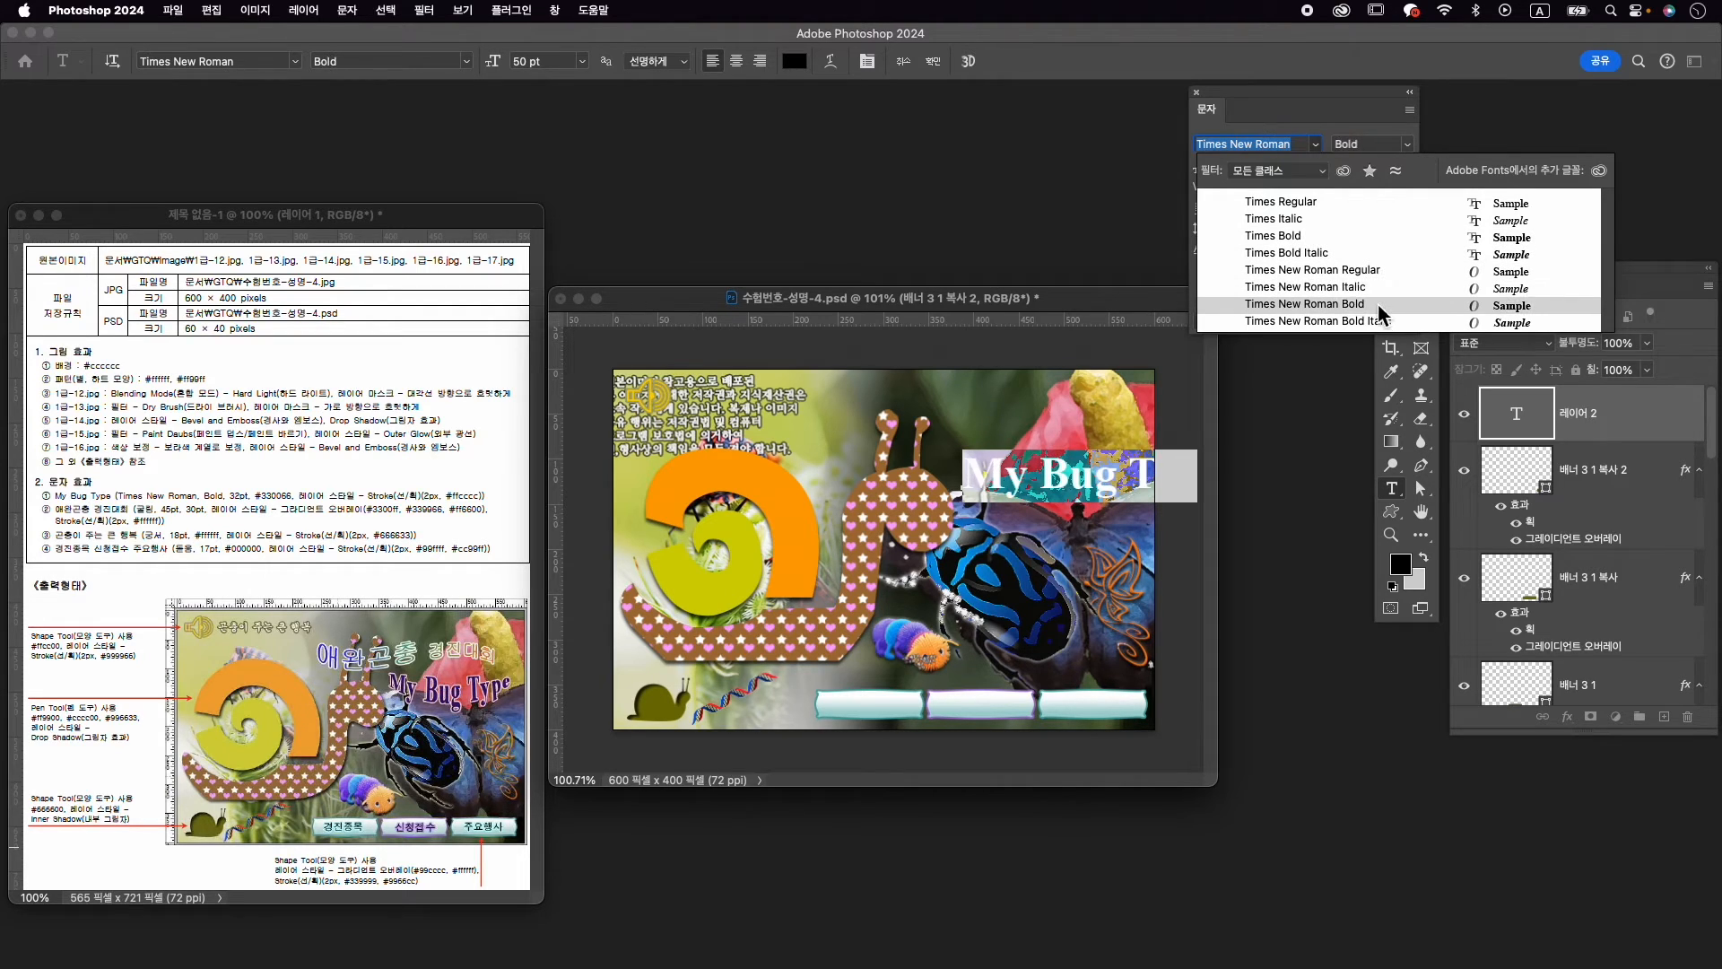
left_click(1378, 304)
left_click(1224, 168)
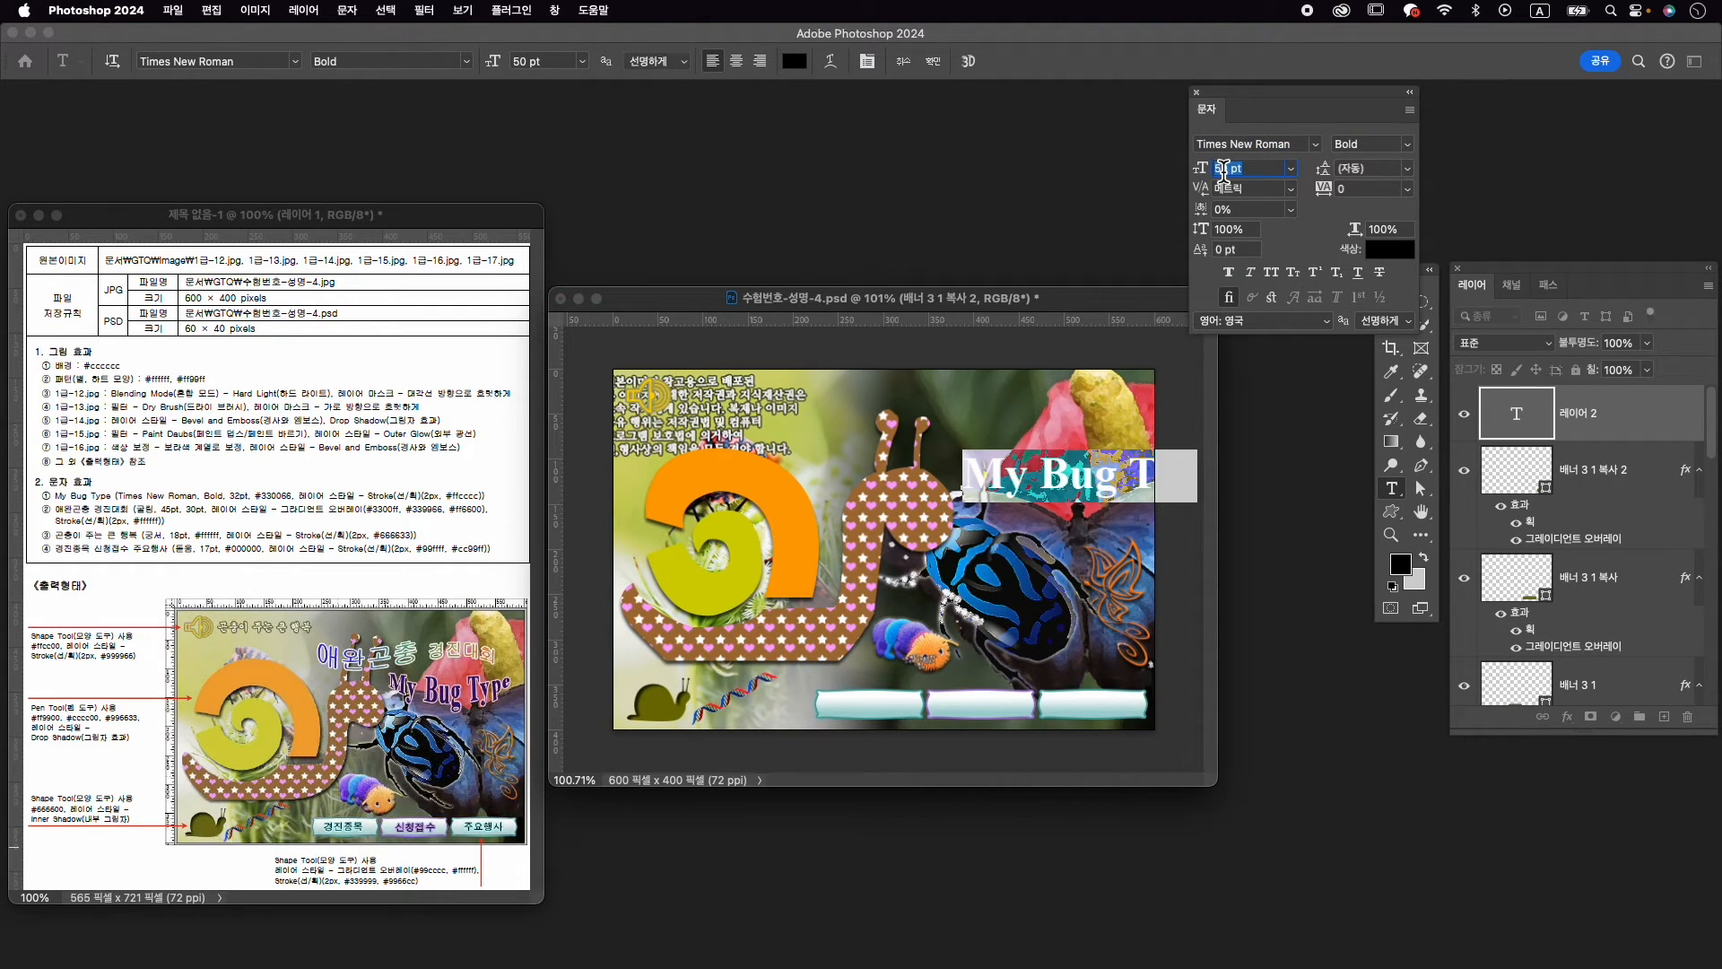
type("32")
key("Return")
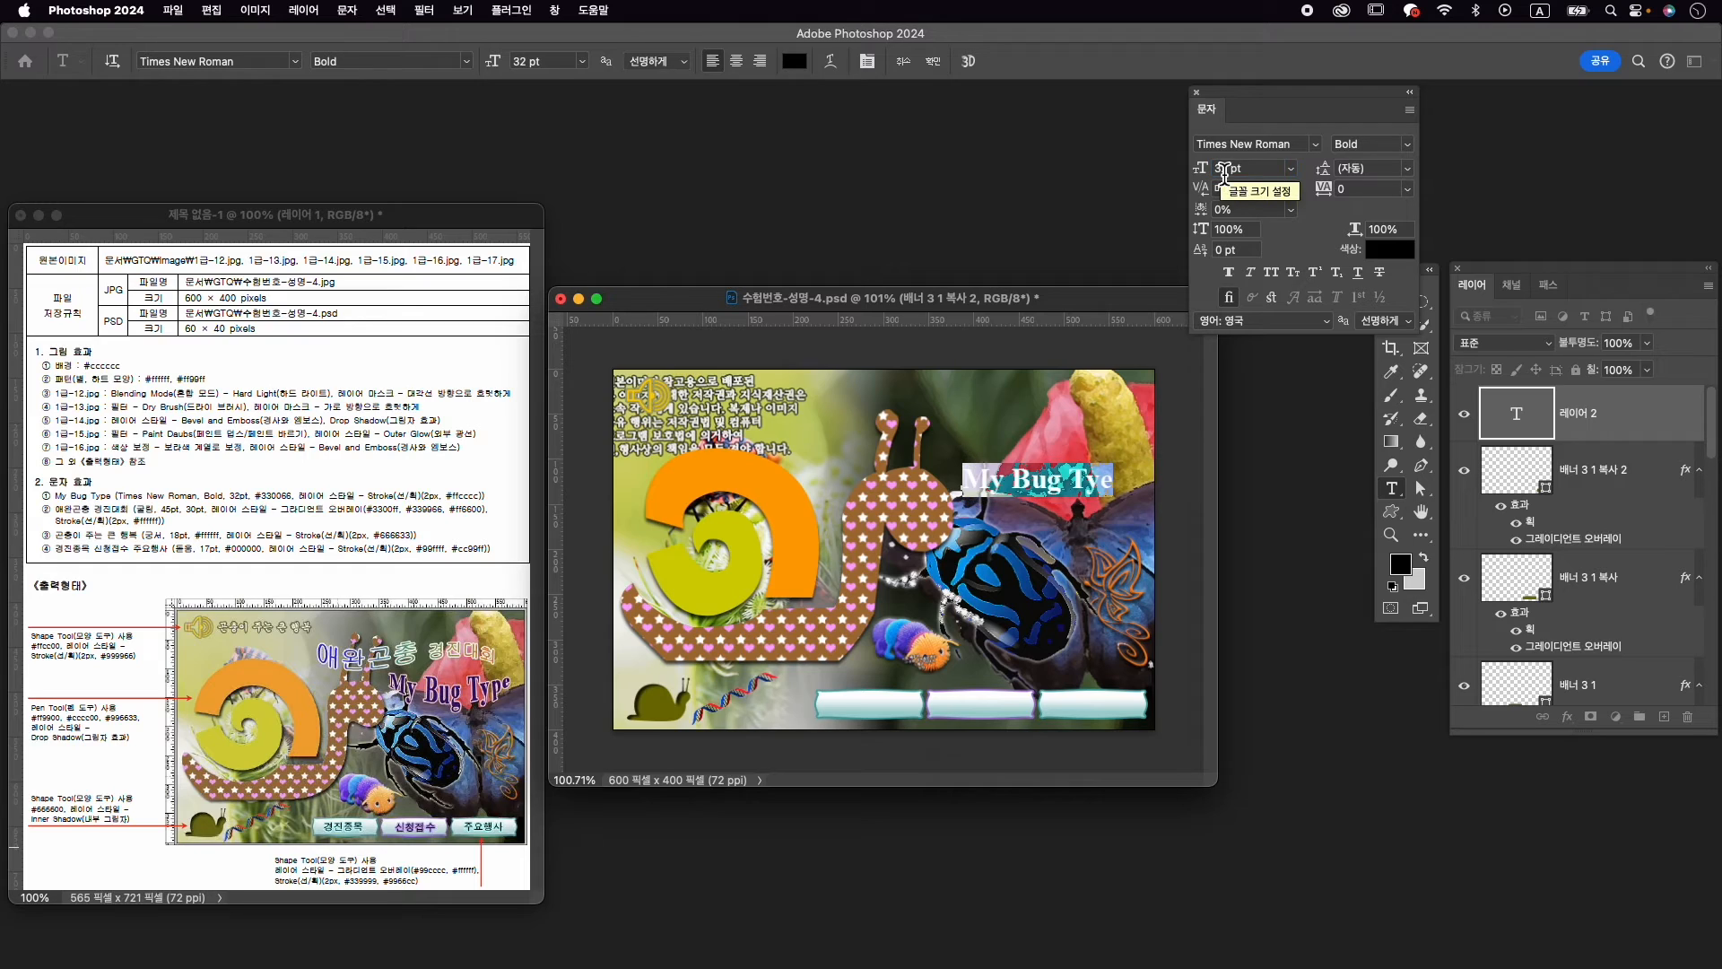
Color the "My Bug Tye" text #330066 and commit the text edit
left_click(1387, 253)
type("330")
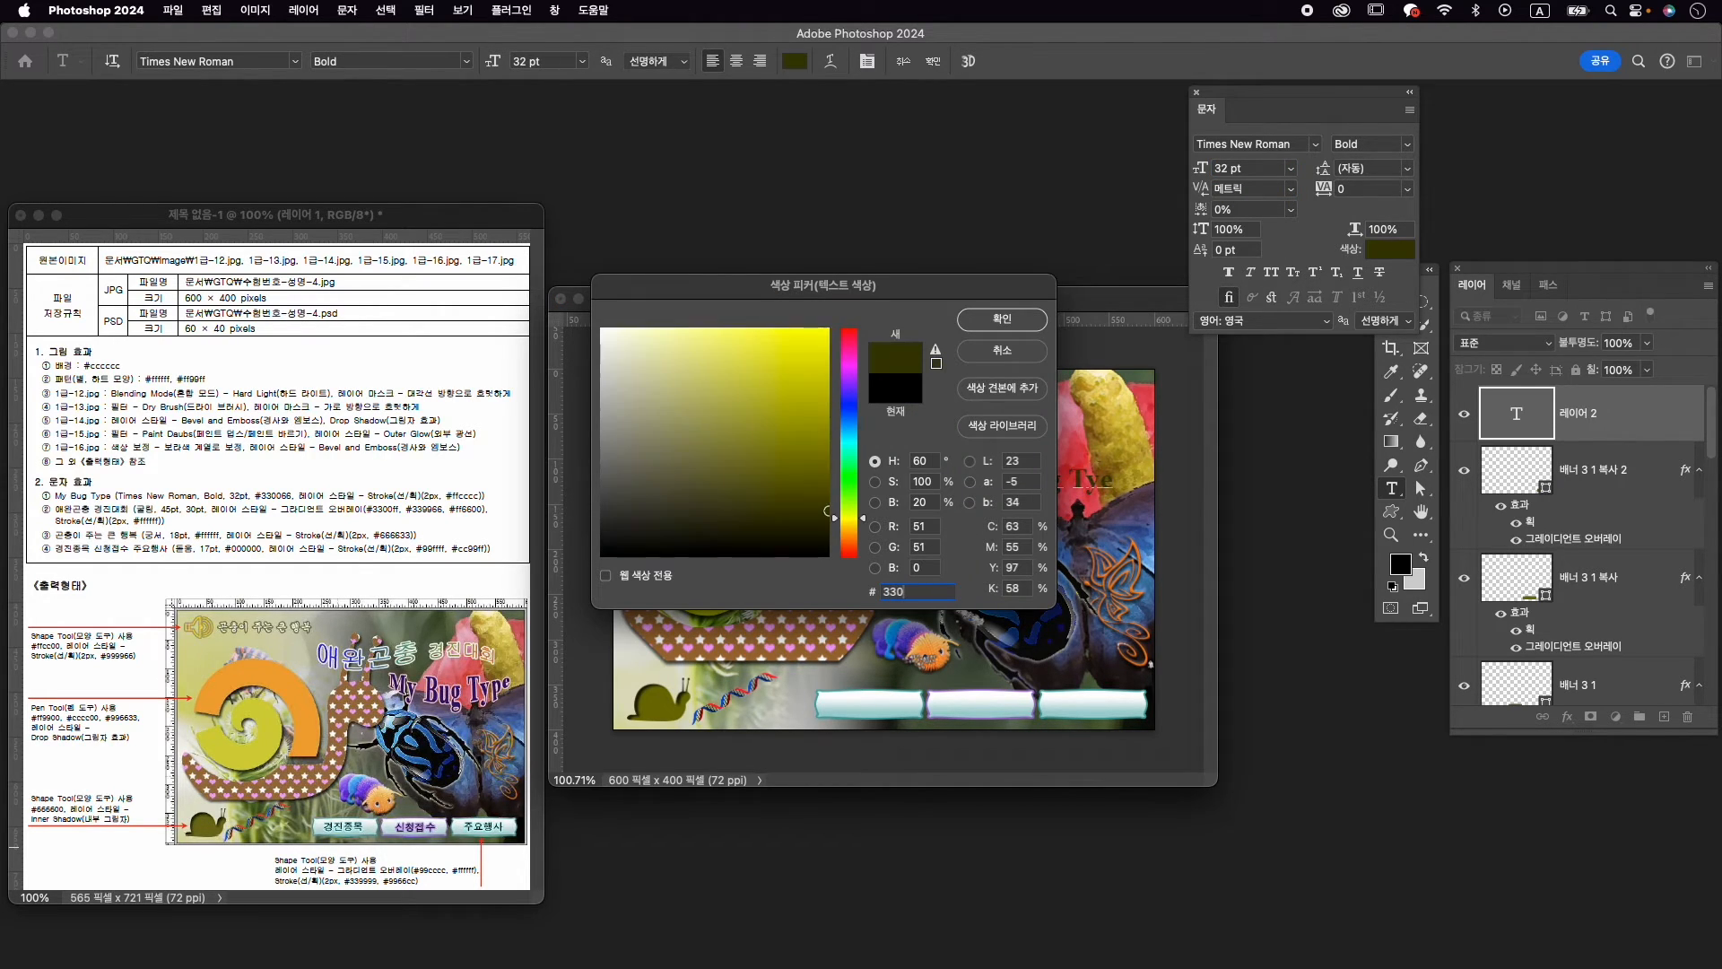
type("066")
key("Return")
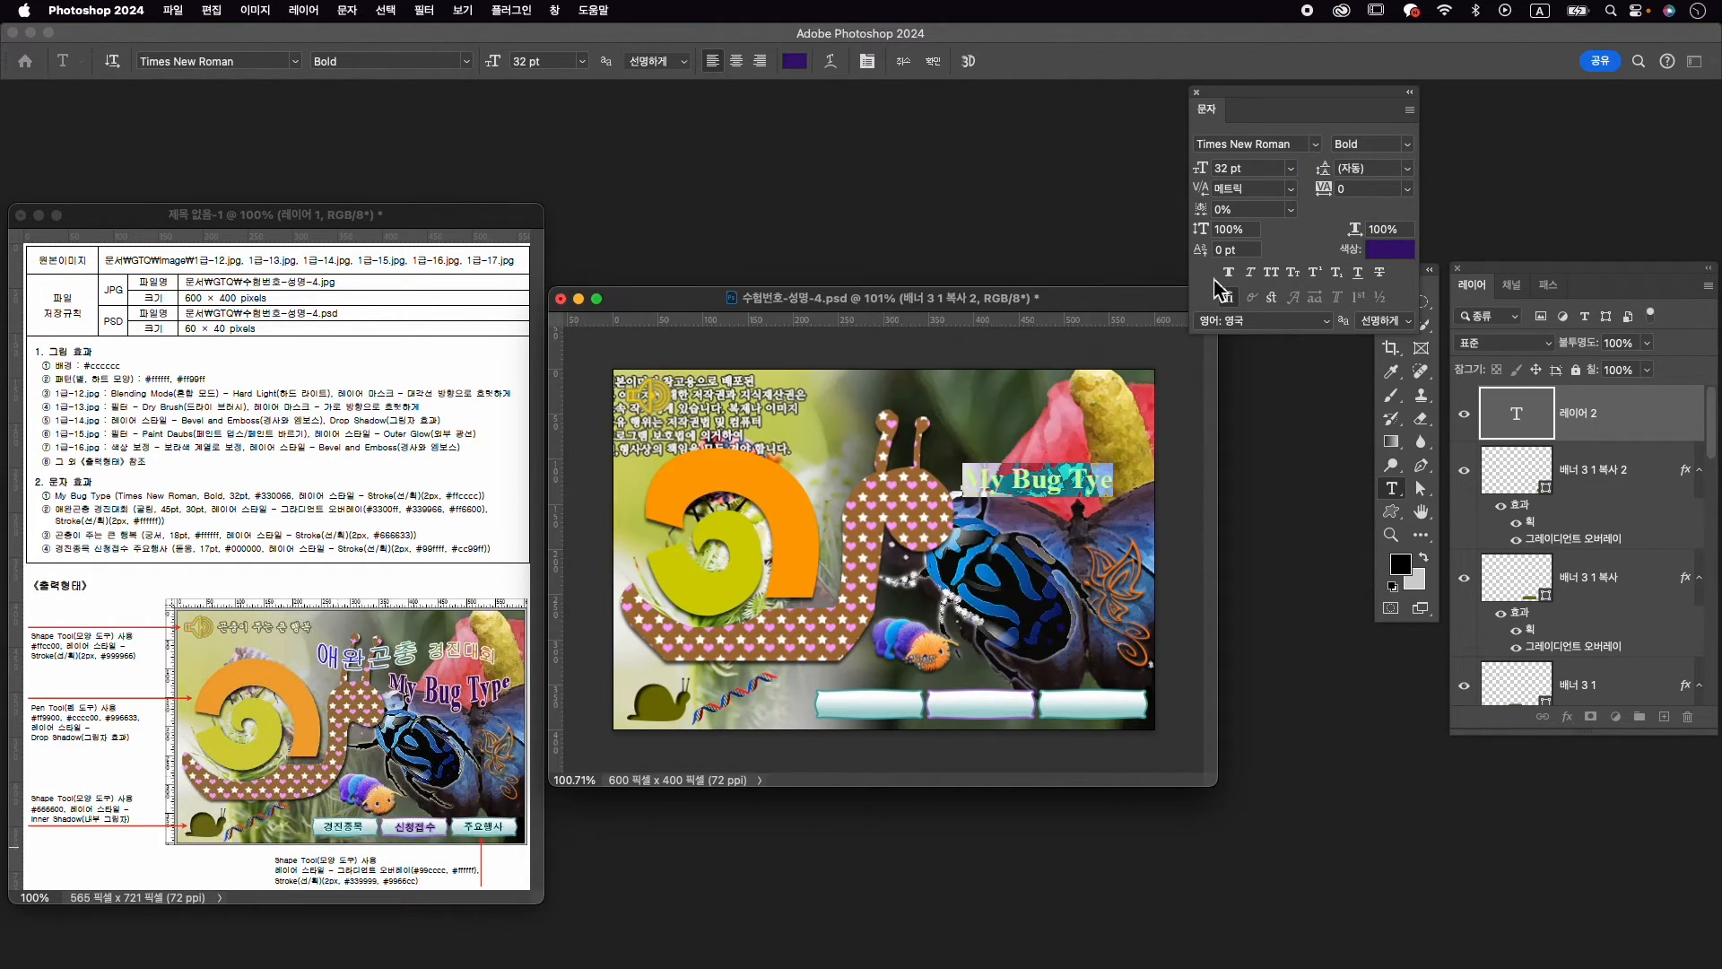
left_click(935, 61)
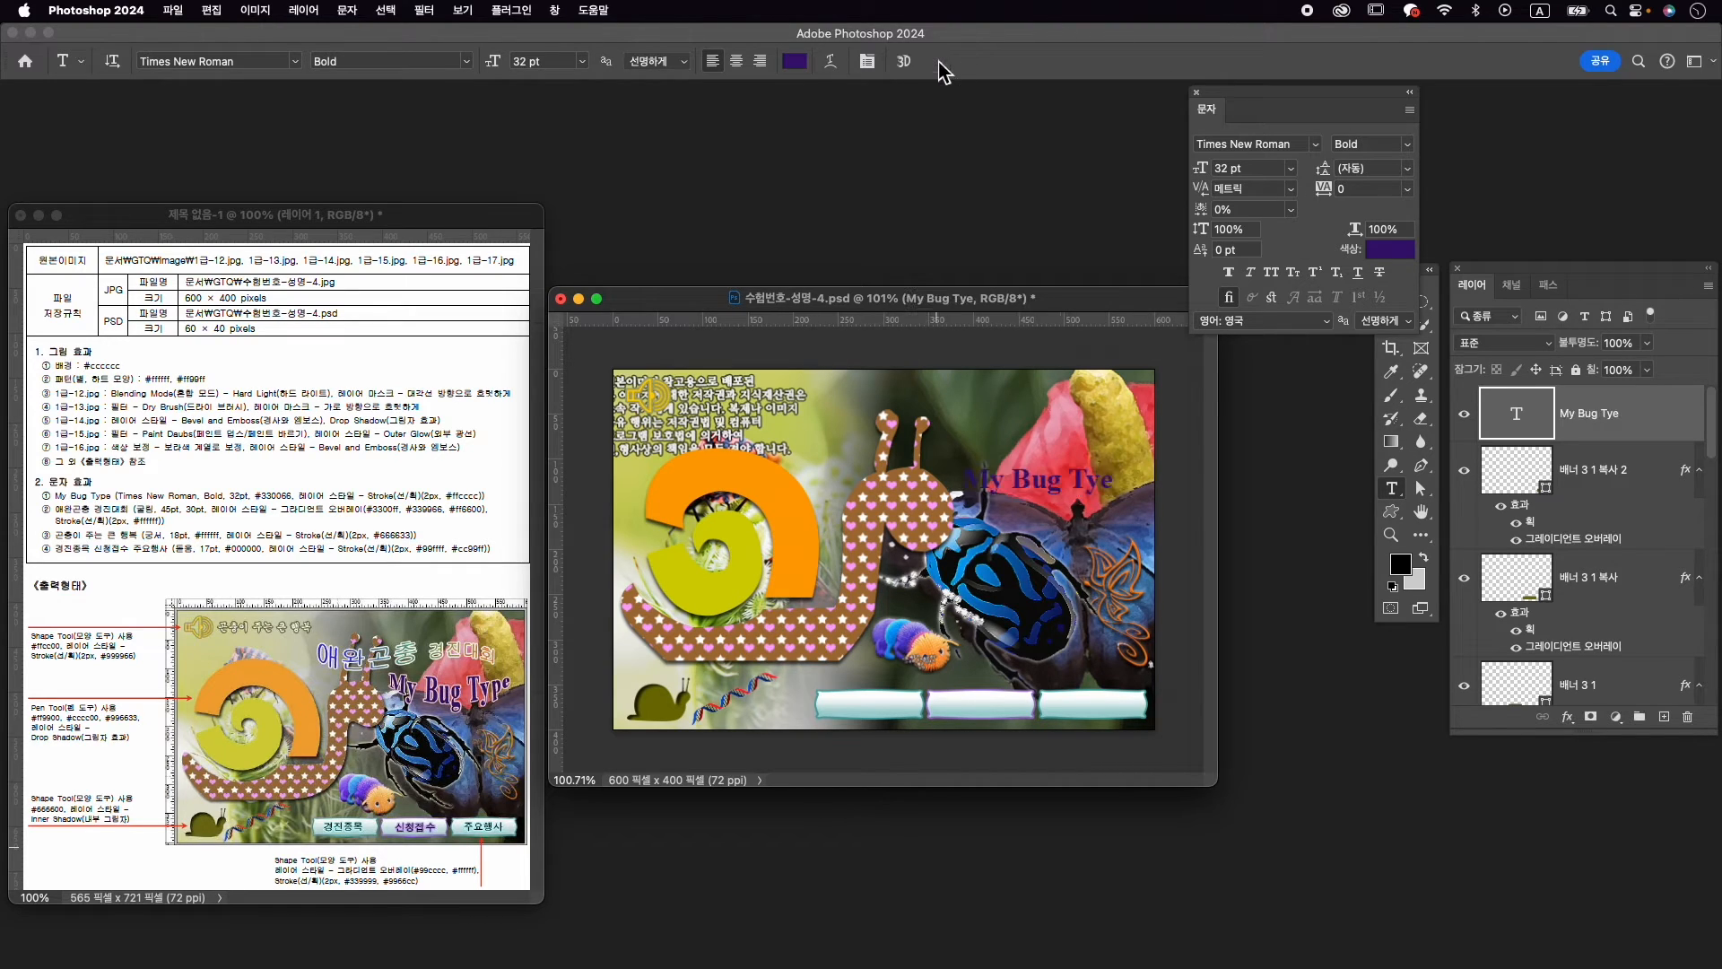
Add a 2 px outside Stroke layer style in #ffcccc to the "My Bug Tye" text
left_click(1567, 717)
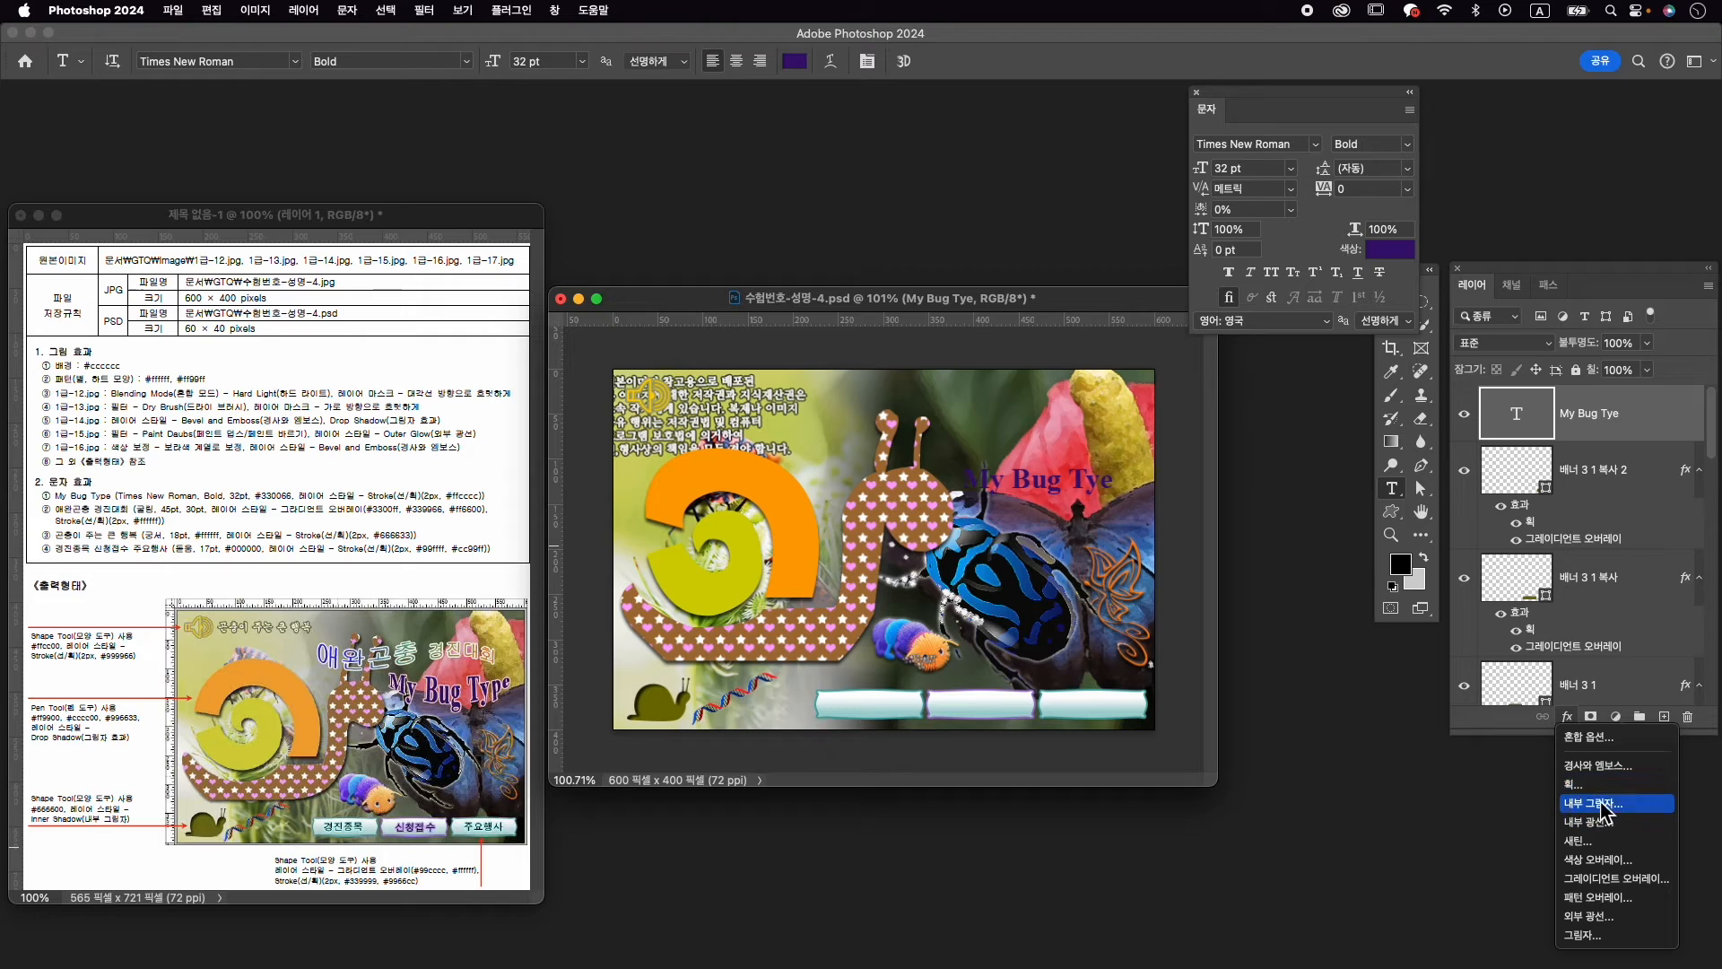
left_click(1579, 784)
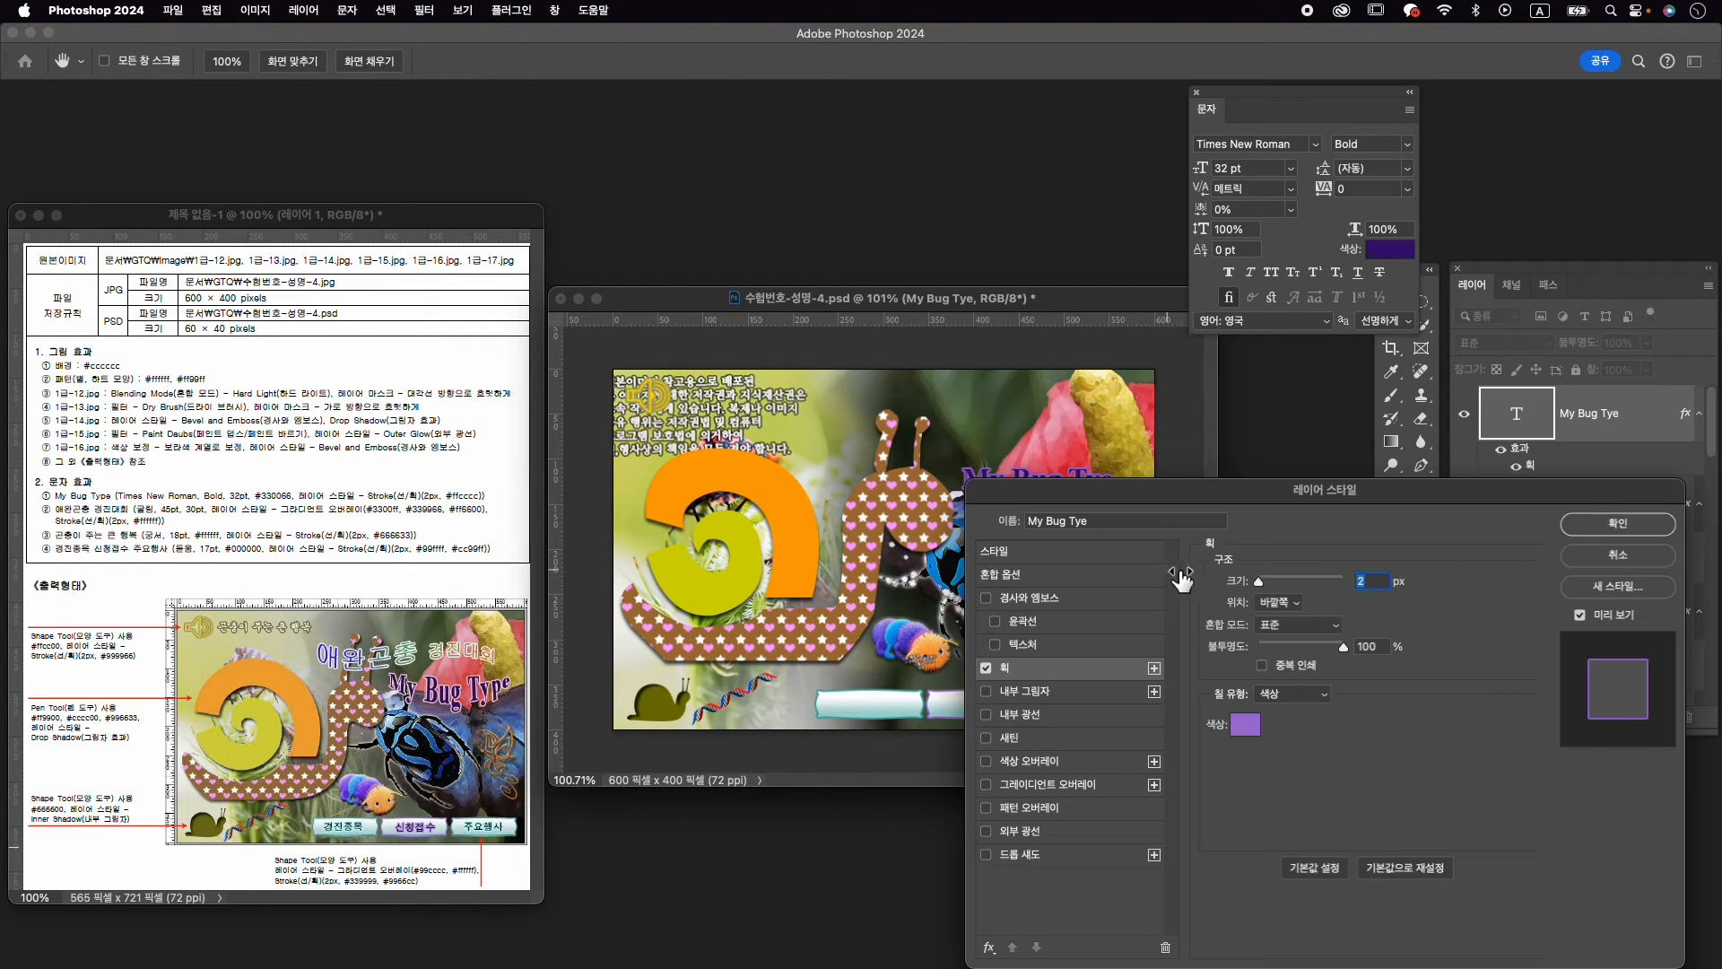
left_click(1245, 725)
type("ffcccc")
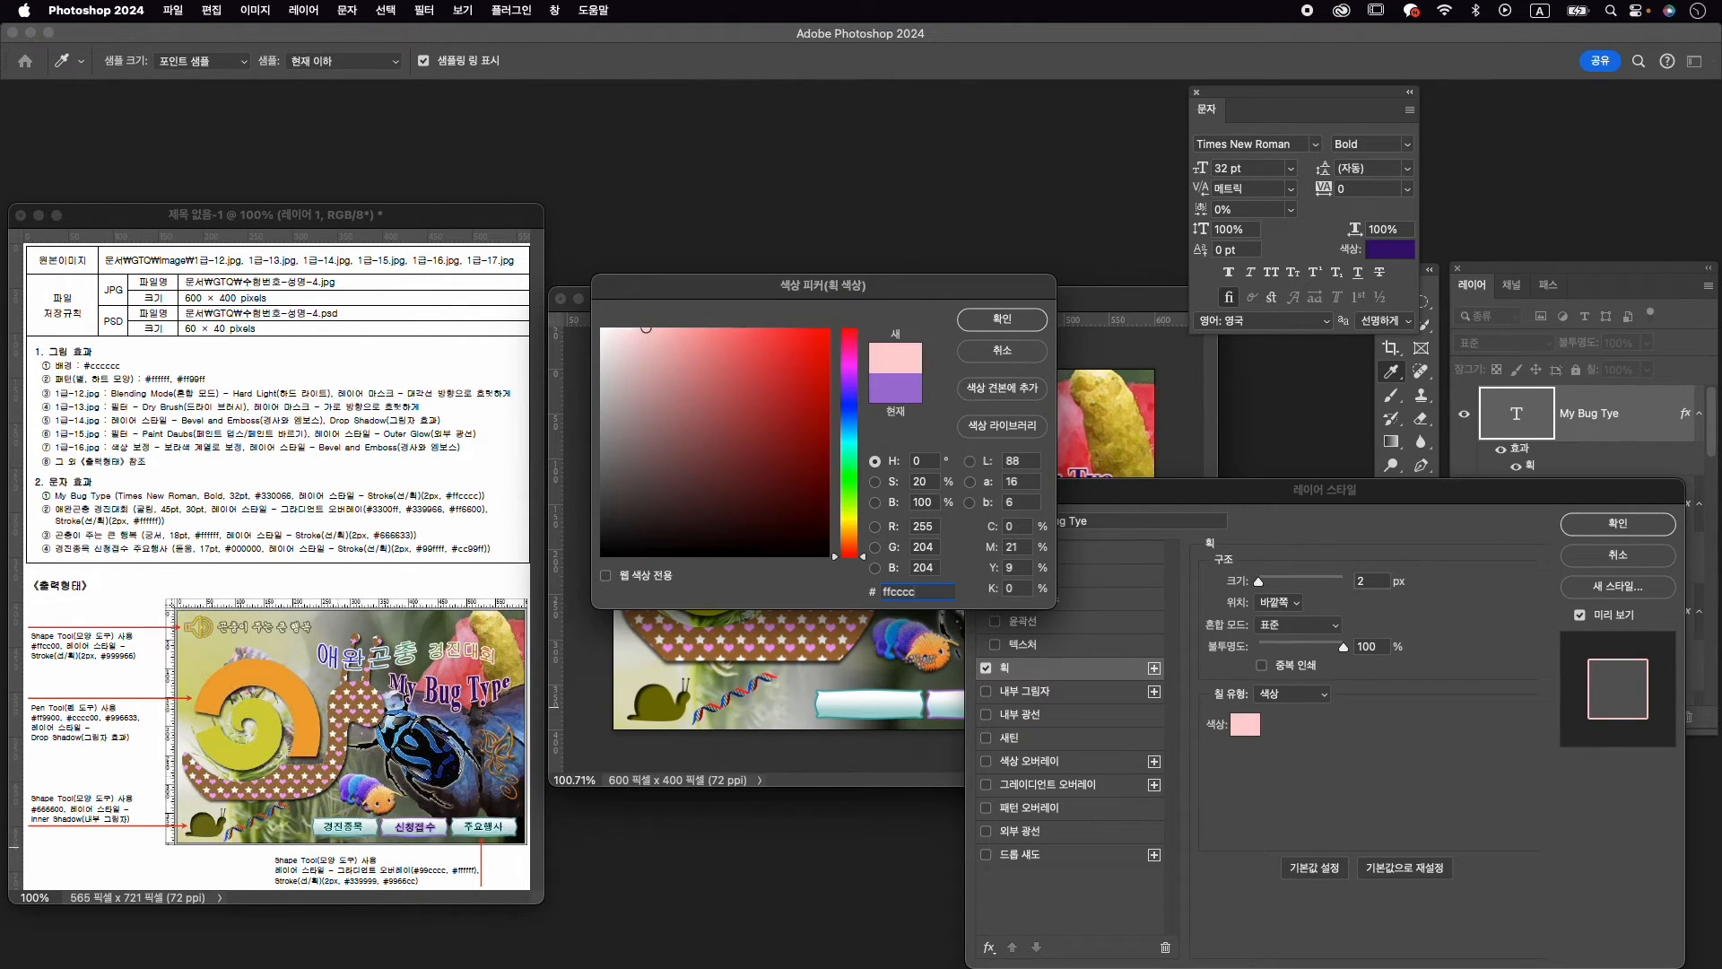
key("Return")
left_click(1618, 523)
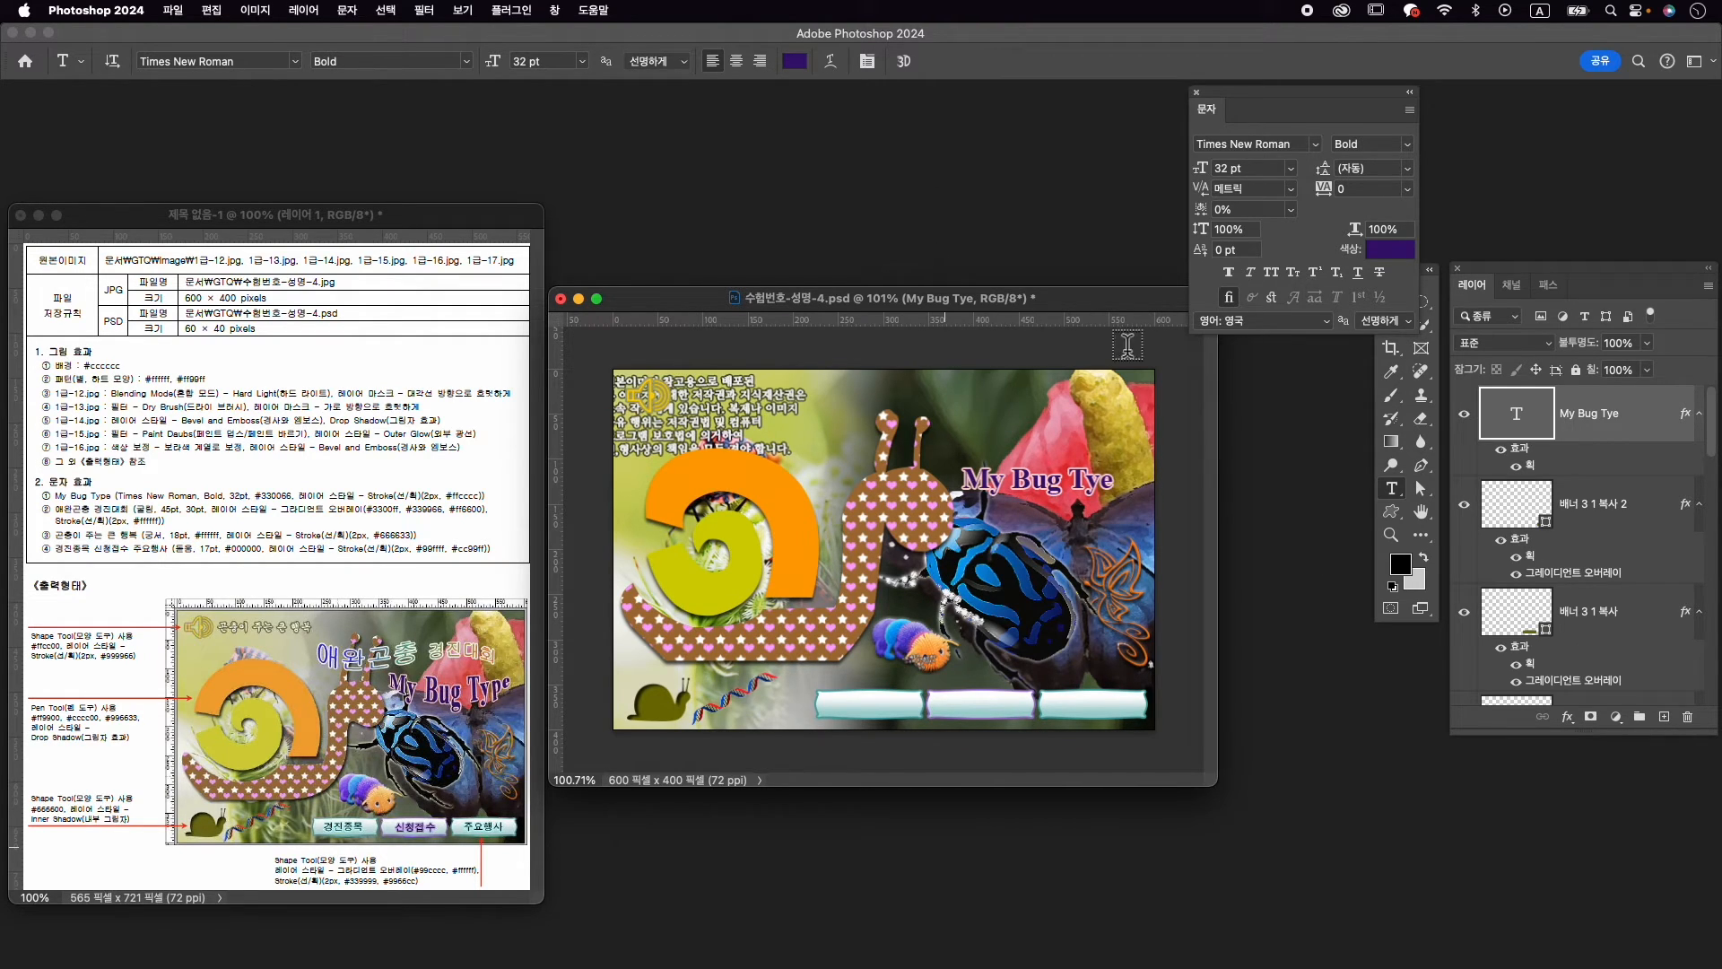
Warp the "My Bug Tye" text with the horizontal 아래 부채꼴 (Arc Lower) style at a bend of +46%
left_click(1392, 489)
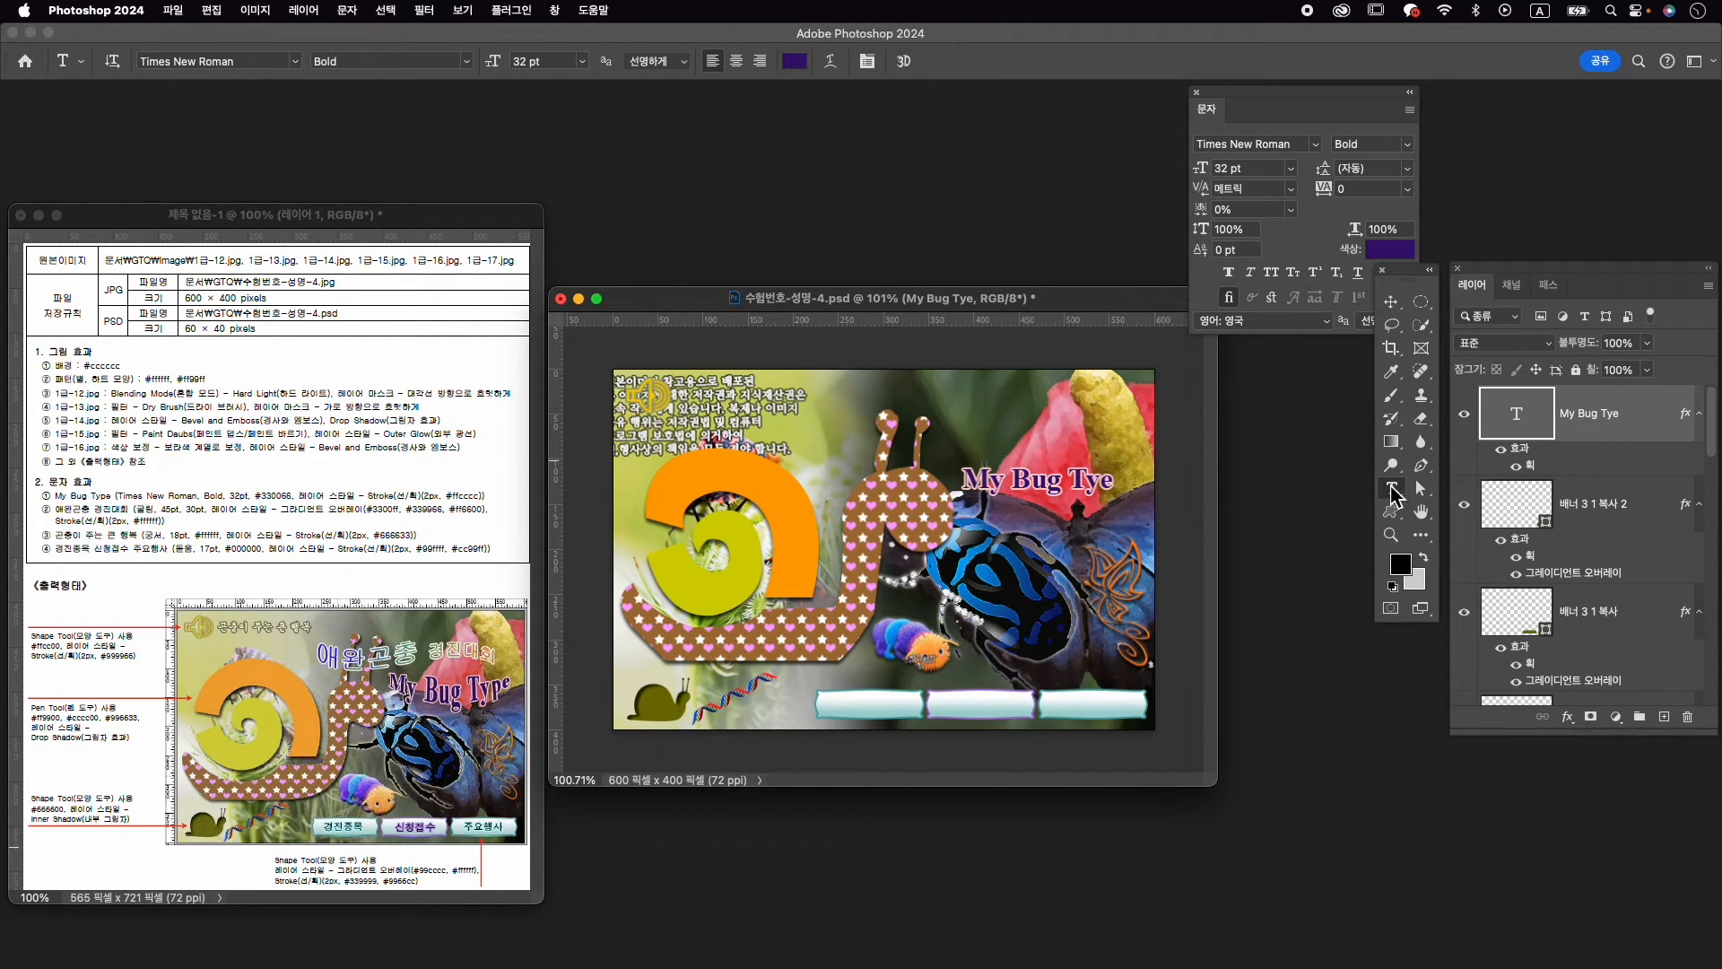
left_click(831, 60)
left_click(1232, 195)
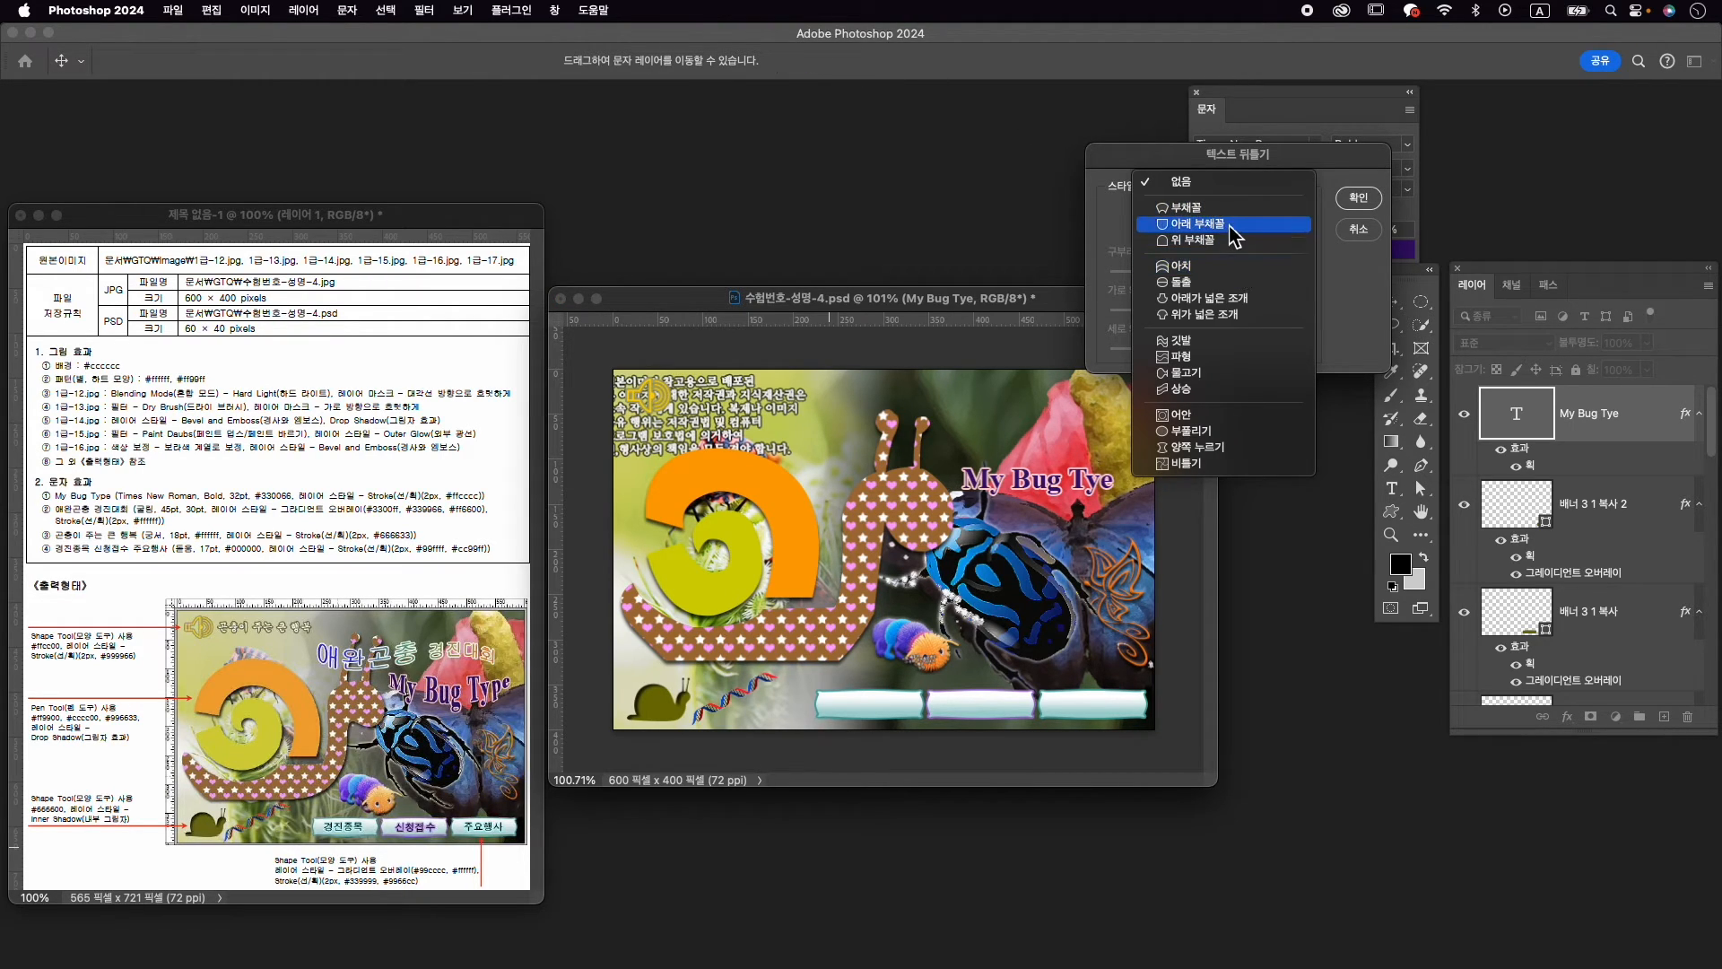
left_click(1232, 229)
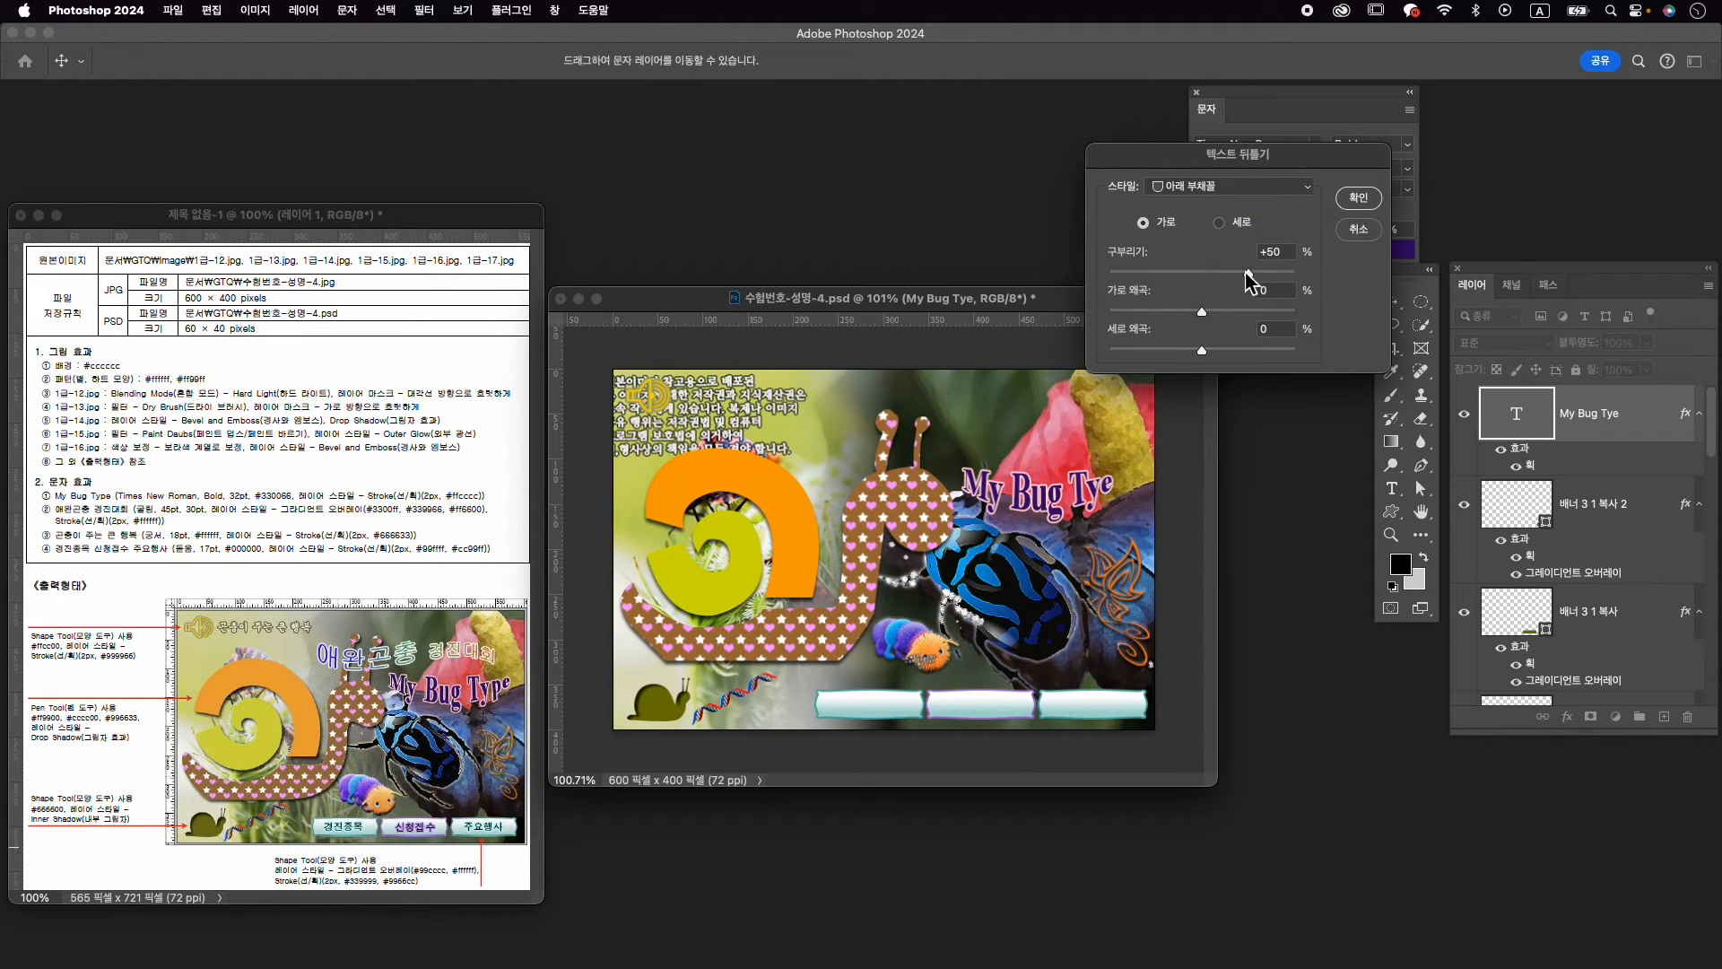
left_click_drag(1247, 271, 1245, 274)
left_click(1358, 197)
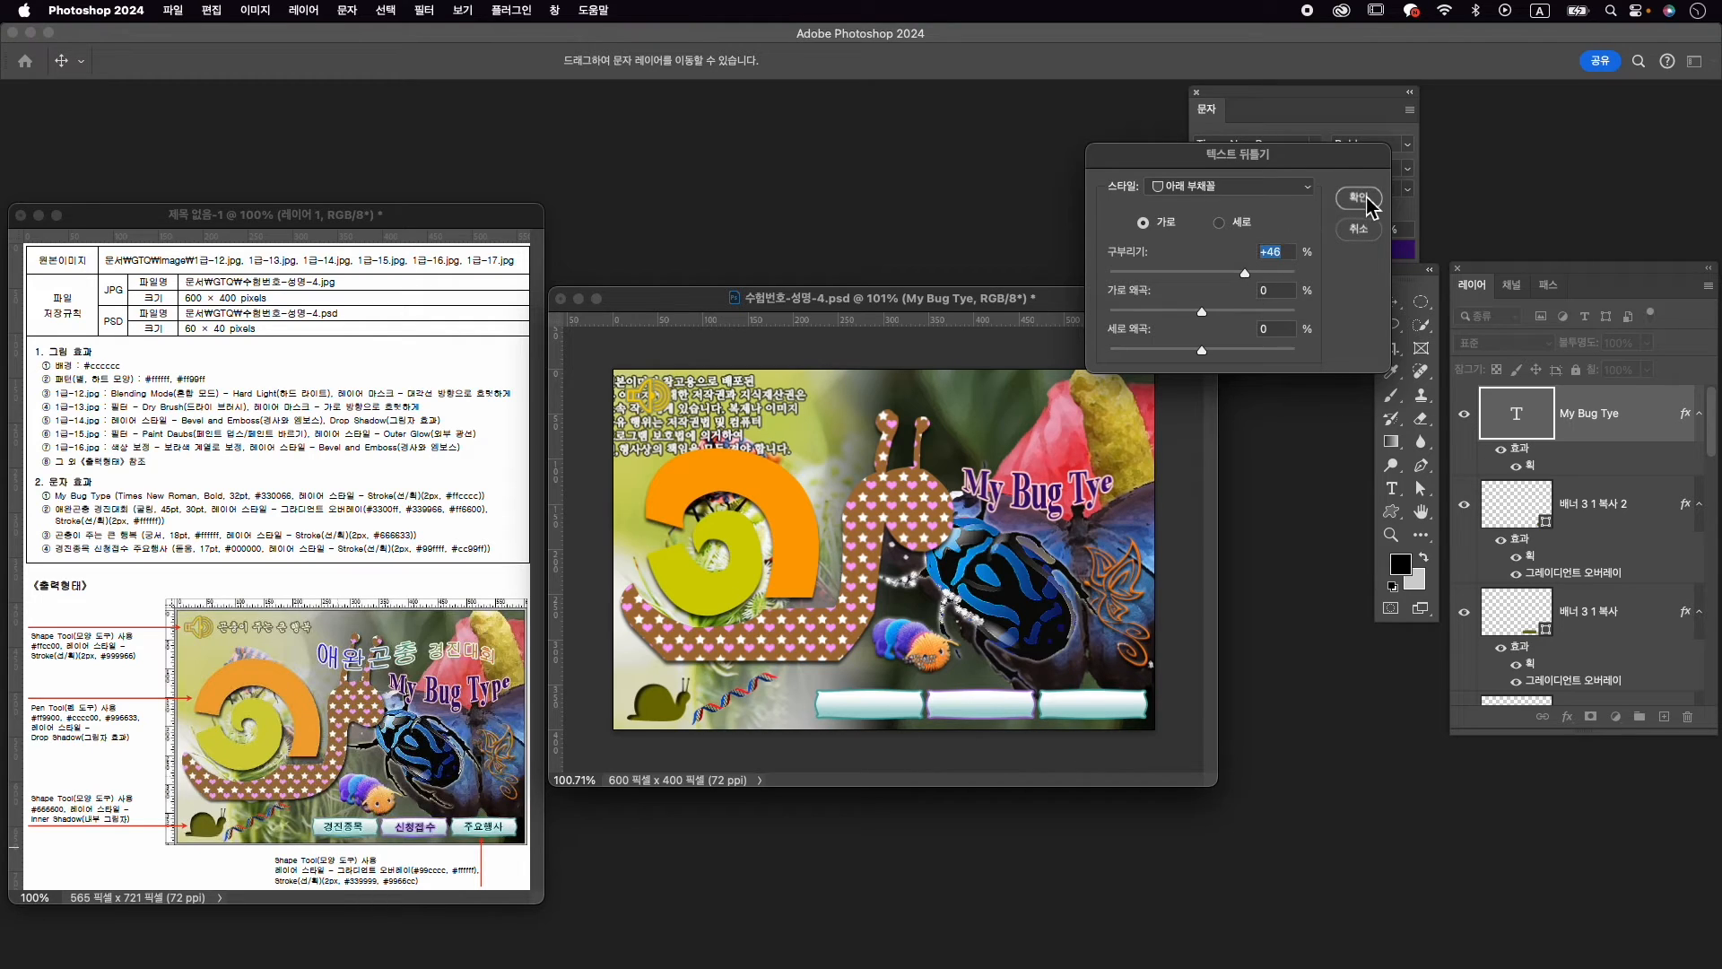
Correct the warped text's spelling to "My Bug Type" and commit the edit
left_click(1088, 491)
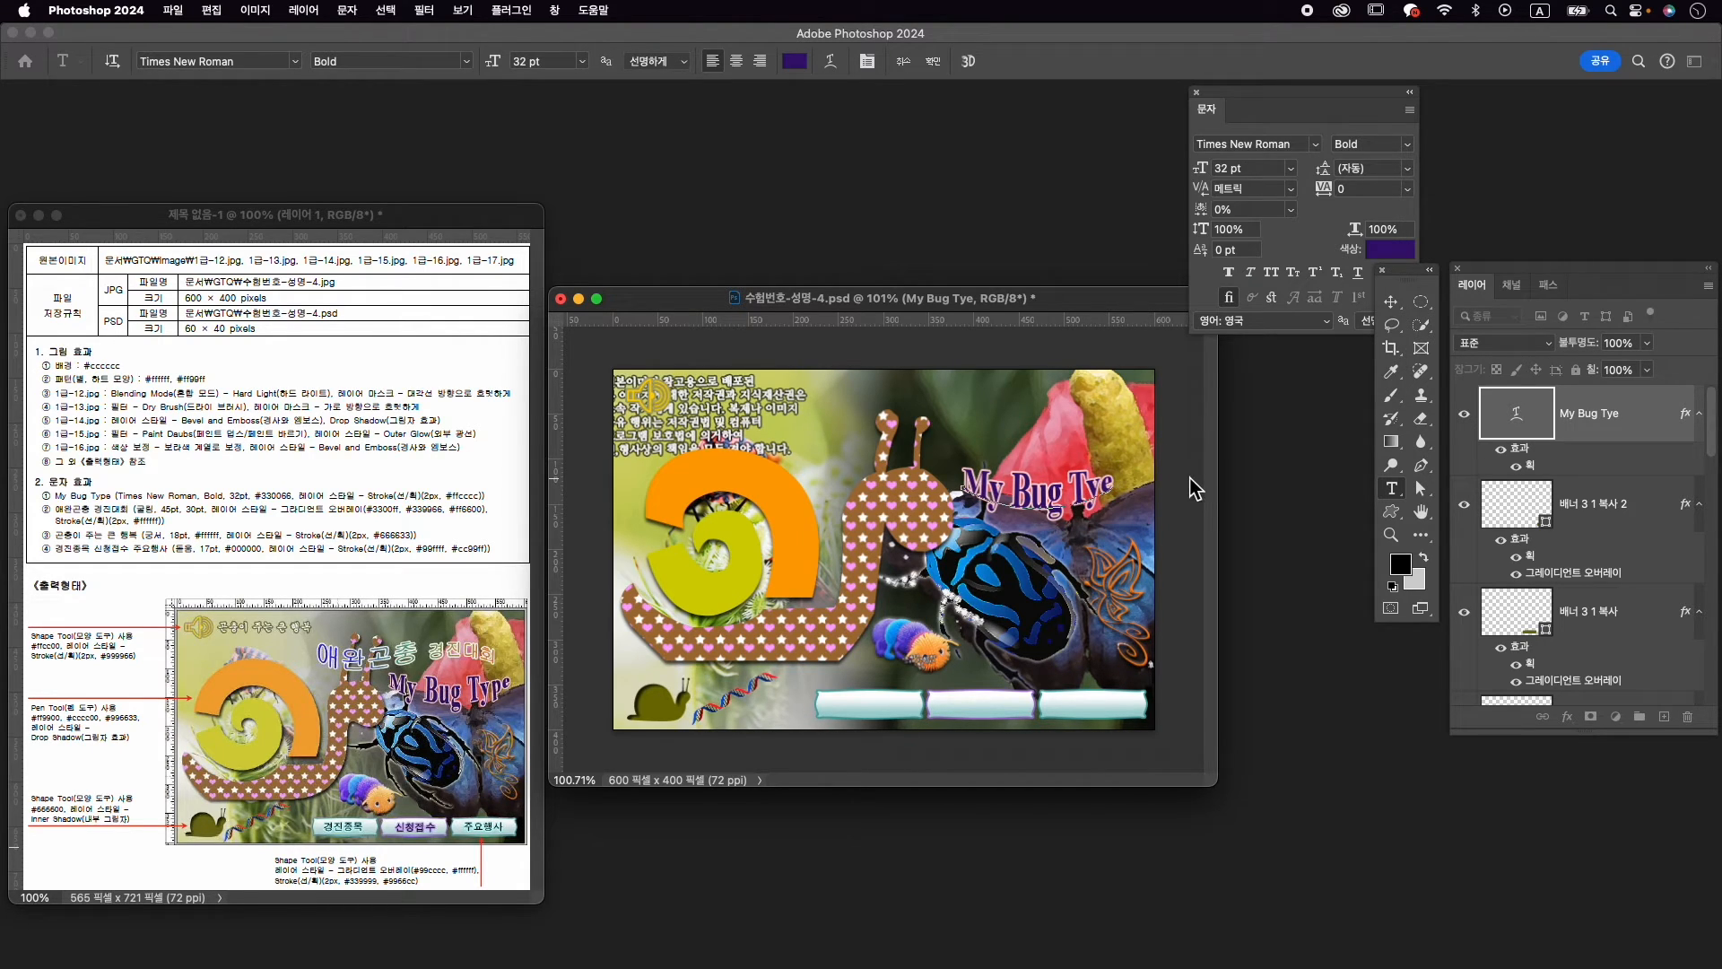
type("p")
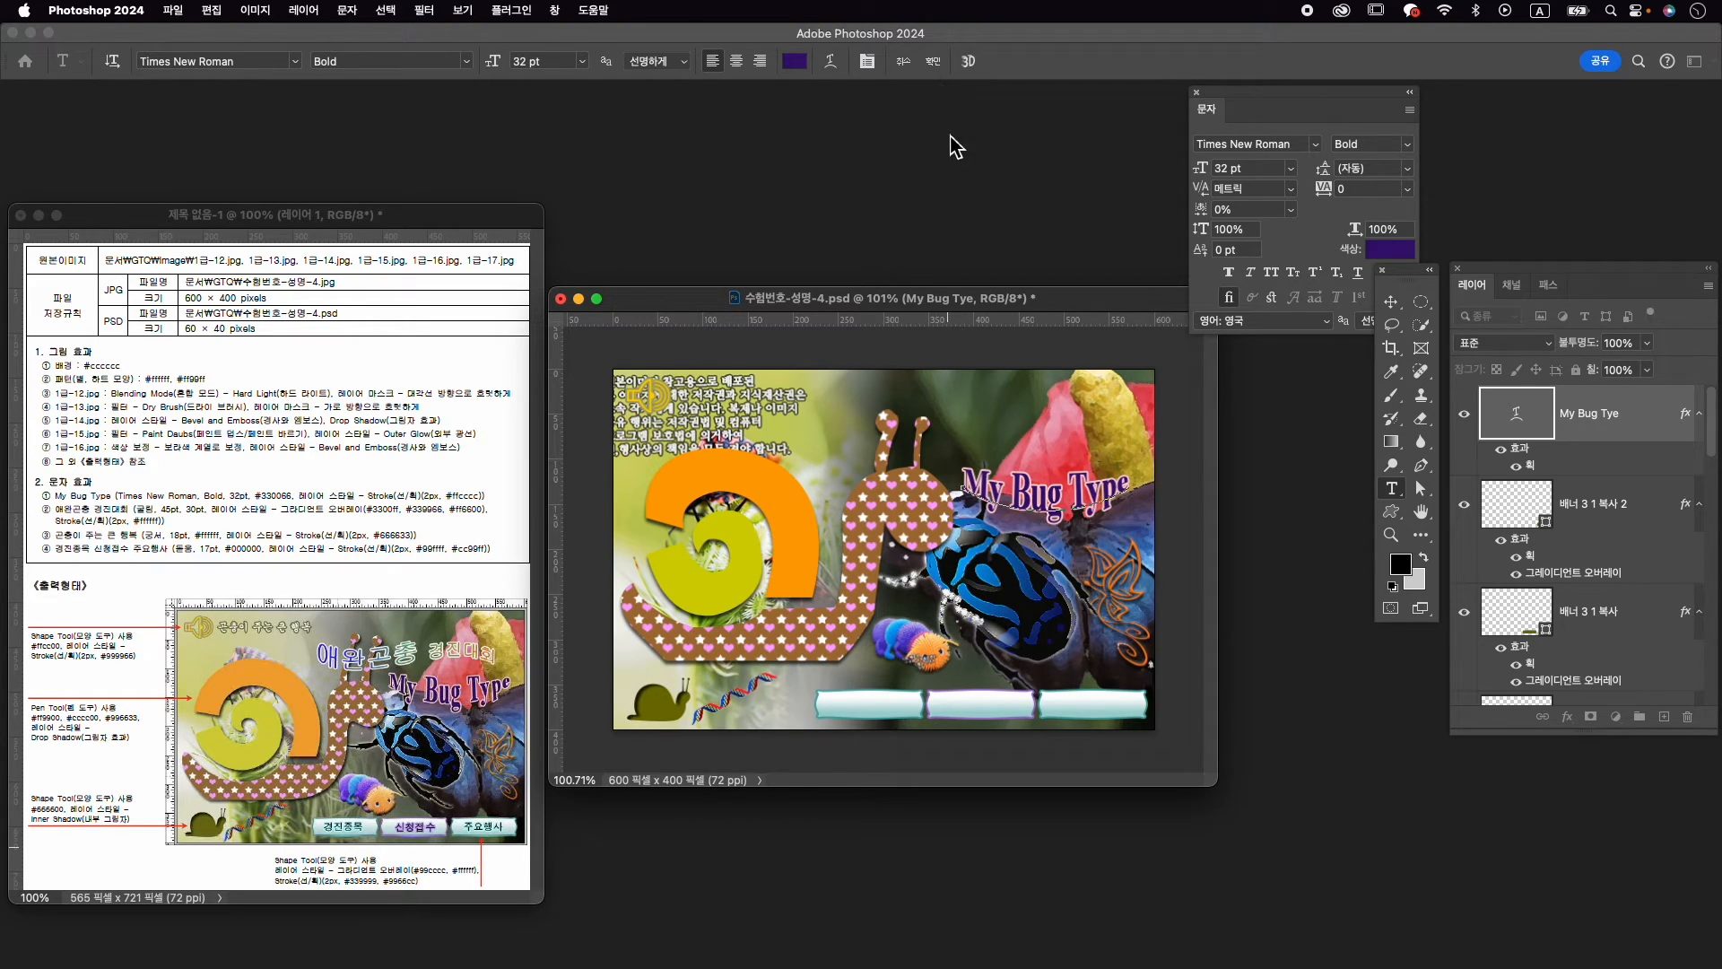
key("super+Return")
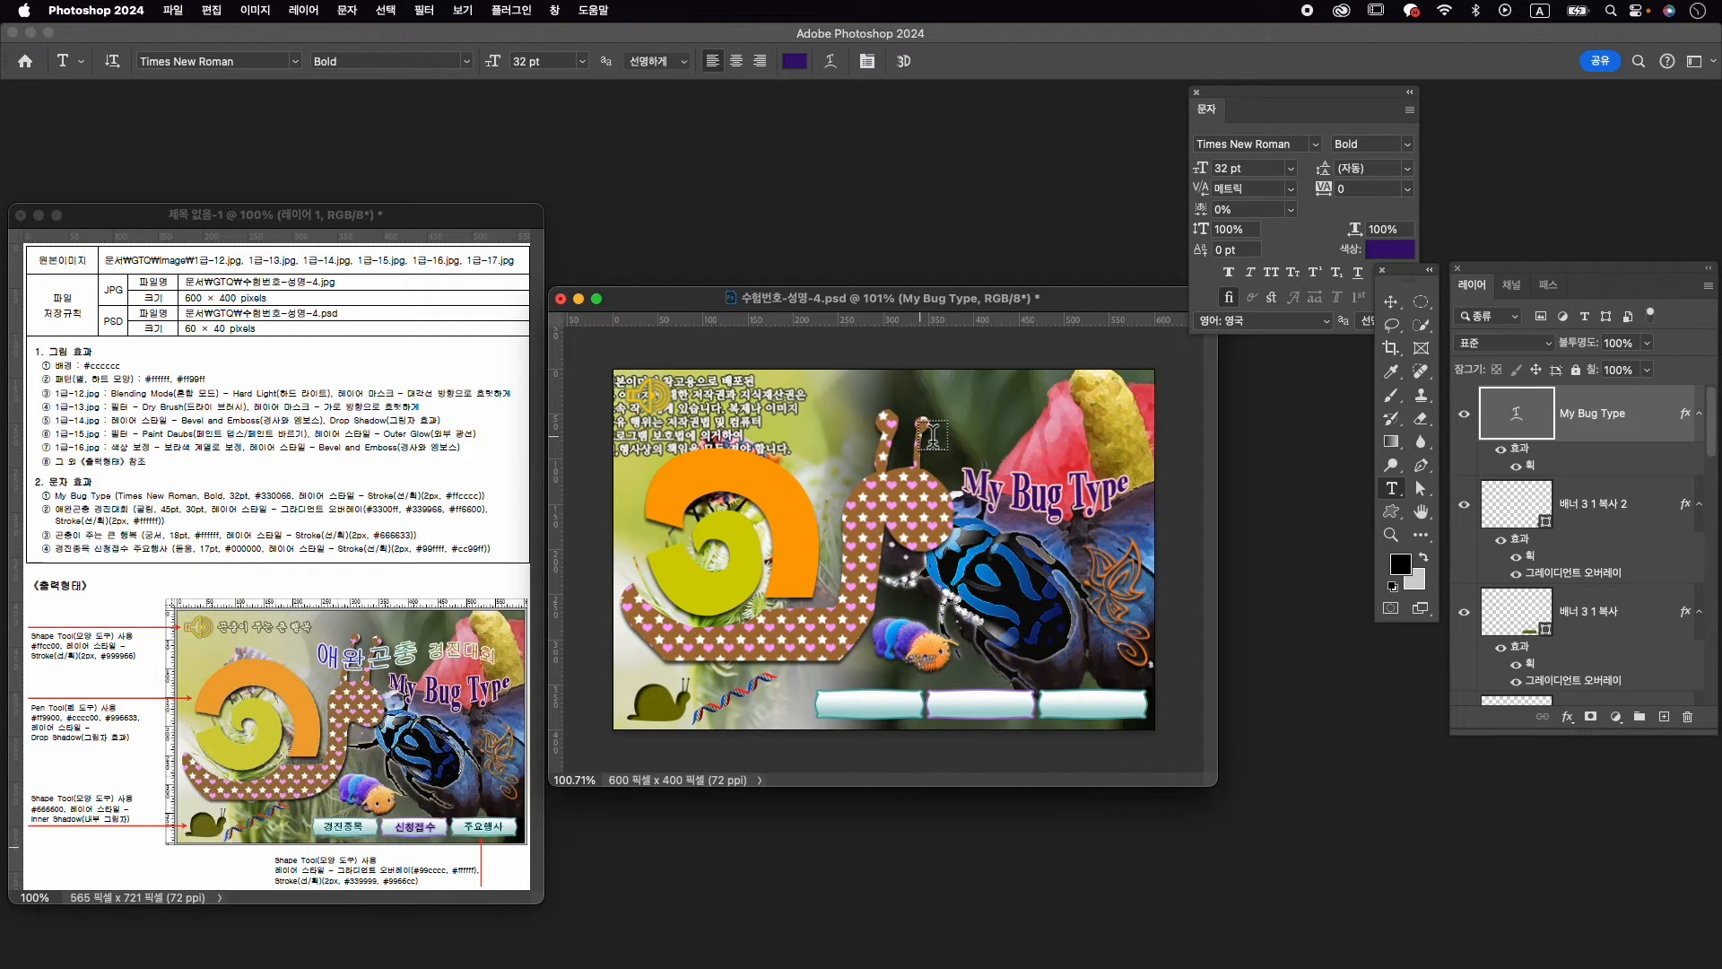
Add a new text layer reading "애완곤충 경진대회" just above the "My Bug Type" text
left_click(946, 444)
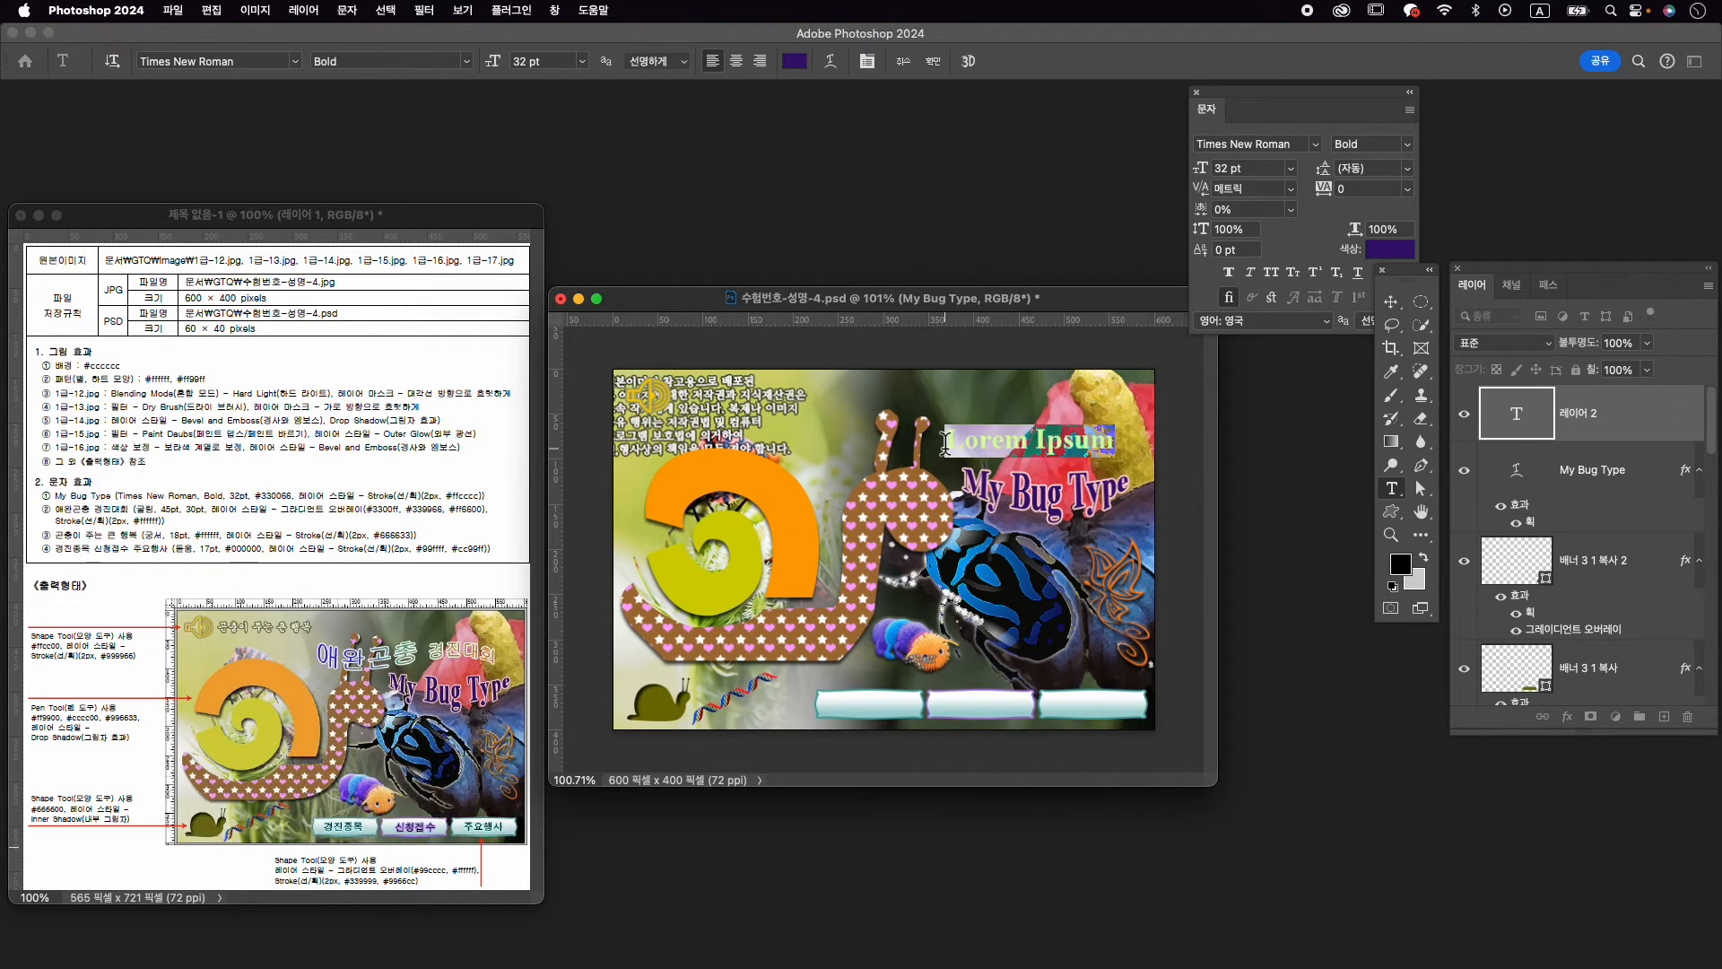
key("ctrl+space")
type("애와")
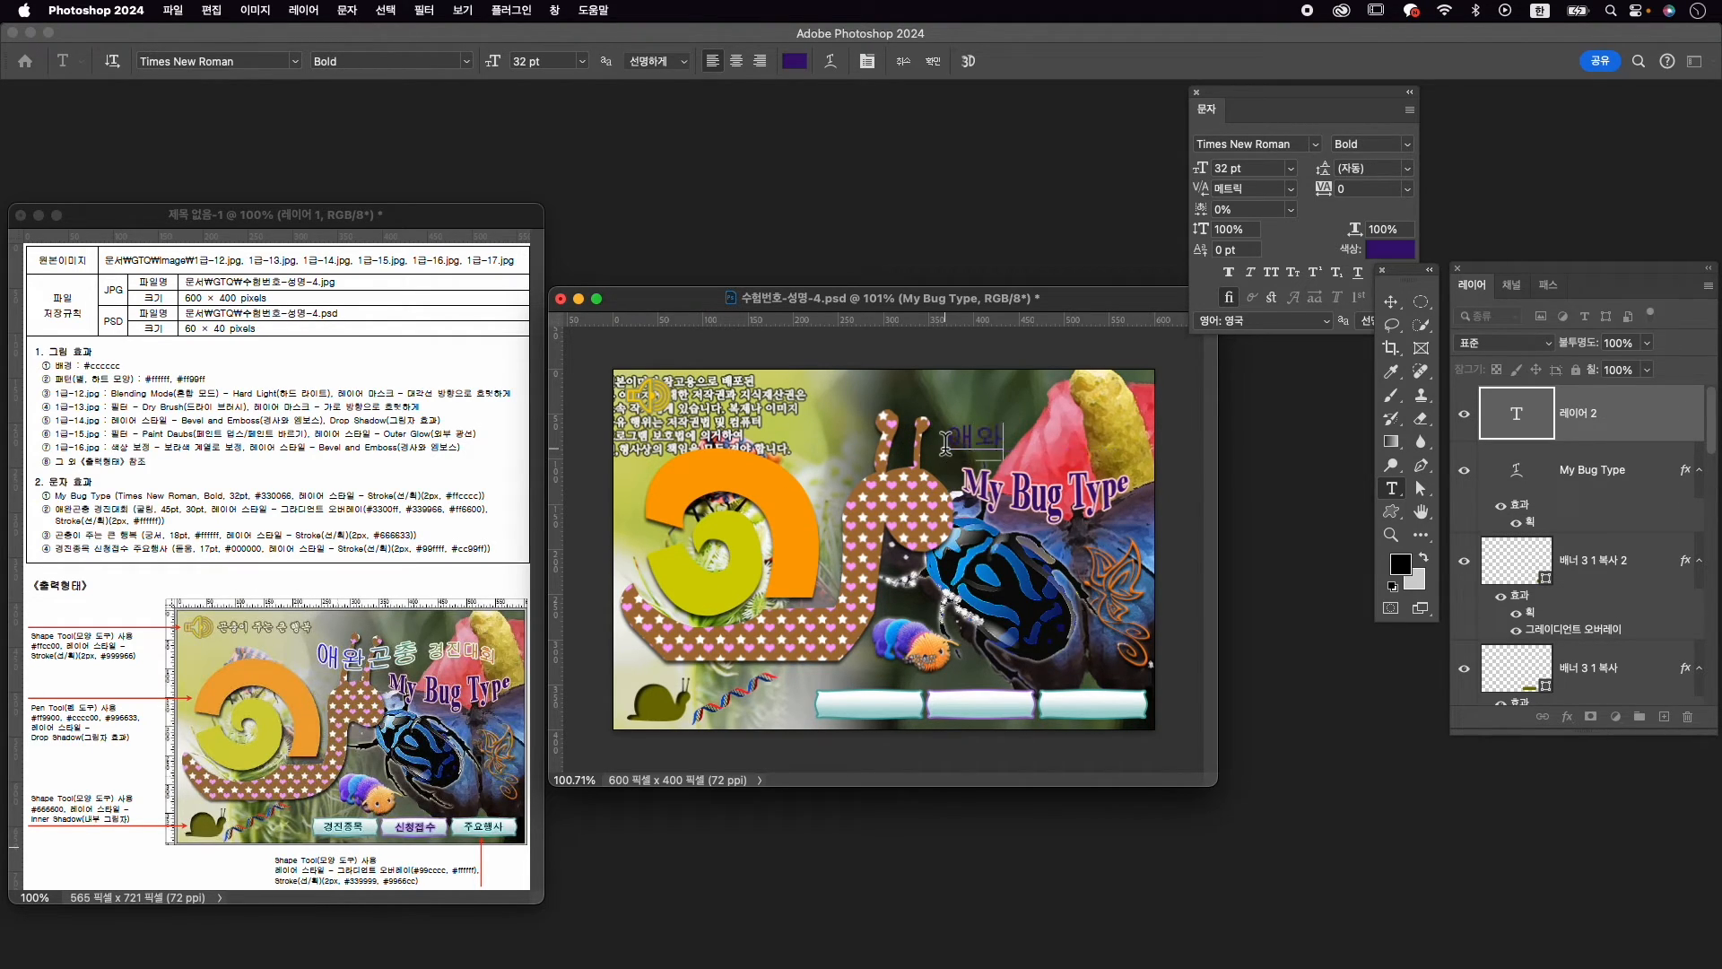
type("곤충 경진대")
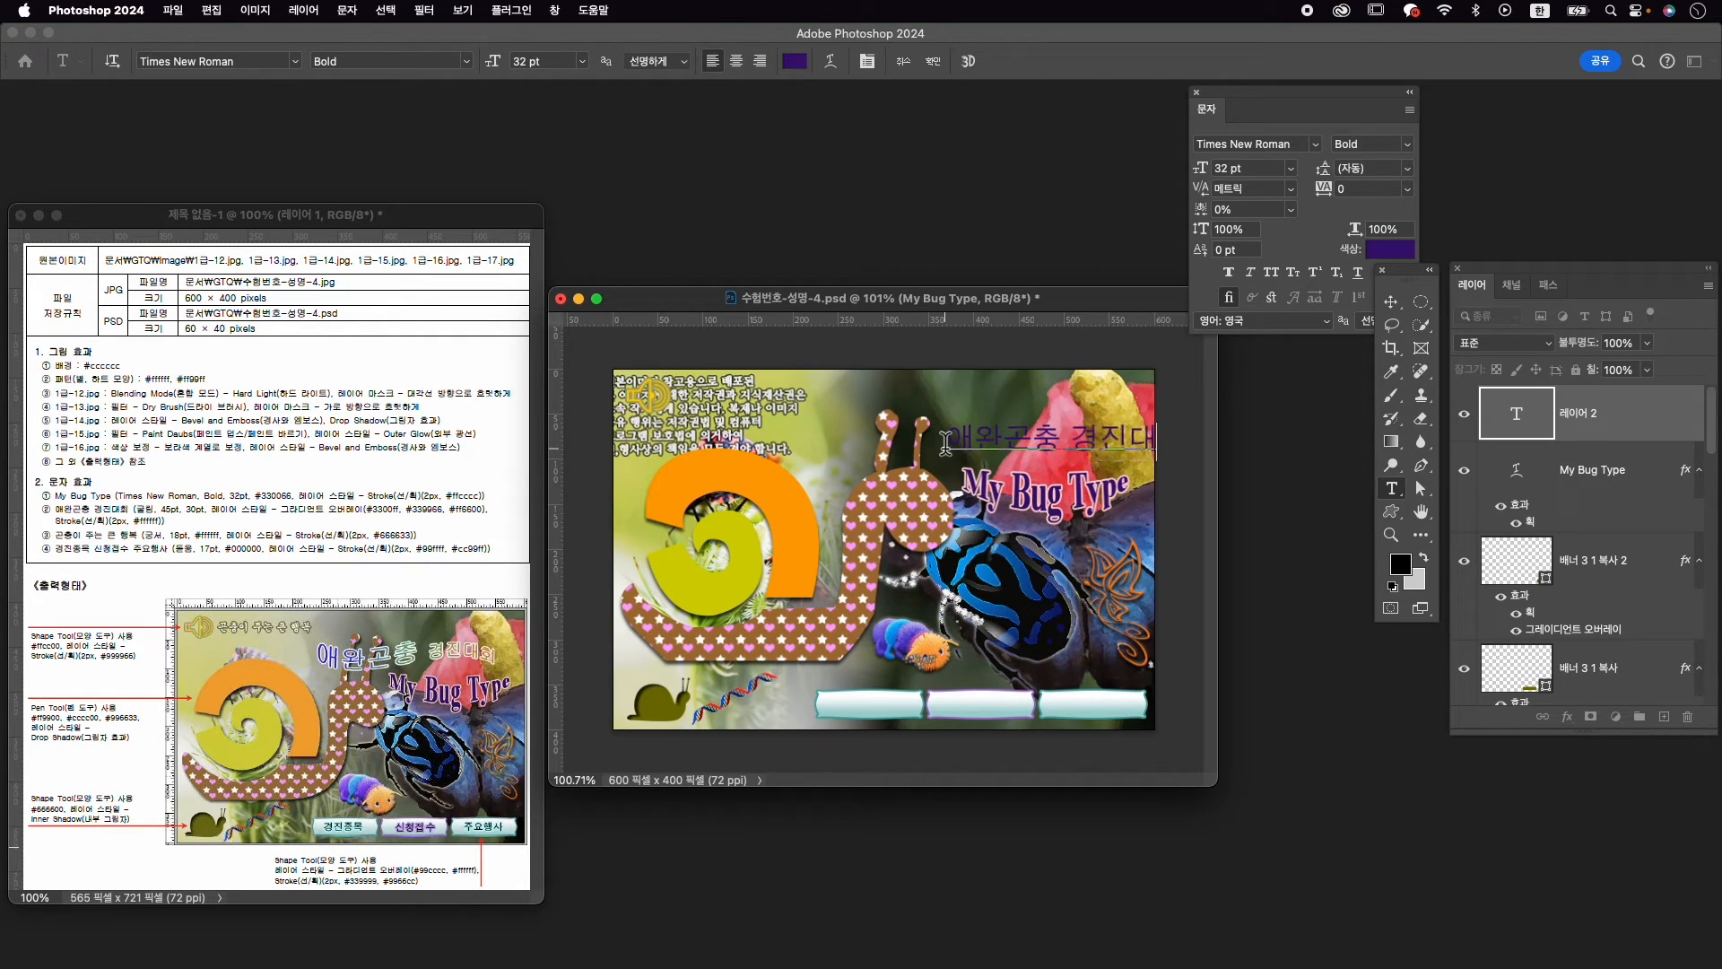
Change the font of the whole "애완곤충 경진대회" text to 210 Gulim 050
key("super+a")
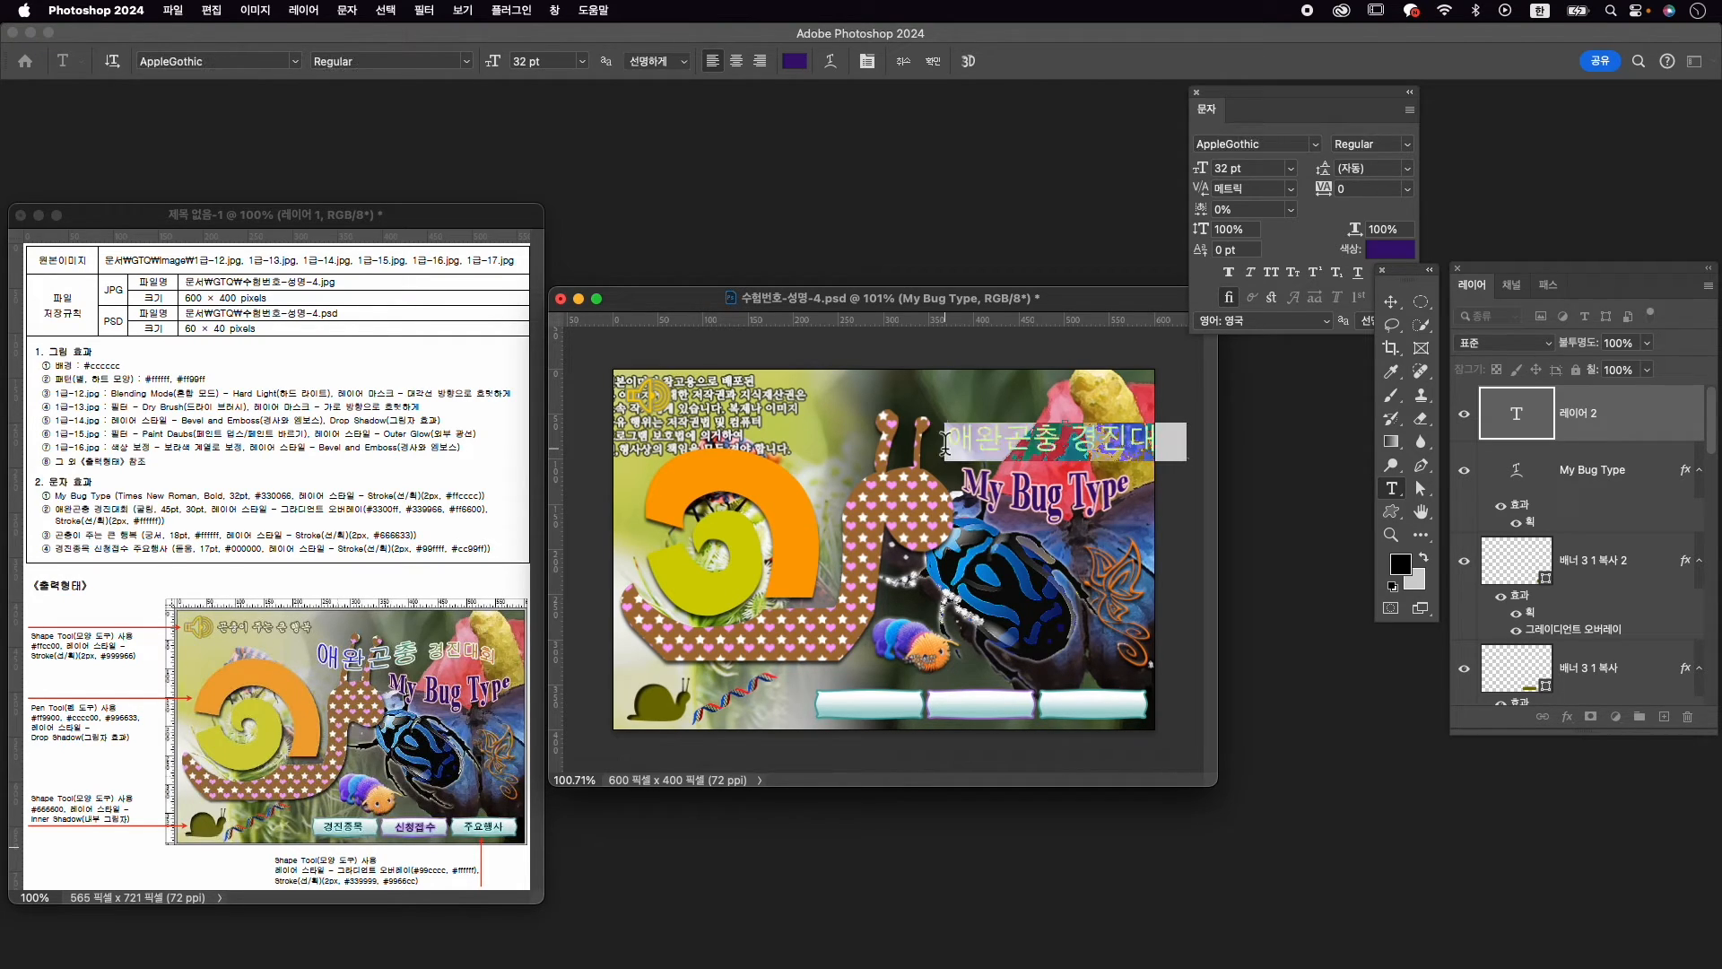
left_click(1283, 144)
key("Caps_Lock")
type("guli")
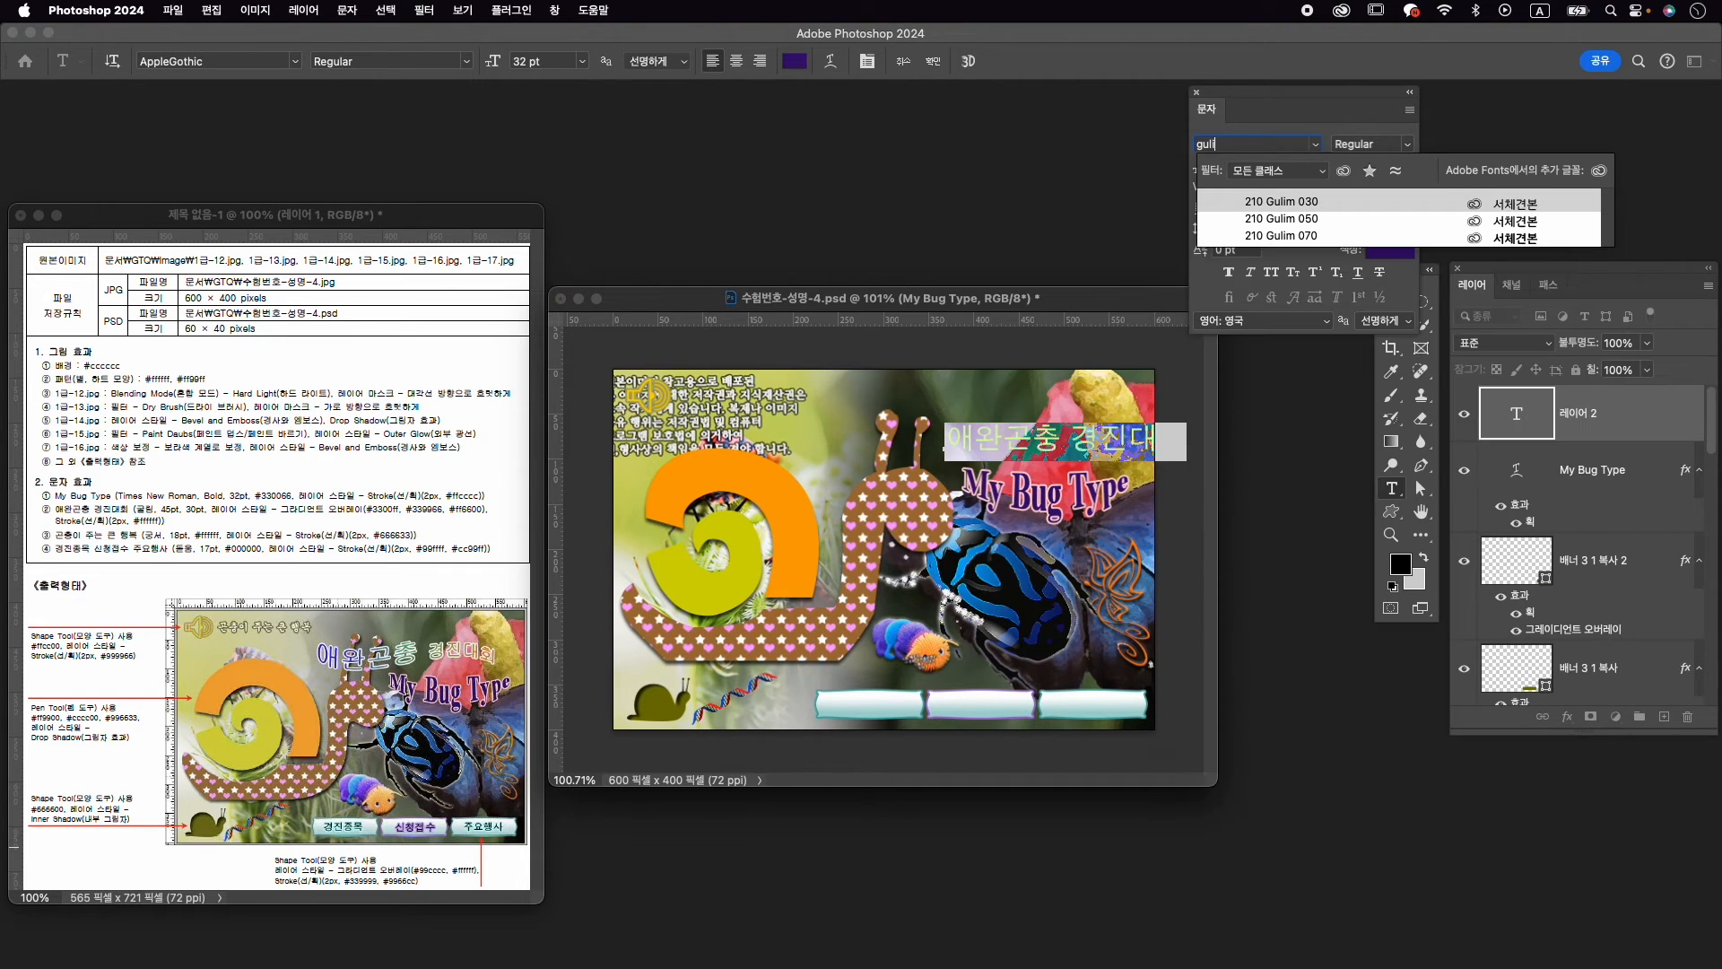
type("m")
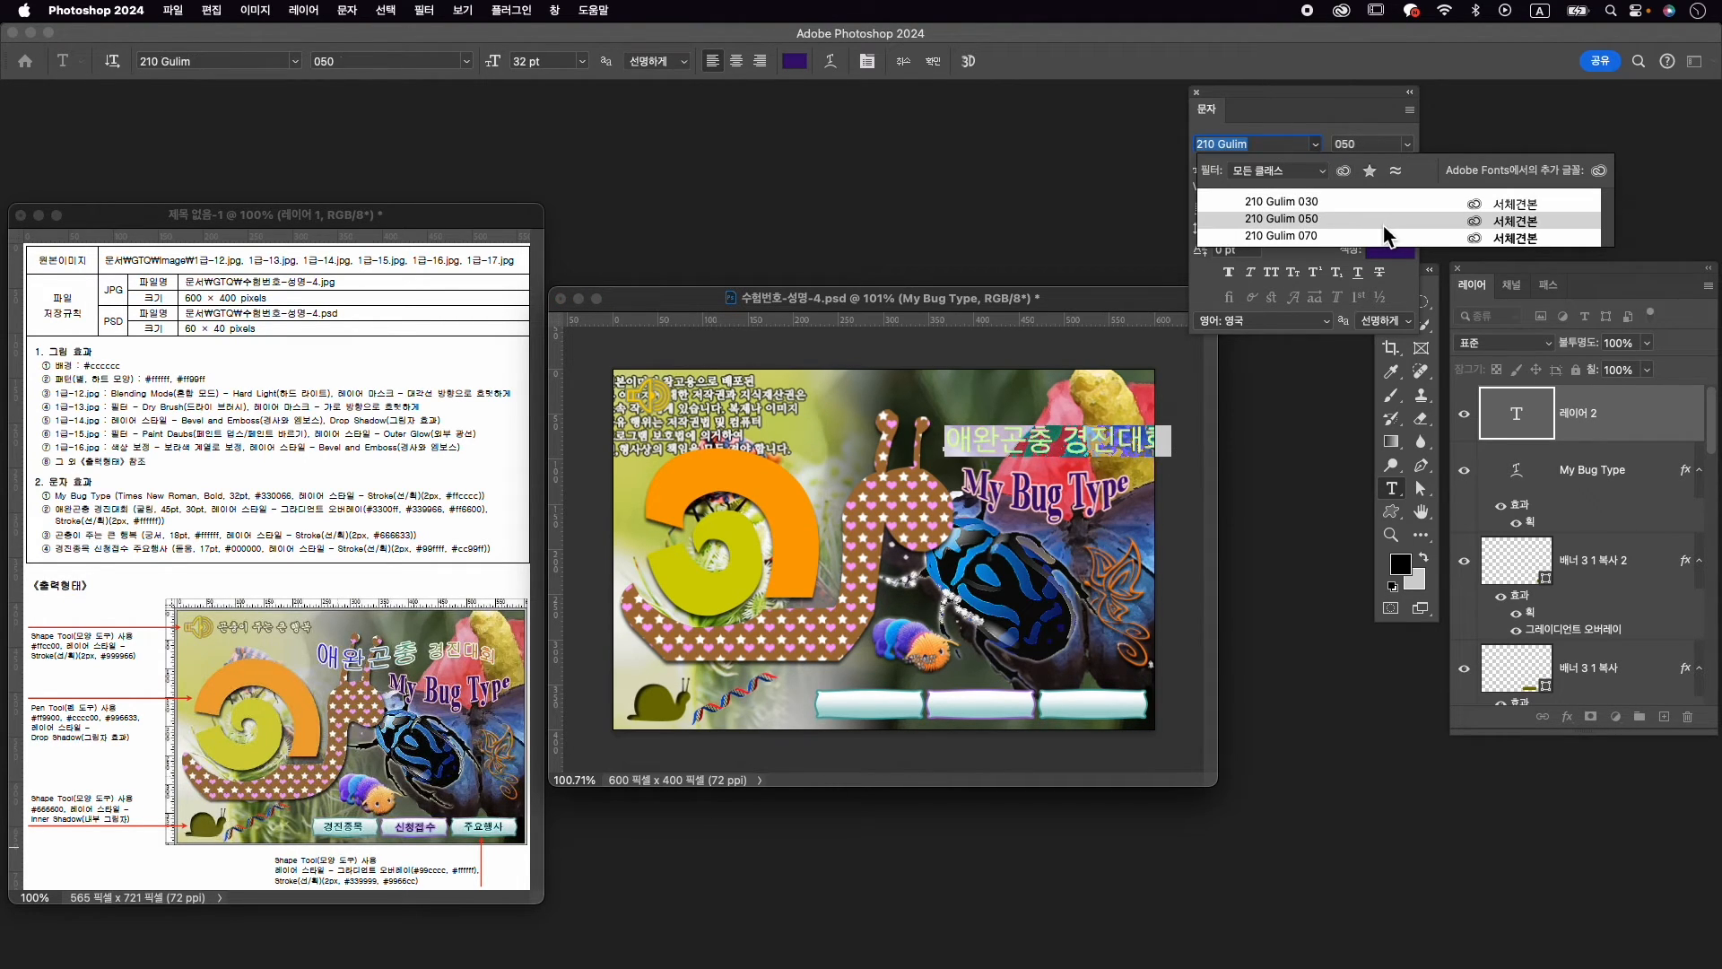
left_click(1379, 221)
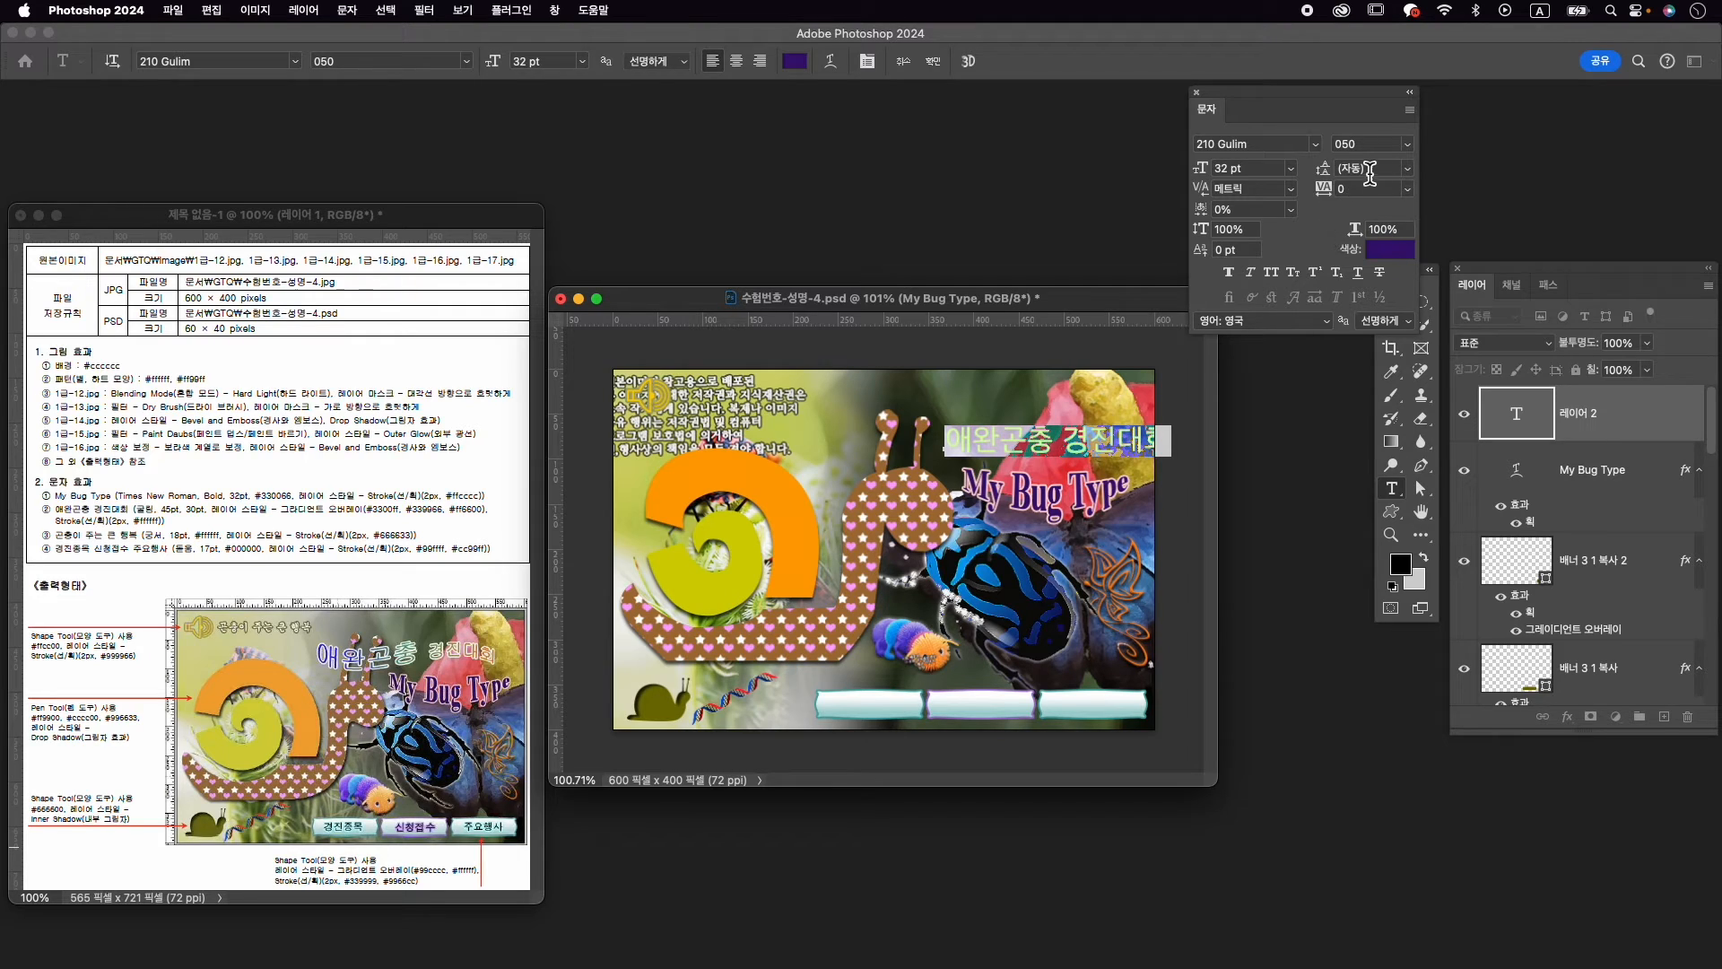
Set the word "애완곤충" in the Korean title to 45 pt
left_click(1232, 167)
left_click_drag(1050, 441, 933, 439)
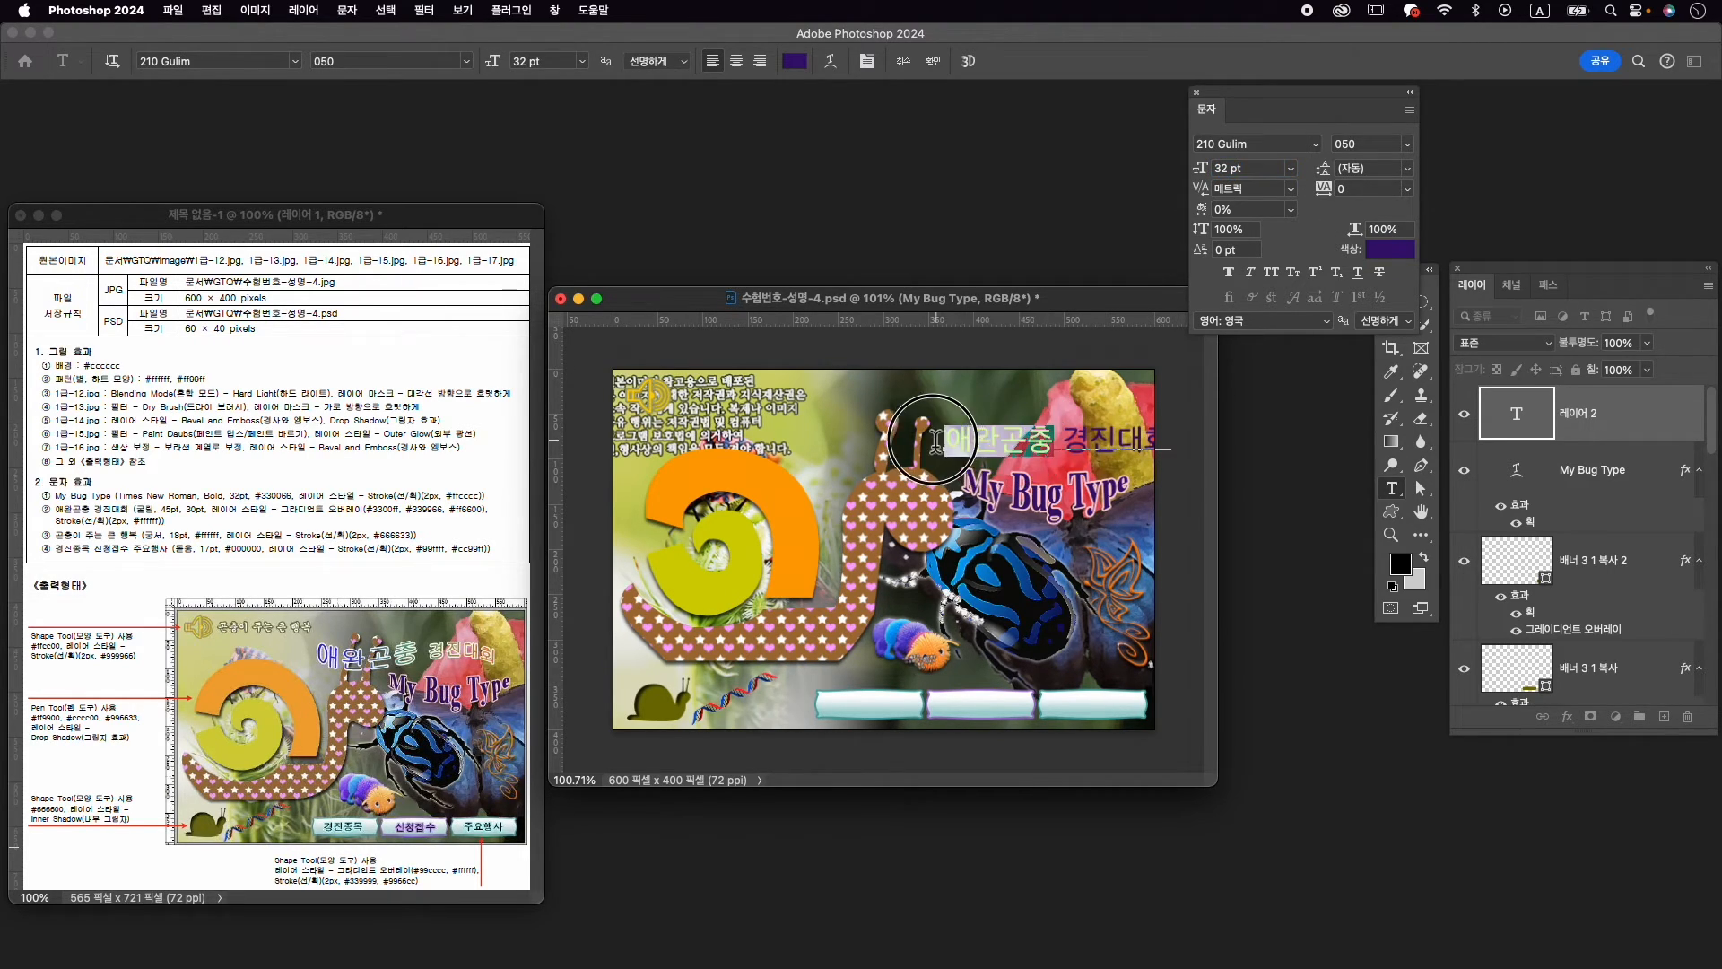
left_click(1232, 168)
type("45")
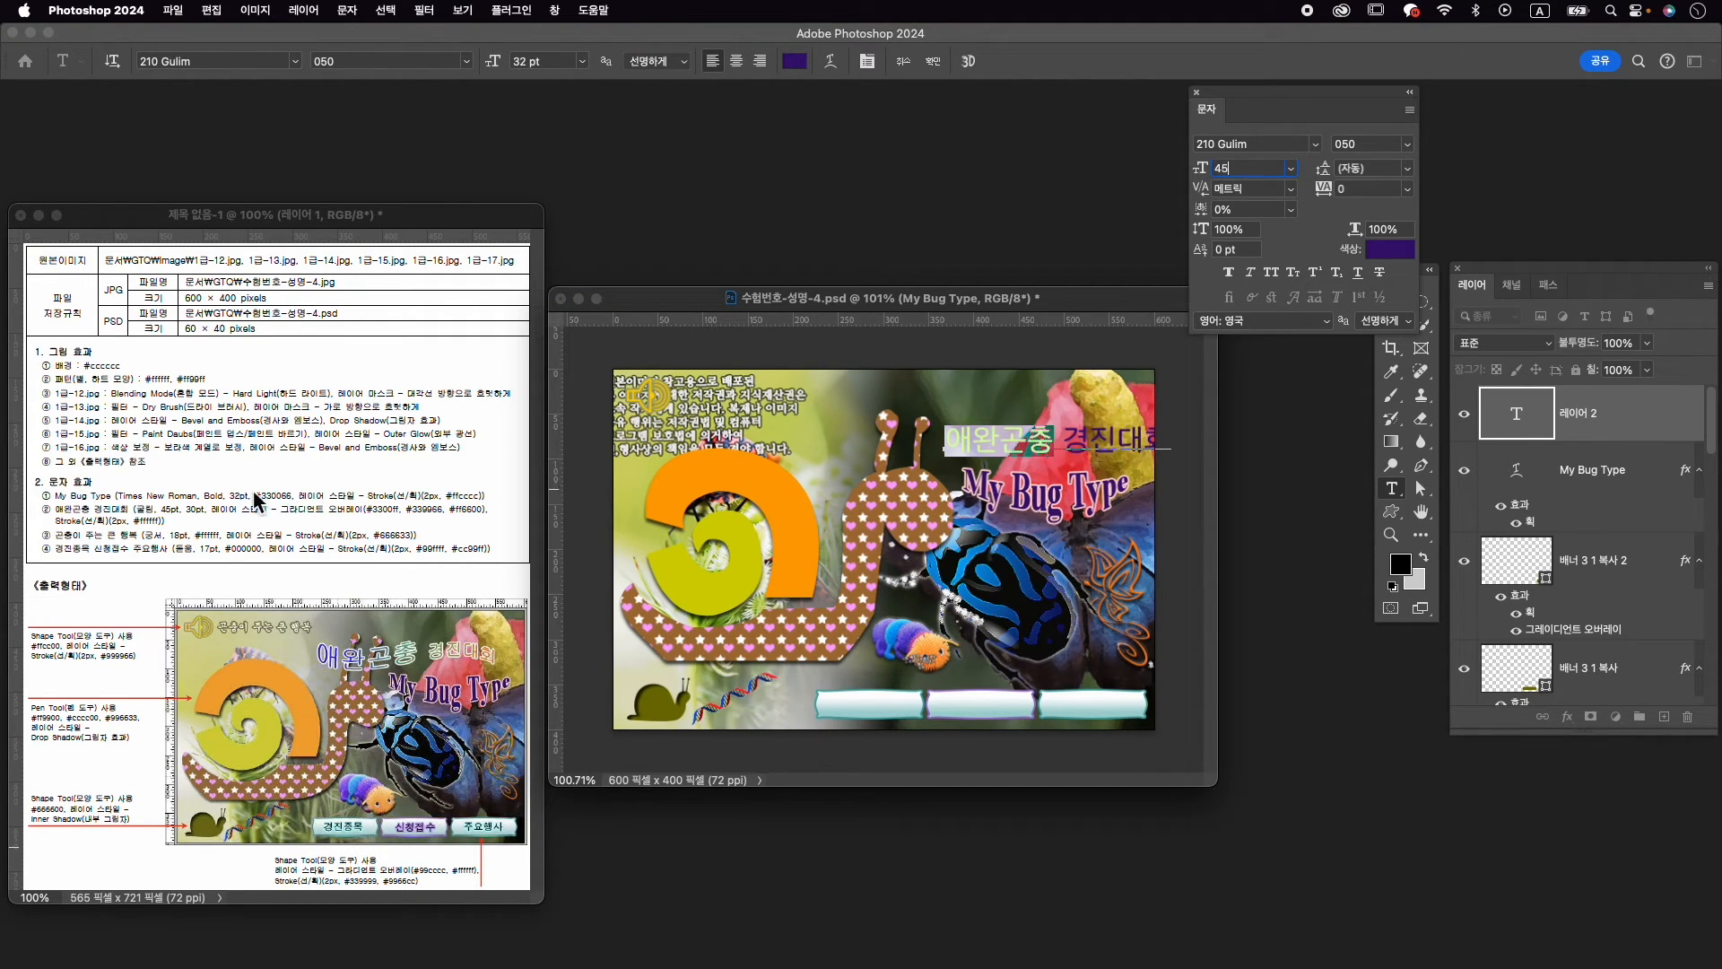
key("Return")
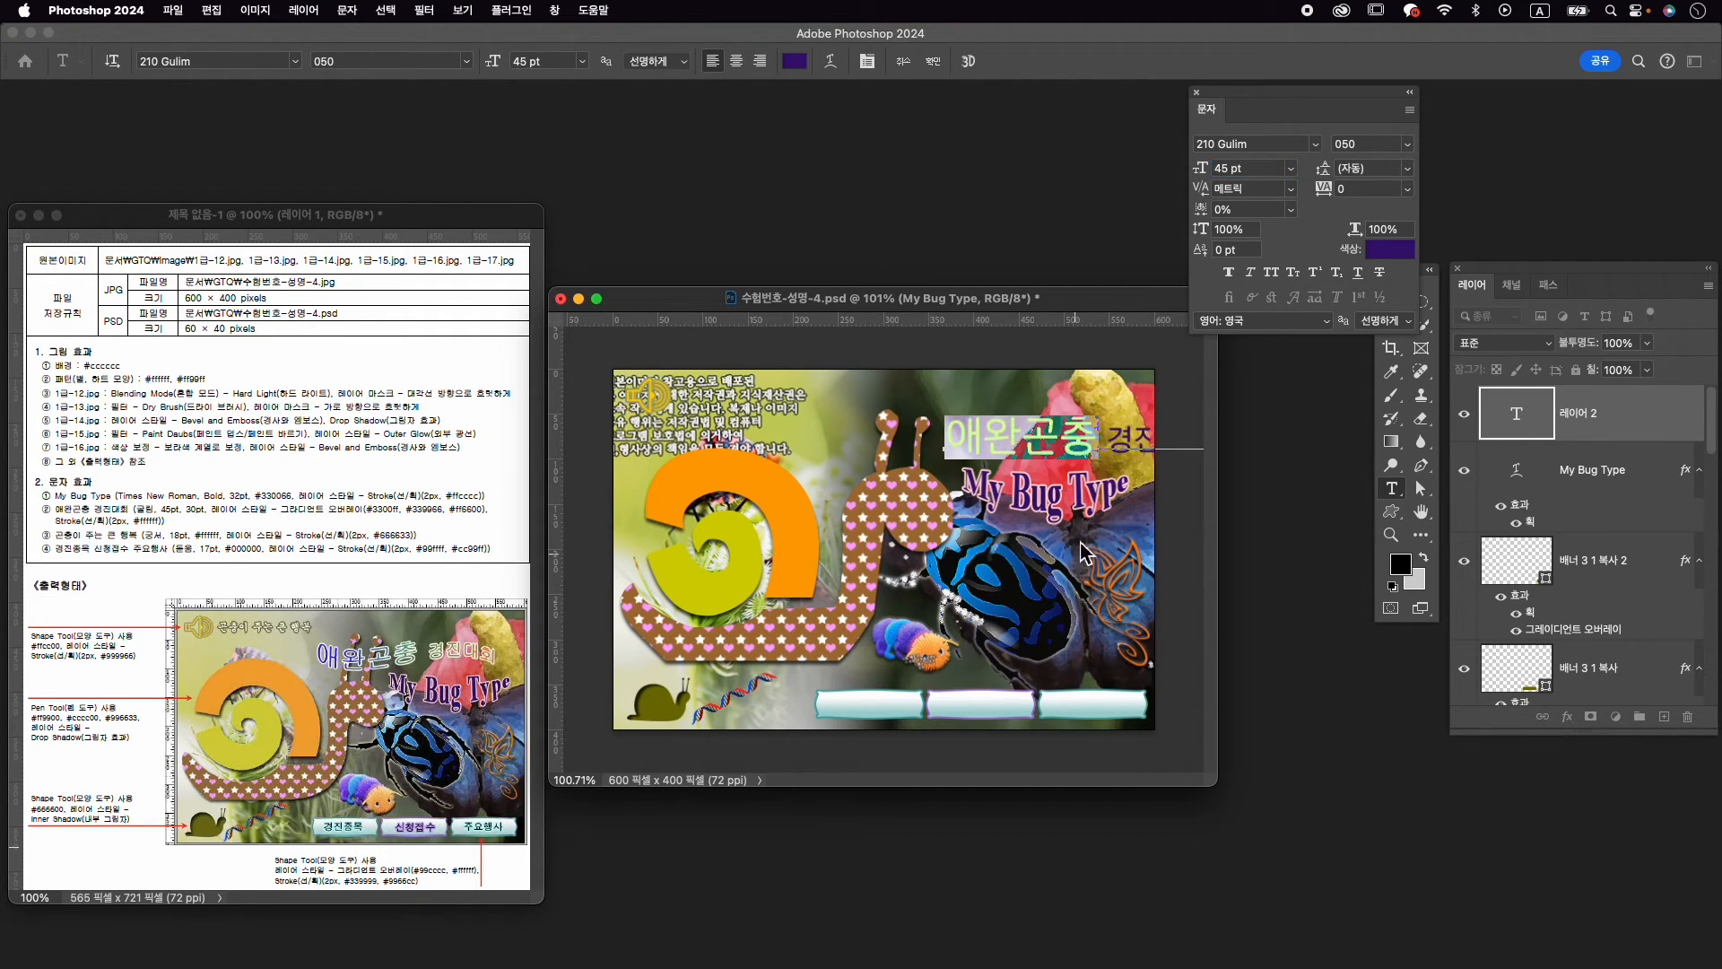
Set the word "경진대회" in the Korean title to 30 pt and commit the text
left_click_drag(1115, 436, 1222, 434)
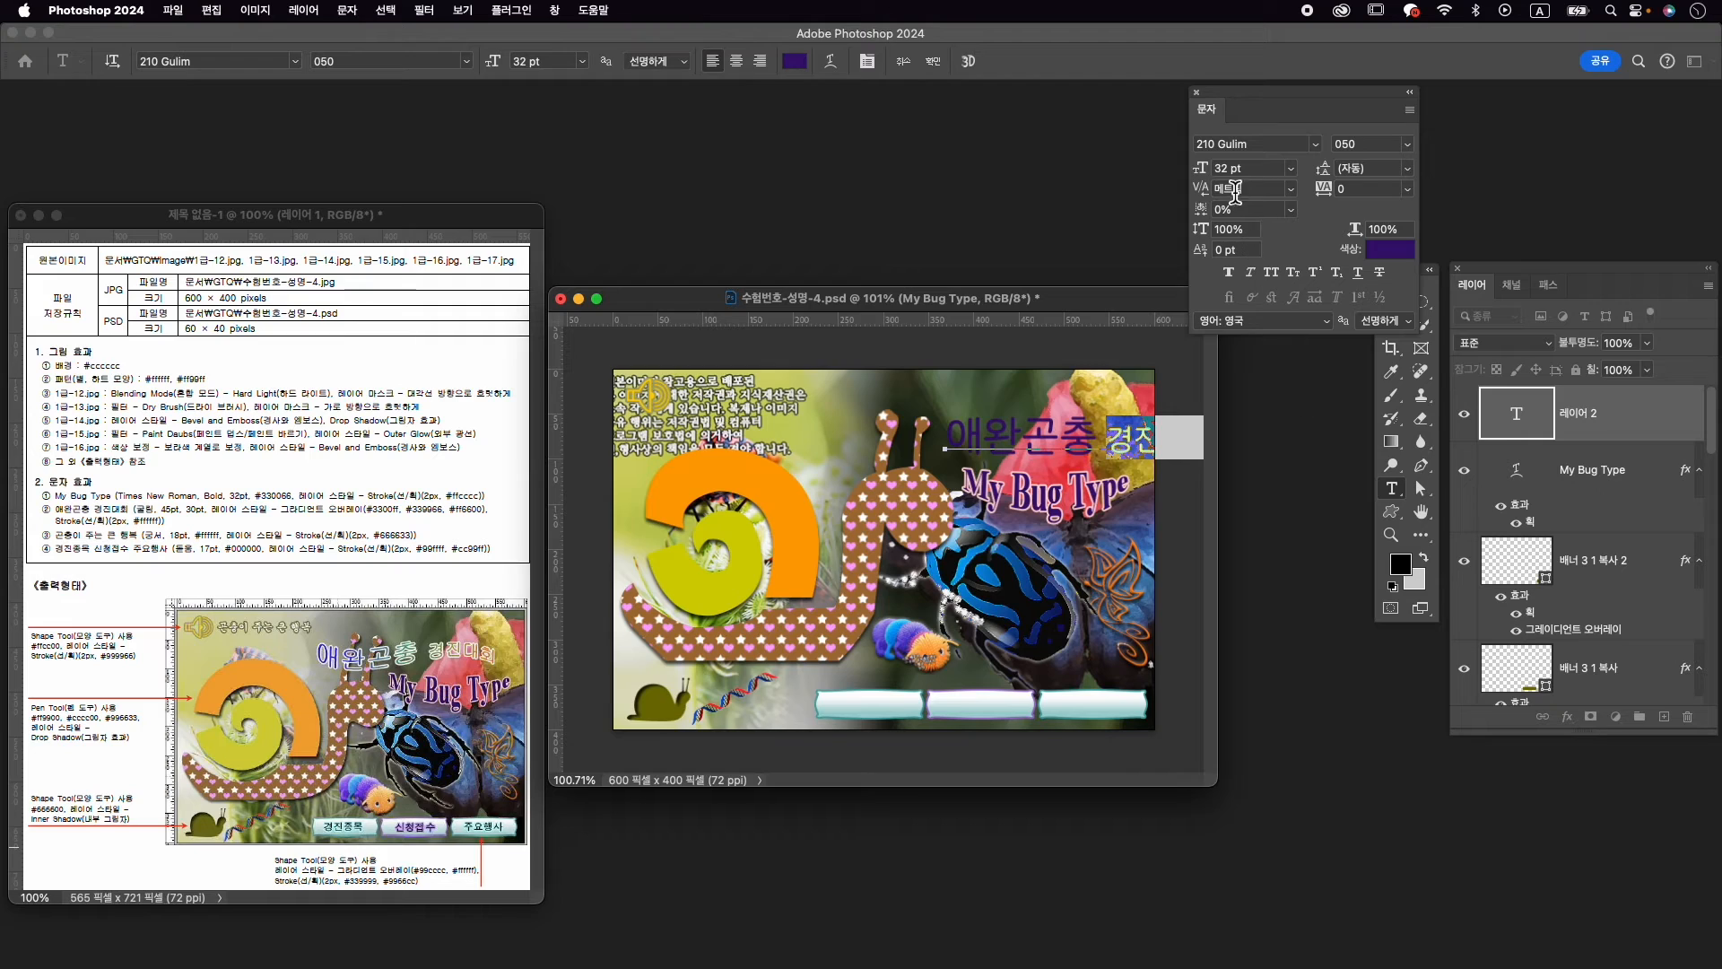
left_click(1236, 170)
type("30")
key("Return")
left_click(933, 61)
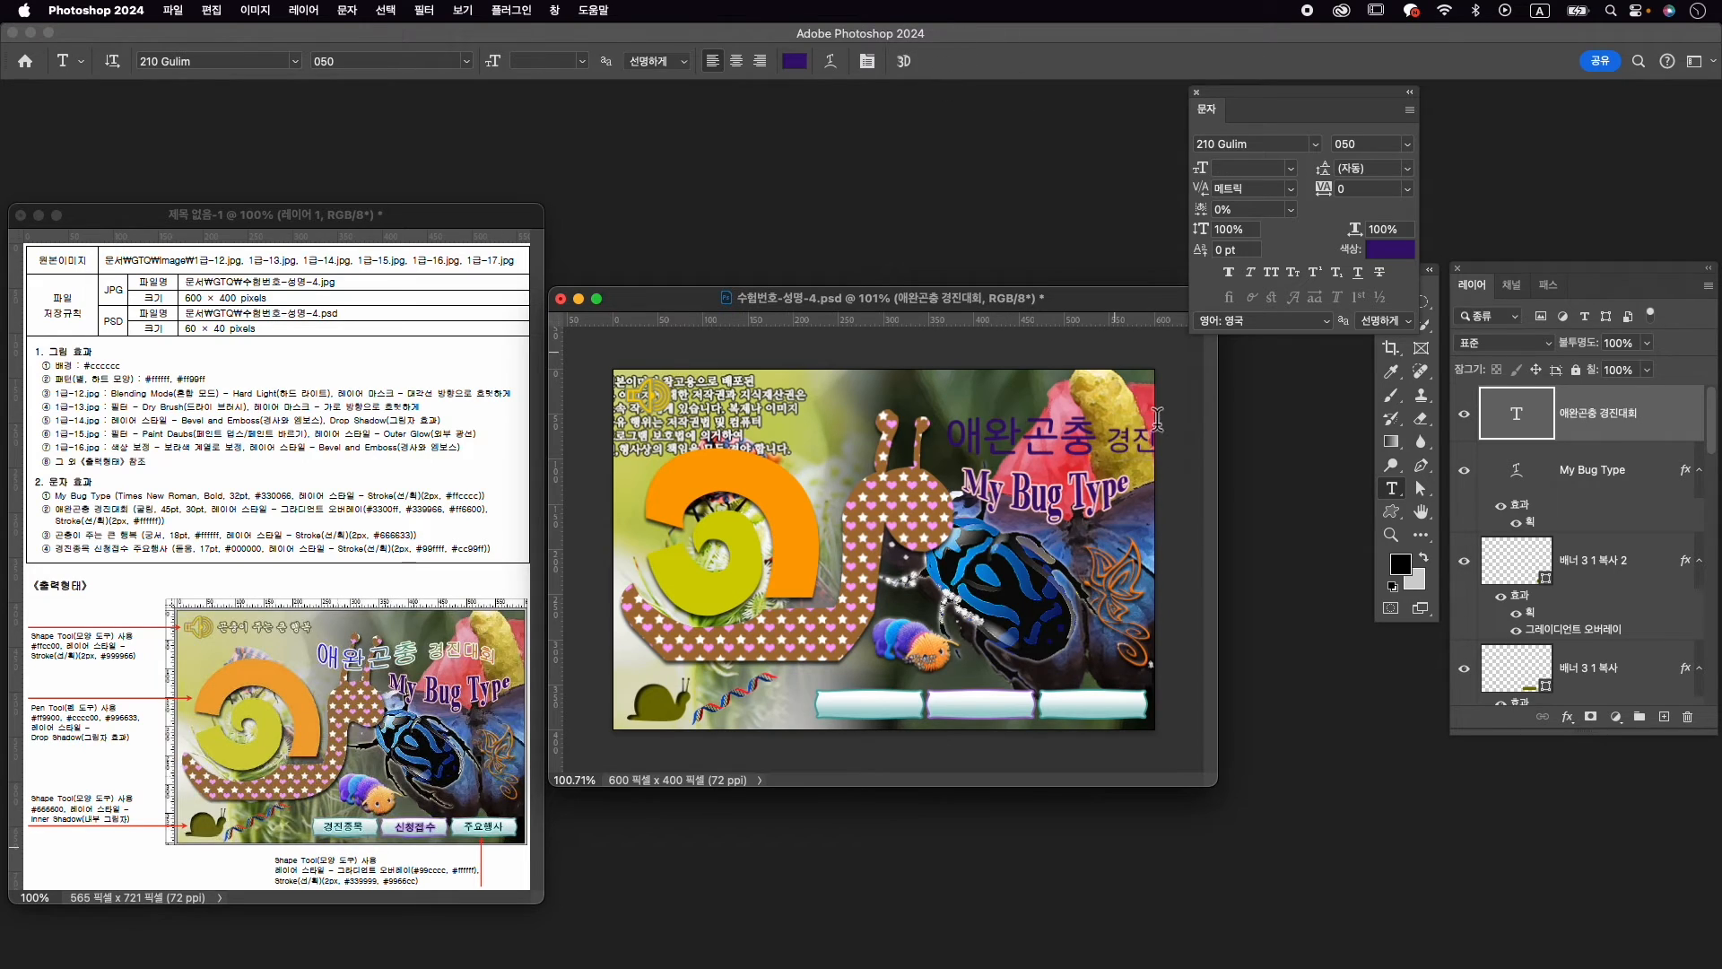
Add a Gradient Overlay to the "애완곤충 경진대회" layer and set the gradient's starting colour to #3300ff
left_click(1568, 719)
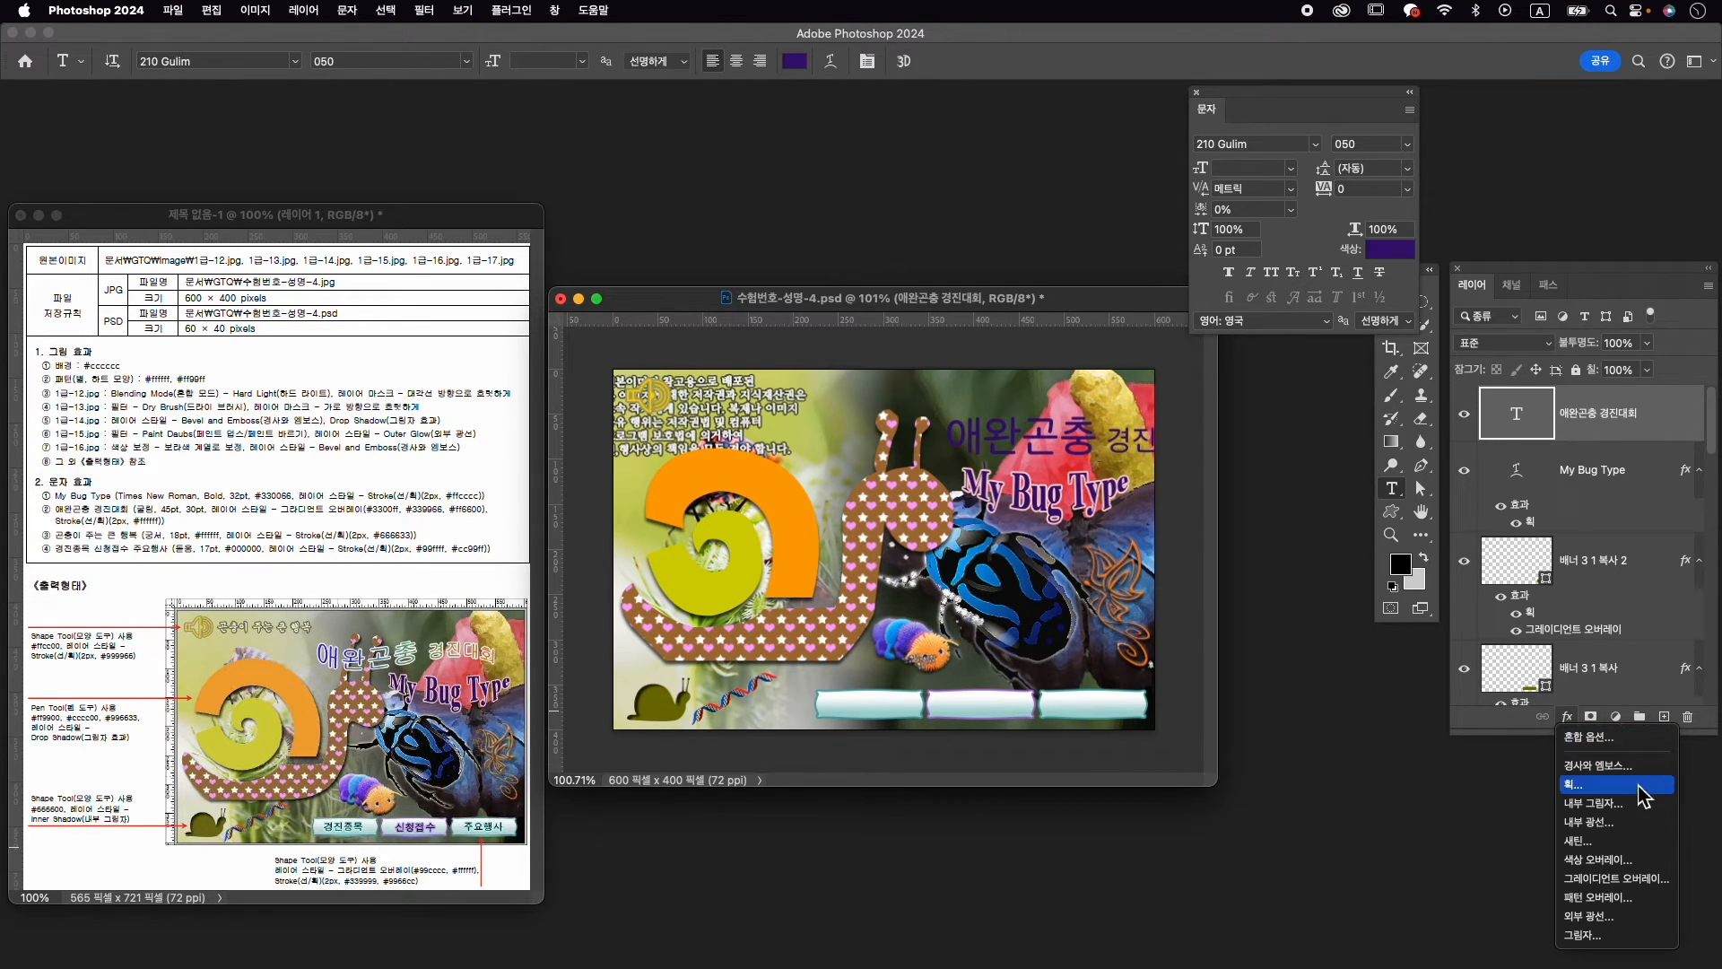
left_click(1646, 881)
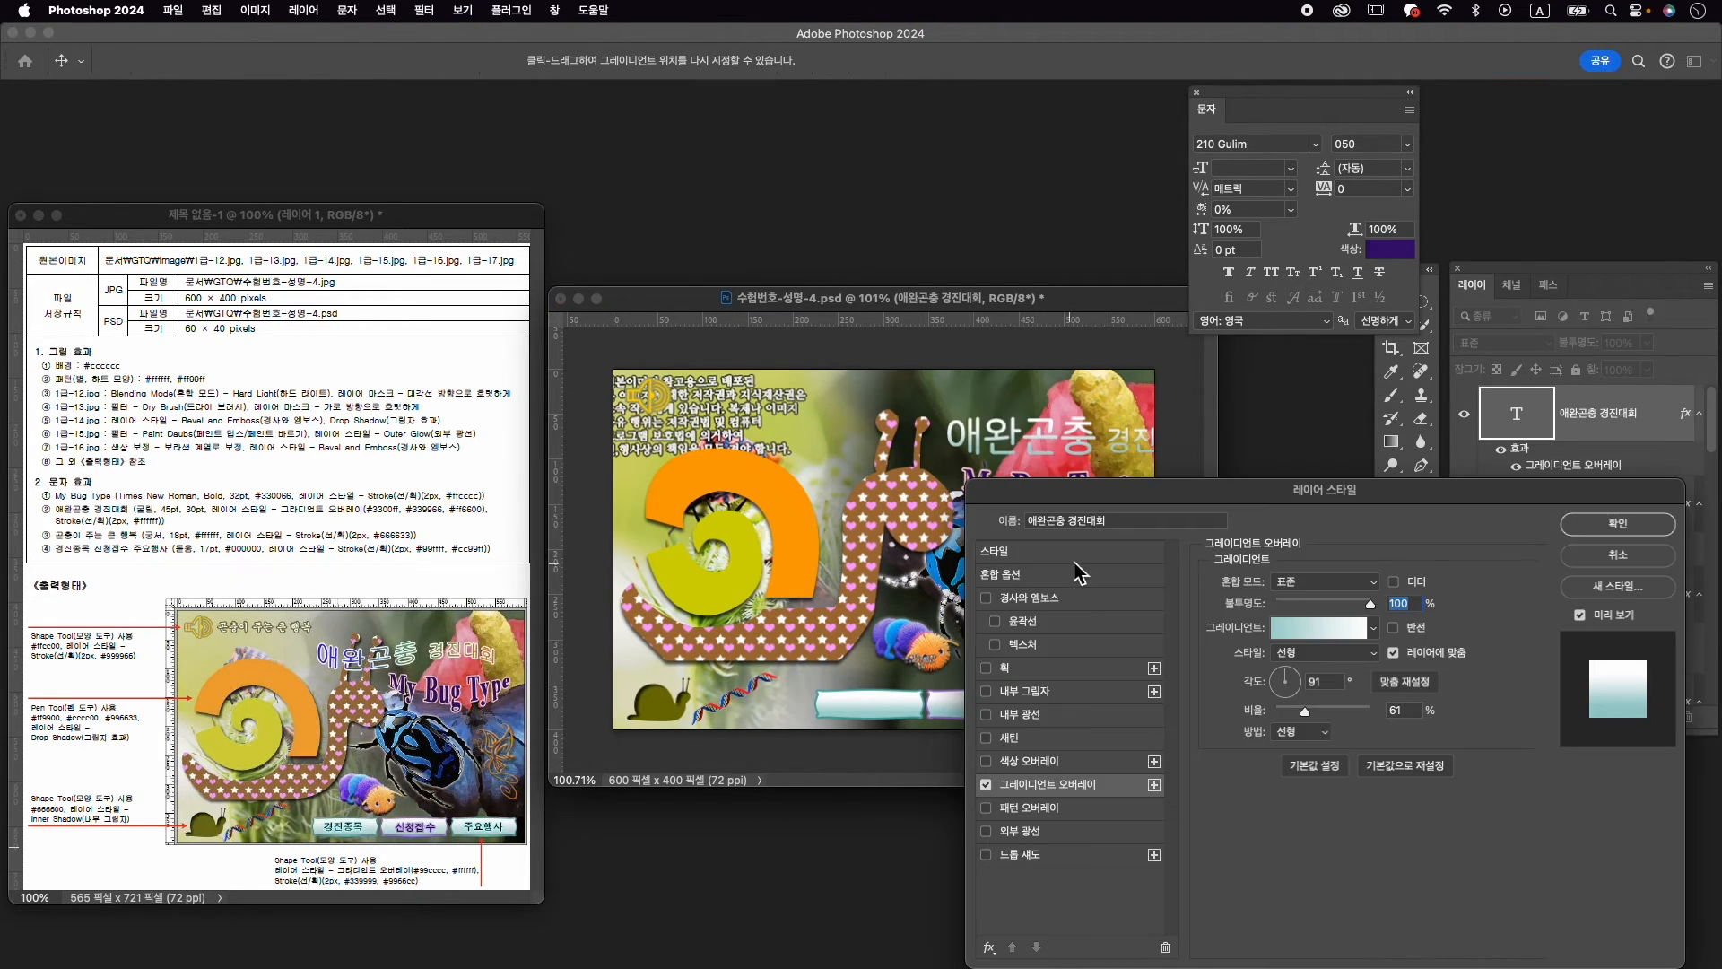
left_click(1304, 627)
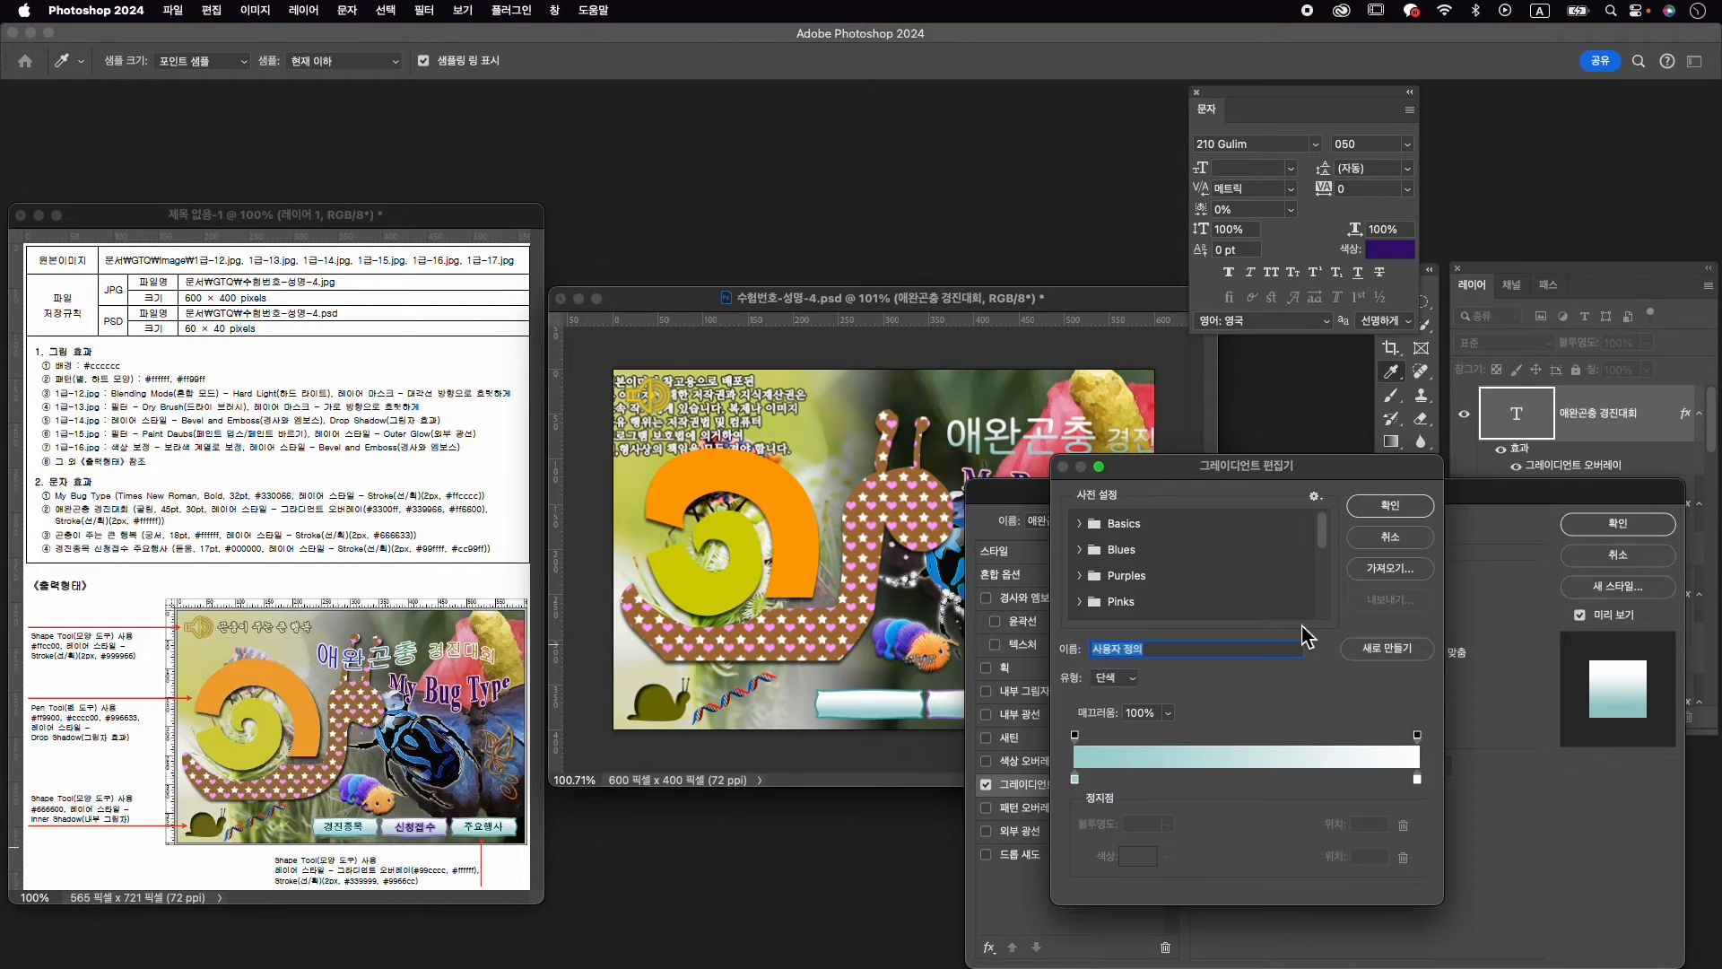
double_click(1076, 779)
type("3300ff")
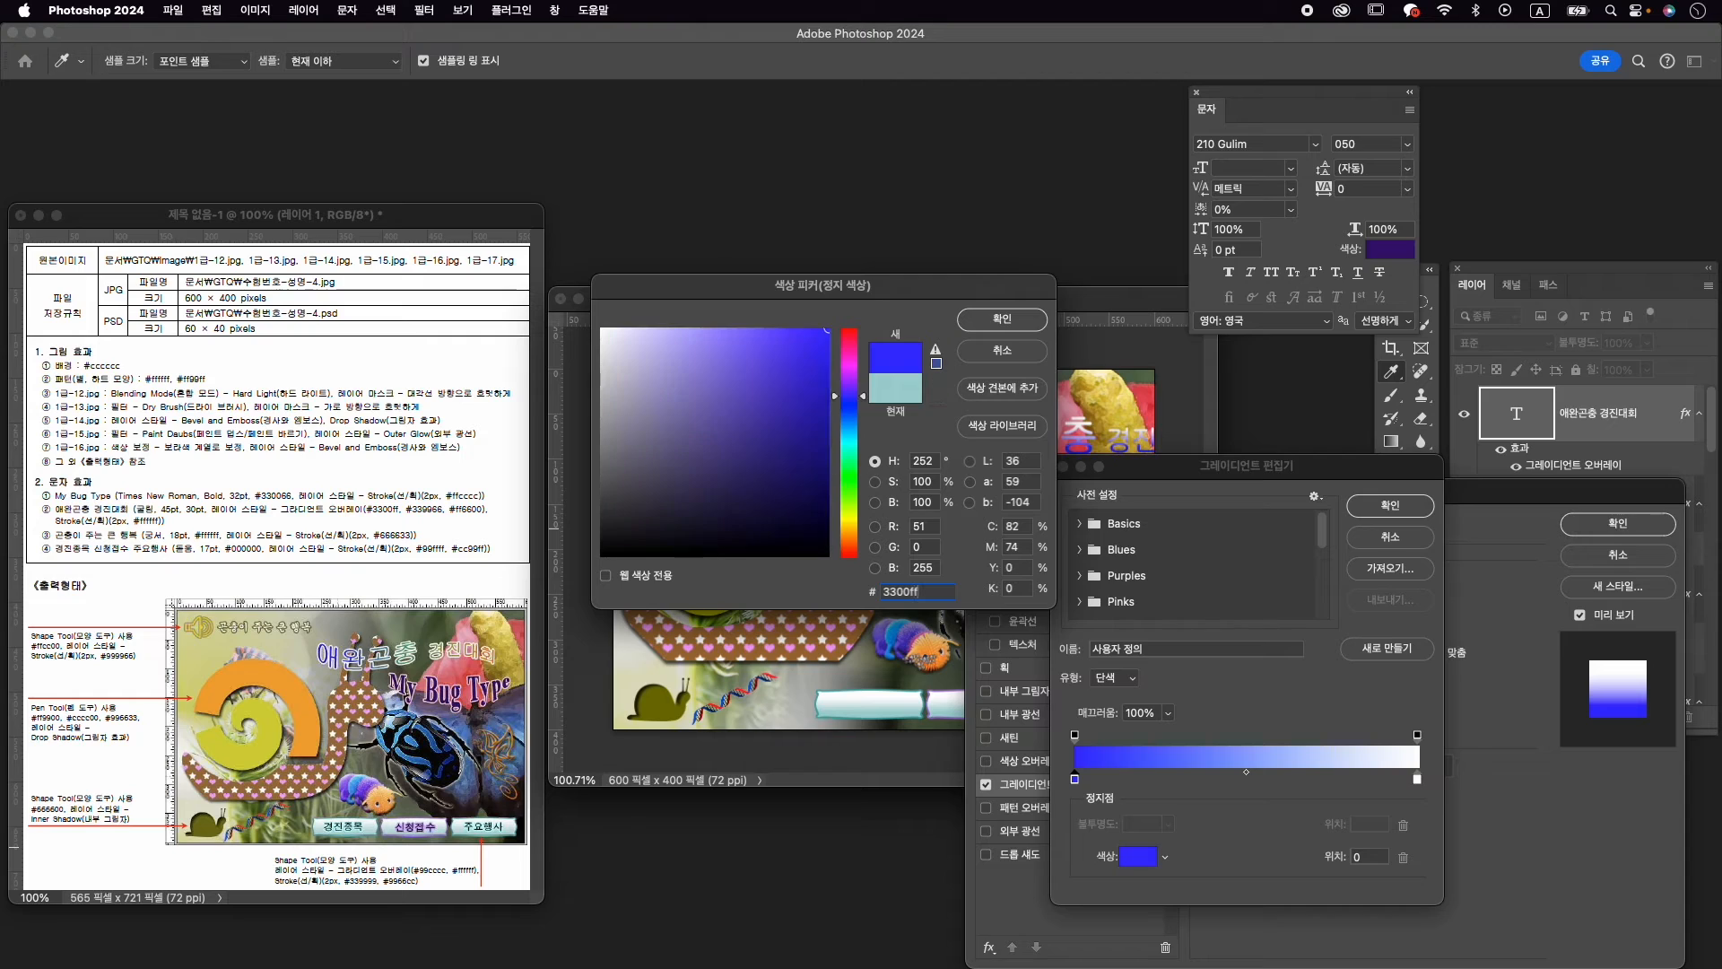
key("Return")
Add a middle colour stop at 49% to the title's gradient and set its colour to #339966
left_click(1241, 779)
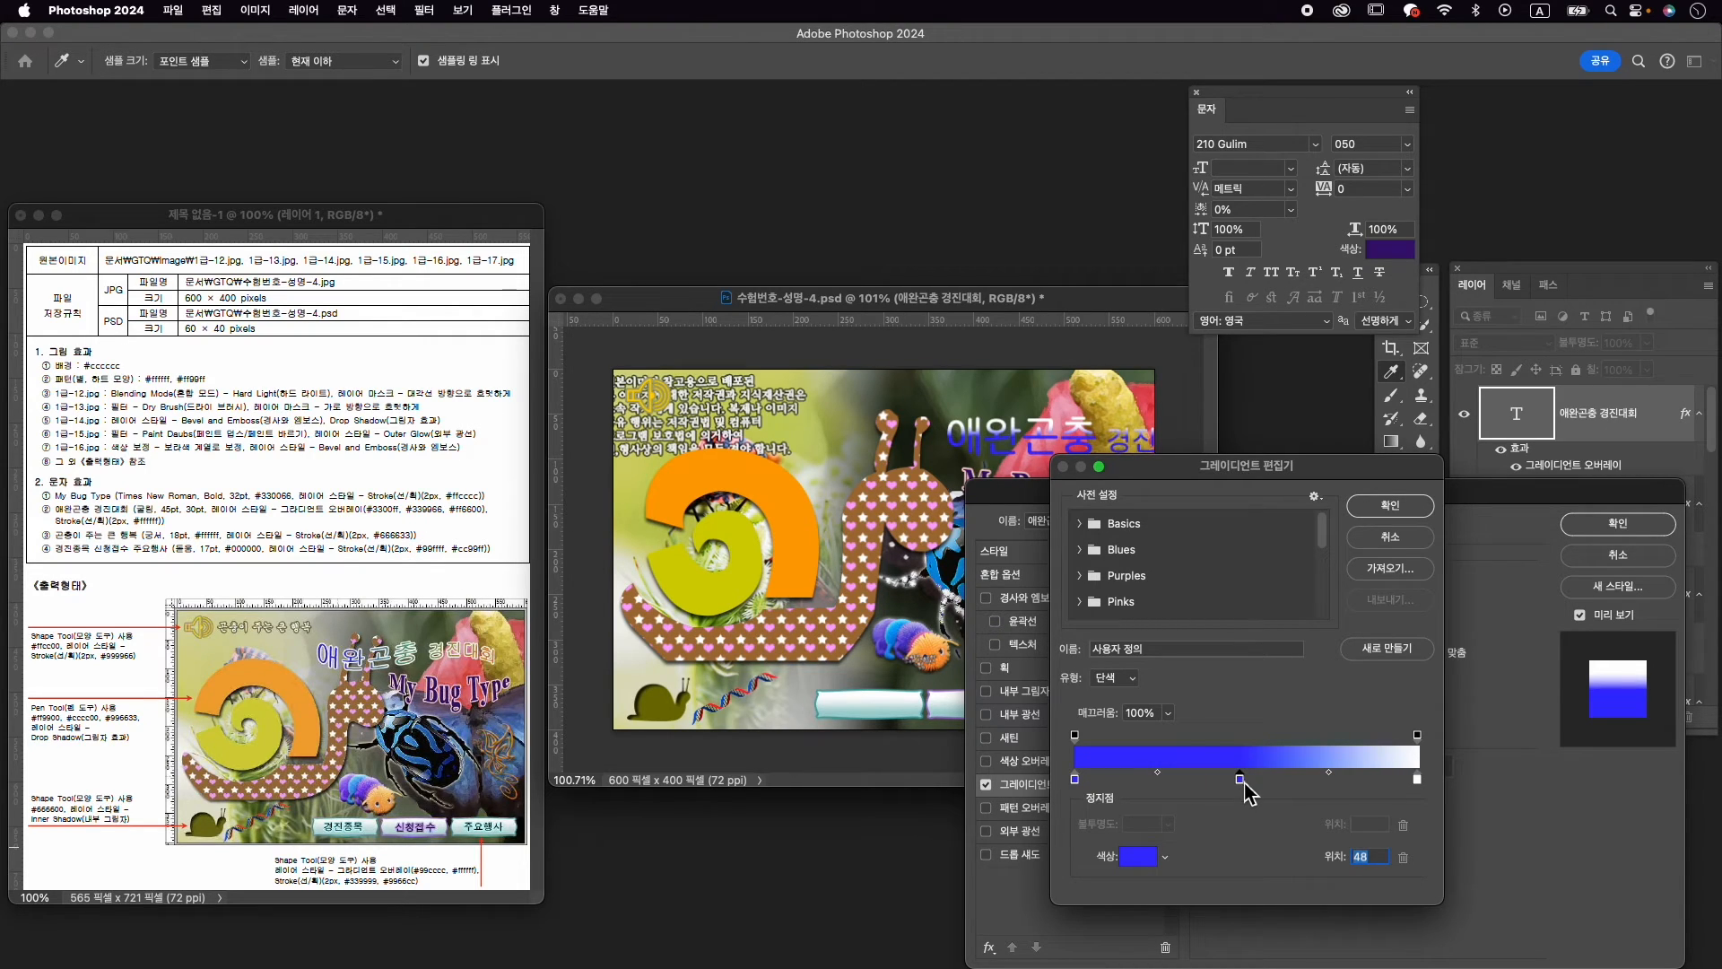
left_click_drag(1244, 784, 1246, 784)
double_click(1241, 779)
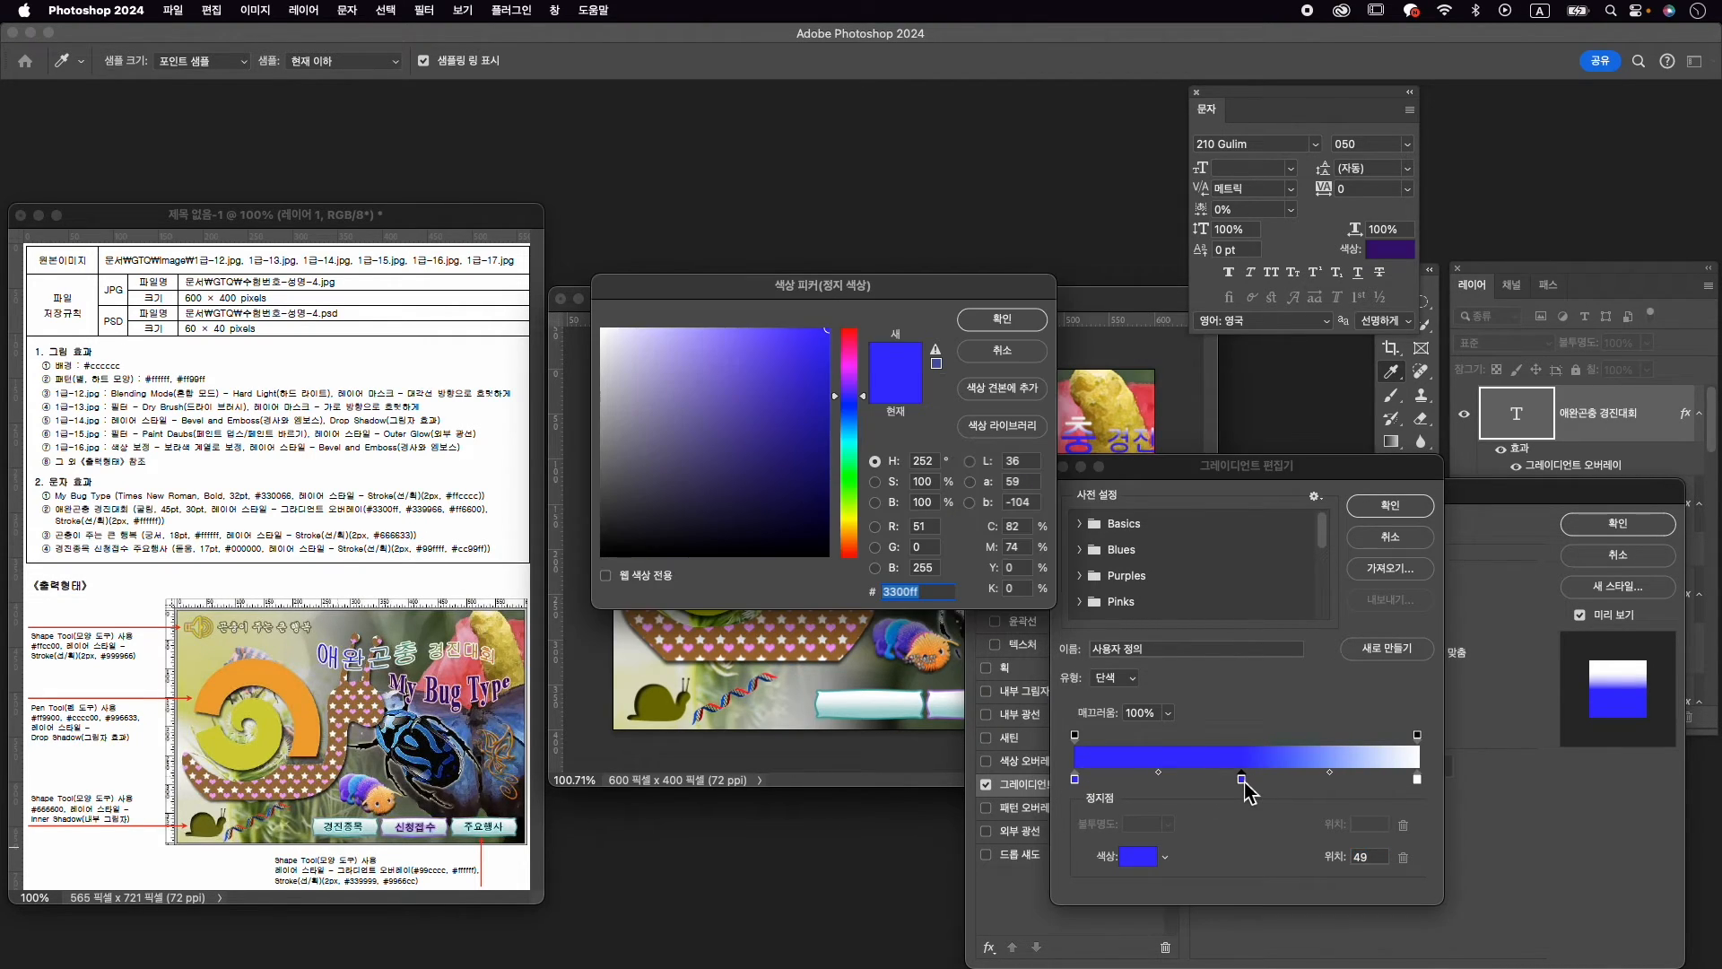
type("339966")
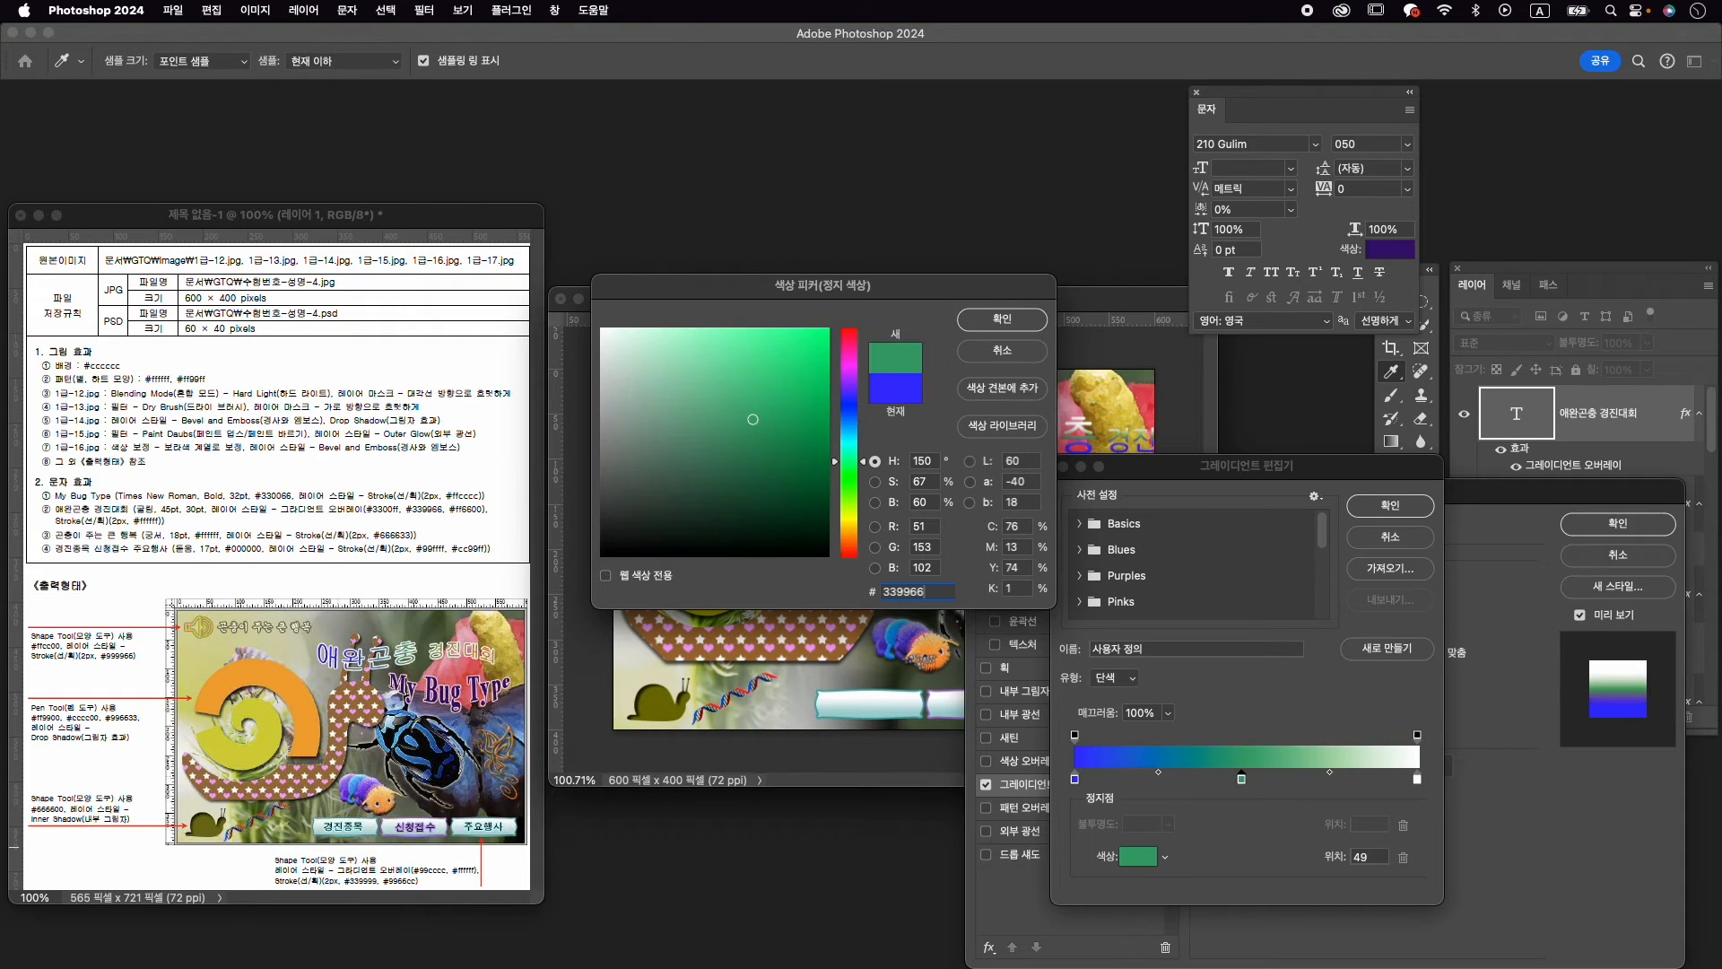
key("Return")
Set the gradient's end colour stop to #ff6600 and accept the edited gradient
left_click(1419, 780)
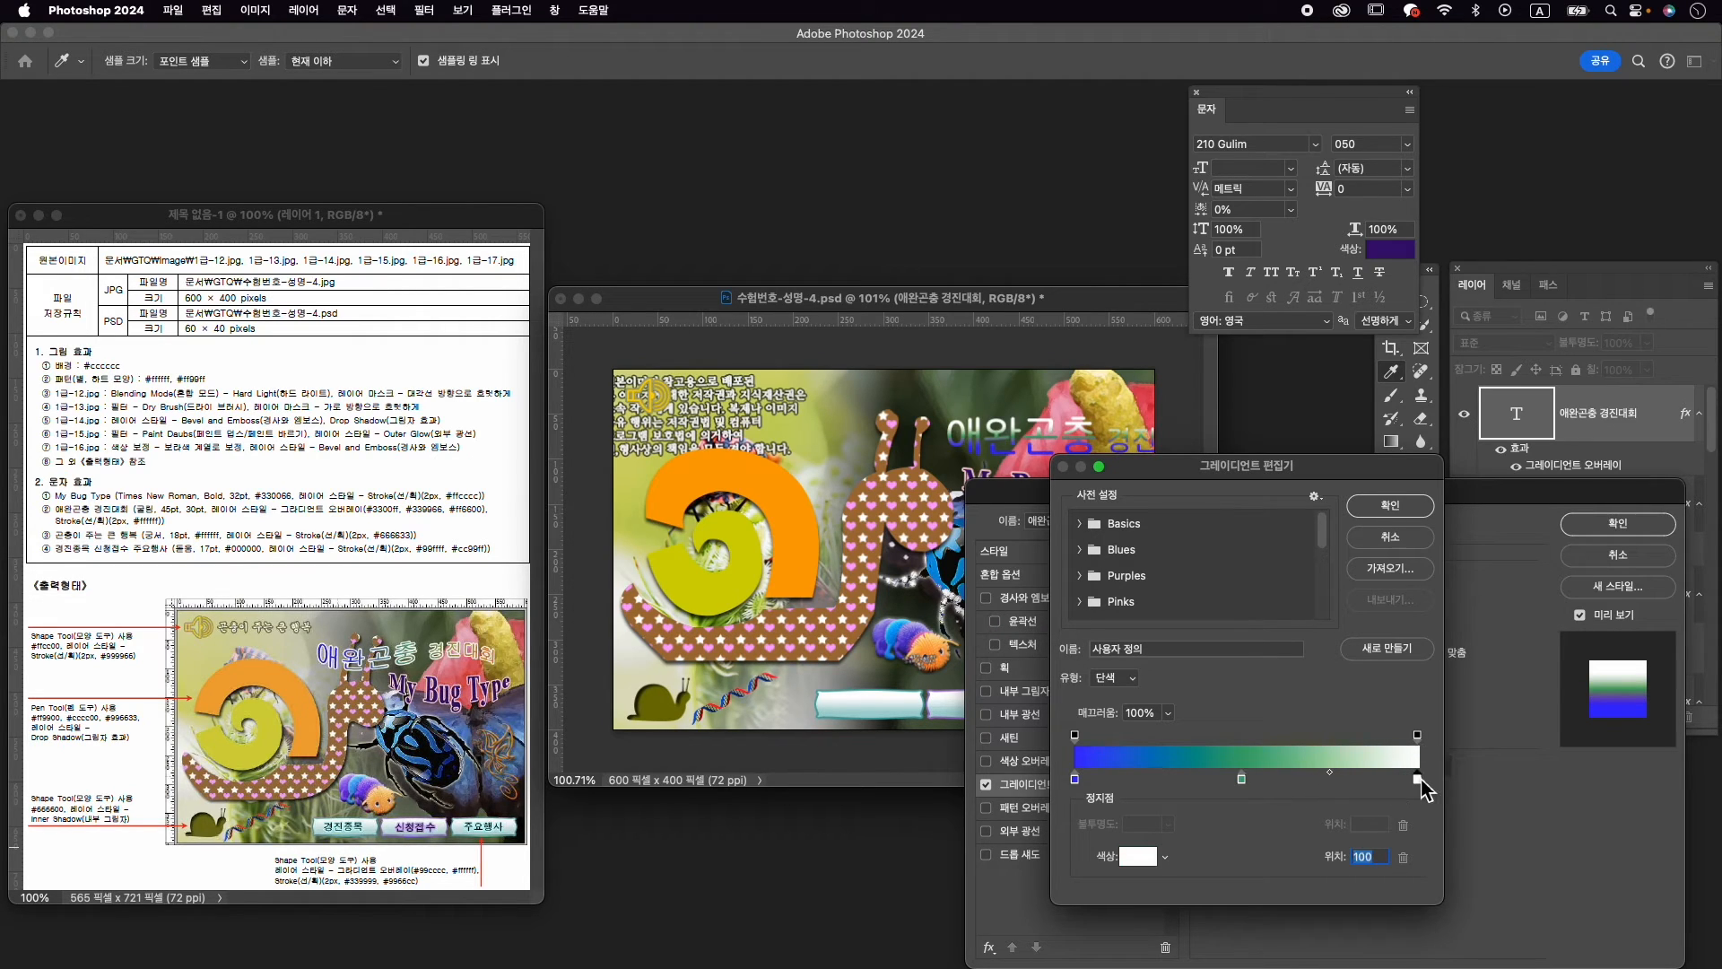
double_click(1419, 779)
type("0ff660")
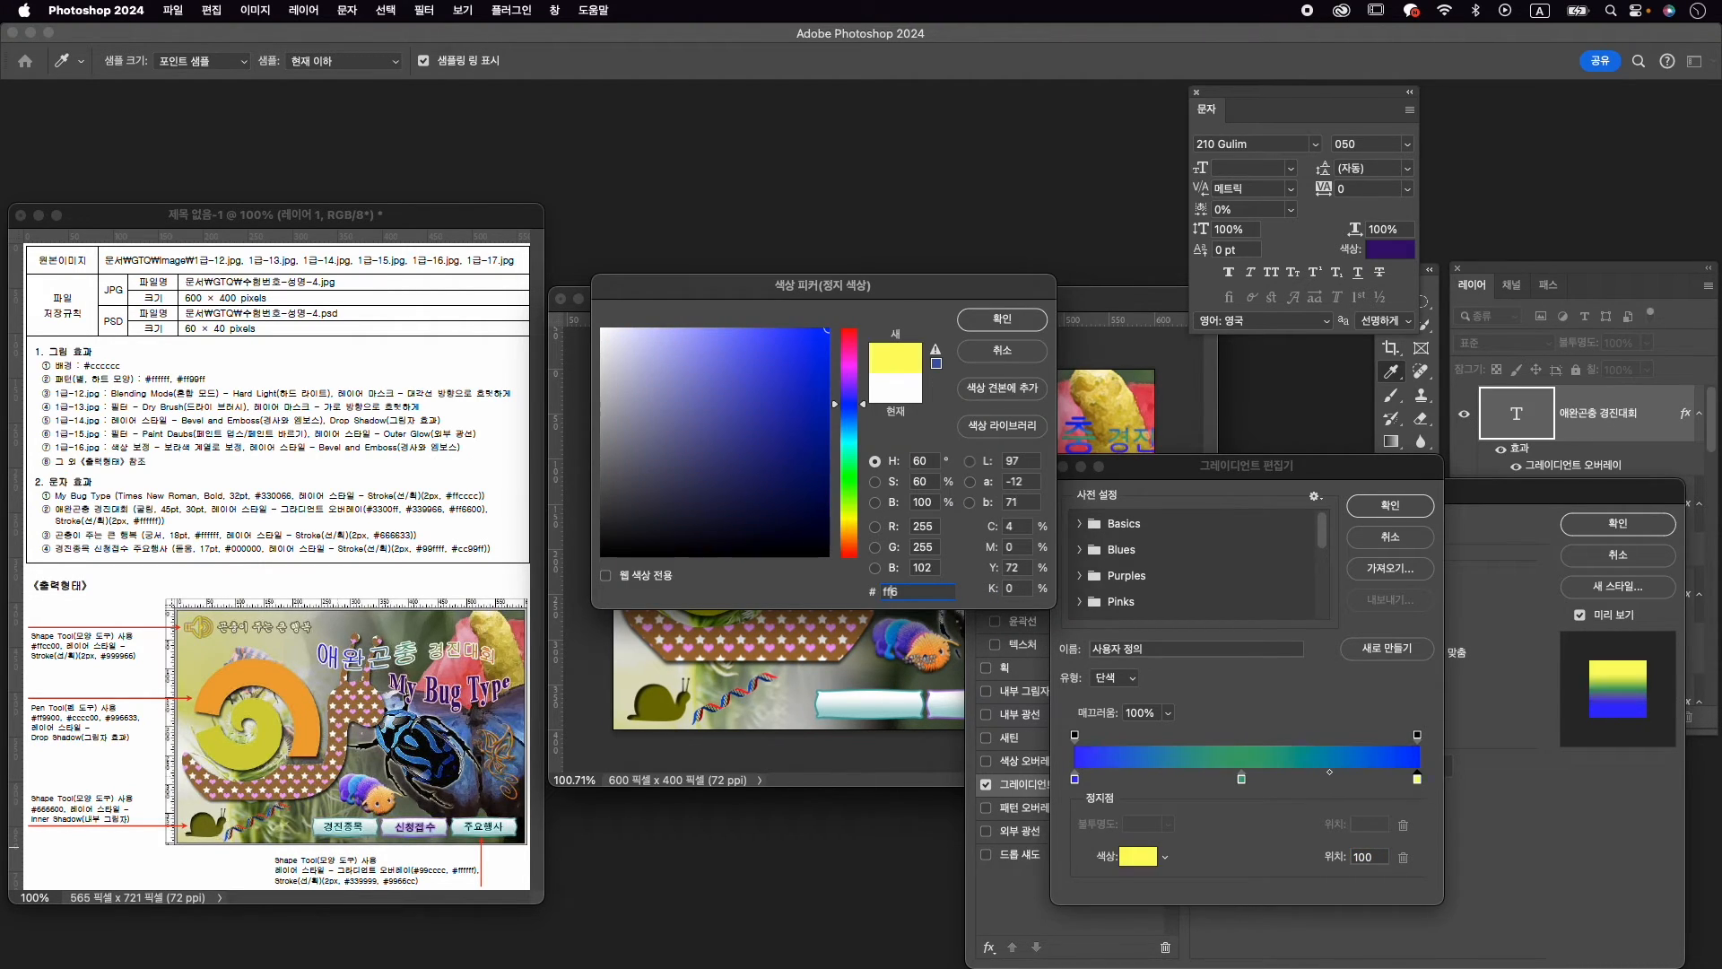
type("00")
key("Return")
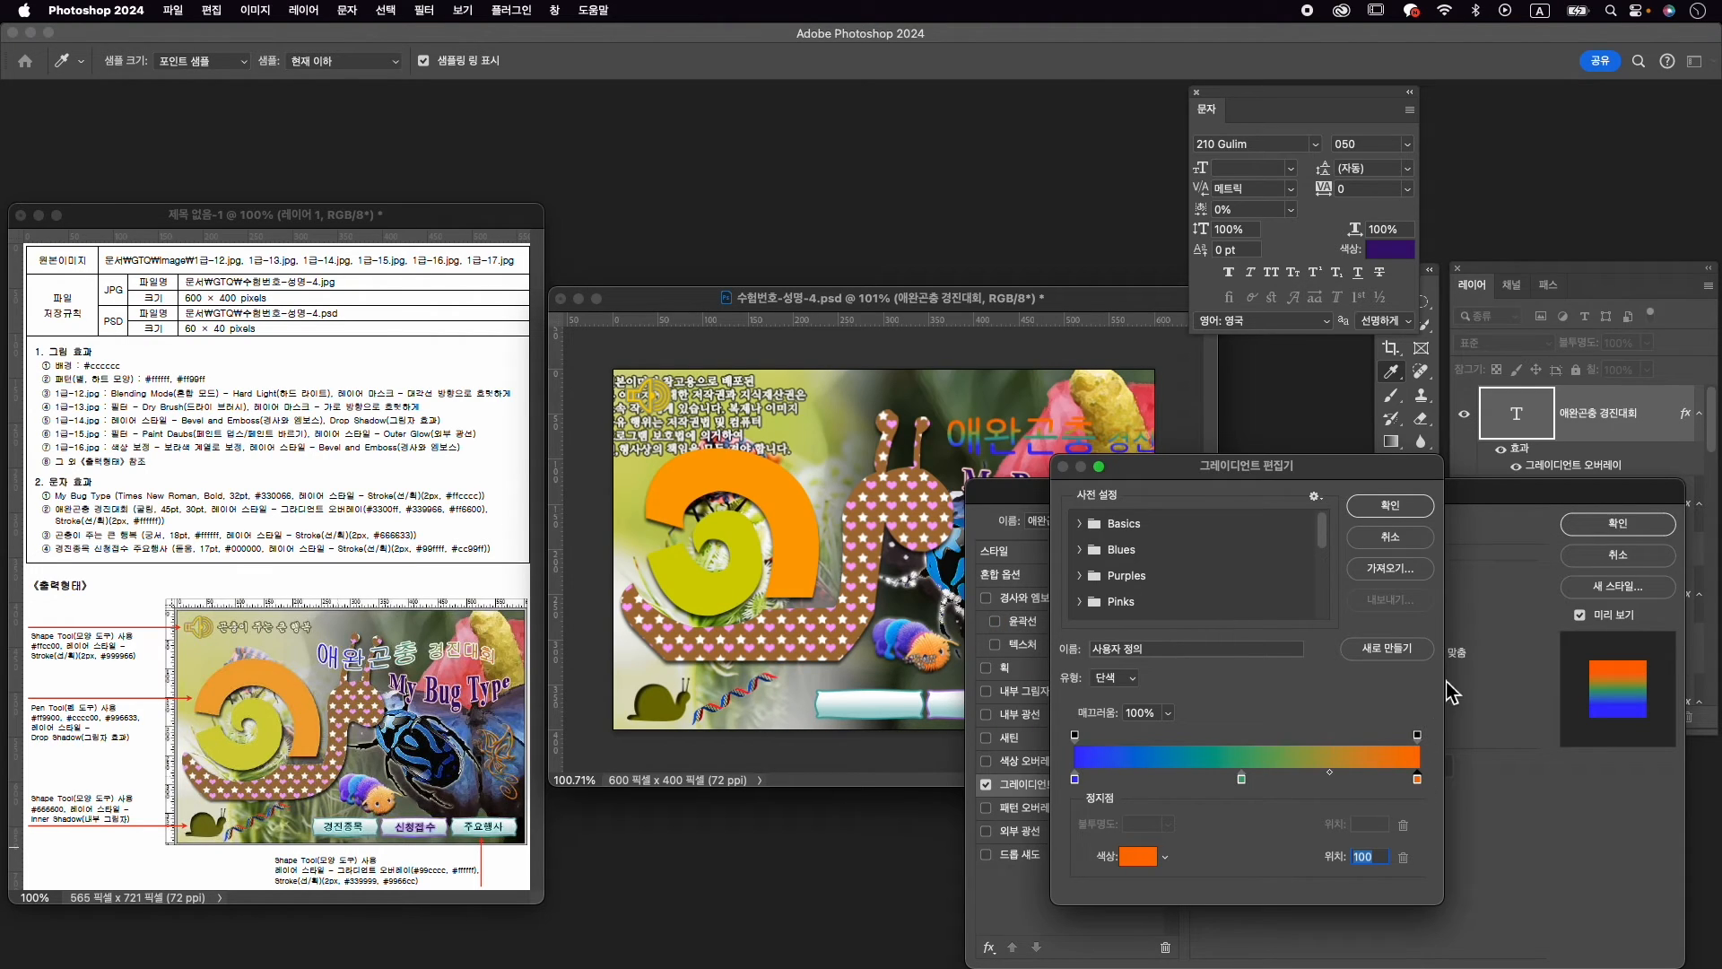
left_click(1388, 508)
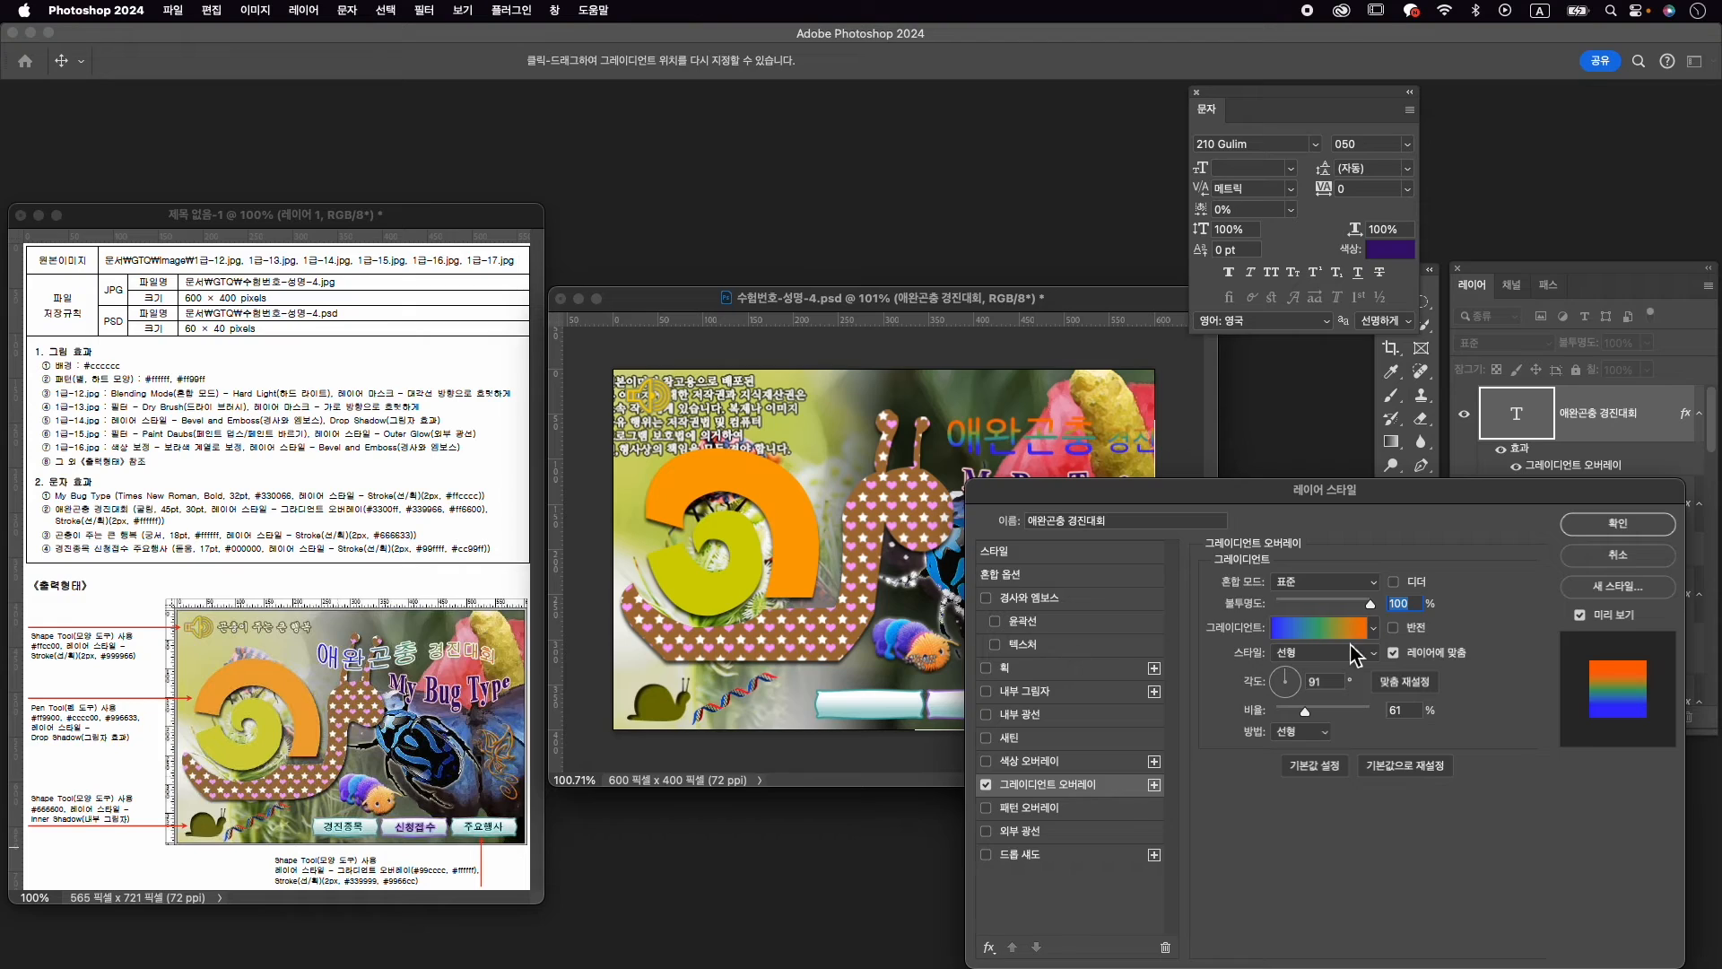
Set the angle of the title's Gradient Overlay to 0° so the colours run horizontally
left_click(1300, 682)
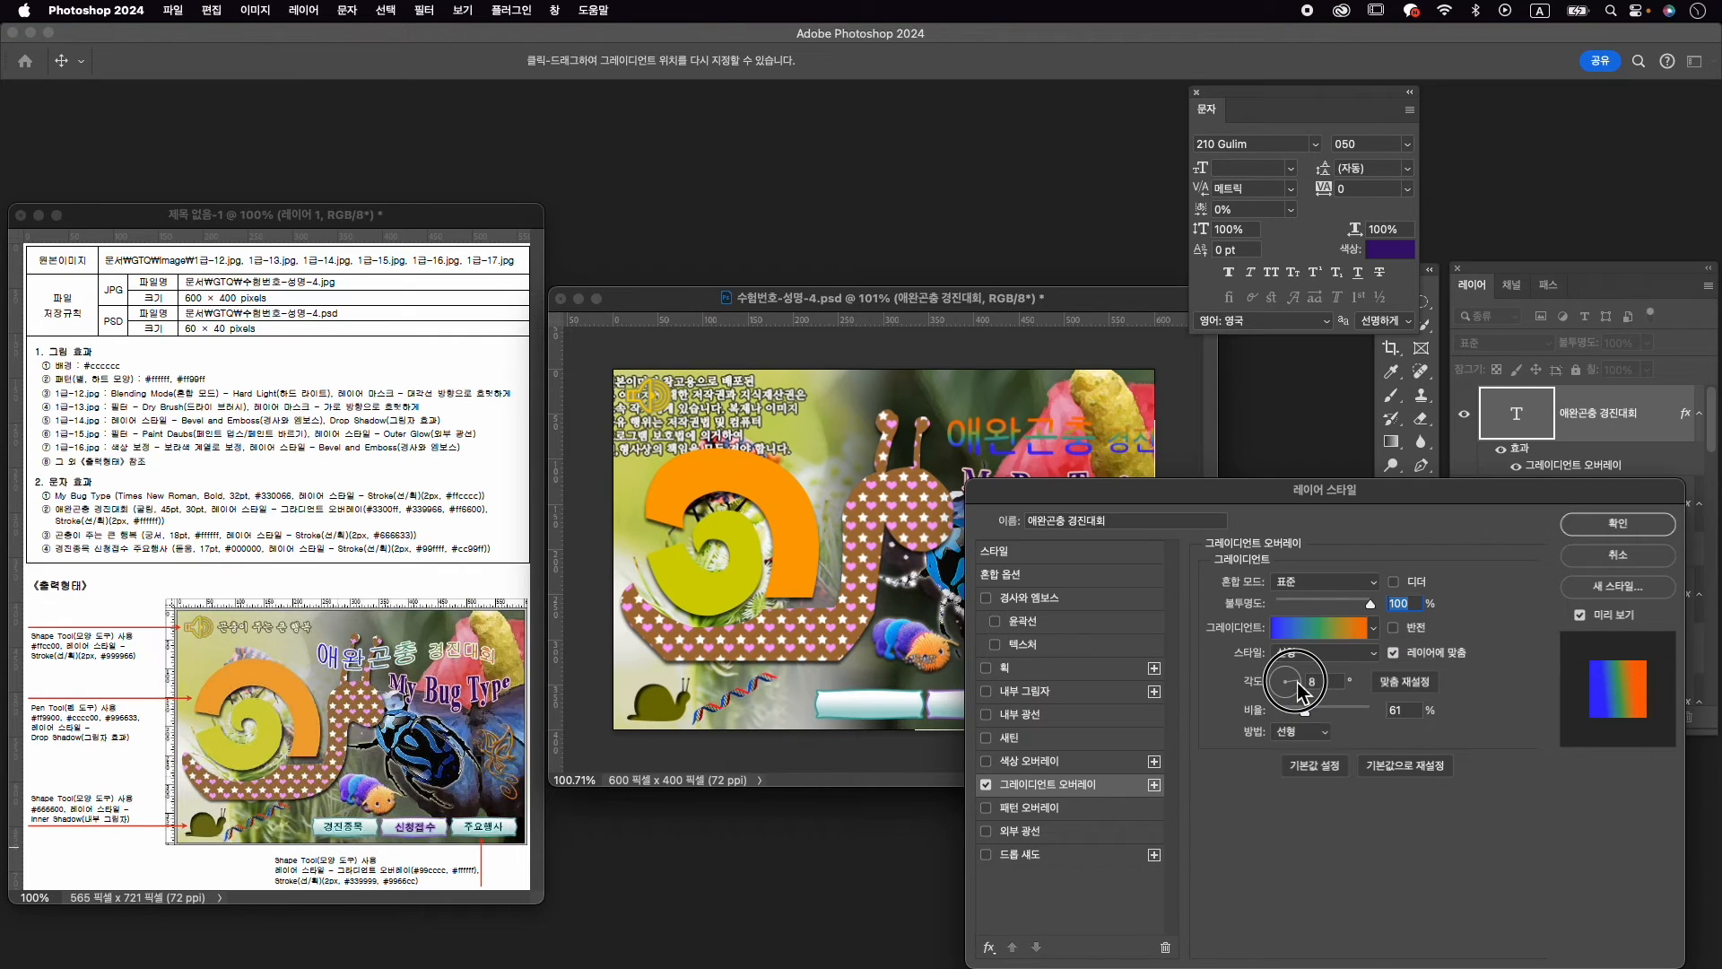
left_click_drag(1298, 682, 1307, 681)
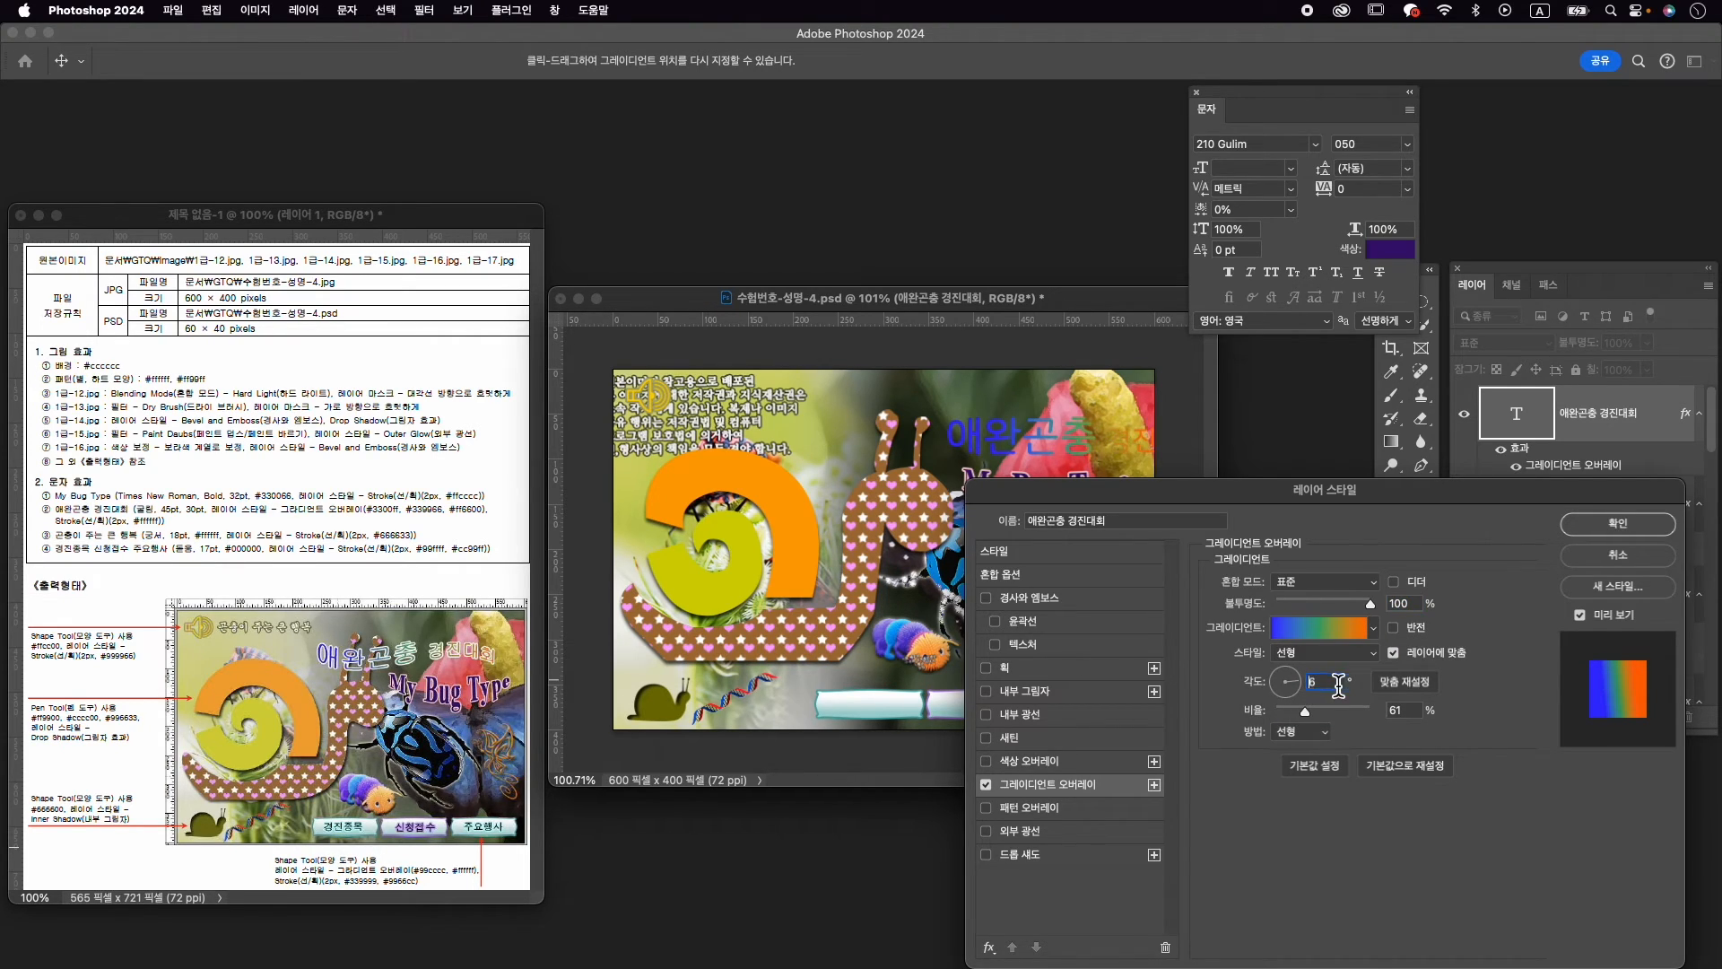
type("0")
Add a 2 px outside Stroke in white (#ffffff) to the Korean title and apply the layer style
left_click(1009, 667)
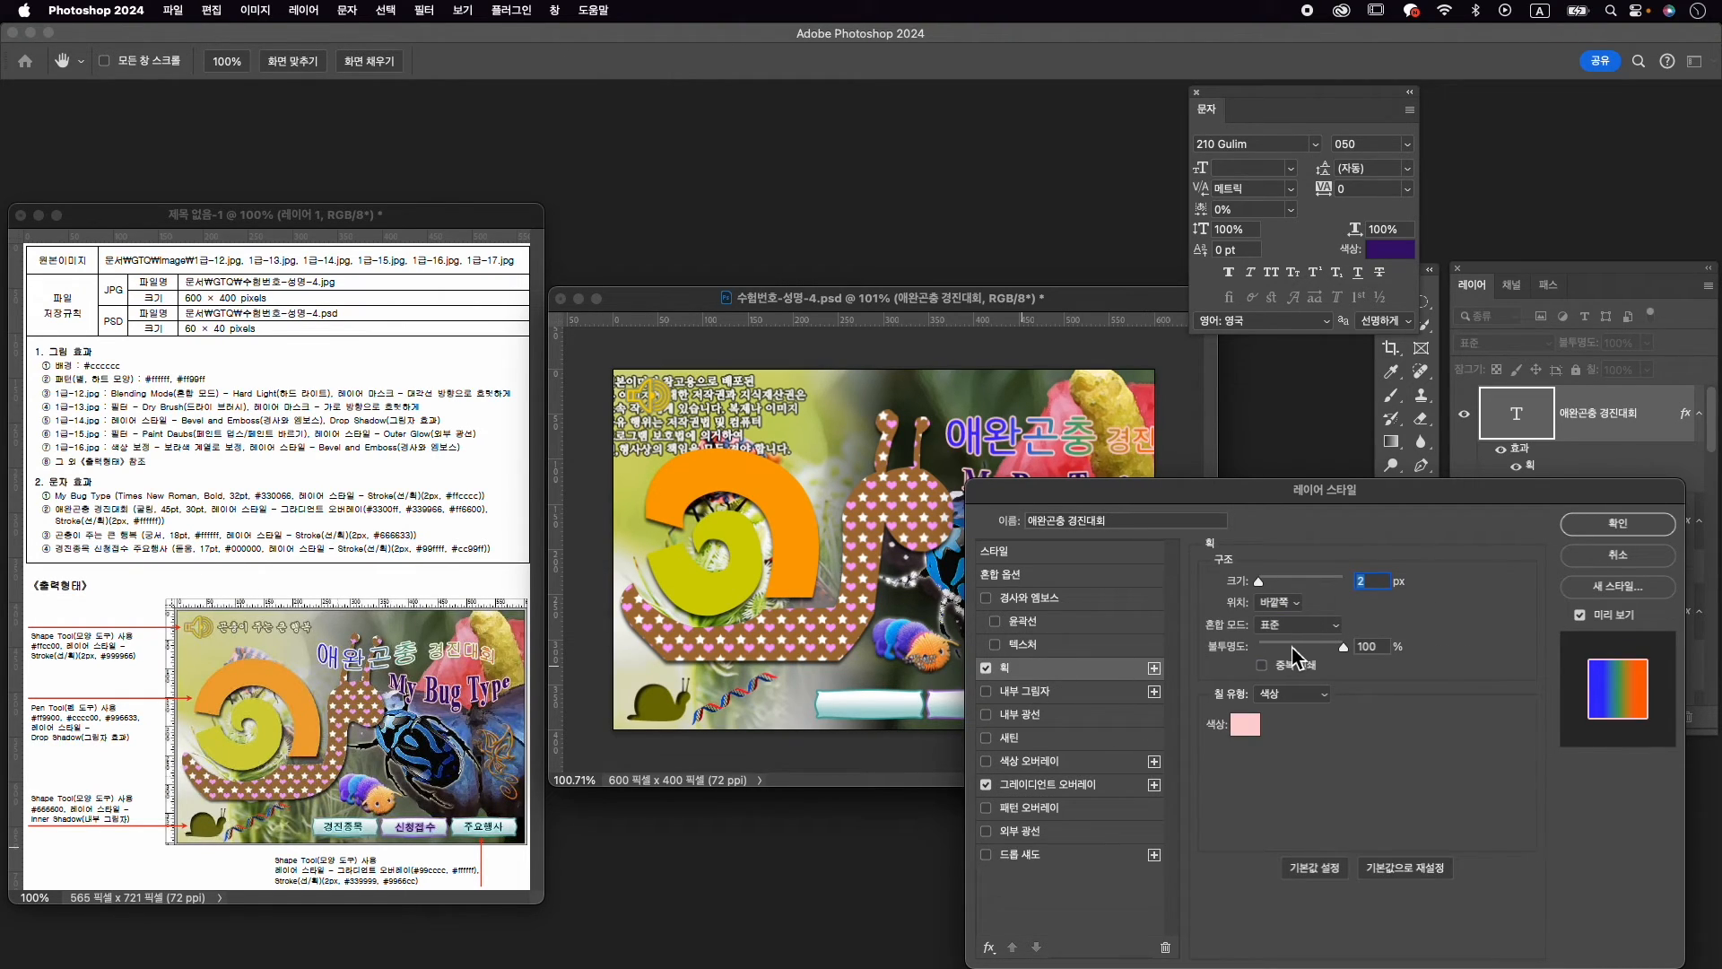
left_click(1245, 724)
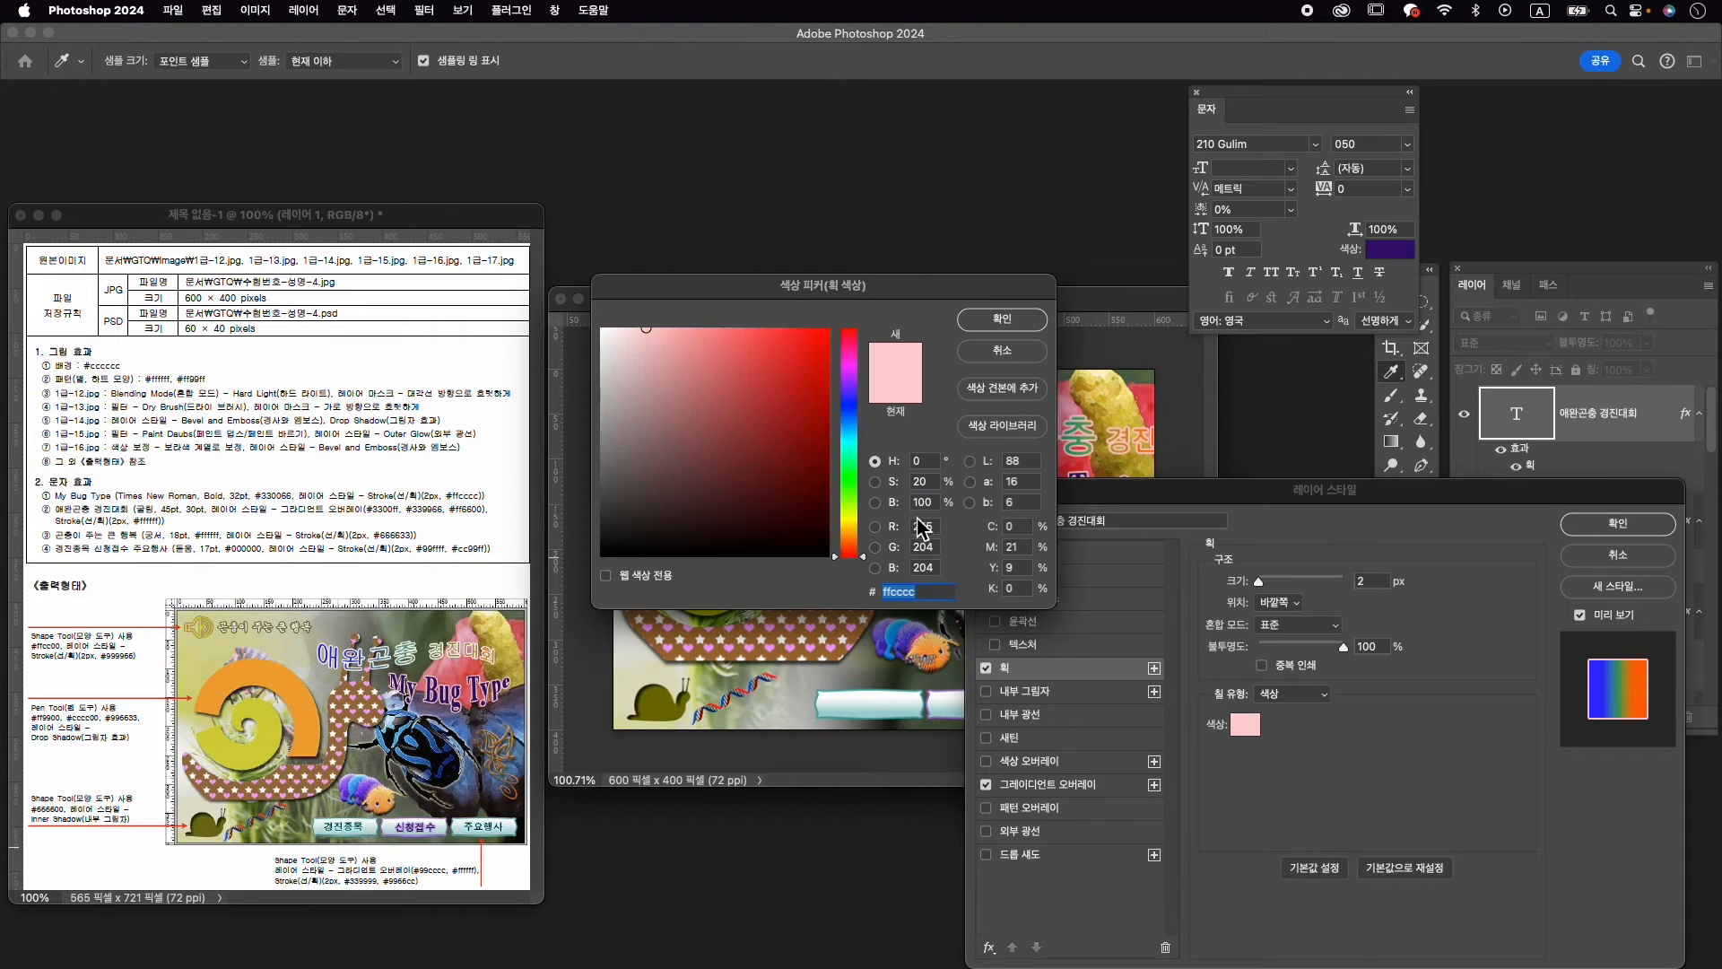
left_click(646, 362)
left_click_drag(647, 362, 557, 288)
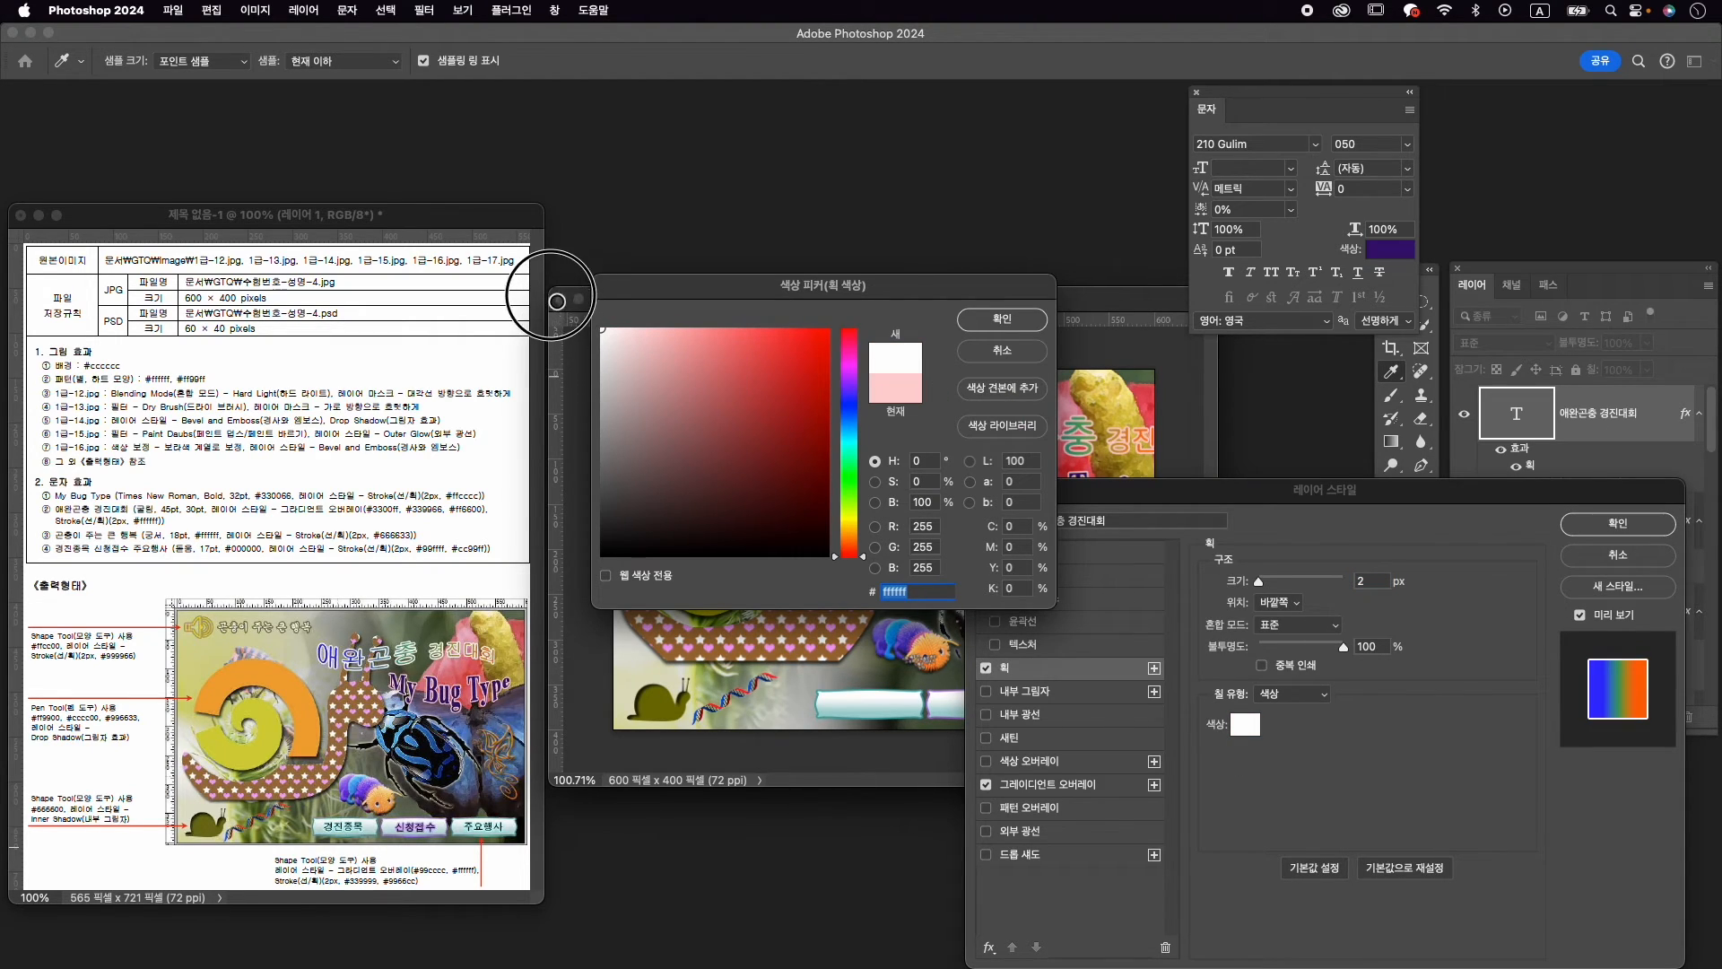
left_click(998, 320)
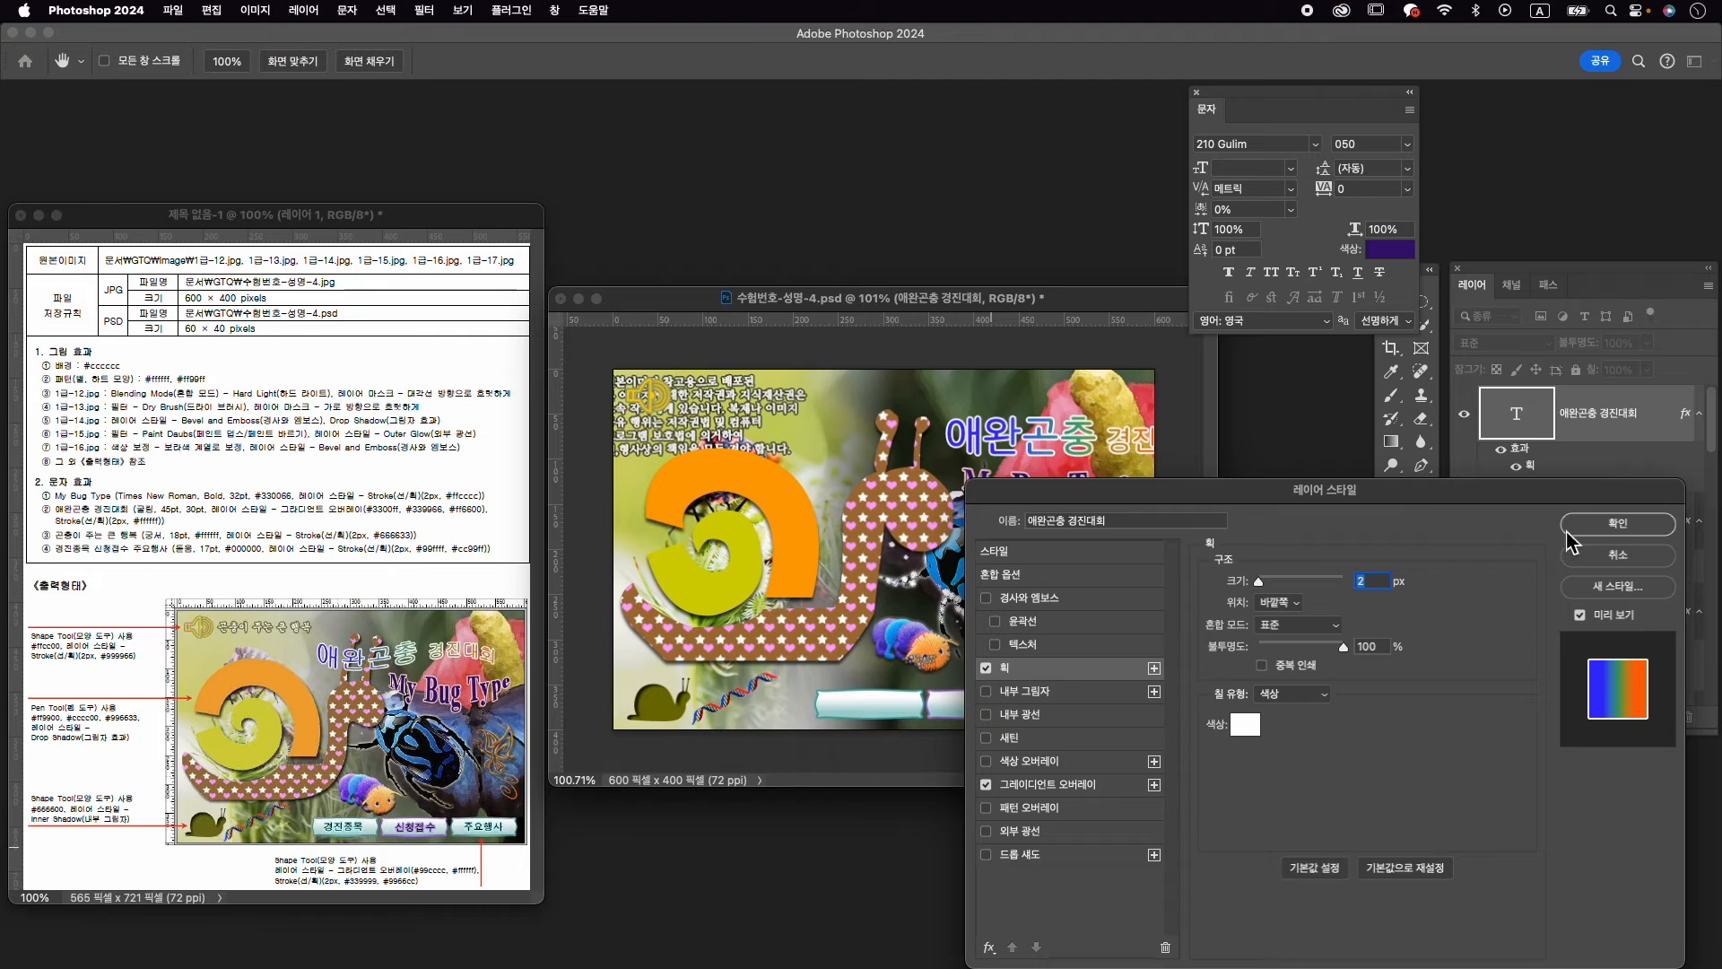
left_click(1614, 531)
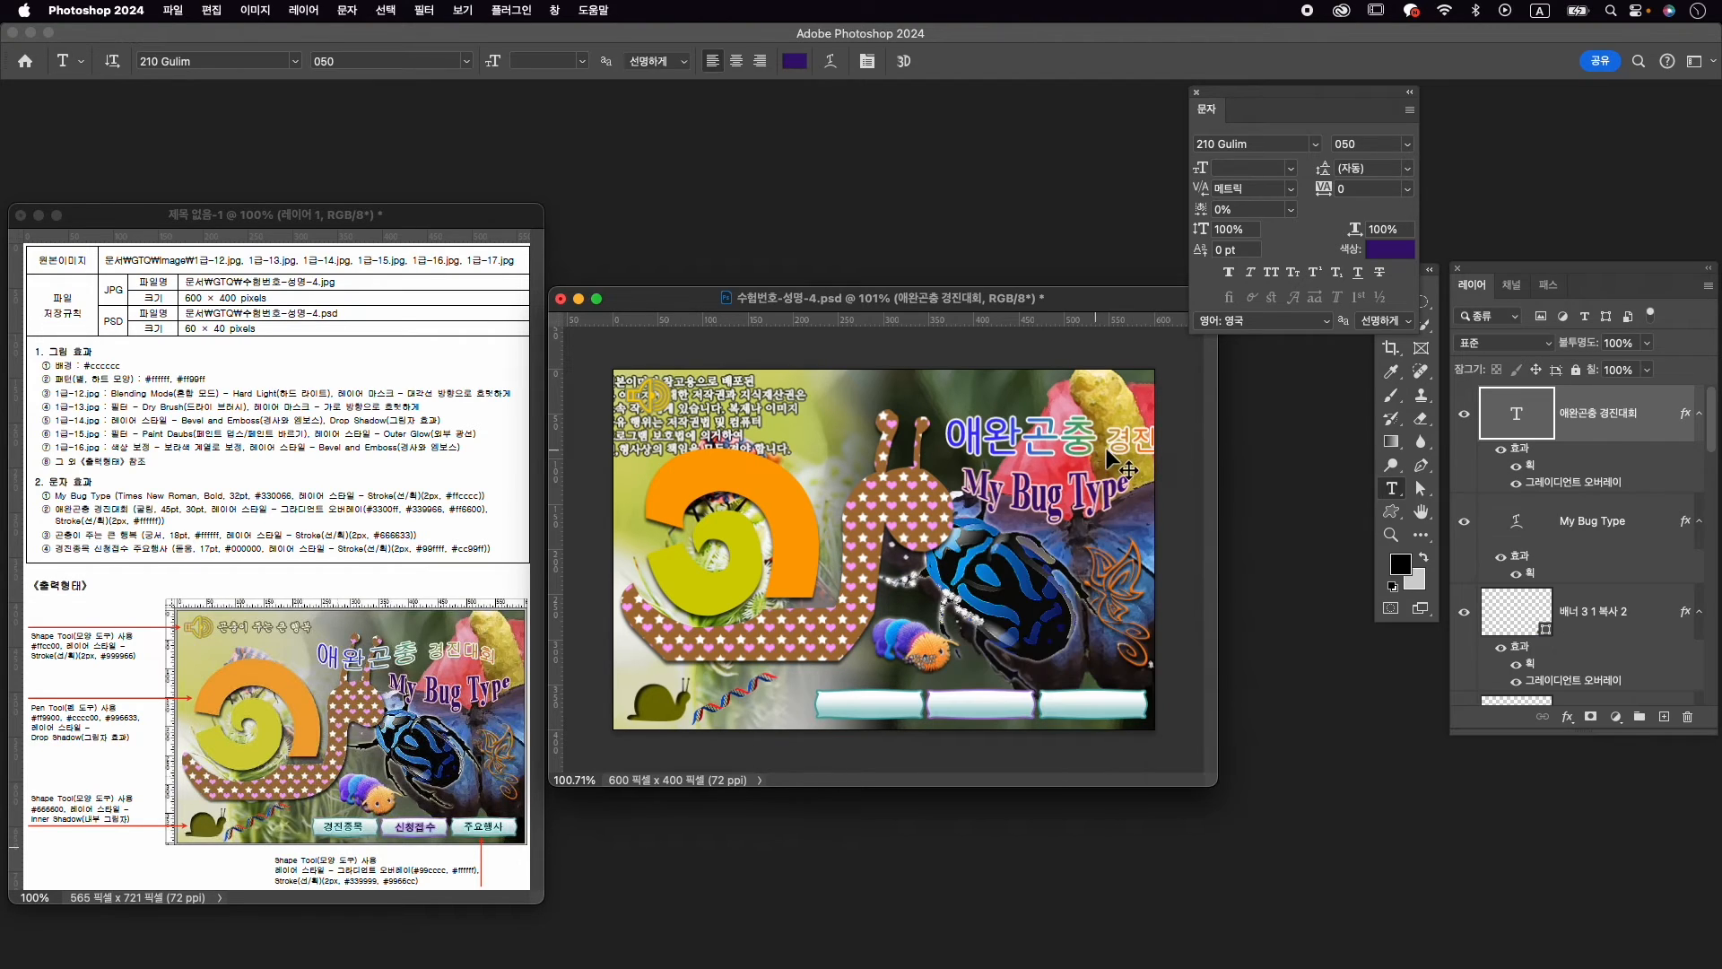
Move the "애완곤충 경진대회" title left until the whole text fits inside the canvas above "My Bug Type"
key("super+t")
left_click_drag(1116, 434, 1051, 435)
key("Return")
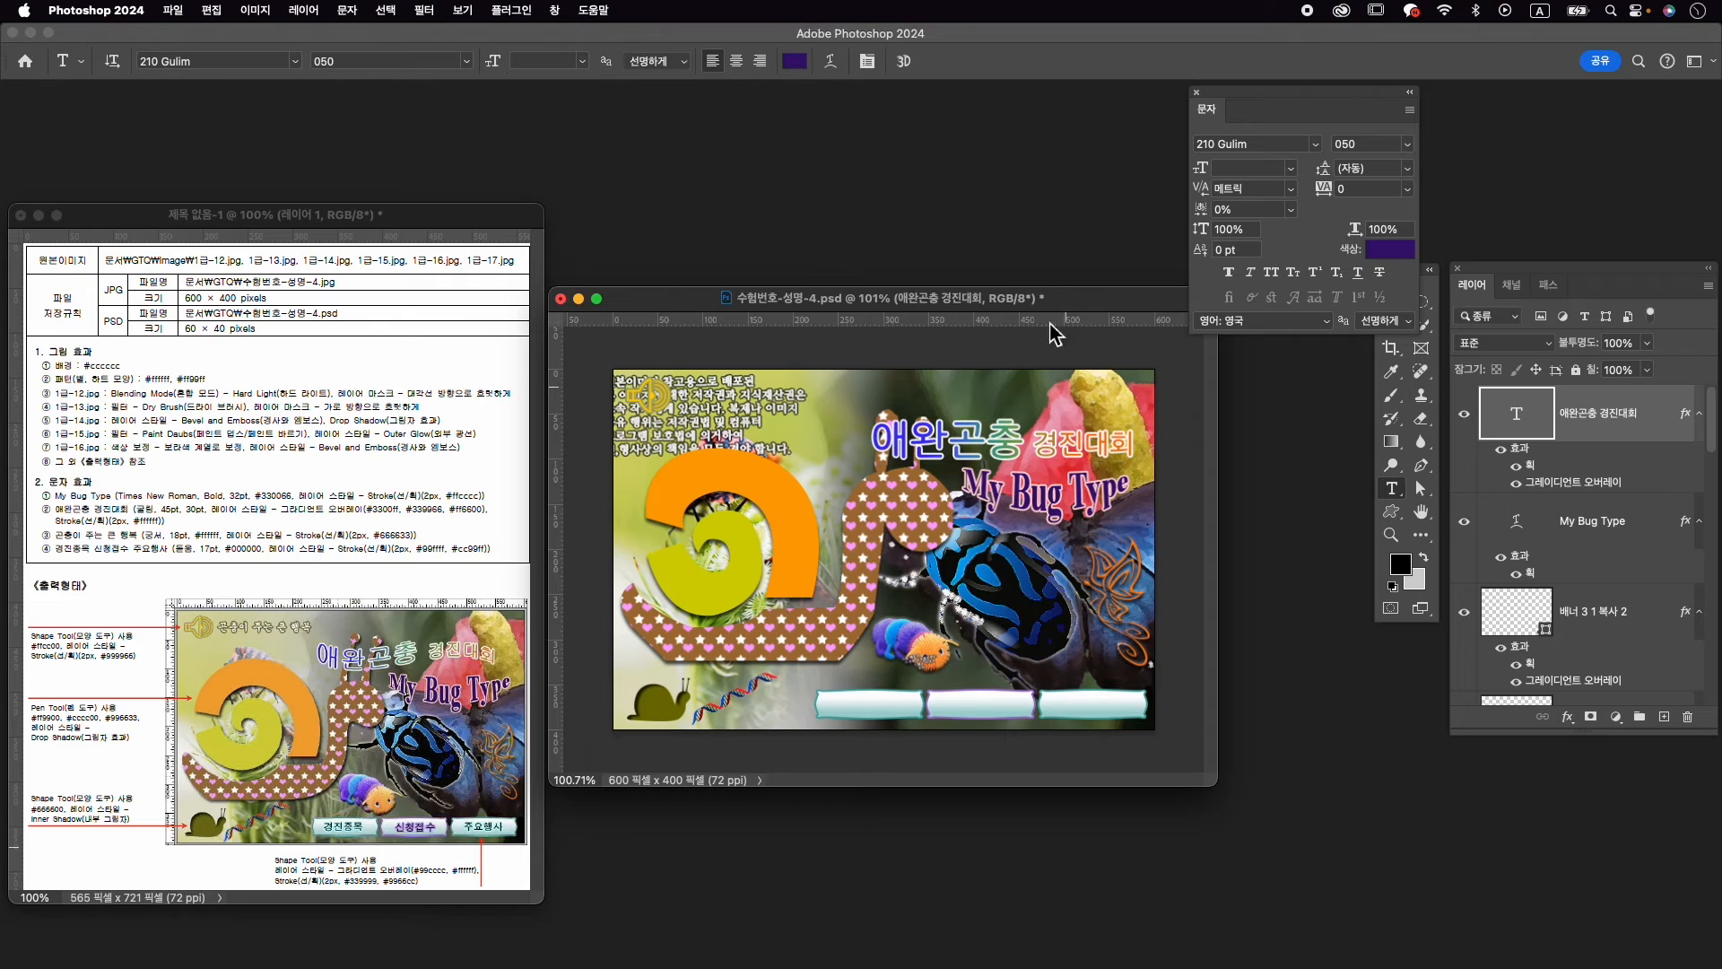
Warp the "애완곤충 경진대회" text with the horizontal Flag (깃발) style and a bend of -37%
left_click(831, 61)
left_click(1226, 187)
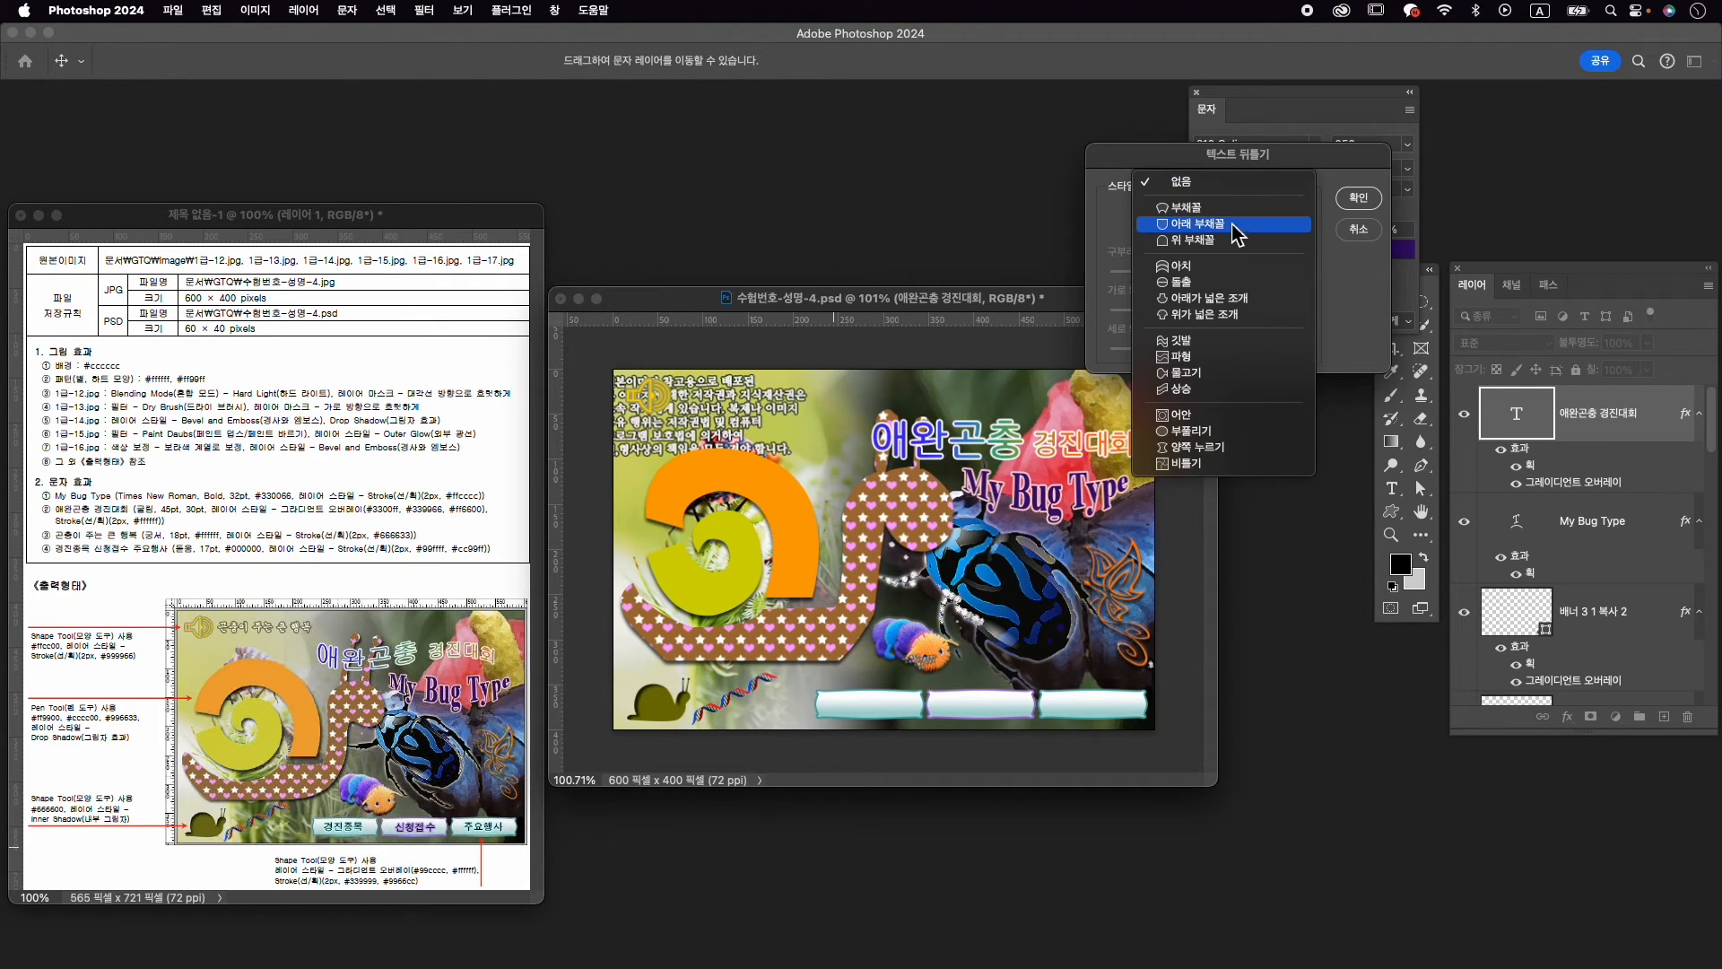
left_click(1260, 350)
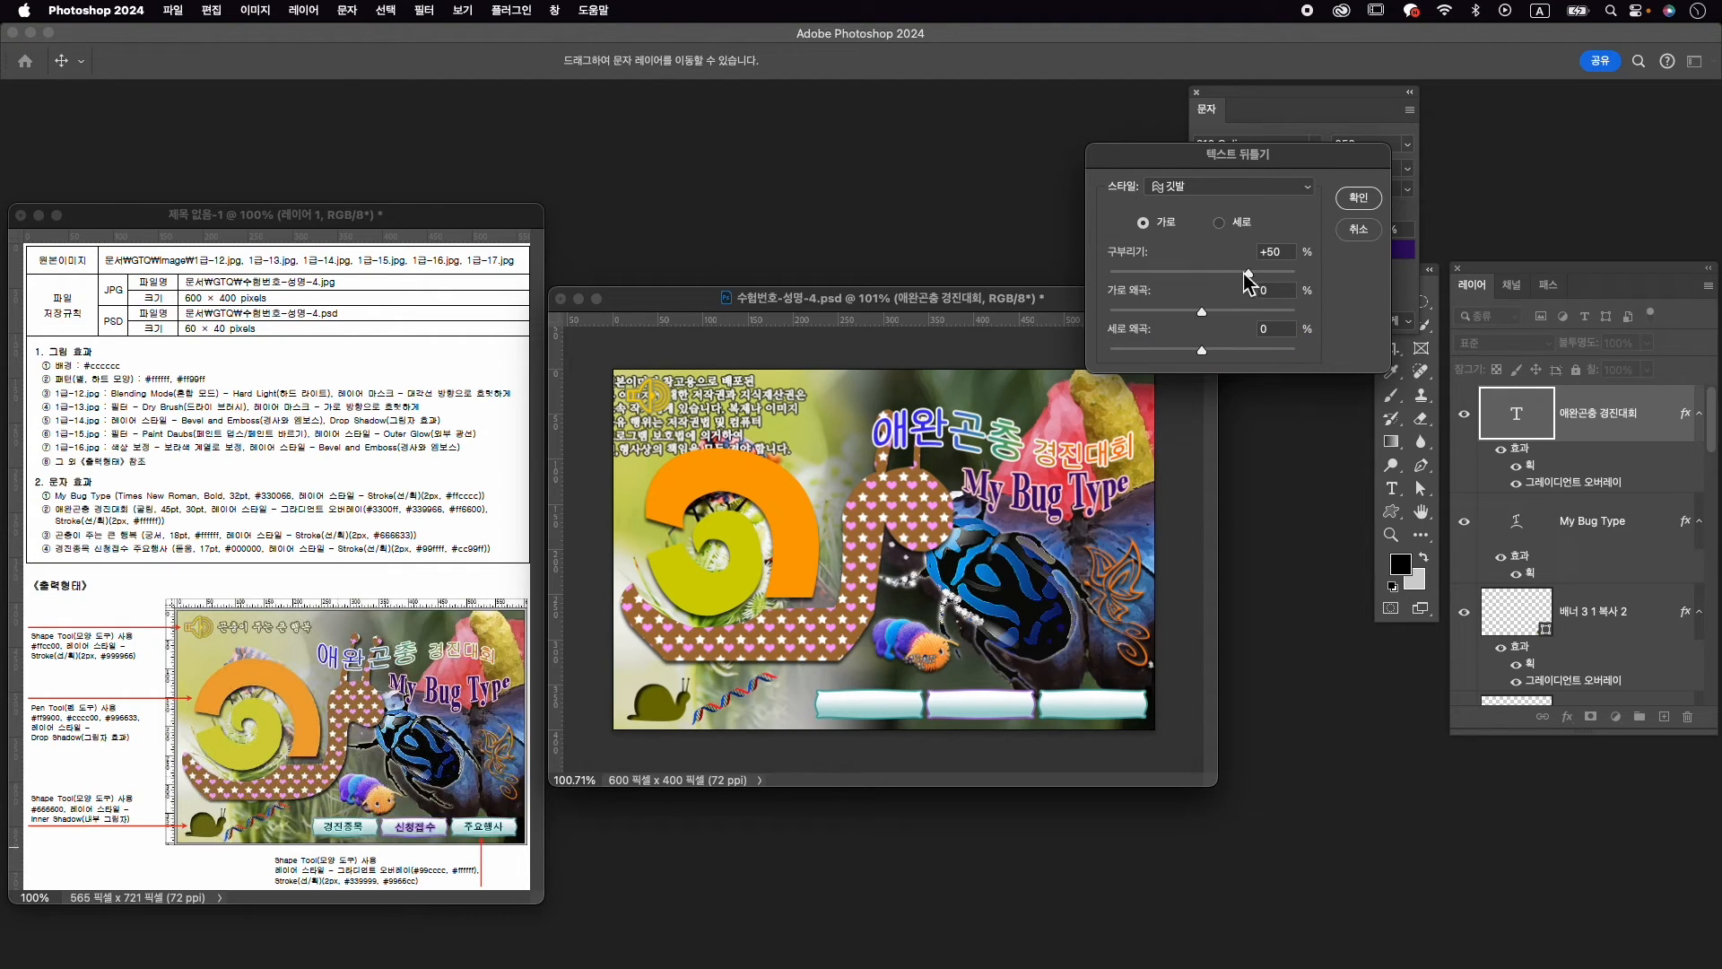
left_click_drag(1244, 273, 1170, 279)
left_click_drag(1170, 279, 1170, 279)
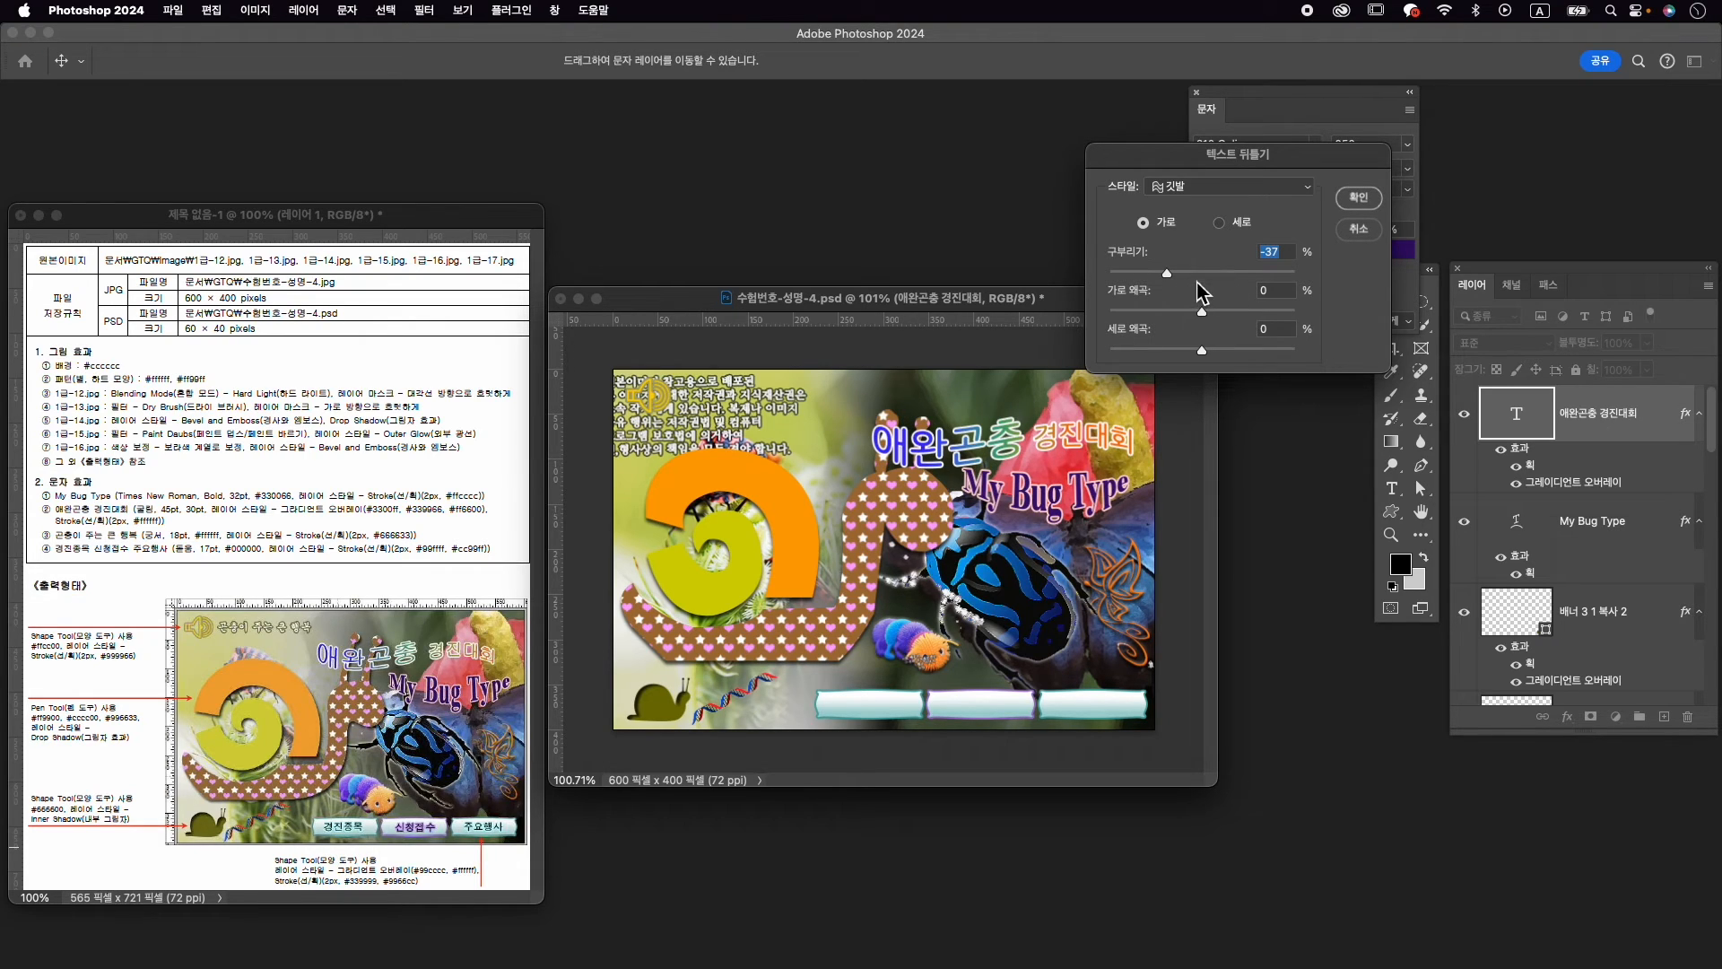
left_click_drag(1309, 165, 1303, 227)
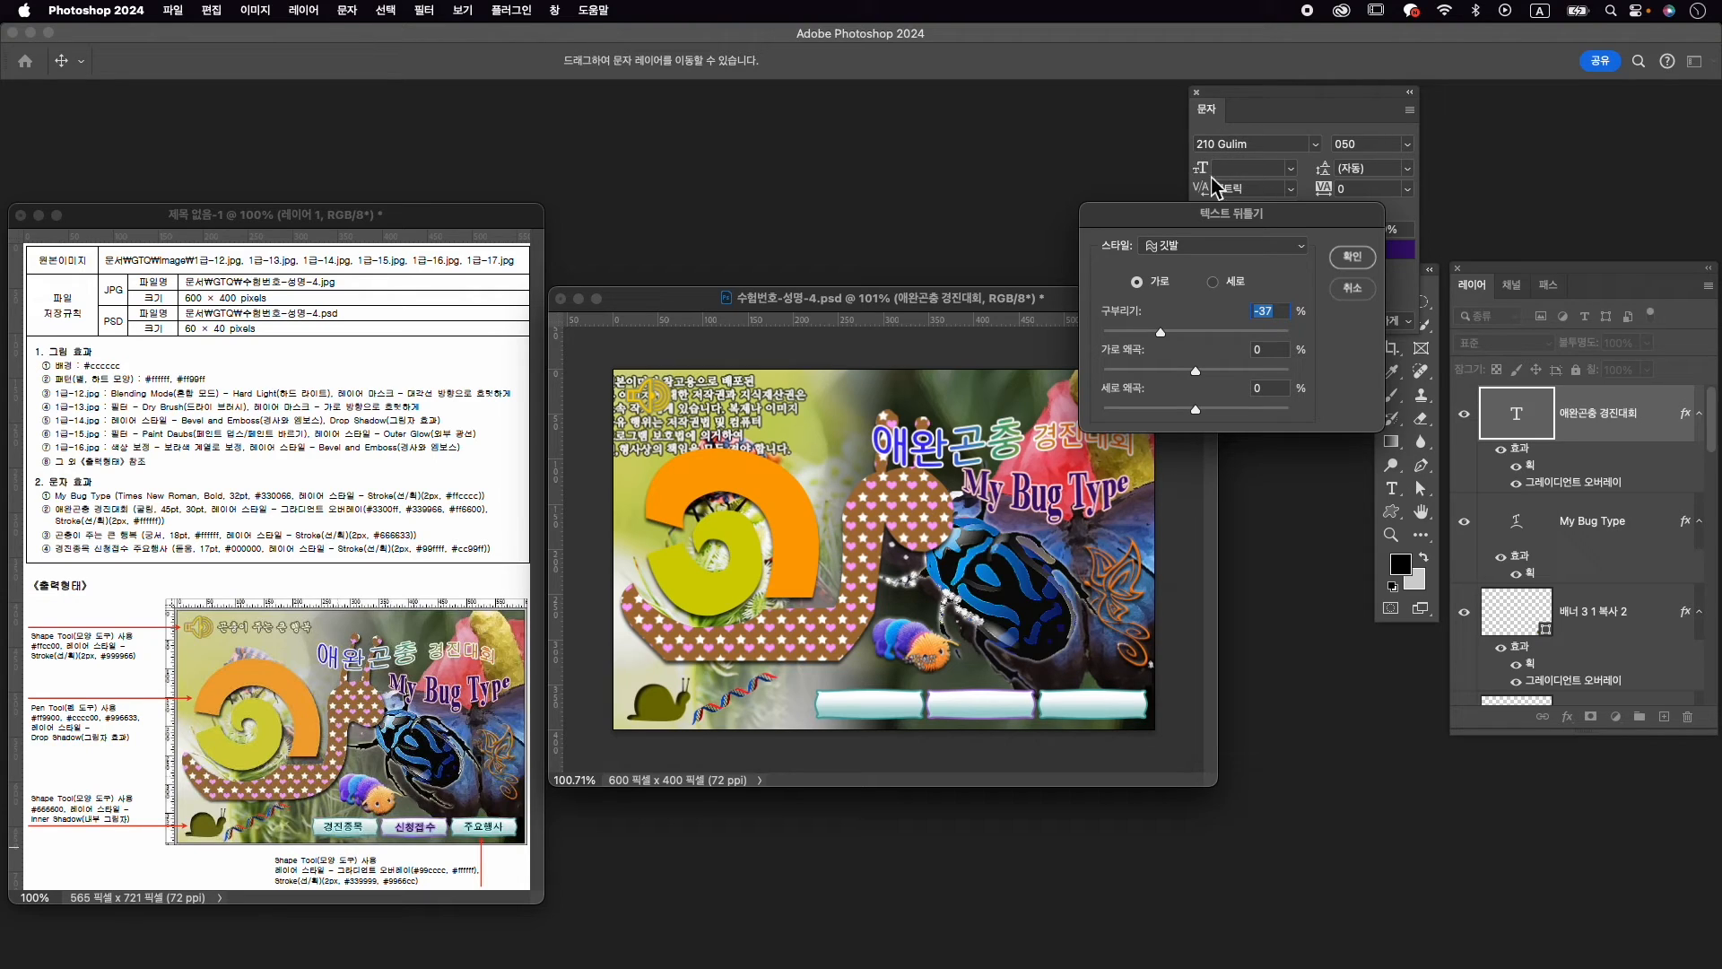
left_click(1352, 258)
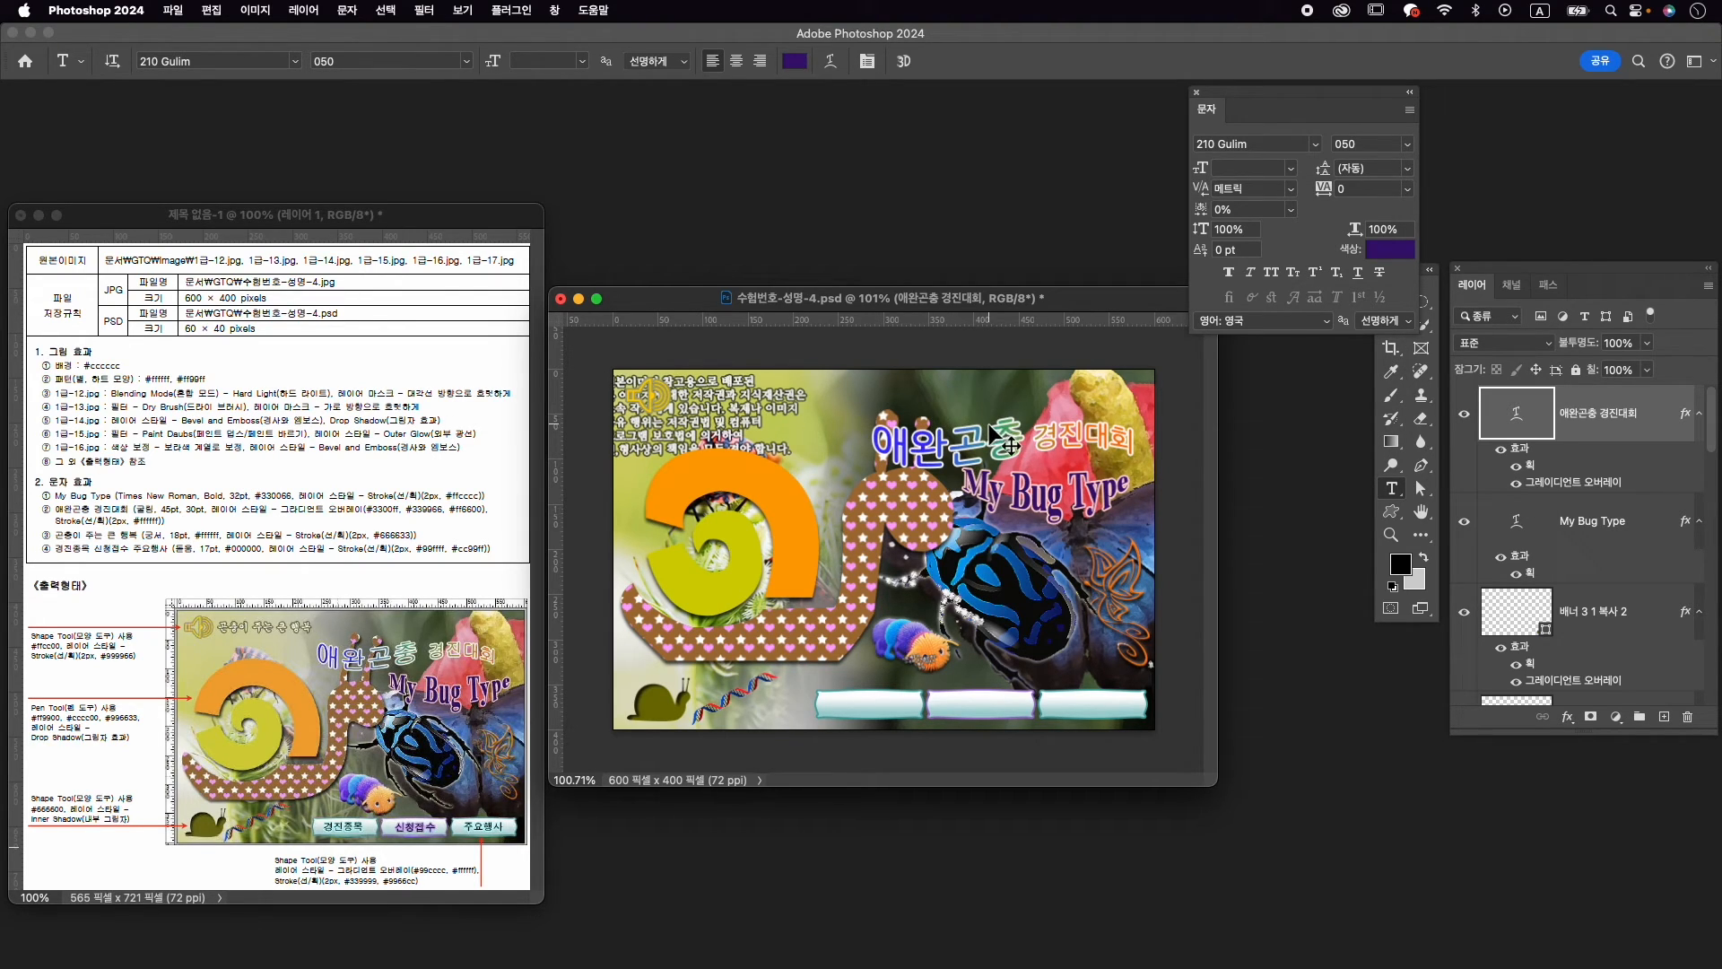
Shift the warped Korean title slightly up and further left to about X 408 px, Y 74 px
key("super+t")
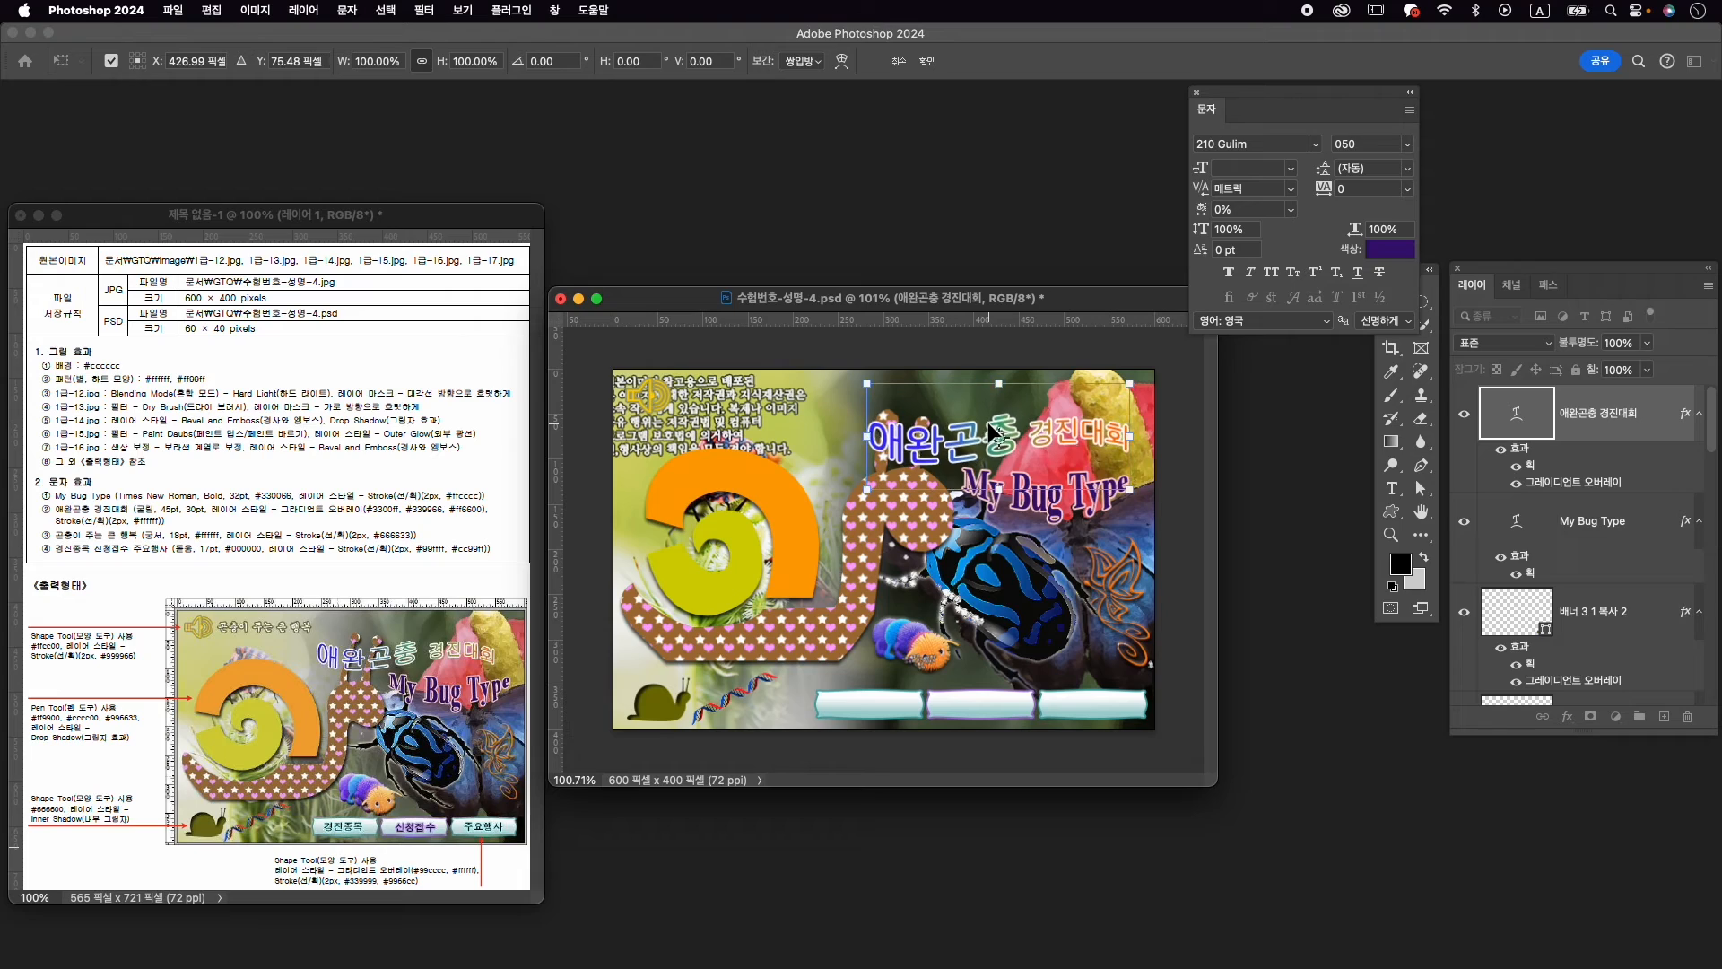
key("Left")
key("Left")
key("Up")
key("Left")
key("Left")
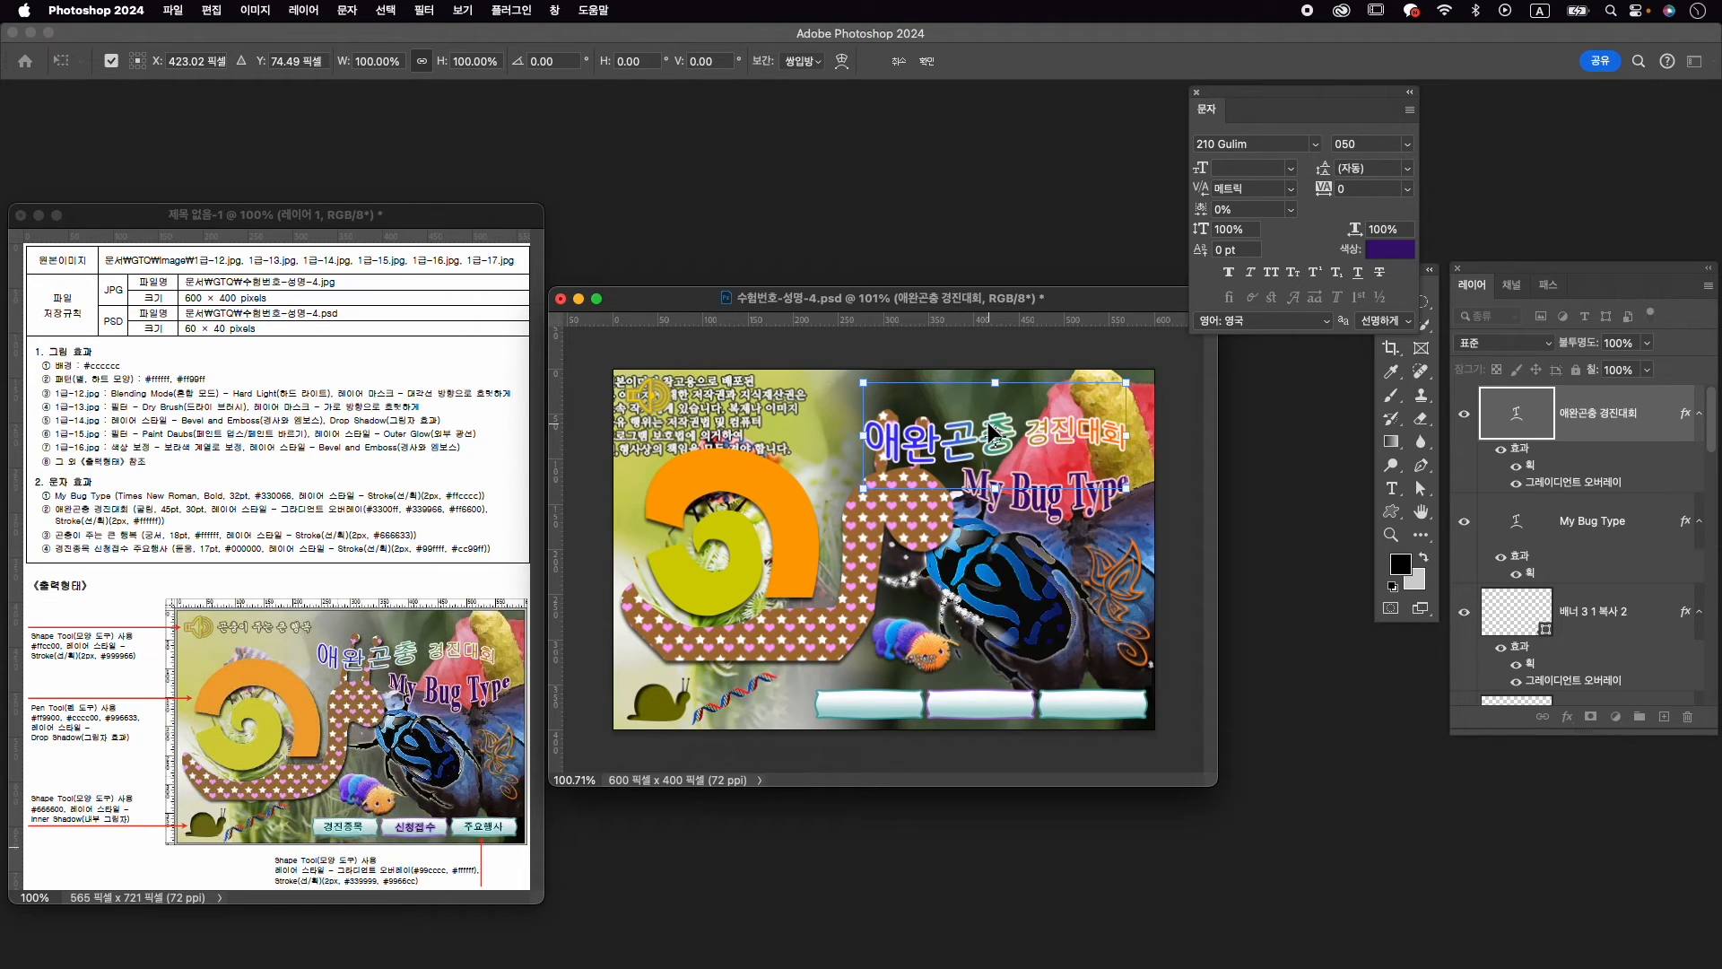
key("Left")
key("Left")
left_click_drag(1101, 427, 1084, 429)
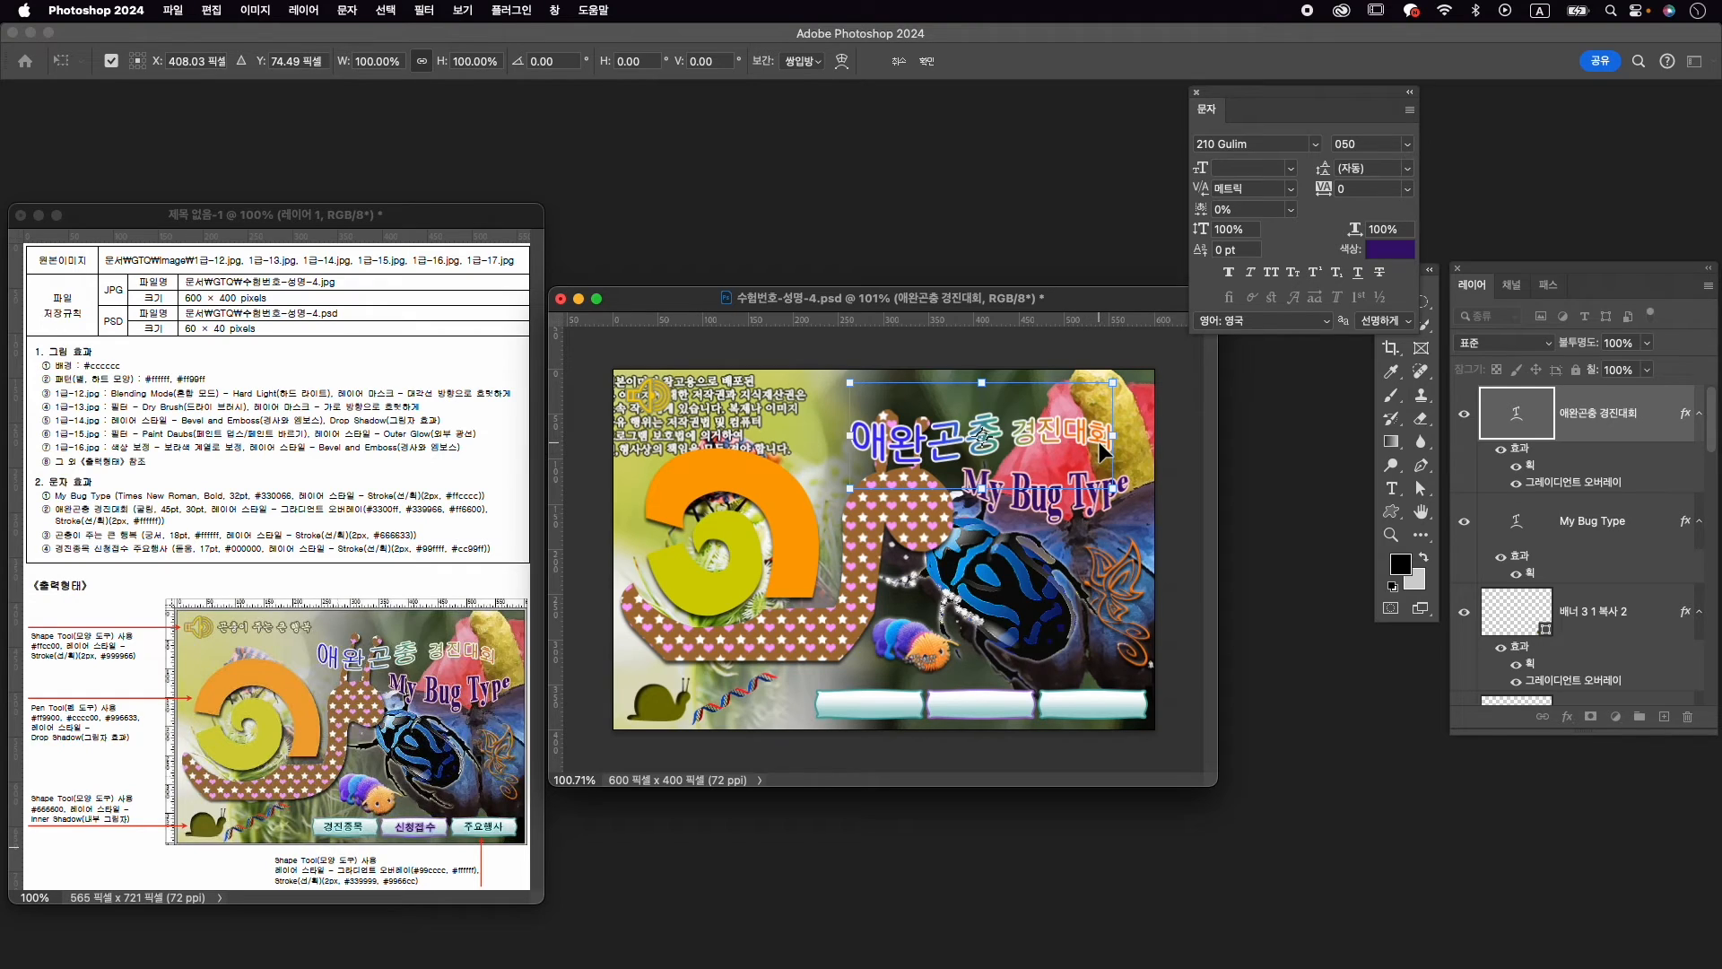
key("Return")
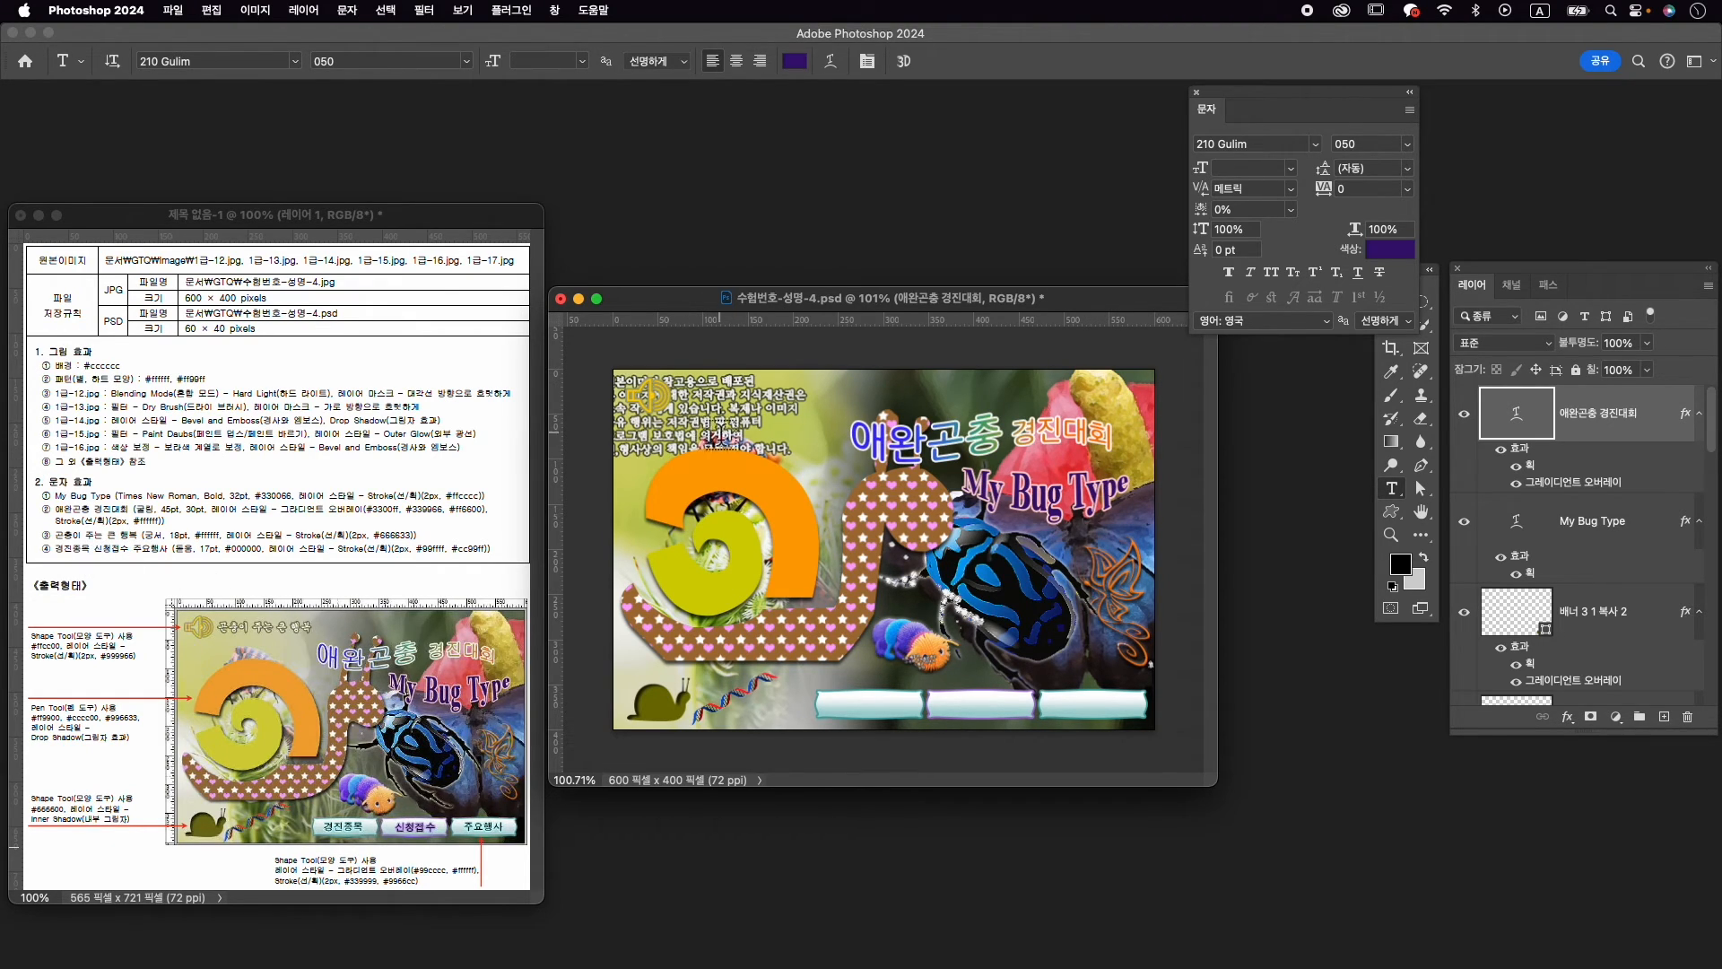
Add a new text layer reading "곤충이 주는 큰 행복" near the canvas's upper-left corner
left_click(689, 401)
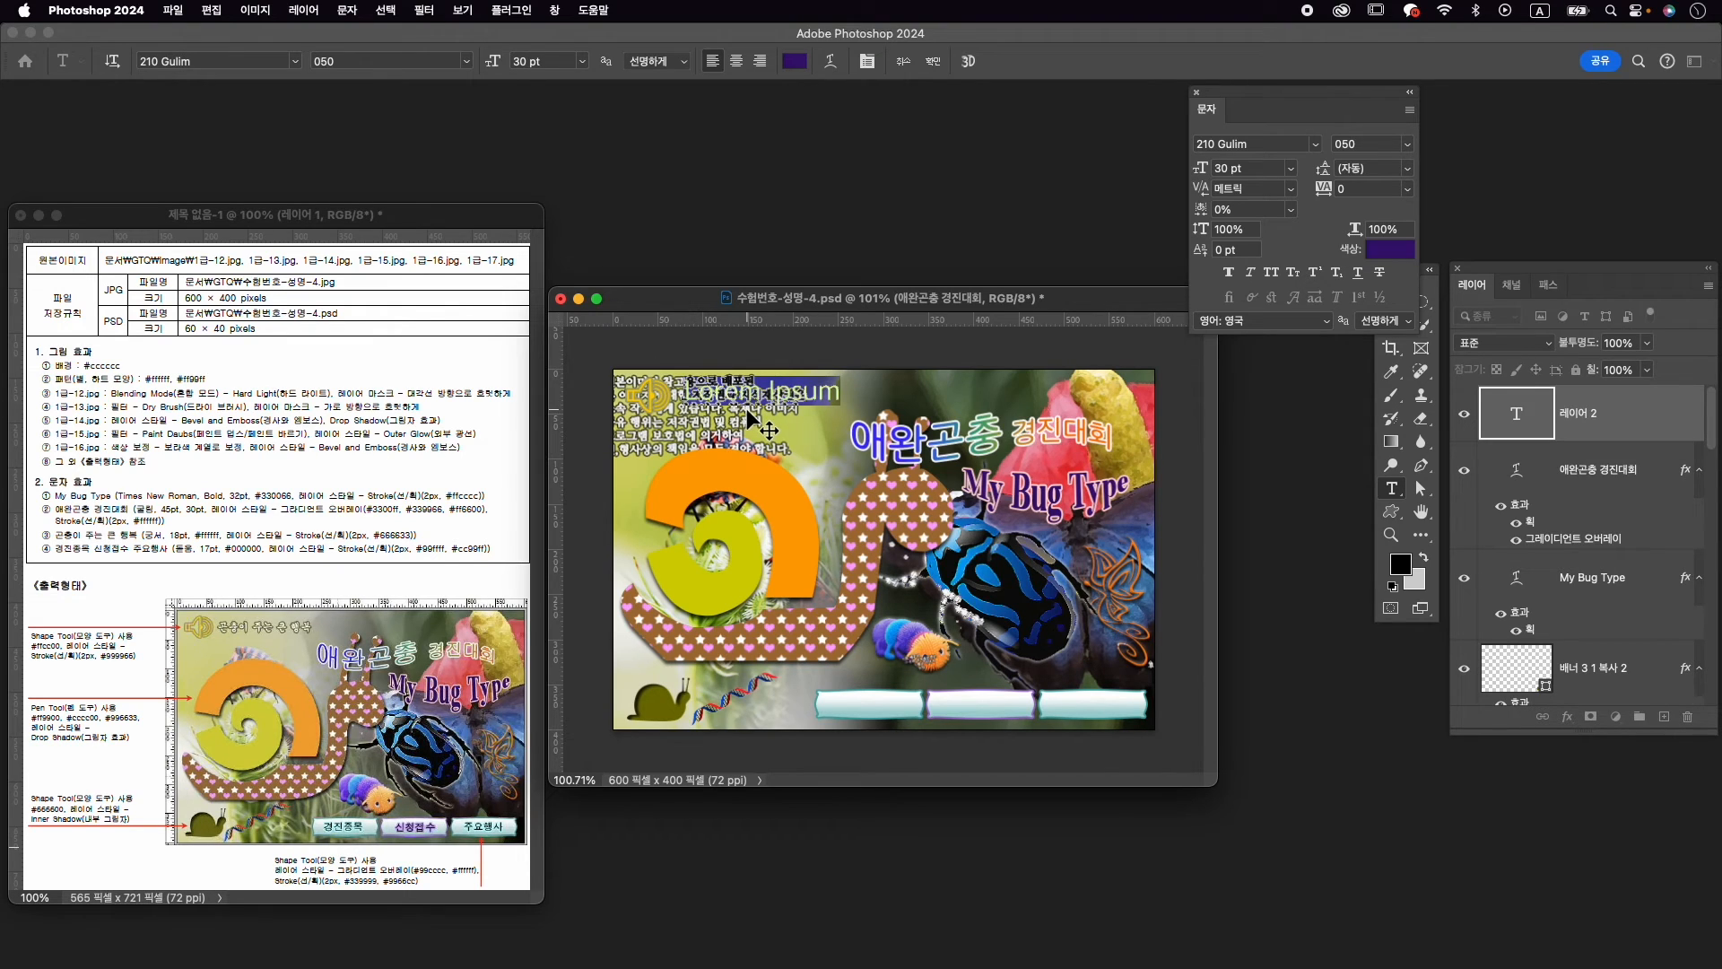
key("Caps_Lock")
type("고")
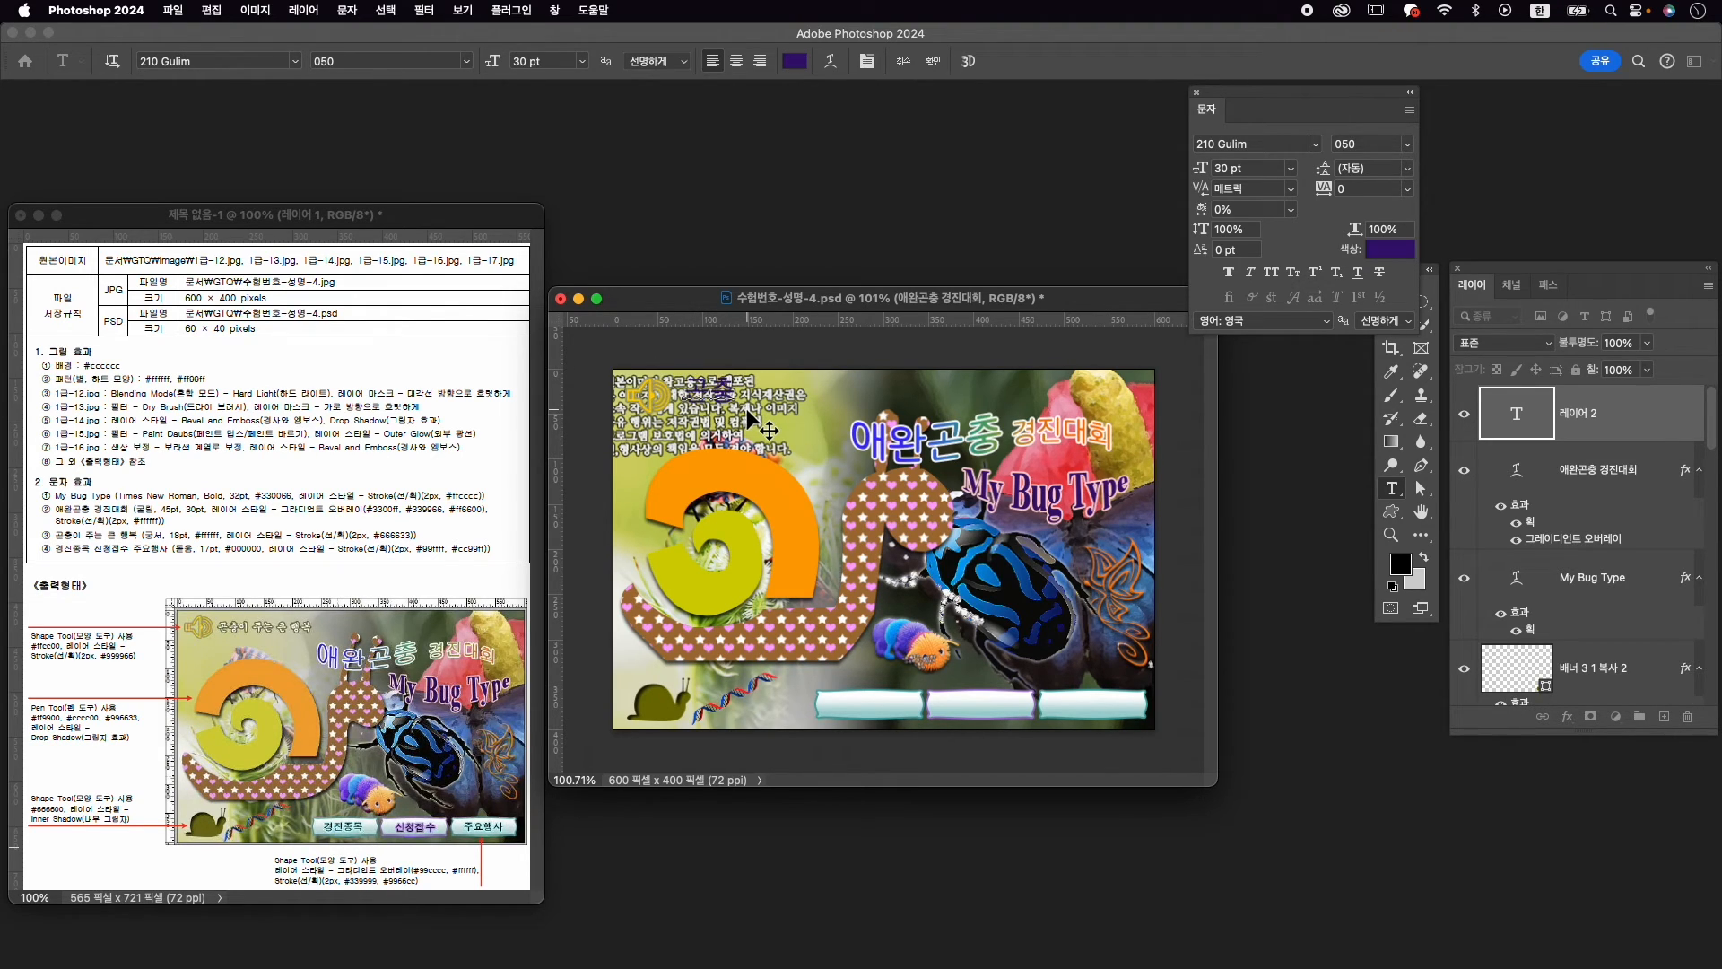
type("ㄴ충이 주는 큰 해")
type("ㅇ복")
Change the font of the whole "곤충이 주는 큰 행복" text to GungSeo Regular
key("super+a")
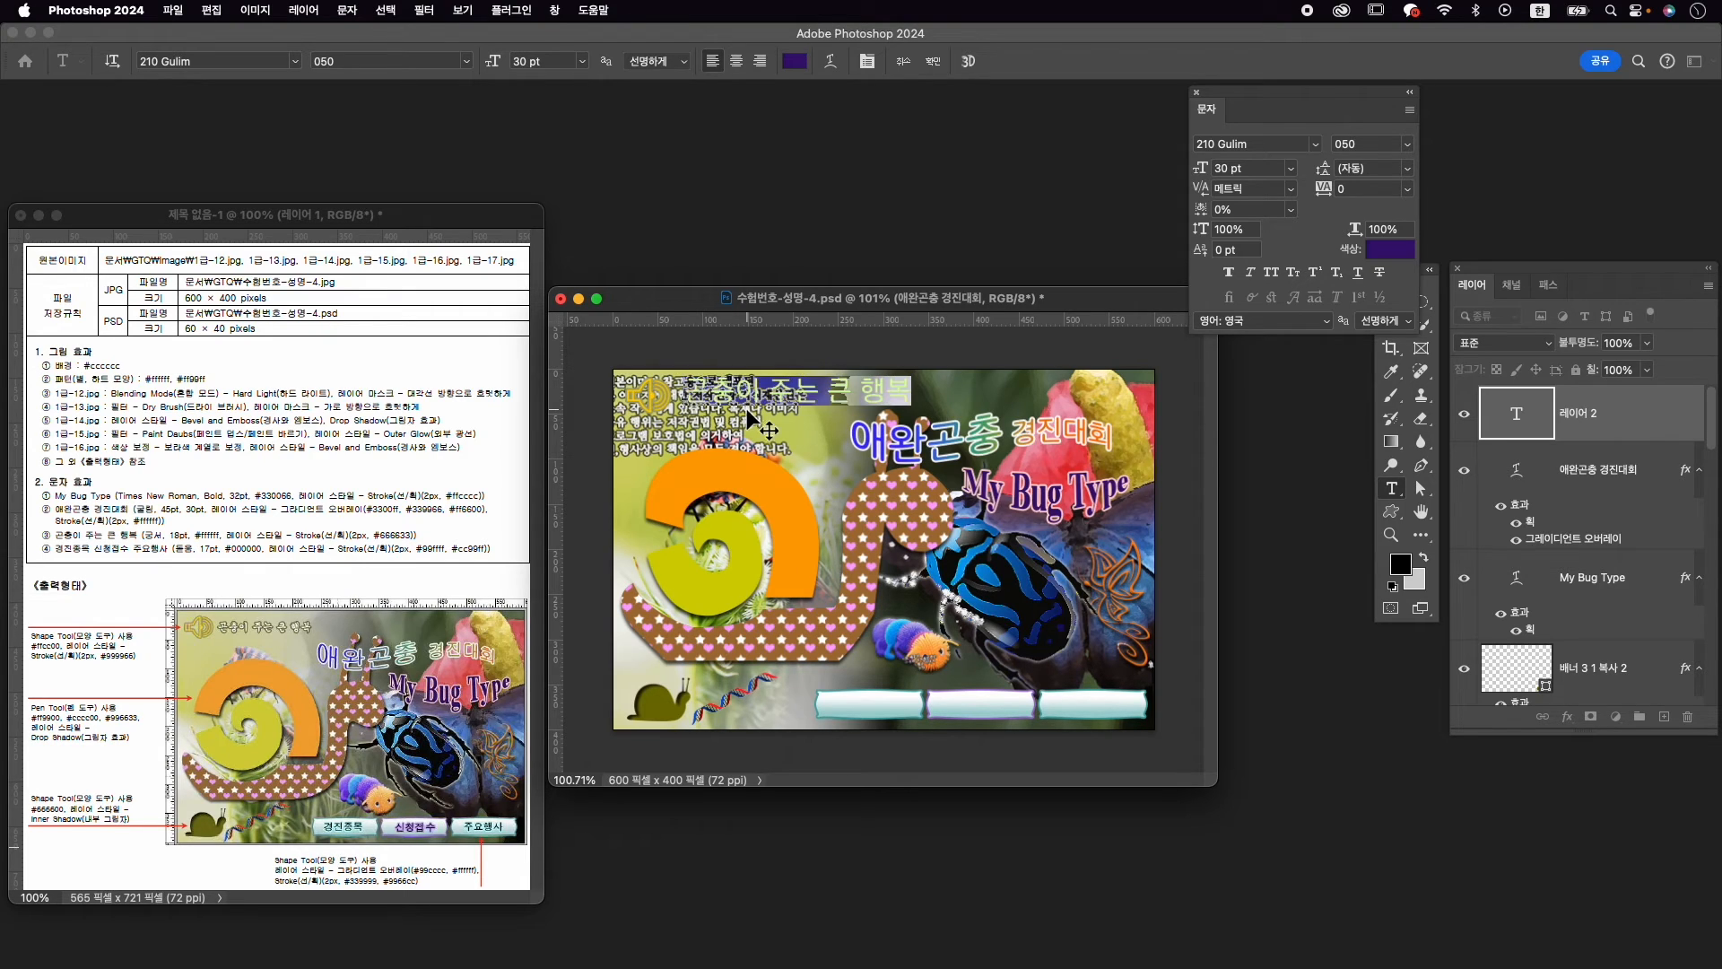
left_click(1268, 144)
key("Caps_Lock")
type("gung")
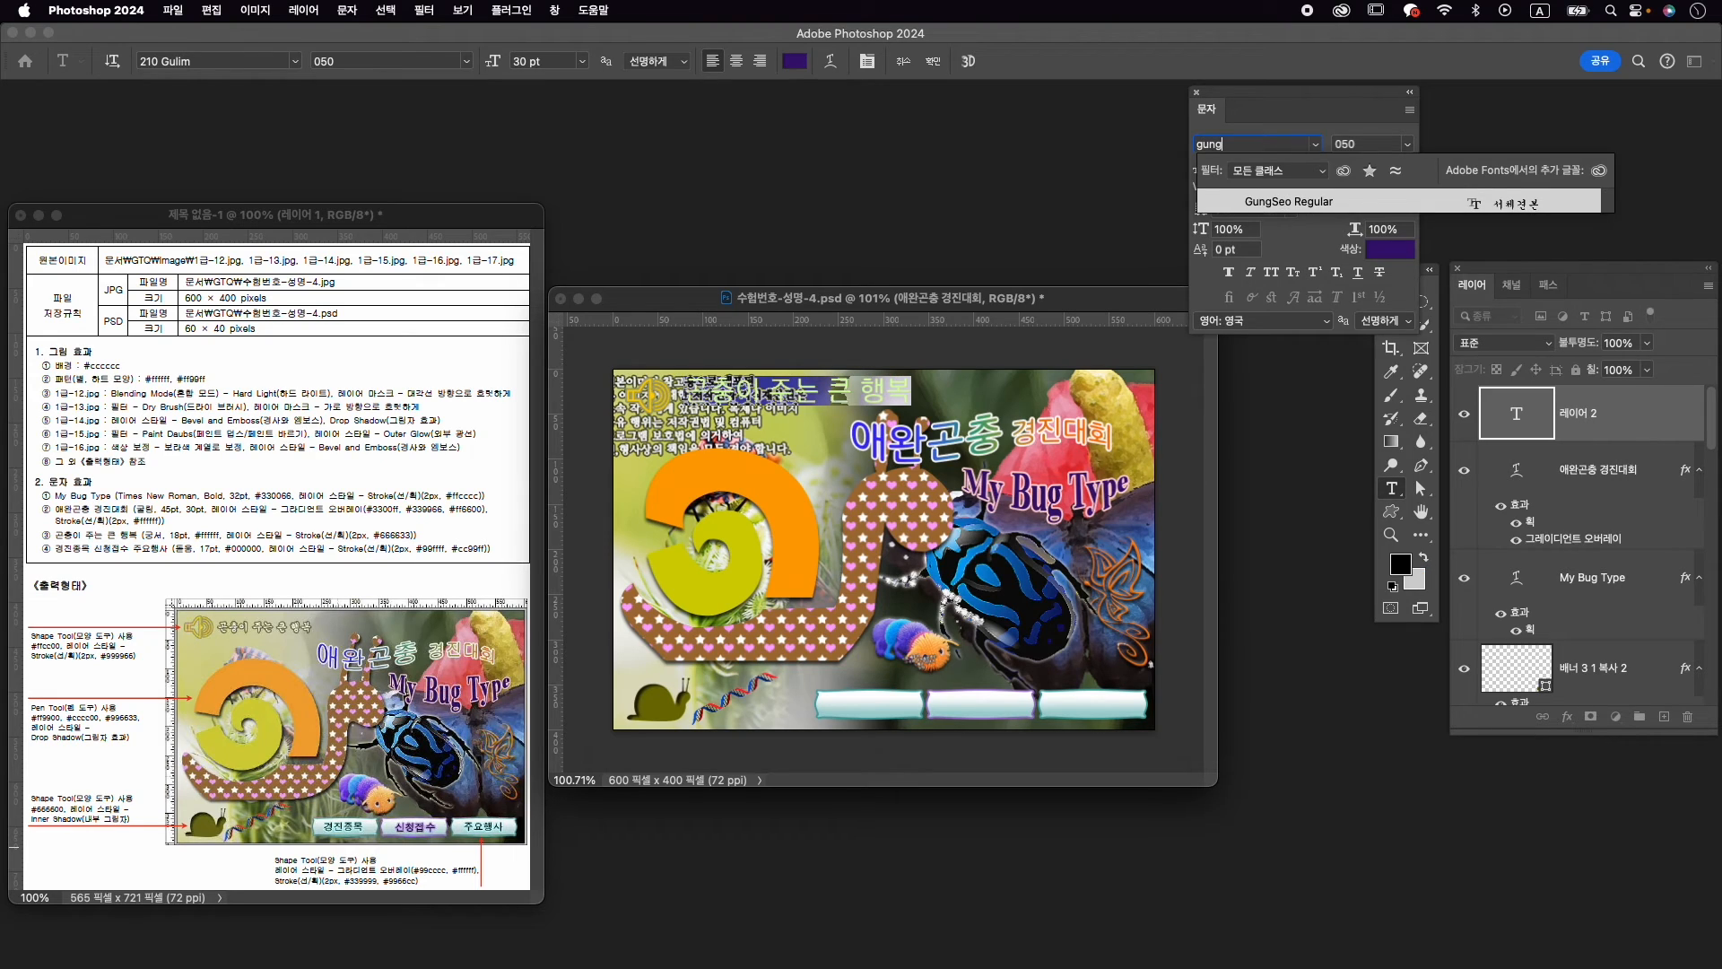
key("Return")
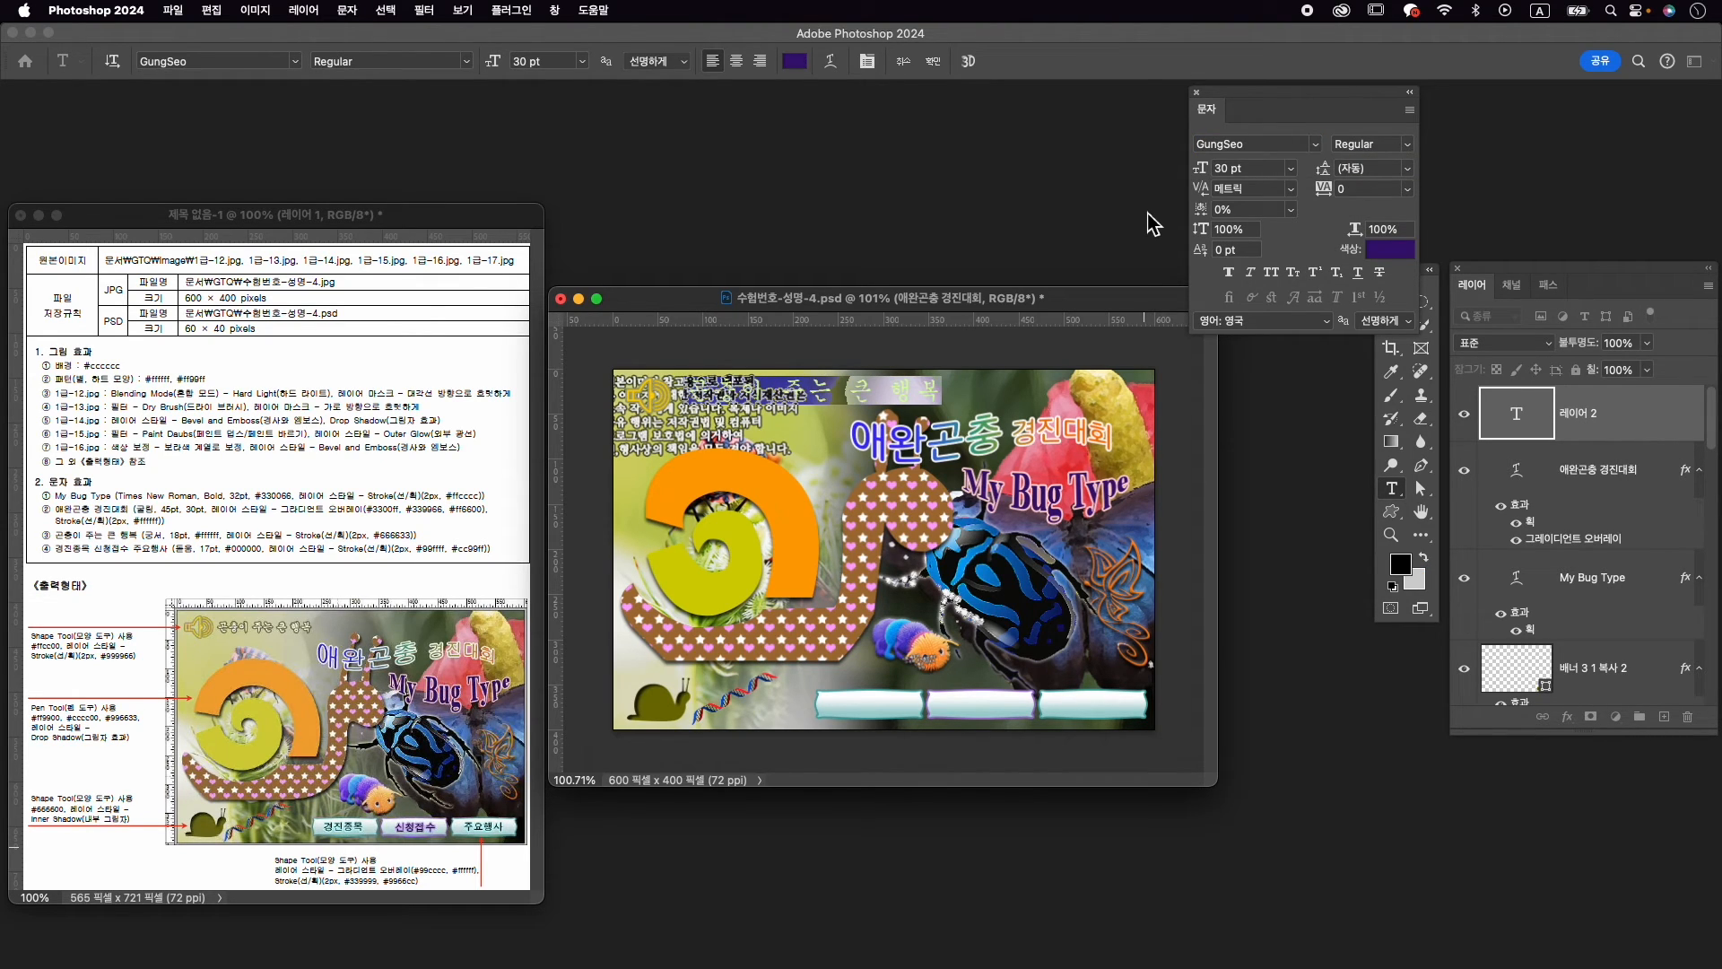
Set the "곤충이 주는 큰 행복" text to 18 pt with white (#ffffff) fill and commit it
left_click(1231, 171)
type("18")
key("Return")
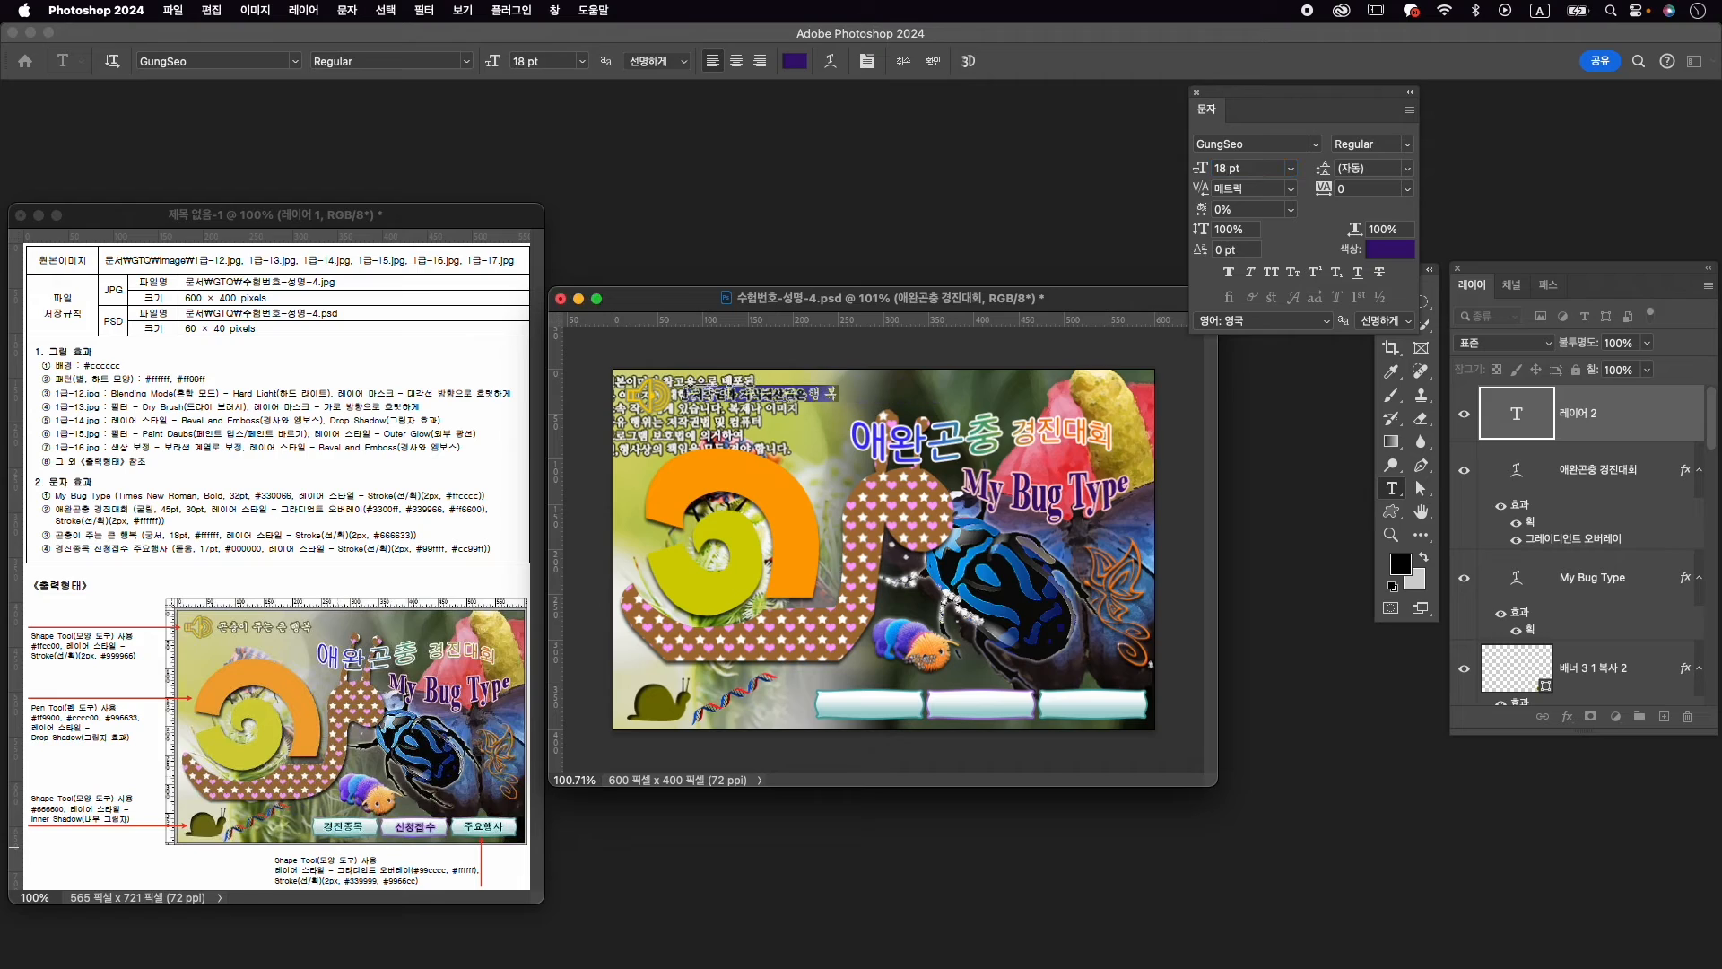
left_click(1374, 253)
left_click_drag(698, 353, 599, 328)
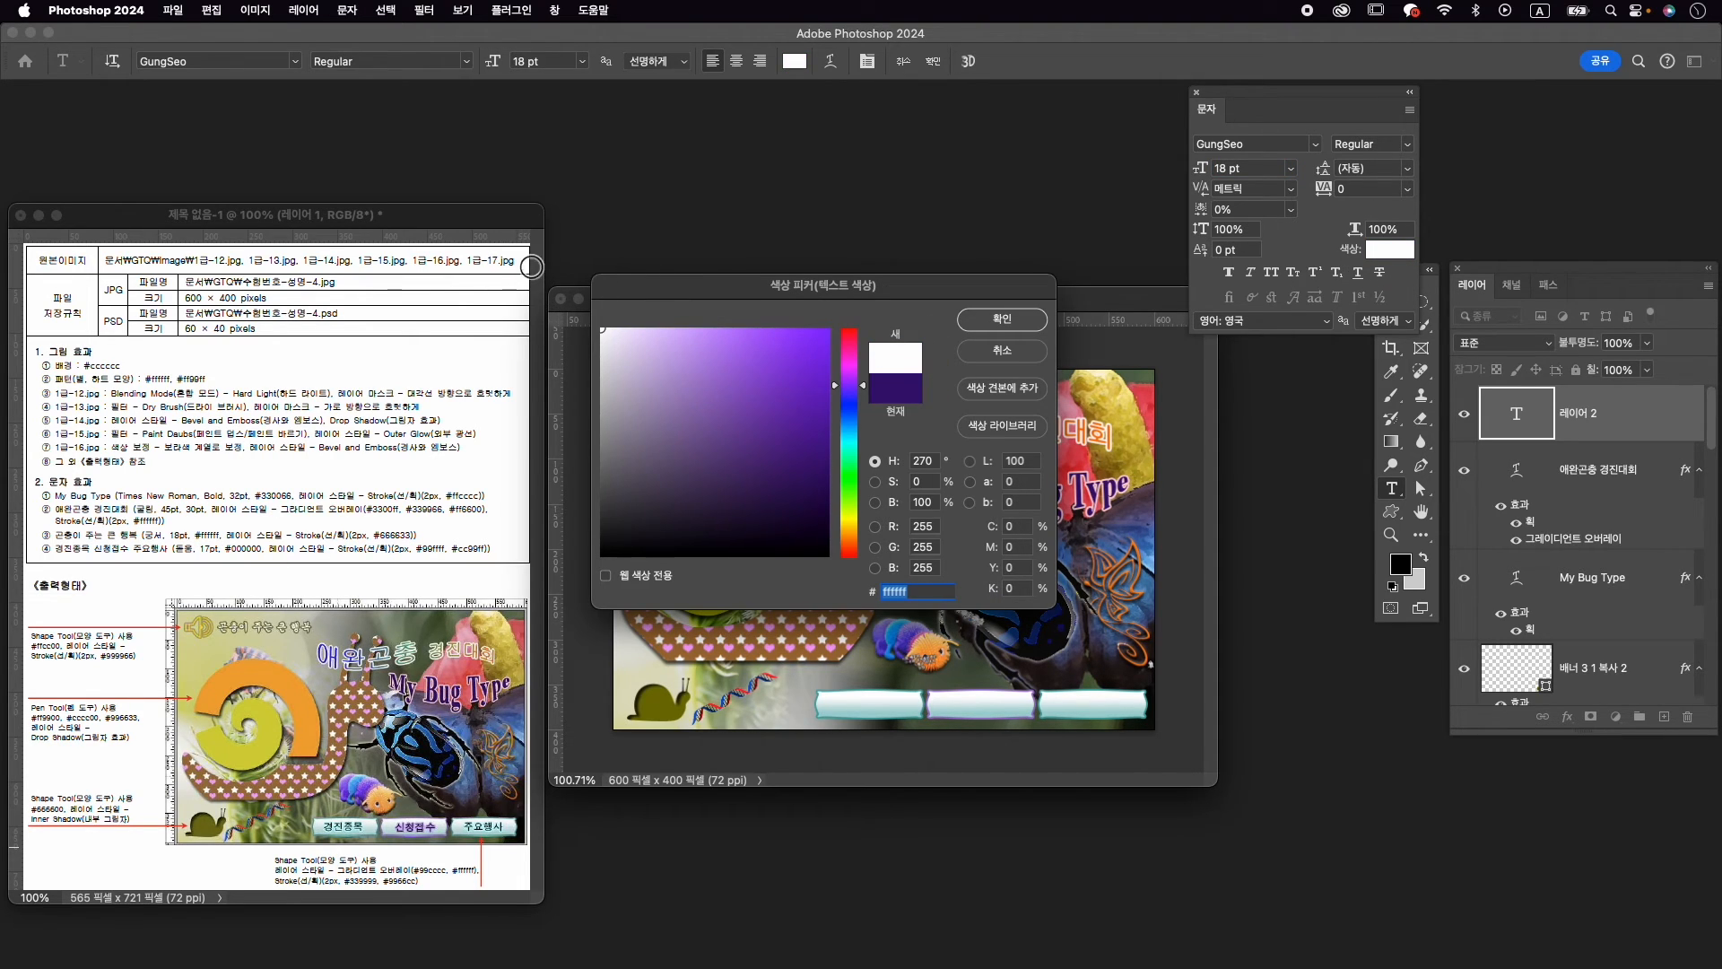
left_click(1002, 325)
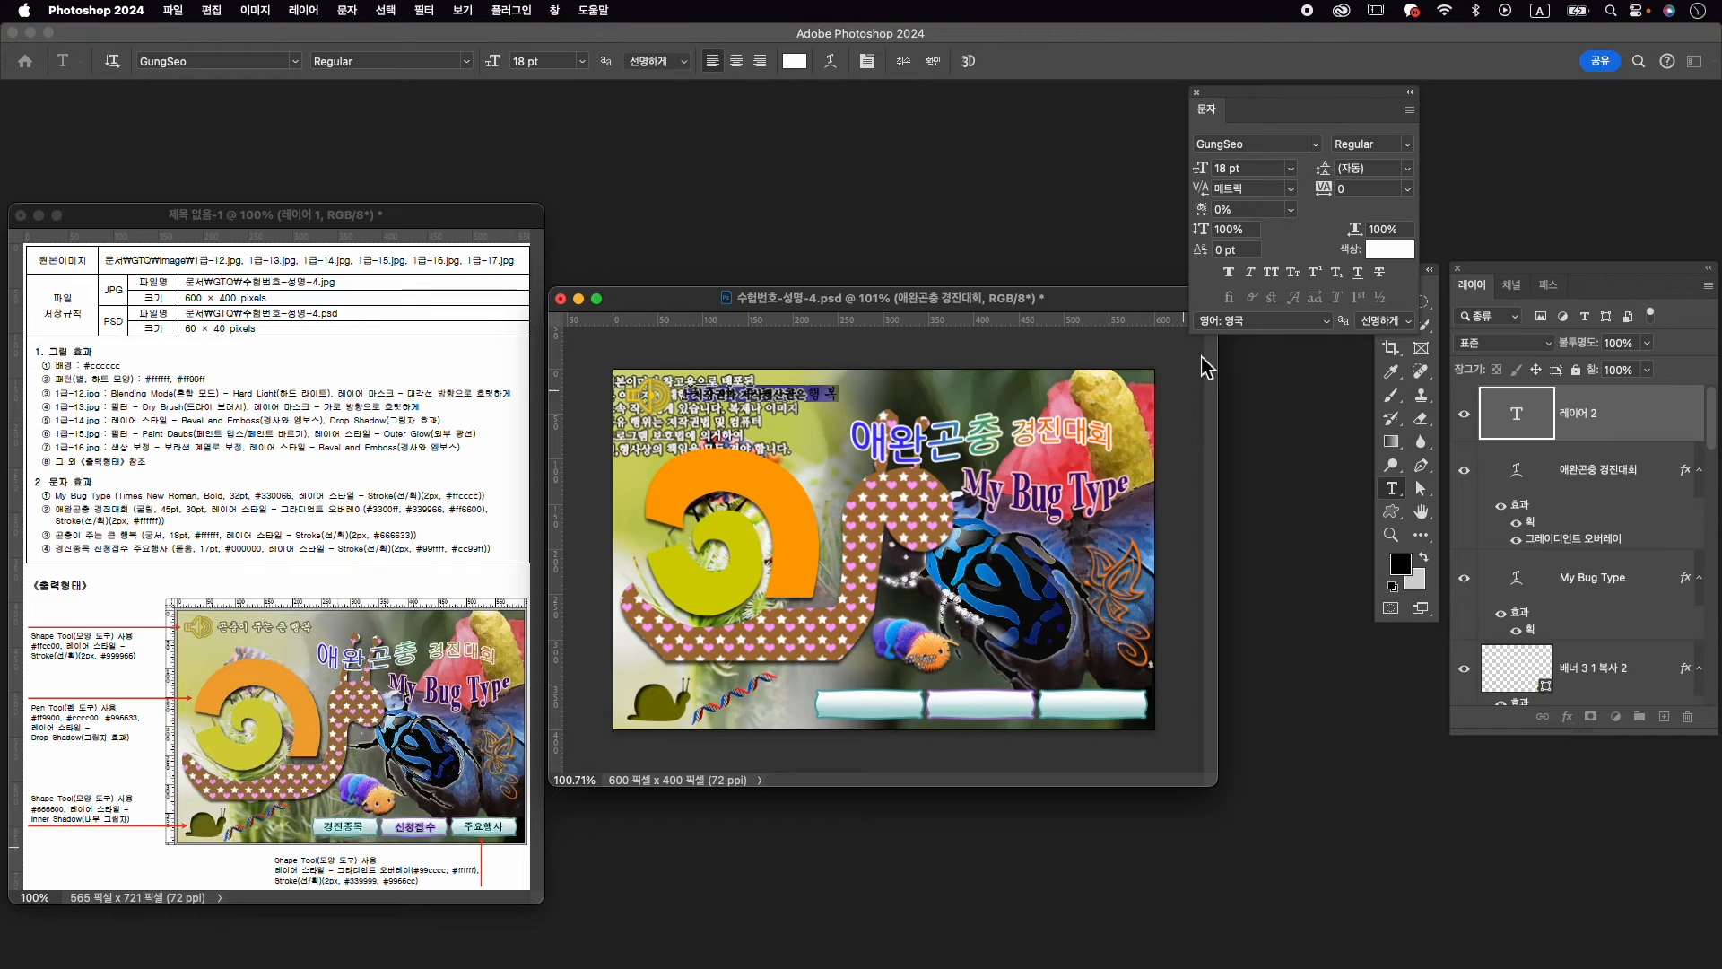
left_click(933, 61)
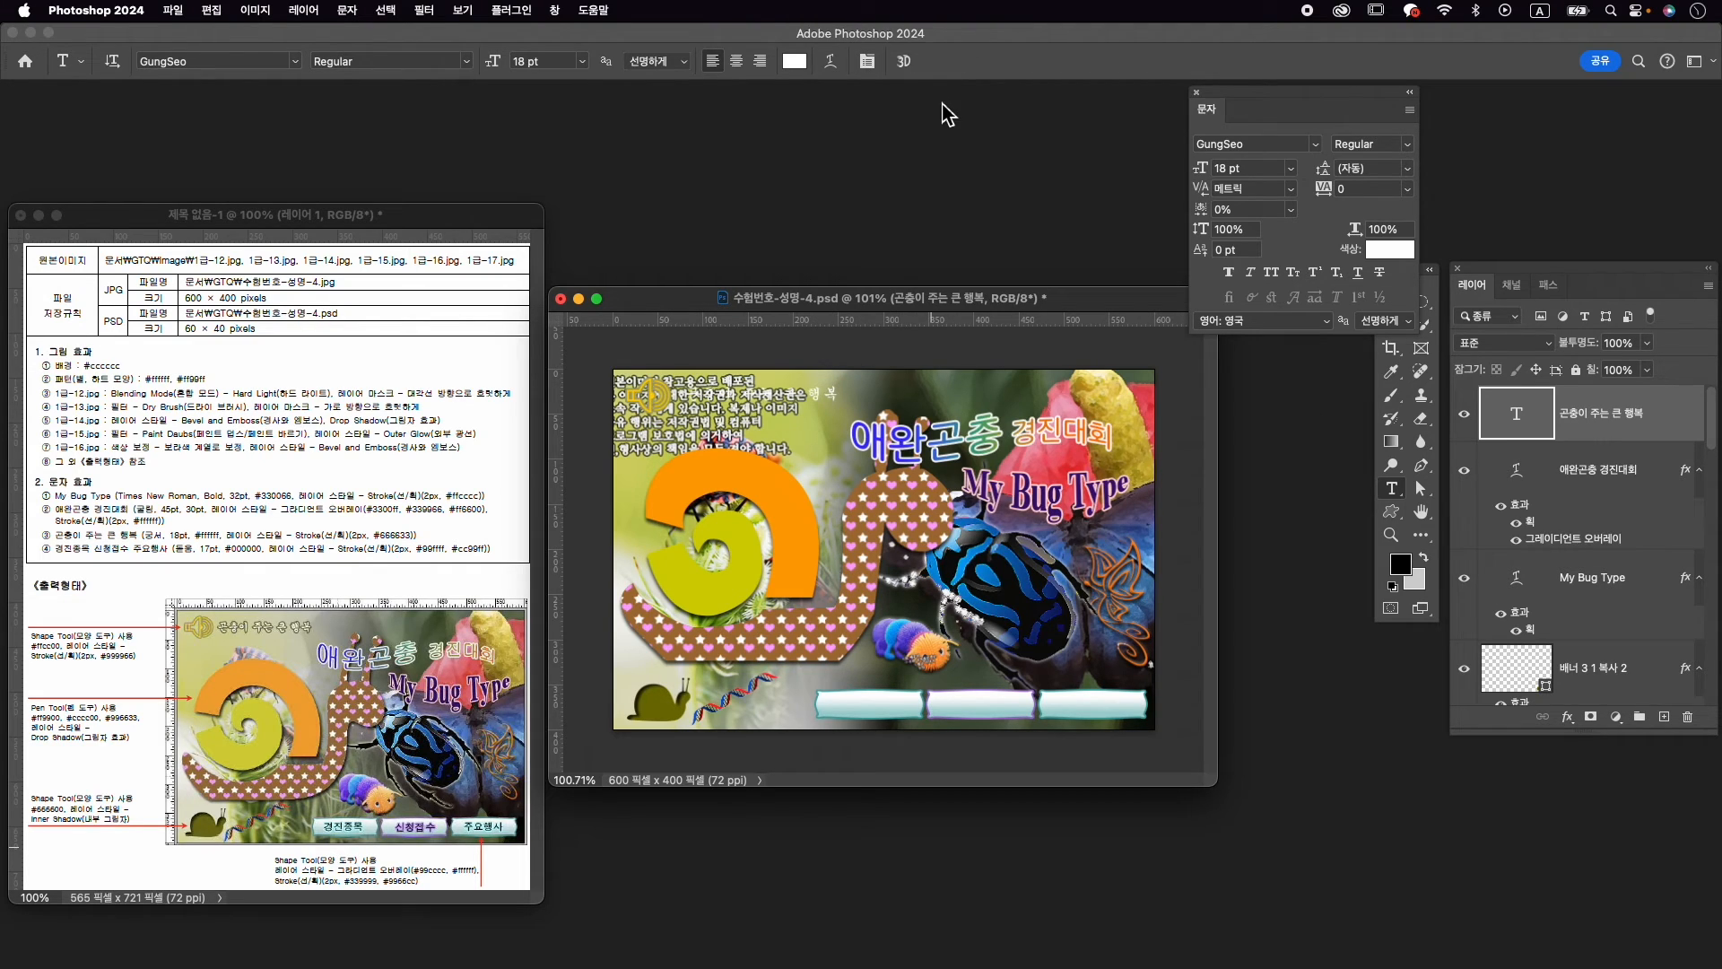
Add a 2 px outside stroke in #666633 to the "곤충이 주는 큰 행복" text layer
left_click(1567, 718)
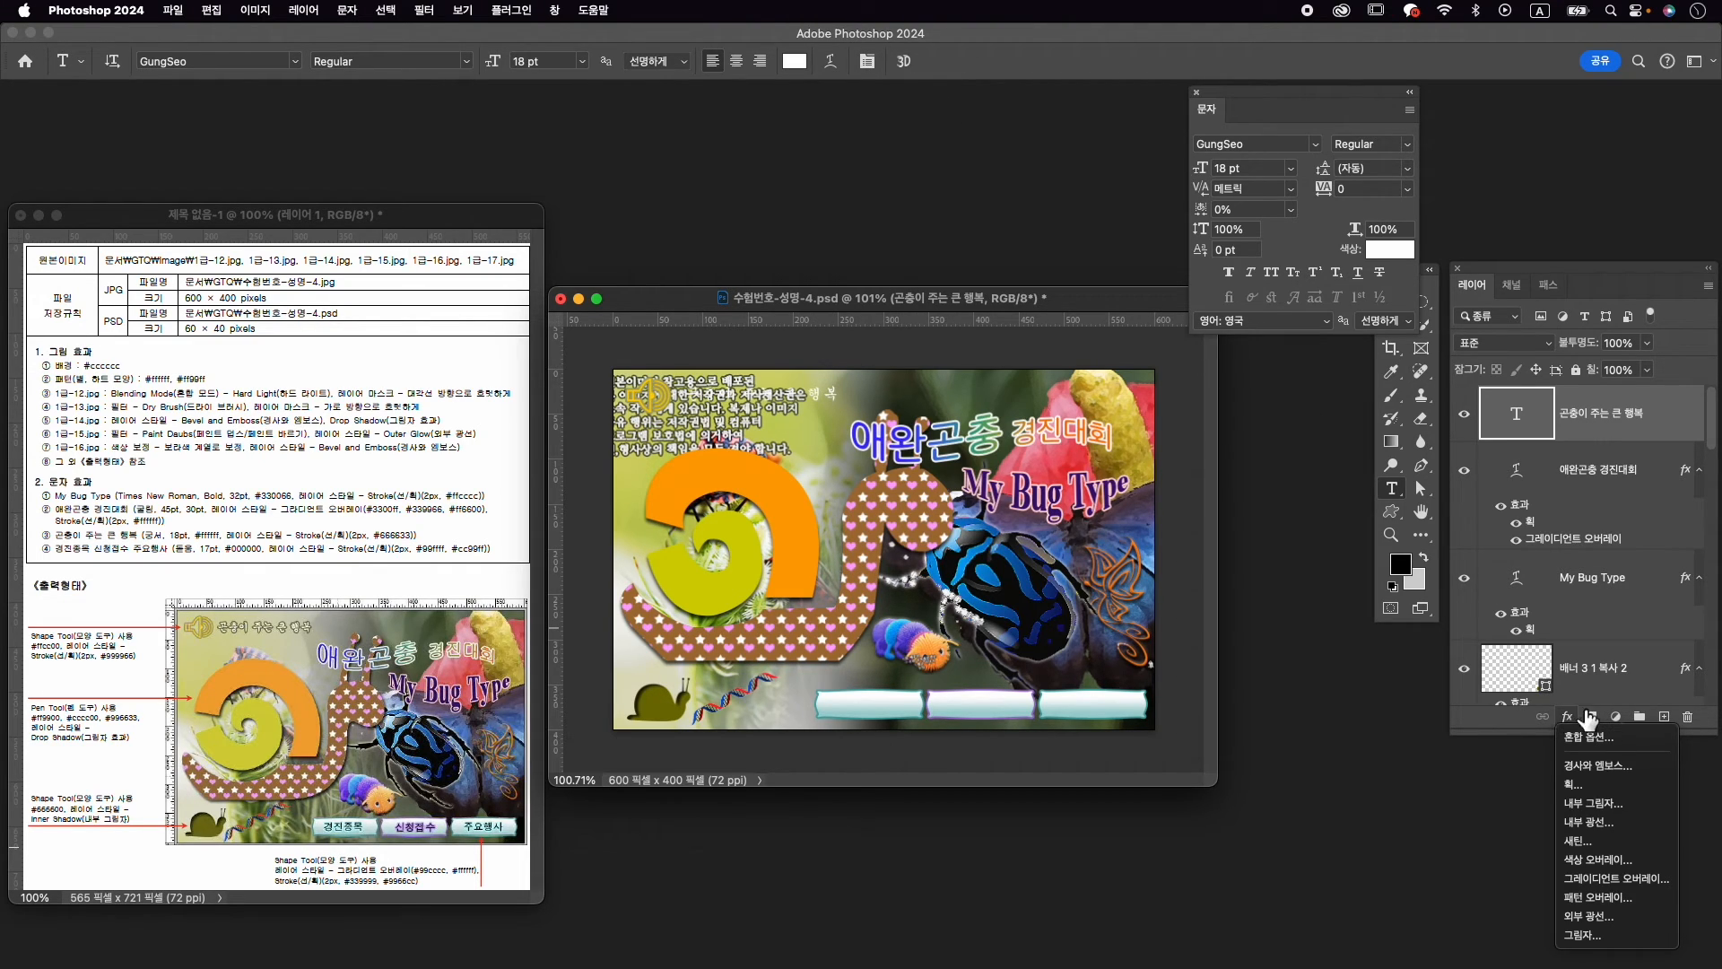
left_click(1573, 785)
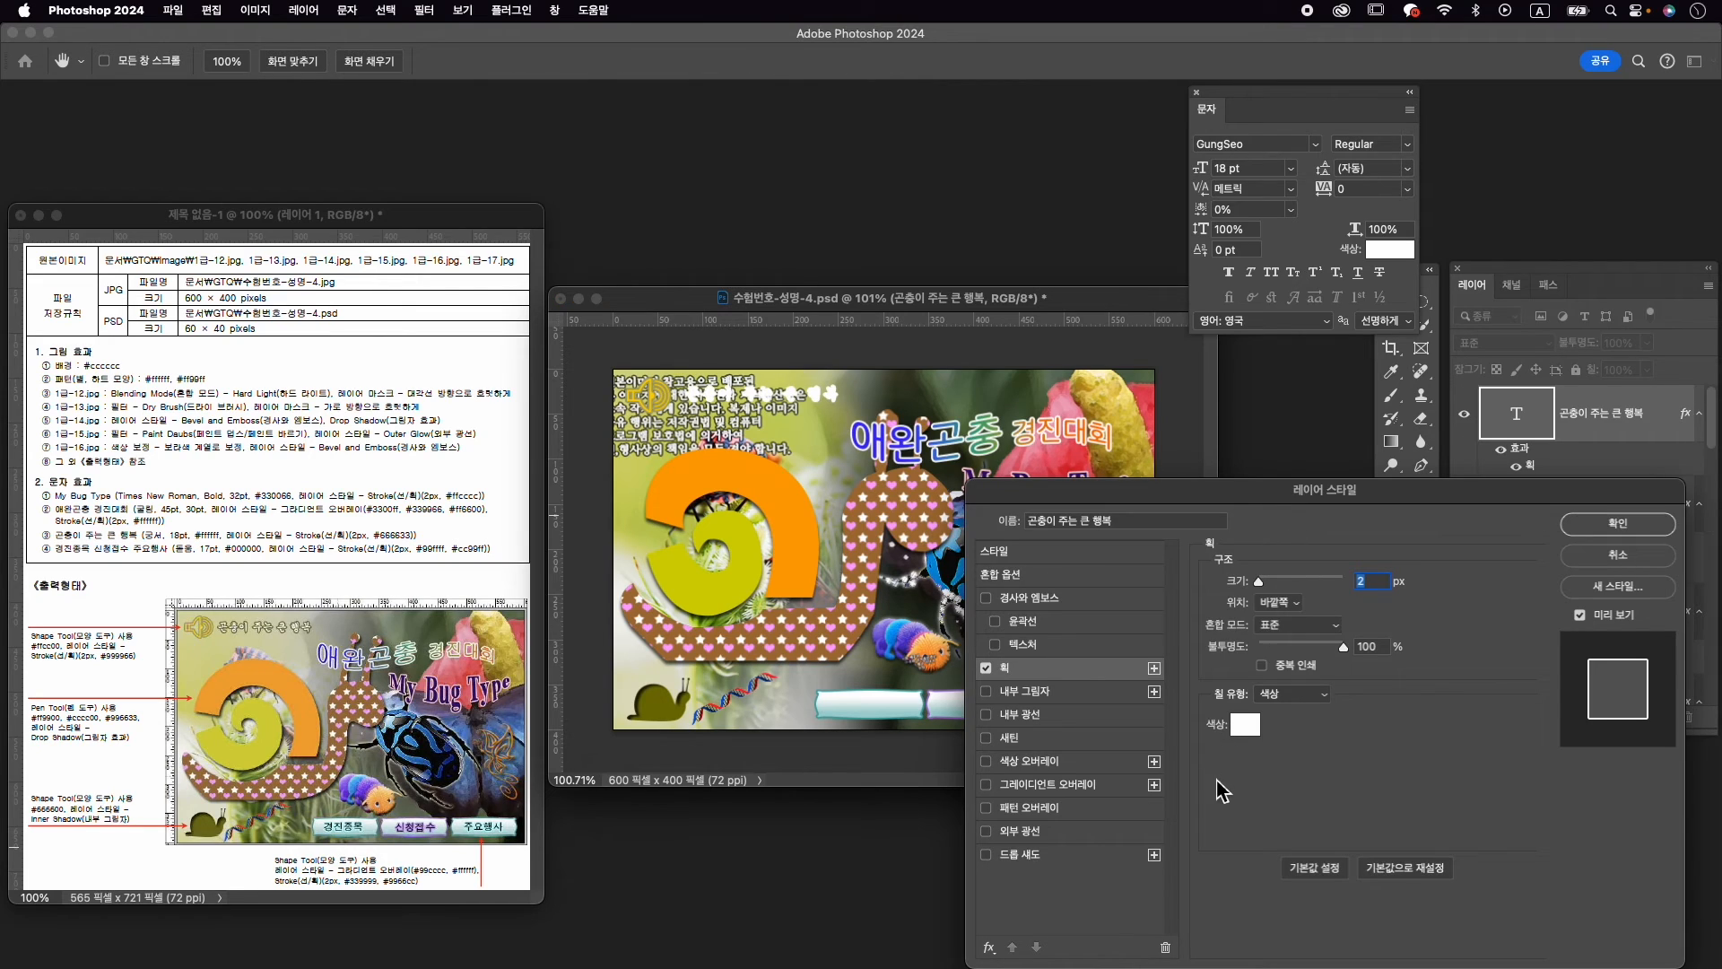
left_click(1245, 724)
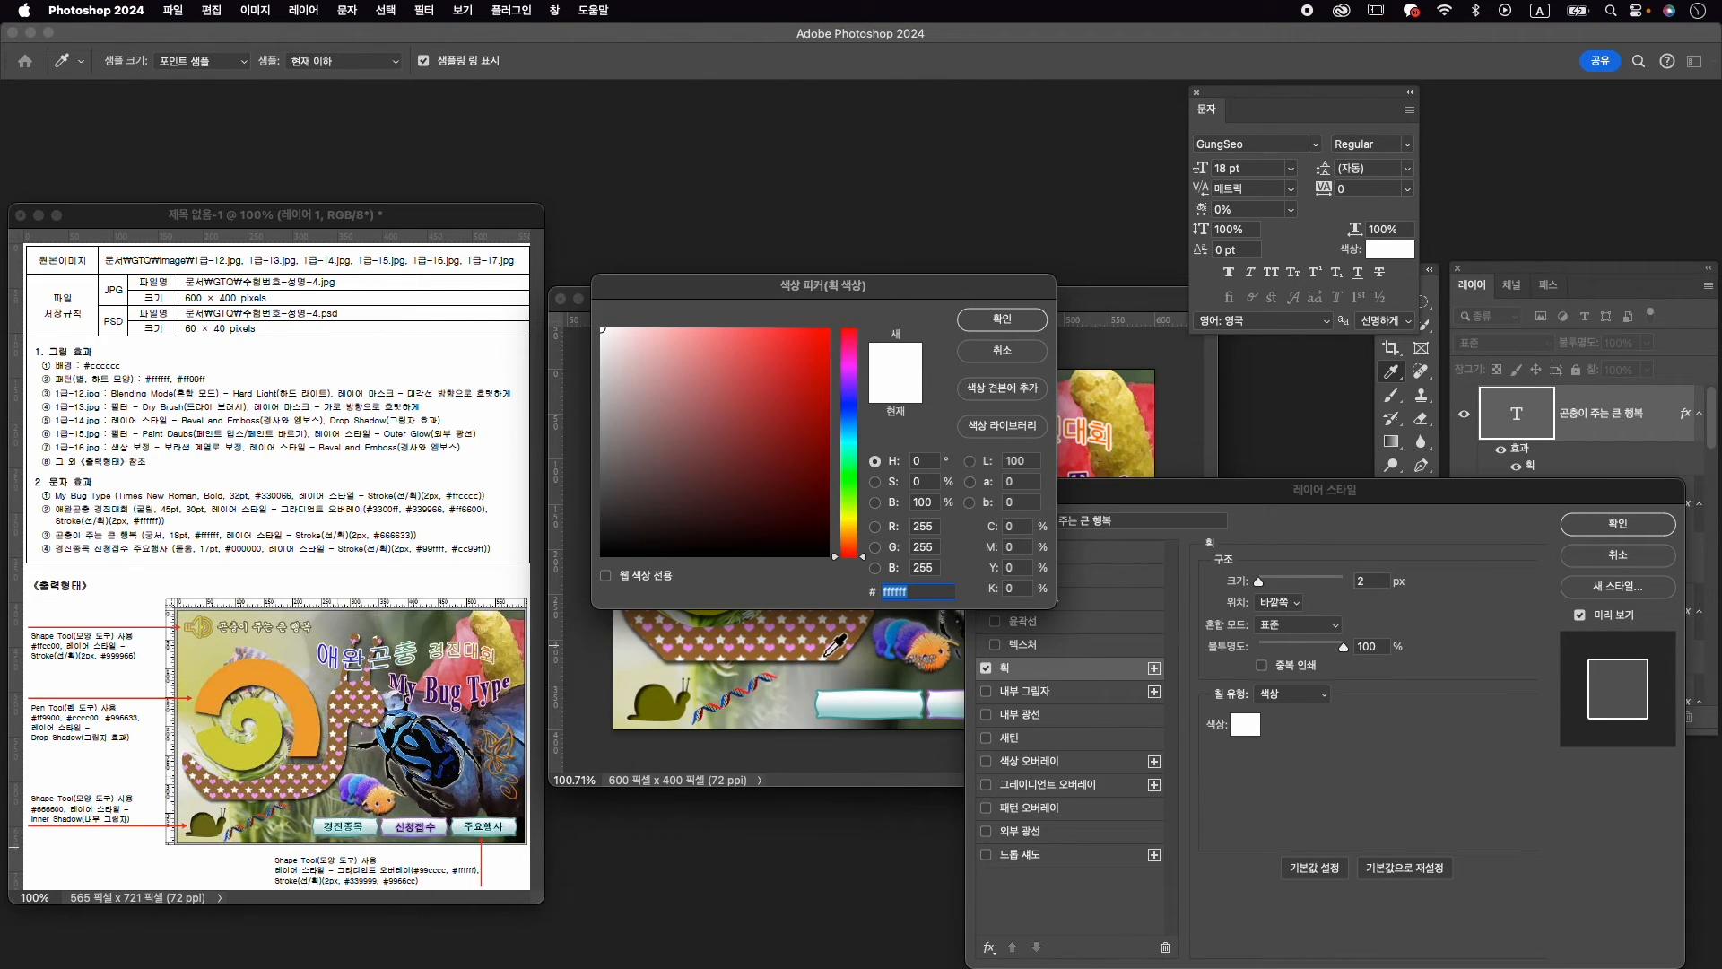
type("666633")
key("Return")
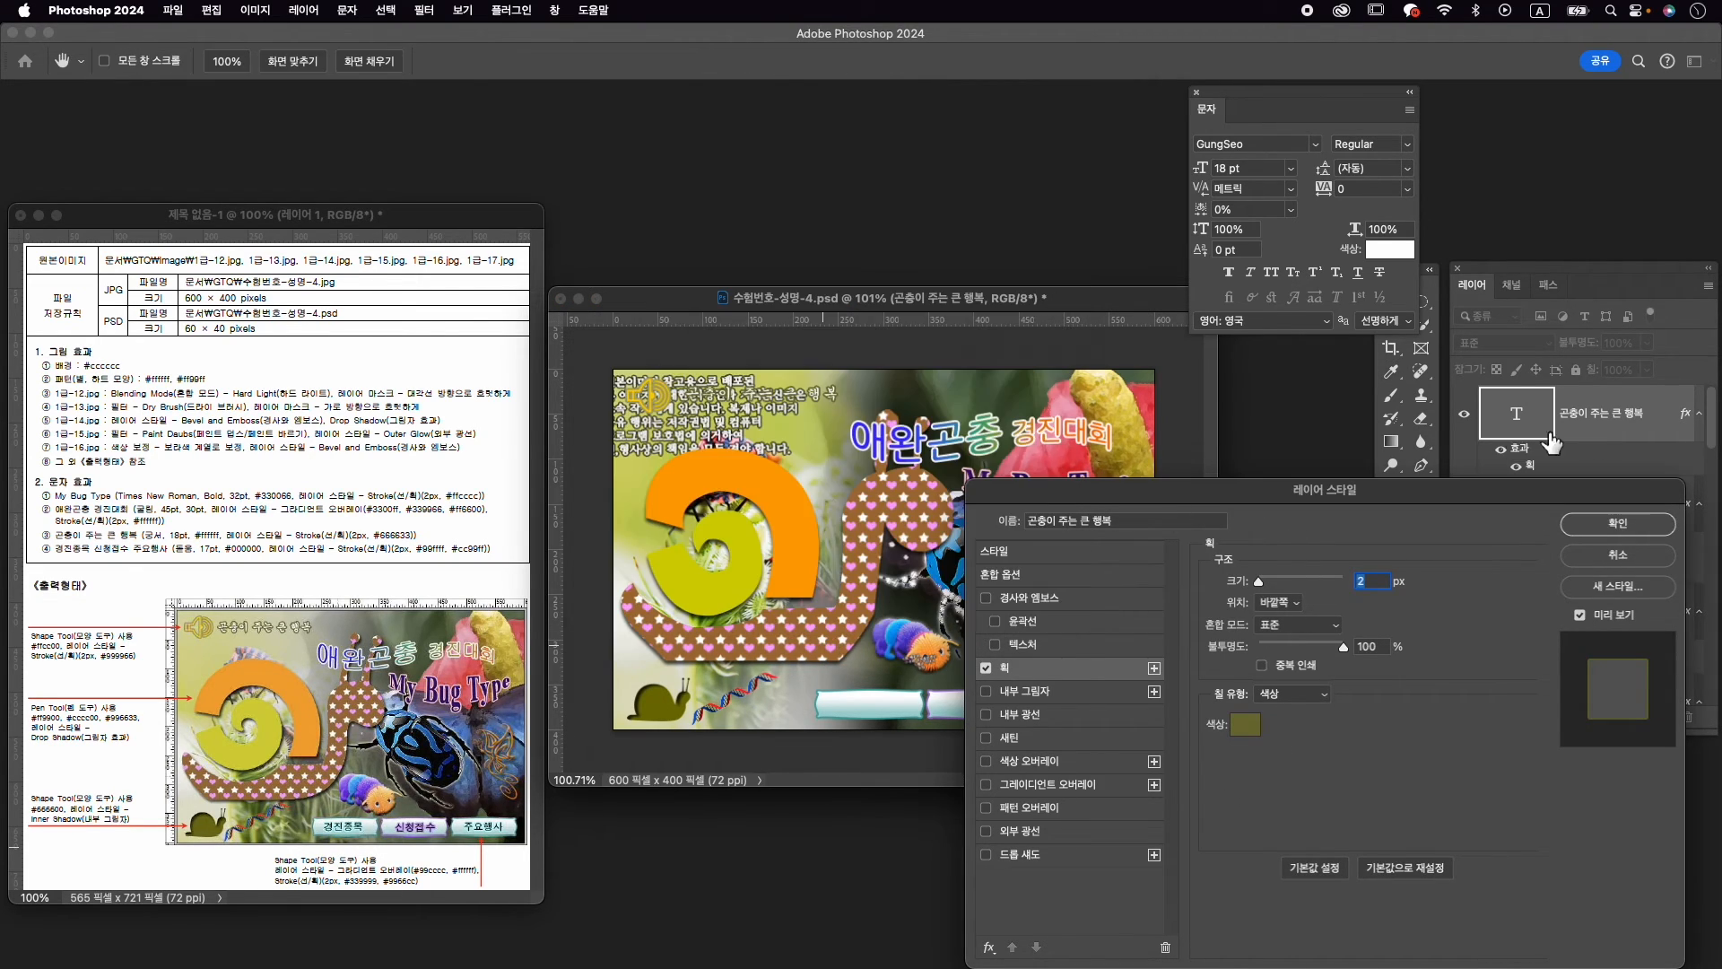
left_click(1644, 523)
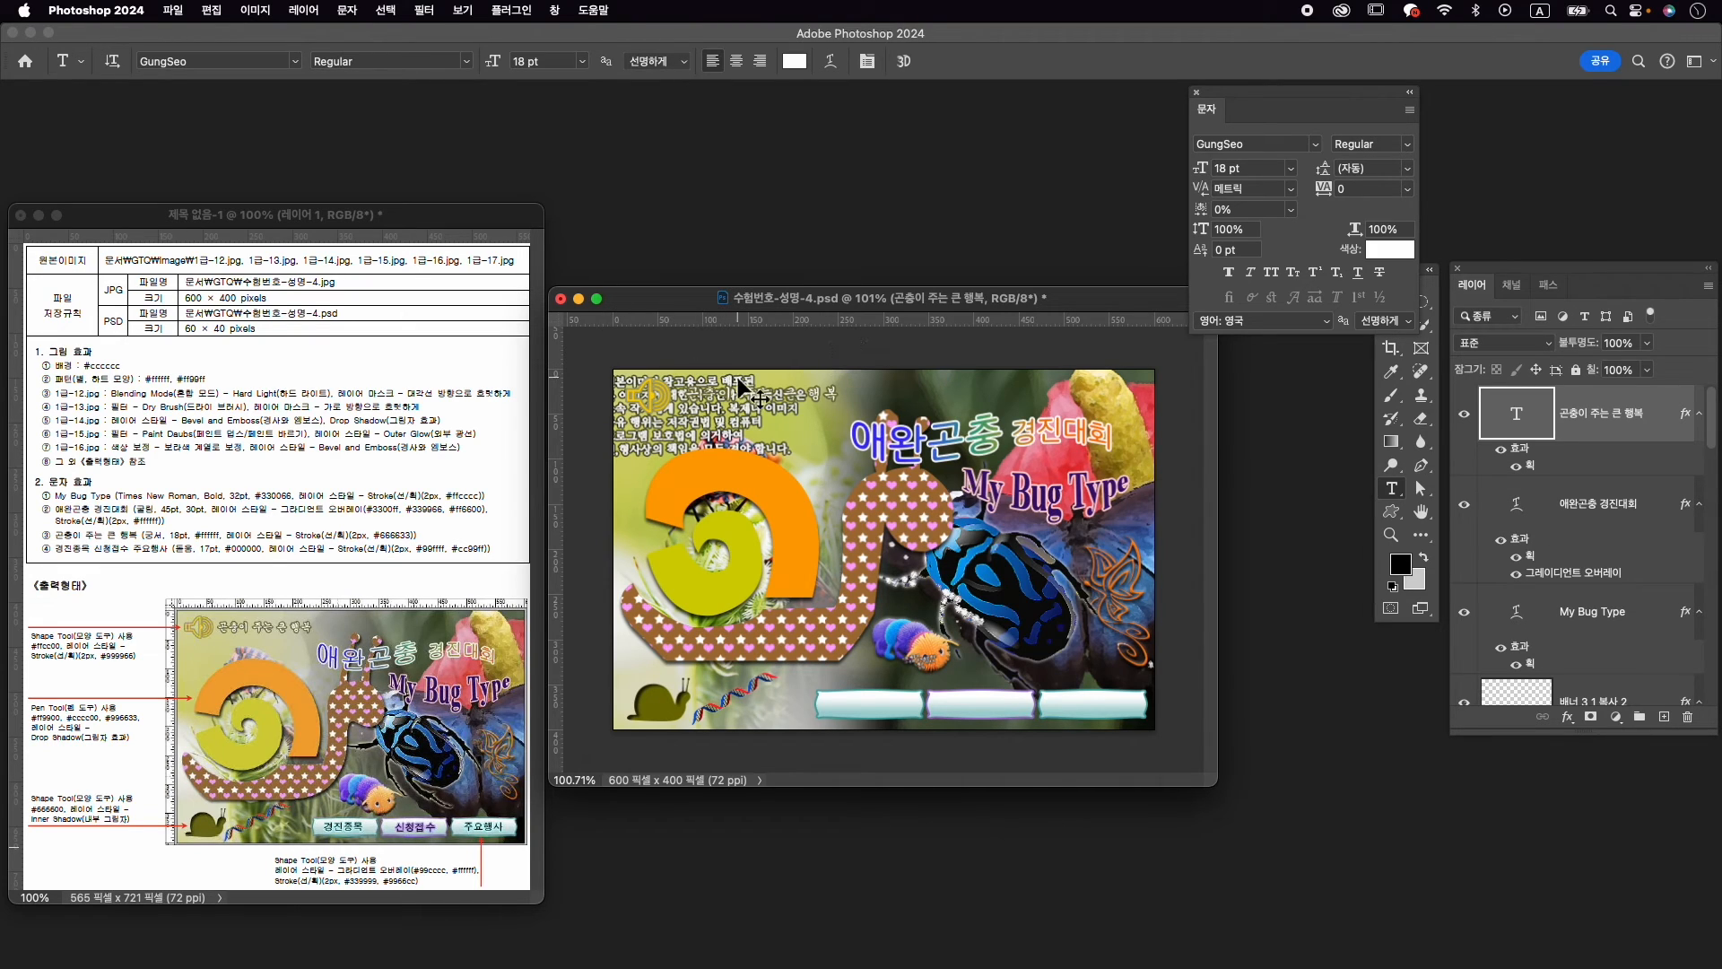
Nudge the "곤충이 주는 큰 행복" text slightly to about X 159 px, Y 33 px
key("super+t")
left_click_drag(793, 393, 795, 399)
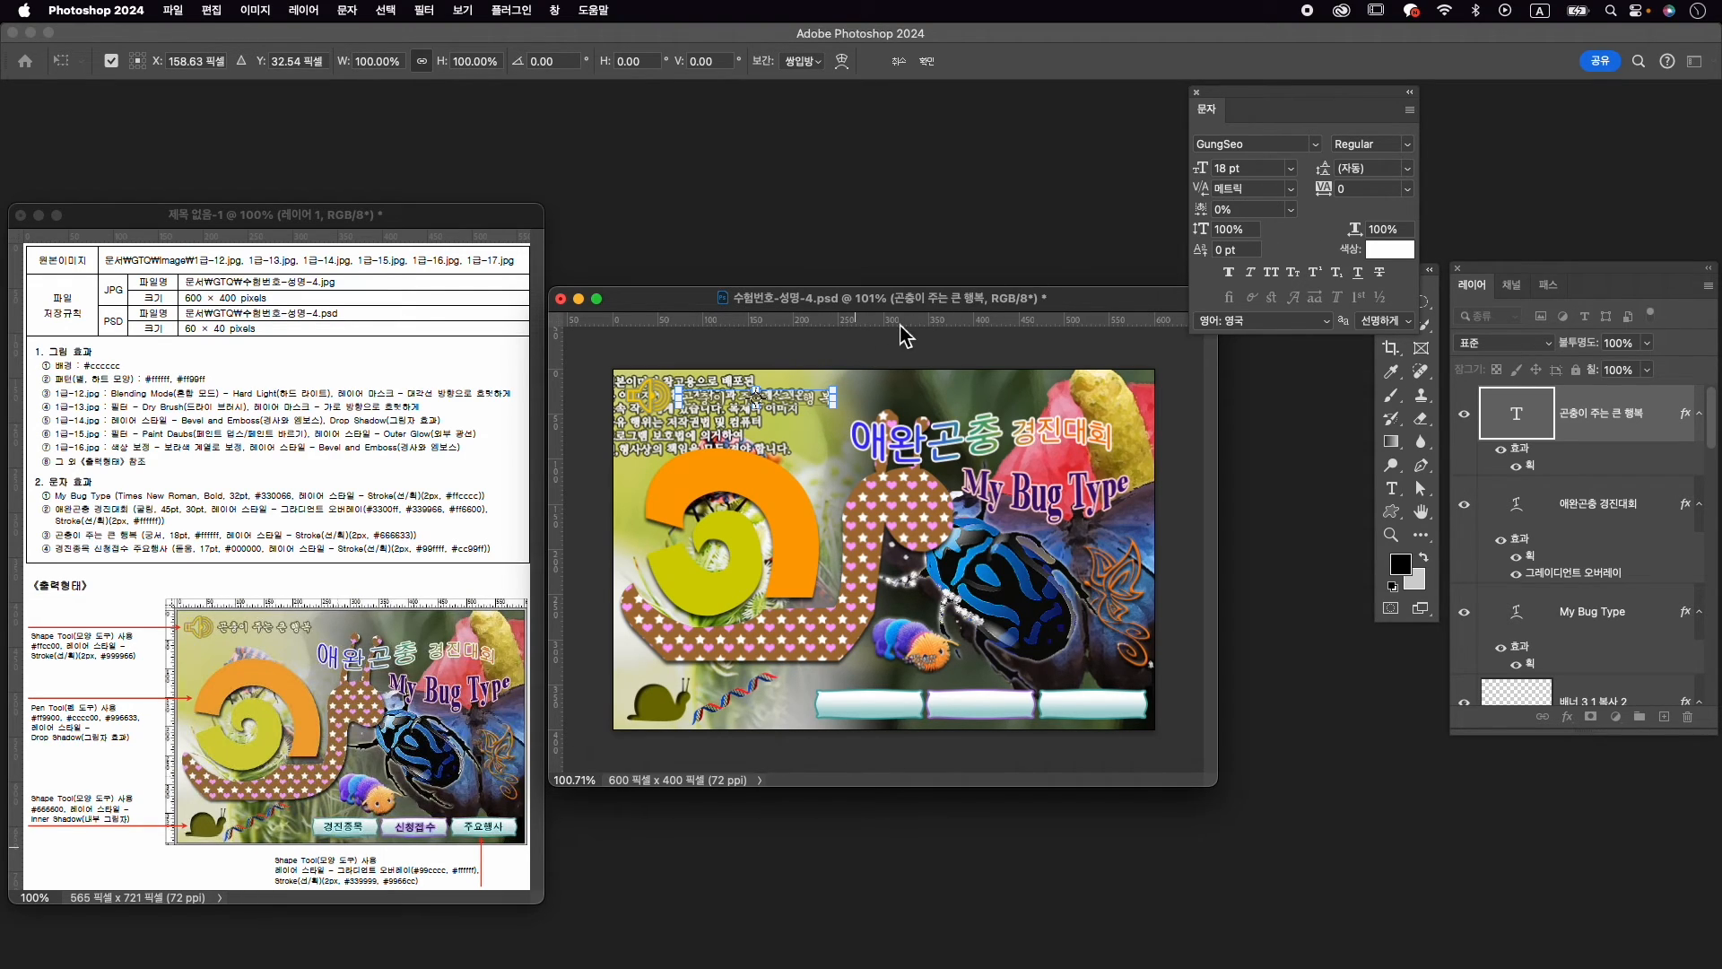
key("Return")
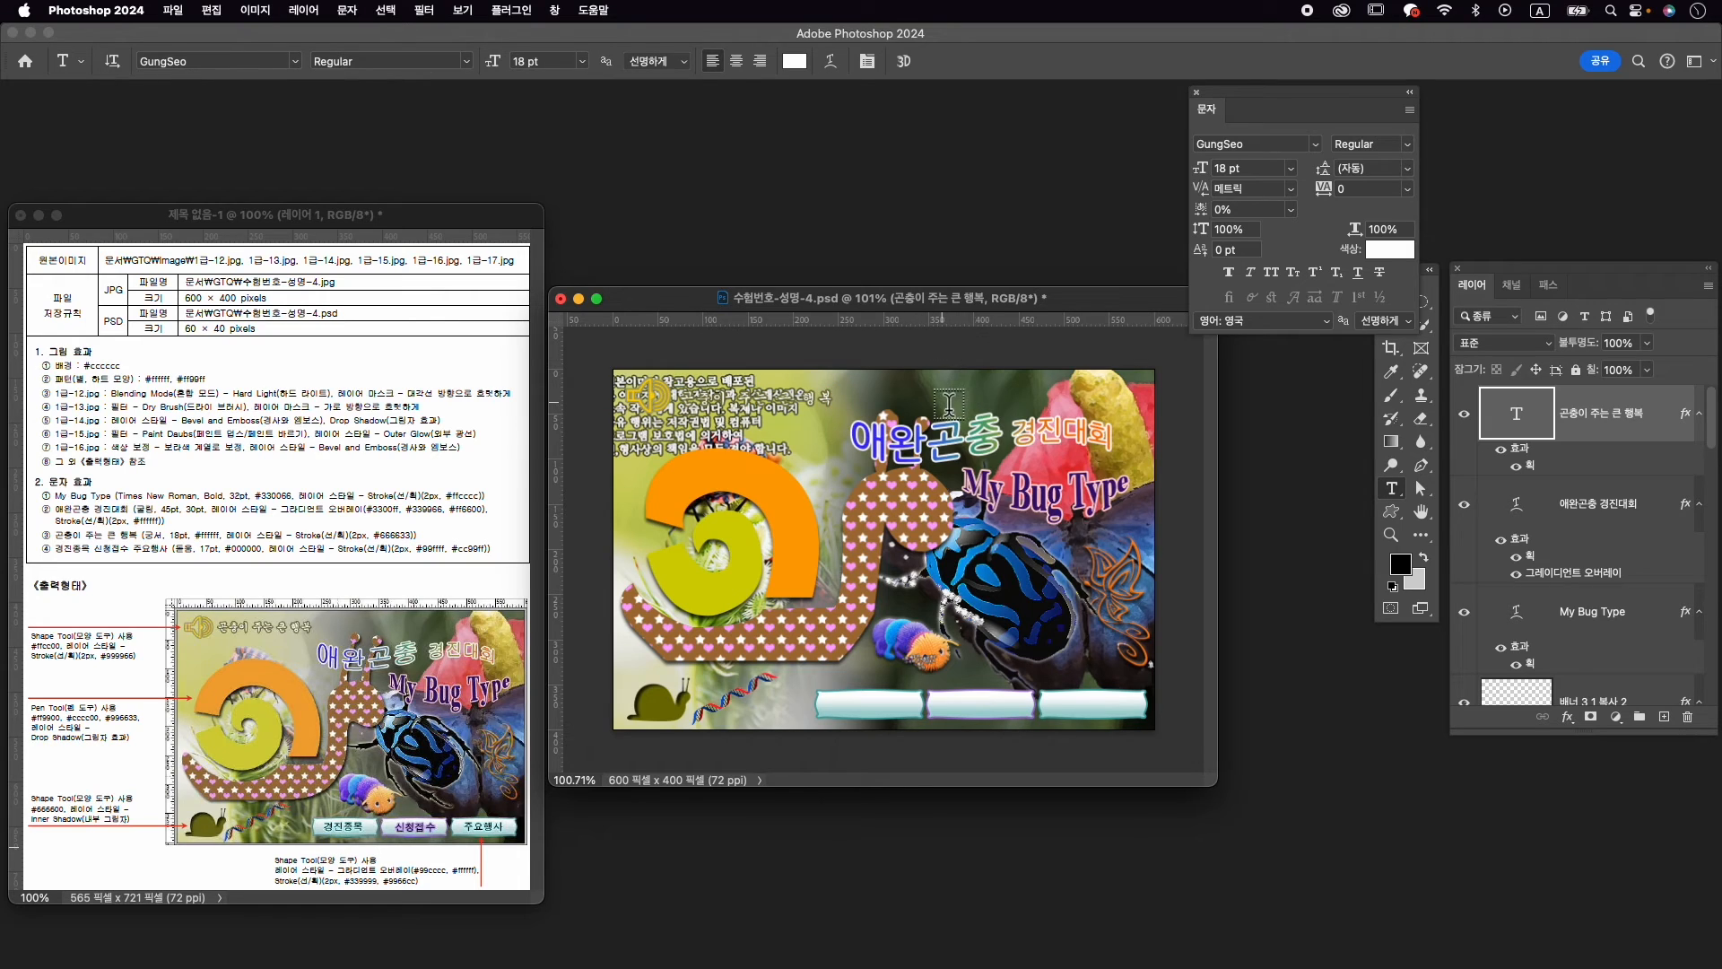
key("v")
mouse_move(802, 396)
left_mouse_down()
mouse_move(938, 378)
mouse_move(800, 395)
left_mouse_up()
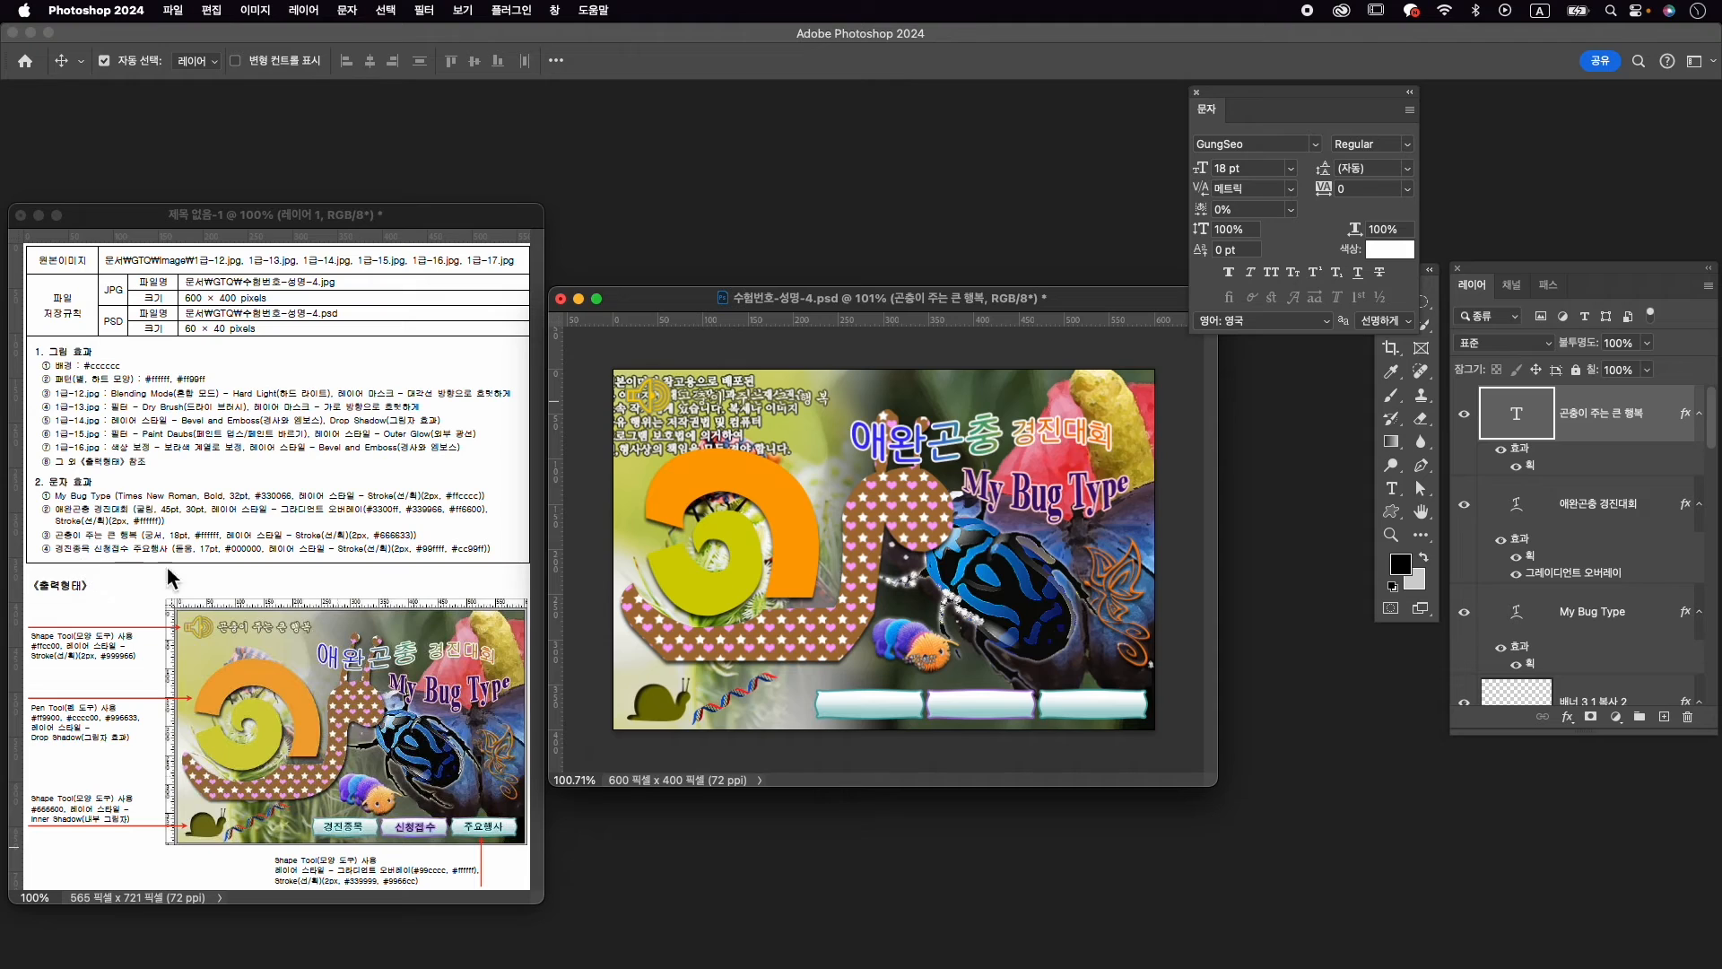
Add a new text layer reading "경진종목" on the leftmost banner along the canvas's lower edge
key("t")
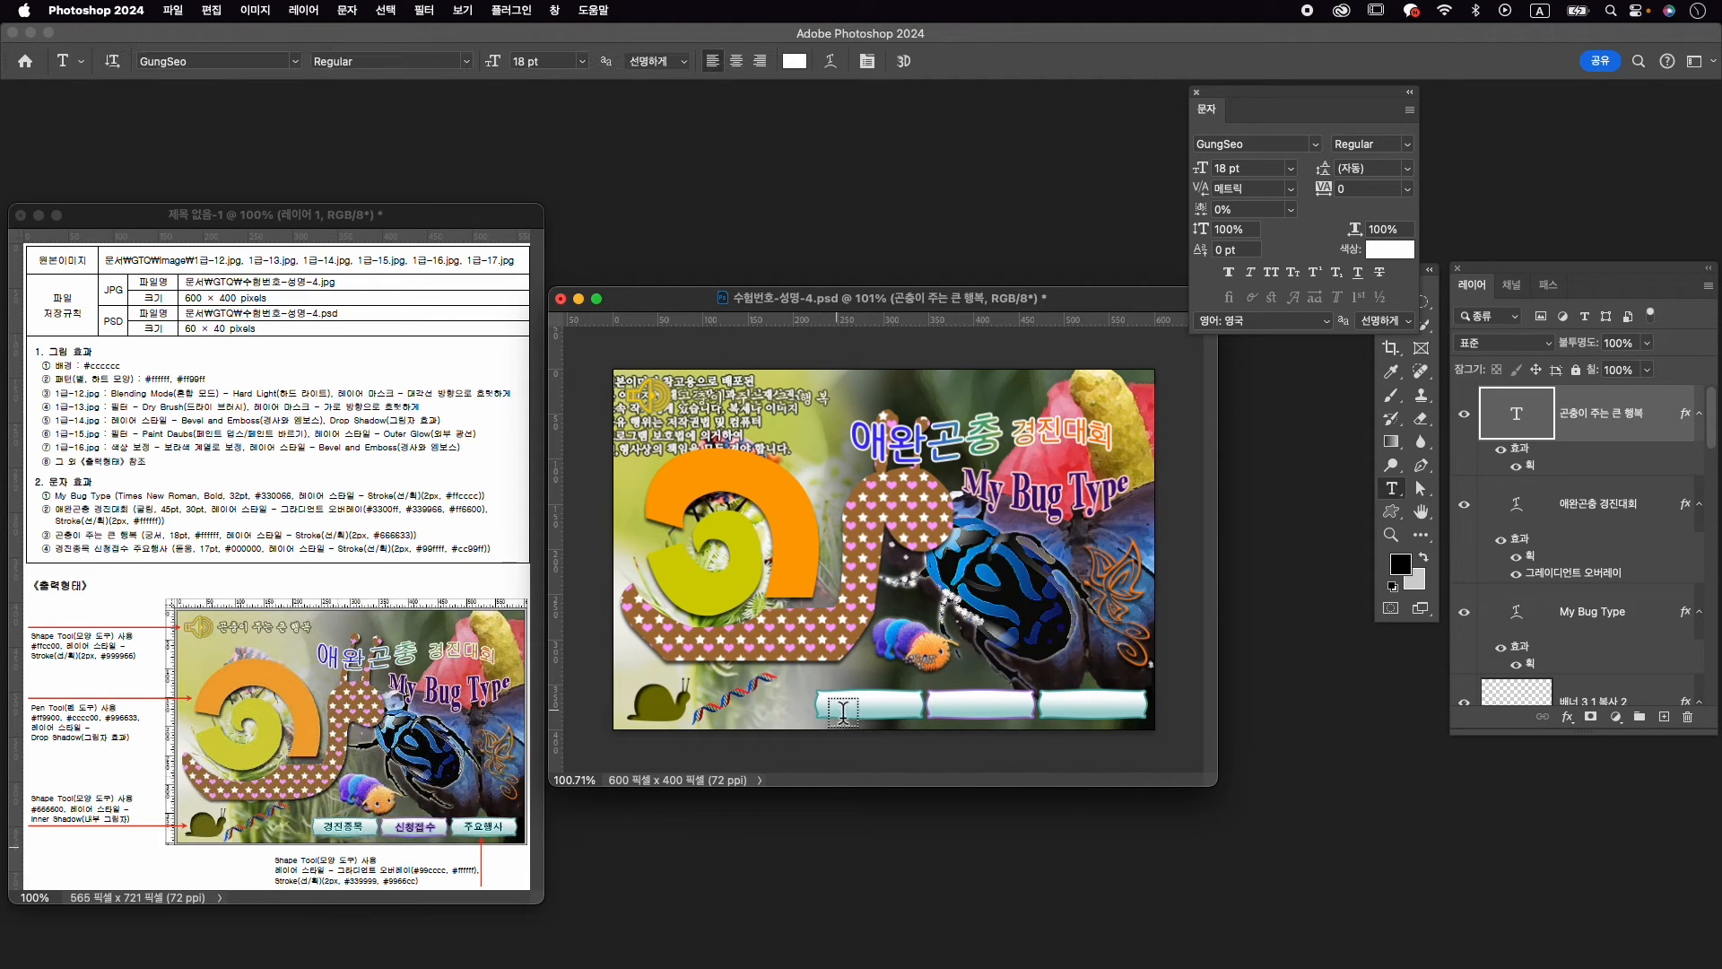
key("super+equal")
scroll(864, 740, "up", 2)
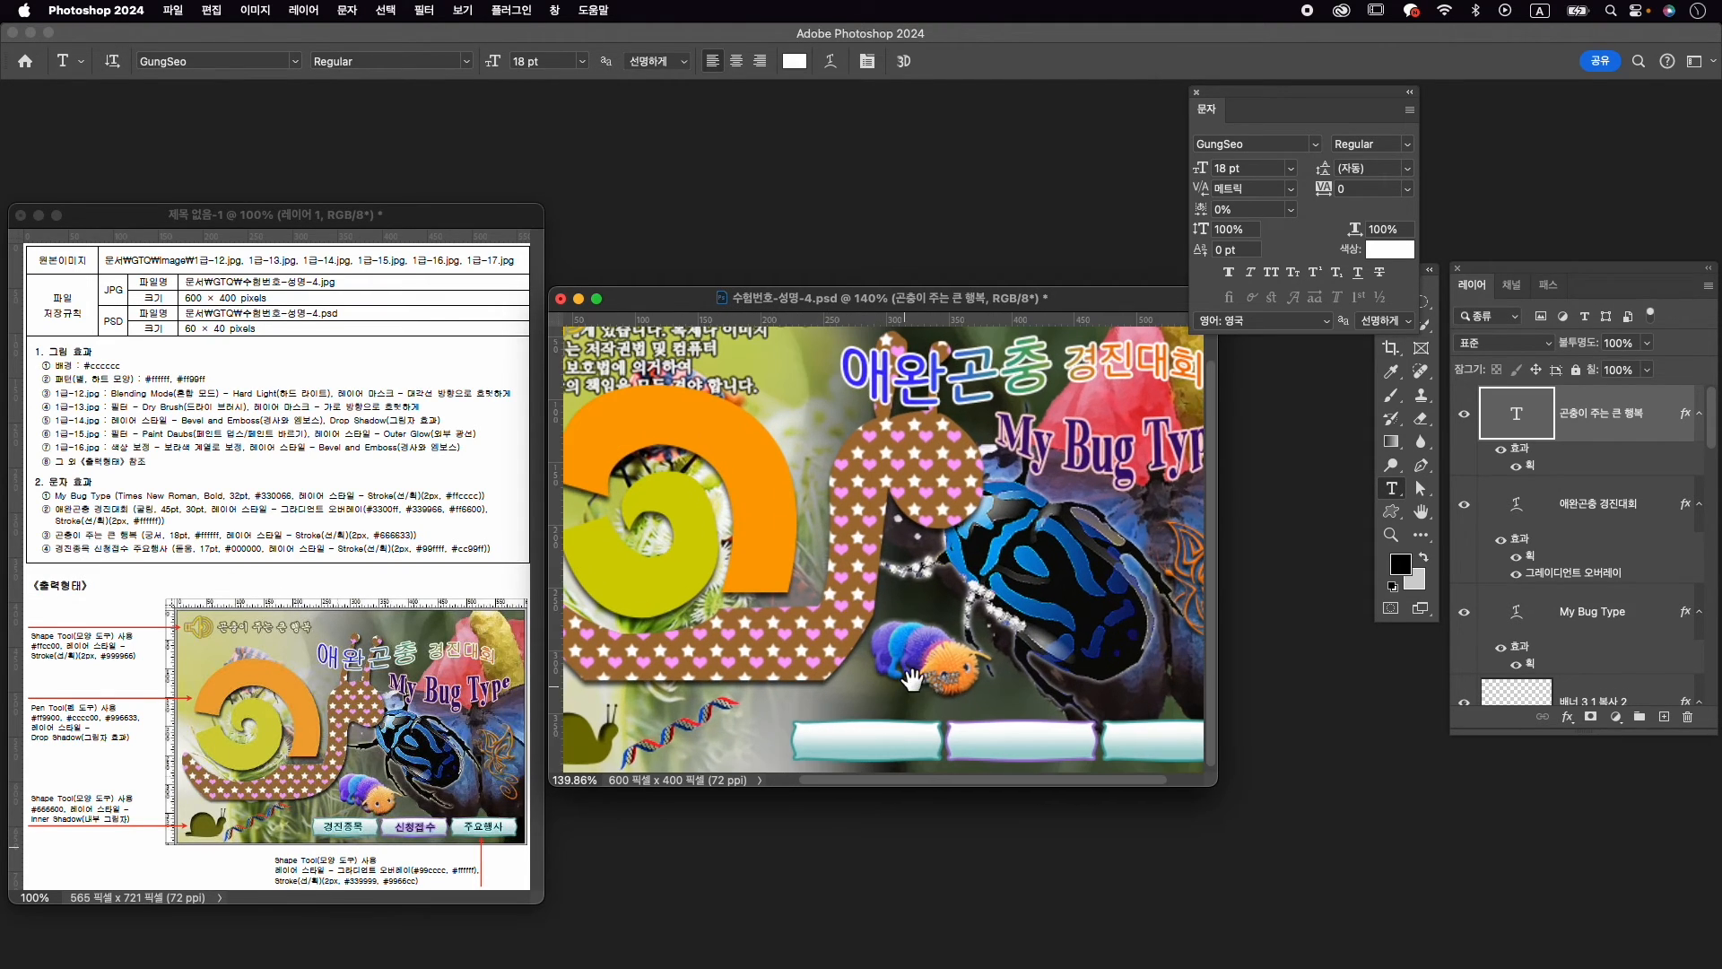
left_click(827, 744)
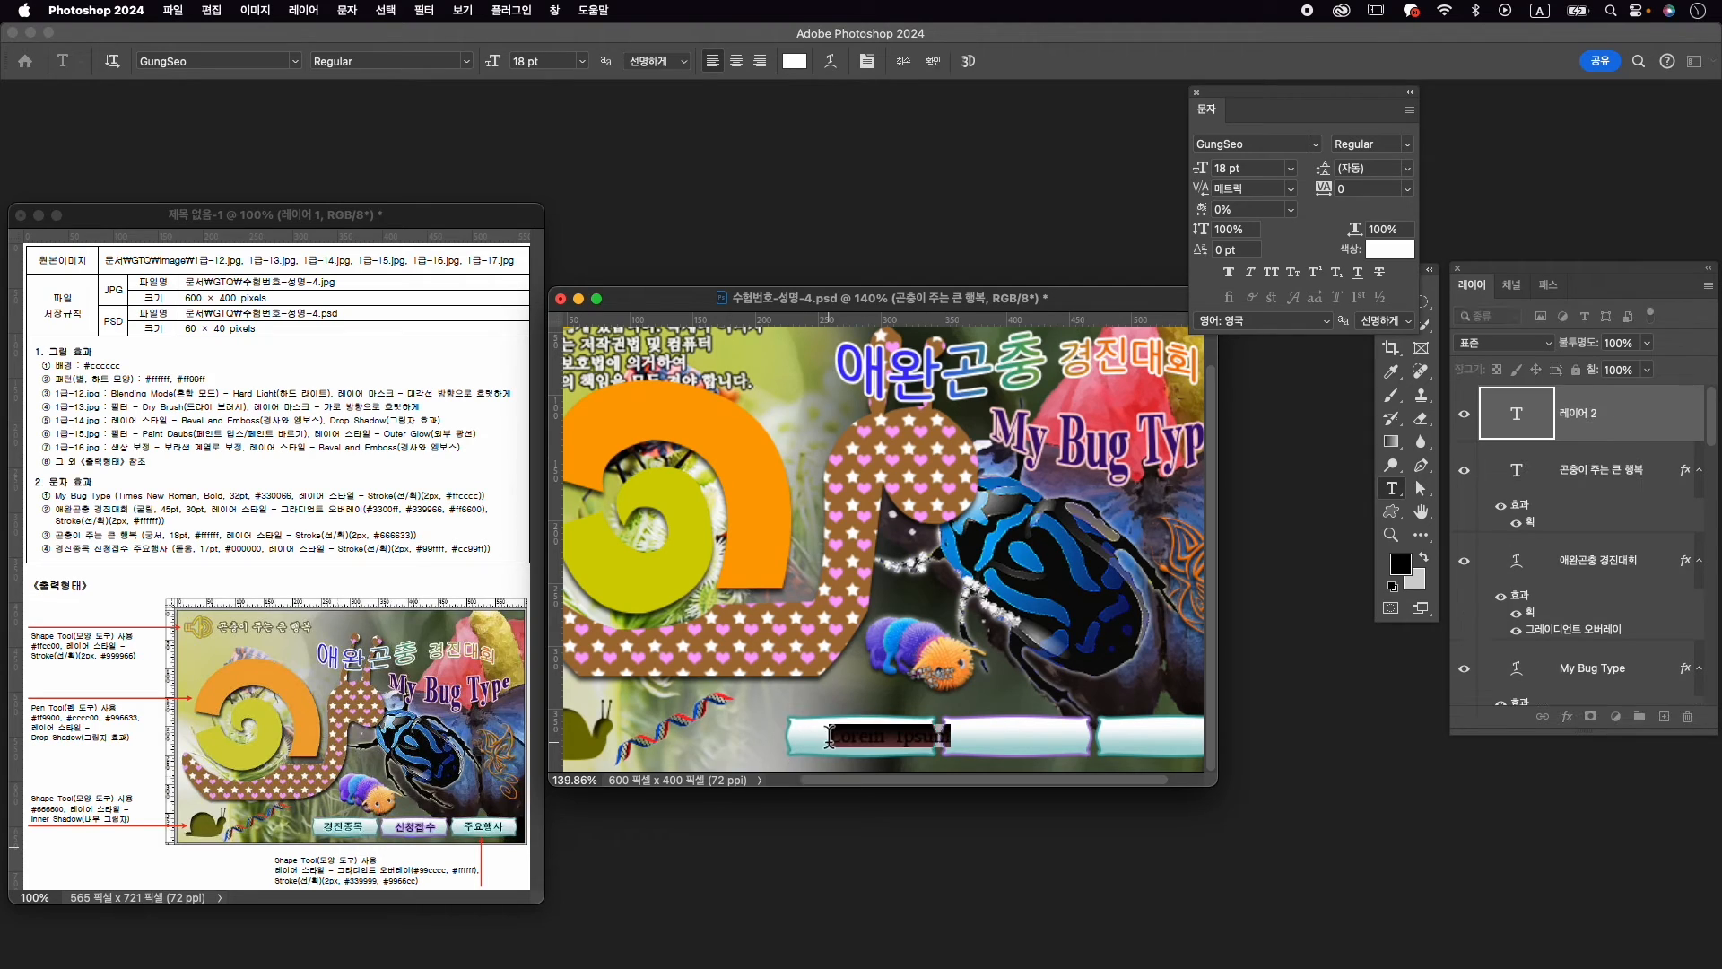
key("BackSpace")
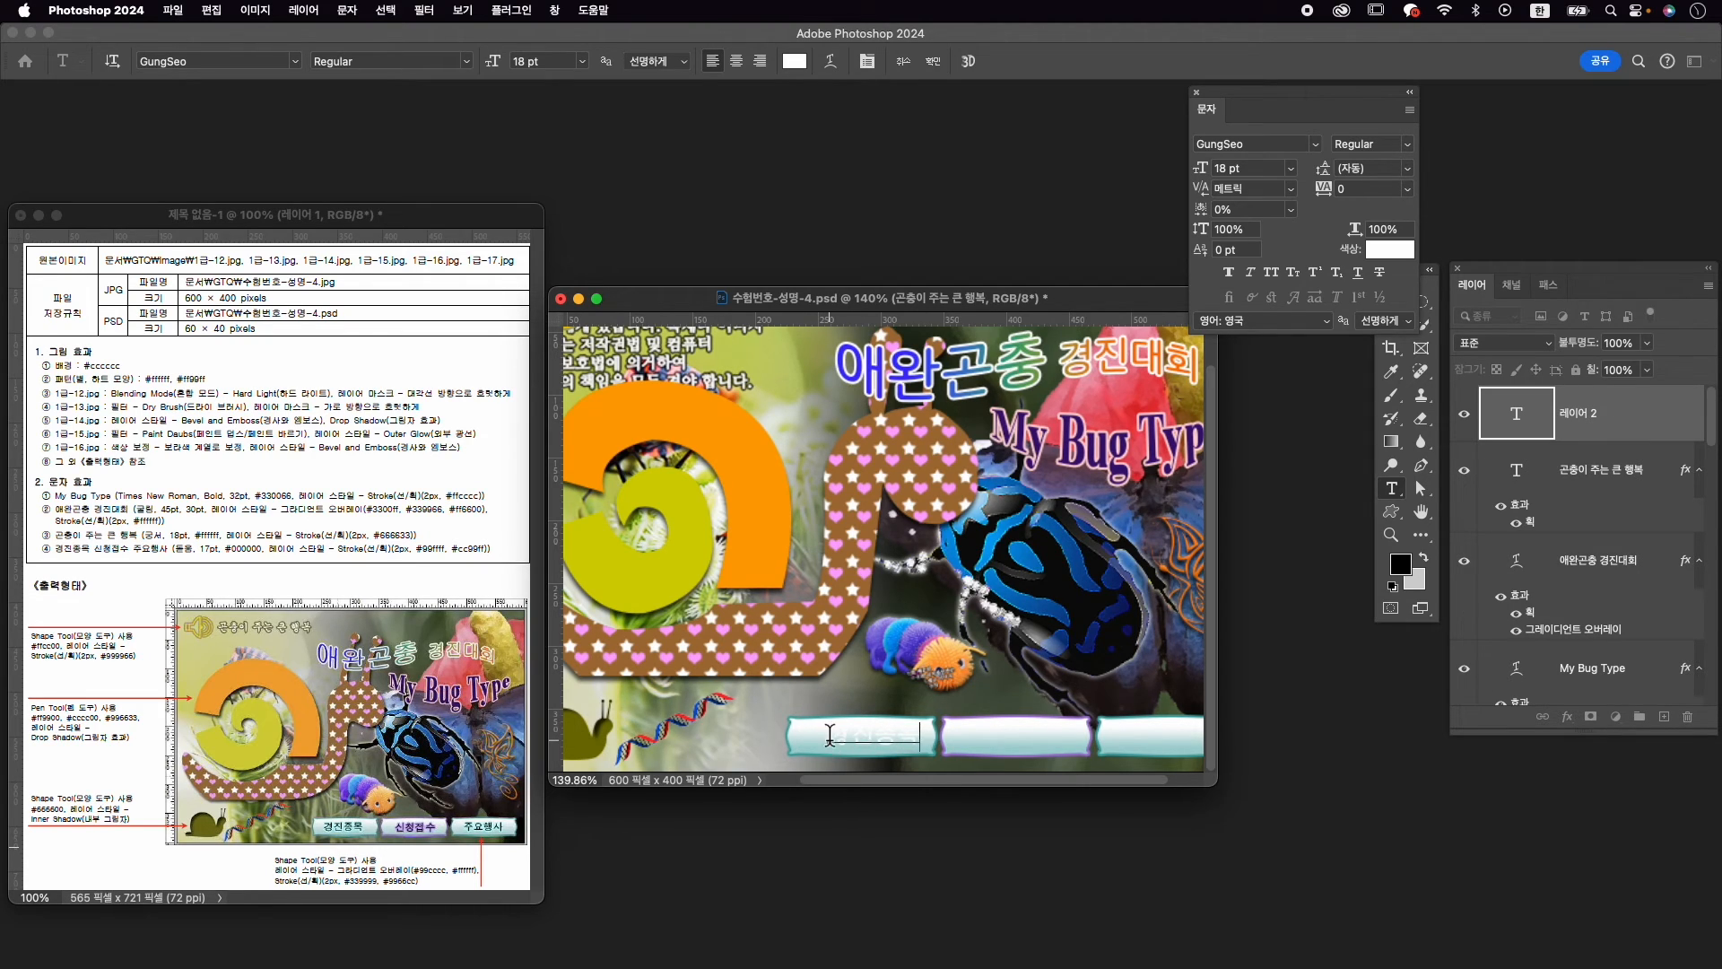
Change the font of the whole "경진종목" text to KoPubWorldDotum_Pro Medium
key("super+a")
left_click(1249, 148)
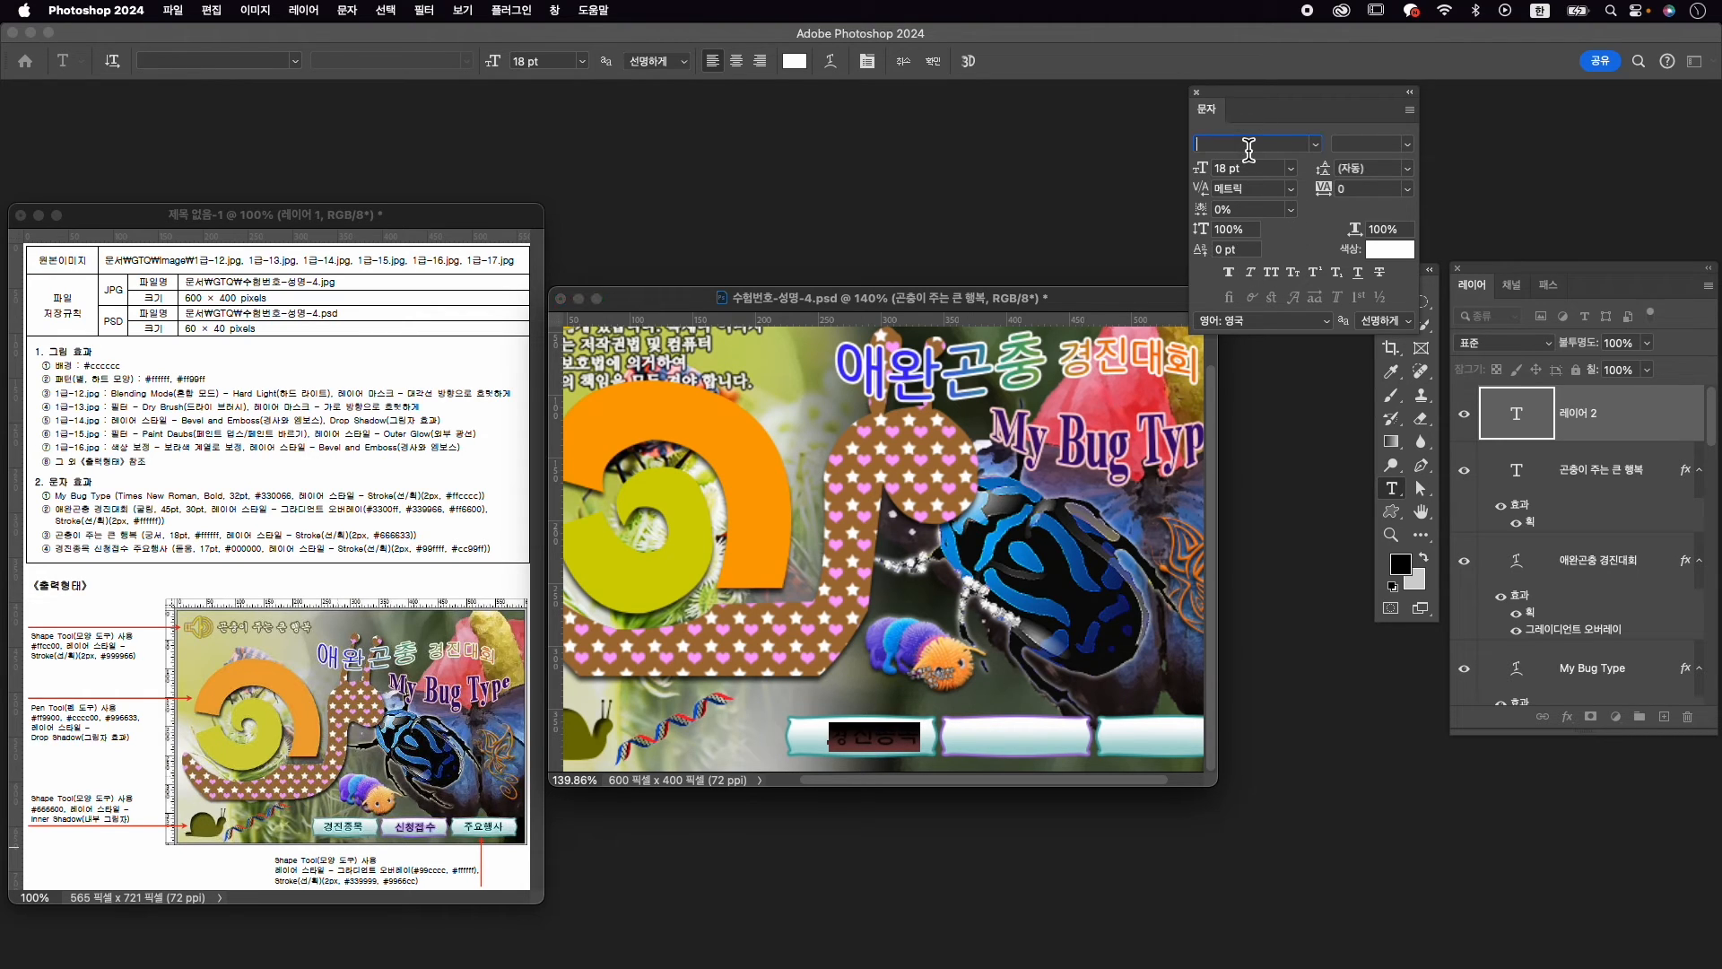
type("ㅇ")
key("BackSpace")
key("Caps_Lock")
type("d")
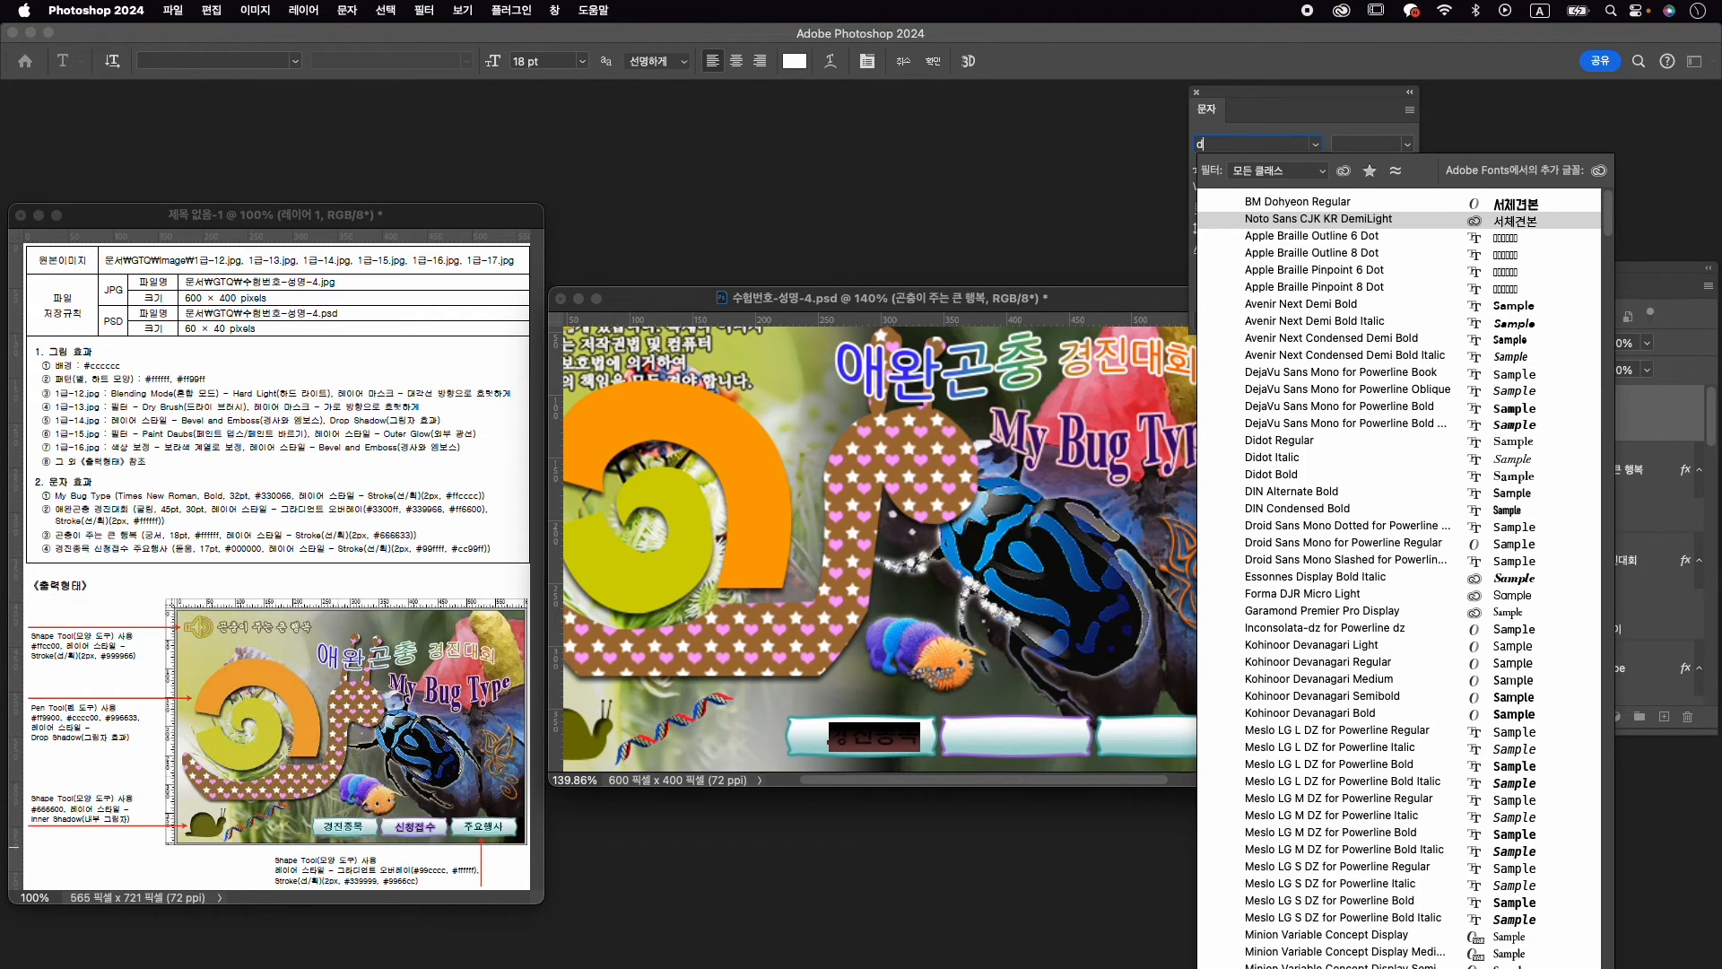
type("otu...")
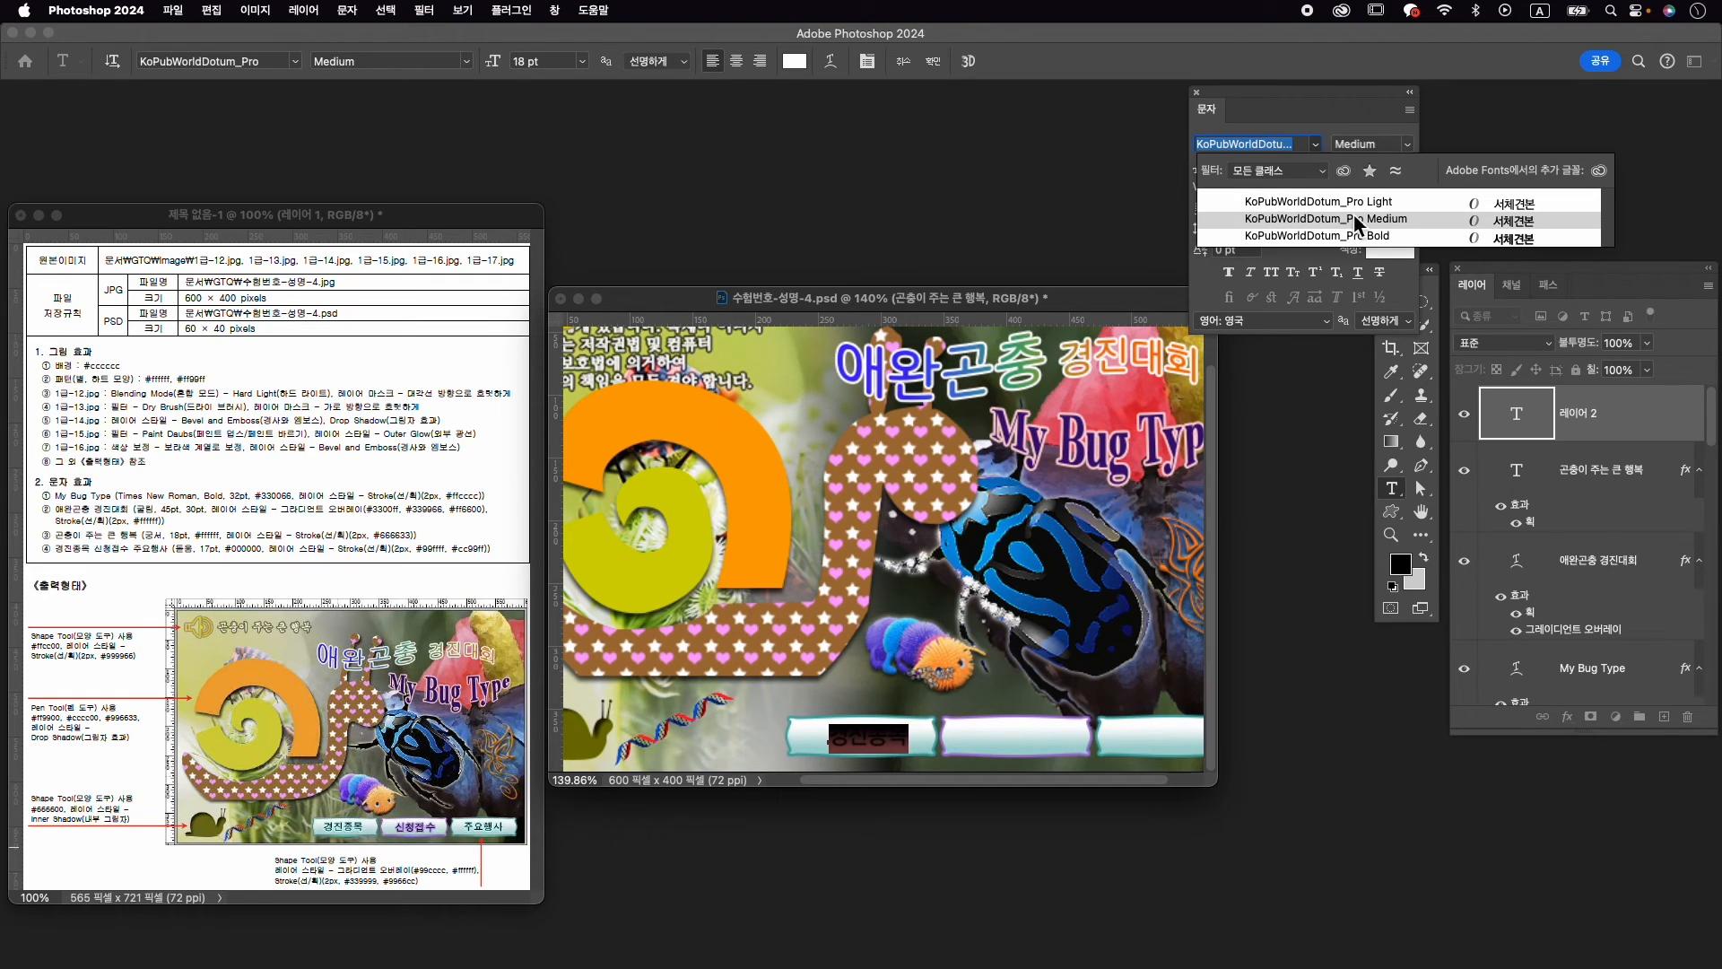
left_click(1346, 218)
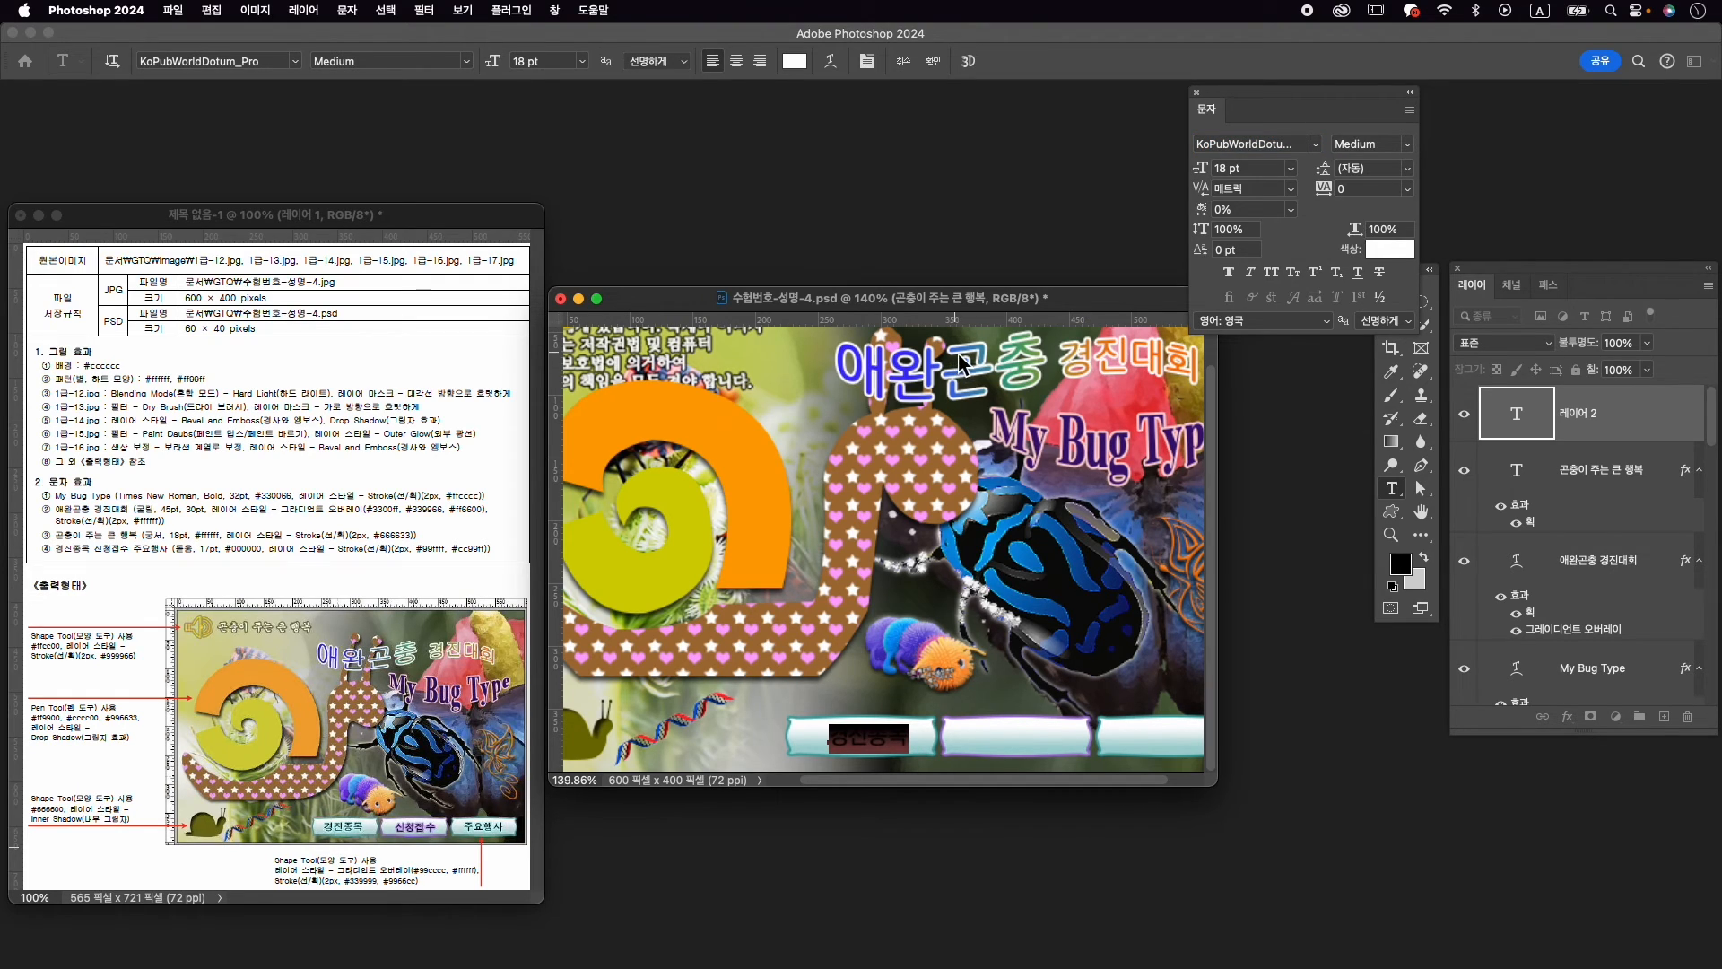
Set the "경진종목" text to 17 pt with black (#000000) fill and commit it
left_click(1225, 169)
type("17")
key("Return")
left_click(1407, 254)
left_click_drag(602, 549, 560, 641)
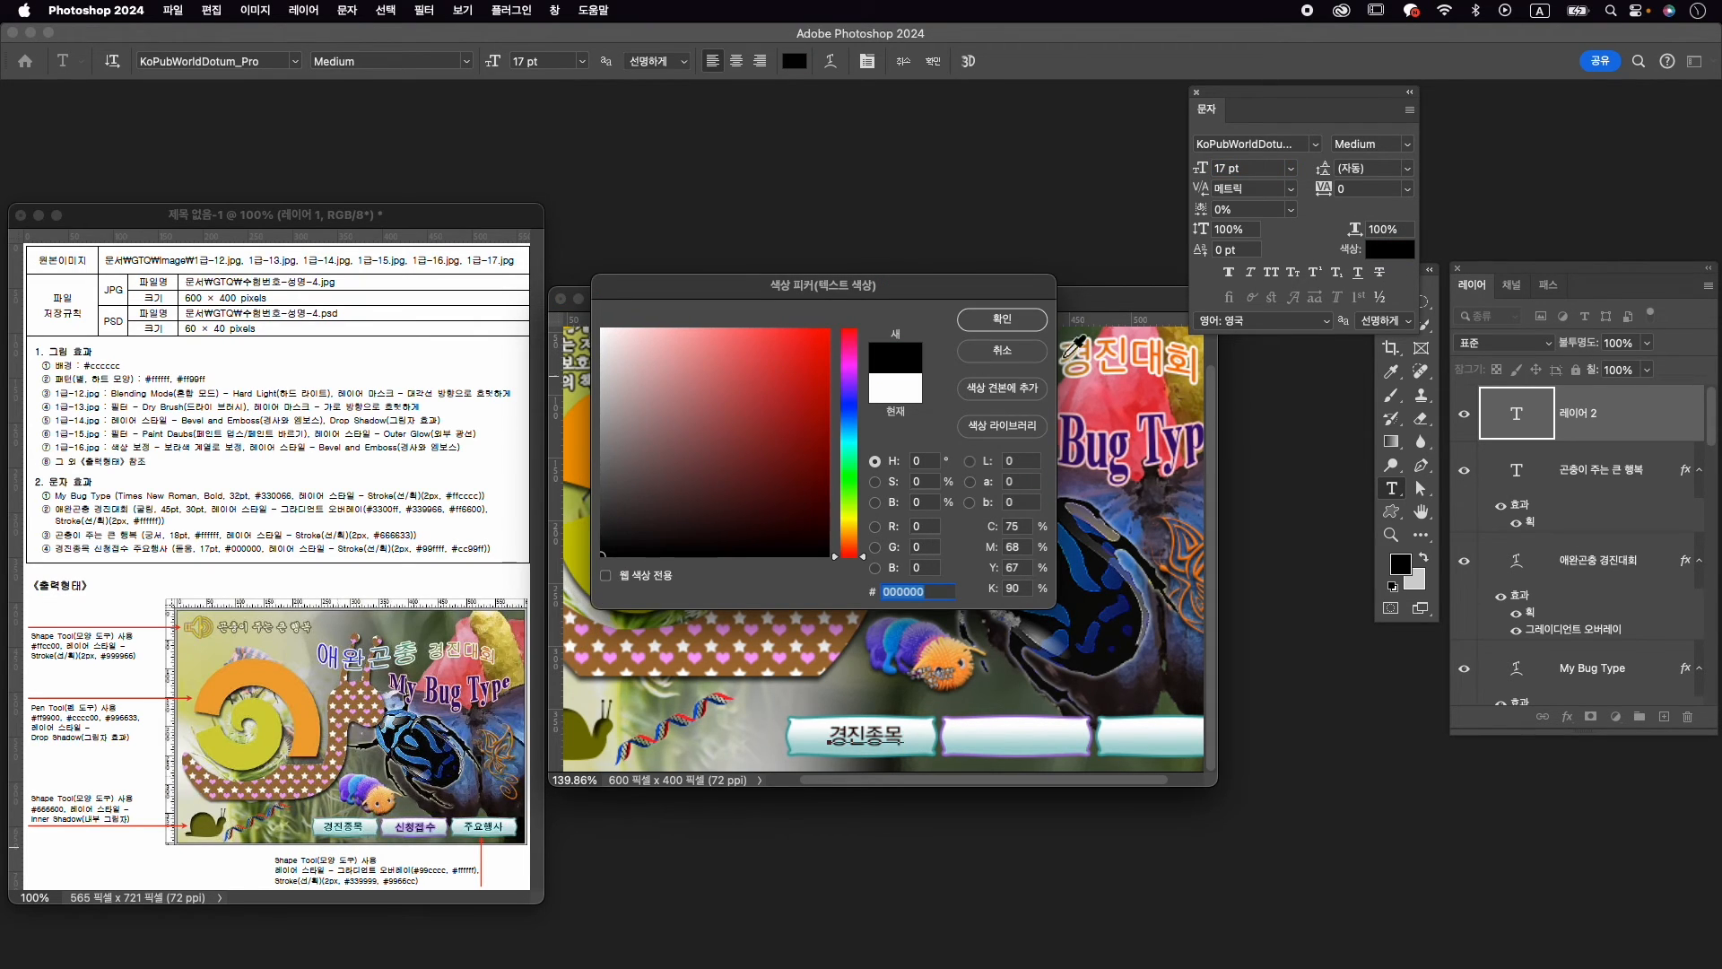
left_click(1001, 320)
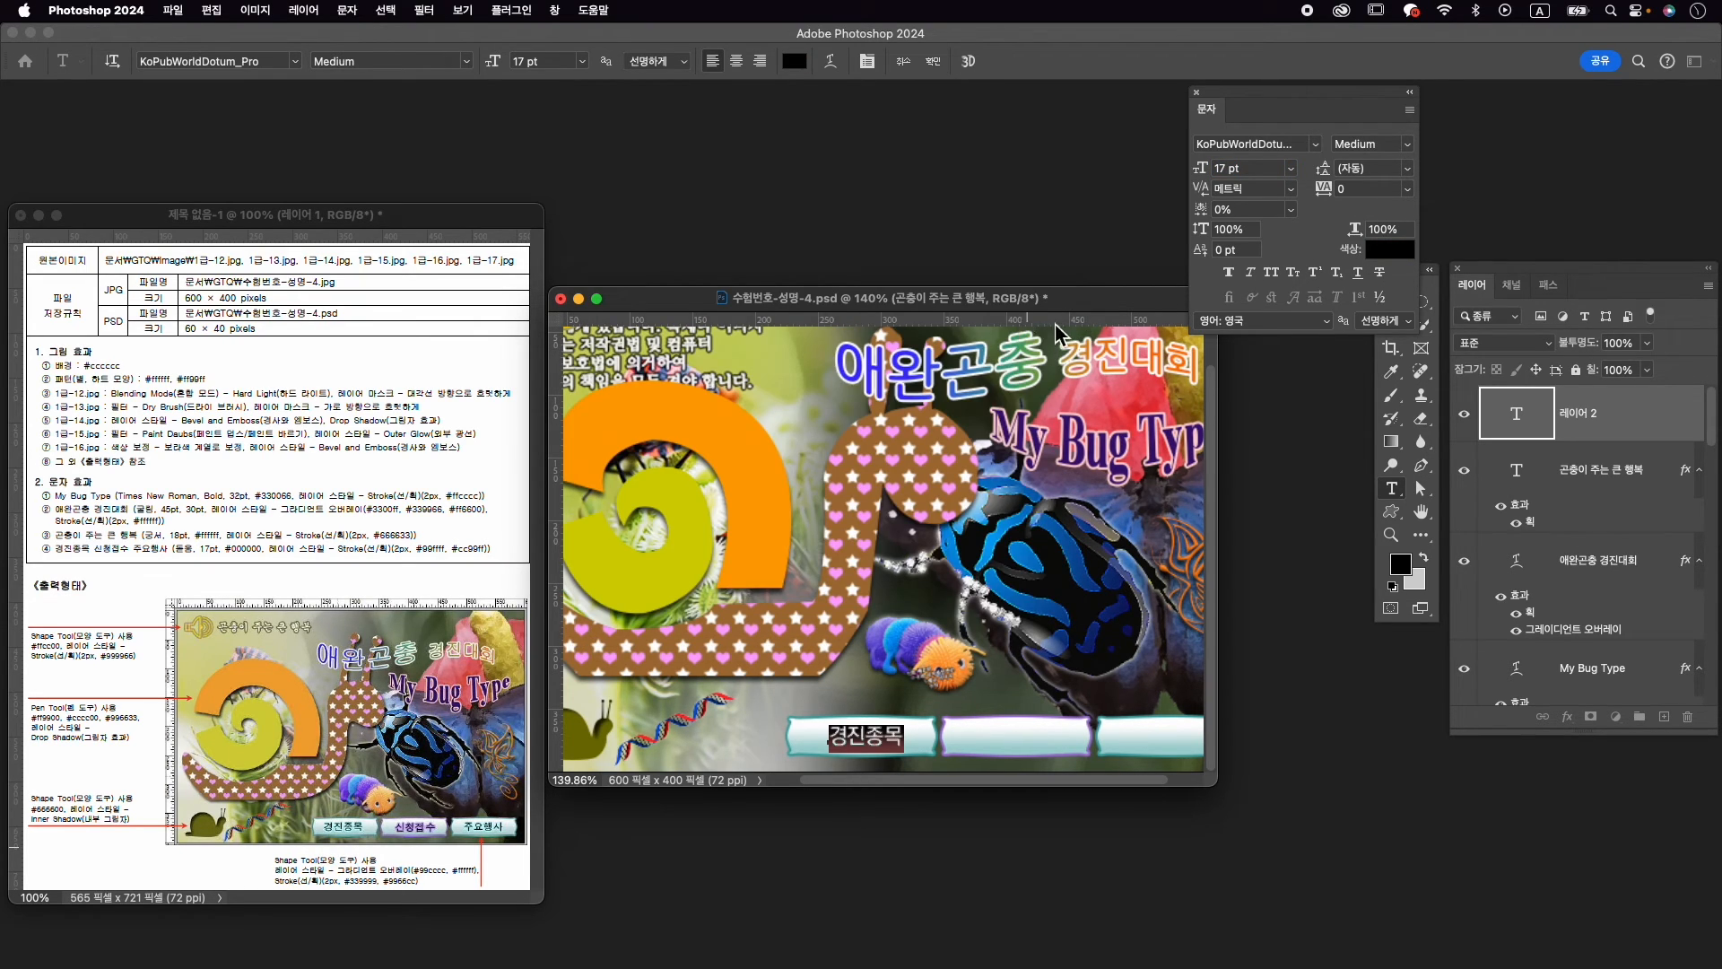
left_click(933, 61)
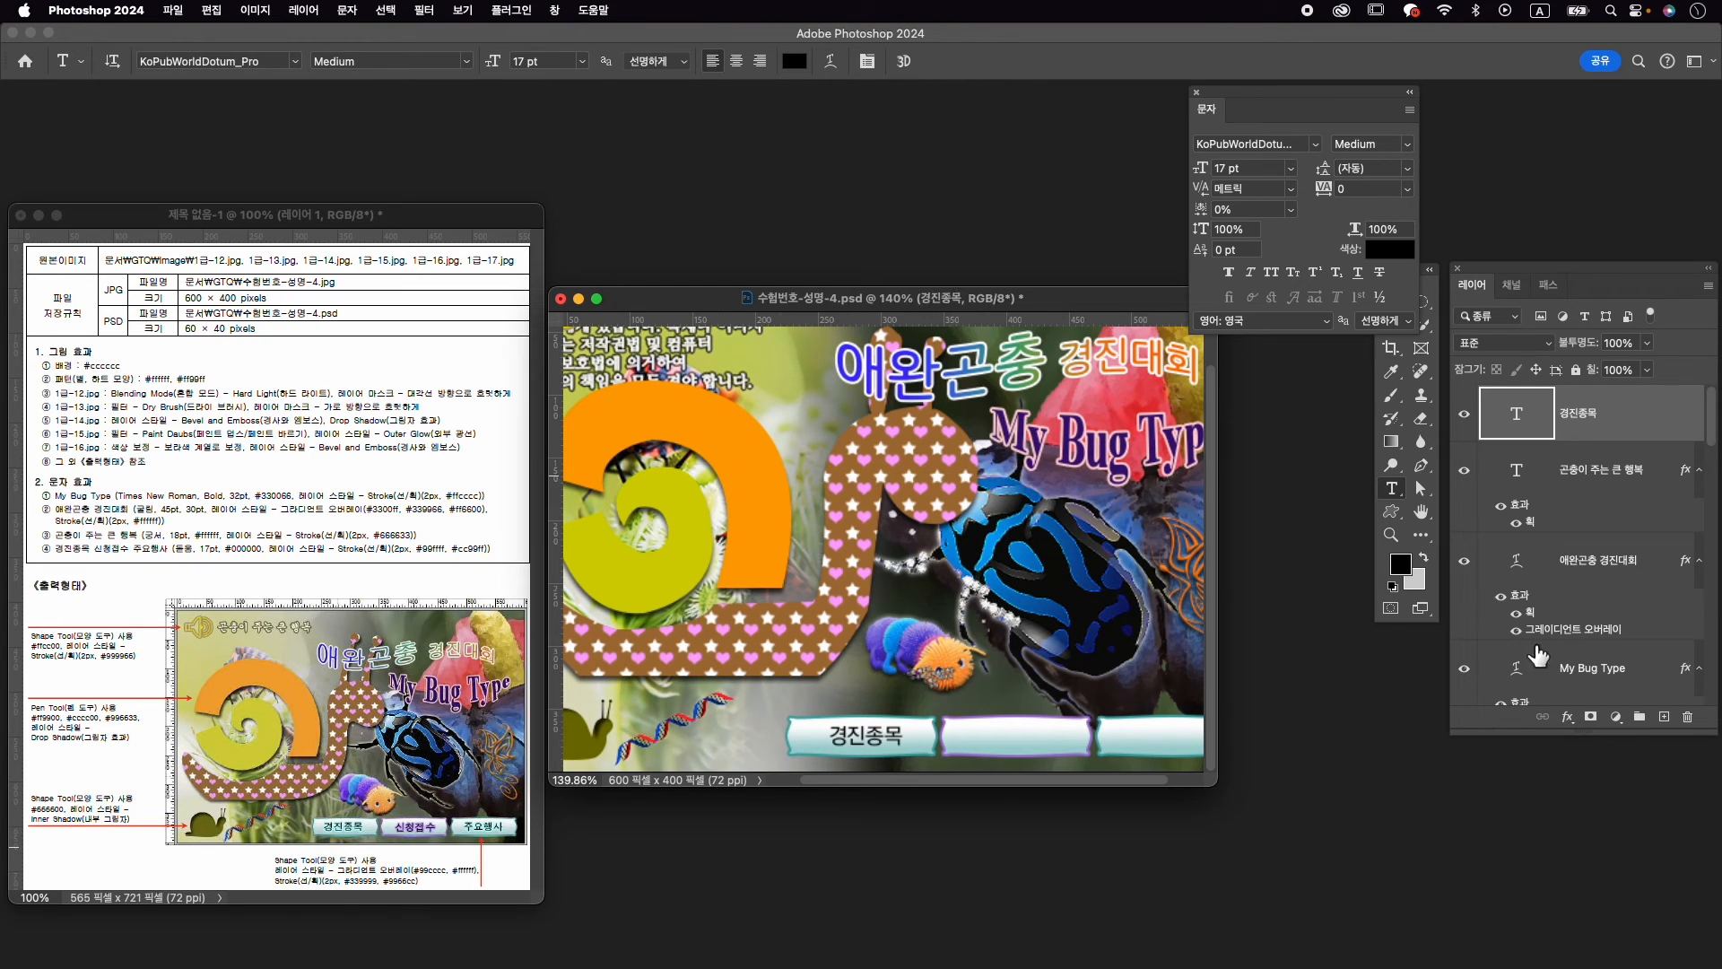
Add a 2 px outside stroke in #99ffff to the "경진종목" text layer
left_click(1568, 718)
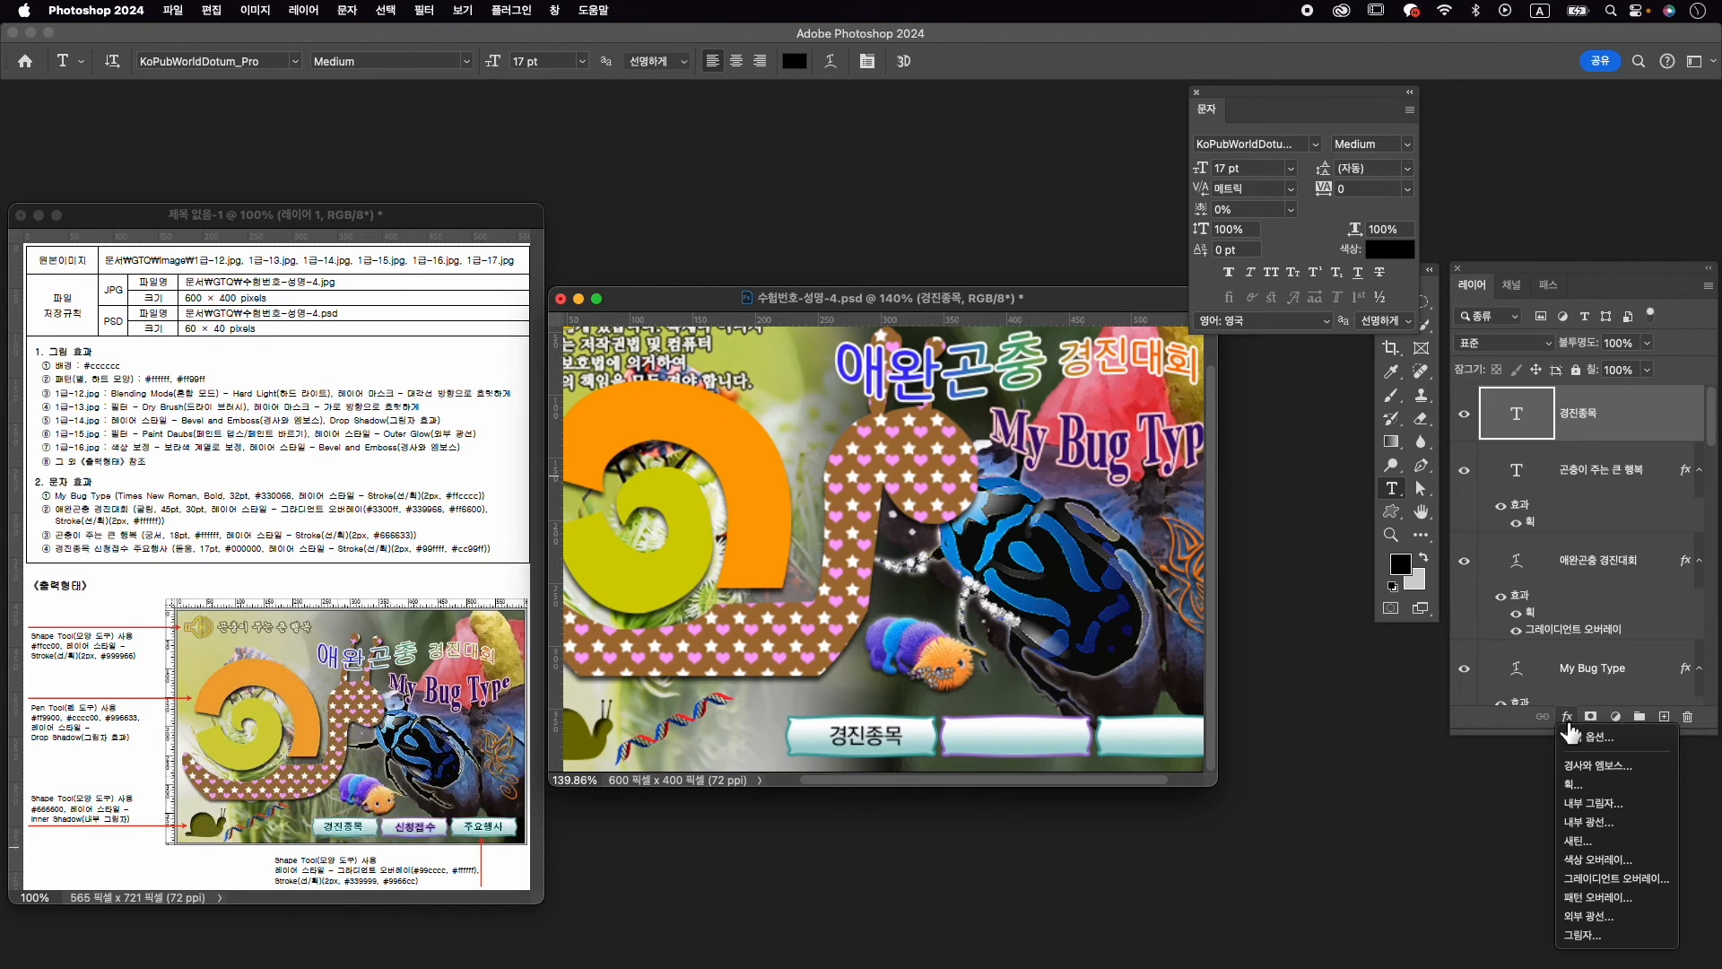
left_click(1595, 787)
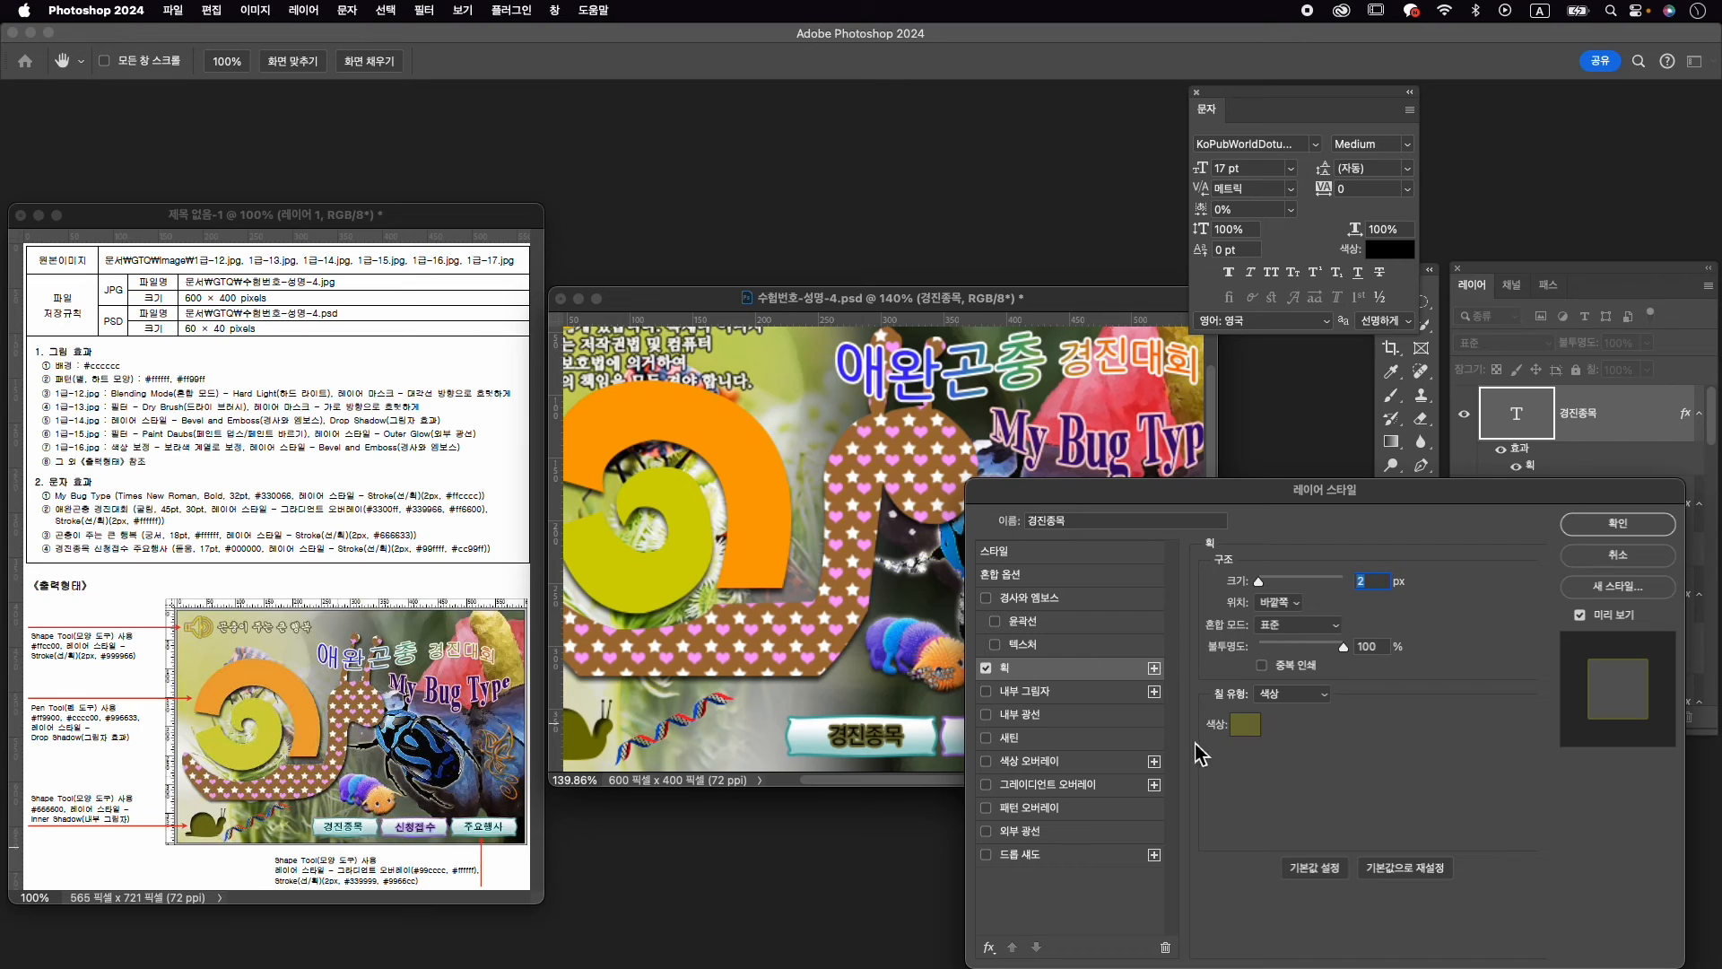
left_click(1245, 724)
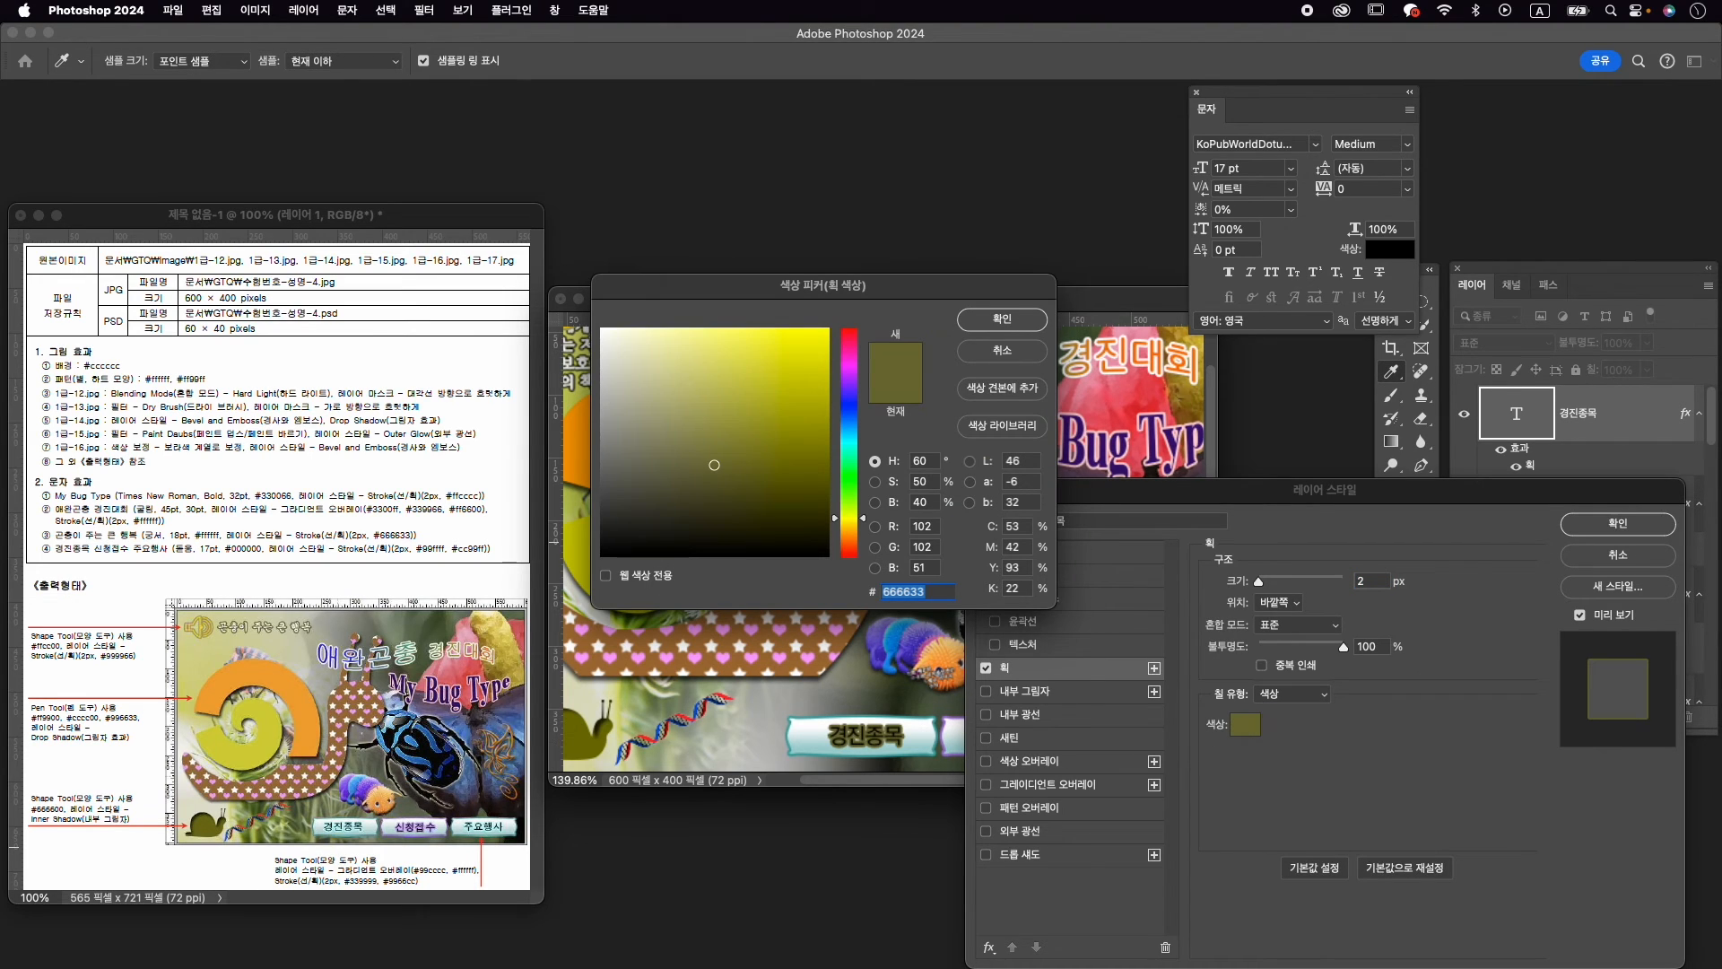
type("99ffff")
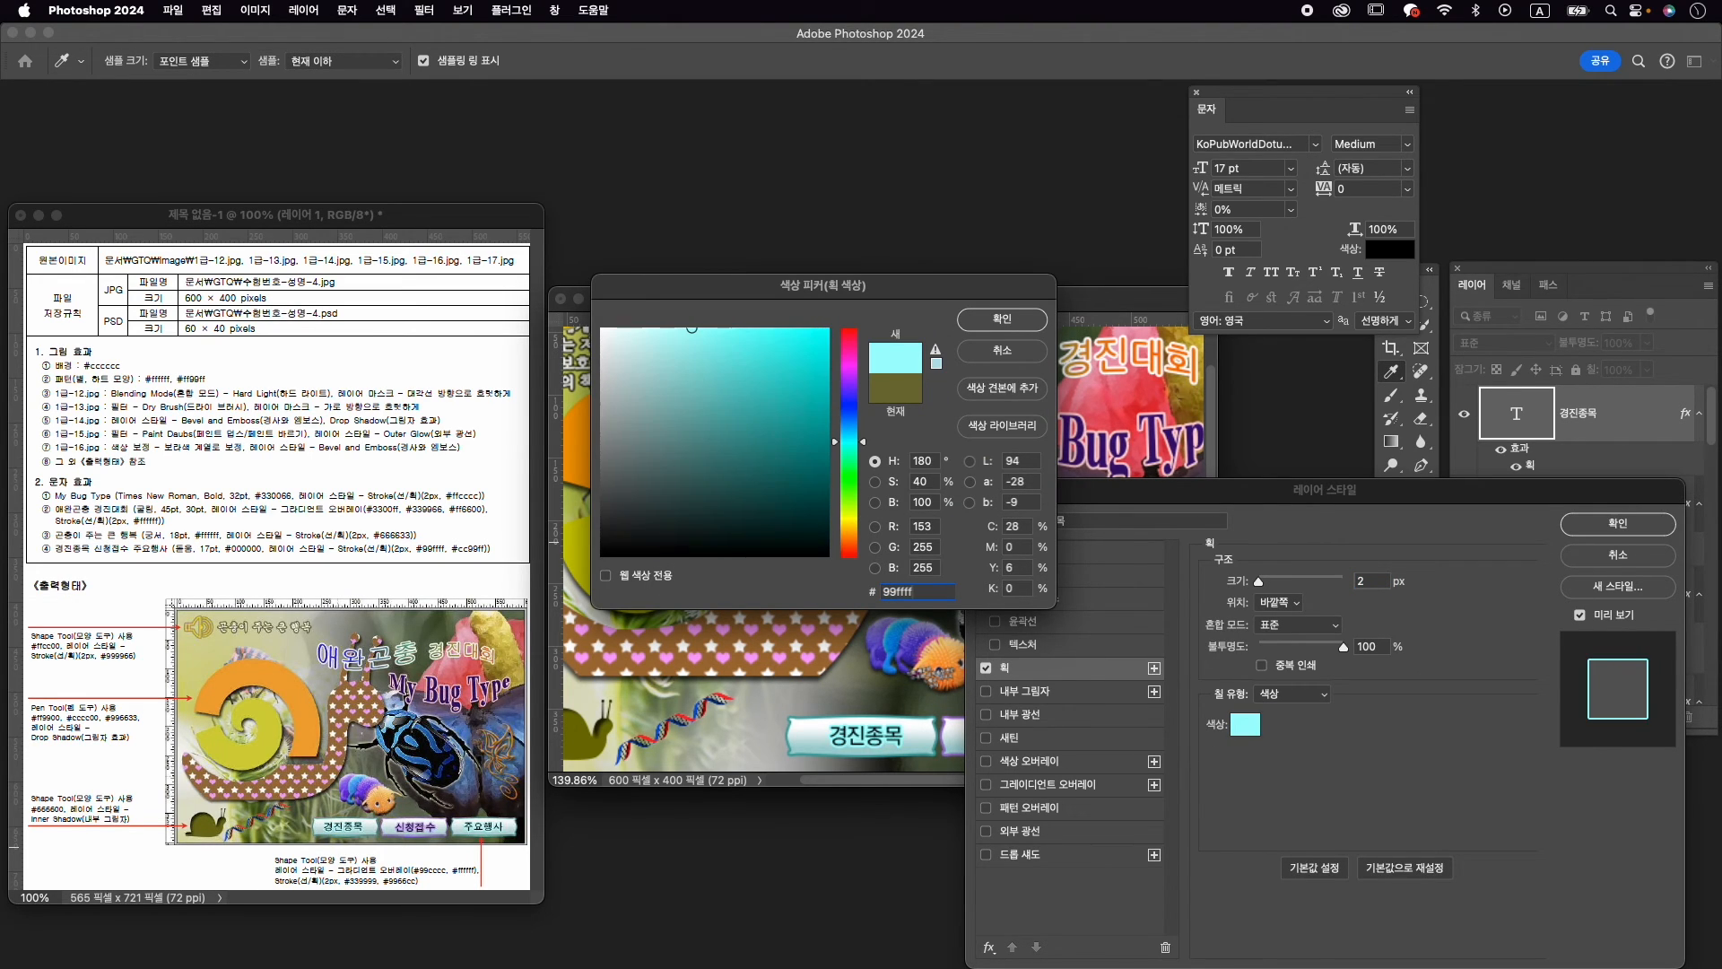
key("Return")
left_click(1642, 531)
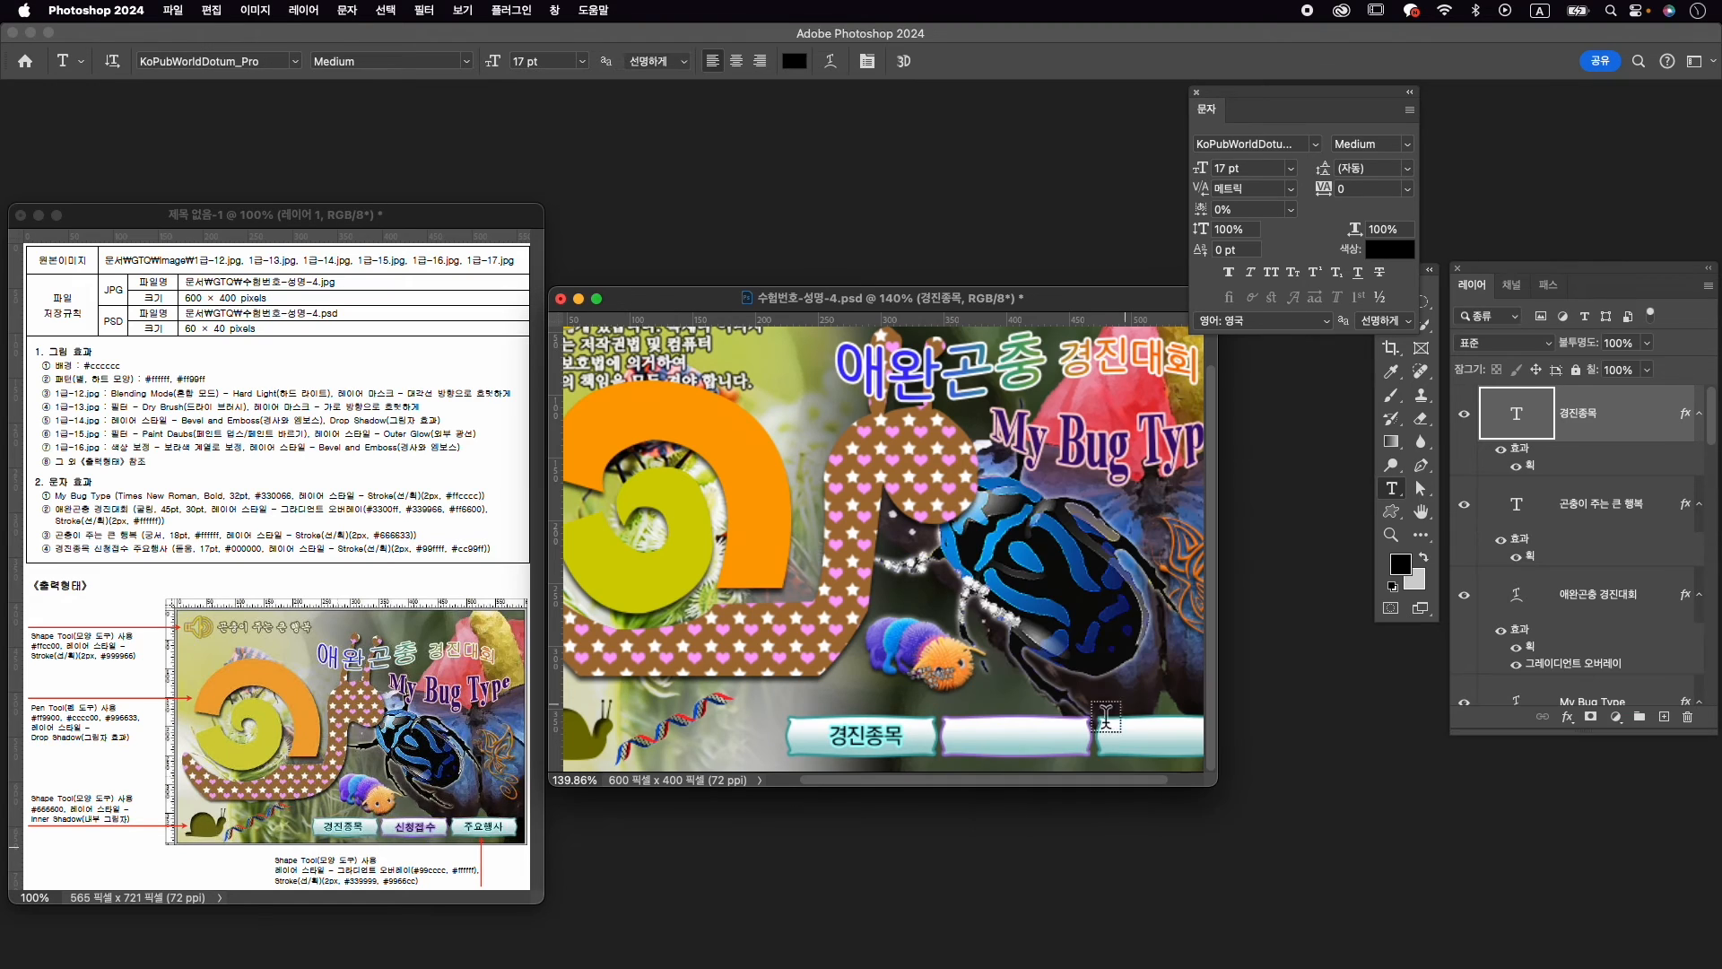
Nudge the "경진종목" text within the leftmost banner to about X 288 px, Y 373 px
key("super+t")
left_click_drag(892, 737, 890, 737)
key("Return")
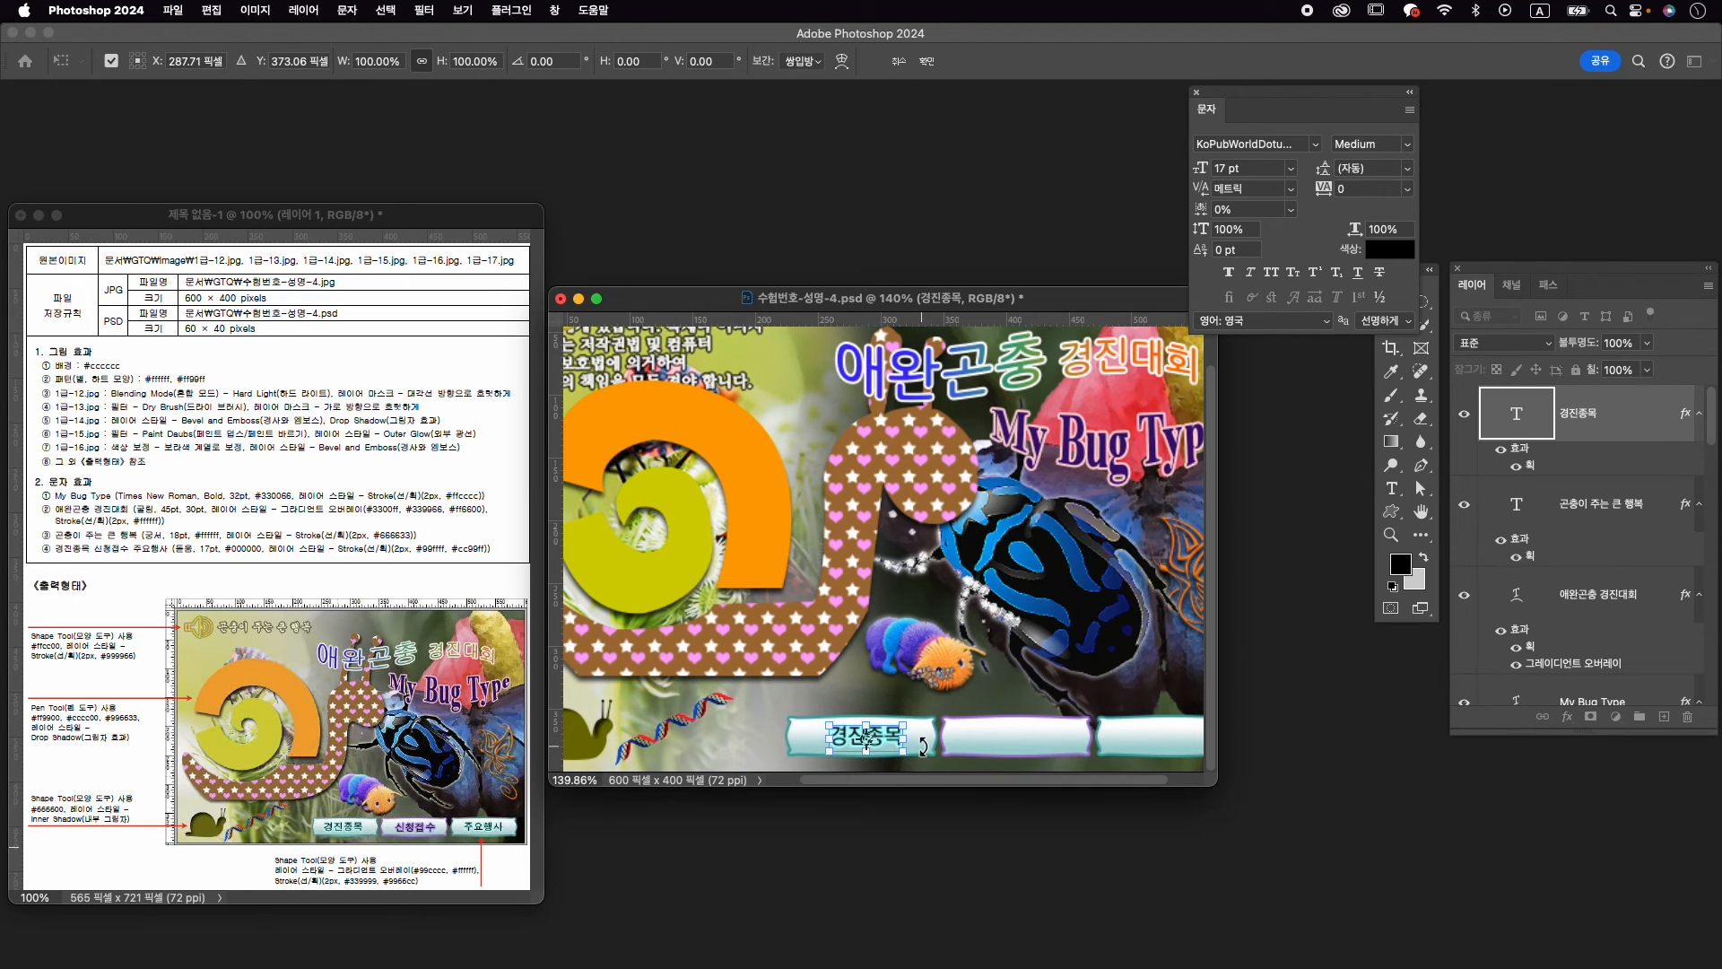
Duplicate the "경진종목" text layer twice and place the copies on the rightmost and middle banners
key("t")
left_click_drag(841, 619, 788, 619)
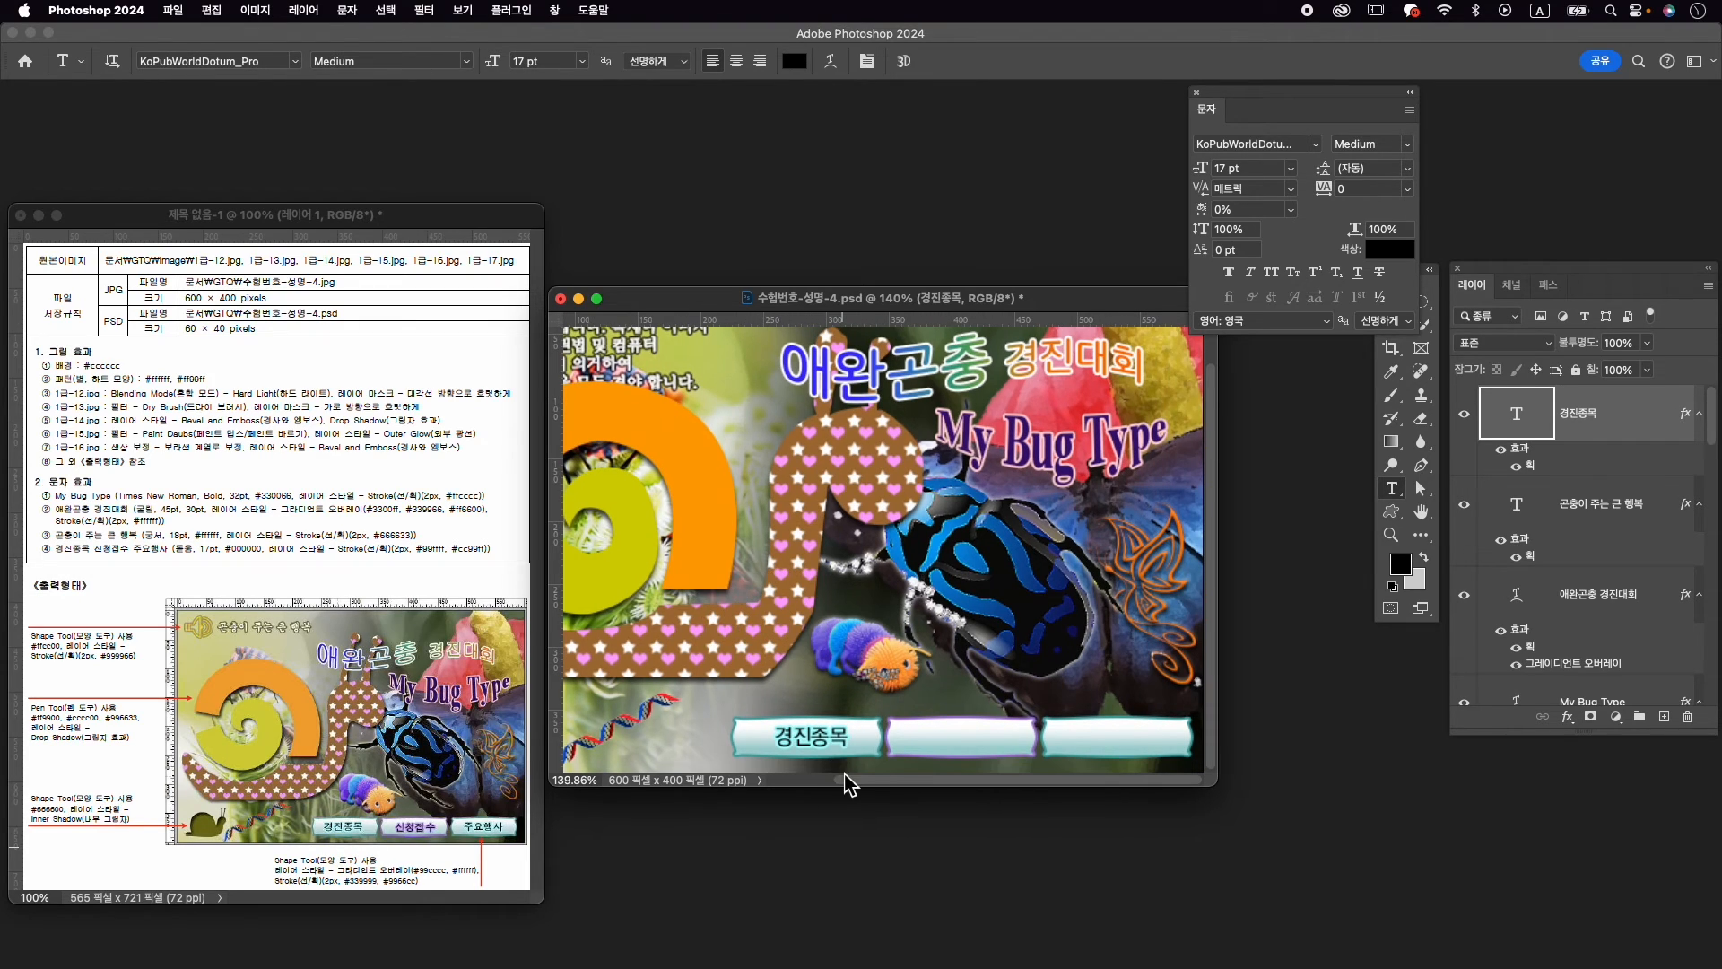
key("v")
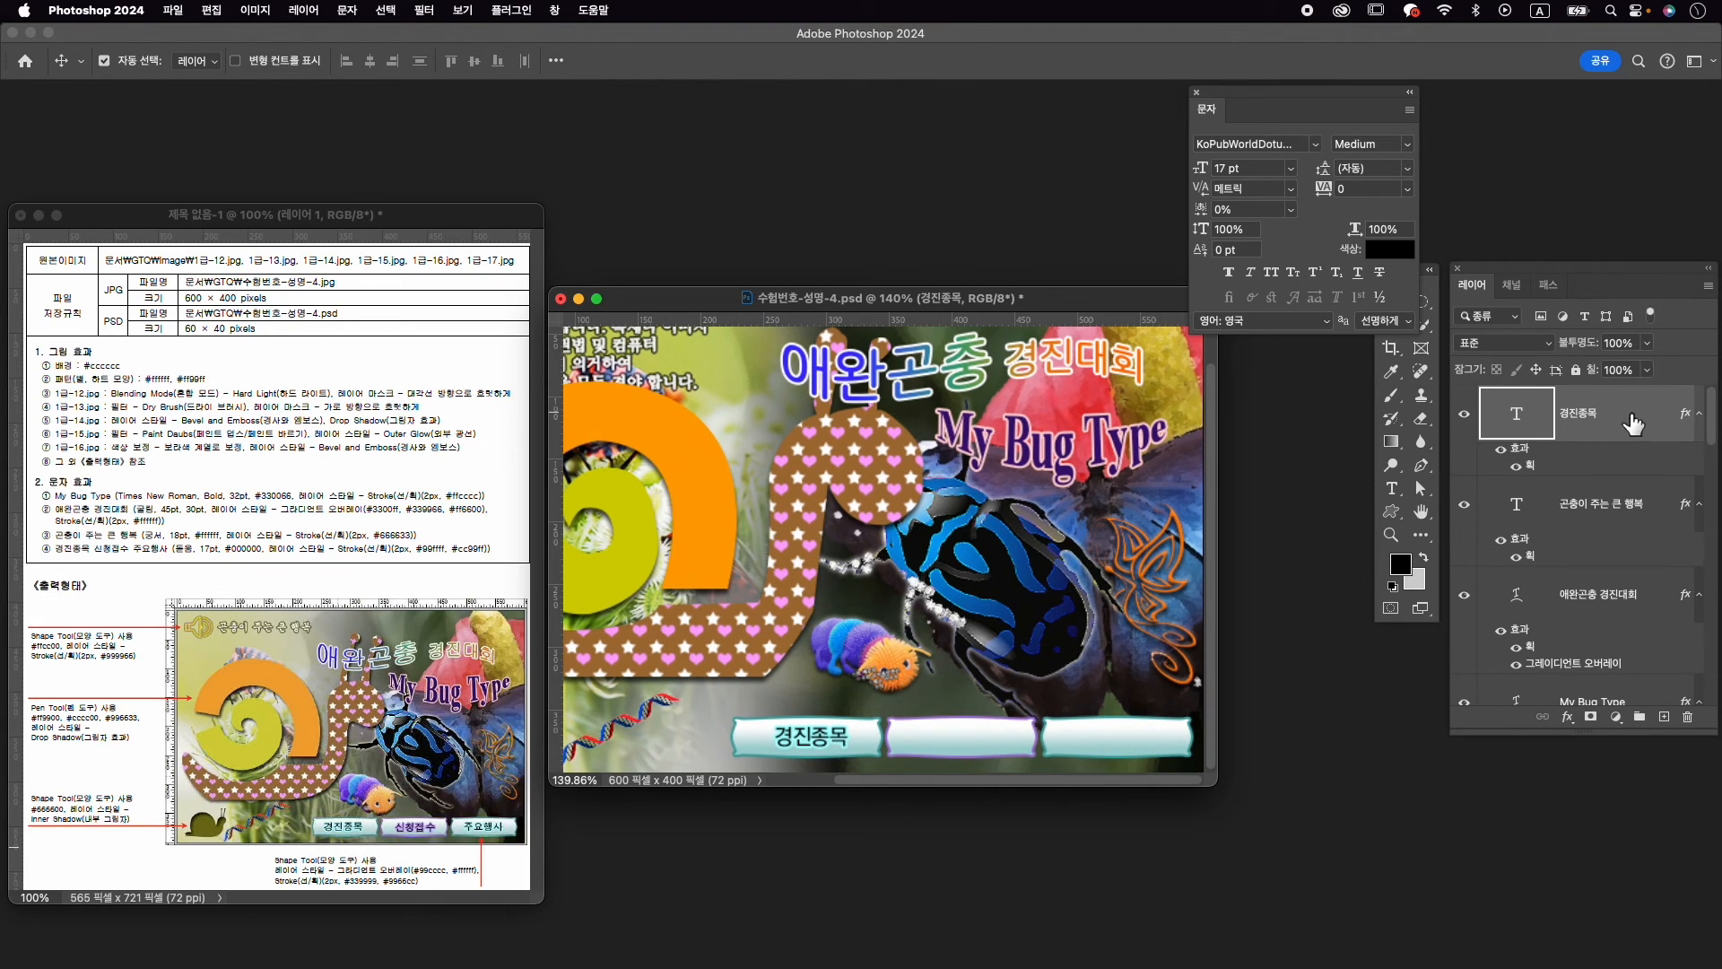
key("super+j")
key("super+j")
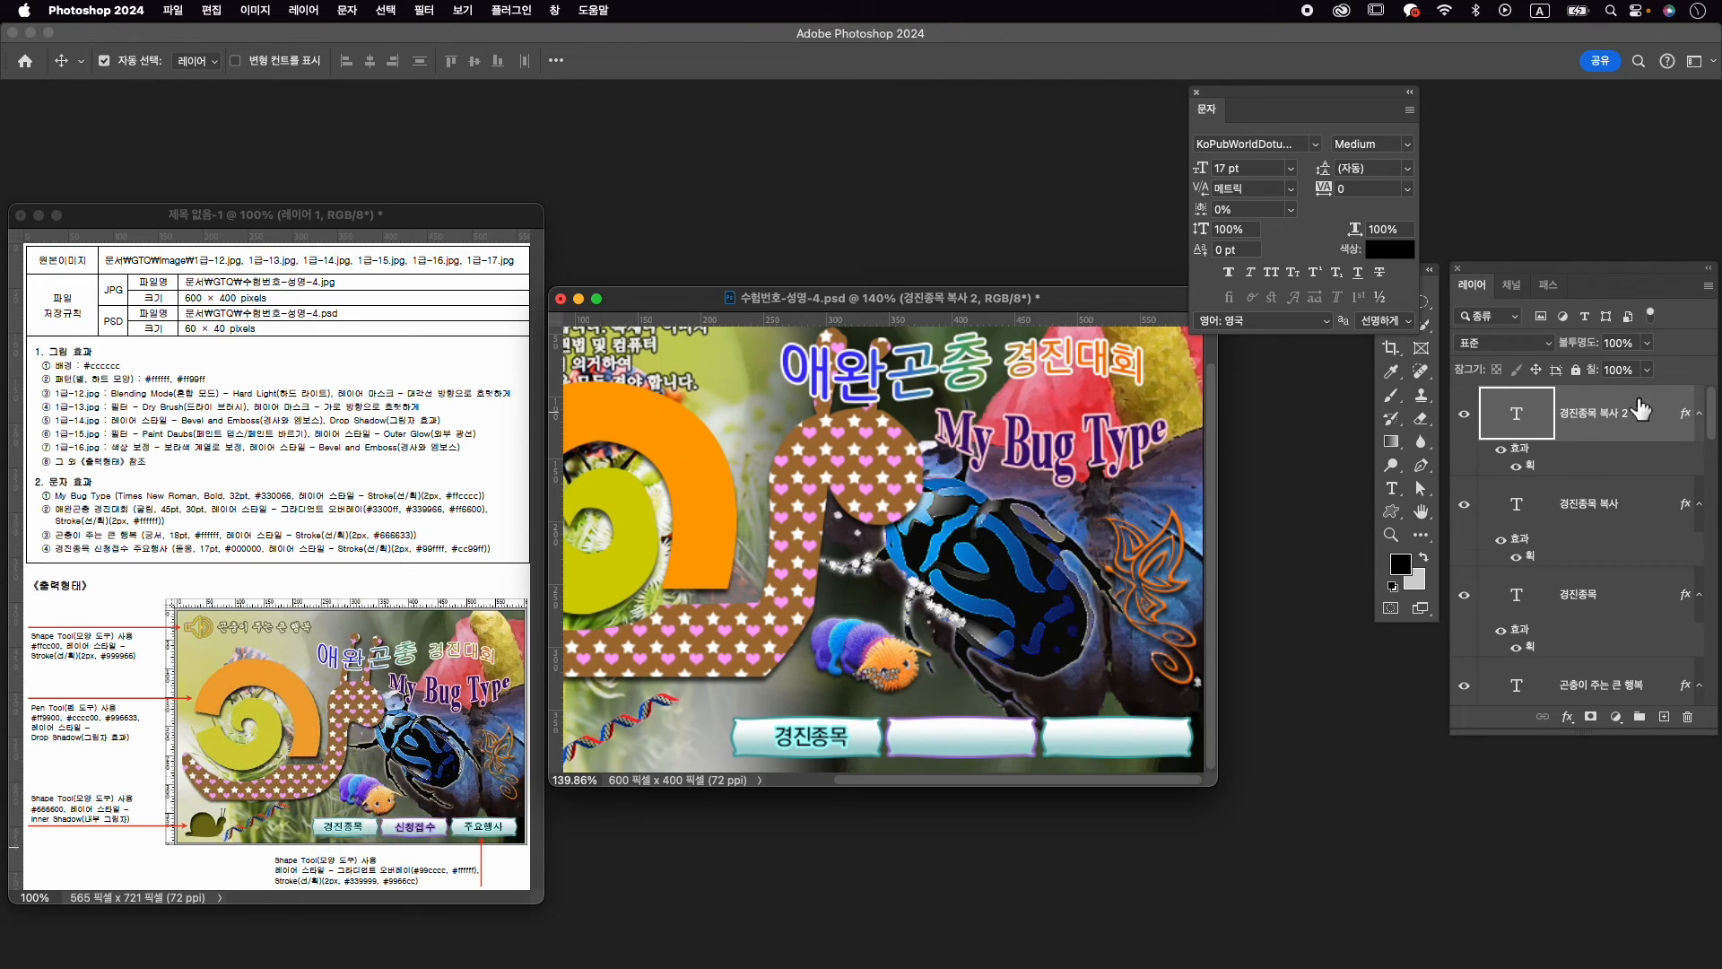
left_click_drag(839, 736, 1141, 736)
left_click(1587, 504)
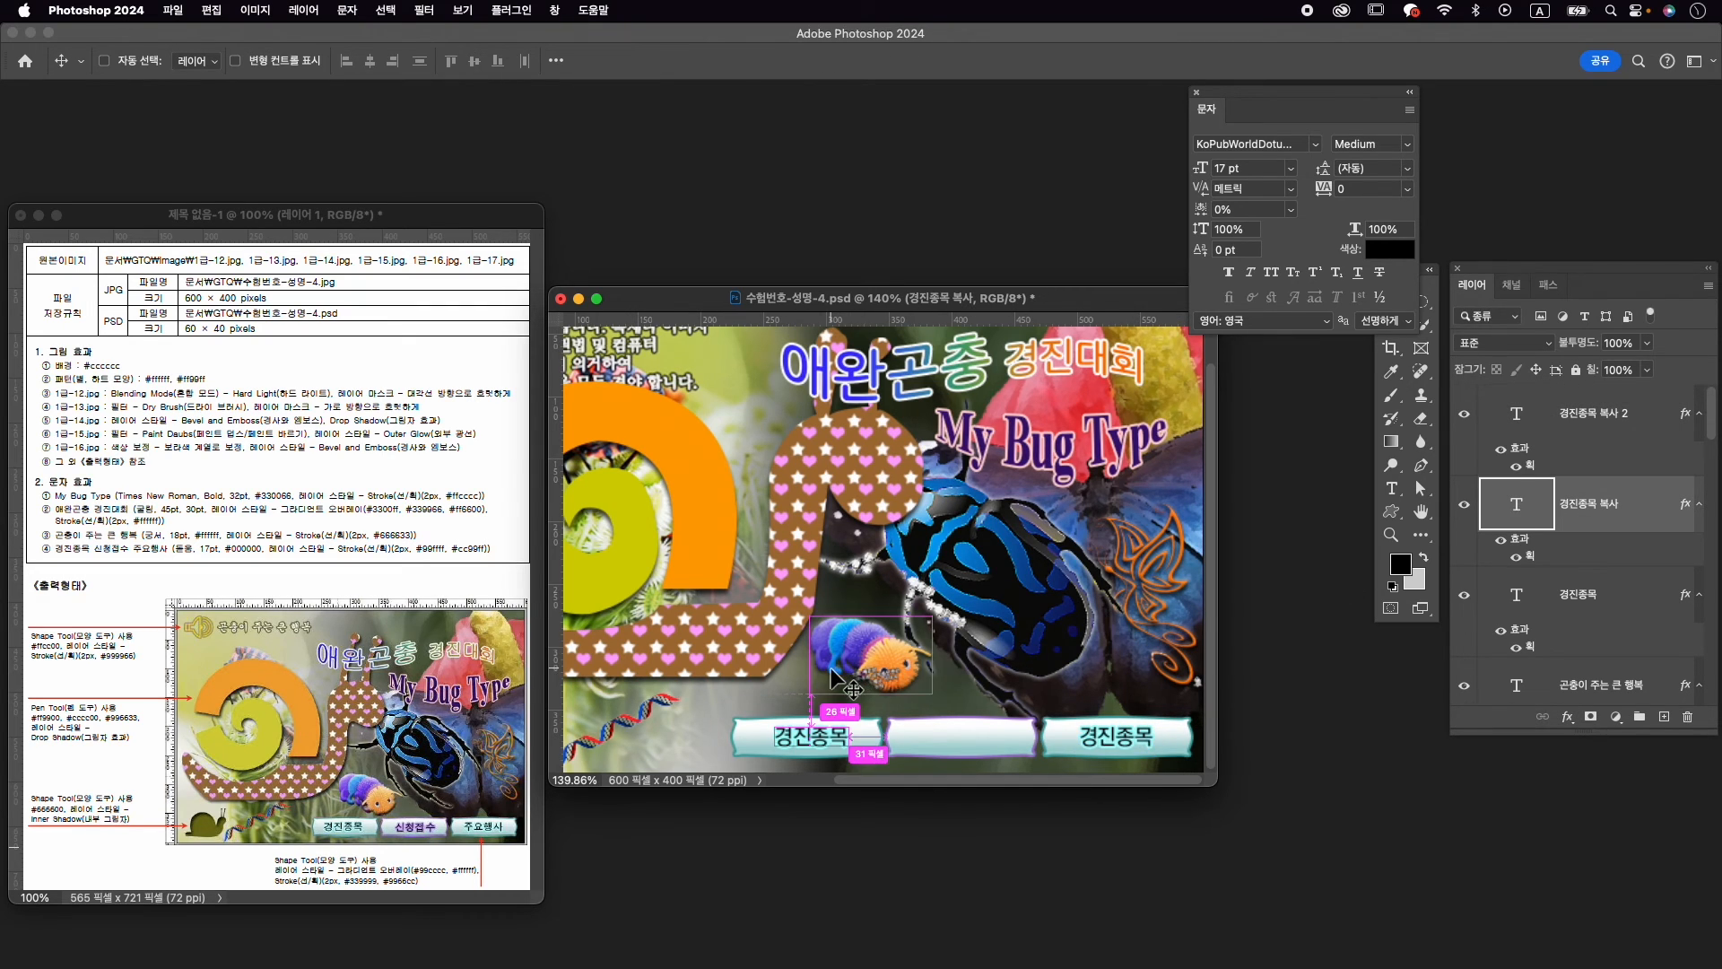
left_click_drag(839, 748, 961, 738)
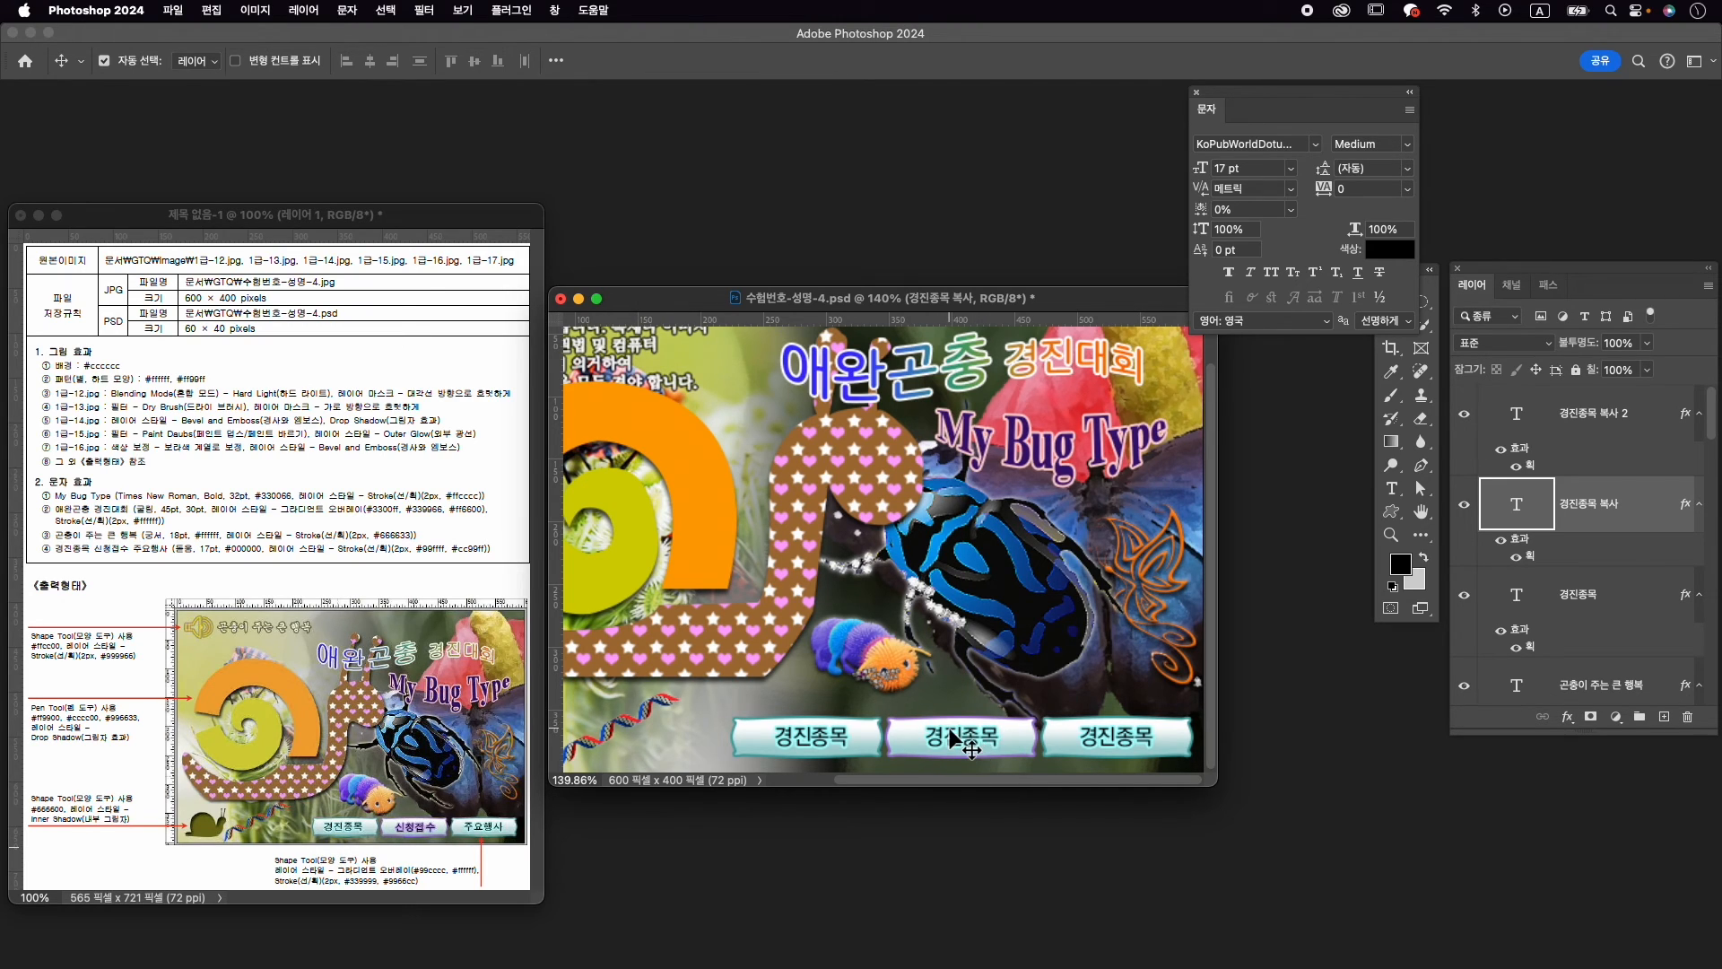
Replace the middle banner's label text with "신청접수" and commit it
double_click(961, 736)
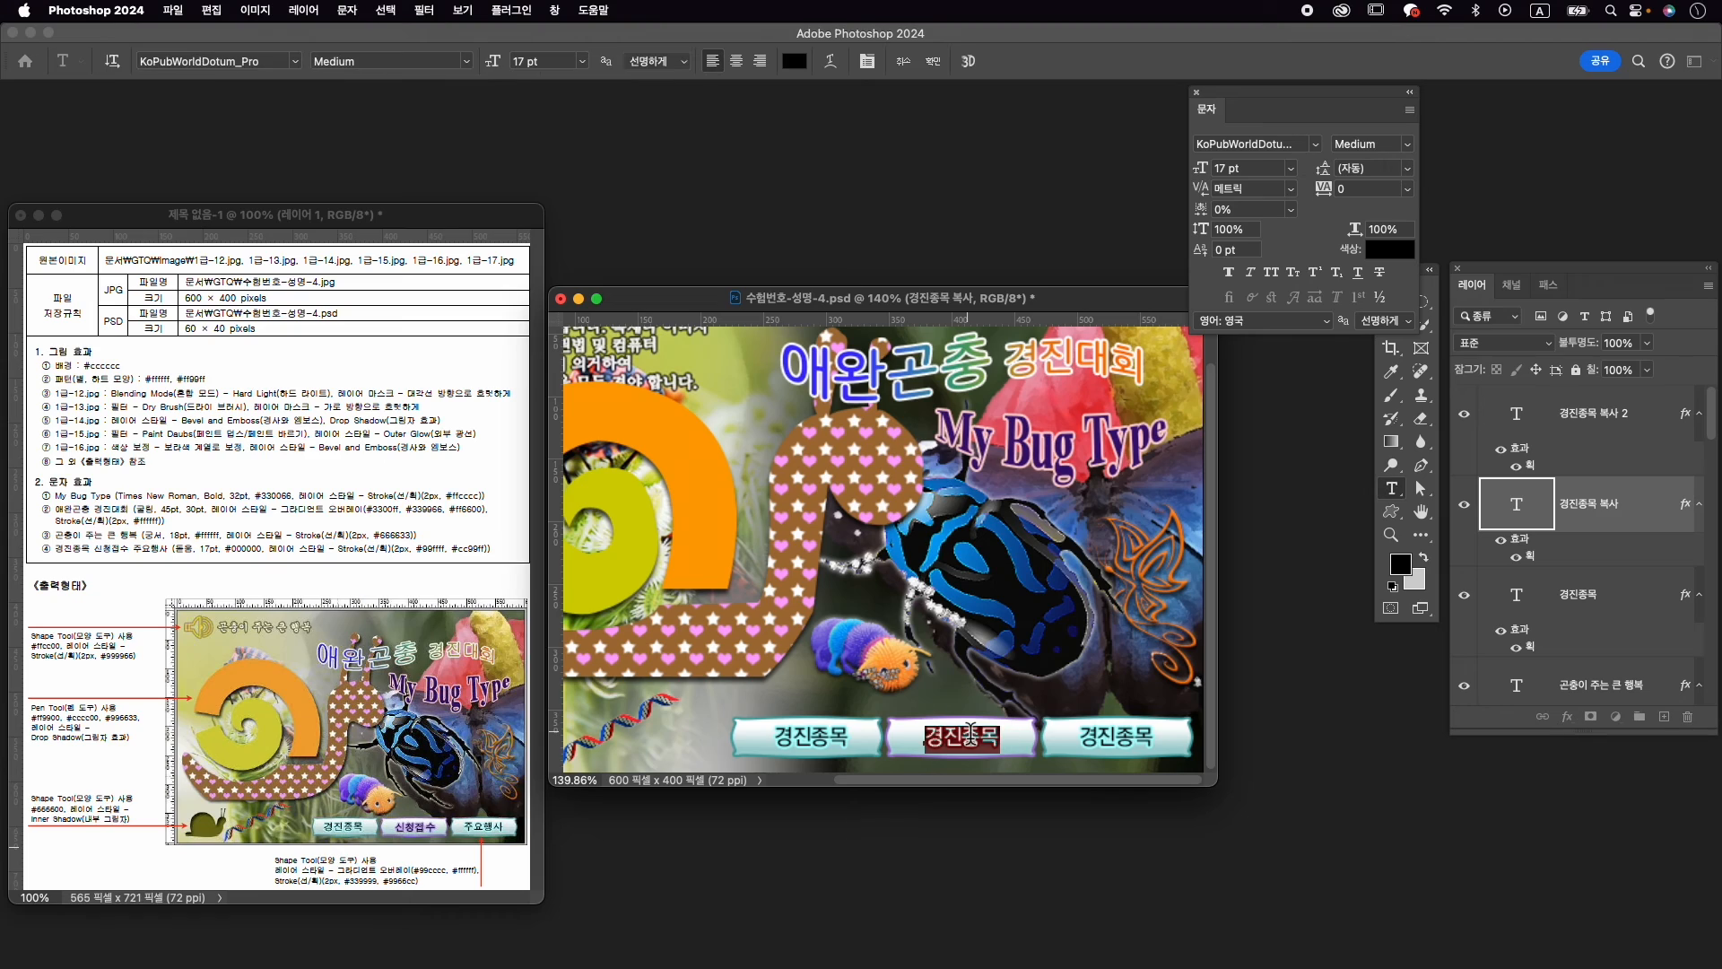
key("ctrl+space")
type("ㅅㅣㄴ청접수")
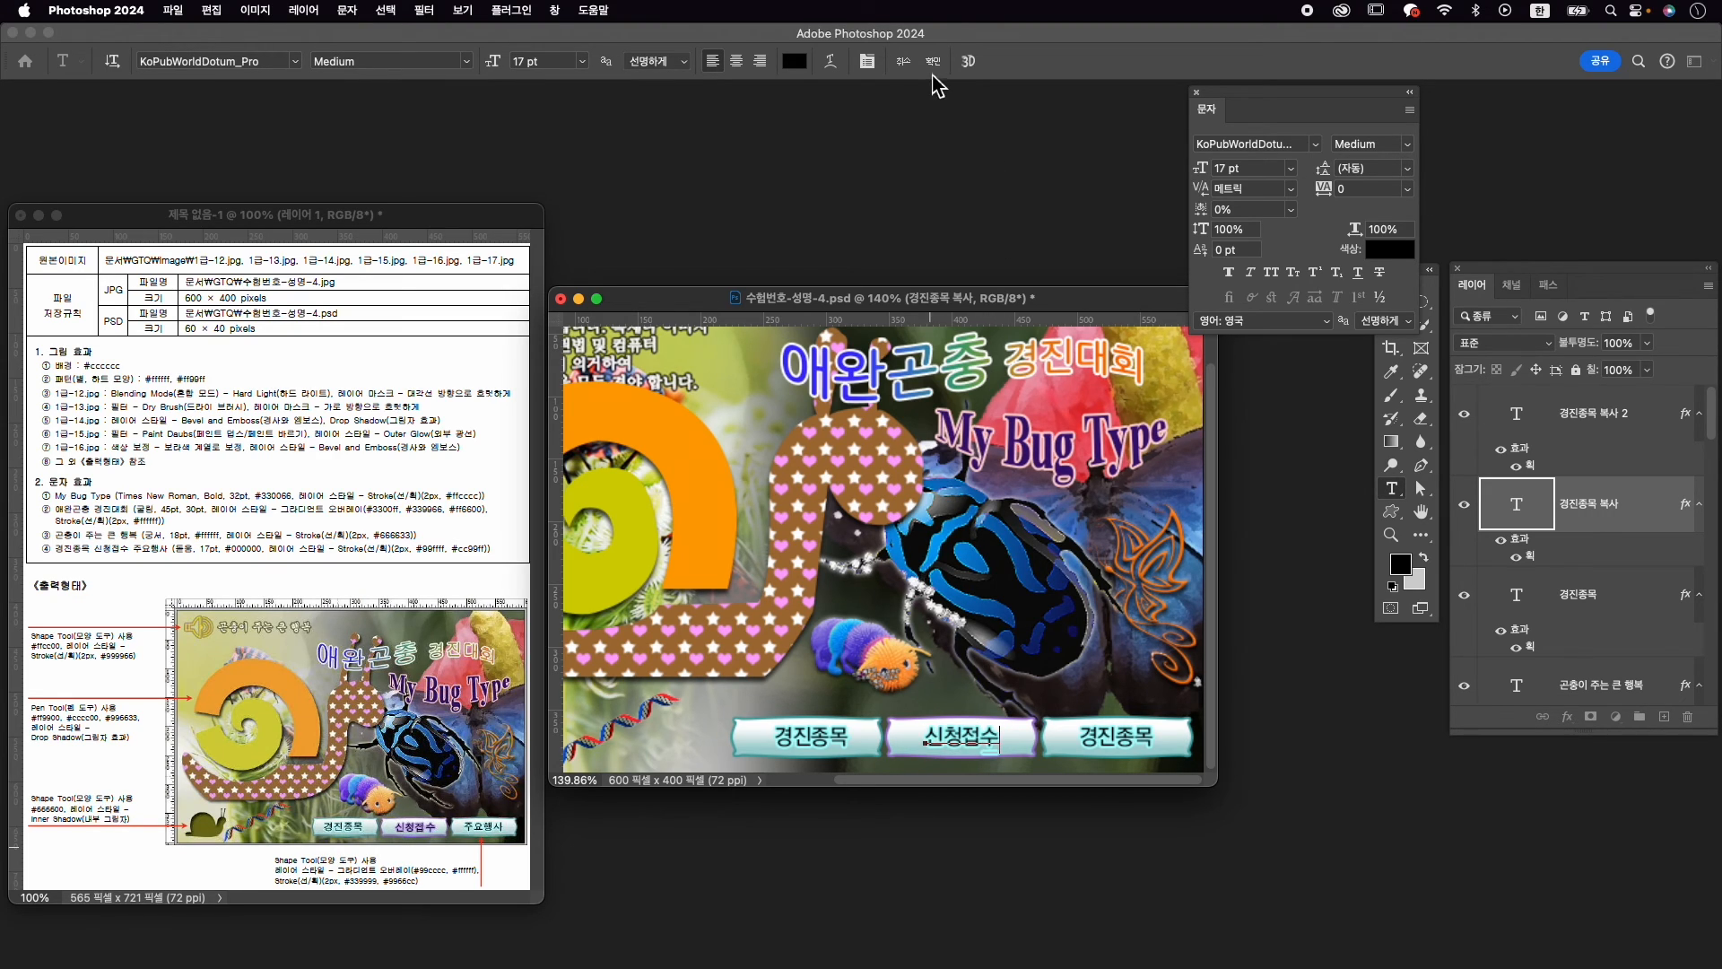
key("Escape")
key("v")
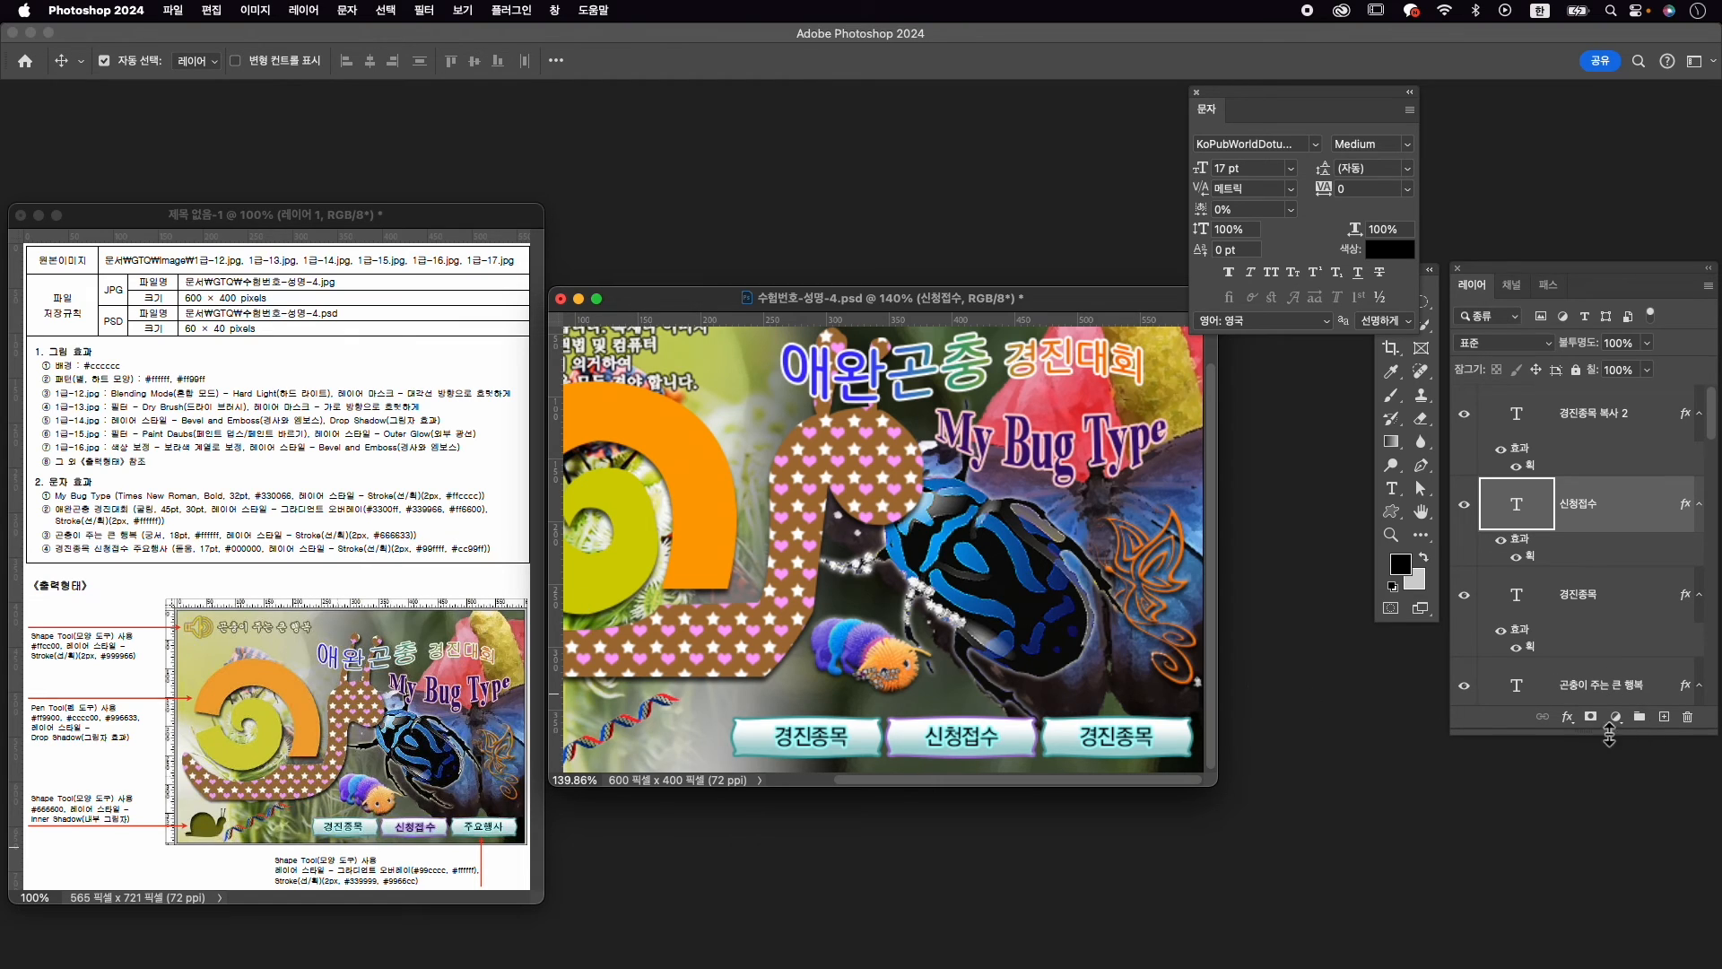
Change the stroke color of the "신청접수" text layer to #cc99ff
double_click(1531, 558)
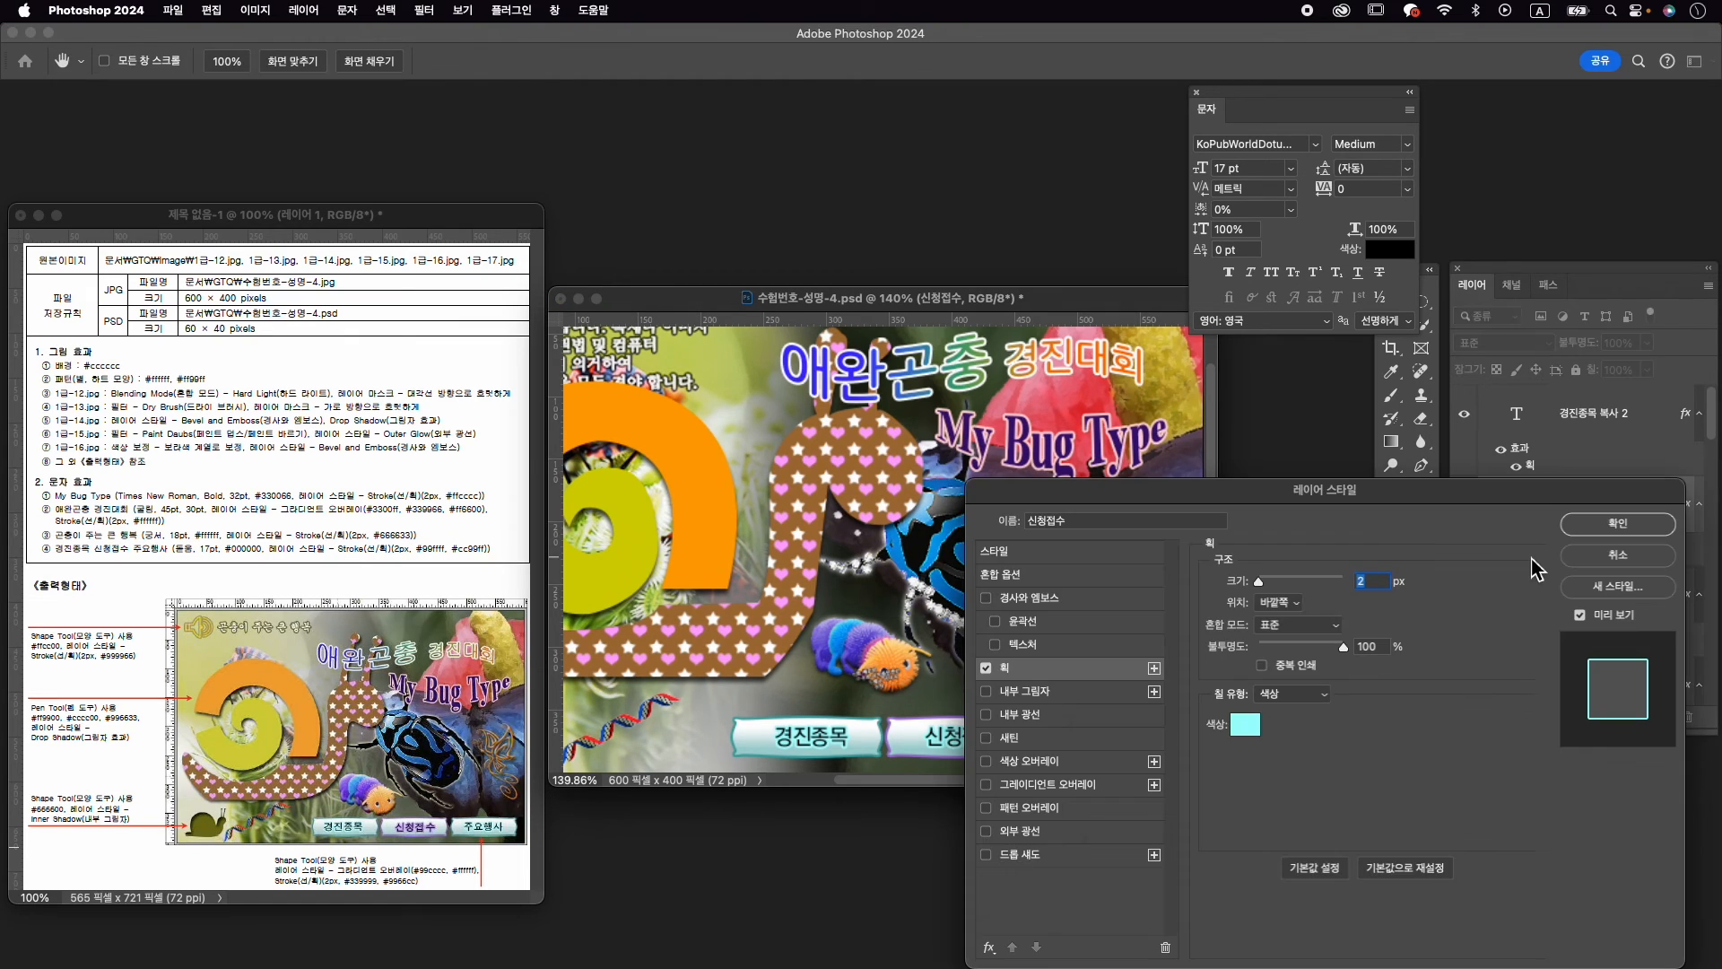
left_click(1247, 725)
type("c")
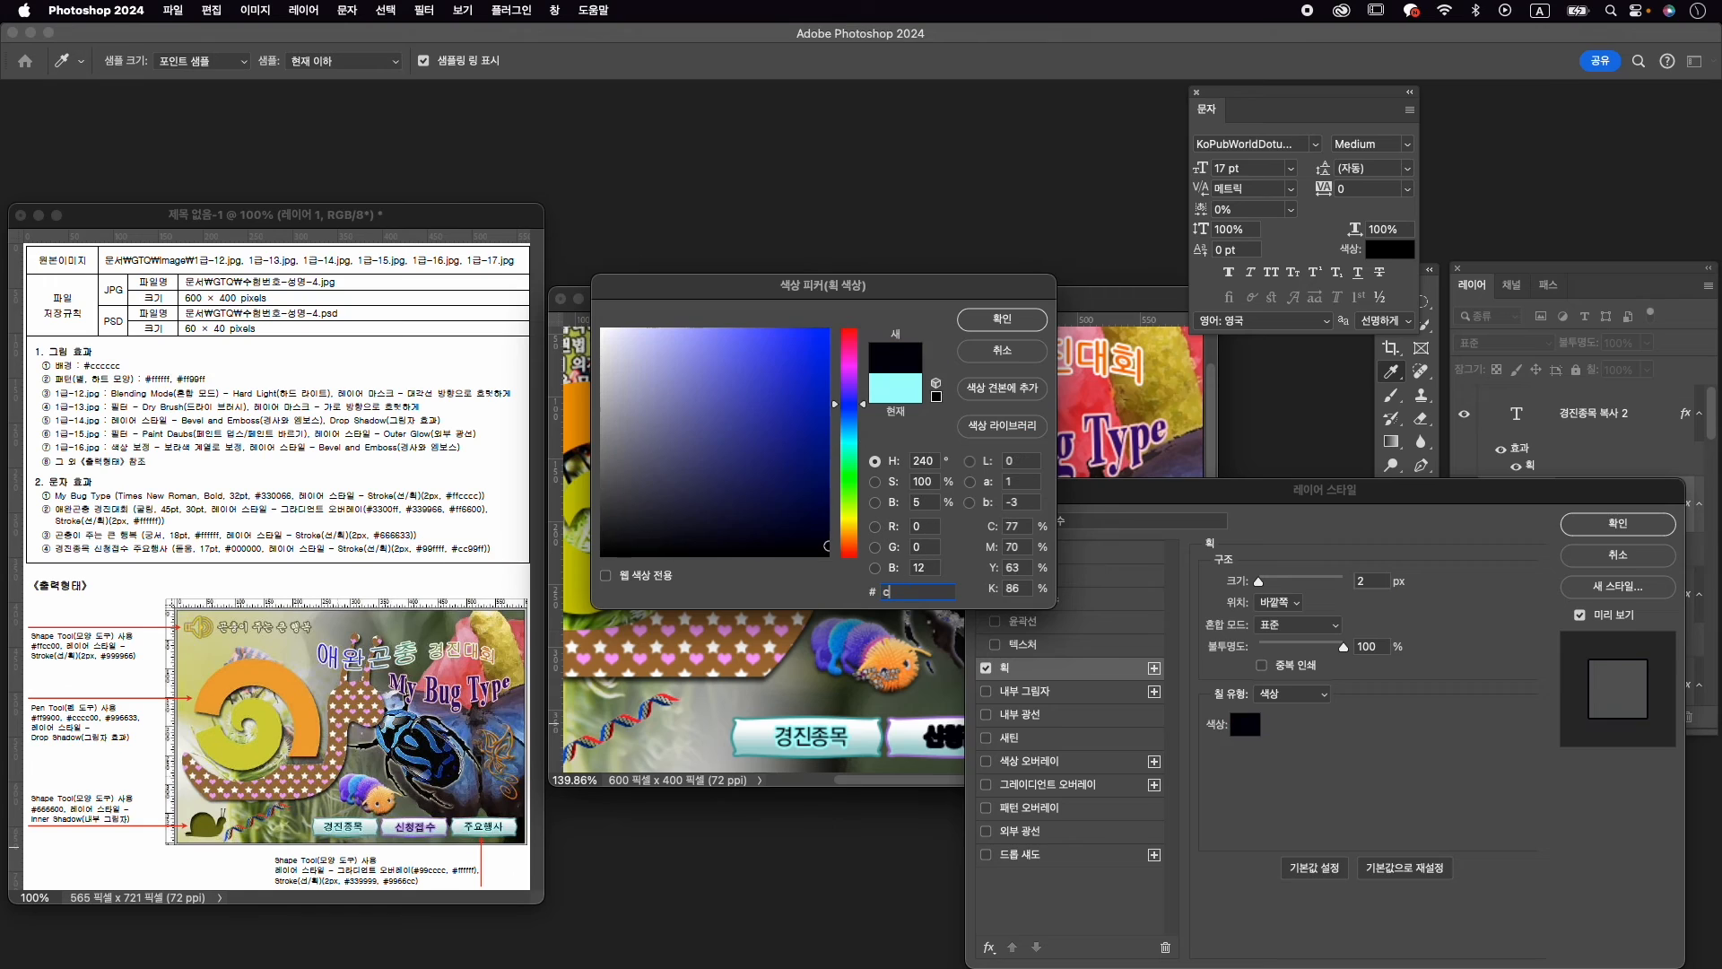
type("c99ff")
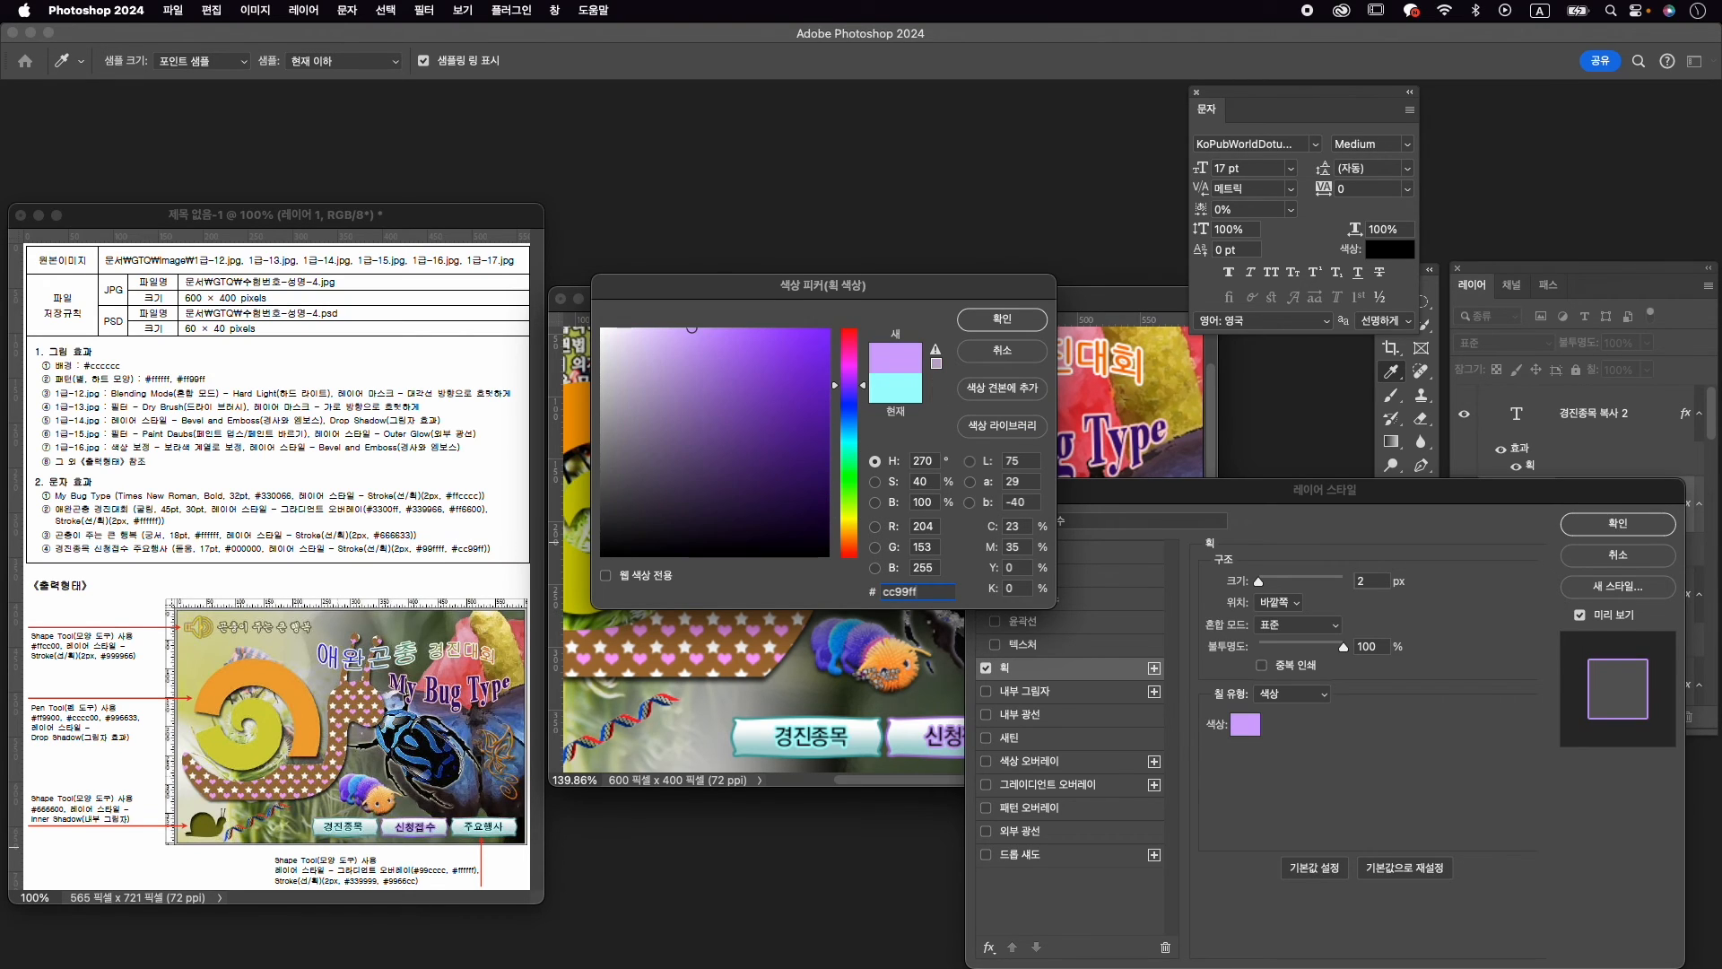
key("Return")
left_click(1617, 523)
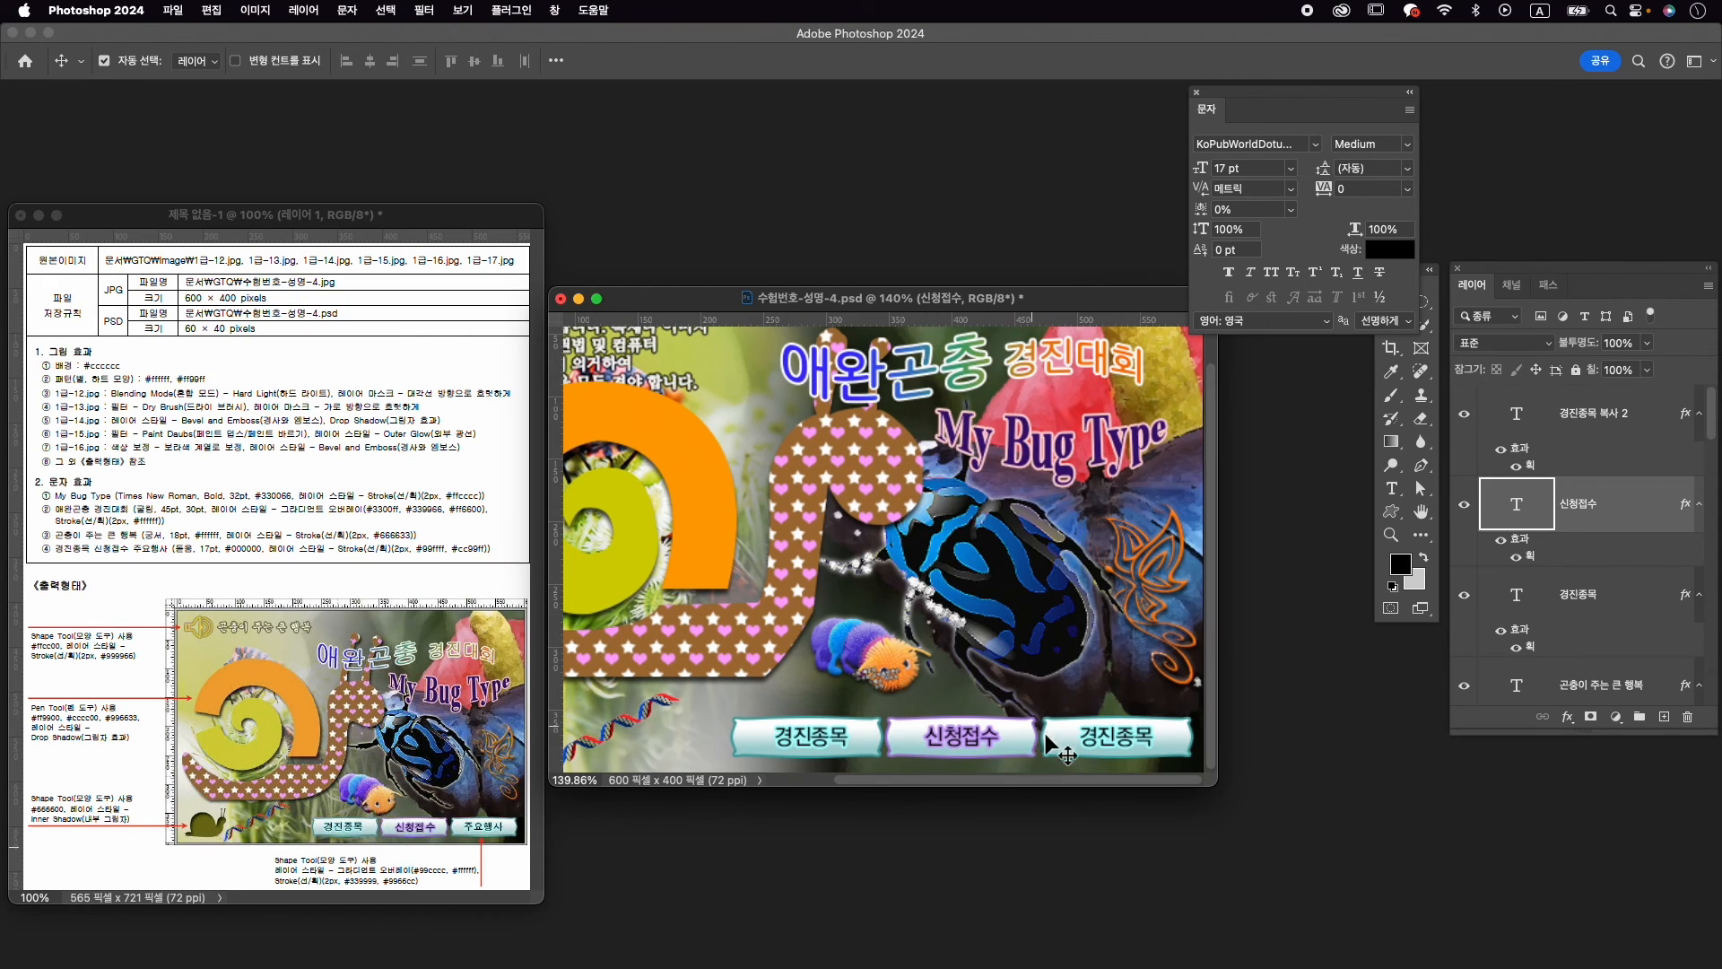
Replace the rightmost banner's label text with "주요행사"
double_click(1132, 741)
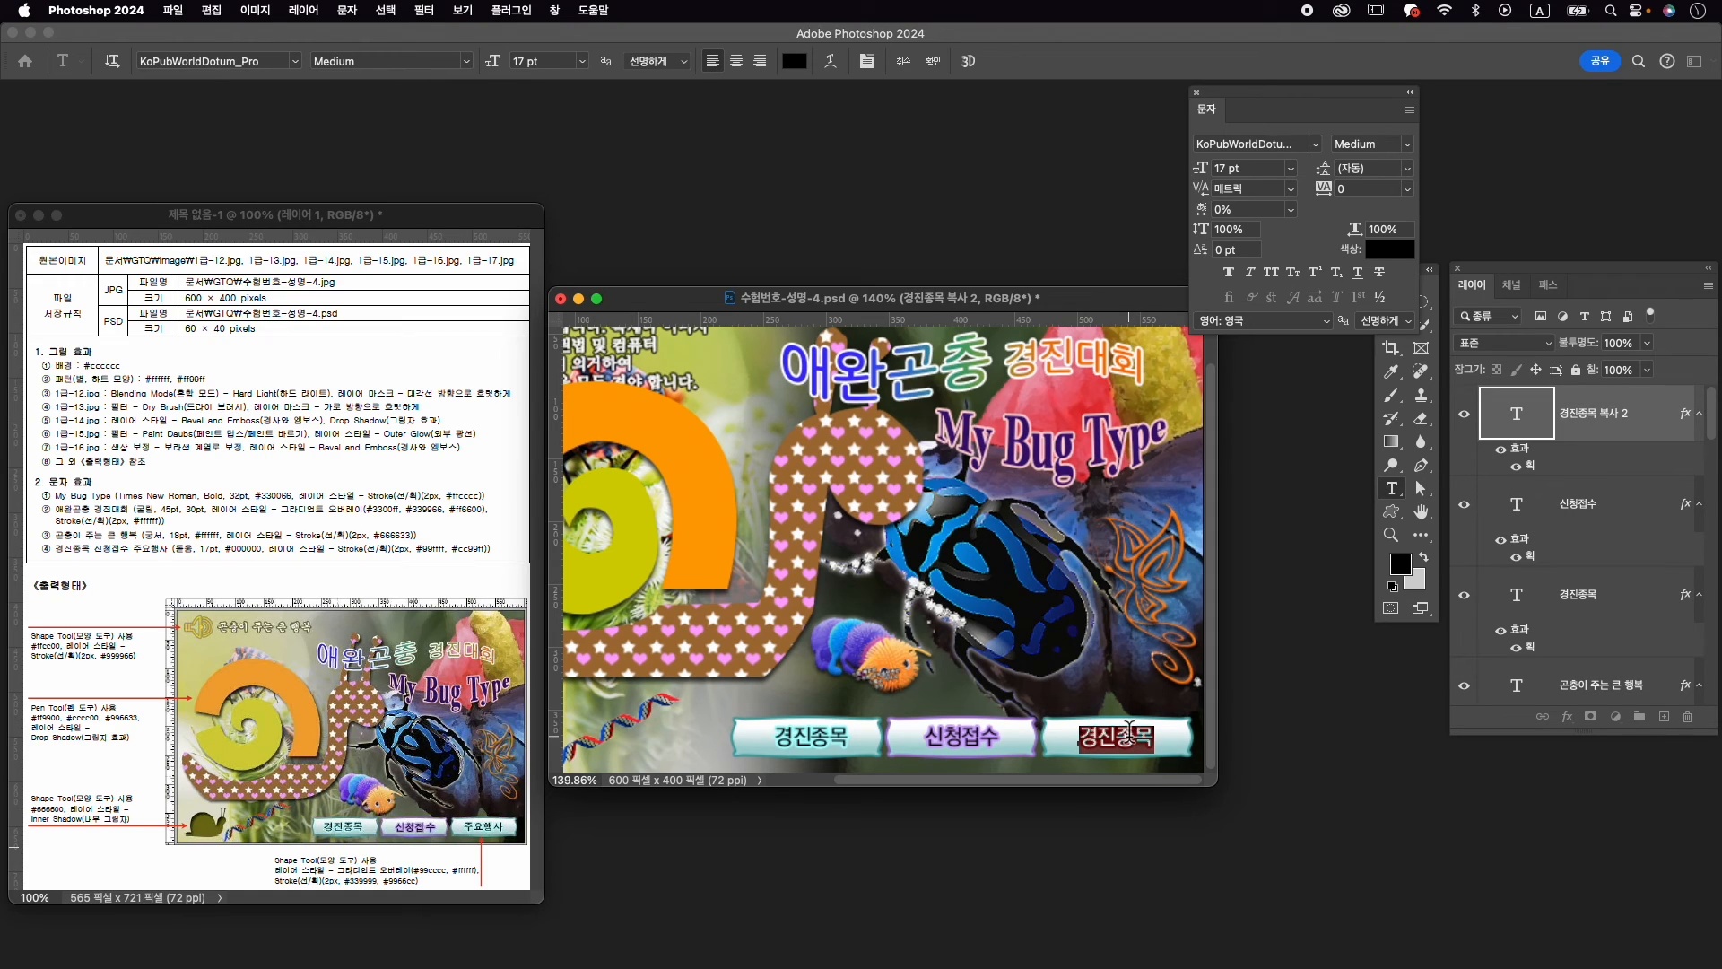
type("주요행사")
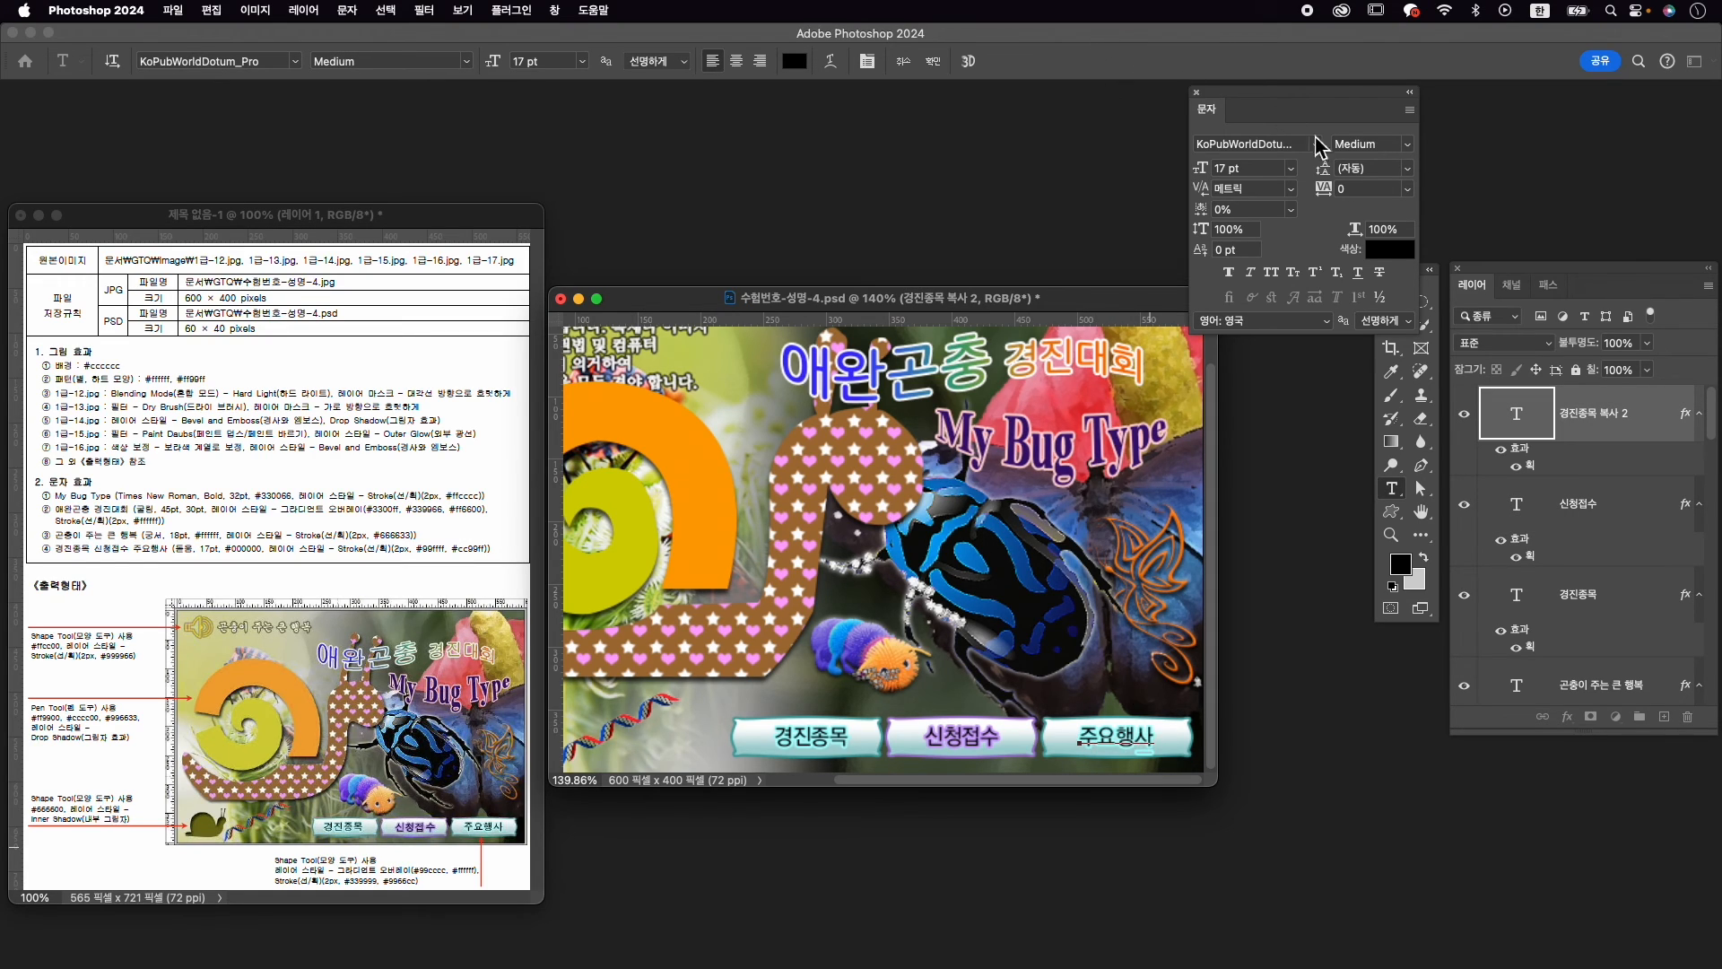
Hide the character settings, restore the hidden toolbox, and commit the "주요행사" text by switching to the Move tool
left_click(1430, 274)
left_click(1385, 270)
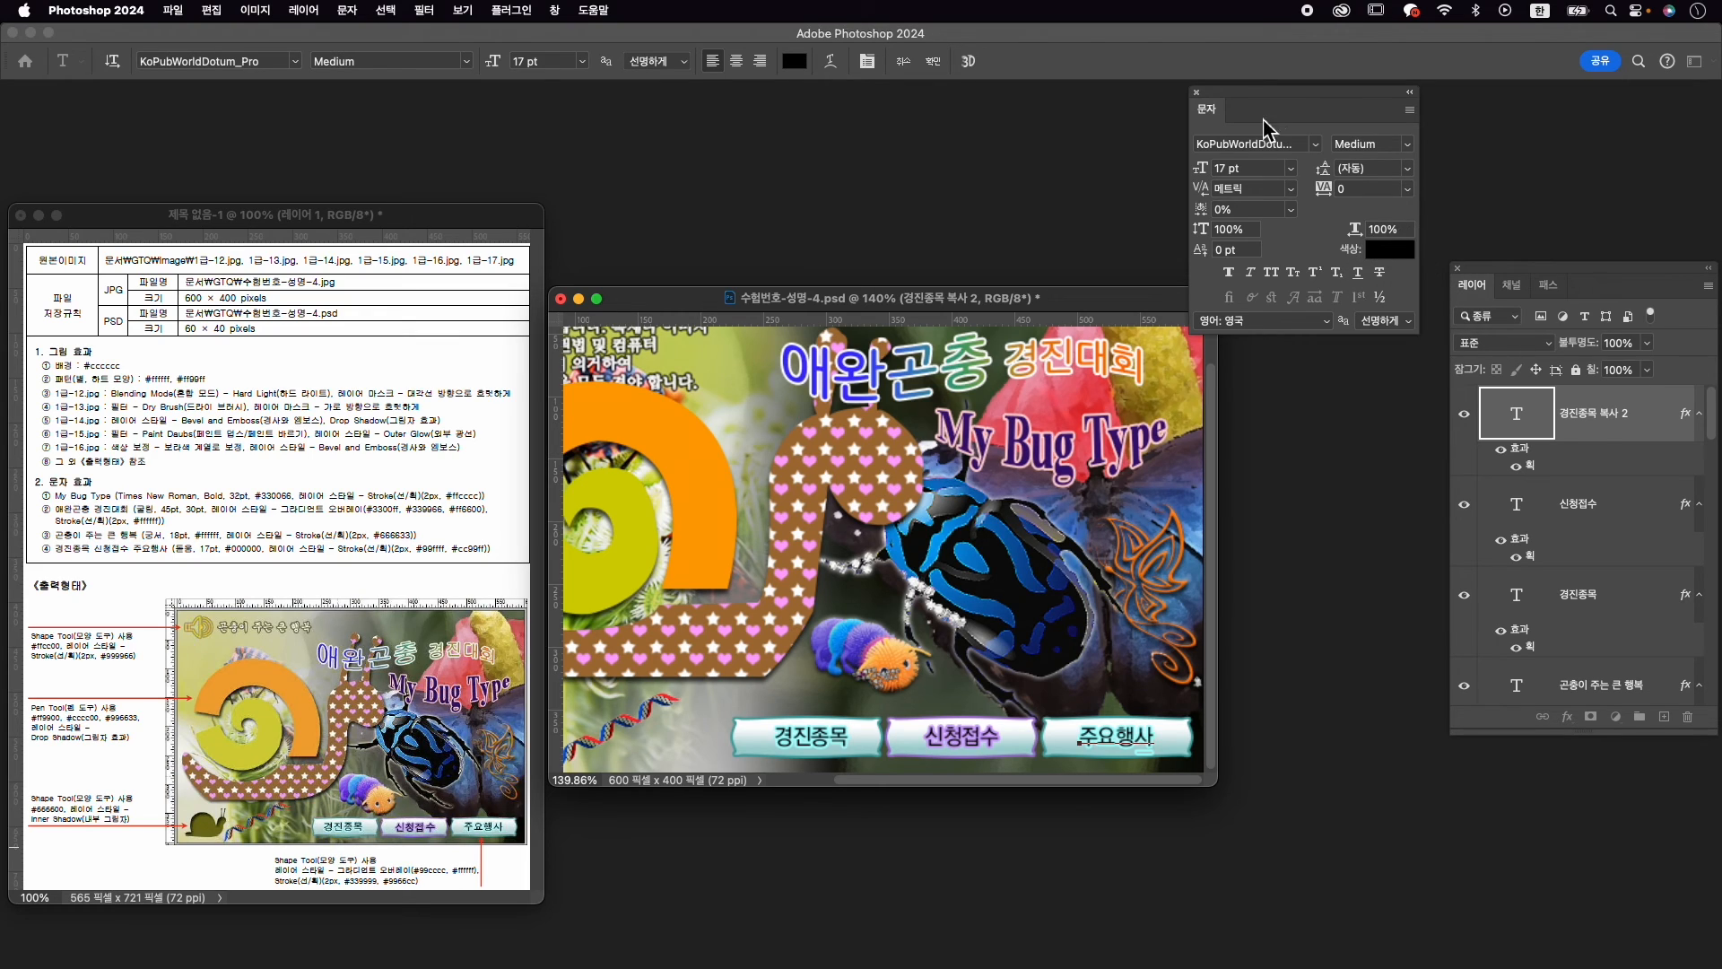
left_click(1199, 92)
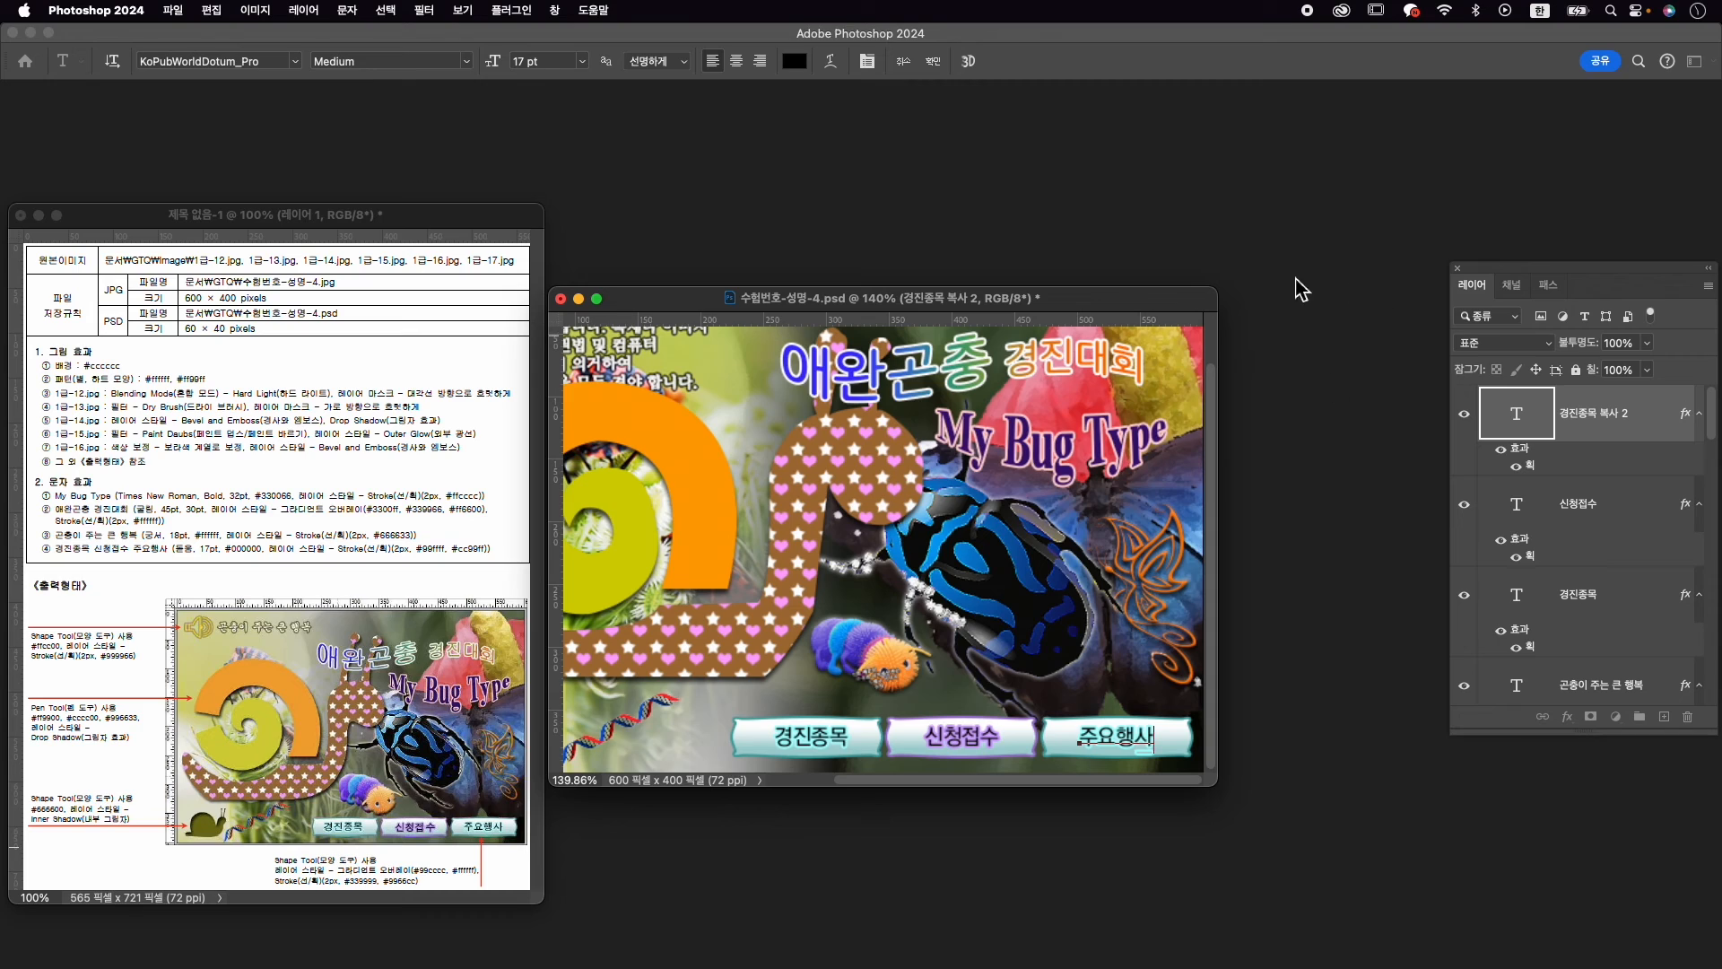
left_click(512, 10)
mouse_move(554, 10)
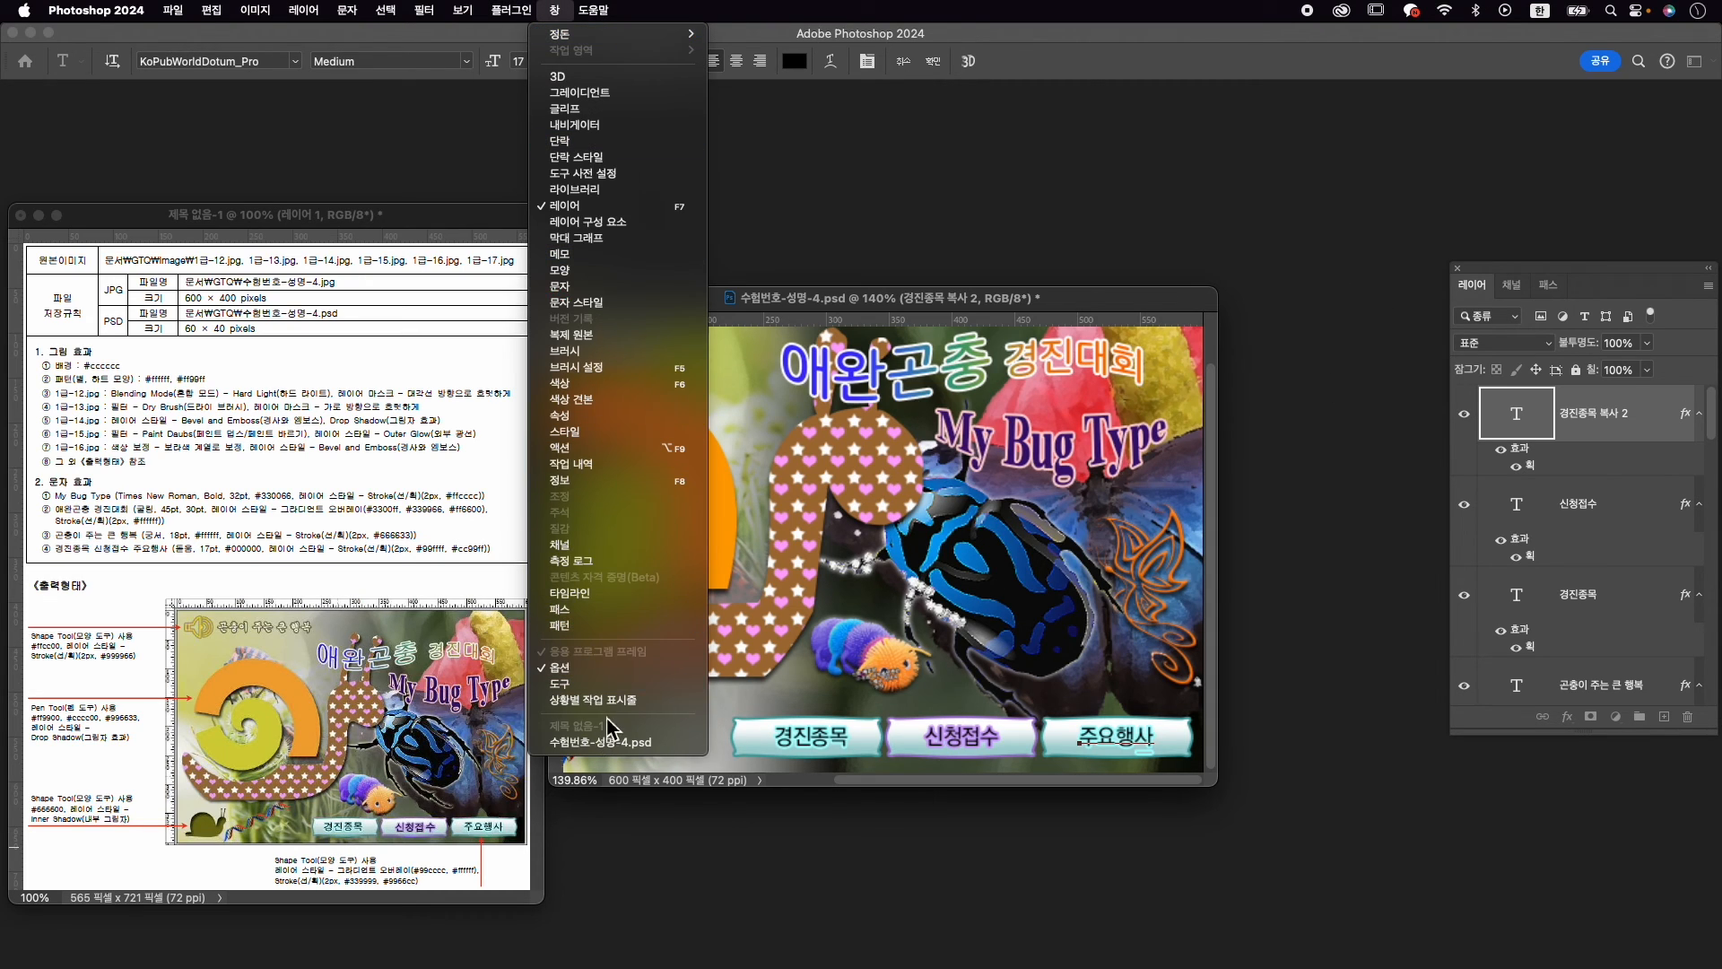
left_click(607, 688)
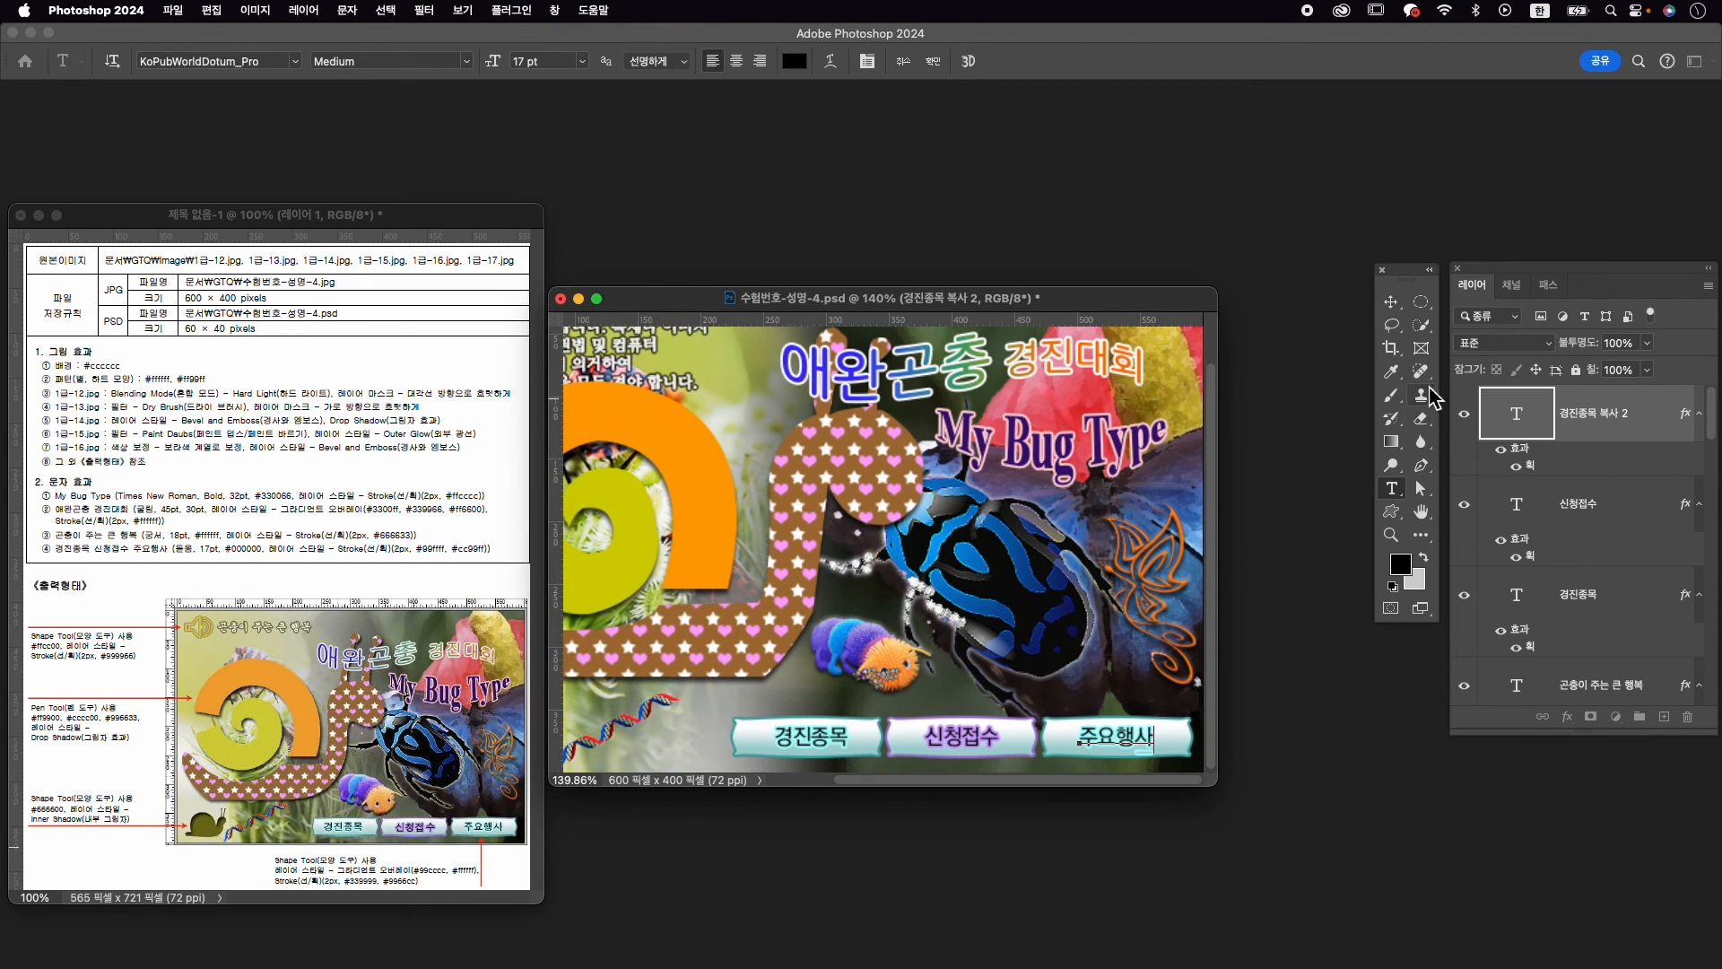
left_click(1396, 304)
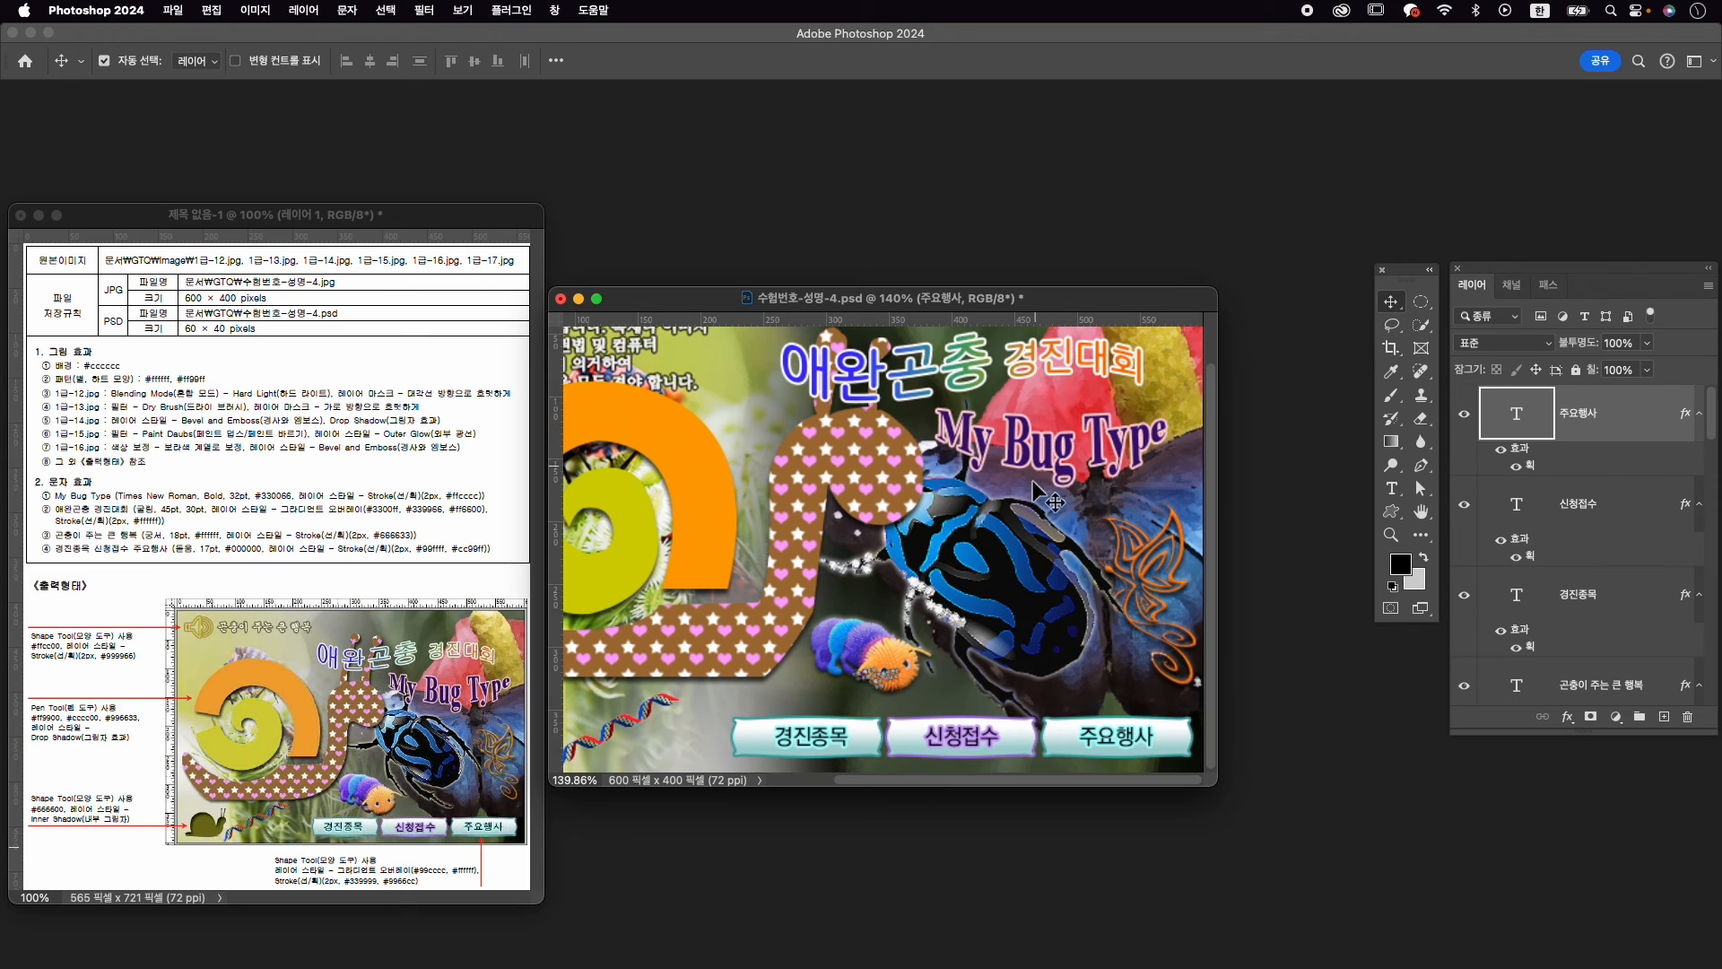
Reshape the outer curve of the orange spiral (모양 1) with Direct Selection, making the shape about 186 px wide
scroll(1031, 515, "down", 3)
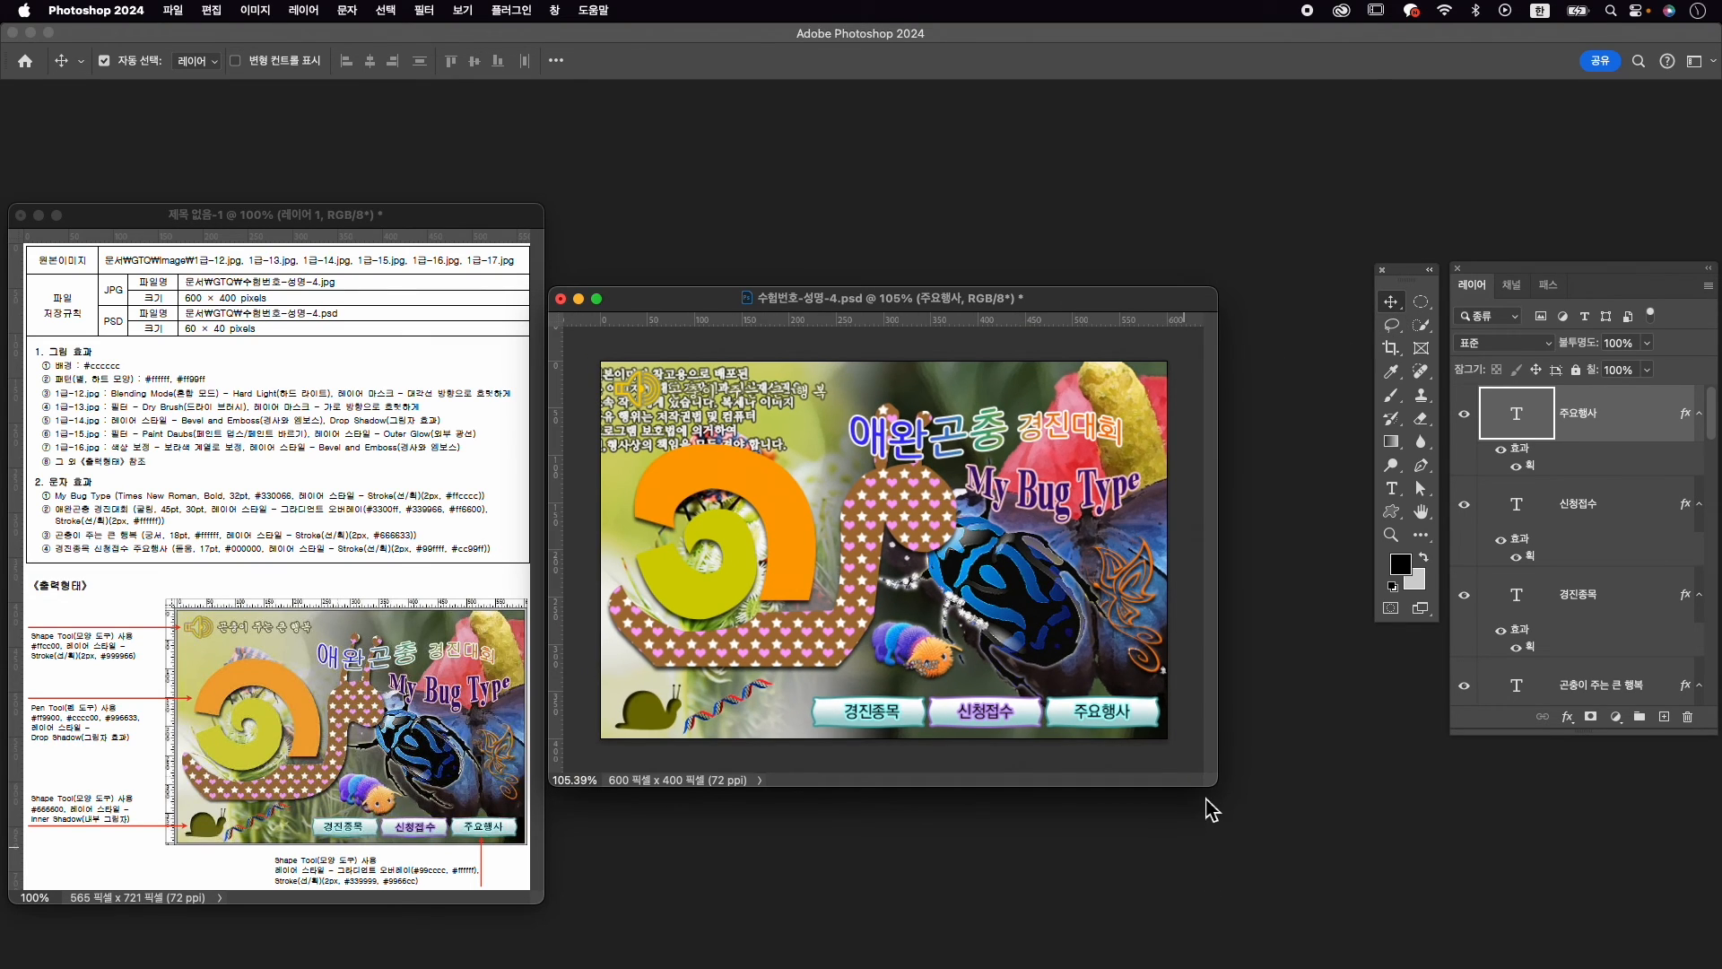
left_click_drag(1212, 787, 1220, 791)
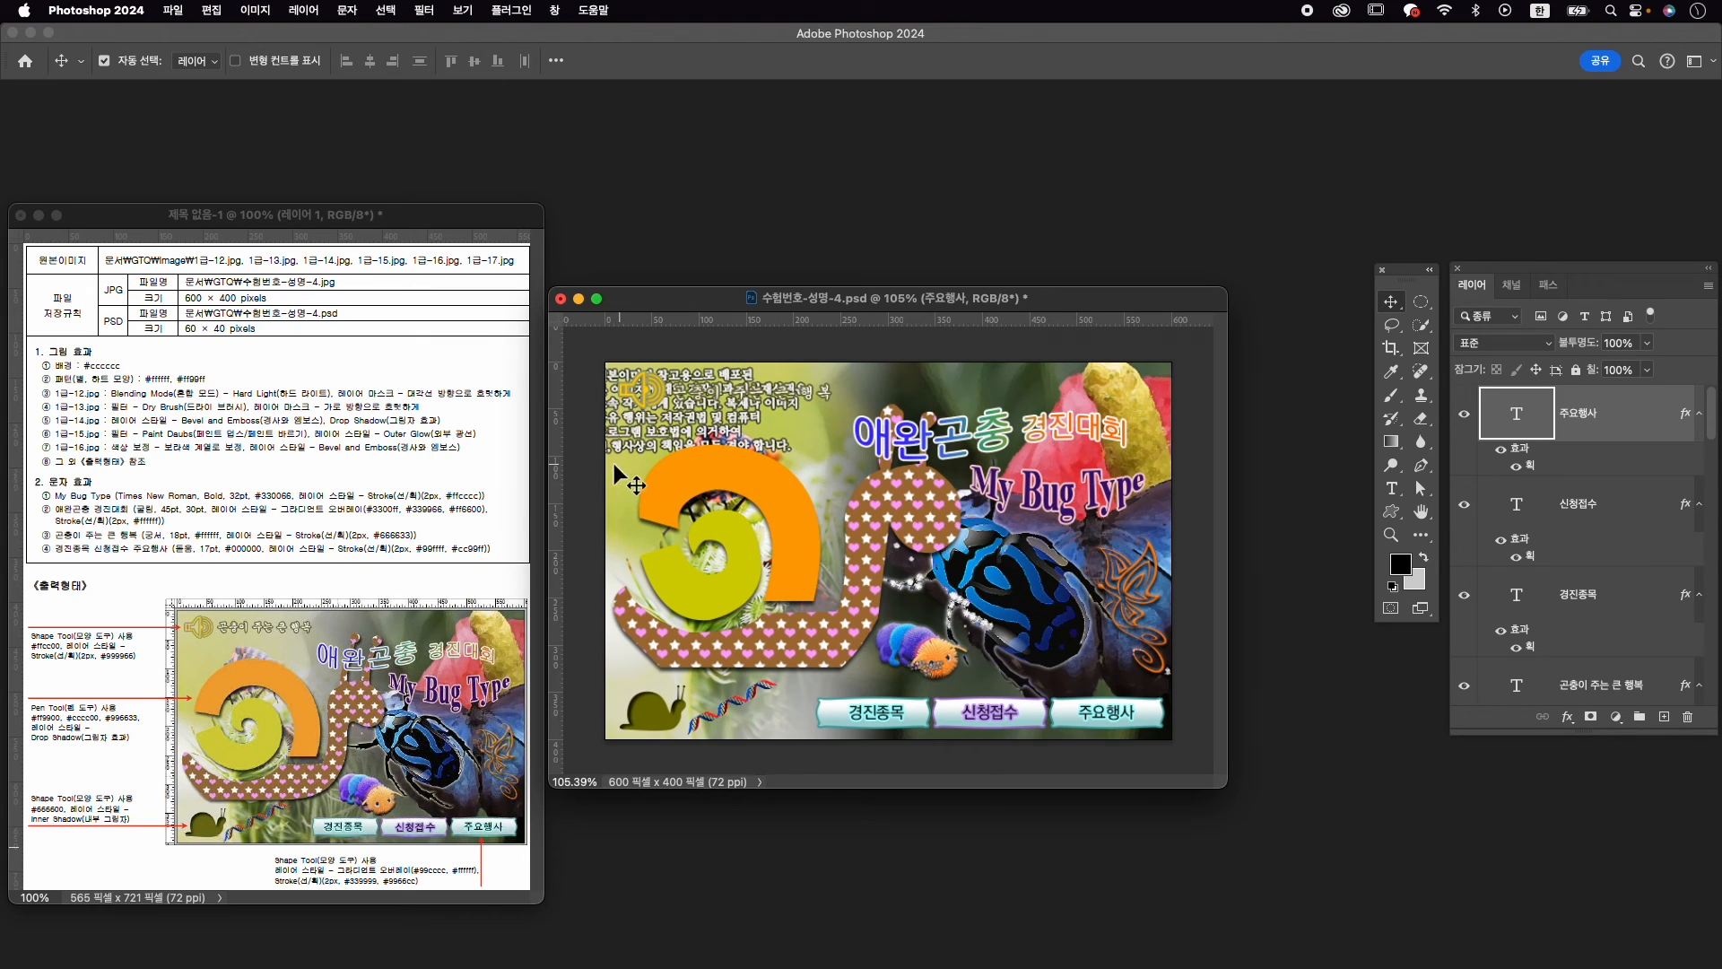
left_click(668, 452)
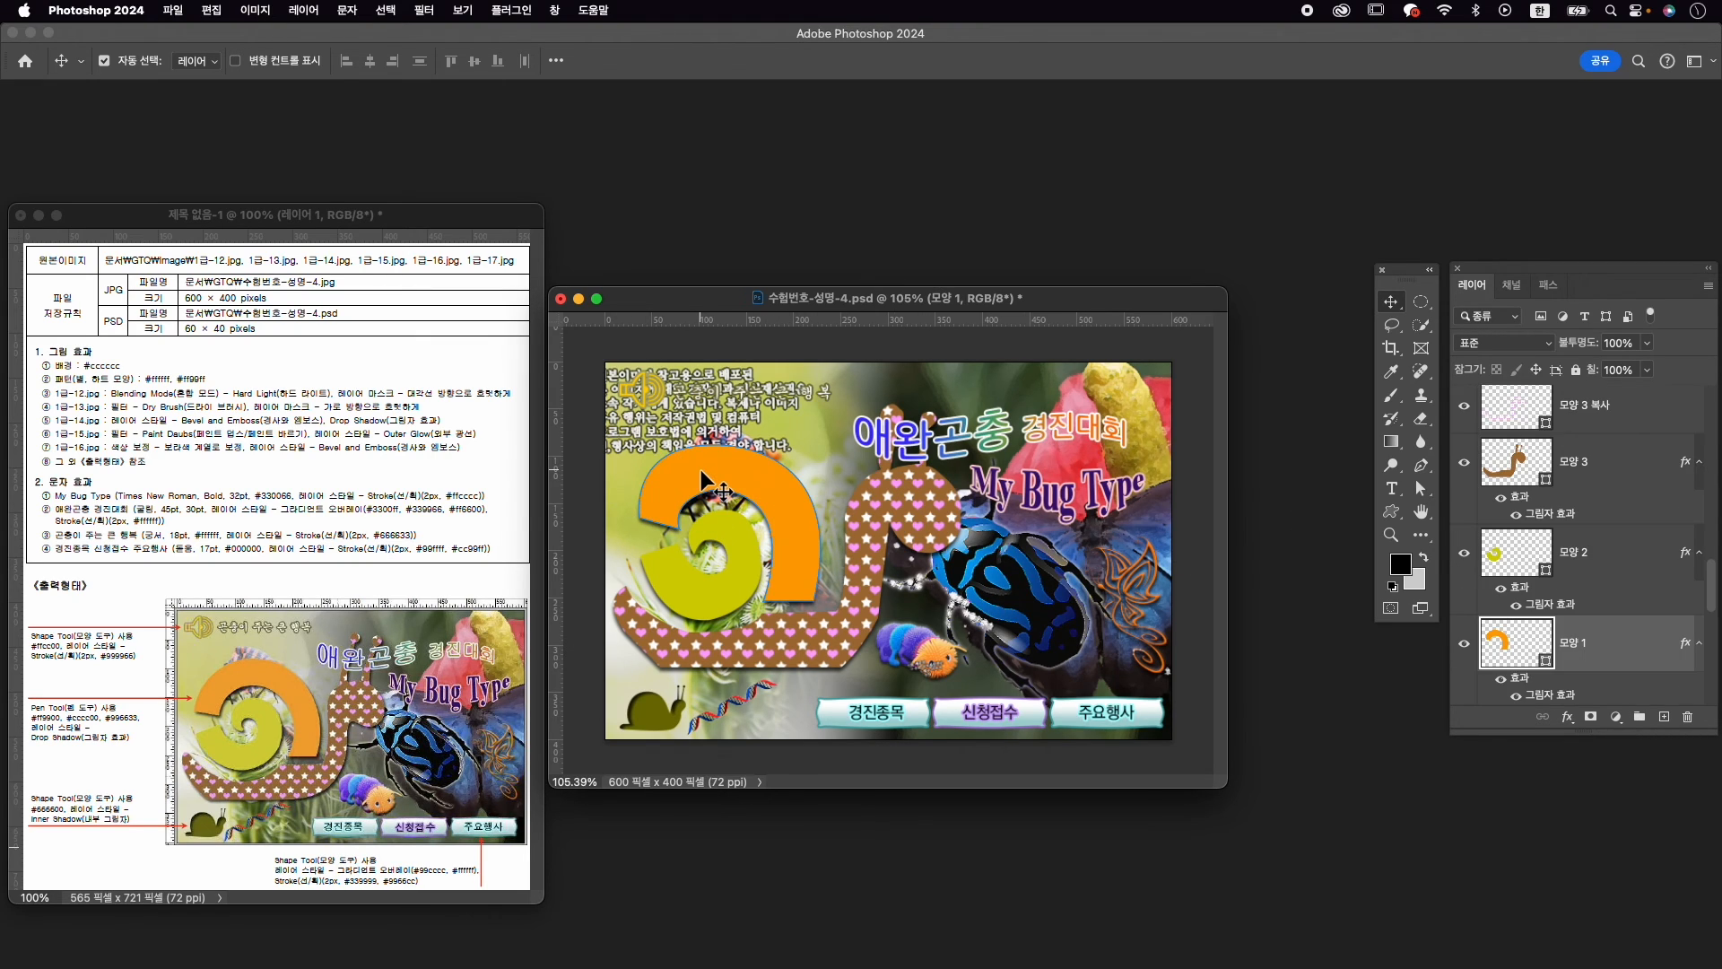
key("a")
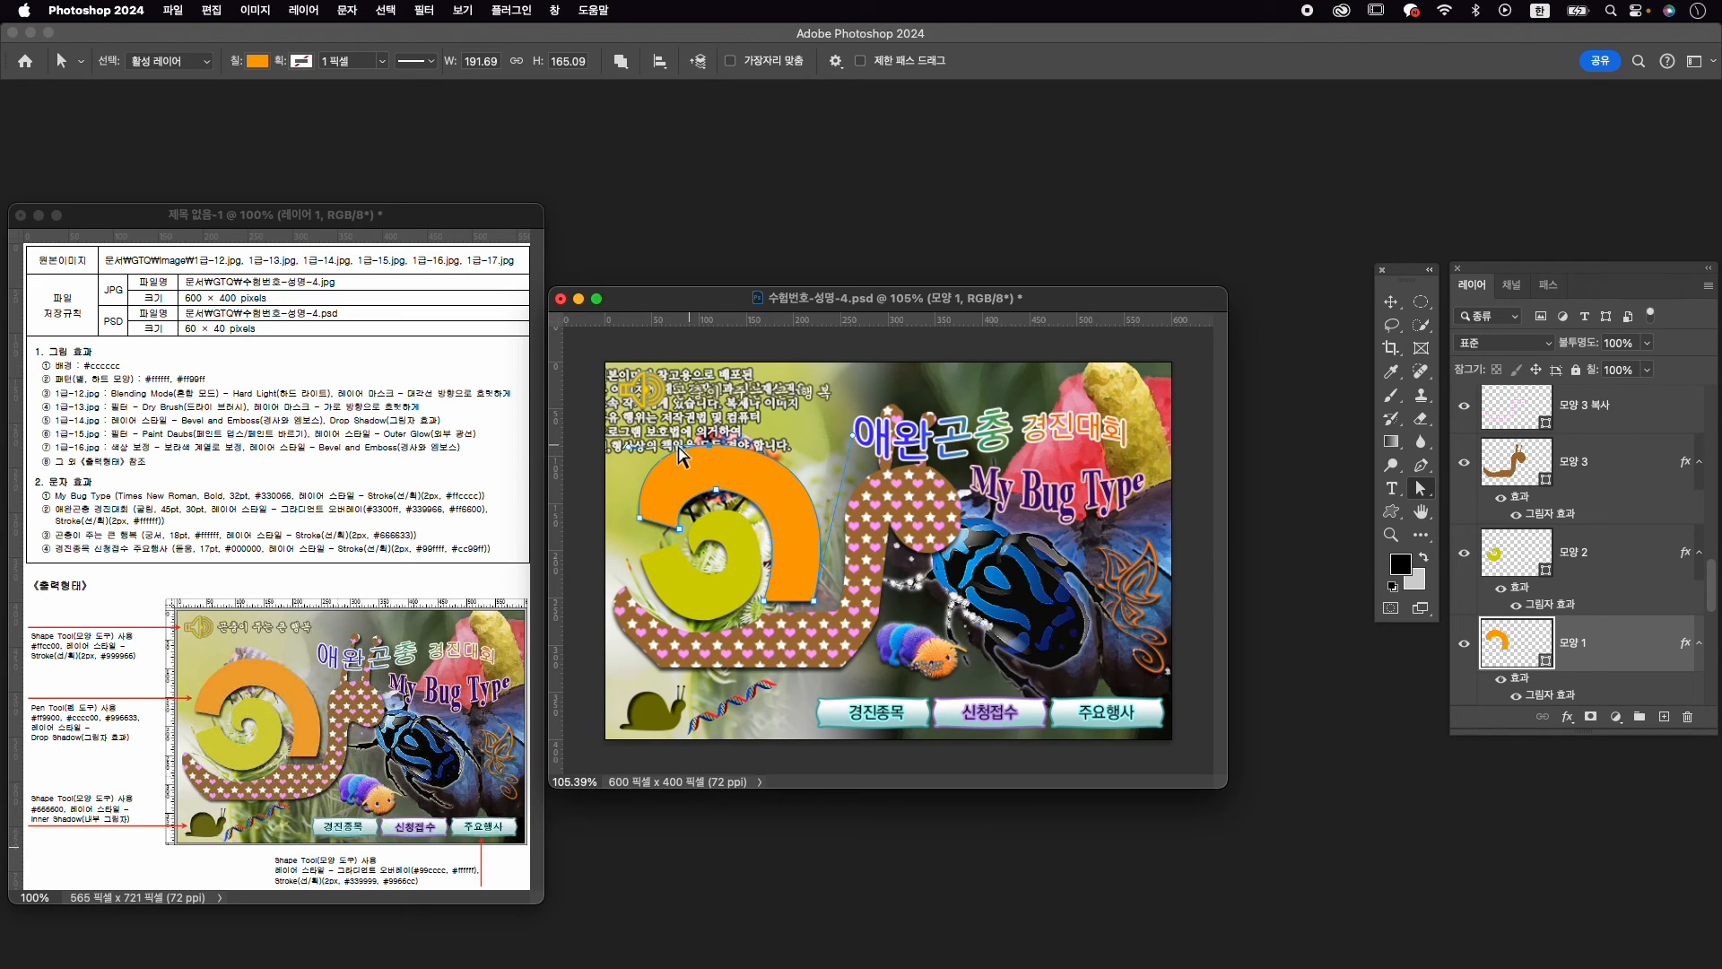
left_click_drag(628, 446, 647, 452)
mouse_move(857, 441)
left_mouse_down()
mouse_move(827, 429)
mouse_move(834, 444)
left_mouse_up()
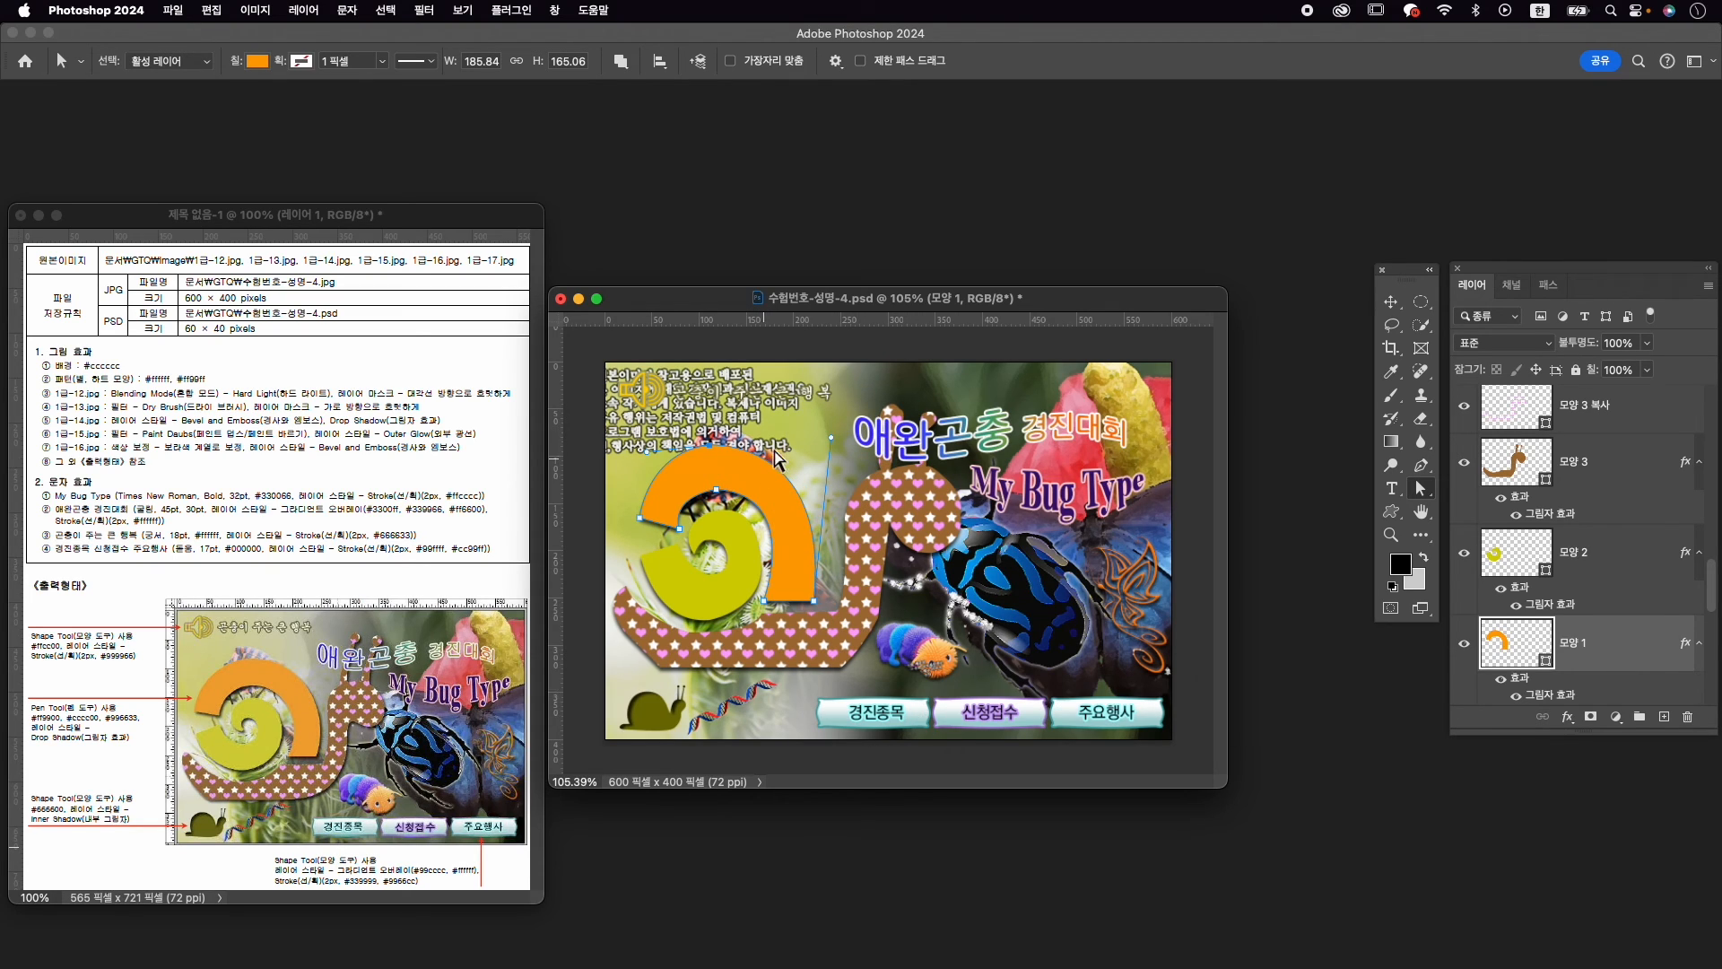
key("v")
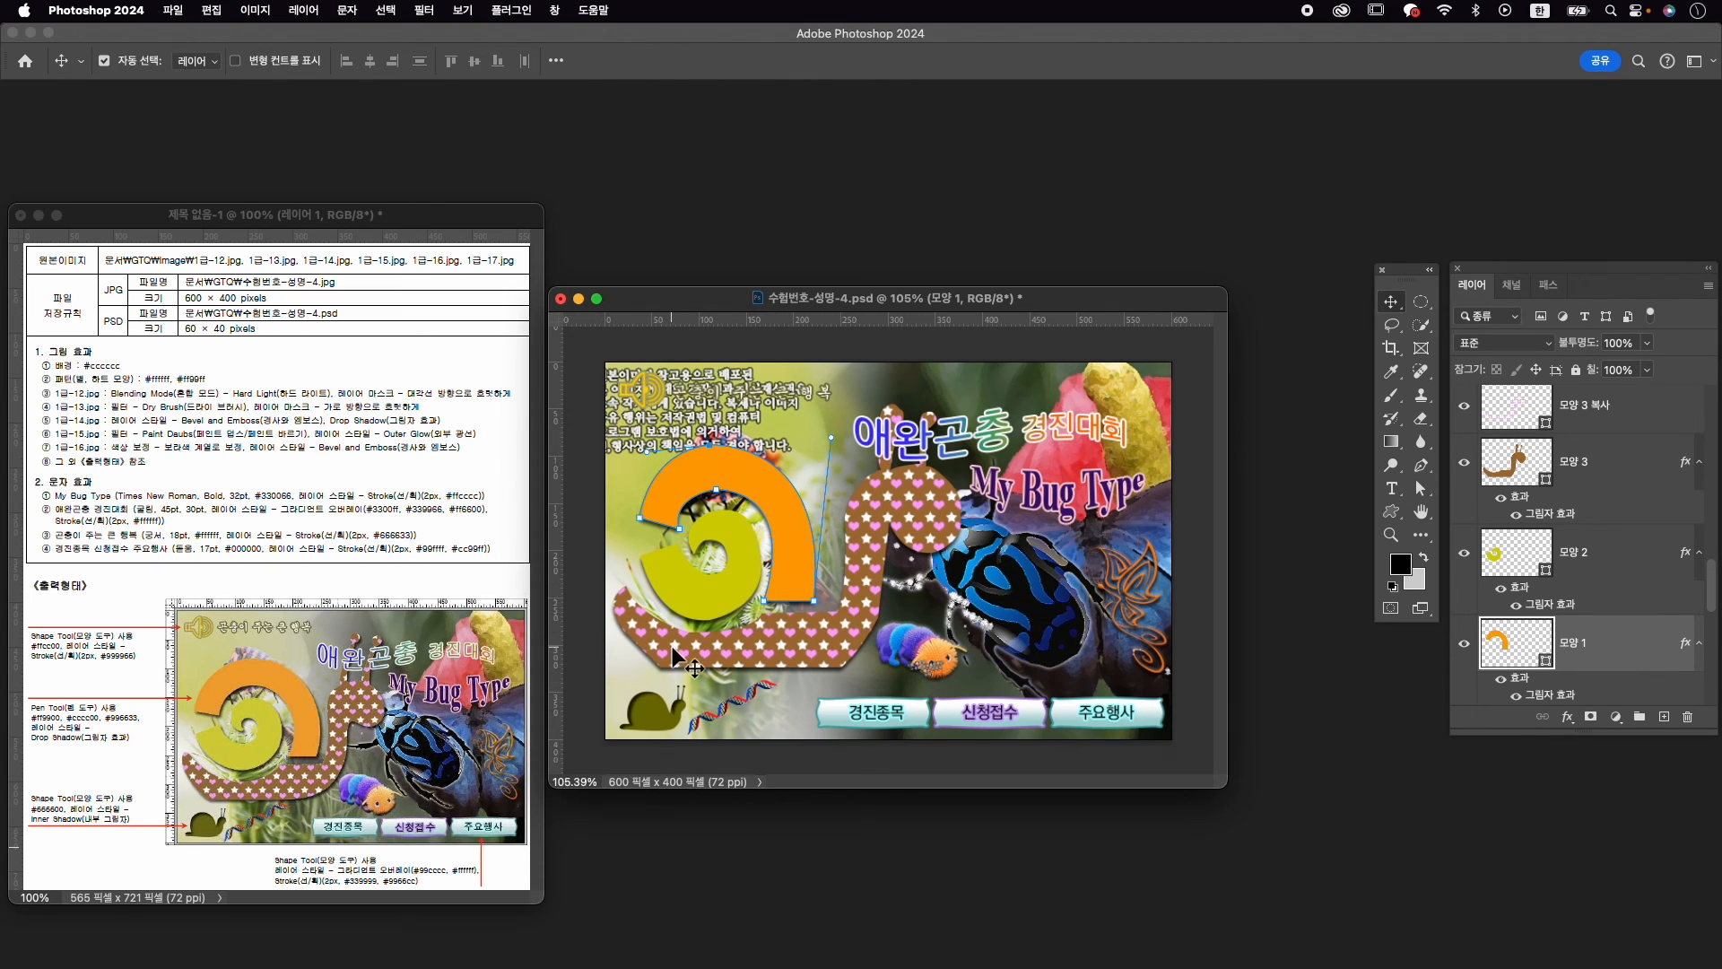
Select the brown snail body layer (모양 3) and pick its path at the lower-right bend with Direct Selection
left_click(875, 639)
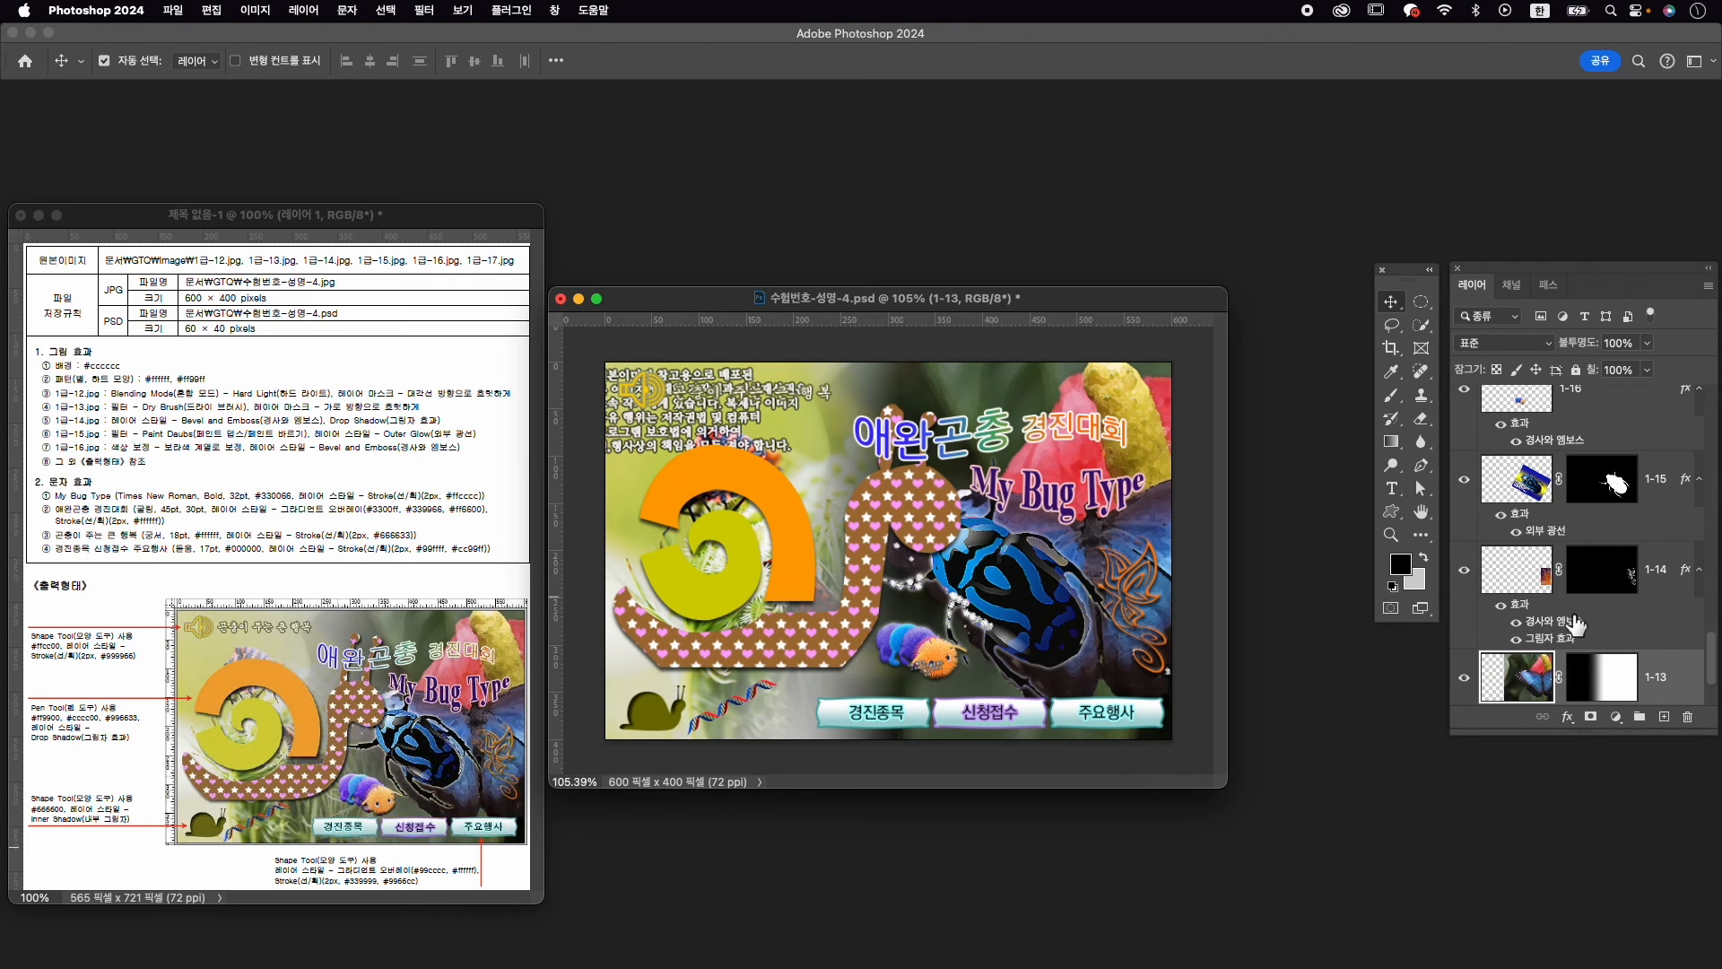
scroll(1627, 620, "up", 5)
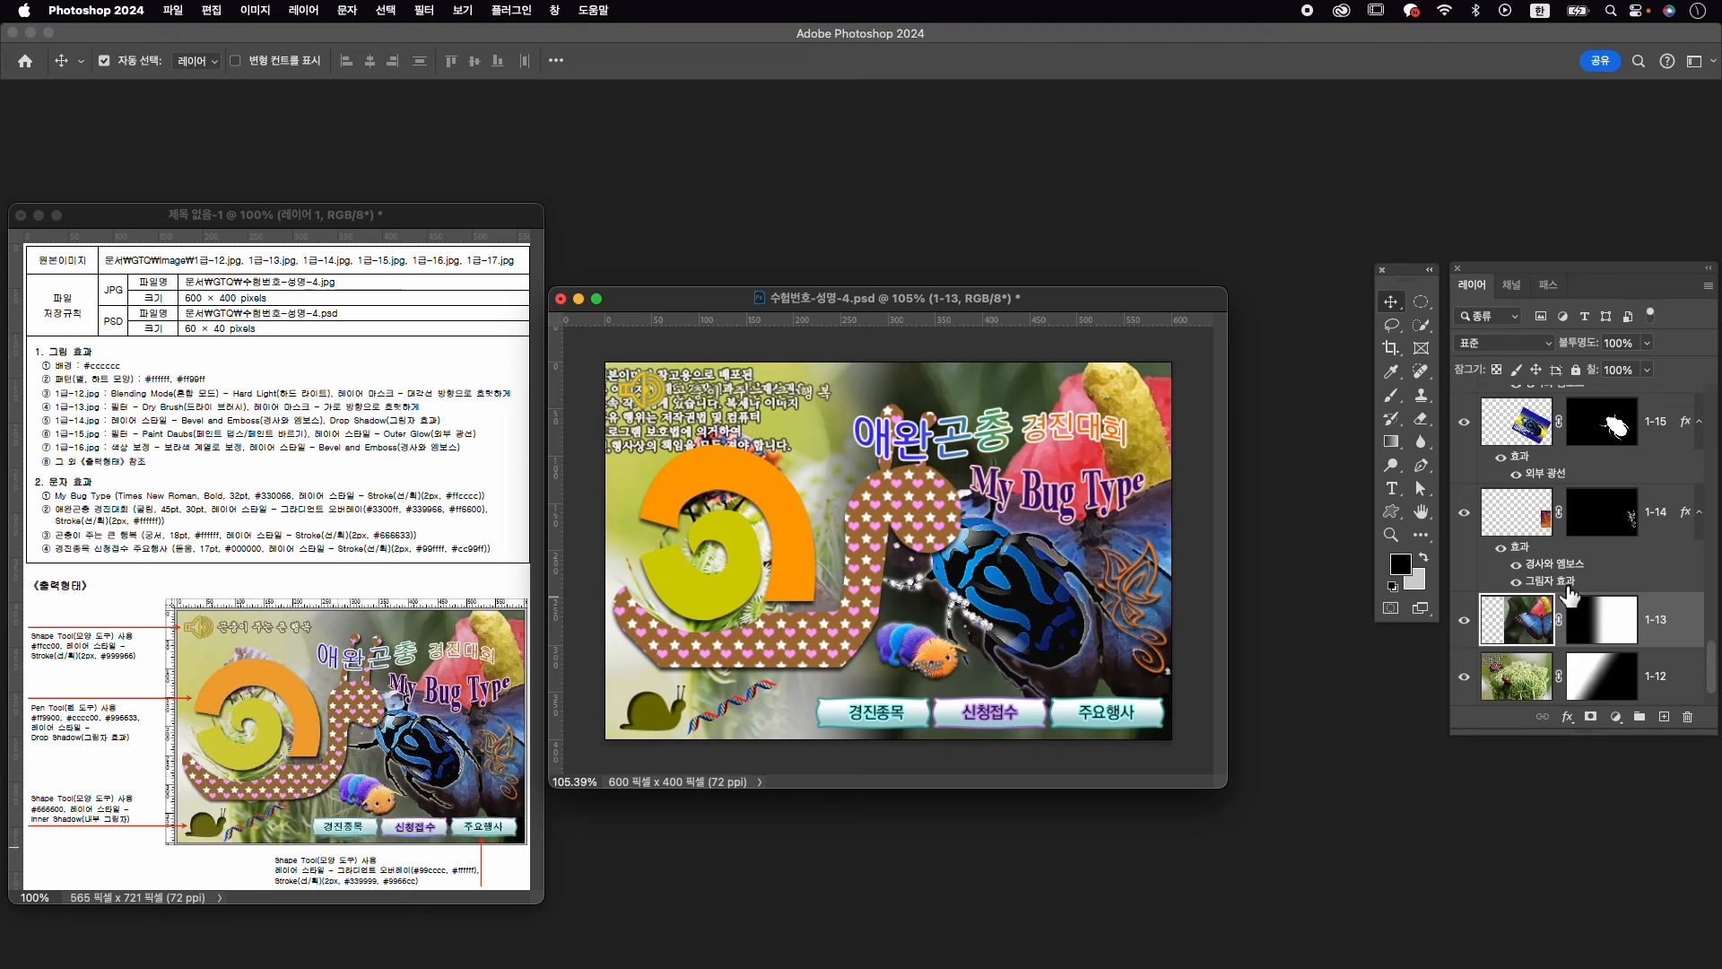
scroll(1576, 499, "up", 3)
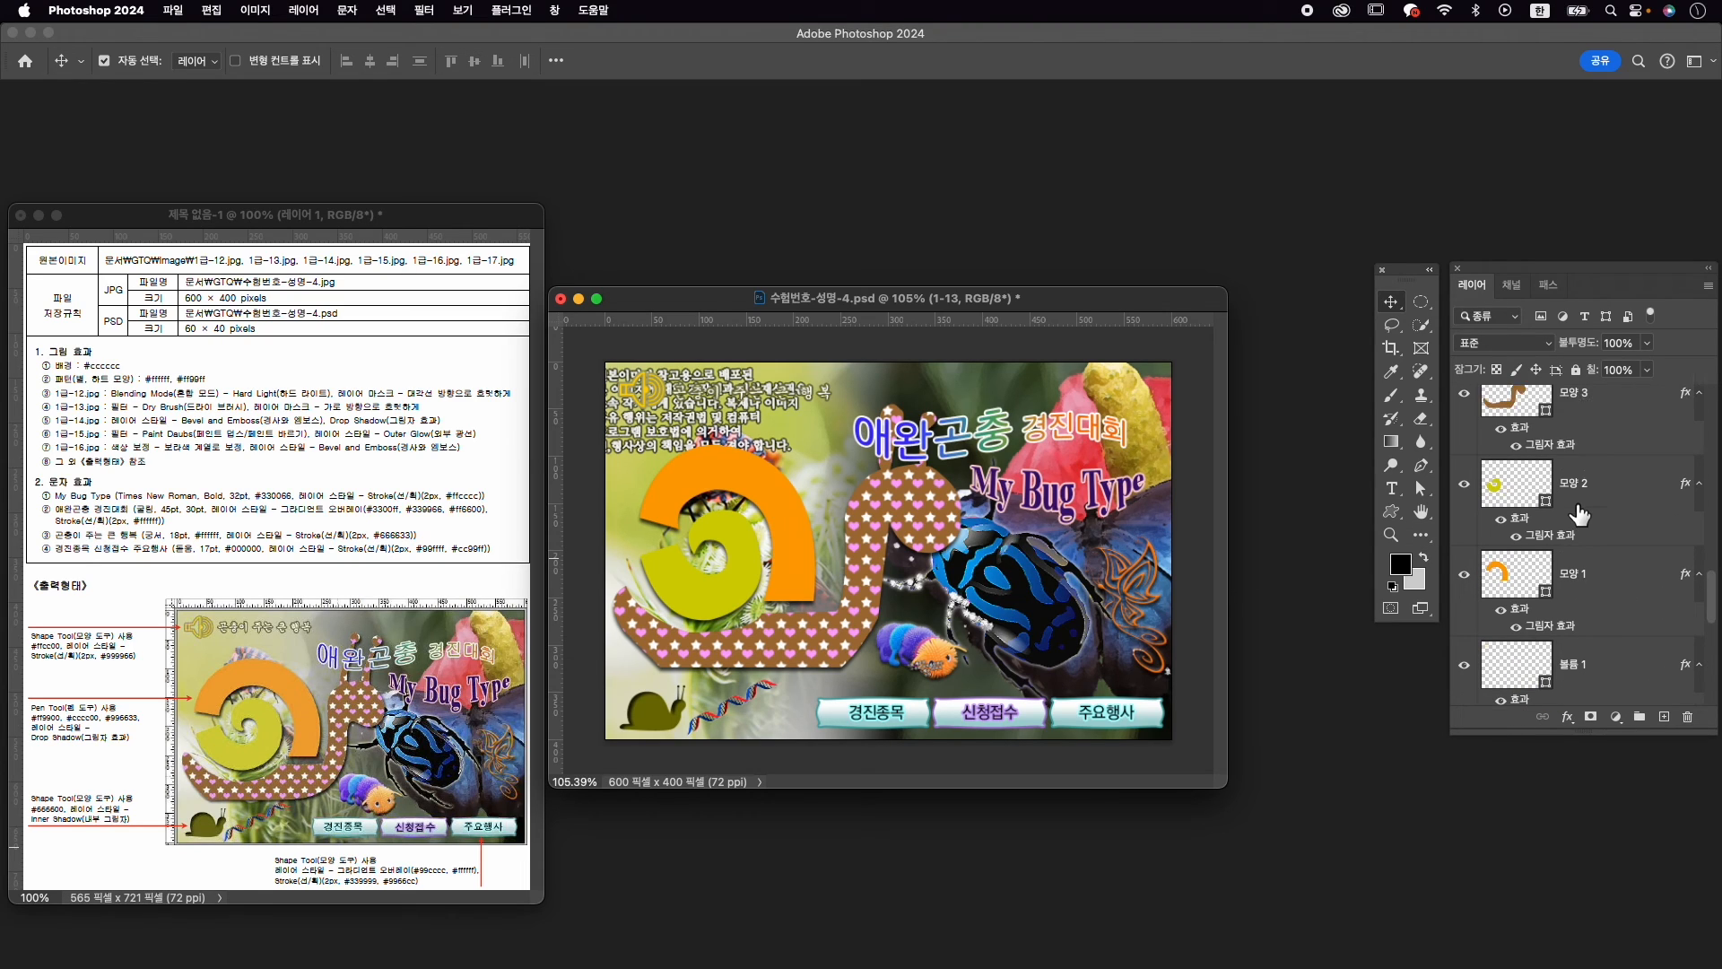
left_click(1607, 415)
key("a")
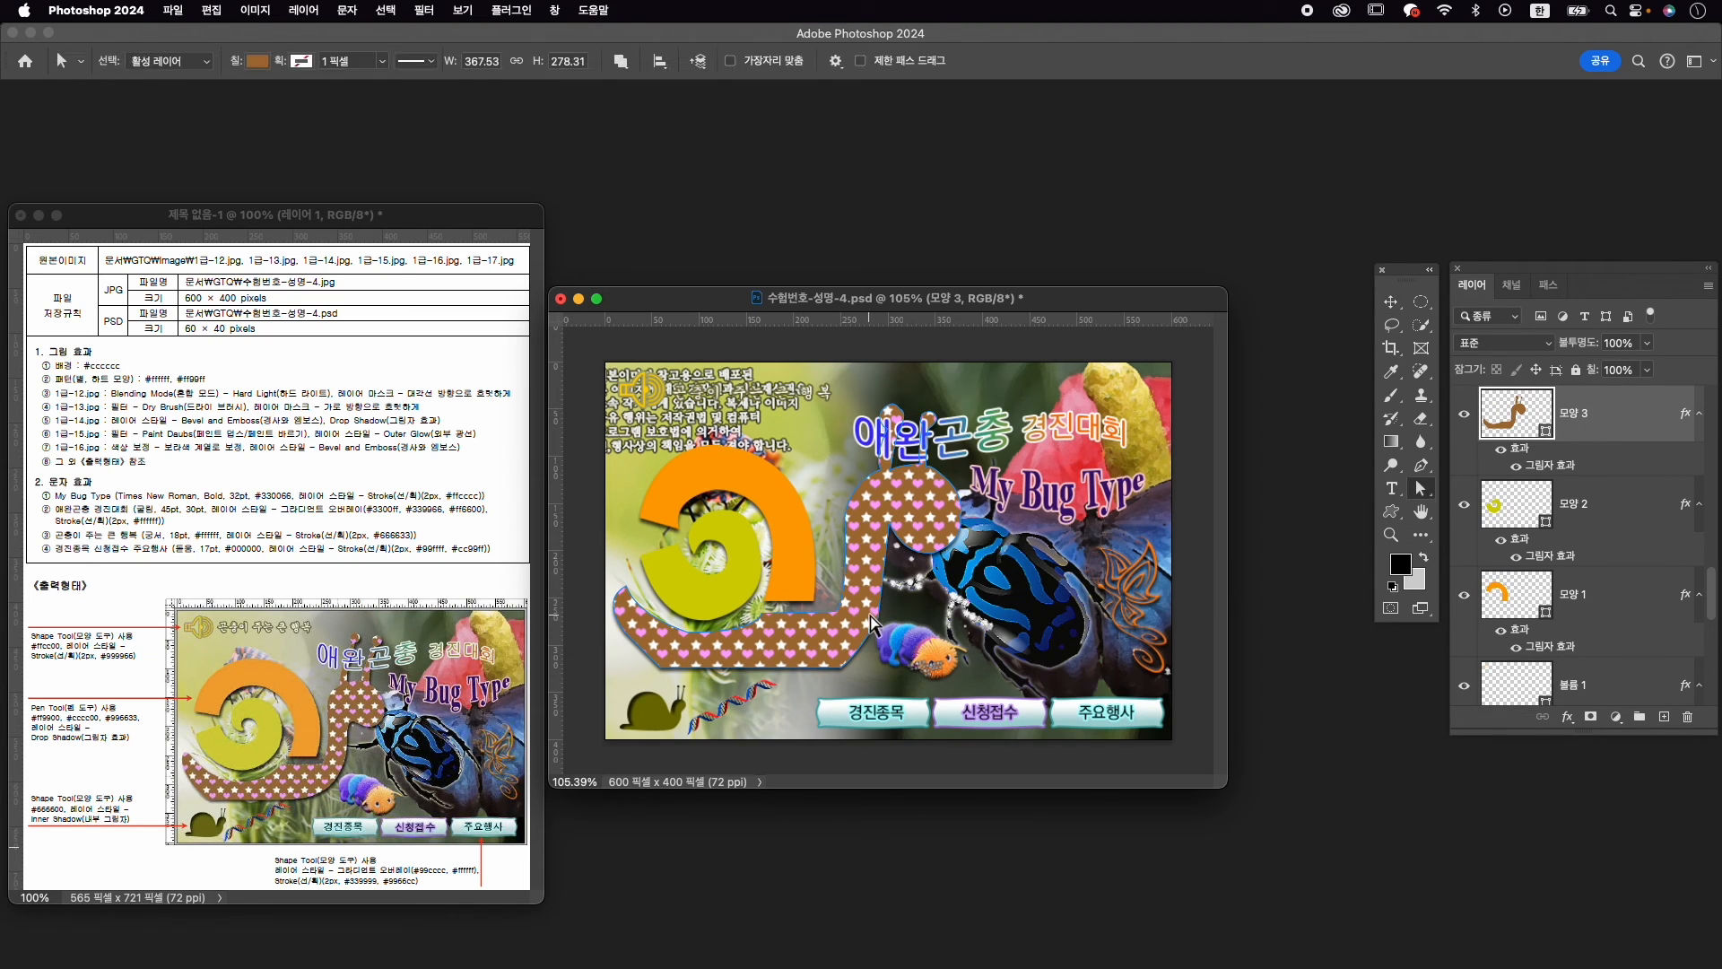
left_click(882, 632)
key("v")
Scale the 1-14 ornament on the right wing to about 90.7% and position it at about X 554 px, Y 250 px
left_click(1057, 572)
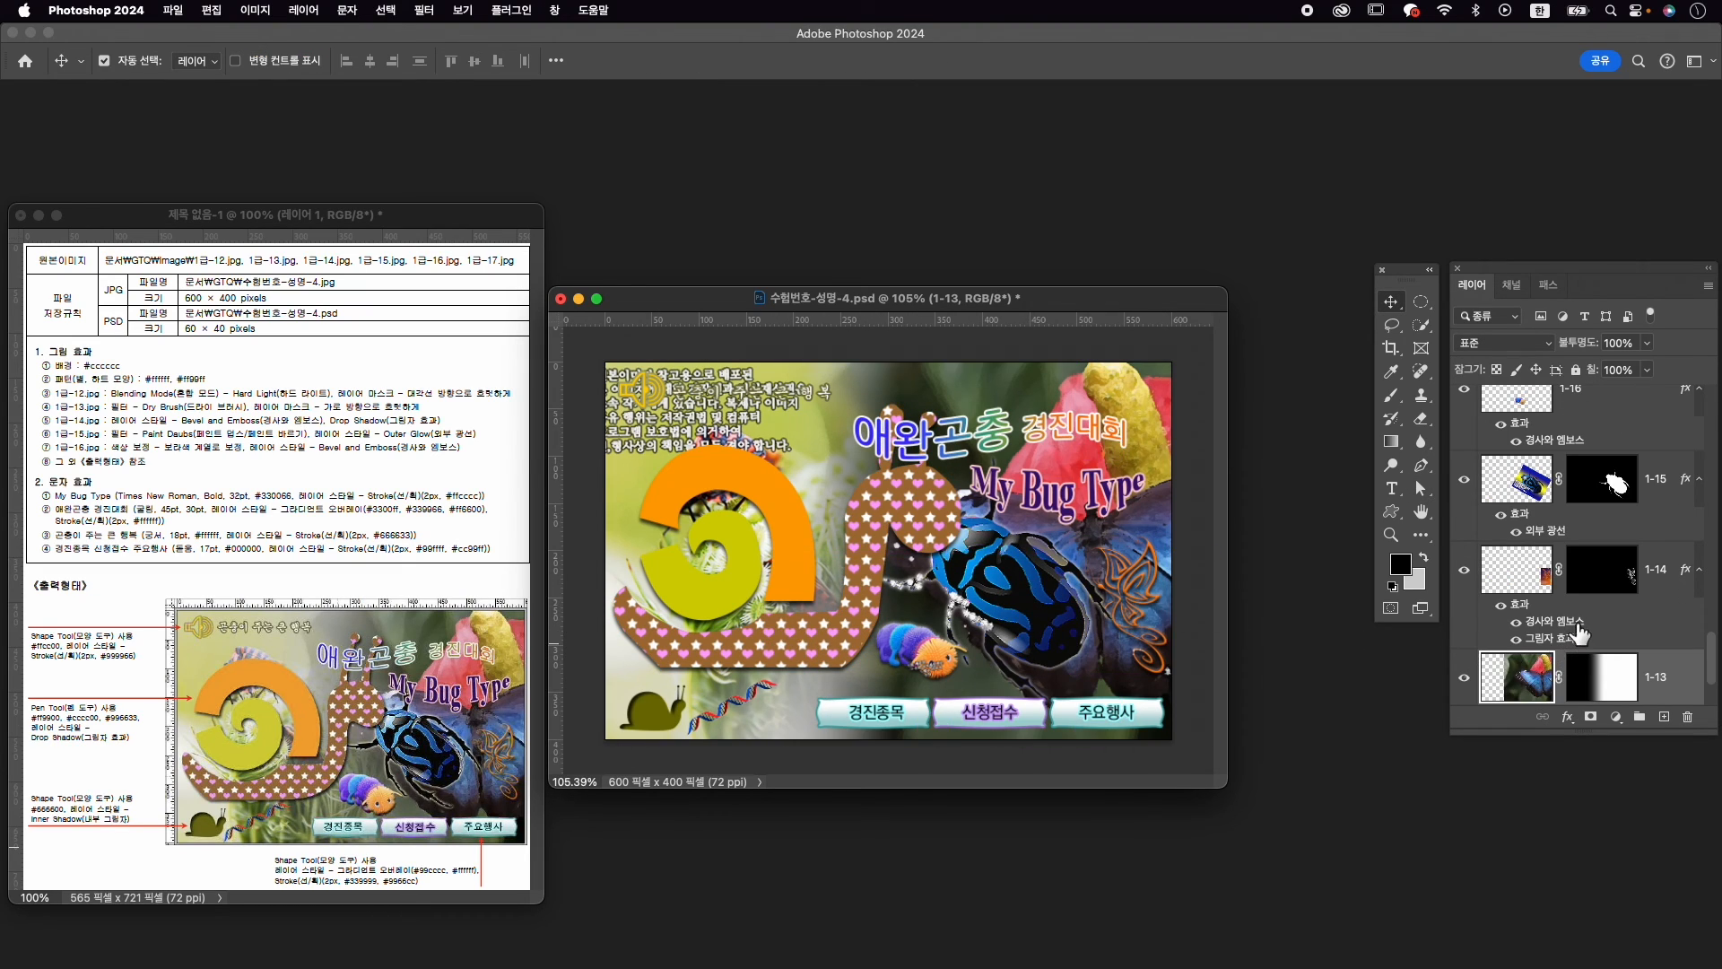
left_click(1500, 583)
key("ctrl+t")
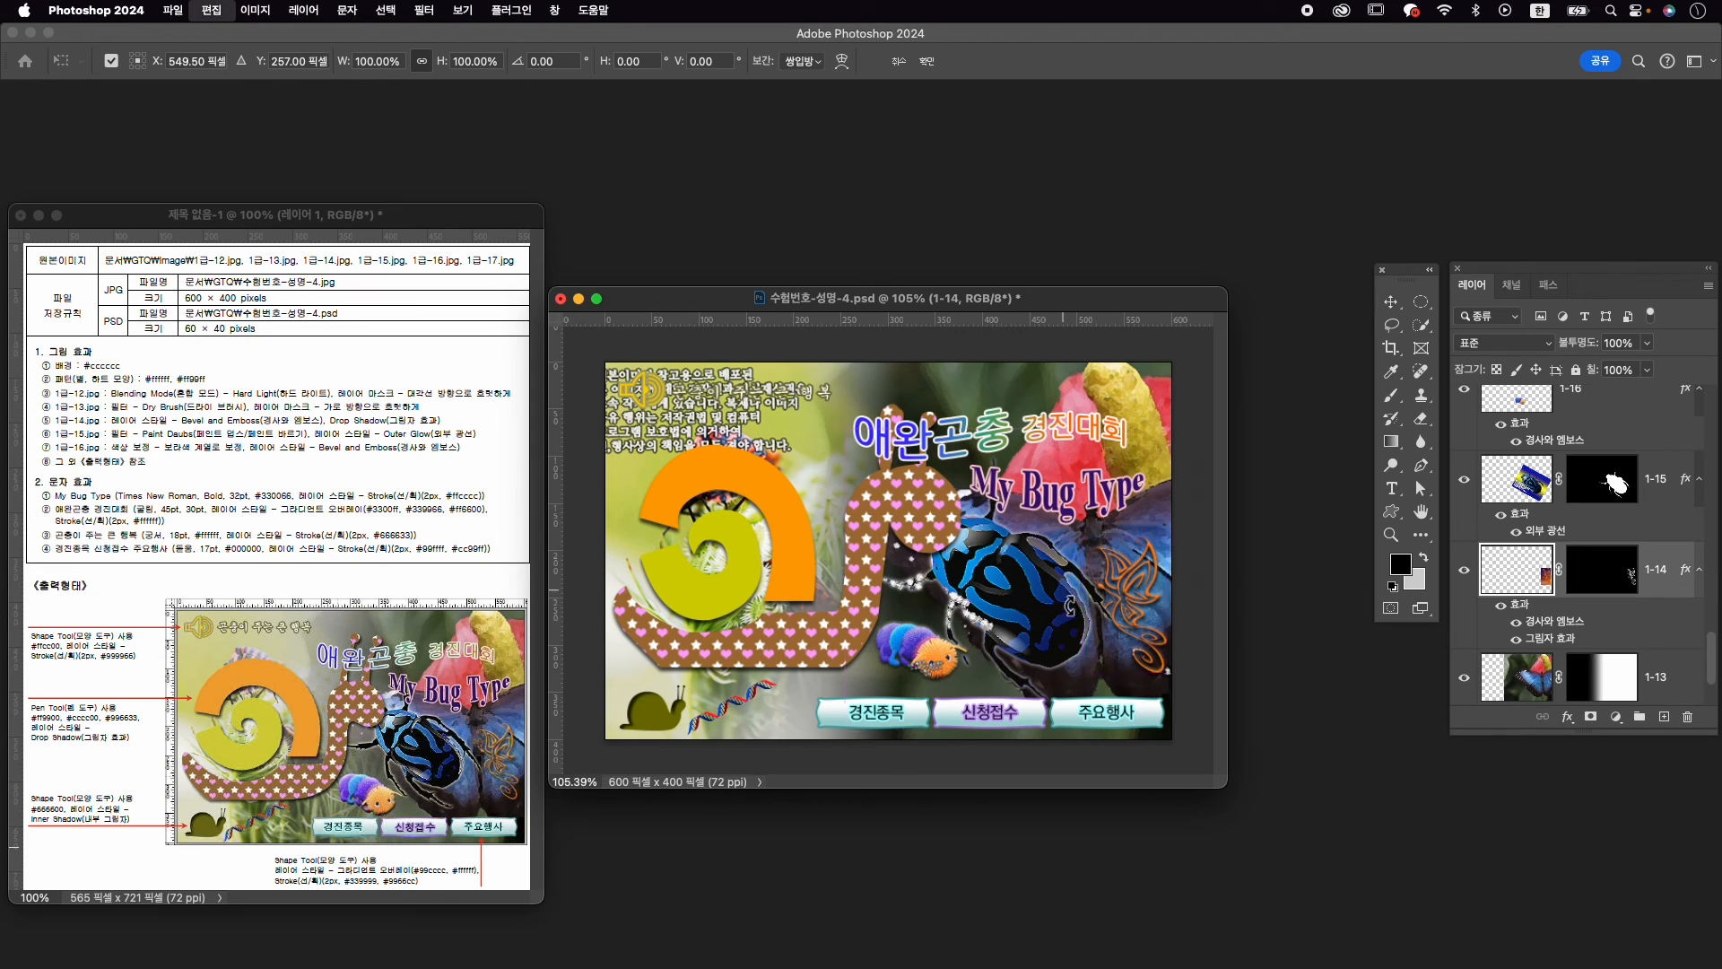
left_click_drag(1082, 672, 1090, 660)
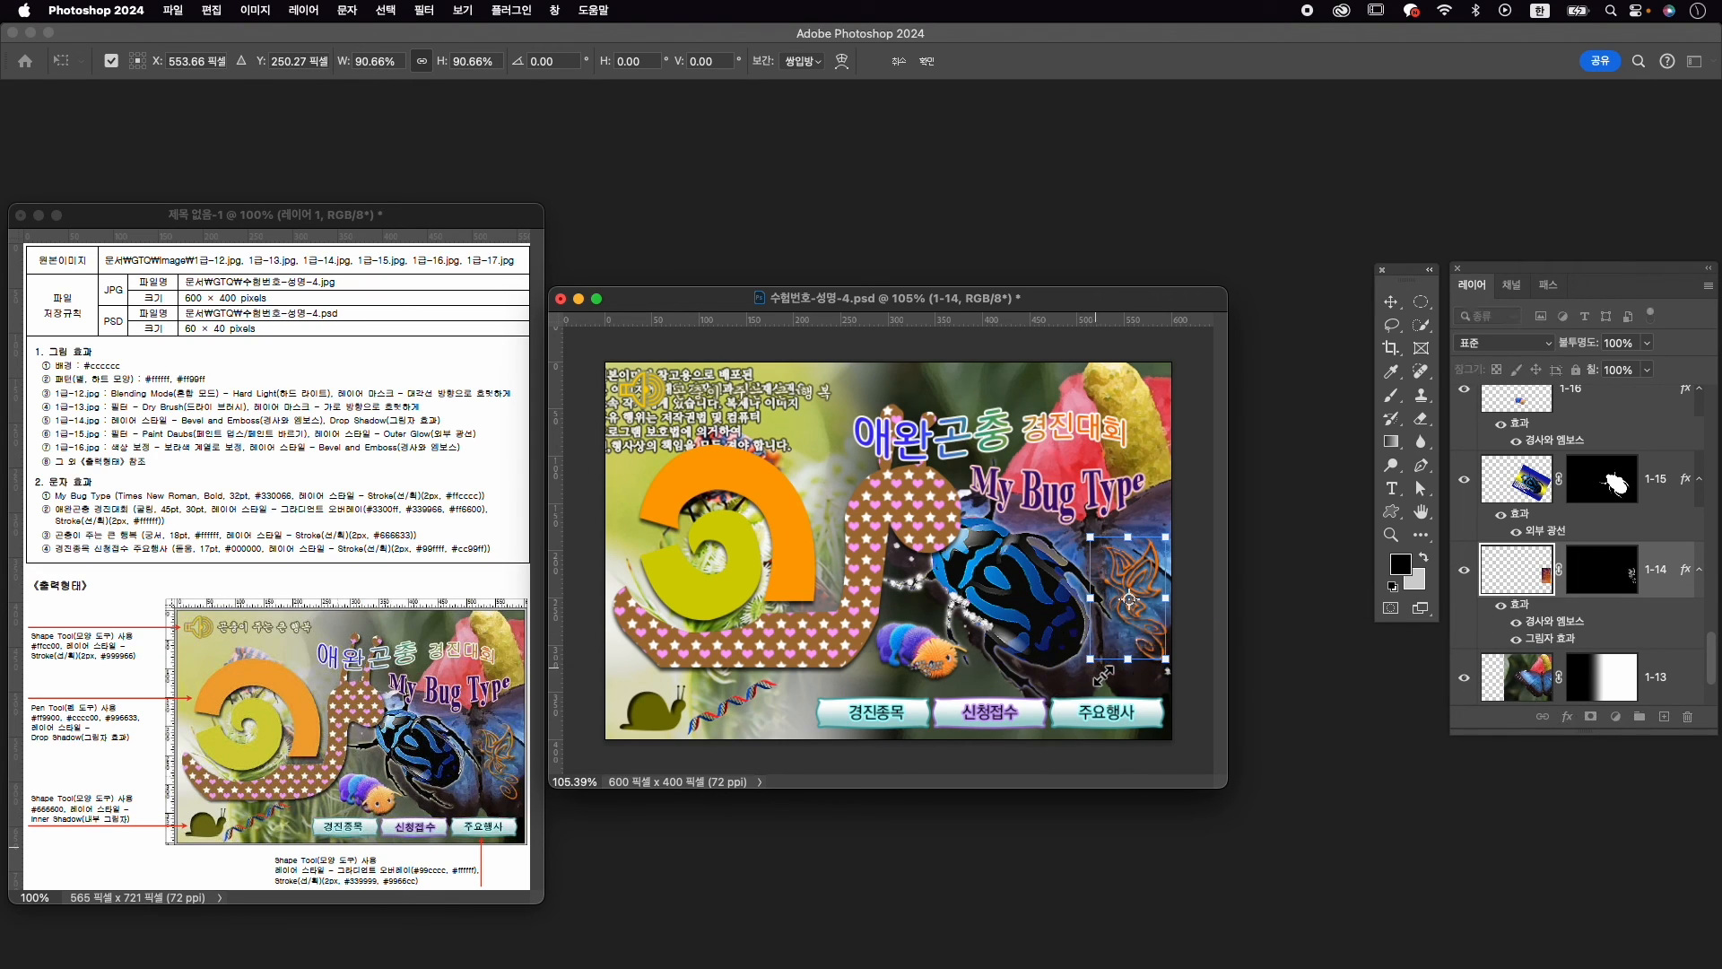
key("Return")
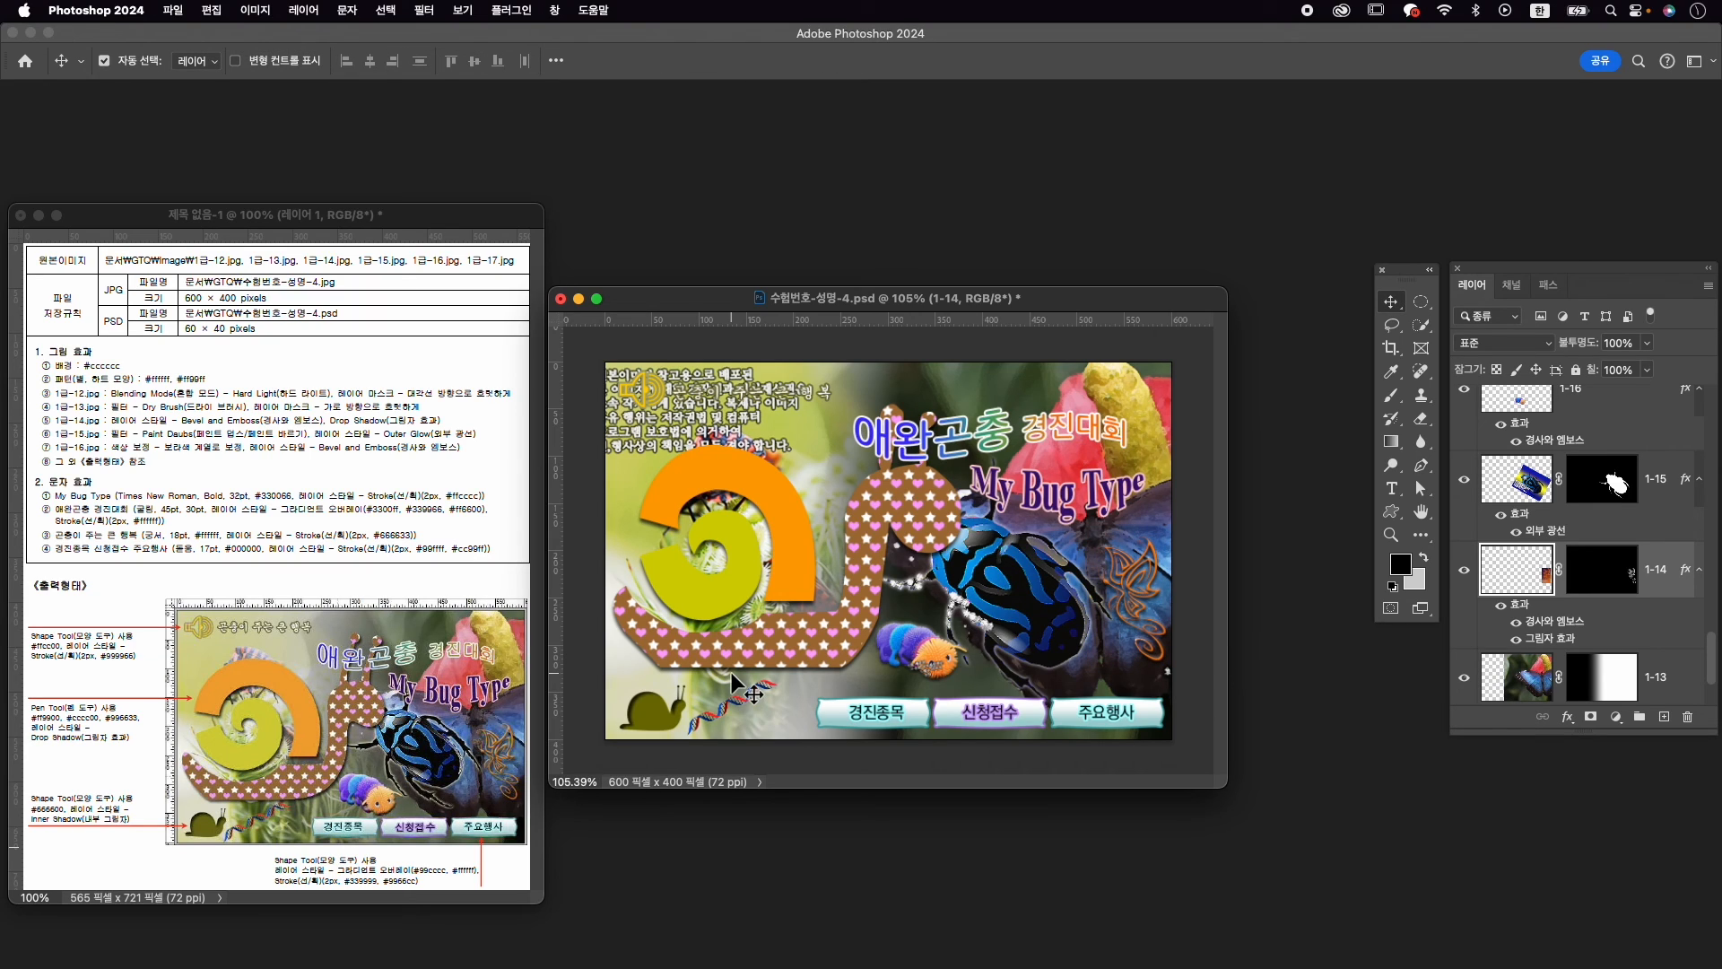
Select the brown snail body (모양 3), slightly reshape the curve of its tail tip, and deselect the layer
left_click(623, 589)
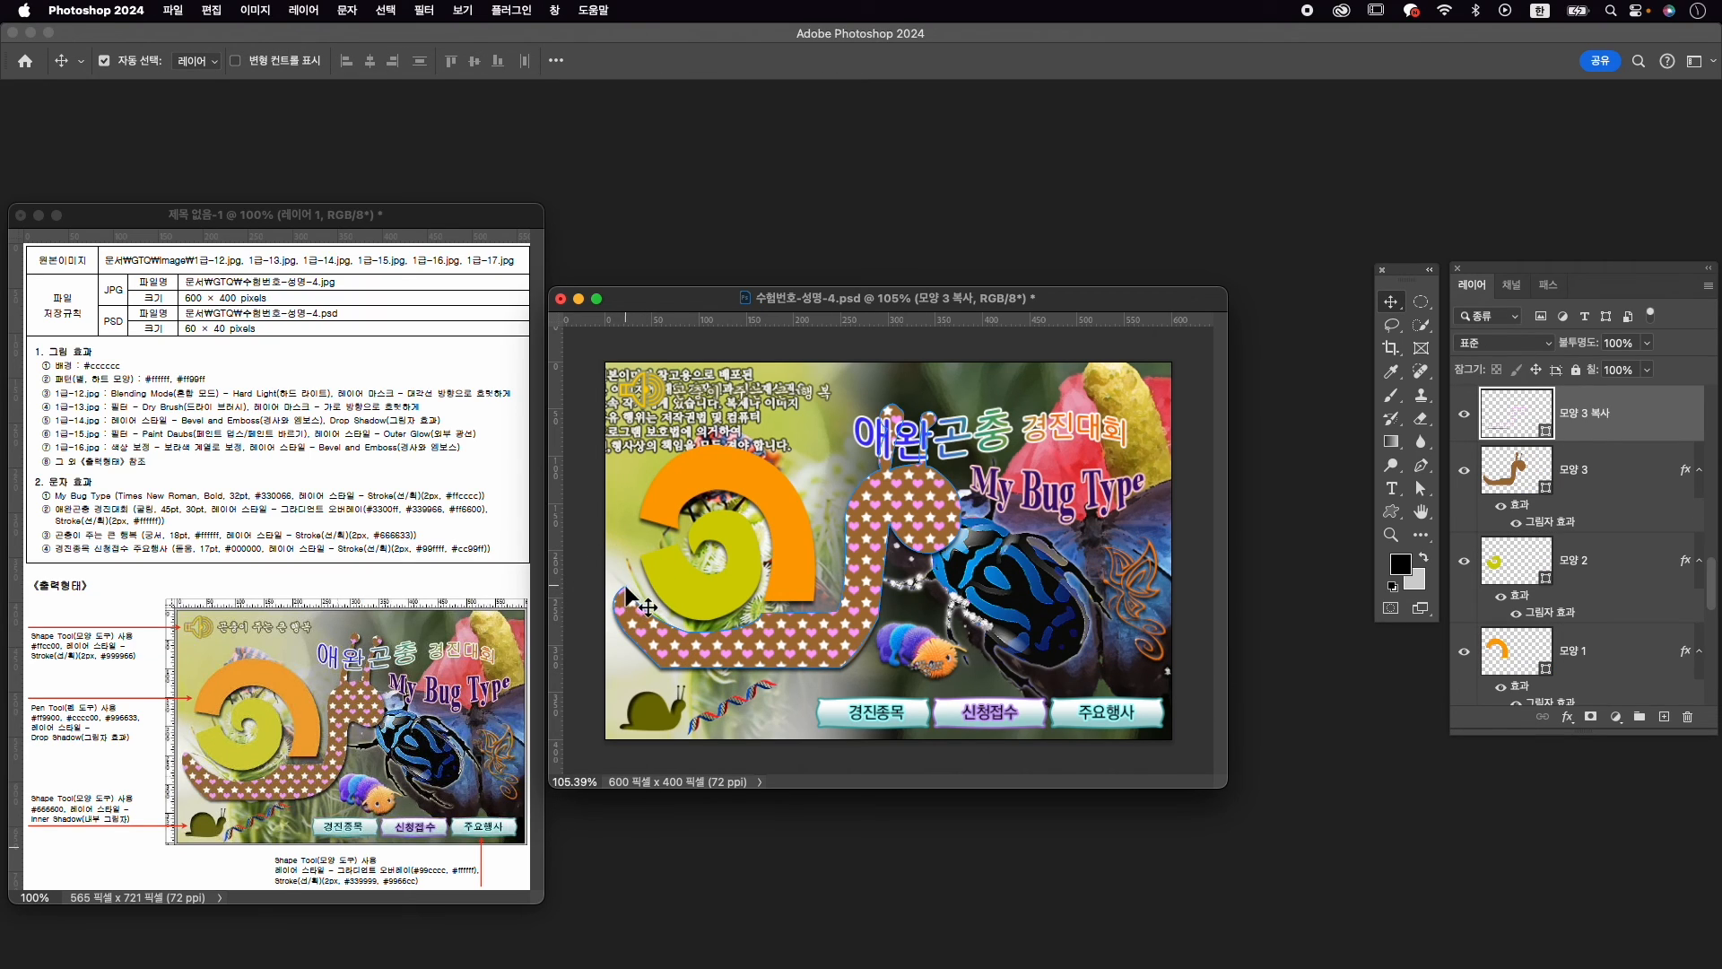
left_click(625, 590)
key("a")
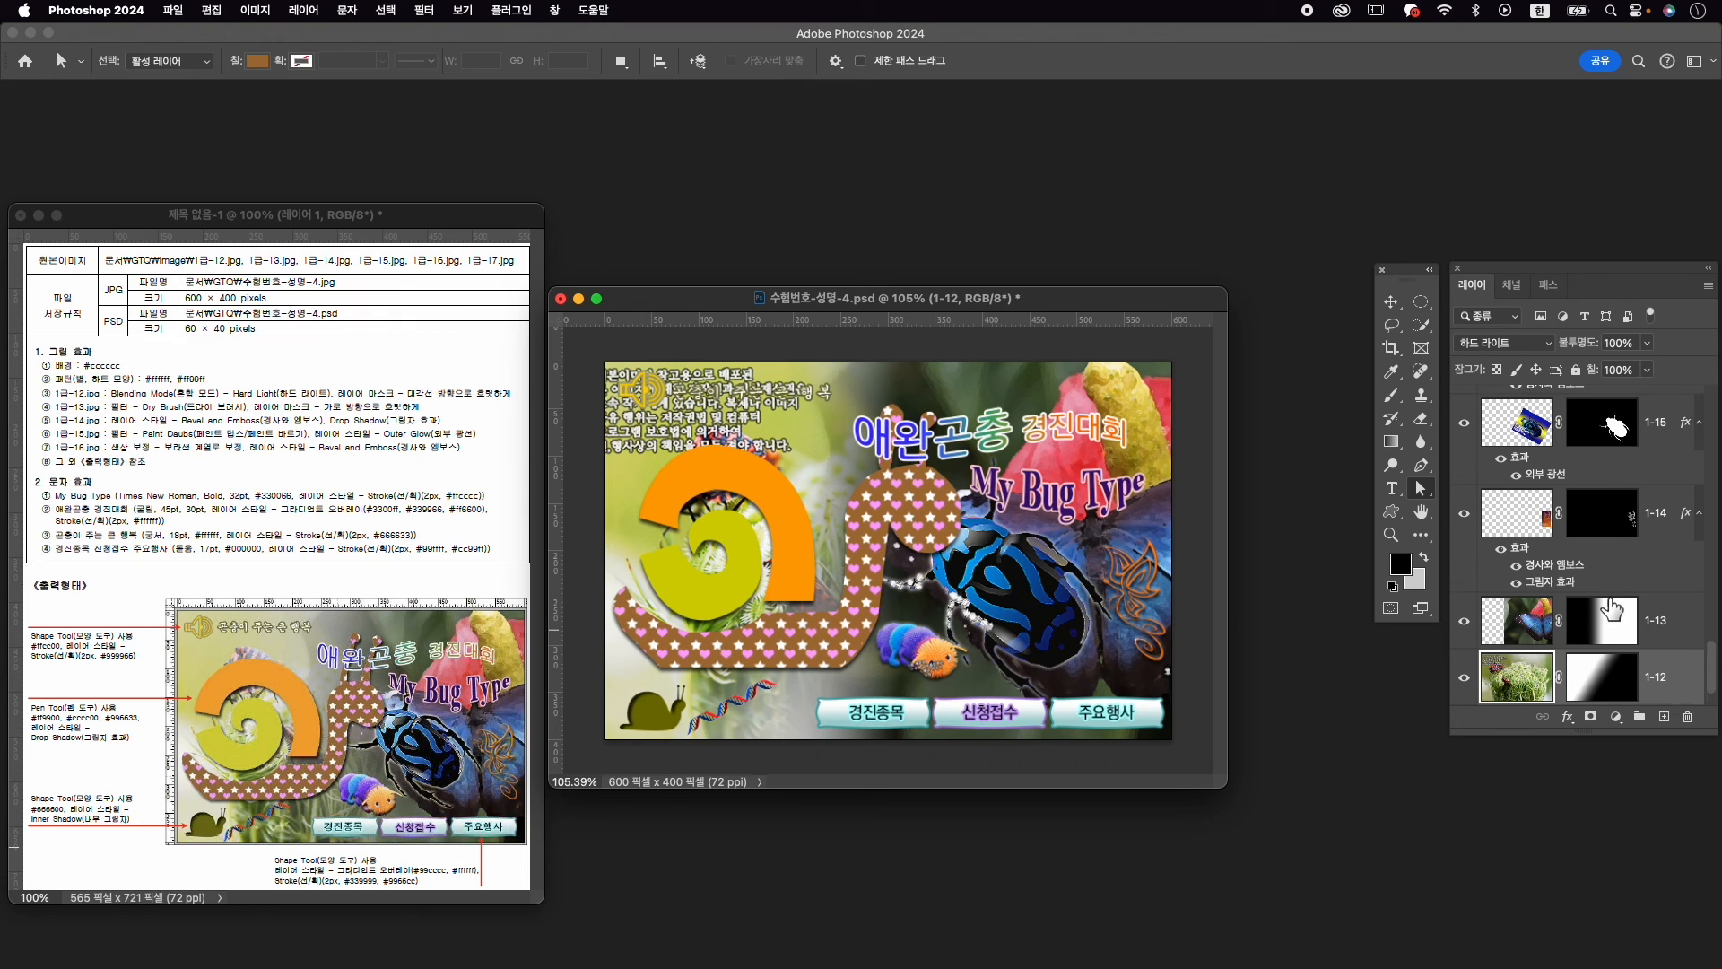
scroll(1612, 610, "up", 5)
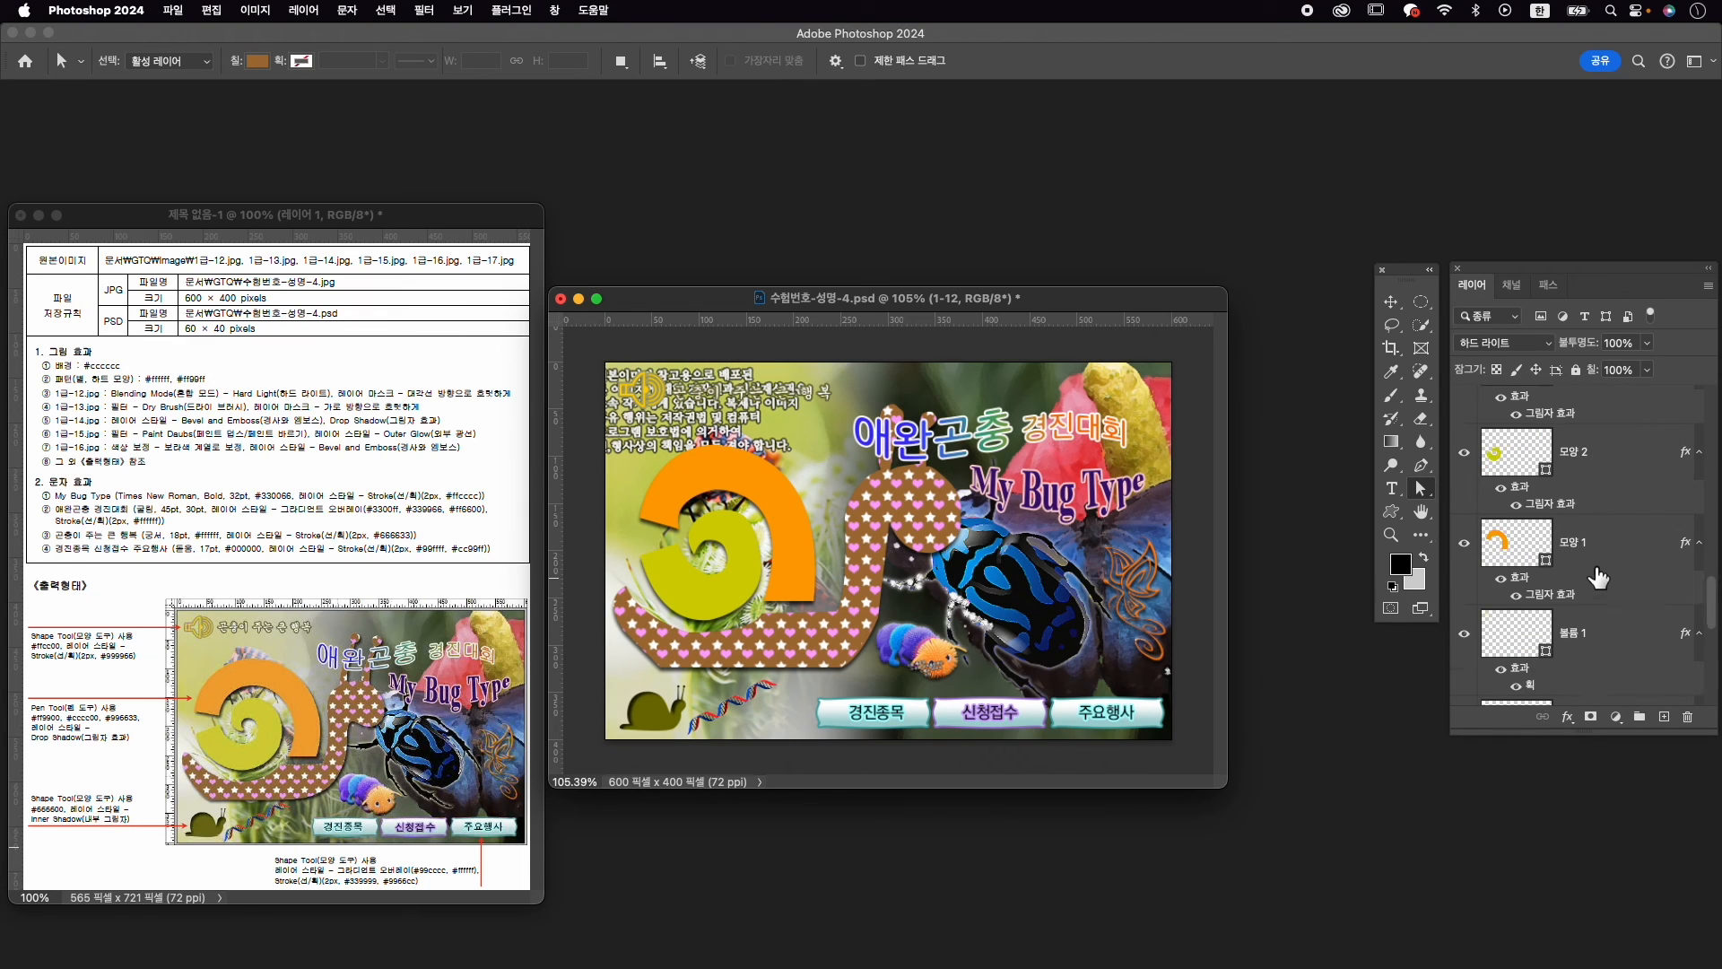
scroll(1599, 578, "up", 3)
left_click(1559, 515)
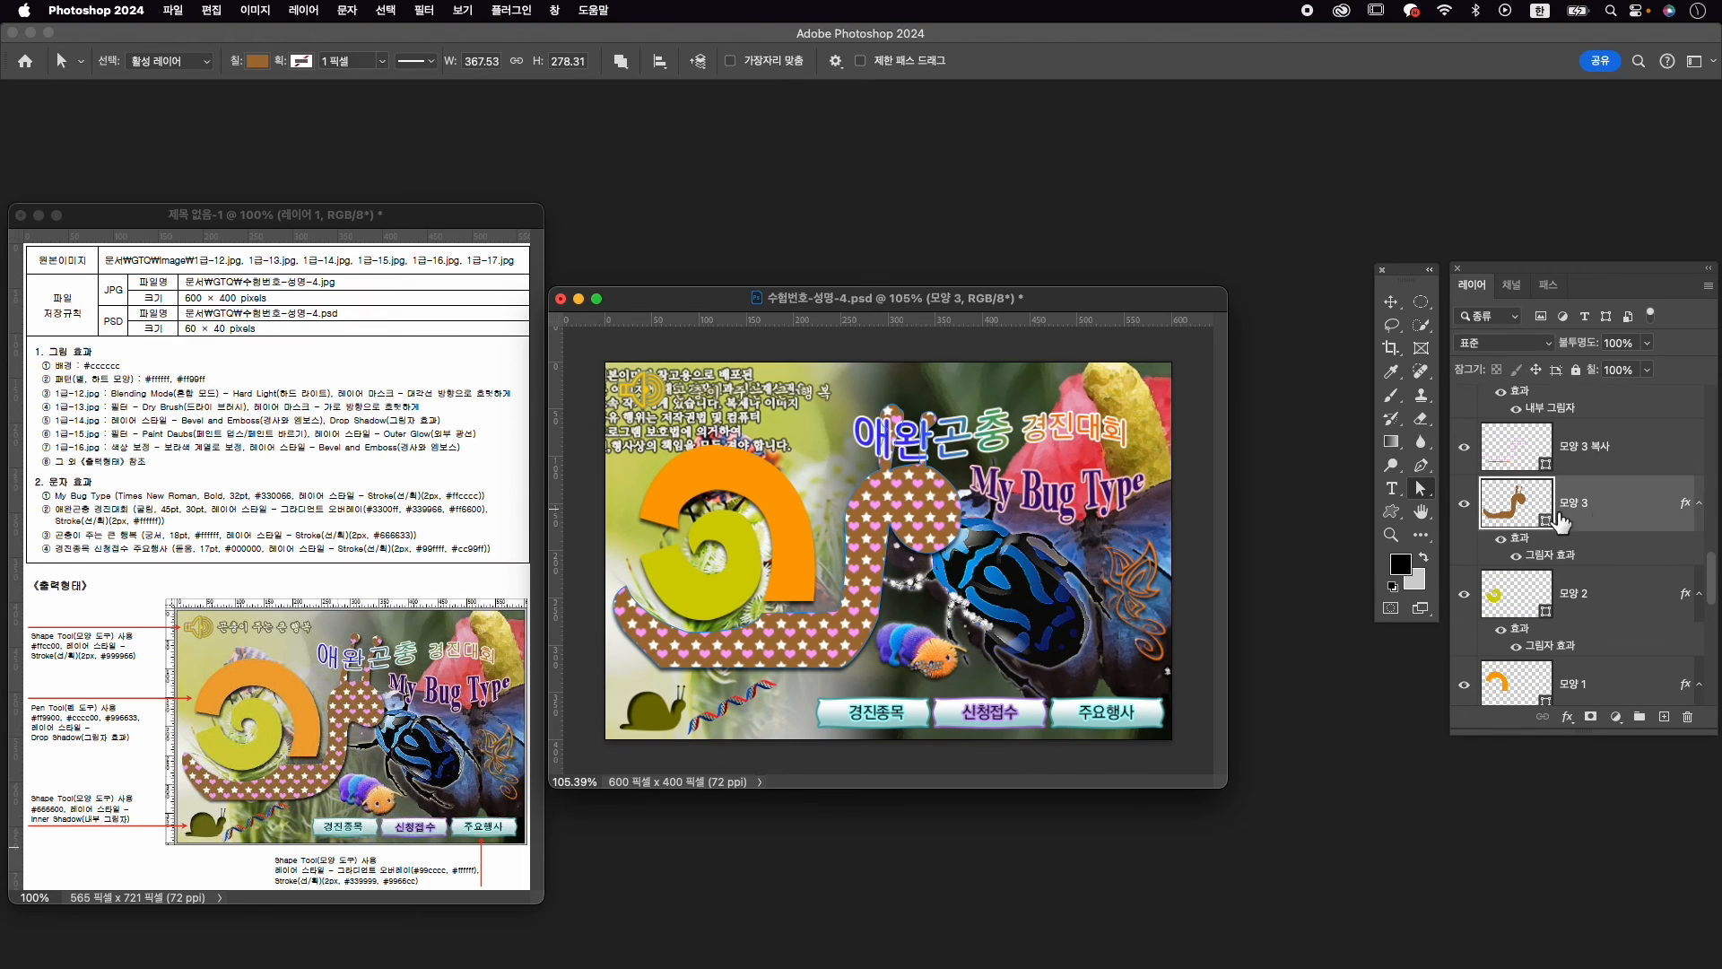
left_click(623, 588)
left_click_drag(625, 586, 619, 589)
left_click_drag(599, 598, 602, 601)
key("v")
left_click(1099, 352)
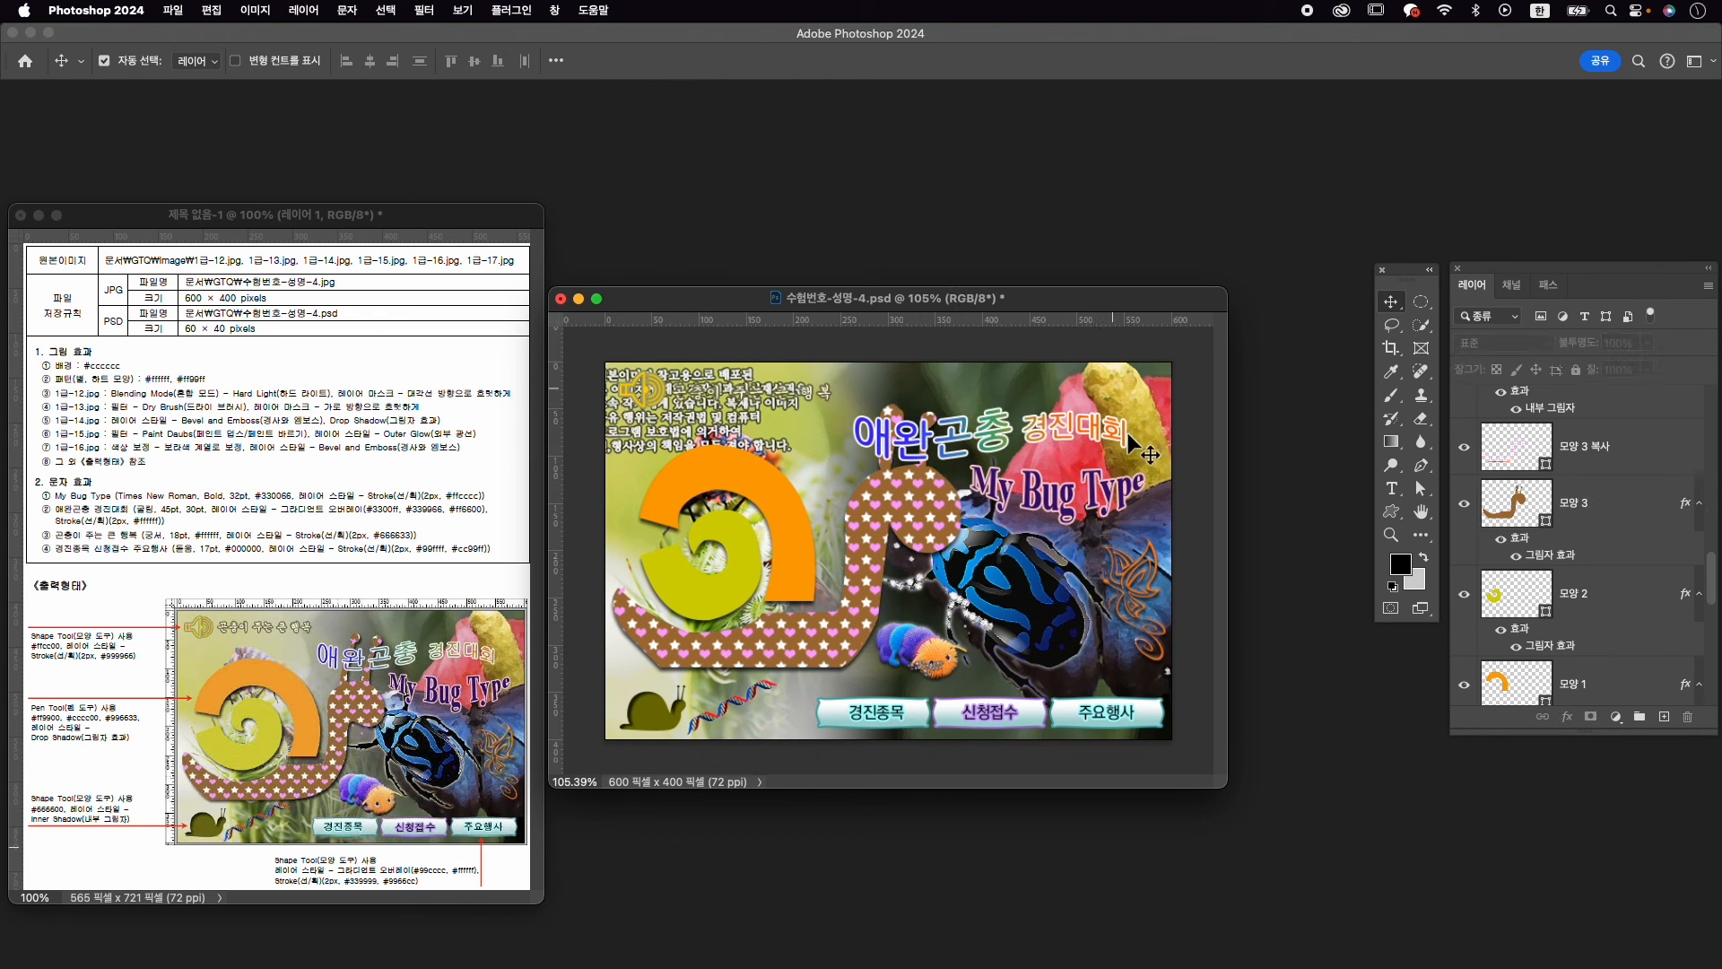
Select the brown snail body layer (모양 3) and reshape the end of its tail with Direct Selection
scroll(632, 612, "up", 5)
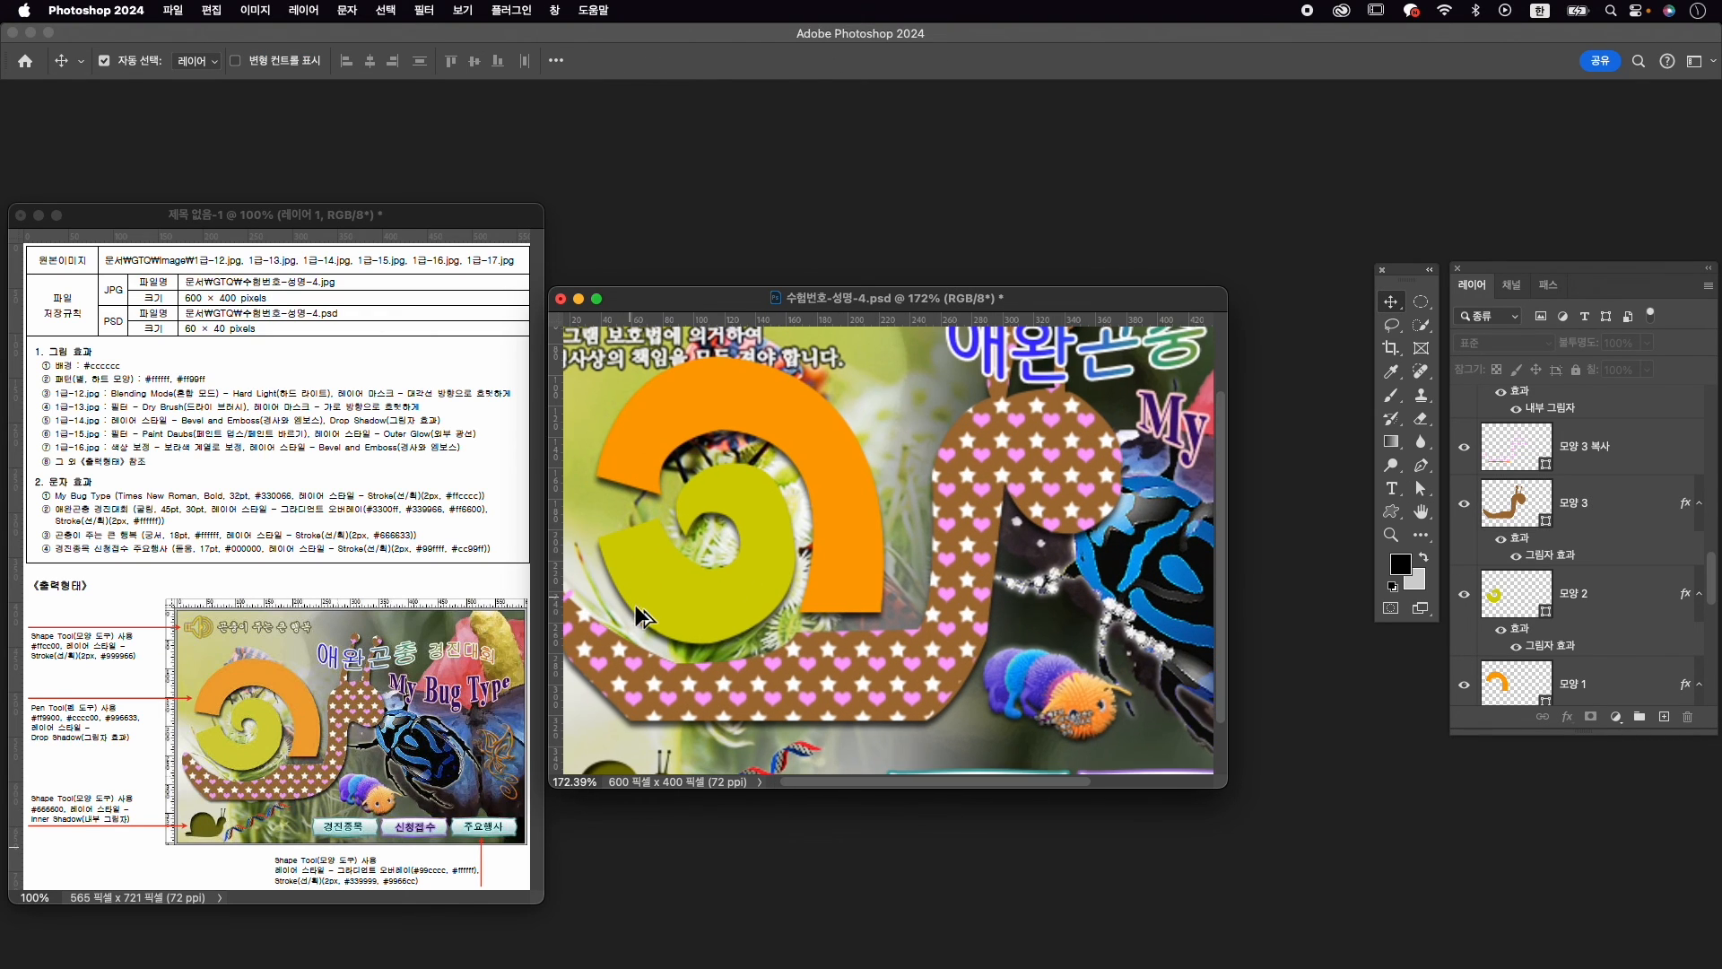
key("a")
left_click(593, 574)
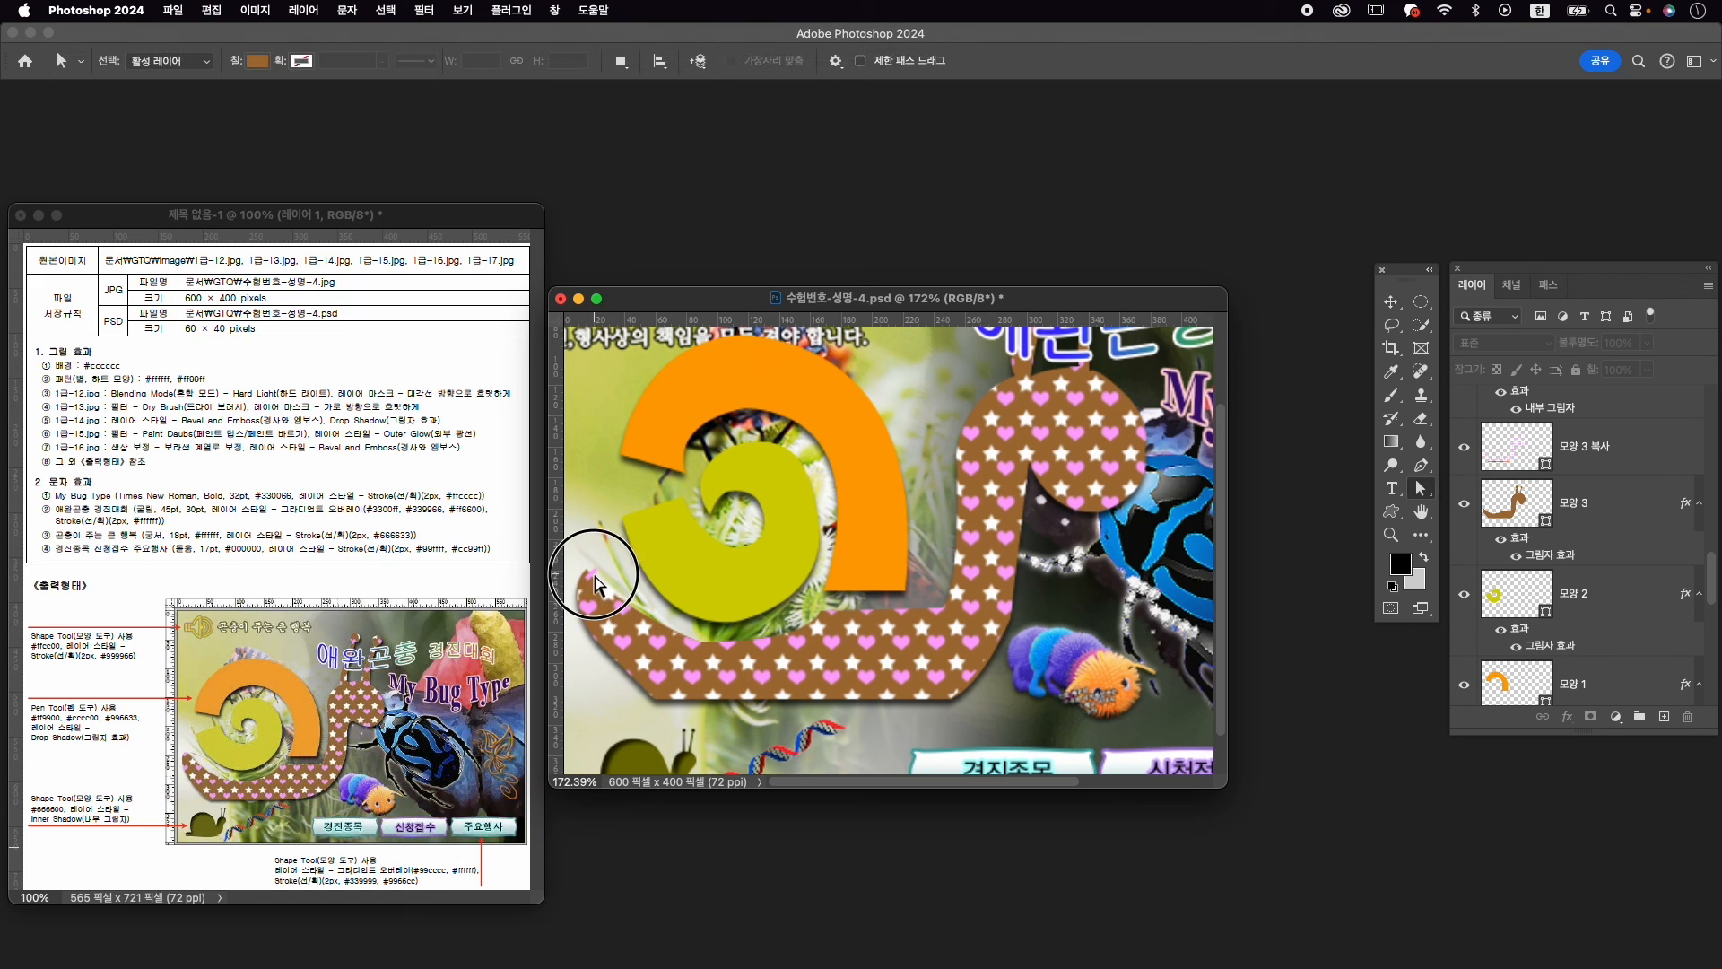
left_click(584, 576)
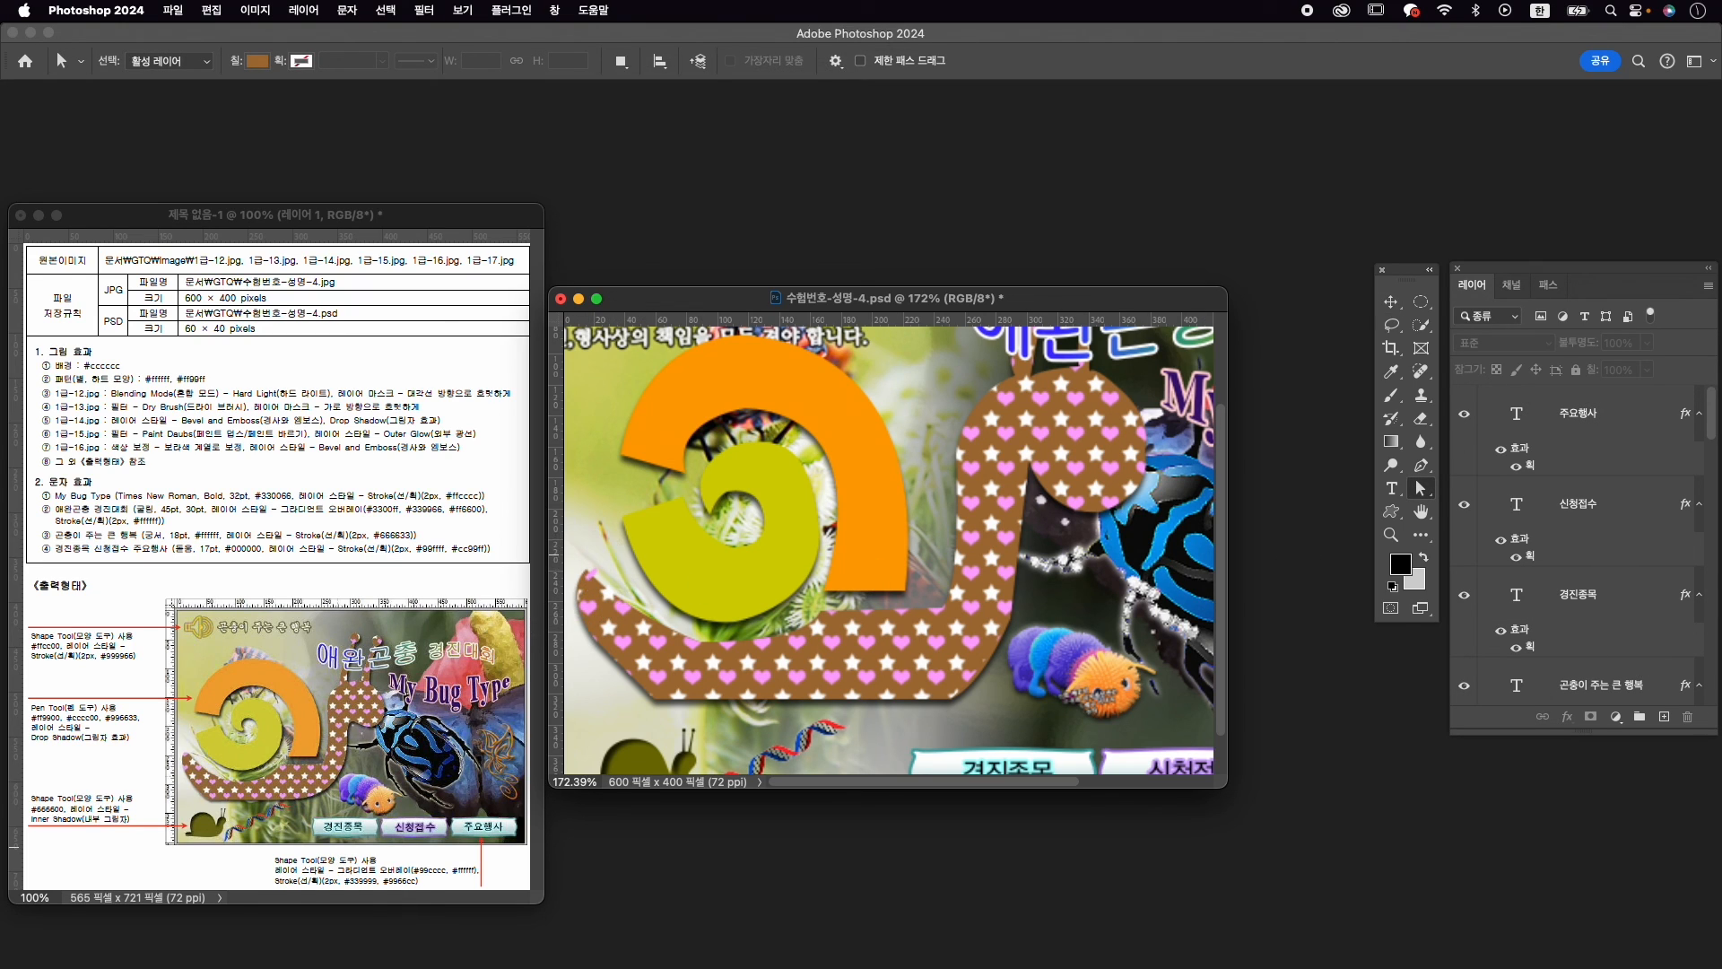
scroll(1624, 563, "down", 5)
left_click(1581, 617)
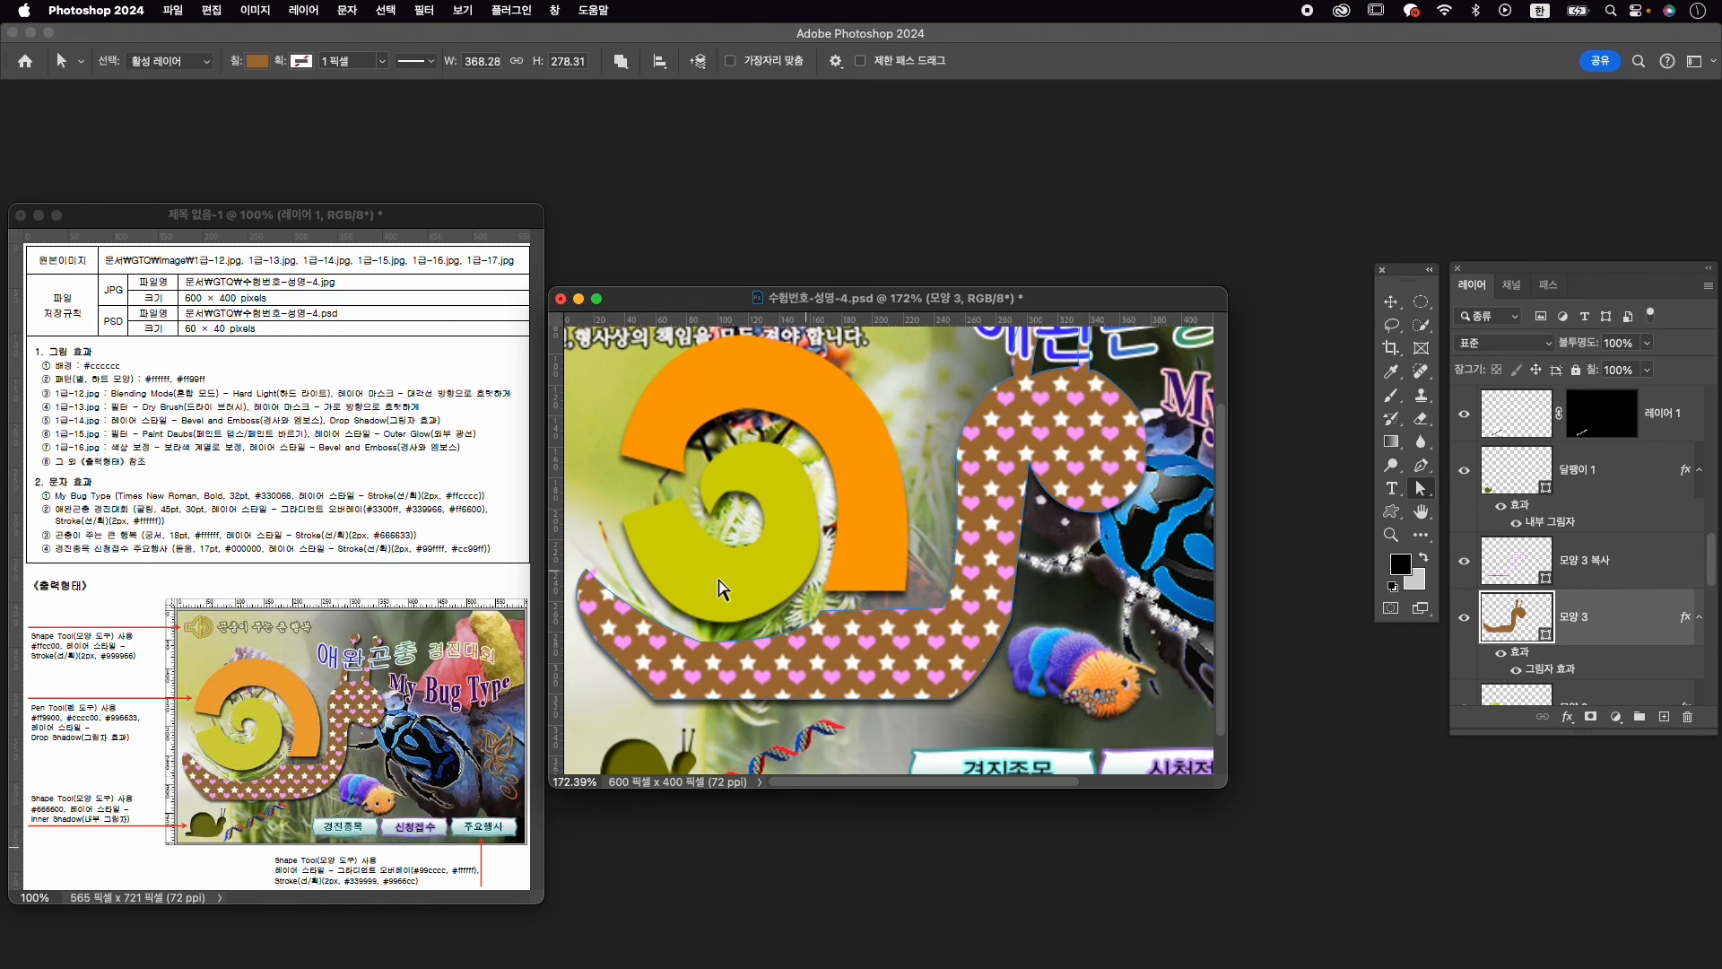
left_click(588, 575)
left_click_drag(621, 612, 584, 567)
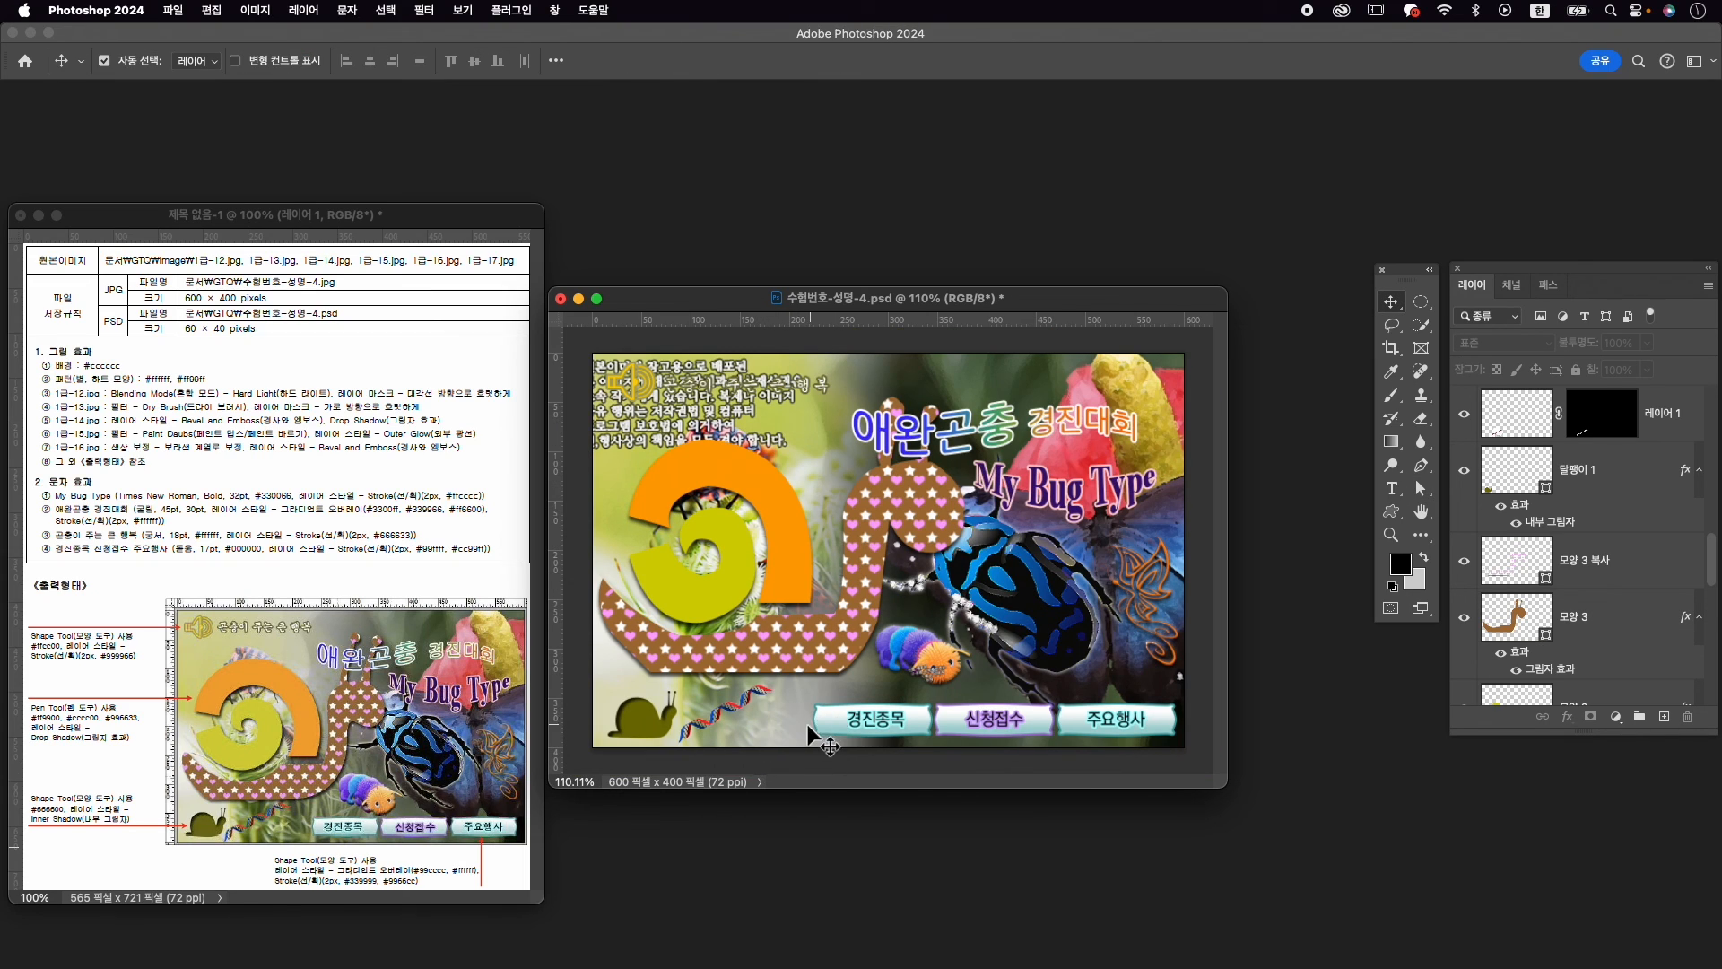
Redraw the gradient on the 1-12 layer's mask diagonally from the image's upper middle past its lower-right corner
left_click(779, 732)
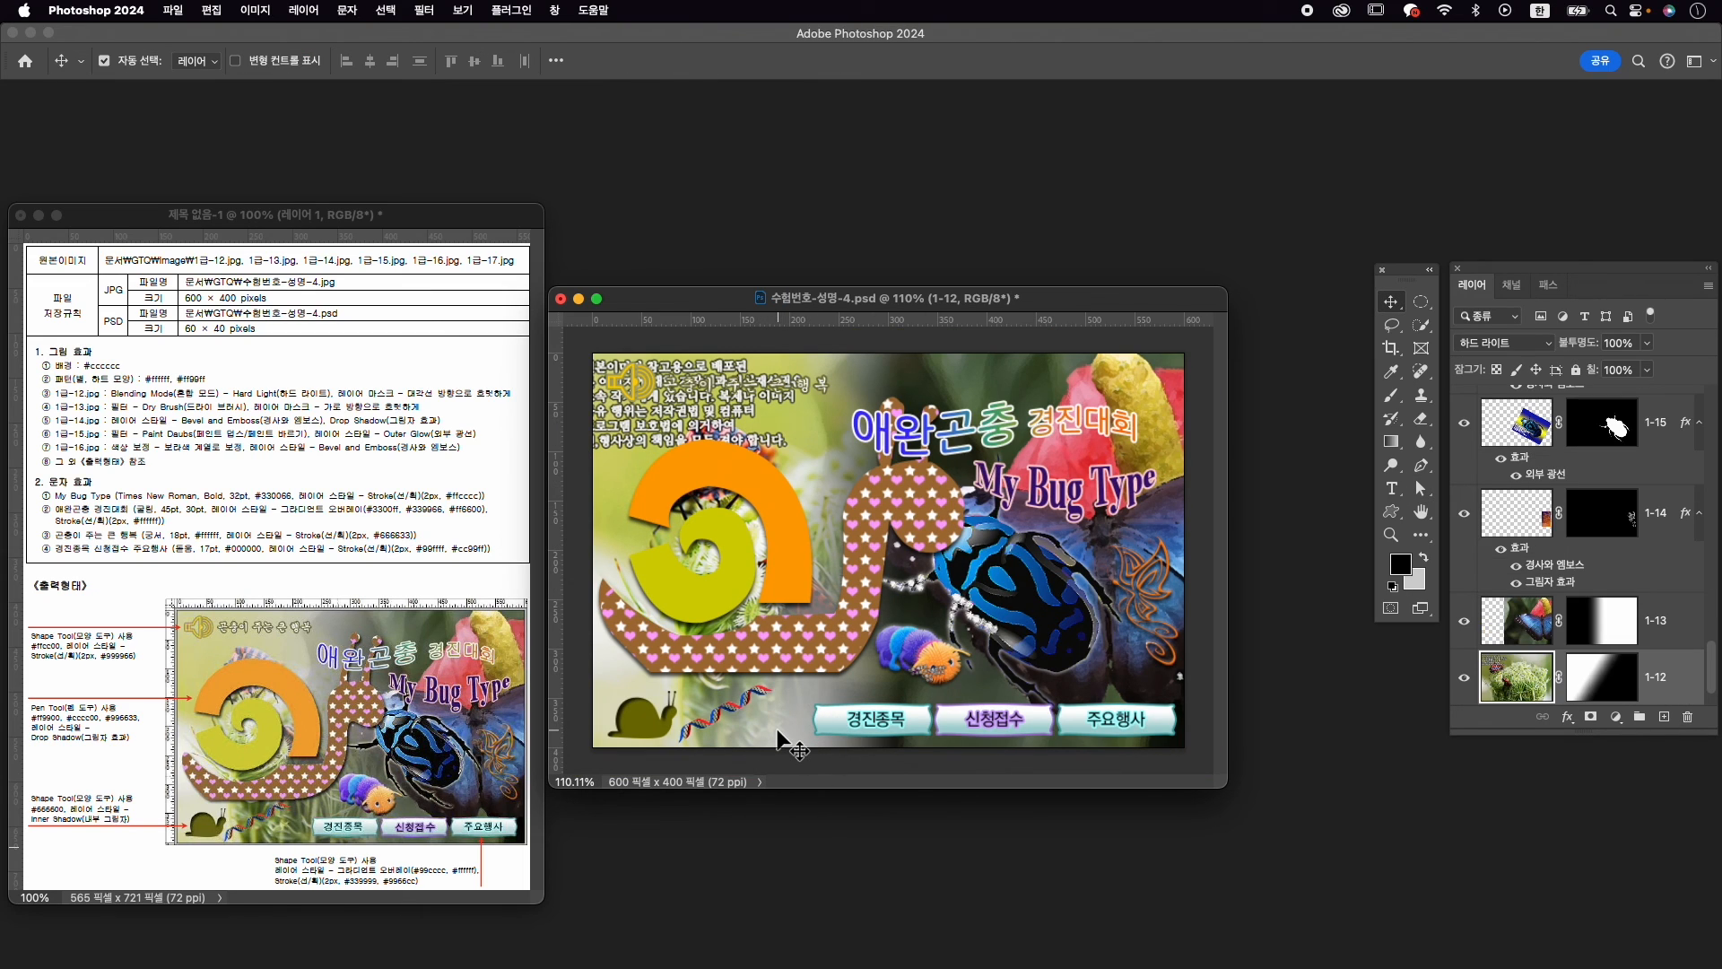
left_click(1595, 682)
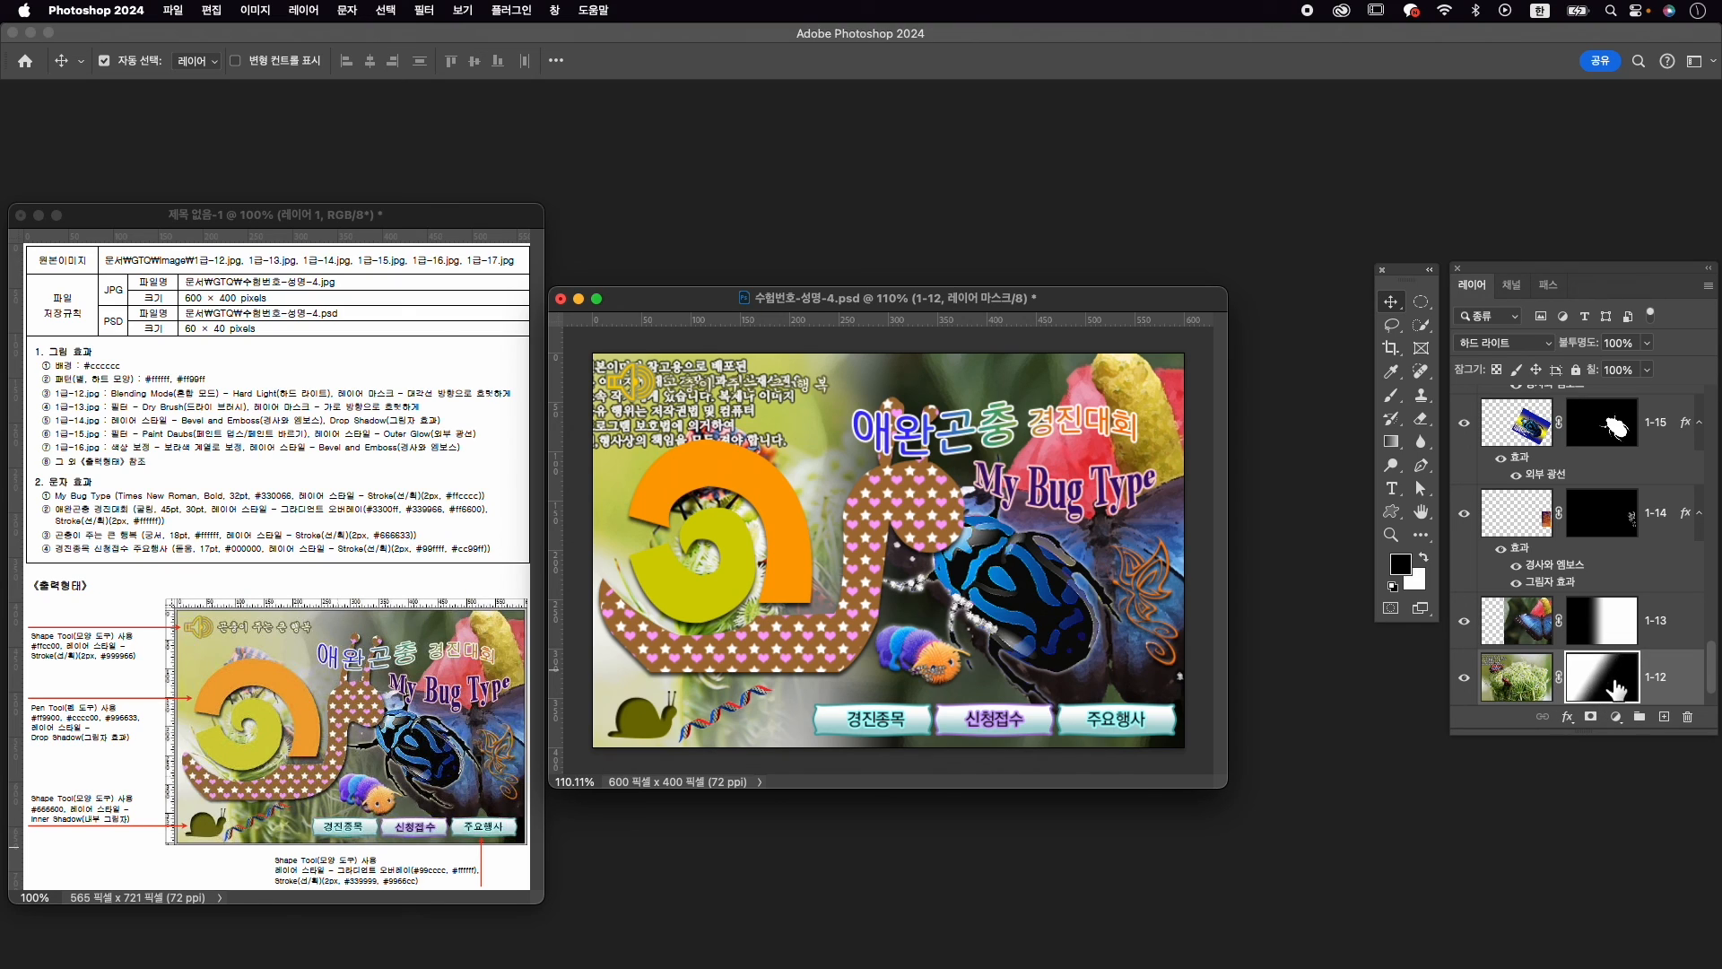
key("g")
left_click_drag(814, 459, 1213, 713)
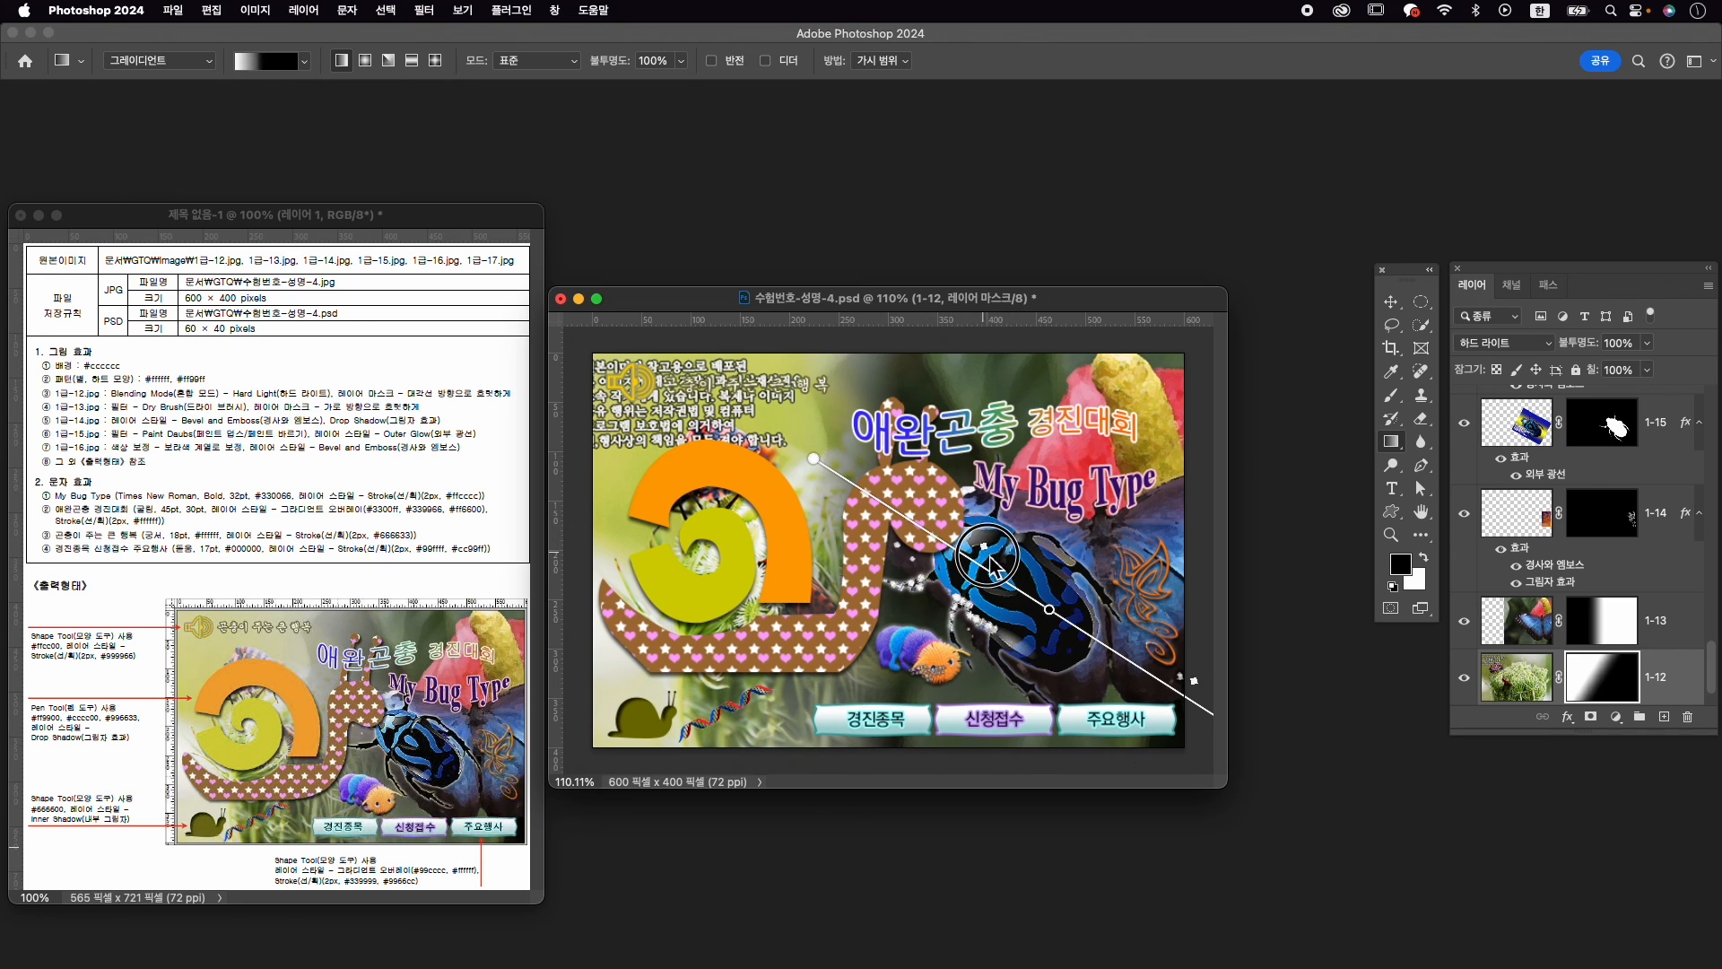
left_click(1014, 567)
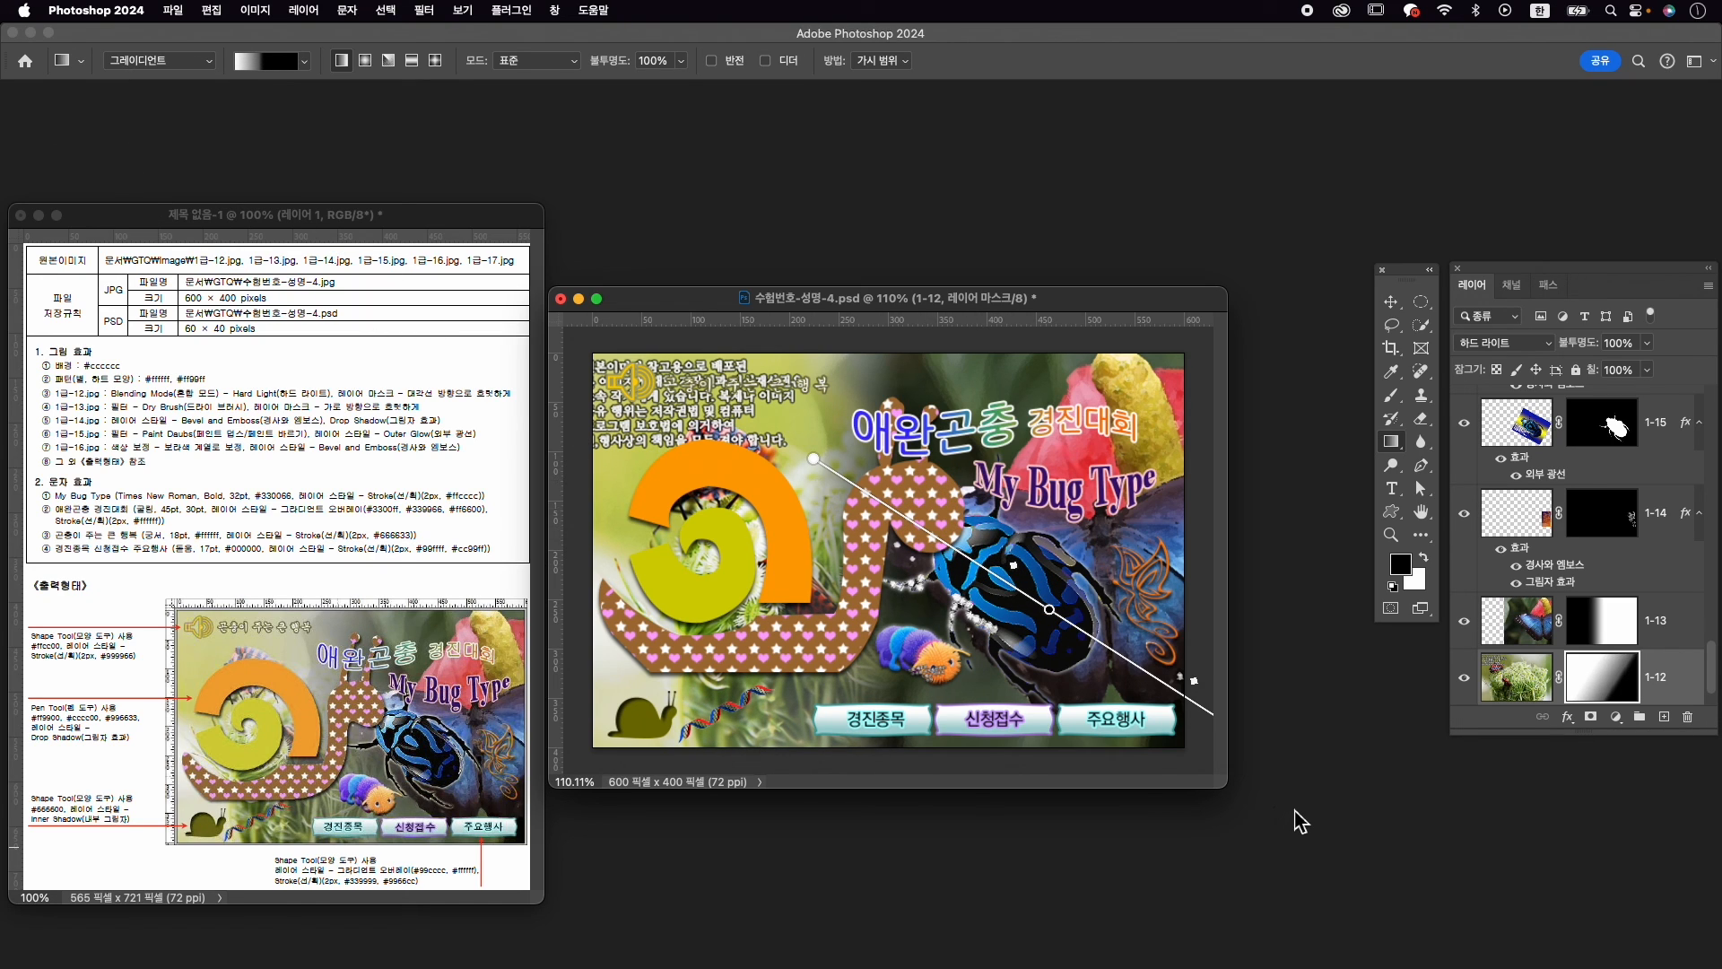
key("v")
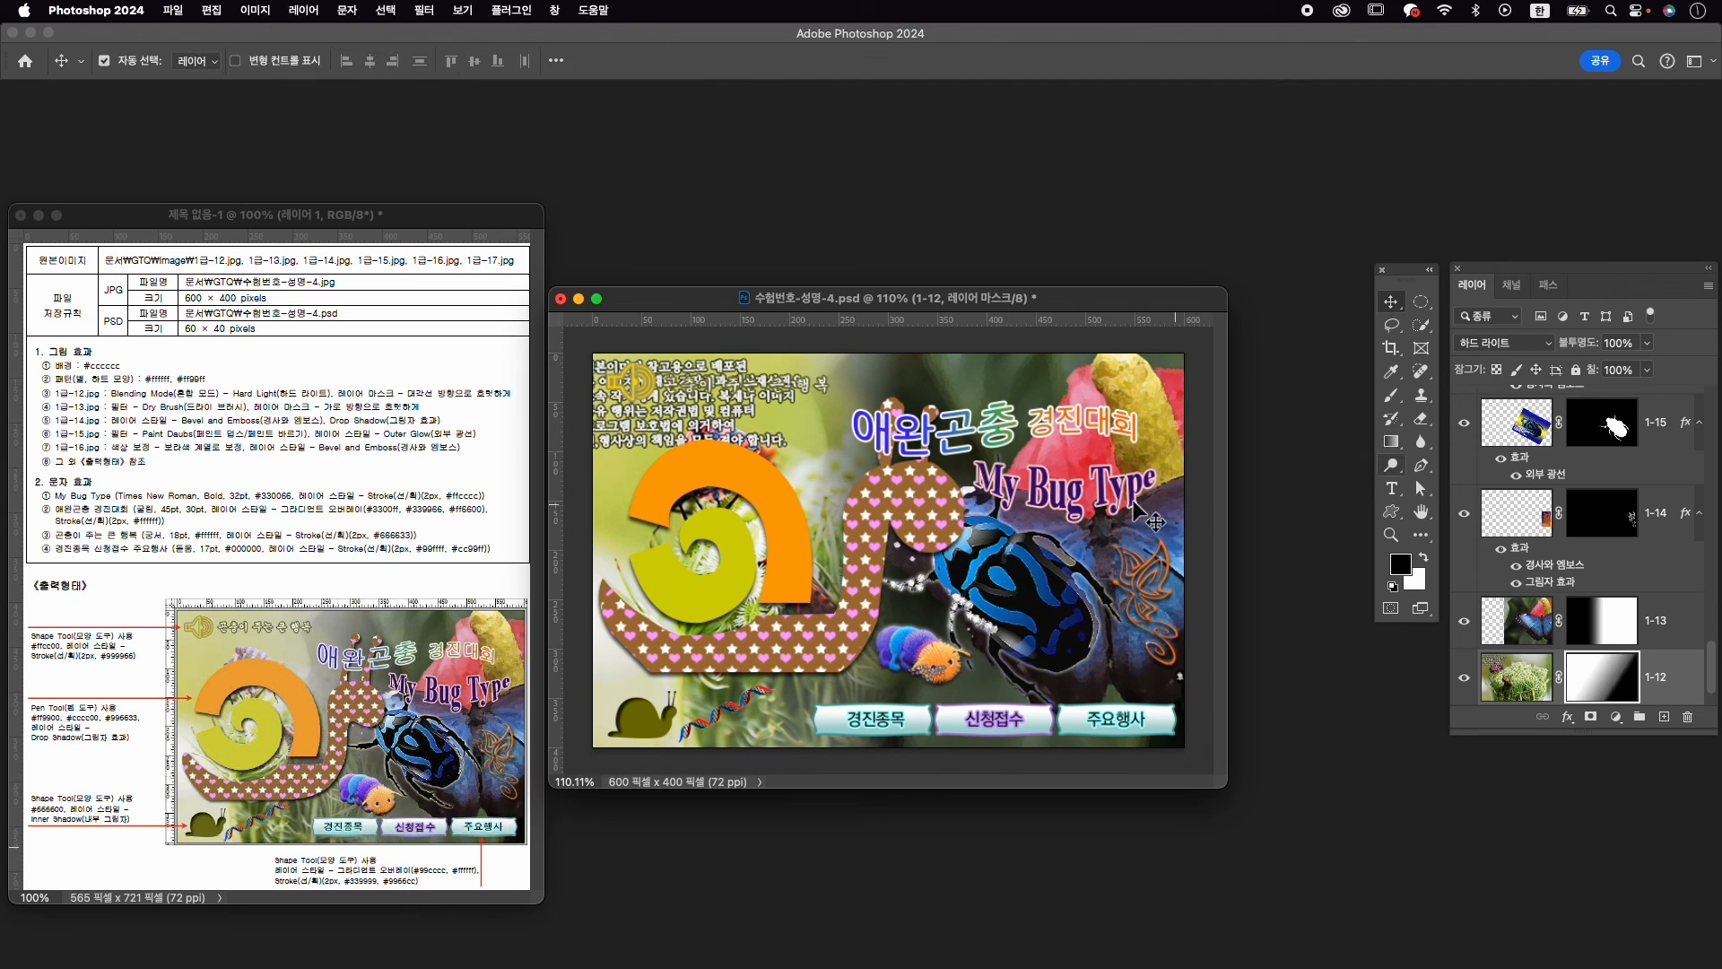
Export the full-size composite as a JPG named 수험번호-성명-4.jpg into the GTQ folder
left_click(163, 9)
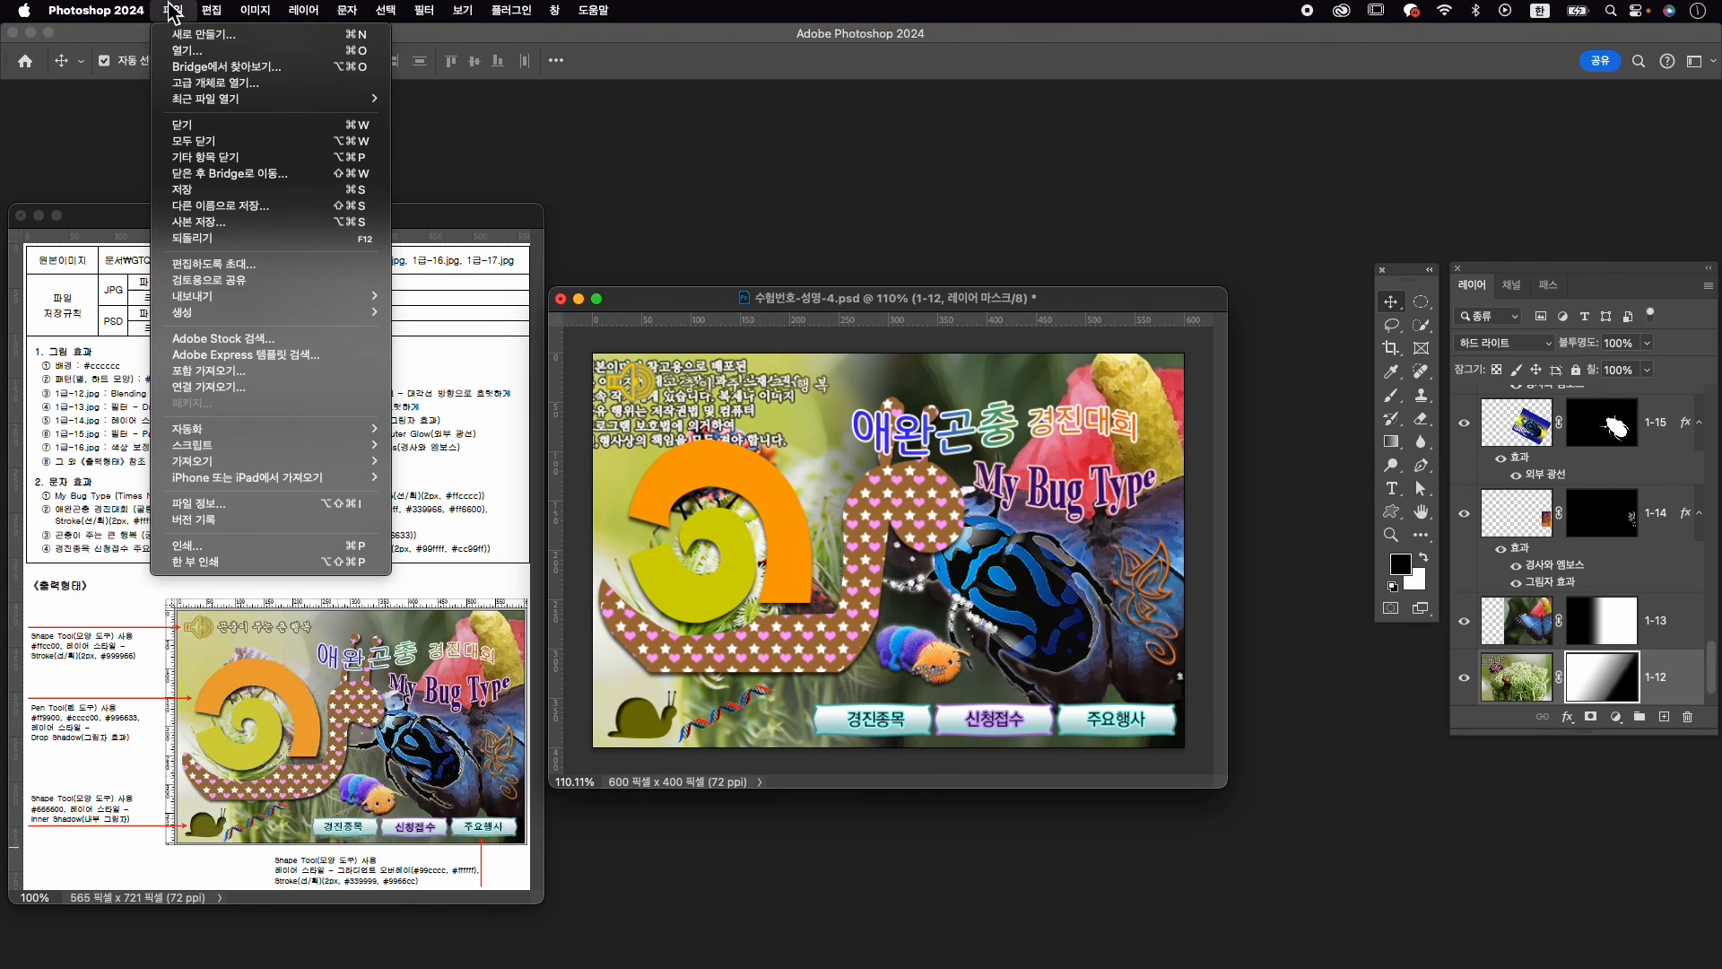
mouse_move(290, 301)
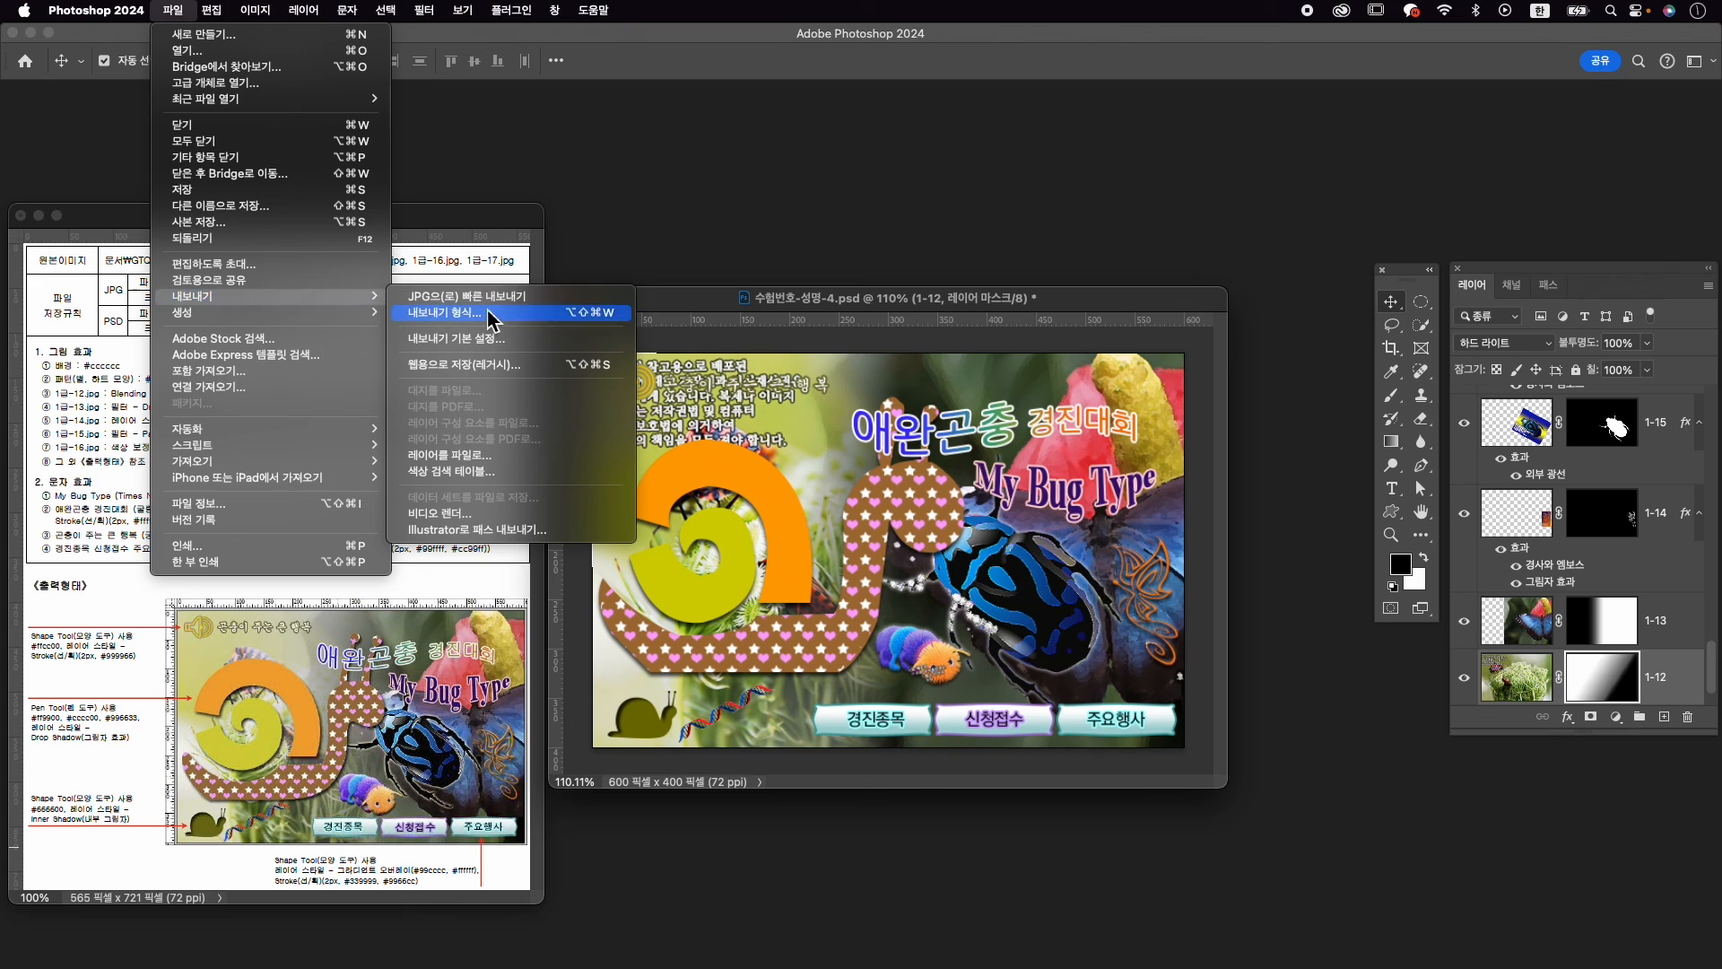
left_click(490, 302)
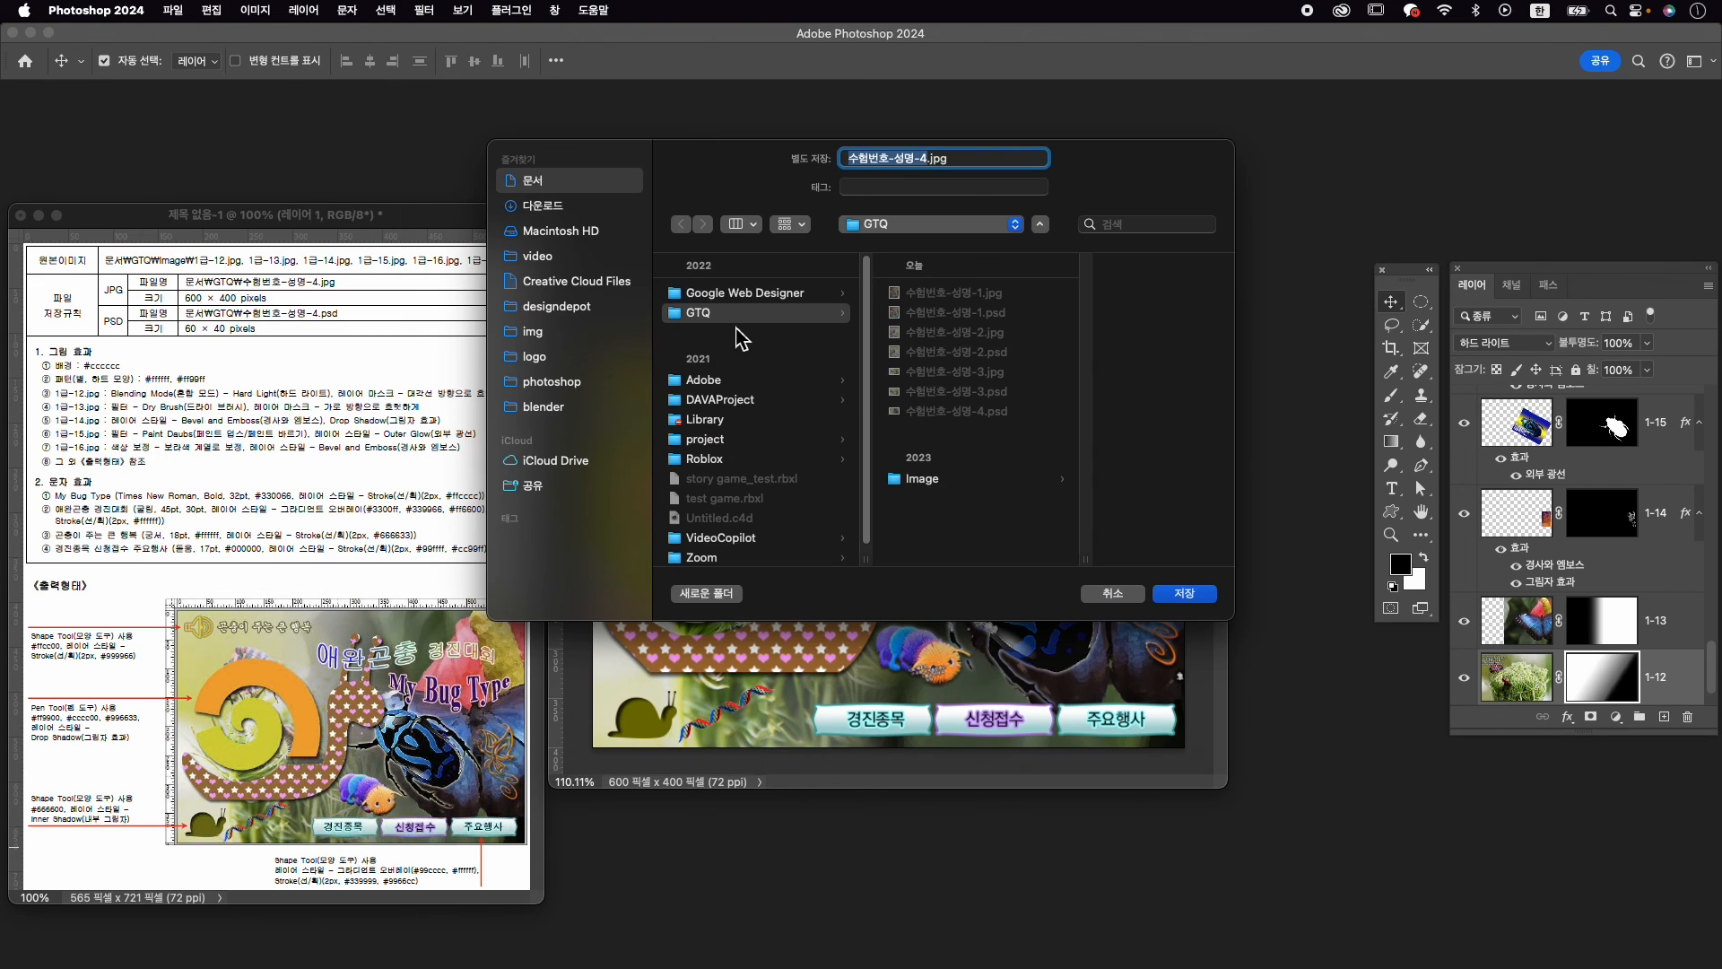
left_click(1200, 599)
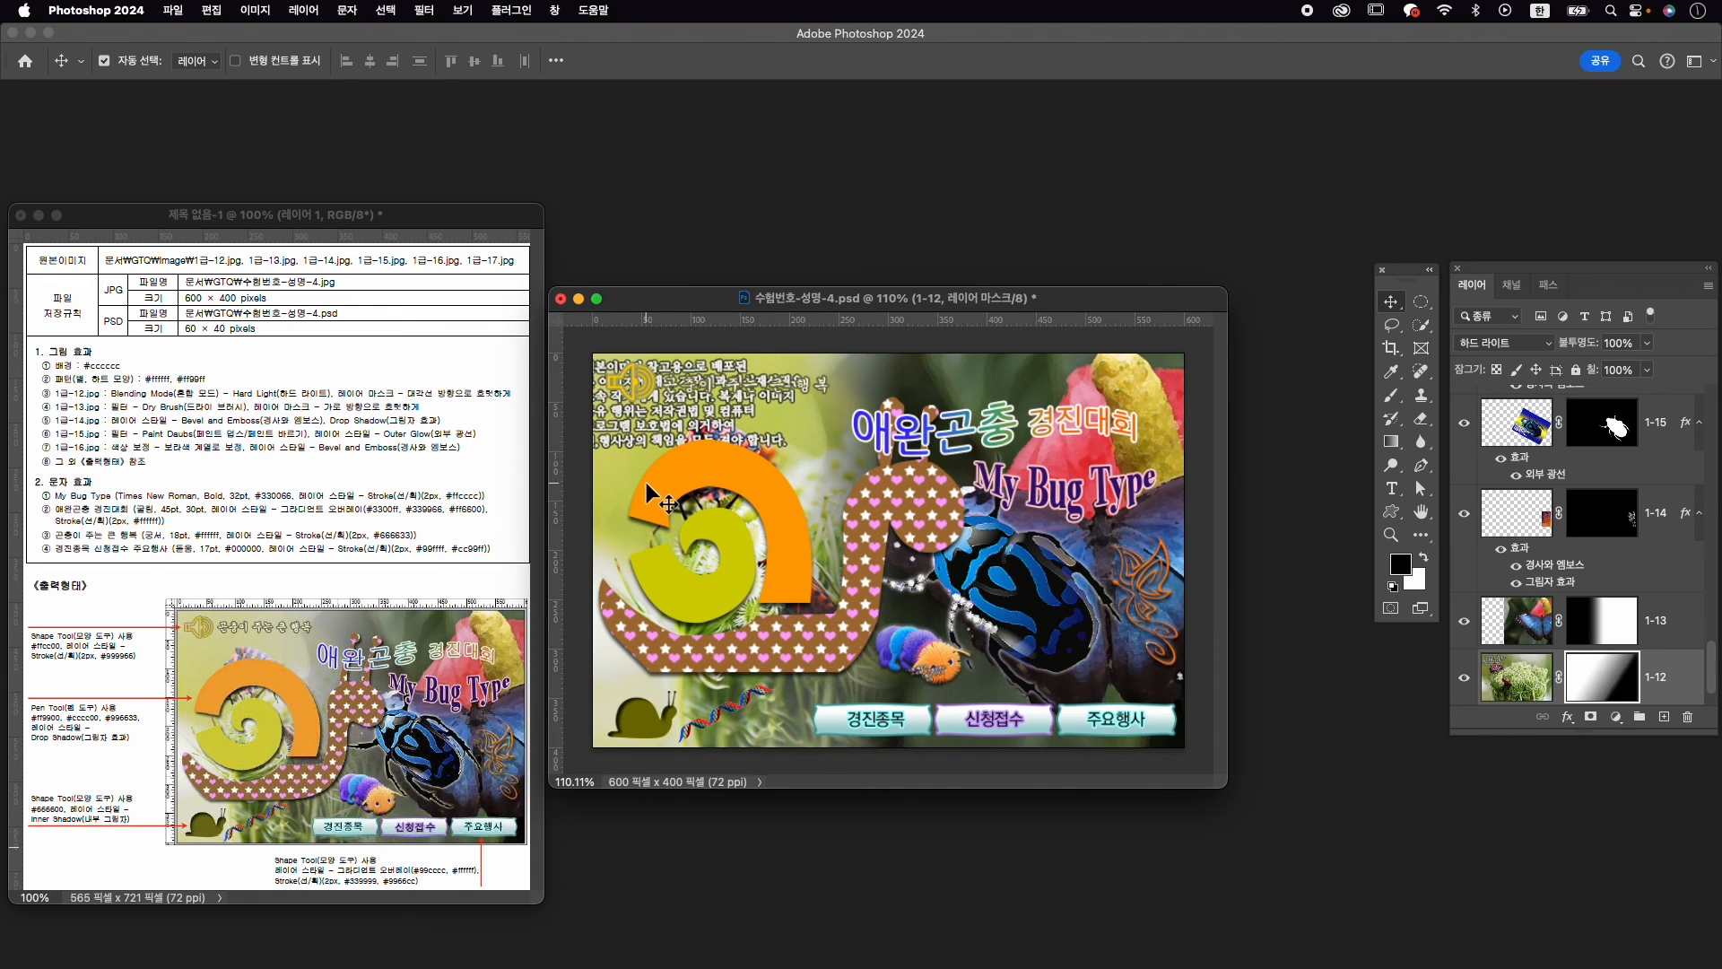
Resize the composite image to 60 × 40 pixels
key("super+alt+i")
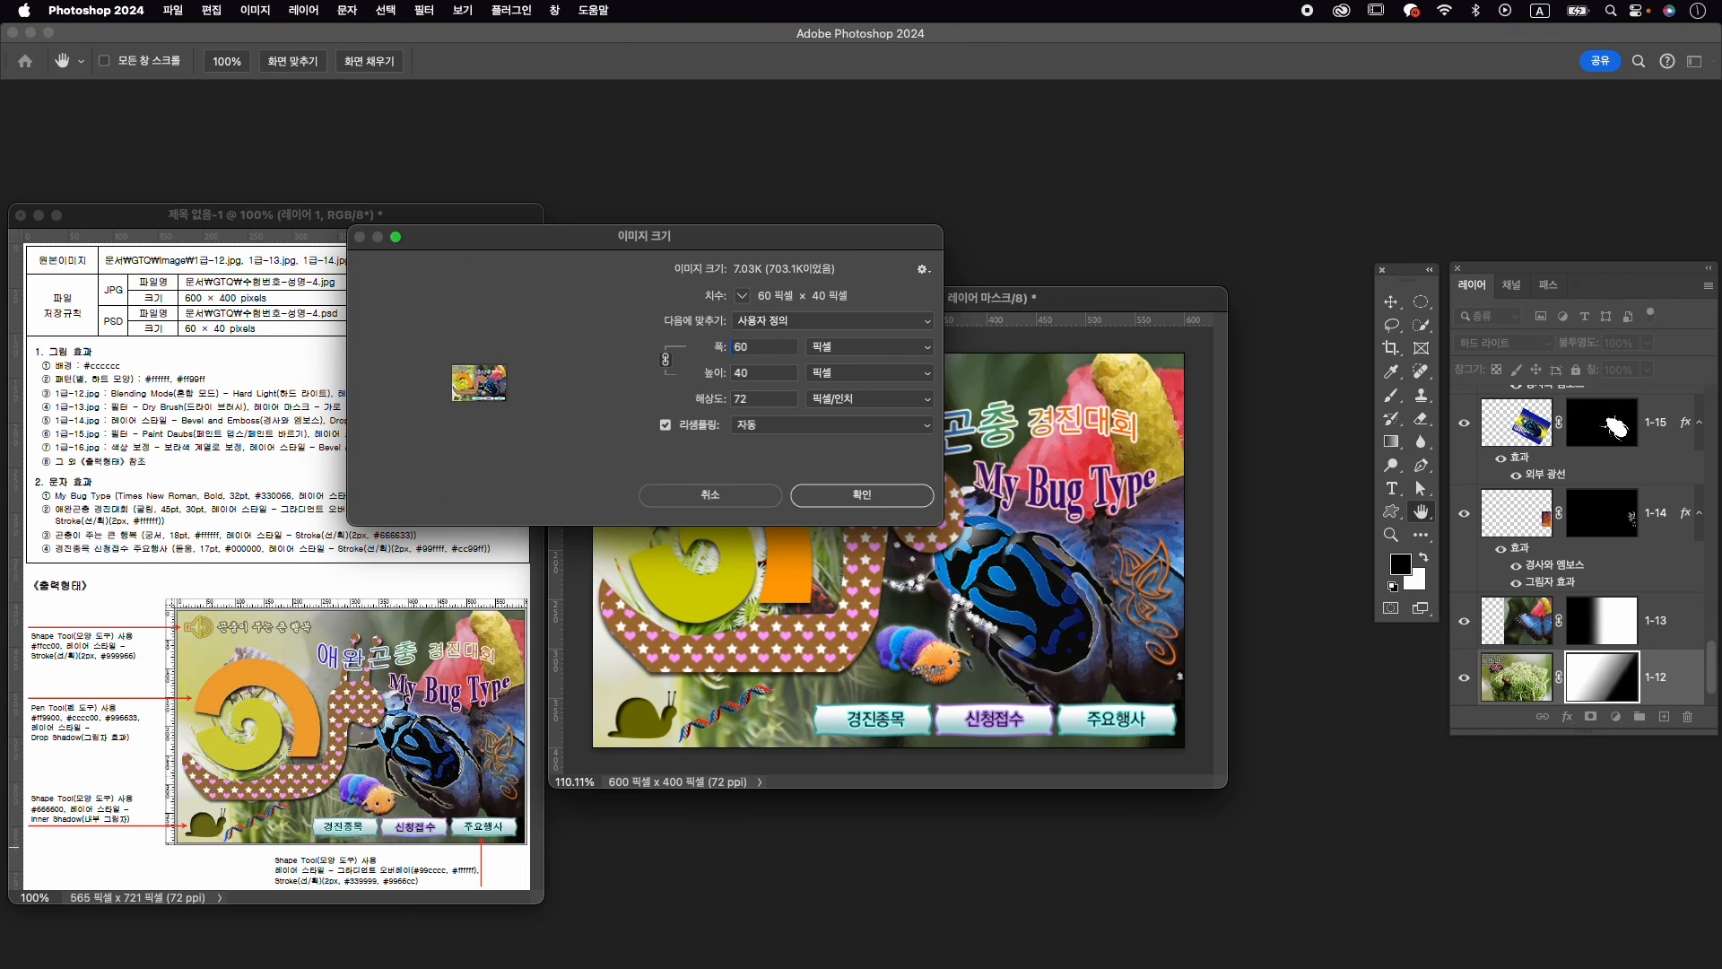
left_click(854, 496)
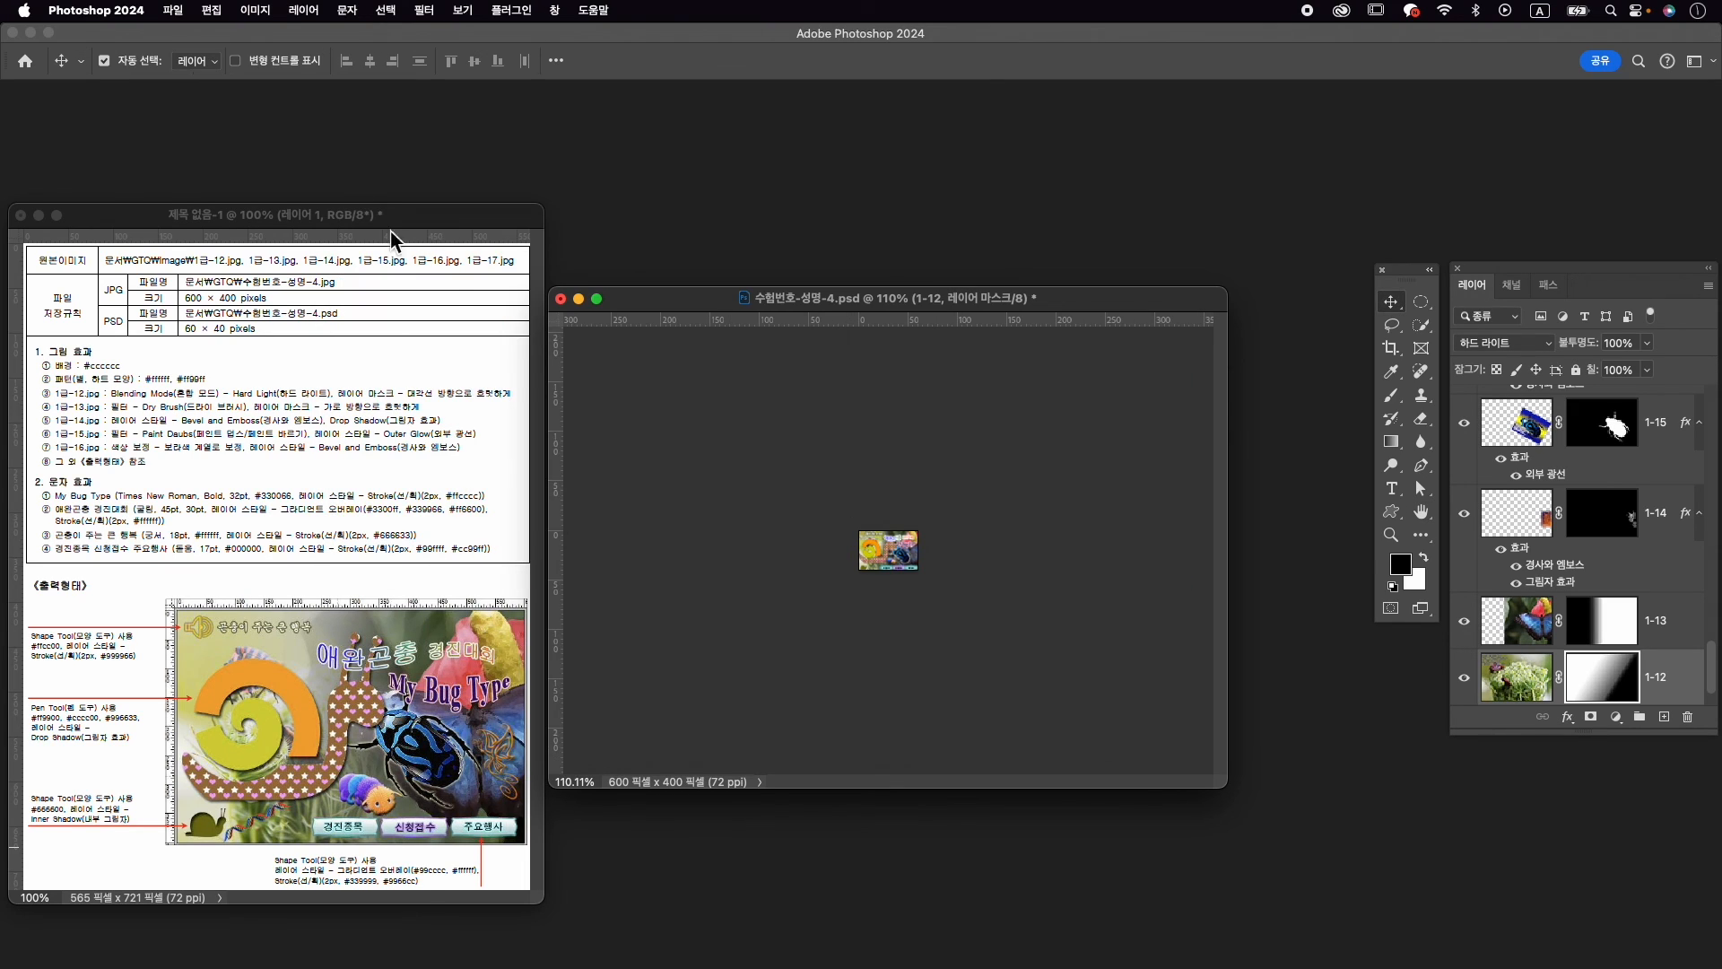
Save the reduced 수험번호-성명-4.psd and close the document
left_click(173, 9)
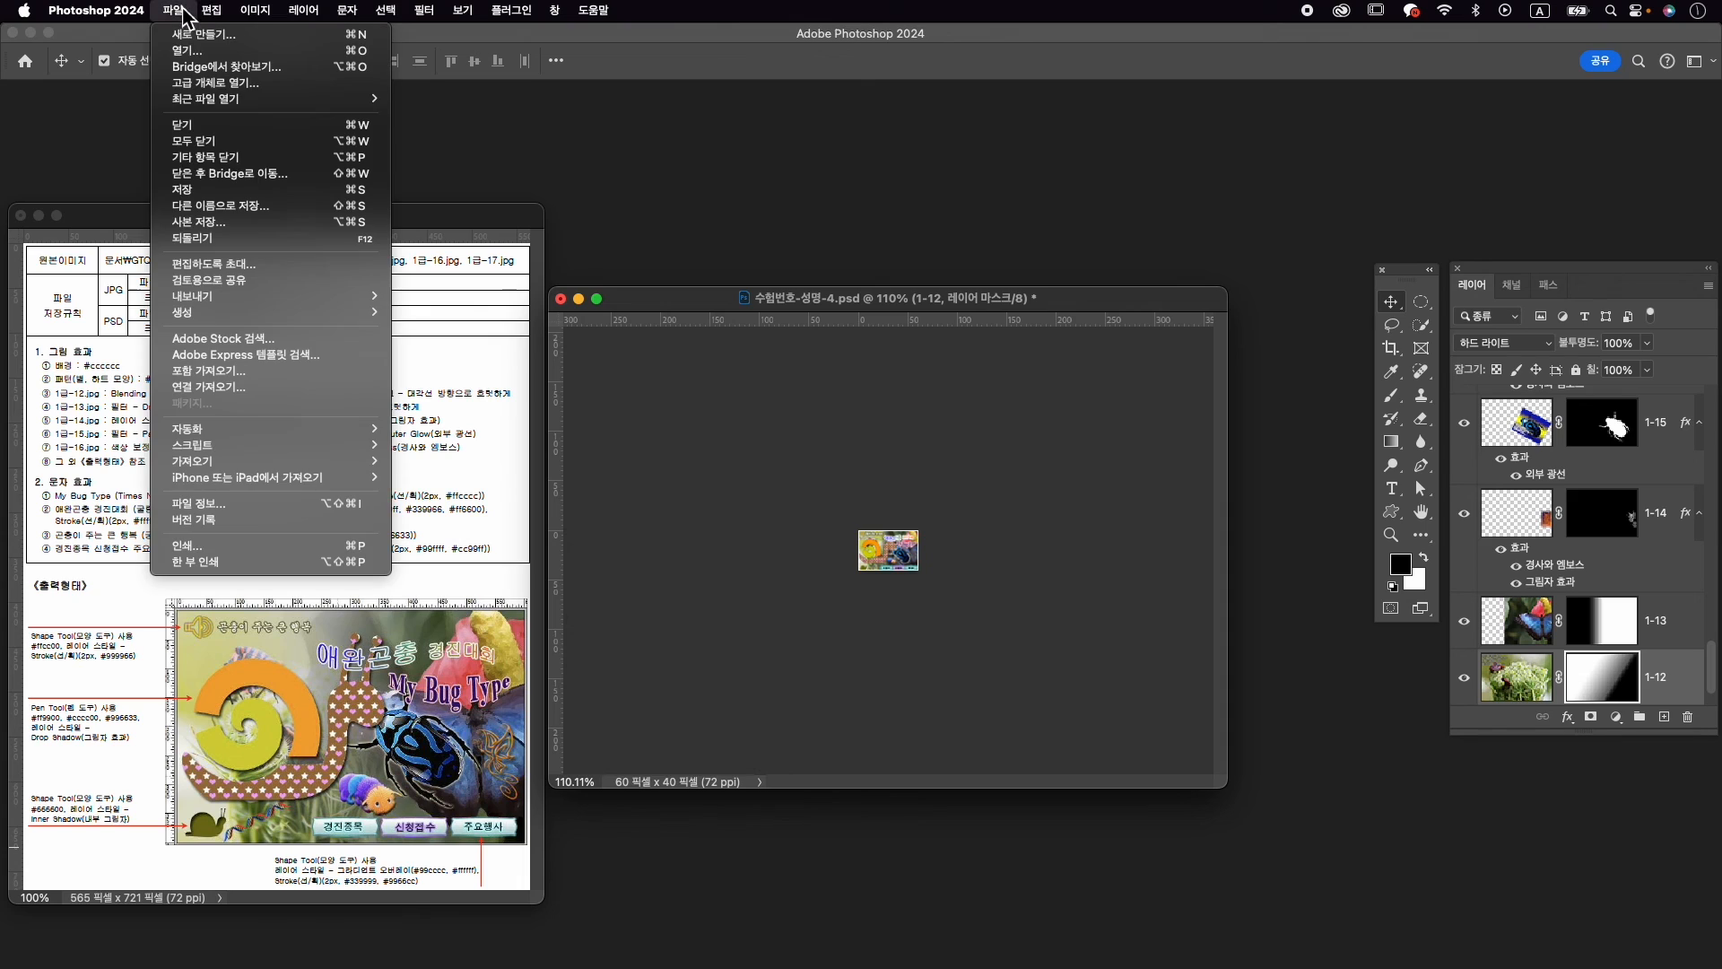
left_click(229, 189)
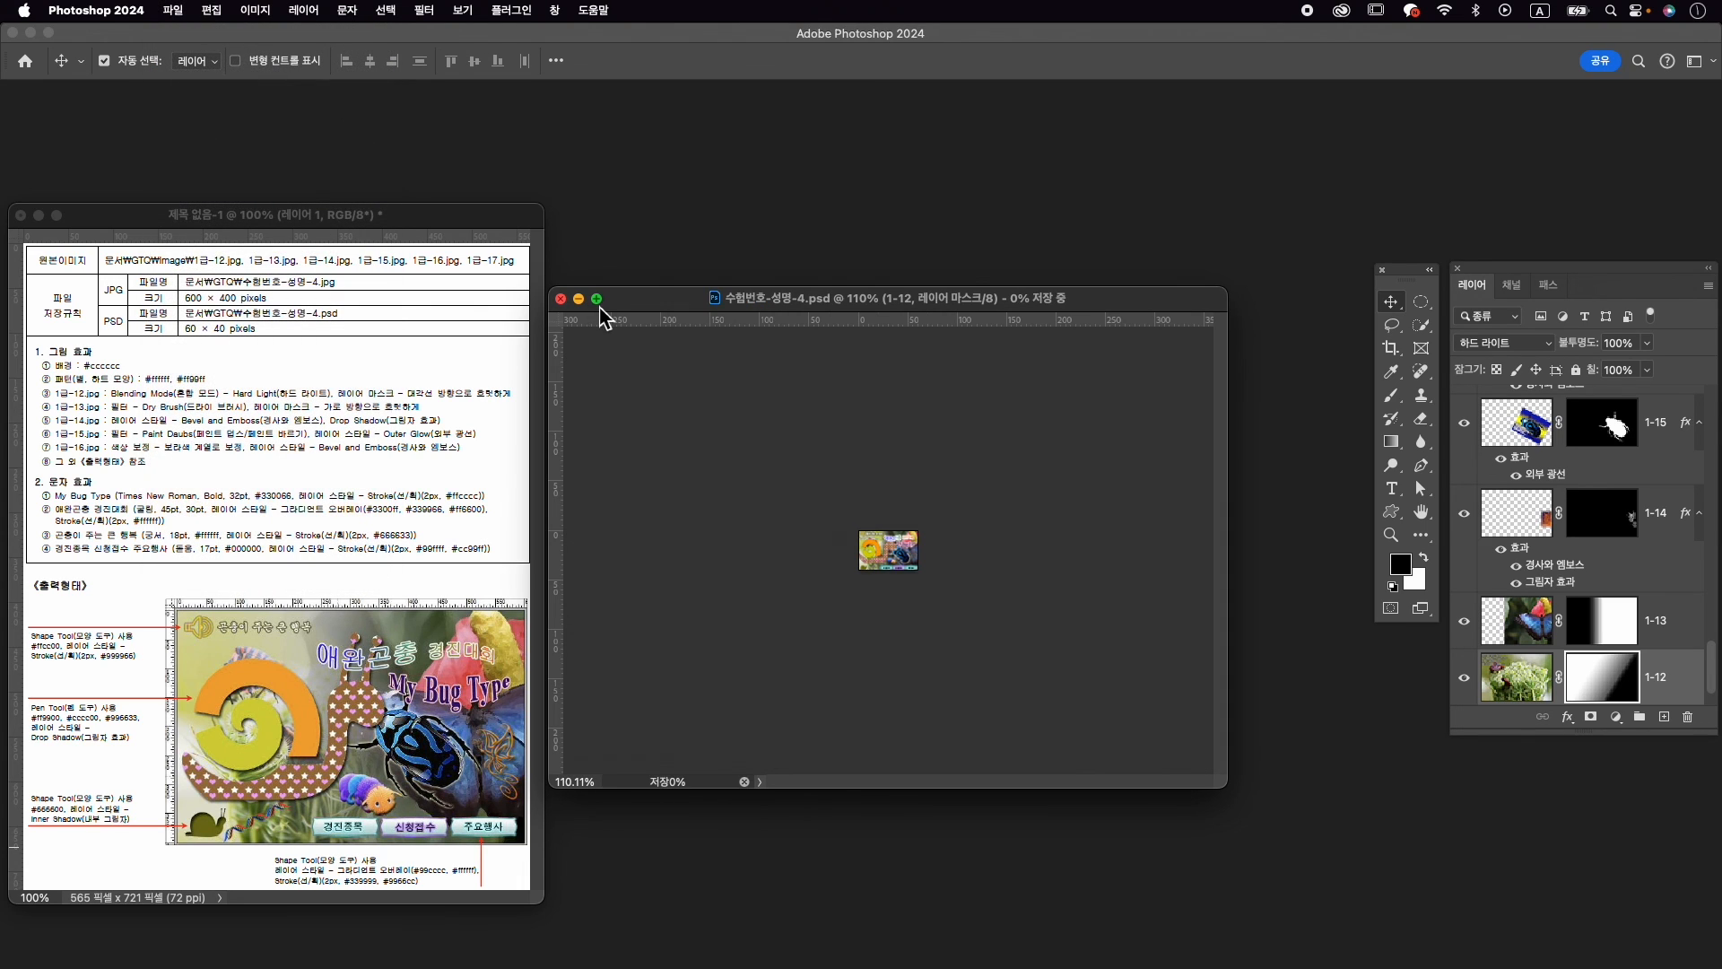
left_click(561, 298)
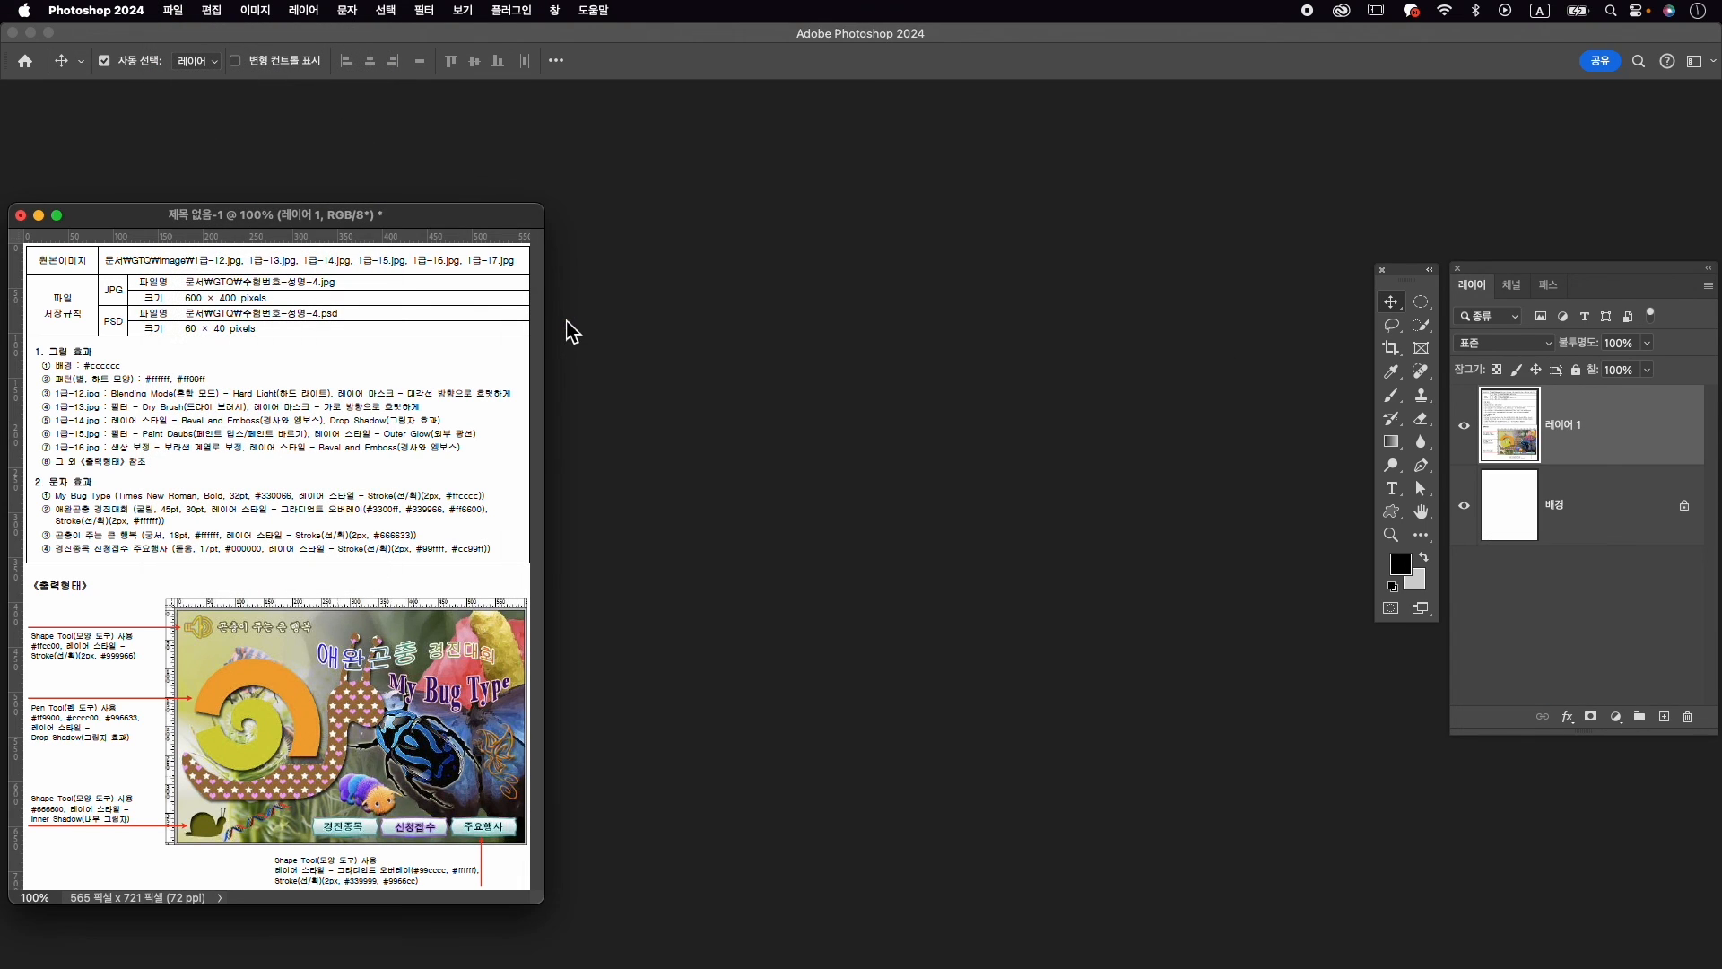